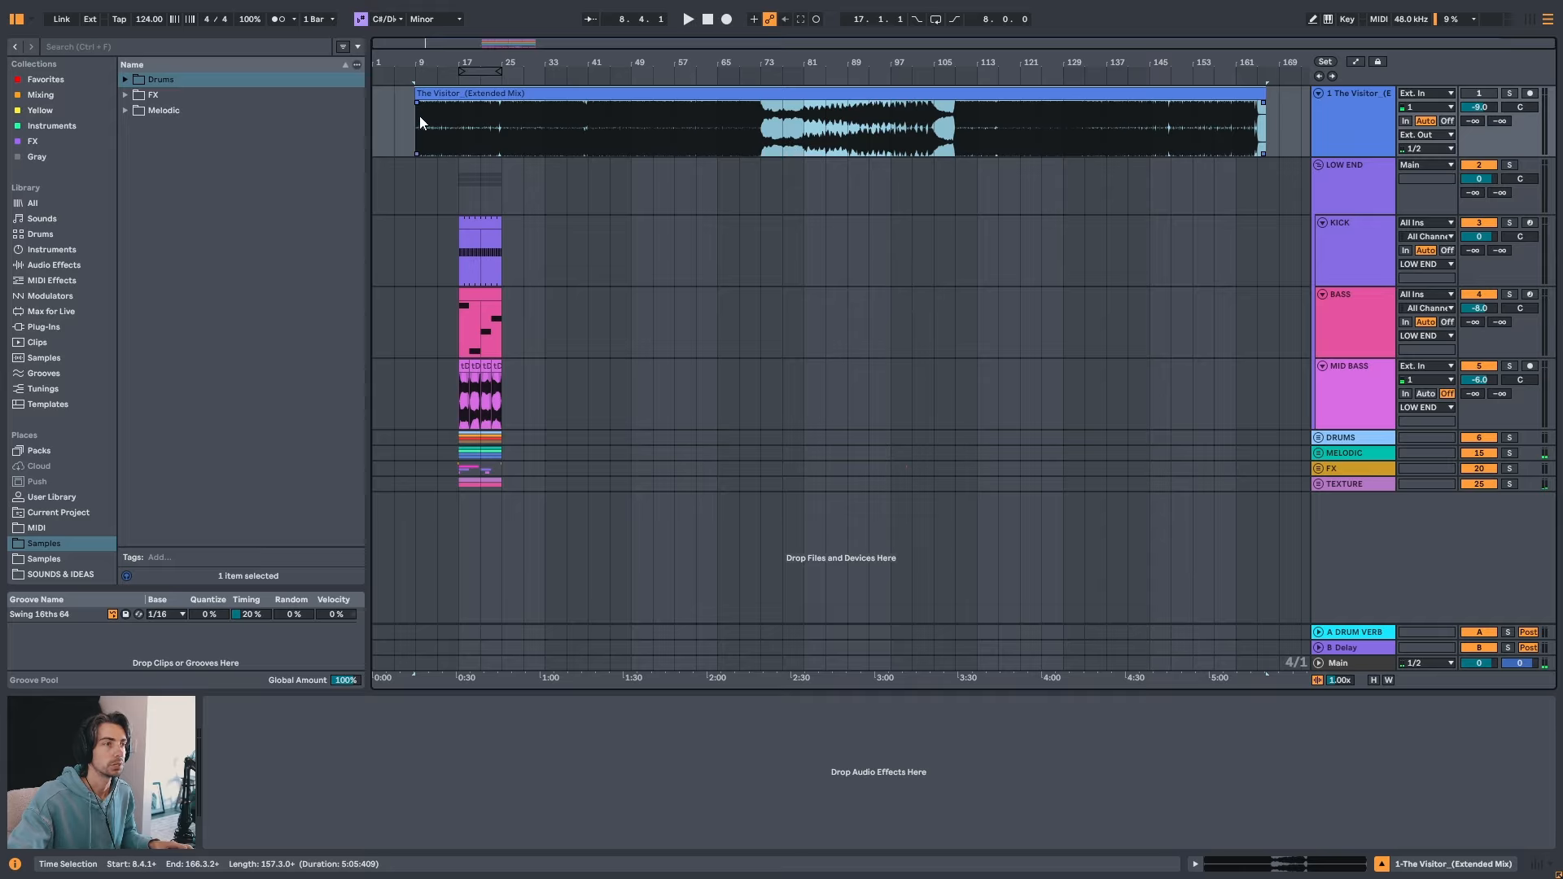
- Examine the reference track's waveform for section changes, checking bars 25, 41 and 101 and the loop's start at bar 17
{"action": "left_click", "coordinate": [493, 119]}
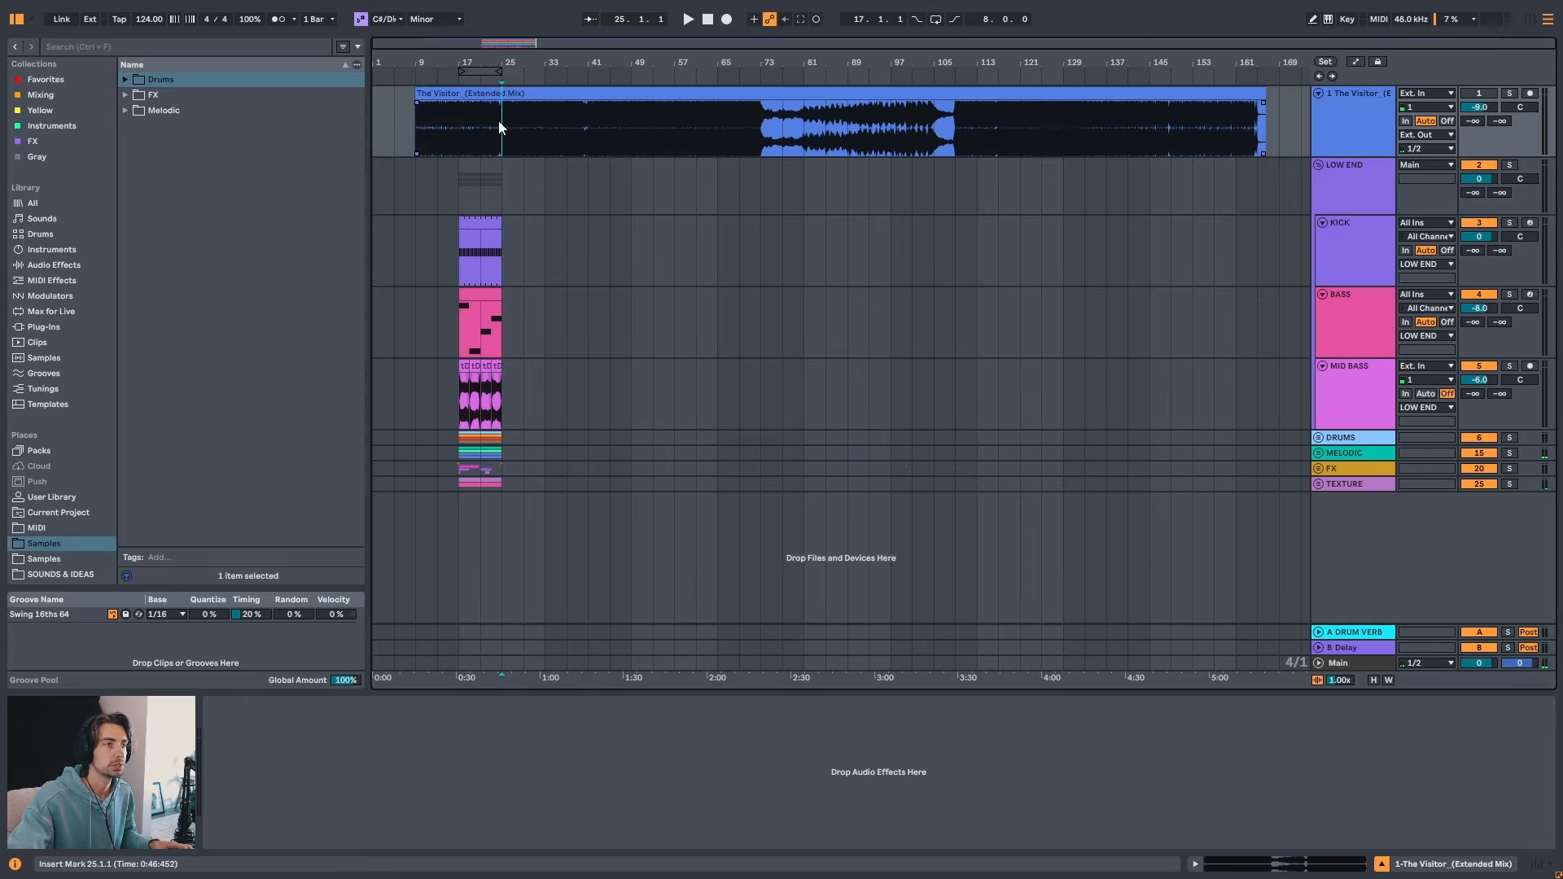
{"action": "left_click", "coordinate": [588, 122]}
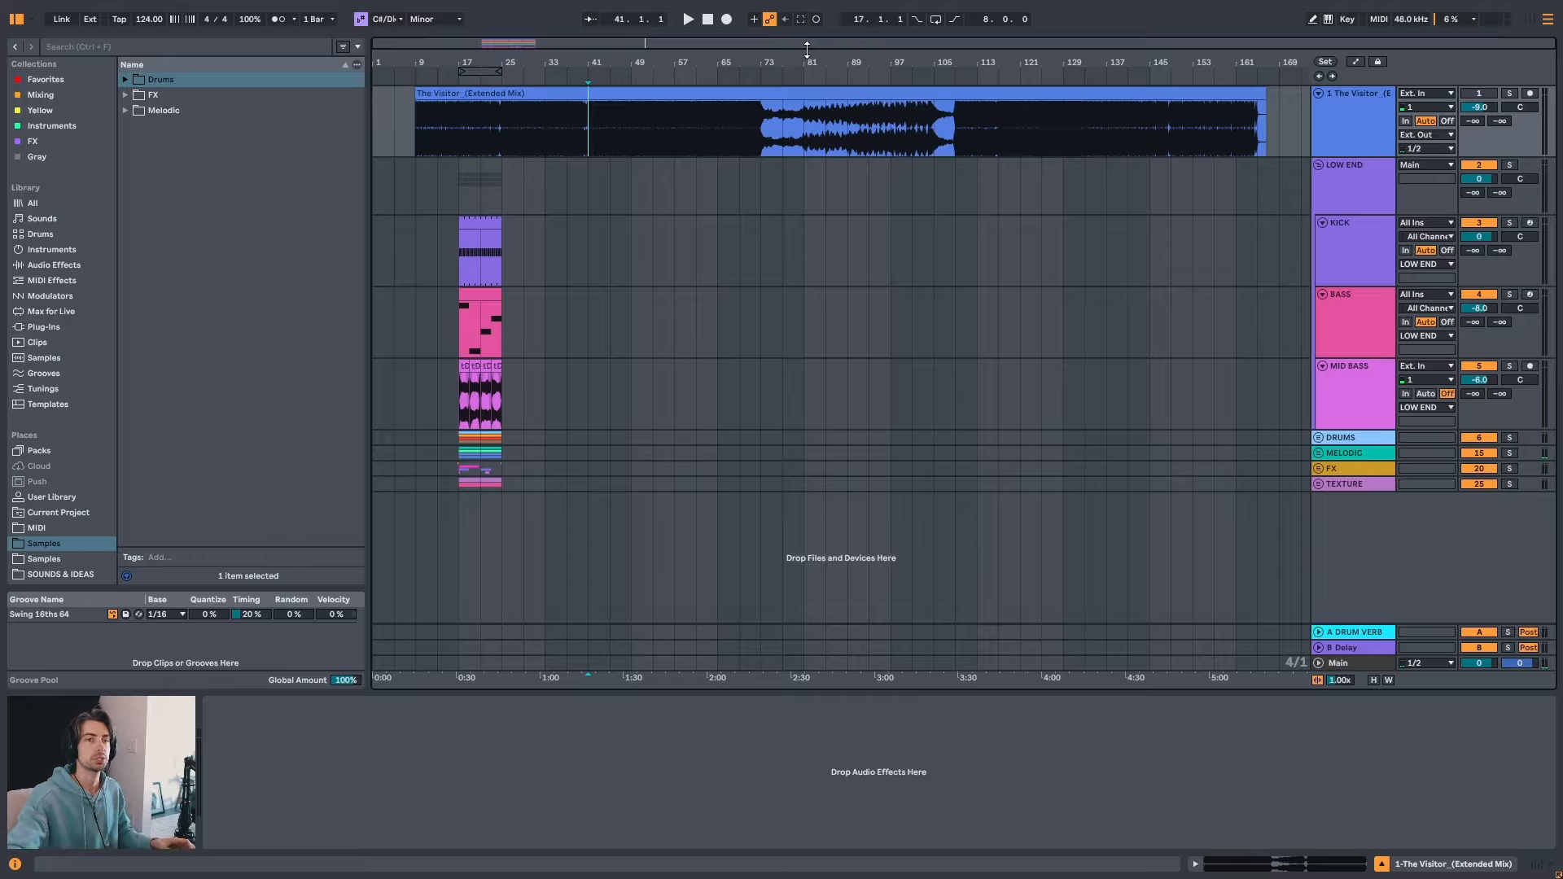
{"action": "left_click_drag", "start_coordinate": [761, 122], "coordinate": [923, 128]}
{"action": "left_click", "coordinate": [923, 126]}
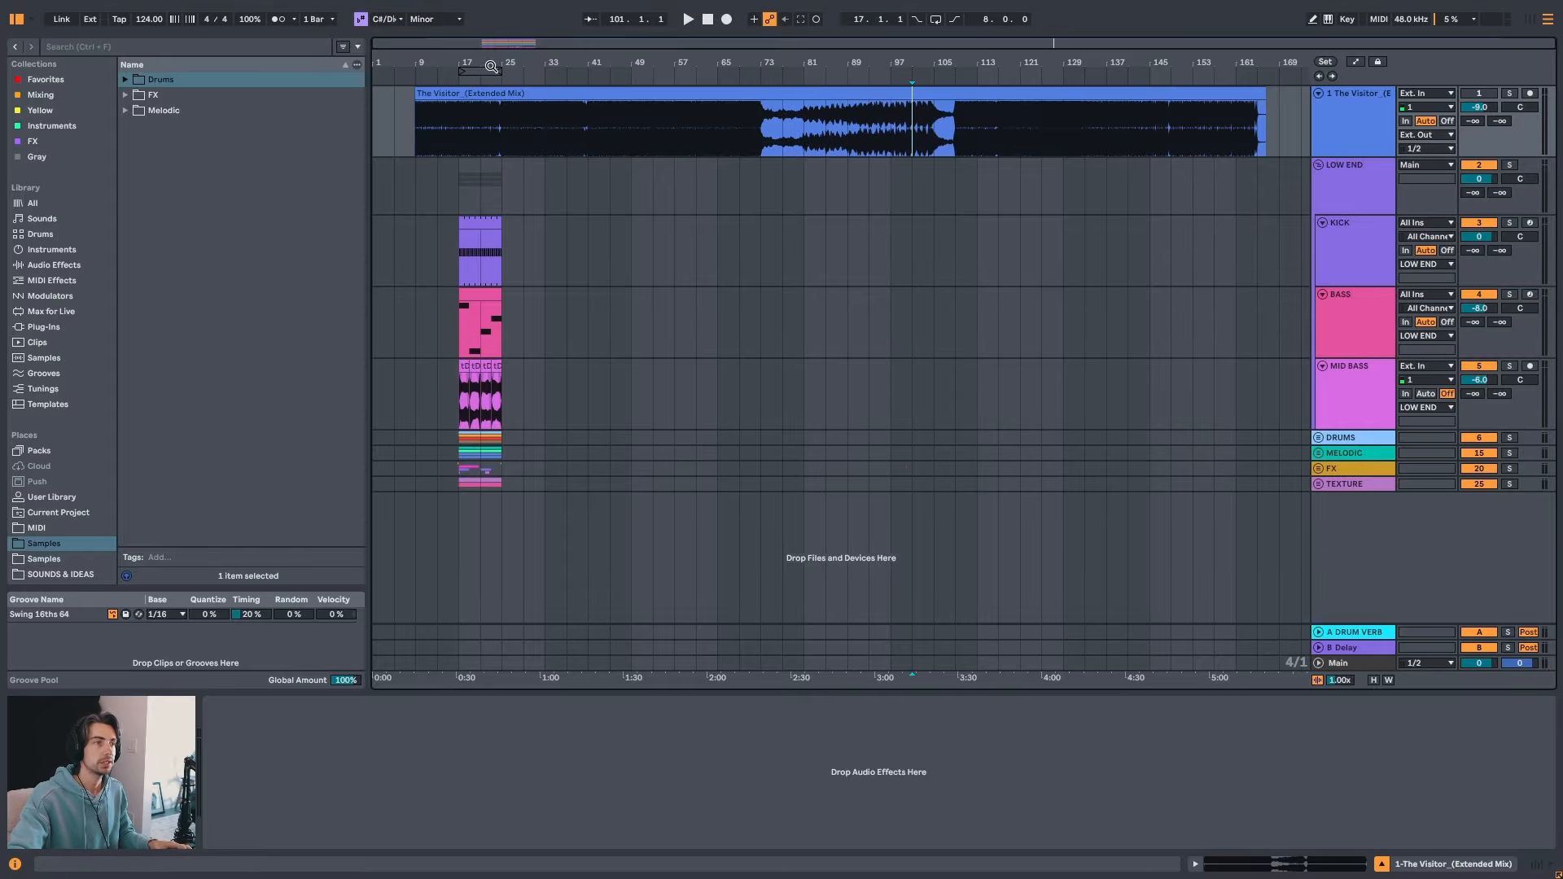
{"action": "left_click", "coordinate": [929, 95]}
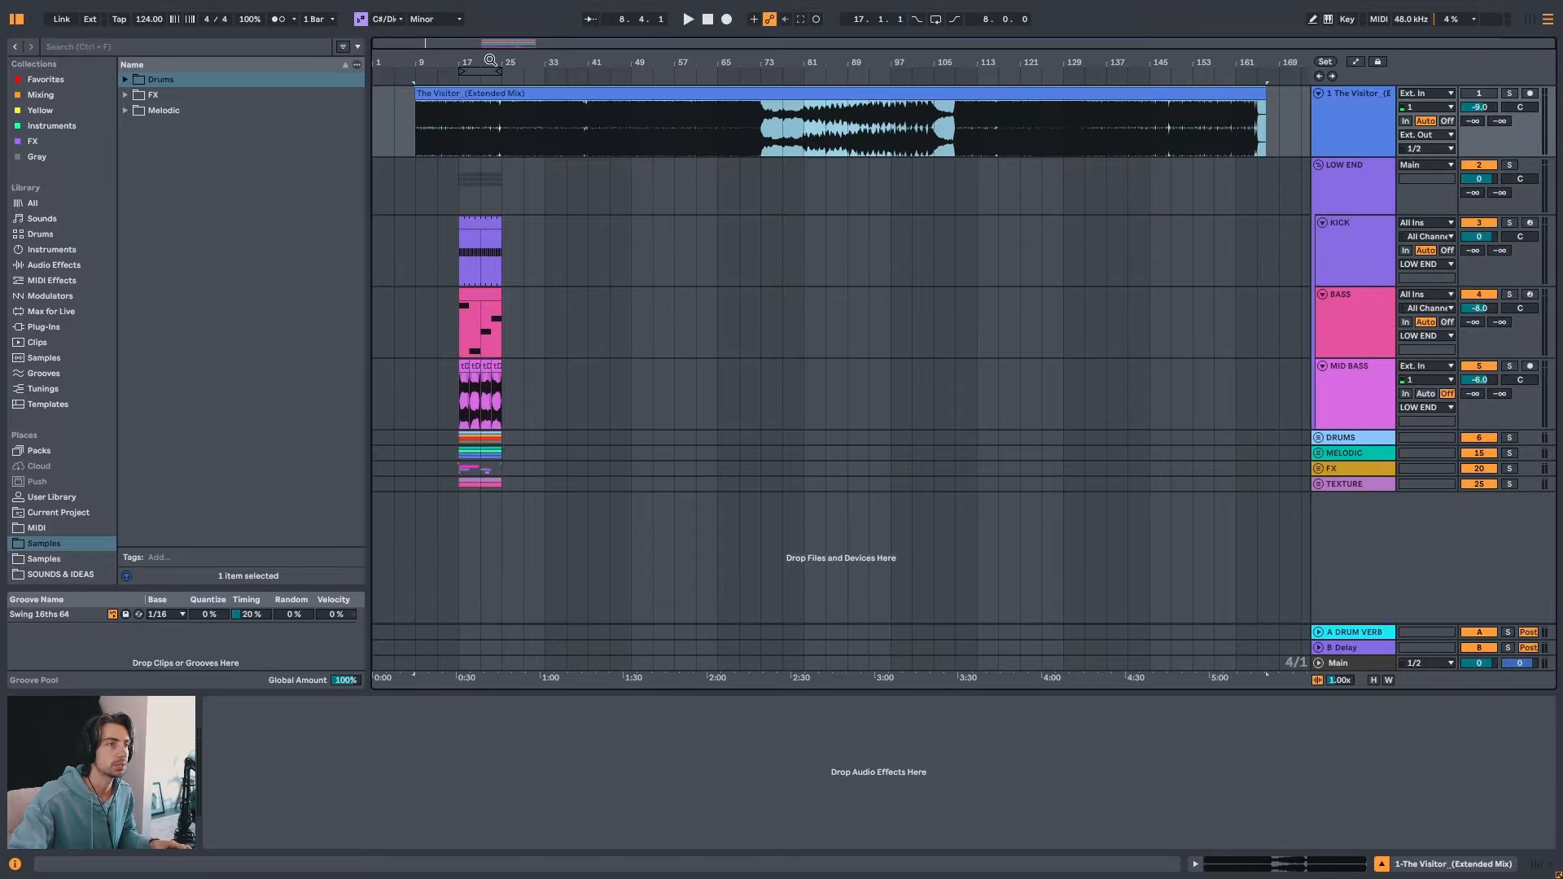
{"action": "left_click", "coordinate": [456, 178]}
{"action": "key", "text": "plus"}
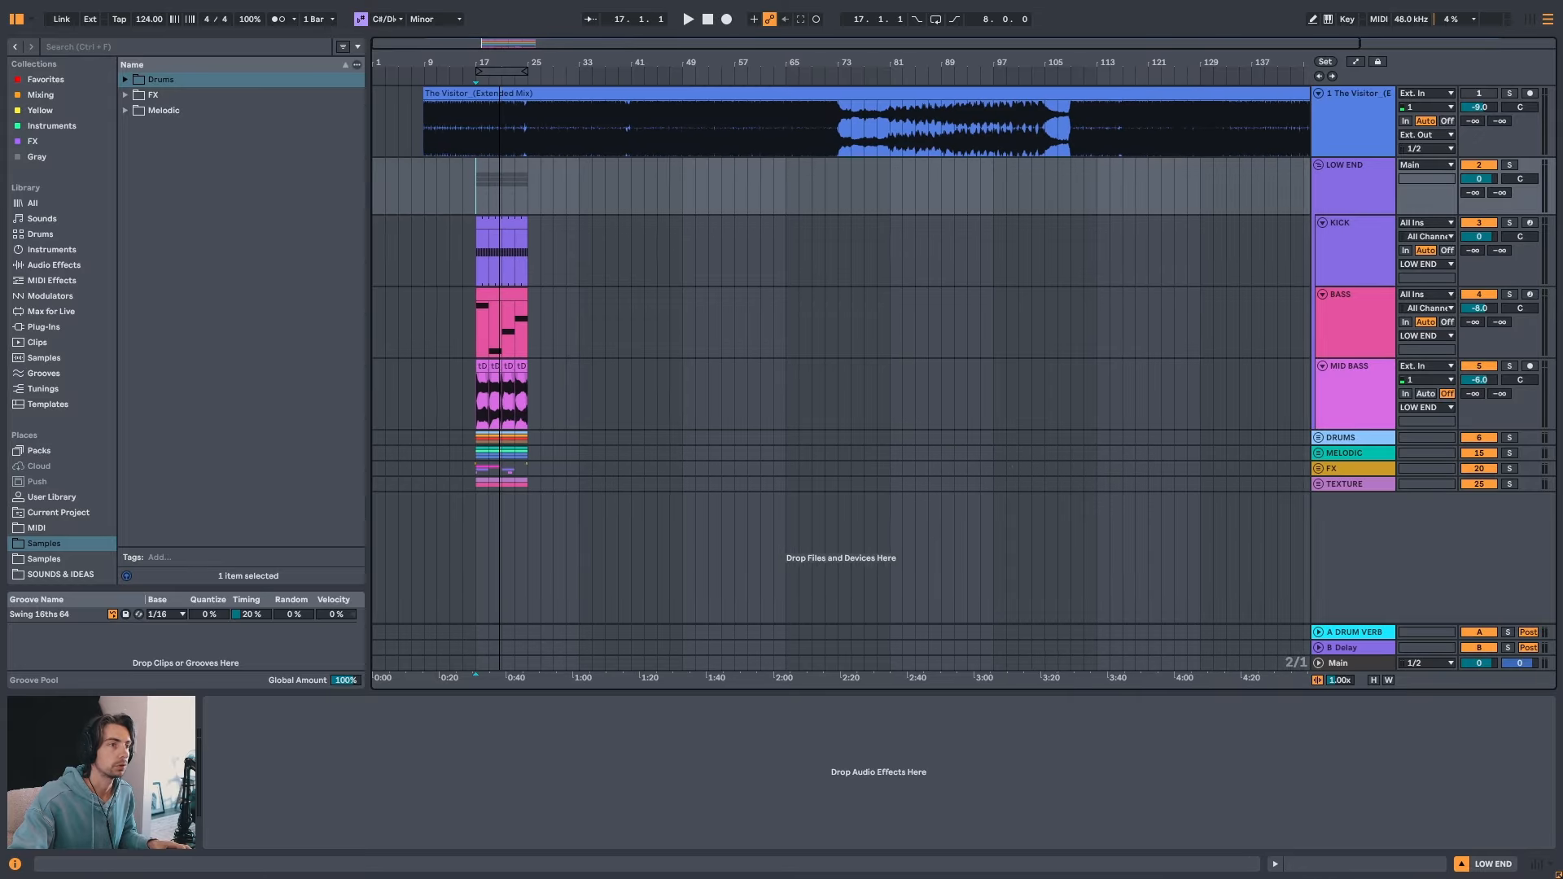
{"action": "key", "text": "minus"}
{"action": "key", "text": "minus"}
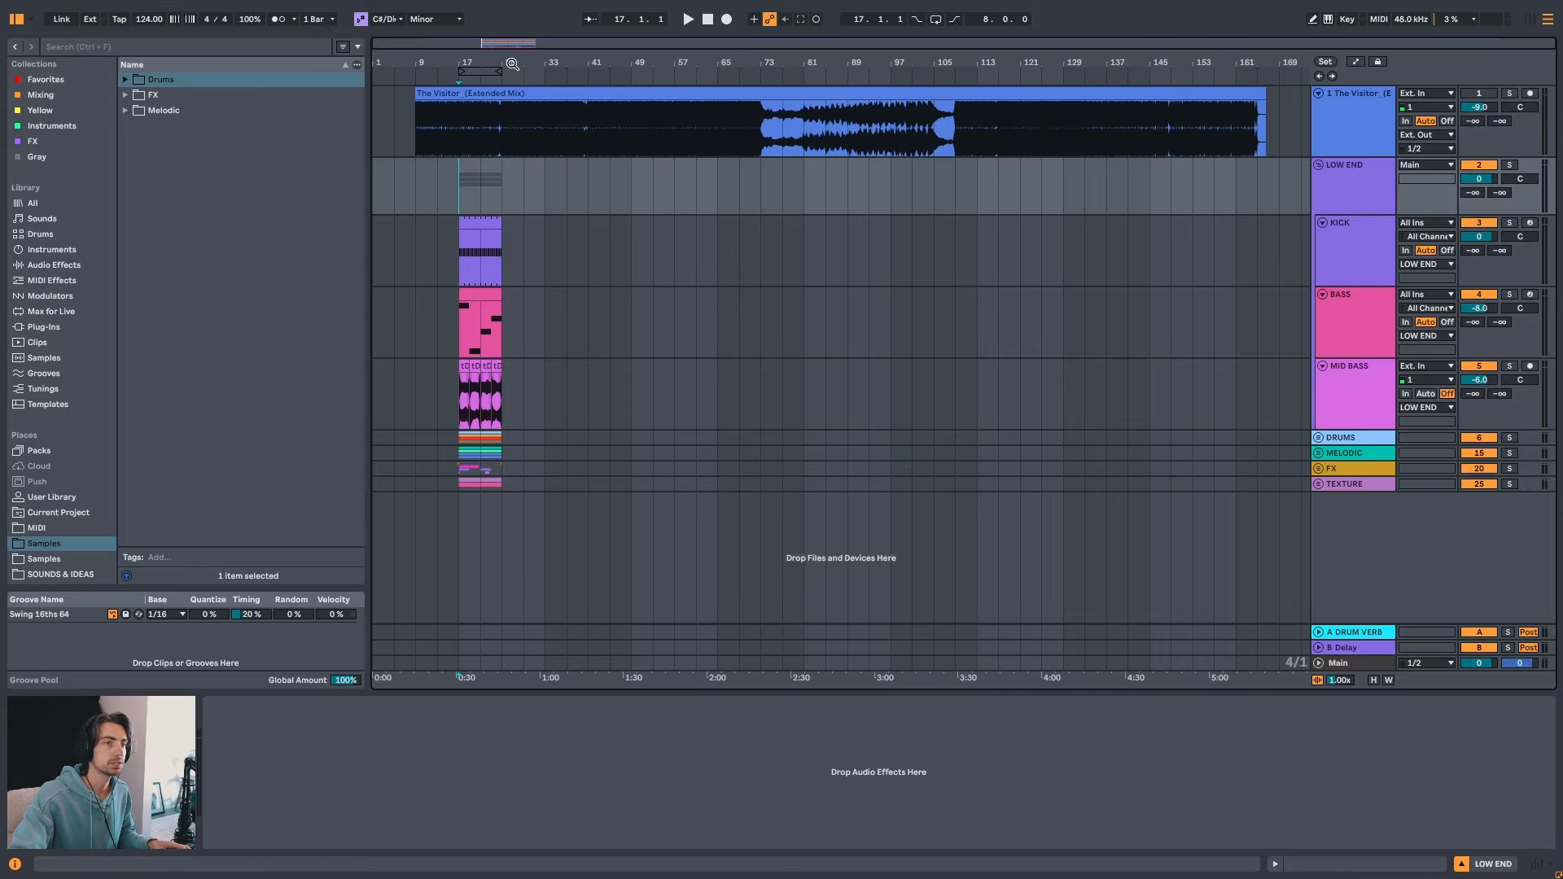
- Set a locator at bar 17 on the reference track, and delete it again
{"action": "key", "text": "Up"}
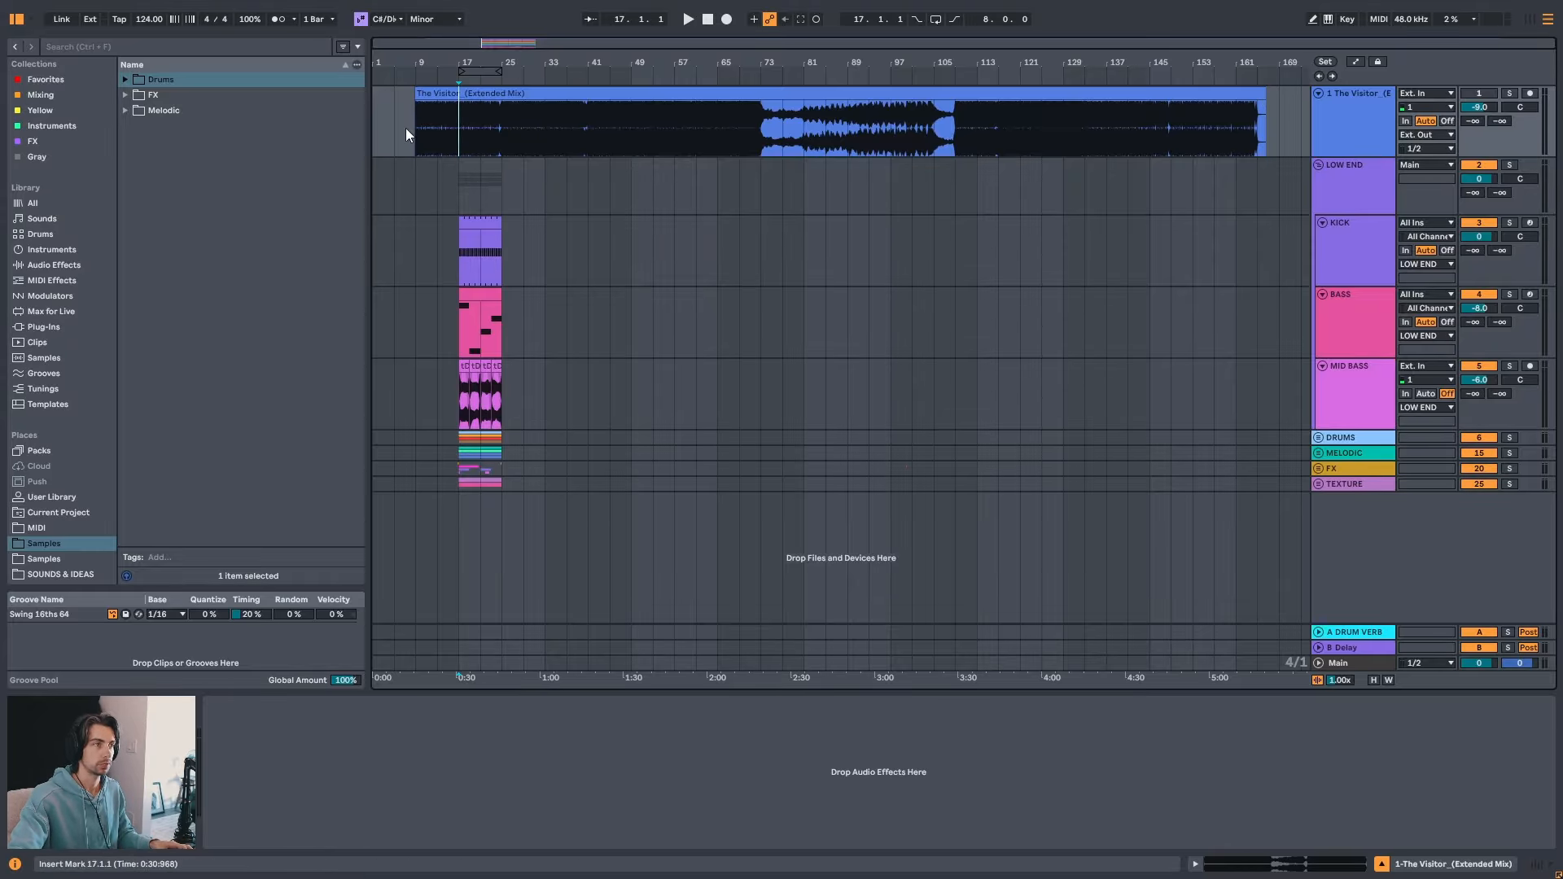
{"action": "left_click", "coordinate": [1325, 63]}
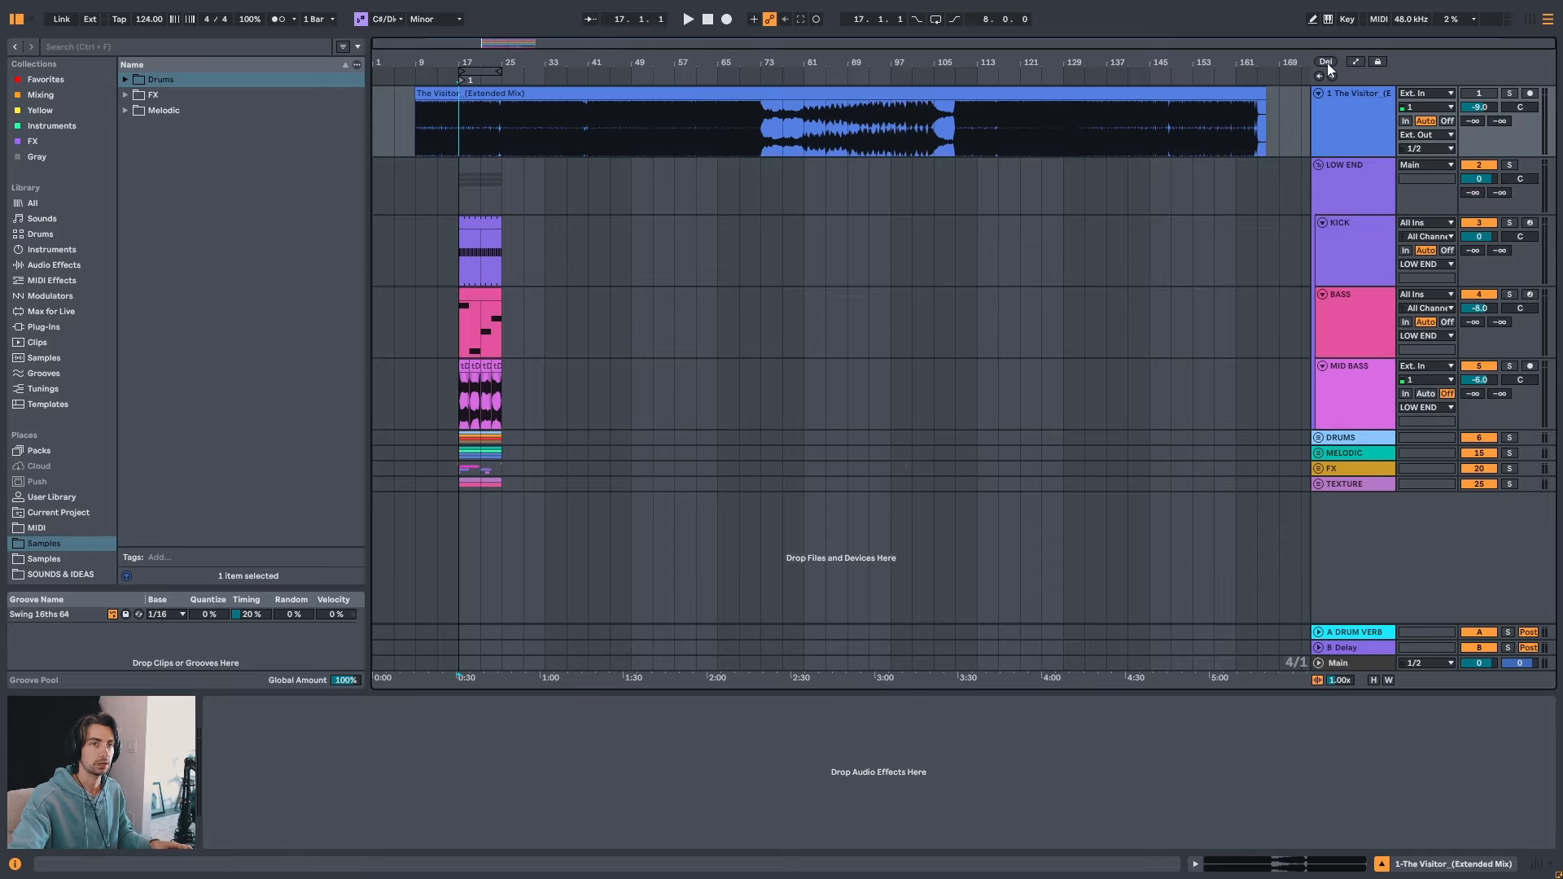
{"action": "left_click_drag", "start_coordinate": [466, 62], "coordinate": [553, 167]}
{"action": "left_click", "coordinate": [1325, 63]}
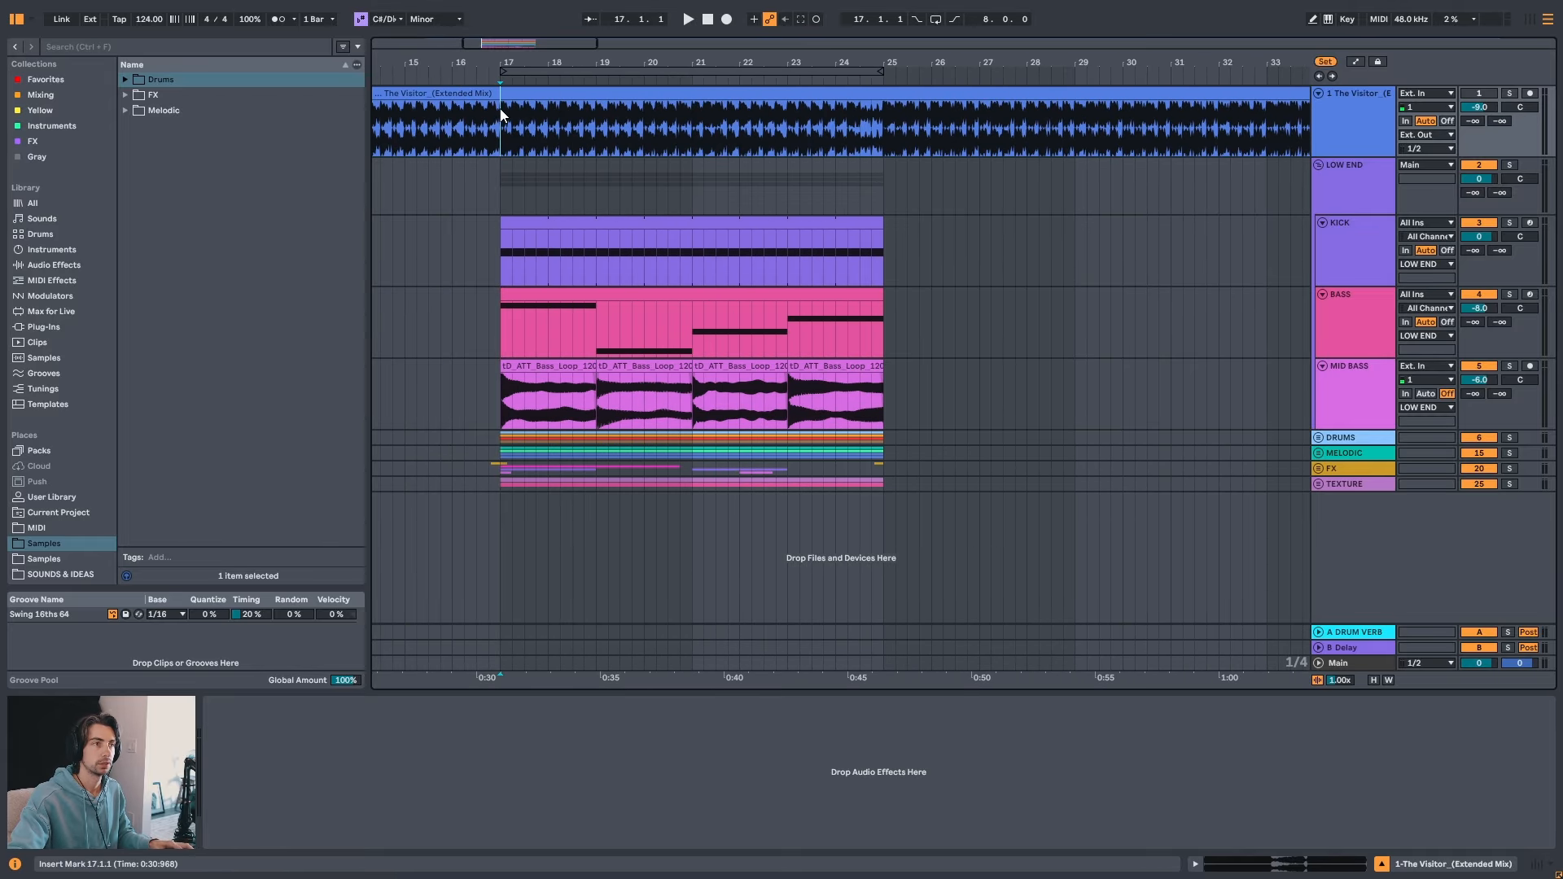
- Place test locators at bar 17, slightly before it, at 18.3.1 and at 21.3.1 using the locator key mapping
{"action": "key", "text": "l"}
{"action": "key", "text": "l"}
{"action": "left_click_drag", "start_coordinate": [579, 63], "coordinate": [590, 40]}
{"action": "key", "text": "l"}
{"action": "left_click", "coordinate": [468, 130]}
{"action": "key", "text": "l"}
{"action": "left_click", "coordinate": [589, 132]}
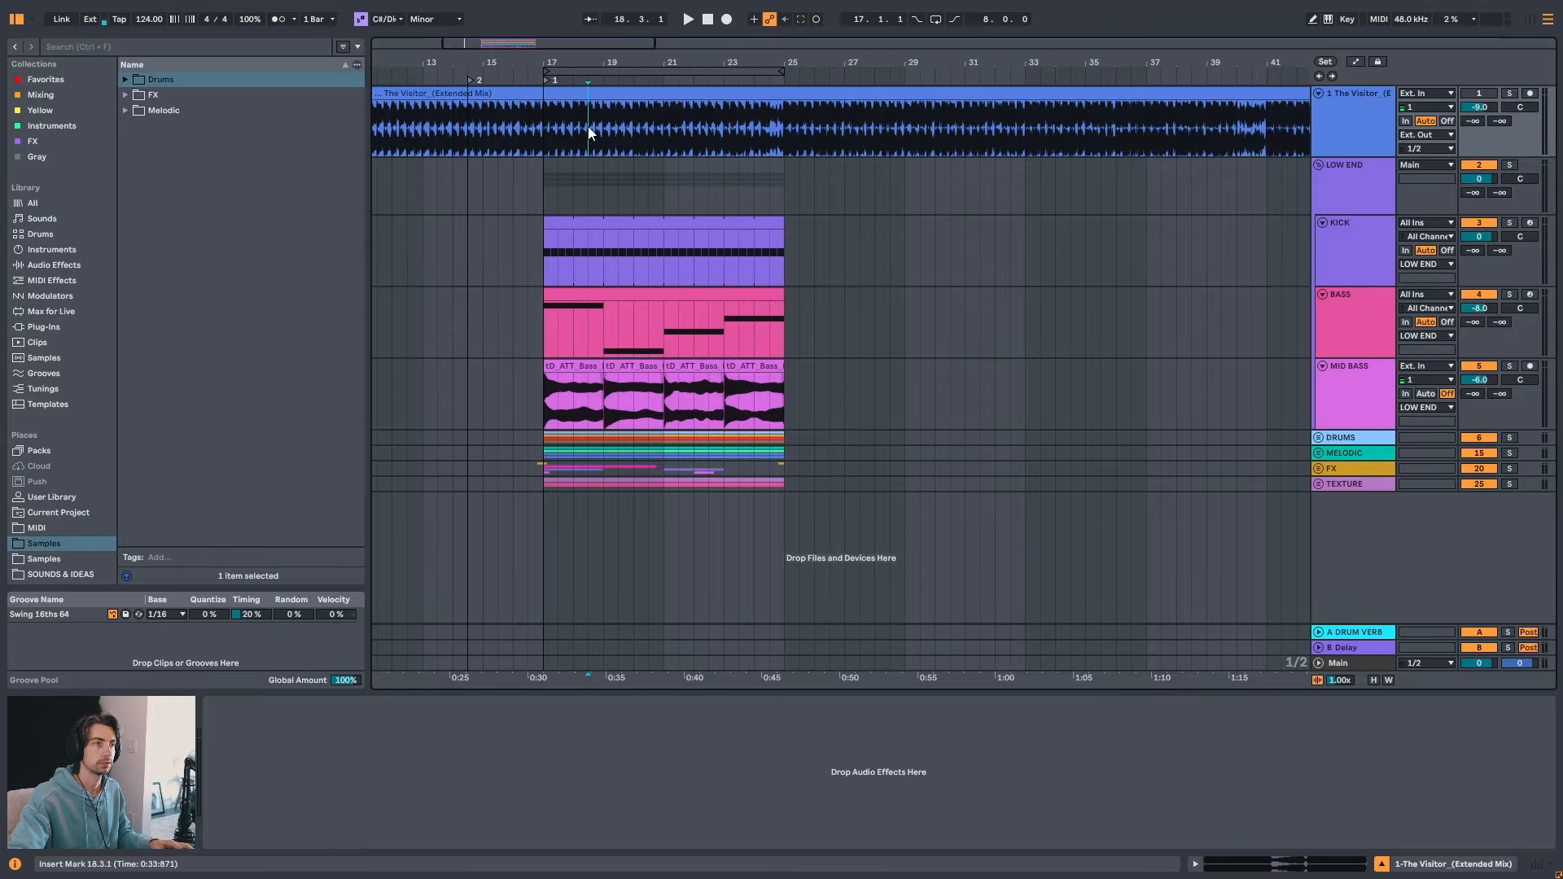
{"action": "key", "text": "l"}
{"action": "left_click", "coordinate": [679, 131]}
{"action": "key", "text": "l"}
- Remove all four test locators from the timeline with the same key mapping
{"action": "left_click", "coordinate": [470, 112]}
{"action": "key", "text": "l"}
{"action": "left_click", "coordinate": [544, 120]}
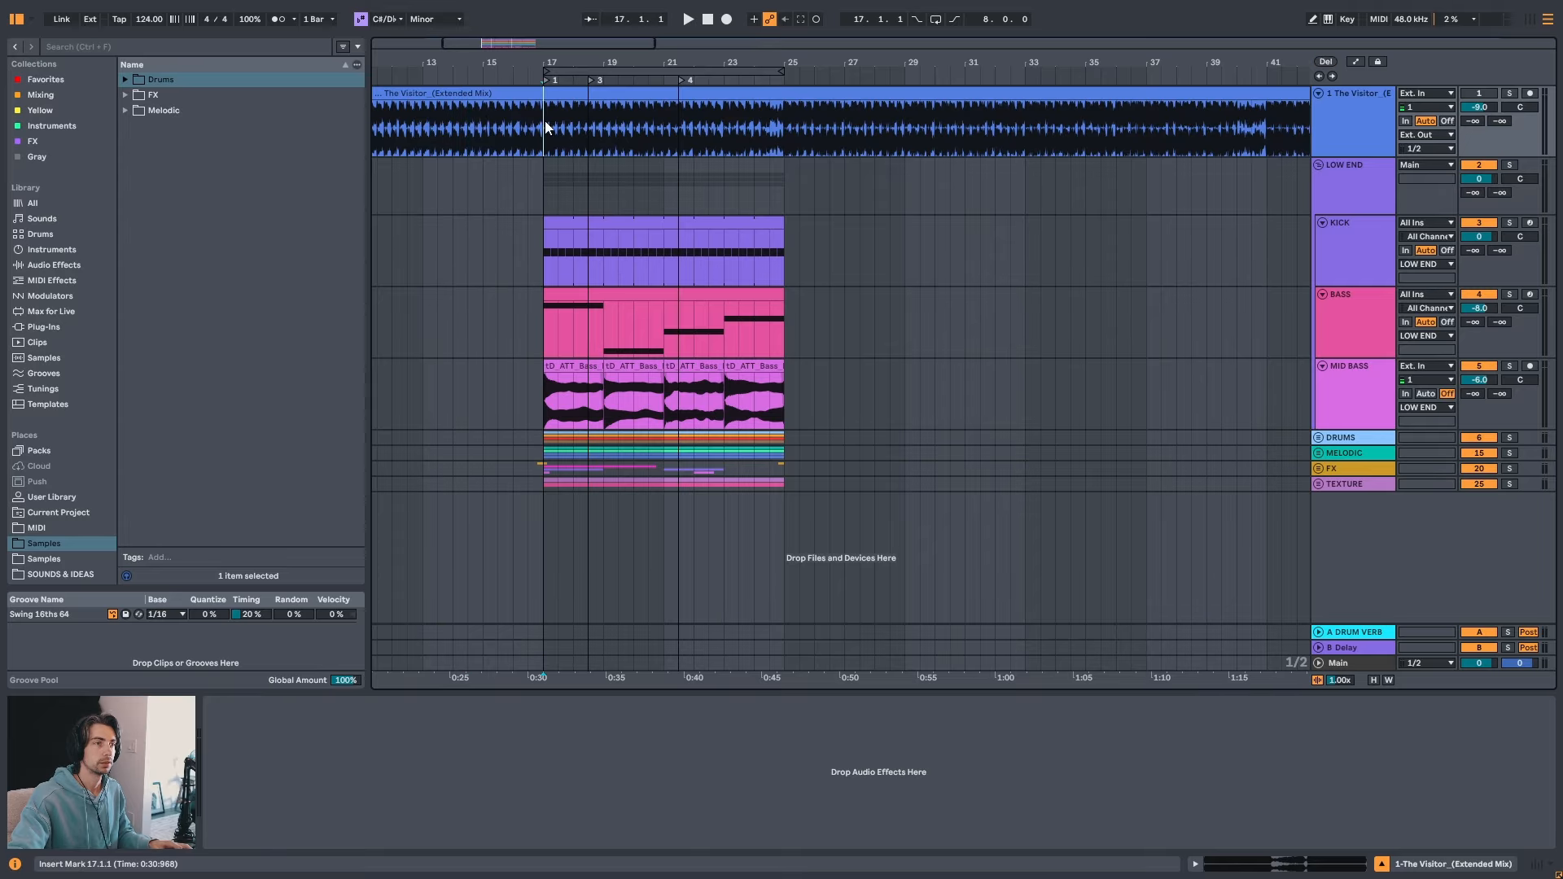
{"action": "key", "text": "l"}
{"action": "left_click", "coordinate": [585, 120]}
{"action": "key", "text": "l"}
{"action": "left_click", "coordinate": [680, 121]}
{"action": "key", "text": "l"}
- Open the key map for the locator Set control, check its Add Locator assignment, and leave mapping mode
{"action": "scroll", "coordinate": [681, 121], "scroll_direction": "down", "scroll_amount": 2}
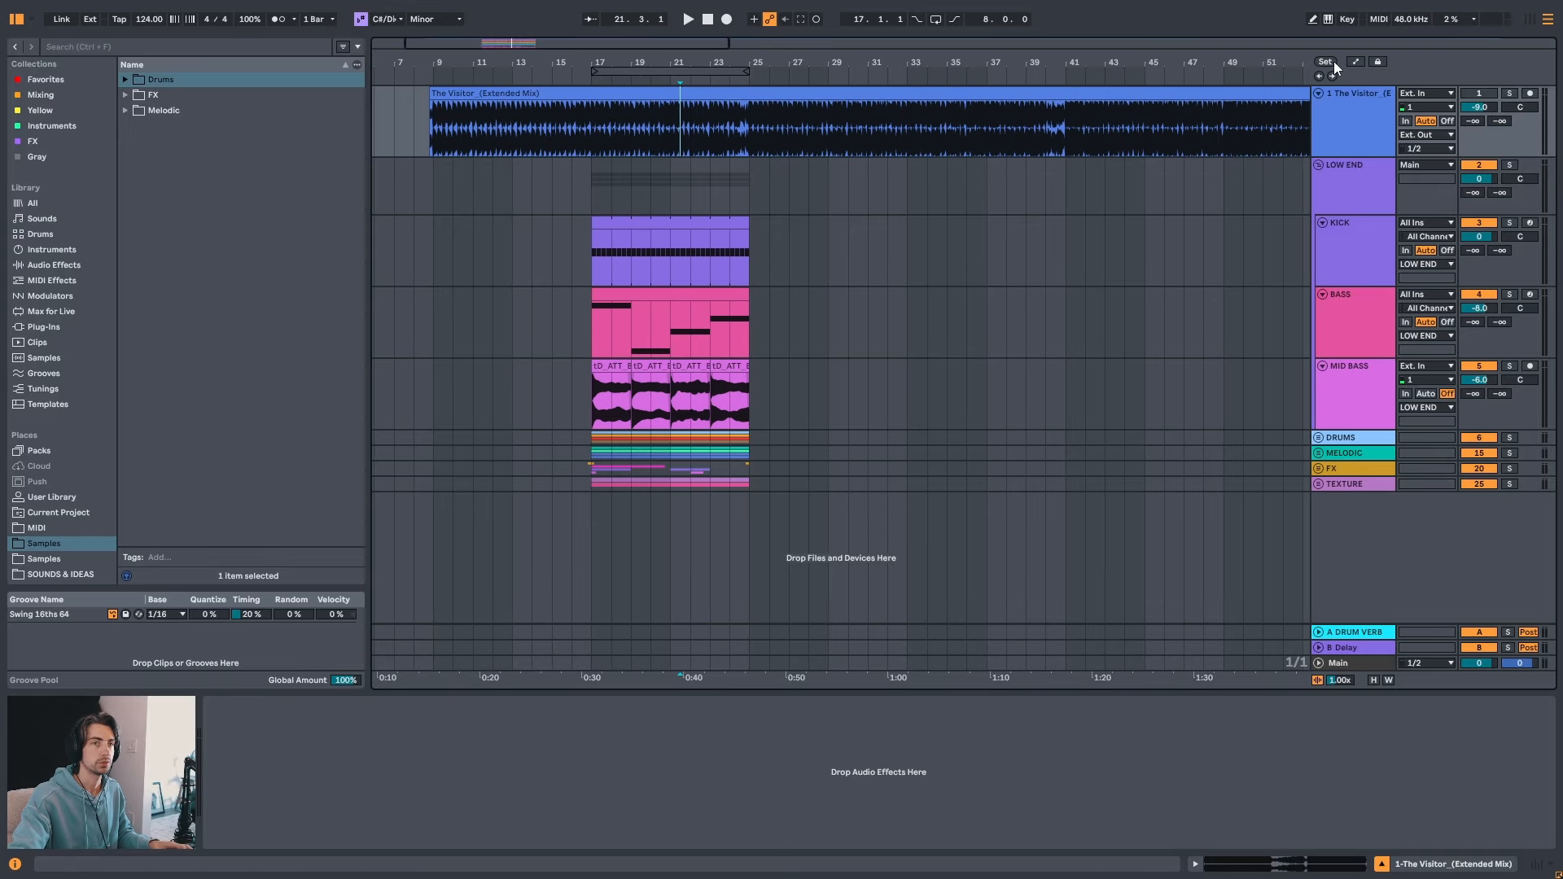
{"action": "right_click", "coordinate": [1325, 61]}
{"action": "left_click", "coordinate": [1366, 79]}
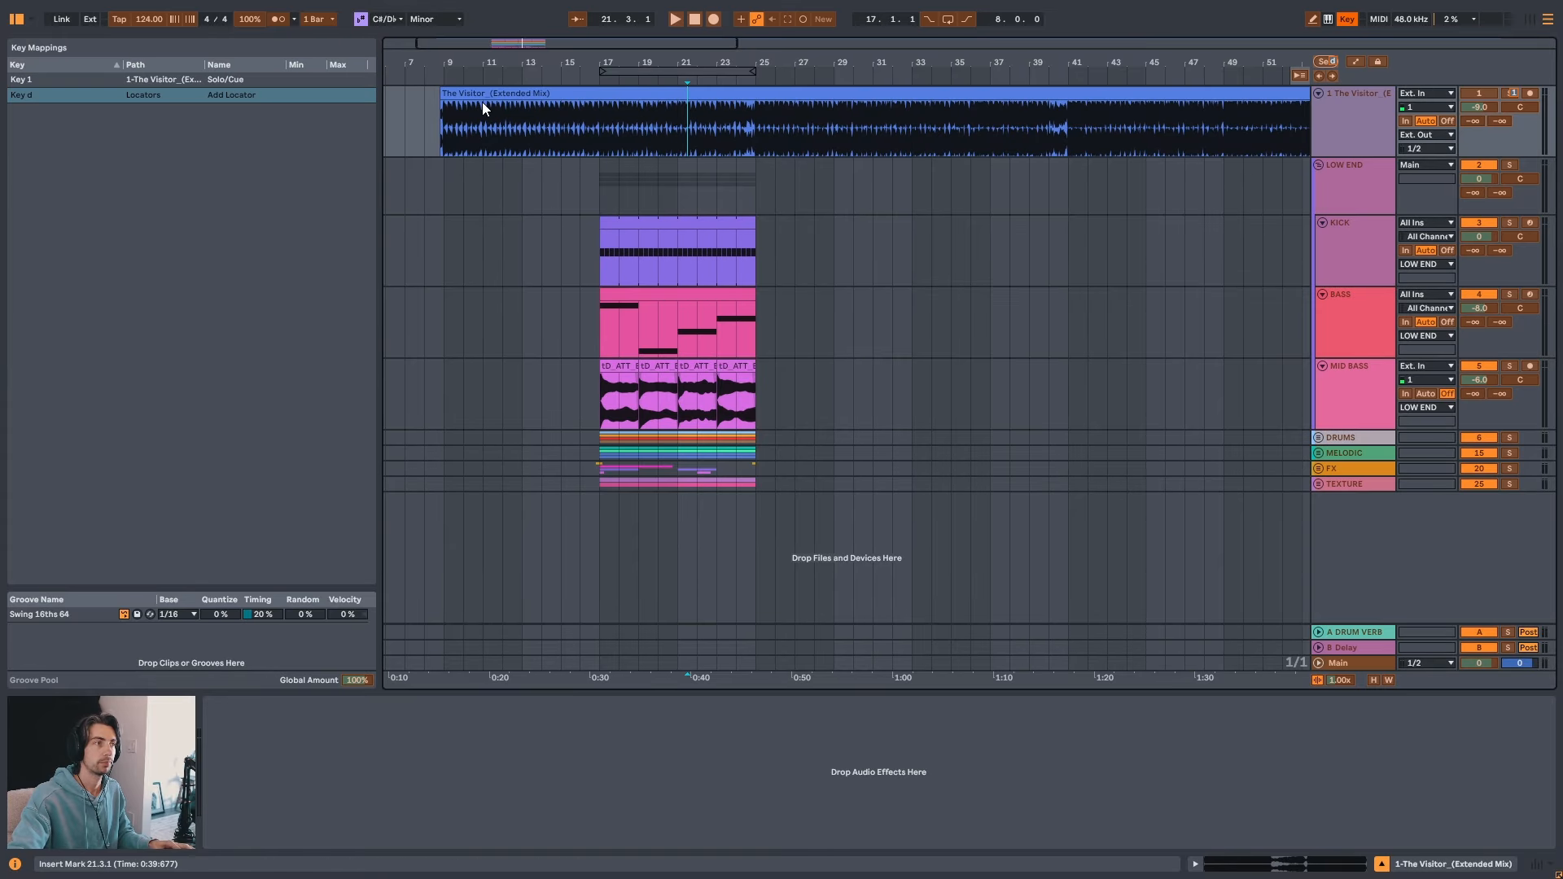
{"action": "left_click", "coordinate": [56, 96]}
{"action": "key", "text": "ctrl+k"}
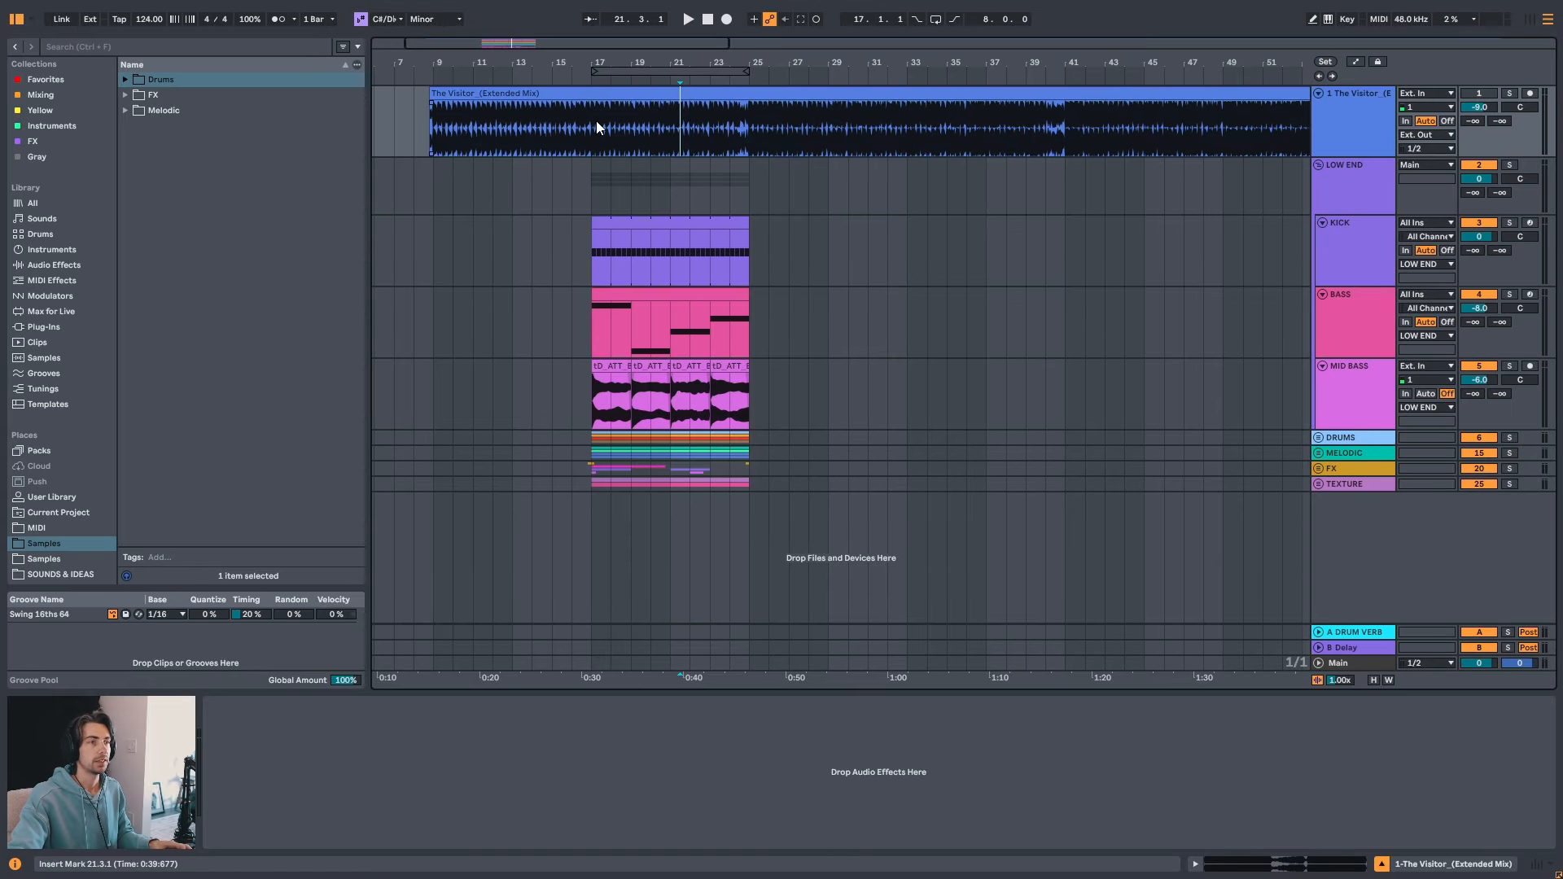
- Check the Solo/Cue key assignment of the reference track in the key map, and leave mapping mode
{"action": "left_click_drag", "start_coordinate": [671, 61], "coordinate": [511, 61]}
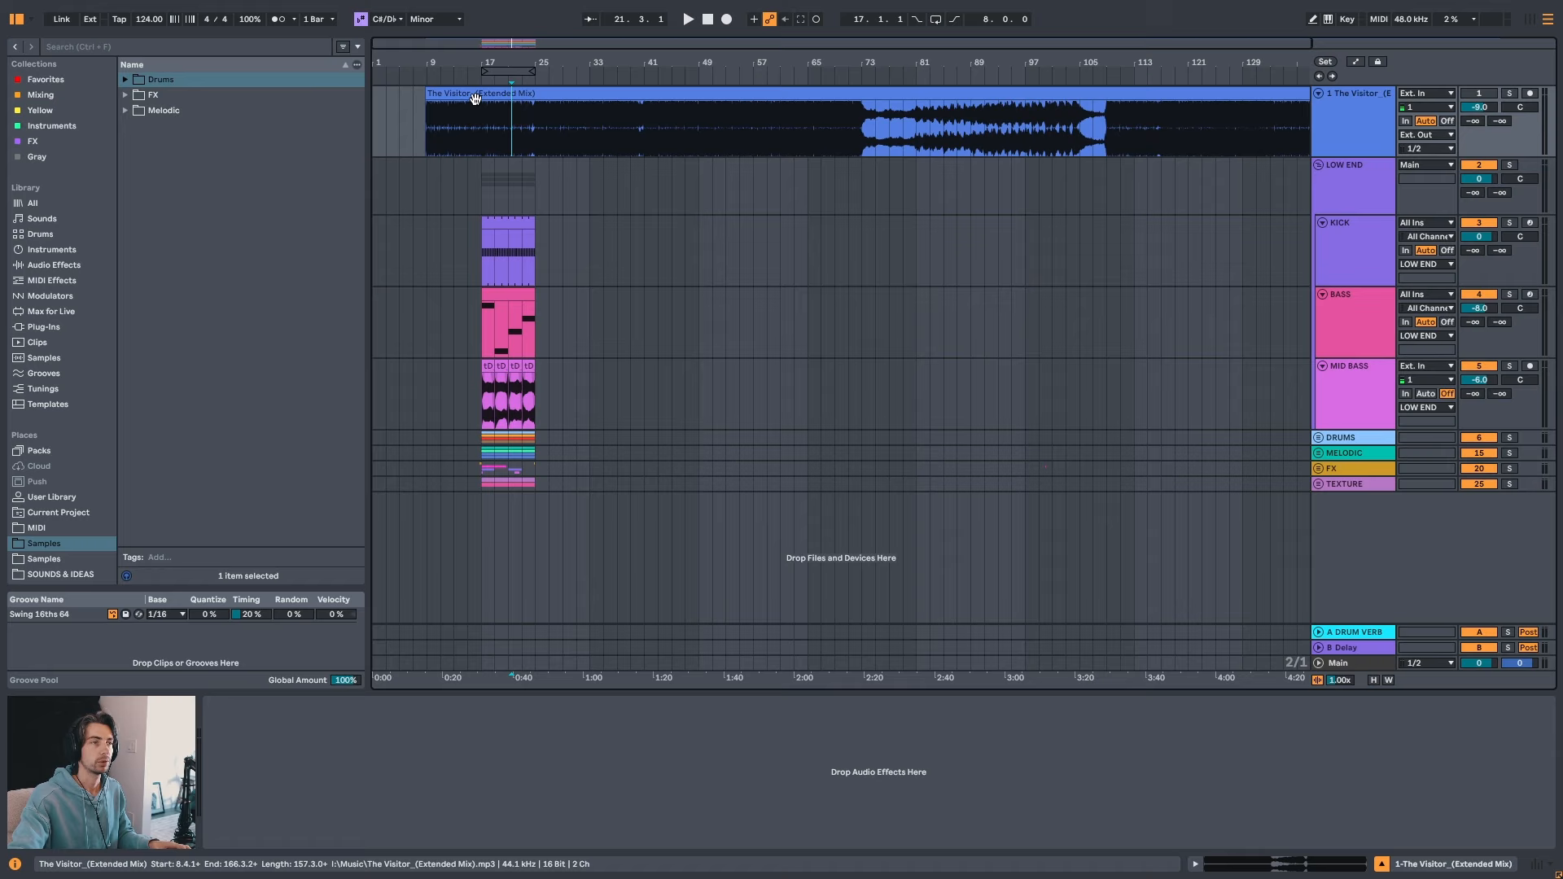
{"action": "right_click", "coordinate": [1511, 95]}
{"action": "left_click", "coordinate": [1469, 134]}
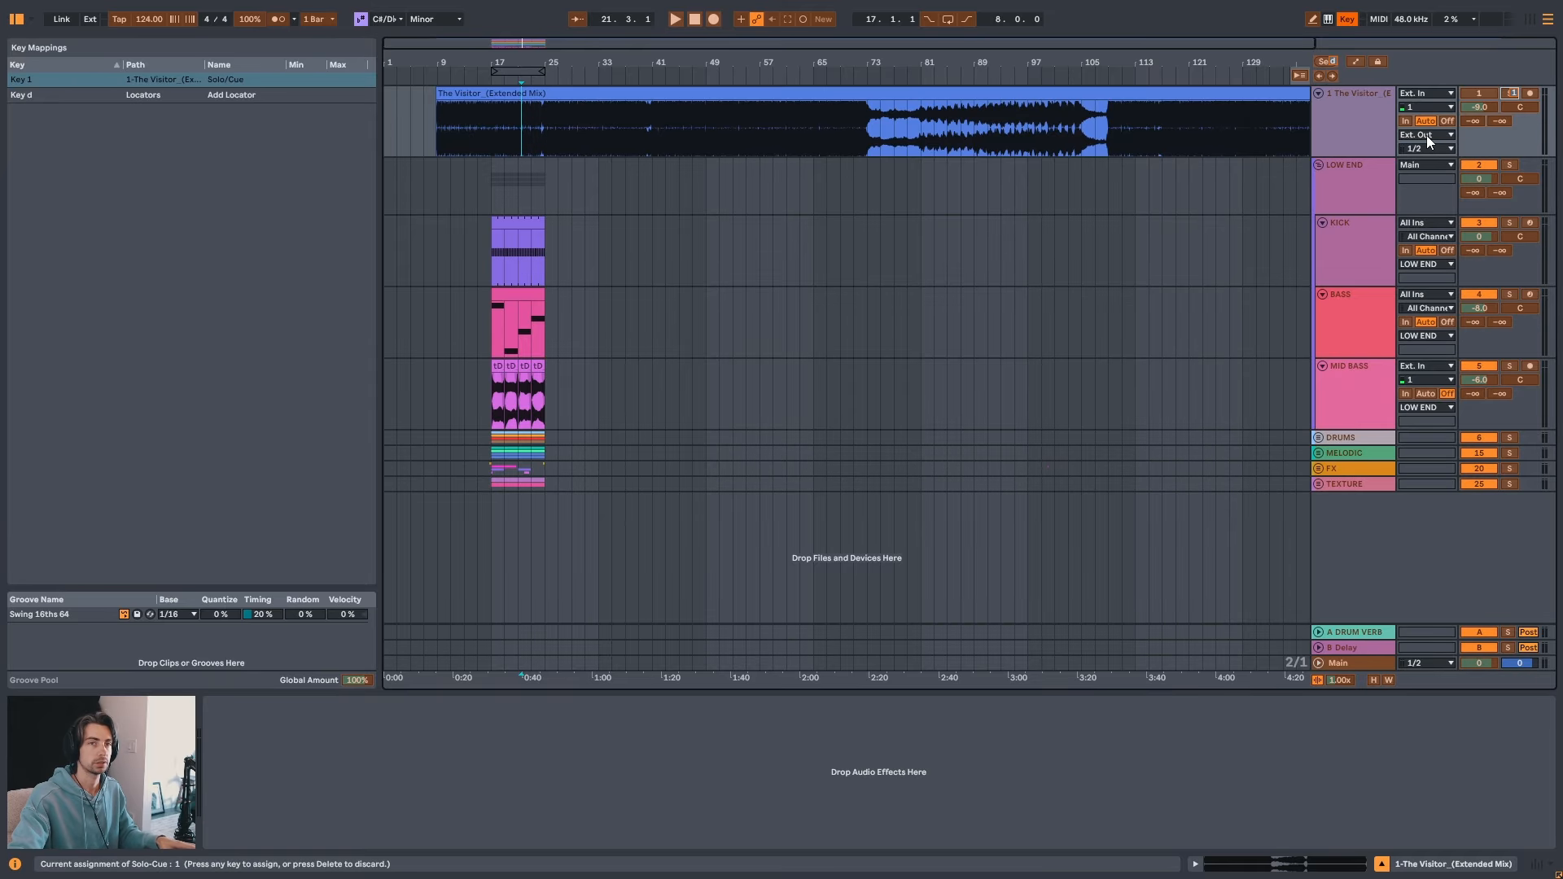
{"action": "key", "text": "ctrl+k"}
- Play from bar 17 while toggling the reference track's solo to compare it with the loop
{"action": "key", "text": "a"}
{"action": "key", "text": "a"}
{"action": "left_click", "coordinate": [480, 129]}
{"action": "key", "text": "space"}
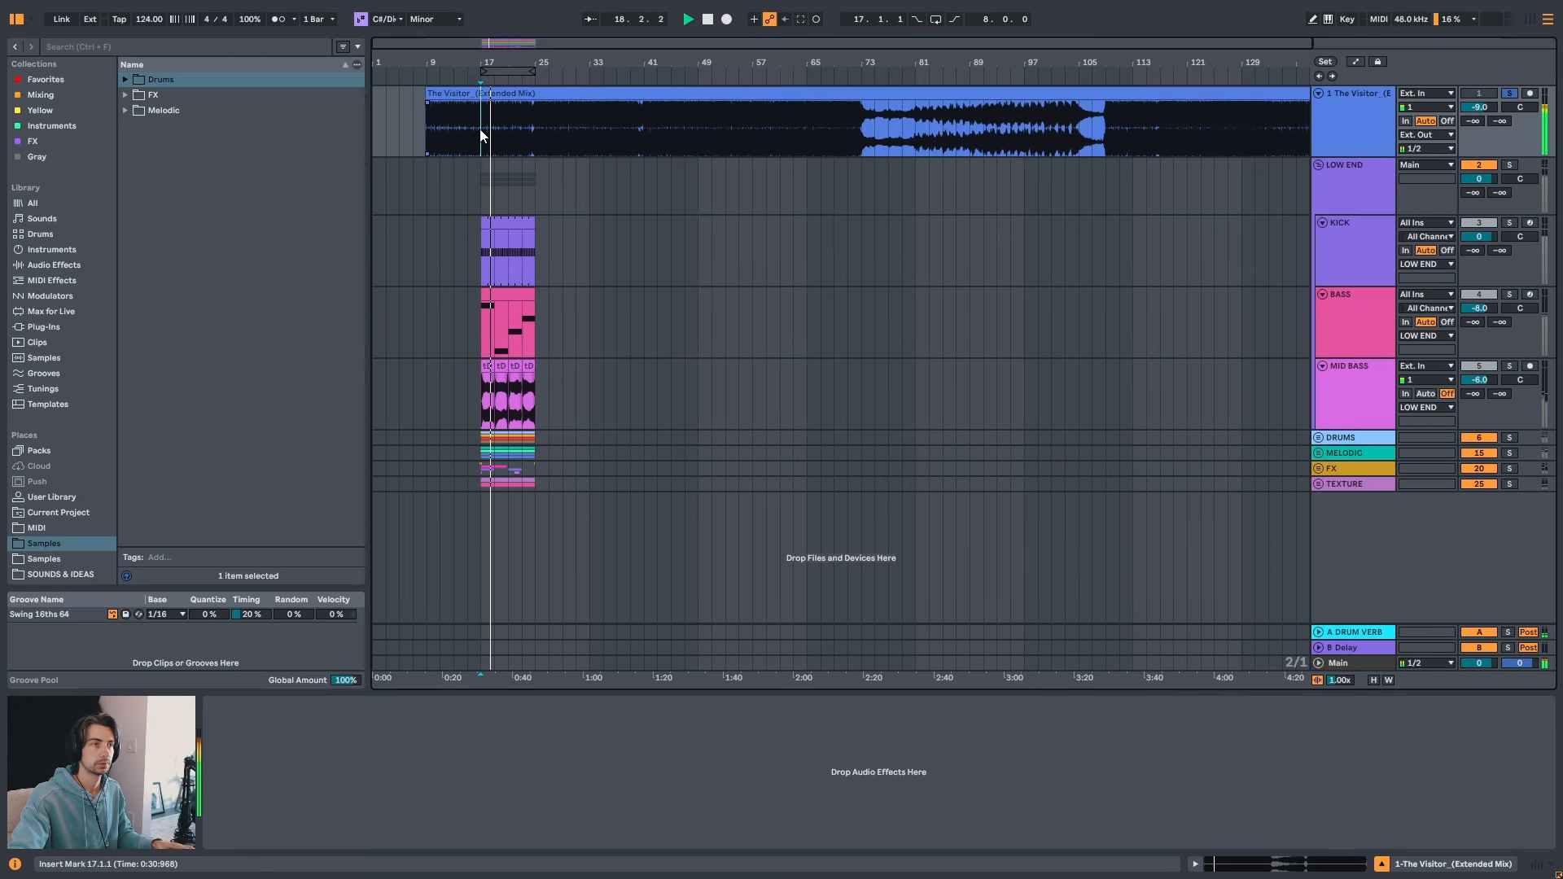
{"action": "mouse_move", "coordinate": [529, 68]}
{"action": "left_mouse_down"}
{"action": "mouse_move", "coordinate": [529, 39]}
{"action": "mouse_move", "coordinate": [486, 107]}
{"action": "mouse_move", "coordinate": [538, 57]}
{"action": "left_mouse_up"}
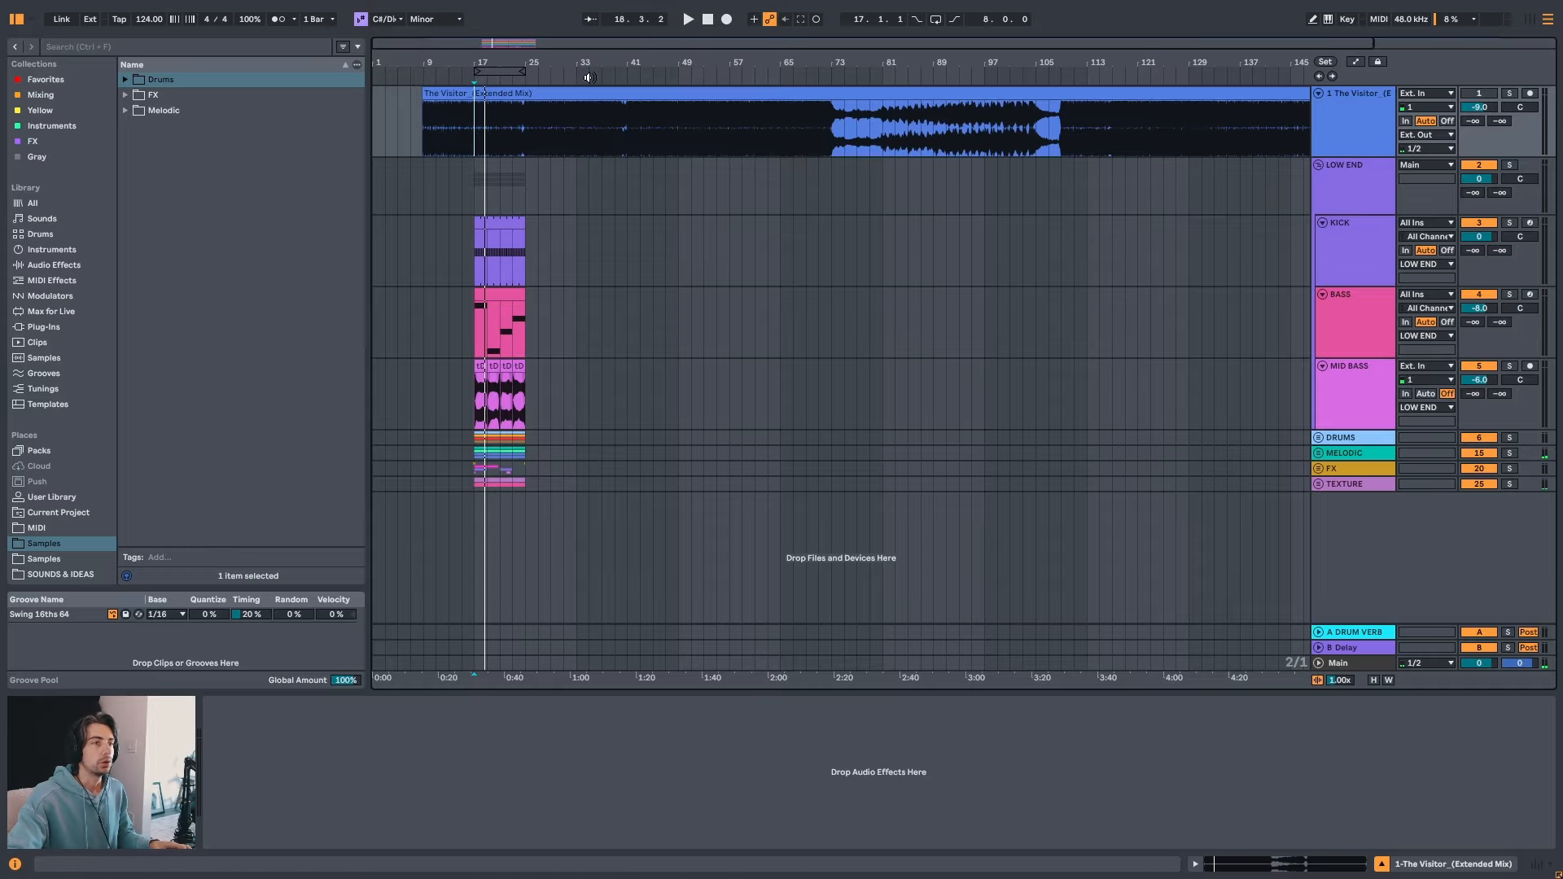
- Add locators at bars 9, 17 and 25 to mark the reference track's first sections
{"action": "mouse_move", "coordinate": [540, 65]}
{"action": "left_mouse_down"}
{"action": "mouse_move", "coordinate": [424, 65]}
{"action": "mouse_move", "coordinate": [599, 66]}
{"action": "mouse_move", "coordinate": [449, 65]}
{"action": "left_mouse_up"}
{"action": "left_click", "coordinate": [554, 127]}
{"action": "key", "text": "l"}
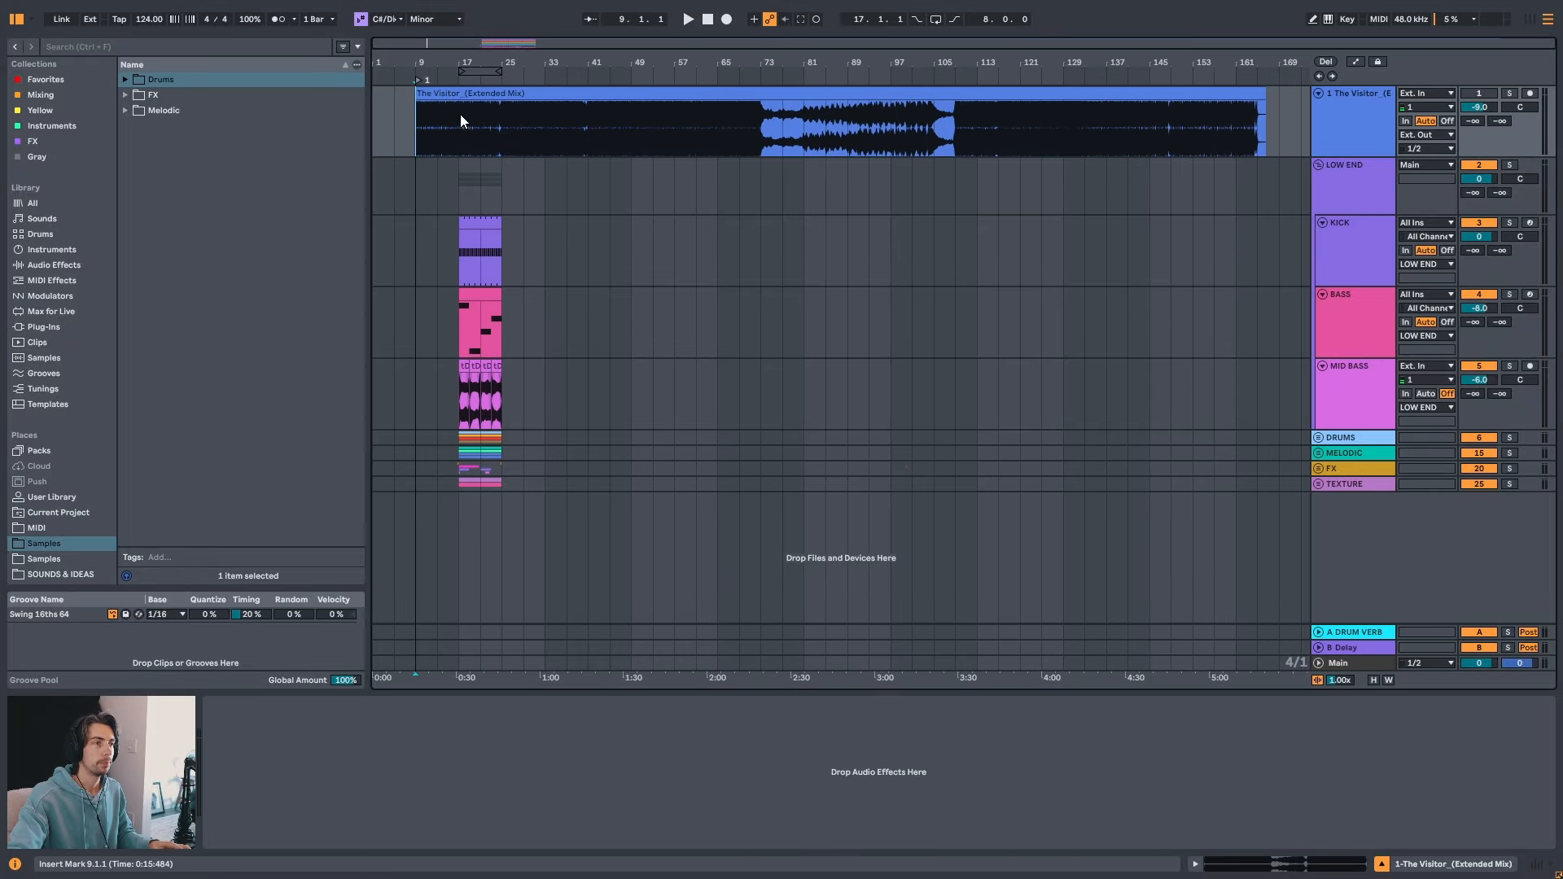
{"action": "key", "text": "l"}
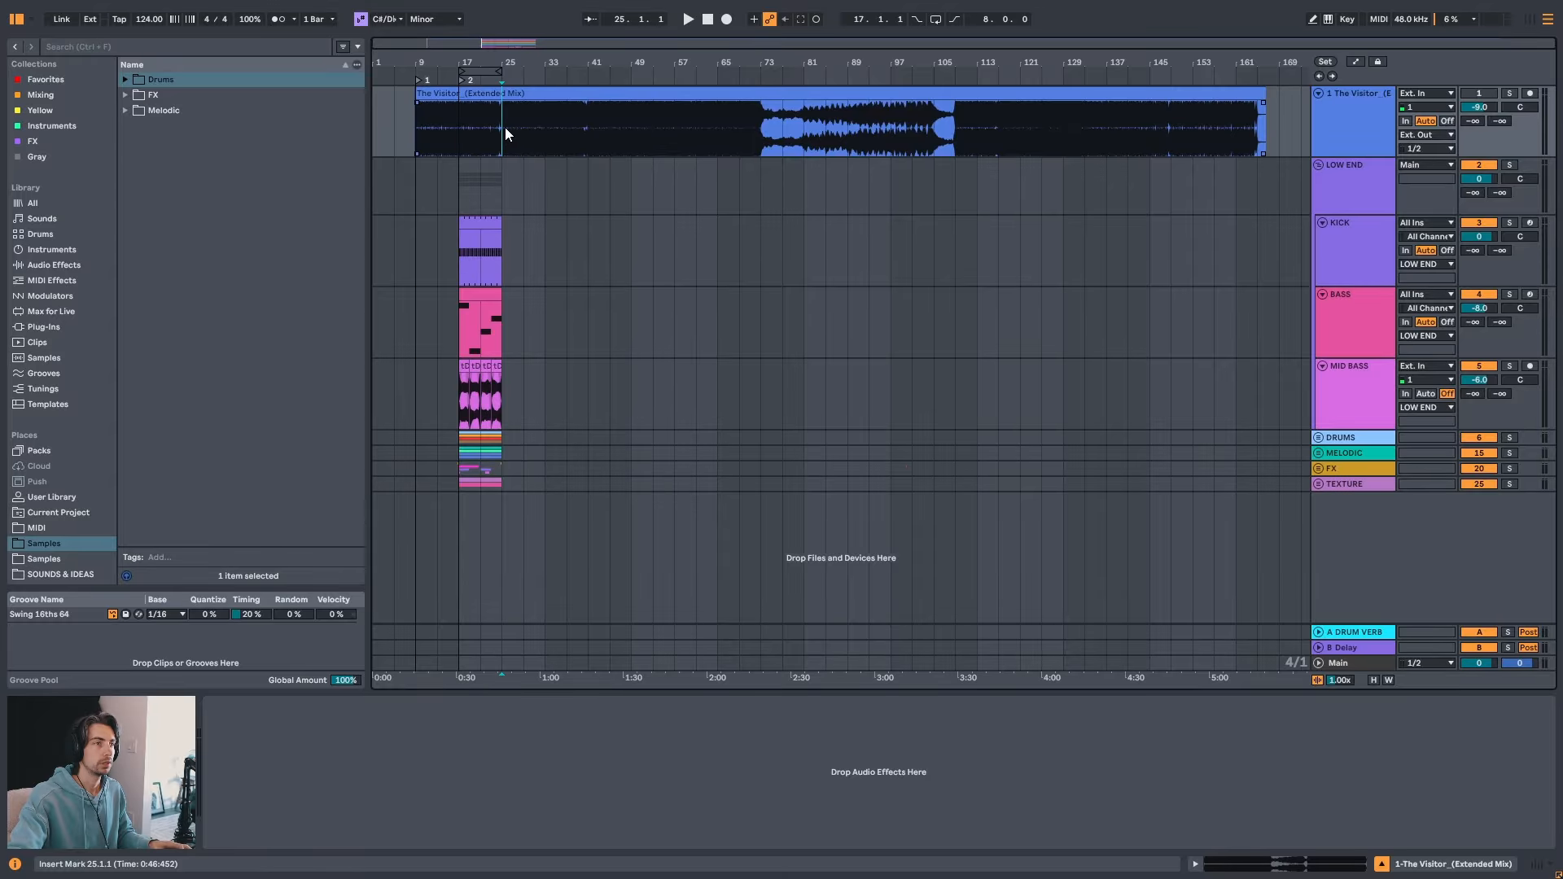
{"action": "key", "text": "l"}
- Inspect the reference track's opening sections, and add locators at bars 33 and 41
{"action": "left_click_drag", "start_coordinate": [493, 63], "coordinate": [510, 70]}
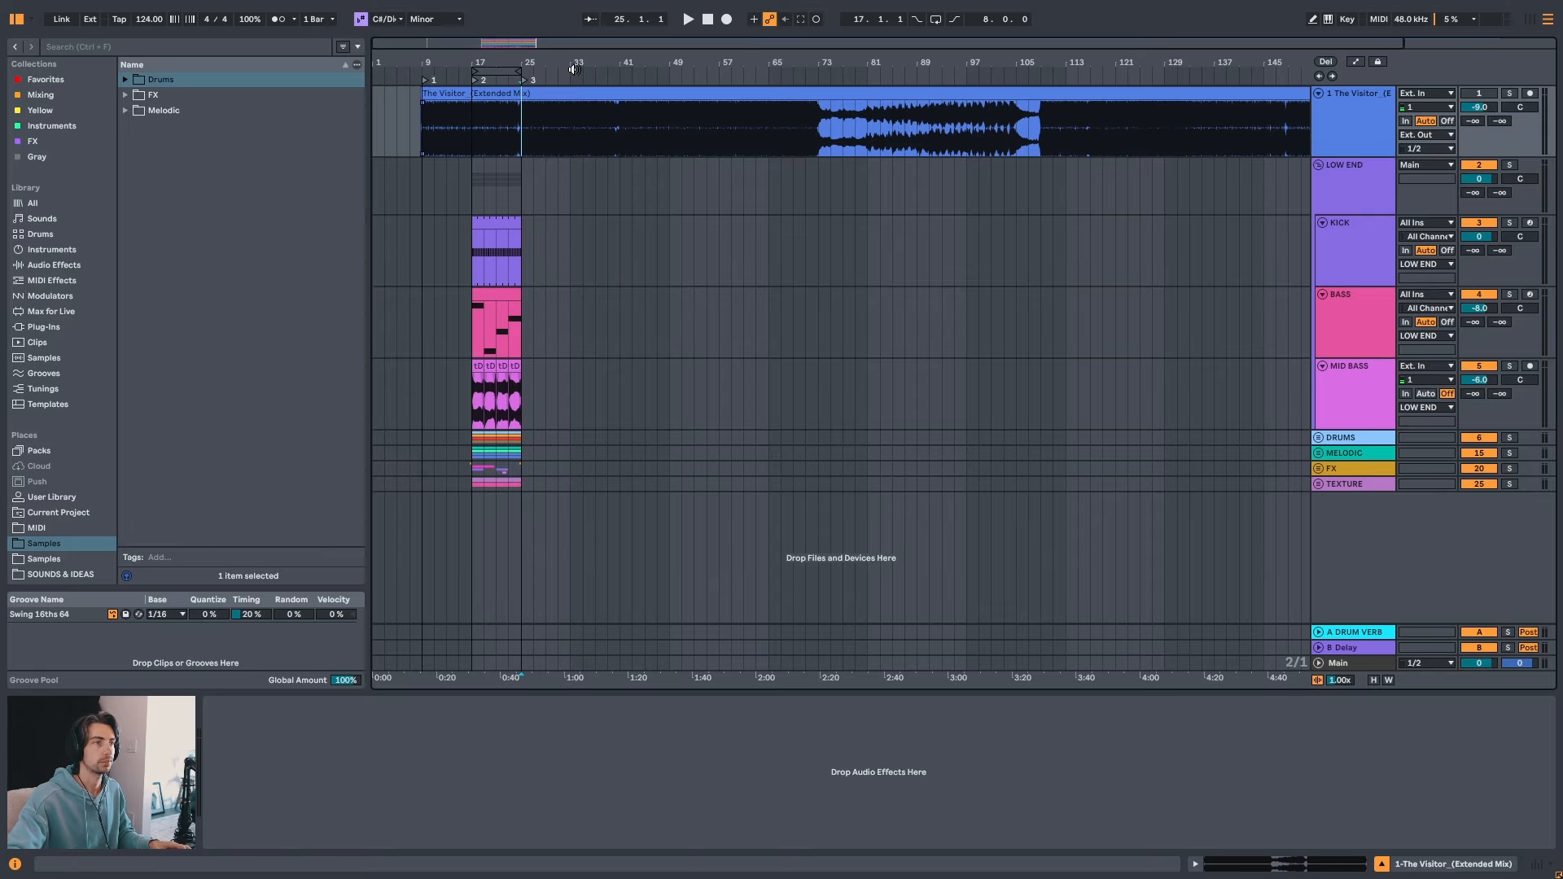
{"action": "left_click_drag", "start_coordinate": [471, 65], "coordinate": [408, 122]}
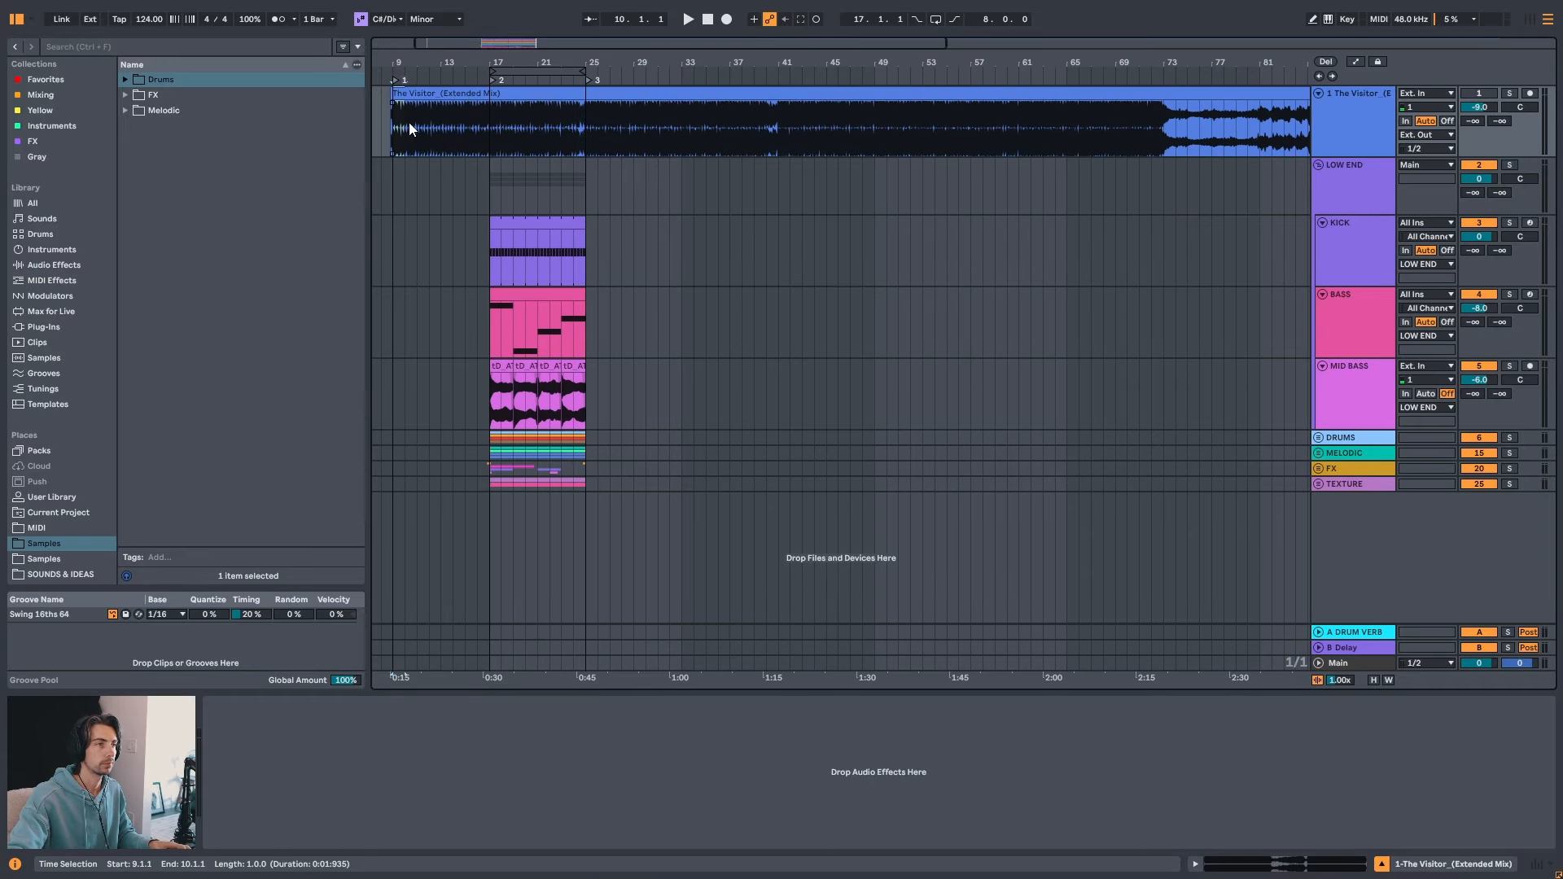
{"action": "left_click", "coordinate": [481, 122]}
{"action": "left_click_drag", "start_coordinate": [586, 63], "coordinate": [608, 39]}
{"action": "key", "text": "l"}
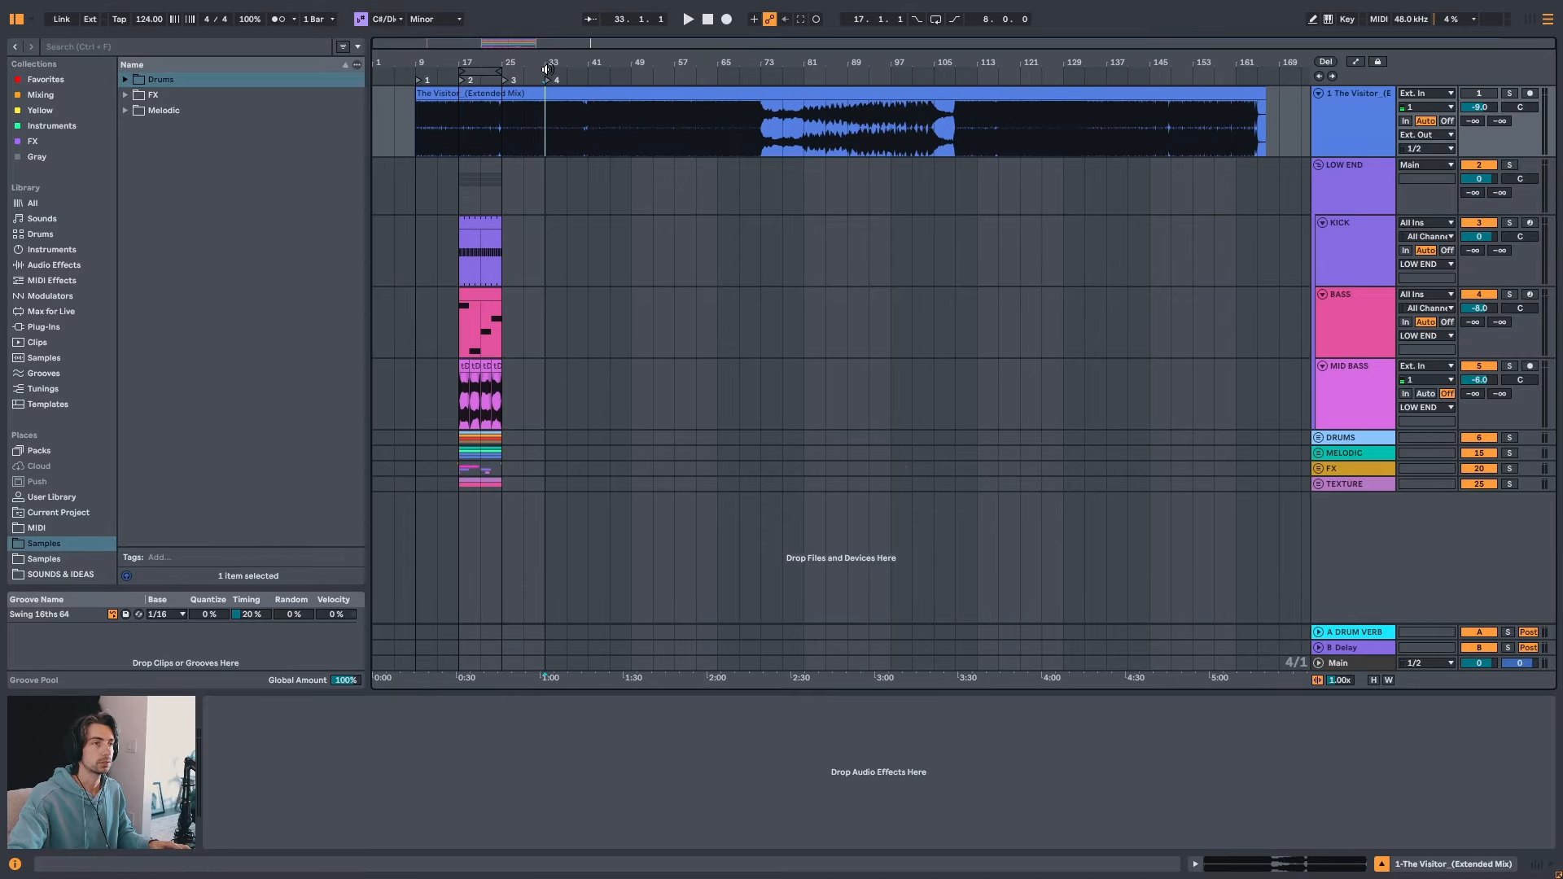
{"action": "left_click", "coordinate": [583, 123]}
{"action": "key", "text": "l"}
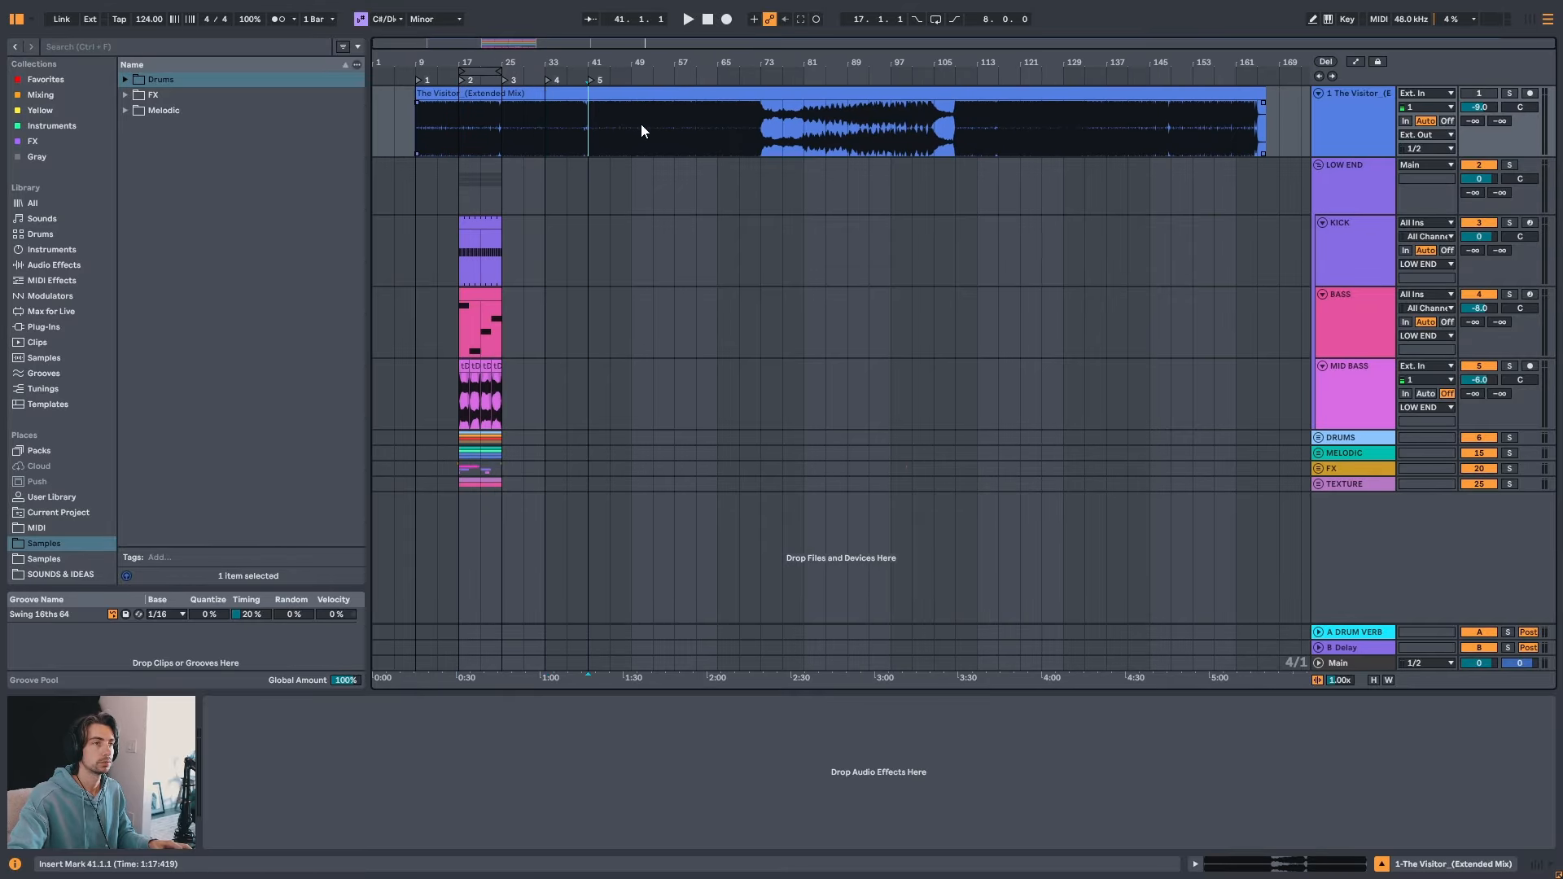
- Add locators at bars 49, 57 and 65, continuing the eight-bar spacing along the reference track
{"action": "left_click", "coordinate": [633, 134]}
{"action": "key", "text": "l"}
{"action": "left_click", "coordinate": [675, 127]}
{"action": "key", "text": "l"}
{"action": "left_click", "coordinate": [719, 123]}
{"action": "key", "text": "l"}
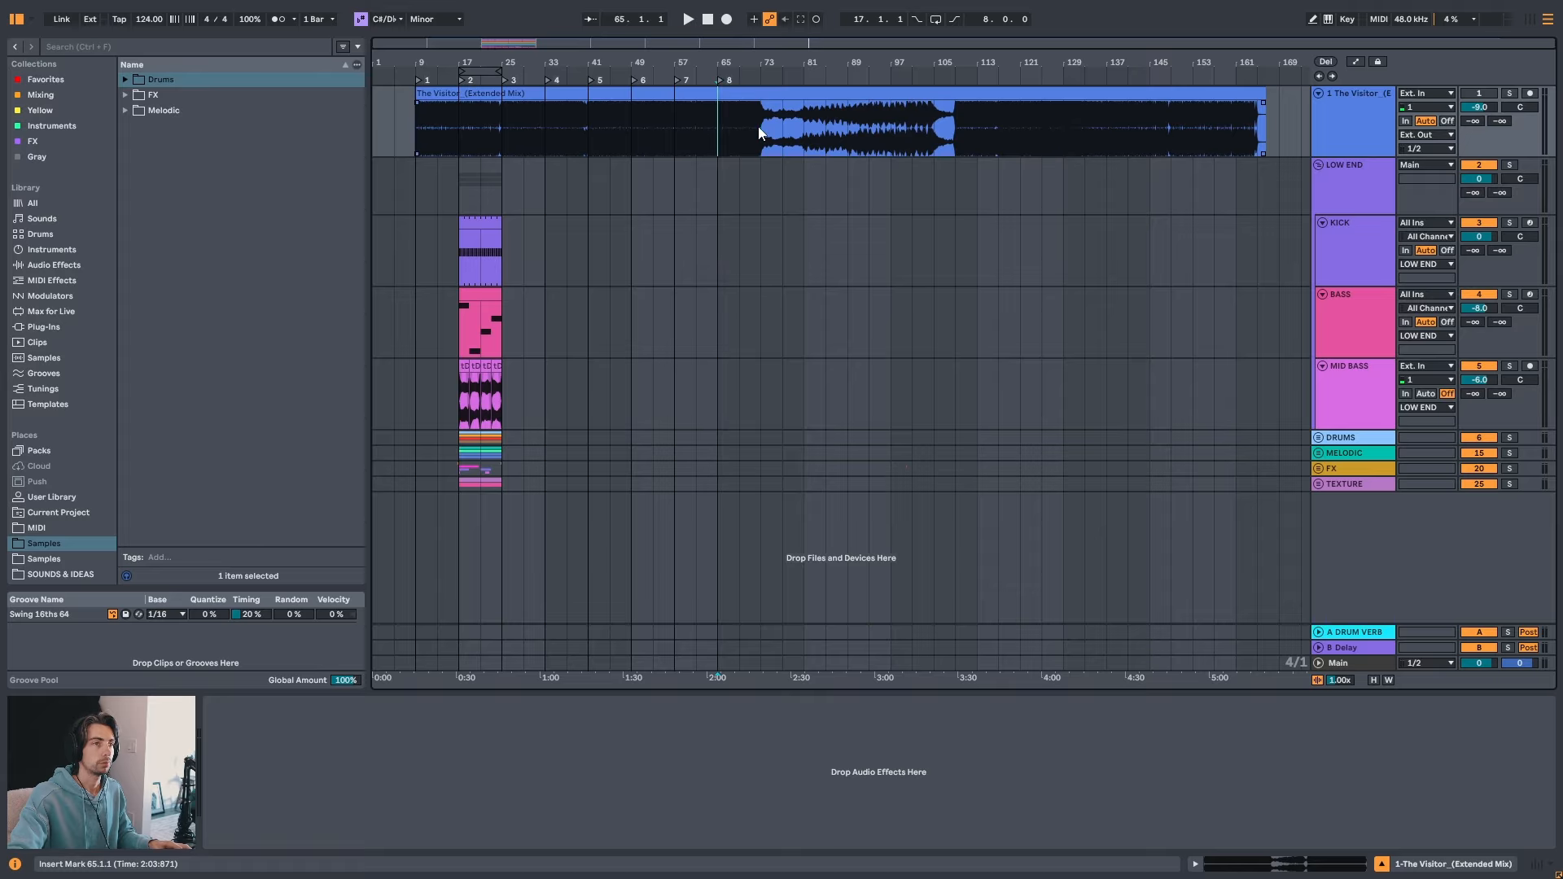
- Add locators at the breakdown's start at bar 73 and at bars 81 and 89
{"action": "left_click", "coordinate": [759, 126]}
{"action": "key", "text": "l"}
{"action": "left_click", "coordinate": [767, 126]}
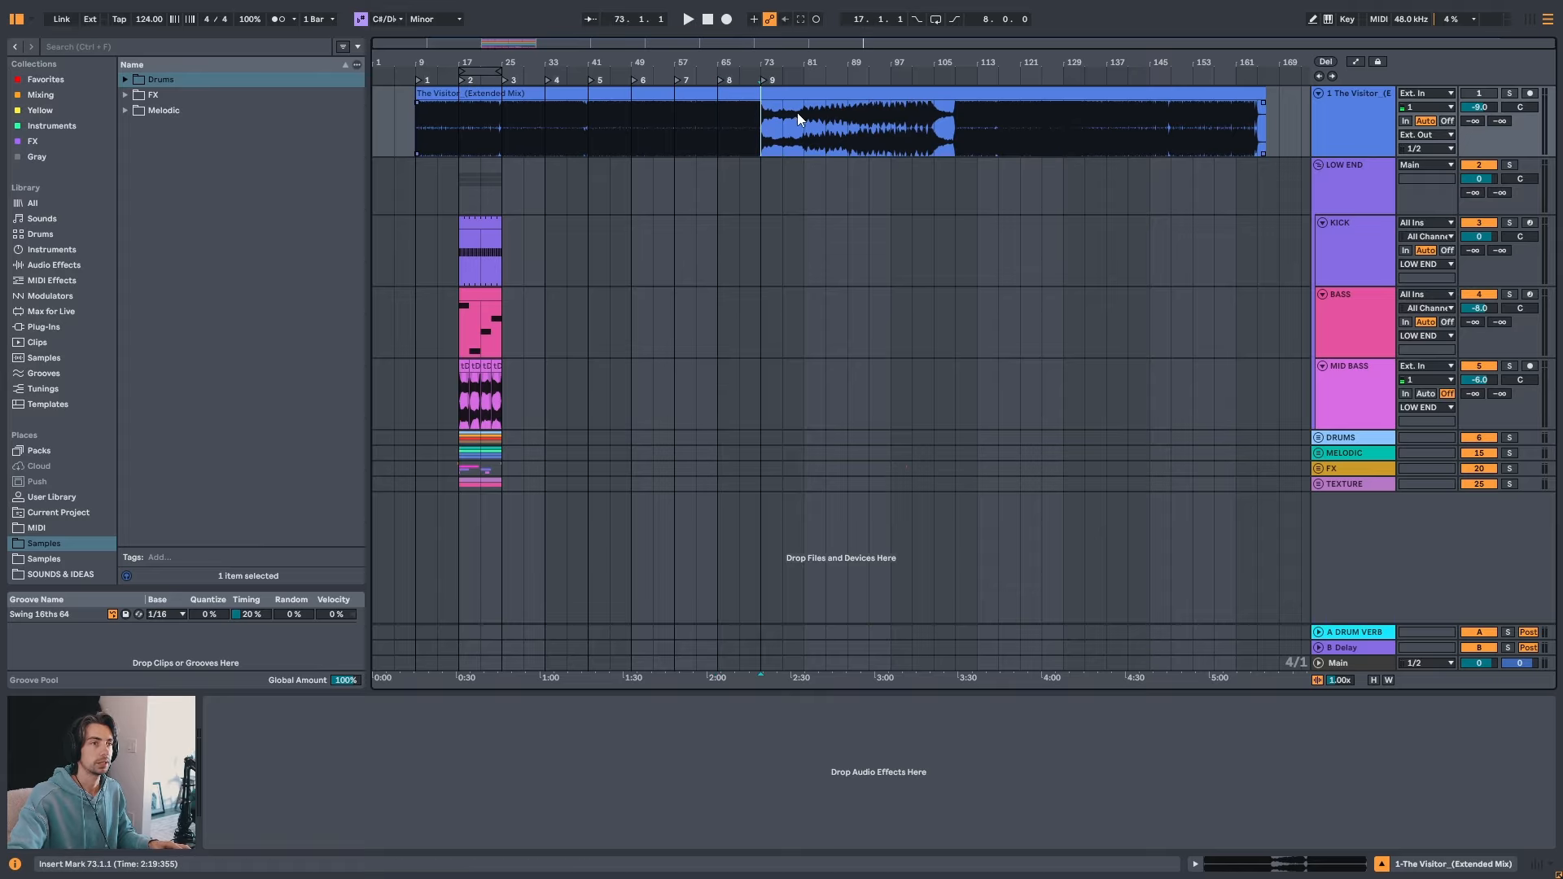
{"action": "left_click", "coordinate": [806, 136]}
{"action": "key", "text": "l"}
{"action": "left_click", "coordinate": [848, 123]}
{"action": "key", "text": "l"}
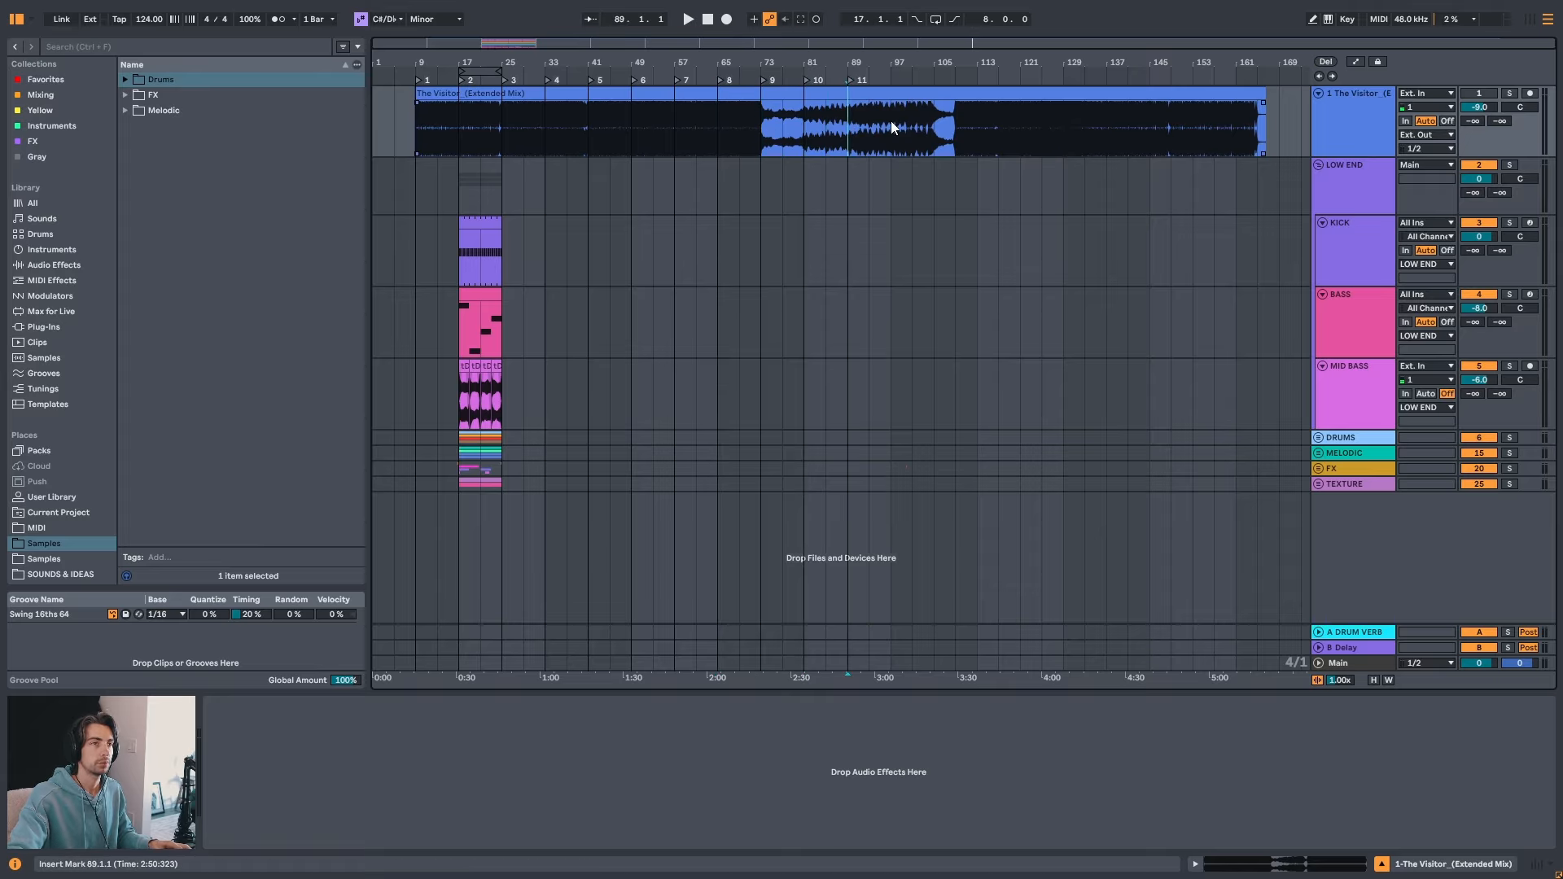
- Add locators at bars 97 and 105 in the final part of the breakdown
{"action": "left_click", "coordinate": [893, 126]}
{"action": "key", "text": "l"}
{"action": "left_click", "coordinate": [937, 122]}
{"action": "key", "text": "l"}
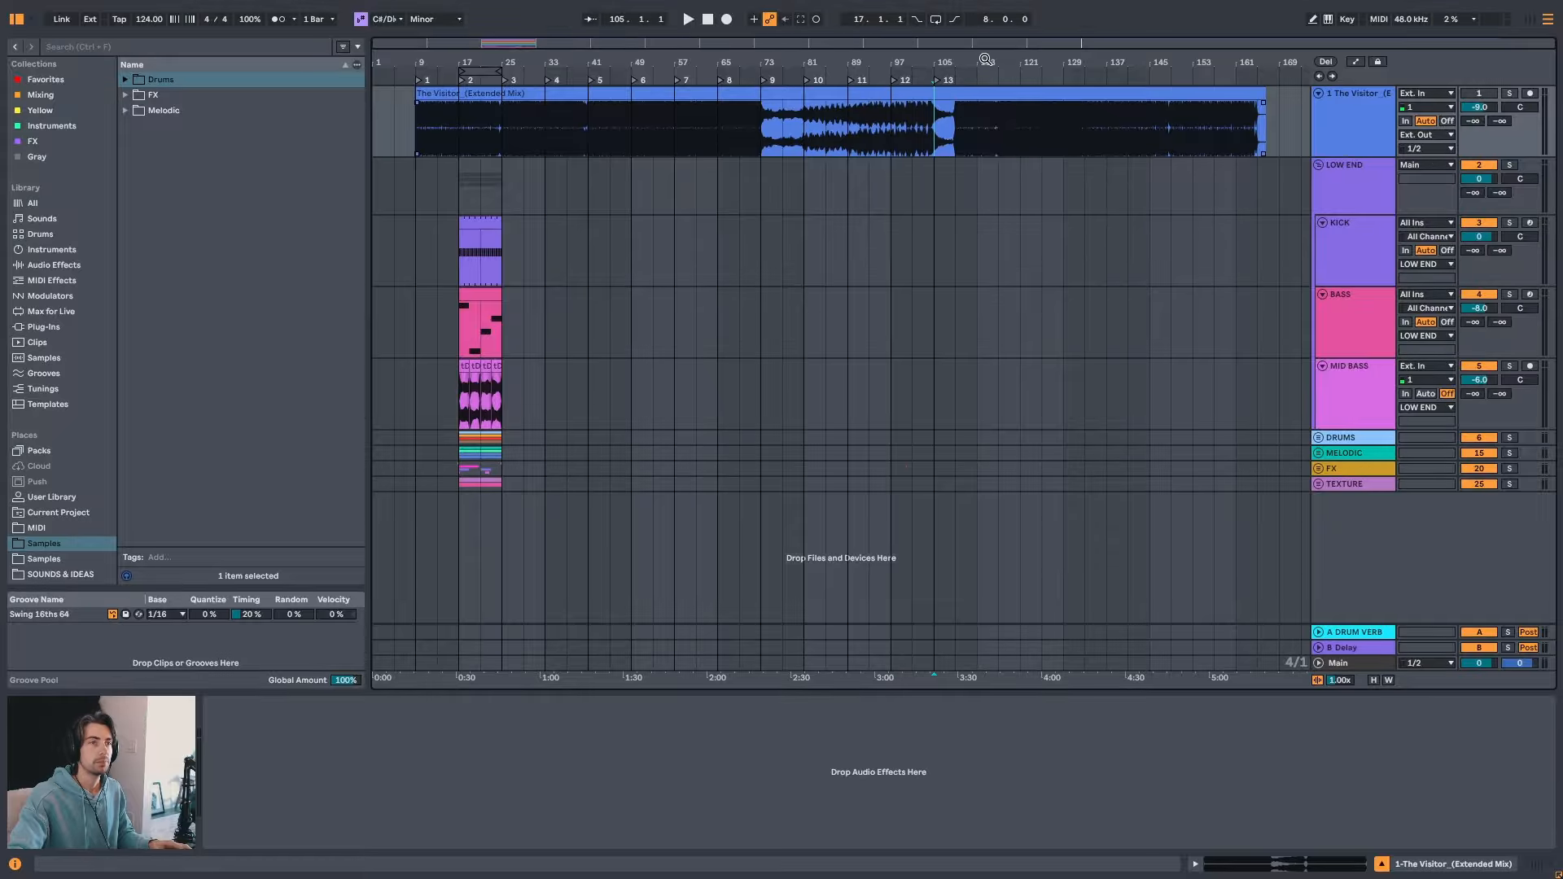
- Insert a time signature change at bar 109, where the reference track's drop begins after the breakdown
{"action": "left_click_drag", "start_coordinate": [986, 58], "coordinate": [983, 162]}
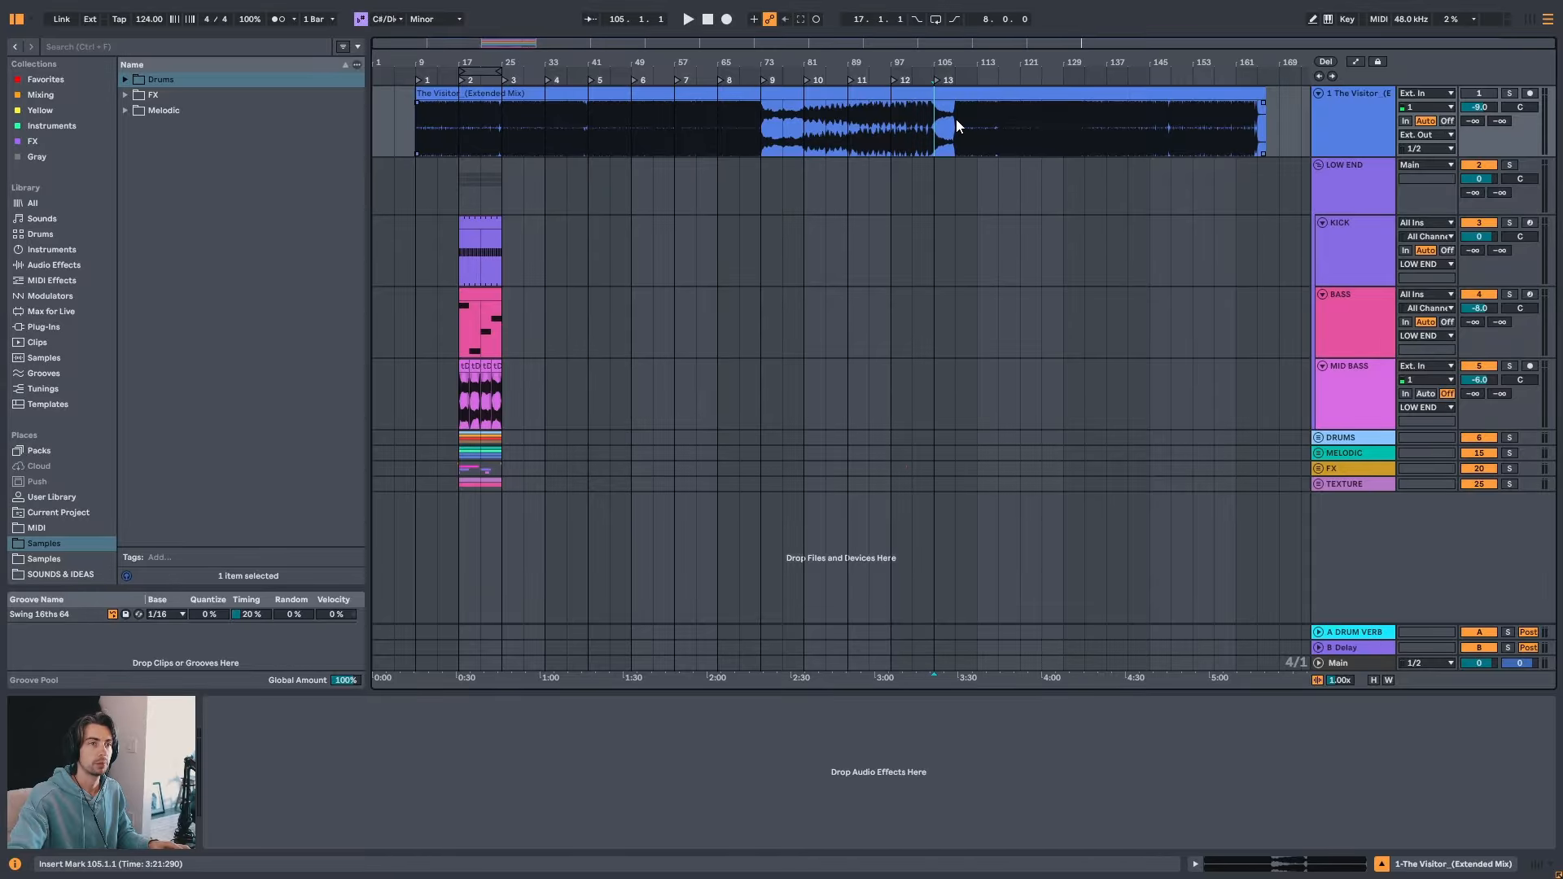
{"action": "mouse_move", "coordinate": [960, 60]}
{"action": "left_mouse_down"}
{"action": "mouse_move", "coordinate": [974, 63]}
{"action": "mouse_move", "coordinate": [926, 41]}
{"action": "mouse_move", "coordinate": [910, 64]}
{"action": "mouse_move", "coordinate": [841, 54]}
{"action": "mouse_move", "coordinate": [956, 51]}
{"action": "left_mouse_up"}
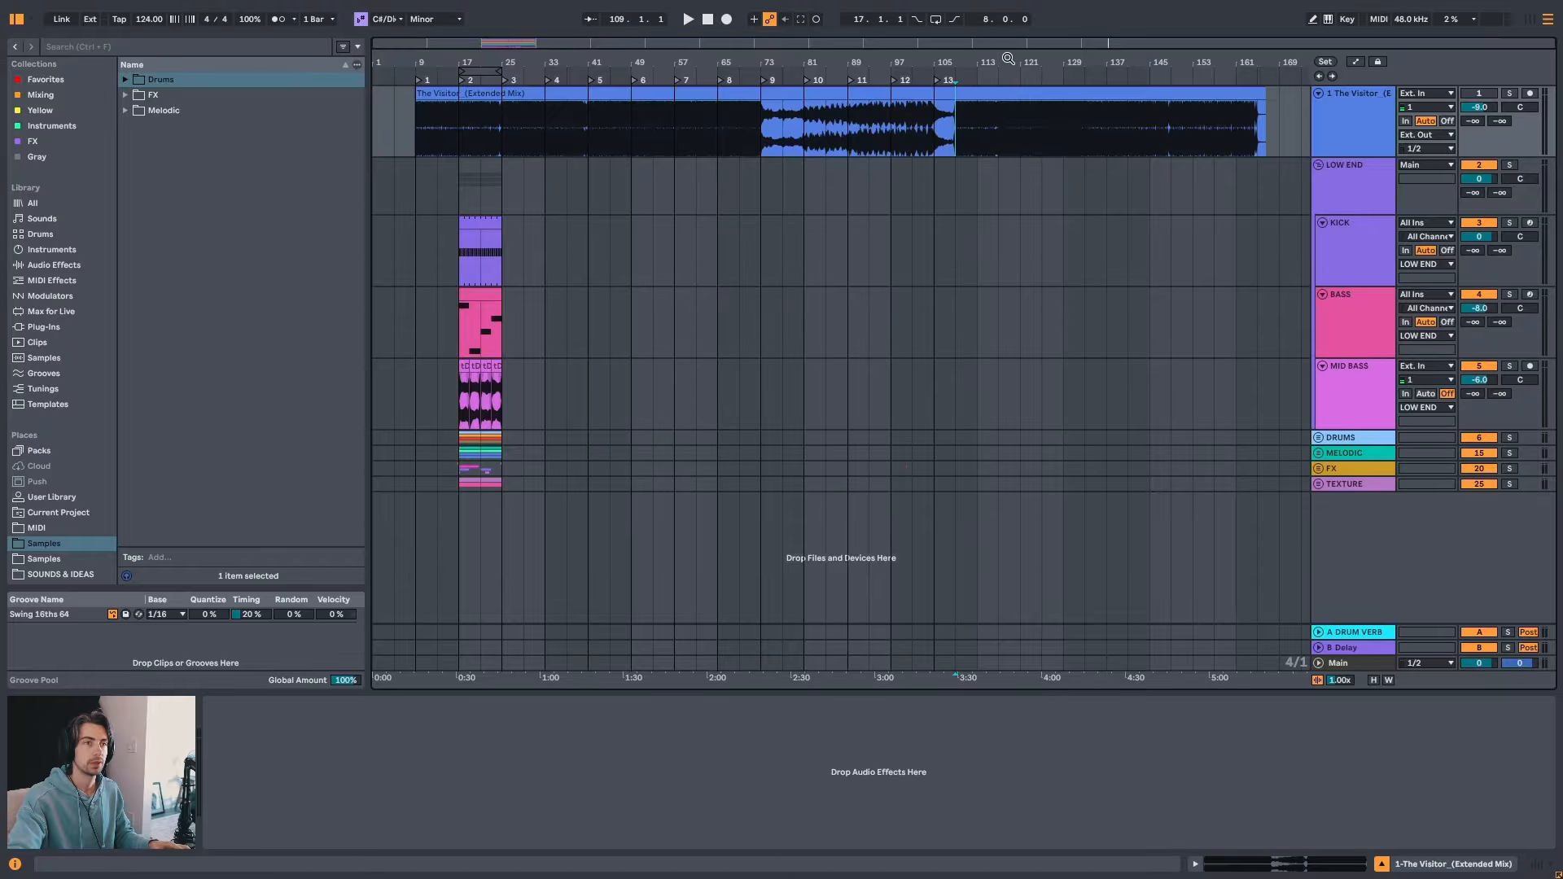
{"action": "mouse_move", "coordinate": [987, 64]}
{"action": "left_mouse_down"}
{"action": "mouse_move", "coordinate": [958, 86]}
{"action": "mouse_move", "coordinate": [967, 21]}
{"action": "left_mouse_up"}
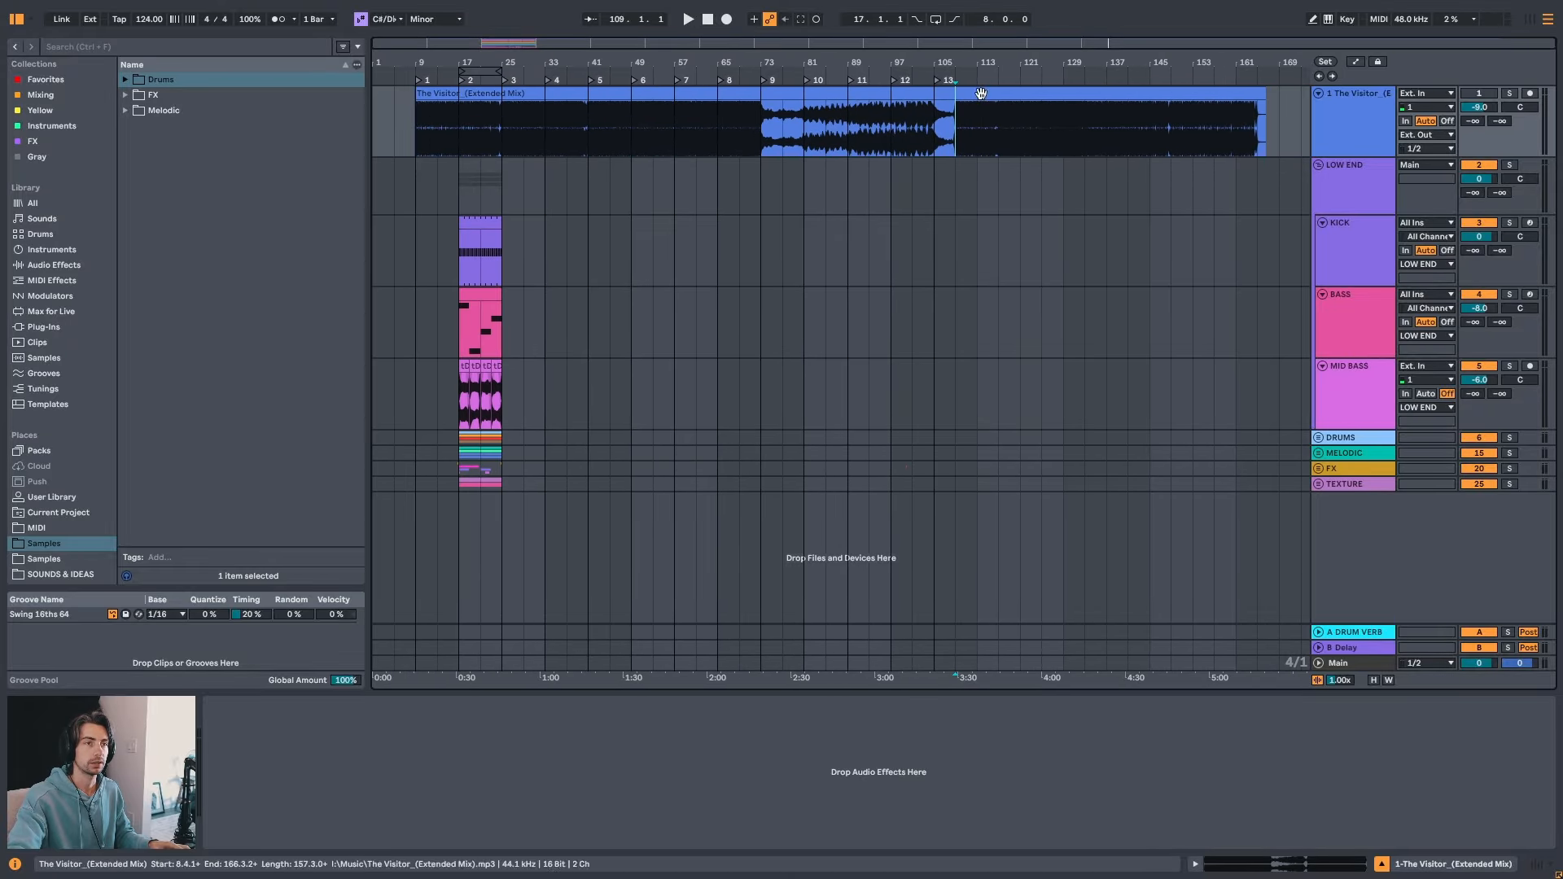
{"action": "left_click", "coordinate": [953, 131]}
{"action": "left_click_drag", "start_coordinate": [981, 62], "coordinate": [893, 78]}
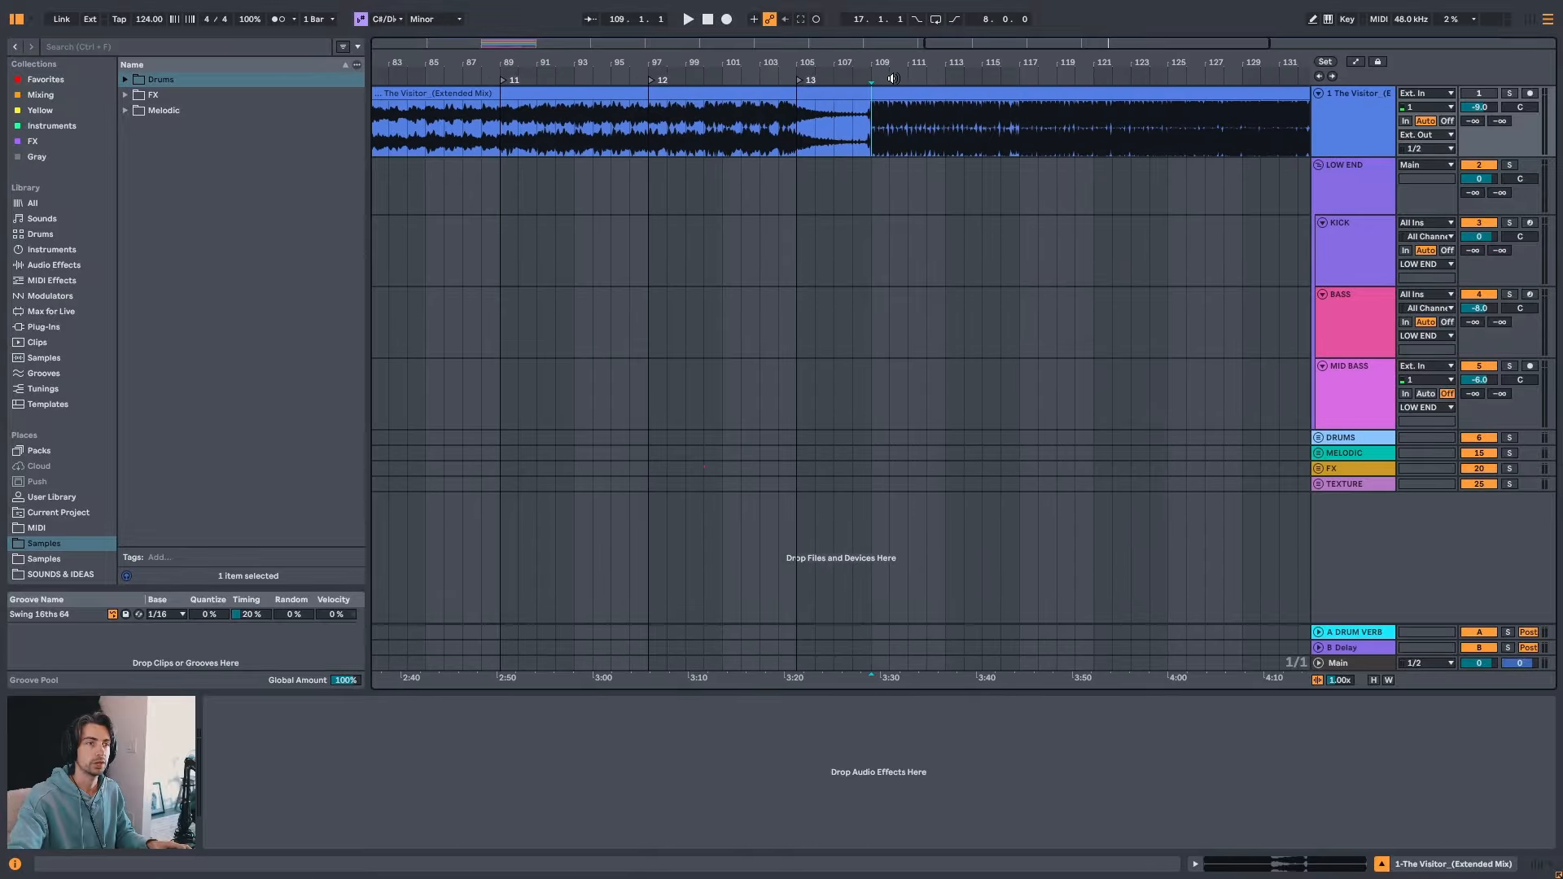
{"action": "right_click", "coordinate": [870, 76]}
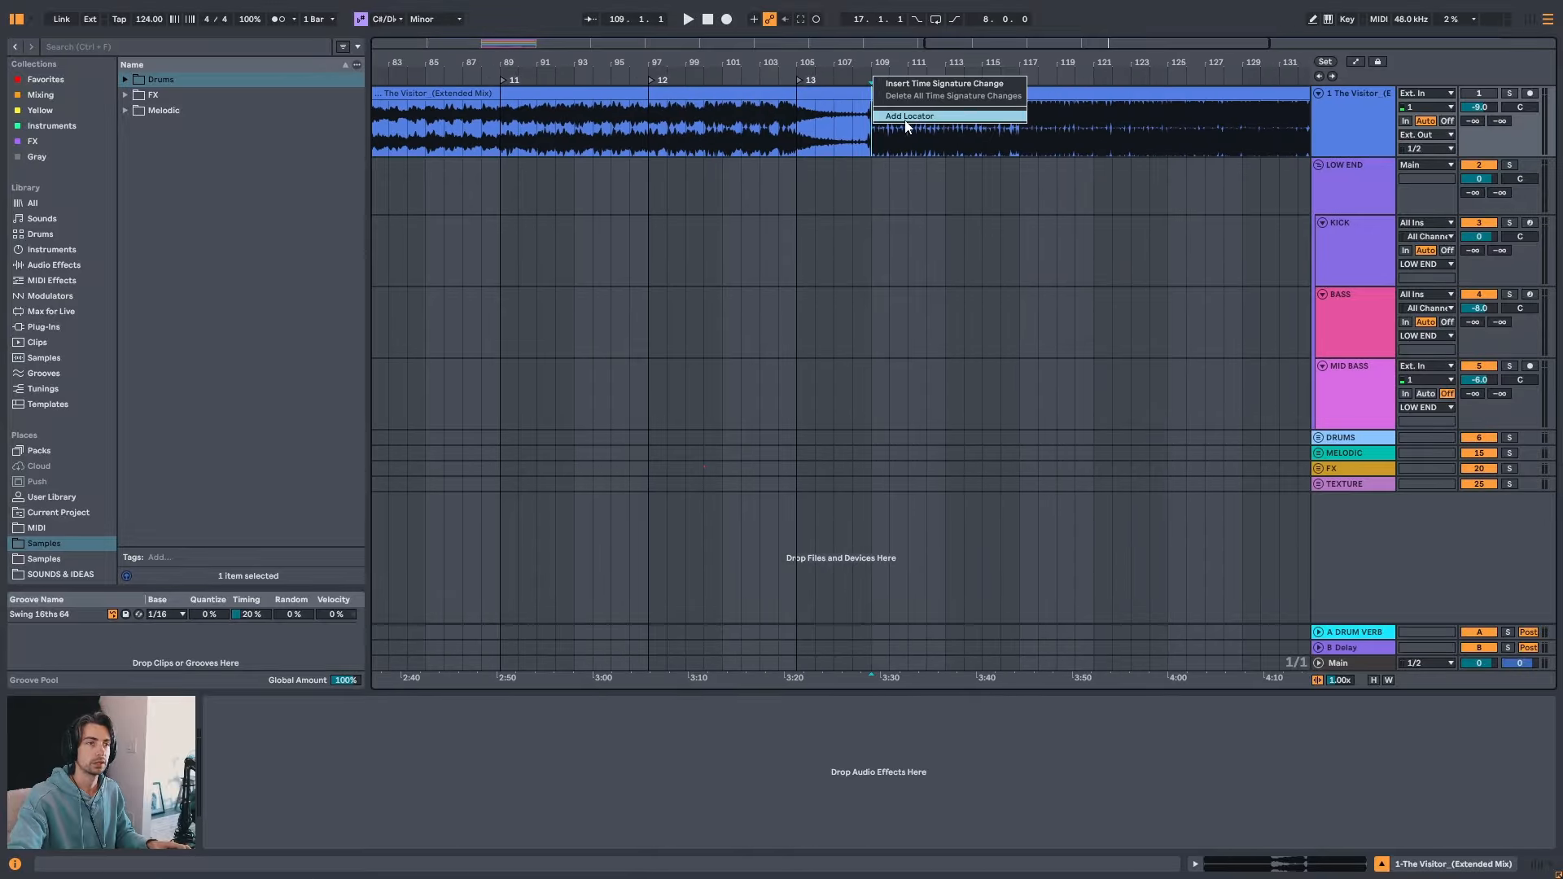
{"action": "left_click", "coordinate": [925, 81]}
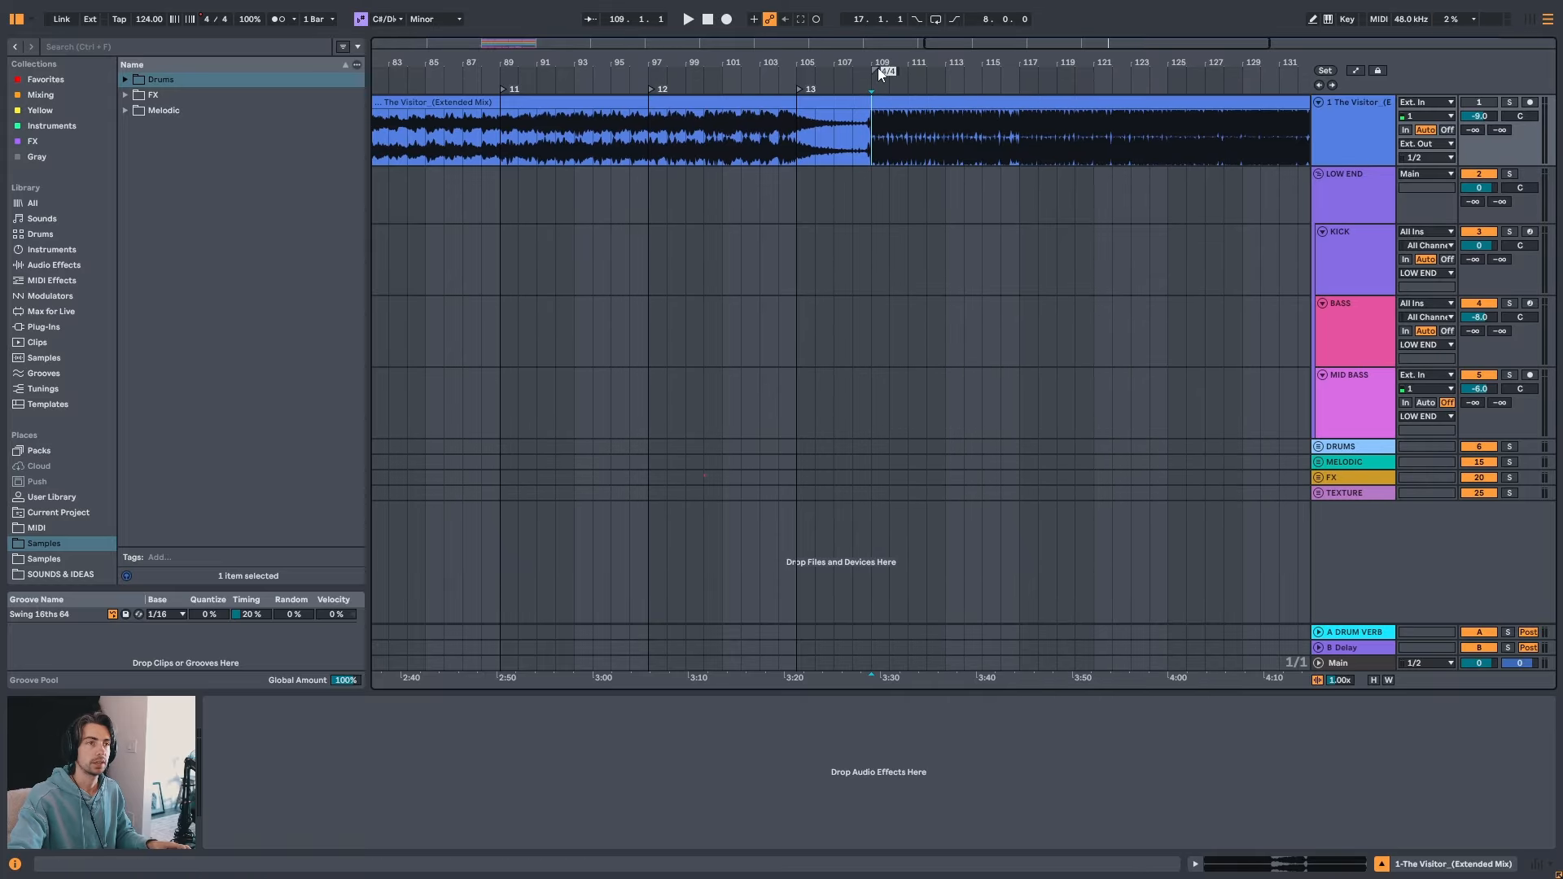
{"action": "left_click_drag", "start_coordinate": [903, 59], "coordinate": [925, 23]}
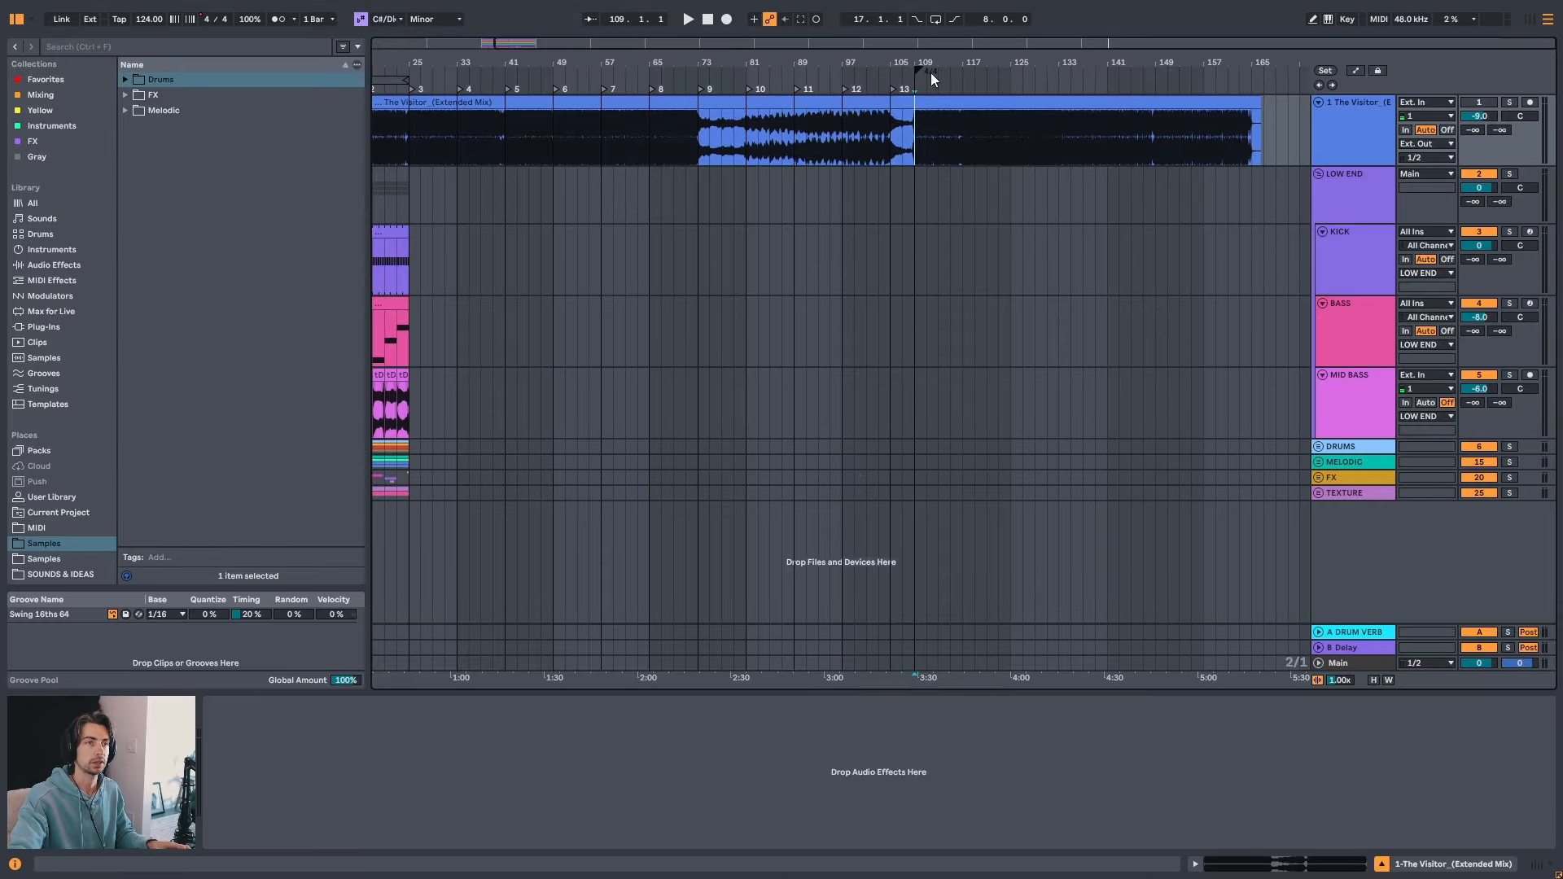
- Add locators at bars 109, 117, 125, 133 and 141 along the reference track's second drop
{"action": "left_click", "coordinate": [957, 56]}
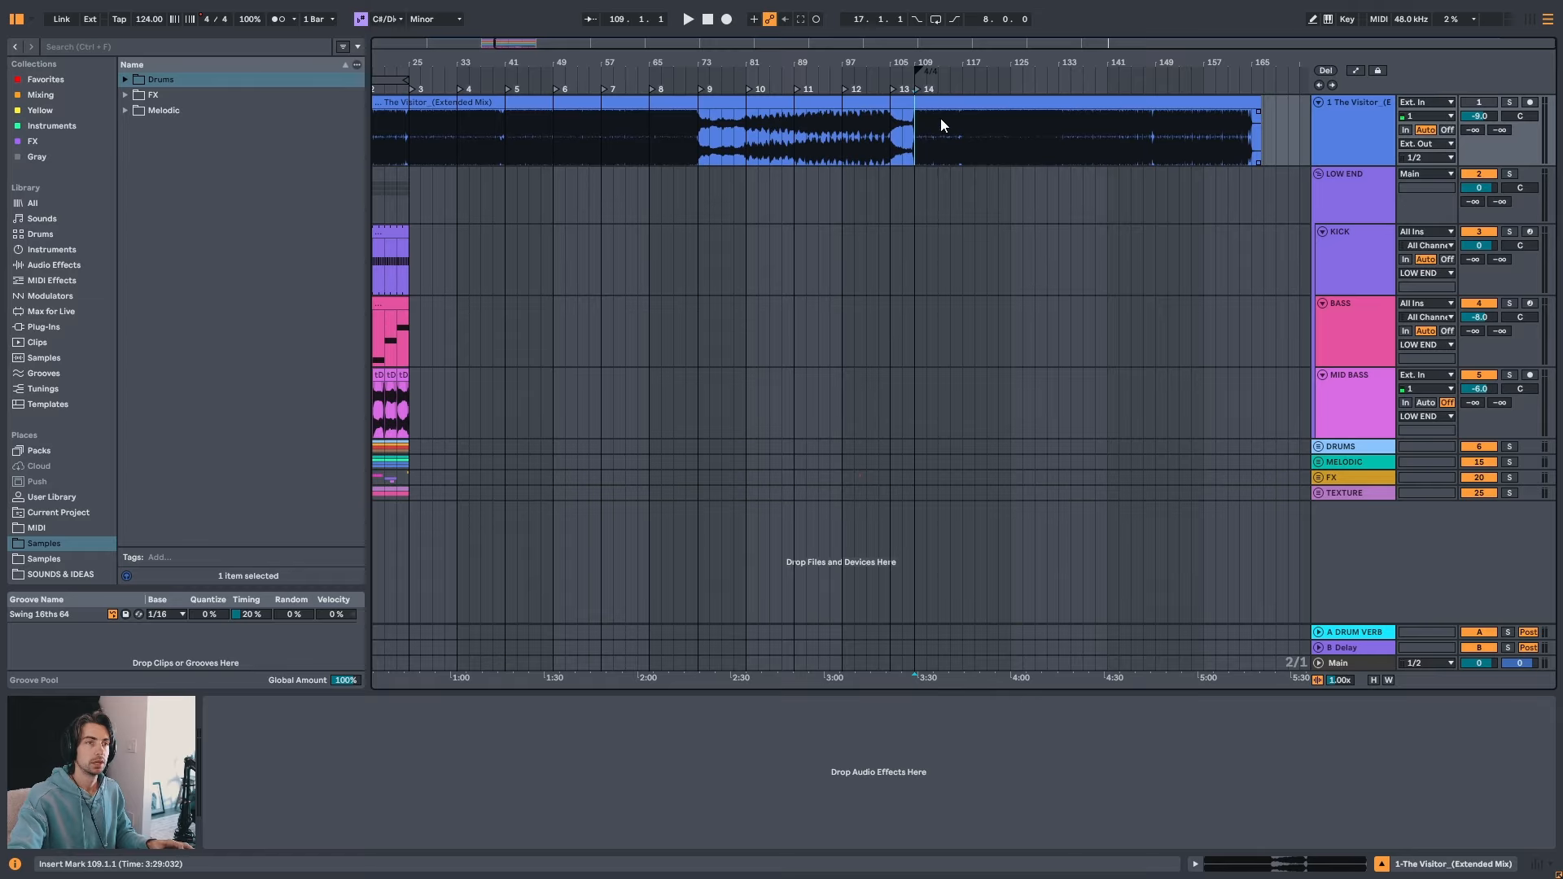
{"action": "left_click", "coordinate": [963, 129]}
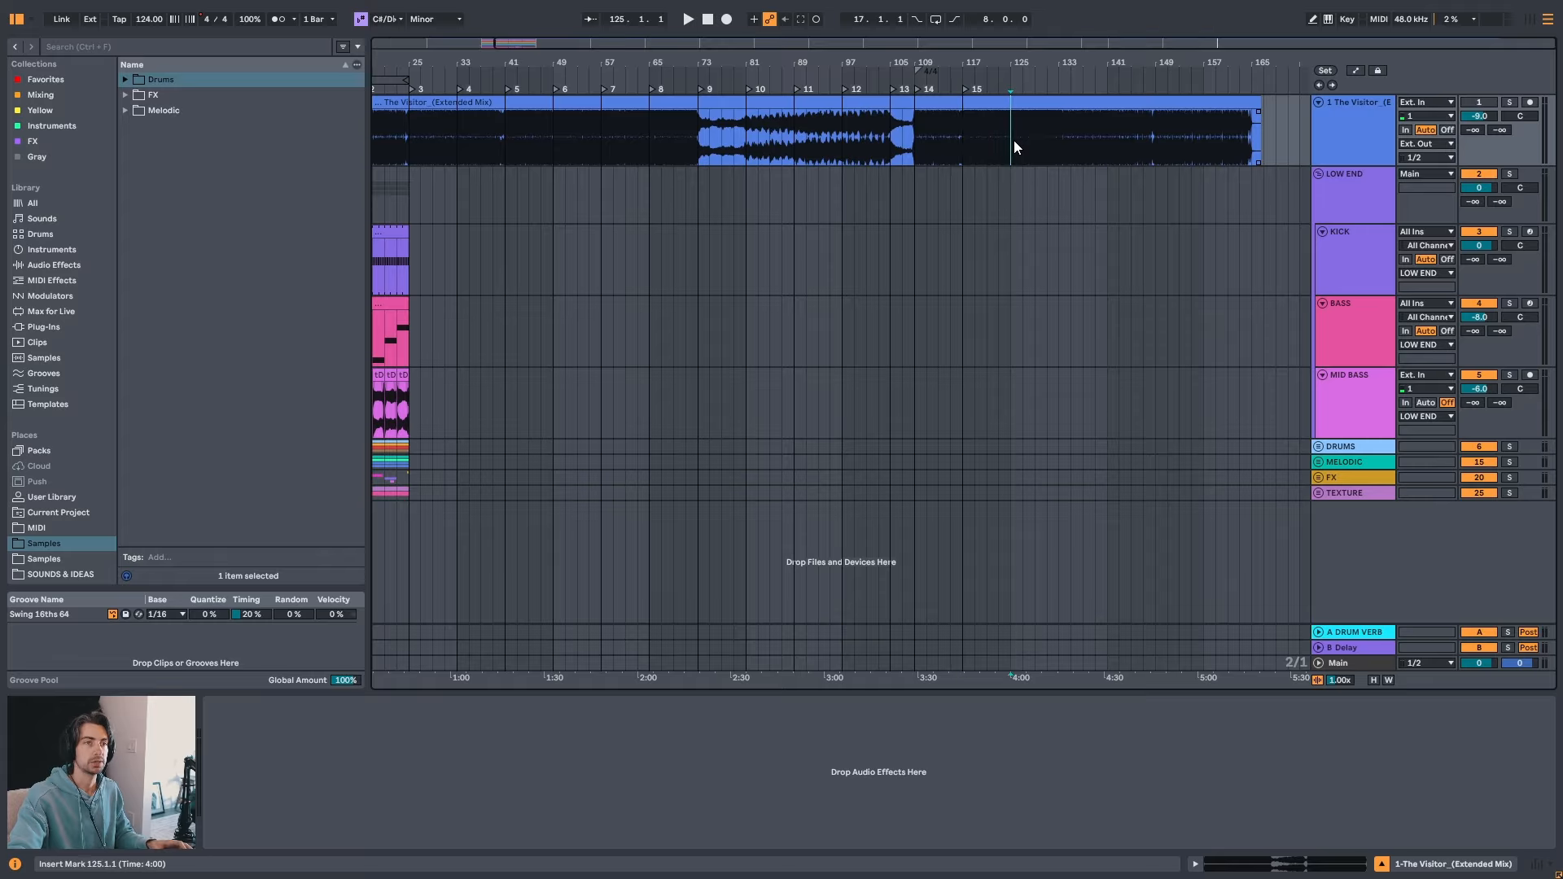
{"action": "left_click", "coordinate": [1012, 138]}
{"action": "left_click", "coordinate": [1060, 138]}
{"action": "left_click", "coordinate": [1107, 135]}
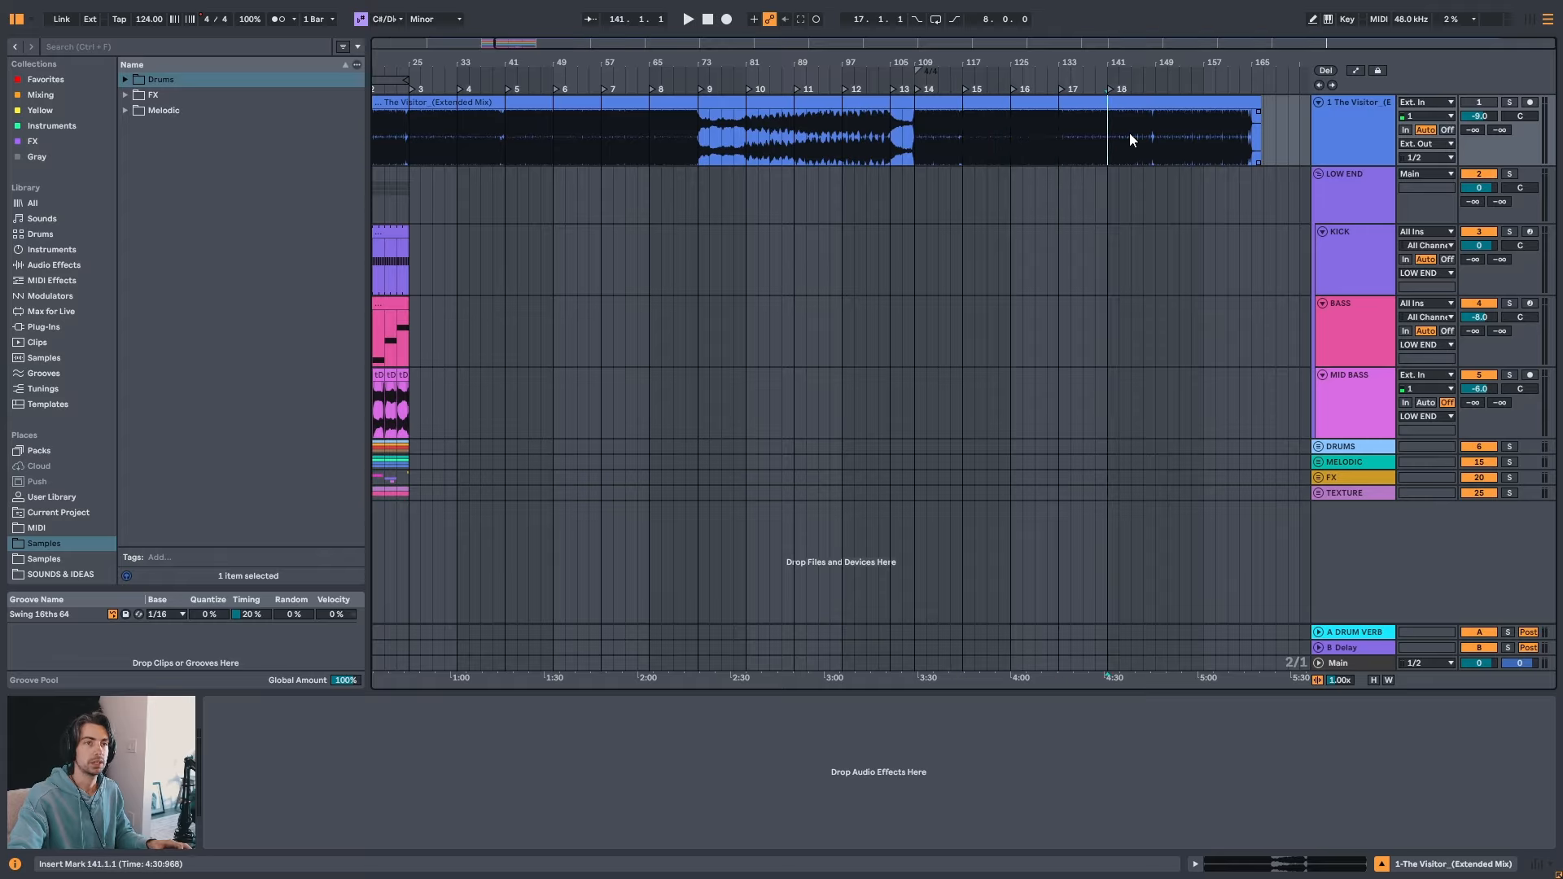
- Add locators at bars 149, 157 and 165 up to the end of the reference track
{"action": "left_click", "coordinate": [1155, 134]}
{"action": "left_click", "coordinate": [1201, 134]}
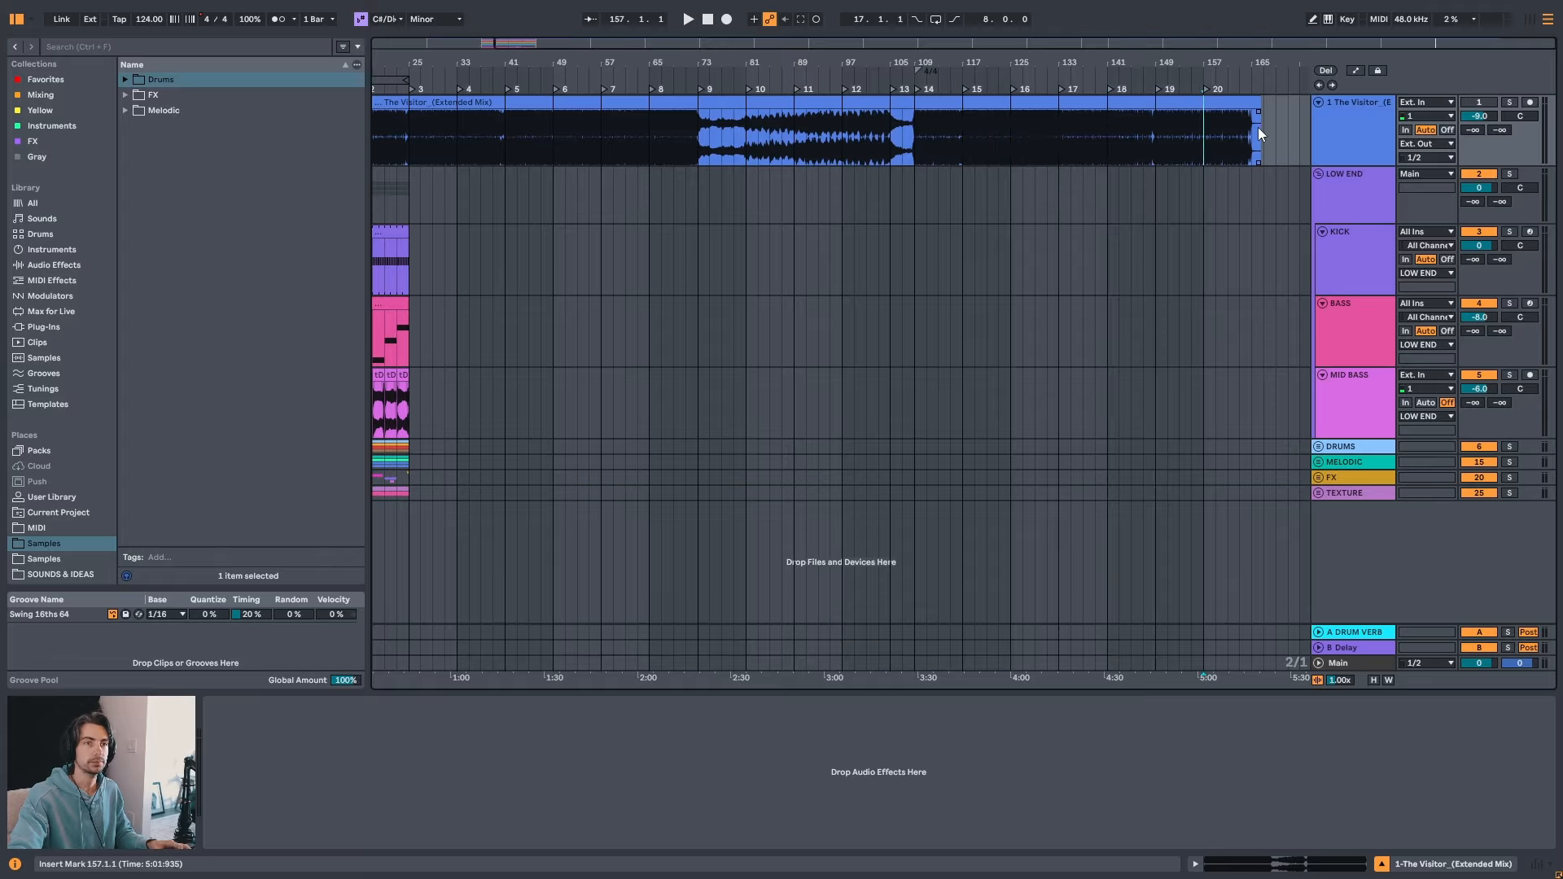
{"action": "left_click", "coordinate": [1254, 129]}
{"action": "key", "text": "l"}
{"action": "key", "text": "w"}
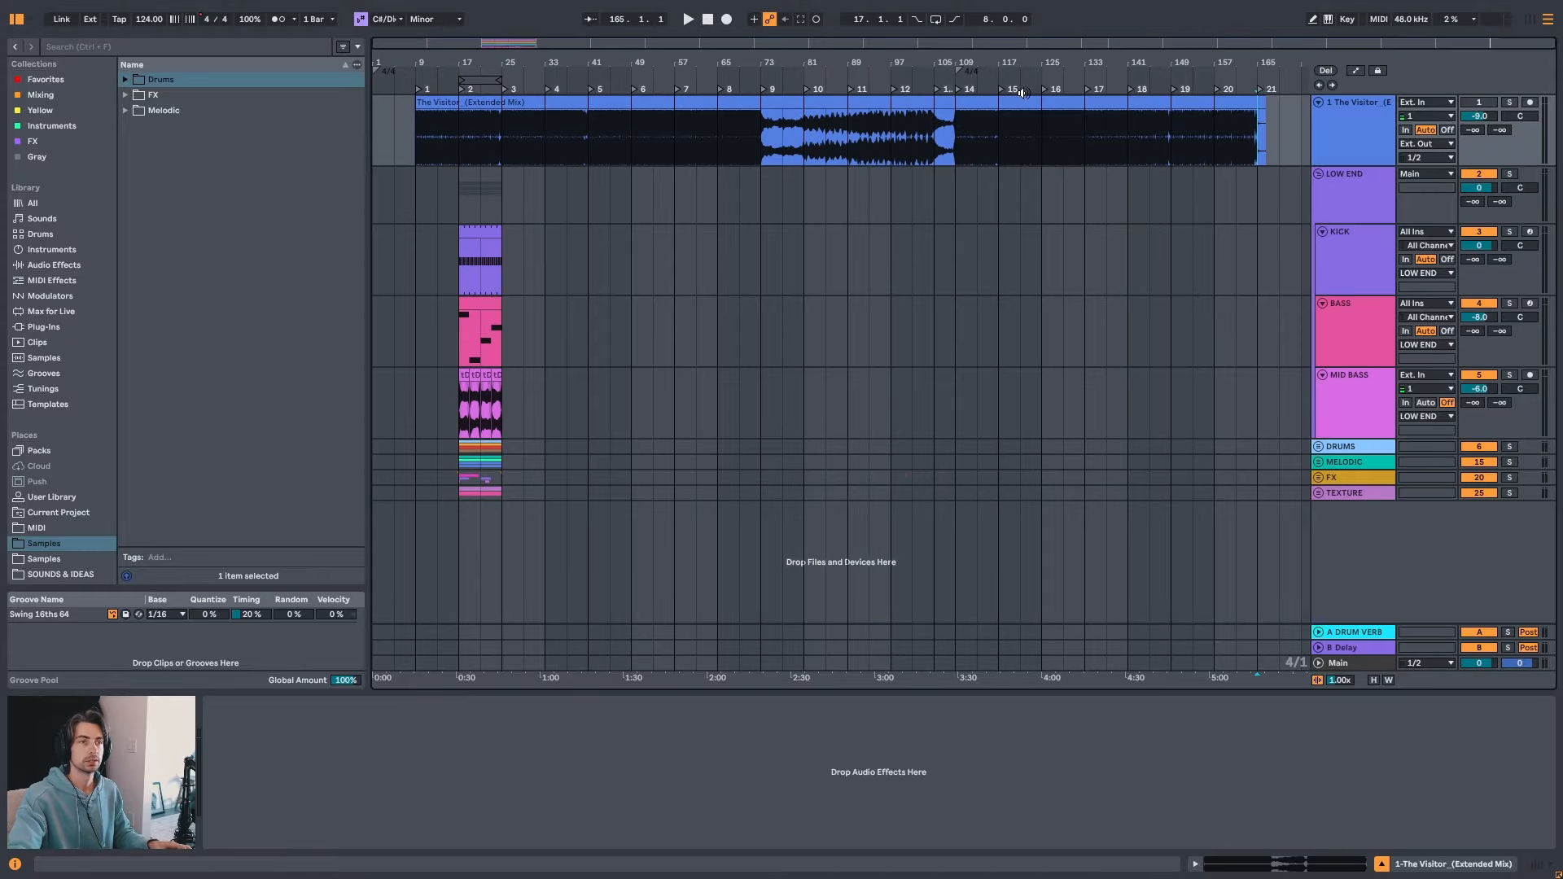
- Rename the first locator, at bar 9, as EXTENDED INTRO
{"action": "mouse_move", "coordinate": [620, 64]}
{"action": "left_mouse_down"}
{"action": "mouse_move", "coordinate": [643, 75]}
{"action": "mouse_move", "coordinate": [643, 62]}
{"action": "left_mouse_up"}
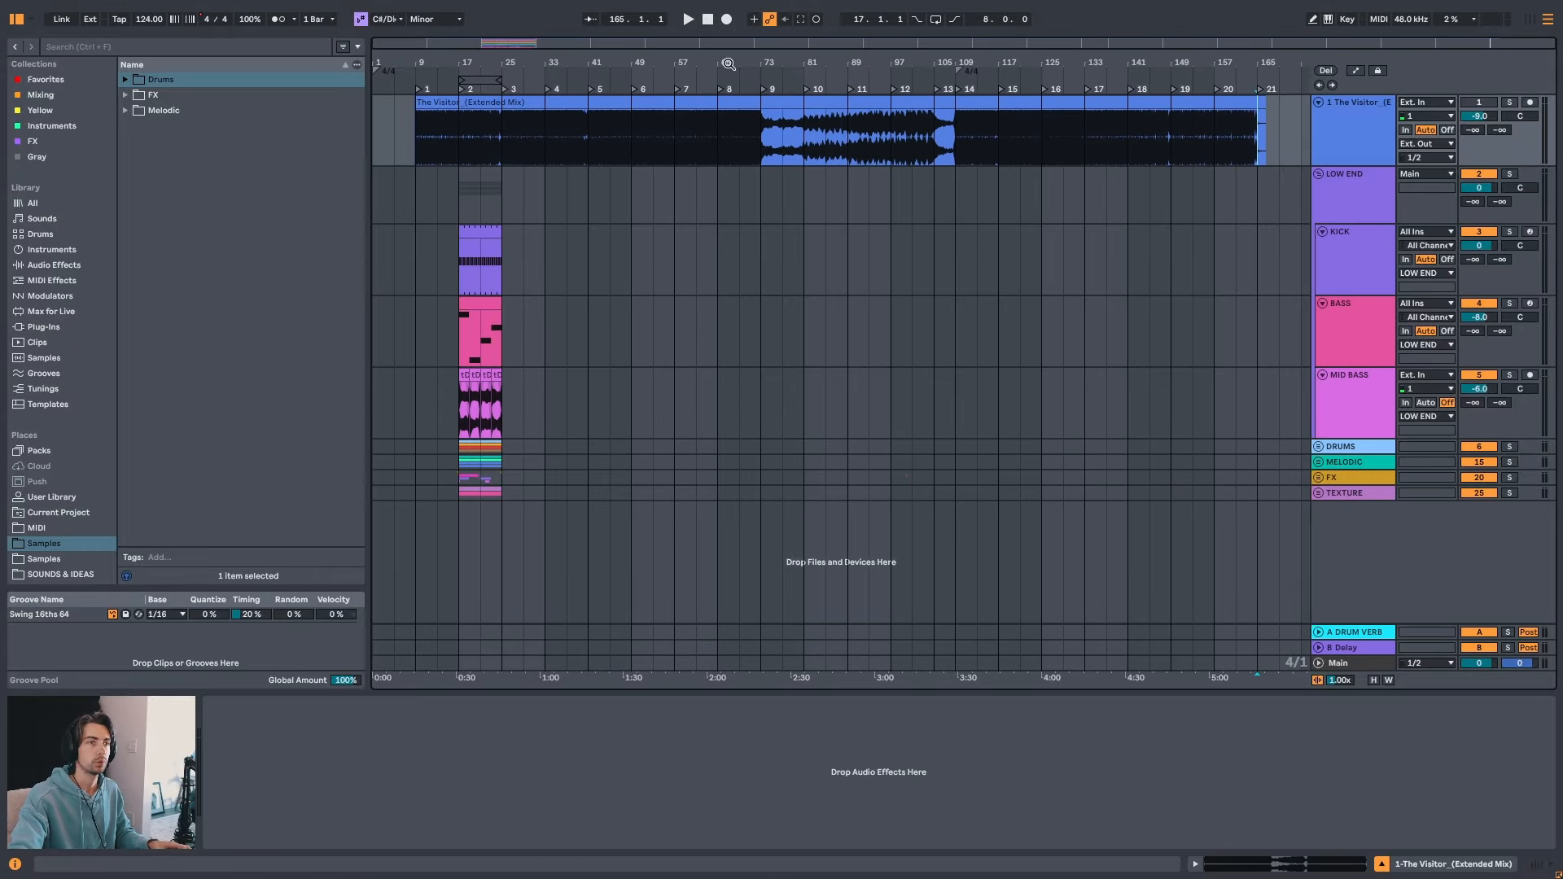
{"action": "left_click_drag", "start_coordinate": [428, 57], "coordinate": [431, 72]}
{"action": "right_click", "coordinate": [431, 89]}
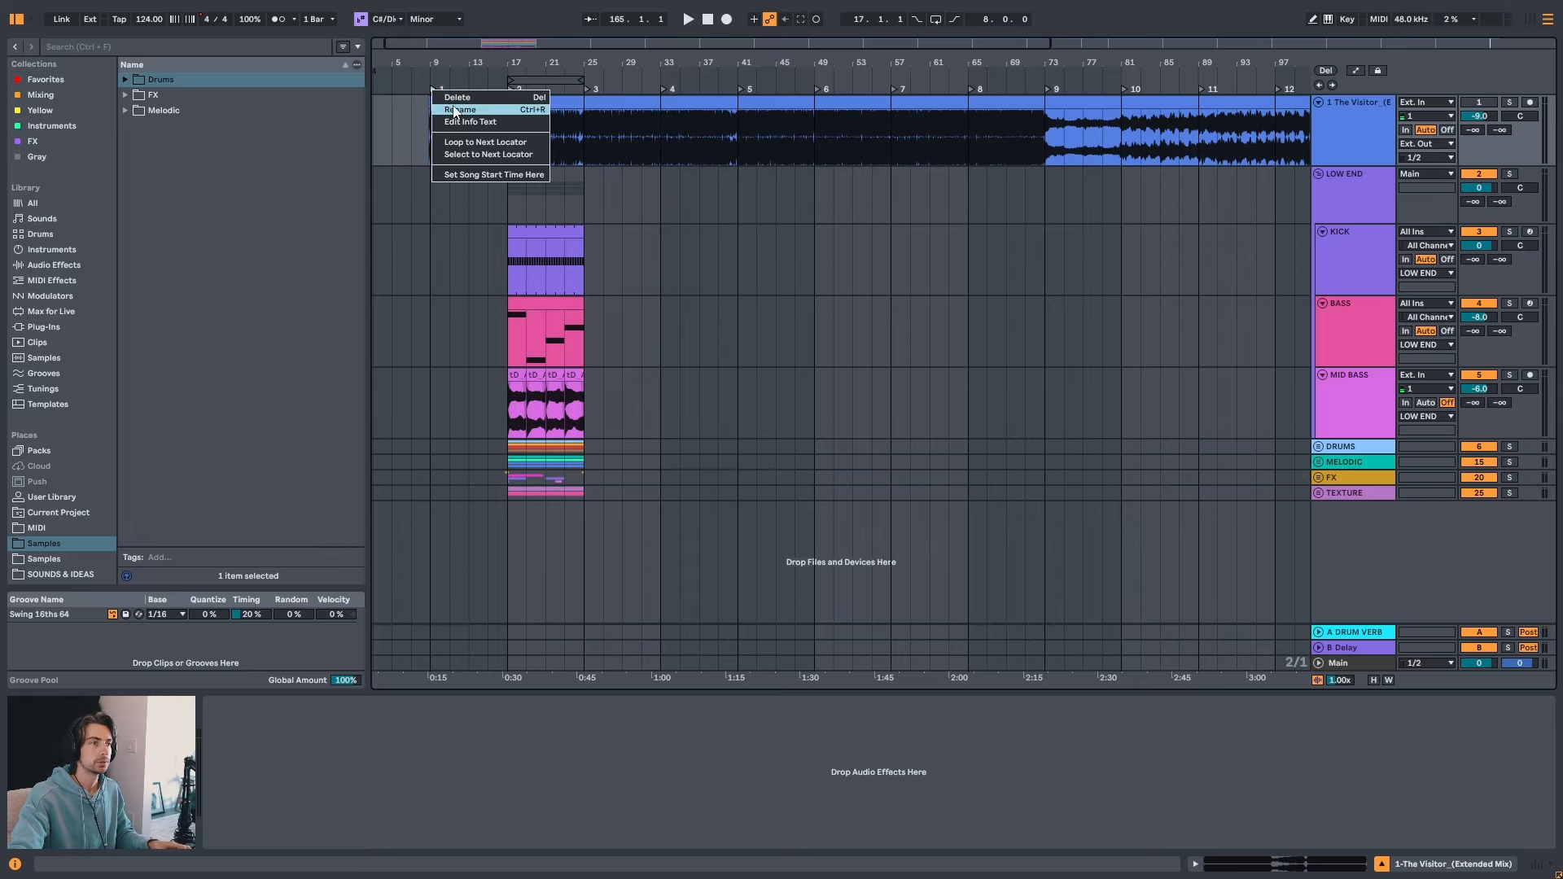
{"action": "left_click", "coordinate": [449, 109]}
{"action": "type", "text": "EXTENDED INTRO"}
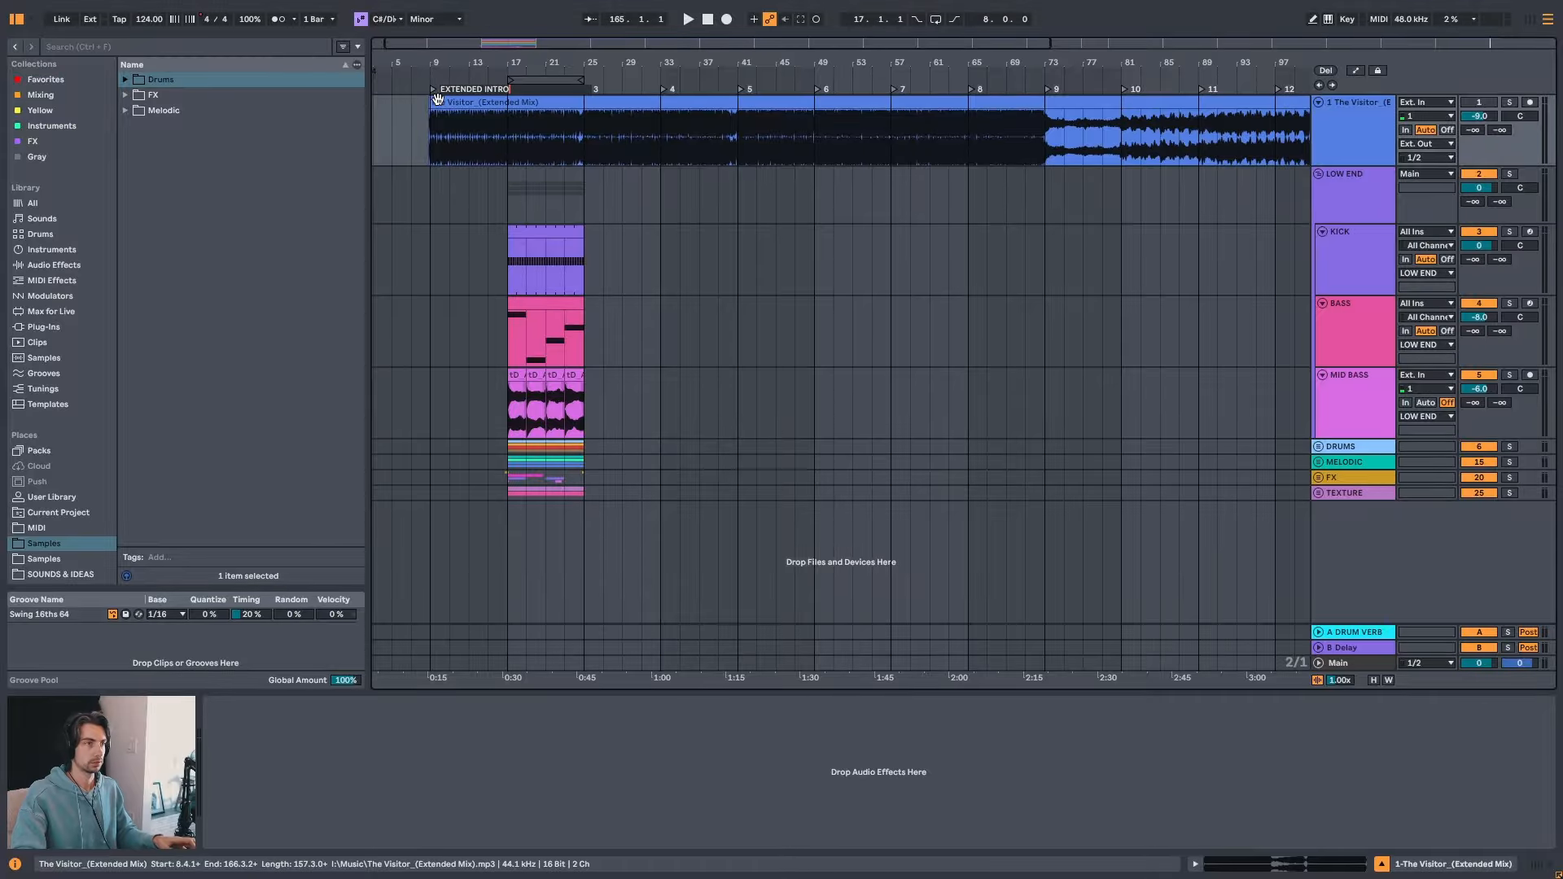
{"action": "key", "text": "Tab"}
- Solo the reference track and play its extended intro
{"action": "left_click_drag", "start_coordinate": [594, 60], "coordinate": [592, 49]}
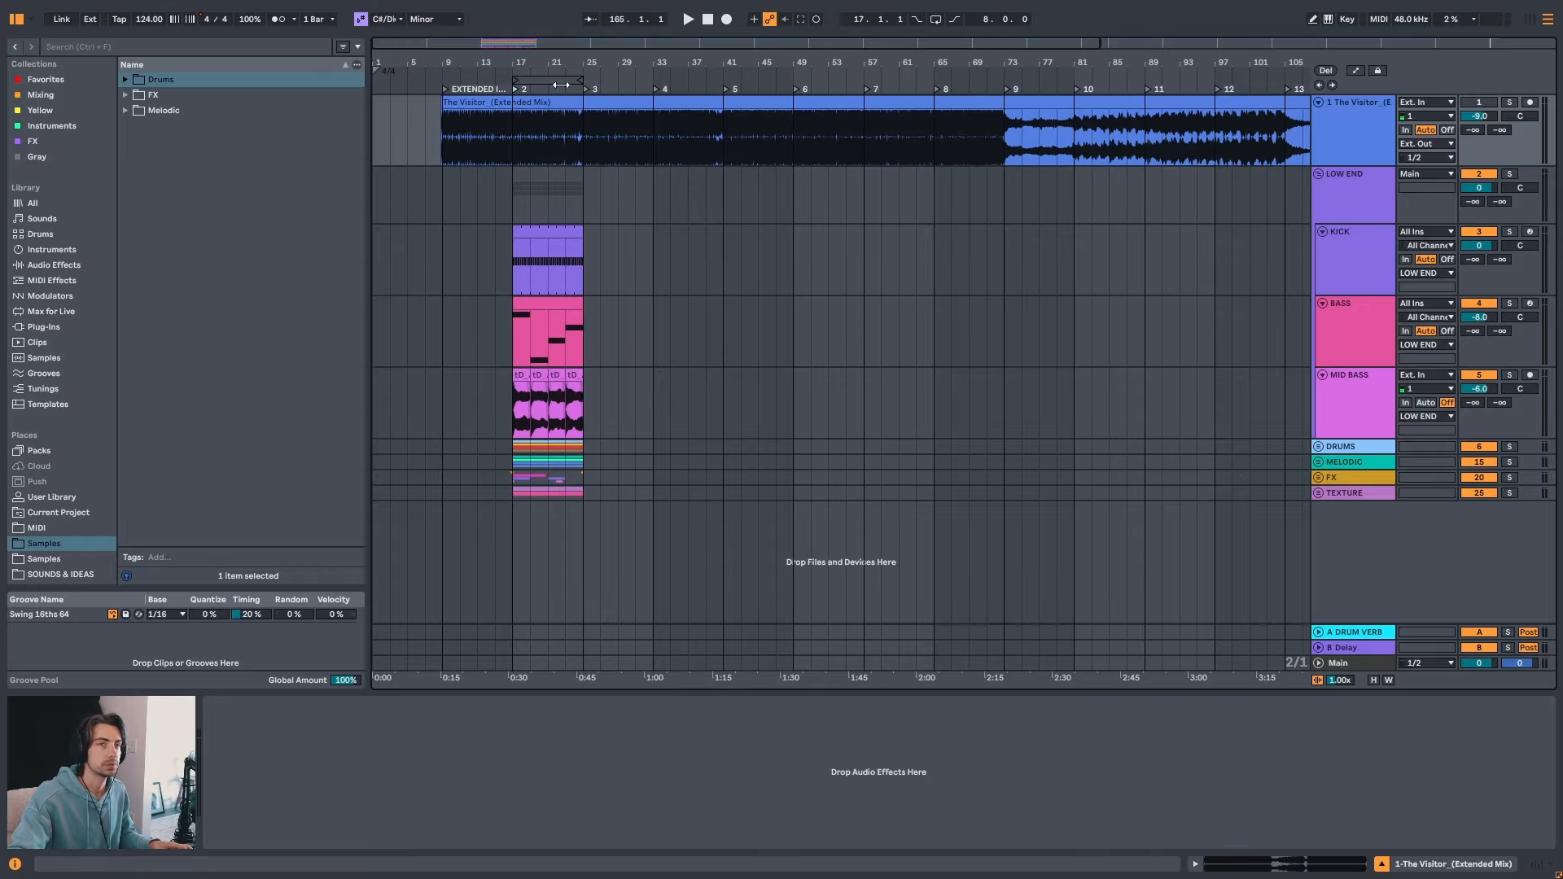
{"action": "left_click", "coordinate": [514, 149]}
{"action": "key", "text": "s"}
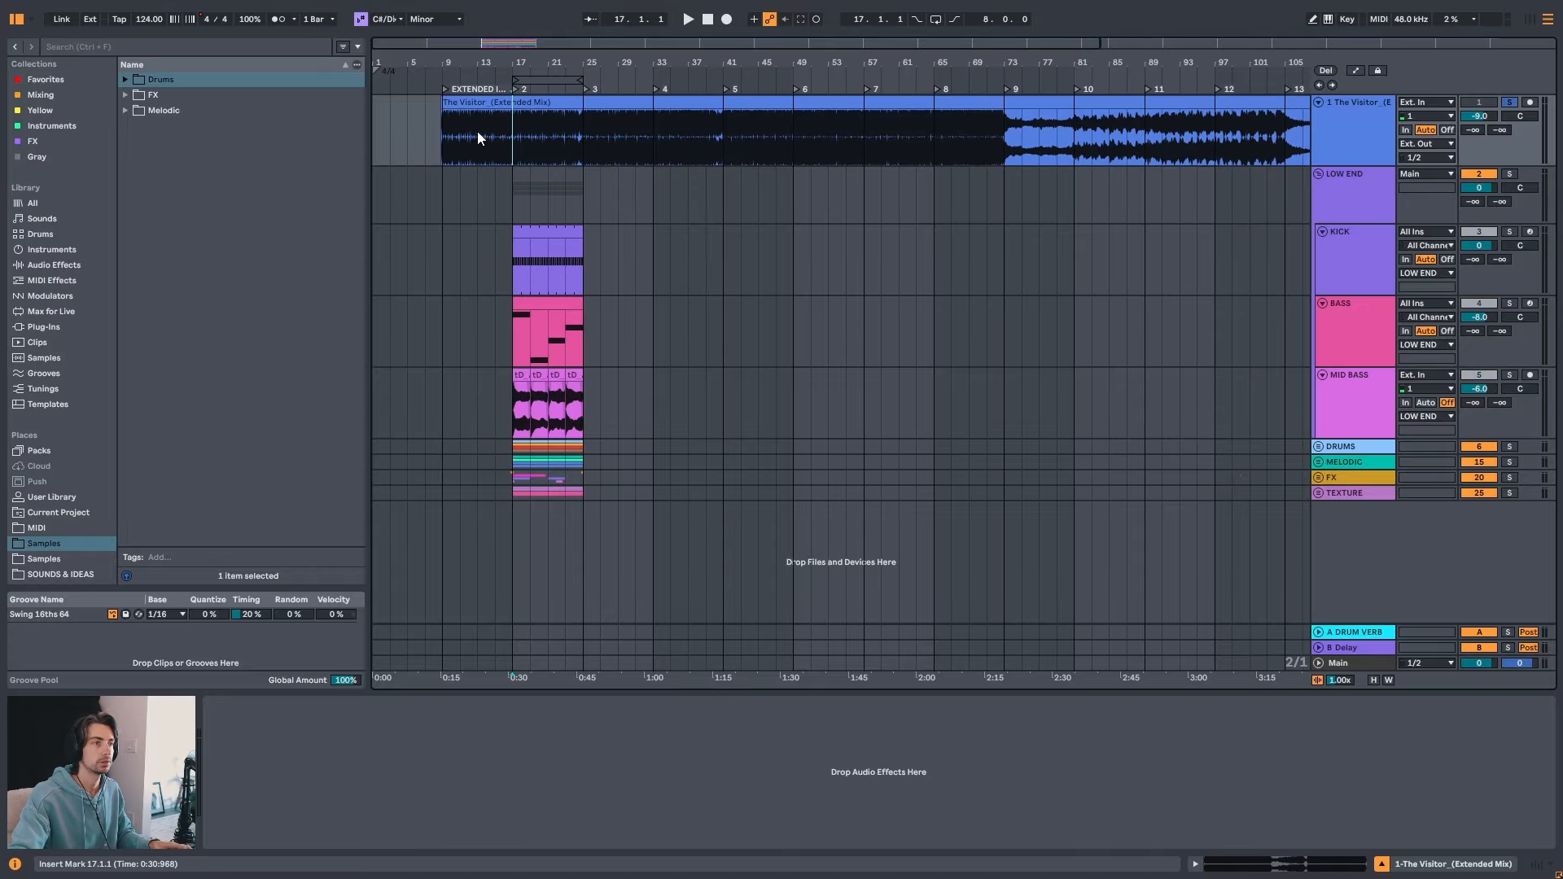
{"action": "left_click", "coordinate": [450, 144]}
{"action": "key", "text": "space"}
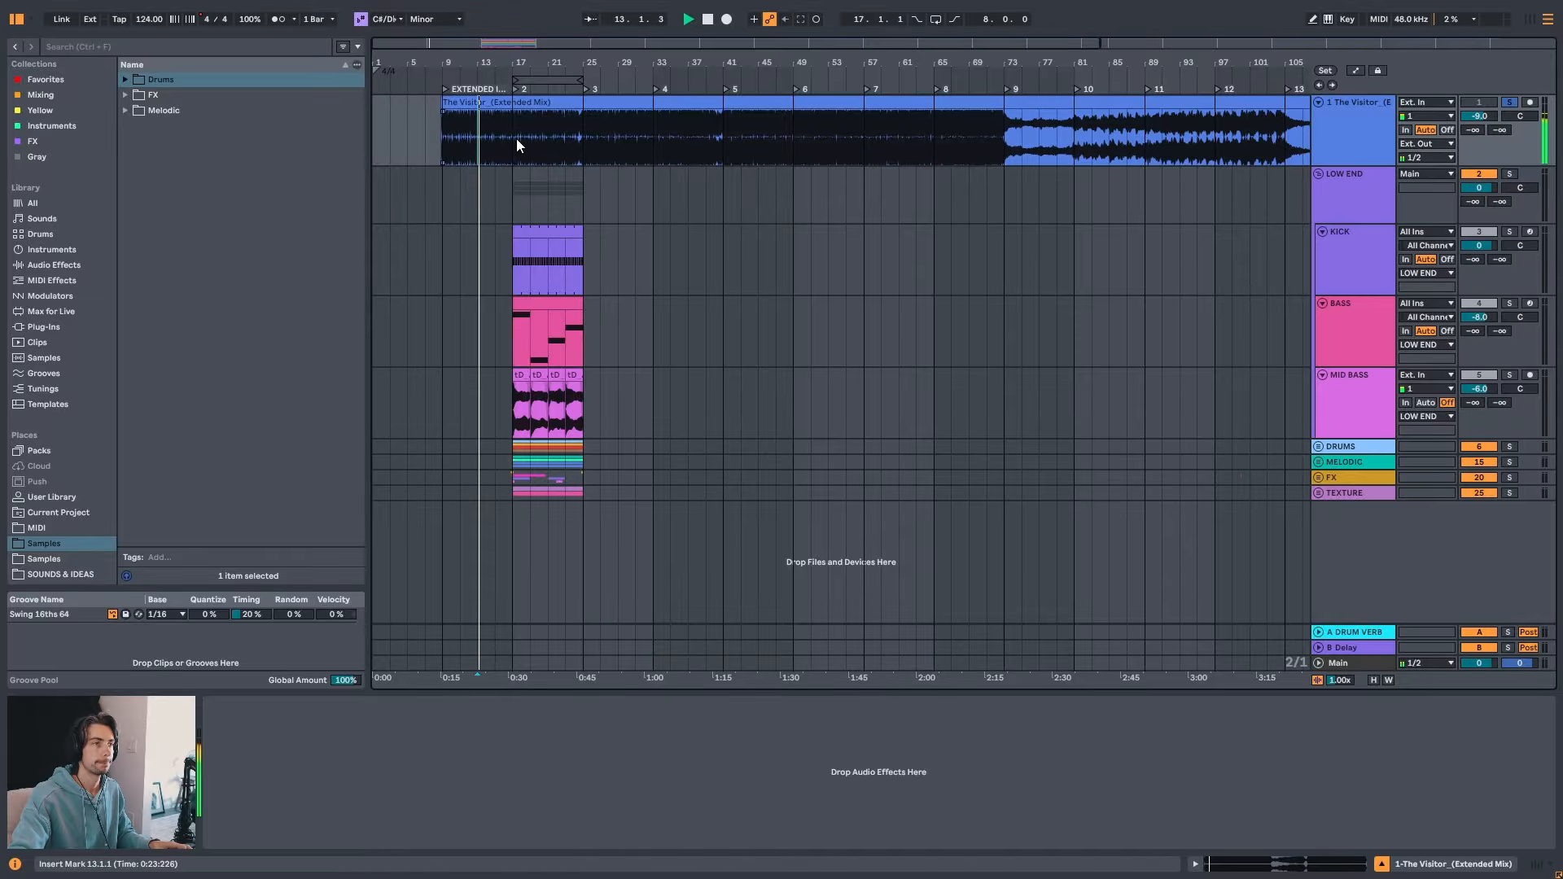
- Play the reference track before and after bar 17 to compare which elements change between the two intro sections
{"action": "left_click", "coordinate": [514, 139]}
{"action": "left_click_drag", "start_coordinate": [568, 66], "coordinate": [527, 95]}
{"action": "left_click", "coordinate": [497, 119]}
{"action": "key", "text": "space"}
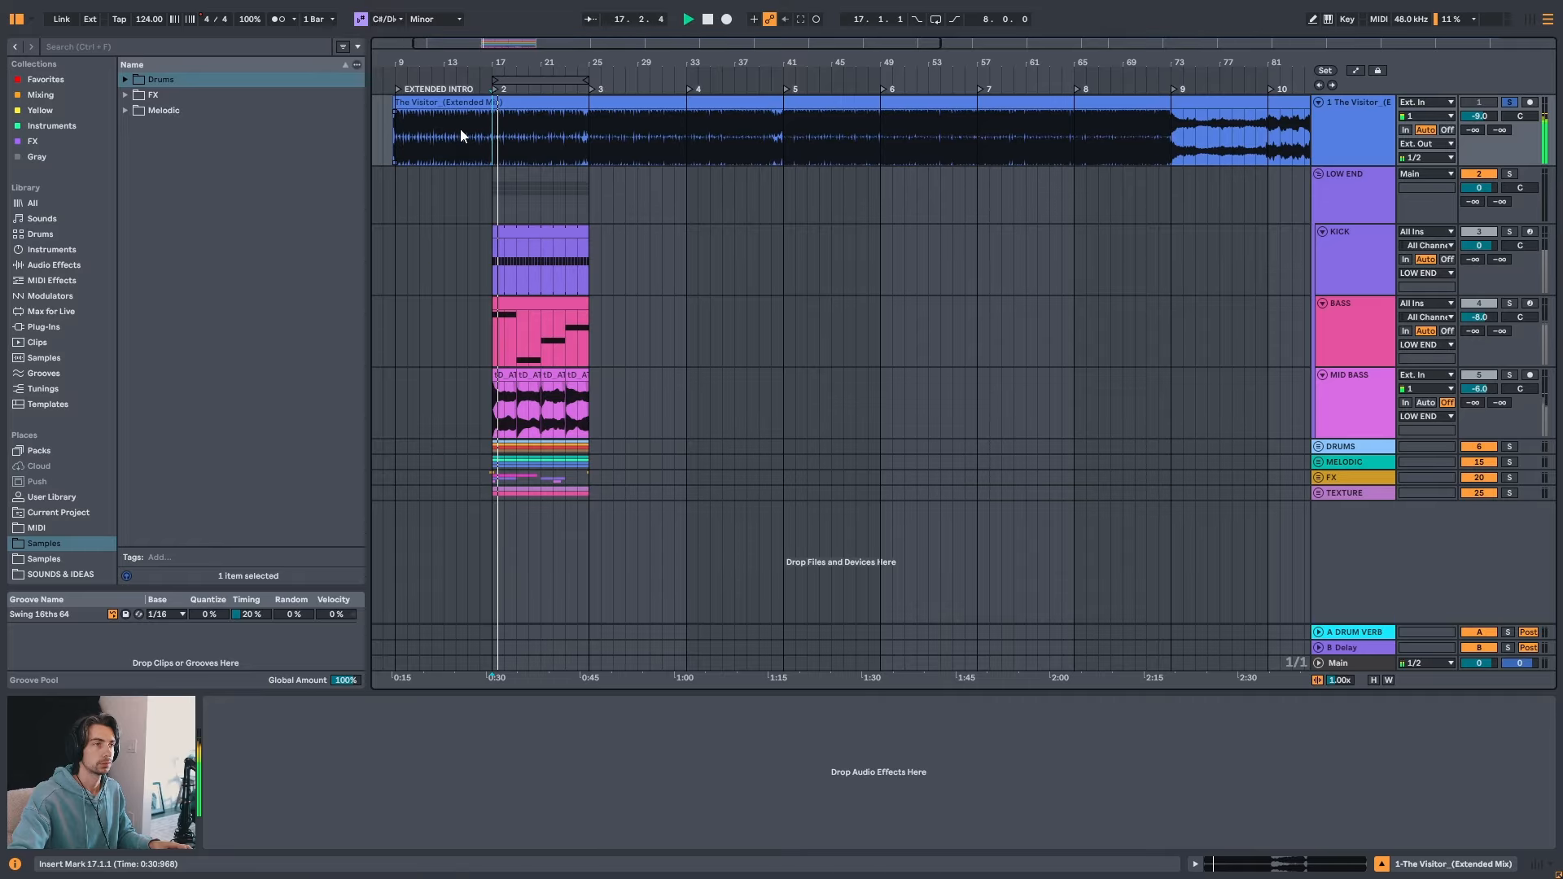
{"action": "left_click", "coordinate": [460, 130]}
{"action": "key", "text": "space"}
{"action": "key", "text": "space"}
{"action": "left_click", "coordinate": [533, 135]}
{"action": "key", "text": "space"}
{"action": "key", "text": "space"}
{"action": "key", "text": "space"}
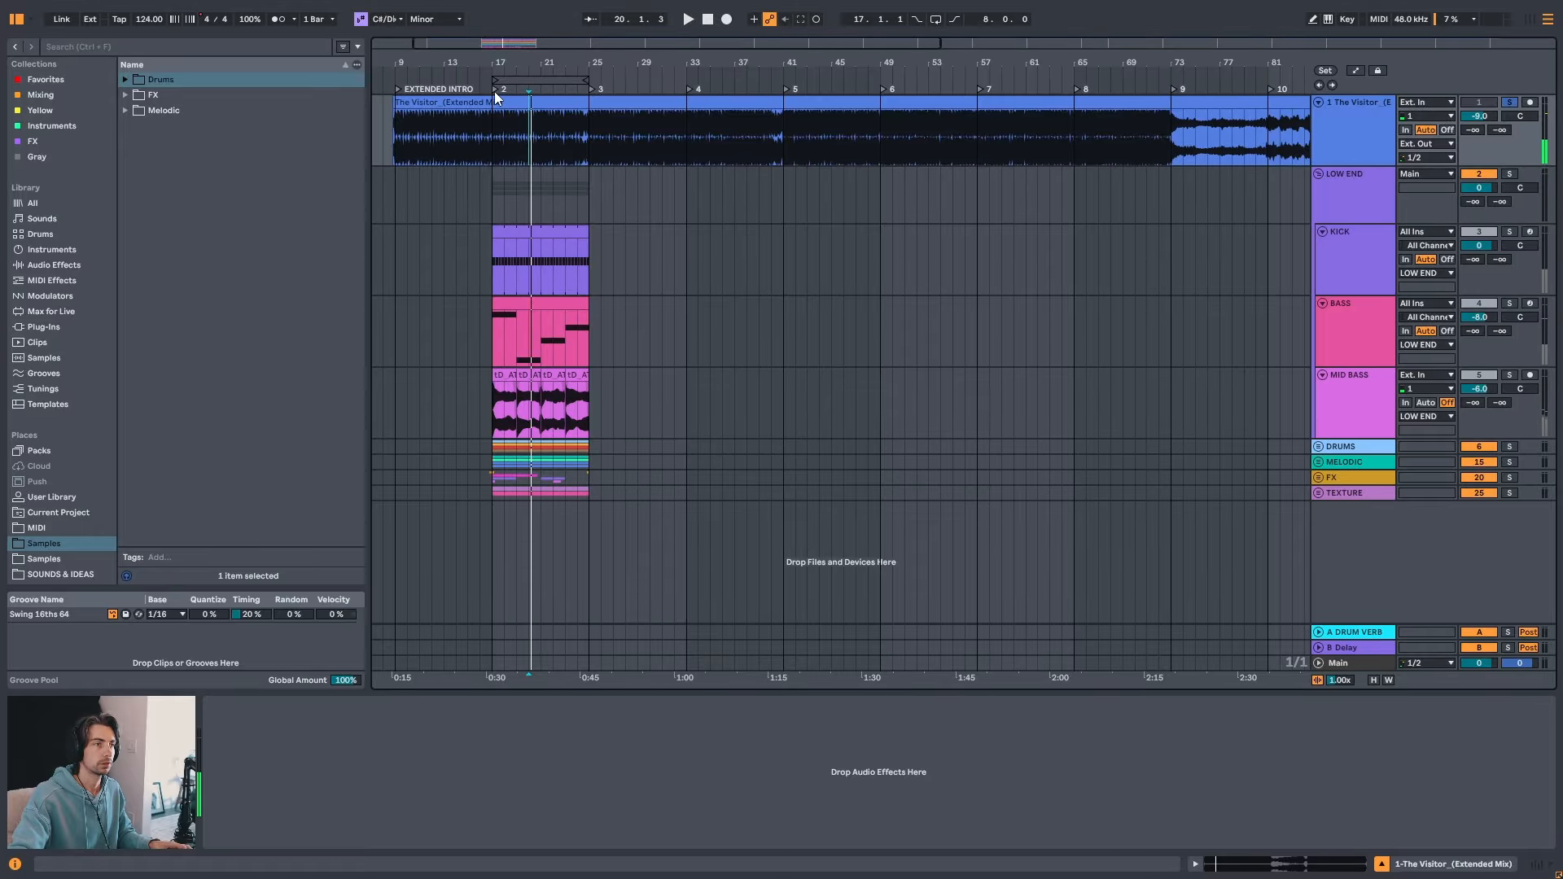
- Rename the locator at bar 17 as 8
{"action": "right_click", "coordinate": [495, 91]}
{"action": "left_click", "coordinate": [493, 104]}
{"action": "type", "text": "8"}
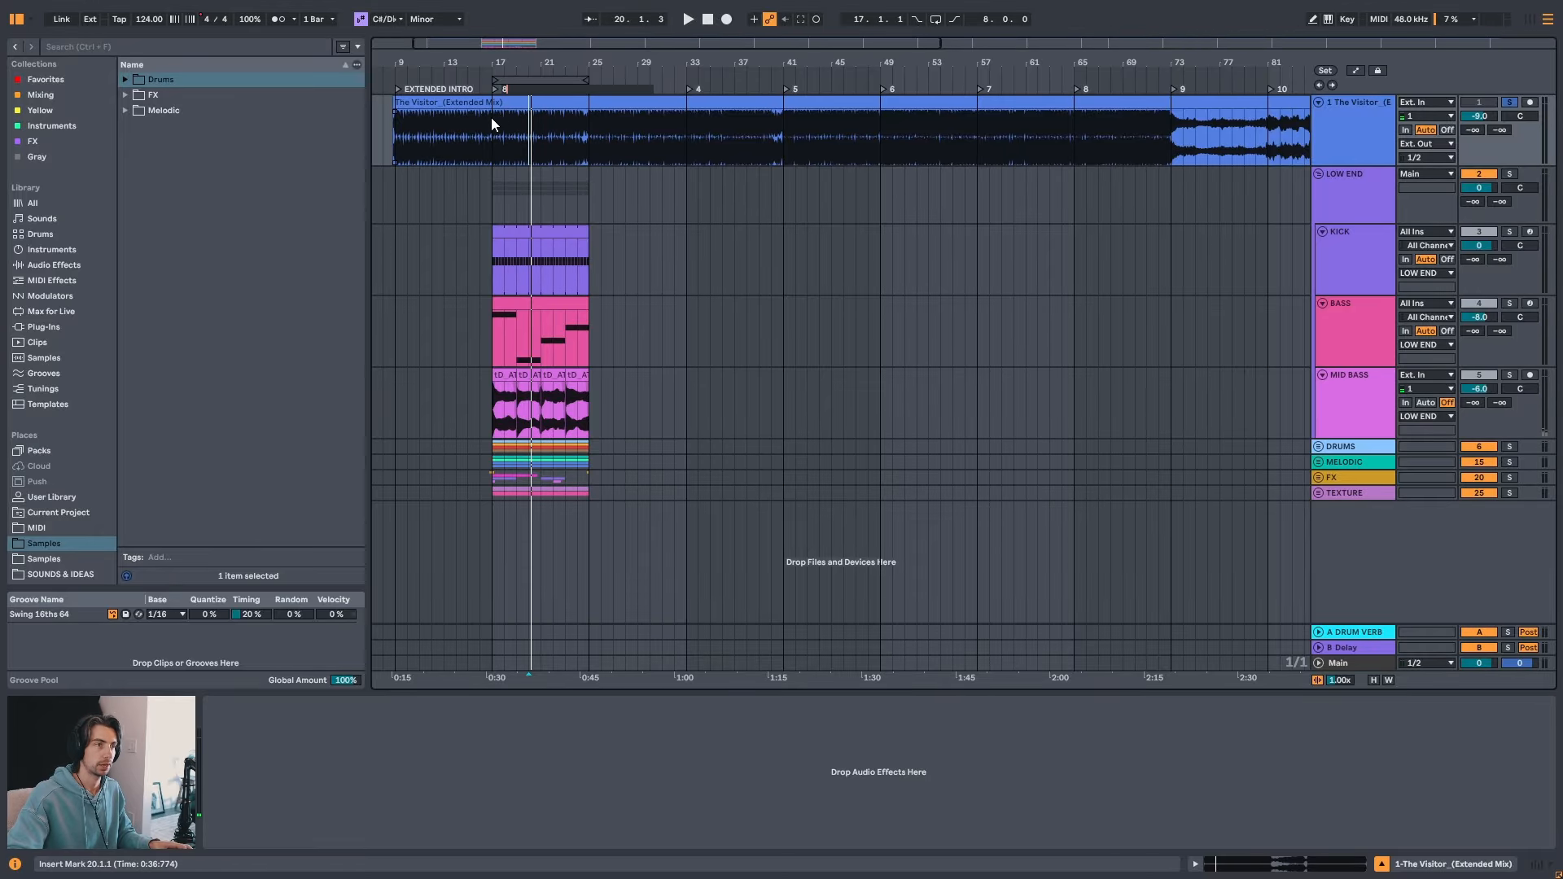
{"action": "key", "text": "Tab"}
{"action": "key", "text": "Escape"}
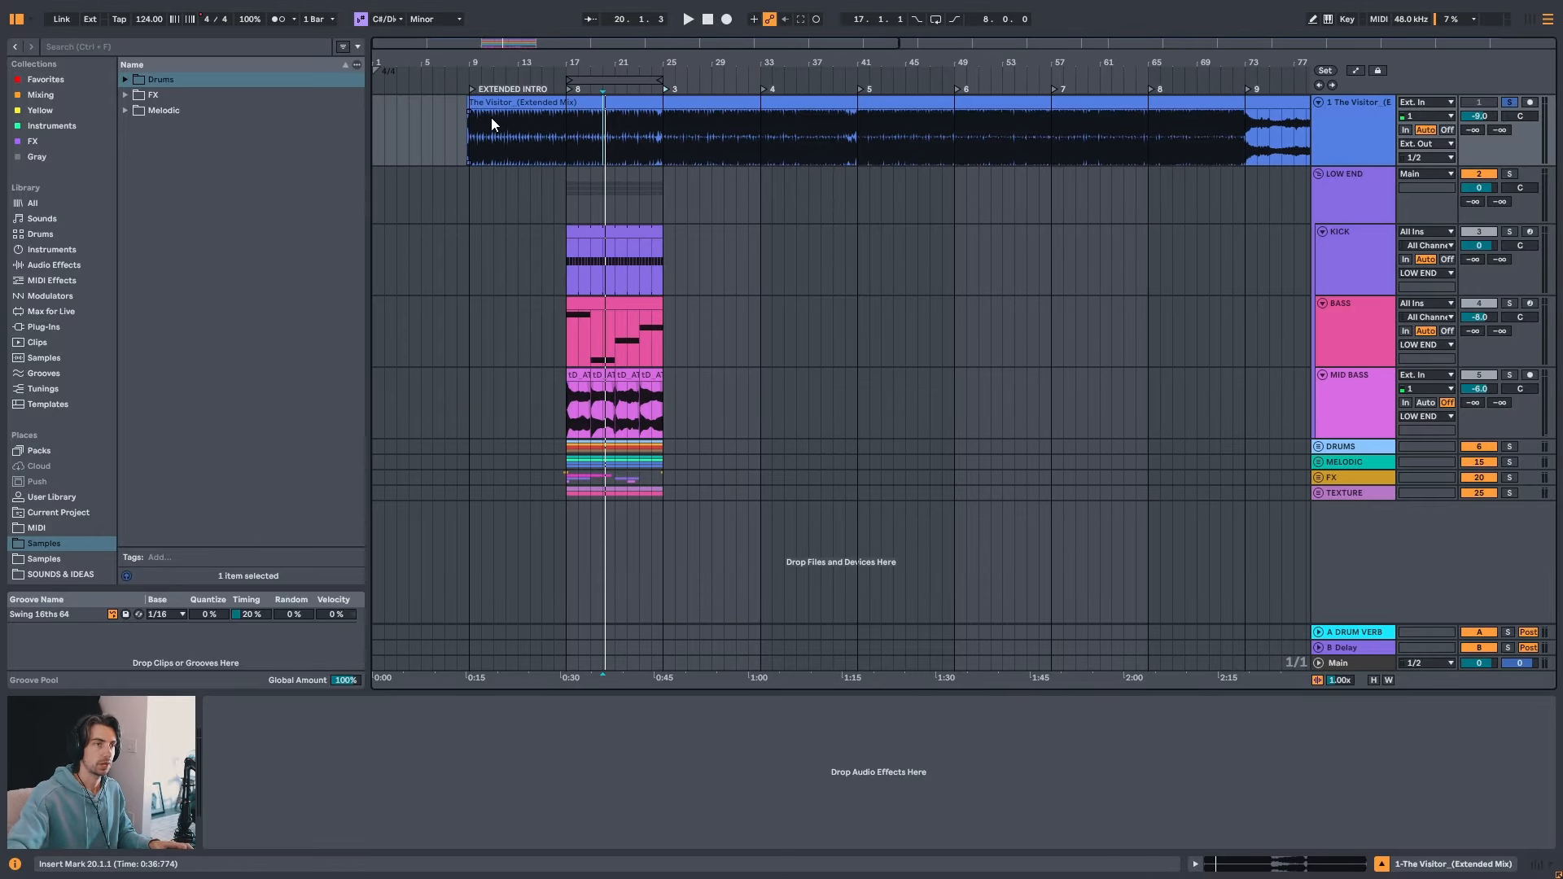
- Listen to the reference track from bar 25 and rename the locator there as HATS
{"action": "left_click", "coordinate": [668, 137]}
{"action": "key", "text": "space"}
{"action": "left_click_drag", "start_coordinate": [698, 63], "coordinate": [643, 106]}
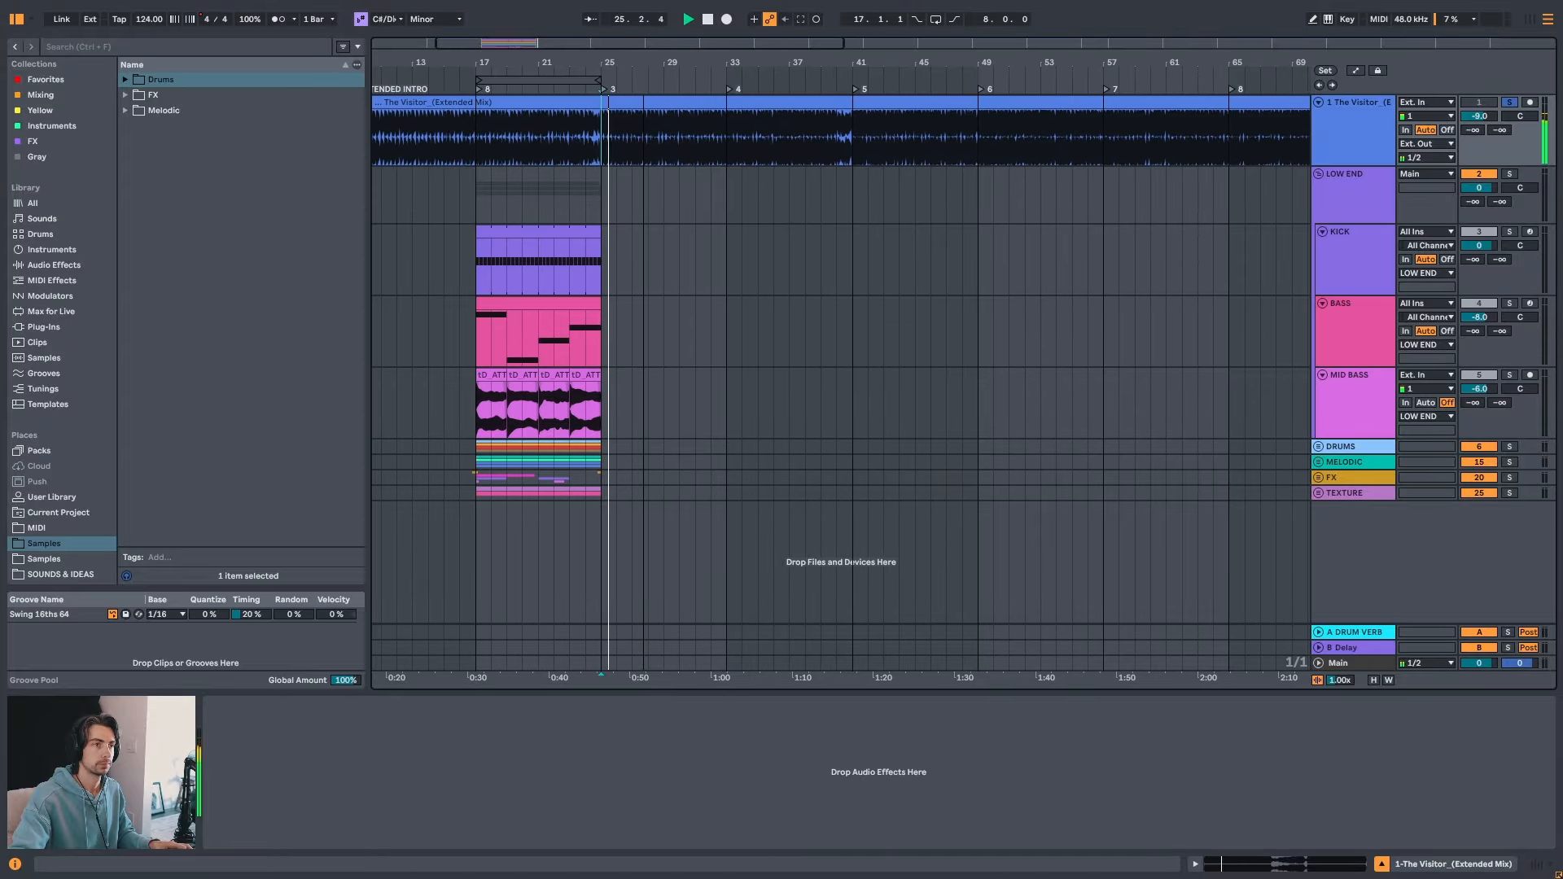
{"action": "left_click", "coordinate": [554, 120]}
{"action": "left_click", "coordinate": [606, 138]}
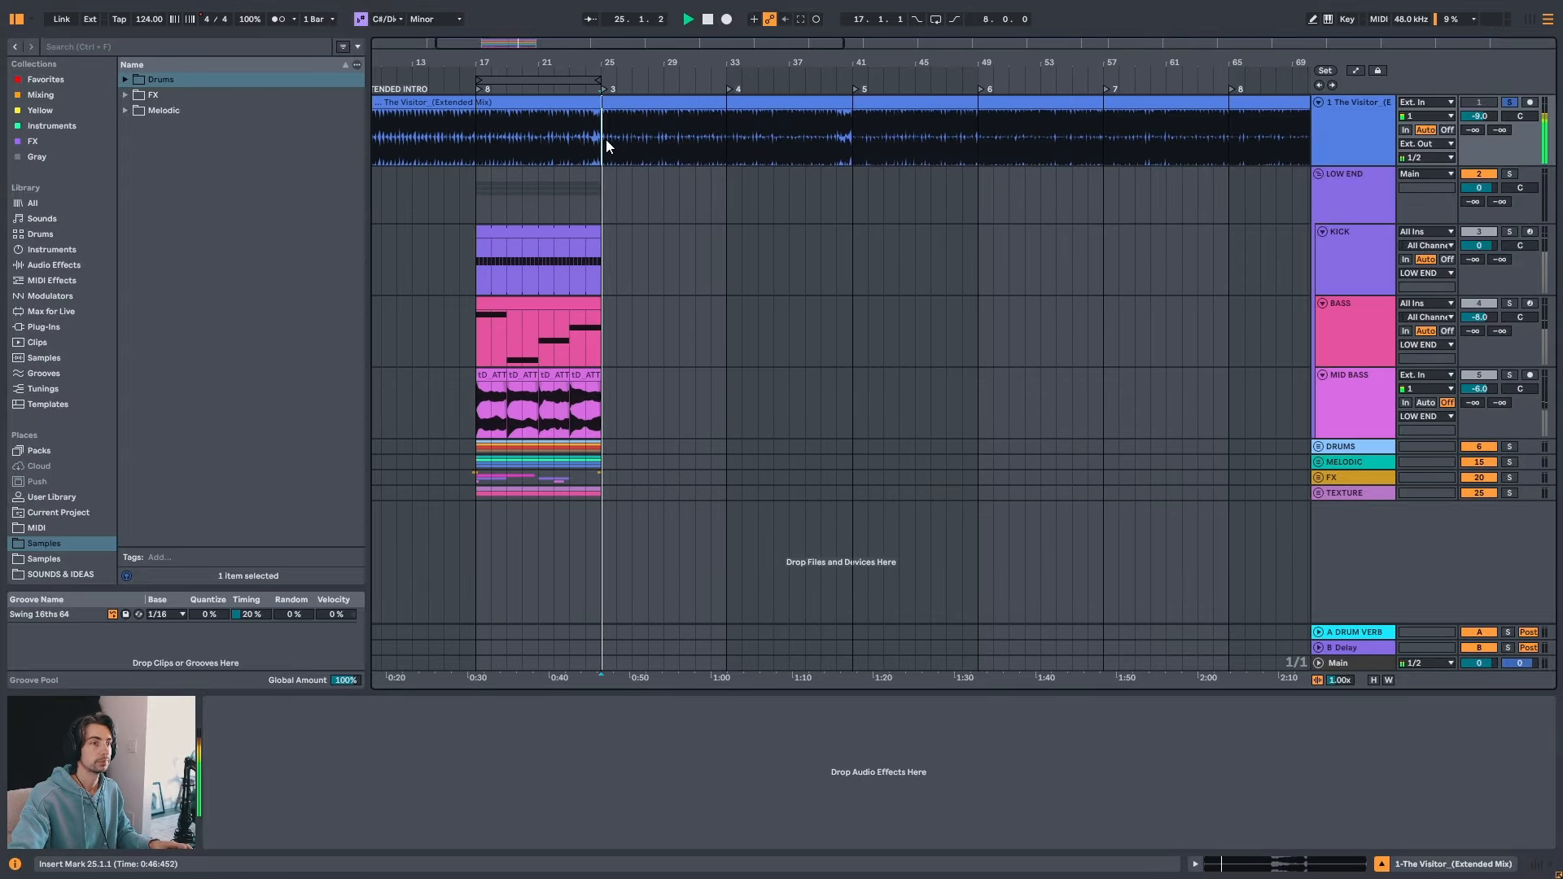
{"action": "key", "text": "space"}
{"action": "mouse_move", "coordinate": [631, 64]}
{"action": "left_mouse_down"}
{"action": "mouse_move", "coordinate": [611, 83]}
{"action": "mouse_move", "coordinate": [606, 57]}
{"action": "left_mouse_up"}
{"action": "right_click", "coordinate": [591, 90]}
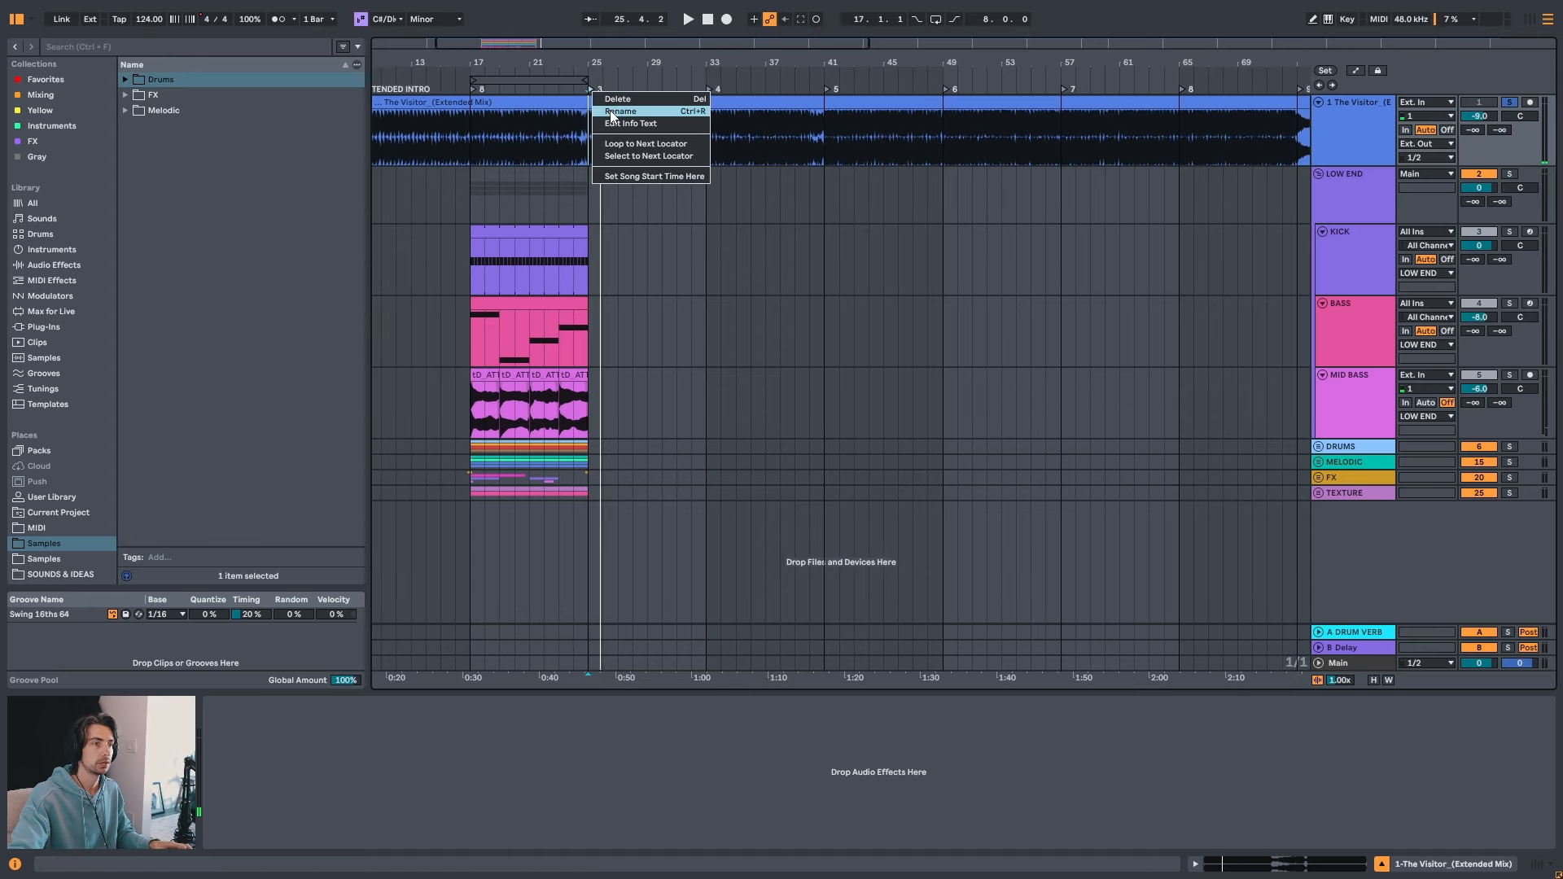
{"action": "left_click", "coordinate": [603, 114]}
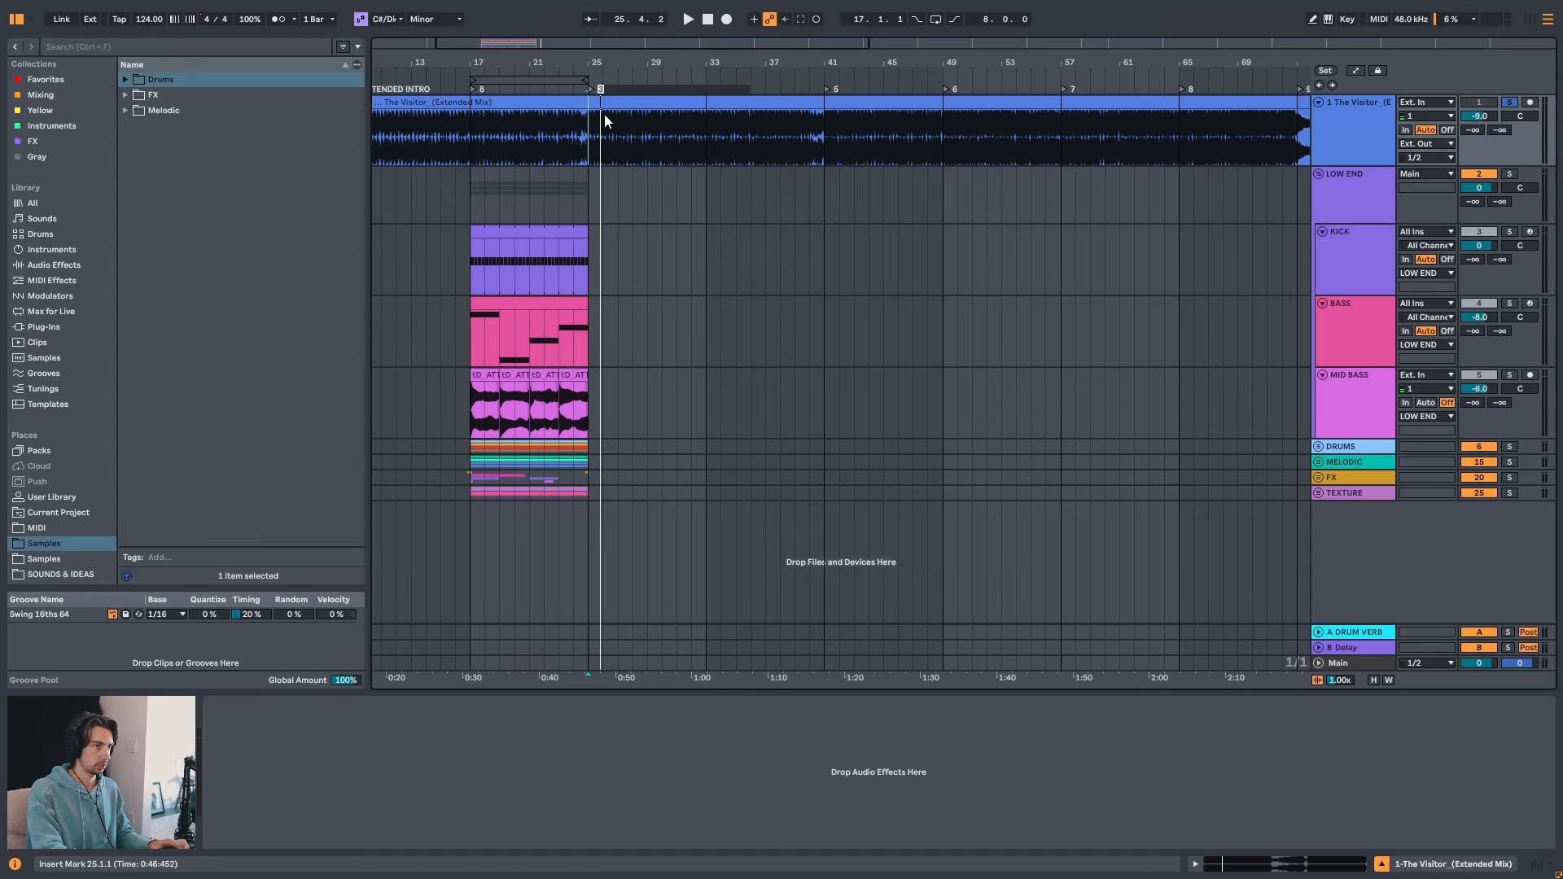
{"action": "type", "text": "HATS"}
{"action": "key", "text": "Return"}
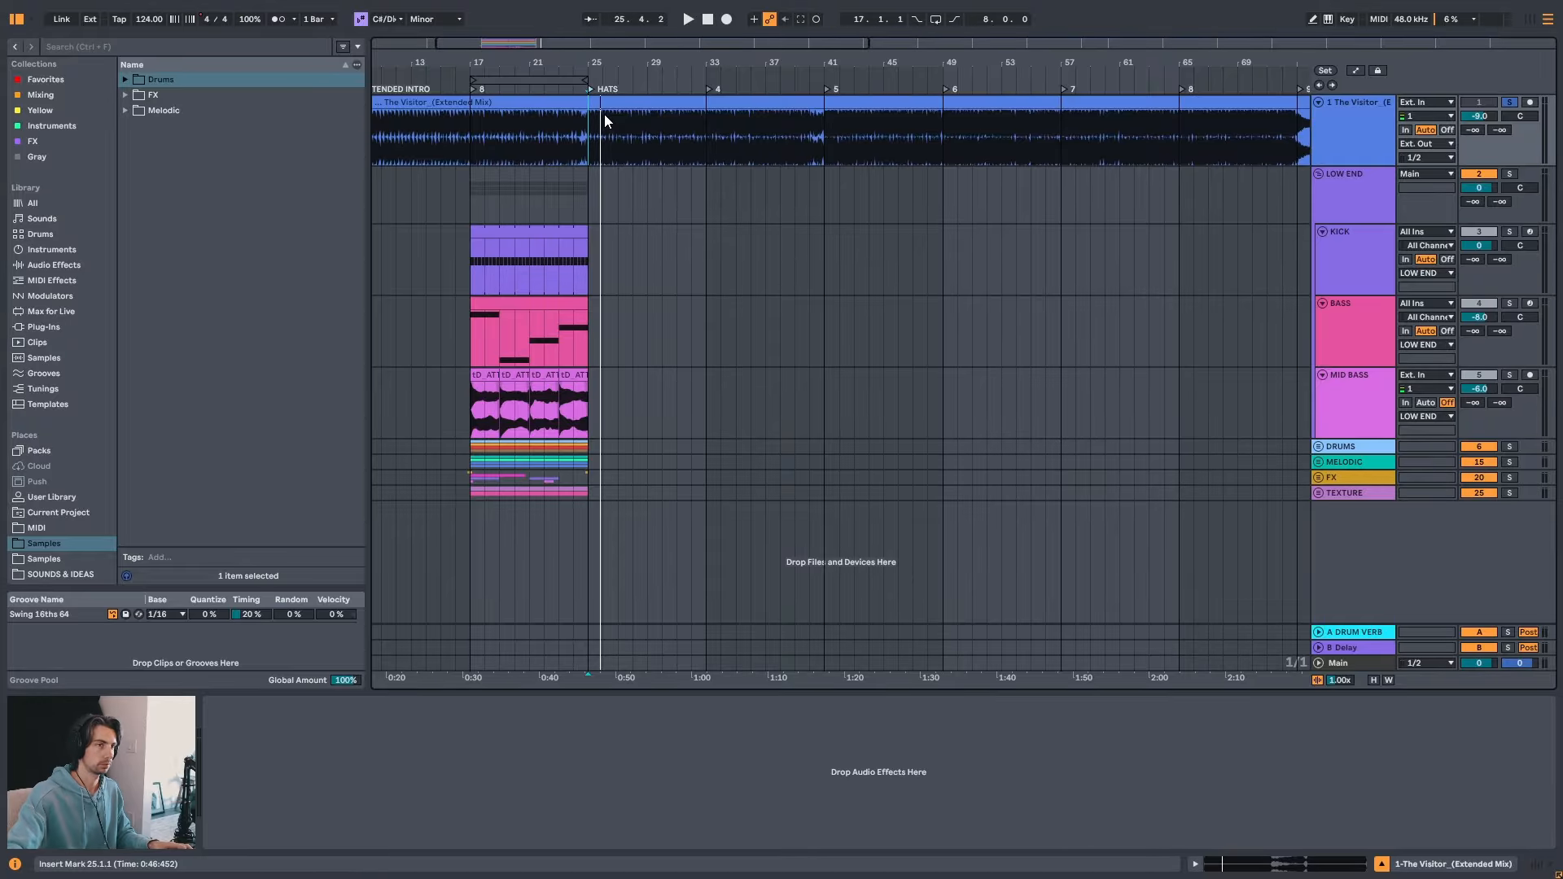
- Listen to the reference track around bars 33 to 38 and rename the locator at bar 33 as 8
{"action": "key", "text": "space"}
{"action": "key", "text": "space"}
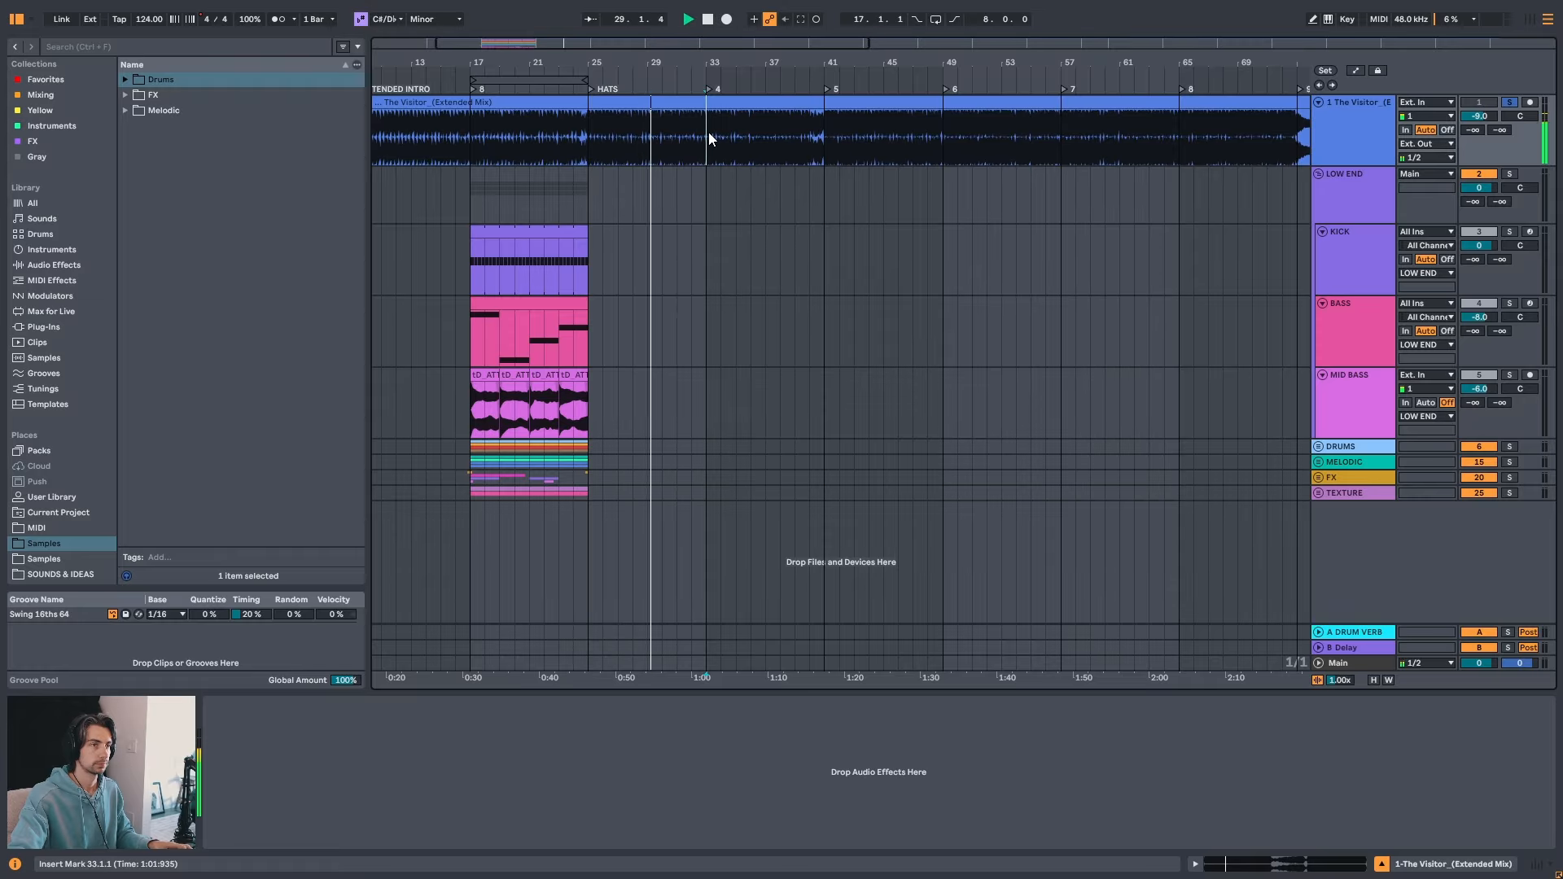
{"action": "left_click", "coordinate": [719, 135]}
{"action": "left_click", "coordinate": [779, 134]}
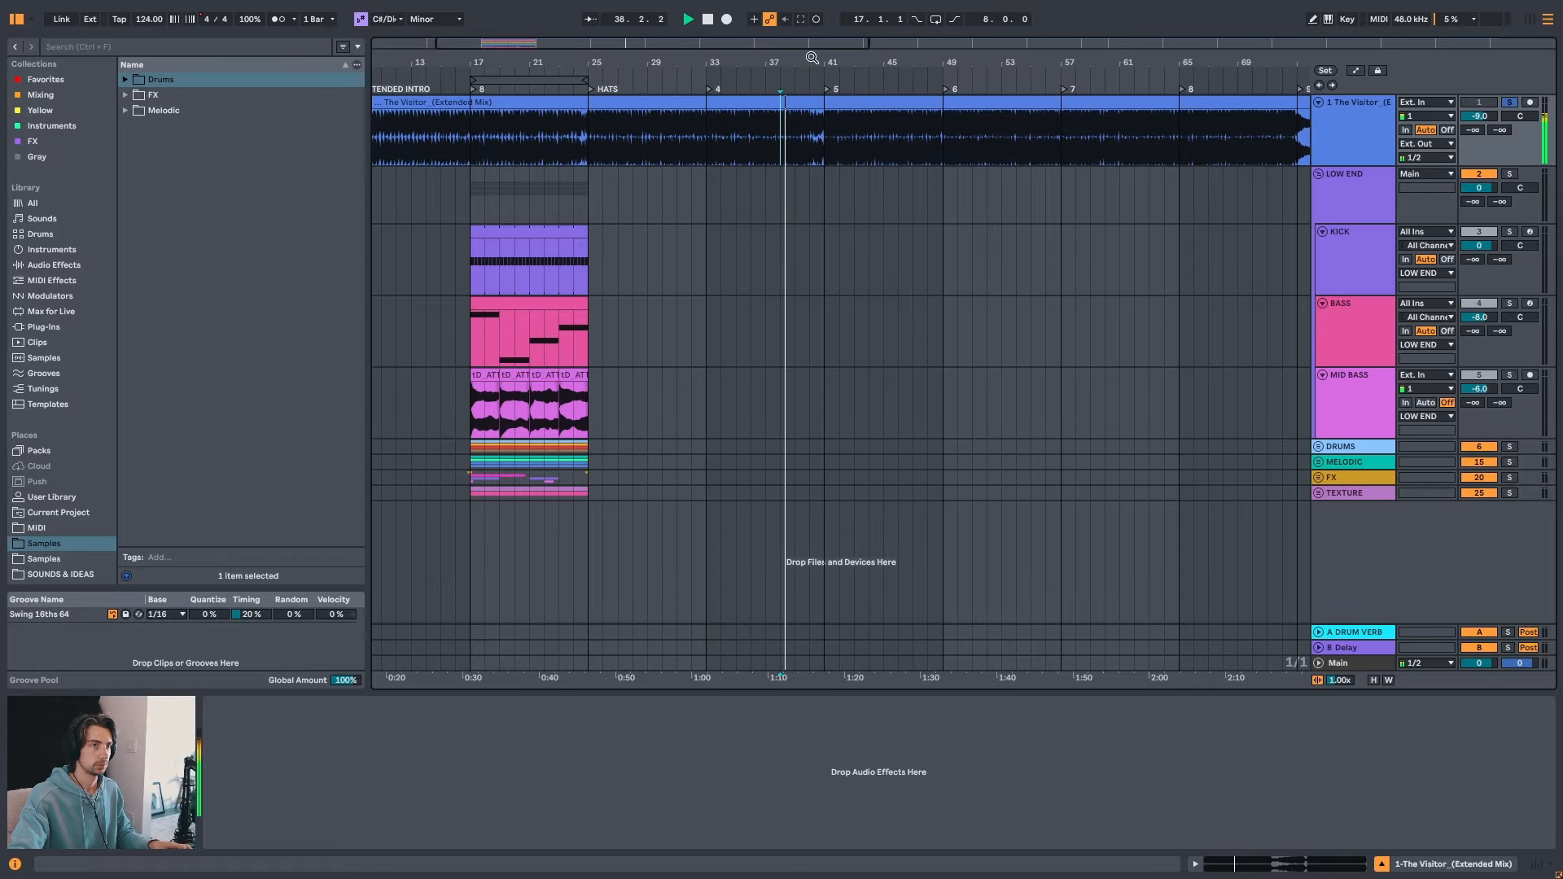
{"action": "left_click_drag", "start_coordinate": [811, 61], "coordinate": [799, 45]}
{"action": "key", "text": "space"}
{"action": "right_click", "coordinate": [716, 88]}
{"action": "left_click", "coordinate": [745, 108]}
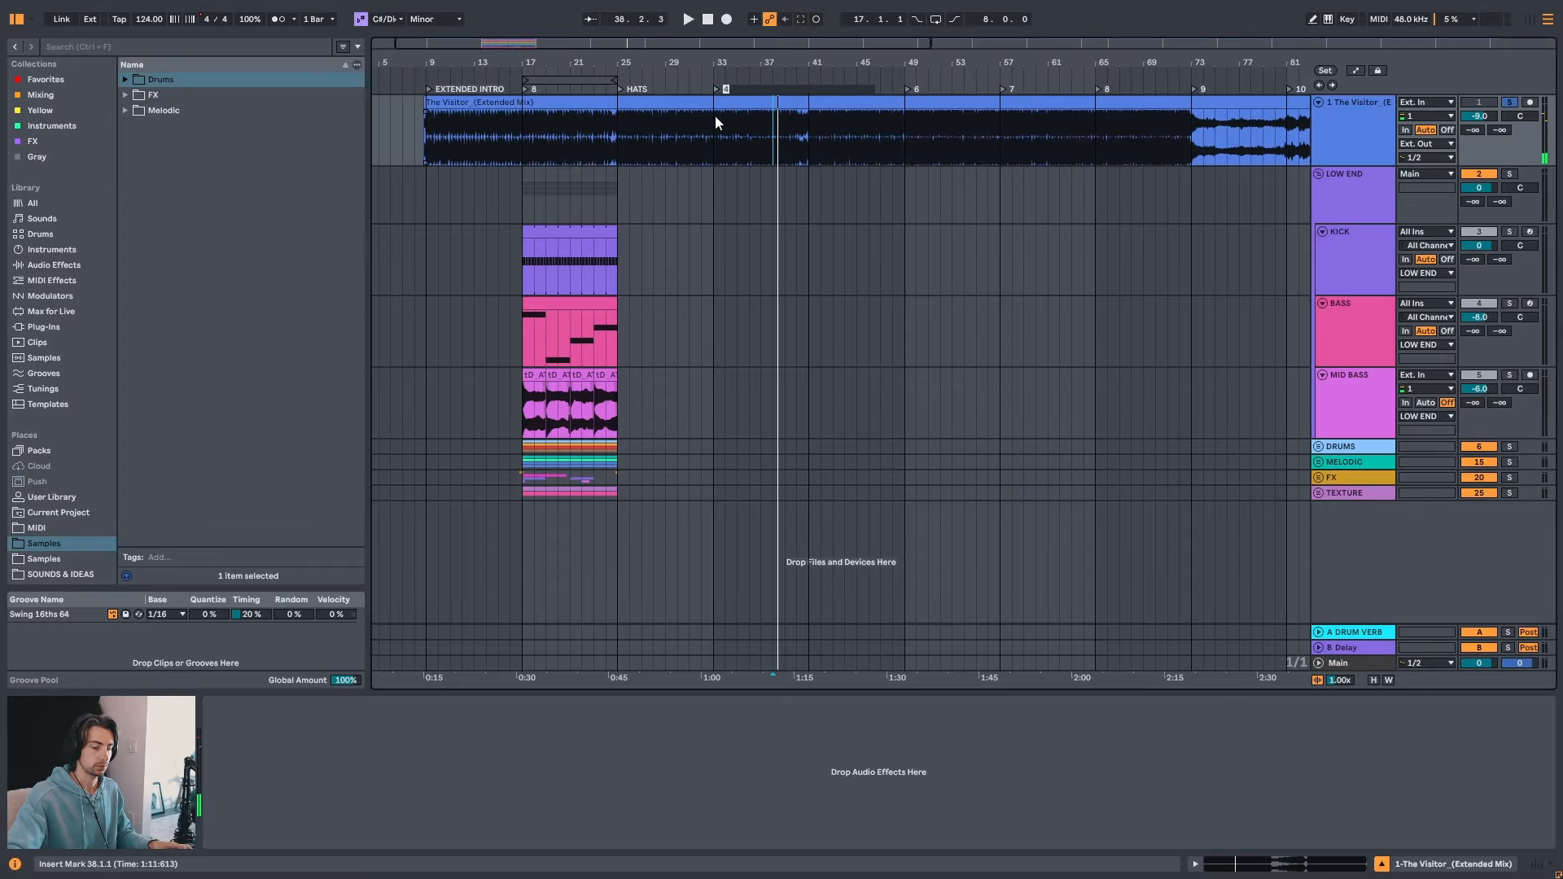
{"action": "type", "text": "8"}
{"action": "key", "text": "Return"}
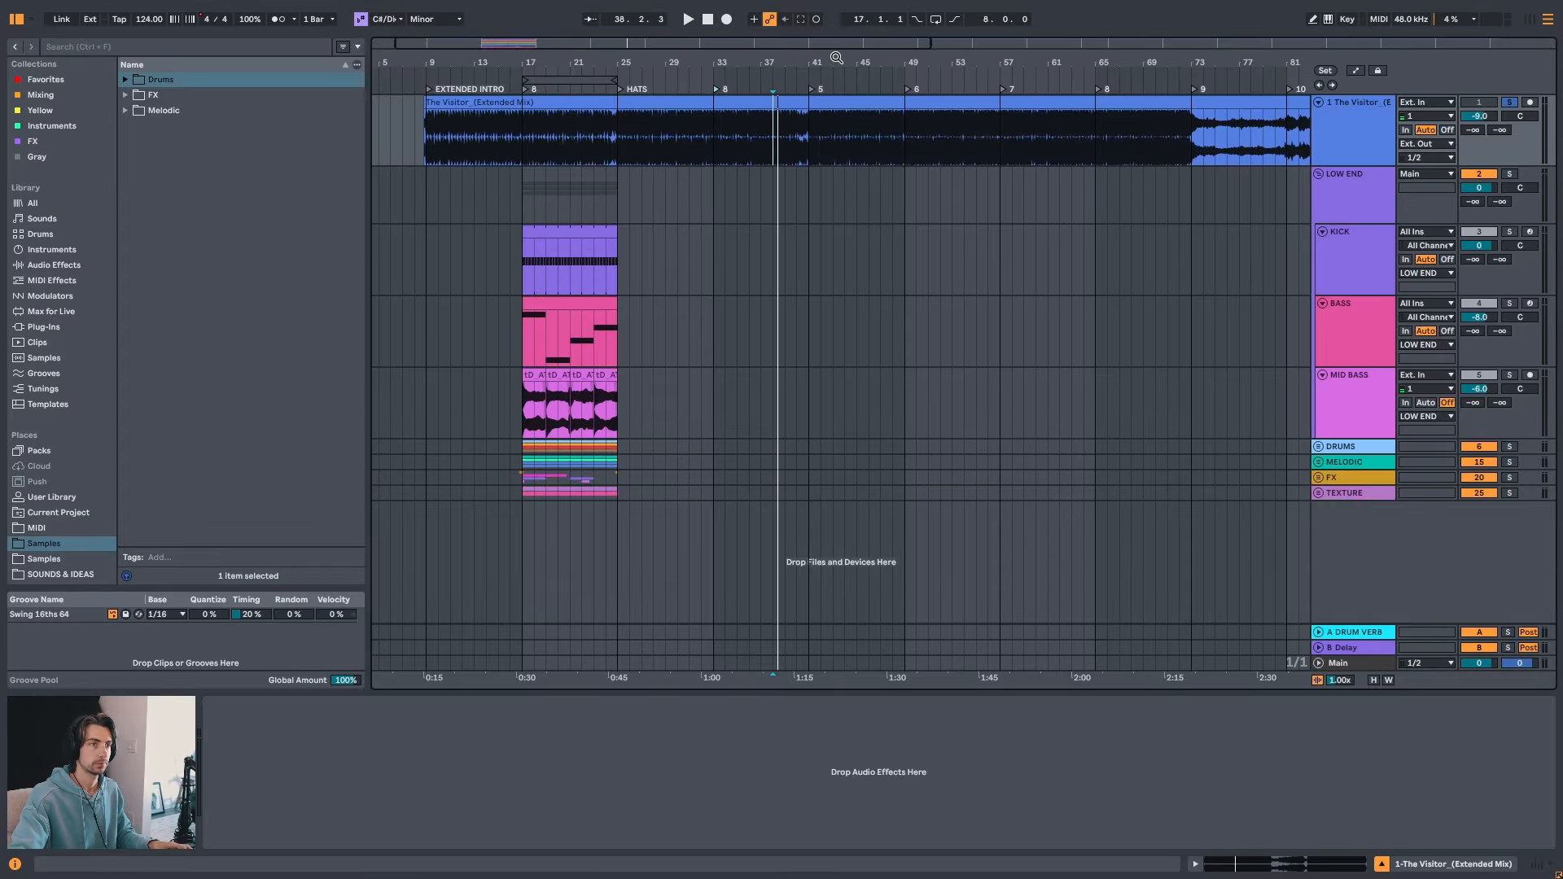
- Play the reference track across bar 41 and rename the locator there as DROP 1
{"action": "mouse_move", "coordinate": [862, 60]}
{"action": "left_mouse_down"}
{"action": "mouse_move", "coordinate": [746, 76]}
{"action": "mouse_move", "coordinate": [747, 35]}
{"action": "mouse_move", "coordinate": [780, 102]}
{"action": "mouse_move", "coordinate": [720, 76]}
{"action": "mouse_move", "coordinate": [674, 89]}
{"action": "left_mouse_up"}
{"action": "left_click", "coordinate": [681, 144]}
{"action": "key", "text": "space"}
{"action": "right_click", "coordinate": [671, 91]}
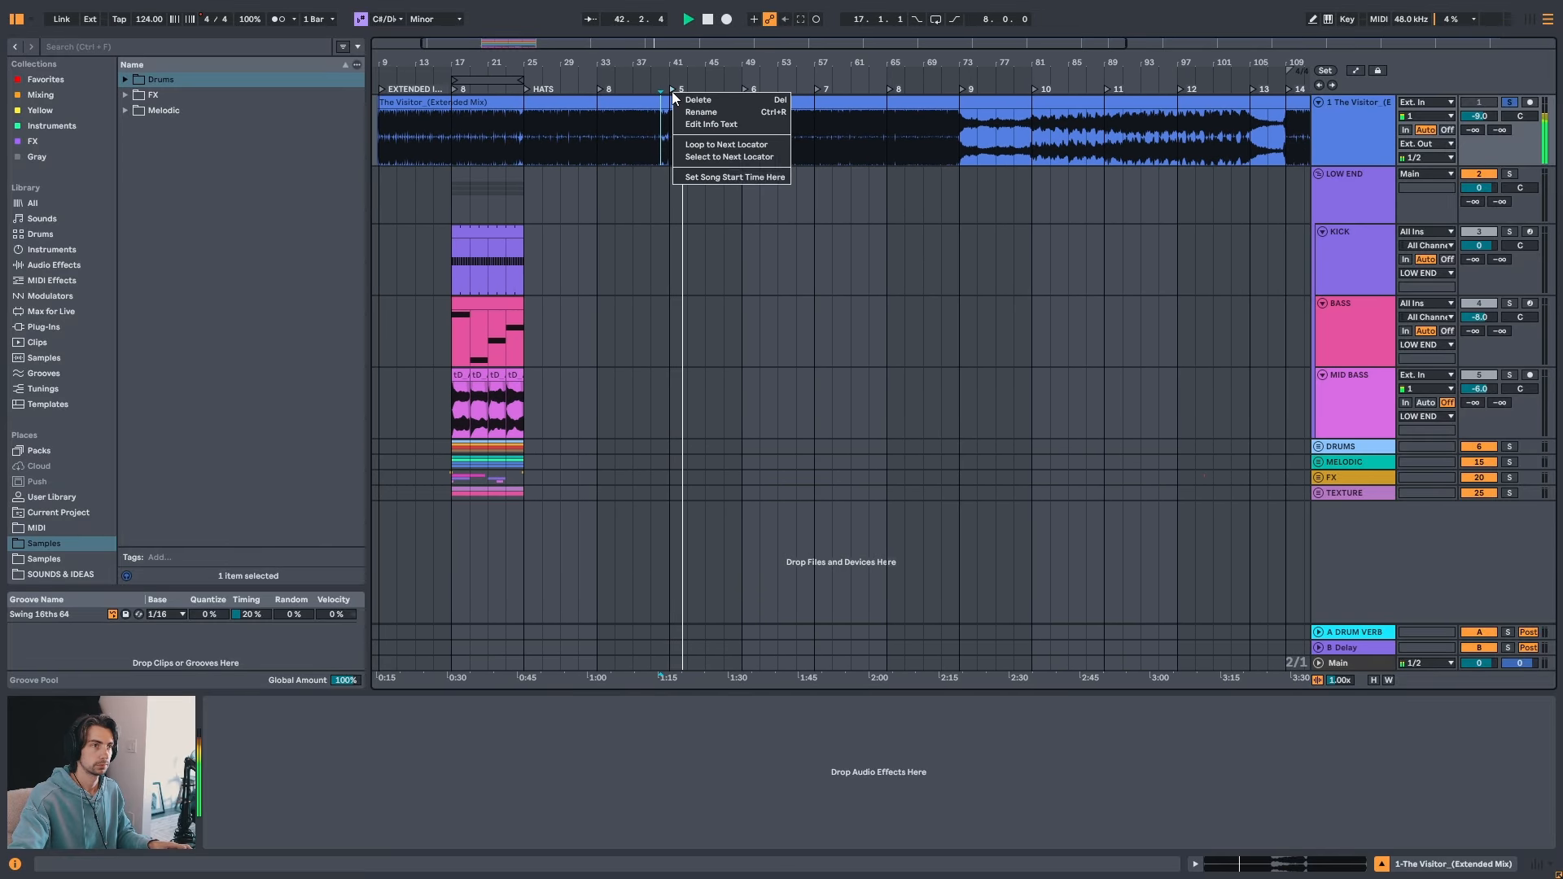
{"action": "left_click", "coordinate": [700, 113]}
{"action": "type", "text": "DROP 1"}
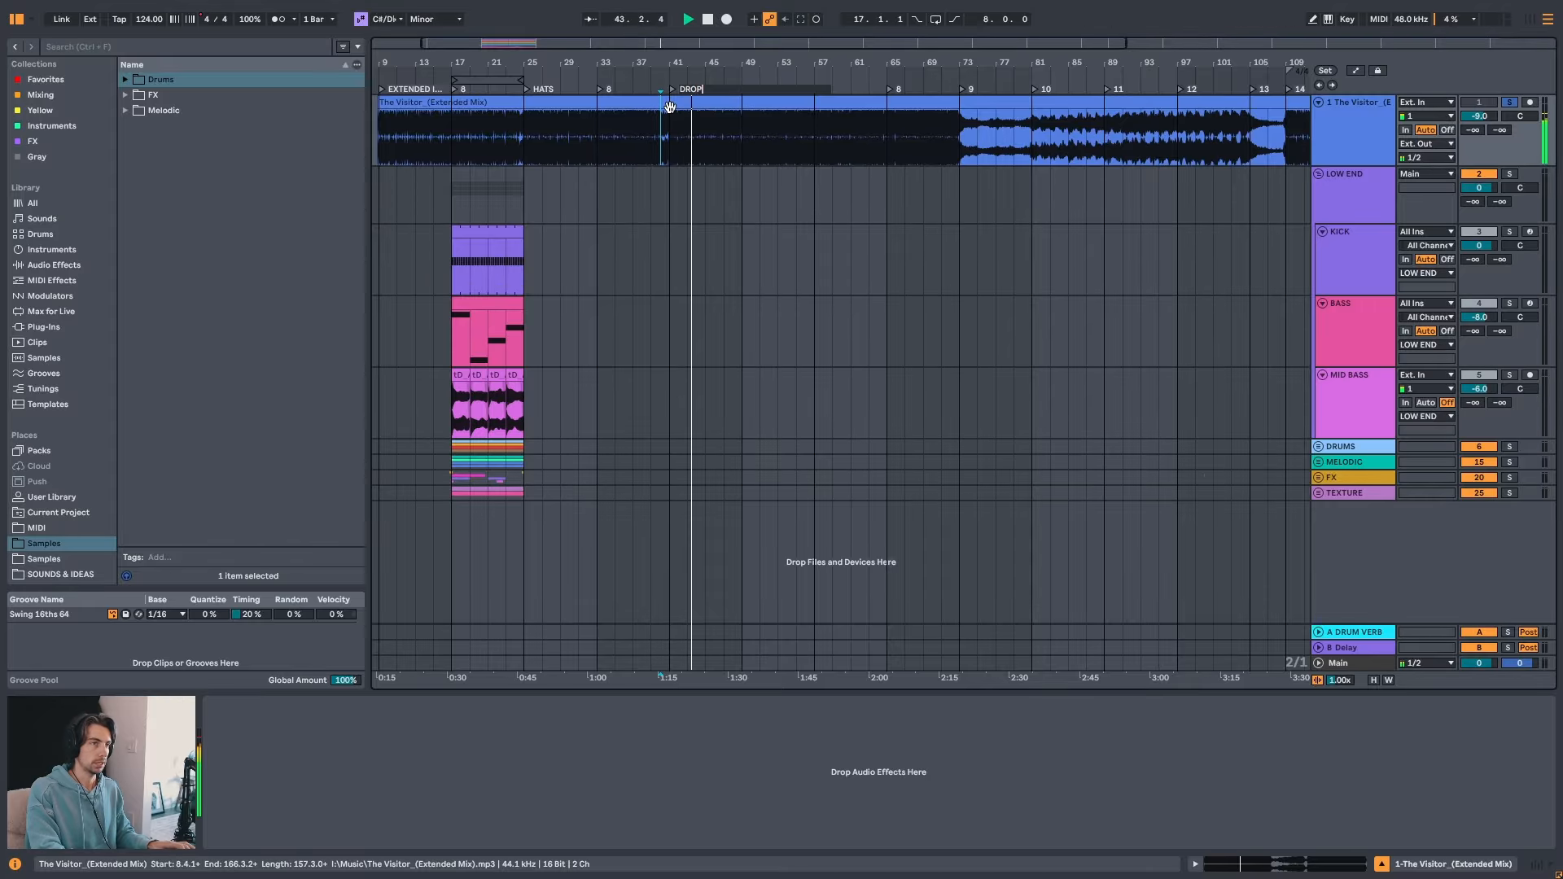
{"action": "key", "text": "Return"}
{"action": "key", "text": "space"}
- Select the reference track from bar 9 to bar 41 to examine the intro's length, and place the insert marker at bar 41
{"action": "left_click_drag", "start_coordinate": [690, 60], "coordinate": [706, 54]}
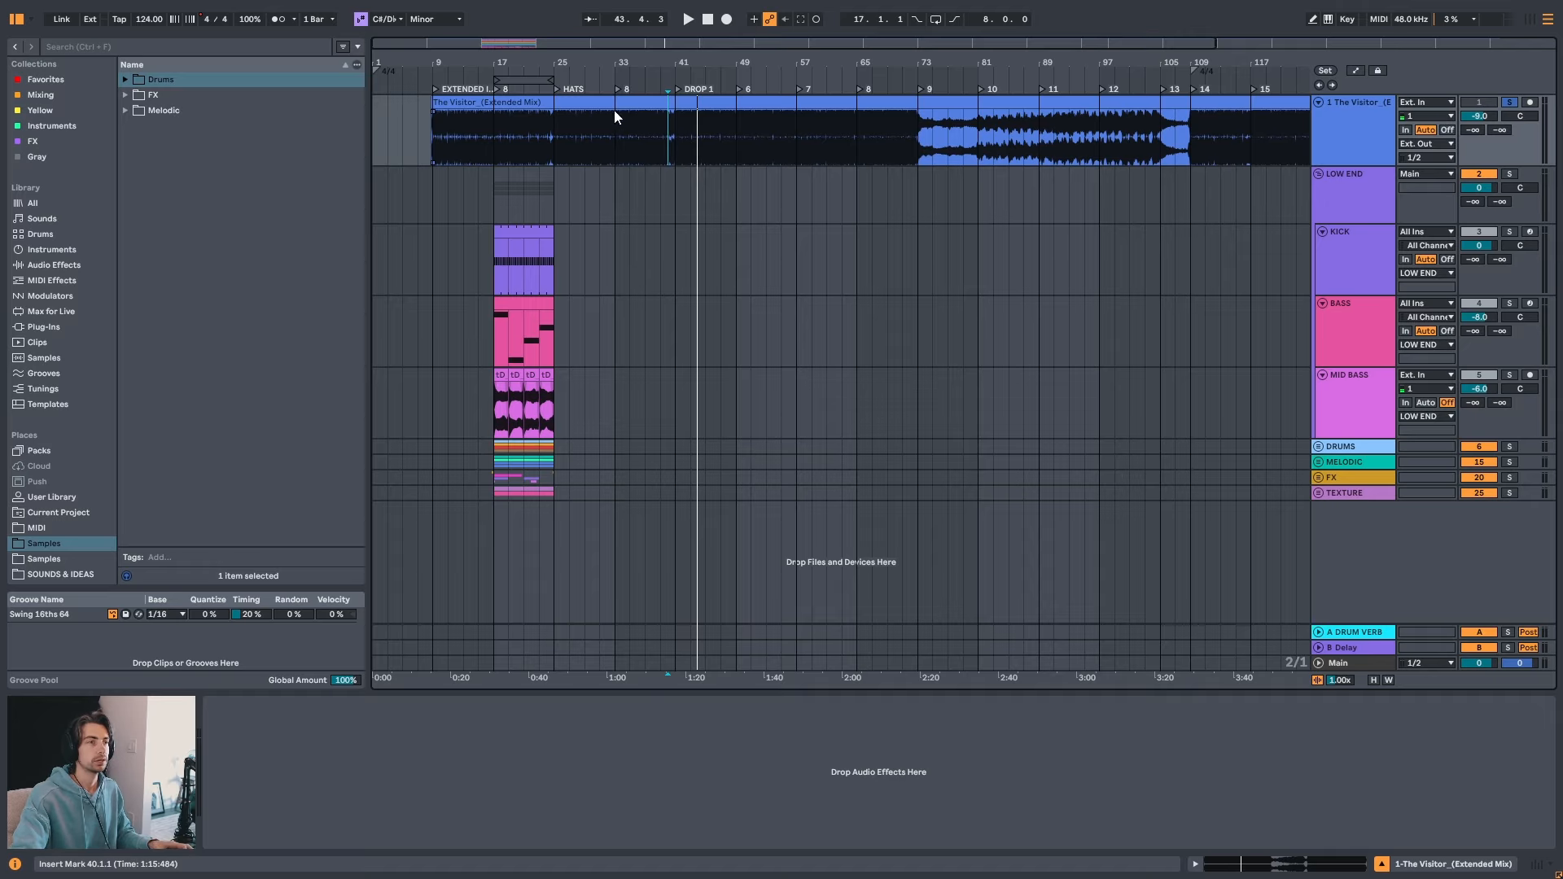
{"action": "left_click", "coordinate": [671, 127]}
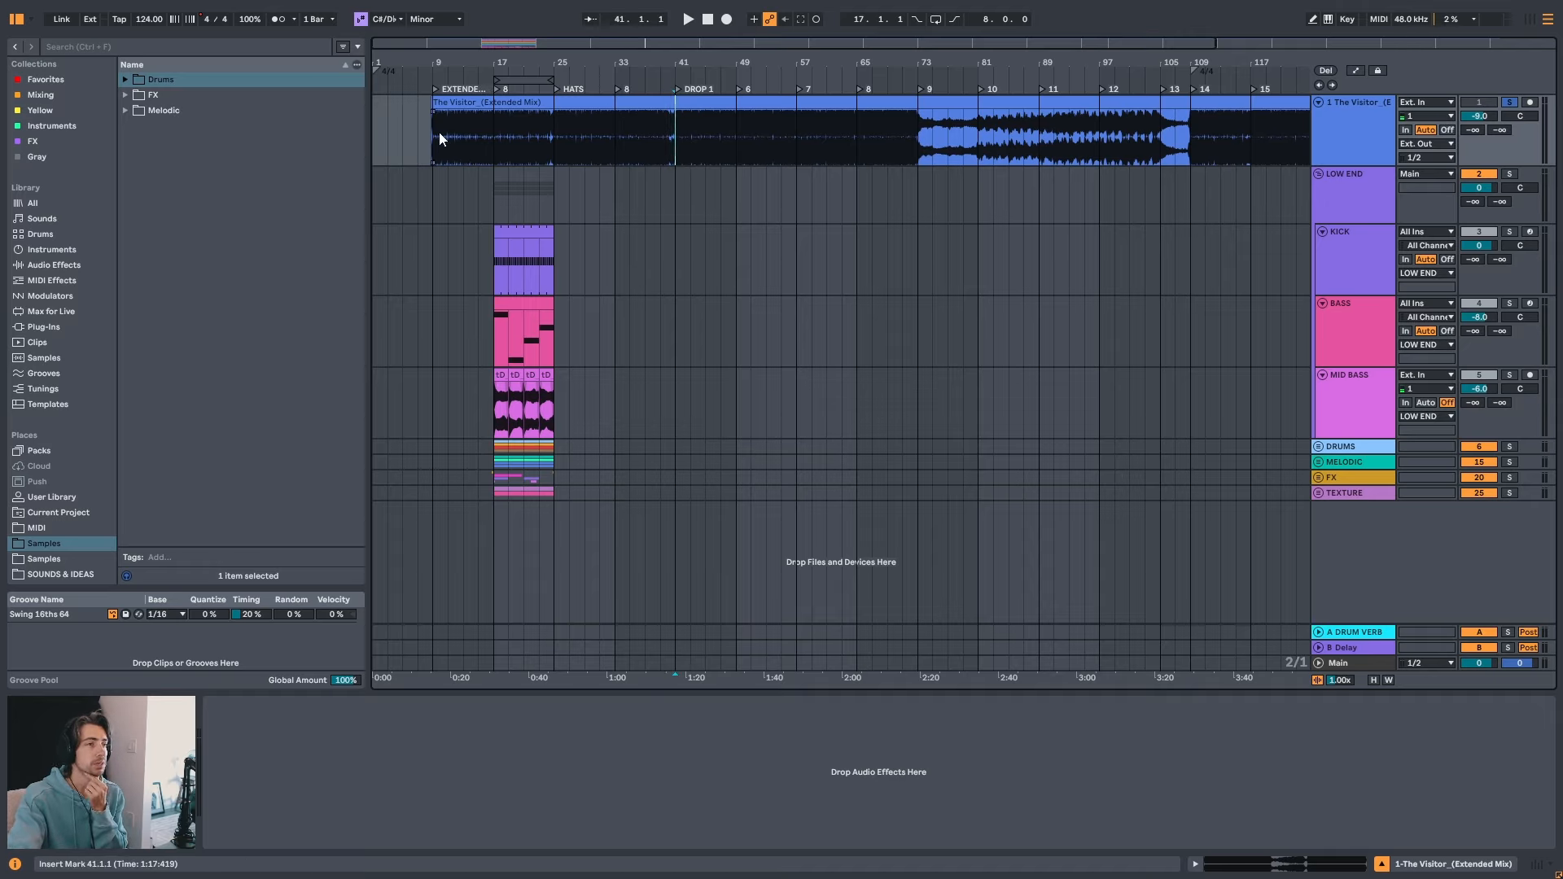
{"action": "left_click_drag", "start_coordinate": [438, 137], "coordinate": [669, 127]}
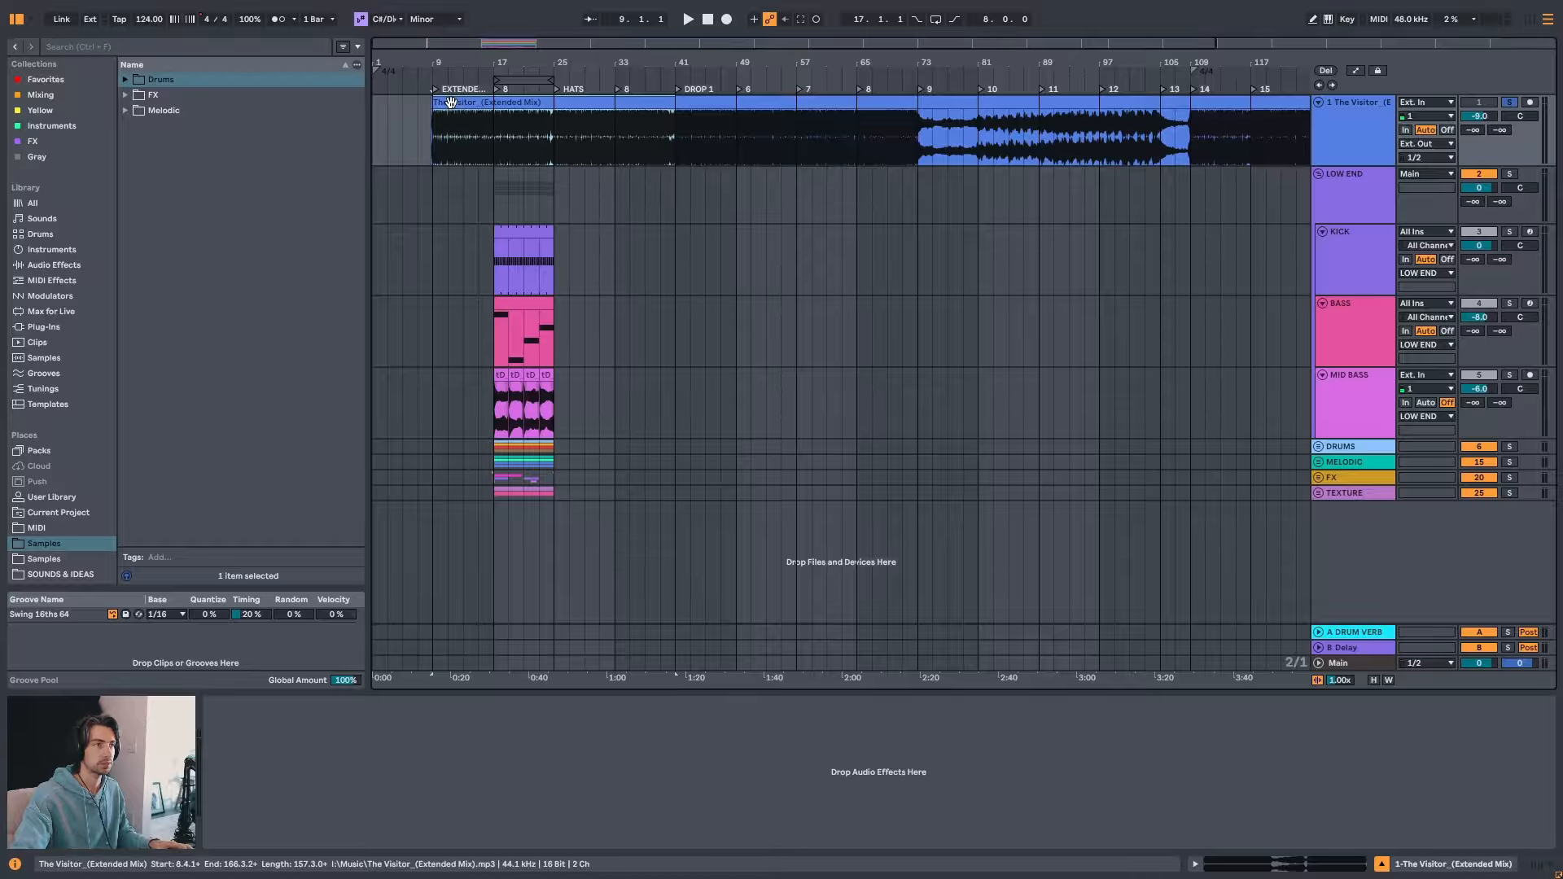
{"action": "left_click", "coordinate": [629, 130]}
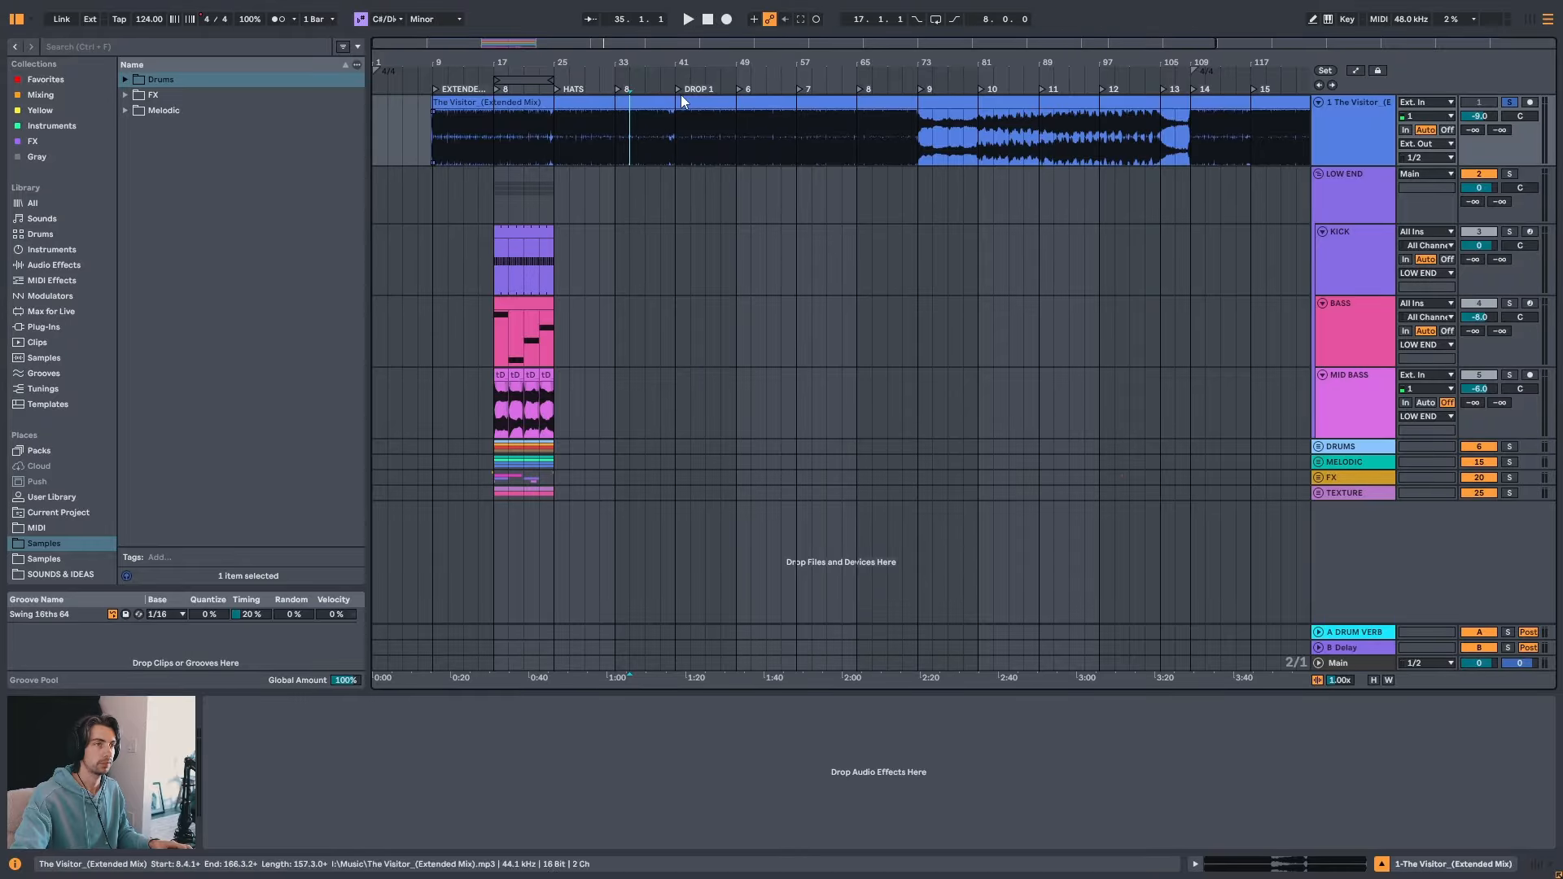
{"action": "left_click_drag", "start_coordinate": [666, 63], "coordinate": [666, 47]}
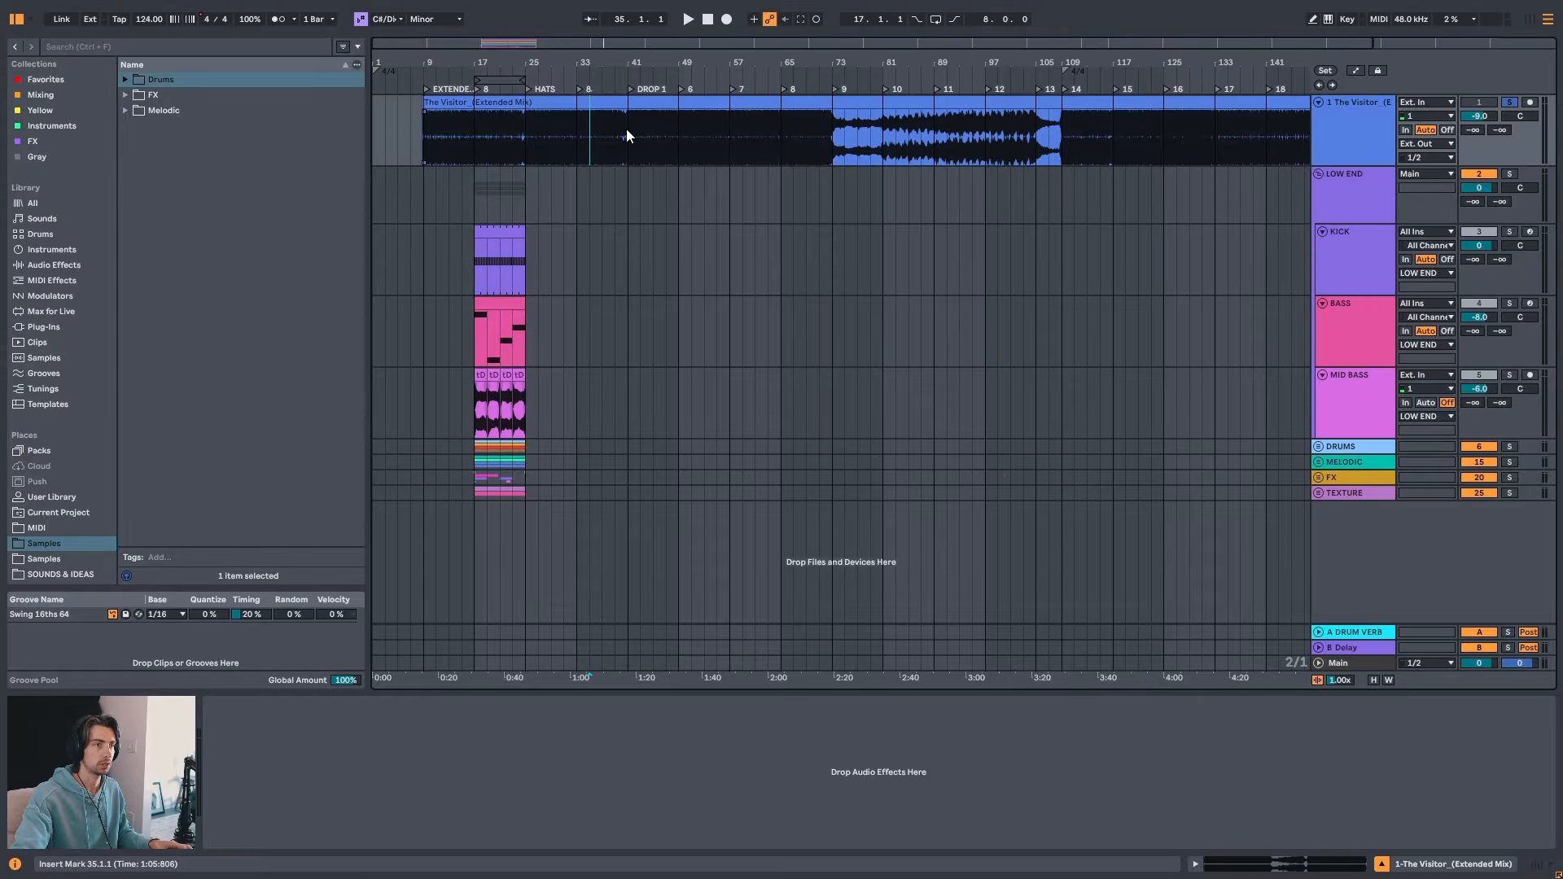
{"action": "left_click_drag", "start_coordinate": [627, 130], "coordinate": [443, 130]}
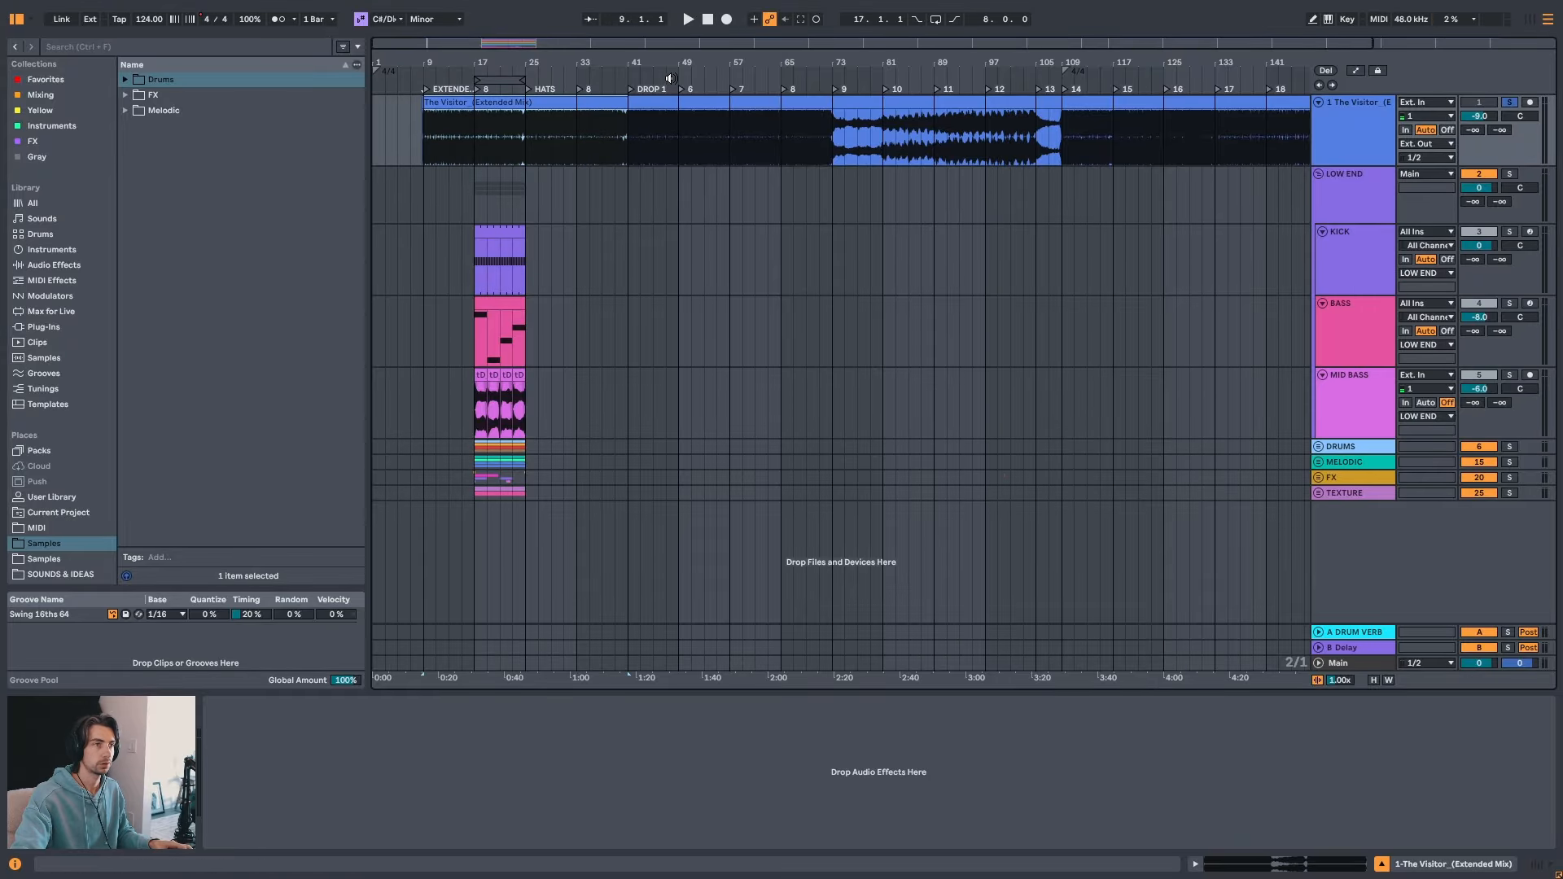
{"action": "left_click_drag", "start_coordinate": [668, 69], "coordinate": [667, 50]}
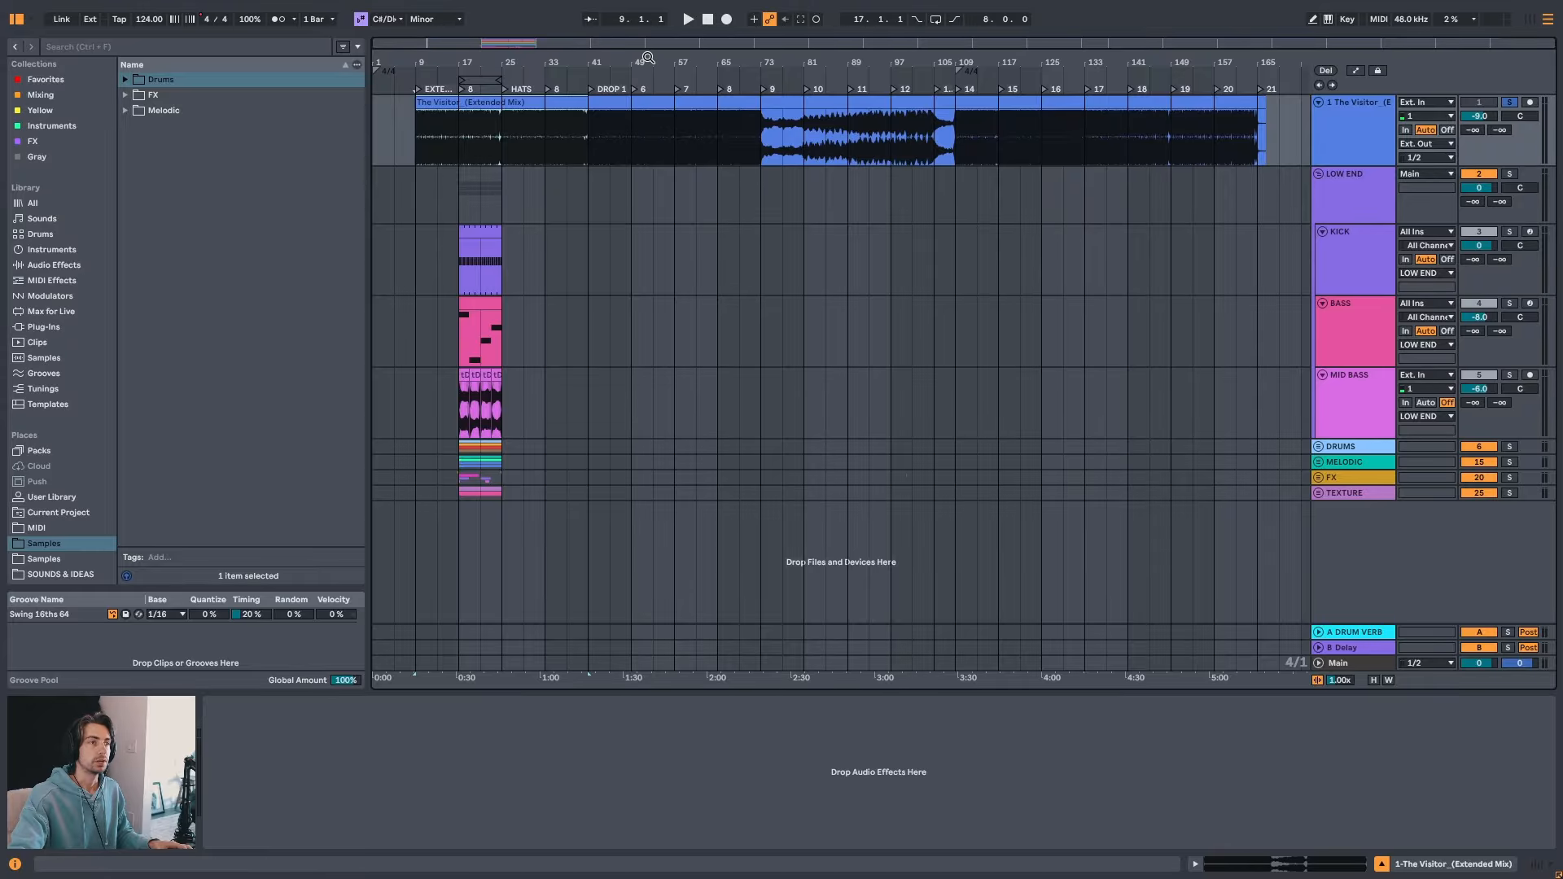
{"action": "mouse_move", "coordinate": [648, 60]}
{"action": "left_mouse_down"}
{"action": "mouse_move", "coordinate": [646, 76]}
{"action": "mouse_move", "coordinate": [660, 54]}
{"action": "mouse_move", "coordinate": [661, 69]}
{"action": "left_mouse_up"}
{"action": "left_click", "coordinate": [546, 154]}
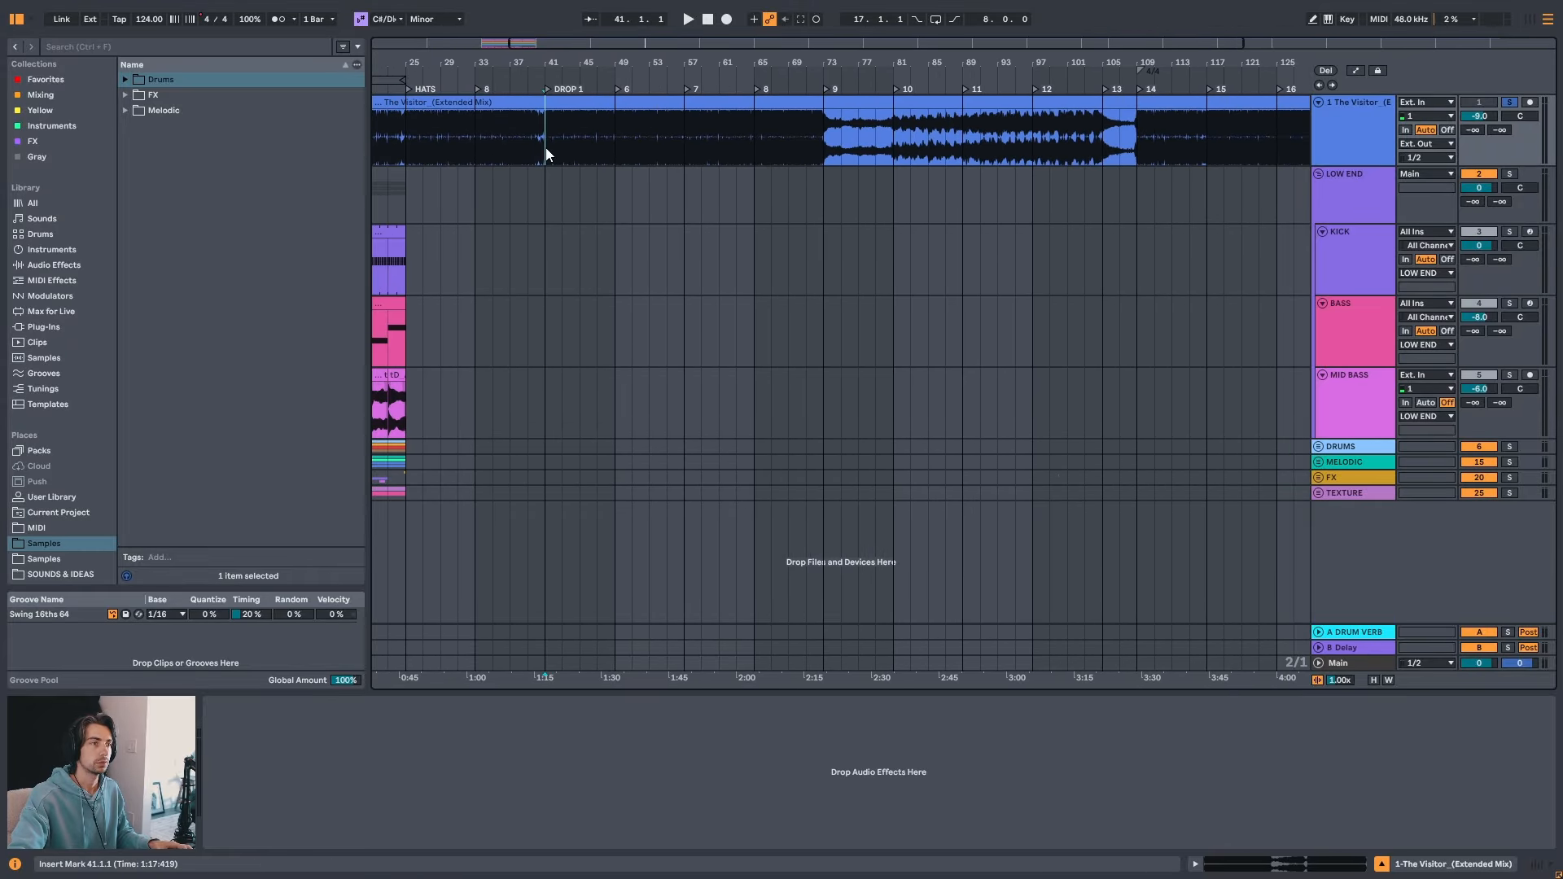
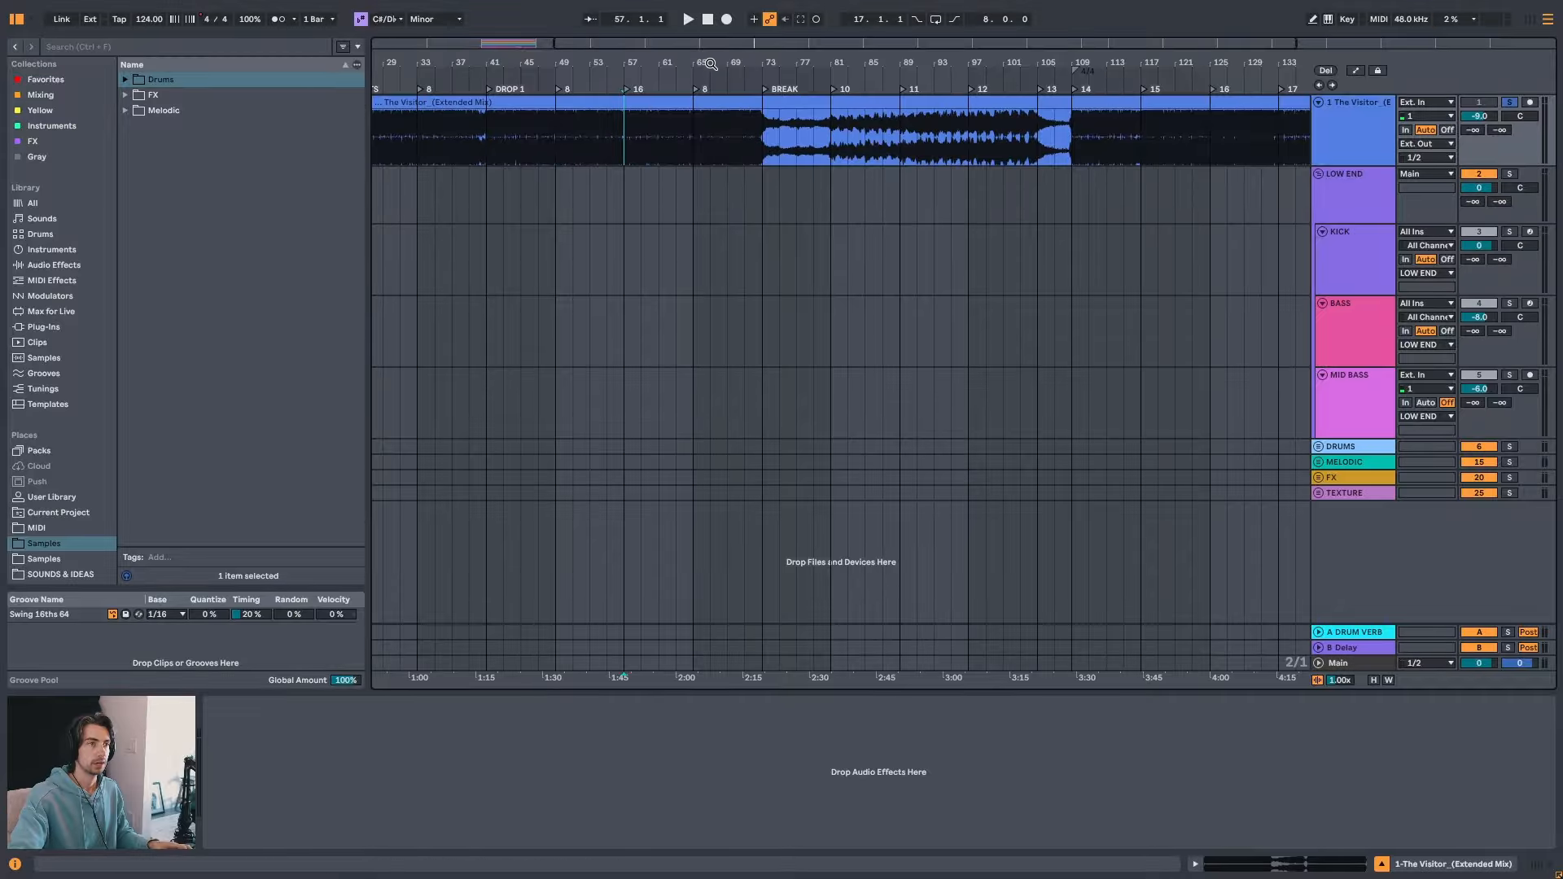
- Listen to the start of the reference track's break from bar 73
{"action": "scroll", "coordinate": [691, 128], "scroll_direction": "down", "scroll_amount": 2}
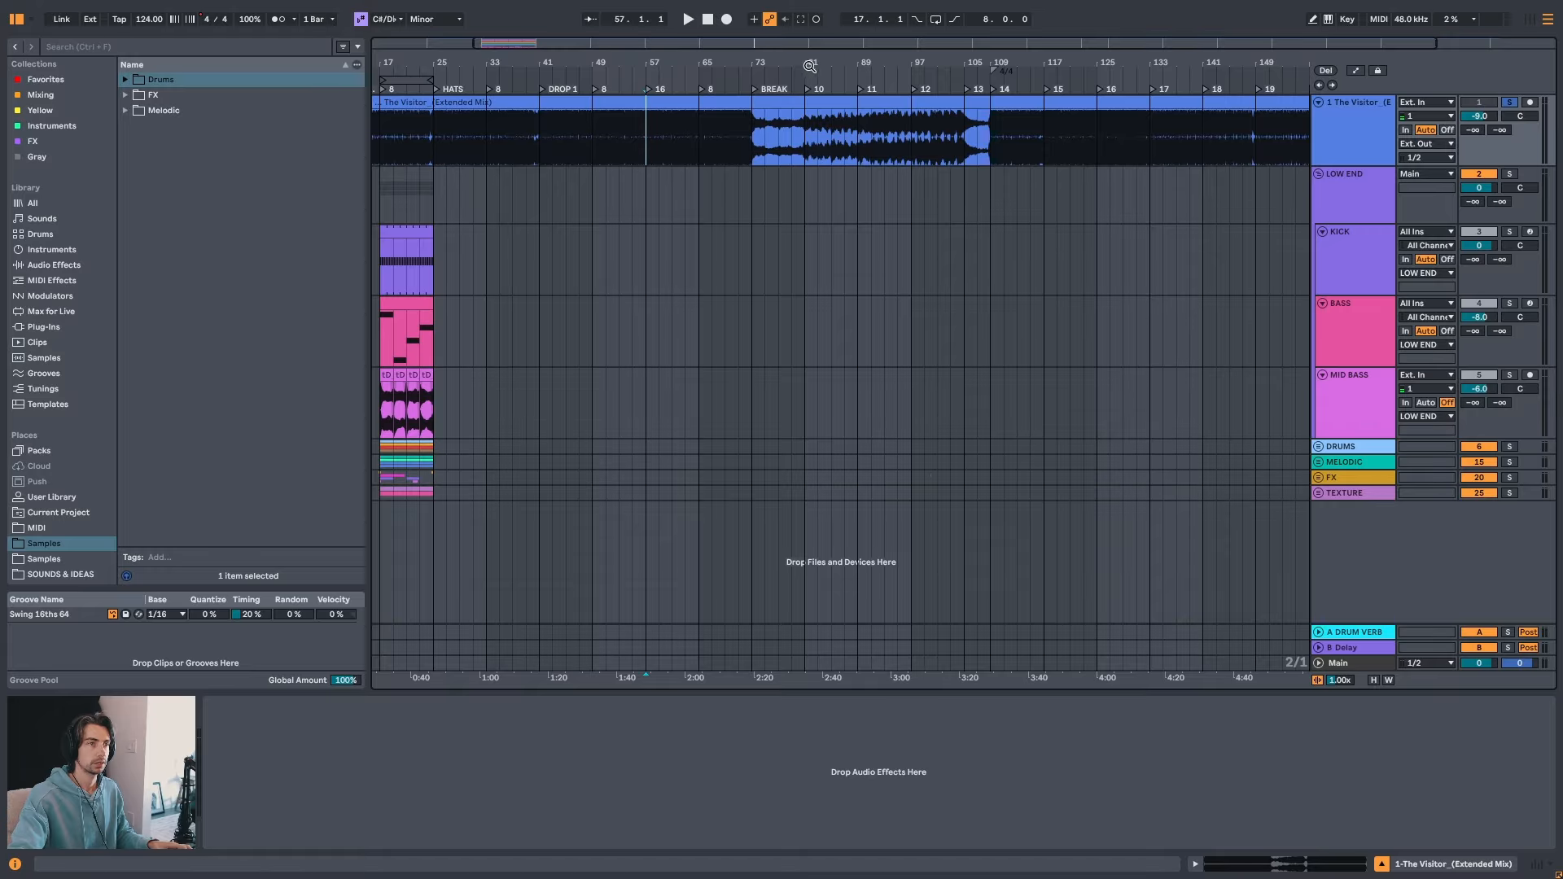
{"action": "left_click_drag", "start_coordinate": [810, 65], "coordinate": [739, 147]}
{"action": "left_click", "coordinate": [636, 134]}
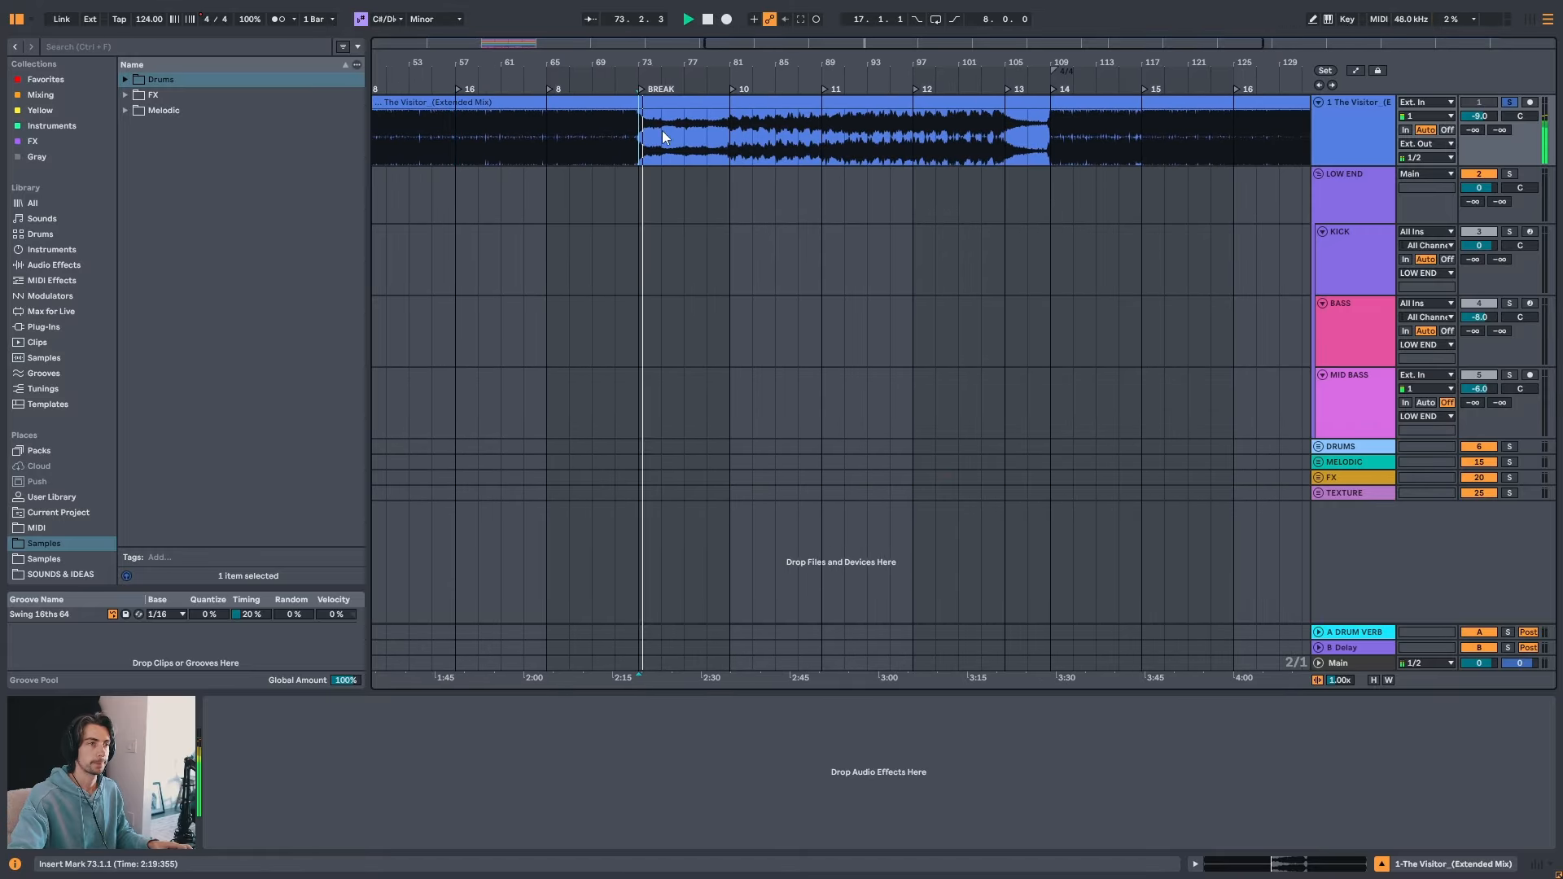
{"action": "left_click_drag", "start_coordinate": [684, 64], "coordinate": [627, 100]}
{"action": "left_click", "coordinate": [596, 134]}
{"action": "key", "text": "space"}
{"action": "key", "text": "space"}
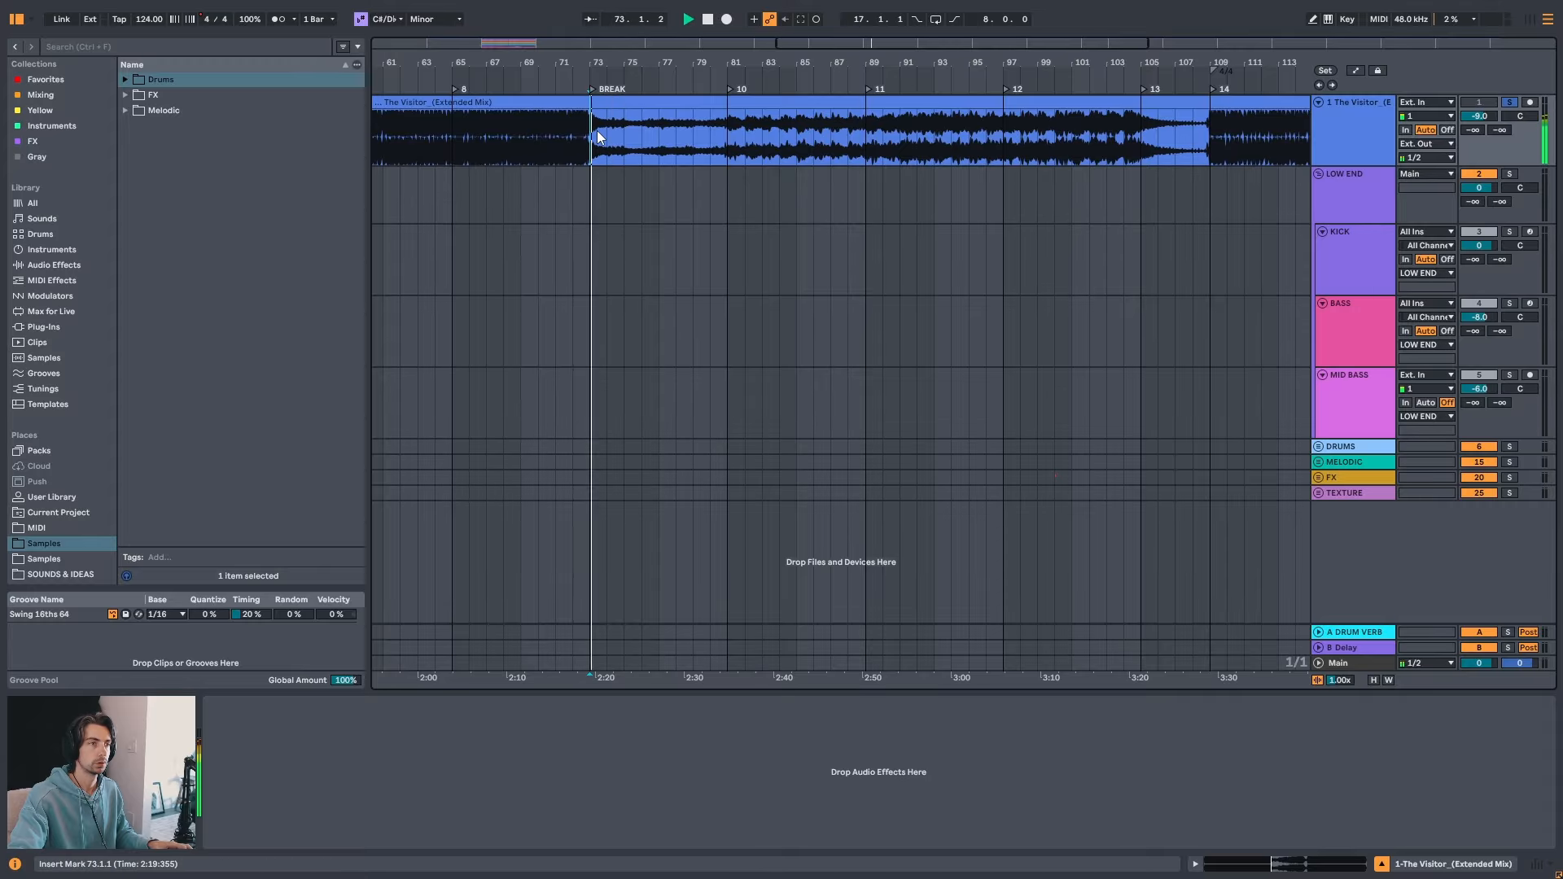
- Play the reference track's break from bar 79 and again from bar 81 to hear the change there
{"action": "left_click_drag", "start_coordinate": [720, 63], "coordinate": [763, 61]}
{"action": "left_click", "coordinate": [689, 132]}
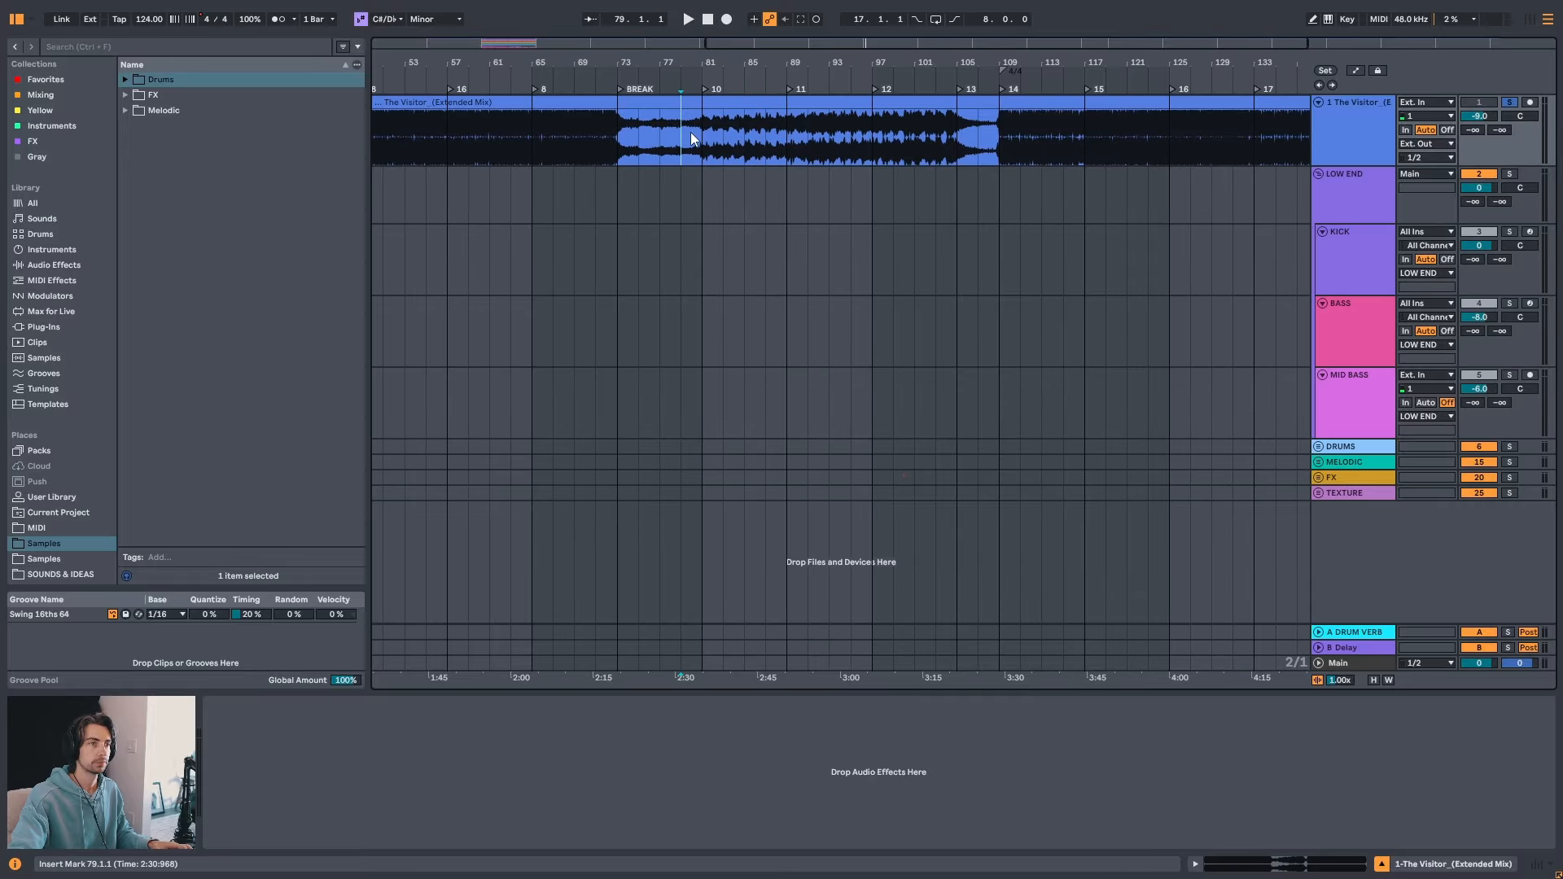
{"action": "key", "text": "space"}
{"action": "left_click", "coordinate": [703, 132]}
{"action": "key", "text": "space"}
{"action": "key", "text": "space"}
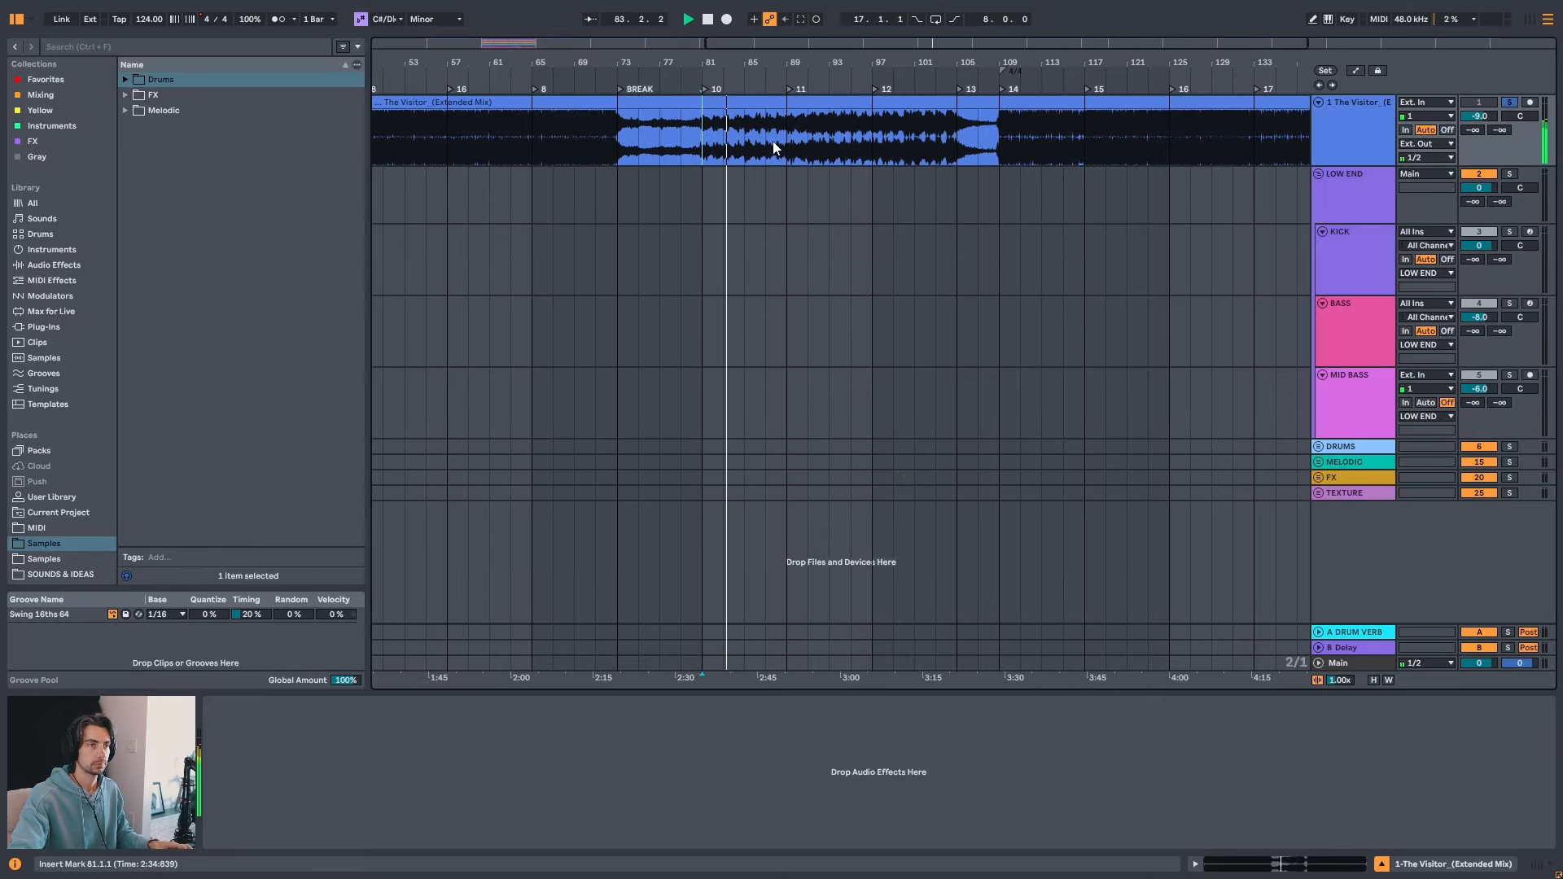
{"action": "key", "text": "space"}
- Unfold the MELODIC group and look through its tracks
{"action": "left_click_drag", "start_coordinate": [795, 65], "coordinate": [798, 33]}
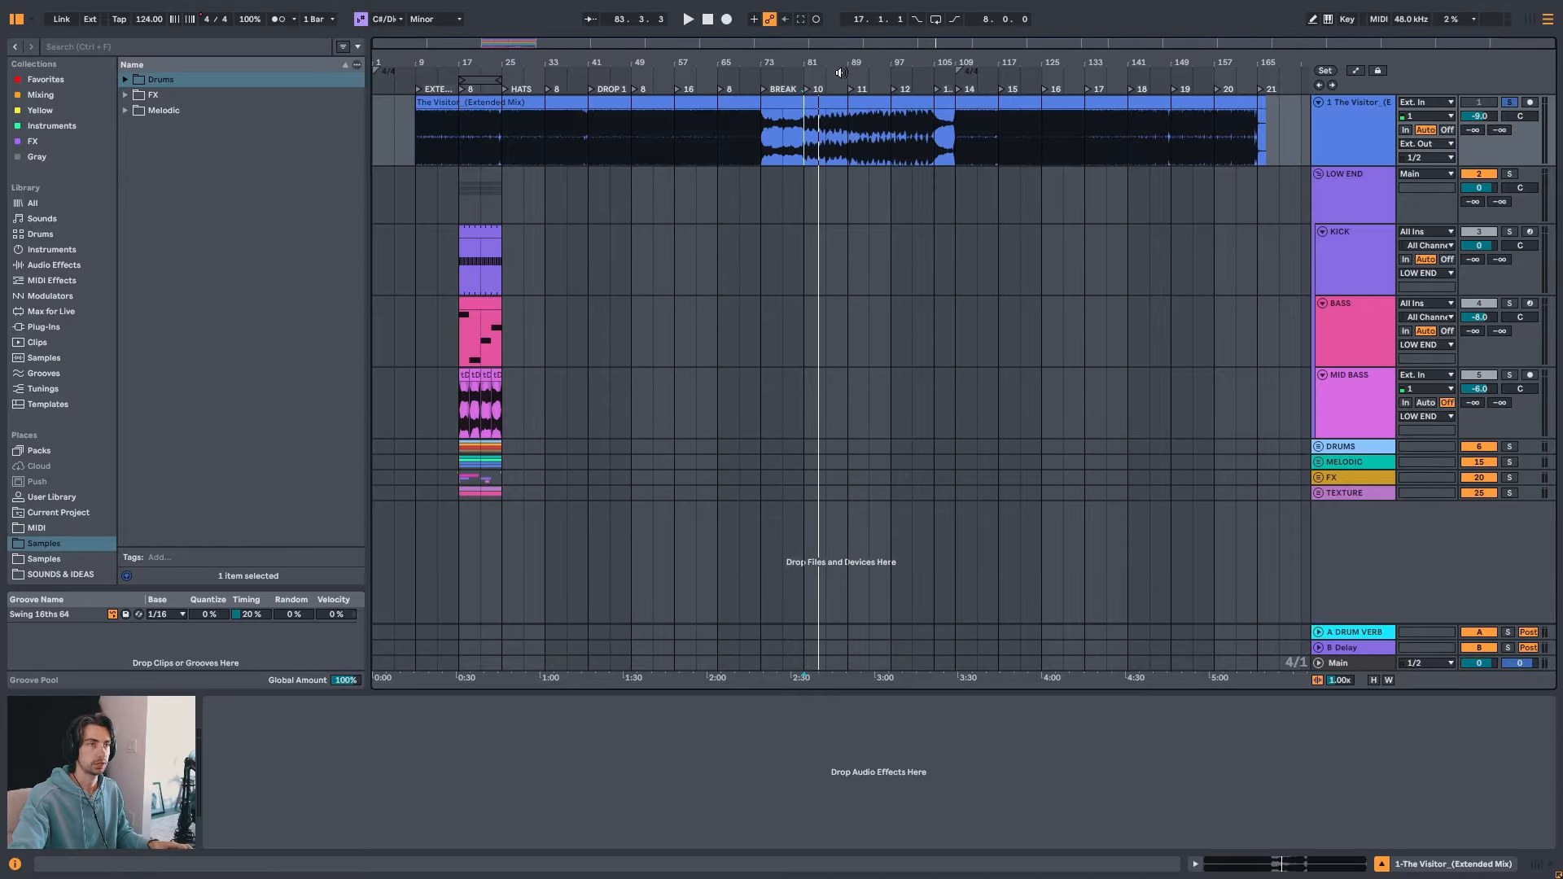
{"action": "mouse_move", "coordinate": [833, 63]}
{"action": "left_mouse_down"}
{"action": "mouse_move", "coordinate": [834, 91]}
{"action": "mouse_move", "coordinate": [832, 62]}
{"action": "left_mouse_up"}
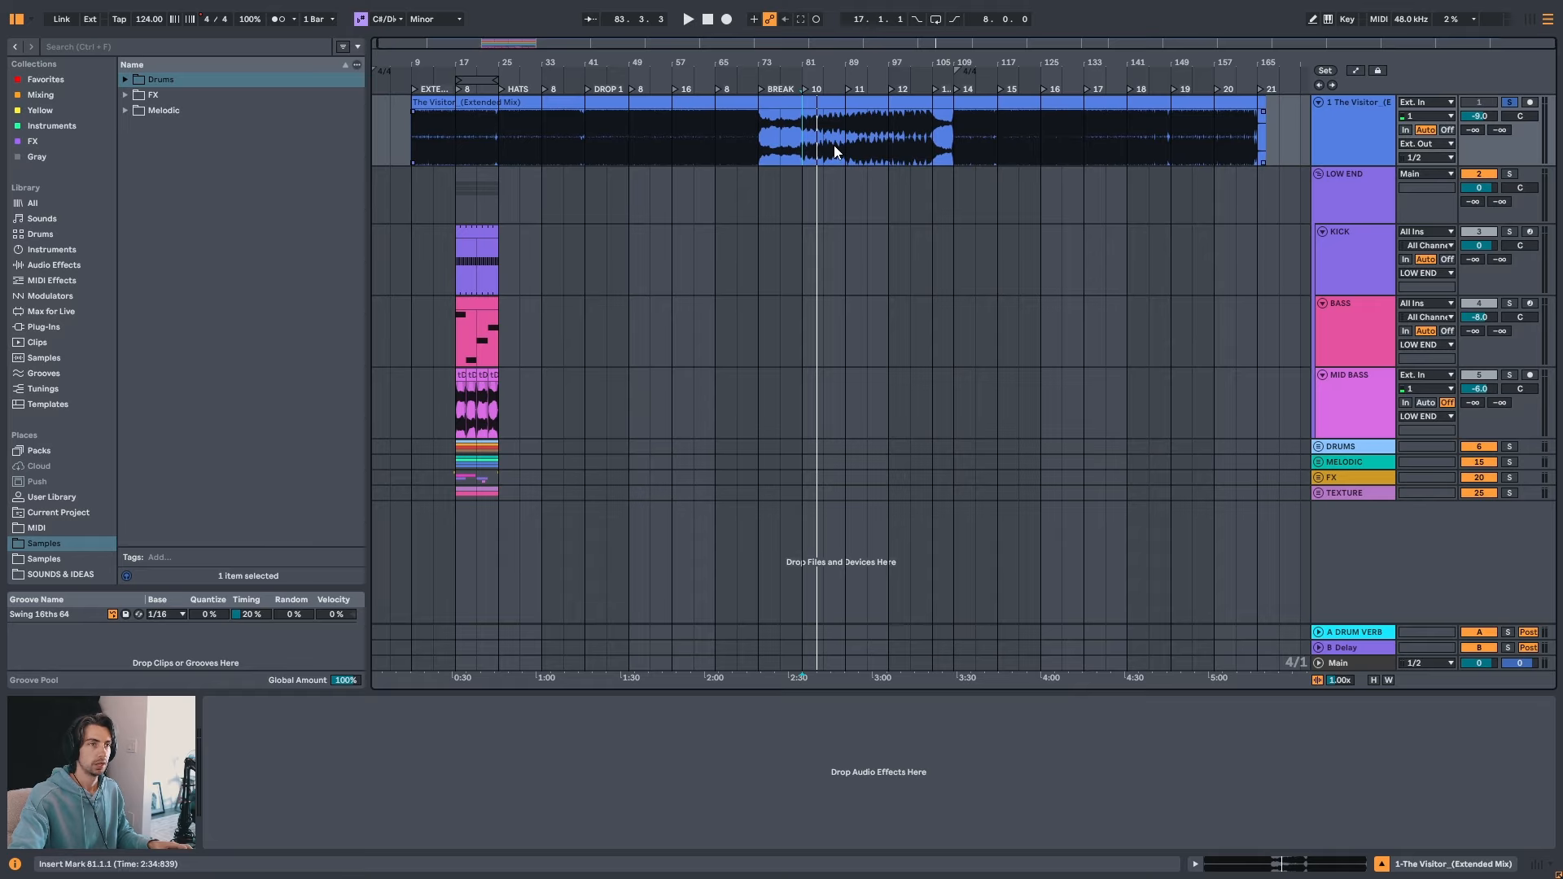
{"action": "left_click", "coordinate": [1319, 462]}
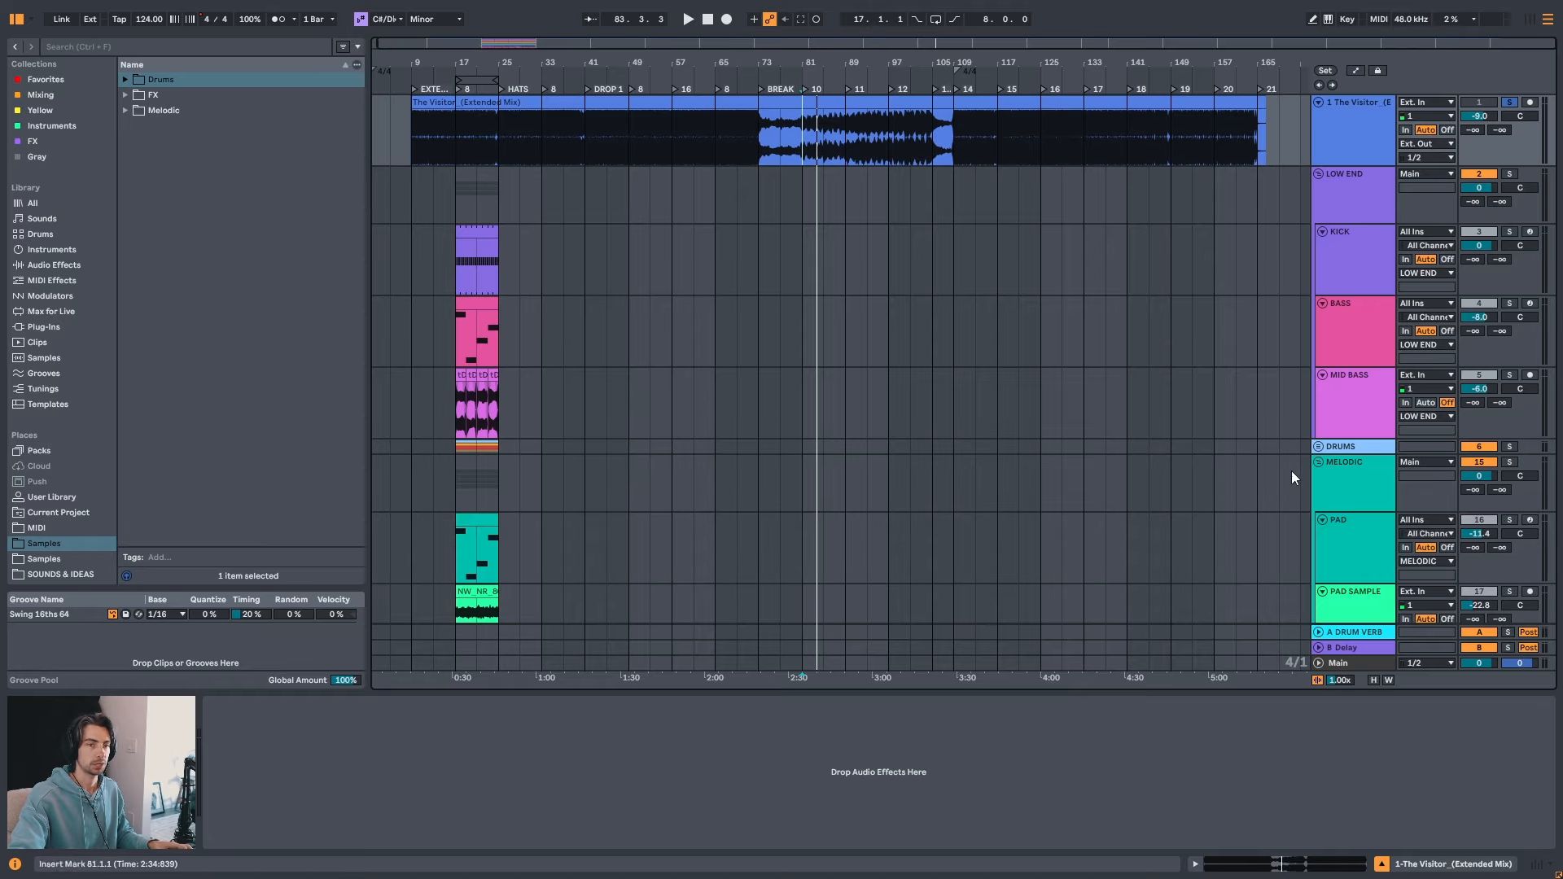
{"action": "scroll", "coordinate": [1291, 472], "scroll_direction": "down", "scroll_amount": 4}
{"action": "scroll", "coordinate": [539, 525], "scroll_direction": "up", "scroll_amount": 4}
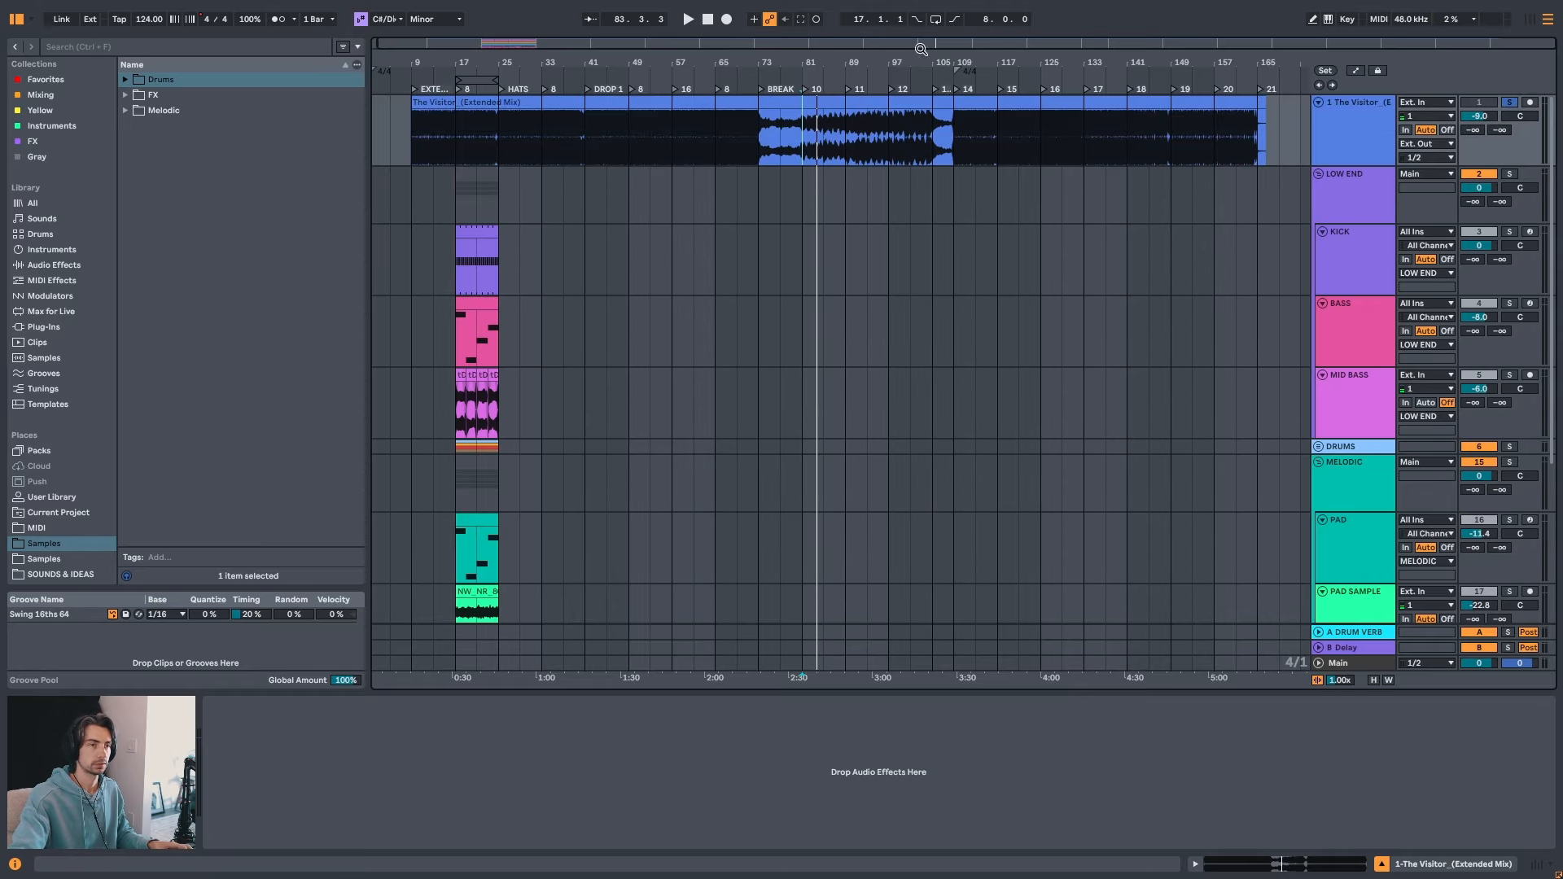
- Play the reference track across bar 81 and rename the locator there as 8
{"action": "left_click_drag", "start_coordinate": [921, 49], "coordinate": [649, 168]}
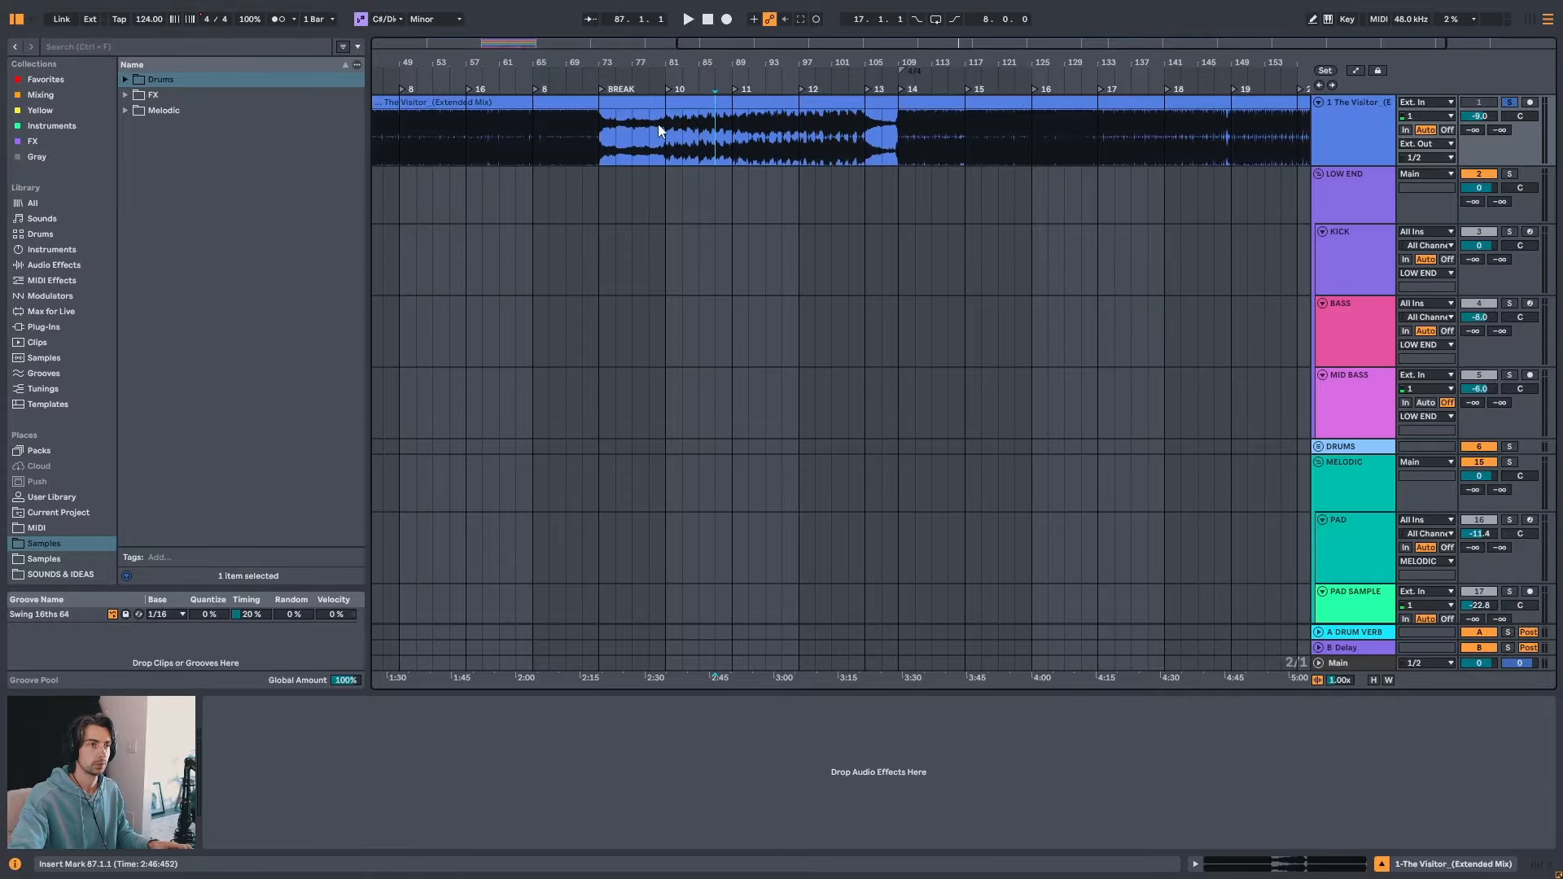
{"action": "key", "text": "space"}
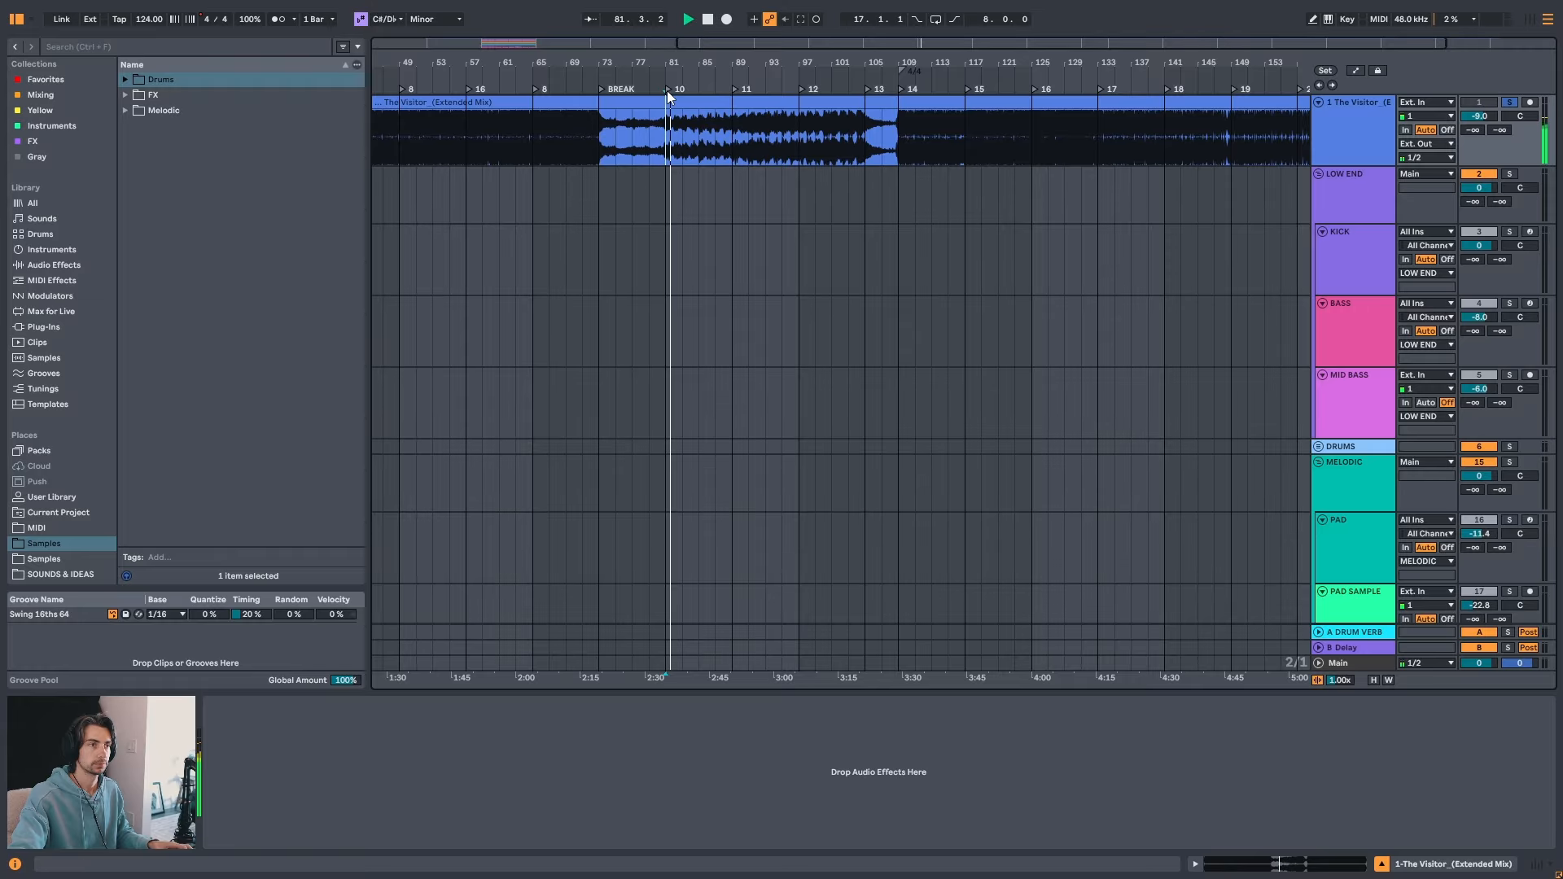
{"action": "right_click", "coordinate": [667, 90]}
{"action": "left_click", "coordinate": [696, 111]}
{"action": "type", "text": "8"}
{"action": "key", "text": "Return"}
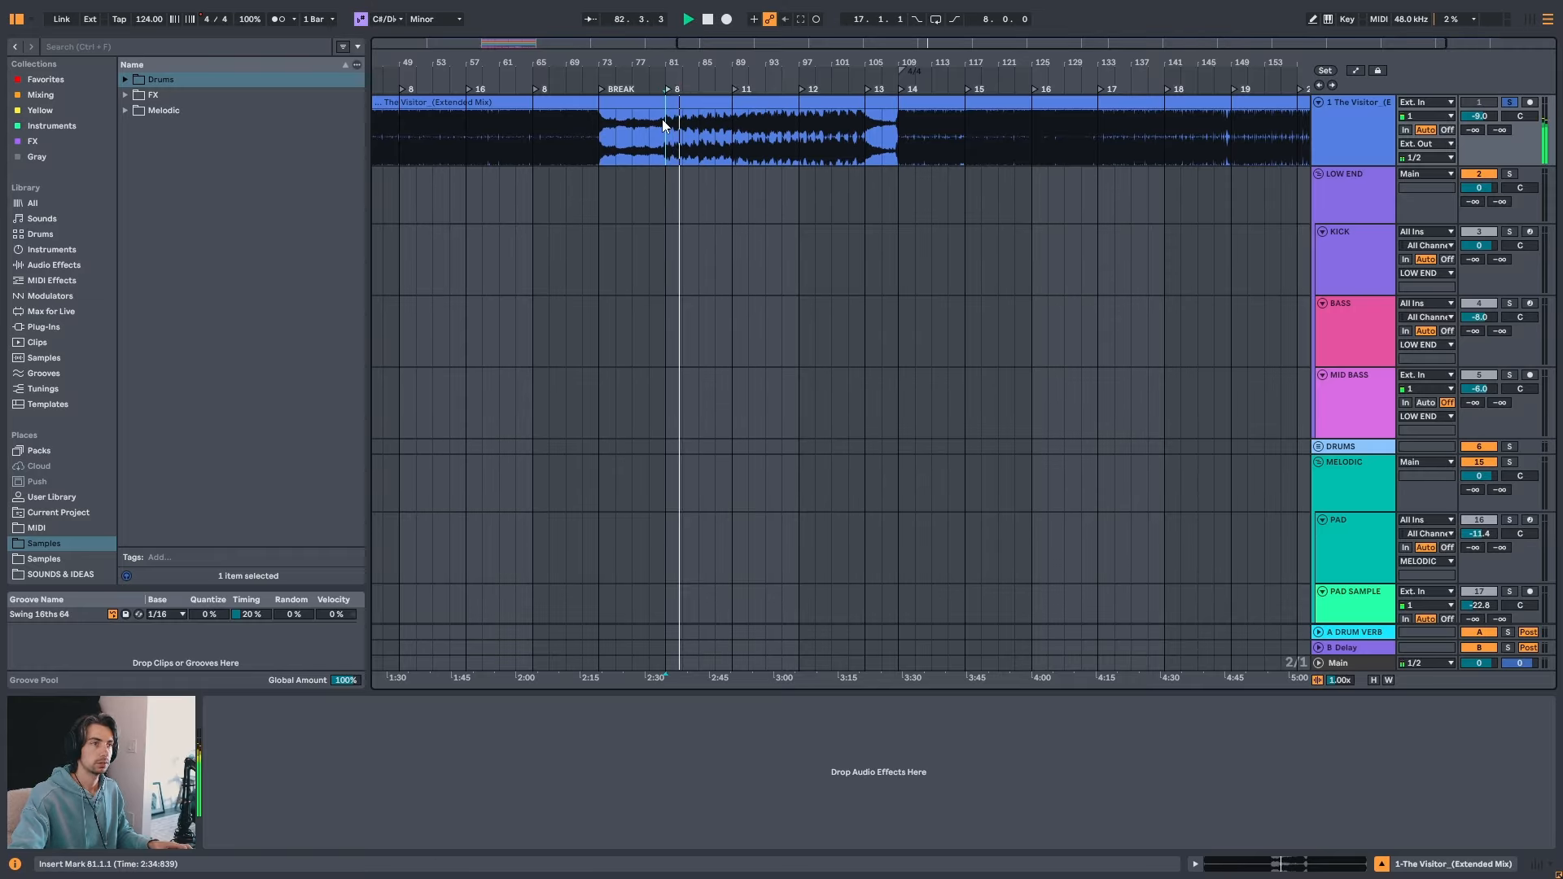
- Listen to the reference track at several points of the break between bars 79 and 105
{"action": "left_click", "coordinate": [722, 135]}
{"action": "key", "text": "space"}
{"action": "key", "text": "space"}
{"action": "left_click", "coordinate": [651, 136]}
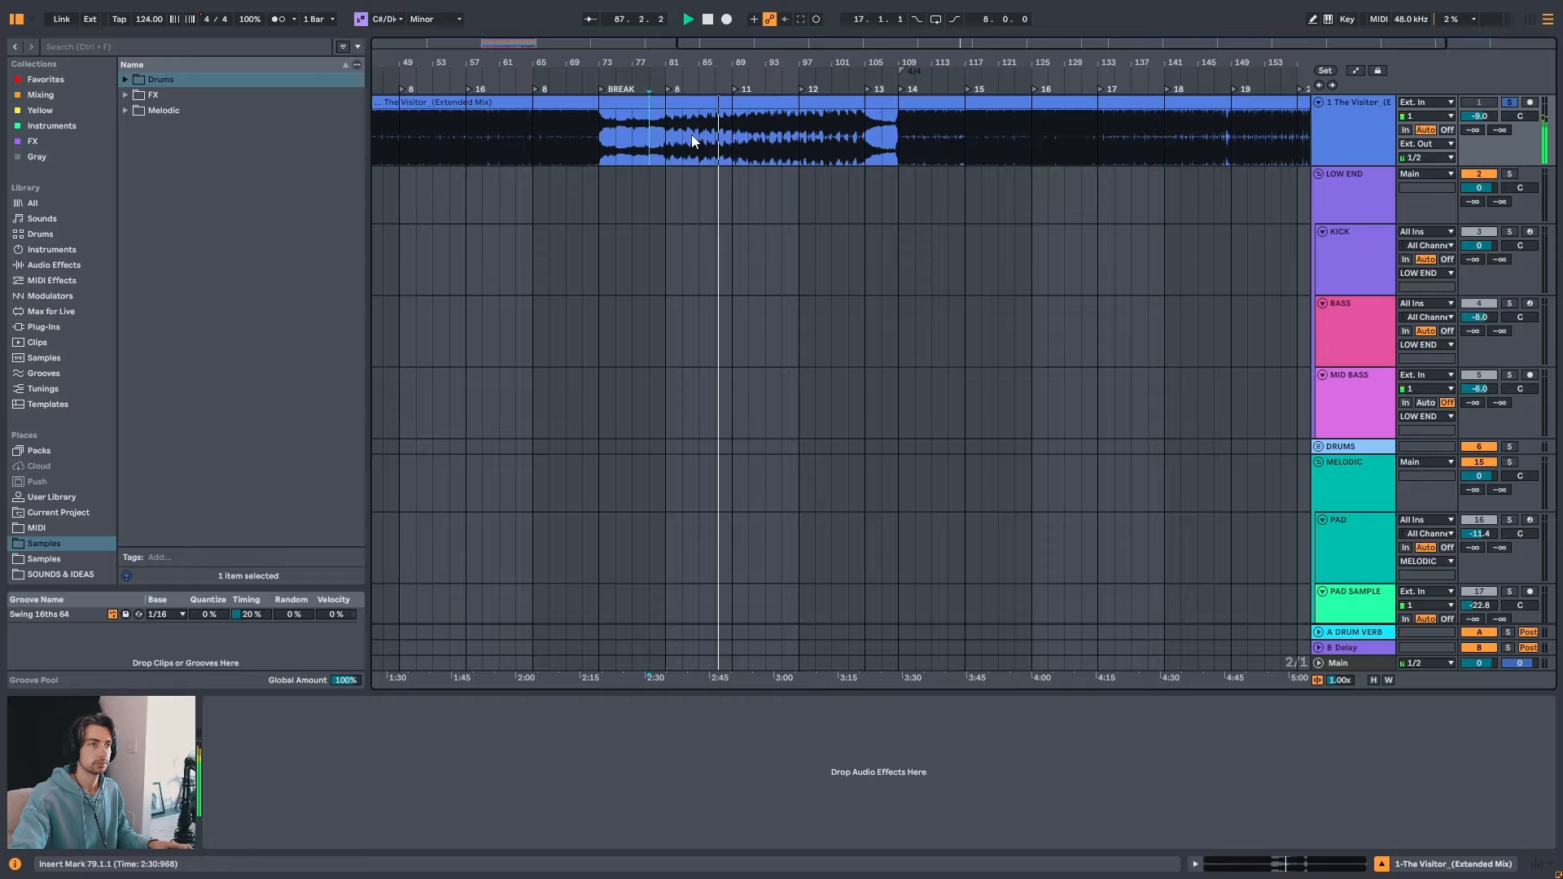
{"action": "left_click", "coordinate": [804, 140]}
{"action": "key", "text": "space"}
{"action": "key", "text": "space"}
{"action": "left_click", "coordinate": [867, 140]}
{"action": "key", "text": "space"}
{"action": "key", "text": "space"}
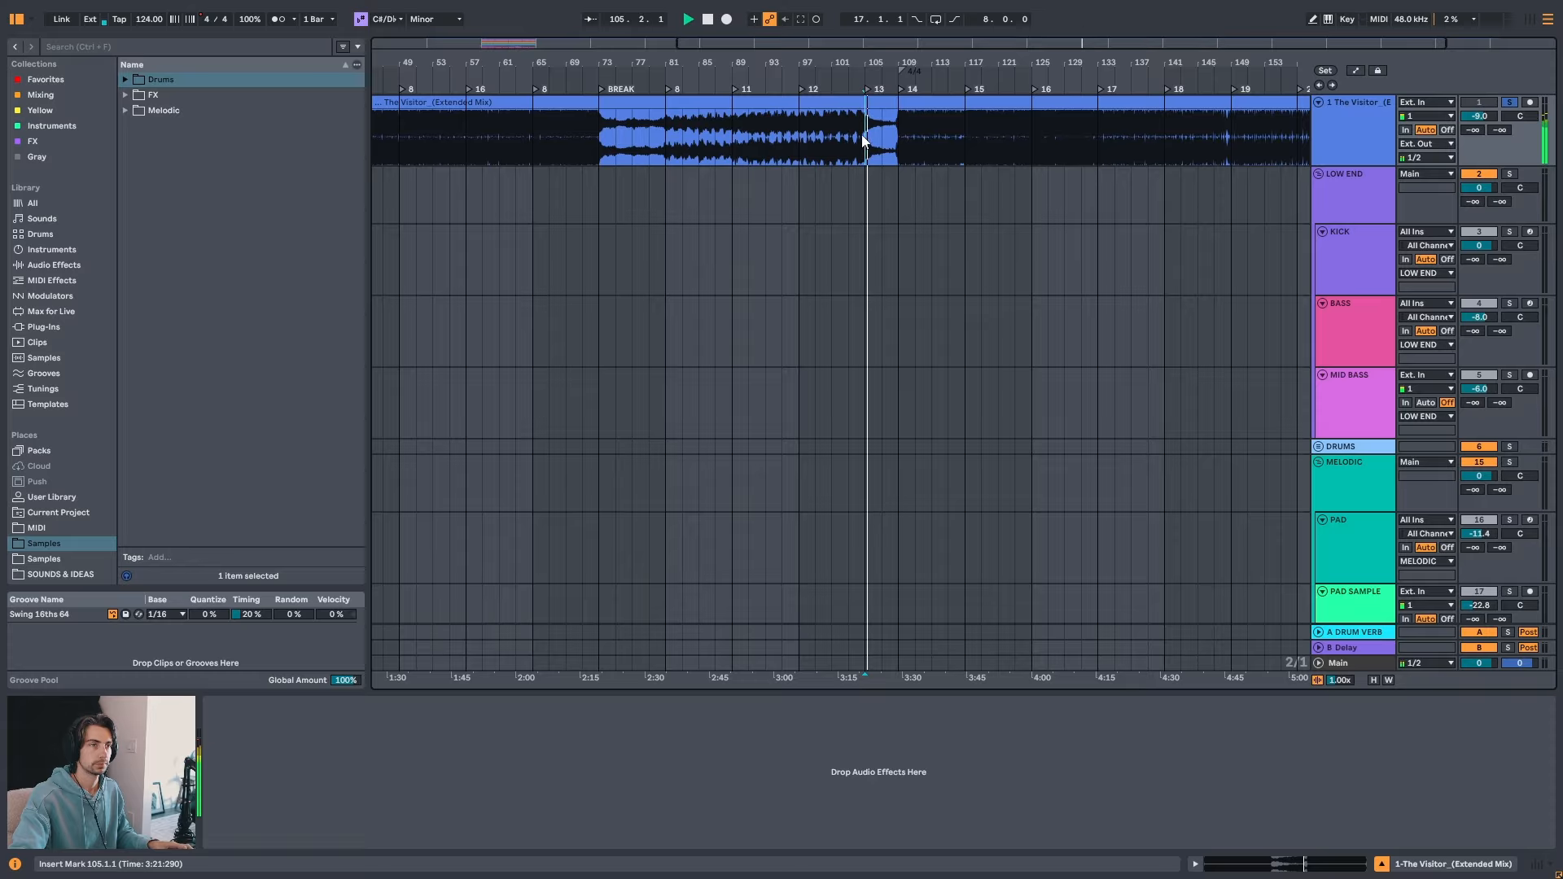
{"action": "key", "text": "space"}
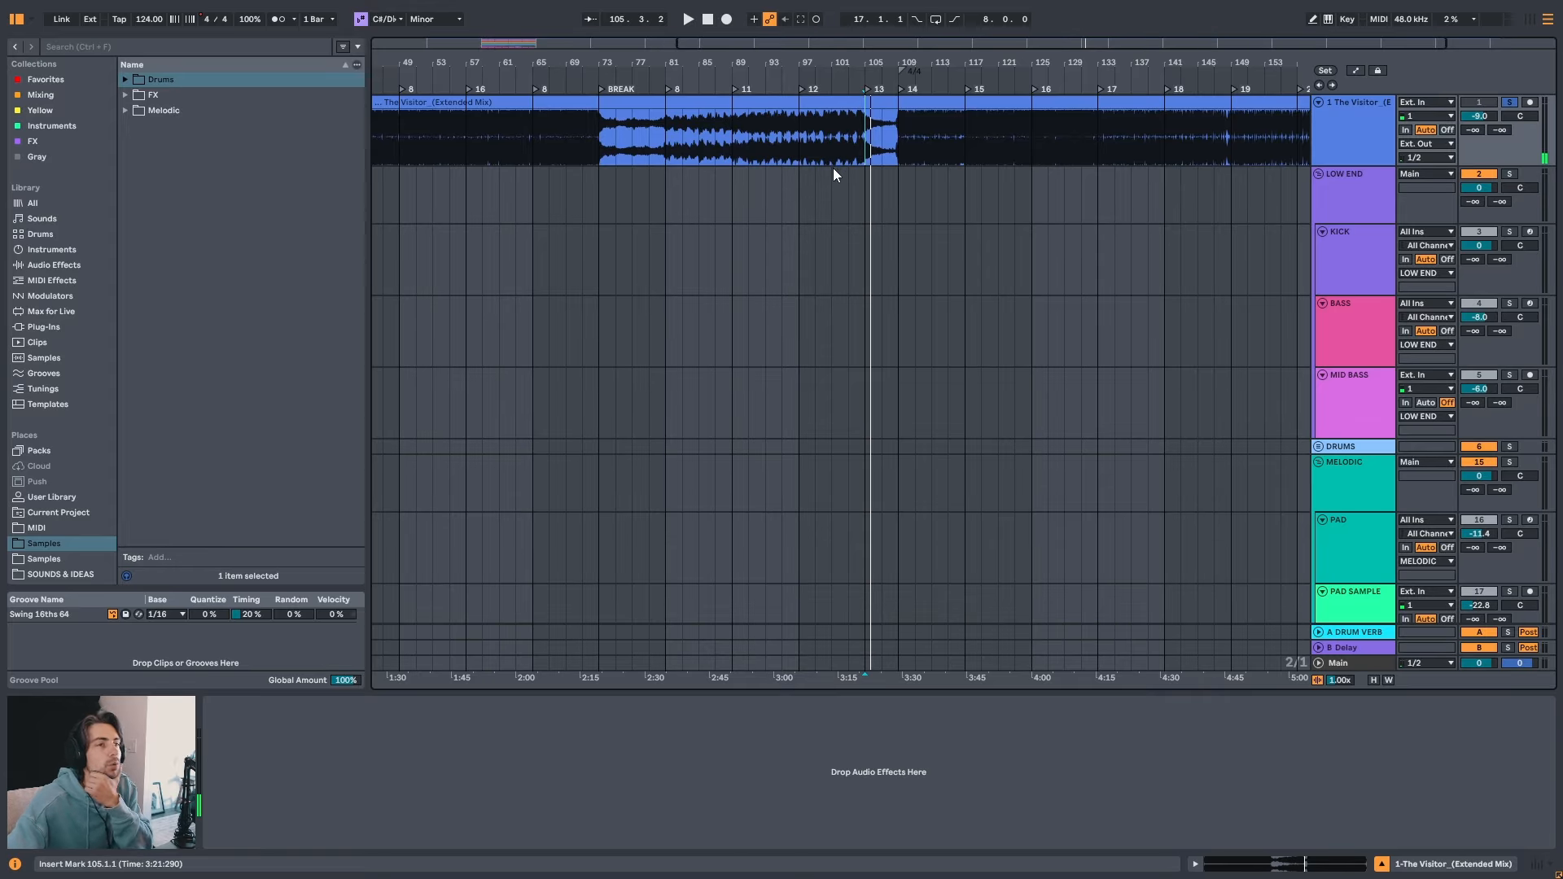
- Select the reference track from bar 81 to bar 105 to examine the section's length, and place the insert marker at bar 97
{"action": "left_click_drag", "start_coordinate": [664, 125], "coordinate": [863, 138]}
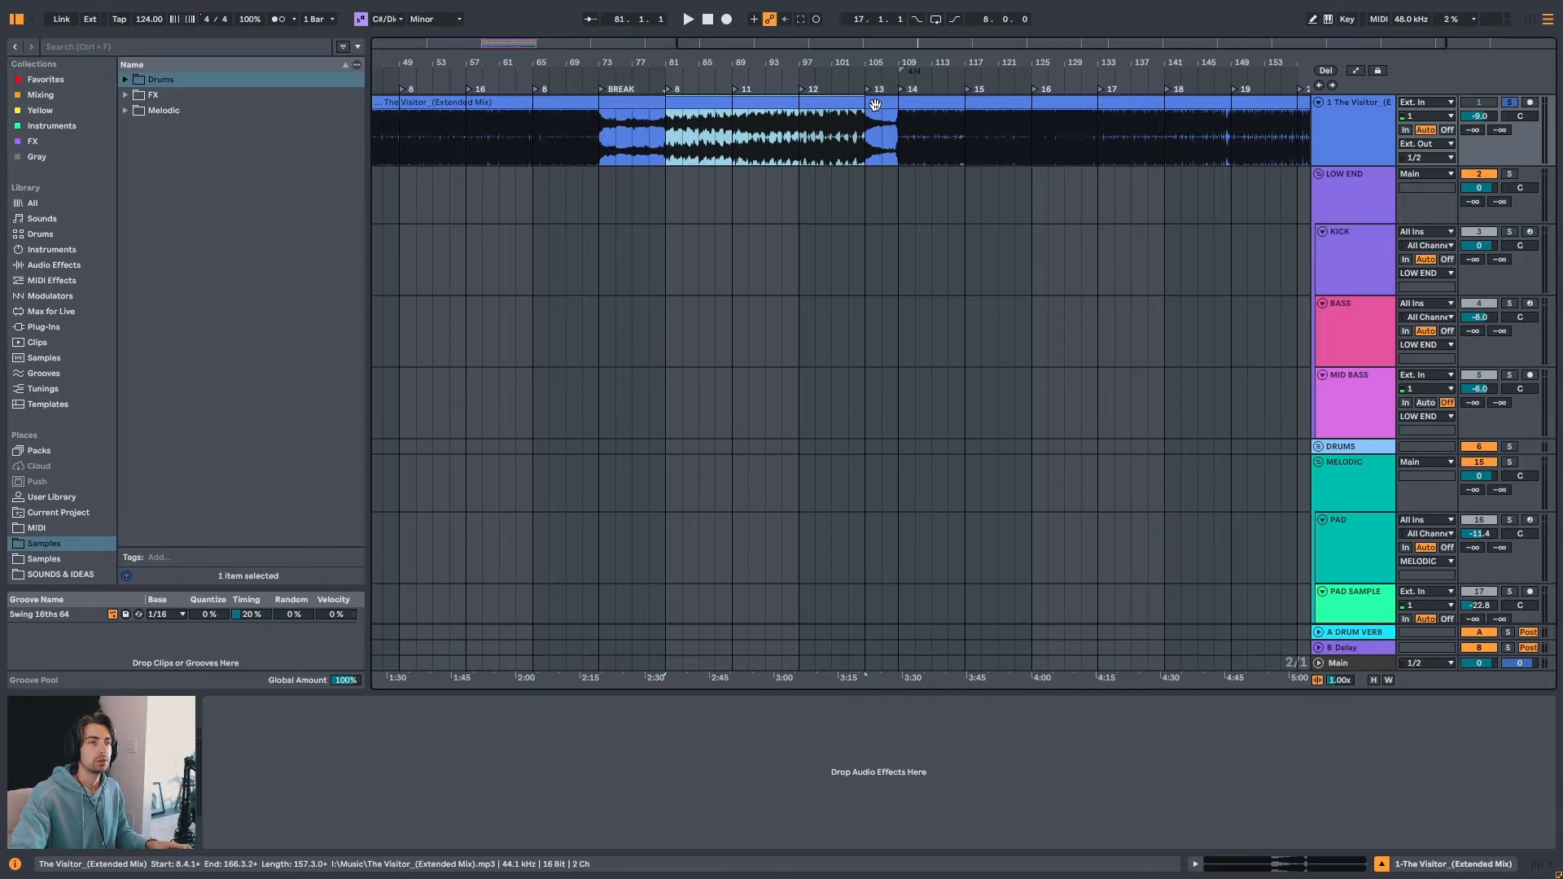
{"action": "left_click", "coordinate": [724, 143]}
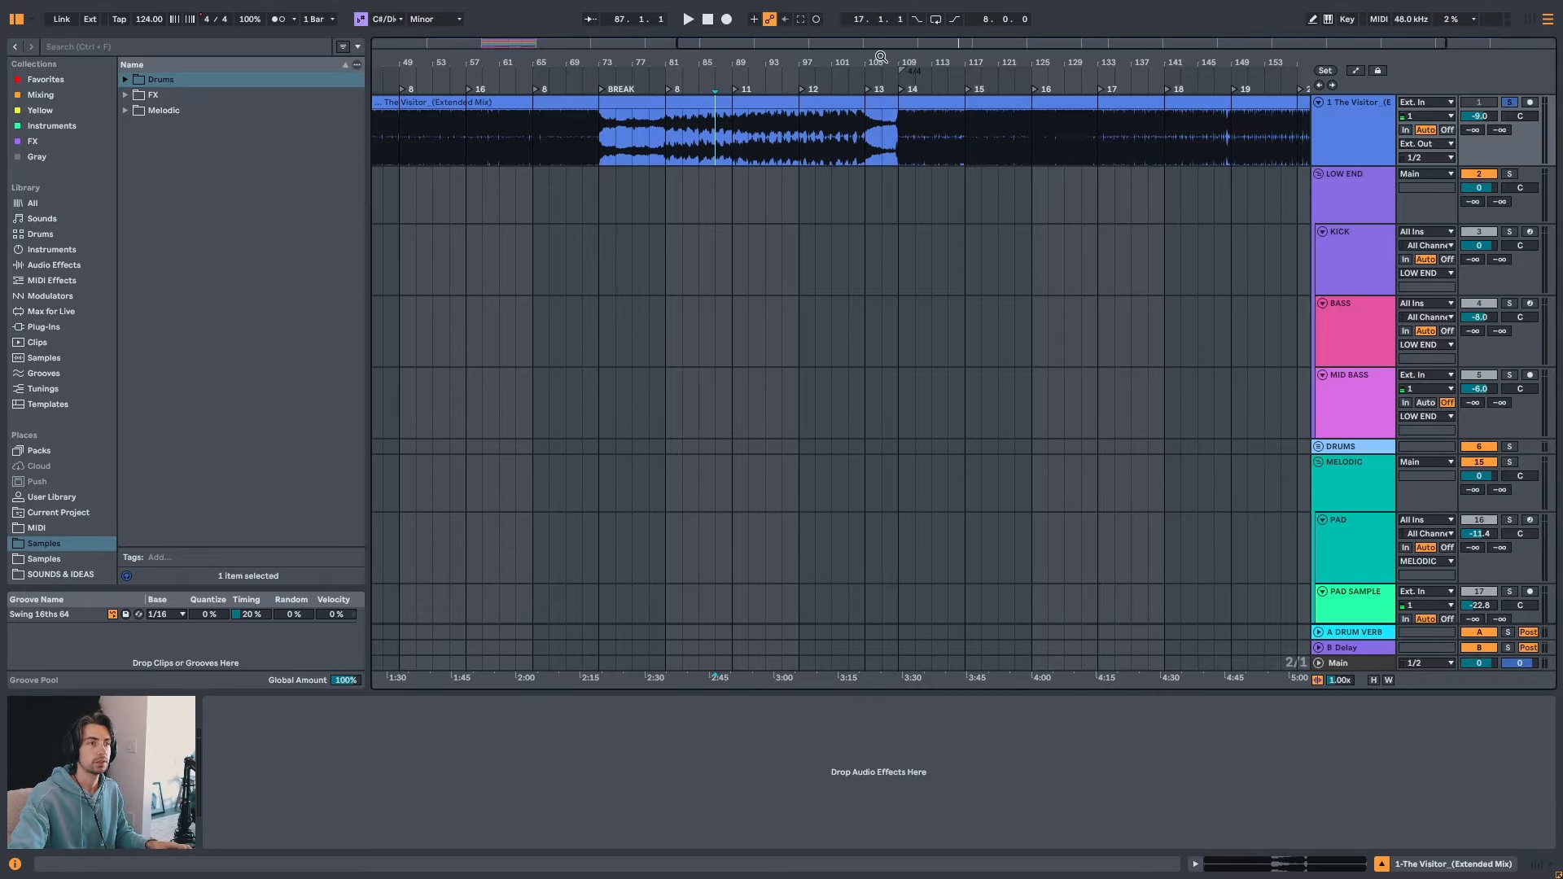
{"action": "left_click_drag", "start_coordinate": [880, 56], "coordinate": [873, 68]}
{"action": "left_click_drag", "start_coordinate": [624, 126], "coordinate": [859, 126]}
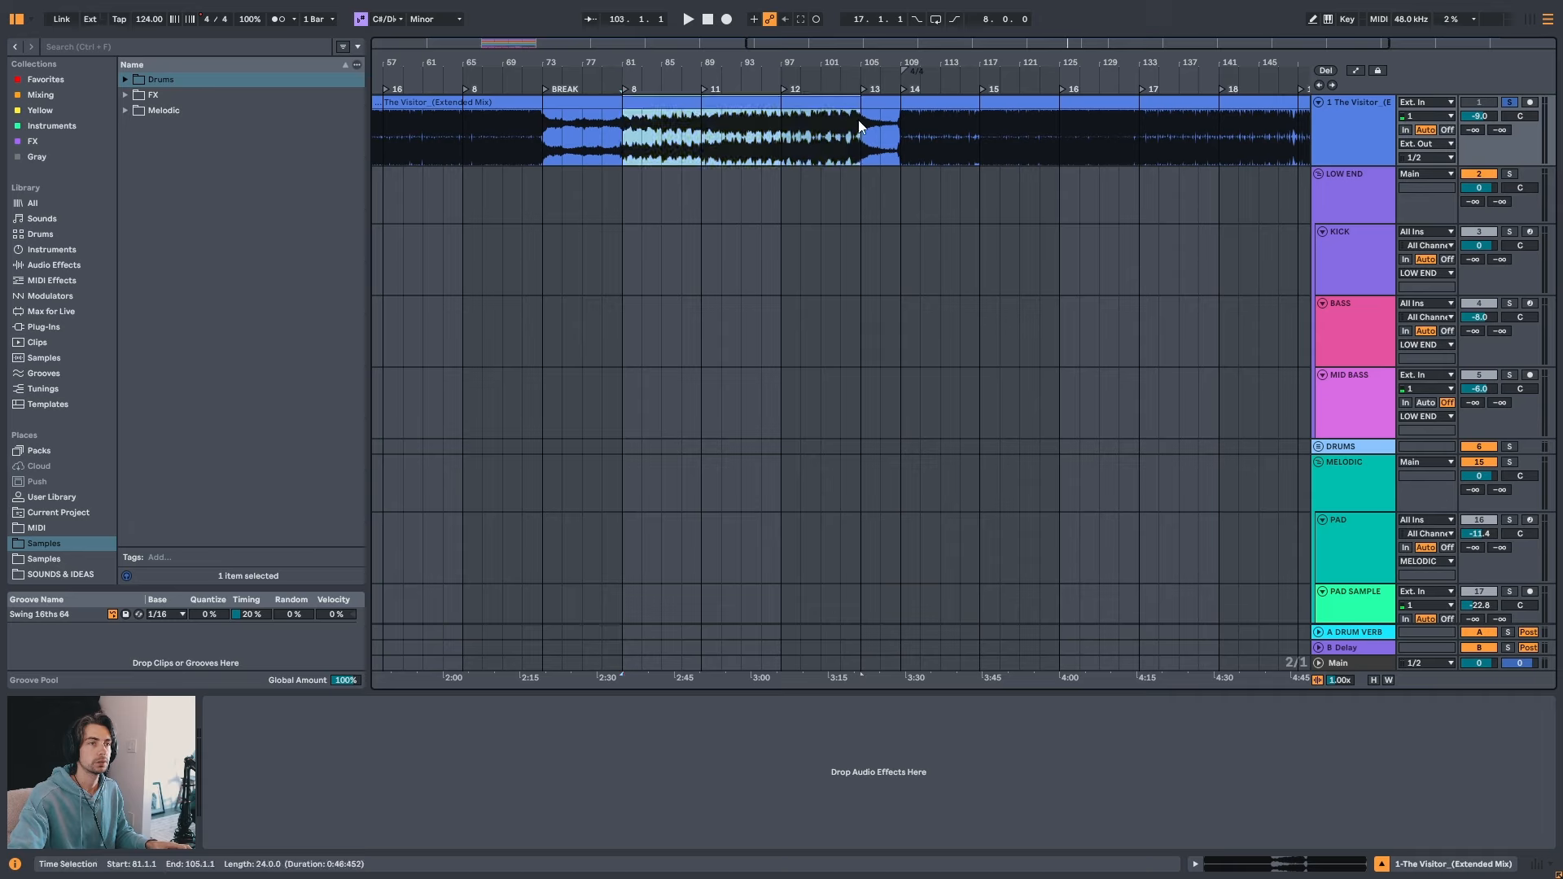
{"action": "left_click", "coordinate": [782, 126]}
- Rename the locator at bar 81 as BUILD
{"action": "right_click", "coordinate": [701, 88]}
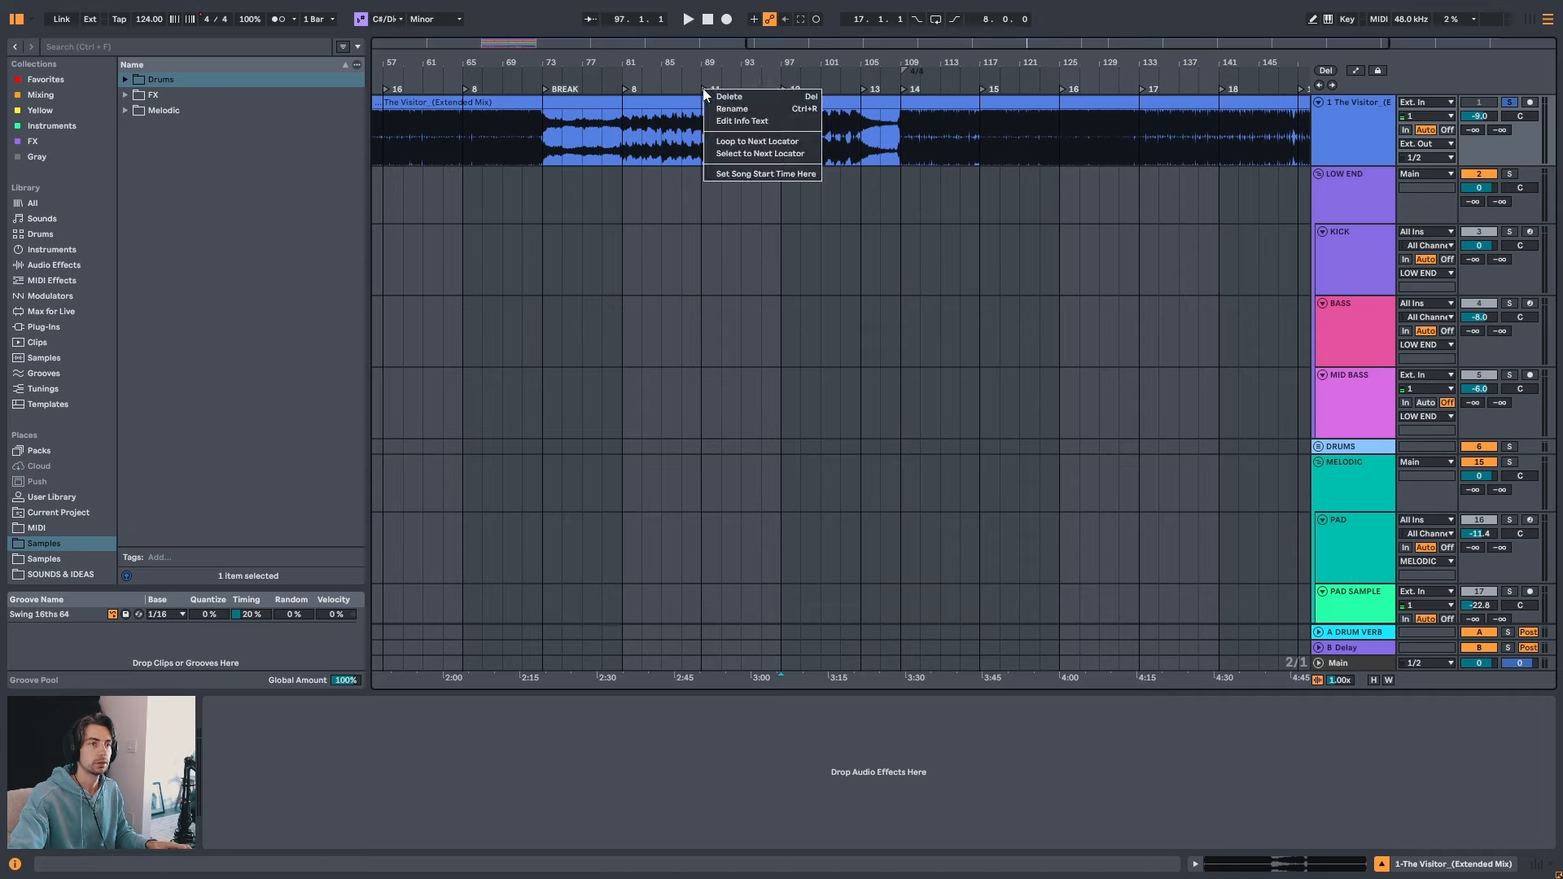
{"action": "left_click", "coordinate": [728, 109]}
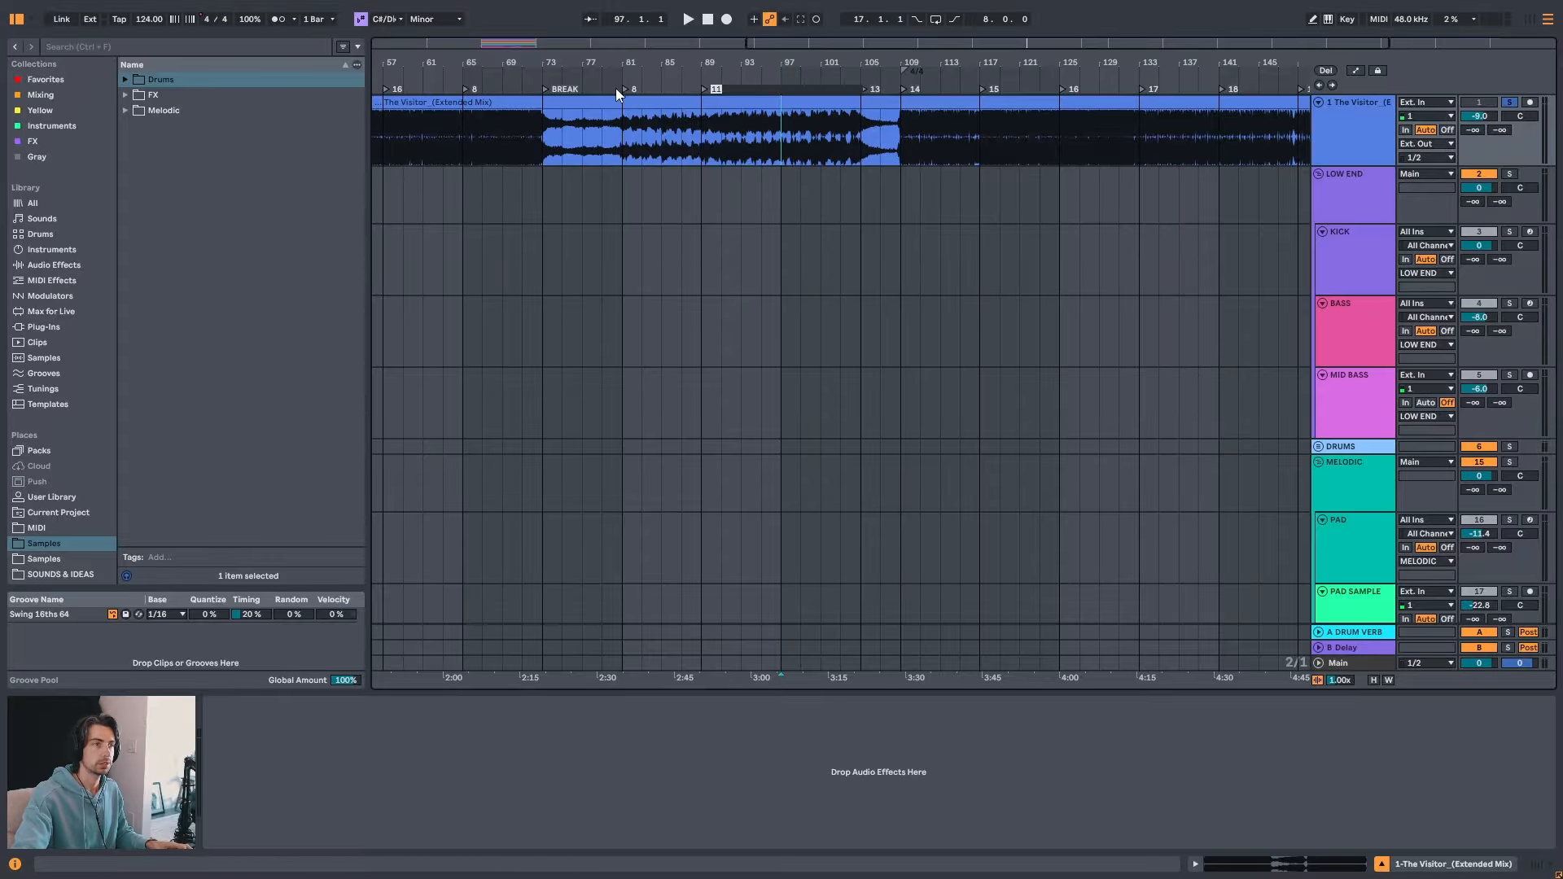
{"action": "right_click", "coordinate": [622, 90]}
{"action": "left_click", "coordinate": [652, 109]}
{"action": "type", "text": "BUILD"}
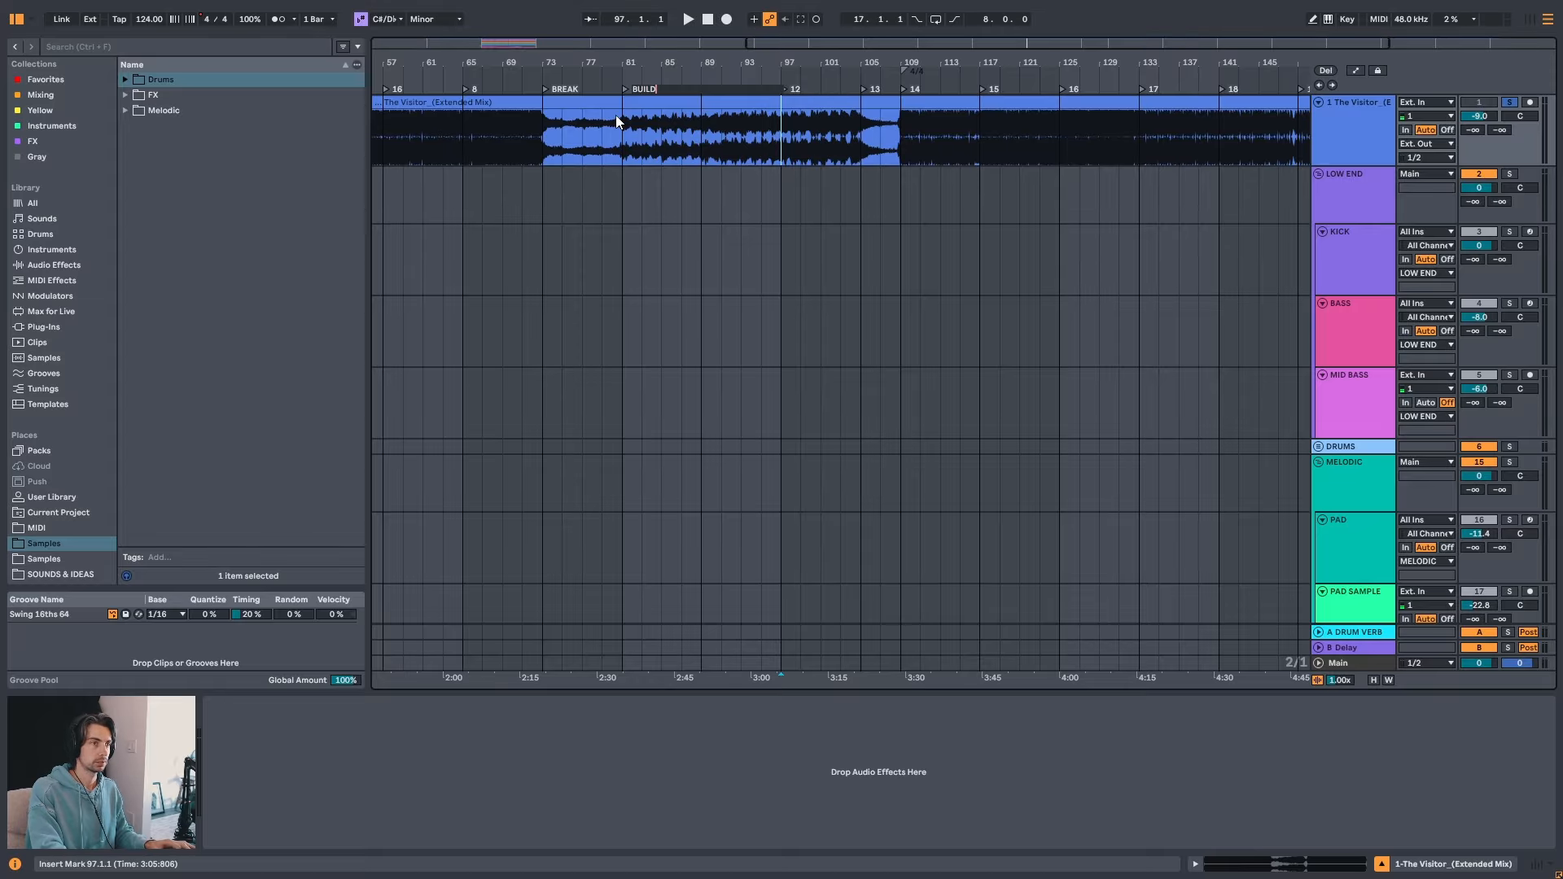
{"action": "key", "text": "Tab"}
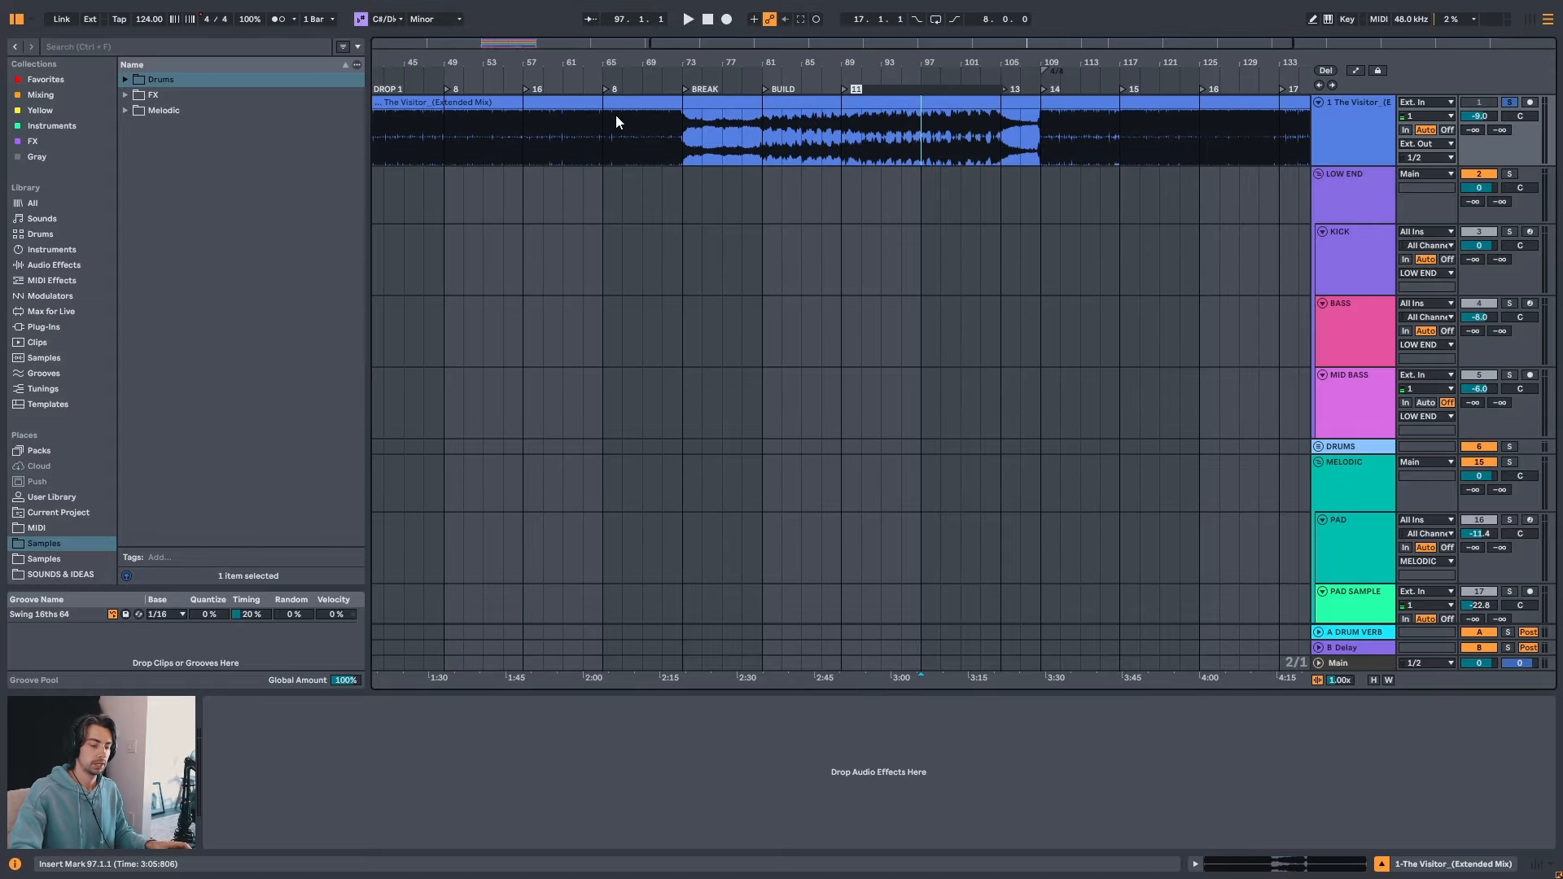
- Rename the locator at bar 89 as 8 and the one at bar 97 as 16
{"action": "type", "text": "8"}
{"action": "key", "text": "Tab"}
{"action": "type", "text": "16"}
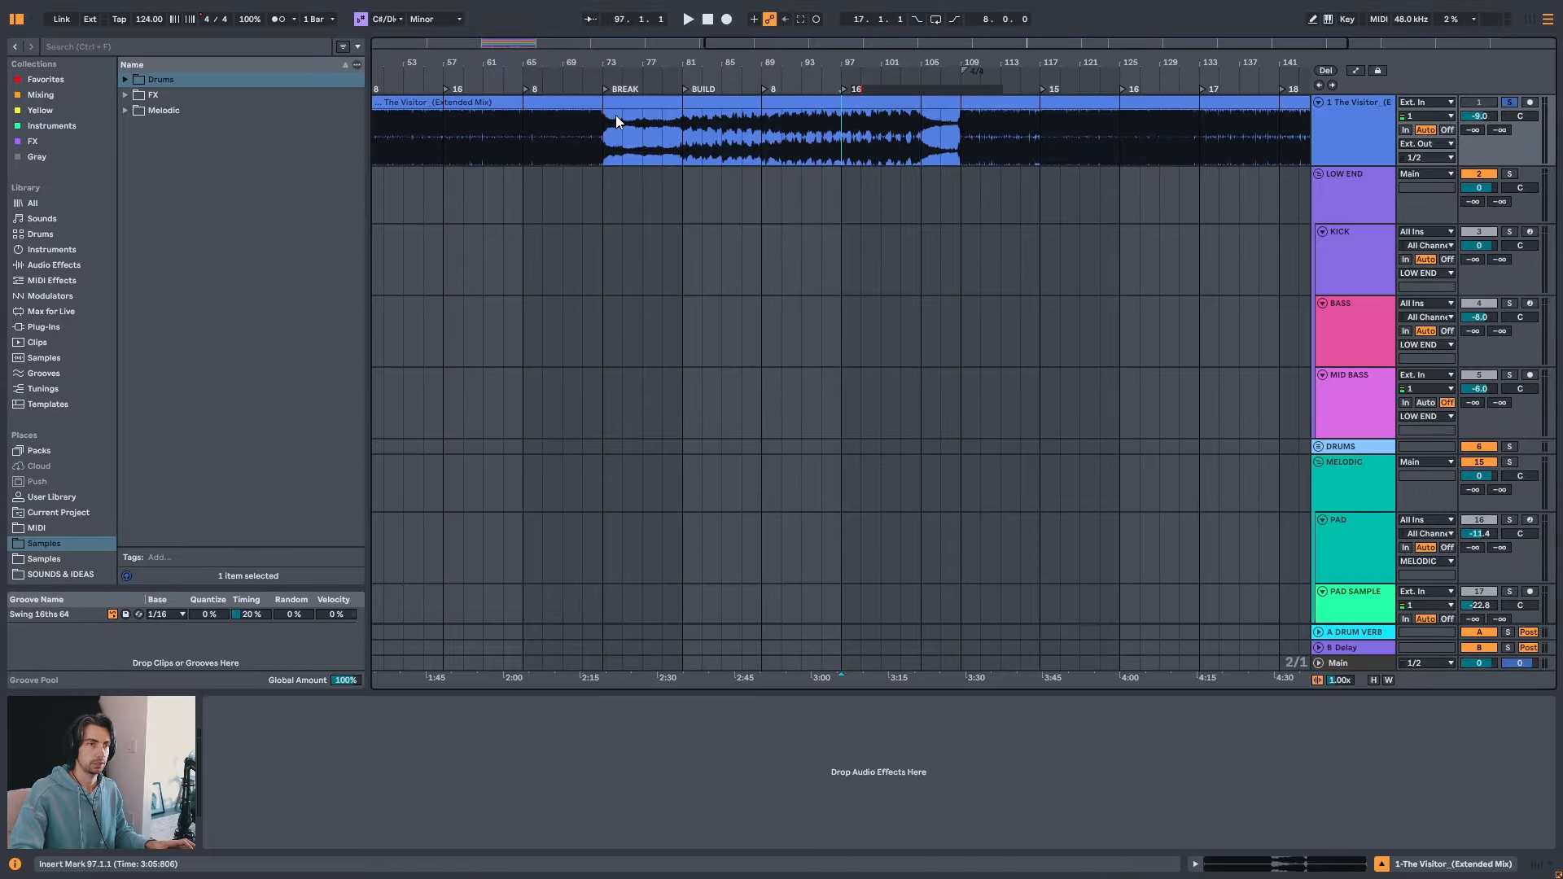
{"action": "key", "text": "Tab"}
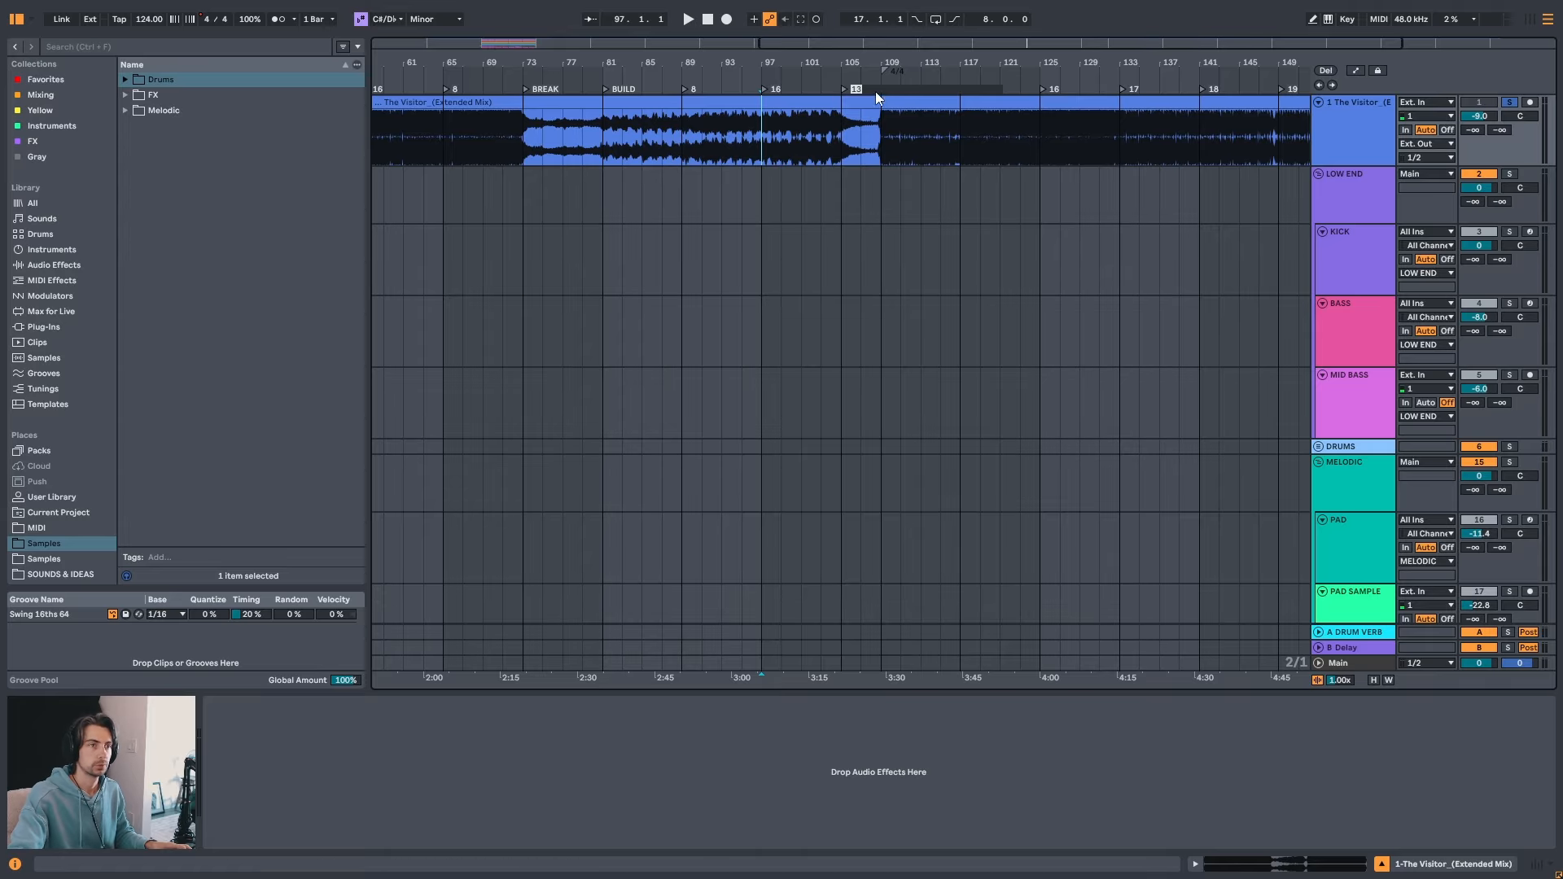
- Play the reference track from bar 103 into bar 109 and rename the locator at bar 105 as PREDROP
{"action": "left_click_drag", "start_coordinate": [877, 67], "coordinate": [844, 78]}
{"action": "left_click", "coordinate": [787, 136]}
{"action": "key", "text": "space"}
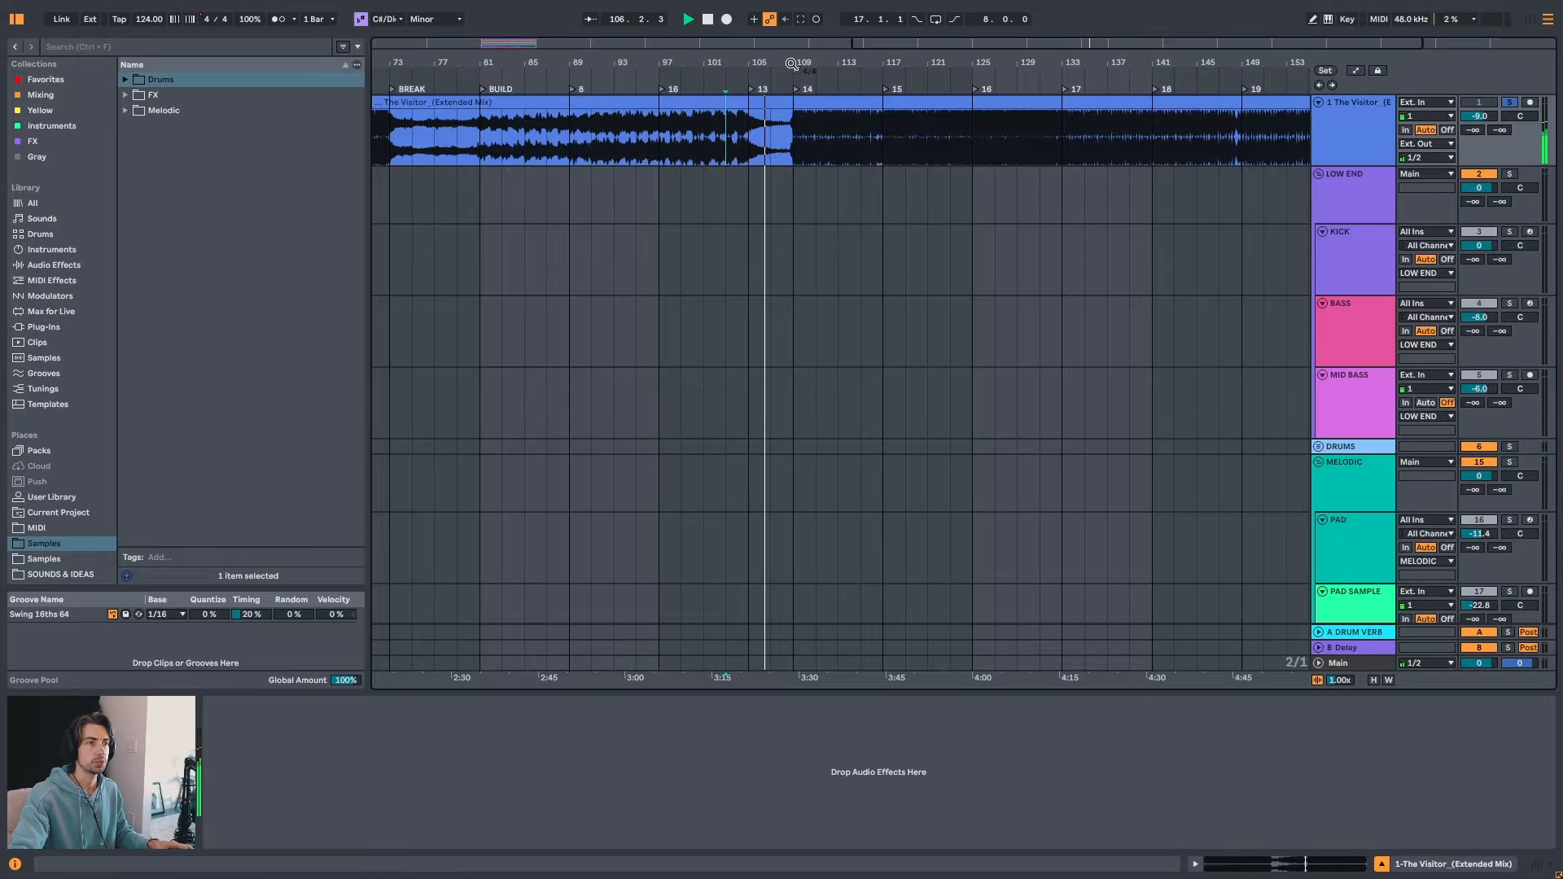
{"action": "left_click_drag", "start_coordinate": [792, 55], "coordinate": [744, 57]}
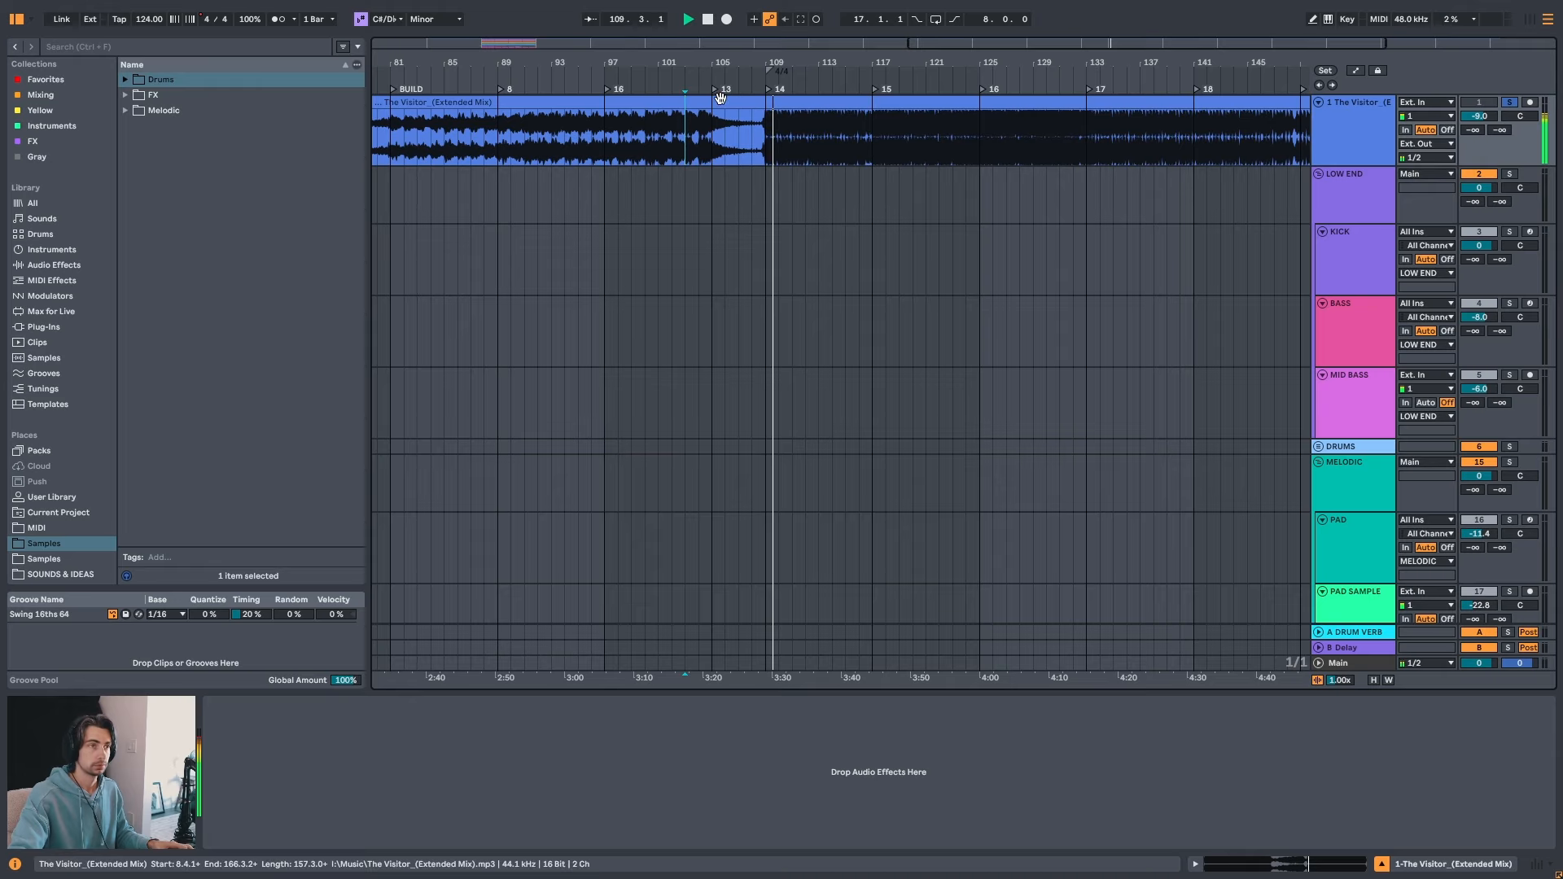
{"action": "right_click", "coordinate": [720, 98]}
{"action": "left_click", "coordinate": [720, 123]}
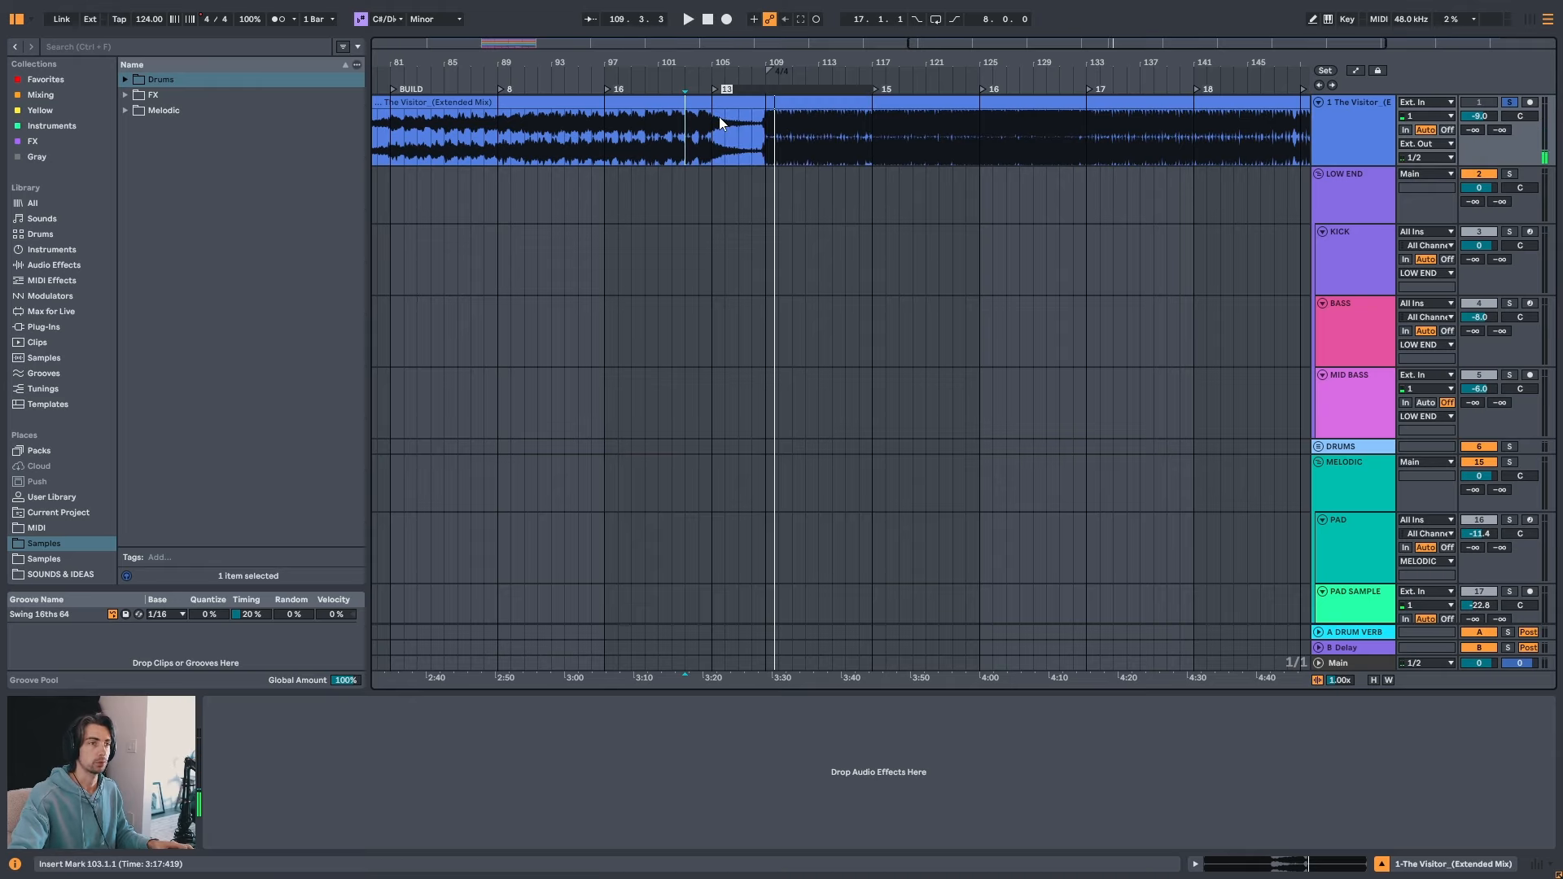
{"action": "type", "text": "PREDROP"}
{"action": "key", "text": "Return"}
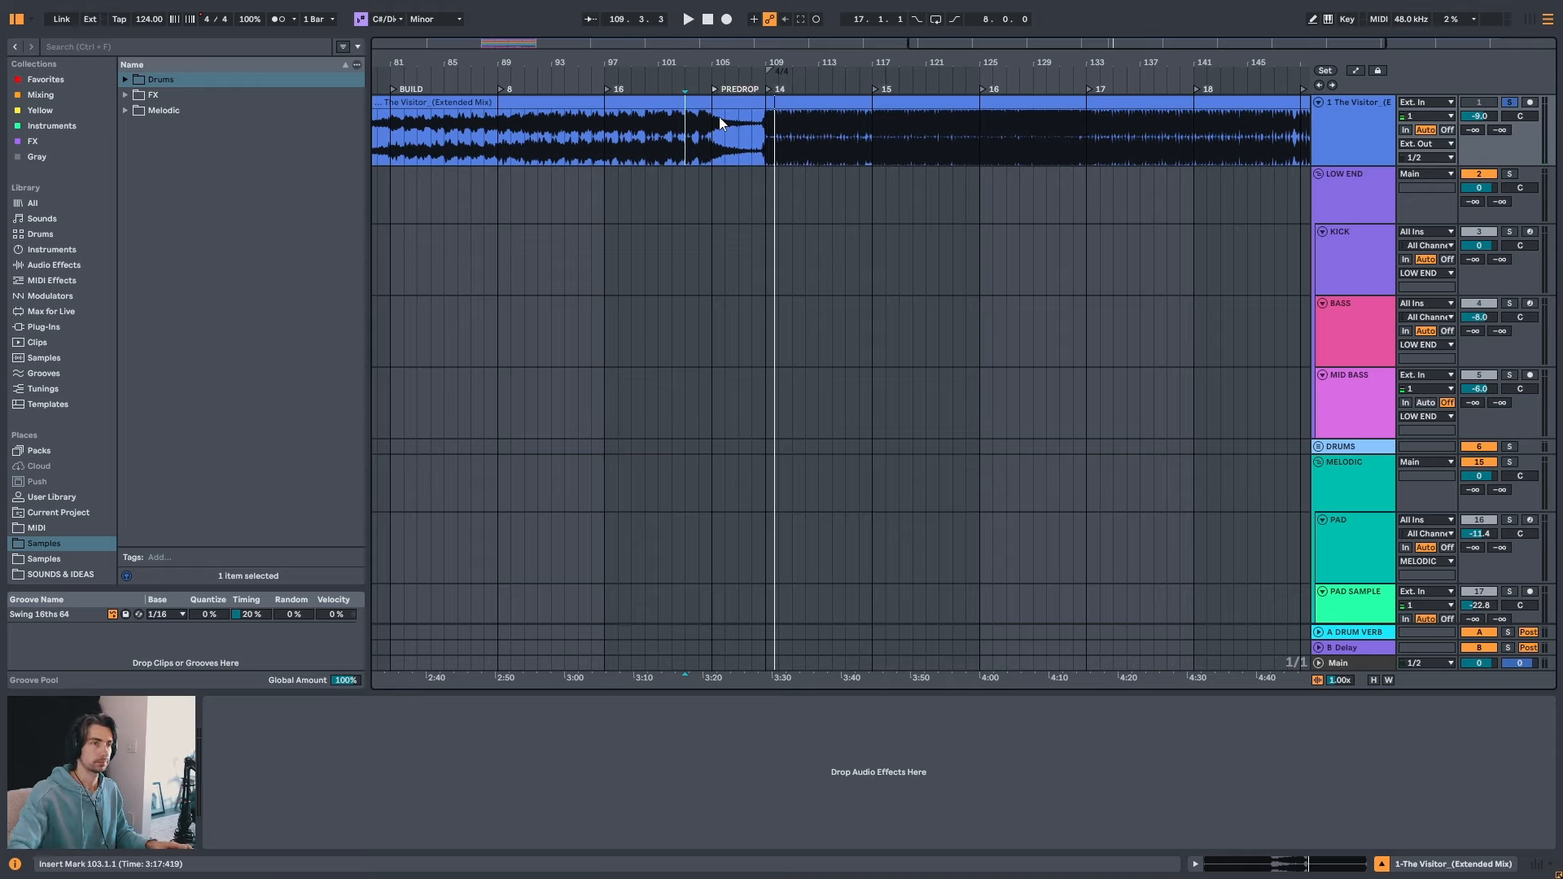
- Rename the locator at bar 109 as DROP 2
{"action": "right_click", "coordinate": [766, 98]}
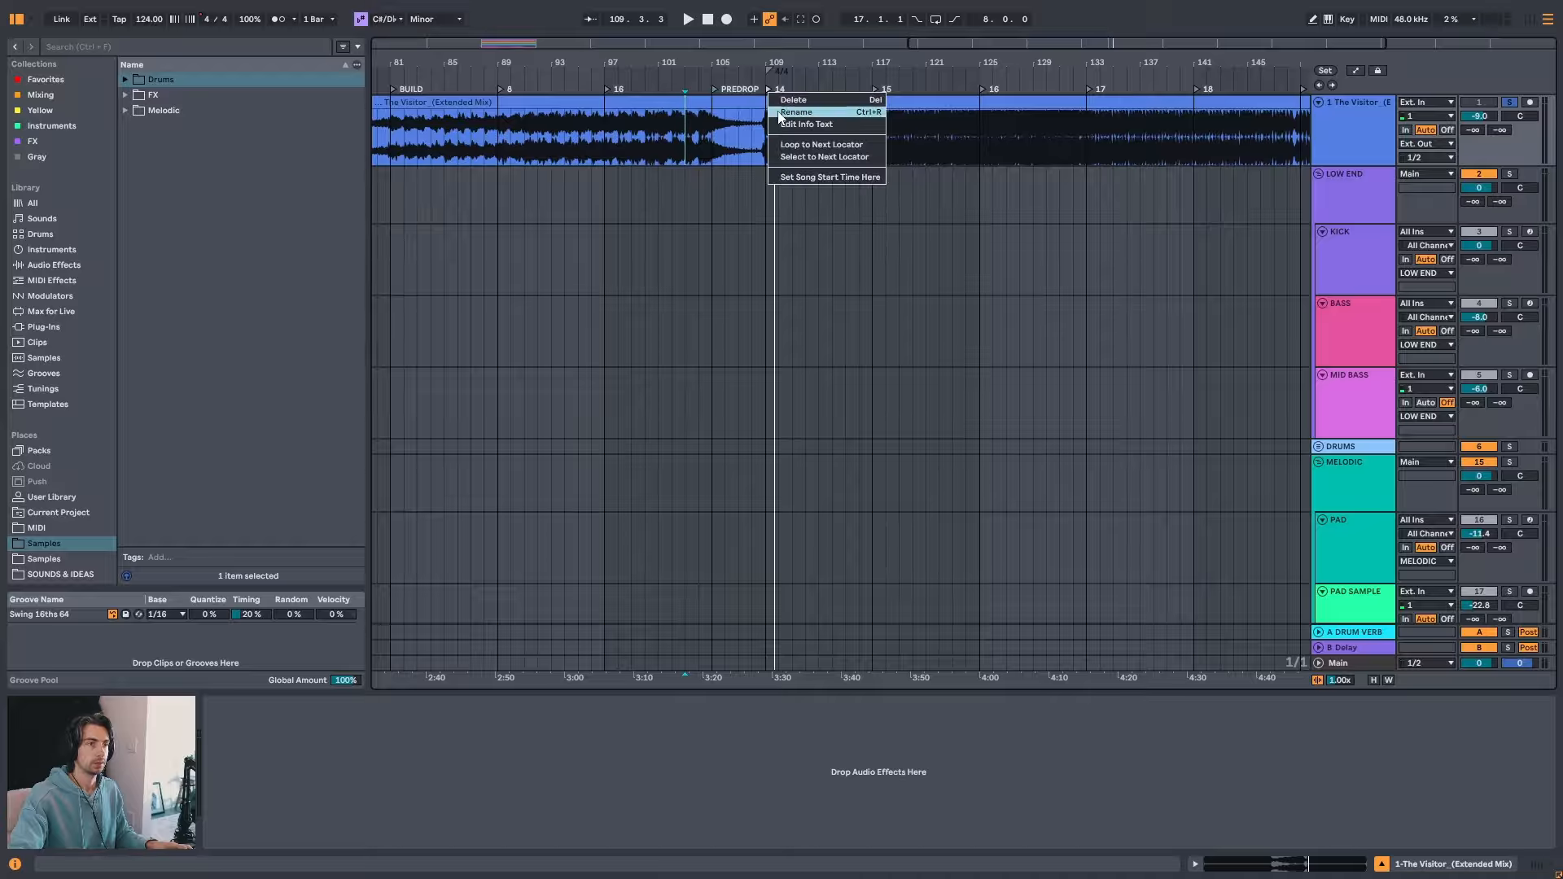
{"action": "left_click", "coordinate": [763, 125]}
{"action": "type", "text": "DROP 2"}
{"action": "key", "text": "Tab"}
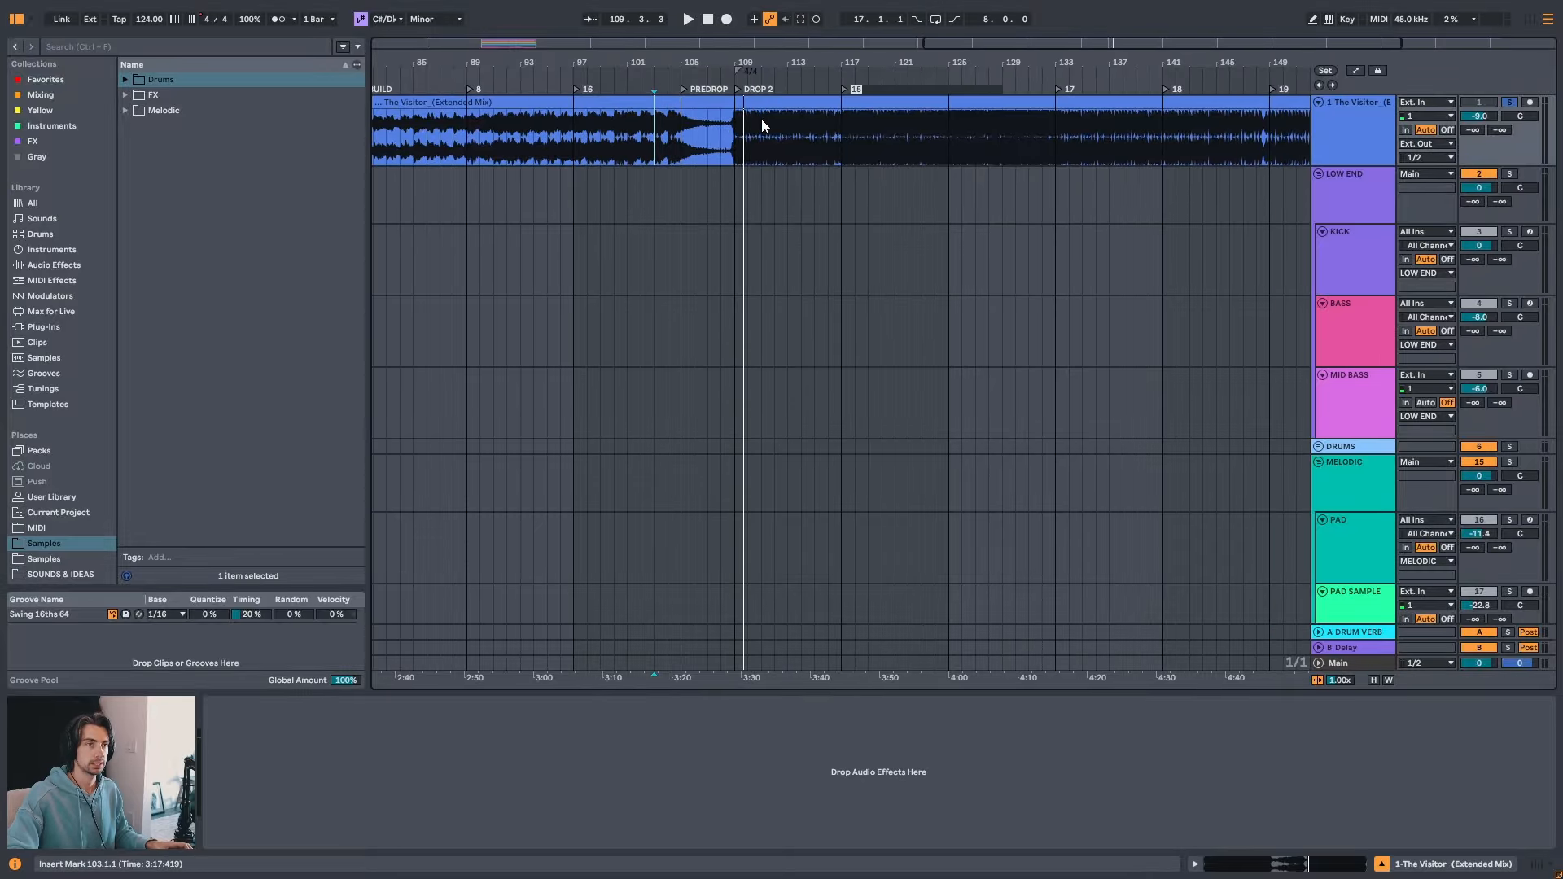
- Rename the locators at bars 117, 125 and 133 as 8, 16 and OUTRO
{"action": "type", "text": "8"}
{"action": "key", "text": "Tab"}
{"action": "key", "text": "Tab"}
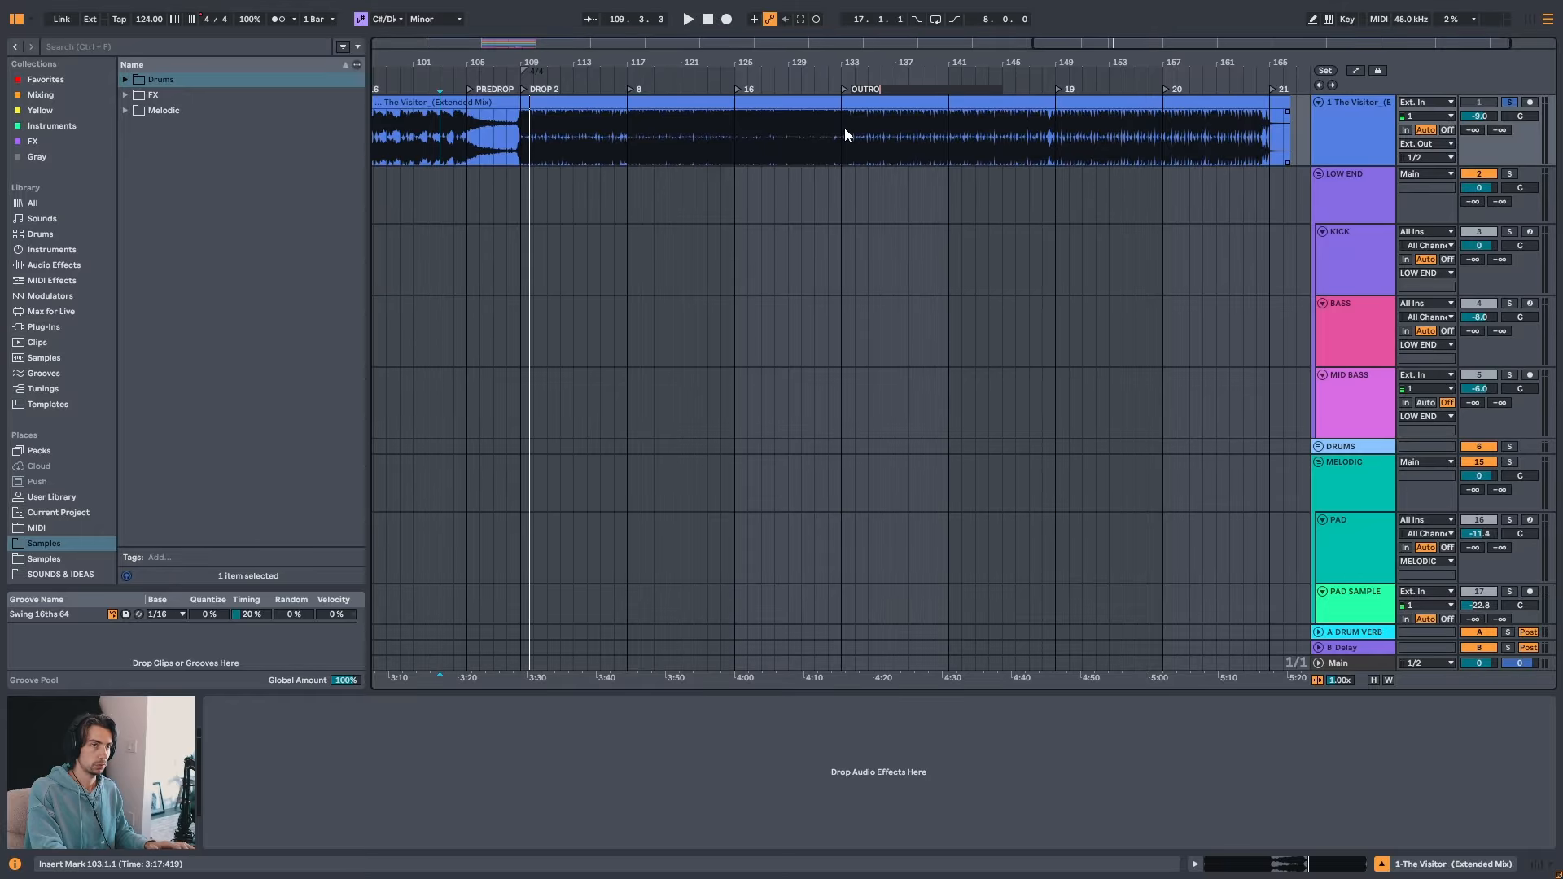
{"action": "key", "text": "Return"}
- Listen to the reference track's ending from bar 131, sampling it around bars 138, 149, 157 and 165
{"action": "left_click", "coordinate": [816, 128]}
{"action": "key", "text": "space"}
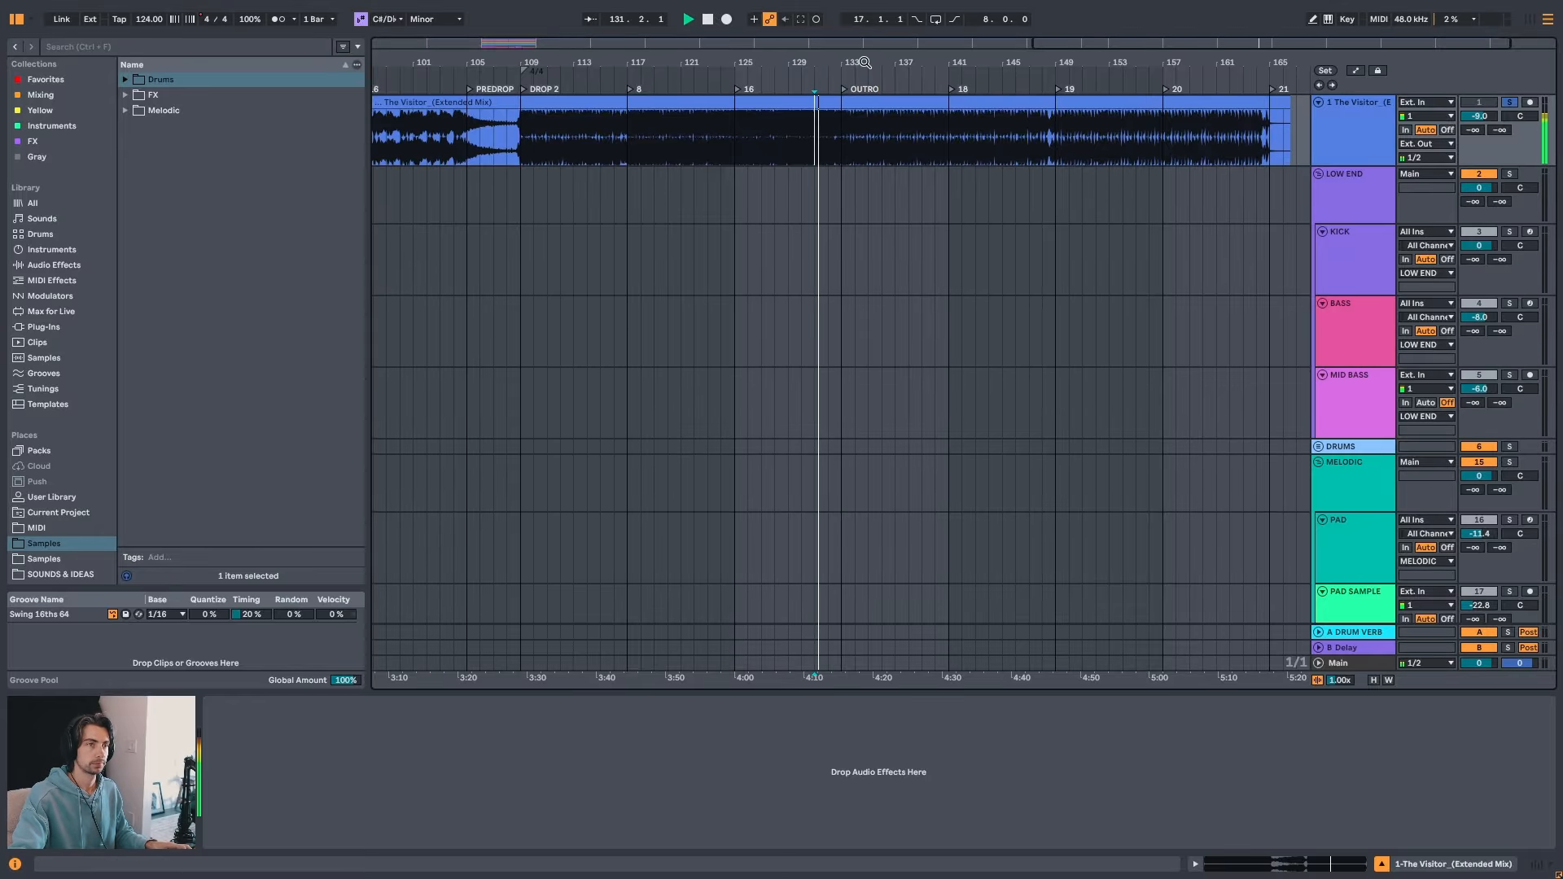
{"action": "left_click_drag", "start_coordinate": [865, 63], "coordinate": [910, 63]}
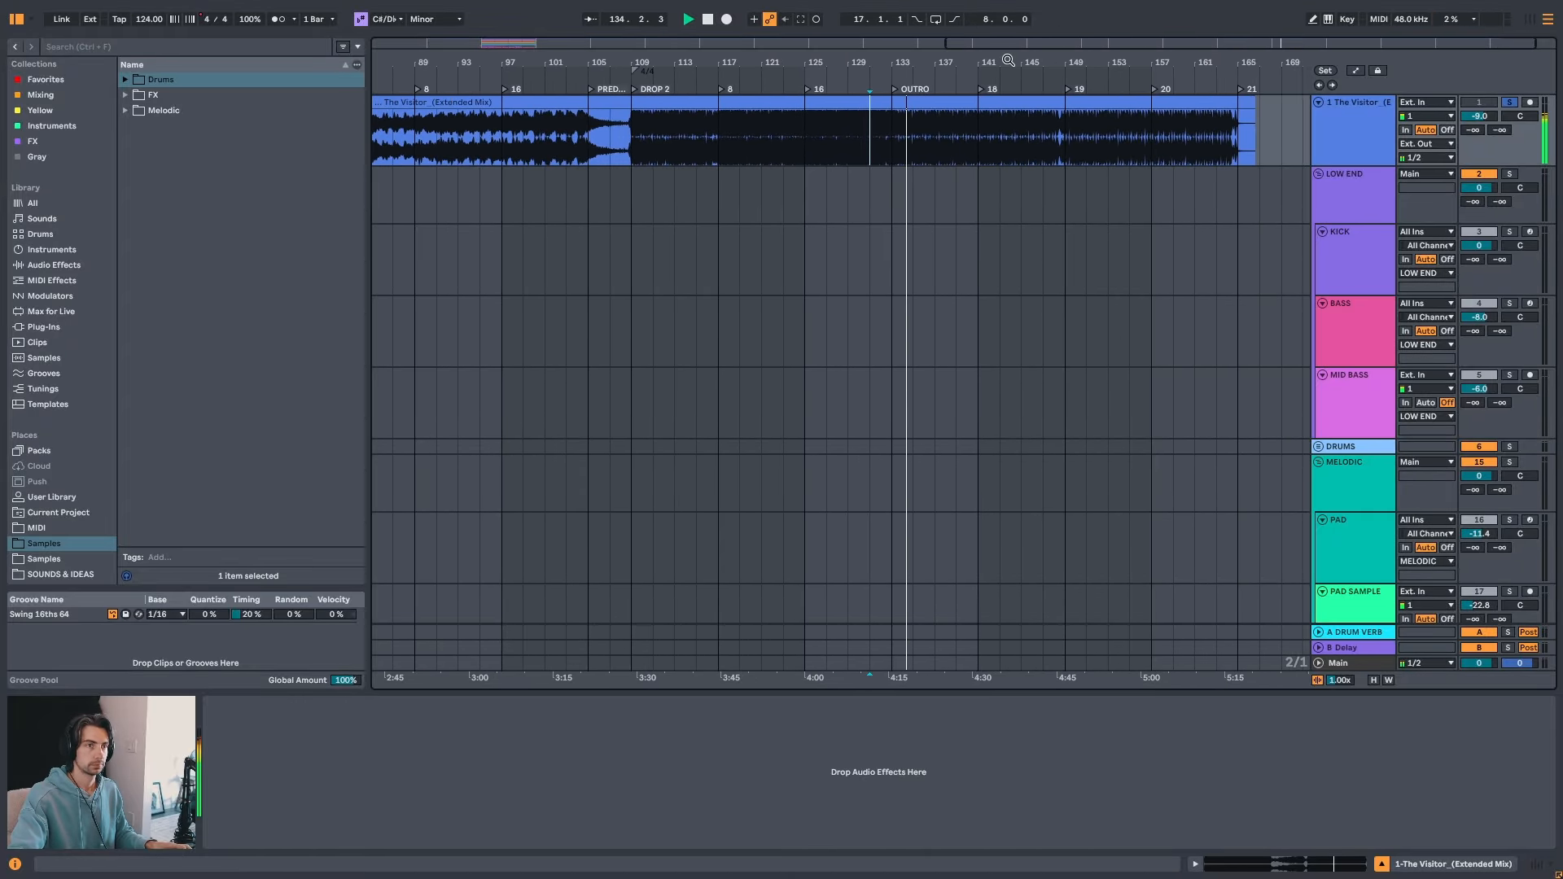
{"action": "left_click_drag", "start_coordinate": [1007, 60], "coordinate": [958, 68]}
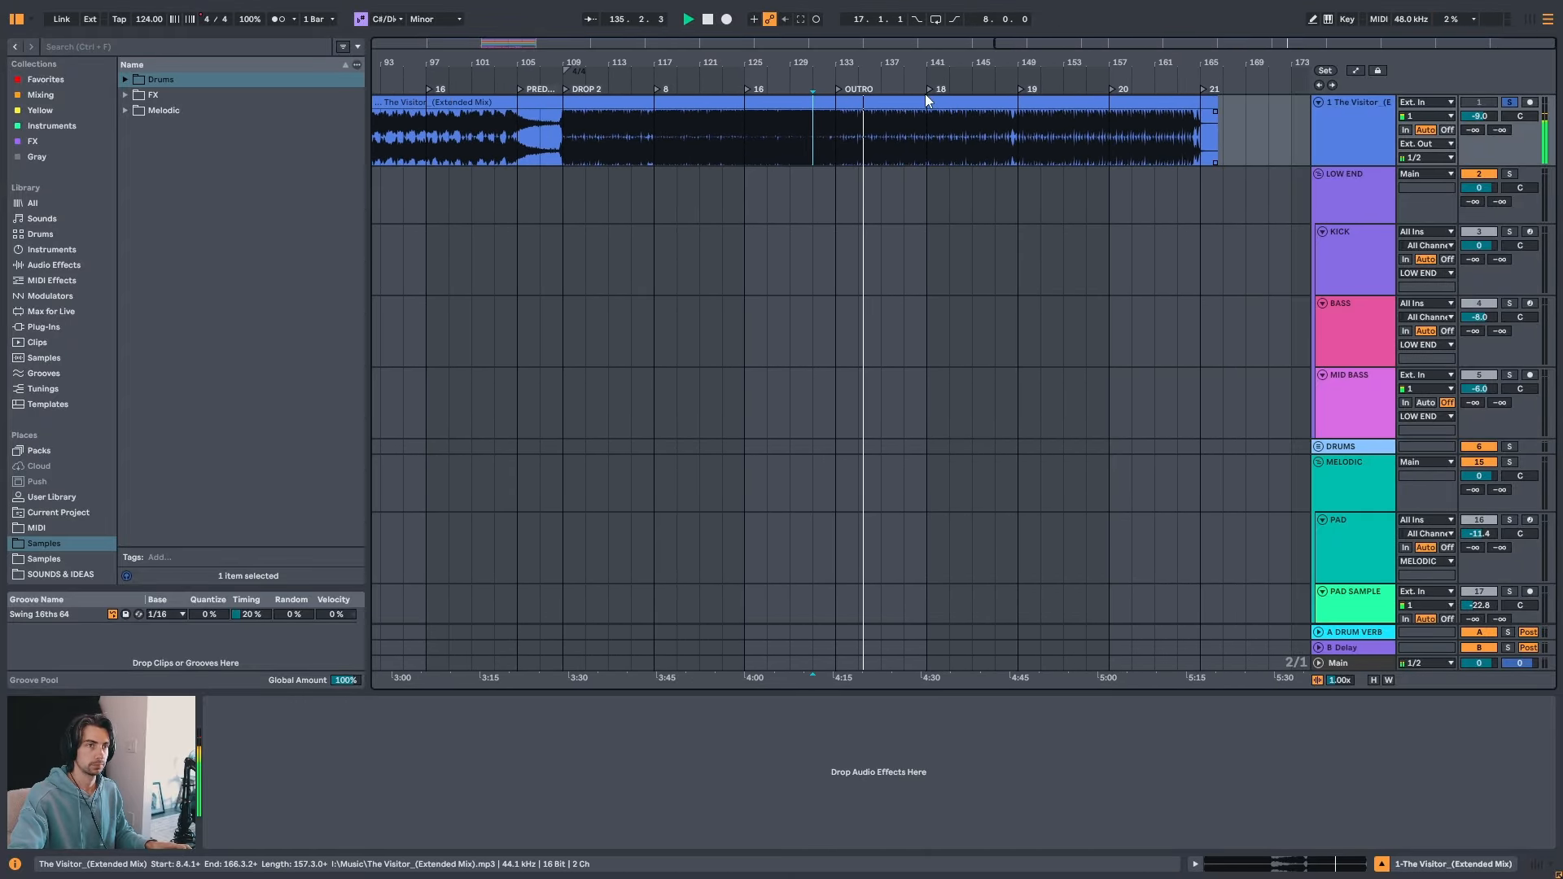
{"action": "left_click", "coordinate": [898, 133]}
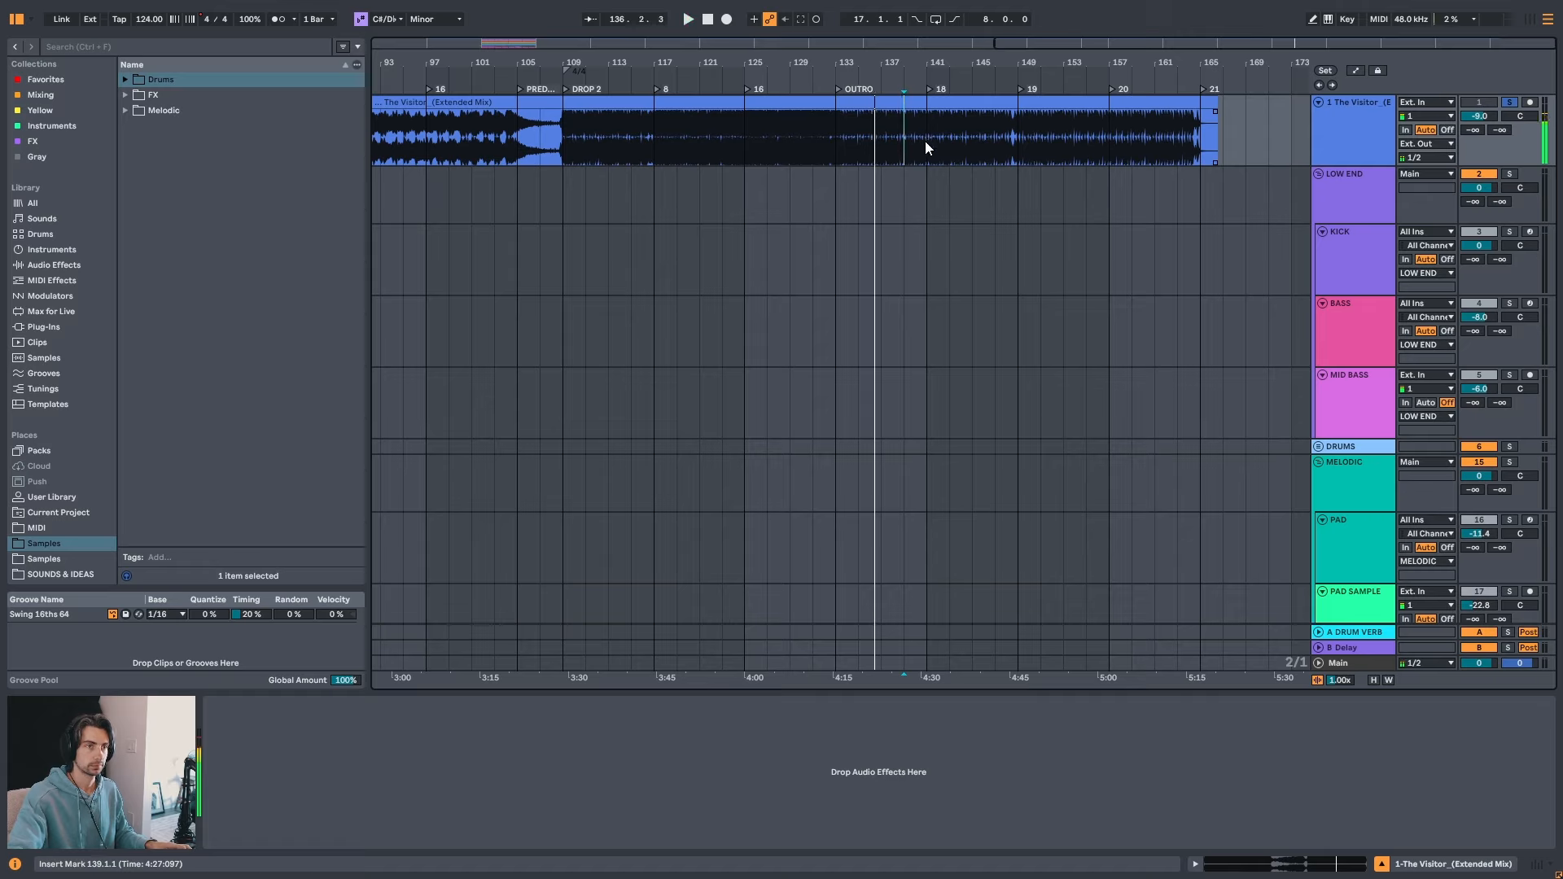
{"action": "key", "text": "space"}
{"action": "left_click", "coordinate": [1020, 128]}
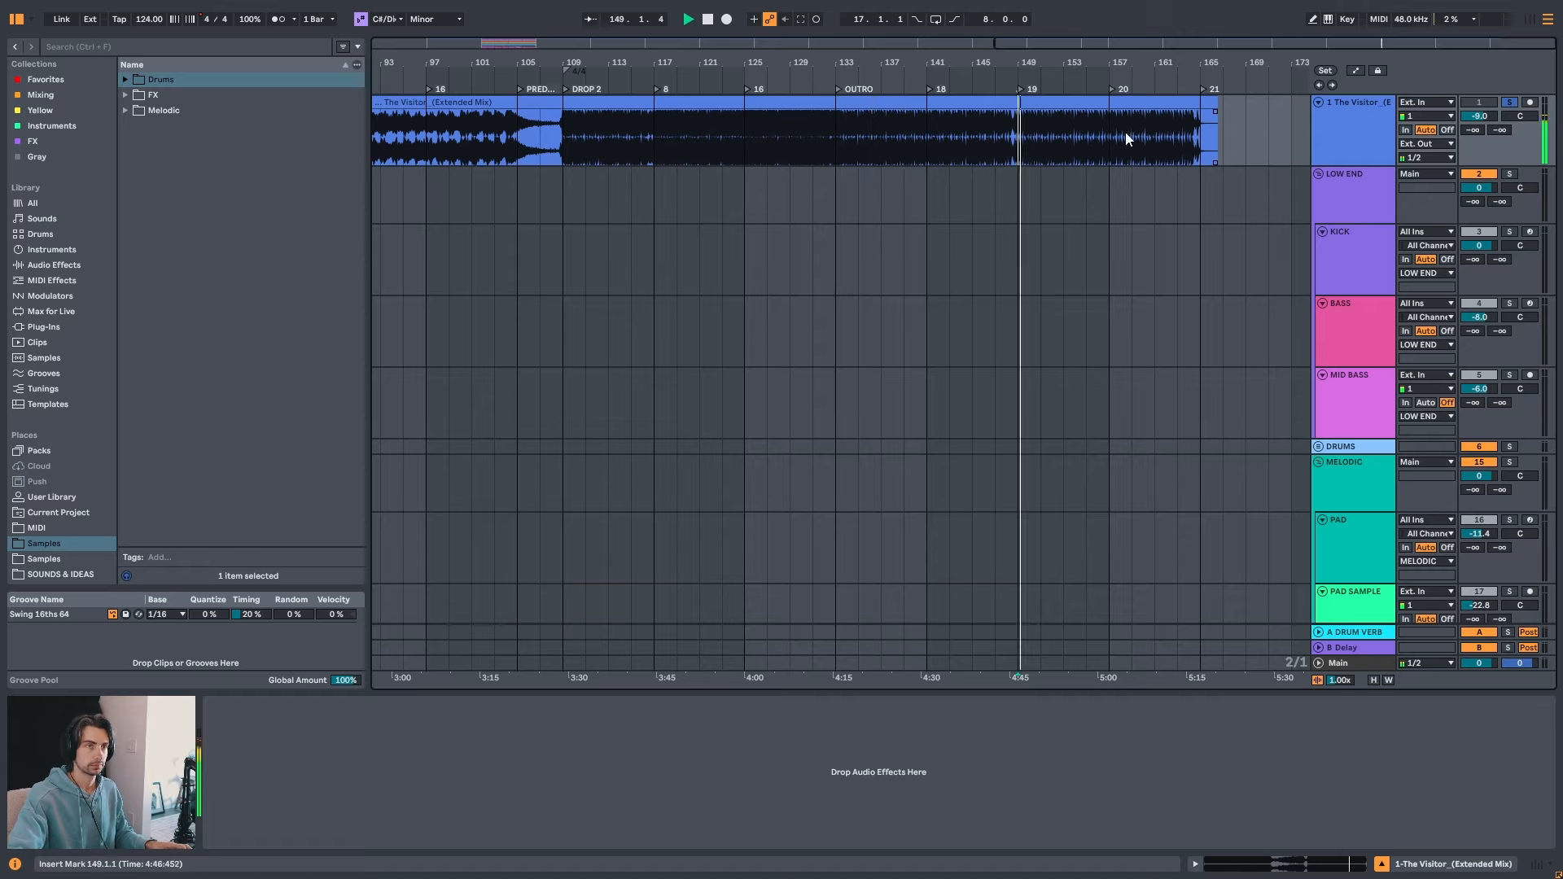
{"action": "left_click", "coordinate": [1110, 133]}
{"action": "left_click", "coordinate": [1200, 129]}
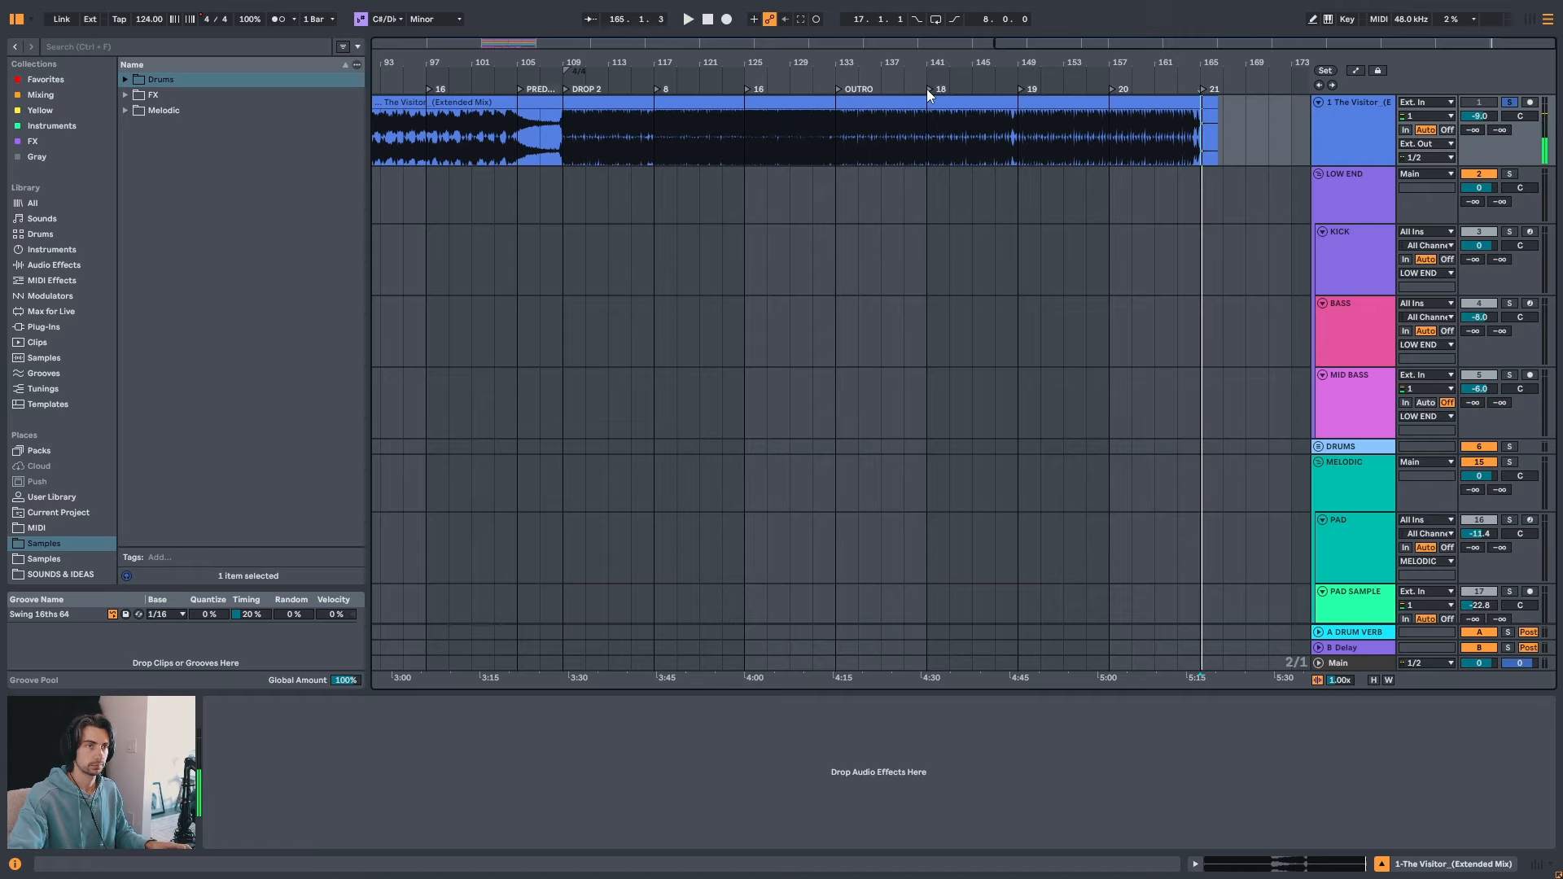
- Rename the locators at bars 141, 149, 157 and 165 as 8, EXTENDED OUT, 8 and 16
{"action": "type", "text": "8"}
{"action": "key", "text": "Tab"}
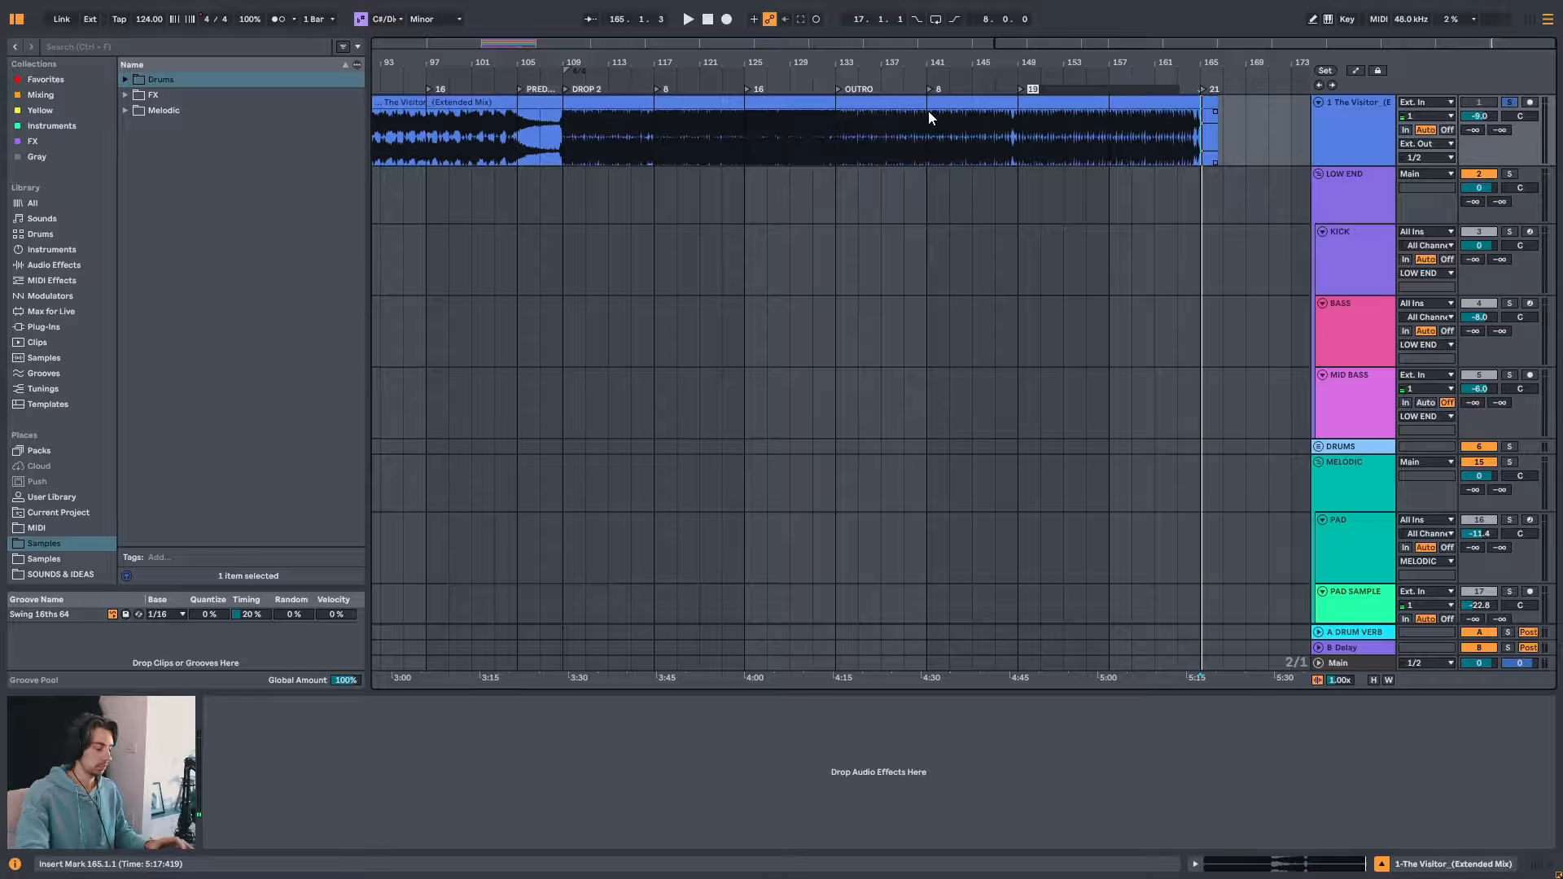
{"action": "type", "text": "EXTENDED OUT"}
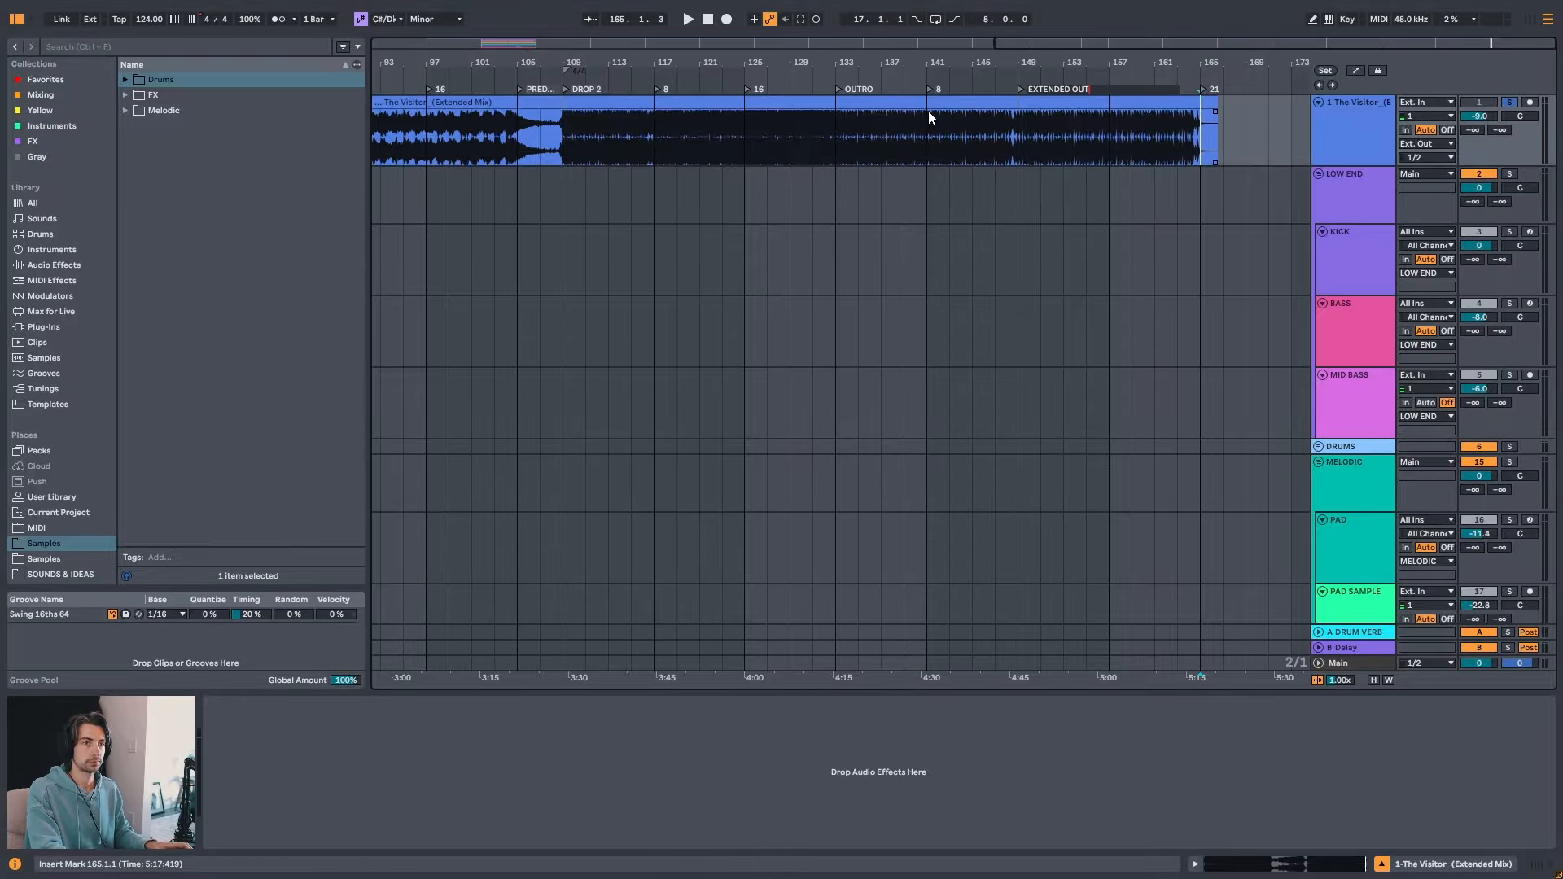
{"action": "key", "text": "Tab"}
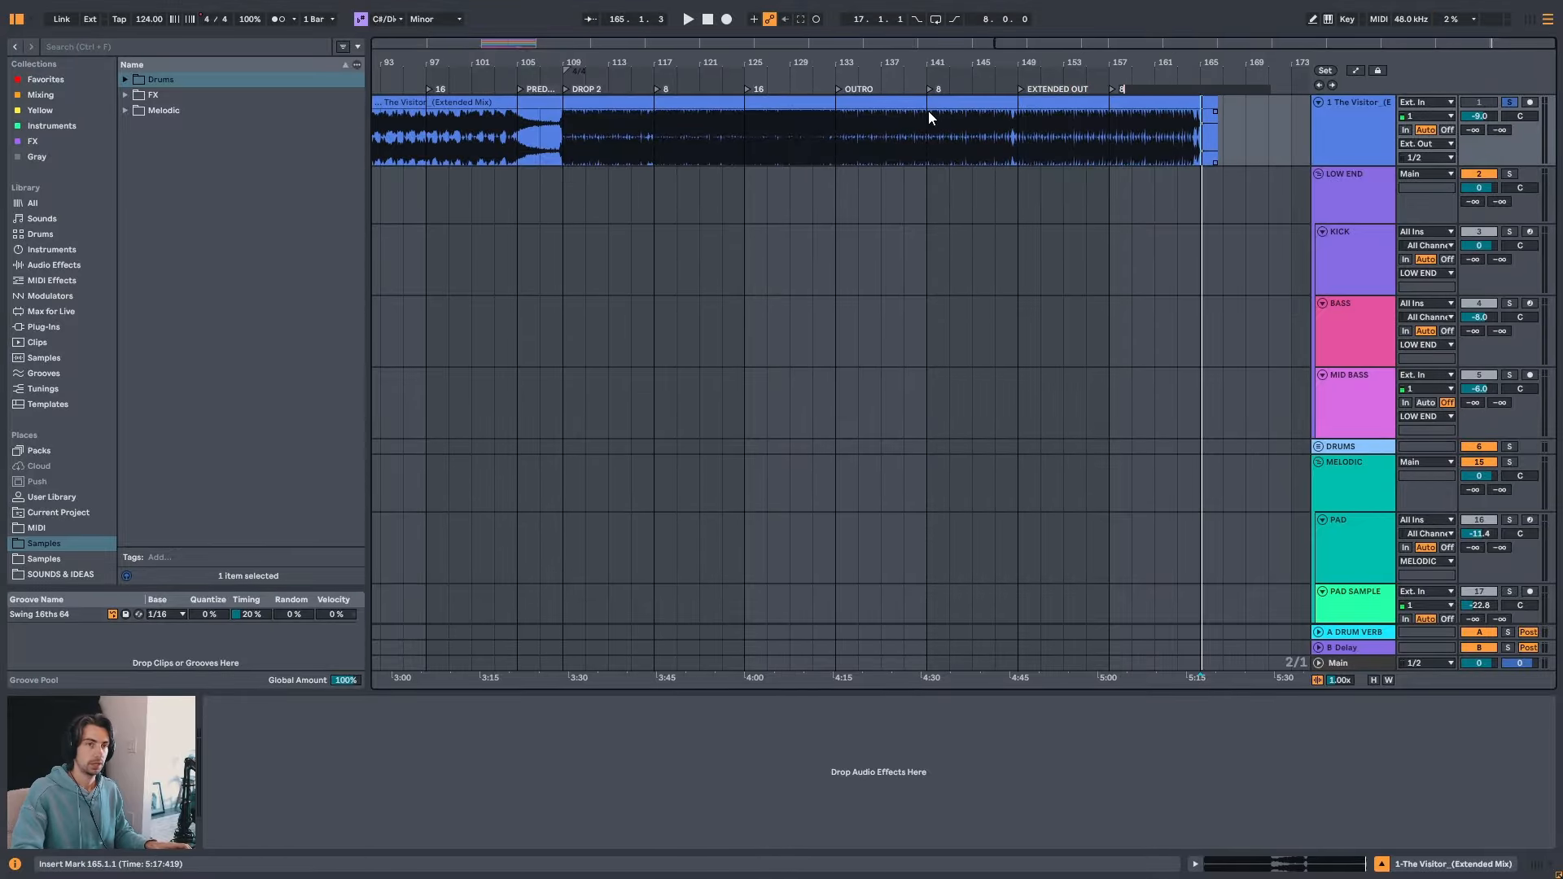
{"action": "type", "text": "8"}
{"action": "key", "text": "Tab"}
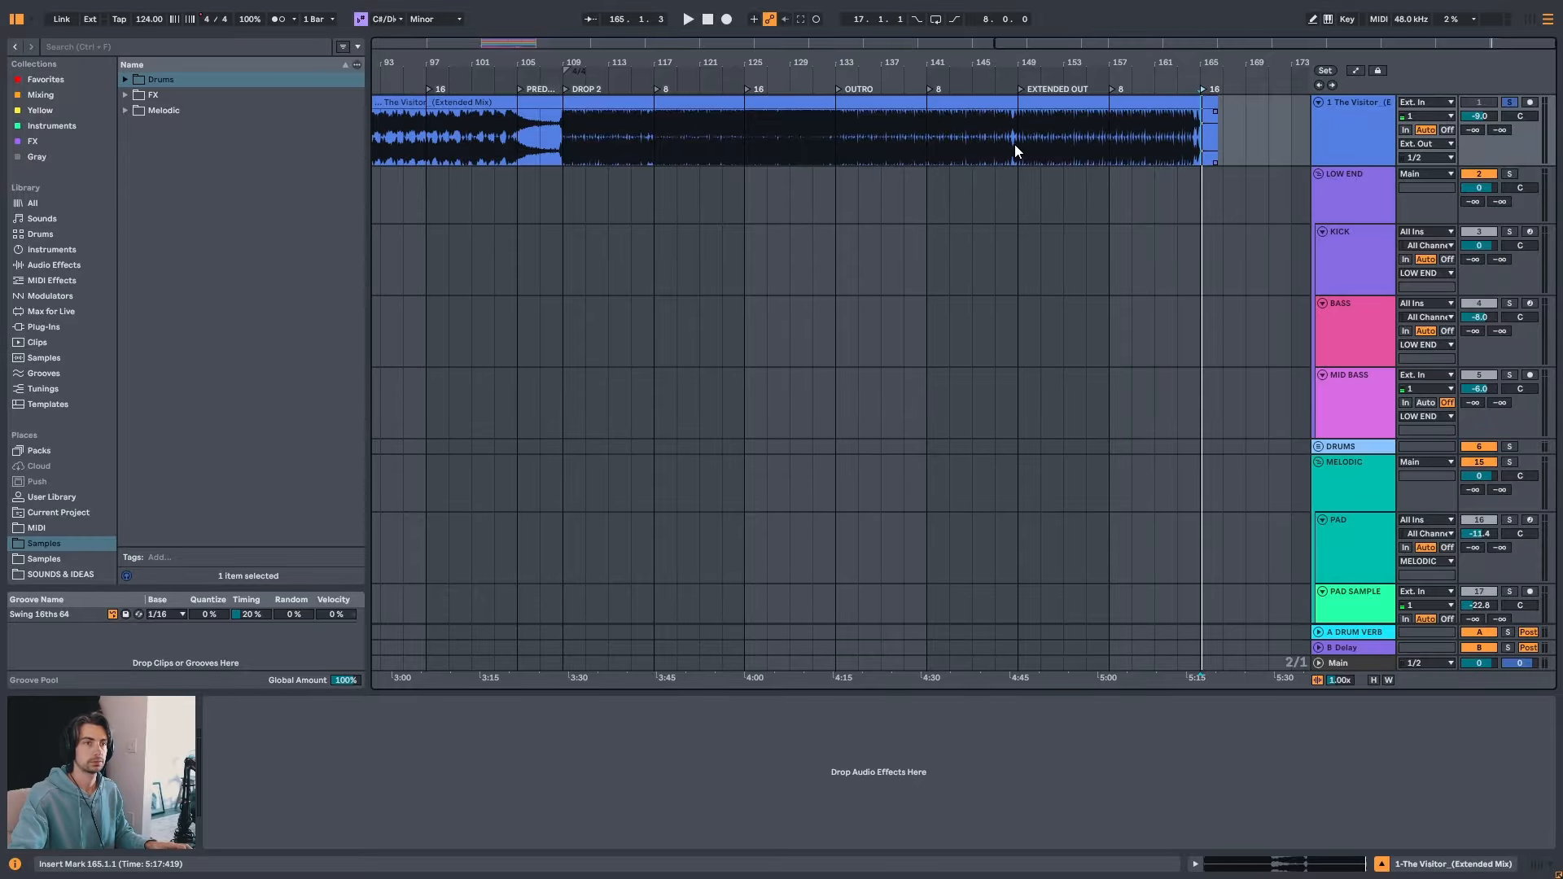
- Look over the whole arrangement with its named sections and the eight-bar loop's clips on every track
{"action": "left_click_drag", "start_coordinate": [753, 62], "coordinate": [752, 10]}
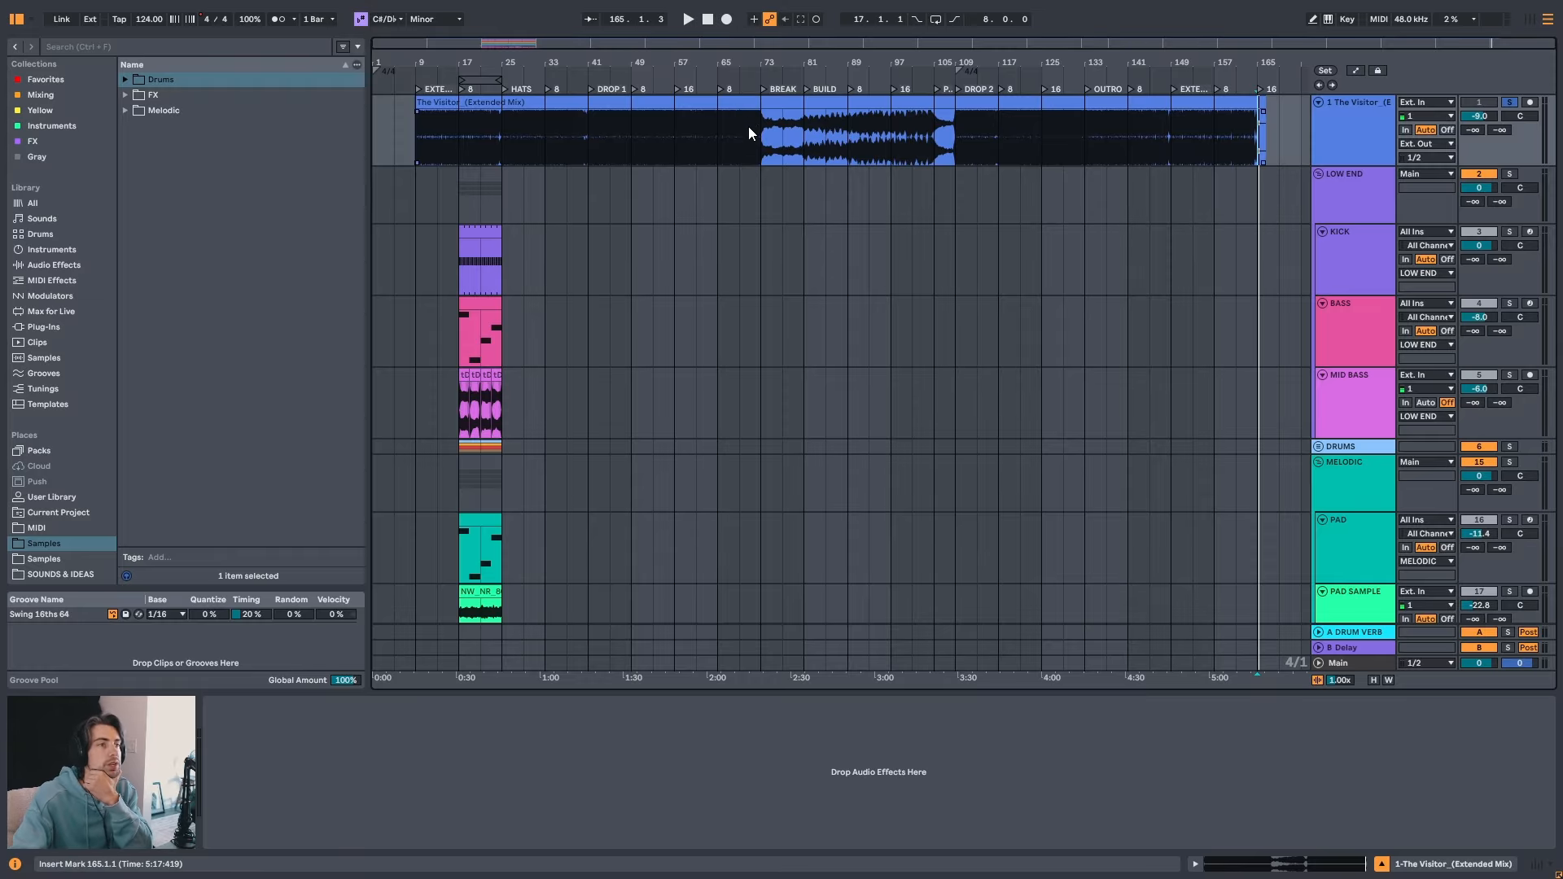
{"action": "scroll", "coordinate": [1077, 318], "scroll_direction": "down", "scroll_amount": 3}
{"action": "scroll", "coordinate": [524, 459], "scroll_direction": "down", "scroll_amount": 5}
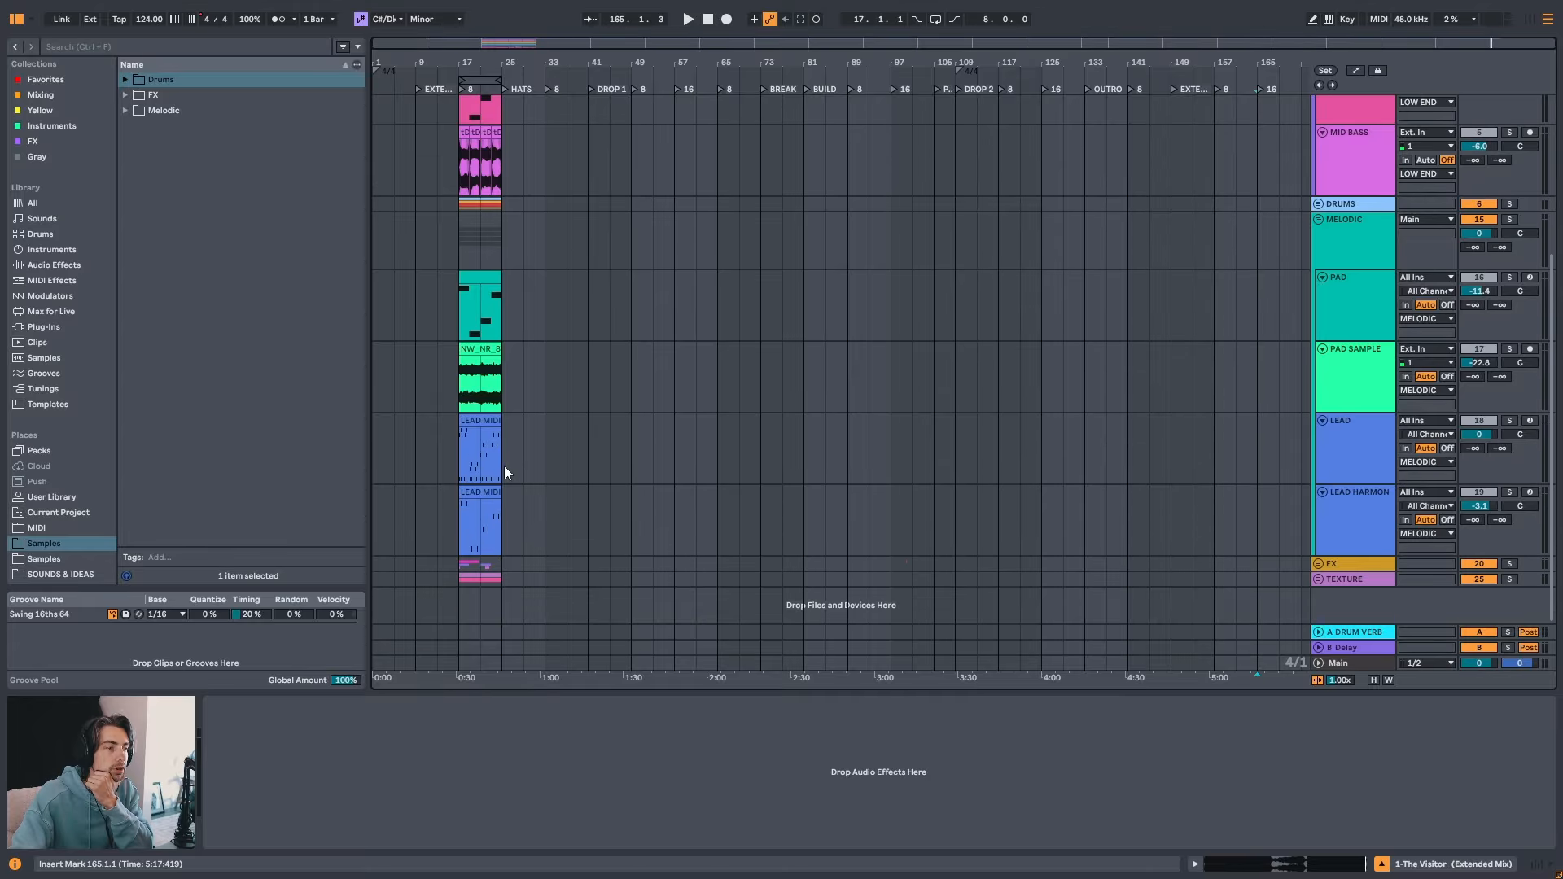
{"action": "scroll", "coordinate": [498, 466], "scroll_direction": "up", "scroll_amount": 5}
{"action": "scroll", "coordinate": [486, 350], "scroll_direction": "up", "scroll_amount": 3}
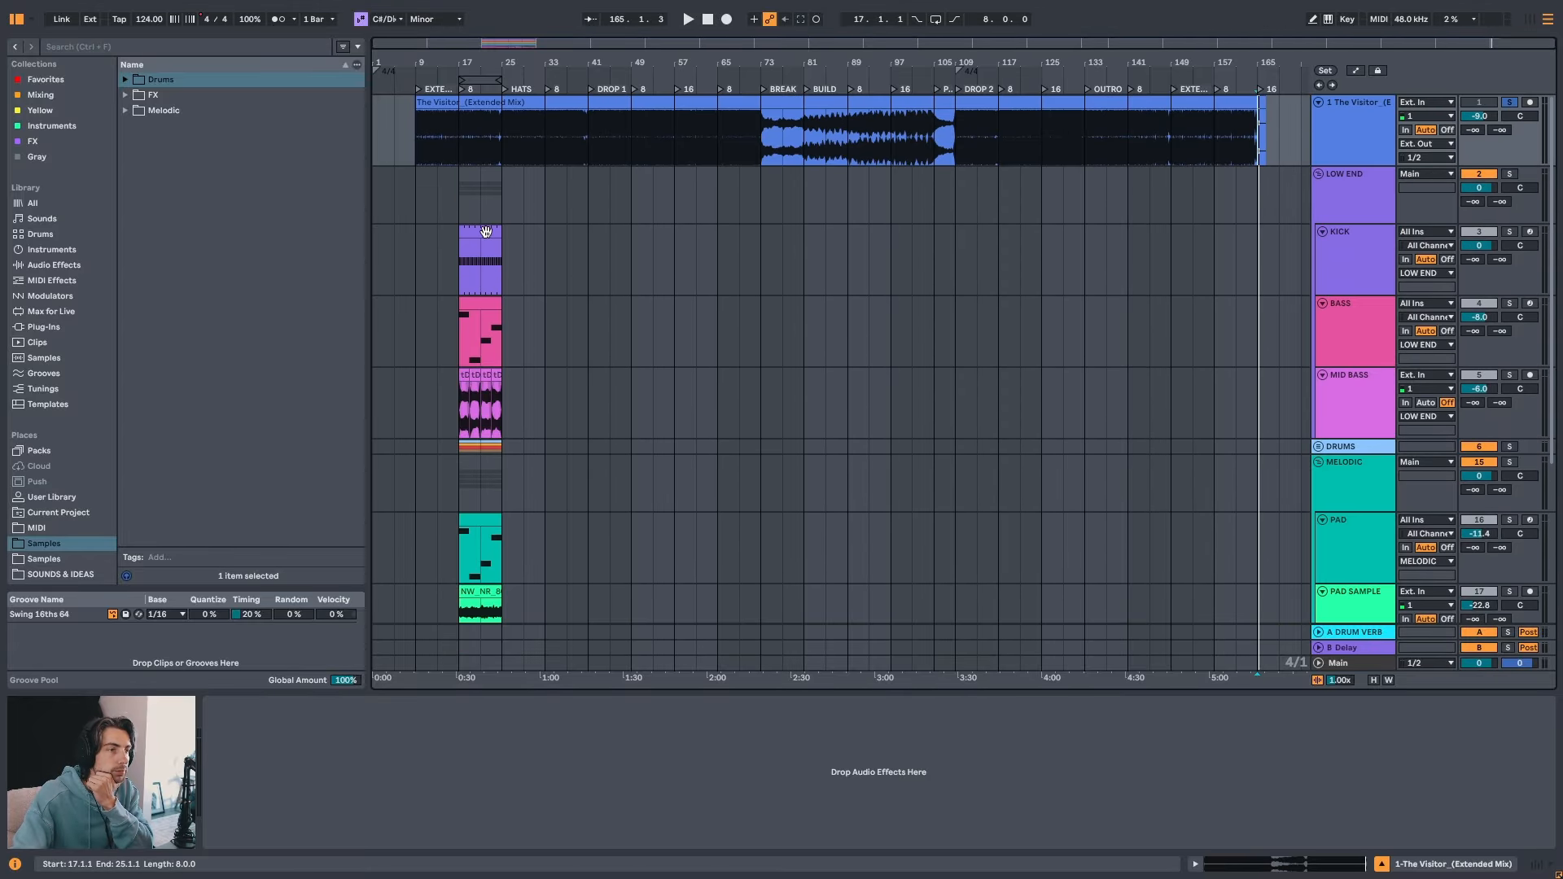
{"action": "left_click", "coordinate": [783, 266]}
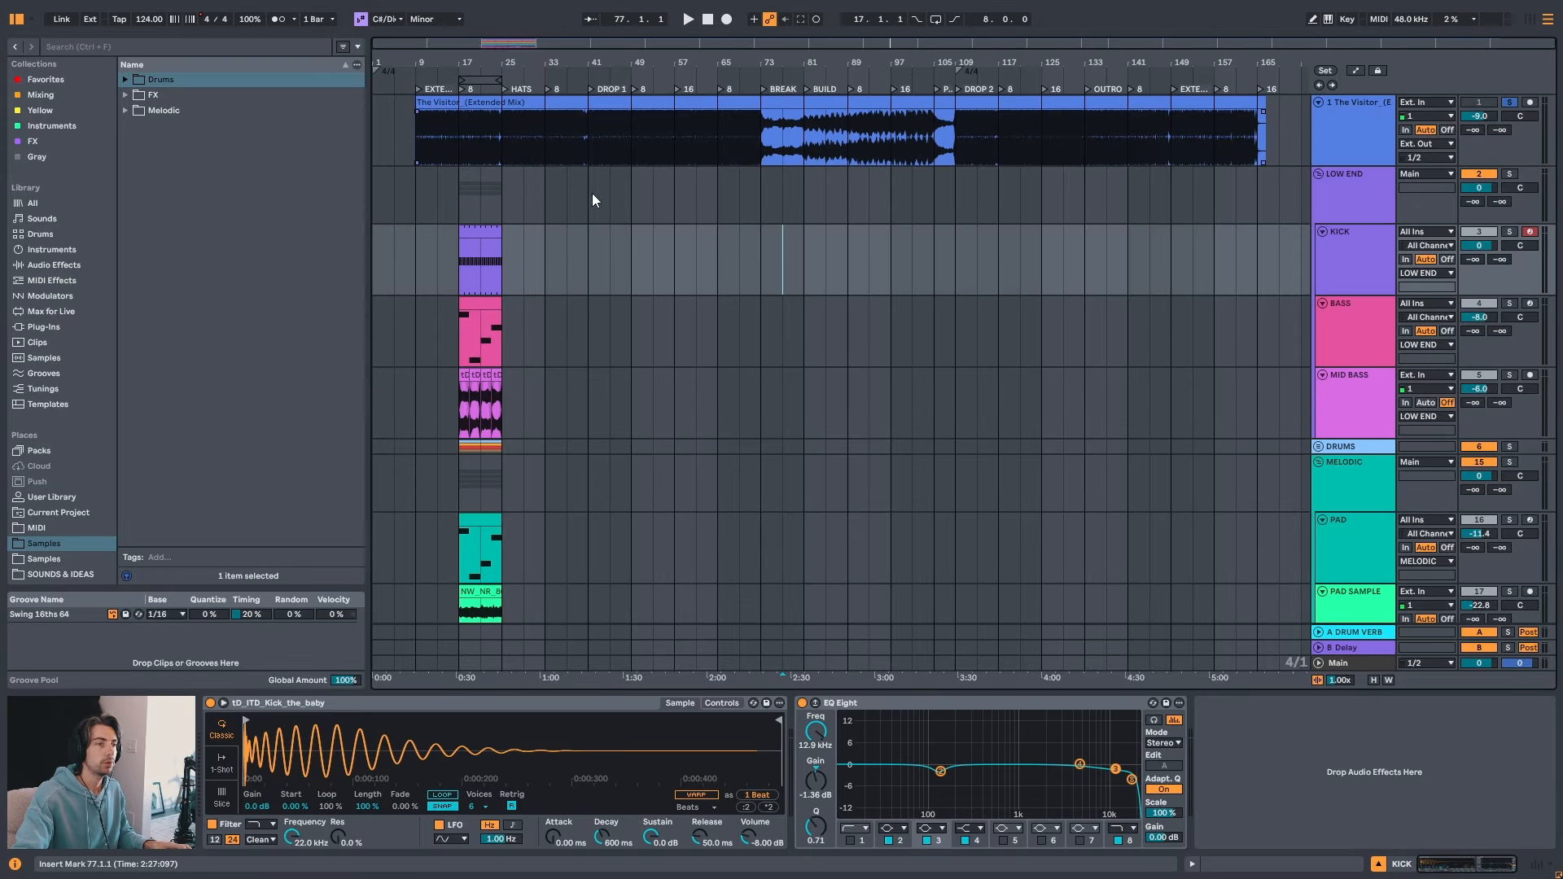
{"action": "scroll", "coordinate": [506, 315], "scroll_direction": "down", "scroll_amount": 5}
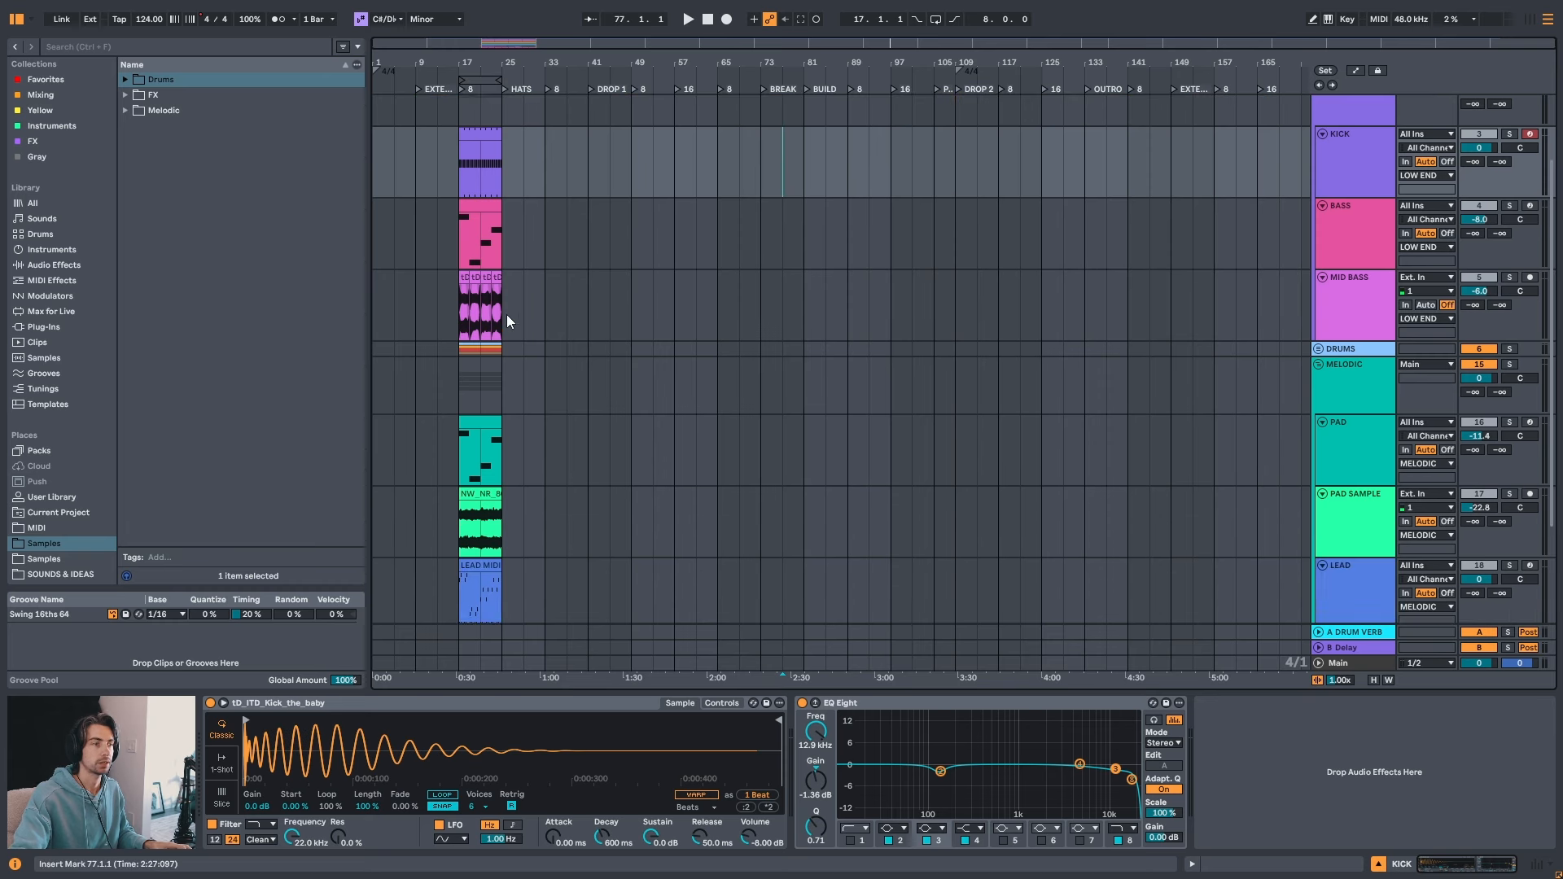
{"action": "scroll", "coordinate": [505, 365], "scroll_direction": "up", "scroll_amount": 5}
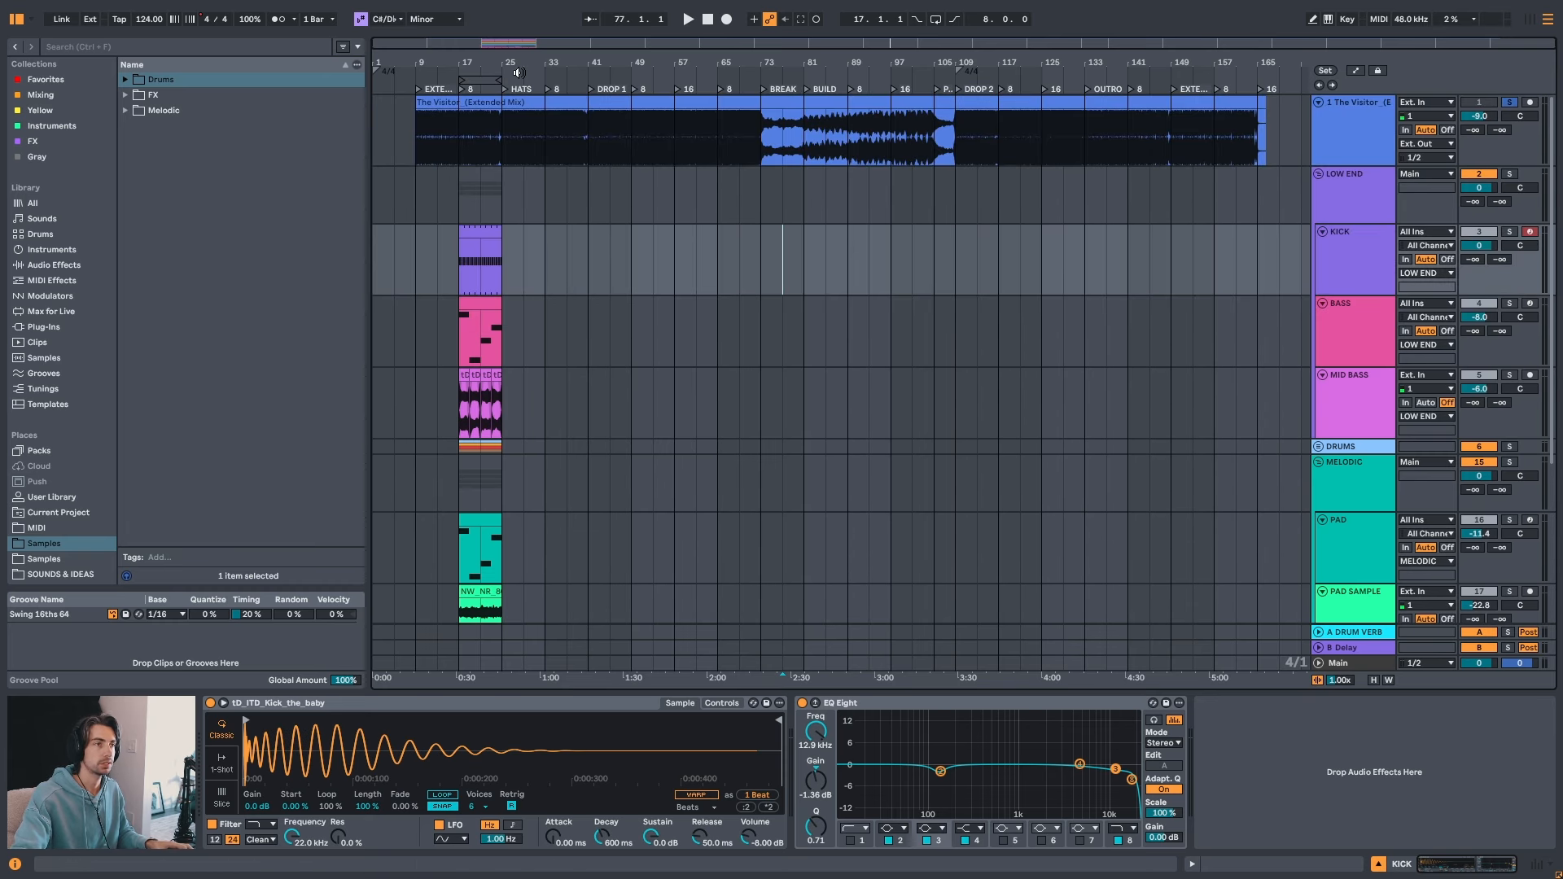
- Extend the kick clip so that it runs from bar 9 to the BREAK locator at bar 73
{"action": "scroll", "coordinate": [418, 287], "scroll_direction": "up", "scroll_amount": 1}
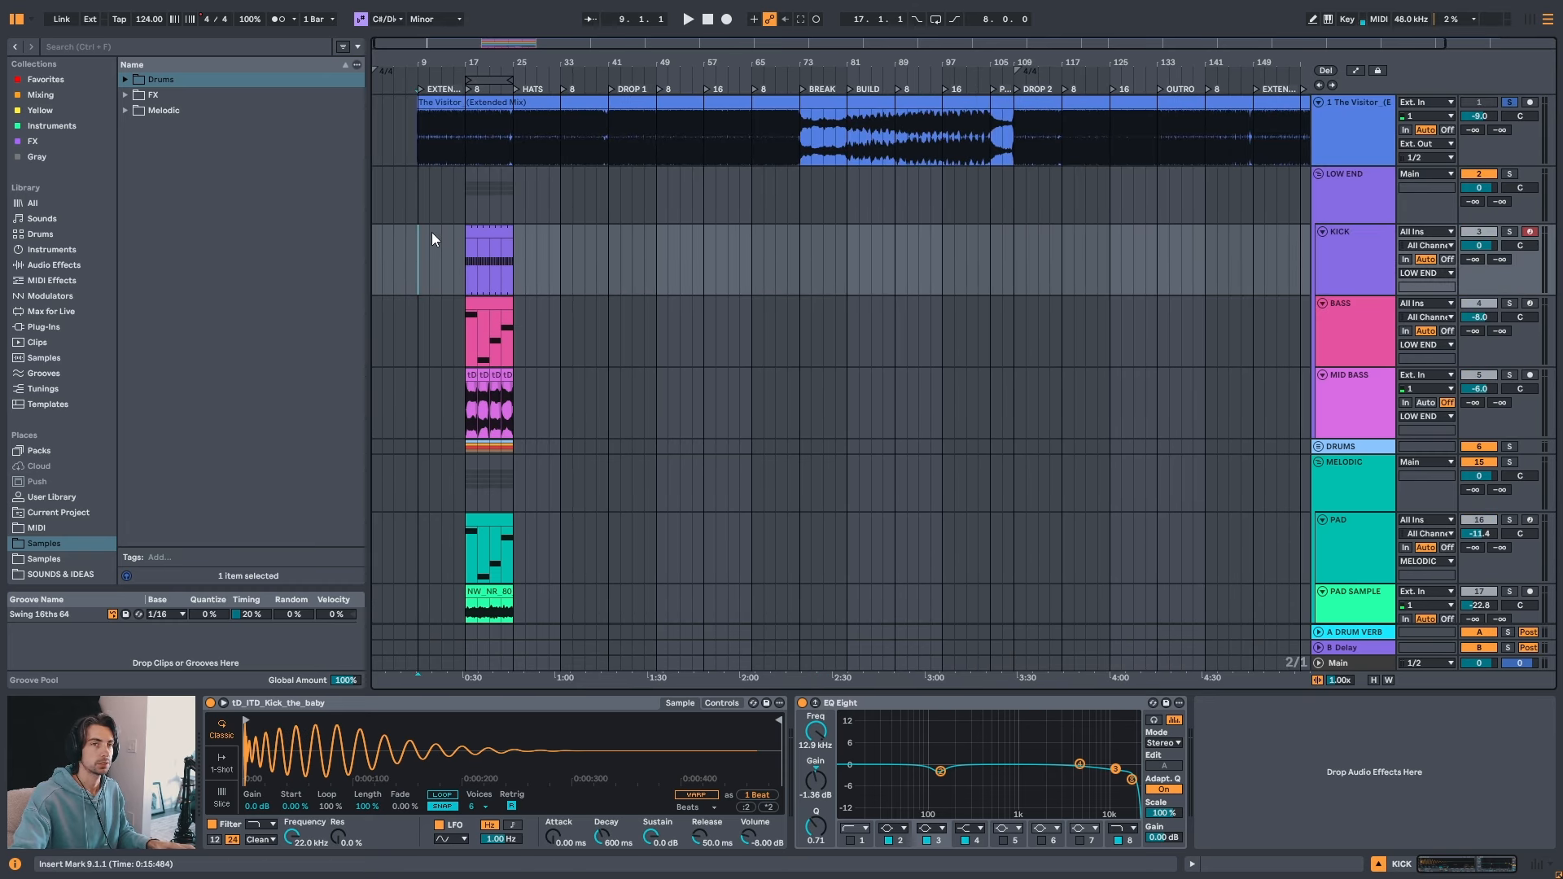
{"action": "key", "text": "space"}
{"action": "key", "text": "space"}
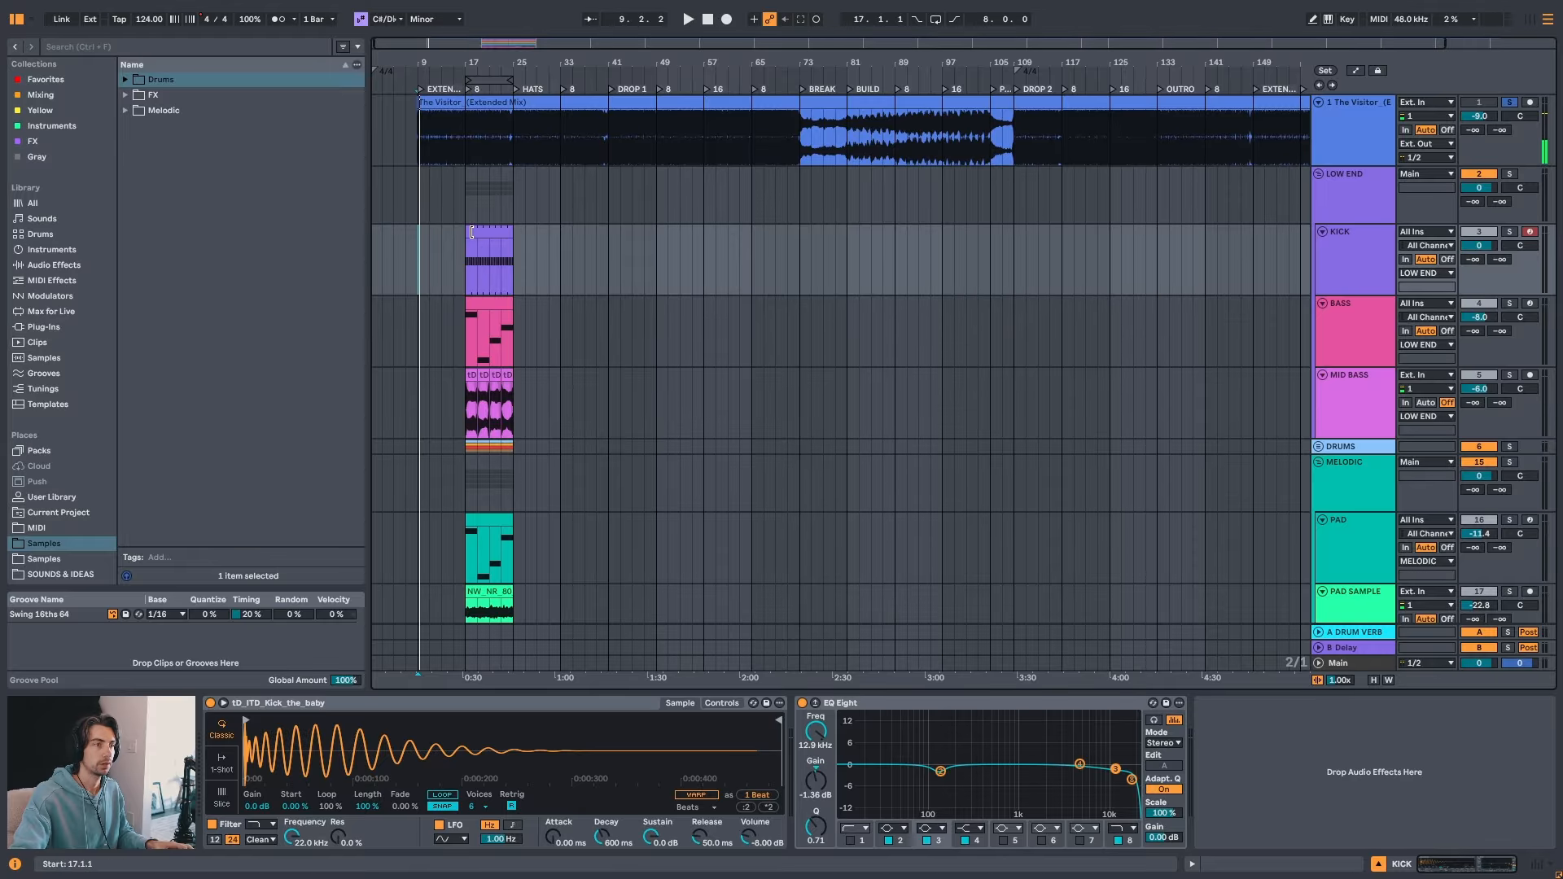
{"action": "left_click_drag", "start_coordinate": [471, 232], "coordinate": [421, 237]}
{"action": "scroll", "coordinate": [669, 59], "scroll_direction": "down", "scroll_amount": 1}
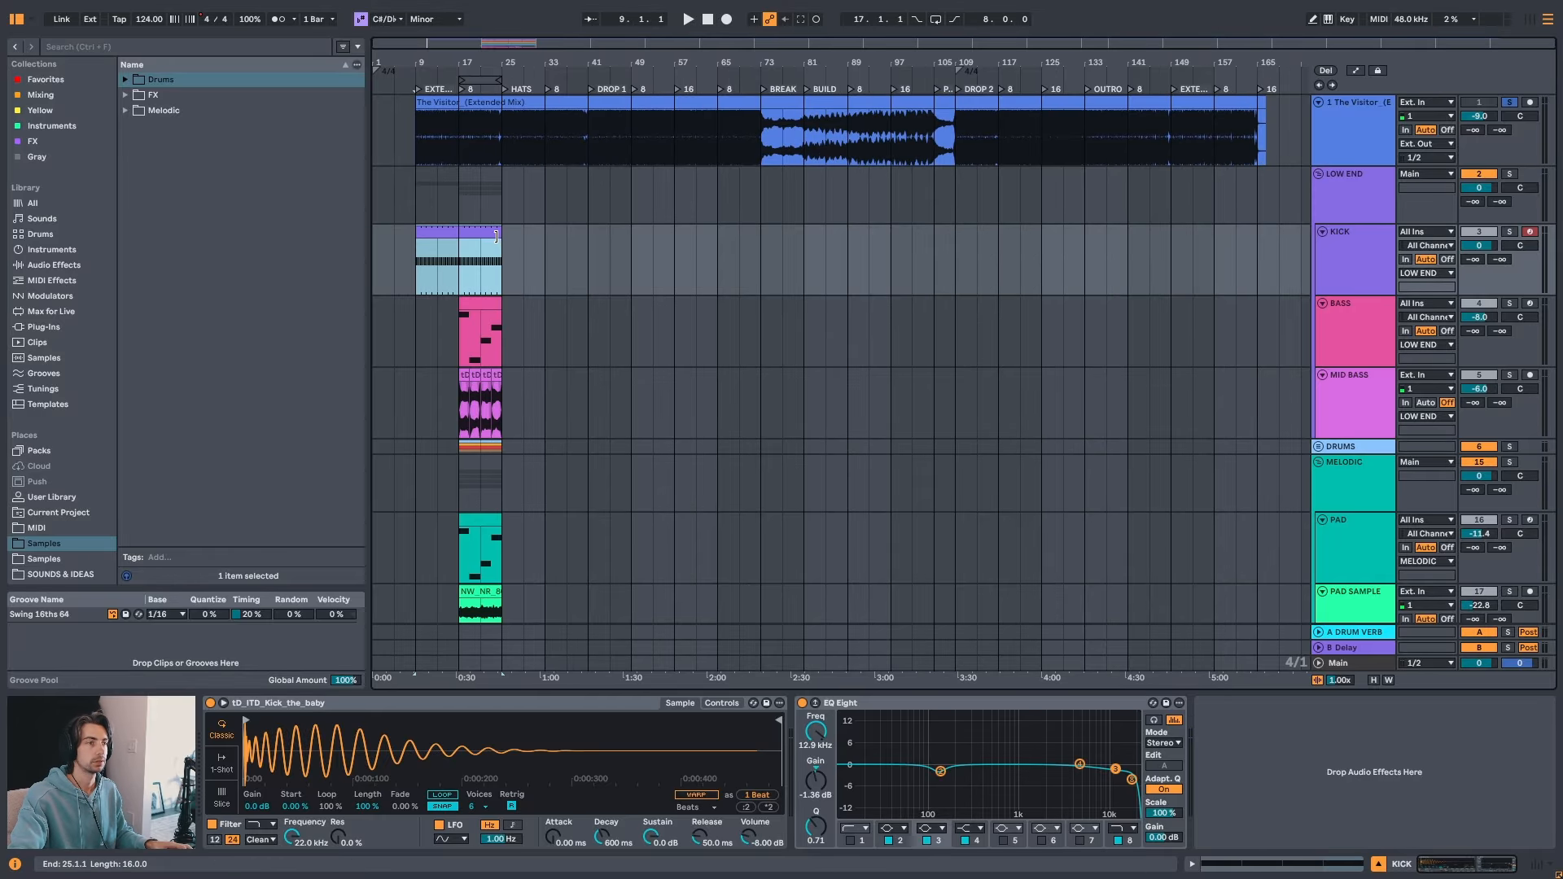
{"action": "left_click_drag", "start_coordinate": [501, 254], "coordinate": [760, 254]}
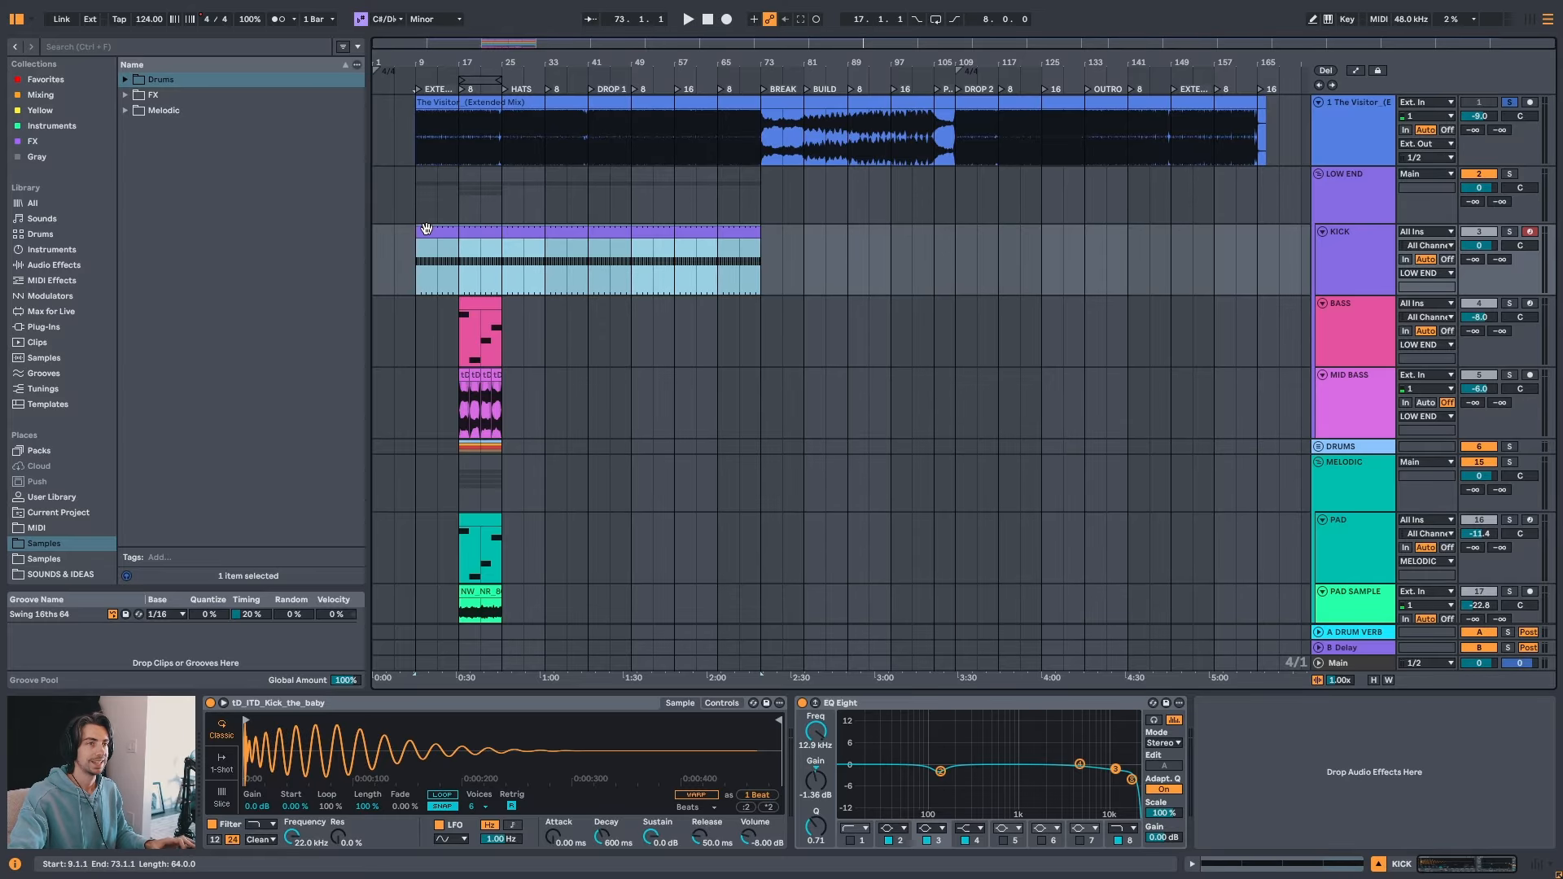
- Copy the extended kick clip to DROP 2 at bar 109 and trim the copy's end to bar 165
{"action": "left_click_drag", "start_coordinate": [432, 232], "coordinate": [977, 245]}
{"action": "left_click_drag", "start_coordinate": [1268, 65], "coordinate": [1235, 62]}
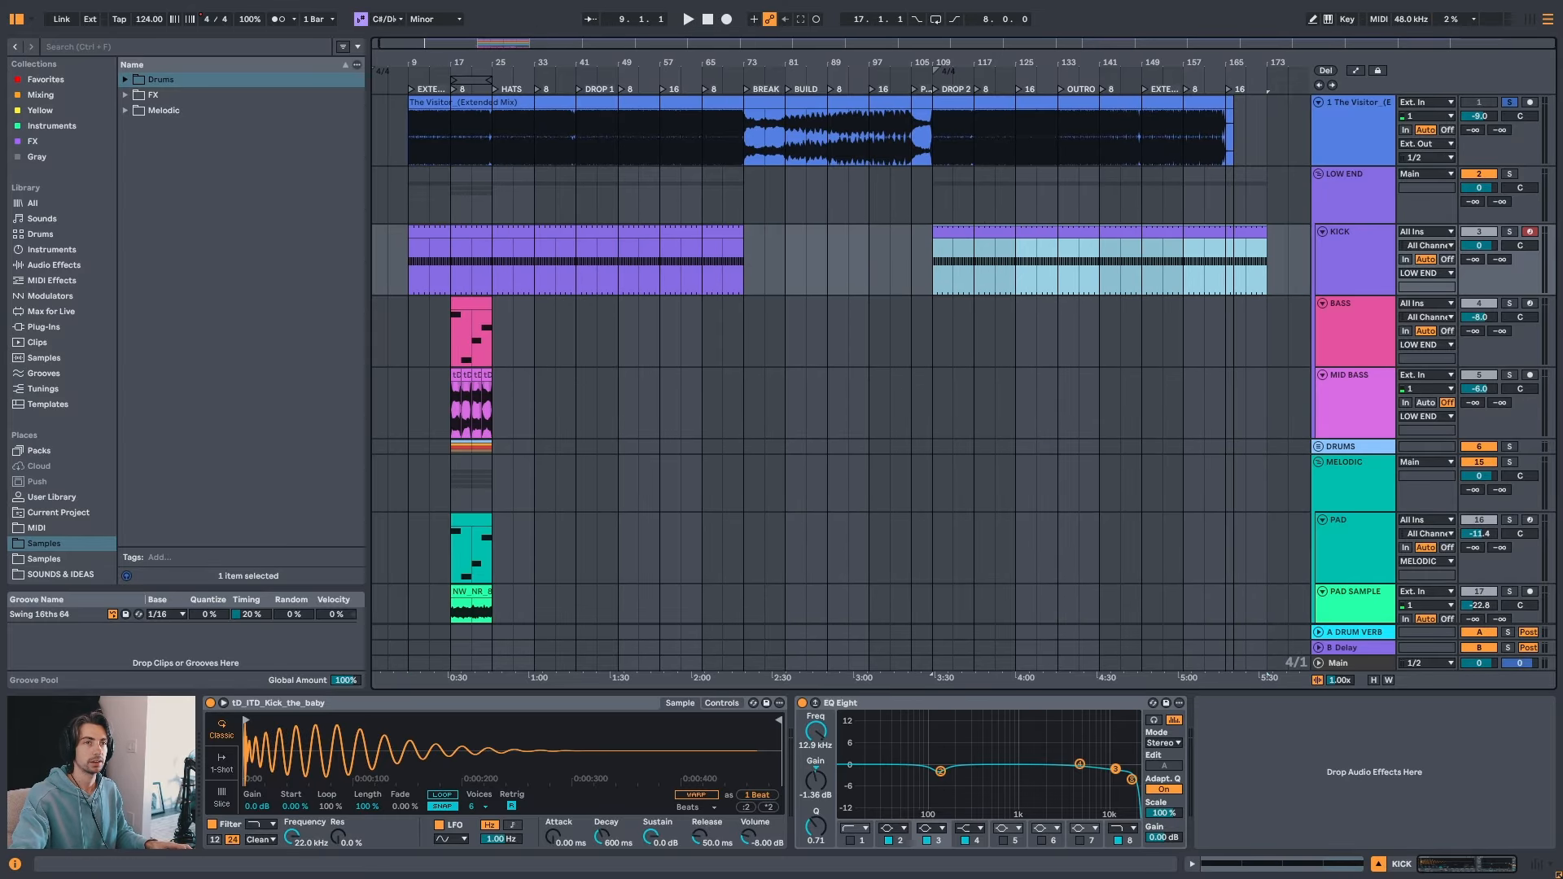
{"action": "left_click_drag", "start_coordinate": [1264, 235], "coordinate": [1225, 235]}
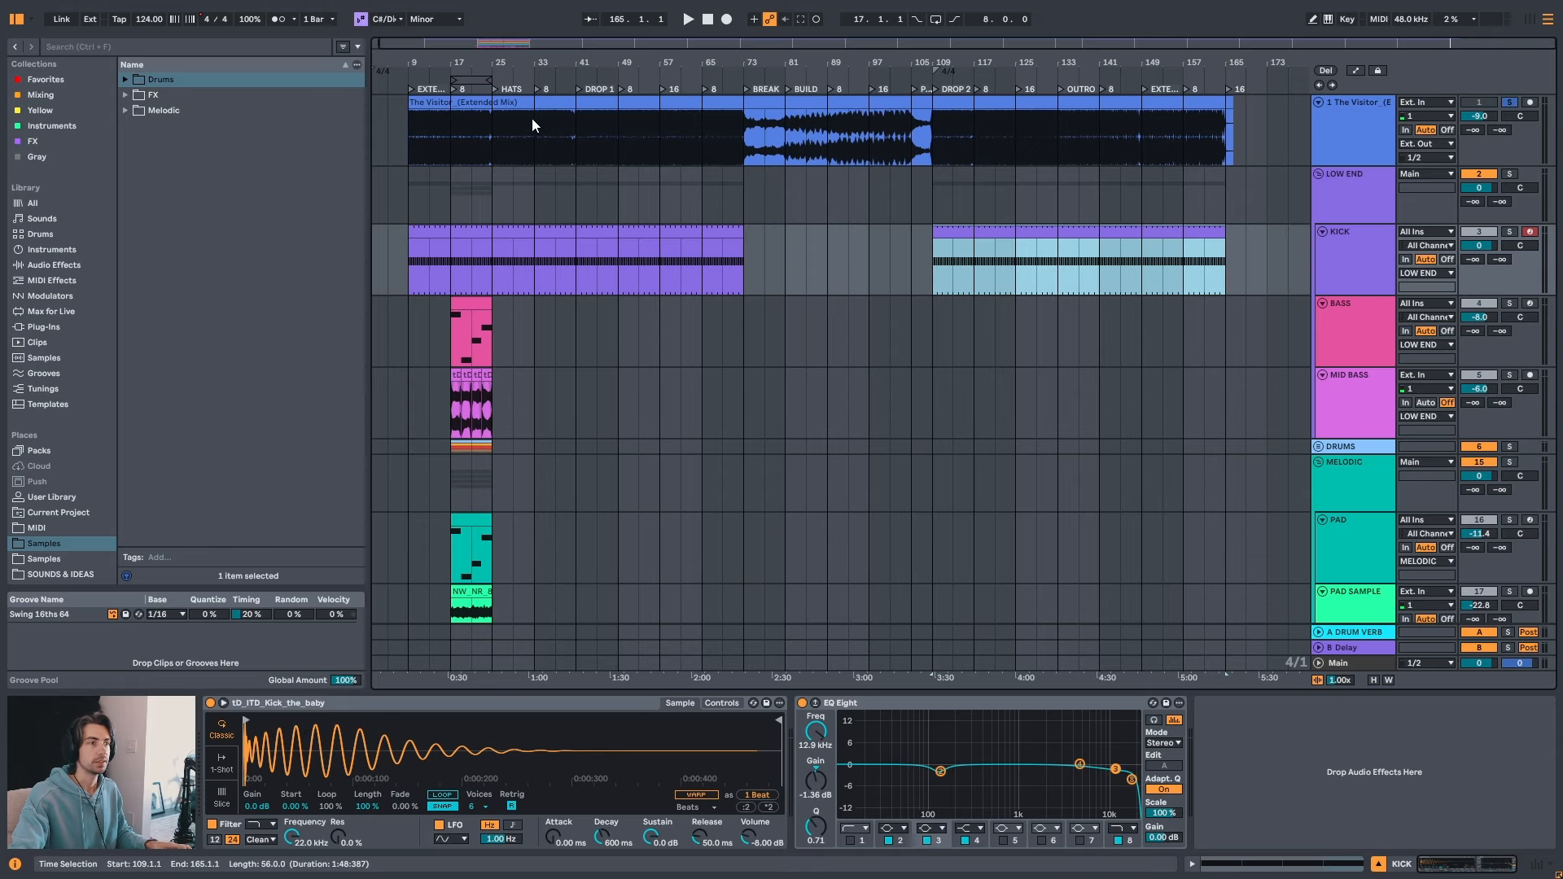
- Examine the reference track's waveform in the last beats before the HATS locator at bar 25
{"action": "left_click", "coordinate": [488, 131]}
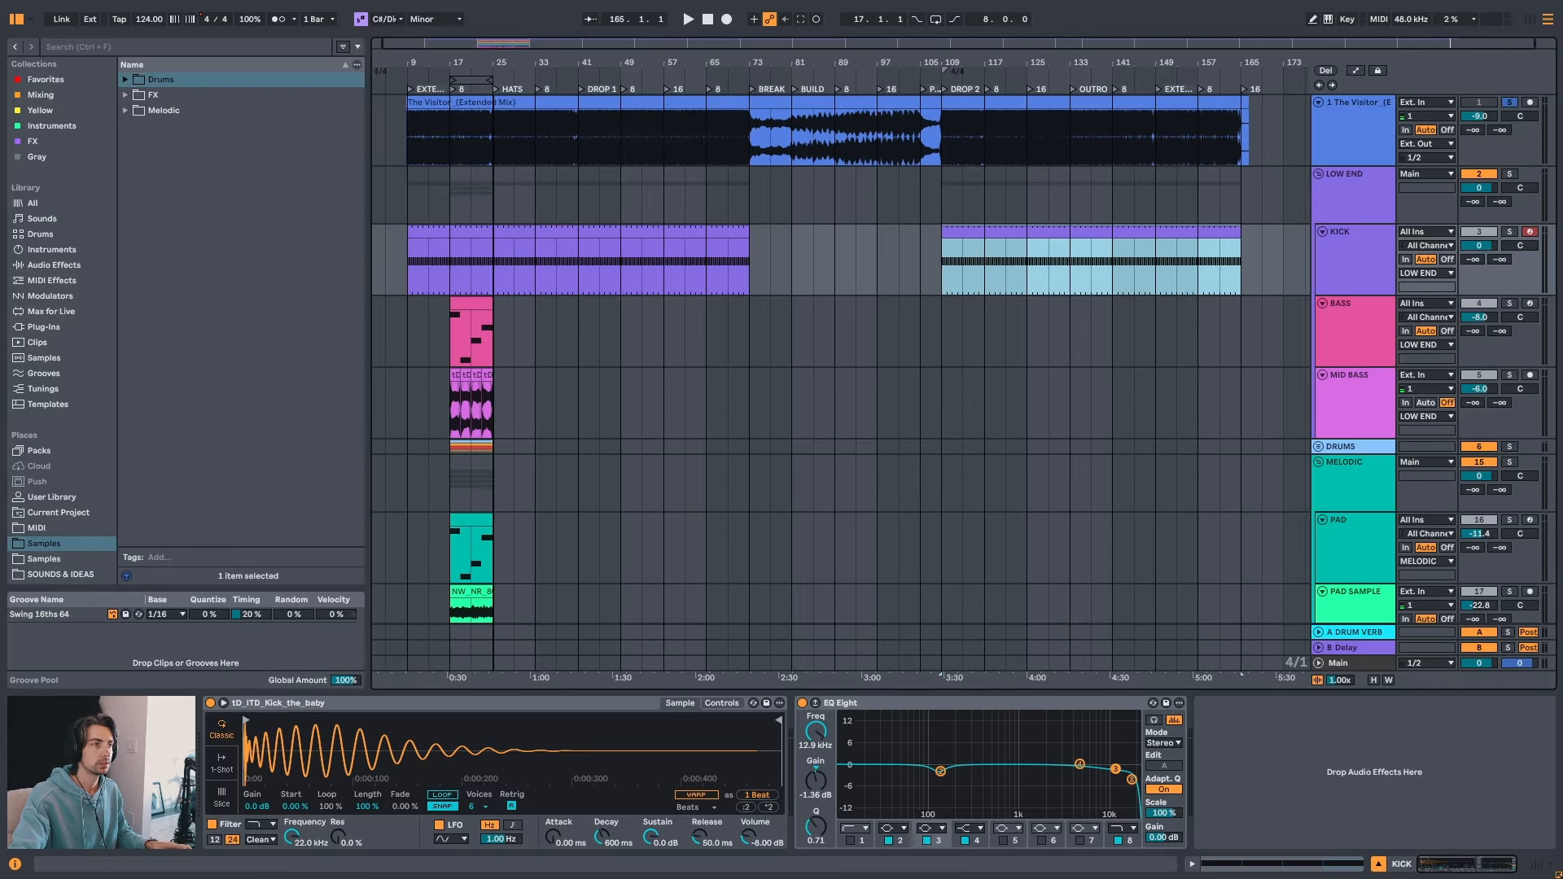
{"action": "key", "text": "plus"}
{"action": "key", "text": "plus"}
{"action": "key", "text": "plus"}
{"action": "left_click_drag", "start_coordinate": [480, 136], "coordinate": [493, 136]}
{"action": "key", "text": "minus"}
{"action": "key", "text": "minus"}
{"action": "key", "text": "minus"}
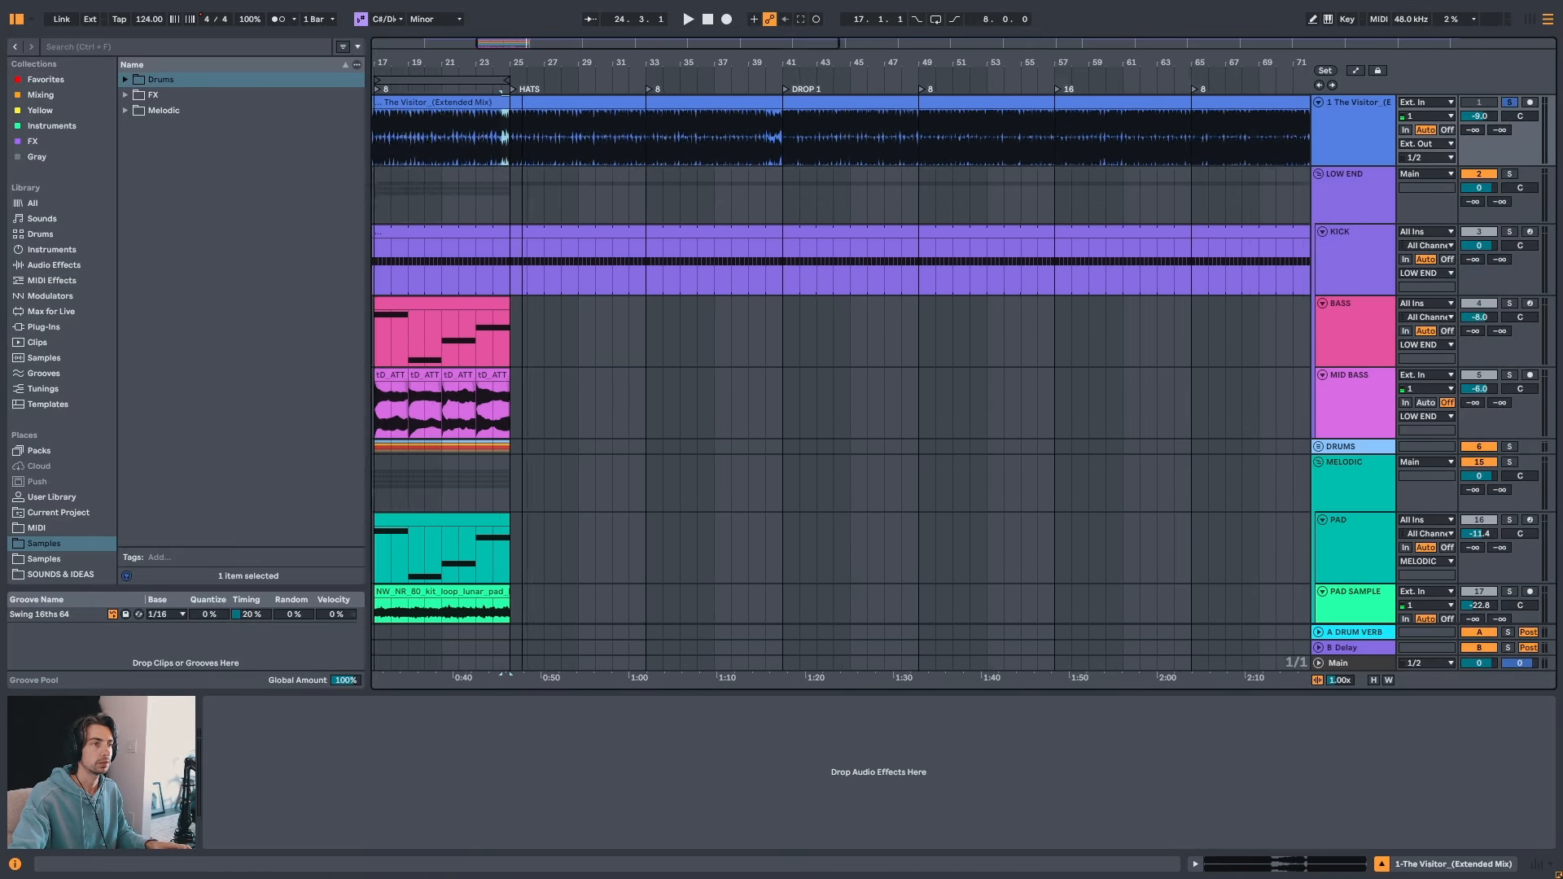
{"action": "key", "text": "plus"}
{"action": "key", "text": "plus"}
{"action": "key", "text": "plus"}
{"action": "key", "text": "plus"}
{"action": "key", "text": "plus"}
{"action": "key", "text": "plus"}
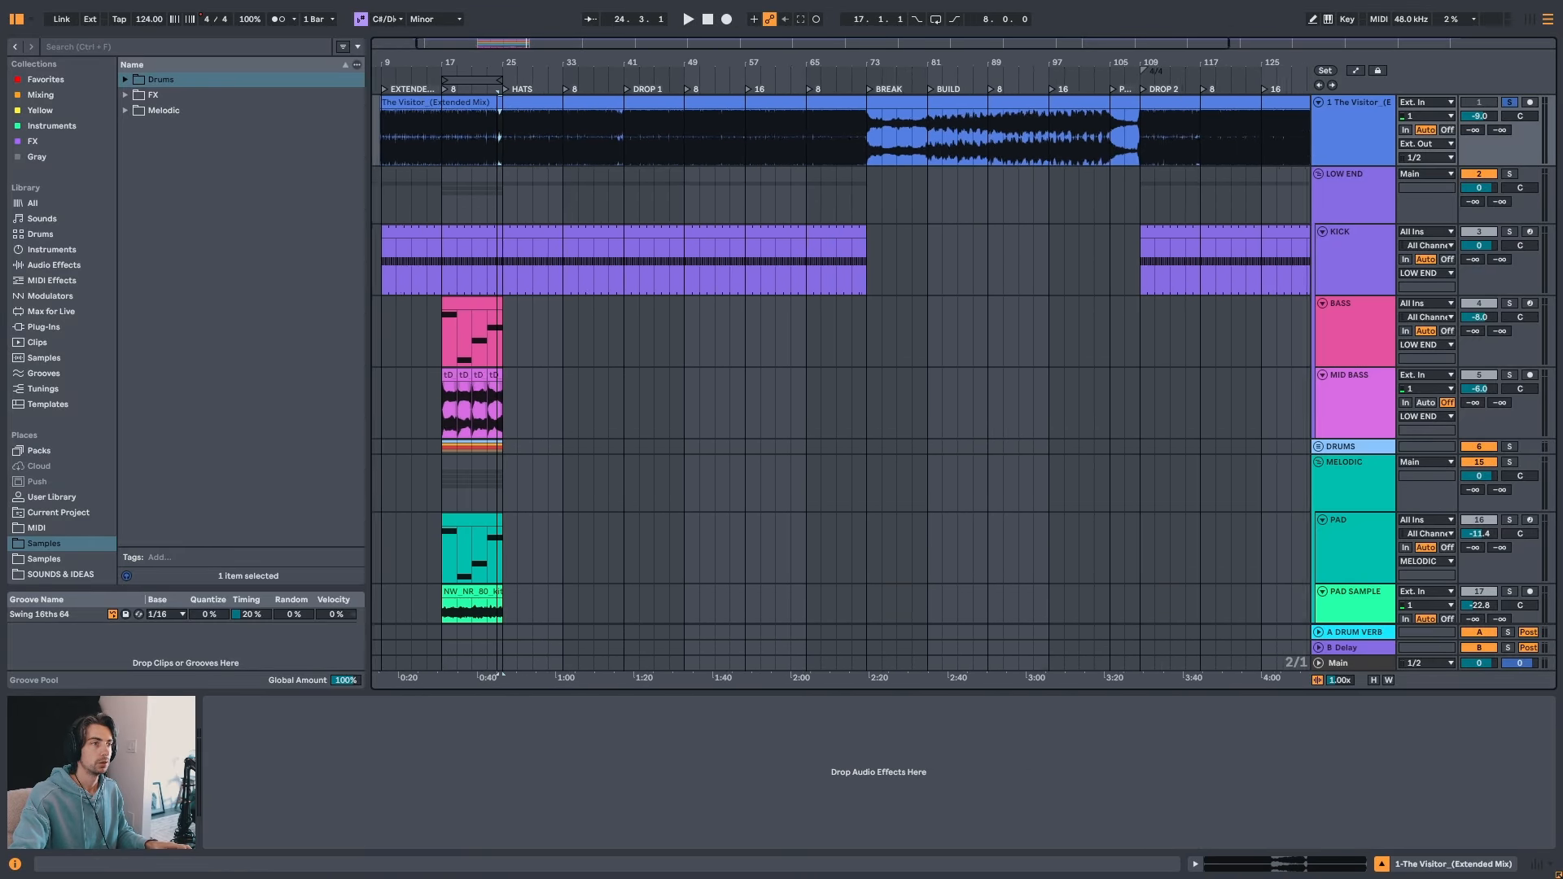
- Play the reference track from 24.2 into bar 25 and again from 24.3 to hear the kick dropout
{"action": "left_click", "coordinate": [581, 263]}
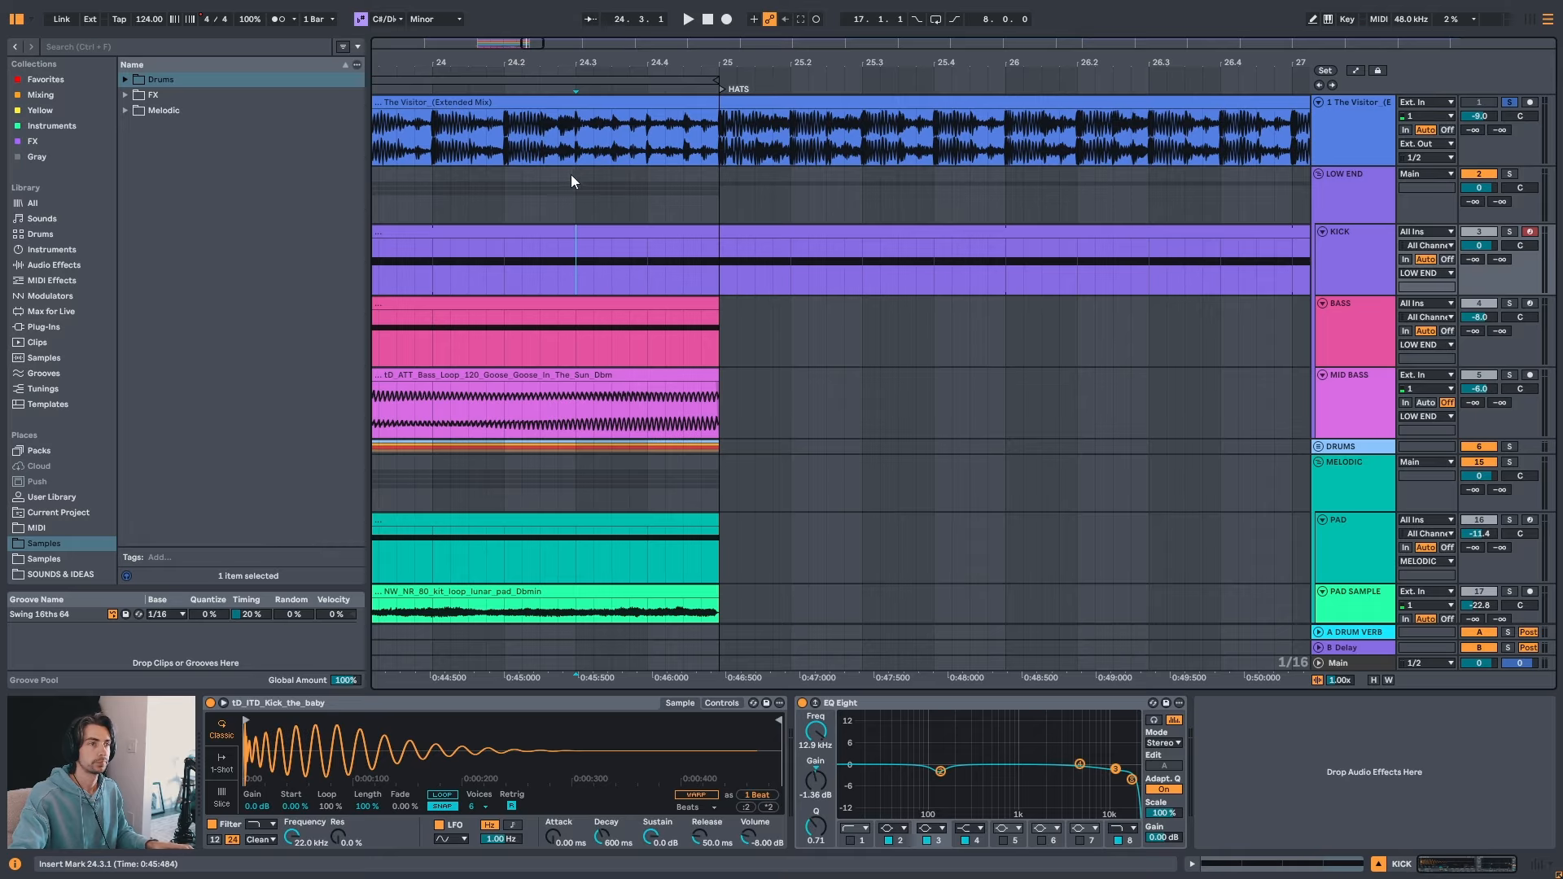
{"action": "left_click", "coordinate": [513, 153]}
{"action": "key", "text": "space"}
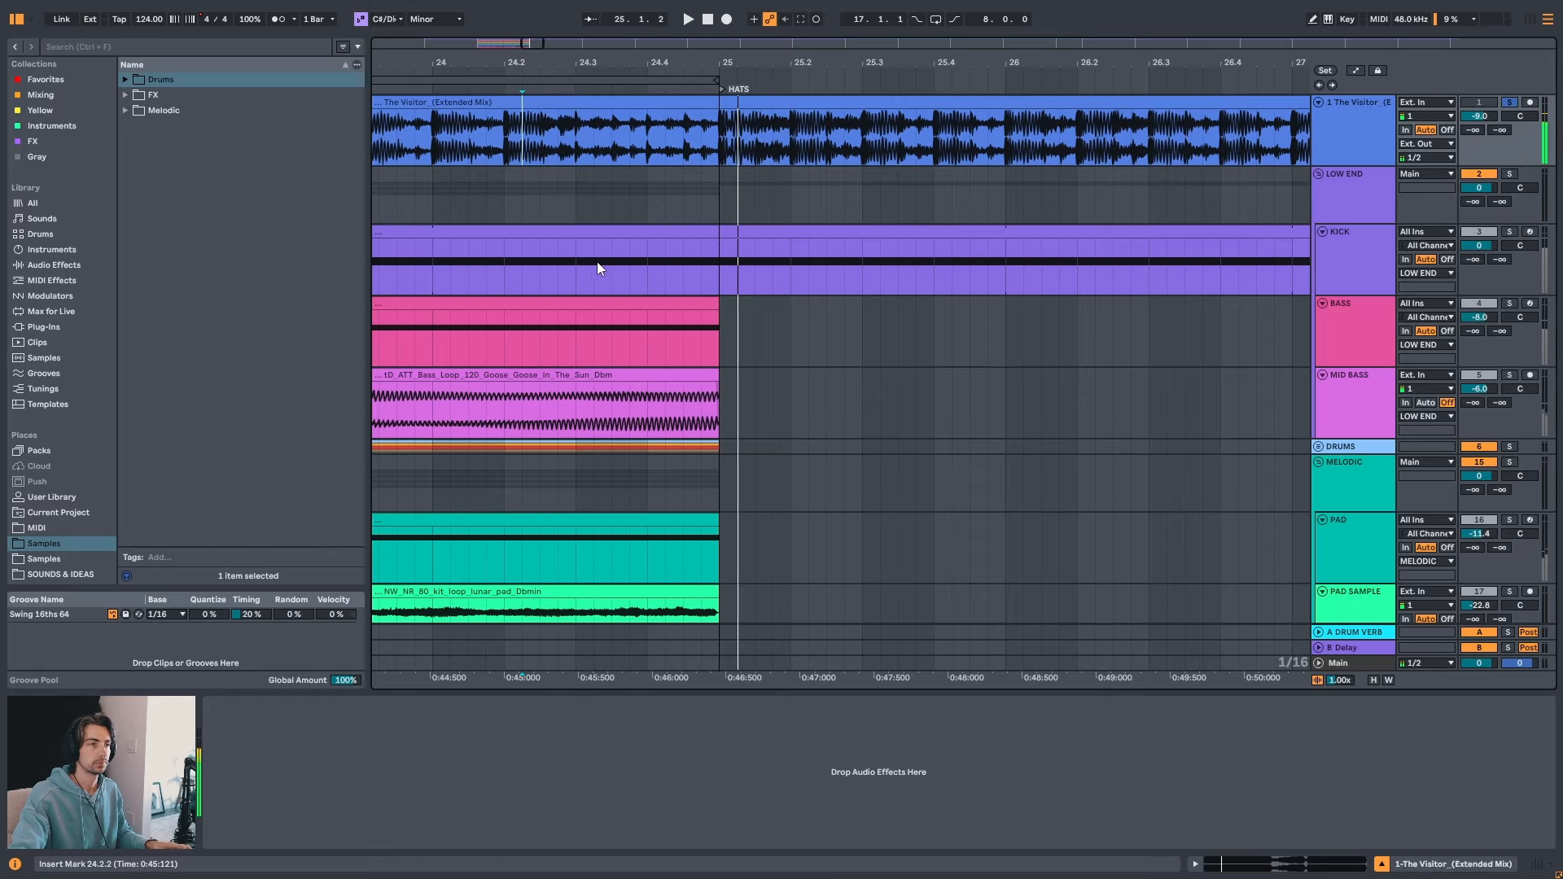
{"action": "key", "text": "minus"}
{"action": "left_click", "coordinate": [588, 144]}
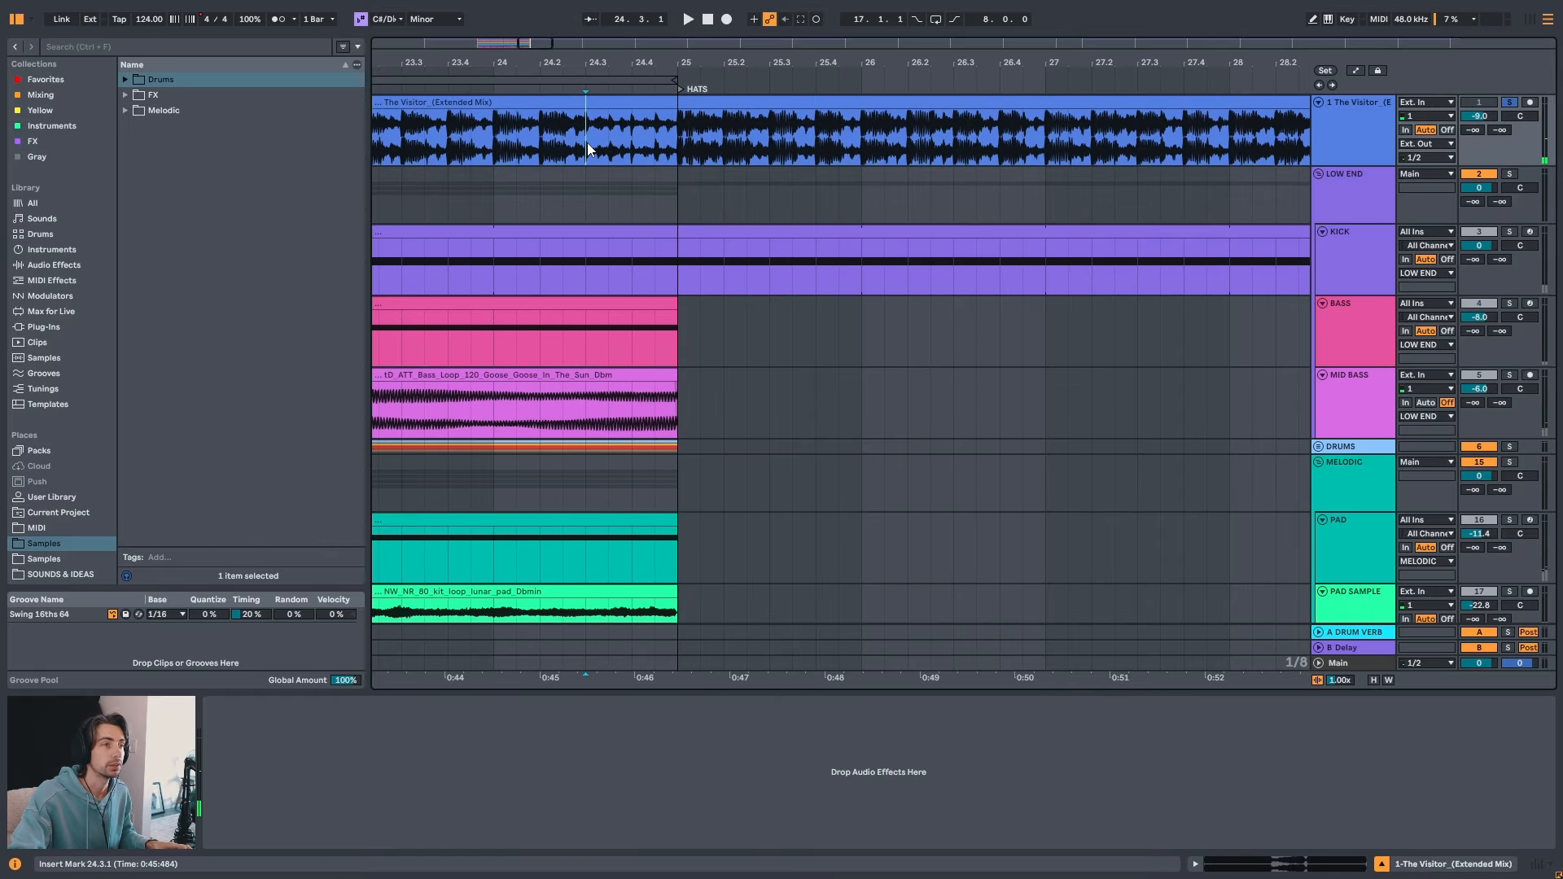
{"action": "key", "text": "space"}
{"action": "key", "text": "space"}
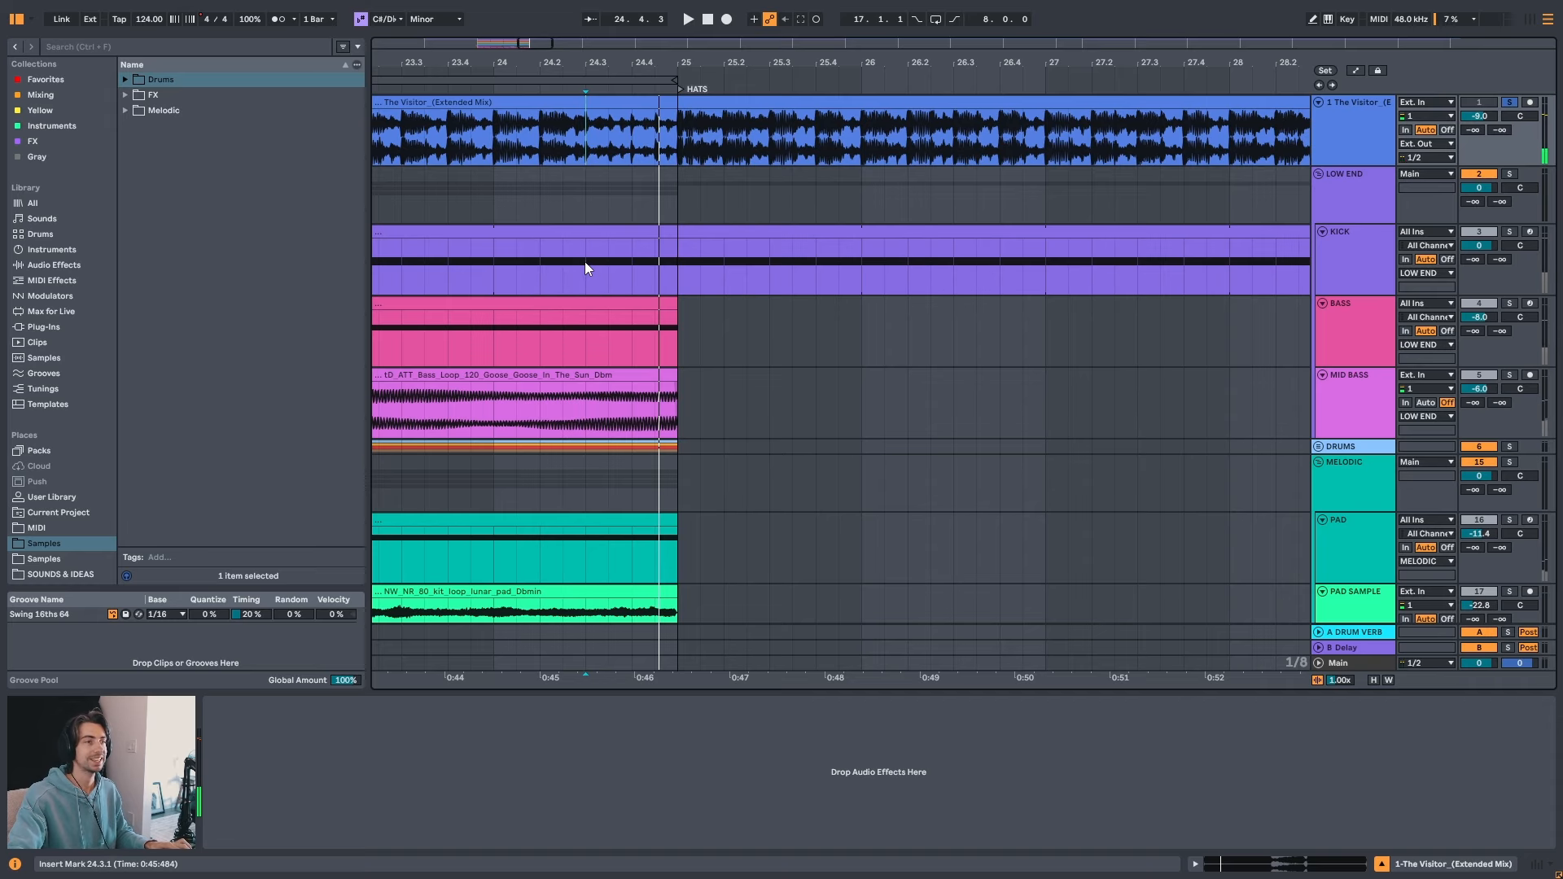
- Split the kick clip at 24.3 and trim the second part's start to bar 25, leaving a gap
{"action": "left_click", "coordinate": [588, 236]}
{"action": "key", "text": "ctrl+e"}
{"action": "left_click_drag", "start_coordinate": [589, 236], "coordinate": [678, 236]}
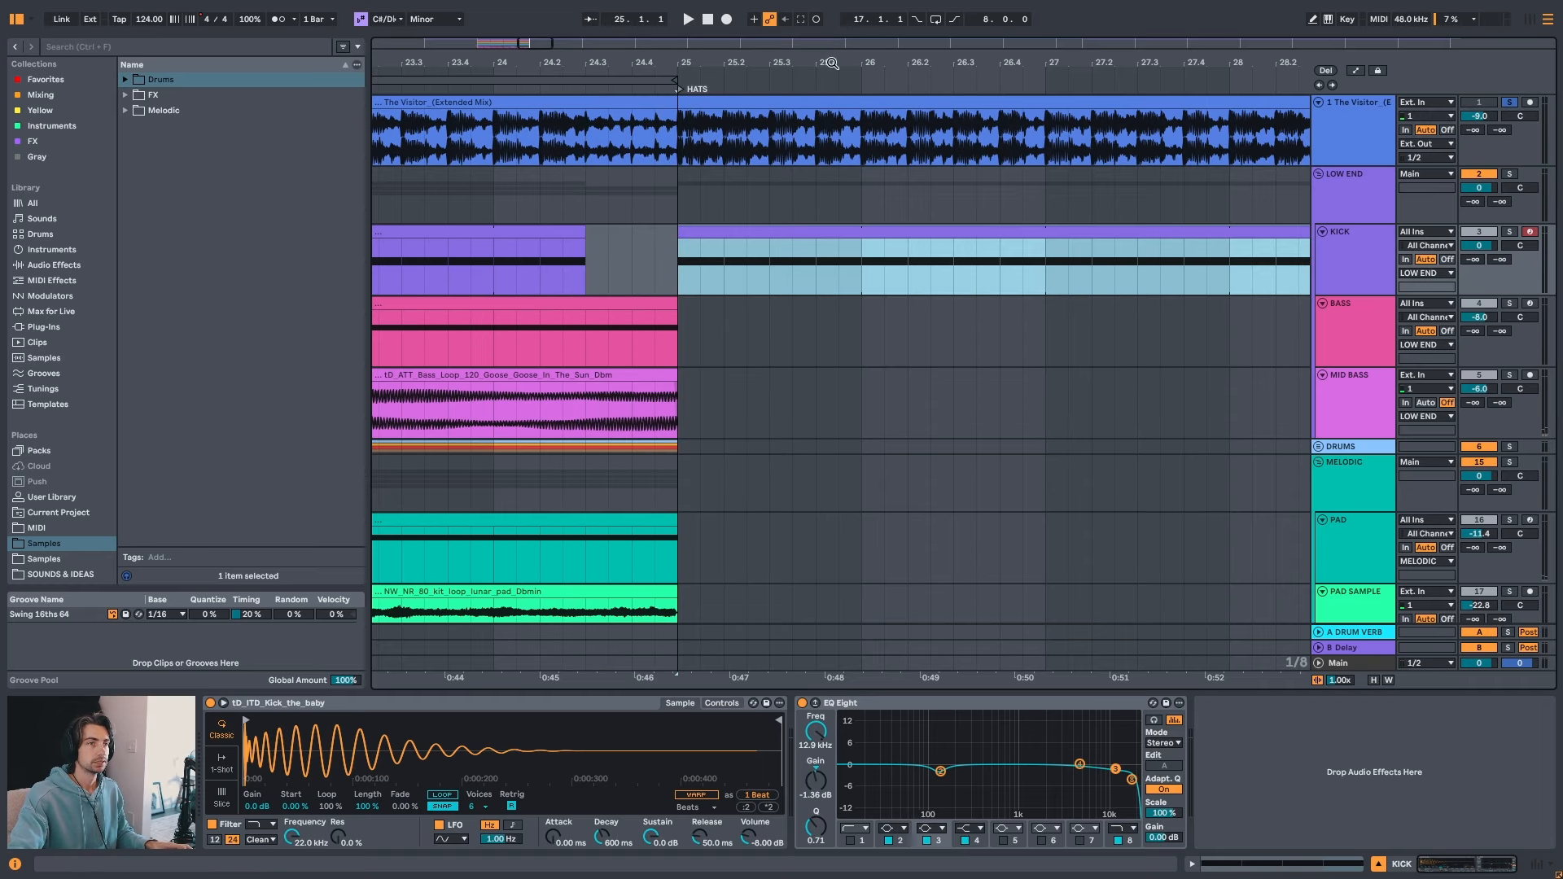
- Play from bar 40, split the kick clip at bar 41 and trim the first part's end to bar 40
{"action": "left_click_drag", "start_coordinate": [829, 63], "coordinate": [571, 5]}
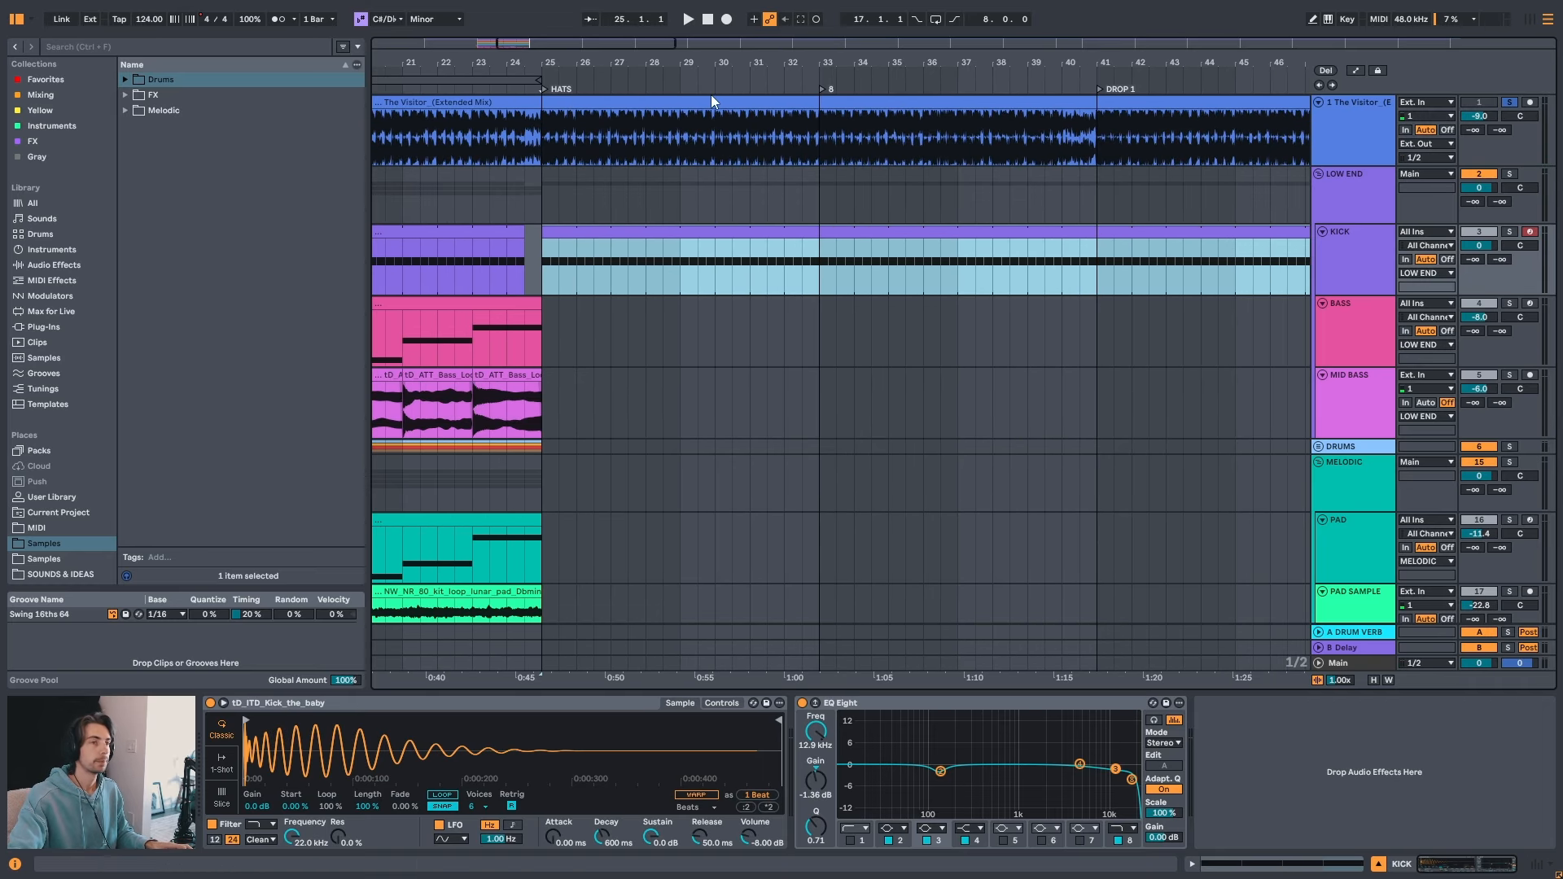
{"action": "left_click", "coordinate": [1062, 252]}
{"action": "key", "text": "space"}
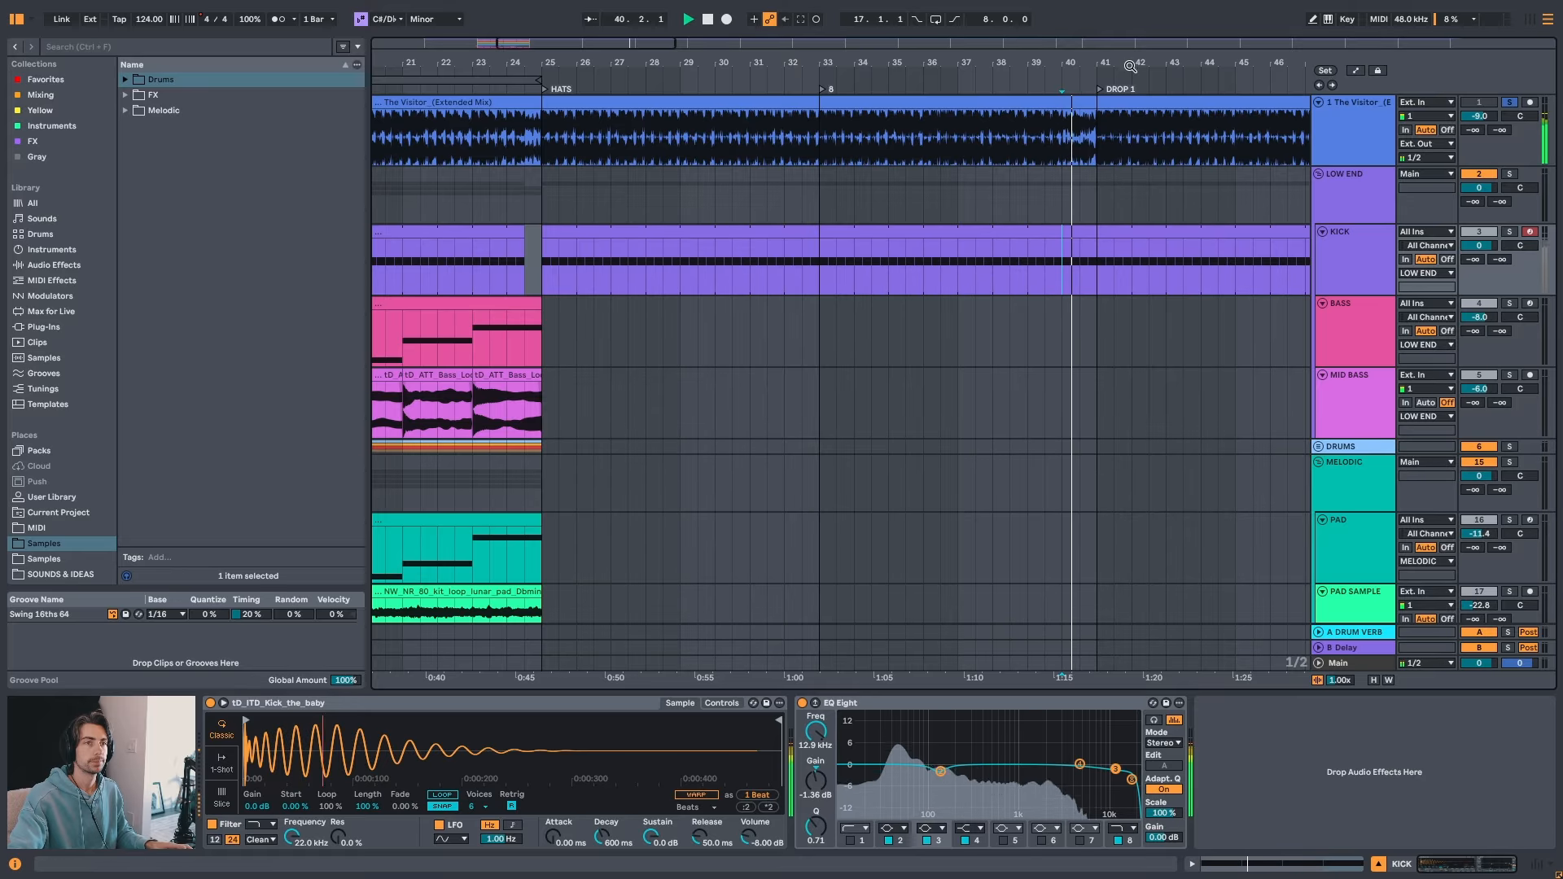
{"action": "left_click_drag", "start_coordinate": [1130, 65], "coordinate": [1017, 122]}
{"action": "key", "text": "space"}
{"action": "left_click", "coordinate": [963, 267]}
{"action": "key", "text": "ctrl+e"}
{"action": "left_click_drag", "start_coordinate": [956, 232], "coordinate": [890, 242]}
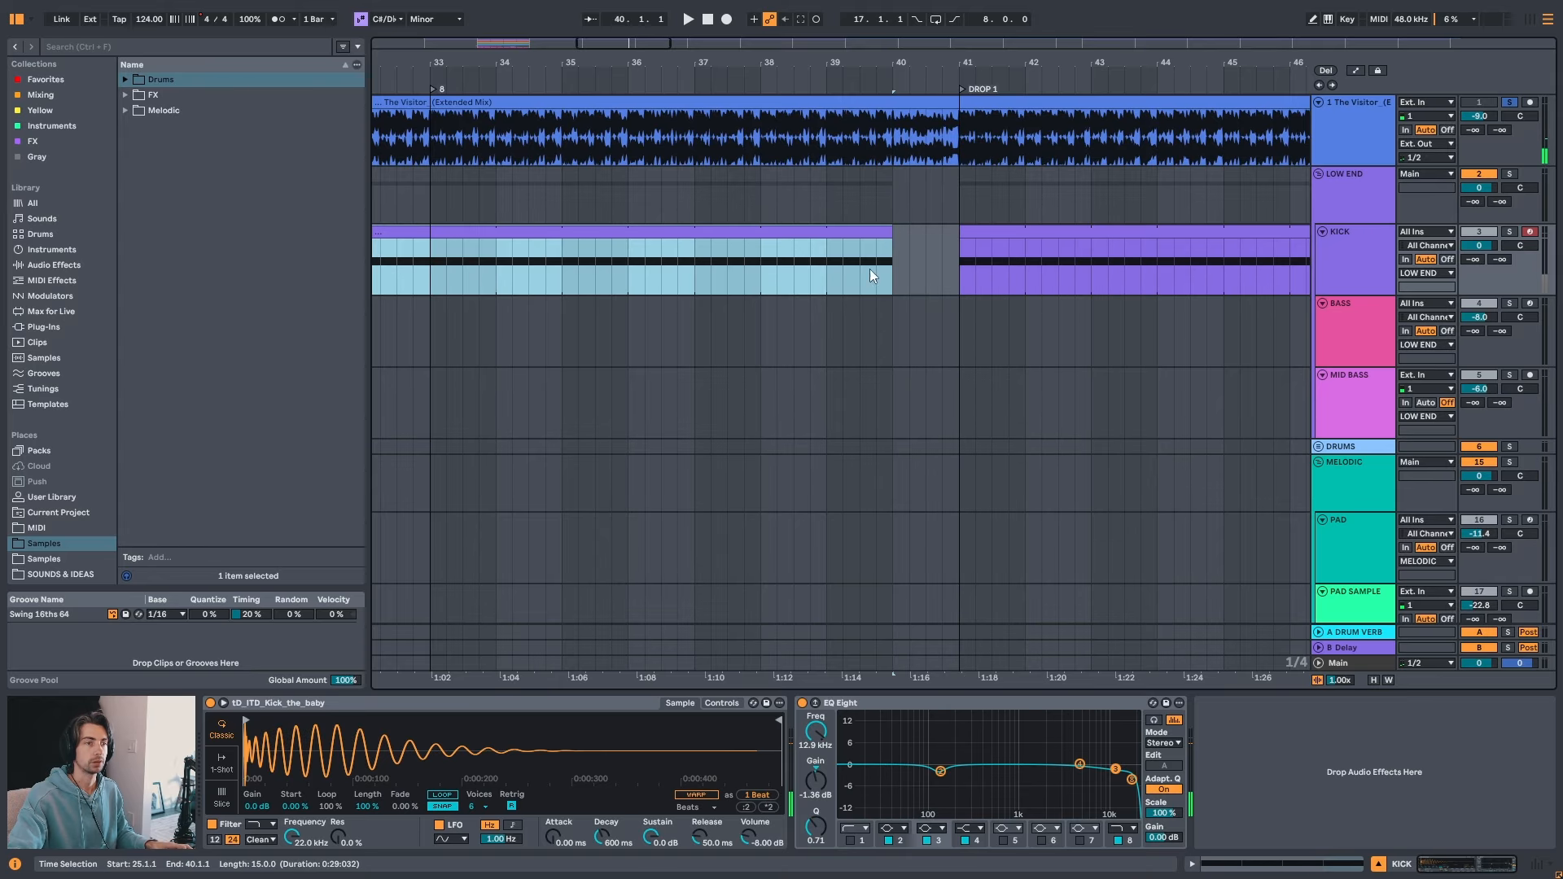
- Play the reference track from bar 49 and again from 48.3 to listen for a kick dropout
{"action": "scroll", "coordinate": [814, 269], "scroll_direction": "down", "scroll_amount": 5, "text": "ctrl"}
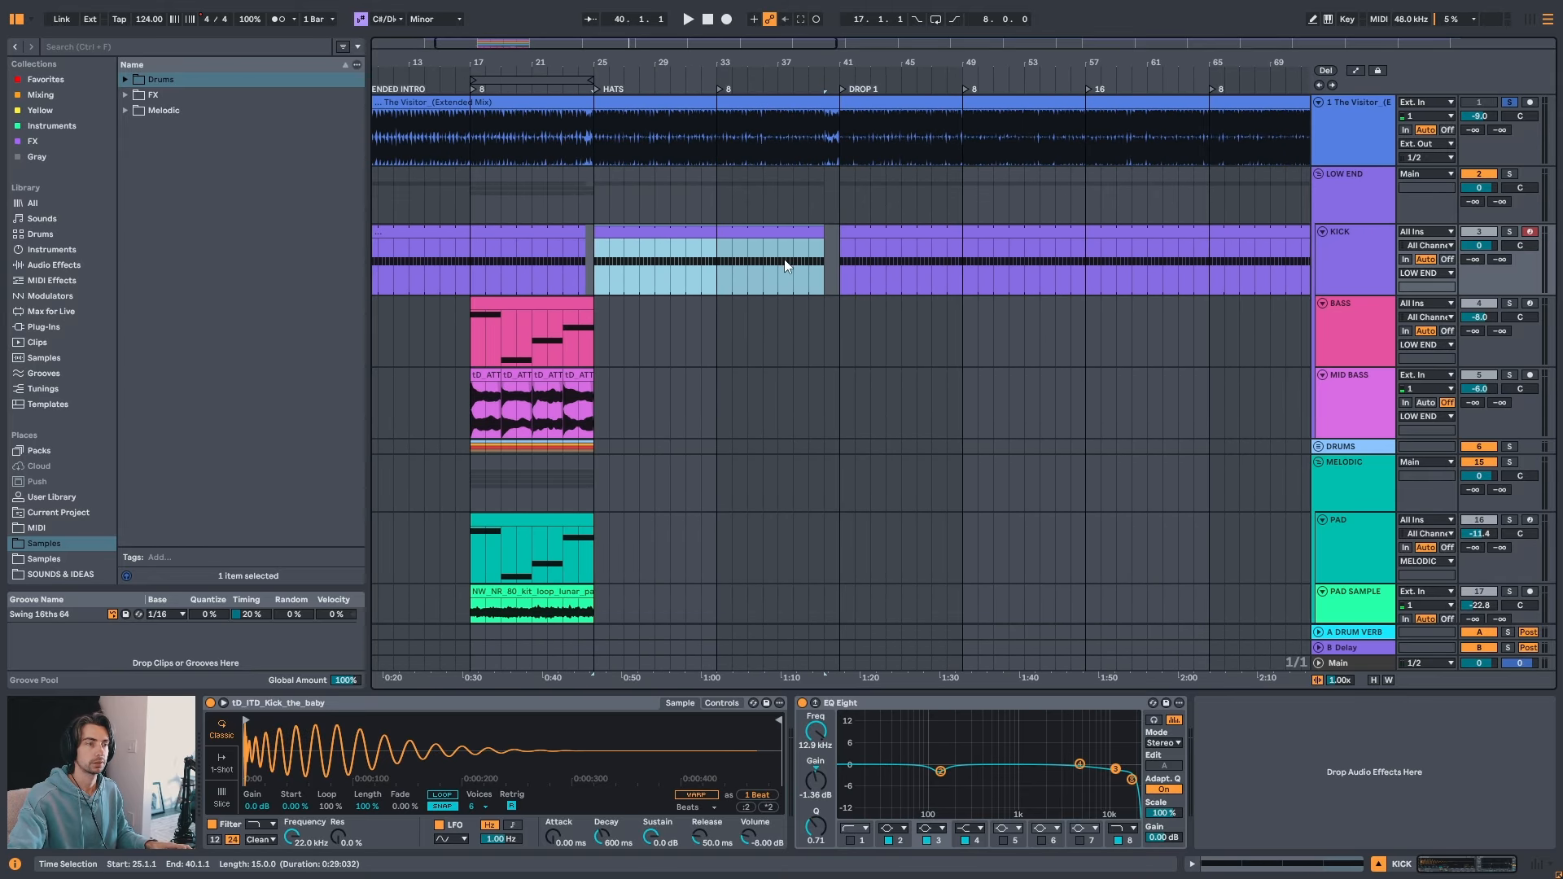
{"action": "left_click_drag", "start_coordinate": [865, 65], "coordinate": [845, 122]}
{"action": "left_click", "coordinate": [677, 262]}
{"action": "left_click_drag", "start_coordinate": [853, 57], "coordinate": [686, 3]}
{"action": "left_click", "coordinate": [742, 269]}
{"action": "key", "text": "space"}
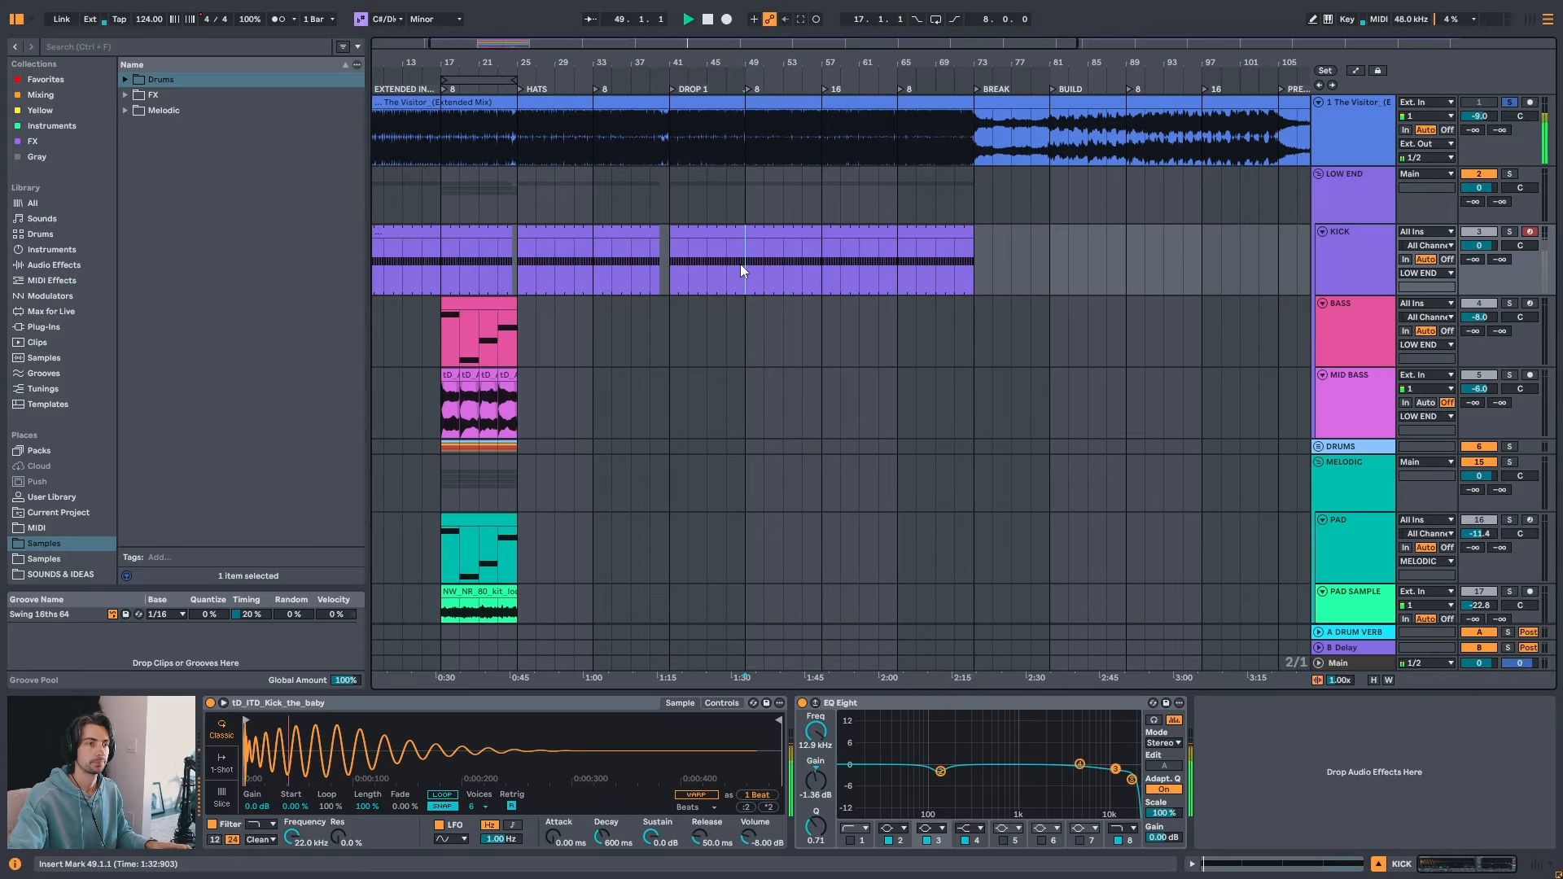
{"action": "left_click_drag", "start_coordinate": [754, 51], "coordinate": [747, 118]}
{"action": "key", "text": "space"}
{"action": "left_click", "coordinate": [682, 287]}
{"action": "key", "text": "space"}
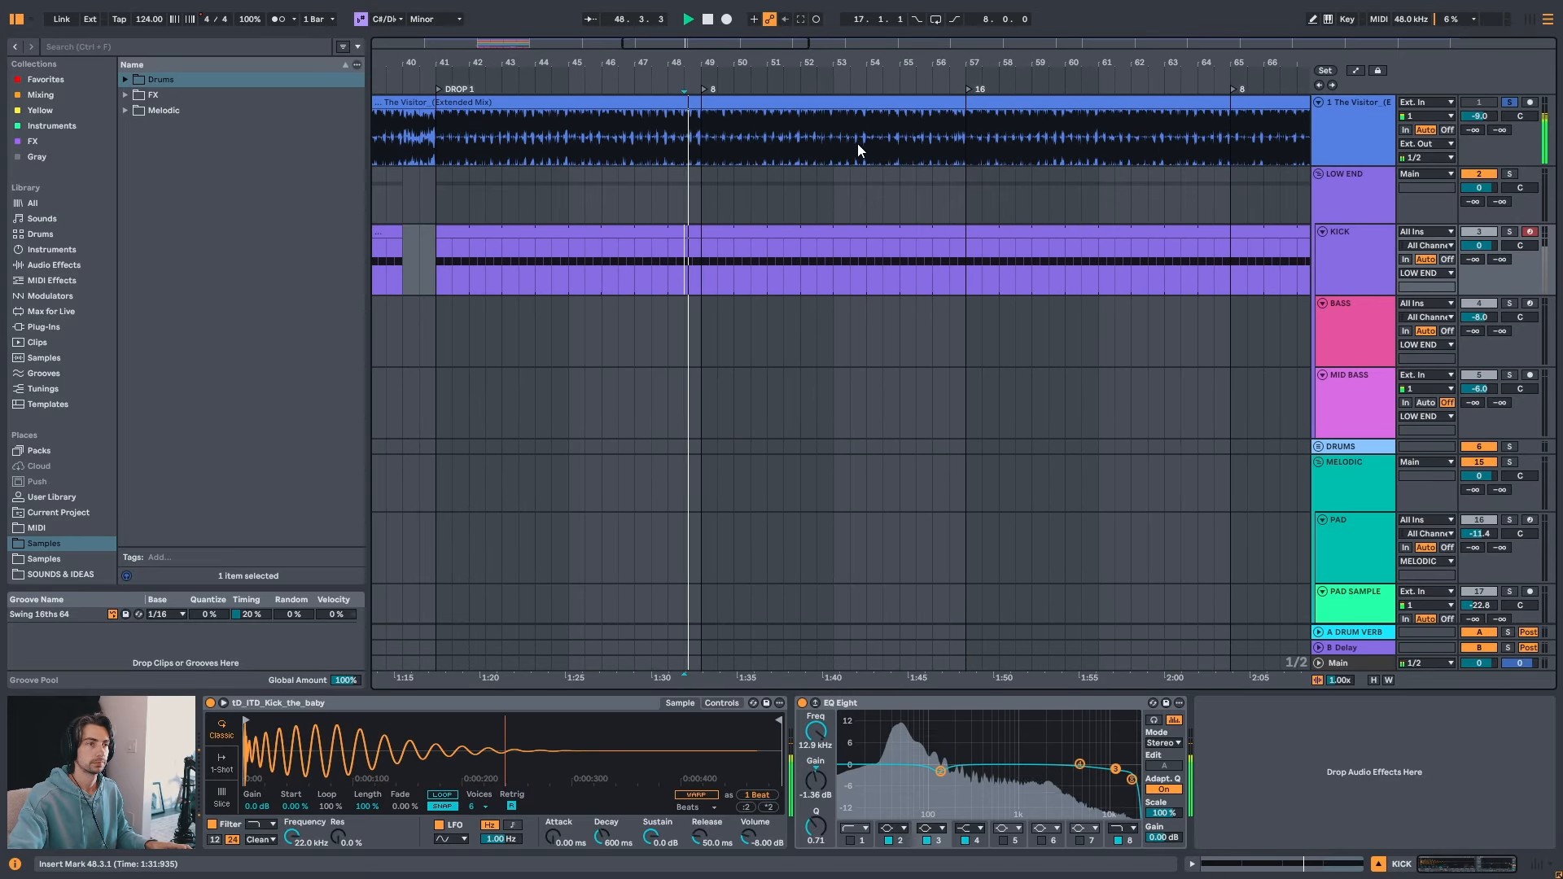
- Play the reference track from bar 56 and again from 56.3 to hear the kick before bar 57
{"action": "left_click_drag", "start_coordinate": [934, 61], "coordinate": [747, 49]}
{"action": "left_click", "coordinate": [752, 257]}
{"action": "key", "text": "space"}
{"action": "key", "text": "space"}
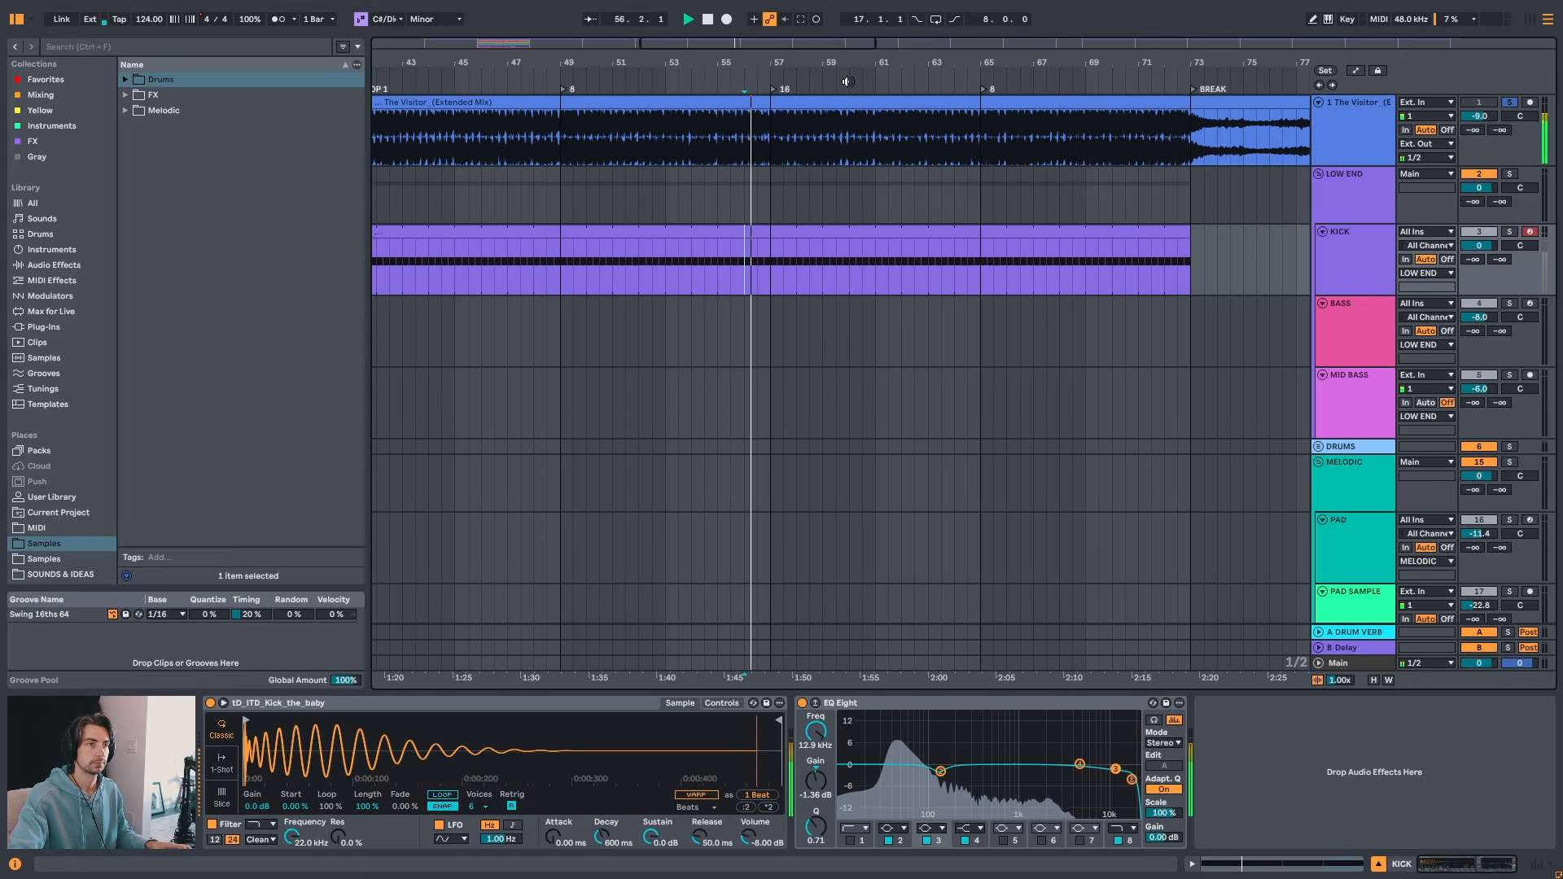
{"action": "mouse_move", "coordinate": [841, 75]}
{"action": "left_mouse_down"}
{"action": "mouse_move", "coordinate": [775, 80]}
{"action": "mouse_move", "coordinate": [752, 134]}
{"action": "left_mouse_up"}
{"action": "key", "text": "space"}
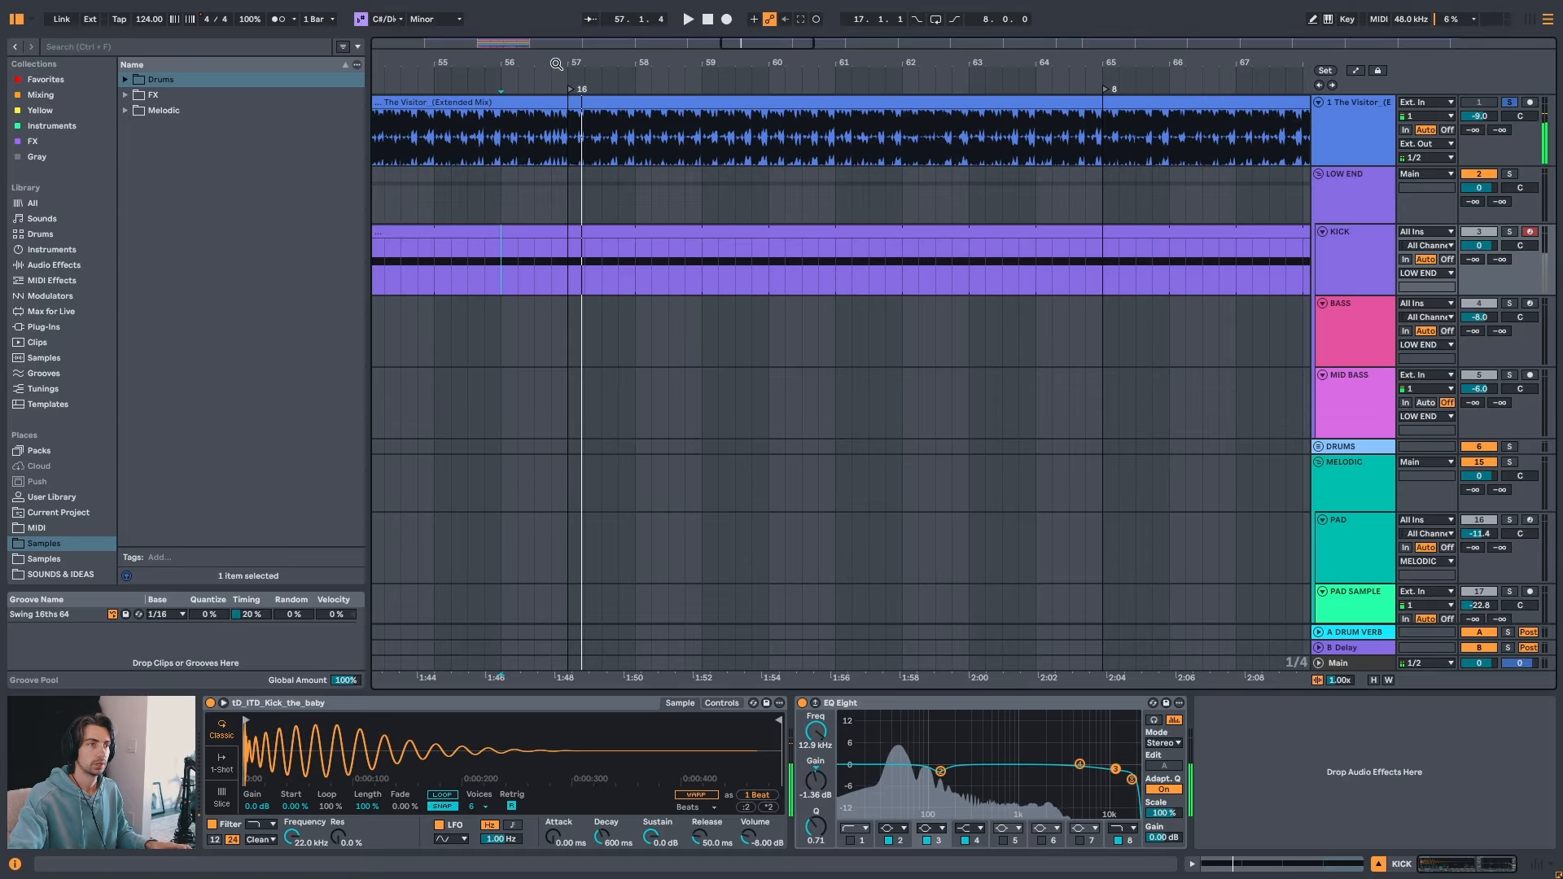
{"action": "left_click_drag", "start_coordinate": [540, 65], "coordinate": [540, 127]}
{"action": "left_click", "coordinate": [531, 269]}
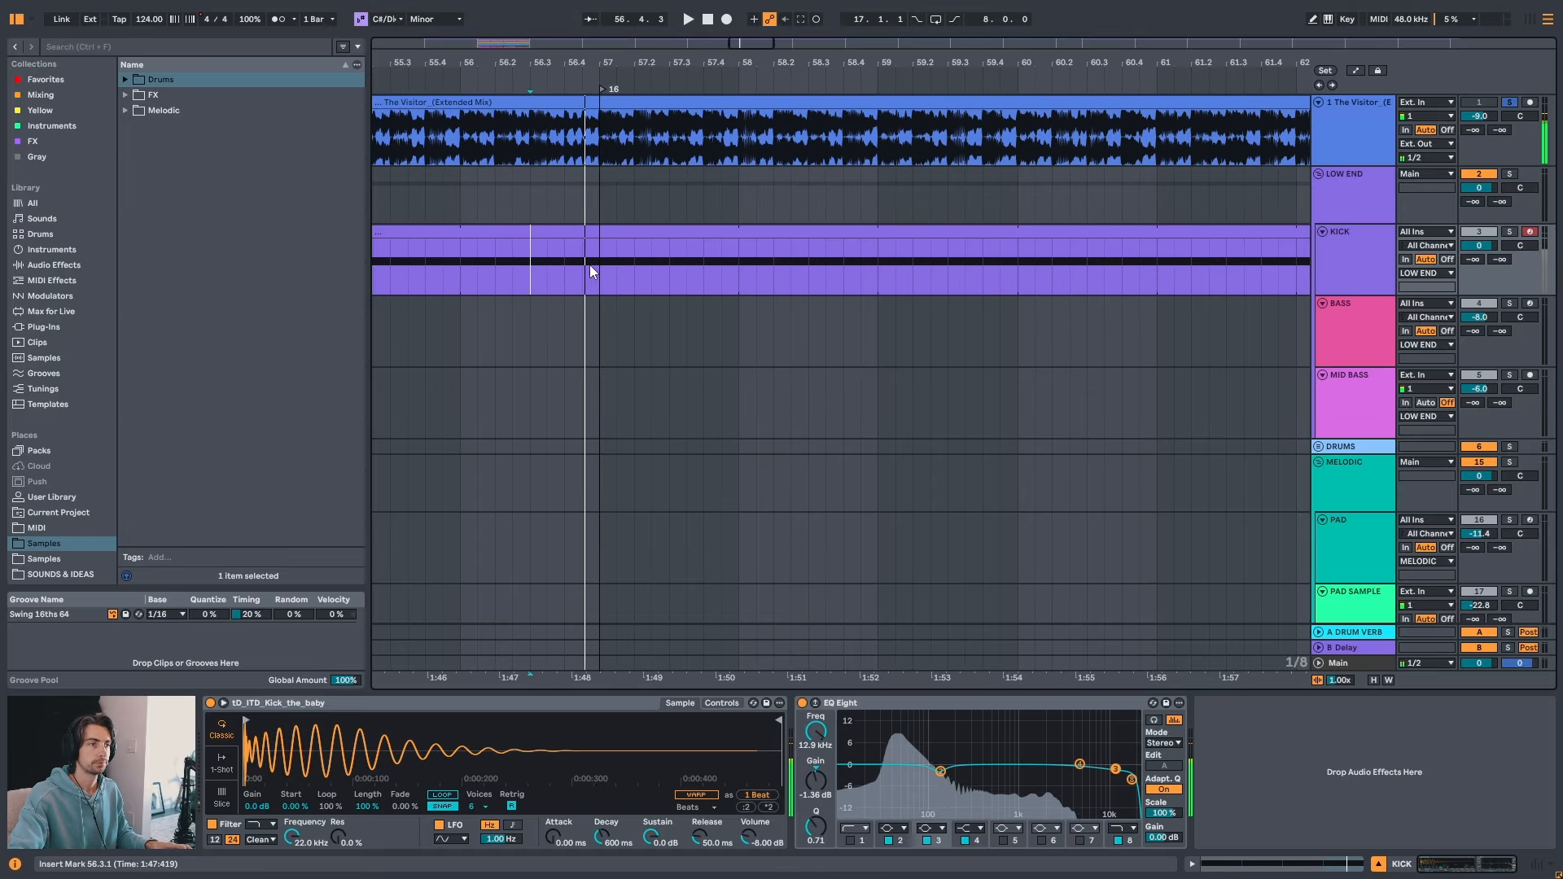
{"action": "key", "text": "space"}
- Split the kick clip at bar 57, trim the first part's end to 56.4 and play from 56.2 to check
{"action": "left_click", "coordinate": [599, 242]}
{"action": "key", "text": "ctrl+e"}
{"action": "left_click_drag", "start_coordinate": [597, 233], "coordinate": [564, 234]}
{"action": "left_click", "coordinate": [515, 280]}
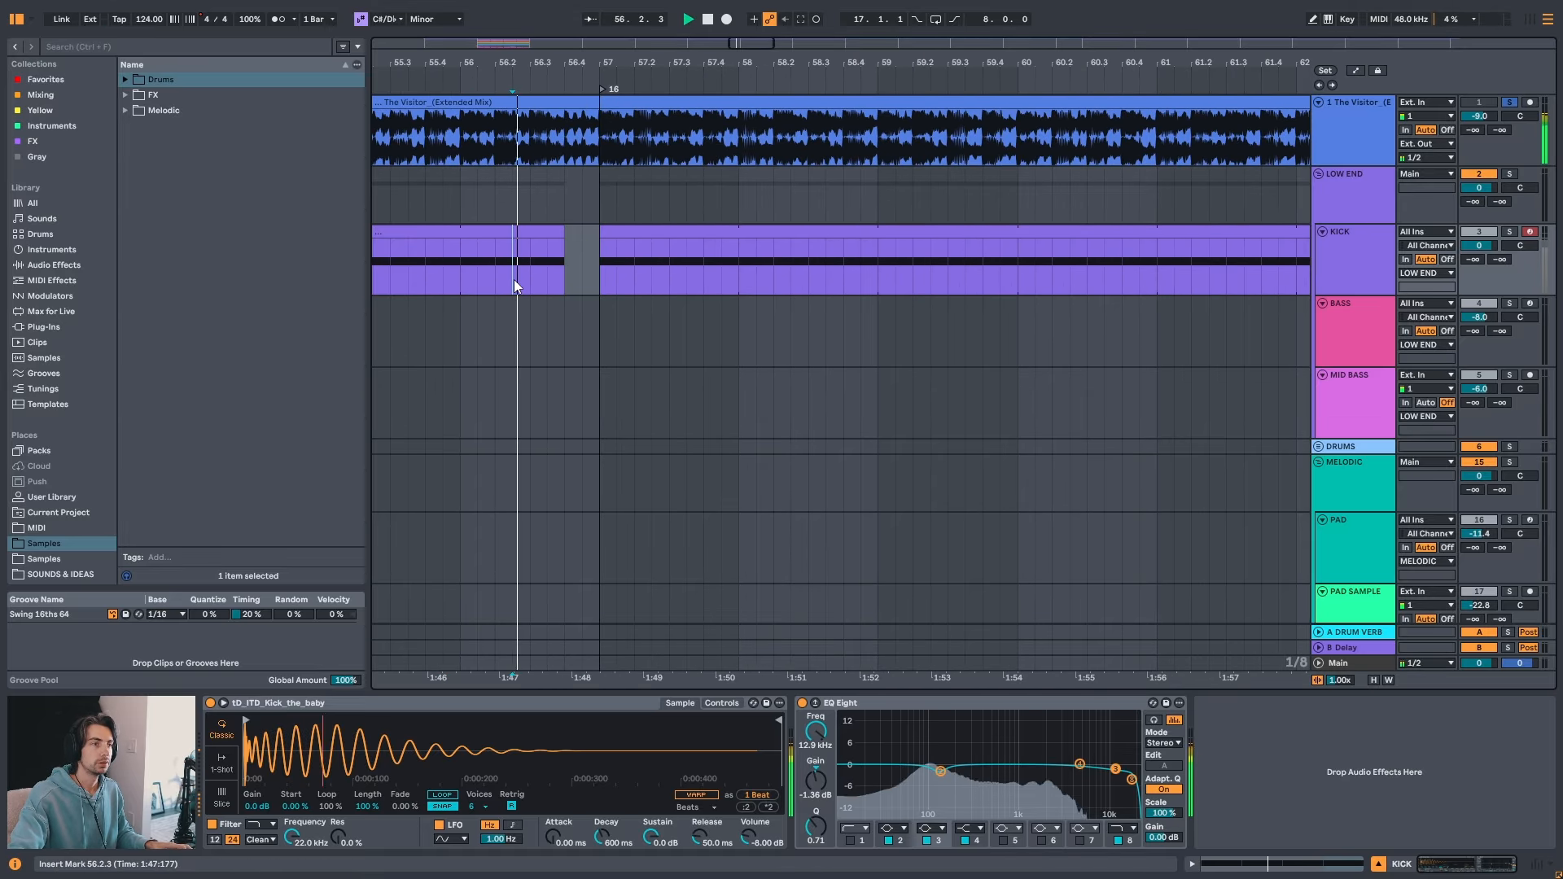
{"action": "key", "text": "space"}
{"action": "left_click_drag", "start_coordinate": [810, 63], "coordinate": [765, 79]}
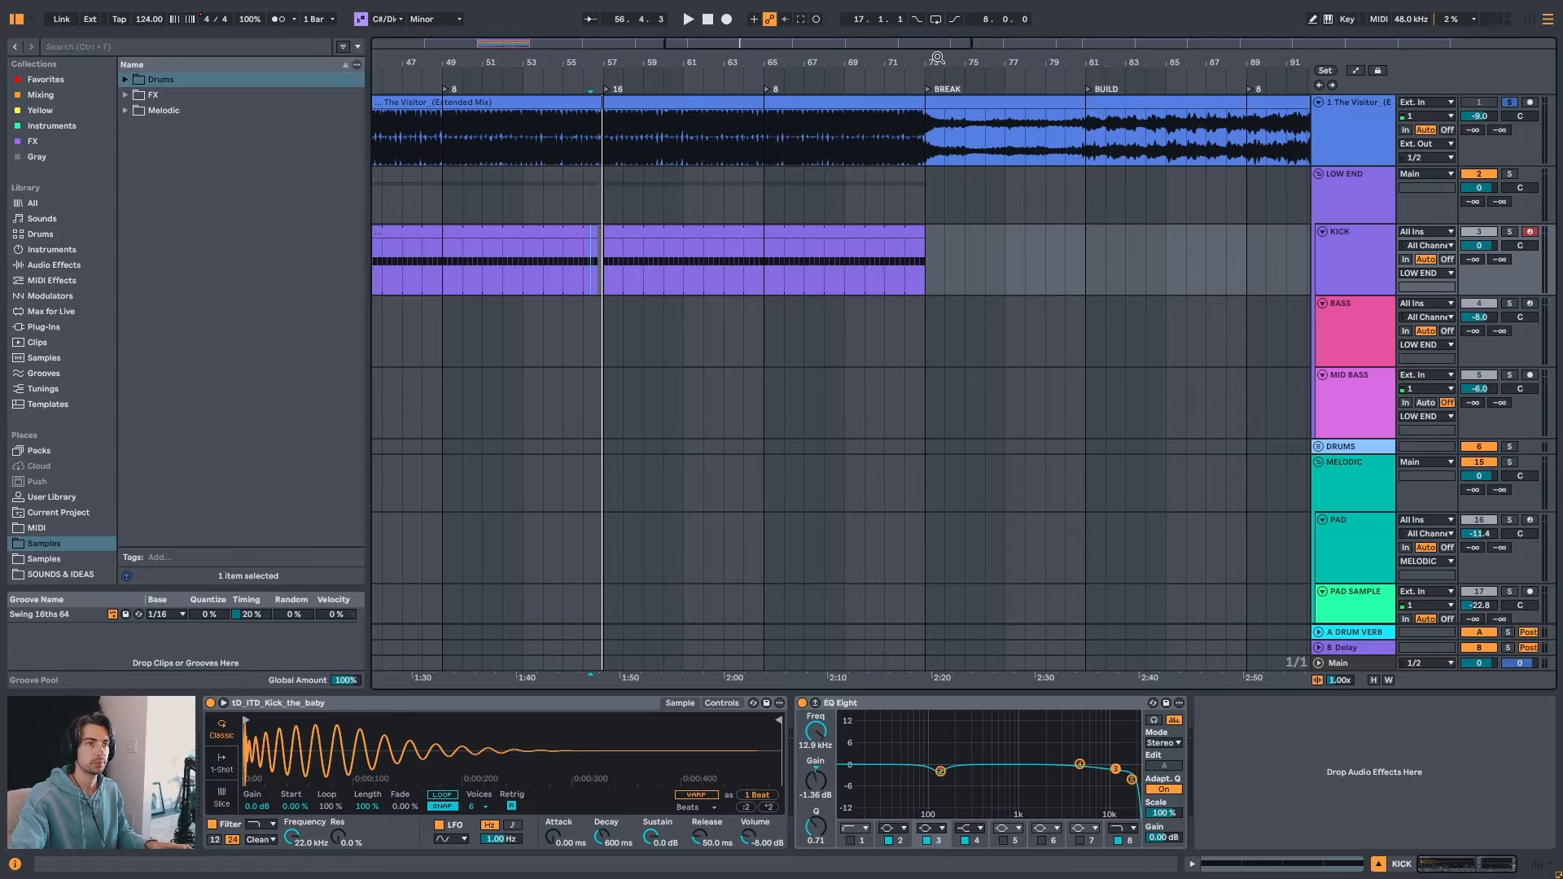
{"action": "mouse_move", "coordinate": [937, 58]}
{"action": "left_mouse_down"}
{"action": "mouse_move", "coordinate": [901, 70]}
{"action": "mouse_move", "coordinate": [911, 58]}
{"action": "left_mouse_up"}
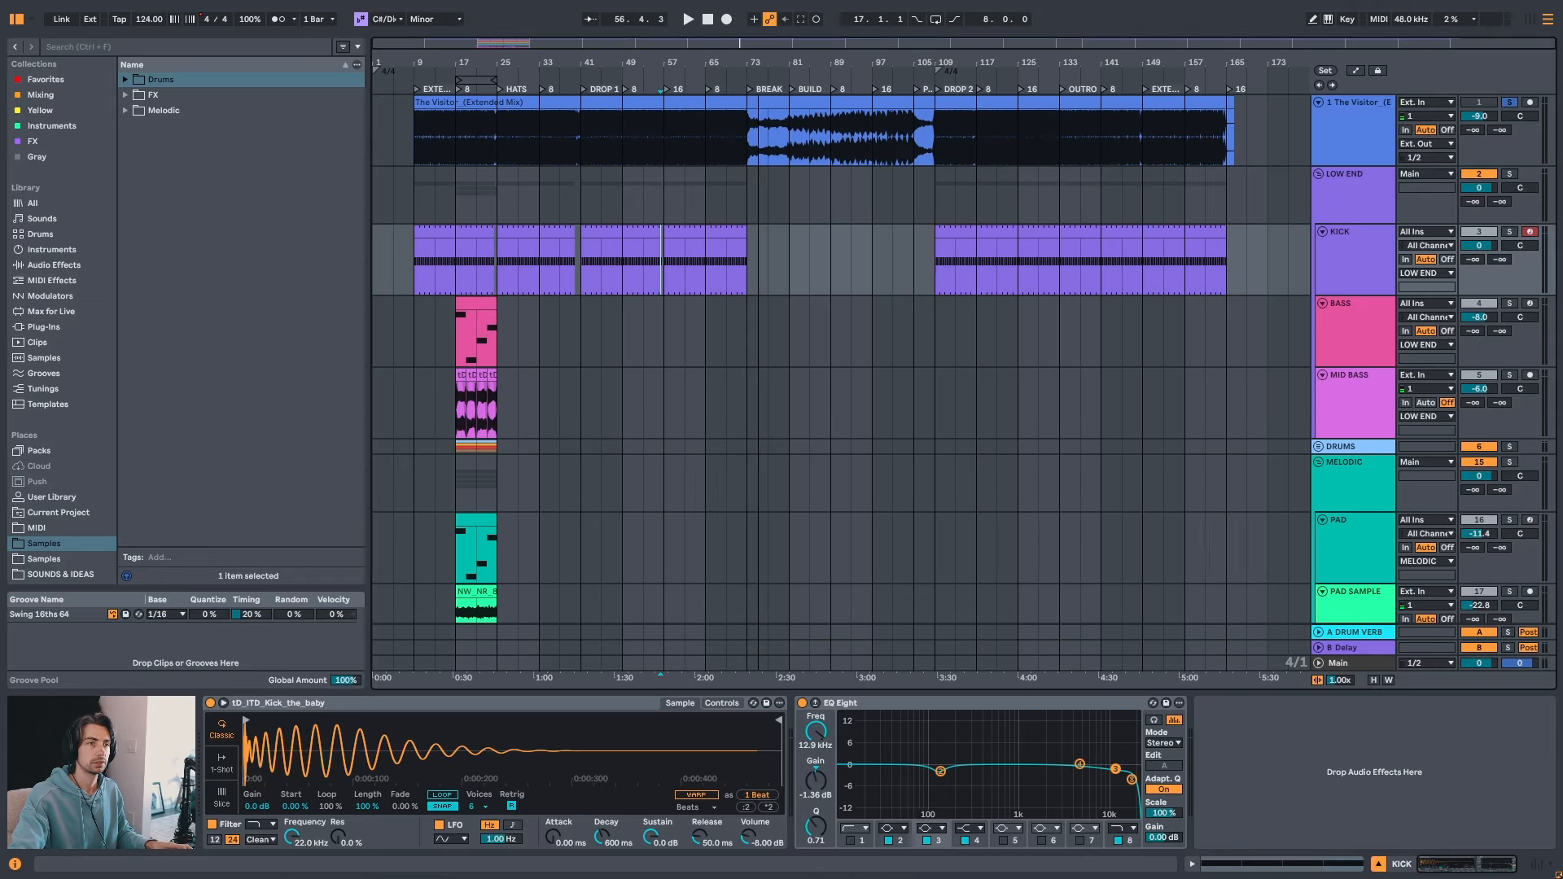
{"action": "scroll", "coordinate": [537, 498], "scroll_direction": "down", "scroll_amount": 5}
{"action": "scroll", "coordinate": [544, 506], "scroll_direction": "up", "scroll_amount": 5}
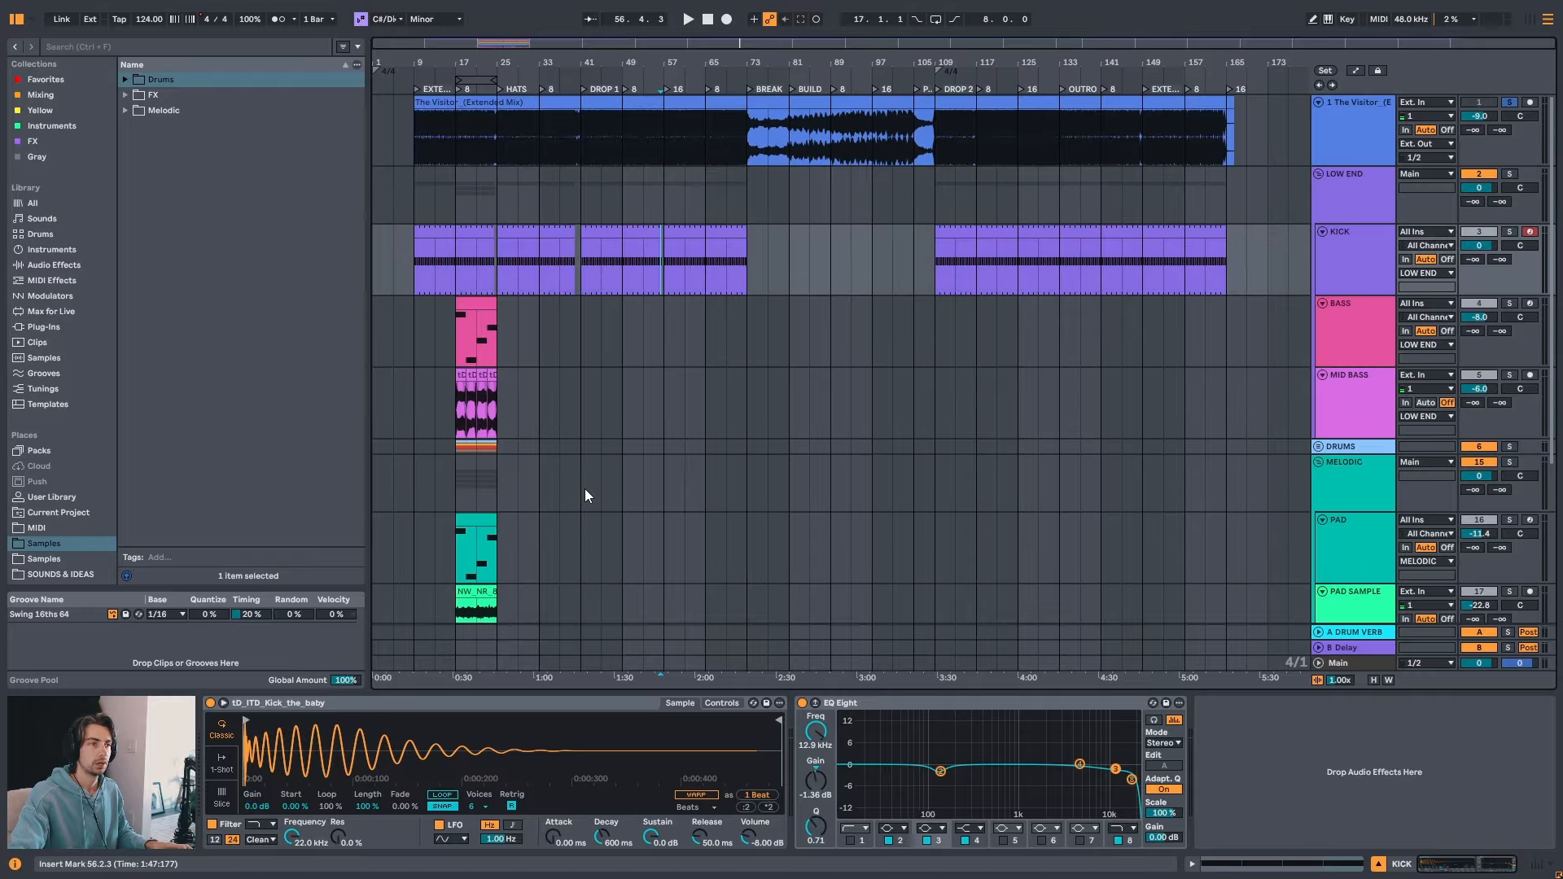
{"action": "mouse_move", "coordinate": [753, 60]}
{"action": "left_mouse_down"}
{"action": "mouse_move", "coordinate": [731, 60]}
{"action": "mouse_move", "coordinate": [745, 44]}
{"action": "left_mouse_up"}
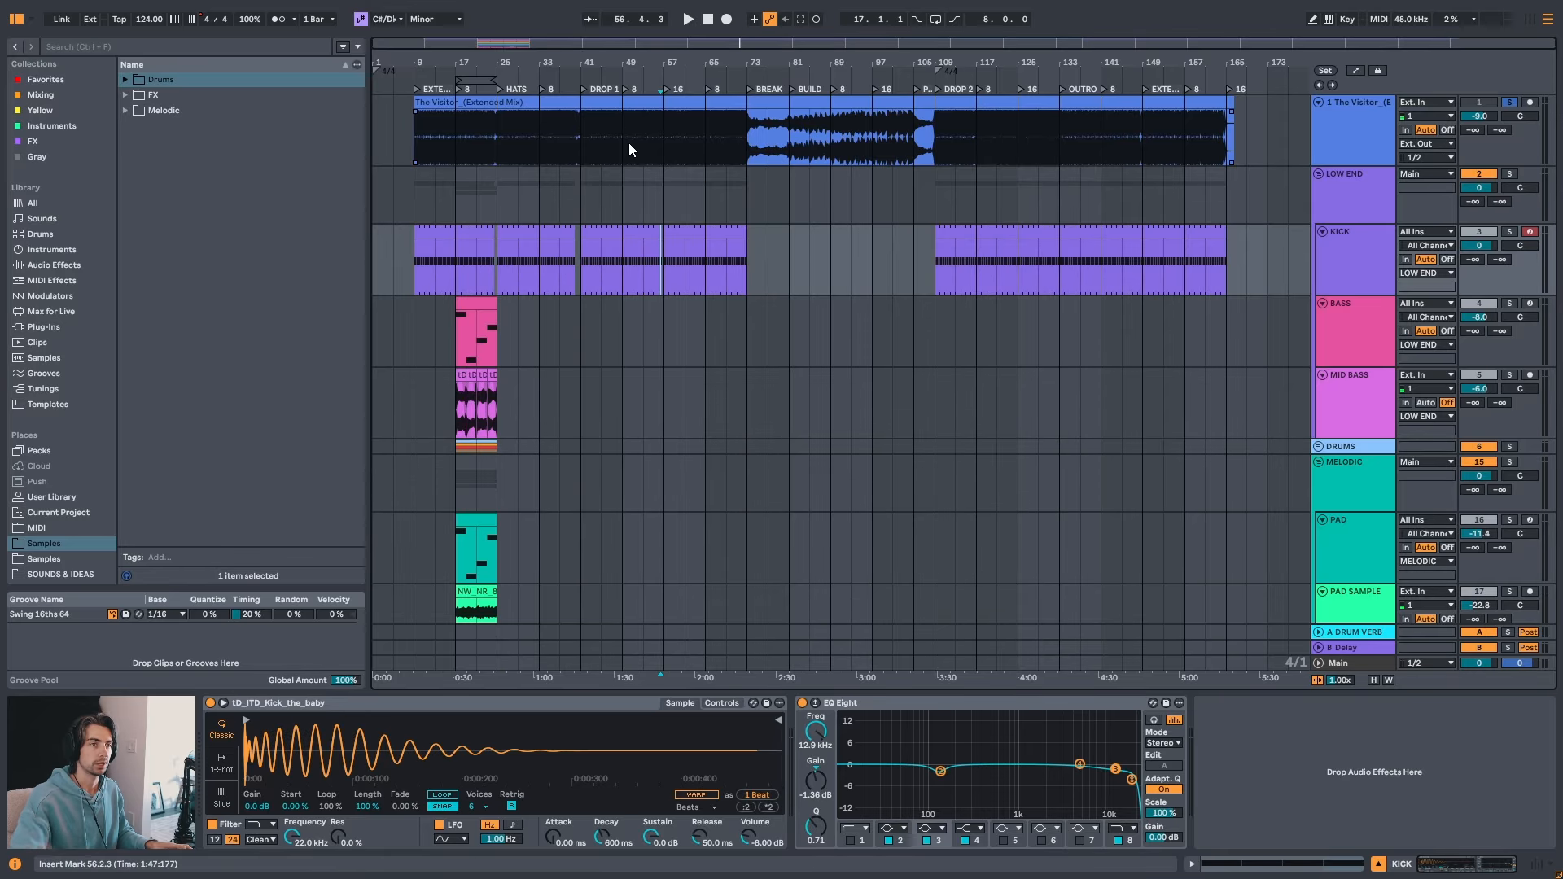
{"action": "left_click", "coordinate": [1145, 68]}
{"action": "key", "text": "space"}
- Play the reference track from 71.4 and again from 72.2 to hear the kick before the BREAK locator at bar 73
{"action": "left_click_drag", "start_coordinate": [746, 65], "coordinate": [708, 155]}
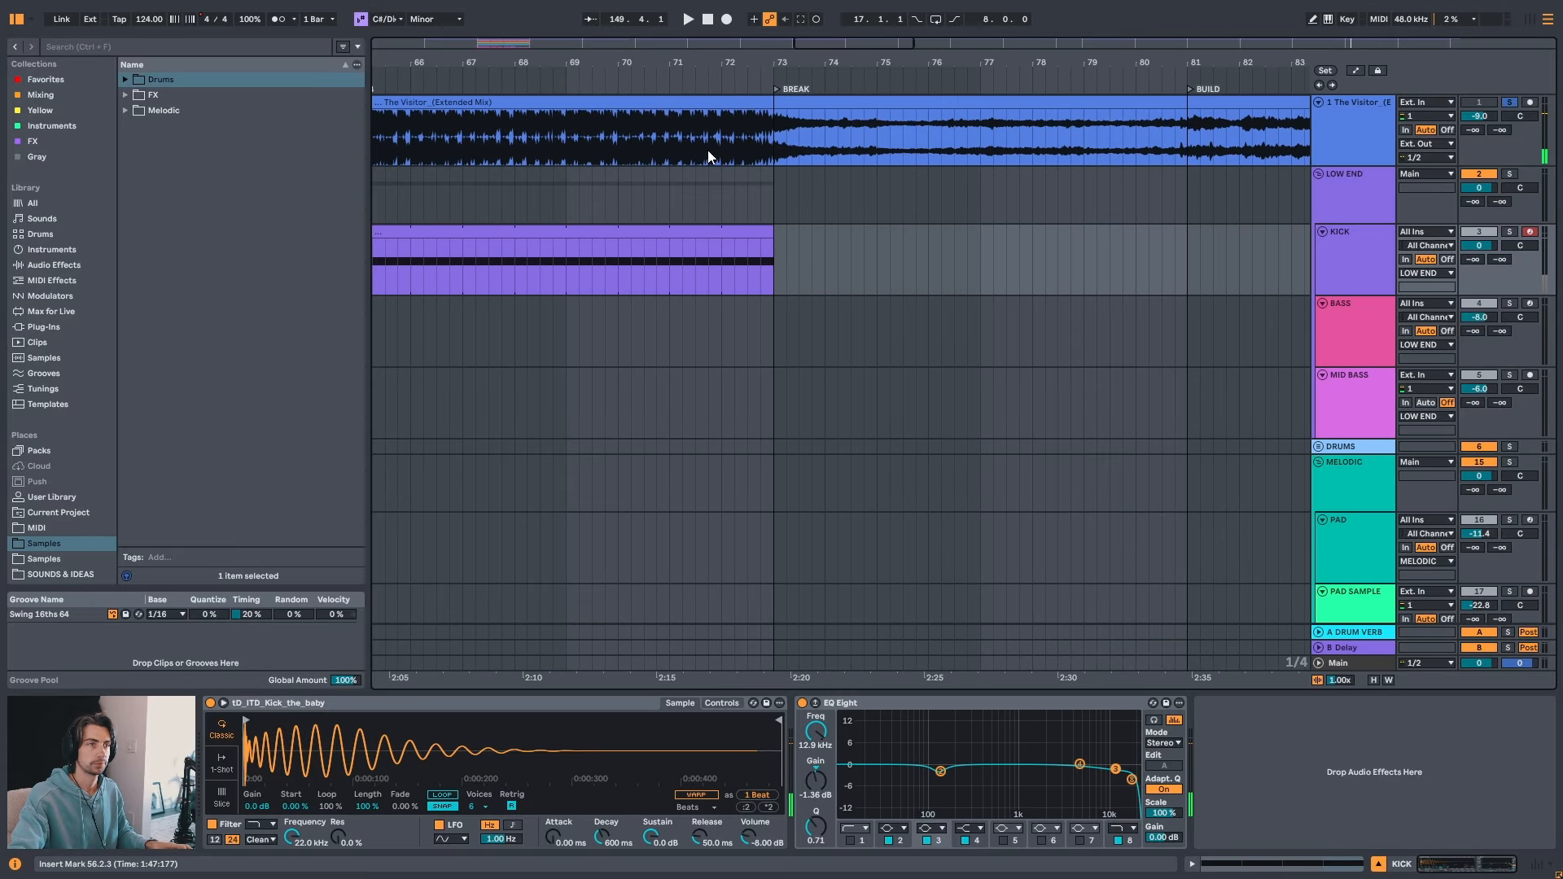
{"action": "left_click", "coordinate": [708, 152]}
{"action": "key", "text": "space"}
{"action": "scroll", "coordinate": [717, 133], "scroll_direction": "up", "scroll_amount": 3}
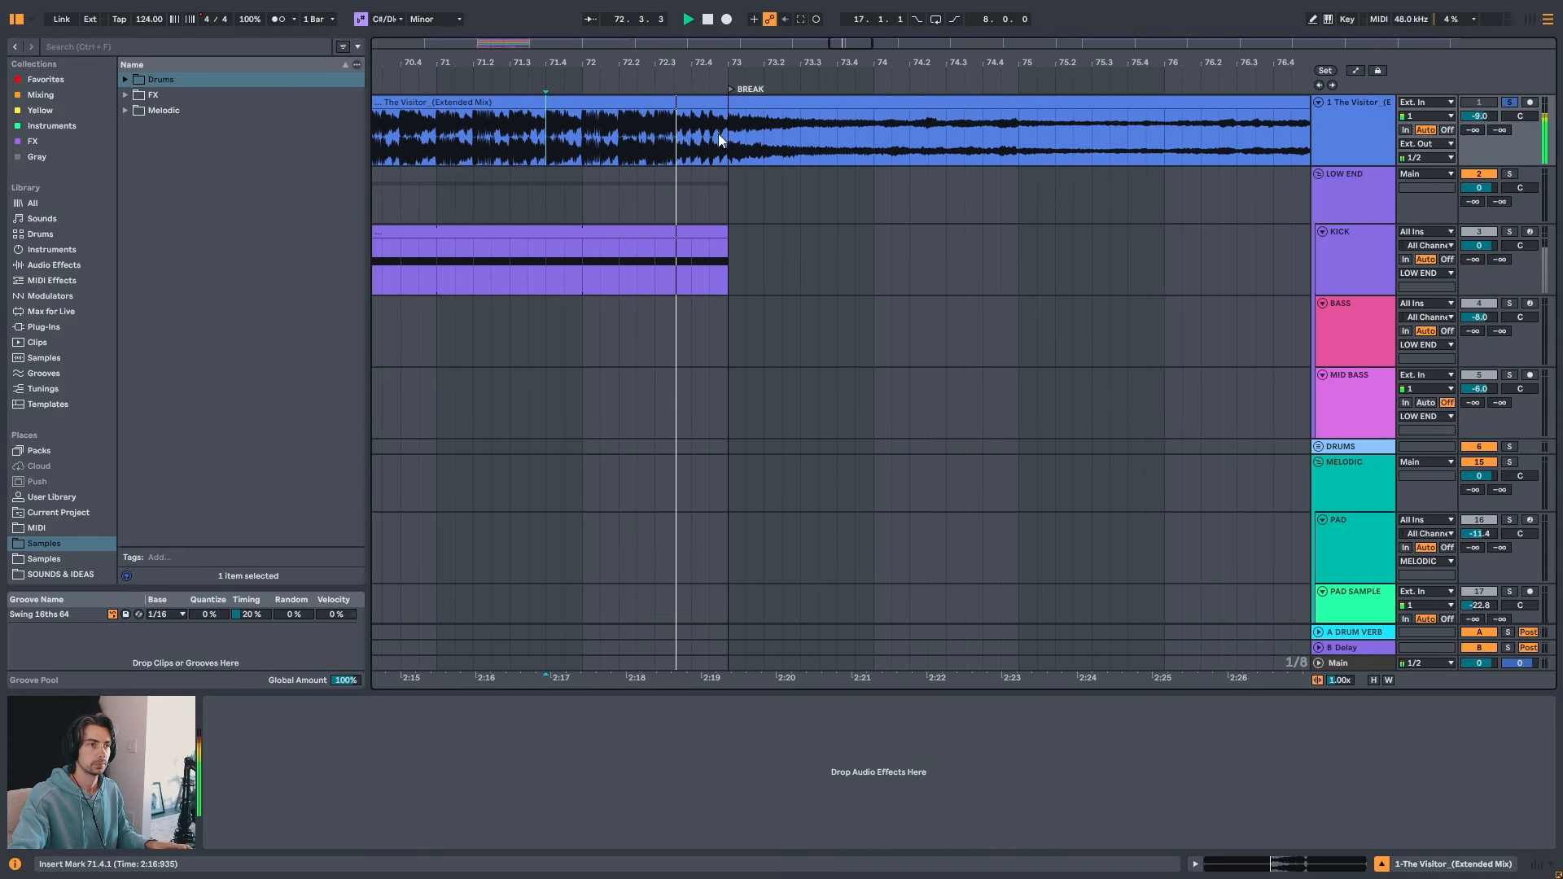
{"action": "key", "text": "space"}
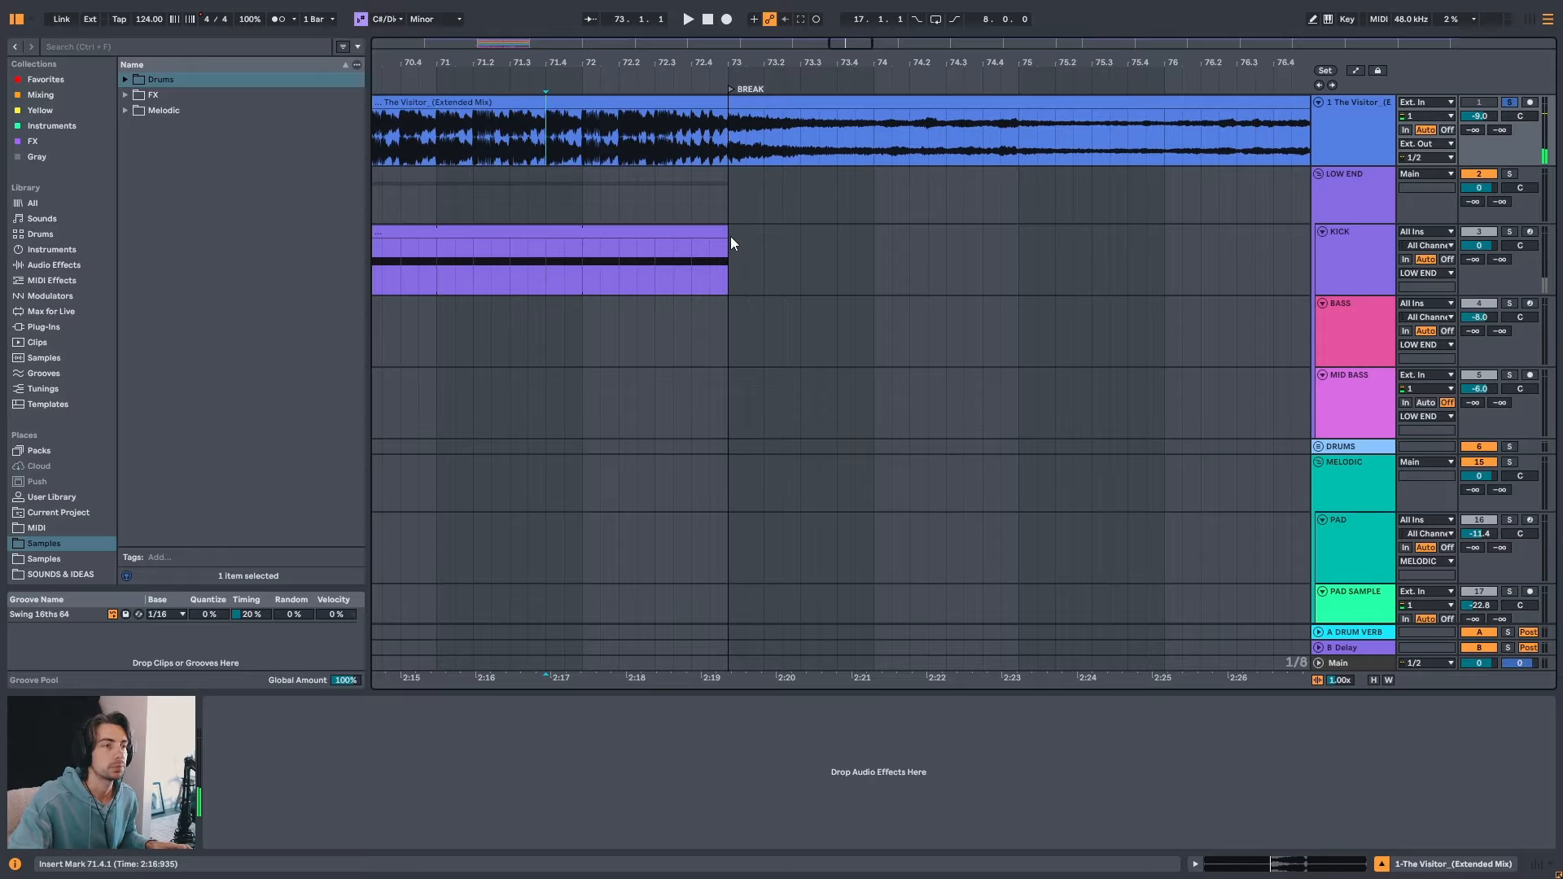
{"action": "left_click", "coordinate": [667, 144]}
{"action": "key", "text": "space"}
{"action": "key", "text": "space"}
{"action": "left_click", "coordinate": [624, 145]}
{"action": "key", "text": "space"}
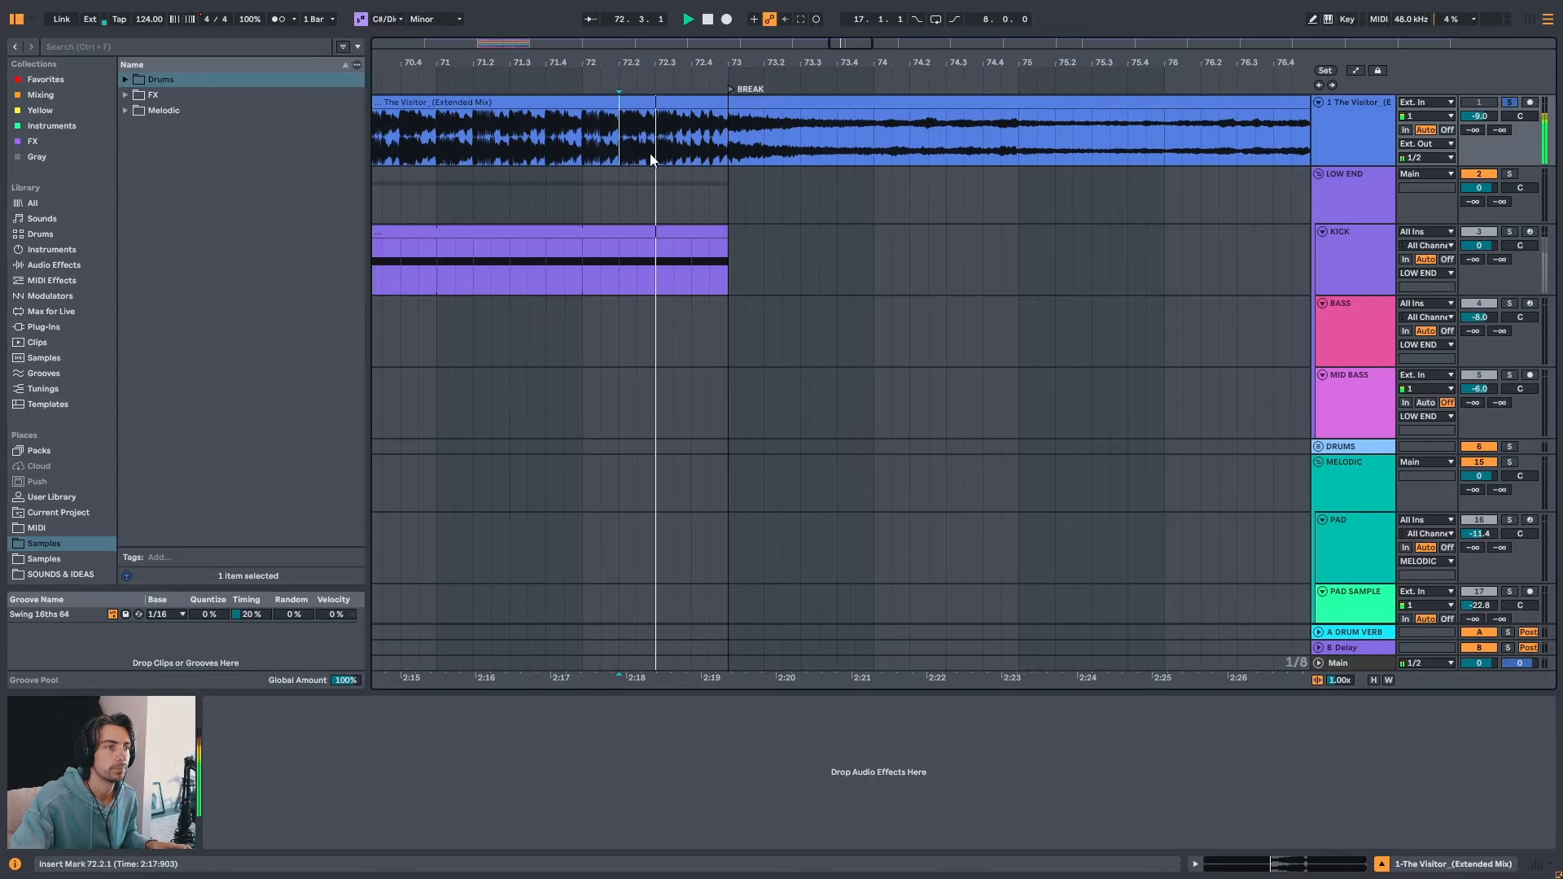
- Trim the end of the kick clip before the BREAK to 72.4 and play from 72.3 to check
{"action": "left_click", "coordinate": [659, 263]}
{"action": "key", "text": "space"}
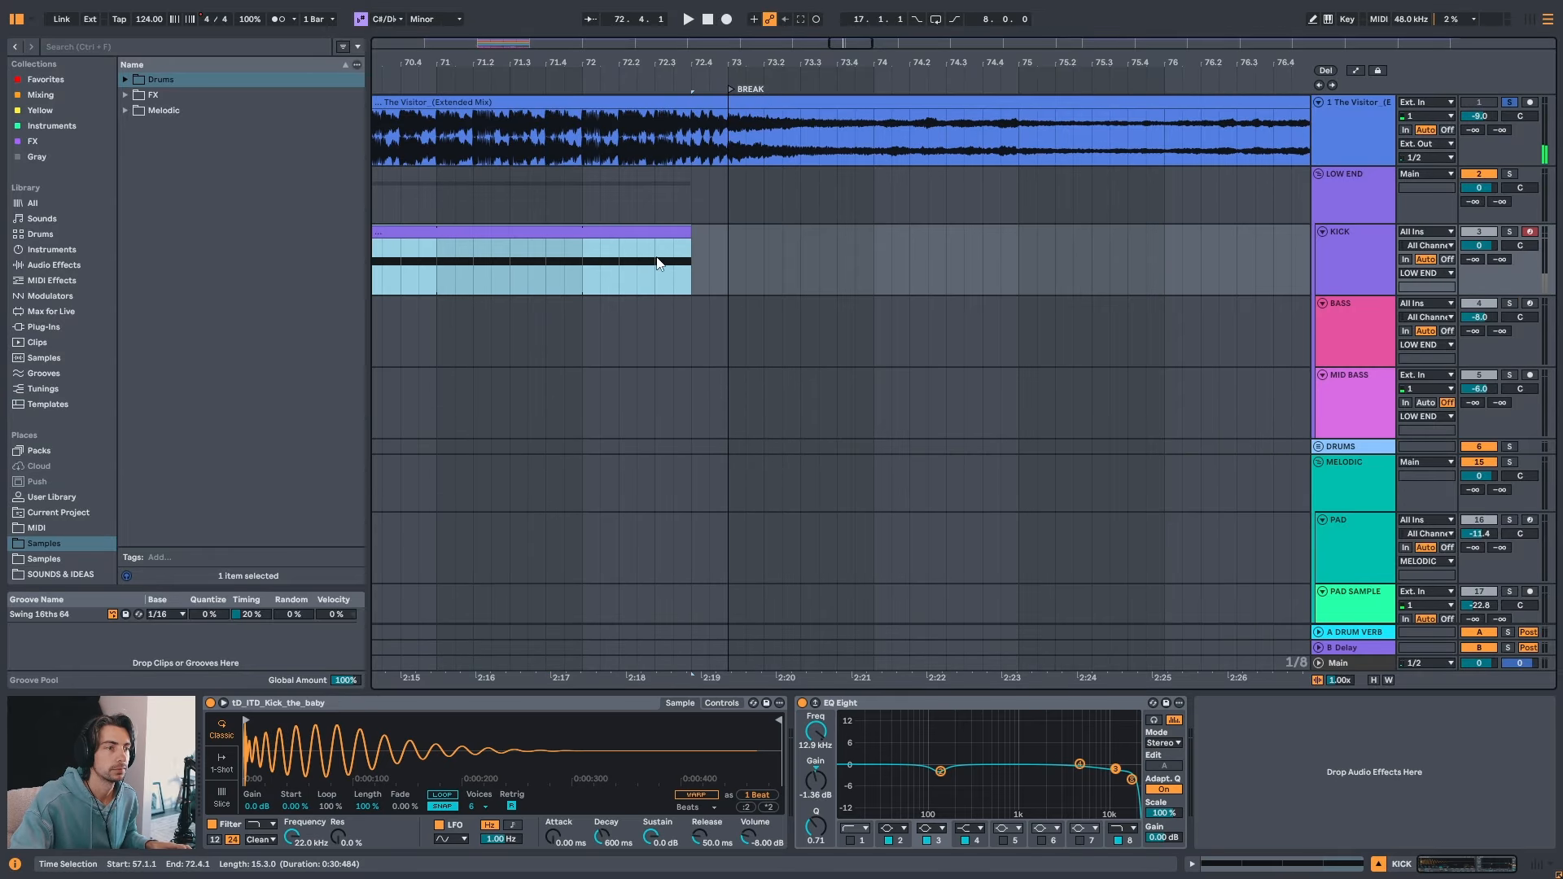
{"action": "left_click", "coordinate": [656, 263]}
{"action": "key", "text": "space"}
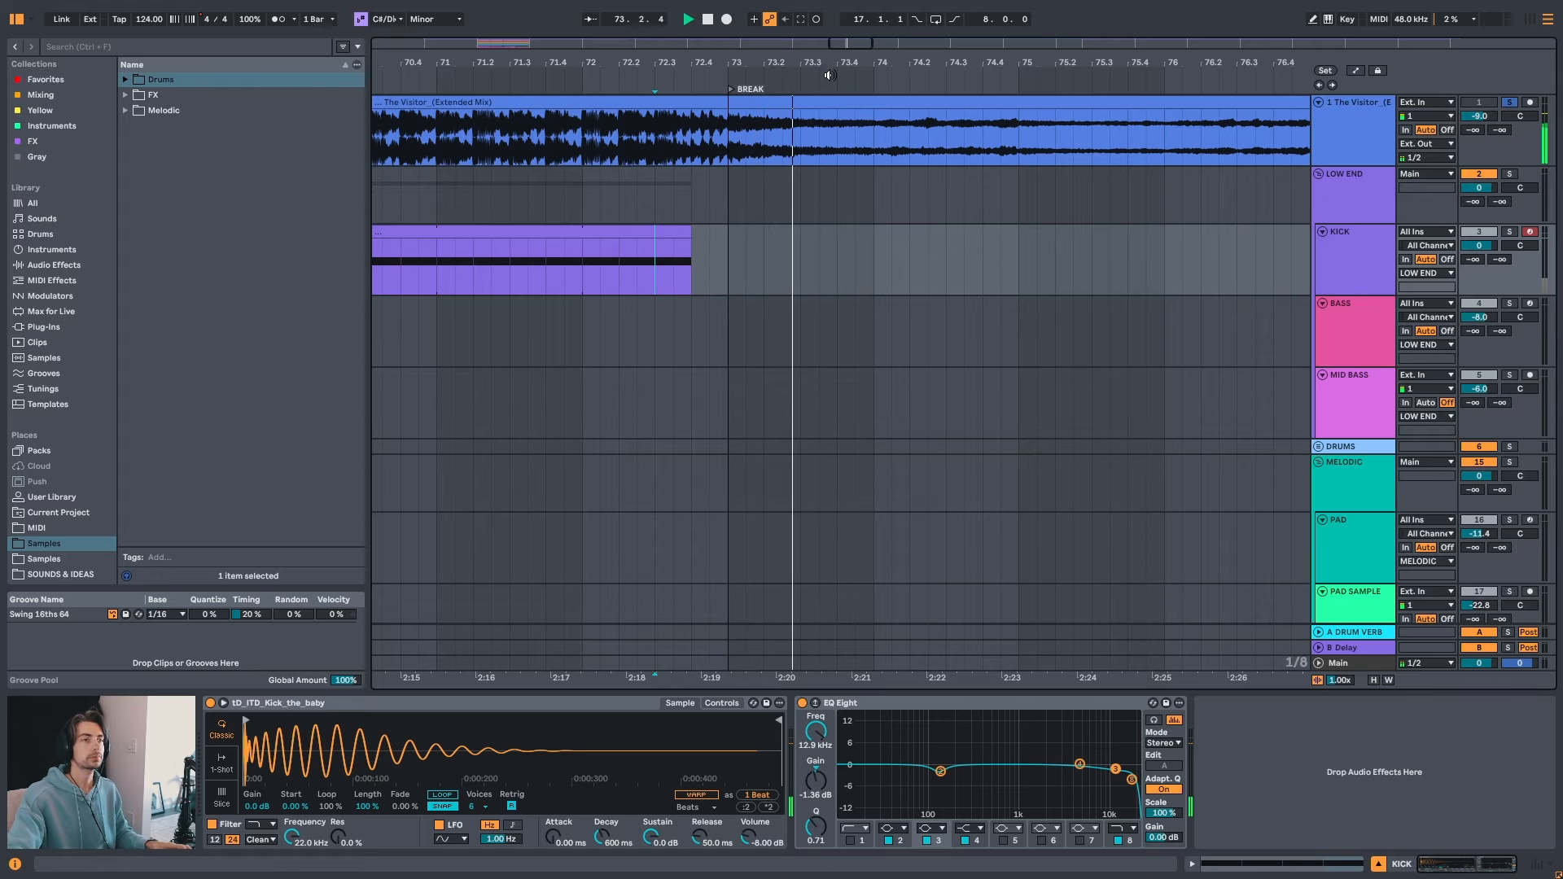
- Play the start of DROP 2 from bar 109
{"action": "left_click_drag", "start_coordinate": [830, 64], "coordinate": [550, 64]}
{"action": "key", "text": "space"}
{"action": "left_click", "coordinate": [823, 284]}
{"action": "key", "text": "space"}
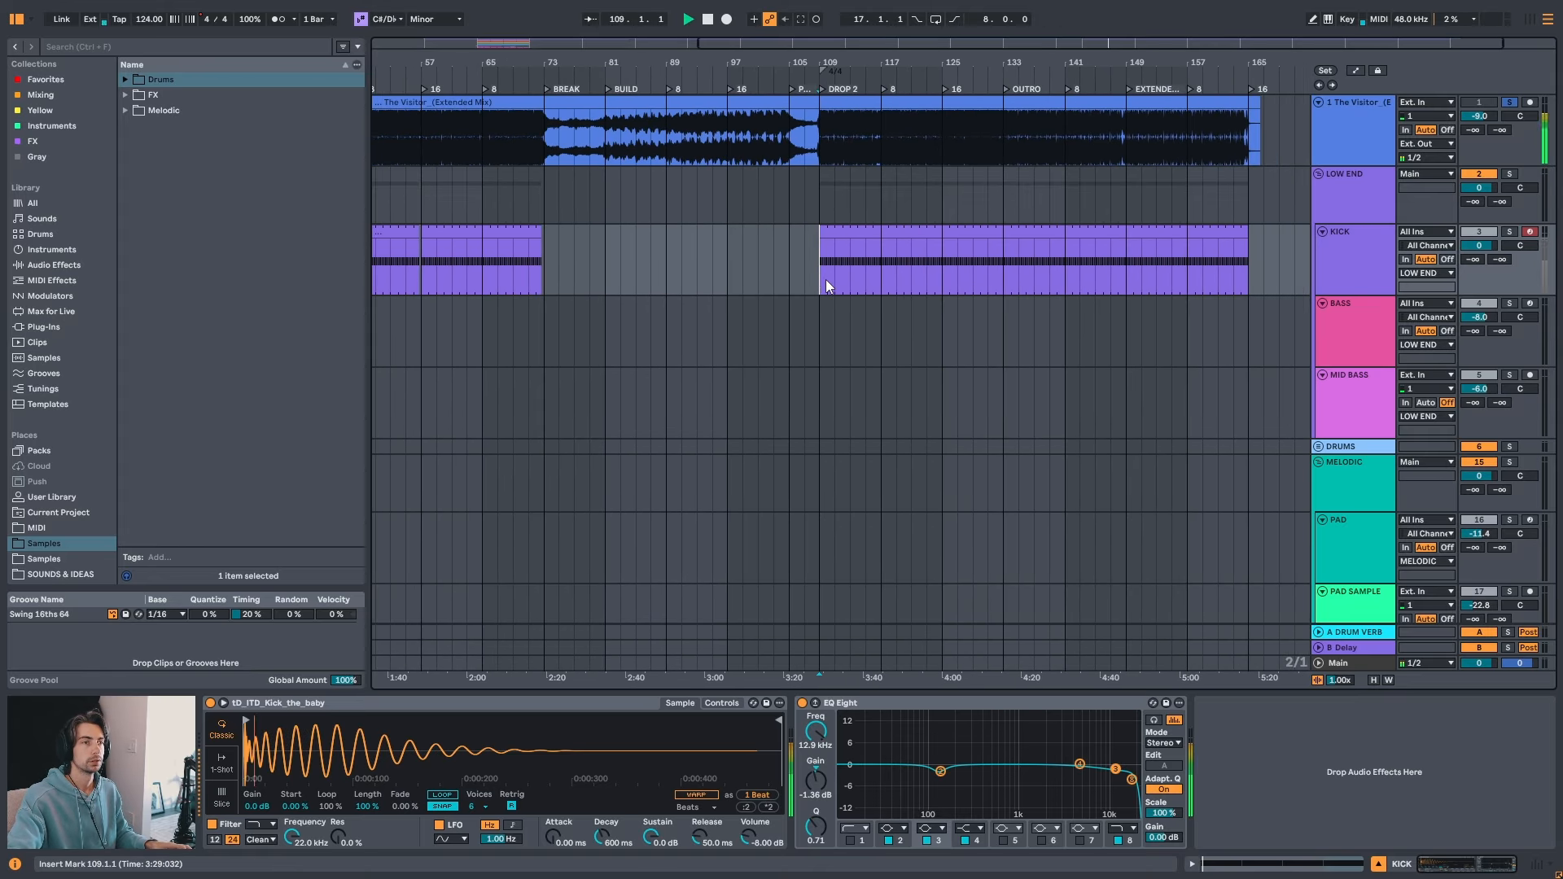
- Play the reference track from 116.3 and again from bar 116 to hear the kick dropout before bar 117
{"action": "left_click_drag", "start_coordinate": [906, 64], "coordinate": [829, 137]}
{"action": "left_click", "coordinate": [812, 140]}
{"action": "key", "text": "space"}
{"action": "key", "text": "space"}
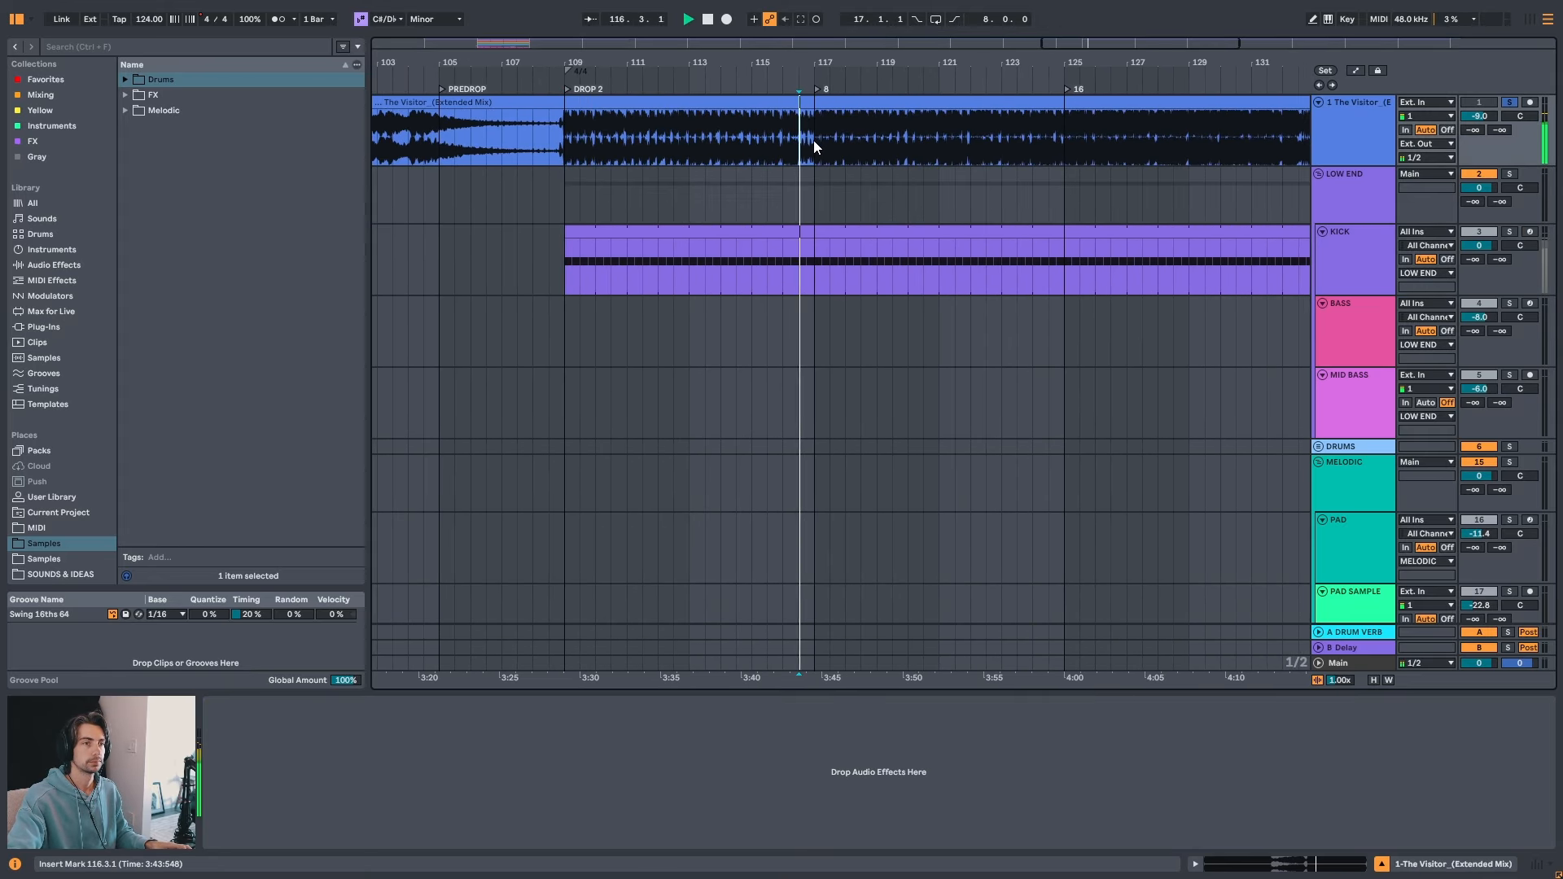
{"action": "left_click", "coordinate": [784, 143]}
{"action": "key", "text": "space"}
{"action": "key", "text": "space"}
{"action": "left_click_drag", "start_coordinate": [822, 64], "coordinate": [807, 80]}
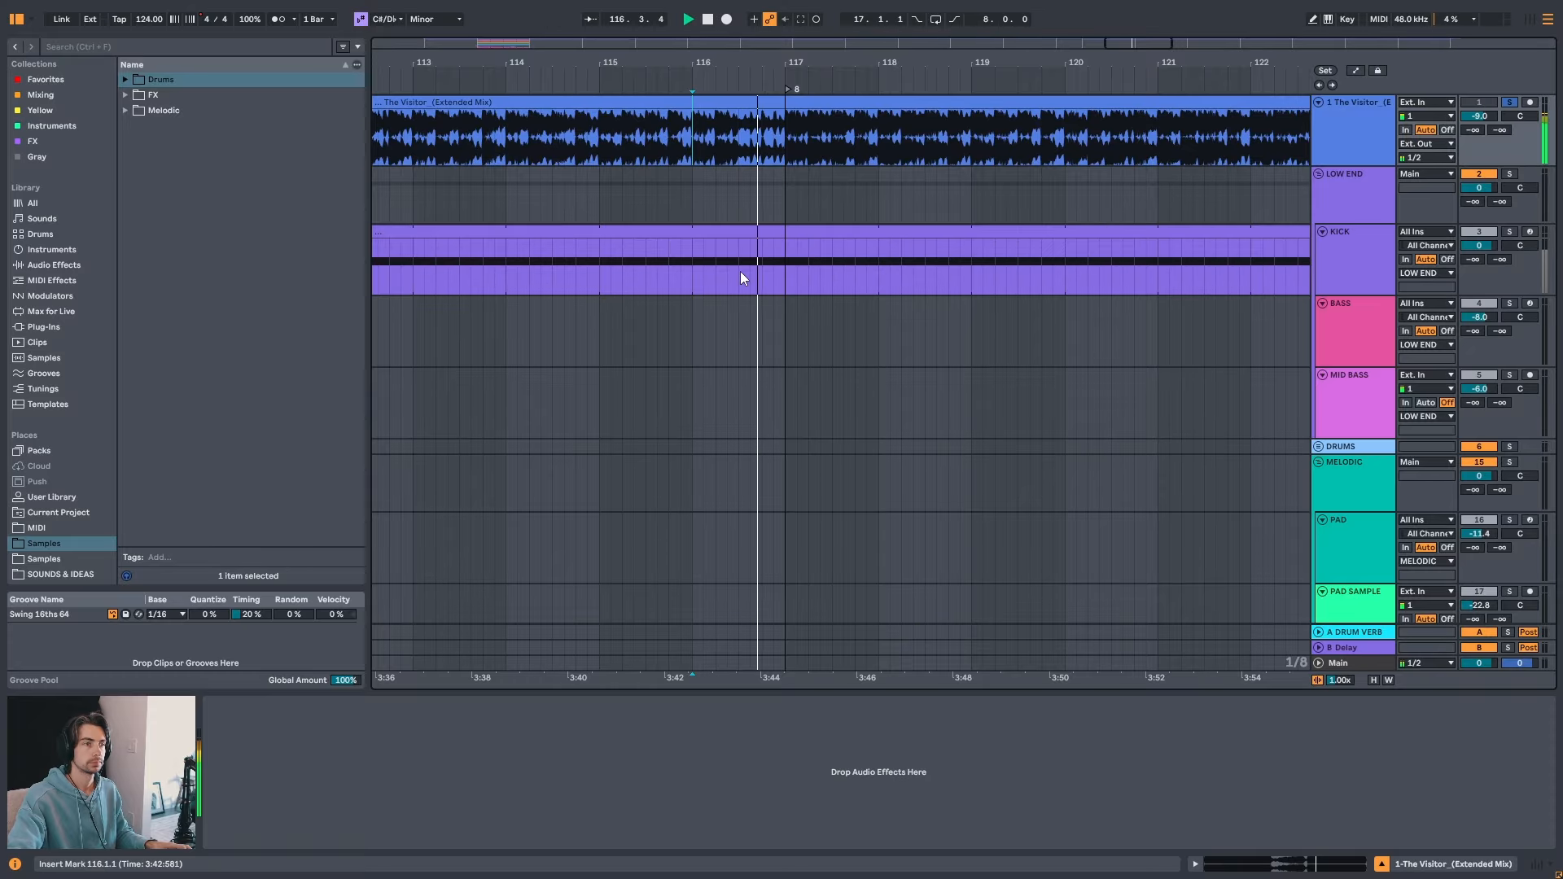
- Split the DROP 2 kick clip at bar 117, trim the first part's end to 116.3 and play from 116.1 to check
{"action": "key", "text": "space"}
{"action": "left_click_drag", "start_coordinate": [783, 235], "coordinate": [738, 238]}
{"action": "left_click", "coordinate": [705, 262]}
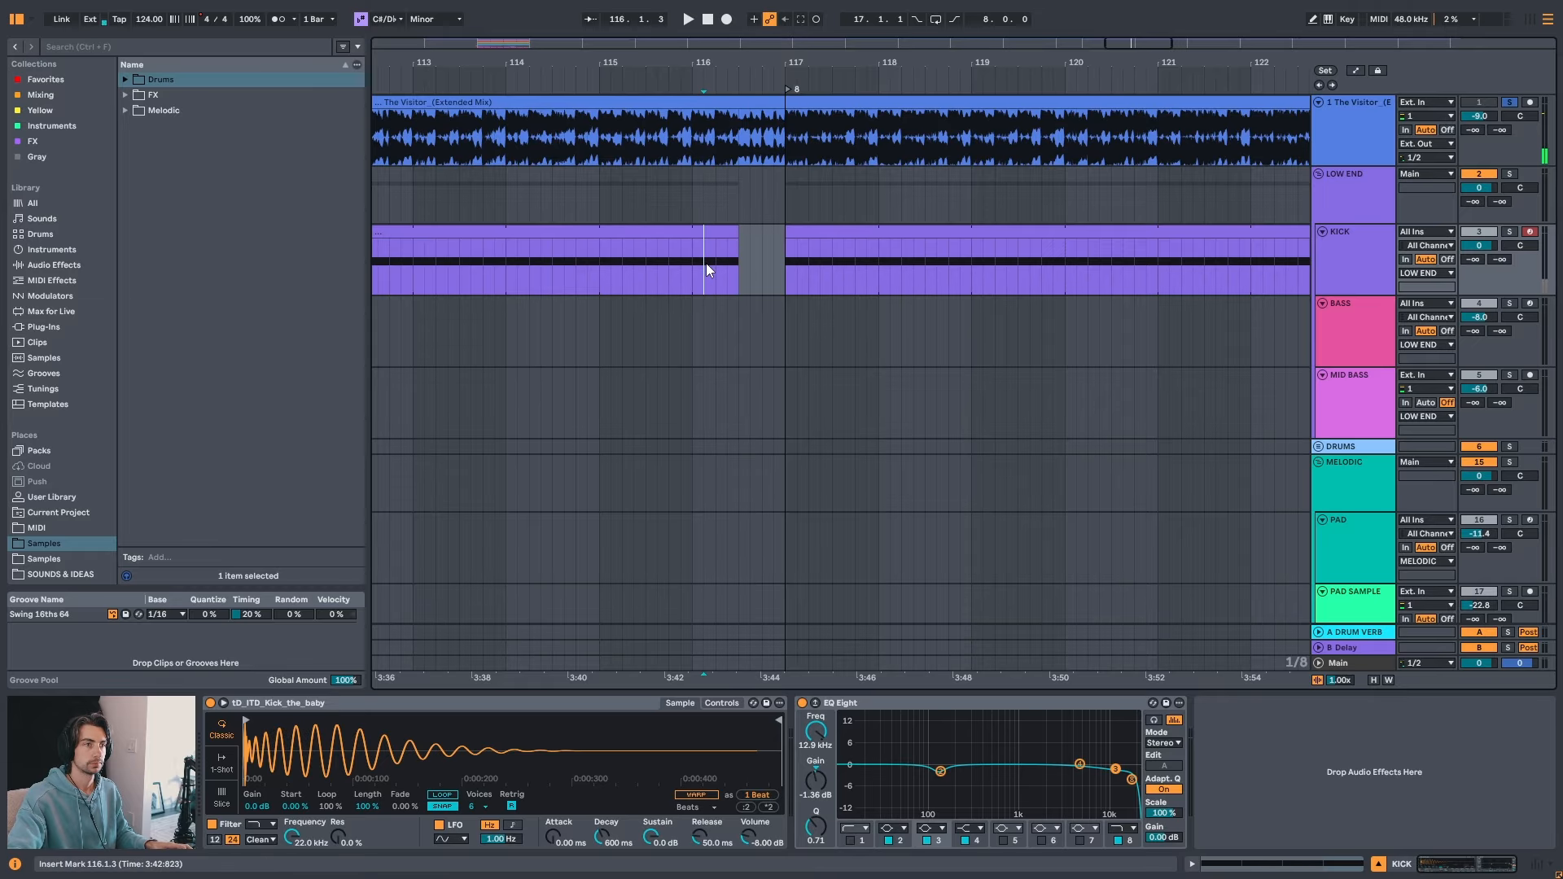
{"action": "key", "text": "space"}
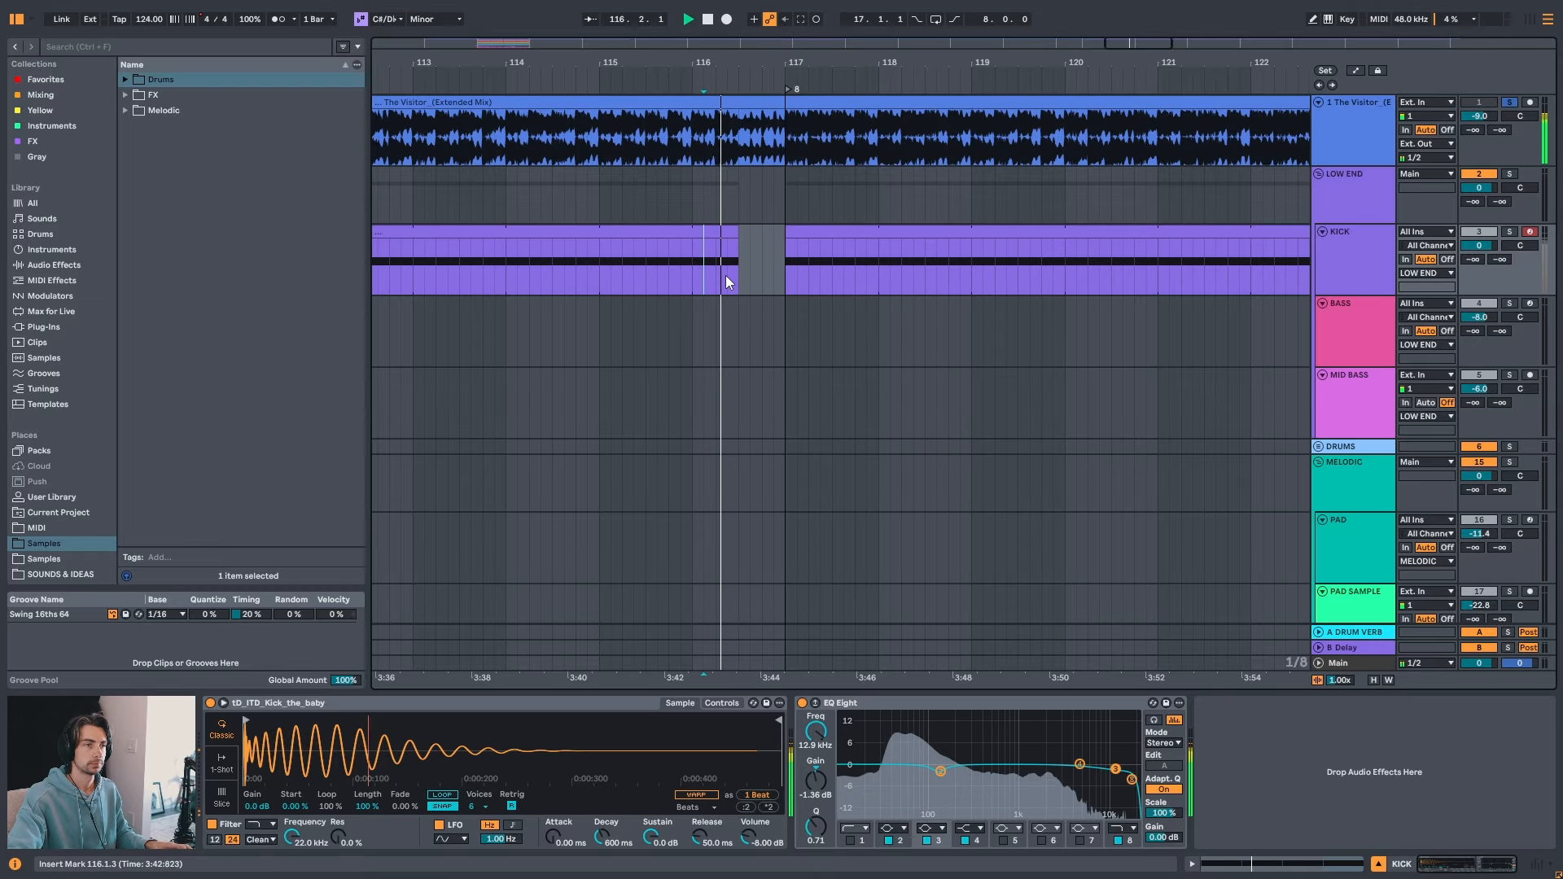
- Play the reference track from bar 132 to hear the kick before the OUTRO locator at bar 133
{"action": "left_click_drag", "start_coordinate": [1014, 63], "coordinate": [624, 59]}
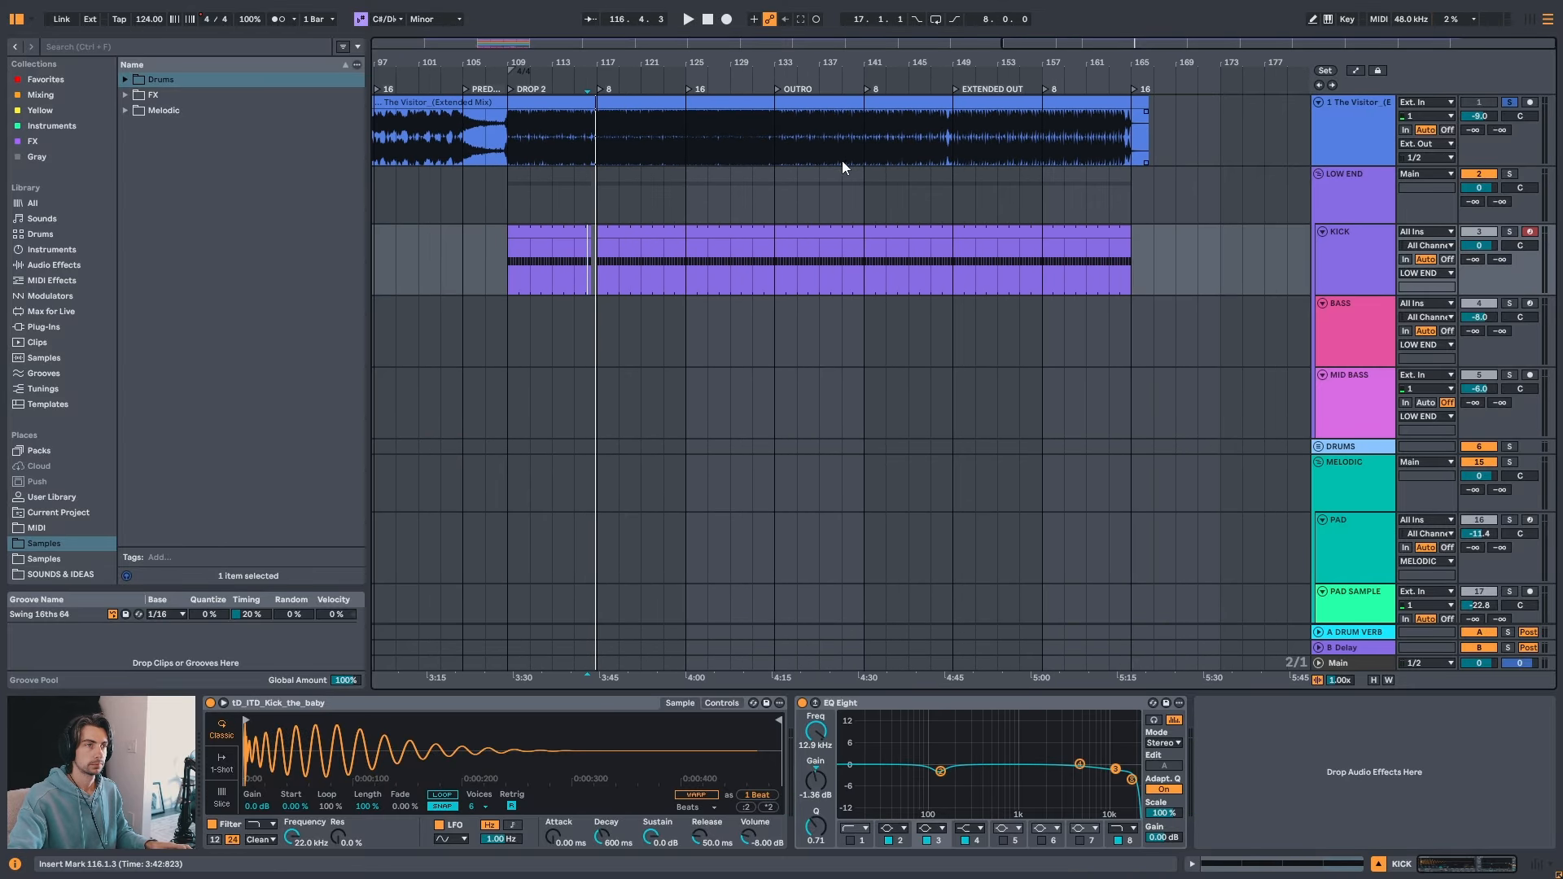
{"action": "left_click_drag", "start_coordinate": [791, 63], "coordinate": [786, 97]}
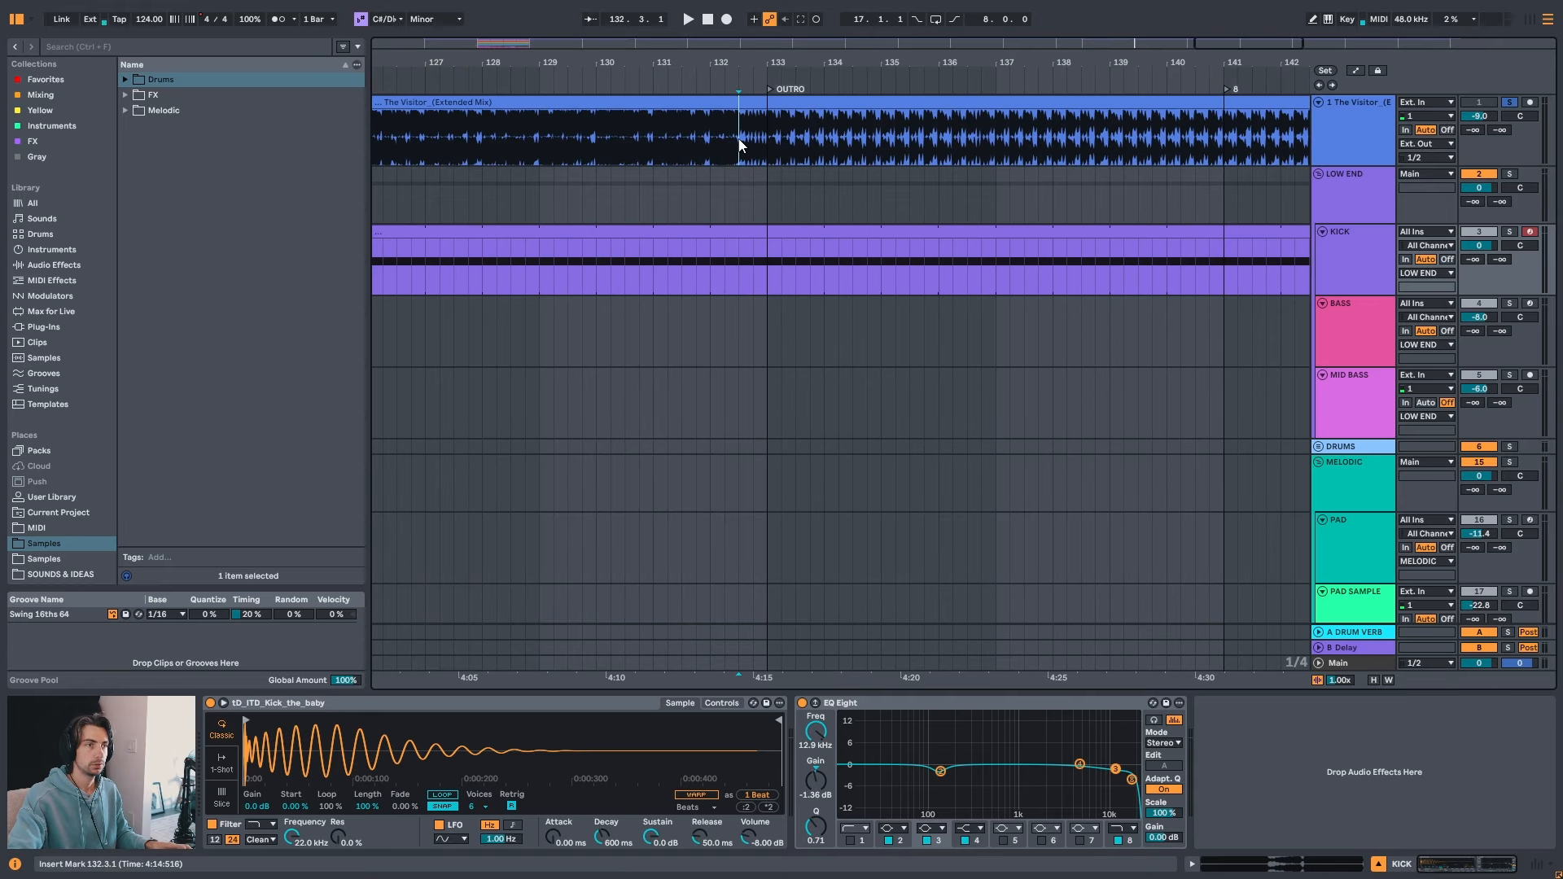
{"action": "left_click", "coordinate": [709, 154]}
{"action": "key", "text": "space"}
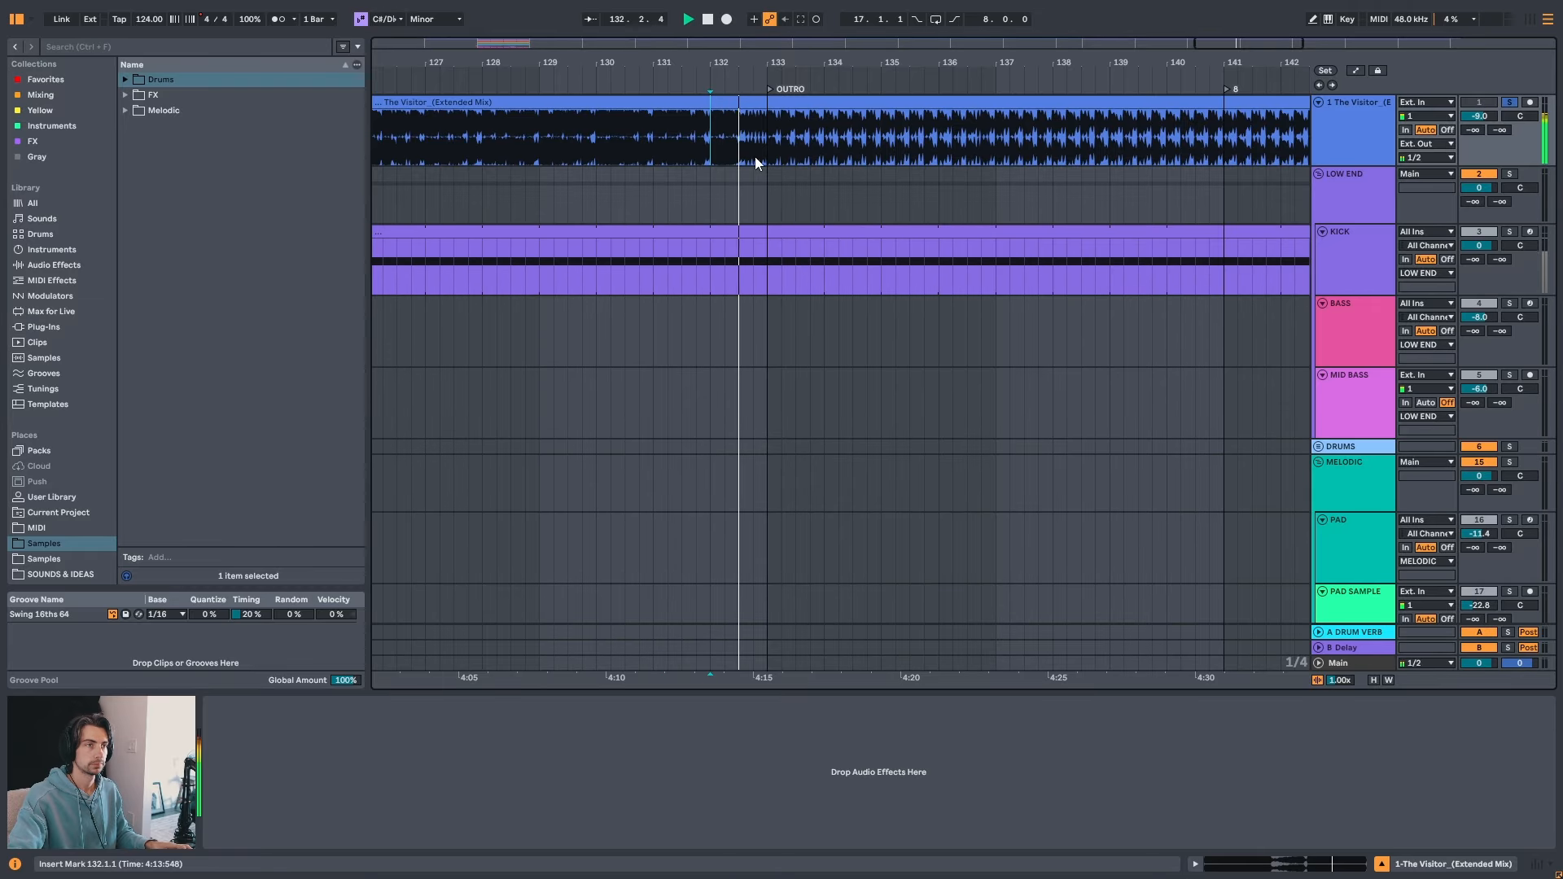
{"action": "key", "text": "space"}
- Split the kick clip at 132.3 and trim the second part's start to bar 133, leaving a gap
{"action": "left_click", "coordinate": [740, 273]}
{"action": "key", "text": "ctrl+e"}
{"action": "left_click_drag", "start_coordinate": [744, 229], "coordinate": [775, 224]}
- Split the OUTRO kick clip at bar 149 and trim the first part's end to 148.3
{"action": "left_click_drag", "start_coordinate": [927, 68], "coordinate": [891, 34]}
{"action": "left_click_drag", "start_coordinate": [1024, 65], "coordinate": [765, 273]}
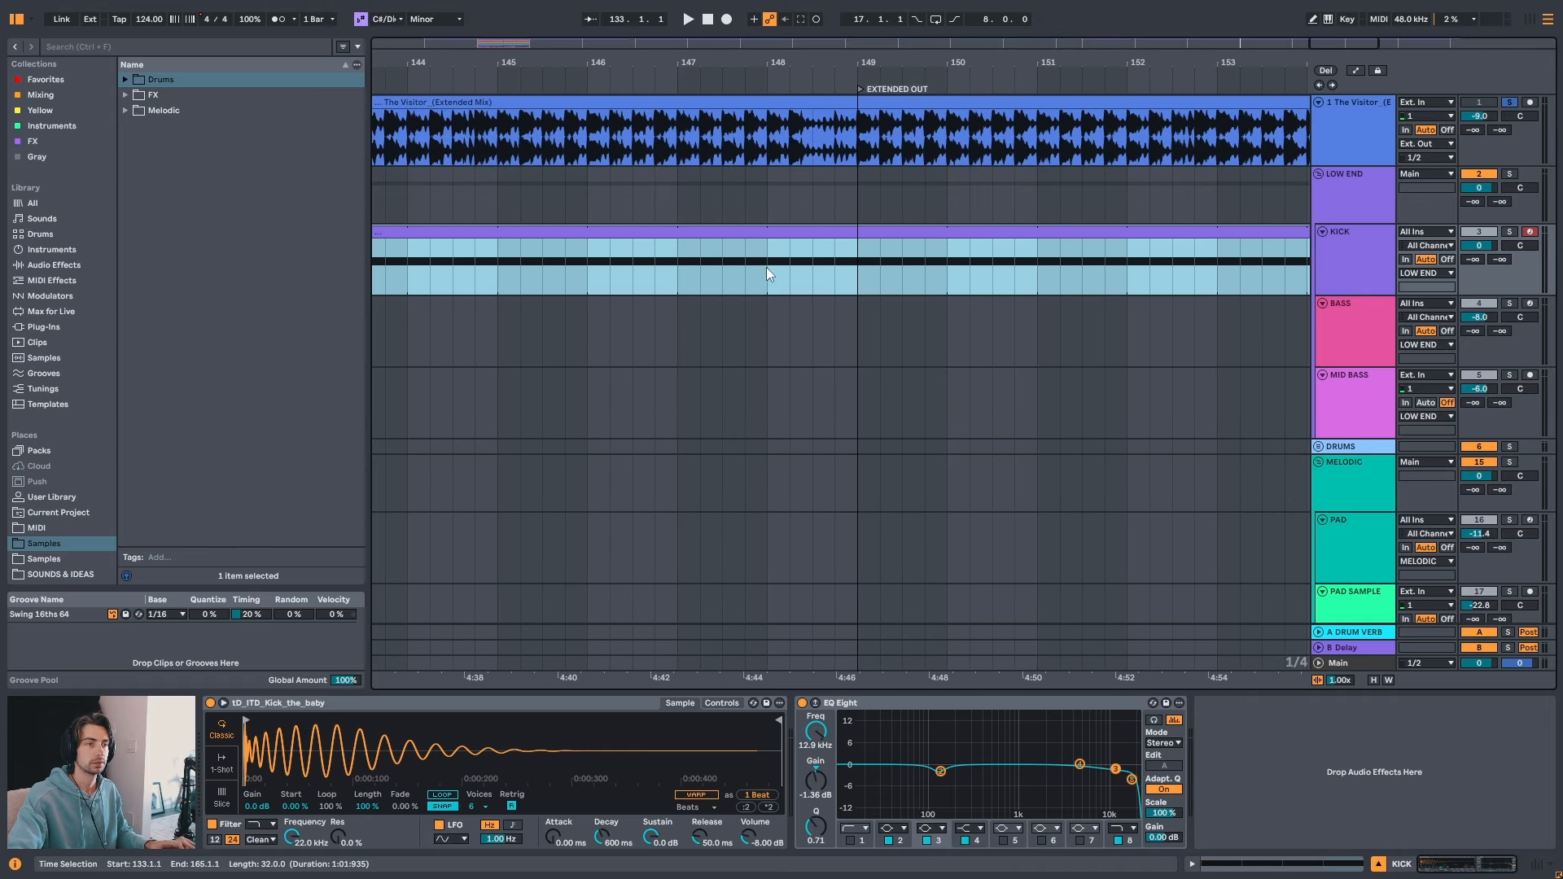
{"action": "left_click", "coordinate": [856, 250]}
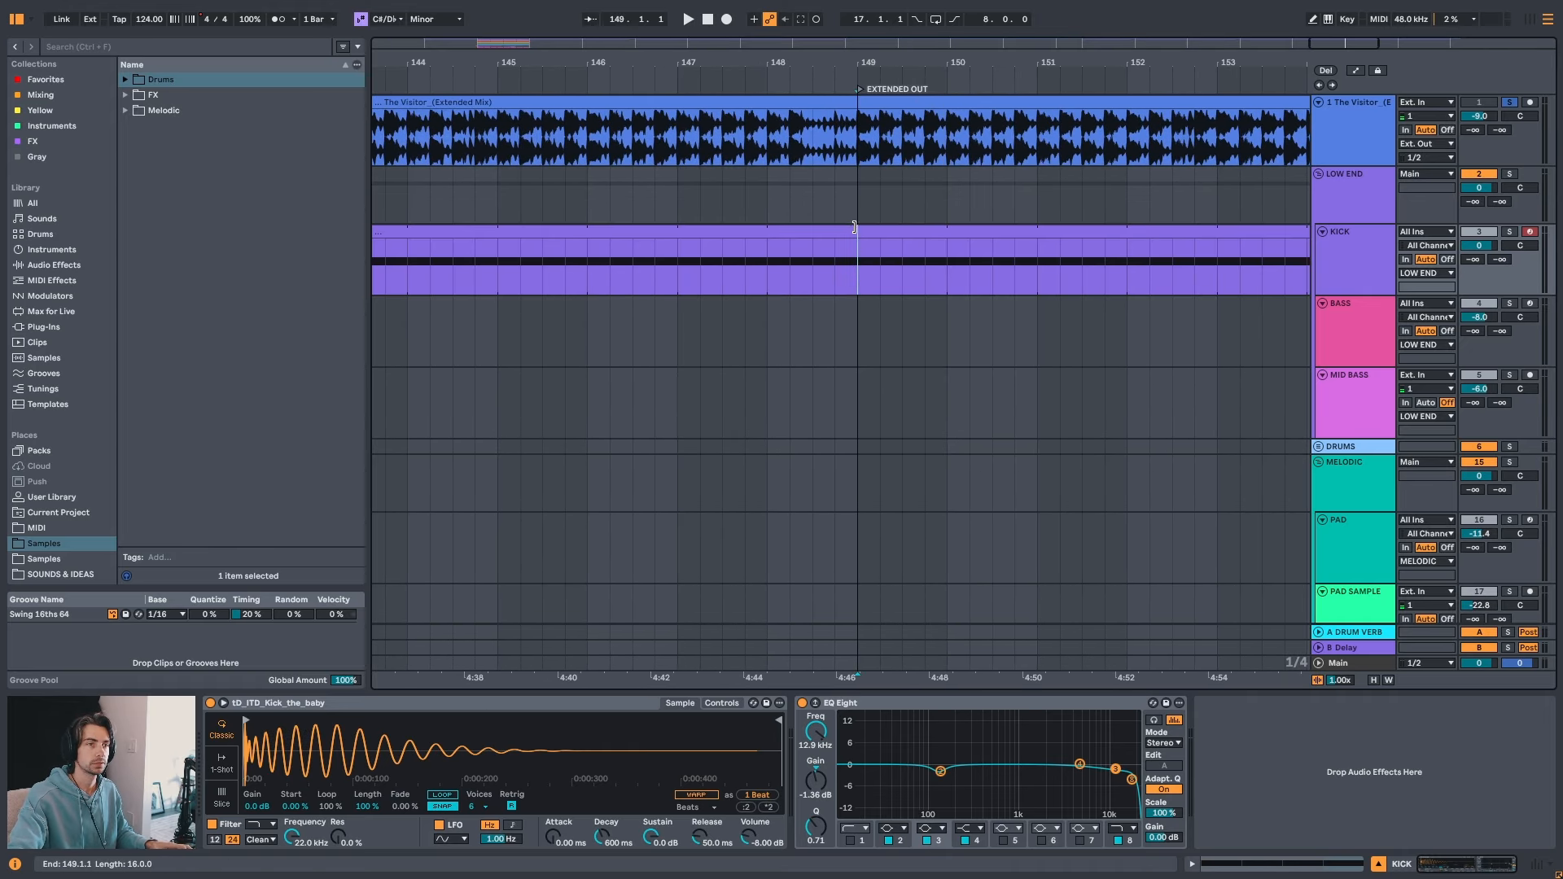
{"action": "left_click_drag", "start_coordinate": [853, 227], "coordinate": [816, 227]}
{"action": "left_click_drag", "start_coordinate": [839, 68], "coordinate": [774, 160]}
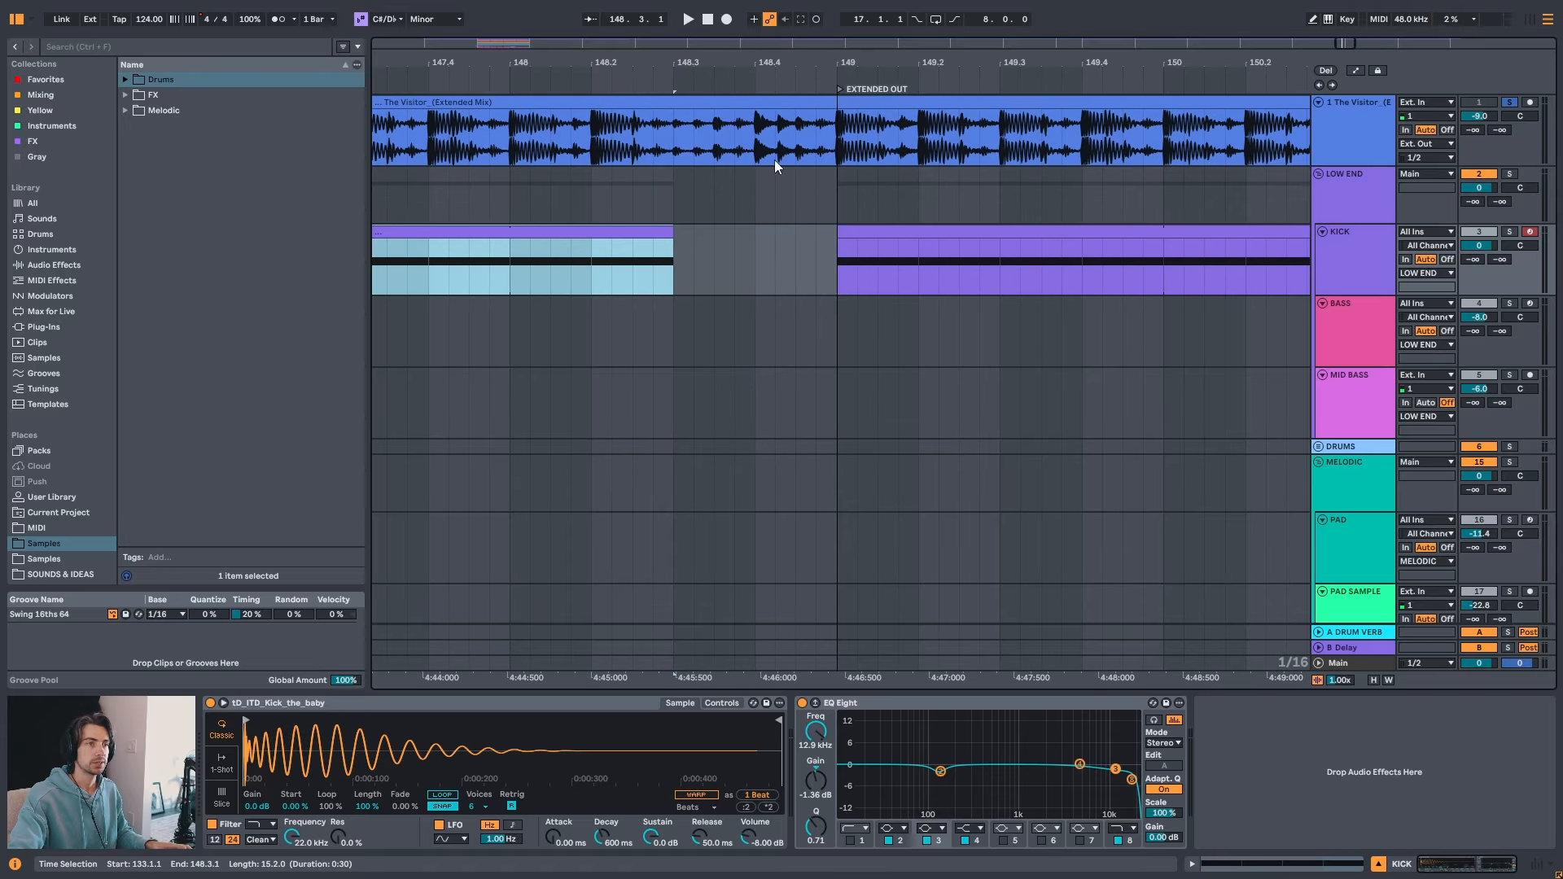
- Play from 148.2 into bar 149 to compare the kick gap with the reference track
{"action": "left_click", "coordinate": [592, 270]}
{"action": "key", "text": "space"}
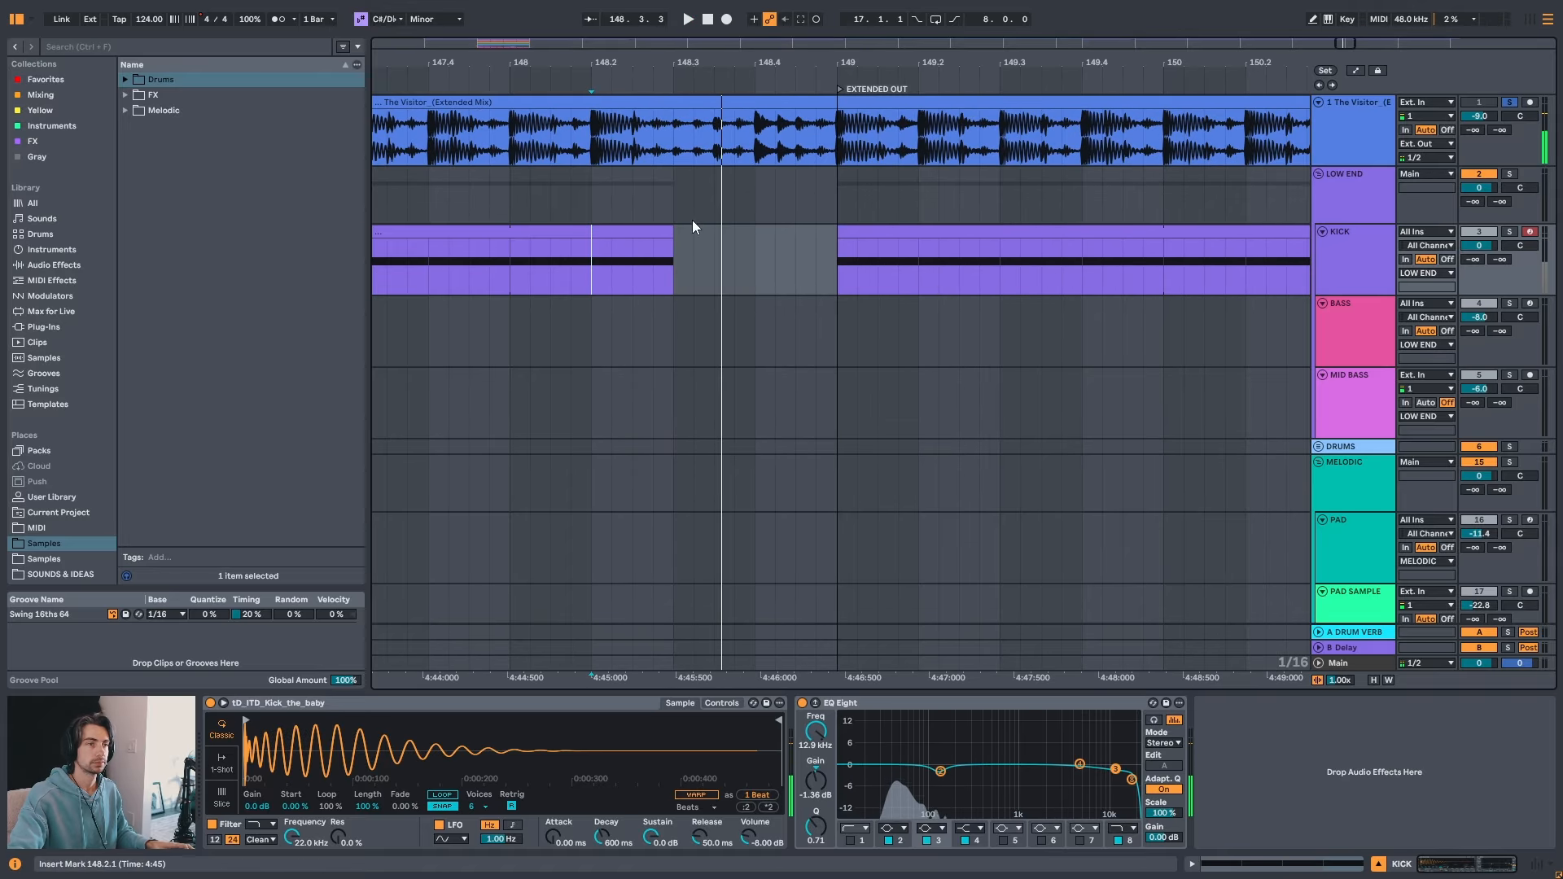
{"action": "key", "text": "space"}
{"action": "key", "text": "space"}
{"action": "key", "text": "1"}
- Play from 164.2 with the reference soloed and unsoloed to compare the kick's ending before bar 165
{"action": "mouse_move", "coordinate": [927, 59]}
{"action": "left_mouse_down"}
{"action": "mouse_move", "coordinate": [875, 10]}
{"action": "mouse_move", "coordinate": [903, 36]}
{"action": "left_mouse_up"}
{"action": "left_click_drag", "start_coordinate": [1206, 69], "coordinate": [1028, 207]}
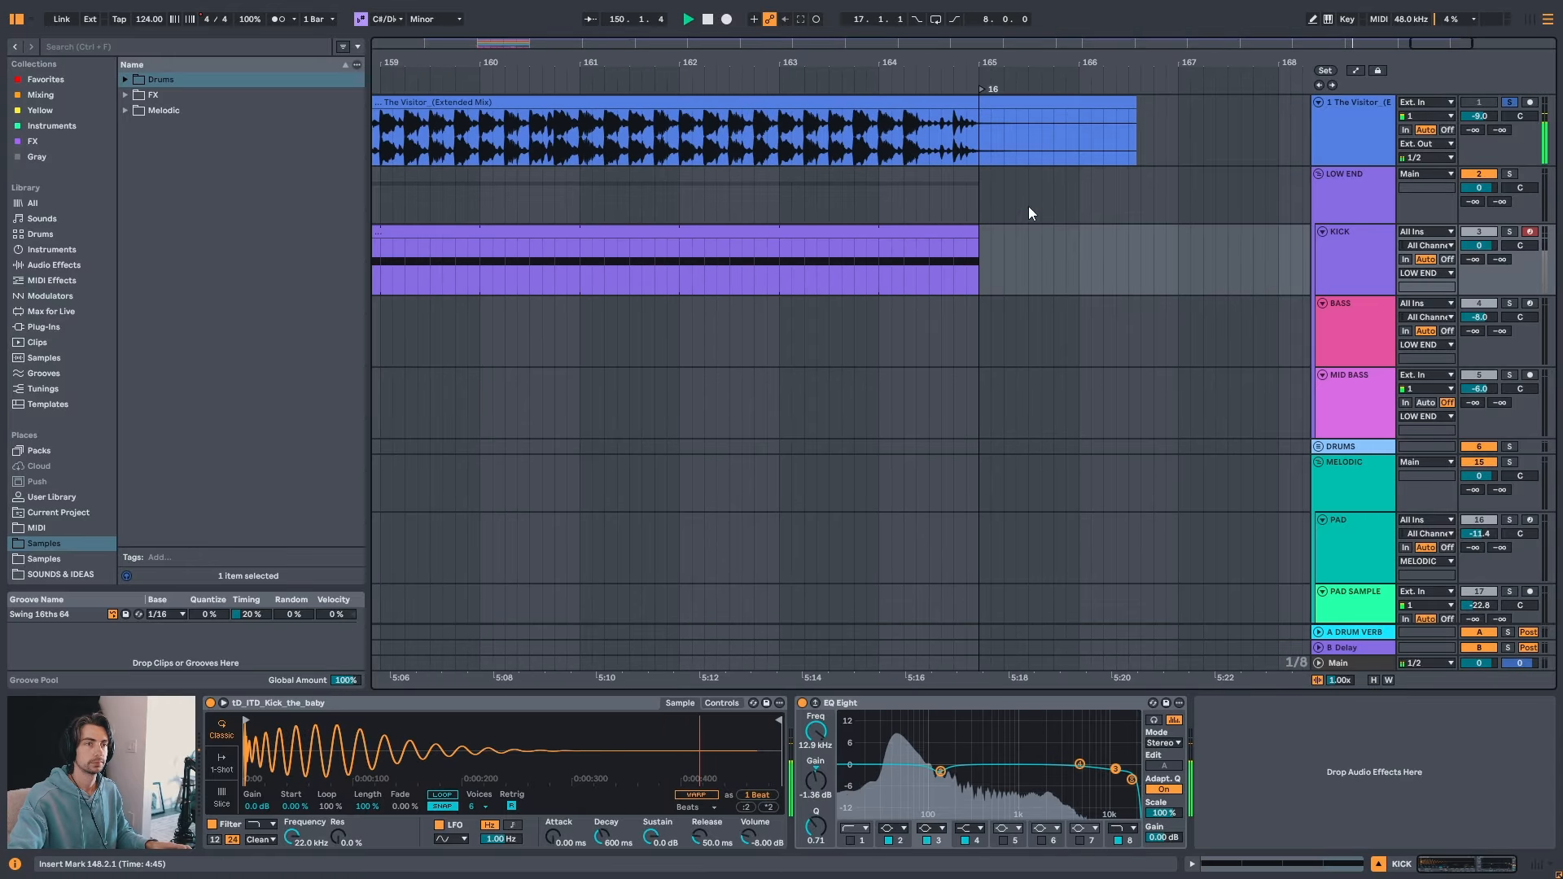
{"action": "left_click", "coordinate": [909, 263]}
{"action": "key", "text": "space"}
{"action": "key", "text": "space"}
{"action": "key", "text": "space"}
{"action": "key", "text": "1"}
{"action": "key", "text": "space"}
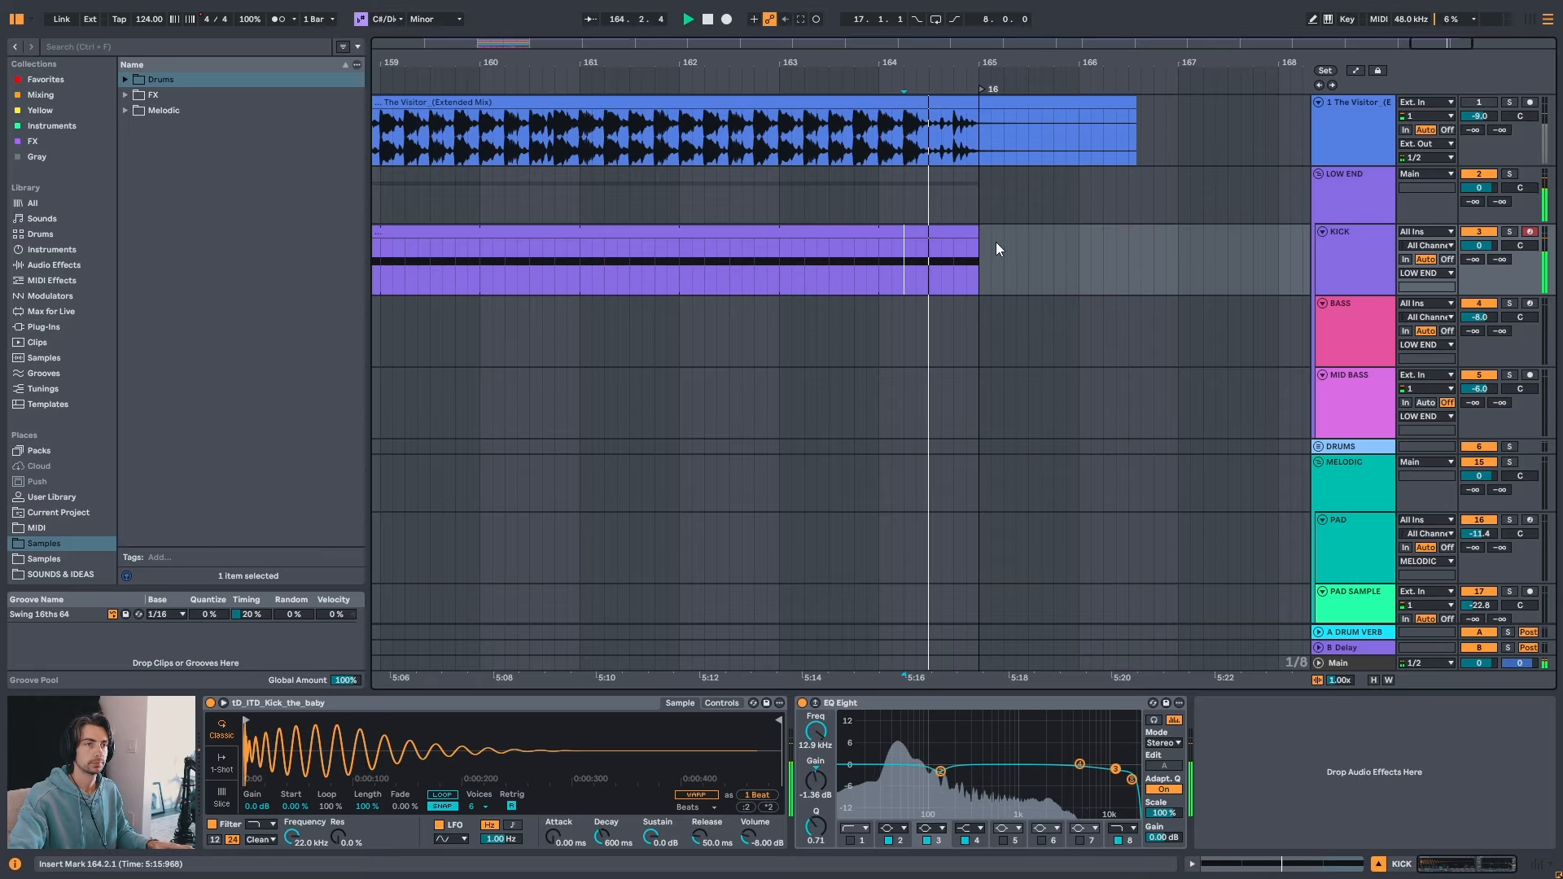
{"action": "key", "text": "1"}
{"action": "key", "text": "space"}
{"action": "key", "text": "space"}
- Trim the end of the last kick clip to 164.3 and play to check
{"action": "left_click_drag", "start_coordinate": [978, 232], "coordinate": [929, 233]}
{"action": "key", "text": "space"}
{"action": "left_click_drag", "start_coordinate": [949, 63], "coordinate": [947, 4]}
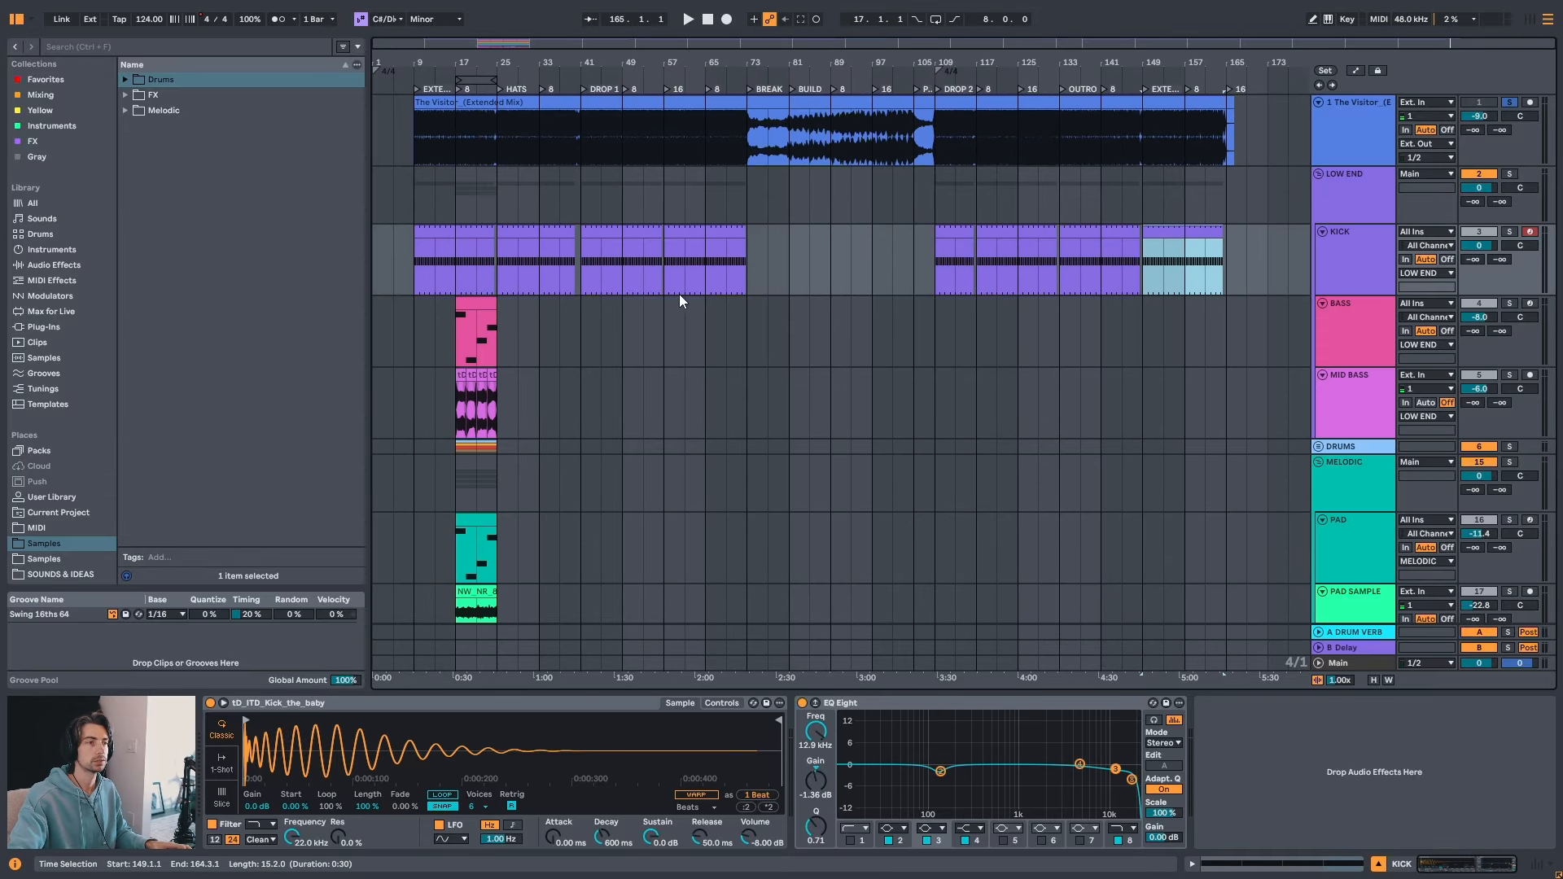
- Play the reference track from bar 9 to hear the opening of the EXTENDED INTRO
{"action": "left_click_drag", "start_coordinate": [485, 62], "coordinate": [465, 102]}
{"action": "left_click", "coordinate": [430, 147]}
{"action": "key", "text": "space"}
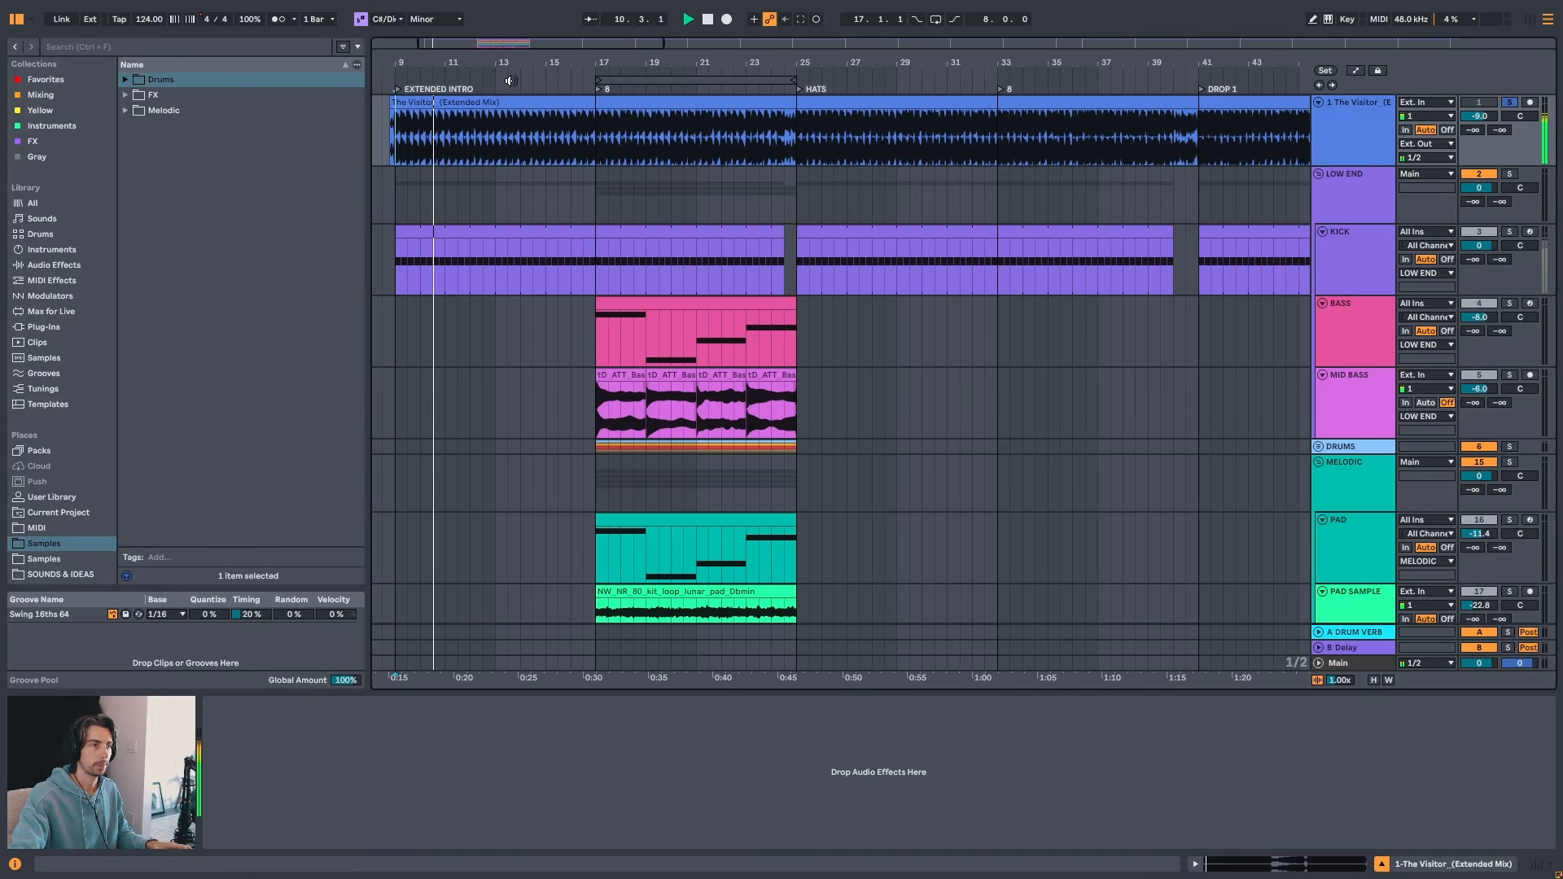
{"action": "key", "text": "space"}
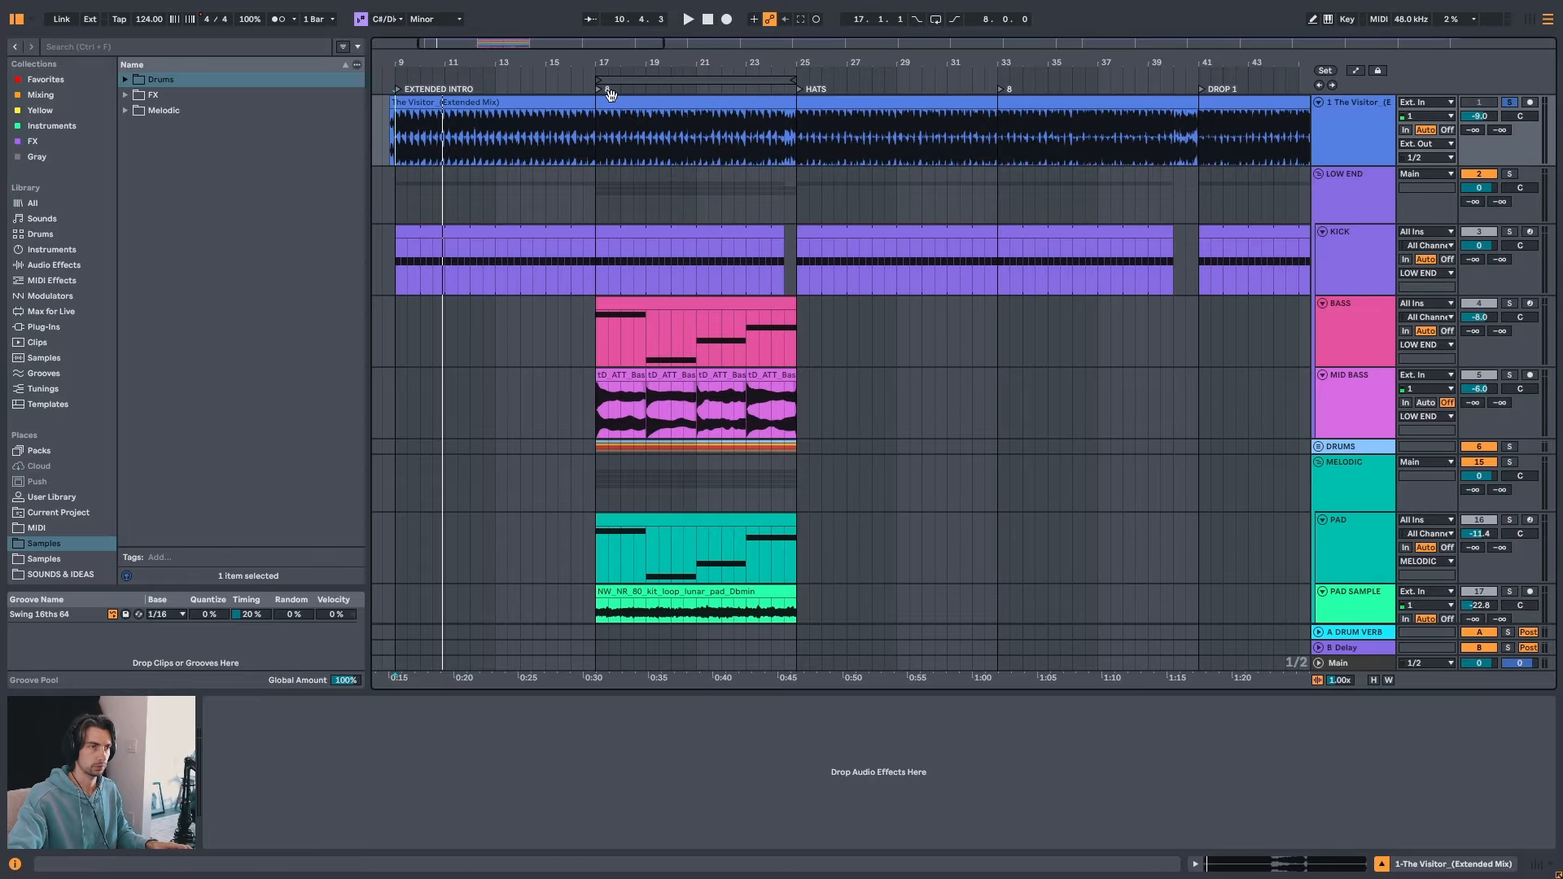
{"action": "left_click_drag", "start_coordinate": [445, 64], "coordinate": [562, 149]}
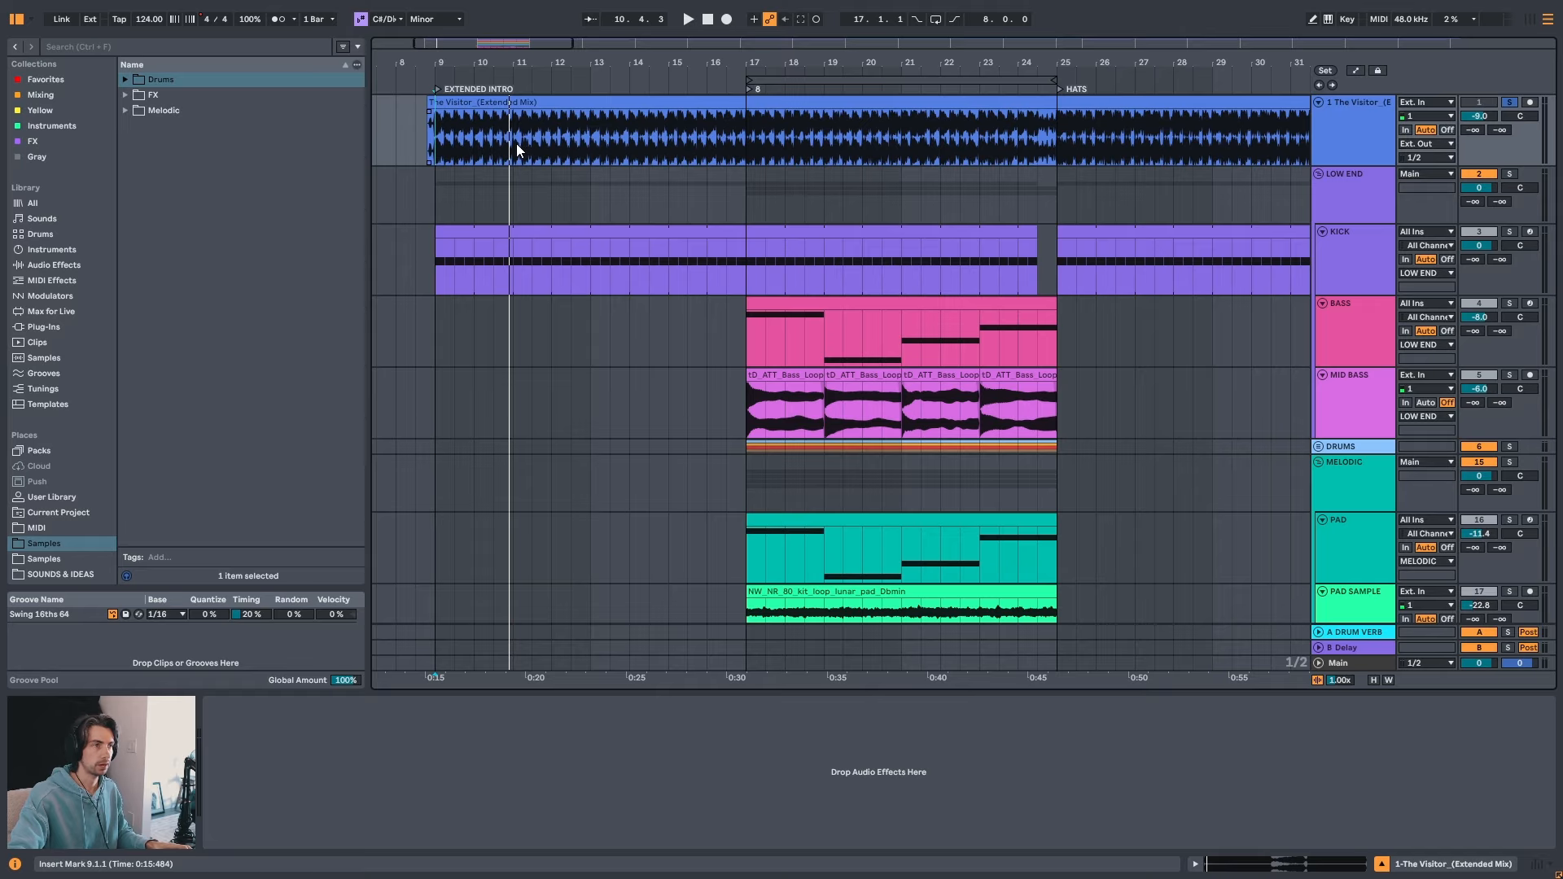
- Play the reference track through the EXTENDED INTRO up to bar 17 to listen for its bass
{"action": "key", "text": "space"}
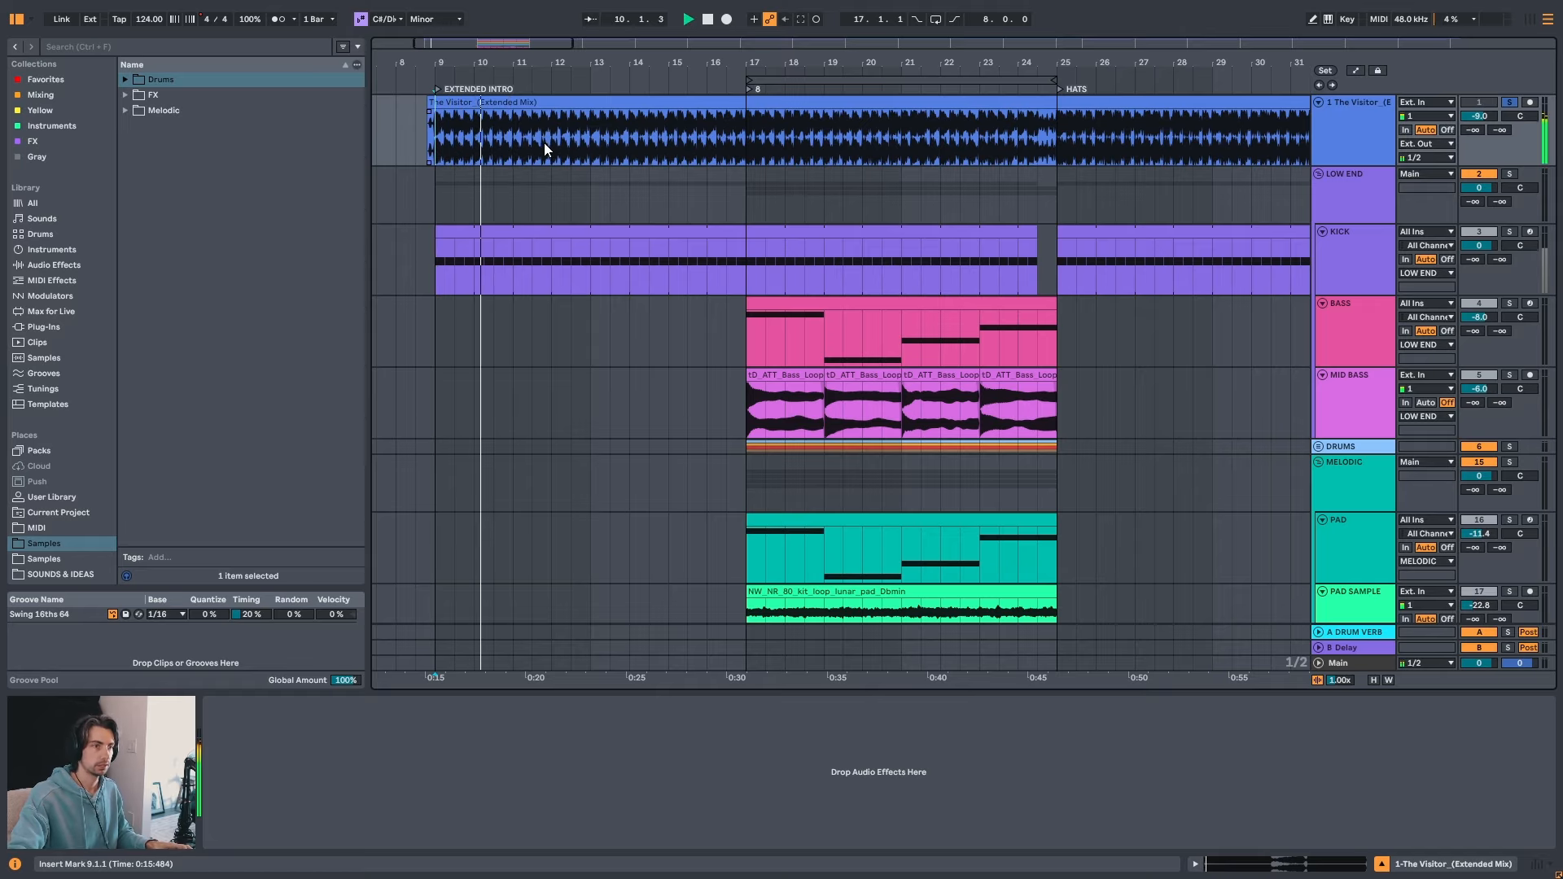
{"action": "left_click", "coordinate": [753, 318]}
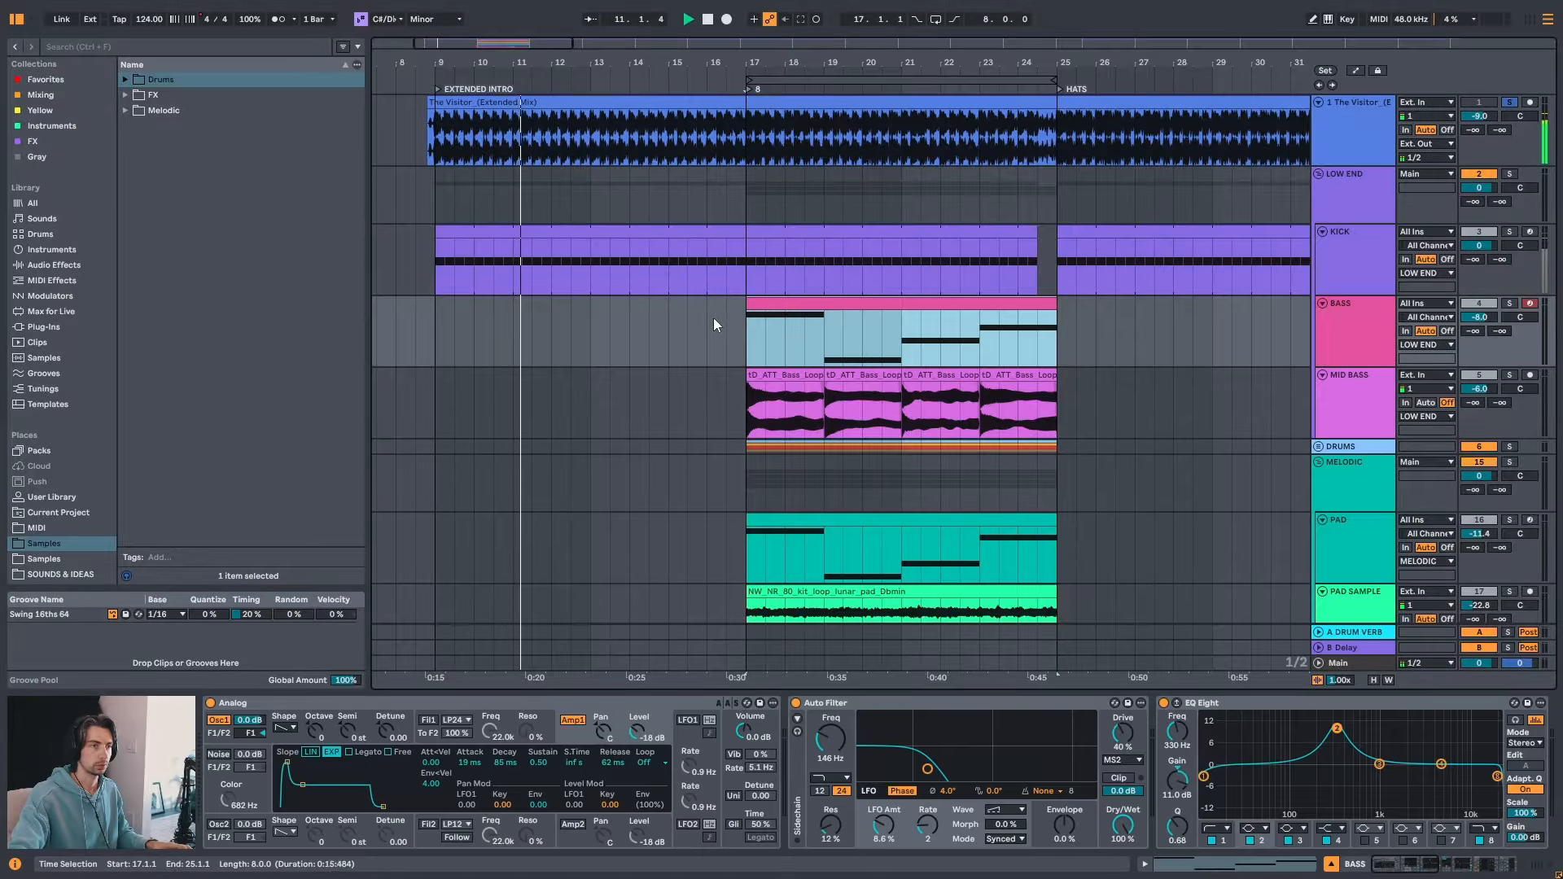
{"action": "left_click_drag", "start_coordinate": [783, 61], "coordinate": [608, 59]}
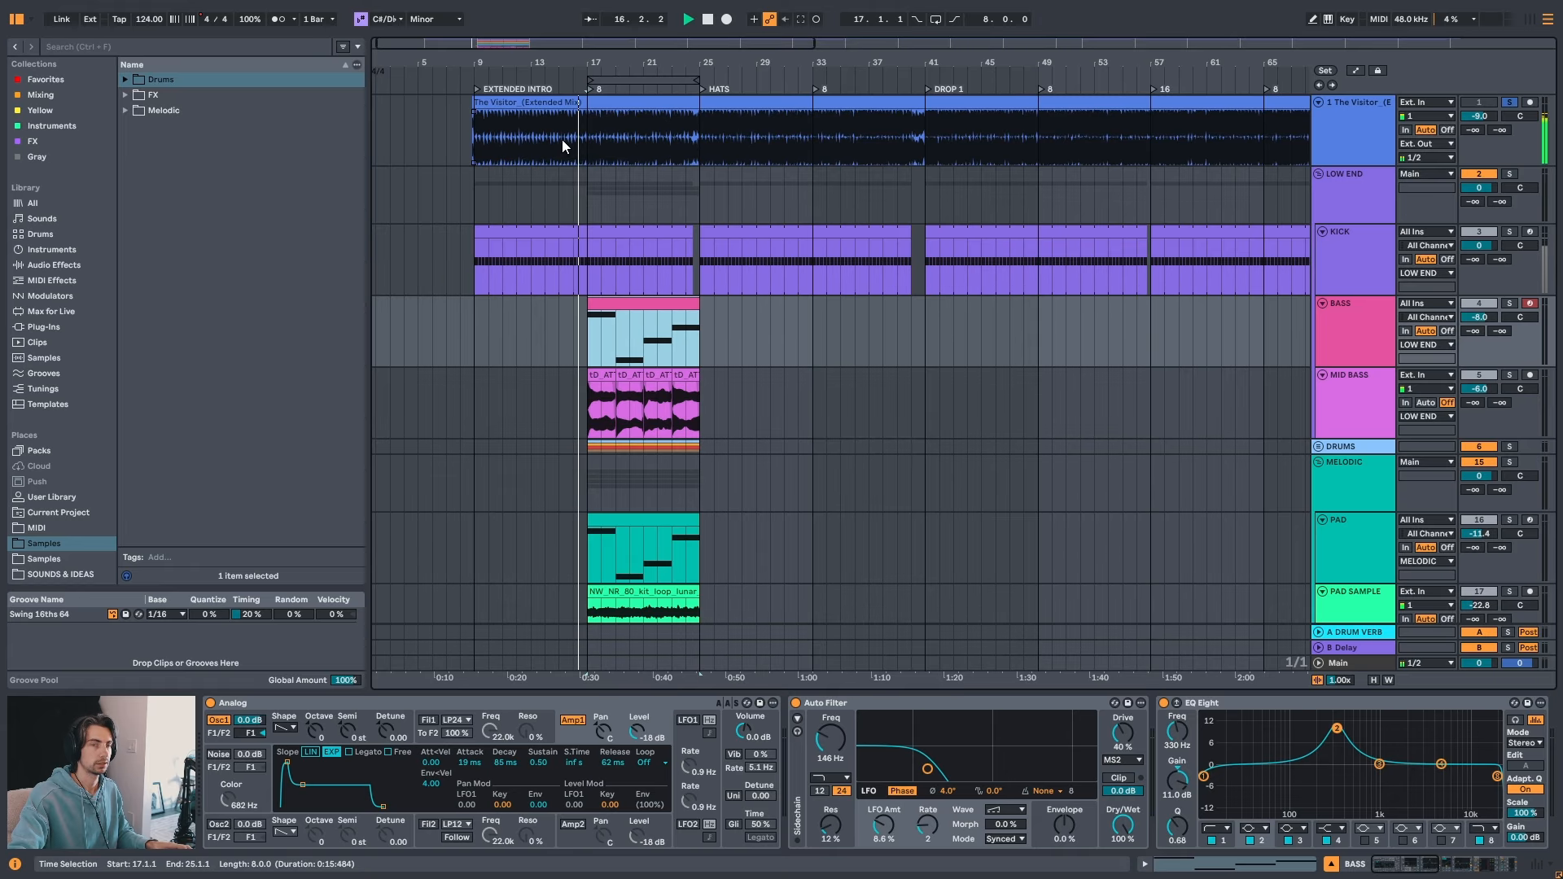
{"action": "key", "text": "space"}
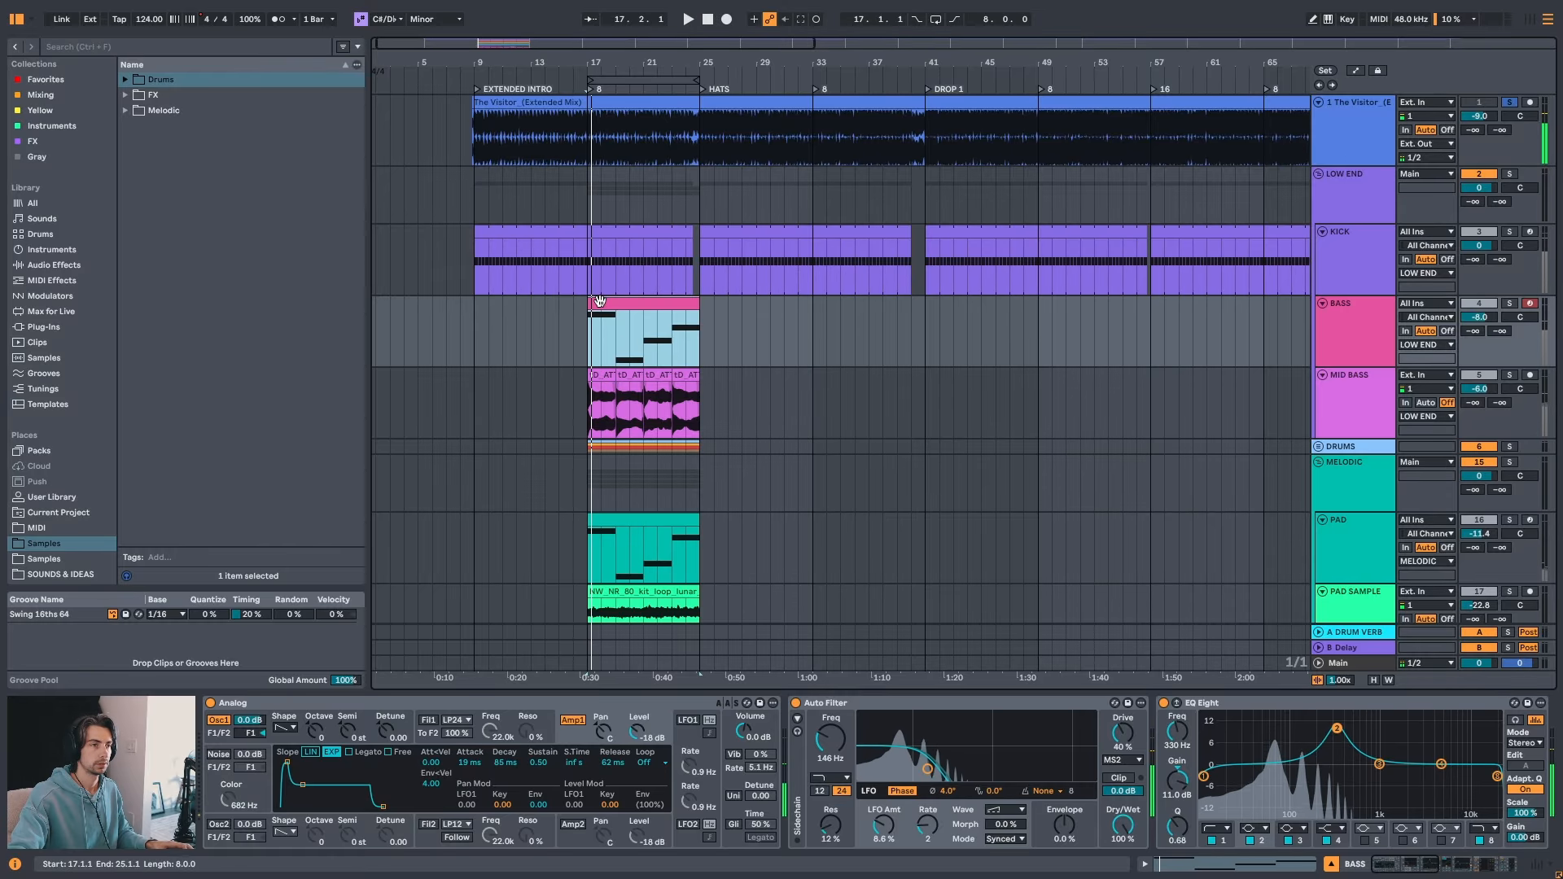
- Solo the BASS track and inspect the first notes of its clip at bar 17
{"action": "key", "text": "s"}
{"action": "double_click", "coordinate": [606, 320]}
{"action": "left_click_drag", "start_coordinate": [462, 625], "coordinate": [493, 504]}
{"action": "left_click_drag", "start_coordinate": [494, 520], "coordinate": [495, 613]}
{"action": "key", "text": "shift+Tab"}
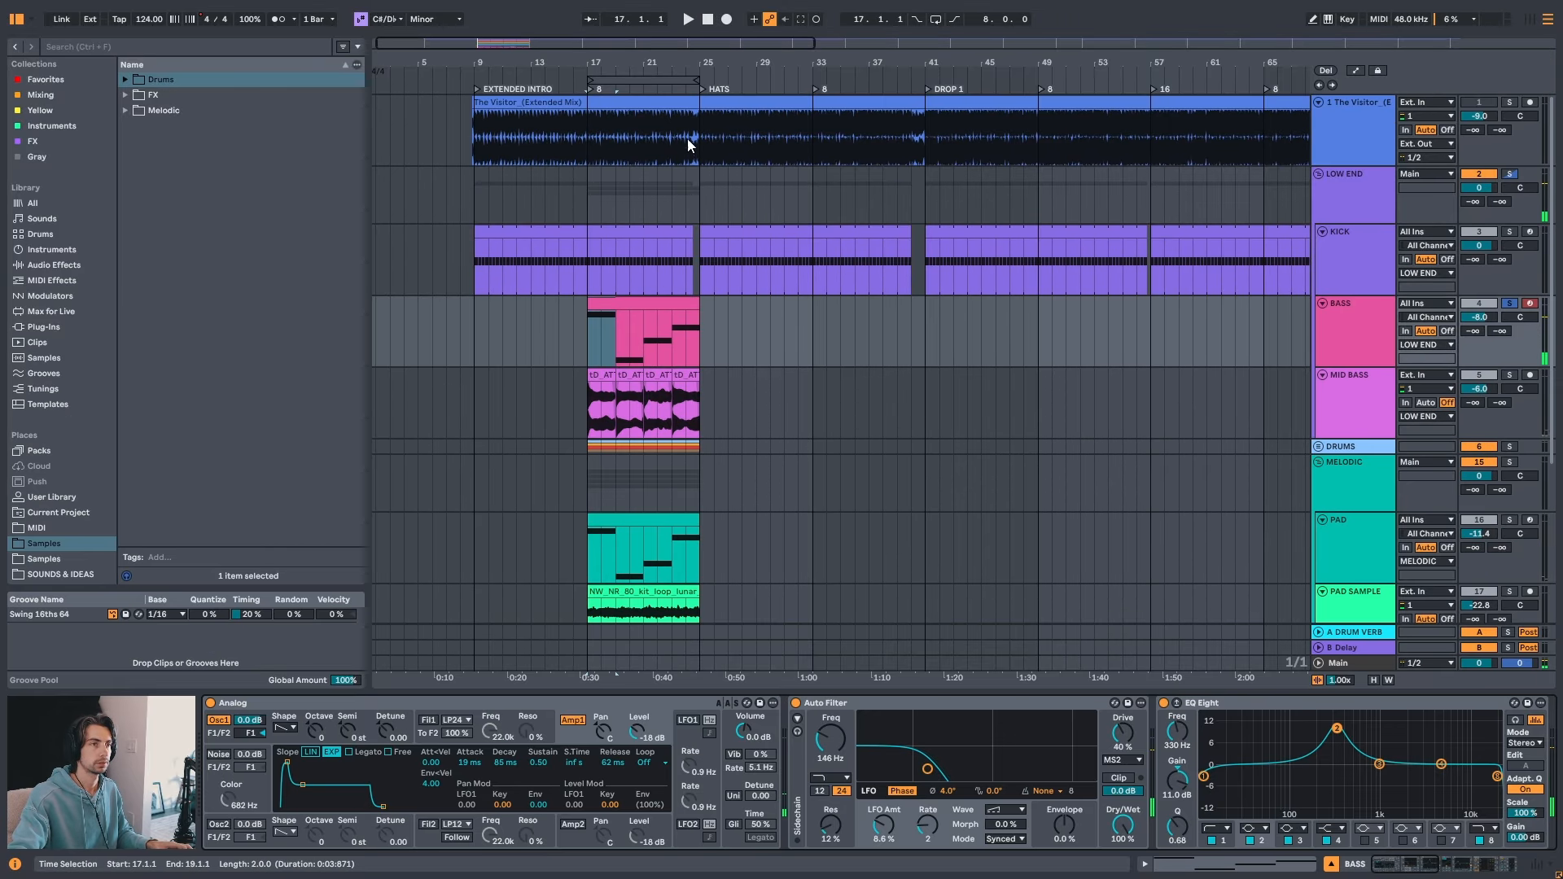
- Play the soloed reference again from bar 9 to compare the intro with the empty BASS section before bar 17
{"action": "left_click_drag", "start_coordinate": [720, 53], "coordinate": [718, 29]}
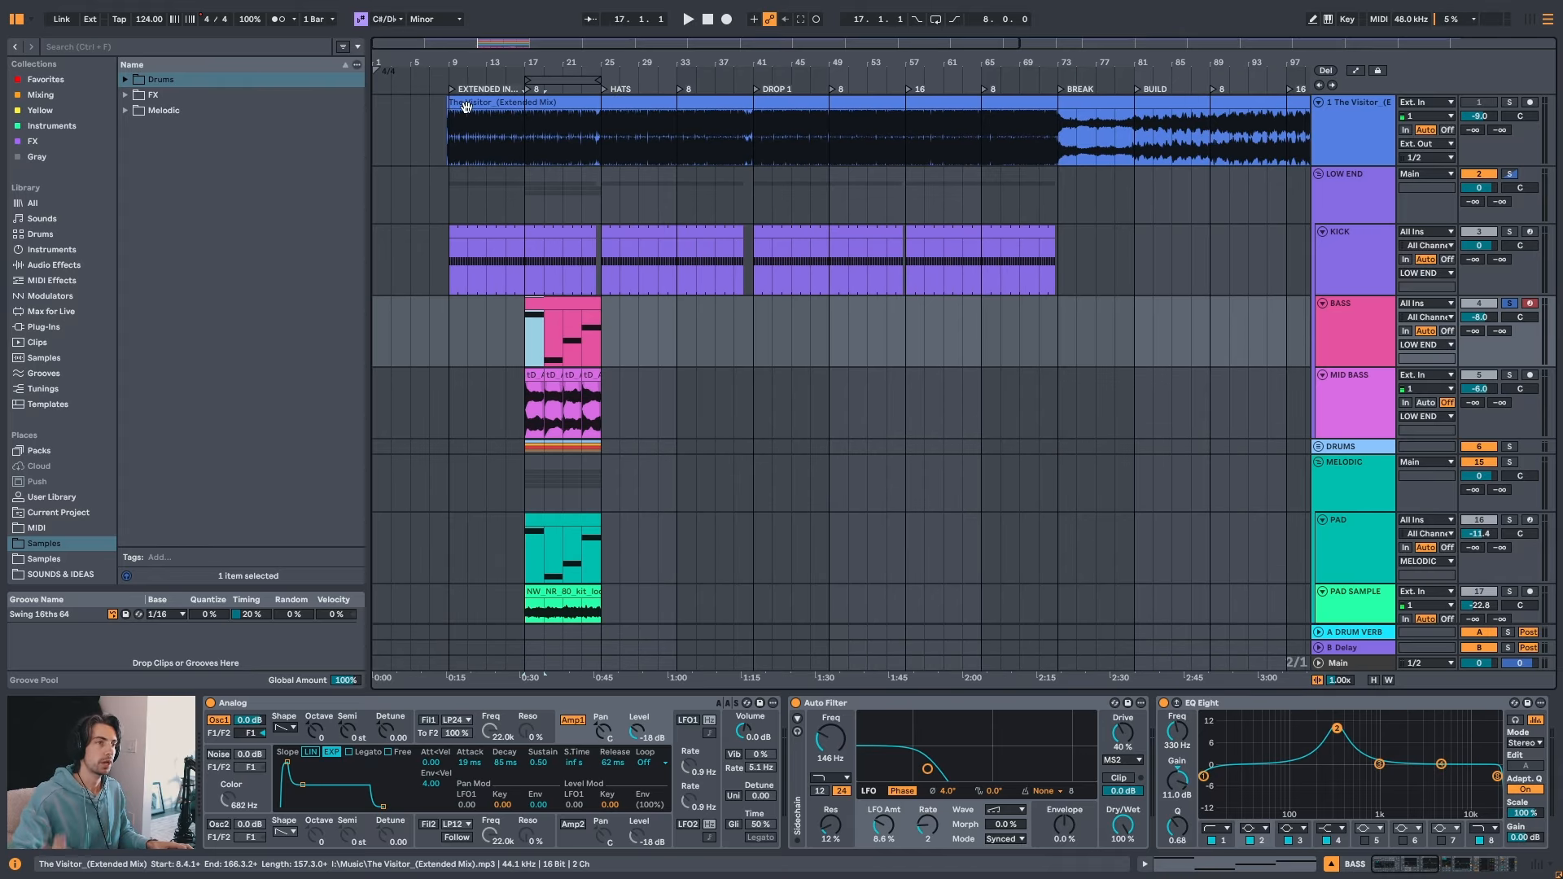
{"action": "left_click", "coordinate": [554, 308]}
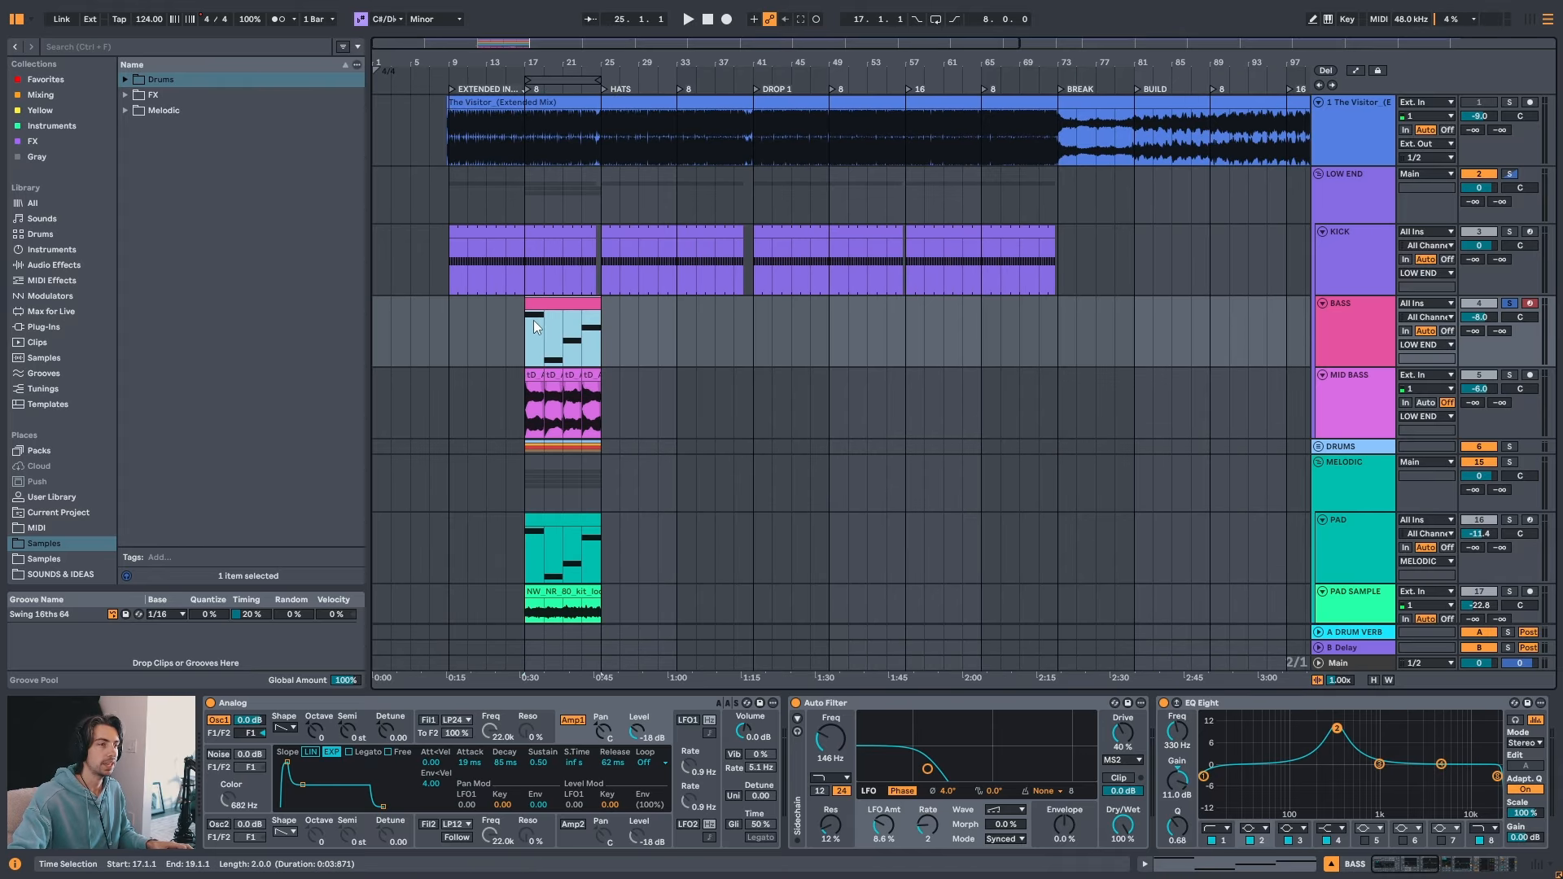
{"action": "left_click_drag", "start_coordinate": [448, 305], "coordinate": [500, 309]}
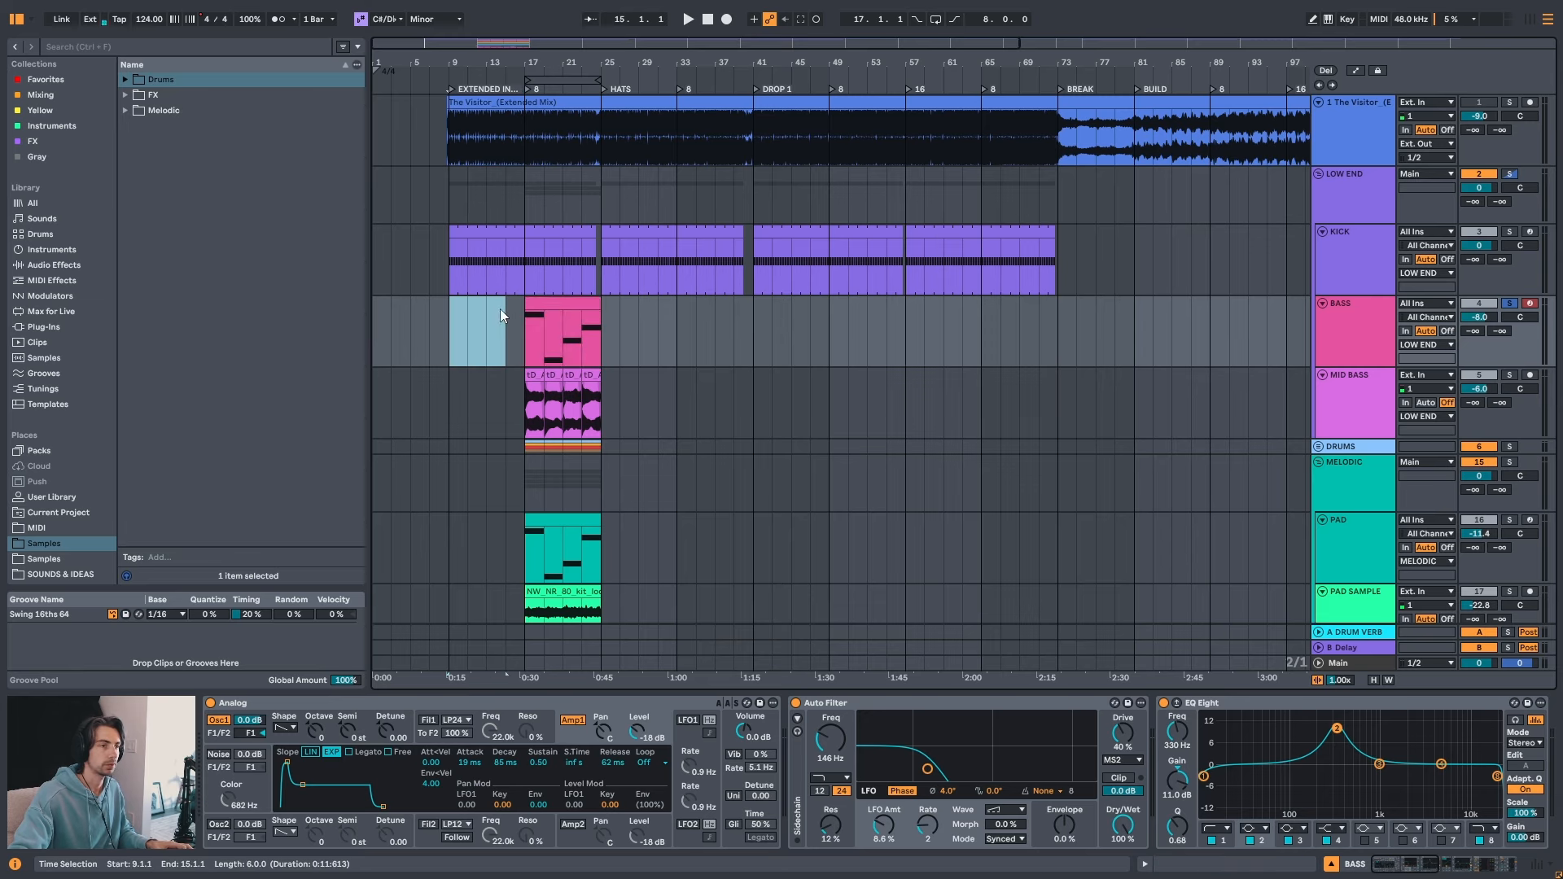
{"action": "left_click", "coordinate": [456, 305]}
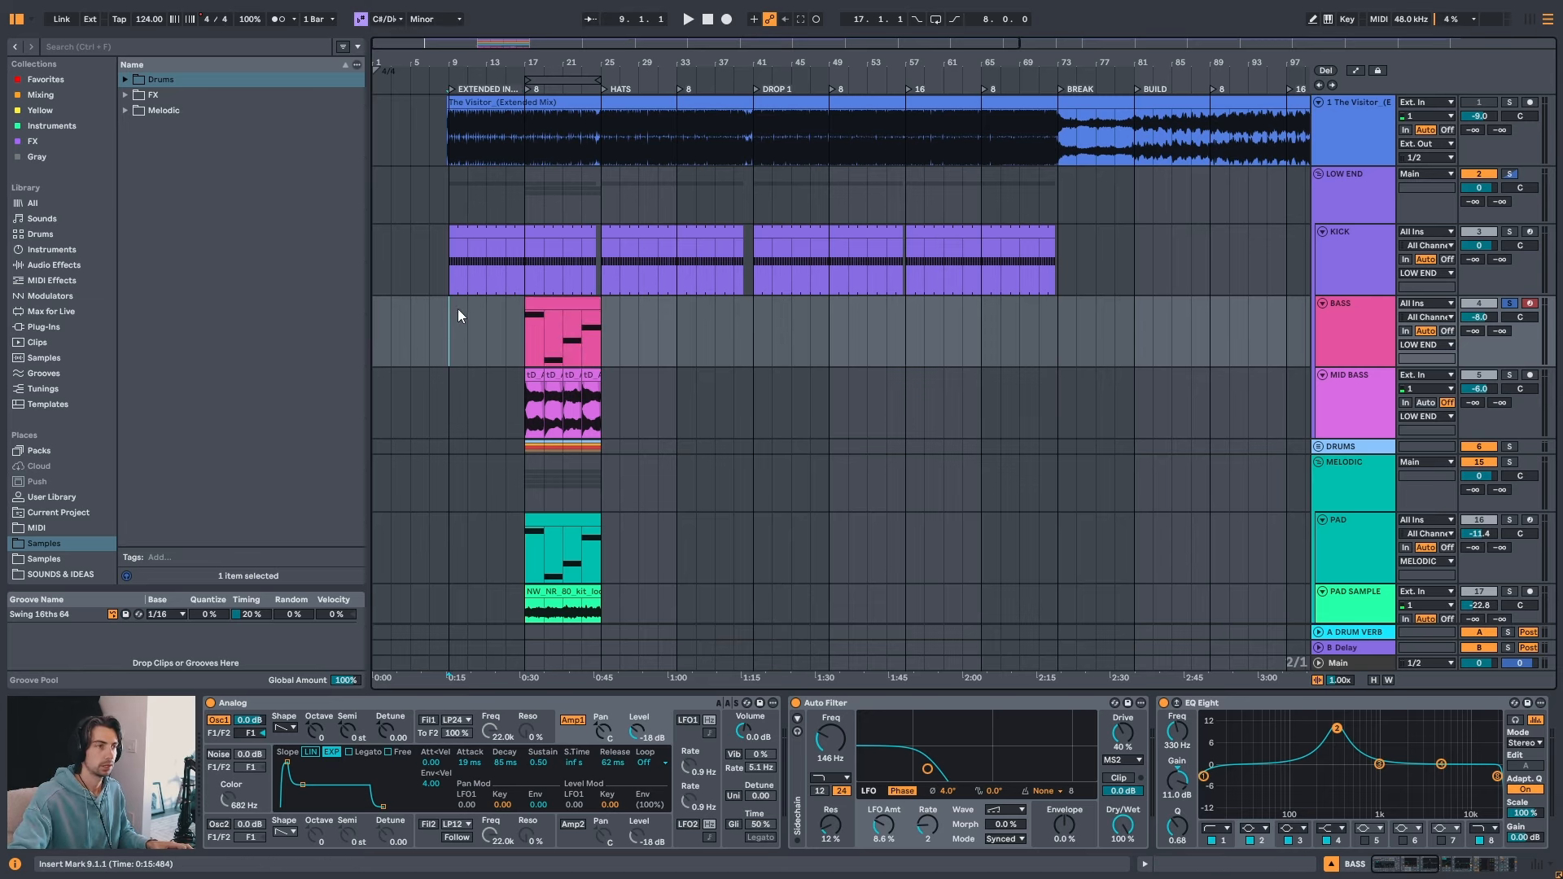
{"action": "key", "text": "space"}
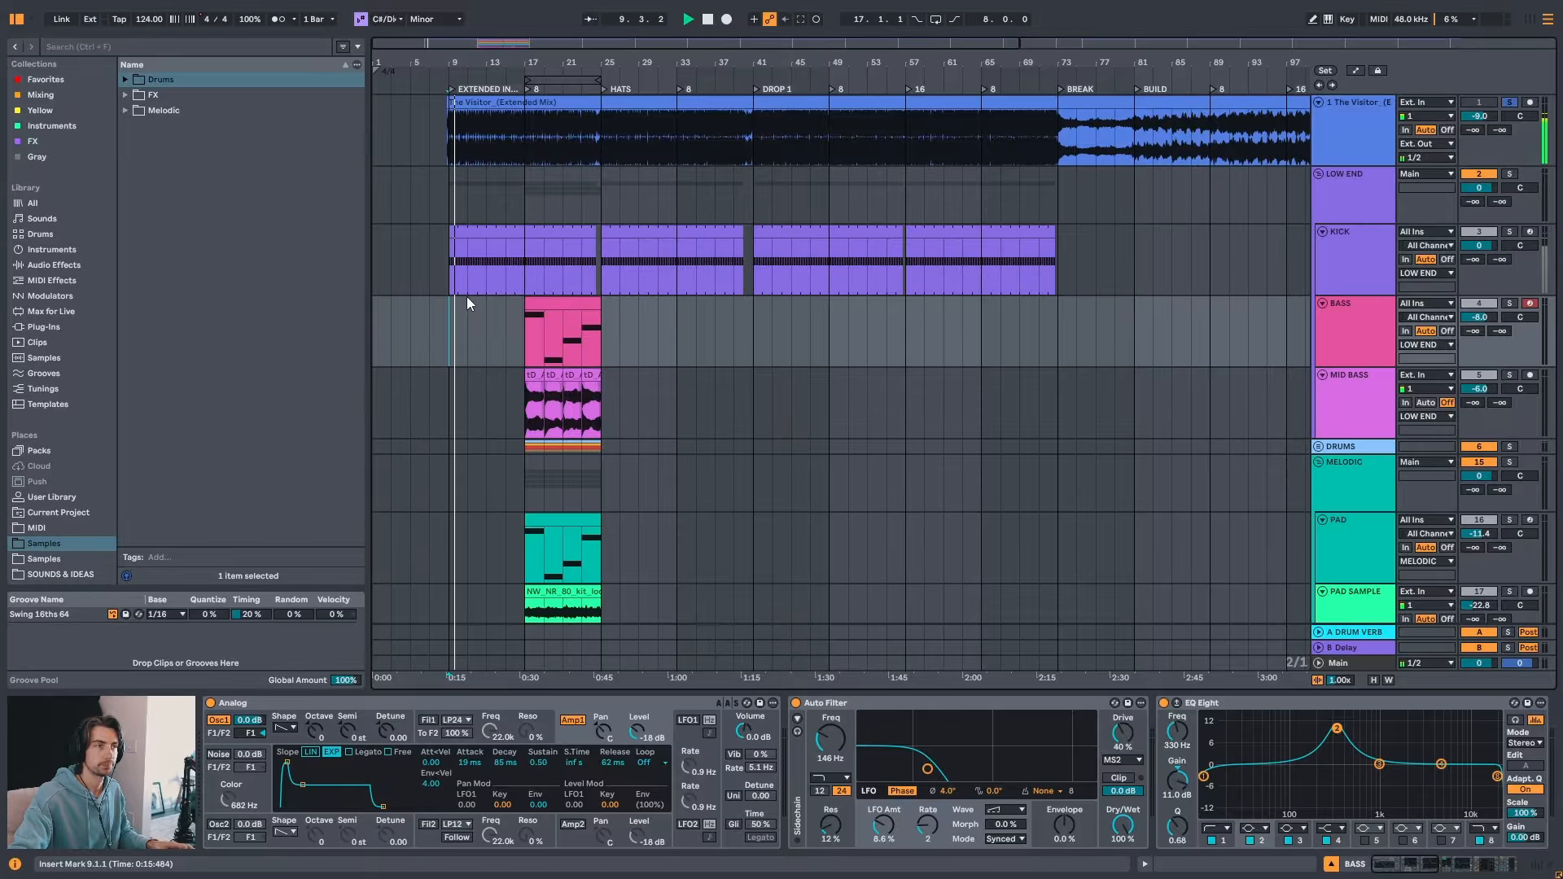
{"action": "scroll", "coordinate": [467, 298], "scroll_direction": "down", "scroll_amount": 3}
{"action": "scroll", "coordinate": [506, 441], "scroll_direction": "down", "scroll_amount": 2}
{"action": "scroll", "coordinate": [500, 454], "scroll_direction": "up", "scroll_amount": 5}
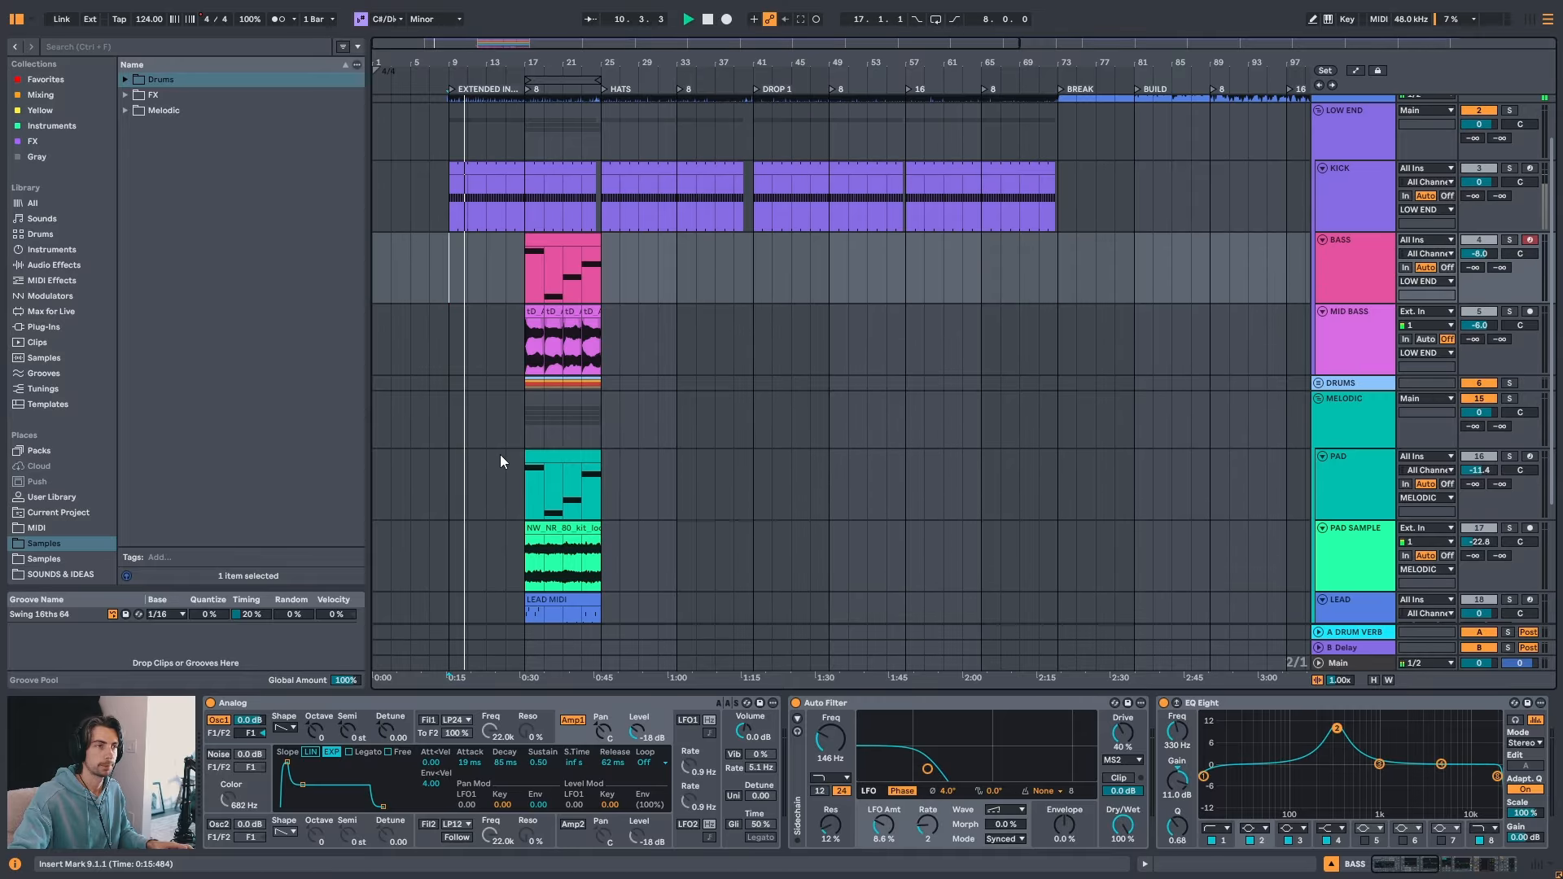
{"action": "key", "text": "space"}
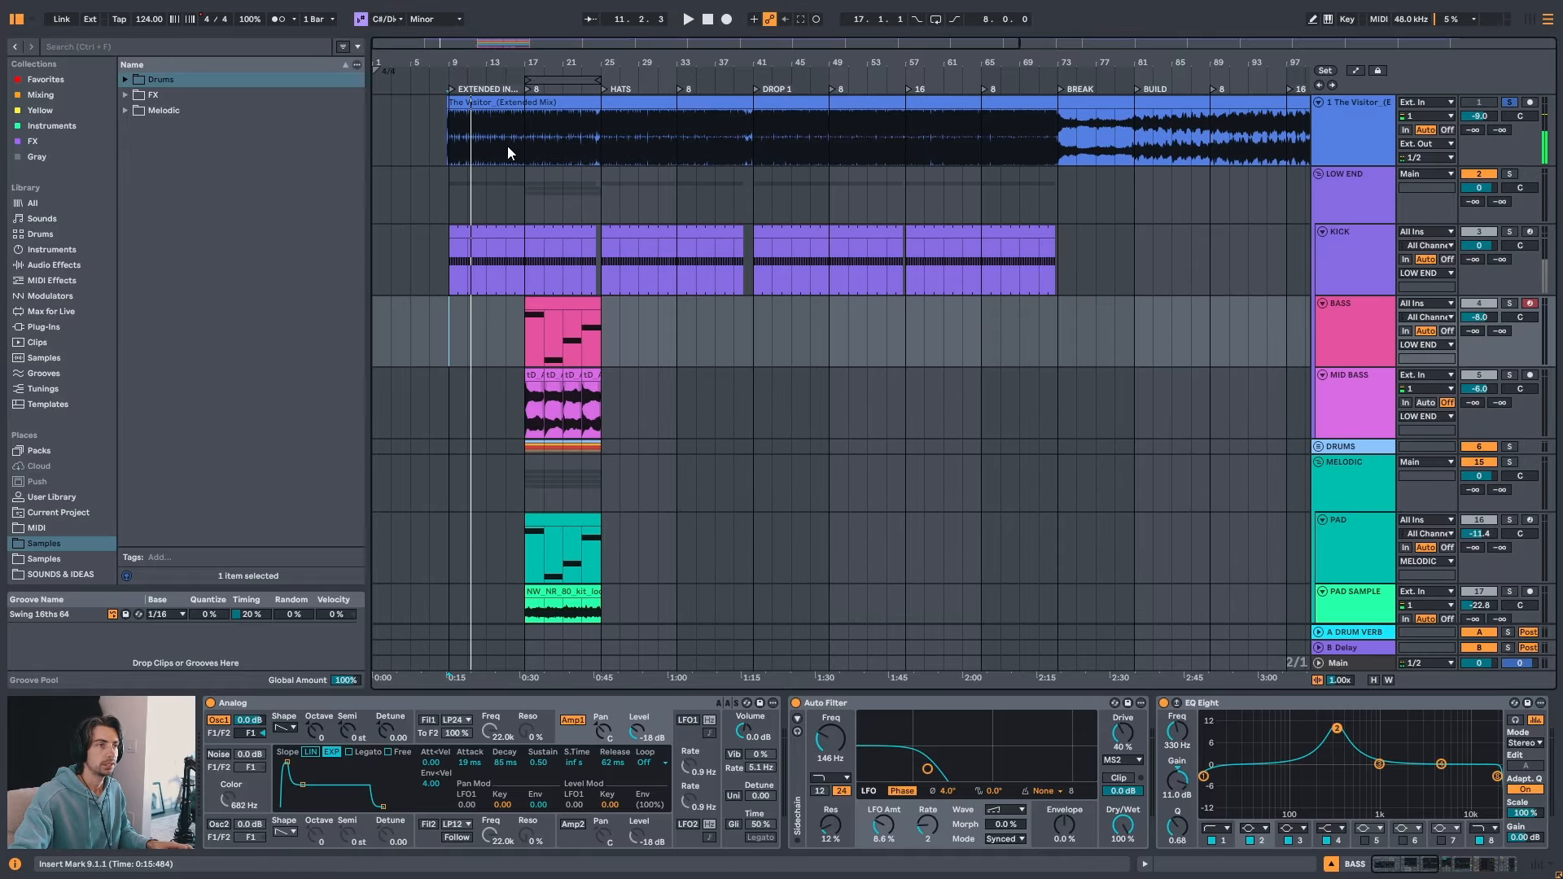
- Play the reference from bar 12, near bar 24 and at the start of DROP 1 to compare the sections
{"action": "scroll", "coordinate": [478, 67], "scroll_direction": "up", "scroll_amount": 3}
{"action": "key", "text": "space"}
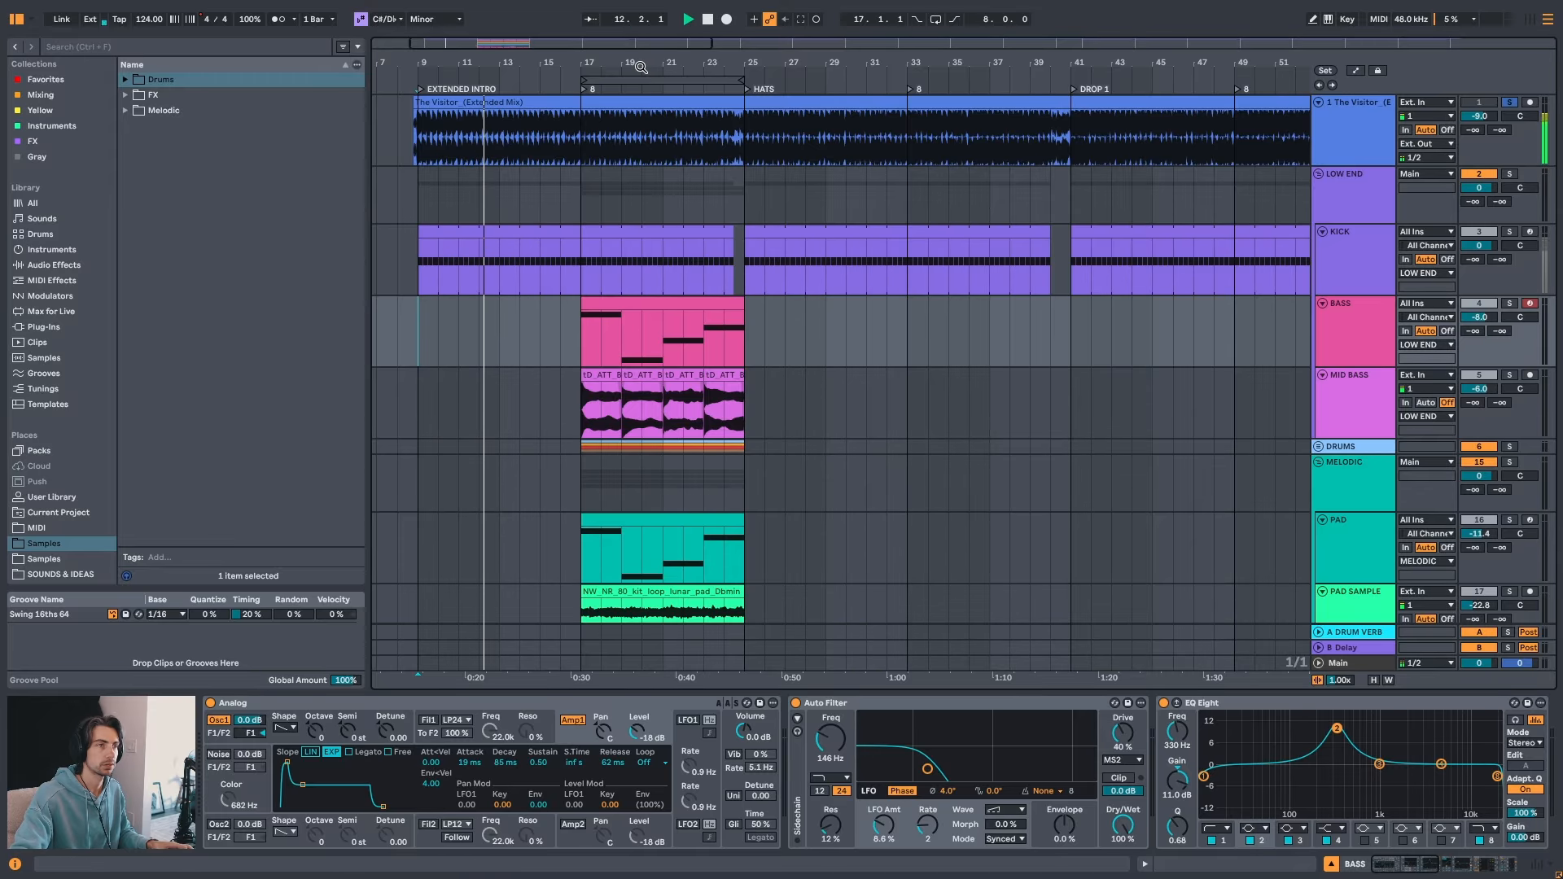
{"action": "left_click_drag", "start_coordinate": [632, 64], "coordinate": [602, 35]}
{"action": "key", "text": "space"}
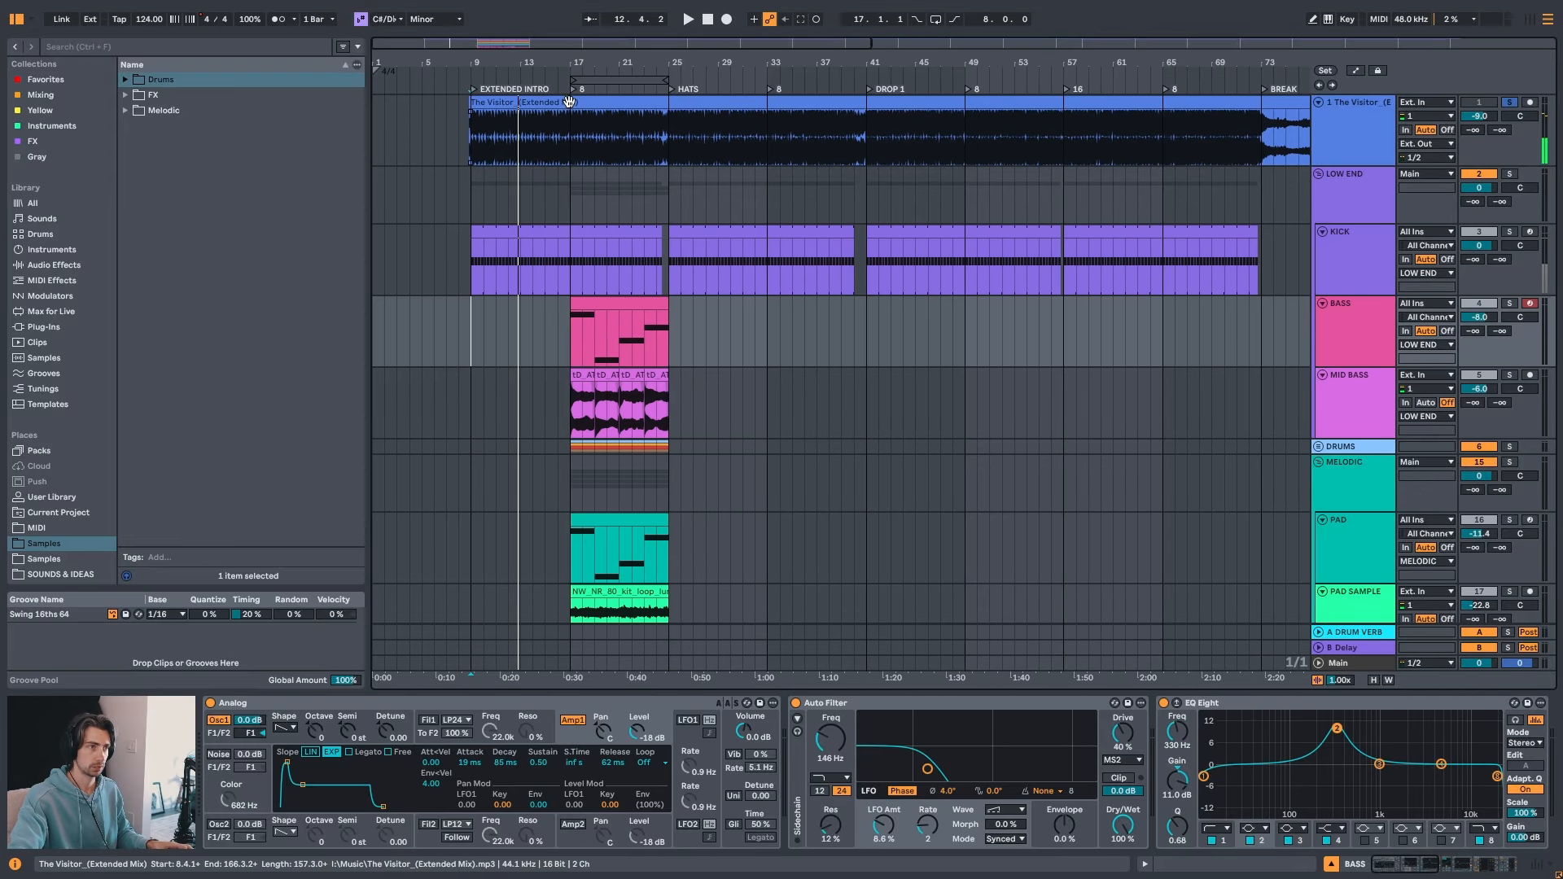
{"action": "left_click", "coordinate": [656, 59]}
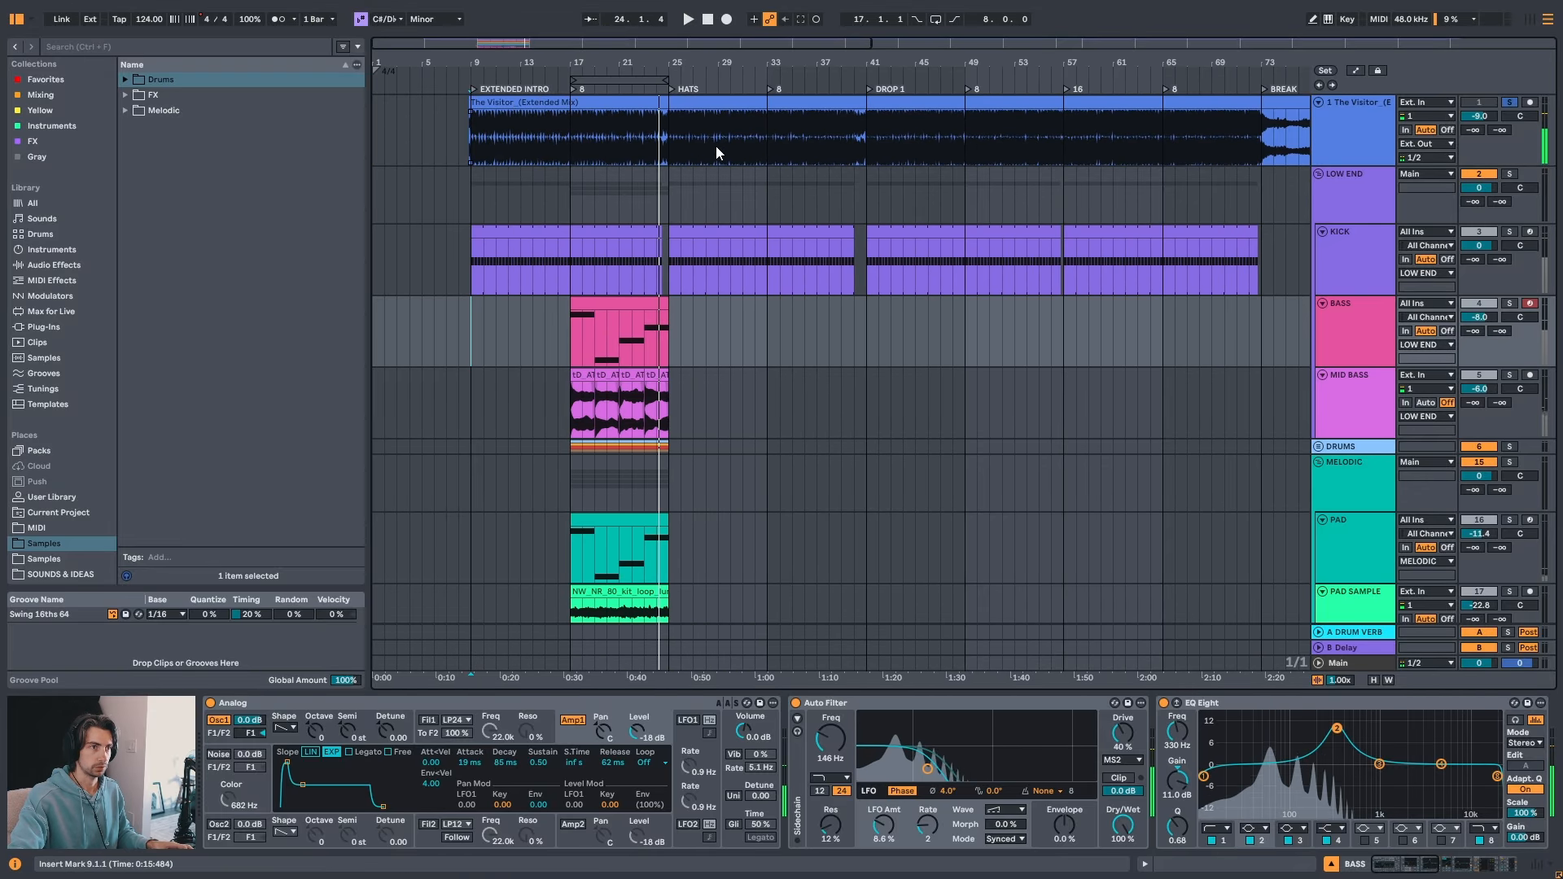
{"action": "left_click", "coordinate": [864, 125]}
{"action": "key", "text": "space"}
{"action": "left_click_drag", "start_coordinate": [912, 64], "coordinate": [731, 45]}
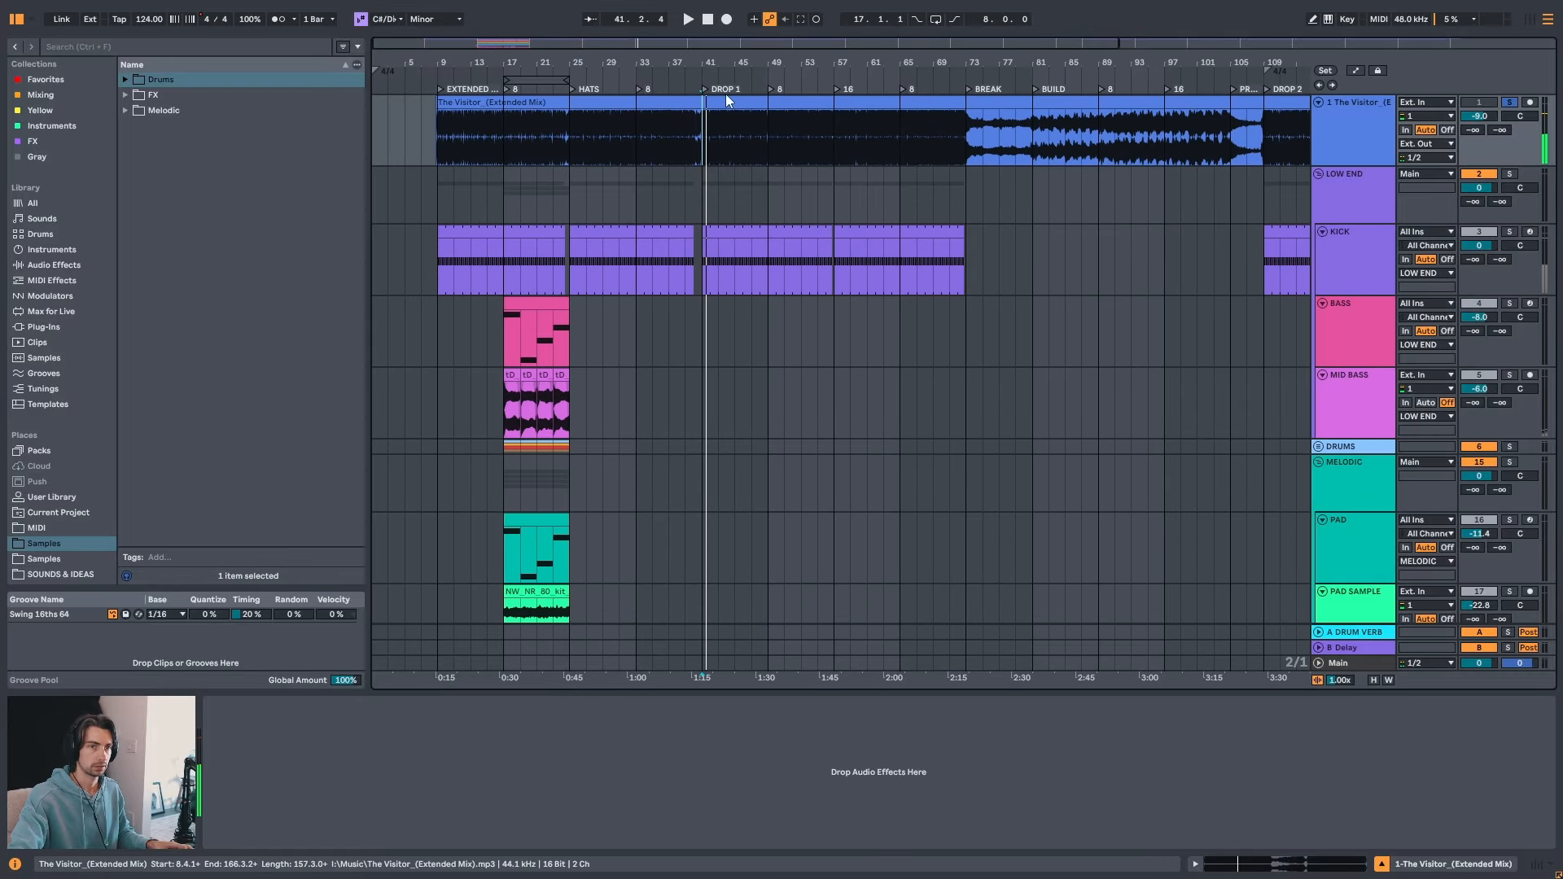
- Collapse all track groups, mark bars 41 to 49 of DROP 1, and expand only the LOW END group
{"action": "left_click", "coordinate": [1318, 175], "text": "alt"}
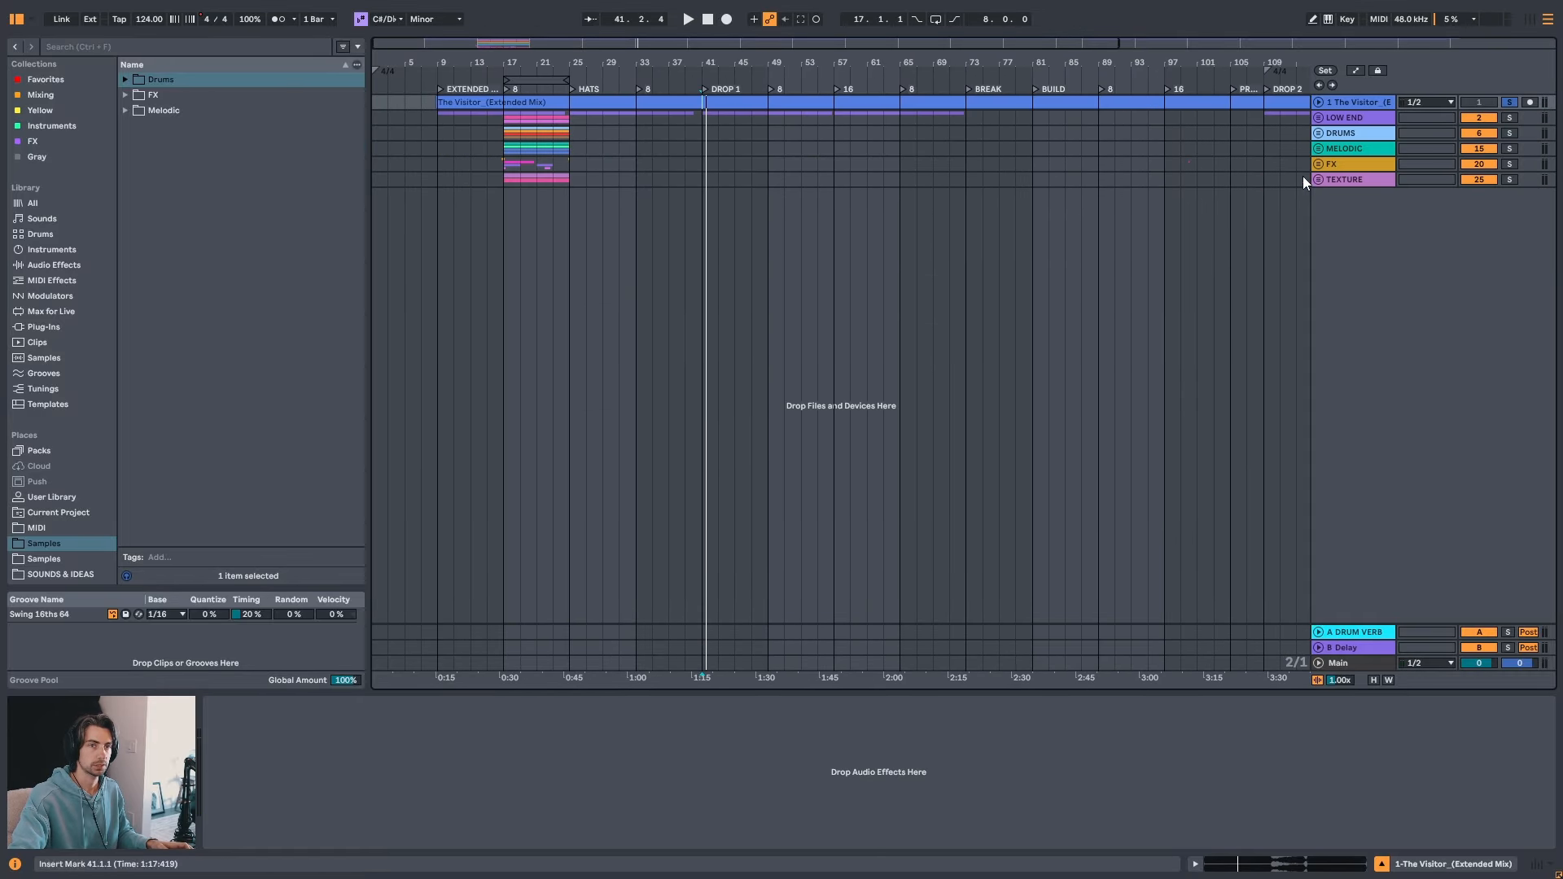
{"action": "left_click", "coordinate": [1188, 163]}
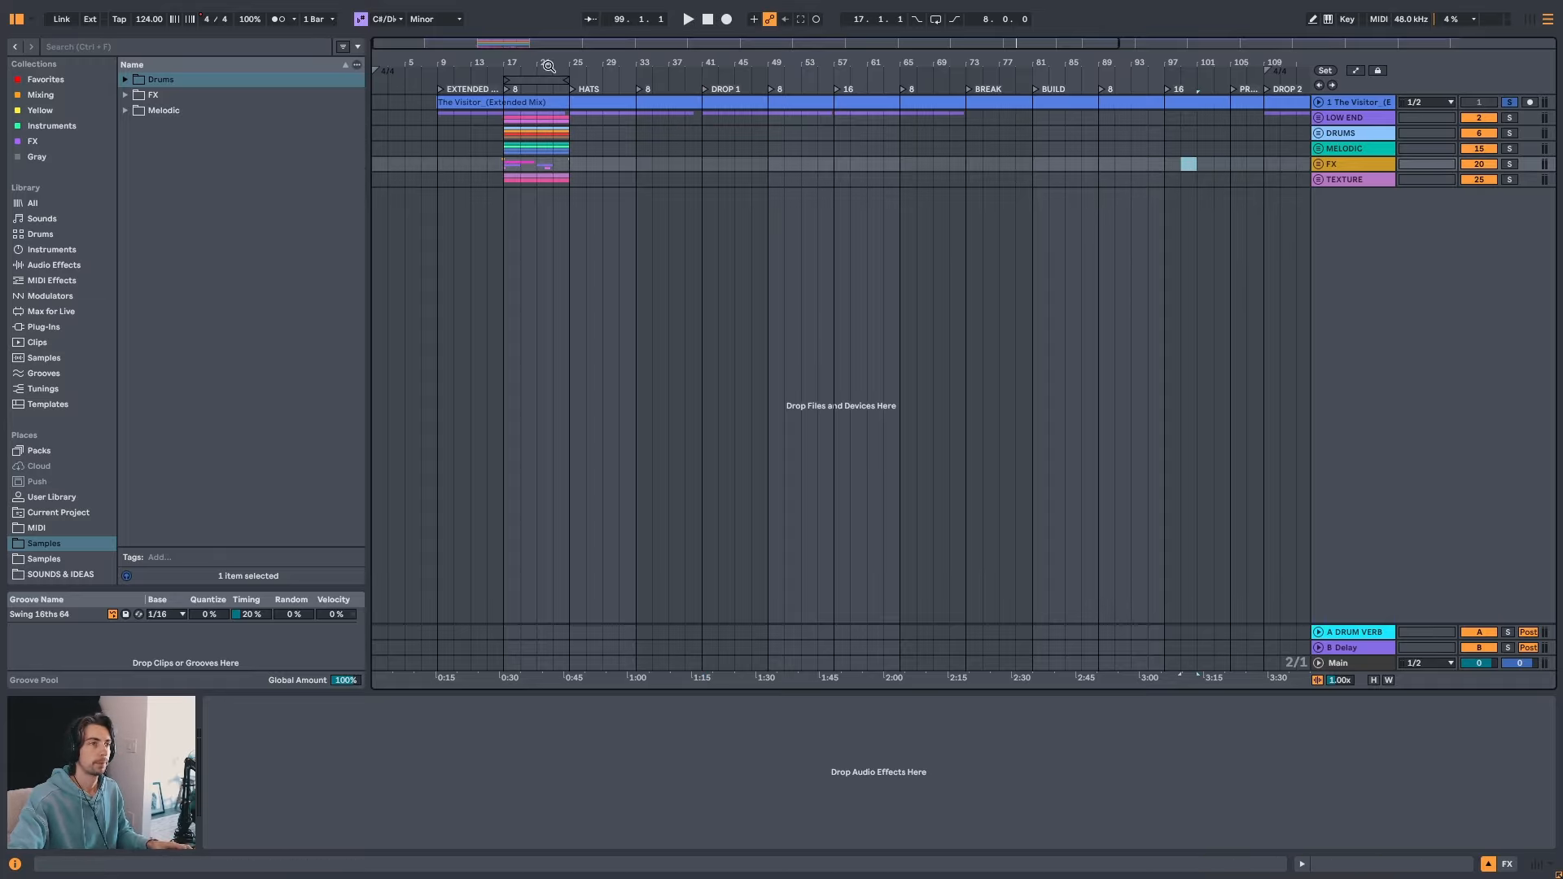
{"action": "left_click_drag", "start_coordinate": [690, 63], "coordinate": [690, 60]}
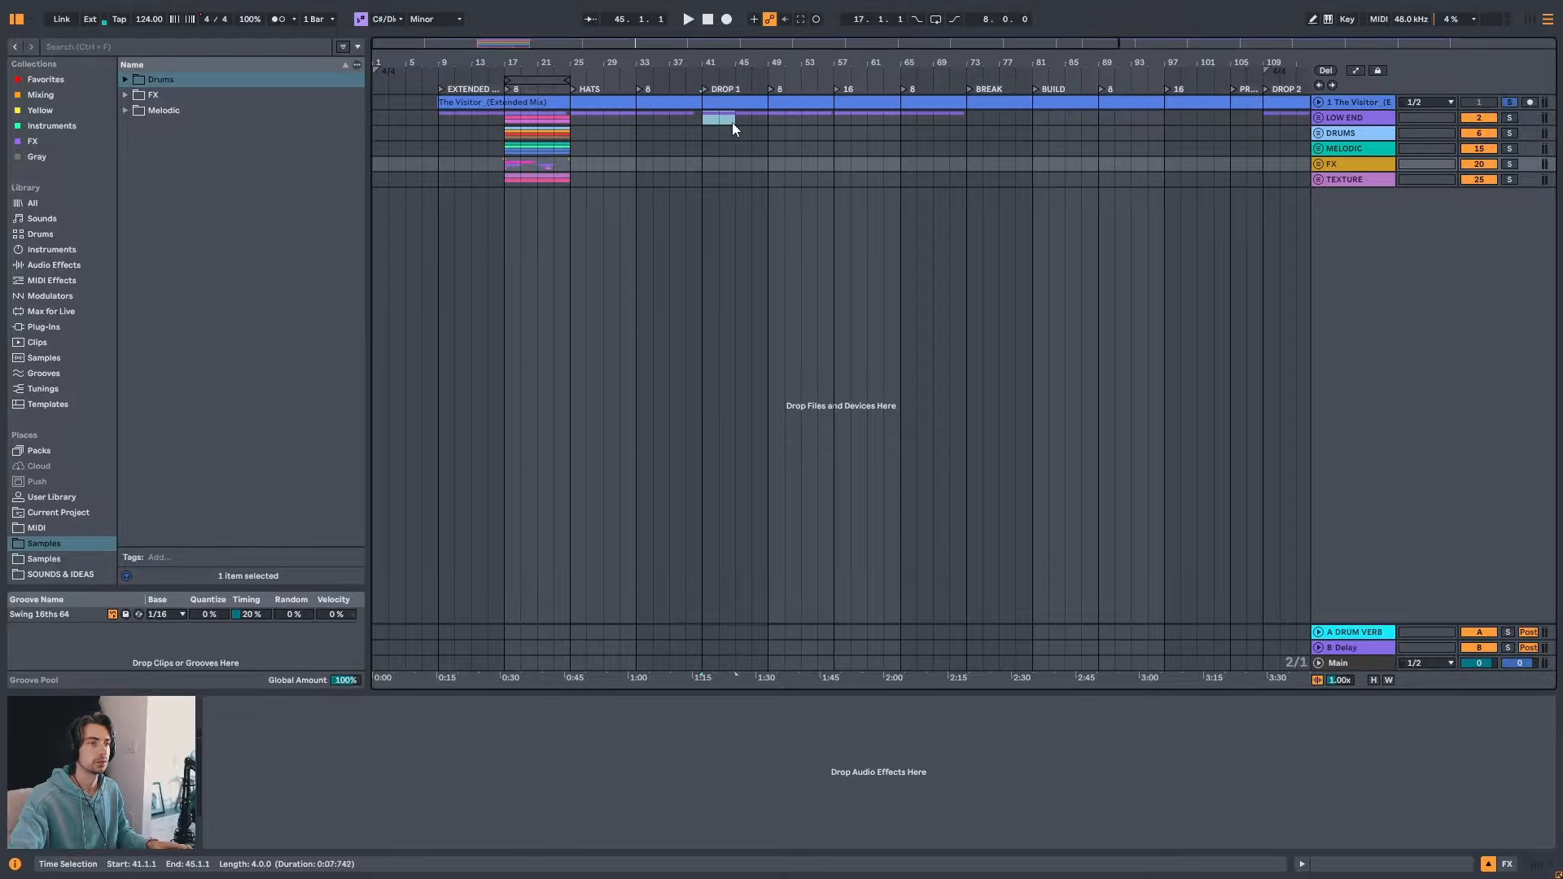
{"action": "left_click", "coordinate": [765, 121]}
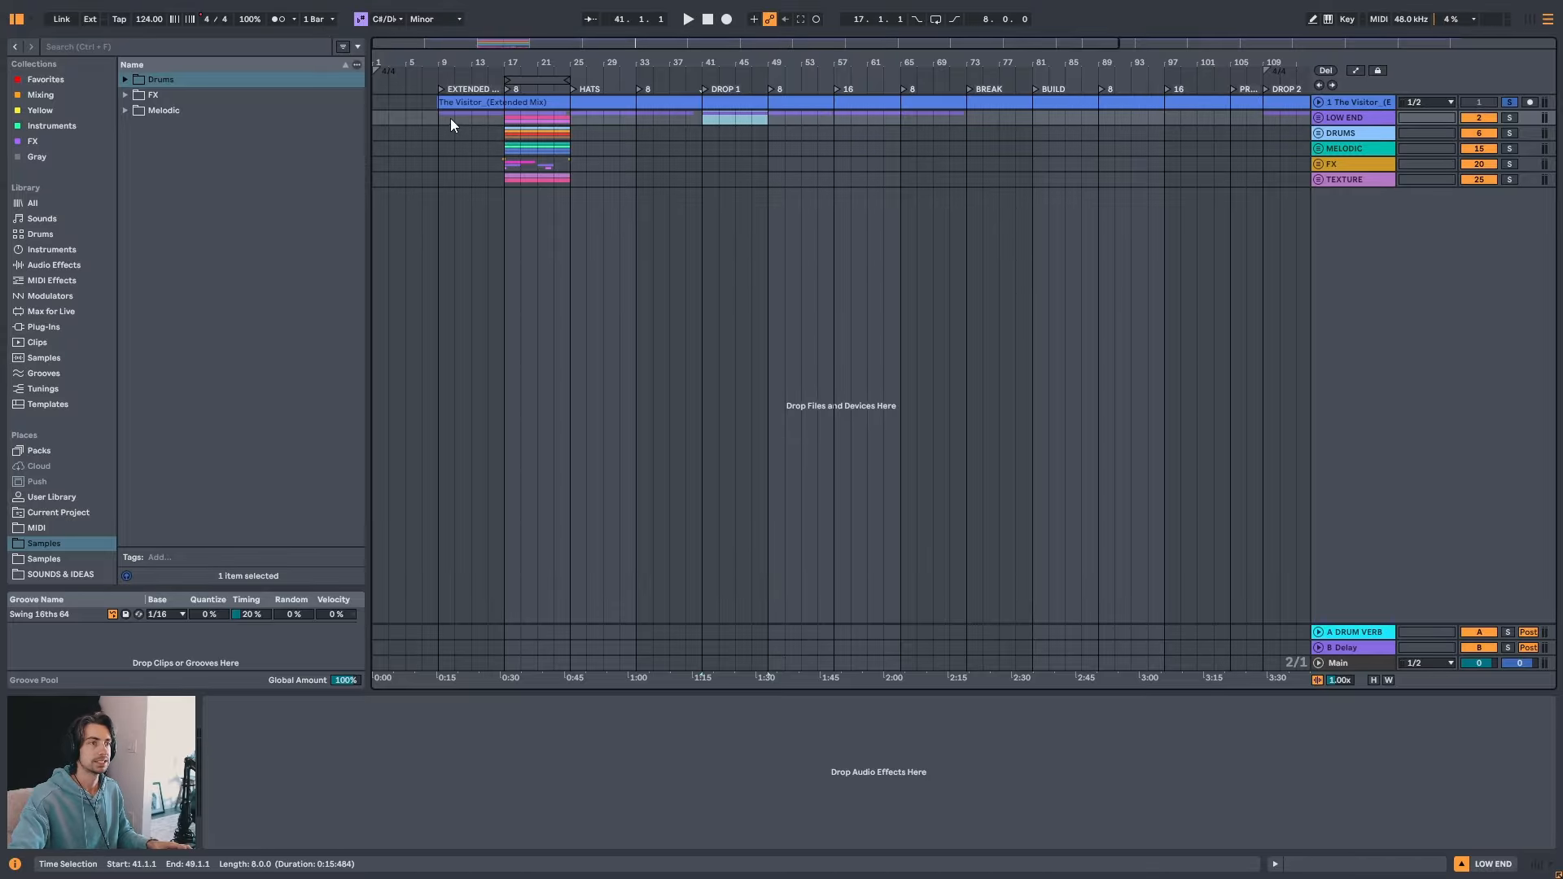
{"action": "left_click", "coordinate": [1318, 117]}
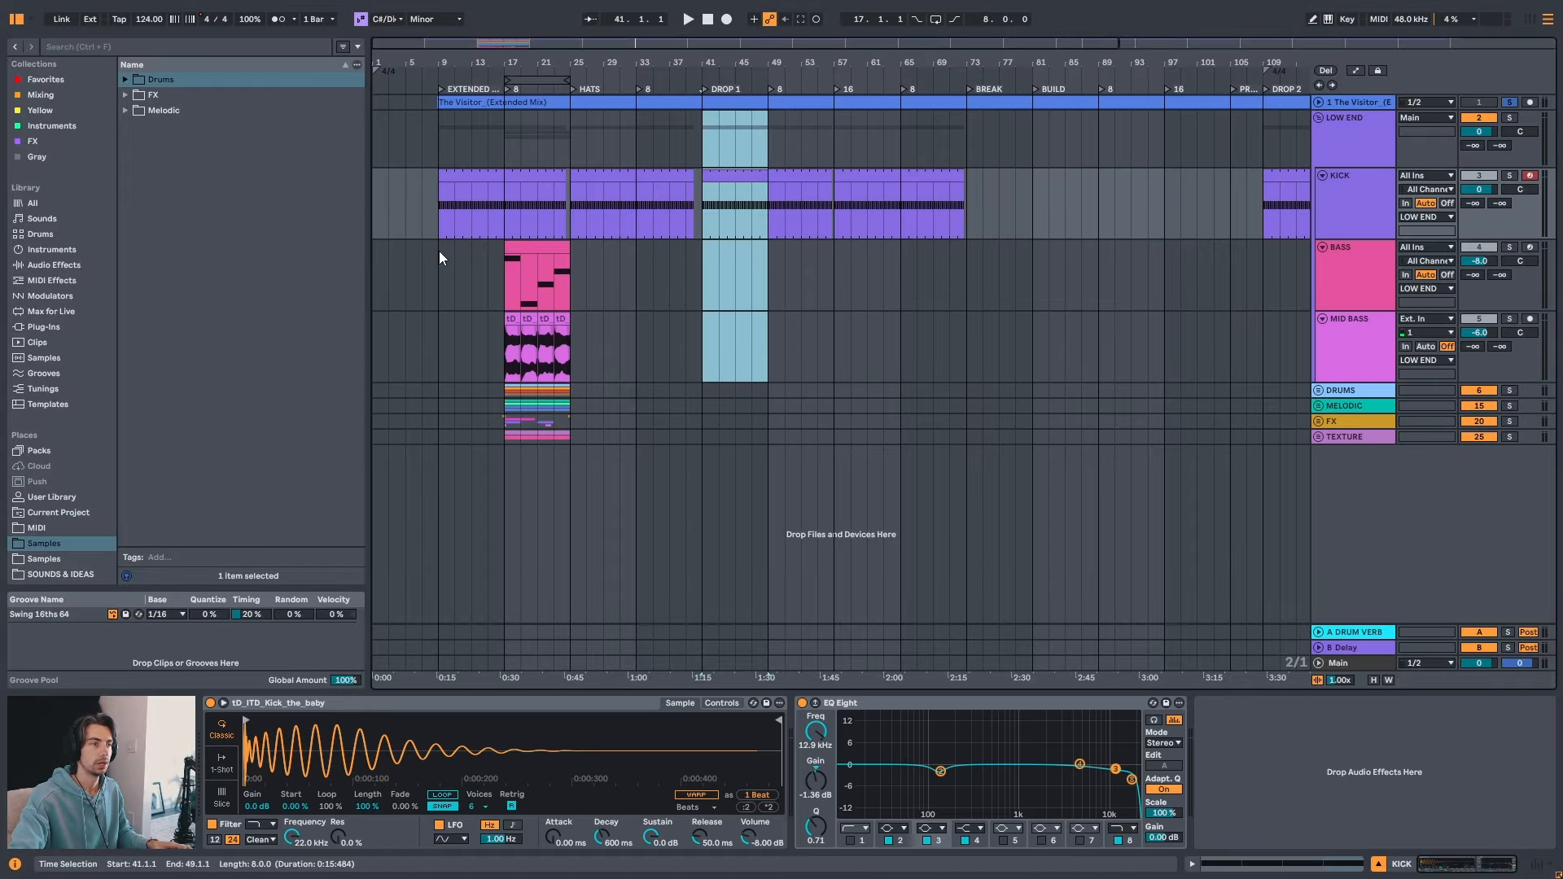
- Relocate all loop clips from BASS down to TEXTURE from bar 17 to bar 41 at DROP 1, deleting the originals
{"action": "left_click_drag", "start_coordinate": [439, 252], "coordinate": [638, 435]}
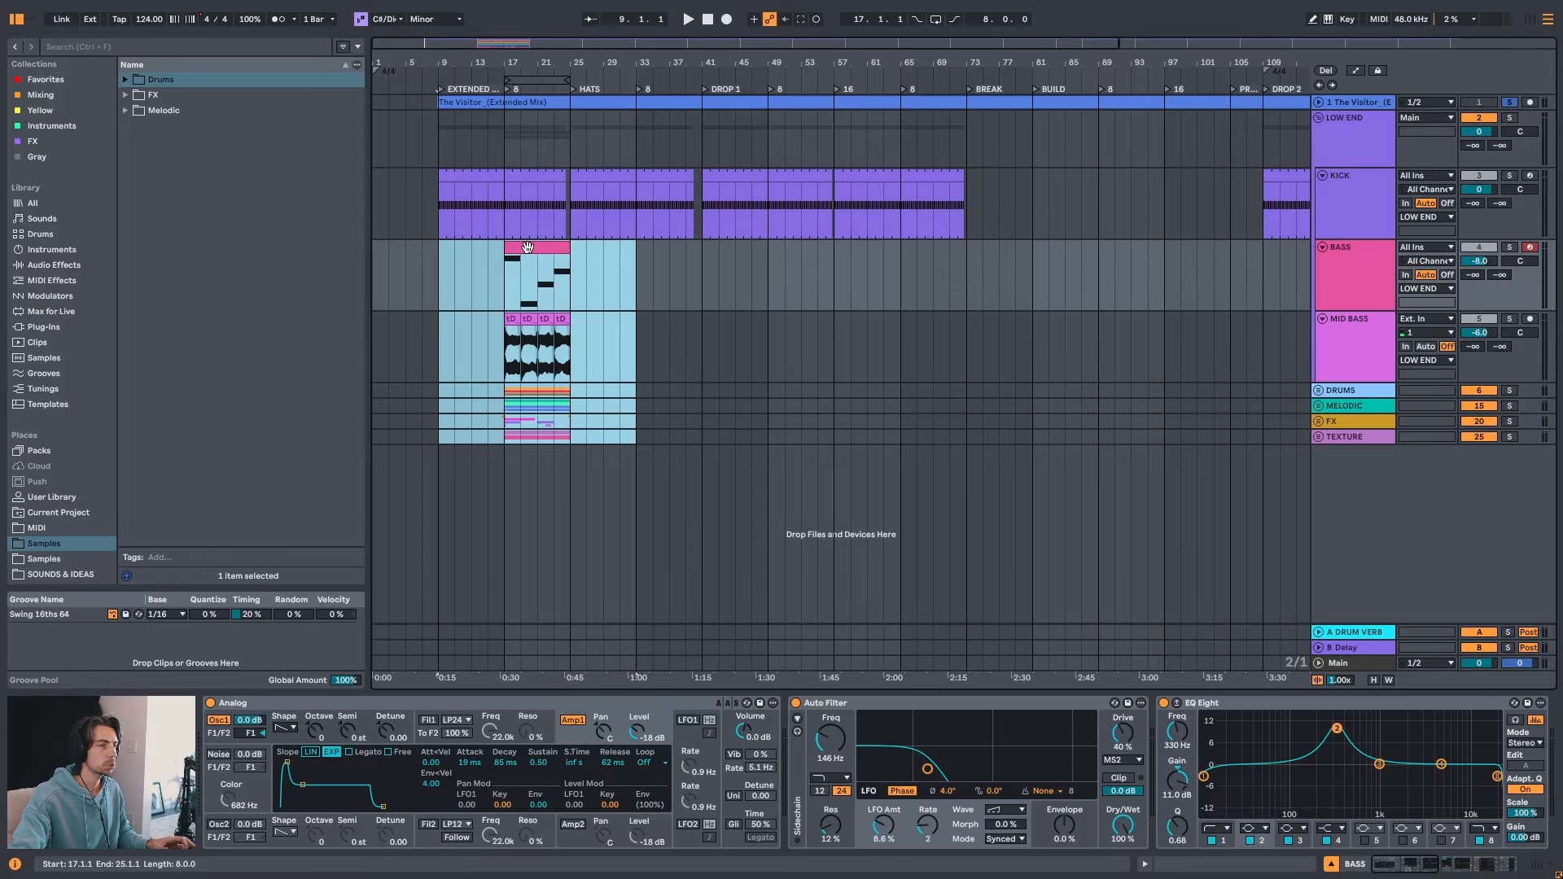
{"action": "left_click_drag", "start_coordinate": [527, 247], "coordinate": [724, 248]}
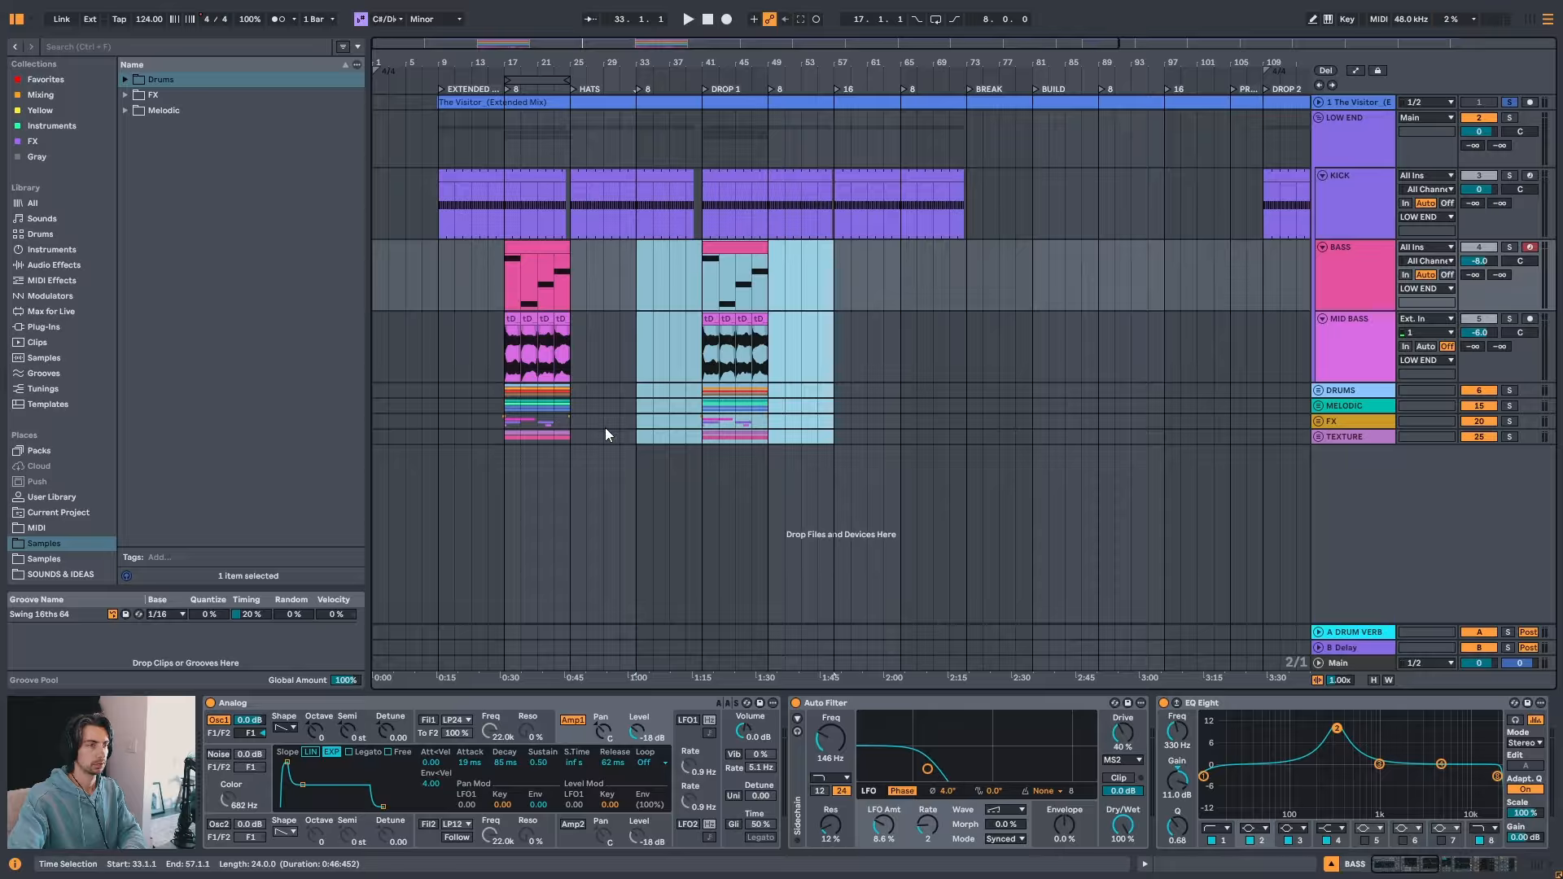
{"action": "left_click_drag", "start_coordinate": [605, 433], "coordinate": [495, 285]}
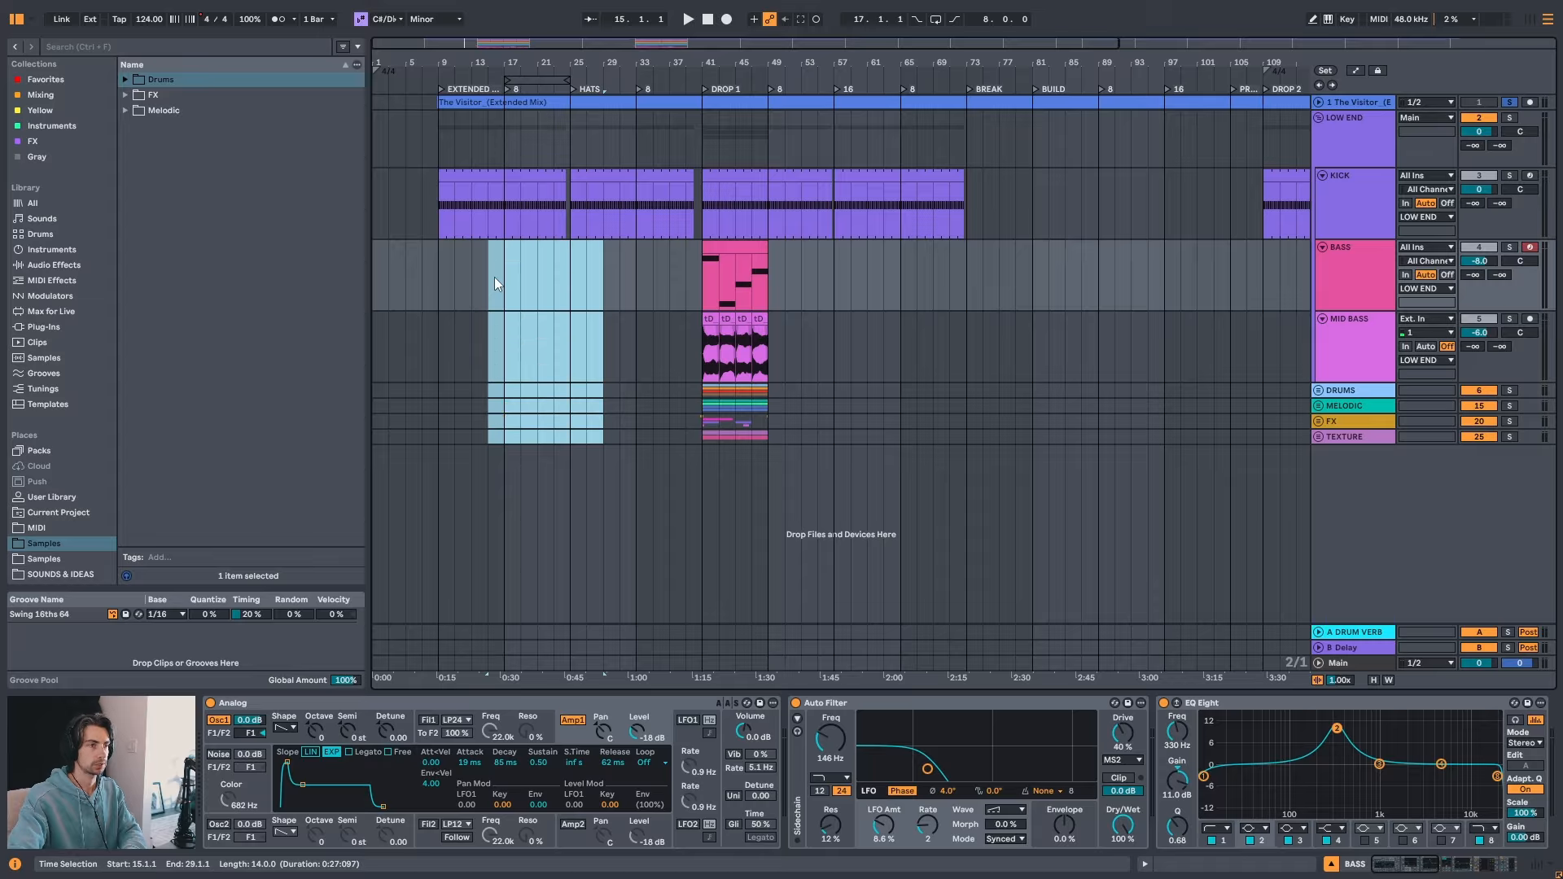
{"action": "key", "text": "Delete"}
{"action": "left_click", "coordinate": [568, 262]}
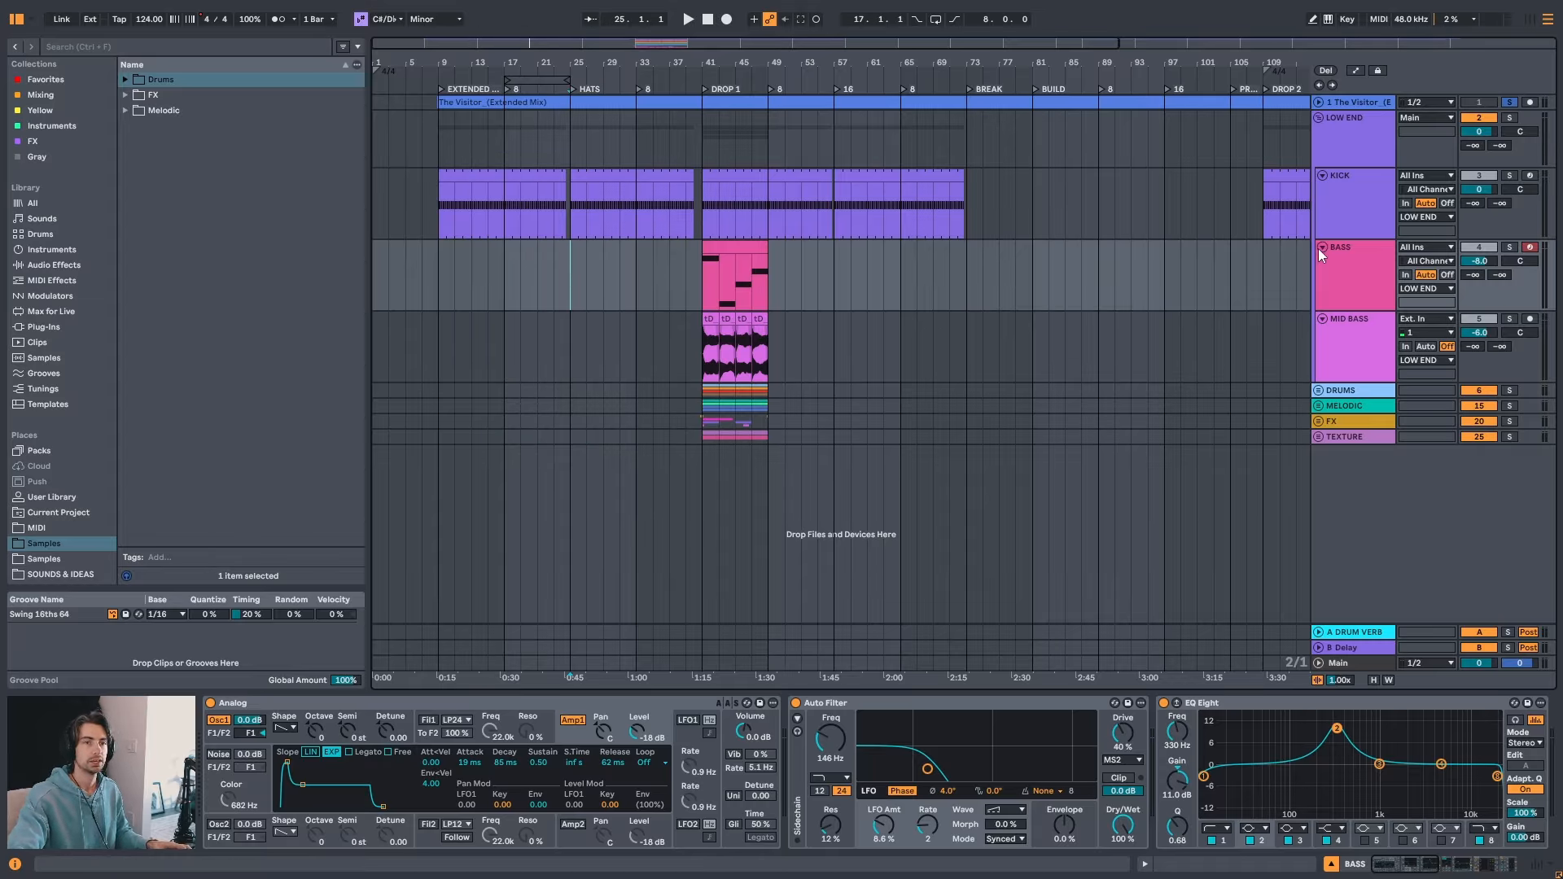
- Play the loop from bar 41 with the reference unsoloed, and copy its BASS clip to bar 9
{"action": "left_click", "coordinate": [737, 246]}
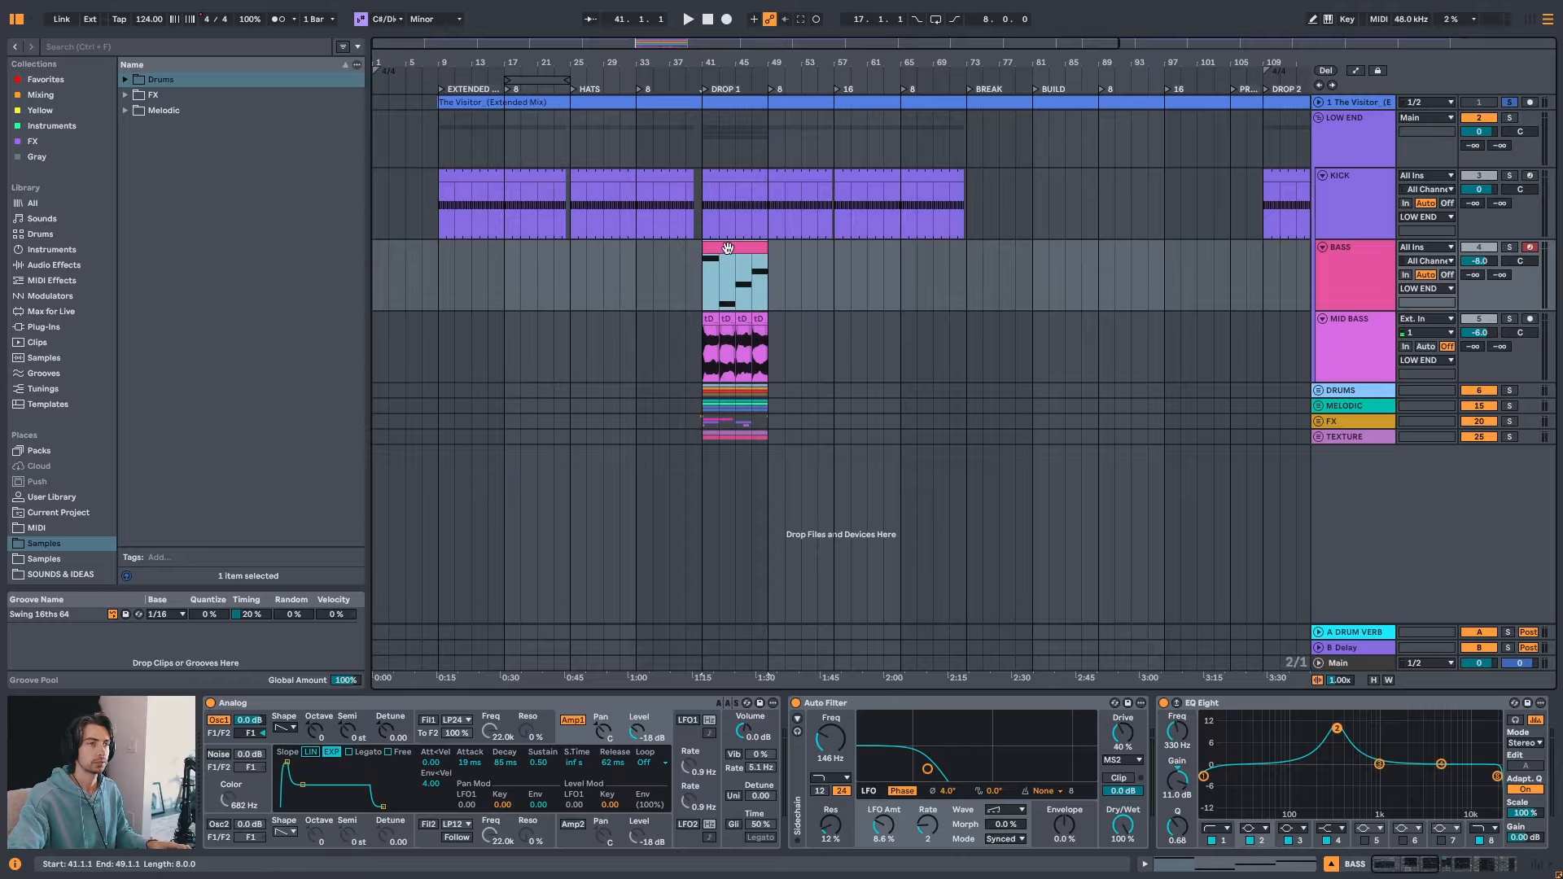
{"action": "key", "text": "space"}
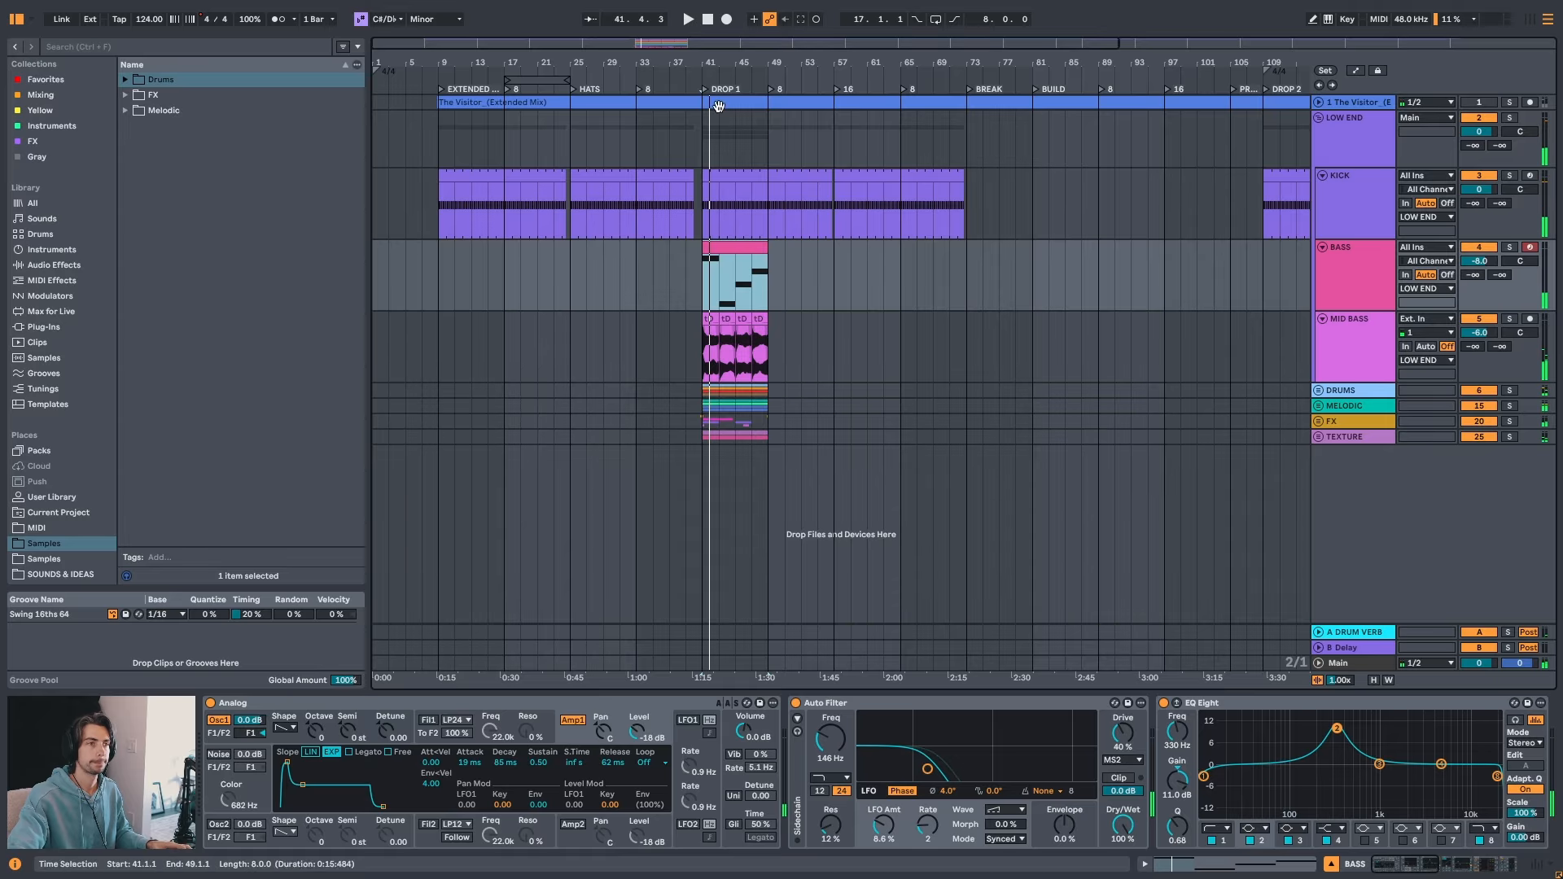
{"action": "left_click_drag", "start_coordinate": [733, 63], "coordinate": [736, 73]}
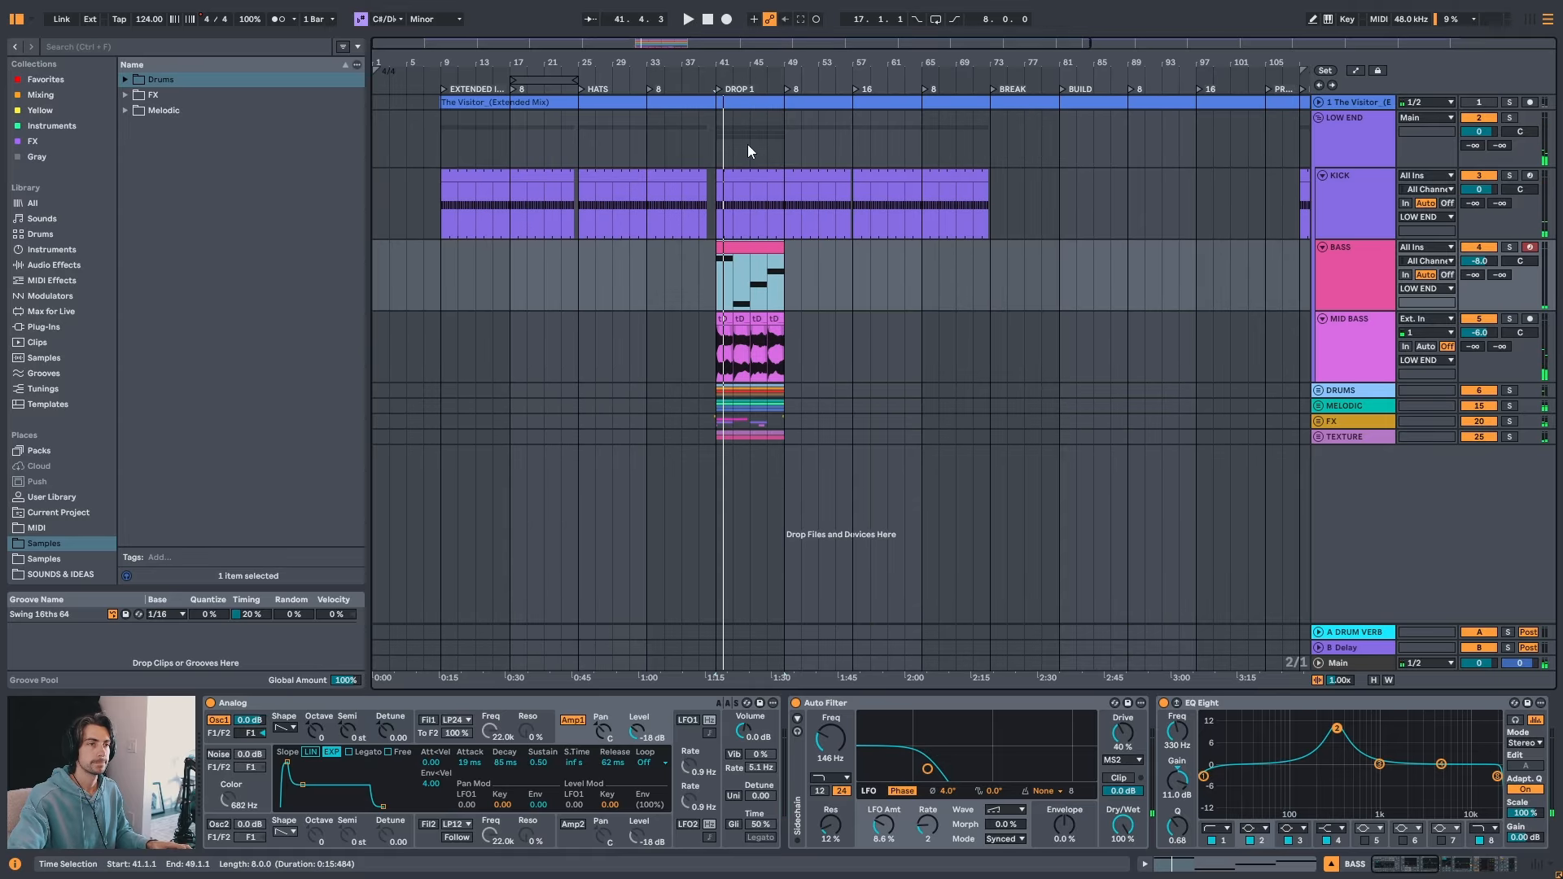
{"action": "left_click", "coordinate": [441, 257]}
{"action": "left_click_drag", "start_coordinate": [748, 245], "coordinate": [466, 255]}
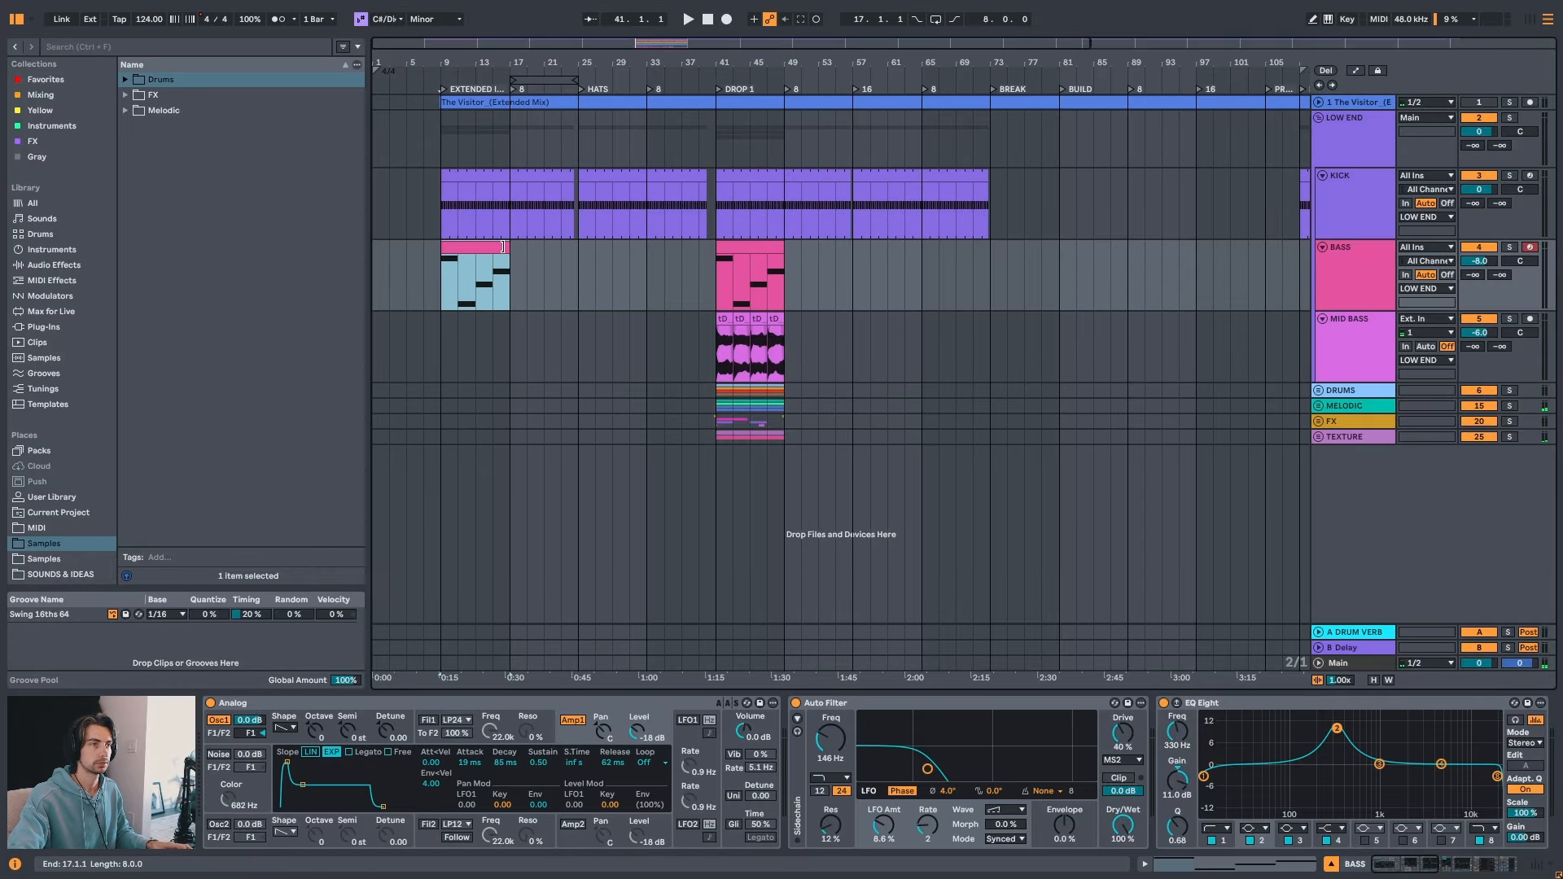
- Play the soloed reference at several points between bars 11 and 35 to check the bass before DROP 1
{"action": "left_click", "coordinate": [588, 275]}
{"action": "key", "text": "space"}
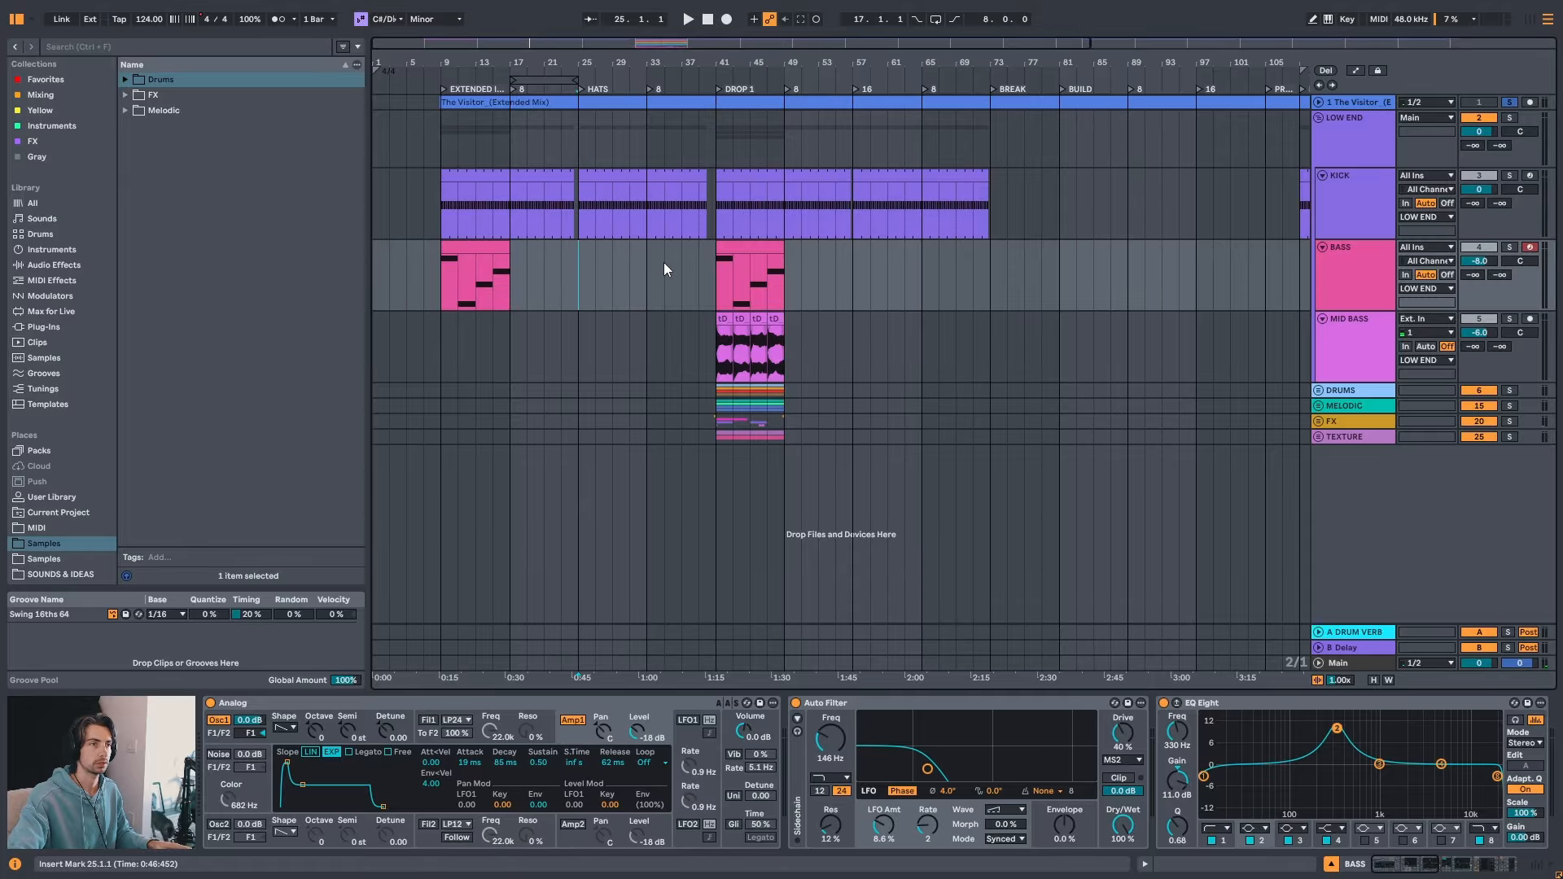
{"action": "mouse_move", "coordinate": [639, 64]}
{"action": "left_mouse_down"}
{"action": "mouse_move", "coordinate": [640, 112]}
{"action": "mouse_move", "coordinate": [615, 55]}
{"action": "mouse_move", "coordinate": [656, 45]}
{"action": "left_mouse_up"}
{"action": "left_click", "coordinate": [539, 259]}
{"action": "left_click", "coordinate": [456, 269]}
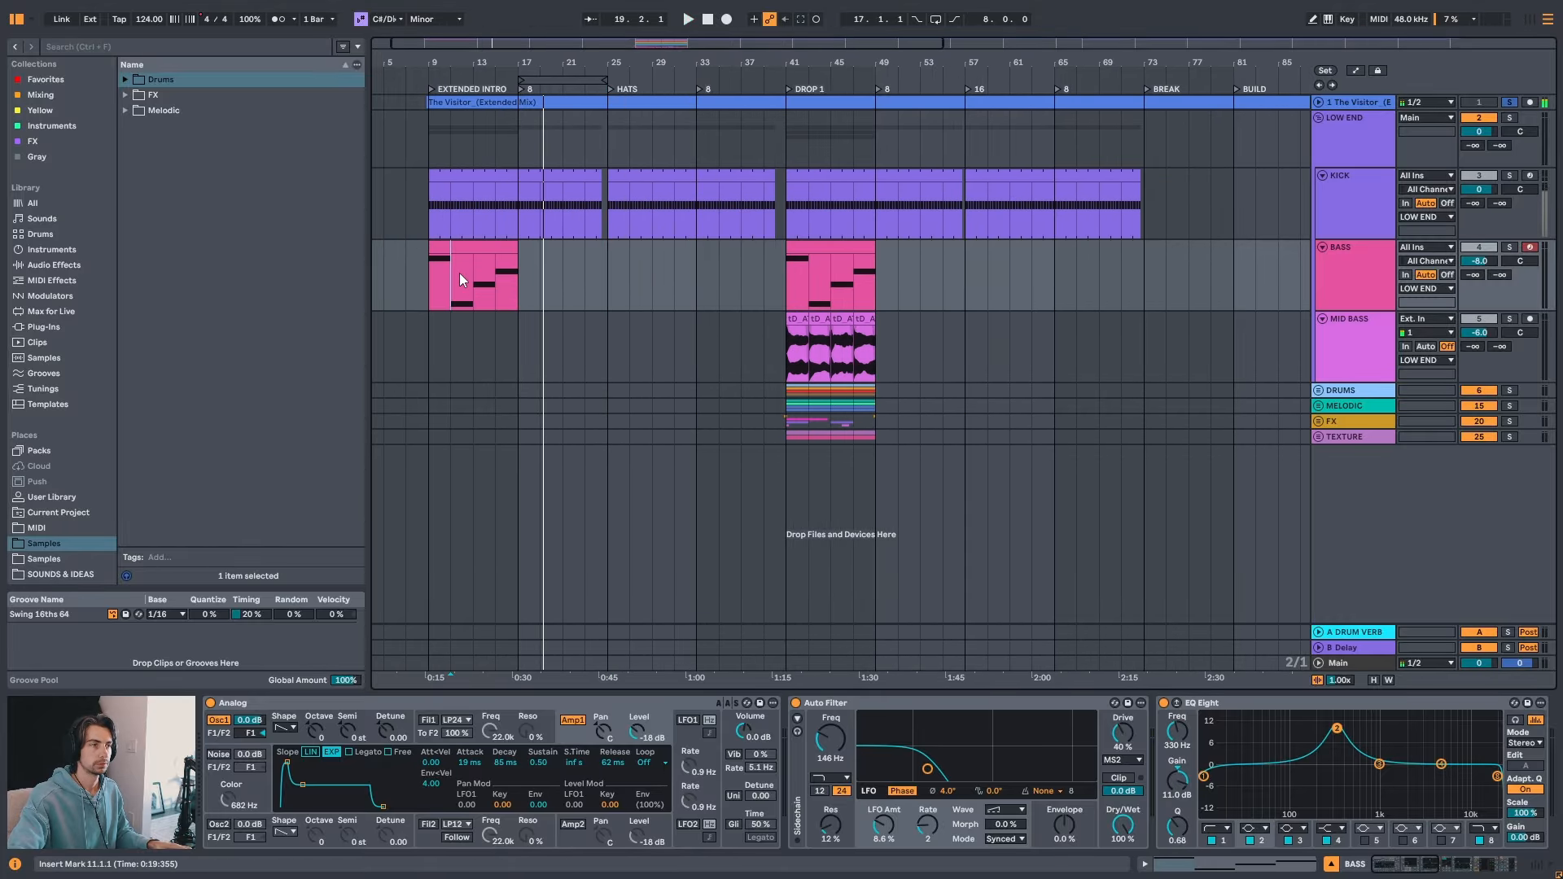
{"action": "left_click", "coordinate": [652, 276]}
{"action": "key", "text": "space"}
{"action": "left_click", "coordinate": [728, 275]}
{"action": "key", "text": "space"}
{"action": "key", "text": "space"}
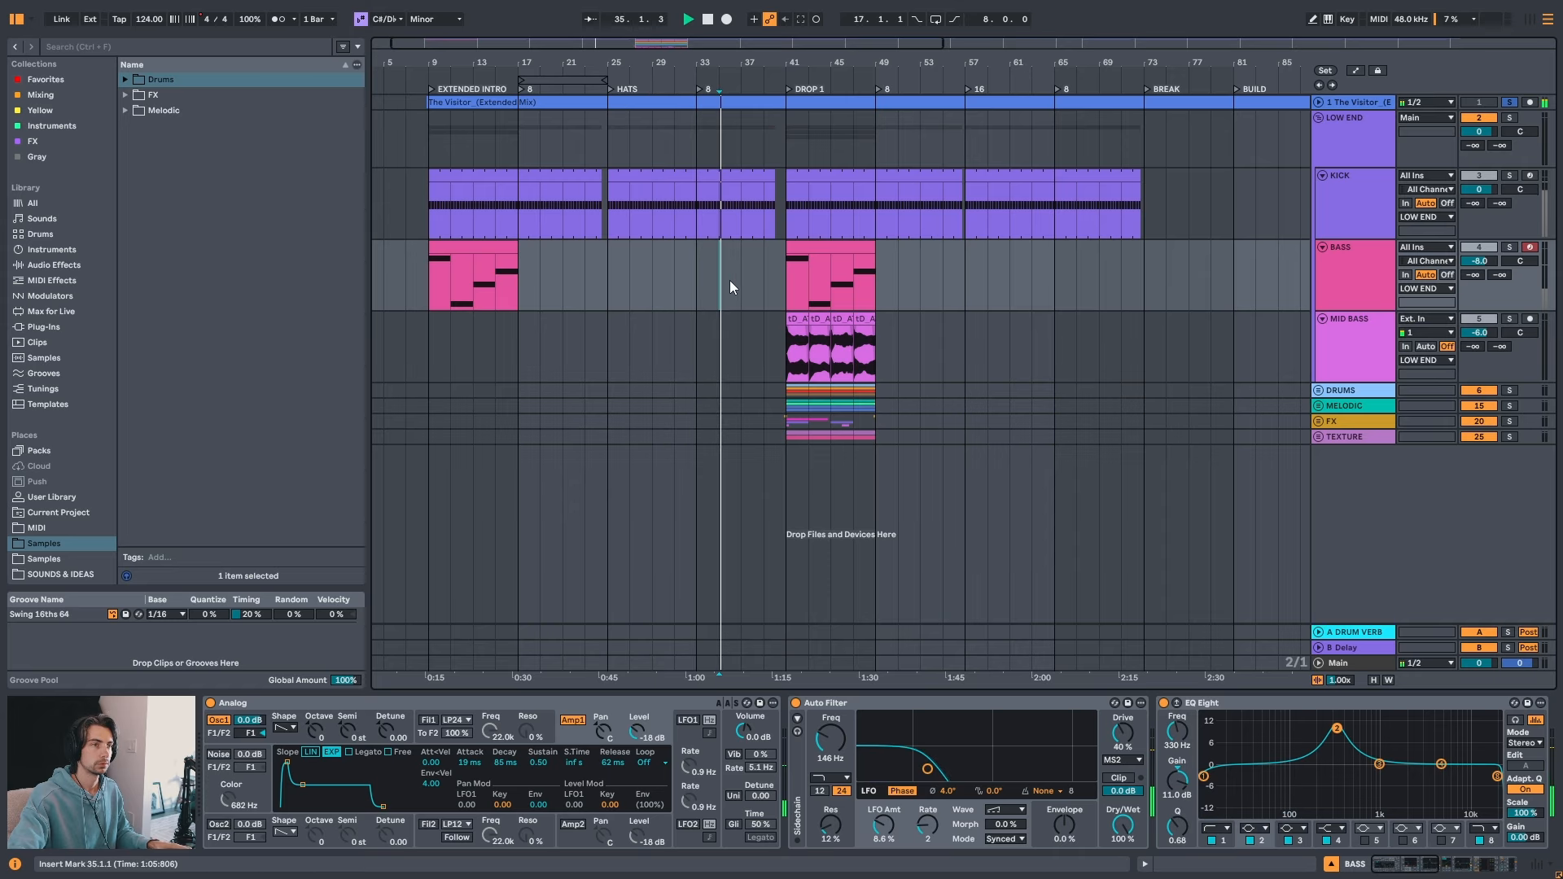
- Play from bar 39 into DROP 1 to hear the bass entry, and select the BASS clip at bar 9
{"action": "left_click", "coordinate": [750, 272]}
{"action": "key", "text": "space"}
{"action": "key", "text": "space"}
{"action": "left_click", "coordinate": [763, 265]}
{"action": "key", "text": "space"}
{"action": "key", "text": "space"}
{"action": "left_click_drag", "start_coordinate": [829, 65], "coordinate": [796, 63]}
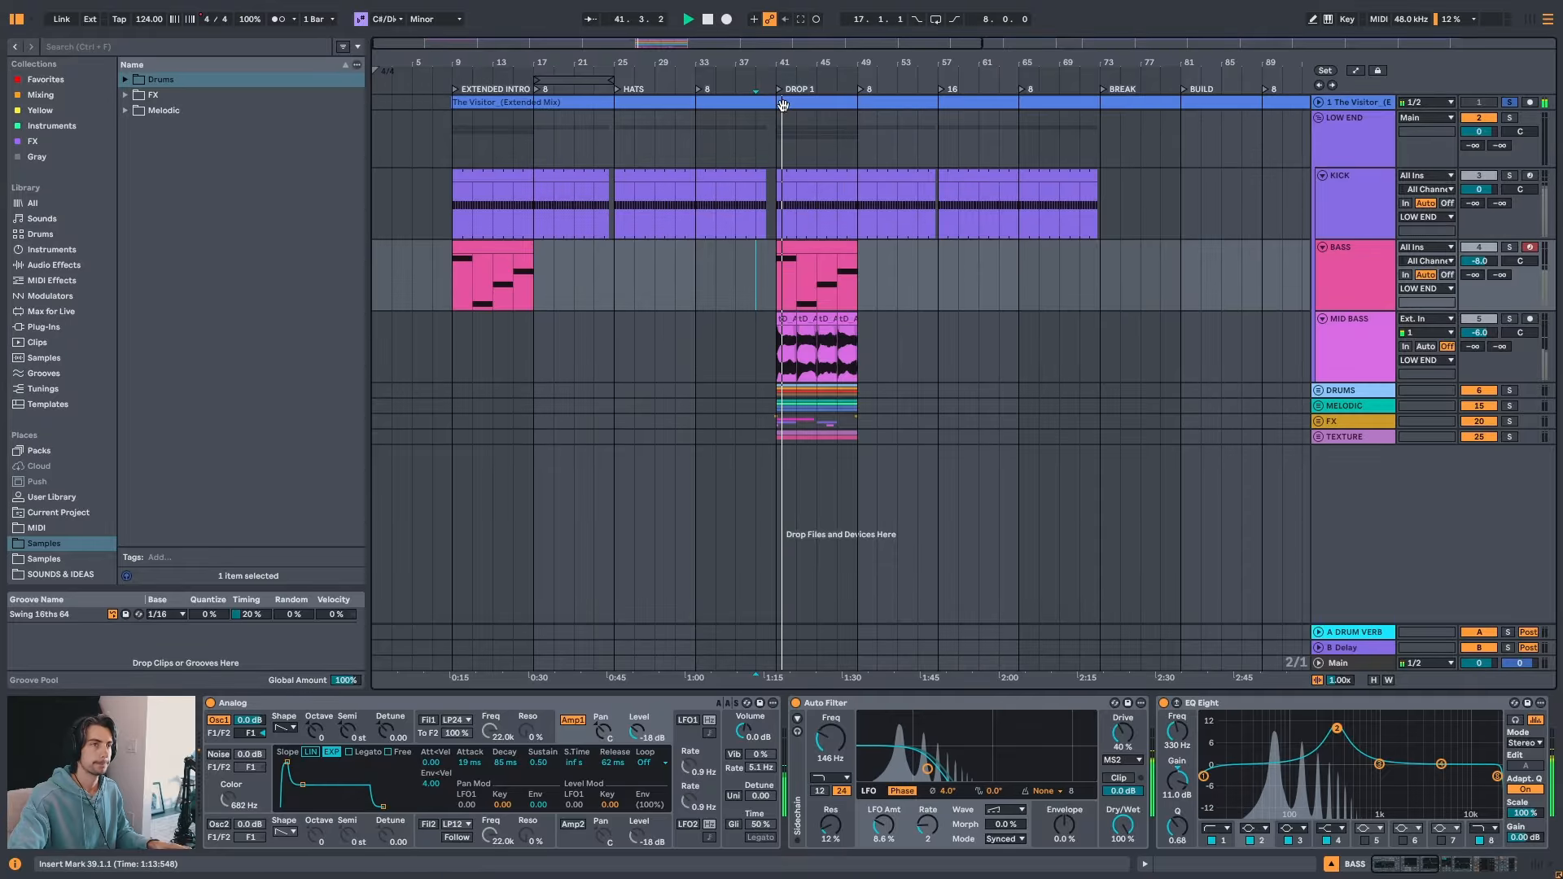
{"action": "left_click", "coordinate": [528, 253]}
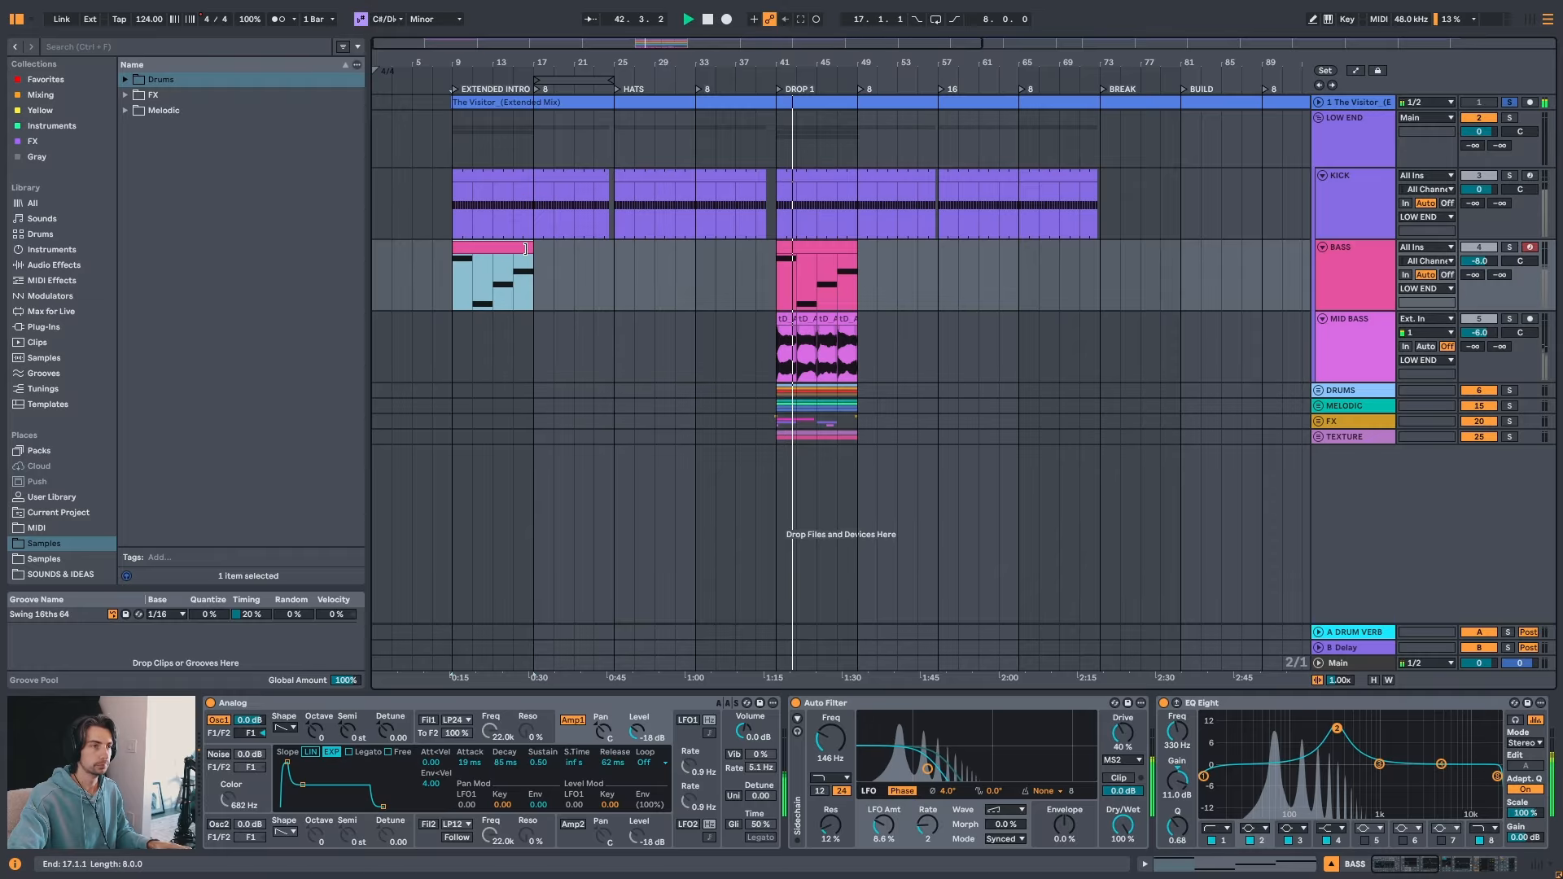
{"action": "key", "text": "space"}
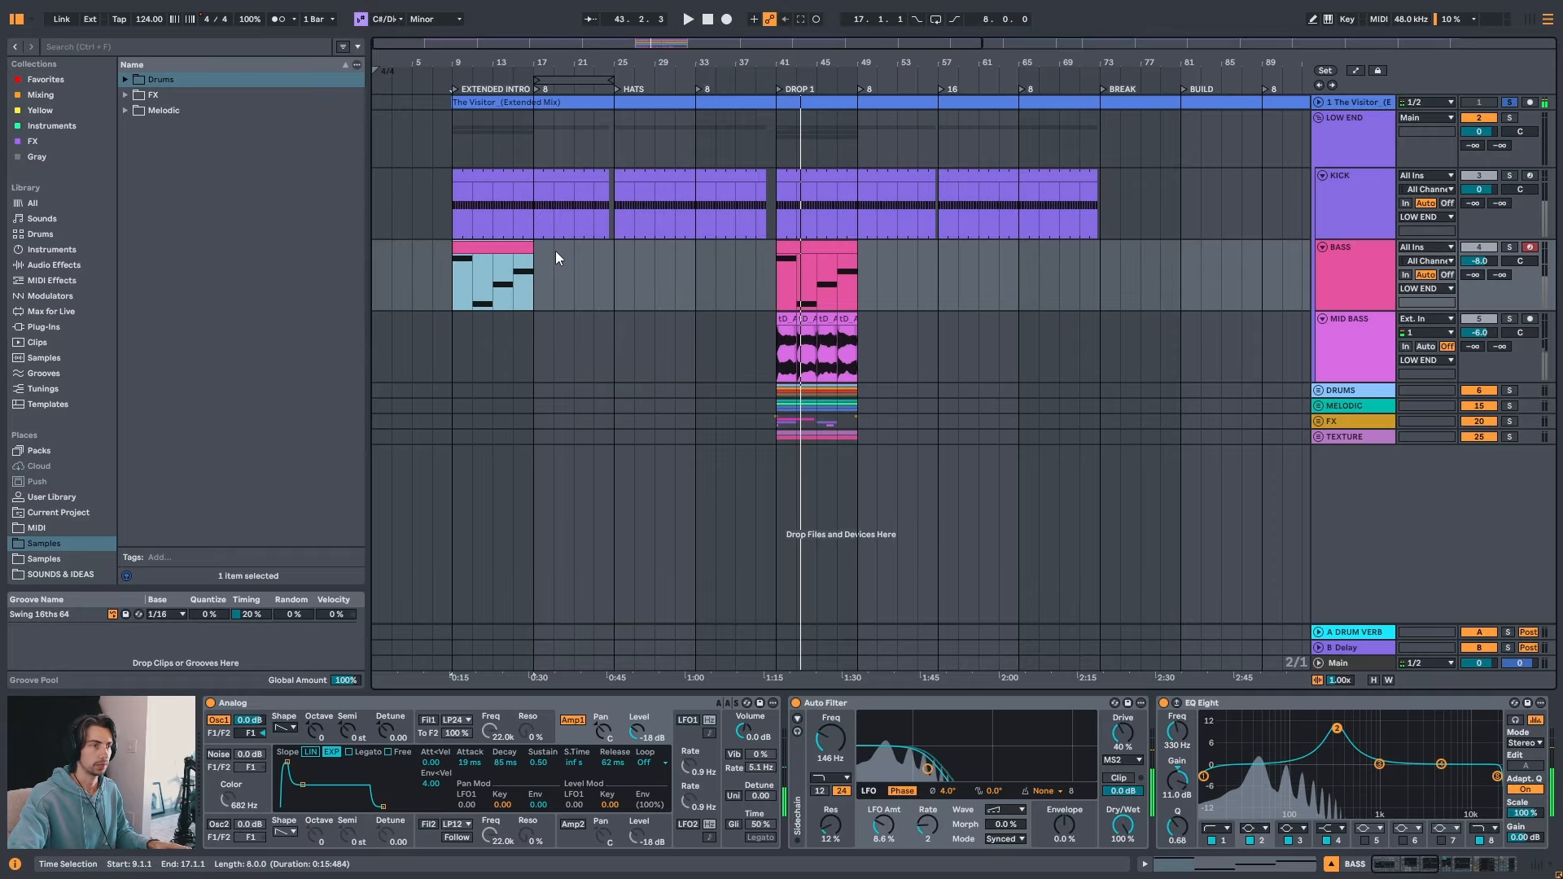
- Extend the BASS clip at bar 9 to bar 41 and delete all its notes except C#1
{"action": "left_click_drag", "start_coordinate": [529, 249], "coordinate": [772, 255]}
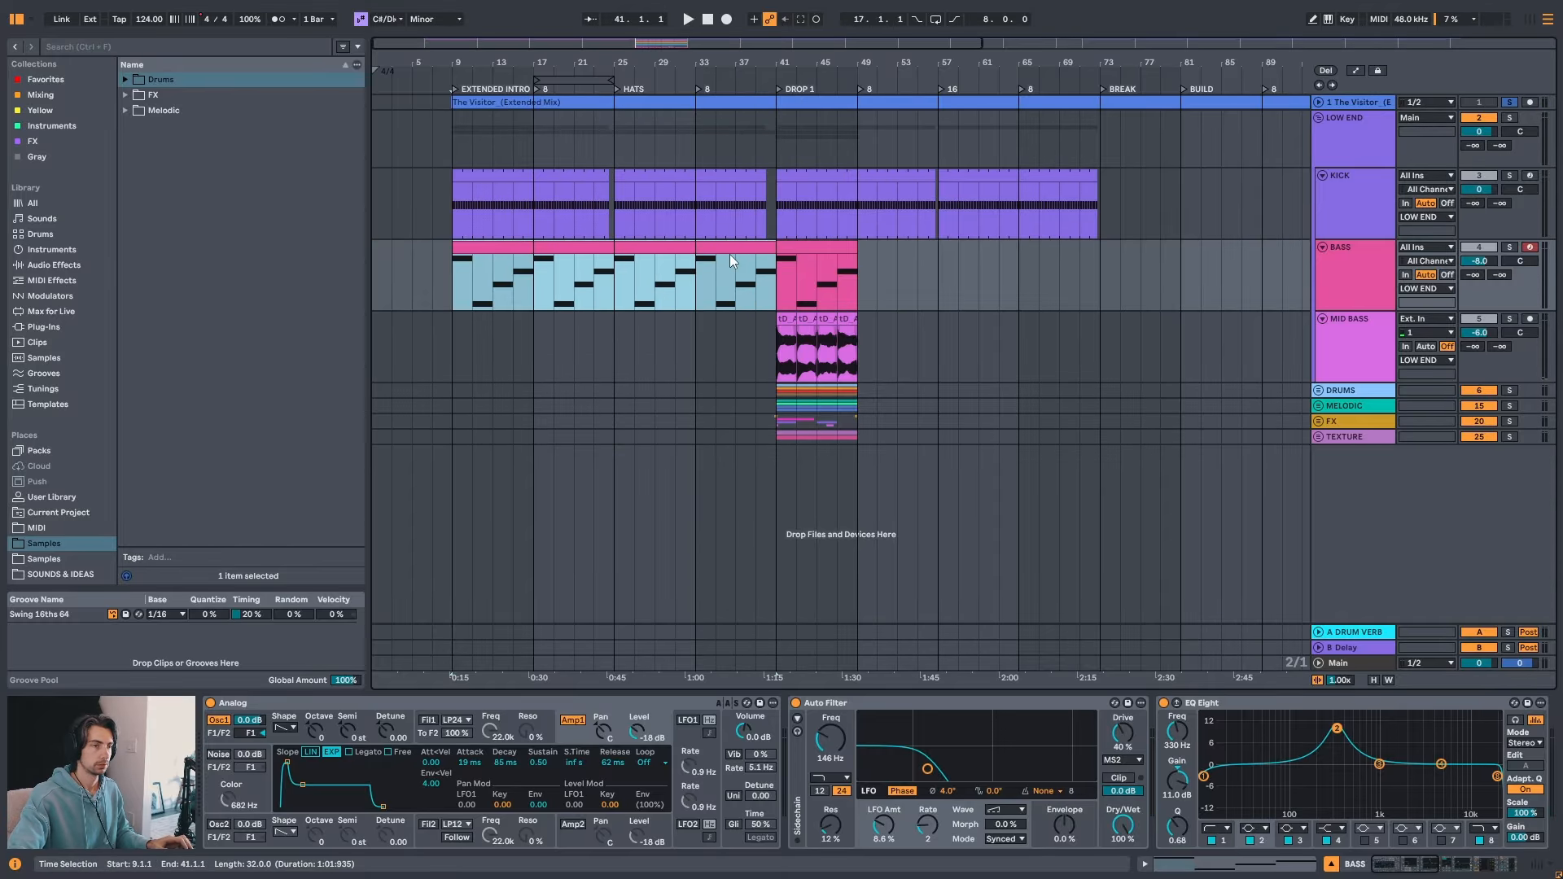
{"action": "double_click", "coordinate": [747, 252]}
{"action": "left_click", "coordinate": [707, 520]}
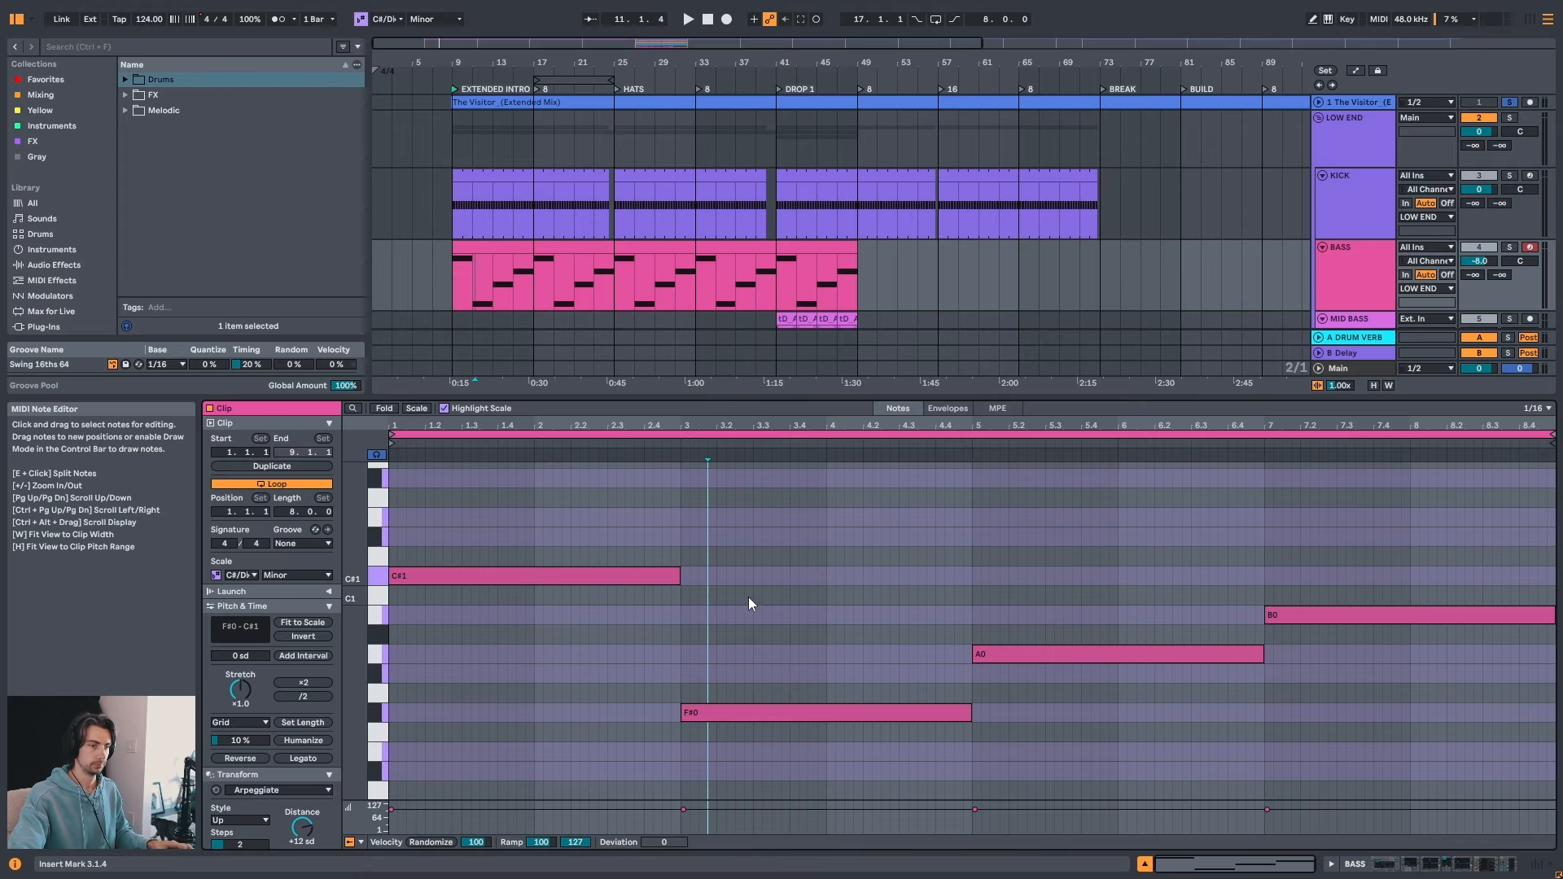
{"action": "left_click_drag", "start_coordinate": [766, 588], "coordinate": [1370, 702]}
{"action": "key", "text": "Delete"}
{"action": "left_click_drag", "start_coordinate": [847, 621], "coordinate": [950, 742]}
{"action": "key", "text": "Delete"}
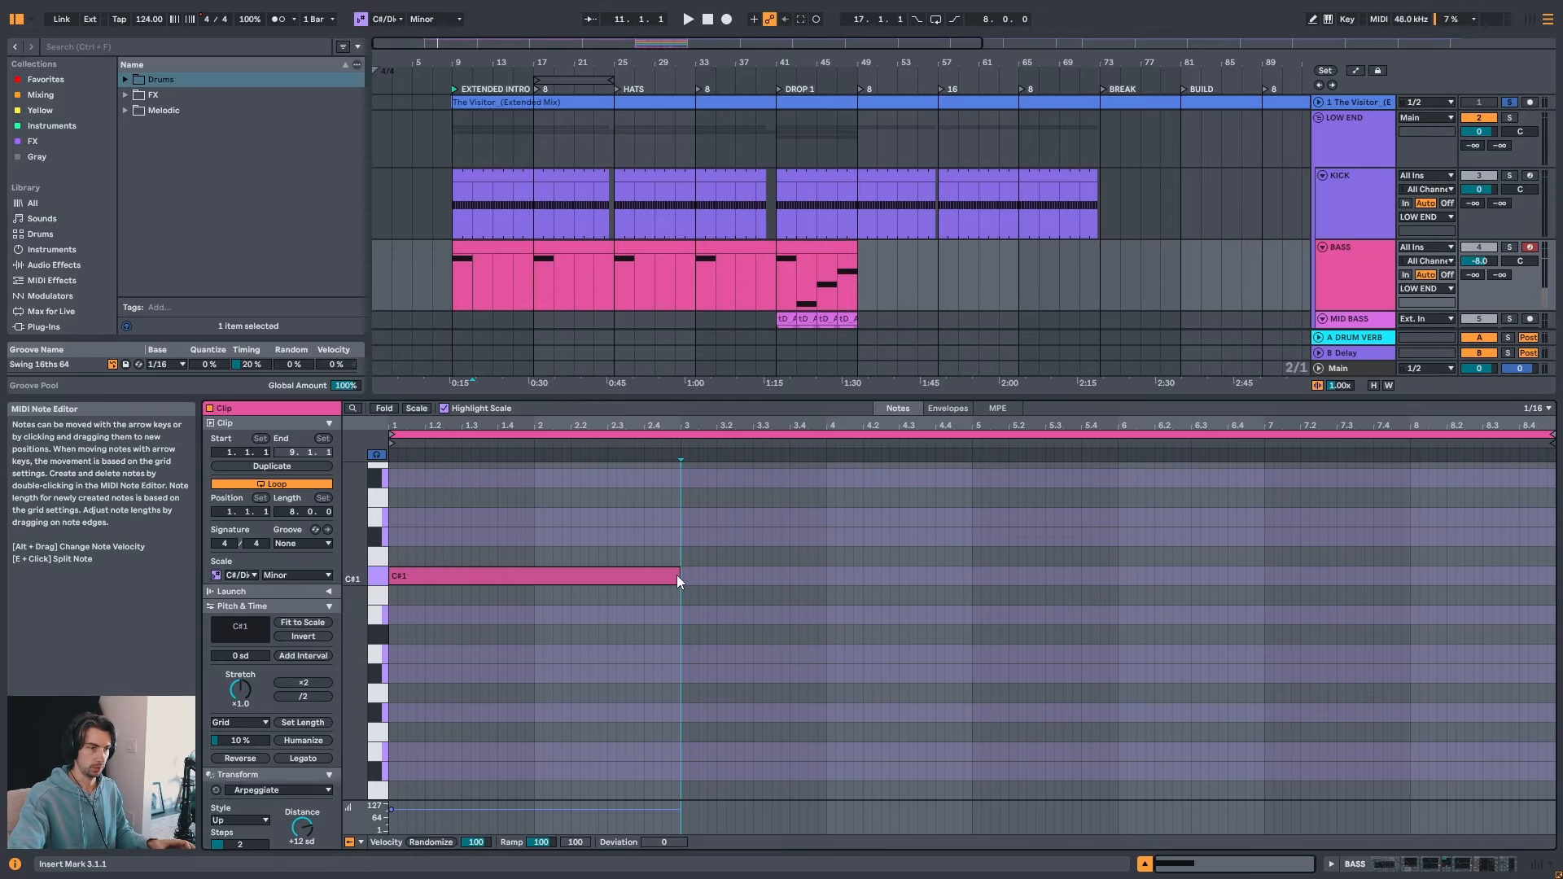
- Lengthen the C#1 note to fill the whole eight-bar BASS clip and return to the device view
{"action": "left_click_drag", "start_coordinate": [679, 575], "coordinate": [1546, 576]}
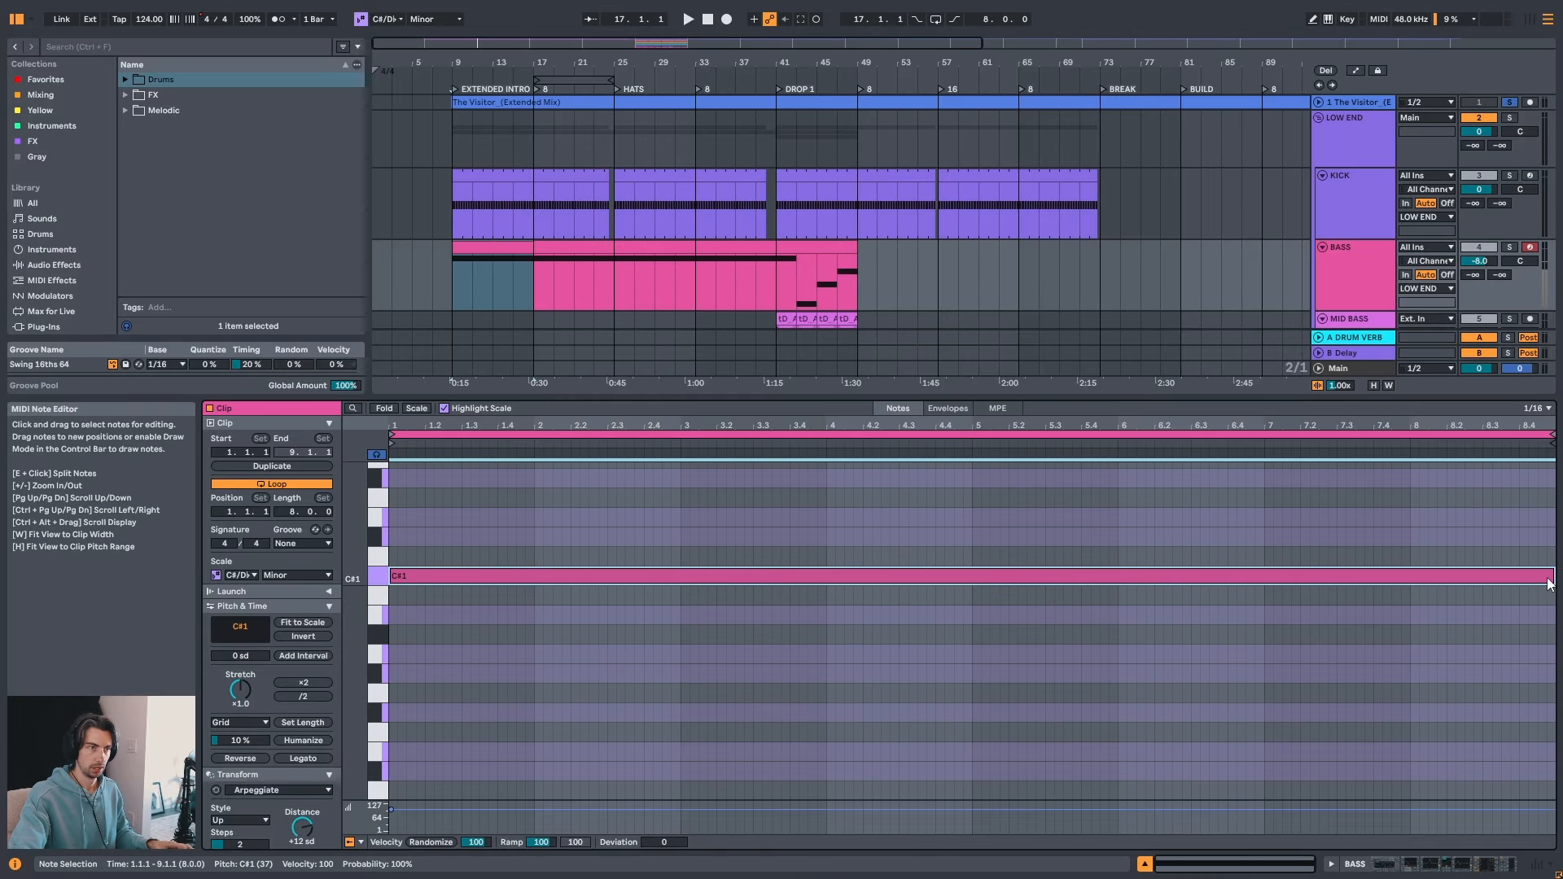
{"action": "left_click", "coordinate": [576, 249]}
{"action": "key", "text": "shift+Tab"}
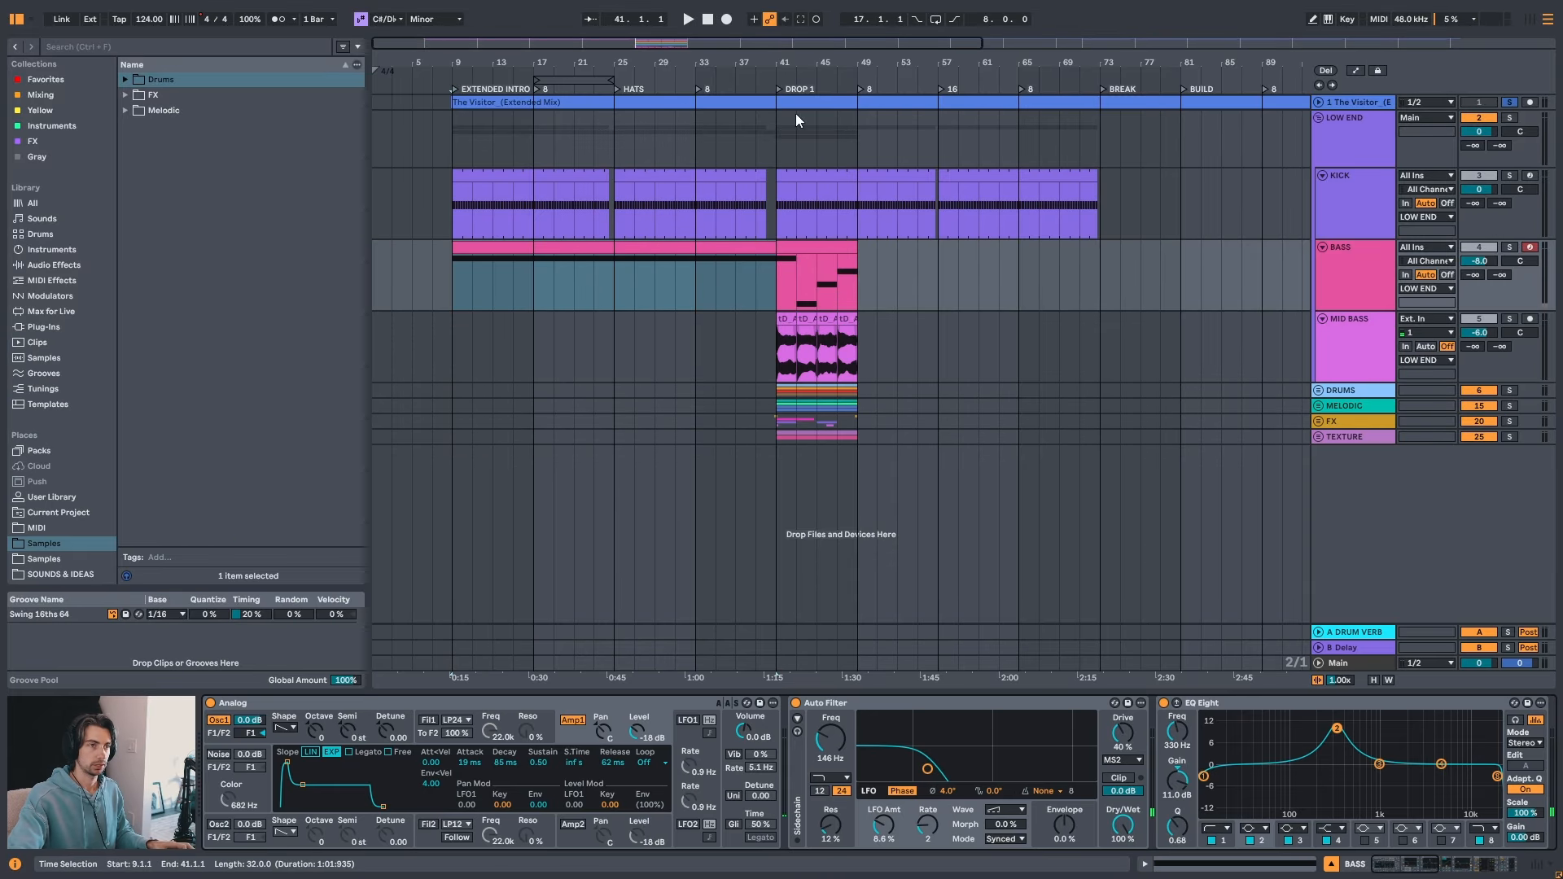
- Trim the end of the intro BASS clip about one beat before DROP 1 and play the transition from bar 40.3
{"action": "left_click_drag", "start_coordinate": [785, 62], "coordinate": [647, 197]}
{"action": "left_click", "coordinate": [578, 183]}
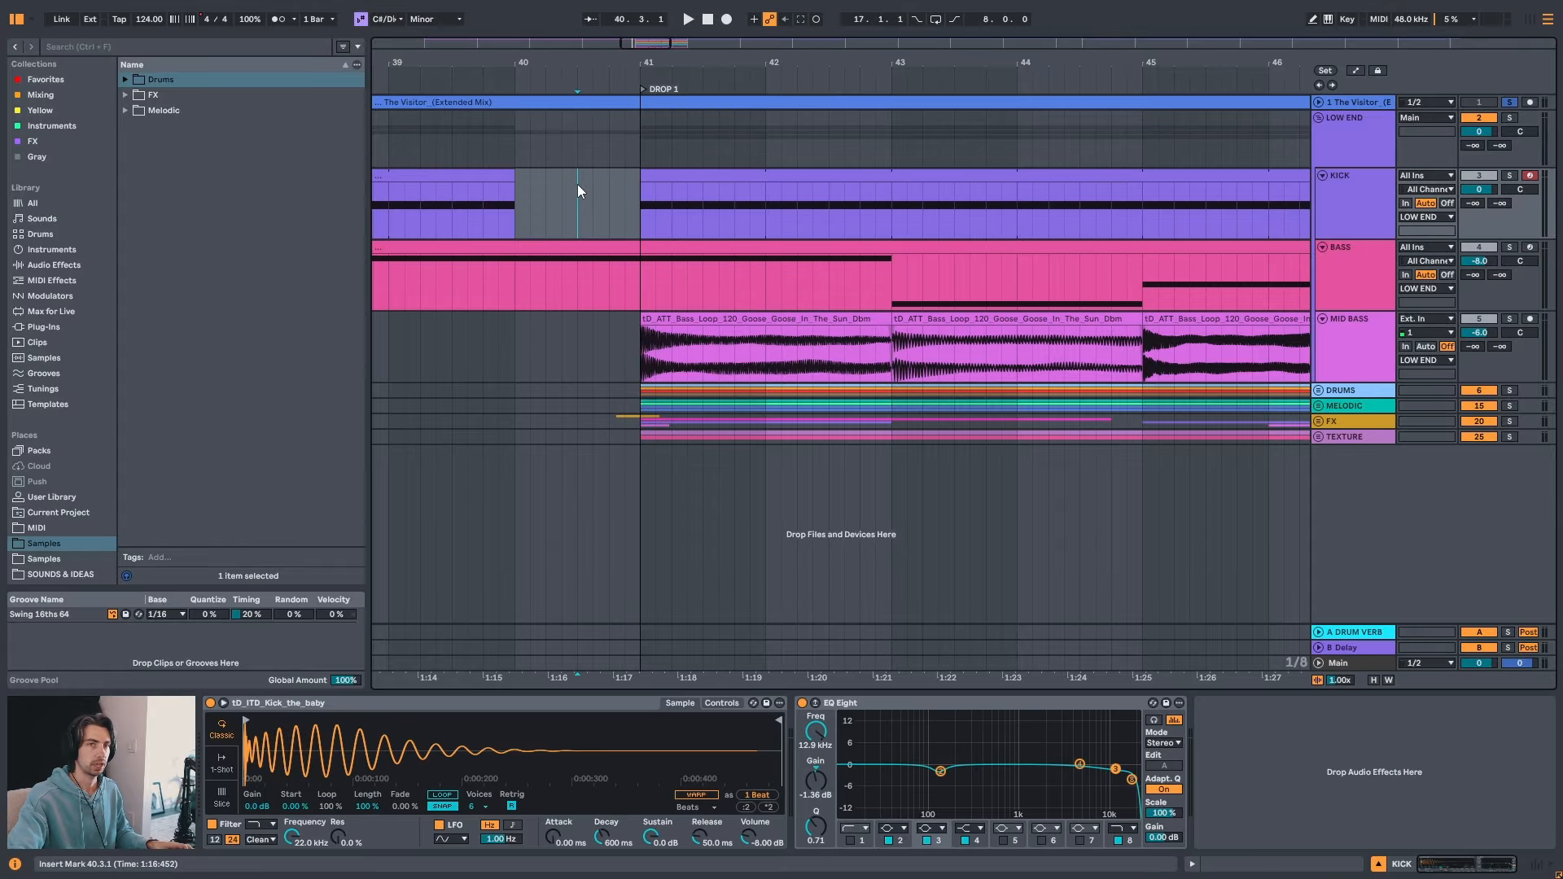
{"action": "key", "text": "space"}
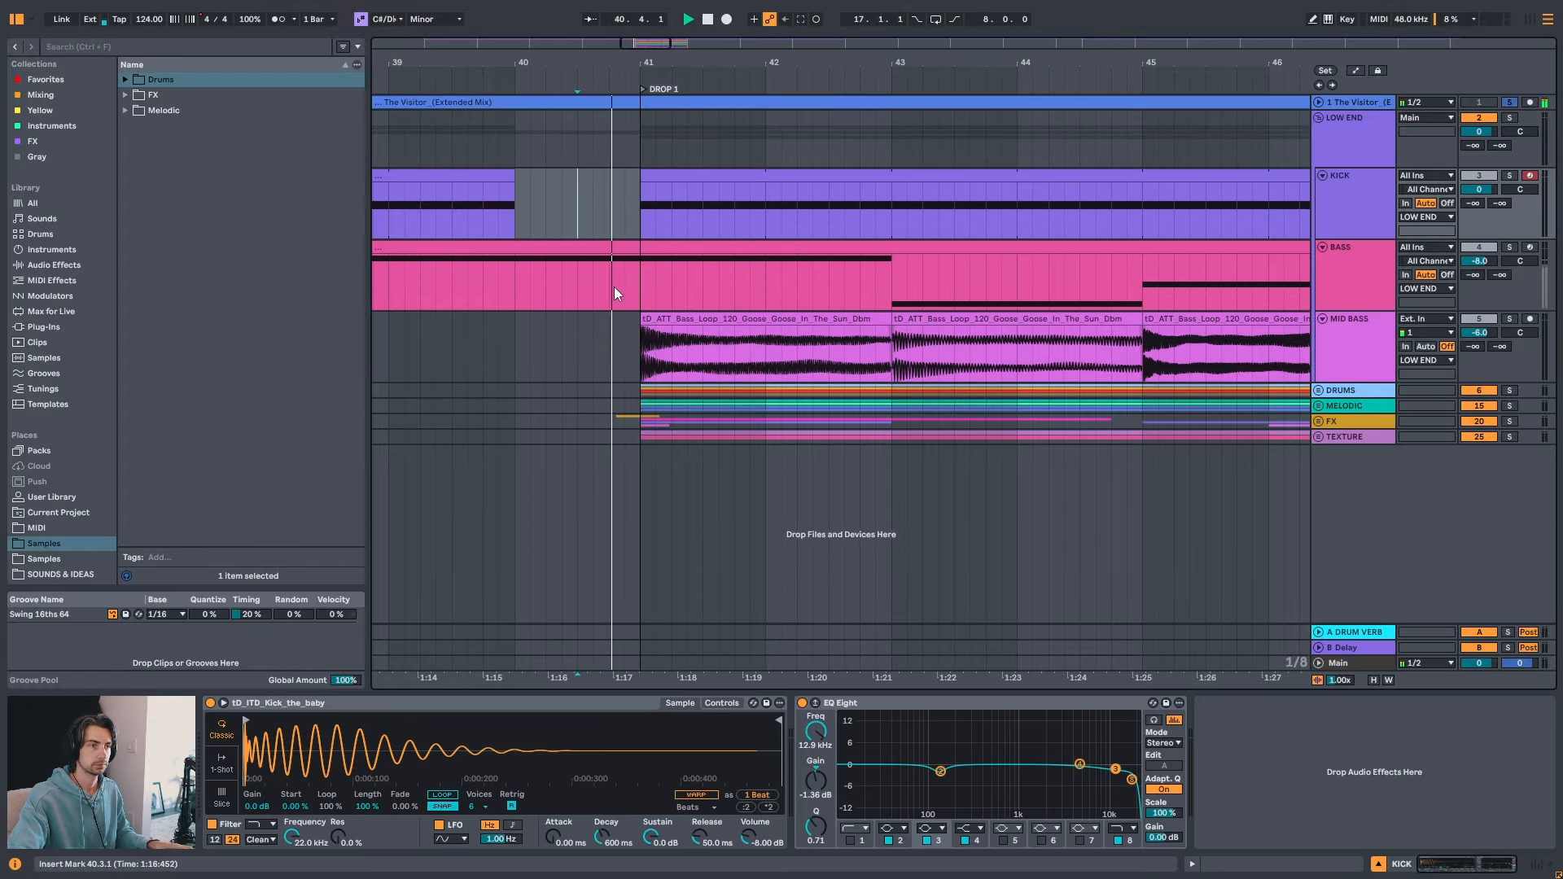
{"action": "key", "text": "space"}
{"action": "left_click_drag", "start_coordinate": [637, 247], "coordinate": [610, 246]}
{"action": "left_click", "coordinate": [580, 207]}
{"action": "key", "text": "space"}
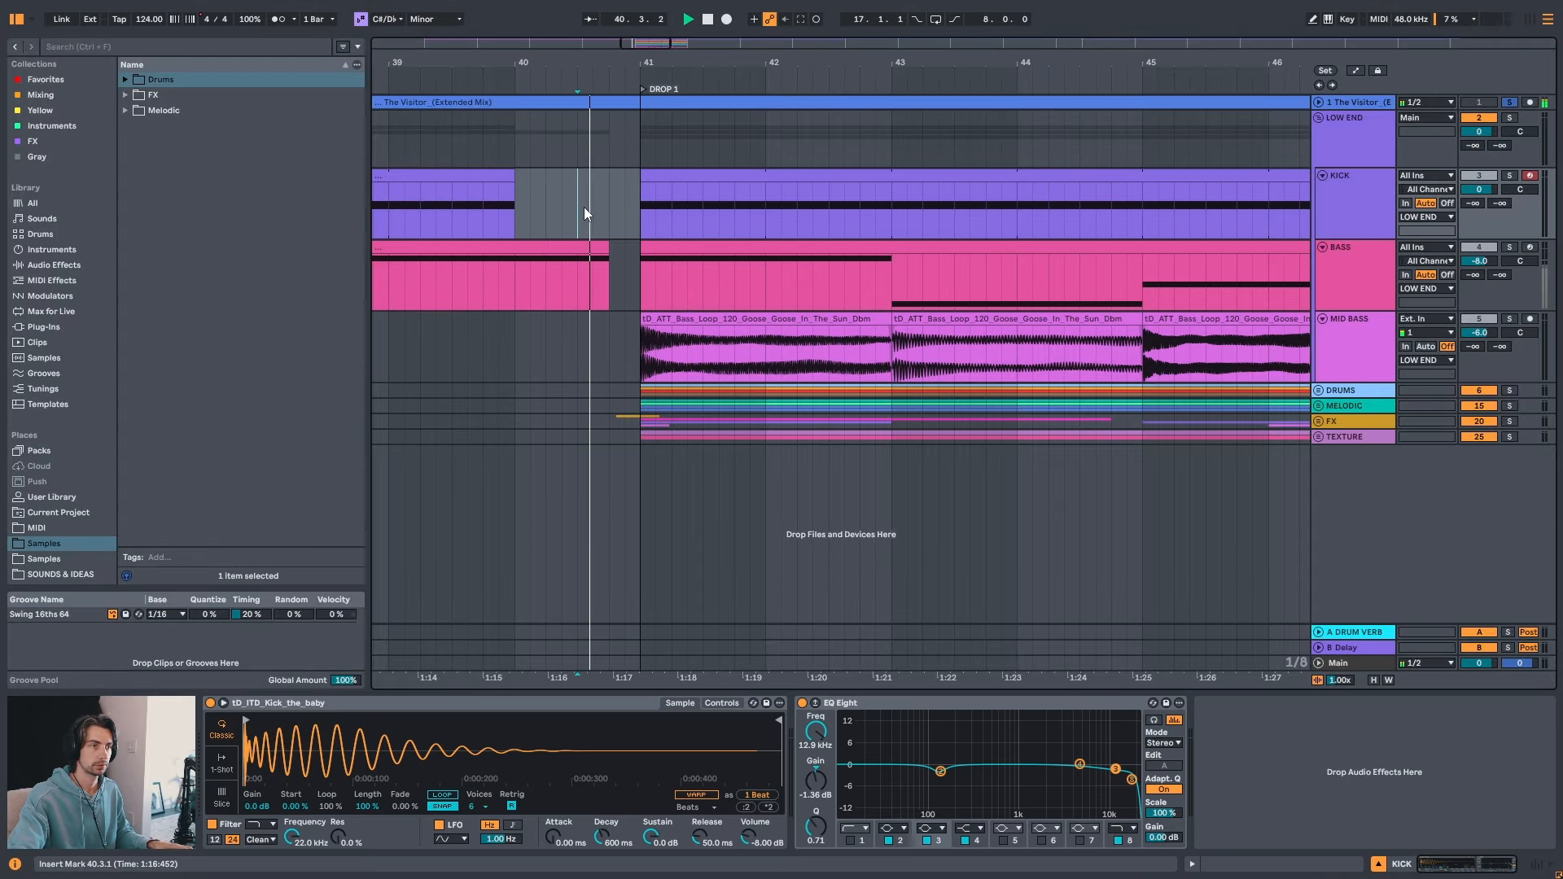
- Play the soloed reference from bar 41 and at points up to bar 69 to check the bass throughout DROP 1
{"action": "left_click_drag", "start_coordinate": [718, 63], "coordinate": [774, 65]}
{"action": "mouse_move", "coordinate": [894, 72]}
{"action": "left_mouse_down"}
{"action": "mouse_move", "coordinate": [619, 73]}
{"action": "mouse_move", "coordinate": [663, 68]}
{"action": "left_mouse_up"}
{"action": "left_click", "coordinate": [550, 252]}
{"action": "left_click", "coordinate": [569, 260]}
{"action": "left_click", "coordinate": [560, 251]}
{"action": "key", "text": "space"}
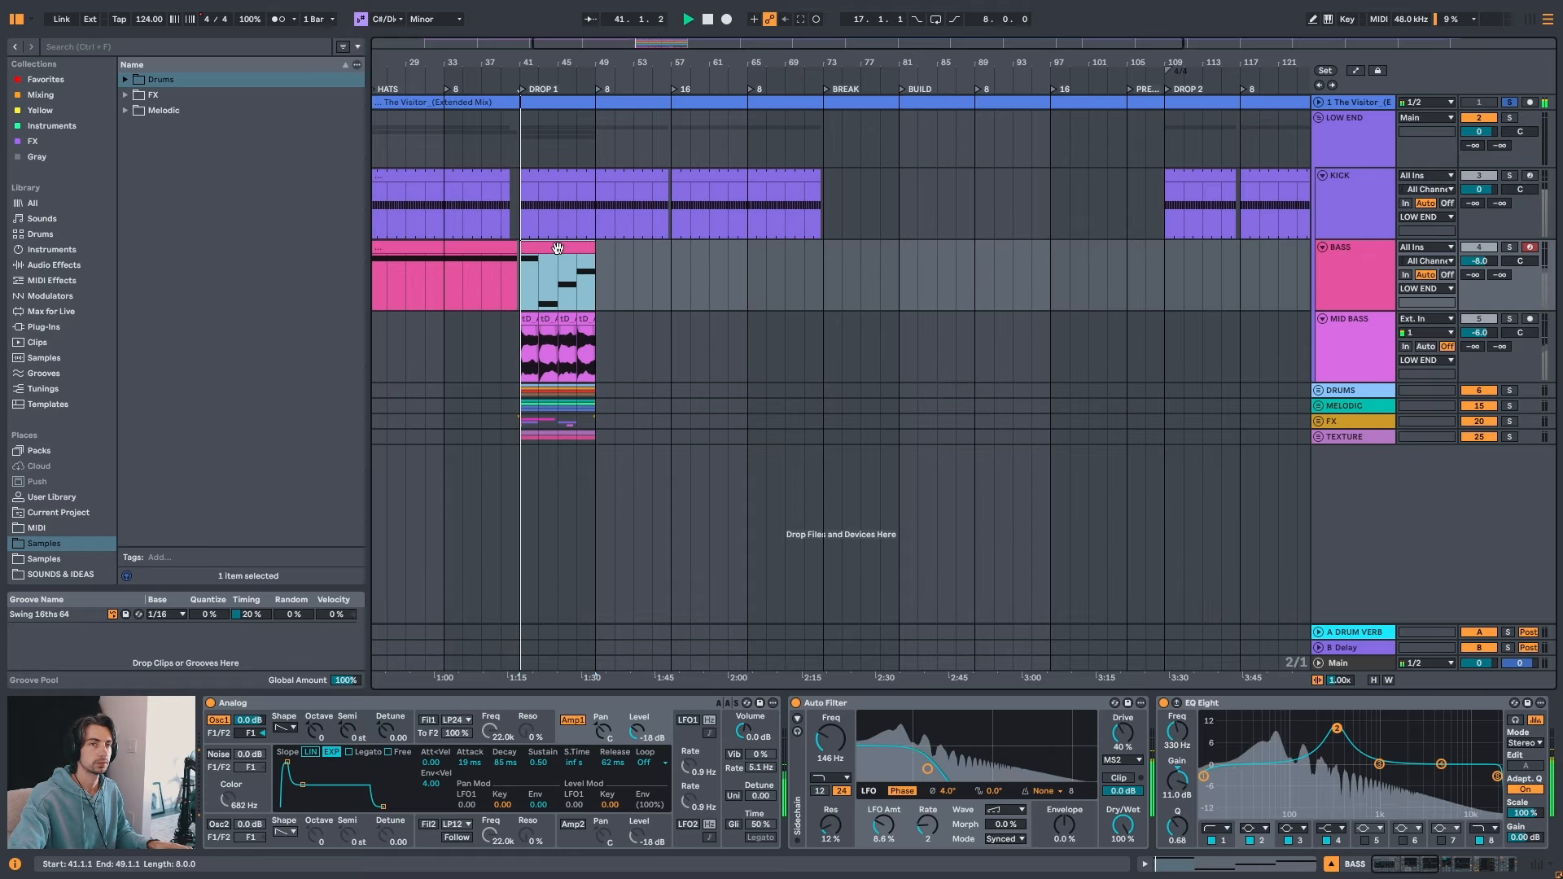
{"action": "left_click", "coordinate": [633, 271]}
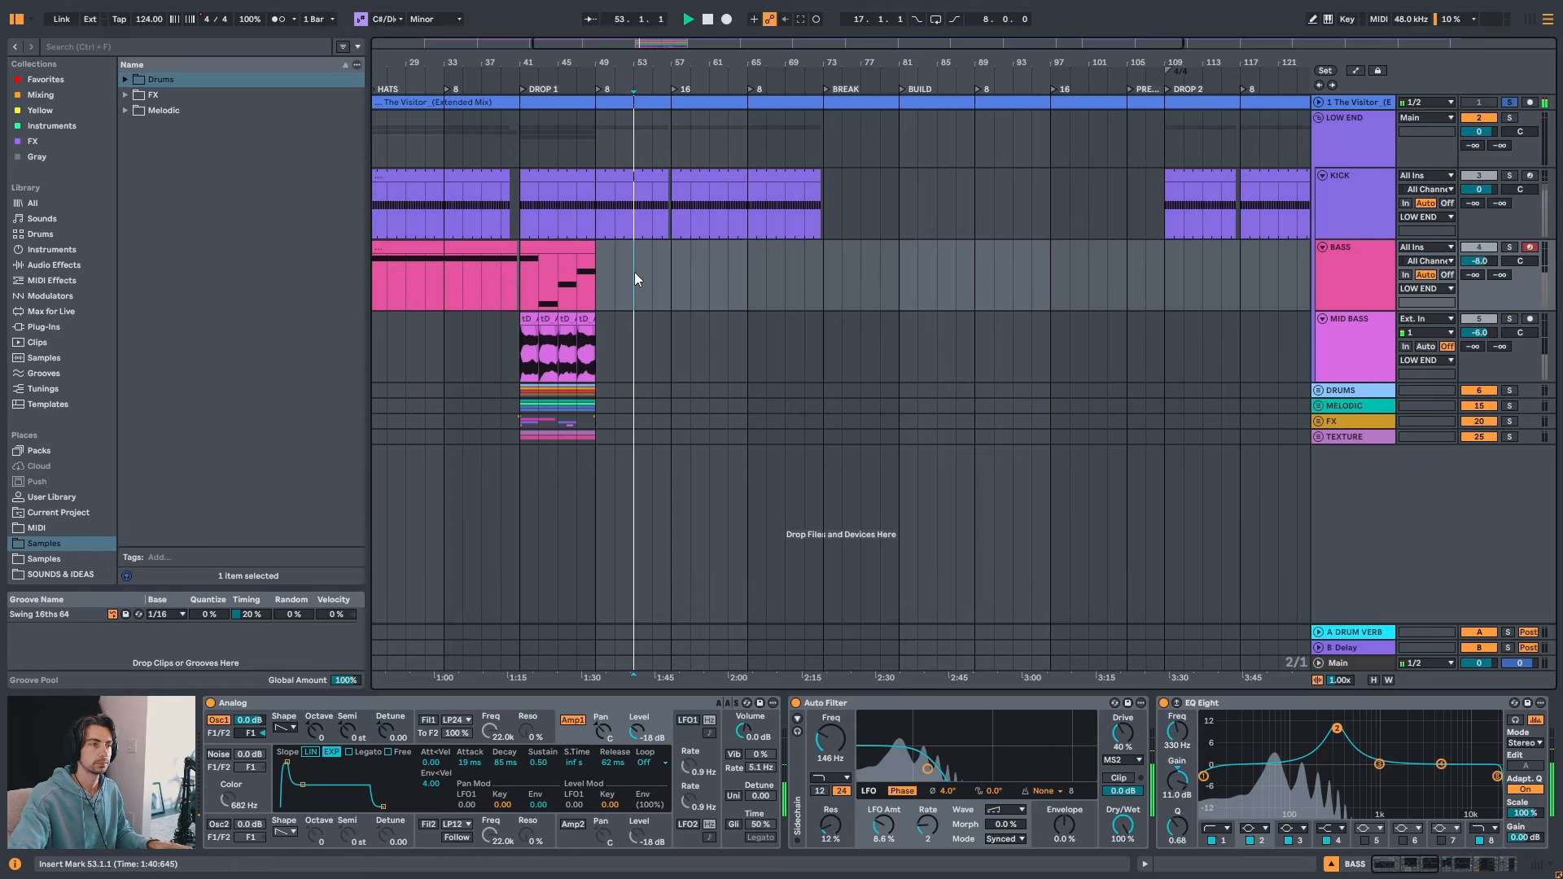
{"action": "left_click", "coordinate": [719, 276]}
{"action": "left_click", "coordinate": [788, 277]}
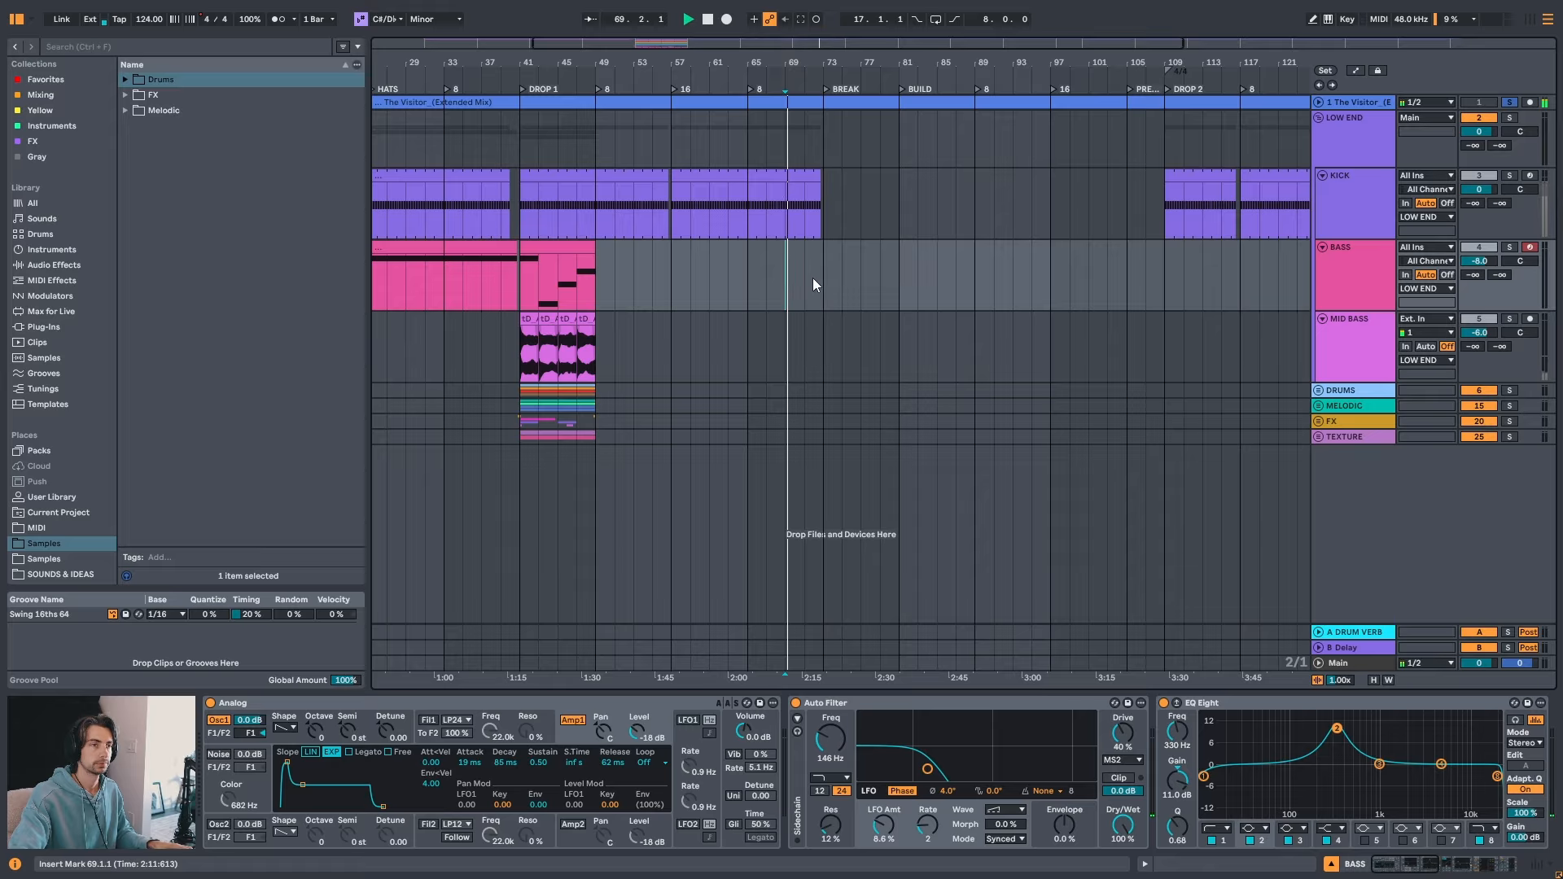
- Recheck the reference's bass across DROP 1 and extend the BASS clip at bar 41 to bar 73
{"action": "left_click", "coordinate": [583, 278]}
{"action": "left_click", "coordinate": [651, 281]}
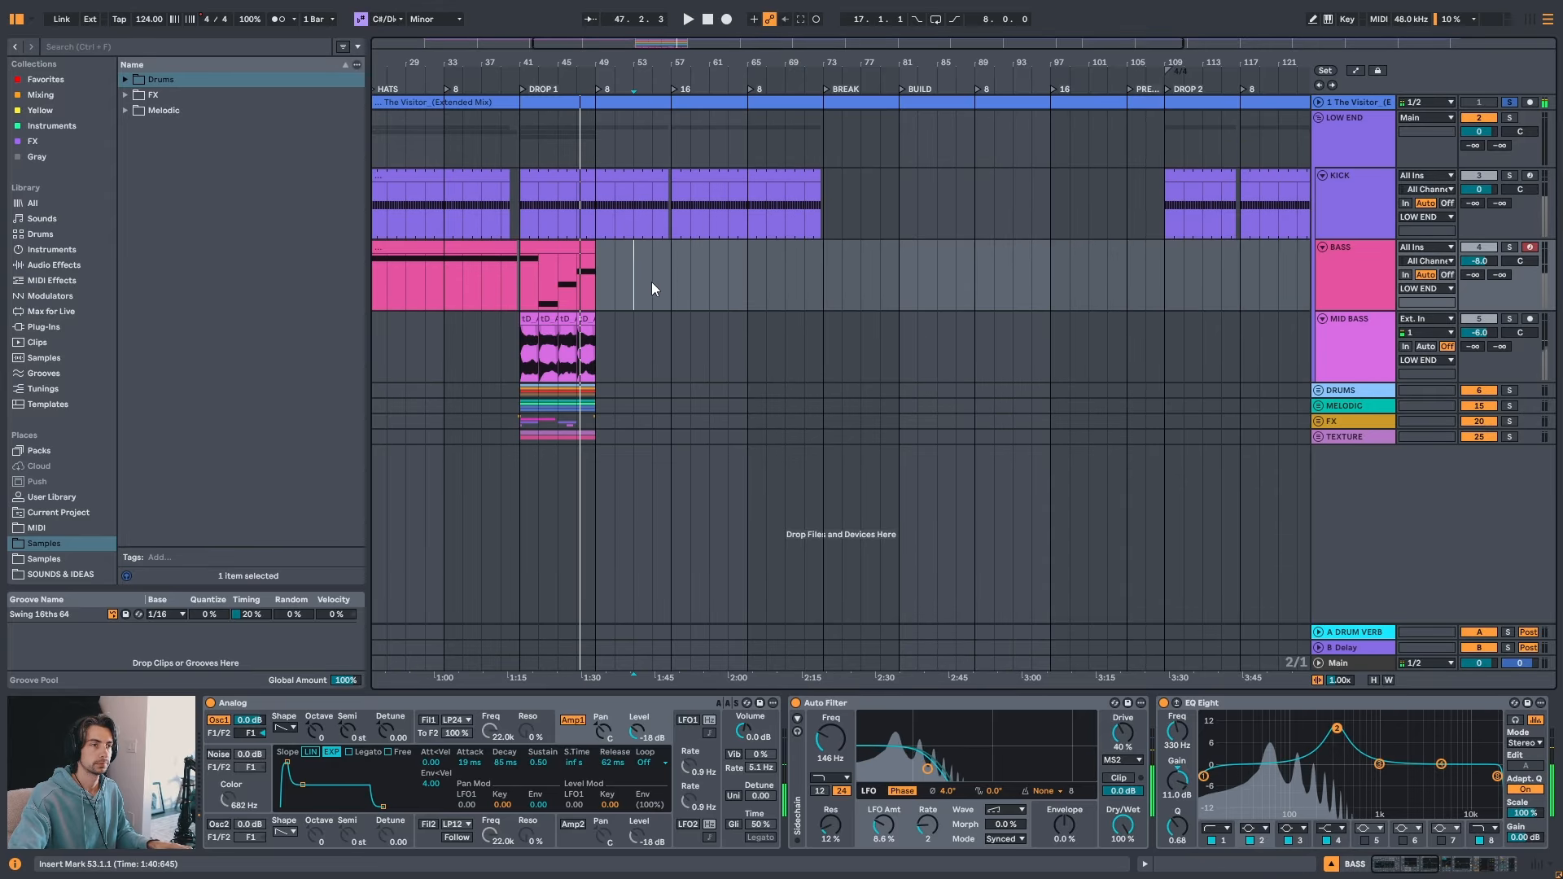
{"action": "left_click", "coordinate": [728, 284]}
{"action": "left_click", "coordinate": [803, 281]}
{"action": "key", "text": "space"}
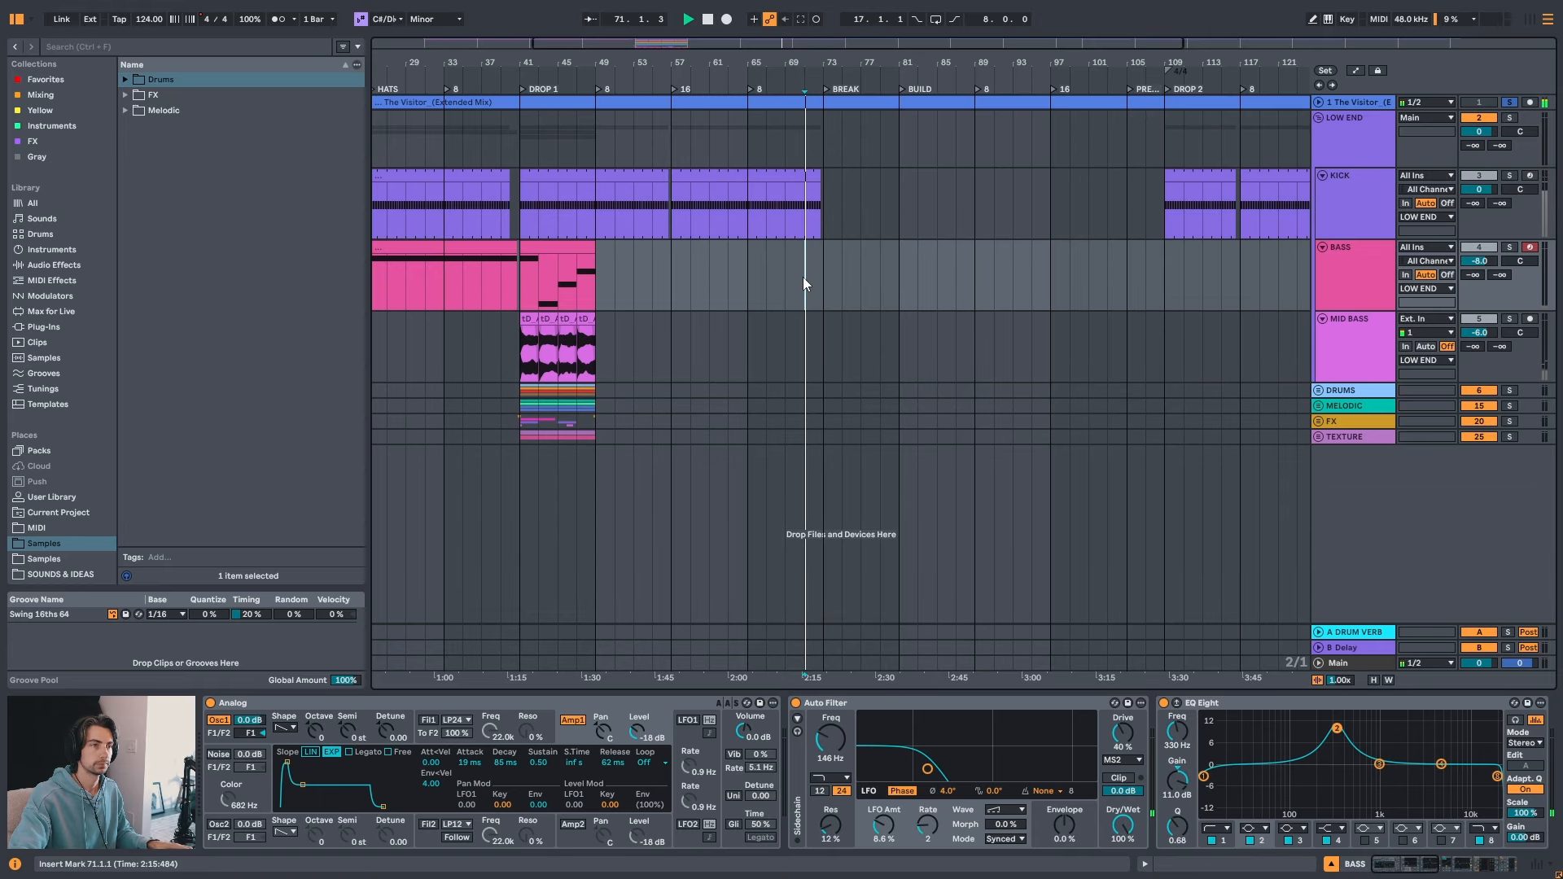
{"action": "left_click_drag", "start_coordinate": [594, 254], "coordinate": [823, 262]}
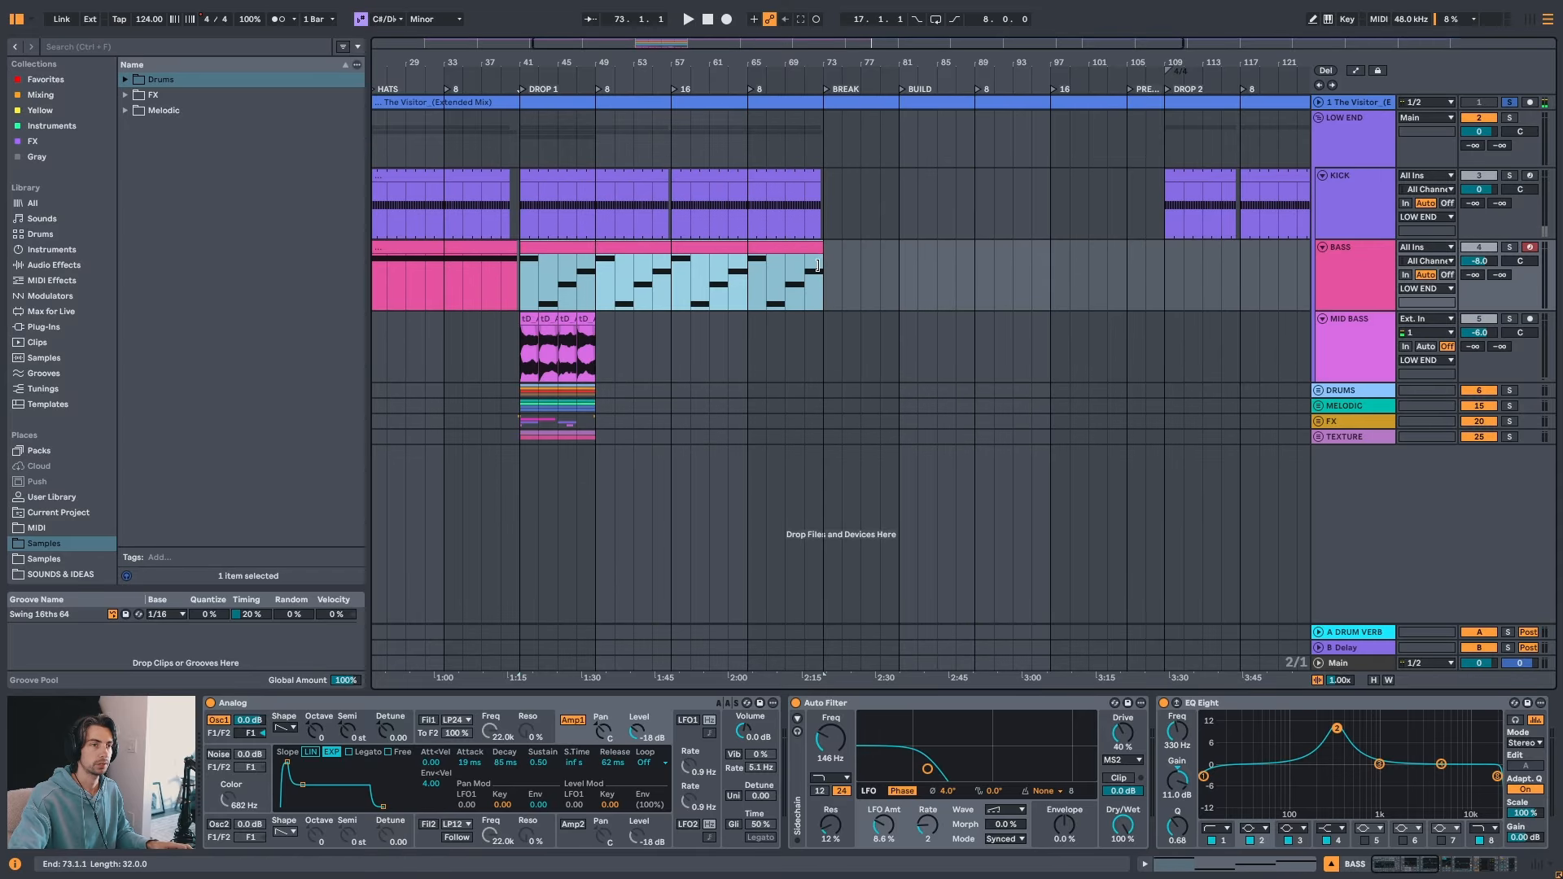
- Unfold the reference track and play it at bars 73, 81, 89 and 97 to check for bass in BREAK and BUILD
{"action": "left_click_drag", "start_coordinate": [954, 64], "coordinate": [906, 53]}
{"action": "left_click", "coordinate": [1319, 102]}
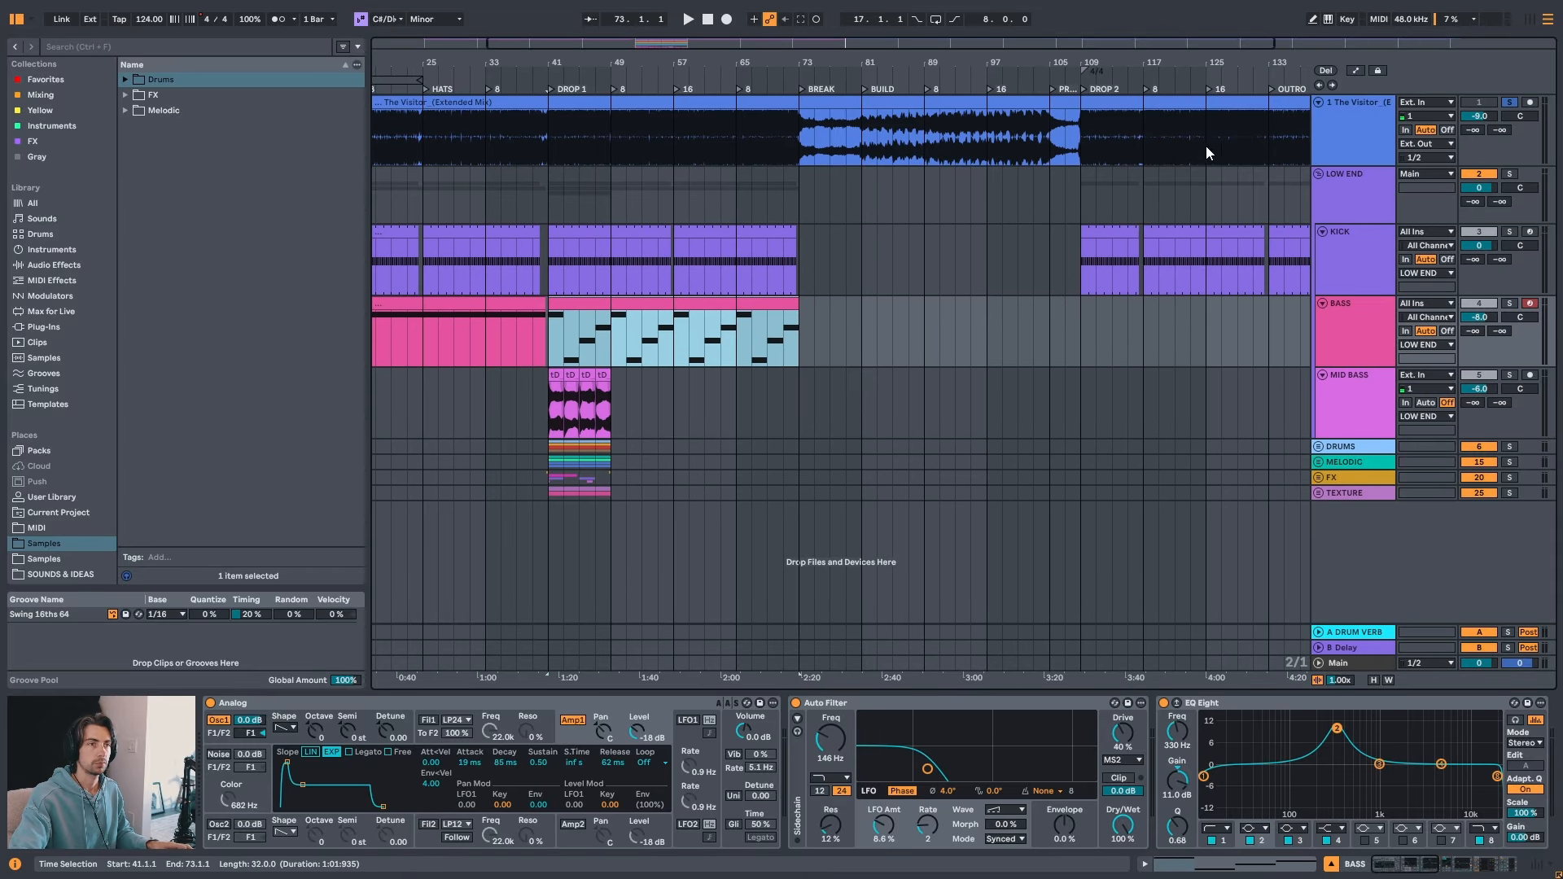
{"action": "left_click", "coordinate": [803, 334]}
{"action": "key", "text": "space"}
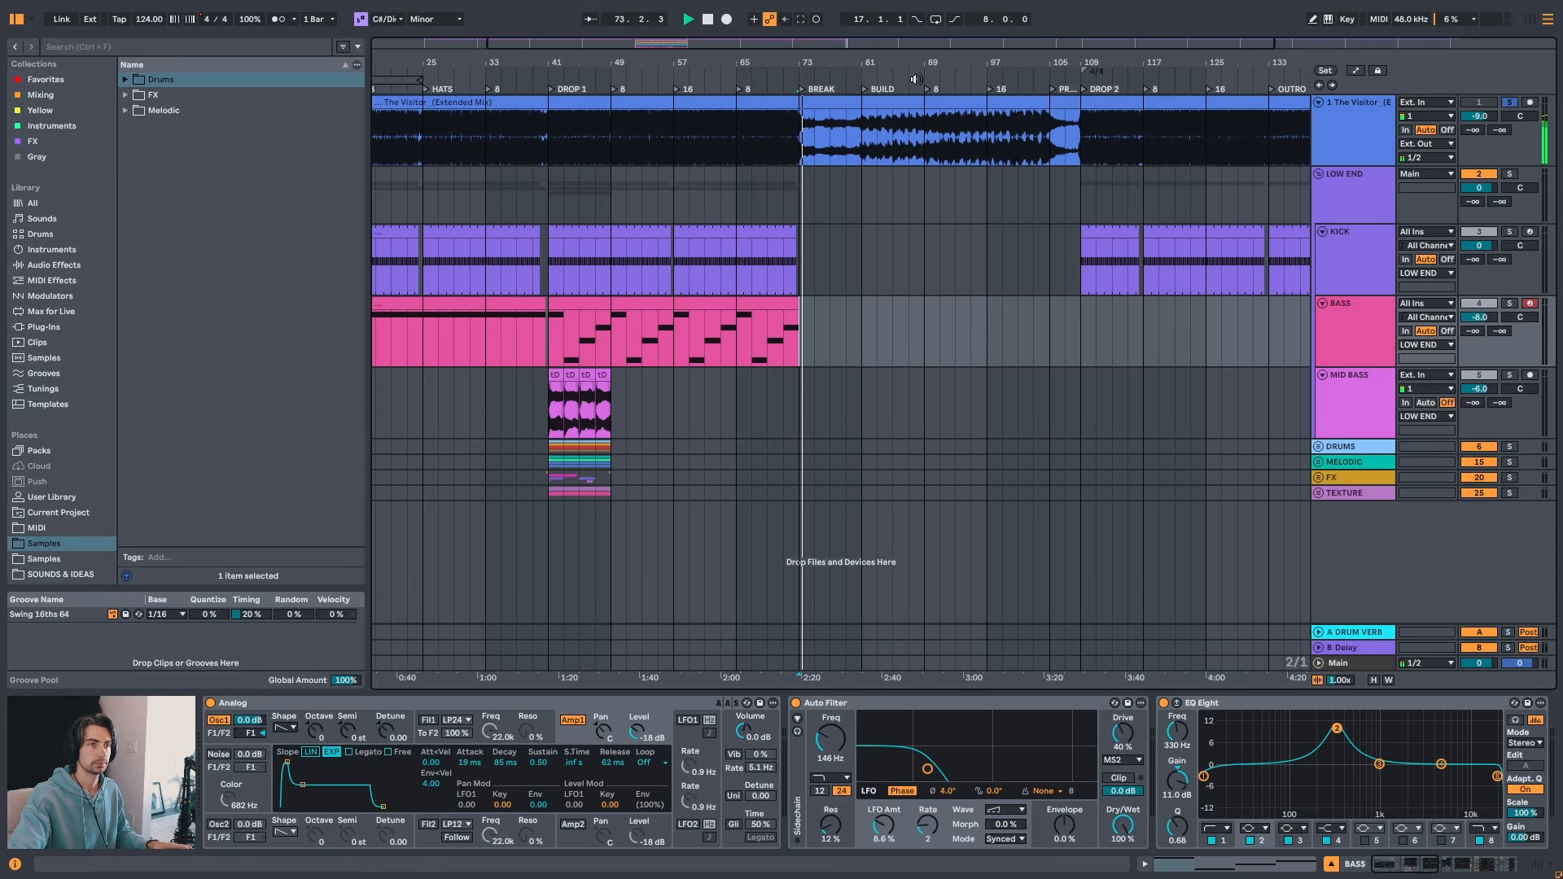
{"action": "left_click_drag", "start_coordinate": [899, 64], "coordinate": [735, 61]}
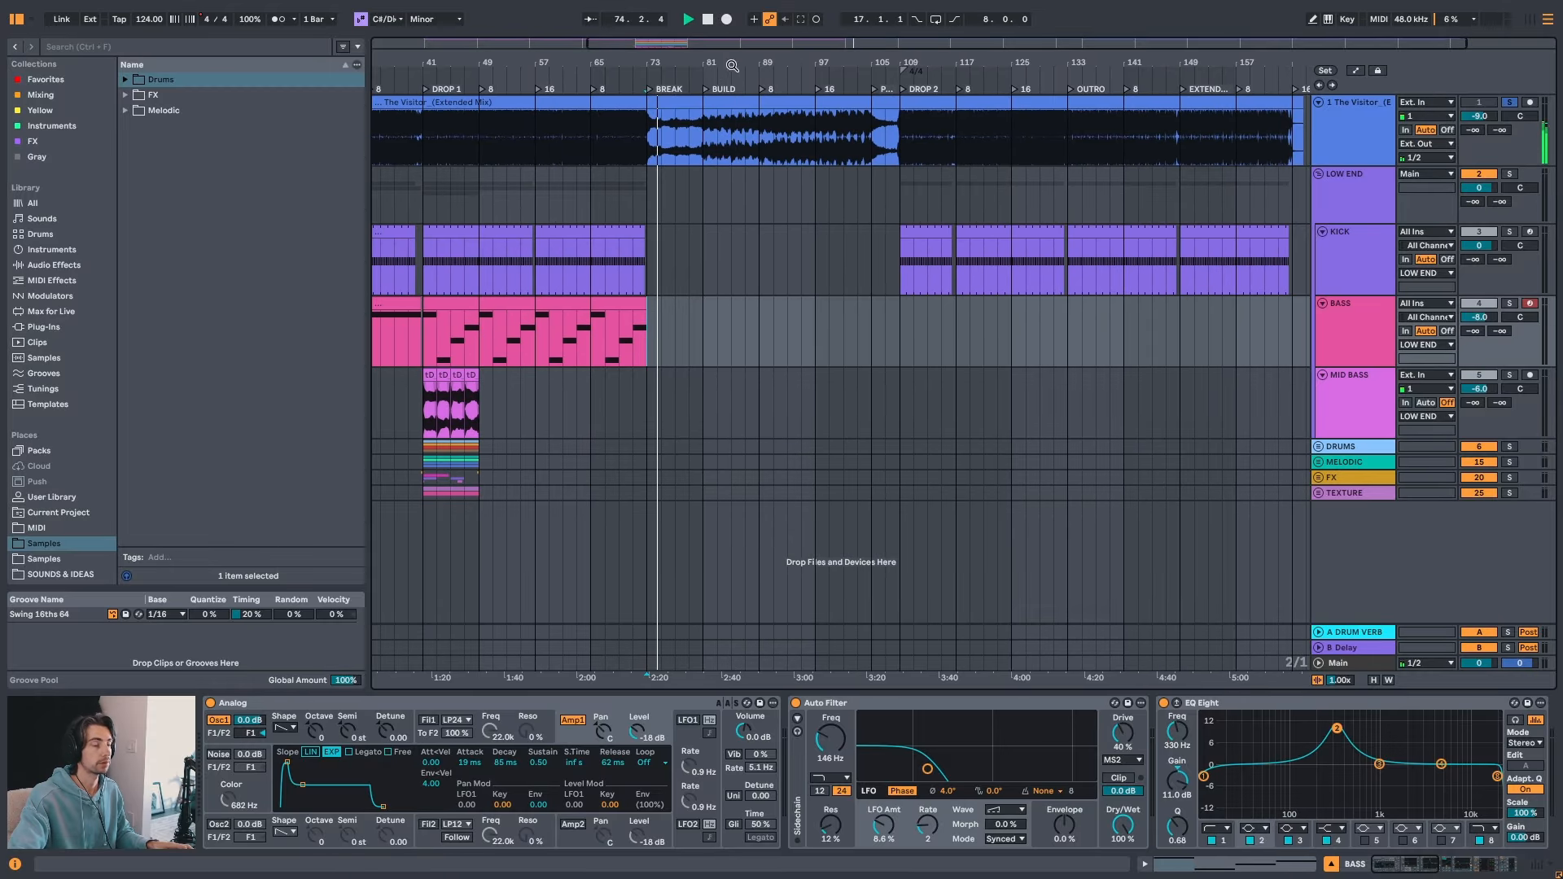
{"action": "left_click", "coordinate": [703, 321]}
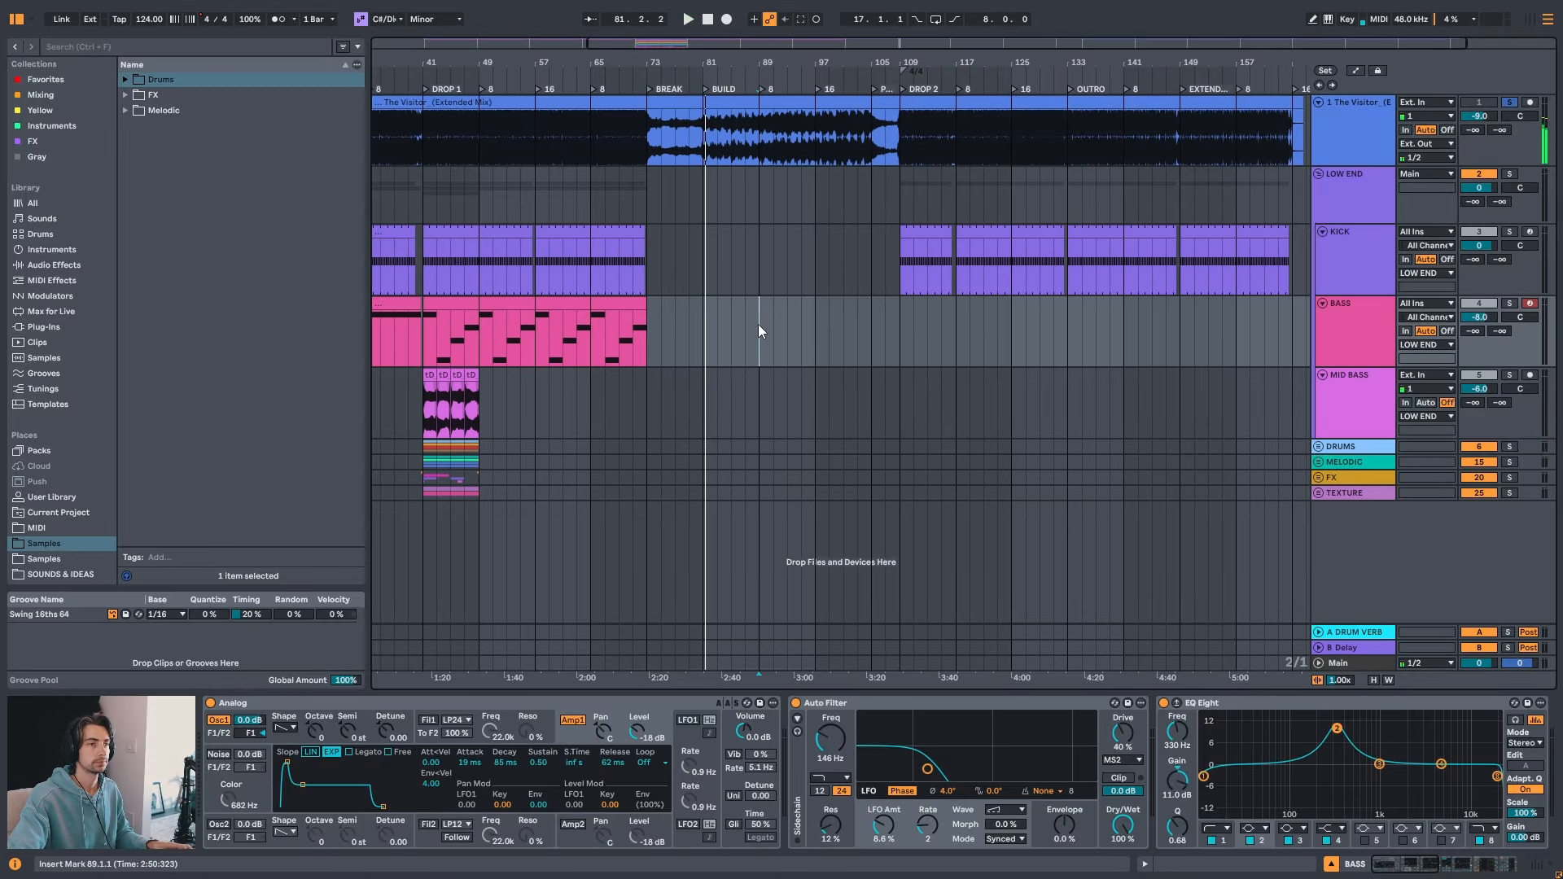
{"action": "left_click", "coordinate": [760, 324]}
{"action": "left_click", "coordinate": [816, 327]}
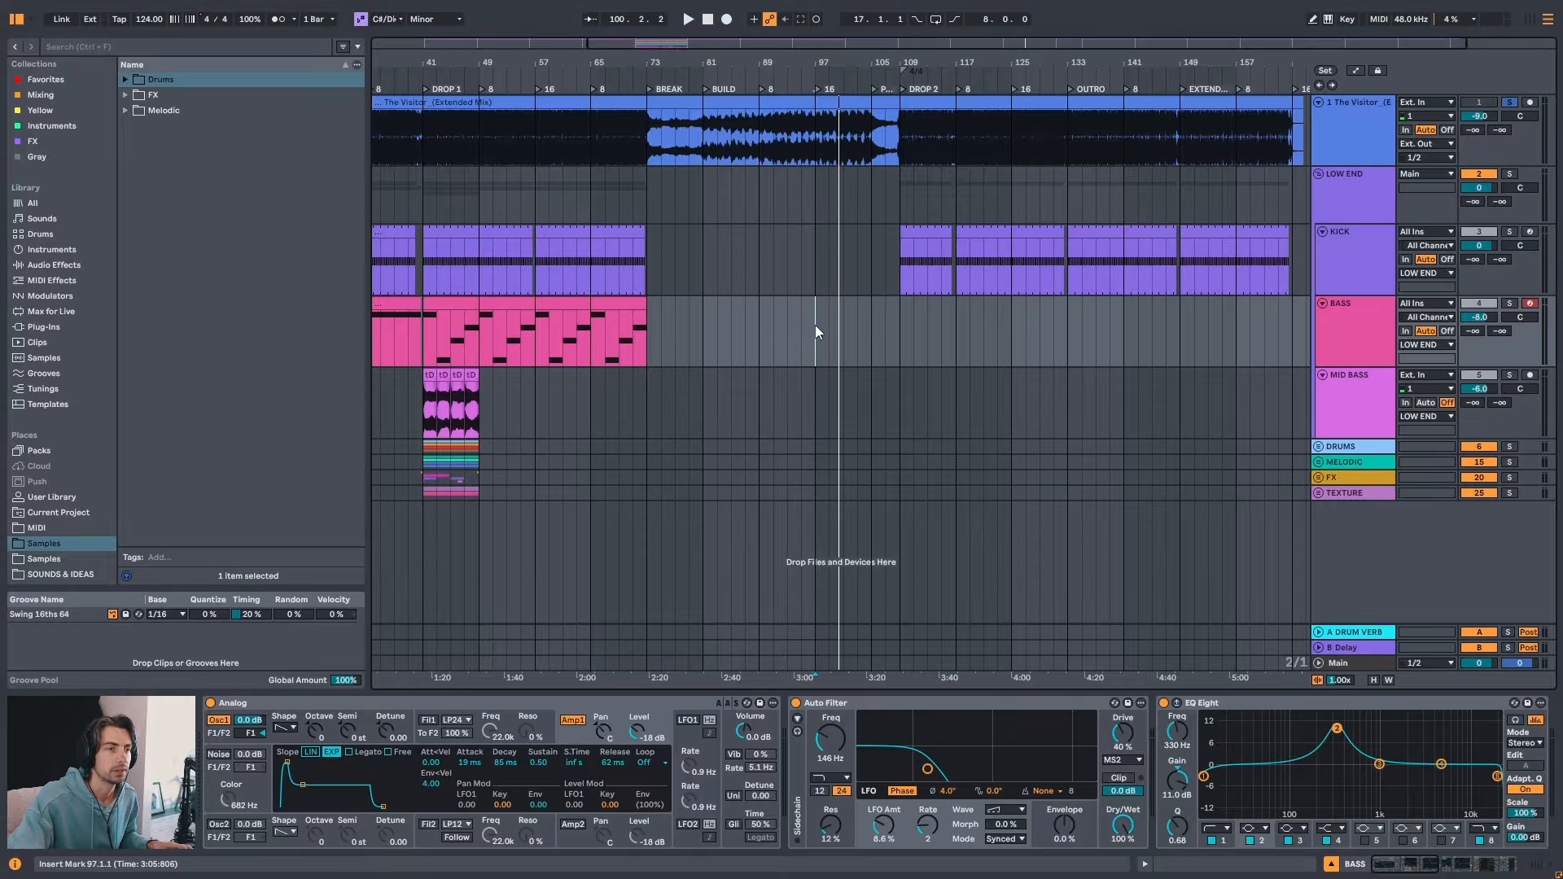
- Copy the DROP 1 BASS clip to bar 109 at DROP 2 and play from there
{"action": "left_click", "coordinate": [614, 302]}
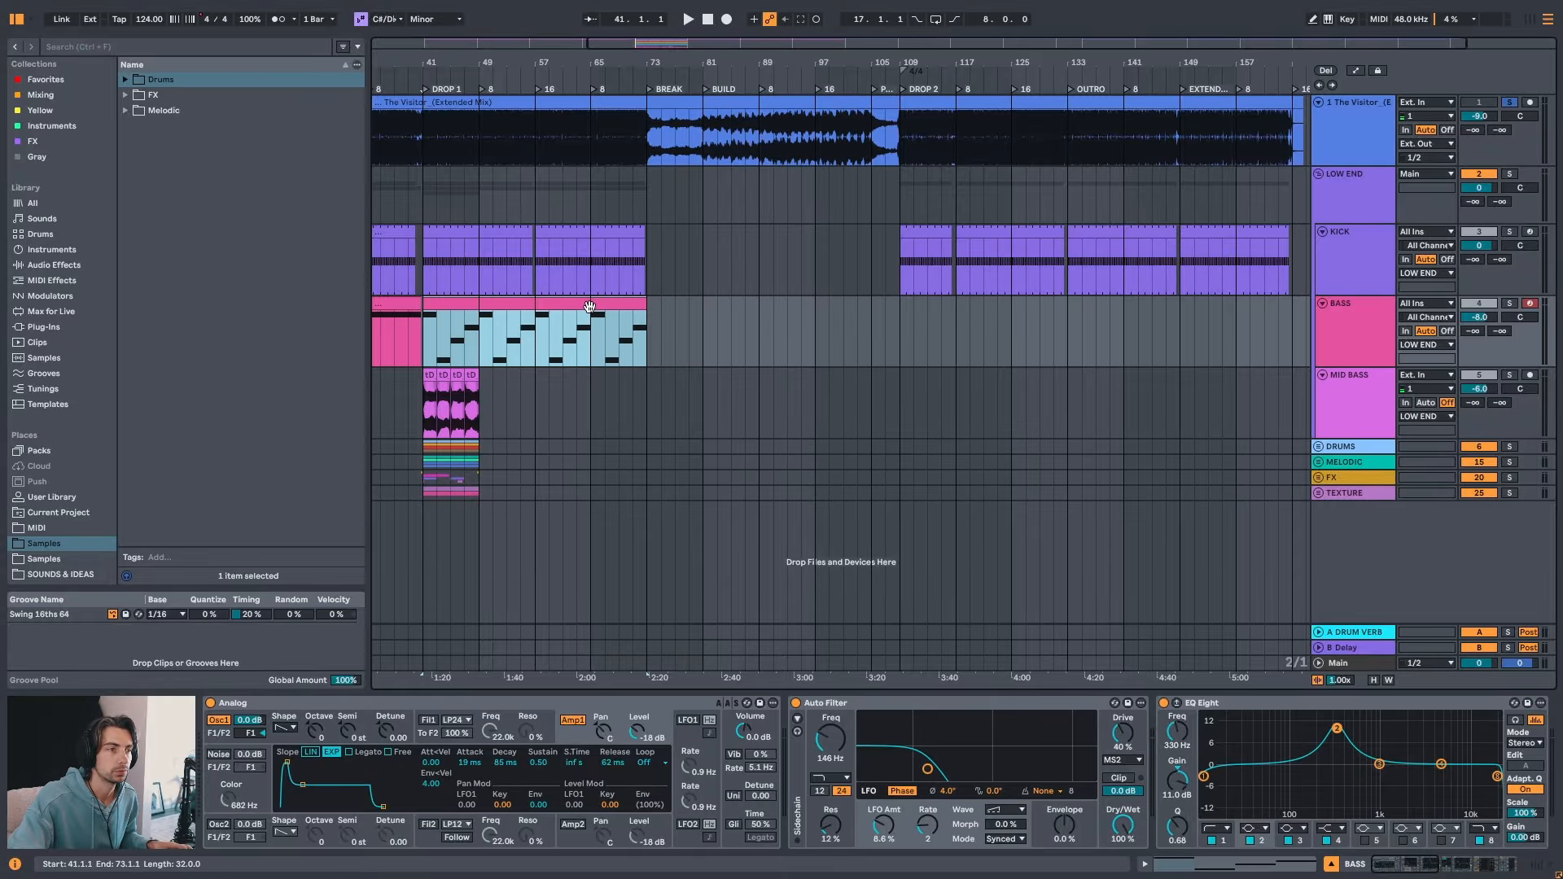
{"action": "left_click_drag", "start_coordinate": [589, 306], "coordinate": [954, 301]}
{"action": "key", "text": "space"}
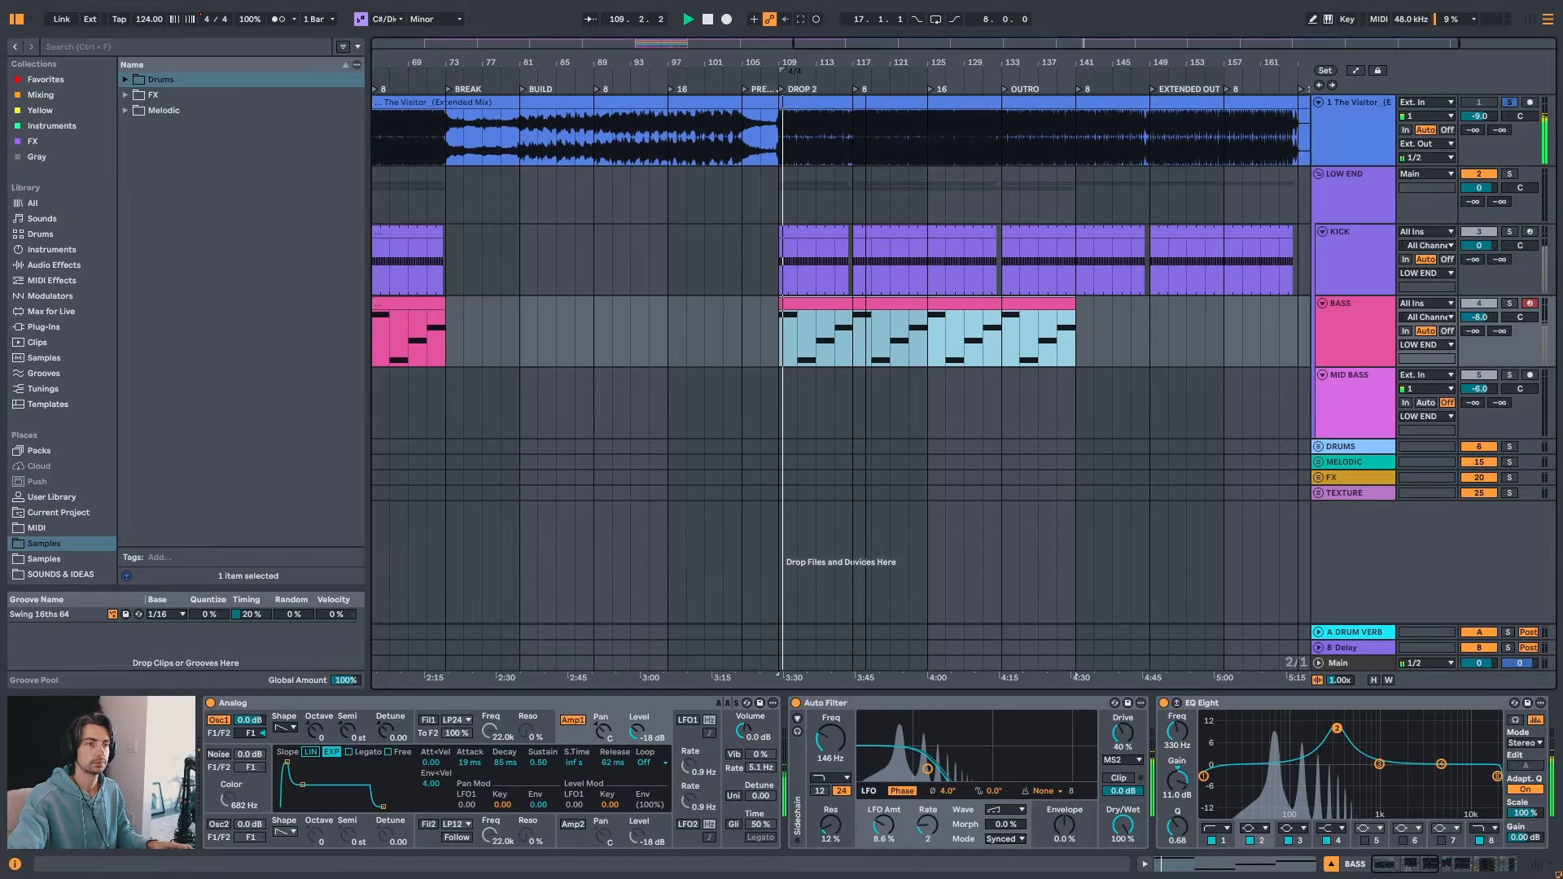
- Play the soloed reference at points from bar 121 to bar 137 to check the bass from DROP 2 into OUTRO
{"action": "left_click", "coordinate": [805, 346]}
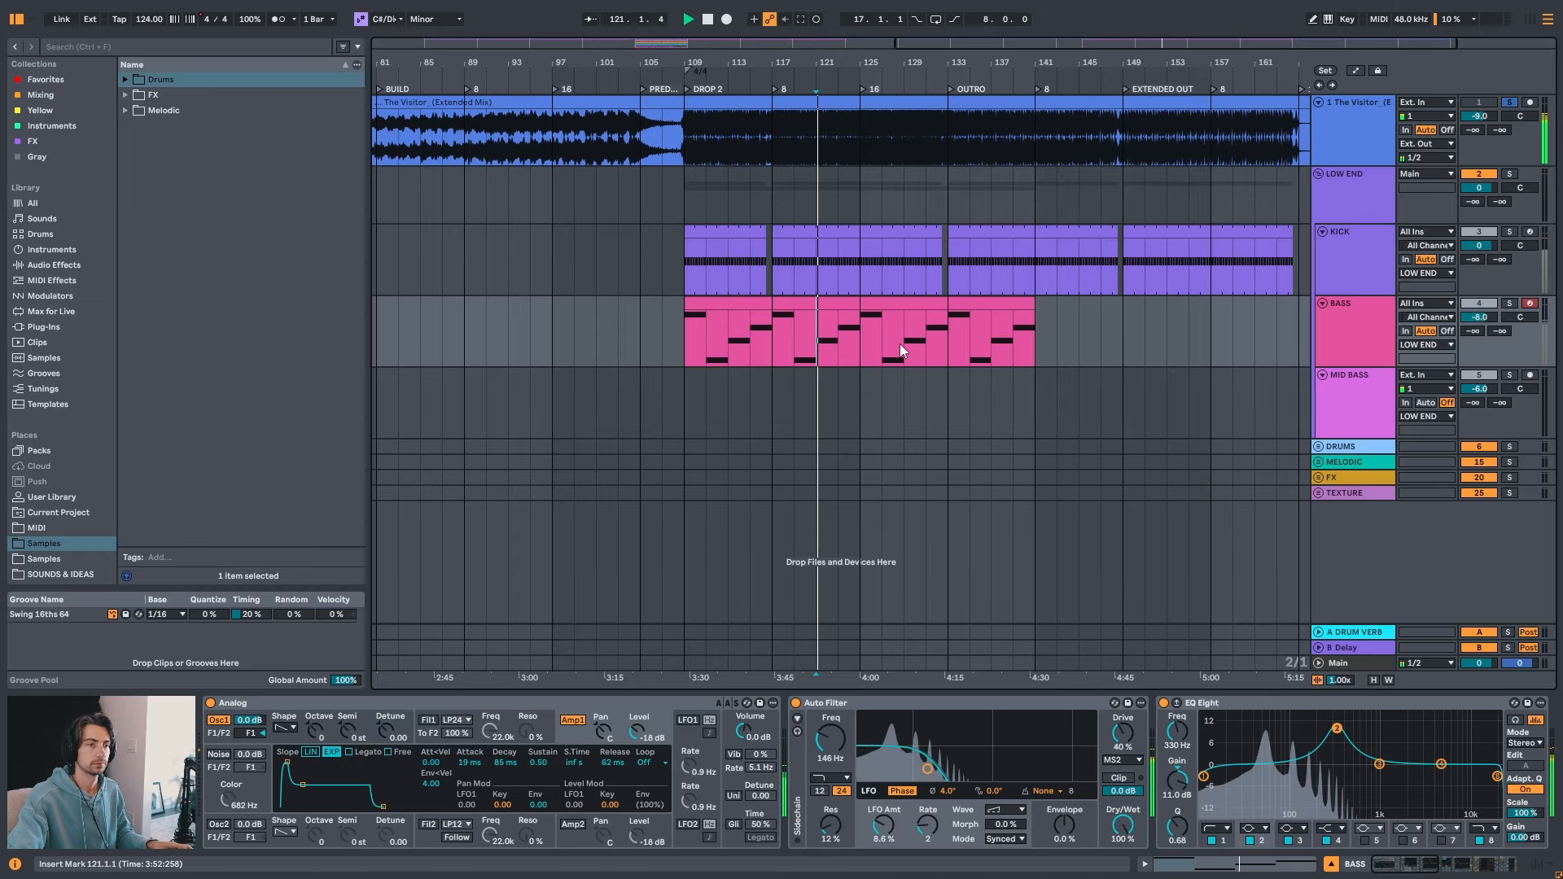
{"action": "left_click", "coordinate": [948, 343]}
{"action": "left_click", "coordinate": [989, 340]}
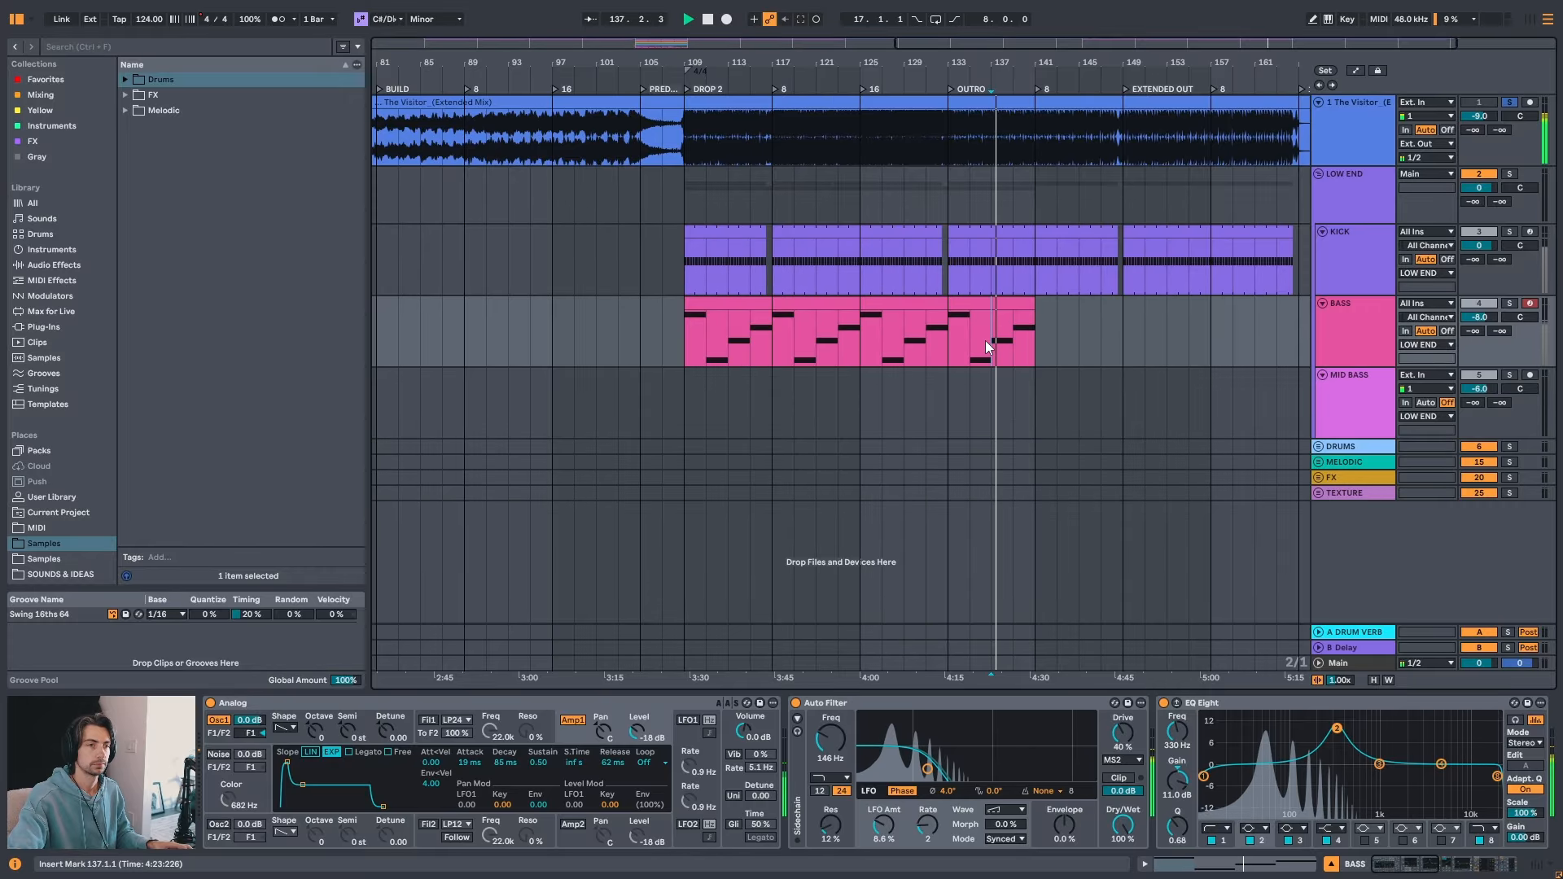
{"action": "key", "text": "space"}
{"action": "left_click", "coordinate": [977, 304]}
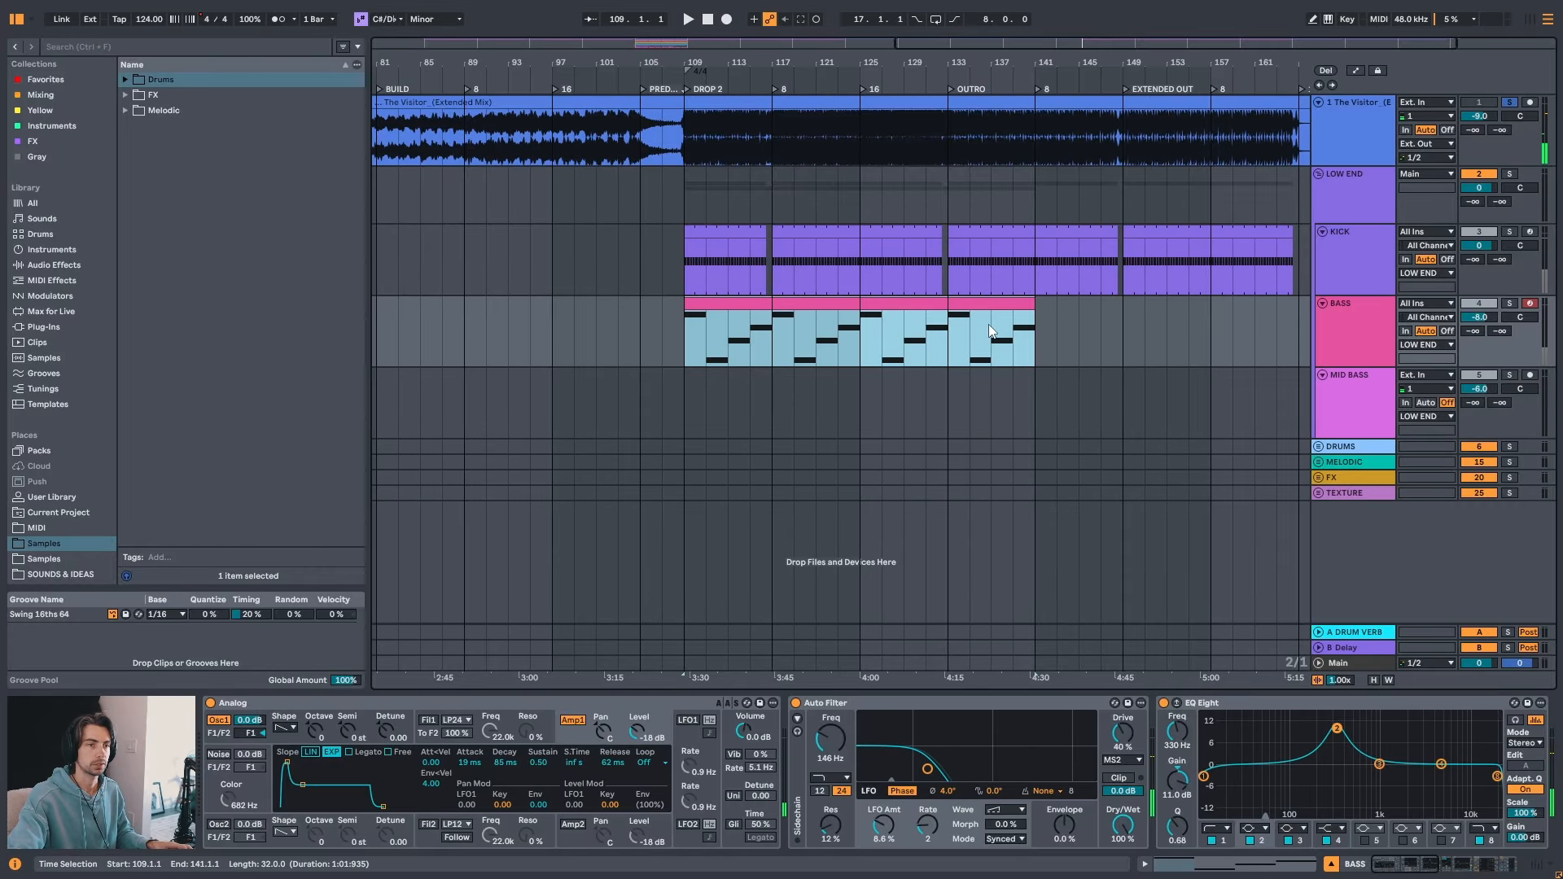
{"action": "left_click", "coordinate": [958, 347]}
{"action": "left_click_drag", "start_coordinate": [1034, 67], "coordinate": [916, 80]}
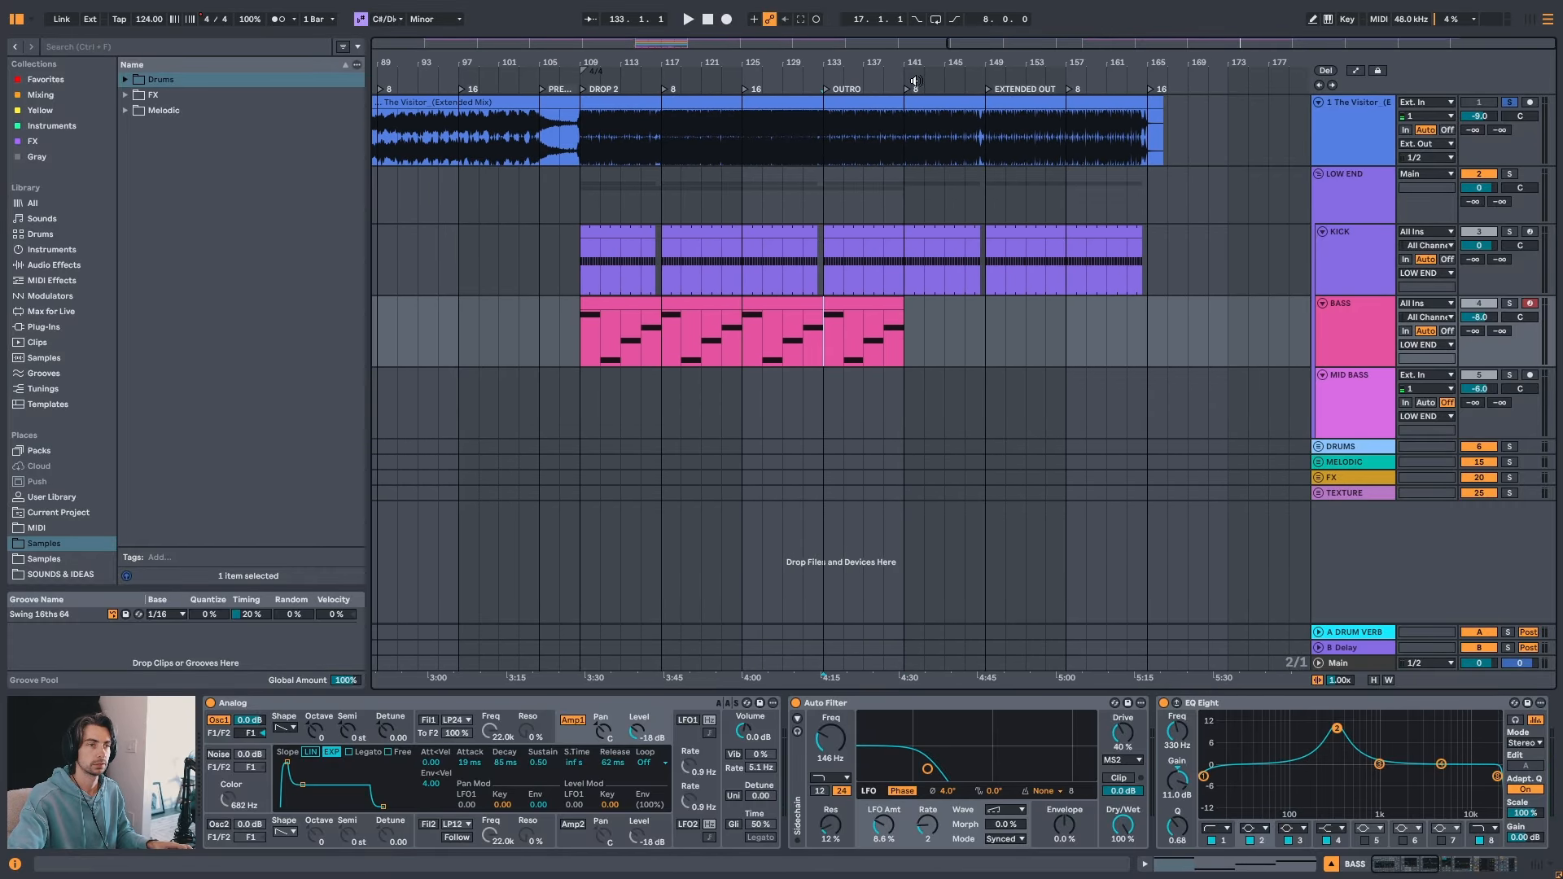
- Play the reference around bars 135, 143 and 153 to compare the bass in OUTRO and EXTENDED OUT
{"action": "left_click", "coordinate": [859, 307]}
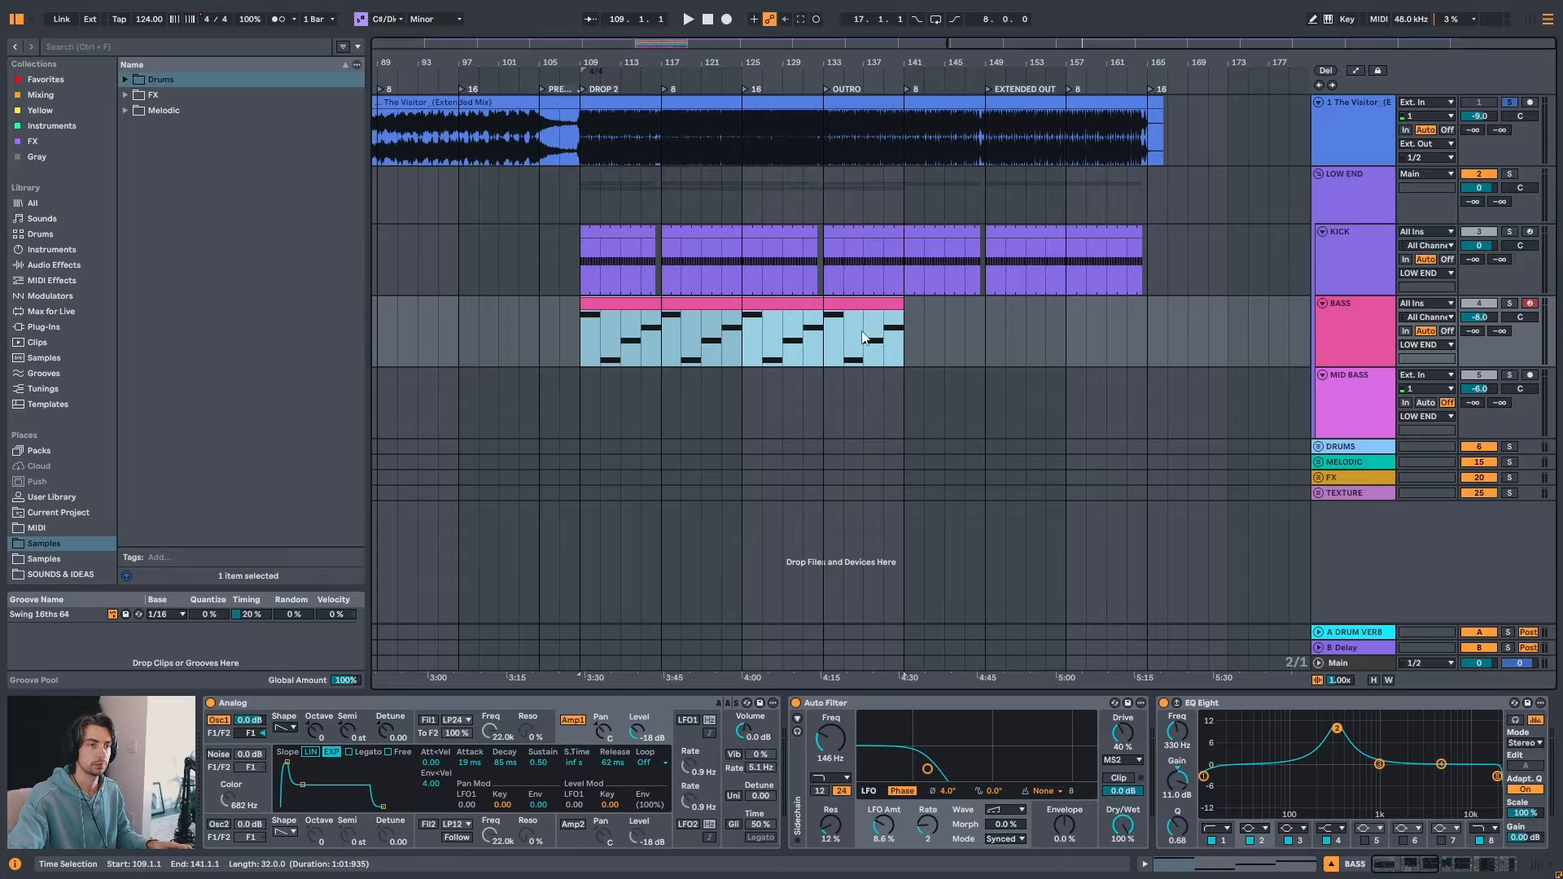
{"action": "left_click", "coordinate": [862, 333]}
{"action": "key", "text": "space"}
{"action": "left_click", "coordinate": [843, 339]}
{"action": "key", "text": "space"}
{"action": "key", "text": "space"}
{"action": "left_click", "coordinate": [933, 335]}
{"action": "key", "text": "space"}
{"action": "key", "text": "space"}
{"action": "left_click", "coordinate": [1019, 332]}
{"action": "key", "text": "space"}
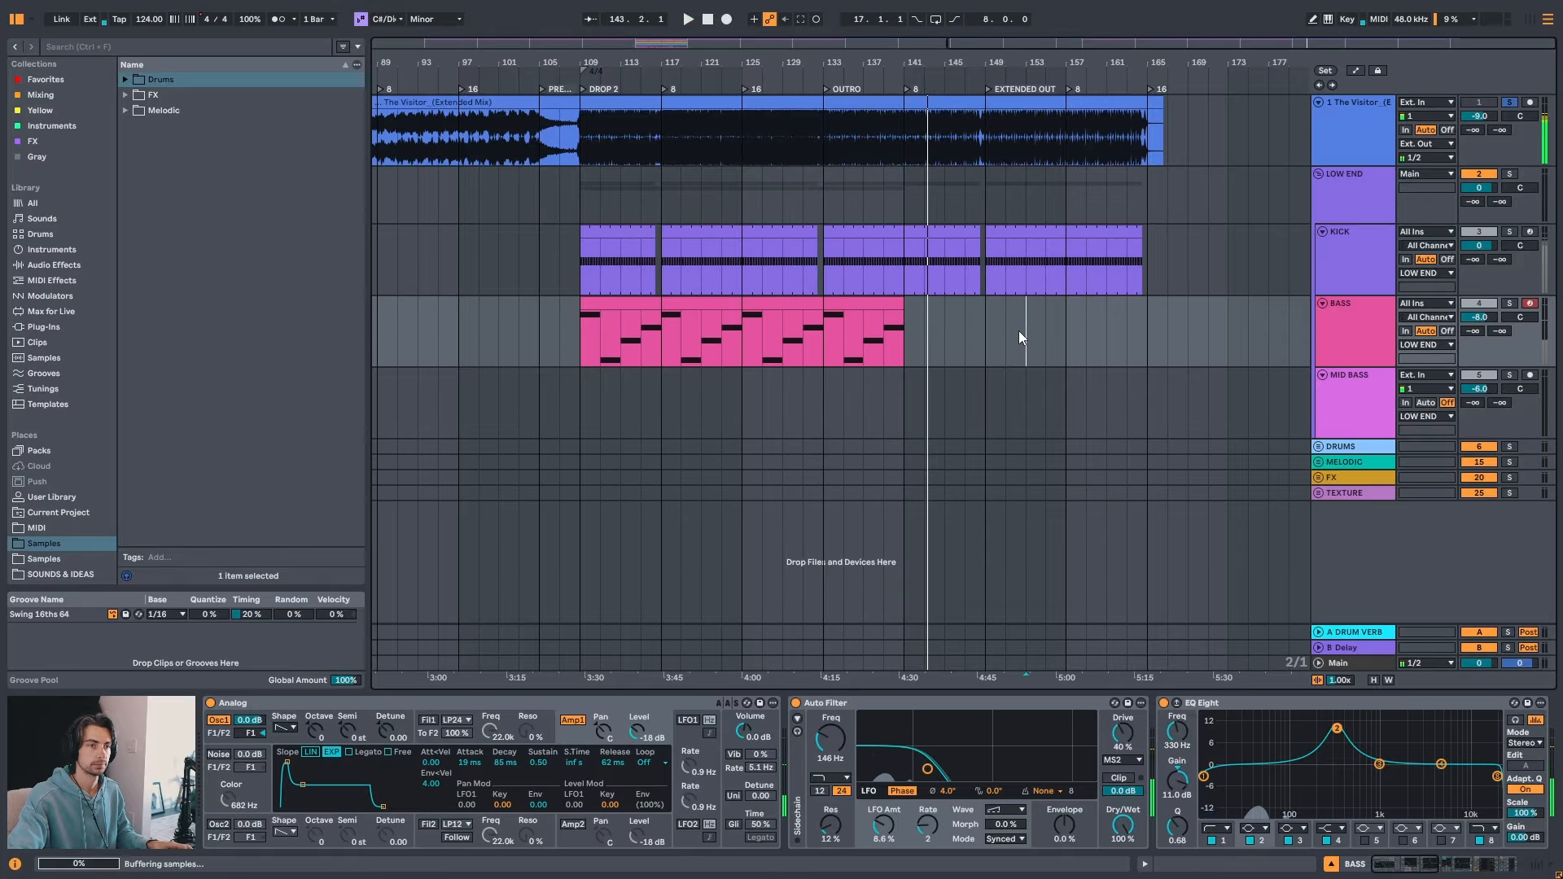
- Play the reference at several points from bar 165 back to bar 153 to examine how the bass ends
{"action": "left_click", "coordinate": [1131, 328]}
{"action": "left_click", "coordinate": [1136, 327]}
{"action": "key", "text": "space"}
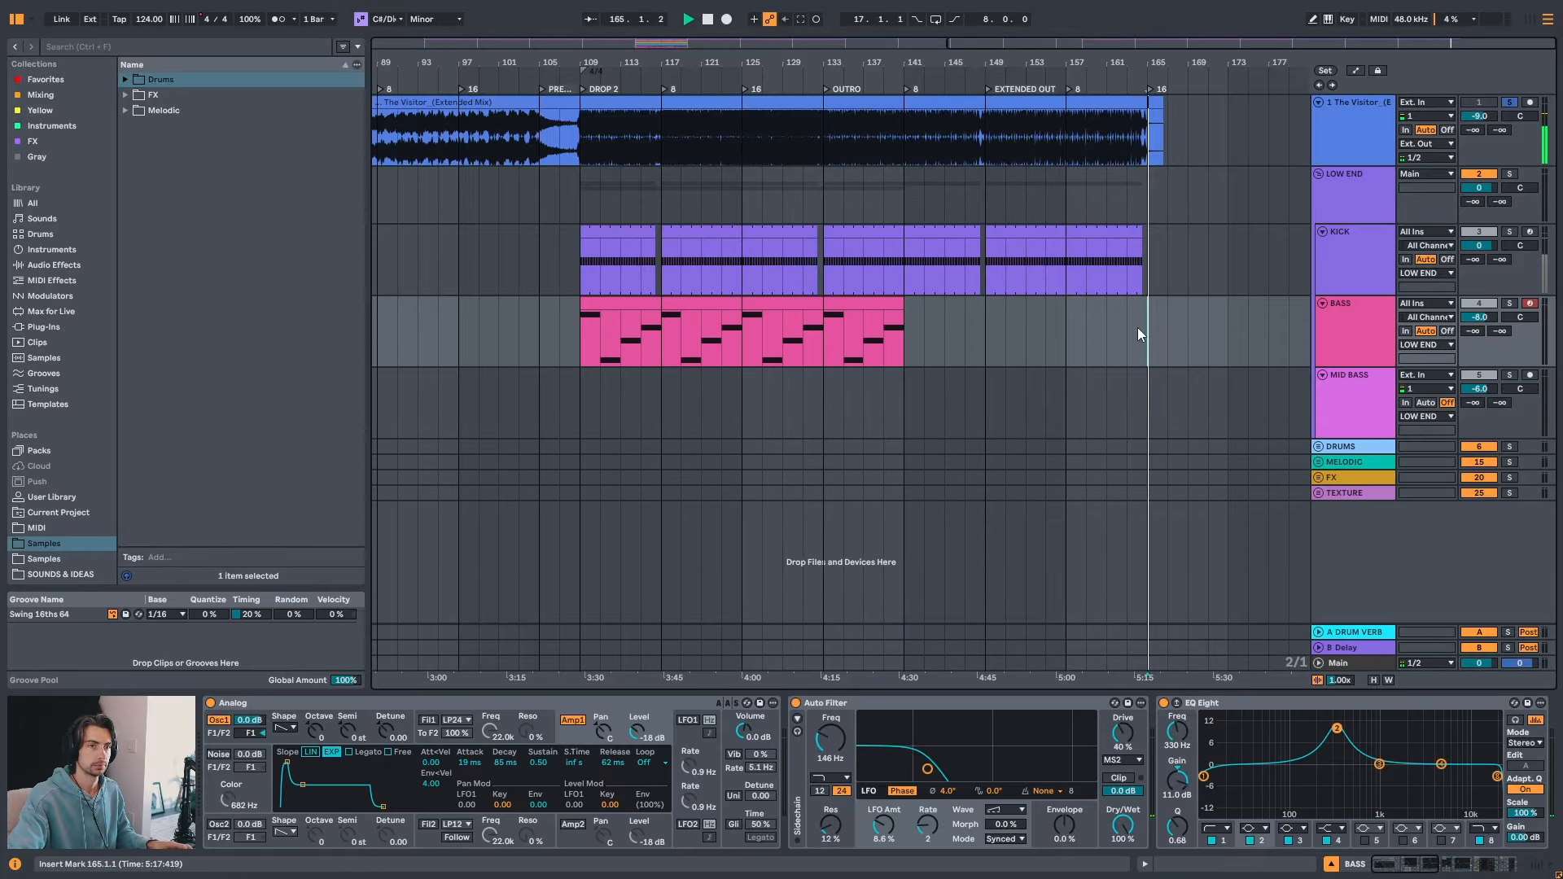
{"action": "left_click", "coordinate": [1127, 328]}
{"action": "key", "text": "space"}
{"action": "key", "text": "space"}
{"action": "left_click", "coordinate": [1105, 327]}
{"action": "key", "text": "space"}
{"action": "key", "text": "space"}
{"action": "left_click", "coordinate": [1074, 323]}
{"action": "key", "text": "space"}
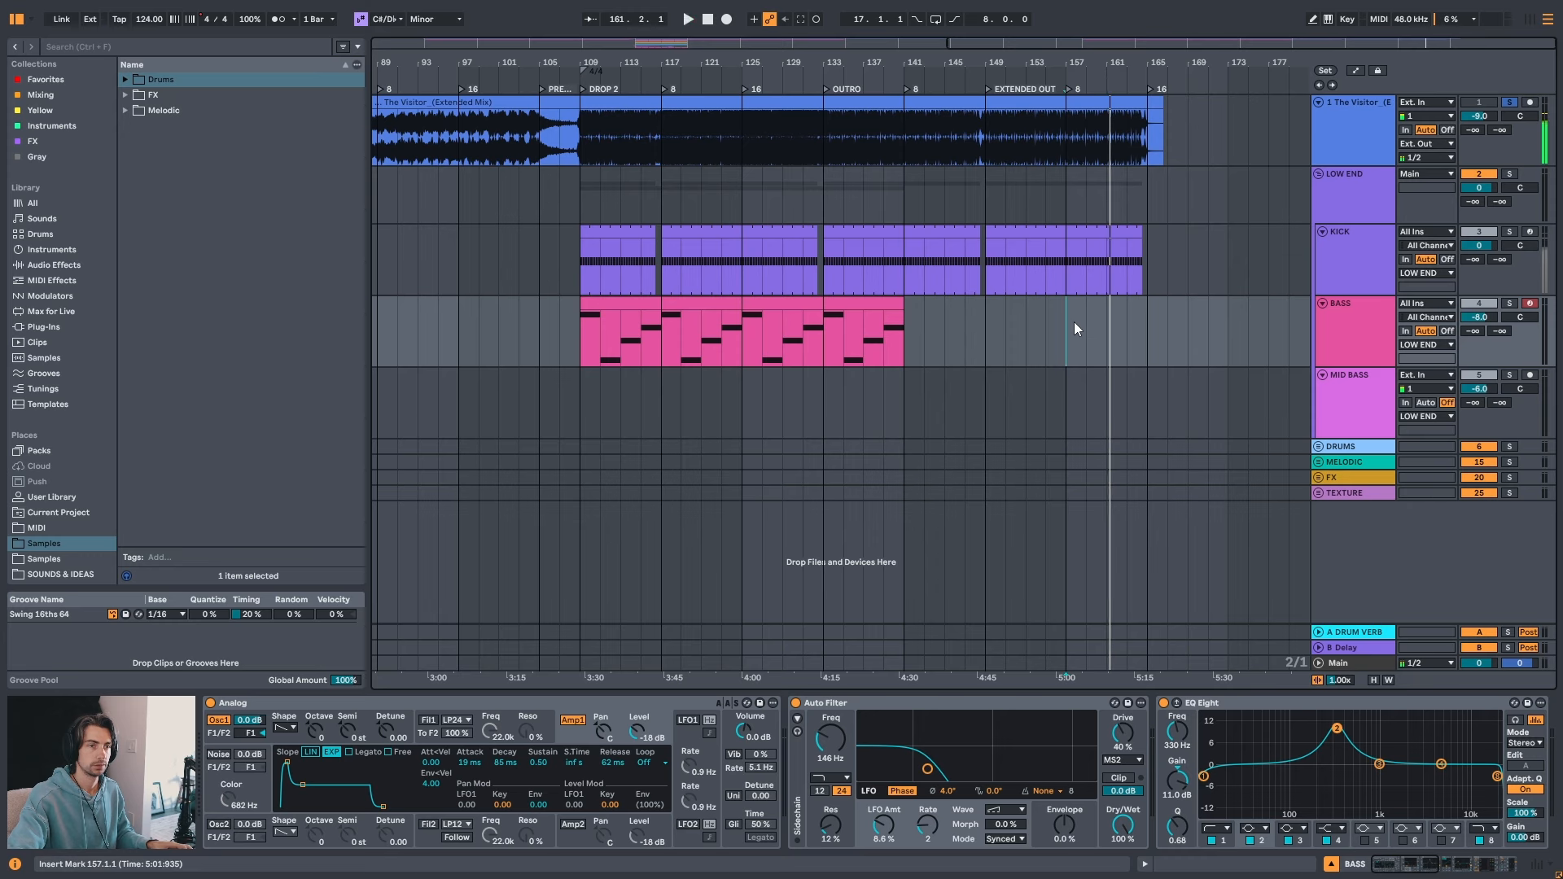
{"action": "left_click", "coordinate": [1028, 319]}
{"action": "key", "text": "space"}
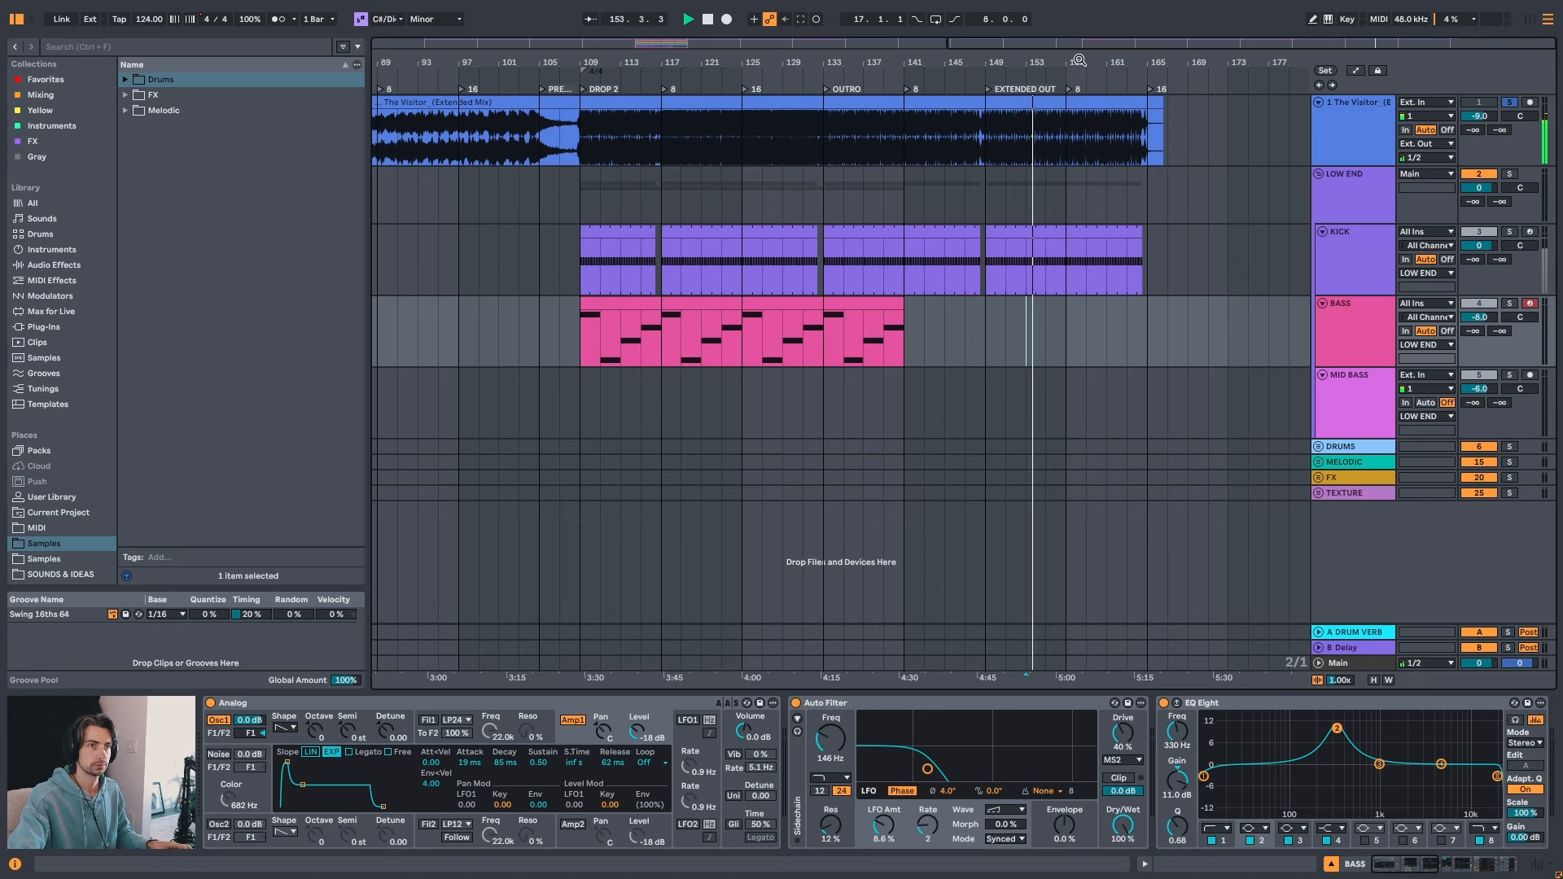
{"action": "left_click_drag", "start_coordinate": [1078, 60], "coordinate": [1140, 49]}
{"action": "key", "text": "space"}
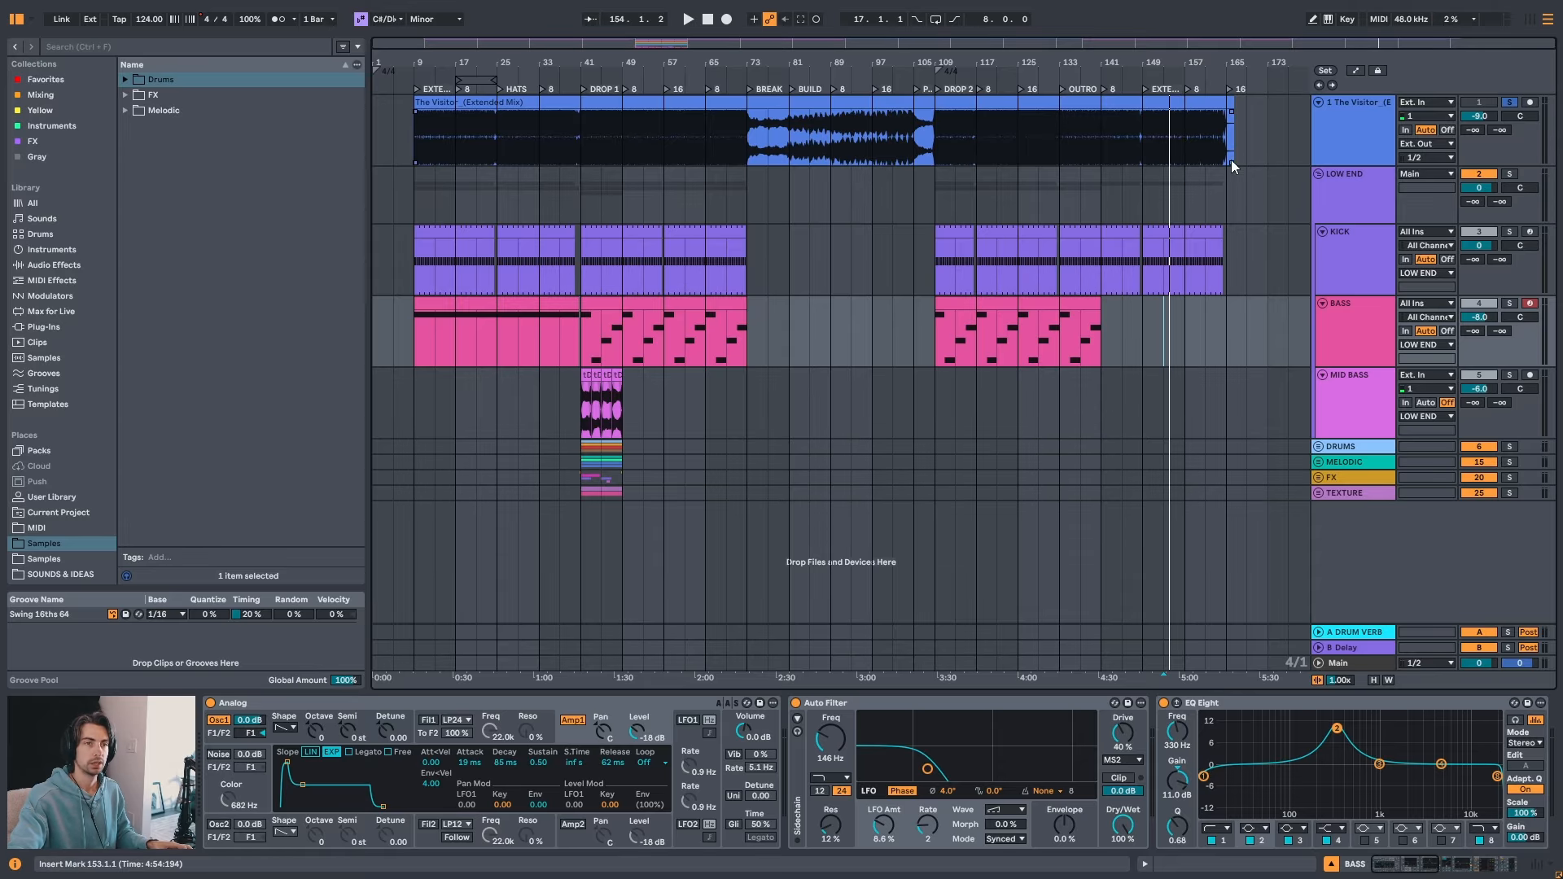
- Mark bars 149 to 165 on the BASS track and play the reference around bars 157, 159 and 151 to compare its bass
{"action": "left_click_drag", "start_coordinate": [1146, 308], "coordinate": [1221, 303]}
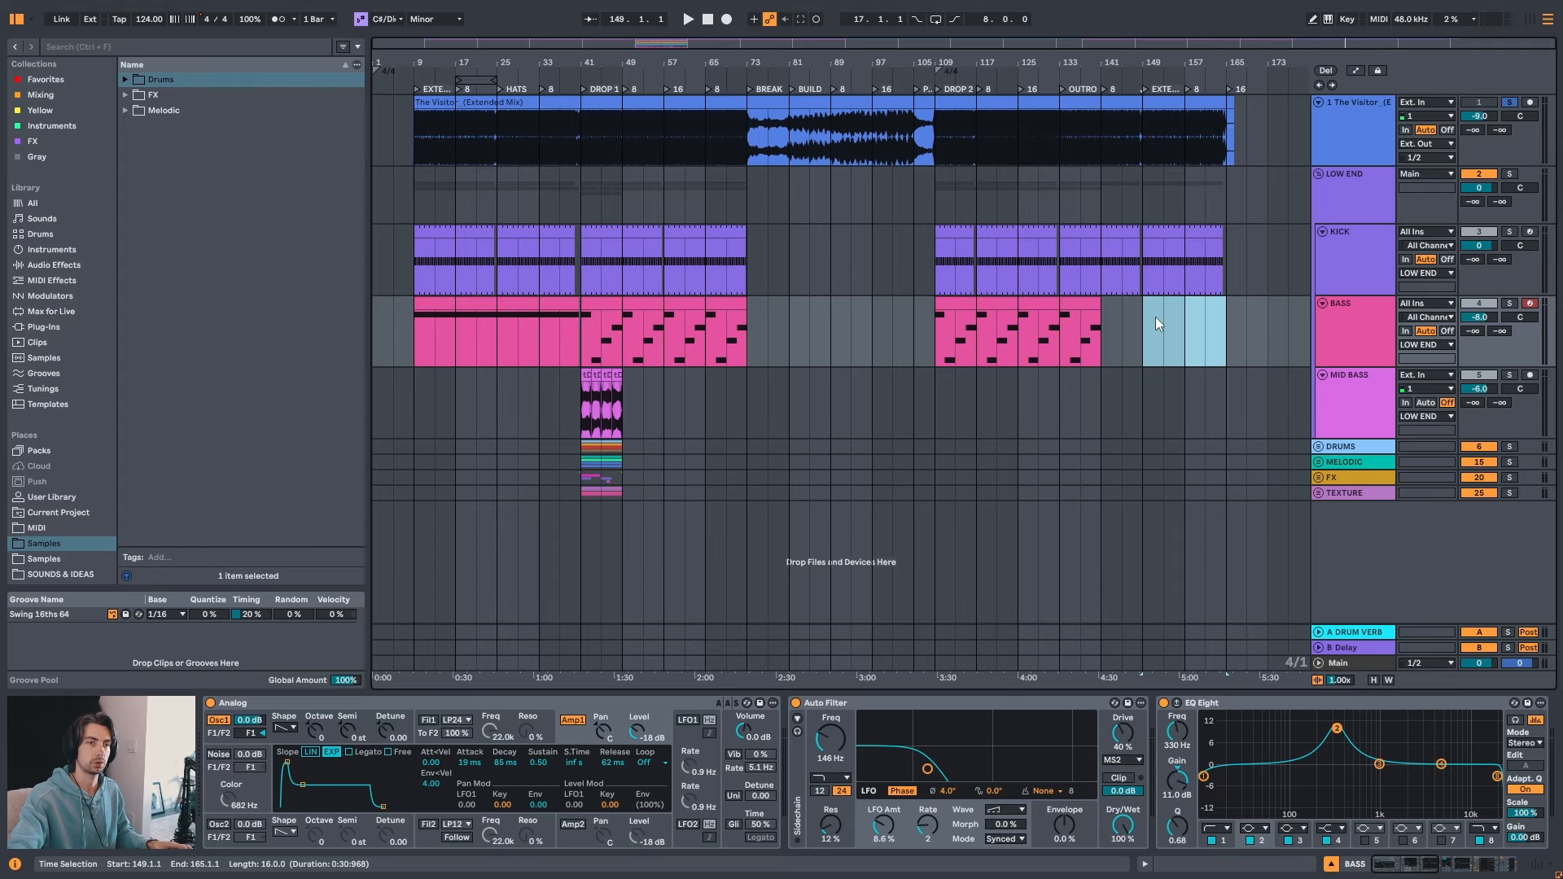
{"action": "left_click_drag", "start_coordinate": [1234, 53], "coordinate": [1155, 155]}
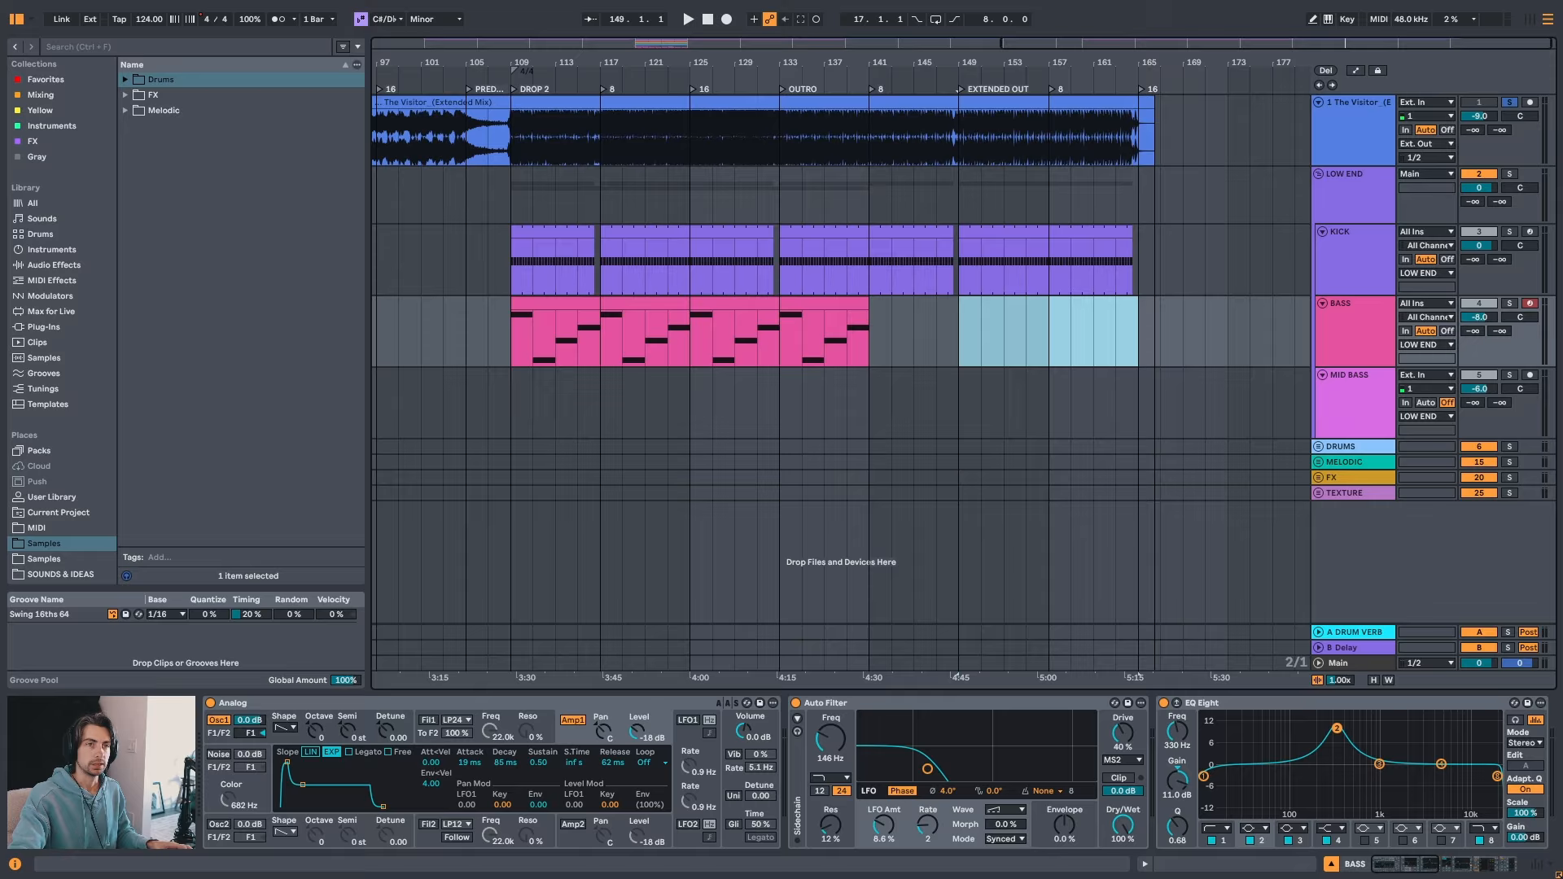
{"action": "left_click", "coordinate": [1071, 314]}
{"action": "left_click_drag", "start_coordinate": [1116, 72], "coordinate": [1178, 134]}
{"action": "left_click", "coordinate": [1194, 293]}
{"action": "left_click", "coordinate": [1183, 316]}
{"action": "key", "text": "space"}
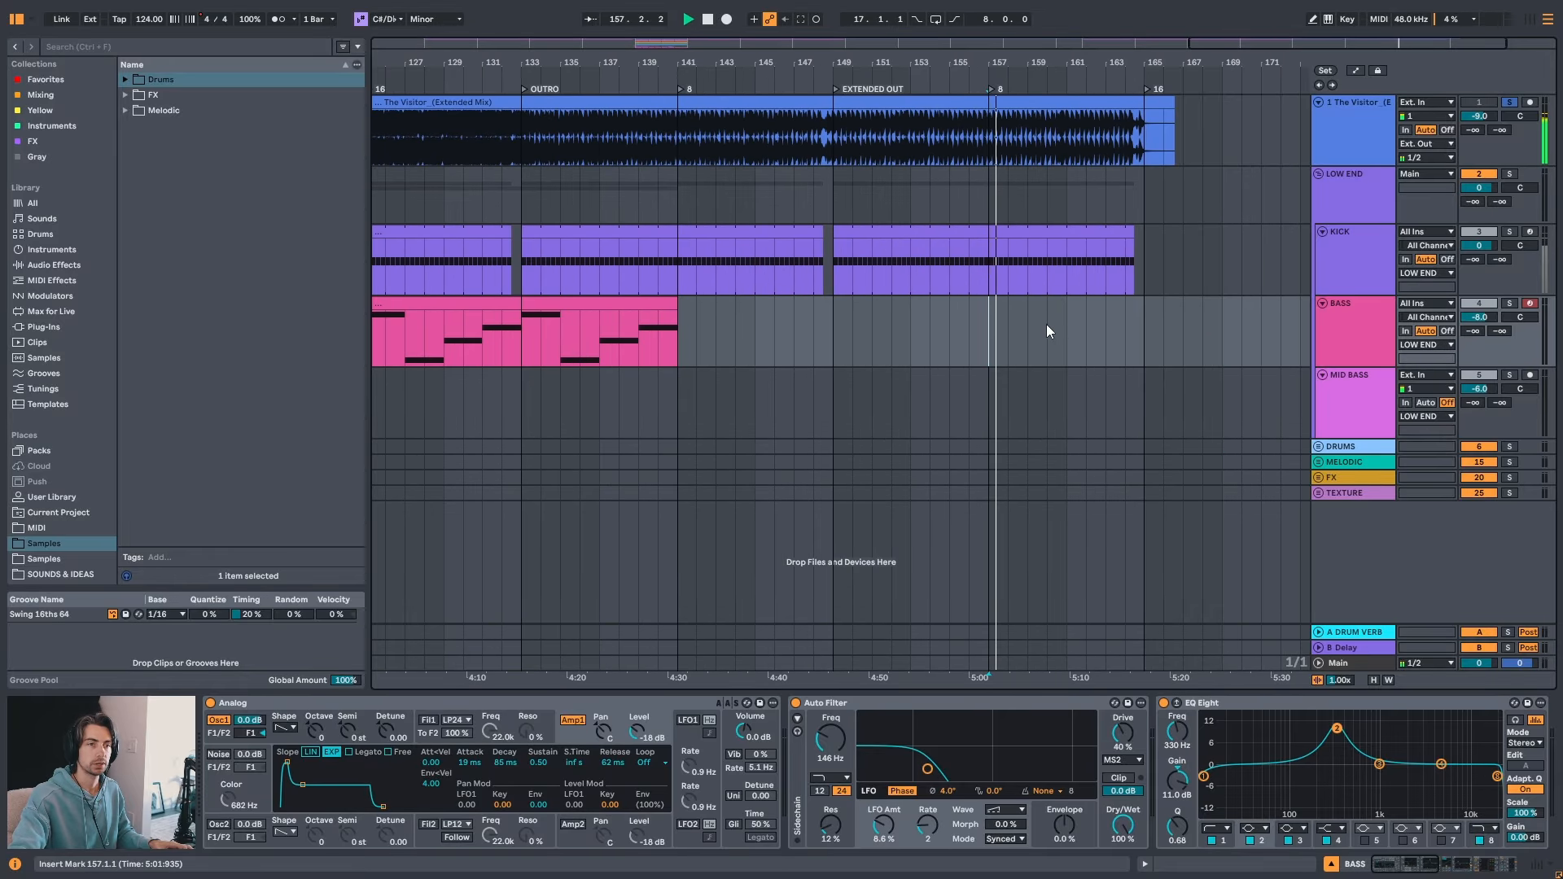
{"action": "left_click", "coordinate": [1047, 324]}
{"action": "key", "text": "space"}
{"action": "key", "text": "space"}
{"action": "left_click", "coordinate": [877, 322]}
{"action": "key", "text": "space"}
{"action": "key", "text": "space"}
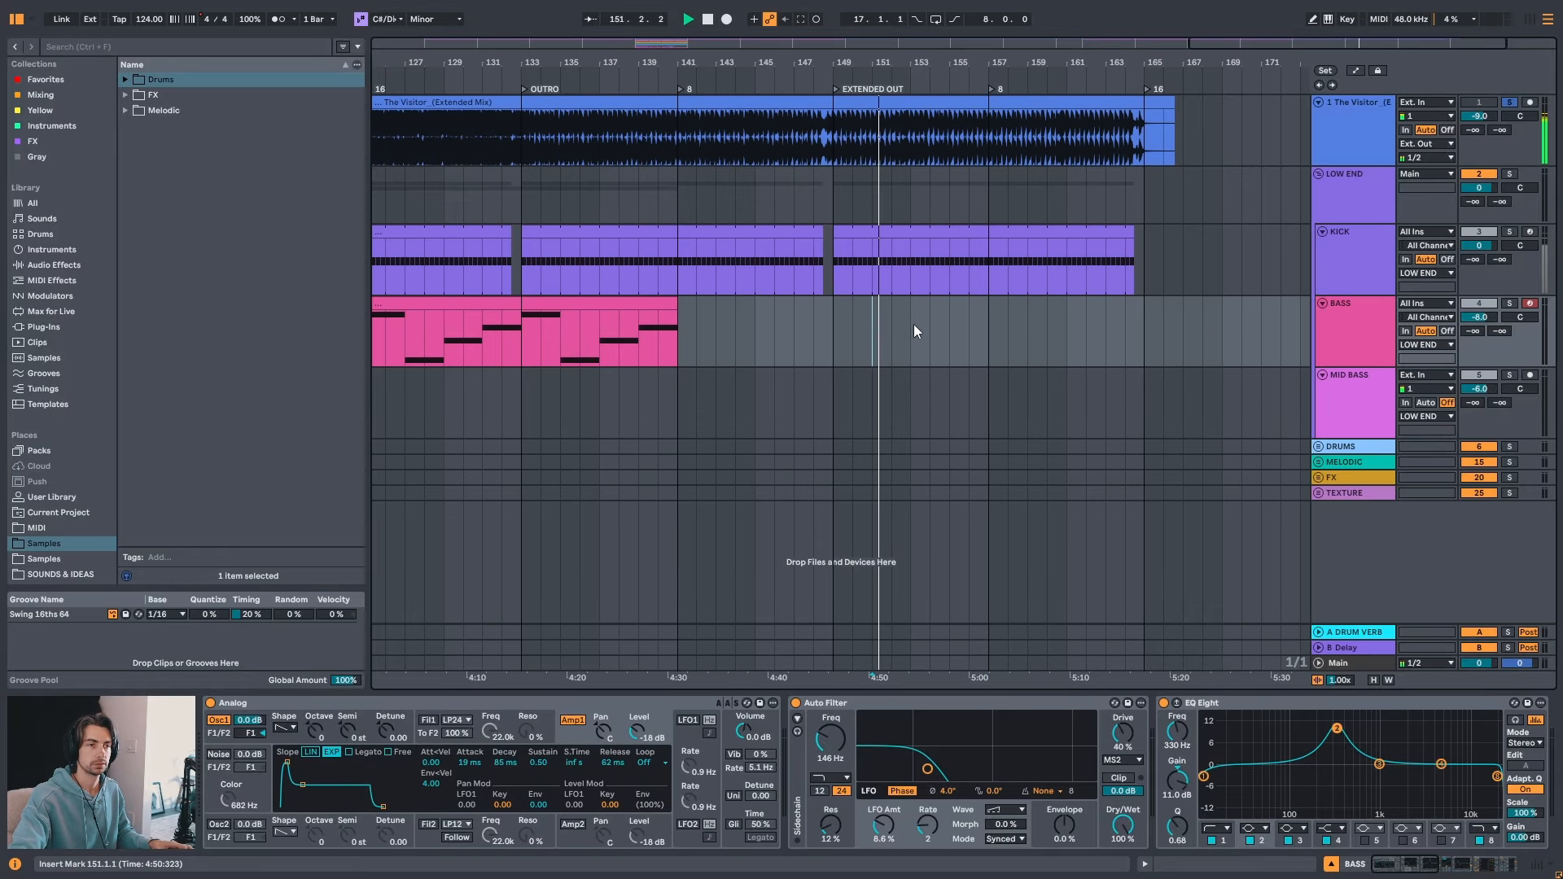
- Mark the first eight bars of EXTENDED OUT on the BASS track and play the reference from bar 151
{"action": "left_click_drag", "start_coordinate": [831, 322], "coordinate": [987, 325]}
{"action": "left_click", "coordinate": [881, 329]}
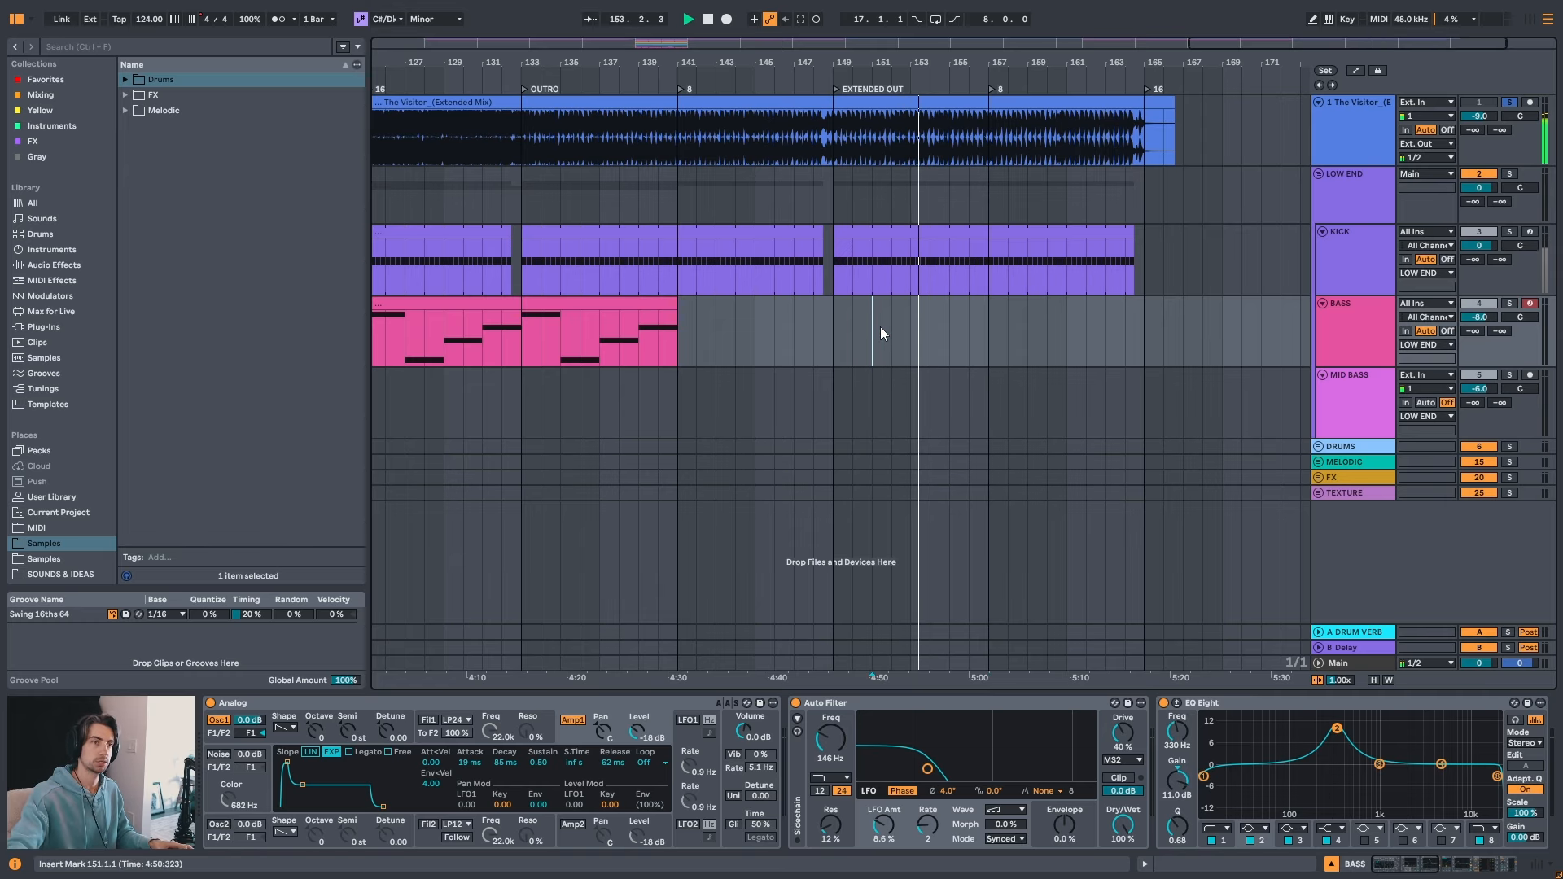
{"action": "left_click_drag", "start_coordinate": [960, 63], "coordinate": [1095, 234]}
{"action": "key", "text": "space"}
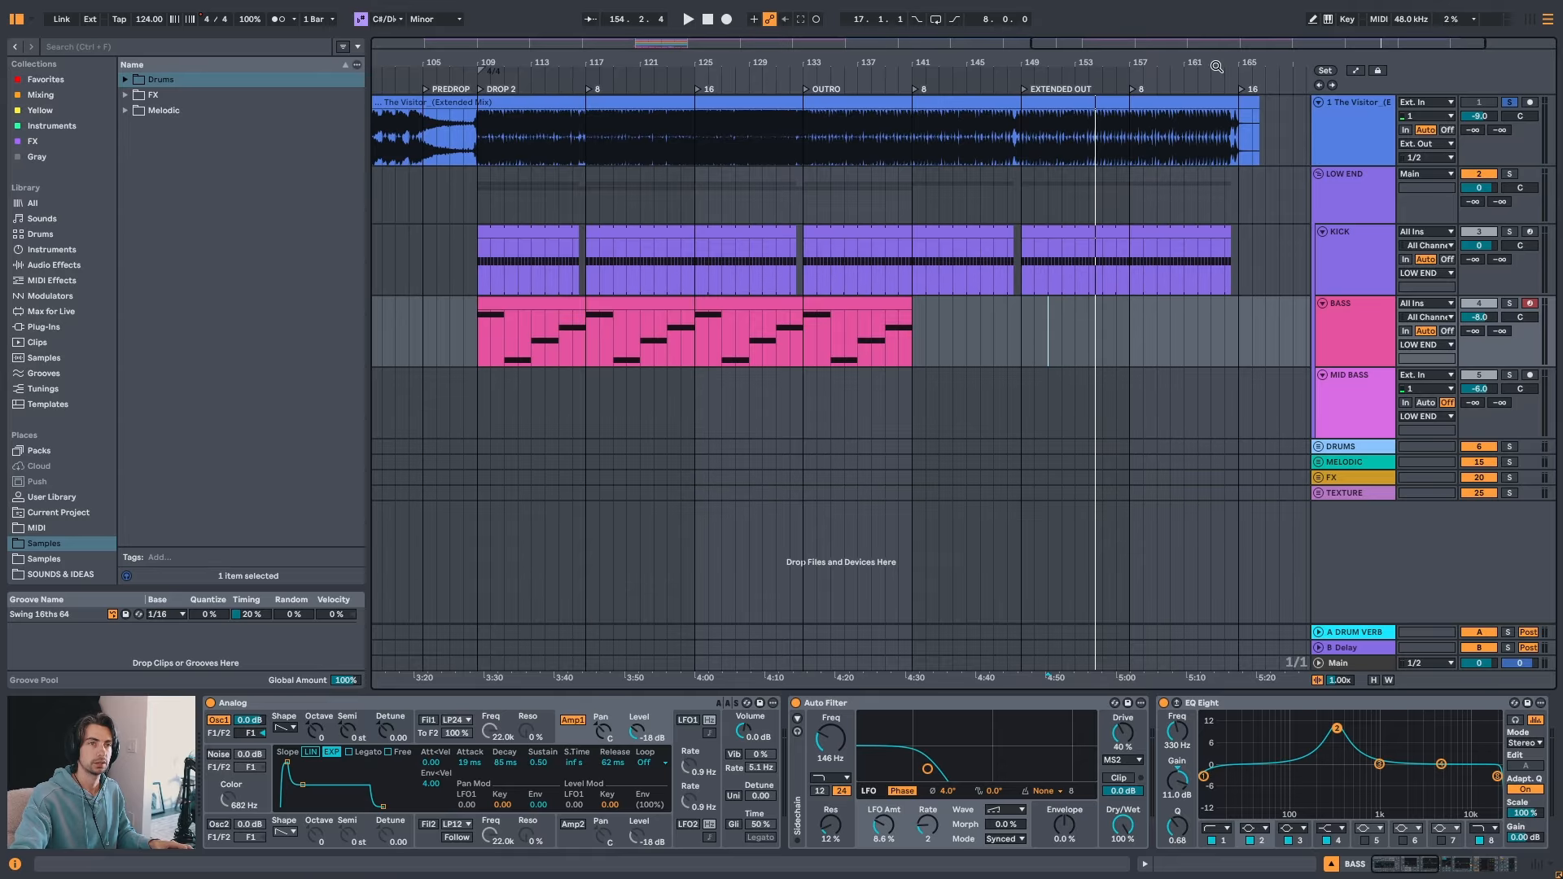
{"action": "left_click_drag", "start_coordinate": [1216, 50], "coordinate": [1126, 118]}
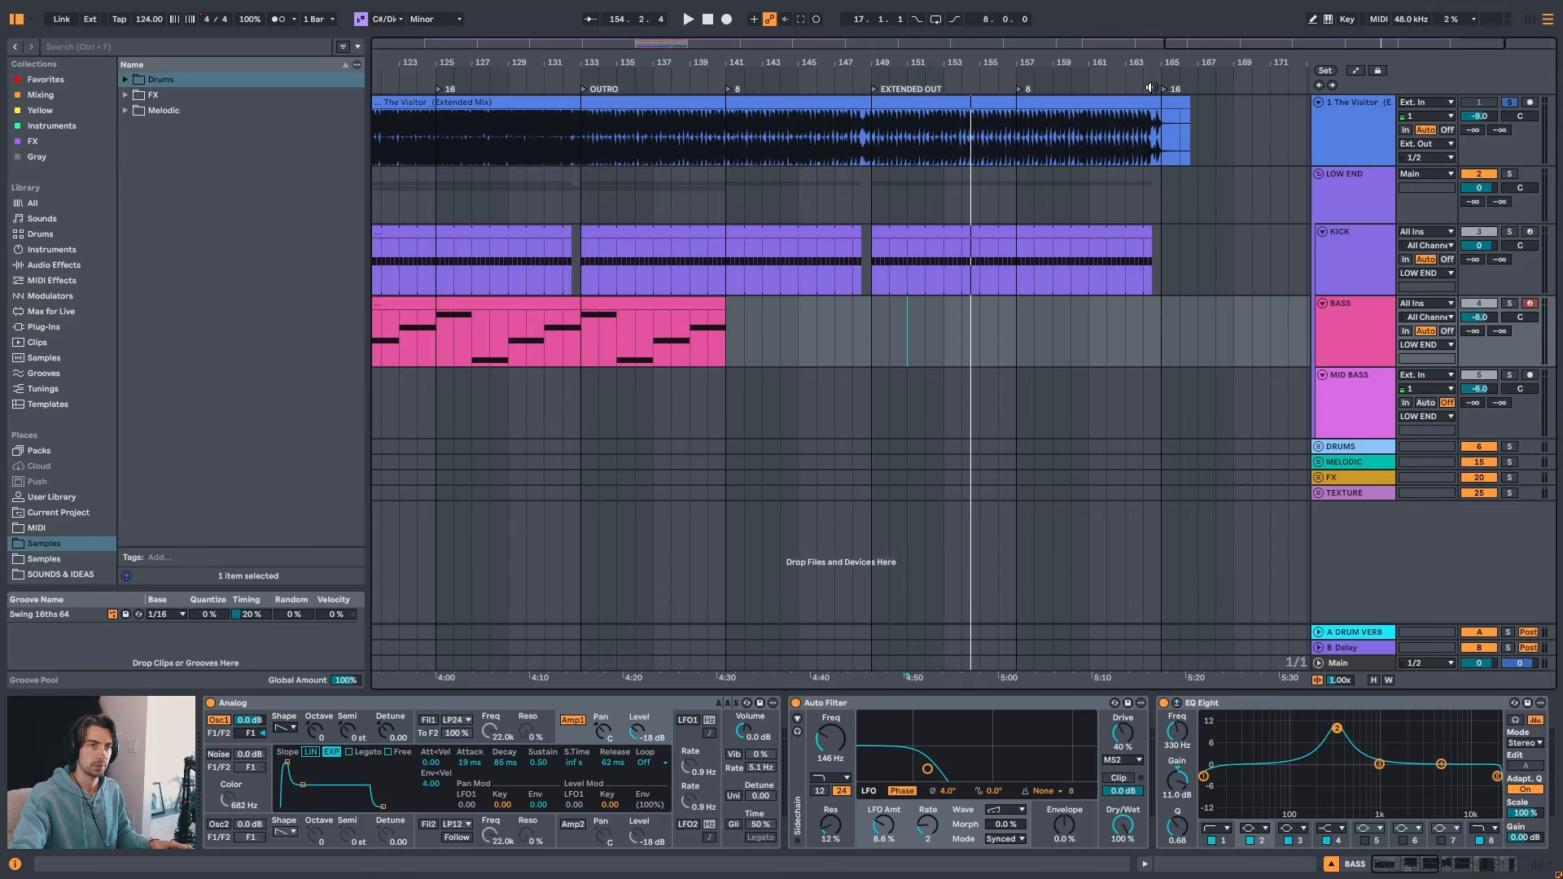
- Play the reference at several points in EXTENDED OUT, including bars 157 and 162, to check how its bass ends
{"action": "left_click_drag", "start_coordinate": [878, 145], "coordinate": [1159, 134]}
{"action": "key", "text": "space"}
{"action": "left_click", "coordinate": [1020, 150]}
{"action": "key", "text": "space"}
{"action": "key", "text": "space"}
{"action": "left_click", "coordinate": [1109, 120]}
{"action": "key", "text": "space"}
{"action": "key", "text": "space"}
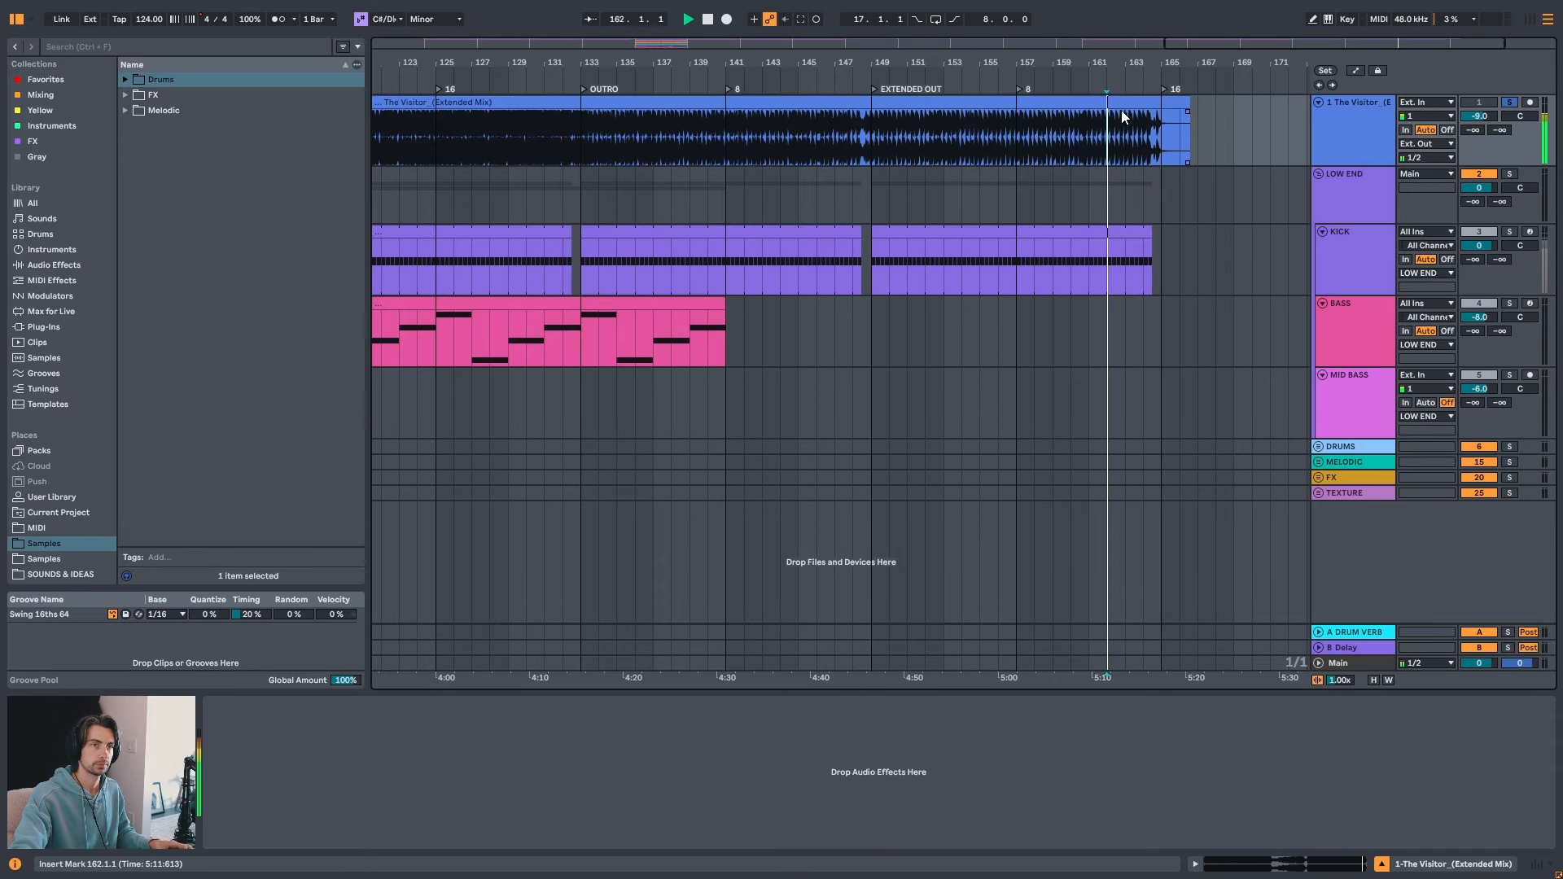
- Copy the sustained bass clip from EXTENDED INTRO to bar 141 on the BASS track and play from there
{"action": "scroll", "coordinate": [1127, 116], "scroll_direction": "down", "scroll_amount": 5}
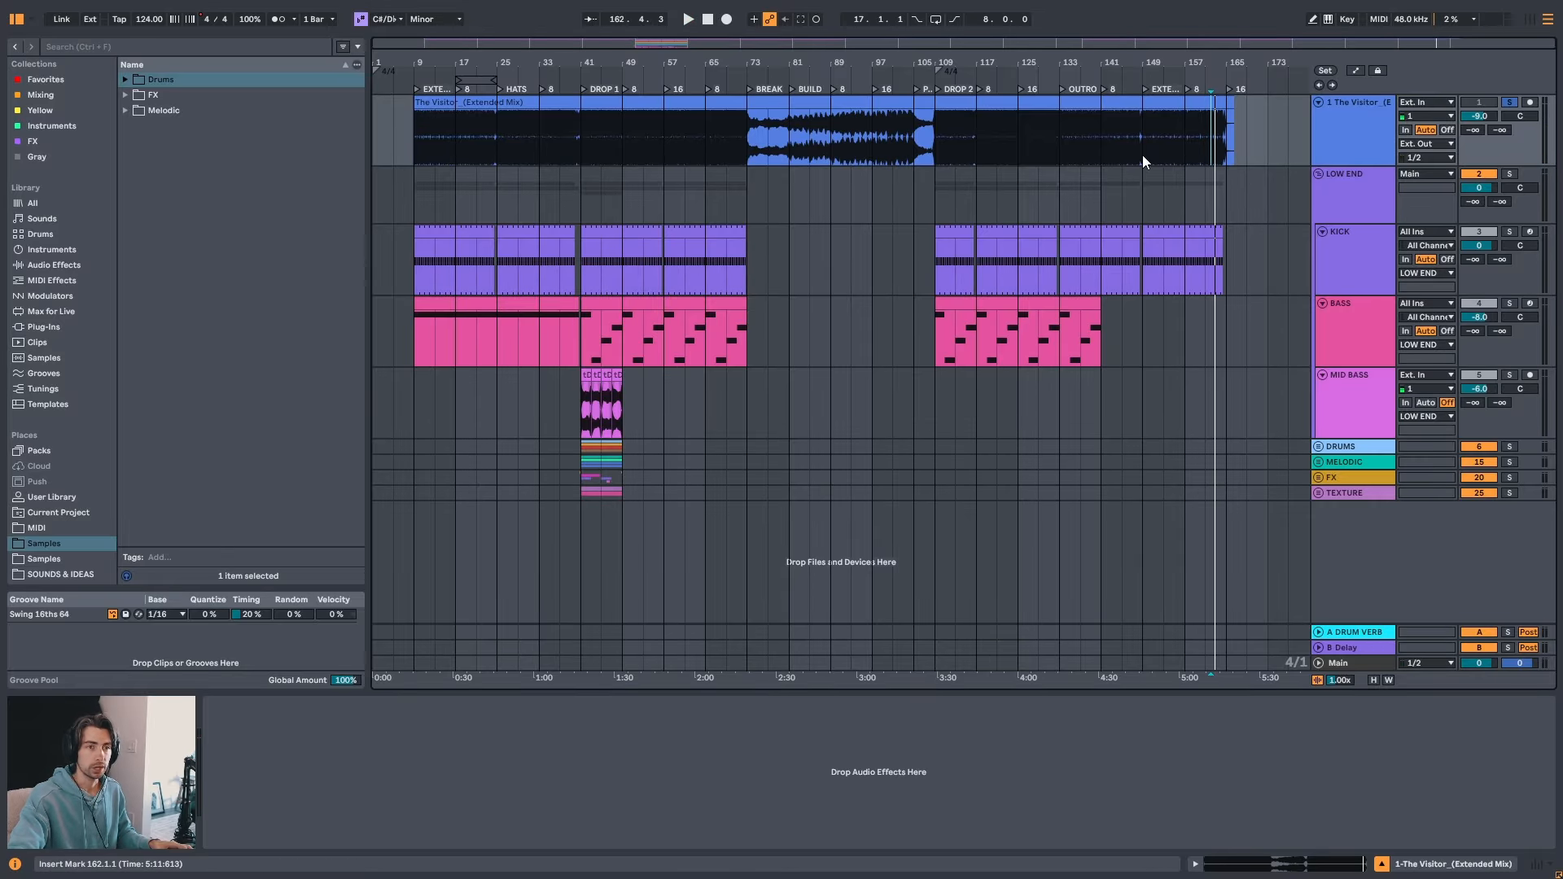
{"action": "left_click_drag", "start_coordinate": [474, 302], "coordinate": [1131, 325]}
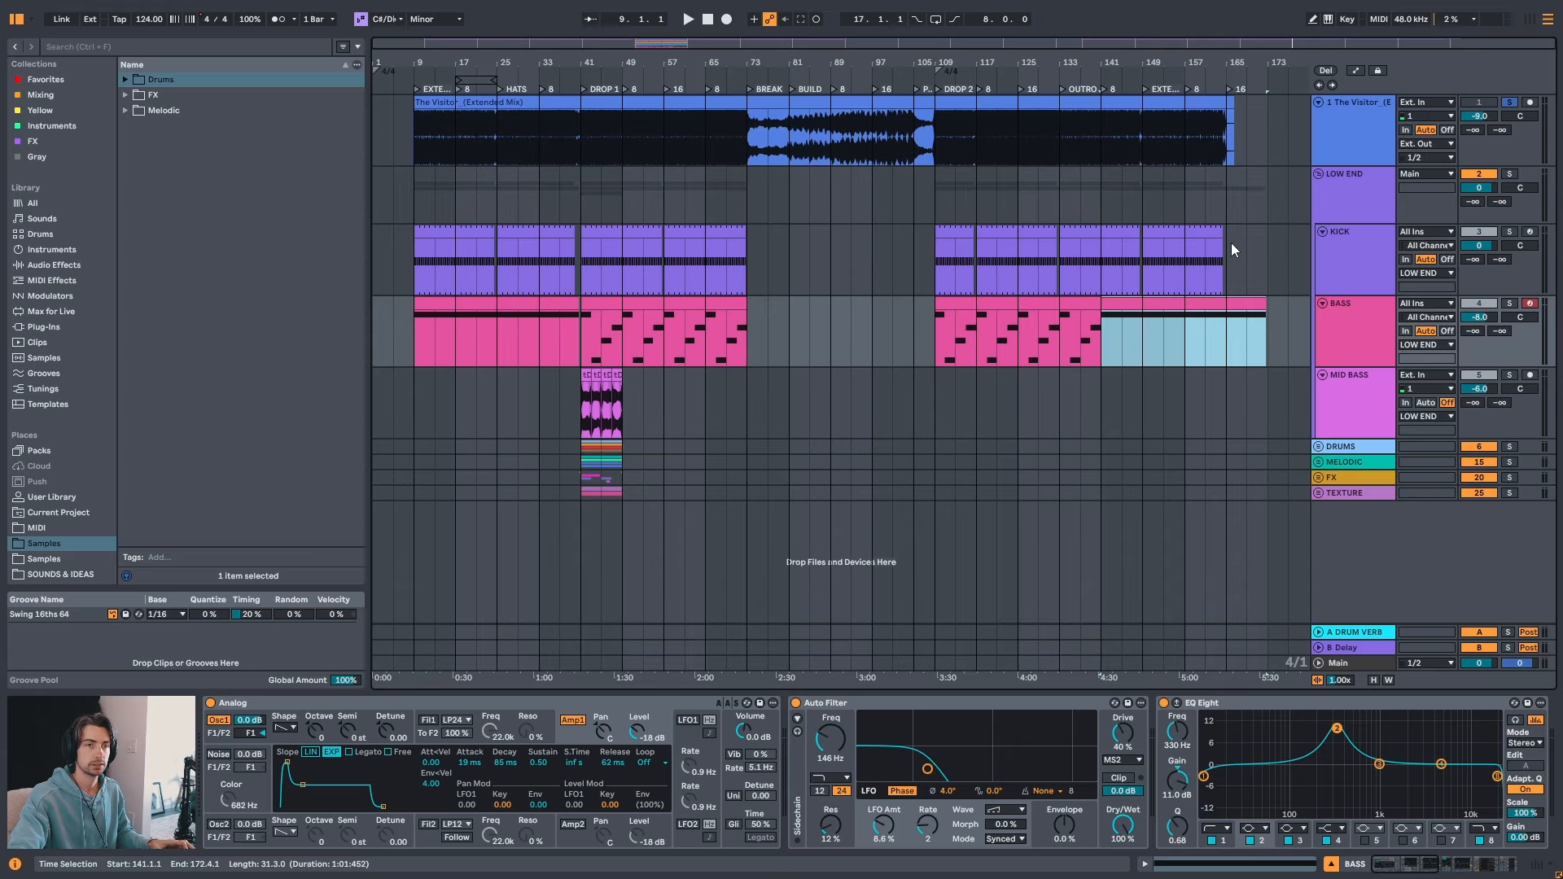
{"action": "scroll", "coordinate": [1239, 105], "scroll_direction": "up", "scroll_amount": 5}
{"action": "key", "text": "space"}
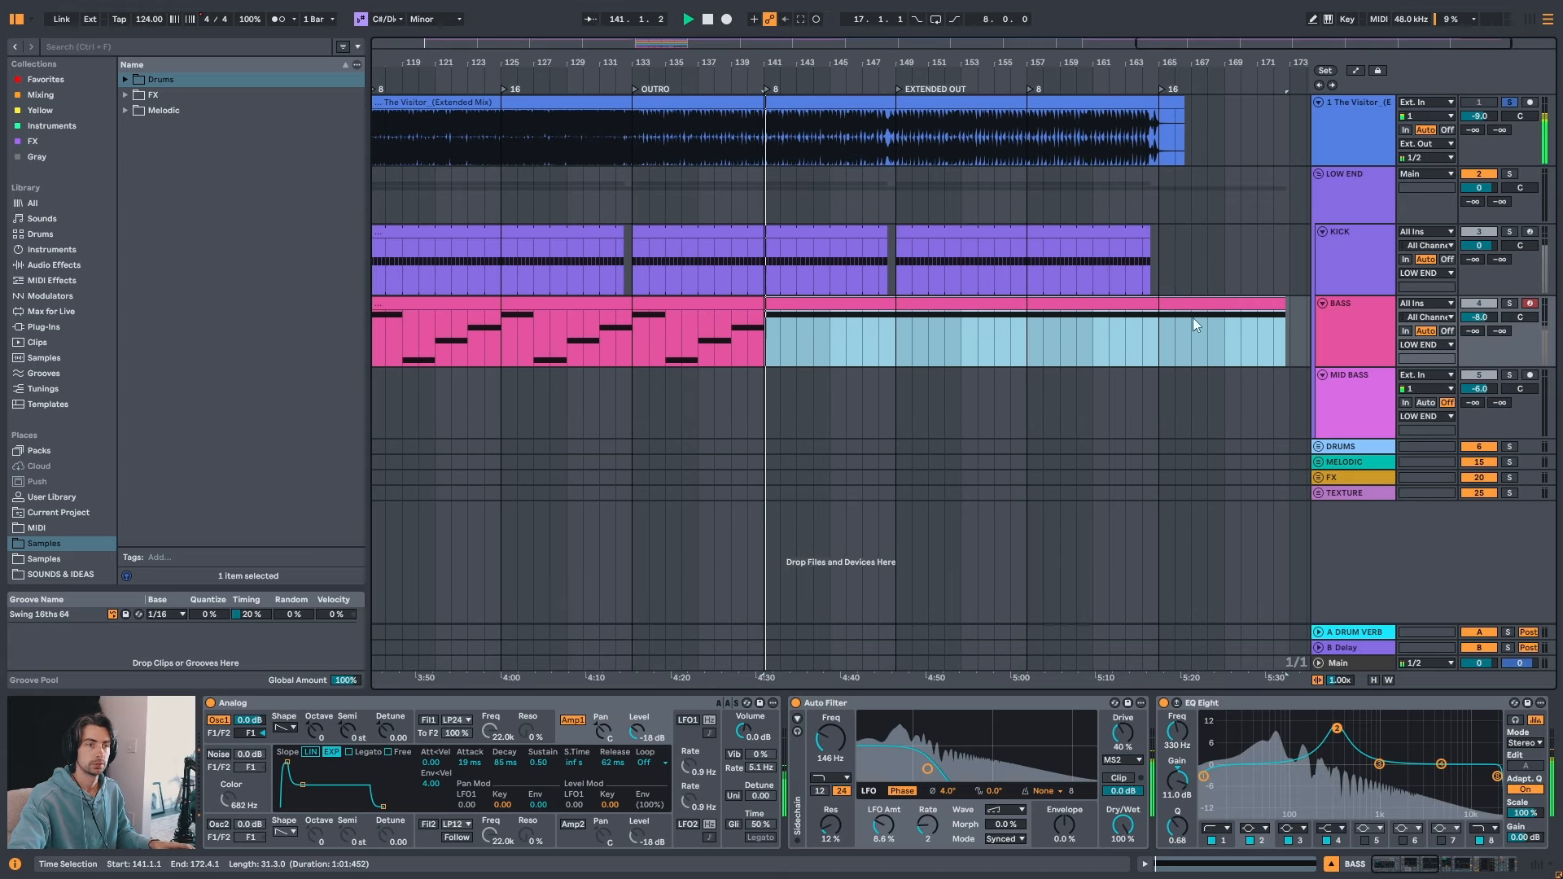
- Trim the end of the copied bass clip back to bar 165 and play the ending from bar 162
{"action": "left_click", "coordinate": [1286, 304]}
{"action": "left_click_drag", "start_coordinate": [1286, 304], "coordinate": [1156, 311]}
{"action": "left_click", "coordinate": [1114, 340]}
{"action": "scroll", "coordinate": [1156, 69], "scroll_direction": "up", "scroll_amount": 5}
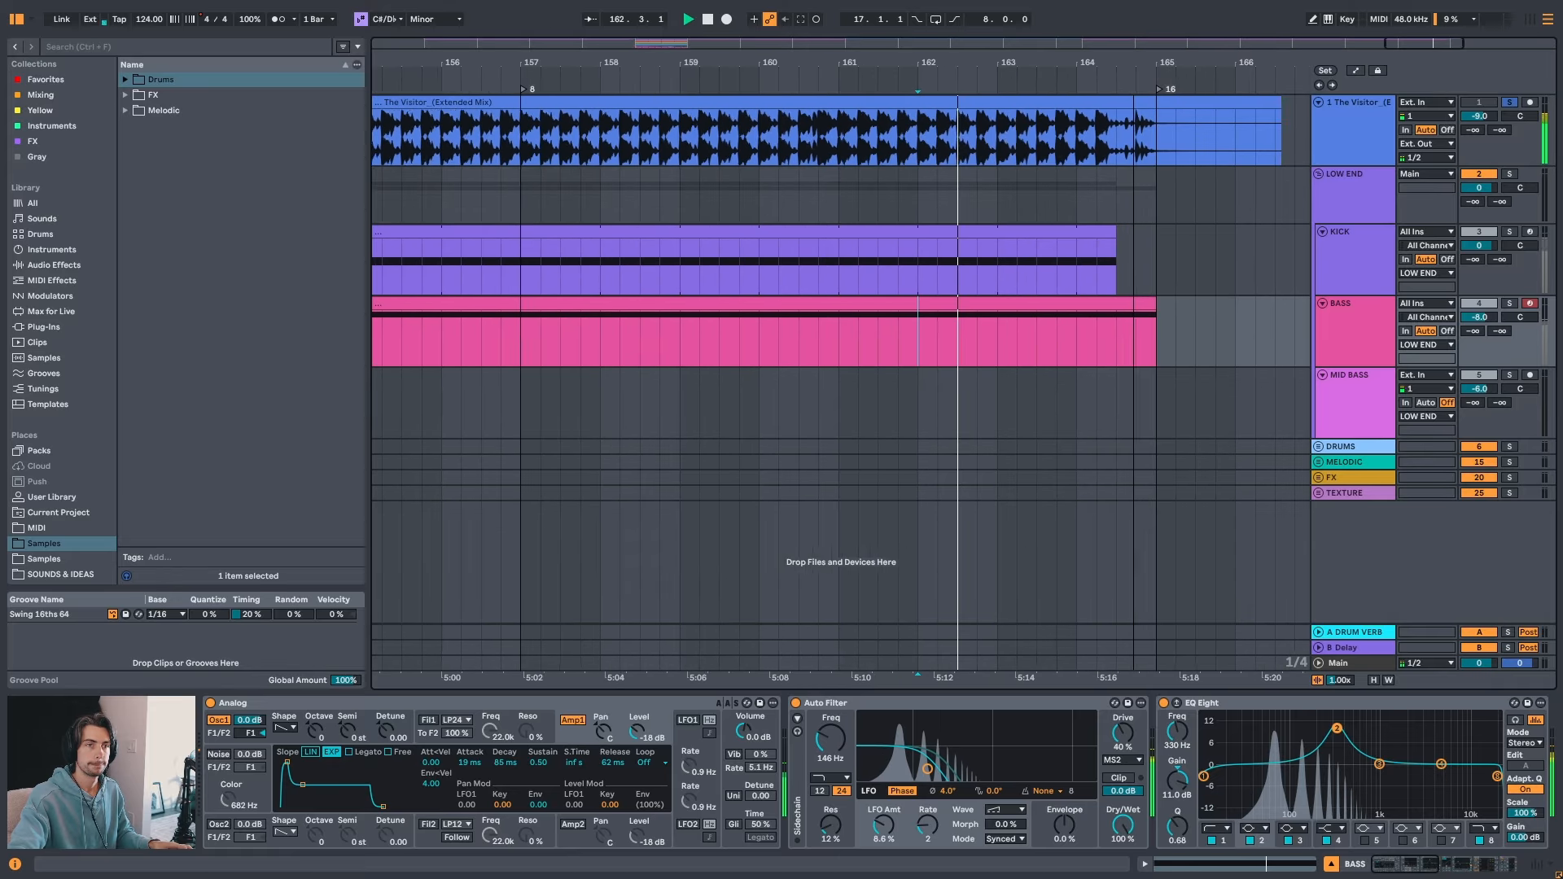
{"action": "key", "text": "space"}
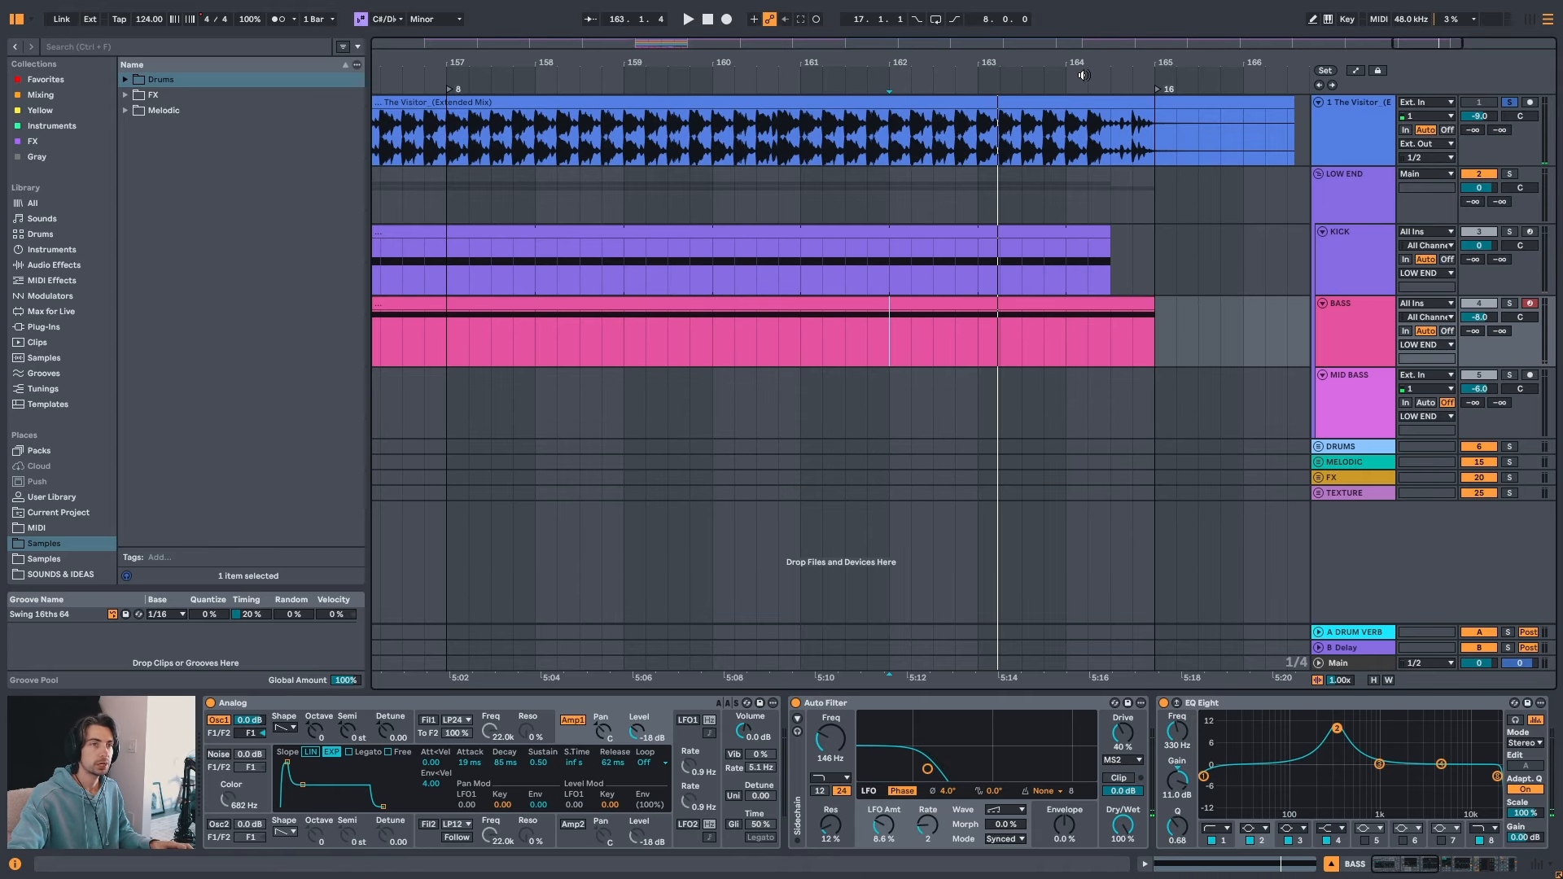
- Select the sustained bass clips at bar 9 and bar 141 in turn to compare the intro and outro bass
{"action": "scroll", "coordinate": [1083, 75], "scroll_direction": "down", "scroll_amount": 7}
{"action": "scroll", "coordinate": [1086, 60], "scroll_direction": "down", "scroll_amount": 3}
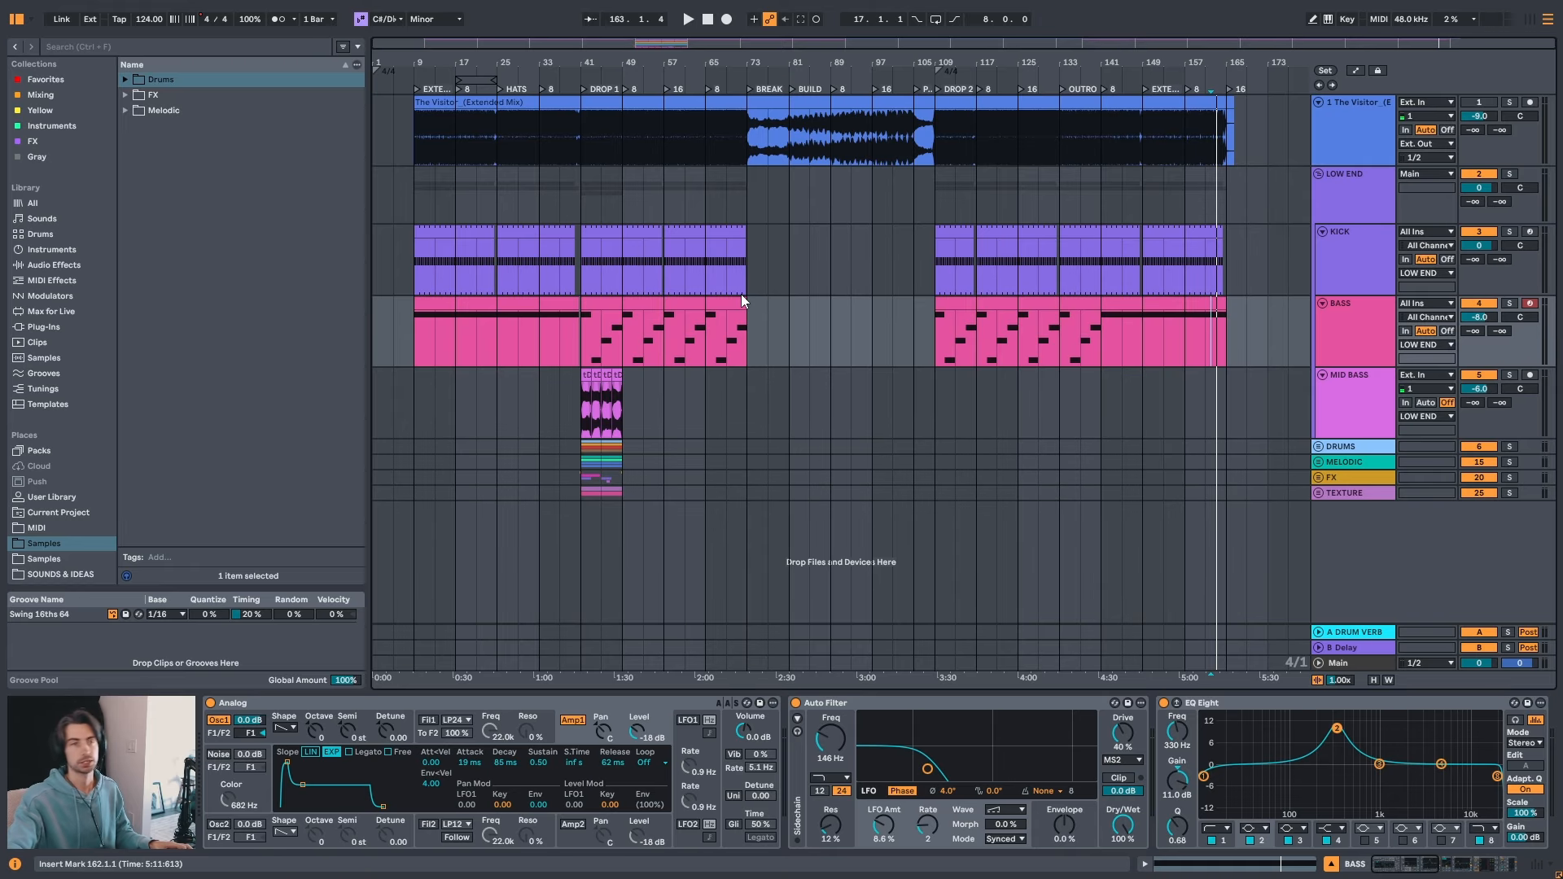
{"action": "left_click_drag", "start_coordinate": [433, 68], "coordinate": [448, 90]}
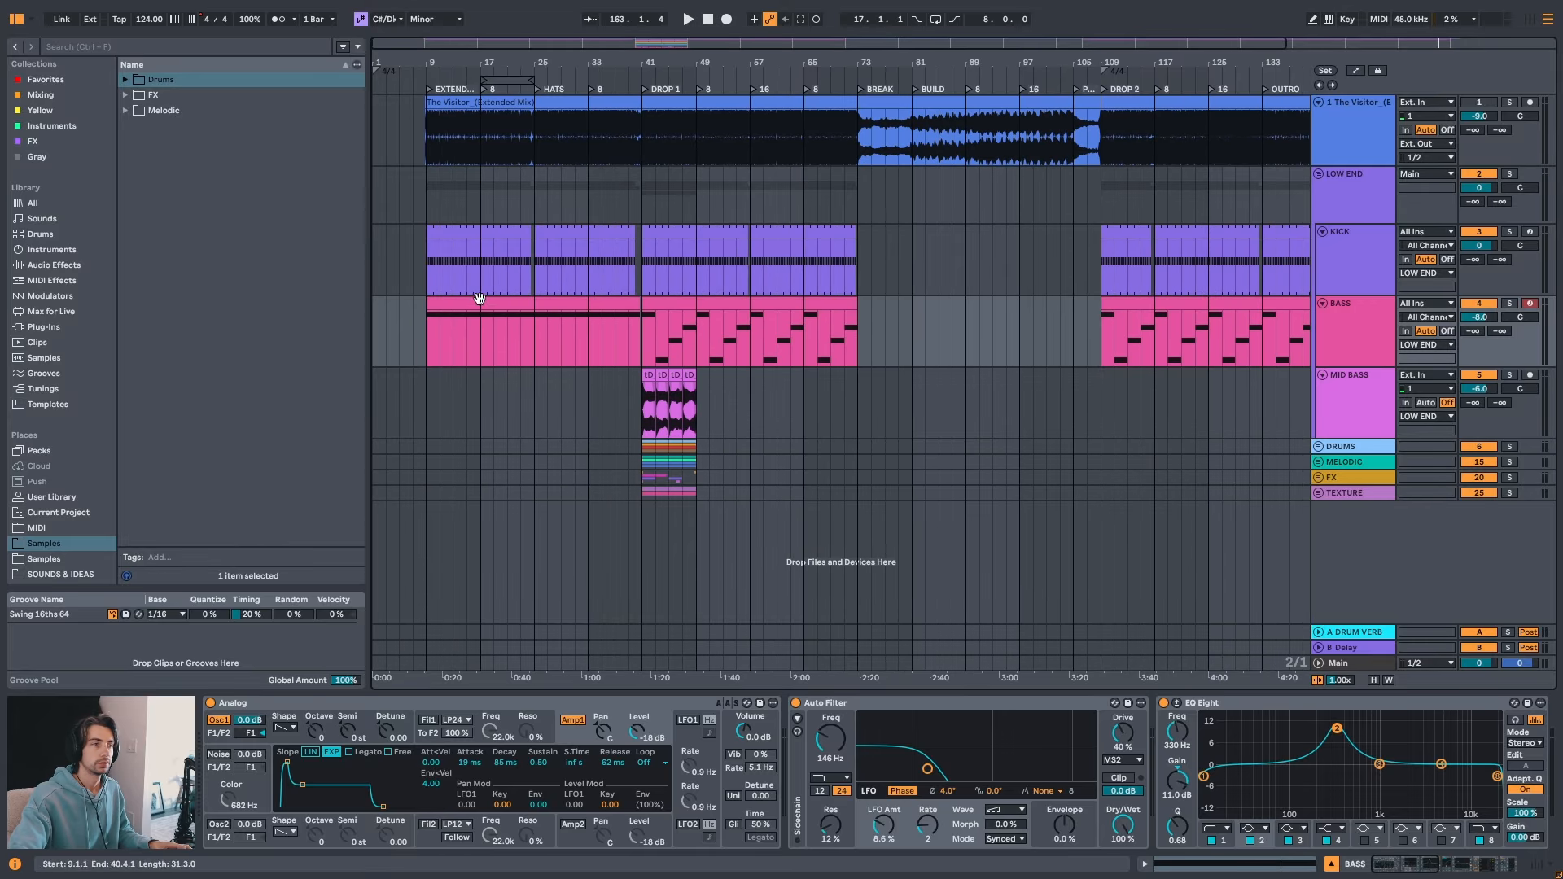
{"action": "left_click", "coordinate": [468, 304]}
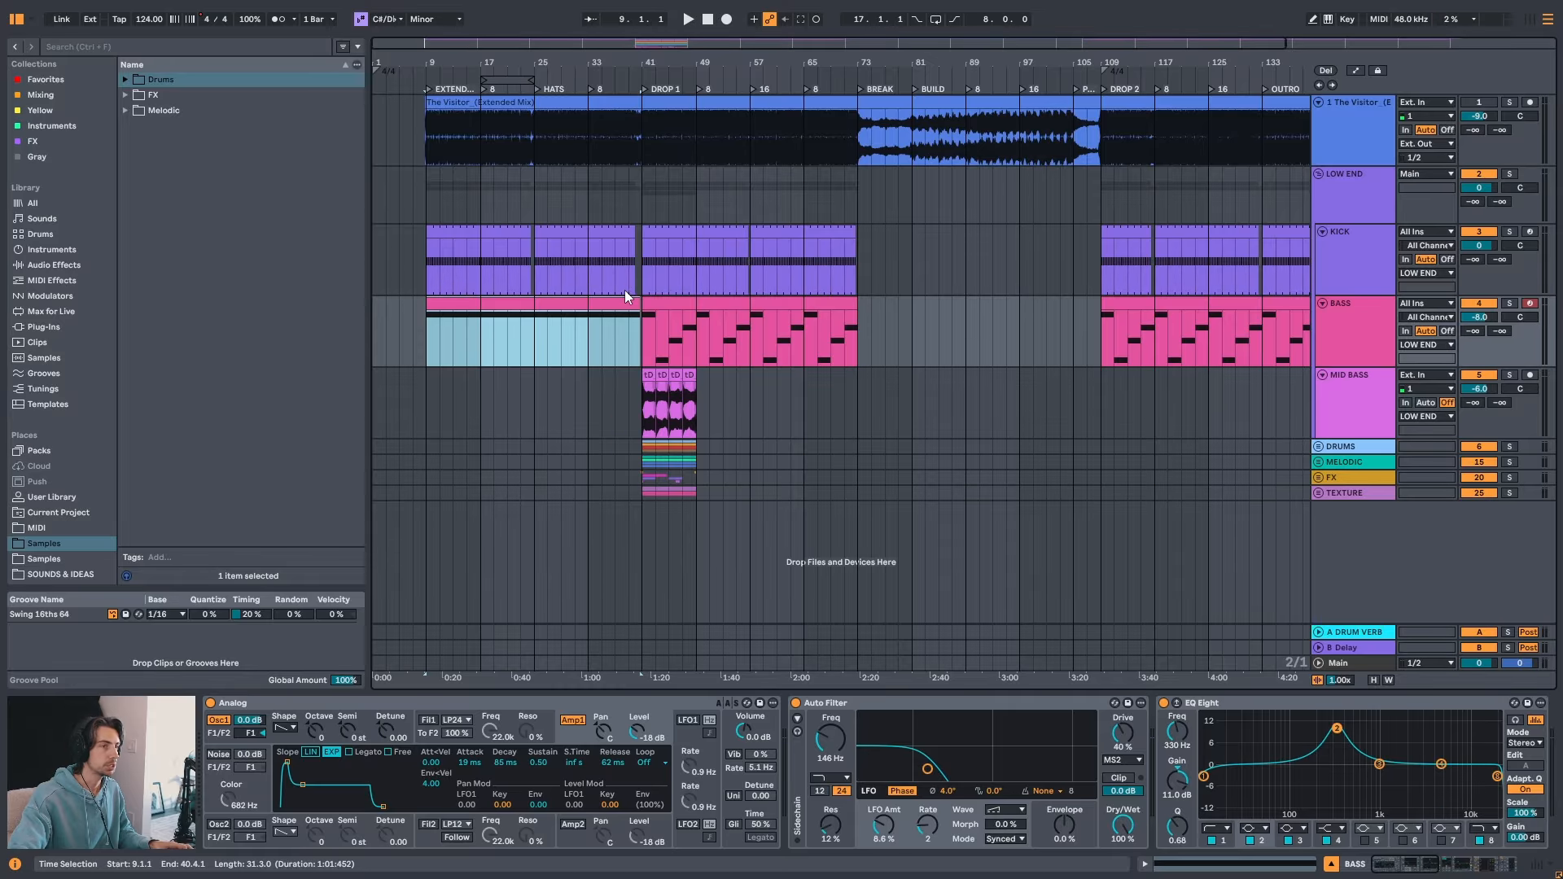
{"action": "left_click_drag", "start_coordinate": [718, 67], "coordinate": [648, 68]}
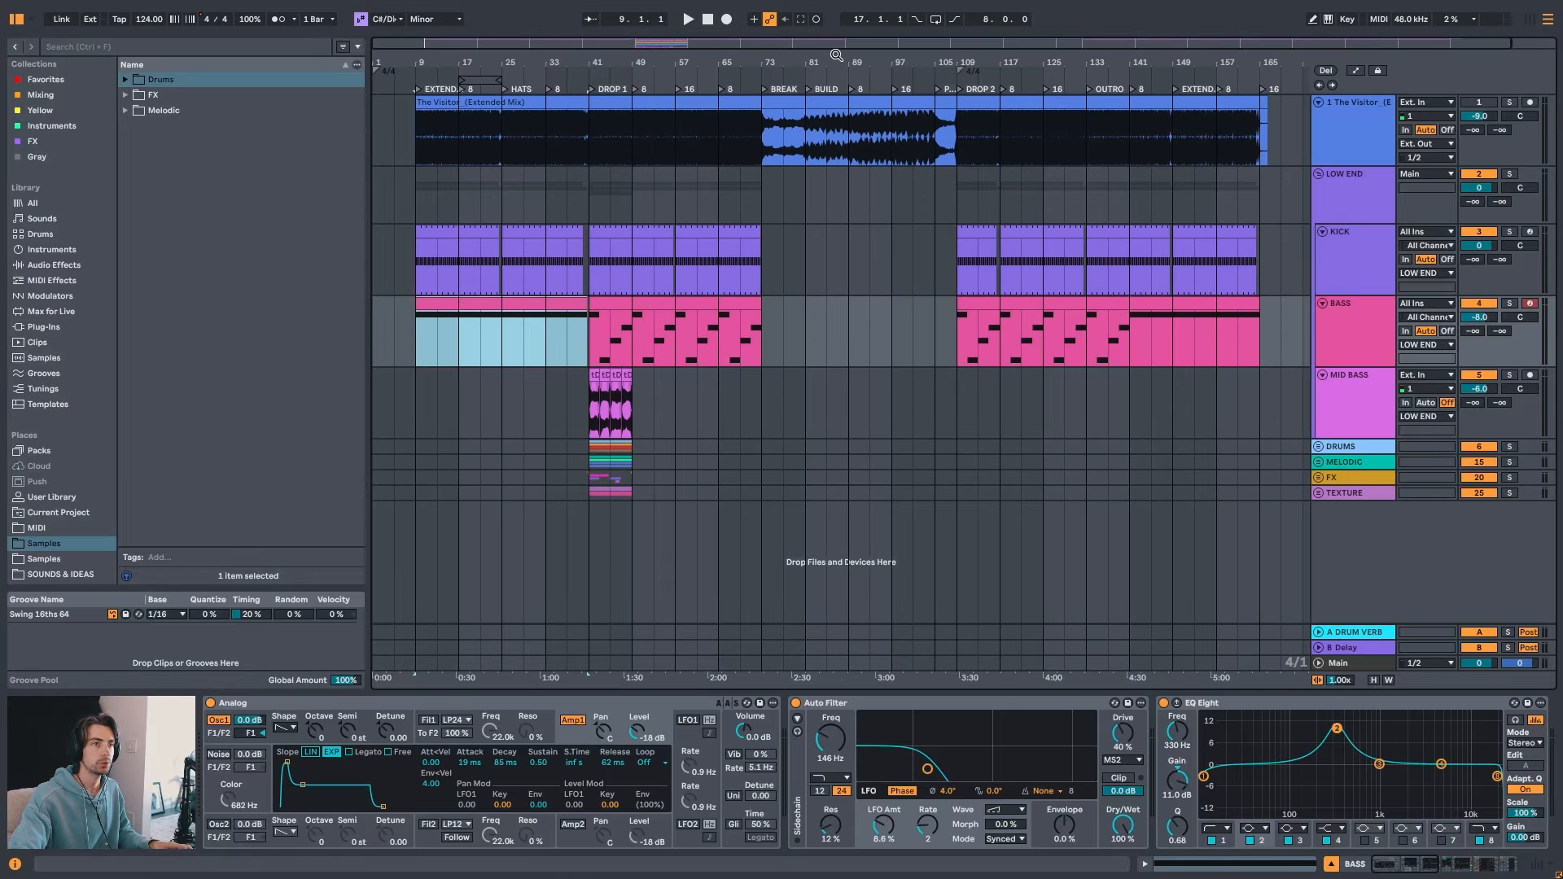
{"action": "left_click_drag", "start_coordinate": [837, 57], "coordinate": [835, 43]}
{"action": "left_click", "coordinate": [1136, 313]}
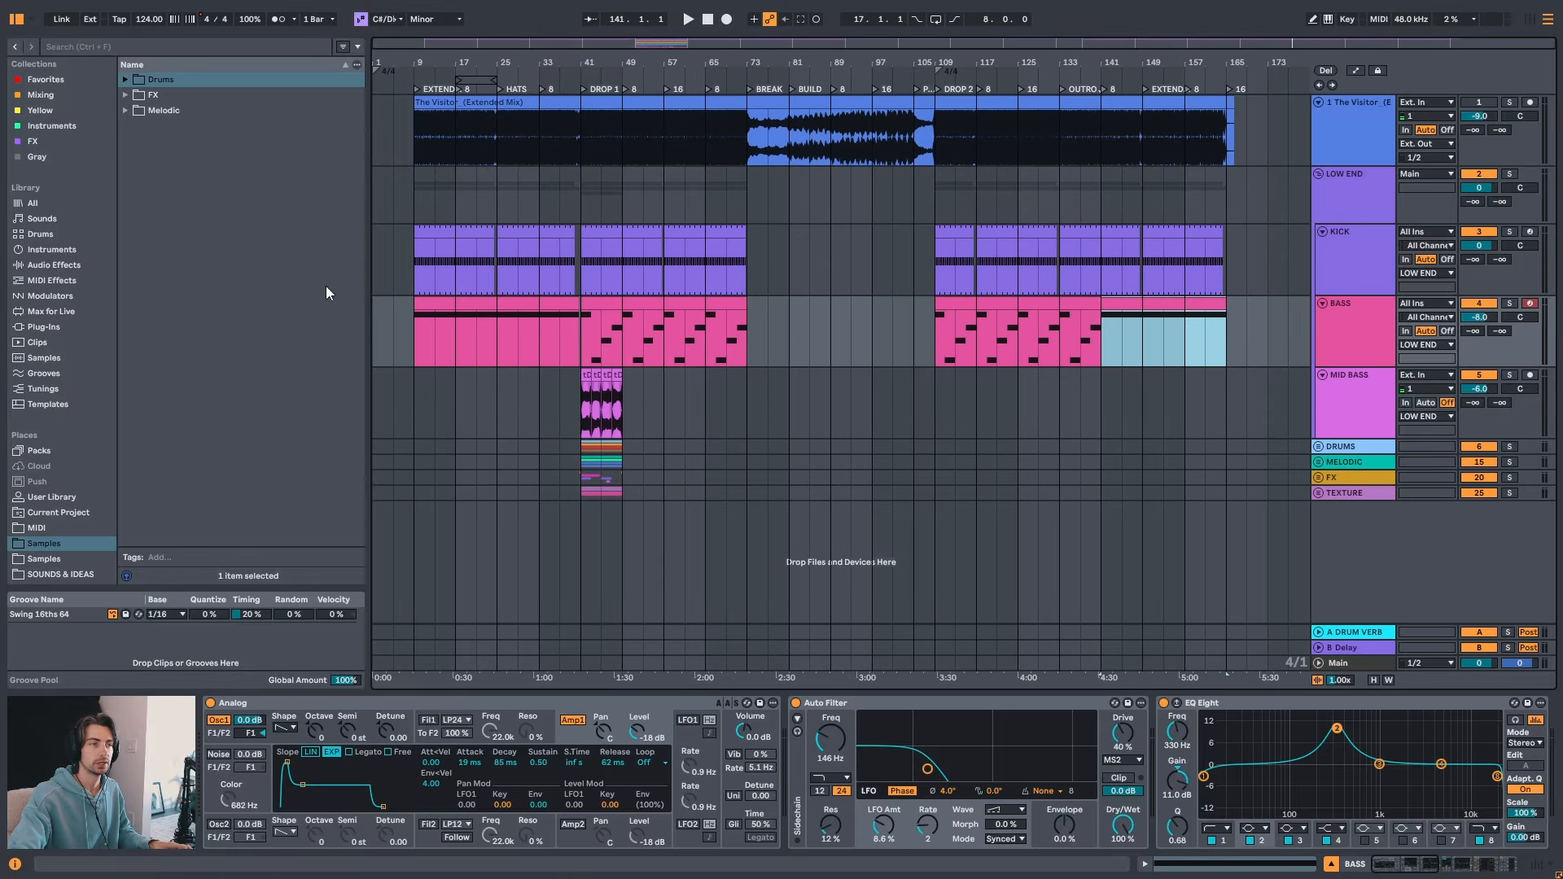
- Select the intro bass clip and play from bar 9 to hear the reference's opening
{"action": "left_click", "coordinate": [457, 301]}
{"action": "key", "text": "space"}
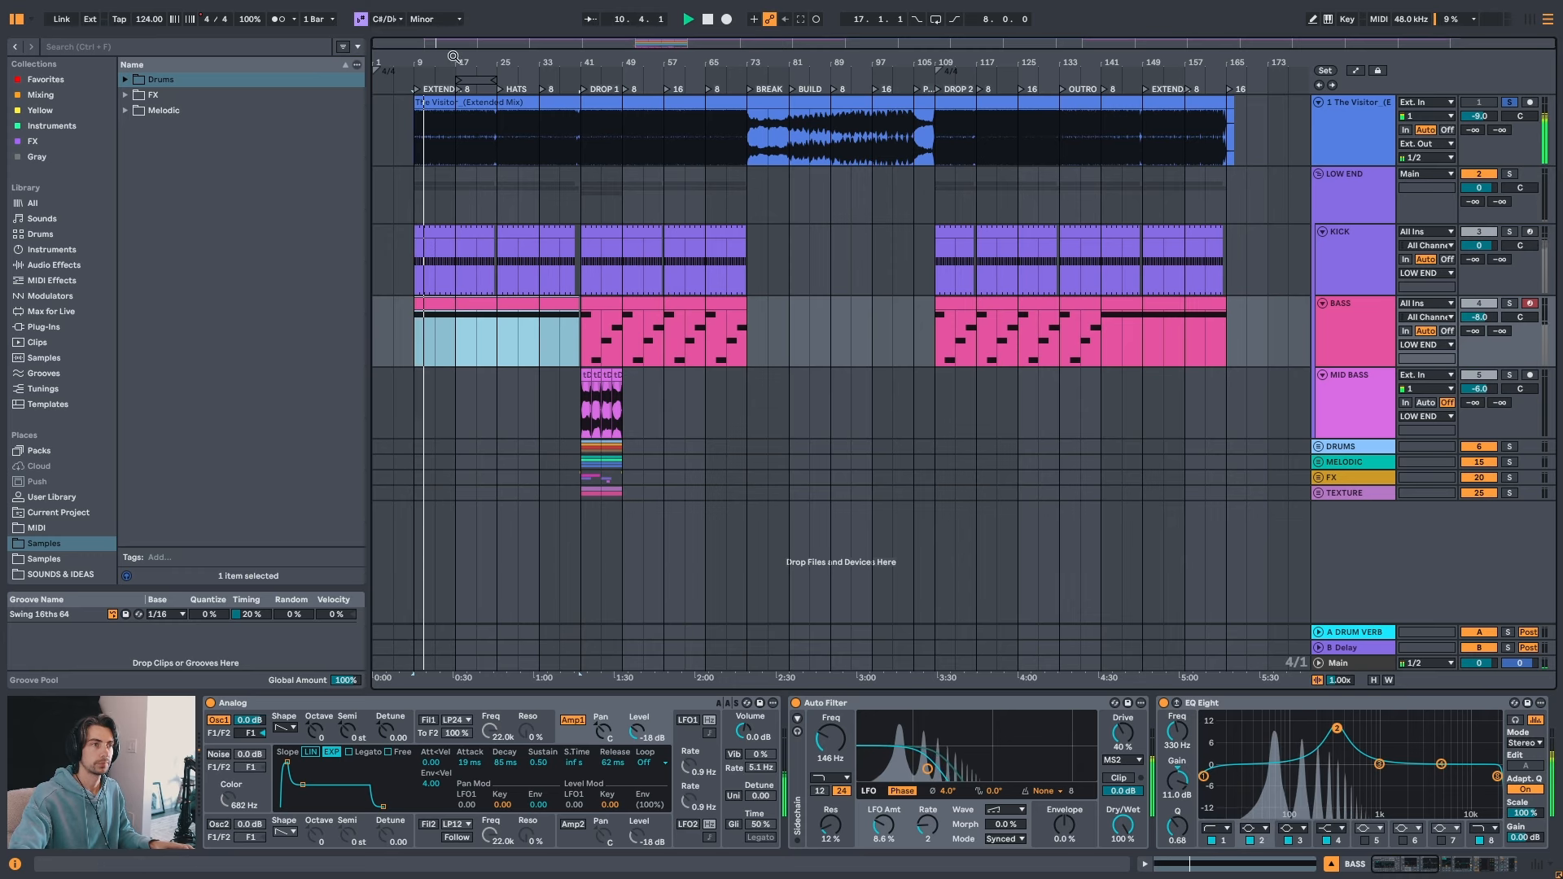
{"action": "left_click_drag", "start_coordinate": [459, 62], "coordinate": [517, 102]}
{"action": "key", "text": "space"}
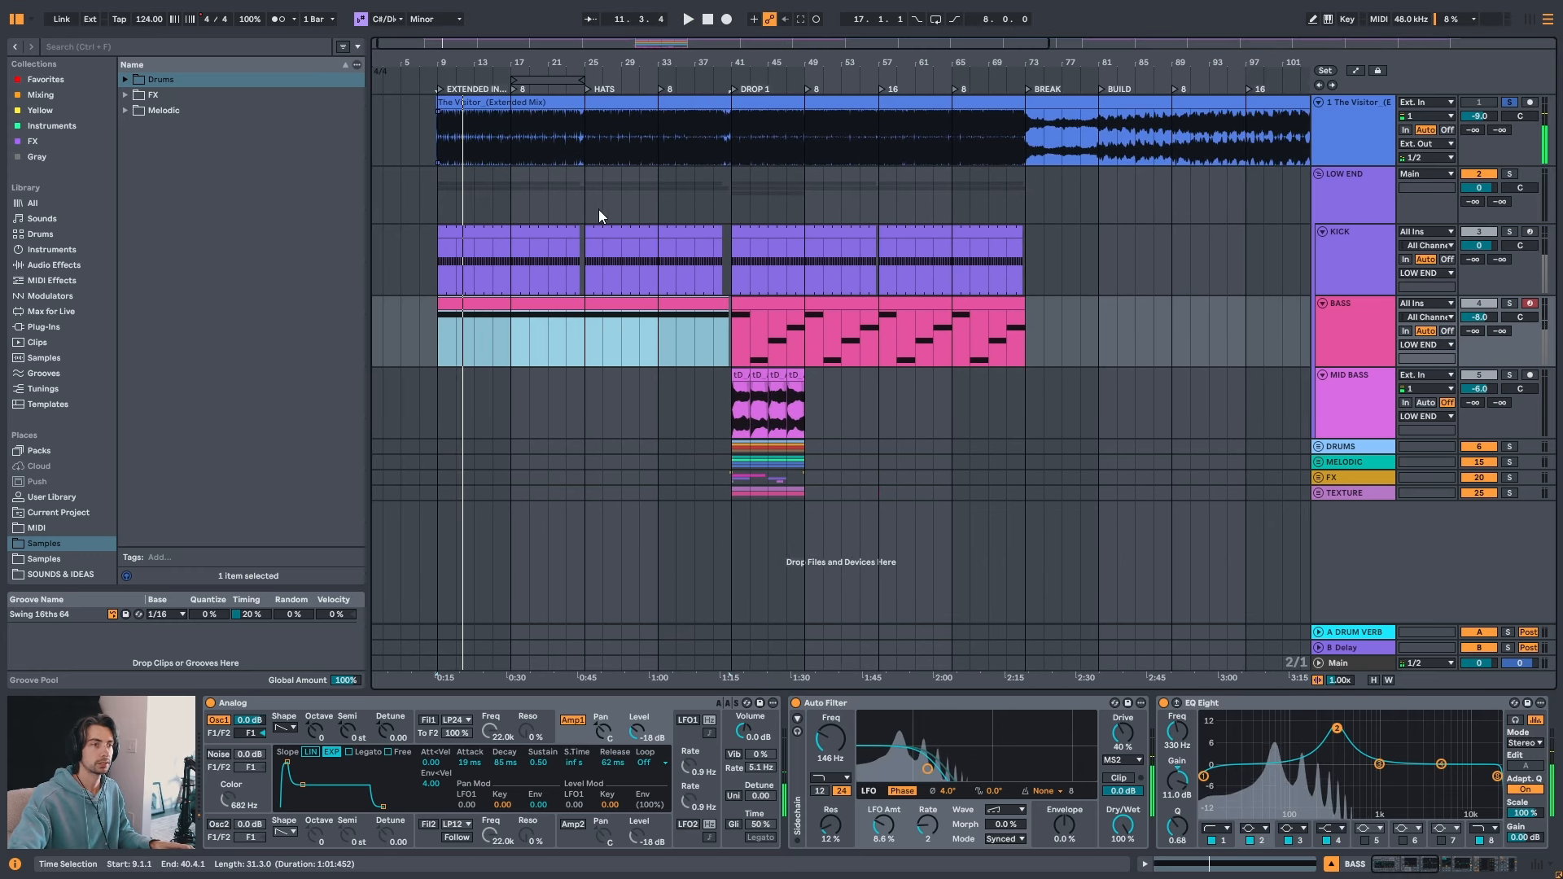
{"action": "left_click_drag", "start_coordinate": [853, 63], "coordinate": [801, 49]}
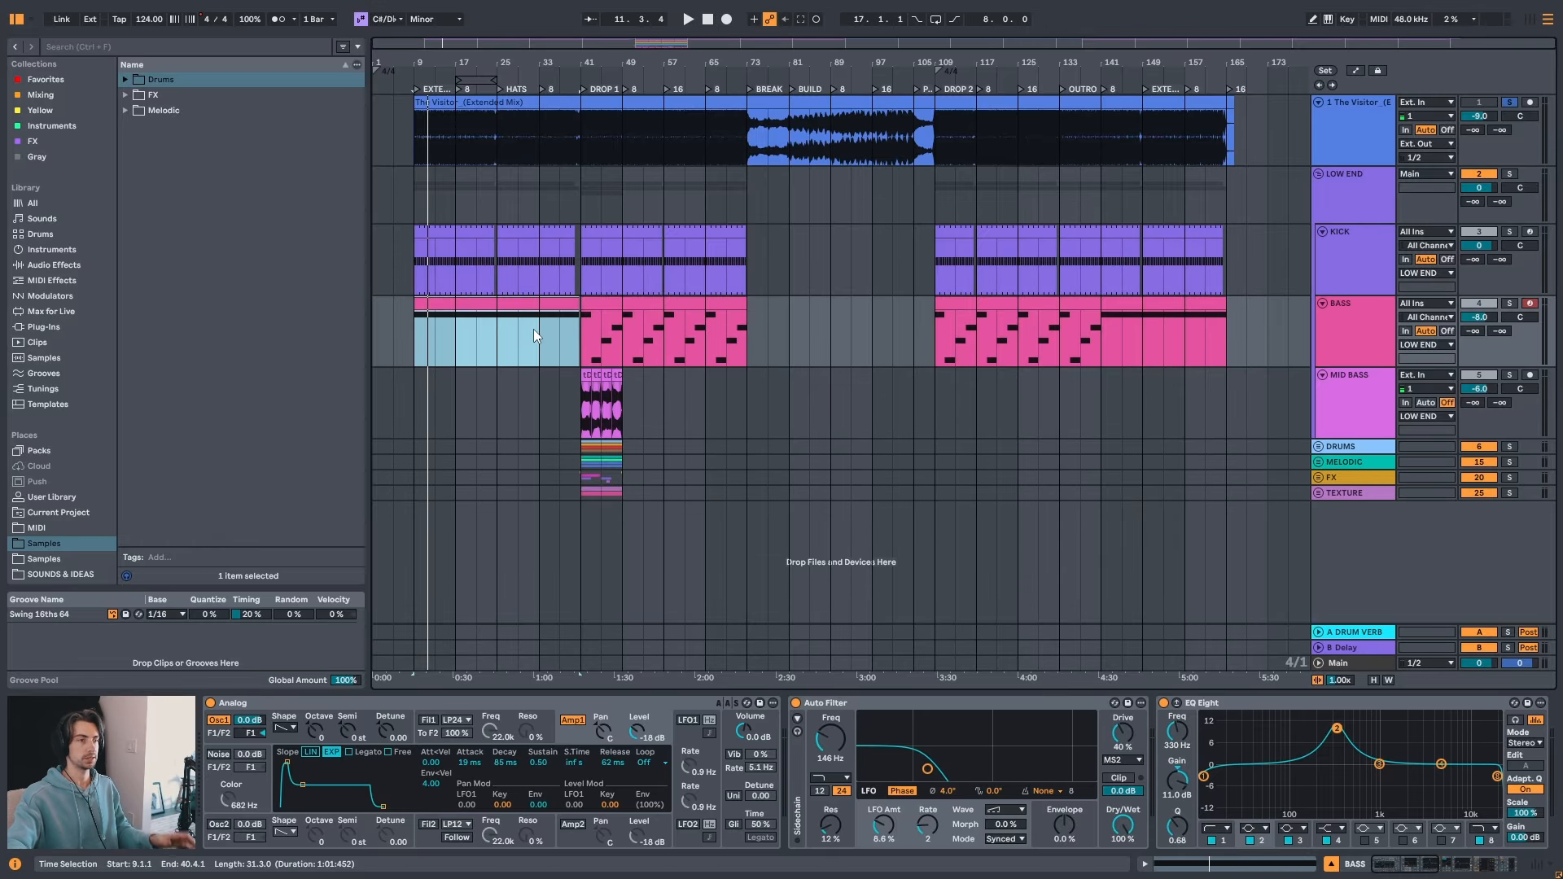
- Move the eight-bar loop to bars 9 to 17 and play the start of EXTENDED INTRO
{"action": "left_click", "coordinate": [1372, 334]}
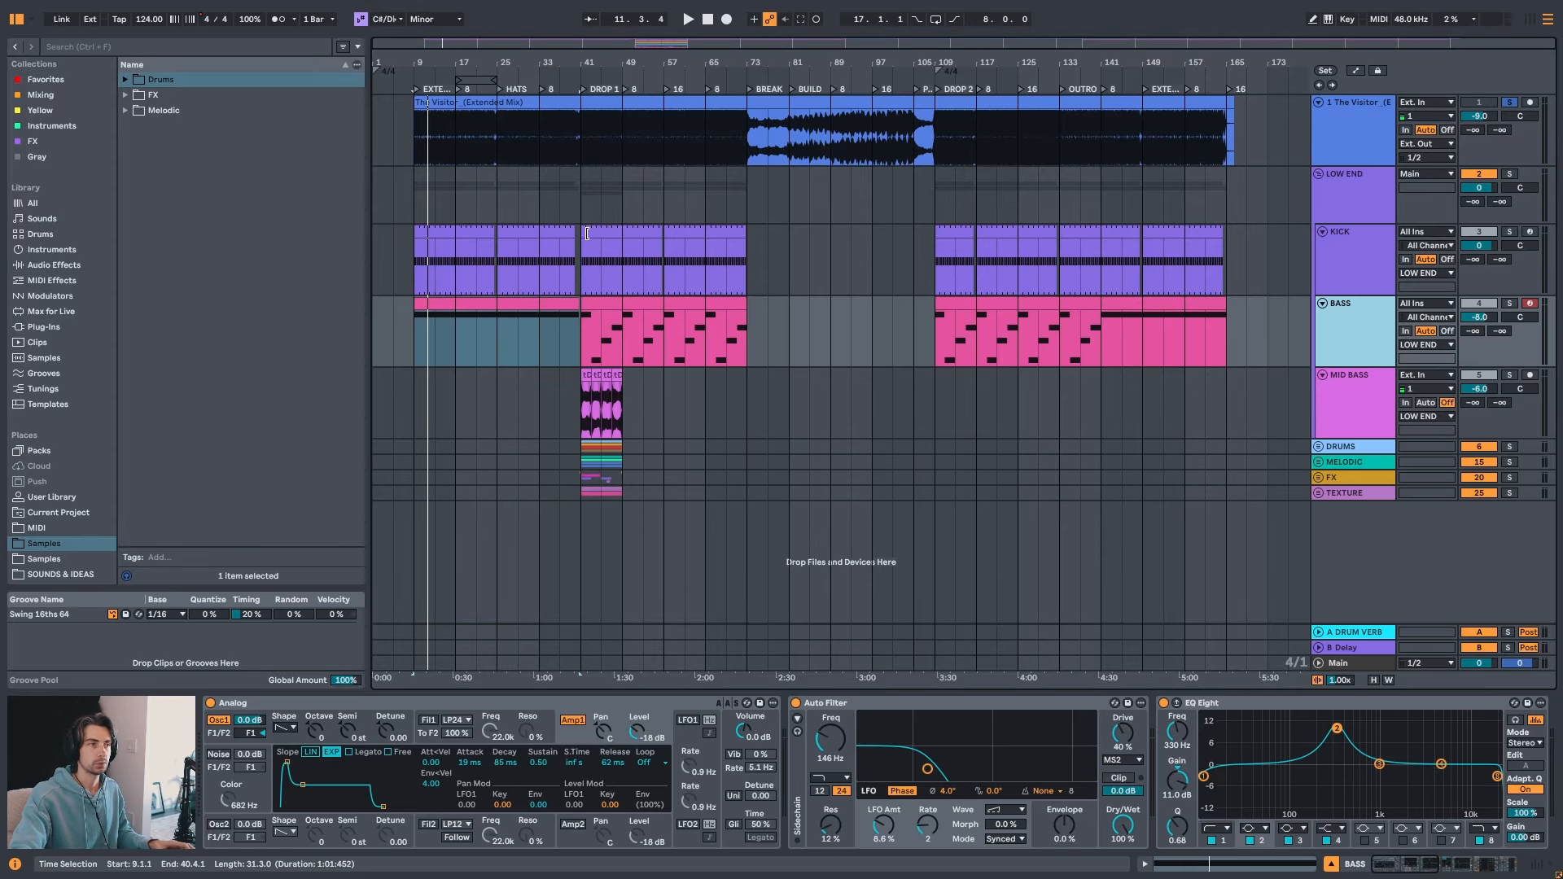
{"action": "left_click_drag", "start_coordinate": [473, 82], "coordinate": [432, 82]}
{"action": "key", "text": "space"}
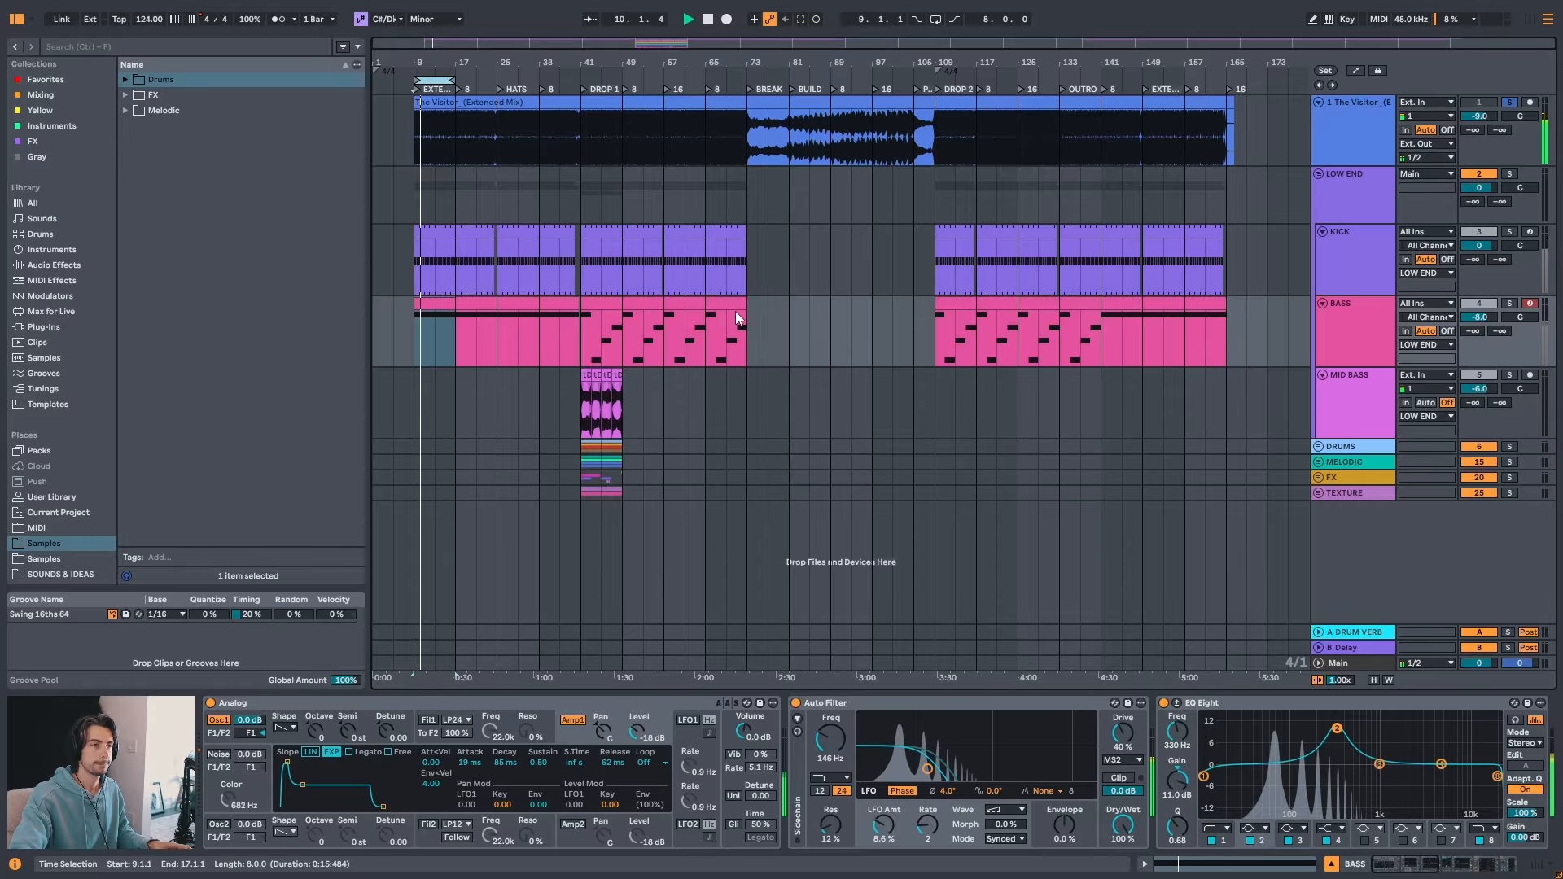
{"action": "key", "text": "space"}
- Expand the FX group, solo the VOCAL track and play its vocal chops
{"action": "left_click_drag", "start_coordinate": [420, 63], "coordinate": [474, 127]}
{"action": "left_click_drag", "start_coordinate": [496, 70], "coordinate": [496, 62]}
{"action": "left_click", "coordinate": [1319, 477]}
{"action": "scroll", "coordinate": [1190, 464], "scroll_direction": "down", "scroll_amount": 5}
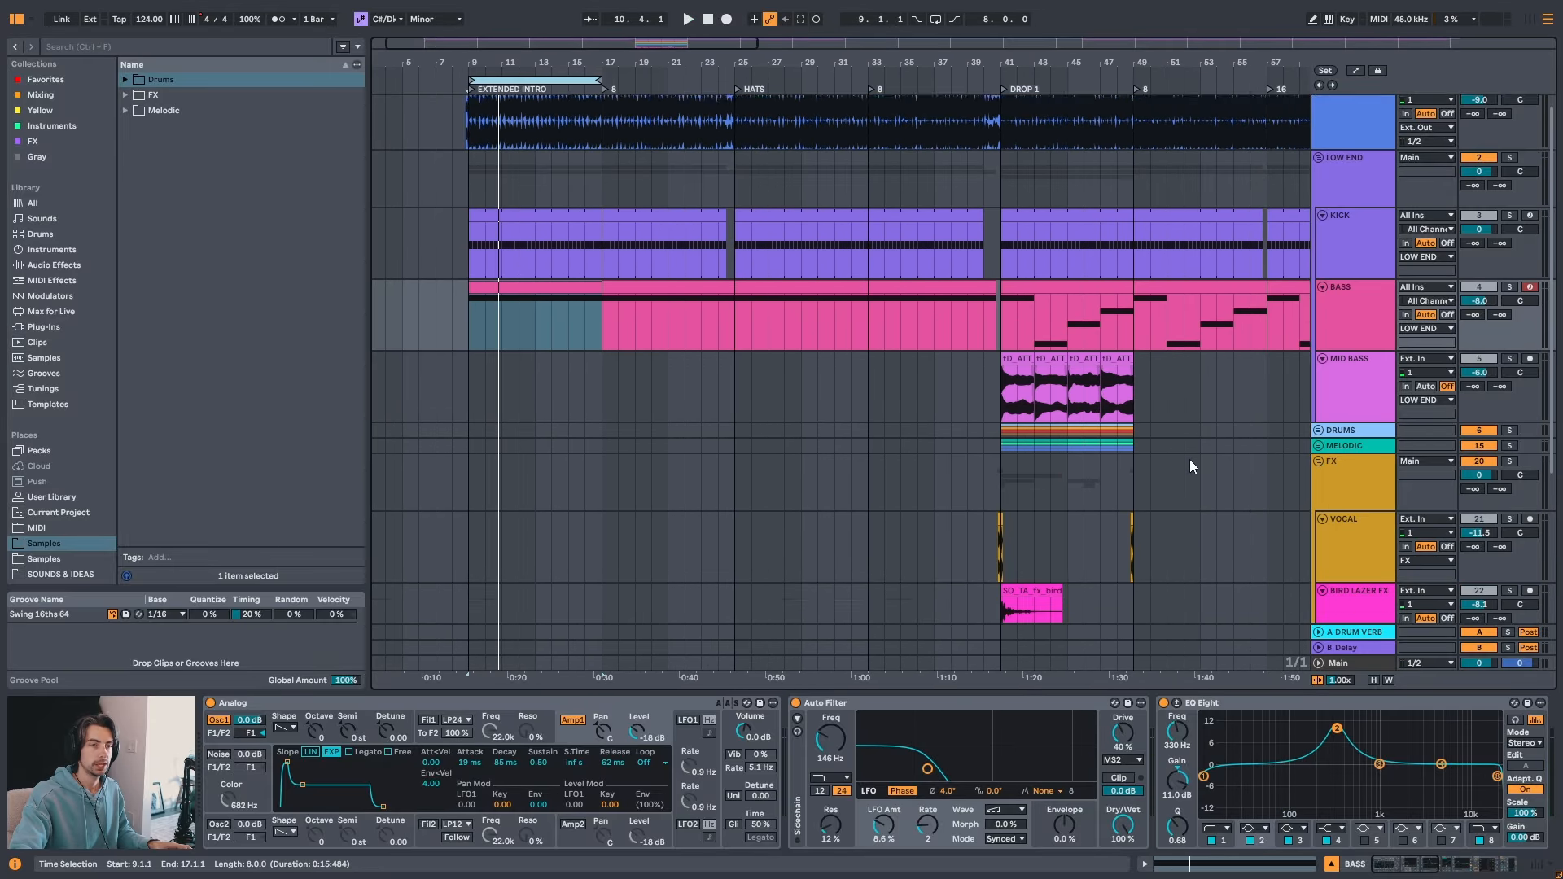
{"action": "mouse_move", "coordinate": [1055, 63]}
{"action": "left_mouse_down"}
{"action": "mouse_move", "coordinate": [955, 88]}
{"action": "mouse_move", "coordinate": [783, 84]}
{"action": "mouse_move", "coordinate": [880, 44]}
{"action": "mouse_move", "coordinate": [865, 40]}
{"action": "left_mouse_up"}
{"action": "left_click", "coordinate": [868, 399]}
{"action": "key", "text": "s"}
{"action": "key", "text": "space"}
{"action": "key", "text": "space"}
- Copy bars 33 to 45 of the VOCAL track so the DROP 1 vocal chops land at bar 9 of EXTENDED INTRO
{"action": "left_click_drag", "start_coordinate": [751, 389], "coordinate": [882, 403]}
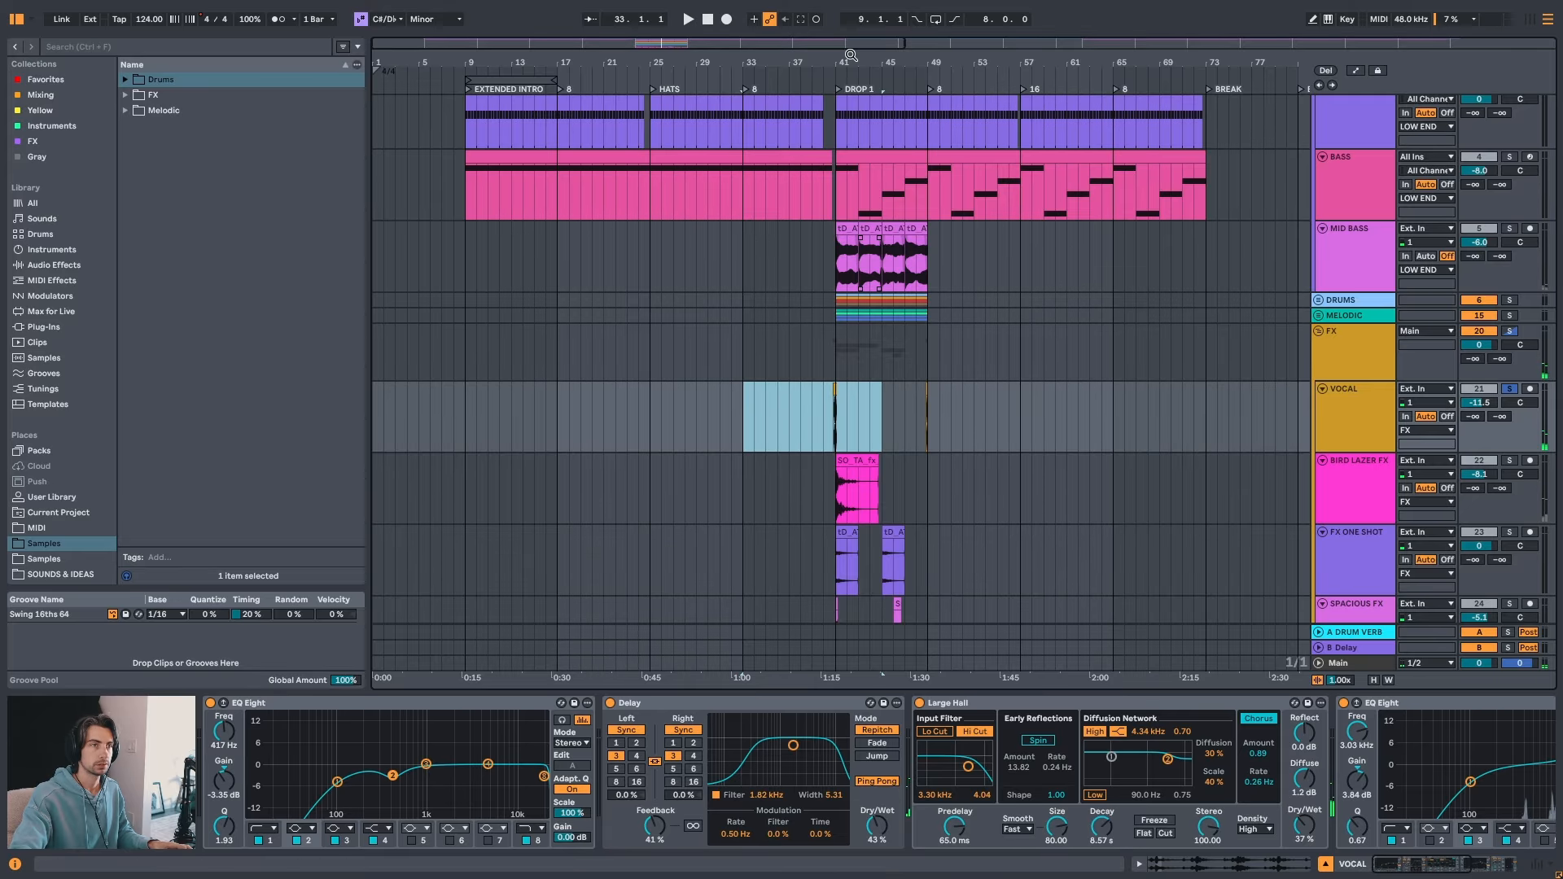
{"action": "left_click_drag", "start_coordinate": [850, 55], "coordinate": [846, 44]}
{"action": "left_click_drag", "start_coordinate": [765, 390], "coordinate": [451, 394]}
{"action": "left_click", "coordinate": [628, 417]}
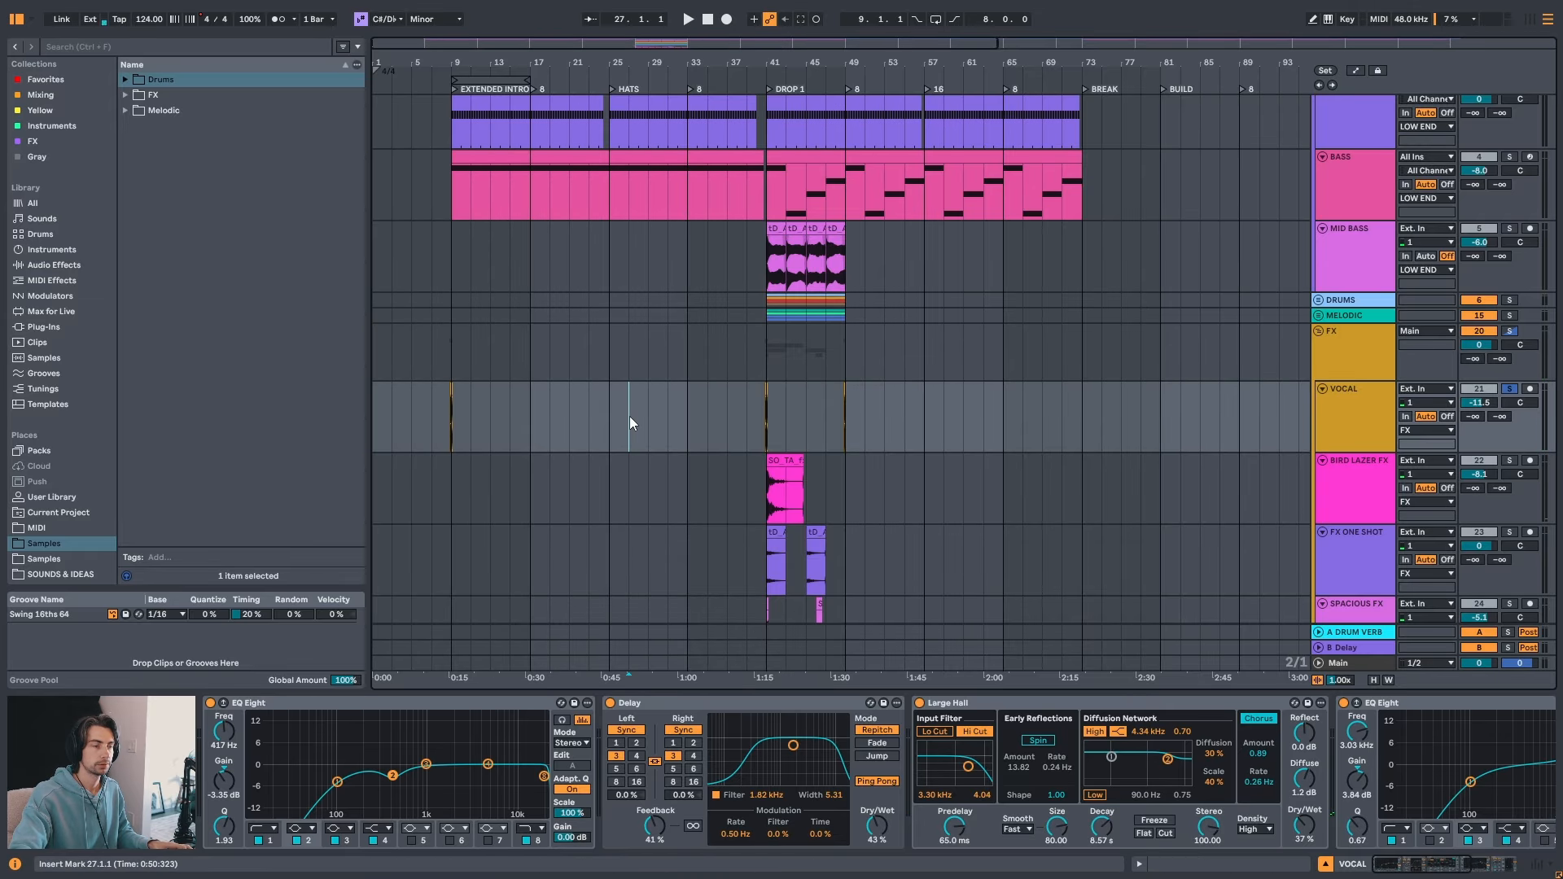
{"action": "left_click_drag", "start_coordinate": [450, 59], "coordinate": [510, 418]}
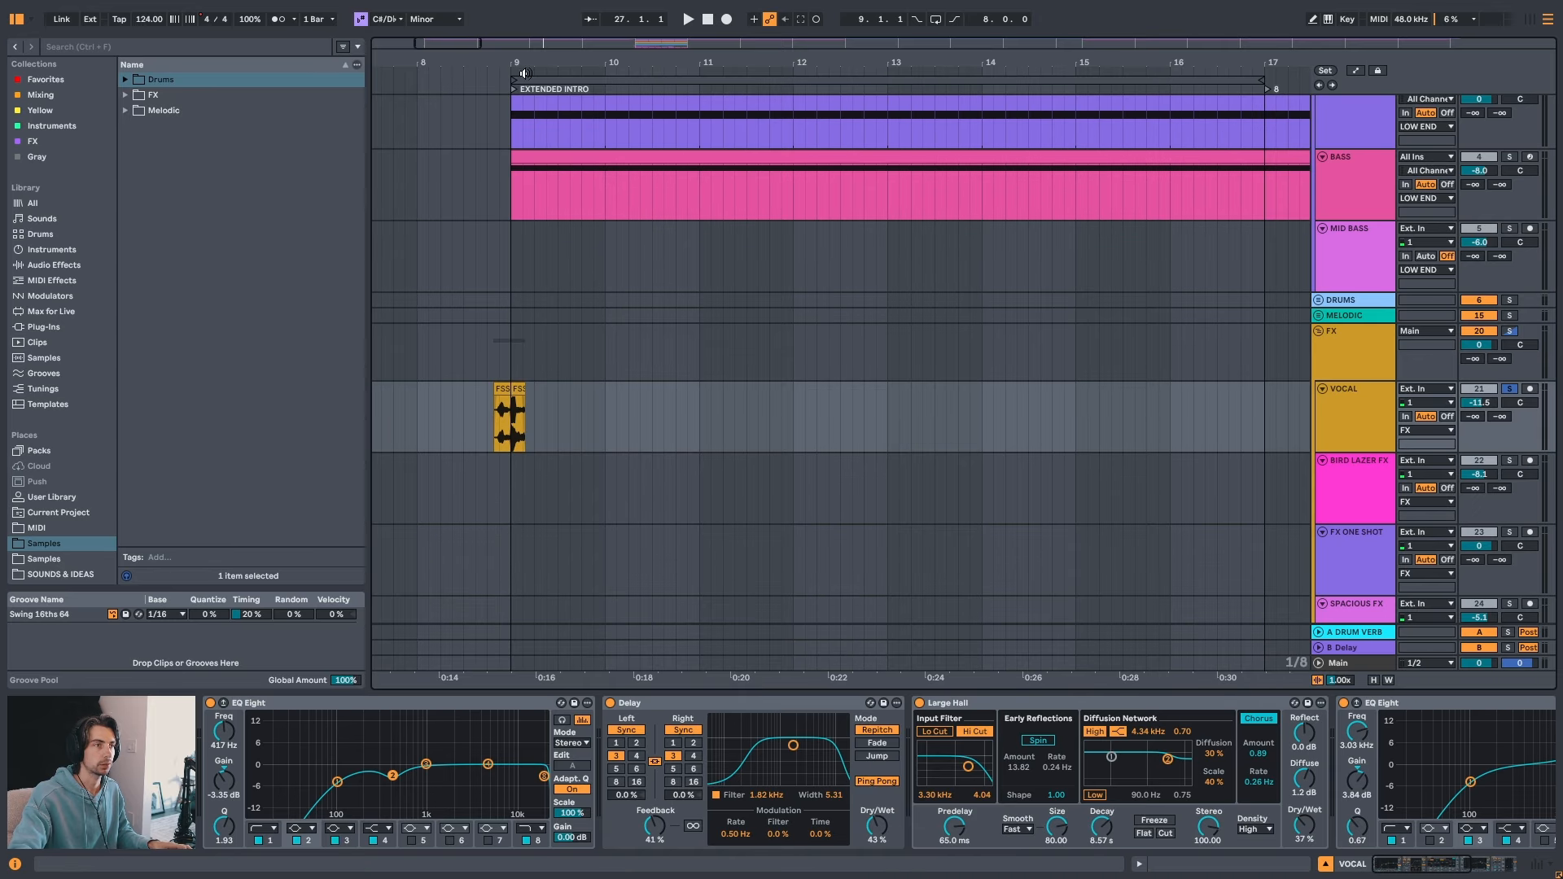
{"action": "left_click_drag", "start_coordinate": [524, 73], "coordinate": [502, 425]}
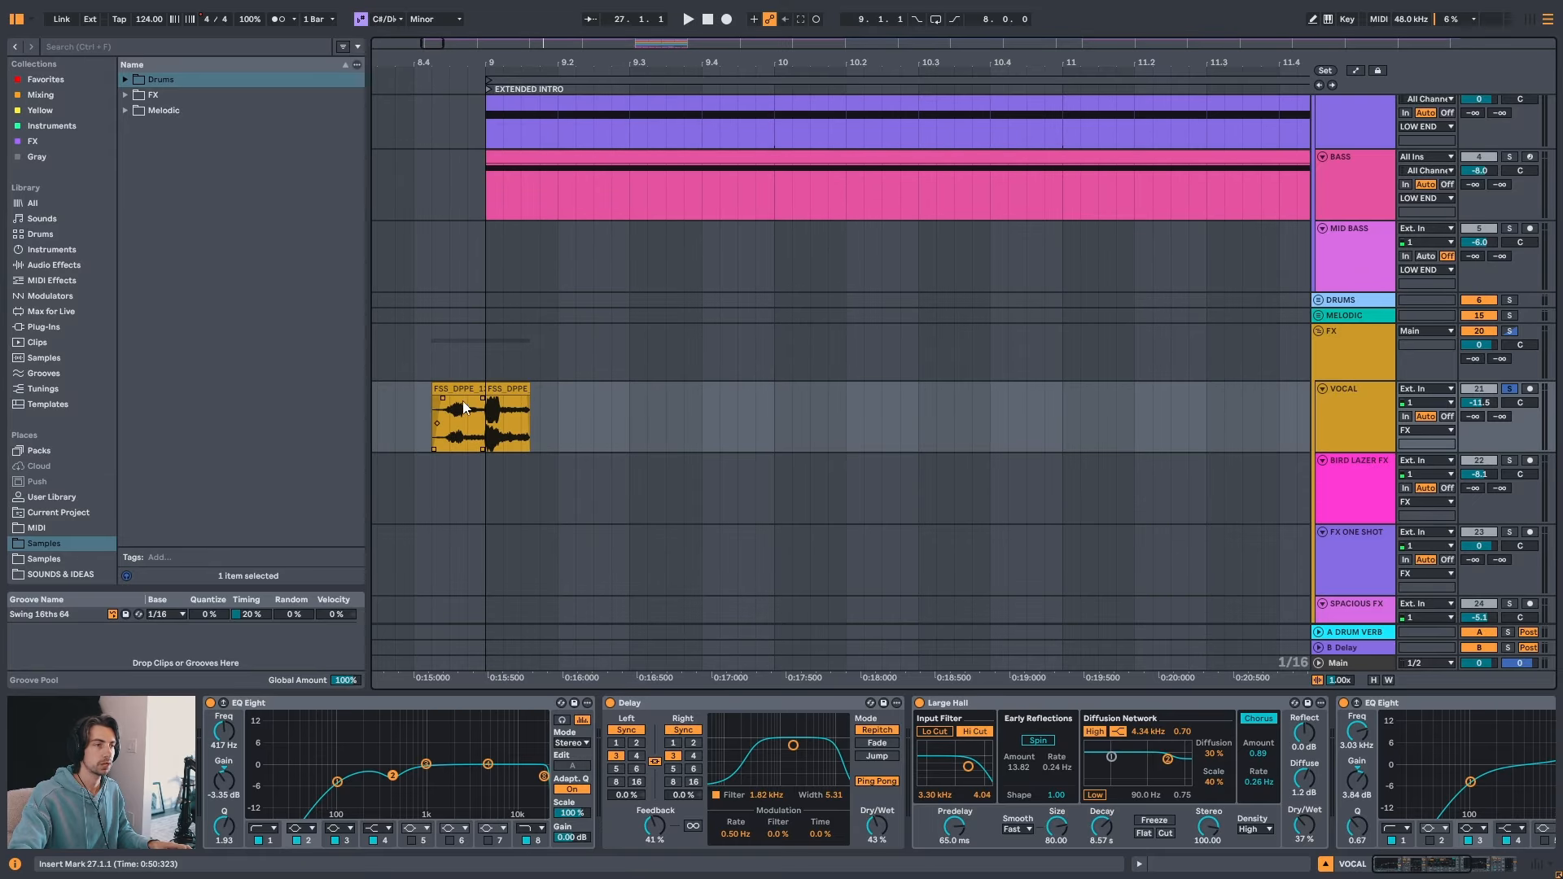
{"action": "mouse_move", "coordinate": [489, 63]}
{"action": "left_mouse_down"}
{"action": "mouse_move", "coordinate": [565, 63]}
{"action": "mouse_move", "coordinate": [488, 85]}
{"action": "left_mouse_up"}
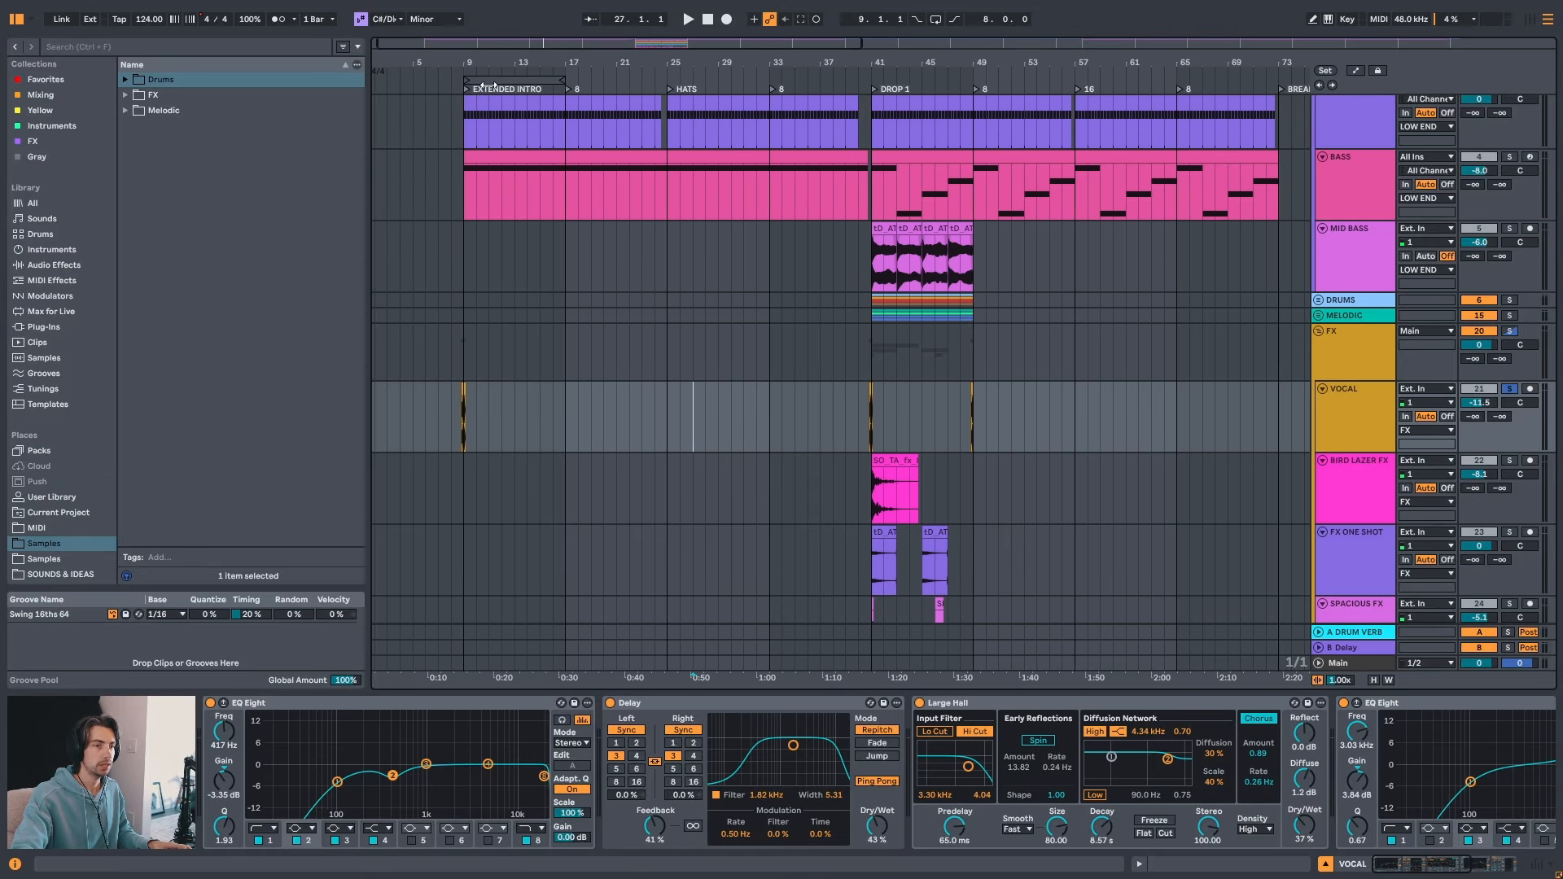
- Try copying the intro's first vocal chop to just before bar 17, and delete the copy
{"action": "left_click", "coordinate": [486, 408]}
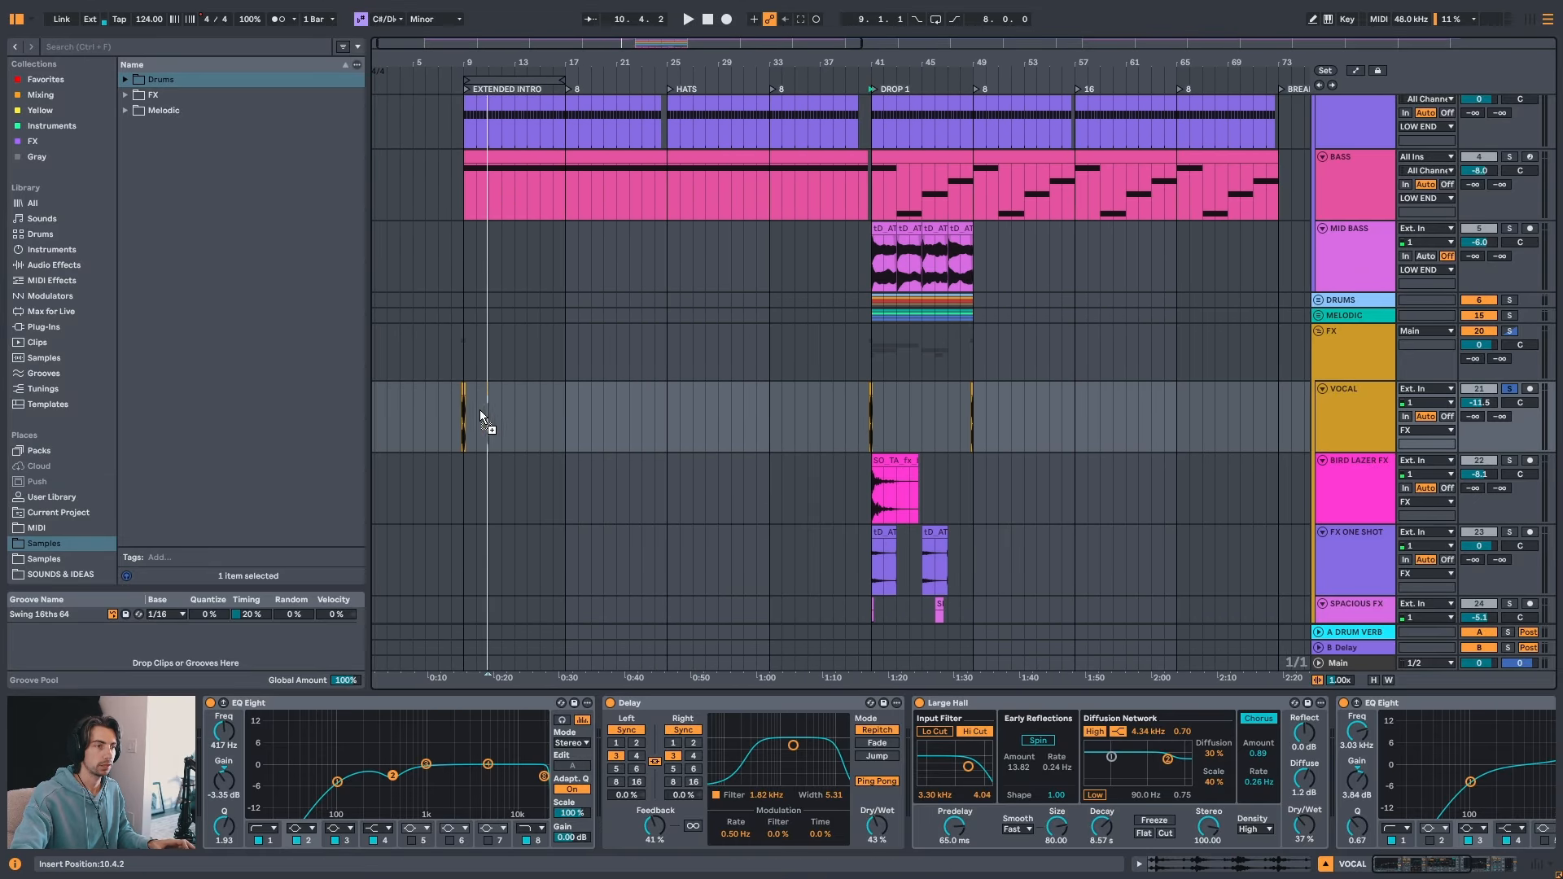
{"action": "left_click", "coordinate": [461, 416]}
{"action": "left_click_drag", "start_coordinate": [460, 411], "coordinate": [564, 414]}
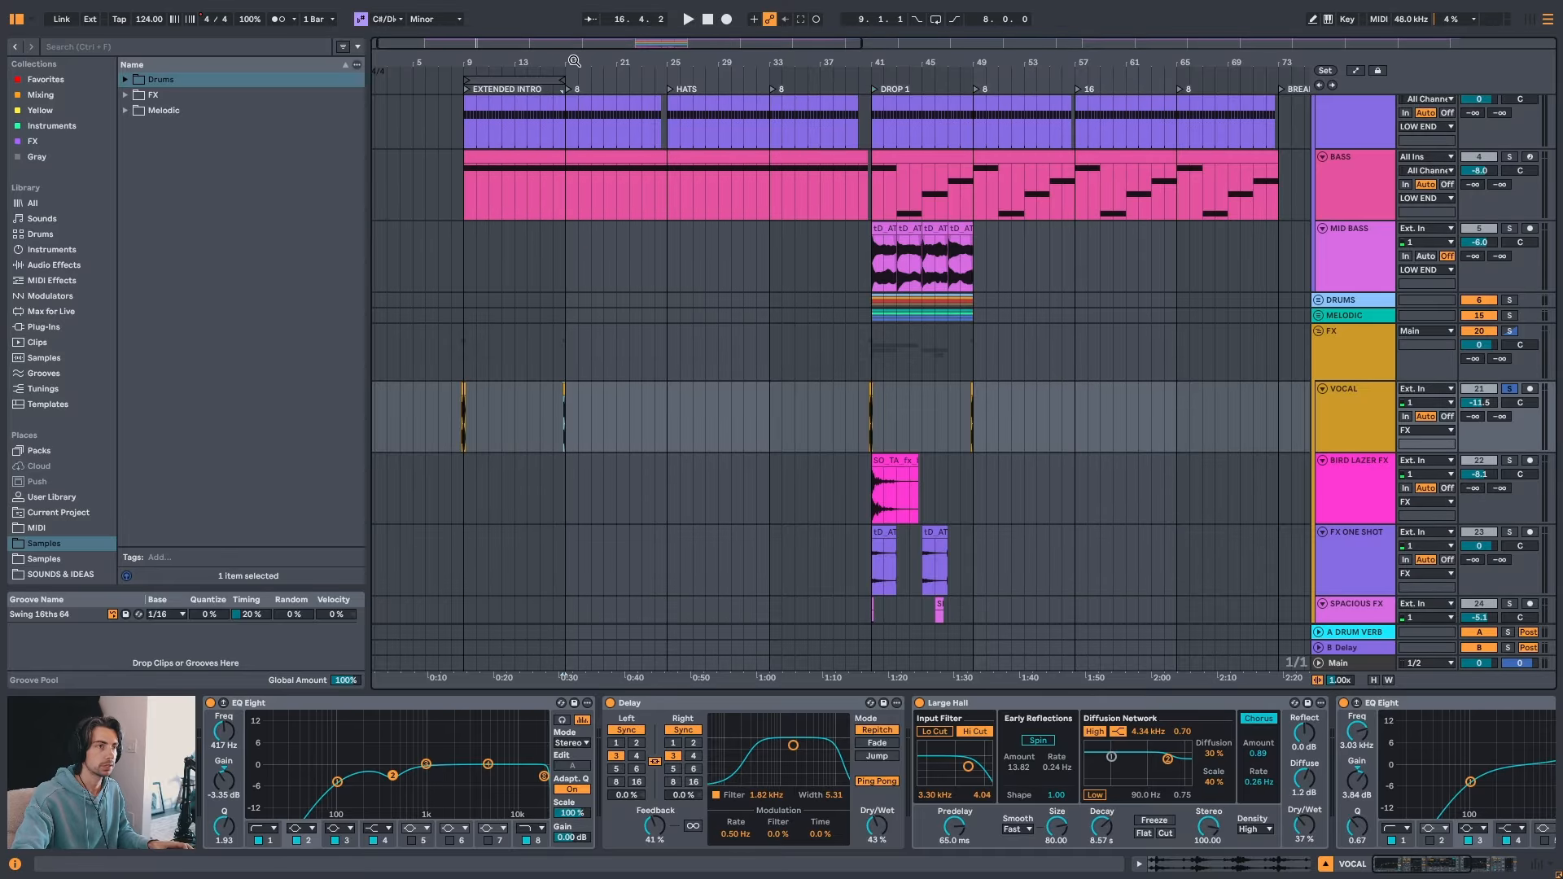
{"action": "left_click_drag", "start_coordinate": [567, 62], "coordinate": [481, 211]}
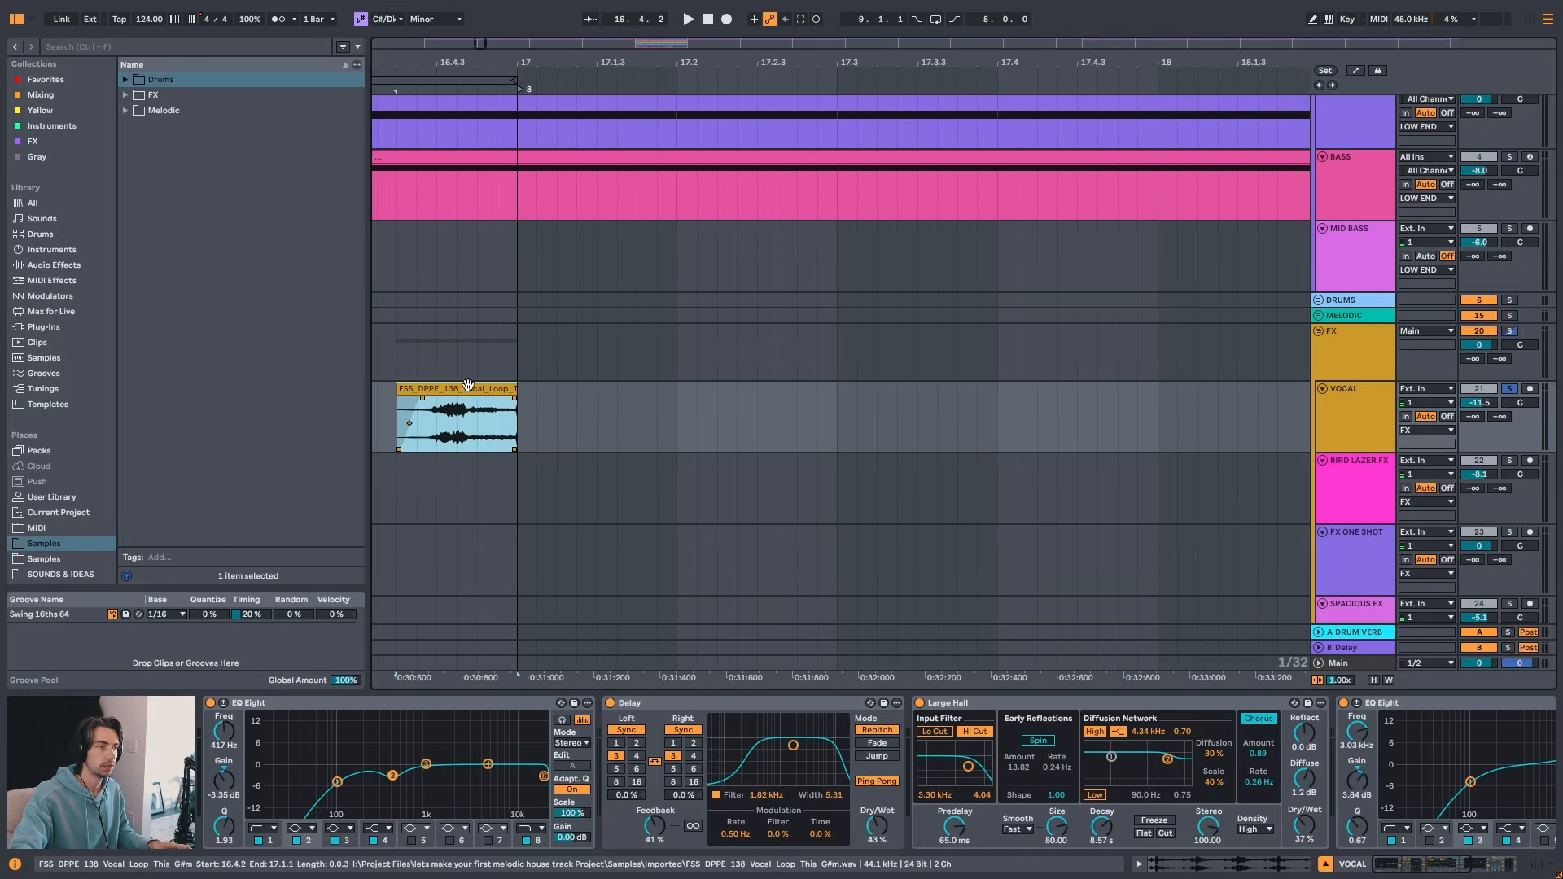
{"action": "left_click_drag", "start_coordinate": [622, 59], "coordinate": [643, 17]}
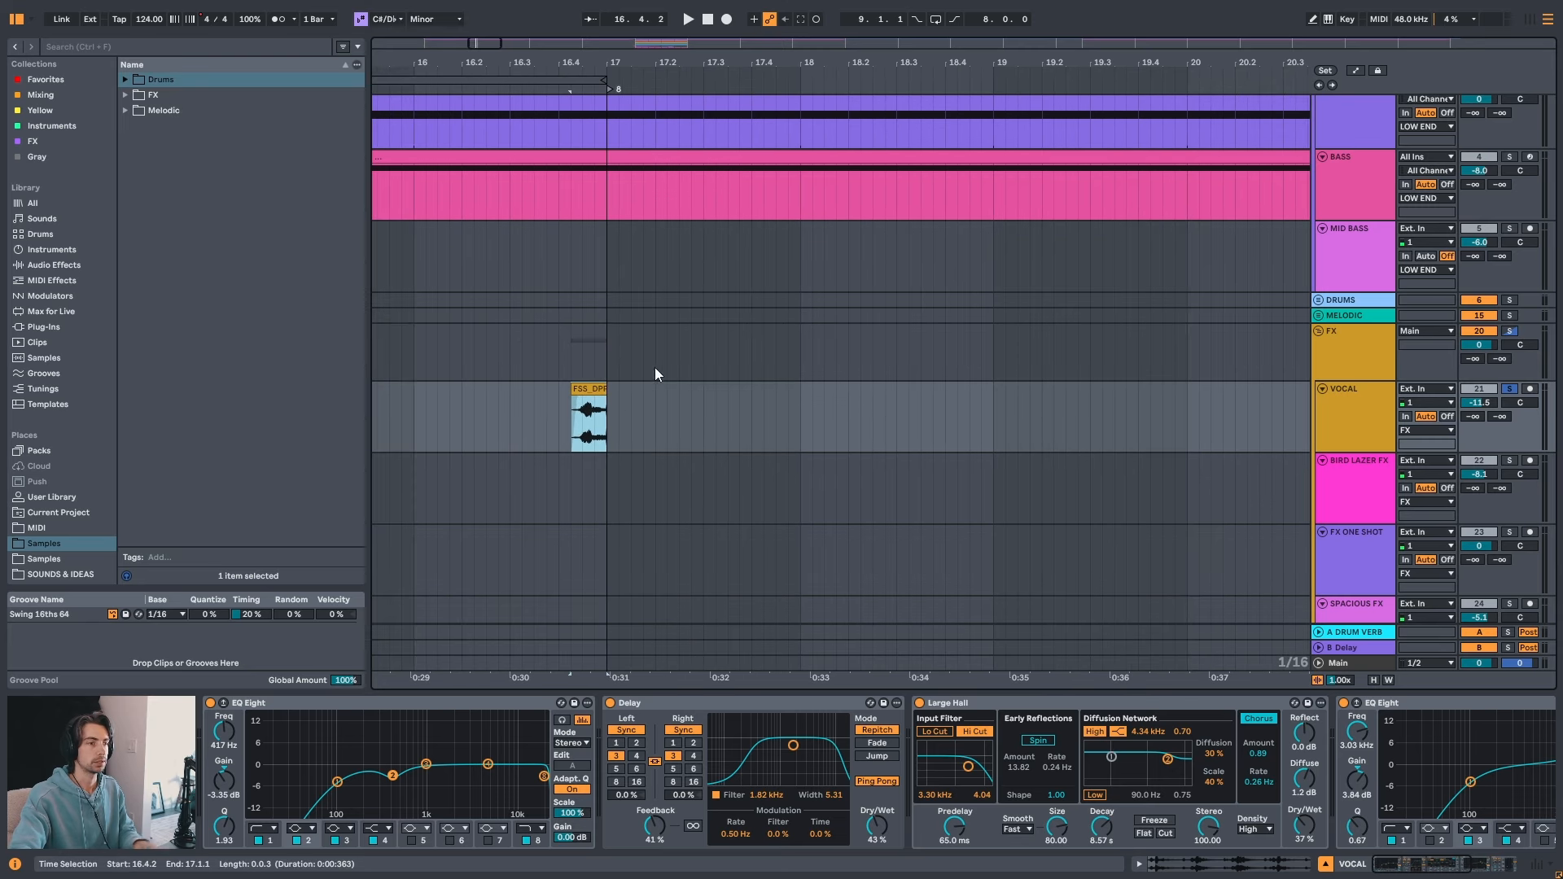
{"action": "key", "text": "Delete"}
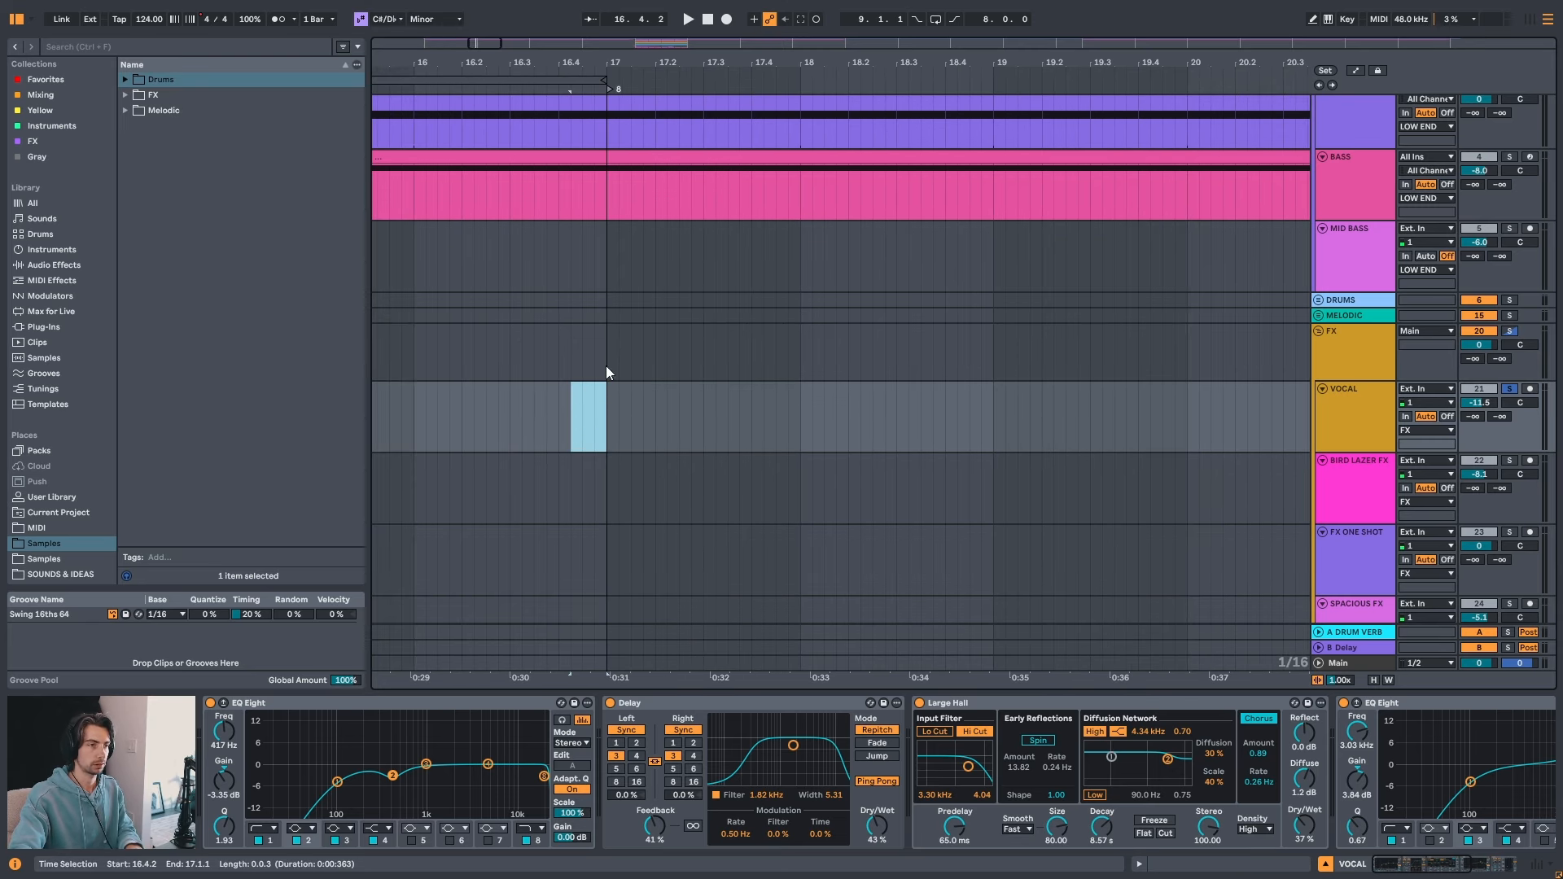
- Reselect bars 33 to 45 on the VOCAL track and try copying the DROP 1 vocal to bar 9 again
{"action": "left_click_drag", "start_coordinate": [774, 63], "coordinate": [542, 8]}
{"action": "left_click_drag", "start_coordinate": [760, 396], "coordinate": [936, 402]}
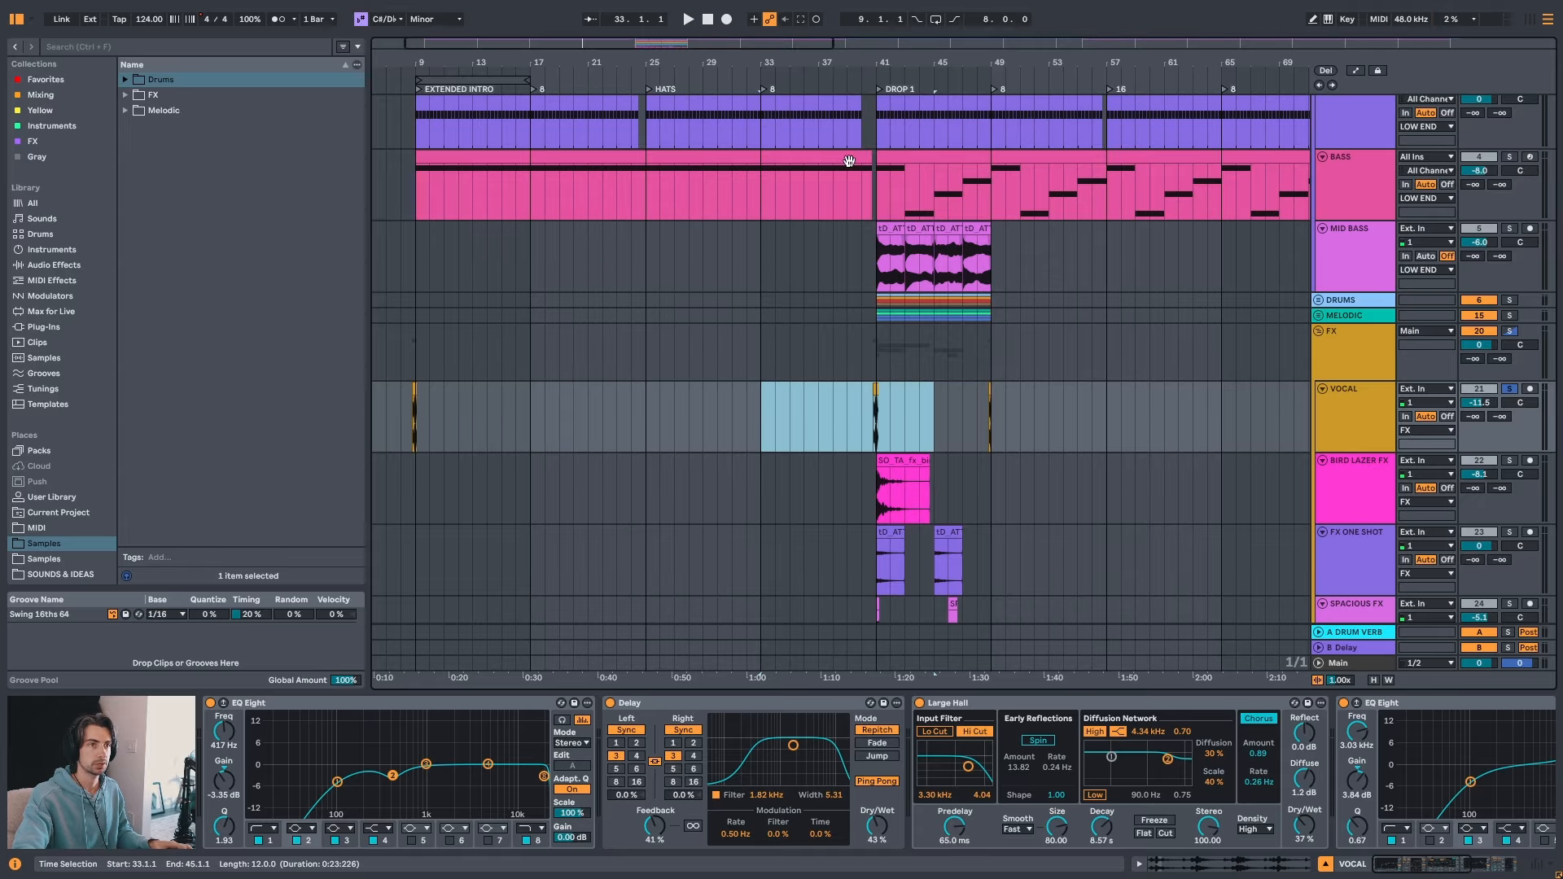
{"action": "left_click_drag", "start_coordinate": [769, 402], "coordinate": [934, 393]}
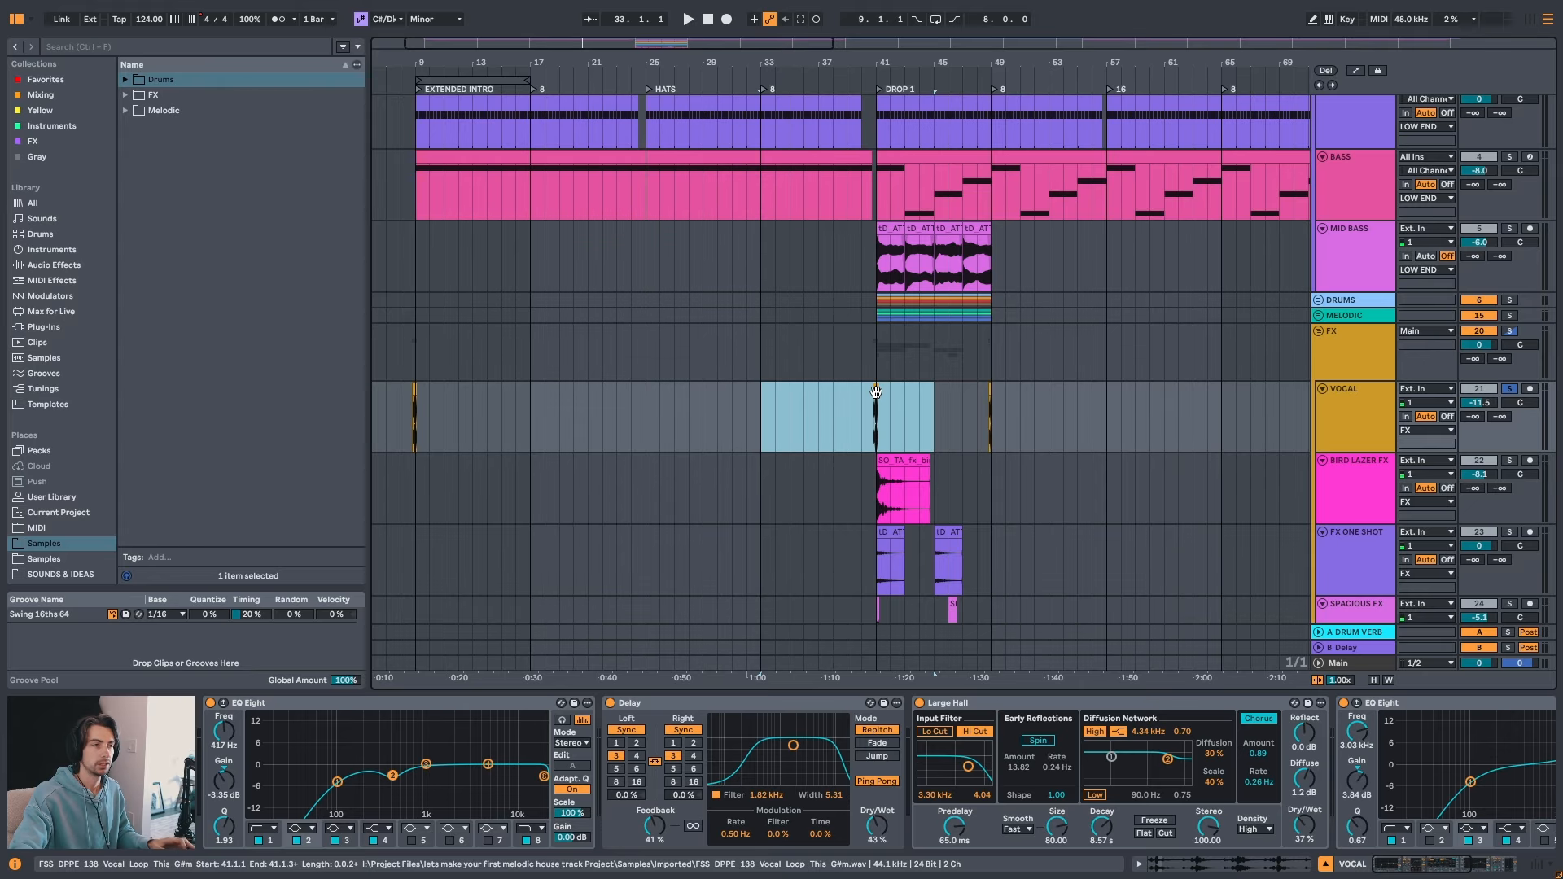
{"action": "left_click_drag", "start_coordinate": [875, 392], "coordinate": [417, 397]}
{"action": "left_click", "coordinate": [472, 418]}
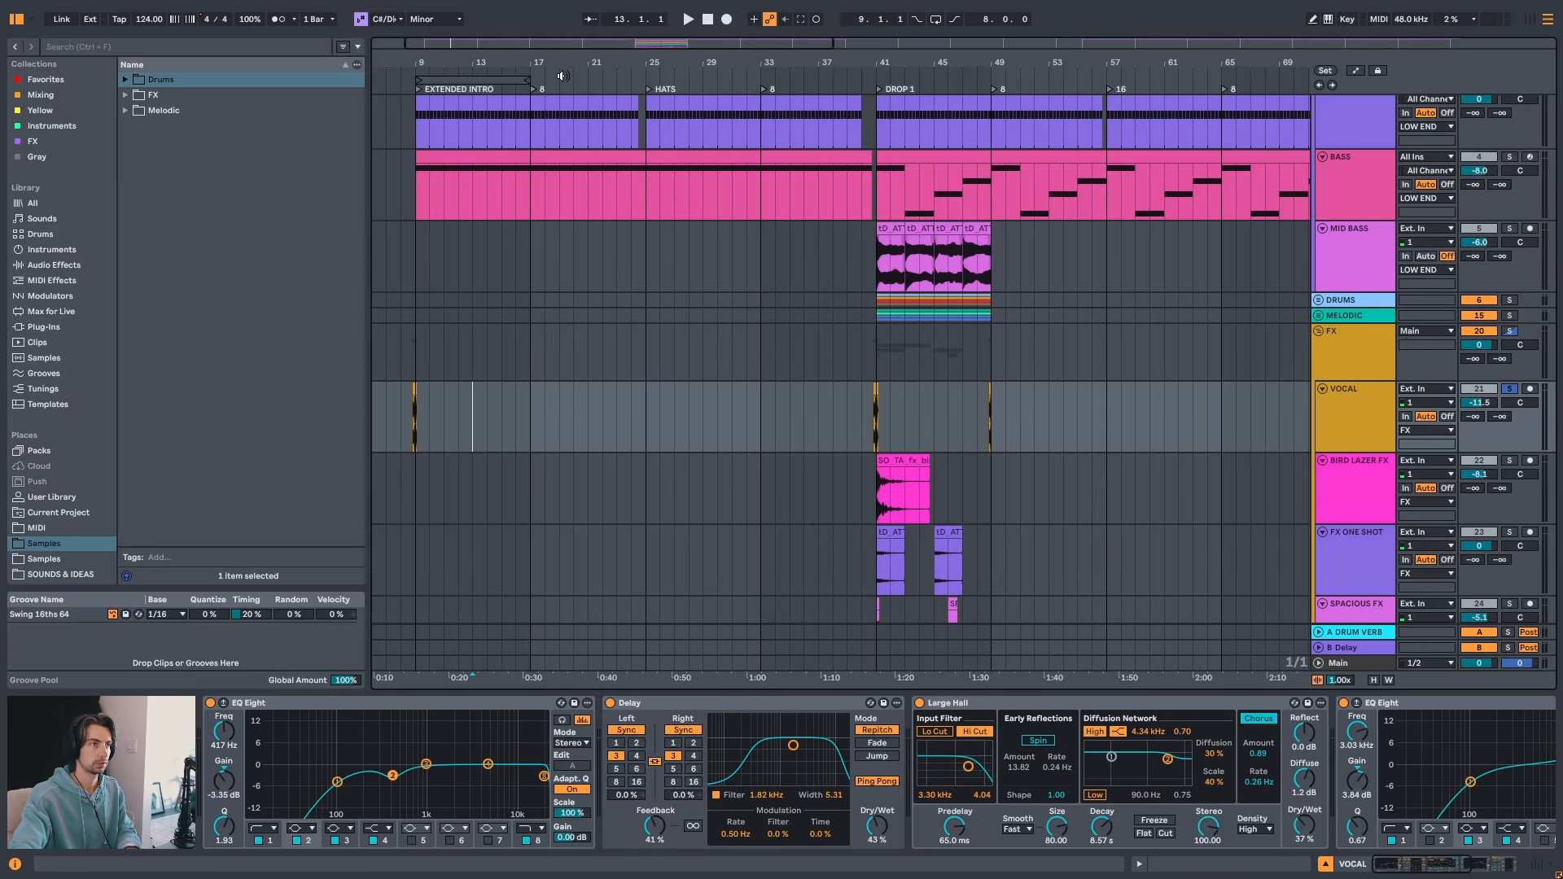
- Play the soloed vocal from bar 8.4.2 to check the chops leading into EXTENDED INTRO
{"action": "left_click_drag", "start_coordinate": [561, 81], "coordinate": [562, 65]}
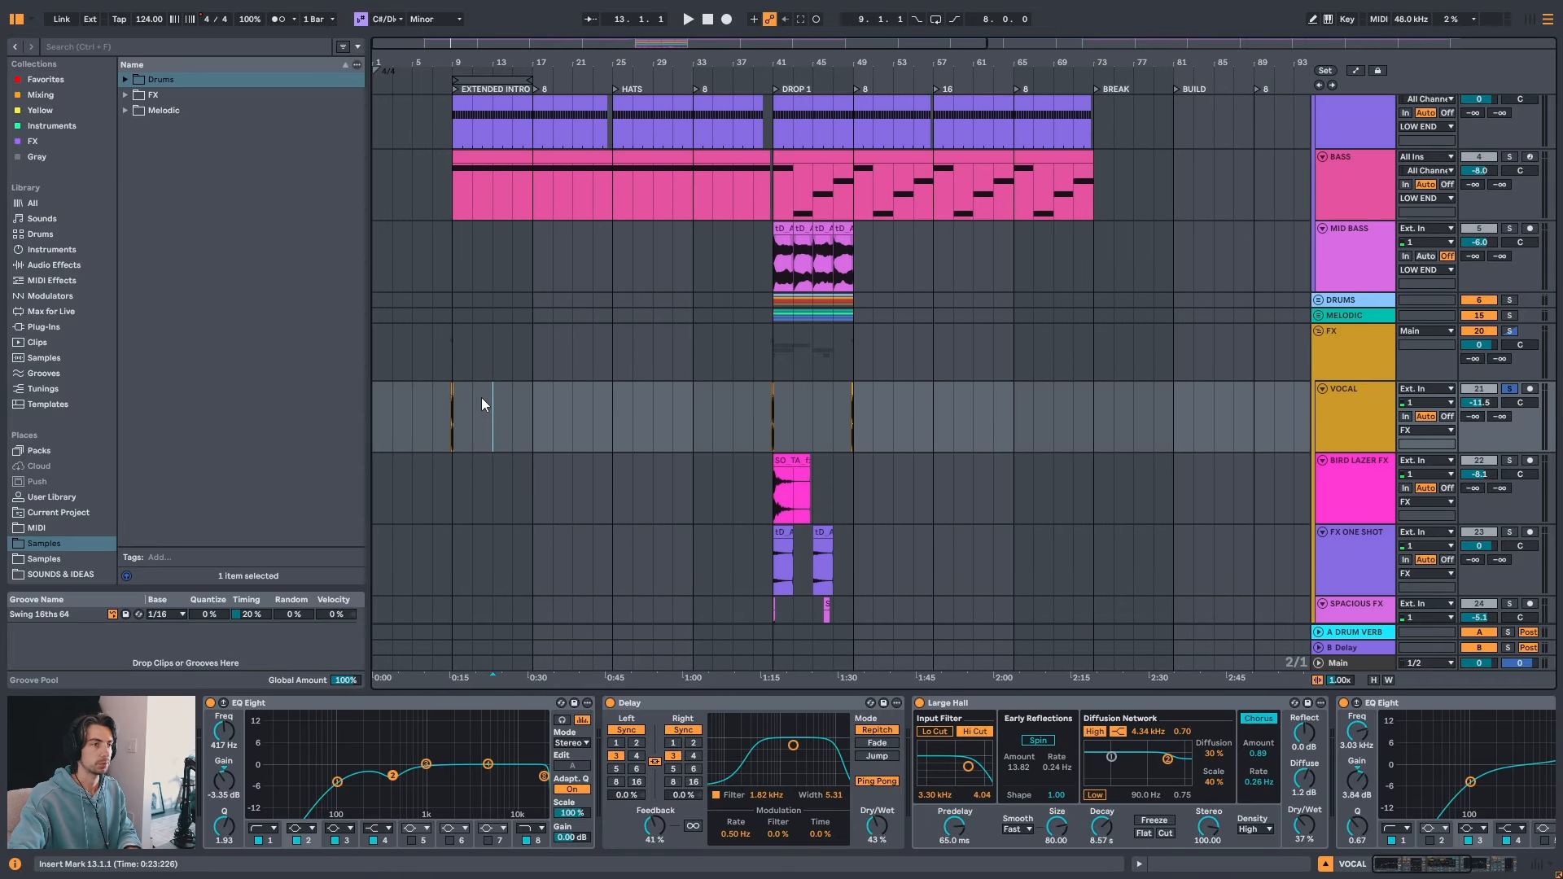
{"action": "mouse_move", "coordinate": [447, 62]}
{"action": "left_mouse_down"}
{"action": "mouse_move", "coordinate": [462, 172]}
{"action": "mouse_move", "coordinate": [448, 77]}
{"action": "mouse_move", "coordinate": [442, 94]}
{"action": "left_mouse_up"}
{"action": "left_click", "coordinate": [434, 401]}
{"action": "key", "text": "space"}
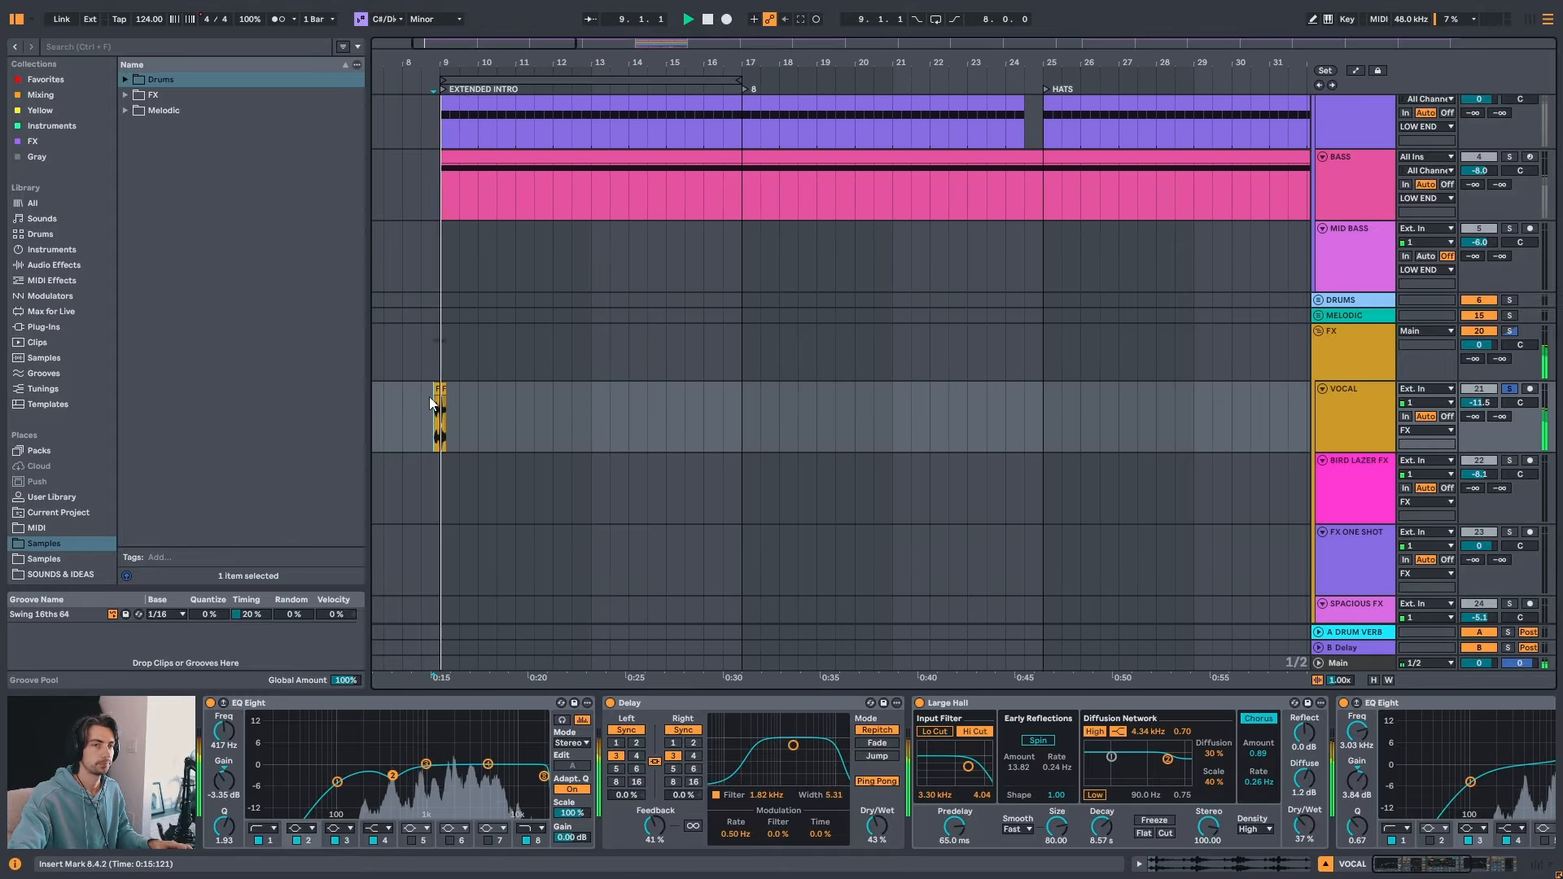
- Play the full mix from just before bar 9 to check the vocal chops leading into EXTENDED INTRO
{"action": "scroll", "coordinate": [651, 358], "scroll_direction": "down", "scroll_amount": 2}
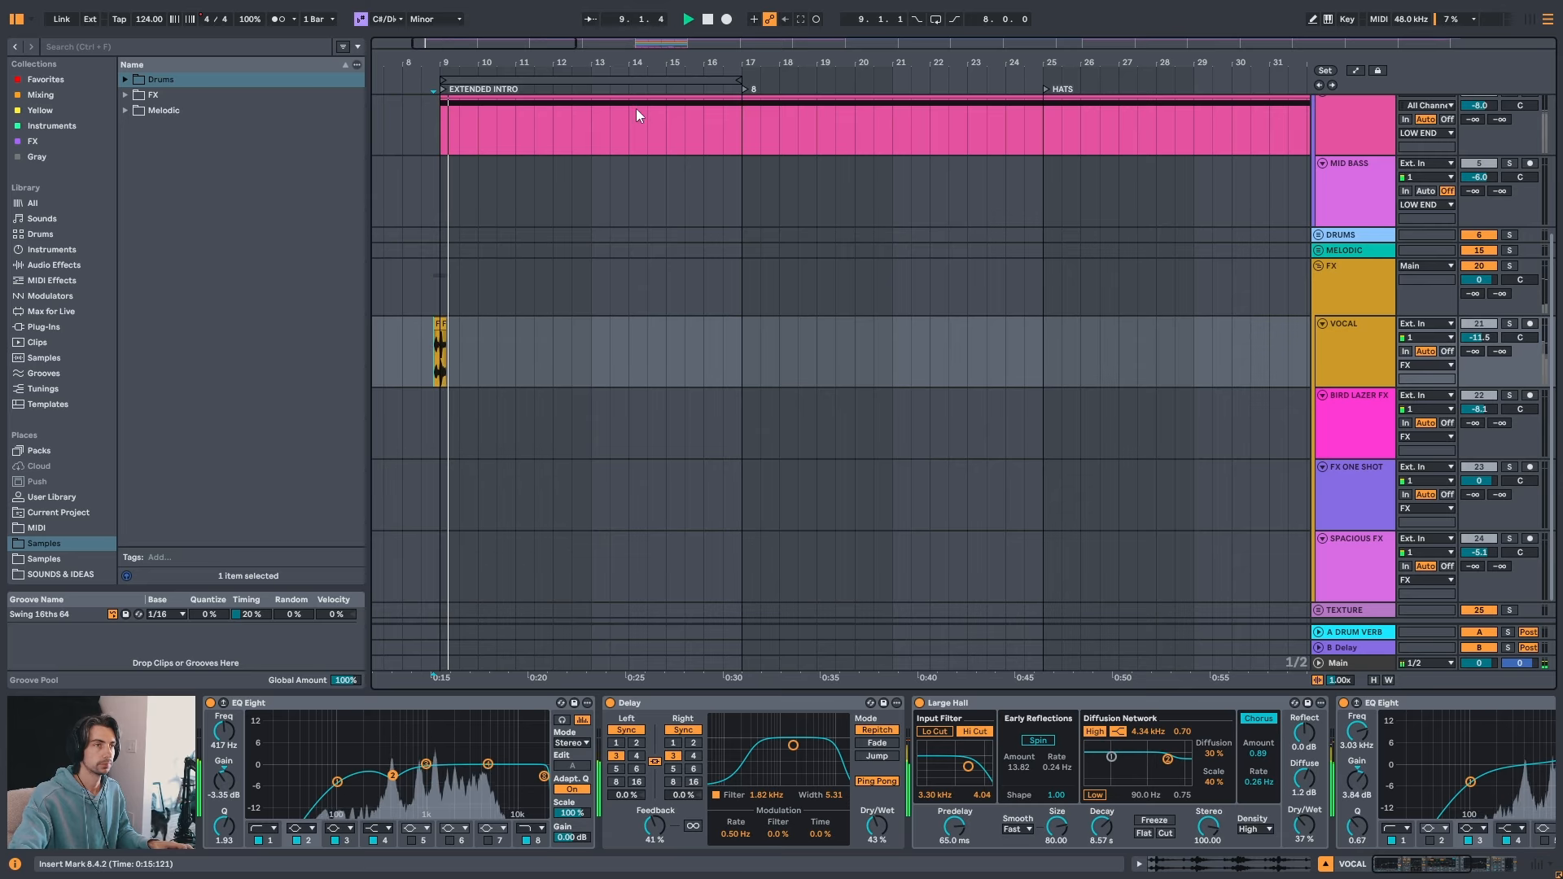
{"action": "key", "text": "space"}
{"action": "key", "text": "space"}
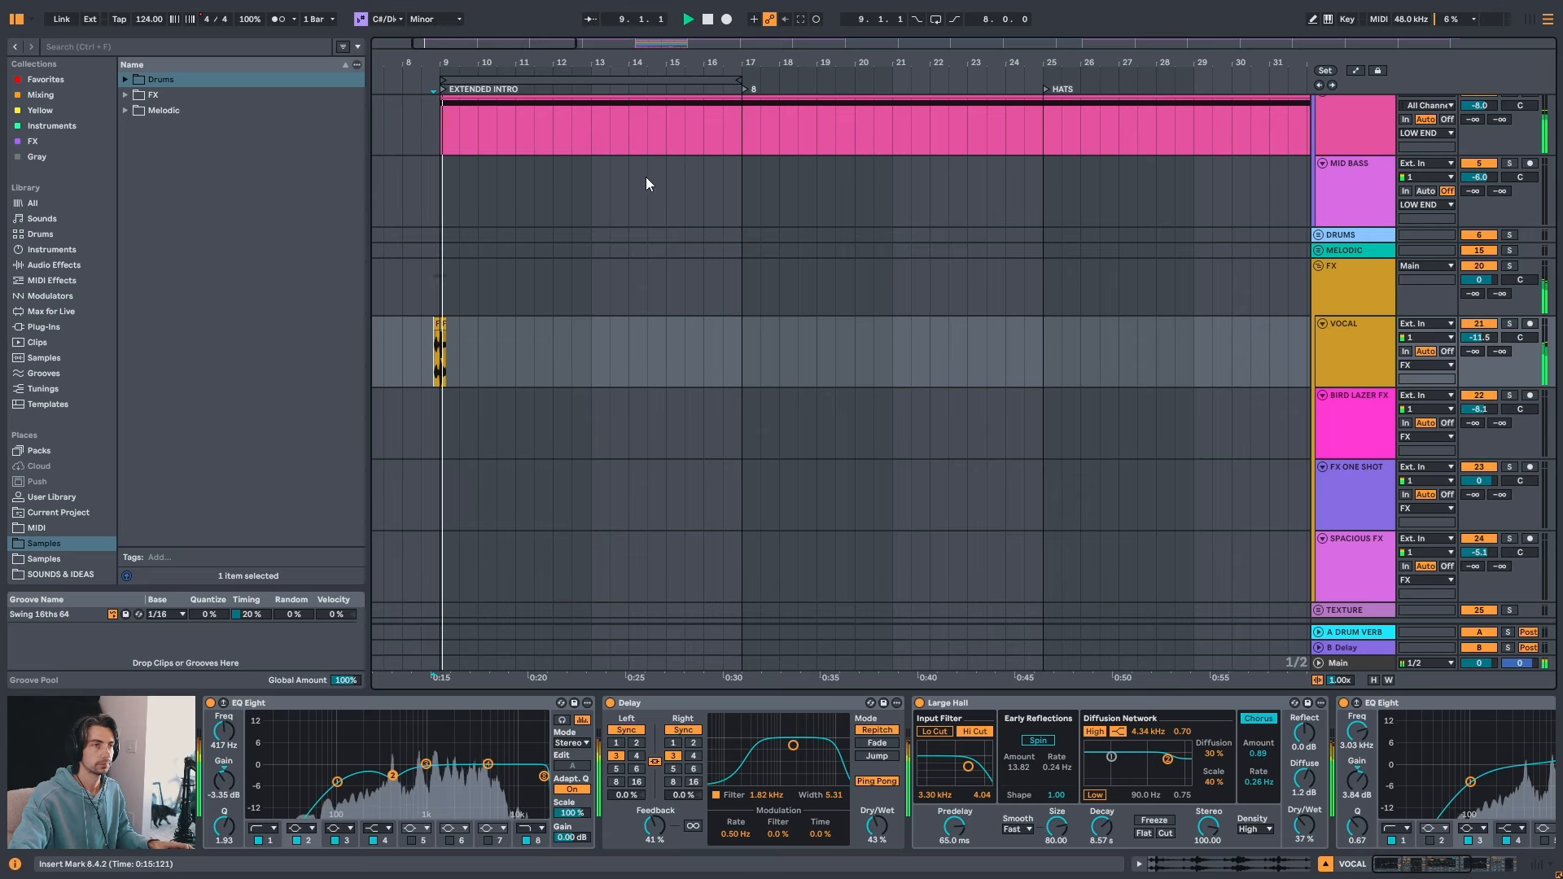
{"action": "scroll", "coordinate": [653, 204], "scroll_direction": "down", "scroll_amount": 5}
{"action": "scroll", "coordinate": [635, 353], "scroll_direction": "down", "scroll_amount": 1}
{"action": "key", "text": "space"}
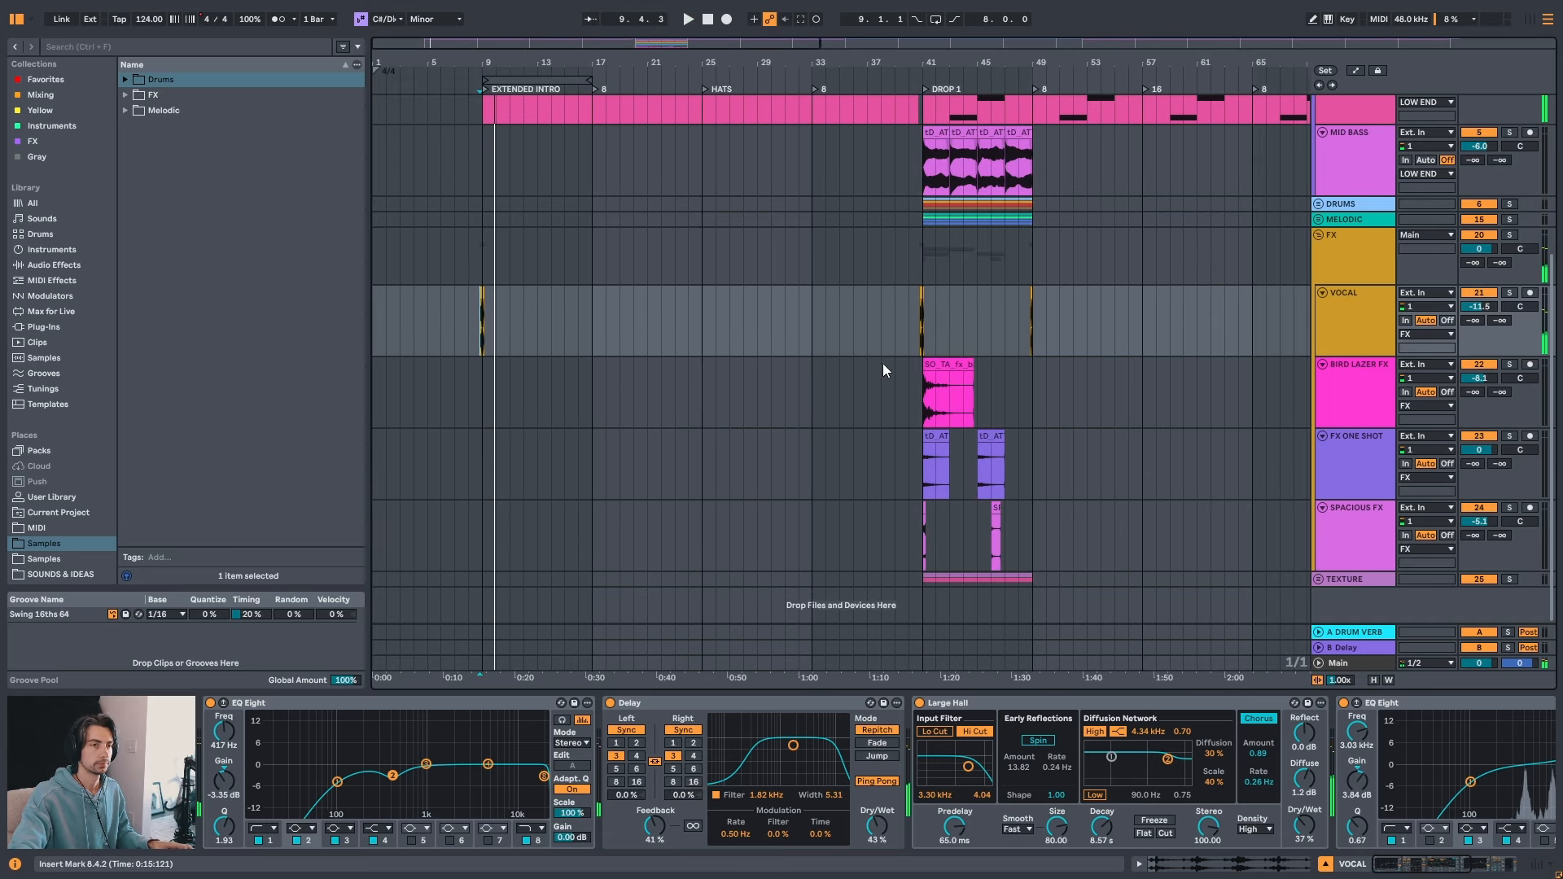
- Audition the DROP 1 clips at bar 41 in solo on the BIRD LAZER FX, FX ONE SHOT and SPACIOUS FX tracks
{"action": "left_click", "coordinate": [927, 365]}
{"action": "key", "text": "s"}
{"action": "key", "text": "space"}
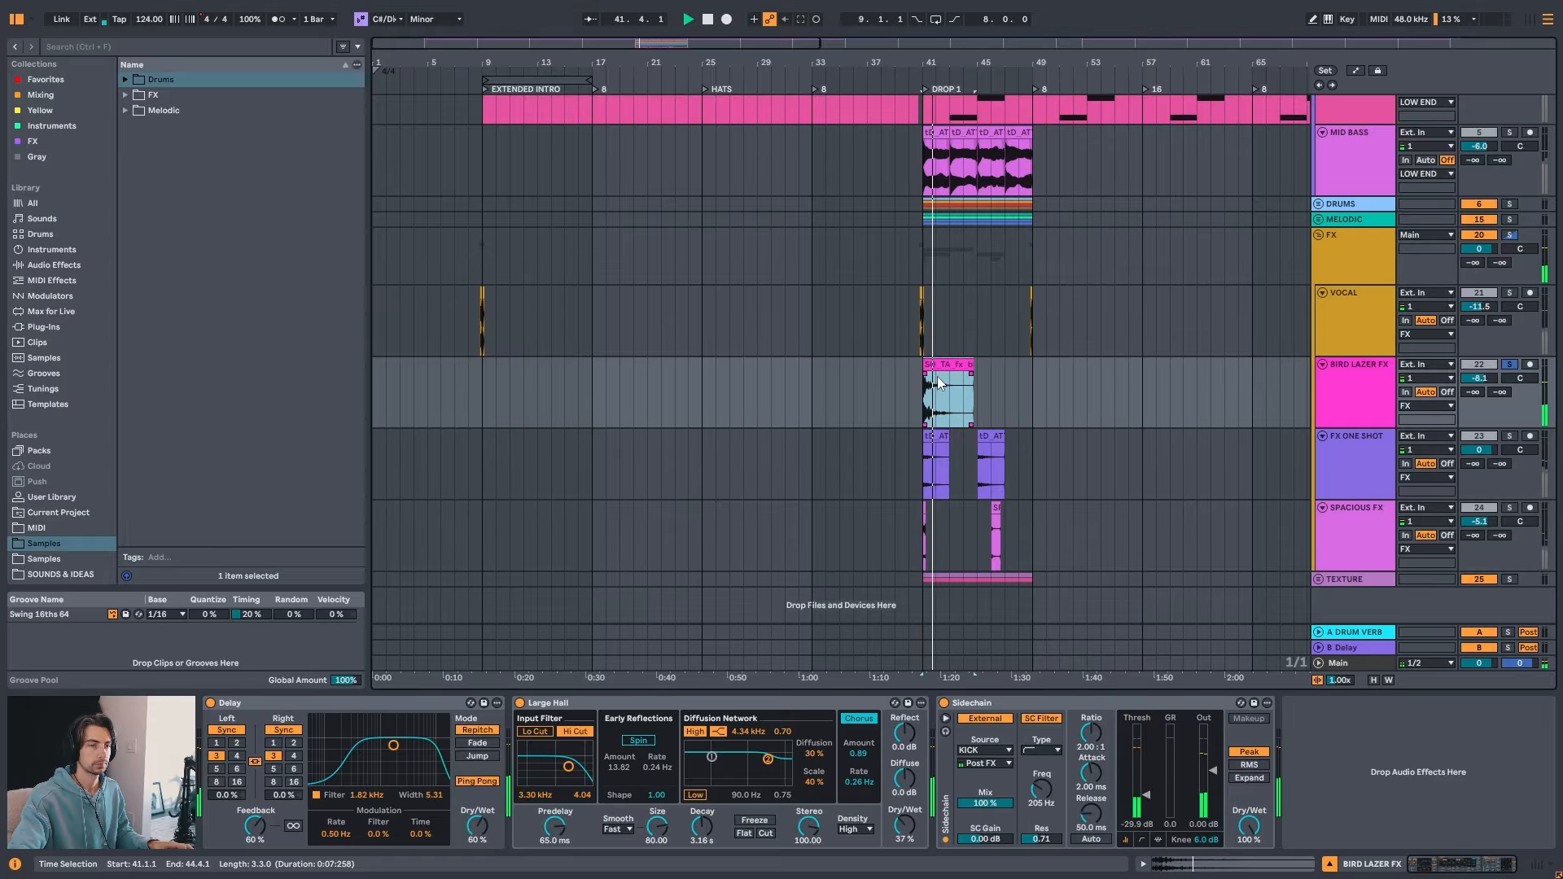
{"action": "key", "text": "space"}
{"action": "left_click", "coordinate": [930, 454]}
{"action": "key", "text": "s"}
{"action": "key", "text": "space"}
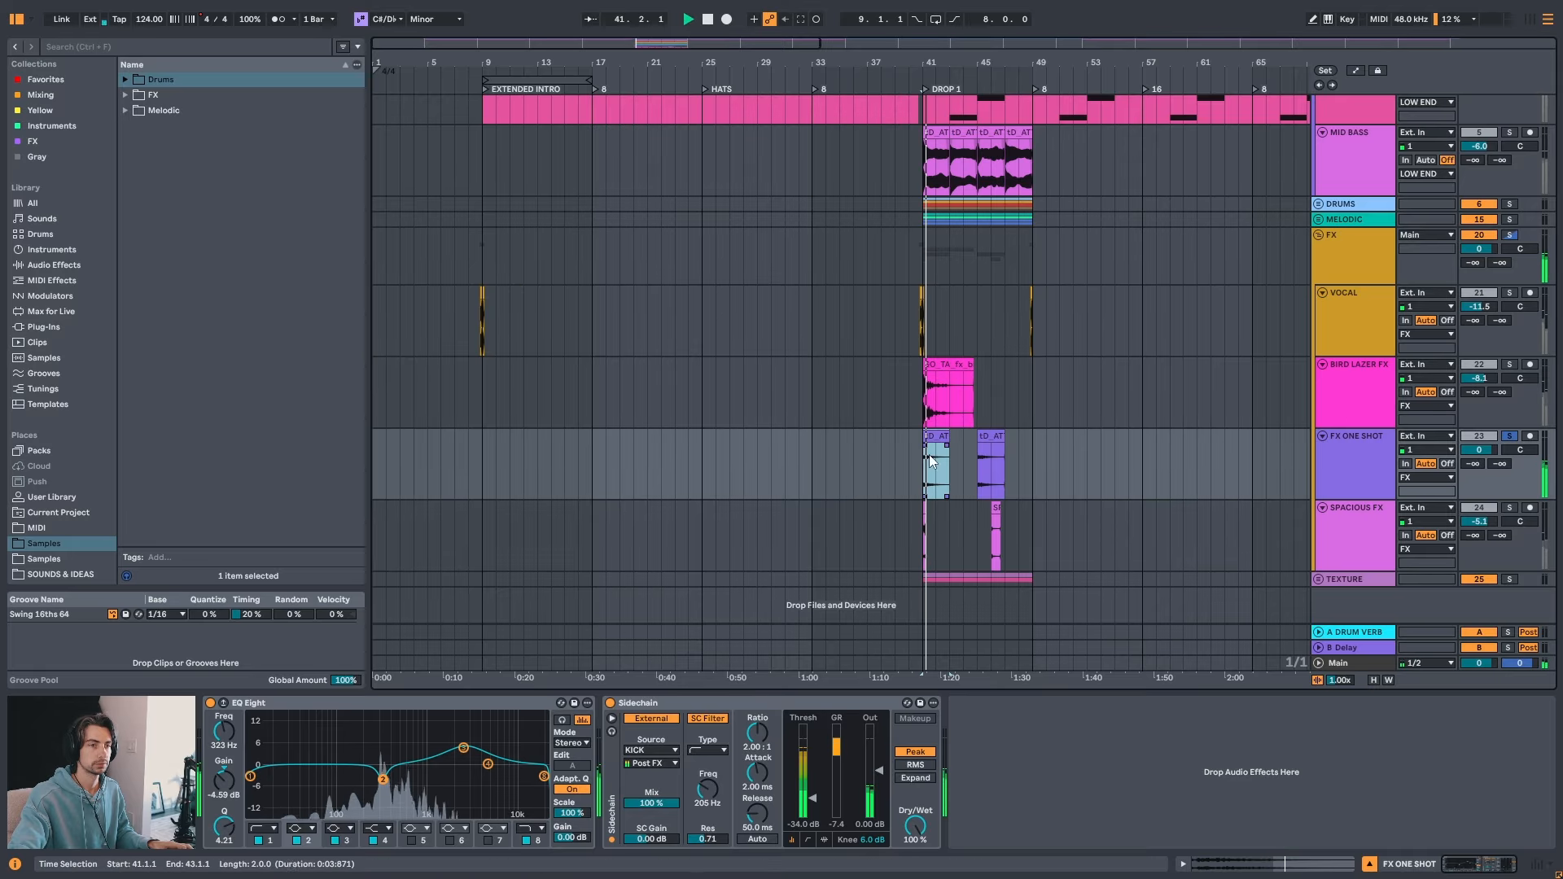
{"action": "left_click", "coordinate": [921, 510]}
{"action": "key", "text": "s"}
{"action": "key", "text": "space"}
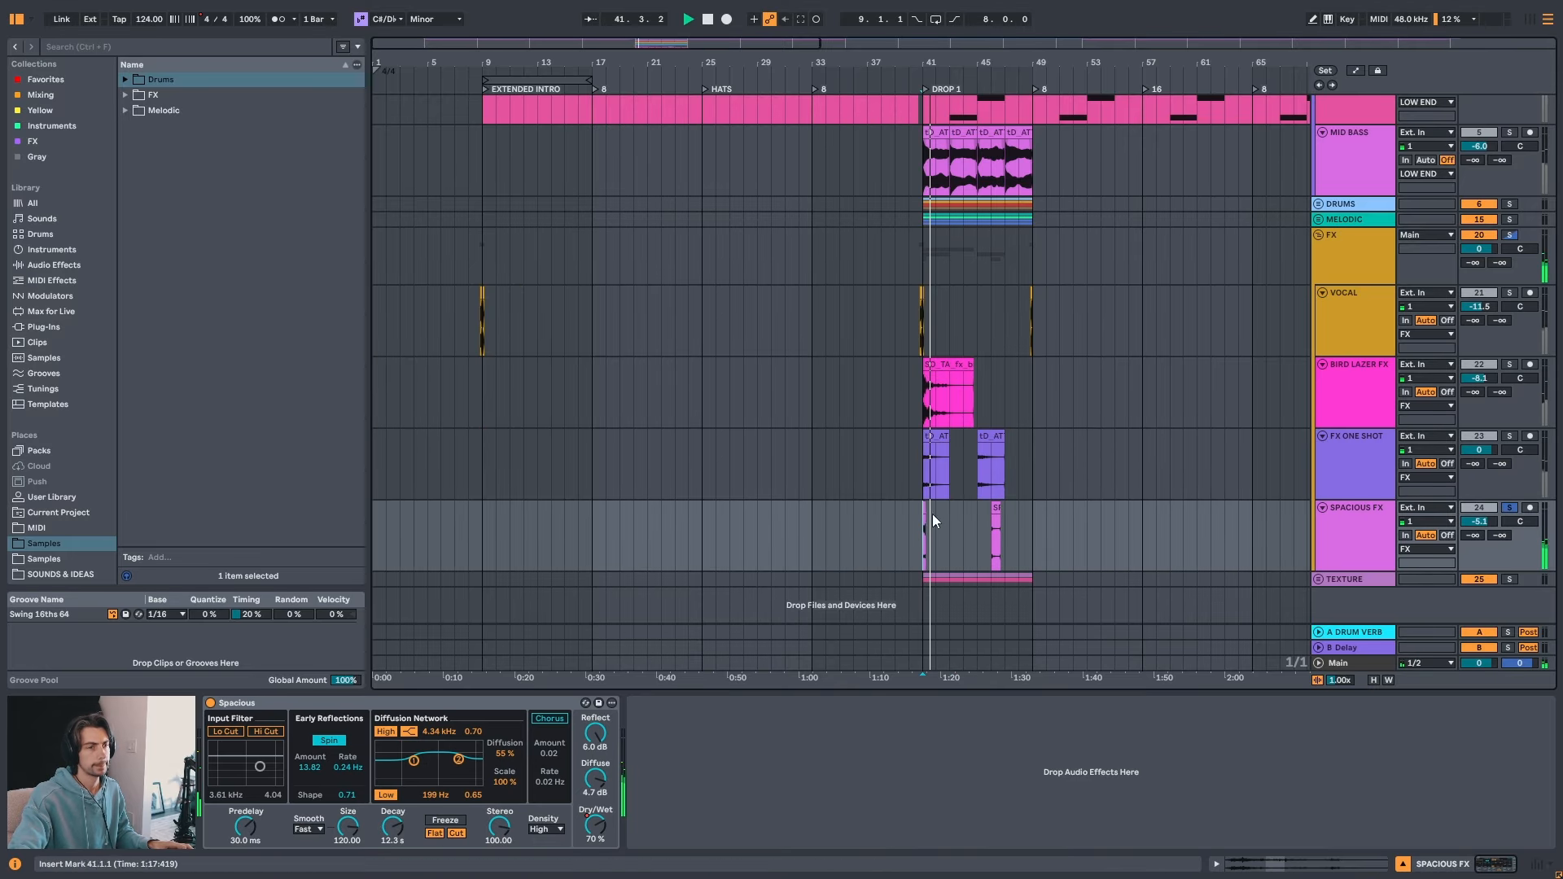
{"action": "key", "text": "space"}
- Copy the short SPACIOUS FX clip from the start of DROP 1 to bar 9 and play from bar 8
{"action": "left_click_drag", "start_coordinate": [808, 508], "coordinate": [487, 516]}
{"action": "left_click", "coordinate": [468, 511]}
{"action": "key", "text": "space"}
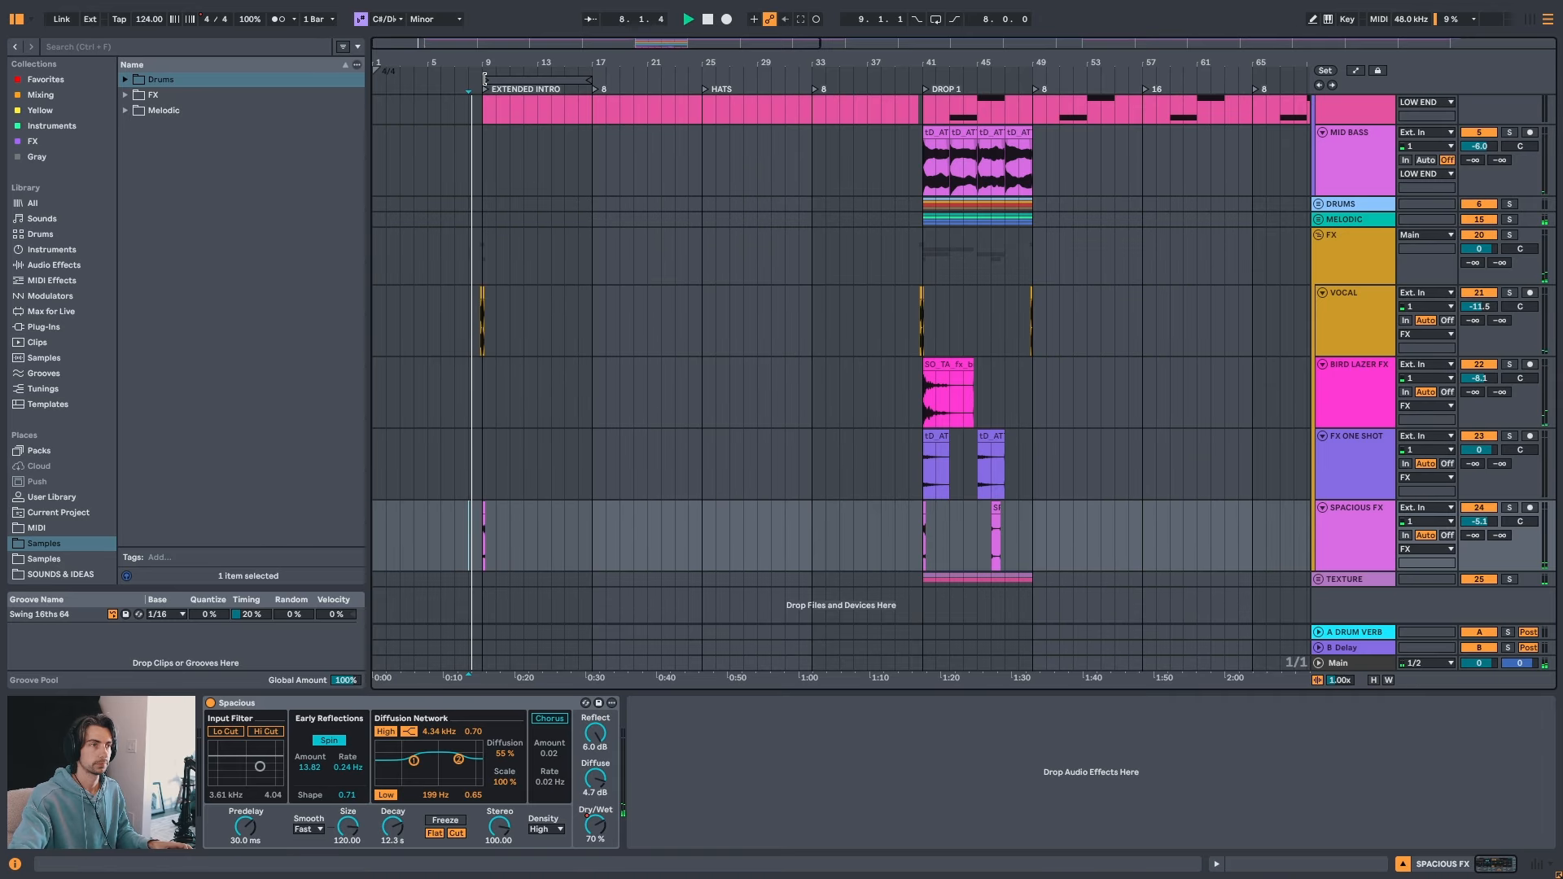
{"action": "mouse_move", "coordinate": [488, 65]}
{"action": "left_mouse_down"}
{"action": "mouse_move", "coordinate": [488, 130]}
{"action": "mouse_move", "coordinate": [488, 84]}
{"action": "left_mouse_up"}
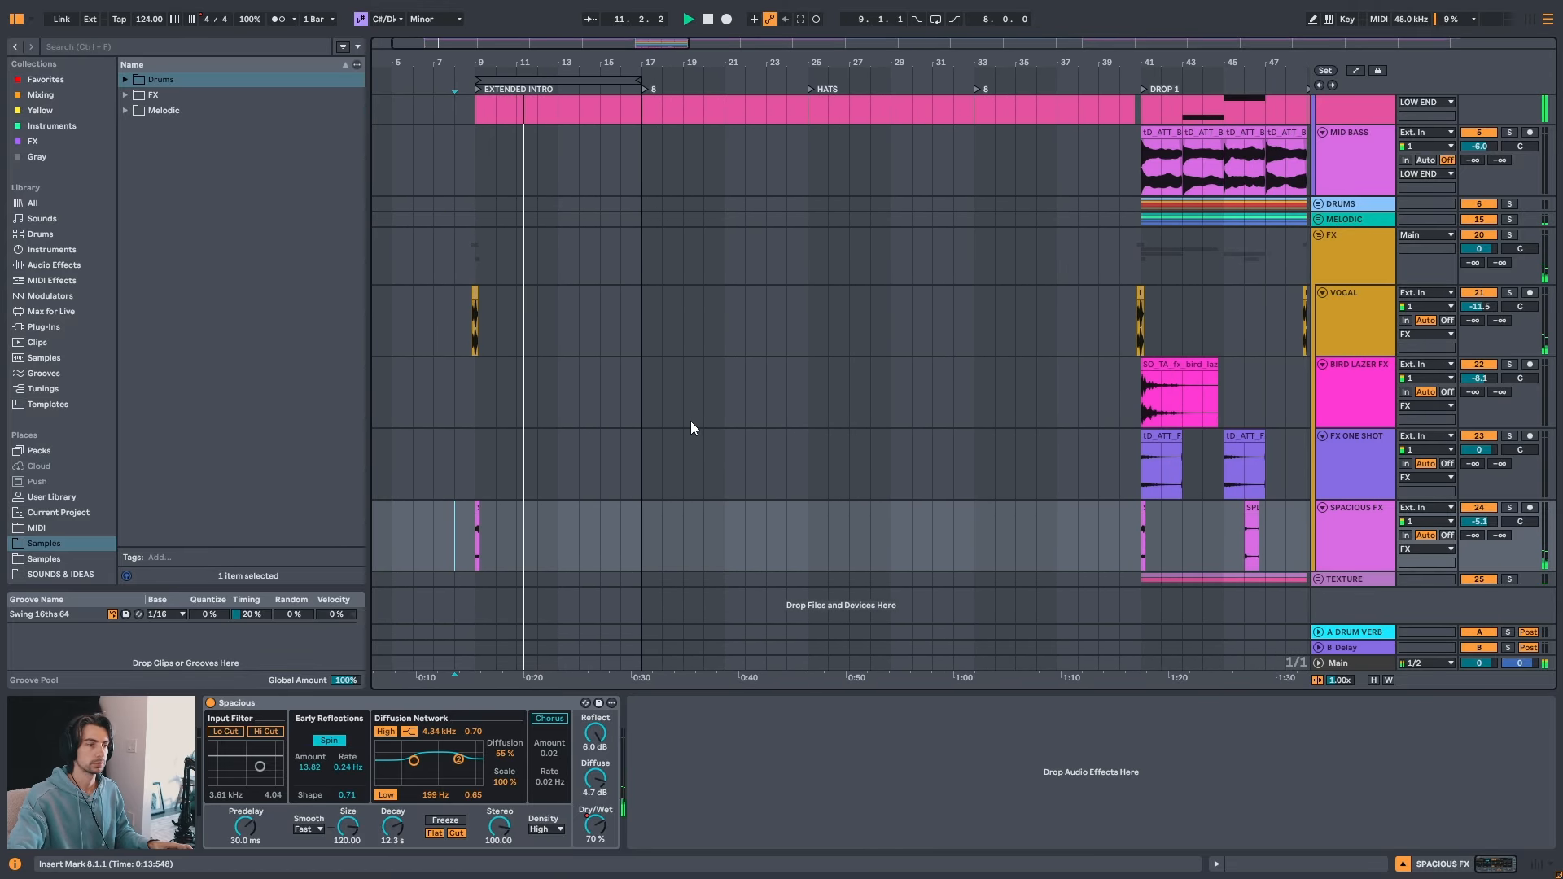
- Move the SPACIOUS FX clip from bar 9 to bar 17 and play the transitions around bars 9 and 17
{"action": "left_click", "coordinate": [628, 517]}
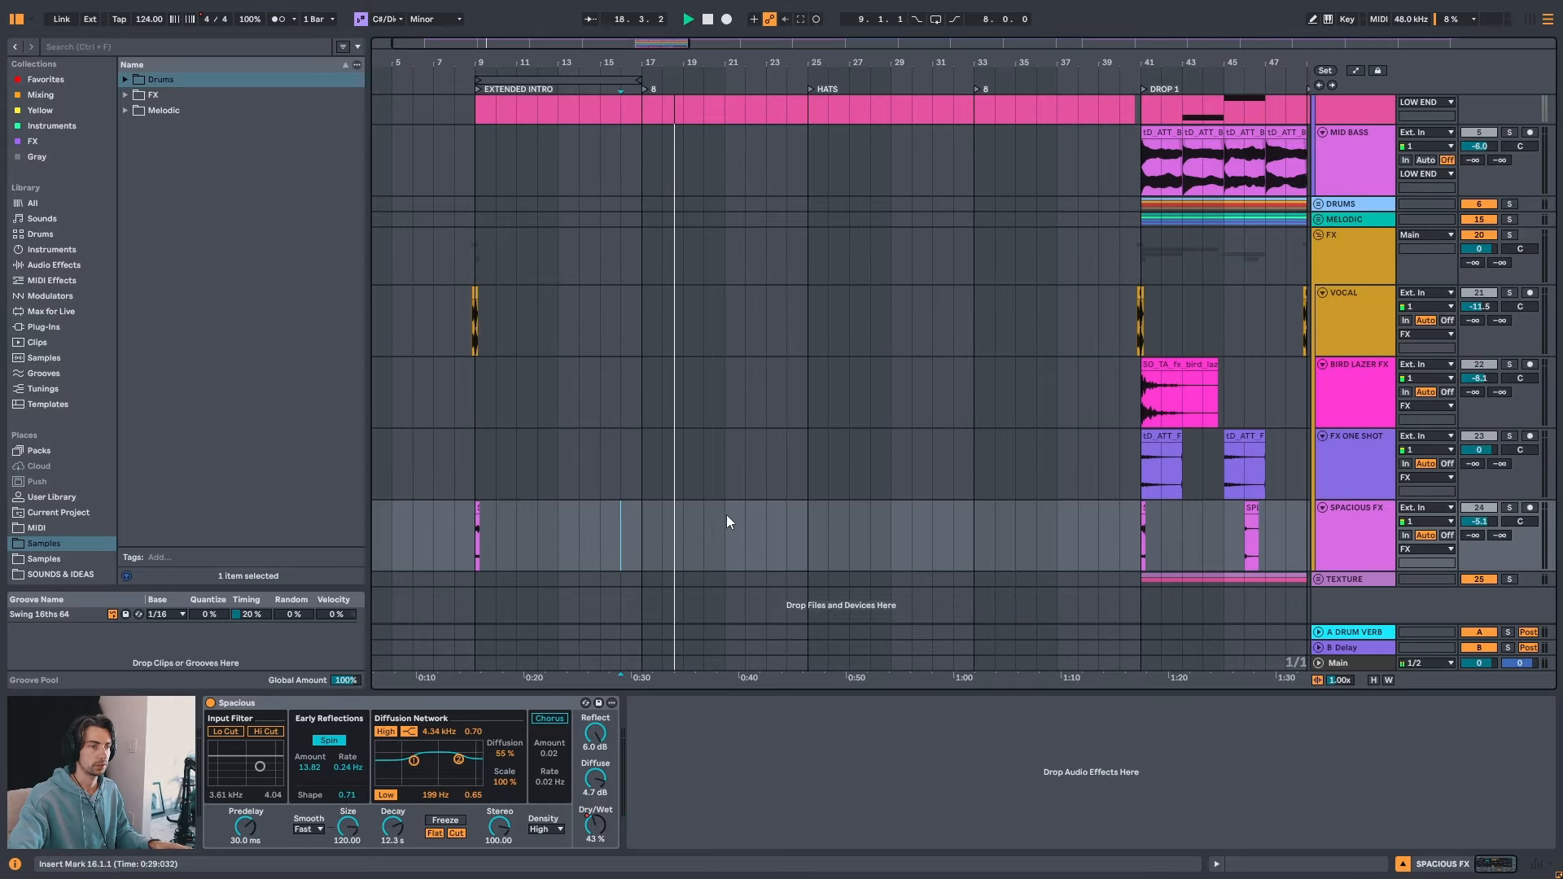
{"action": "left_click", "coordinate": [641, 526]}
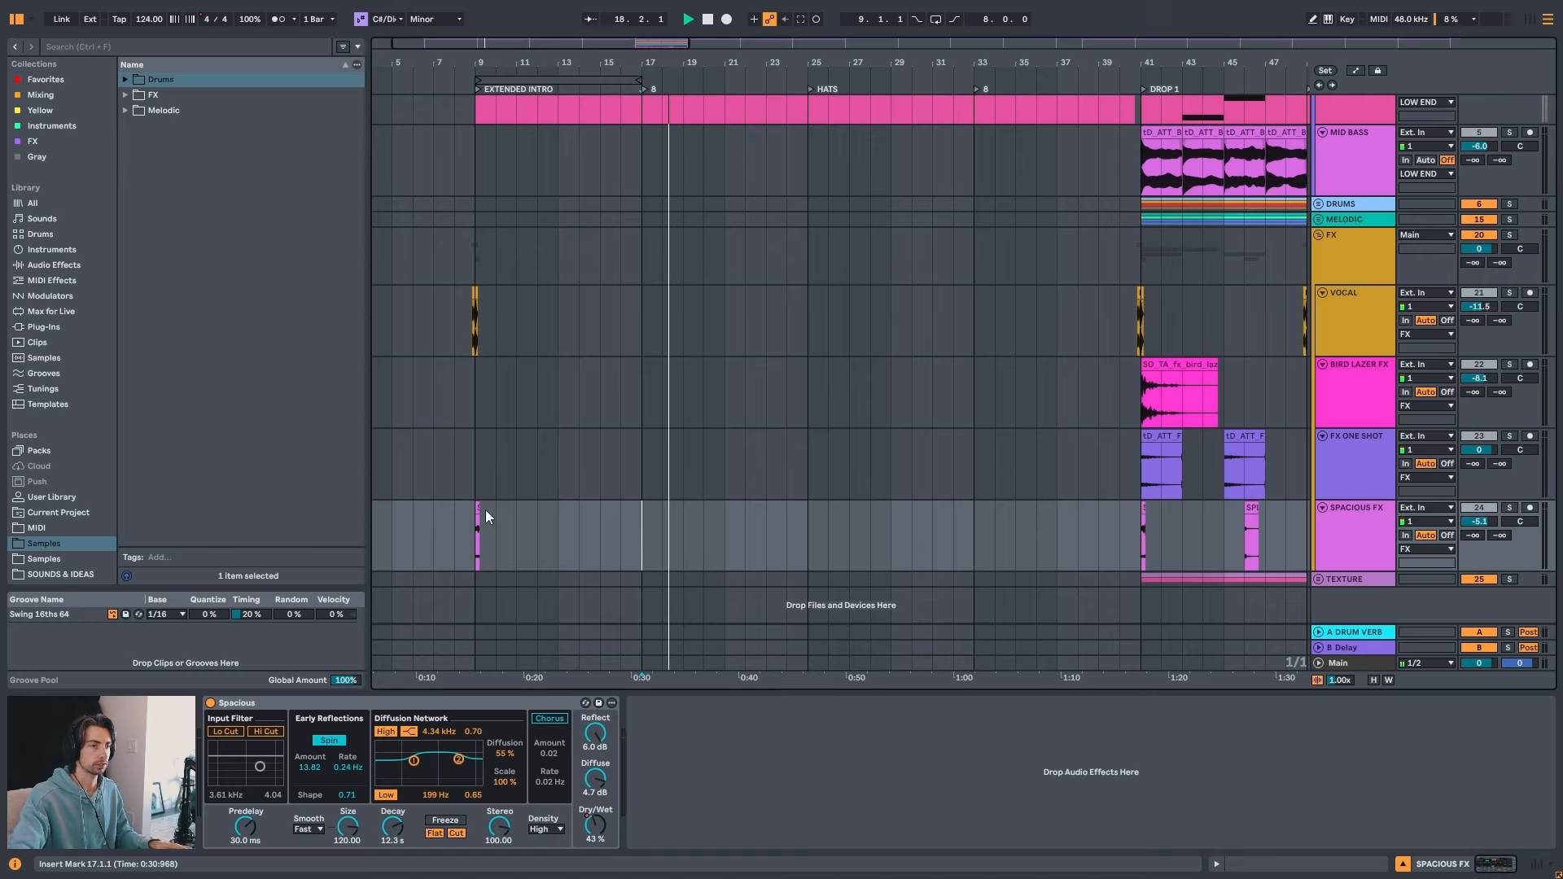
{"action": "left_click_drag", "start_coordinate": [479, 510], "coordinate": [631, 509]}
{"action": "key", "text": "ctrl+z"}
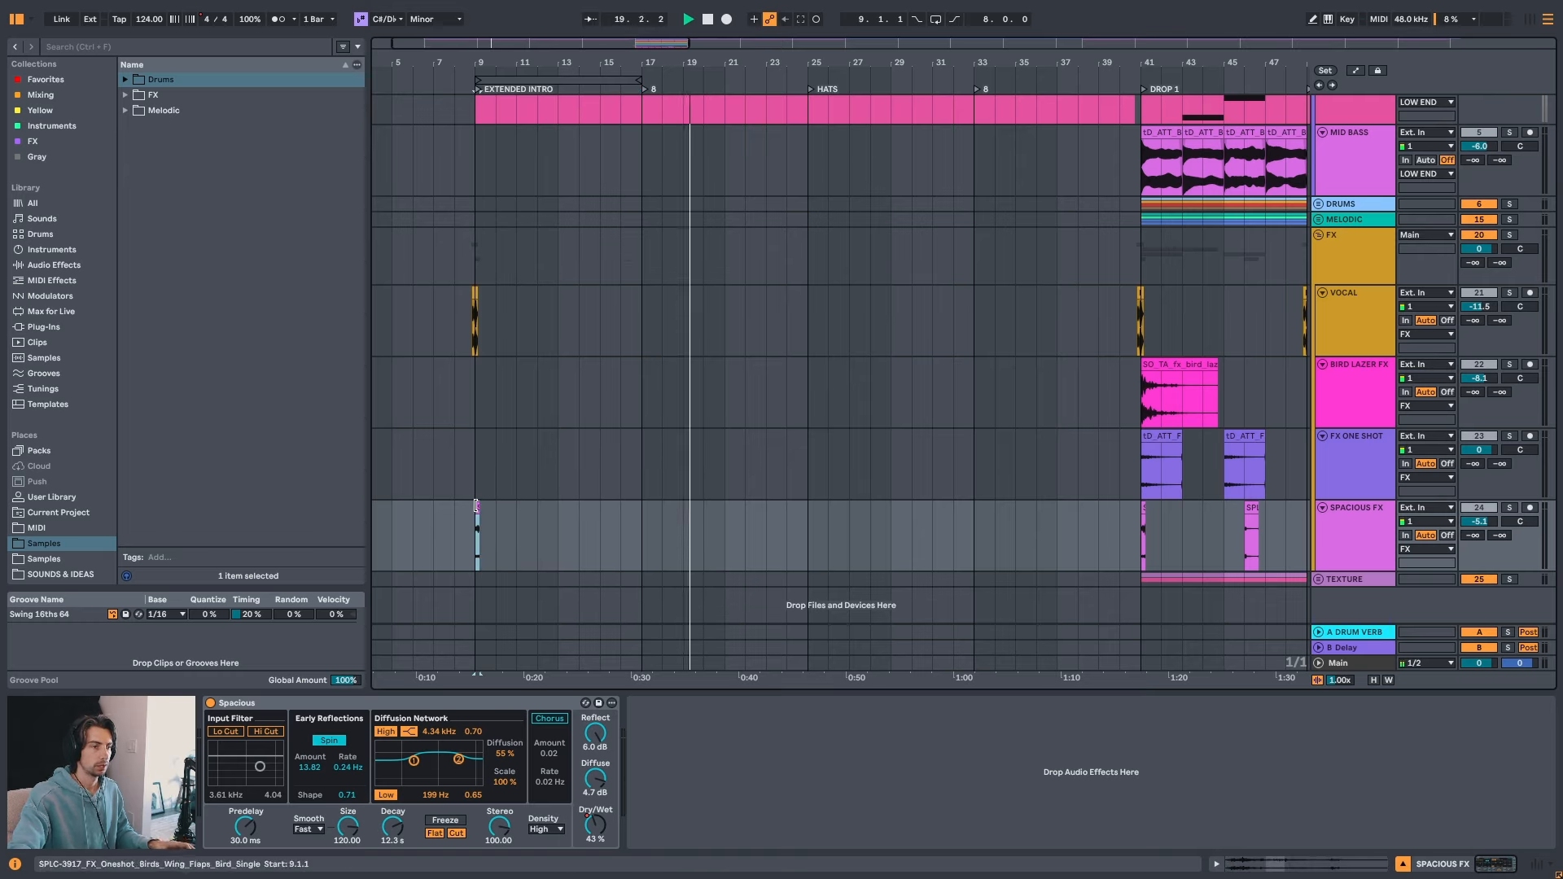
{"action": "left_click_drag", "start_coordinate": [477, 525], "coordinate": [639, 511]}
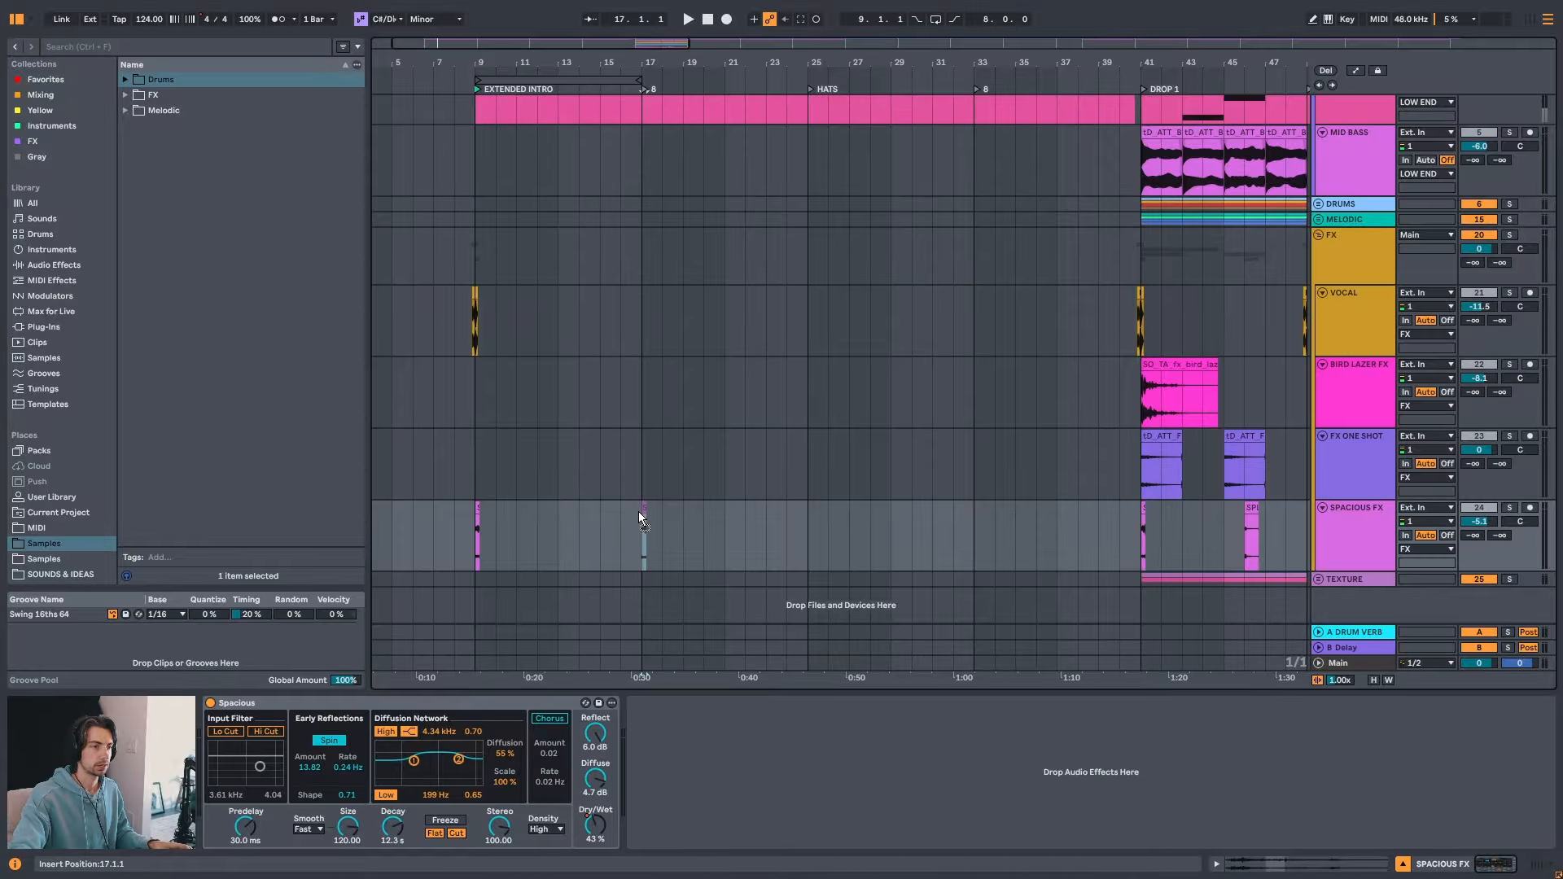
{"action": "left_click", "coordinate": [467, 516]}
{"action": "key", "text": "space"}
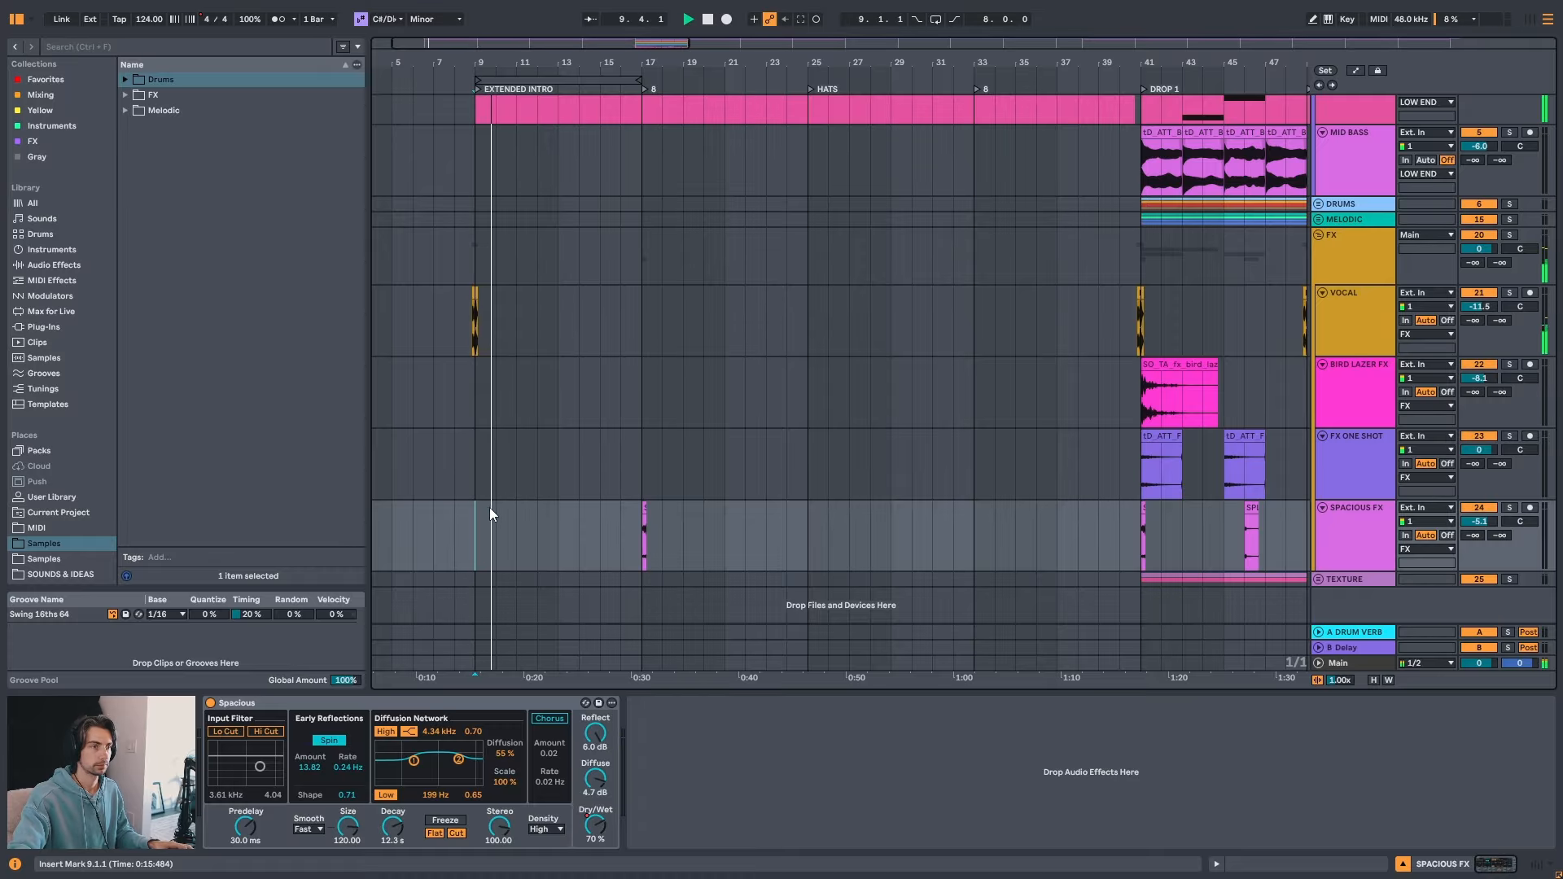
{"action": "left_click", "coordinate": [623, 514]}
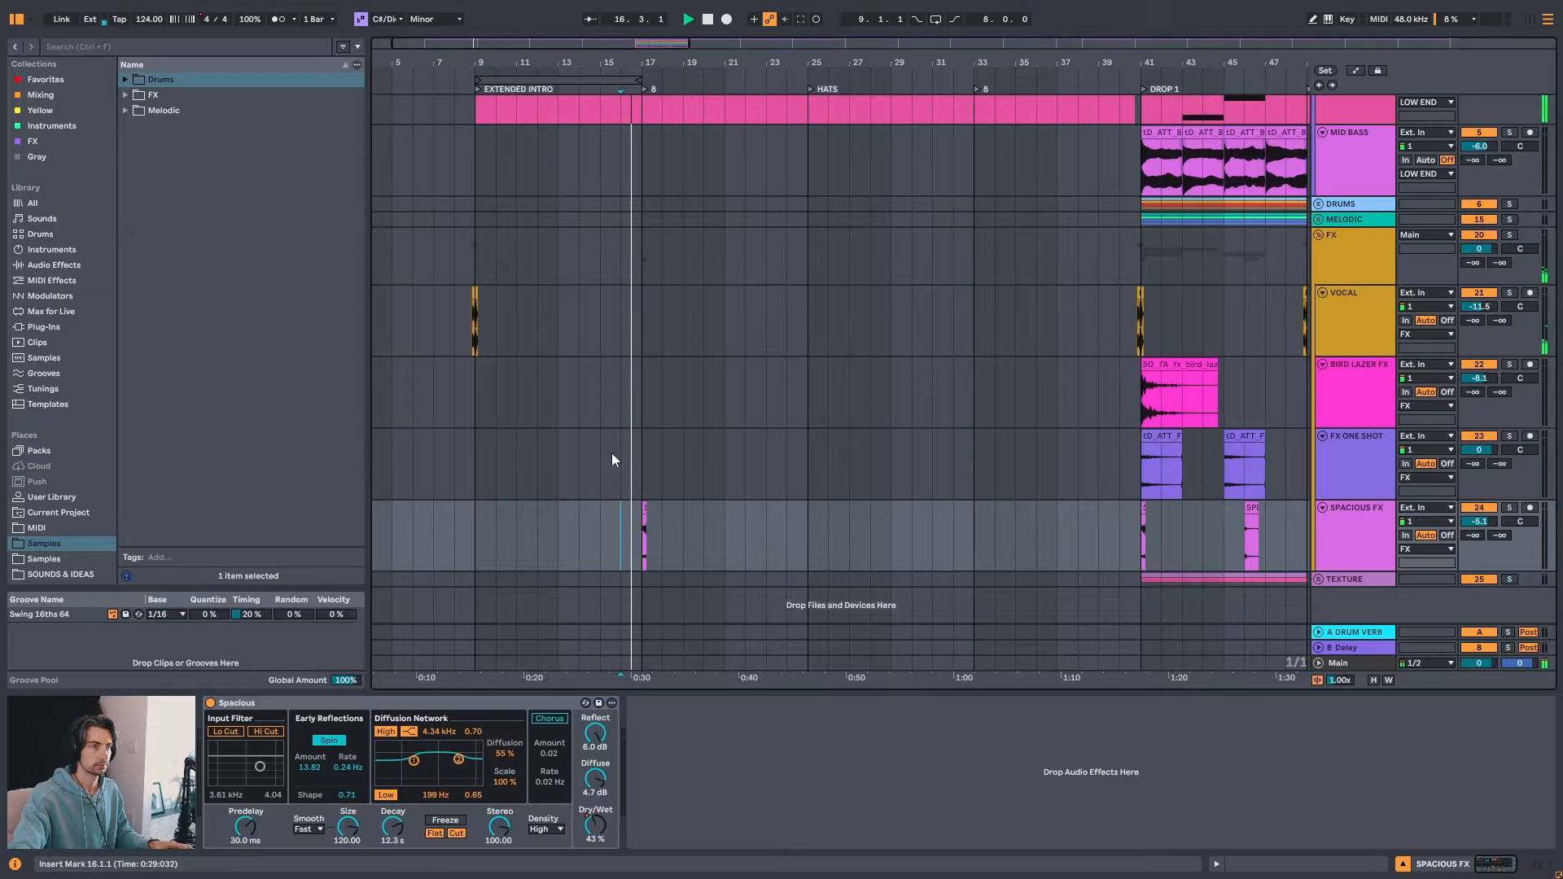
- Copy the bar 9 vocal chops on the VOCAL track to bar 17 and play the transition from bar 16
{"action": "left_click_drag", "start_coordinate": [453, 293], "coordinate": [639, 305]}
{"action": "left_click", "coordinate": [622, 301]}
{"action": "key", "text": "space"}
{"action": "left_click_drag", "start_coordinate": [701, 63], "coordinate": [701, 109]}
{"action": "mouse_move", "coordinate": [633, 63]}
{"action": "left_mouse_down"}
{"action": "mouse_move", "coordinate": [608, 23]}
{"action": "mouse_move", "coordinate": [601, 70]}
{"action": "mouse_move", "coordinate": [644, 83]}
{"action": "left_mouse_up"}
{"action": "key", "text": "space"}
- Copy the SPACIOUS FX clip from bar 17 to bar 9 at the start of EXTENDED INTRO
{"action": "left_click_drag", "start_coordinate": [757, 513], "coordinate": [502, 519]}
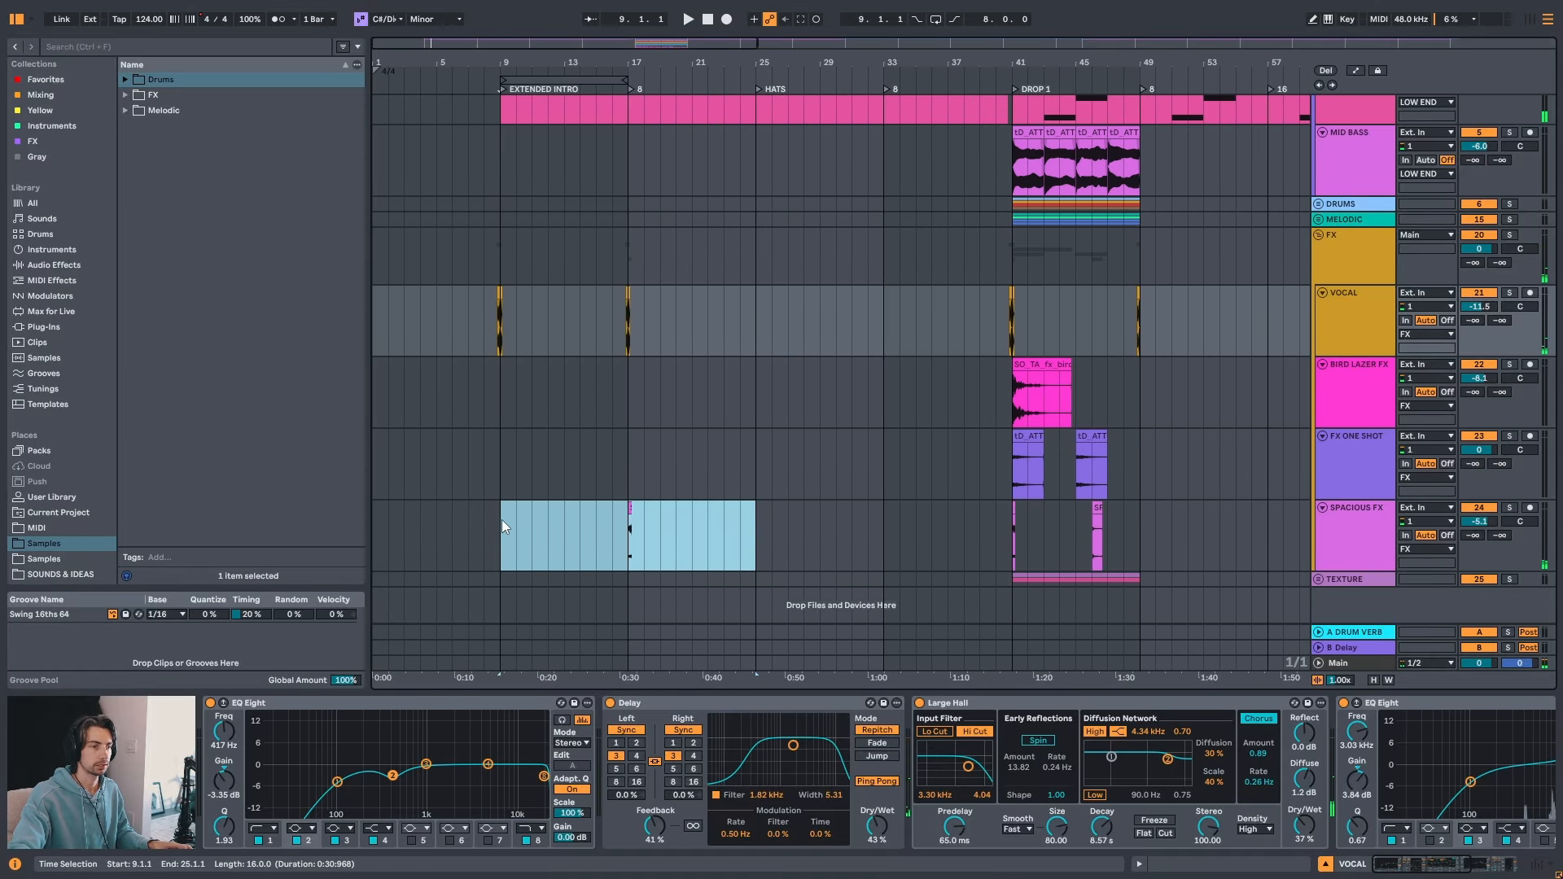
{"action": "left_click_drag", "start_coordinate": [627, 509], "coordinate": [500, 516]}
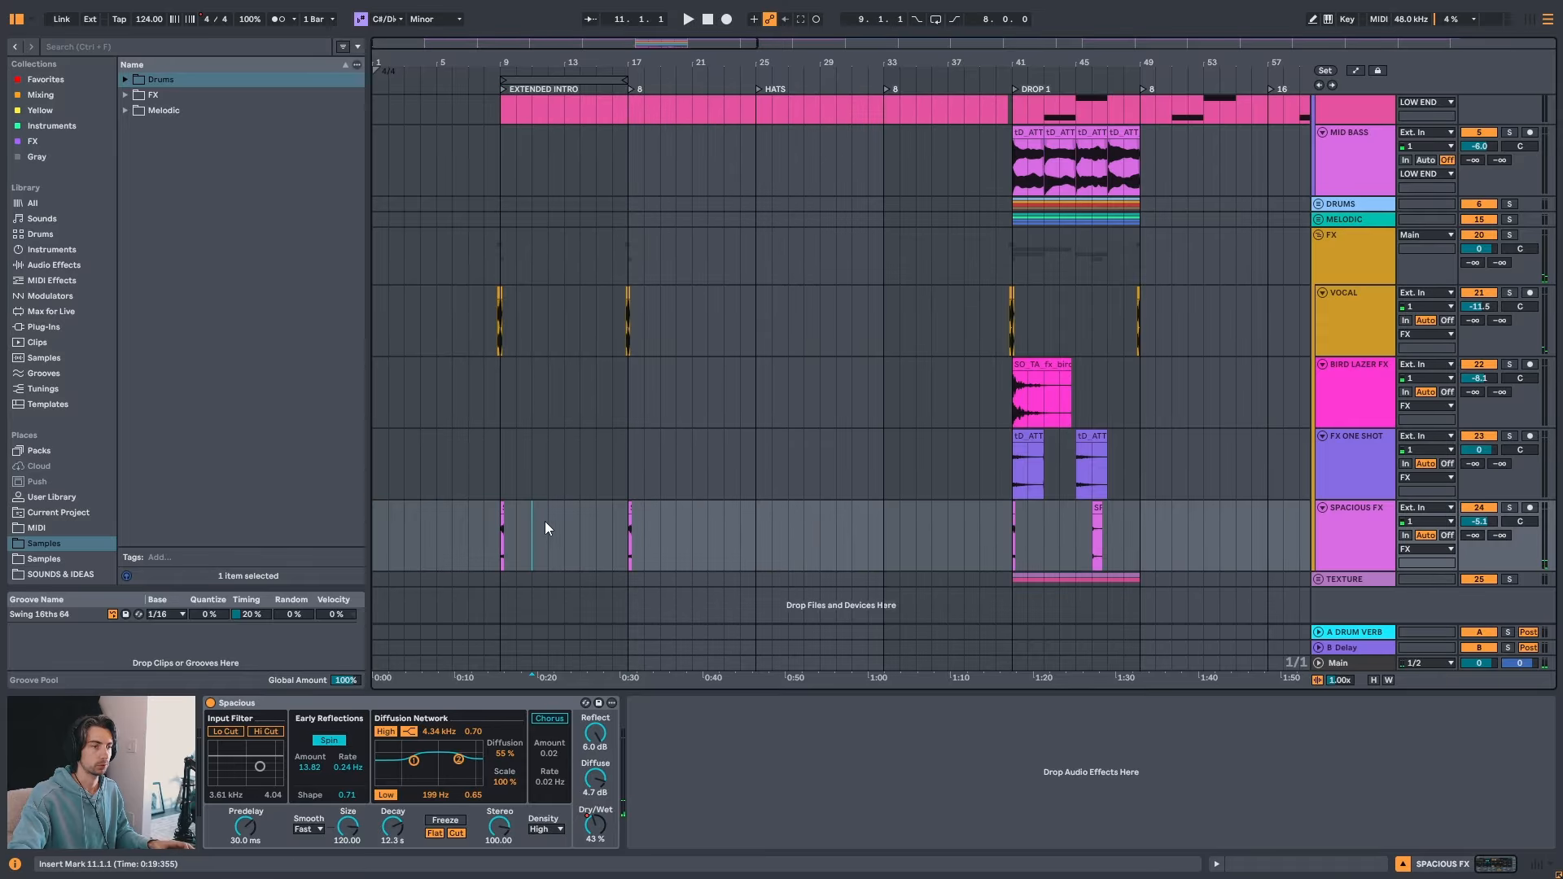
{"action": "left_click", "coordinate": [532, 525]}
- Listen to the soloed reference track at the section starts from HATS at bar 25 through DROP 1 to bar 65
{"action": "left_click_drag", "start_coordinate": [875, 50], "coordinate": [871, 36]}
{"action": "scroll", "coordinate": [637, 348], "scroll_direction": "up", "scroll_amount": 5}
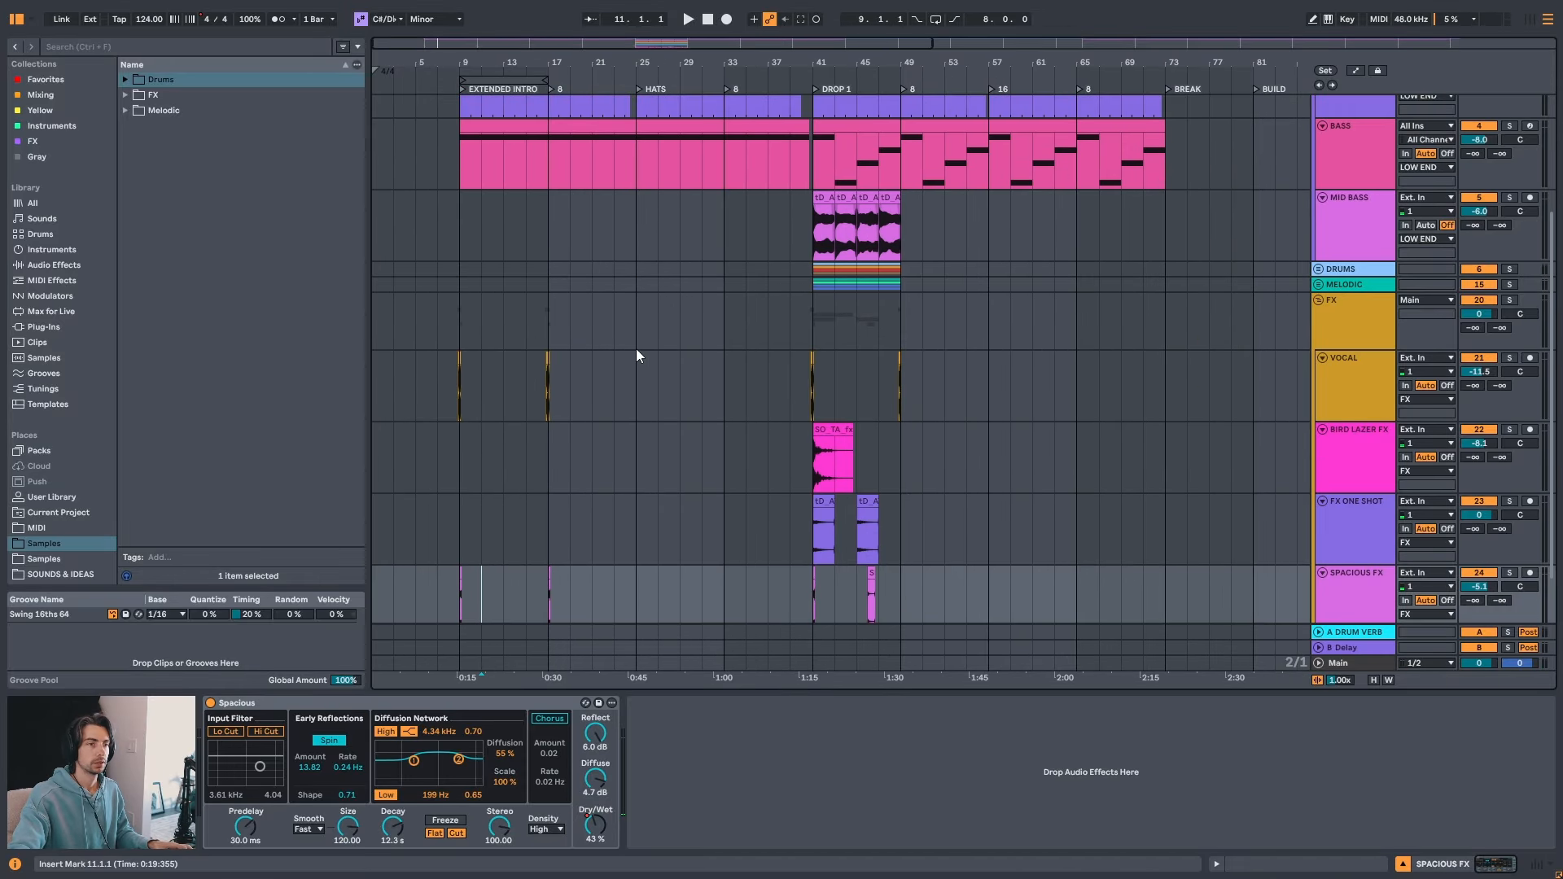
{"action": "scroll", "coordinate": [521, 506], "scroll_direction": "up", "scroll_amount": 1}
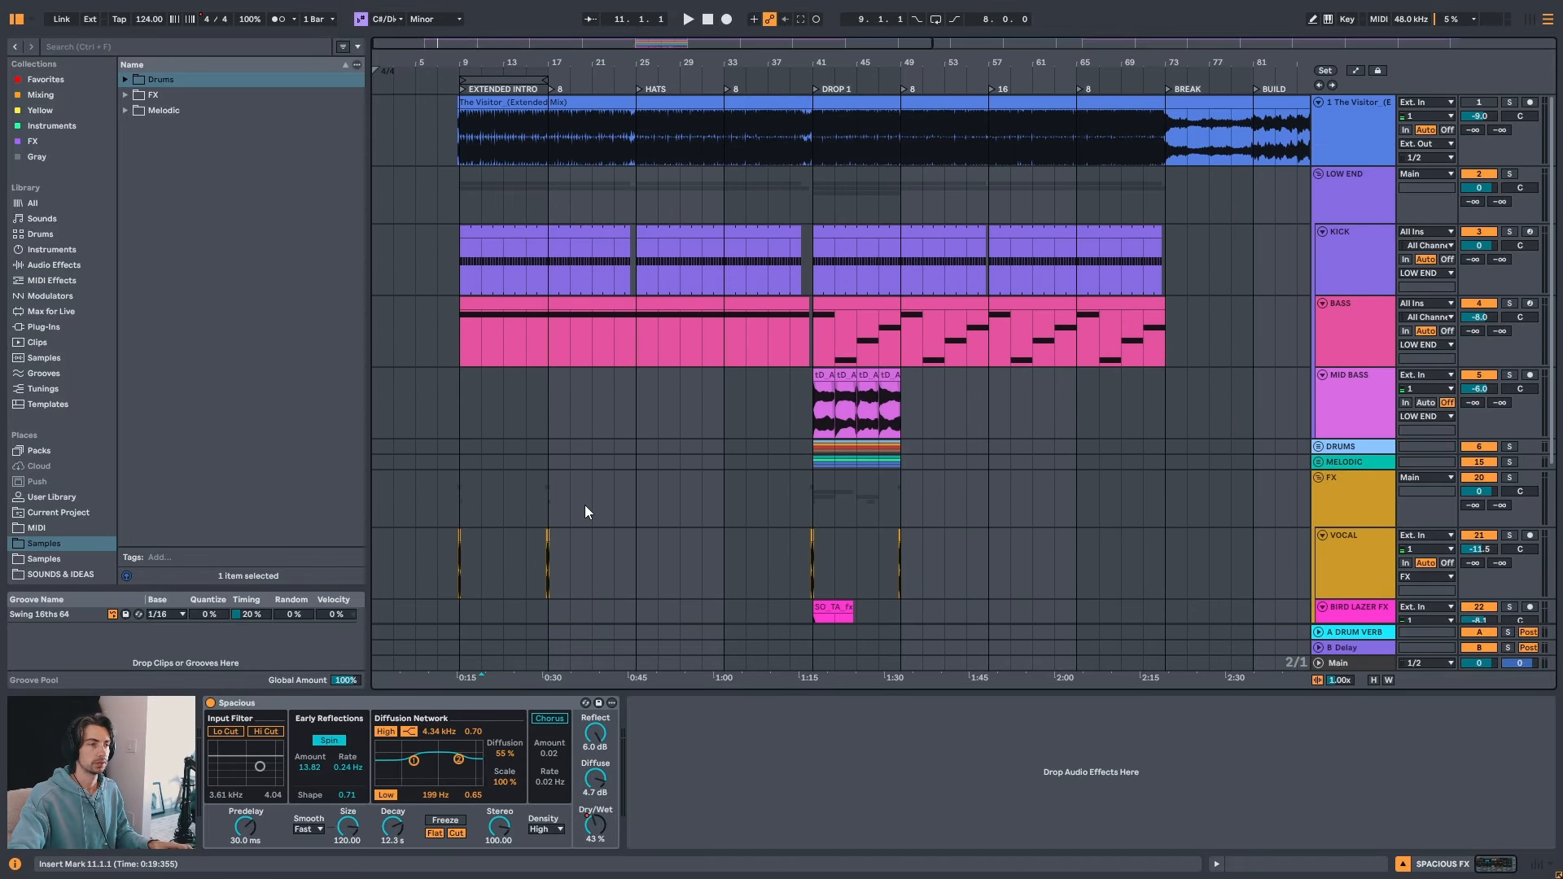
{"action": "scroll", "coordinate": [571, 501], "scroll_direction": "down", "scroll_amount": 1}
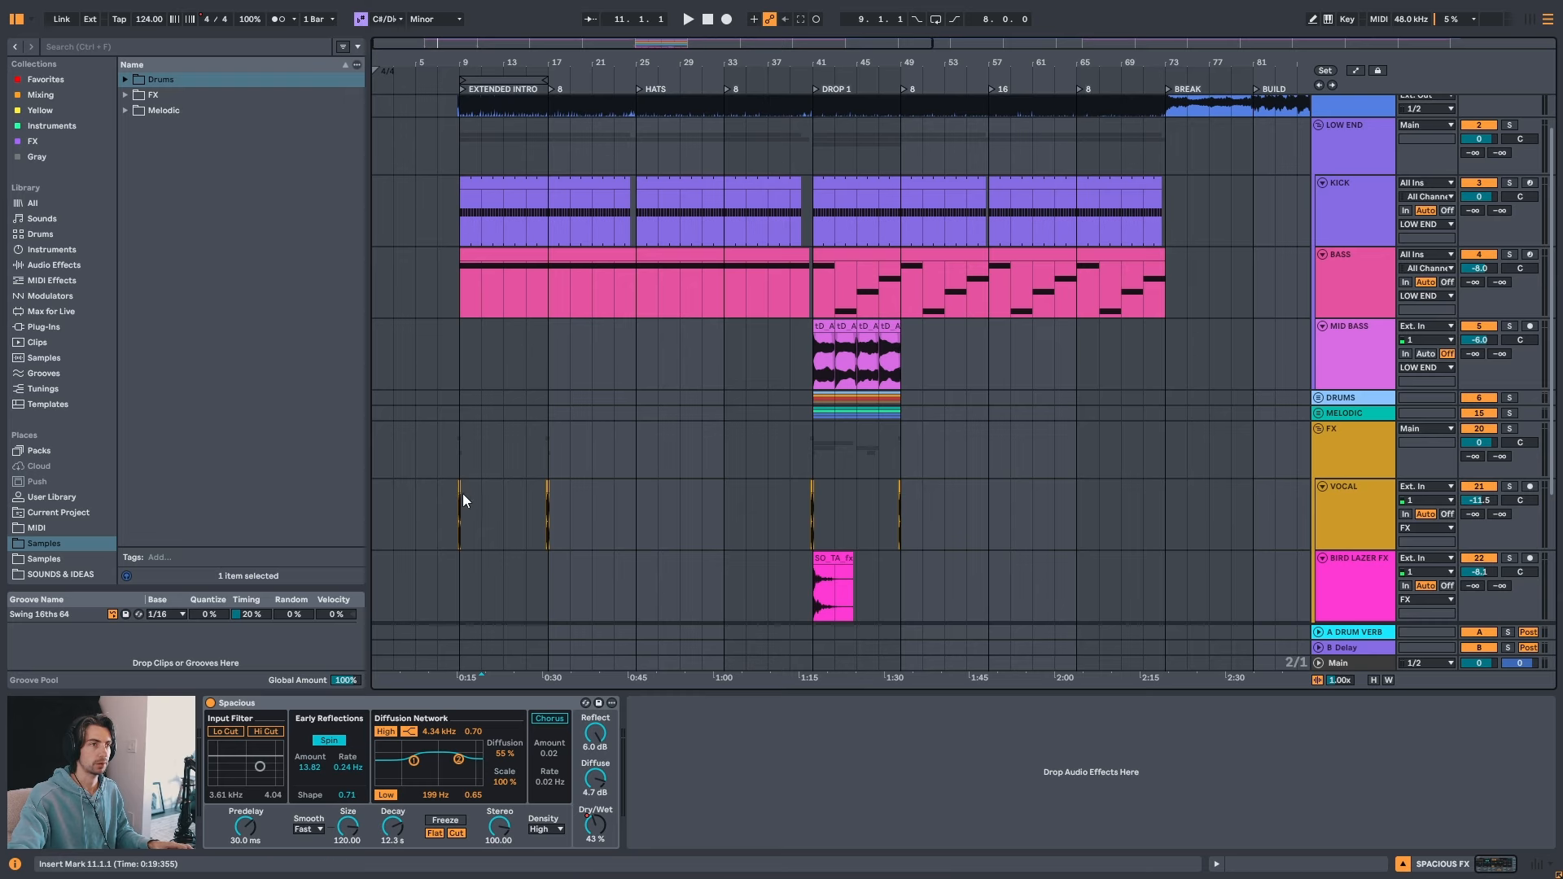
{"action": "scroll", "coordinate": [638, 365], "scroll_direction": "up", "scroll_amount": 1}
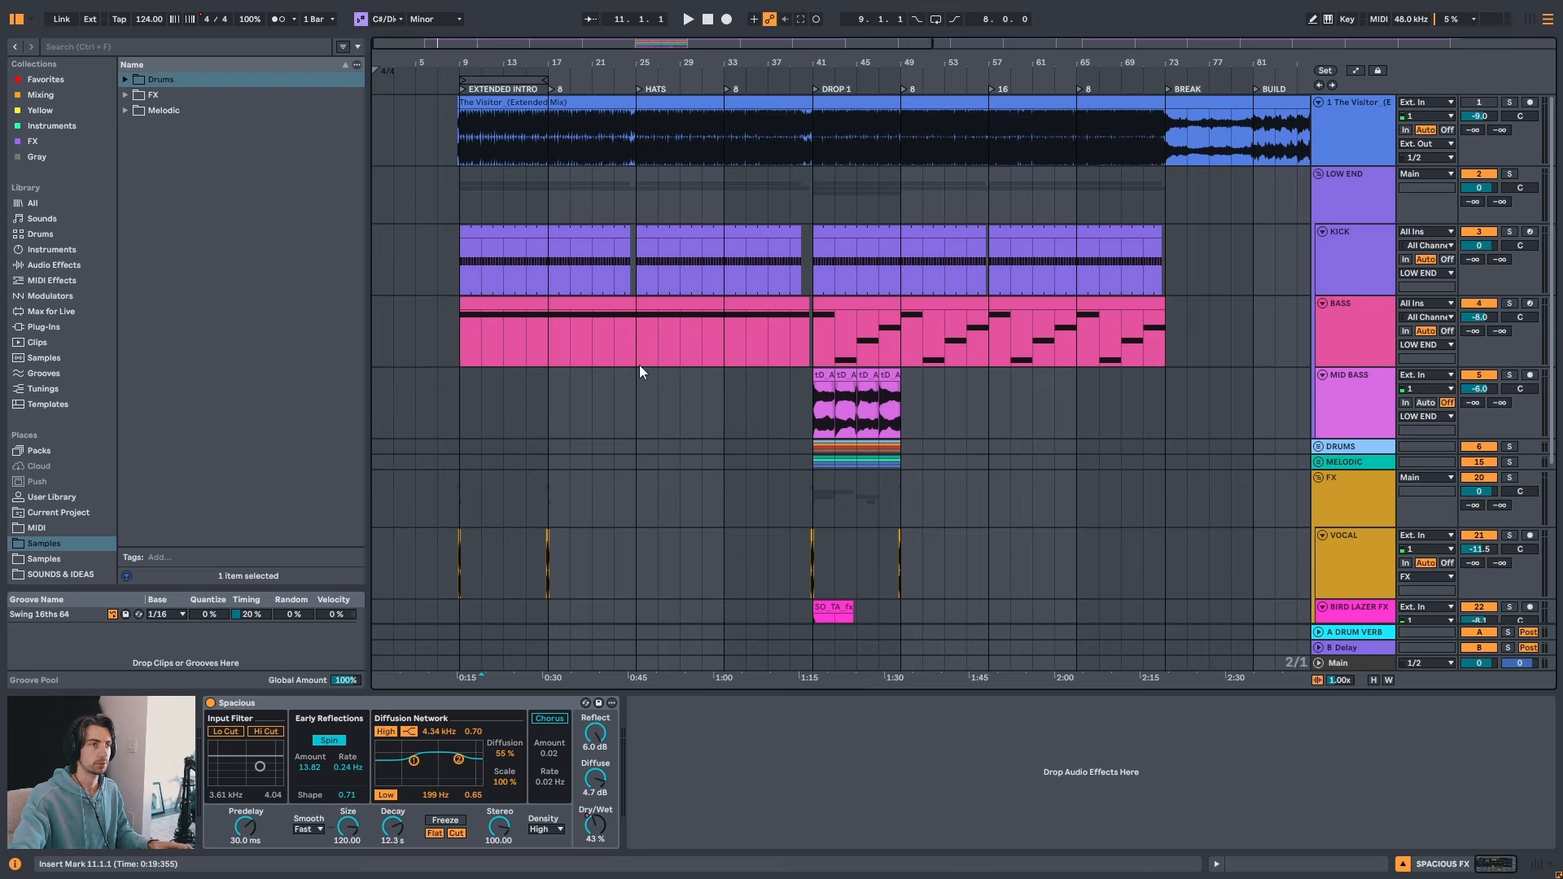
{"action": "left_click", "coordinate": [638, 131]}
{"action": "left_click", "coordinate": [725, 137]}
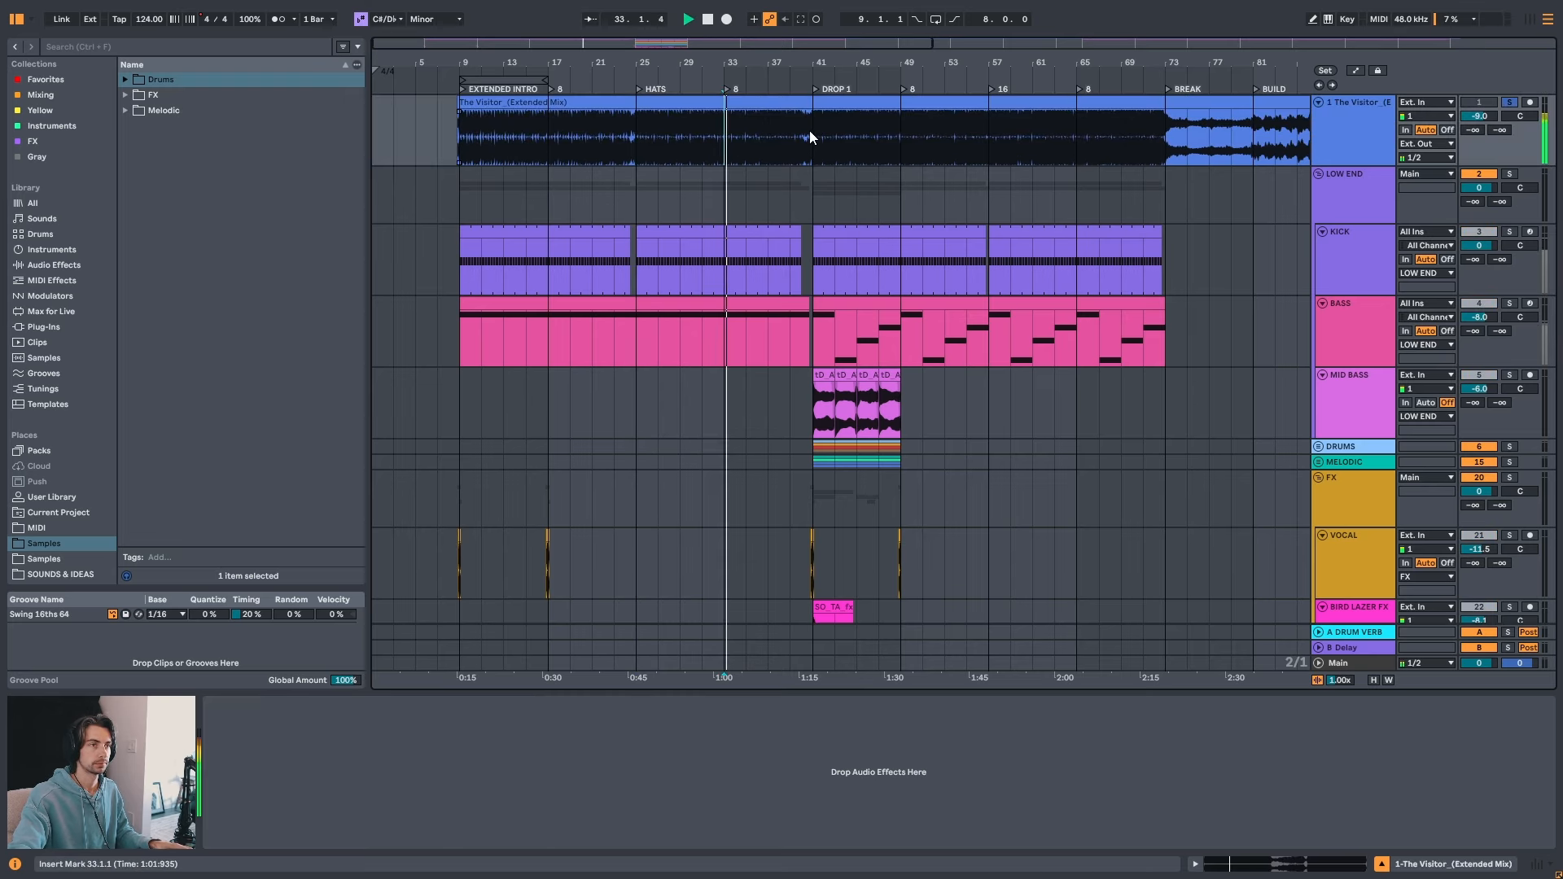
{"action": "left_click", "coordinate": [812, 134]}
{"action": "key", "text": "space"}
{"action": "left_click", "coordinate": [901, 130]}
{"action": "left_click", "coordinate": [988, 130]}
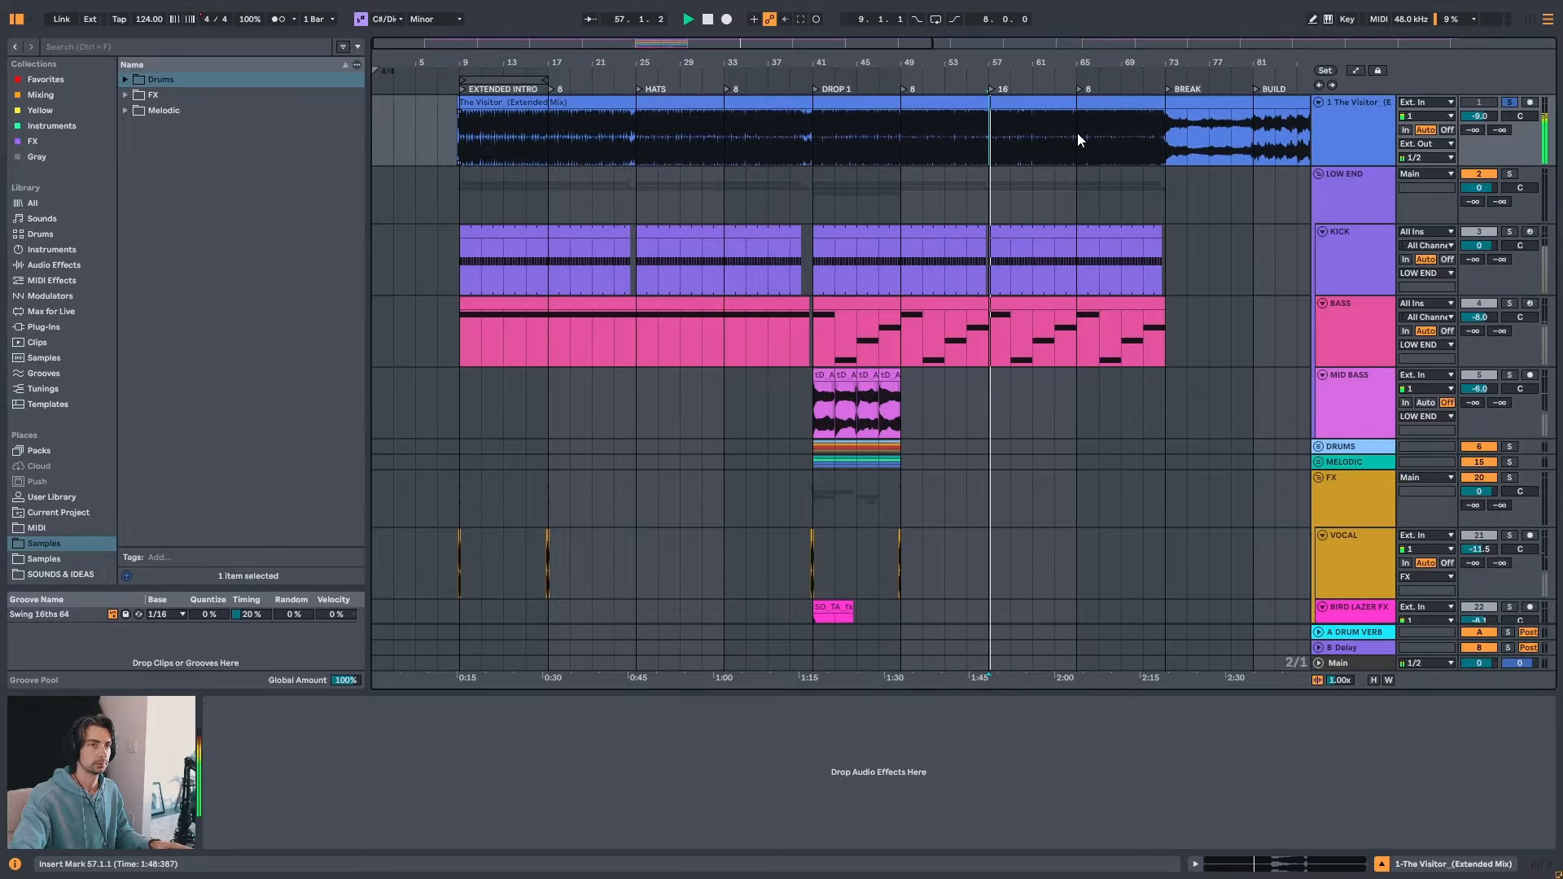
{"action": "left_click", "coordinate": [1077, 133]}
- Listen to the reference track at each section start from BREAK at bar 73 through BUILD to bar 105
{"action": "left_click_drag", "start_coordinate": [1107, 65], "coordinate": [830, 62]}
{"action": "left_click", "coordinate": [896, 127]}
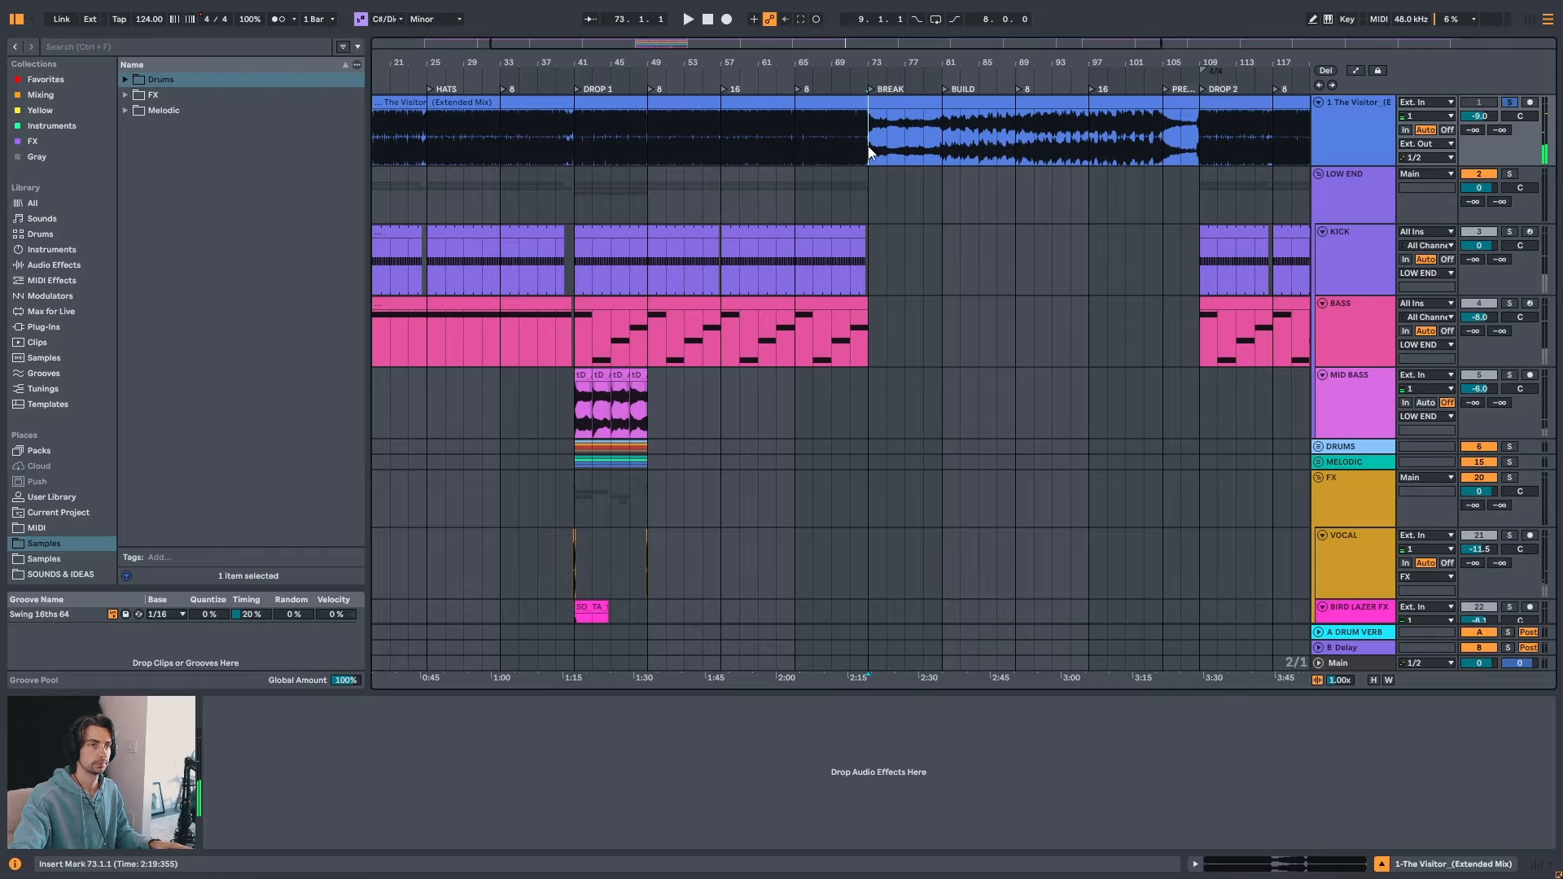
{"action": "left_click", "coordinate": [944, 142]}
{"action": "left_click", "coordinate": [1019, 140]}
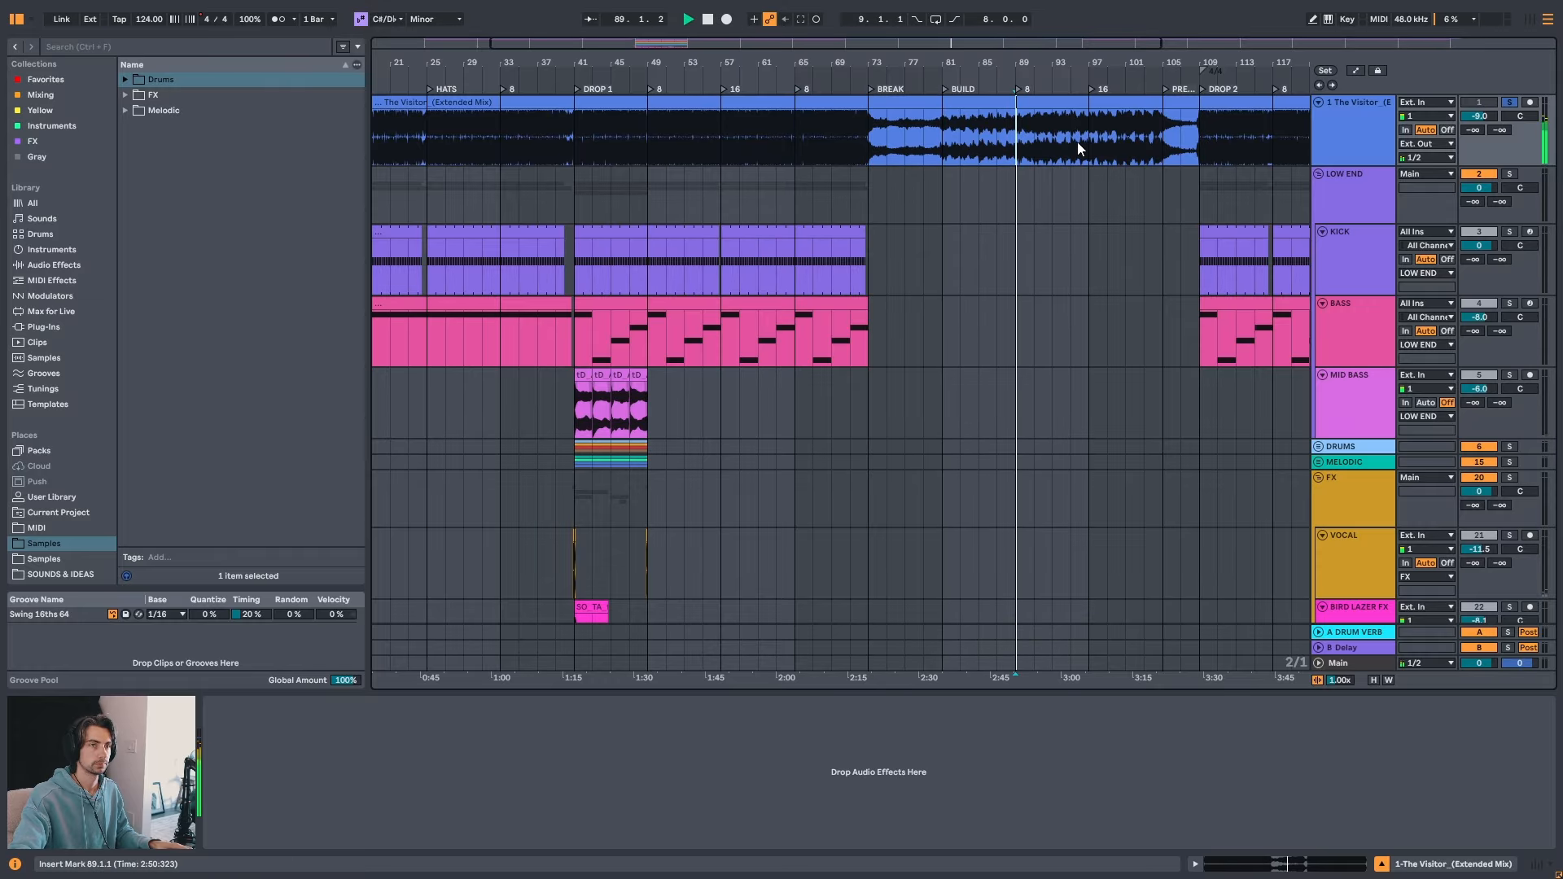
{"action": "left_click", "coordinate": [1089, 145]}
{"action": "left_click", "coordinate": [1162, 134]}
{"action": "key", "text": "space"}
{"action": "left_click_drag", "start_coordinate": [1191, 65], "coordinate": [966, 62]}
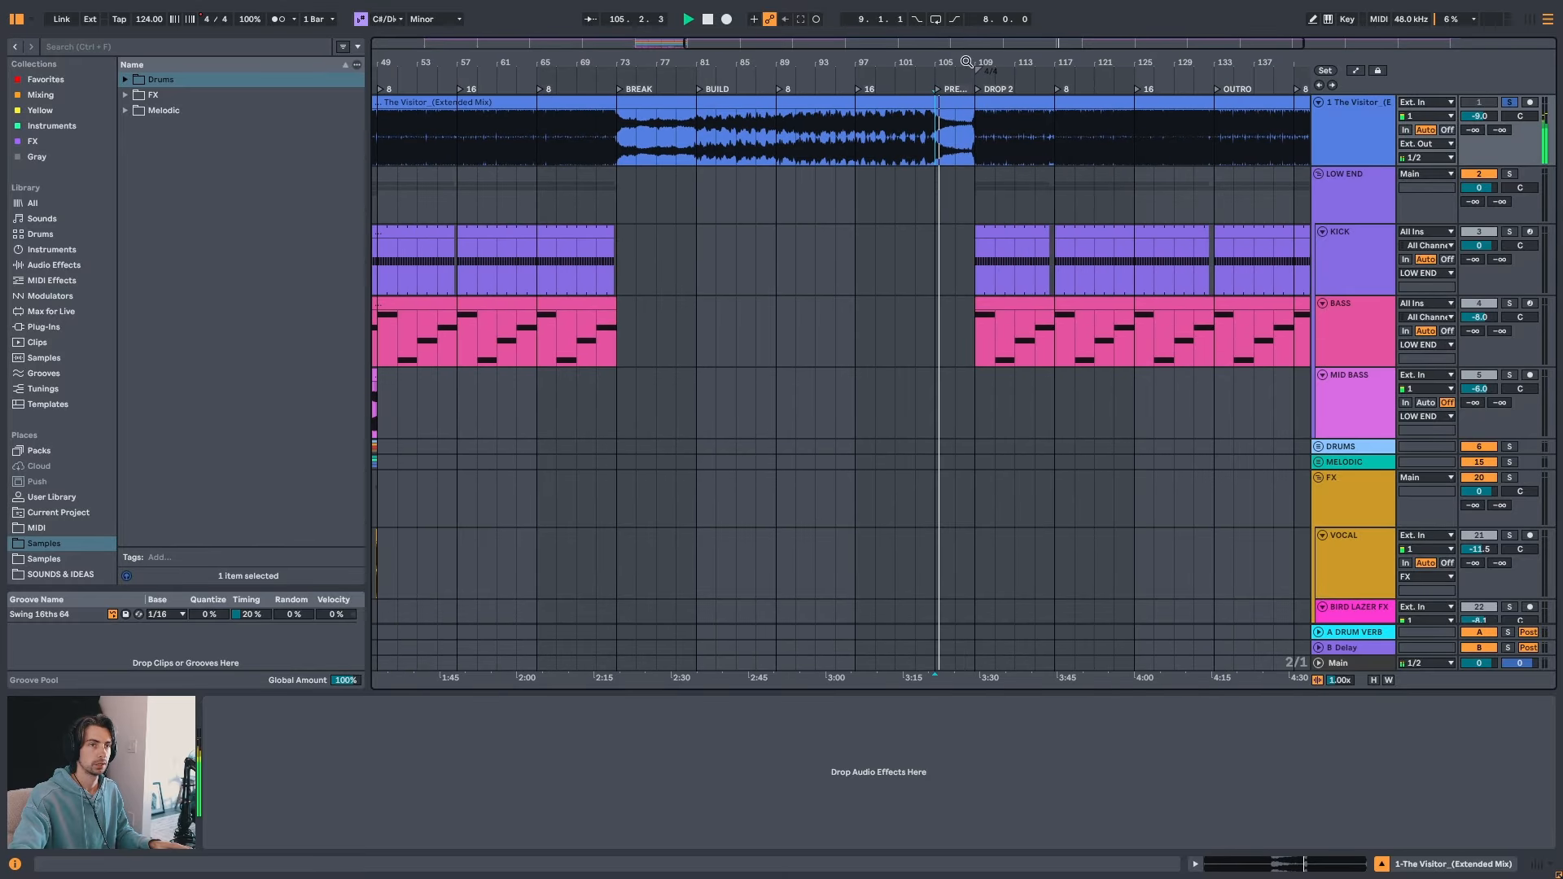
- Listen to the reference track at the DROP 2 section markers at bars 117 and 125
{"action": "key", "text": "space"}
{"action": "left_click", "coordinate": [1055, 140]}
{"action": "key", "text": "space"}
{"action": "key", "text": "space"}
{"action": "left_click_drag", "start_coordinate": [1076, 65], "coordinate": [988, 62]}
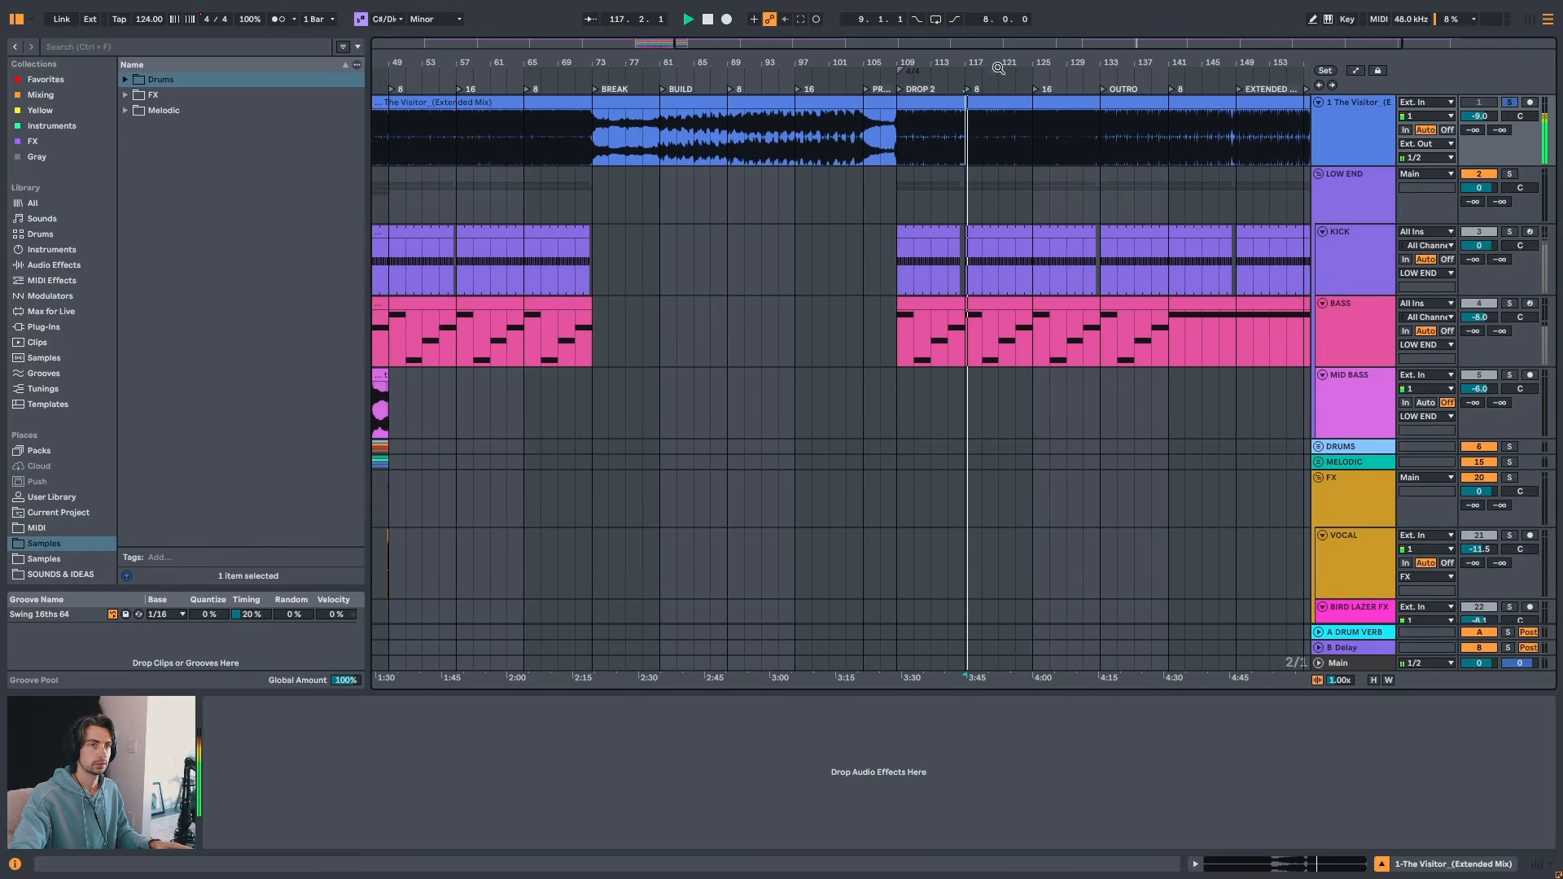
{"action": "left_click", "coordinate": [1035, 138]}
{"action": "key", "text": "space"}
{"action": "key", "text": "space"}
- Listen to the reference track at OUTRO bar 133 and the markers at bars 141 and 149, and recheck bar 133
{"action": "left_click", "coordinate": [1101, 142]}
{"action": "key", "text": "space"}
{"action": "key", "text": "space"}
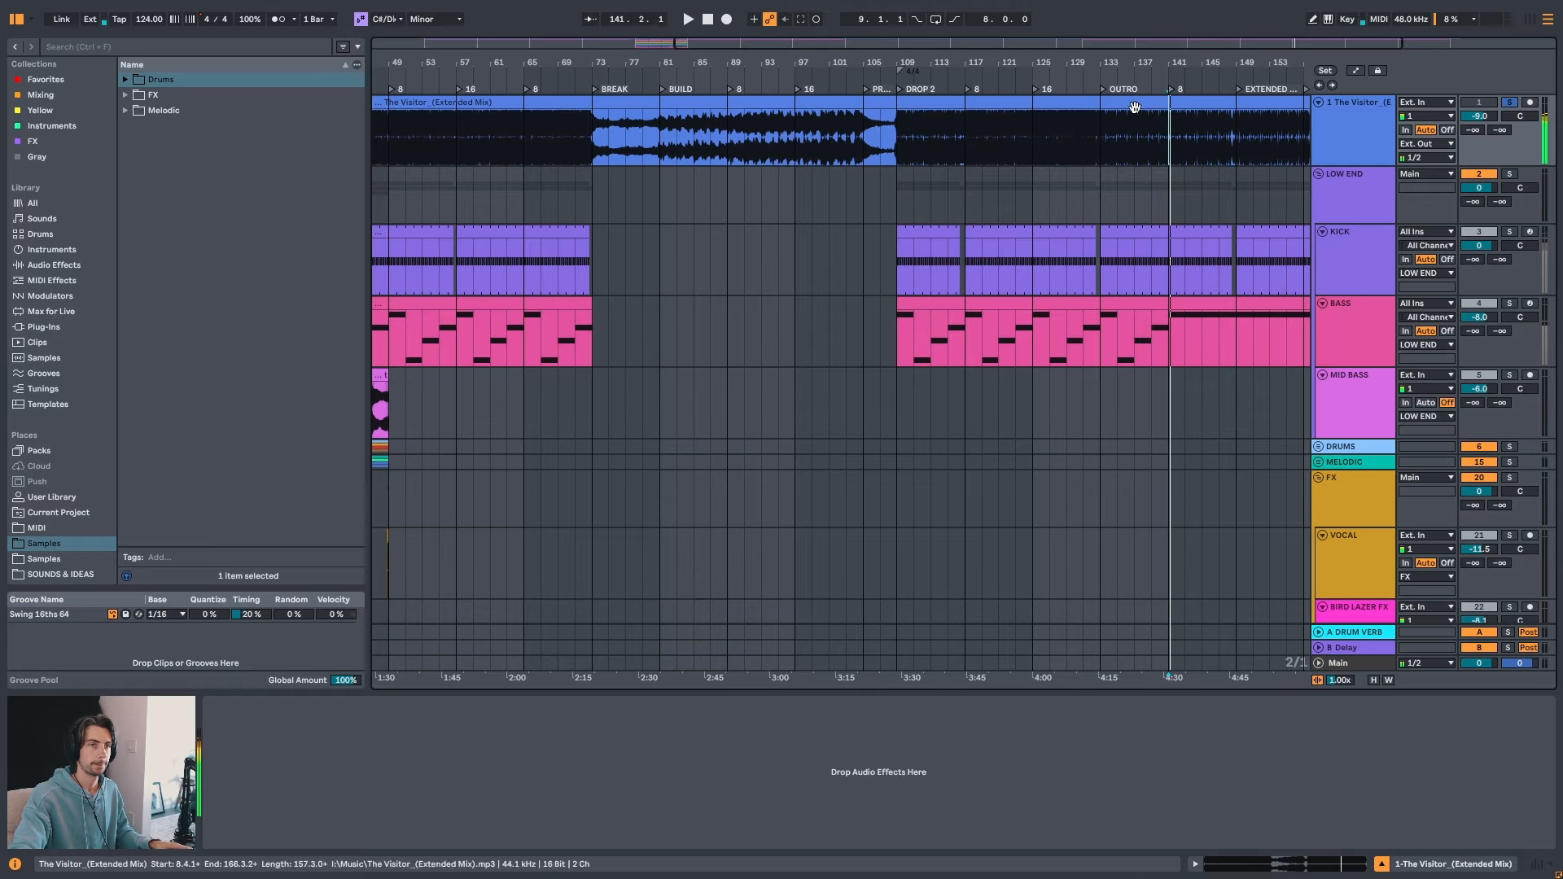
{"action": "left_click", "coordinate": [1166, 145]}
{"action": "key", "text": "space"}
{"action": "key", "text": "space"}
{"action": "left_click", "coordinate": [1234, 146]}
{"action": "key", "text": "space"}
{"action": "key", "text": "space"}
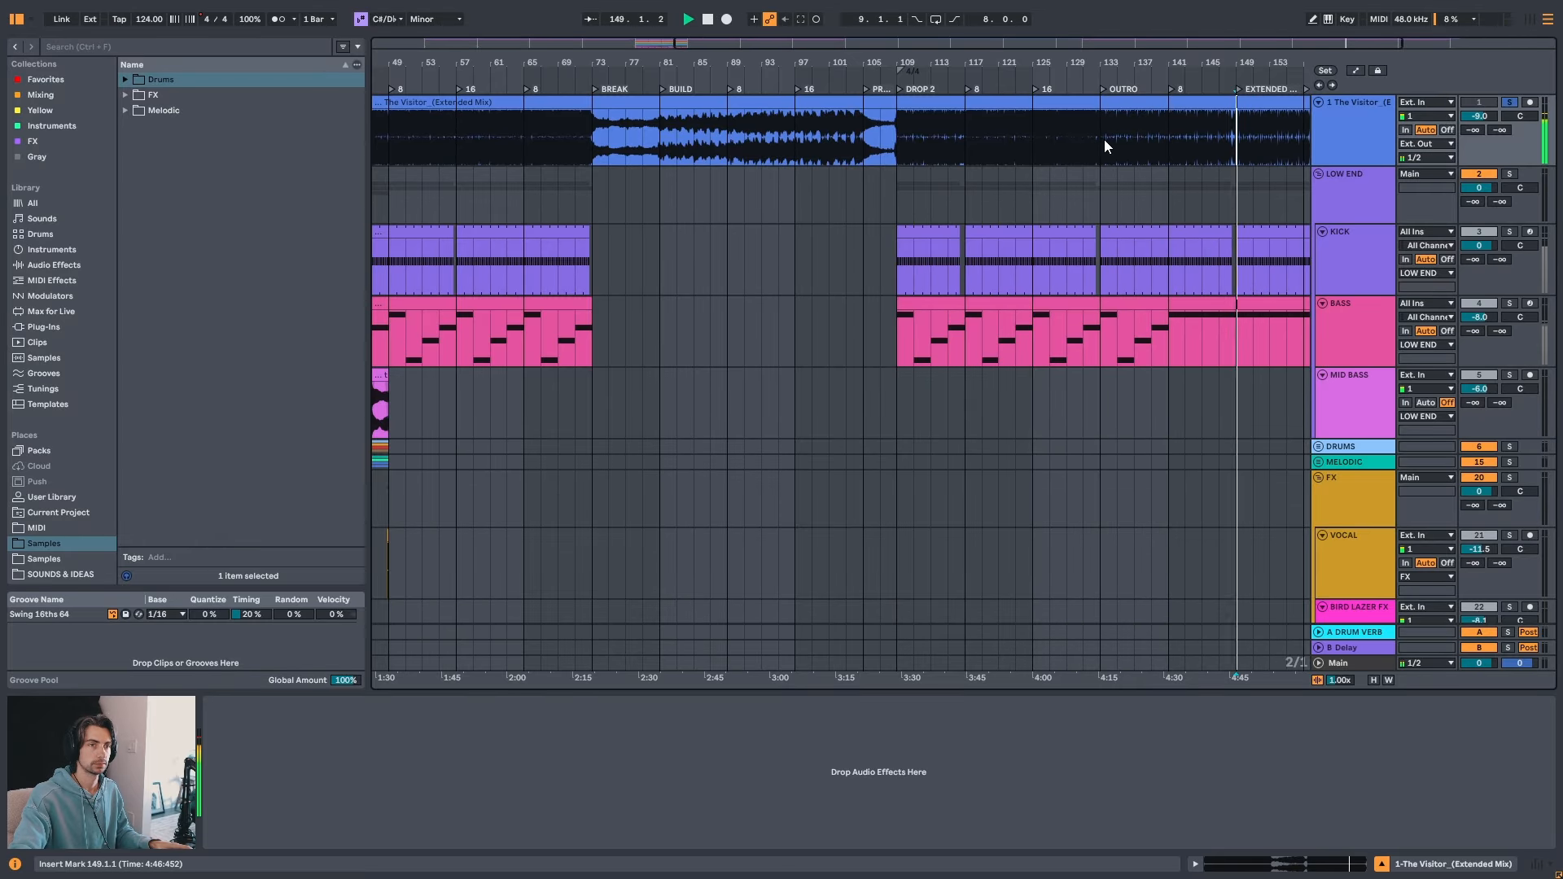
{"action": "left_click", "coordinate": [1102, 140]}
{"action": "key", "text": "space"}
{"action": "key", "text": "space"}
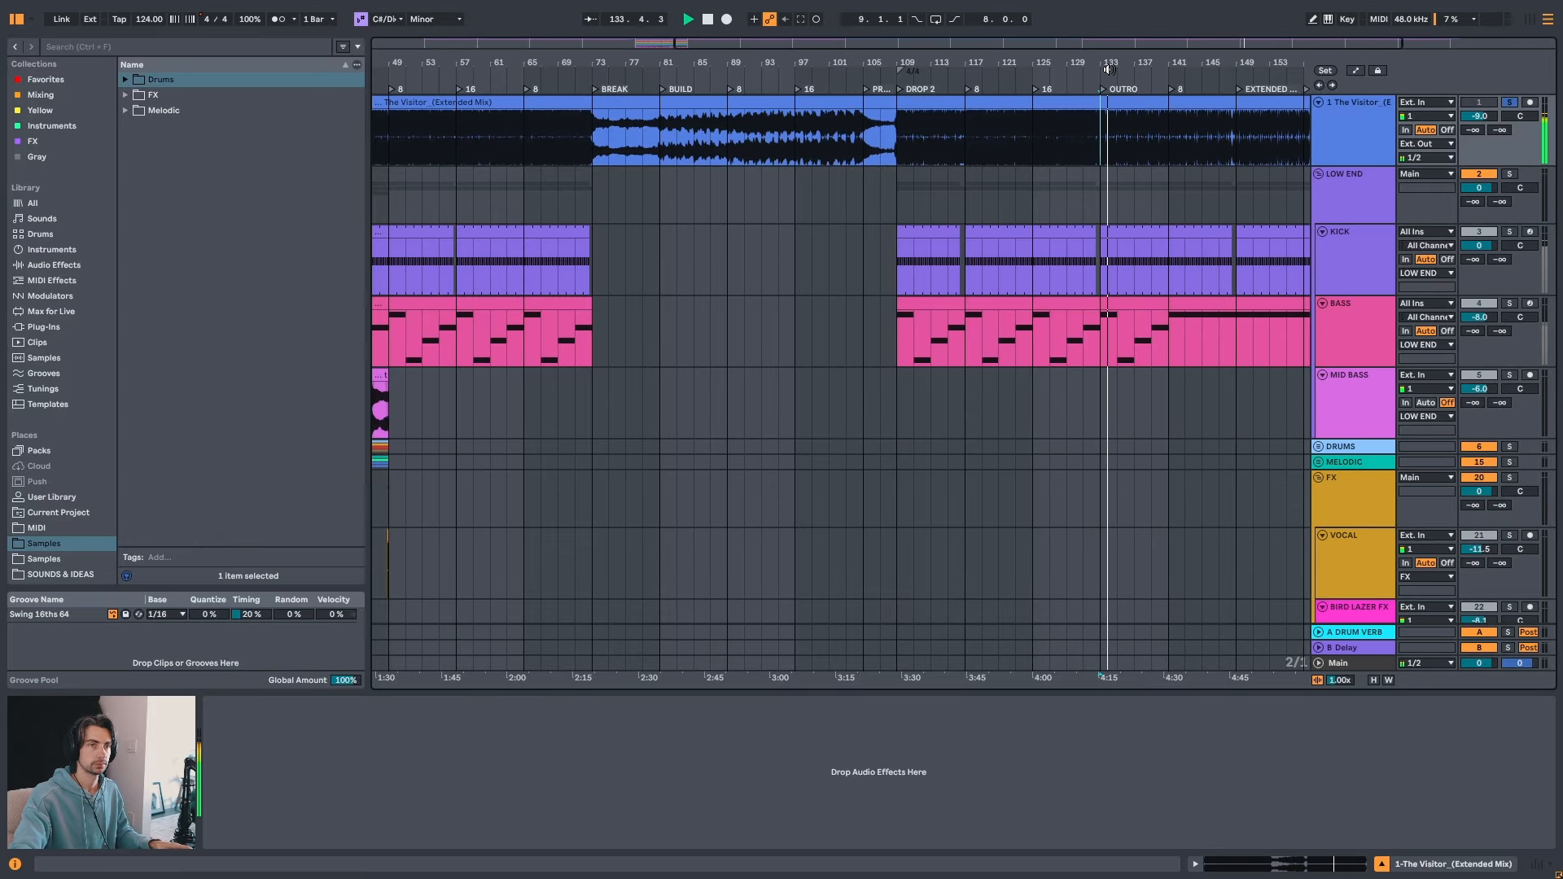
{"action": "left_click_drag", "start_coordinate": [1087, 70], "coordinate": [1065, 63]}
{"action": "key", "text": "space"}
- Consolidate the VOCAL track's chops and the gap between them from bar 9 to bar 17 into one eight-bar clip
{"action": "scroll", "coordinate": [706, 415], "scroll_direction": "down", "scroll_amount": 2}
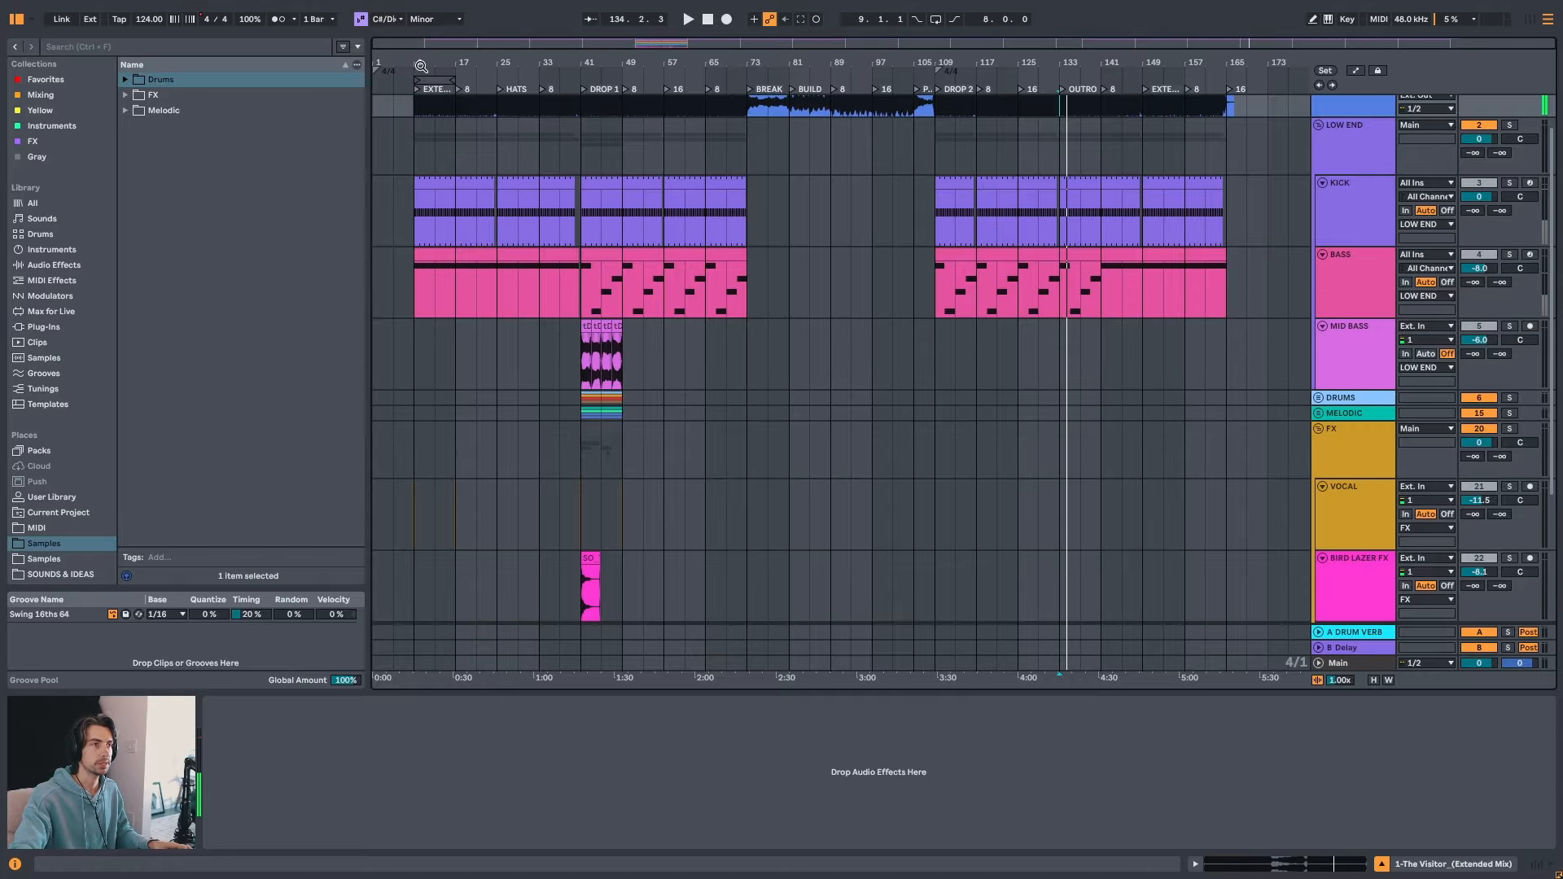
{"action": "left_click_drag", "start_coordinate": [421, 66], "coordinate": [522, 248]}
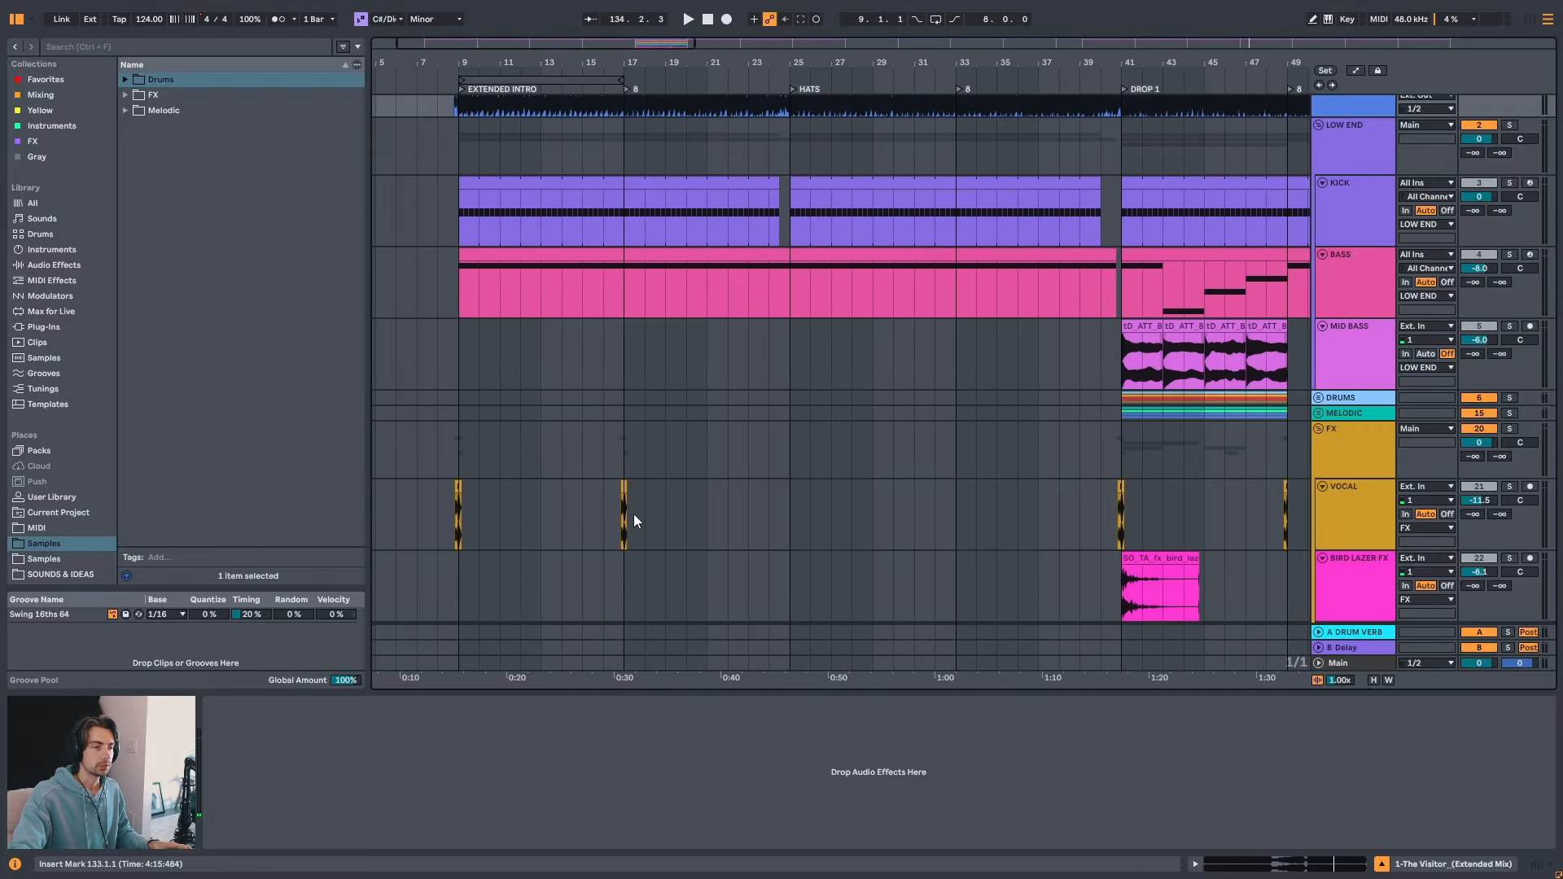
{"action": "left_click_drag", "start_coordinate": [630, 65], "coordinate": [700, 79]}
{"action": "left_click_drag", "start_coordinate": [542, 65], "coordinate": [505, 418]}
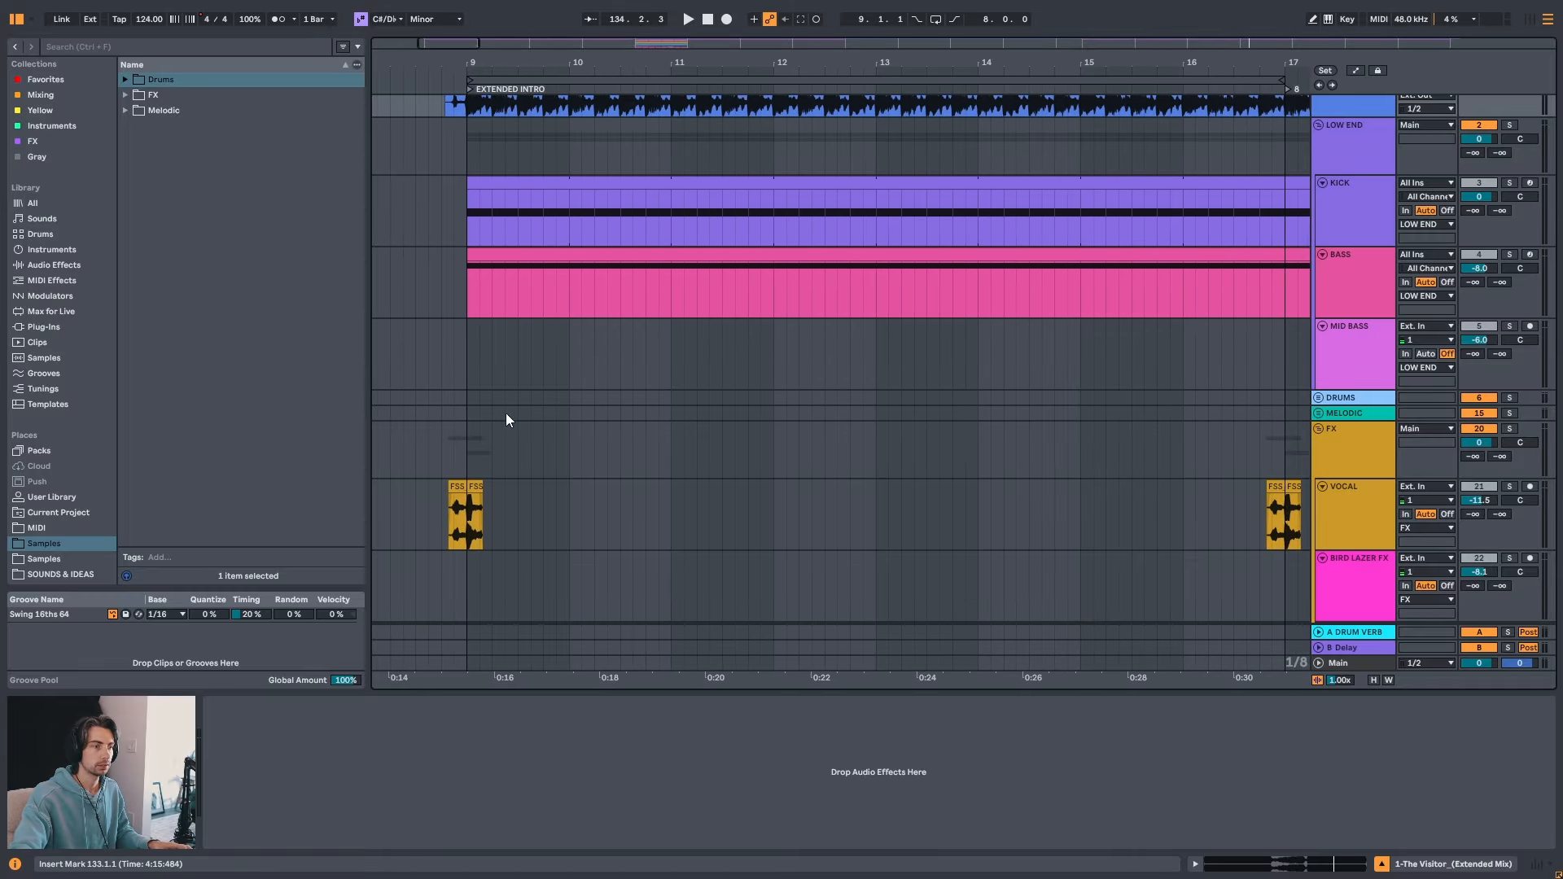
{"action": "left_click_drag", "start_coordinate": [675, 63], "coordinate": [663, 49]}
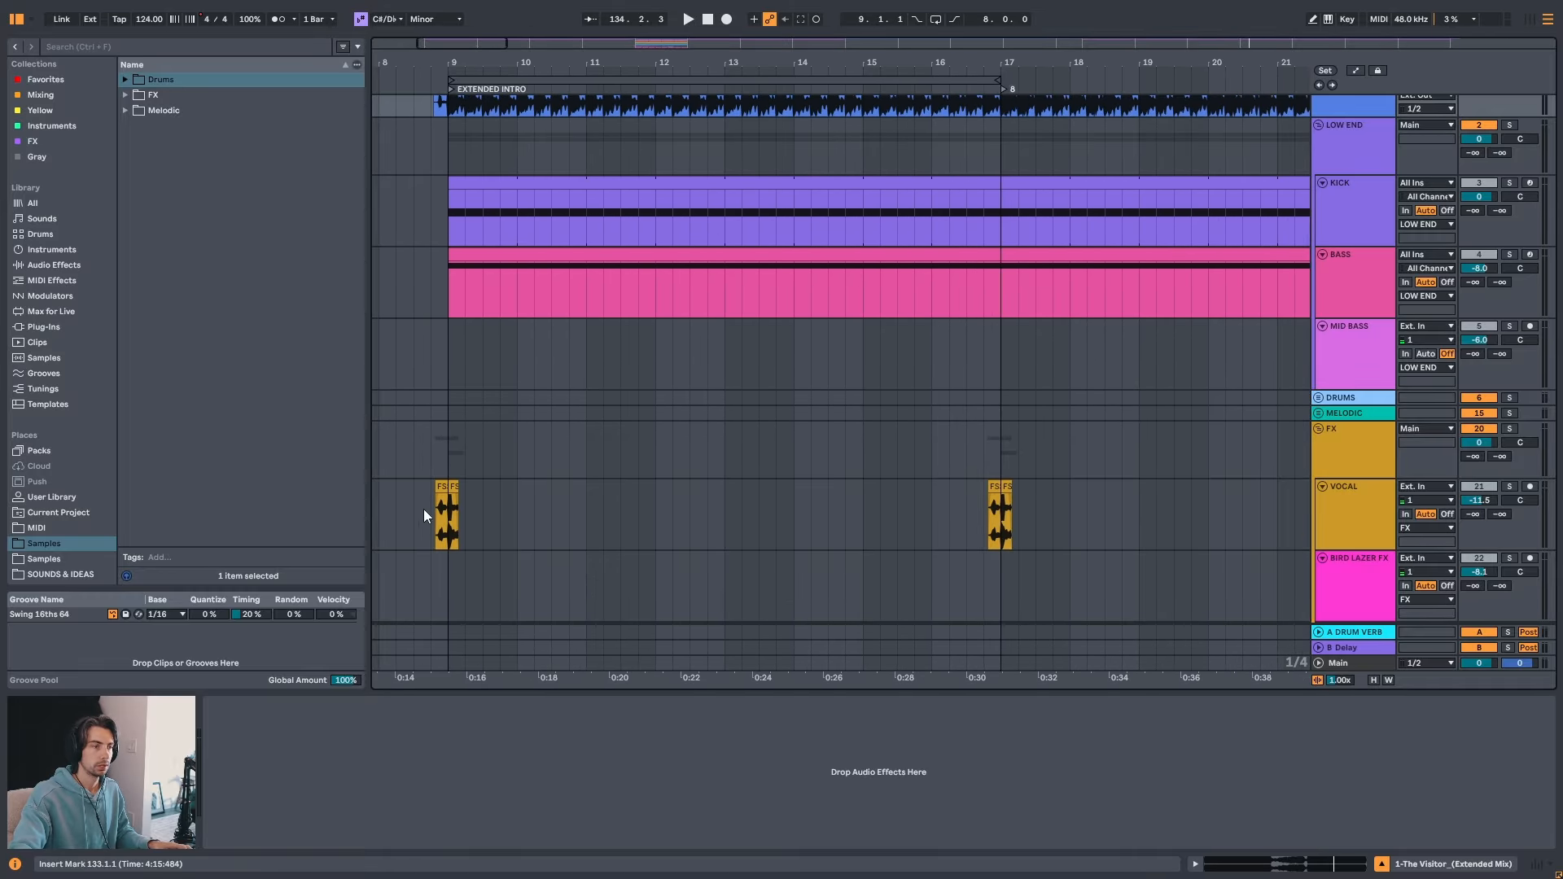
{"action": "left_click_drag", "start_coordinate": [451, 513], "coordinate": [894, 498]}
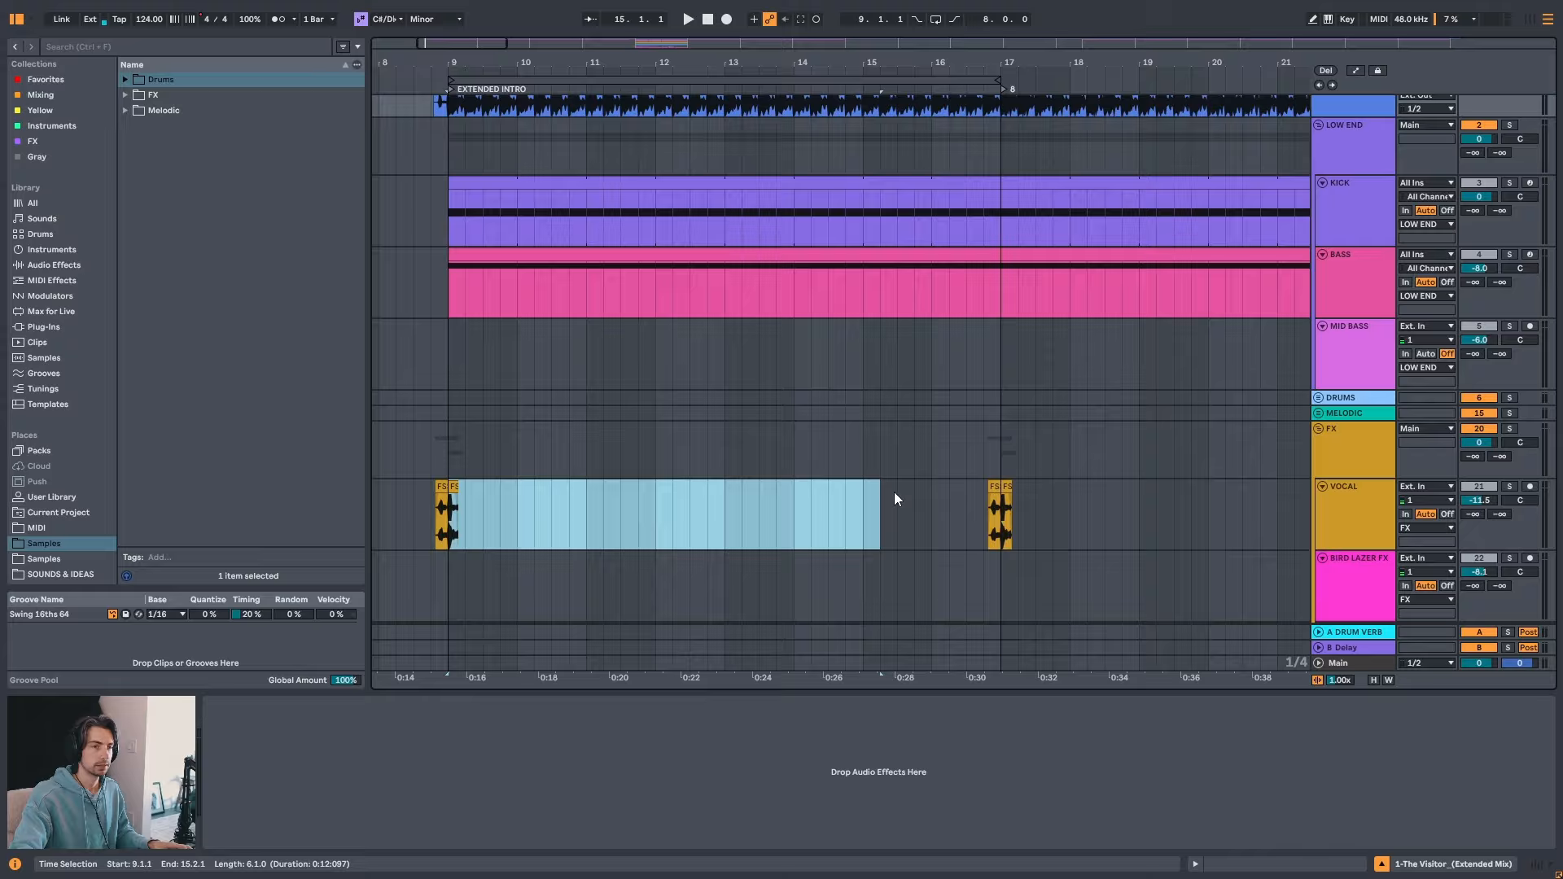
{"action": "left_click", "coordinate": [996, 495]}
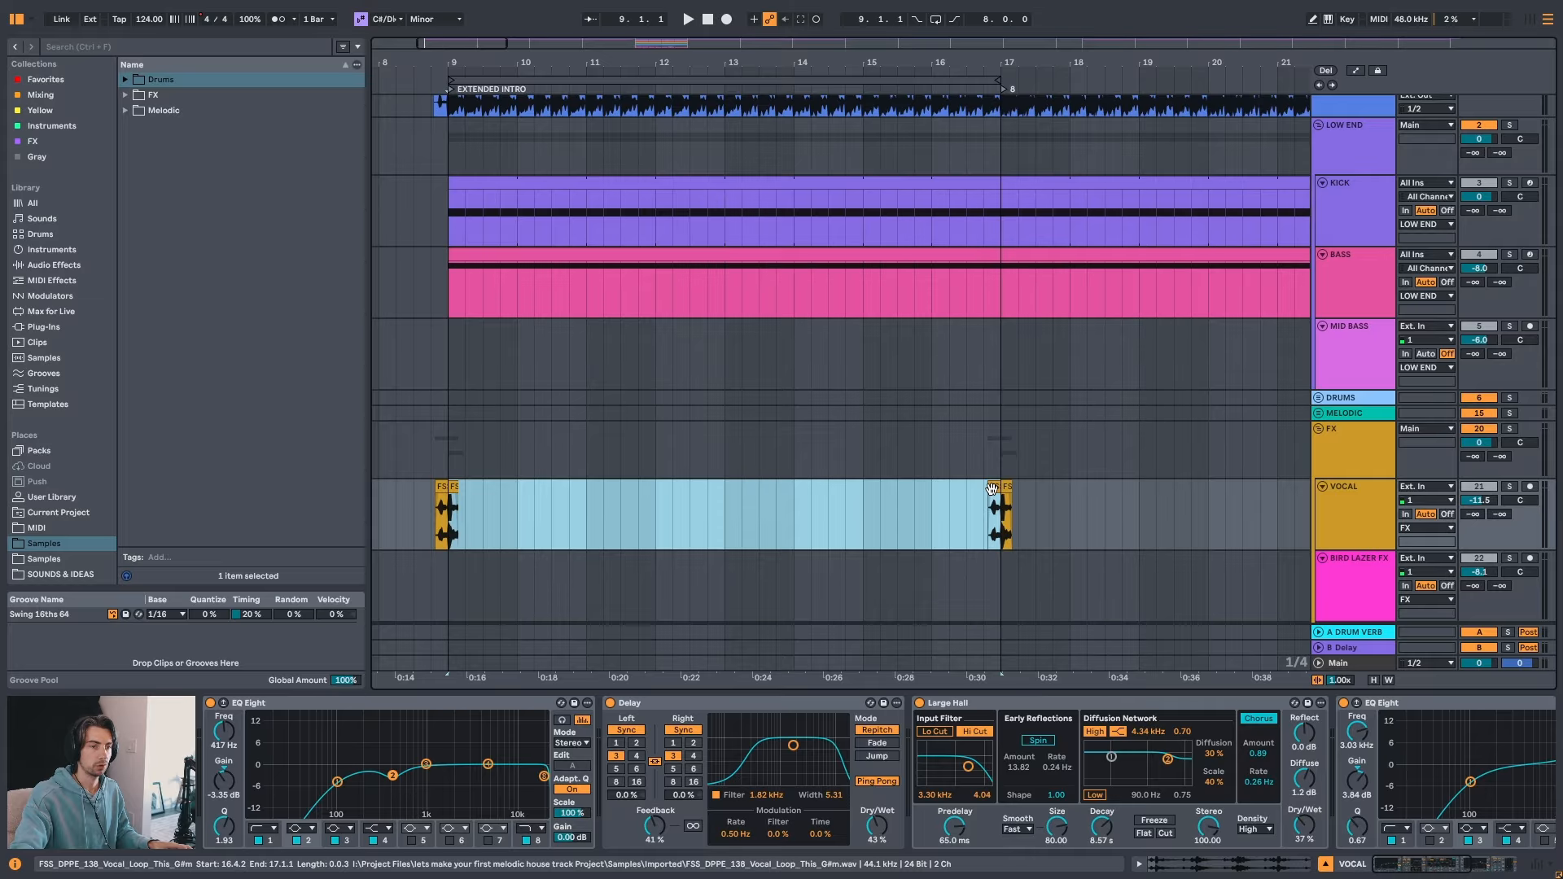
{"action": "left_click", "coordinate": [489, 494], "text": "shift"}
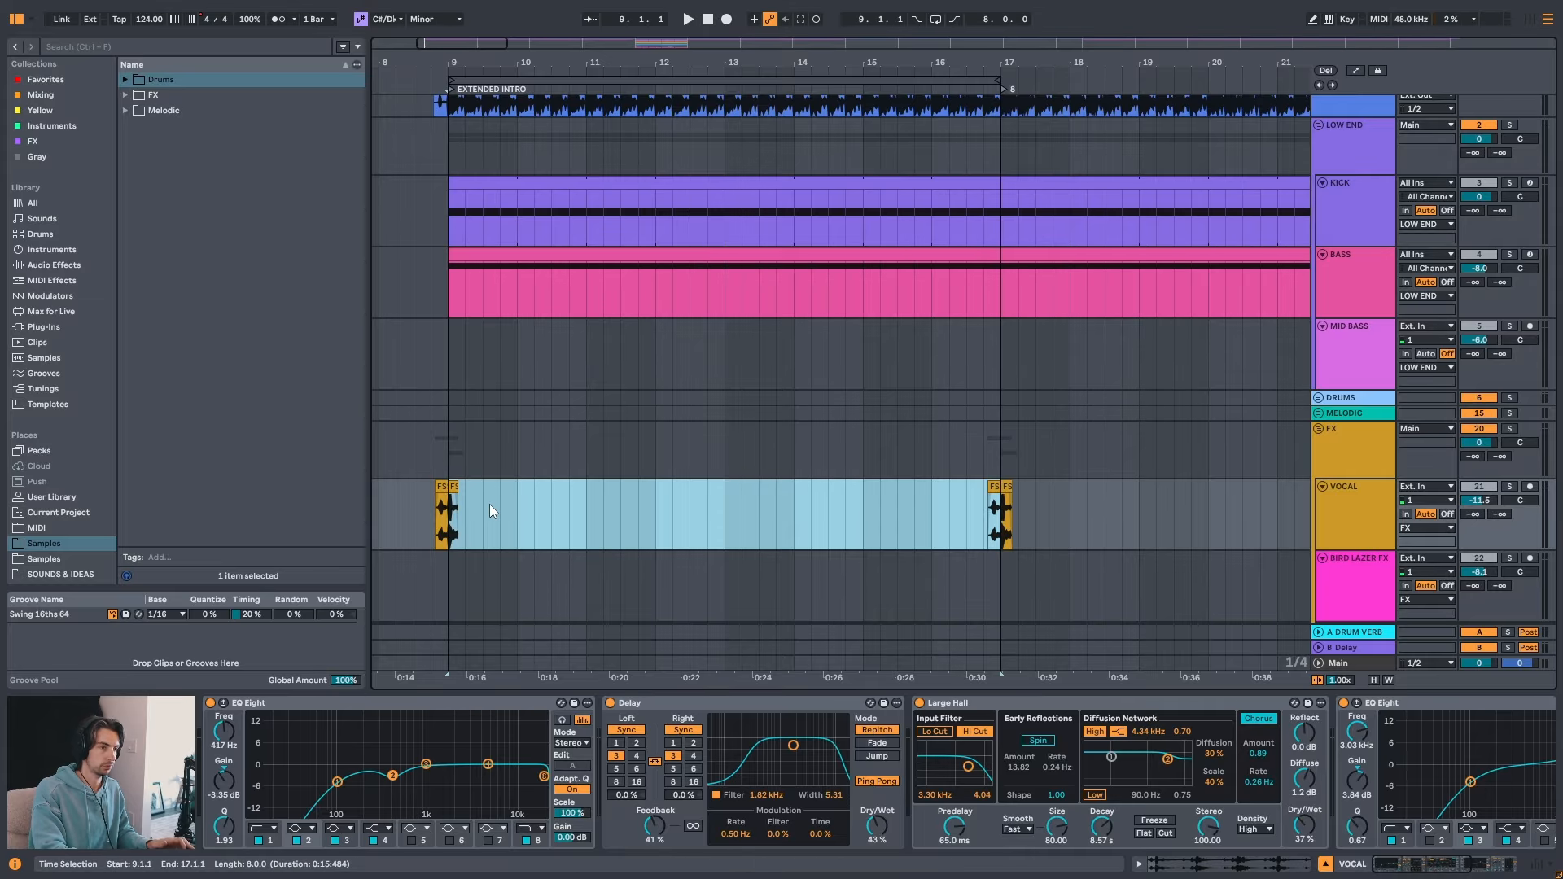
{"action": "key", "text": "ctrl+j"}
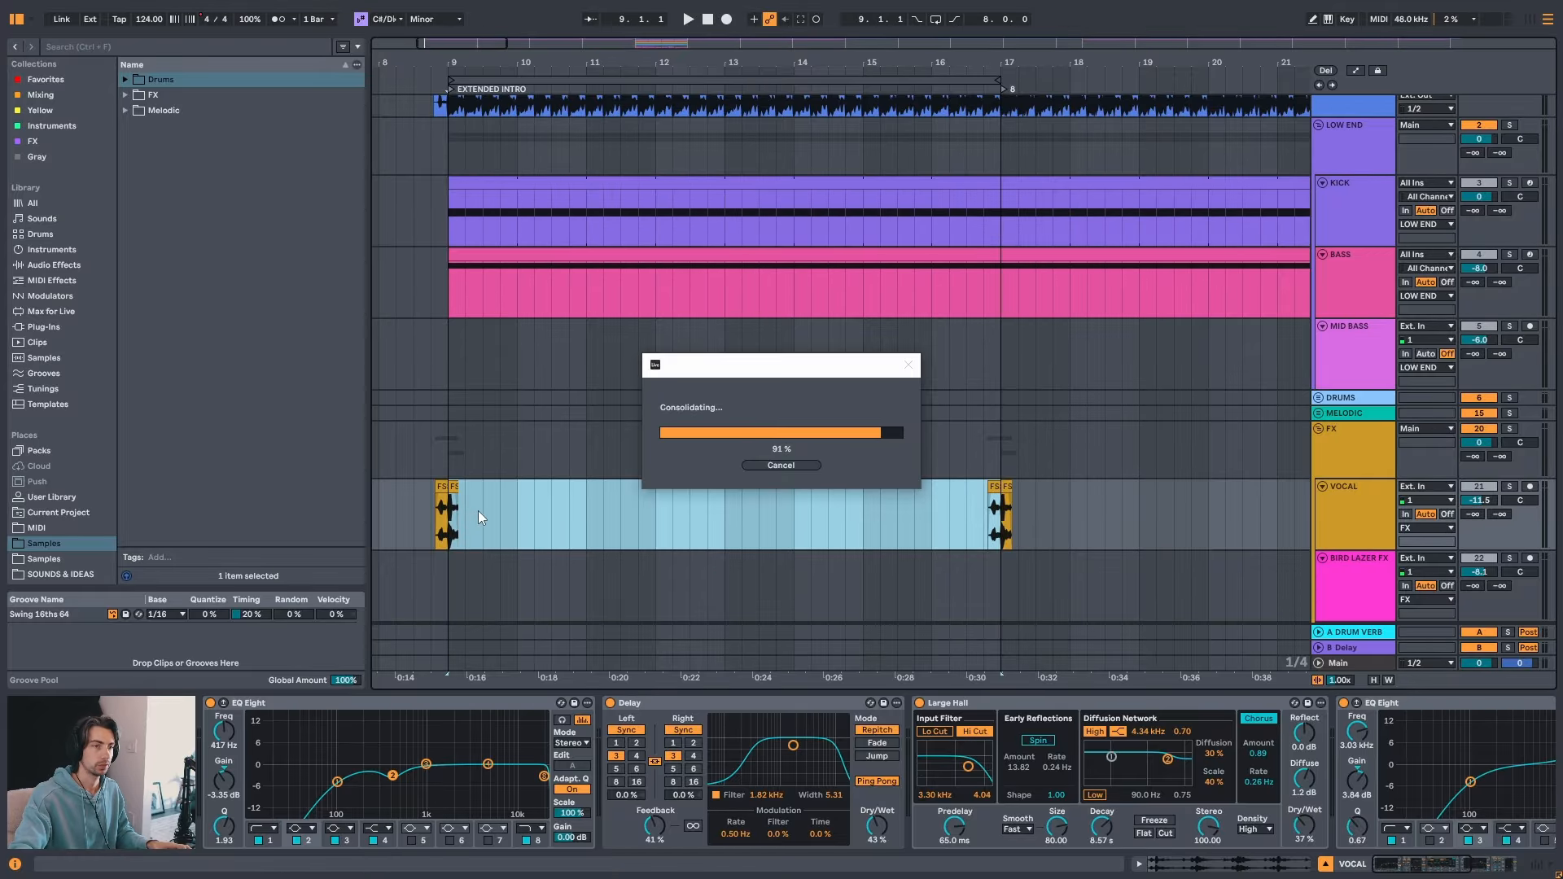
- Turn on looping for the consolidated eight-bar vocal clip and check its sample settings
{"action": "double_click", "coordinate": [555, 487]}
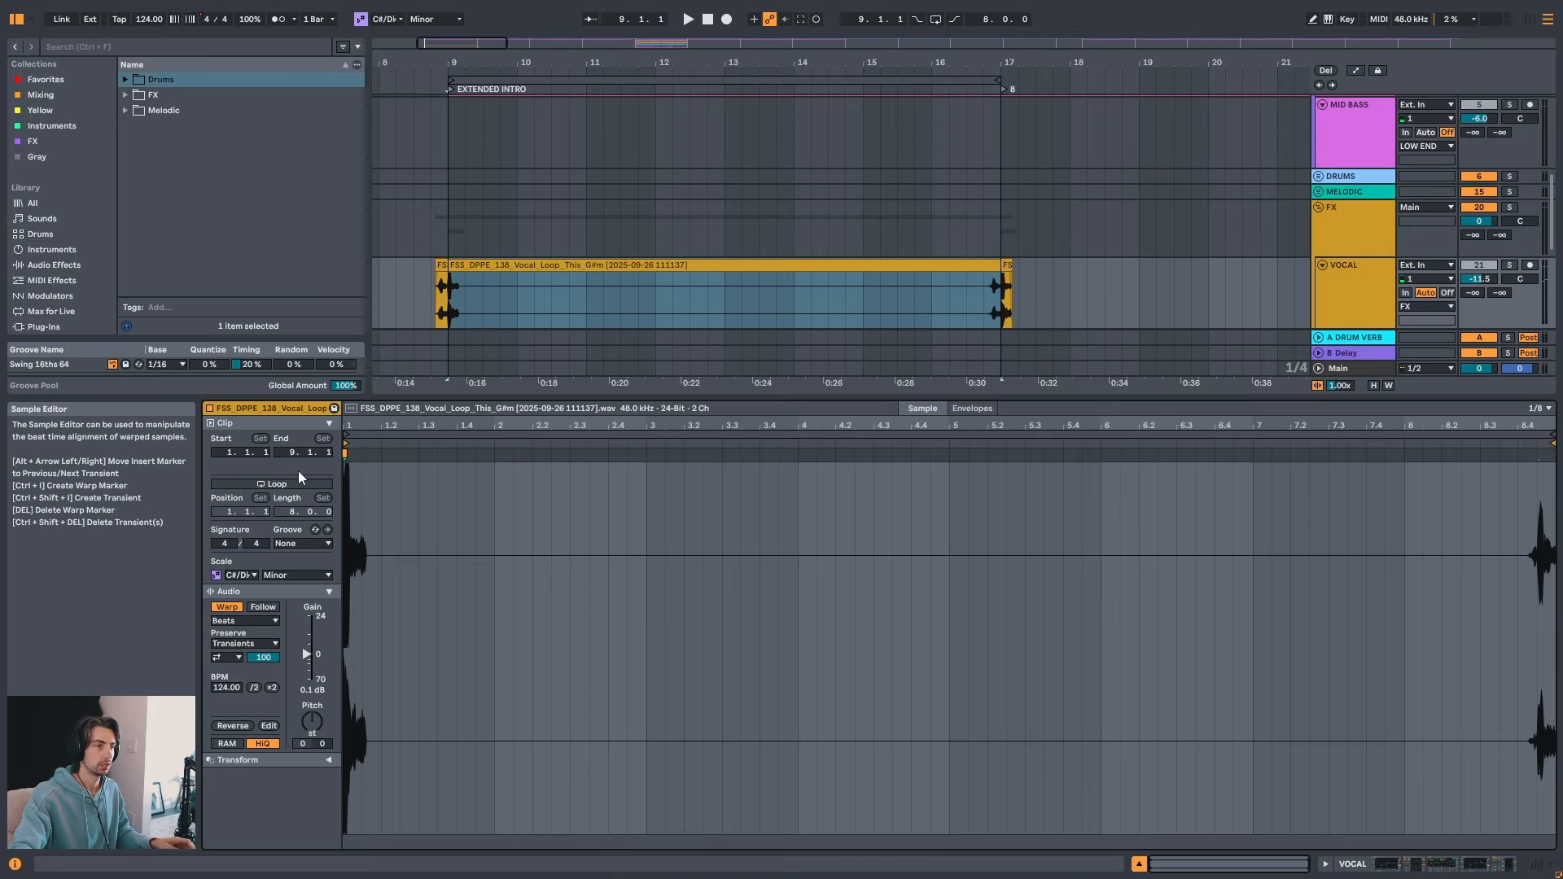
{"action": "left_click", "coordinate": [298, 486]}
{"action": "key", "text": "shift+Tab"}
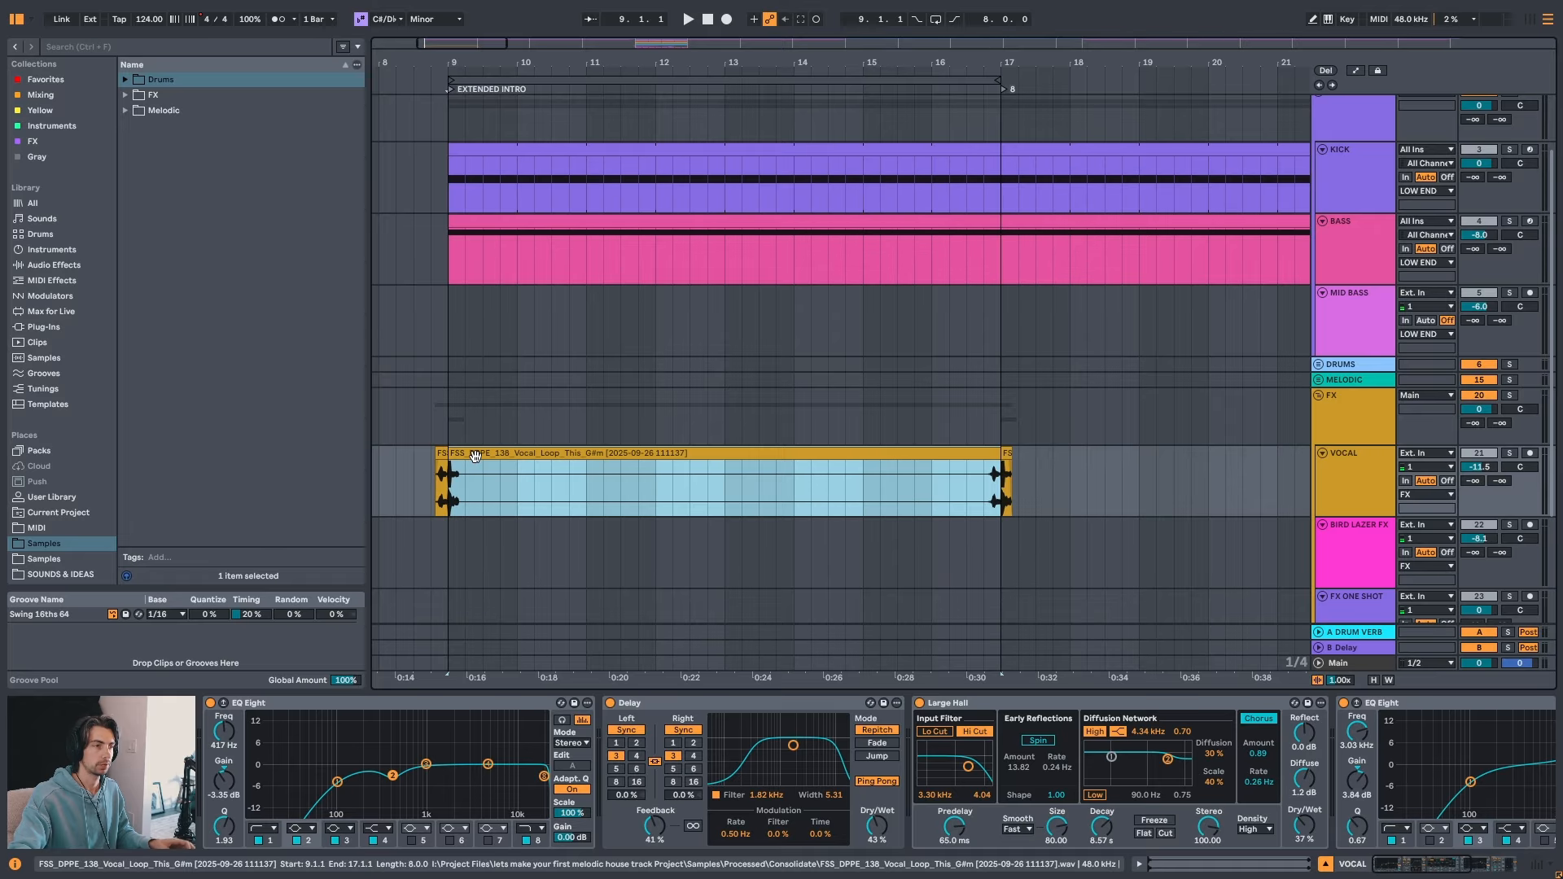
{"action": "double_click", "coordinate": [475, 457]}
{"action": "key", "text": "shift+Tab"}
{"action": "double_click", "coordinate": [523, 454]}
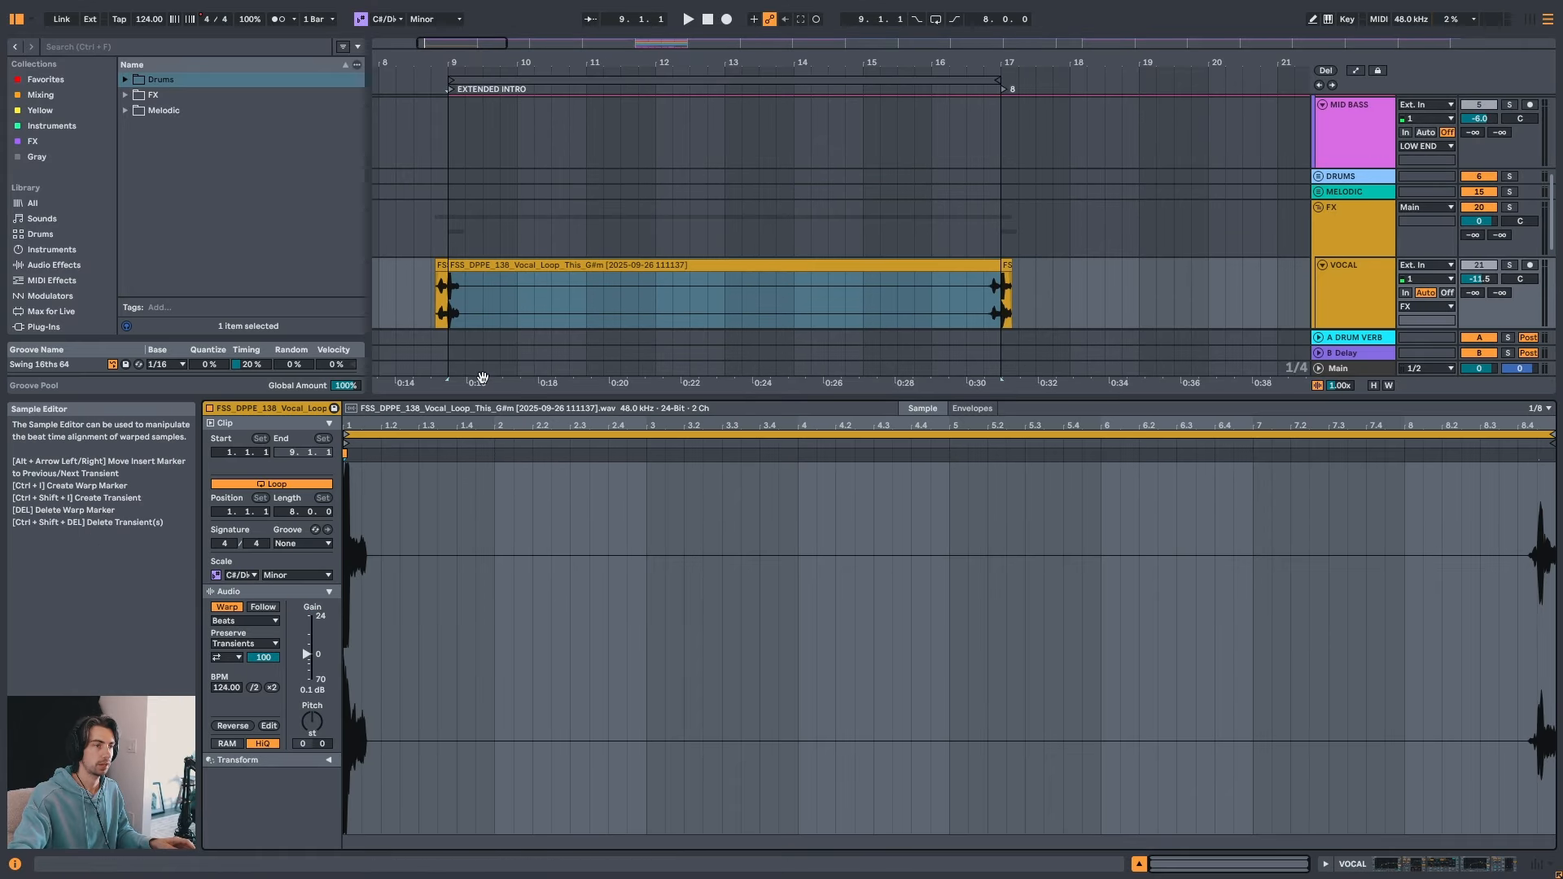
{"action": "key", "text": "shift+Tab"}
{"action": "double_click", "coordinate": [514, 453]}
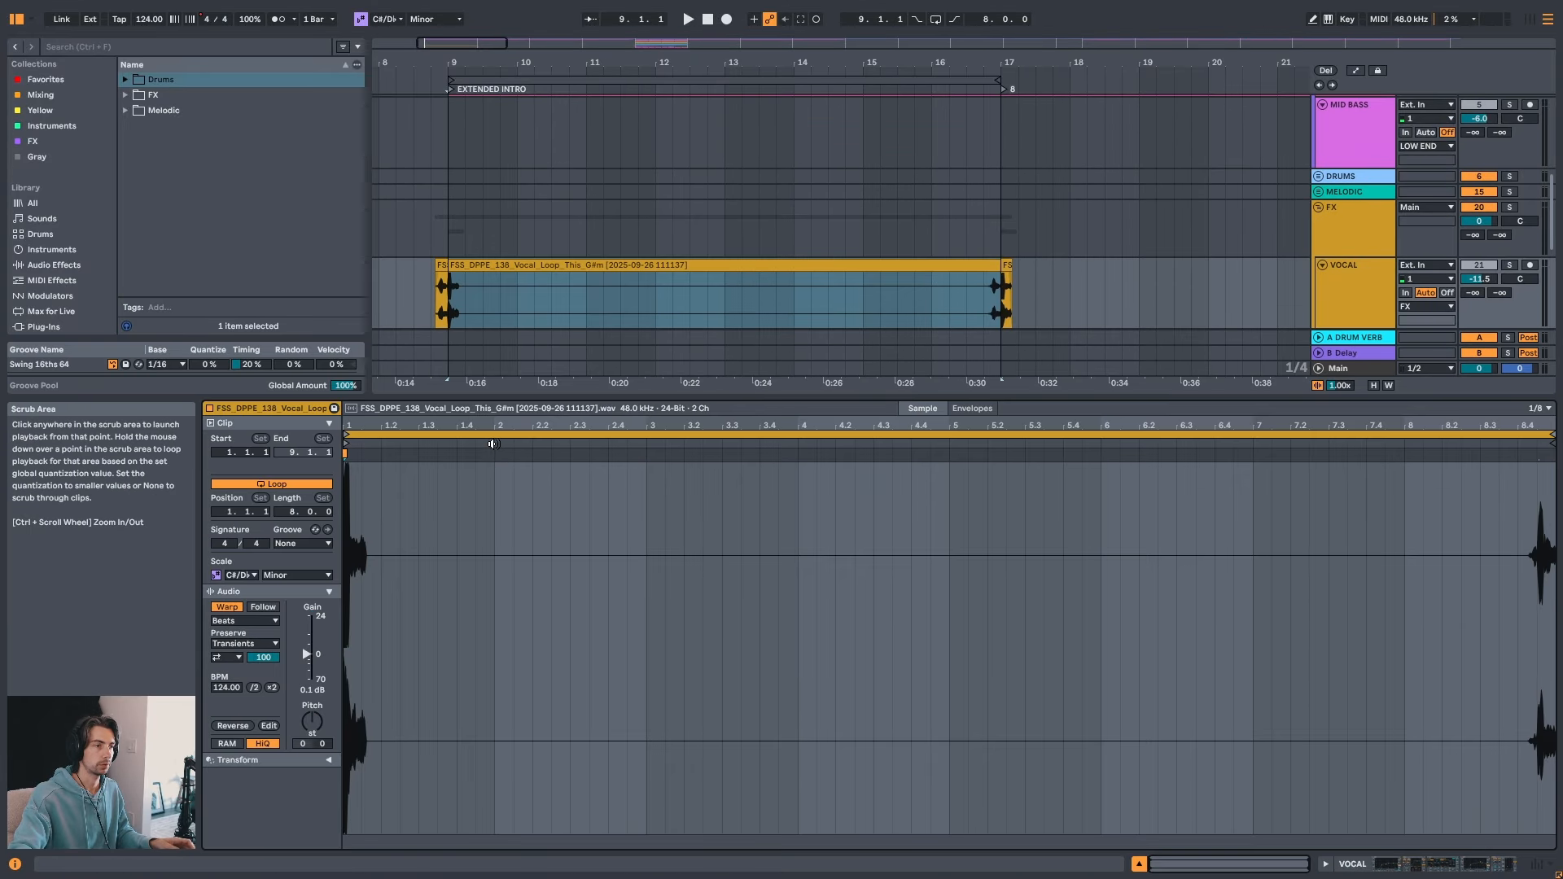
{"action": "key", "text": "shift+Tab"}
{"action": "key", "text": "shift+Tab"}
{"action": "left_click_drag", "start_coordinate": [935, 58], "coordinate": [935, 18]}
{"action": "key", "text": "shift+Tab"}
{"action": "key", "text": "shift+Tab"}
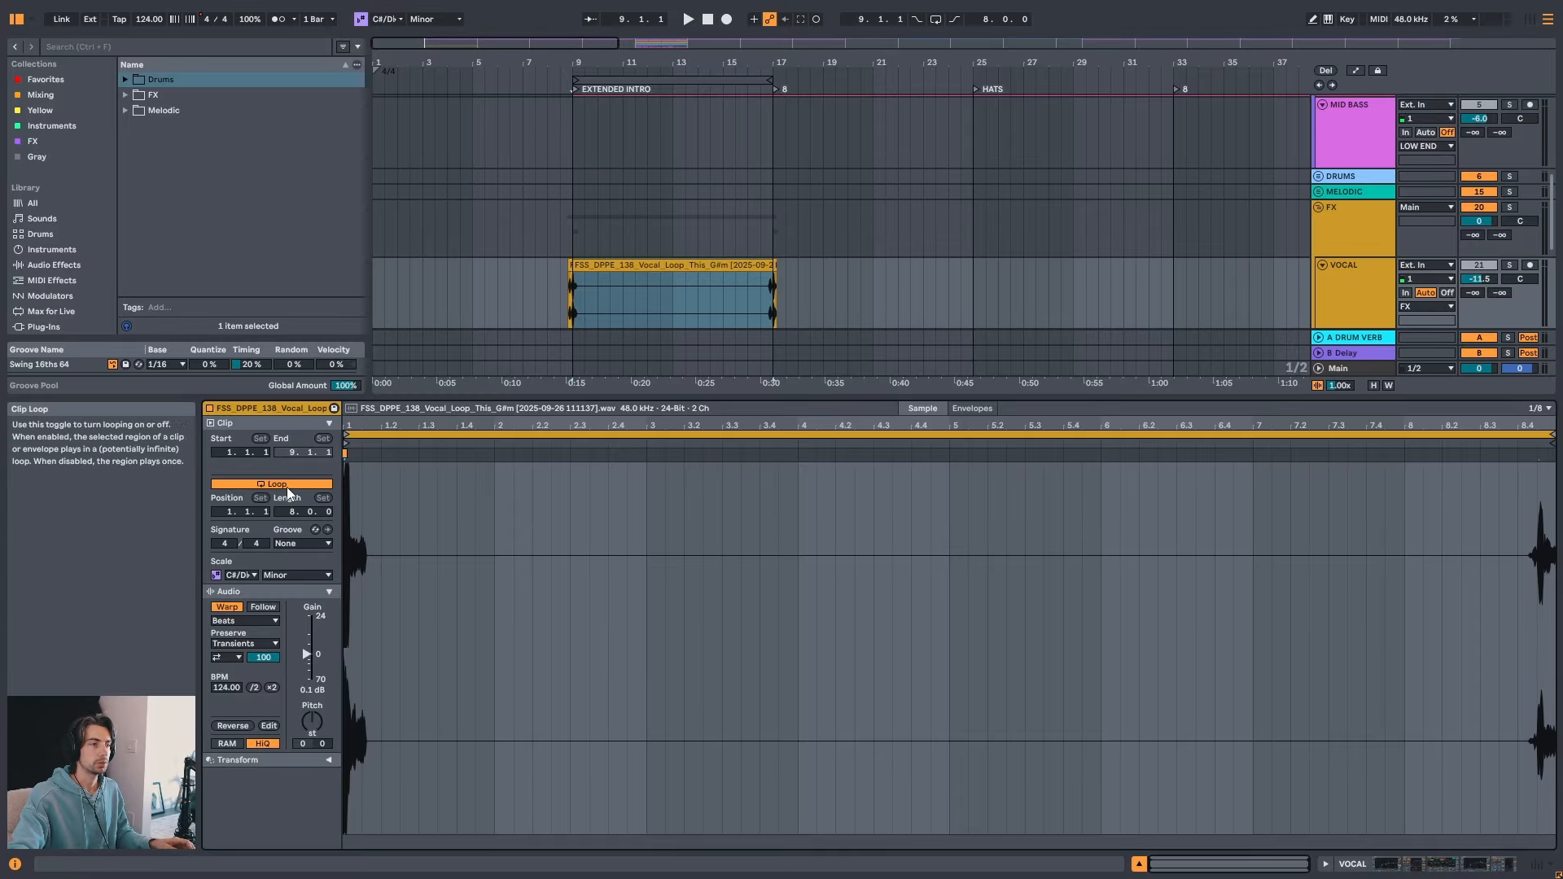
{"action": "key", "text": "shift+Tab"}
- Extend the looped vocal clip's start back to bar 7.3 and its end out to bar 107
{"action": "left_click_drag", "start_coordinate": [511, 464], "coordinate": [535, 464]}
{"action": "left_click_drag", "start_coordinate": [946, 67], "coordinate": [544, 60]}
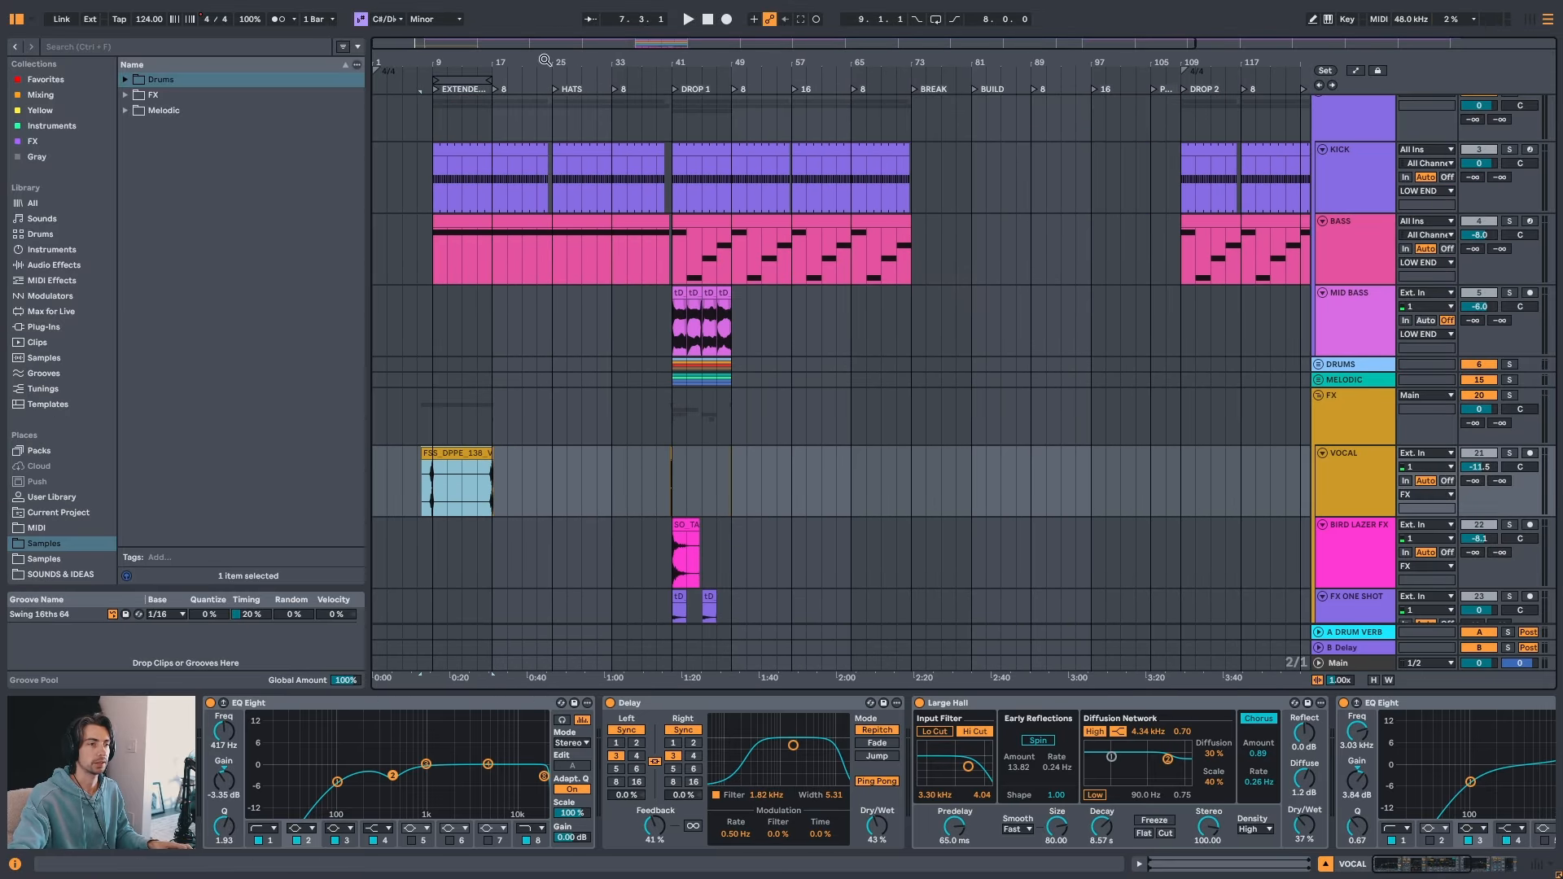
{"action": "left_click_drag", "start_coordinate": [489, 457], "coordinate": [1164, 454]}
{"action": "left_click_drag", "start_coordinate": [1098, 63], "coordinate": [877, 59]}
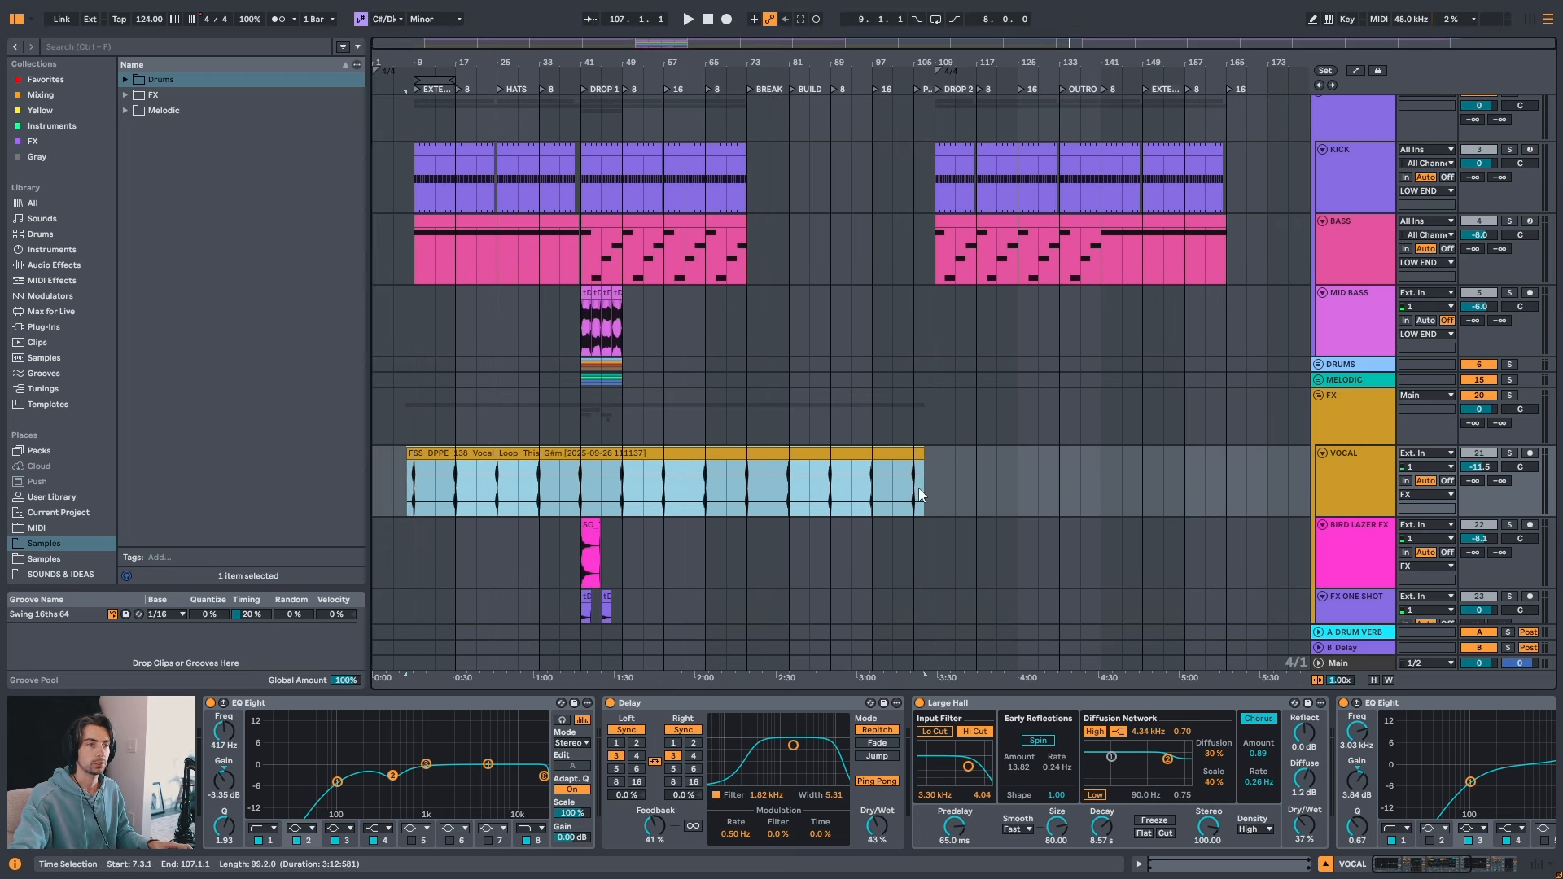
- Split the looped vocal clip at bar 17, copy its second part to DROP 2 at bar 109 and extend the copy's start to bar 107
{"action": "left_click", "coordinate": [465, 476]}
{"action": "key", "text": "ctrl+e"}
{"action": "left_click_drag", "start_coordinate": [479, 453], "coordinate": [959, 474]}
{"action": "left_click_drag", "start_coordinate": [1043, 58], "coordinate": [834, 122]}
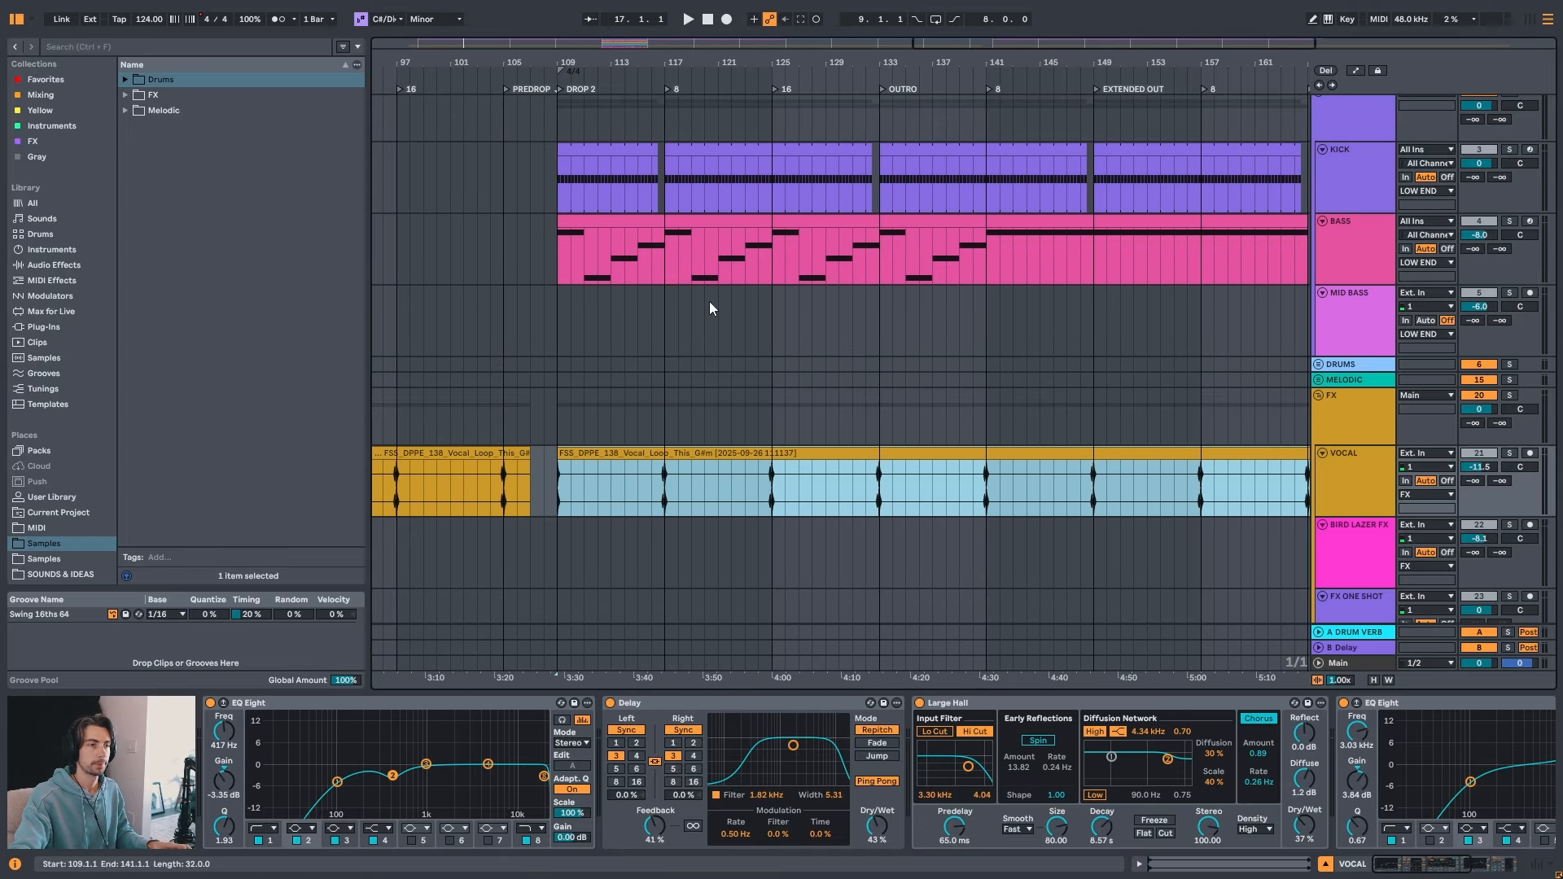
{"action": "left_click_drag", "start_coordinate": [533, 455], "coordinate": [528, 457]}
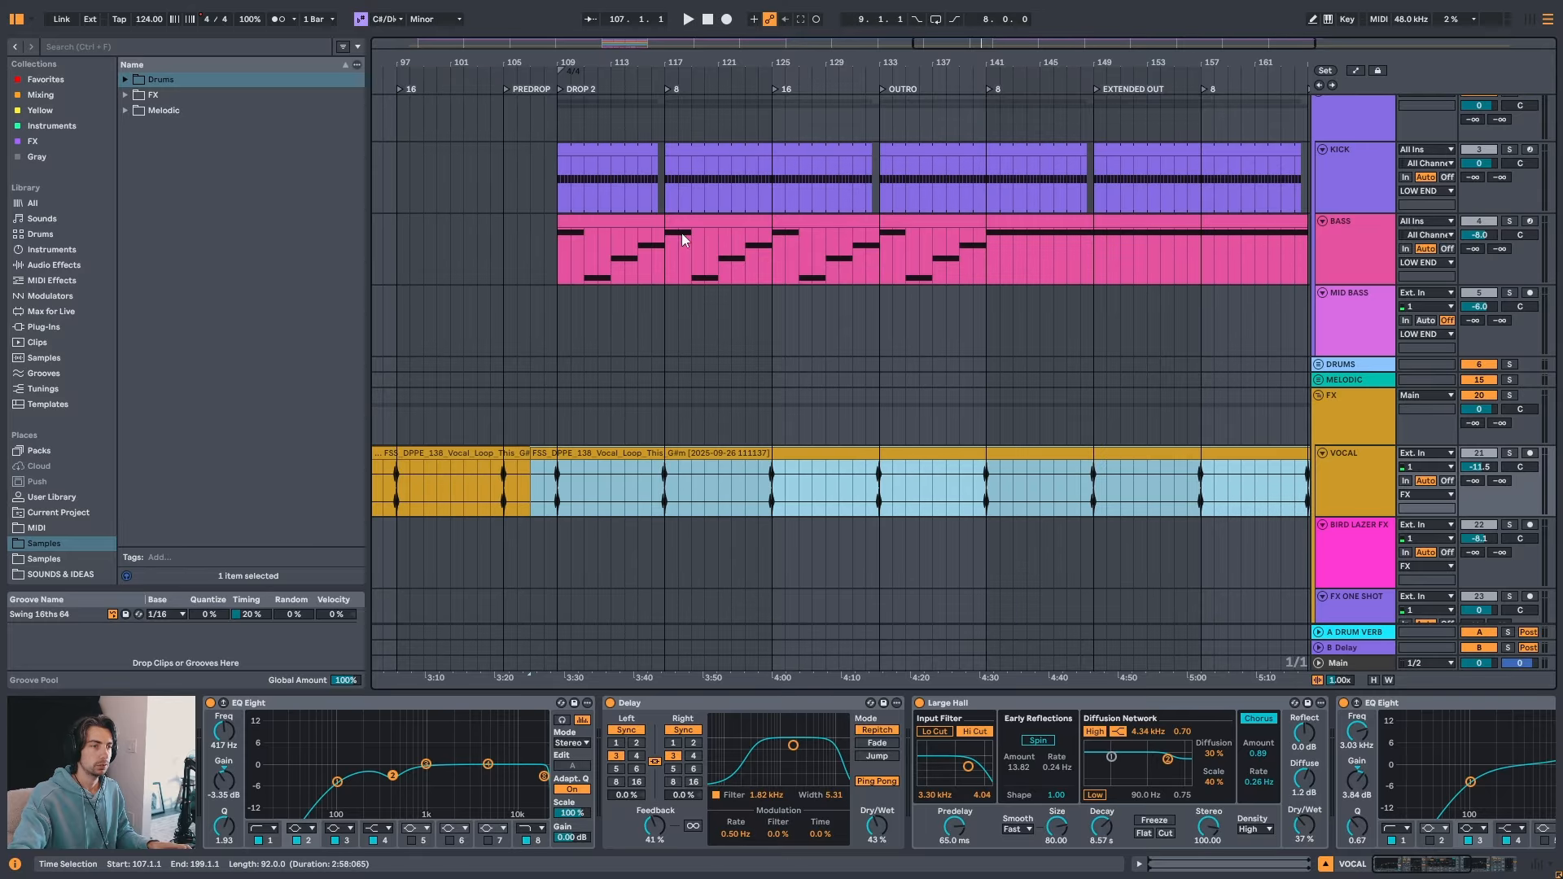
- Split the copied vocal clip at the OUTRO marker at bar 133 and delete everything after it
{"action": "left_click_drag", "start_coordinate": [722, 67], "coordinate": [971, 90]}
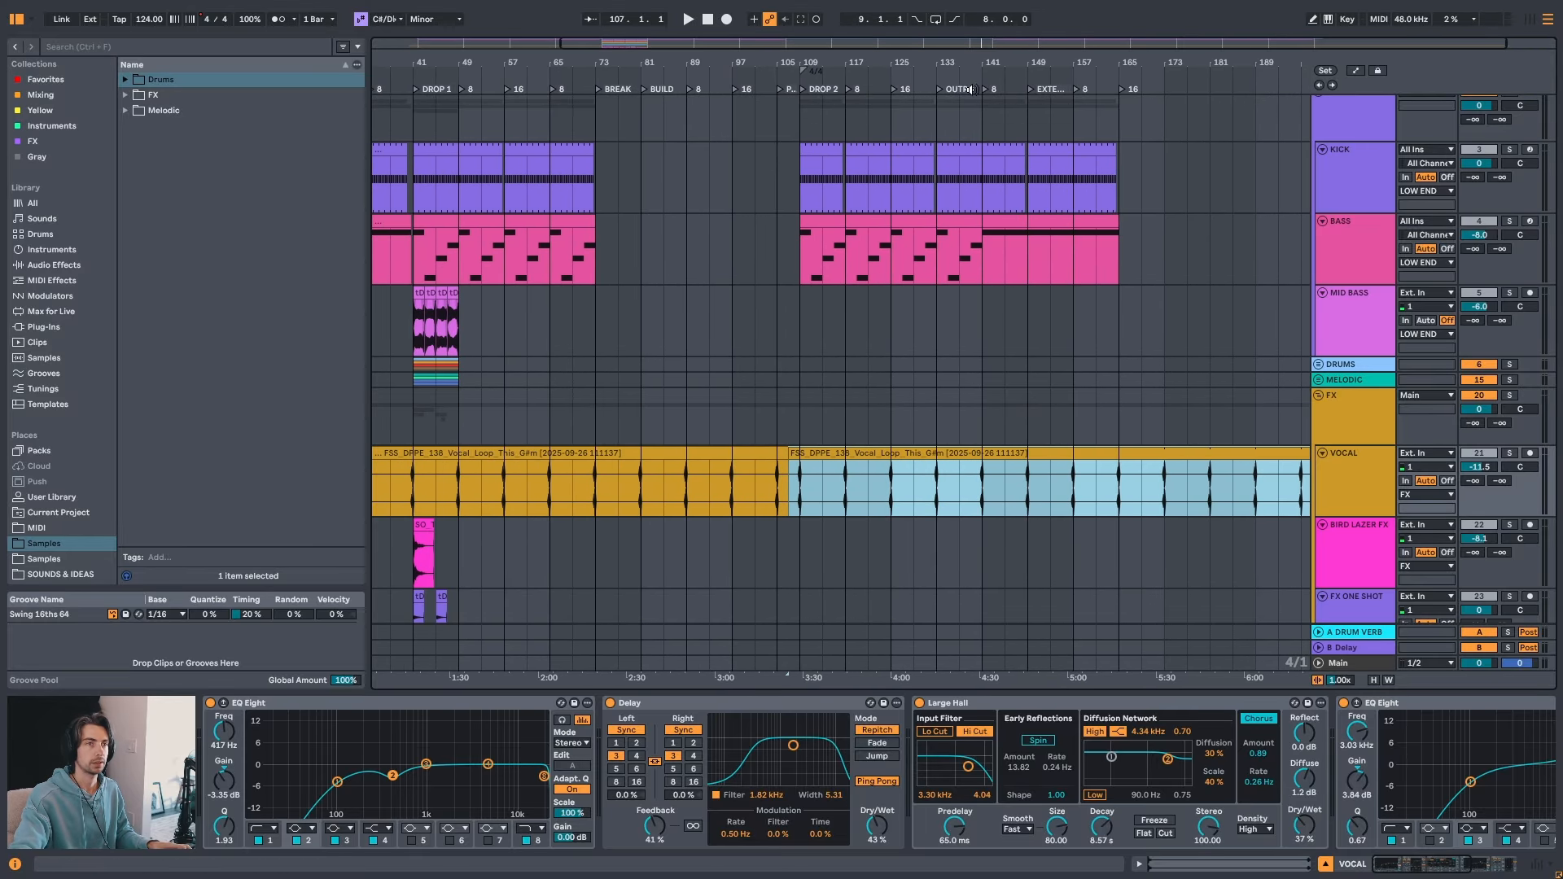
{"action": "left_click", "coordinate": [939, 260]}
{"action": "left_click", "coordinate": [938, 477]}
{"action": "key", "text": "ctrl+e"}
{"action": "left_click", "coordinate": [962, 453]}
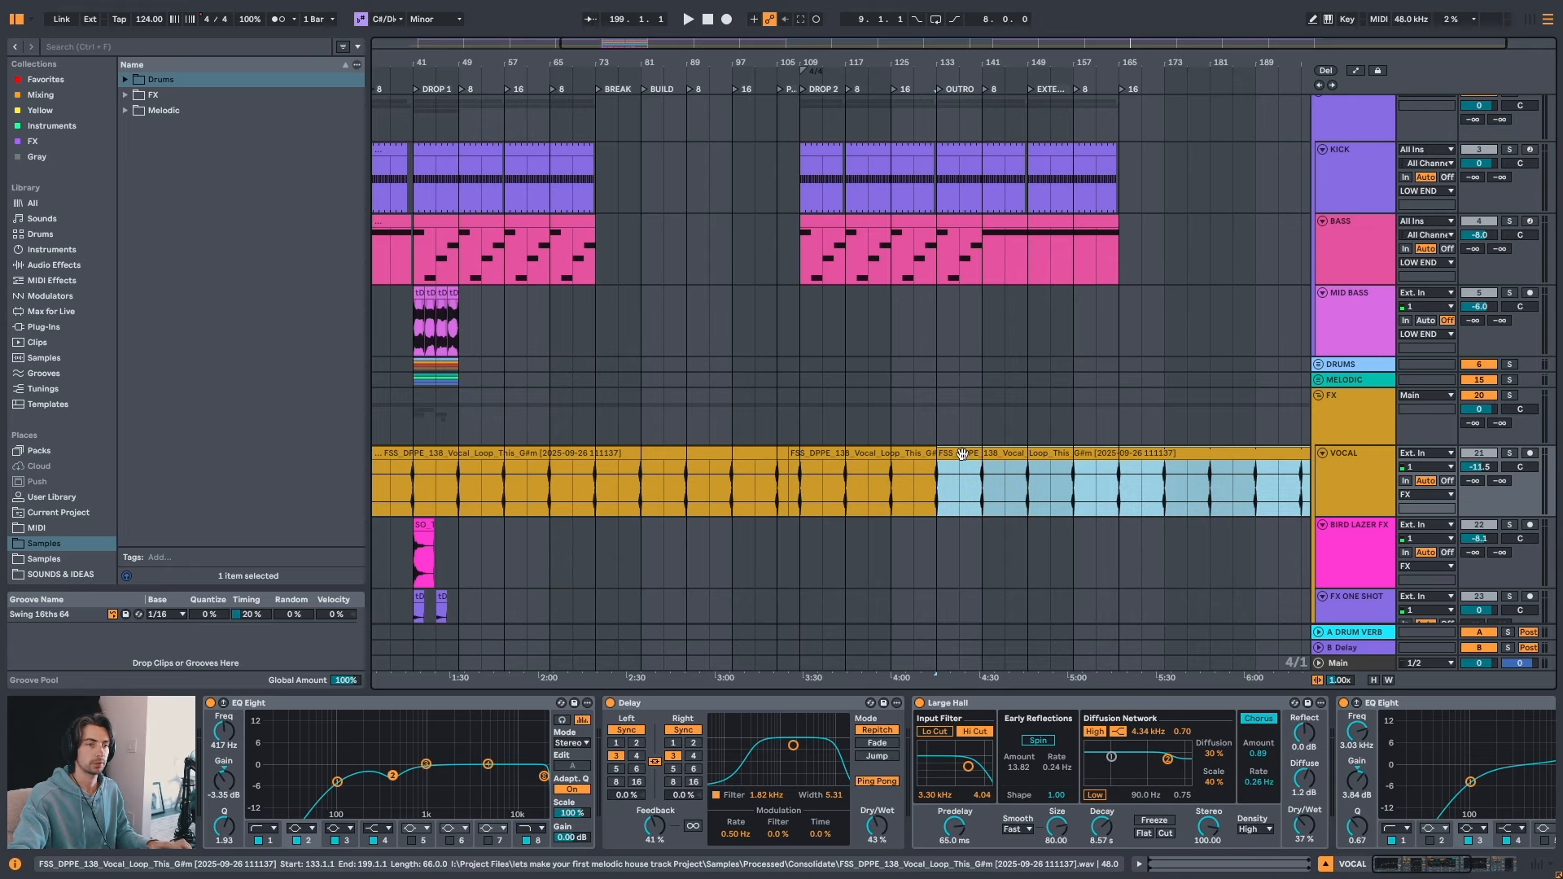
{"action": "key", "text": "Delete"}
{"action": "left_click_drag", "start_coordinate": [942, 64], "coordinate": [942, 154]}
{"action": "left_click", "coordinate": [835, 483]}
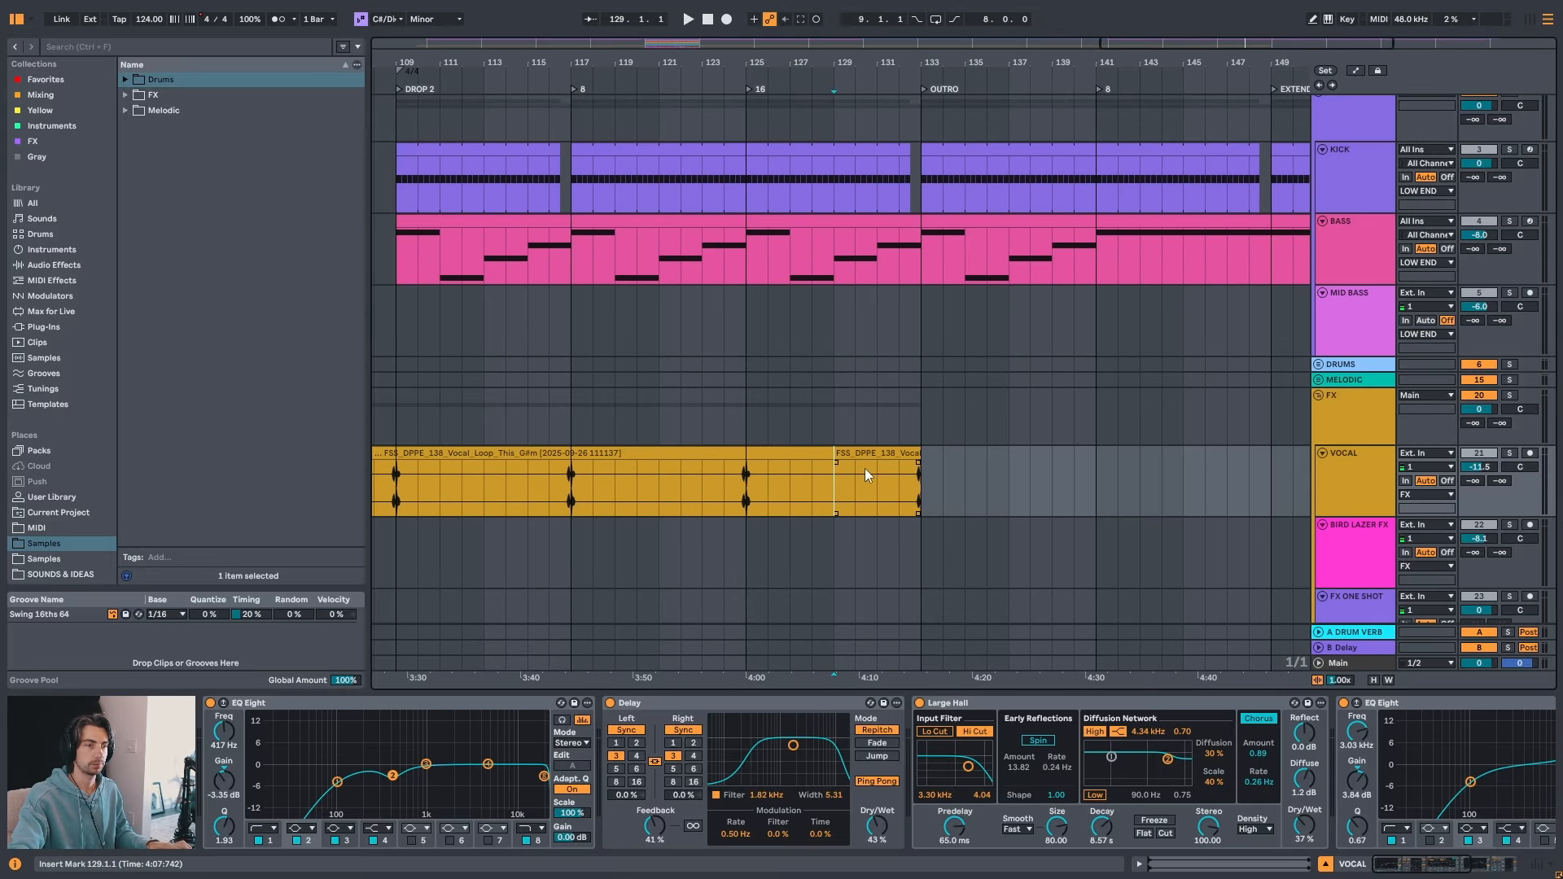
{"action": "left_click", "coordinate": [869, 482]}
{"action": "key", "text": "ctrl+e"}
{"action": "left_click", "coordinate": [885, 454]}
{"action": "left_click", "coordinate": [865, 453]}
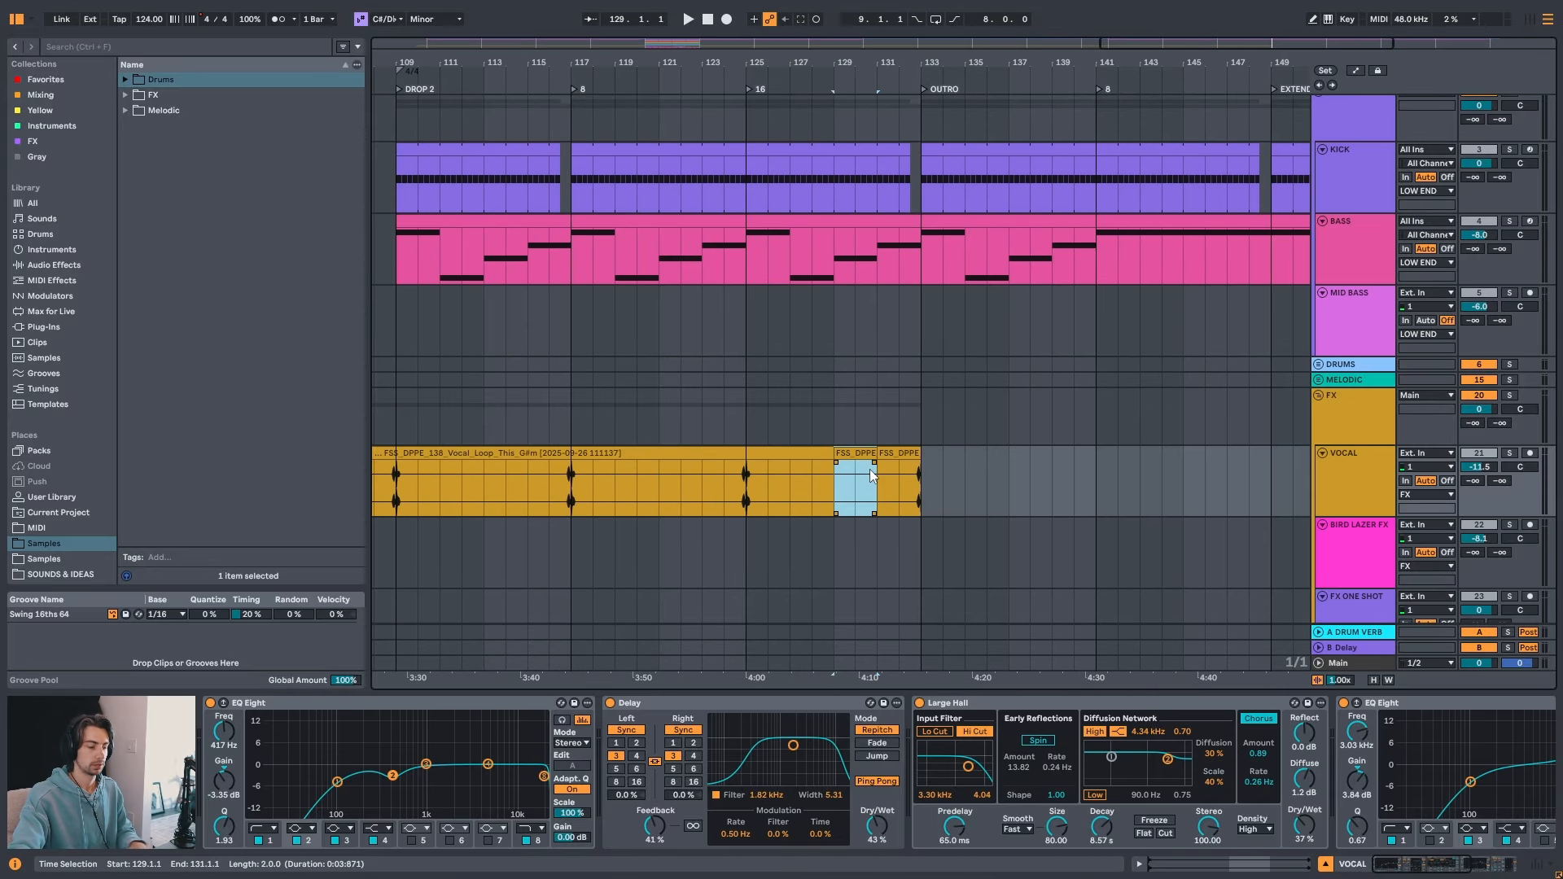
{"action": "key", "text": "Delete"}
{"action": "key", "text": "ctrl+z"}
{"action": "key", "text": "ctrl+z"}
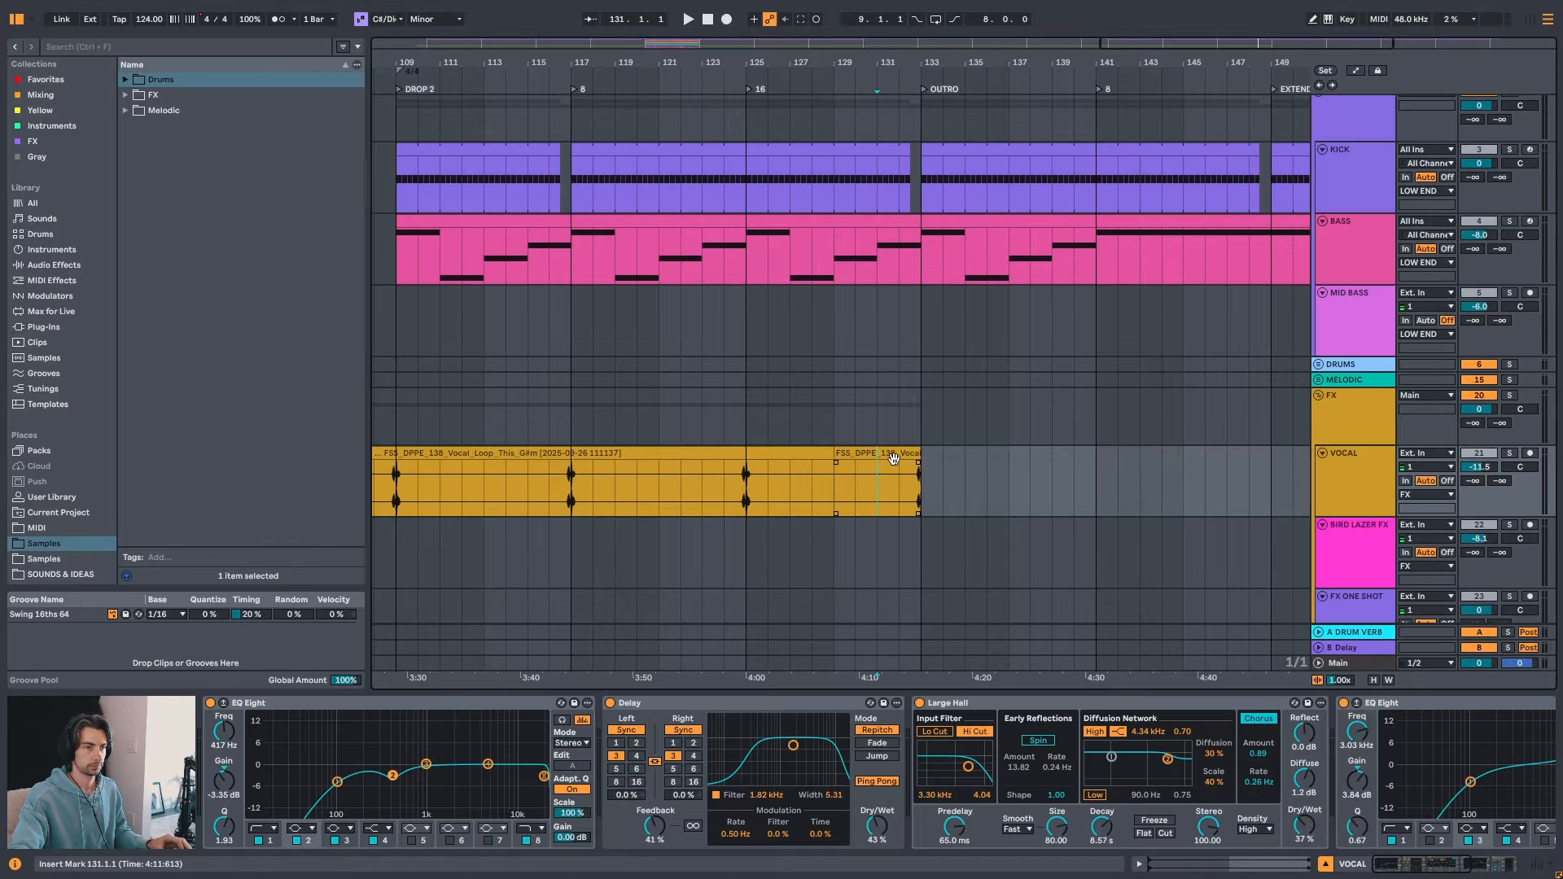
{"action": "key", "text": "ctrl+z"}
- Listen to the vocal transition into OUTRO from bar 129, and again from beat 4 of bar 132
{"action": "left_click_drag", "start_coordinate": [977, 61], "coordinate": [1098, 16]}
{"action": "left_click", "coordinate": [1072, 482]}
{"action": "key", "text": "space"}
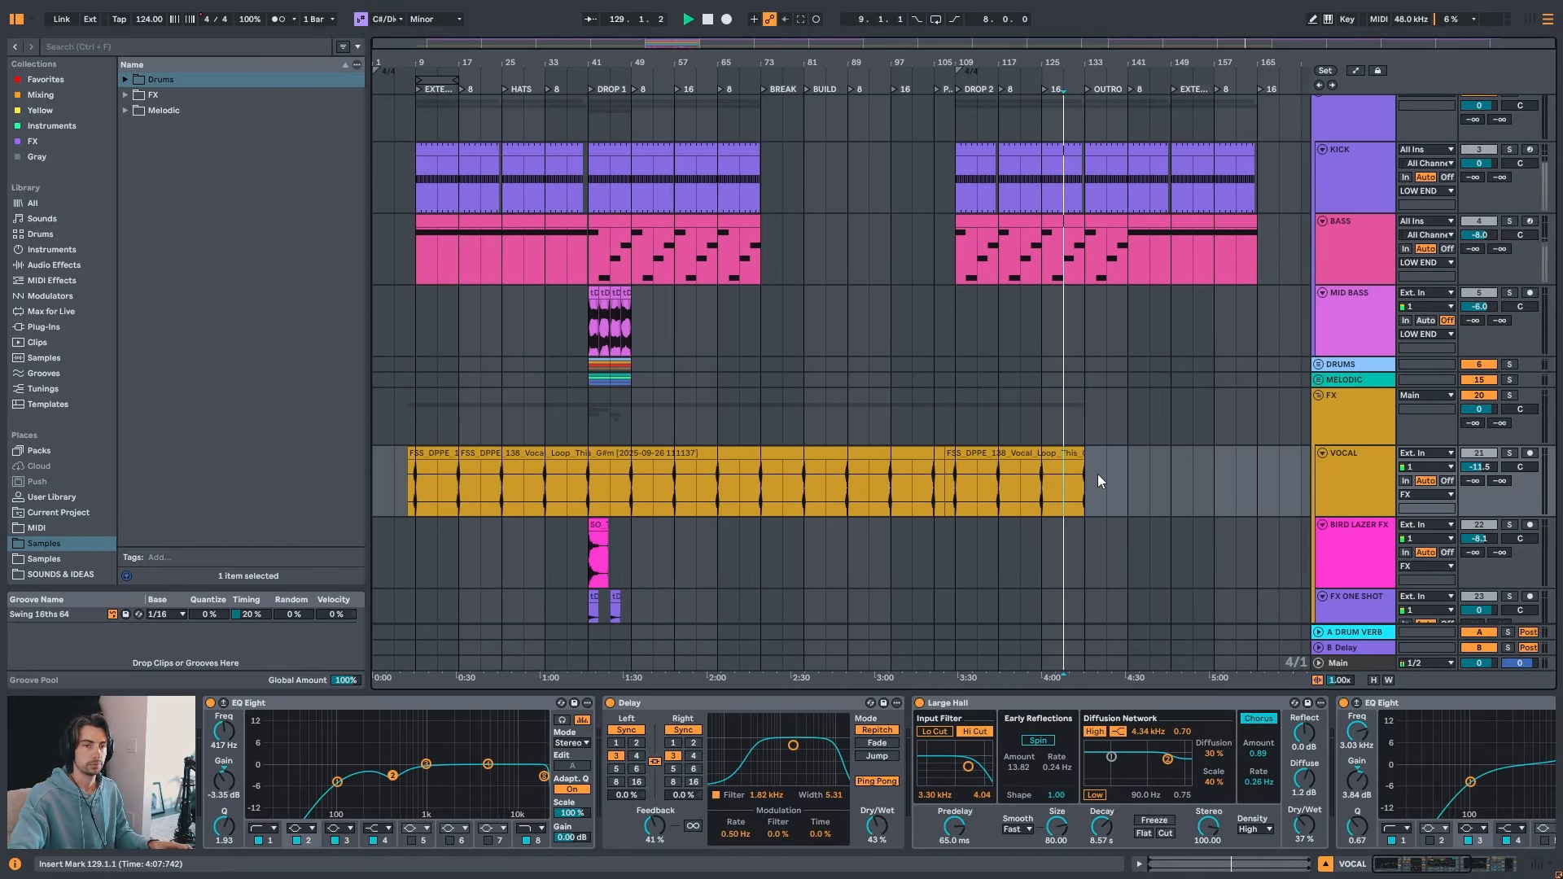
{"action": "left_click_drag", "start_coordinate": [1121, 71], "coordinate": [804, 174]}
{"action": "left_click", "coordinate": [804, 180]}
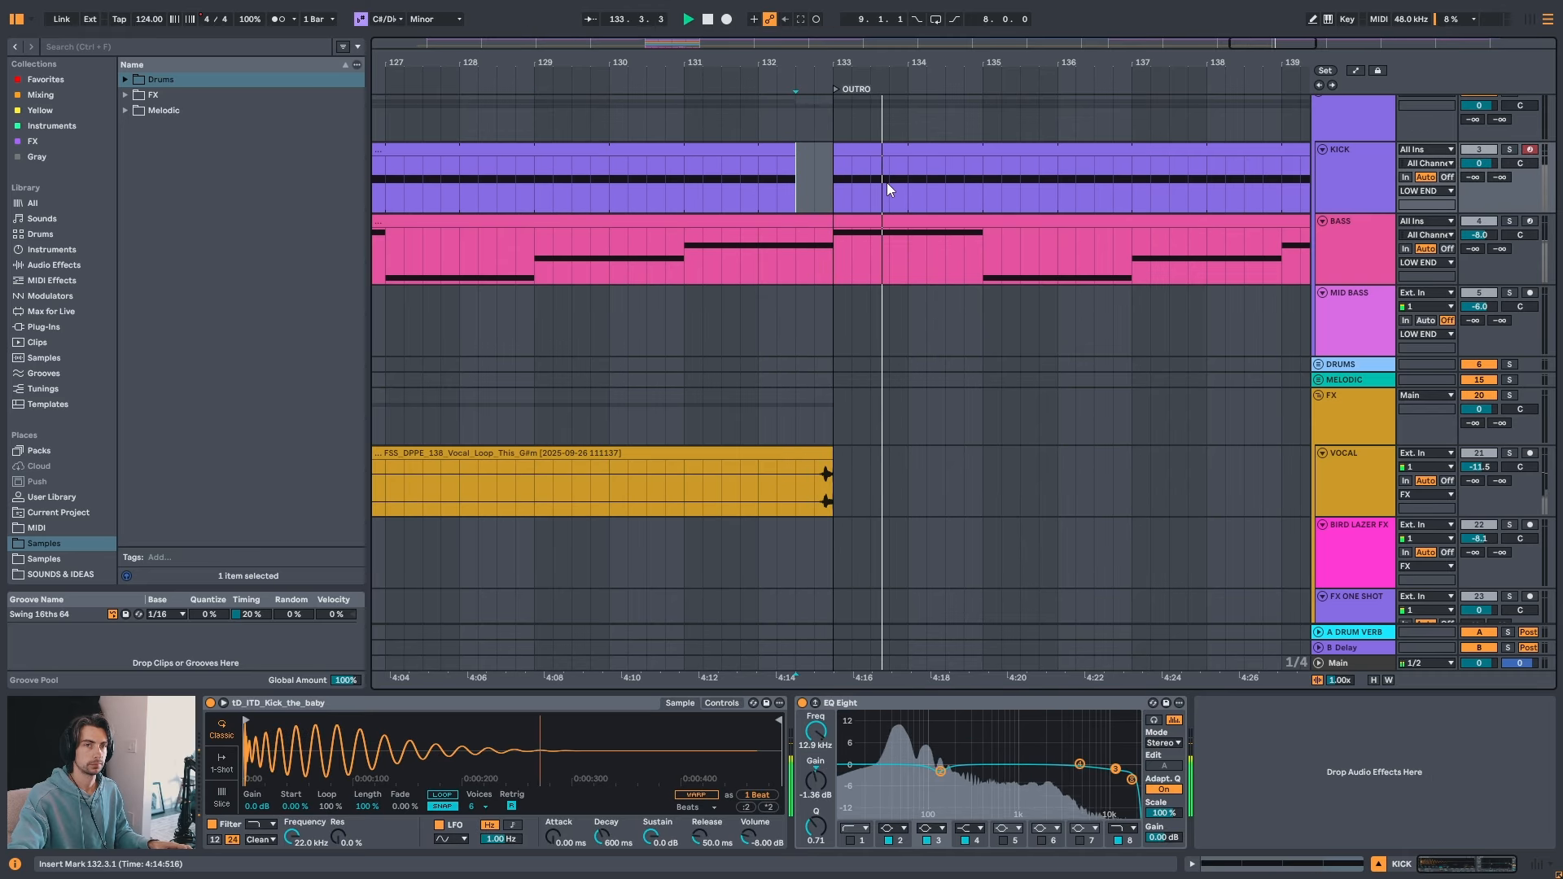
{"action": "left_click", "coordinate": [817, 481]}
{"action": "key", "text": "space"}
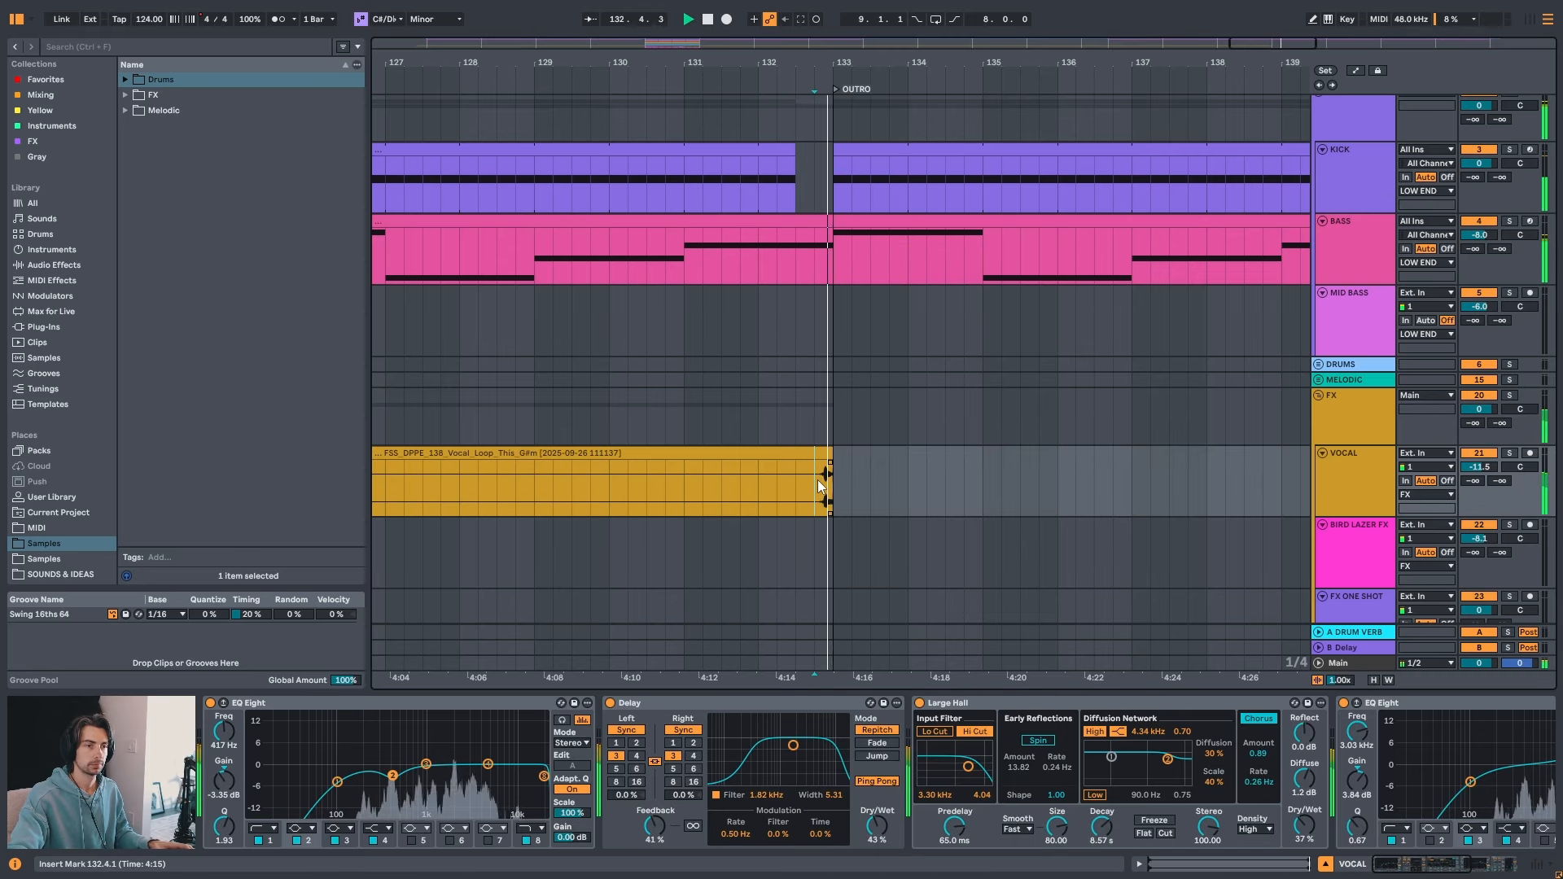
{"action": "left_click_drag", "start_coordinate": [907, 62], "coordinate": [907, 16]}
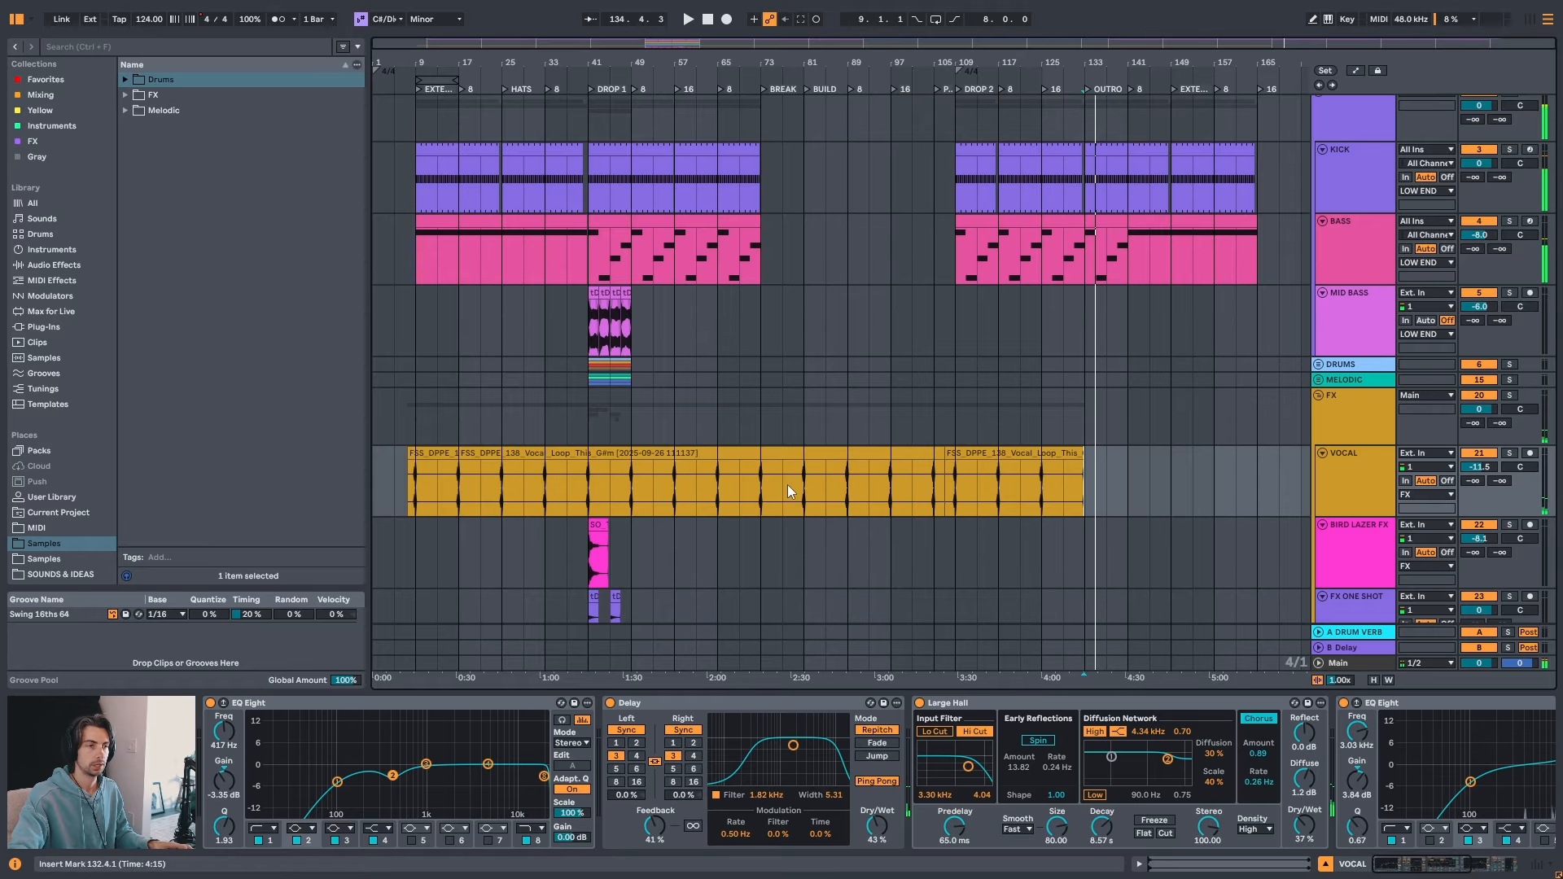
- Play the arrangement from EXTENDED INTRO at bar 9 and review the vocal and FX placement against the reference track
{"action": "scroll", "coordinate": [786, 485], "scroll_direction": "down", "scroll_amount": 5}
{"action": "left_click", "coordinate": [549, 308]}
{"action": "key", "text": "space"}
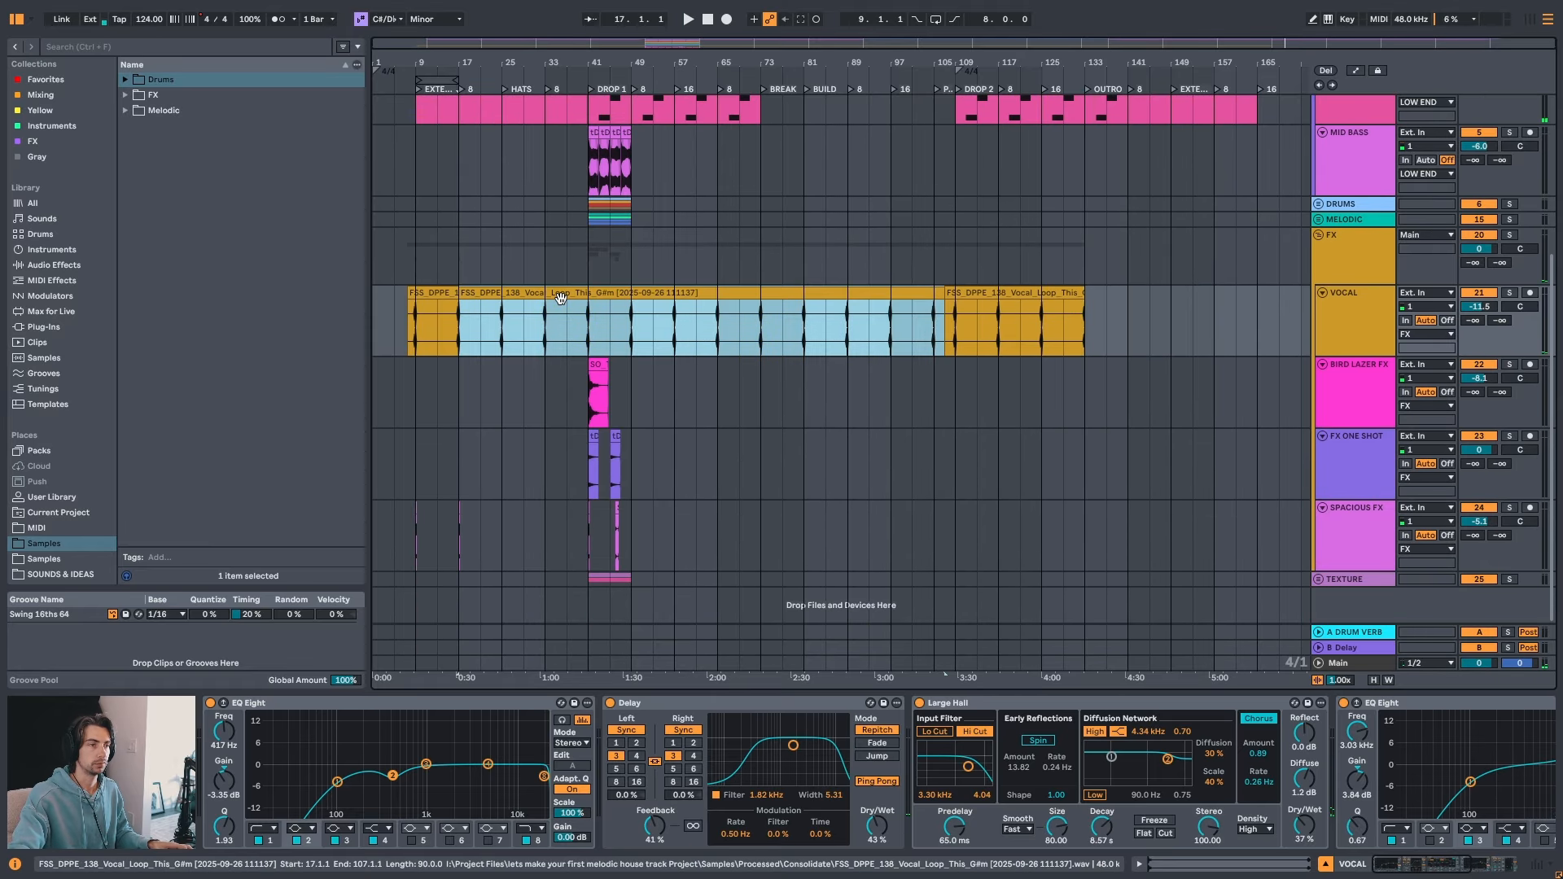
{"action": "scroll", "coordinate": [652, 305], "scroll_direction": "up", "scroll_amount": 5}
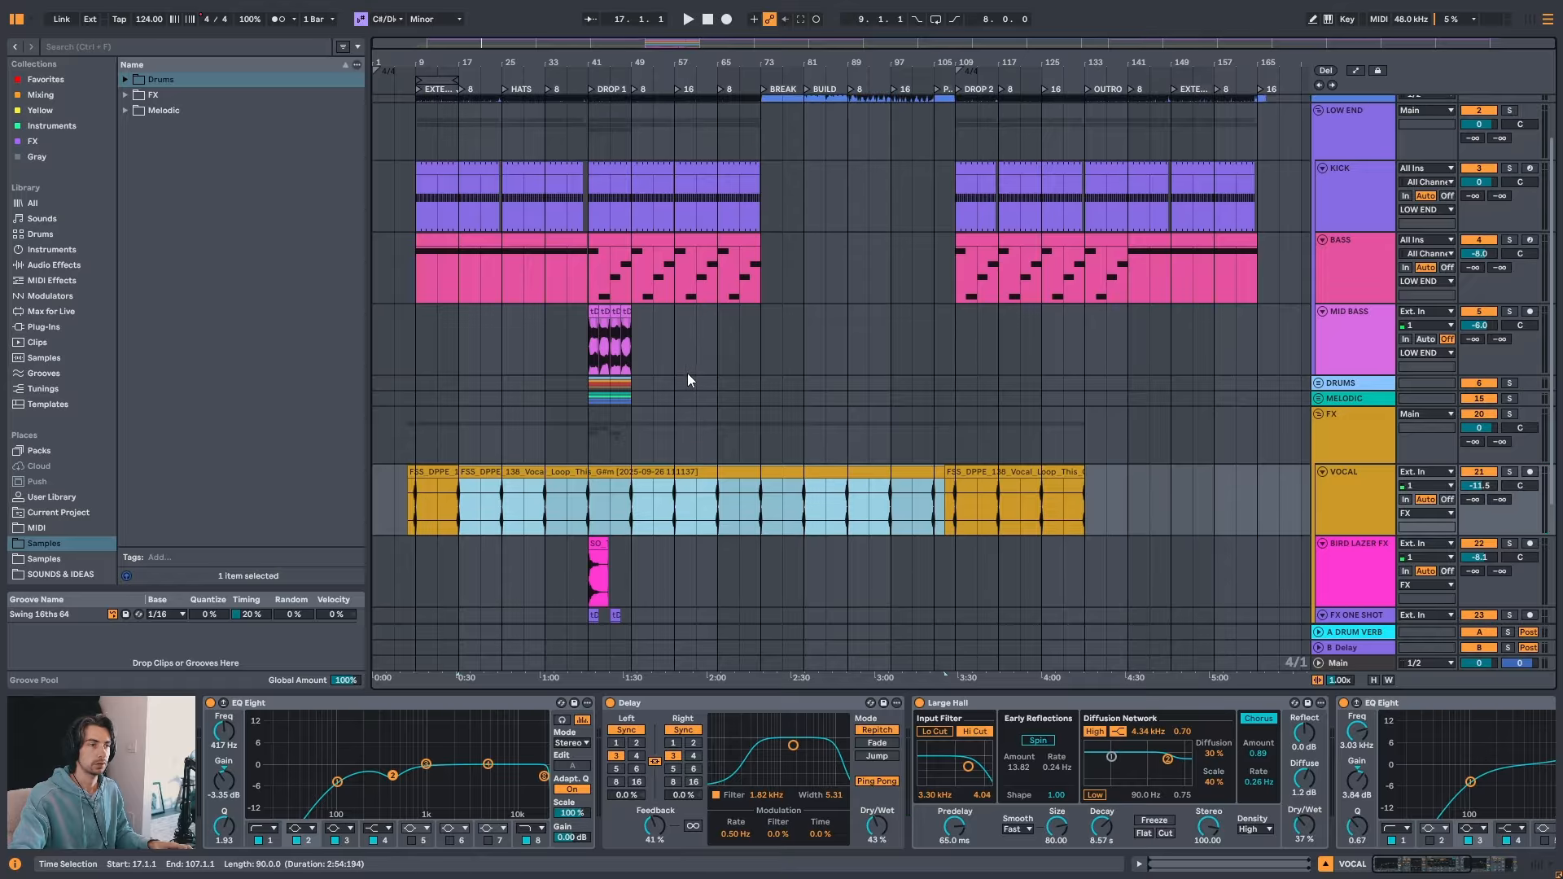
{"action": "scroll", "coordinate": [686, 375], "scroll_direction": "down", "scroll_amount": 1}
{"action": "left_click", "coordinate": [427, 301]}
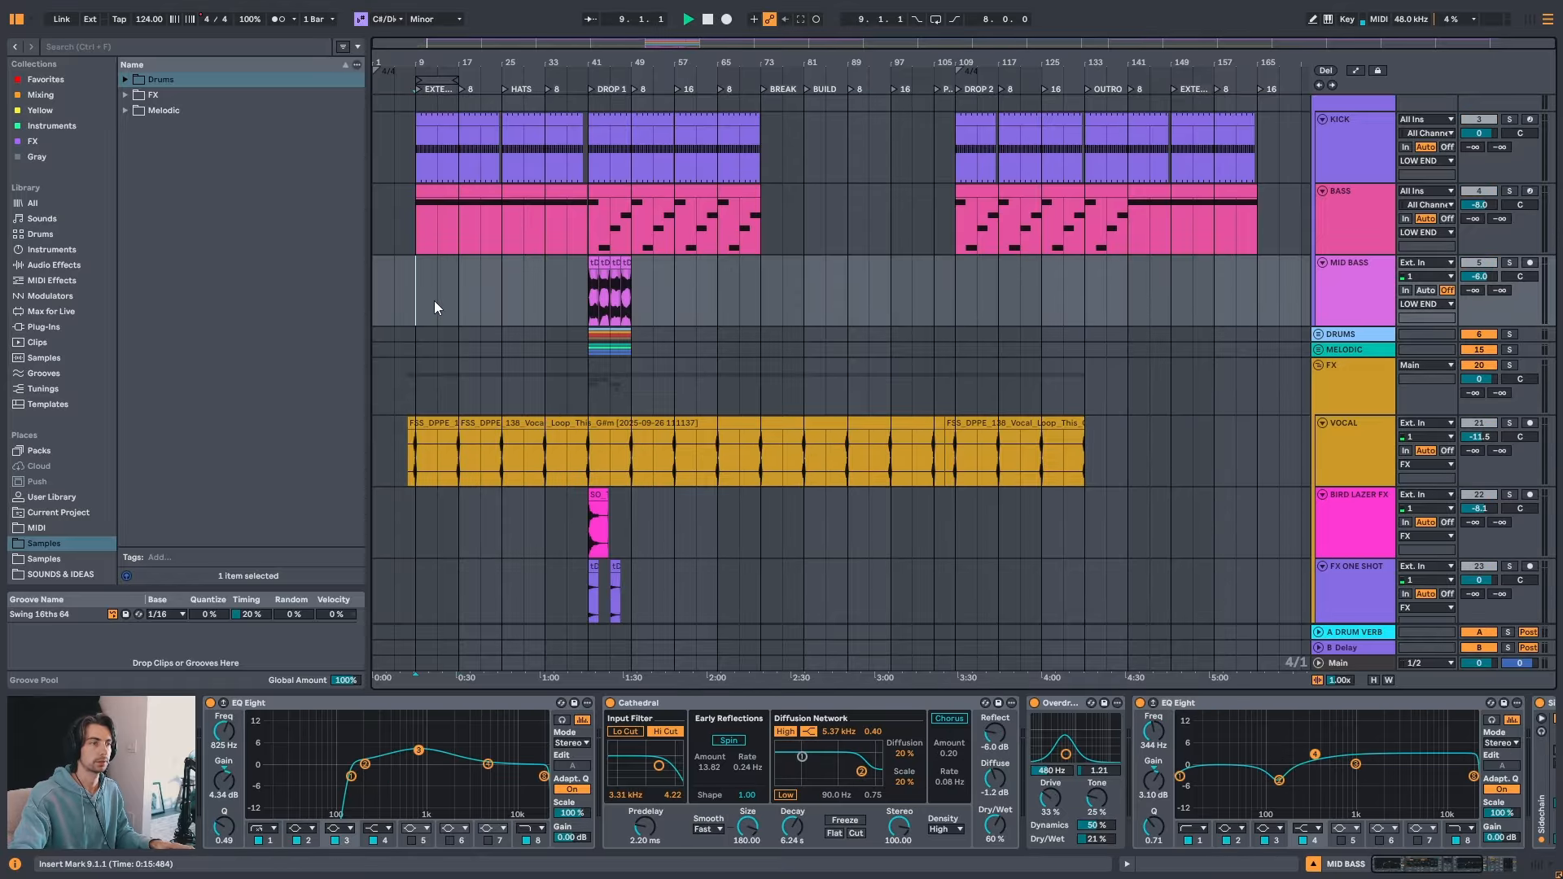
{"action": "key", "text": "space"}
{"action": "scroll", "coordinate": [456, 307], "scroll_direction": "down", "scroll_amount": 4}
{"action": "left_click_drag", "start_coordinate": [470, 65], "coordinate": [472, 134]}
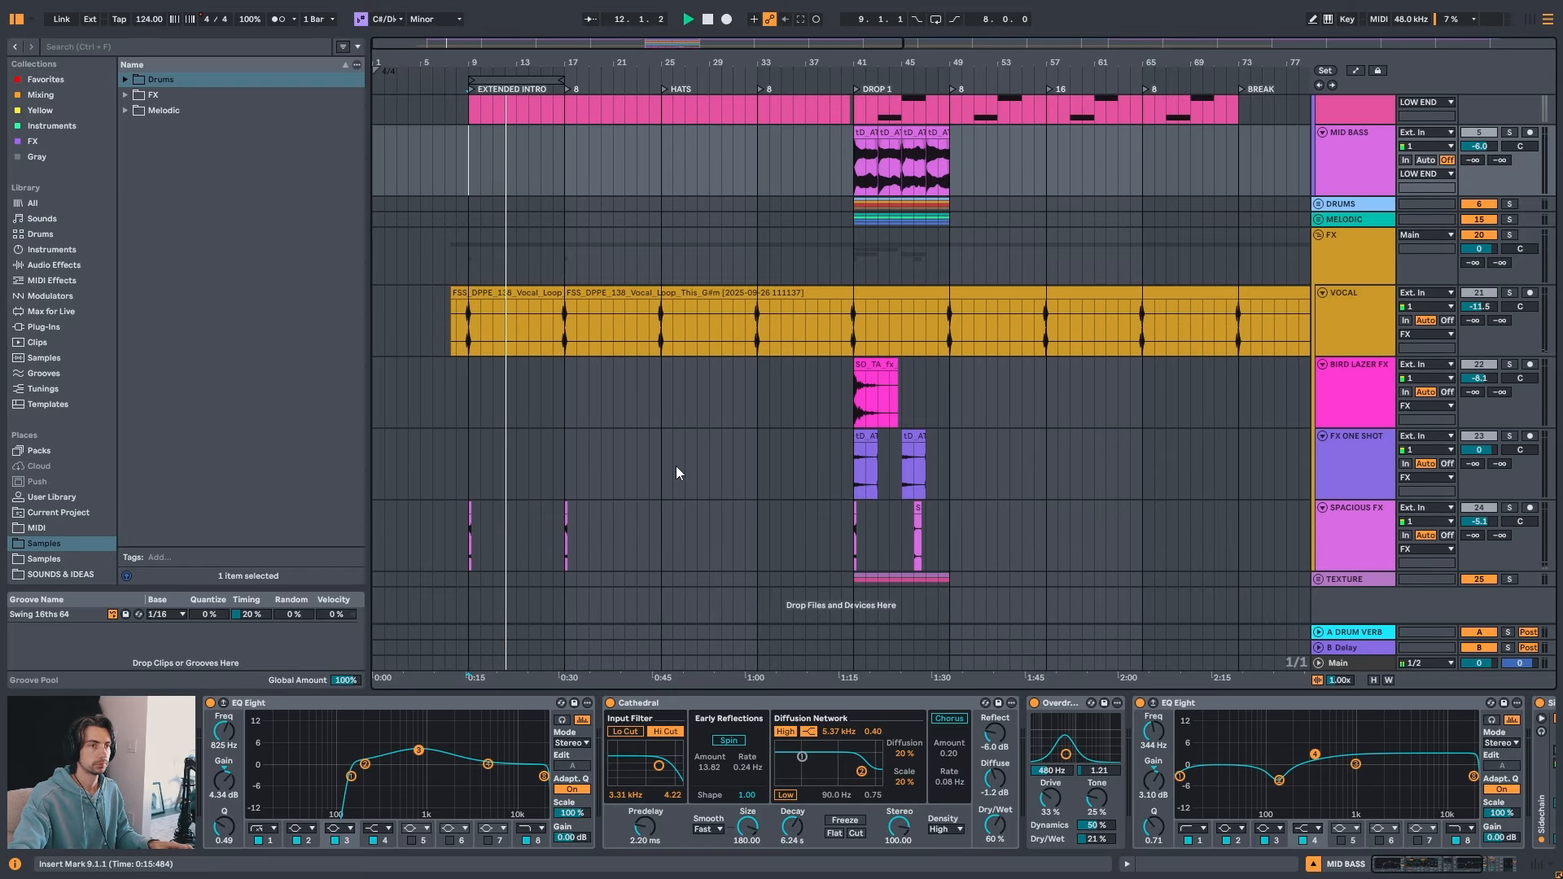
{"action": "scroll", "coordinate": [676, 465], "scroll_direction": "up", "scroll_amount": 5}
{"action": "scroll", "coordinate": [676, 466], "scroll_direction": "up", "scroll_amount": 2}
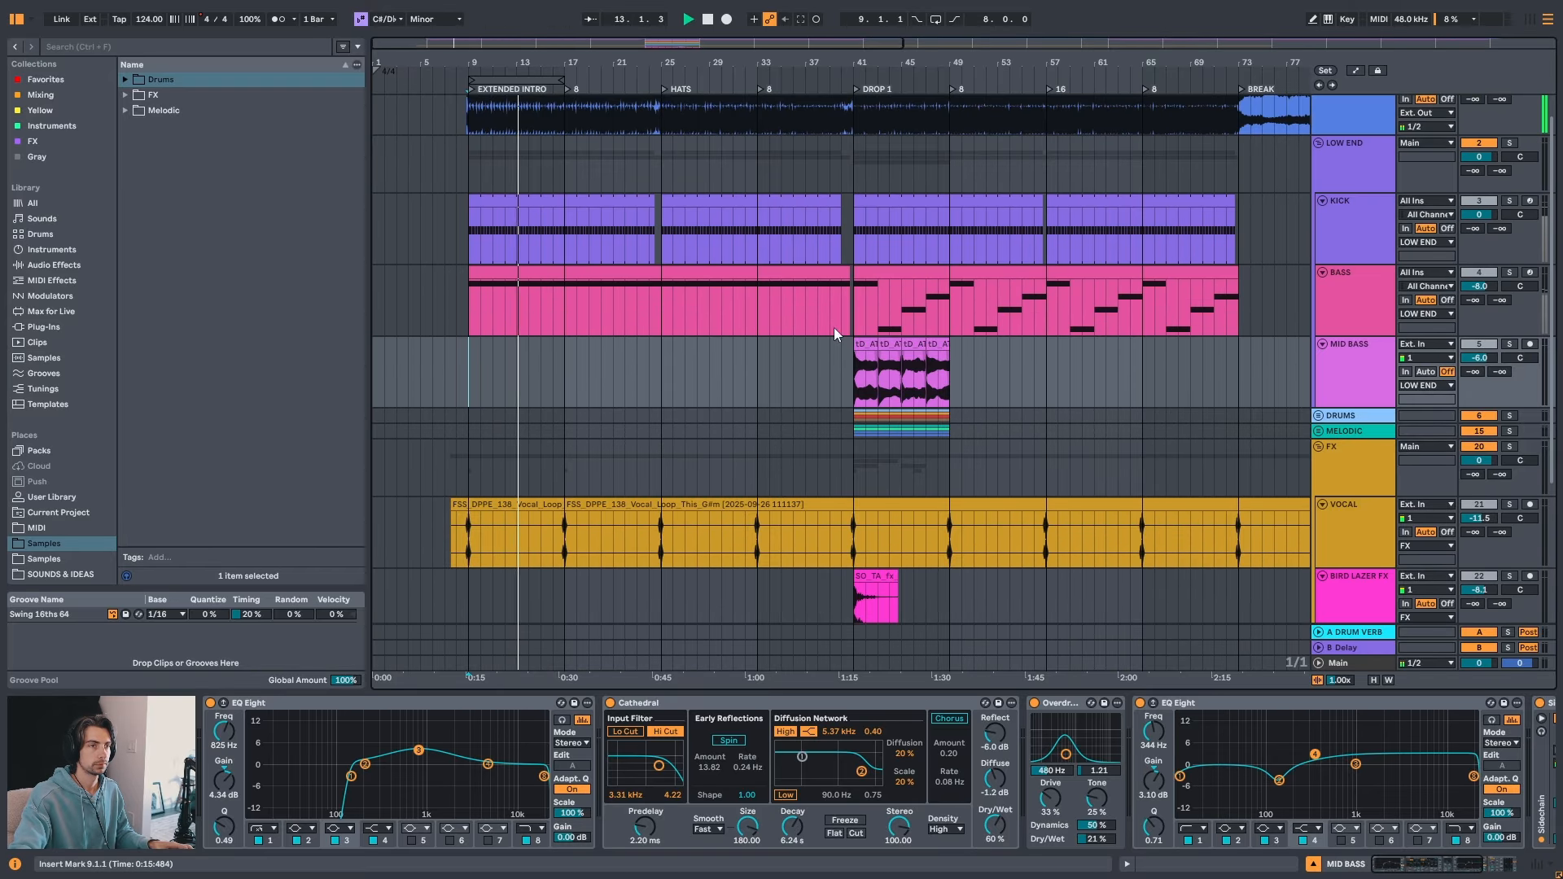
{"action": "key", "text": "space"}
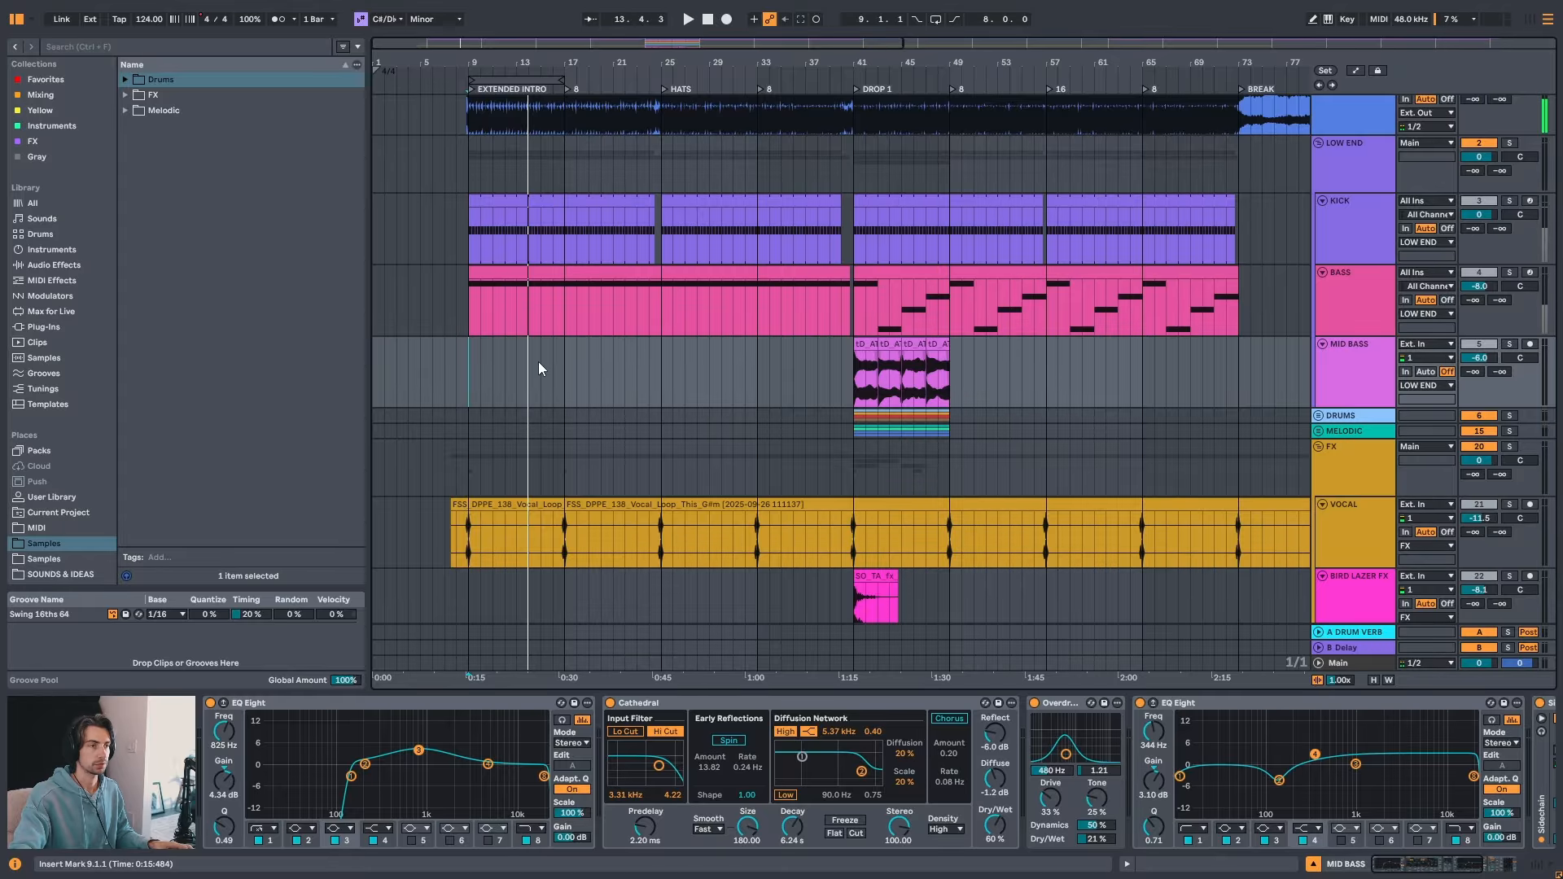
{"action": "scroll", "coordinate": [602, 371], "scroll_direction": "down", "scroll_amount": 2}
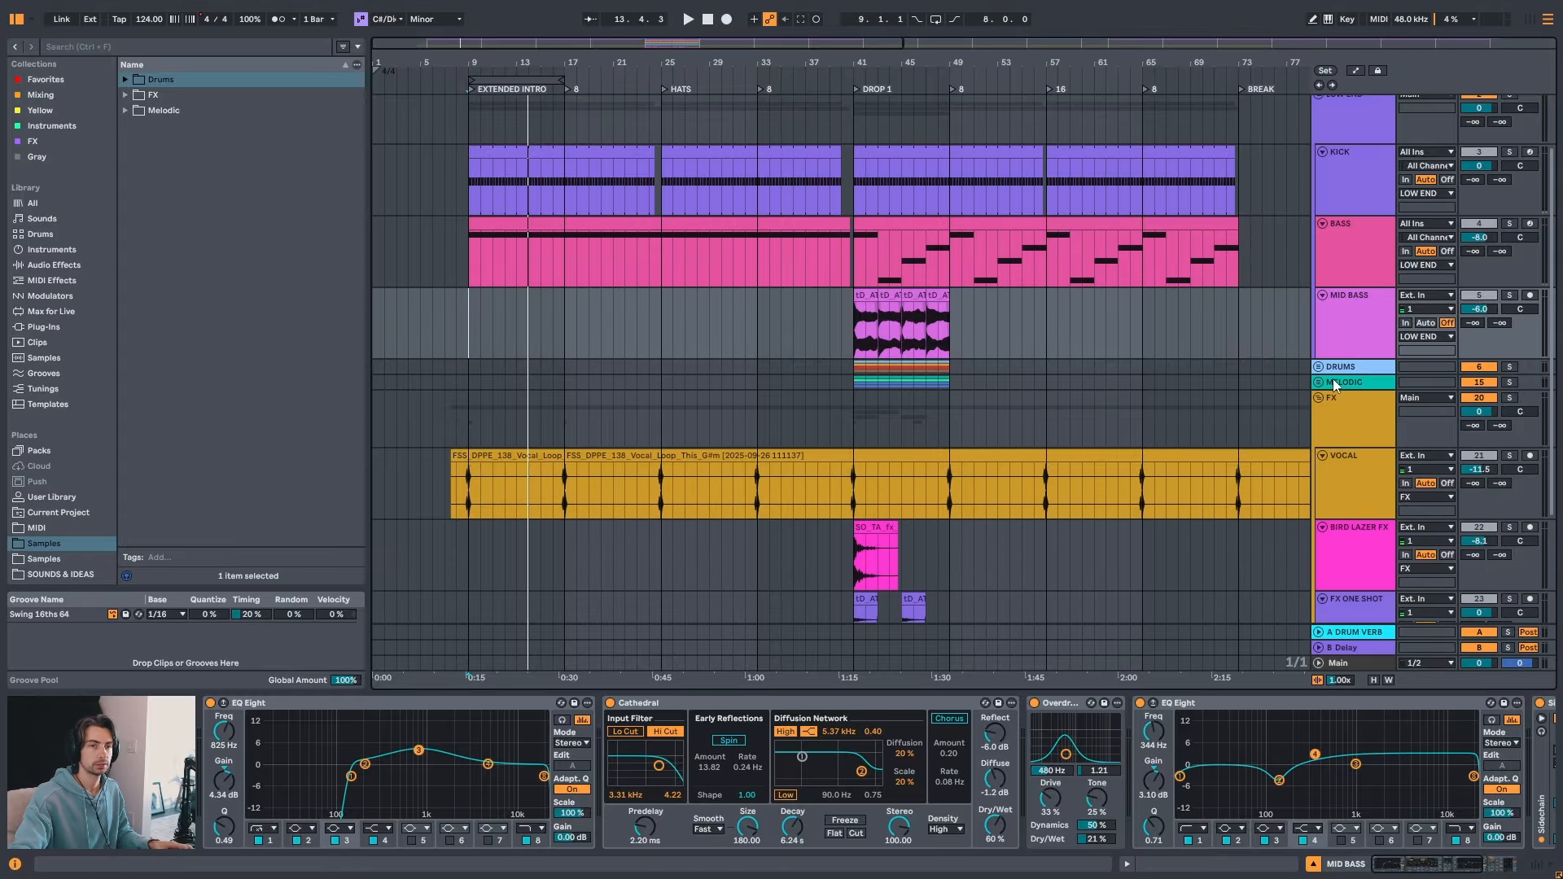
{"action": "scroll", "coordinate": [503, 346], "scroll_direction": "up", "scroll_amount": 3}
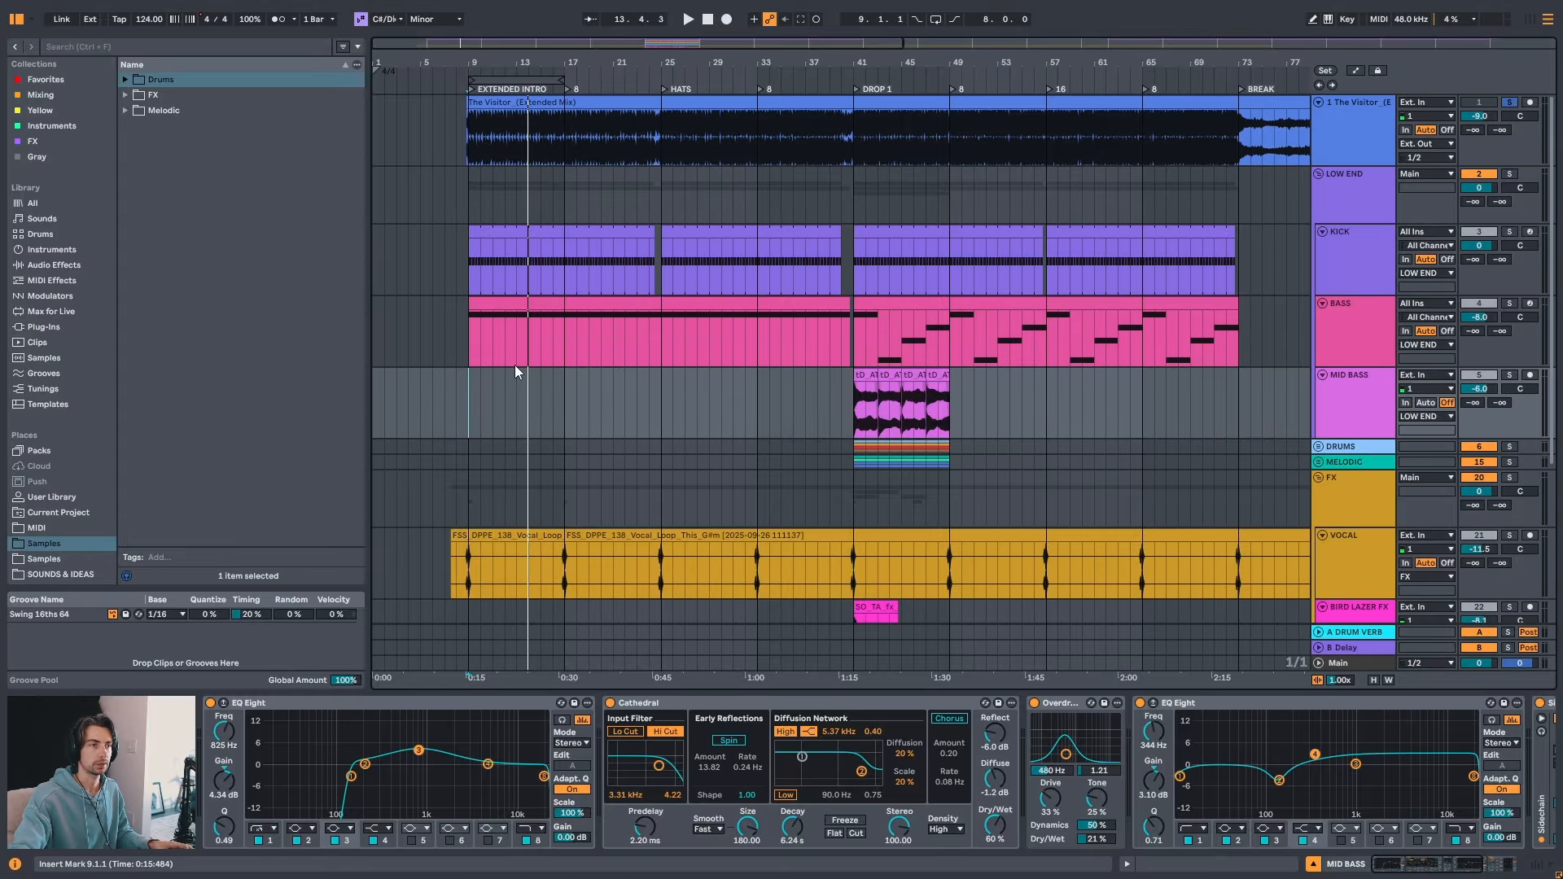
{"action": "scroll", "coordinate": [564, 420], "scroll_direction": "down", "scroll_amount": 3}
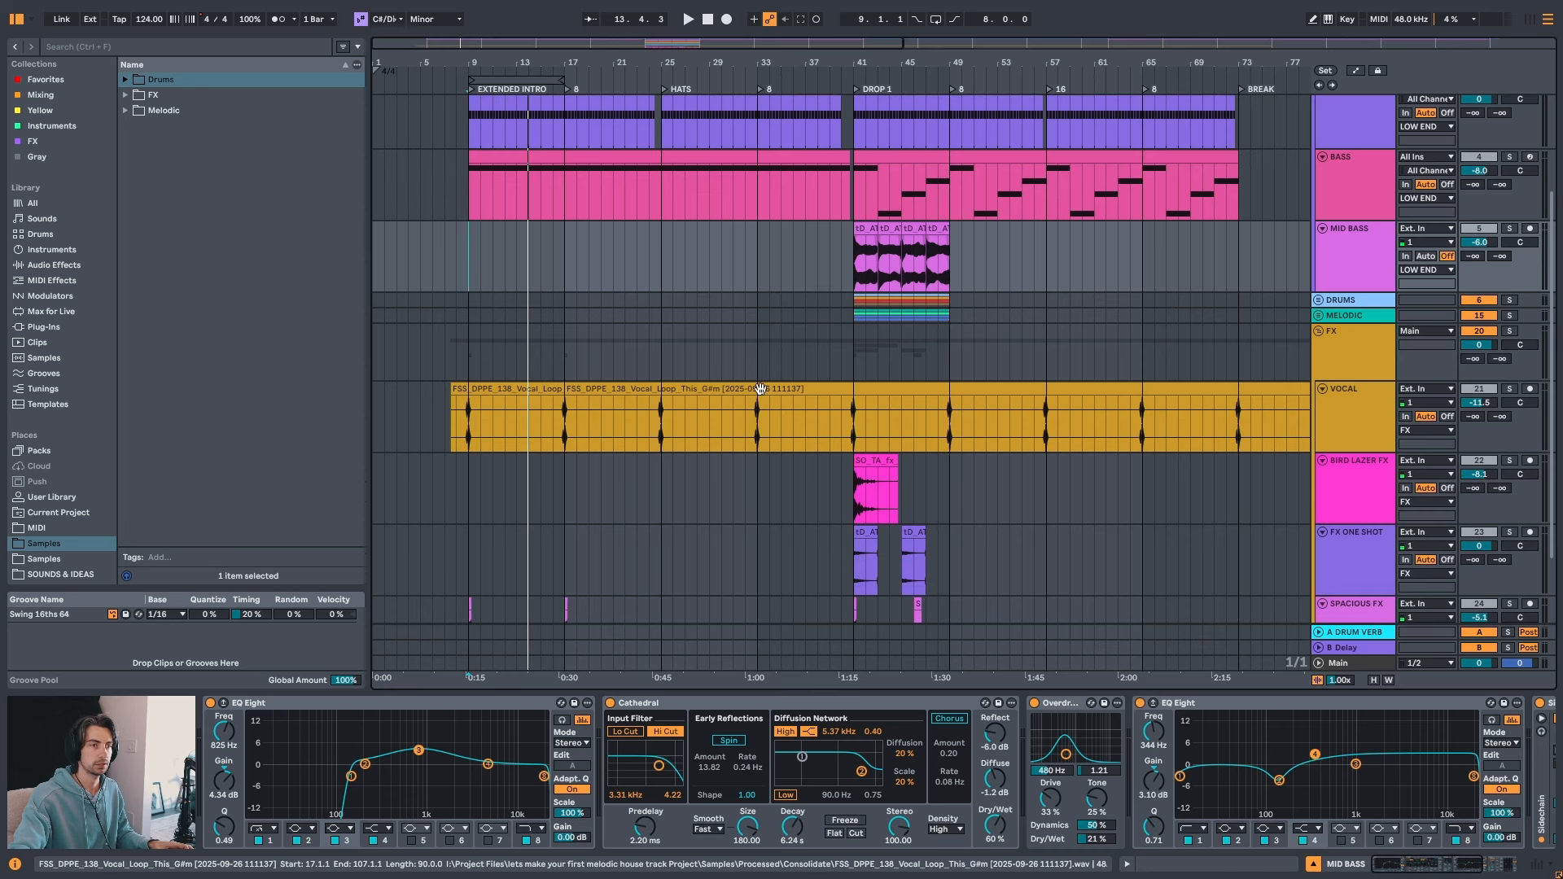
- Unfold the DRUMS group and select the eight-bar CLAP clip in DROP 1
{"action": "scroll", "coordinate": [545, 438], "scroll_direction": "down", "scroll_amount": 2}
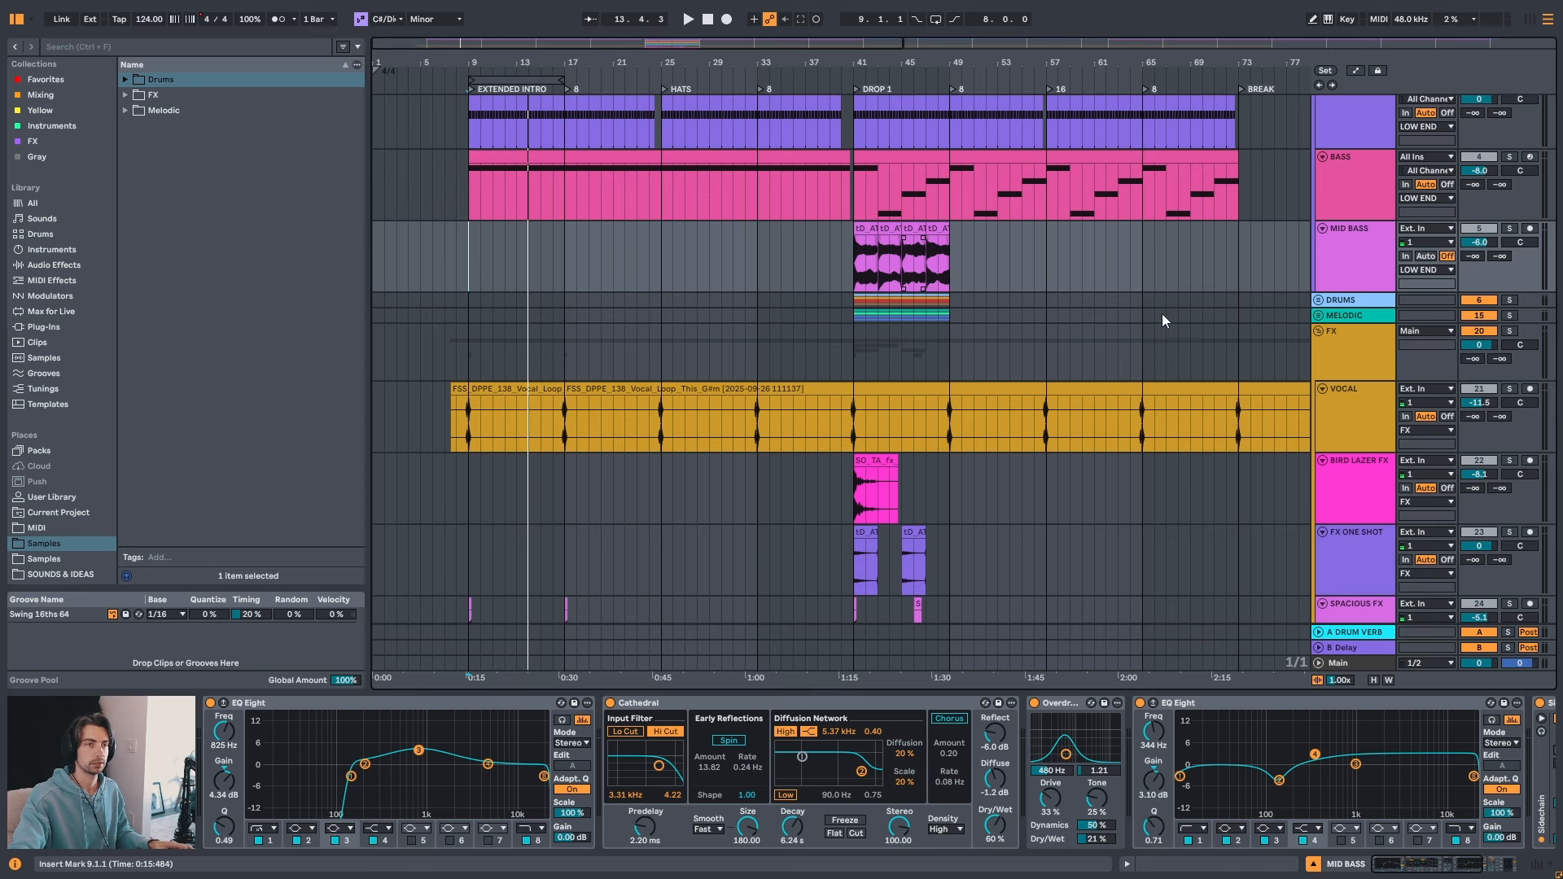
{"action": "left_click", "coordinate": [1319, 300]}
{"action": "scroll", "coordinate": [1063, 339], "scroll_direction": "down", "scroll_amount": 2}
{"action": "left_click", "coordinate": [906, 293]}
{"action": "scroll", "coordinate": [954, 307], "scroll_direction": "up", "scroll_amount": 3}
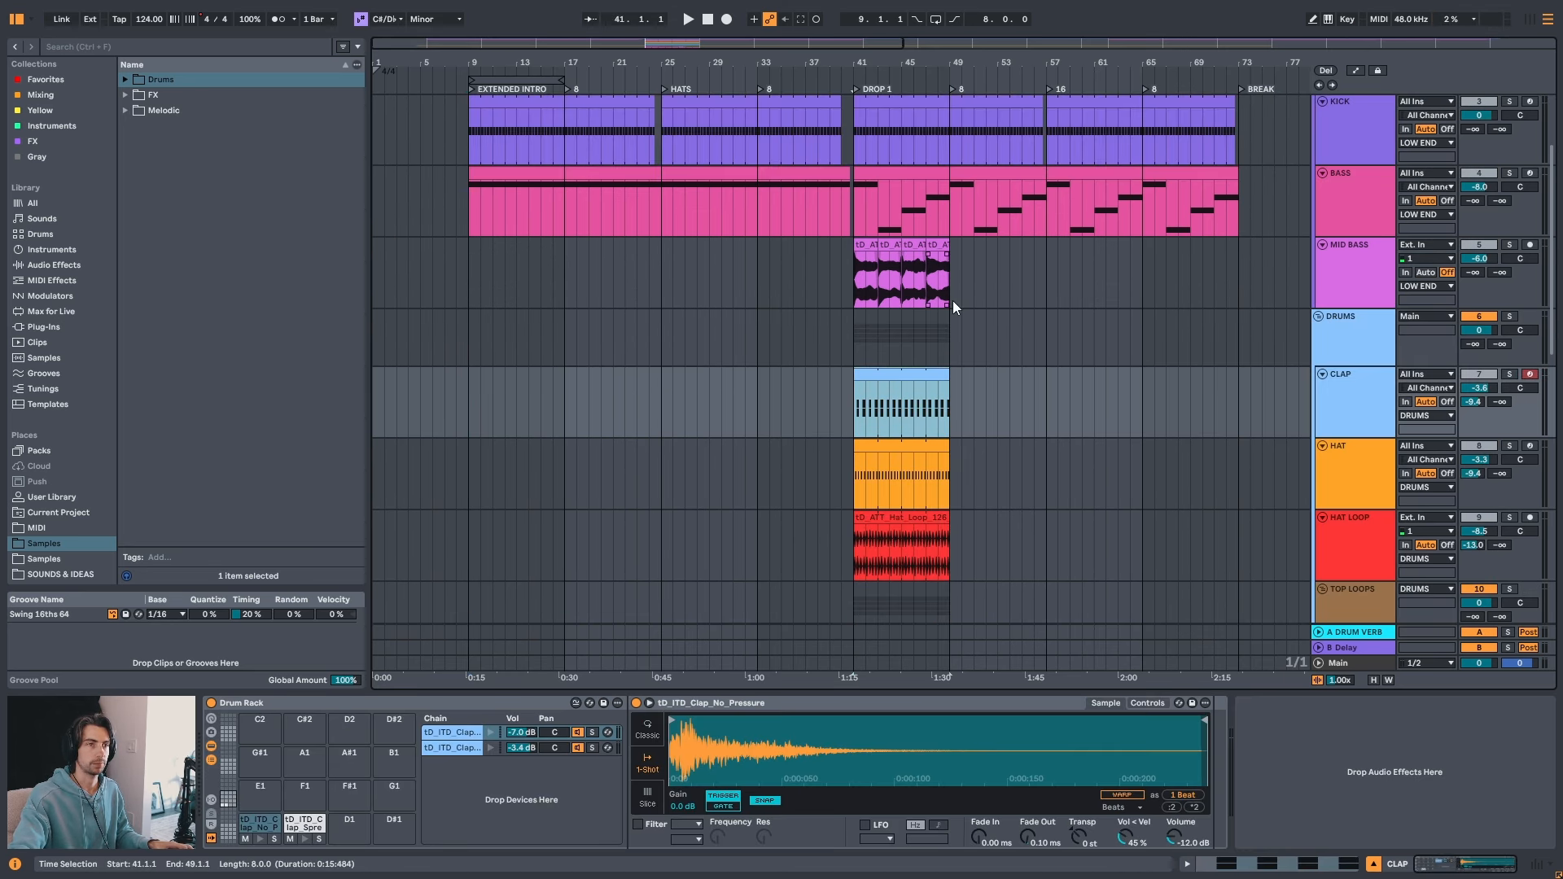
- Listen to the reference track from bar 33, from DROP 1 at bar 41 and around bar 68 to check its clap placement
{"action": "left_click_drag", "start_coordinate": [969, 63], "coordinate": [765, 45]}
{"action": "scroll", "coordinate": [812, 354], "scroll_direction": "up", "scroll_amount": 2}
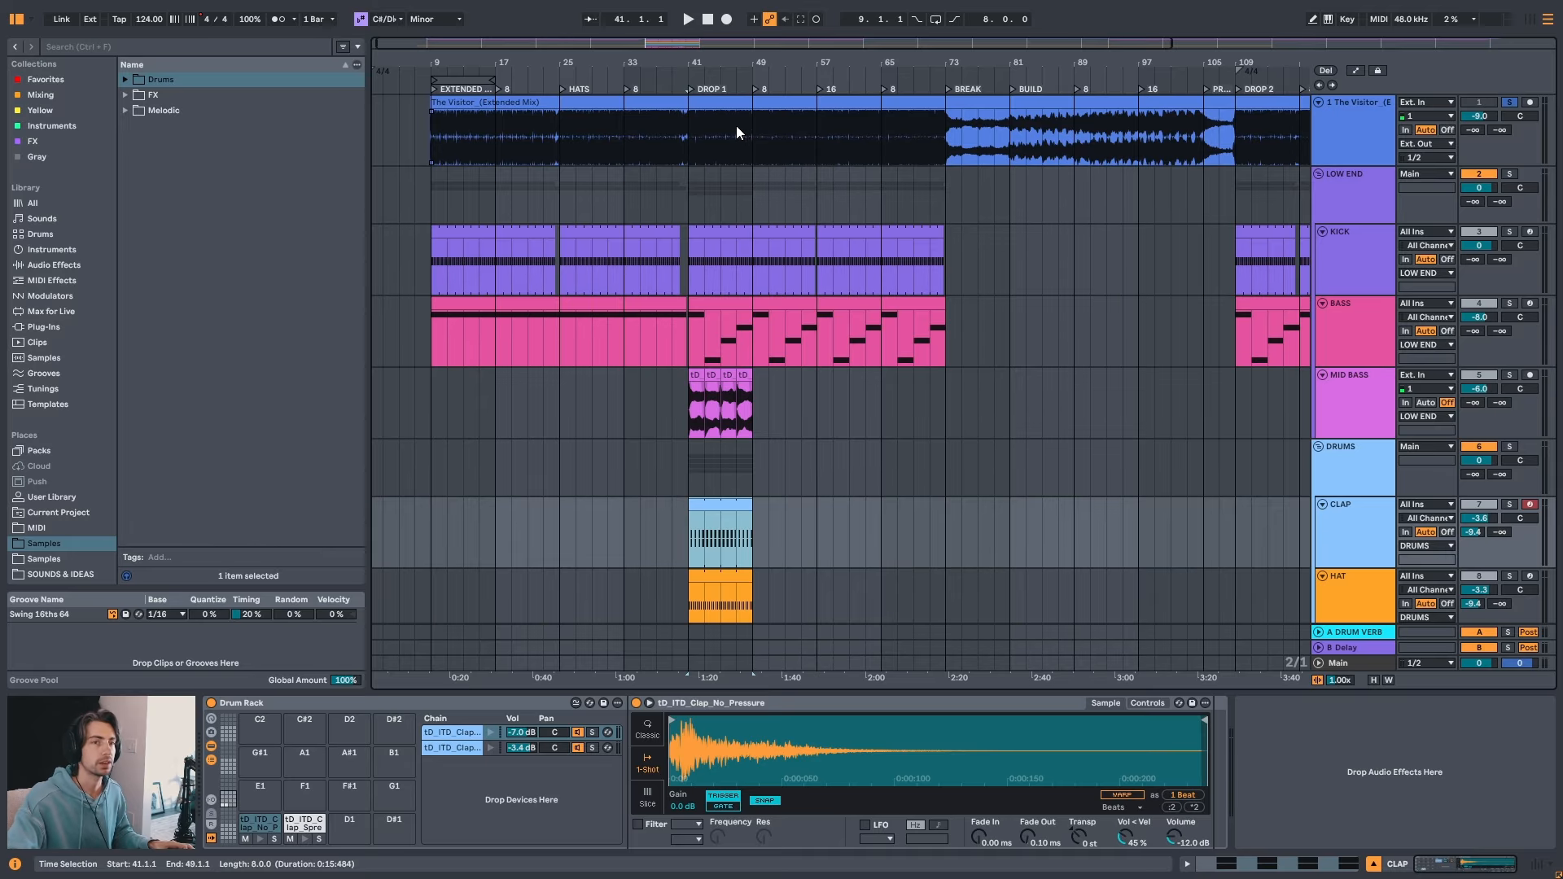
{"action": "left_click", "coordinate": [626, 139]}
{"action": "key", "text": "space"}
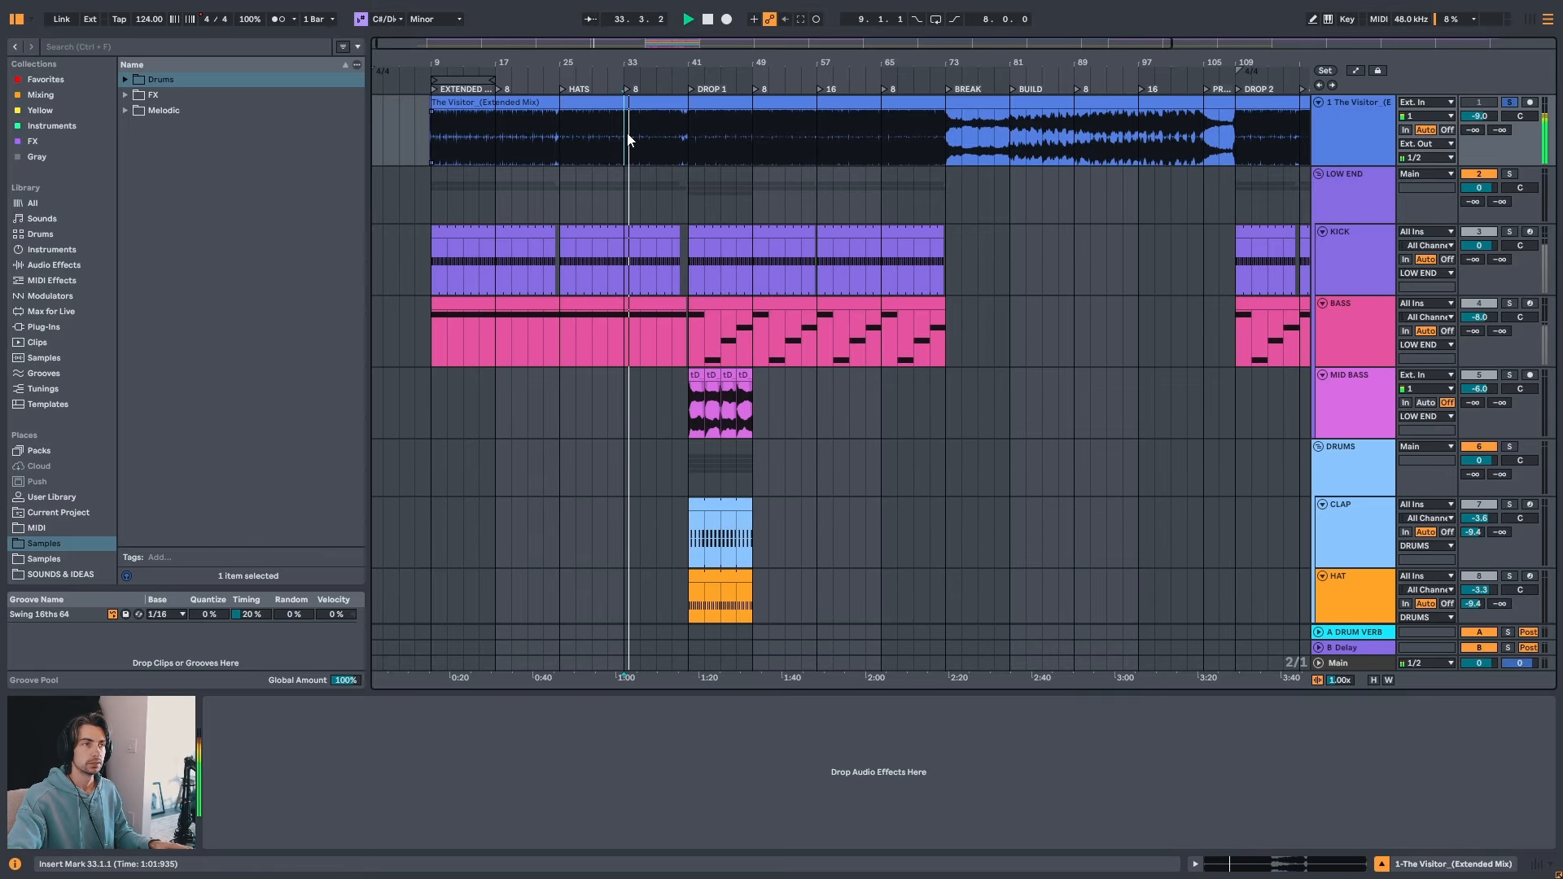
{"action": "left_click", "coordinate": [679, 134]}
{"action": "left_click", "coordinate": [688, 138]}
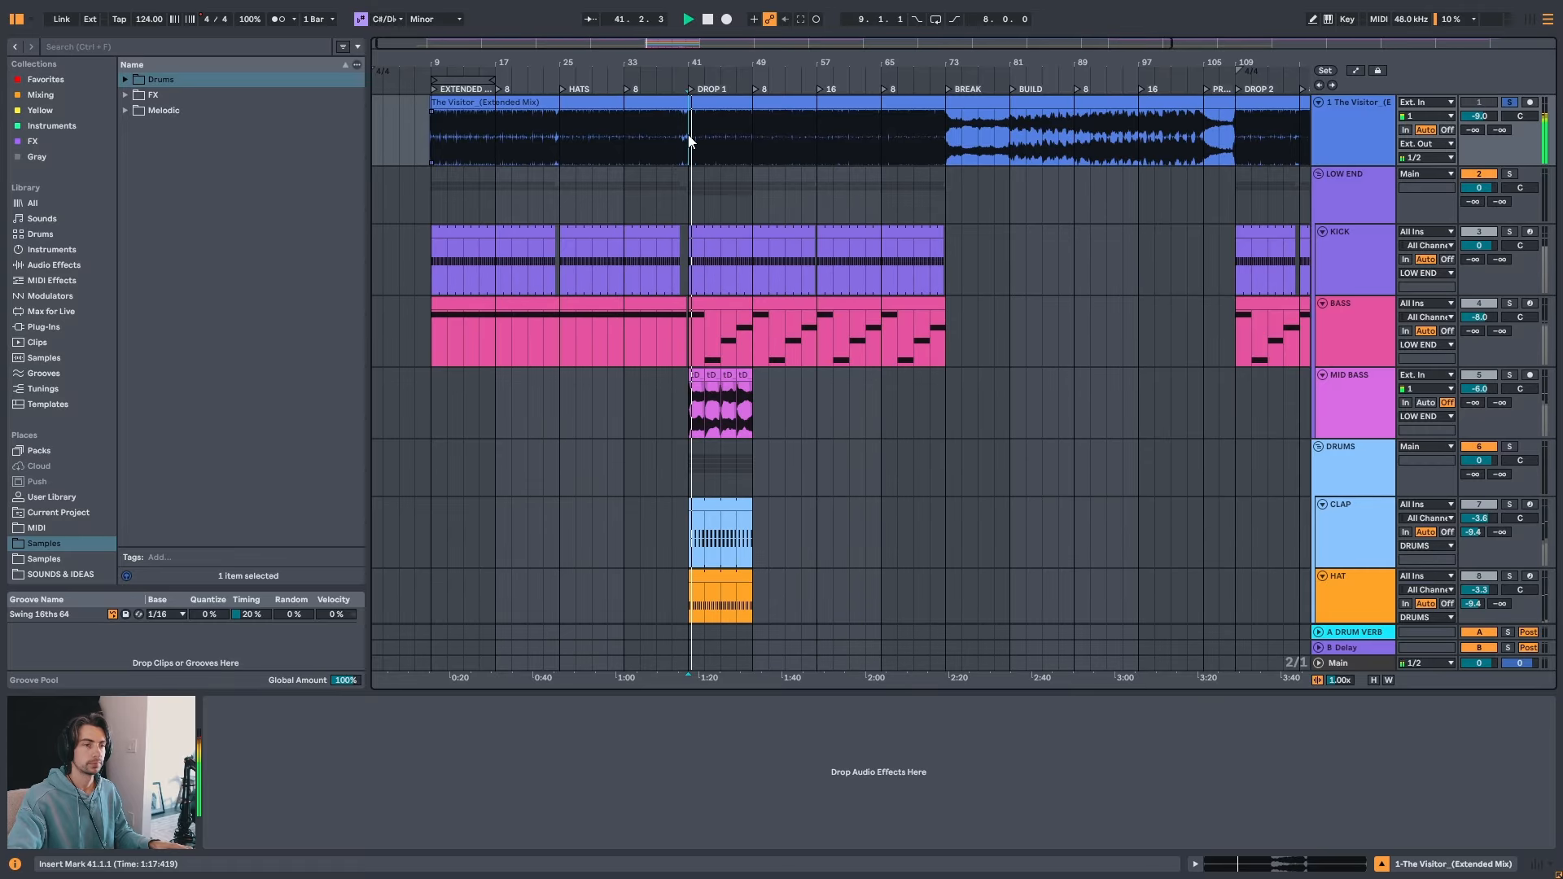
{"action": "left_click_drag", "start_coordinate": [733, 63], "coordinate": [725, 92]}
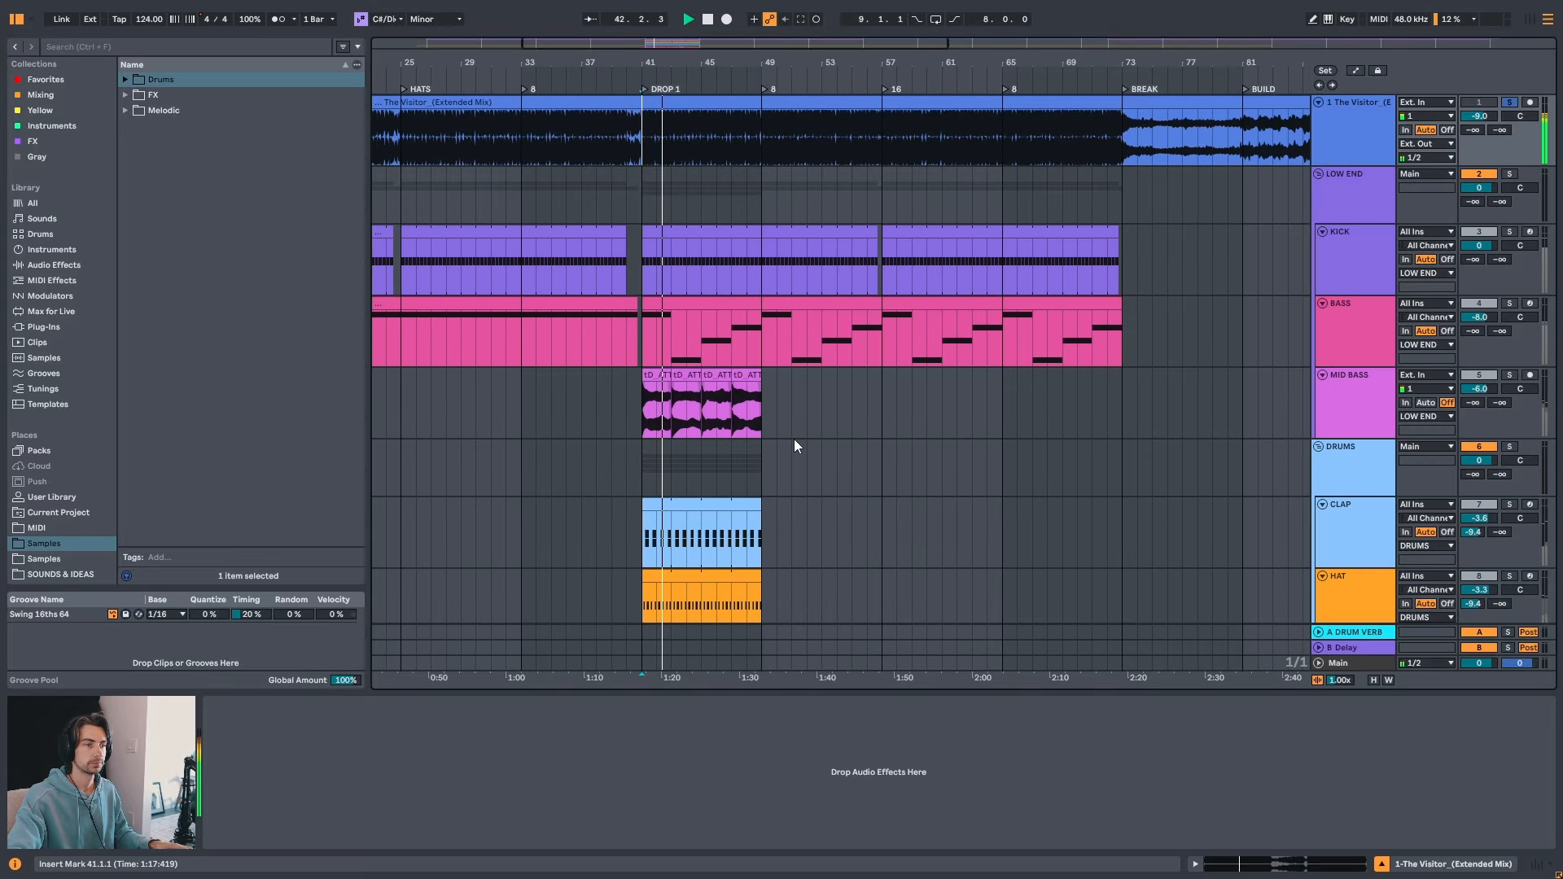
{"action": "scroll", "coordinate": [793, 436], "scroll_direction": "down", "scroll_amount": 2}
{"action": "scroll", "coordinate": [838, 334], "scroll_direction": "up", "scroll_amount": 3}
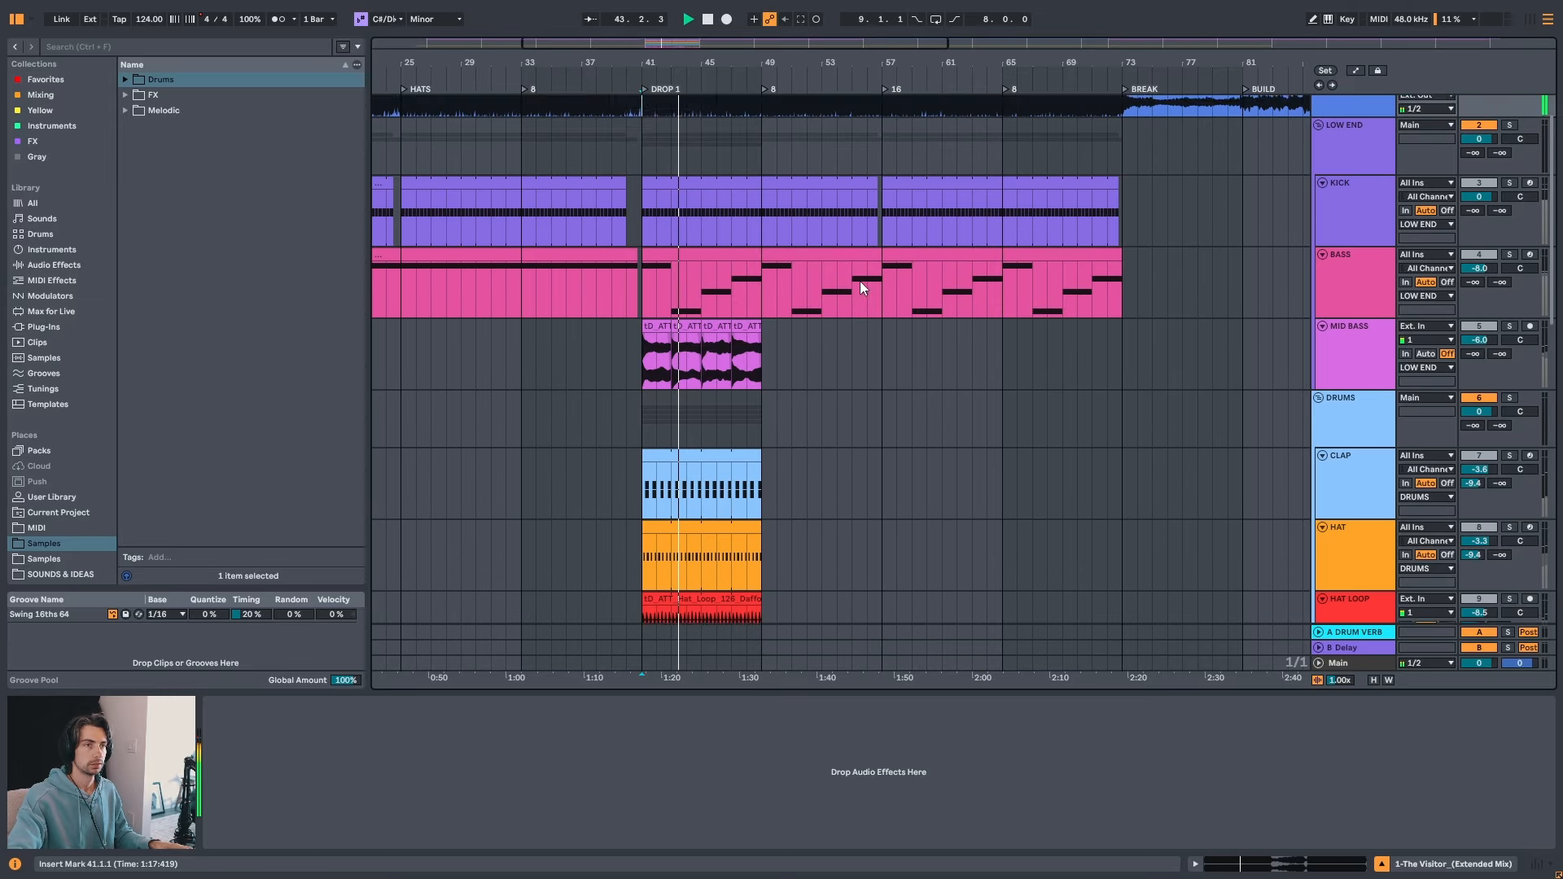
{"action": "left_click", "coordinate": [988, 171]}
{"action": "left_click", "coordinate": [1045, 179]}
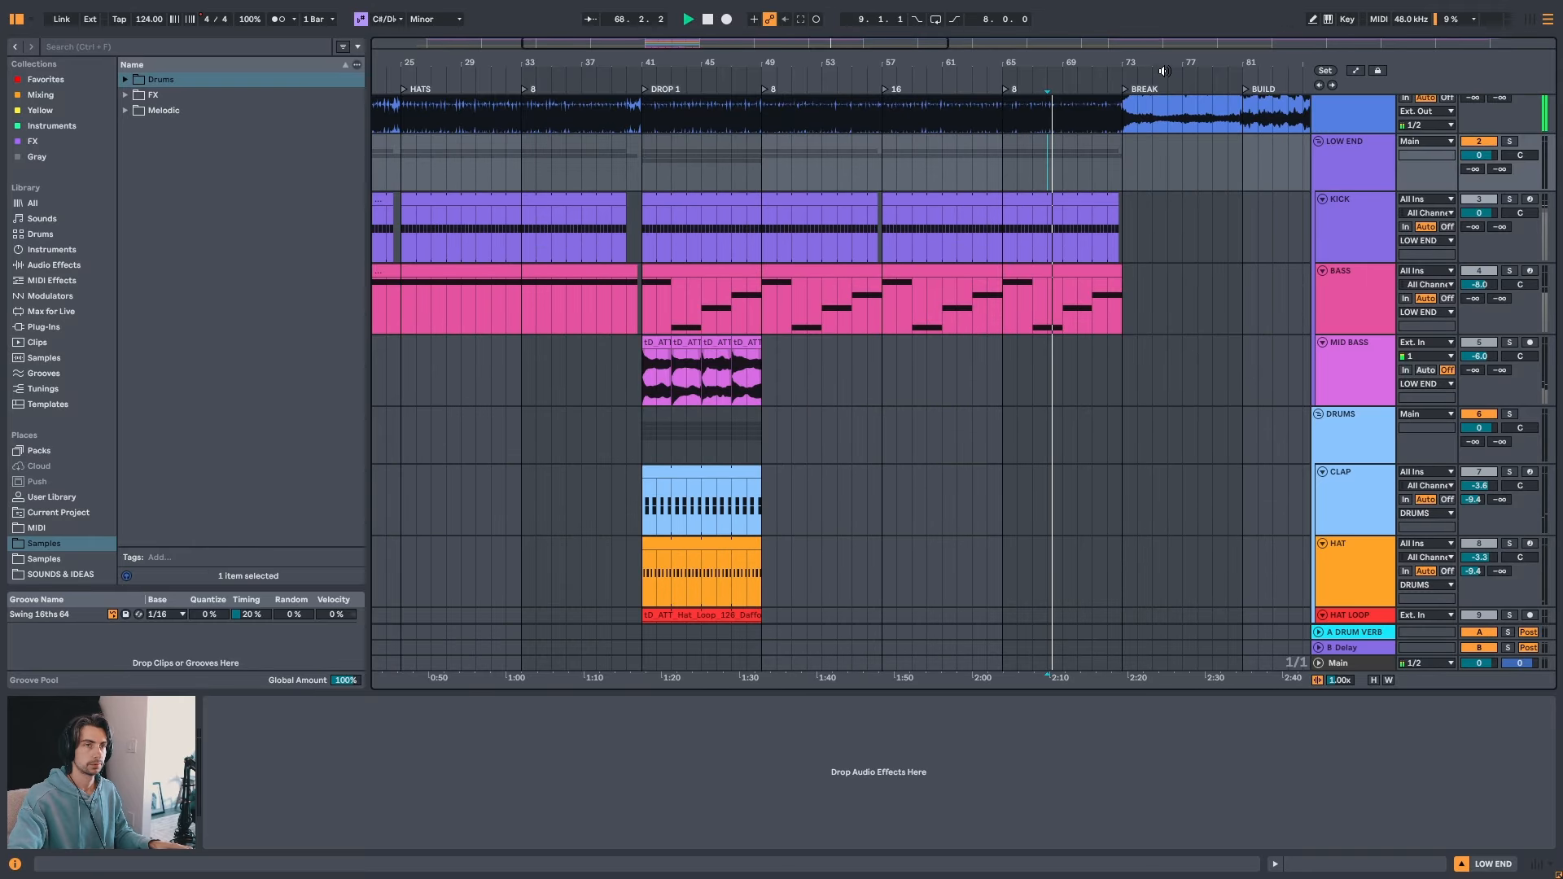
- Extend the looped CLAP clip across all of DROP 1 to the BREAK marker at bar 73
{"action": "left_click_drag", "start_coordinate": [1162, 70], "coordinate": [857, 49]}
{"action": "scroll", "coordinate": [808, 444], "scroll_direction": "down", "scroll_amount": 2}
{"action": "key", "text": "space"}
{"action": "left_click", "coordinate": [605, 359]}
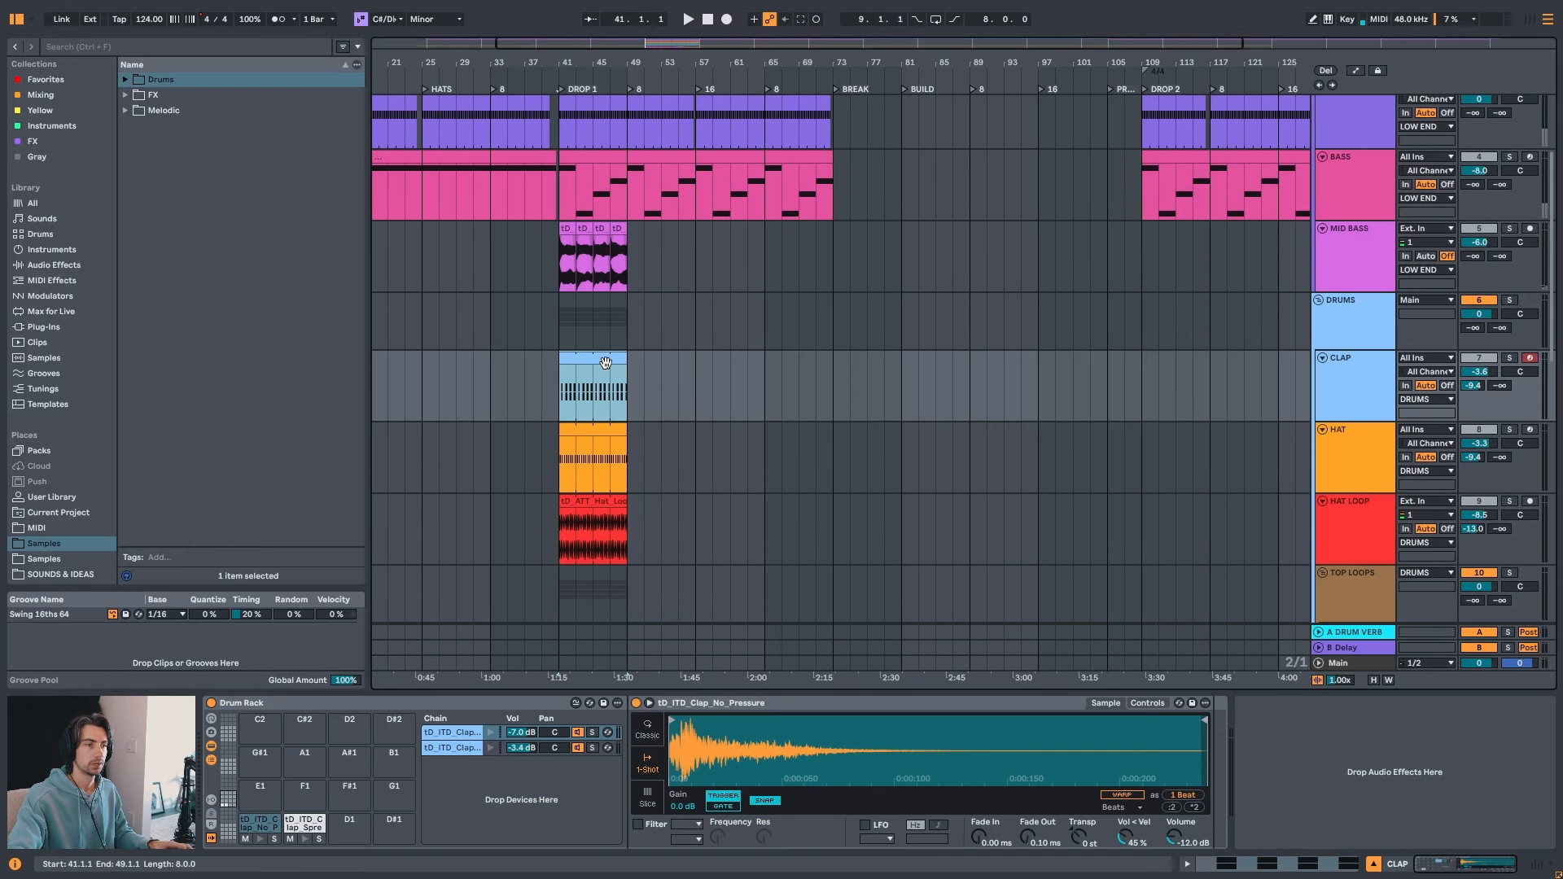
{"action": "left_click_drag", "start_coordinate": [621, 361], "coordinate": [829, 373]}
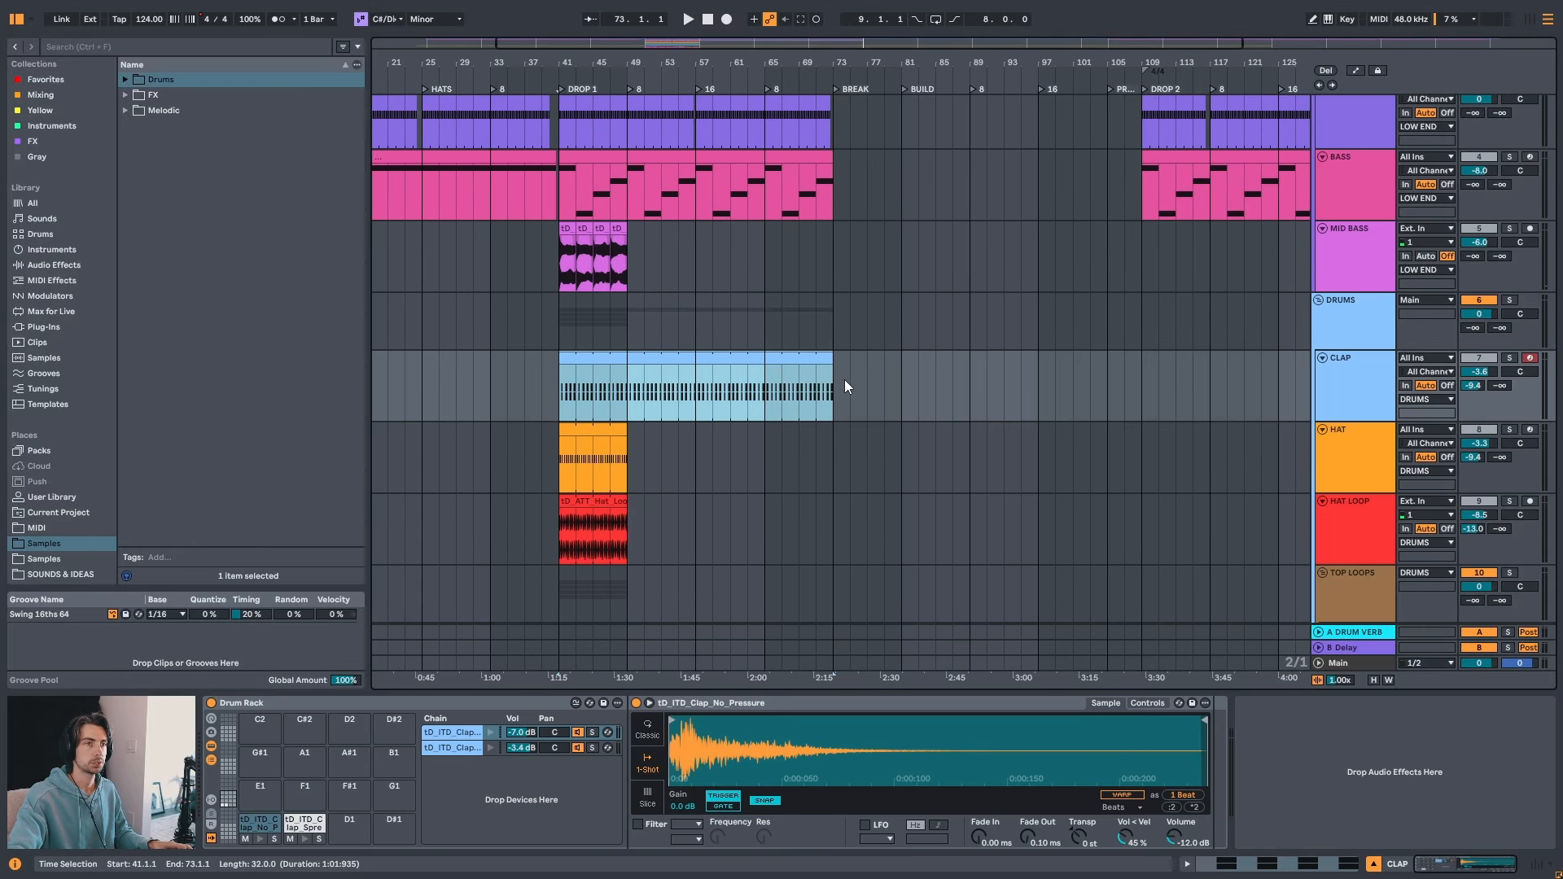
- Listen to the reference track late in the build, including bar 101 and PREDROP at bar 105, for its clap placement
{"action": "left_click_drag", "start_coordinate": [909, 68], "coordinate": [903, 49]}
{"action": "scroll", "coordinate": [854, 413], "scroll_direction": "up", "scroll_amount": 3}
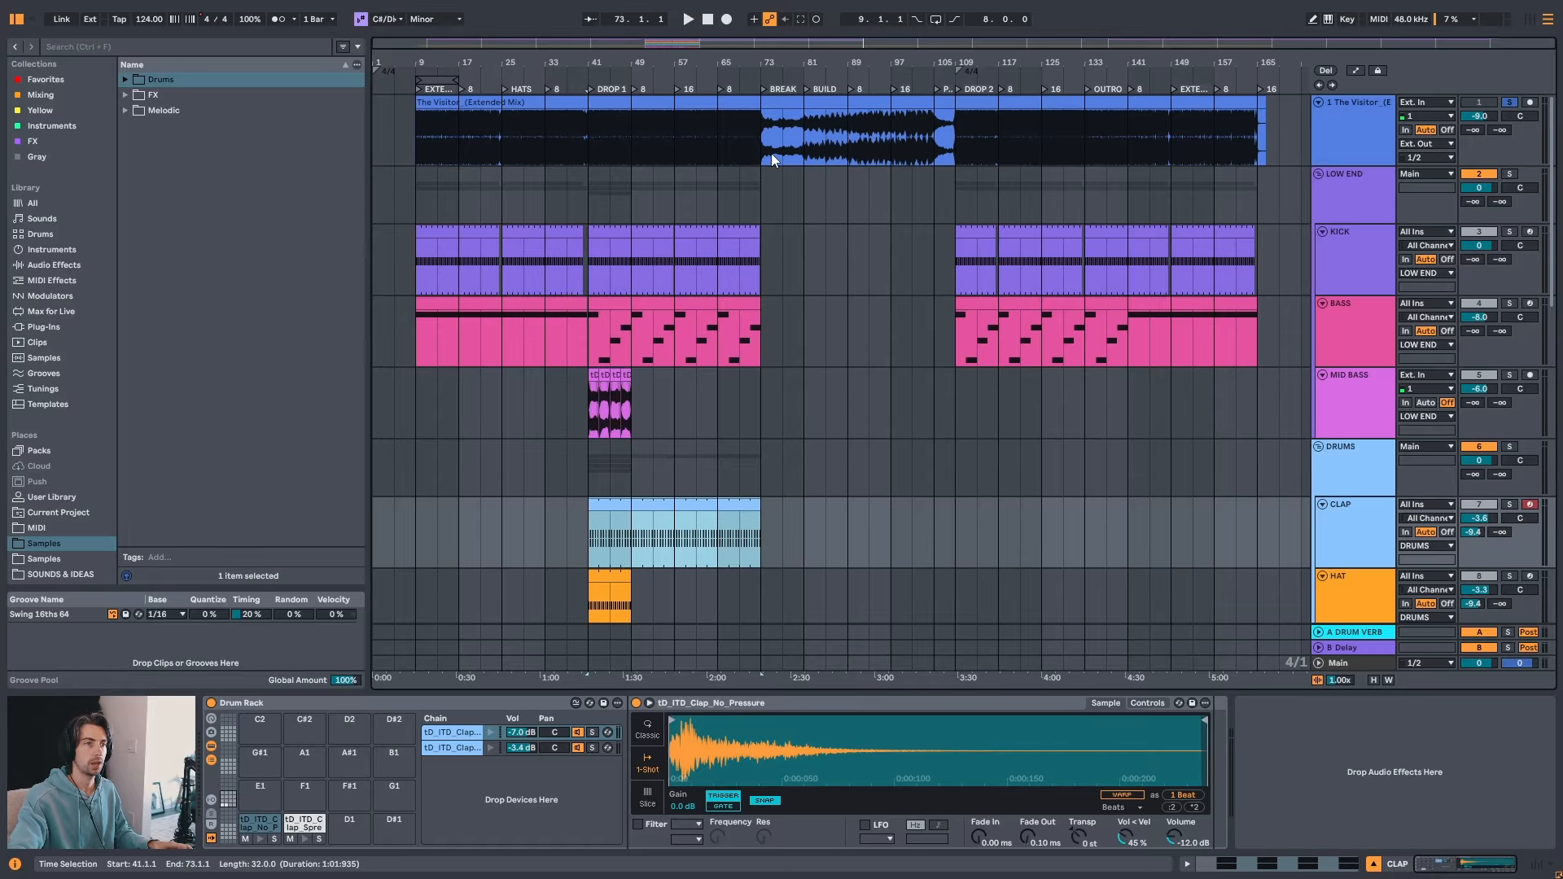
{"action": "left_click", "coordinate": [893, 162]}
{"action": "key", "text": "space"}
{"action": "left_click", "coordinate": [915, 152]}
{"action": "key", "text": "space"}
{"action": "key", "text": "space"}
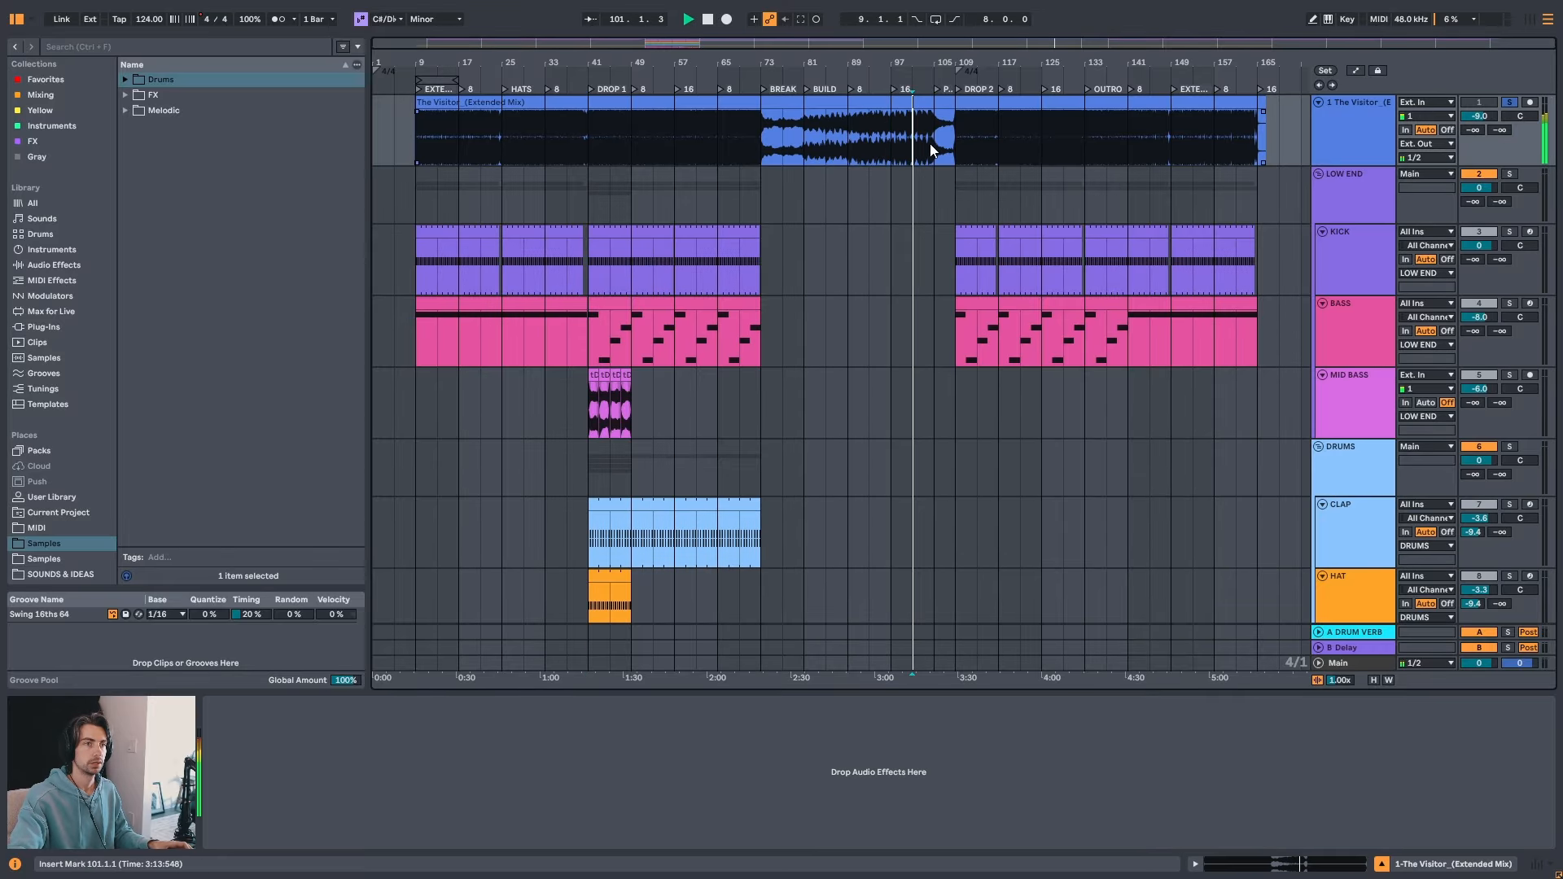
{"action": "left_click", "coordinate": [934, 158]}
{"action": "key", "text": "space"}
{"action": "key", "text": "space"}
{"action": "key", "text": "space"}
- Check the reference at bar 109 and copy the 32-bar CLAP clip to the start of DROP 2
{"action": "left_click", "coordinate": [957, 152]}
{"action": "key", "text": "space"}
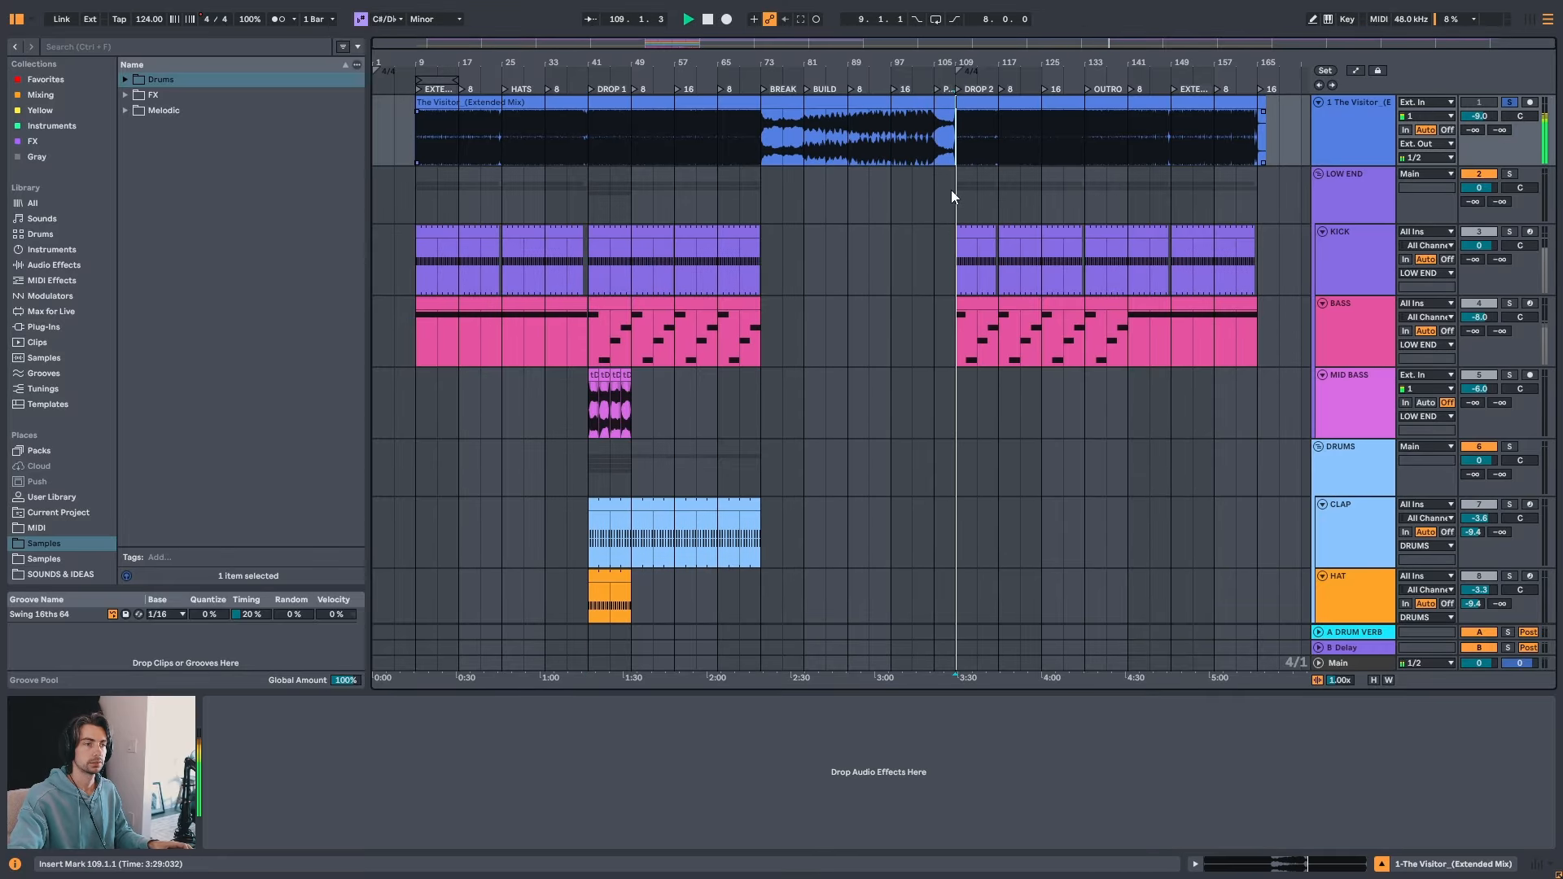
{"action": "left_click_drag", "start_coordinate": [615, 507], "coordinate": [980, 536]}
{"action": "left_click_drag", "start_coordinate": [1147, 63], "coordinate": [1044, 110]}
- Listen at several points from DROP 2 to the track's end, including bars 137, 155 and 167, for where the claps should stop
{"action": "left_click", "coordinate": [897, 539]}
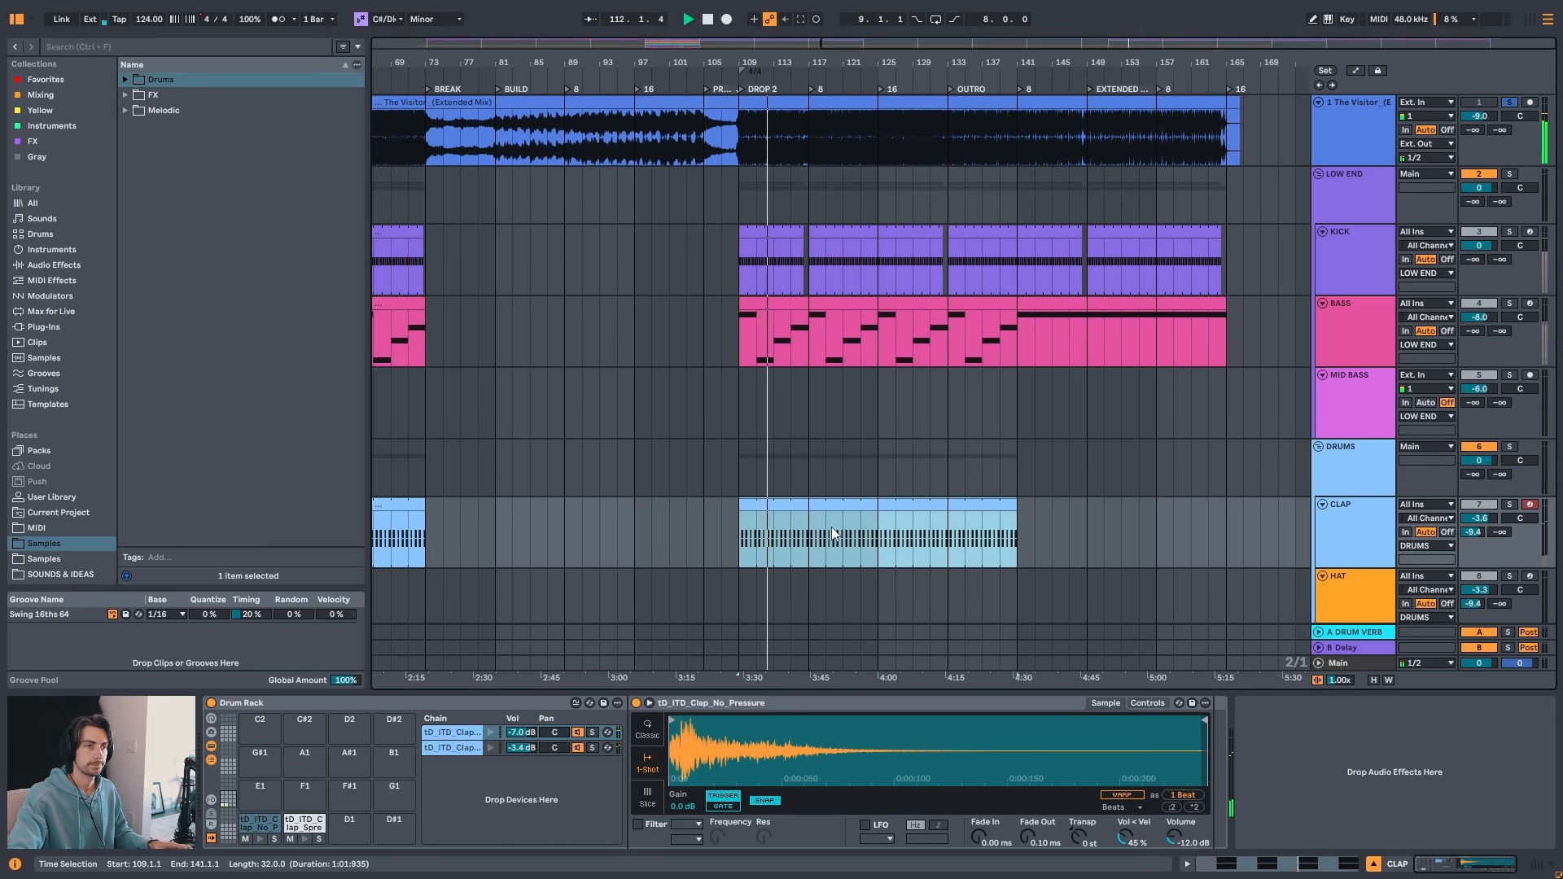
{"action": "left_click", "coordinate": [983, 537]}
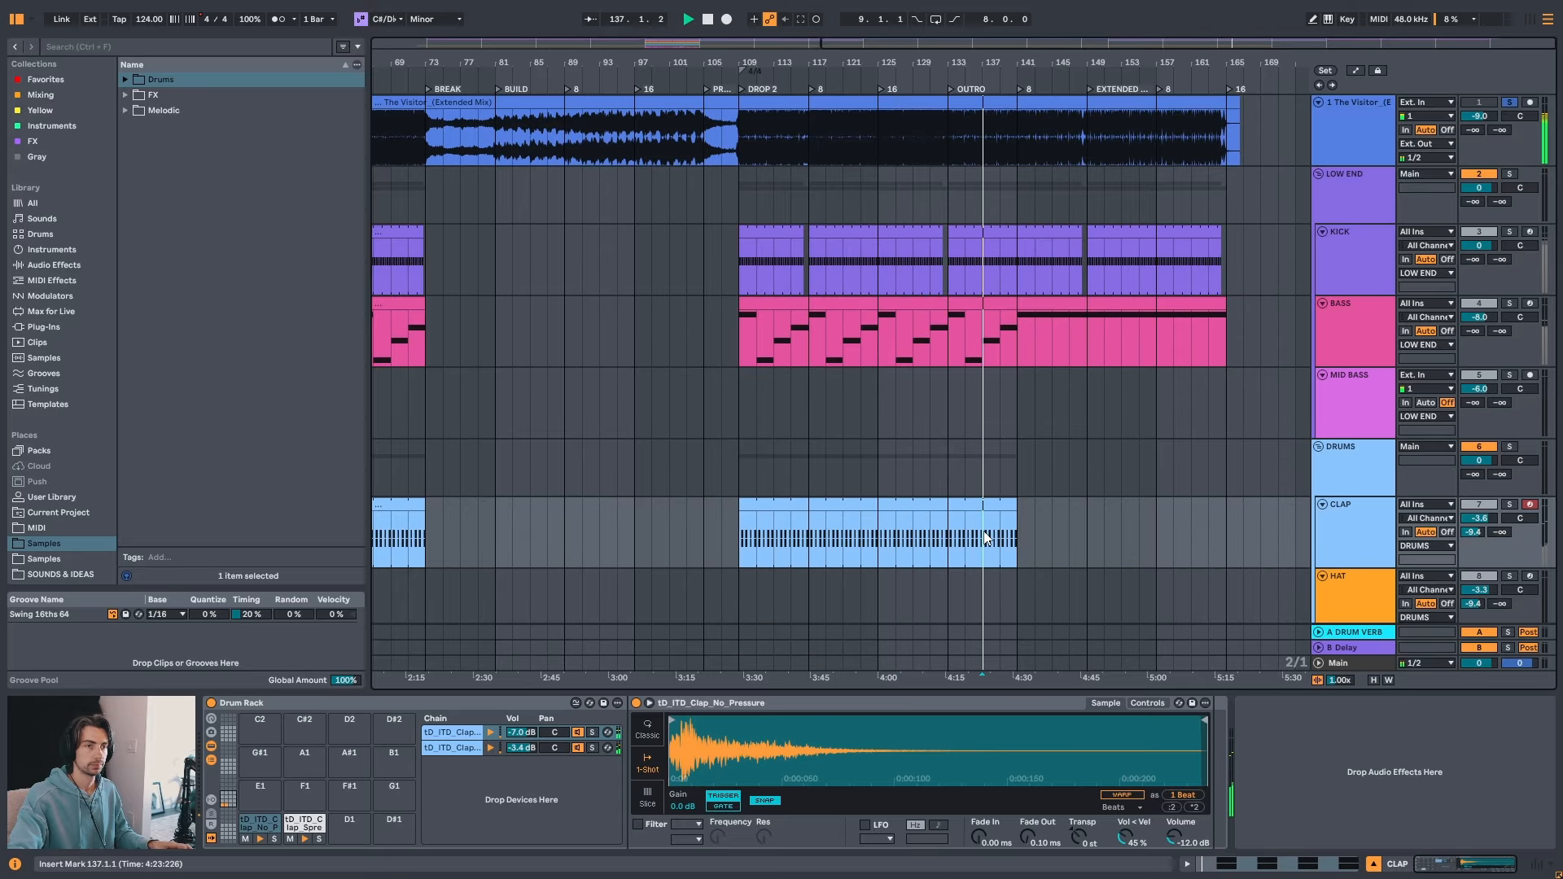
{"action": "left_click", "coordinate": [1033, 534]}
{"action": "left_click", "coordinate": [1138, 527]}
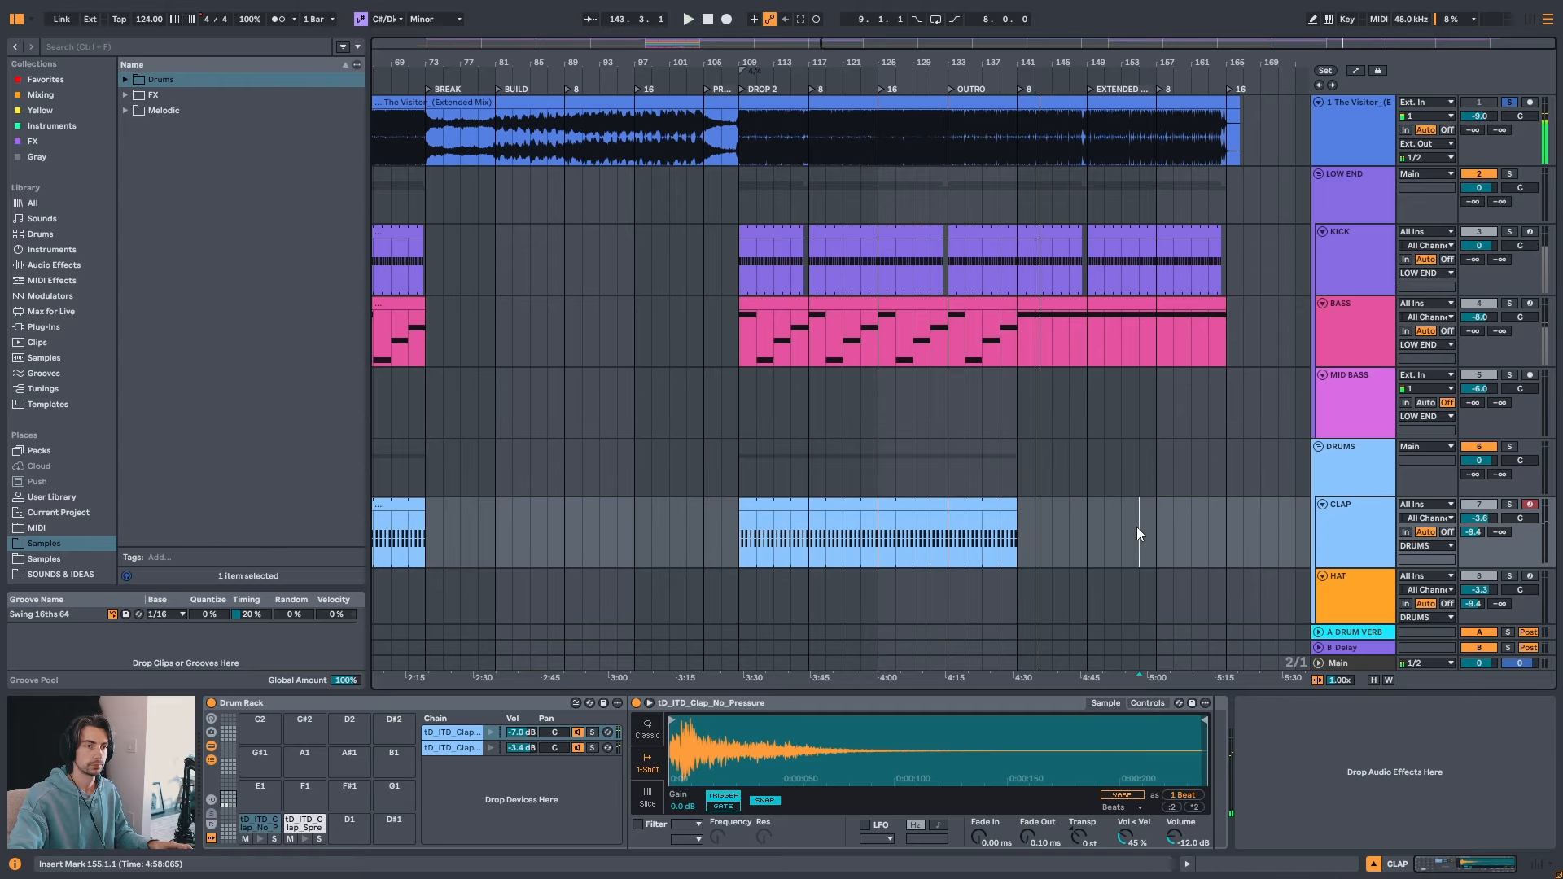
{"action": "left_click", "coordinate": [1191, 534]}
{"action": "left_click", "coordinate": [1238, 531]}
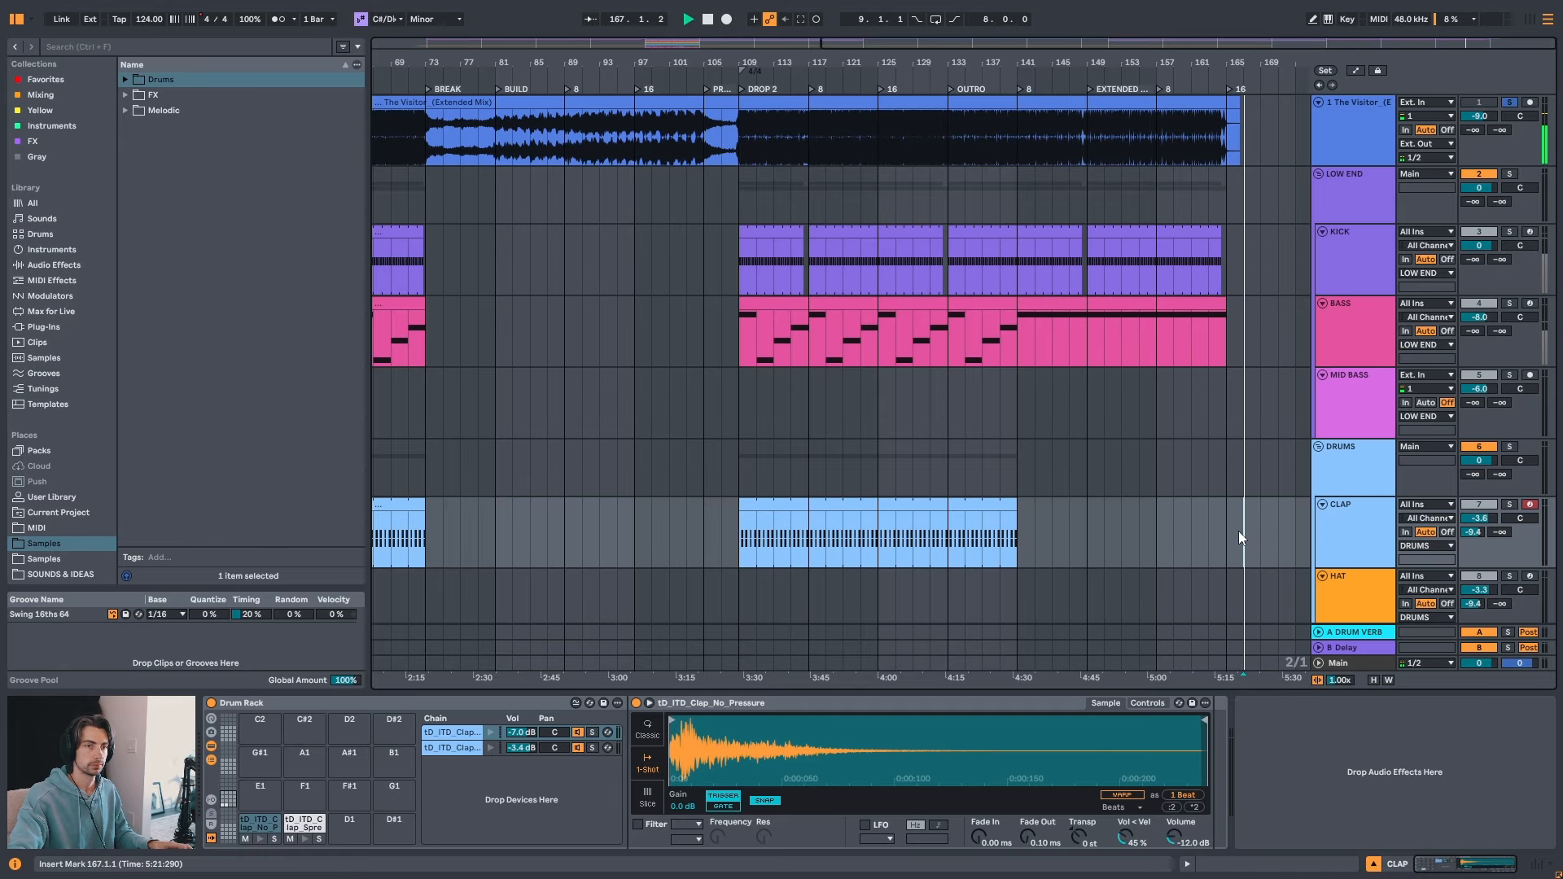
{"action": "left_click", "coordinate": [1207, 529]}
- Extend the second CLAP clip to bar 165
{"action": "key", "text": "space"}
{"action": "left_click_drag", "start_coordinate": [1009, 506], "coordinate": [1226, 521]}
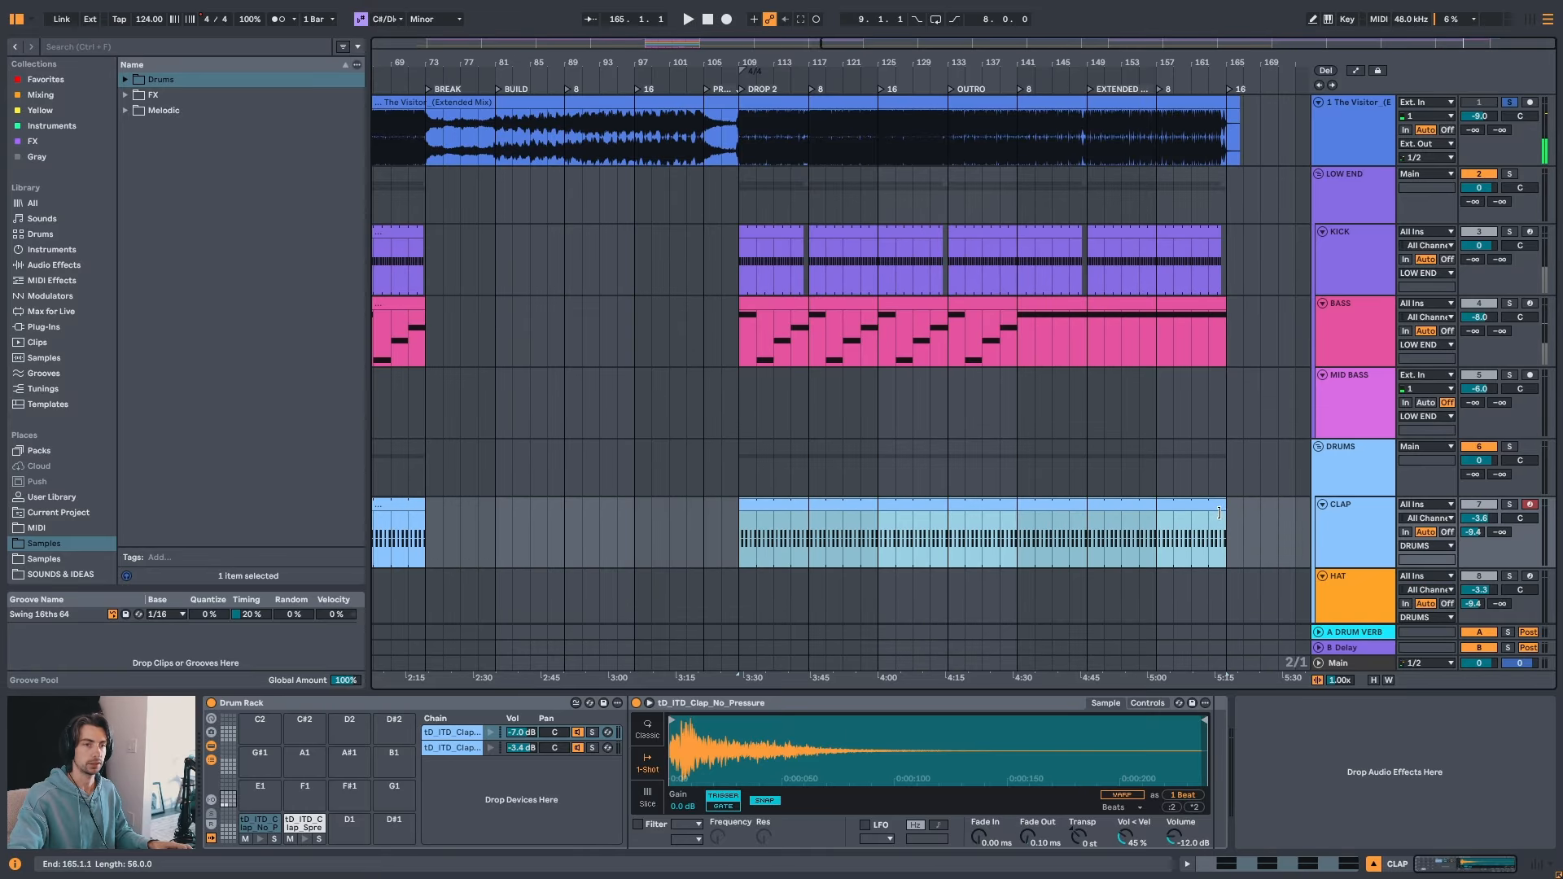
{"action": "left_click_drag", "start_coordinate": [1050, 44], "coordinate": [1047, 16]}
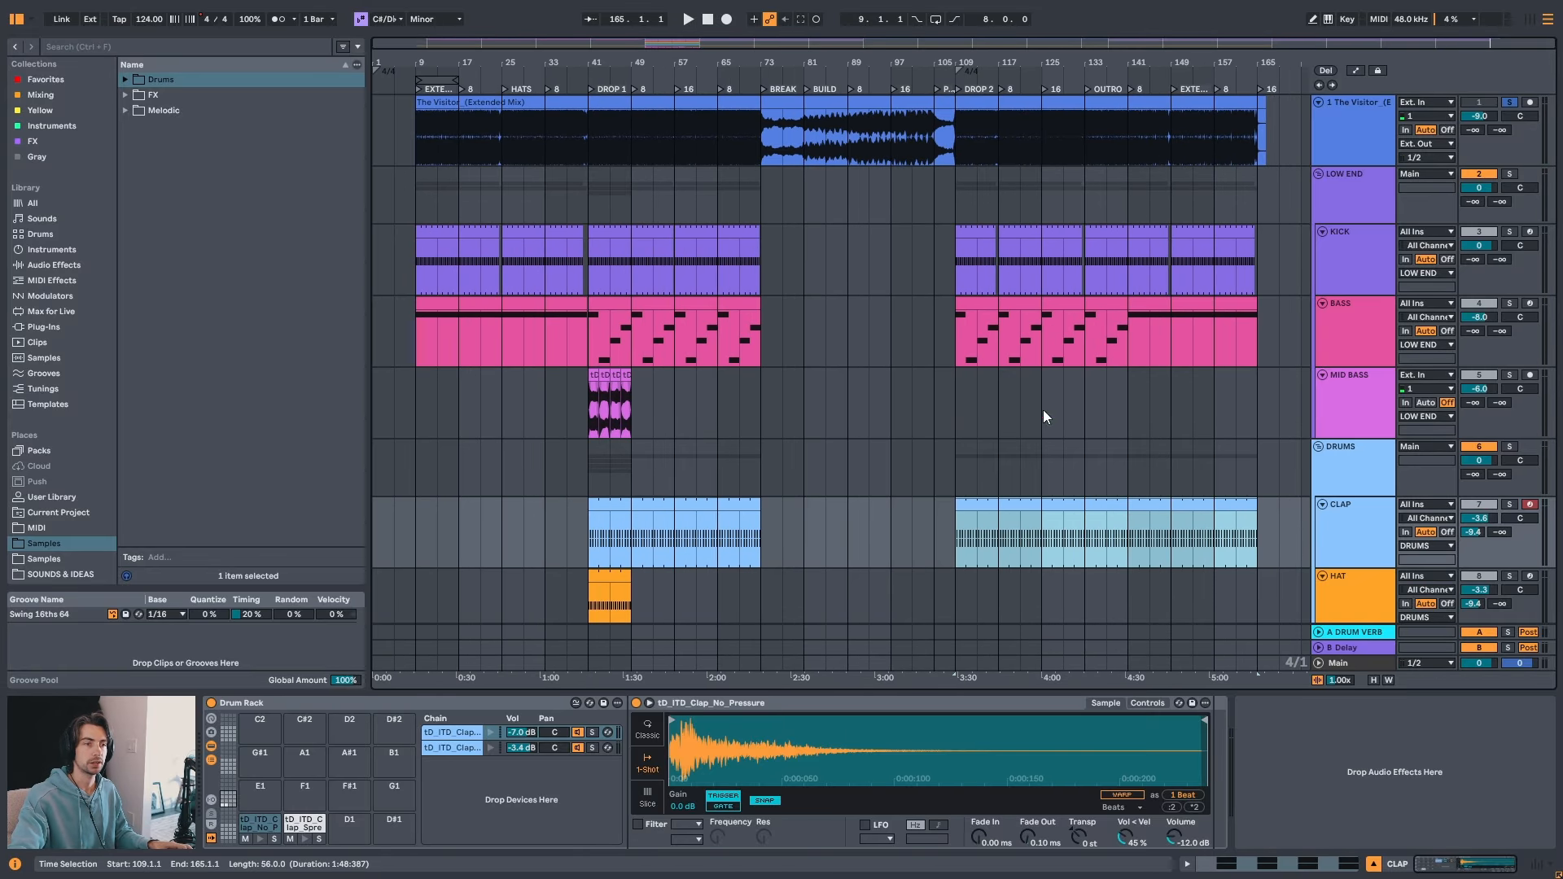
- Play the HAT clip's section from bar 41, and listen again from bar 37 ahead of DROP 1
{"action": "scroll", "coordinate": [1033, 501], "scroll_direction": "down", "scroll_amount": 3}
{"action": "scroll", "coordinate": [704, 453], "scroll_direction": "up", "scroll_amount": 1}
{"action": "left_click", "coordinate": [605, 402]}
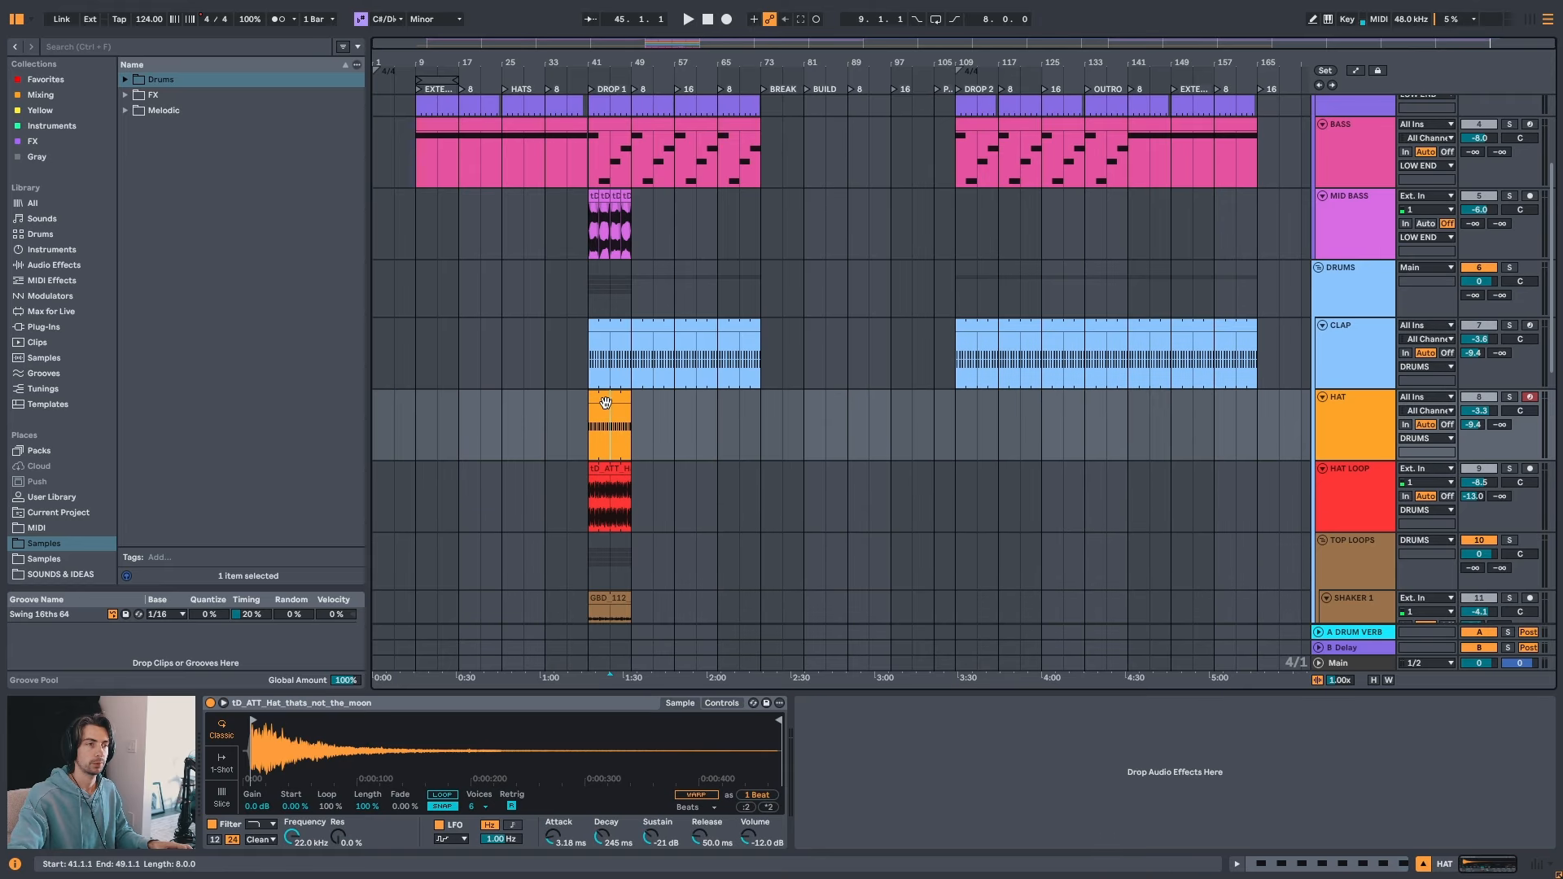
{"action": "left_click", "coordinate": [616, 398]}
{"action": "key", "text": "space"}
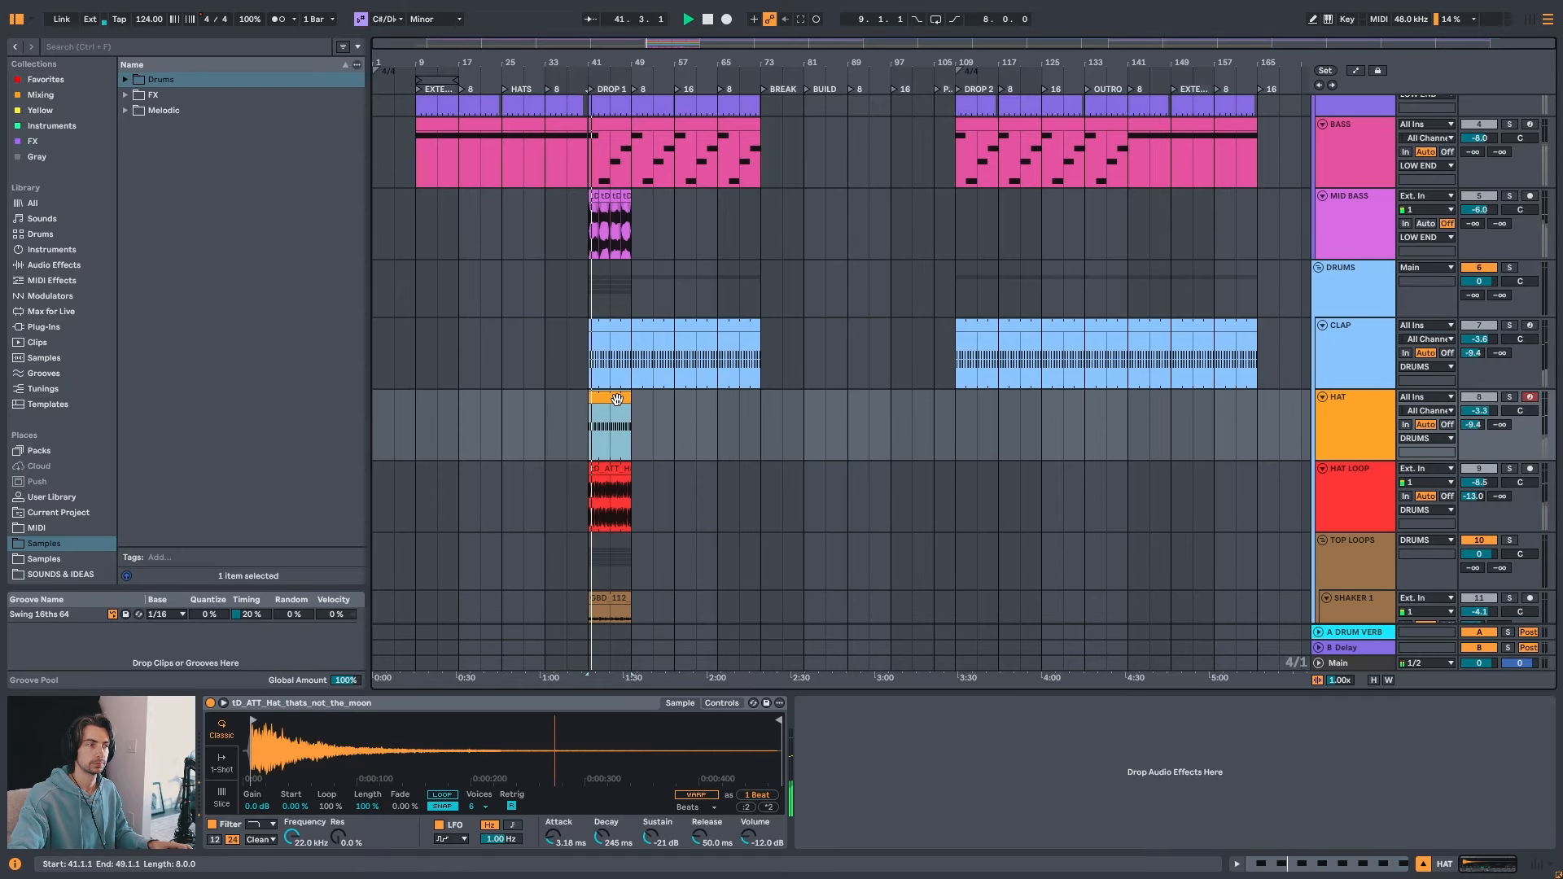
{"action": "left_click", "coordinate": [566, 408]}
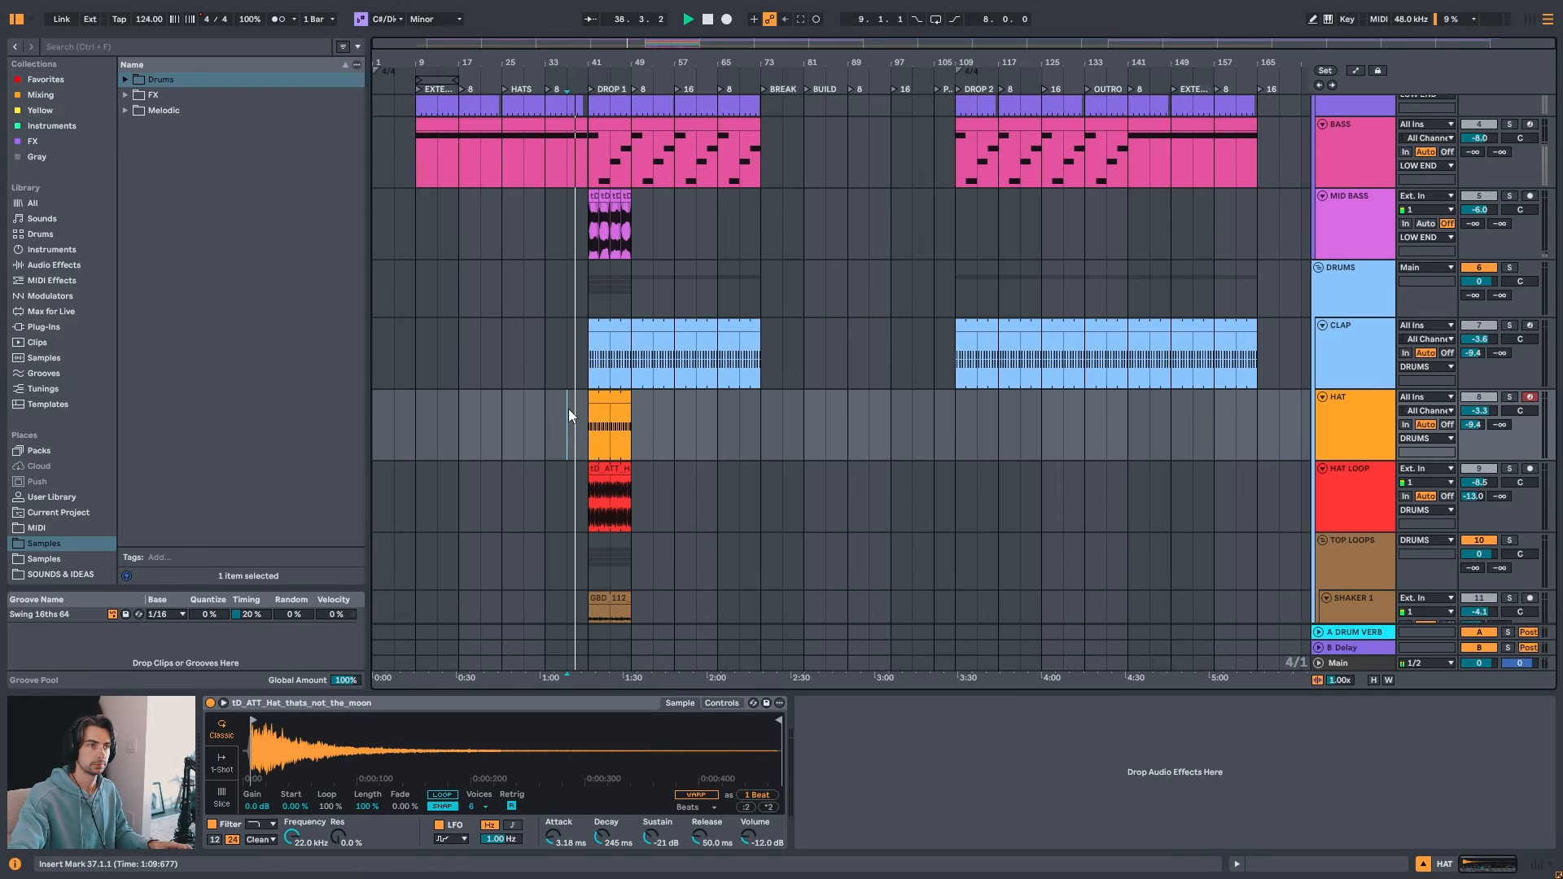
{"action": "scroll", "coordinate": [578, 457], "scroll_direction": "down", "scroll_amount": 1}
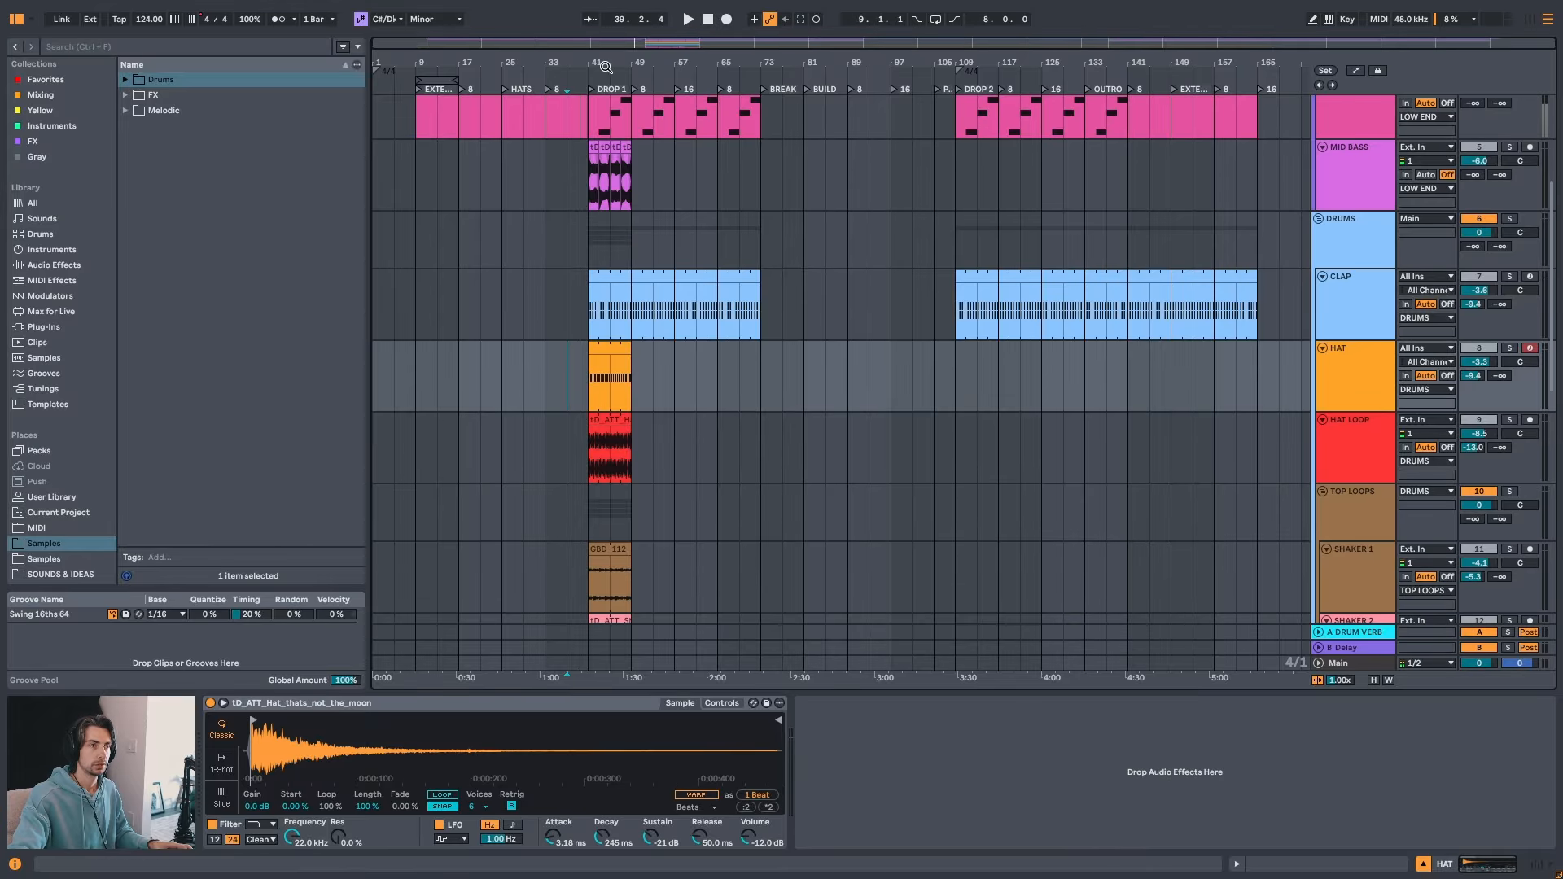
- Listen to the TAMB loop in solo from bar 41
{"action": "left_click_drag", "start_coordinate": [605, 68], "coordinate": [742, 228]}
{"action": "scroll", "coordinate": [764, 415], "scroll_direction": "down", "scroll_amount": 4}
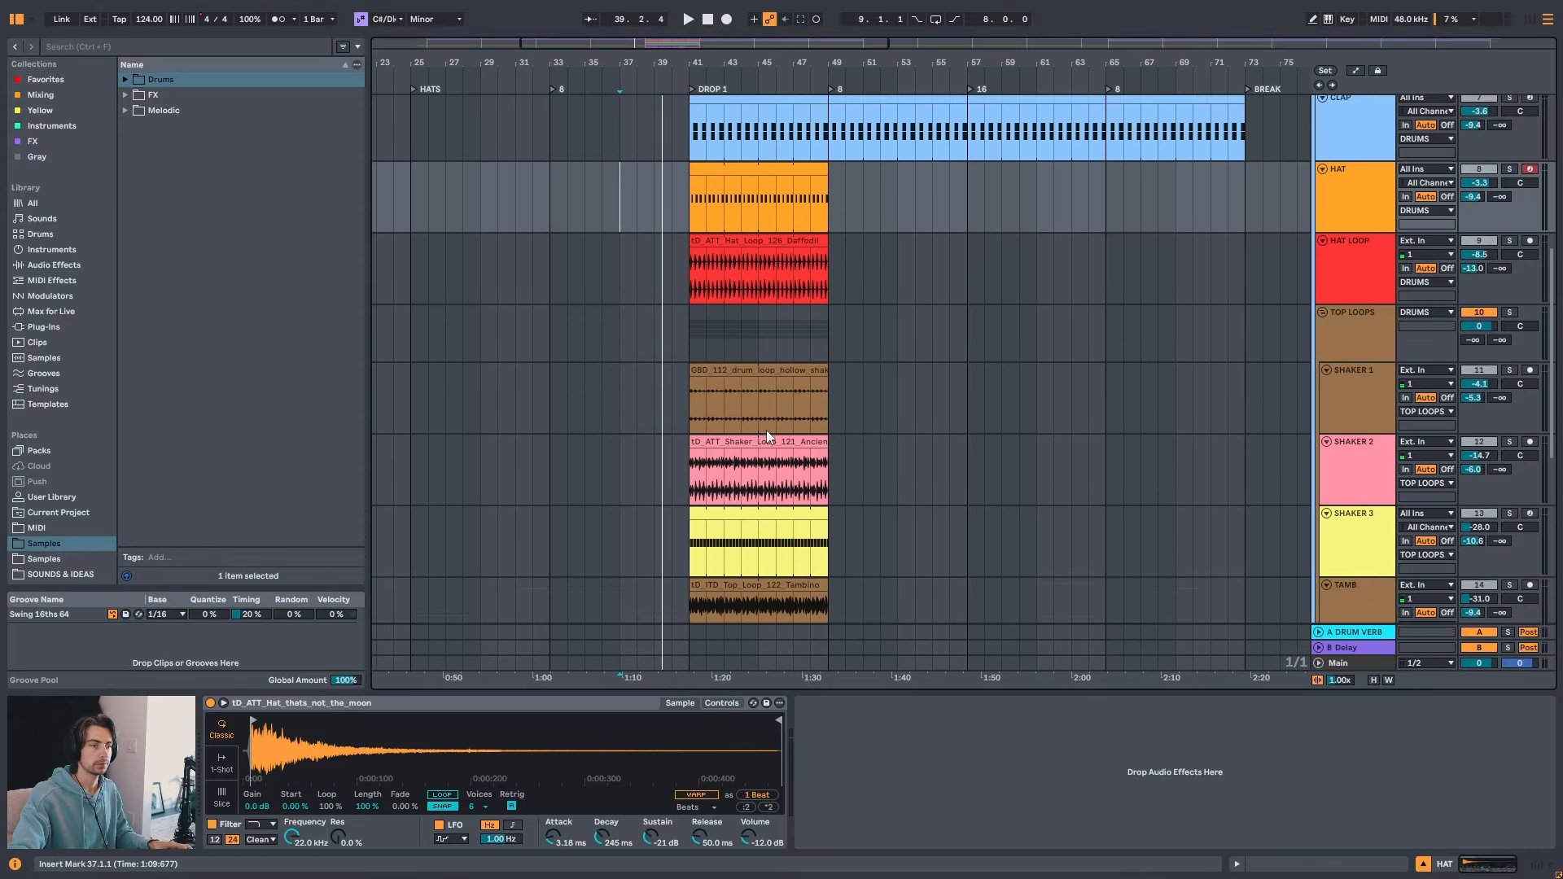
{"action": "scroll", "coordinate": [765, 436], "scroll_direction": "down", "scroll_amount": 3}
{"action": "left_click", "coordinate": [734, 469]}
{"action": "key", "text": "space"}
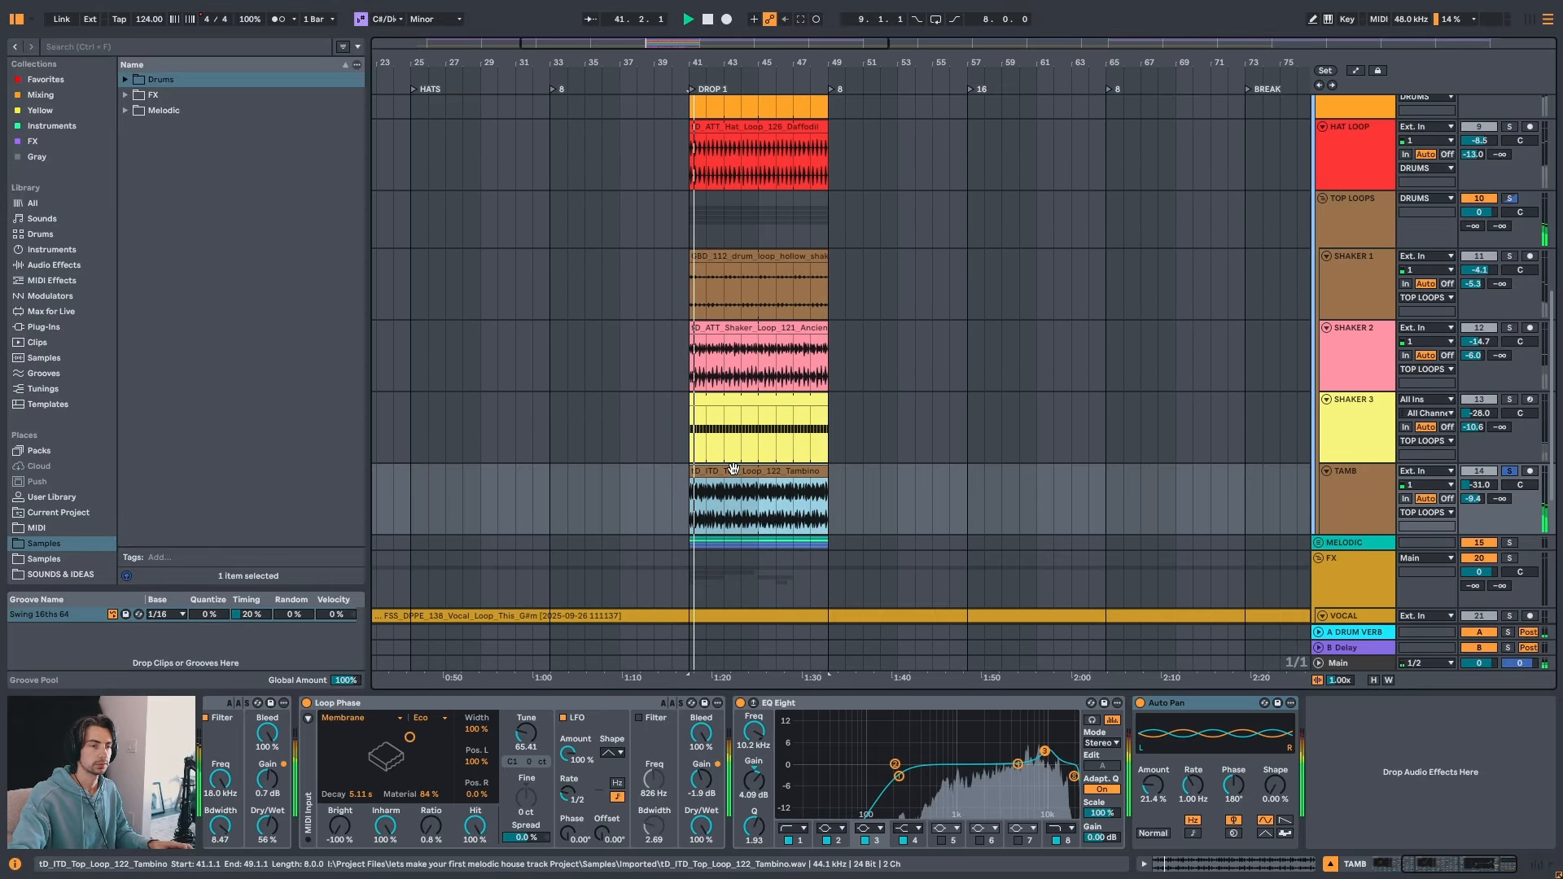
{"action": "key", "text": "space"}
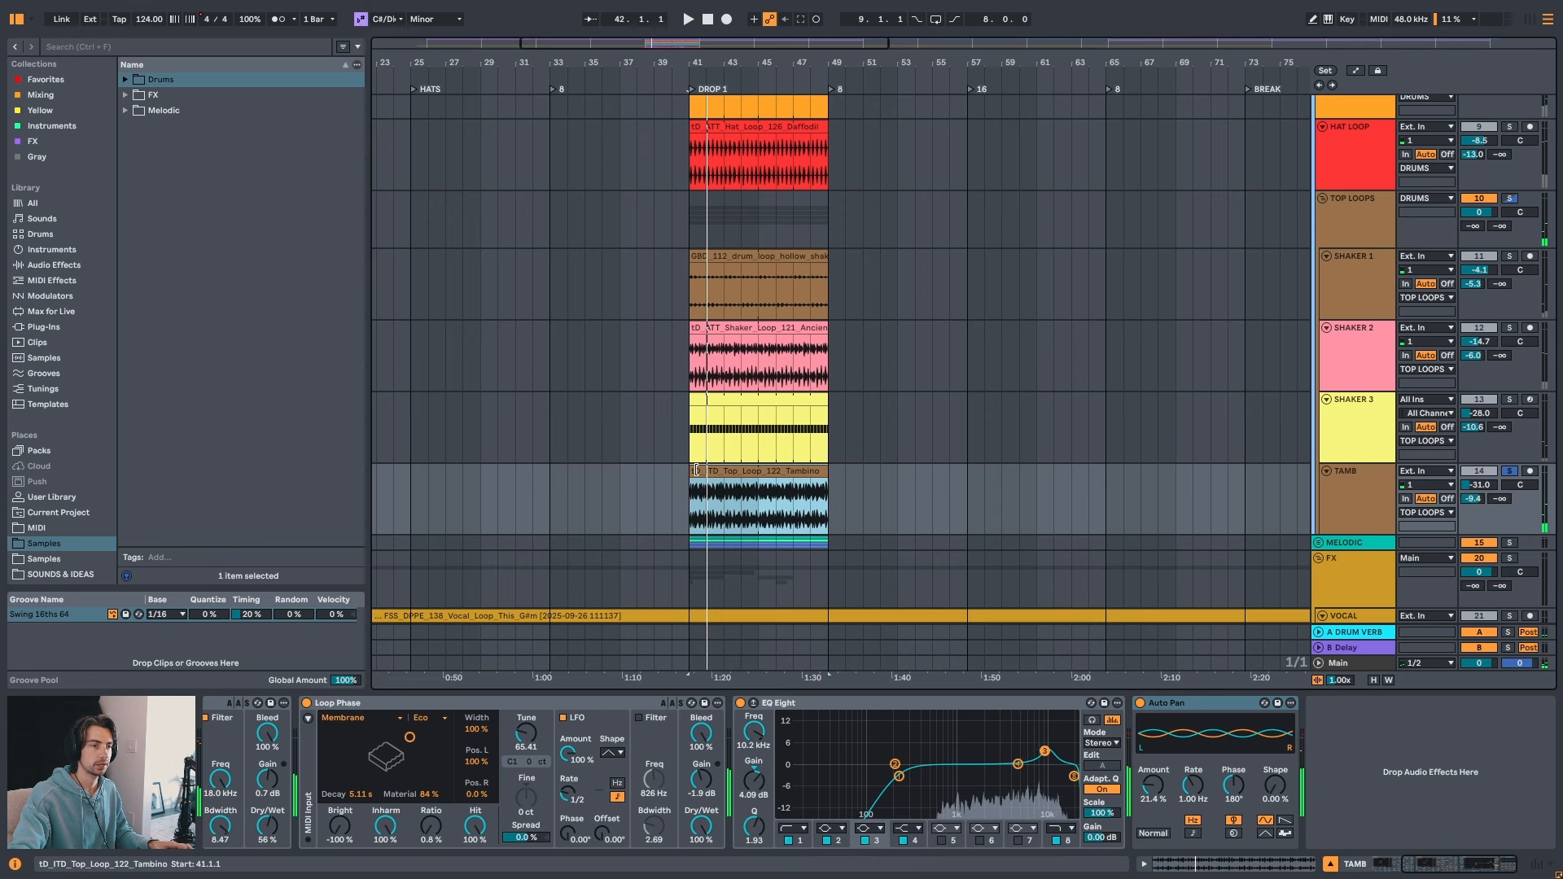
- Play the HAT section from bar 41 and compare the hats around bars 35, 51 and 53 with the reference track
{"action": "scroll", "coordinate": [701, 442], "scroll_direction": "up", "scroll_amount": 5}
{"action": "left_click", "coordinate": [756, 272]}
{"action": "key", "text": "space"}
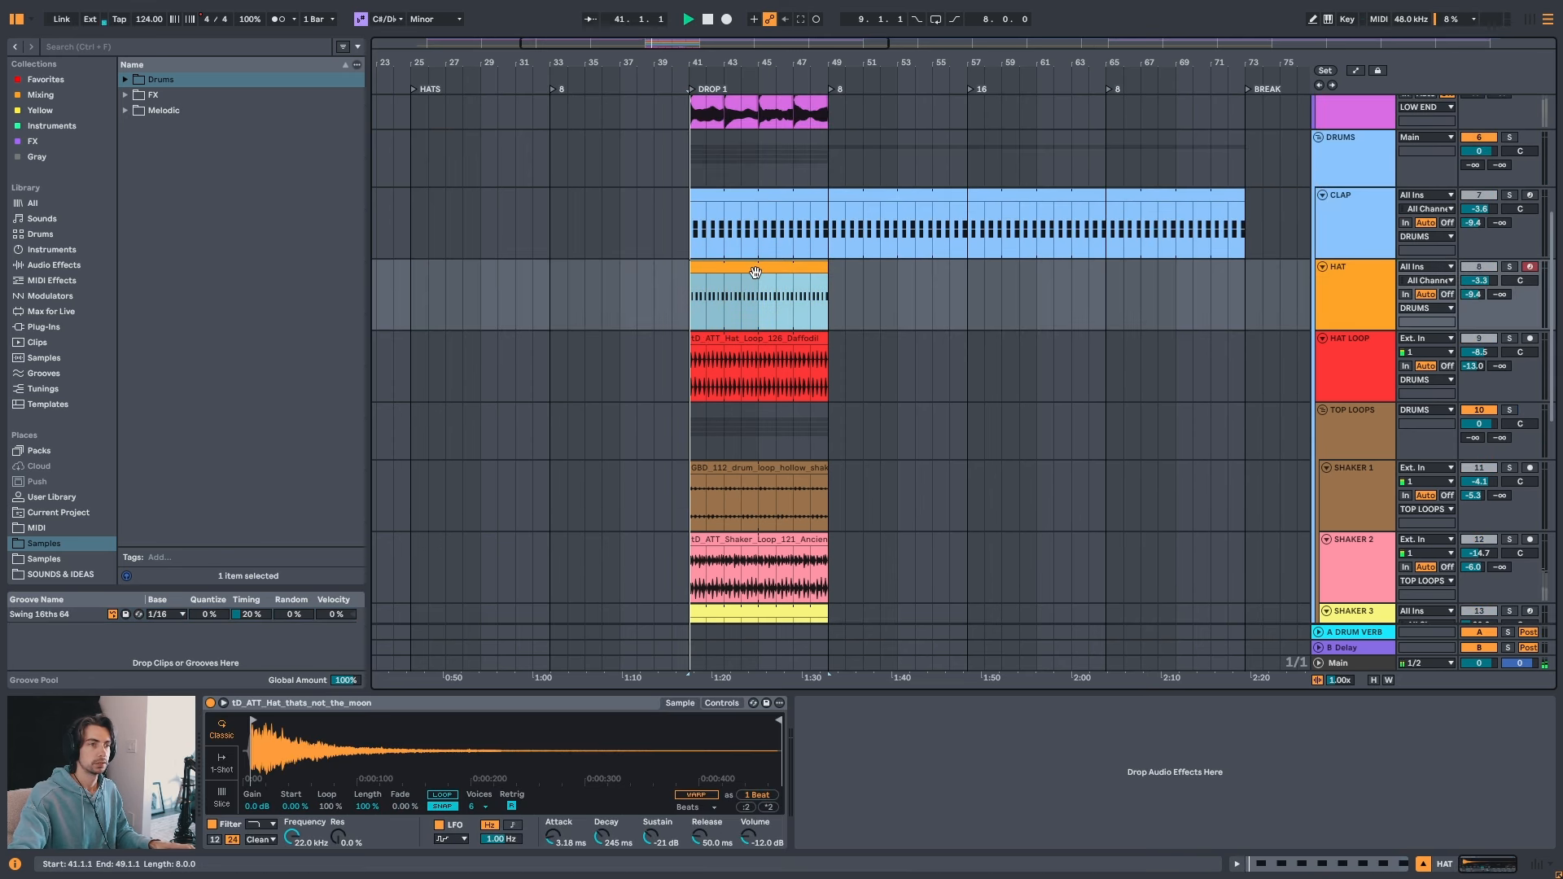
{"action": "left_click", "coordinate": [865, 294]}
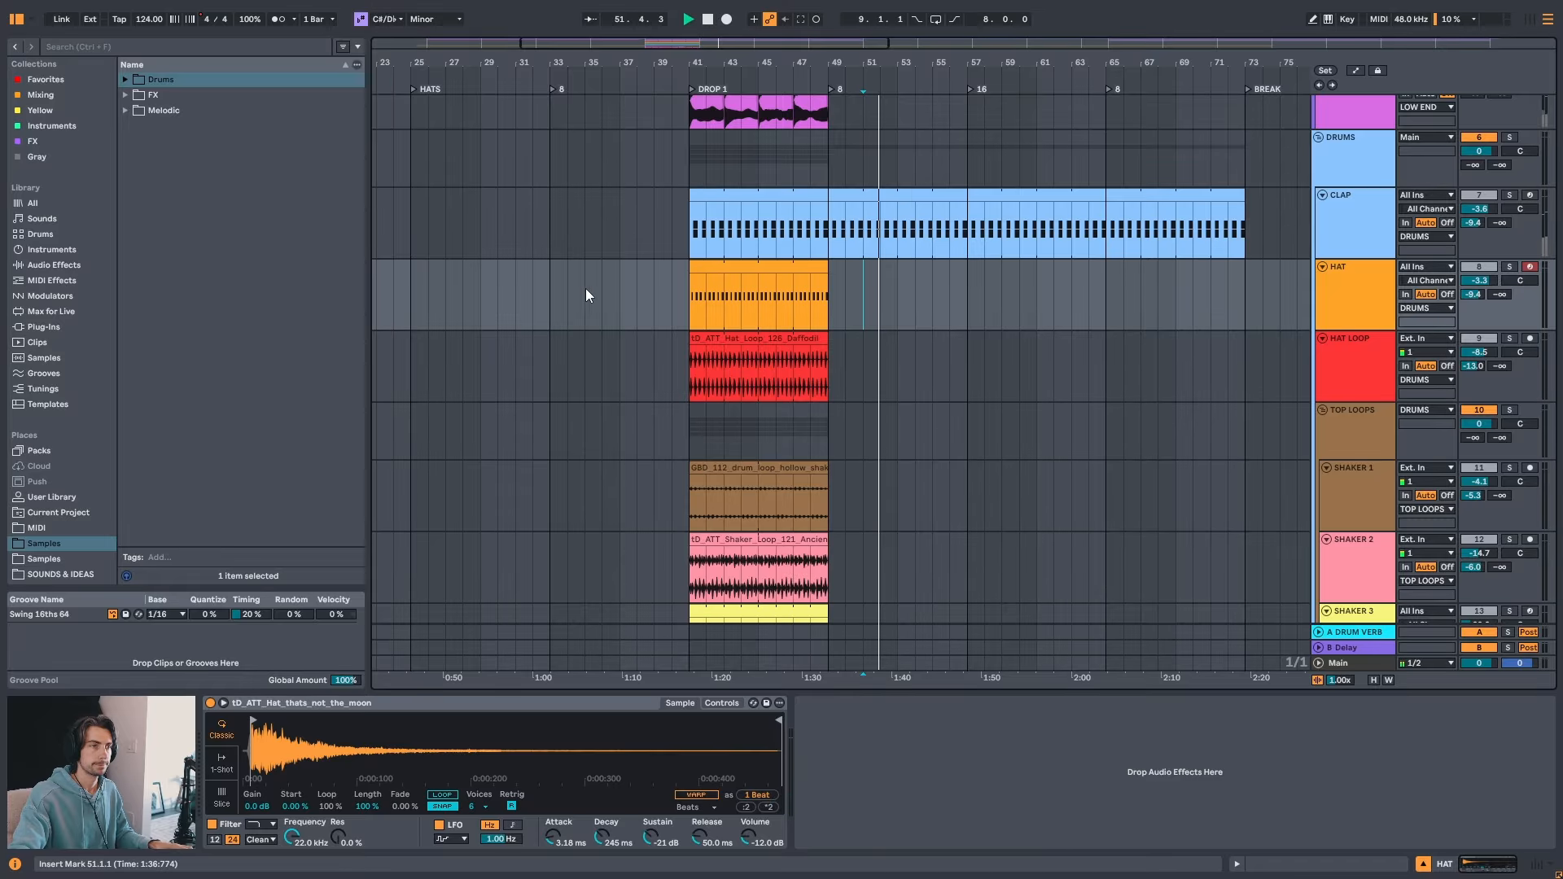
{"action": "left_click", "coordinate": [586, 293]}
{"action": "left_click", "coordinate": [899, 299]}
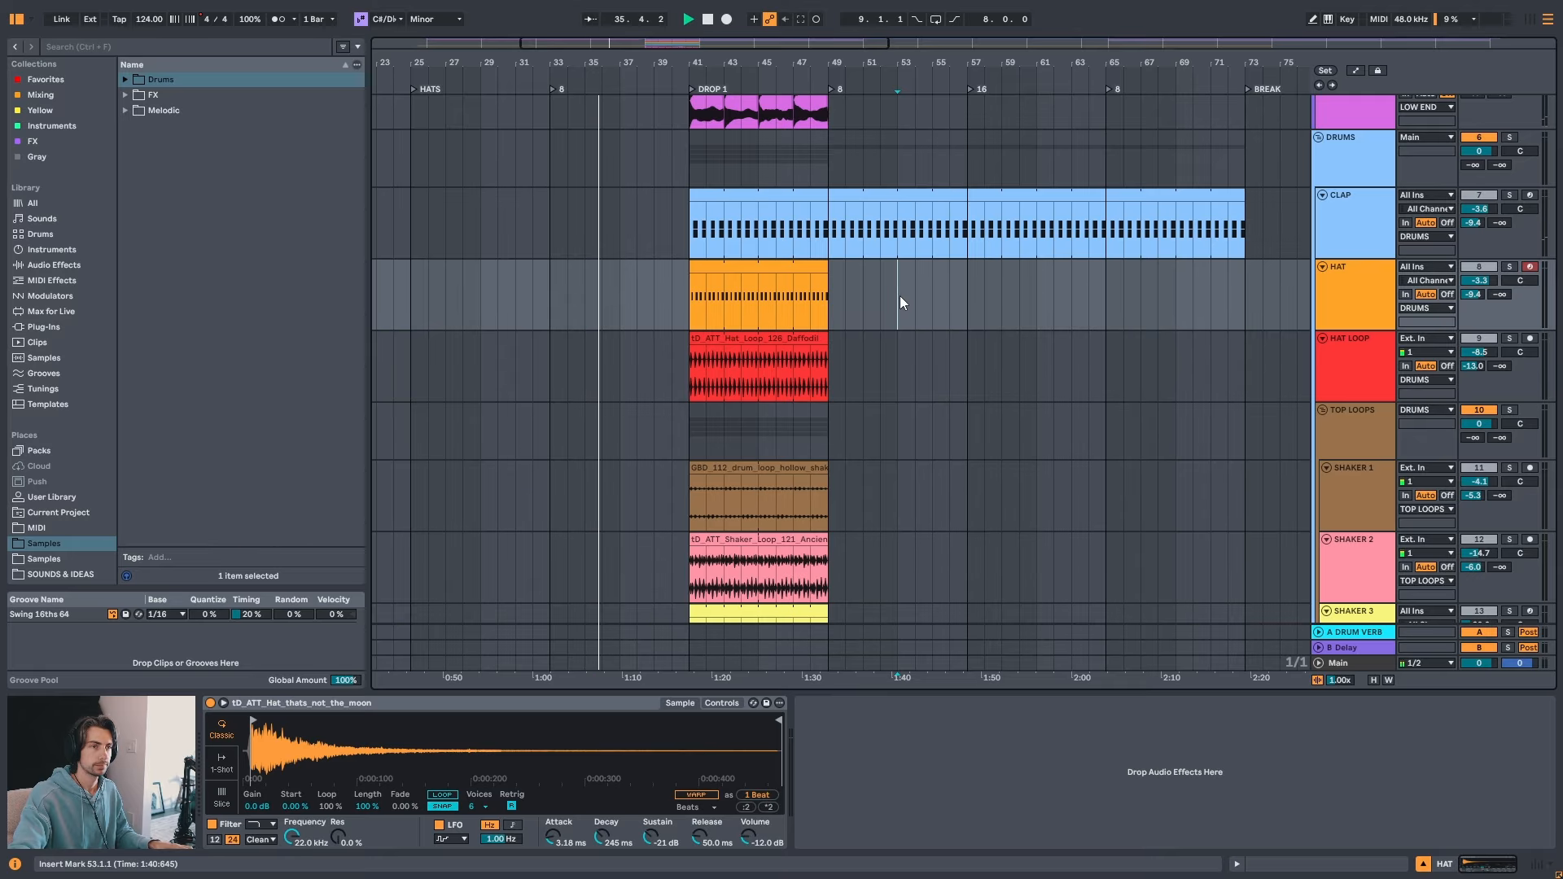
{"action": "left_click", "coordinate": [589, 315]}
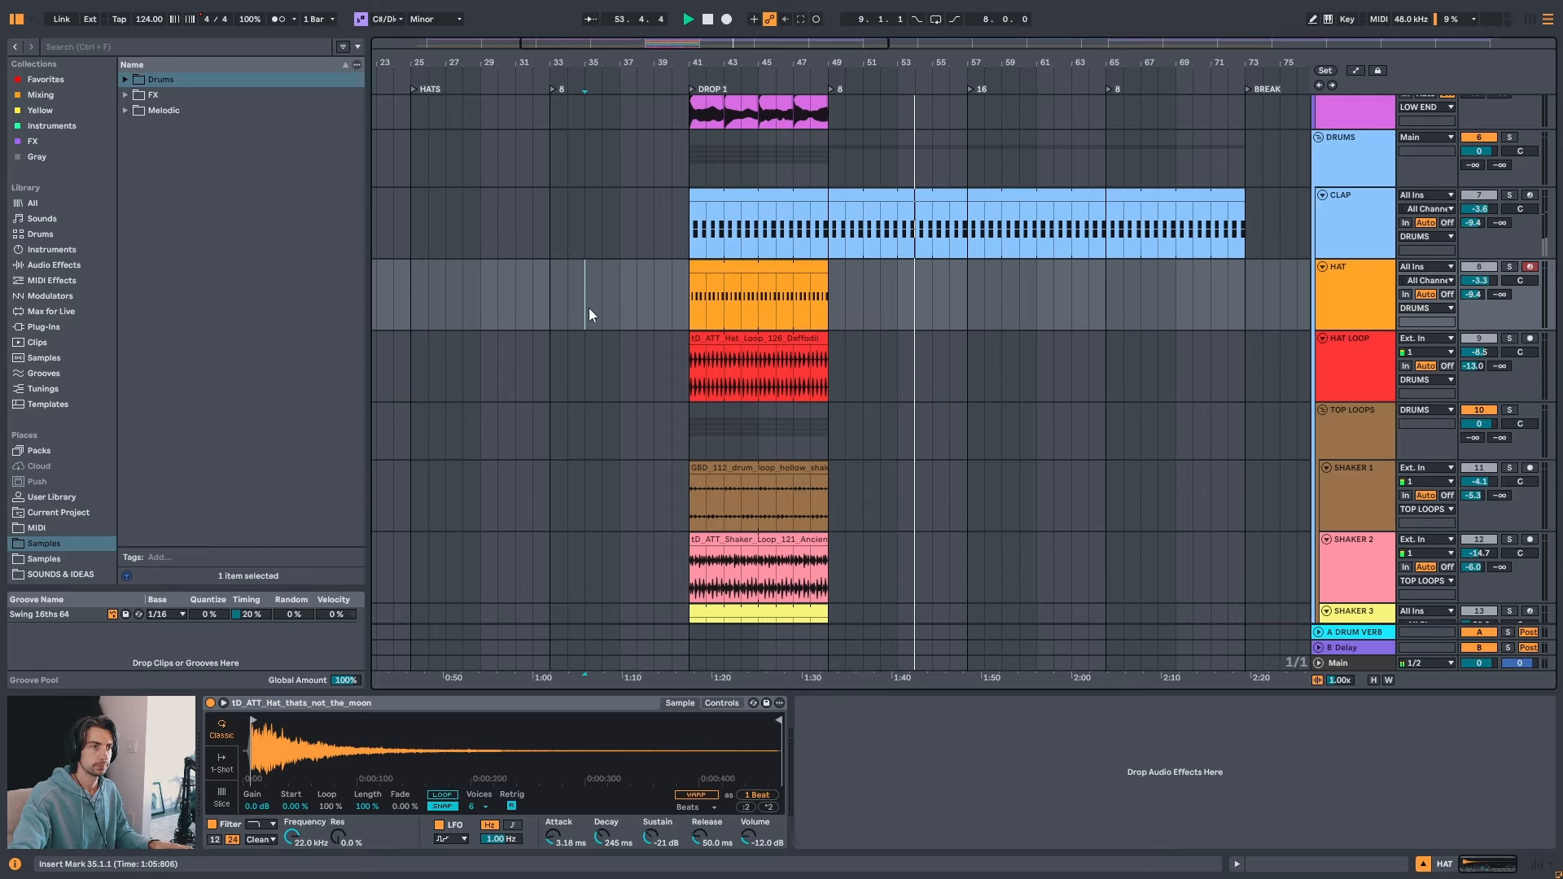
- Check the hats in the later part of DROP 1 from about bar 55 and at the start of DROP 2 at bar 109
{"action": "left_click", "coordinate": [933, 308]}
{"action": "key", "text": "space"}
{"action": "key", "text": "space"}
{"action": "left_click", "coordinate": [981, 308]}
{"action": "key", "text": "space"}
{"action": "key", "text": "space"}
{"action": "left_click_drag", "start_coordinate": [1018, 63], "coordinate": [690, 29]}
{"action": "left_click", "coordinate": [962, 296]}
{"action": "key", "text": "space"}
{"action": "key", "text": "space"}
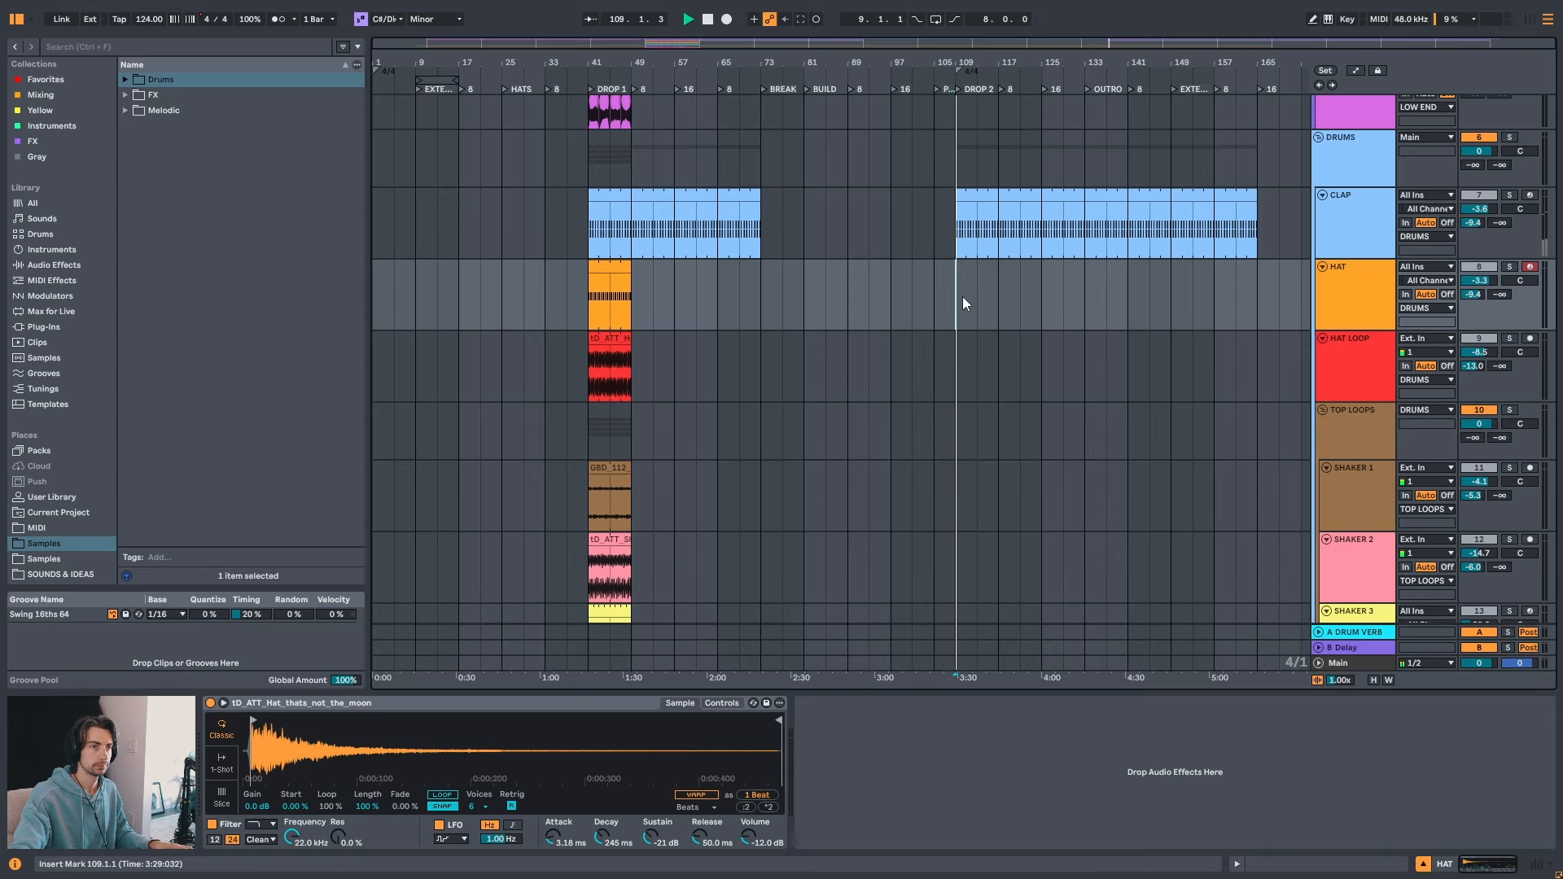
- Extend the looped HAT clip through DROP 1 to the BREAK marker at bar 73
{"action": "left_click", "coordinate": [651, 293]}
{"action": "key", "text": "space"}
{"action": "key", "text": "space"}
{"action": "key", "text": "space"}
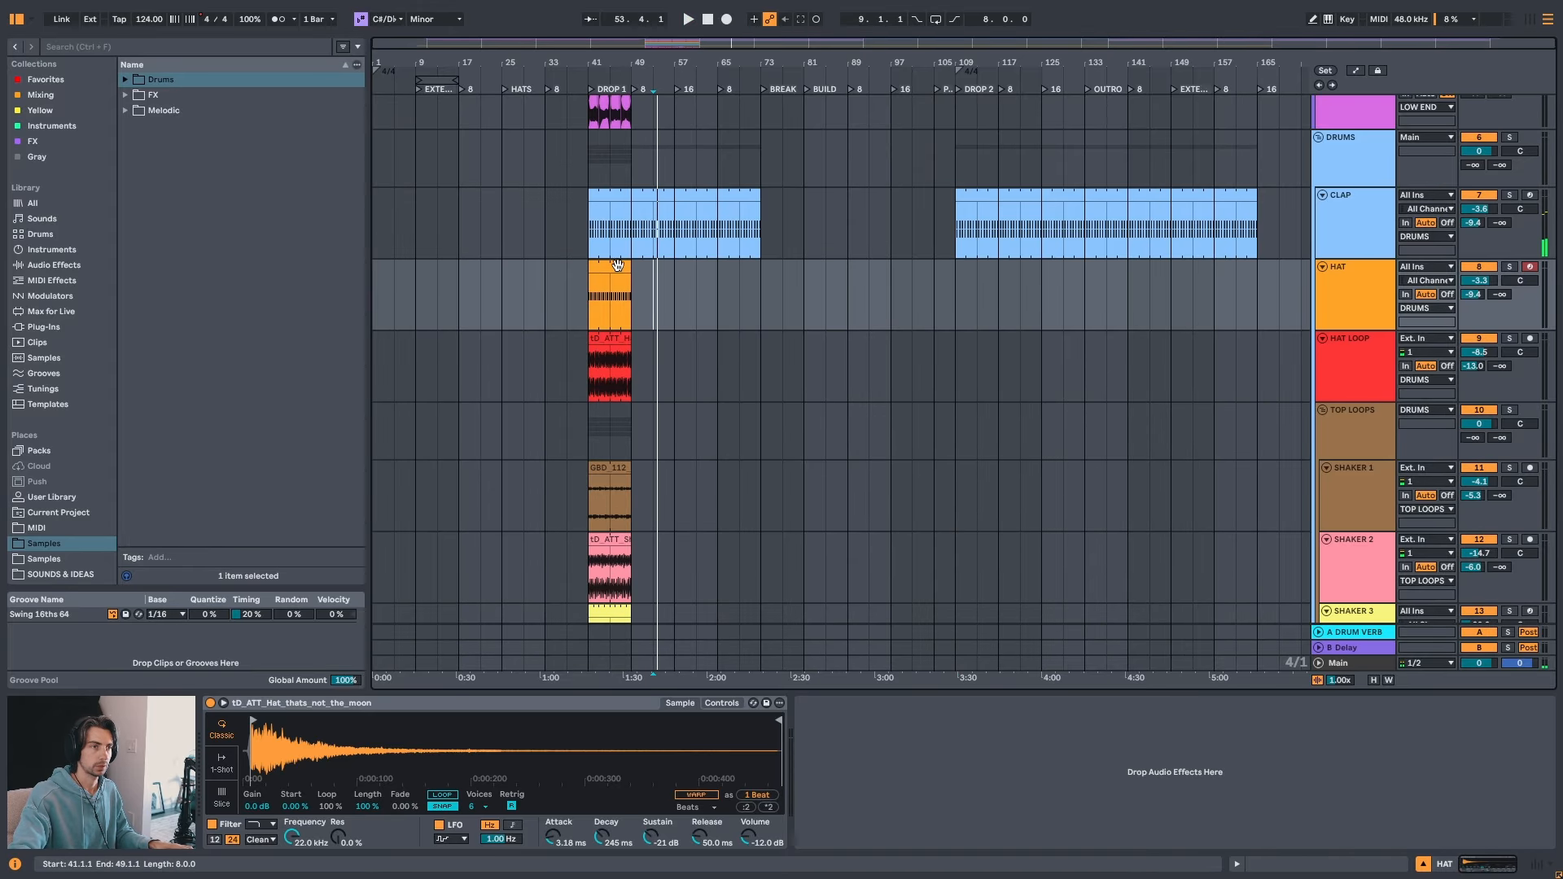
{"action": "left_click_drag", "start_coordinate": [630, 268], "coordinate": [751, 264]}
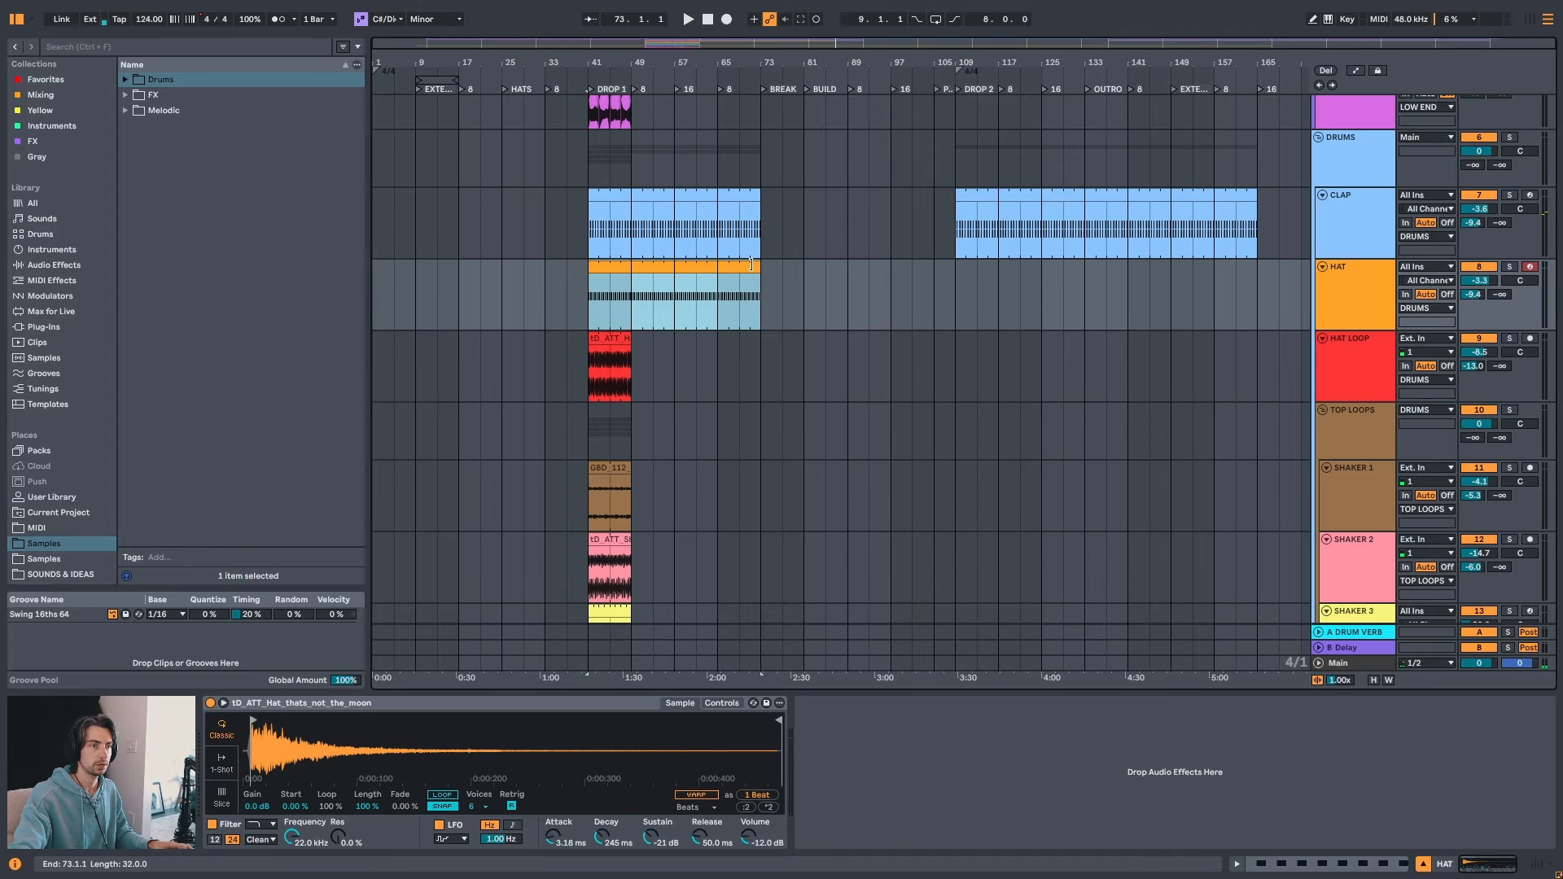
- Listen to the reference hats in DROP 2 from bar 109, bar 117 and bar 116 to find where they enter
{"action": "left_click", "coordinate": [954, 286]}
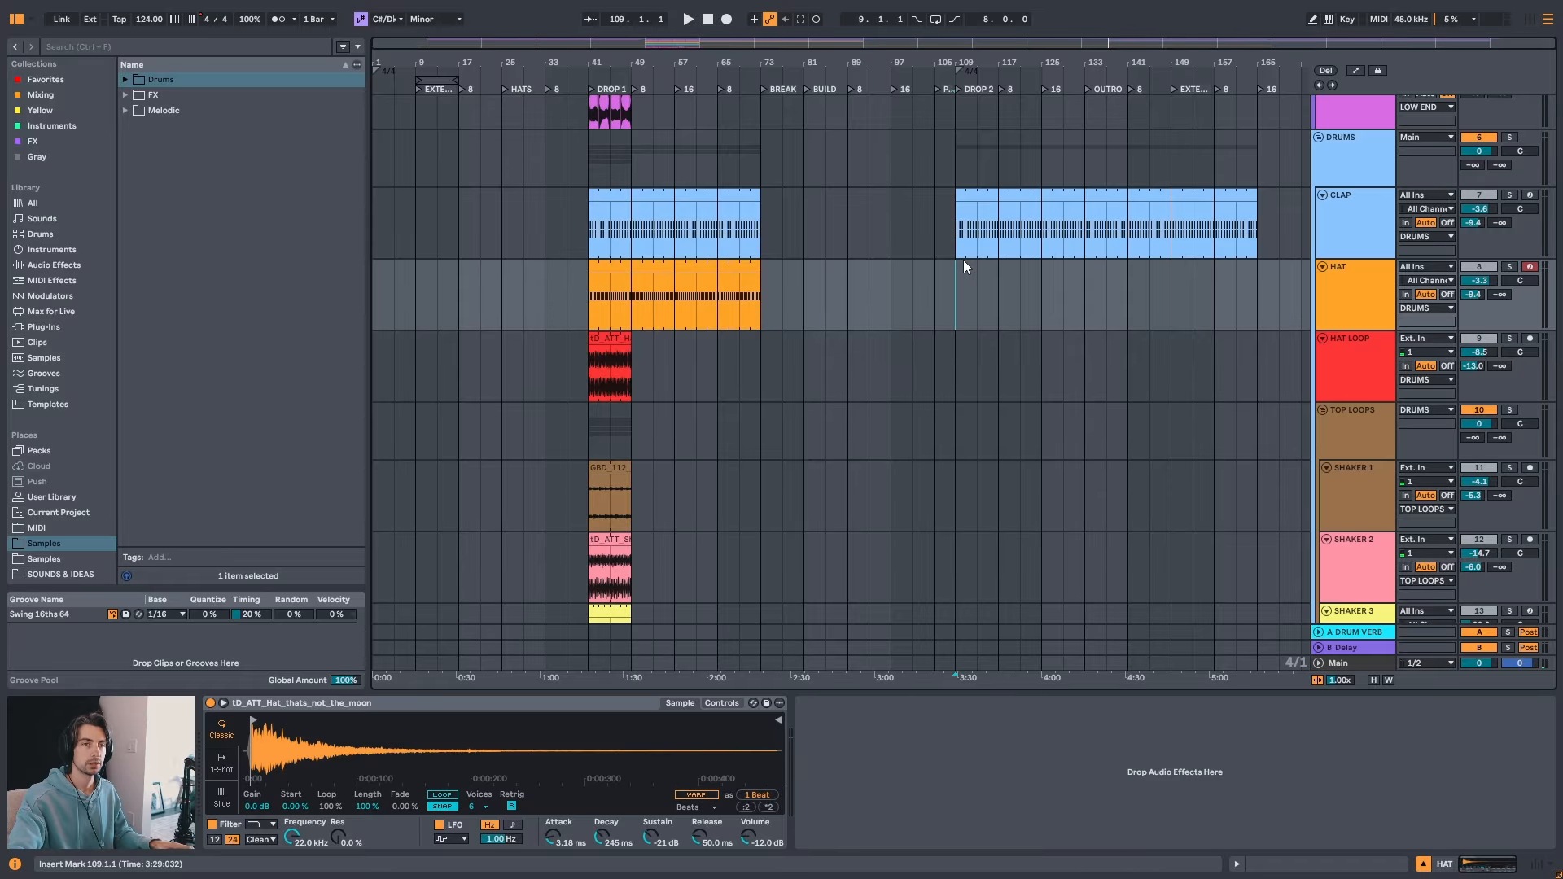
{"action": "key", "text": "space"}
{"action": "left_click", "coordinate": [999, 290]}
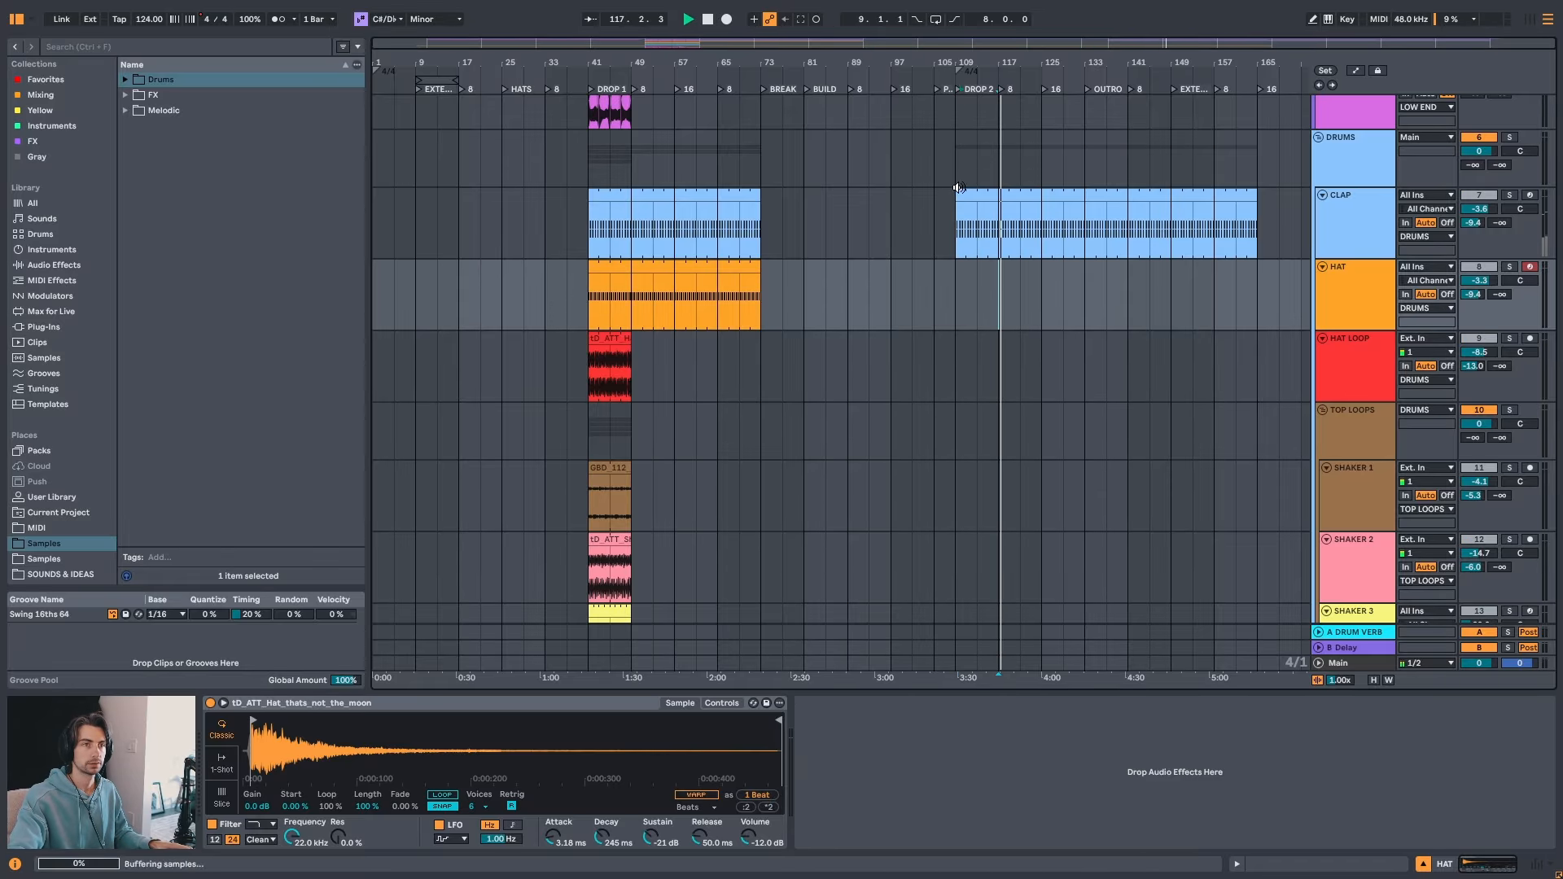
{"action": "scroll", "coordinate": [887, 290], "scroll_direction": "up", "scroll_amount": 4}
{"action": "left_click", "coordinate": [871, 290]}
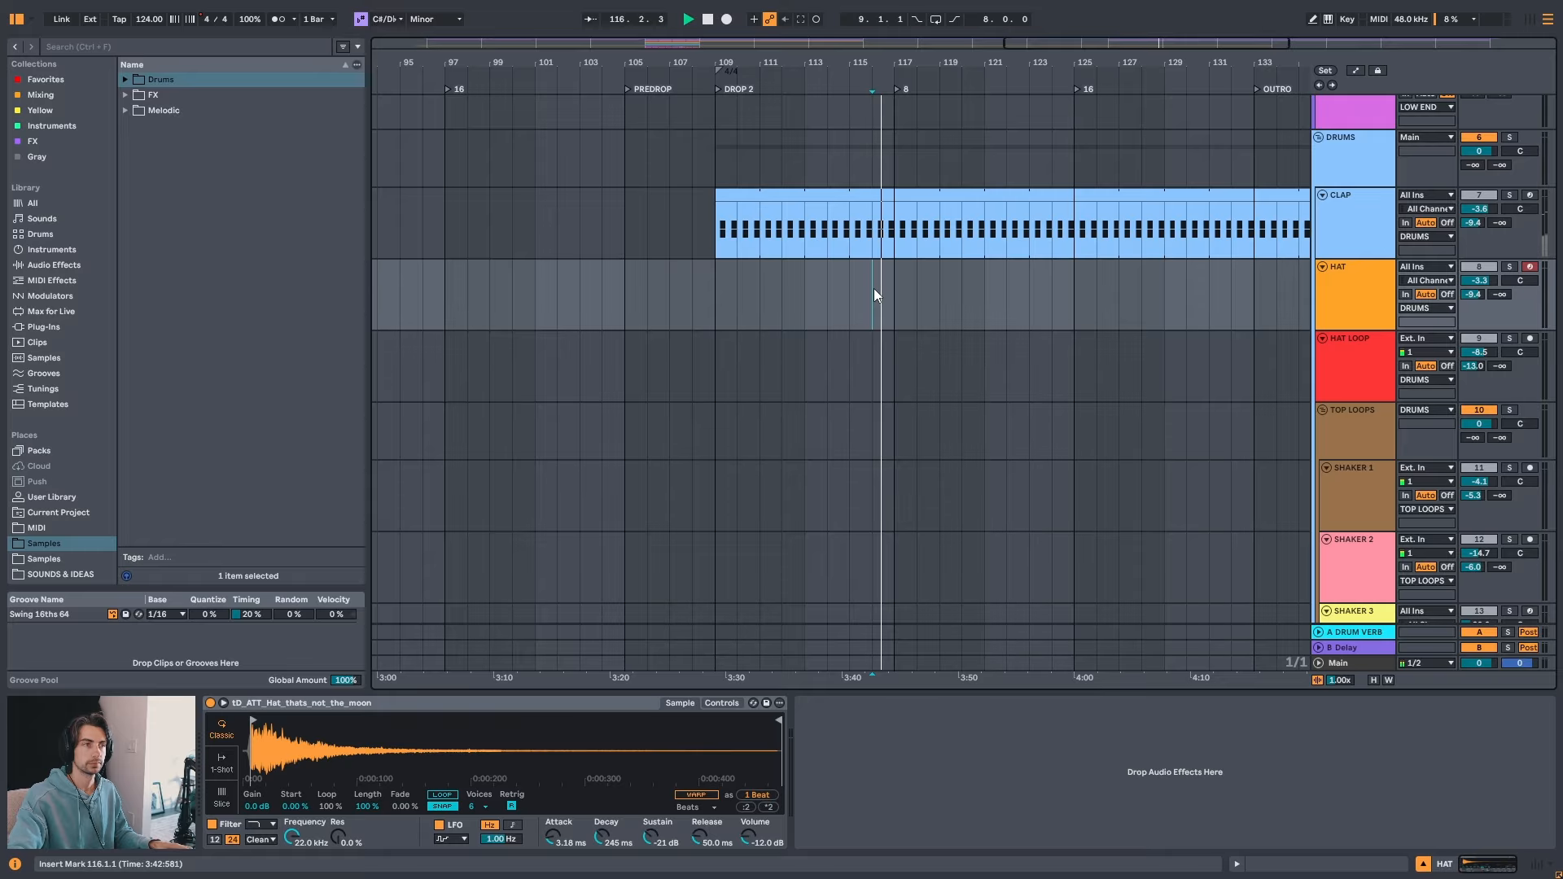
{"action": "double_click", "coordinate": [939, 62]}
{"action": "key", "text": "space"}
- Copy the 32-bar HAT clip into DROP 2, starting at bar 117
{"action": "left_click_drag", "start_coordinate": [622, 268], "coordinate": [1016, 291]}
{"action": "left_click_drag", "start_coordinate": [1161, 62], "coordinate": [1110, 140]}
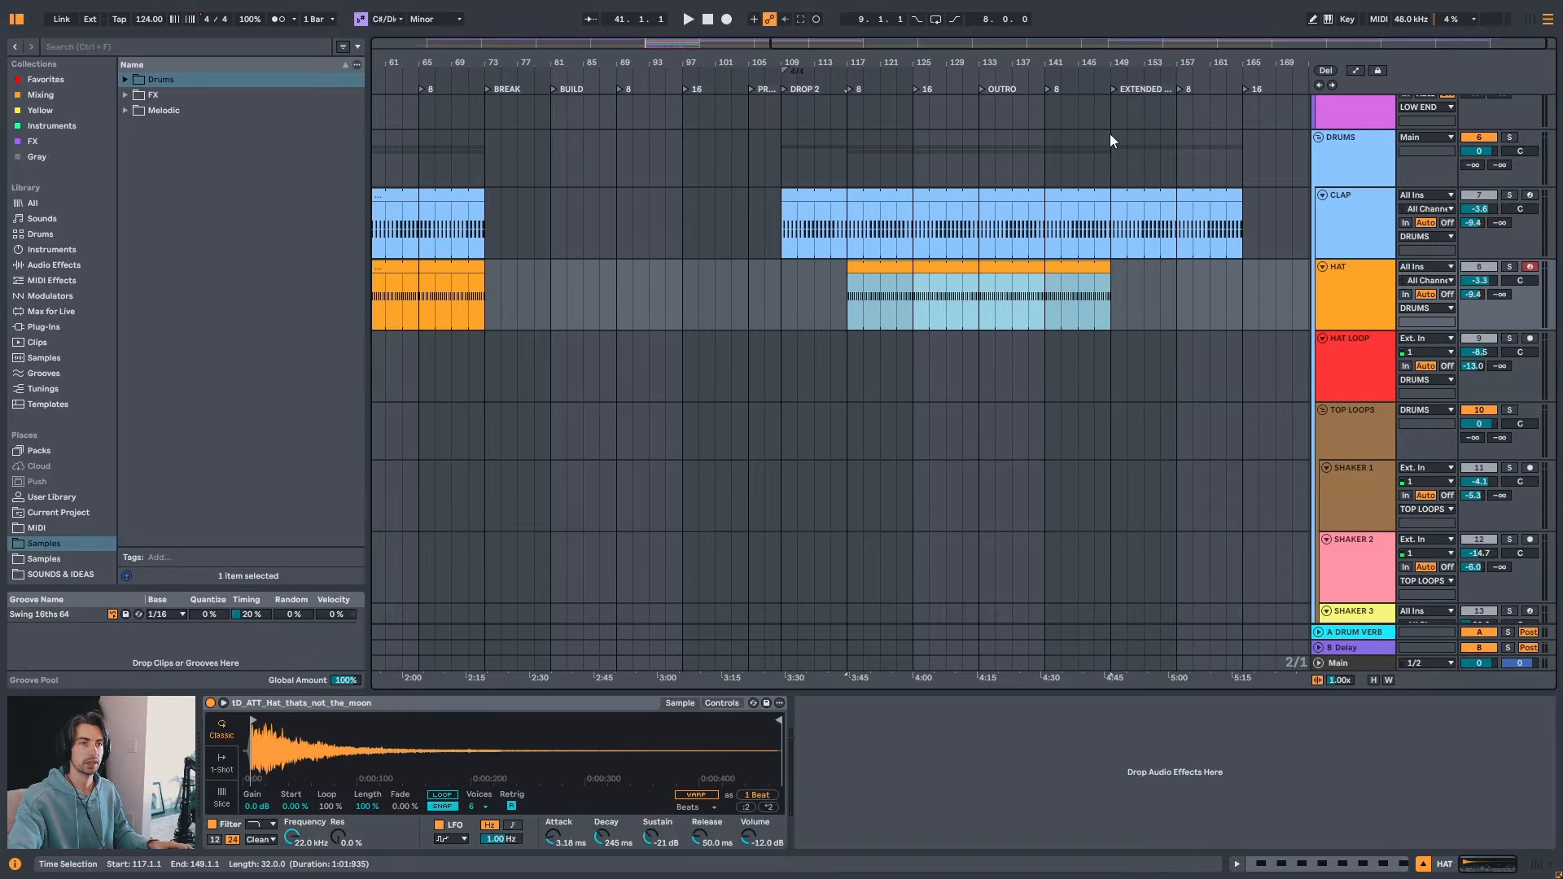
{"action": "left_click_drag", "start_coordinate": [840, 42], "coordinate": [842, 114]}
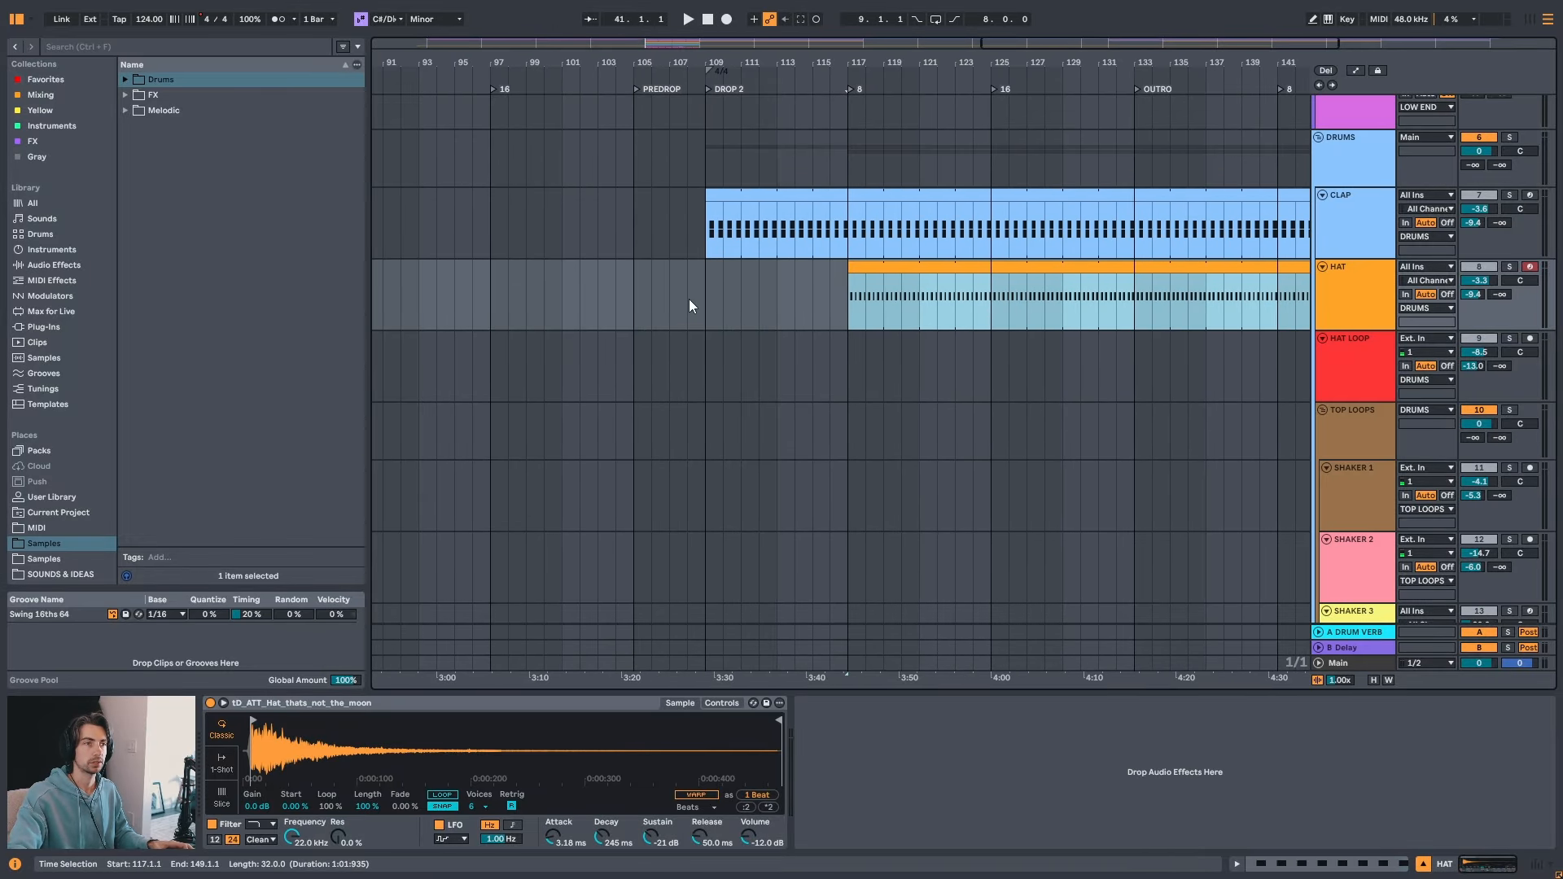
- Examine the hat arrangement from Drop 2 through the outro, playing back from around bar 137
{"action": "left_click", "coordinate": [708, 292]}
{"action": "left_click_drag", "start_coordinate": [870, 62], "coordinate": [867, 55]}
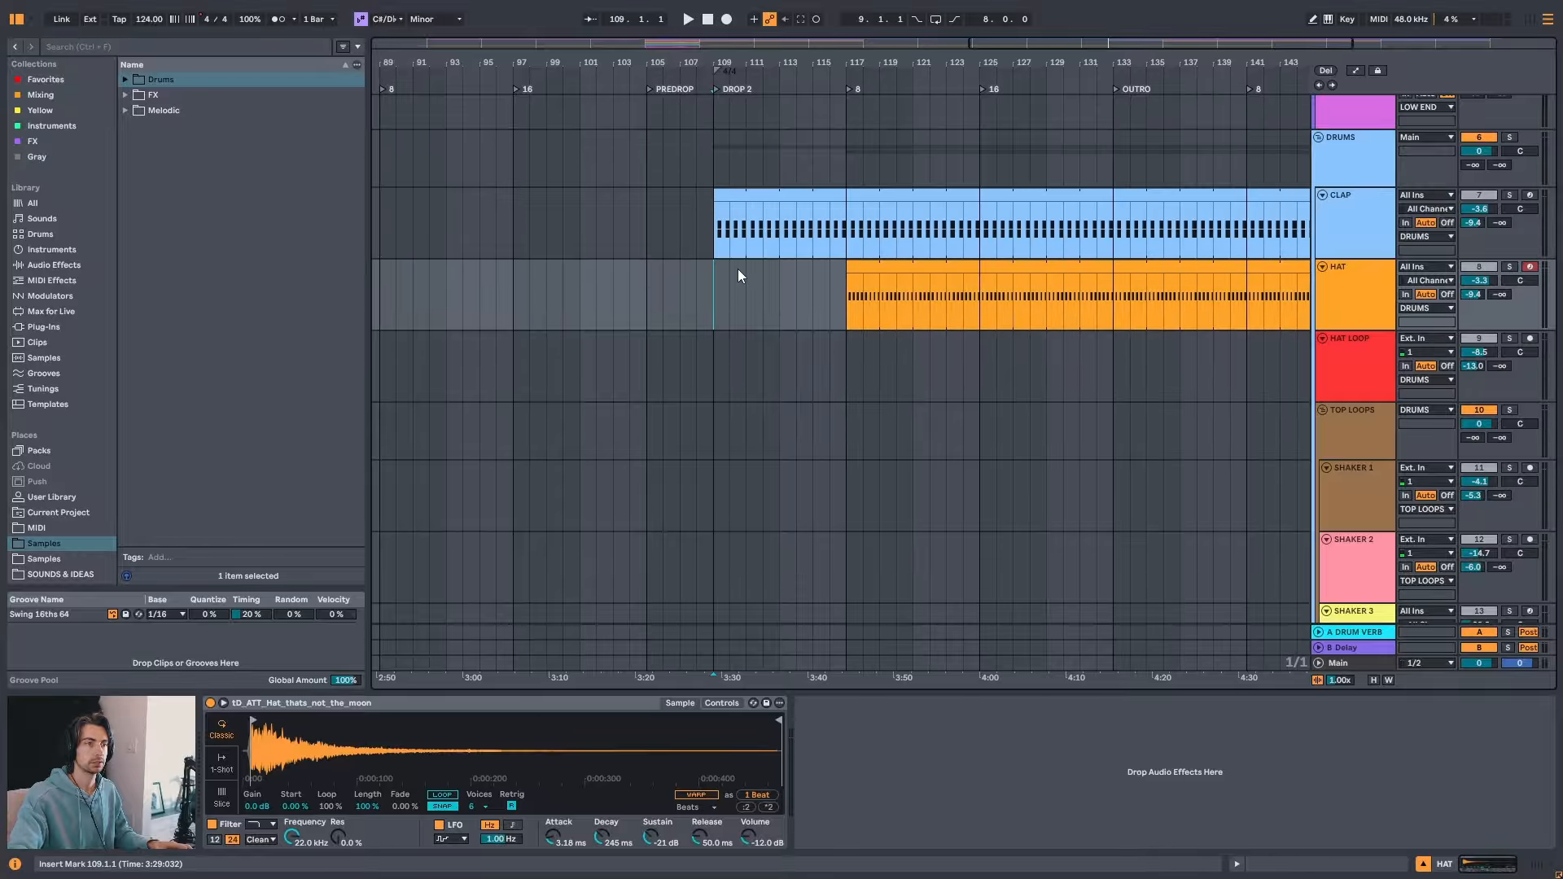
{"action": "key", "text": "minus"}
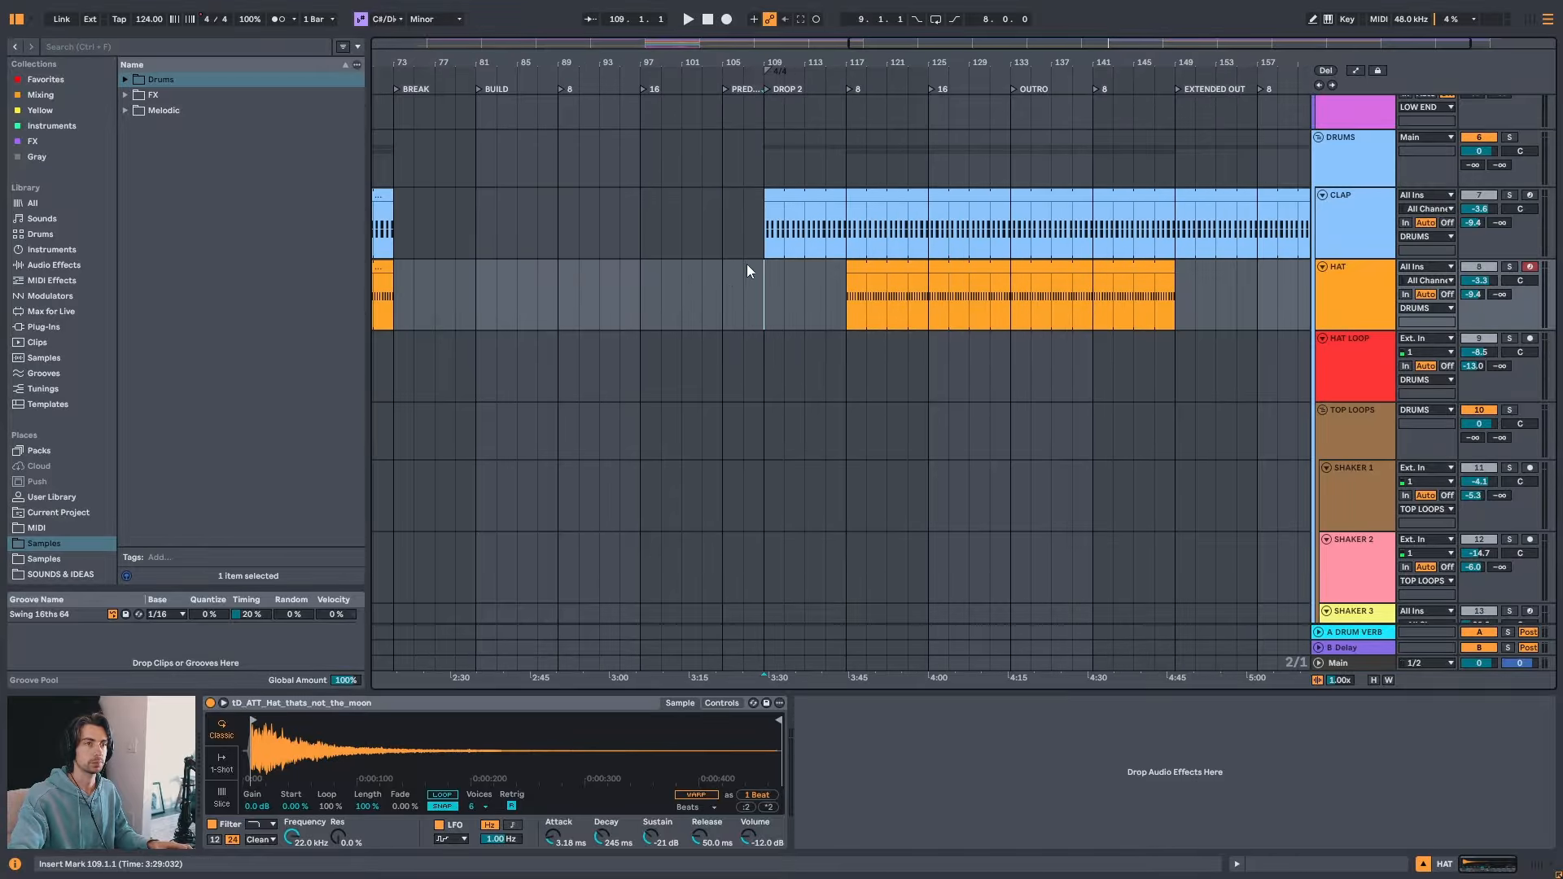
{"action": "left_click_drag", "start_coordinate": [745, 277], "coordinate": [810, 293]}
{"action": "left_click", "coordinate": [907, 296]}
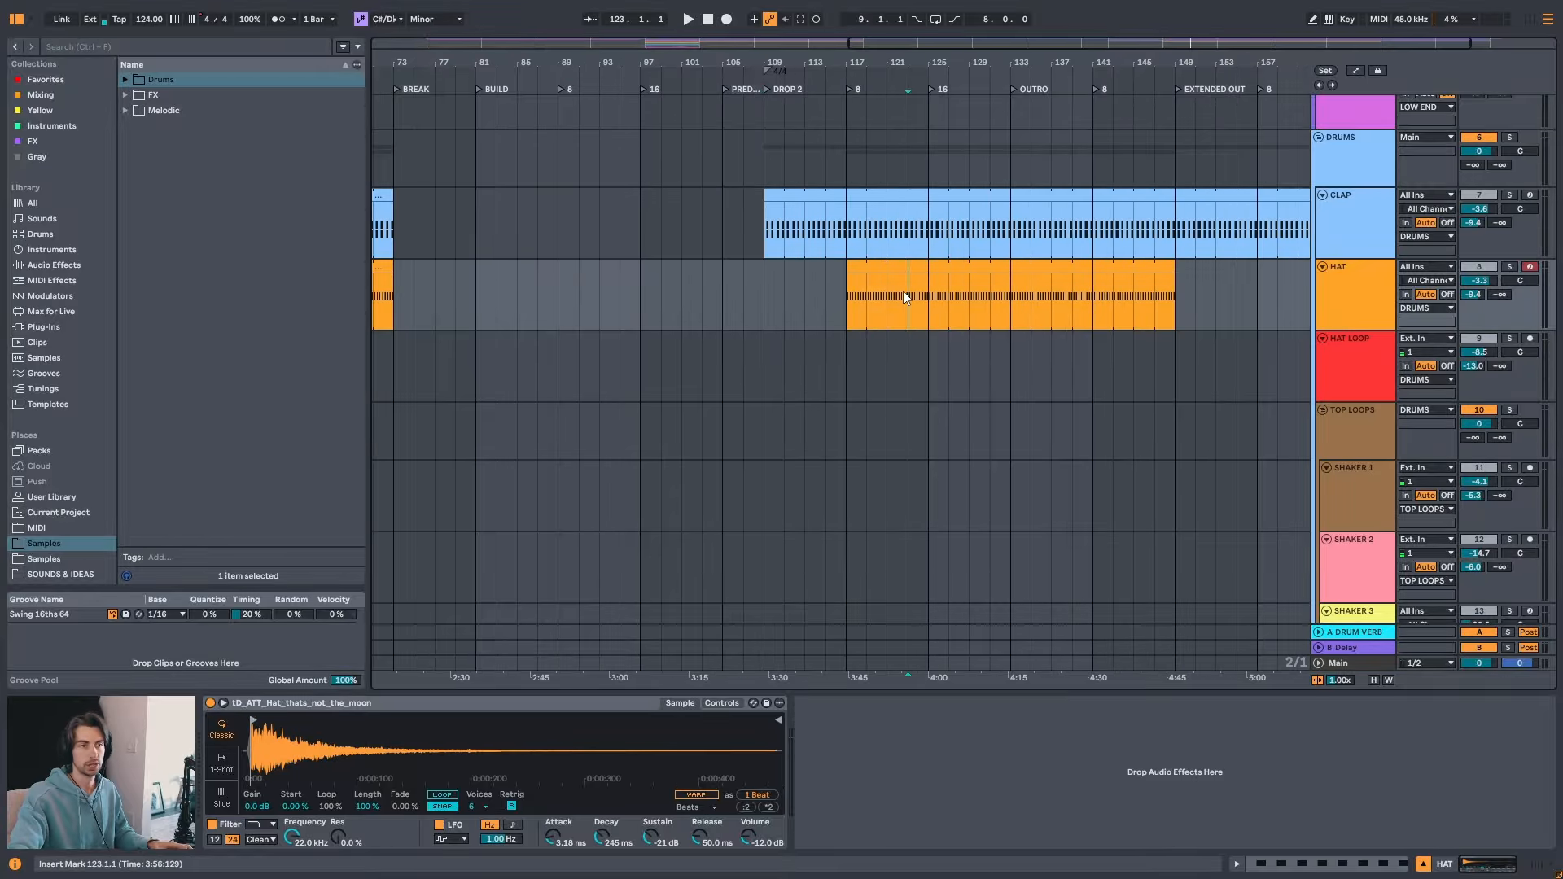
{"action": "left_click", "coordinate": [959, 68]}
{"action": "left_click_drag", "start_coordinate": [957, 61], "coordinate": [1038, 34]}
{"action": "left_click", "coordinate": [1174, 286]}
{"action": "key", "text": "space"}
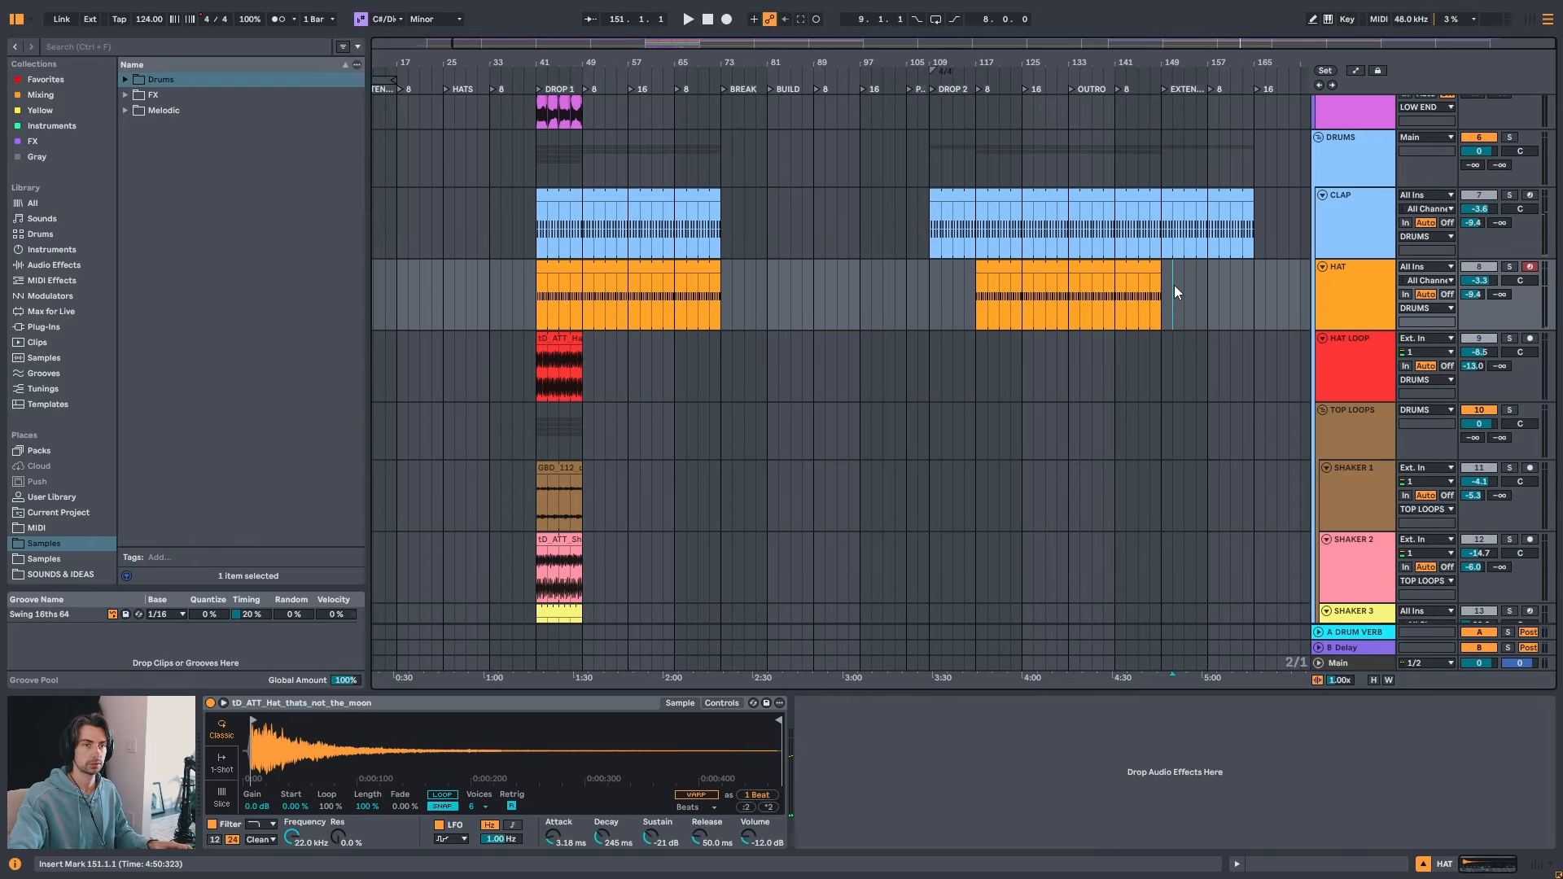
{"action": "left_click", "coordinate": [1091, 295]}
{"action": "key", "text": "space"}
{"action": "key", "text": "plus"}
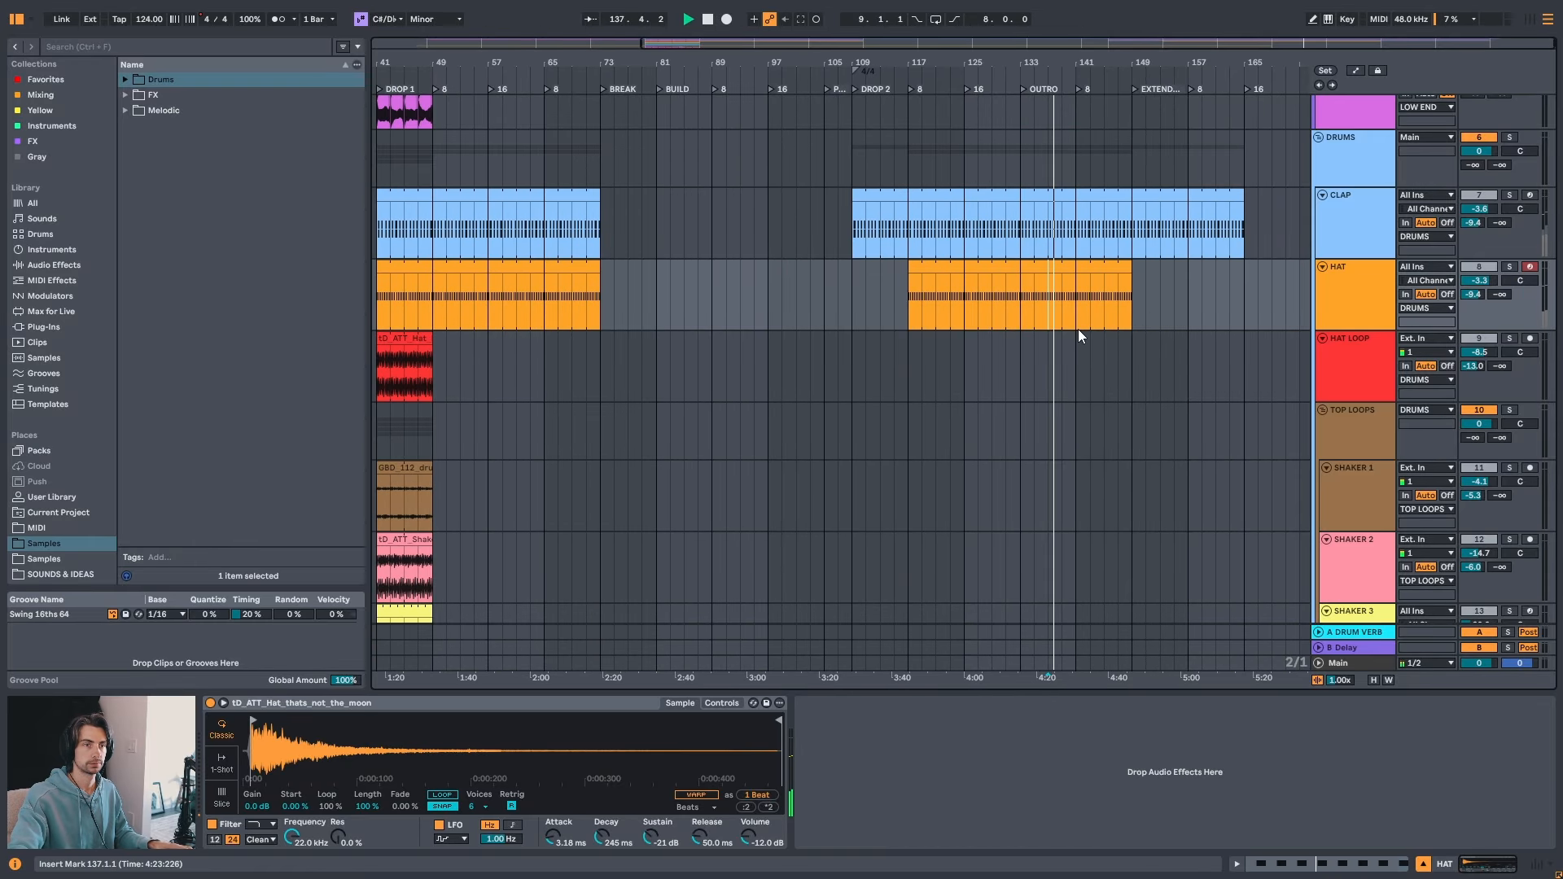
- Extend the HAT clip in Drop 2 so it runs through the extended outro to bar 165
{"action": "left_click", "coordinate": [1099, 302]}
{"action": "left_click", "coordinate": [1150, 300]}
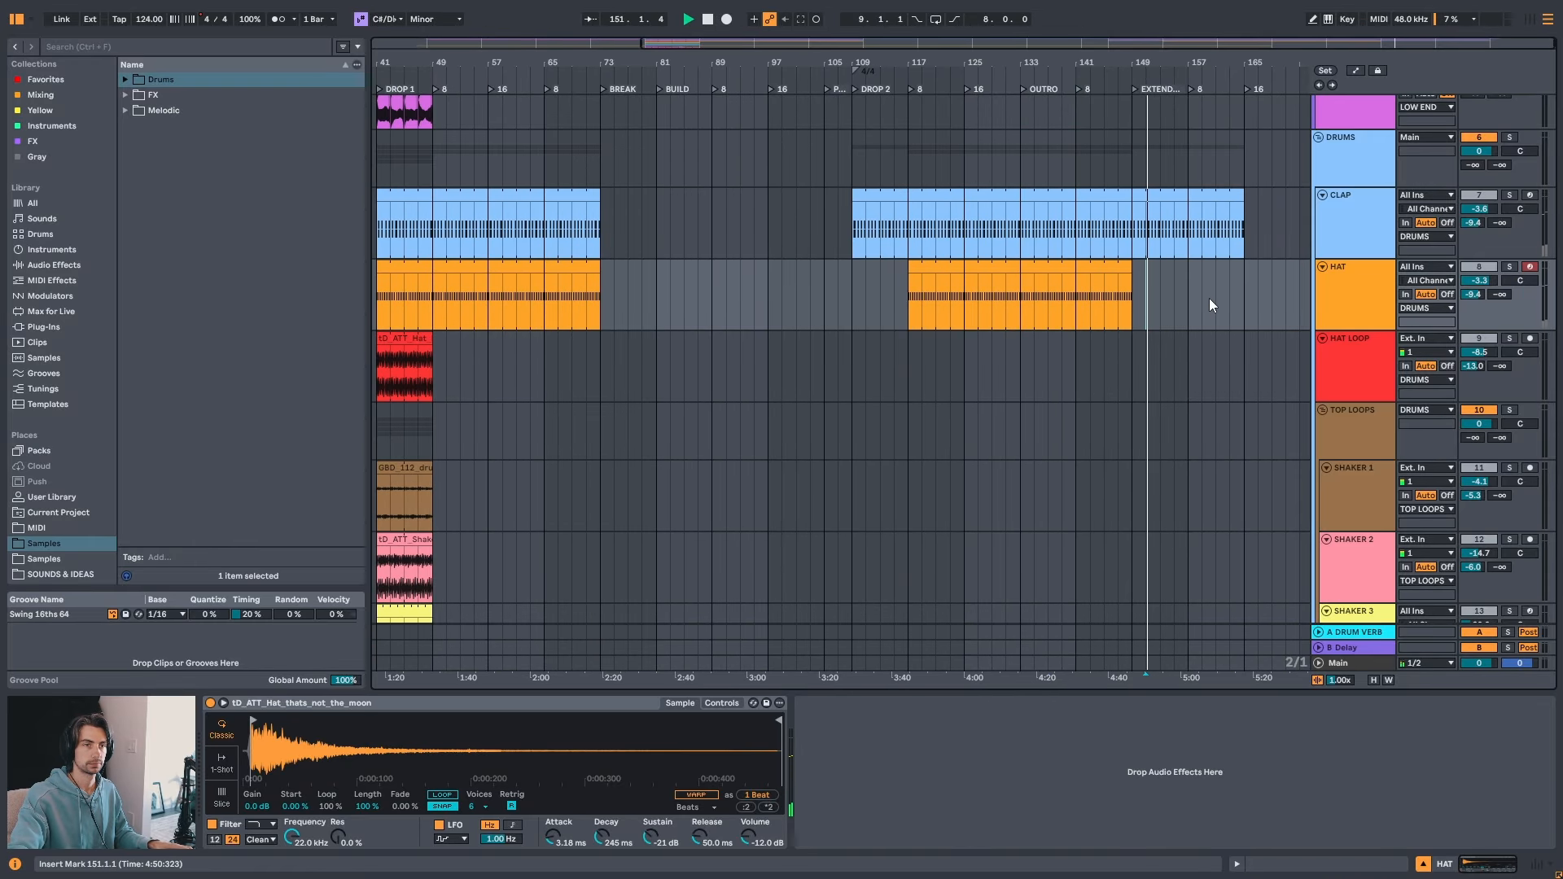
{"action": "left_click", "coordinate": [1126, 270]}
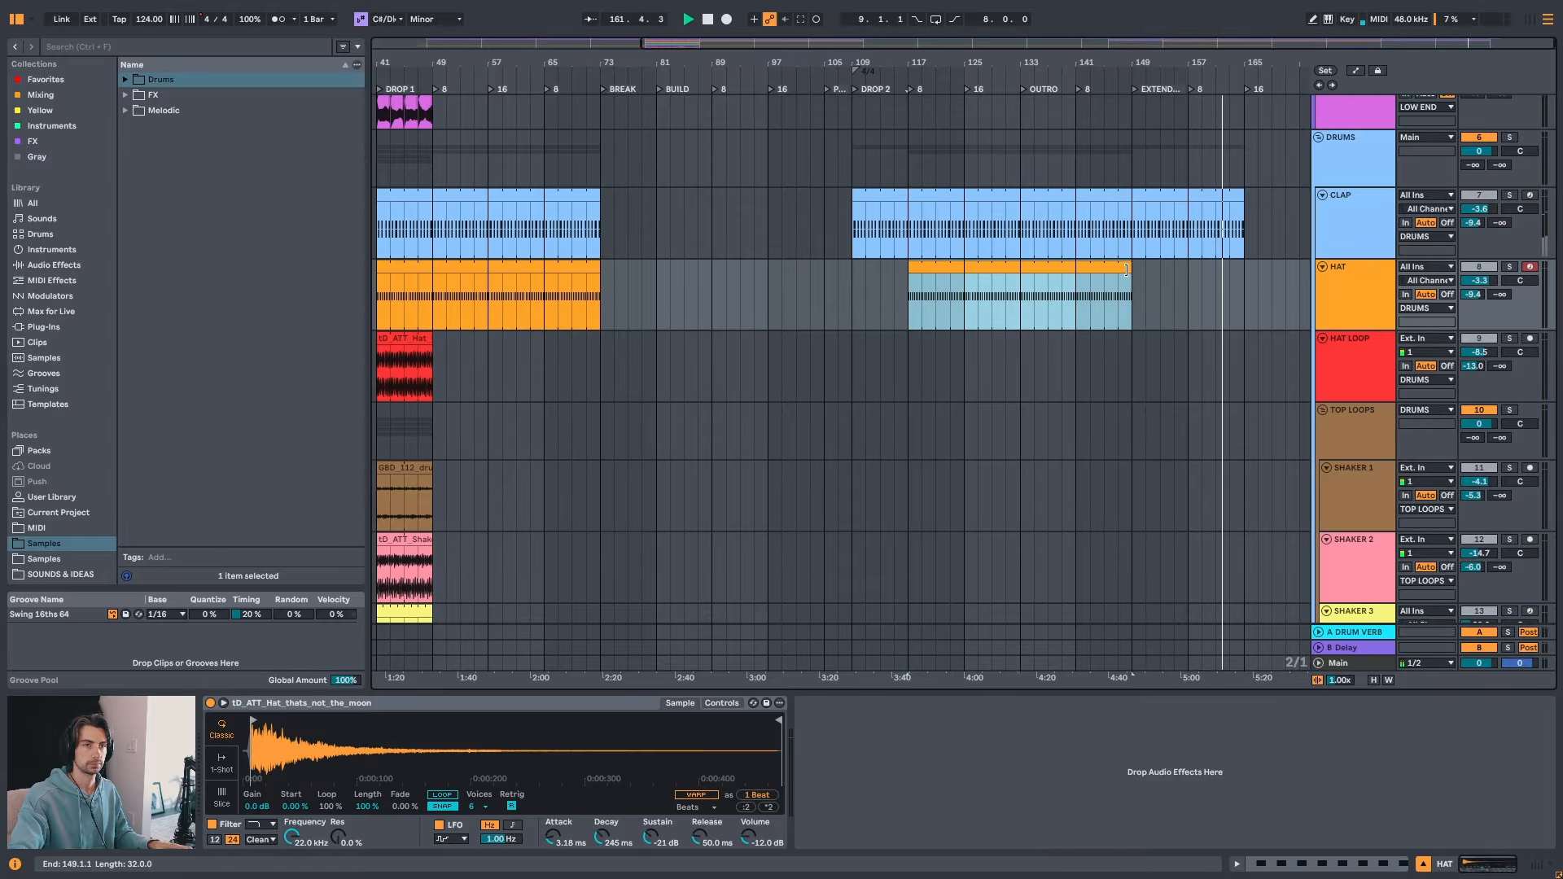
{"action": "left_click_drag", "start_coordinate": [1127, 270], "coordinate": [1243, 276]}
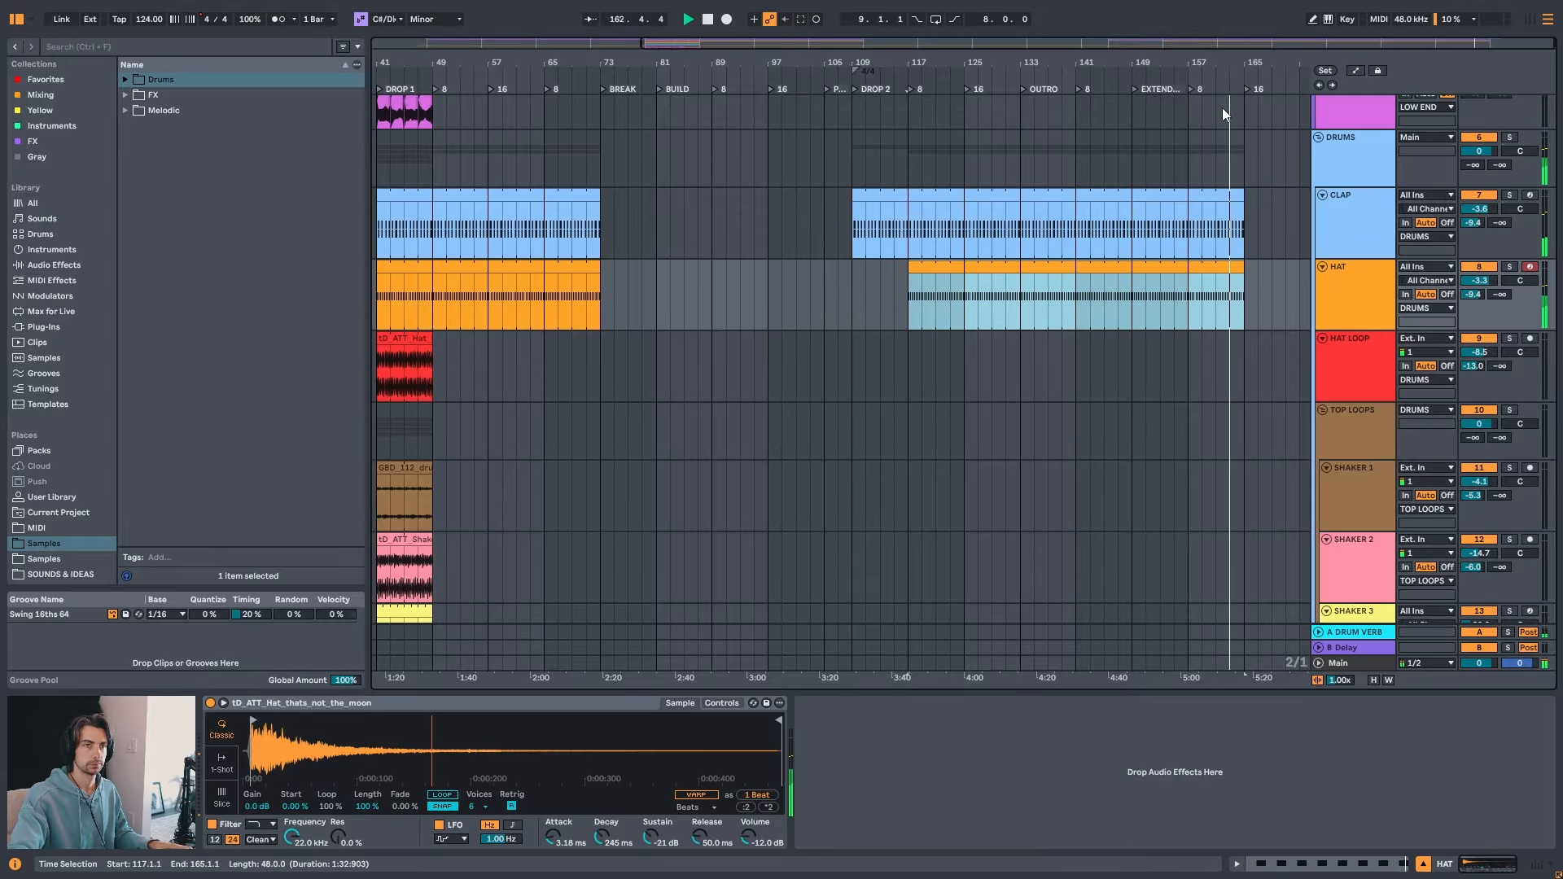
{"action": "left_click_drag", "start_coordinate": [1225, 64], "coordinate": [1226, 39]}
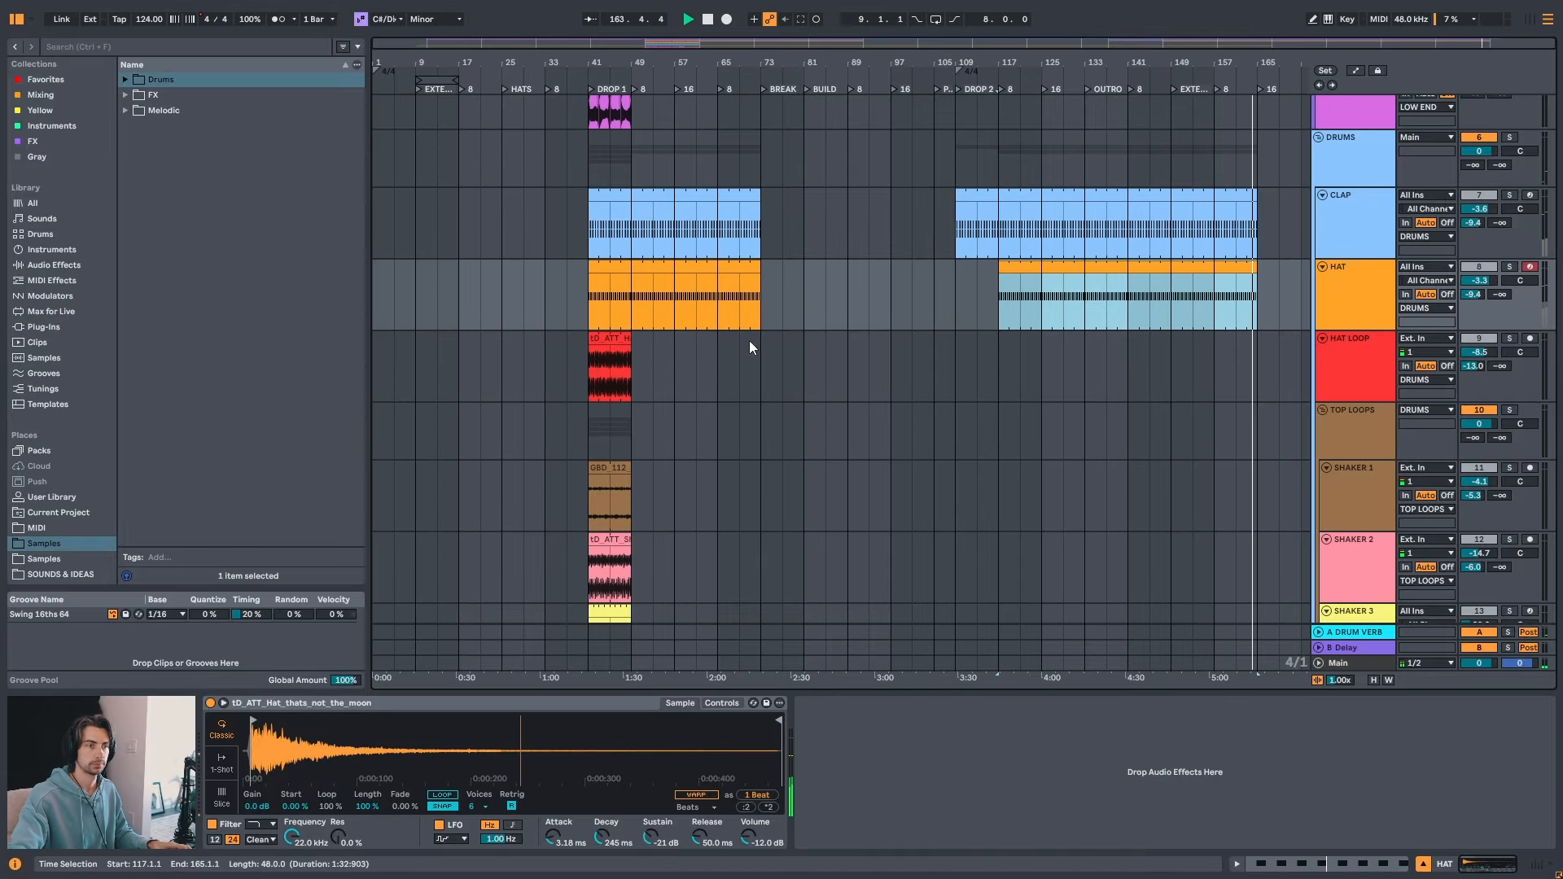
- Extend the HAT LOOP clip in Drop 1 to bar 73 and place a copy from bar 117 to bar 165
{"action": "key", "text": "space"}
{"action": "left_click", "coordinate": [609, 339]}
{"action": "left_click_drag", "start_coordinate": [629, 341], "coordinate": [760, 343]}
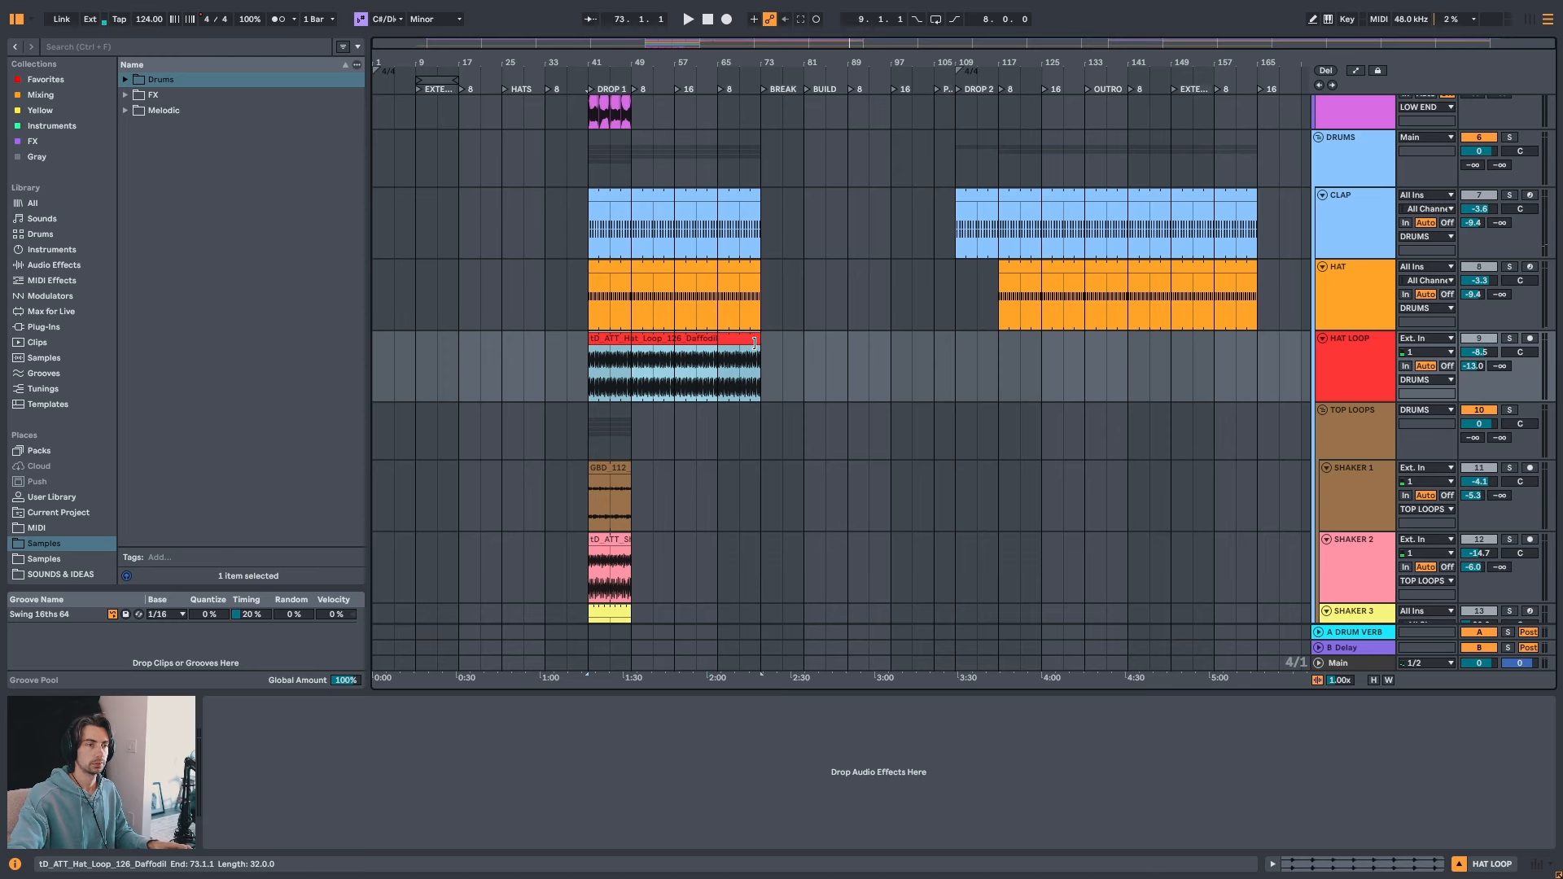
{"action": "left_click_drag", "start_coordinate": [645, 342], "coordinate": [1056, 358]}
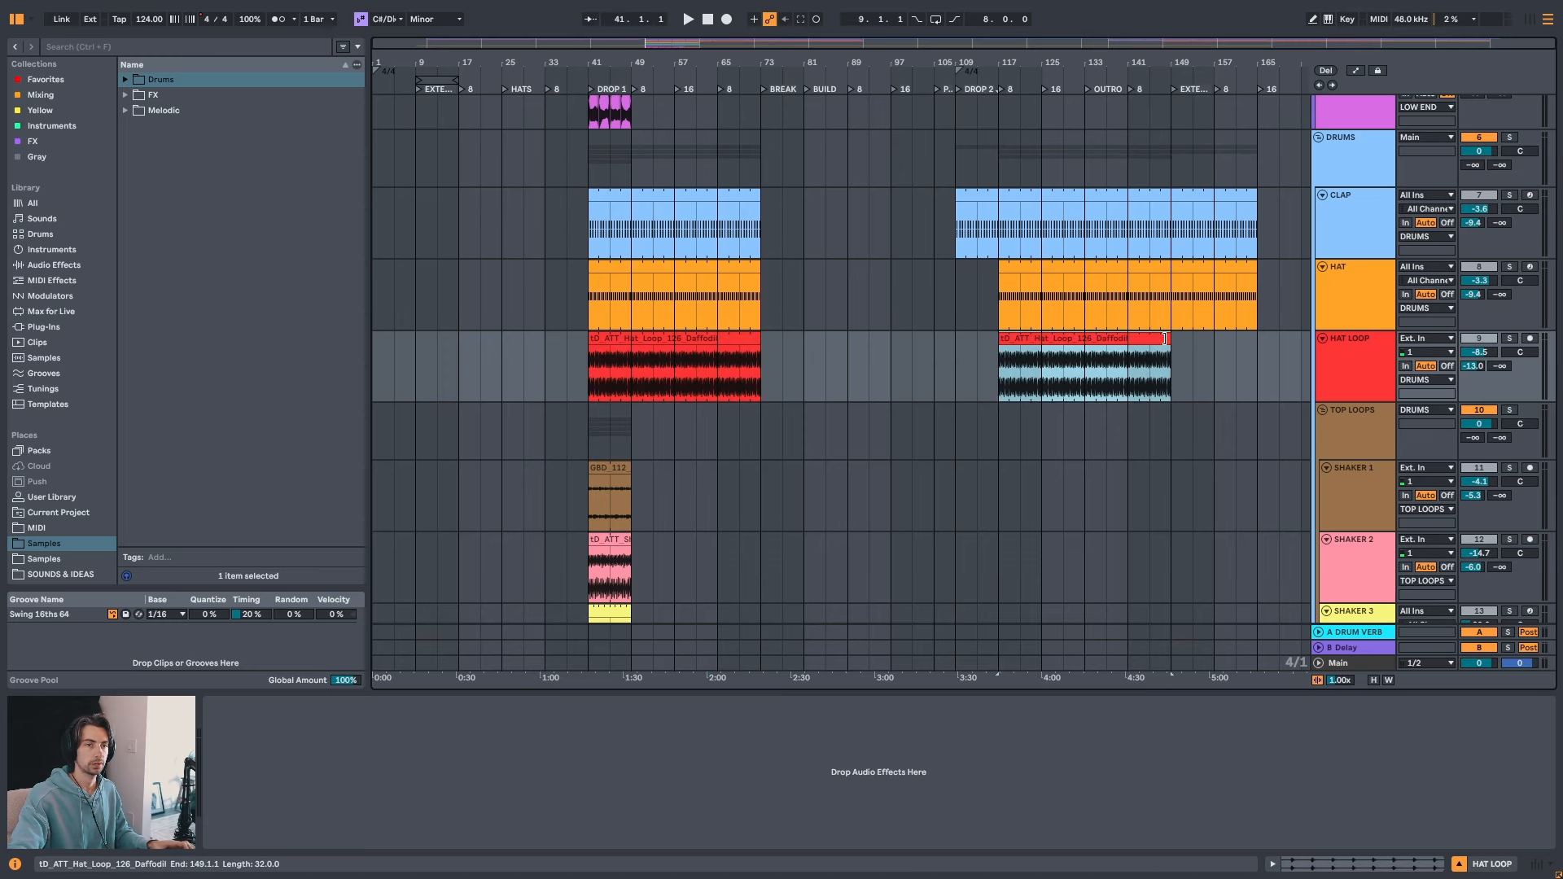
{"action": "left_click_drag", "start_coordinate": [1171, 338], "coordinate": [1254, 342]}
- Listen to the arrangement from the start of Drop 1 and at later points up to the outro at bar 133
{"action": "scroll", "coordinate": [899, 418], "scroll_direction": "down", "scroll_amount": 2}
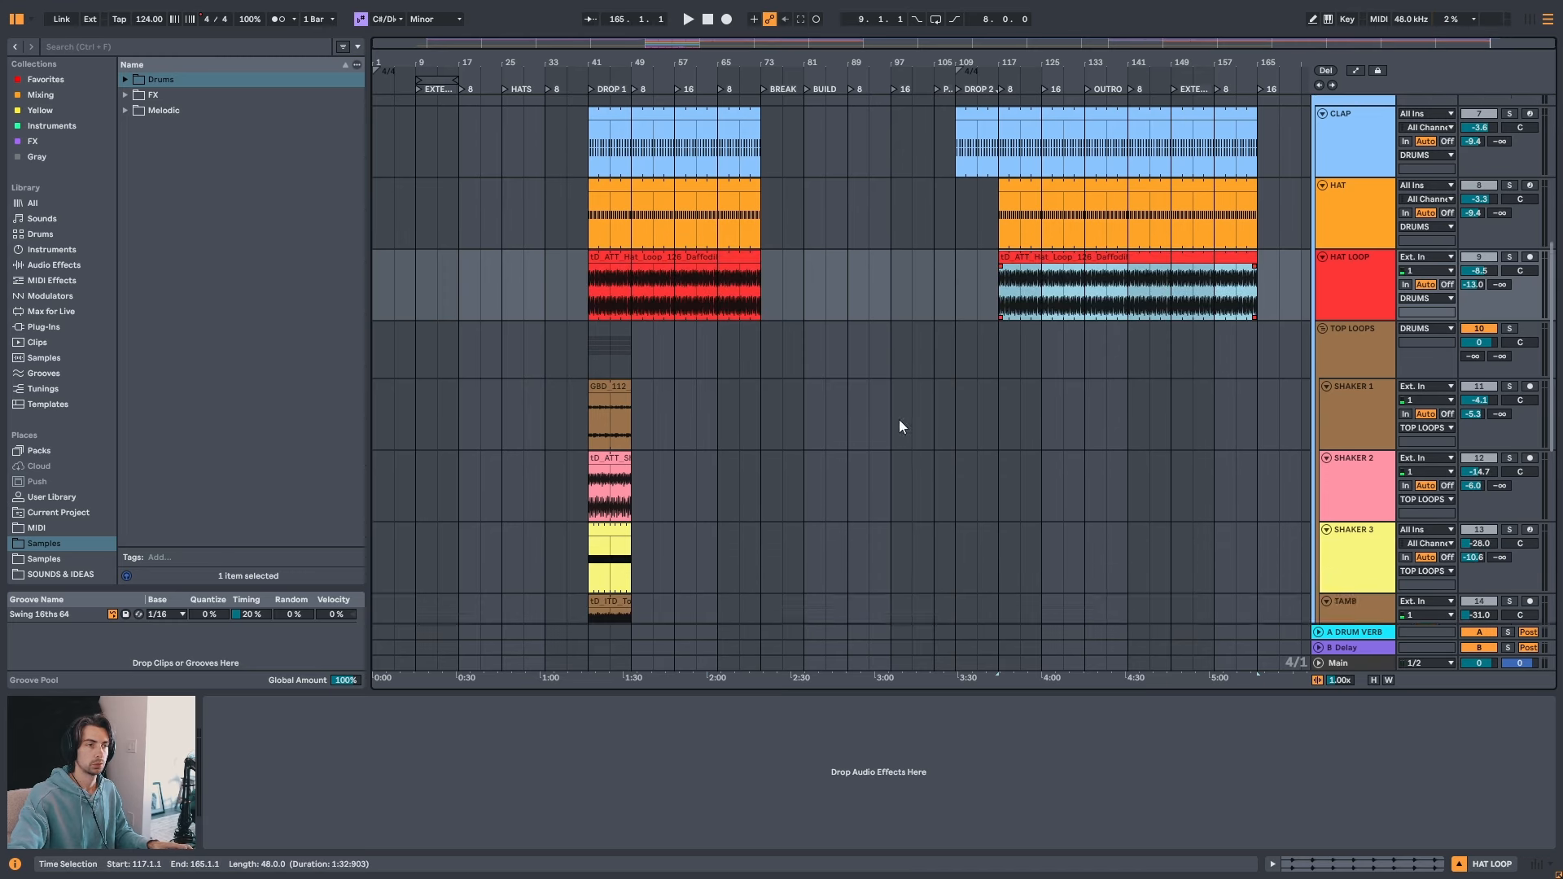
{"action": "scroll", "coordinate": [622, 354], "scroll_direction": "down", "scroll_amount": 1}
{"action": "left_click", "coordinate": [620, 337]}
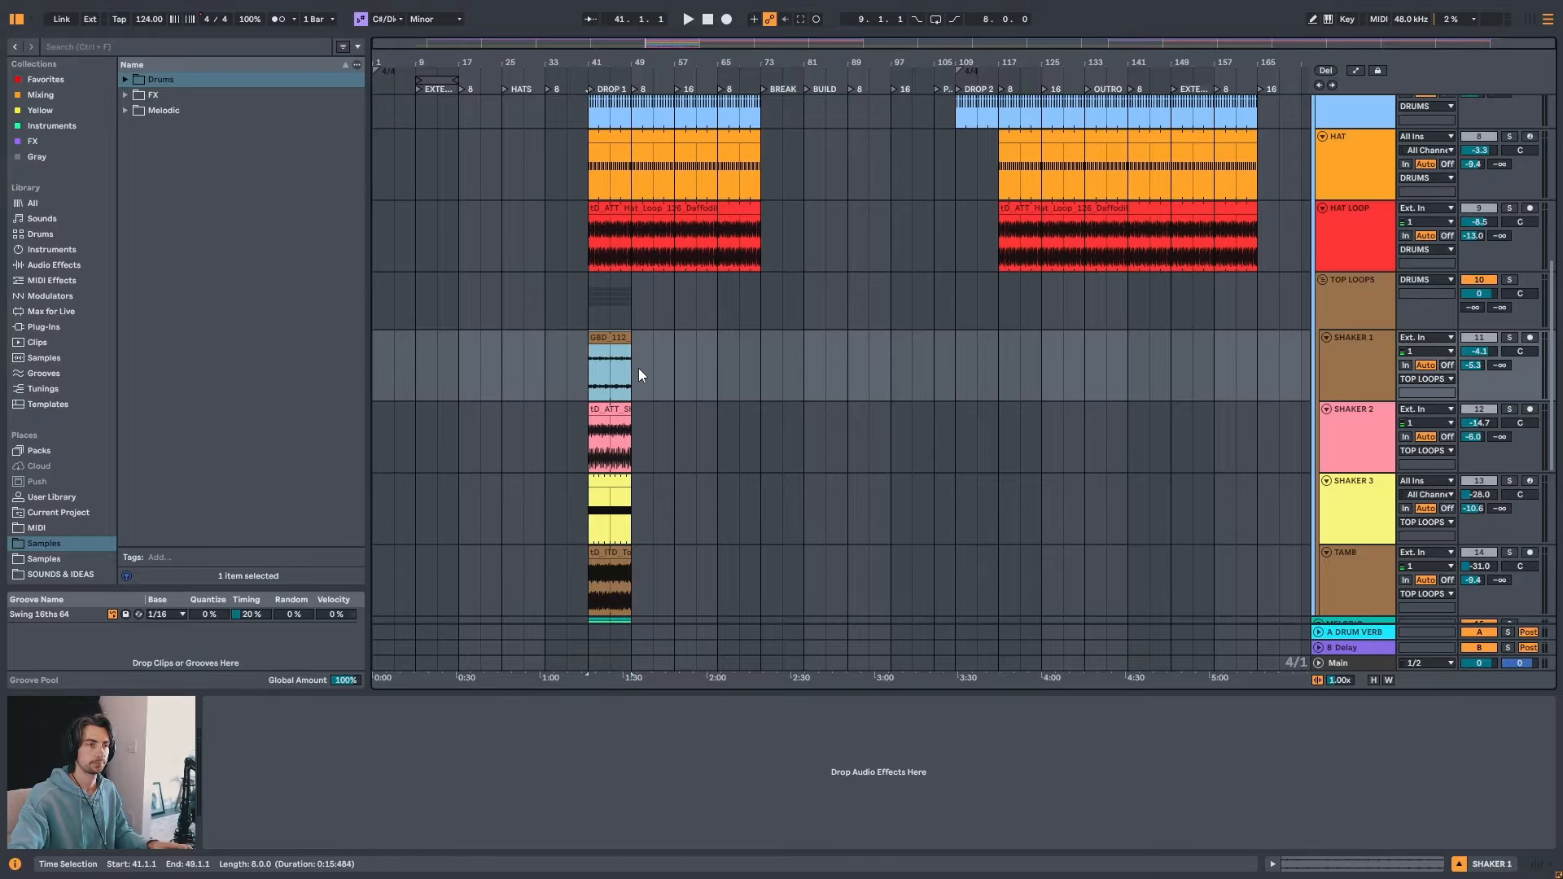
{"action": "key", "text": "space"}
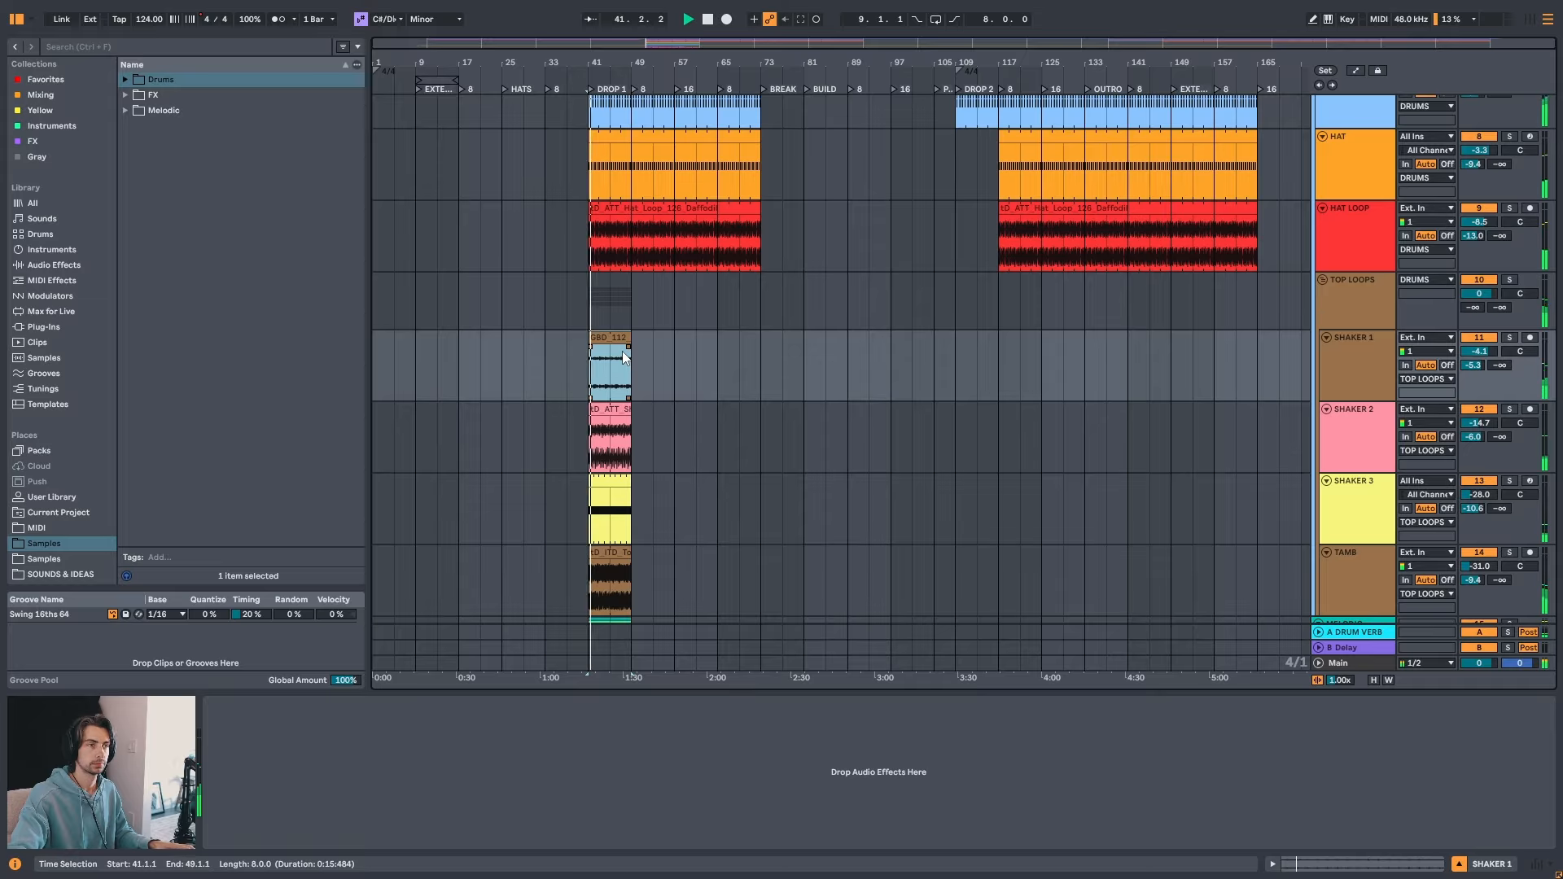
{"action": "left_click", "coordinate": [667, 364]}
{"action": "left_click", "coordinate": [696, 364]}
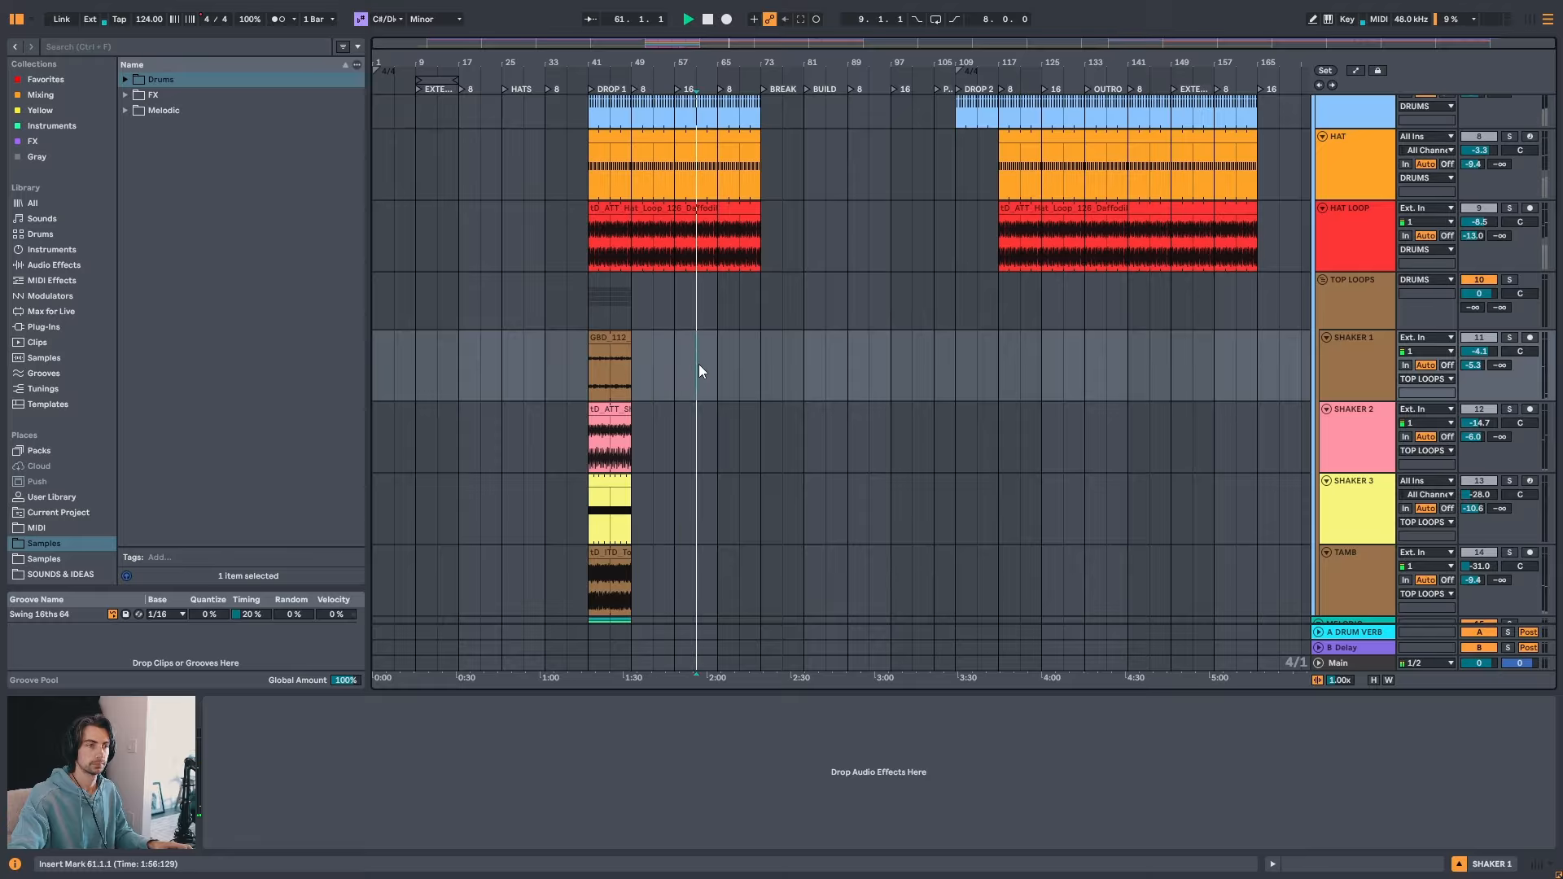
{"action": "left_click", "coordinate": [736, 363]}
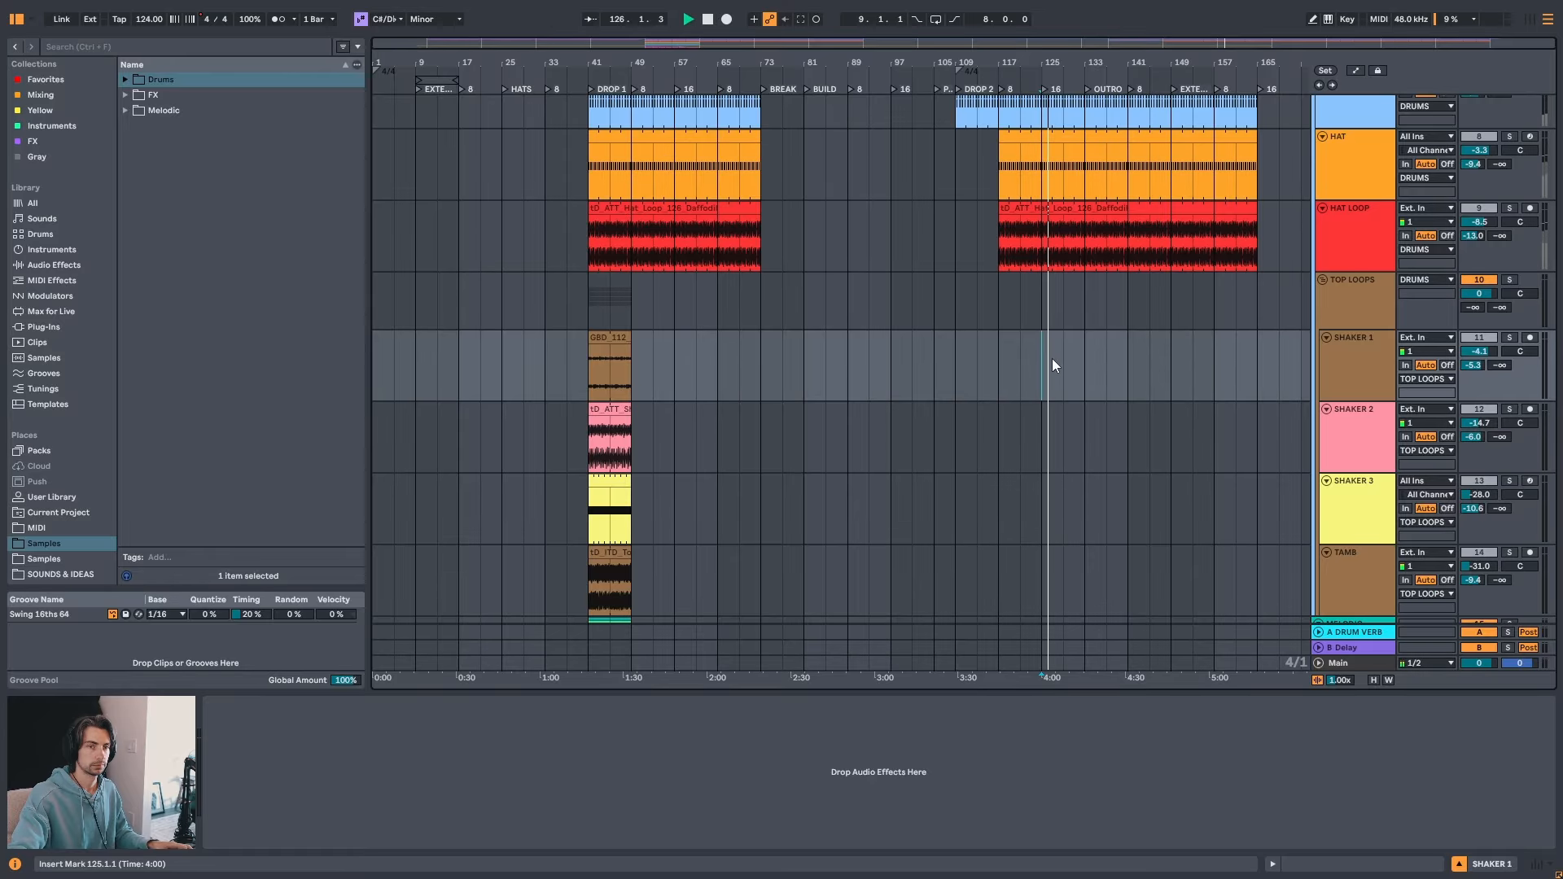
{"action": "left_click", "coordinate": [1083, 368]}
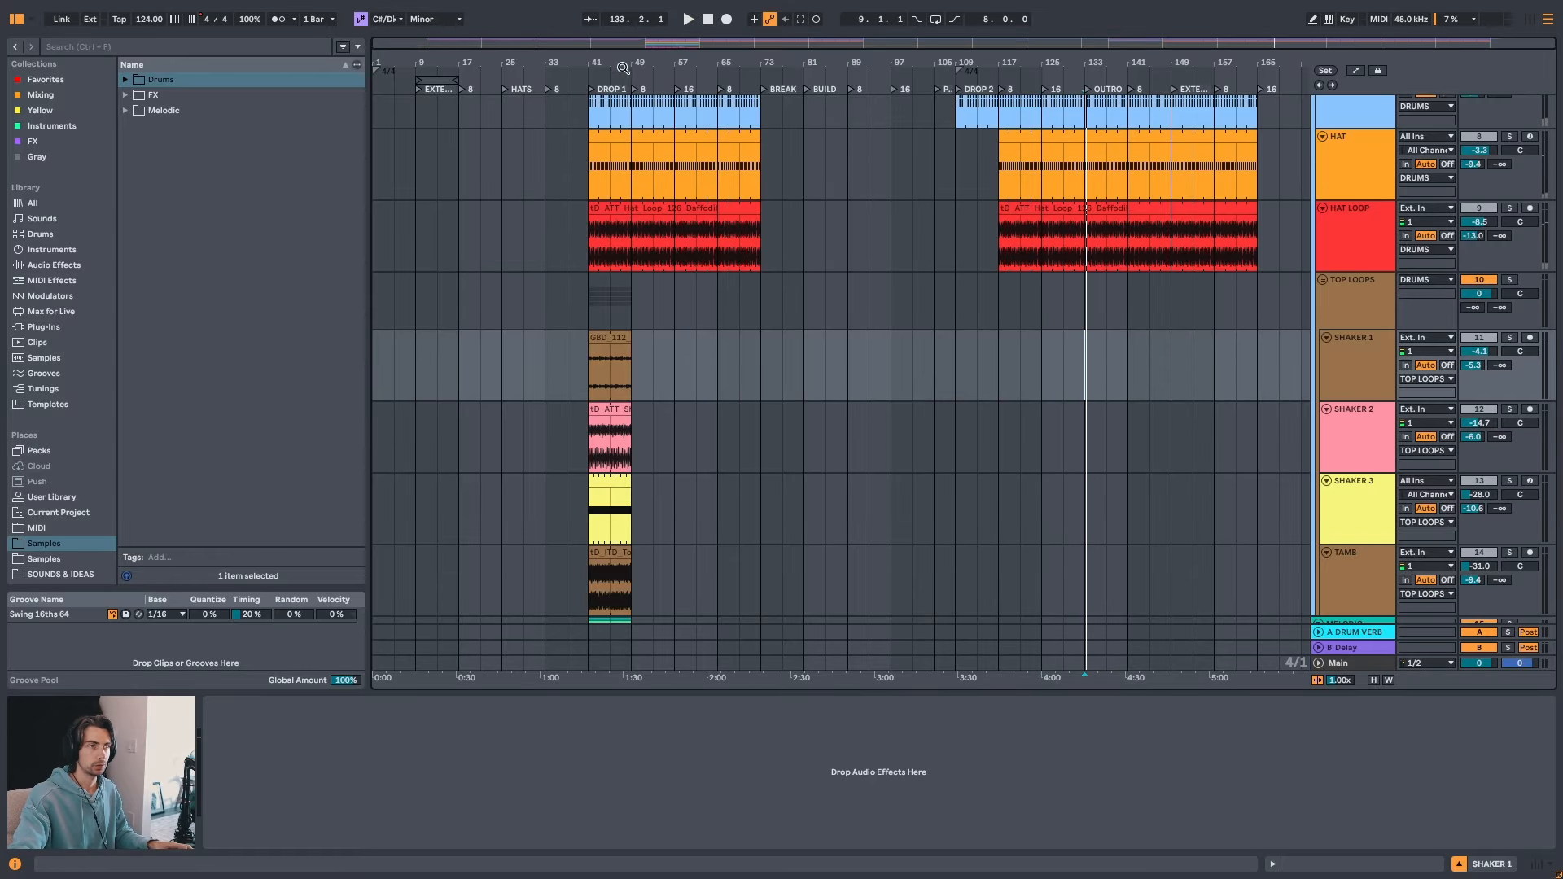
- Play Drop 1 while muting and unmuting the SHAKER 1, SHAKER 2 and SHAKER 3 tracks together to compare the groove
{"action": "left_click_drag", "start_coordinate": [623, 68], "coordinate": [726, 431]}
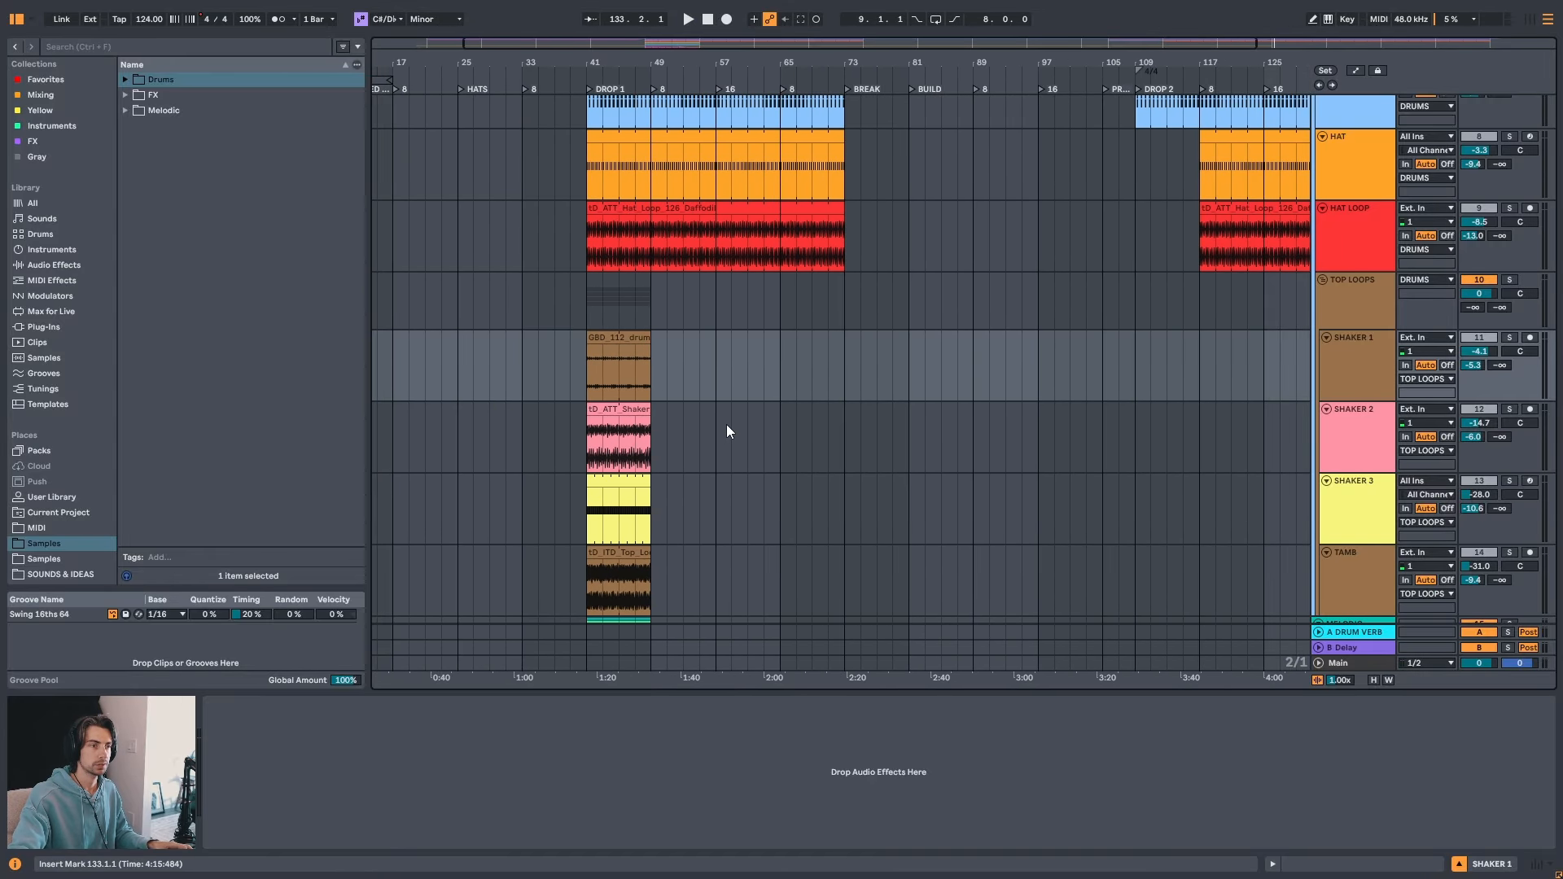
{"action": "scroll", "coordinate": [717, 415], "scroll_direction": "up", "scroll_amount": 3}
{"action": "scroll", "coordinate": [720, 493], "scroll_direction": "down", "scroll_amount": 4}
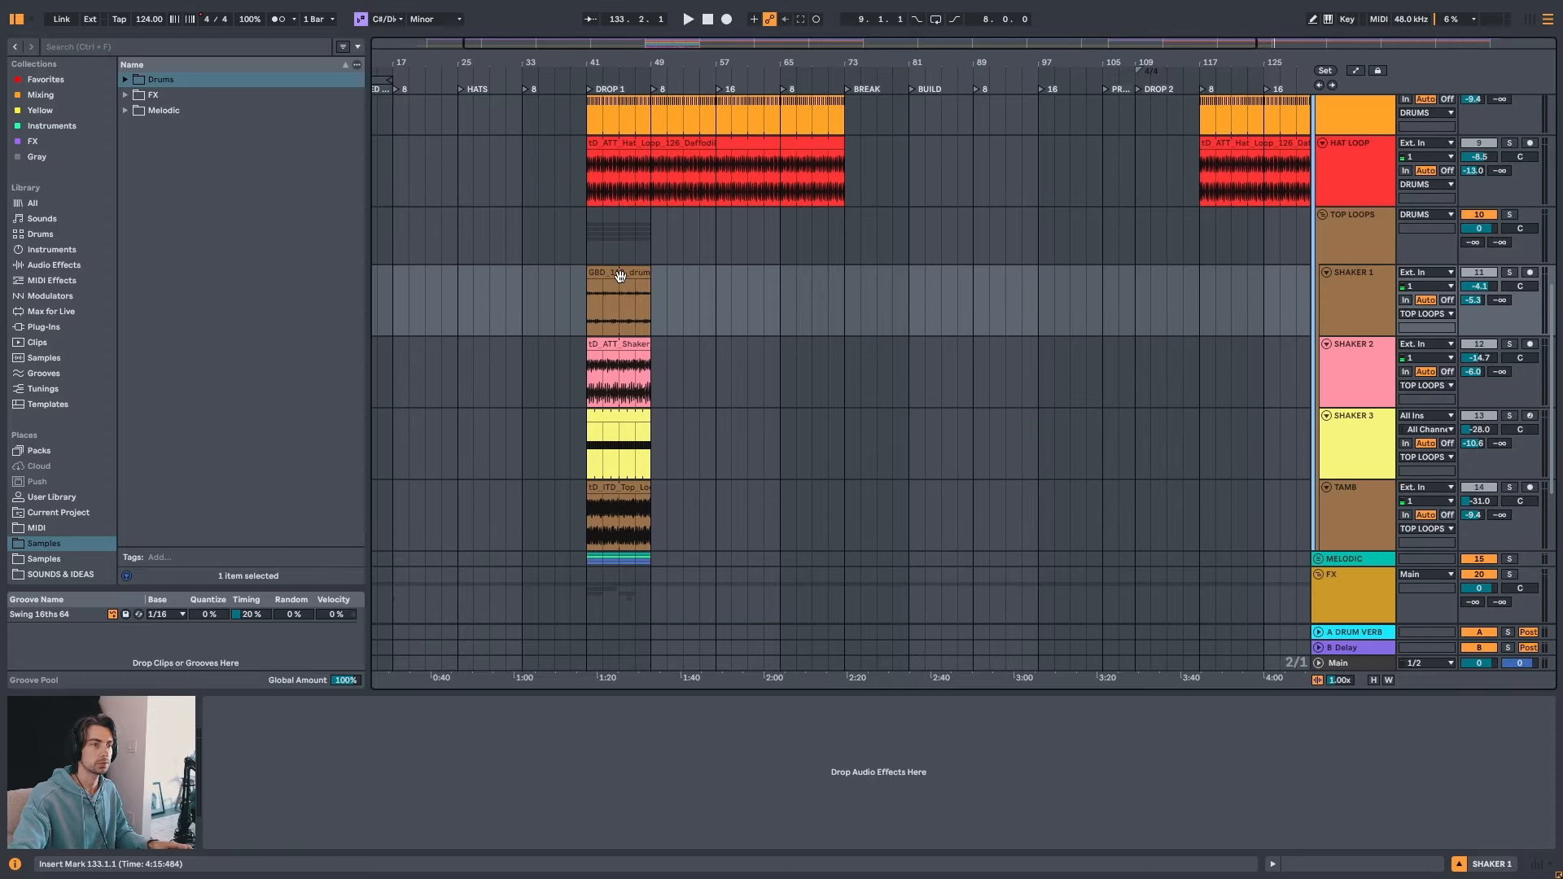
{"action": "left_click", "coordinate": [620, 276]}
{"action": "left_click", "coordinate": [634, 345]}
{"action": "left_click", "coordinate": [624, 277]}
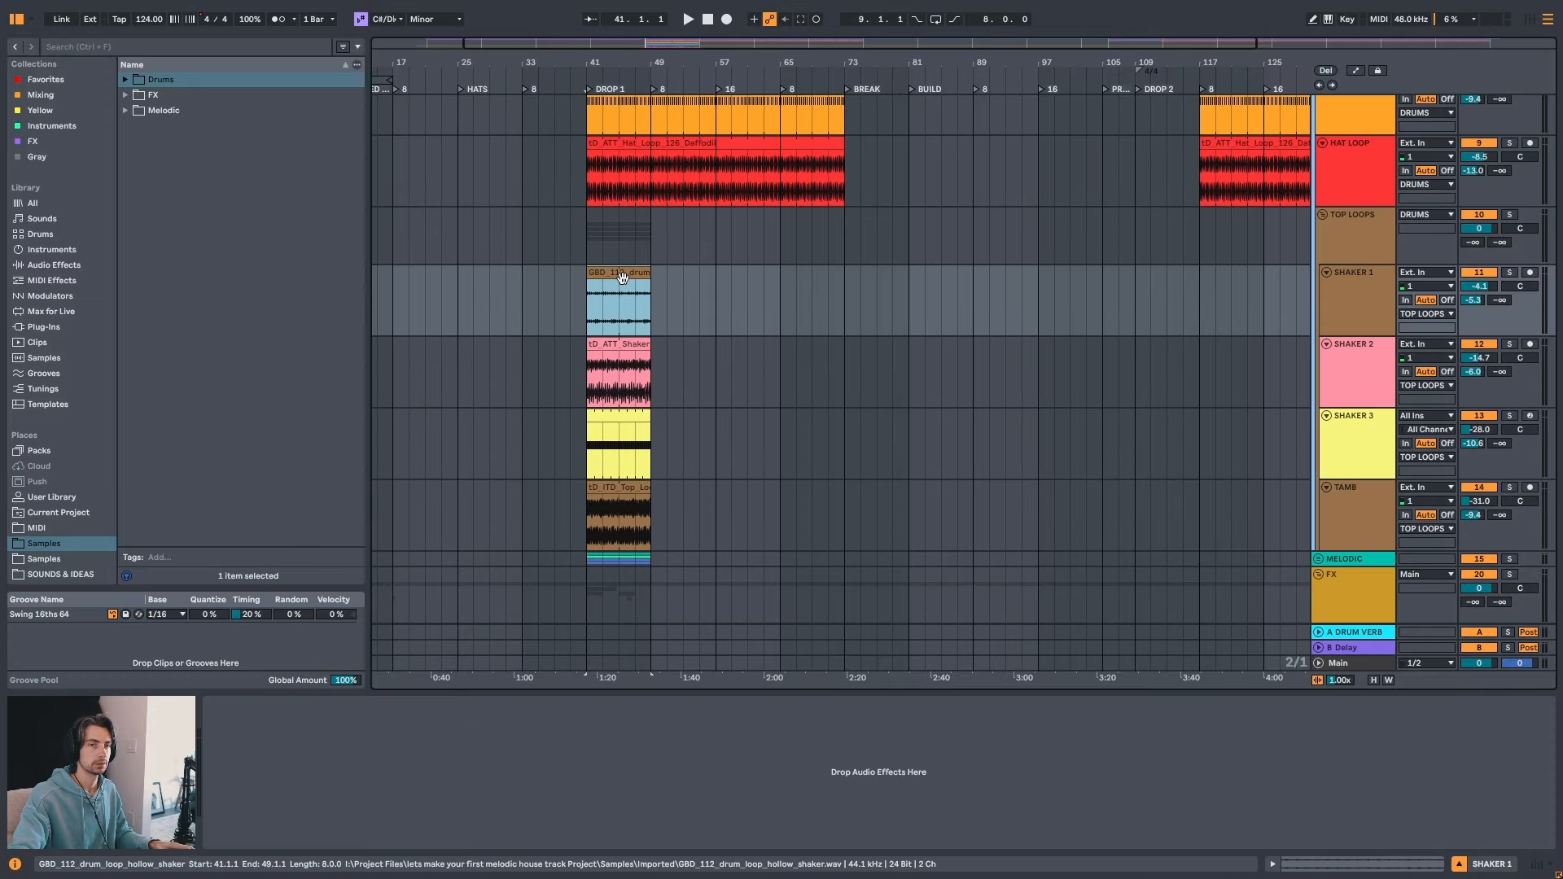
{"action": "key", "text": "space"}
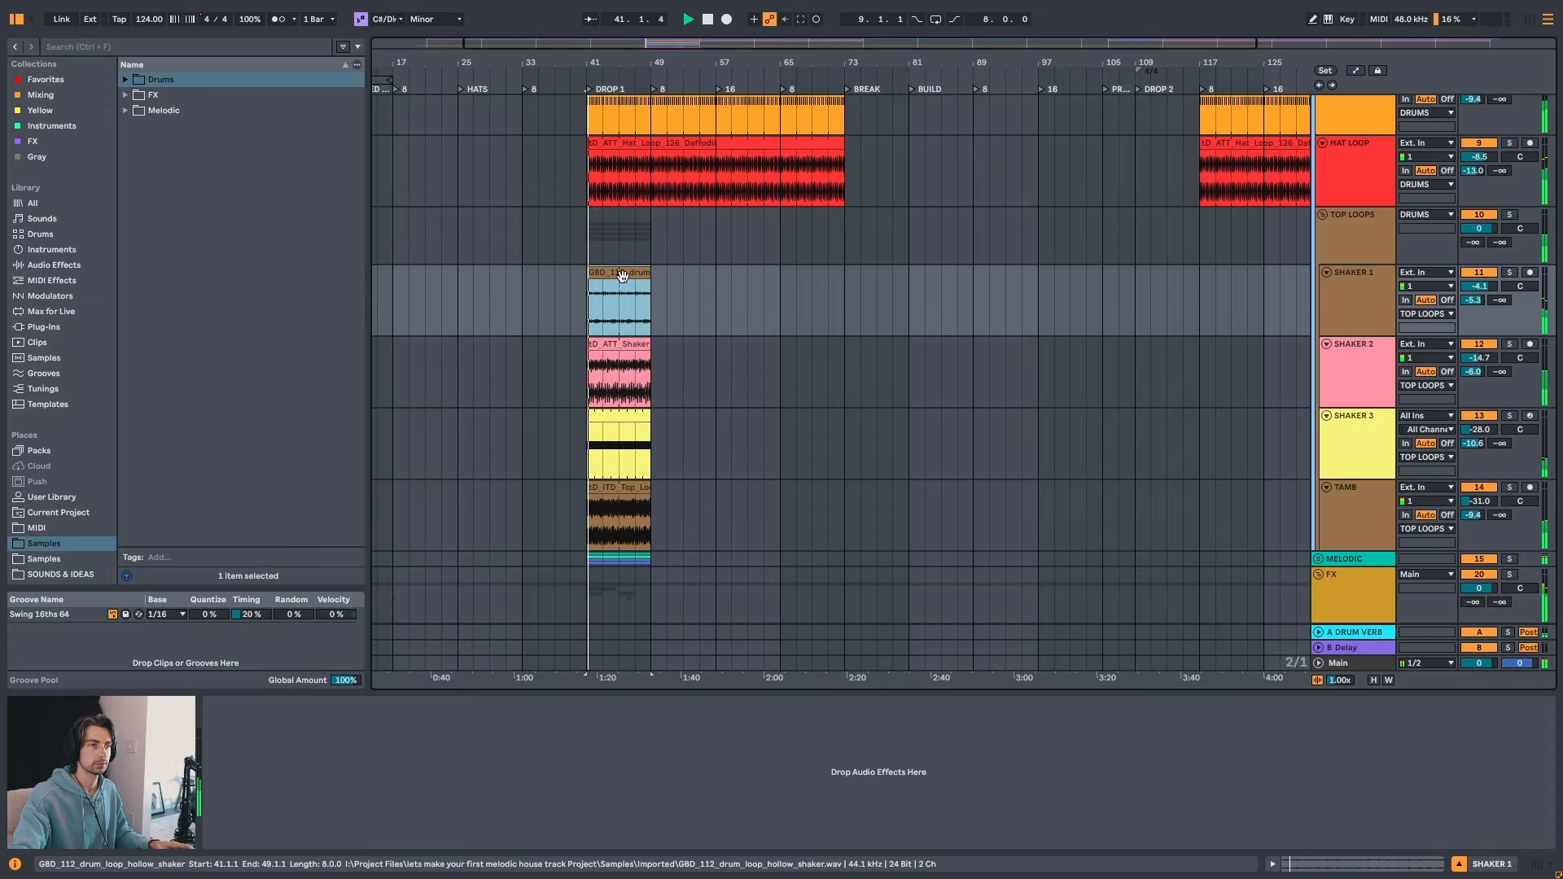
{"action": "left_click", "coordinate": [1374, 295]}
{"action": "left_click", "coordinate": [1350, 446], "text": "shift"}
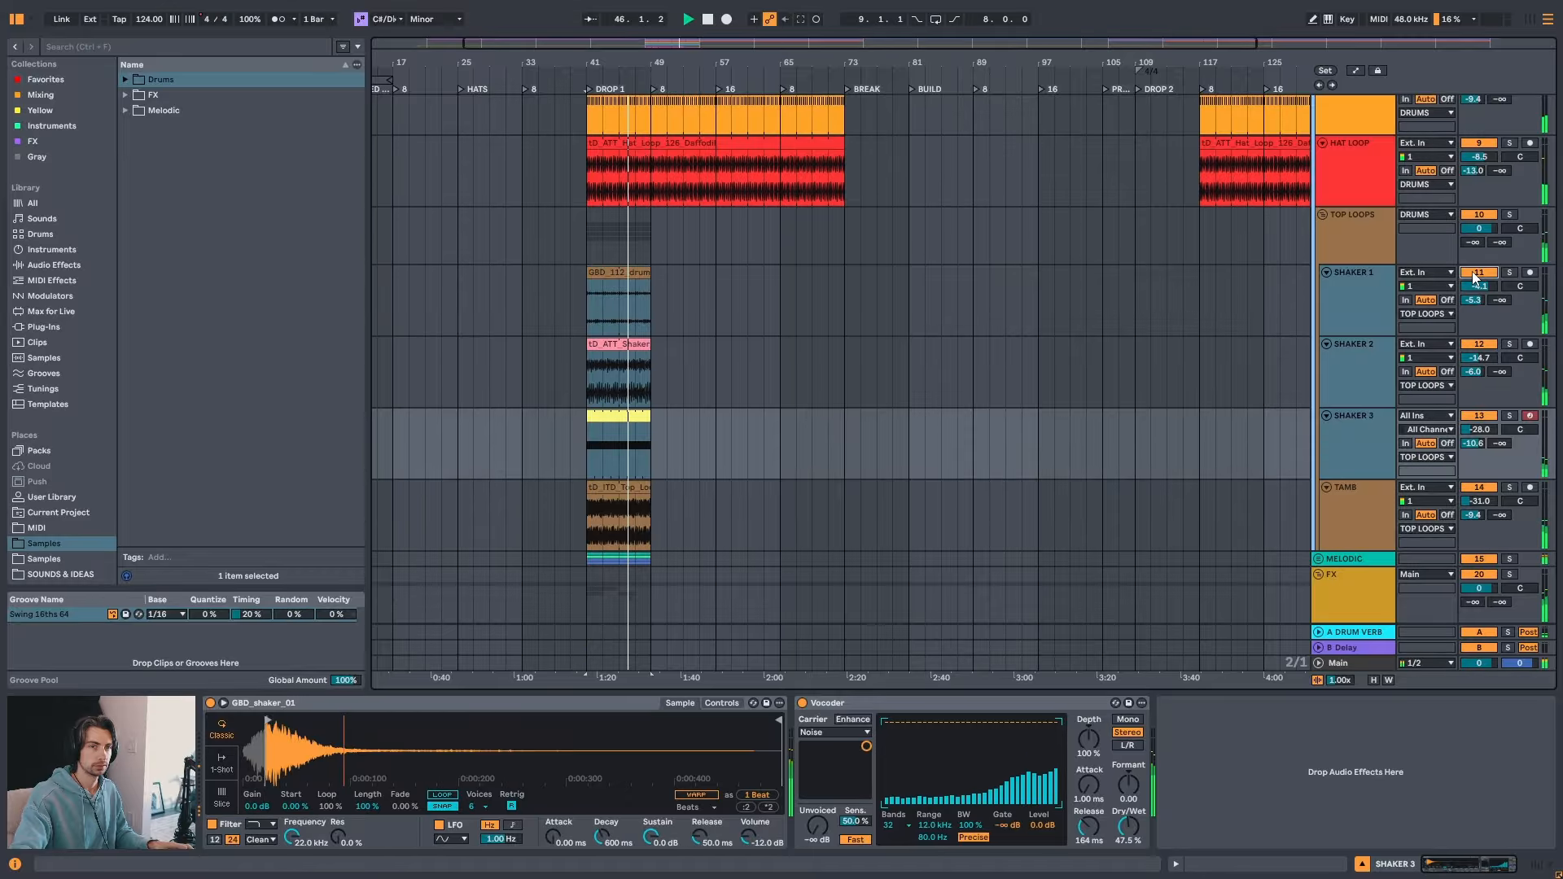
{"action": "left_click", "coordinate": [1479, 274]}
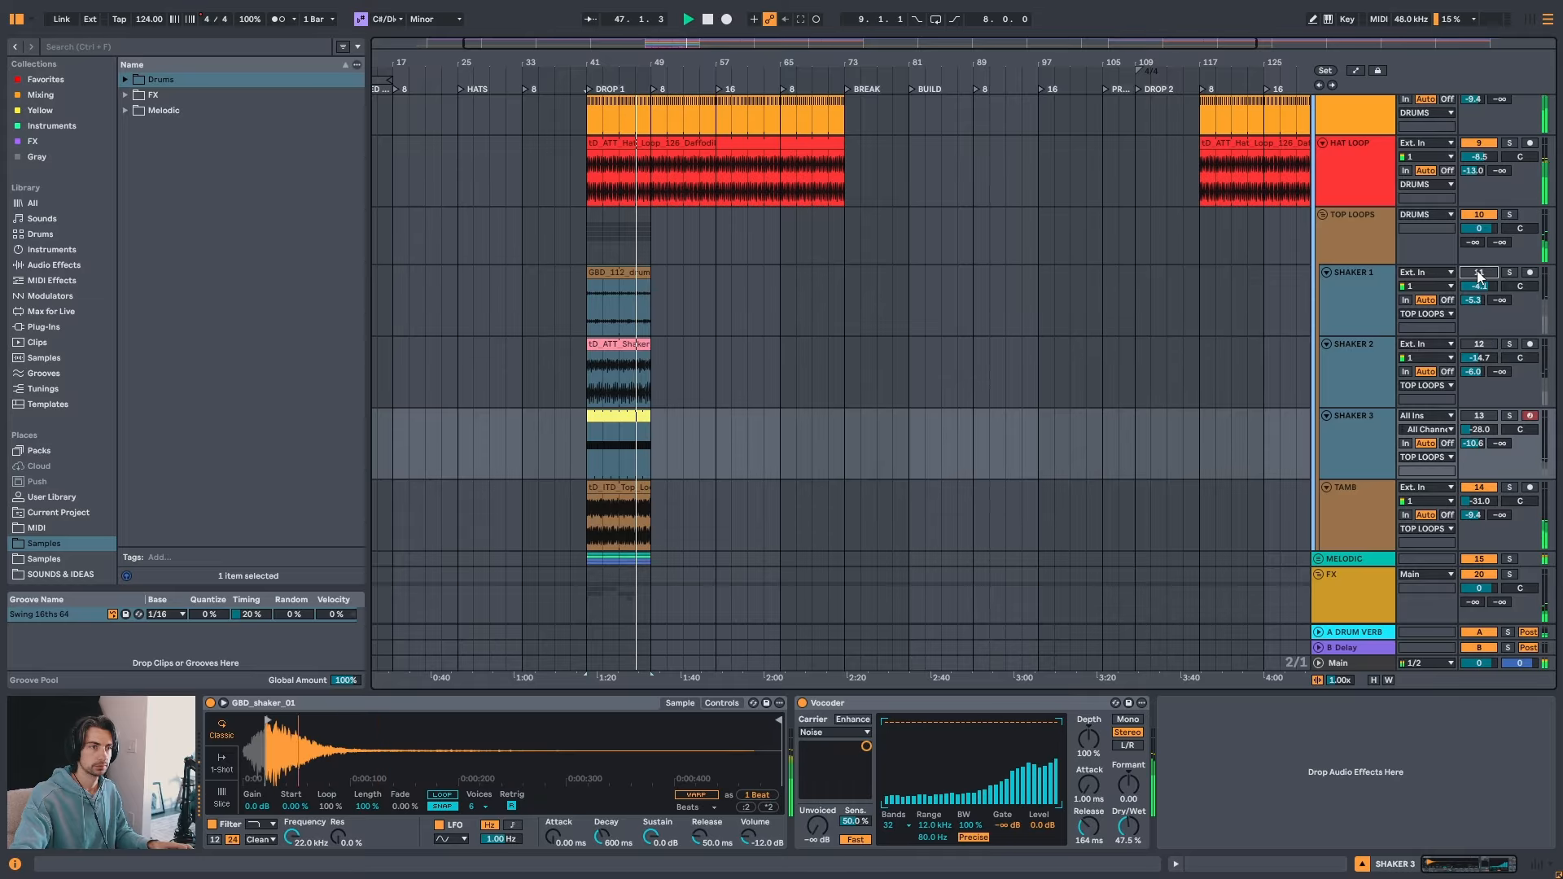
{"action": "left_click", "coordinate": [1479, 274]}
{"action": "key", "text": "space"}
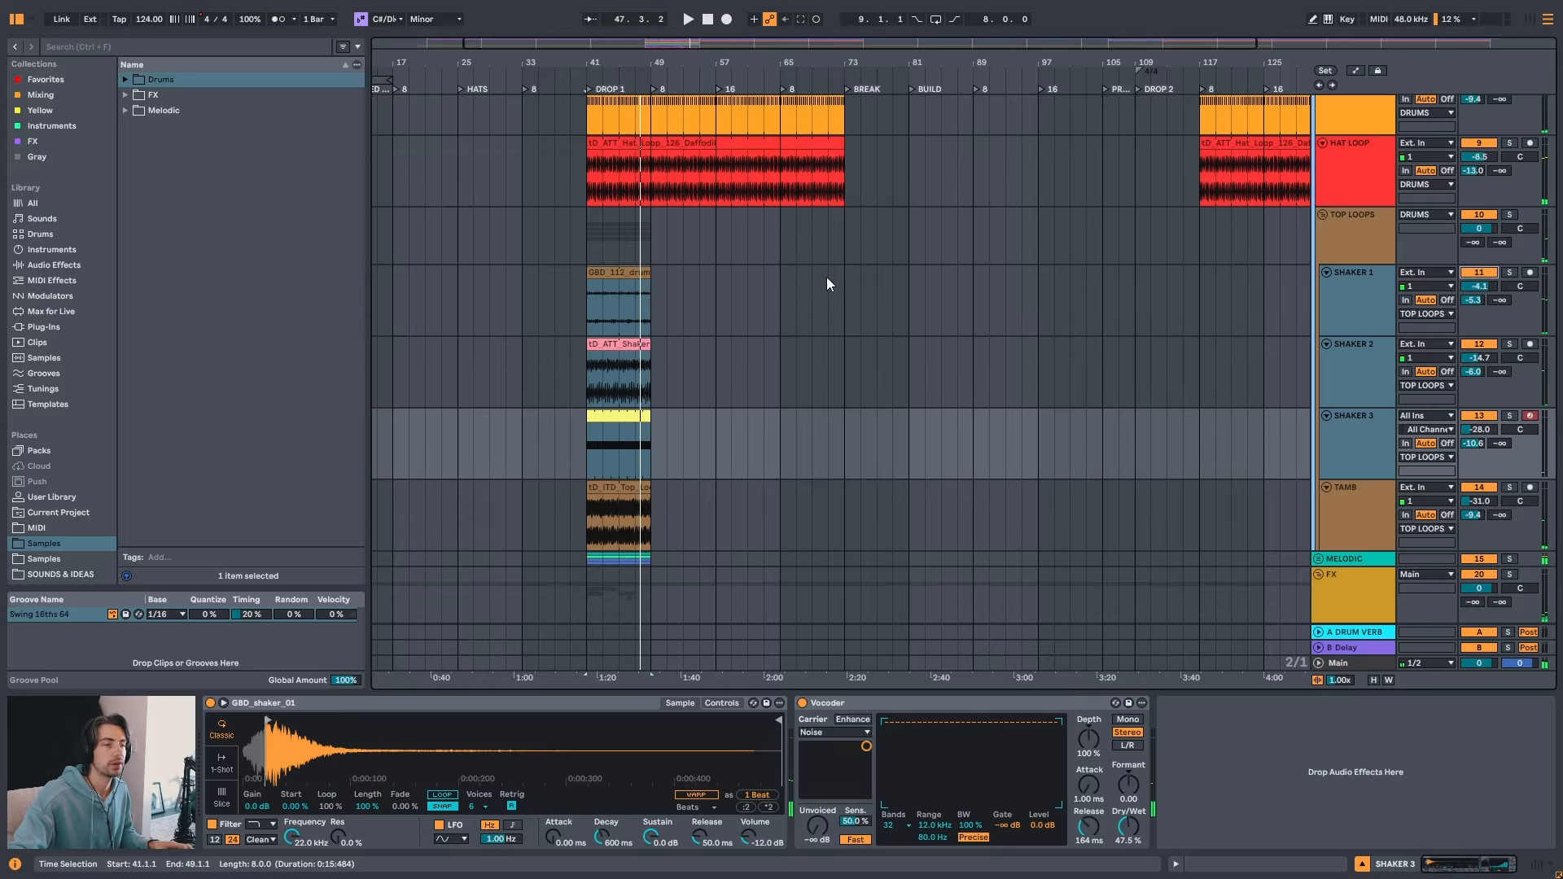
- Extend the SHAKER 1, SHAKER 2 and SHAKER 3 clips in Drop 1 together to bar 73
{"action": "left_click", "coordinate": [650, 283]}
{"action": "left_click", "coordinate": [643, 278]}
{"action": "left_click", "coordinate": [625, 416]}
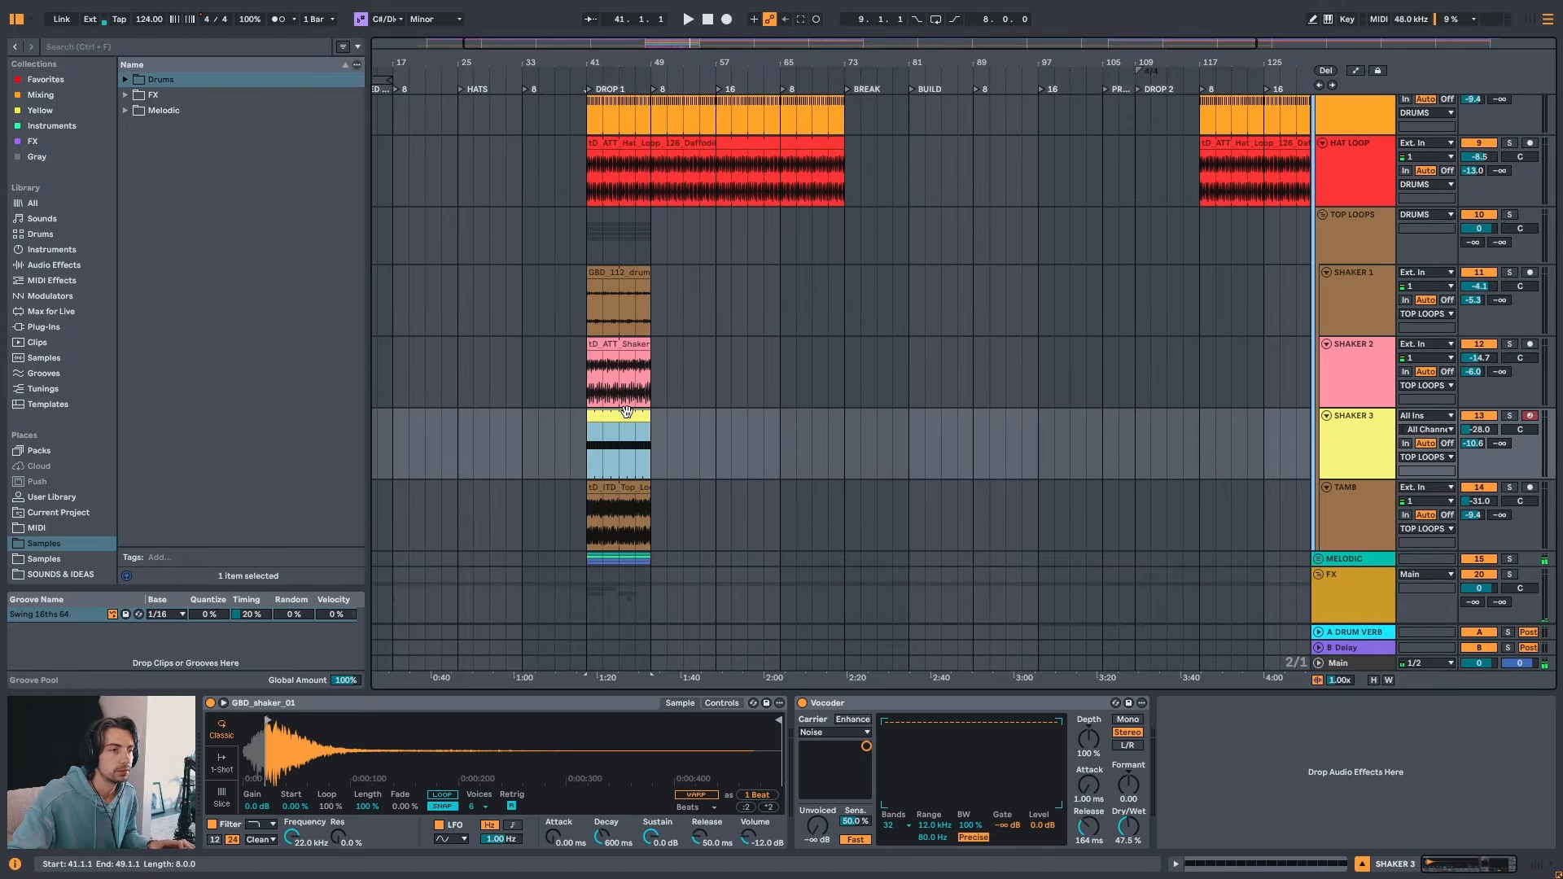
{"action": "left_click", "coordinate": [623, 272], "text": "shift"}
{"action": "left_click_drag", "start_coordinate": [649, 281], "coordinate": [846, 282]}
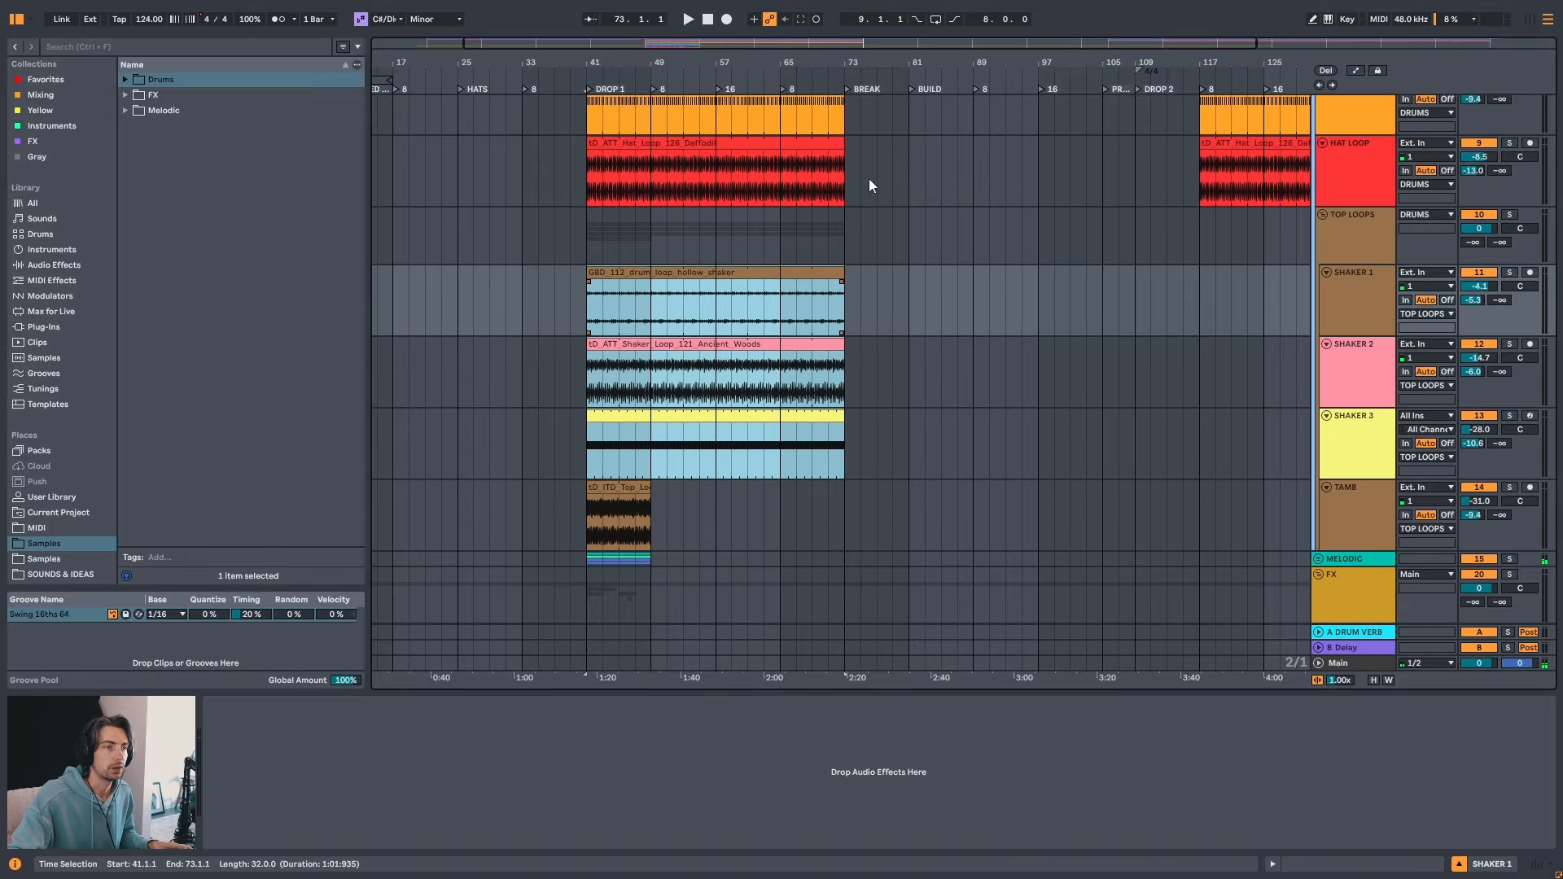
- Copy the three shaker clips from Drop 1 to bar 117 in Drop 2
{"action": "left_click_drag", "start_coordinate": [905, 58], "coordinate": [905, 33]}
{"action": "scroll", "coordinate": [951, 350], "scroll_direction": "up", "scroll_amount": 2}
{"action": "scroll", "coordinate": [952, 366], "scroll_direction": "down", "scroll_amount": 2}
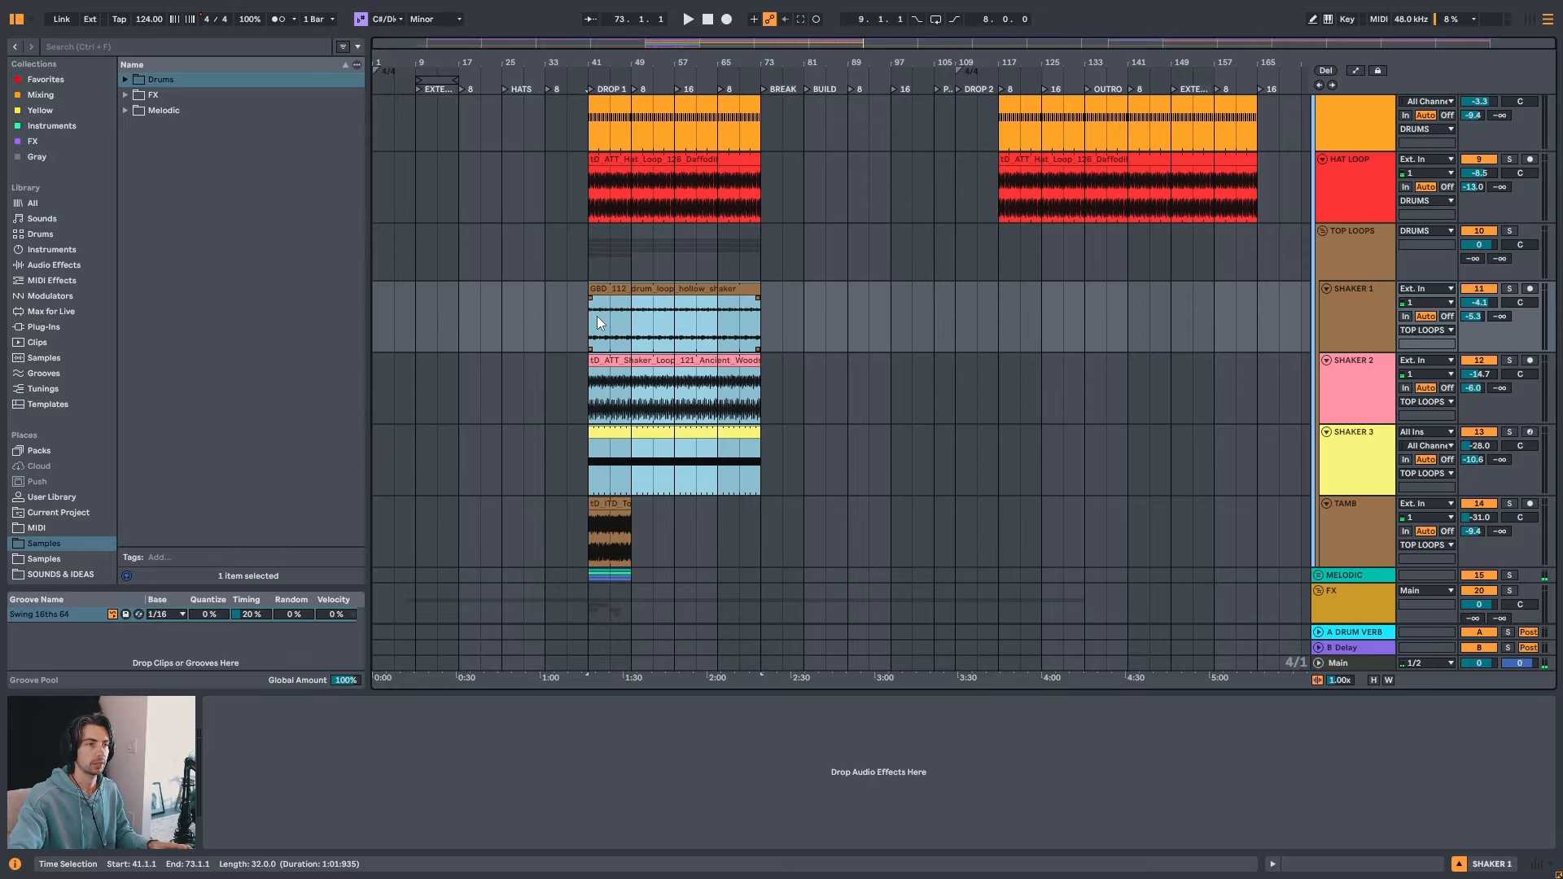
{"action": "left_click_drag", "start_coordinate": [597, 316], "coordinate": [676, 320]}
{"action": "left_click", "coordinate": [673, 289]}
{"action": "left_click", "coordinate": [701, 434], "text": "shift"}
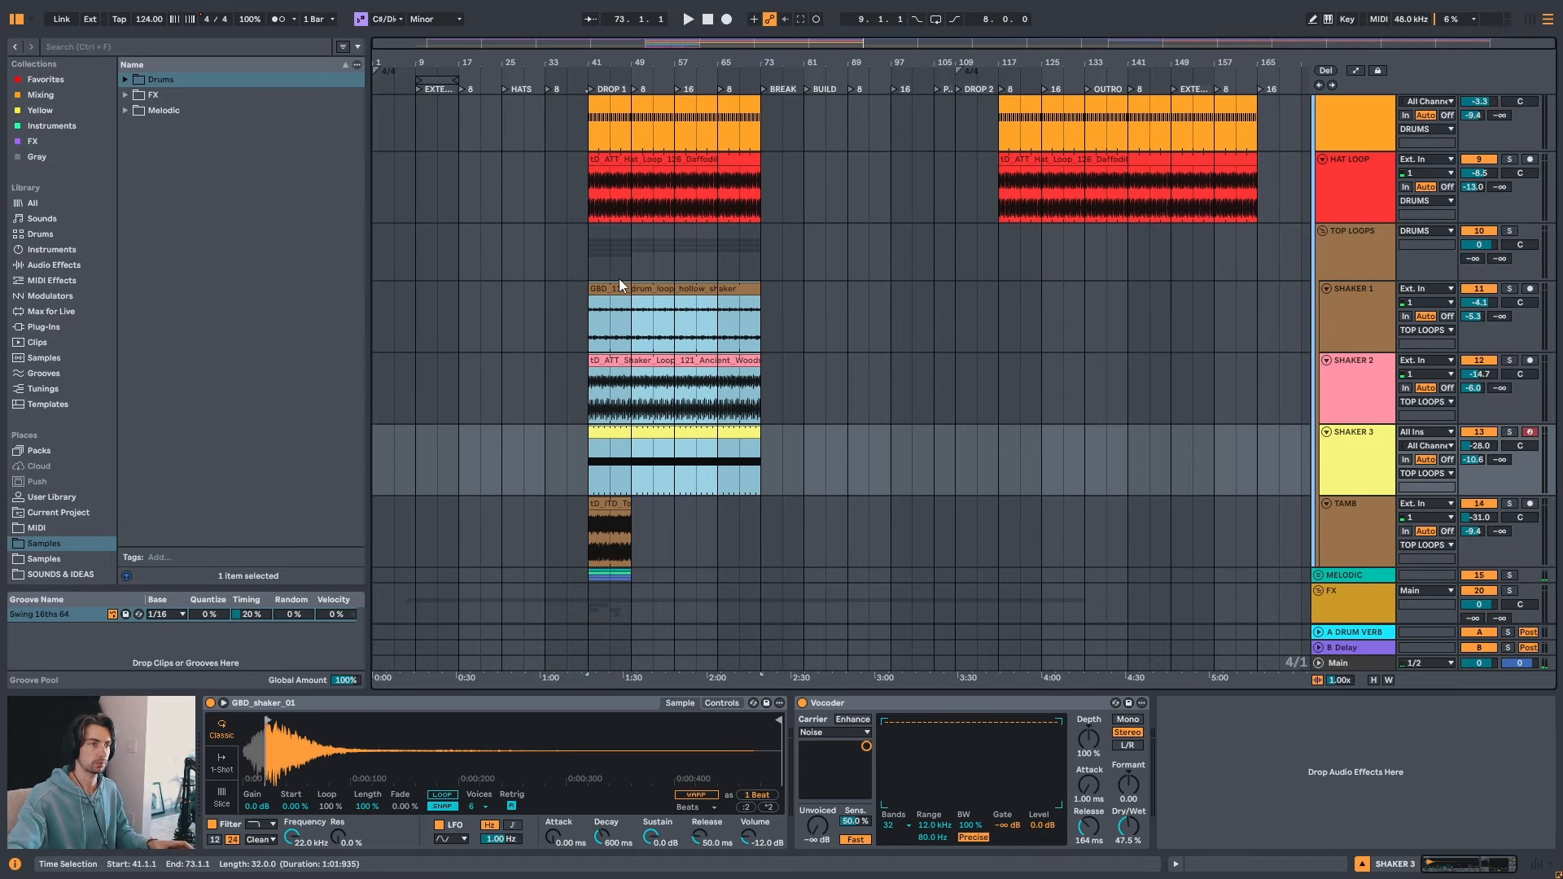
{"action": "left_click_drag", "start_coordinate": [636, 278], "coordinate": [1022, 320]}
- Extend the three copied shaker clips in Drop 2 together through the extended outro to bar 165
{"action": "scroll", "coordinate": [1024, 298], "scroll_direction": "up", "scroll_amount": 3}
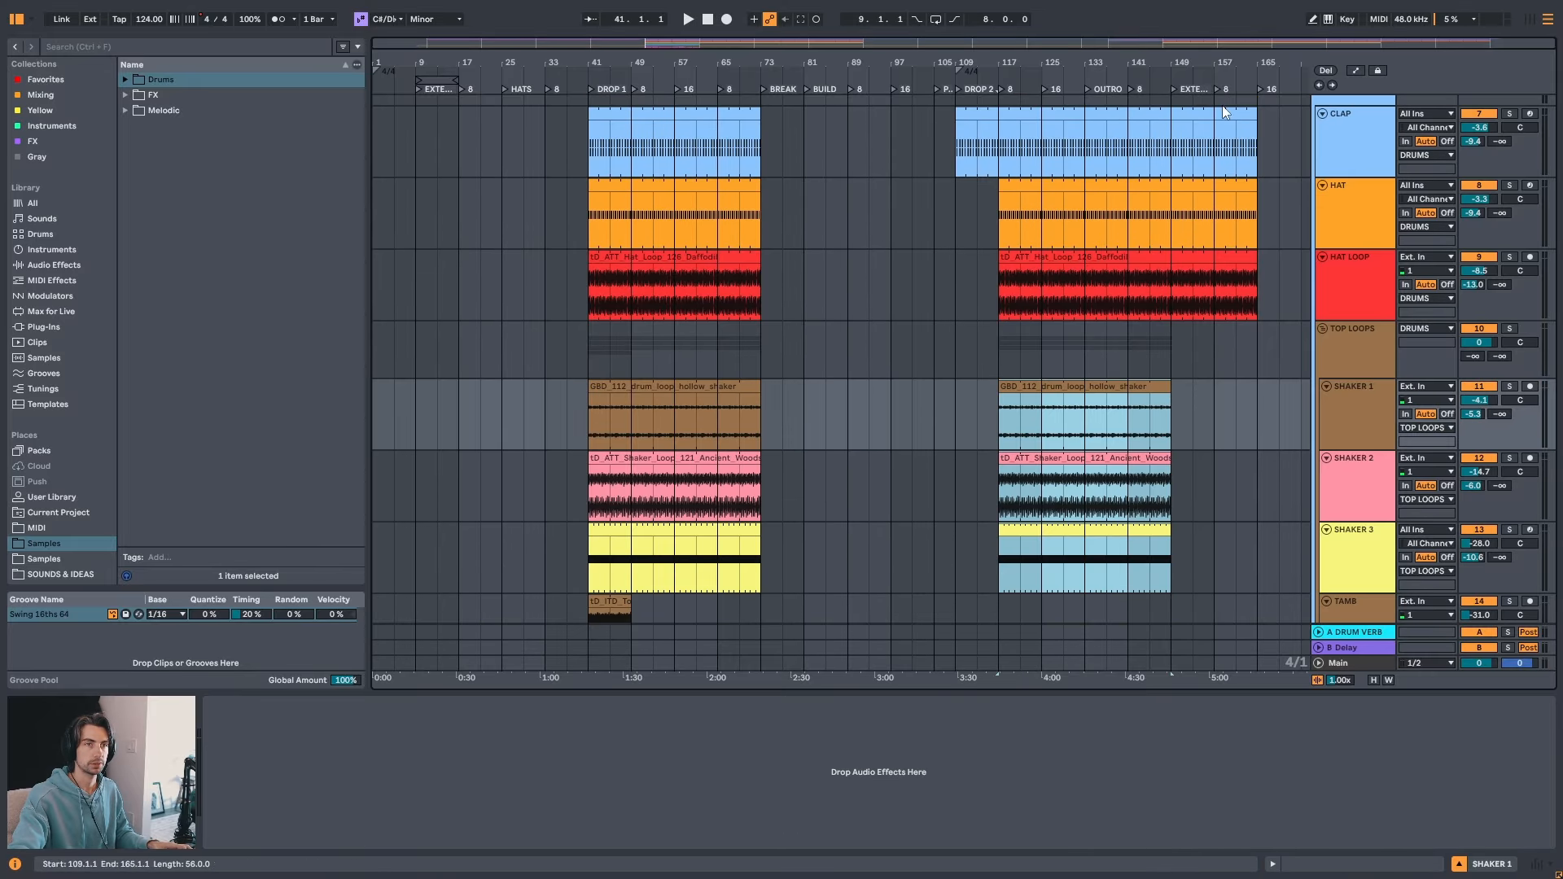
{"action": "left_click_drag", "start_coordinate": [1139, 63], "coordinate": [1006, 134]}
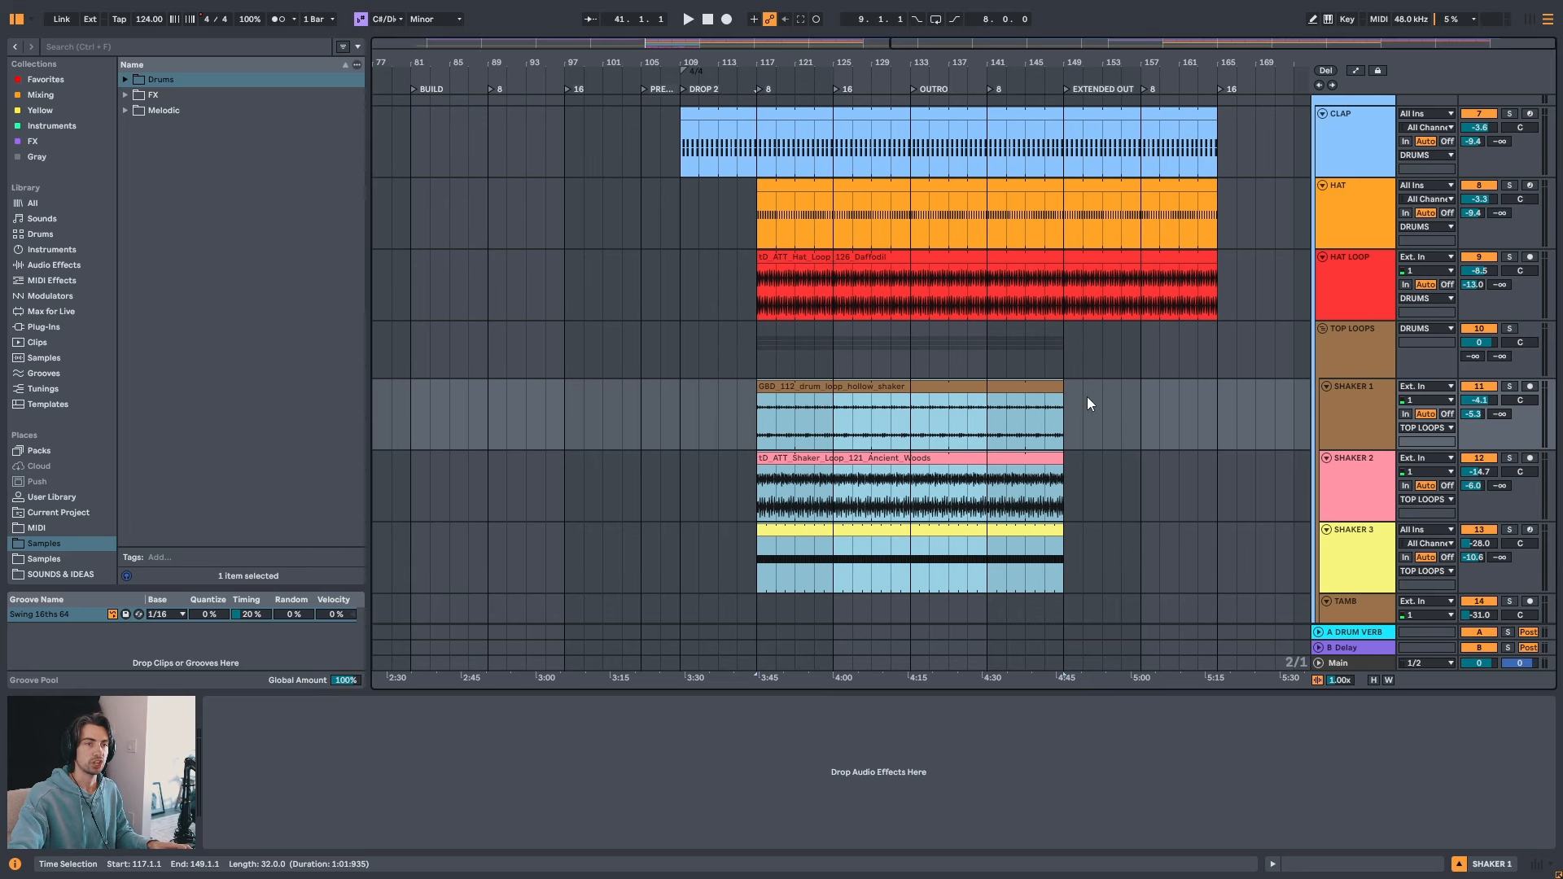
{"action": "left_click", "coordinate": [1089, 425]}
{"action": "key", "text": "space"}
{"action": "left_click", "coordinate": [1050, 386]}
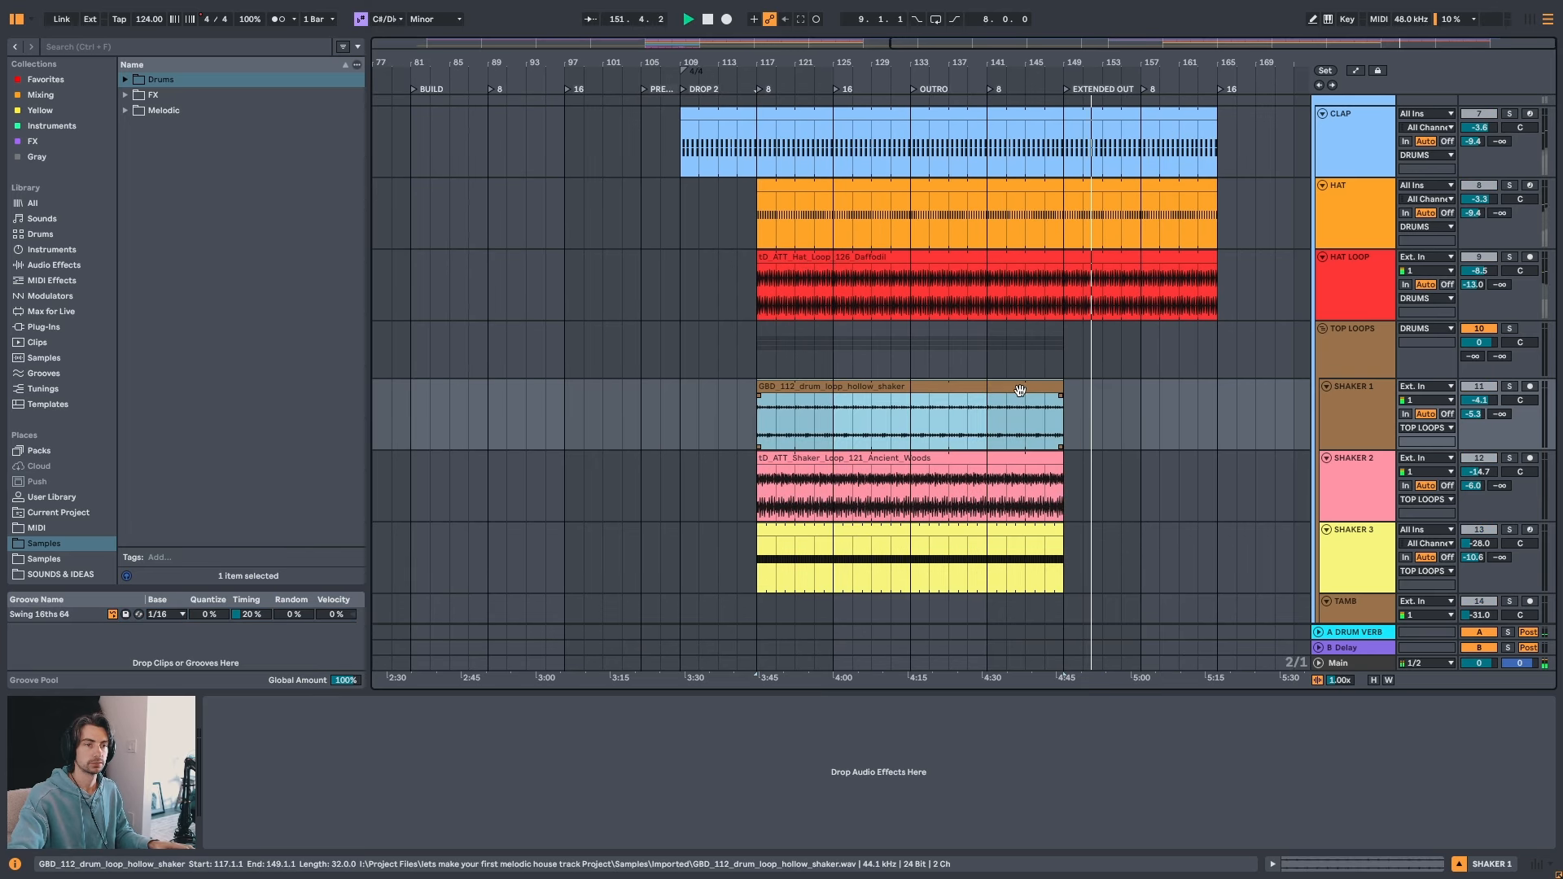
{"action": "left_click", "coordinate": [1048, 536], "text": "shift"}
{"action": "left_click_drag", "start_coordinate": [1062, 527], "coordinate": [1208, 528]}
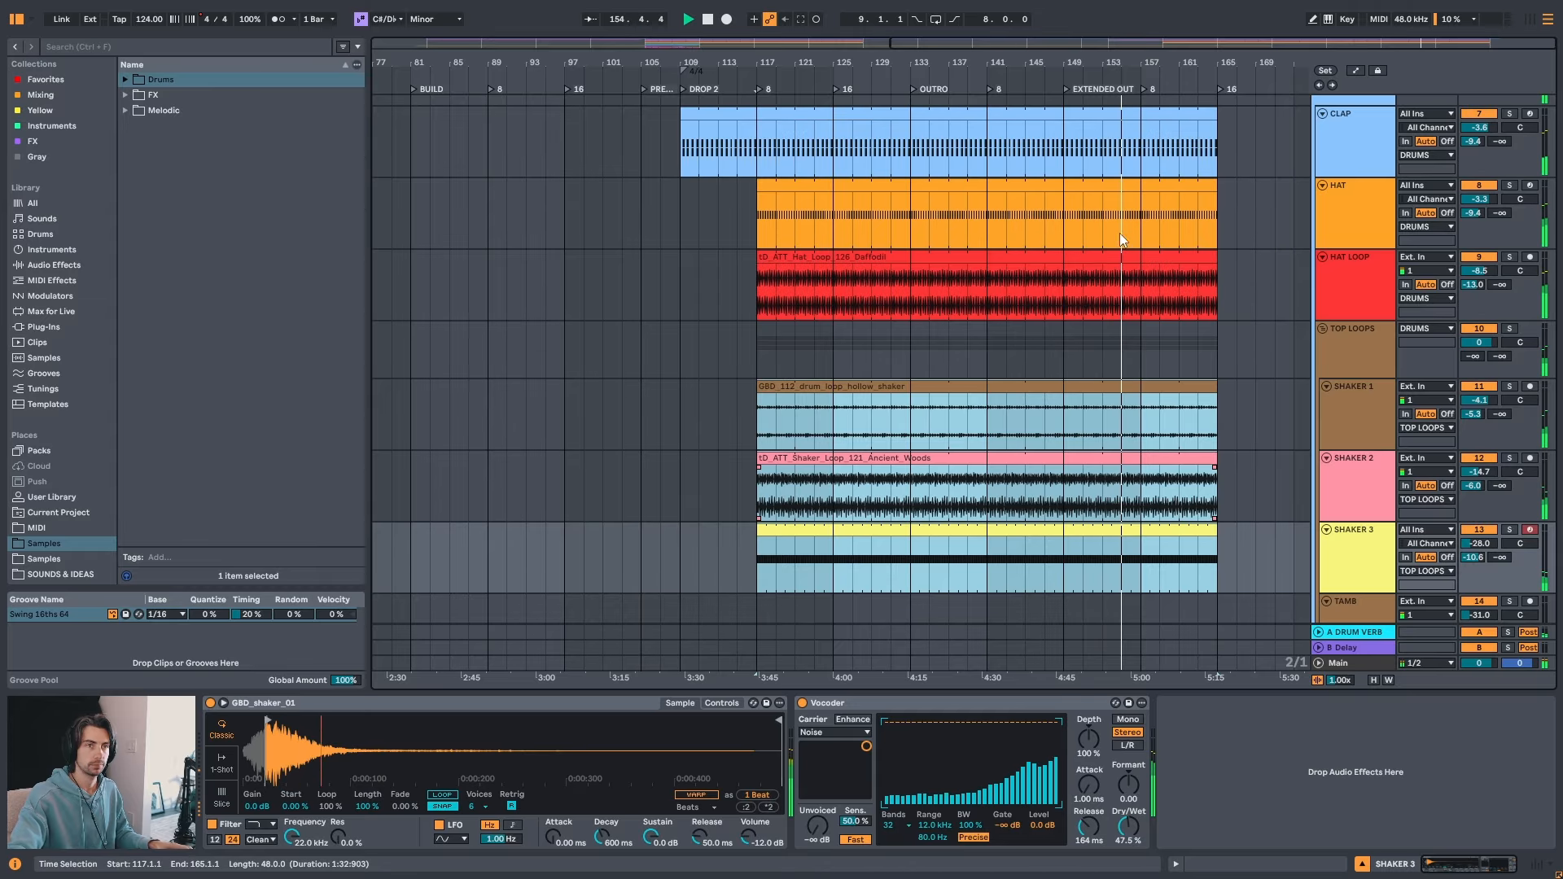
{"action": "left_click_drag", "start_coordinate": [1098, 64], "coordinate": [1098, 37]}
{"action": "key", "text": "space"}
- Play Drop 1 from bar 41 while muting and unmuting the TAMB track to judge its contribution
{"action": "scroll", "coordinate": [1203, 467], "scroll_direction": "down", "scroll_amount": 4}
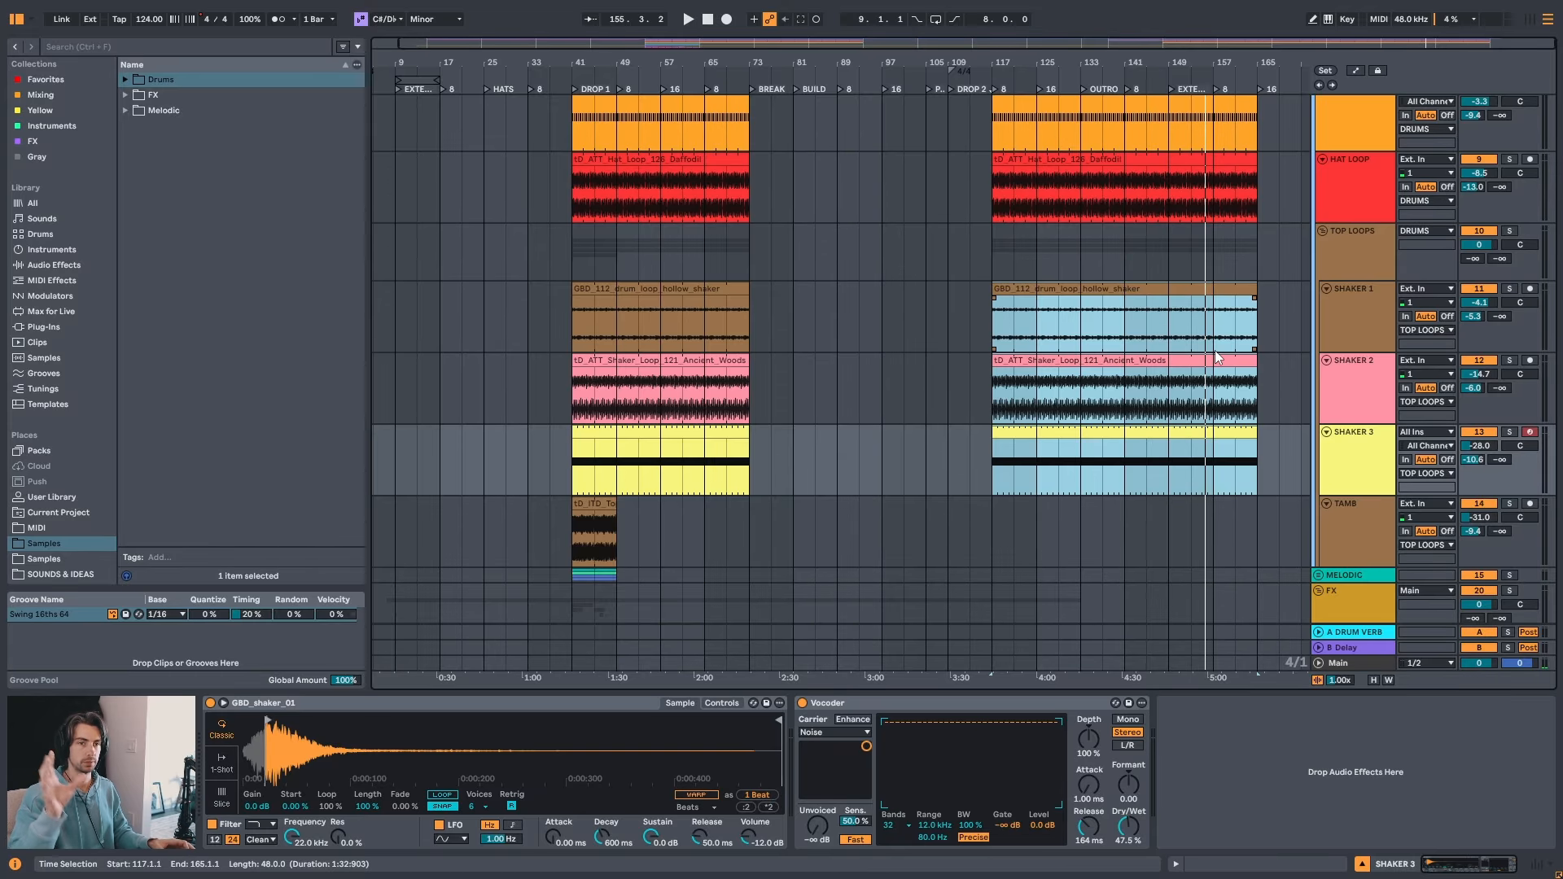
{"action": "scroll", "coordinate": [1216, 391], "scroll_direction": "down", "scroll_amount": 6}
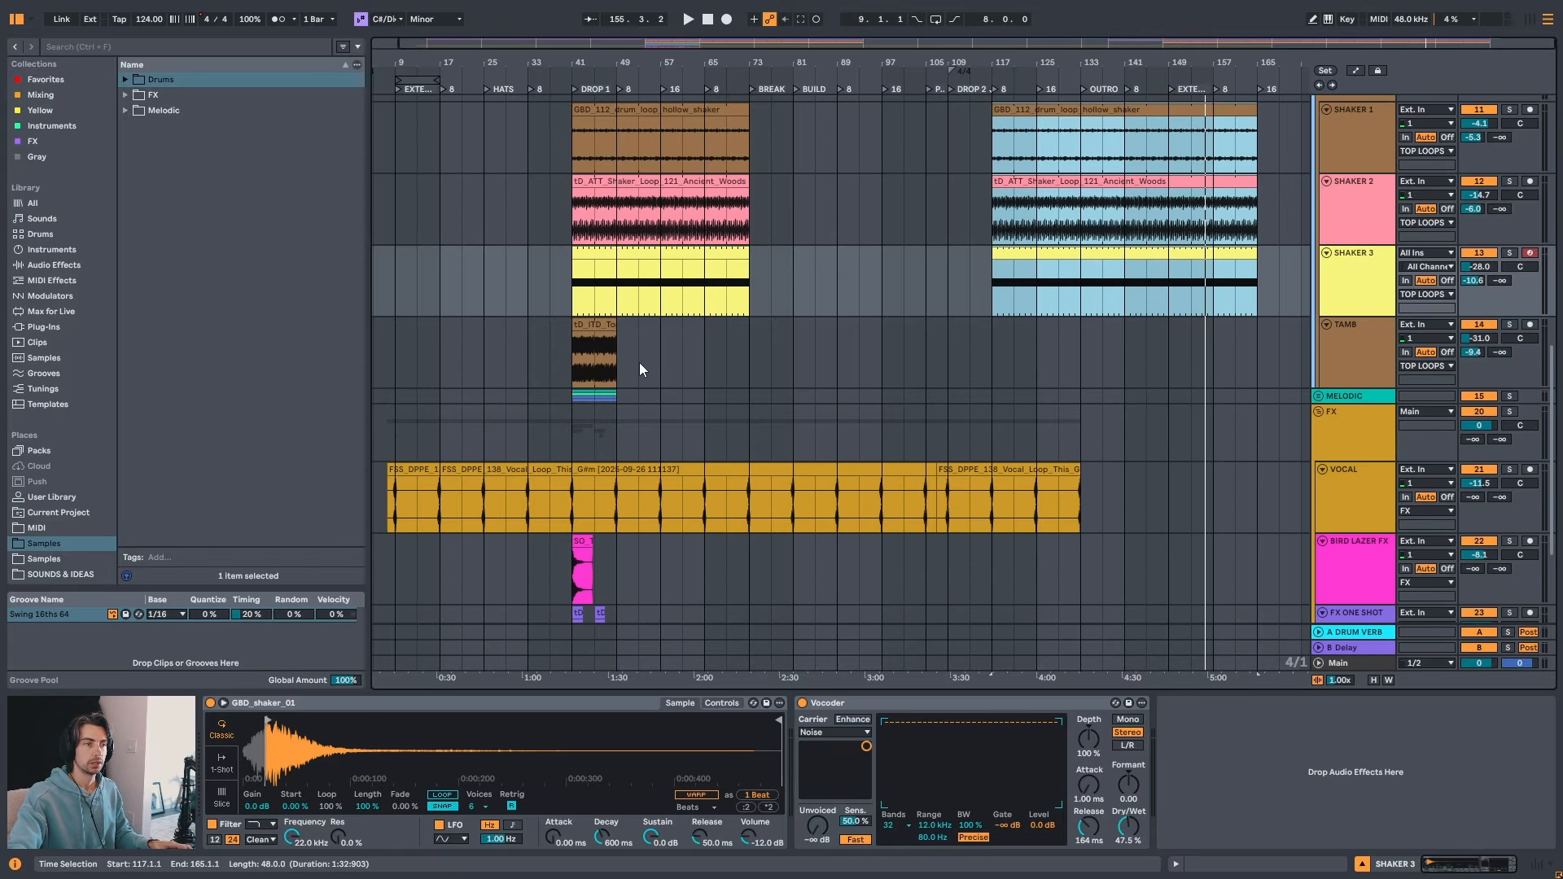
{"action": "left_click", "coordinate": [607, 325]}
{"action": "key", "text": "space"}
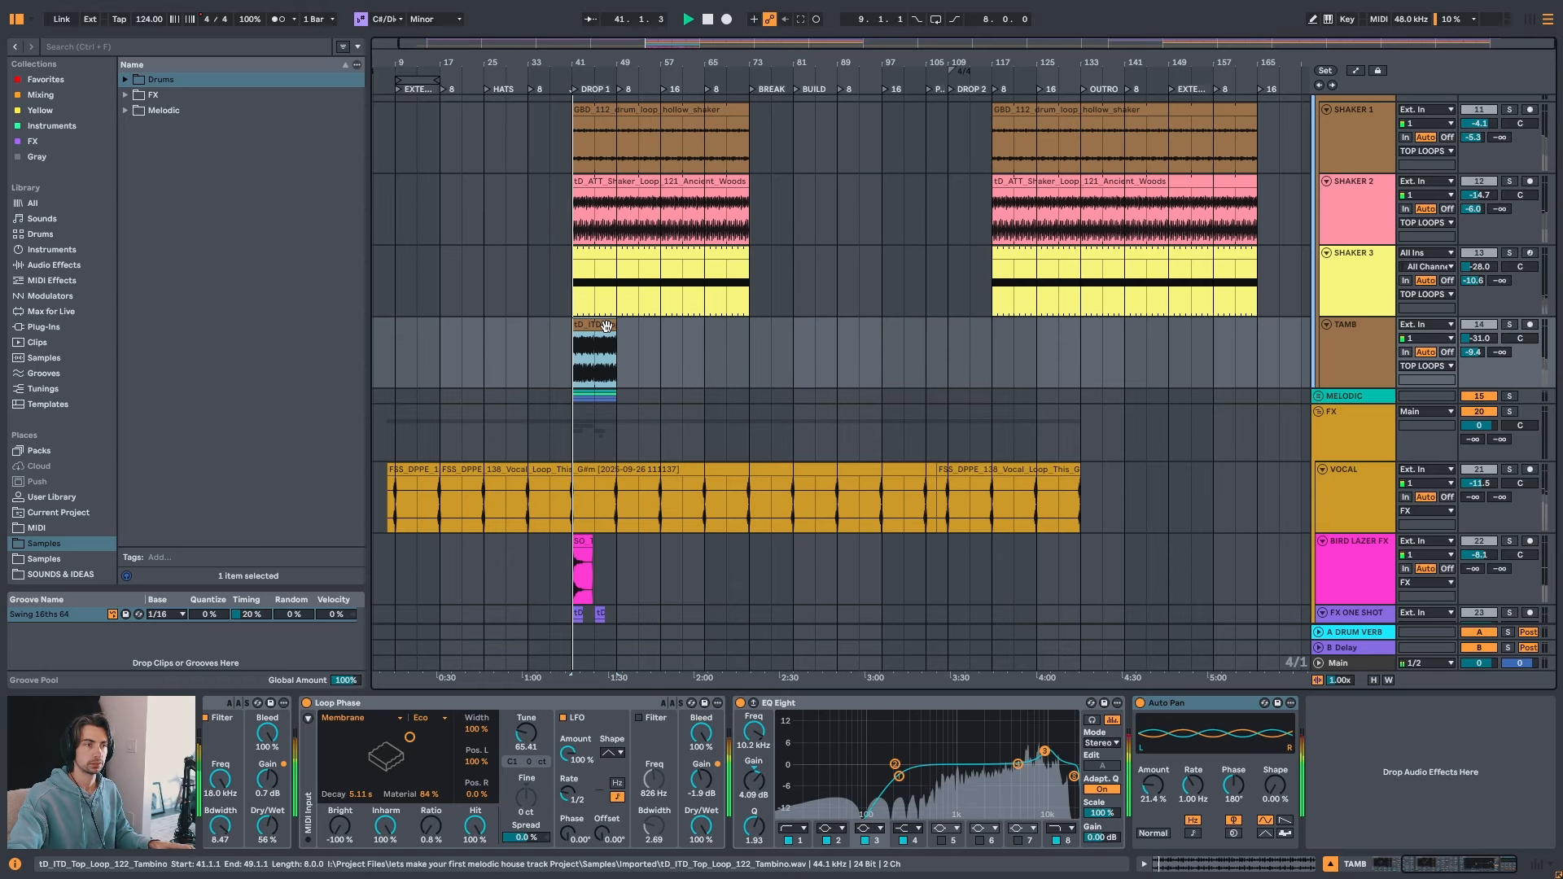
{"action": "left_click_drag", "start_coordinate": [595, 66], "coordinate": [629, 70]}
{"action": "key", "text": "space"}
{"action": "key", "text": "space"}
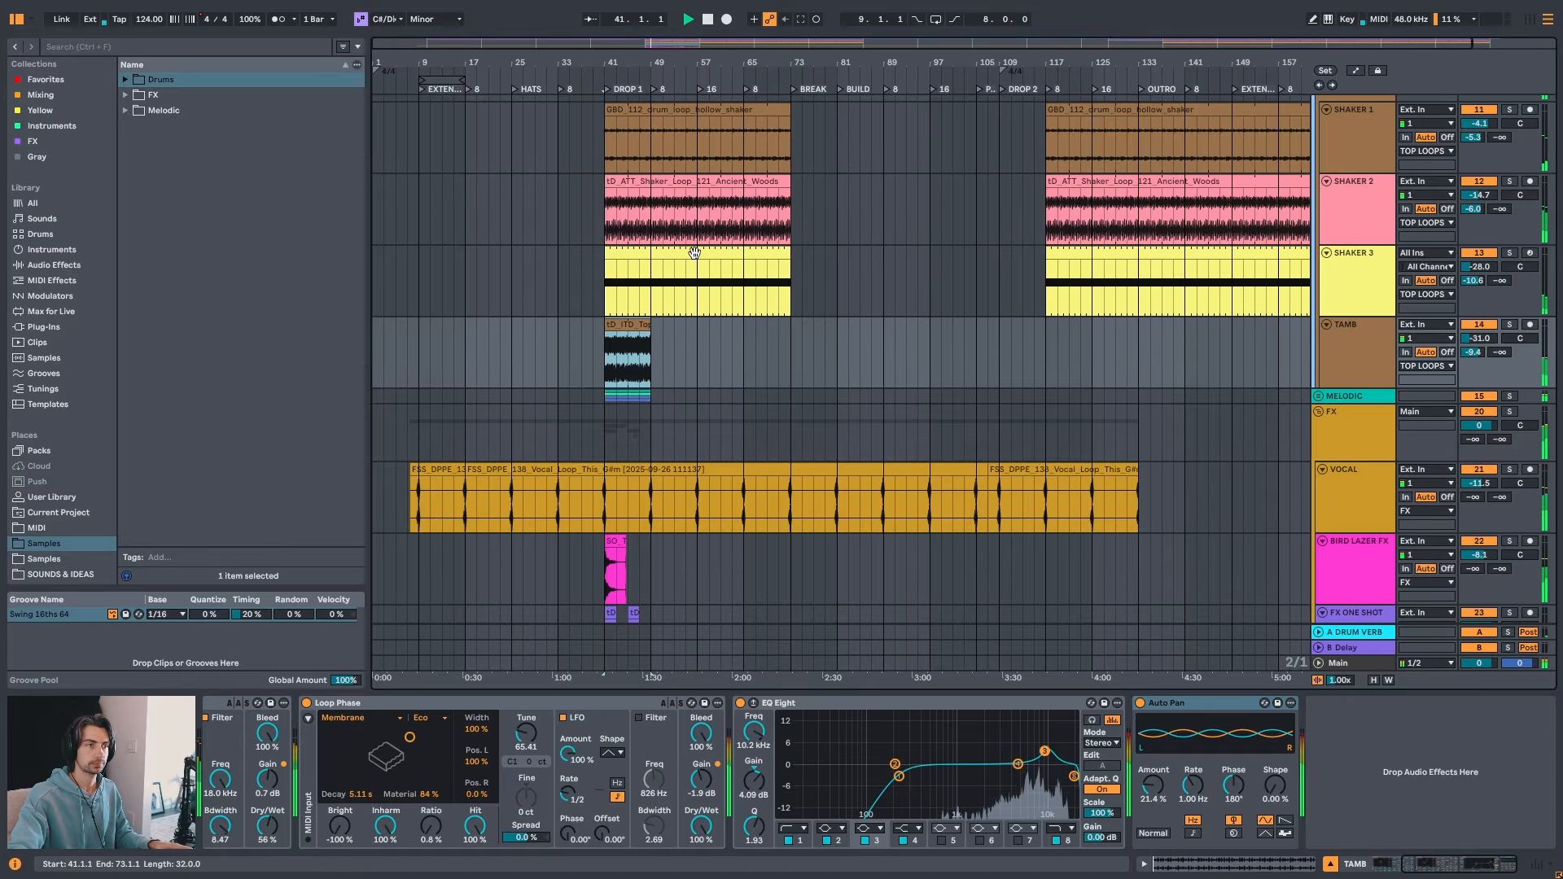
{"action": "left_click", "coordinate": [1482, 326]}
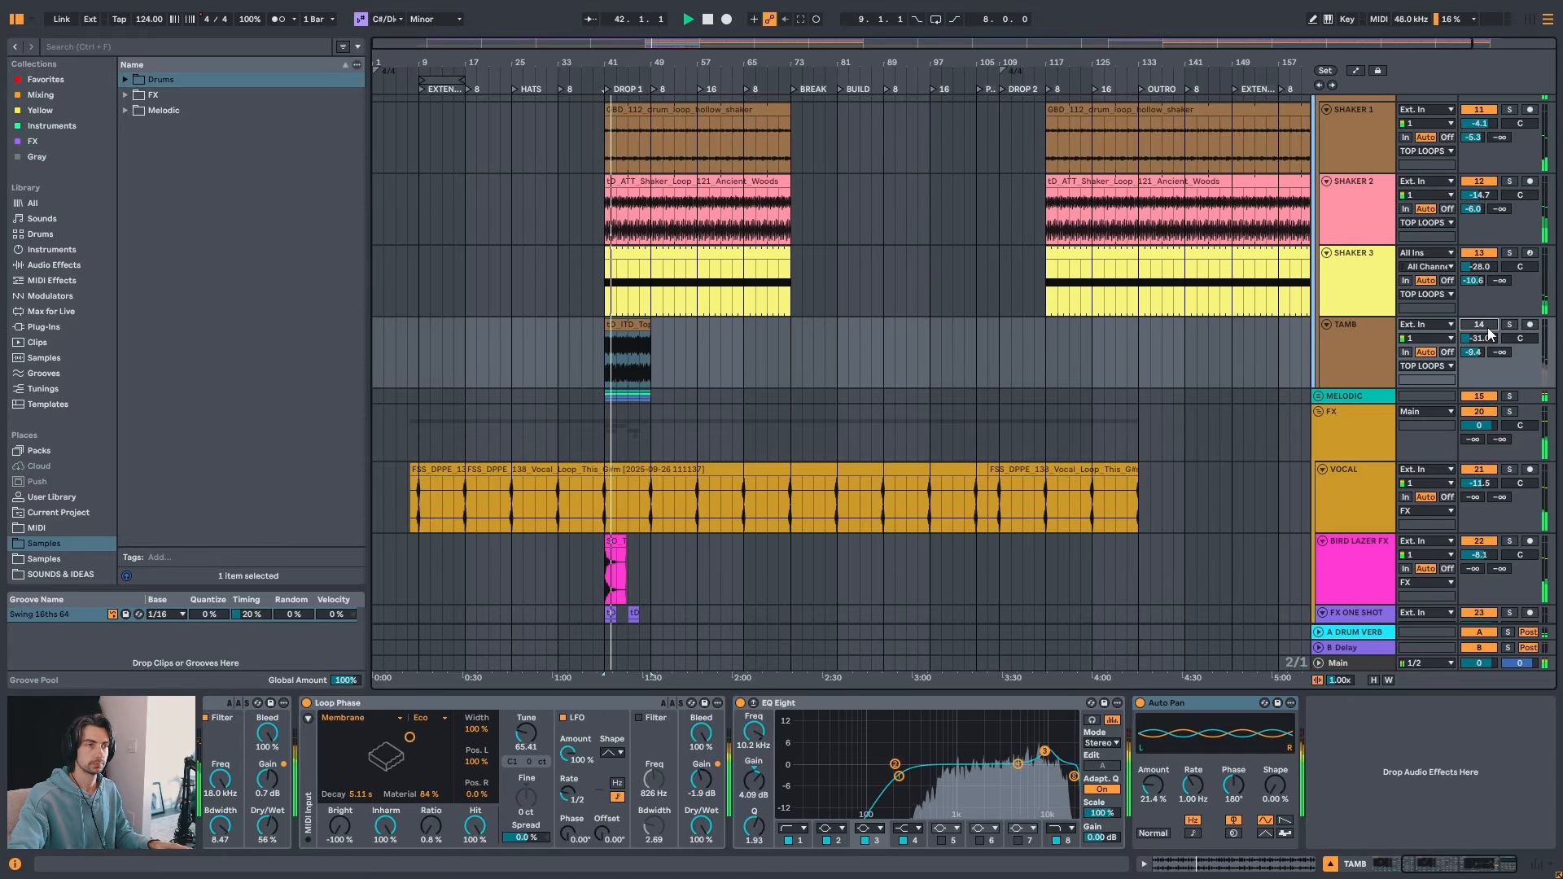
{"action": "left_click", "coordinate": [1483, 325]}
{"action": "left_click_drag", "start_coordinate": [607, 66], "coordinate": [644, 73]}
{"action": "key", "text": "space"}
- Extend the start of the TAMB clip back to the HATS marker at bar 25 and play from there
{"action": "left_click", "coordinate": [656, 324]}
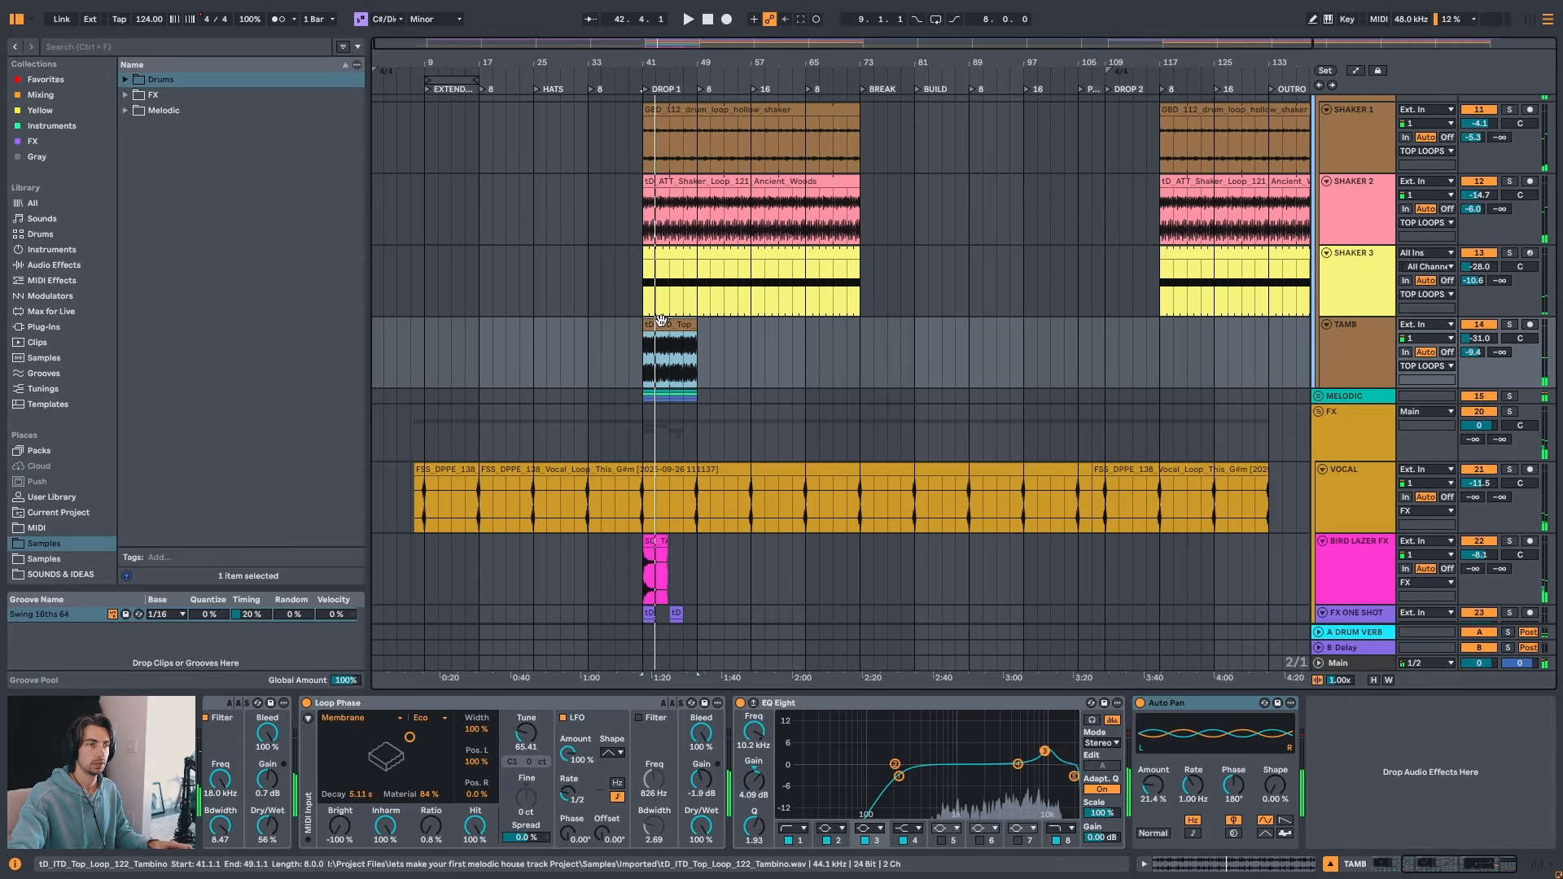
{"action": "left_click_drag", "start_coordinate": [644, 326], "coordinate": [529, 332]}
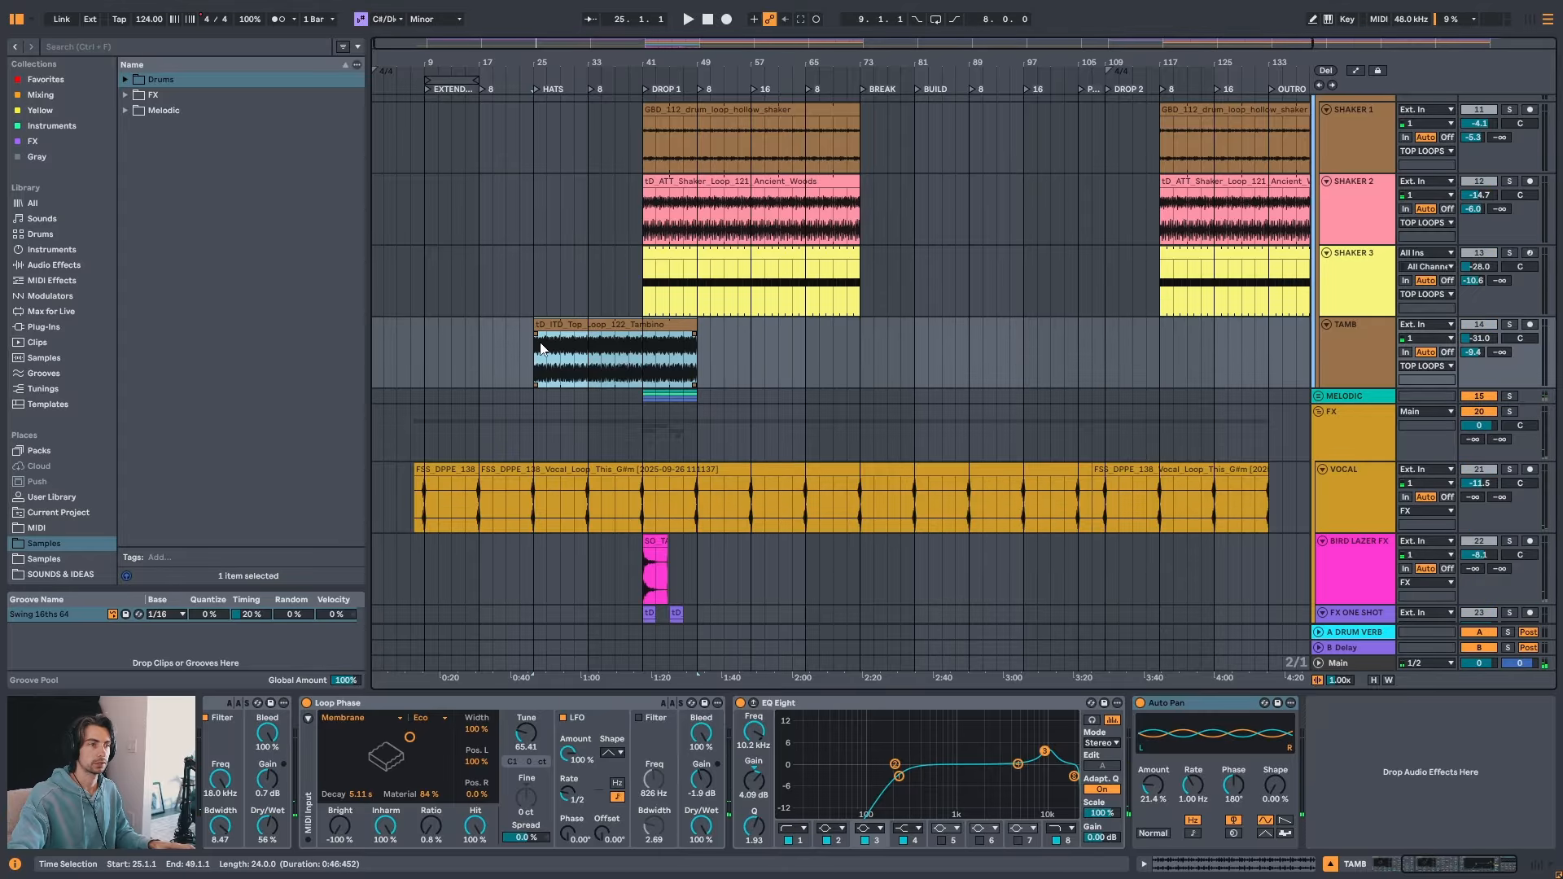
{"action": "key", "text": "space"}
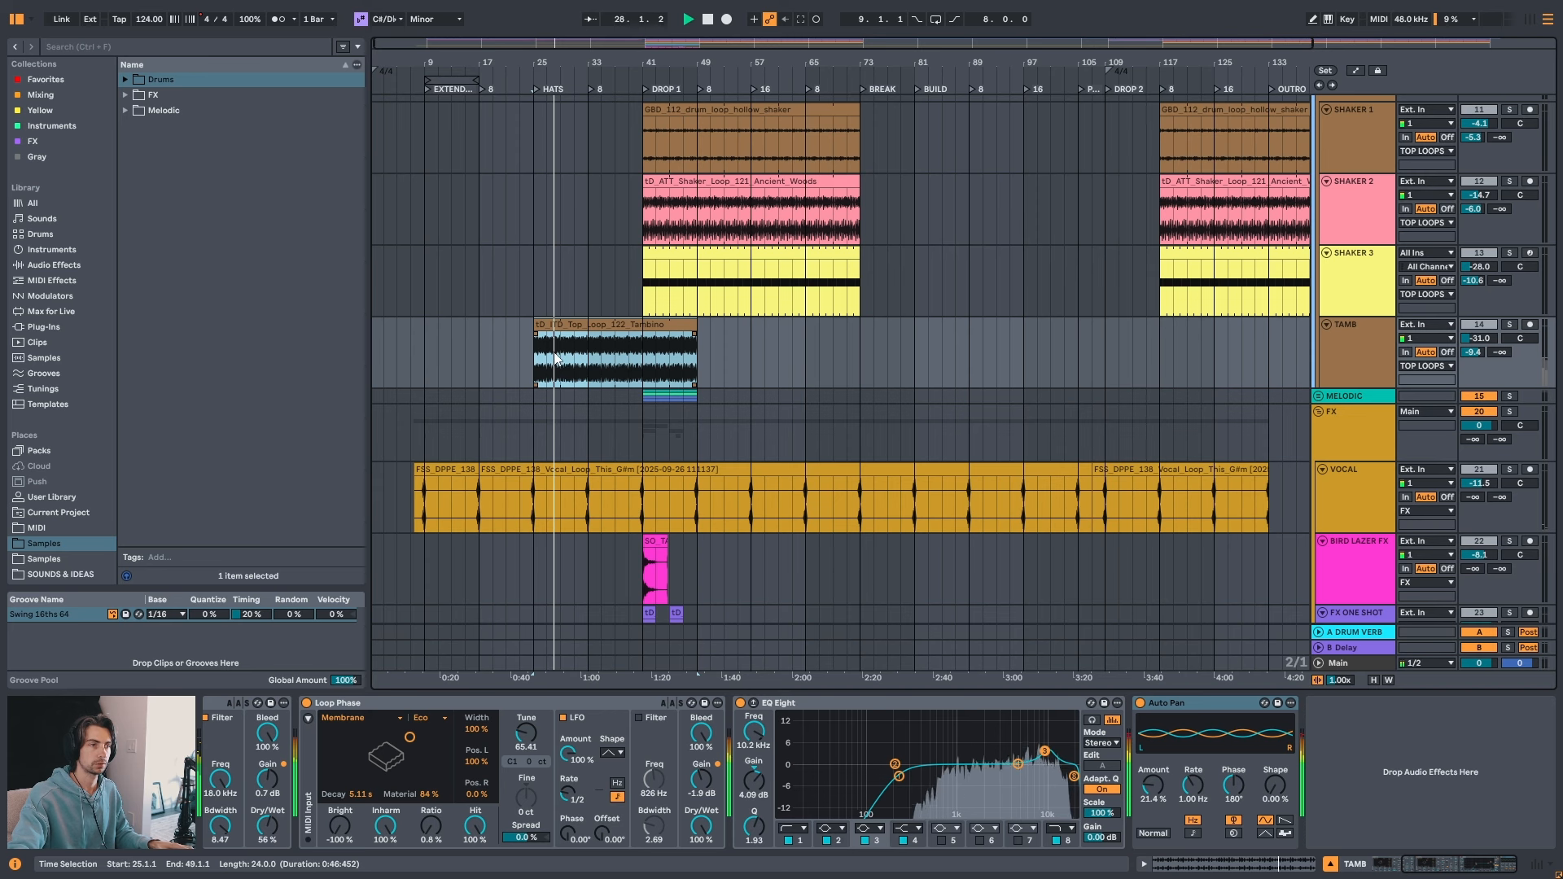
- Try the HAT LOOP clip extended back to bar 25, and restore its start to bar 41
{"action": "scroll", "coordinate": [559, 362], "scroll_direction": "up", "scroll_amount": 4}
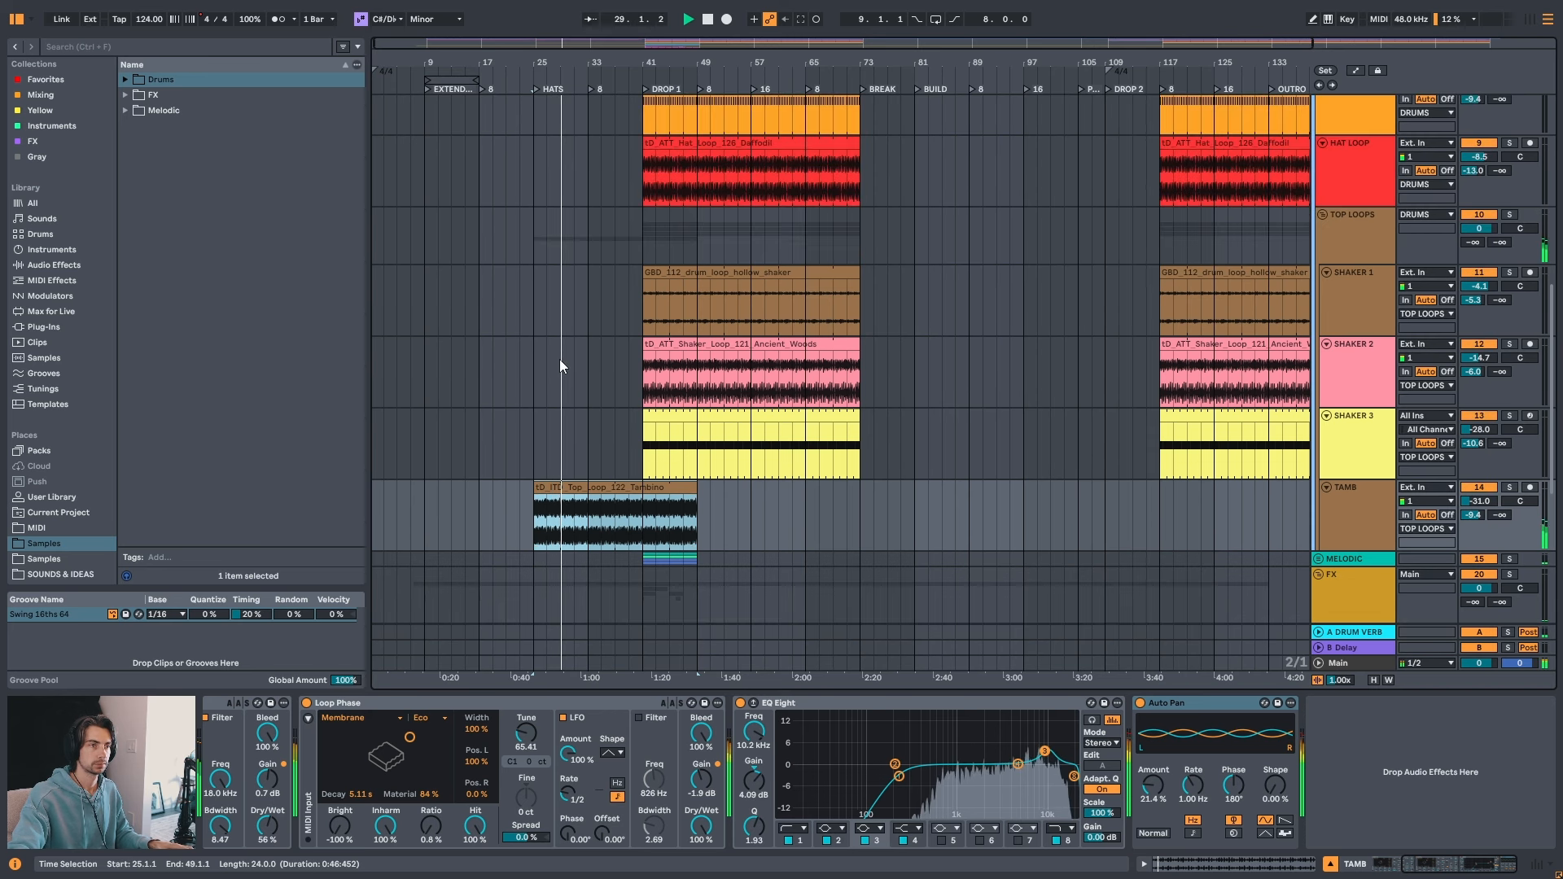
{"action": "scroll", "coordinate": [559, 359], "scroll_direction": "up", "scroll_amount": 6}
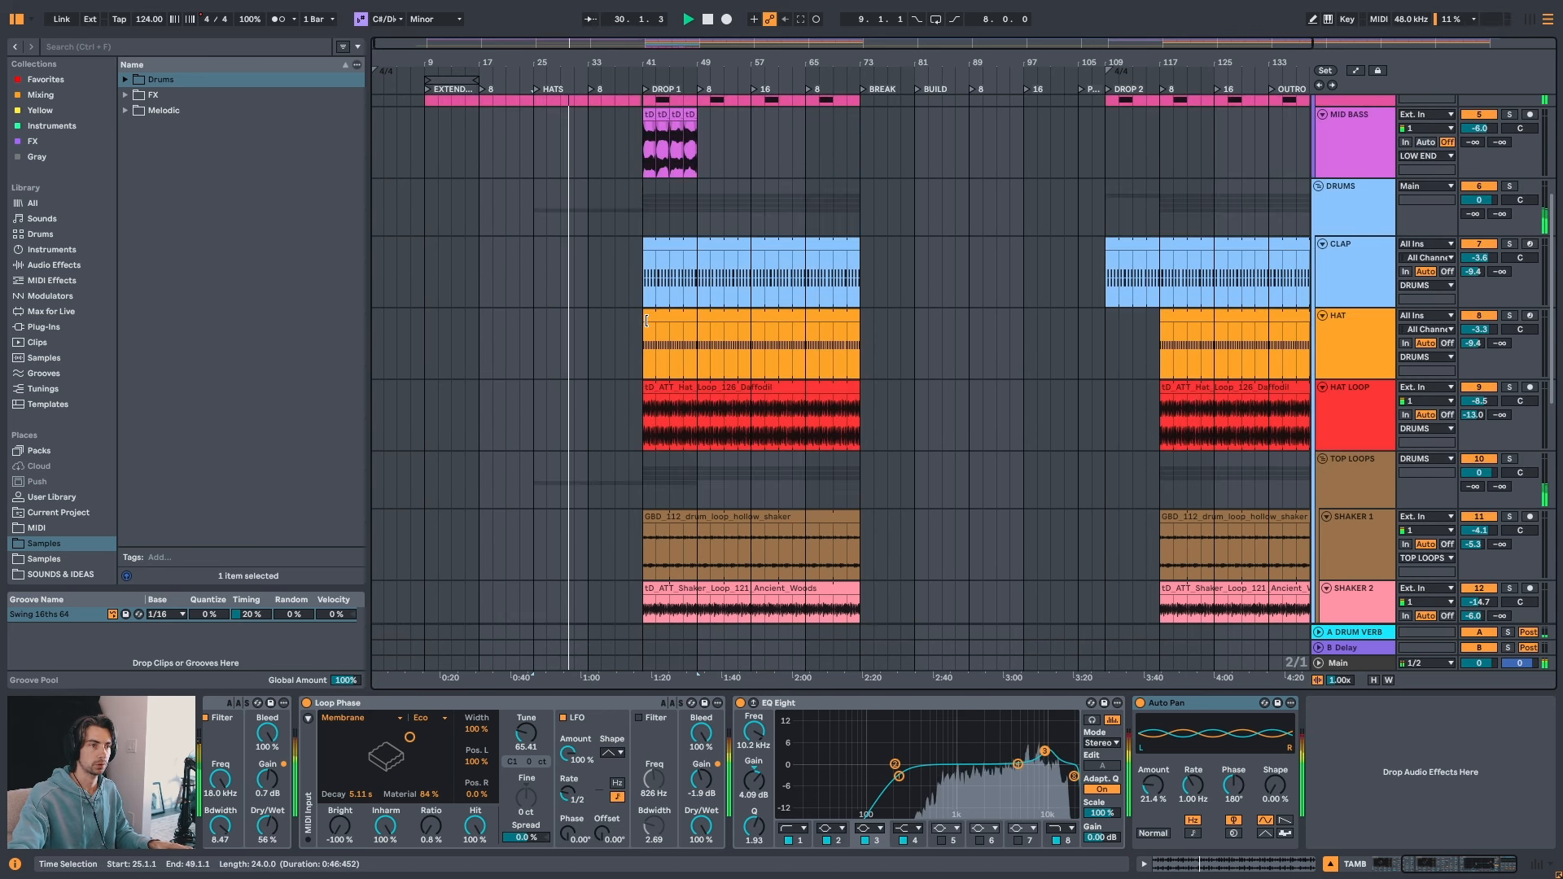
{"action": "mouse_move", "coordinate": [646, 320]}
{"action": "left_mouse_down"}
{"action": "mouse_move", "coordinate": [538, 327]}
{"action": "mouse_move", "coordinate": [647, 323]}
{"action": "left_mouse_up"}
{"action": "left_click_drag", "start_coordinate": [649, 388], "coordinate": [534, 389]}
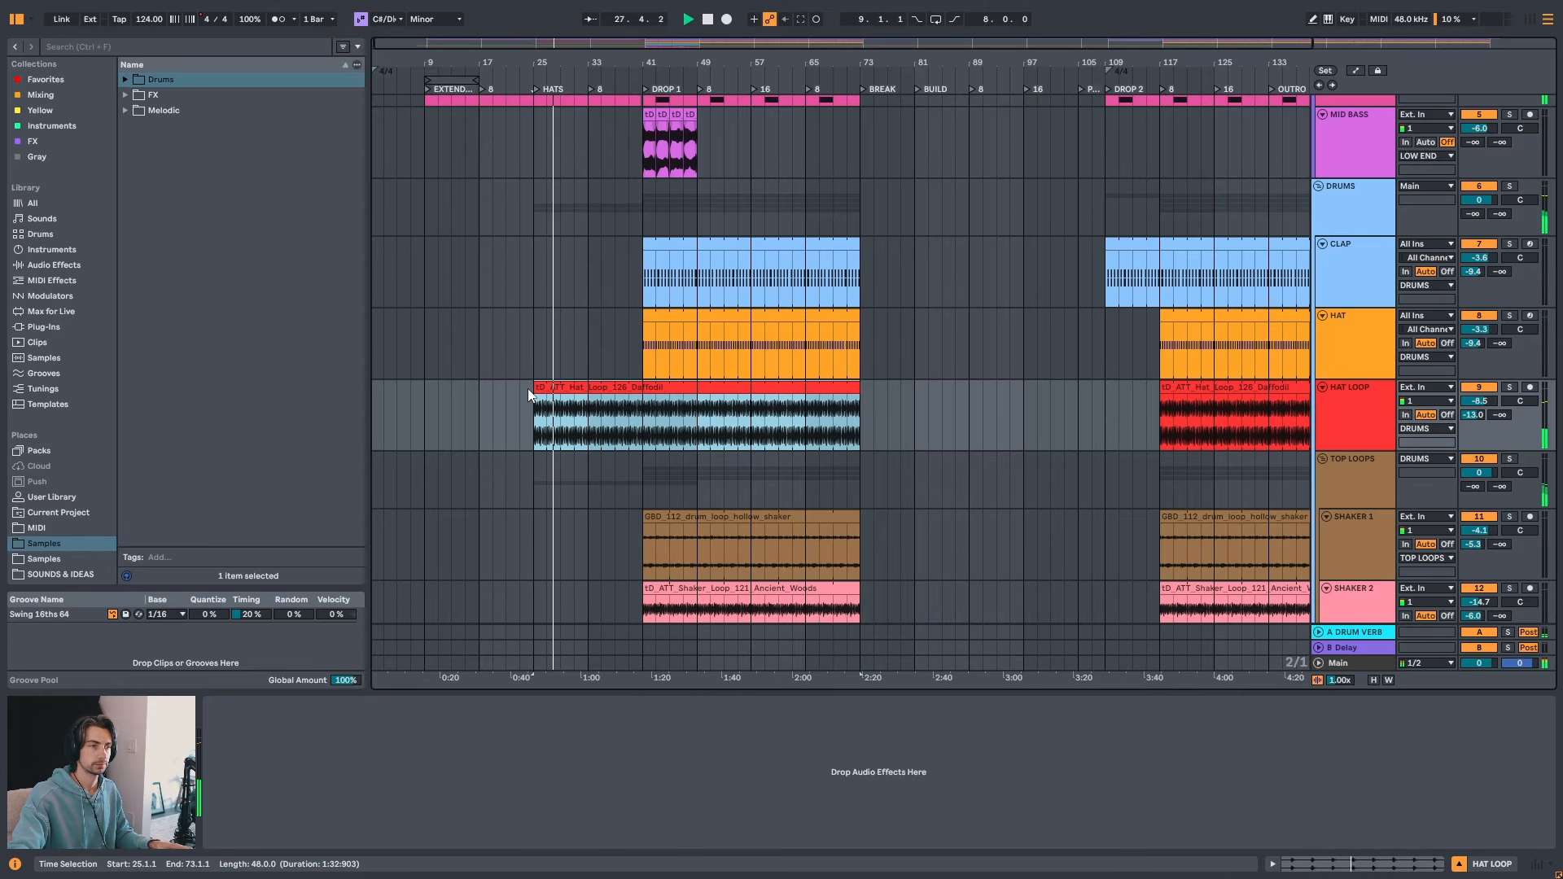
{"action": "key", "text": "space"}
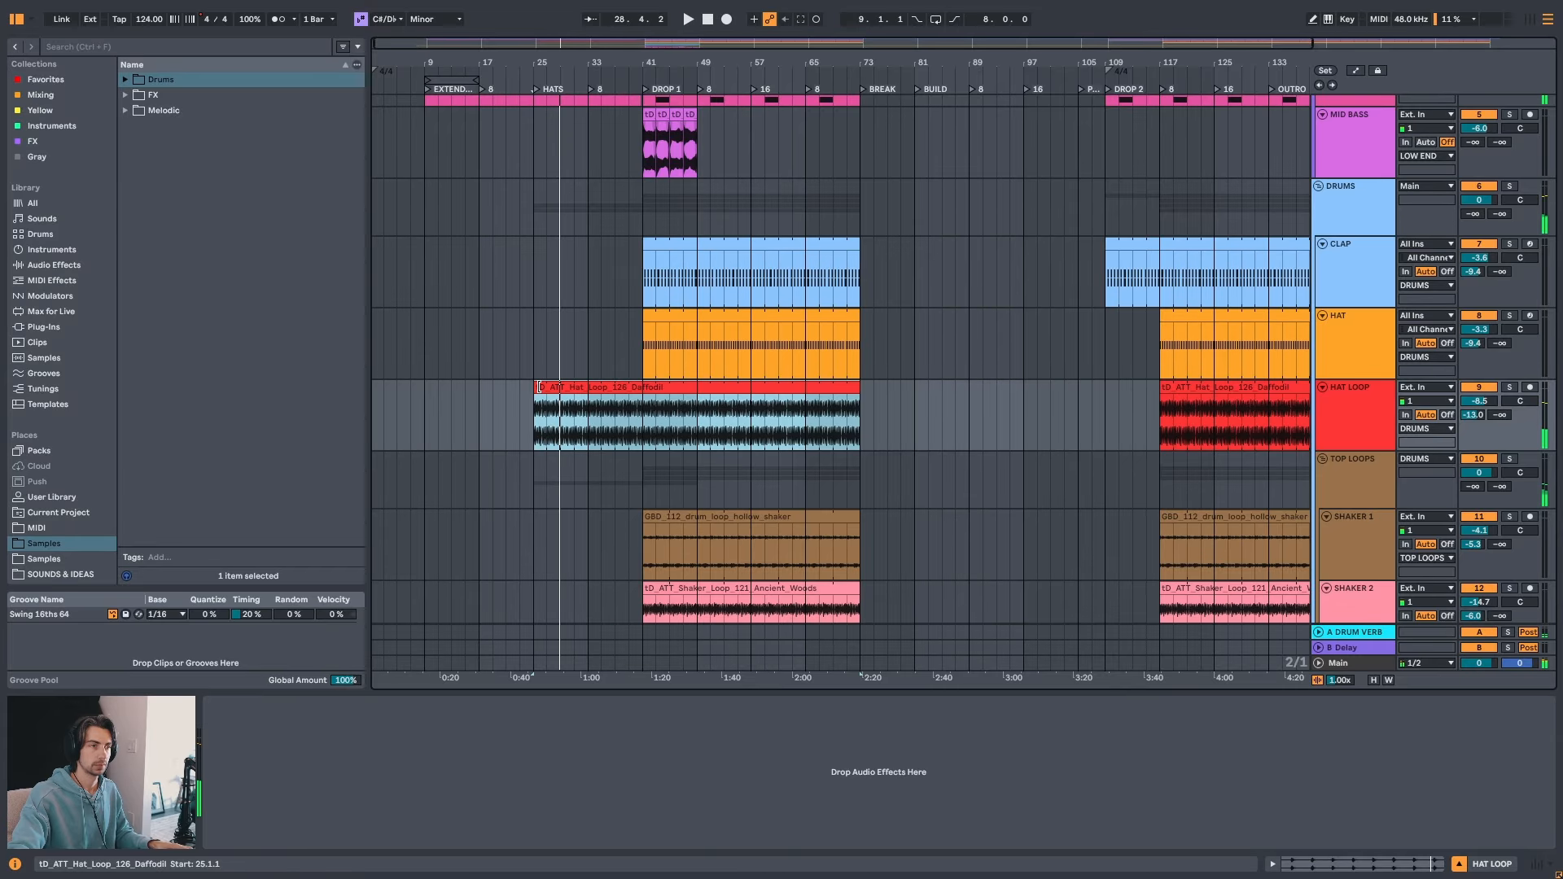
{"action": "left_click_drag", "start_coordinate": [539, 388], "coordinate": [644, 387]}
- Extend the end of the TAMB clip through Drop 1 to bar 73
{"action": "scroll", "coordinate": [550, 427], "scroll_direction": "down", "scroll_amount": 5}
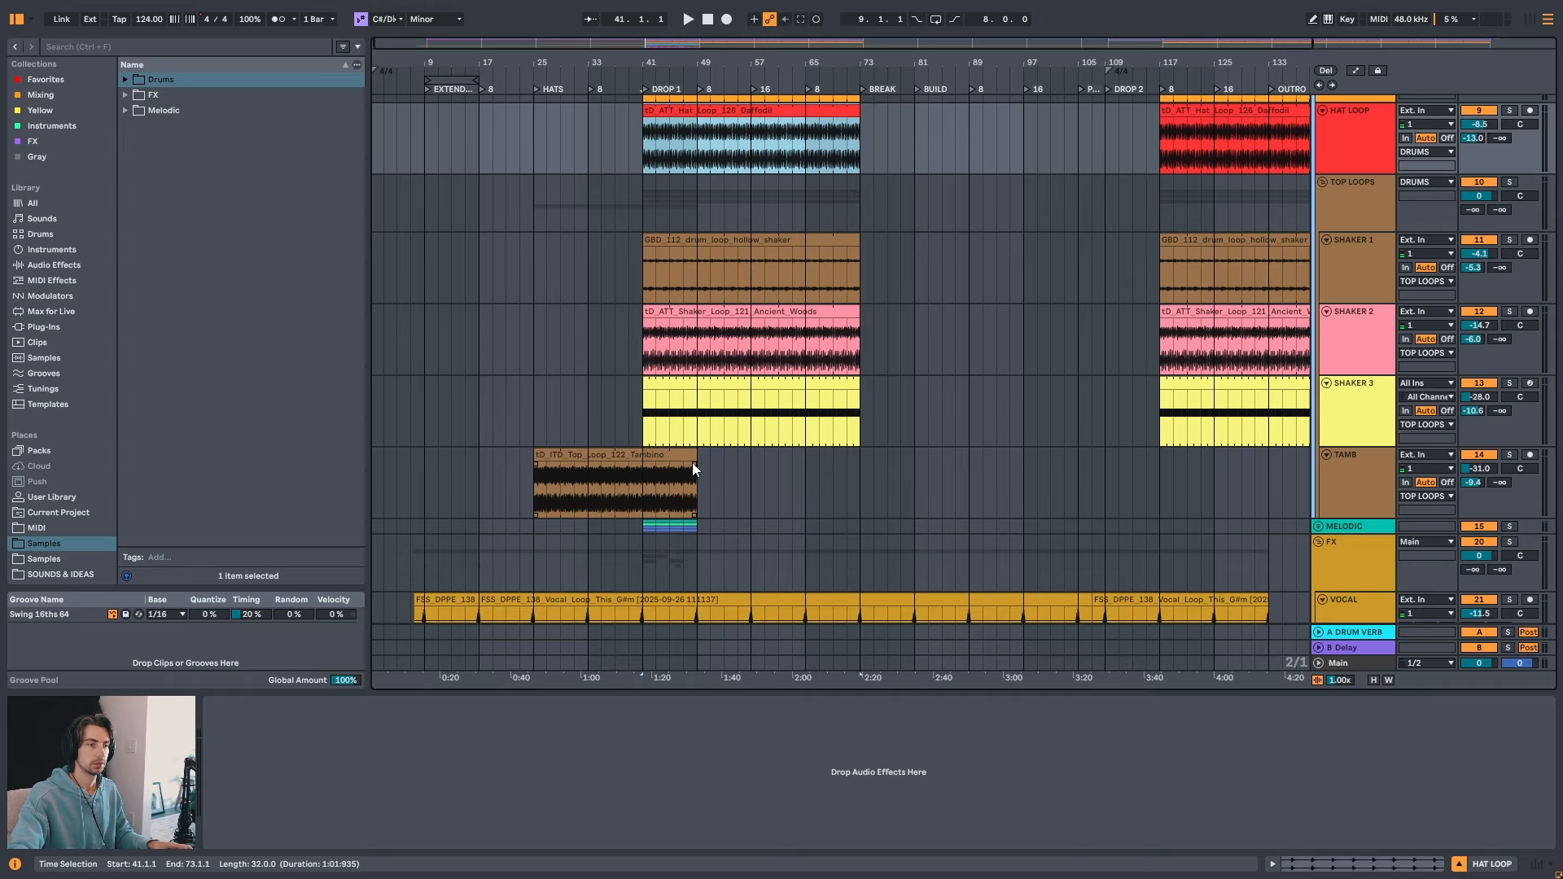
{"action": "left_click_drag", "start_coordinate": [694, 468], "coordinate": [853, 454]}
{"action": "left_click_drag", "start_coordinate": [992, 64], "coordinate": [994, 39]}
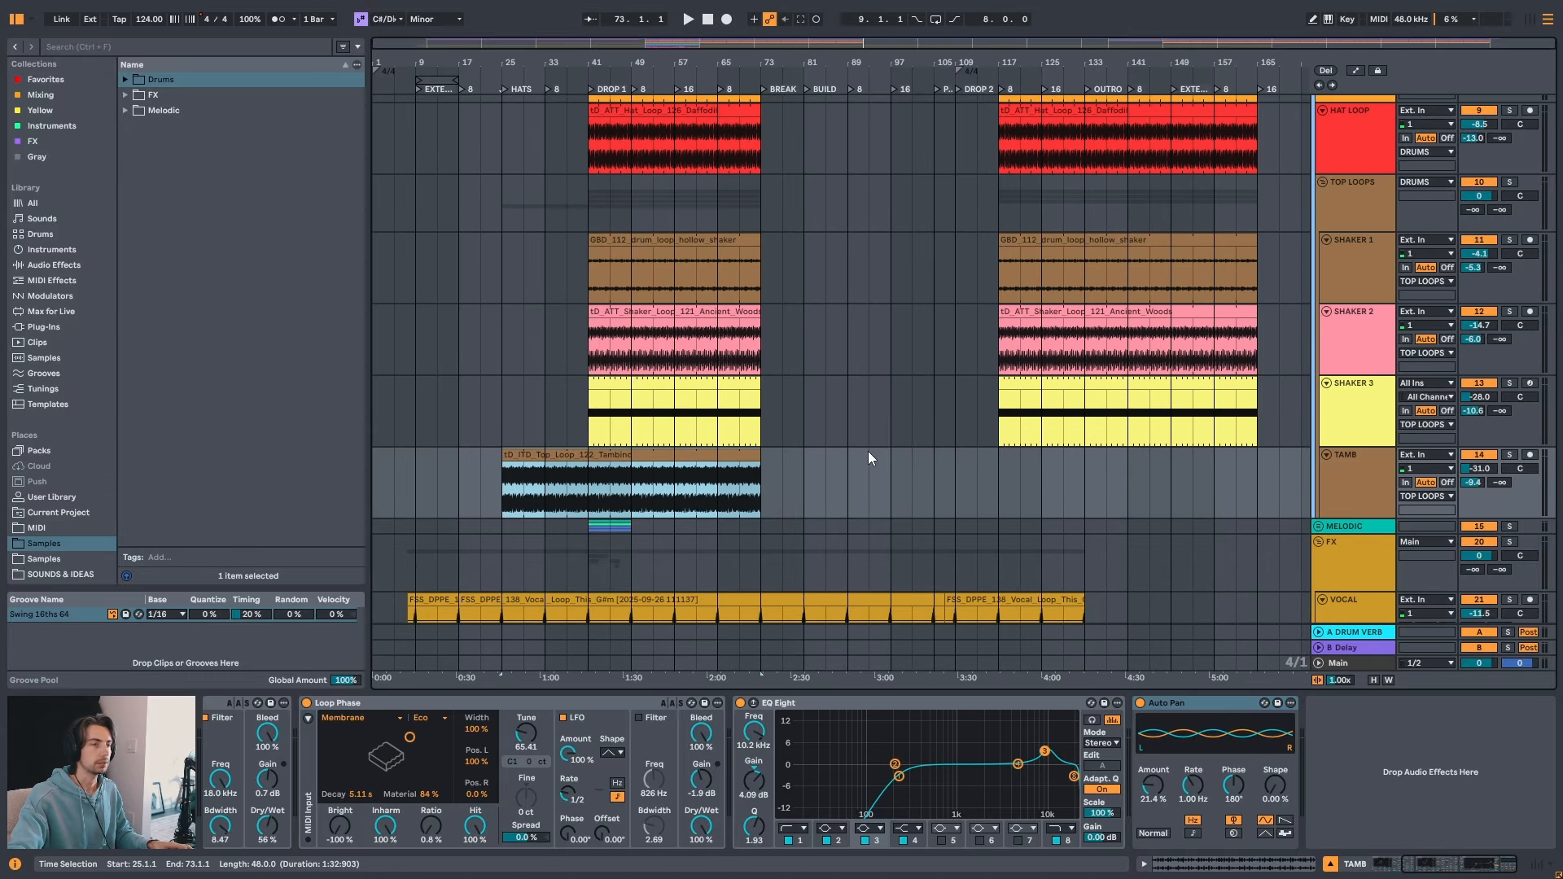
{"action": "left_click_drag", "start_coordinate": [866, 451], "coordinate": [760, 464]}
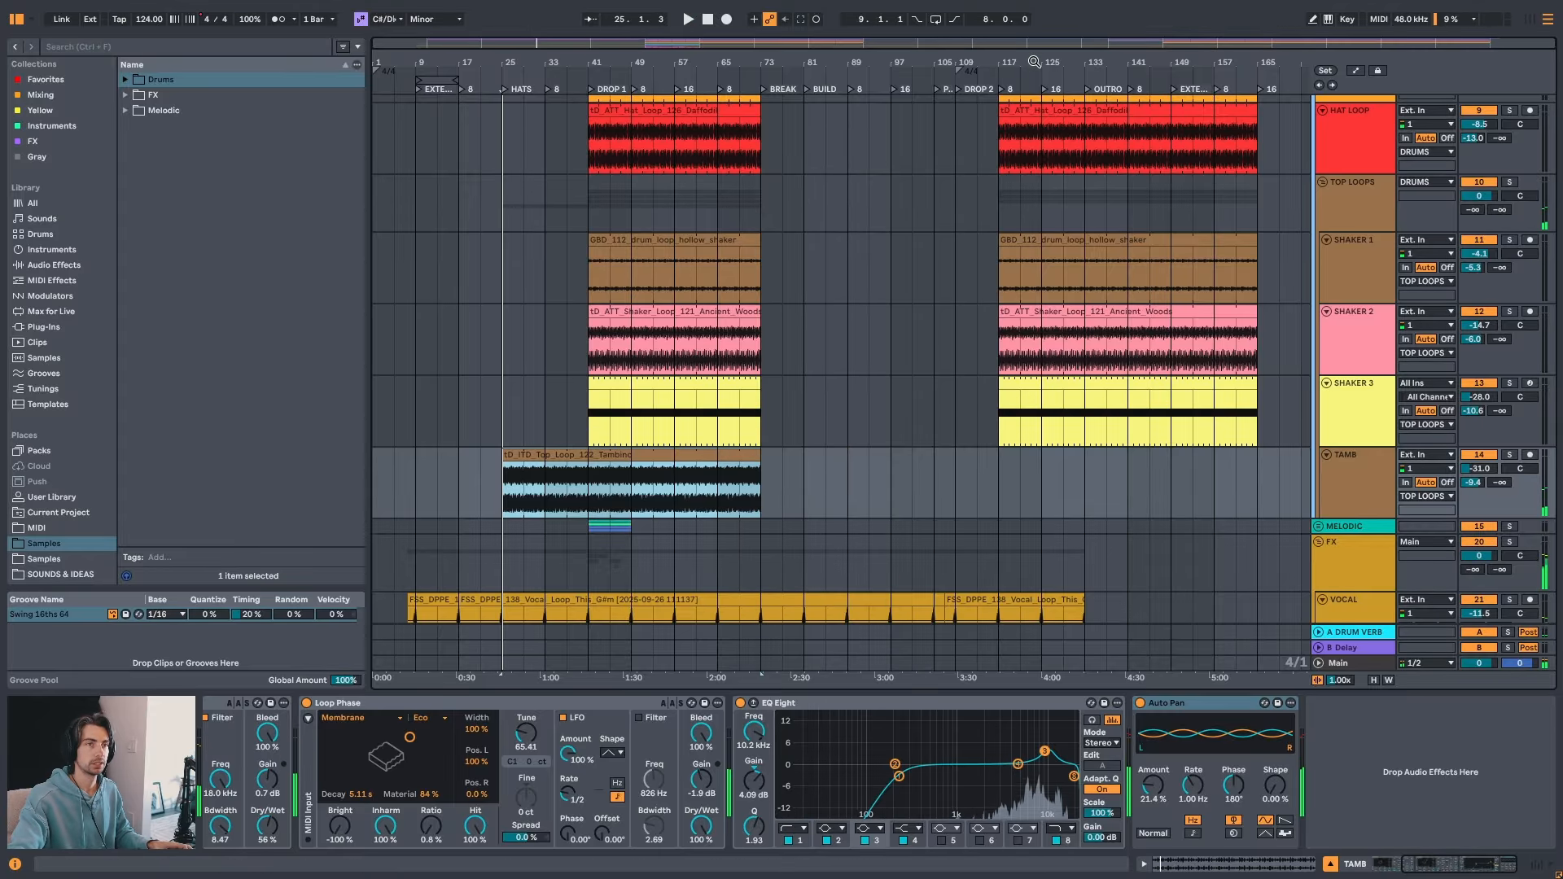
{"action": "left_click", "coordinate": [548, 453]}
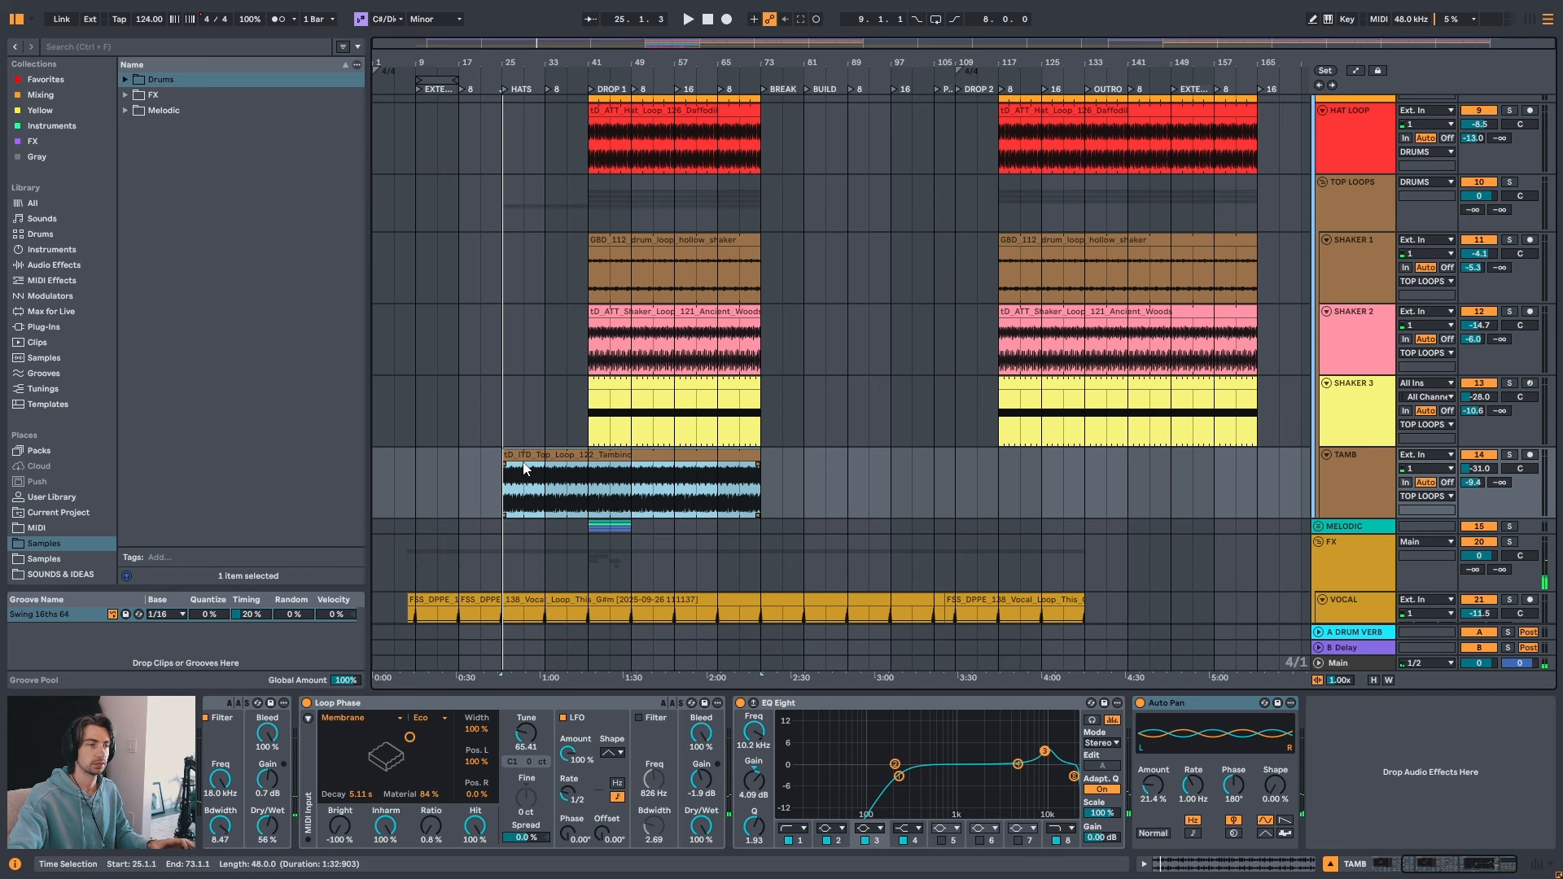
- Review the arrangement from the reference track down to the TAMB track and play Drop 2 from bar 125
{"action": "scroll", "coordinate": [1141, 296], "scroll_direction": "up", "scroll_amount": 5}
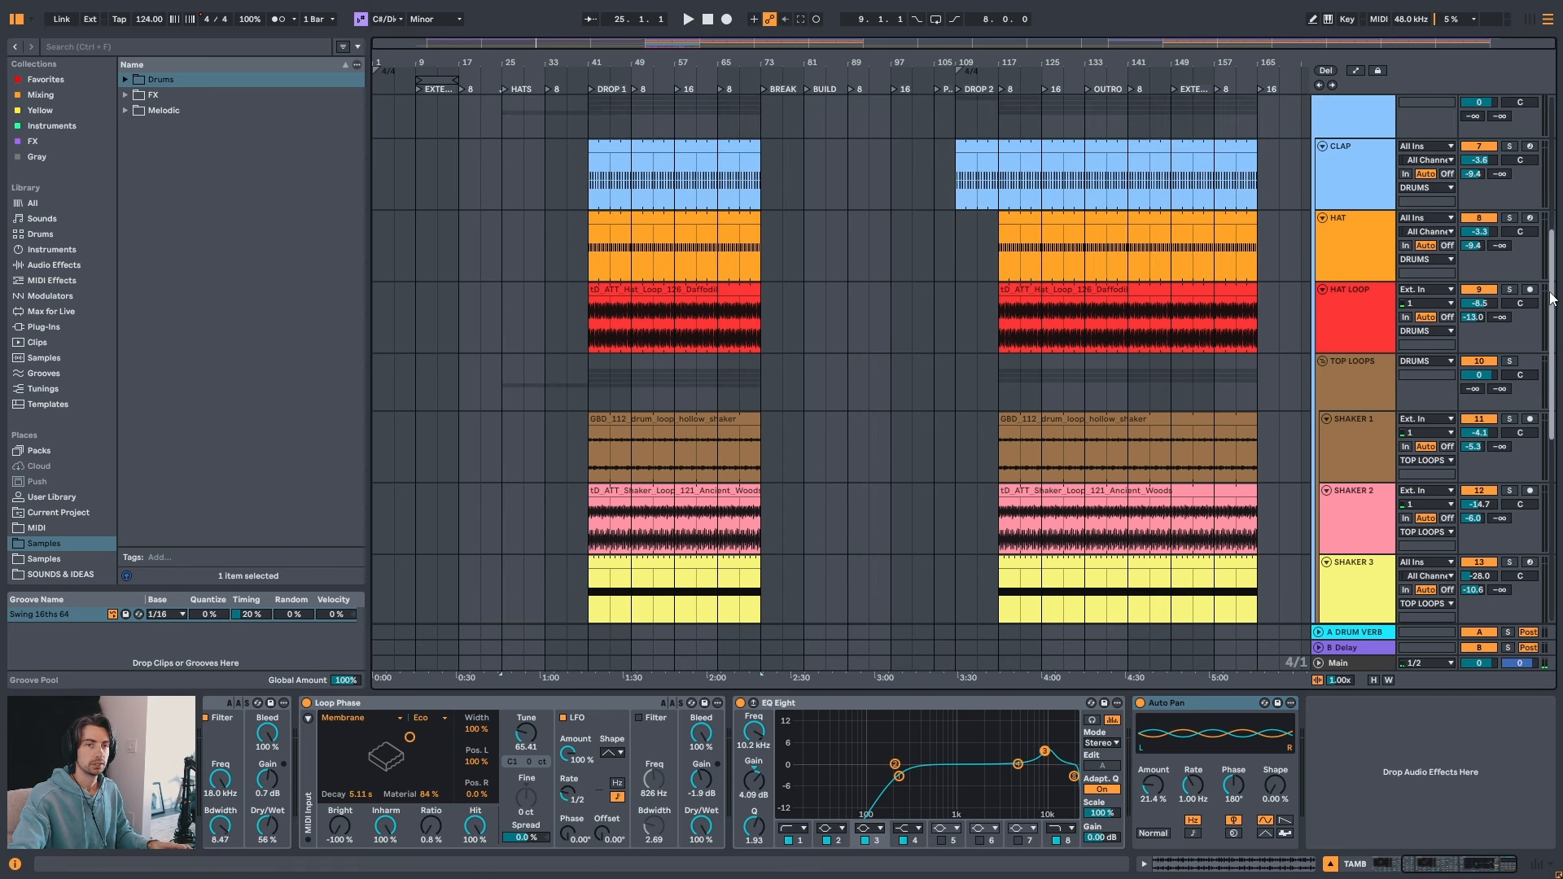
{"action": "left_click_drag", "start_coordinate": [1551, 298], "coordinate": [1548, 159]}
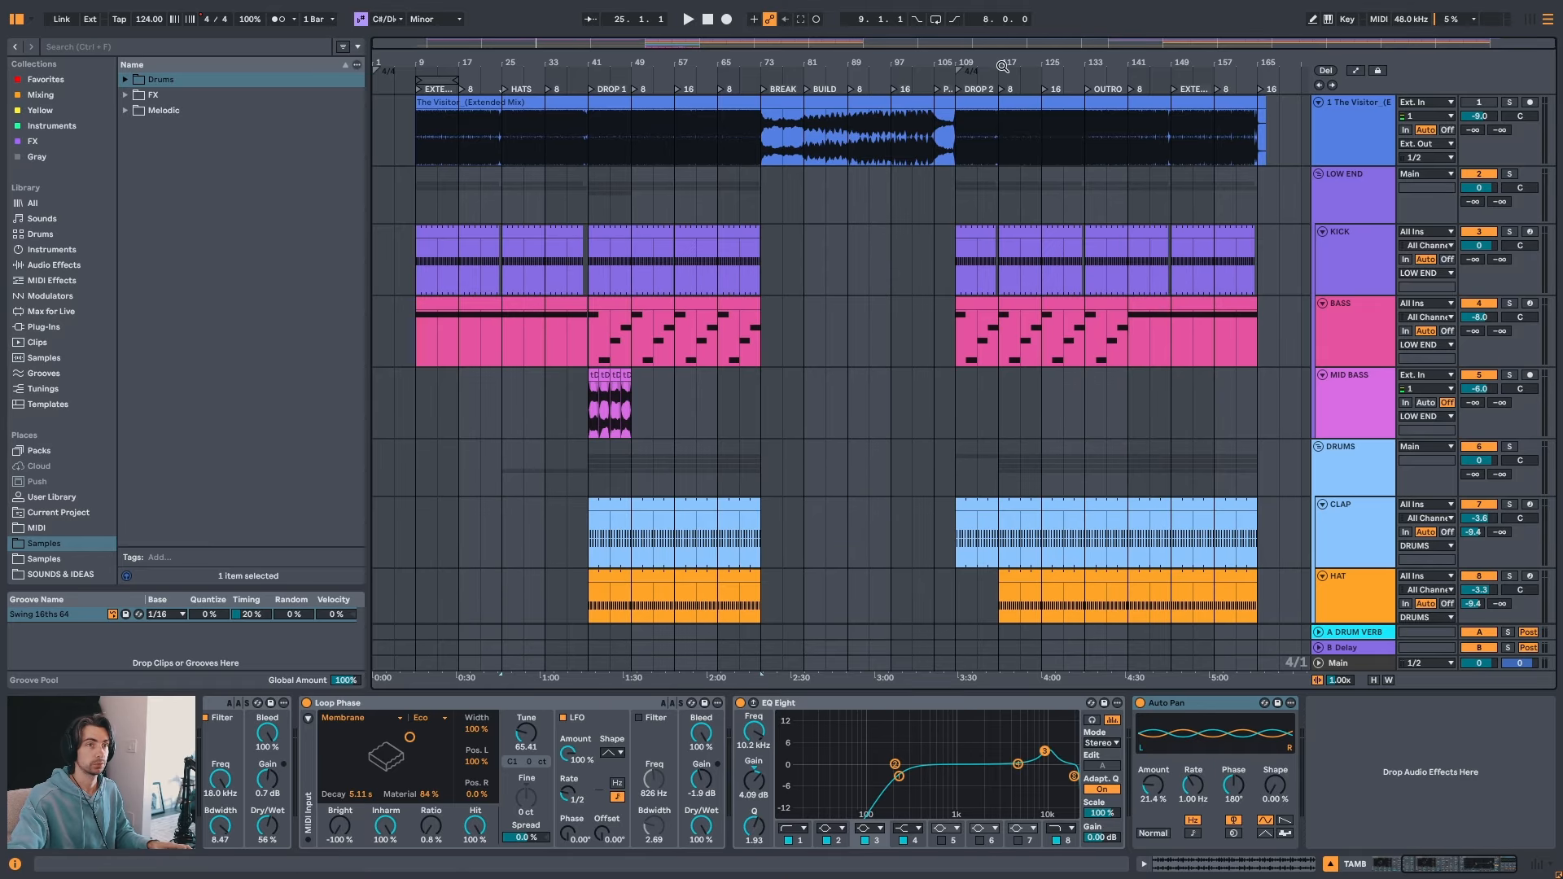
{"action": "scroll", "coordinate": [1178, 370], "scroll_direction": "down", "scroll_amount": 1}
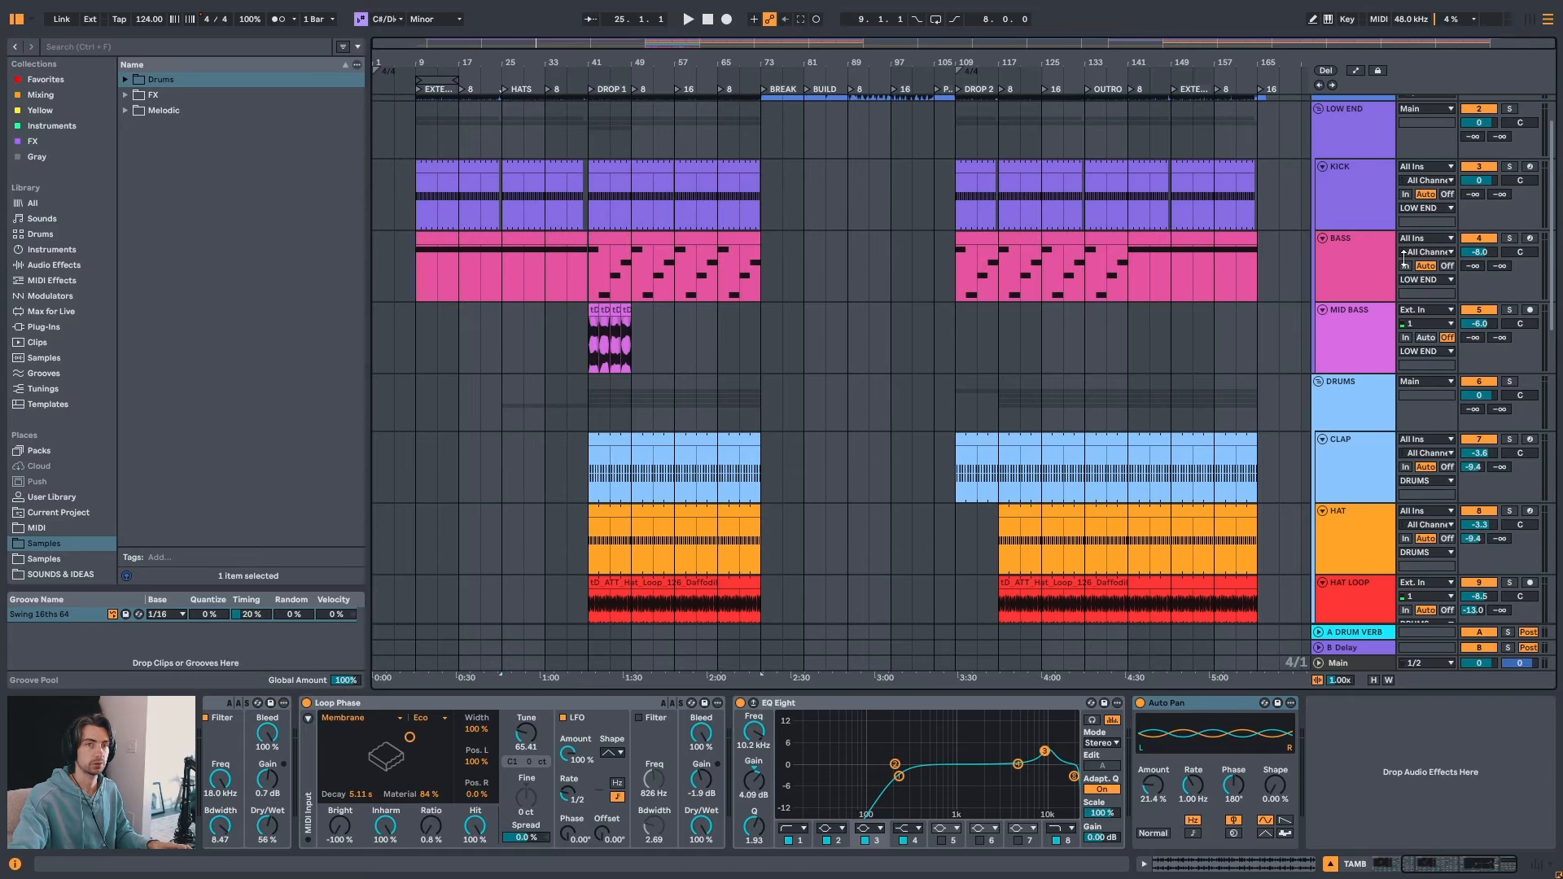
{"action": "left_click_drag", "start_coordinate": [1552, 234], "coordinate": [1553, 186]}
{"action": "scroll", "coordinate": [937, 435], "scroll_direction": "down", "scroll_amount": 8}
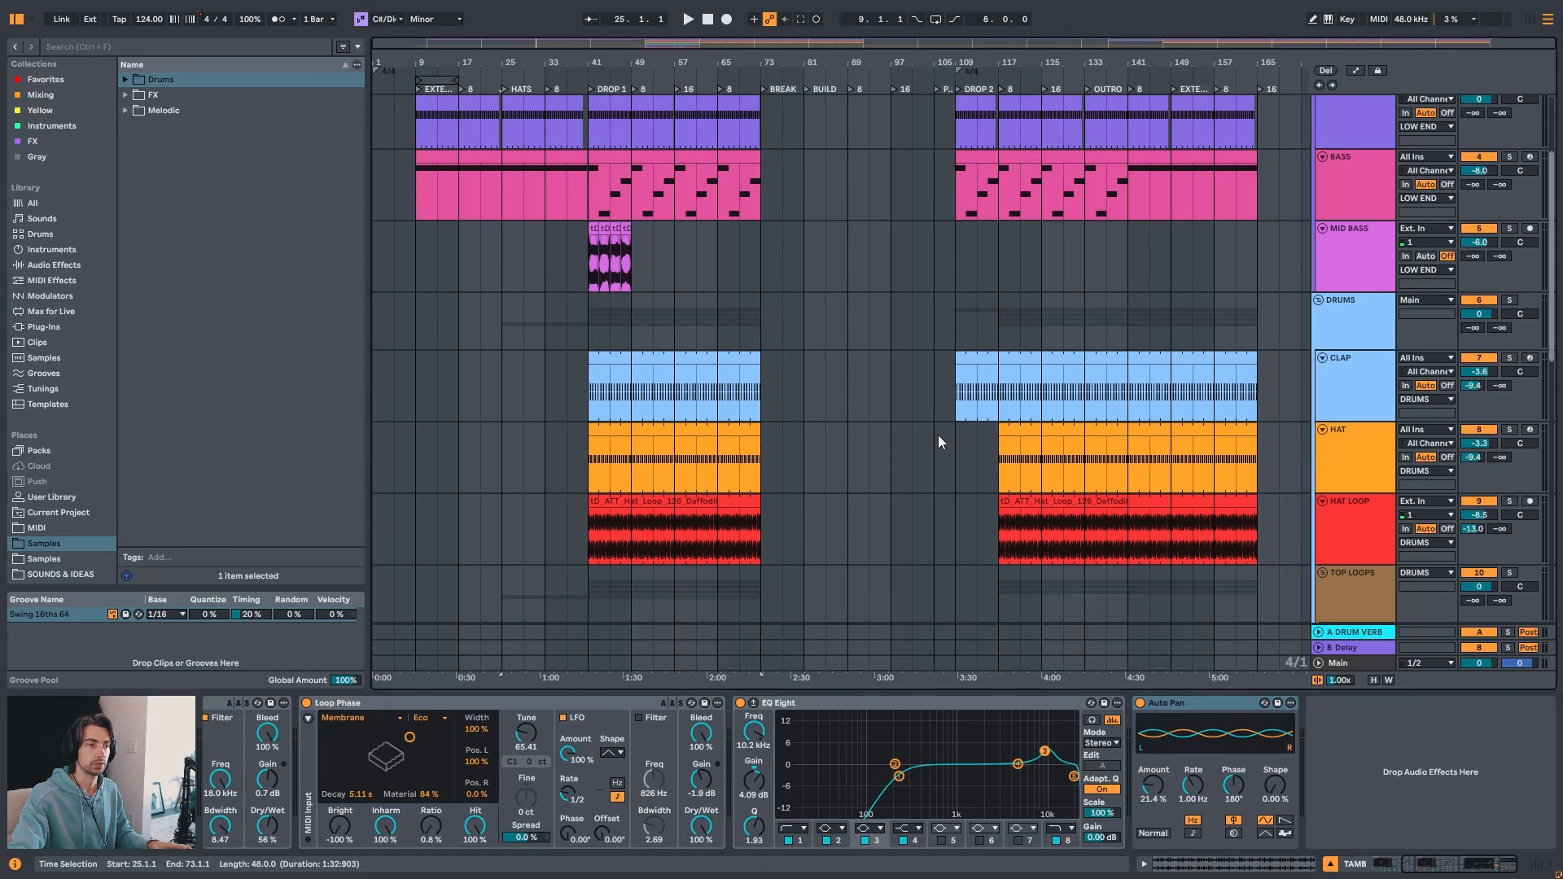
{"action": "scroll", "coordinate": [931, 461], "scroll_direction": "down", "scroll_amount": 5}
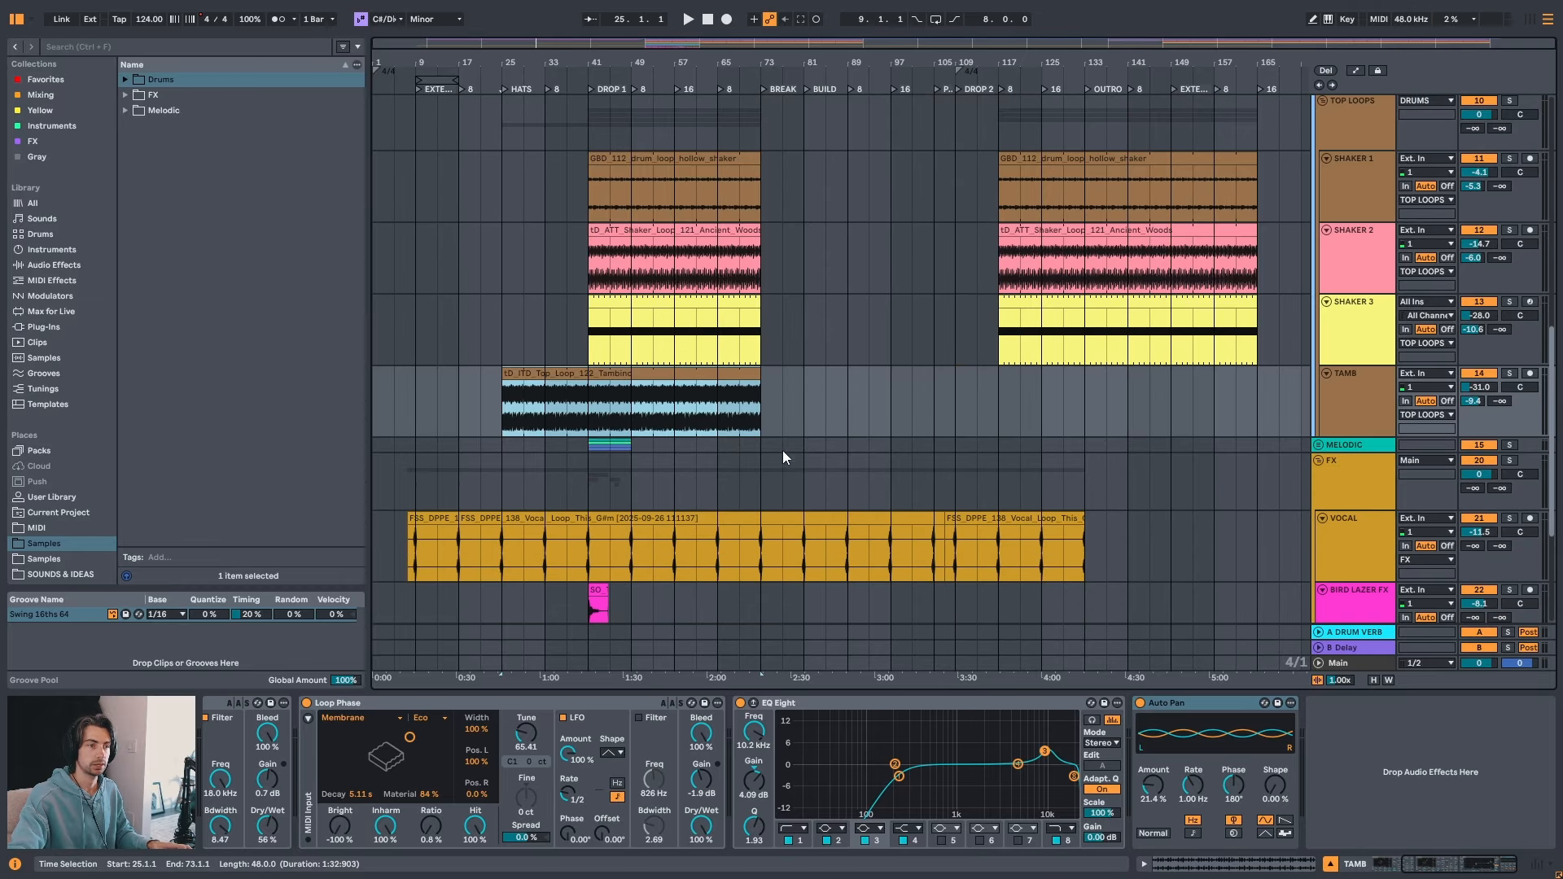
{"action": "scroll", "coordinate": [941, 461], "scroll_direction": "up", "scroll_amount": 1}
{"action": "scroll", "coordinate": [942, 463], "scroll_direction": "up", "scroll_amount": 1}
{"action": "left_click", "coordinate": [1041, 470]}
{"action": "key", "text": "space"}
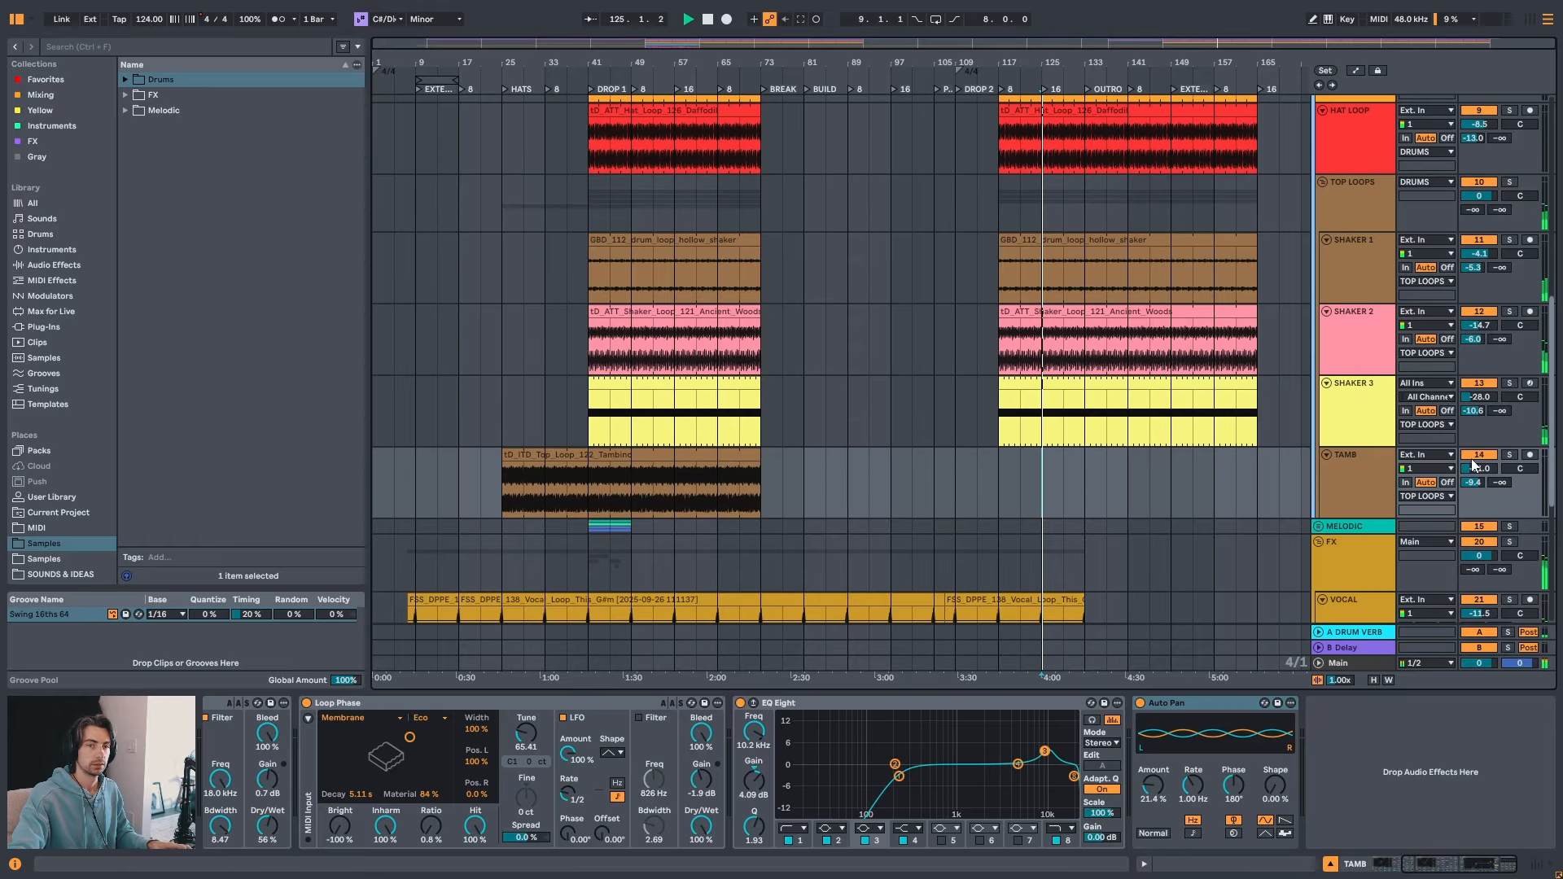
- Check the reference track at the start of Drop 2, bar 109, against the drum tracks
{"action": "left_click_drag", "start_coordinate": [1551, 478], "coordinate": [1547, 248]}
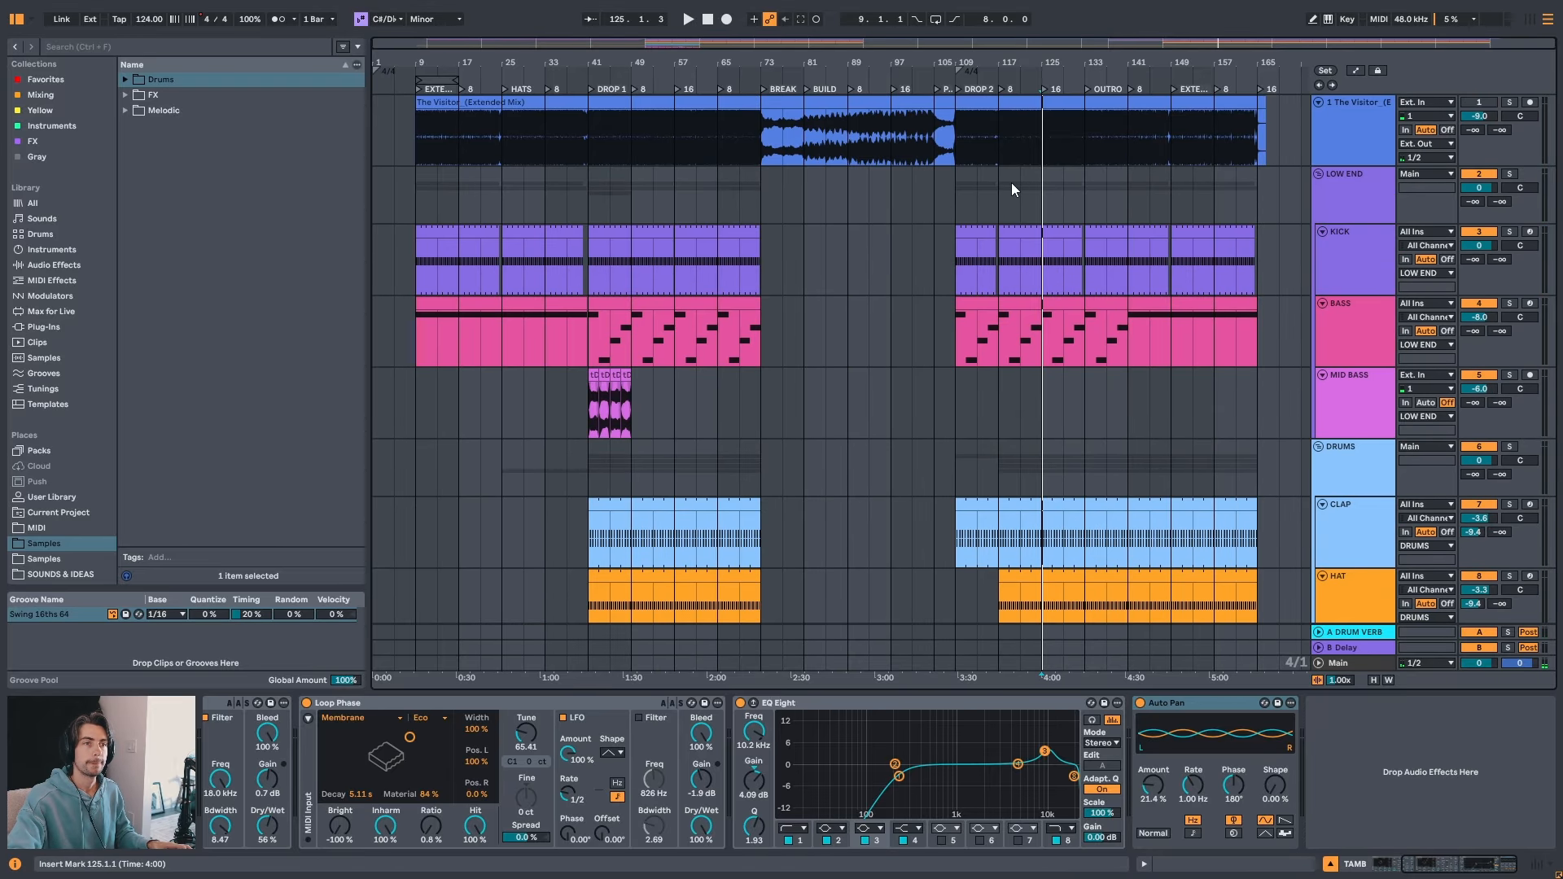
{"action": "left_click", "coordinate": [954, 148]}
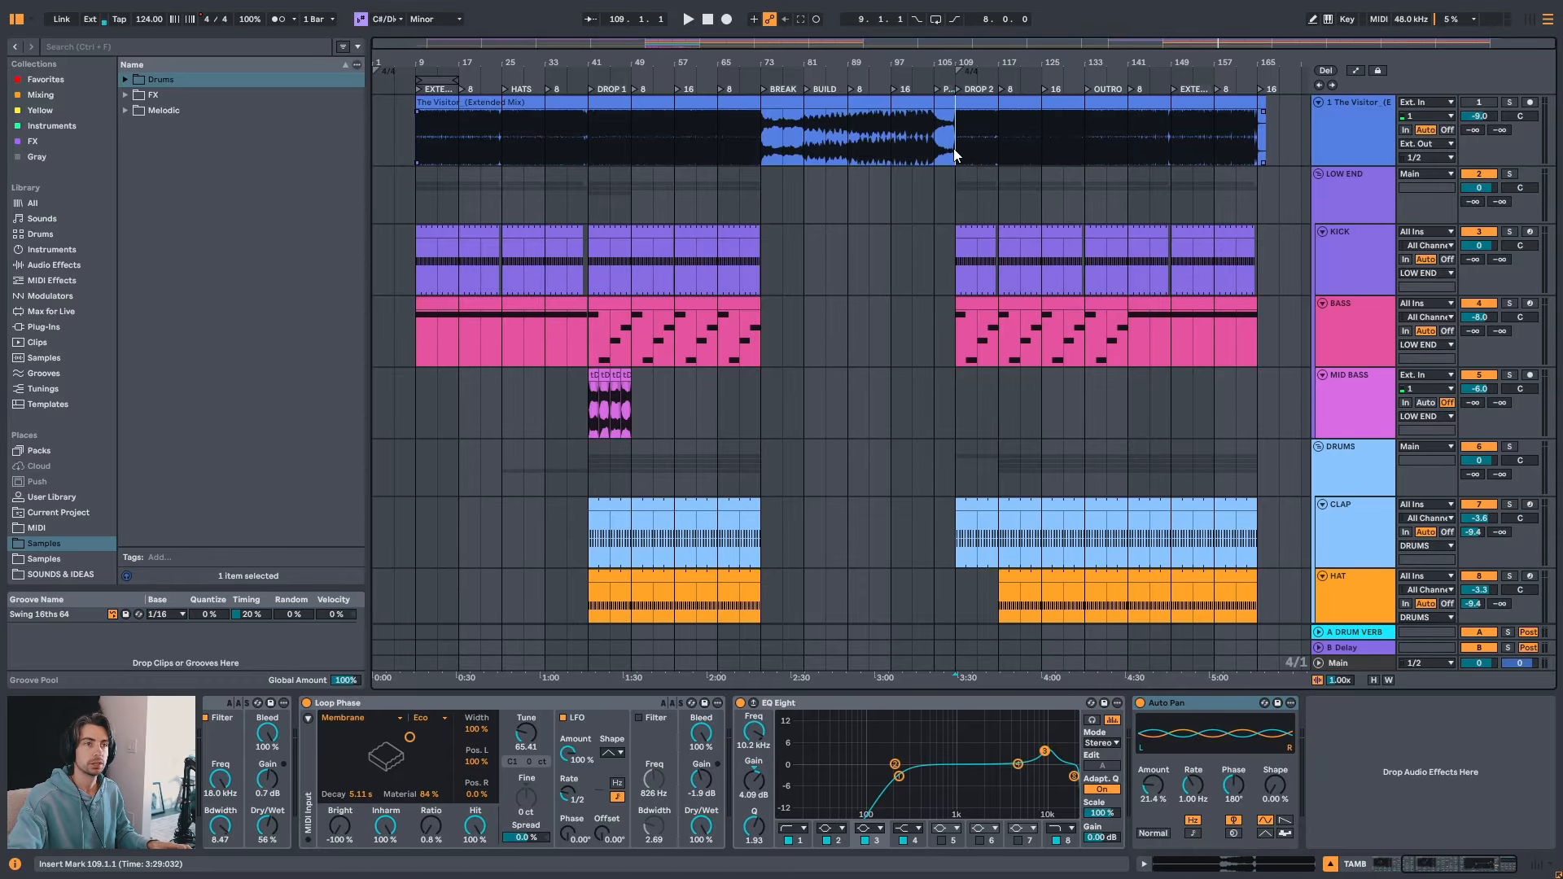
{"action": "scroll", "coordinate": [1209, 200], "scroll_direction": "down", "scroll_amount": 2}
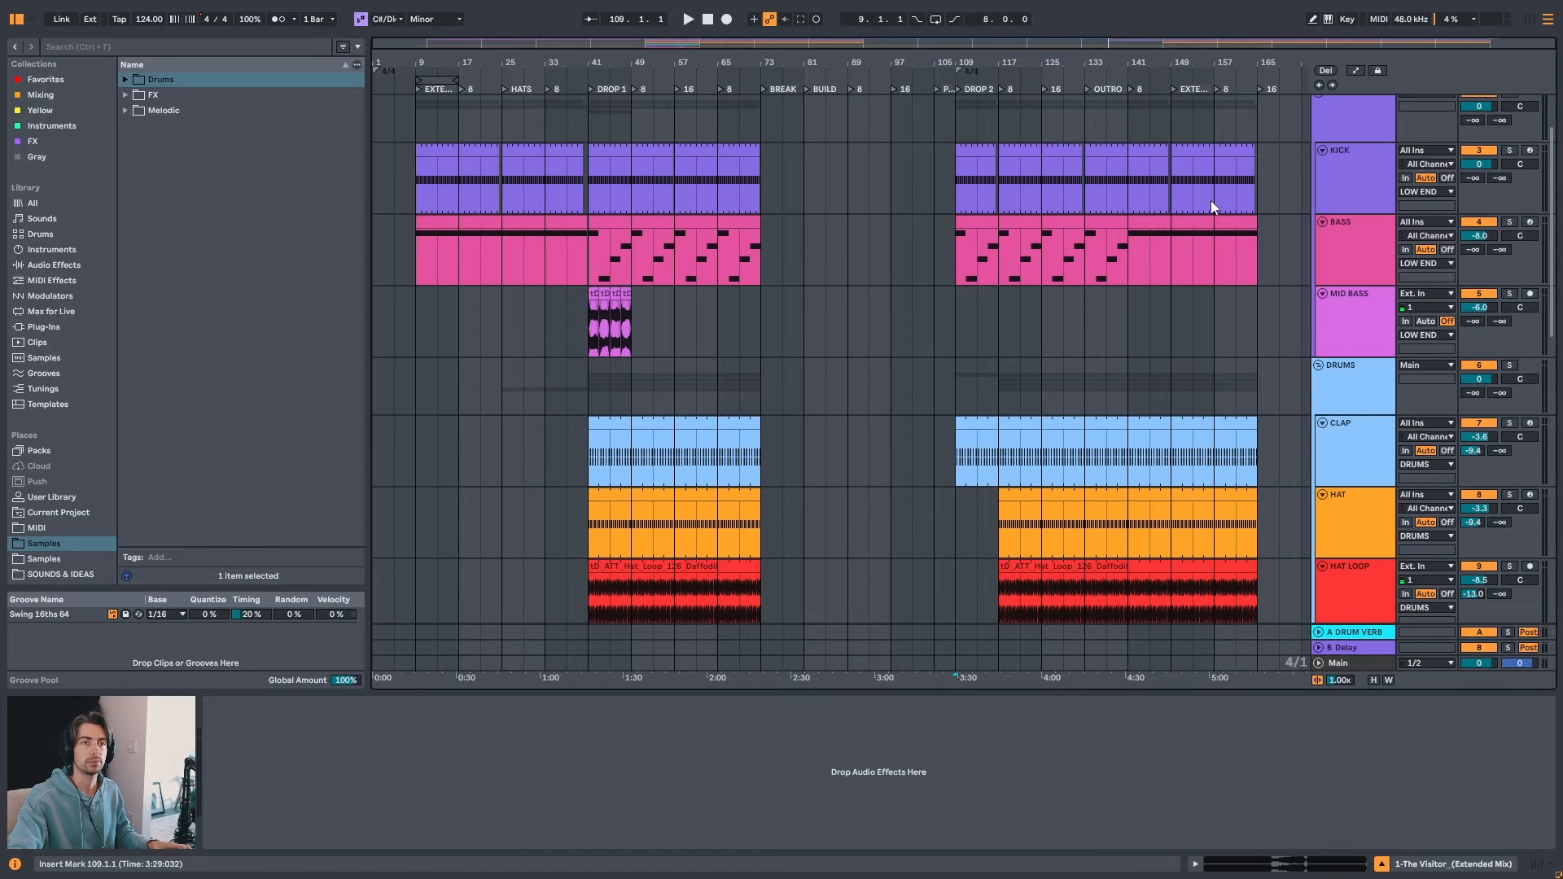
{"action": "scroll", "coordinate": [1210, 201], "scroll_direction": "up", "scroll_amount": 2}
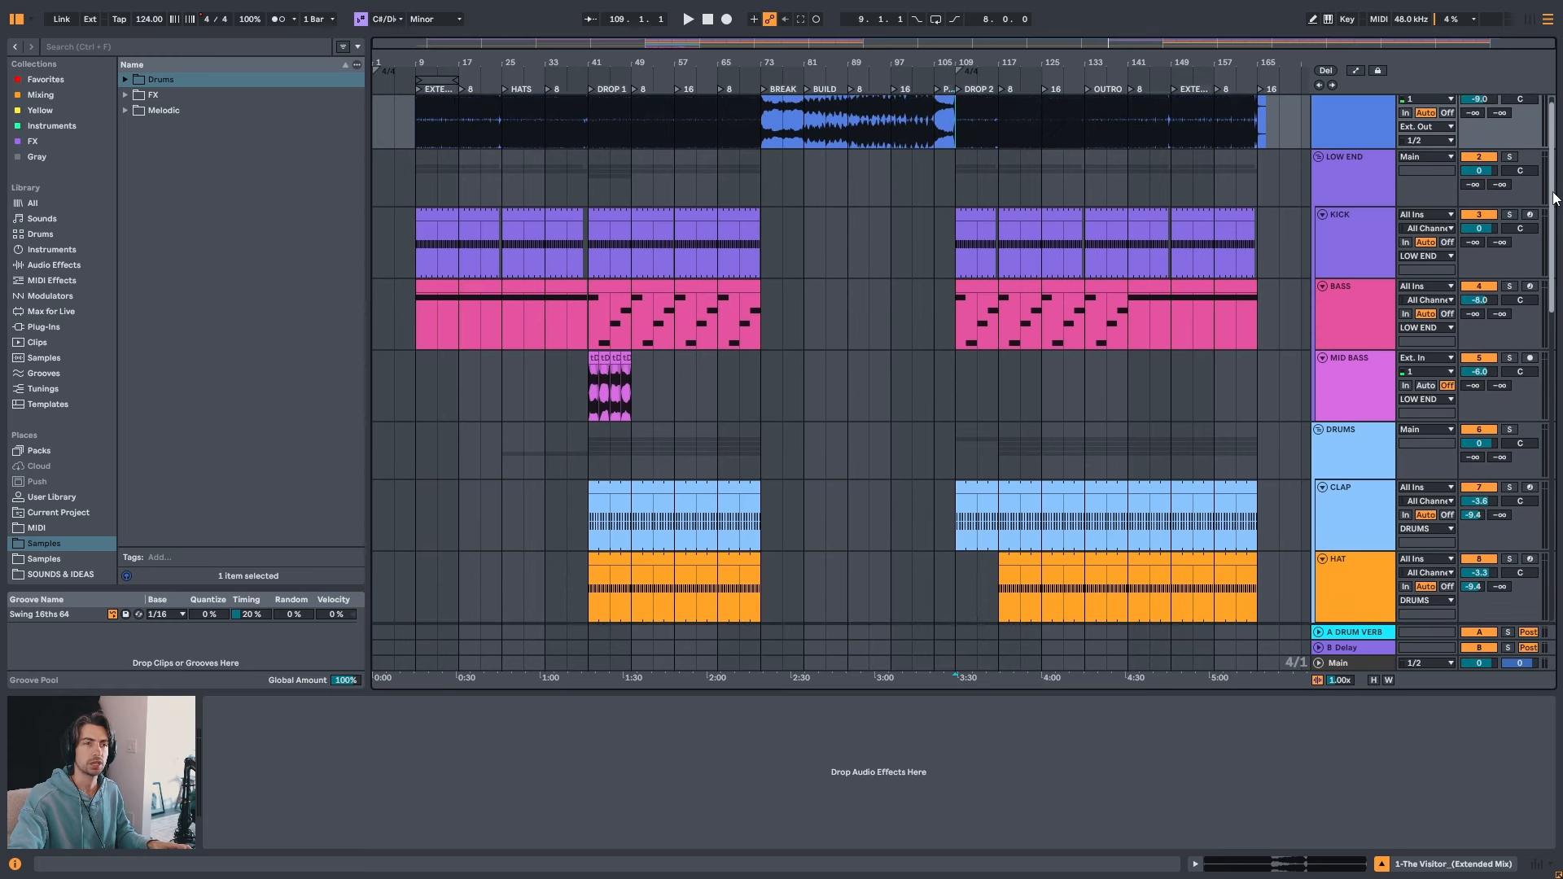
{"action": "scroll", "coordinate": [997, 431], "scroll_direction": "down", "scroll_amount": 2}
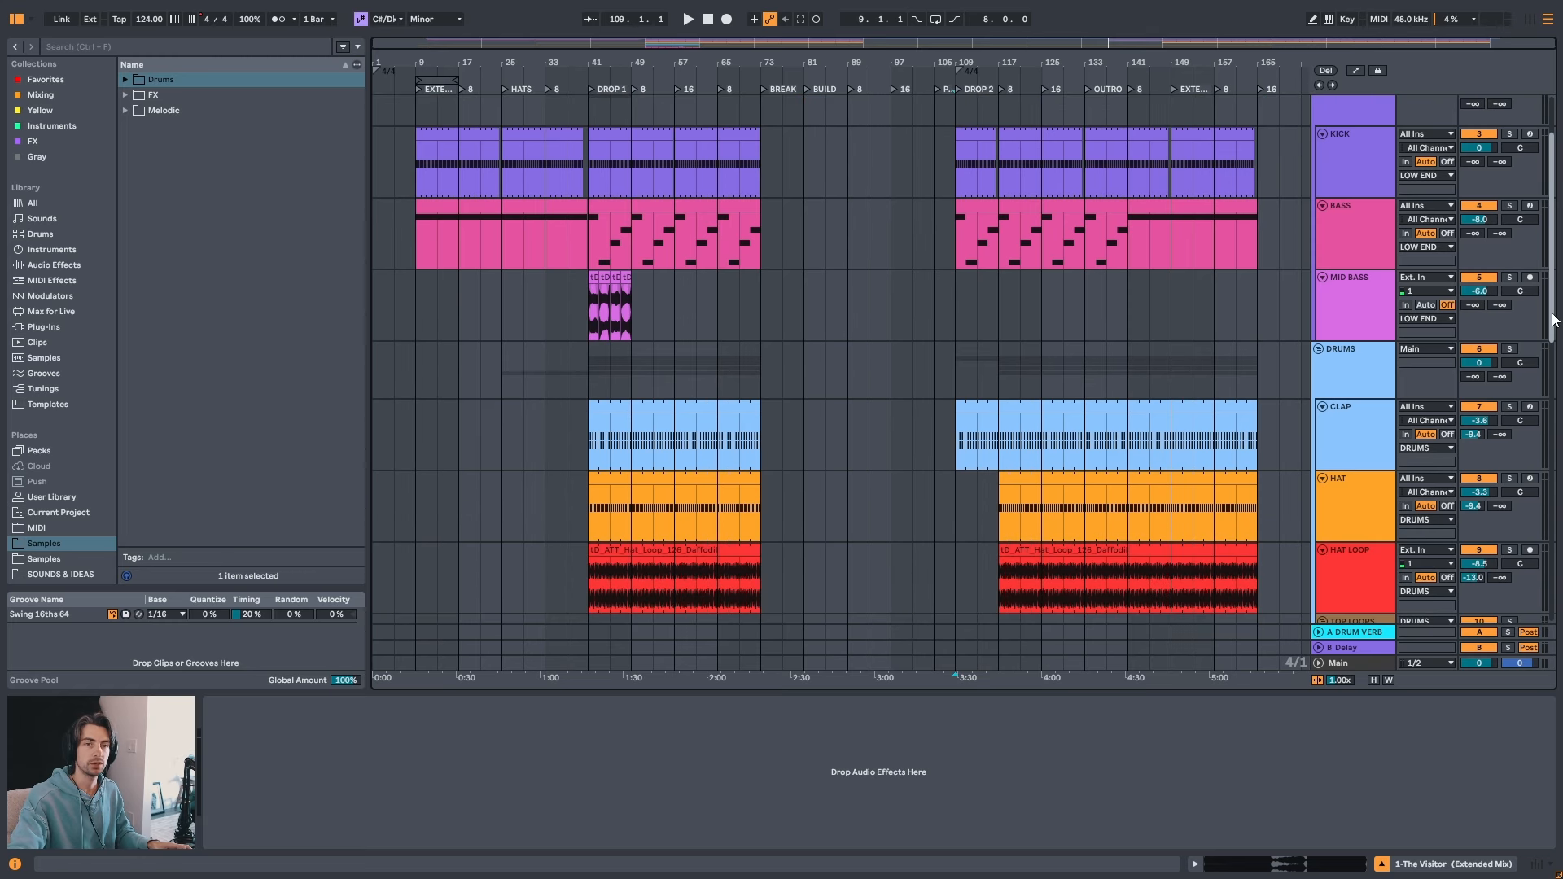
- Copy the extended TAMB clip into Drop 2, starting at bar 117
{"action": "left_click_drag", "start_coordinate": [1553, 319], "coordinate": [1553, 525]}
{"action": "left_click", "coordinate": [680, 361]}
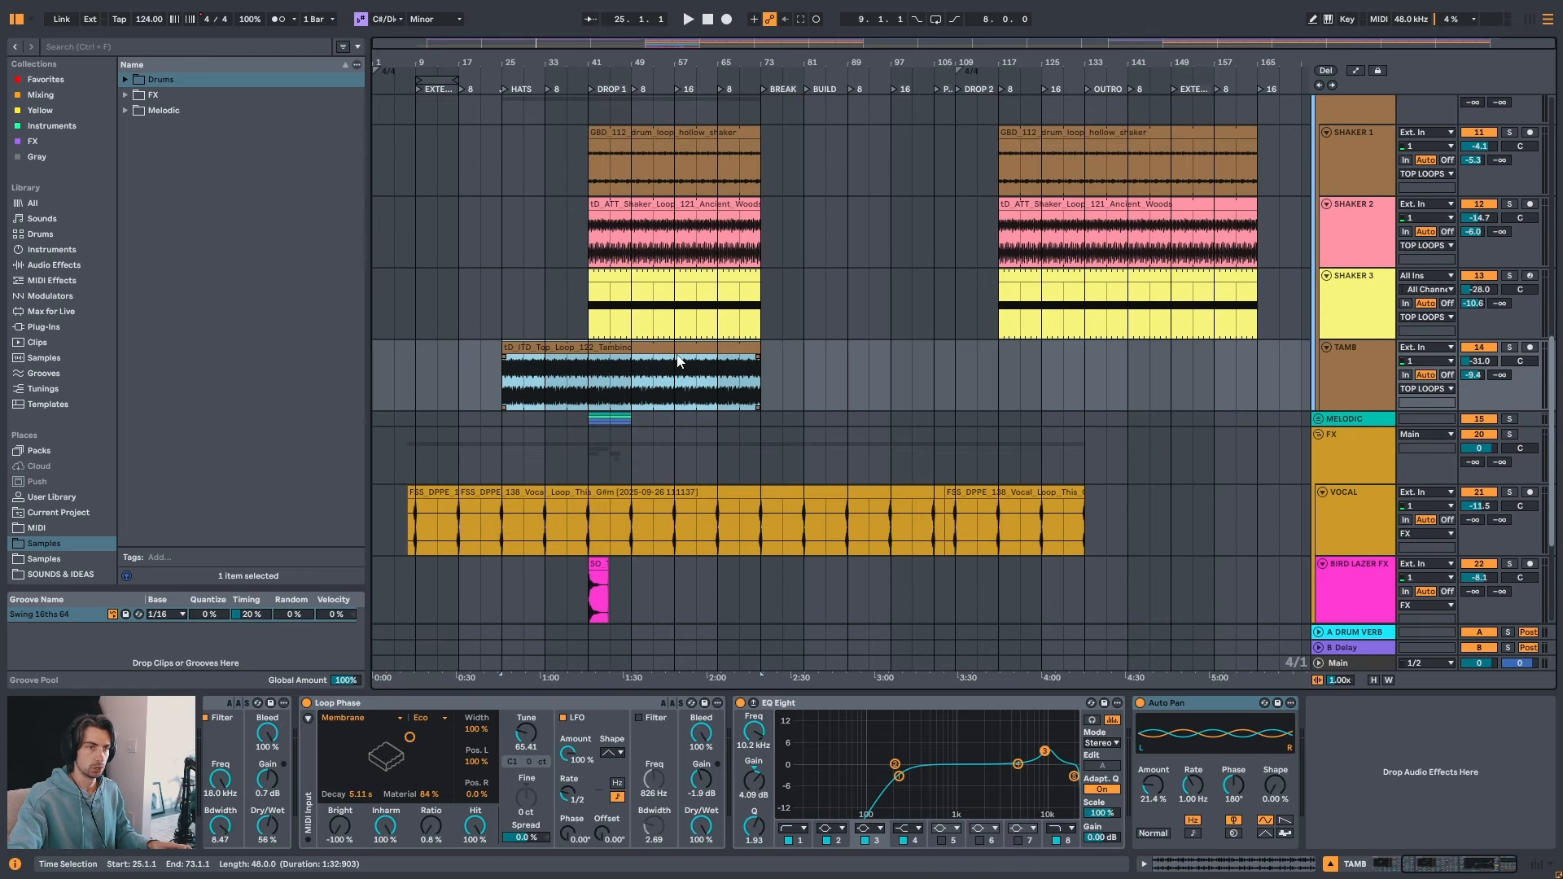
{"action": "scroll", "coordinate": [1009, 391], "scroll_direction": "up", "scroll_amount": 2}
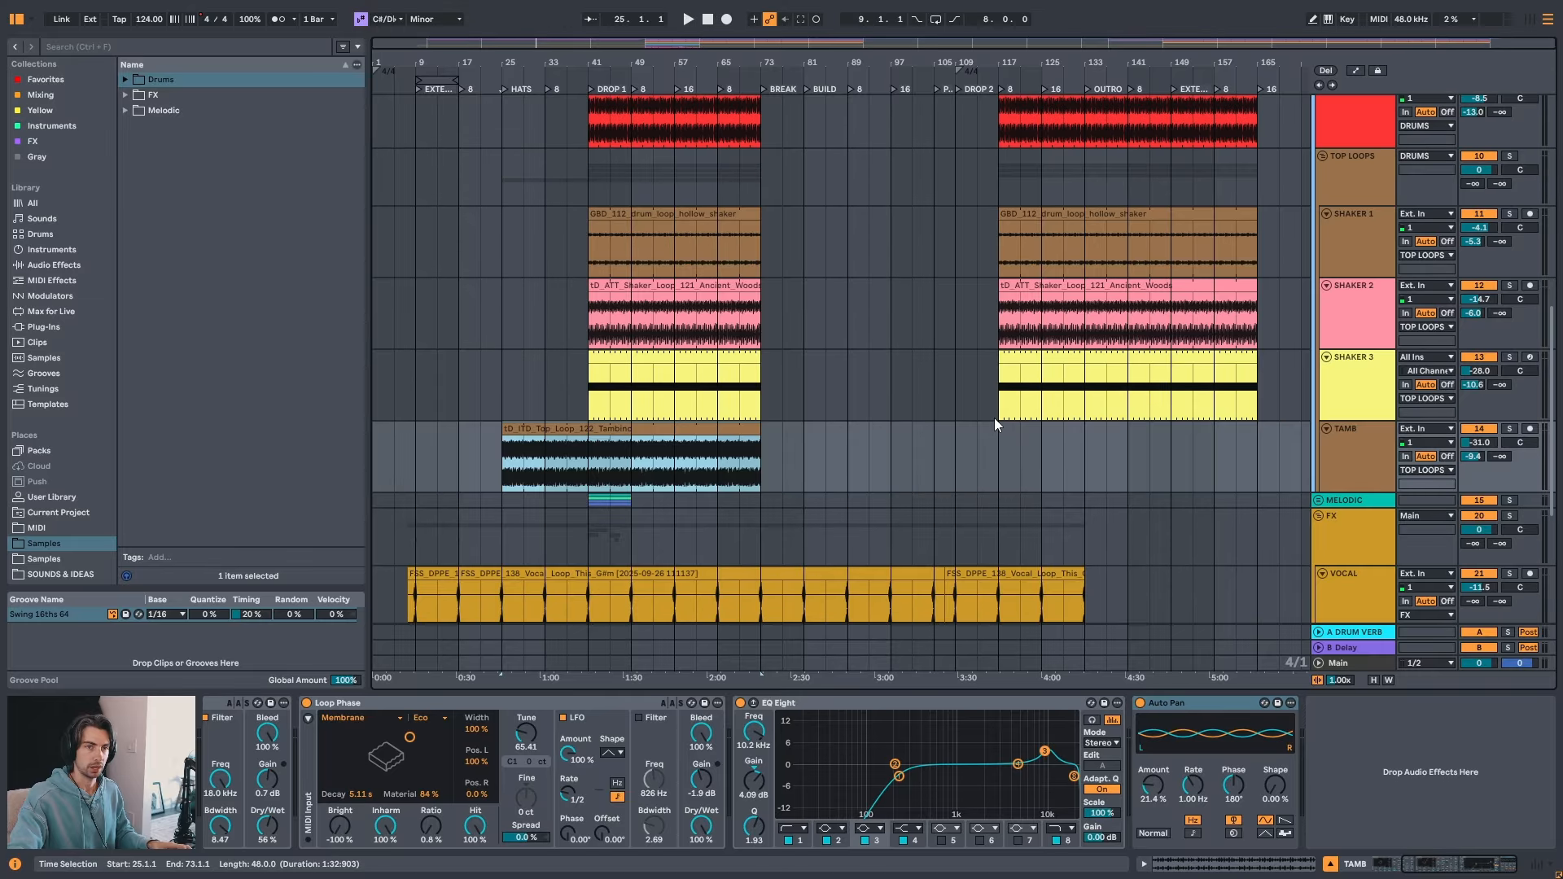
{"action": "scroll", "coordinate": [994, 417], "scroll_direction": "up", "scroll_amount": 10}
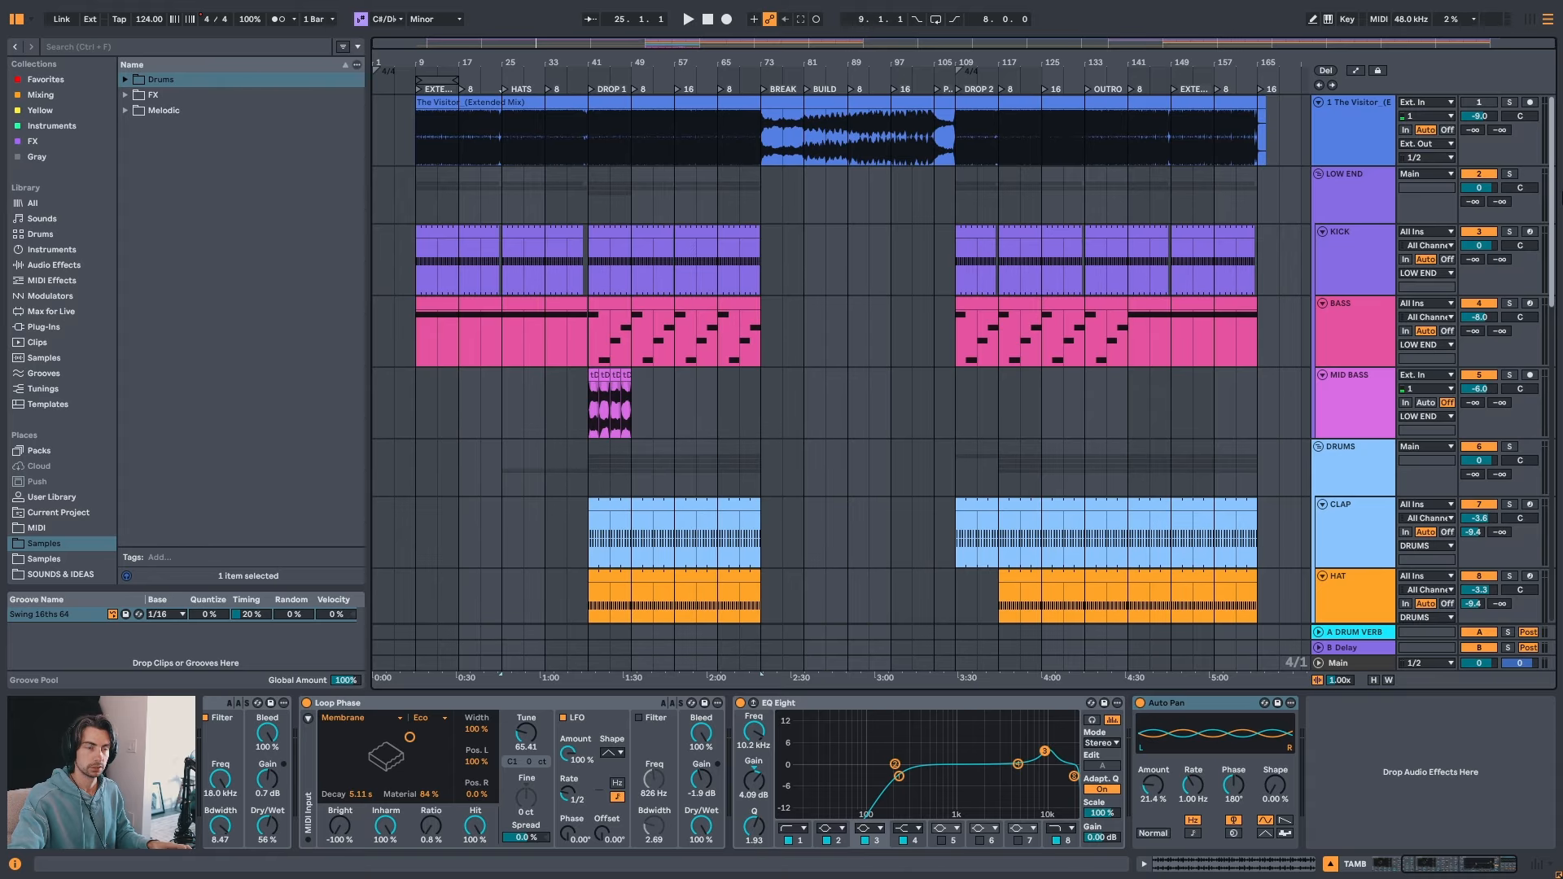
{"action": "scroll", "coordinate": [544, 452], "scroll_direction": "down", "scroll_amount": 10}
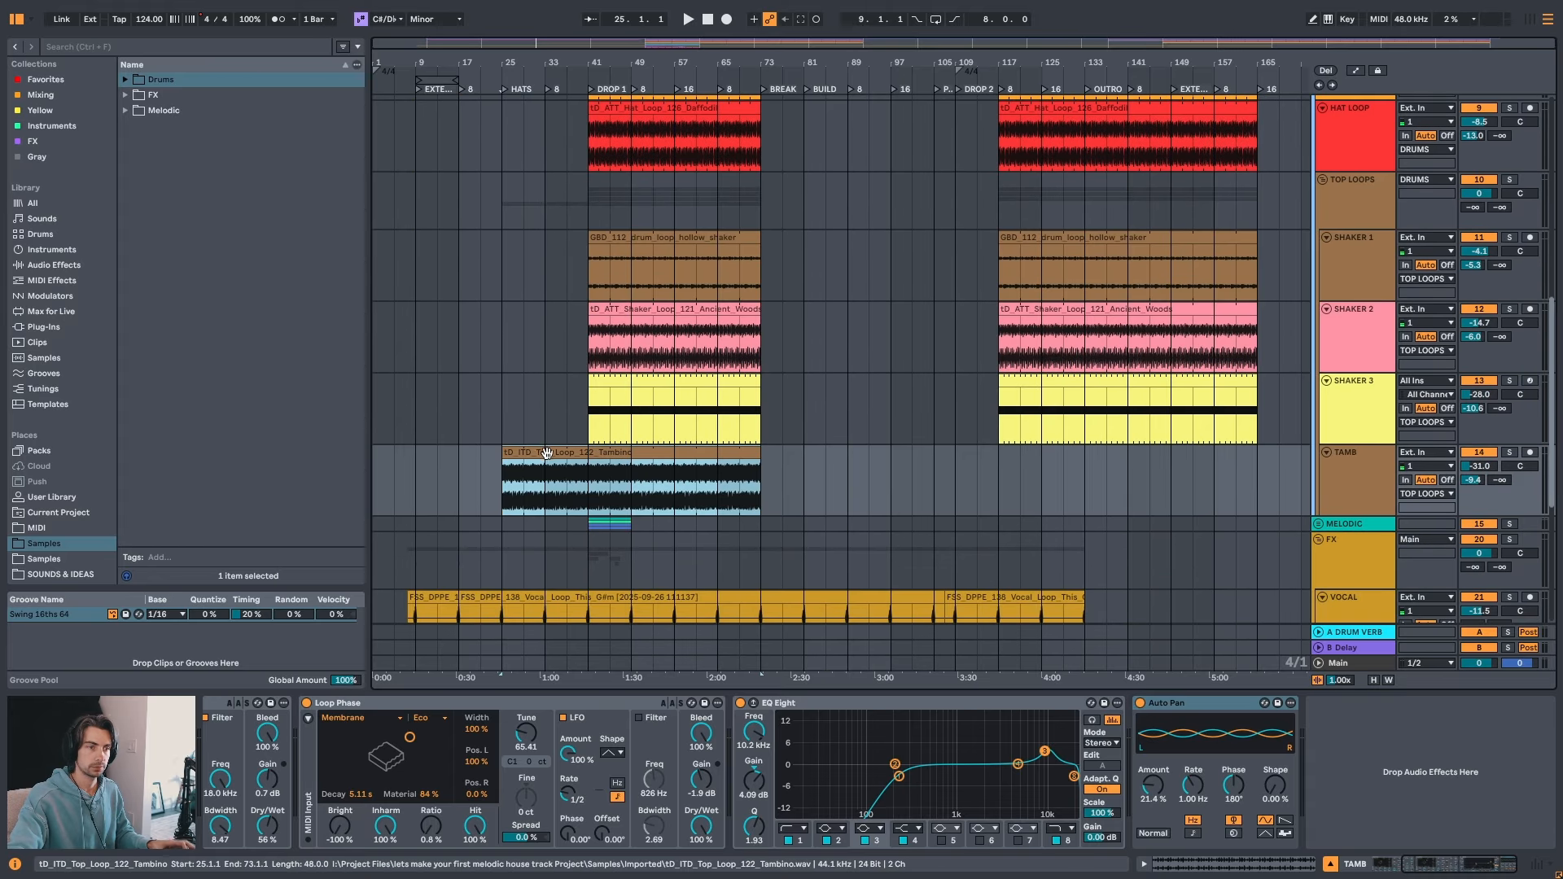
{"action": "left_click_drag", "start_coordinate": [546, 453], "coordinate": [1045, 475]}
- Play Drop 2 from bar 109 to check how the copied TAMB clip enters at bar 117
{"action": "left_click", "coordinate": [955, 473]}
{"action": "key", "text": "space"}
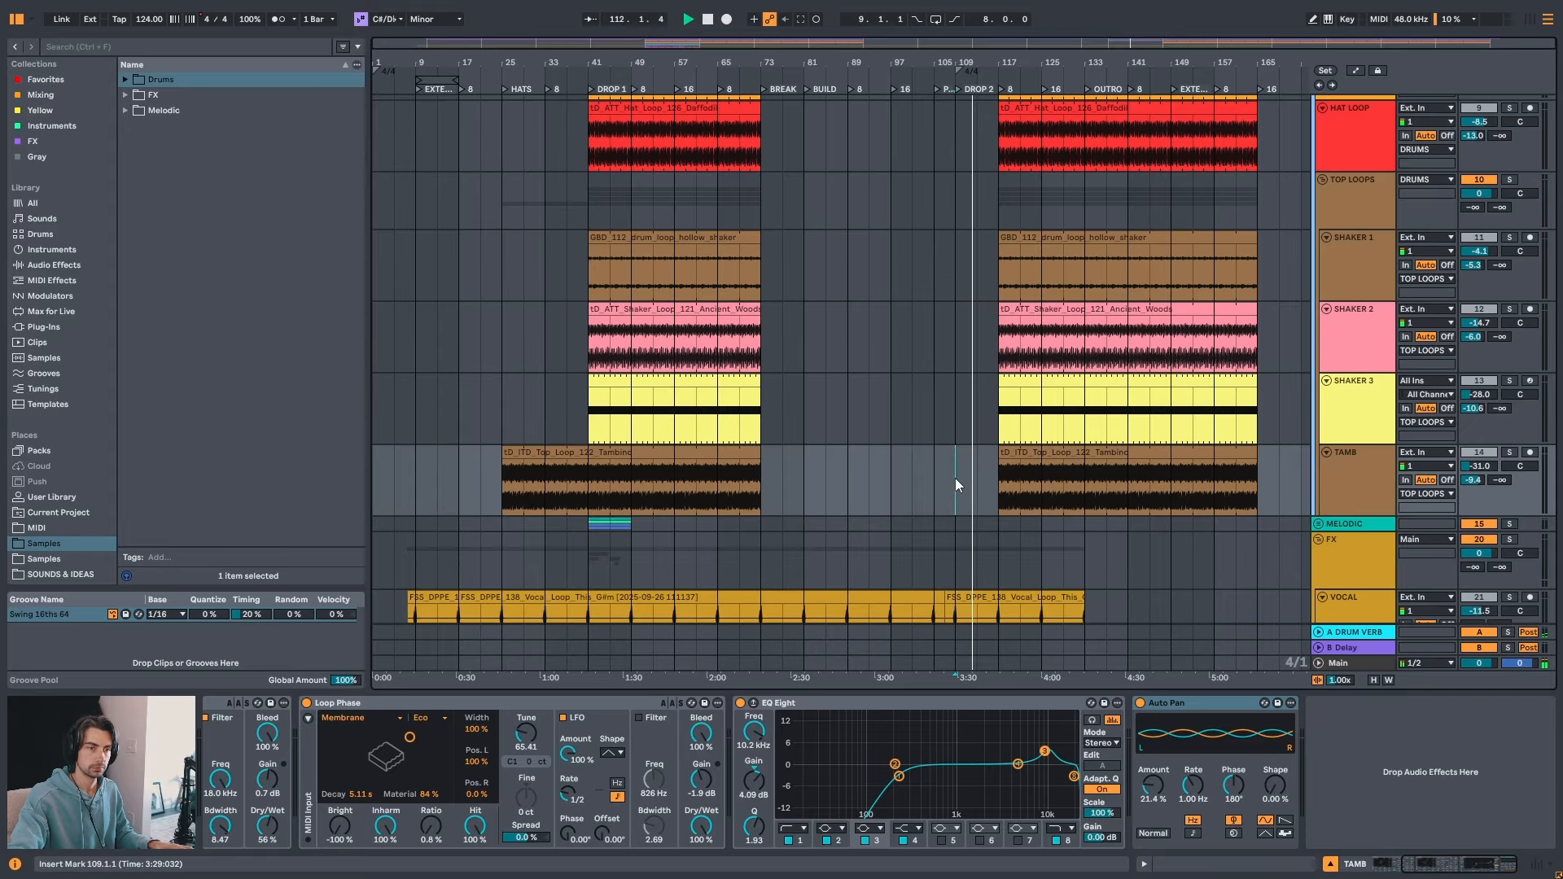
{"action": "left_click", "coordinate": [1017, 455]}
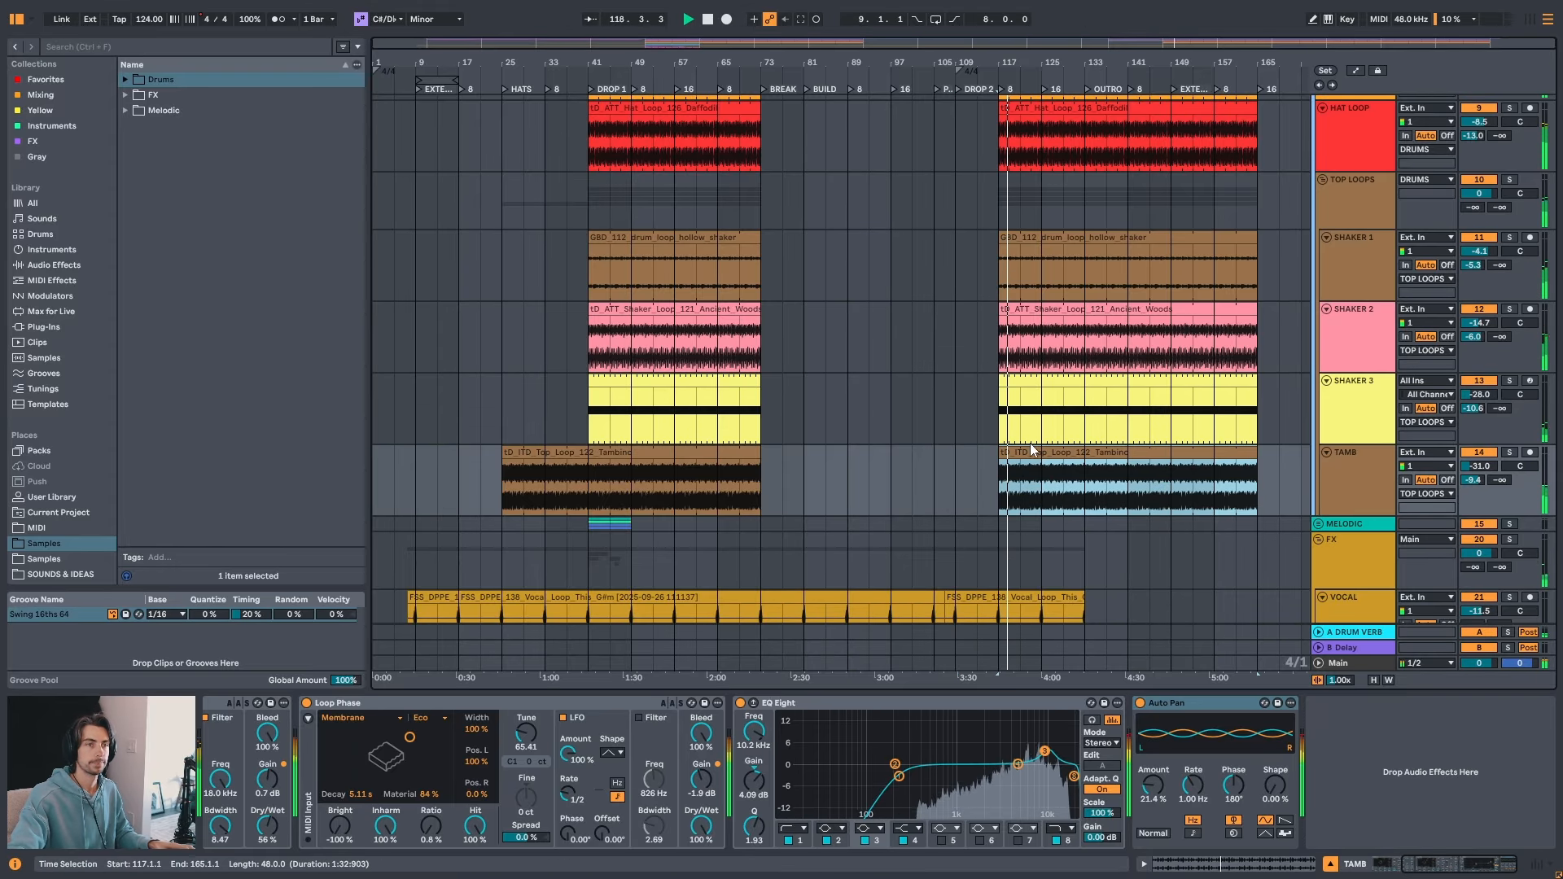
{"action": "key", "text": "space"}
{"action": "left_click_drag", "start_coordinate": [993, 458], "coordinate": [957, 462]}
{"action": "key", "text": "Right"}
{"action": "scroll", "coordinate": [954, 478], "scroll_direction": "down", "scroll_amount": 5}
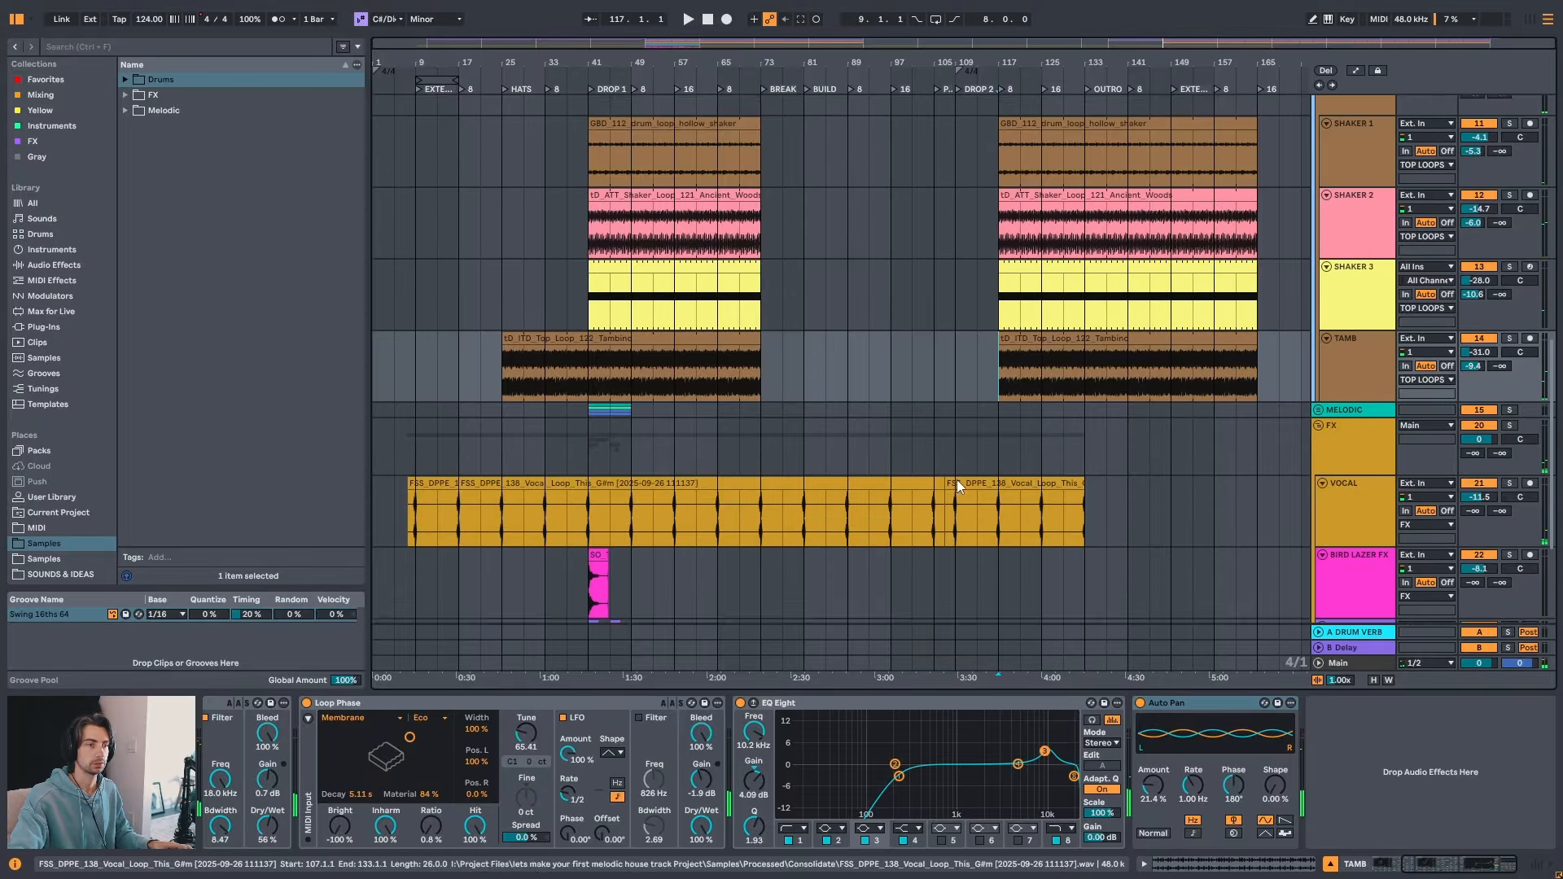
{"action": "scroll", "coordinate": [1245, 447], "scroll_direction": "up", "scroll_amount": 12}
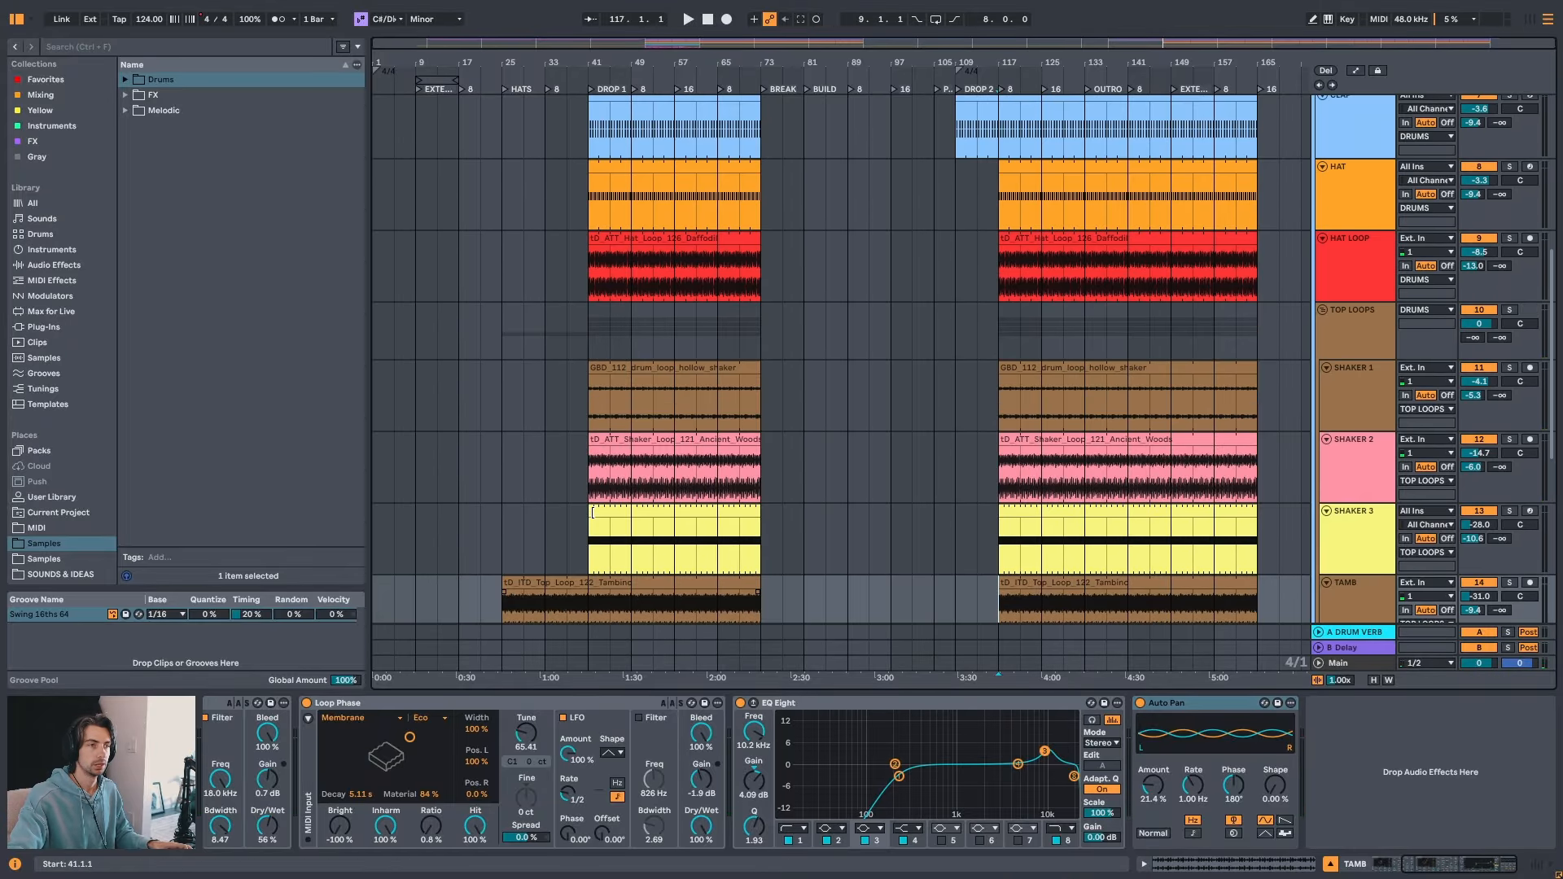
- Duplicate the bars 41 to 49 MID BASS clips three times to fill Drop 1 up to bar 73
{"action": "scroll", "coordinate": [986, 309], "scroll_direction": "up", "scroll_amount": 5}
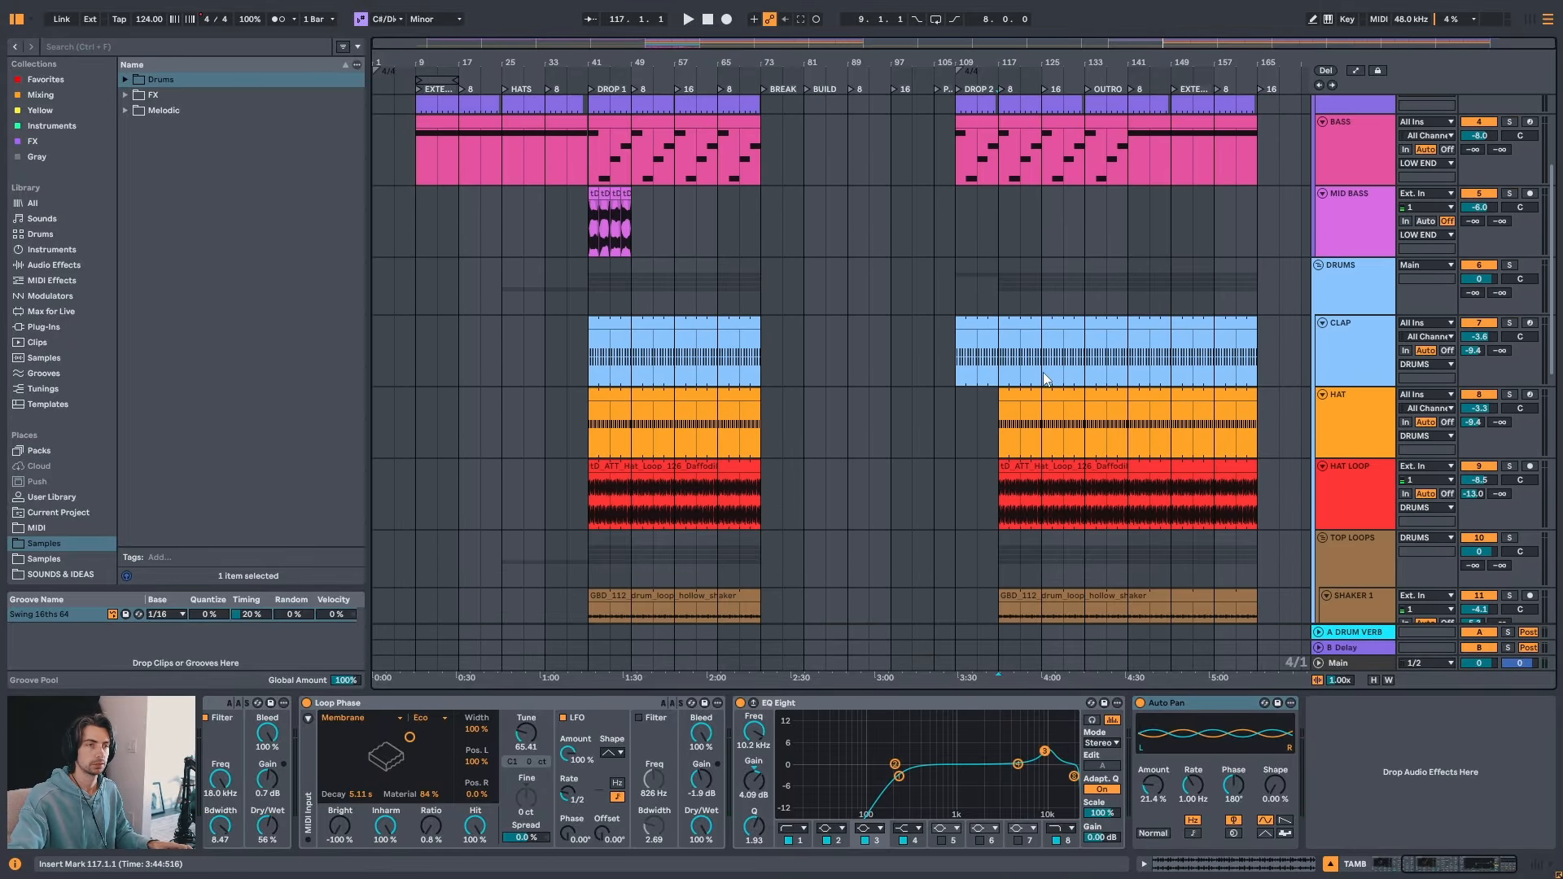
{"action": "left_click", "coordinate": [612, 305]}
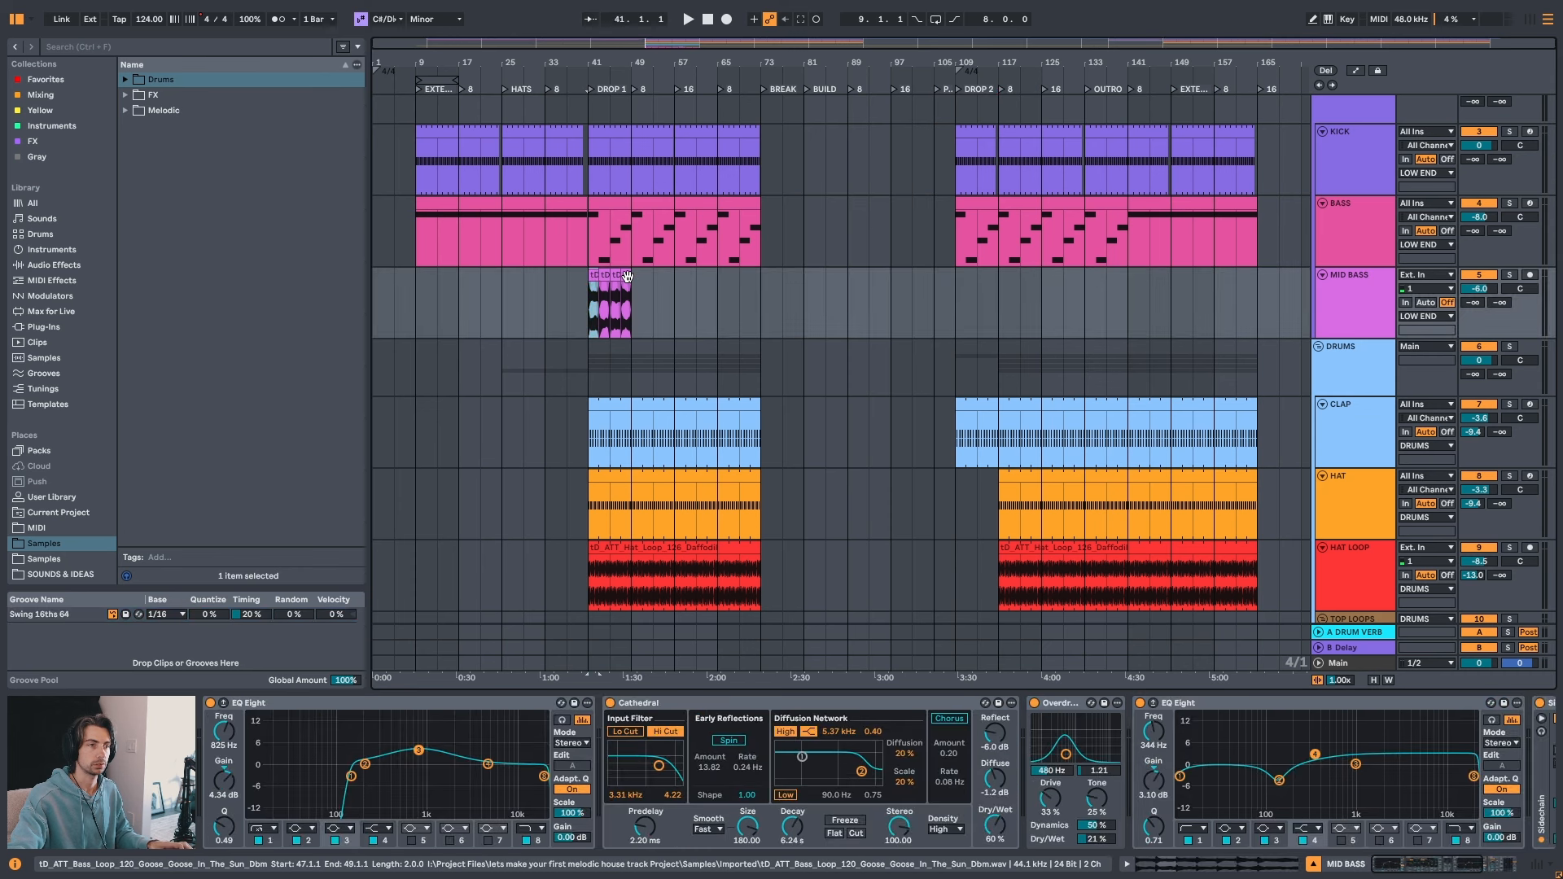
{"action": "key", "text": "ctrl+d"}
{"action": "key", "text": "ctrl+d"}
{"action": "key", "text": "ctrl+d"}
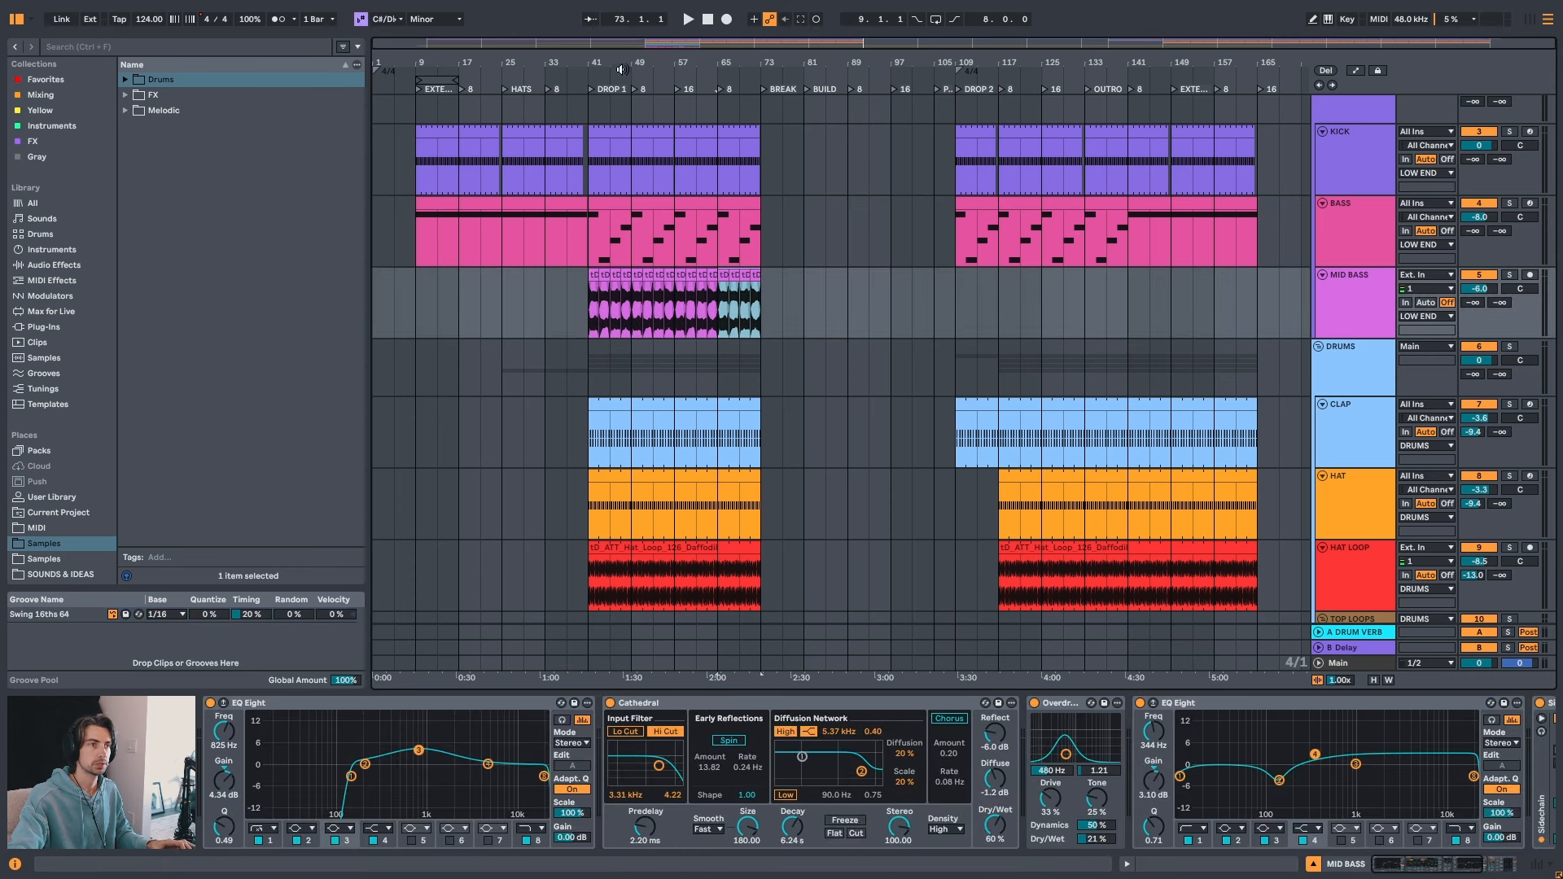
- Reselect the first four MID BASS clips, bars 41 to 49, and repeat them across the rest of Drop 1
{"action": "scroll", "coordinate": [618, 75], "scroll_direction": "up", "scroll_amount": 5}
{"action": "left_click", "coordinate": [506, 275]}
{"action": "left_click", "coordinate": [654, 274], "text": "shift"}
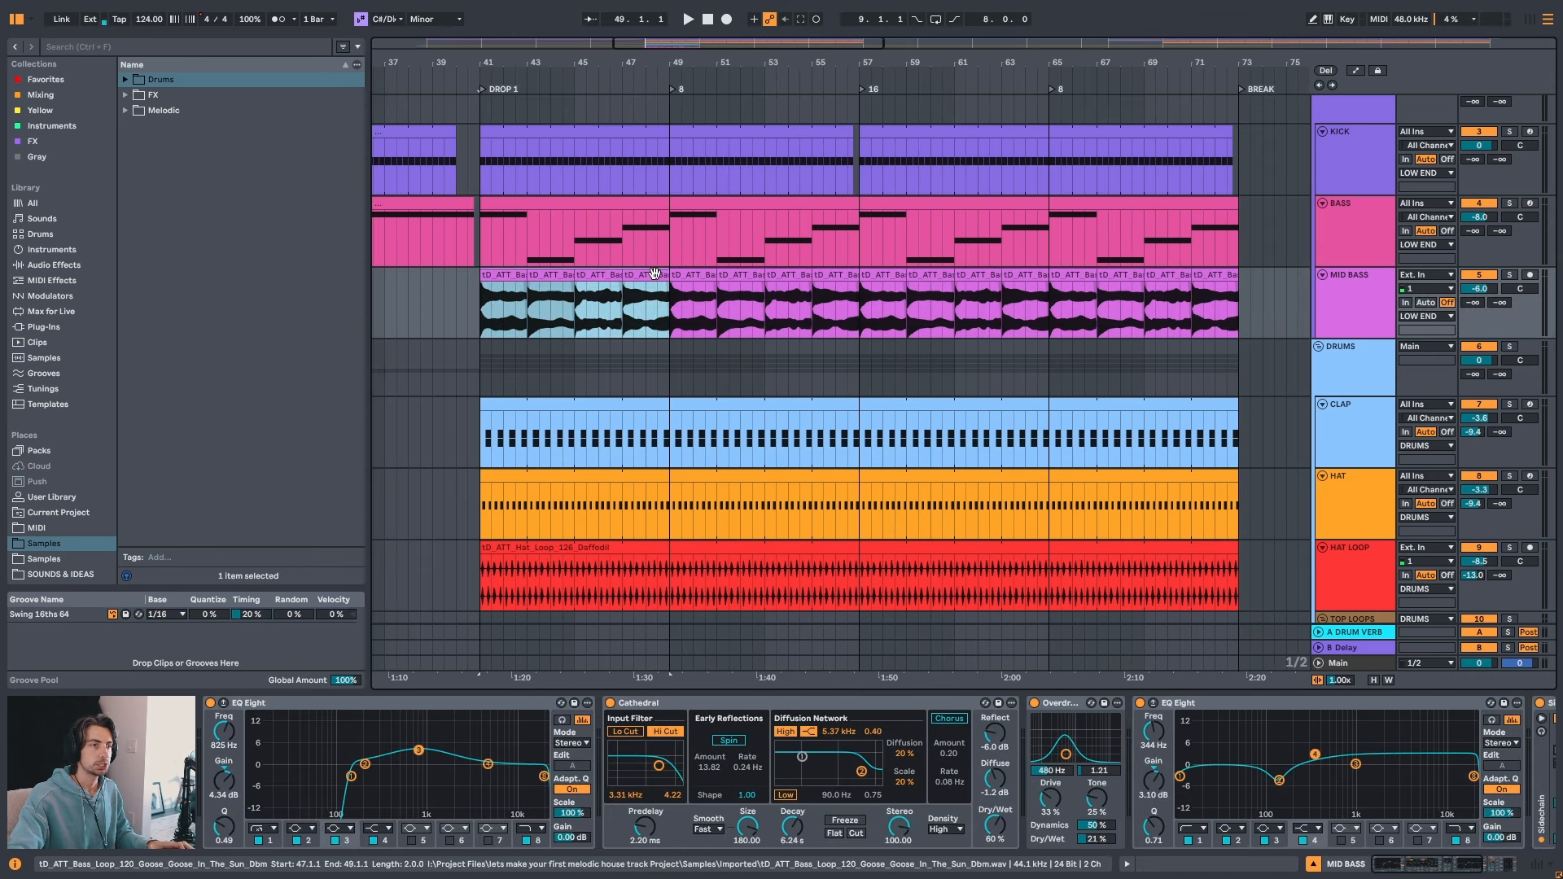
{"action": "left_click", "coordinate": [514, 280]}
{"action": "left_click", "coordinate": [638, 274], "text": "shift"}
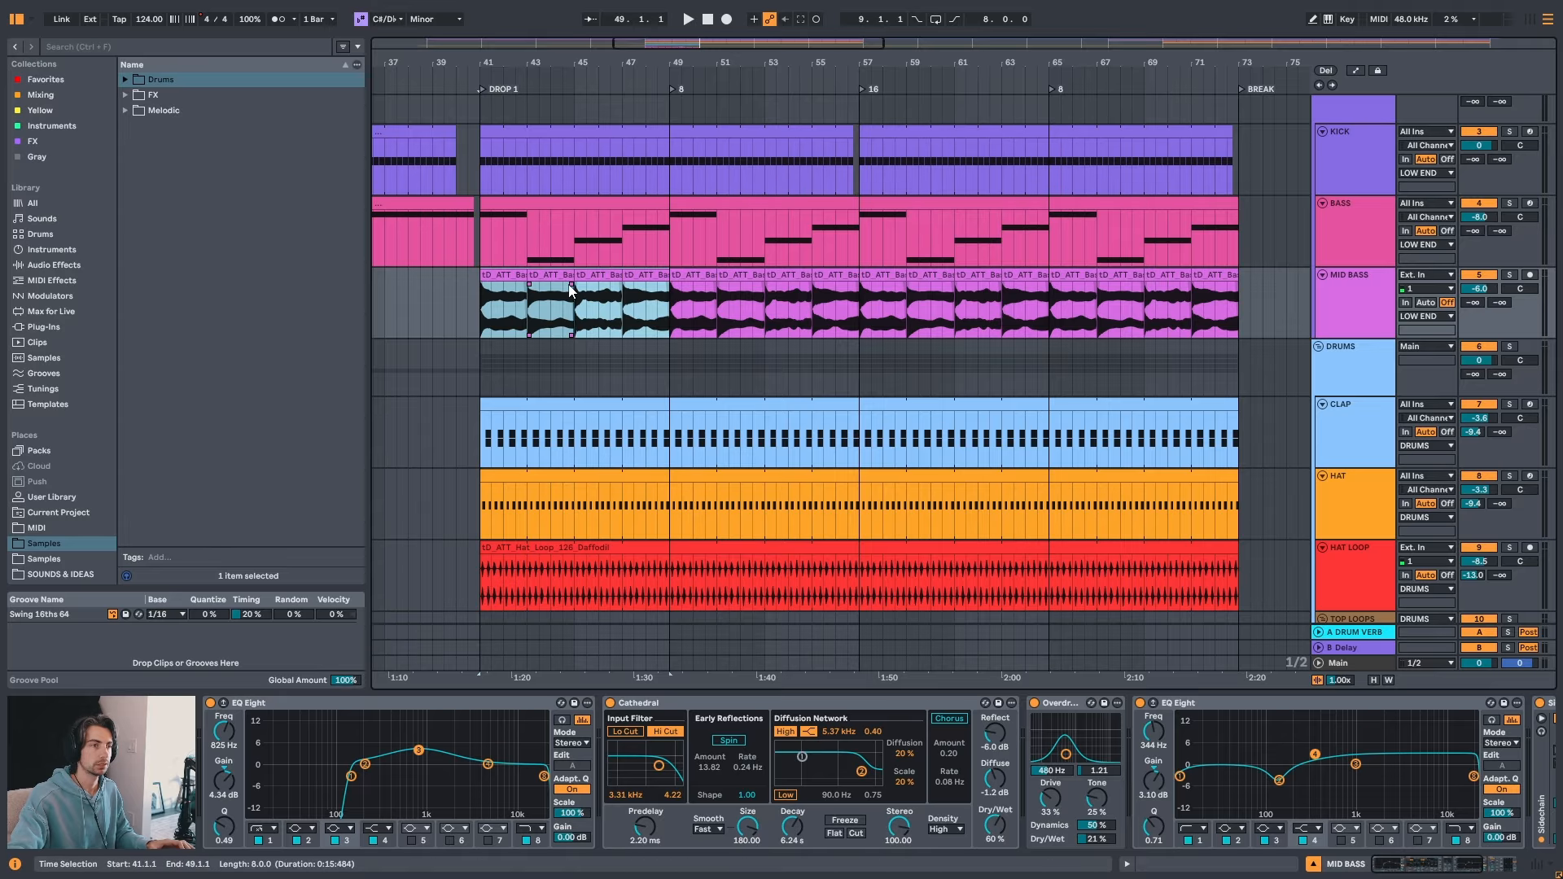
{"action": "left_click_drag", "start_coordinate": [737, 59], "coordinate": [700, 52]}
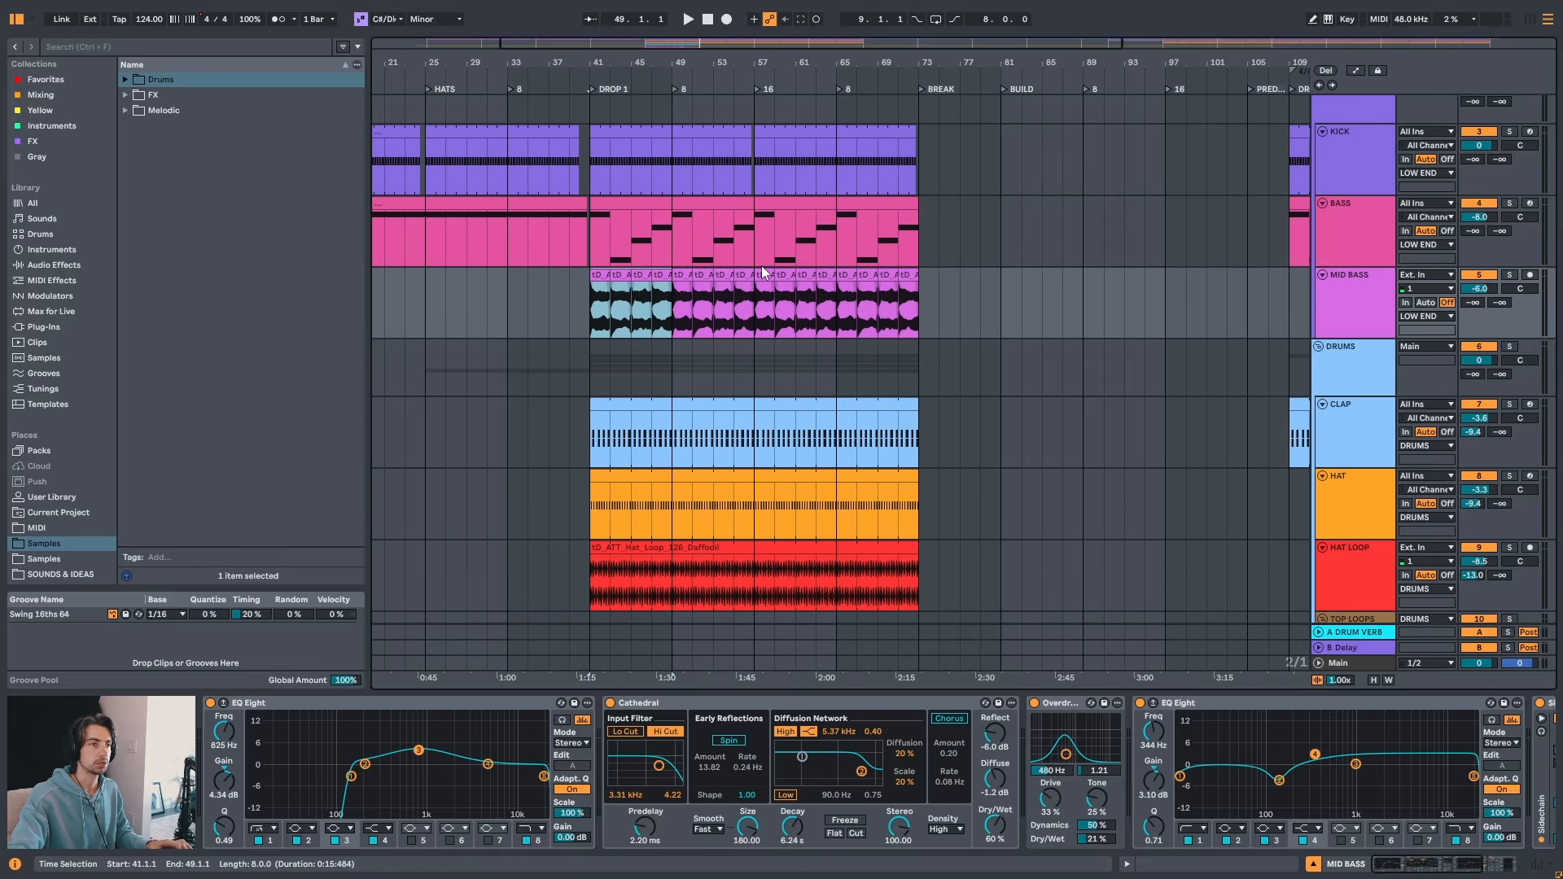
{"action": "key", "text": "ctrl+d"}
{"action": "key", "text": "ctrl+d"}
{"action": "key", "text": "ctrl+d"}
- Copy all MID BASS clips of Drop 1 into Drop 2, starting at bar 109
{"action": "left_click_drag", "start_coordinate": [1031, 61], "coordinate": [802, 40]}
{"action": "left_click", "coordinate": [568, 274]}
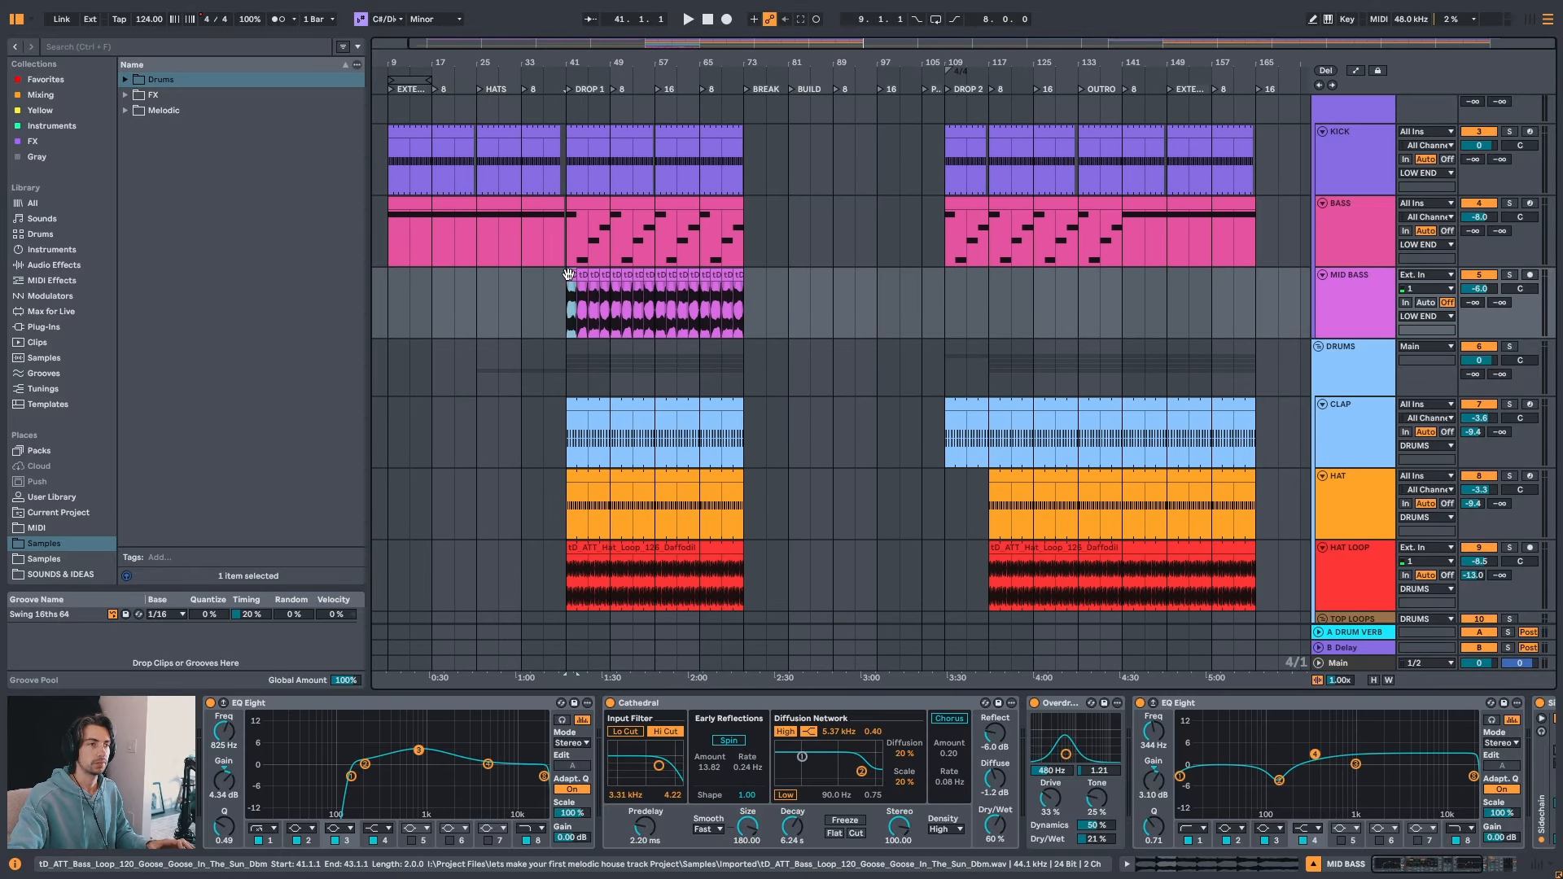
{"action": "left_click", "coordinate": [739, 274], "text": "shift"}
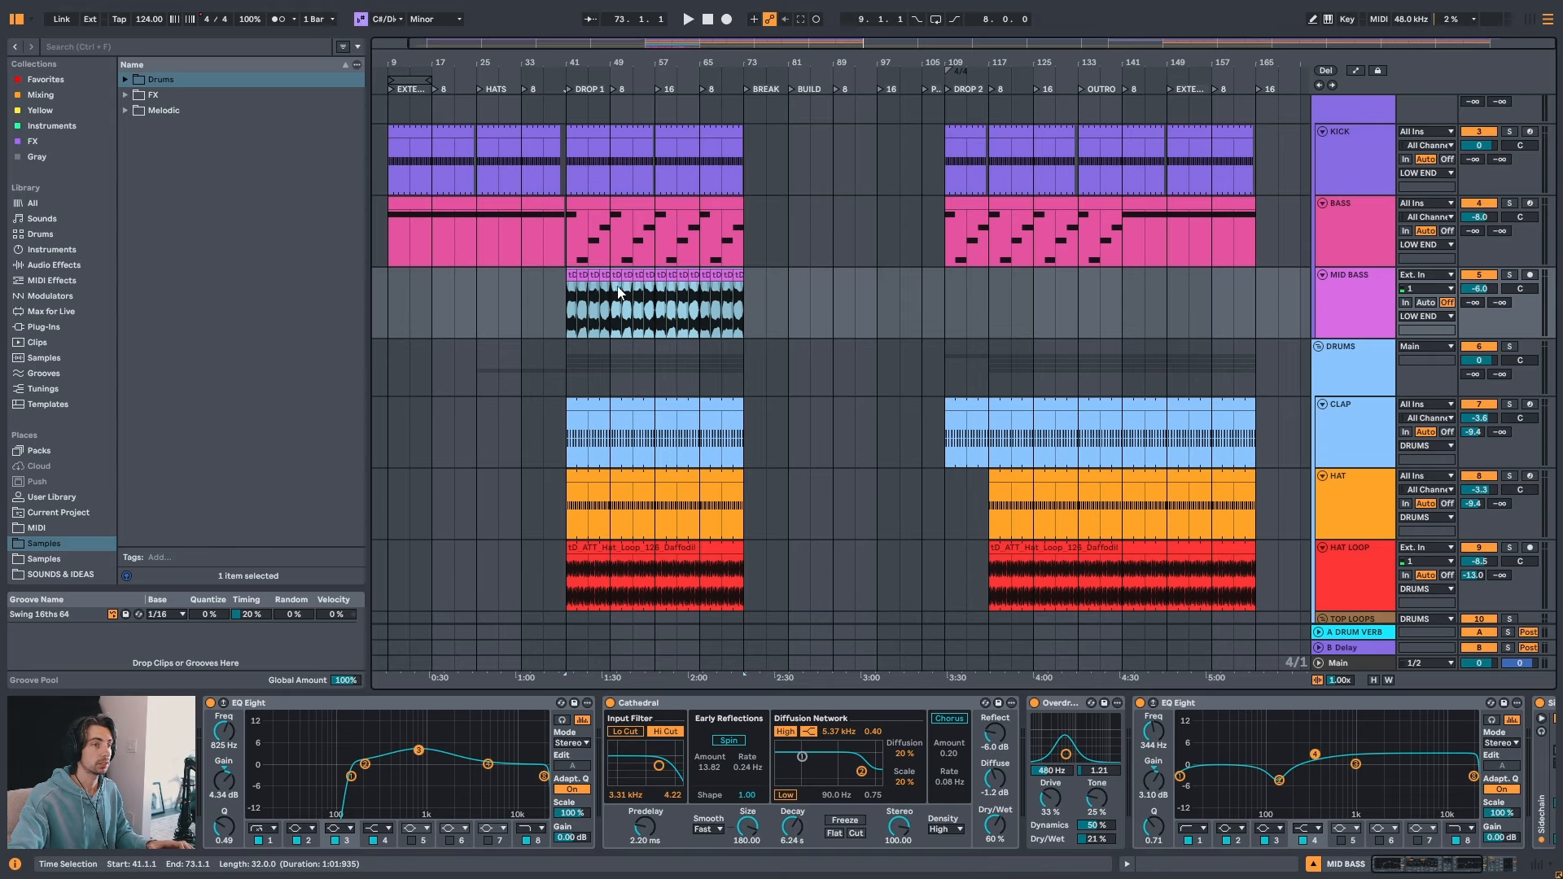
{"action": "left_click_drag", "start_coordinate": [738, 274], "coordinate": [955, 289]}
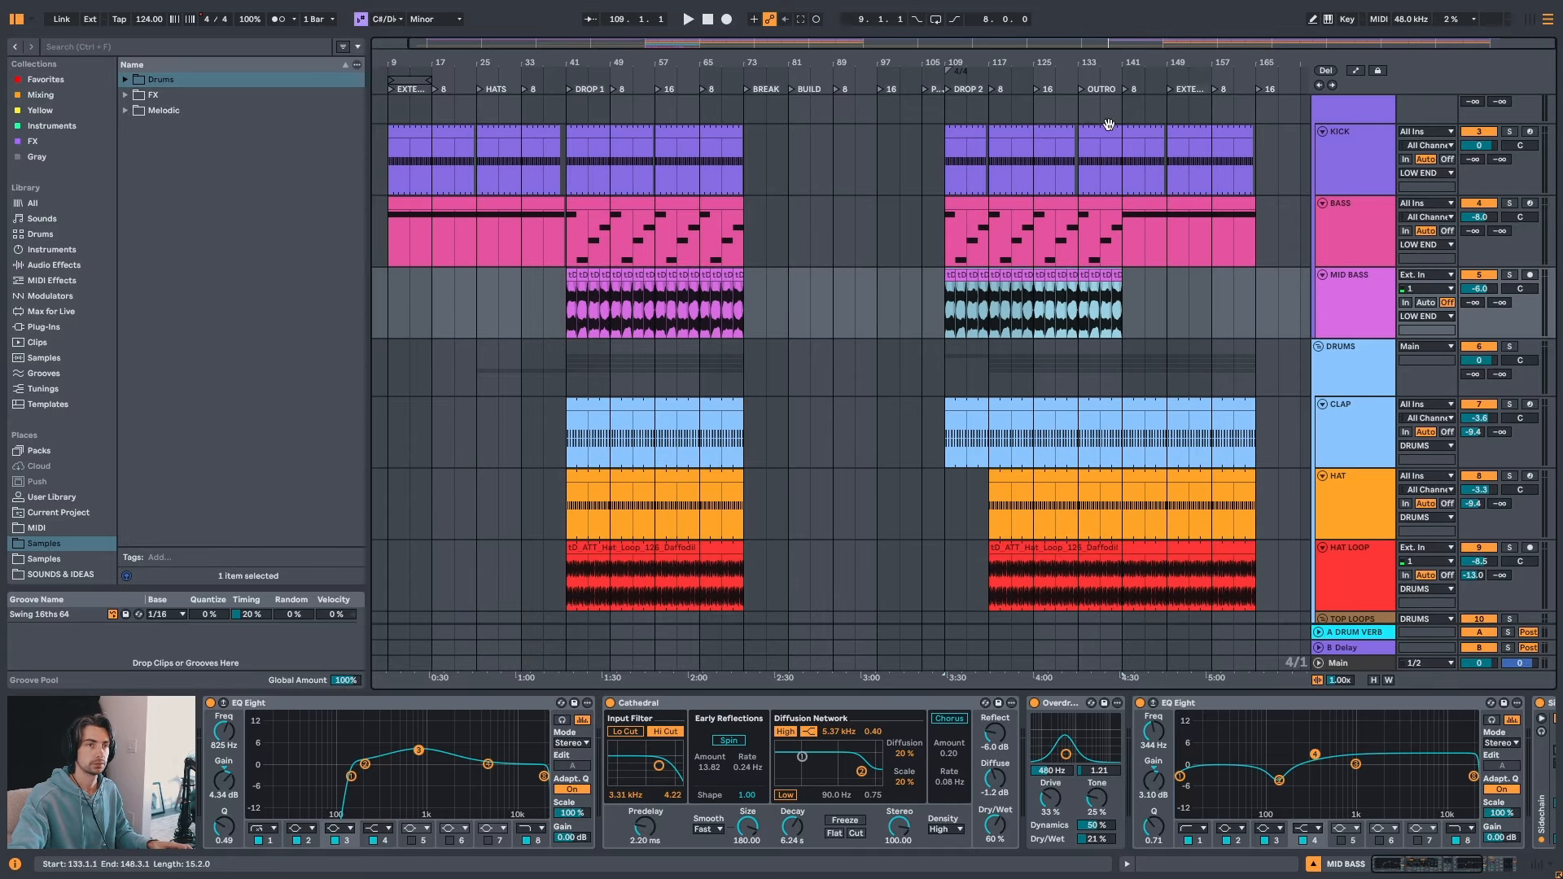
{"action": "mouse_move", "coordinate": [1120, 62]}
{"action": "left_mouse_down"}
{"action": "mouse_move", "coordinate": [1092, 78]}
{"action": "mouse_move", "coordinate": [1123, 69]}
{"action": "left_mouse_up"}
- Fold the DRUMS and LOW END groups and unfold the MELODIC group
{"action": "scroll", "coordinate": [858, 293], "scroll_direction": "down", "scroll_amount": 2}
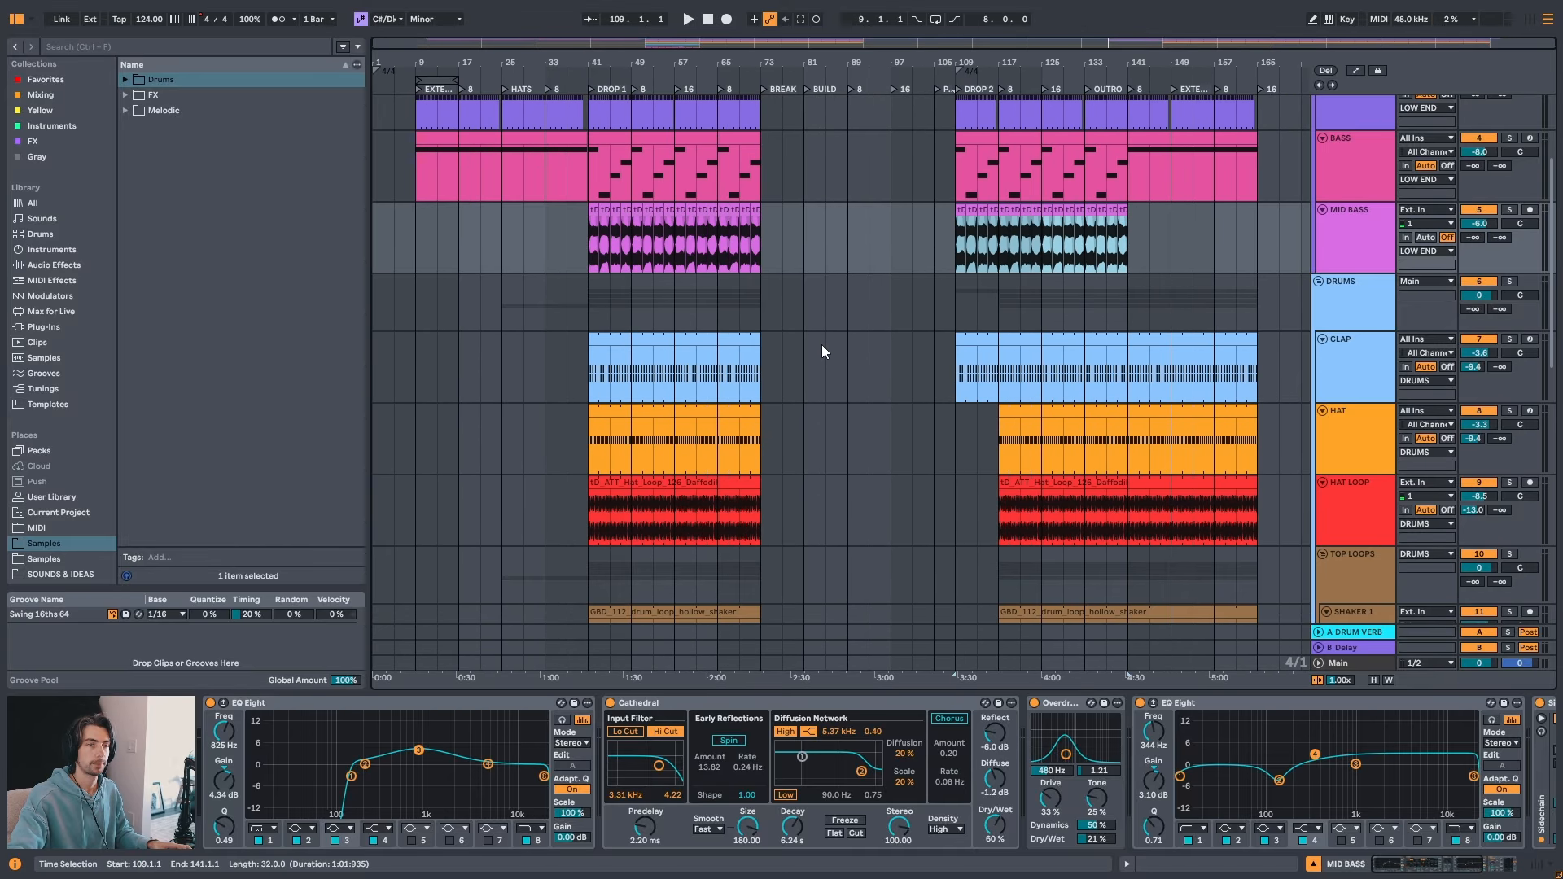
{"action": "scroll", "coordinate": [824, 351], "scroll_direction": "up", "scroll_amount": 2}
{"action": "scroll", "coordinate": [829, 362], "scroll_direction": "down", "scroll_amount": 4}
{"action": "mouse_move", "coordinate": [1553, 289]}
{"action": "left_mouse_down"}
{"action": "mouse_move", "coordinate": [1555, 418]}
{"action": "mouse_move", "coordinate": [1555, 280]}
{"action": "left_mouse_up"}
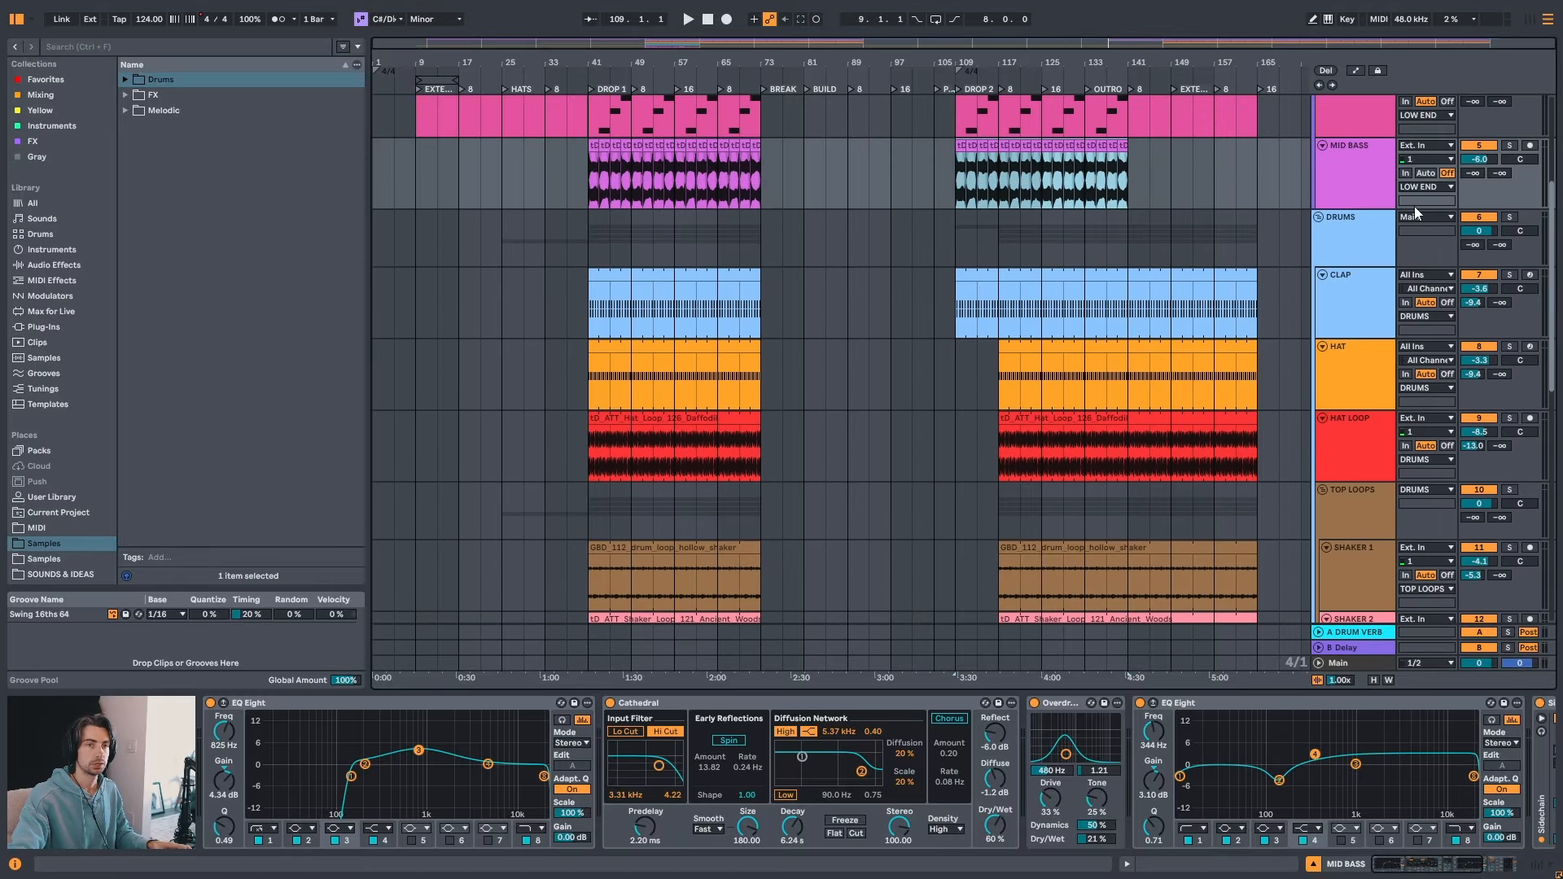
{"action": "left_click", "coordinate": [1320, 218]}
{"action": "scroll", "coordinate": [1162, 330], "scroll_direction": "up", "scroll_amount": 5}
{"action": "left_click", "coordinate": [1319, 173]}
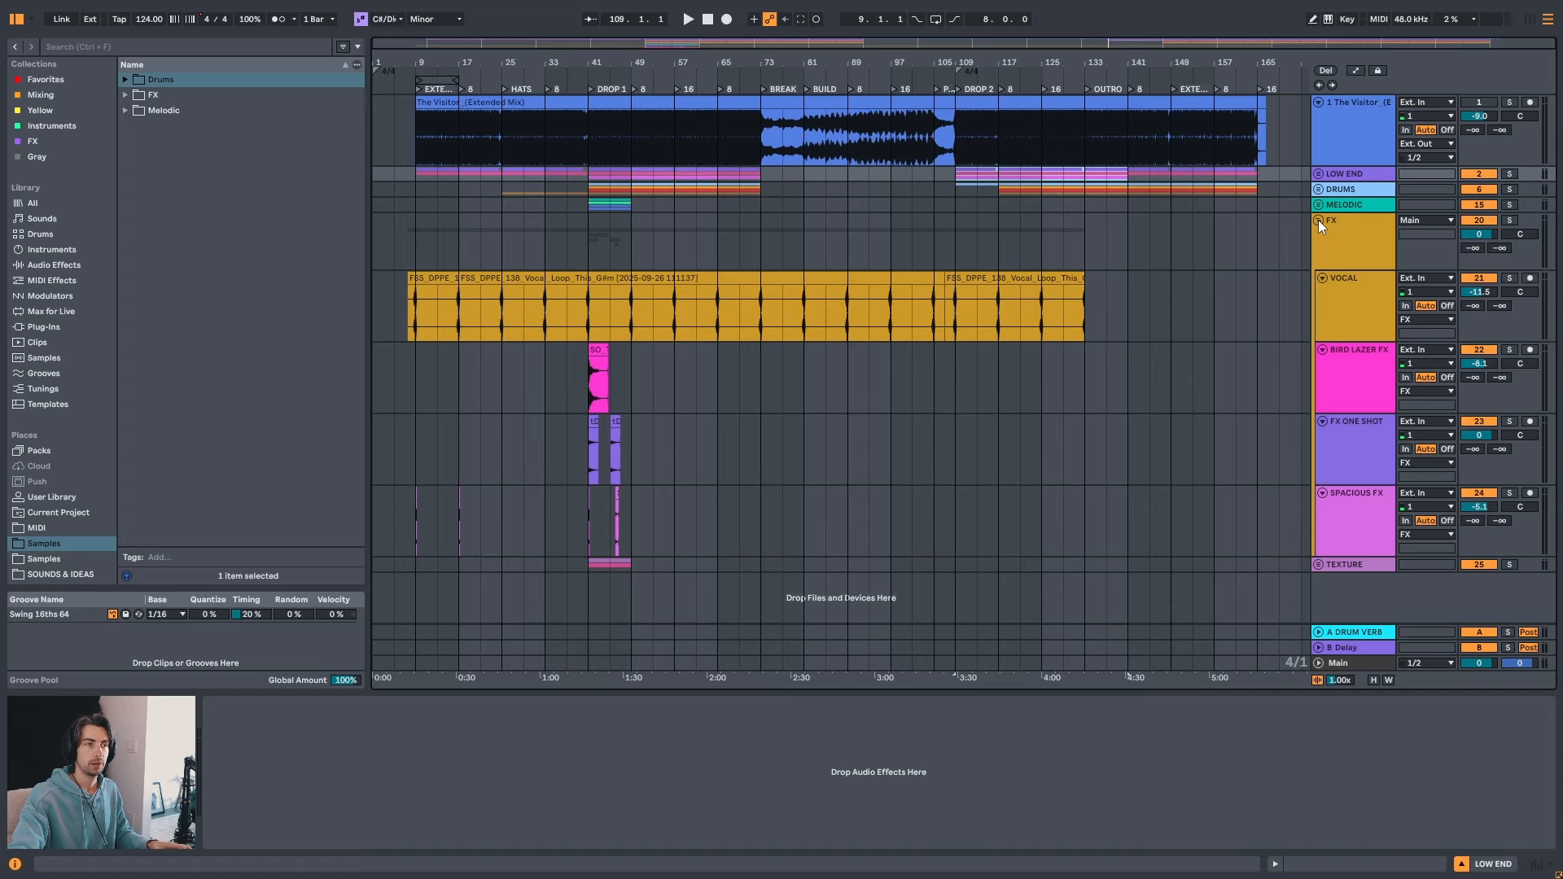
{"action": "left_click", "coordinate": [1318, 205]}
- Solo the PAD track and play its clip at the start of Drop 1, bar 41
{"action": "left_click", "coordinate": [1359, 273]}
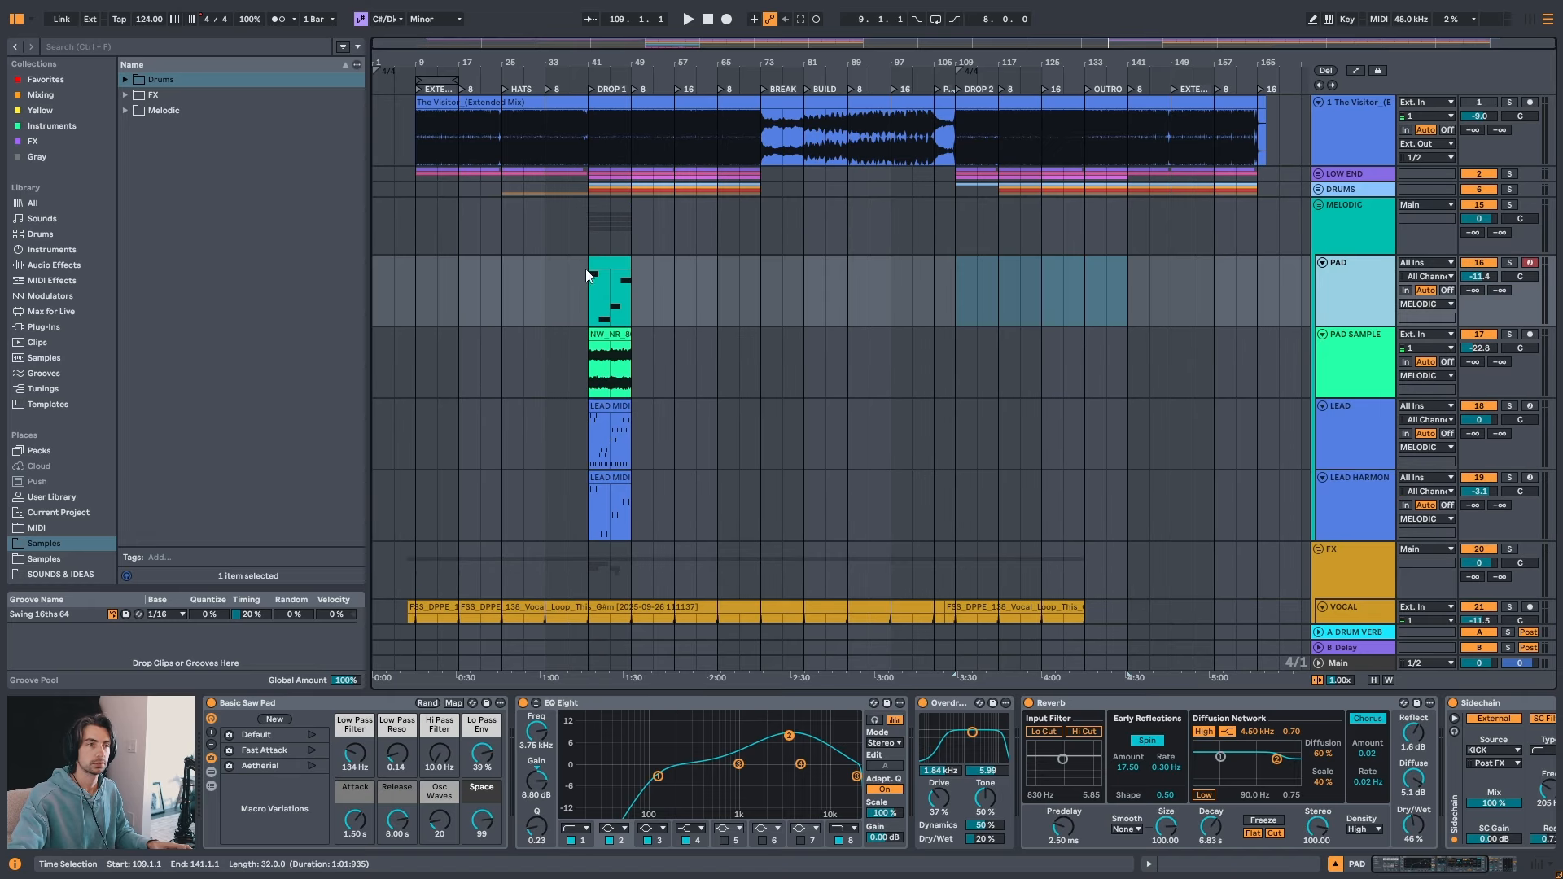
{"action": "left_click", "coordinate": [618, 260]}
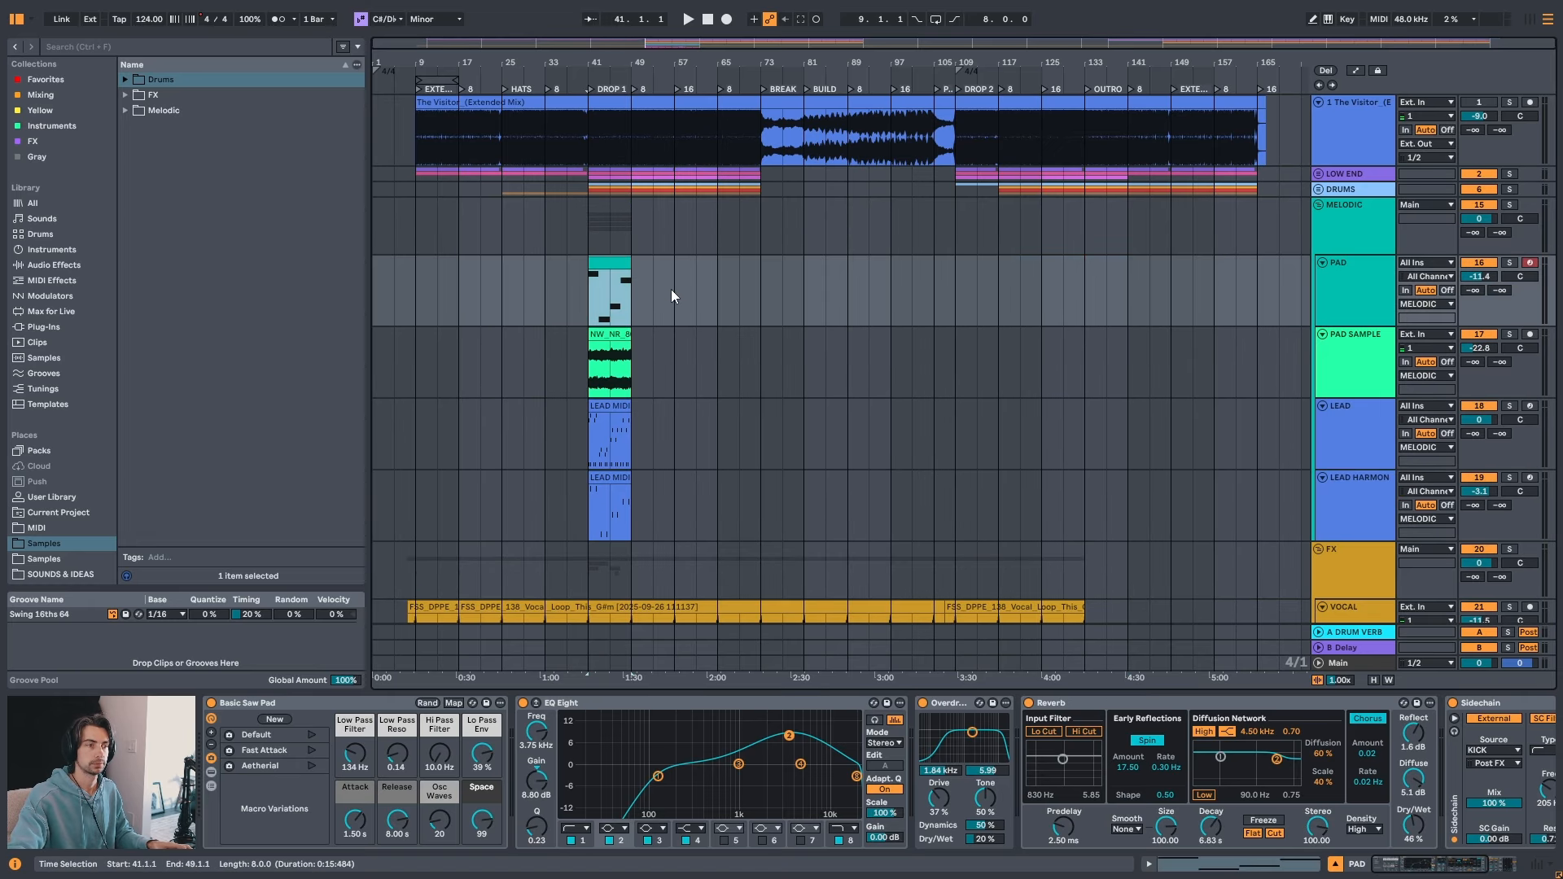
{"action": "key", "text": "space"}
{"action": "left_click_drag", "start_coordinate": [611, 63], "coordinate": [769, 63]}
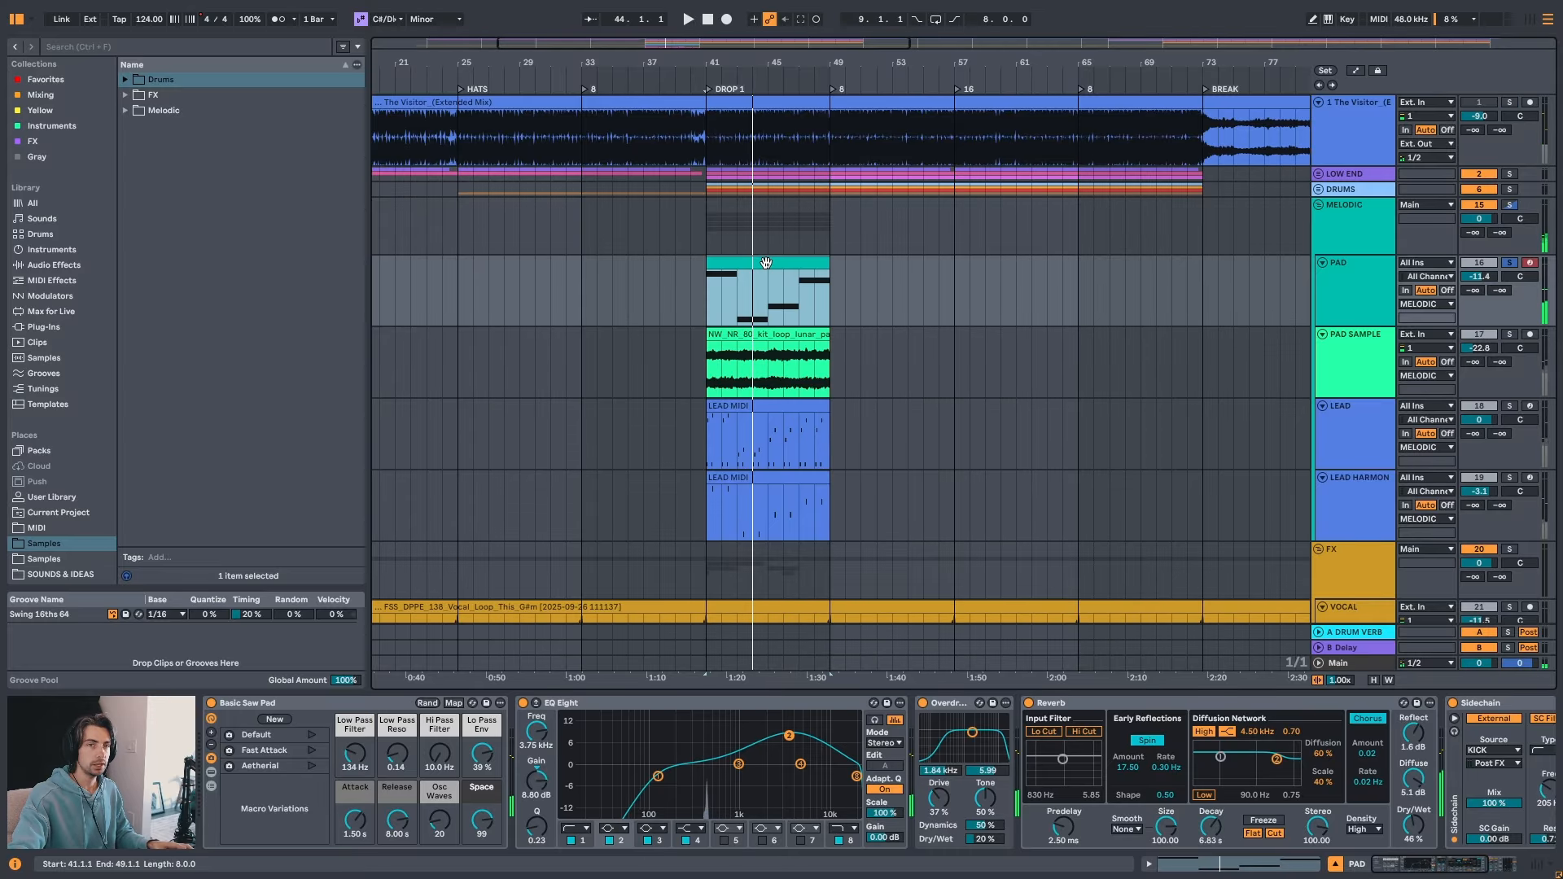
{"action": "key", "text": "space"}
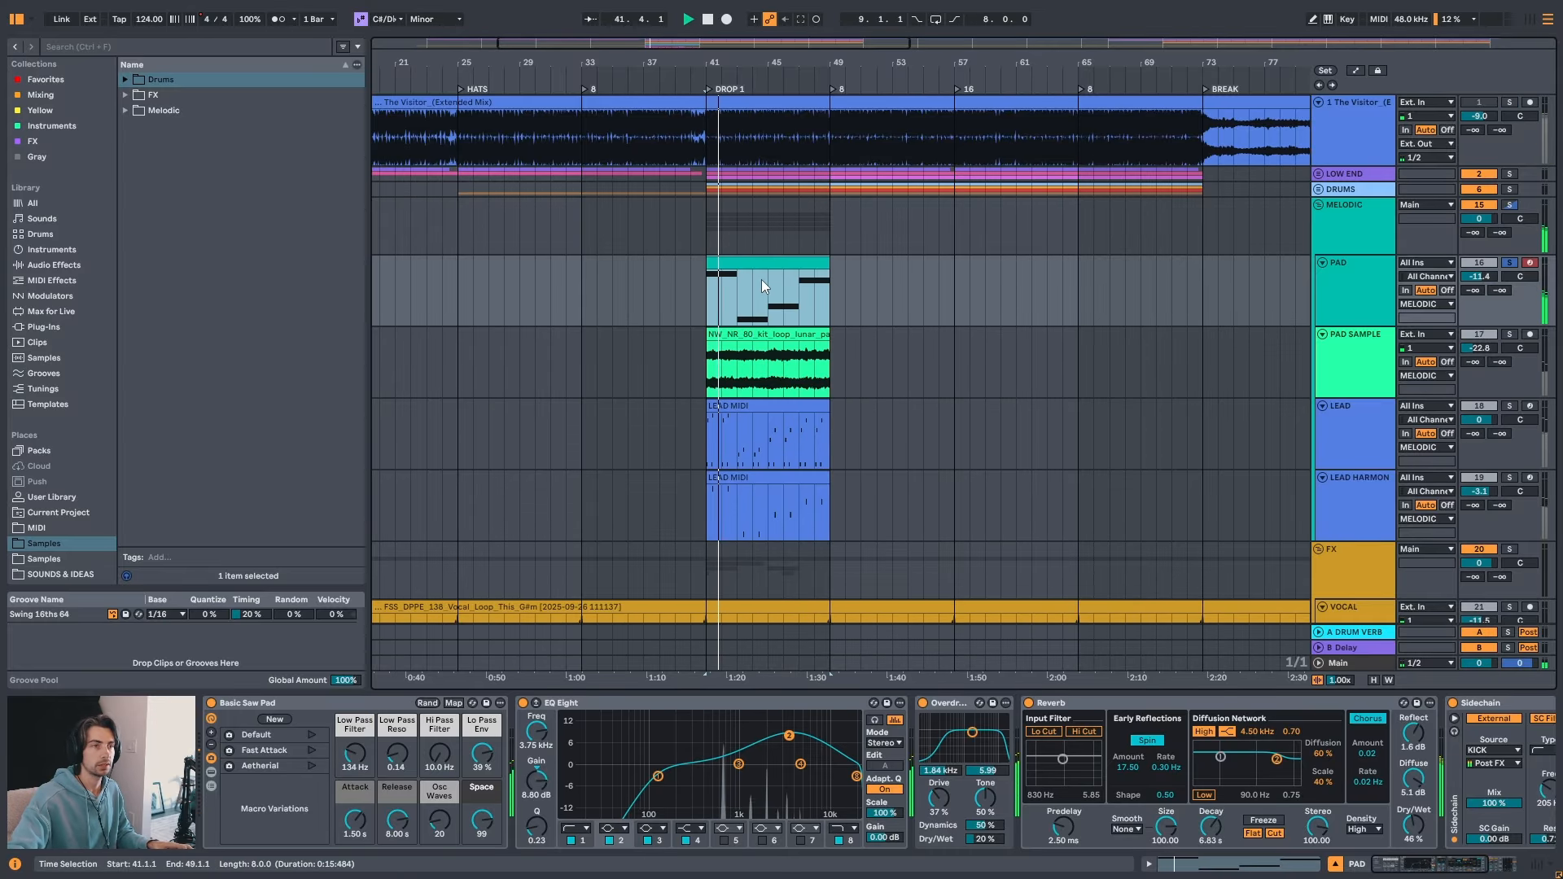
{"action": "key", "text": "space"}
- Solo the reference track and play it from bars 33 and 37 to check for pads before Drop 1
{"action": "left_click", "coordinate": [581, 257]}
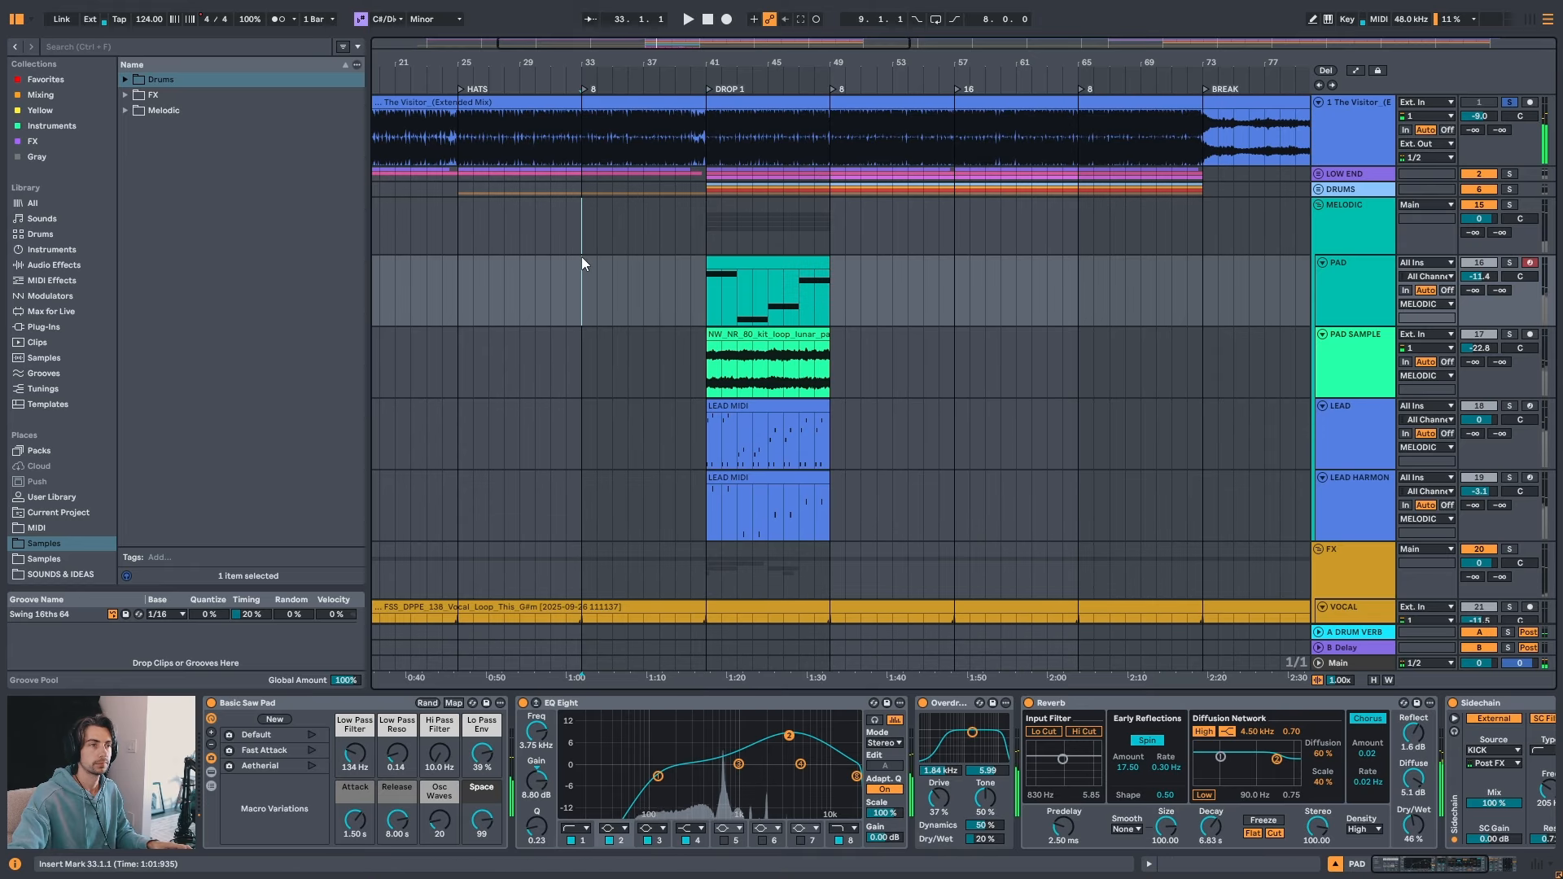
{"action": "key", "text": "space"}
{"action": "left_click_drag", "start_coordinate": [672, 68], "coordinate": [745, 55]}
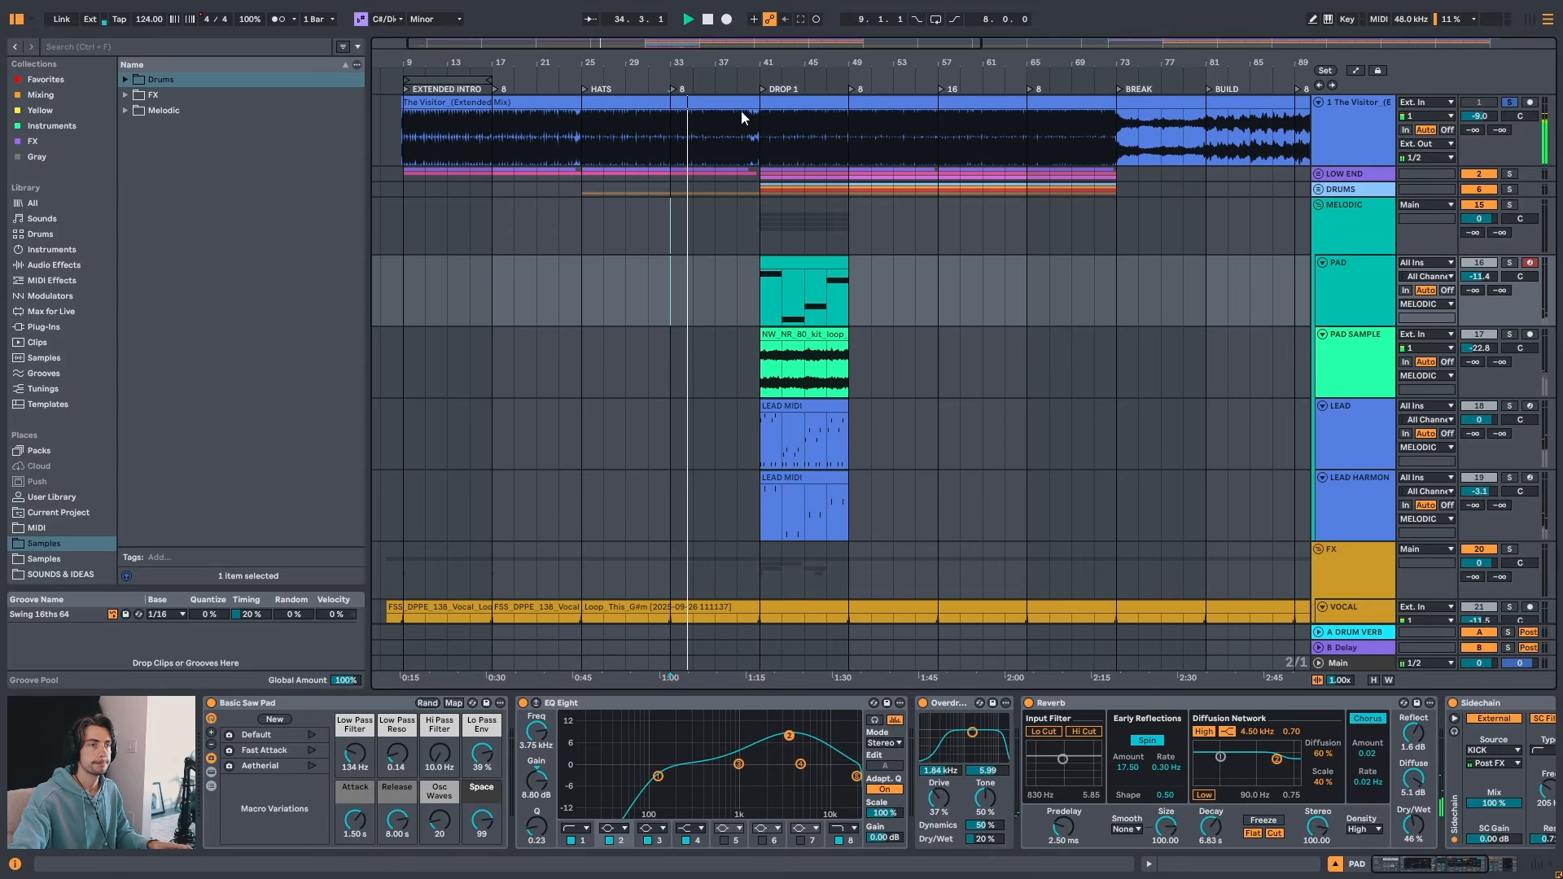
{"action": "left_click", "coordinate": [715, 286]}
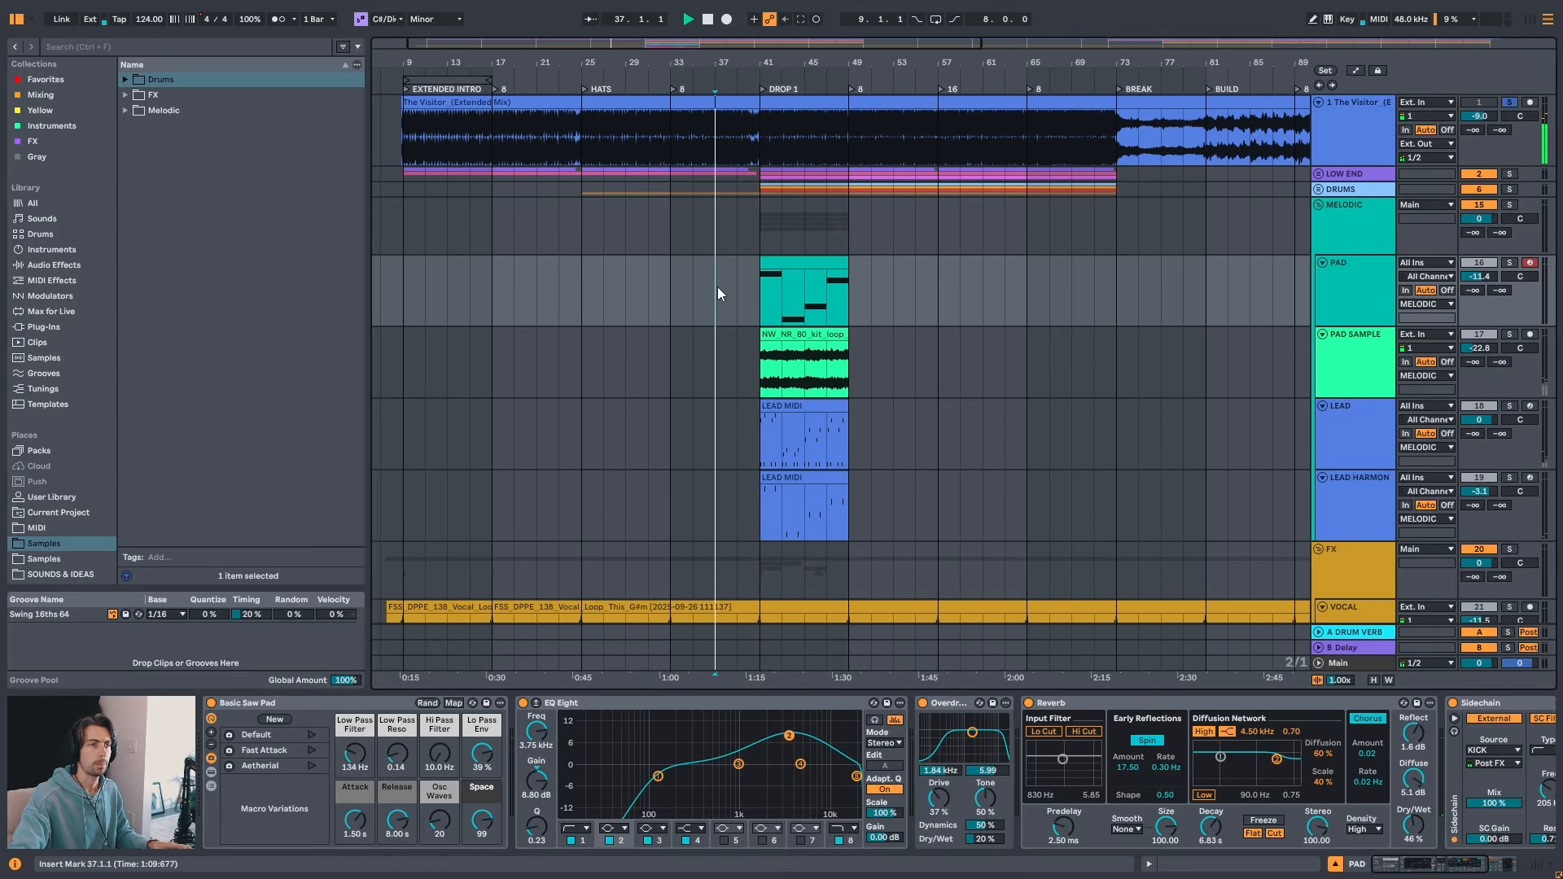
{"action": "key", "text": "space"}
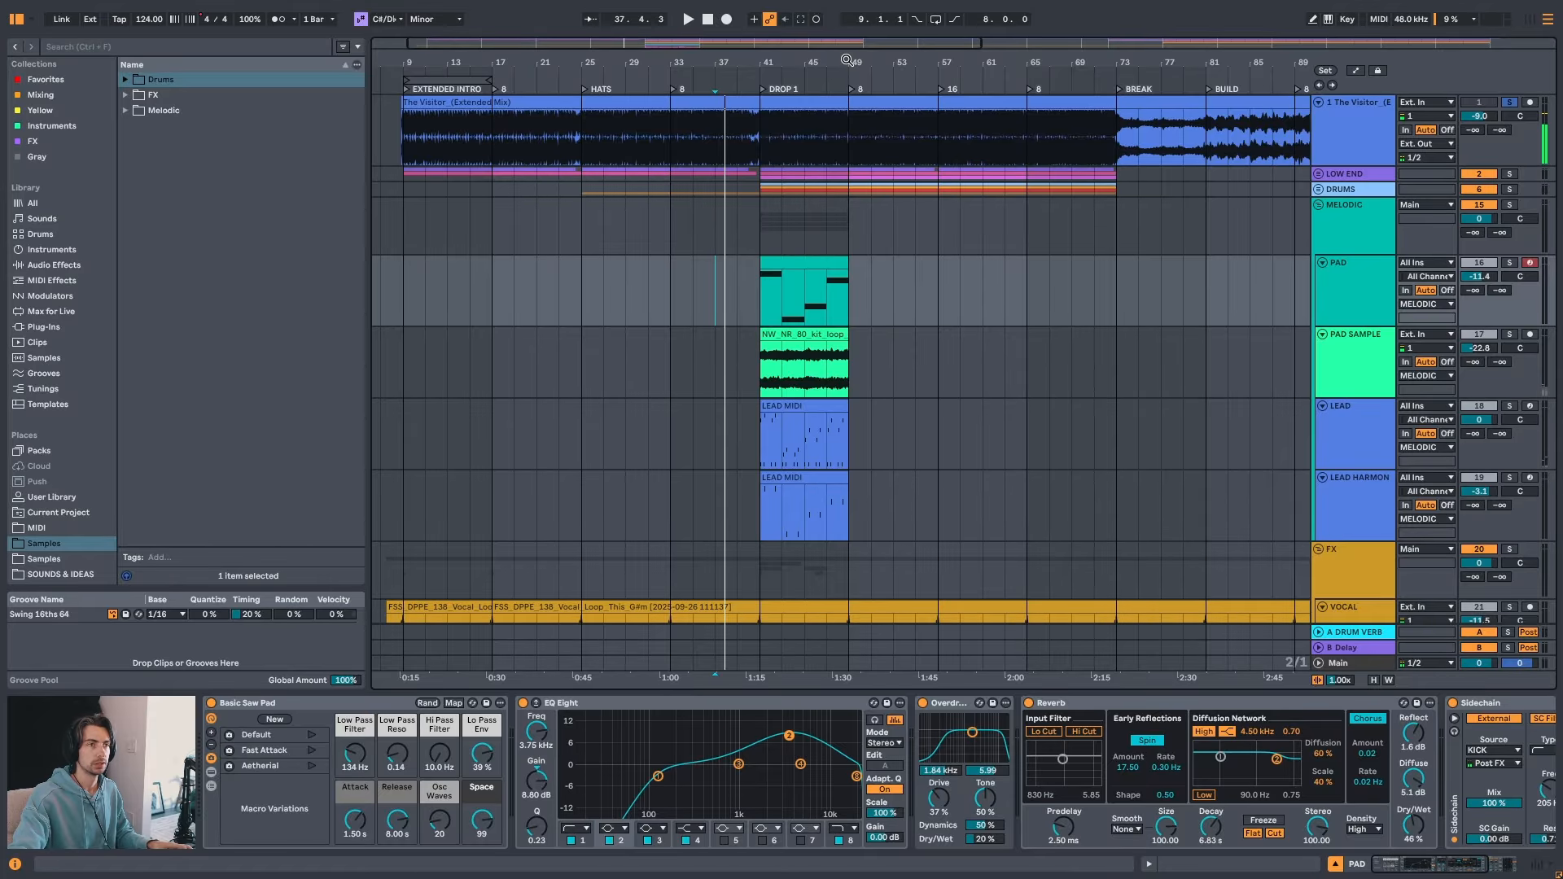
- Play the reference track at several points through Drop 1, from bar 49 to bar 71, to check its pad
{"action": "left_click_drag", "start_coordinate": [846, 59], "coordinate": [730, 60]}
{"action": "left_click", "coordinate": [736, 262]}
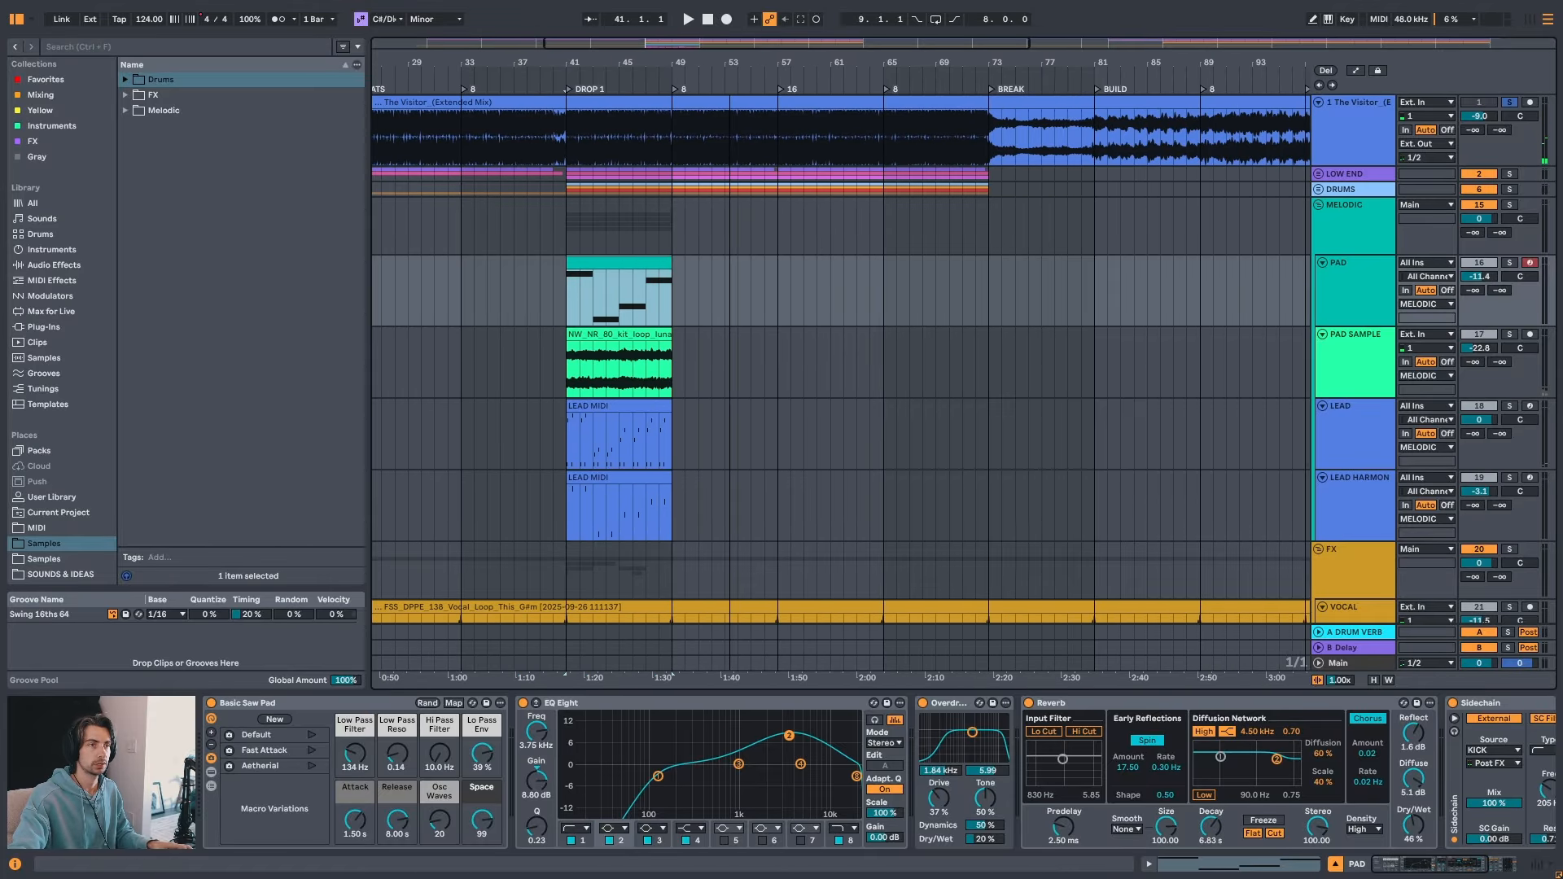
{"action": "left_click", "coordinate": [666, 306]}
{"action": "key", "text": "space"}
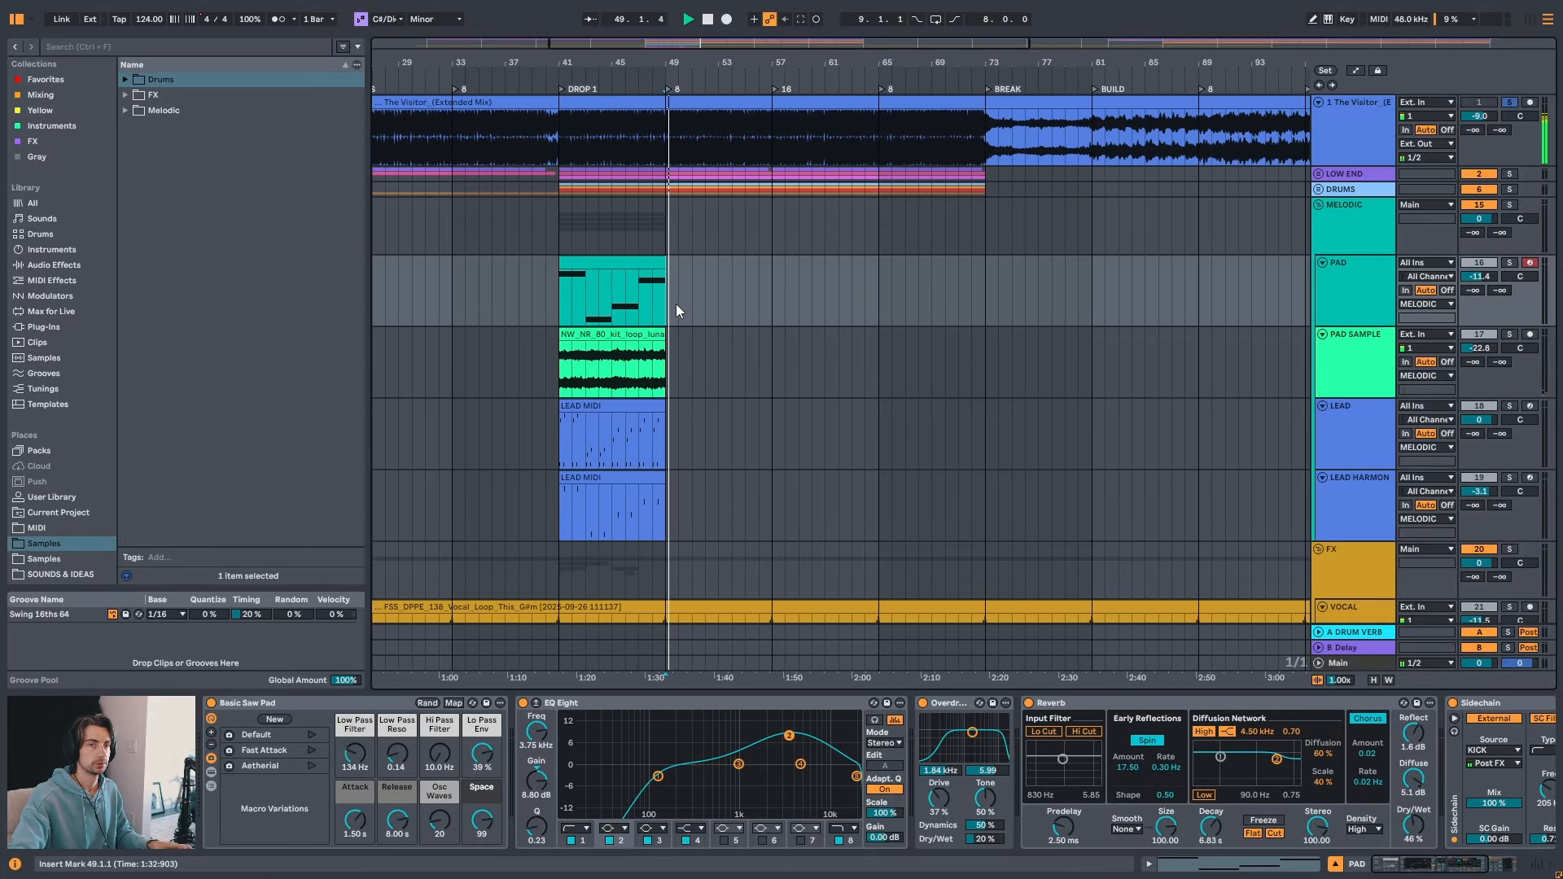
{"action": "left_click", "coordinate": [718, 296]}
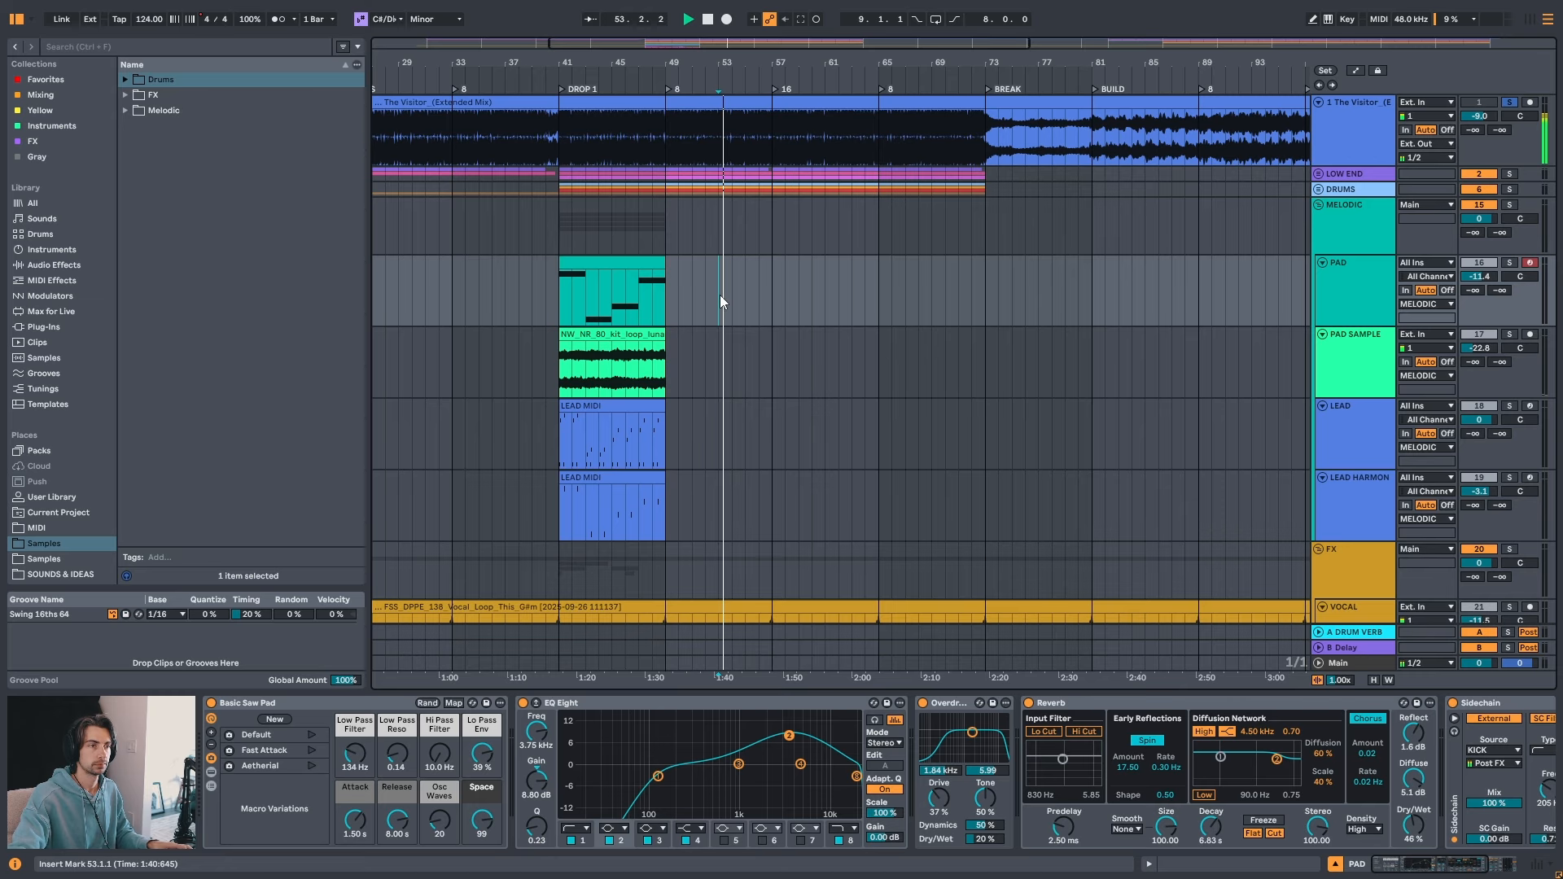
{"action": "left_click", "coordinate": [819, 291]}
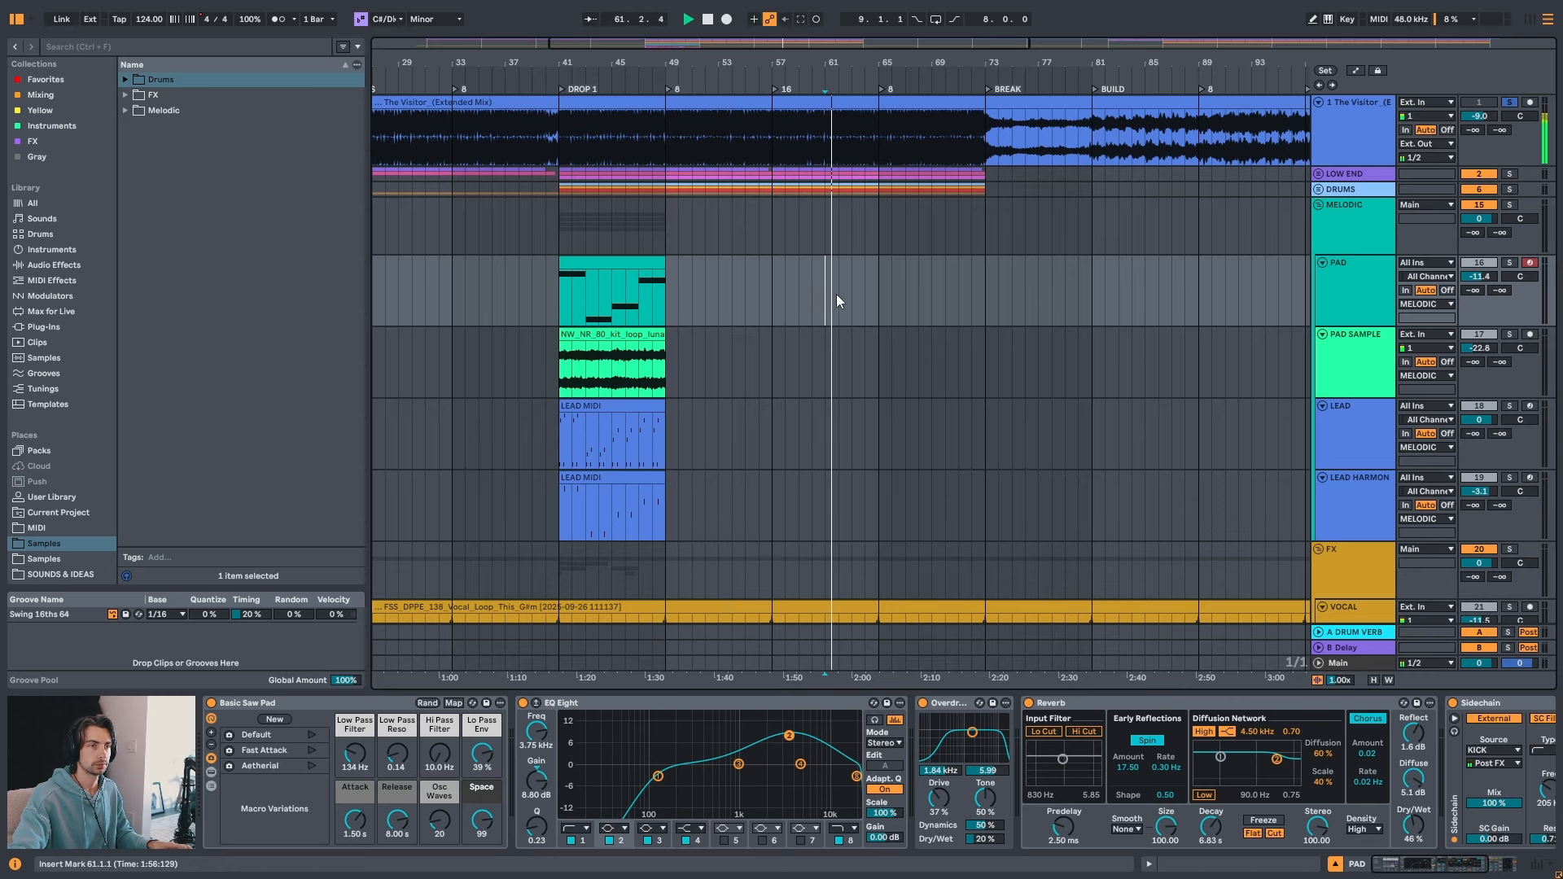
{"action": "left_click", "coordinate": [903, 294]}
{"action": "left_click", "coordinate": [960, 294]}
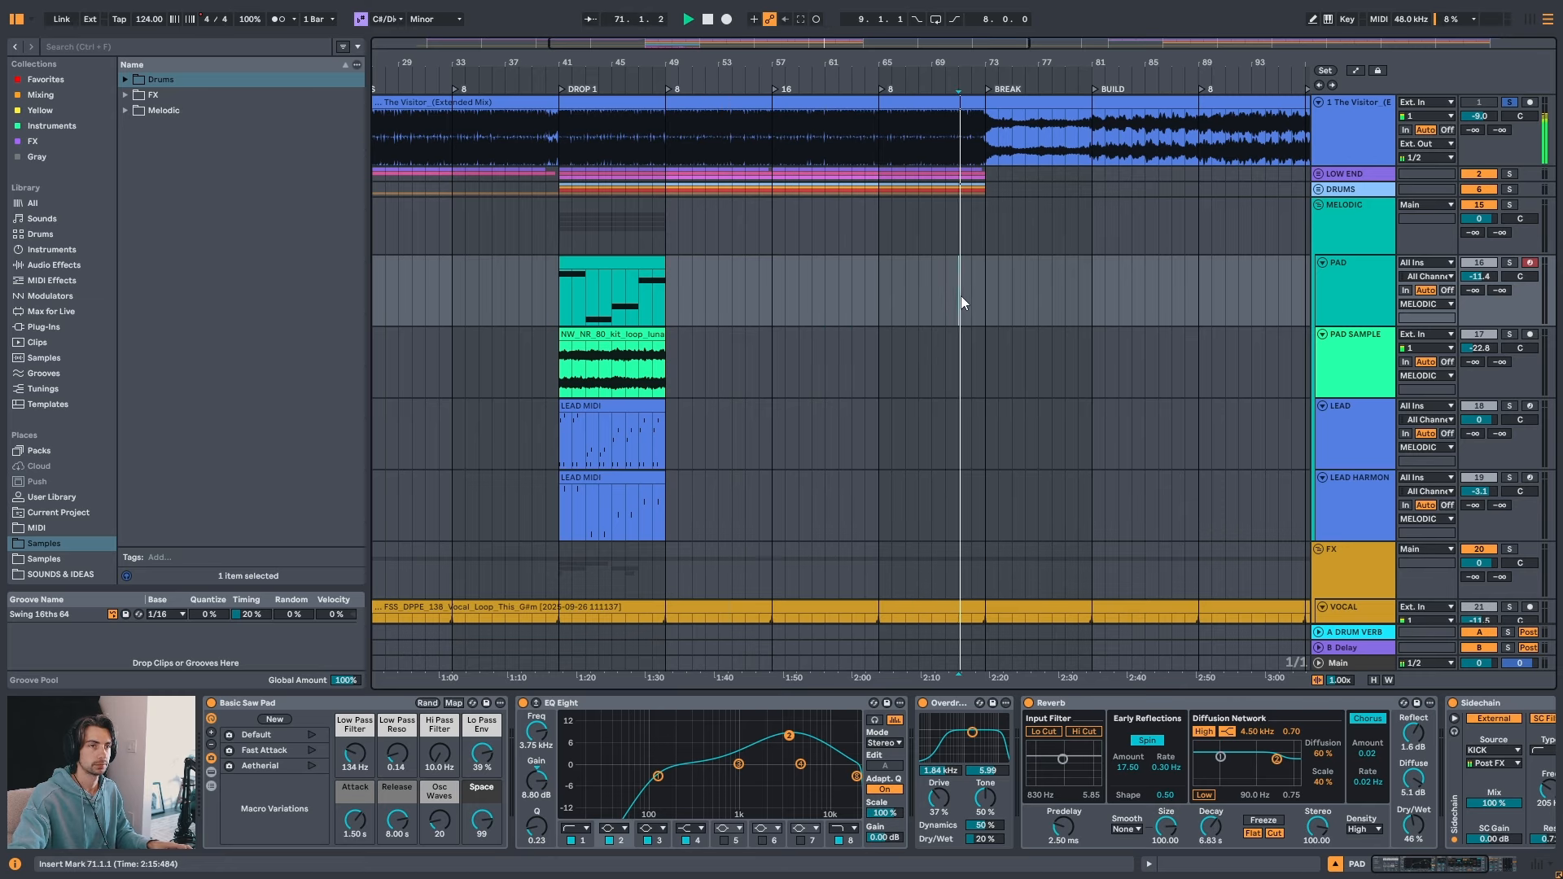
{"action": "left_click_drag", "start_coordinate": [1008, 62], "coordinate": [923, 57]}
{"action": "left_click", "coordinate": [564, 288]}
{"action": "key", "text": "space"}
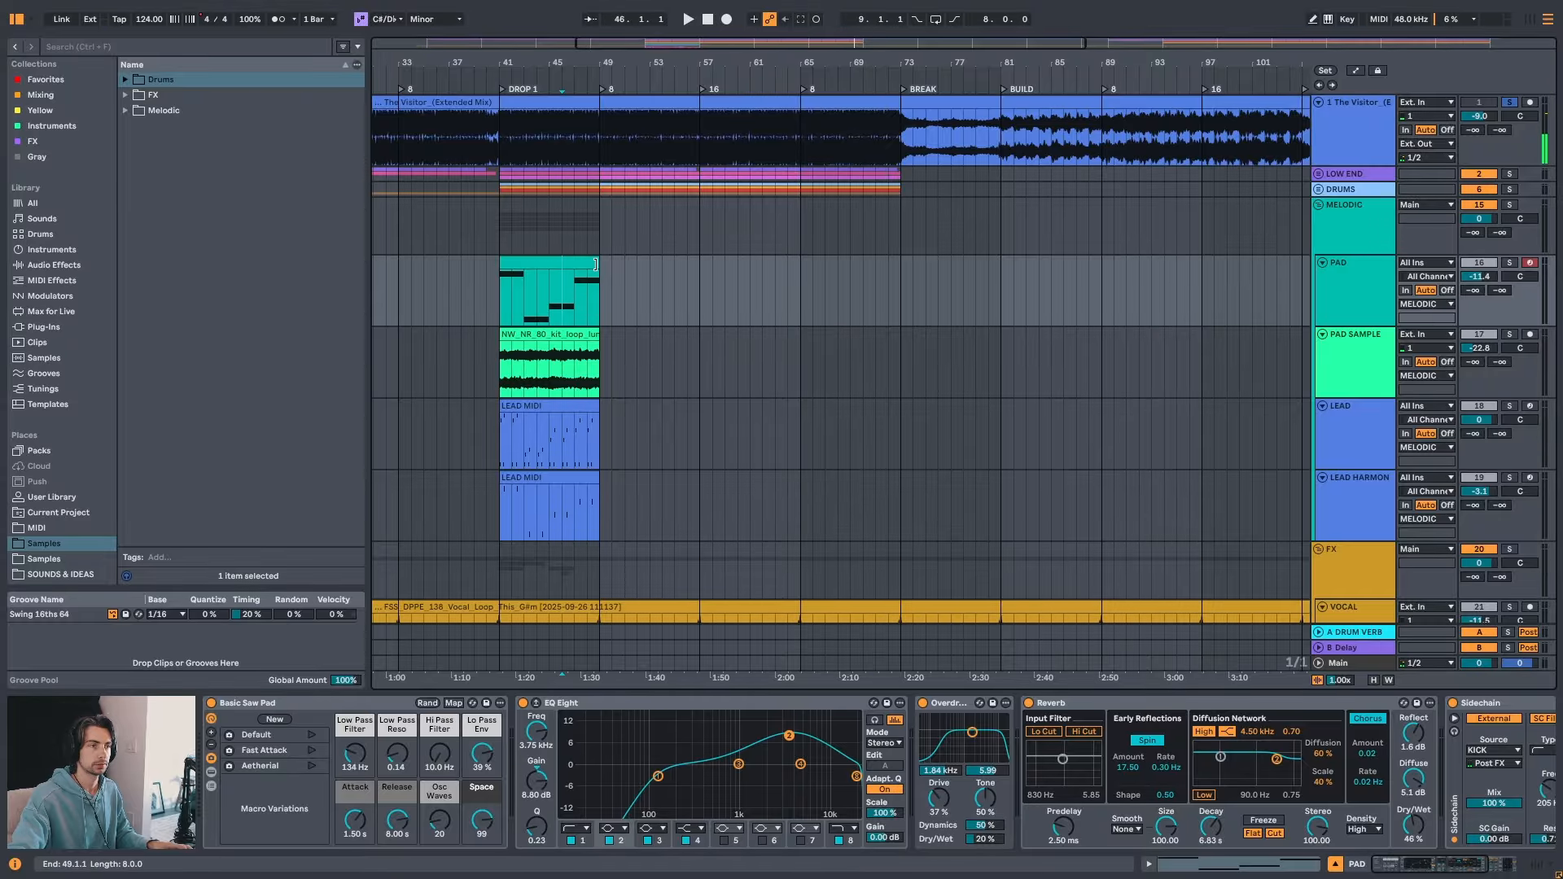
- Extend the PAD clip to bar 73, the end of Drop 1, and play from bar 71 into the Break
{"action": "left_click_drag", "start_coordinate": [595, 264], "coordinate": [900, 264]}
{"action": "left_click", "coordinate": [877, 295]}
{"action": "left_click_drag", "start_coordinate": [987, 63], "coordinate": [869, 66]}
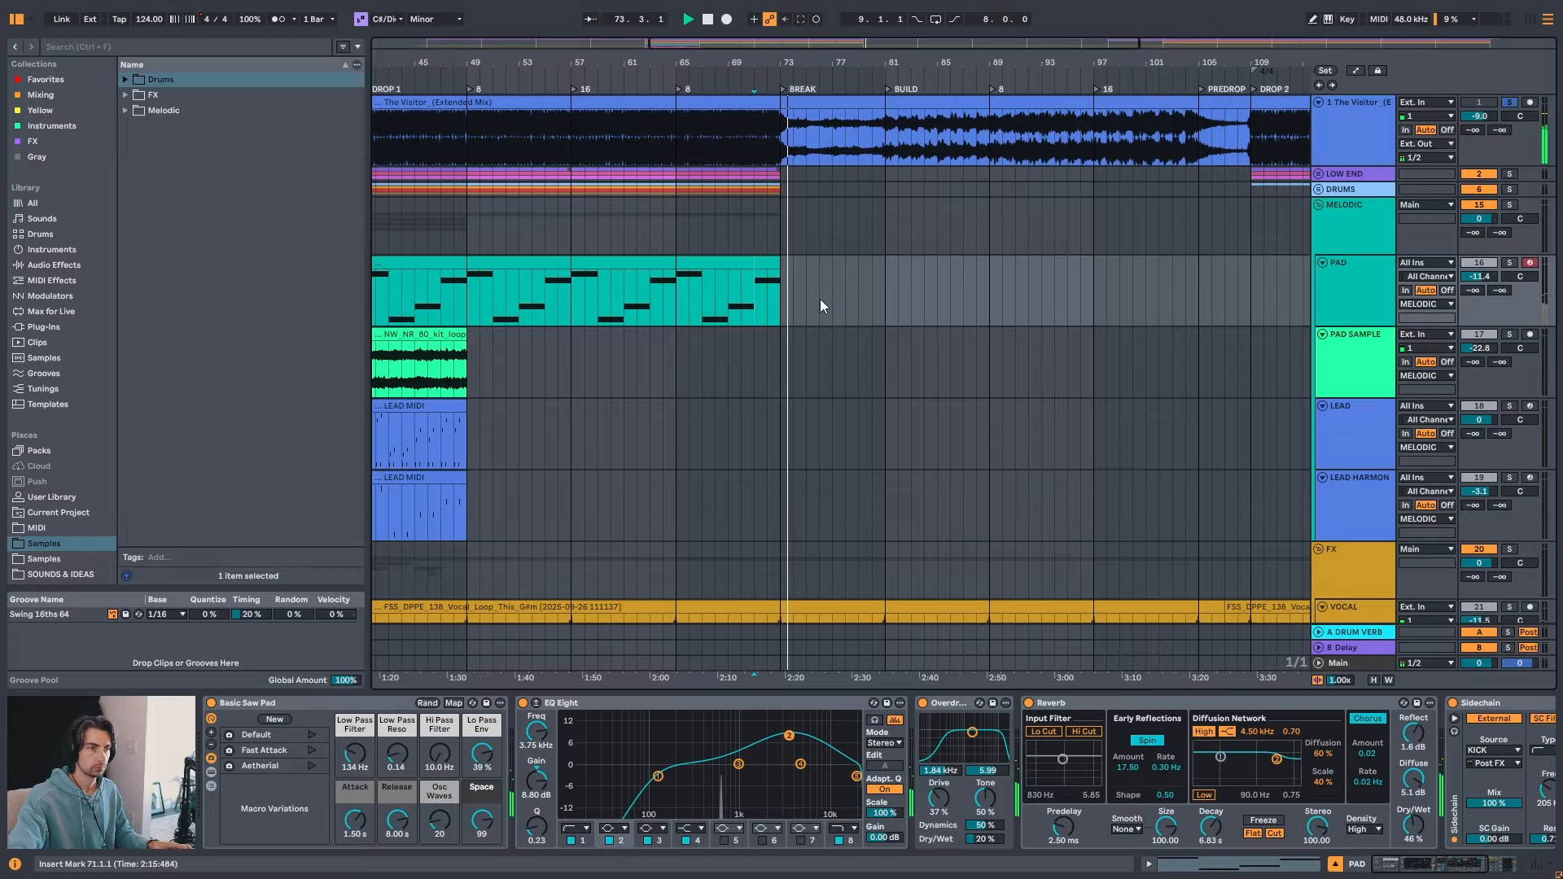
{"action": "left_click_drag", "start_coordinate": [868, 63], "coordinate": [795, 59]}
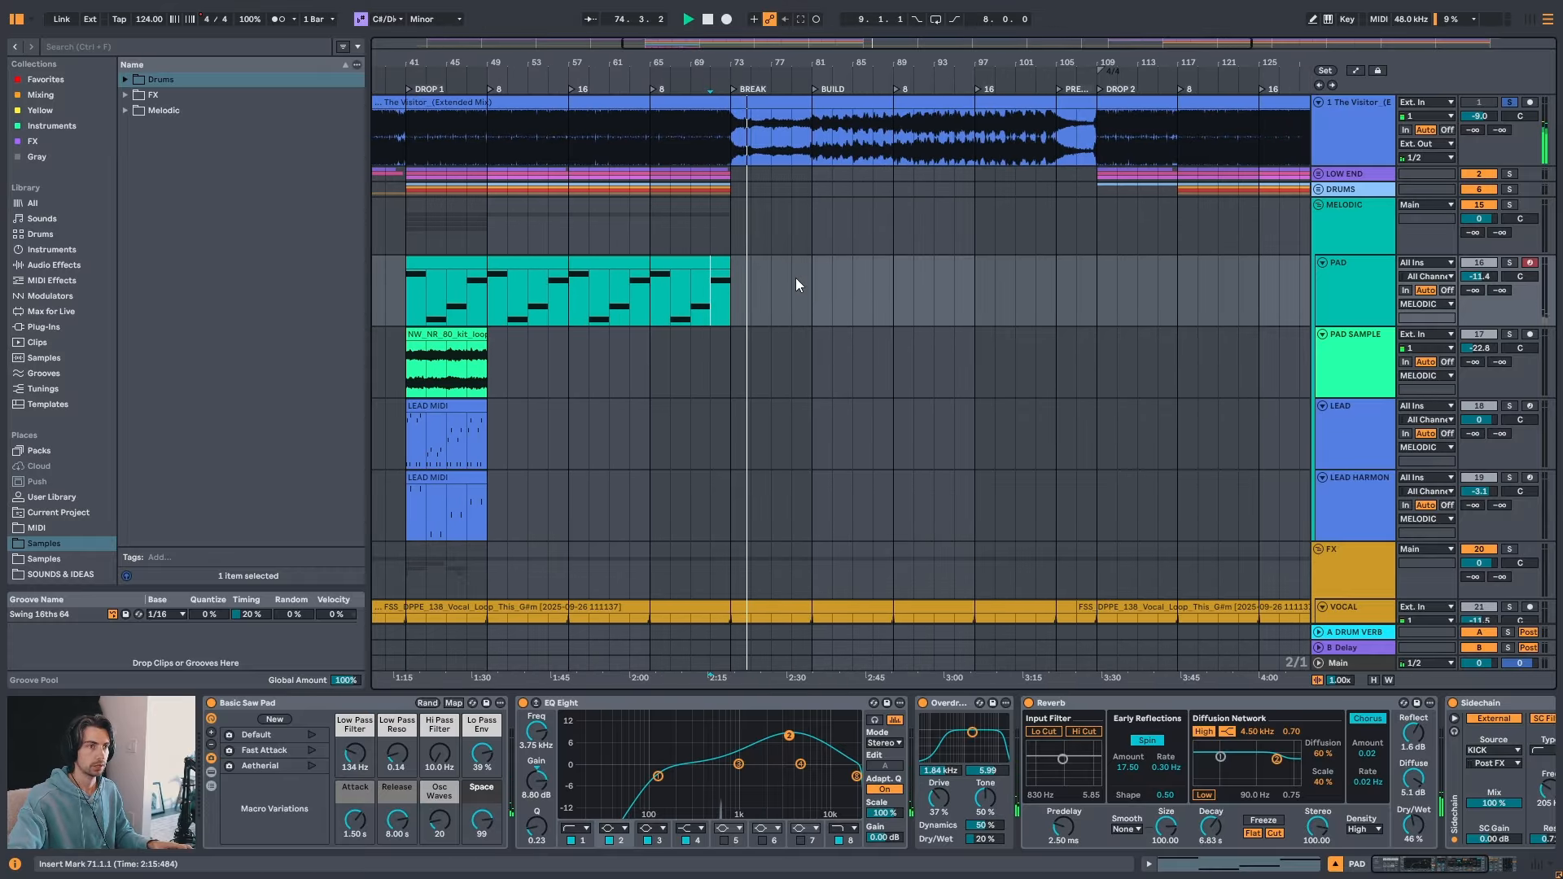
- Extend the PAD clip through the Break to bar 81 and audition the reference track further into the Build
{"action": "left_click_drag", "start_coordinate": [727, 263], "coordinate": [811, 264]}
{"action": "left_click", "coordinate": [770, 302]}
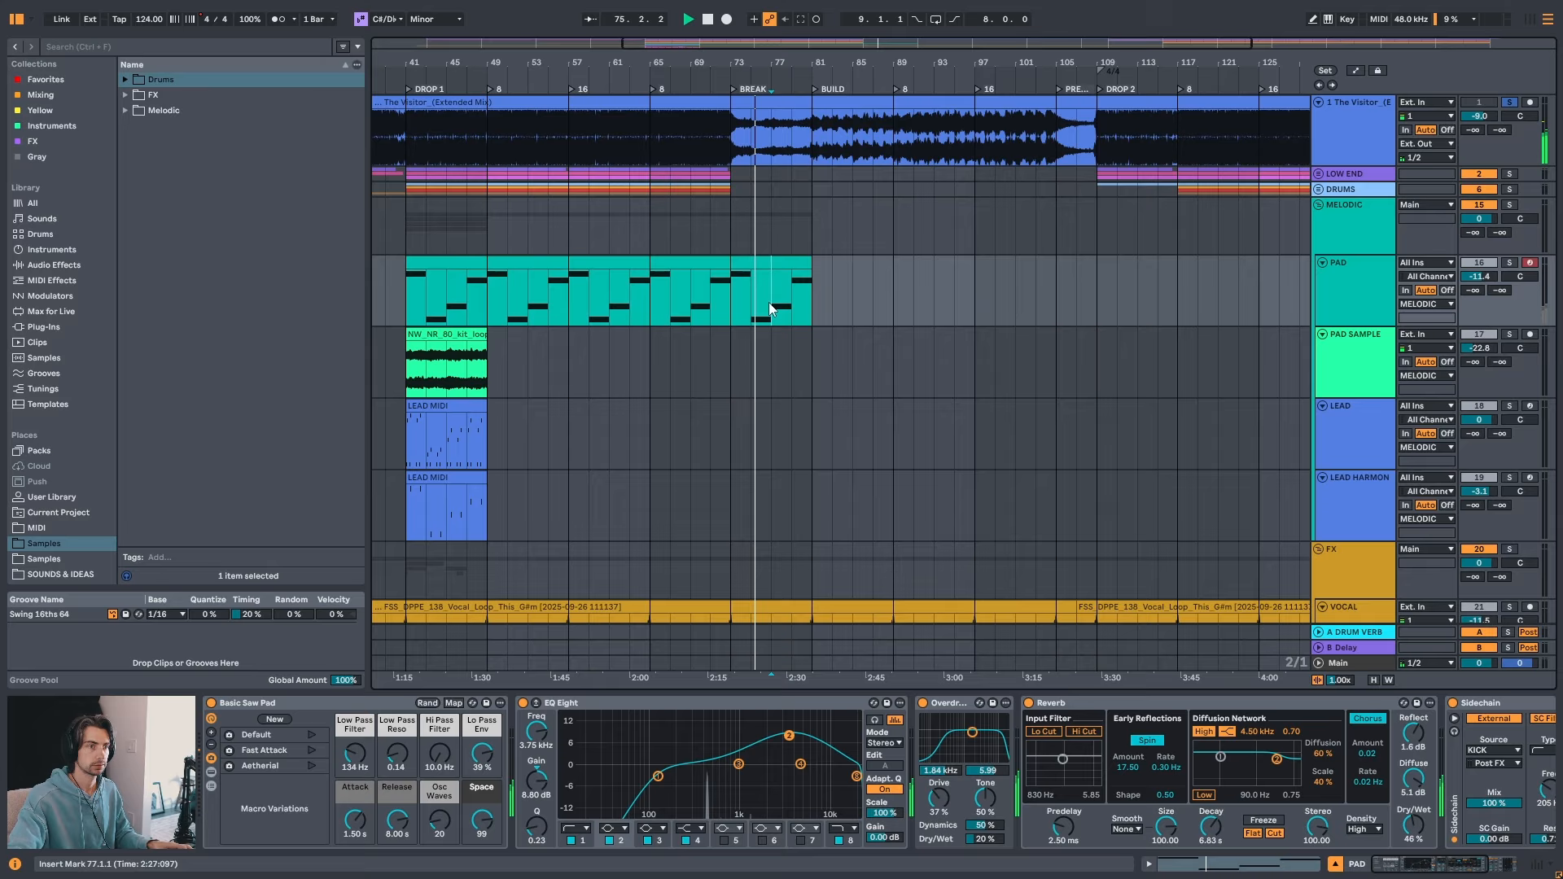
{"action": "left_click", "coordinate": [838, 300]}
{"action": "left_click", "coordinate": [872, 298]}
{"action": "left_click", "coordinate": [932, 299]}
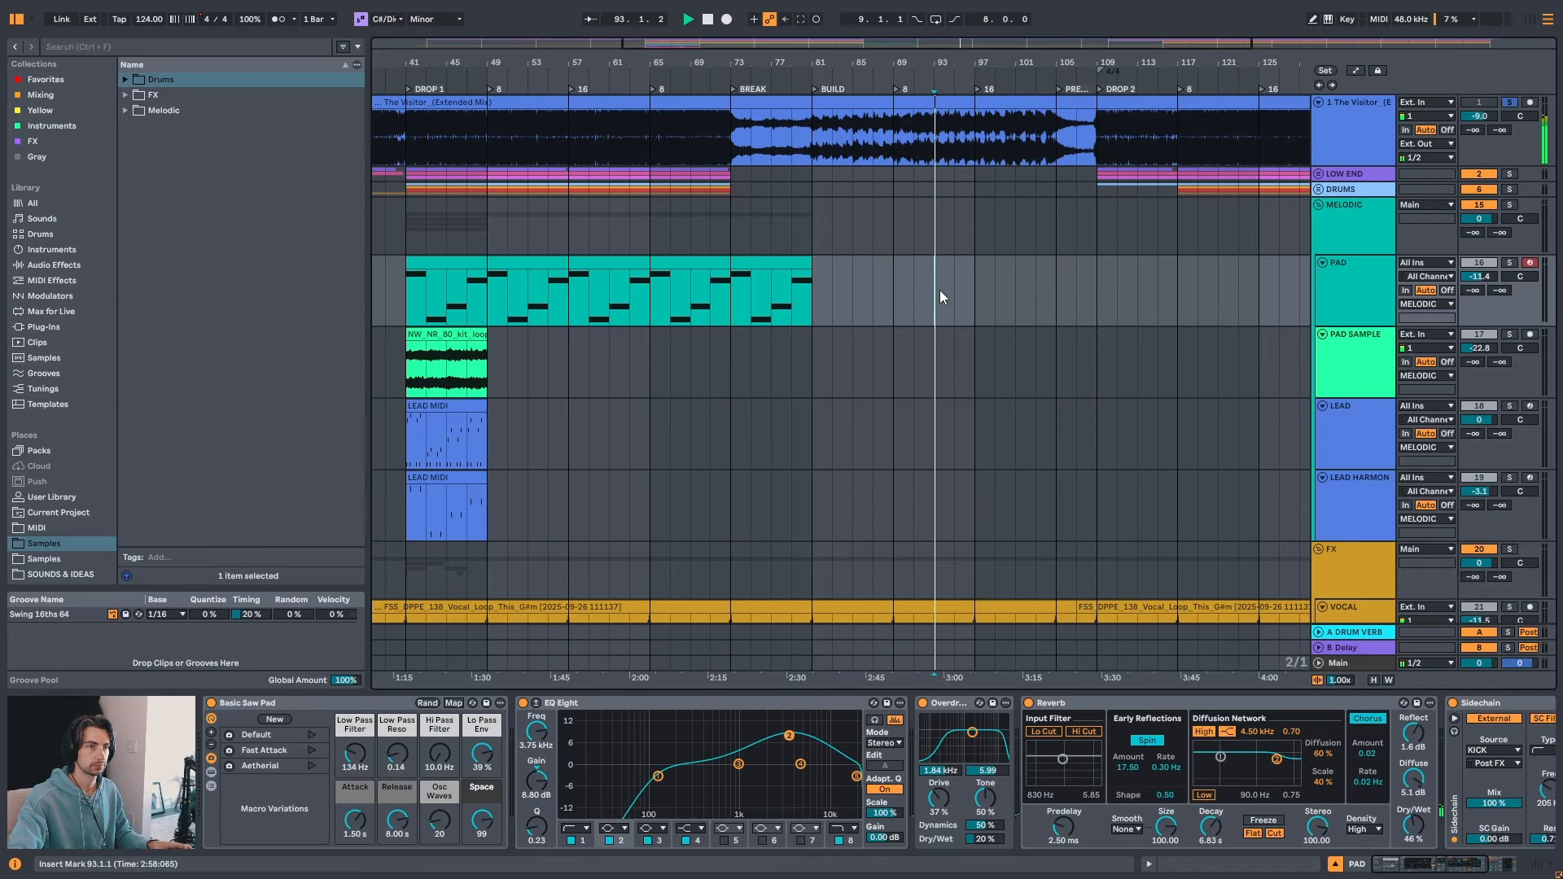
{"action": "left_click", "coordinate": [995, 286]}
- Extend the PAD clip through the Build to bar 105, the start of the predrop, and stop playback
{"action": "left_click_drag", "start_coordinate": [811, 268], "coordinate": [1056, 268]}
{"action": "left_click_drag", "start_coordinate": [1066, 61], "coordinate": [1012, 50]}
{"action": "key", "text": "space"}
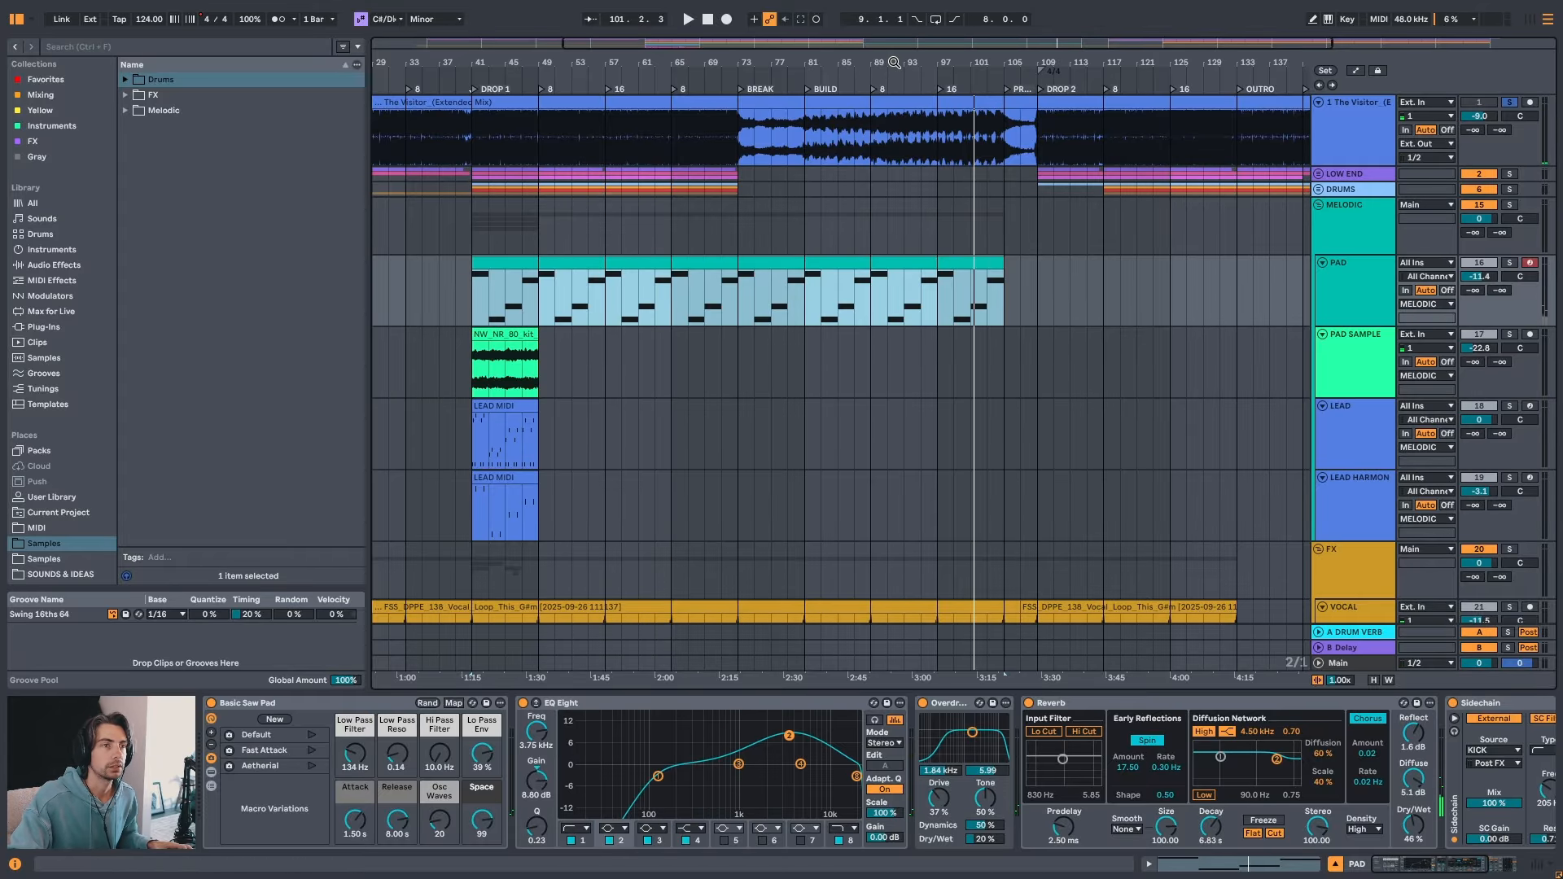
{"action": "left_click_drag", "start_coordinate": [887, 64], "coordinate": [880, 57]}
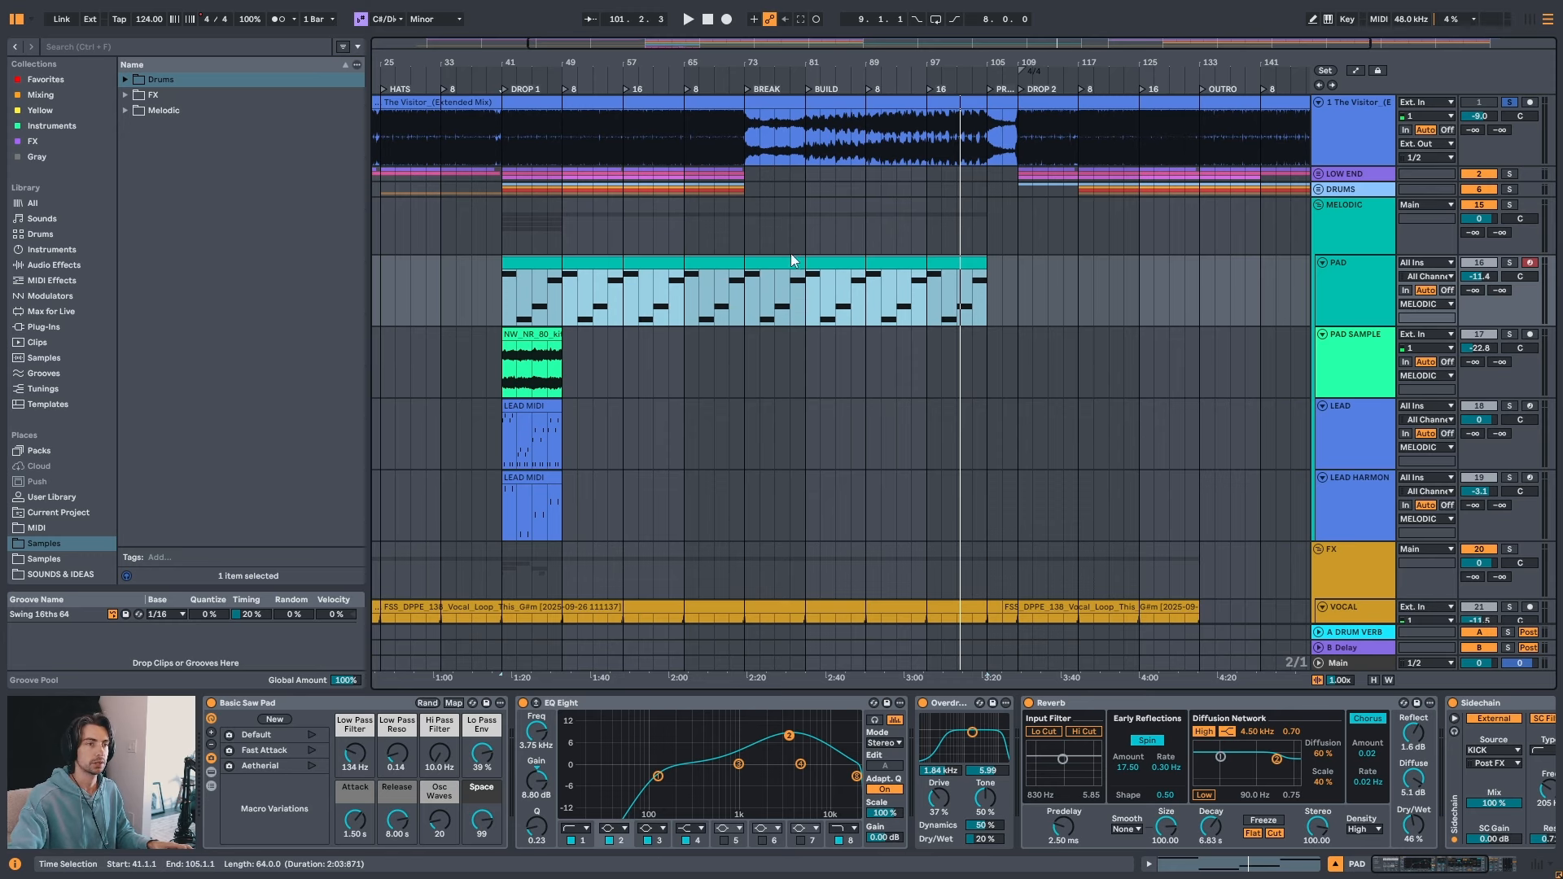
{"action": "left_click_drag", "start_coordinate": [884, 63], "coordinate": [866, 68]}
- Compare the reference track with the soloed PAD by playing both from bar 93 in the Build
{"action": "left_click", "coordinate": [886, 139]}
{"action": "key", "text": "space"}
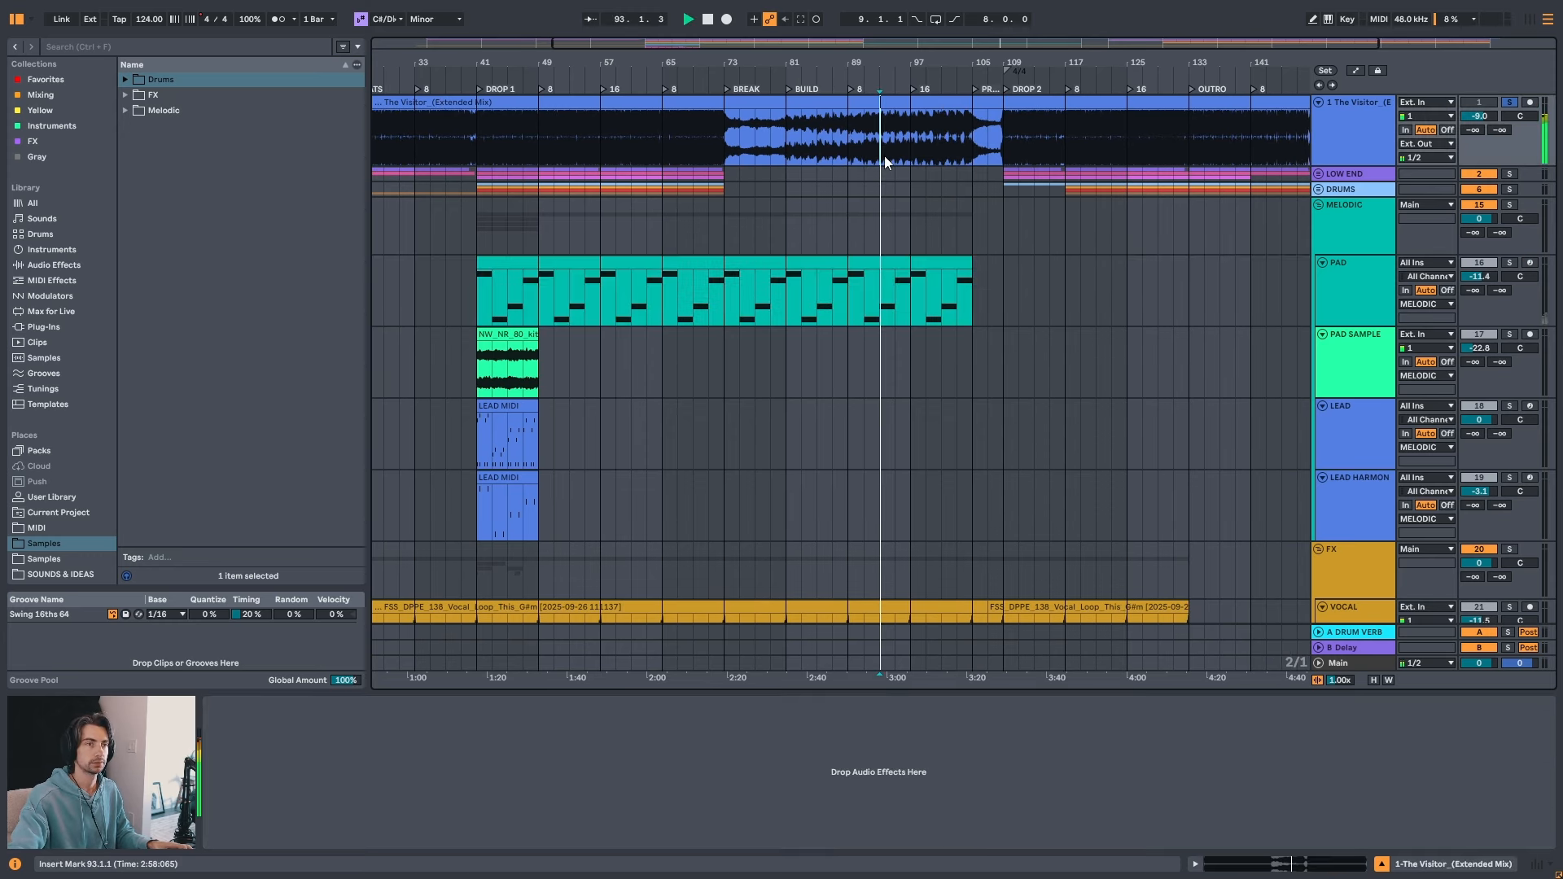
{"action": "left_click", "coordinate": [876, 313]}
{"action": "key", "text": "s"}
{"action": "key", "text": "space"}
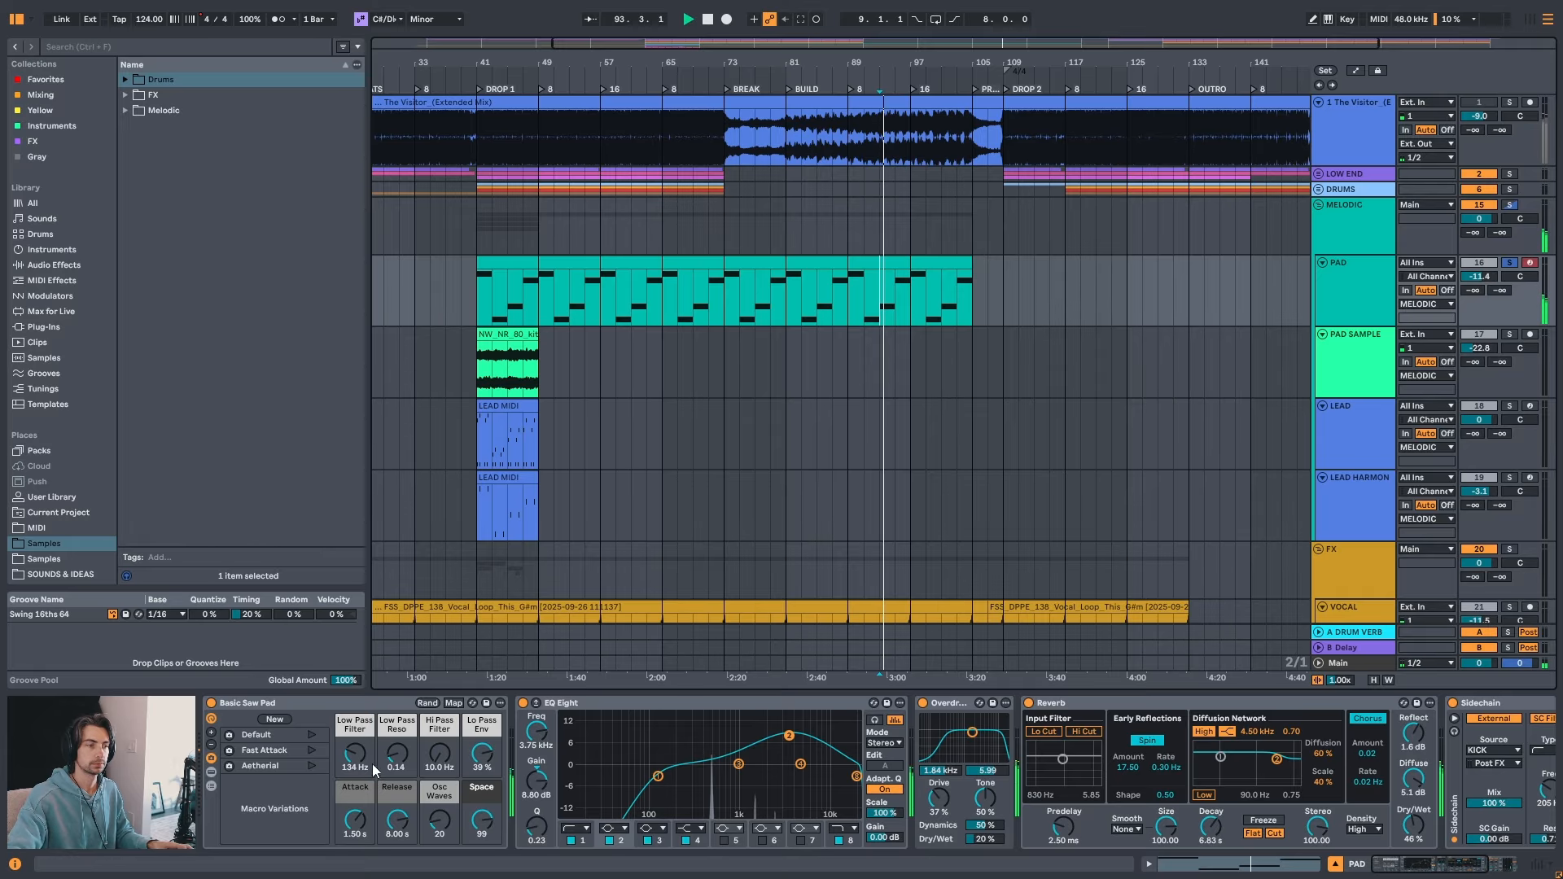
{"action": "mouse_move", "coordinate": [354, 753]}
{"action": "left_mouse_down"}
{"action": "mouse_move", "coordinate": [354, 716]}
{"action": "mouse_move", "coordinate": [355, 755]}
{"action": "left_mouse_up"}
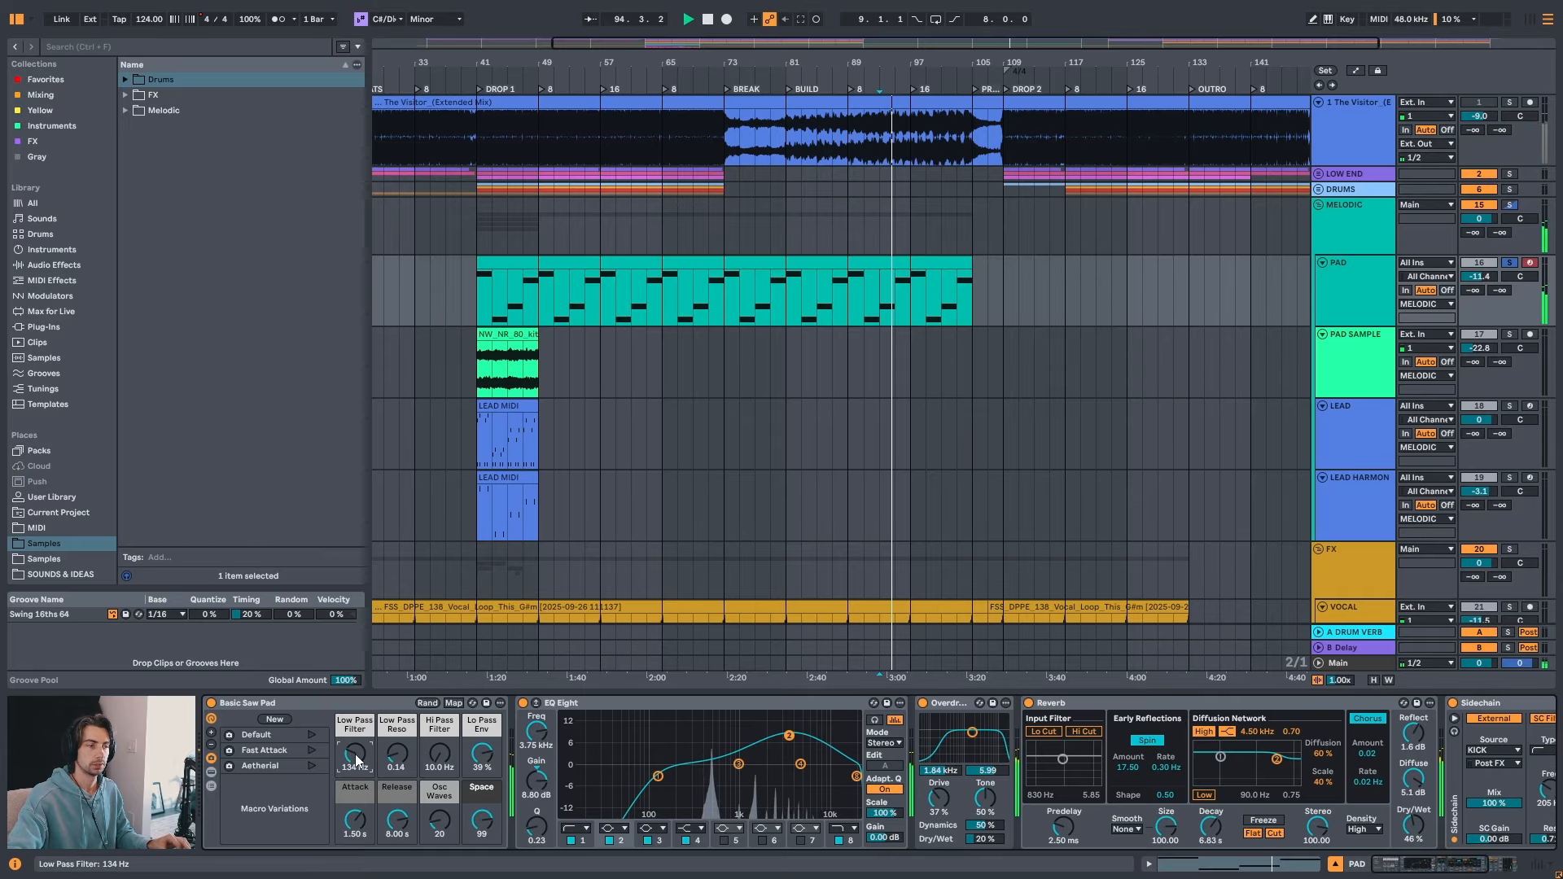
{"action": "key", "text": "space"}
- Solo the reference track and play it from bar 105 to check the pad in the predrop
{"action": "left_click_drag", "start_coordinate": [986, 65], "coordinate": [952, 50]}
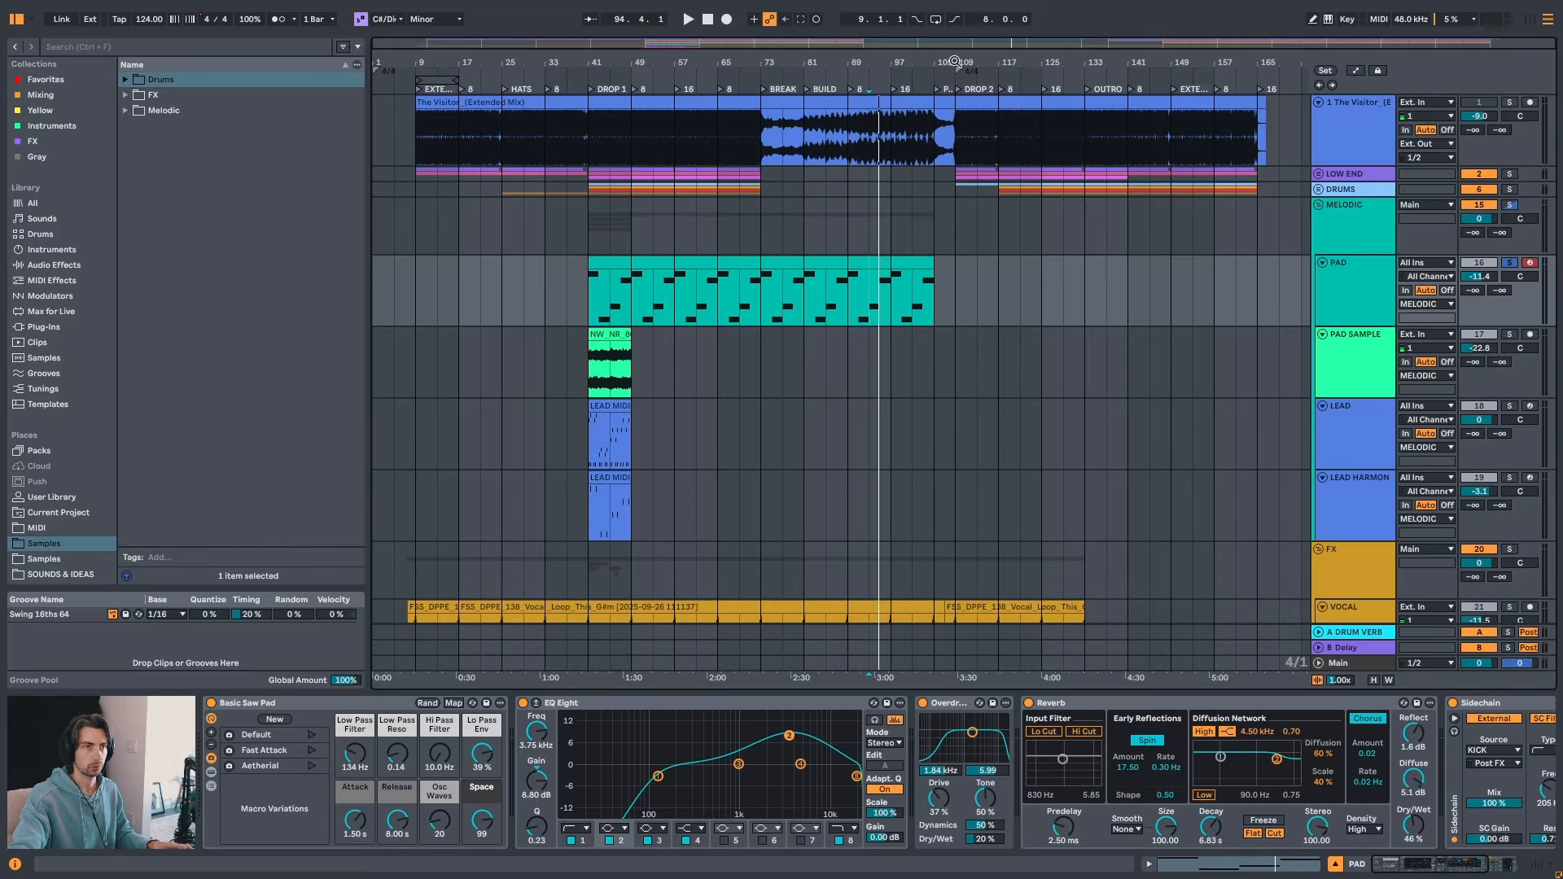
{"action": "left_click_drag", "start_coordinate": [954, 62], "coordinate": [886, 262]}
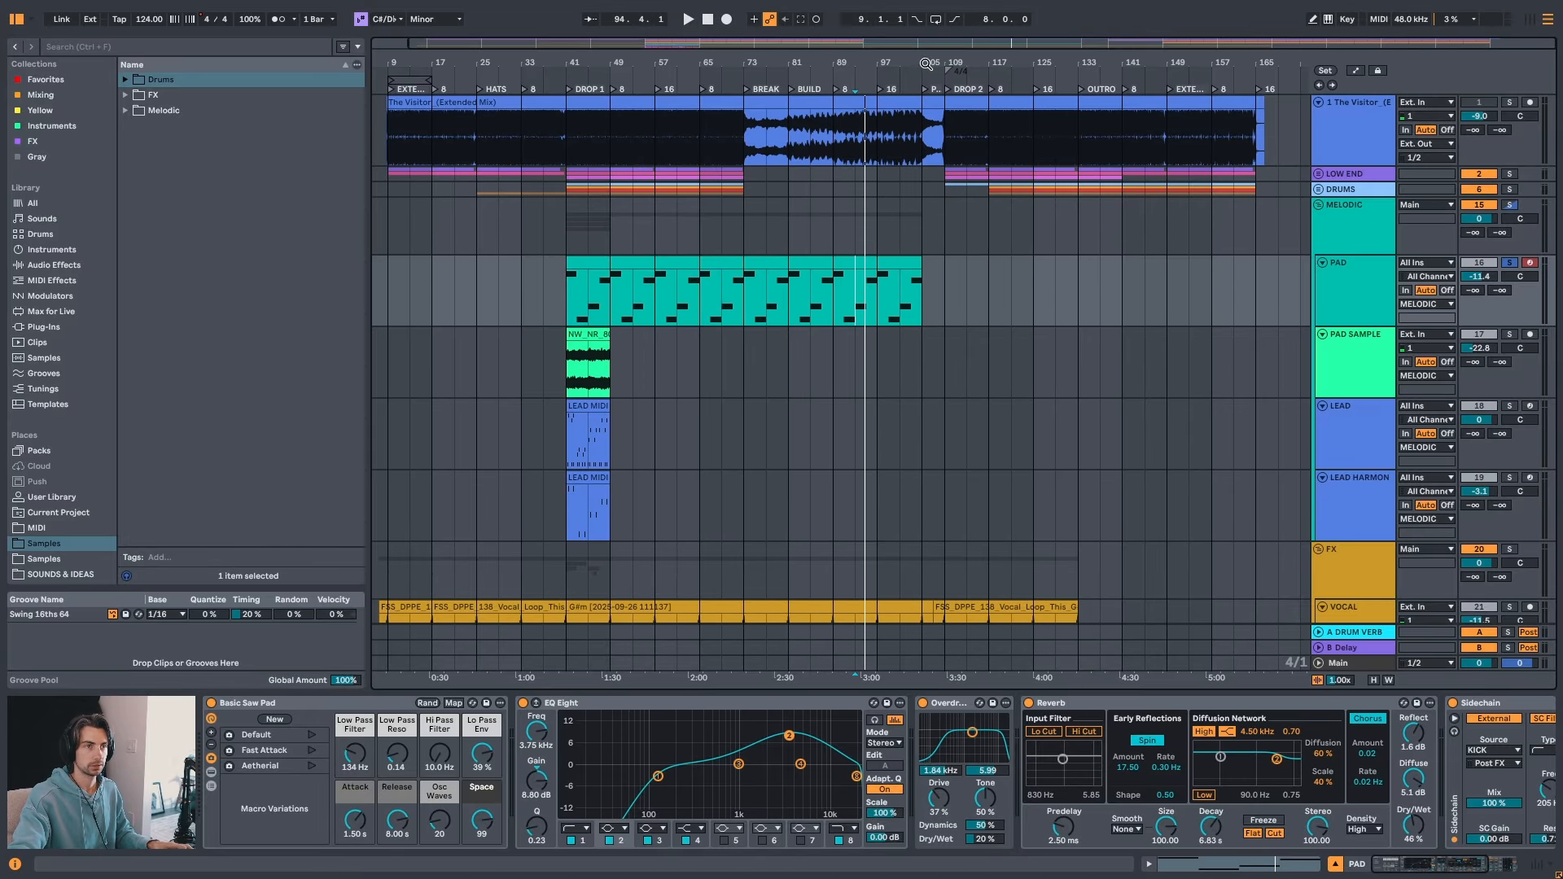
{"action": "left_click_drag", "start_coordinate": [933, 61], "coordinate": [938, 58]}
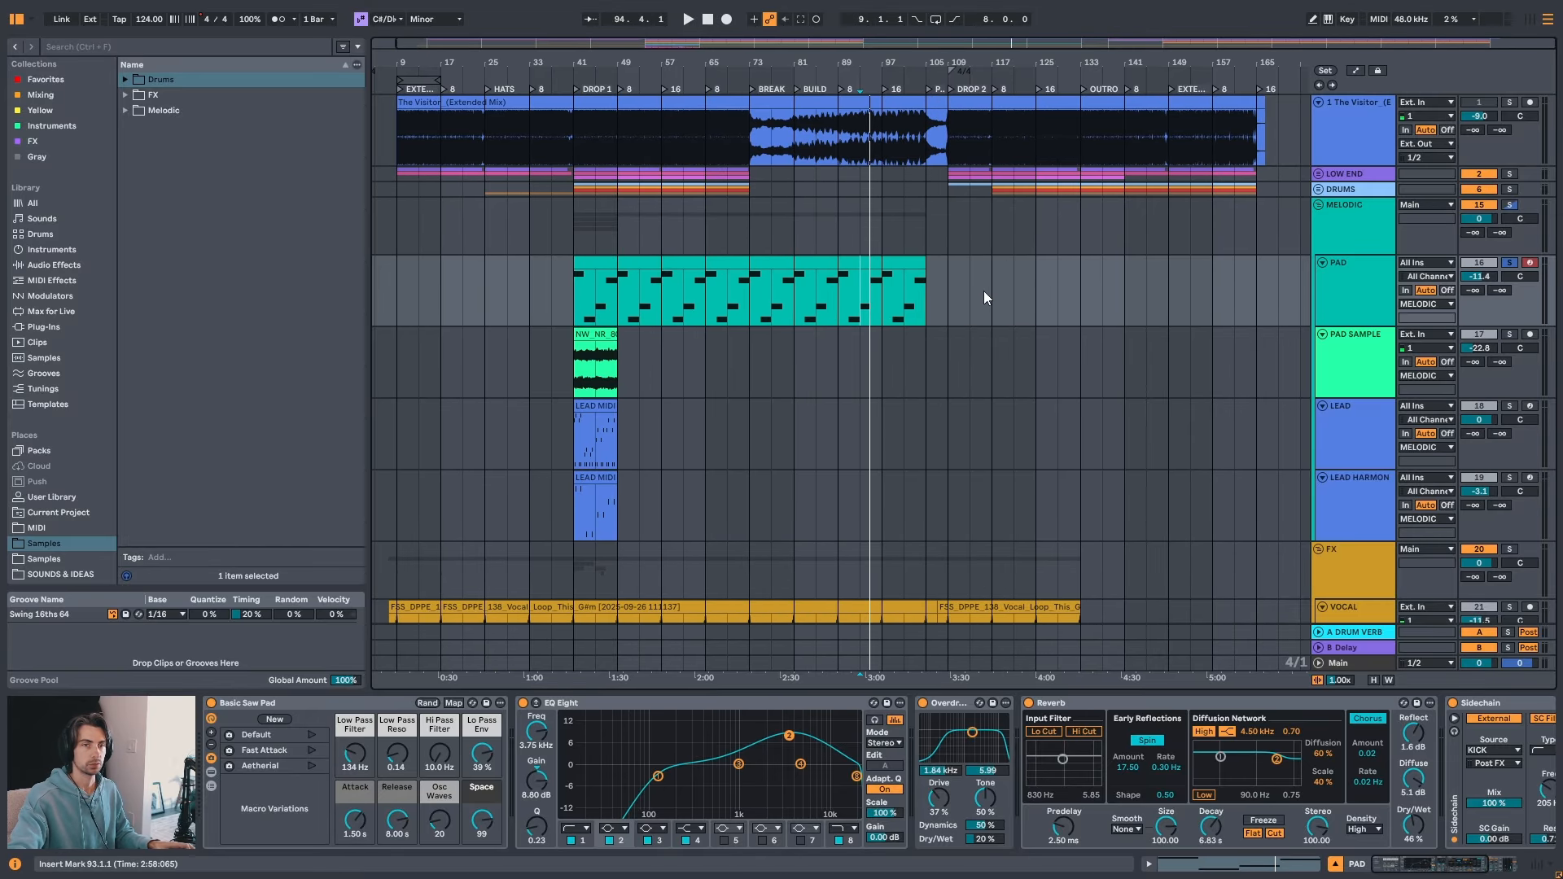
{"action": "left_click", "coordinate": [829, 289]}
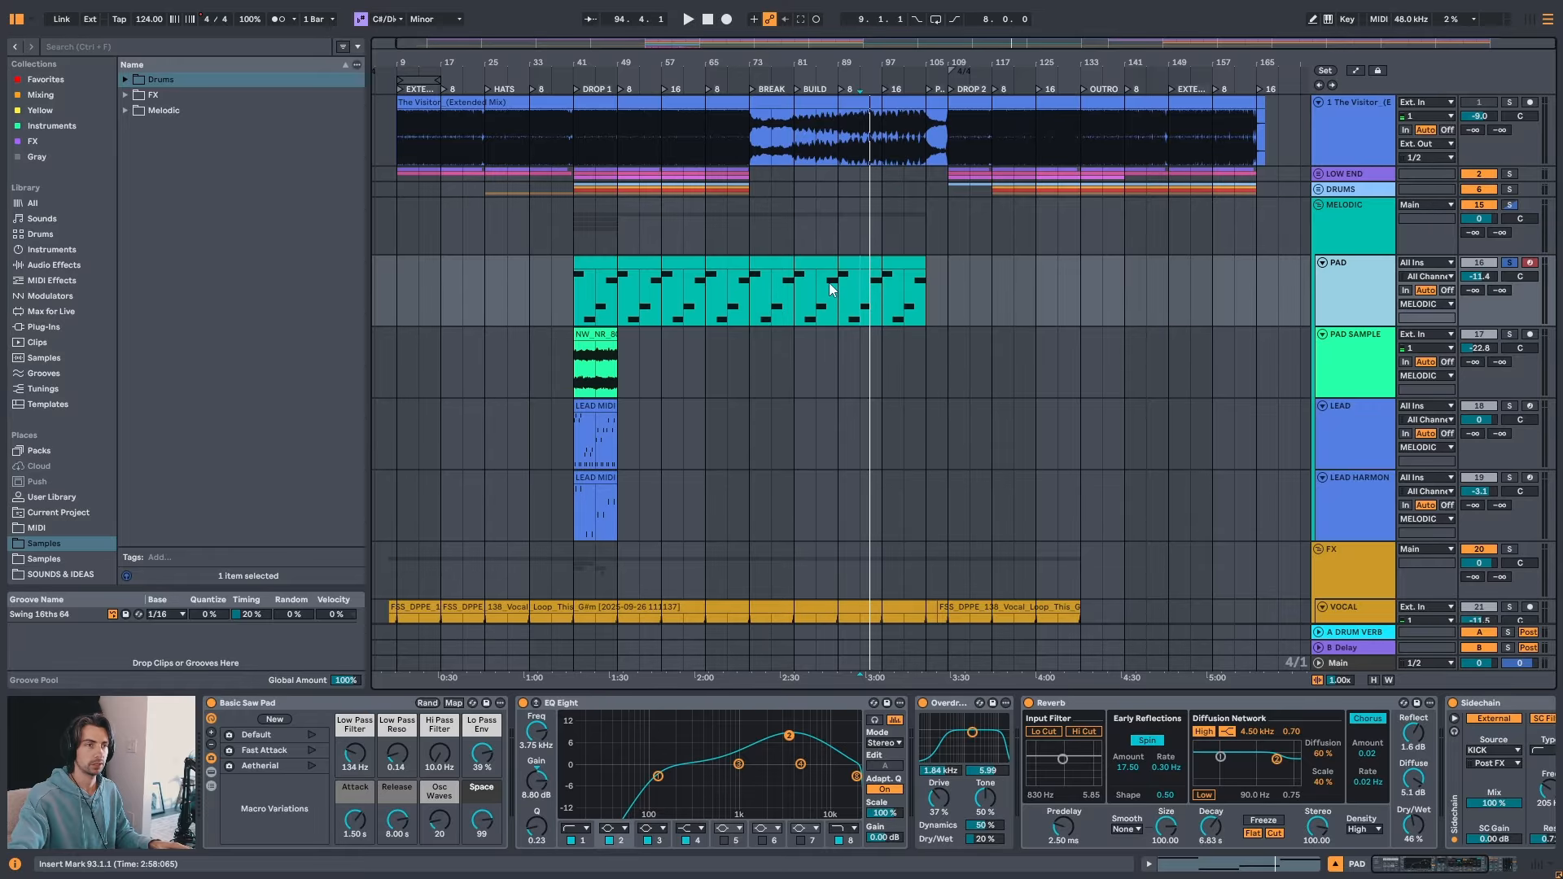
{"action": "left_click_drag", "start_coordinate": [1001, 58], "coordinate": [828, 262]}
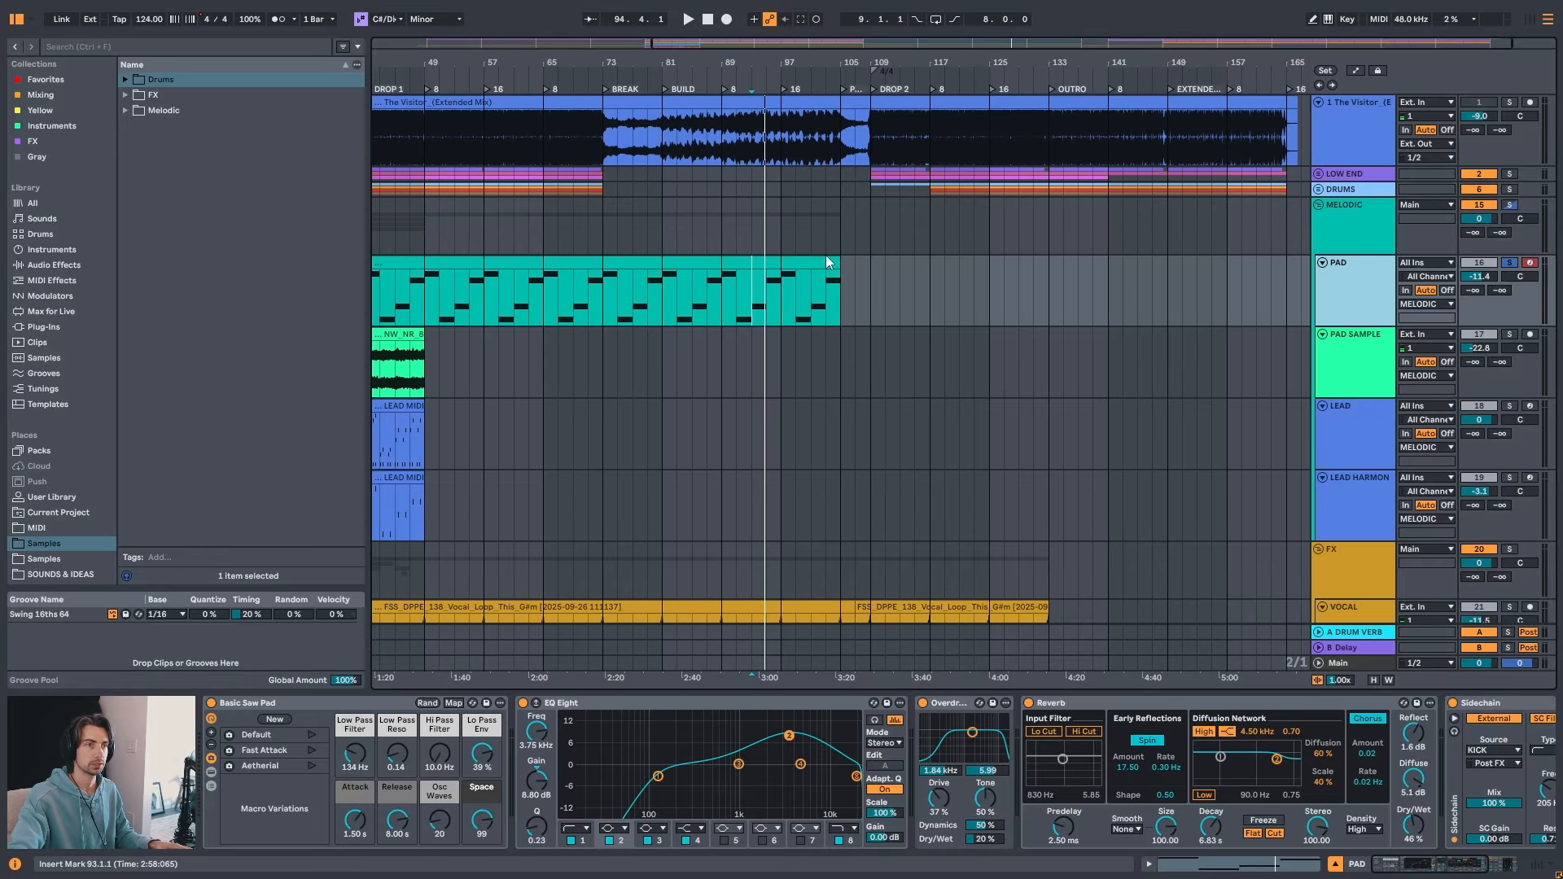
{"action": "left_click_drag", "start_coordinate": [900, 63], "coordinate": [900, 59]}
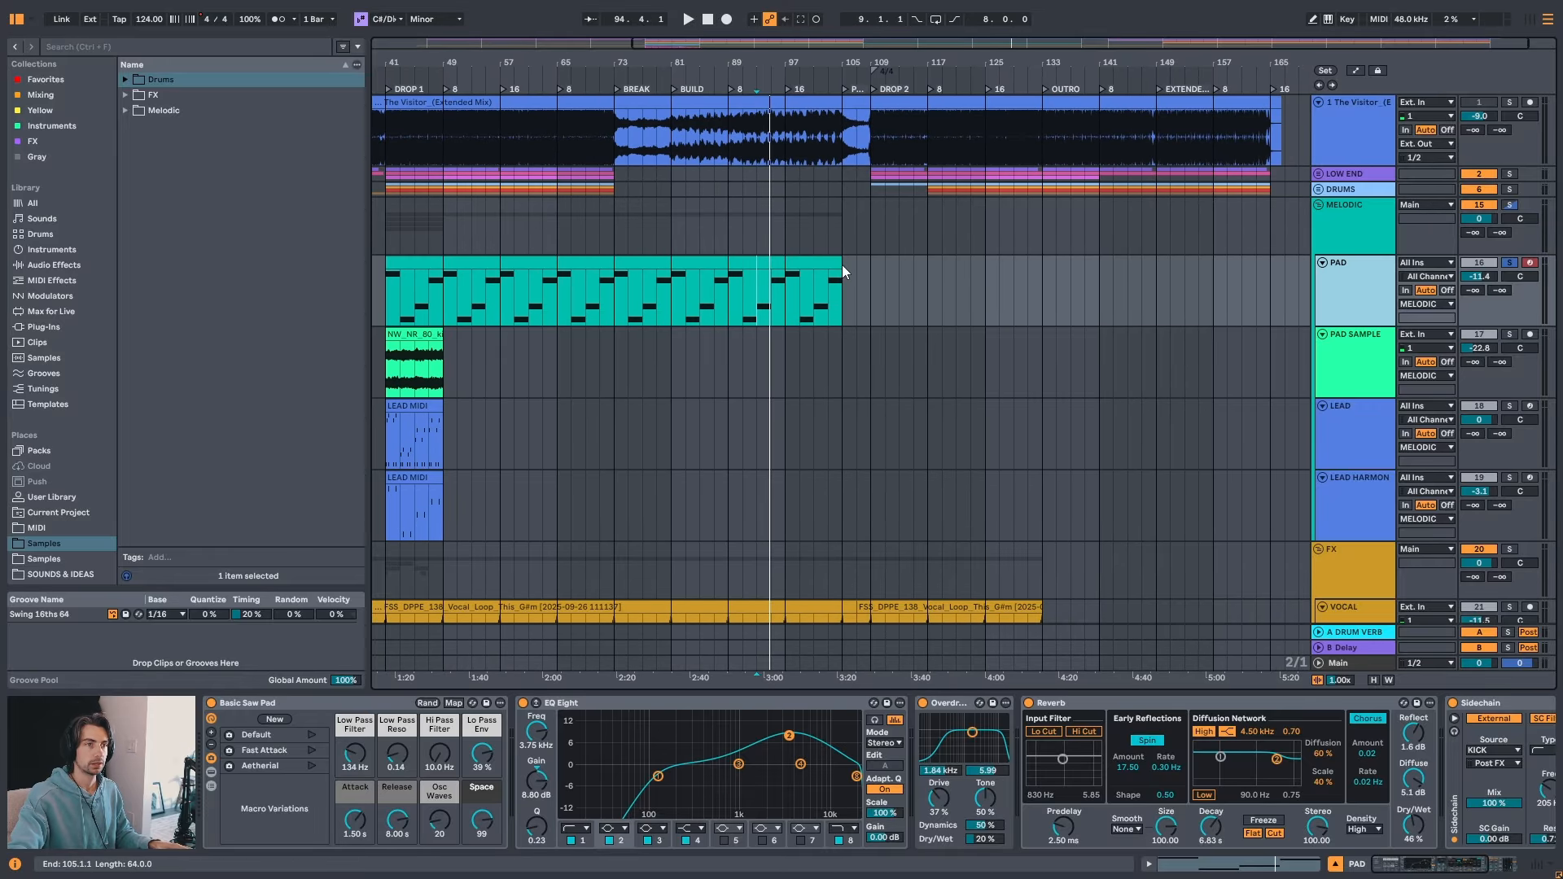
{"action": "left_click", "coordinate": [843, 281]}
{"action": "key", "text": "space"}
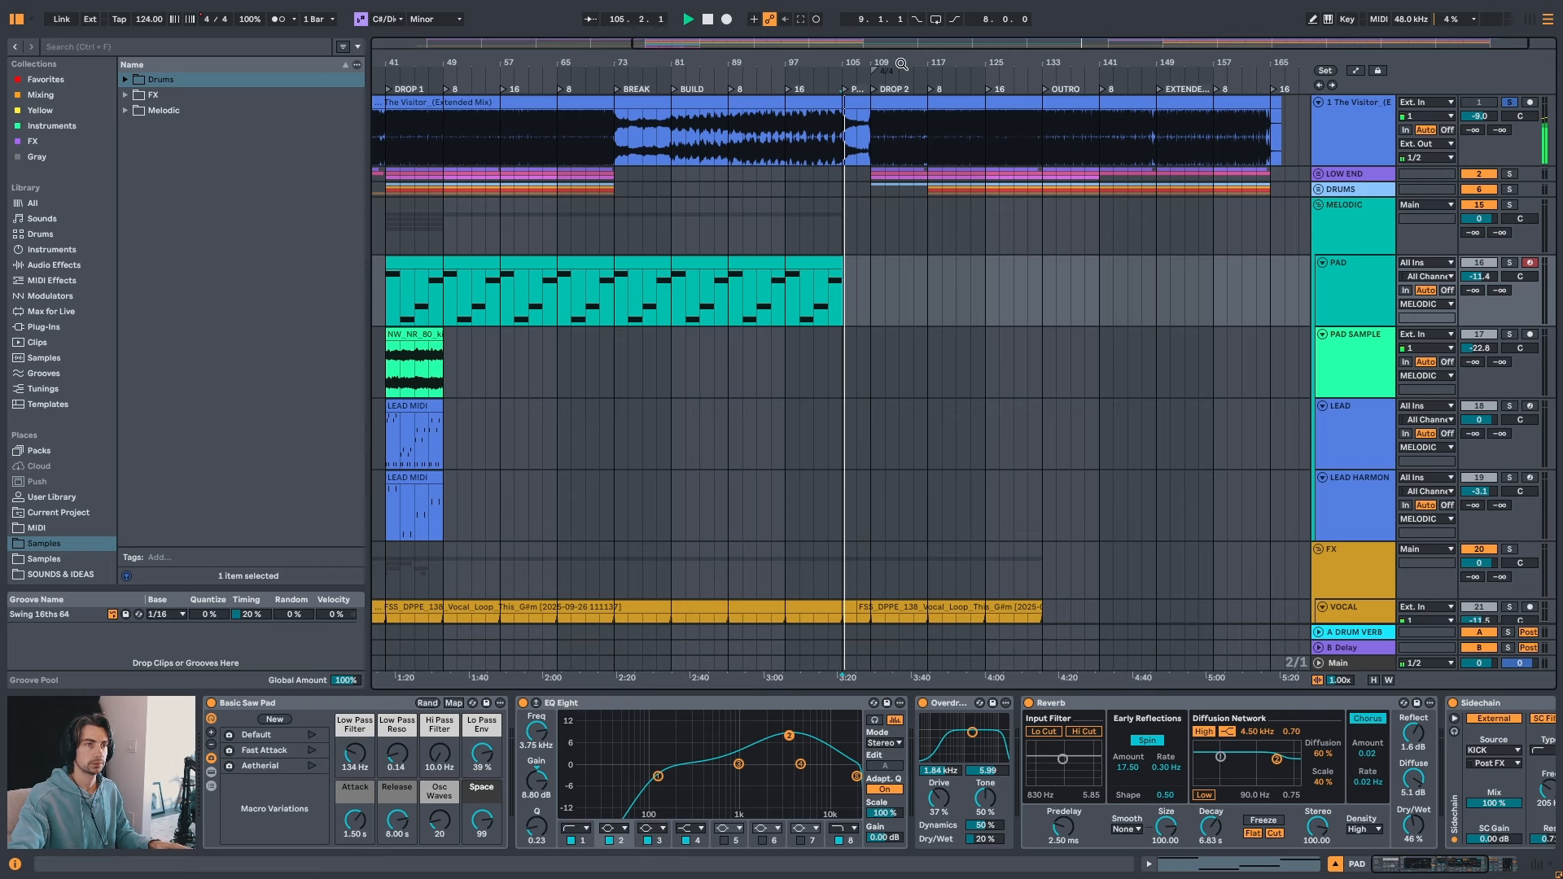
- Play the reference track in Drop 2 from bar 109 and bar 117 to find where its pad enters
{"action": "left_click_drag", "start_coordinate": [901, 63], "coordinate": [875, 175]}
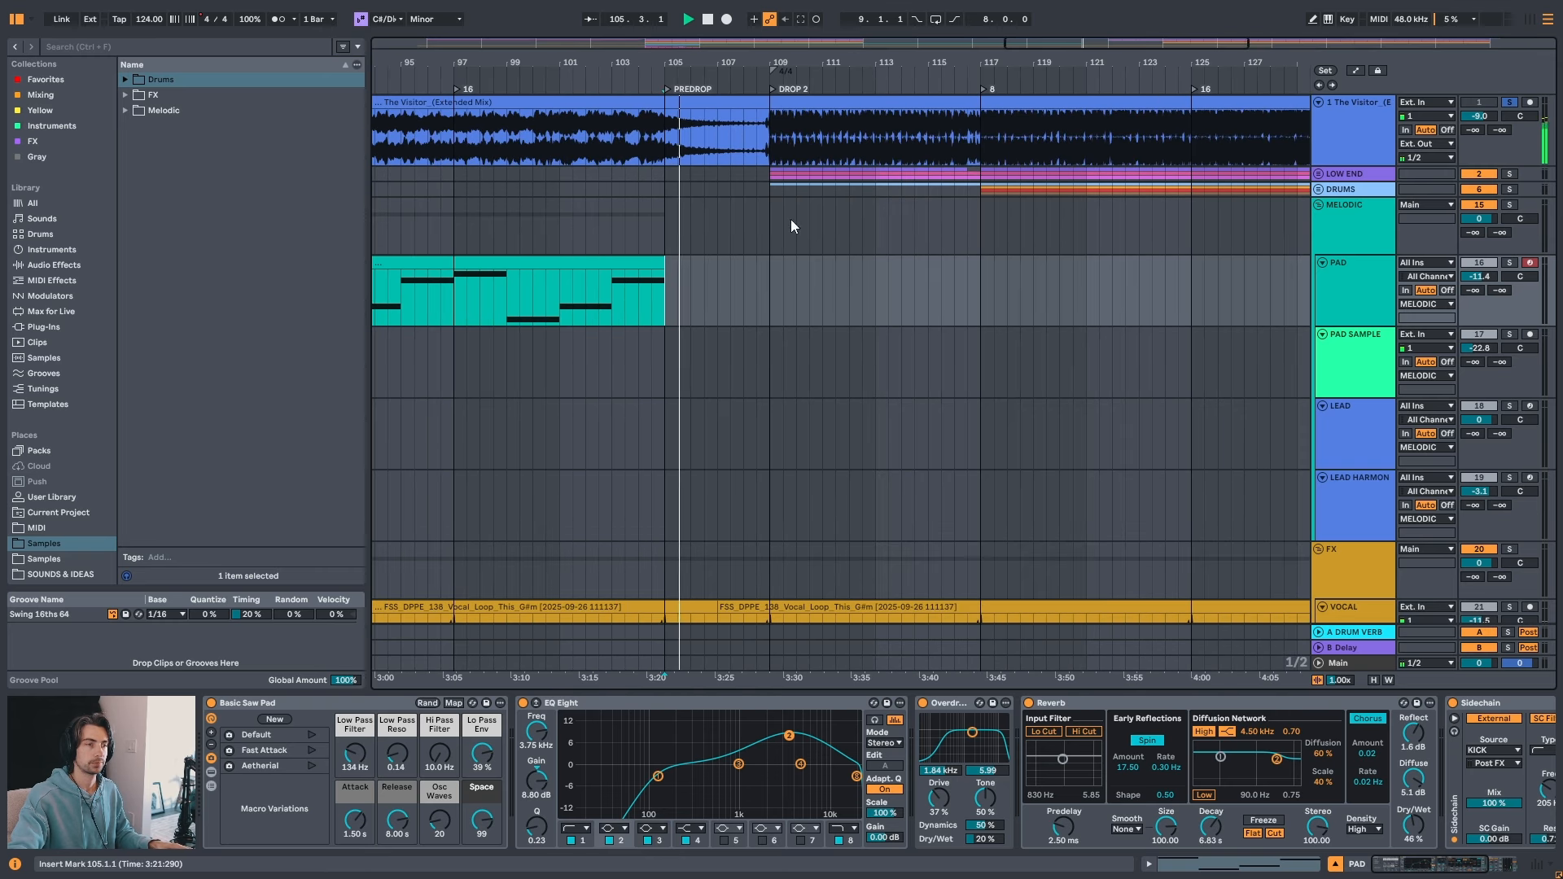
{"action": "left_click", "coordinate": [770, 289]}
{"action": "key", "text": "space"}
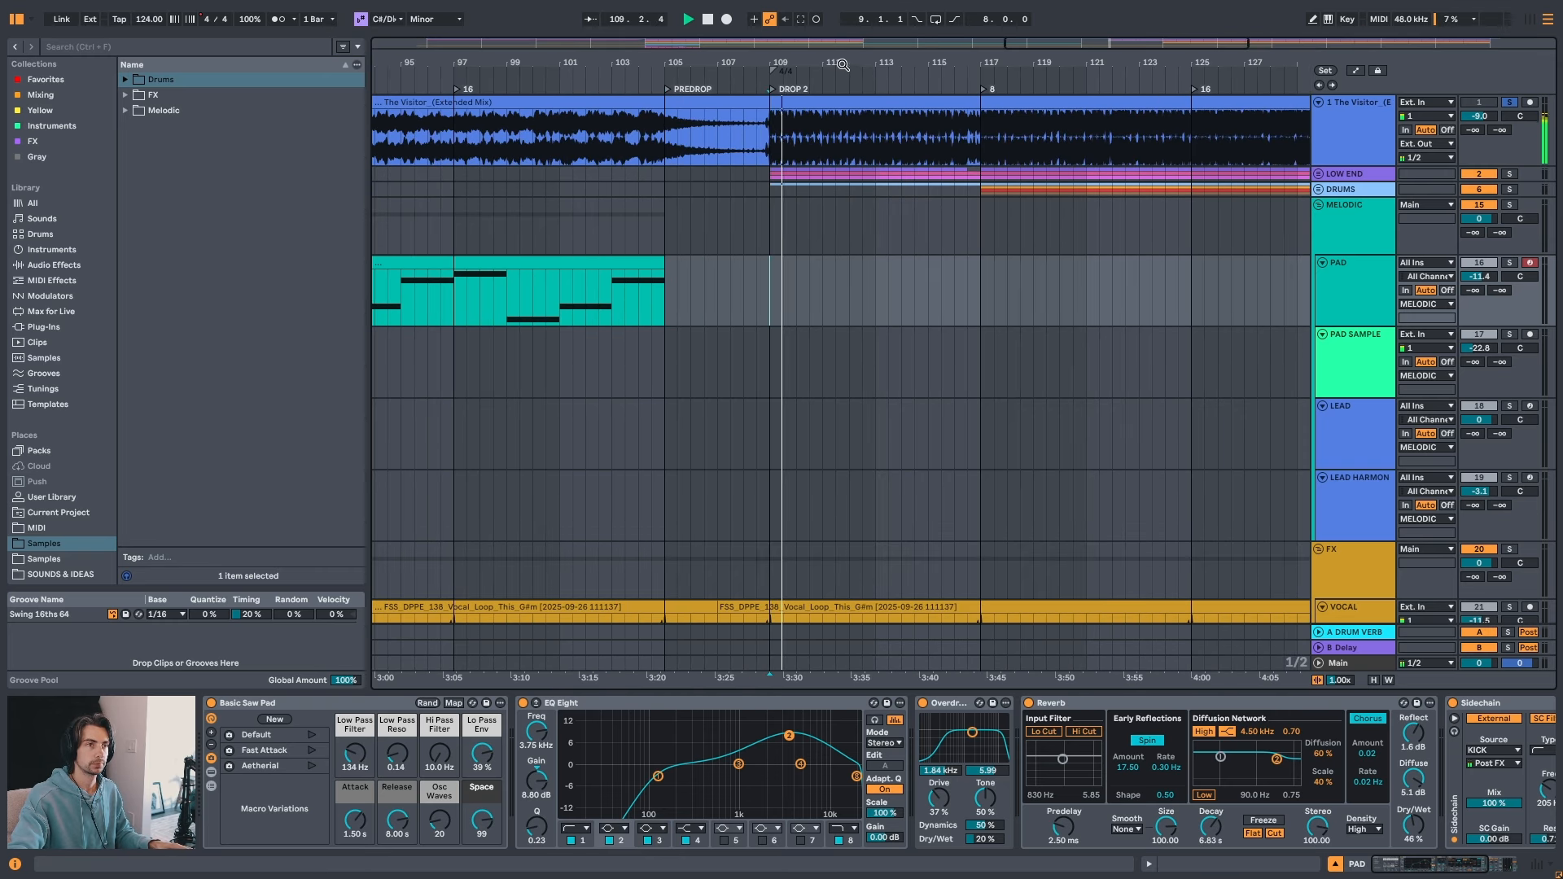
{"action": "left_click_drag", "start_coordinate": [839, 62], "coordinate": [798, 4]}
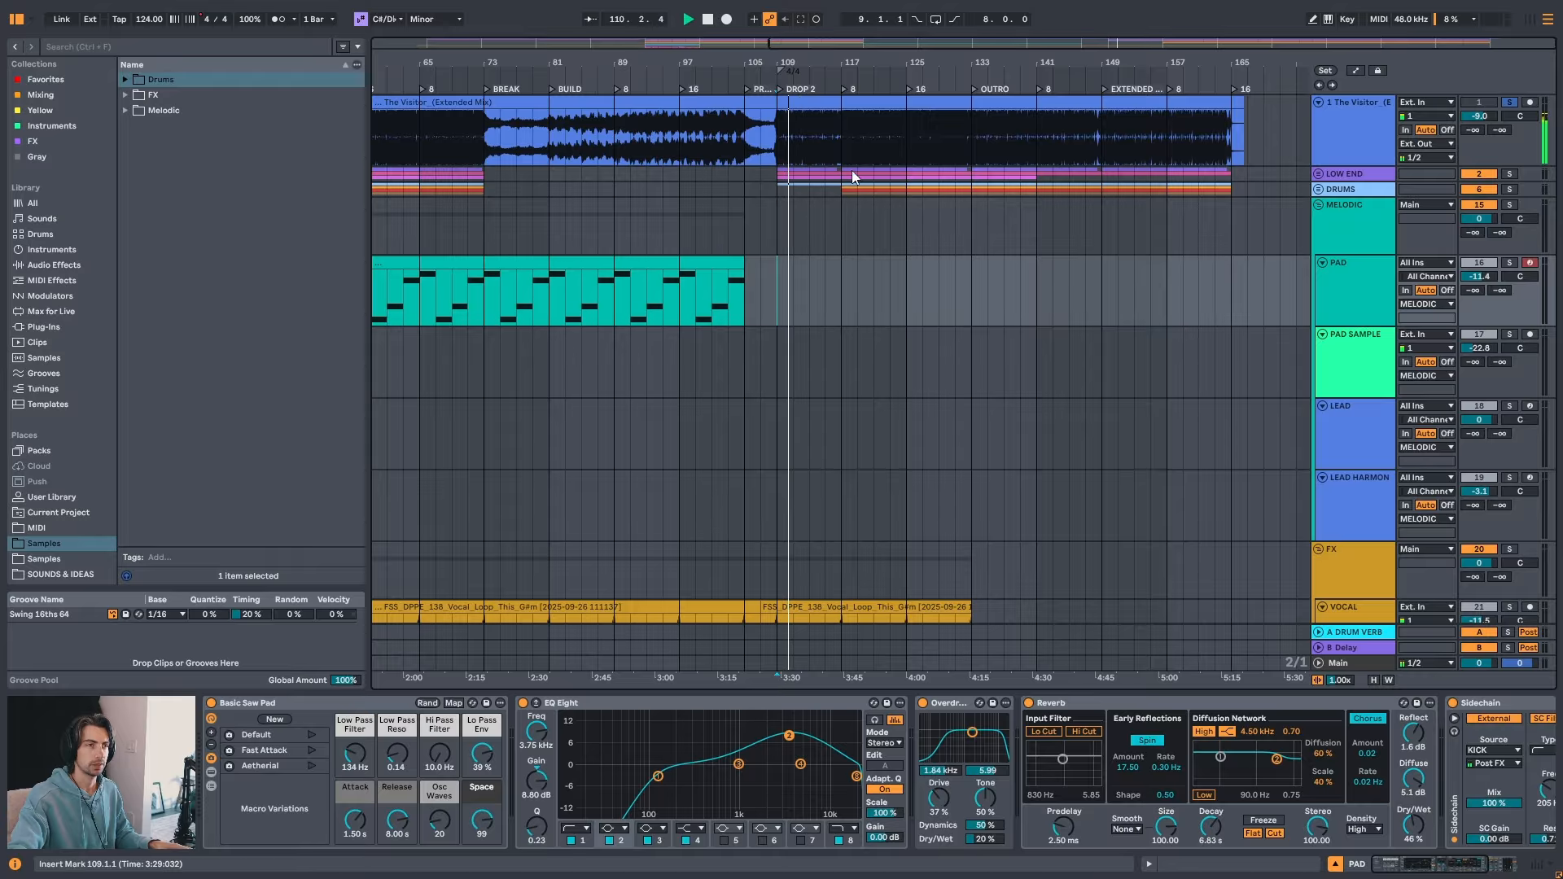
{"action": "left_click_drag", "start_coordinate": [872, 63], "coordinate": [941, 45]}
{"action": "left_click", "coordinate": [897, 290]}
{"action": "key", "text": "space"}
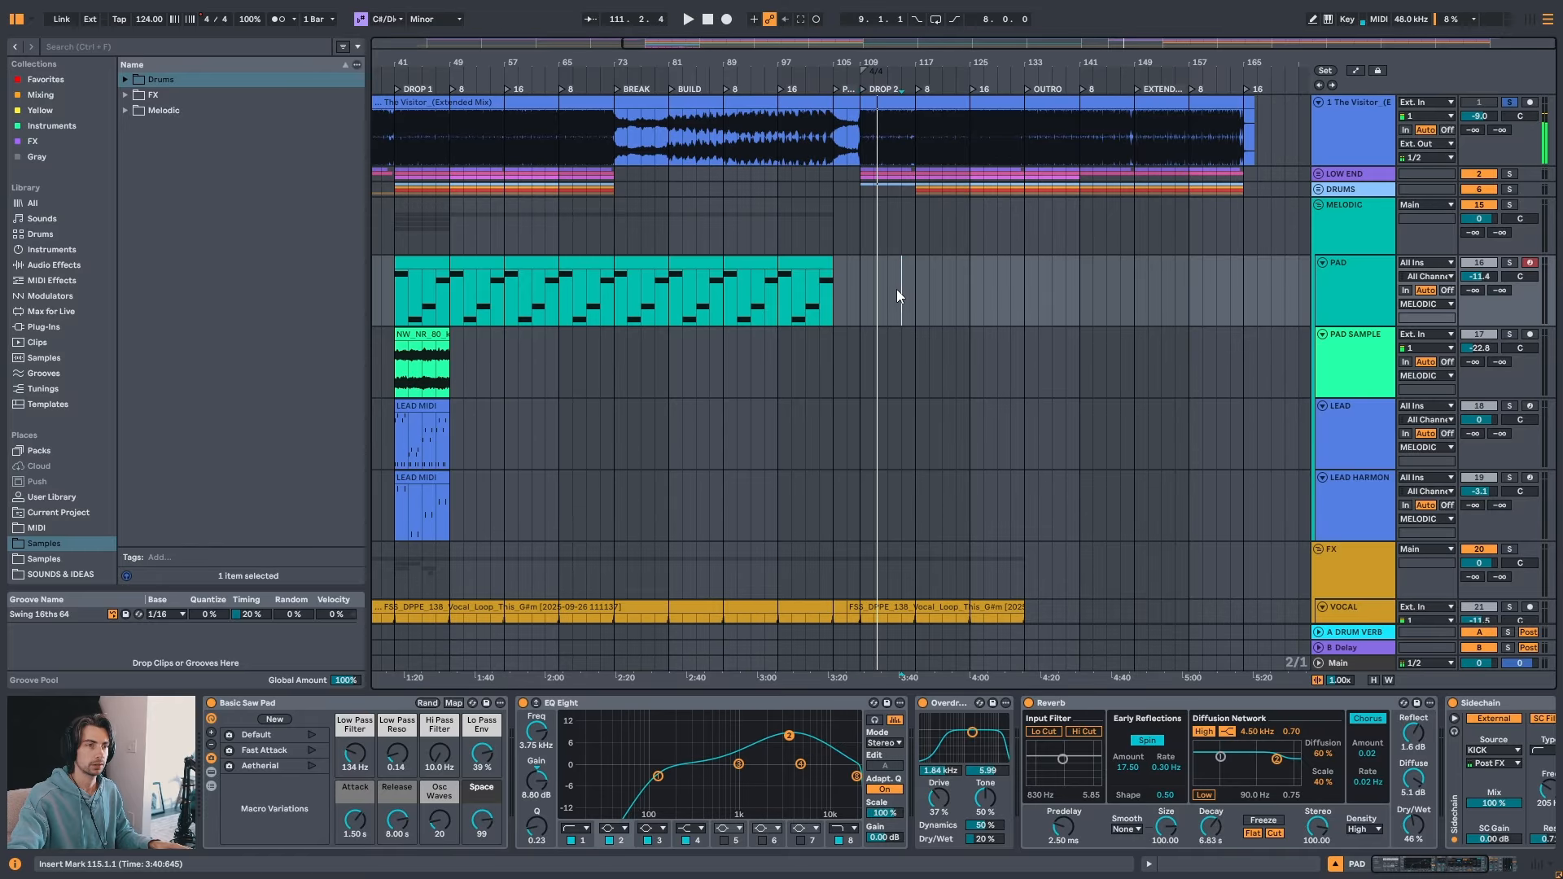
{"action": "key", "text": "space"}
{"action": "left_click", "coordinate": [915, 298]}
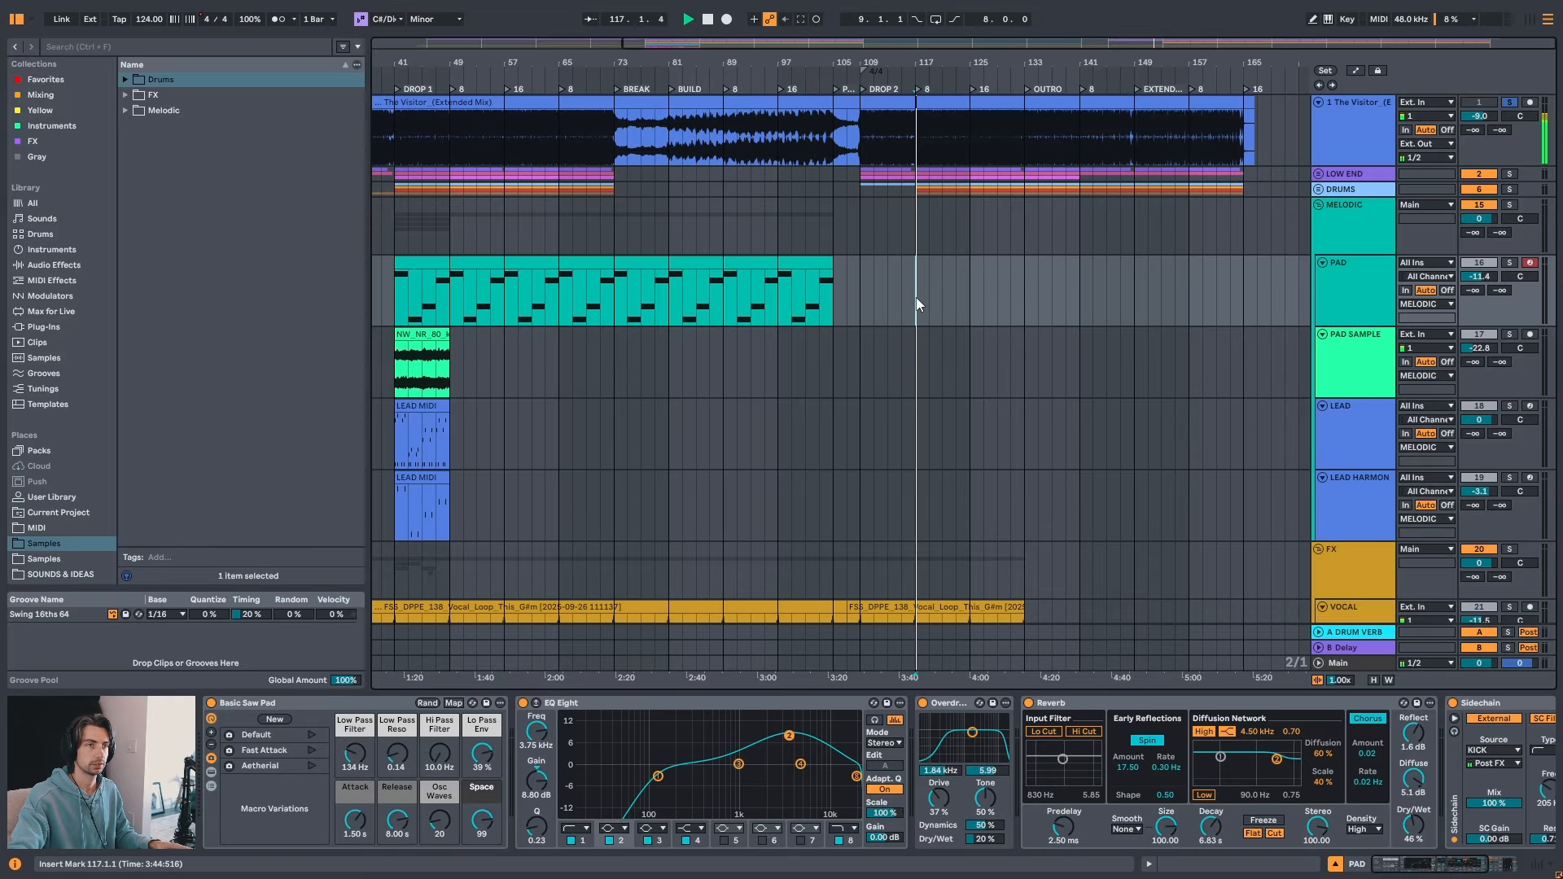
- Copy the long PAD clip so that the copy starts at bar 117 in Drop 2
{"action": "left_click_drag", "start_coordinate": [962, 63], "coordinate": [992, 50]}
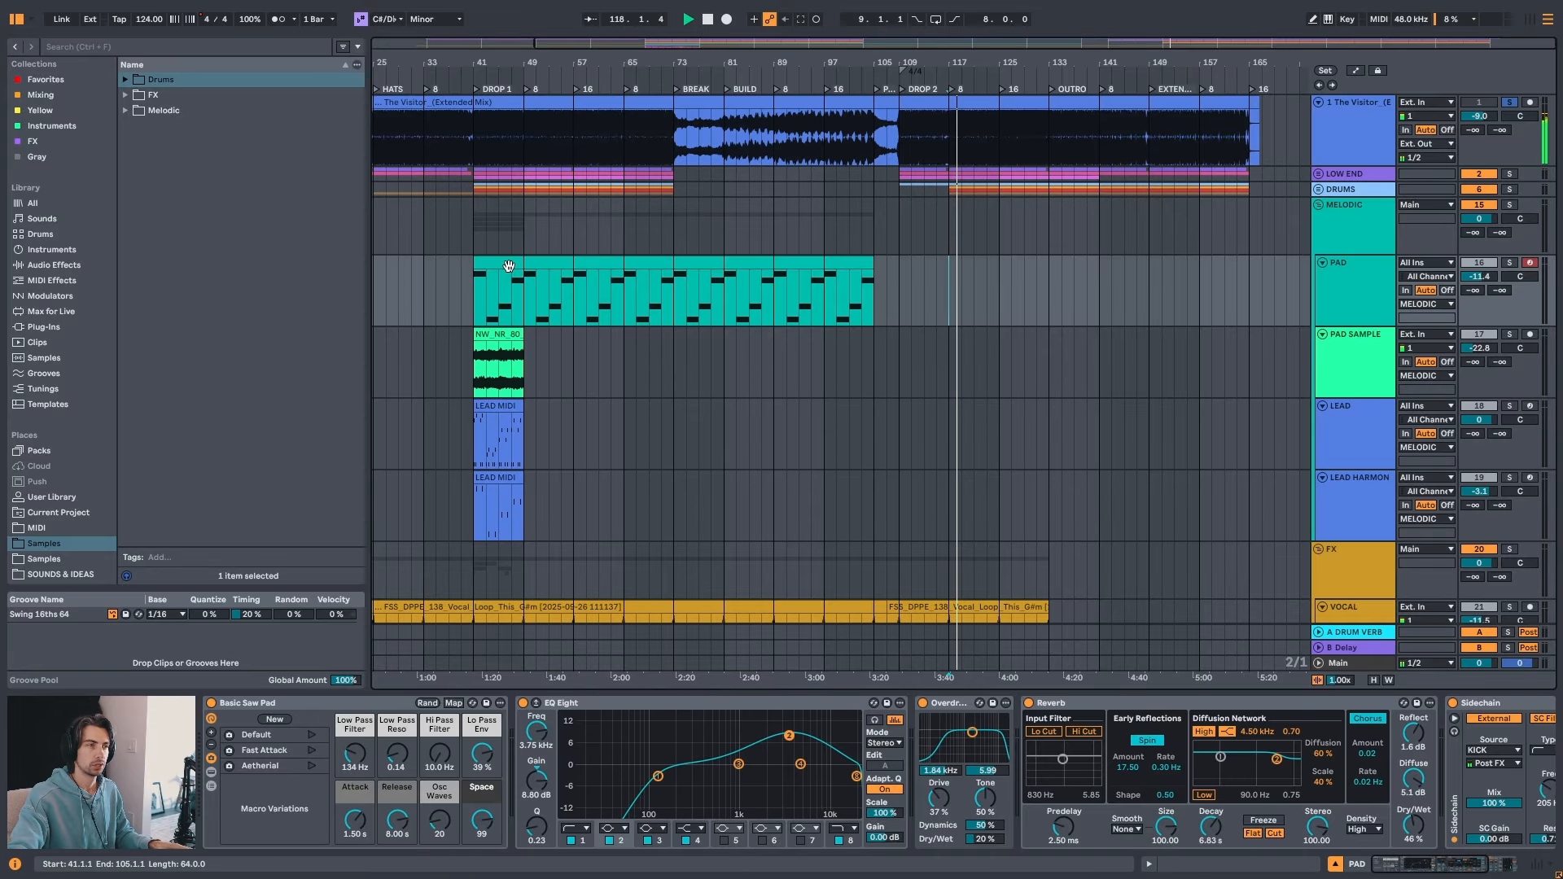
{"action": "left_click_drag", "start_coordinate": [508, 266], "coordinate": [988, 286]}
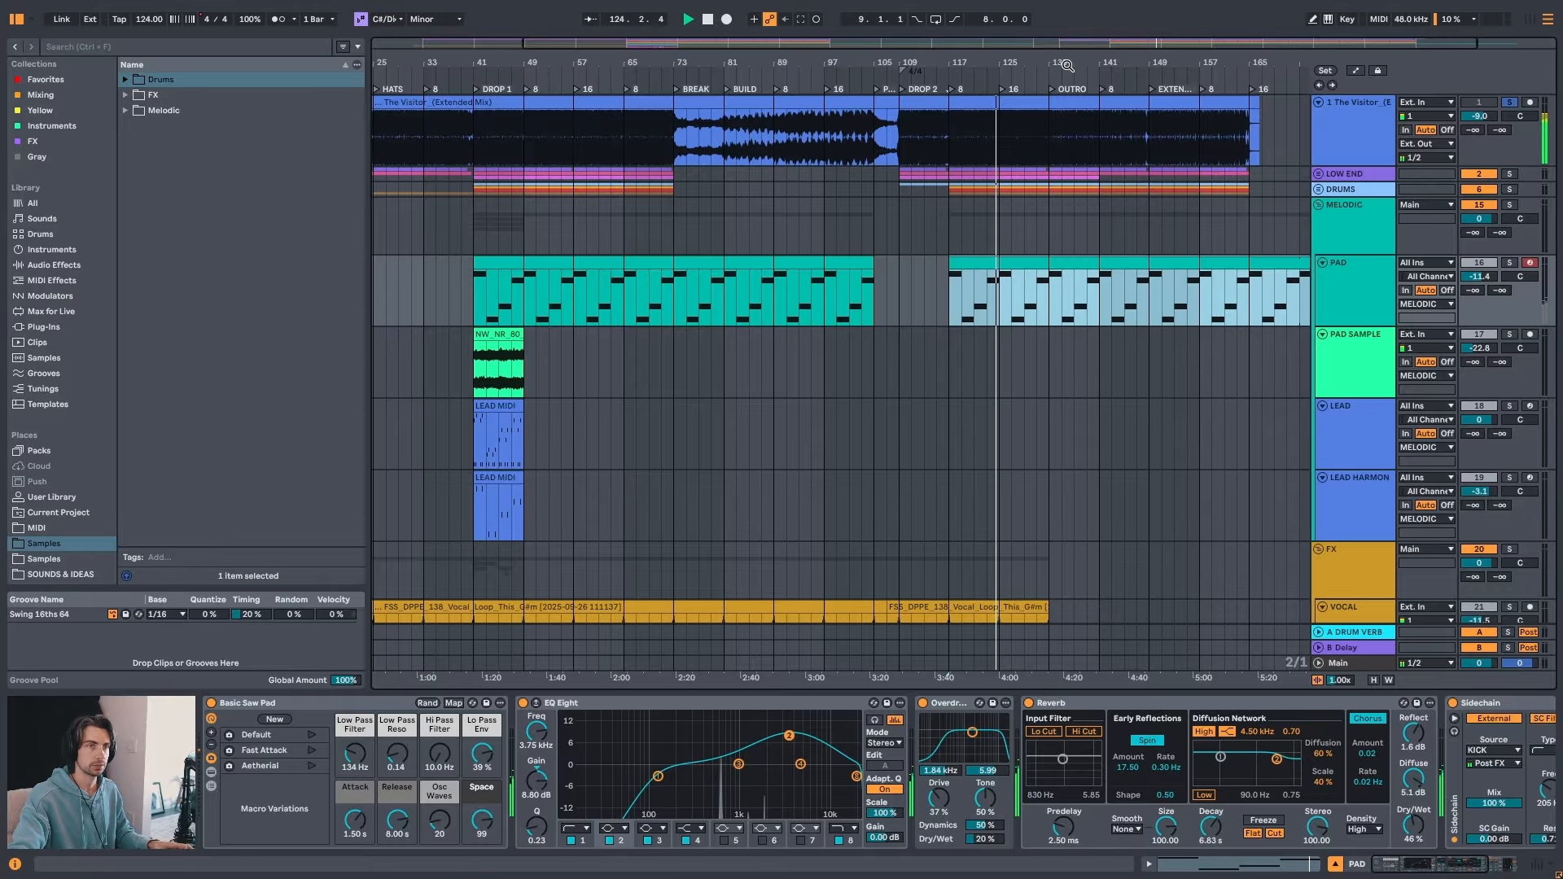
{"action": "left_click_drag", "start_coordinate": [1067, 65], "coordinate": [1029, 50]}
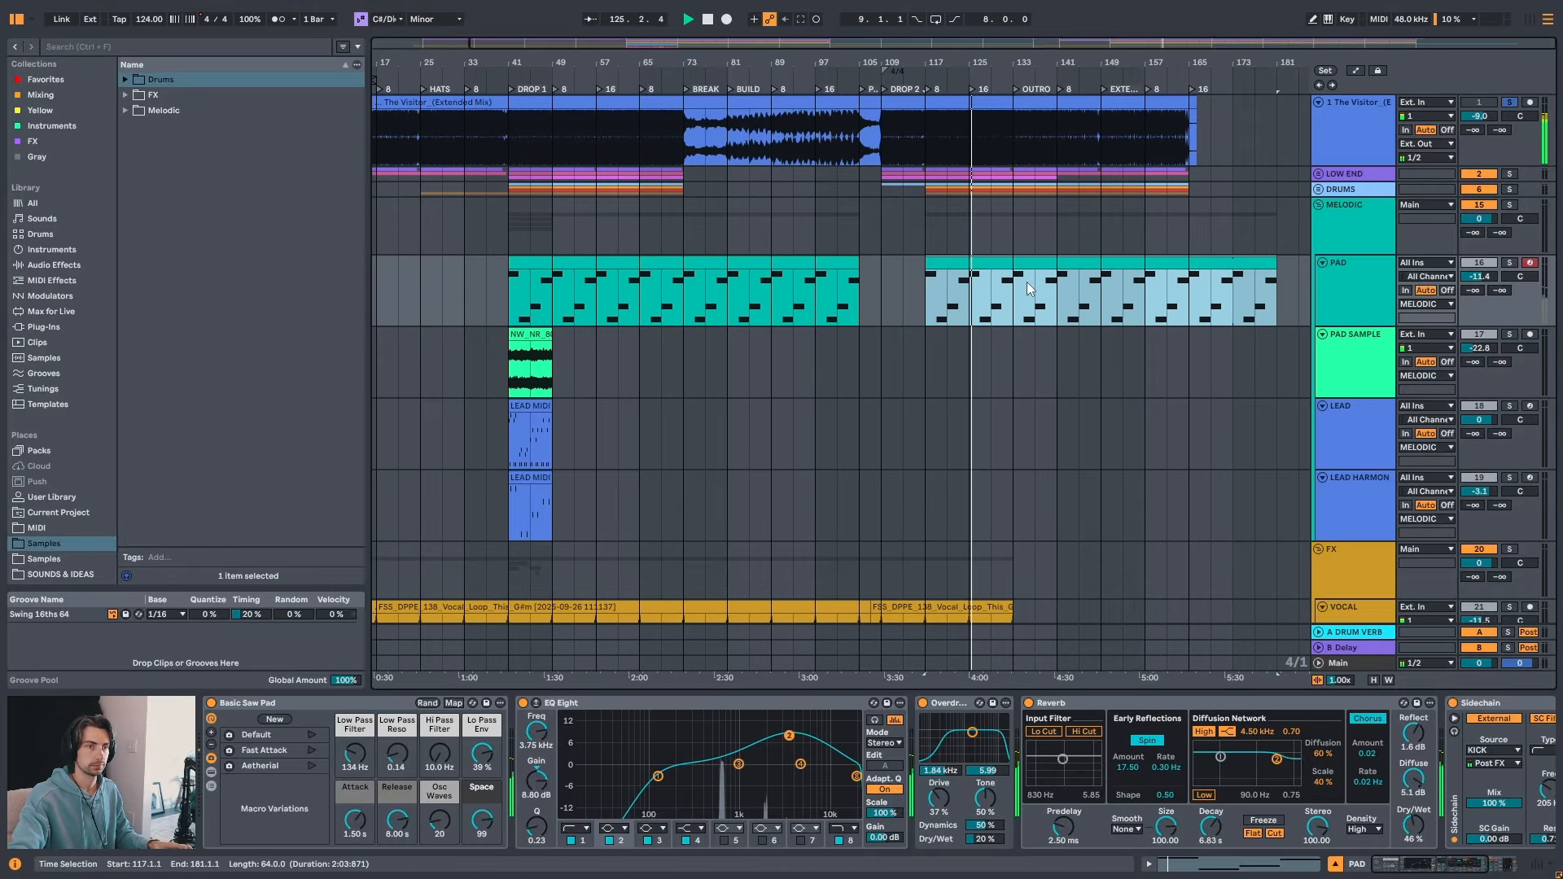
{"action": "left_click_drag", "start_coordinate": [1071, 65], "coordinate": [953, 91]}
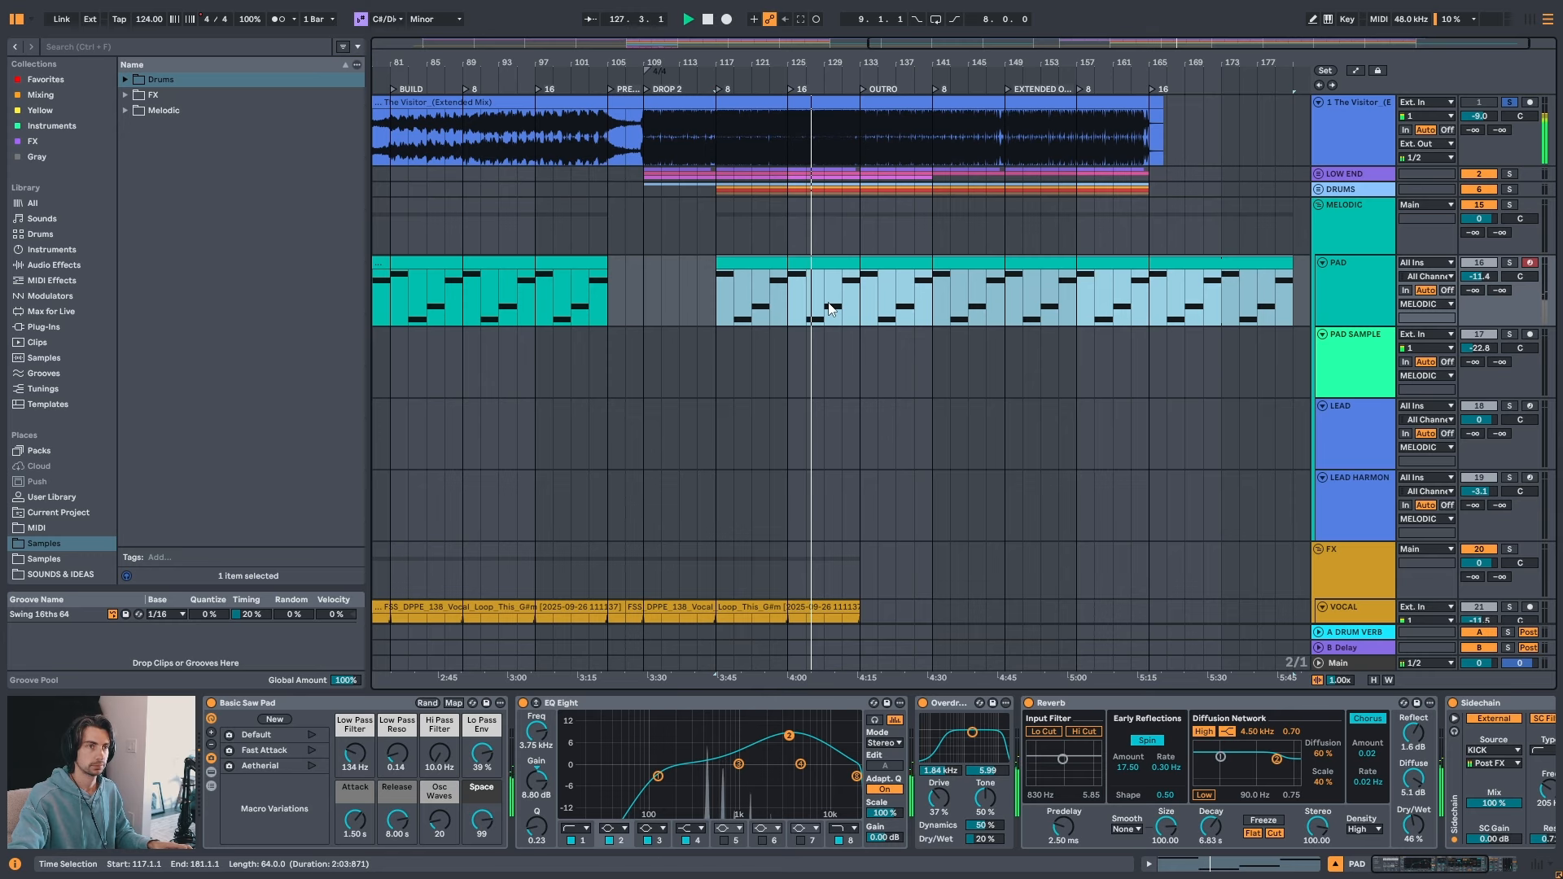
- Play the reference track from the Outro at bar 133, and the unsoloed arrangement from bar 131
{"action": "left_click", "coordinate": [856, 297]}
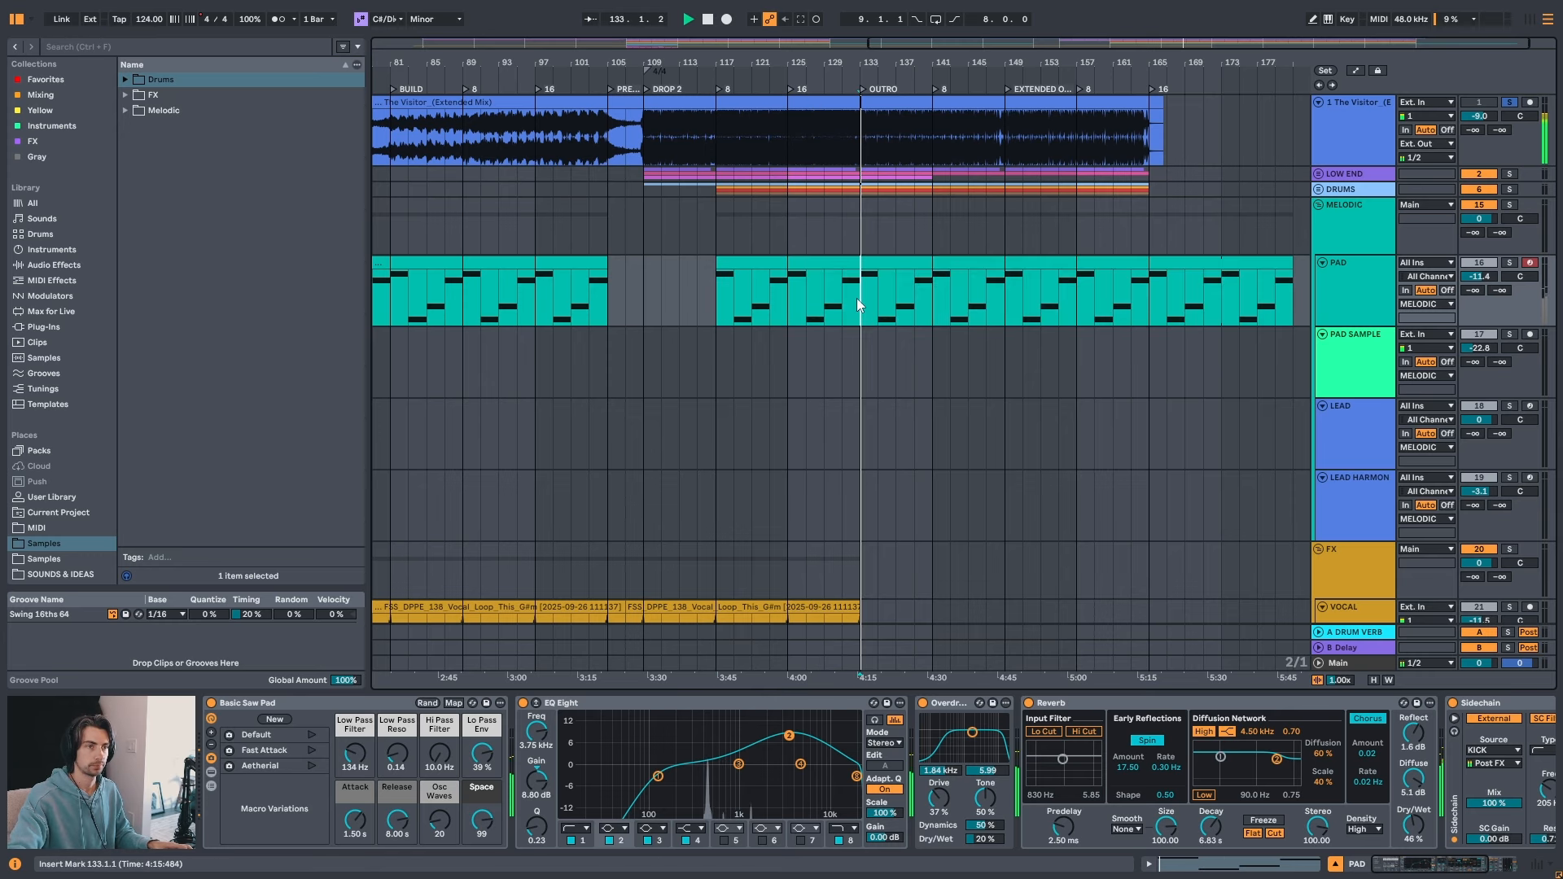
{"action": "left_click_drag", "start_coordinate": [940, 59], "coordinate": [820, 60]}
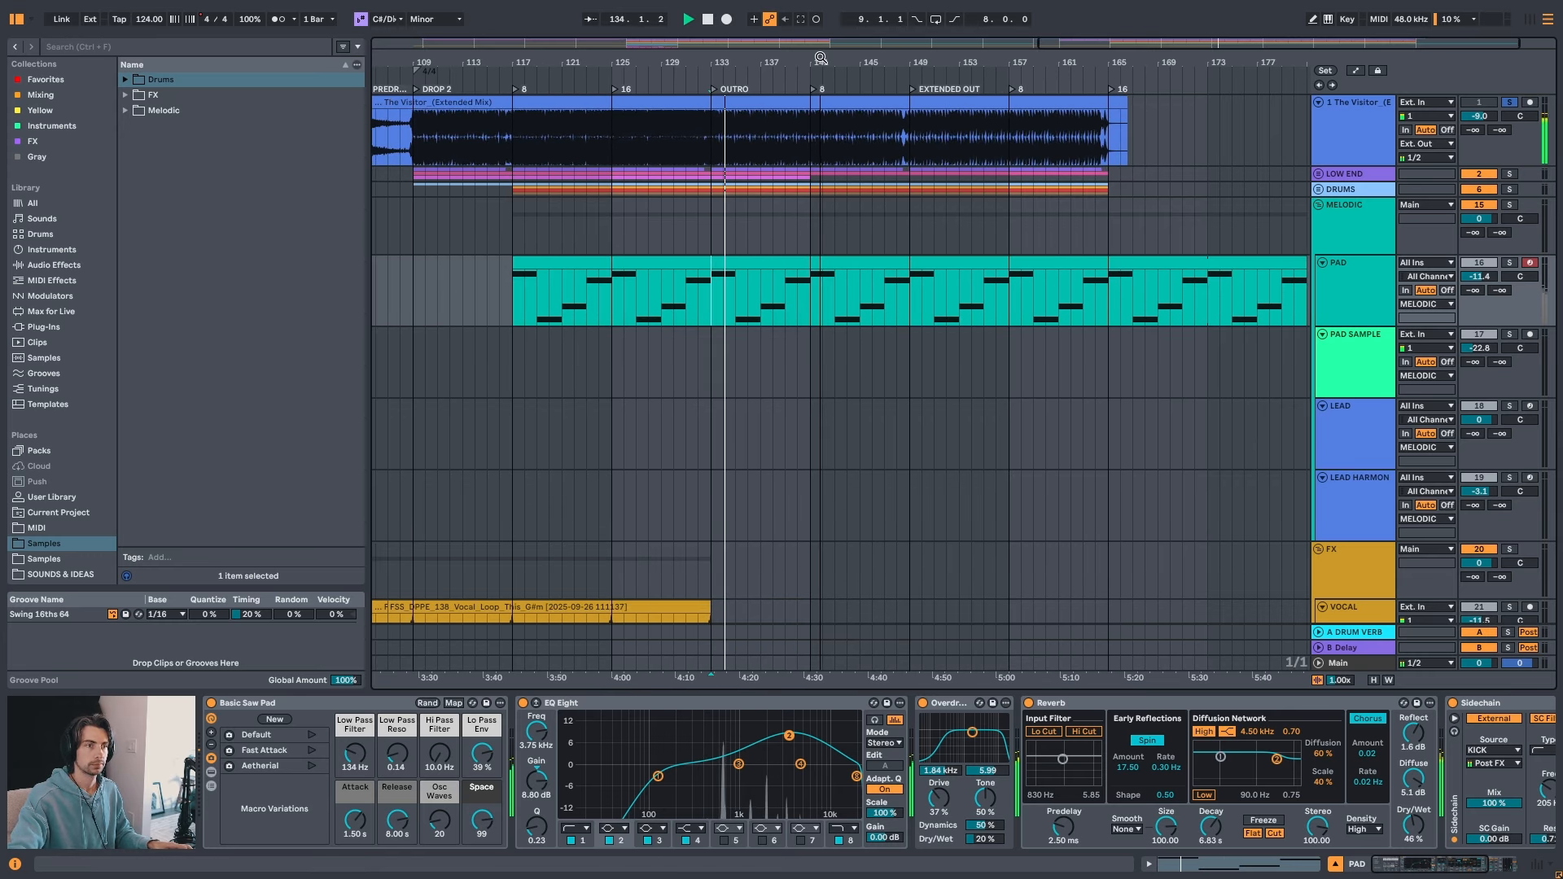
{"action": "left_click", "coordinate": [692, 309]}
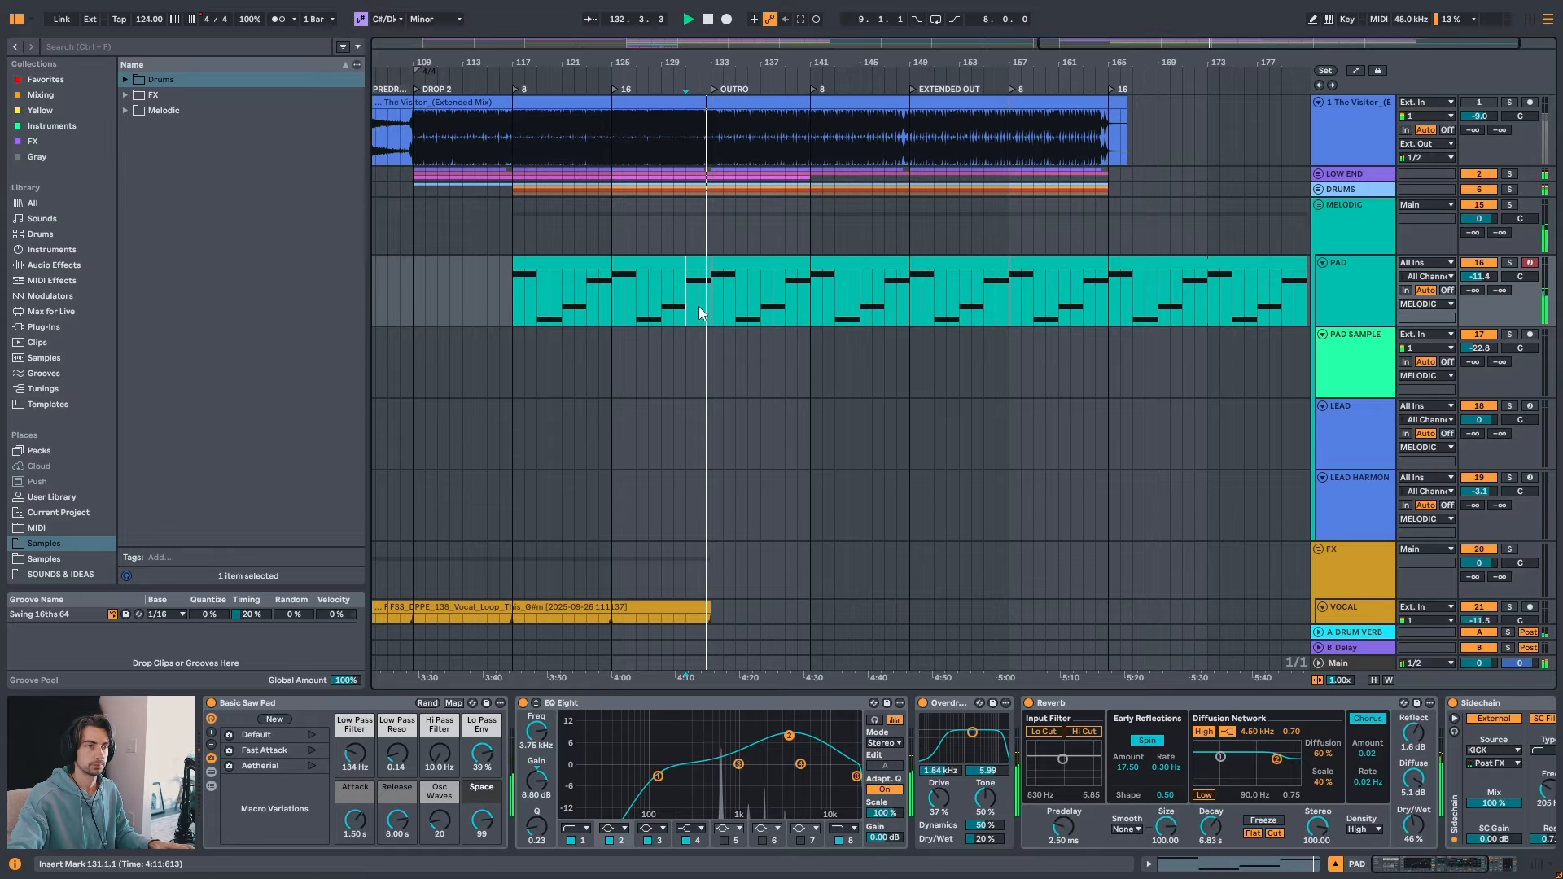
- Split the copied PAD clip at bar 133, delete the part from the Outro onward, and stop playback
{"action": "left_click", "coordinate": [732, 264]}
{"action": "left_click", "coordinate": [710, 291]}
{"action": "key", "text": "ctrl+e"}
{"action": "left_click", "coordinate": [730, 263]}
{"action": "key", "text": "Delete"}
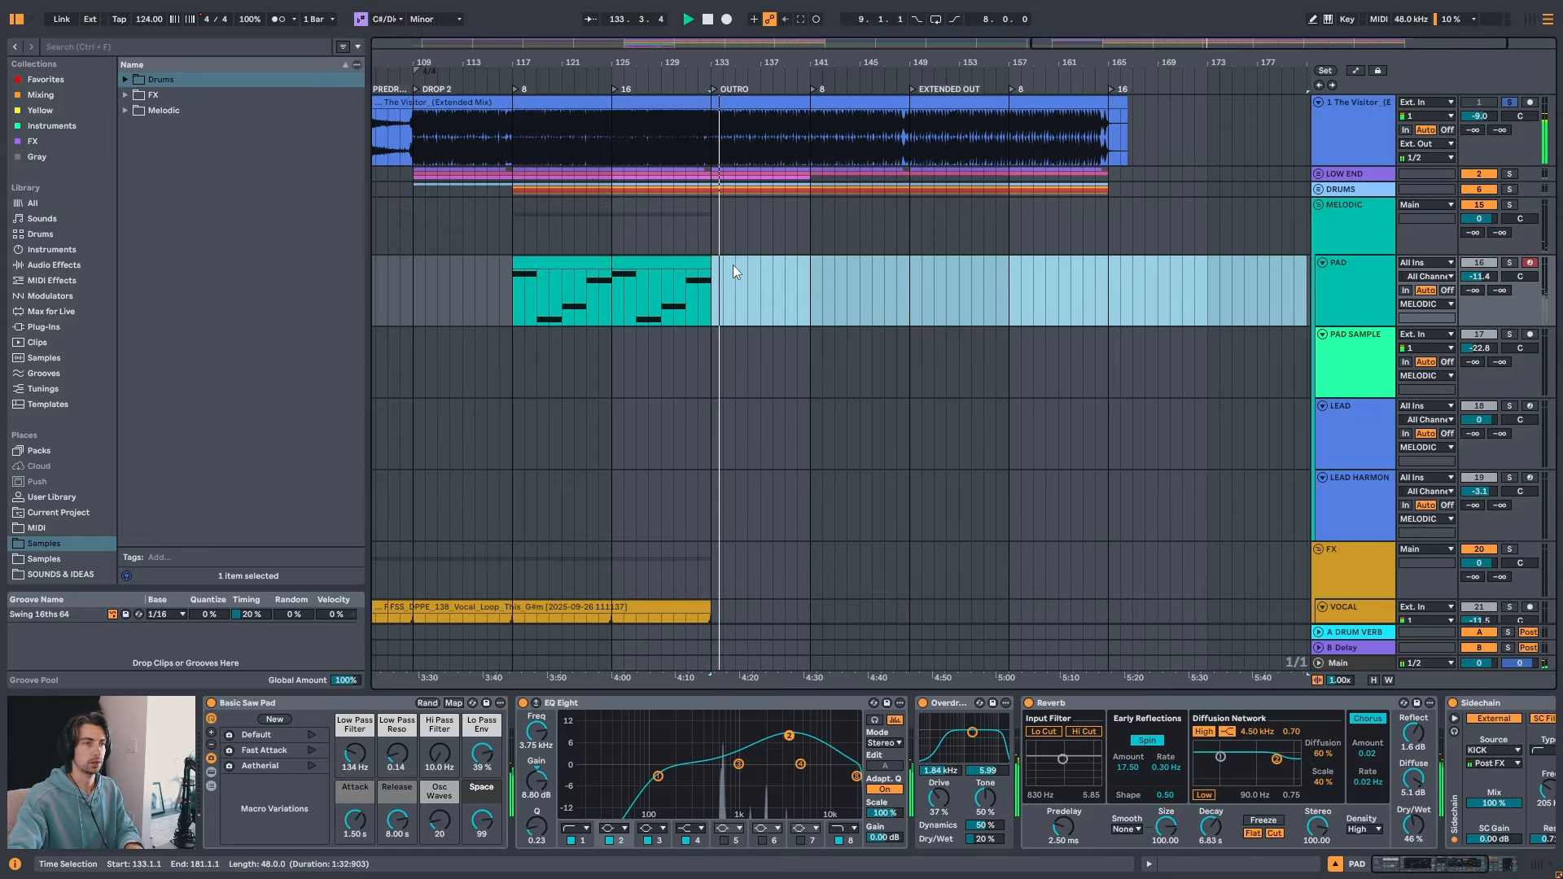
{"action": "left_click_drag", "start_coordinate": [737, 65], "coordinate": [1051, 69]}
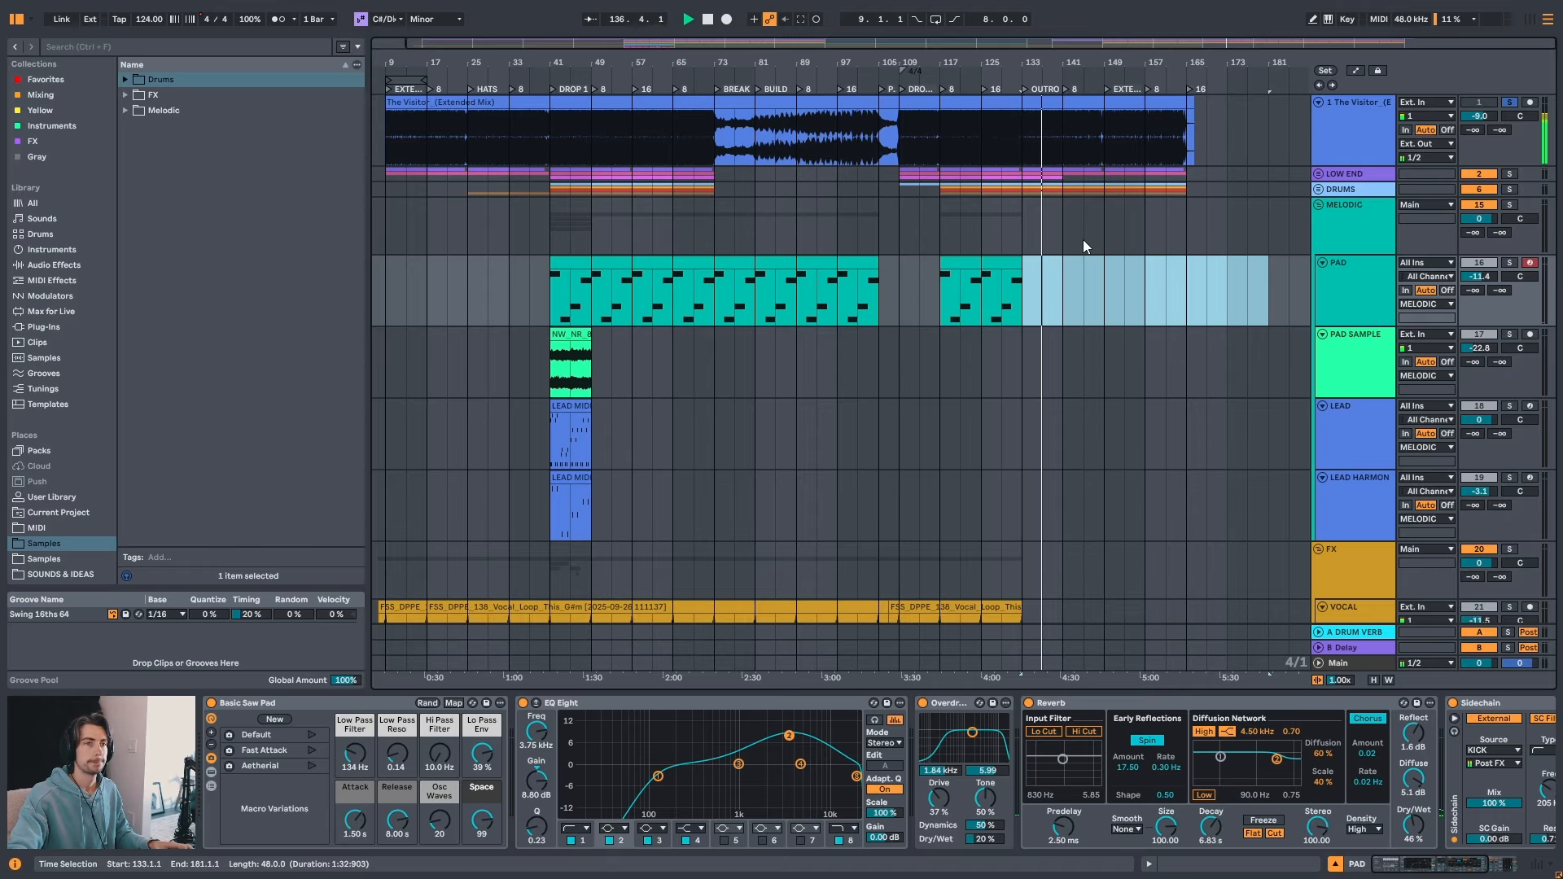
{"action": "mouse_move", "coordinate": [1067, 64]}
{"action": "left_mouse_down"}
{"action": "mouse_move", "coordinate": [1055, 82]}
{"action": "mouse_move", "coordinate": [1009, 78]}
{"action": "mouse_move", "coordinate": [1070, 62]}
{"action": "left_mouse_up"}
{"action": "key", "text": "space"}
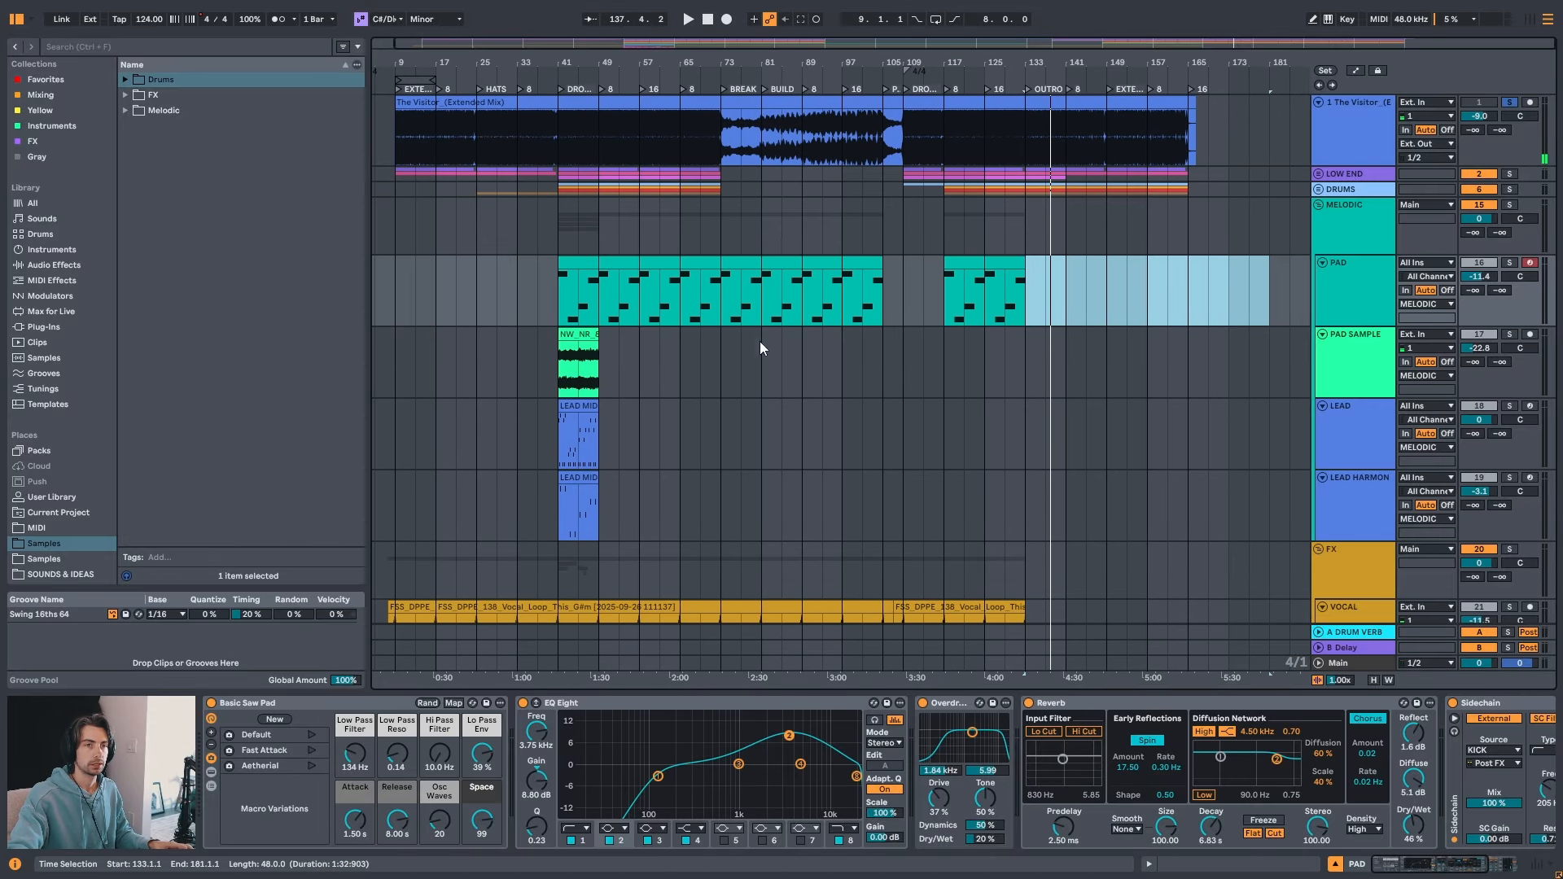
- Extend the PAD SAMPLE clip to bar 105, copy it to bar 117, and trim the copy to end at bar 133
{"action": "left_click_drag", "start_coordinate": [597, 336], "coordinate": [882, 339]}
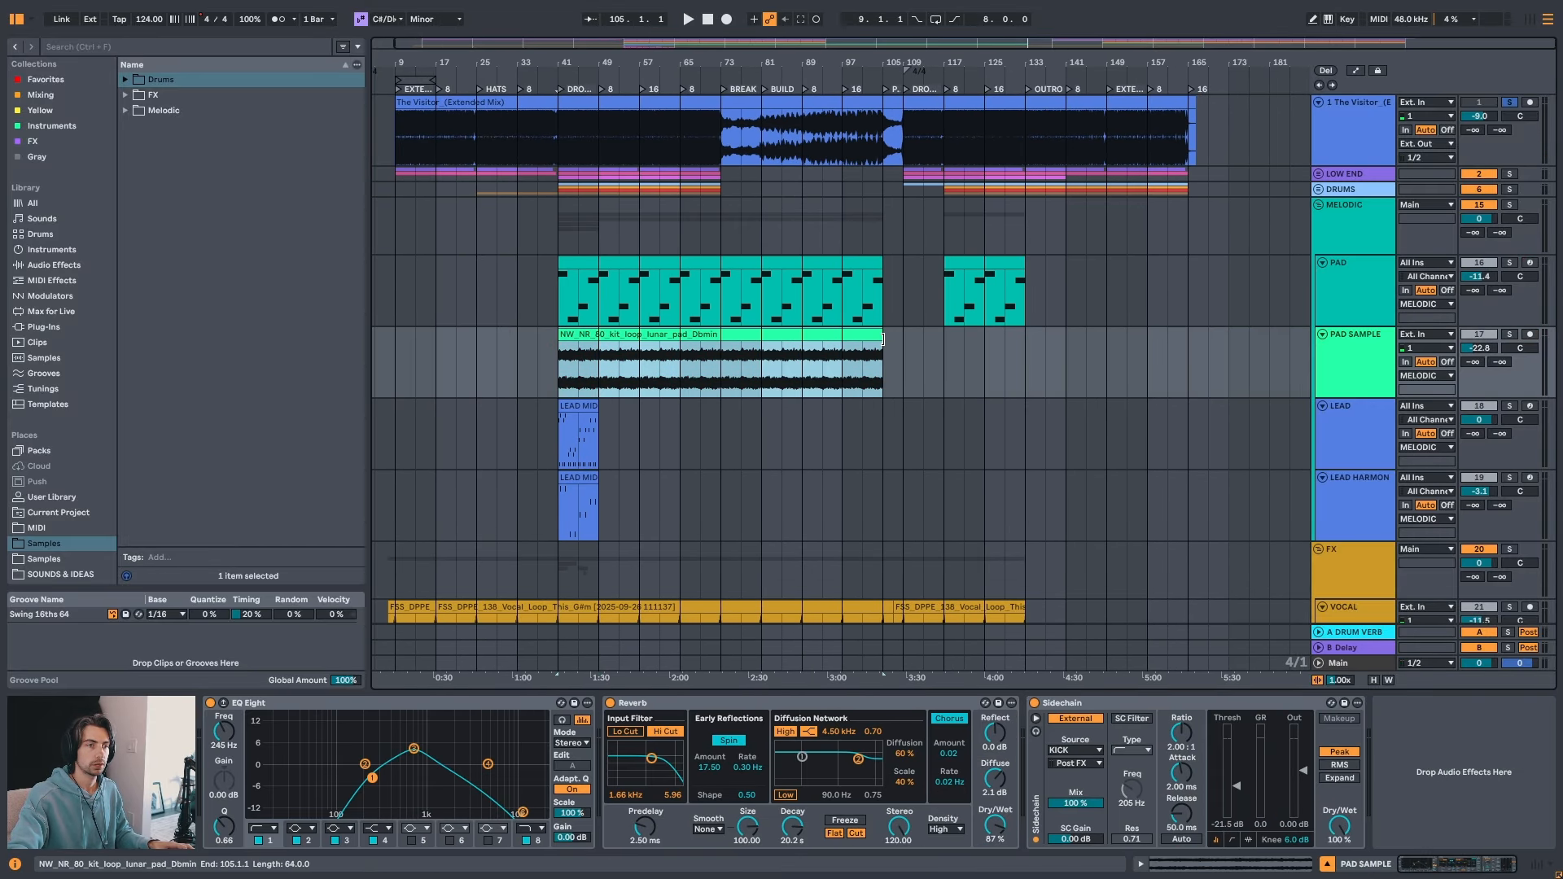
{"action": "left_click_drag", "start_coordinate": [623, 335], "coordinate": [1008, 350], "text": "ctrl"}
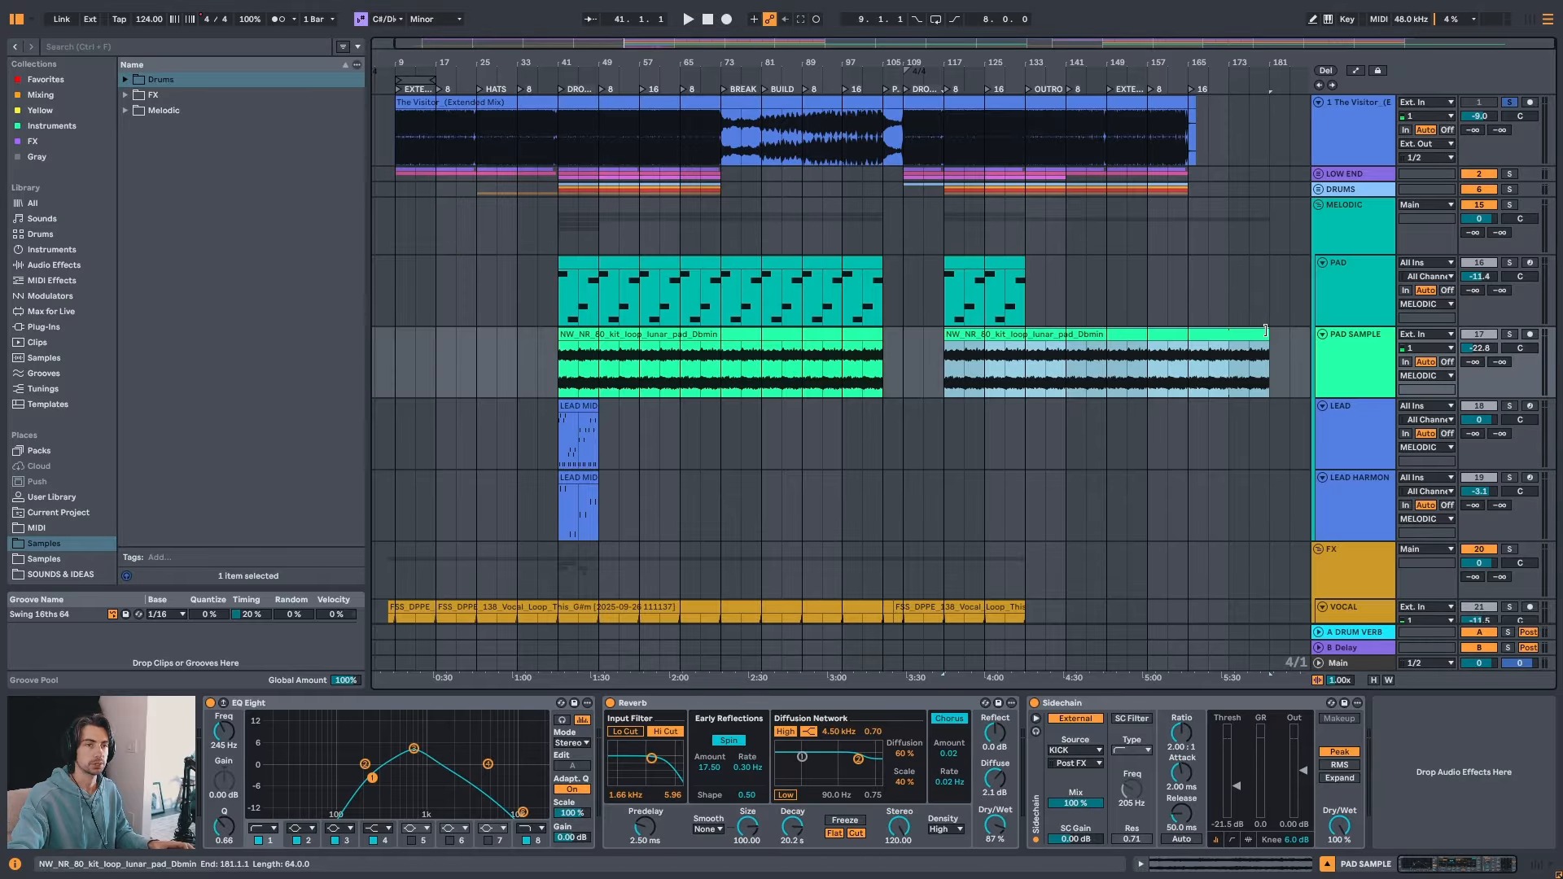
{"action": "left_click_drag", "start_coordinate": [1265, 331], "coordinate": [1026, 330]}
- Solo PAD and PAD SAMPLE and play them together from bar 117
{"action": "left_click", "coordinate": [1503, 269]}
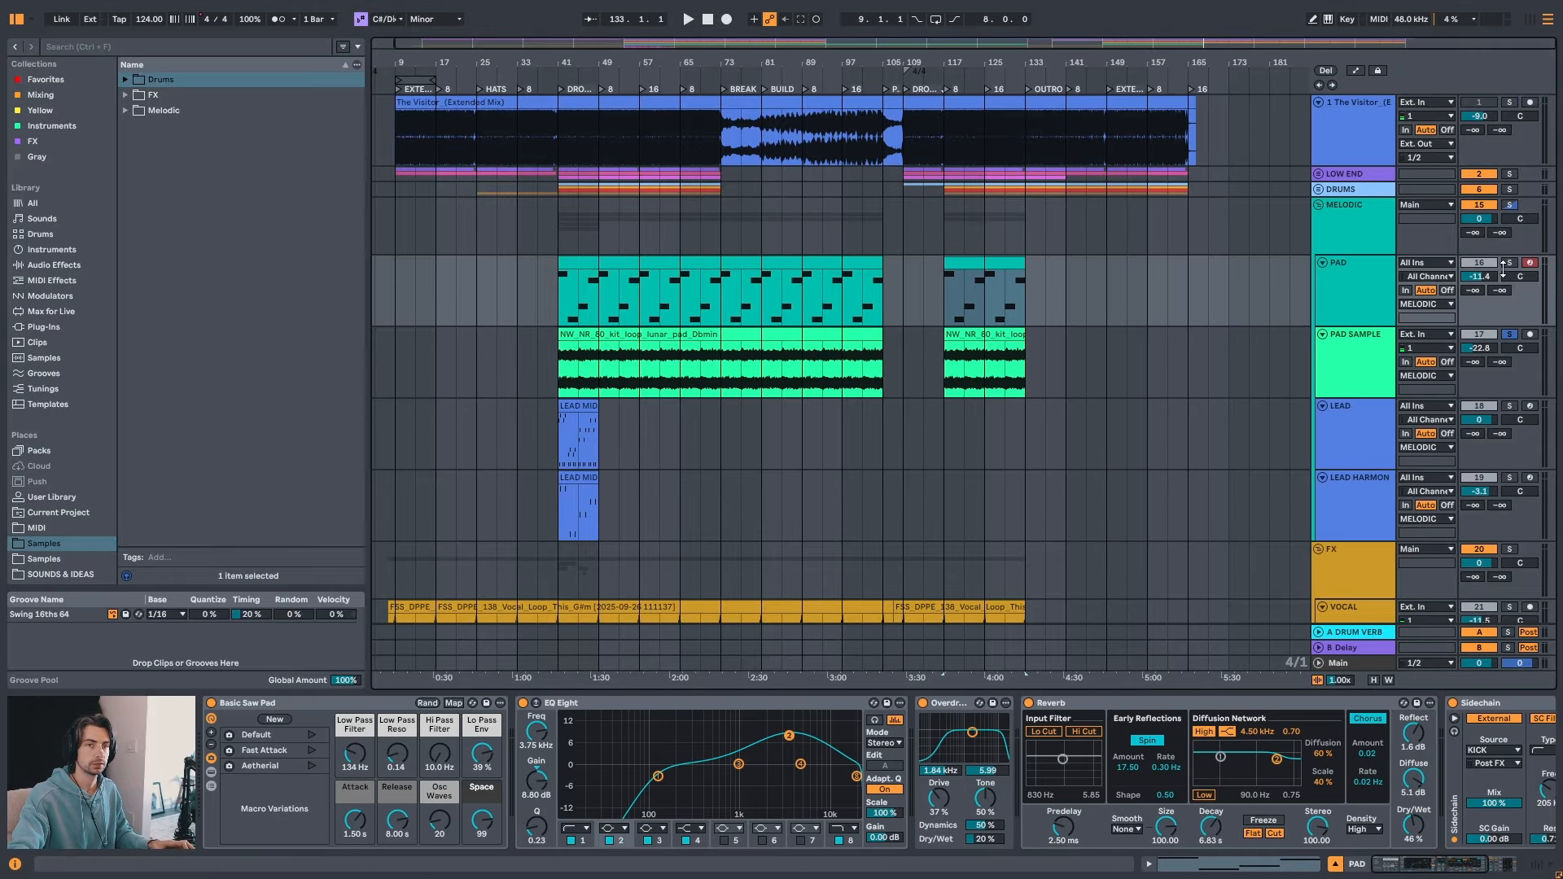
{"action": "key", "text": "space"}
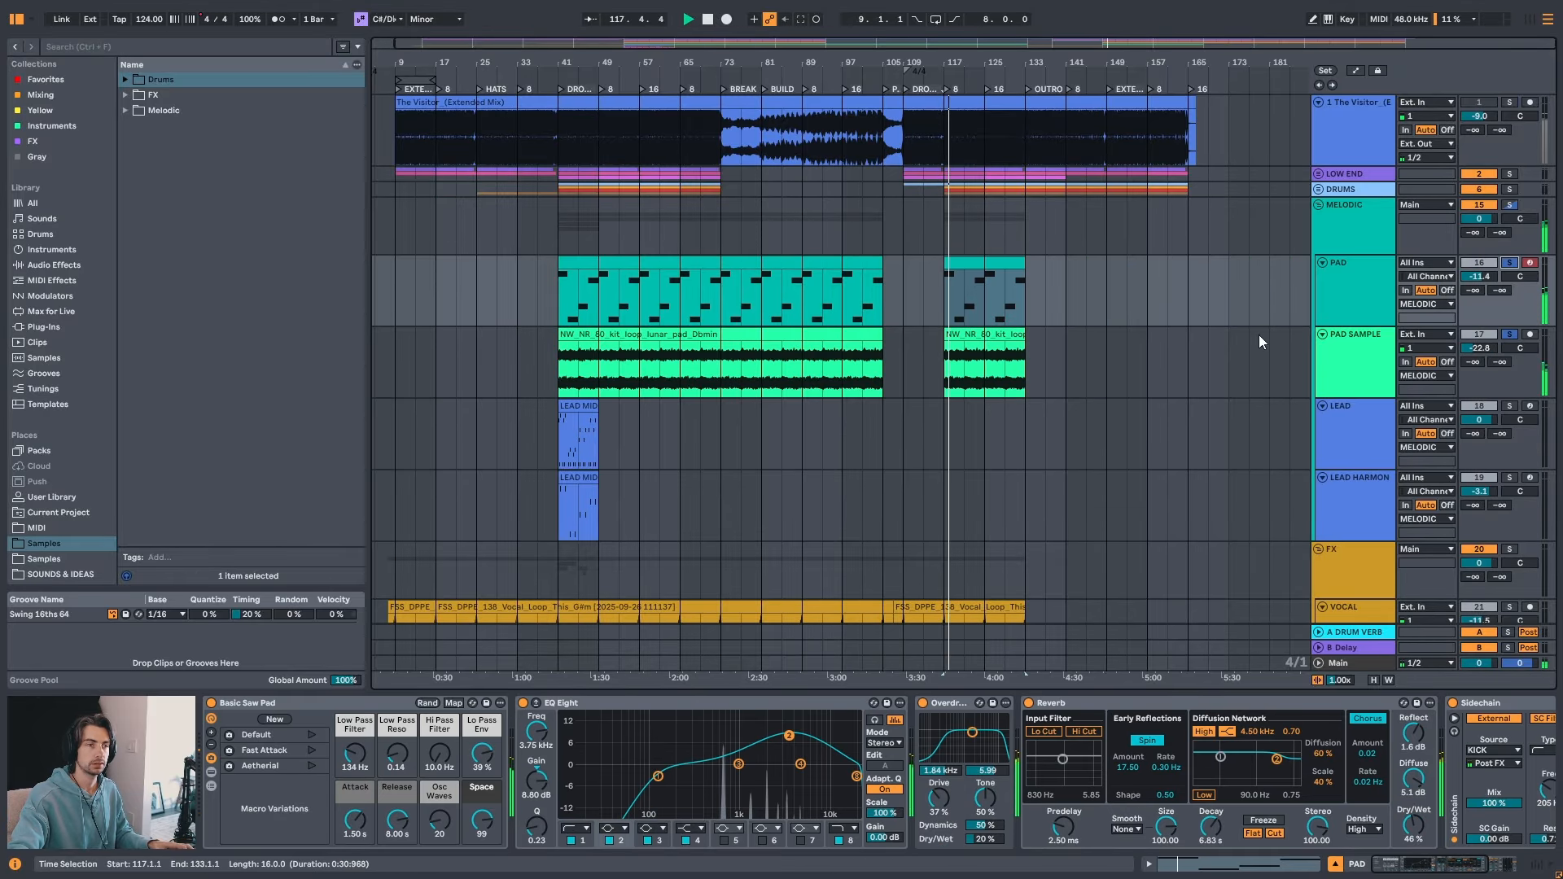
{"action": "scroll", "coordinate": [1258, 341], "scroll_direction": "down", "scroll_amount": 5}
{"action": "scroll", "coordinate": [1250, 349], "scroll_direction": "up", "scroll_amount": 4}
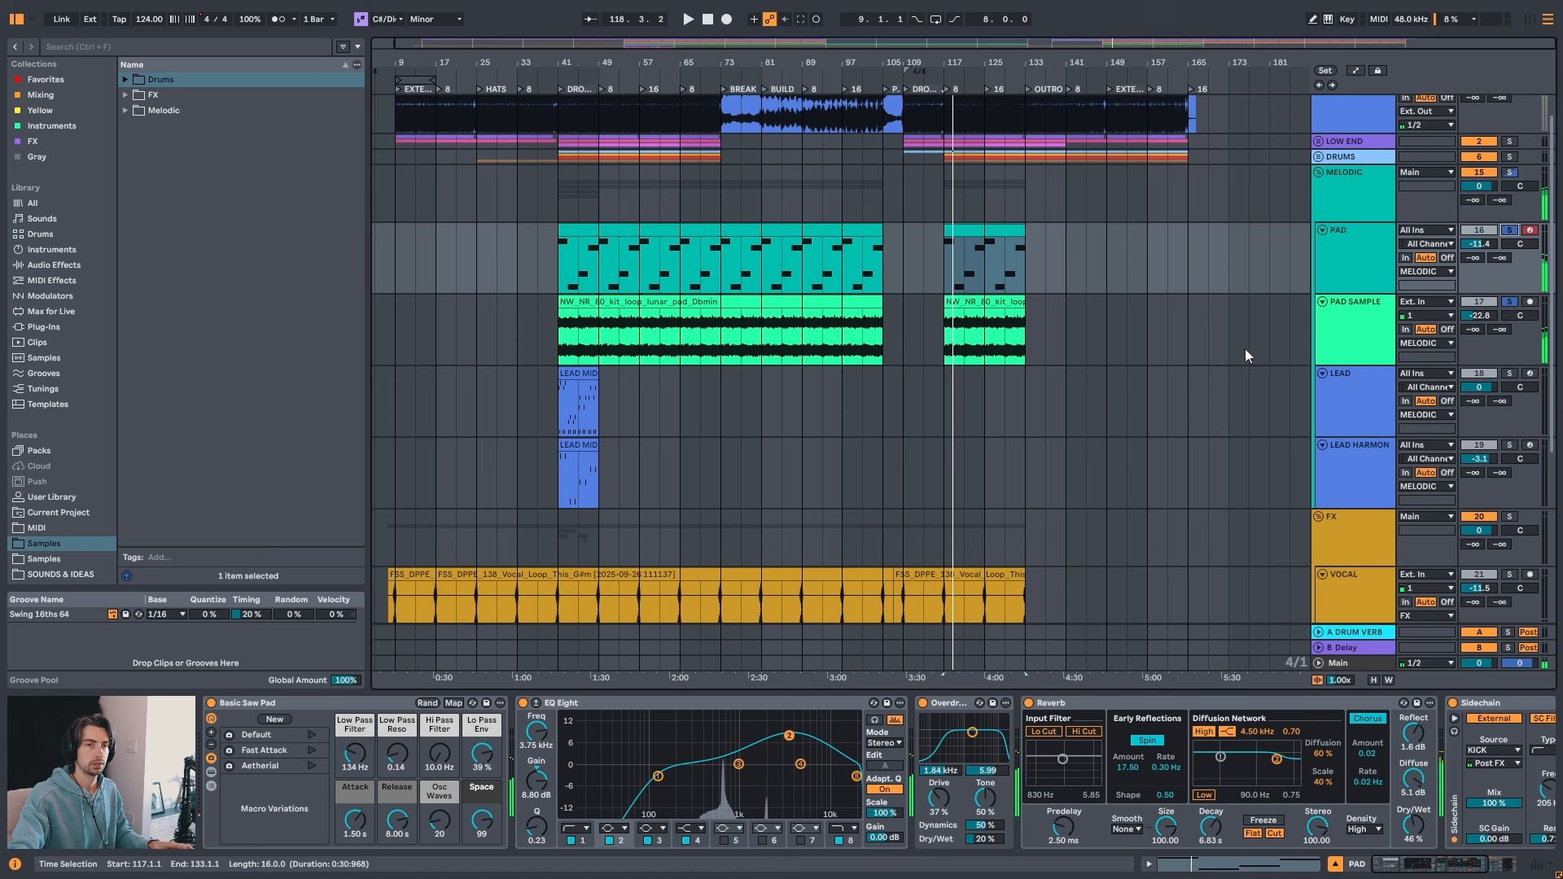
- Solo the reference track instead of the pads and play it from bars 13 and 21 in the extended intro
{"action": "left_click", "coordinate": [570, 377]}
{"action": "scroll", "coordinate": [618, 407], "scroll_direction": "left", "scroll_amount": 2}
{"action": "scroll", "coordinate": [638, 418], "scroll_direction": "up", "scroll_amount": 1}
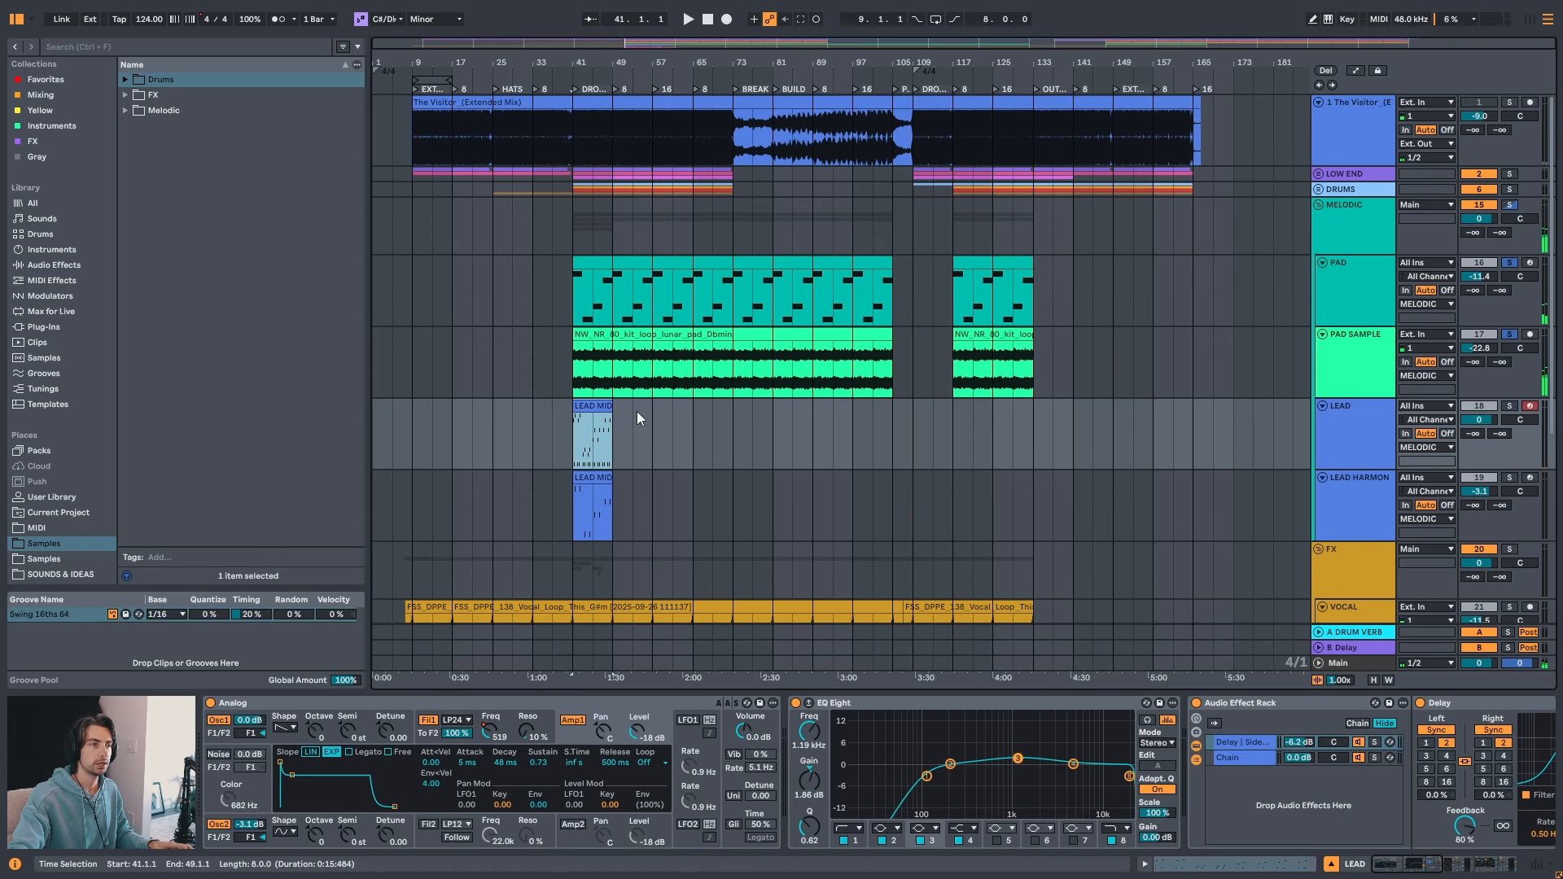
{"action": "left_click", "coordinate": [1509, 103]}
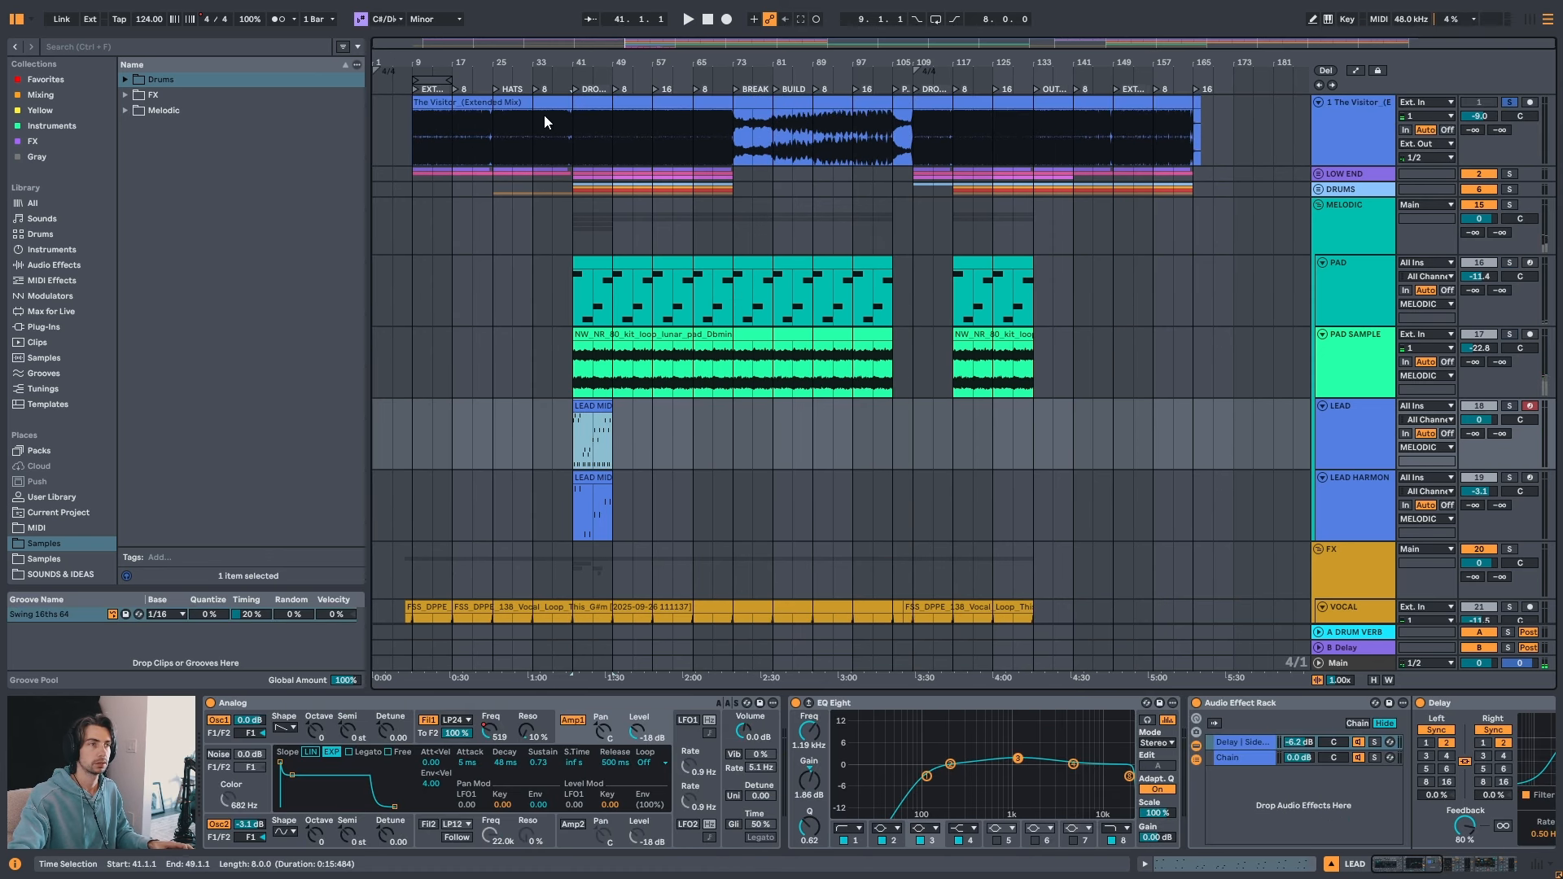
{"action": "left_click", "coordinate": [432, 149]}
{"action": "key", "text": "space"}
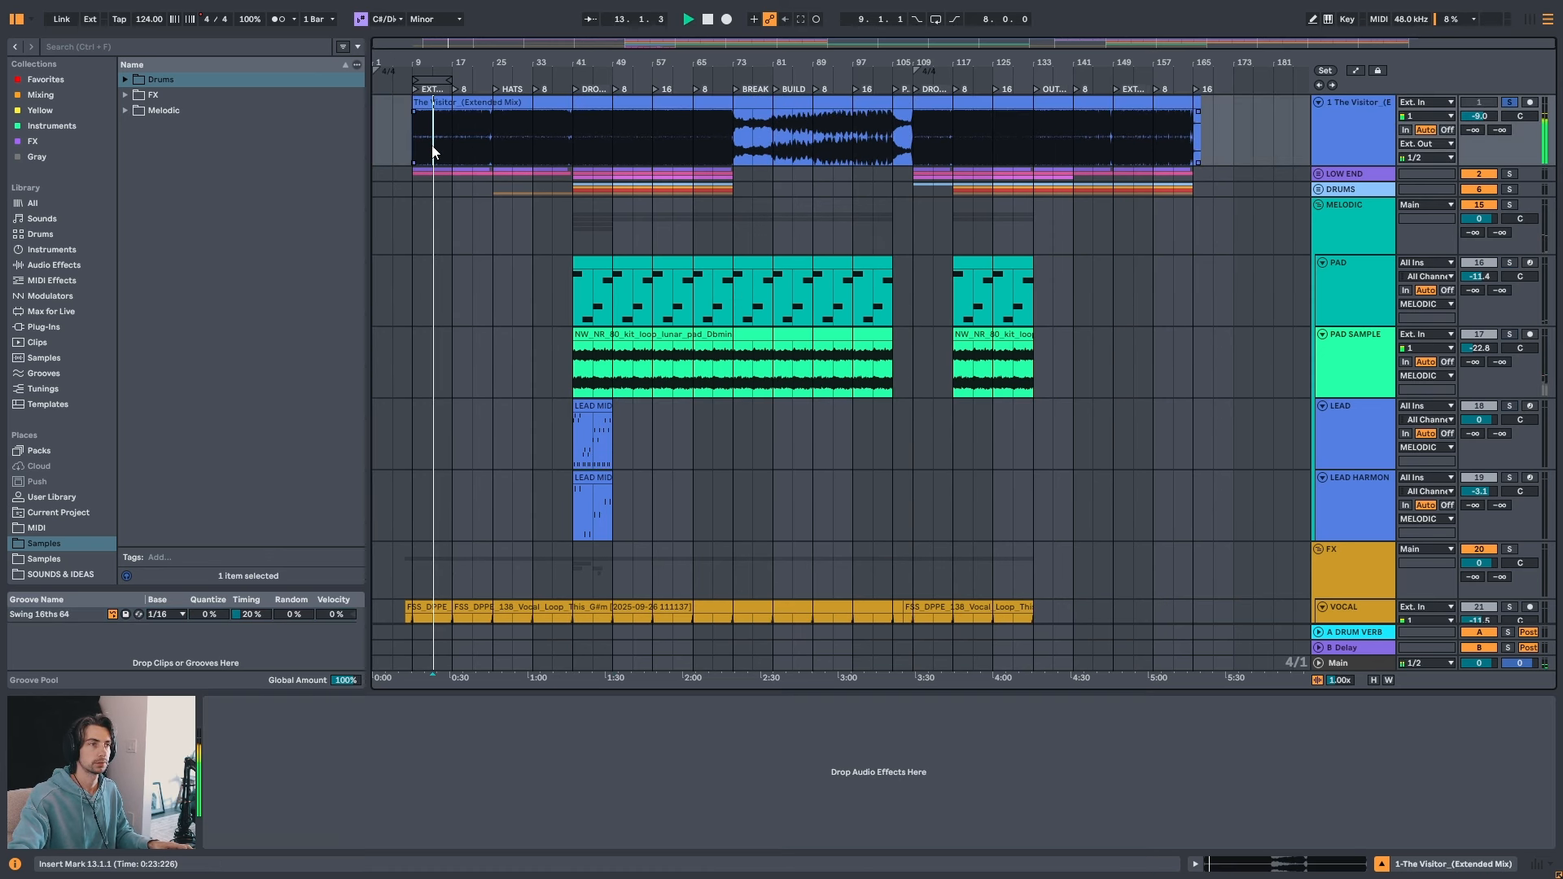
{"action": "left_click", "coordinate": [495, 132]}
{"action": "left_click", "coordinate": [477, 140]}
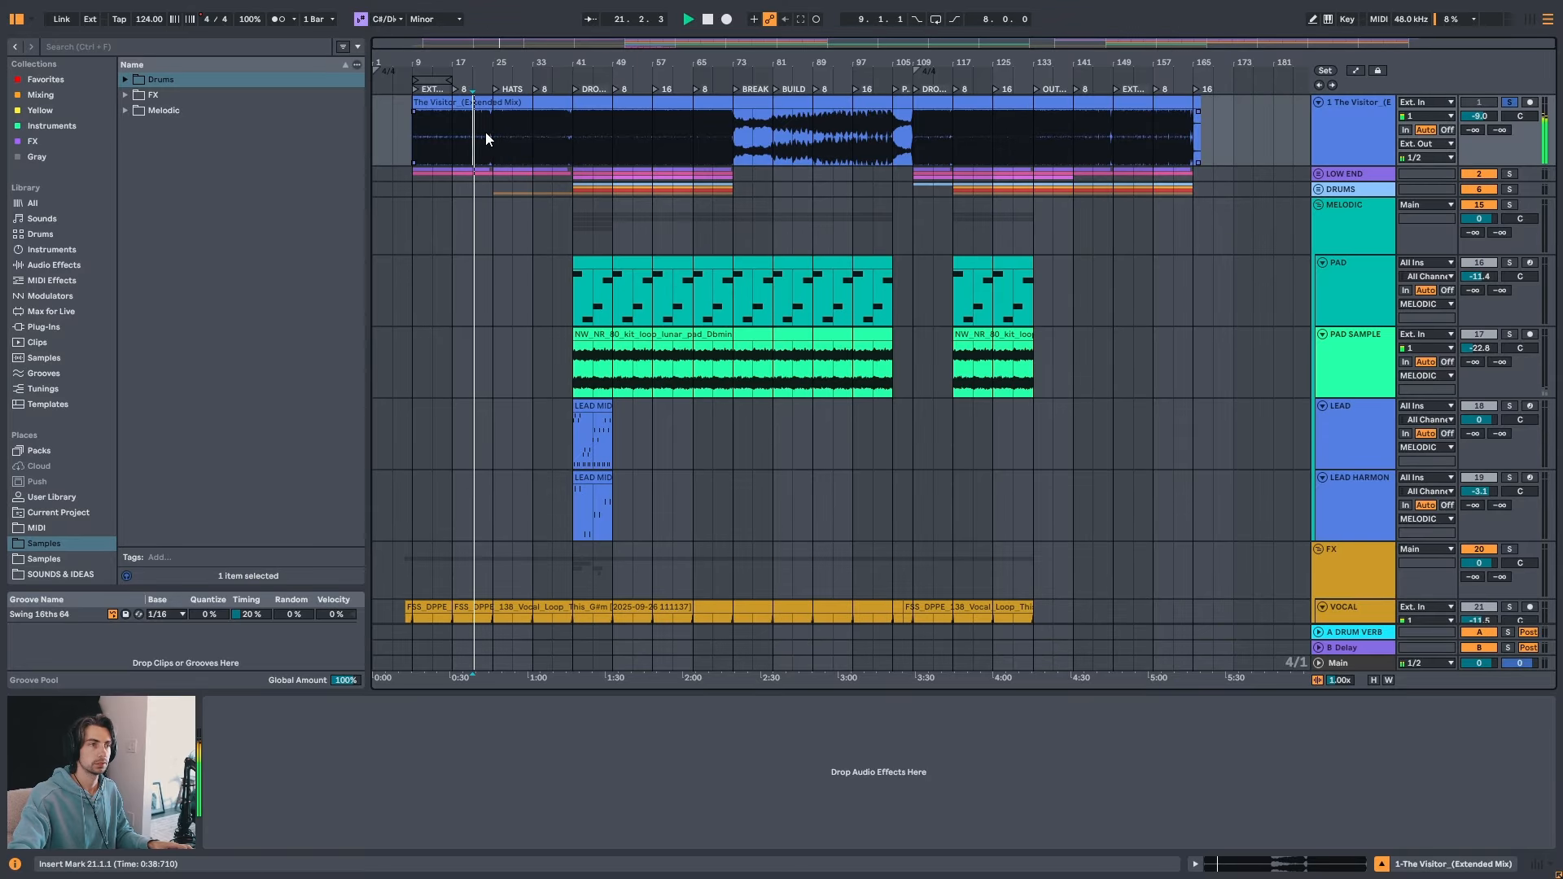
- Play the reference track at successive eight-bar points from the intro through Drop 1, up to bar 69
{"action": "left_click", "coordinate": [430, 133]}
{"action": "key", "text": "space"}
{"action": "left_click", "coordinate": [477, 138]}
{"action": "left_click", "coordinate": [515, 136]}
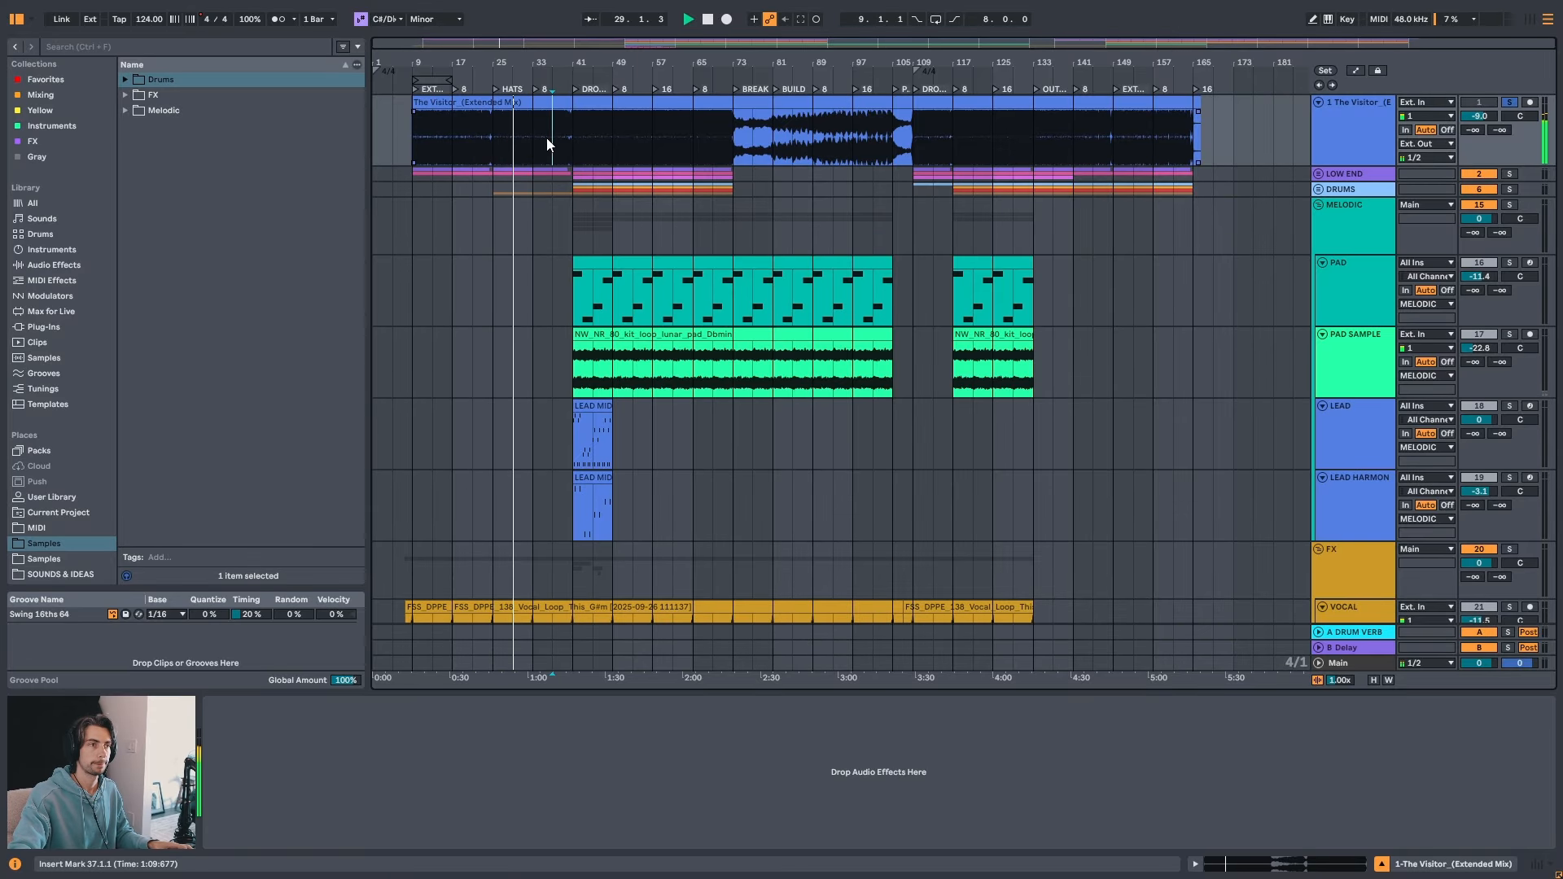
{"action": "left_click", "coordinate": [553, 139]}
{"action": "left_click", "coordinate": [593, 138]}
{"action": "left_click", "coordinate": [635, 138]}
{"action": "left_click", "coordinate": [674, 139]}
{"action": "left_click", "coordinate": [715, 139]}
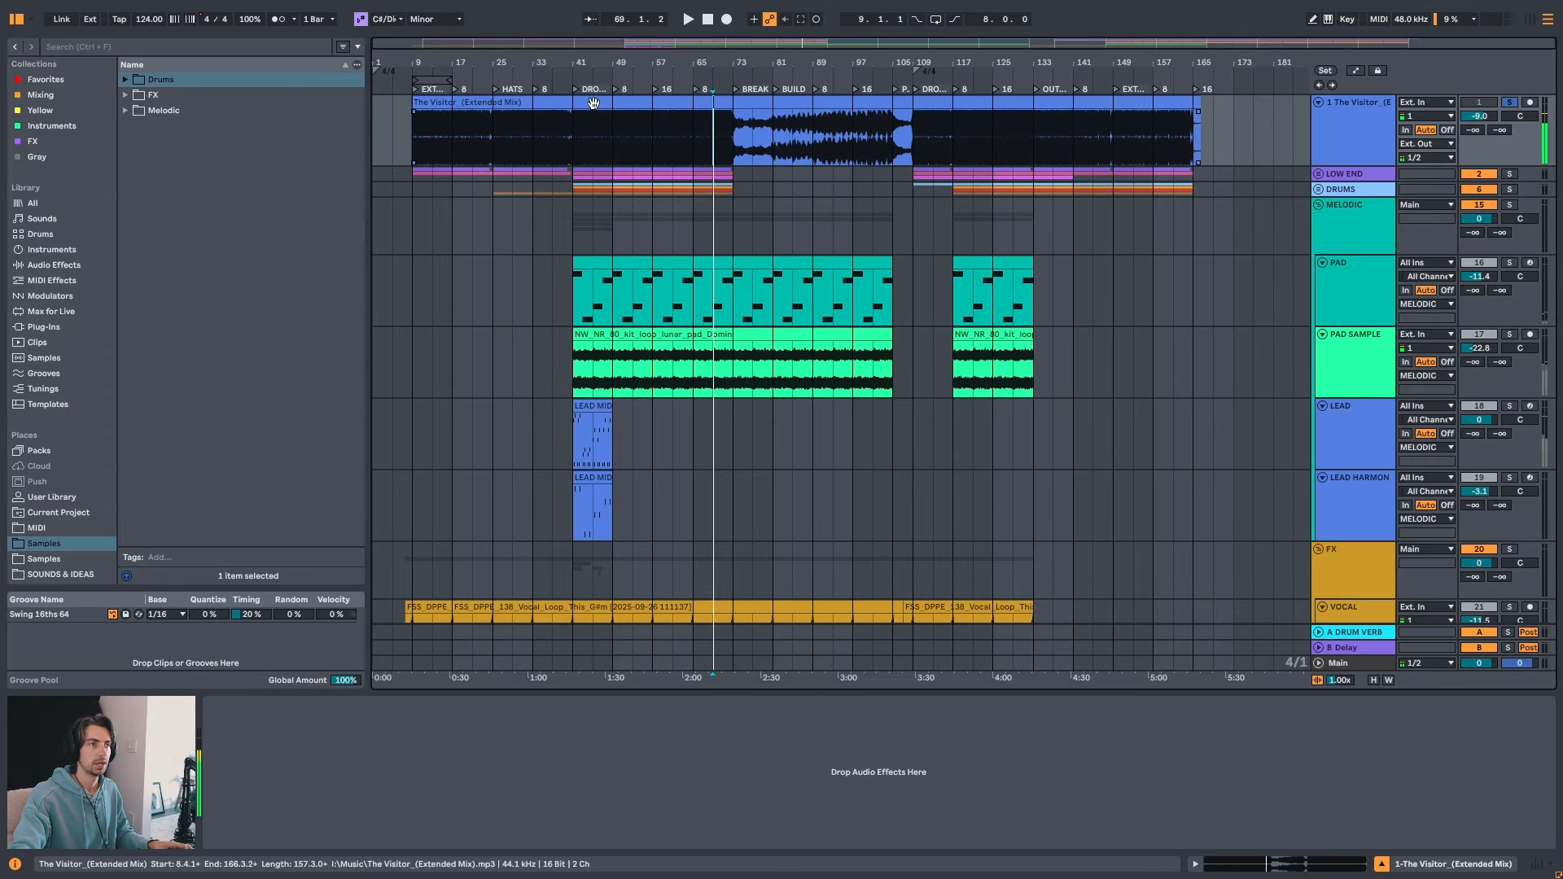
- Solo the LEAD track and play its clip from the start of Drop 1 at bar 41
{"action": "mouse_move", "coordinate": [568, 65]}
{"action": "left_mouse_down"}
{"action": "mouse_move", "coordinate": [654, 81]}
{"action": "mouse_move", "coordinate": [665, 294]}
{"action": "left_mouse_up"}
{"action": "left_click", "coordinate": [682, 409]}
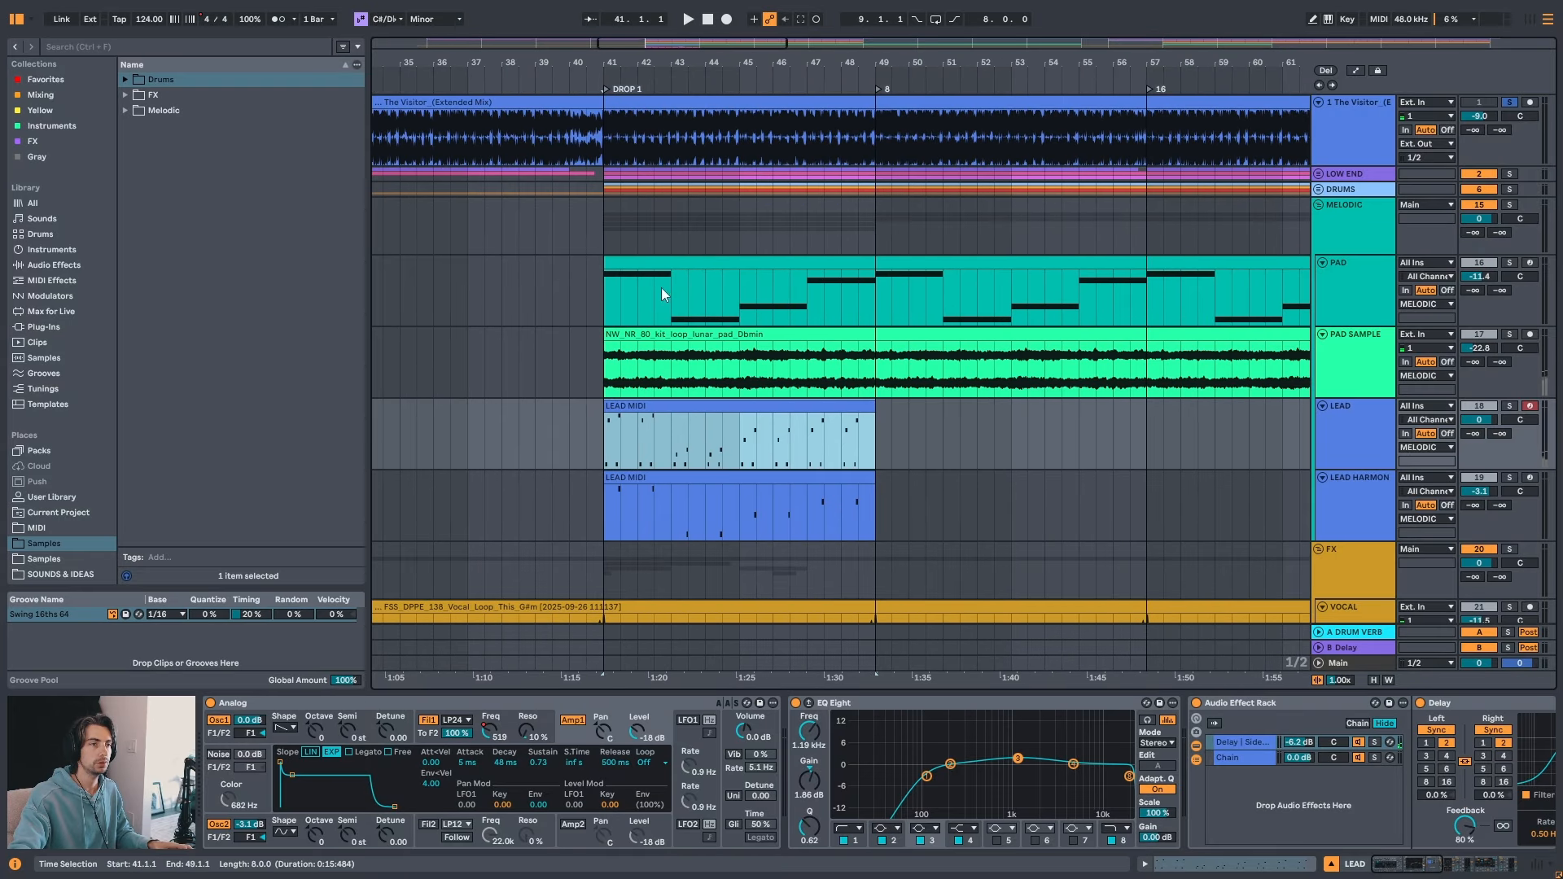
{"action": "key", "text": "space"}
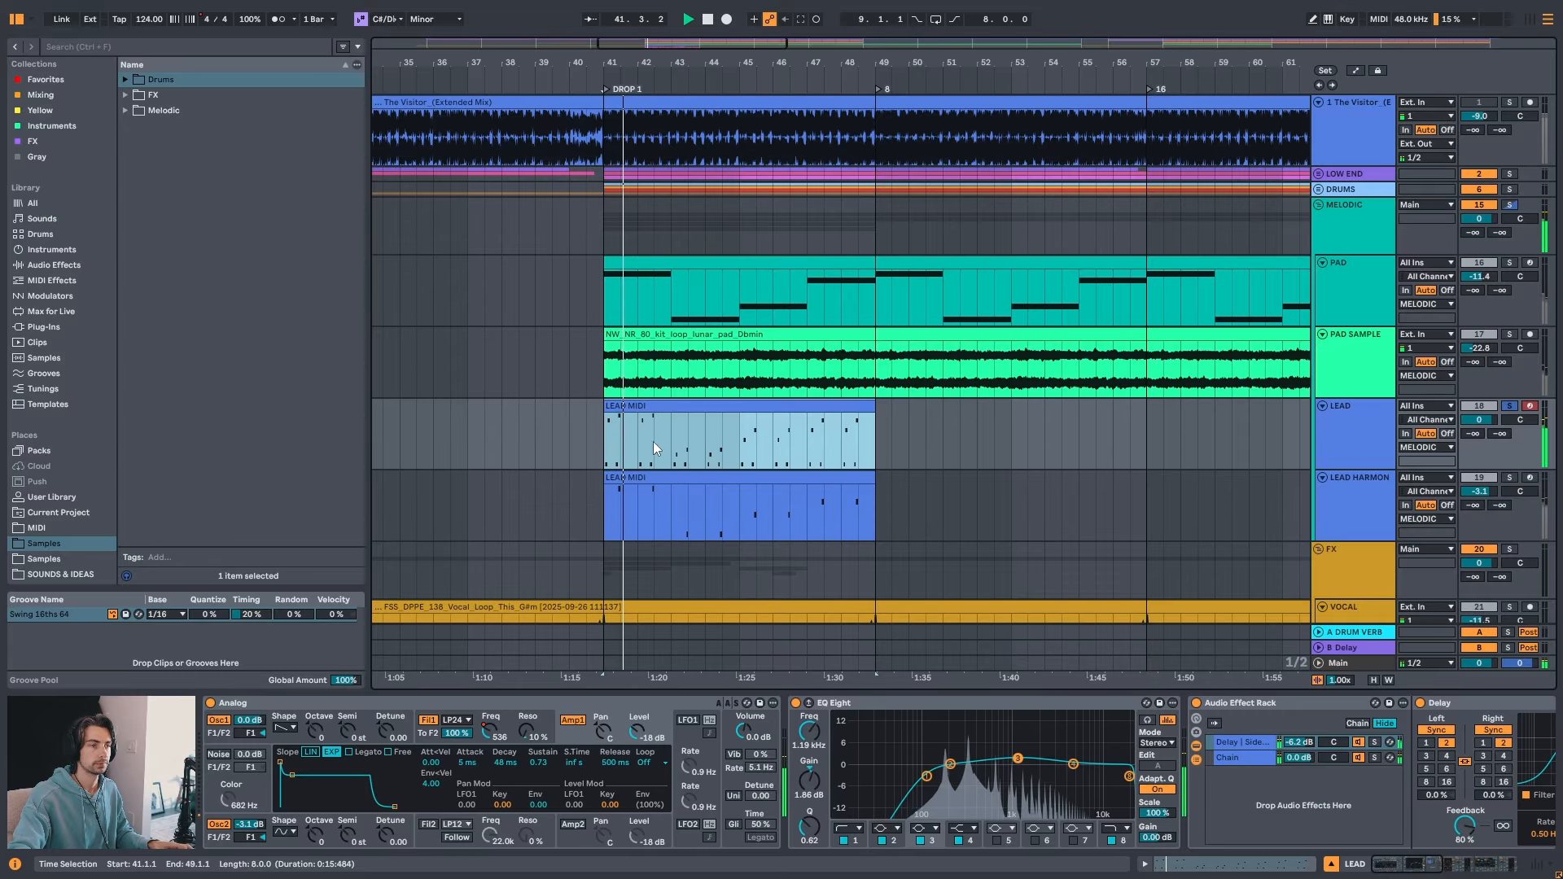
{"action": "left_click_drag", "start_coordinate": [721, 64], "coordinate": [759, 7]}
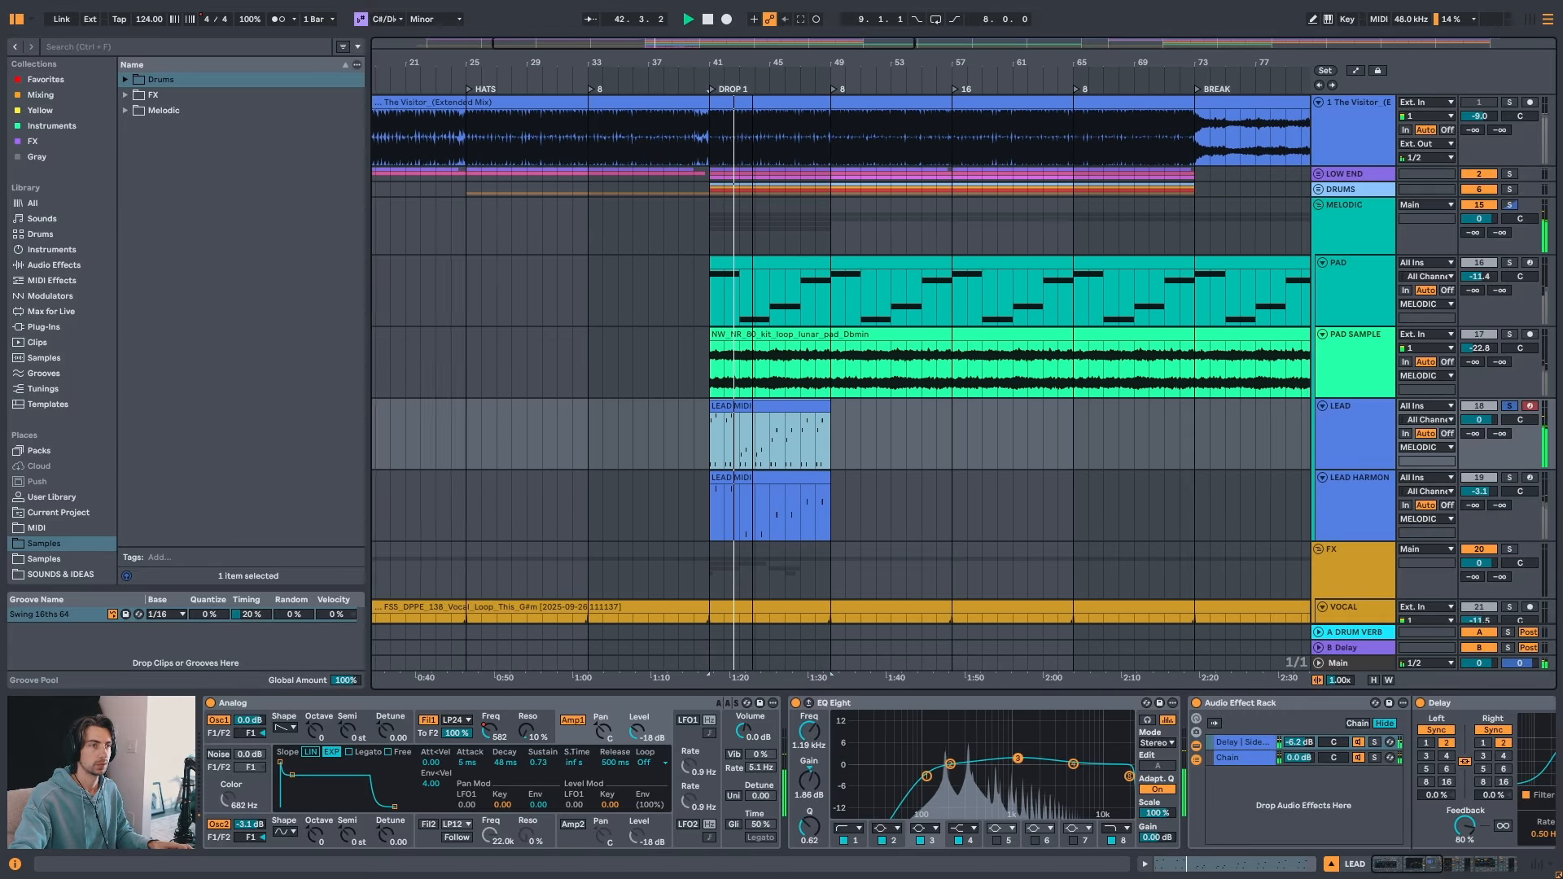
{"action": "key", "text": "space"}
{"action": "left_click_drag", "start_coordinate": [757, 66], "coordinate": [753, 17]}
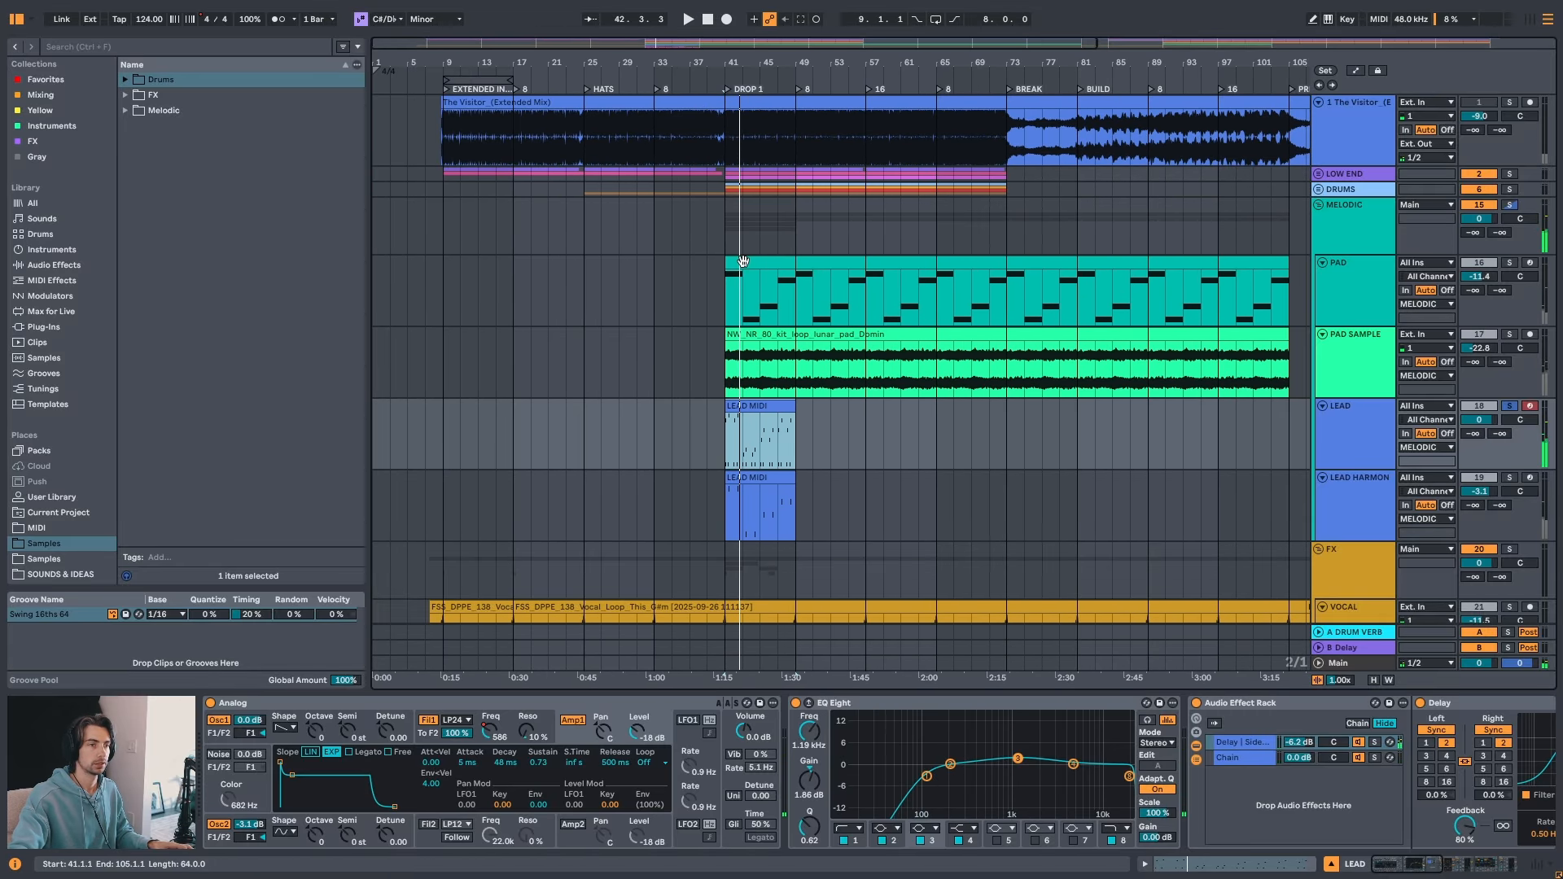
- Expand the LOW END group and examine the intro BASS clip and how the low-end and melodic parts span the sections
{"action": "left_click", "coordinate": [1321, 175]}
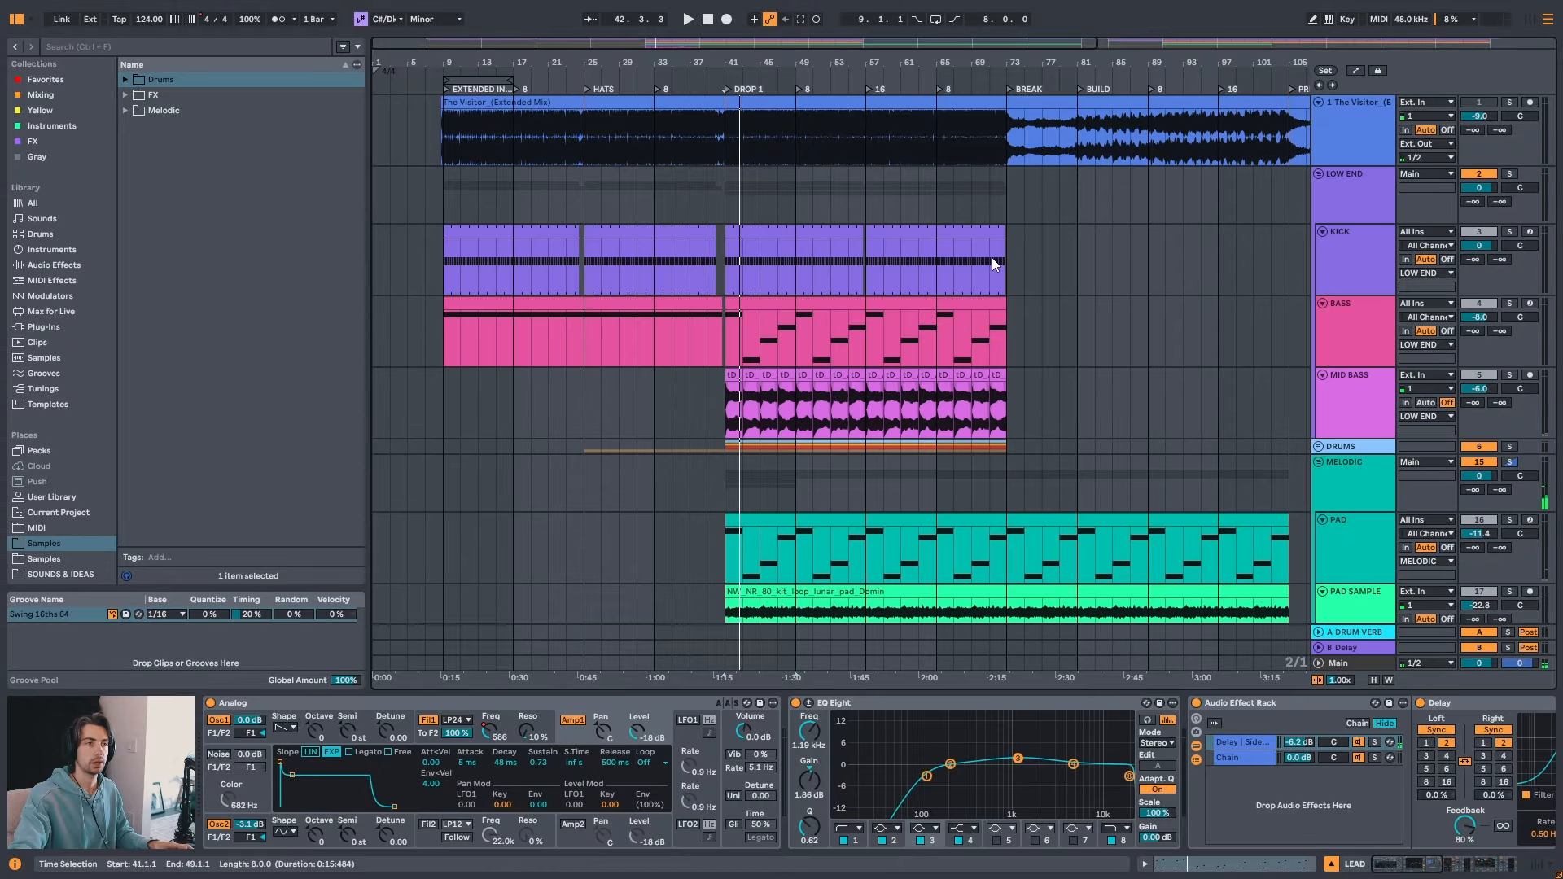
{"action": "left_click", "coordinate": [505, 304]}
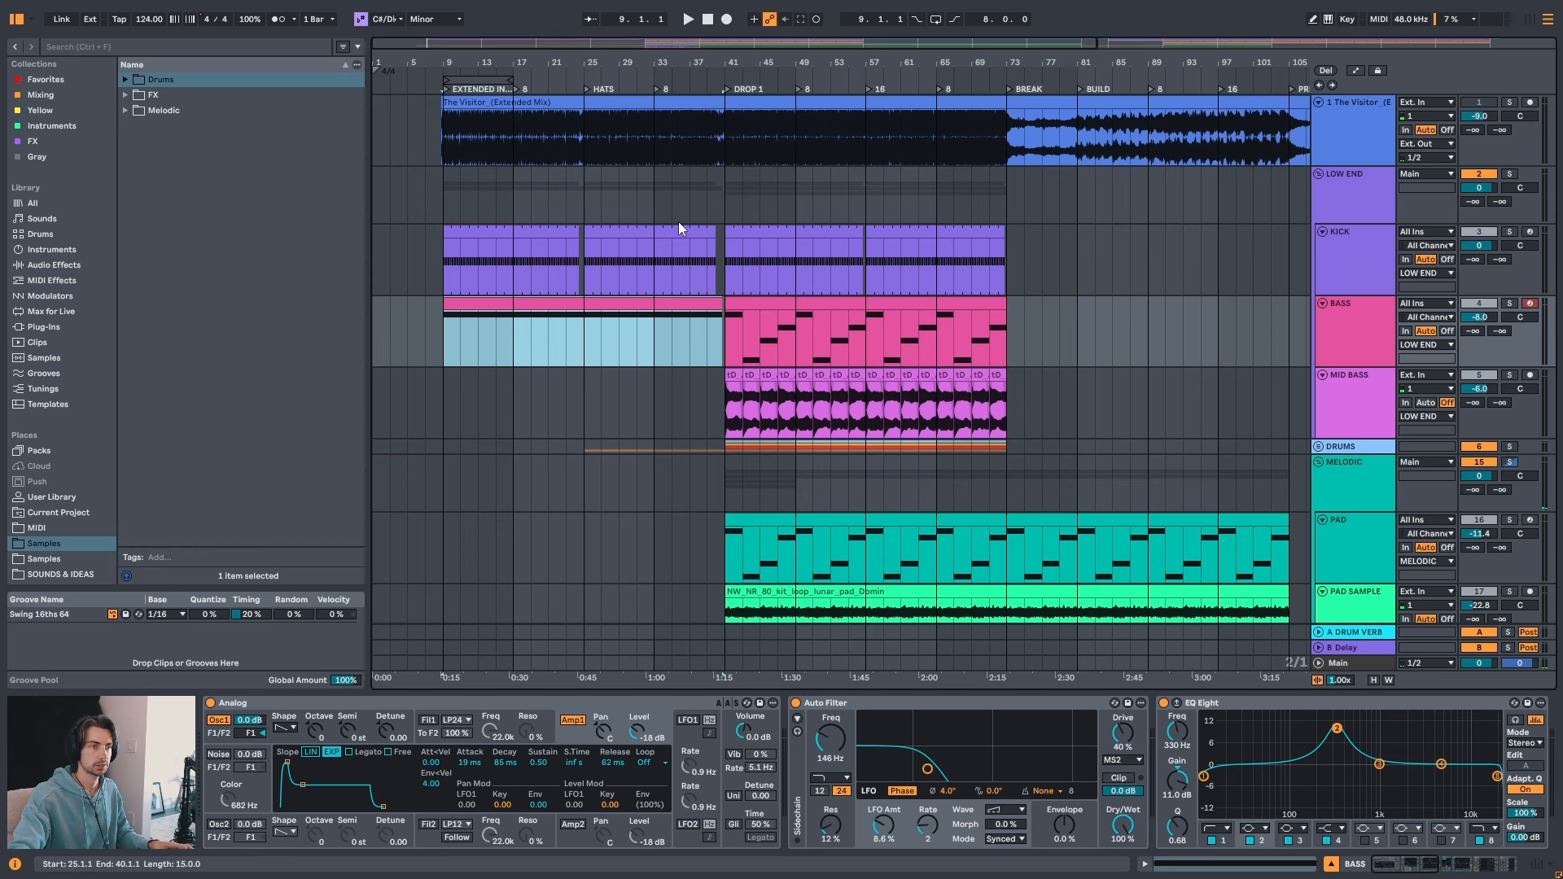
{"action": "mouse_move", "coordinate": [710, 63]}
{"action": "left_mouse_down"}
{"action": "mouse_move", "coordinate": [704, 114]}
{"action": "mouse_move", "coordinate": [705, 63]}
{"action": "left_mouse_up"}
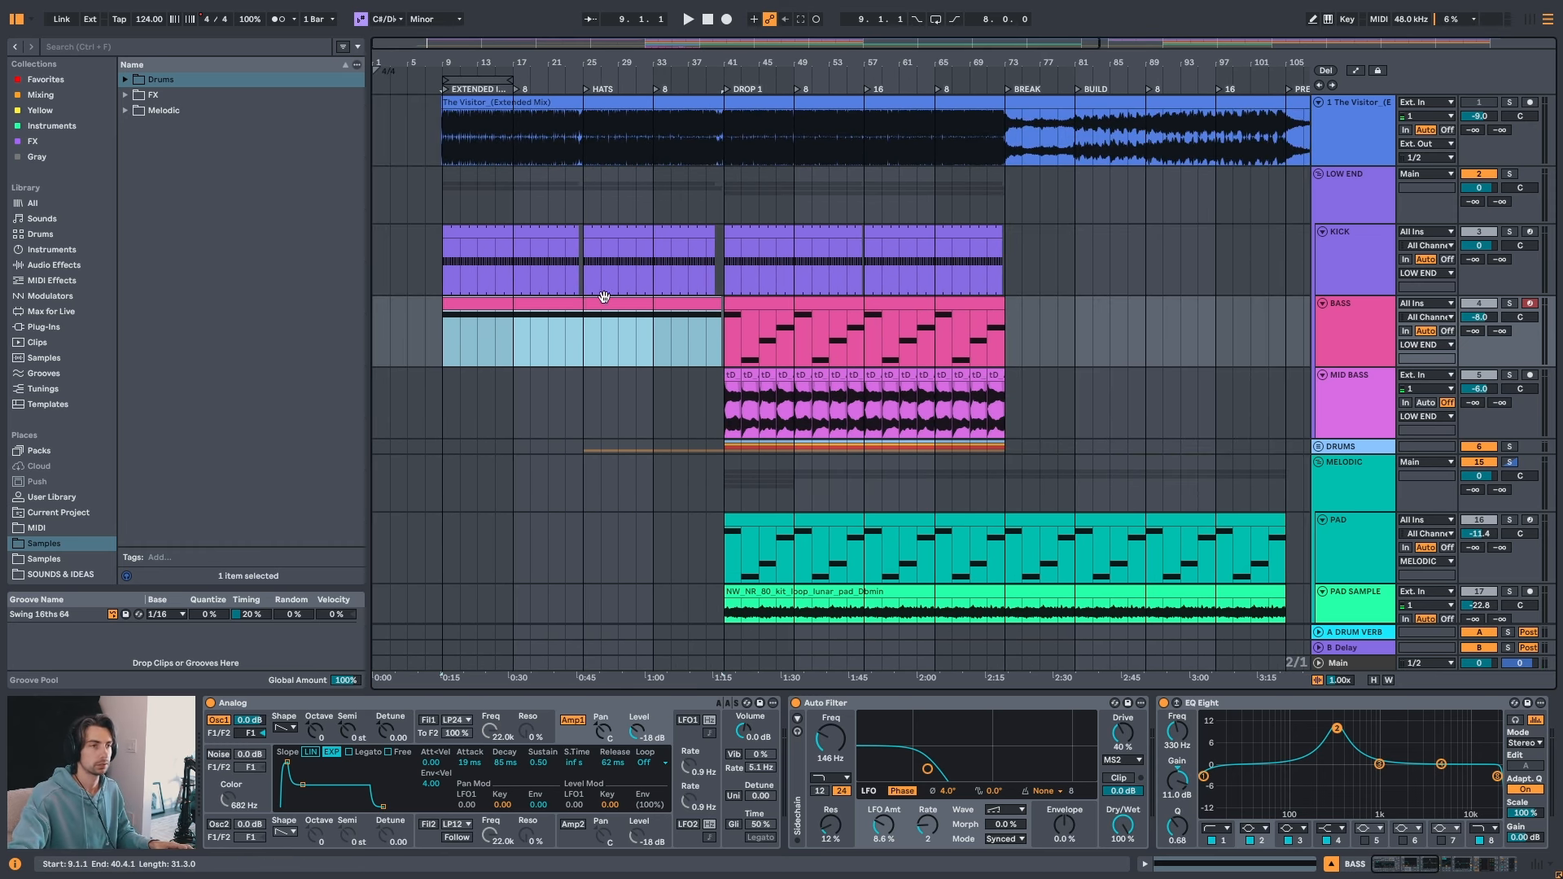
{"action": "scroll", "coordinate": [604, 296], "scroll_direction": "down", "scroll_amount": 5}
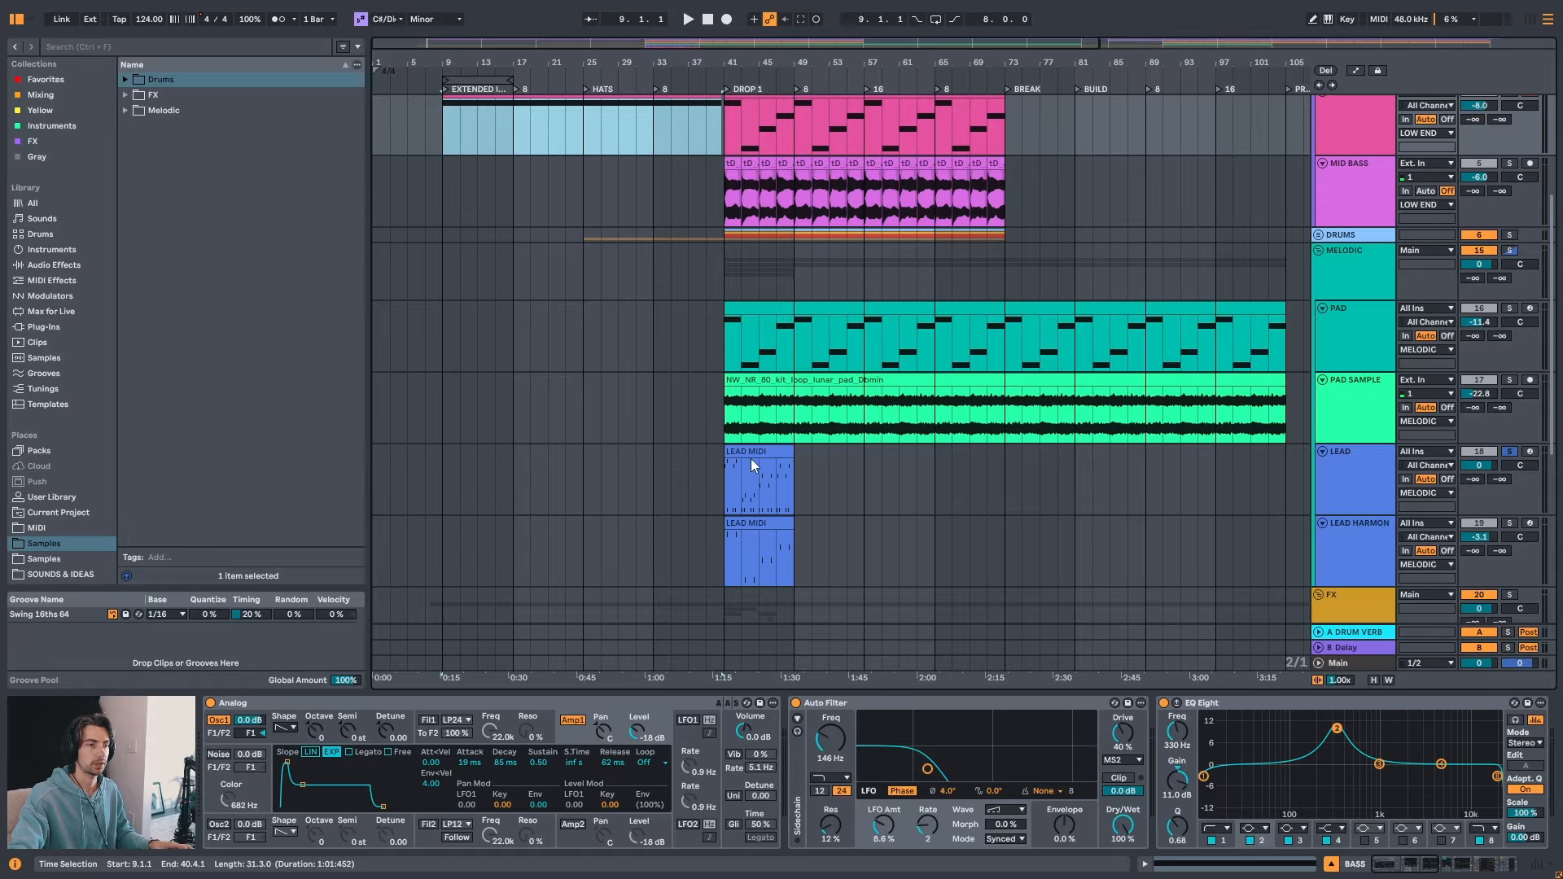
{"action": "left_click_drag", "start_coordinate": [841, 67], "coordinate": [839, 55]}
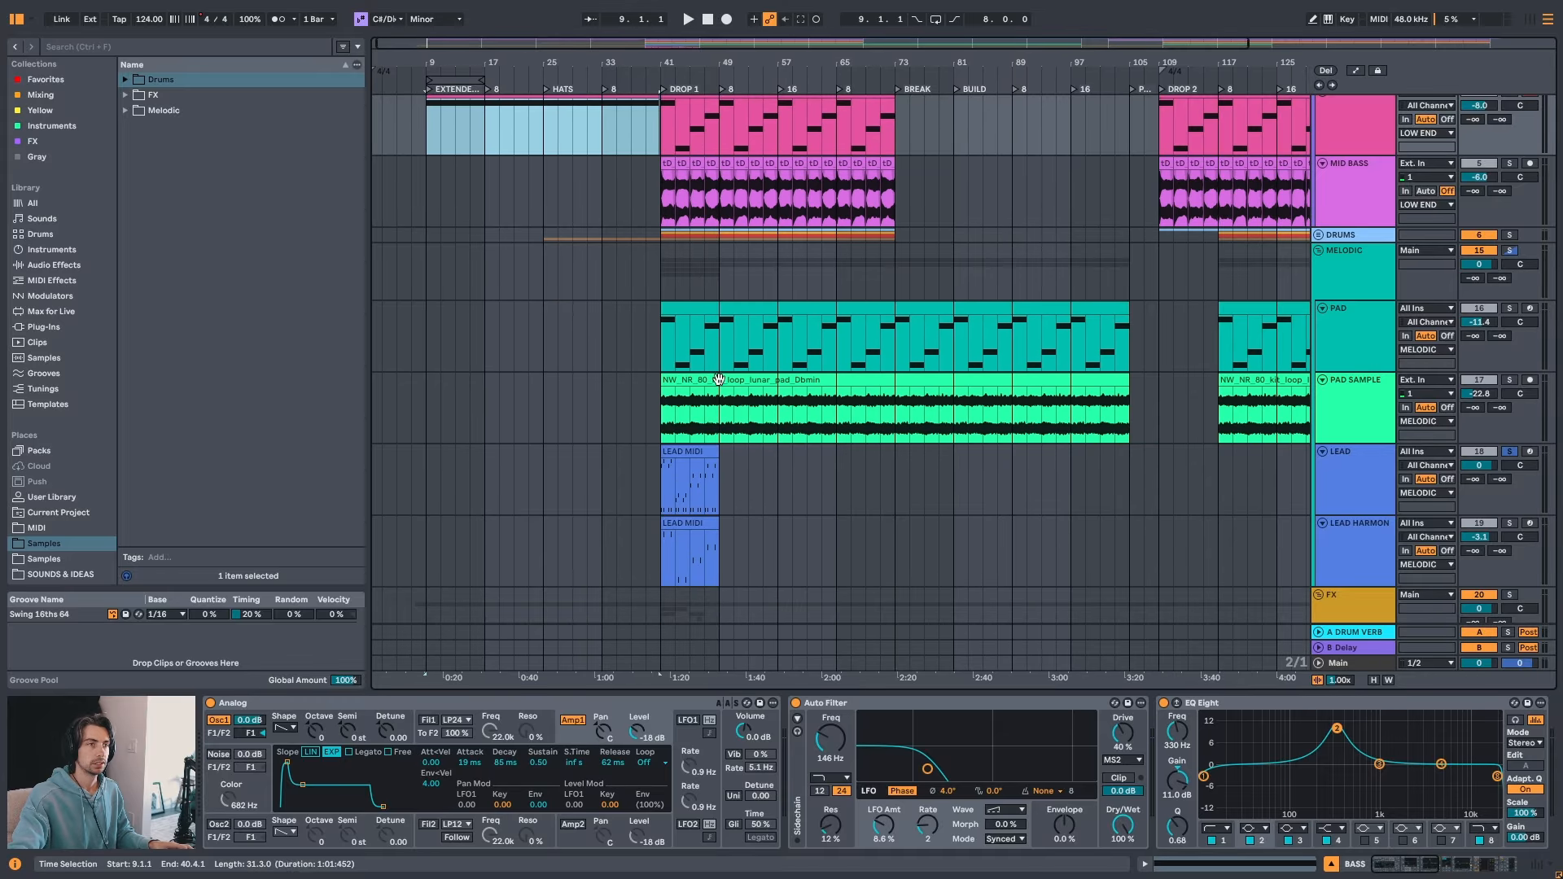
{"action": "scroll", "coordinate": [725, 416], "scroll_direction": "up", "scroll_amount": 5}
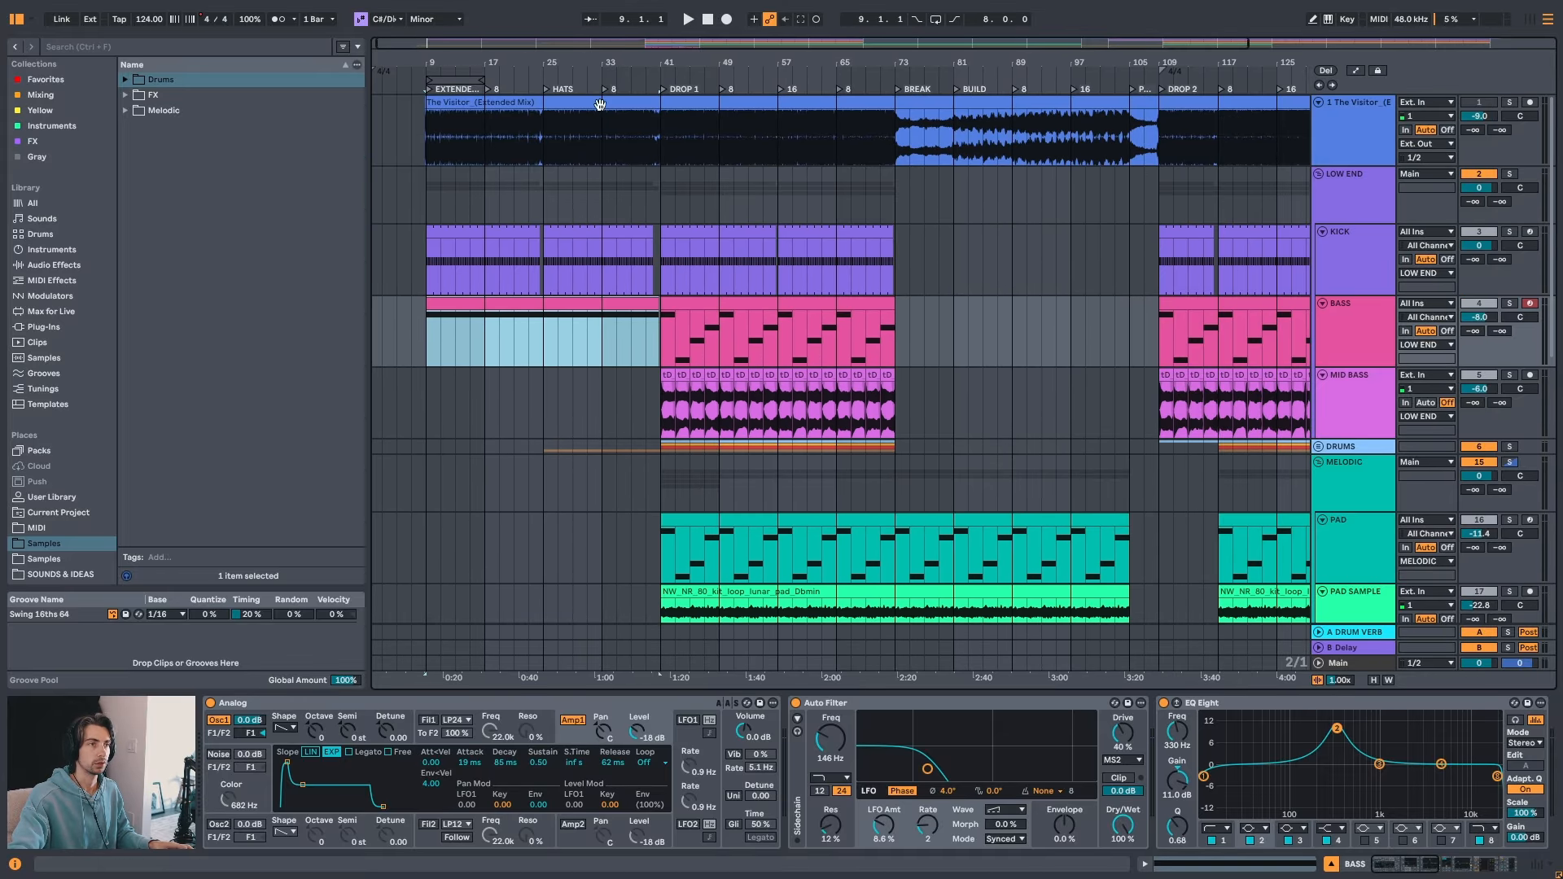
{"action": "scroll", "coordinate": [696, 342], "scroll_direction": "down", "scroll_amount": 3}
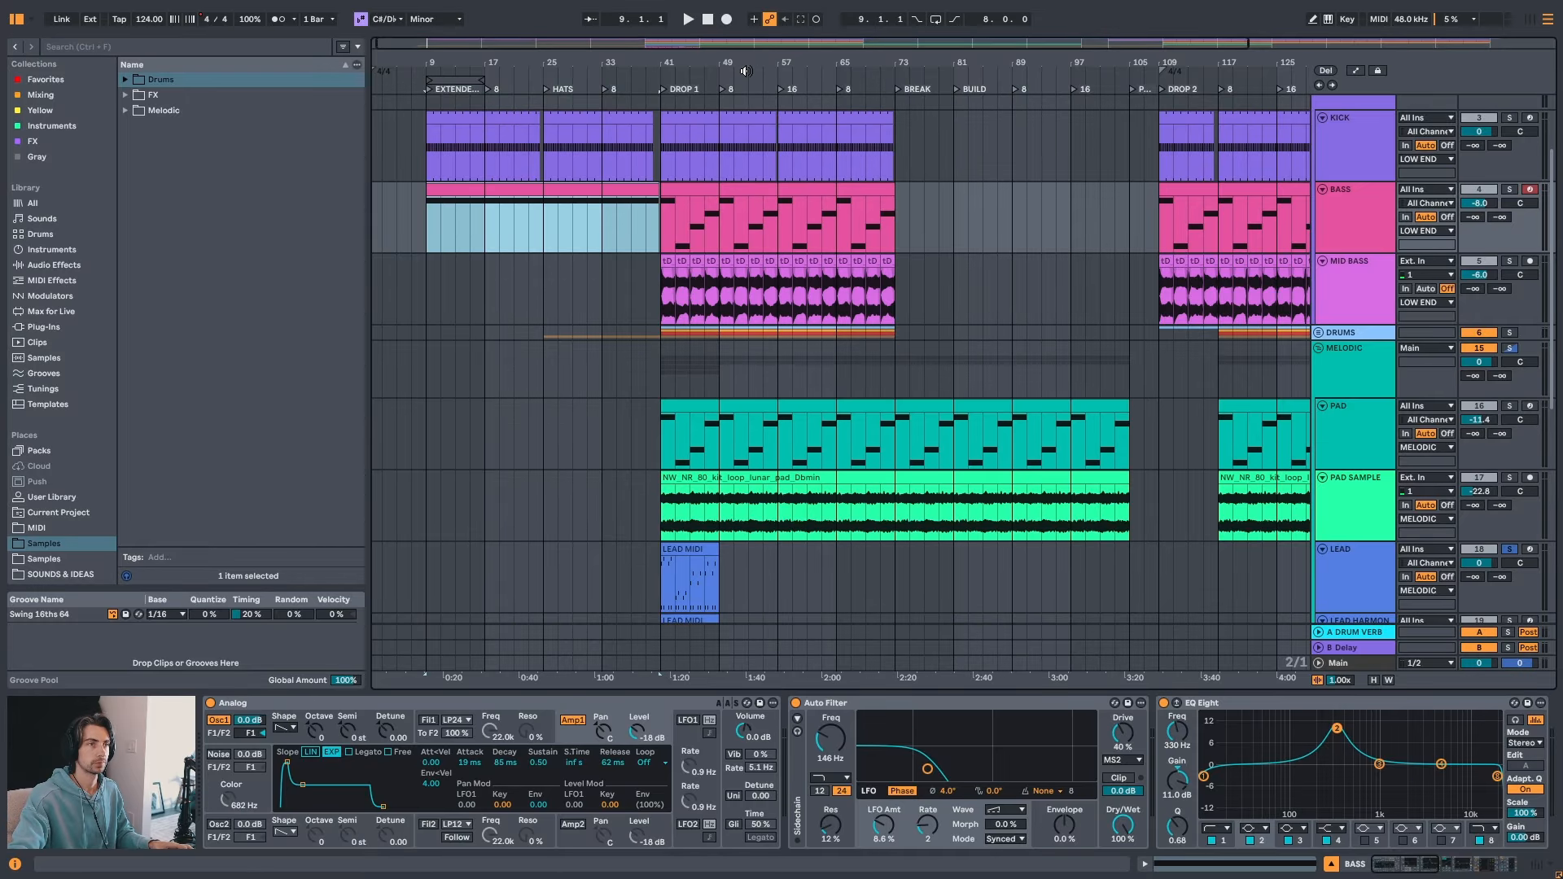
{"action": "left_click_drag", "start_coordinate": [745, 71], "coordinate": [743, 61]}
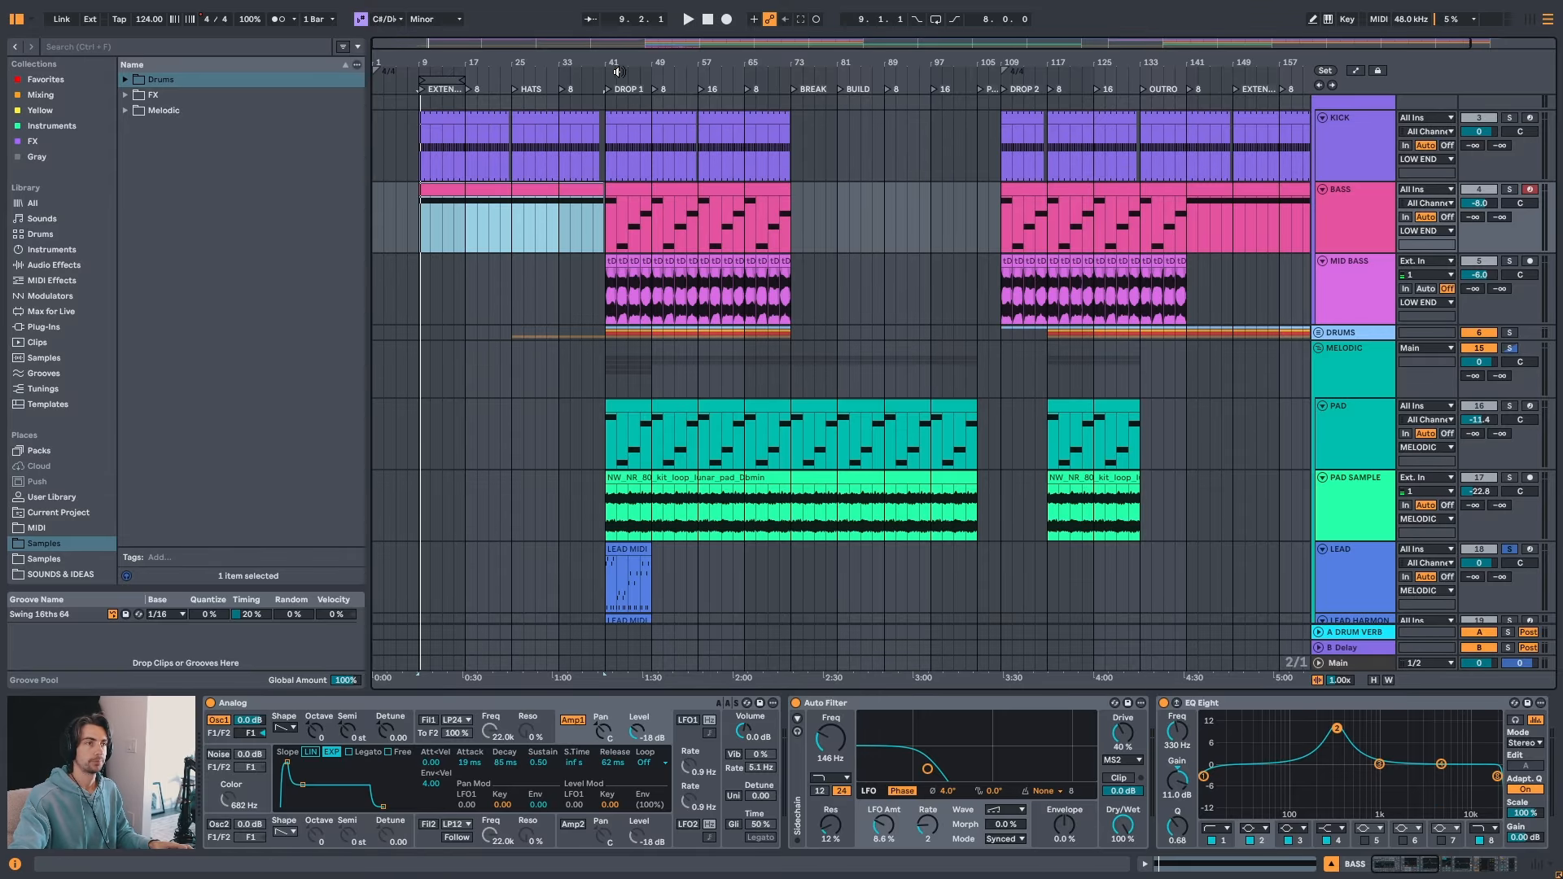
- Split the Drop 1 LEAD clip at bar 43
{"action": "left_click_drag", "start_coordinate": [619, 69], "coordinate": [739, 80]}
{"action": "left_click", "coordinate": [740, 572]}
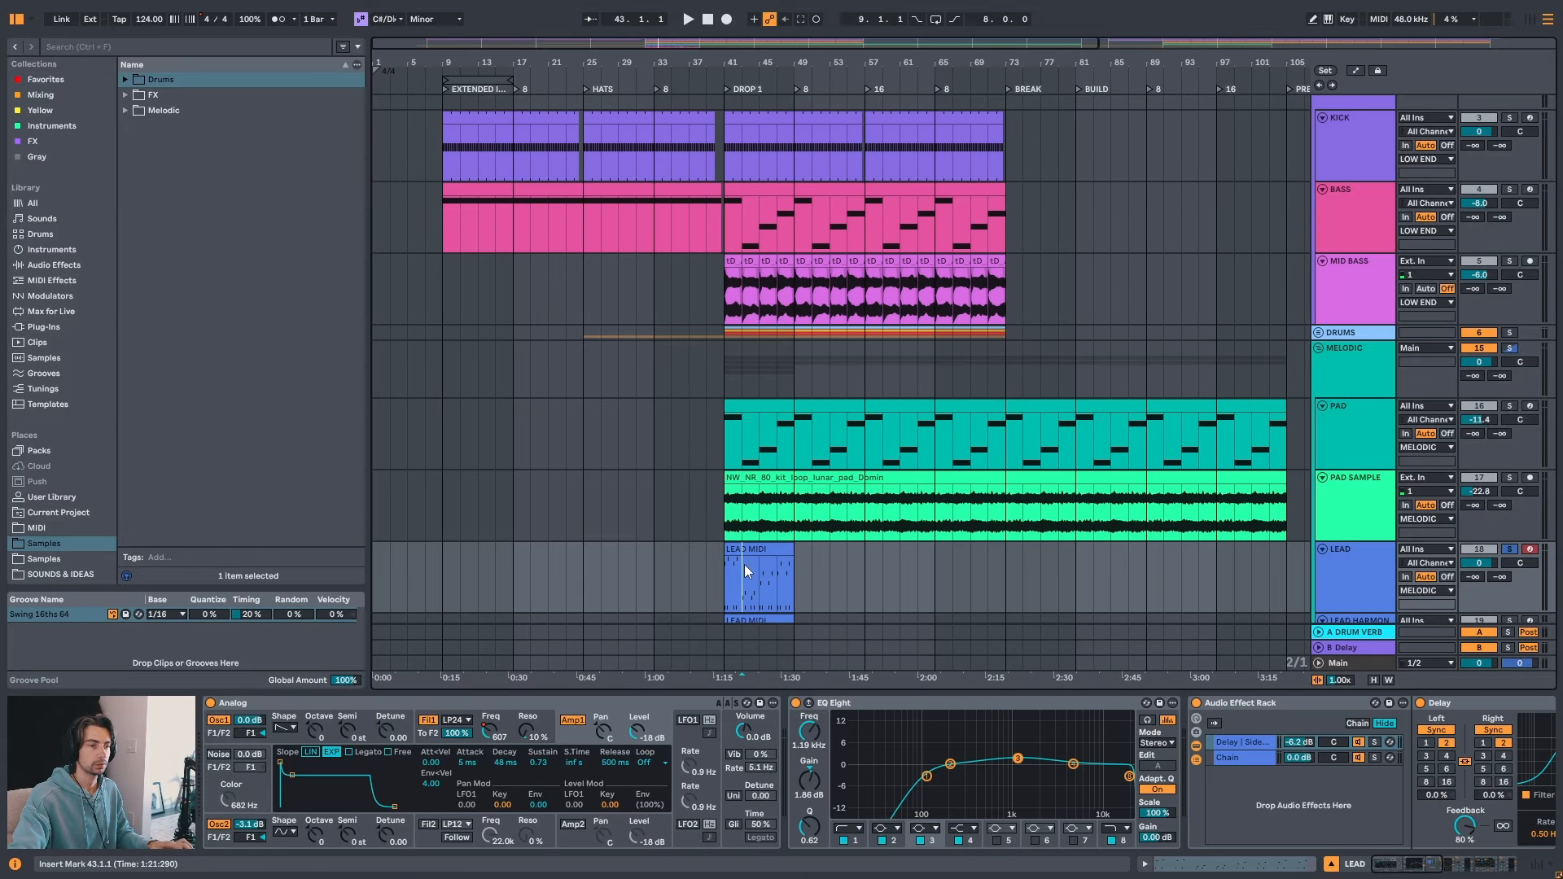
{"action": "key", "text": "z"}
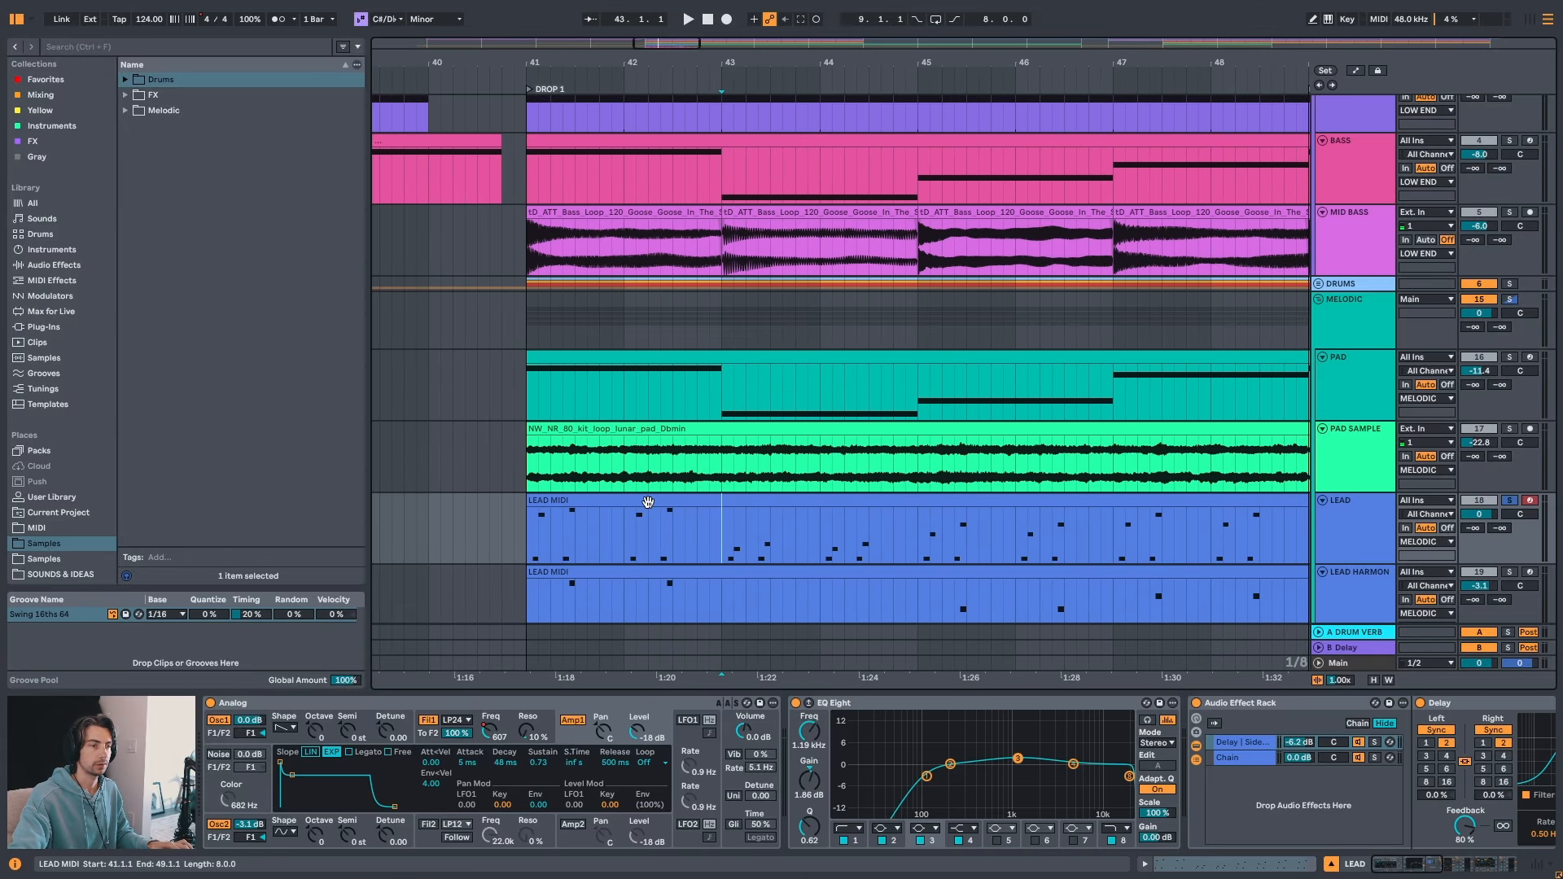
{"action": "left_click", "coordinate": [714, 529]}
{"action": "left_click", "coordinate": [722, 529]}
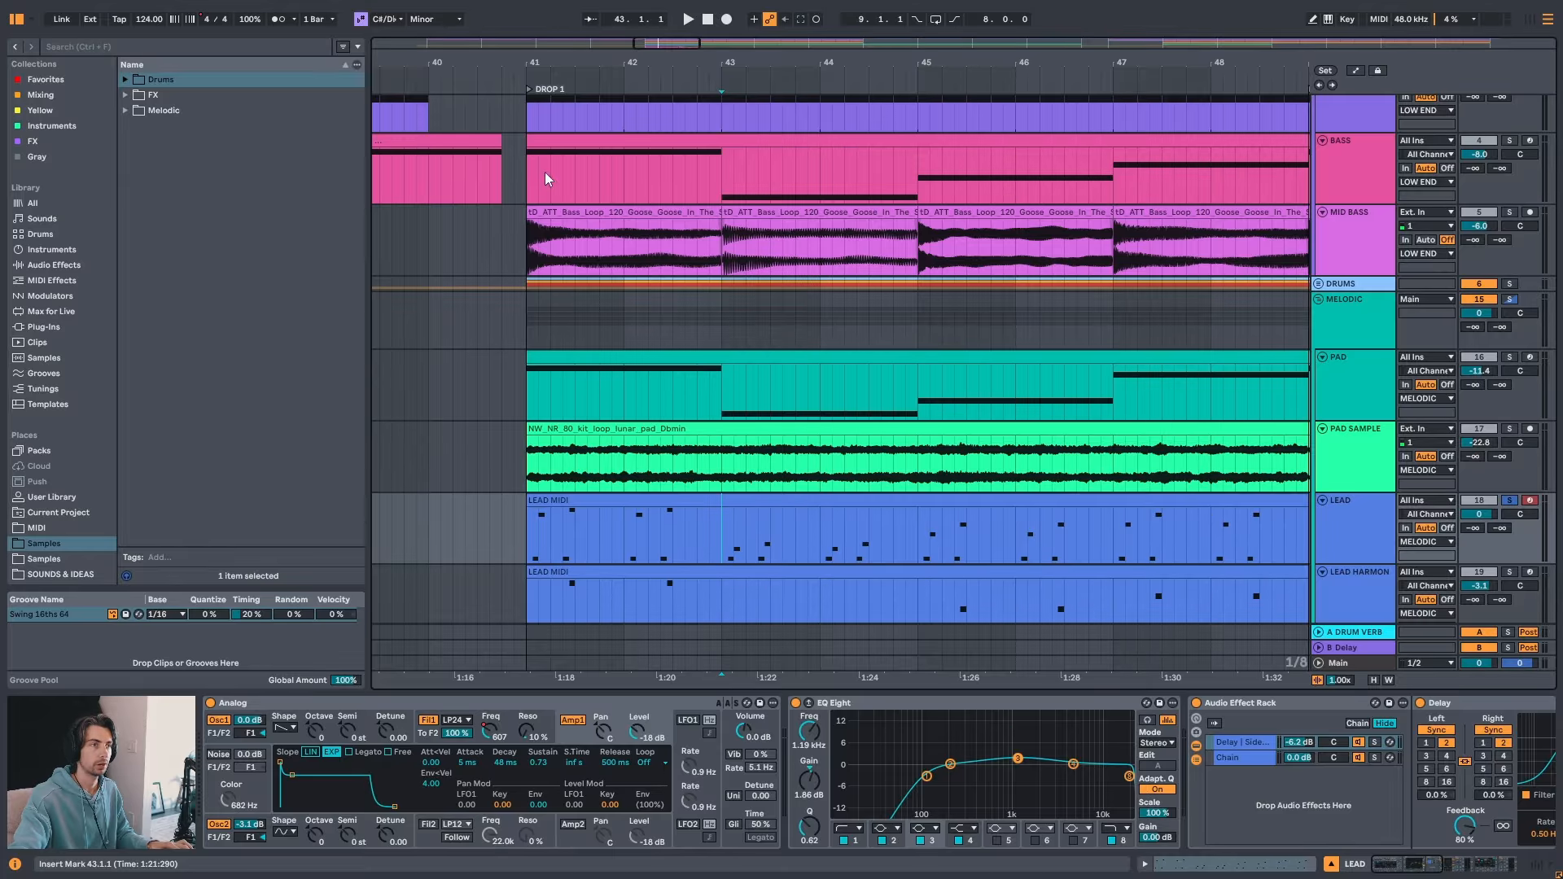
{"action": "key", "text": "ctrl+e"}
- Copy the two-bar LEAD clip at bar 41 to the start of the extended intro at bar 9
{"action": "left_click", "coordinate": [700, 498]}
{"action": "left_click_drag", "start_coordinate": [720, 64], "coordinate": [800, 8]}
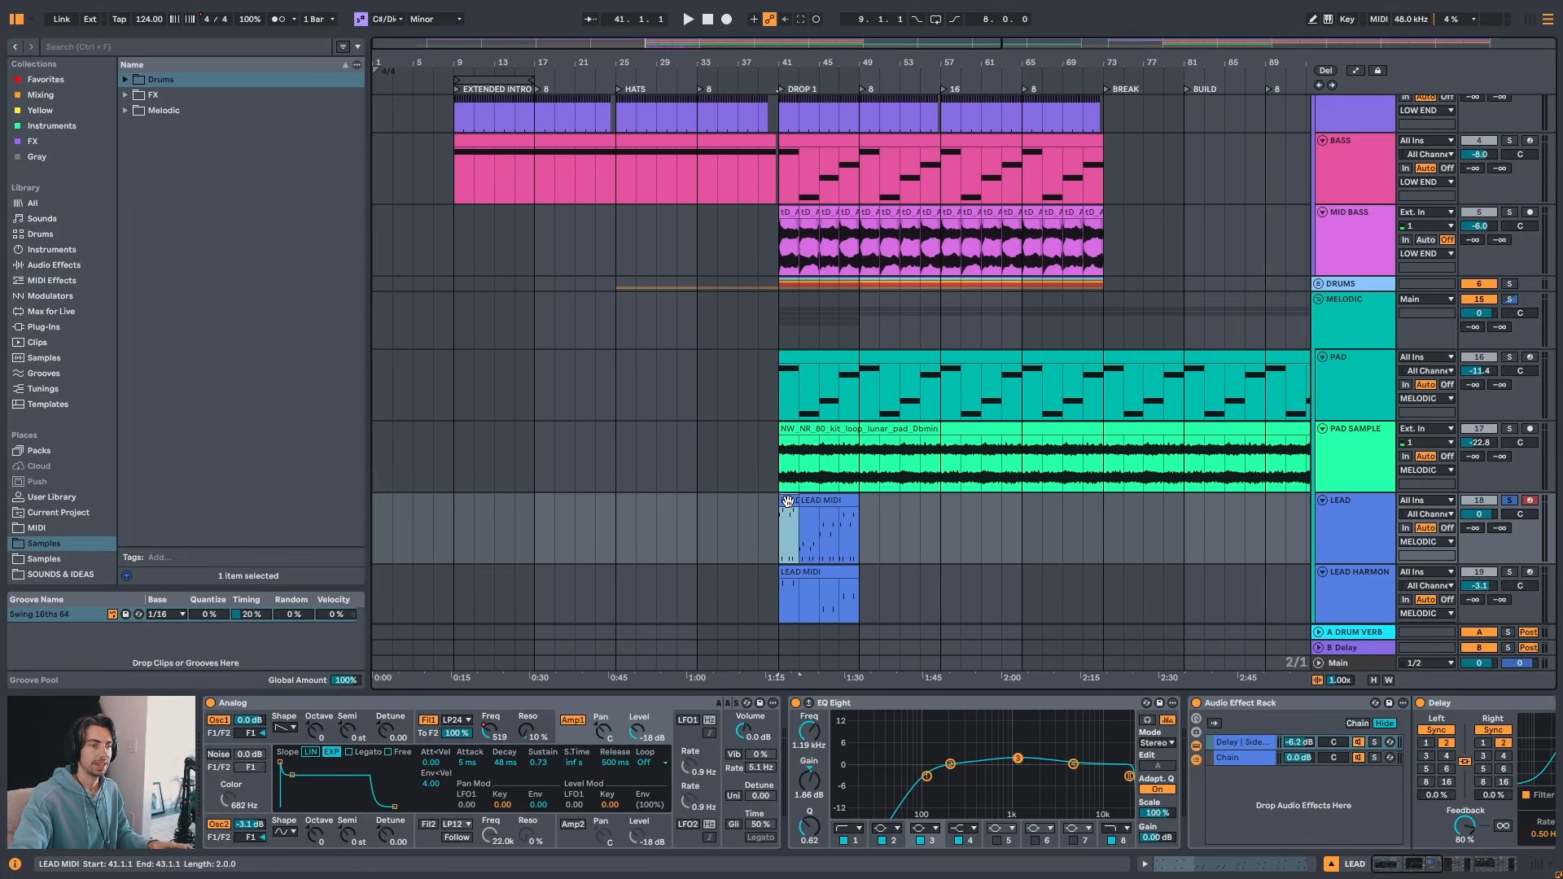
{"action": "left_click_drag", "start_coordinate": [787, 501], "coordinate": [467, 520]}
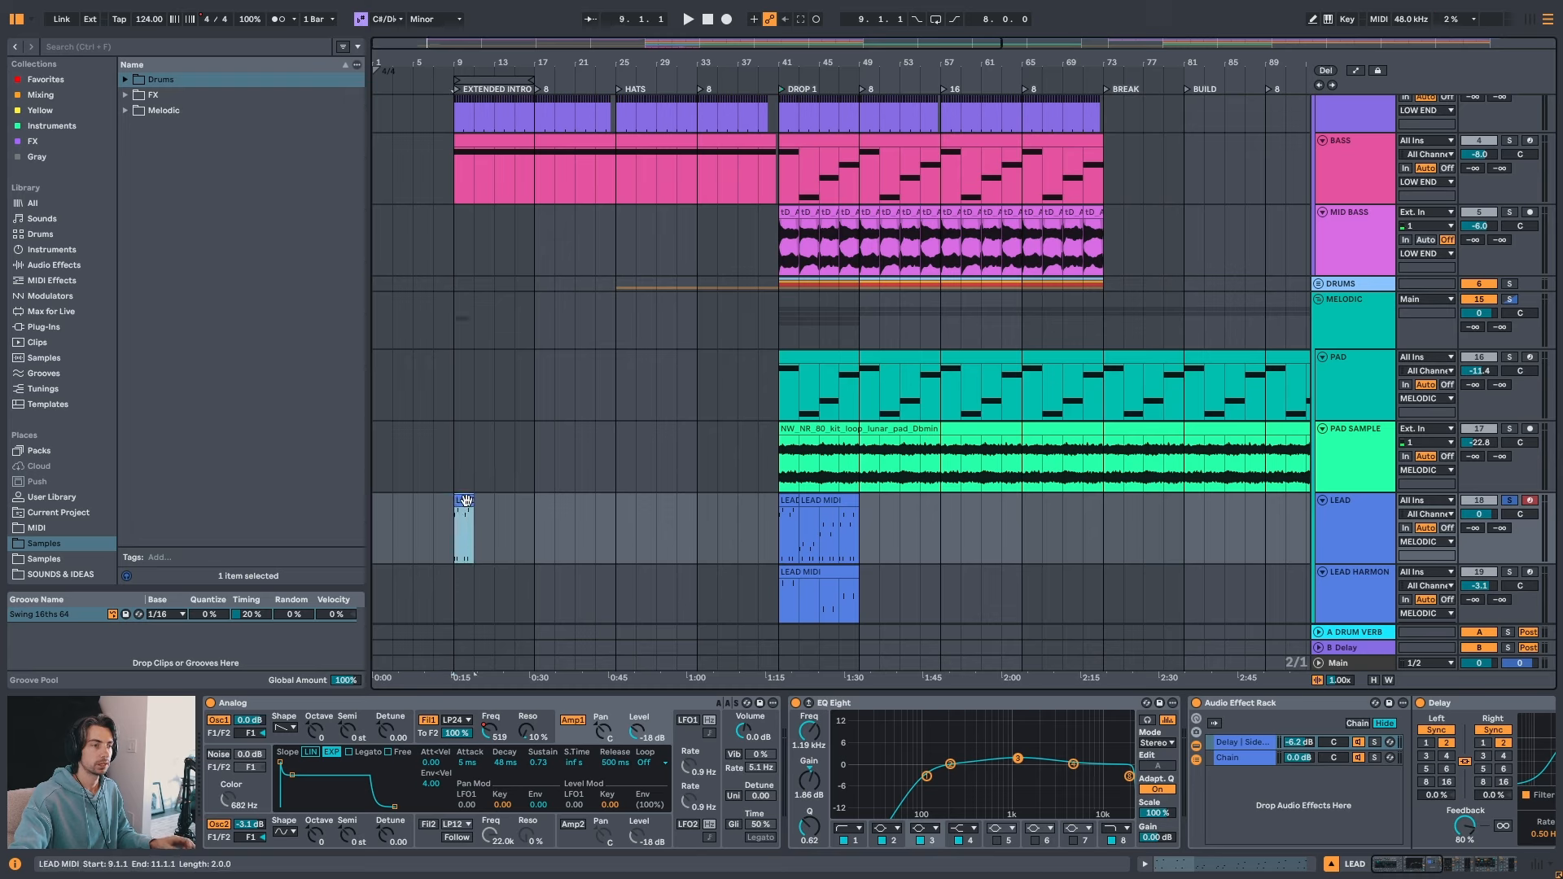
{"action": "key", "text": "ctrl+d"}
{"action": "key", "text": "ctrl+d"}
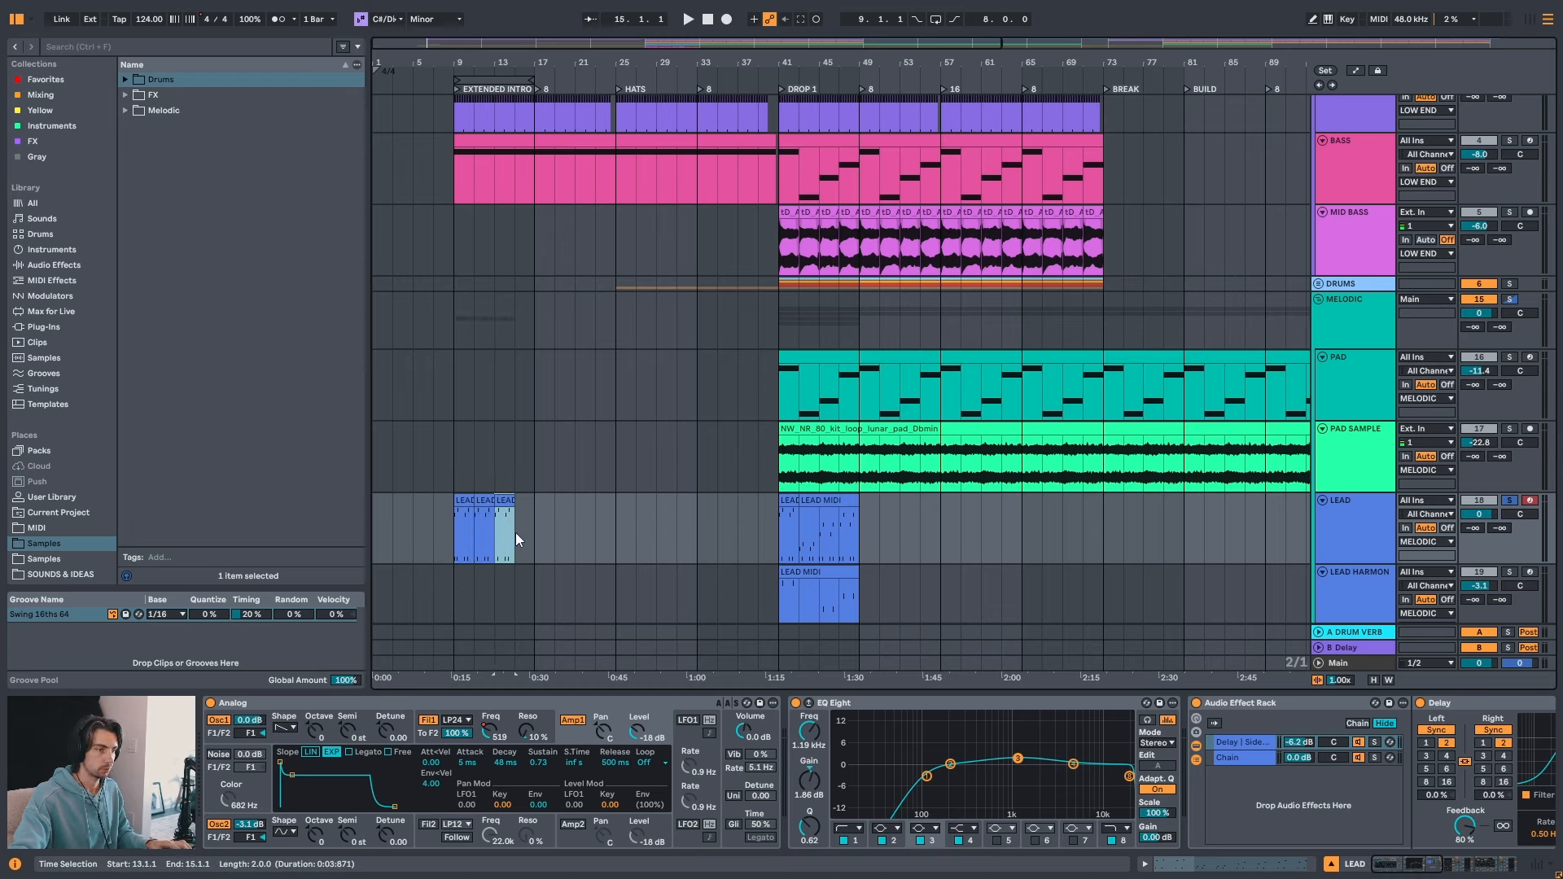
{"action": "key", "text": "ctrl+z"}
{"action": "key", "text": "ctrl+z"}
{"action": "key", "text": "ctrl+z"}
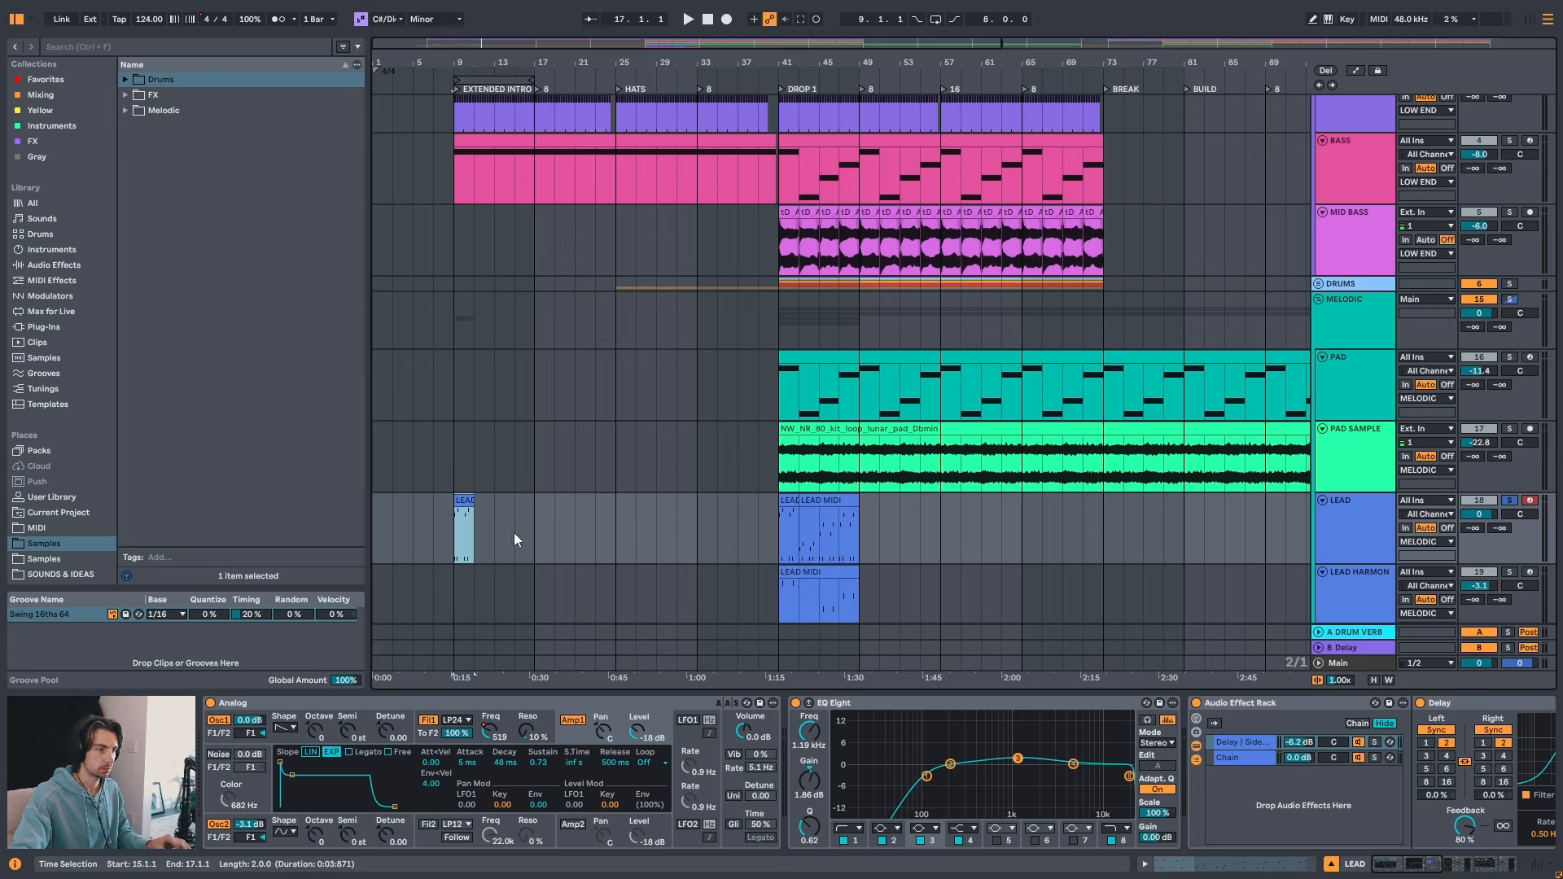
- Loop the copied LEAD clip at bar 9 and extend it to bar 39
{"action": "double_click", "coordinate": [465, 501]}
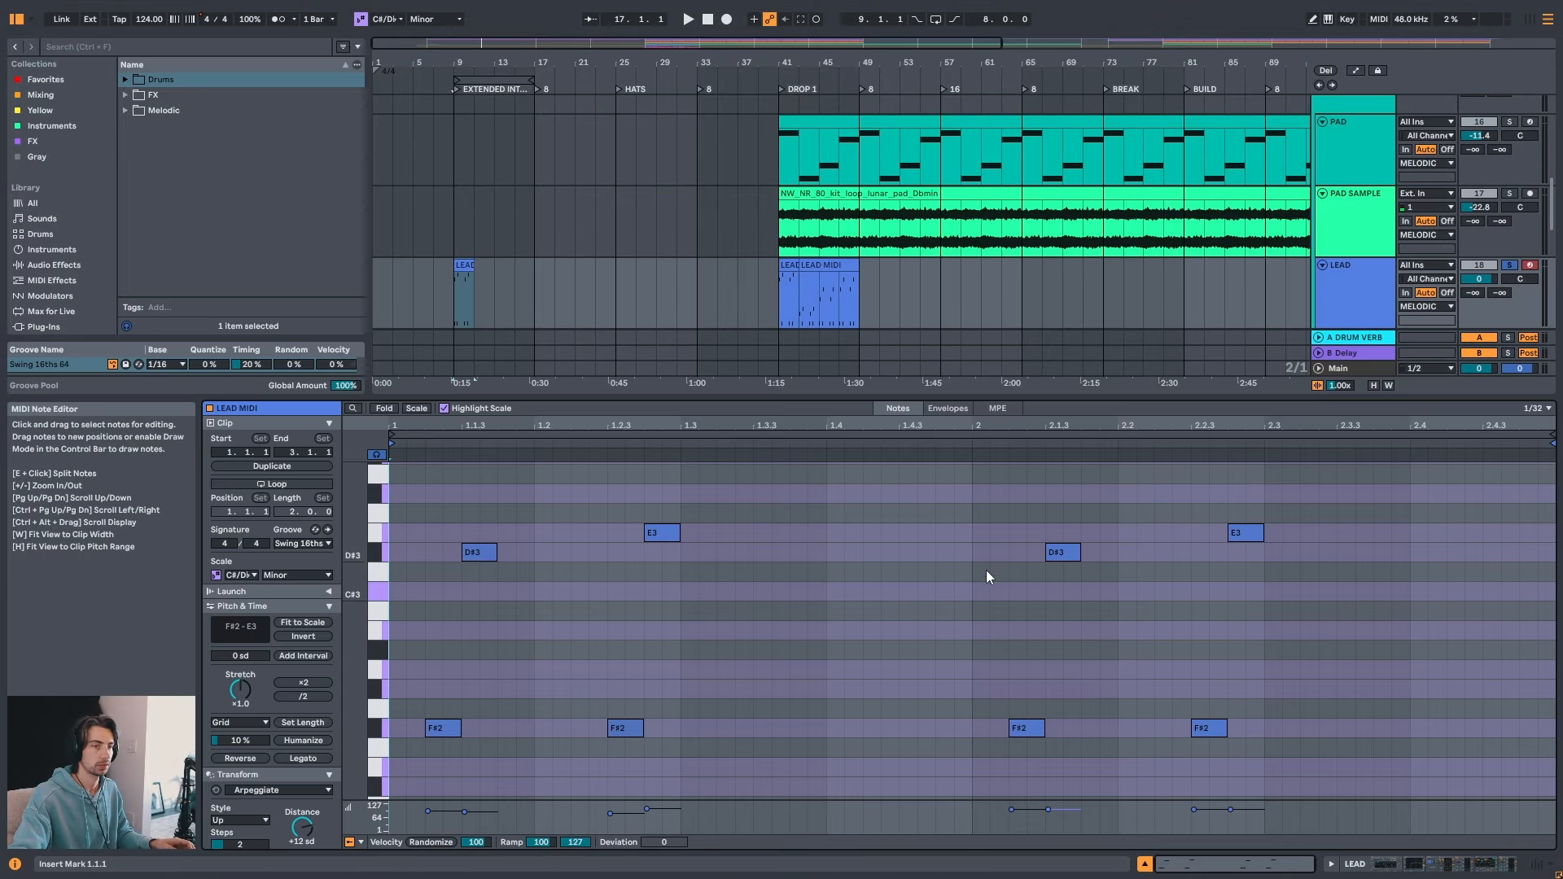
{"action": "key", "text": "shift+Tab"}
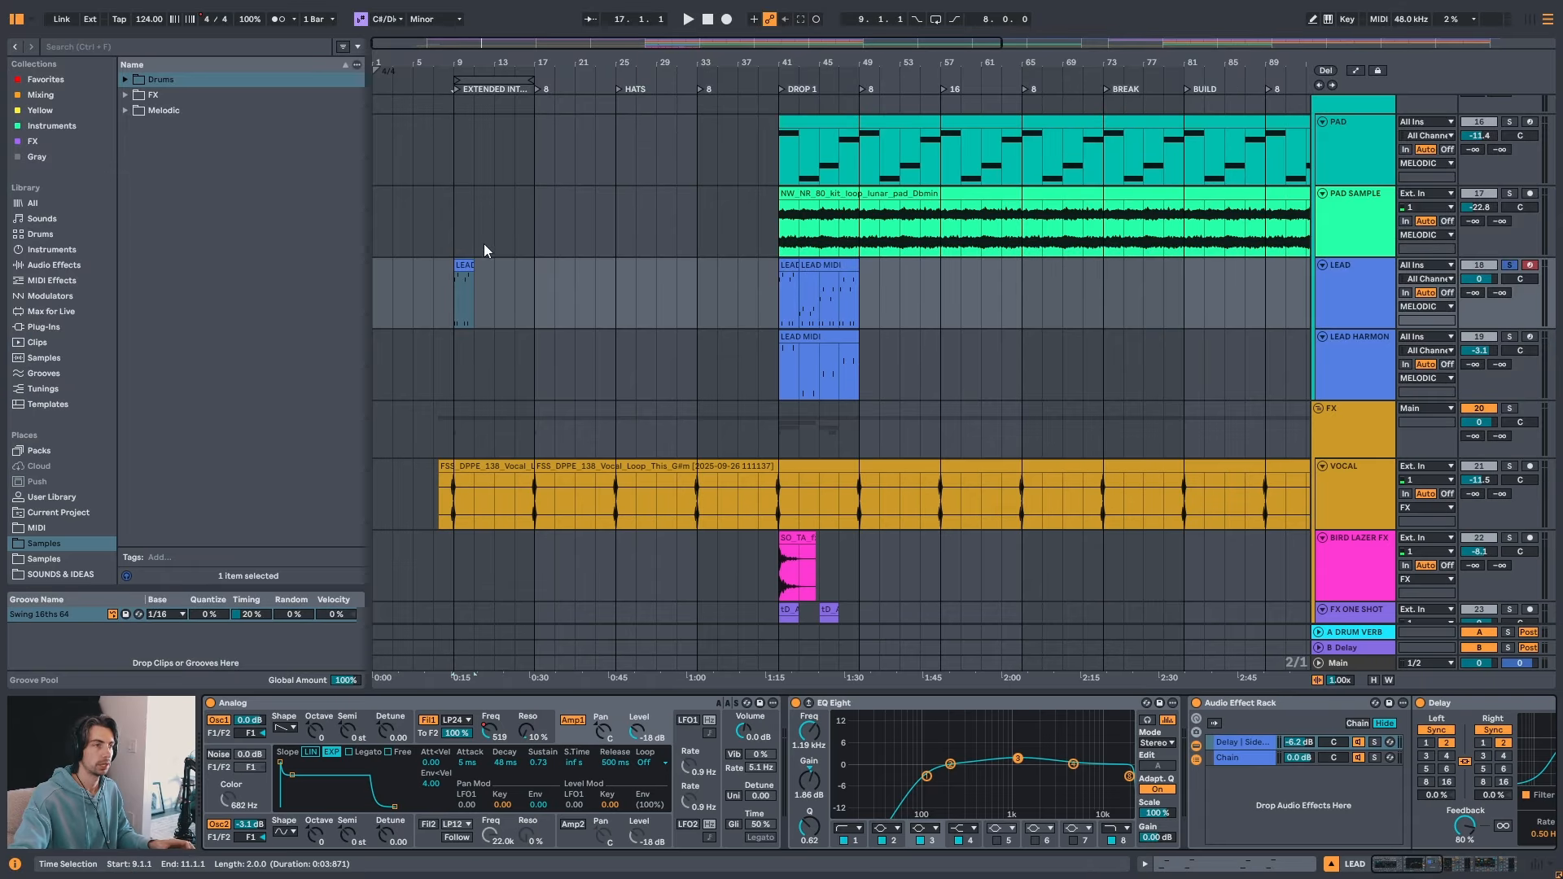
{"action": "left_click_drag", "start_coordinate": [469, 266], "coordinate": [757, 306]}
- Play the reference track from bar 23 to check the transition into the HATS section at bar 25
{"action": "scroll", "coordinate": [757, 300], "scroll_direction": "up", "scroll_amount": 10}
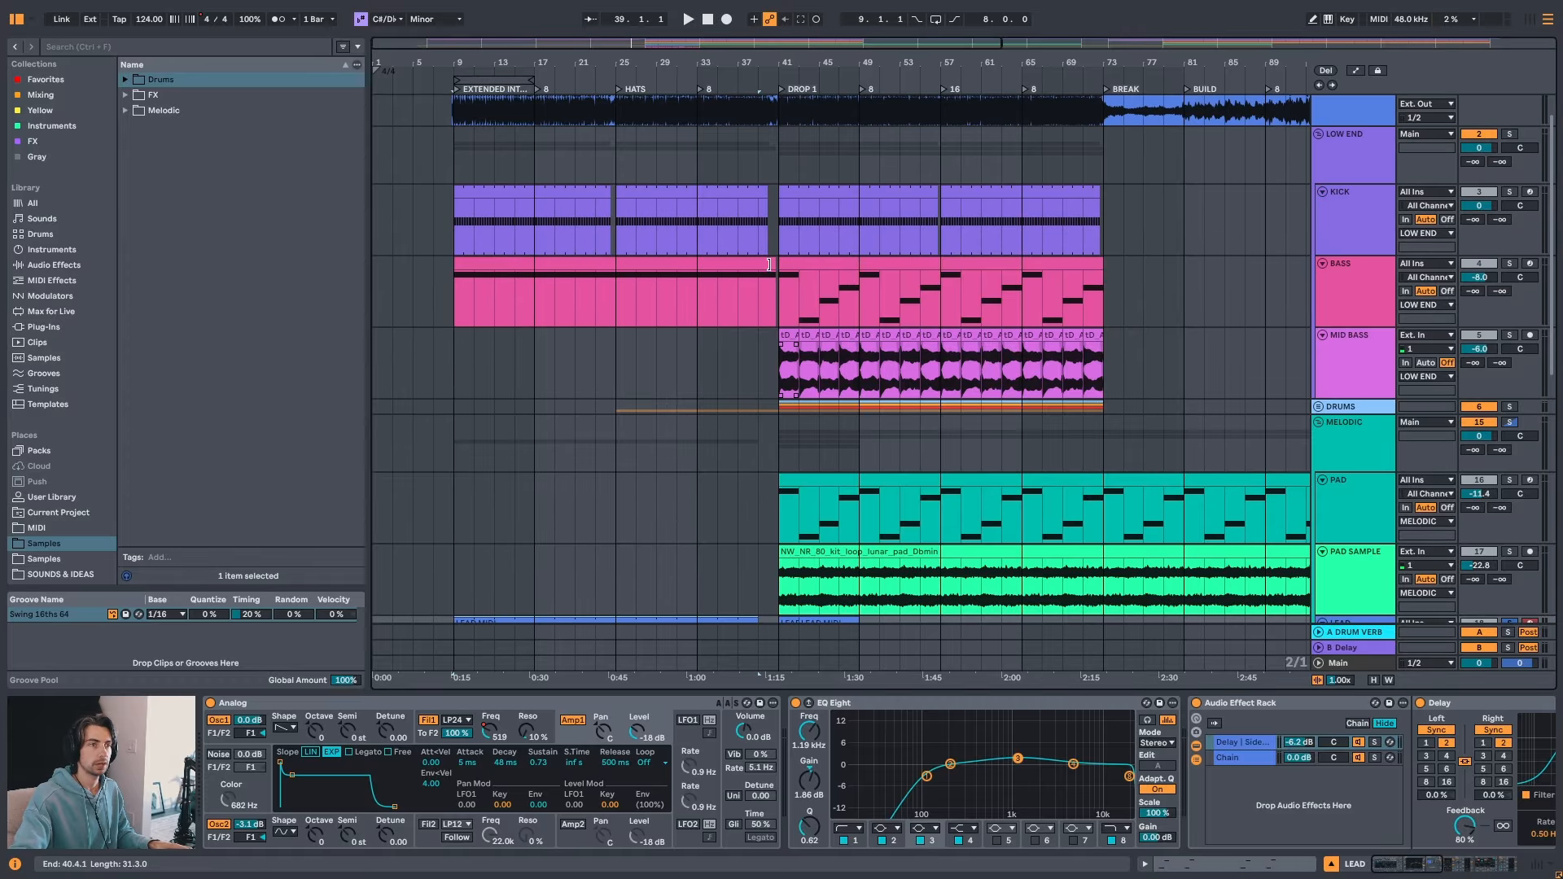
{"action": "left_click", "coordinate": [601, 153]}
{"action": "key", "text": "space"}
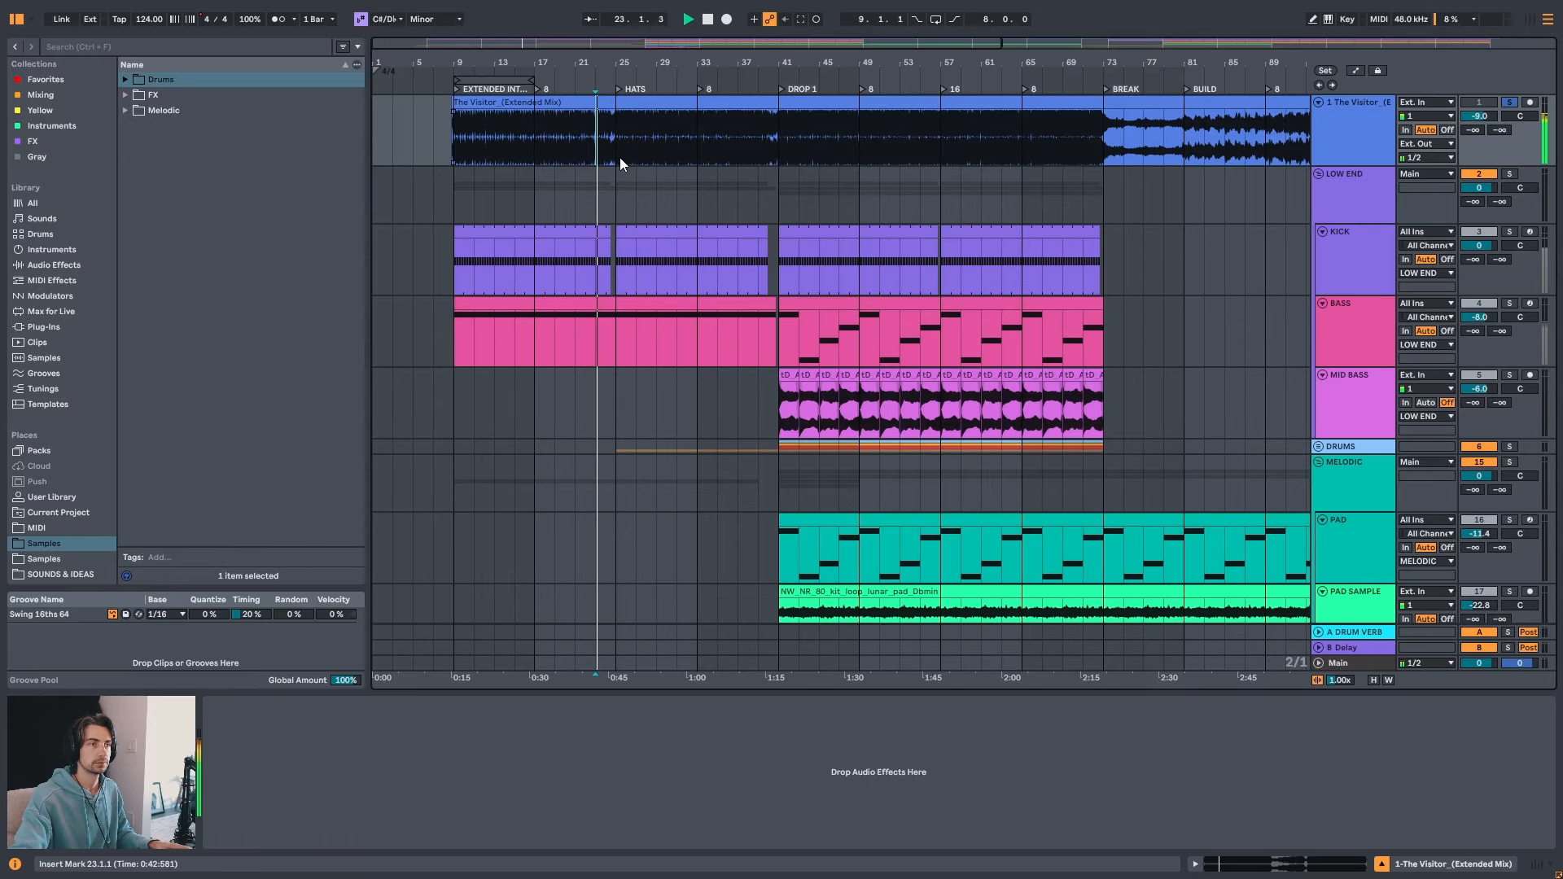
{"action": "left_click_drag", "start_coordinate": [621, 64], "coordinate": [608, 109]}
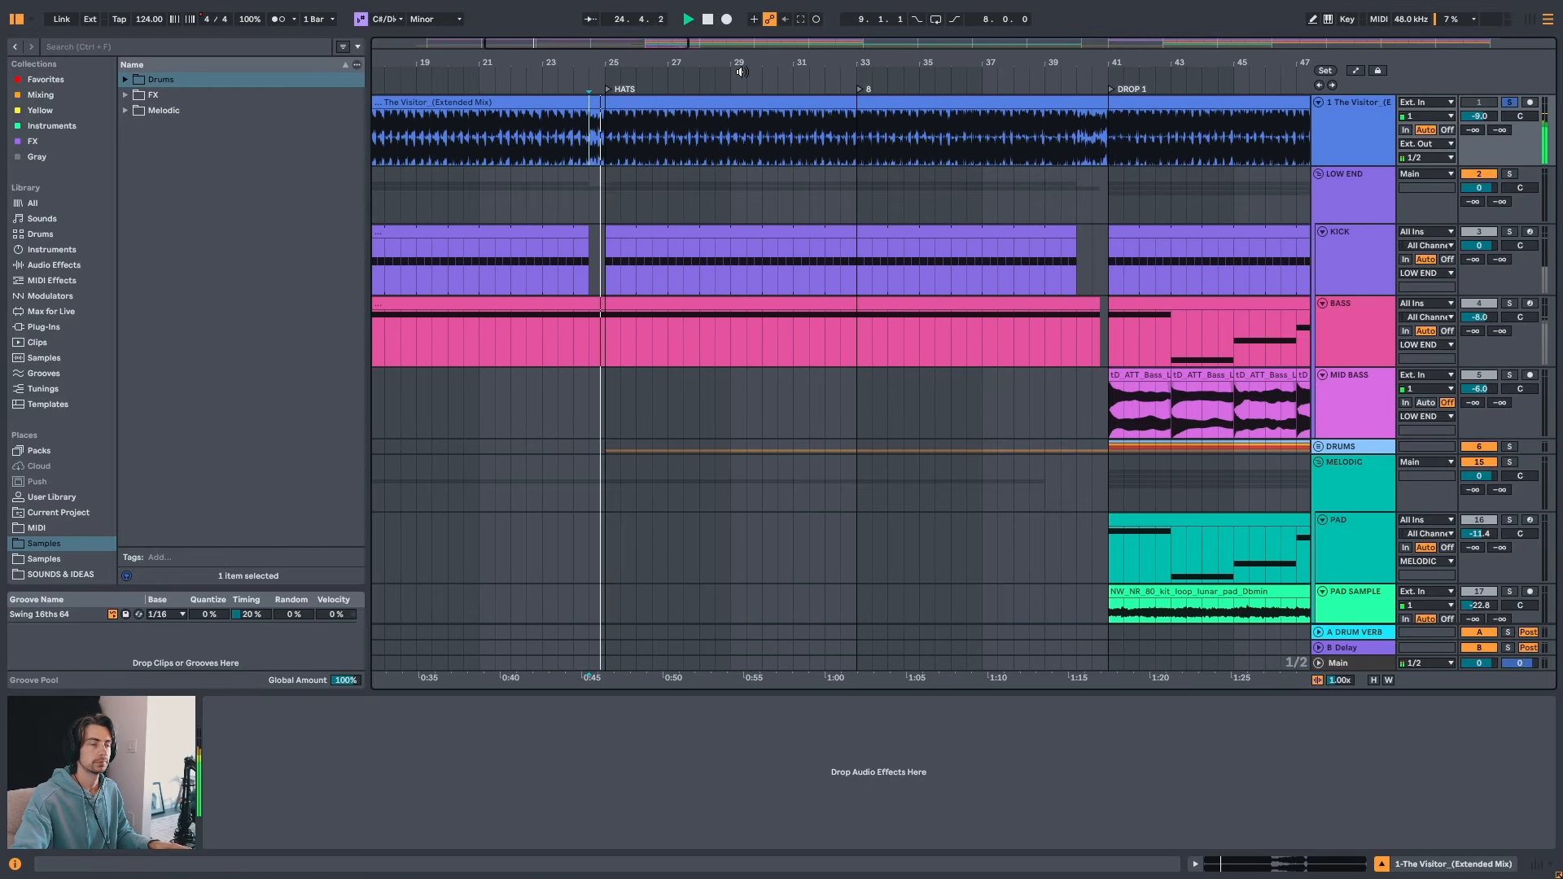
{"action": "left_click", "coordinate": [555, 143]}
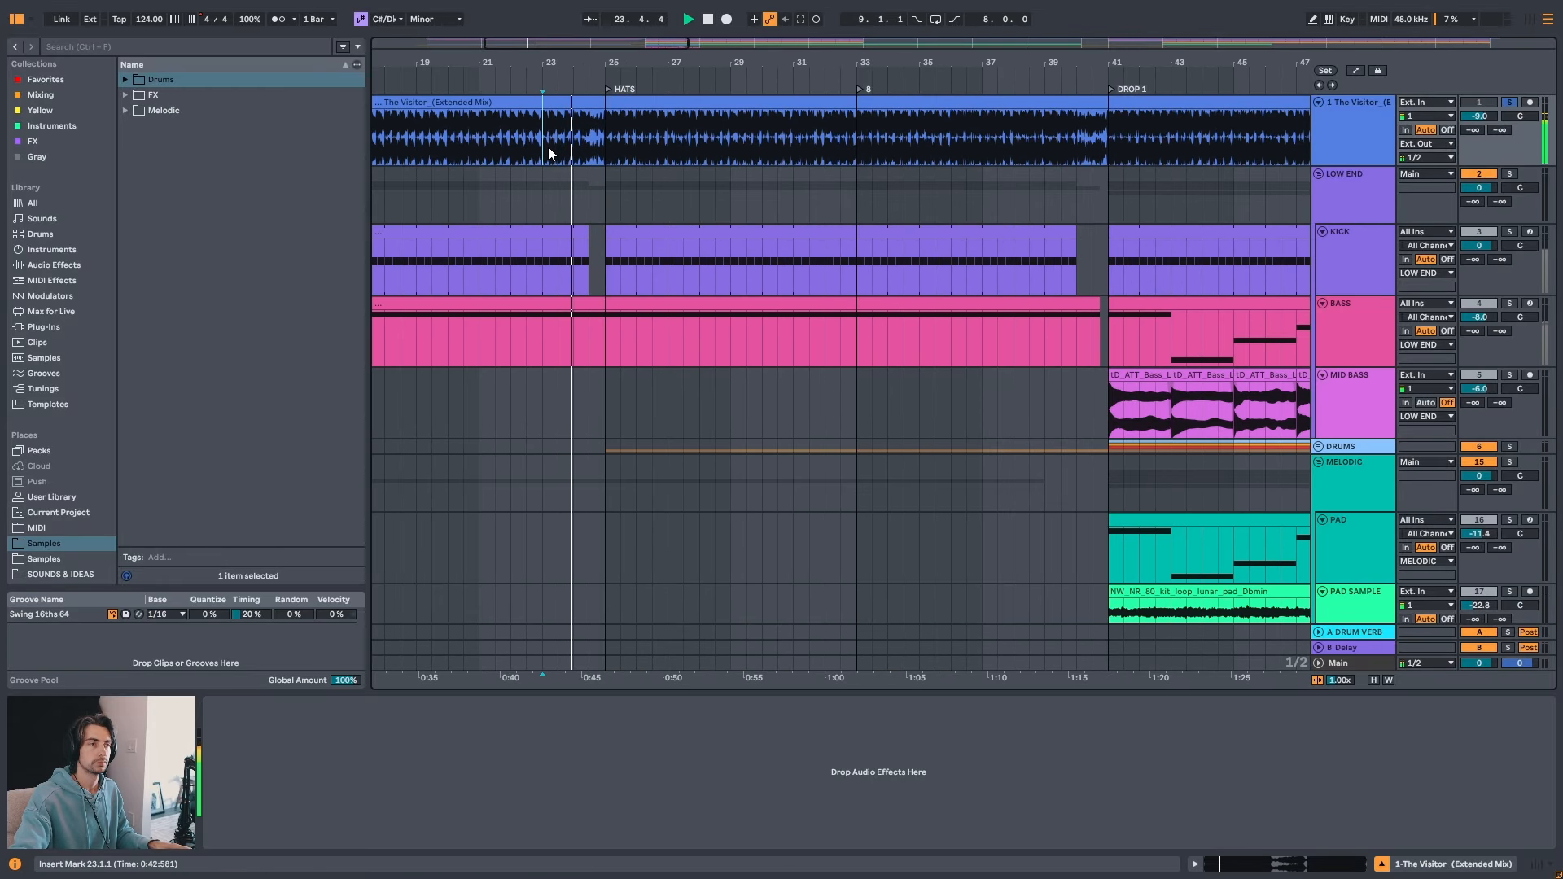
{"action": "left_click", "coordinate": [602, 152]}
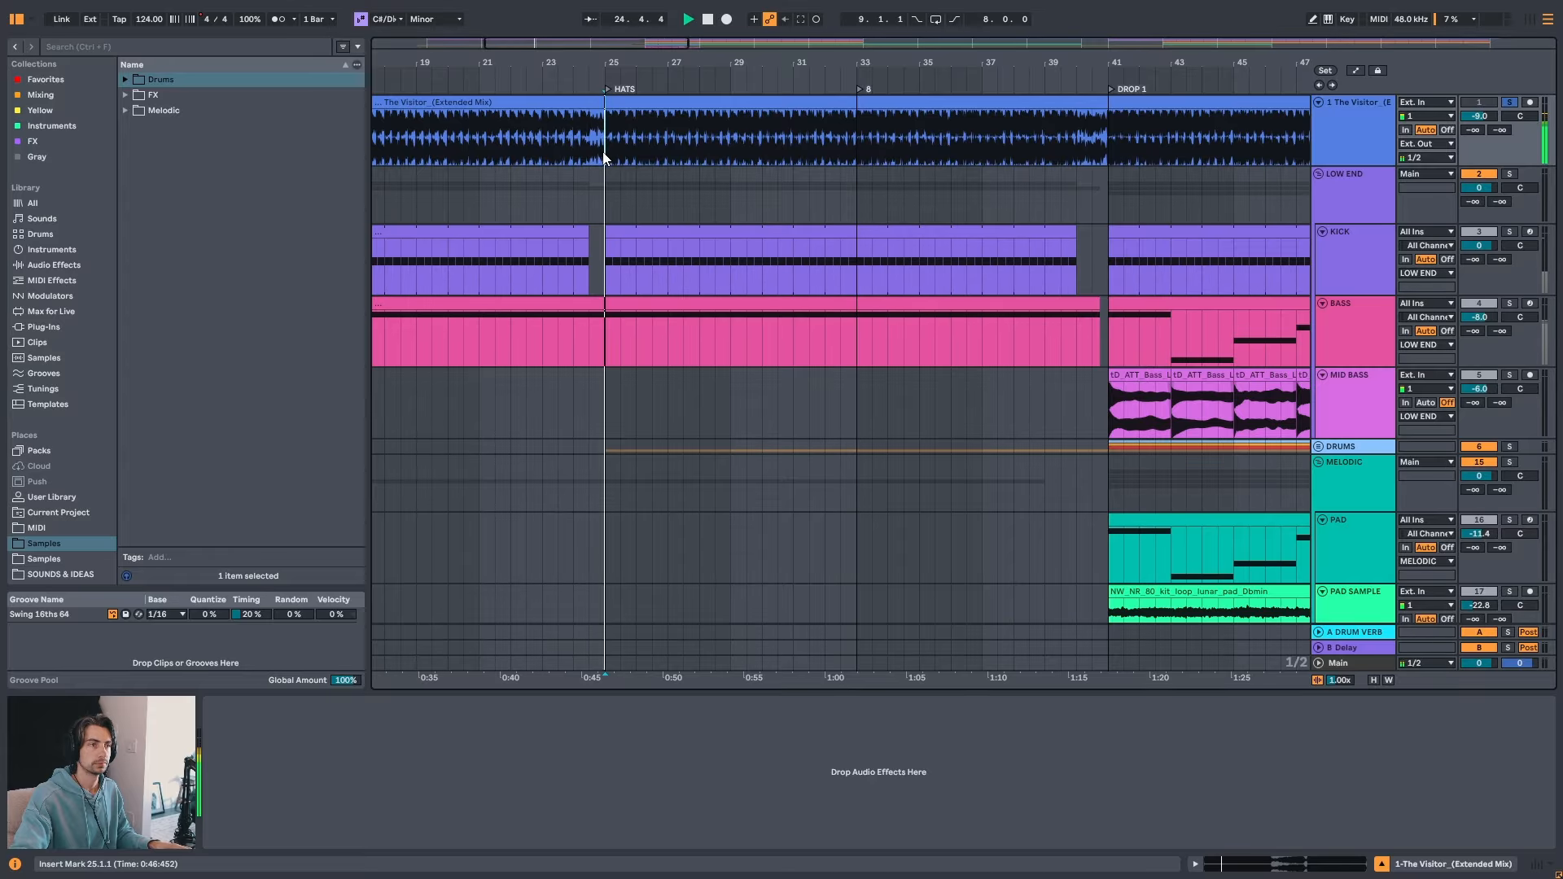
- Play the reference track from bar 40 to check the transition into Drop 1
{"action": "left_click_drag", "start_coordinate": [917, 56], "coordinate": [757, 59]}
{"action": "left_click", "coordinate": [836, 115]}
{"action": "key", "text": "space"}
{"action": "key", "text": "space"}
{"action": "left_click_drag", "start_coordinate": [916, 62], "coordinate": [716, 72]}
{"action": "left_click", "coordinate": [715, 127]}
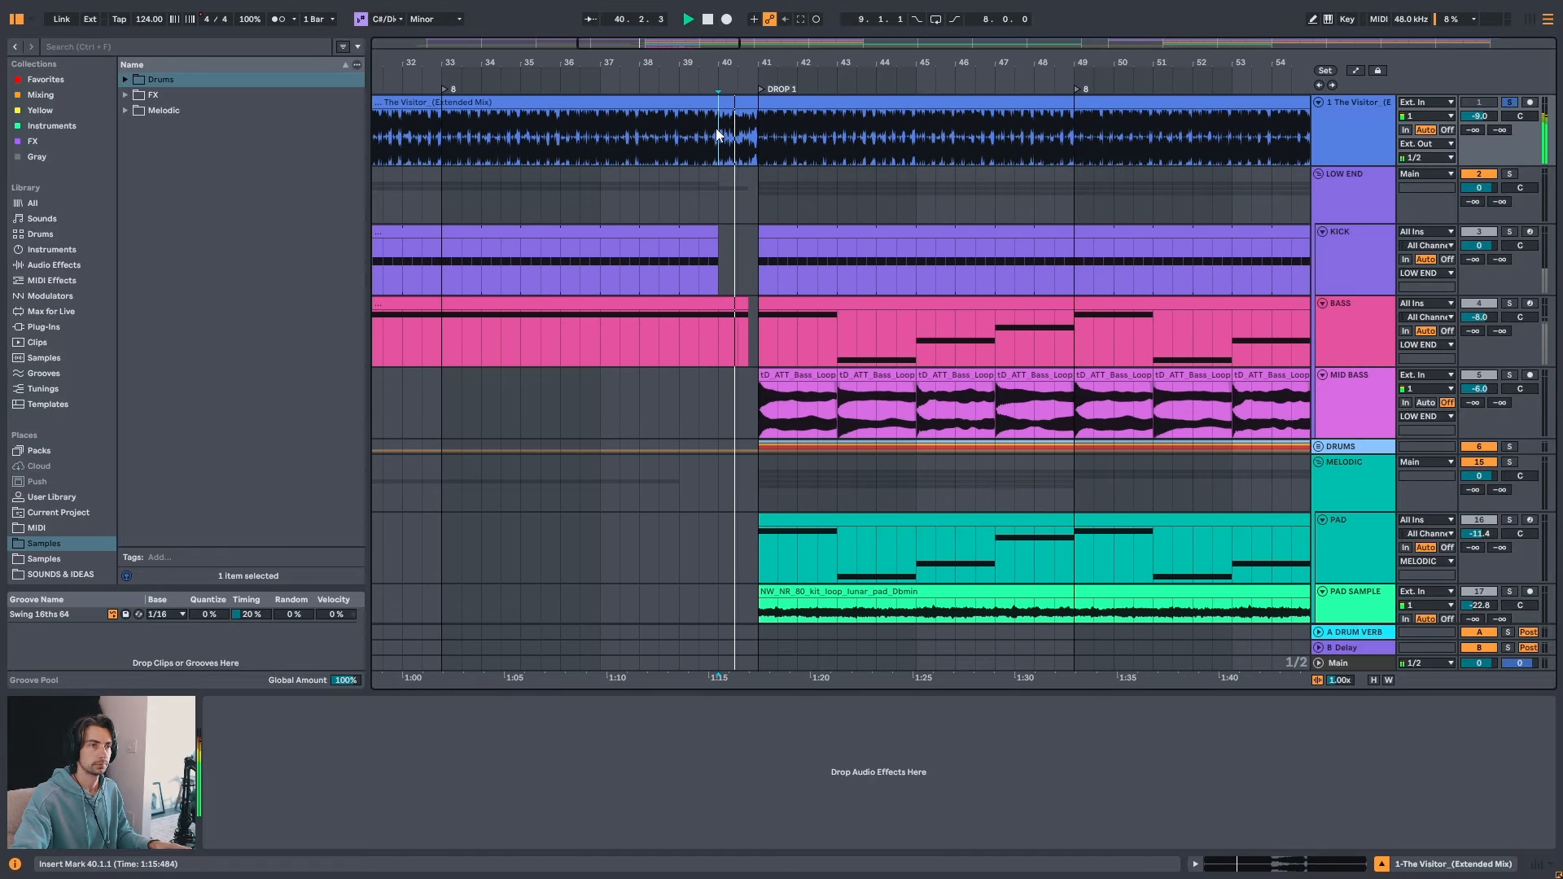
- Merge the LEAD clips at the start of Drop 1 and extend both the LEAD and LEAD HARMONY clips to bar 73
{"action": "left_click_drag", "start_coordinate": [781, 63], "coordinate": [762, 11]}
{"action": "scroll", "coordinate": [671, 398], "scroll_direction": "down", "scroll_amount": 1}
{"action": "scroll", "coordinate": [671, 392], "scroll_direction": "down", "scroll_amount": 5}
{"action": "left_click", "coordinate": [592, 420]}
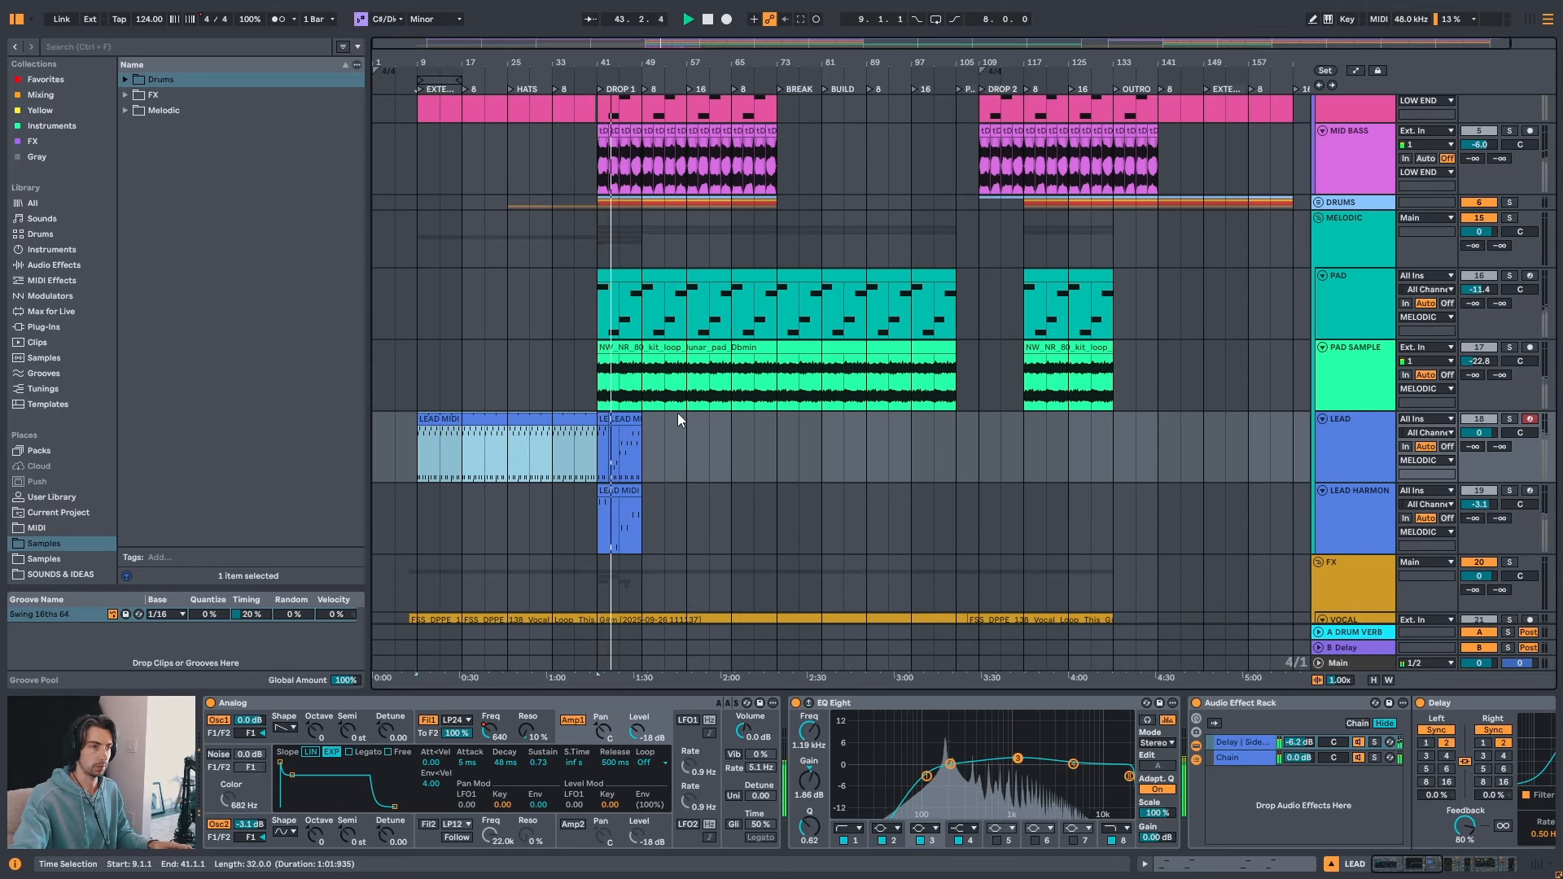
{"action": "left_click", "coordinate": [616, 420]}
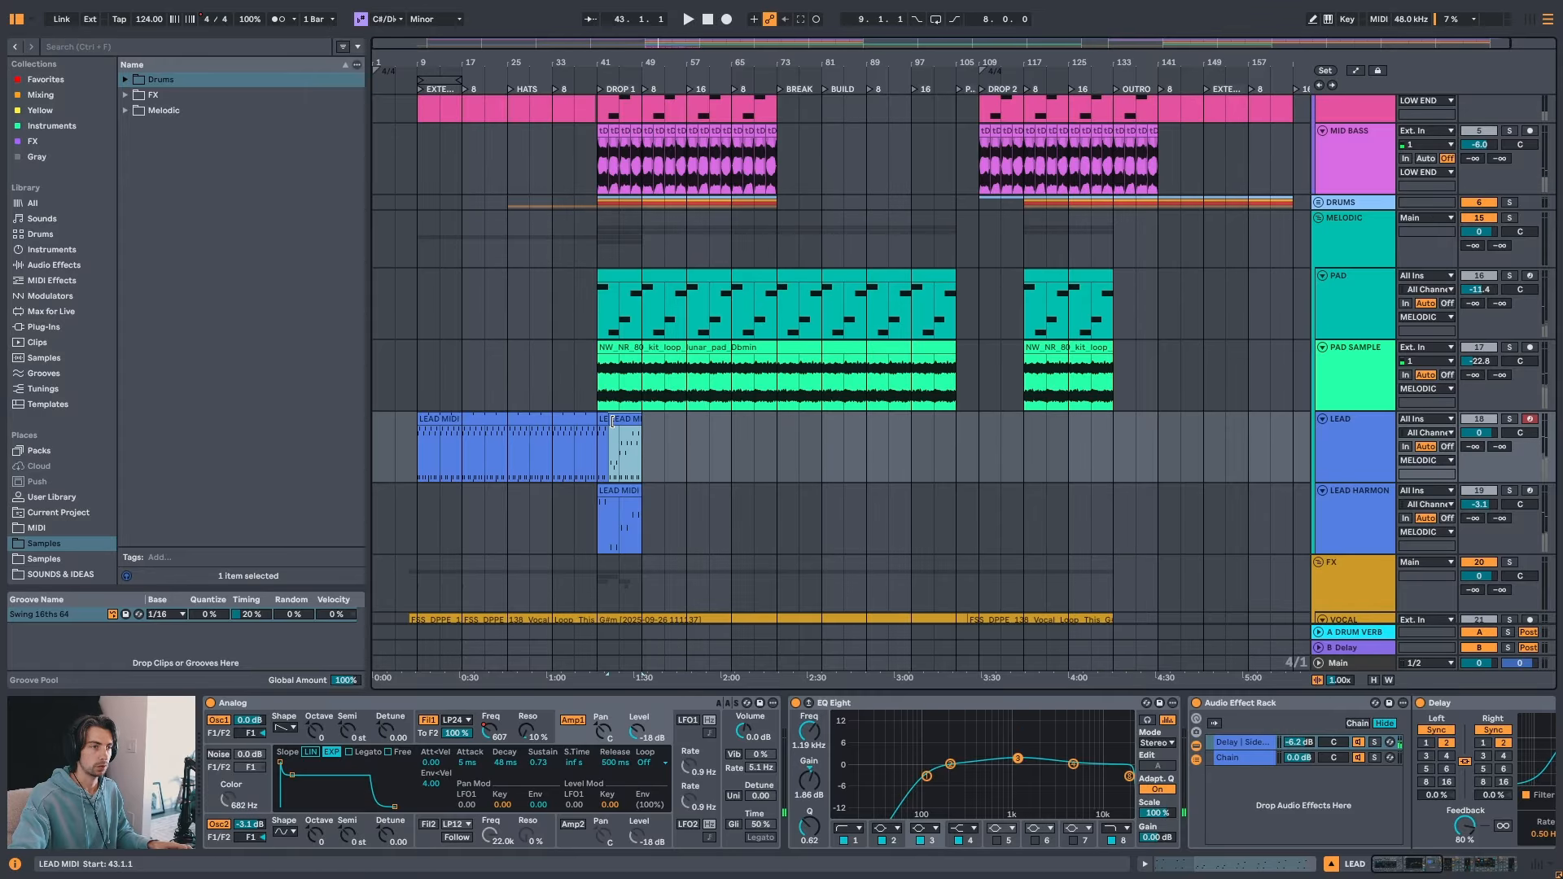
{"action": "left_click_drag", "start_coordinate": [643, 422], "coordinate": [773, 427]}
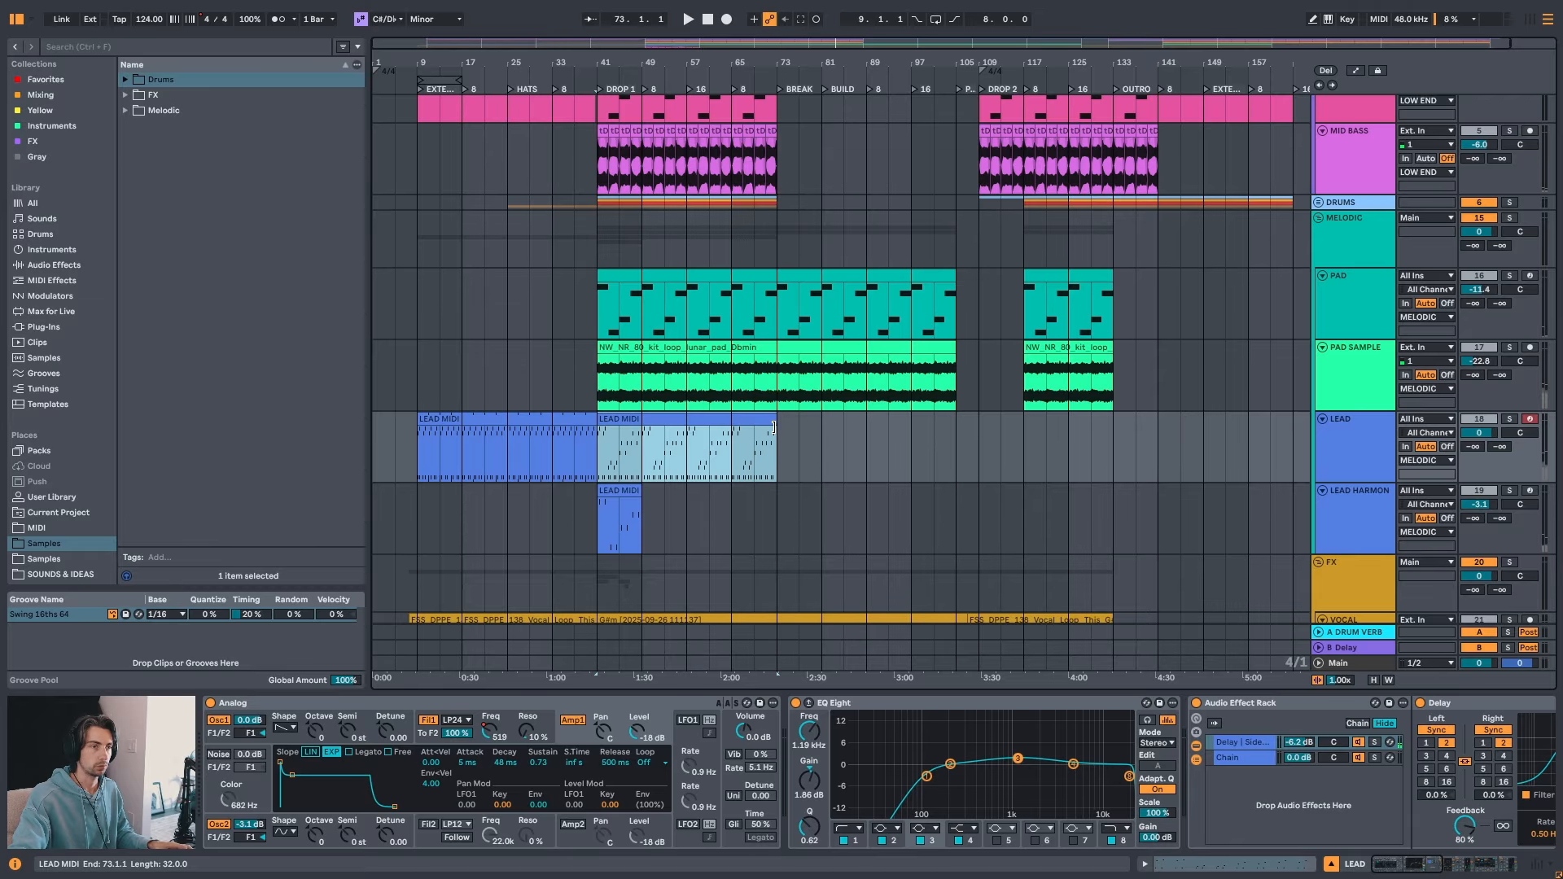
{"action": "left_click", "coordinate": [637, 493]}
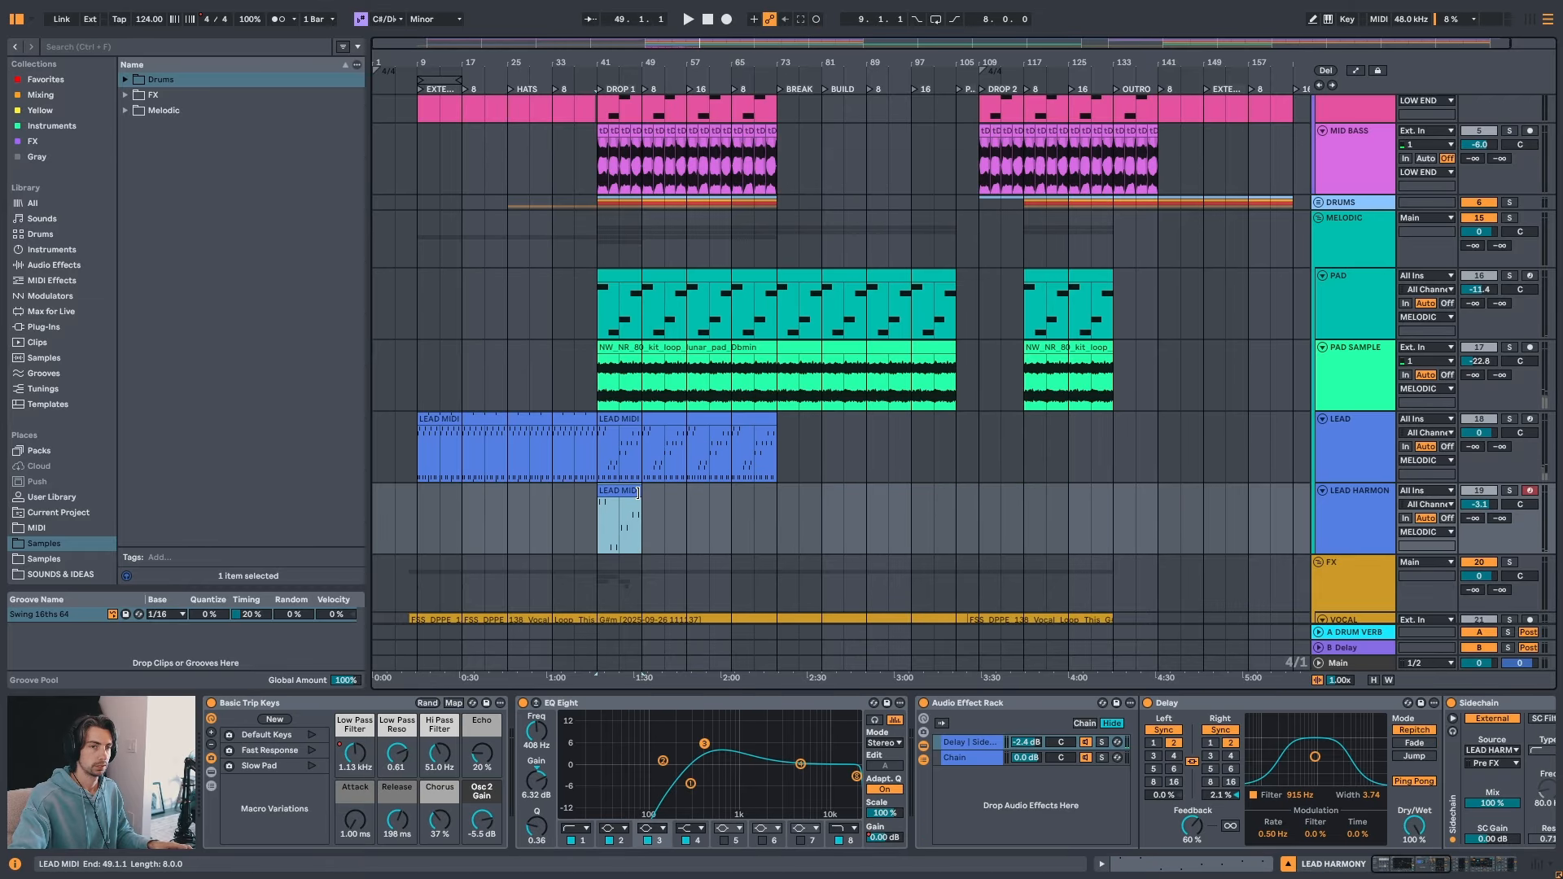
{"action": "left_click_drag", "start_coordinate": [637, 492], "coordinate": [776, 492]}
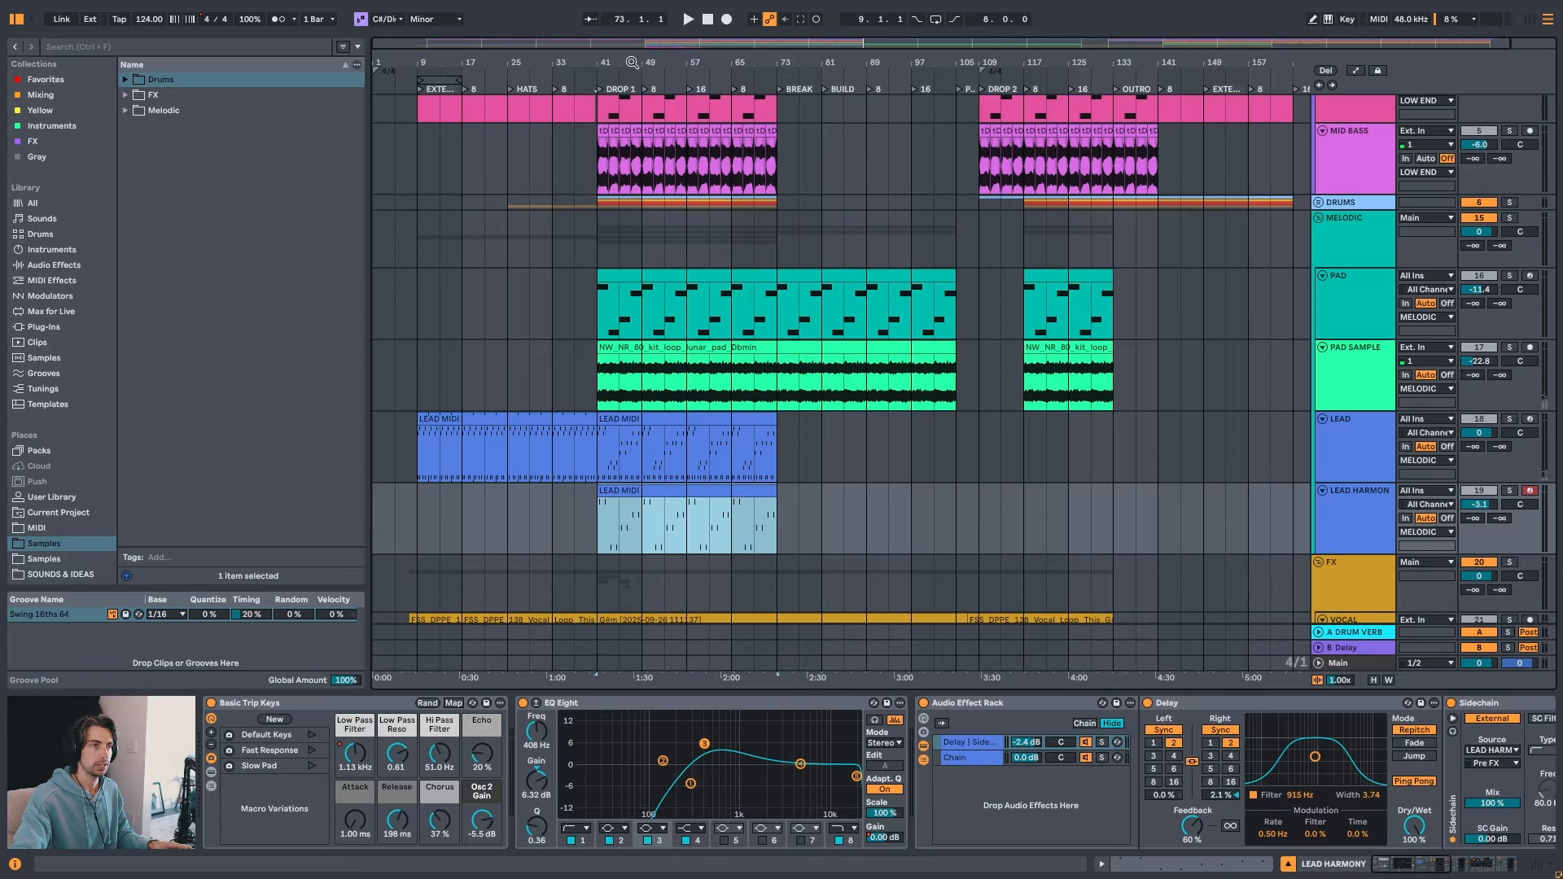
- Play the reference track from bars 41, 49 and 57 to check how its lead develops across Drop 1
{"action": "left_click_drag", "start_coordinate": [631, 63], "coordinate": [632, 150]}
{"action": "key", "text": "s"}
{"action": "key", "text": "space"}
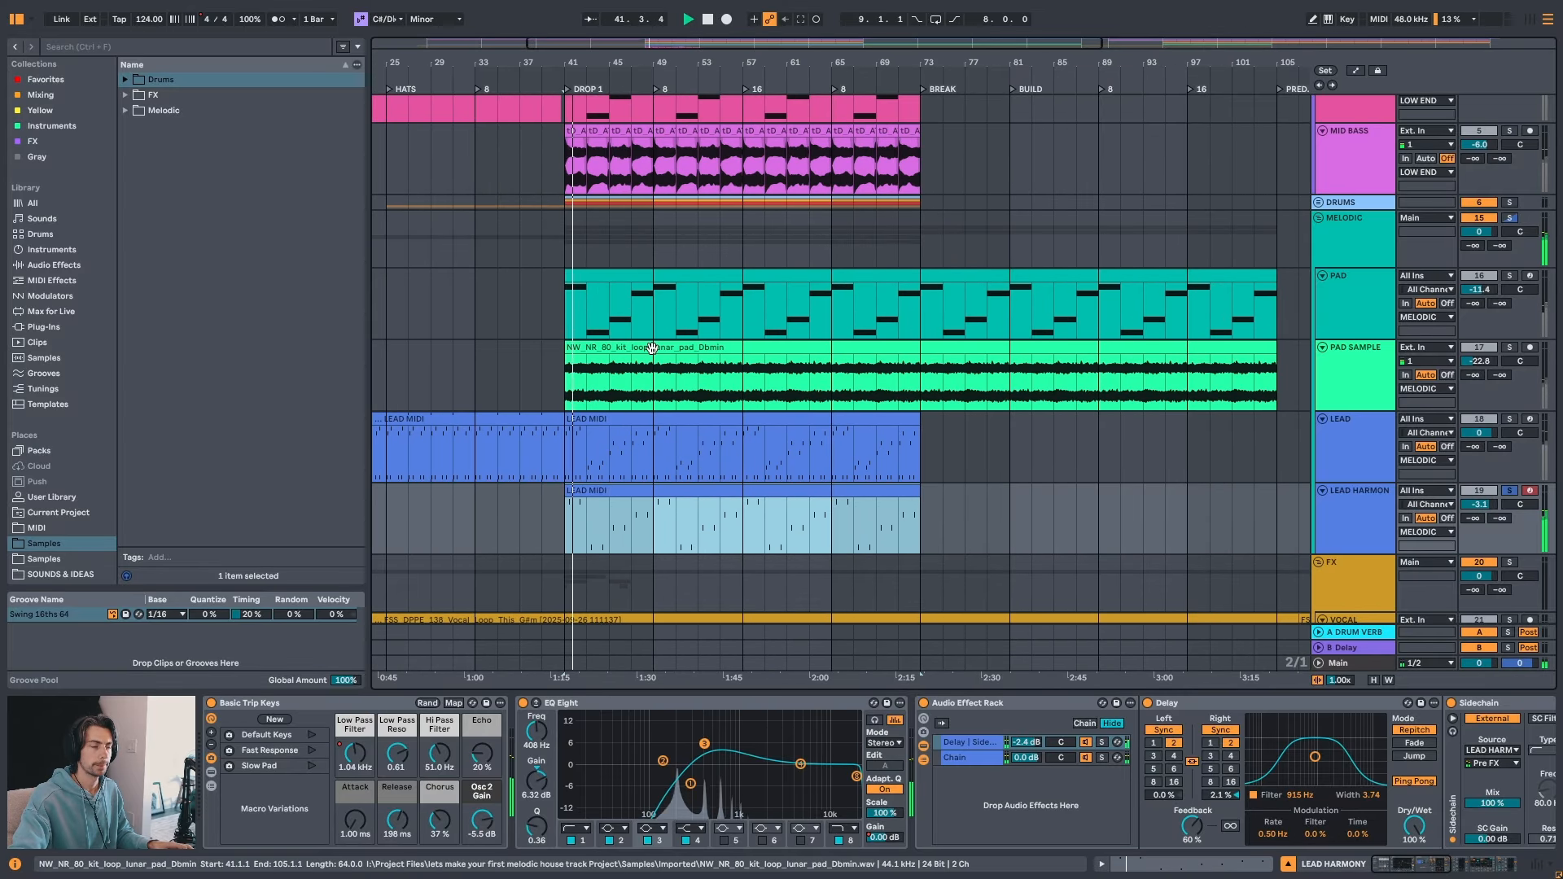
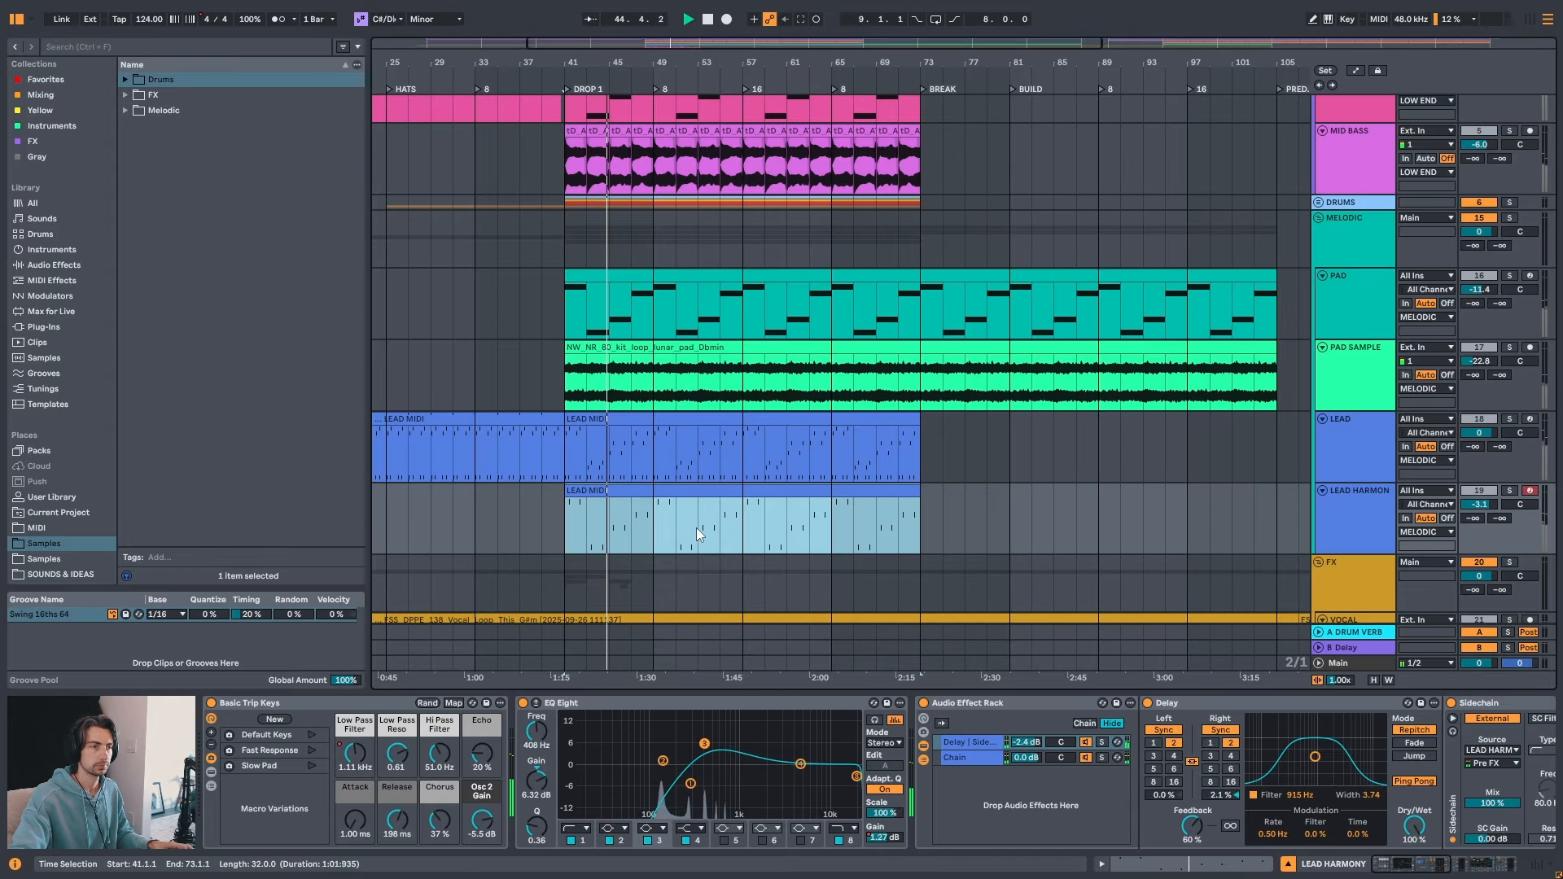
{"action": "left_click", "coordinate": [658, 516]}
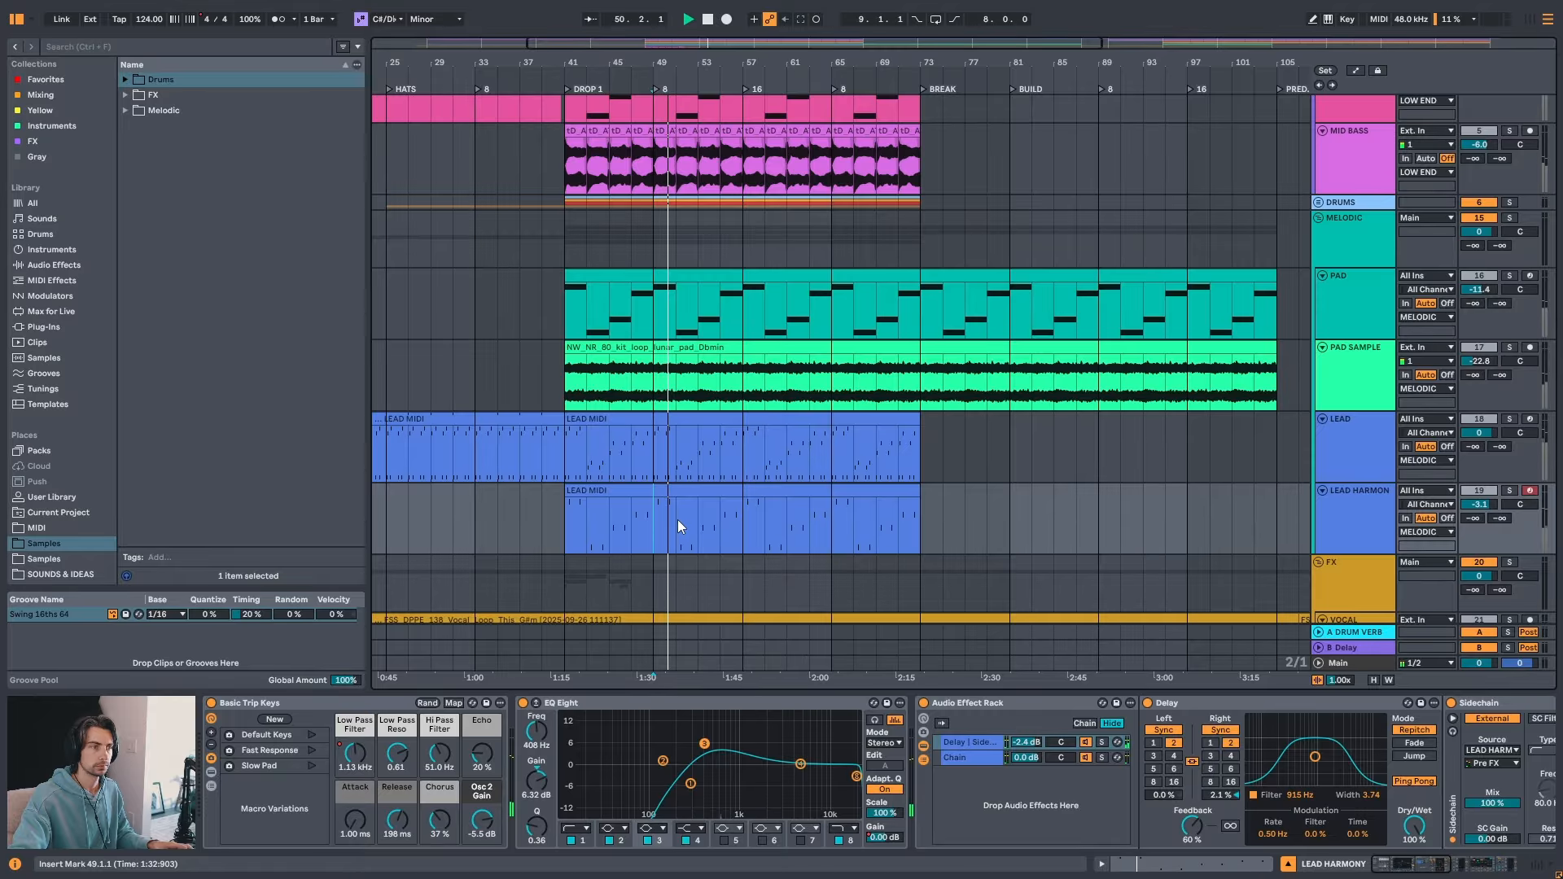
{"action": "left_click", "coordinate": [742, 524]}
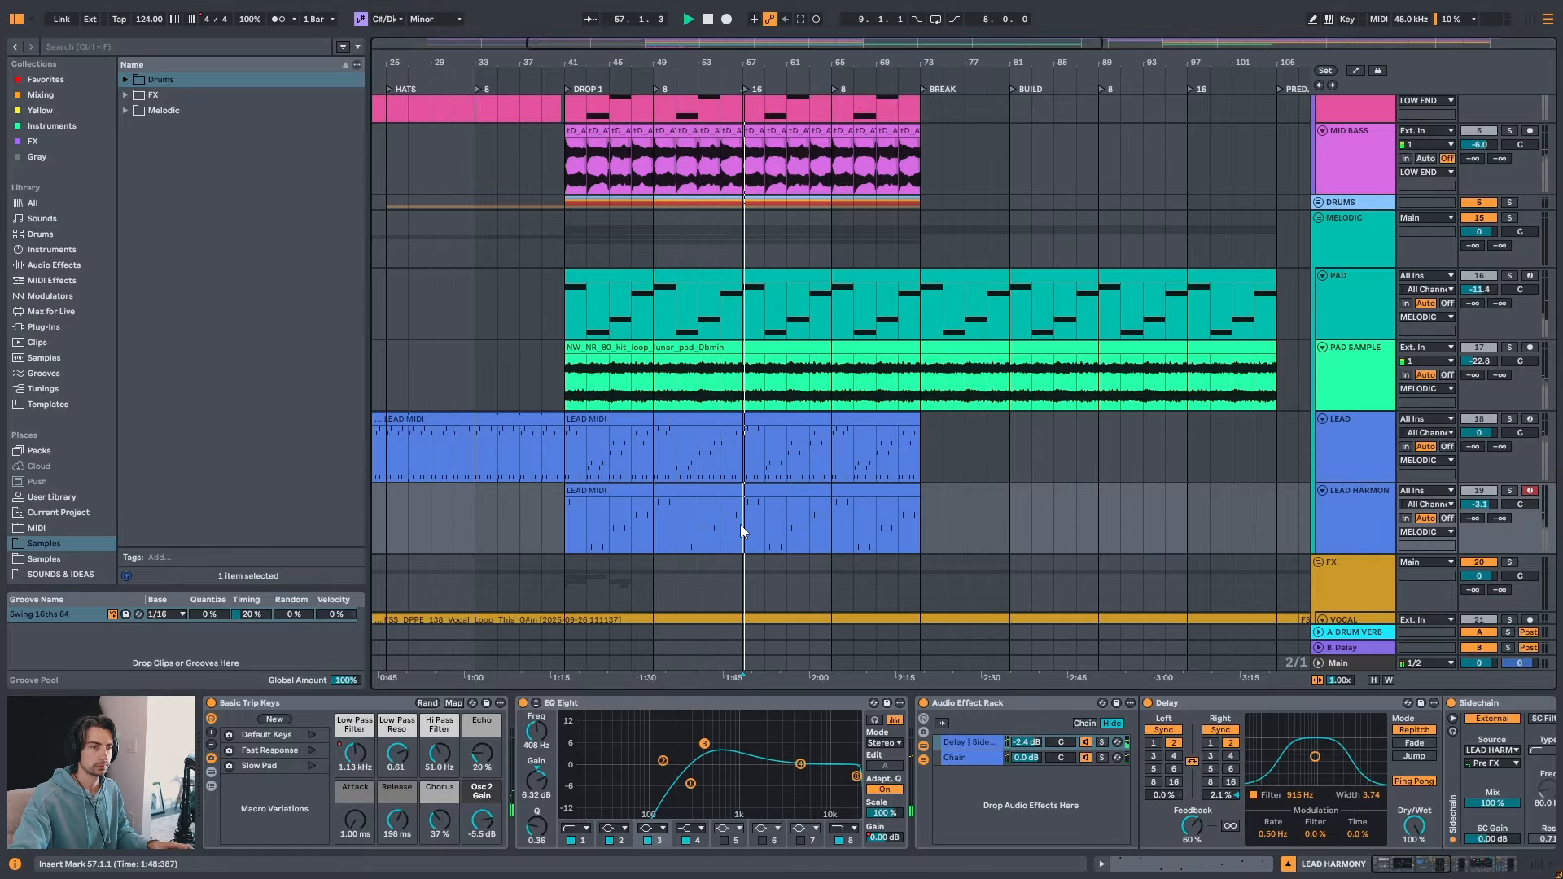
{"action": "left_click", "coordinate": [598, 491]}
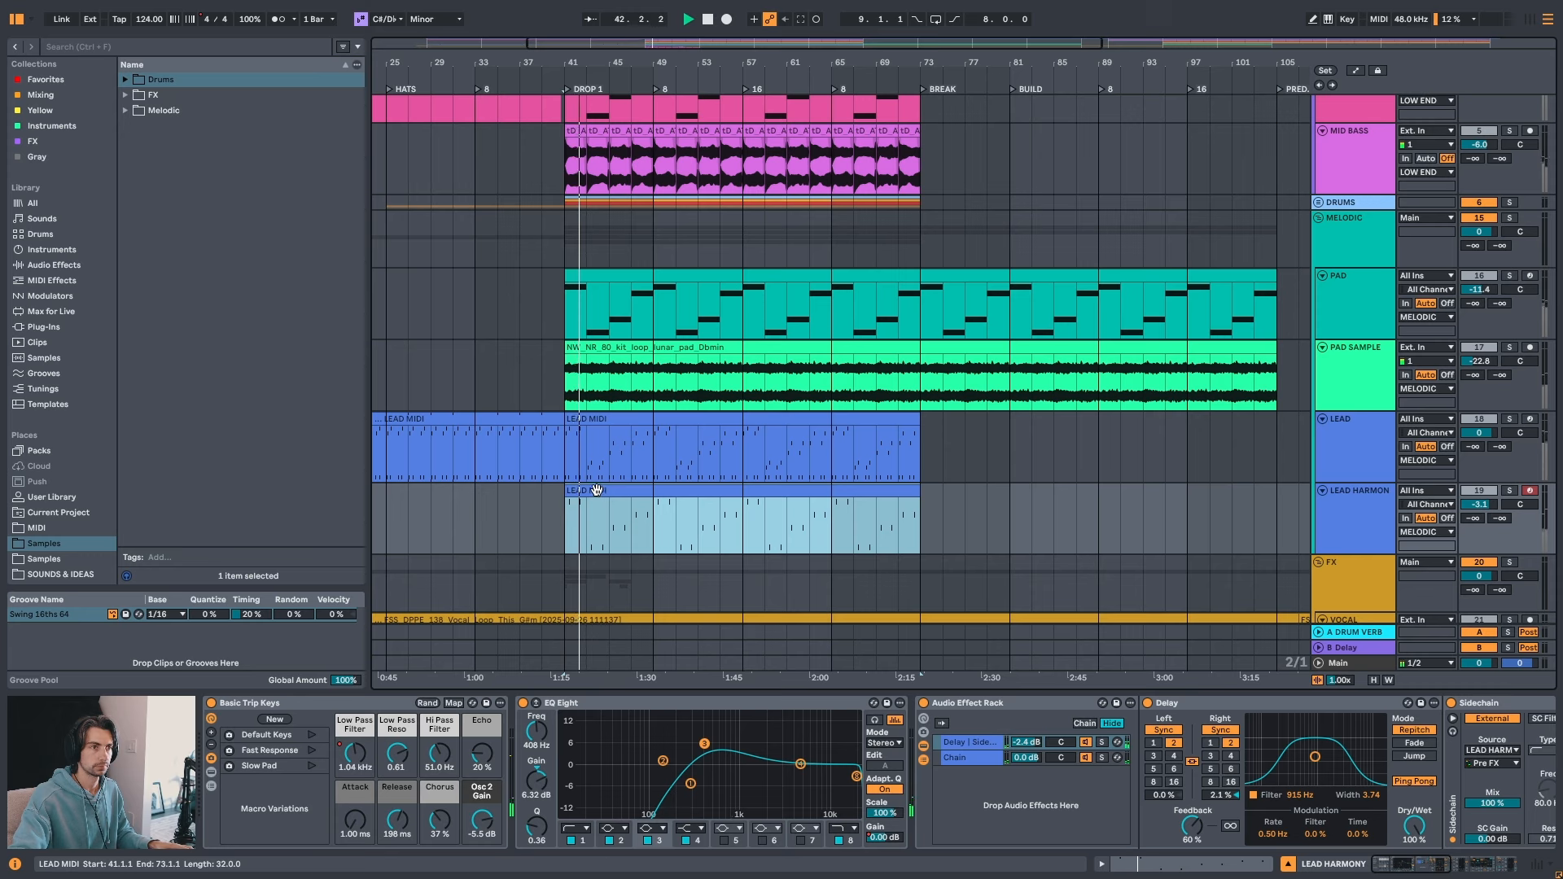
- Play the full arrangement from bars 41, 49 and 57 to check the lead and harmony parts in Drop 1
{"action": "key", "text": "space"}
{"action": "key", "text": "space"}
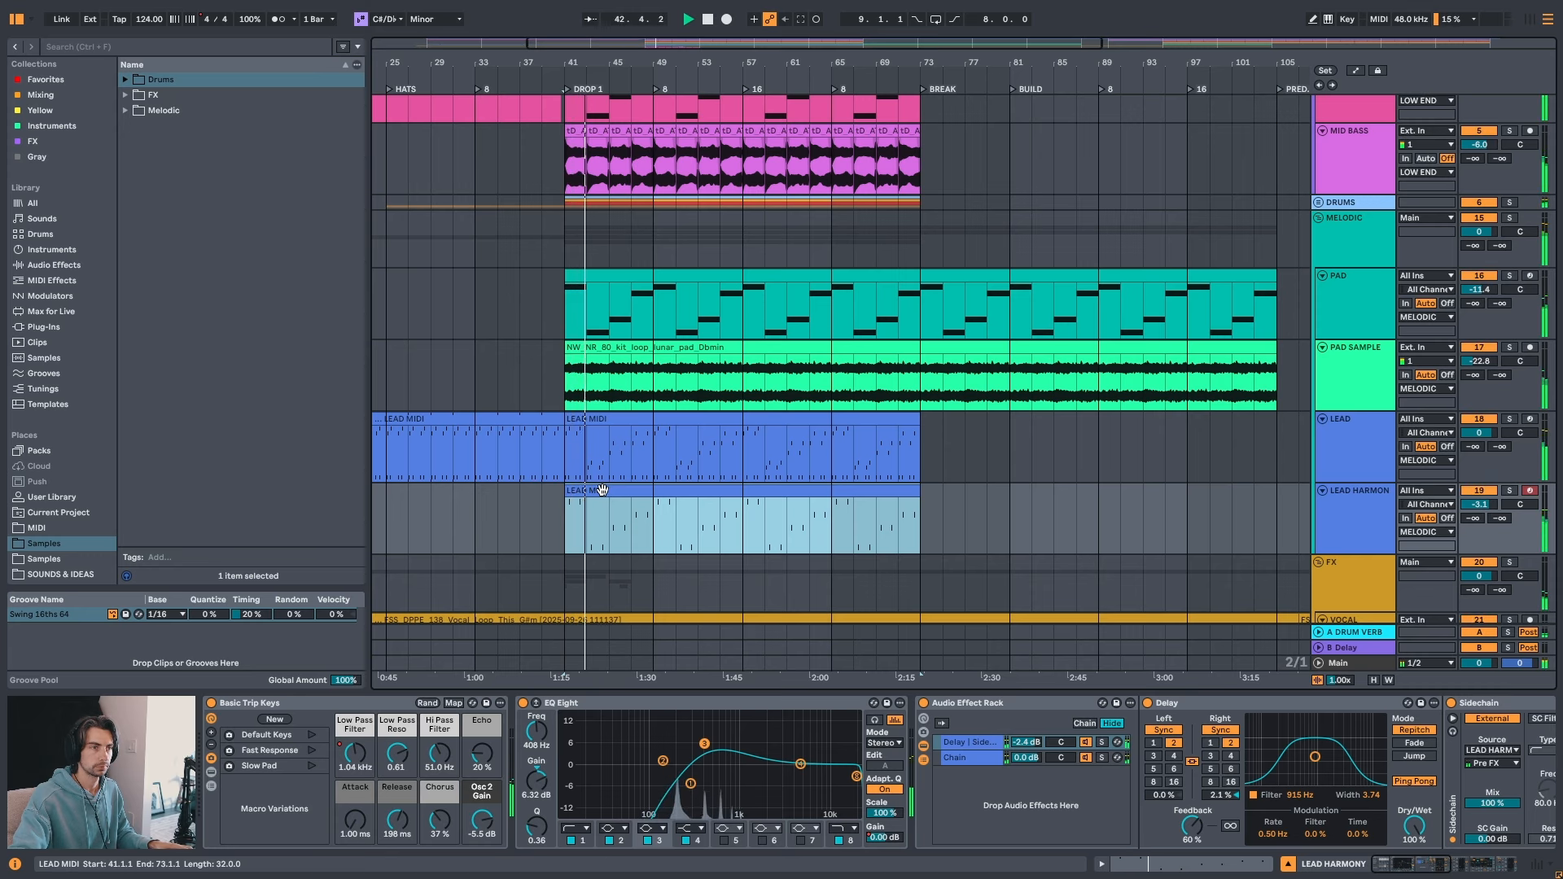
{"action": "left_click", "coordinate": [628, 505]}
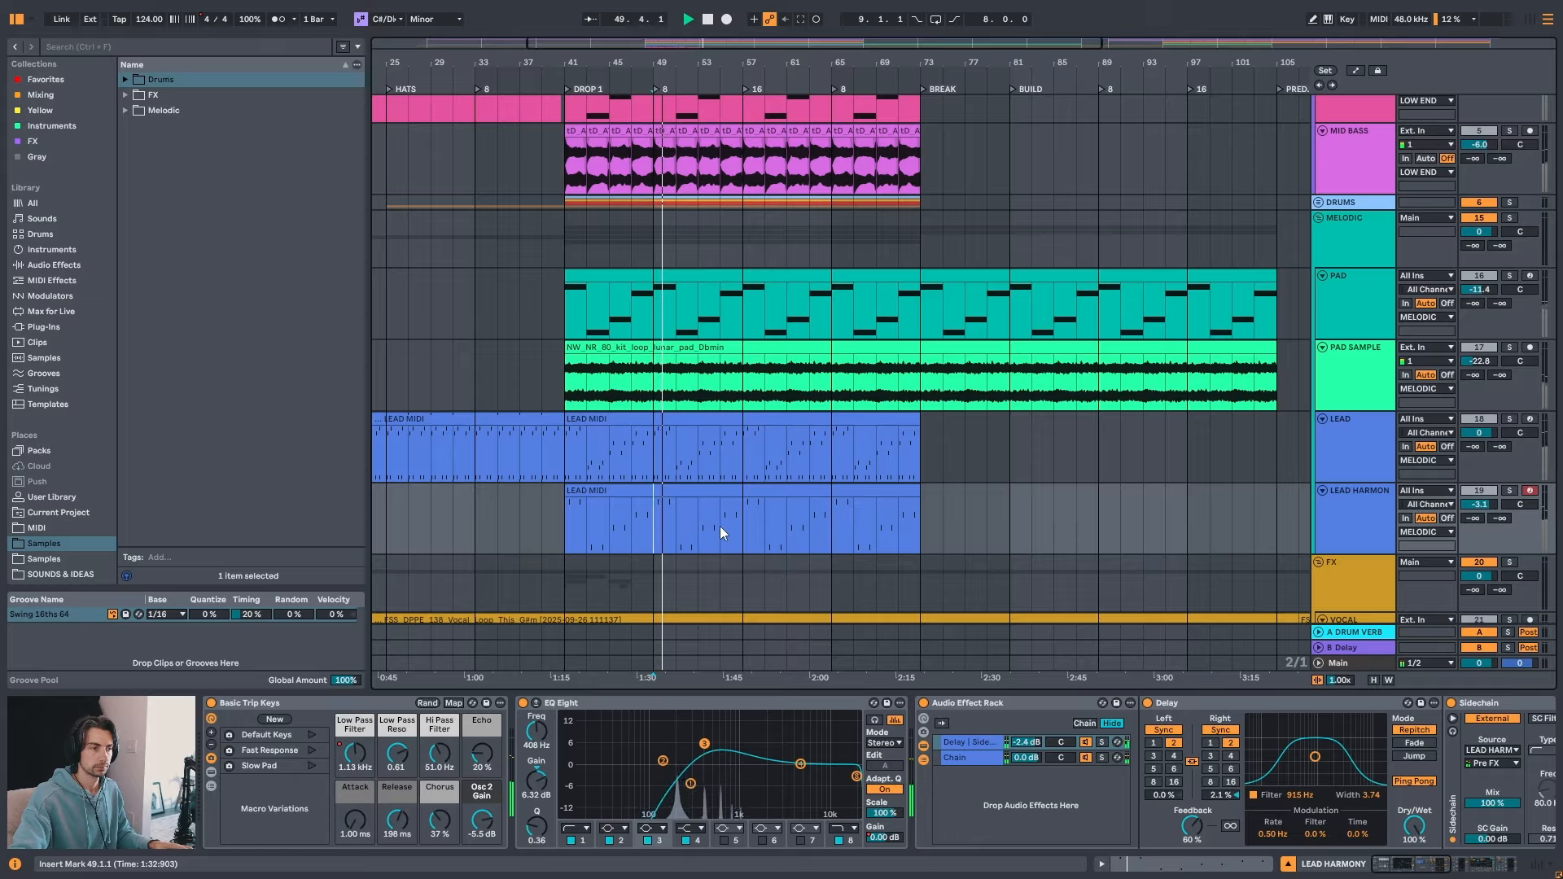
{"action": "left_click", "coordinate": [743, 534]}
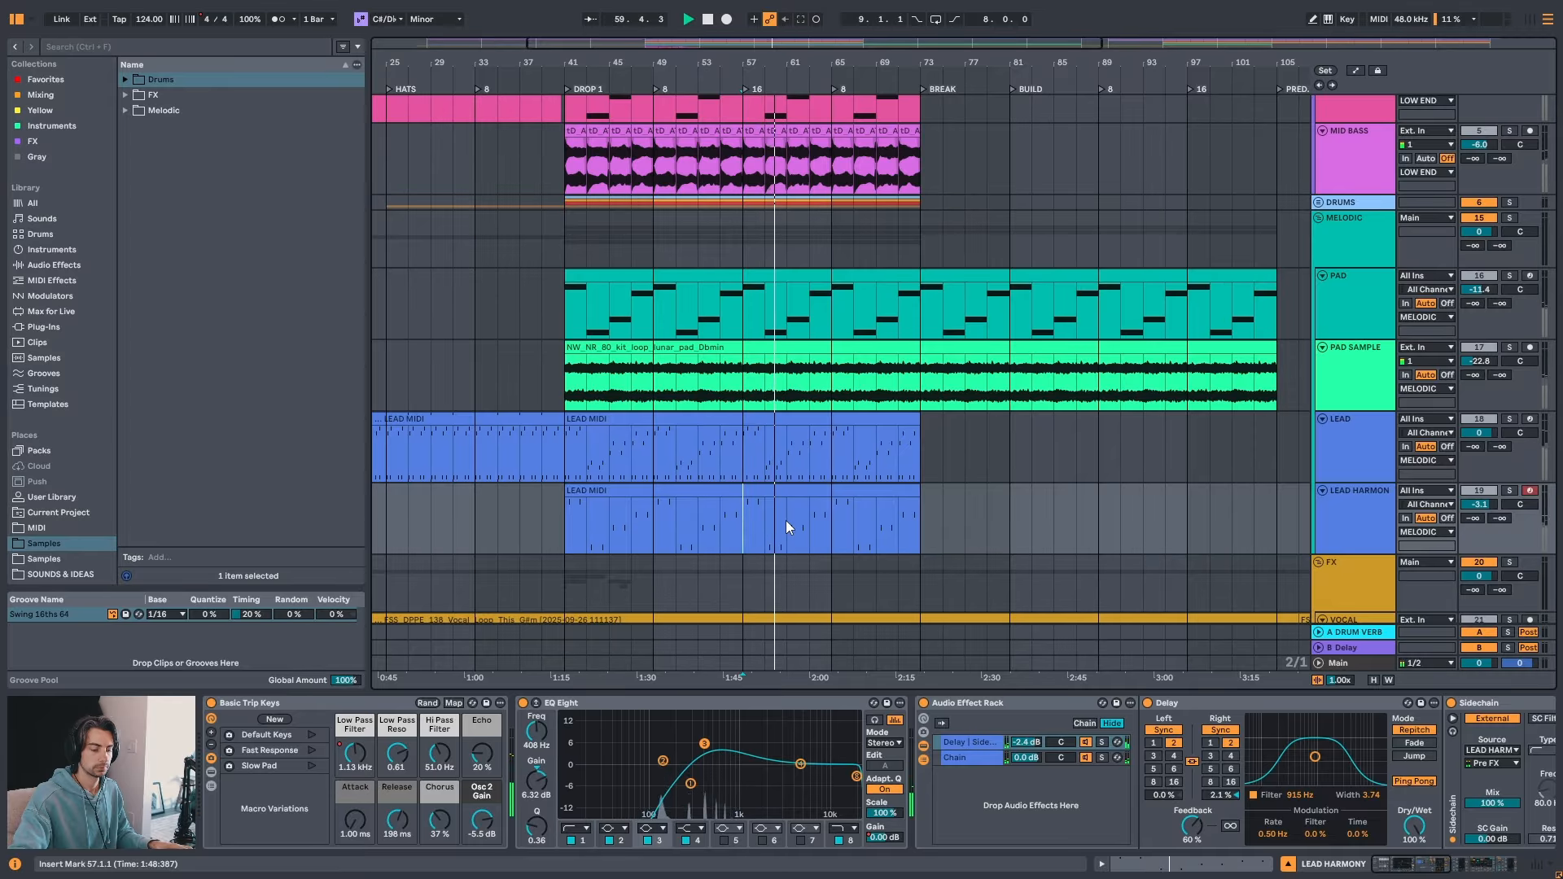
{"action": "key", "text": "space"}
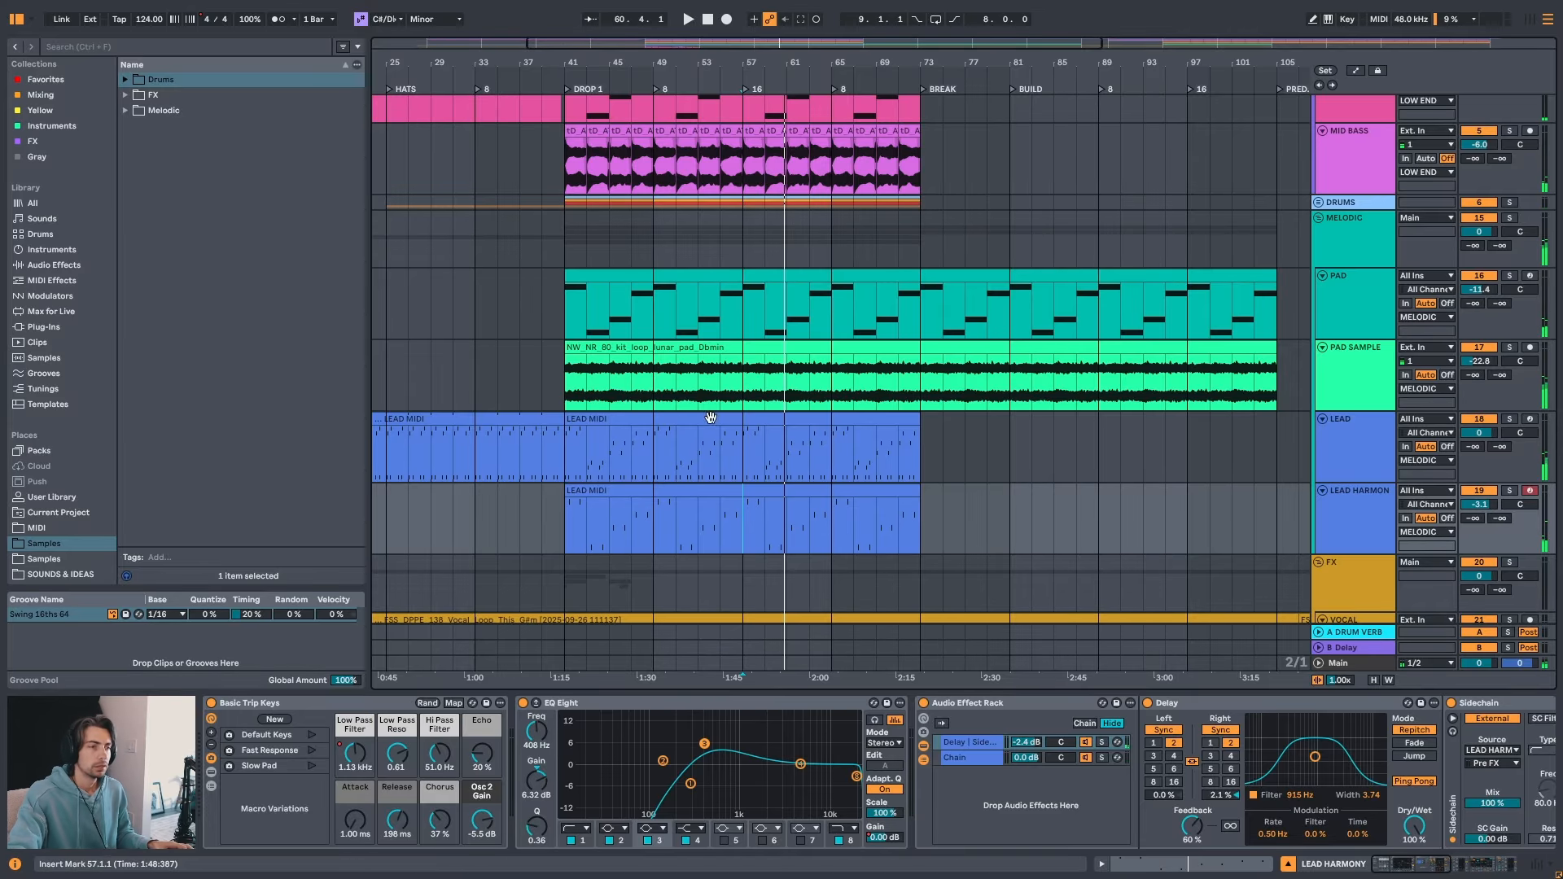
{"action": "left_click", "coordinate": [603, 503]}
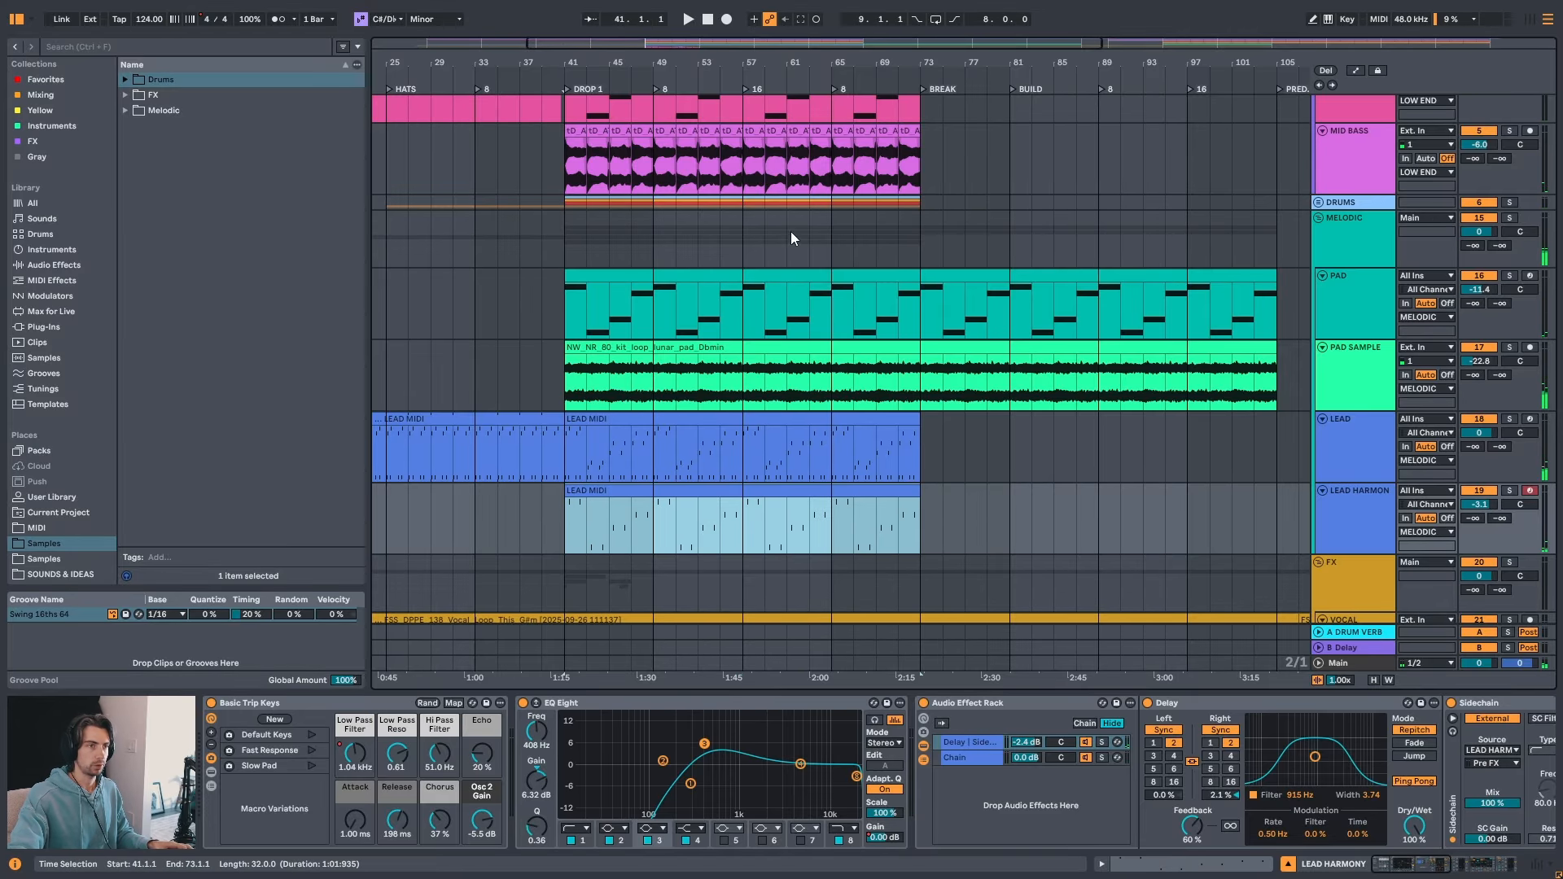
{"action": "left_click_drag", "start_coordinate": [722, 63], "coordinate": [721, 41]}
{"action": "mouse_move", "coordinate": [606, 492]}
{"action": "left_mouse_down"}
{"action": "mouse_move", "coordinate": [735, 492]}
{"action": "mouse_move", "coordinate": [600, 498]}
{"action": "left_mouse_up"}
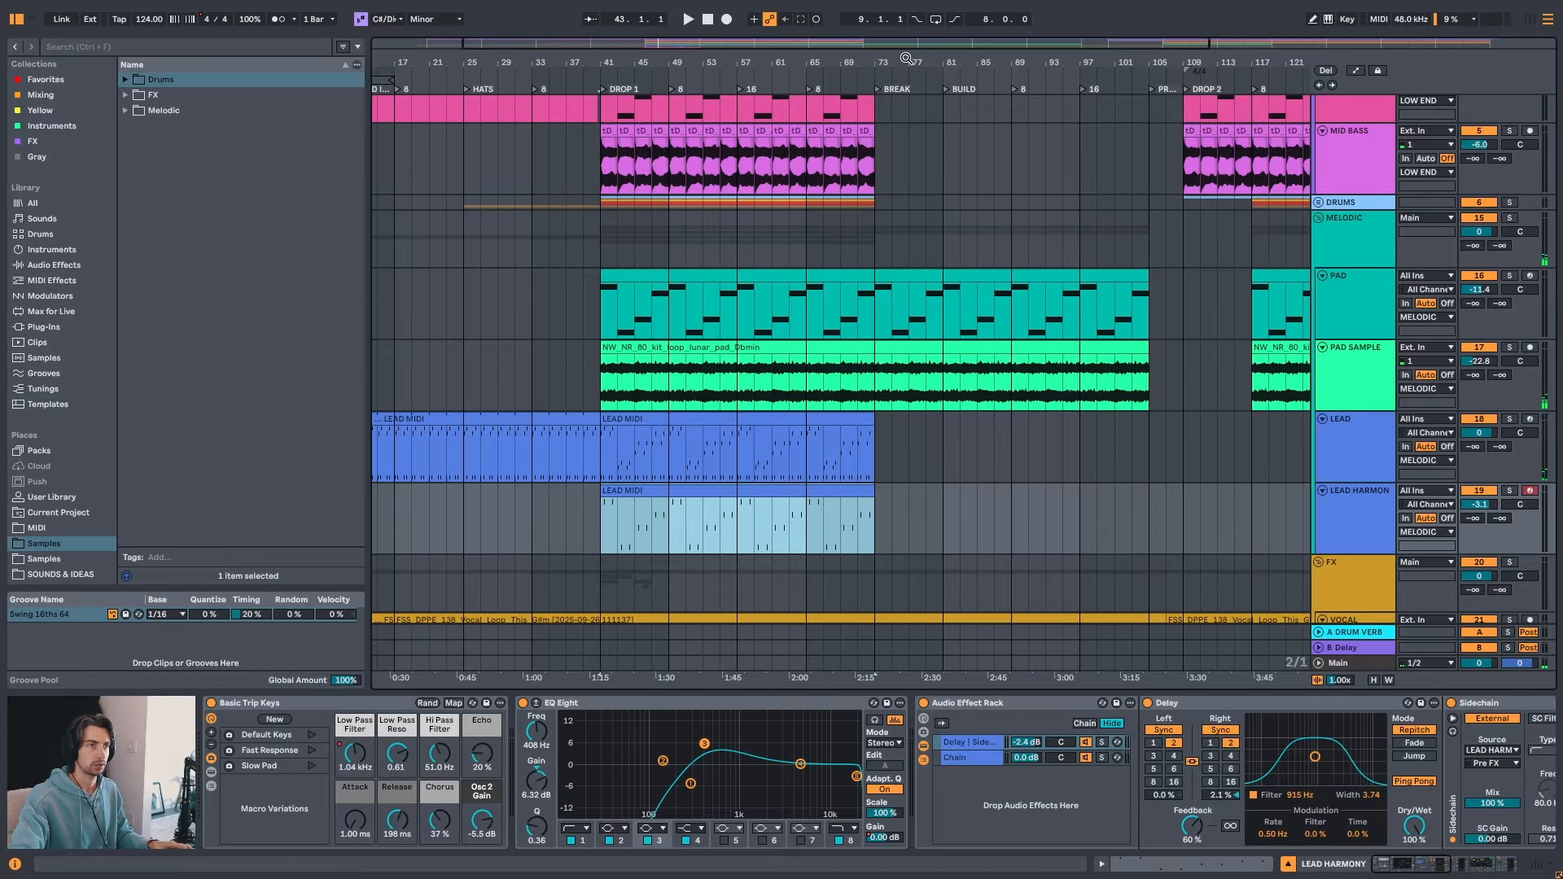
- Play the reference track from bars 77, 81, 87 and 89 to check where the lead enters in the break and build
{"action": "left_click_drag", "start_coordinate": [908, 60], "coordinate": [784, 36]}
{"action": "scroll", "coordinate": [934, 512], "scroll_direction": "up", "scroll_amount": 5}
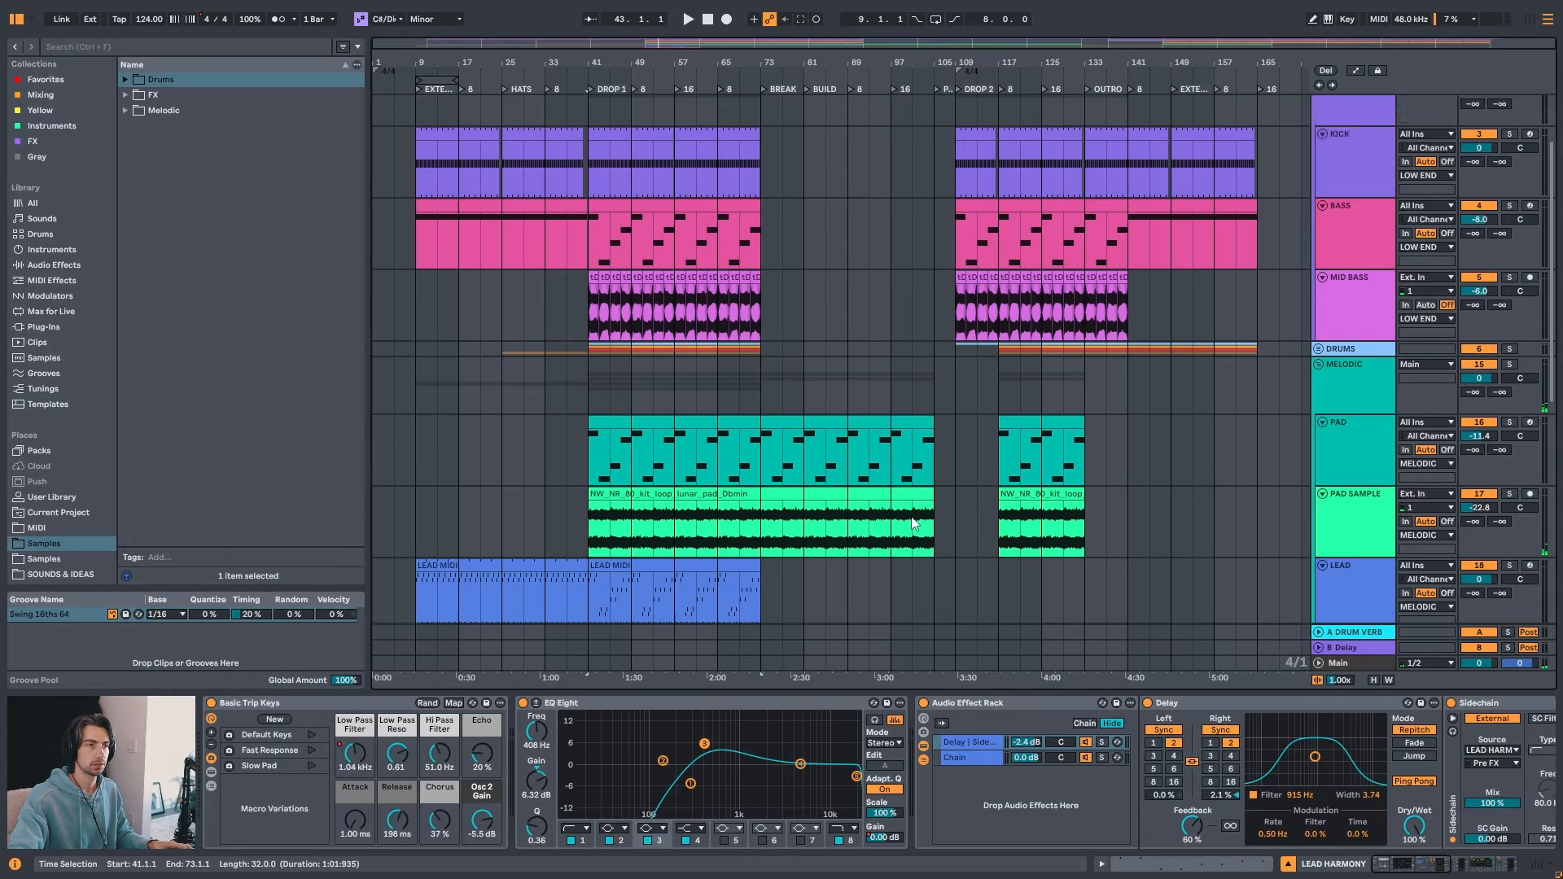
{"action": "left_click", "coordinate": [798, 148]}
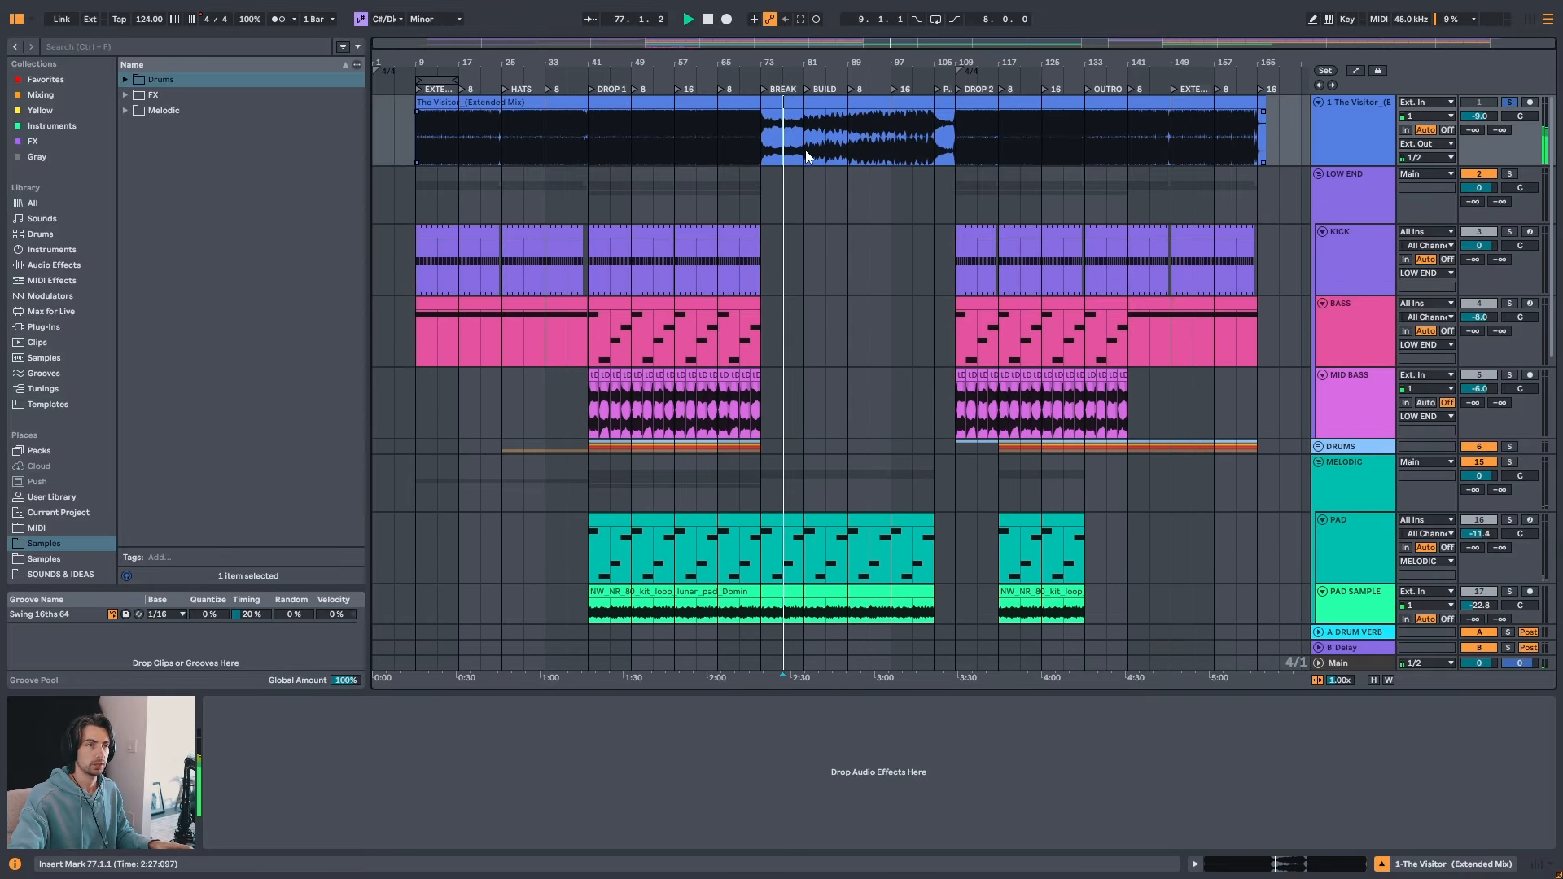
{"action": "left_click", "coordinate": [822, 144]}
{"action": "key", "text": "space"}
{"action": "key", "text": "space"}
{"action": "left_click_drag", "start_coordinate": [868, 59], "coordinate": [857, 116]}
{"action": "left_click", "coordinate": [699, 144]}
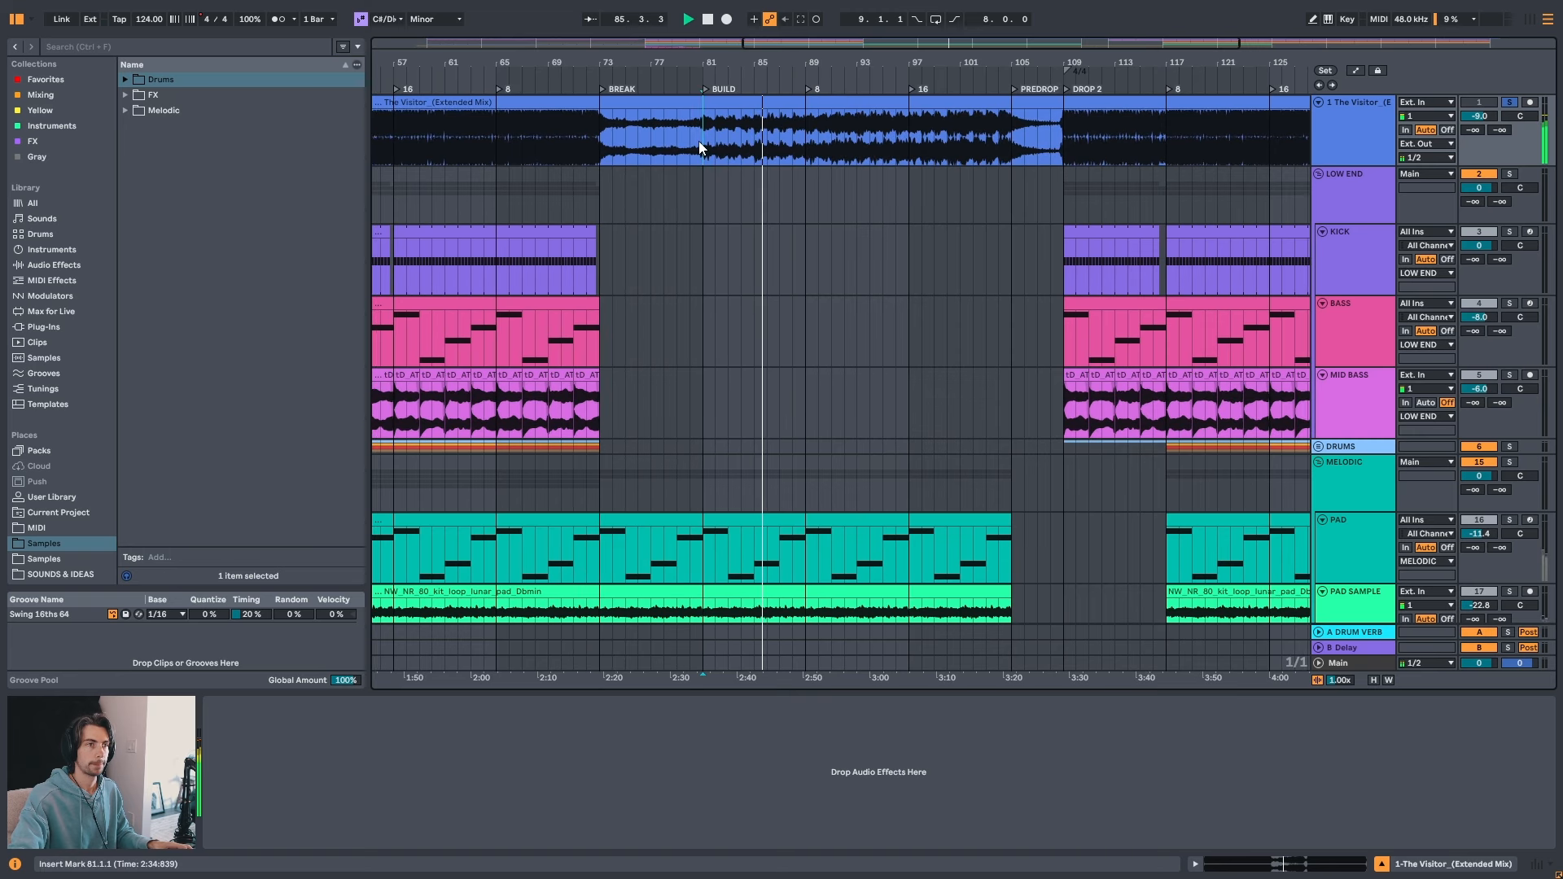
{"action": "key", "text": "space"}
{"action": "key", "text": "space"}
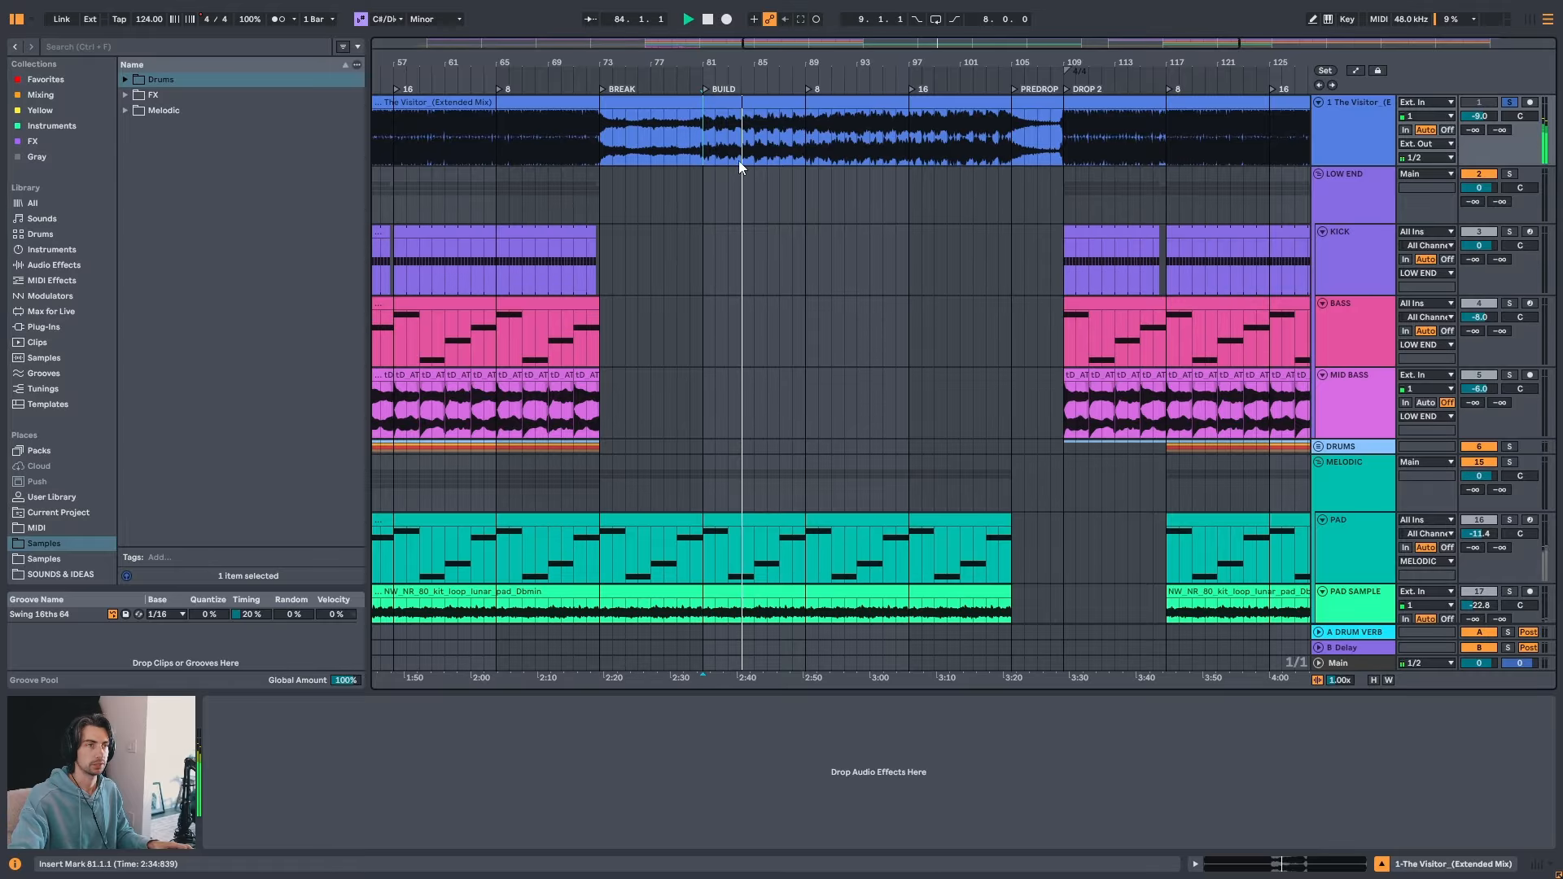
{"action": "left_click", "coordinate": [779, 147]}
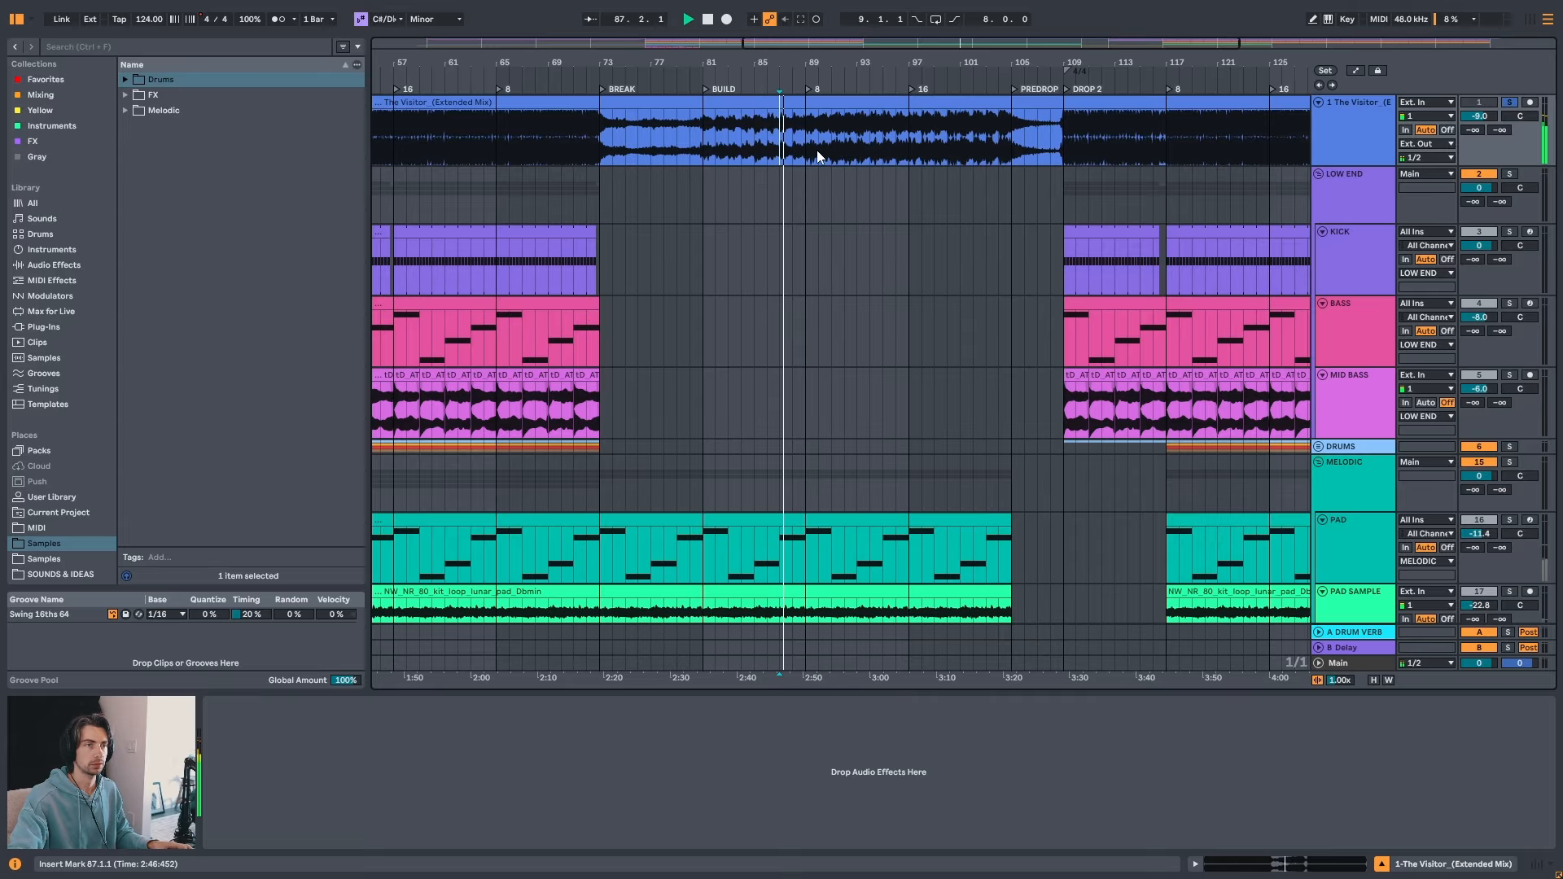
{"action": "left_click", "coordinate": [809, 143]}
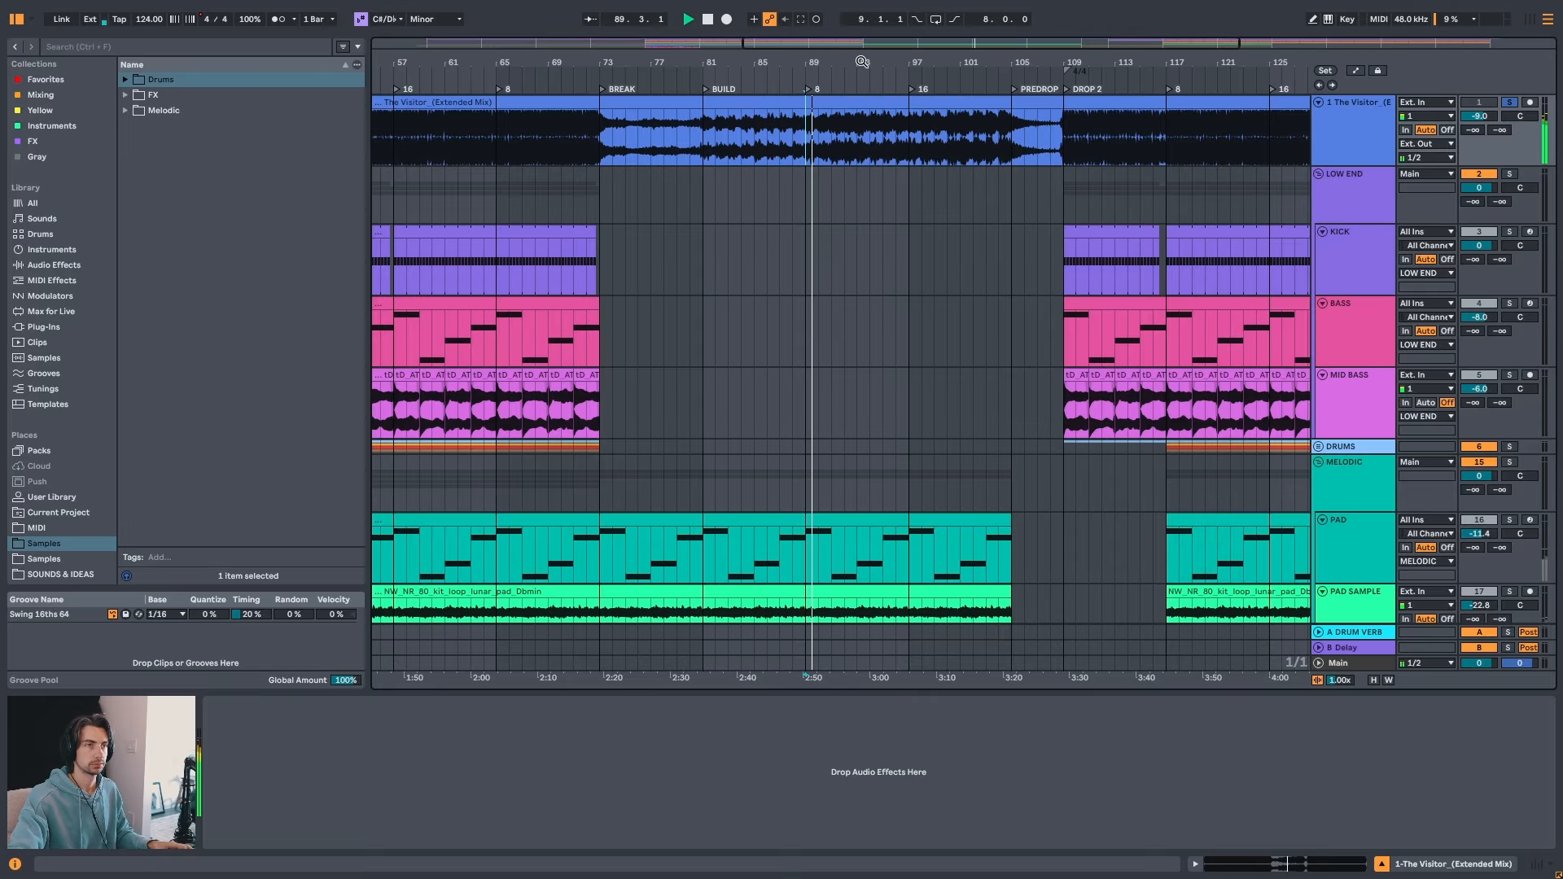
- Play the reference track from bars 93, 97 and 101 to check the lead through the second half of the build
{"action": "left_click_drag", "start_coordinate": [861, 62], "coordinate": [850, 41]}
{"action": "left_click", "coordinate": [727, 148]}
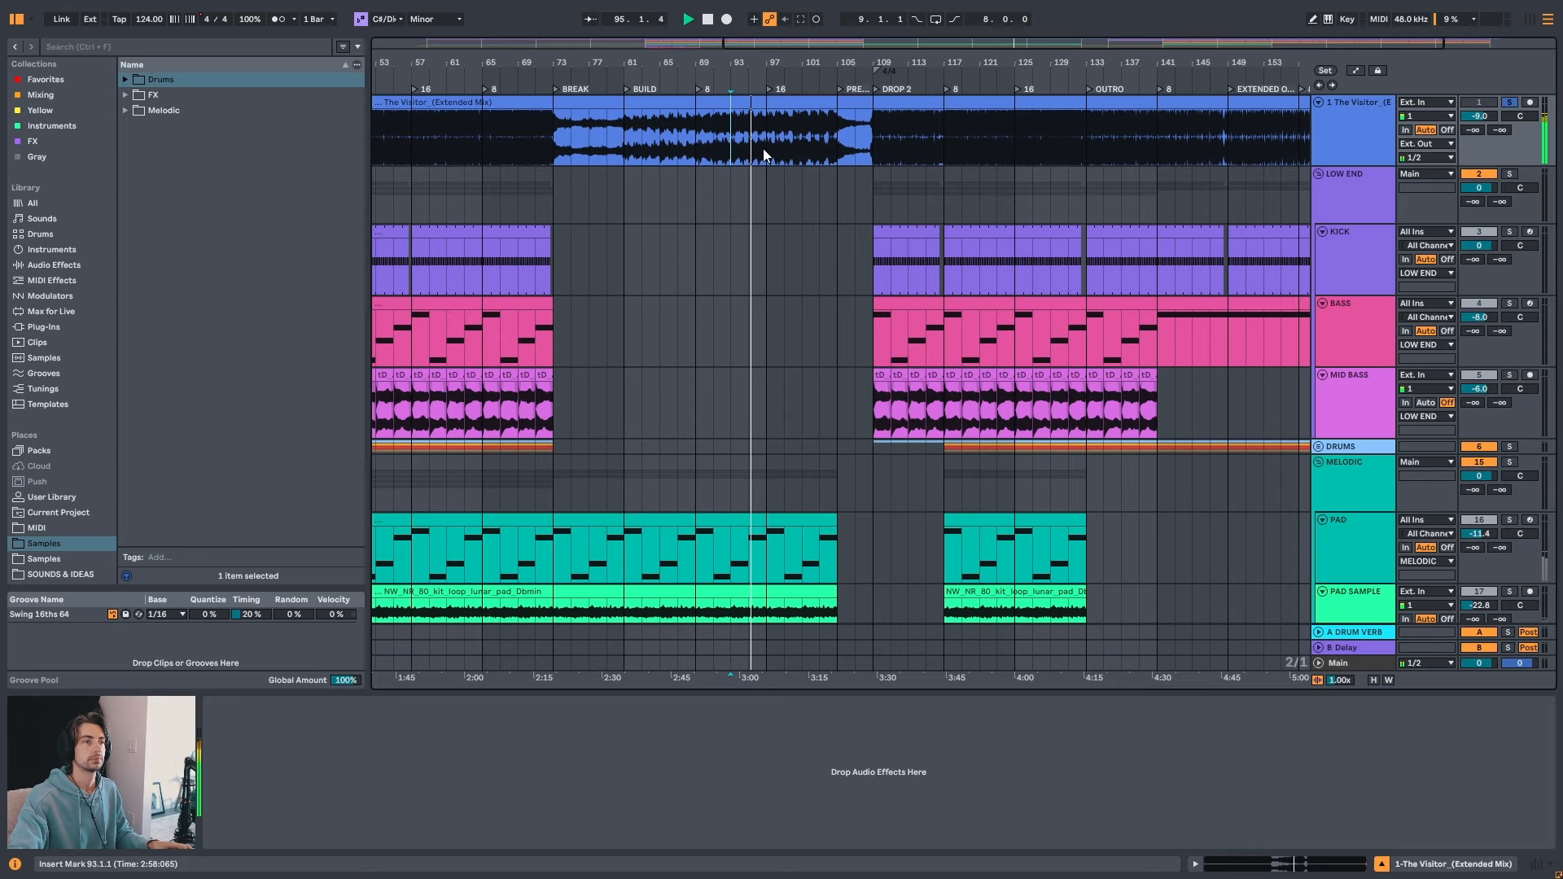
{"action": "left_click", "coordinate": [765, 150]}
{"action": "key", "text": "space"}
{"action": "key", "text": "space"}
{"action": "left_click_drag", "start_coordinate": [818, 64], "coordinate": [883, 56]}
{"action": "left_click", "coordinate": [877, 138]}
{"action": "key", "text": "space"}
{"action": "key", "text": "space"}
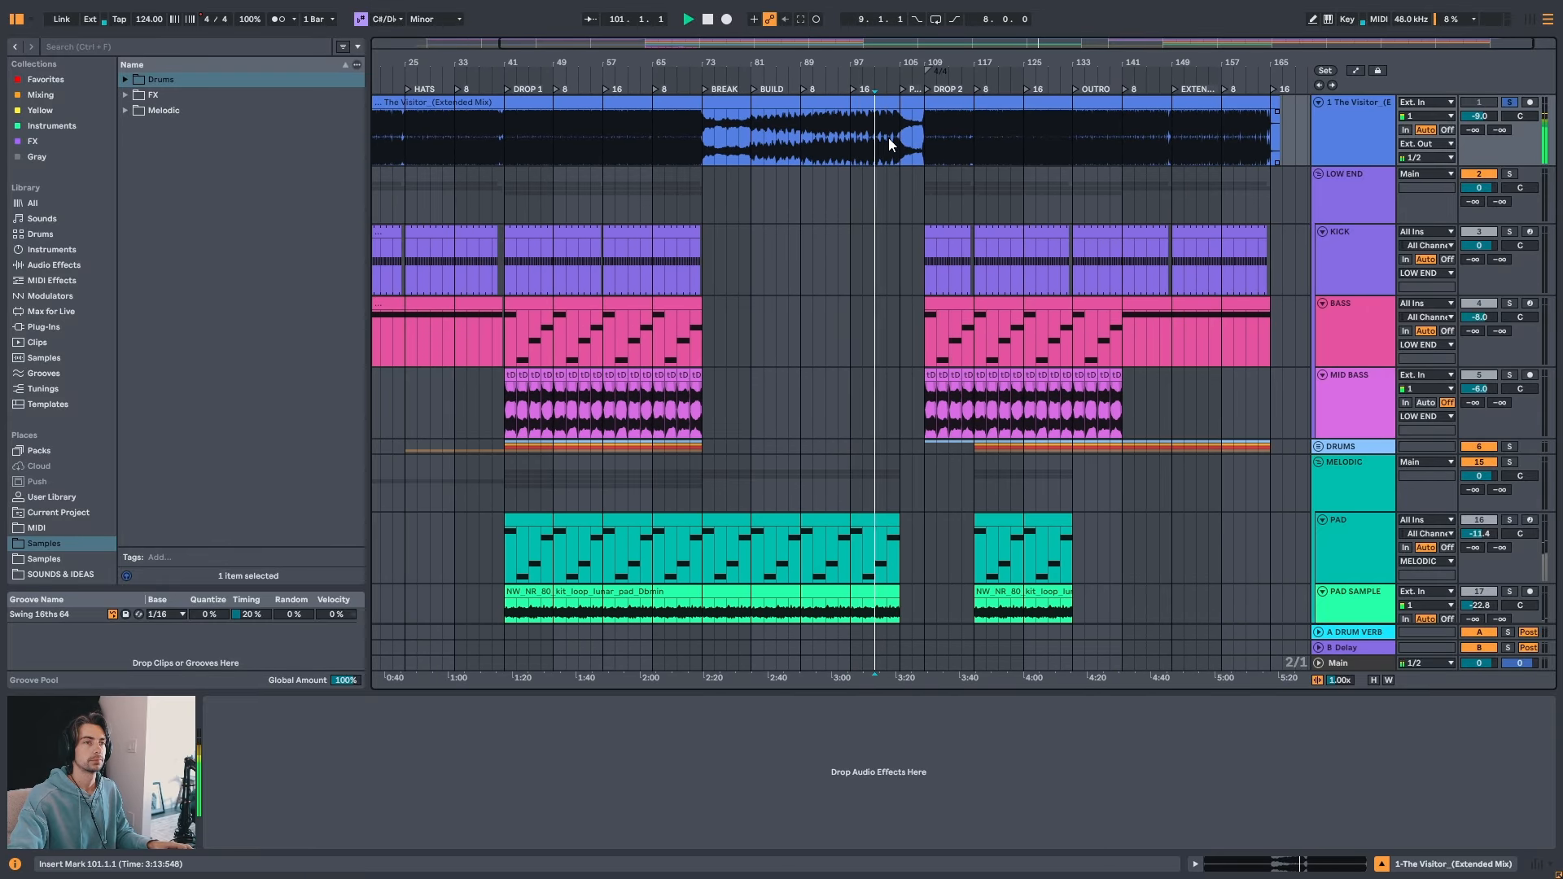
- Play the reference track from bars 105 and 103 to check how the build leads into the predrop
{"action": "left_click", "coordinate": [901, 140]}
{"action": "key", "text": "space"}
{"action": "key", "text": "space"}
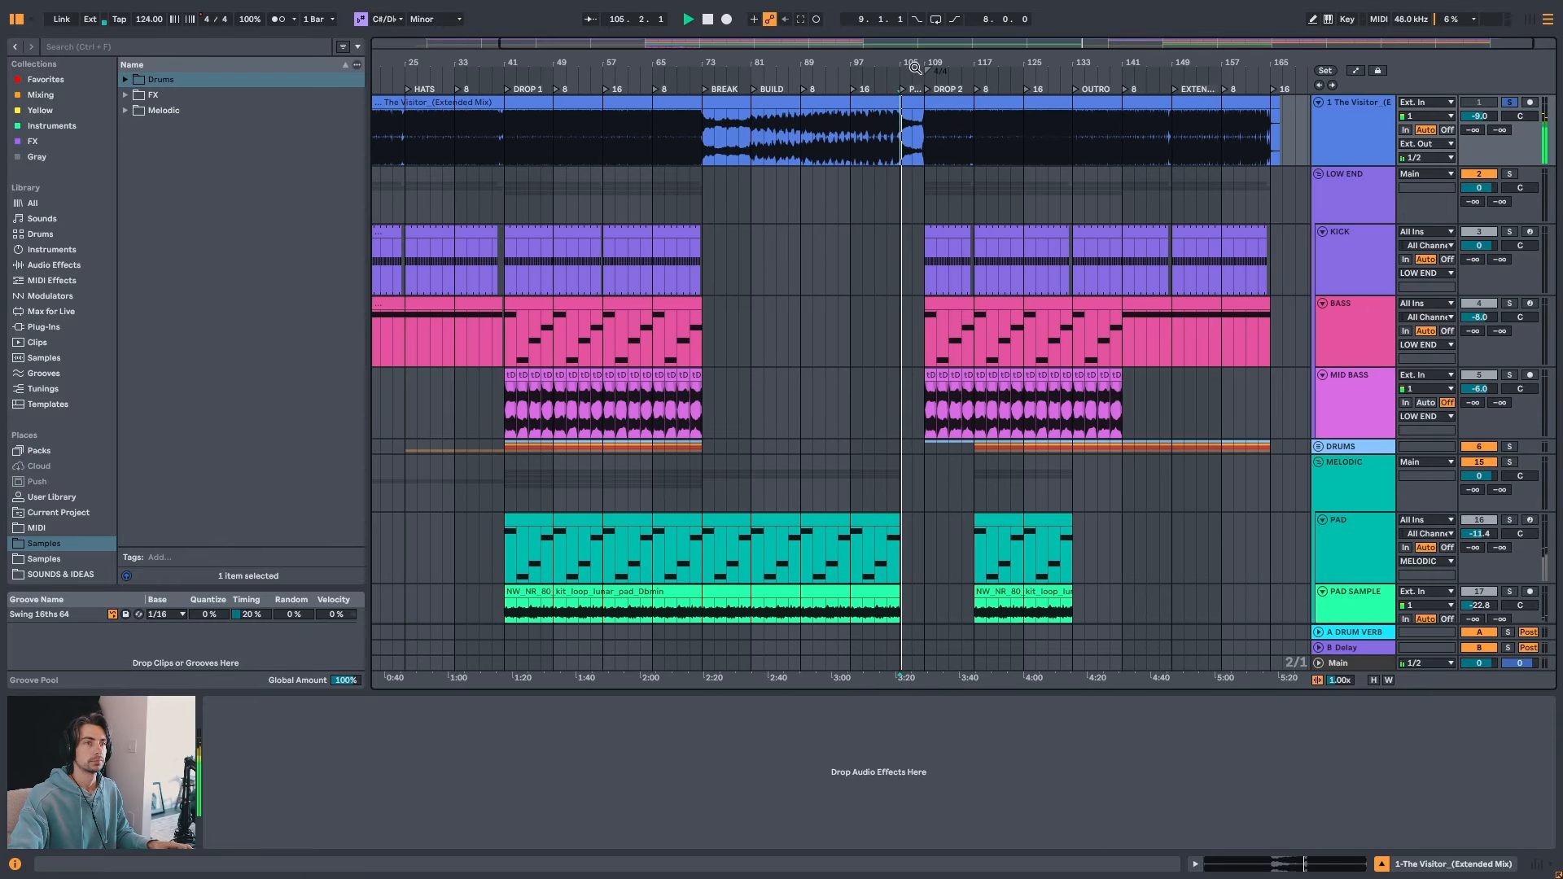
{"action": "left_click", "coordinate": [888, 140]}
{"action": "key", "text": "space"}
{"action": "key", "text": "space"}
{"action": "left_click_drag", "start_coordinate": [902, 65], "coordinate": [872, 68]}
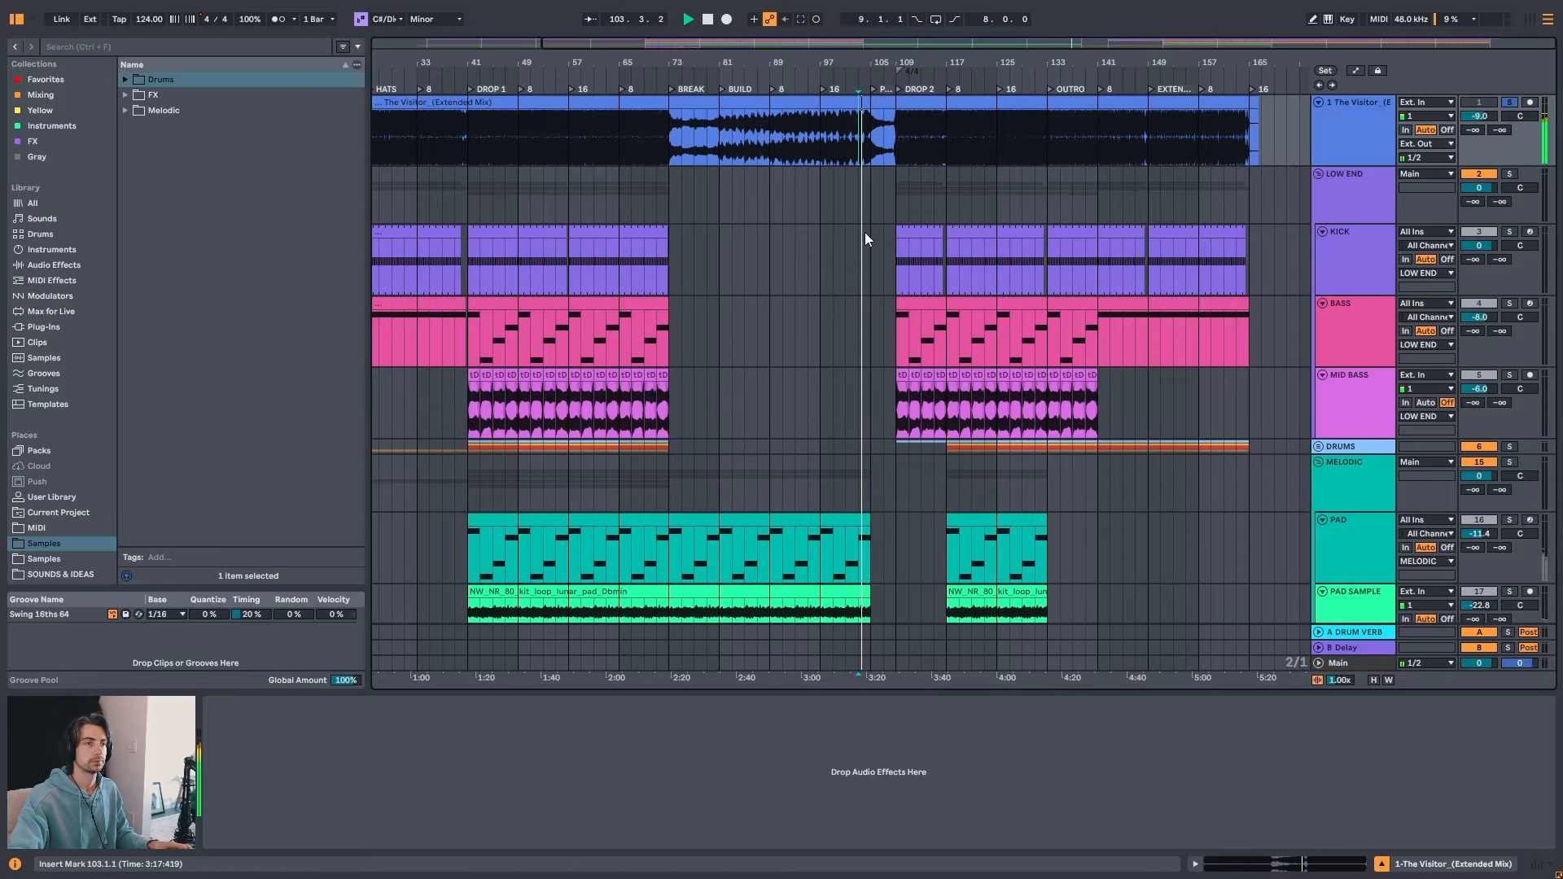
{"action": "key", "text": "space"}
{"action": "scroll", "coordinate": [847, 238], "scroll_direction": "down", "scroll_amount": 2}
{"action": "scroll", "coordinate": [833, 130], "scroll_direction": "up", "scroll_amount": 2}
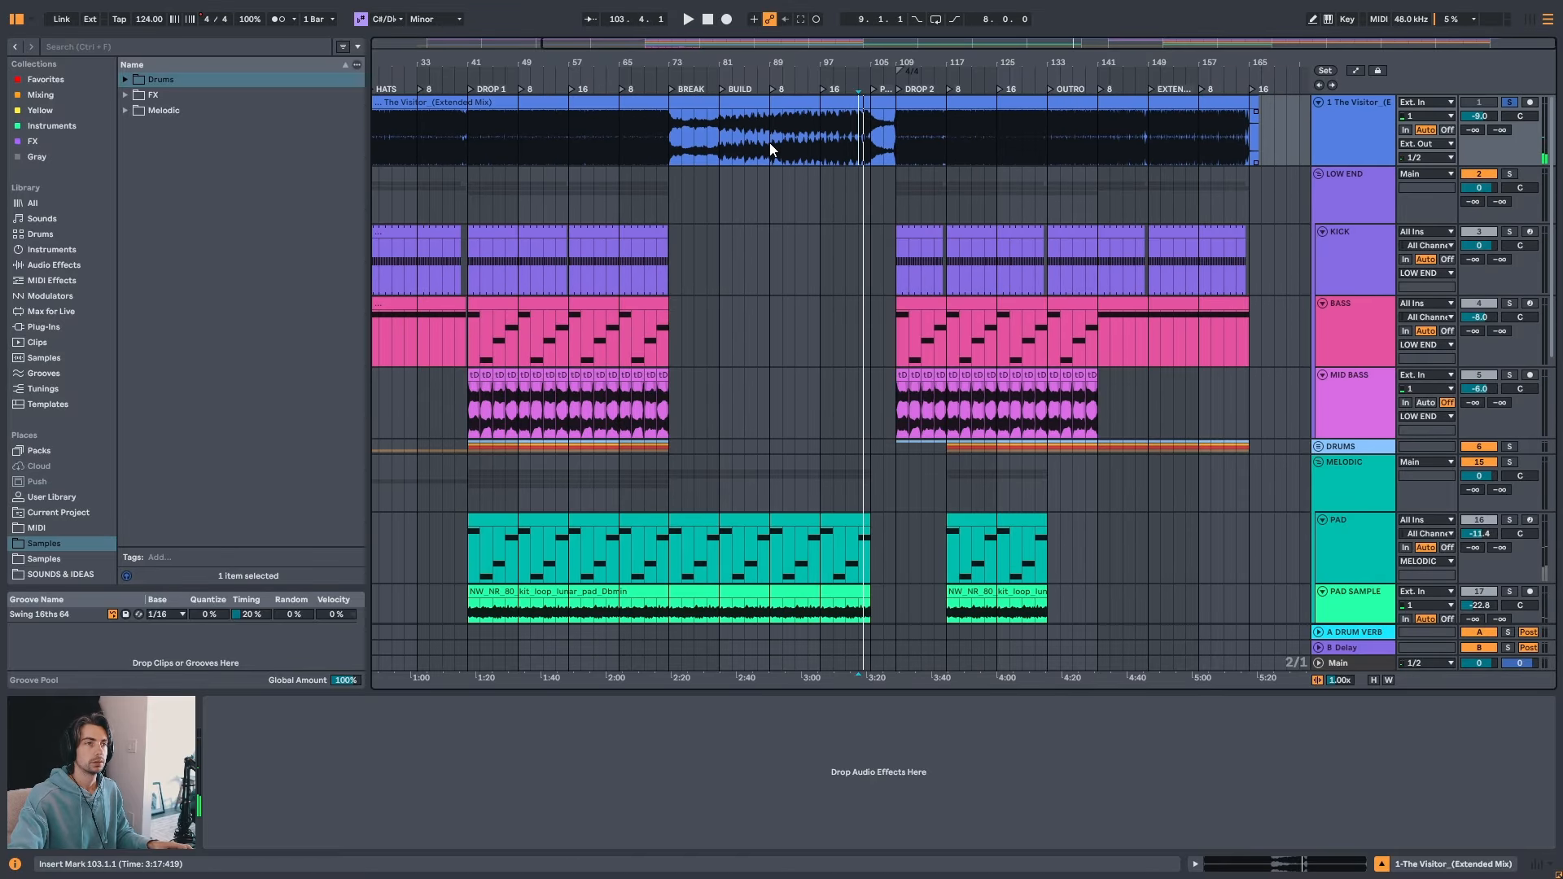
- Copy the Drop 1 LEAD and LEAD HARMONY clips together to bar 89 in the build
{"action": "left_click_drag", "start_coordinate": [726, 136], "coordinate": [850, 140]}
{"action": "scroll", "coordinate": [855, 162], "scroll_direction": "down", "scroll_amount": 2}
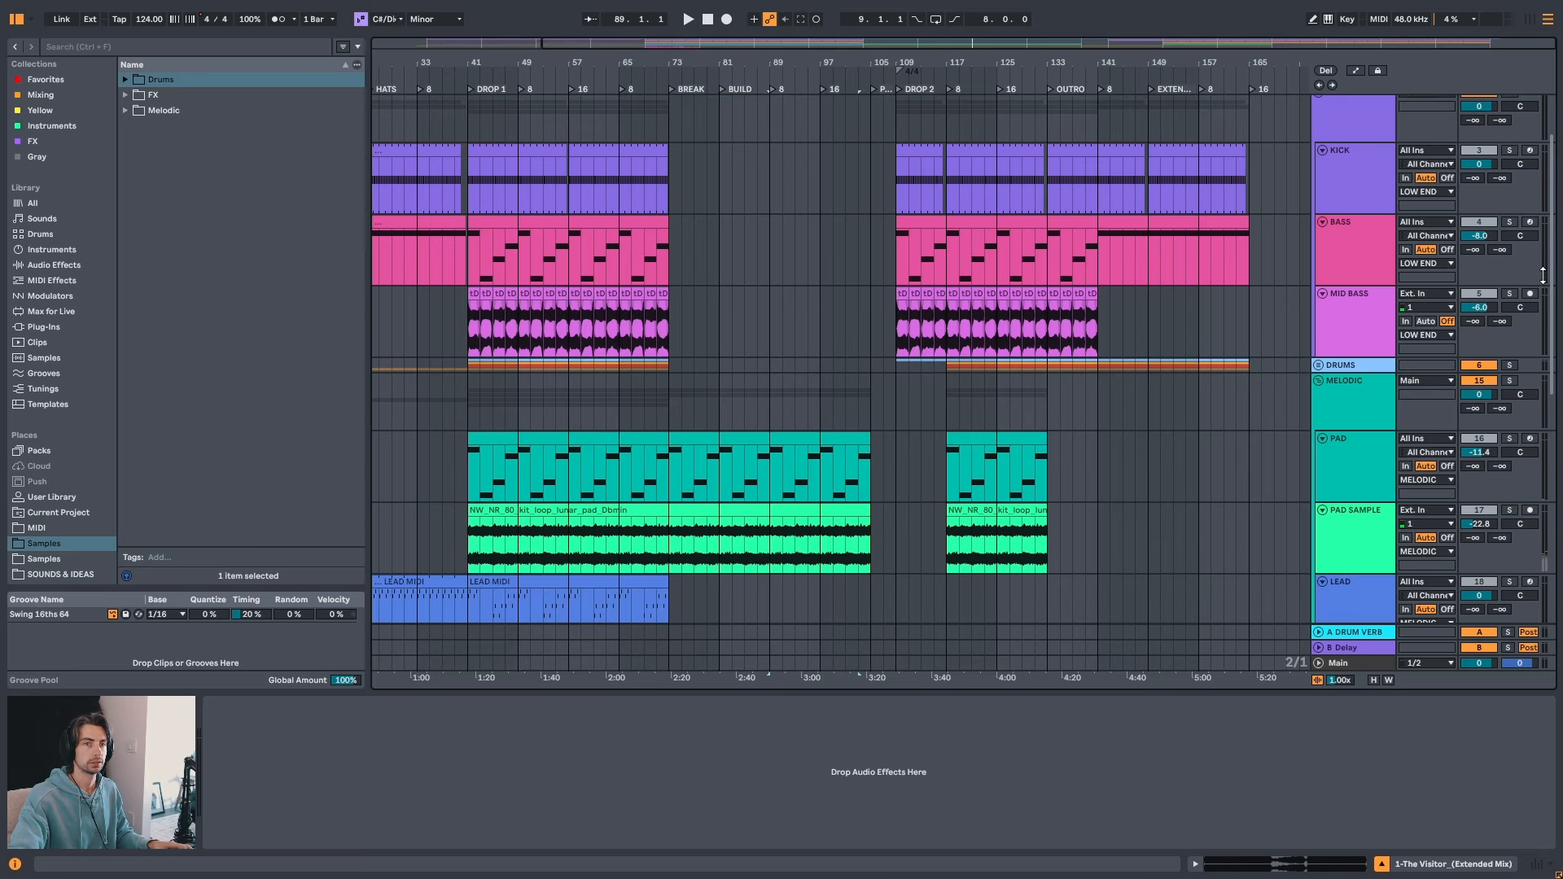
{"action": "scroll", "coordinate": [826, 203], "scroll_direction": "down", "scroll_amount": 5}
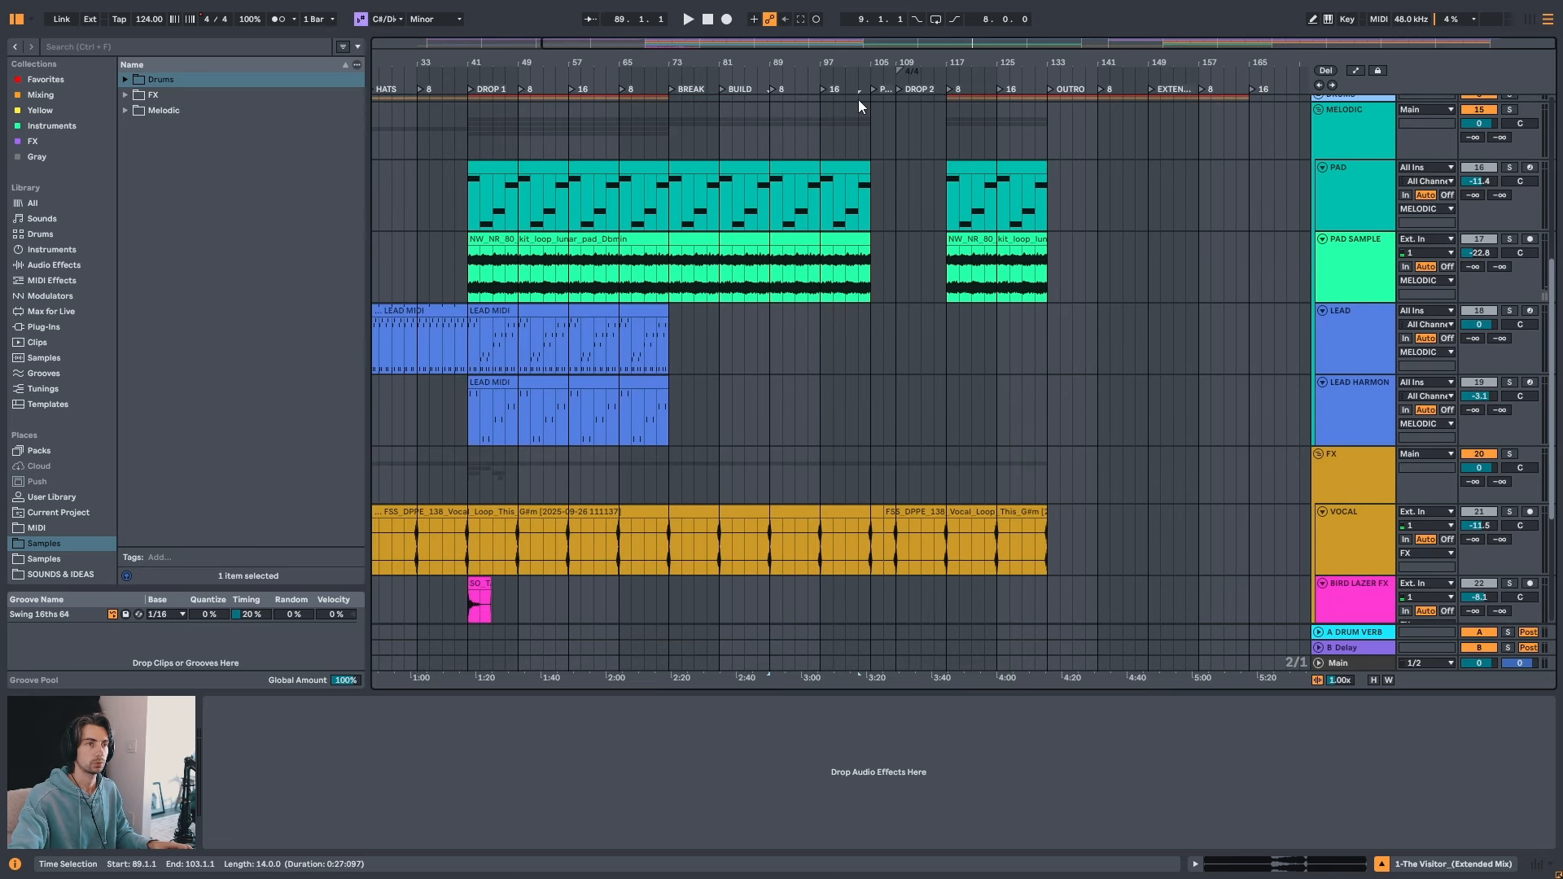
{"action": "scroll", "coordinate": [765, 98], "scroll_direction": "up", "scroll_amount": 1}
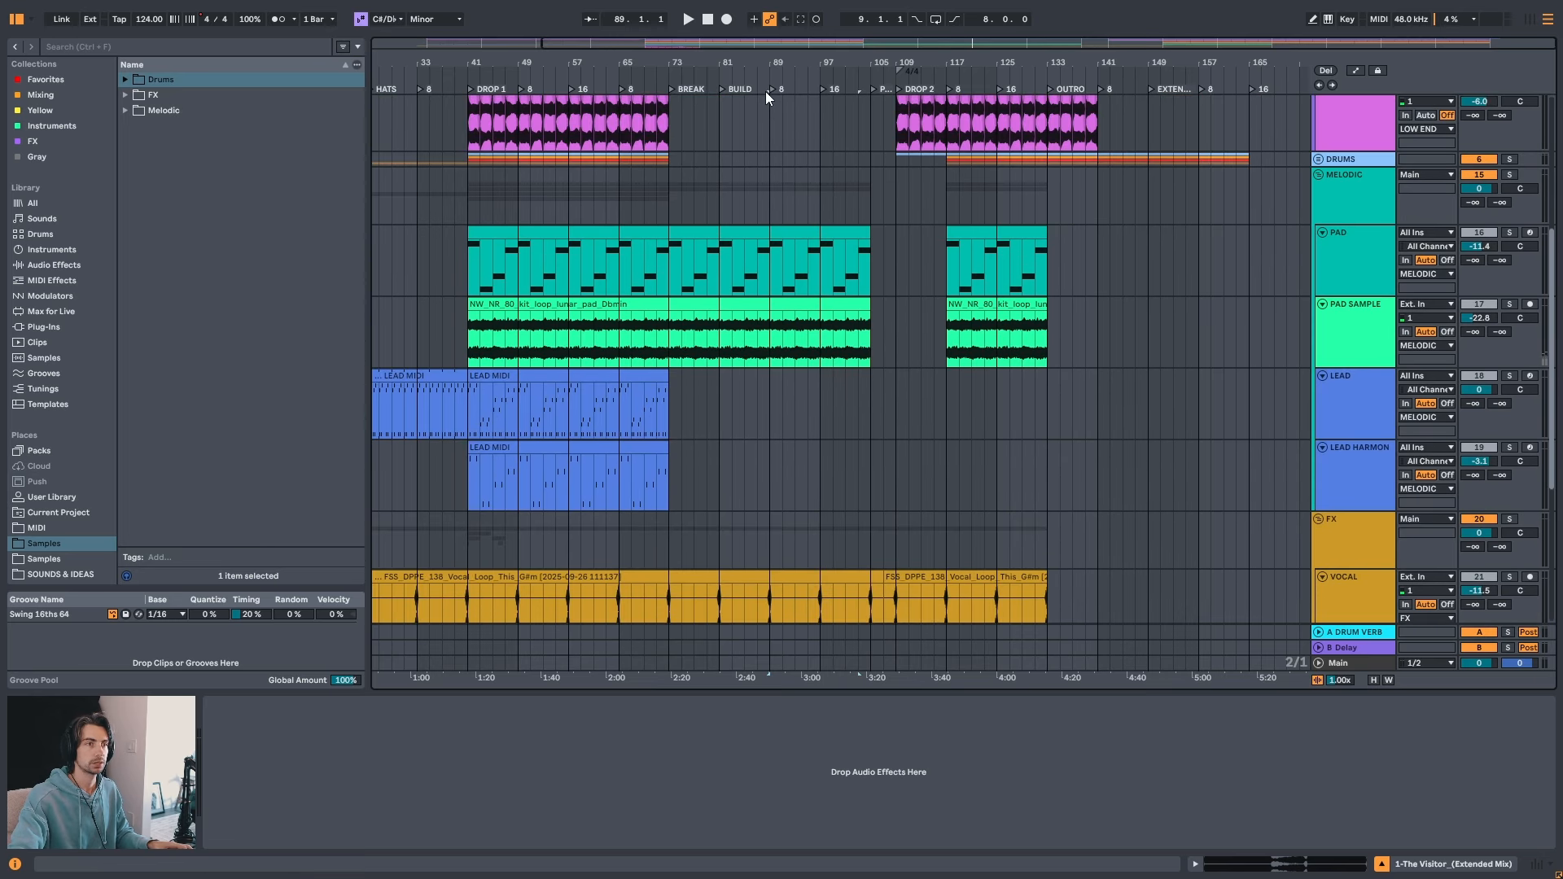
{"action": "left_click", "coordinate": [501, 375]}
{"action": "left_click", "coordinate": [498, 447], "text": "shift"}
{"action": "left_click_drag", "start_coordinate": [494, 447], "coordinate": [794, 465]}
- Shorten the copied LEAD and LEAD HARMONY clips in the build to end at bar 105
{"action": "scroll", "coordinate": [966, 353], "scroll_direction": "down", "scroll_amount": 1}
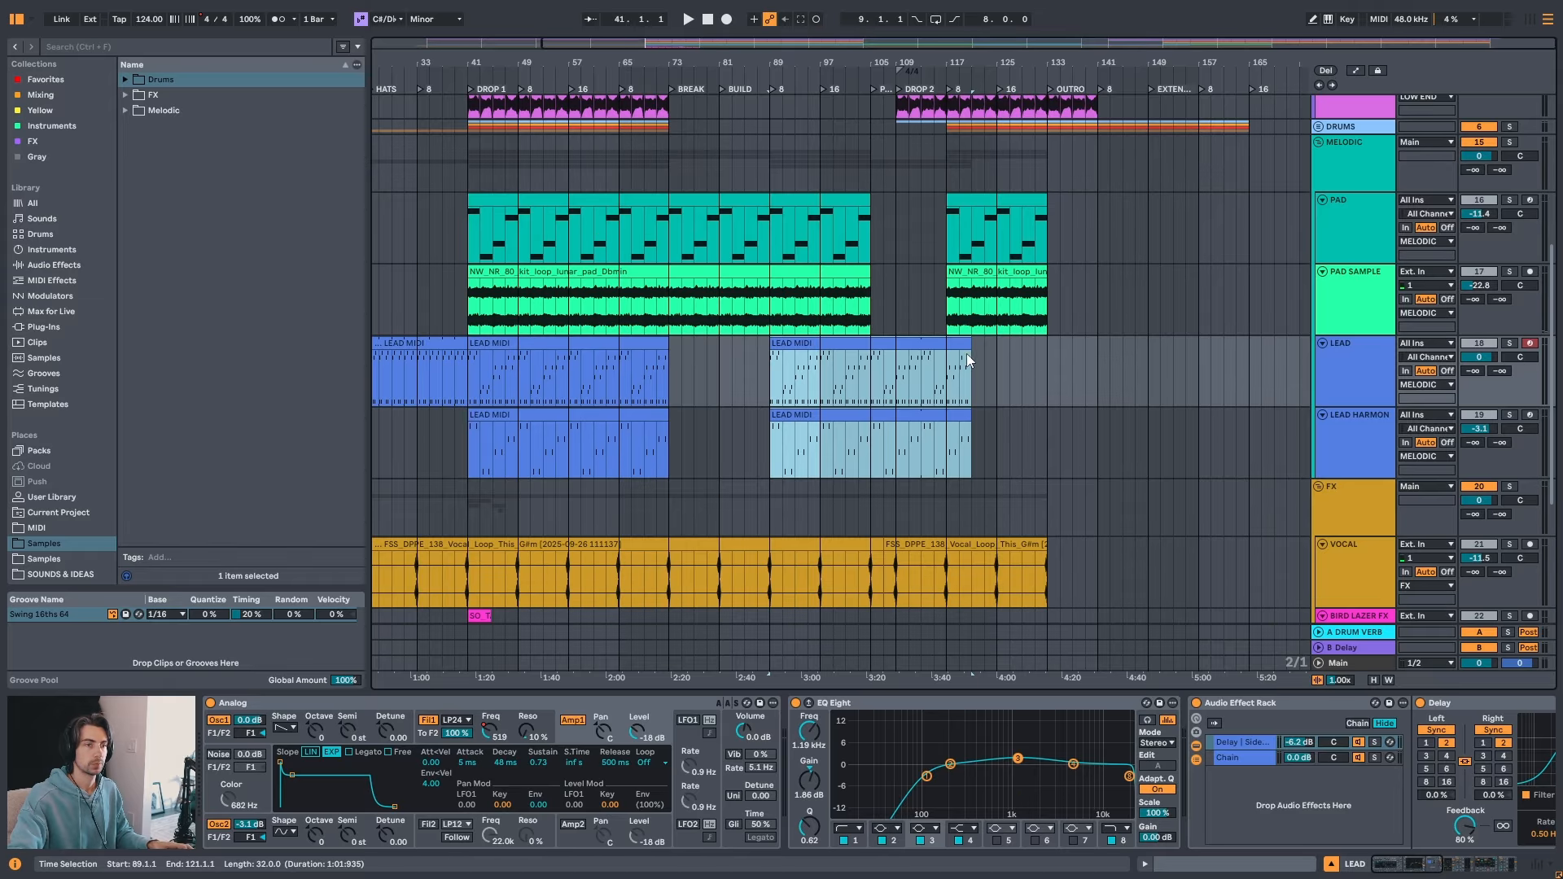
{"action": "left_click_drag", "start_coordinate": [969, 350], "coordinate": [870, 348]}
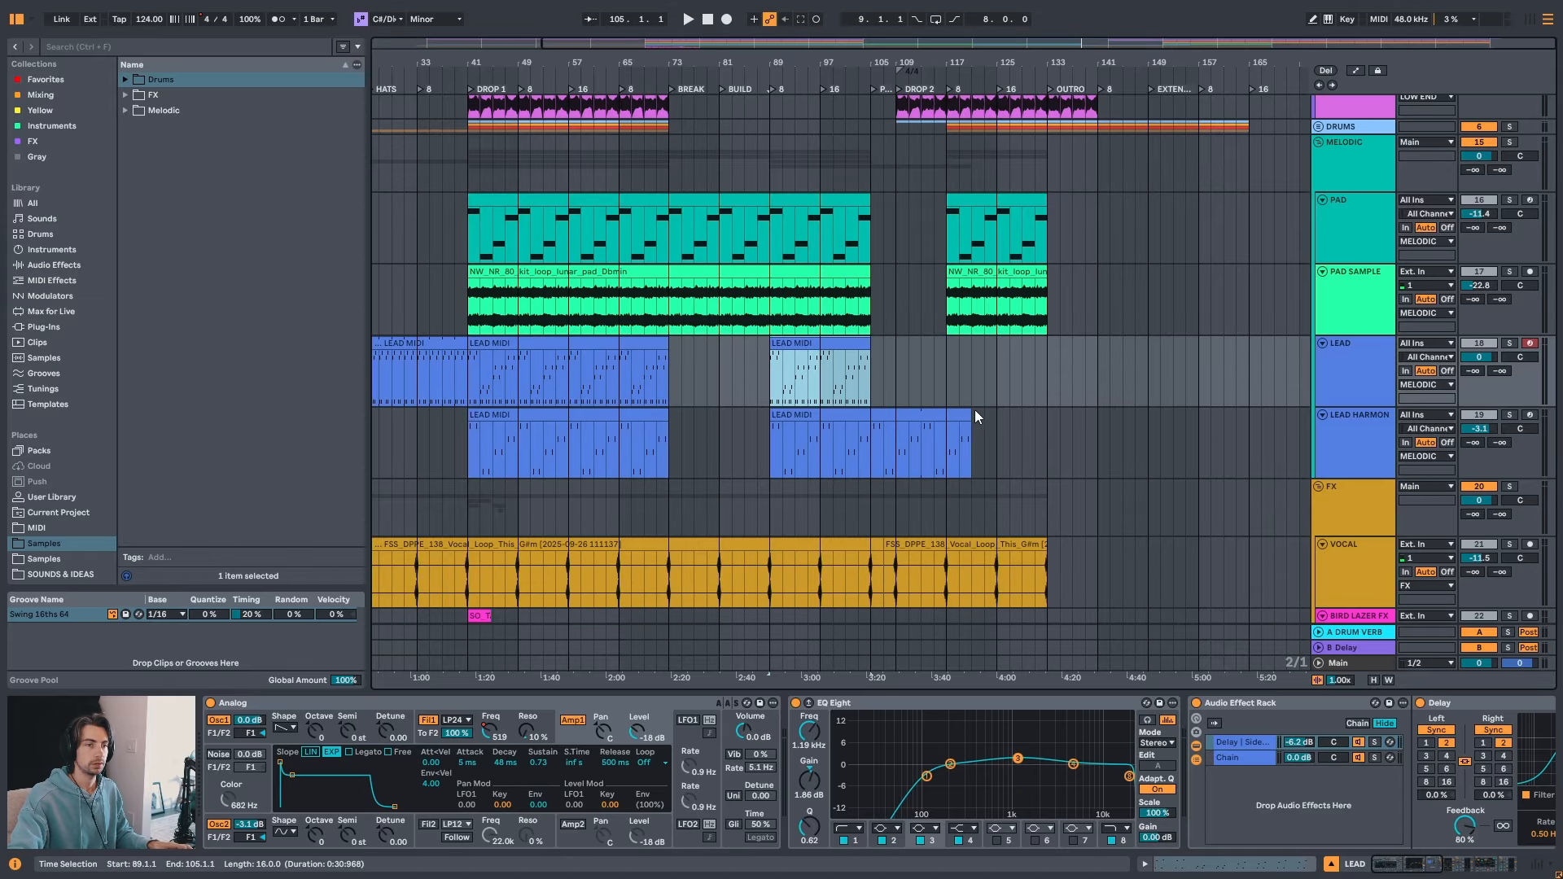
{"action": "left_click_drag", "start_coordinate": [965, 413], "coordinate": [870, 413]}
- Play the arrangement from bar 103 to check the transition through the predrop into Drop 2
{"action": "scroll", "coordinate": [890, 394], "scroll_direction": "up", "scroll_amount": 2}
{"action": "left_click_drag", "start_coordinate": [919, 63], "coordinate": [919, 142]}
{"action": "left_click", "coordinate": [741, 438]}
{"action": "key", "text": "space"}
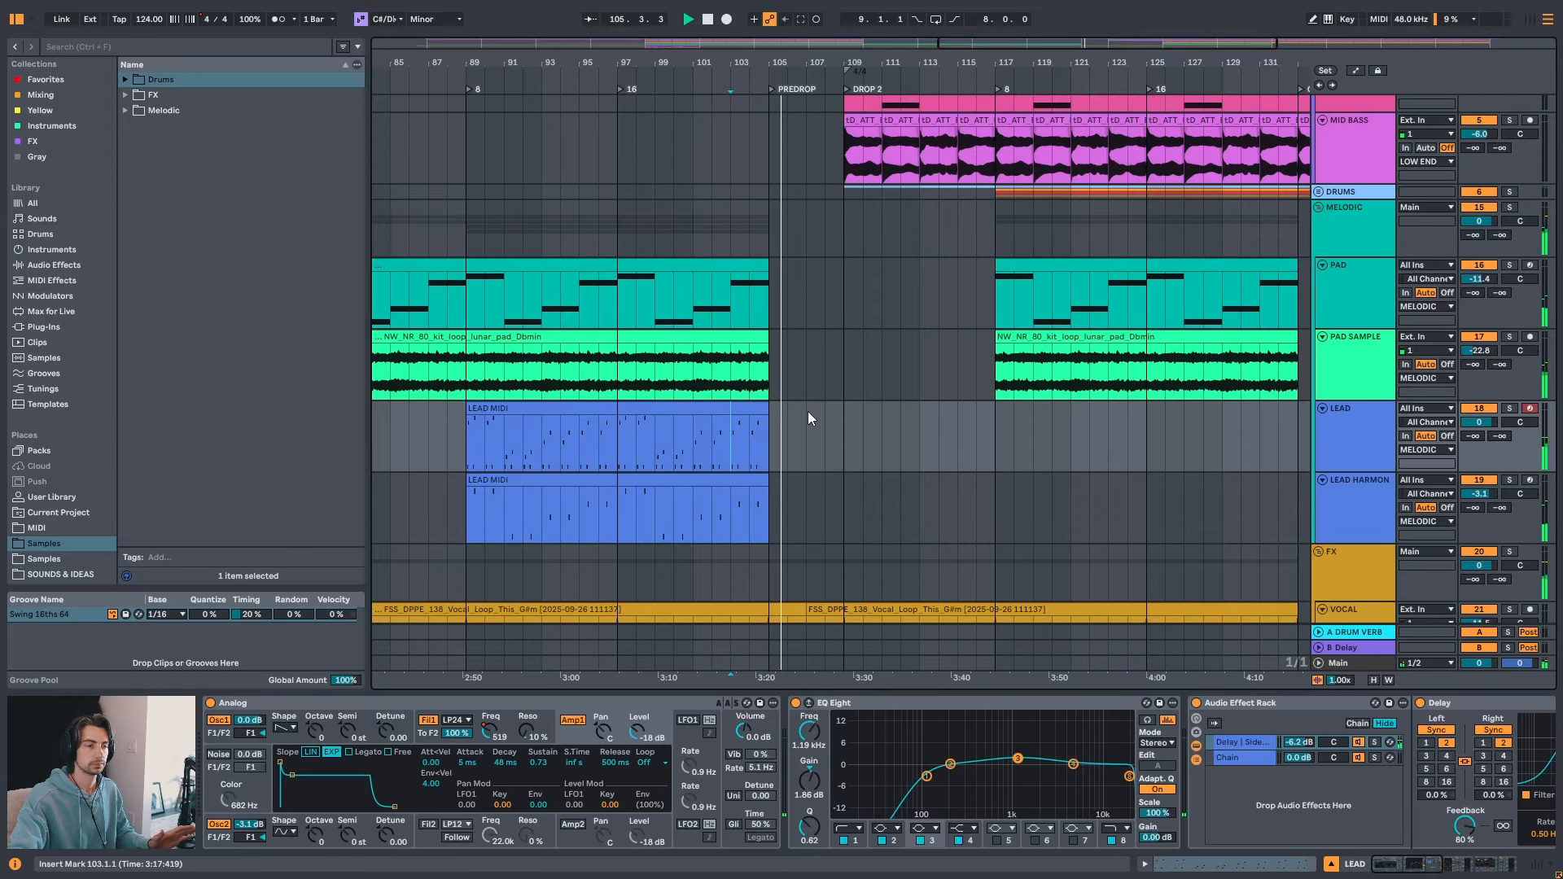
{"action": "scroll", "coordinate": [808, 412], "scroll_direction": "up", "scroll_amount": 5}
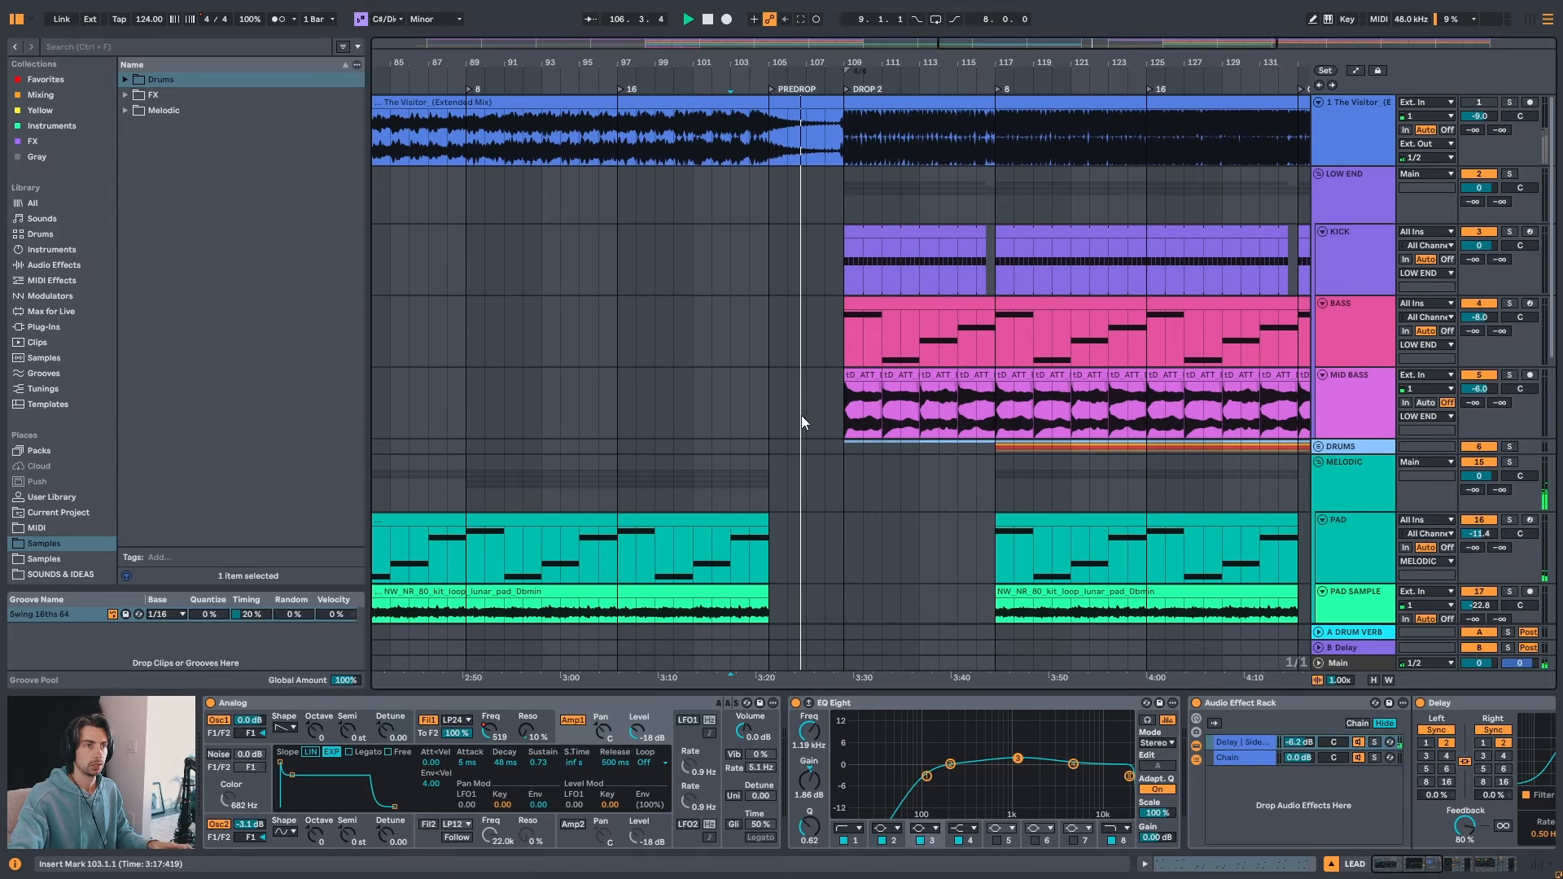
{"action": "left_click_drag", "start_coordinate": [856, 64], "coordinate": [777, 68]}
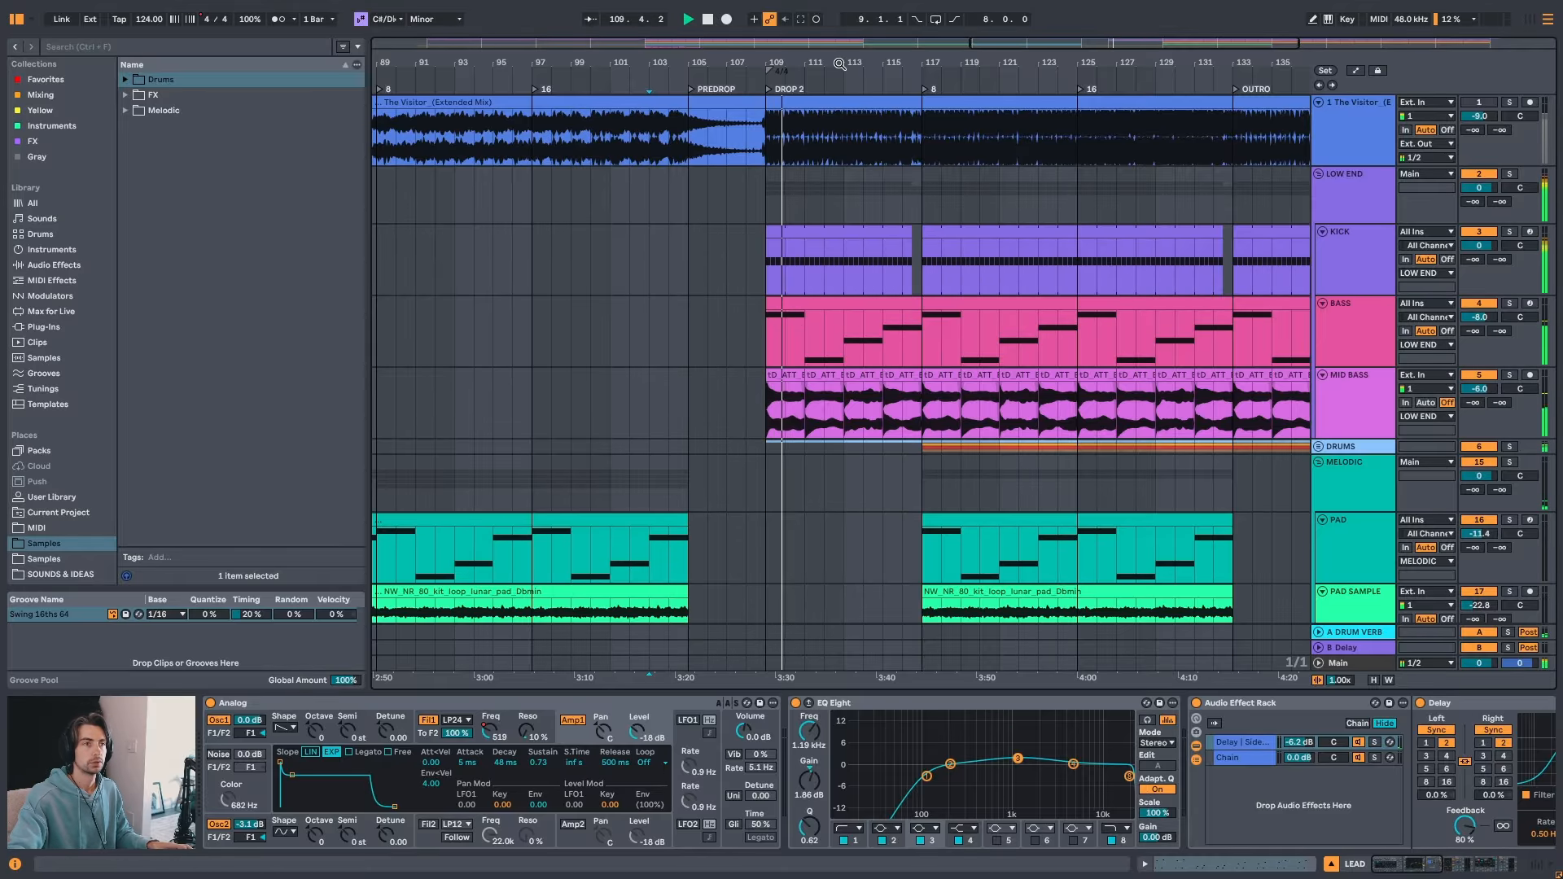
- Copy the LEAD and LEAD HARMONY clips together from the build to bar 109, the start of Drop 2
{"action": "left_click_drag", "start_coordinate": [843, 63], "coordinate": [779, 57]}
{"action": "key", "text": "space"}
{"action": "scroll", "coordinate": [795, 169], "scroll_direction": "down", "scroll_amount": 5}
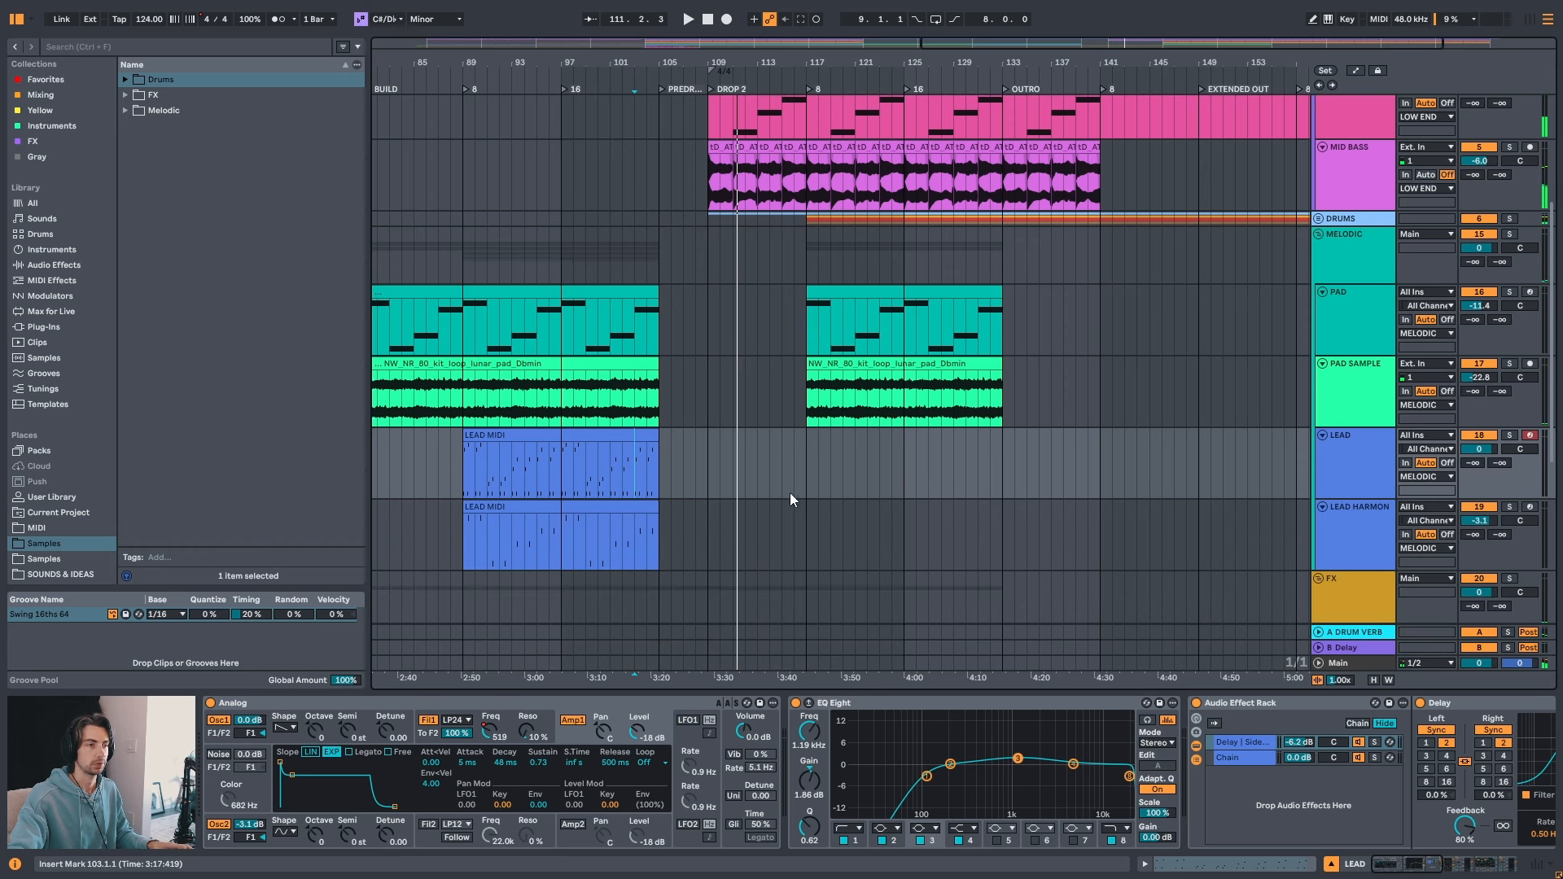
{"action": "left_click", "coordinate": [491, 436]}
{"action": "left_click", "coordinate": [511, 505], "text": "shift"}
{"action": "left_click_drag", "start_coordinate": [488, 455], "coordinate": [724, 471]}
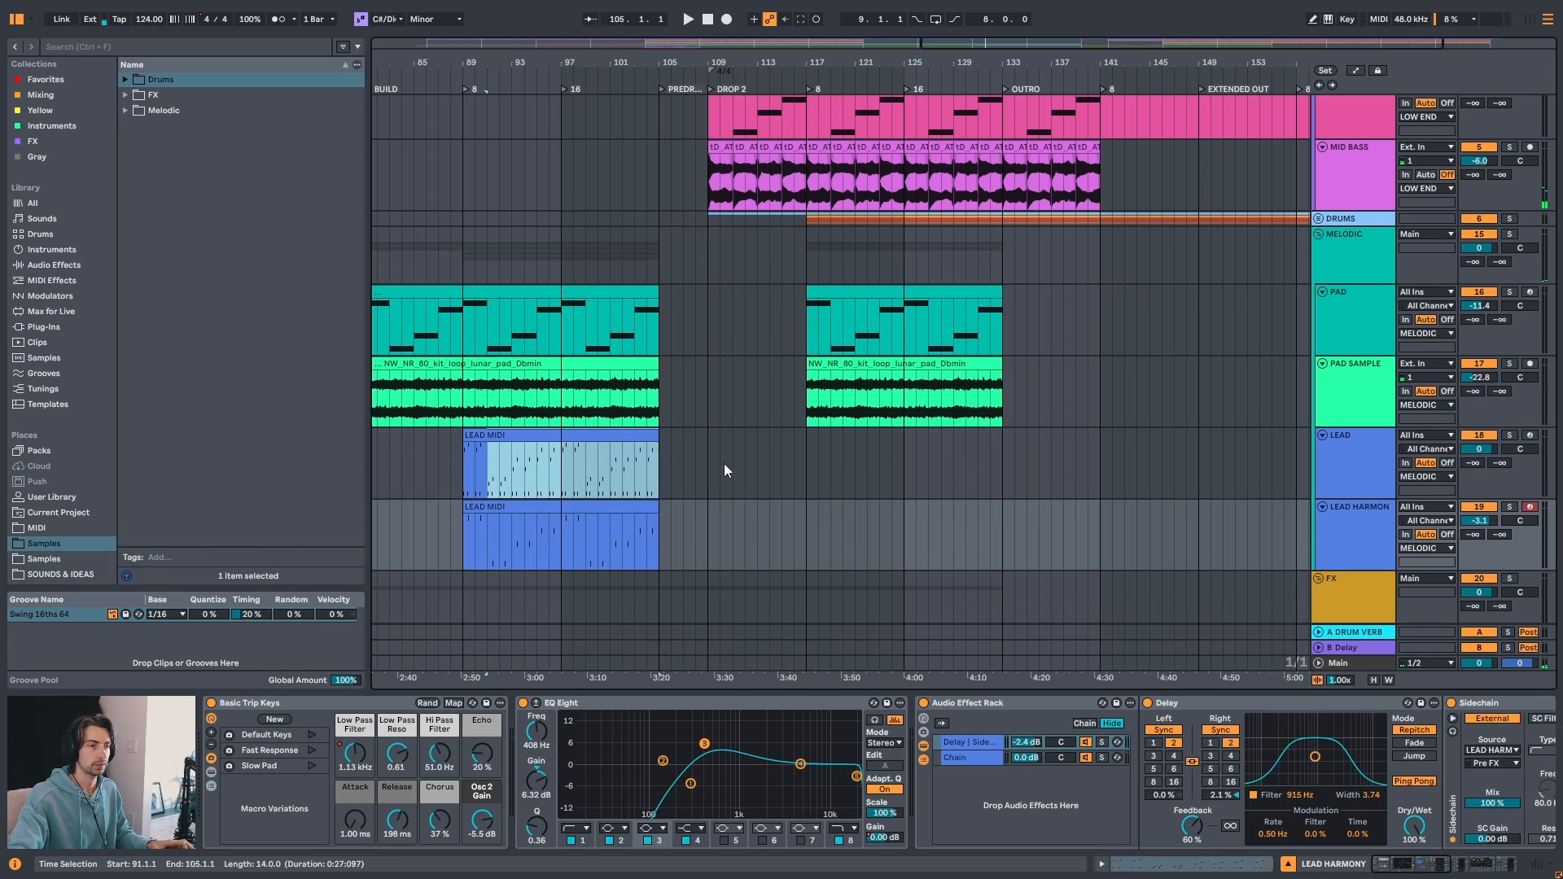
{"action": "left_click", "coordinate": [493, 450]}
{"action": "left_click", "coordinate": [515, 500], "text": "shift"}
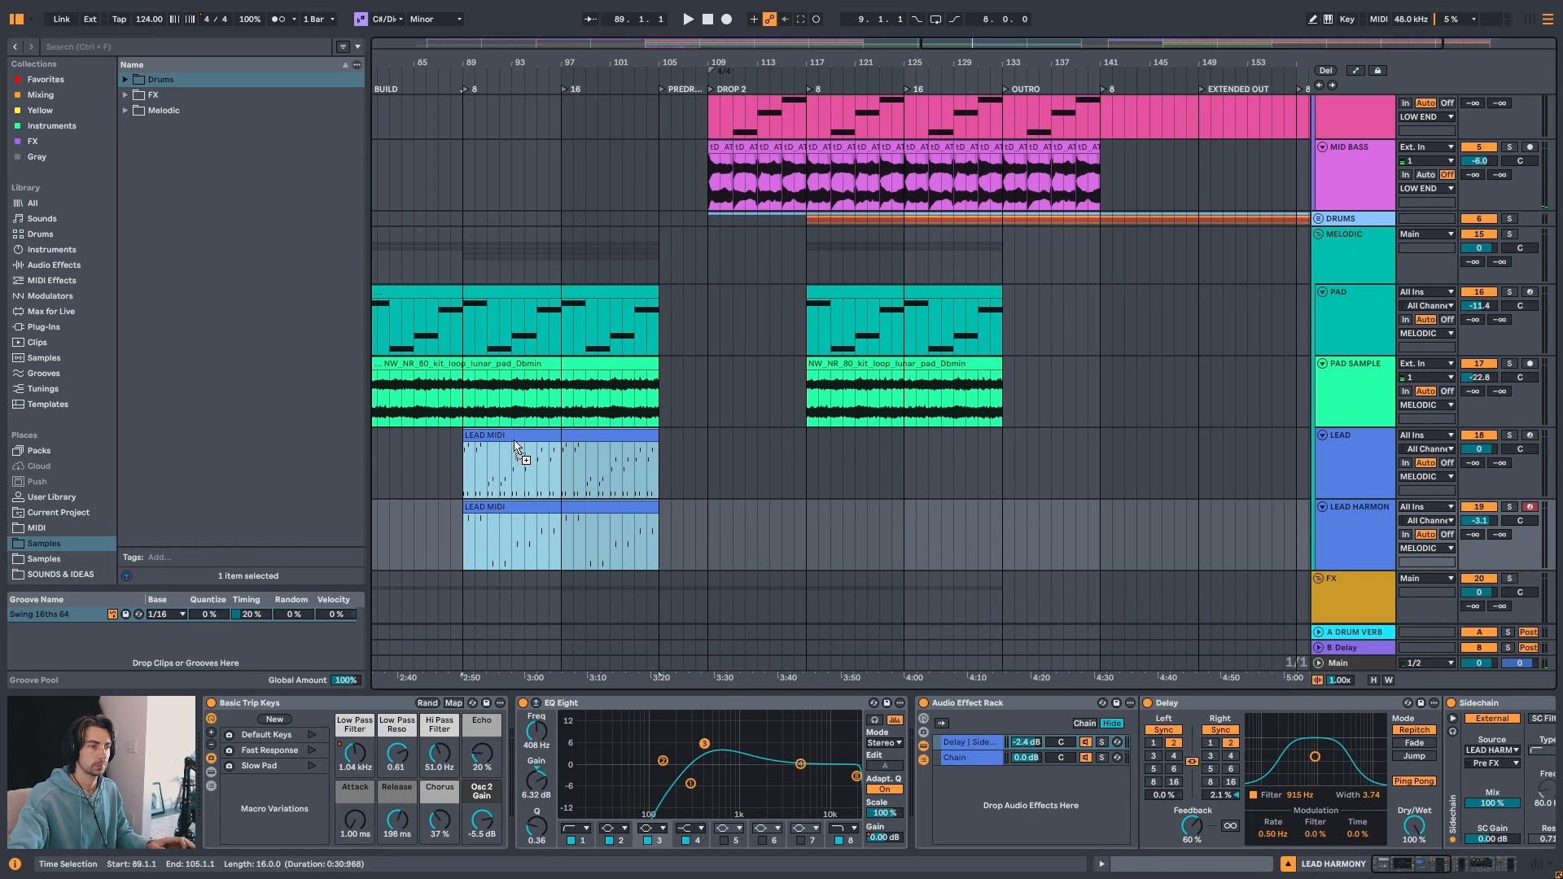
{"action": "left_click_drag", "start_coordinate": [516, 446], "coordinate": [747, 456]}
- Play the soloed reference track from several points in Drop 2, including bars 111, 117 and 126, to check its lead
{"action": "scroll", "coordinate": [780, 488], "scroll_direction": "up", "scroll_amount": 6}
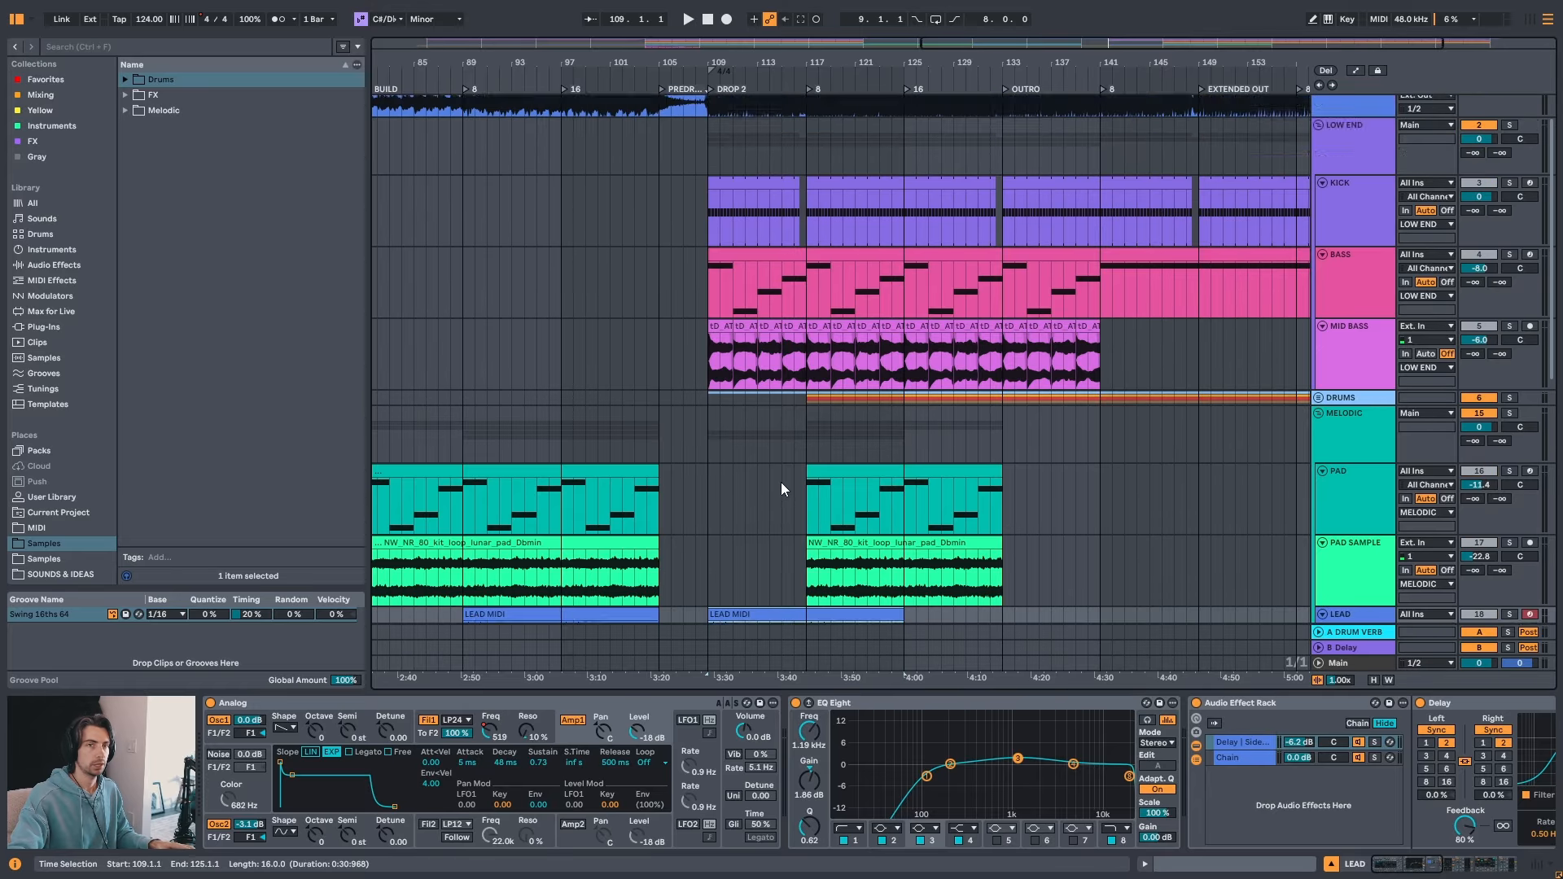
{"action": "left_click", "coordinate": [711, 134]}
{"action": "left_click", "coordinate": [736, 135]}
{"action": "key", "text": "space"}
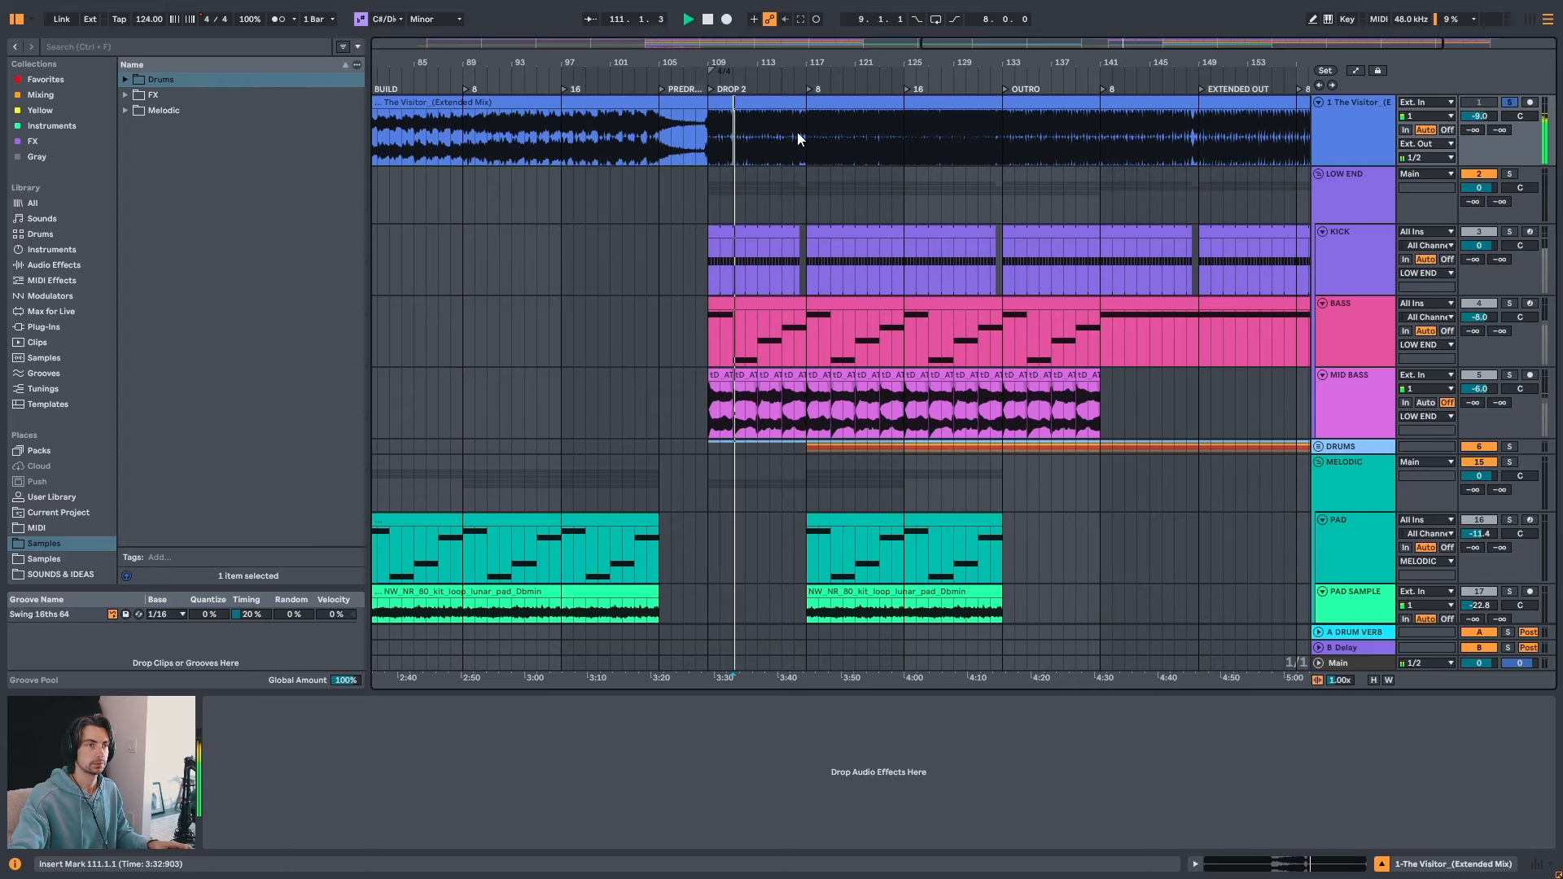
{"action": "left_click", "coordinate": [769, 134]}
{"action": "left_click", "coordinate": [807, 134]}
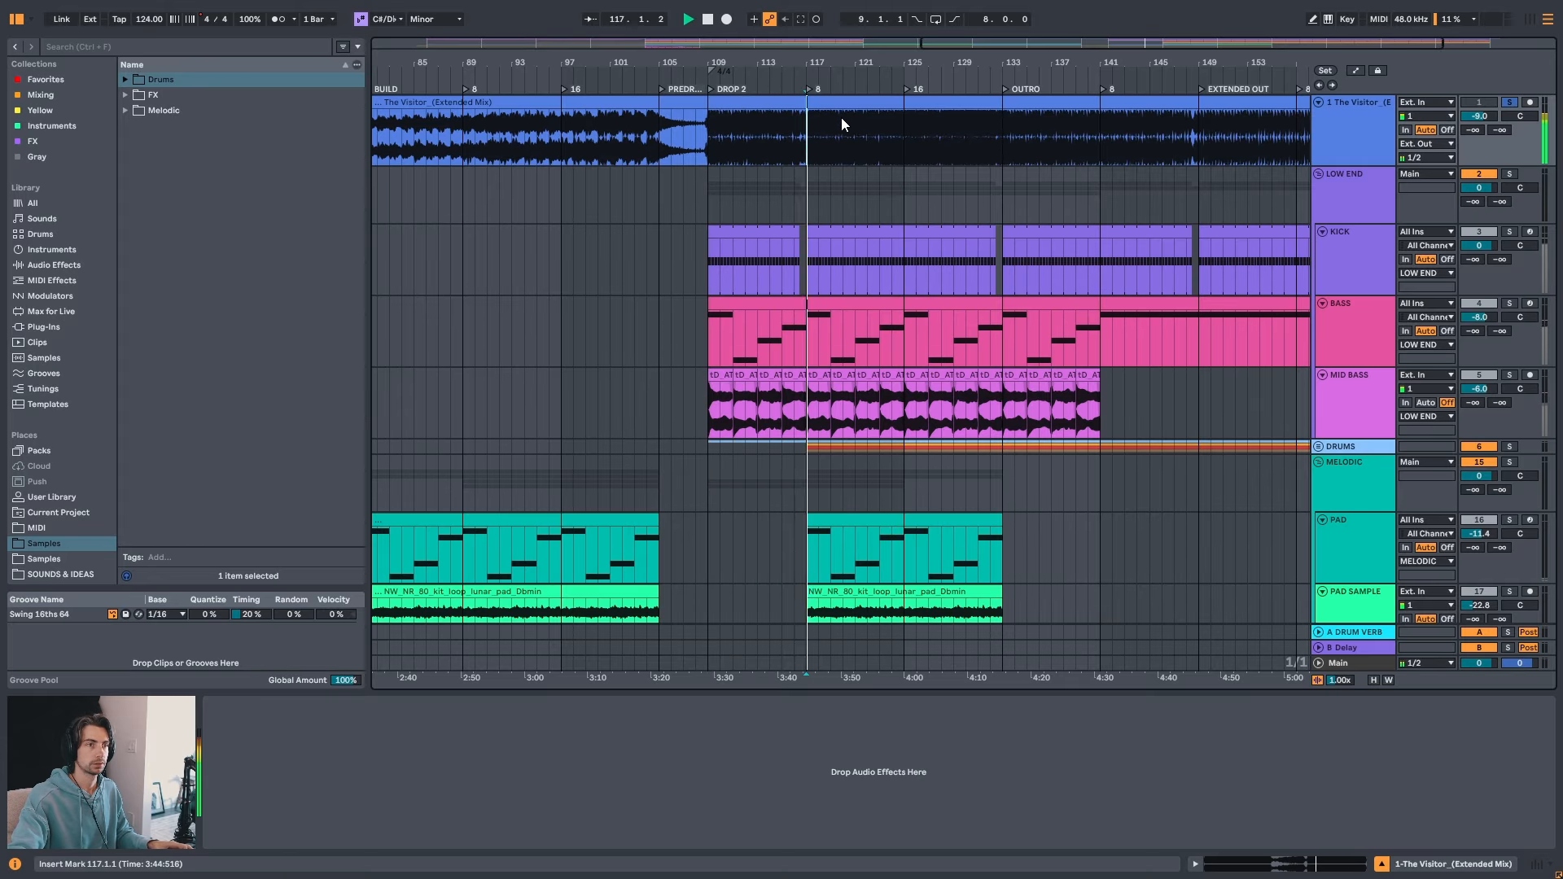
{"action": "left_click", "coordinate": [781, 130]}
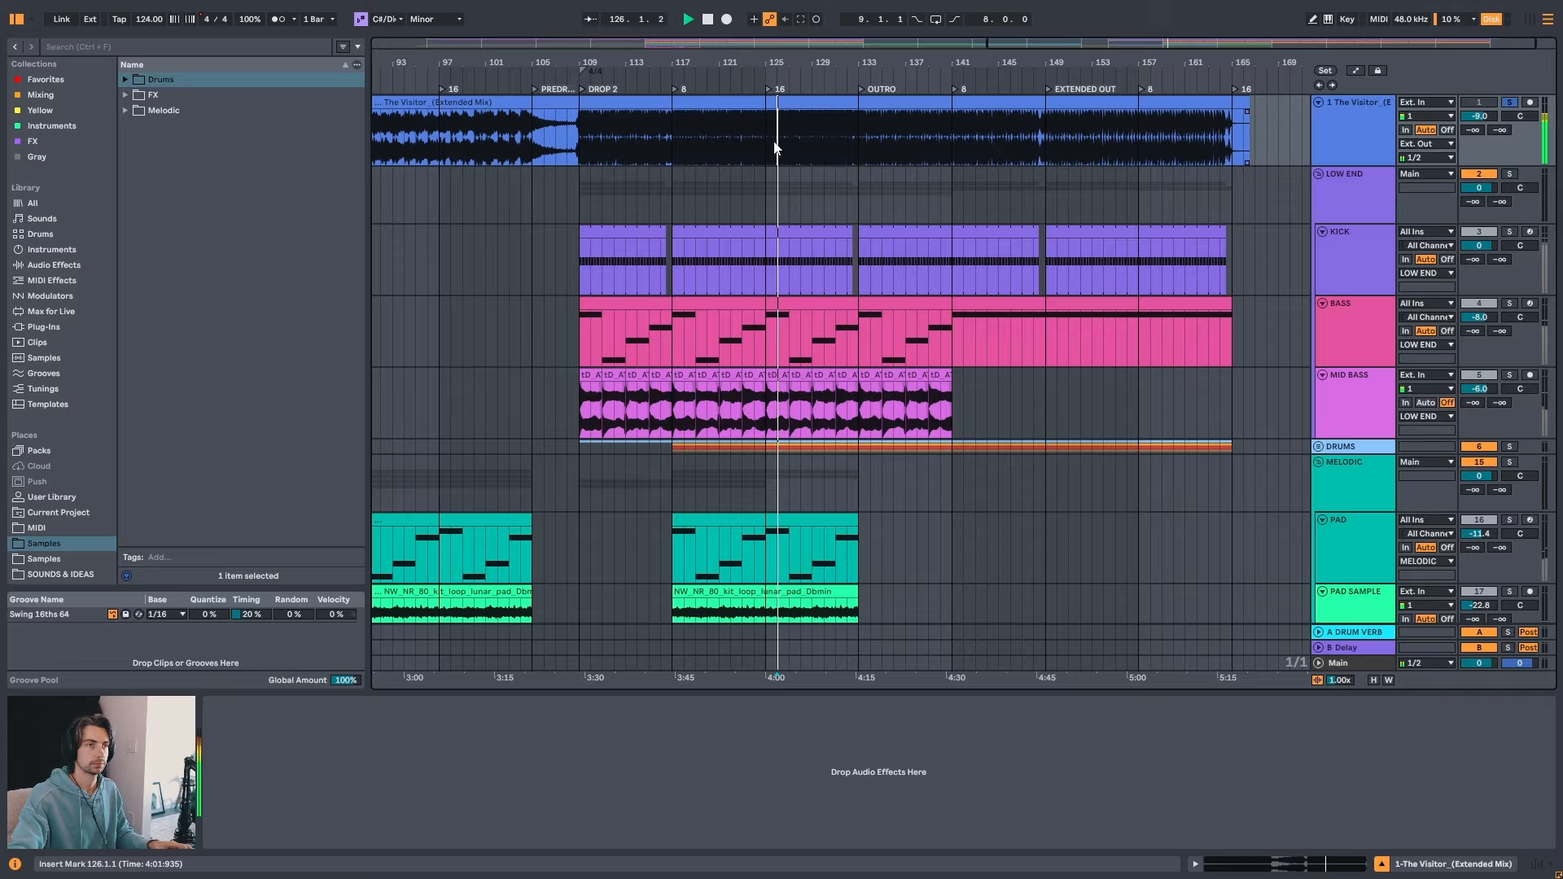
{"action": "left_click", "coordinate": [837, 138]}
- Play the reference track around bars 129, 130 and 133 to check how Drop 2 leads into the outro
{"action": "key", "text": "space"}
{"action": "left_click_drag", "start_coordinate": [882, 57], "coordinate": [764, 57]}
{"action": "left_click", "coordinate": [730, 144]}
{"action": "key", "text": "space"}
{"action": "key", "text": "space"}
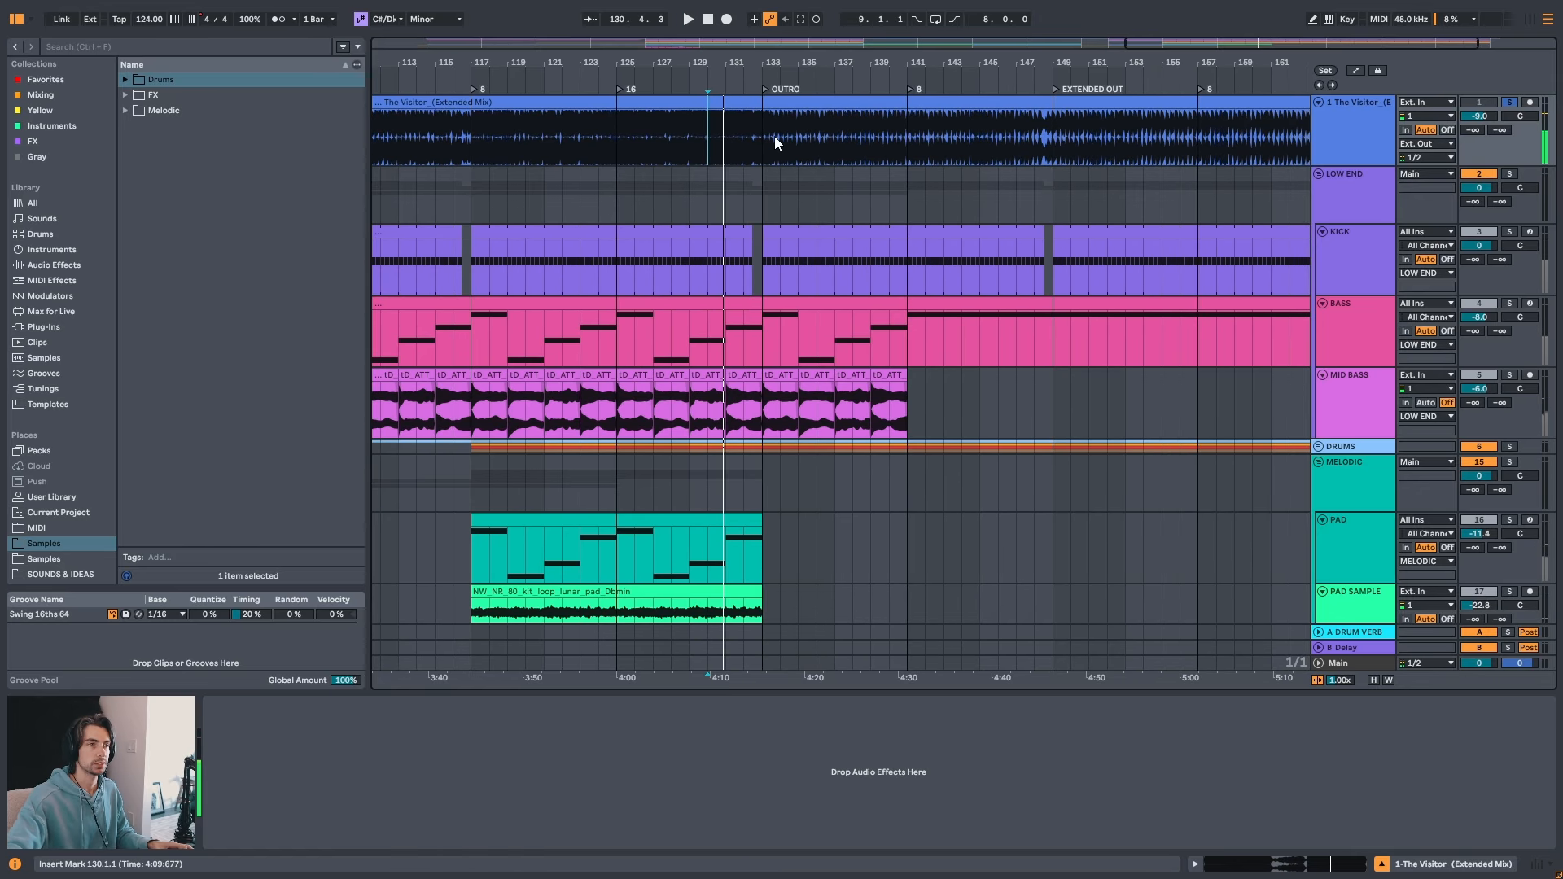
{"action": "left_click", "coordinate": [692, 130]}
{"action": "key", "text": "space"}
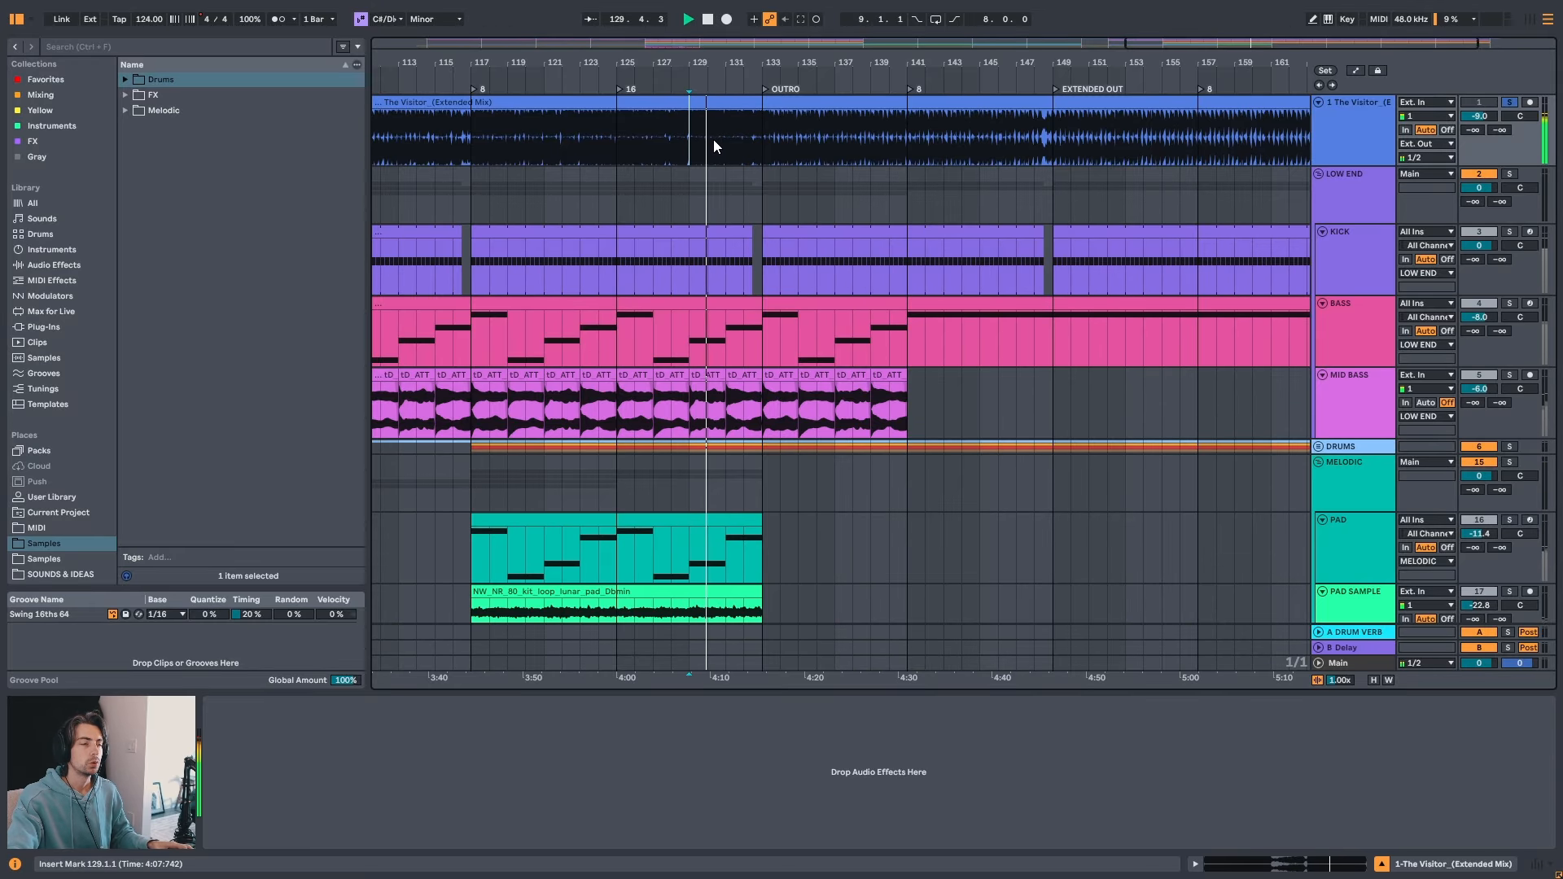
{"action": "left_click", "coordinate": [765, 157]}
{"action": "key", "text": "space"}
{"action": "key", "text": "space"}
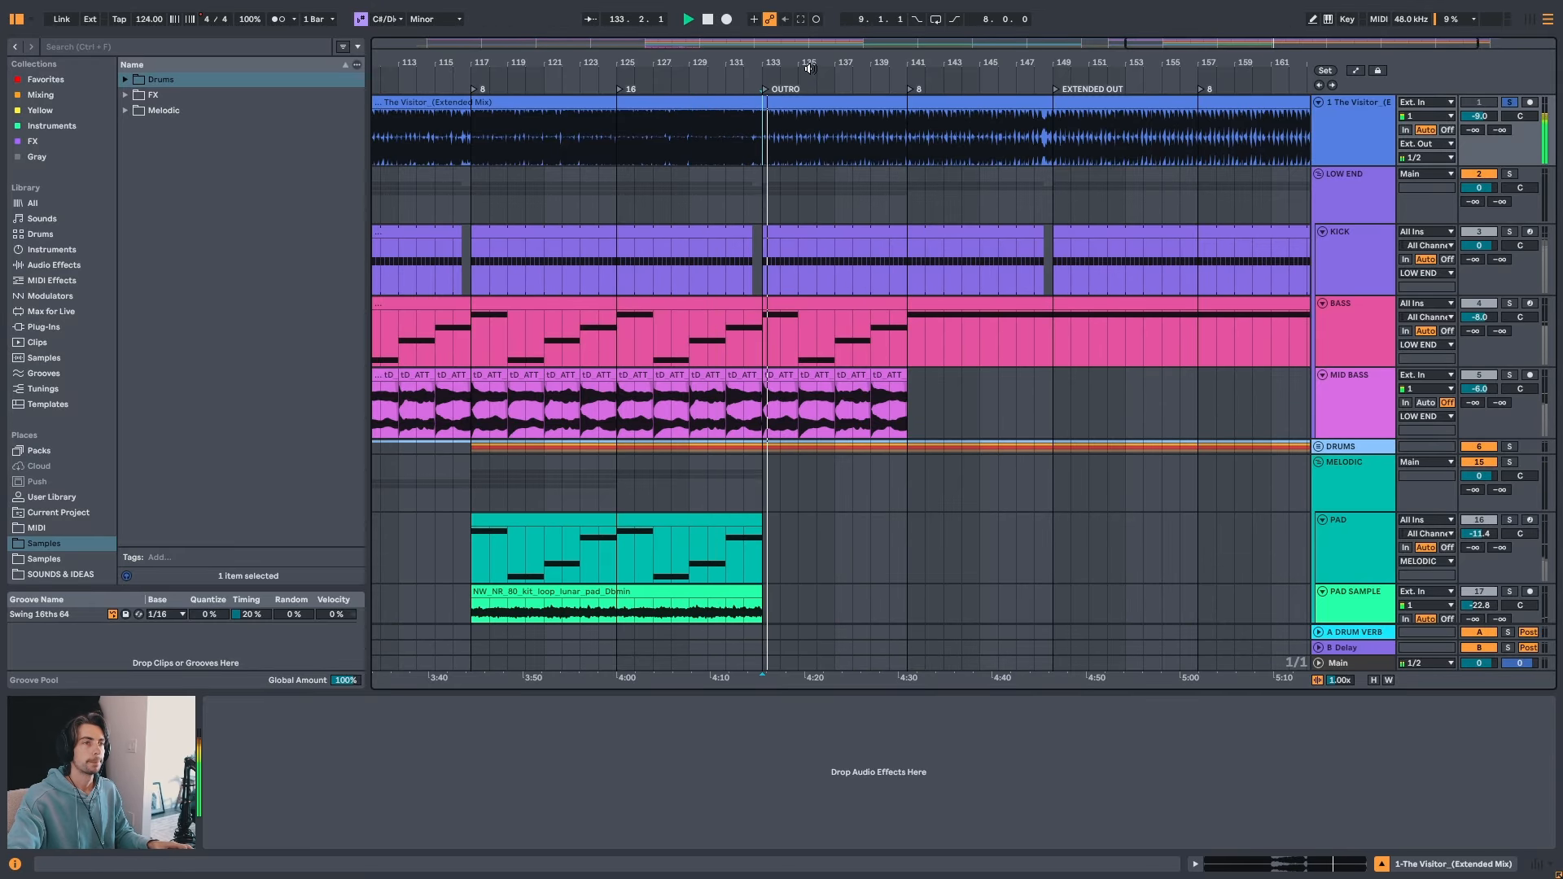
- Play the reference track at several points through the outro and extended outro to check which elements continue
{"action": "left_click_drag", "start_coordinate": [806, 65], "coordinate": [900, 54]}
{"action": "left_click", "coordinate": [934, 134]}
{"action": "left_click", "coordinate": [995, 134]}
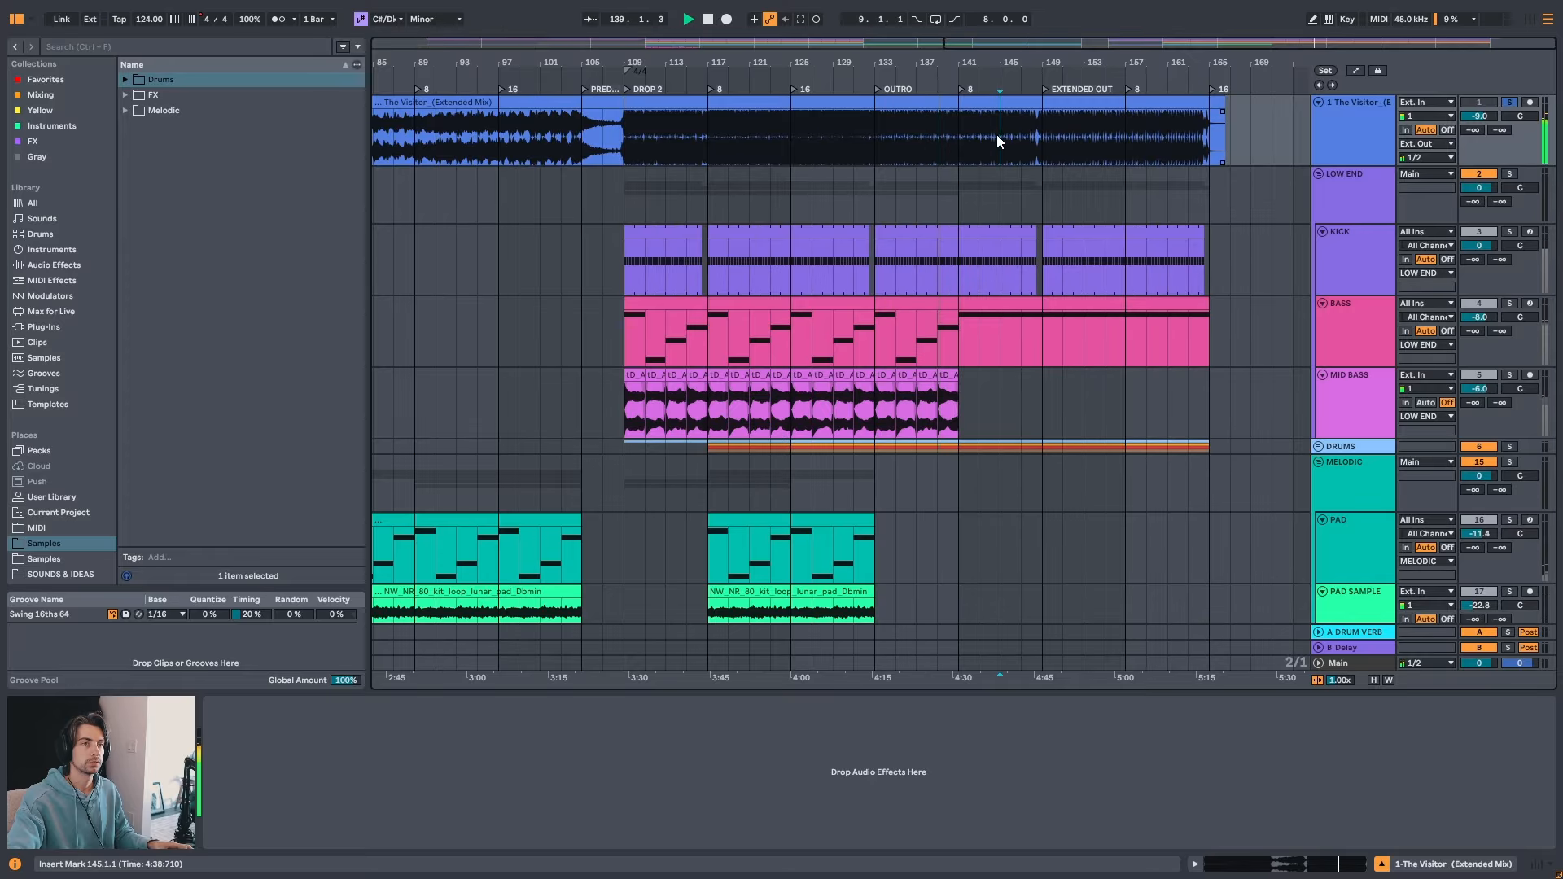
{"action": "left_click", "coordinate": [1072, 134]}
{"action": "left_click", "coordinate": [1174, 139]}
{"action": "key", "text": "space"}
{"action": "key", "text": "space"}
{"action": "key", "text": "space"}
{"action": "left_click", "coordinate": [895, 137]}
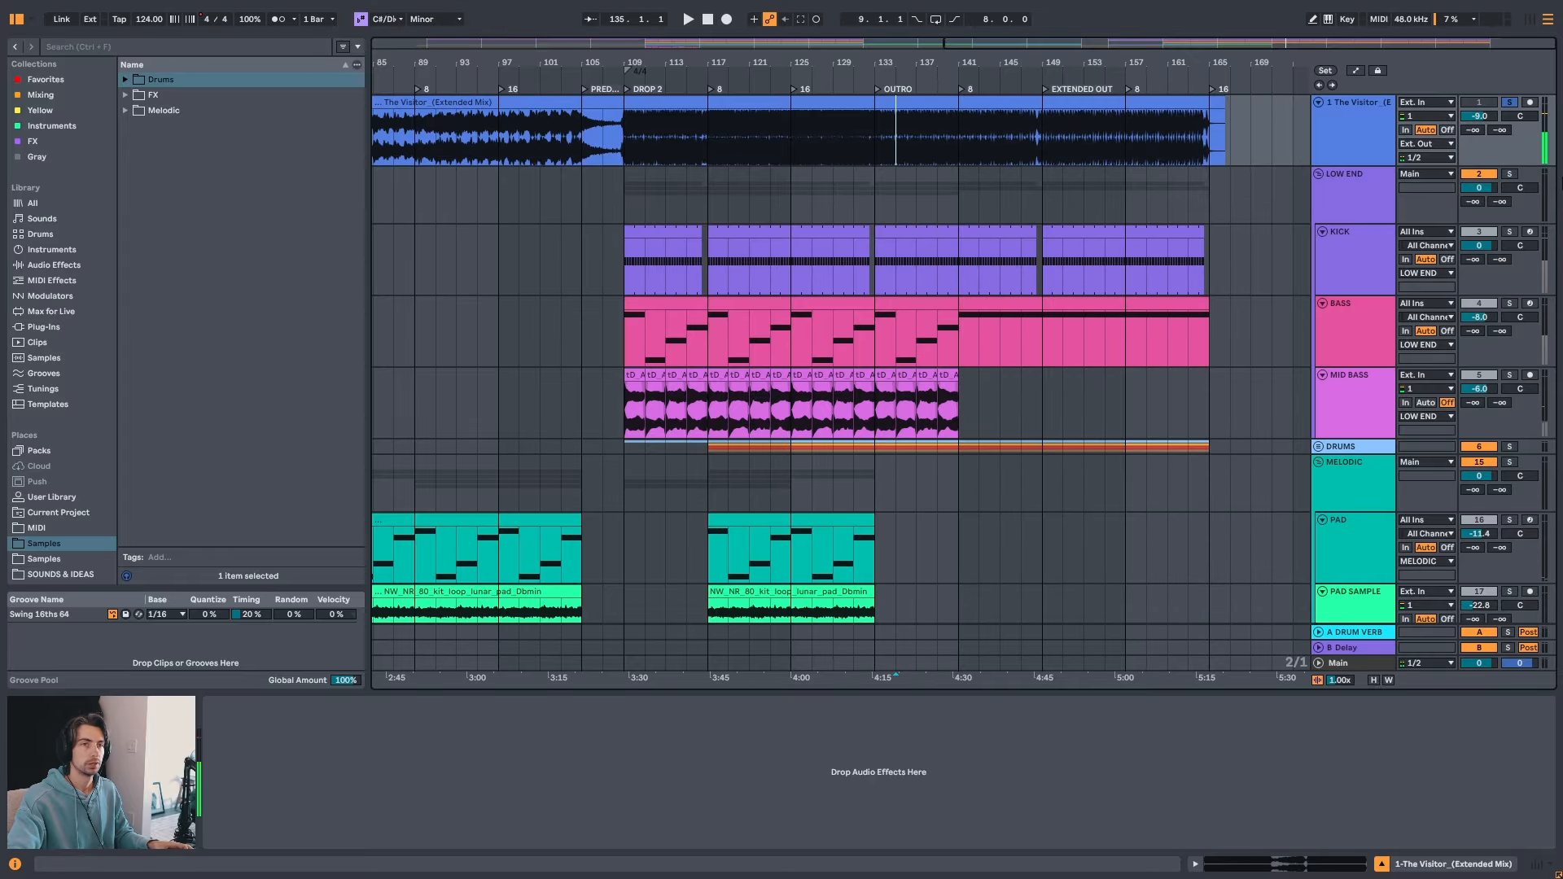
- Extend the LEAD and LEAD HARMONY clips in Drop 2 to end at bar 133
{"action": "left_click_drag", "start_coordinate": [1553, 148], "coordinate": [1553, 350]}
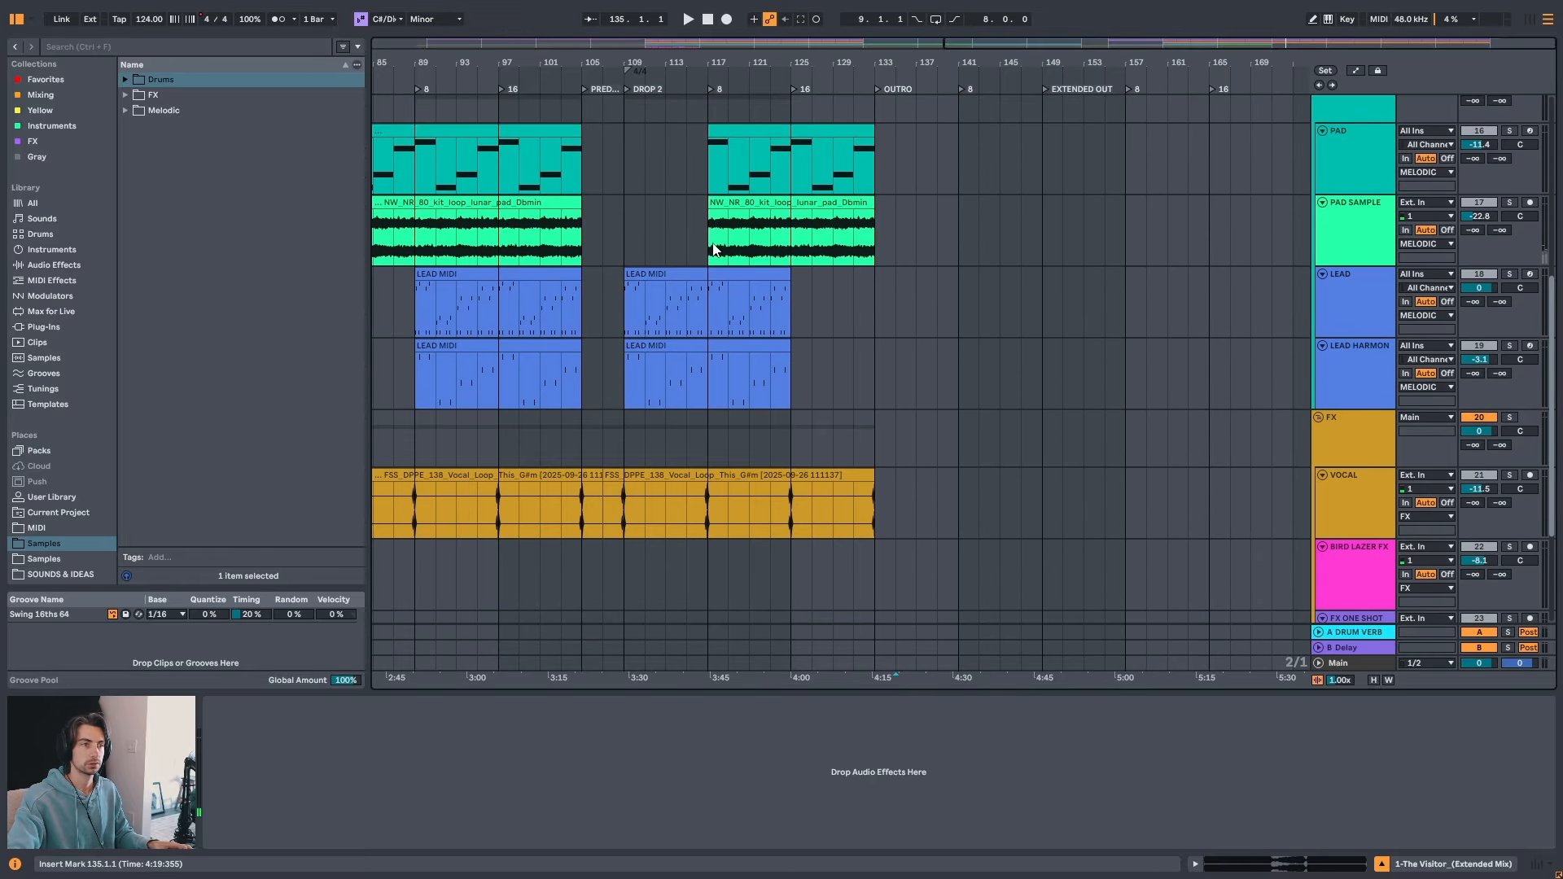
{"action": "left_click", "coordinate": [717, 275]}
{"action": "left_click", "coordinate": [768, 346], "text": "shift"}
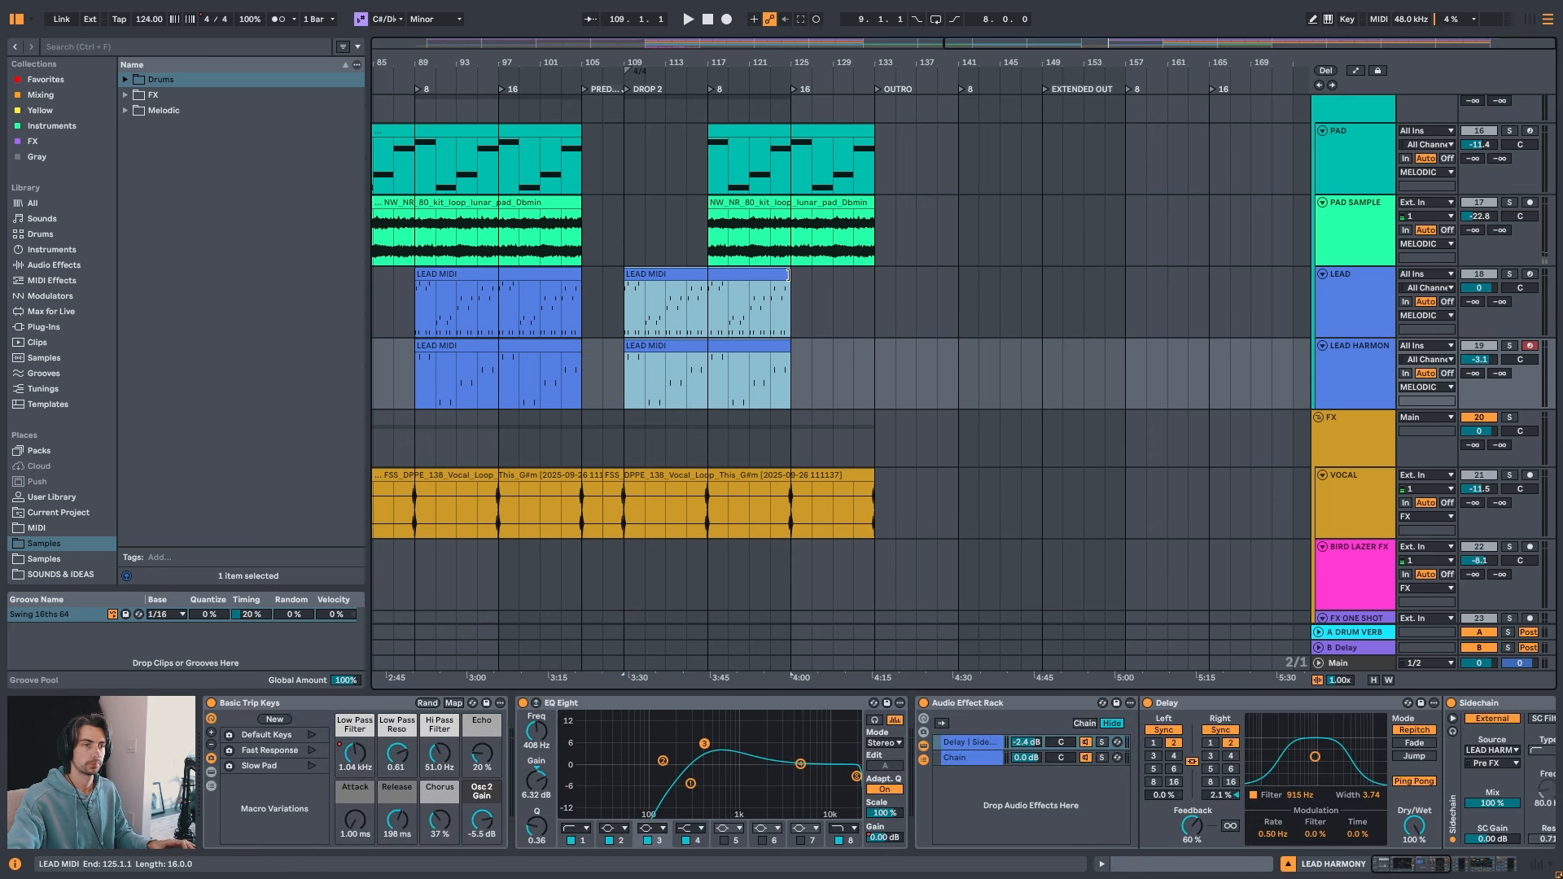
{"action": "left_click_drag", "start_coordinate": [785, 278], "coordinate": [865, 279]}
- Select the BIRD LAZER FX clip at bar 41 in Drop 1 and play the arrangement from there
{"action": "left_click_drag", "start_coordinate": [863, 58], "coordinate": [1076, 29]}
{"action": "scroll", "coordinate": [1154, 423], "scroll_direction": "down", "scroll_amount": 2}
{"action": "scroll", "coordinate": [883, 444], "scroll_direction": "down", "scroll_amount": 1}
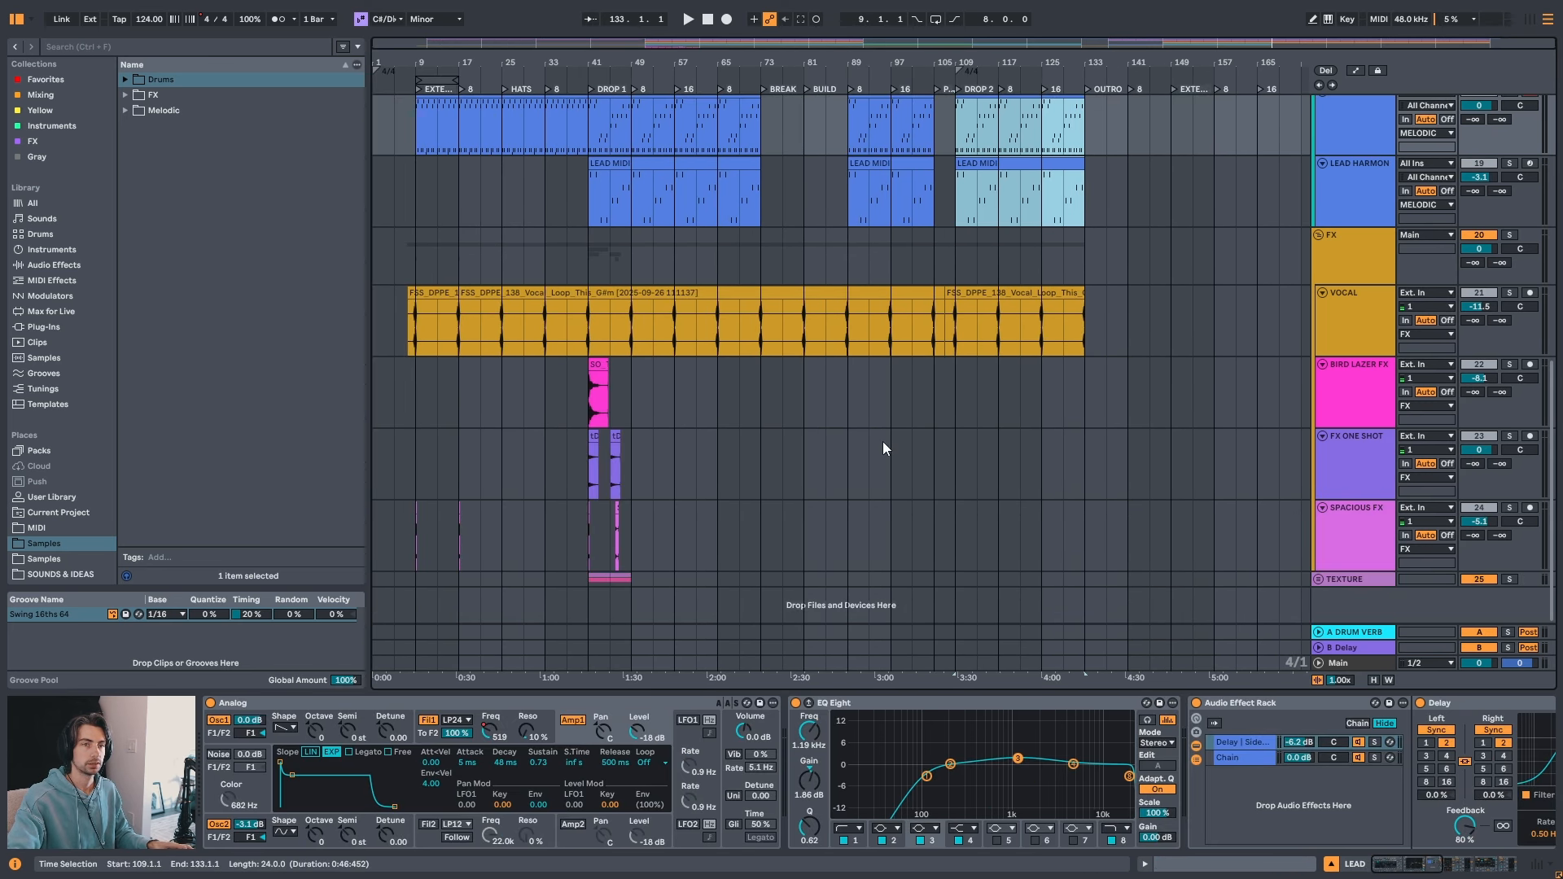
{"action": "left_click", "coordinate": [607, 373]}
{"action": "key", "text": "space"}
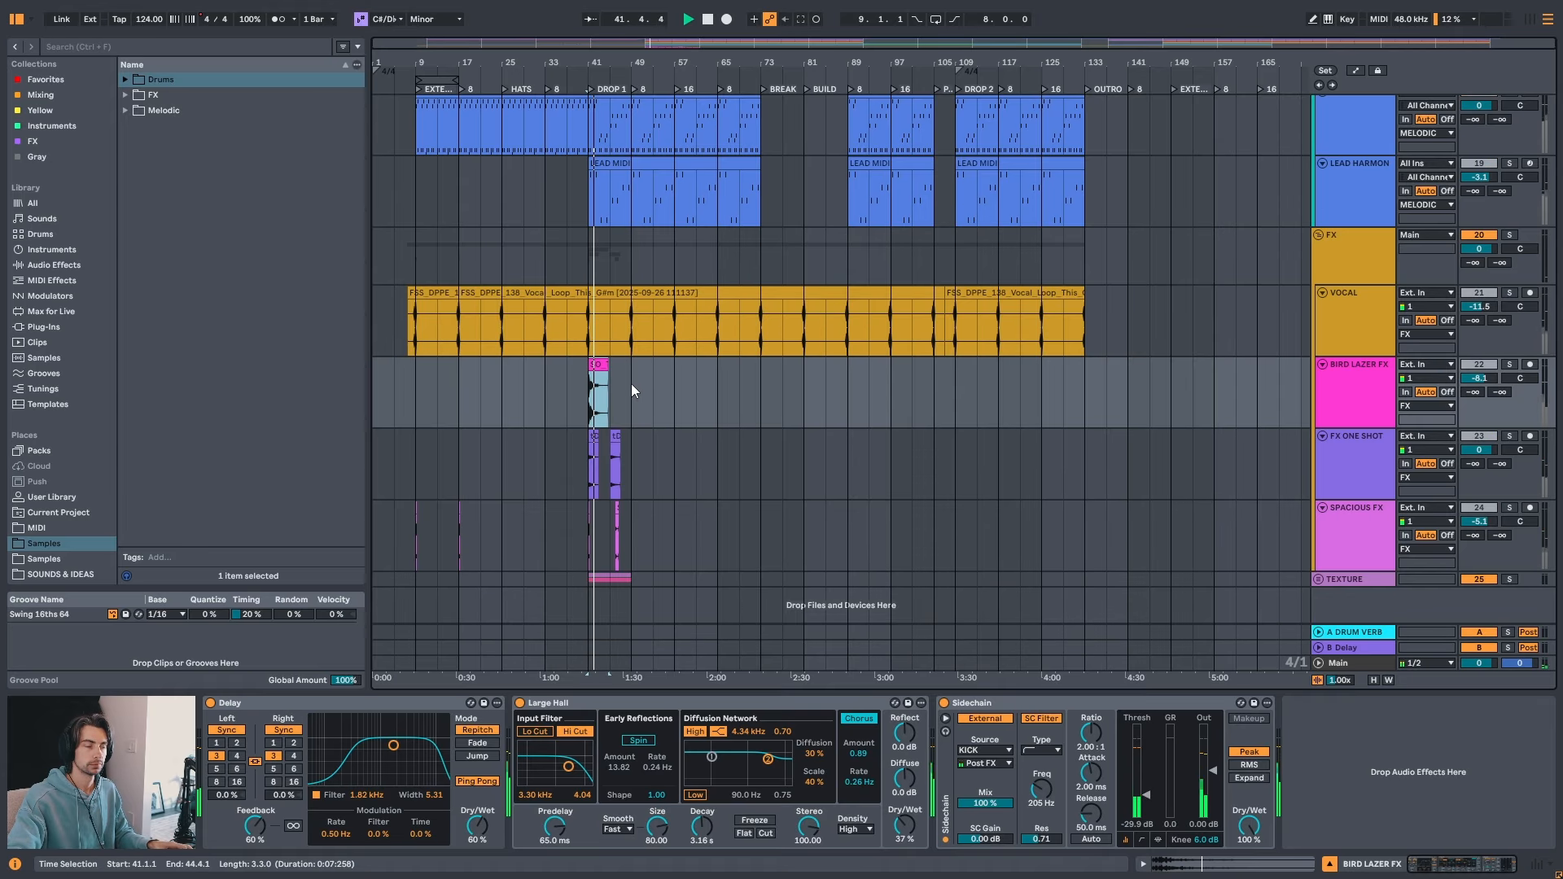
{"action": "key", "text": "space"}
{"action": "key", "text": "space"}
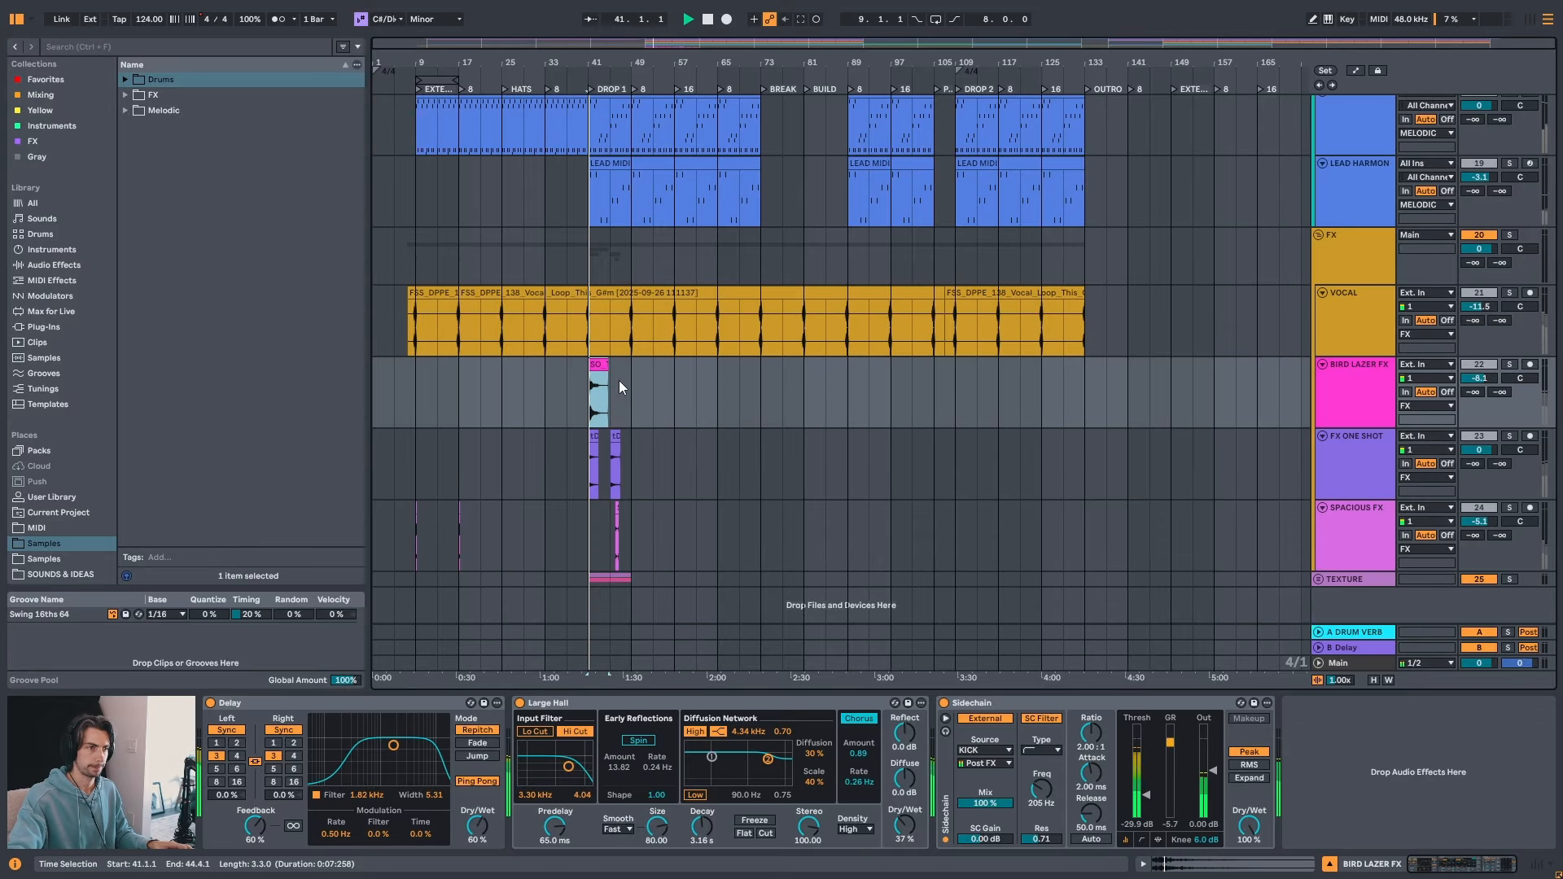
- Solo the BIRD LAZER FX track, play its Drop 1 clip from bar 41, and turn the solo off again
{"action": "key", "text": "s"}
{"action": "key", "text": "space"}
{"action": "key", "text": "space"}
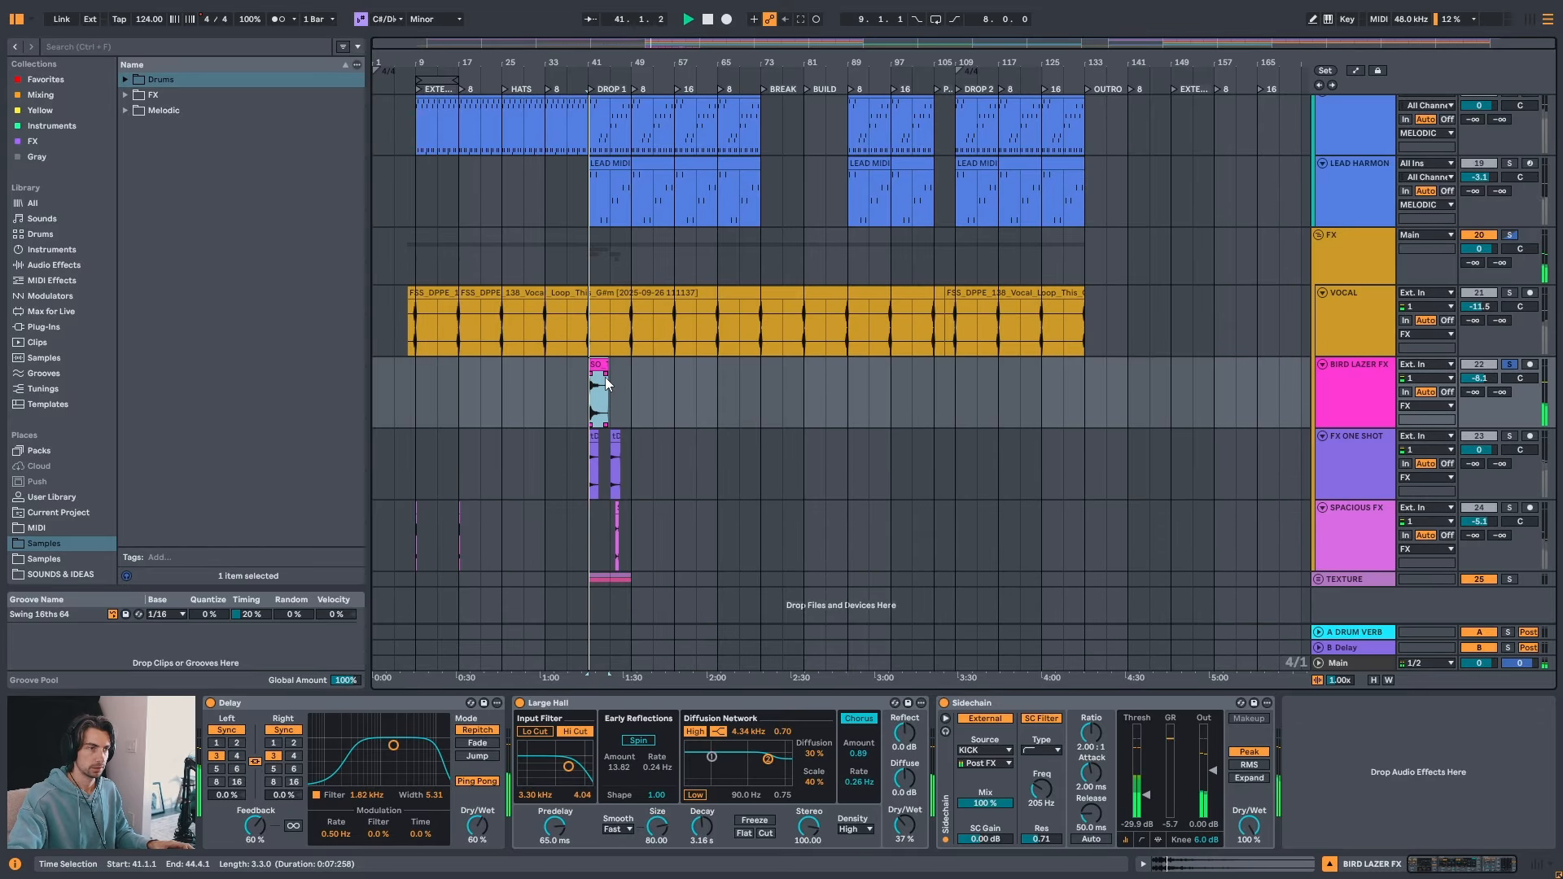
{"action": "scroll", "coordinate": [745, 390], "scroll_direction": "up", "scroll_amount": 5}
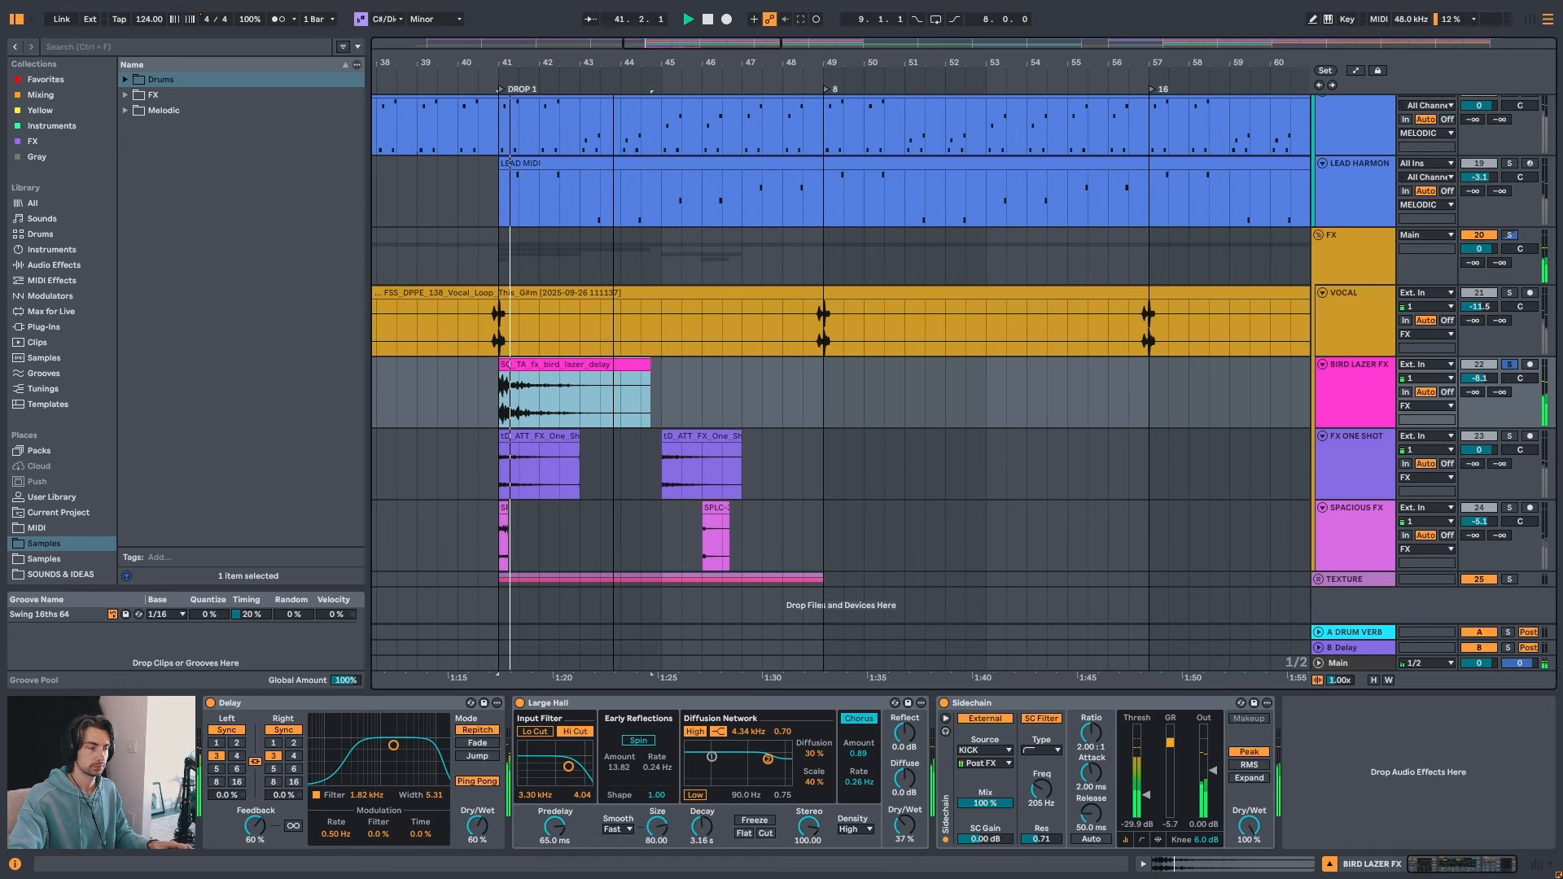
{"action": "scroll", "coordinate": [746, 389], "scroll_direction": "down", "scroll_amount": 4}
{"action": "key", "text": "space"}
{"action": "key", "text": "s"}
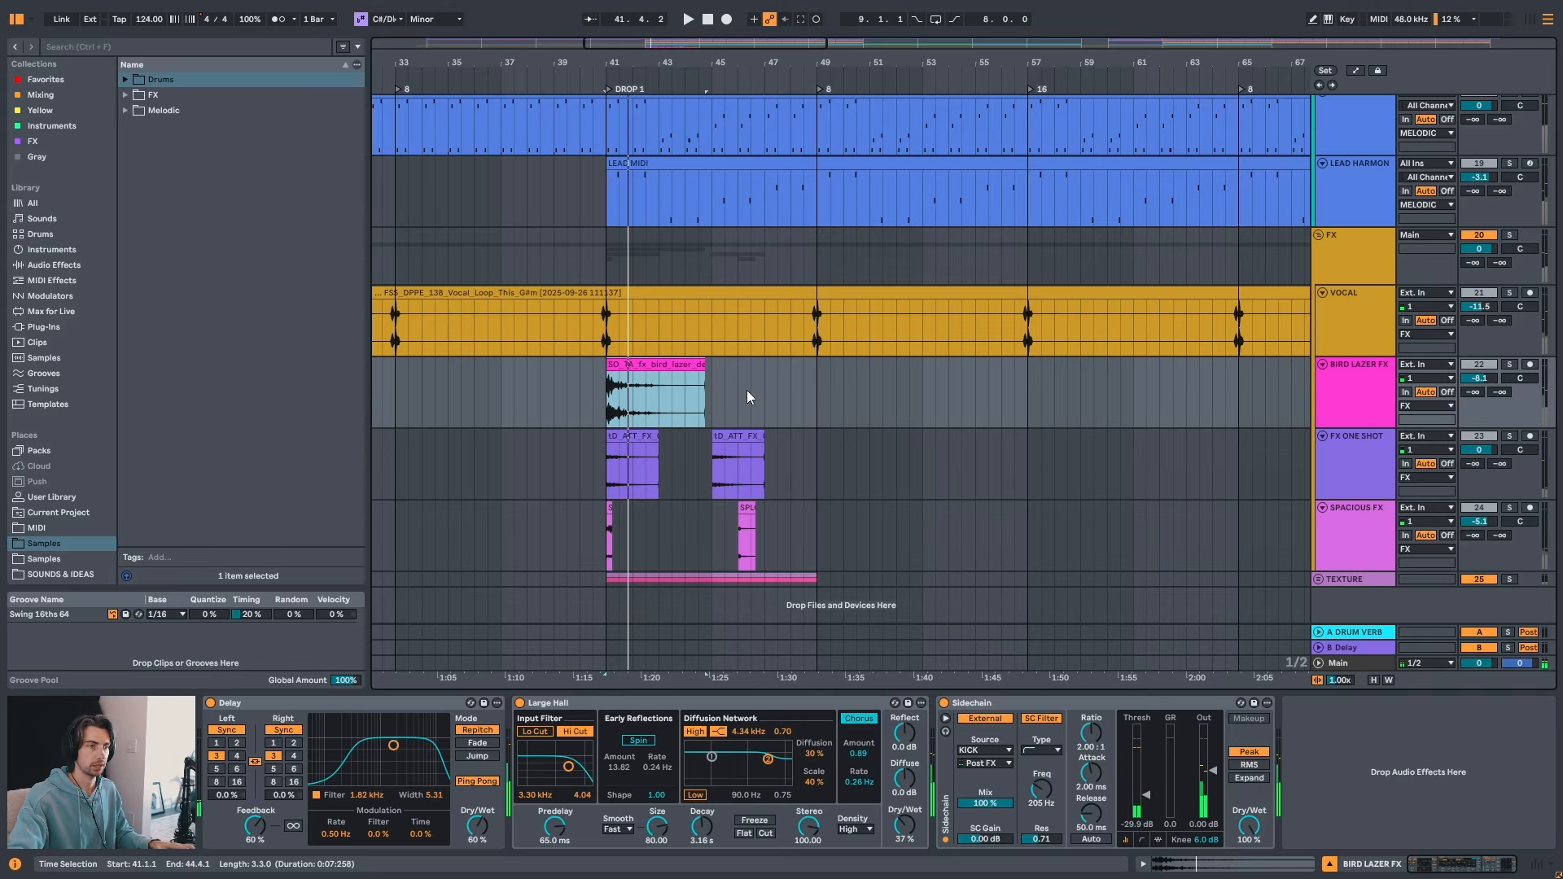
- Play the start of Drop 1 from bar 41 and compare it with the soloed reference track
{"action": "key", "text": "space"}
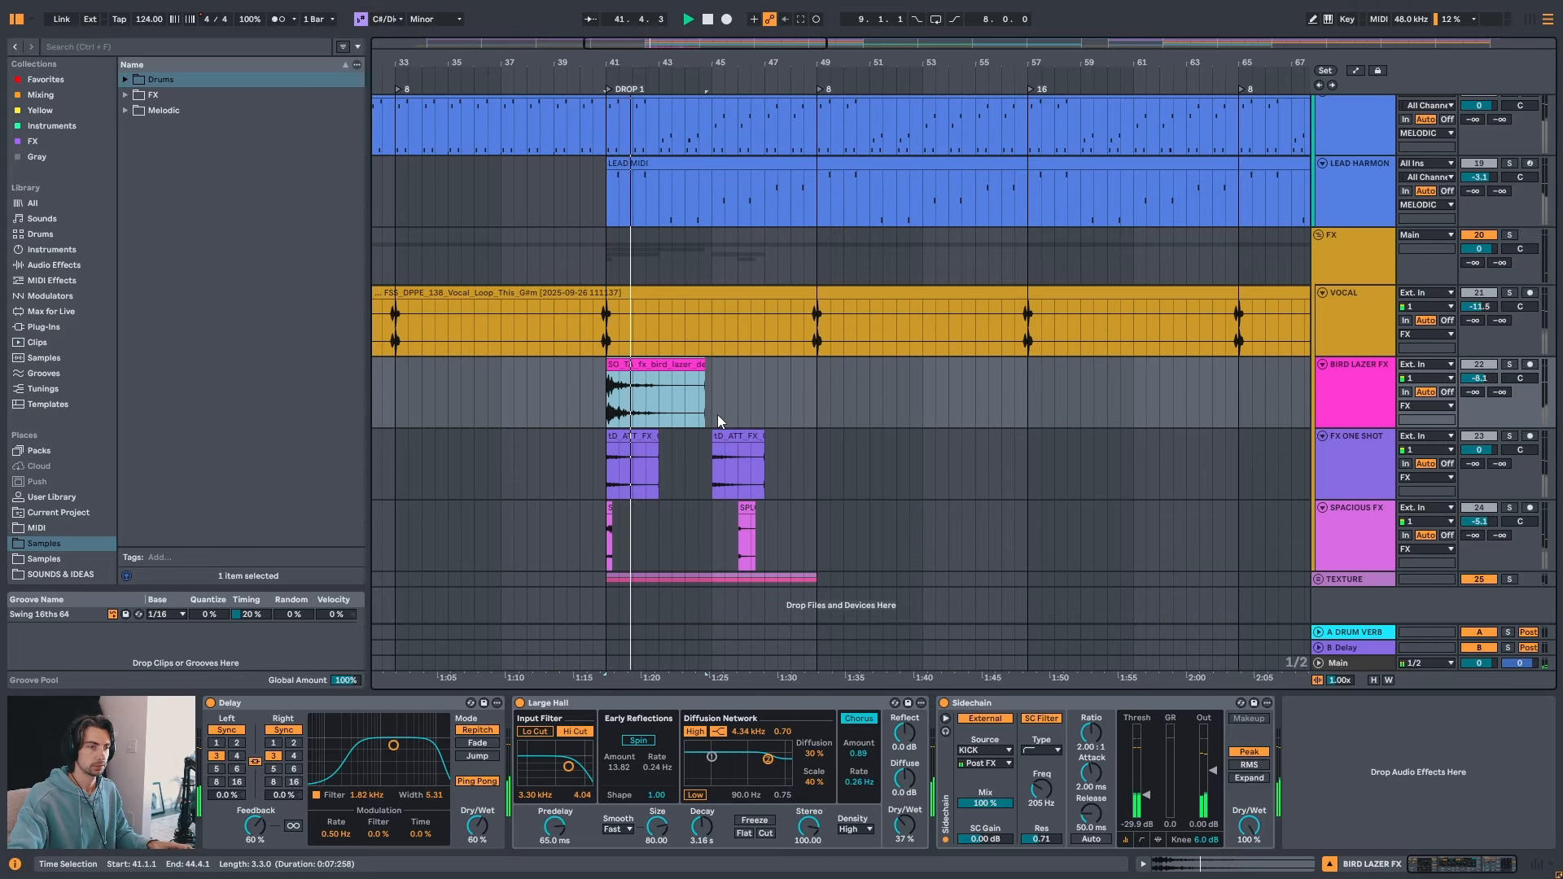
{"action": "scroll", "coordinate": [719, 417], "scroll_direction": "up", "scroll_amount": 1}
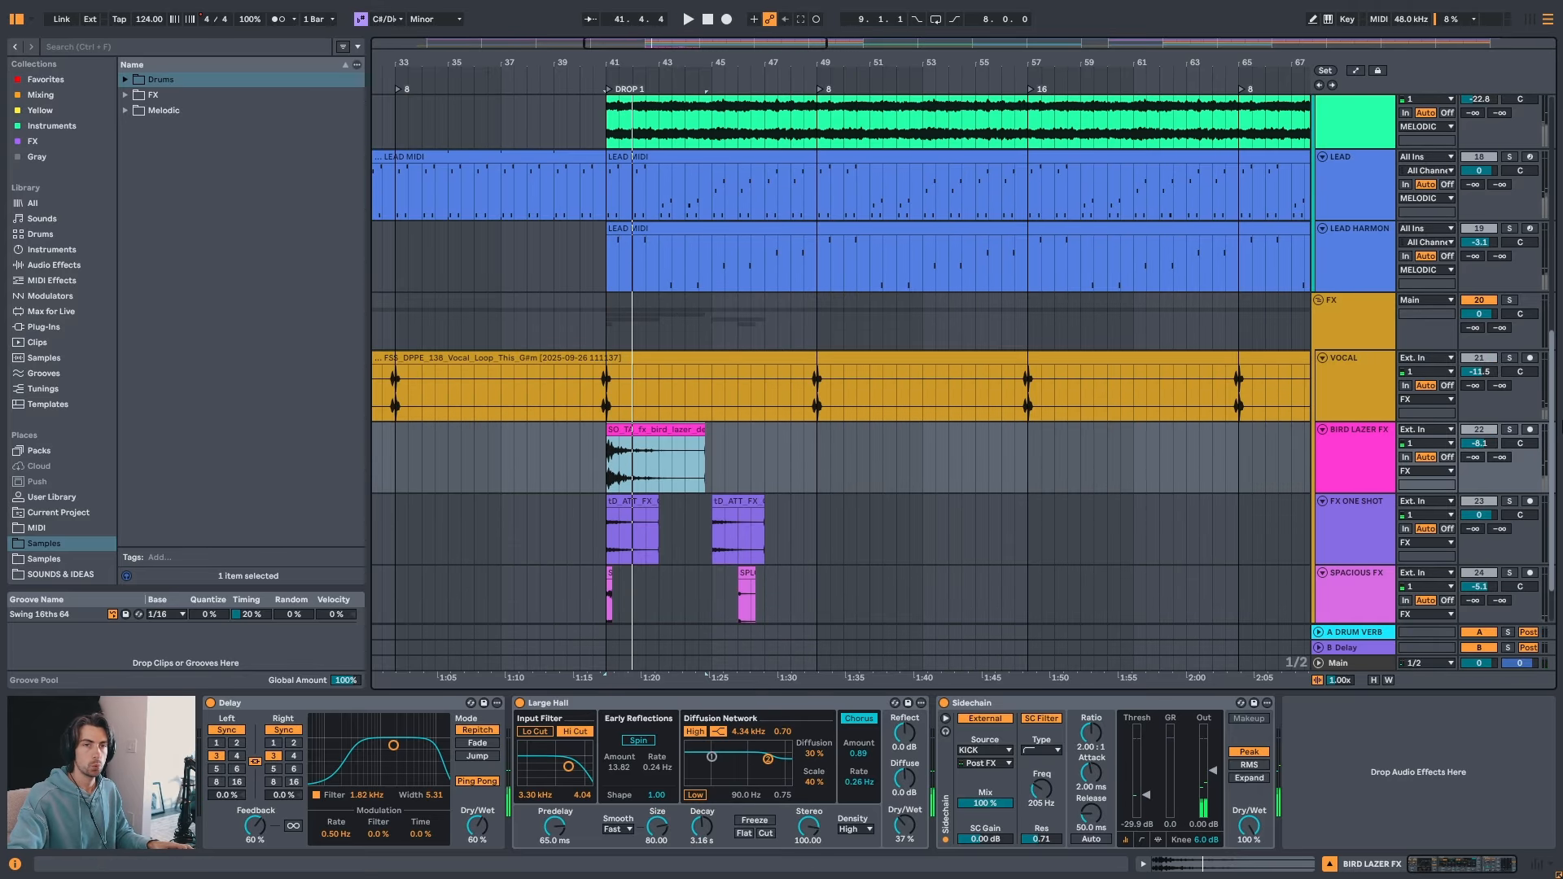
{"action": "left_click_drag", "start_coordinate": [1557, 424], "coordinate": [1530, 130]}
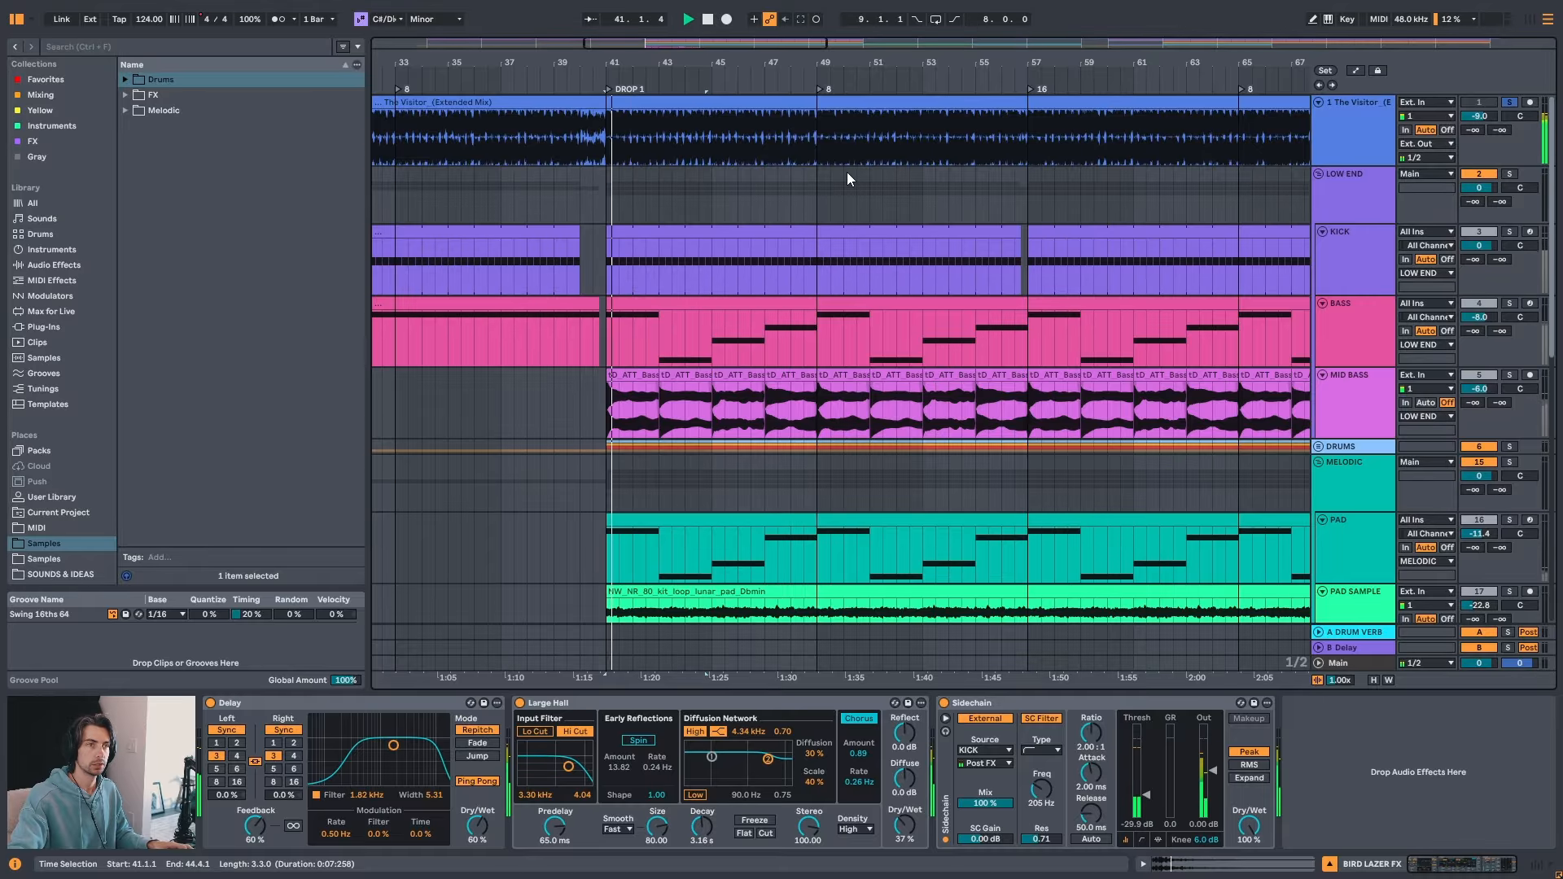
{"action": "key", "text": "space"}
- Load EQ Eight onto the reference track and play it from bar 41
{"action": "left_click", "coordinate": [1361, 139]}
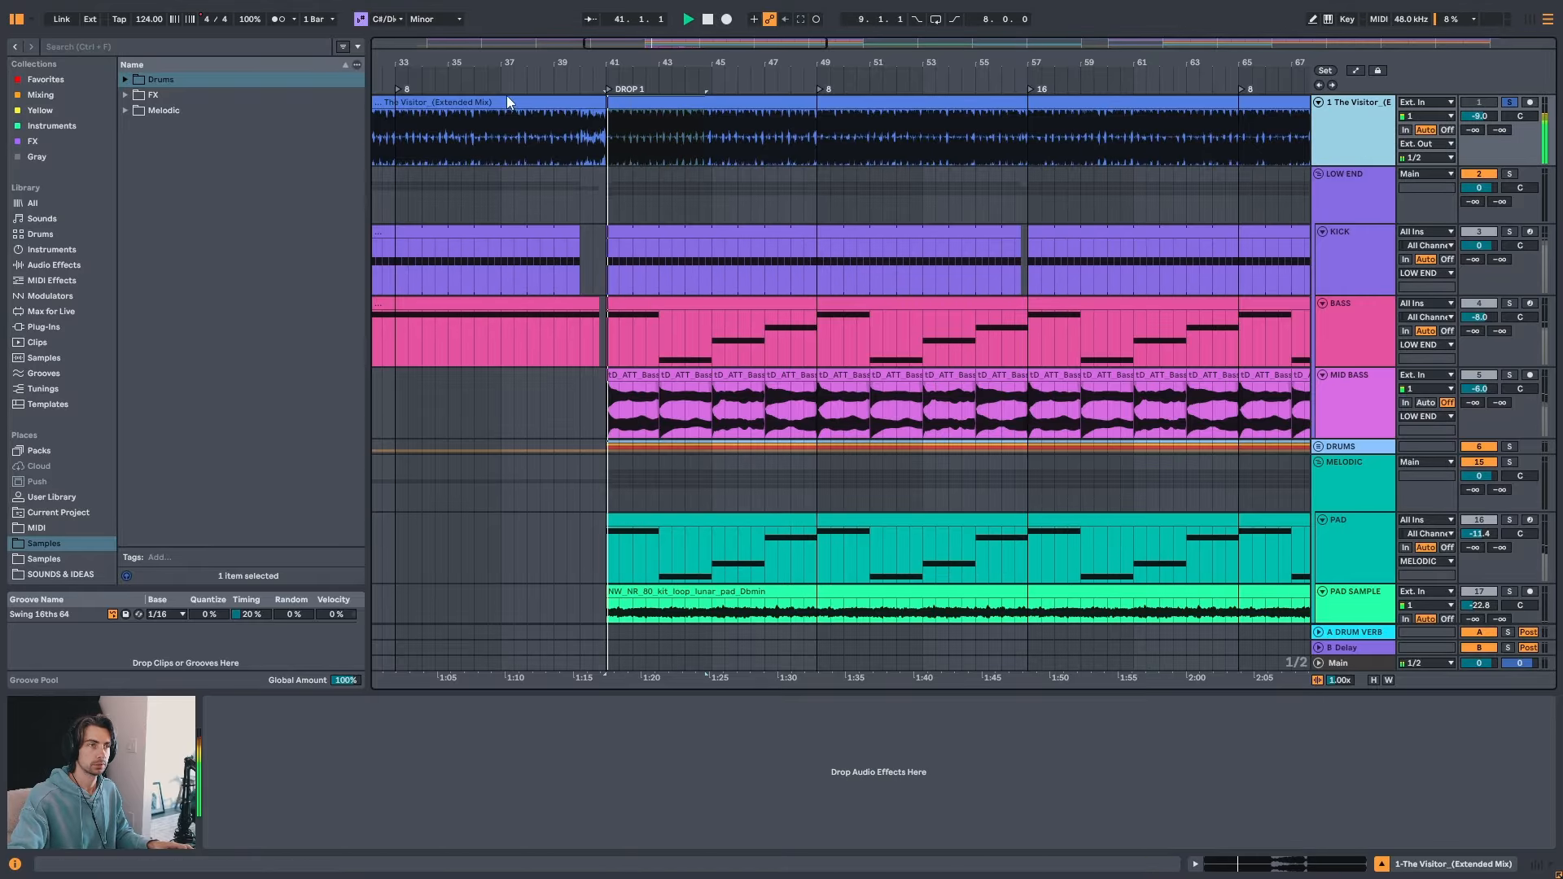
{"action": "key", "text": "space"}
{"action": "left_click", "coordinate": [80, 81]}
{"action": "double_click", "coordinate": [167, 114]}
{"action": "key", "text": "space"}
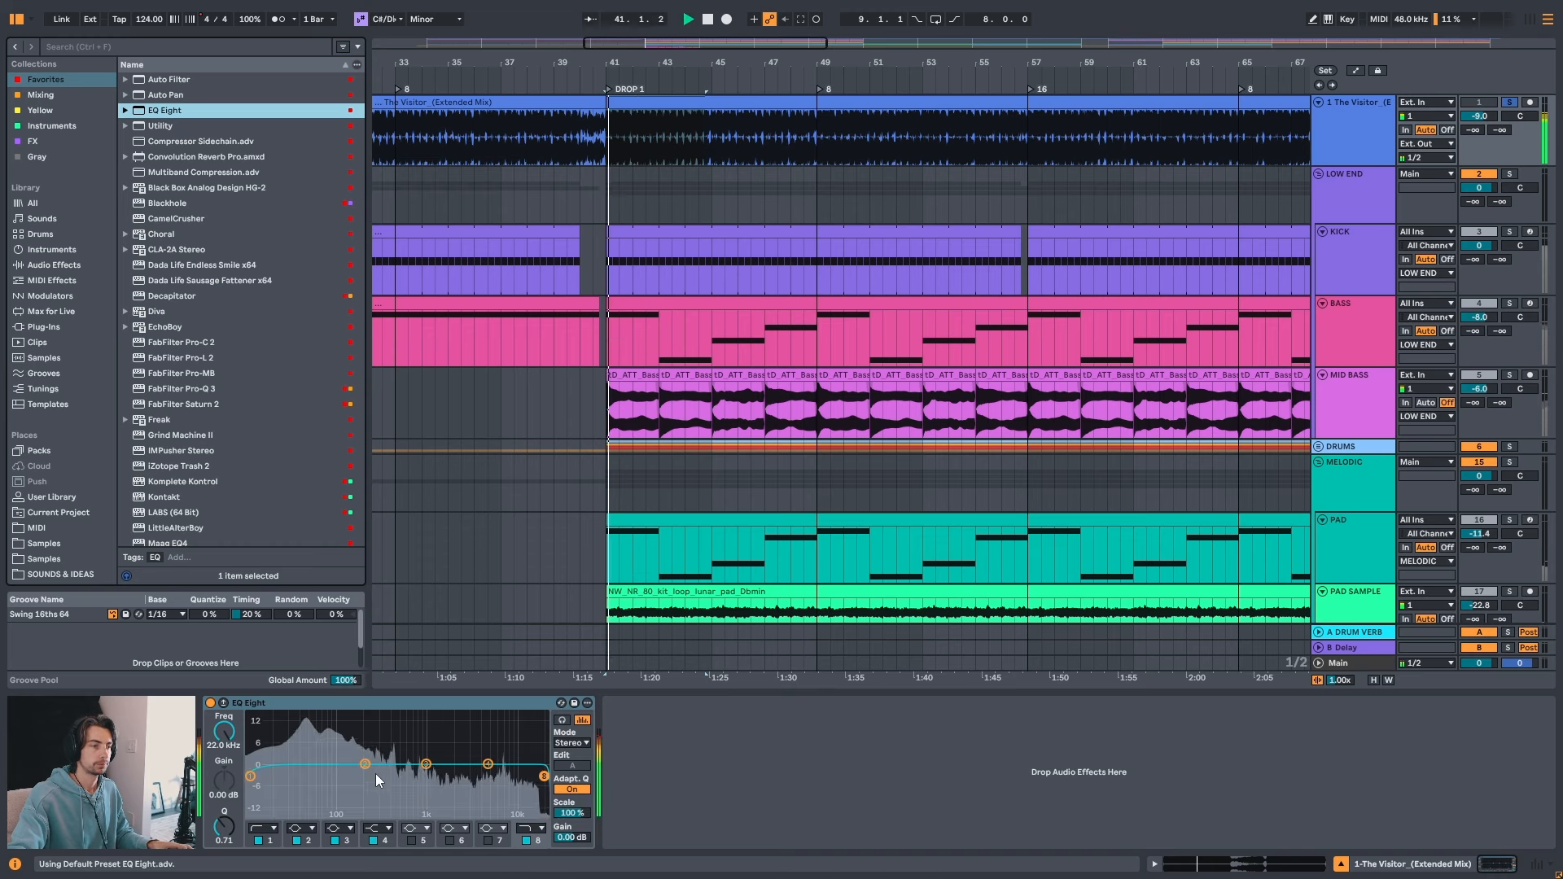
- Boost band 2 of the reference track's EQ Eight by 10.0 dB at 1.19 kHz
{"action": "left_click_drag", "start_coordinate": [390, 718], "coordinate": [419, 719]}
{"action": "key", "text": "space"}
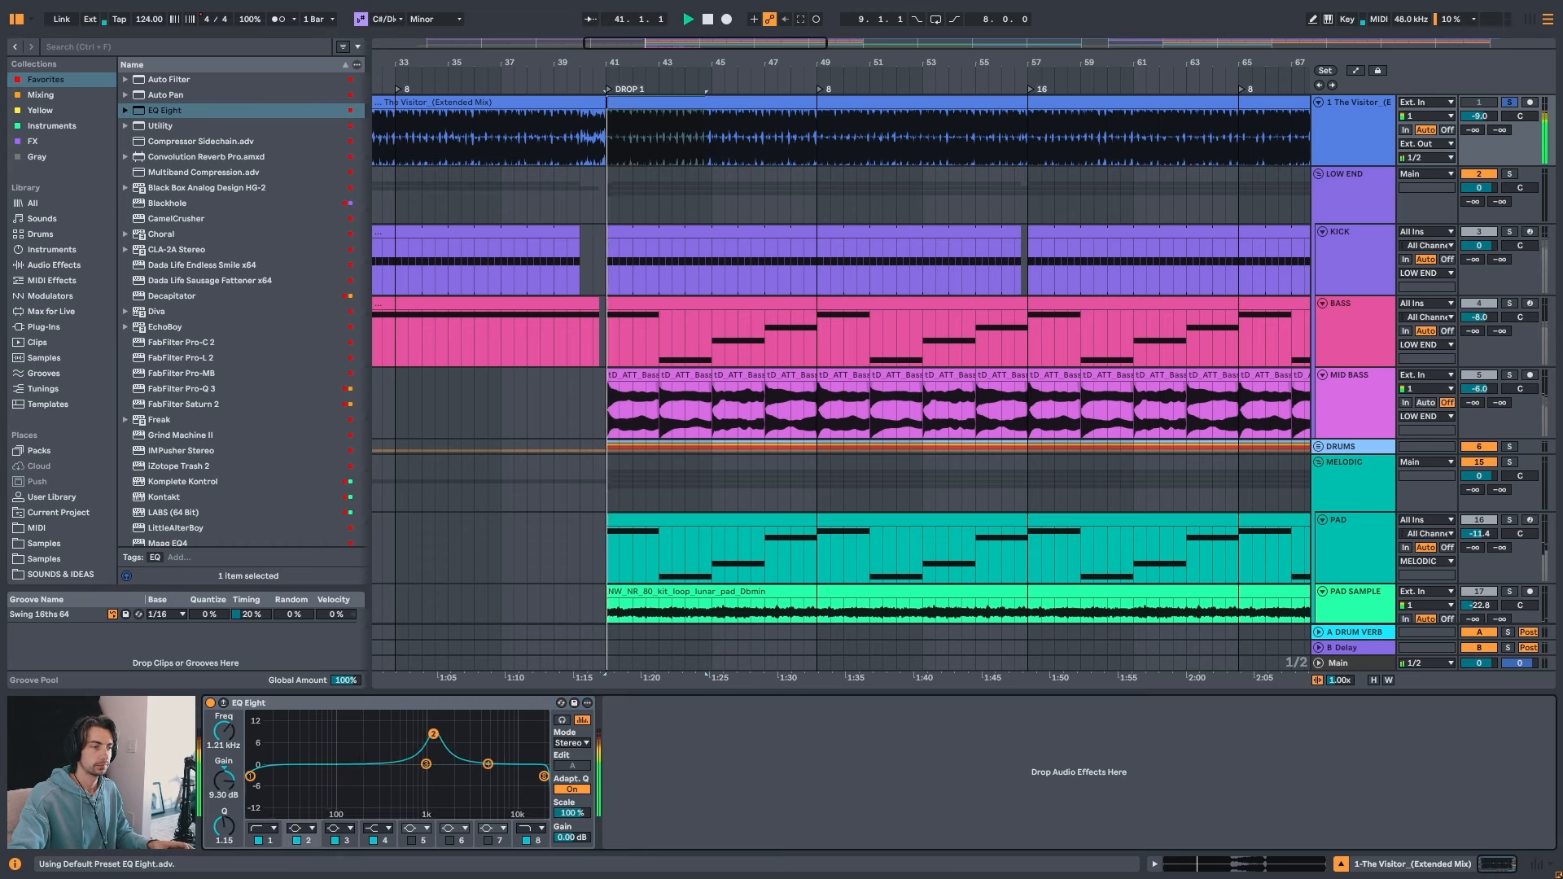
{"action": "mouse_move", "coordinate": [432, 732]}
{"action": "left_mouse_down"}
{"action": "mouse_move", "coordinate": [463, 730]}
{"action": "mouse_move", "coordinate": [432, 731]}
{"action": "left_mouse_up"}
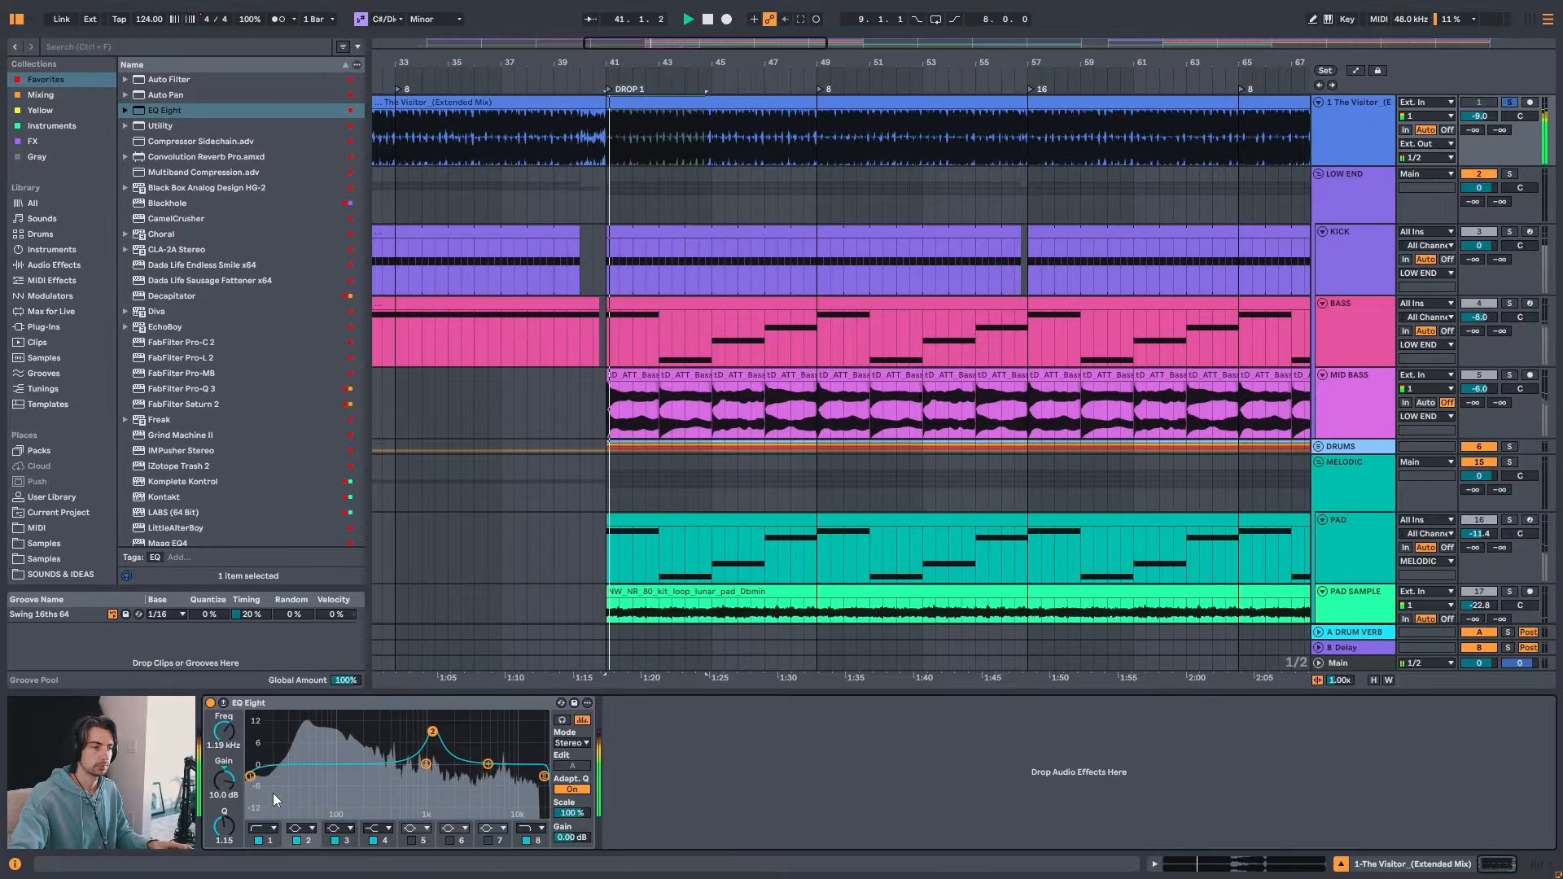
- Isolate the reference's midrange with the low-cut and high-cut bands, and set EQ band 2 to 1.16 kHz with 12.3 dB gain
{"action": "left_click", "coordinate": [250, 775]}
{"action": "key", "text": "space"}
{"action": "key", "text": "space"}
{"action": "left_click_drag", "start_coordinate": [250, 775], "coordinate": [403, 774]}
{"action": "key", "text": "space"}
{"action": "left_click_drag", "start_coordinate": [544, 775], "coordinate": [432, 725]}
- Play the filtered reference repeatedly from bar 41 to pick out its FX at the start of Drop 1
{"action": "key", "text": "space"}
{"action": "key", "text": "space"}
{"action": "key", "text": "space"}
{"action": "key", "text": "space"}
{"action": "key", "text": "space"}
{"action": "key", "text": "space"}
{"action": "key", "text": "space"}
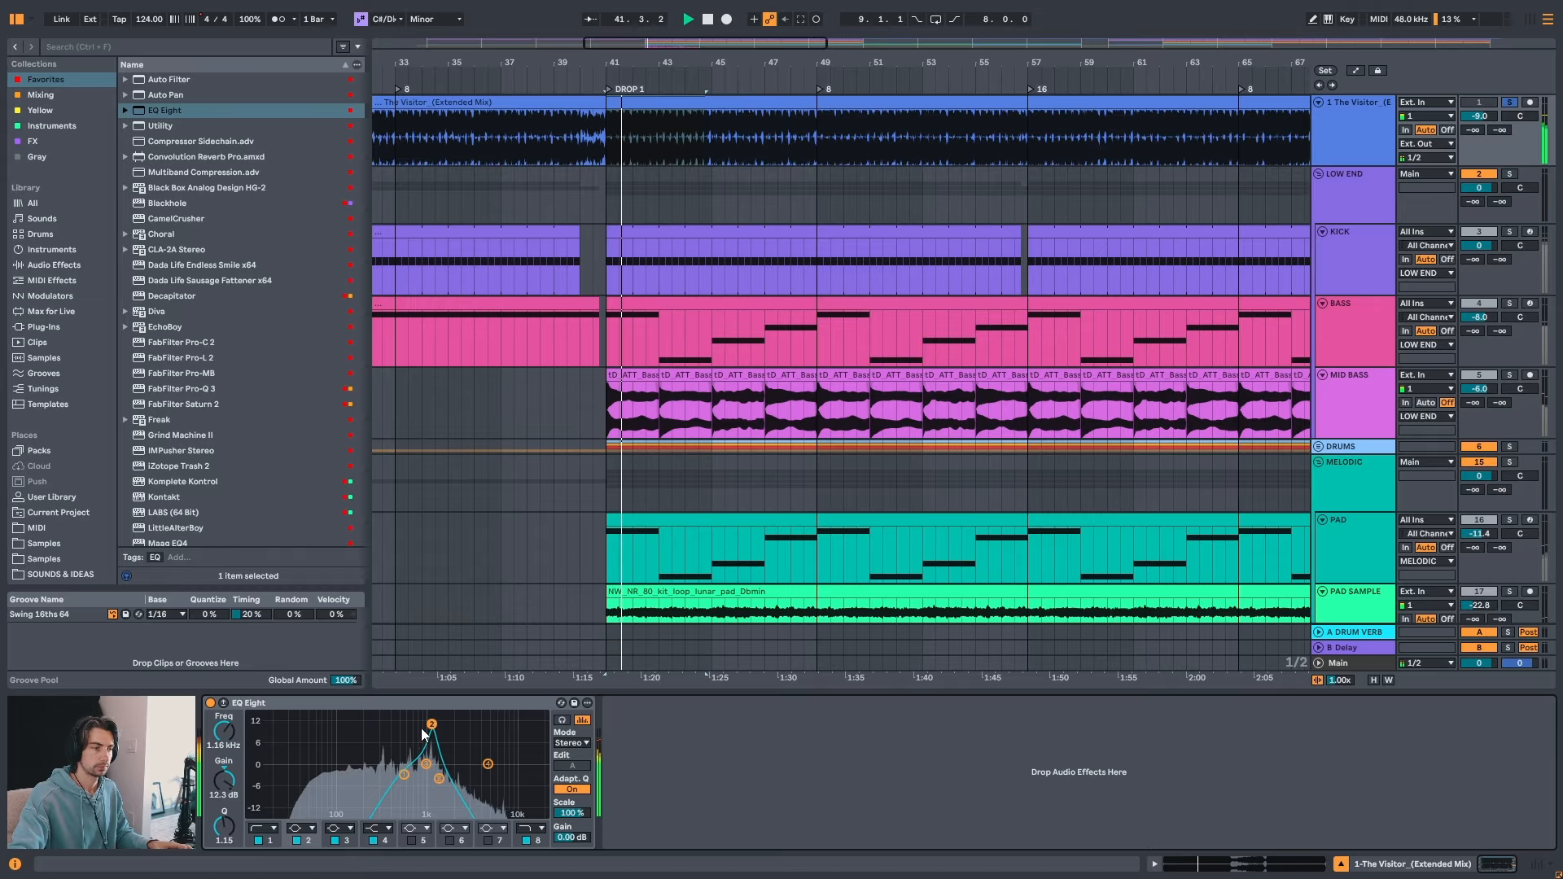
- Delete the EQ Eight from the reference track
{"action": "left_click", "coordinate": [267, 705]}
{"action": "key", "text": "Delete"}
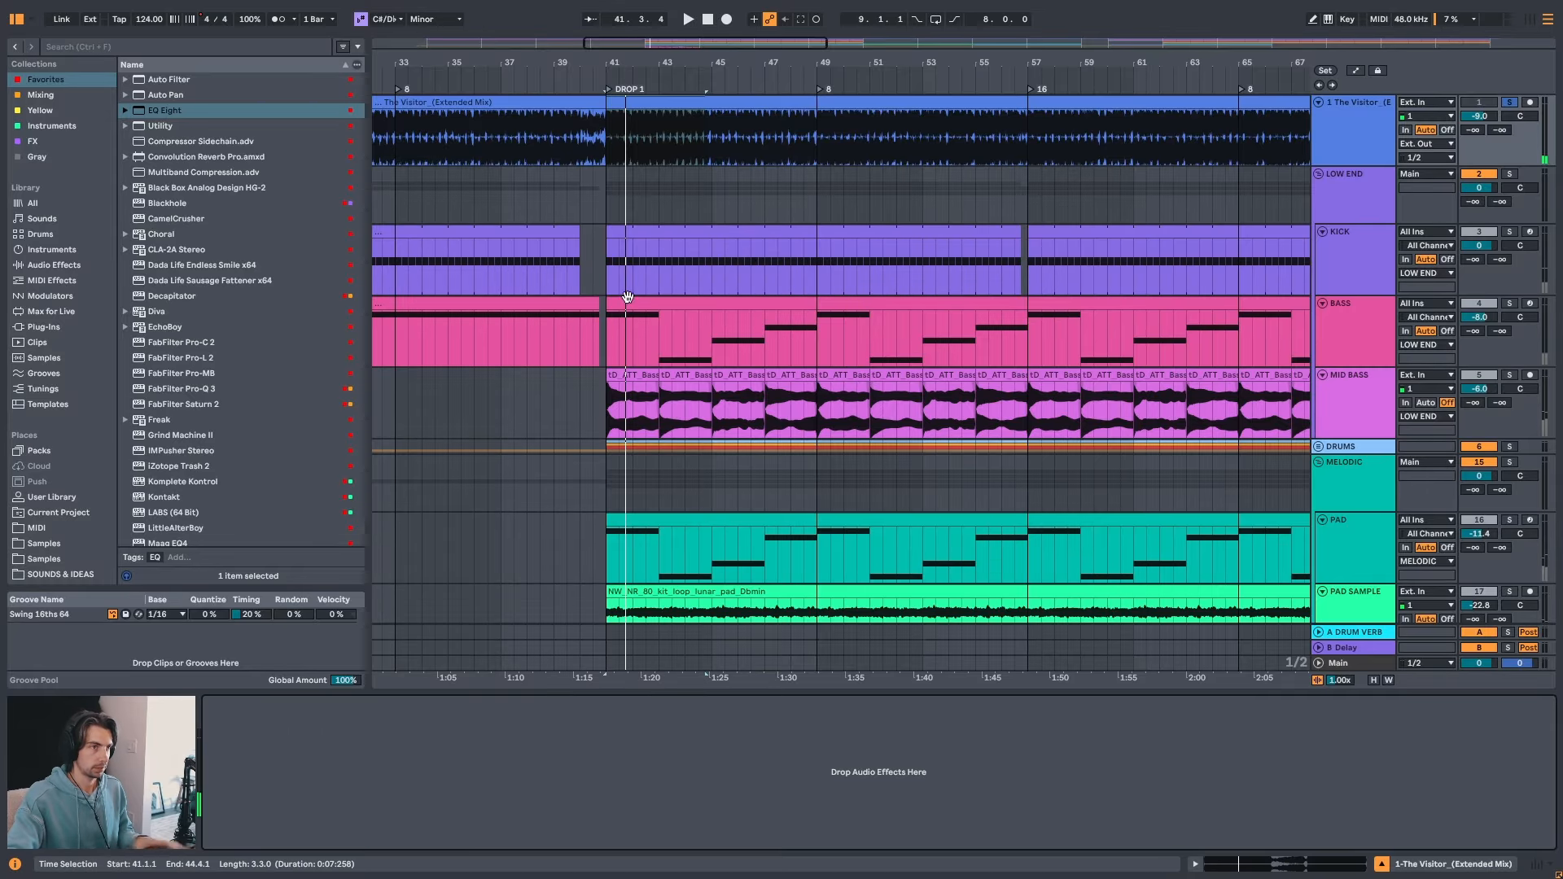
{"action": "left_click_drag", "start_coordinate": [743, 60], "coordinate": [688, 62]}
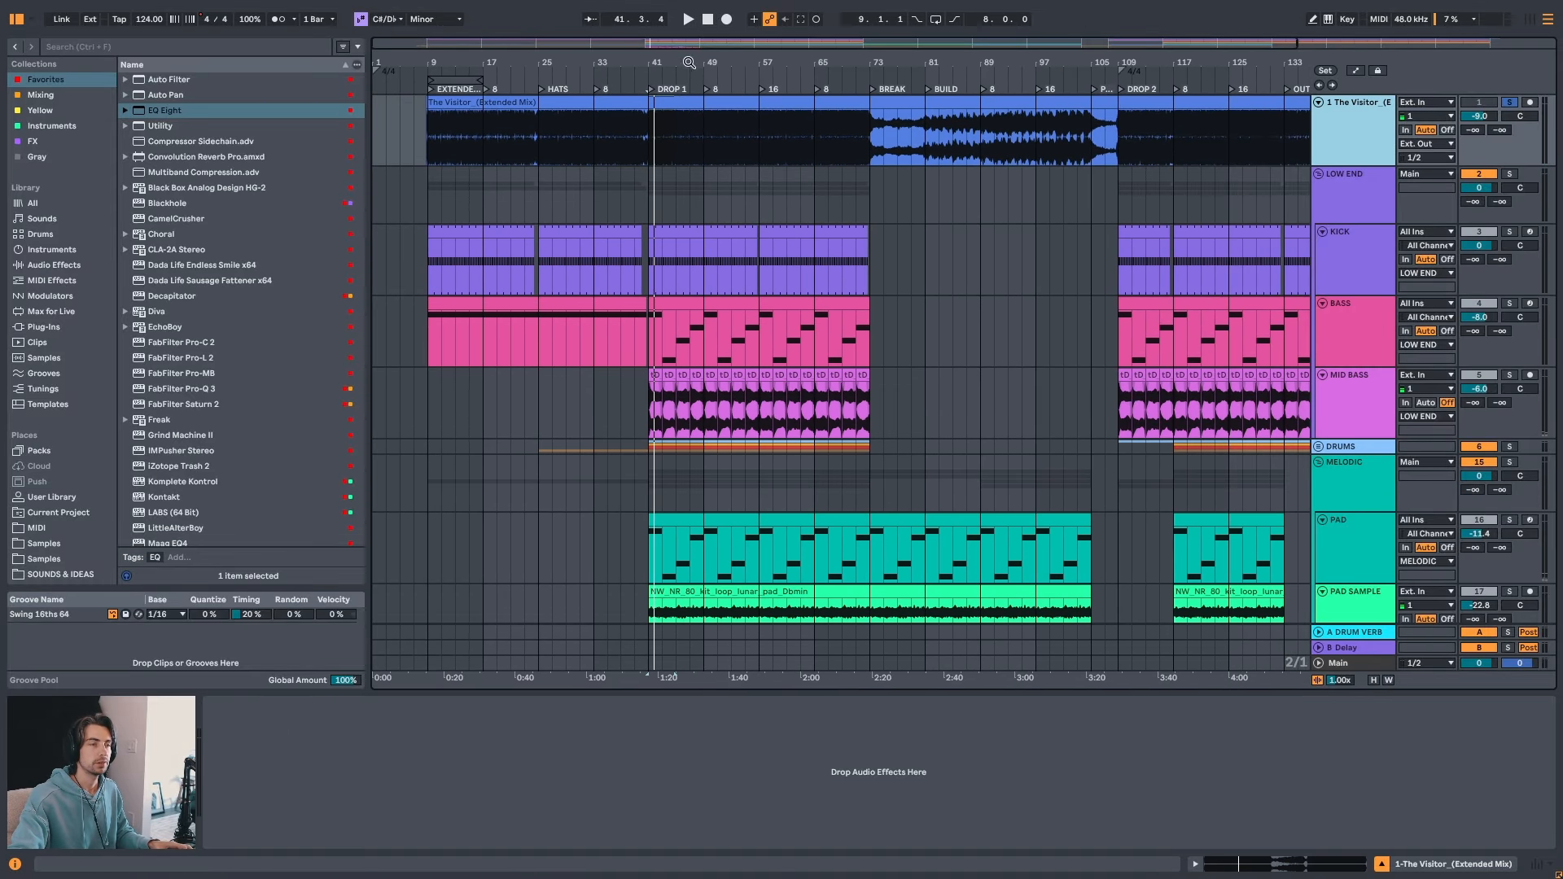
- Play the reference at section starts from the intro at bar 9 through Drop 1 to the Break at bar 73
{"action": "key", "text": "space"}
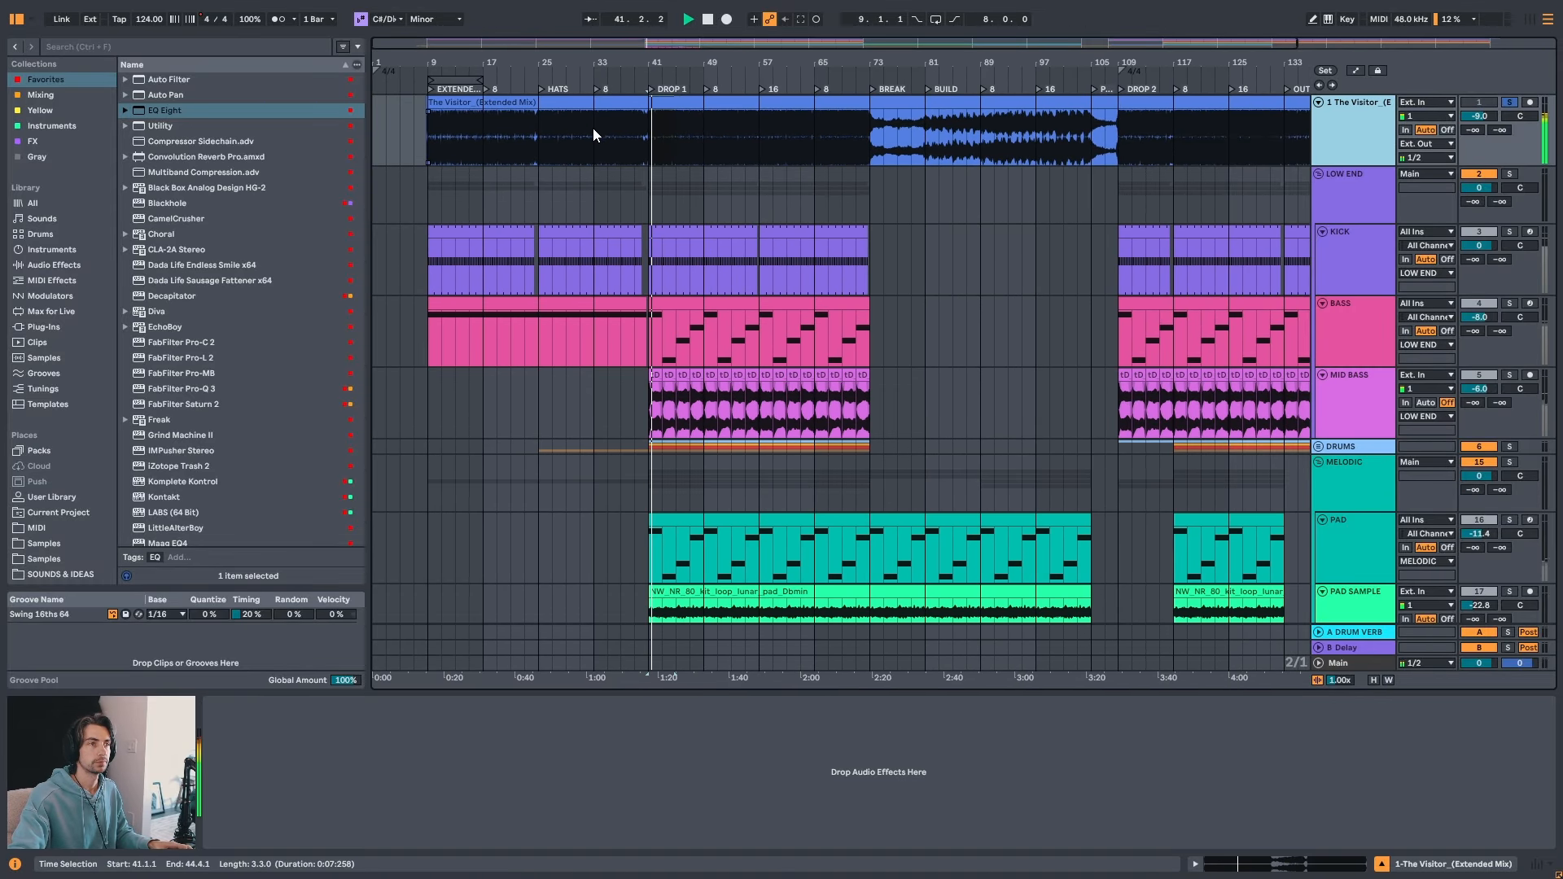
{"action": "left_click", "coordinate": [592, 129]}
{"action": "left_click", "coordinate": [541, 127]}
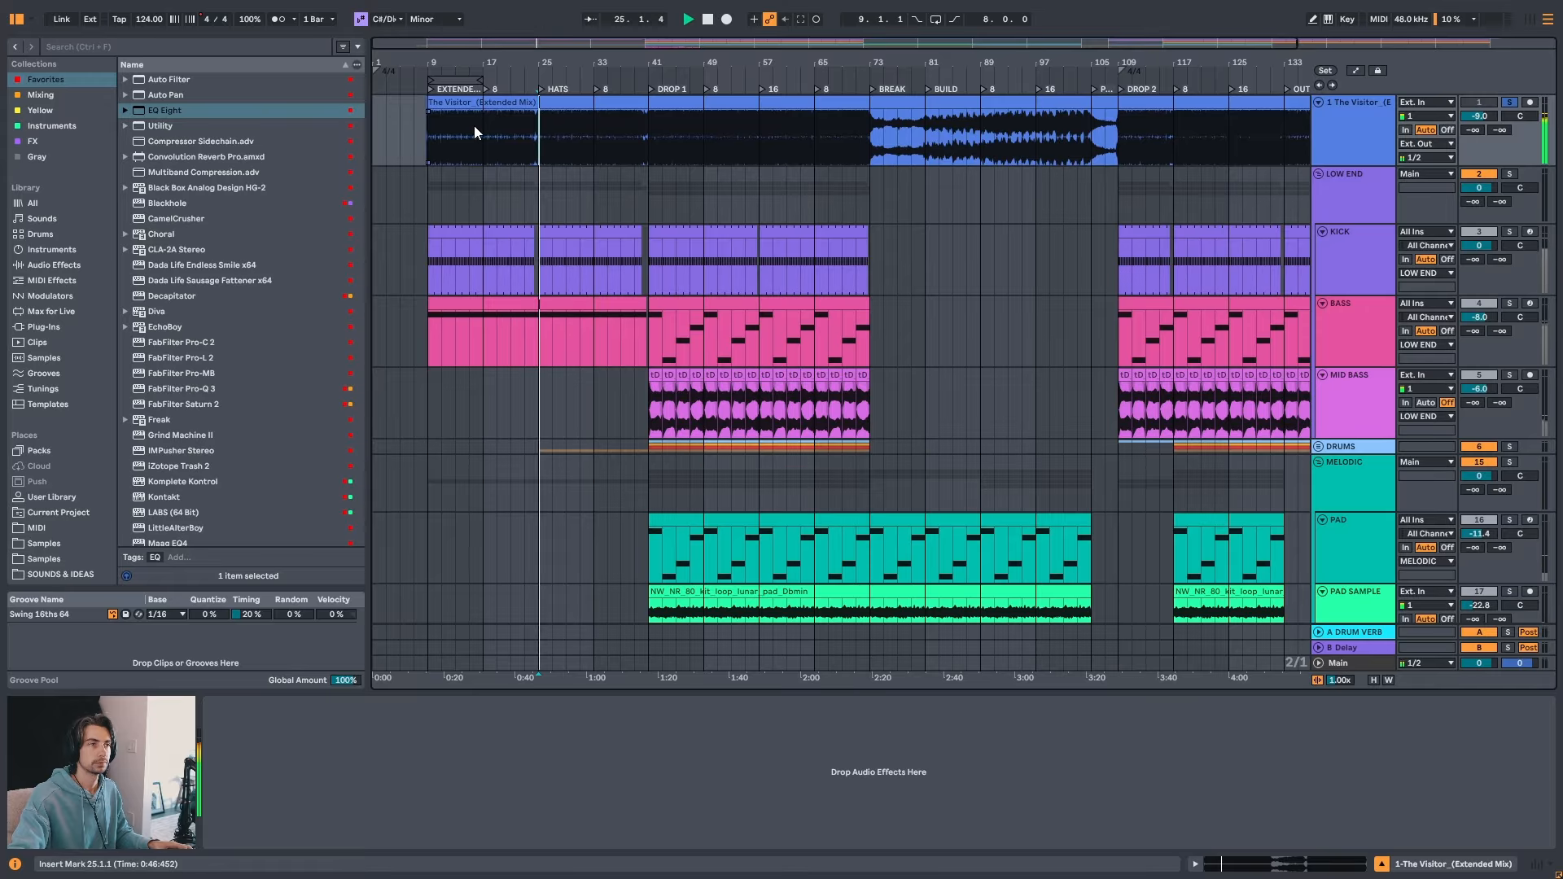
{"action": "left_click", "coordinate": [480, 129]}
{"action": "left_click", "coordinate": [428, 129]}
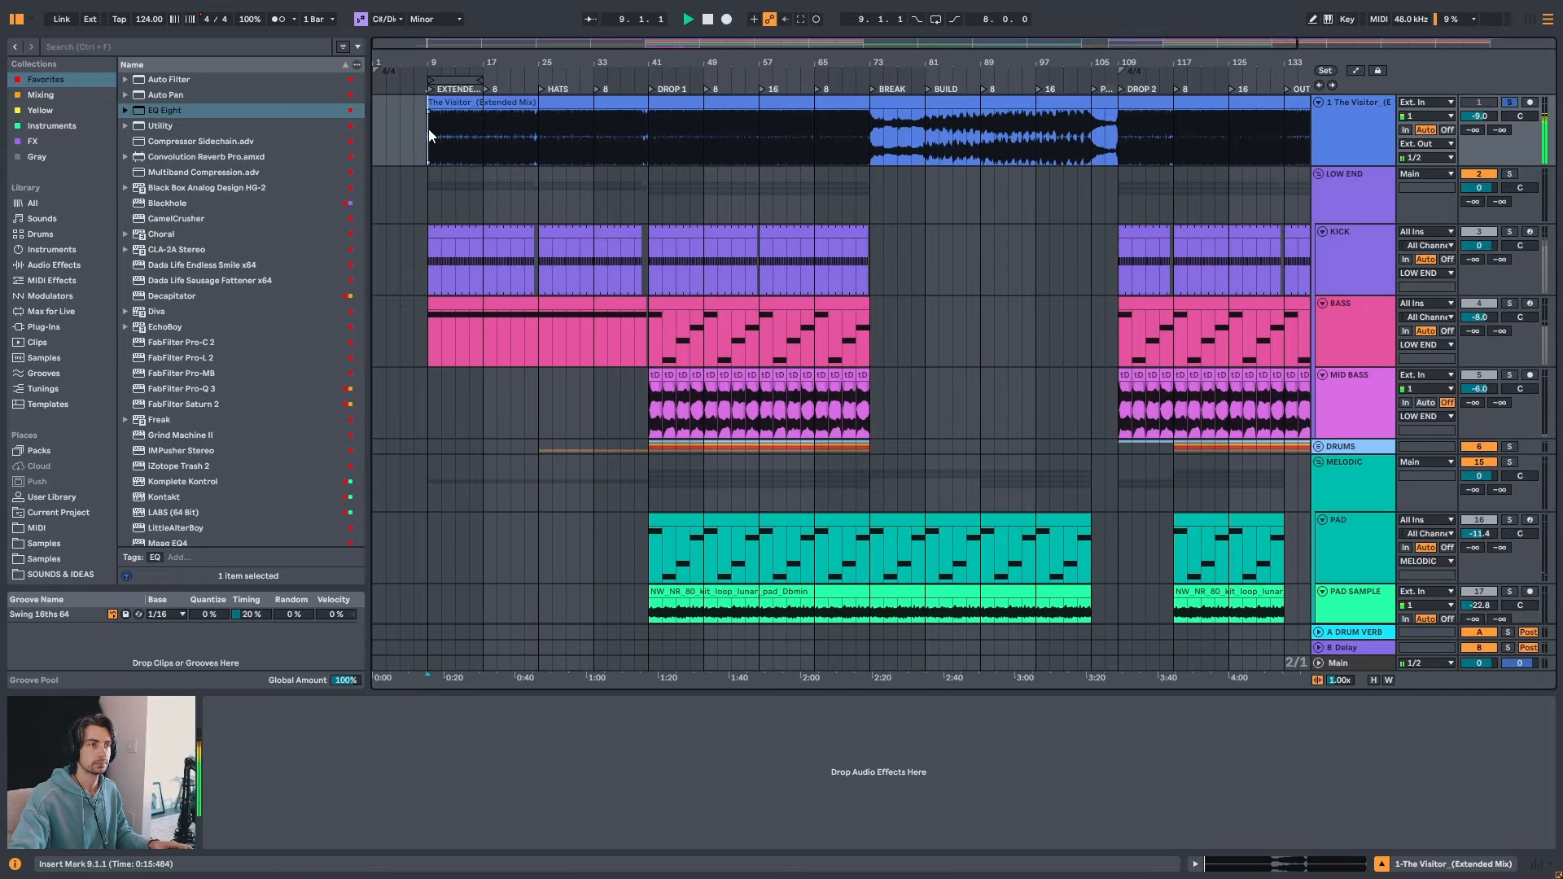
{"action": "left_click", "coordinate": [642, 134]}
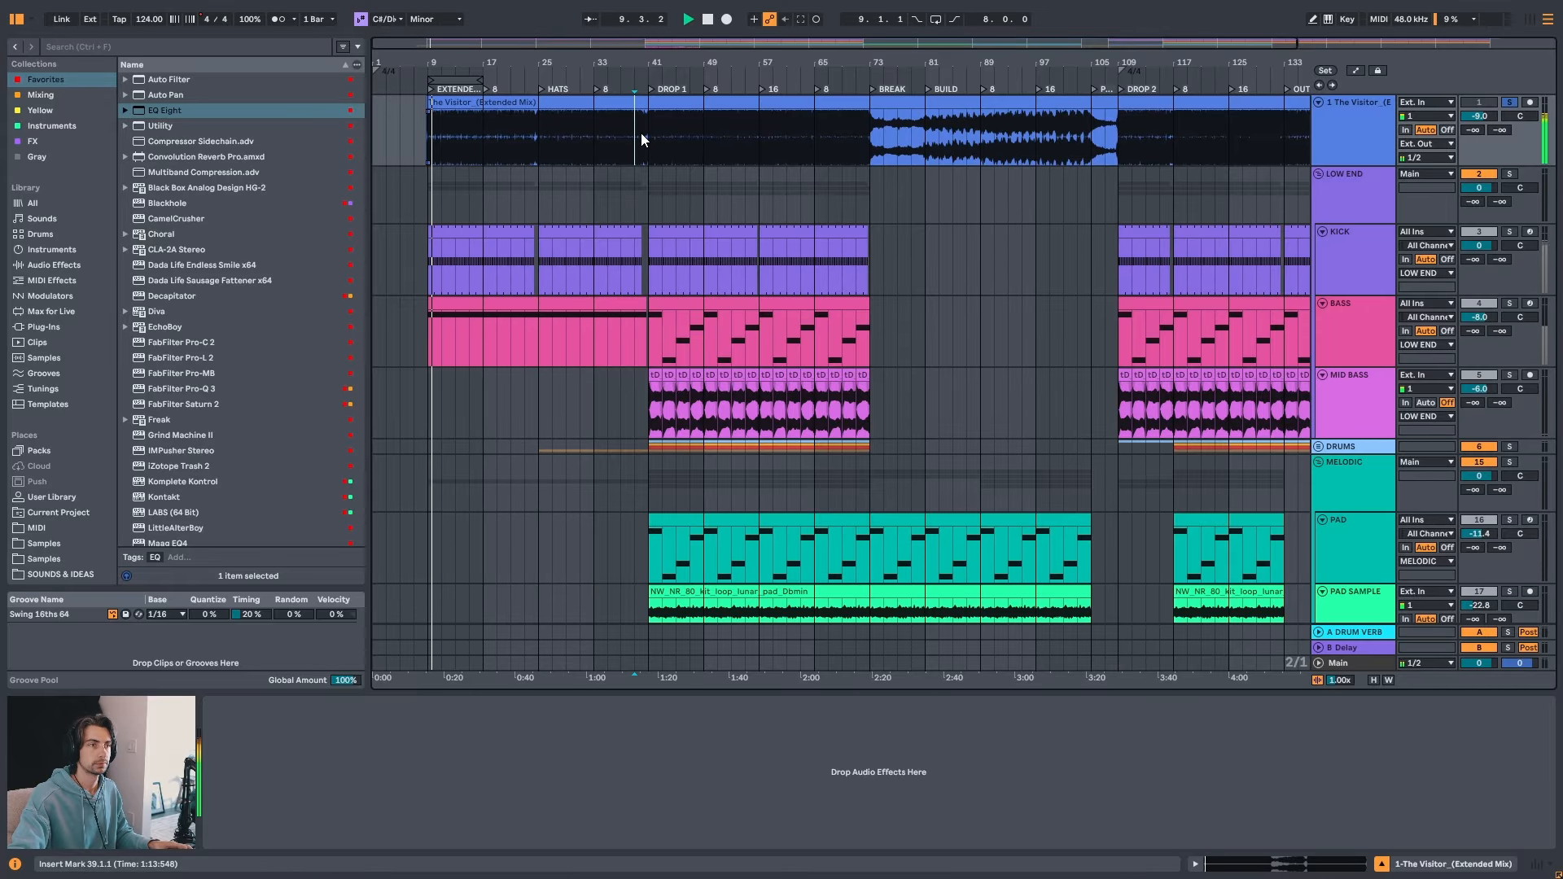
{"action": "left_click", "coordinate": [705, 133]}
{"action": "left_click", "coordinate": [758, 143]}
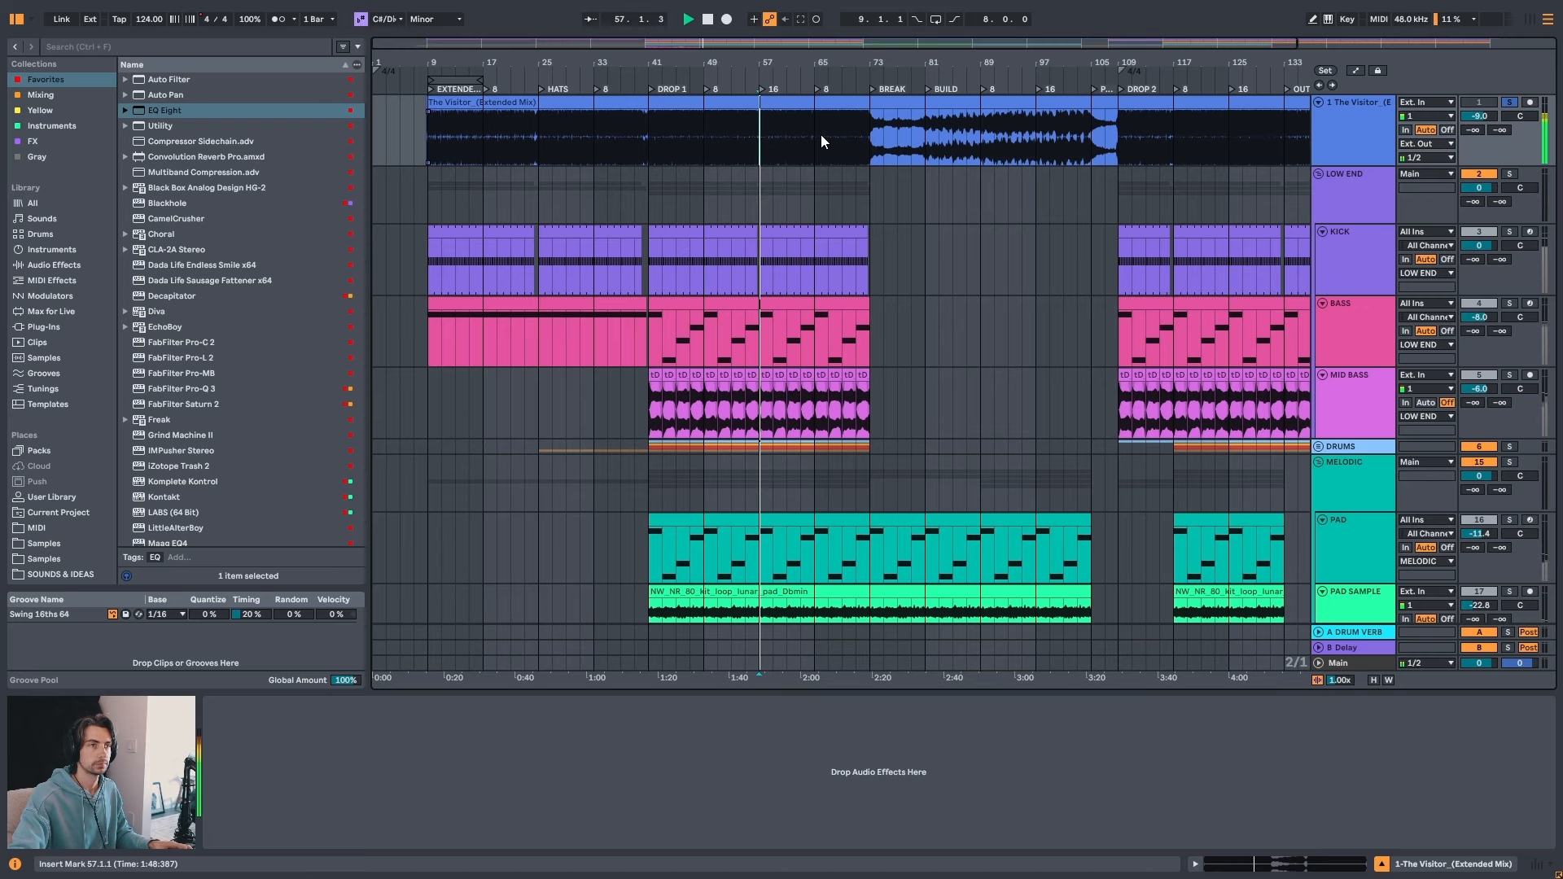
{"action": "left_click", "coordinate": [814, 143]}
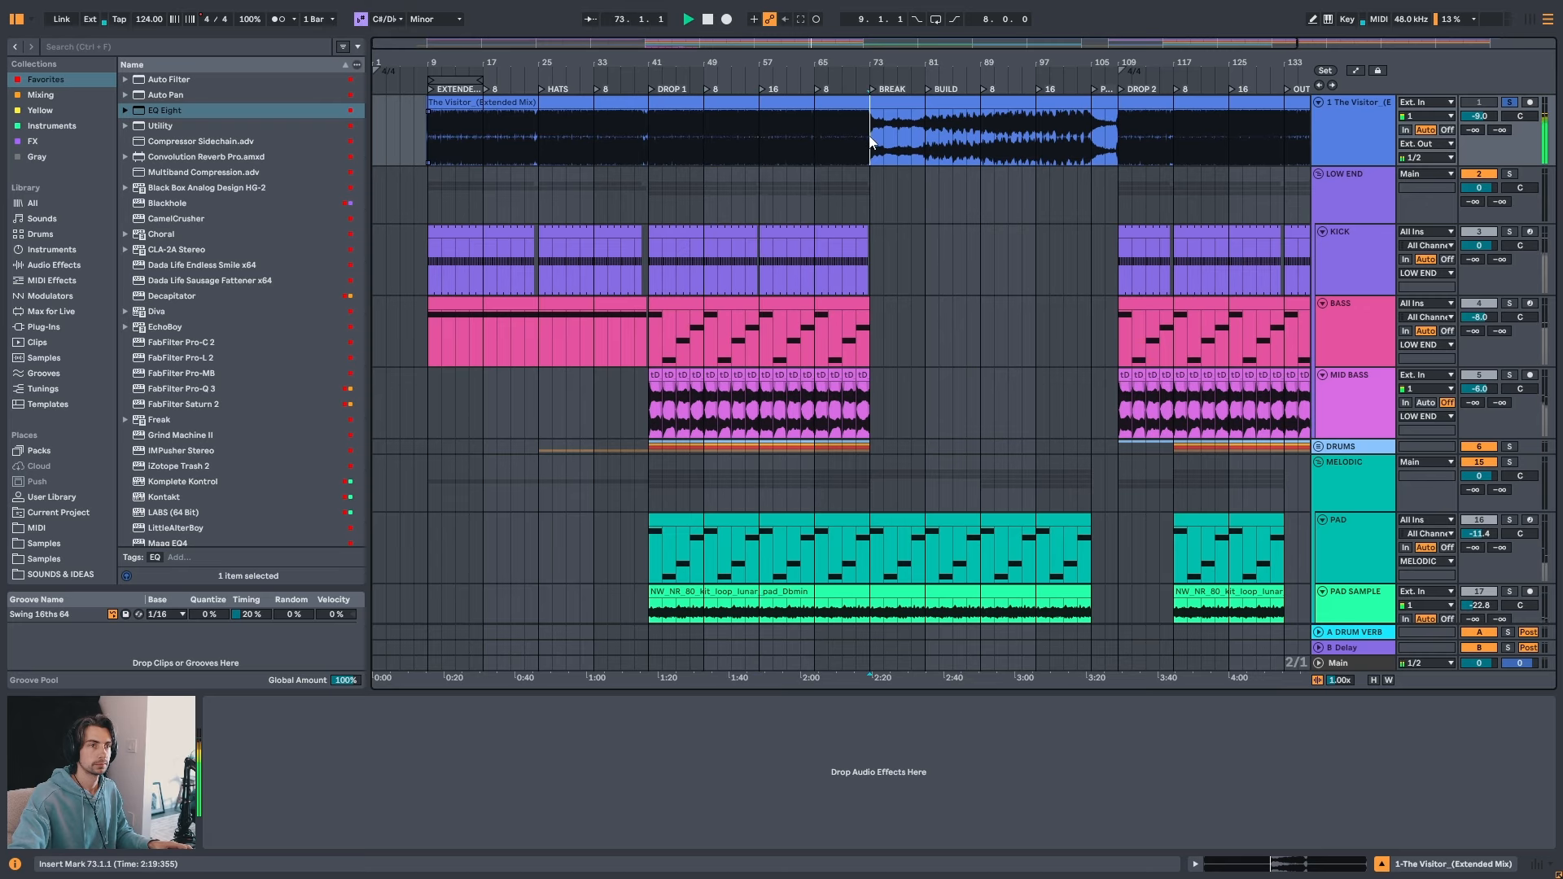
{"action": "key", "text": "space"}
- Listen to the reference's transition out of Drop 1 into the Break at bar 73
{"action": "left_click_drag", "start_coordinate": [663, 139], "coordinate": [820, 134]}
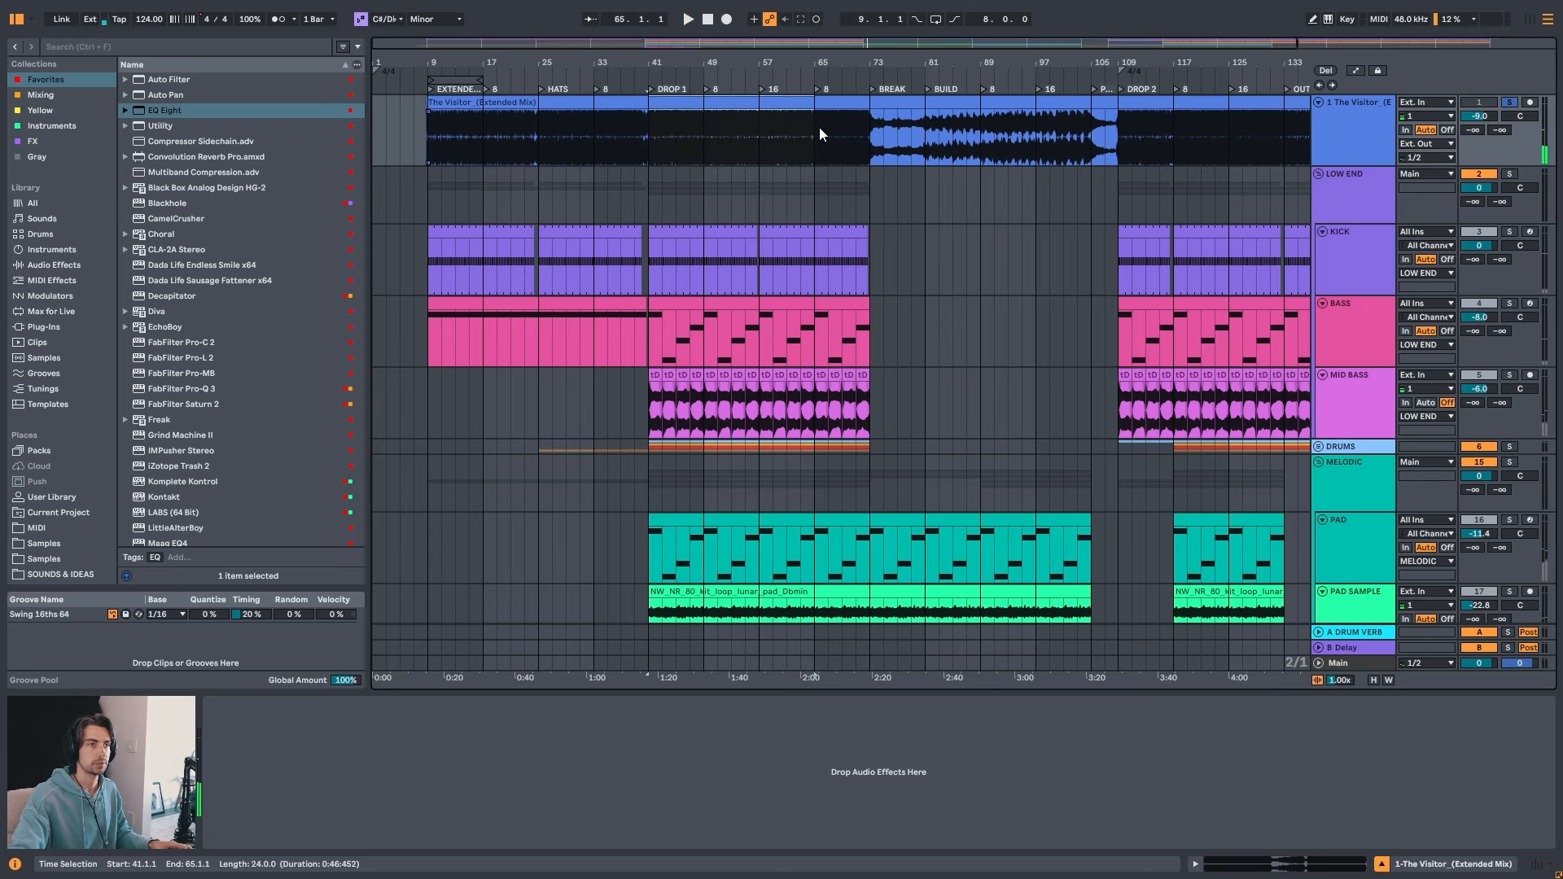
{"action": "left_click", "coordinate": [871, 142]}
{"action": "key", "text": "space"}
{"action": "left_click_drag", "start_coordinate": [877, 67], "coordinate": [759, 140]}
{"action": "key", "text": "space"}
{"action": "key", "text": "space"}
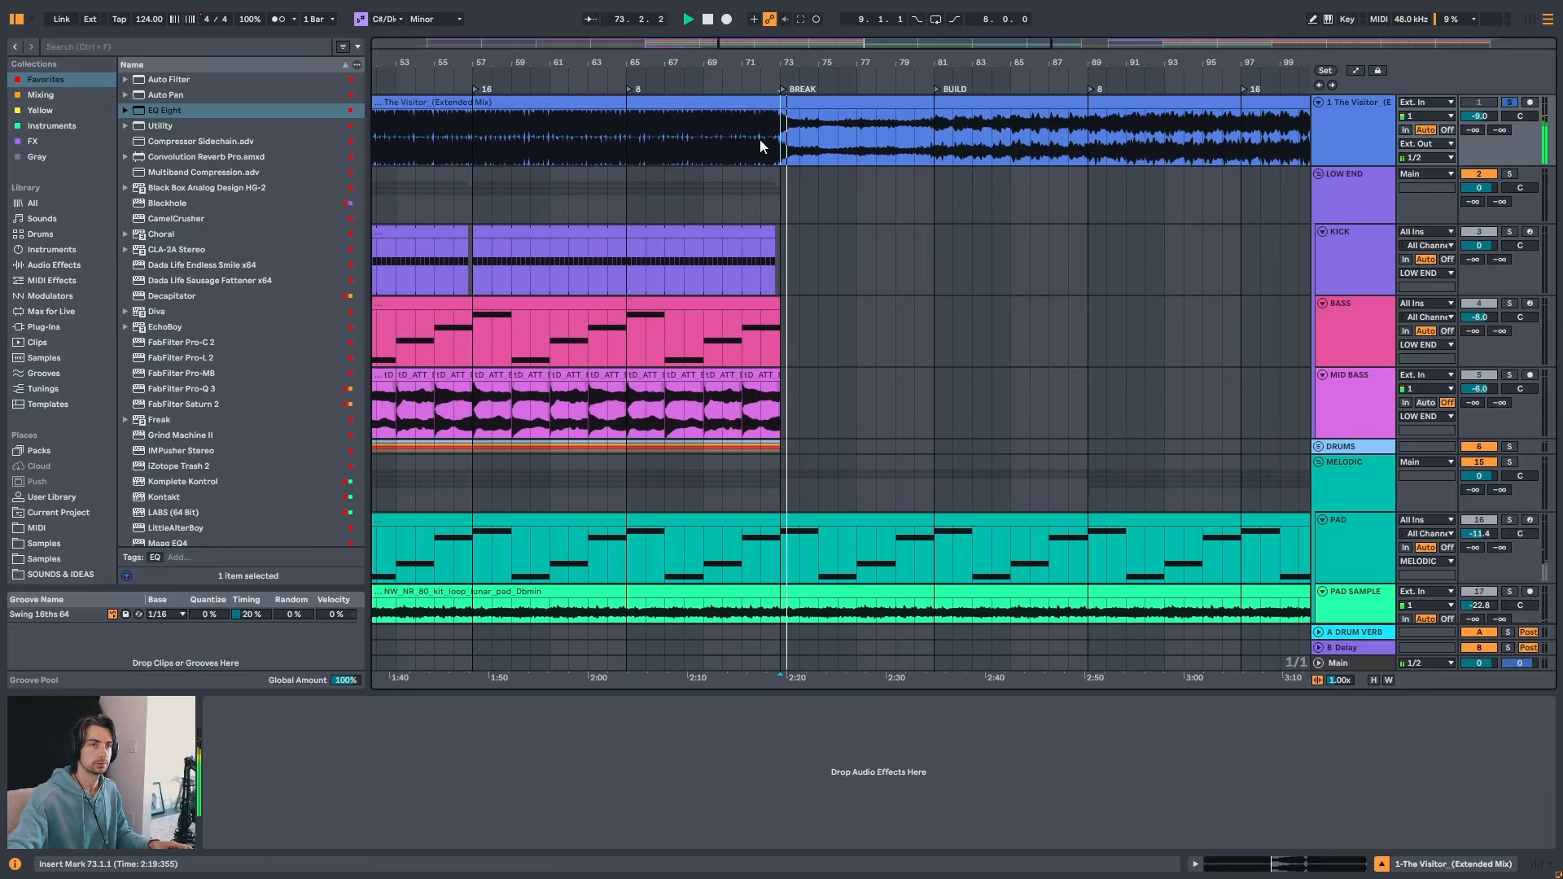
{"action": "key", "text": "space"}
- Compare the reference's FX at the eight-bar points inside Drop 1, around bars 49 and 57
{"action": "left_click_drag", "start_coordinate": [763, 65], "coordinate": [662, 130]}
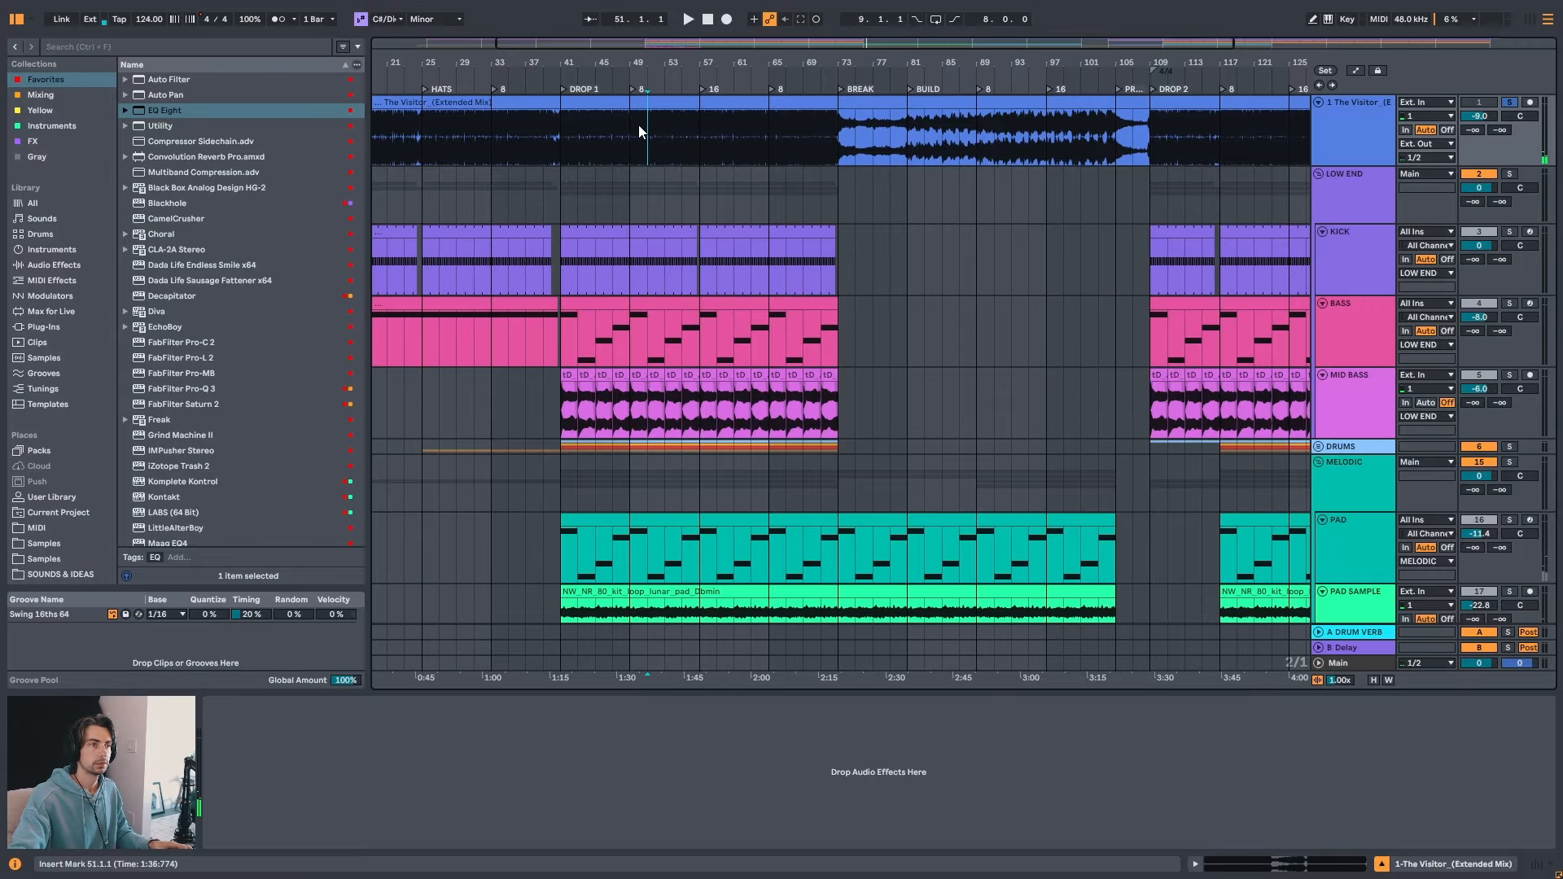
{"action": "key", "text": "space"}
{"action": "key", "text": "space"}
{"action": "left_click_drag", "start_coordinate": [675, 65], "coordinate": [711, 60]}
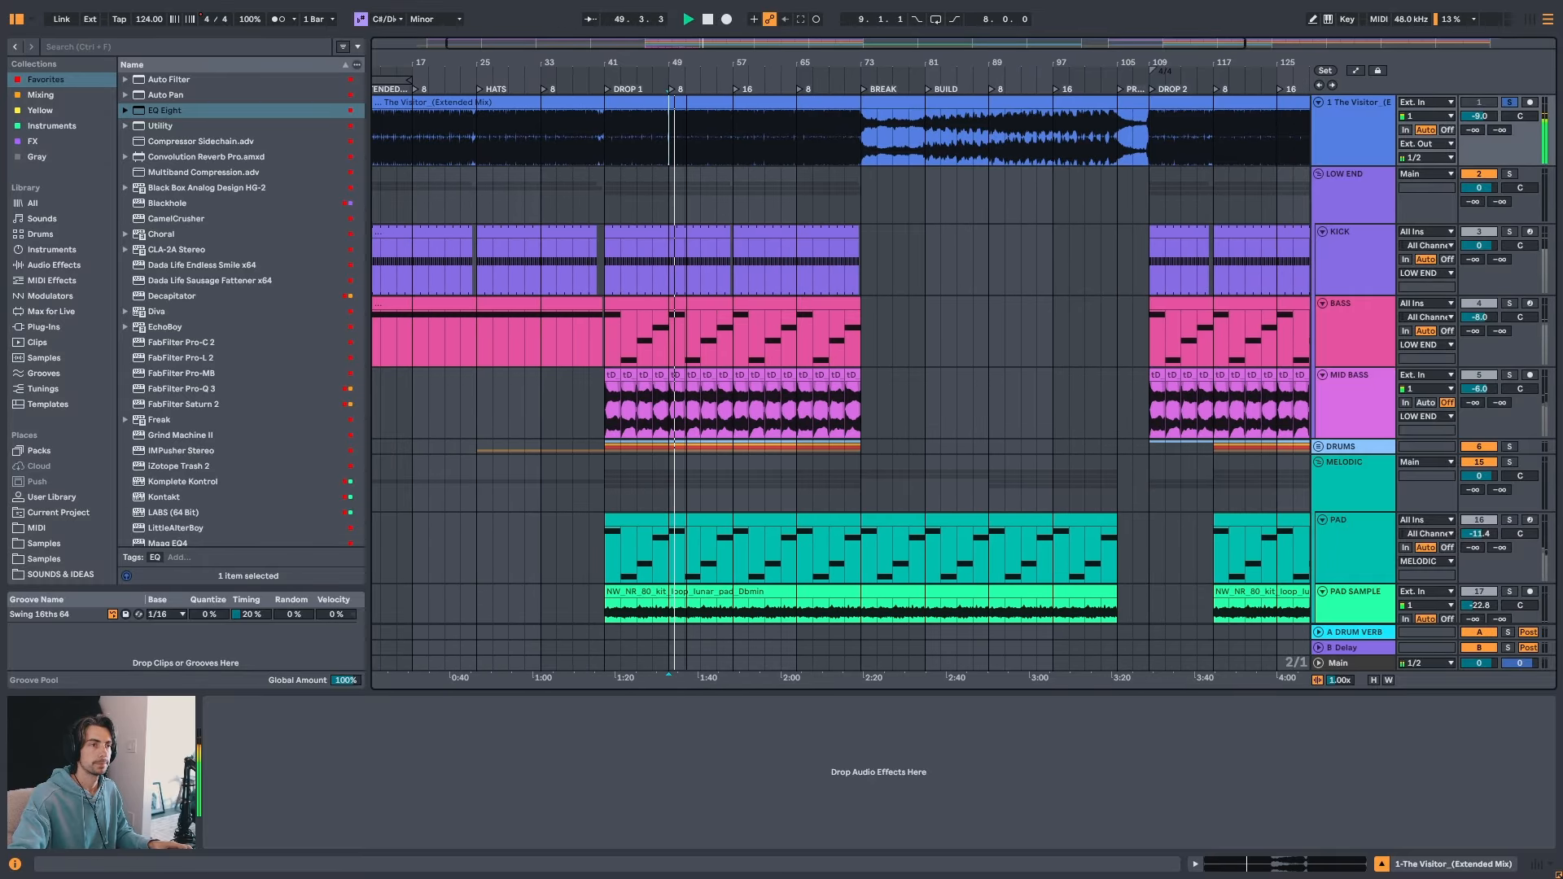
{"action": "left_click", "coordinate": [730, 133]}
{"action": "key", "text": "space"}
{"action": "key", "text": "space"}
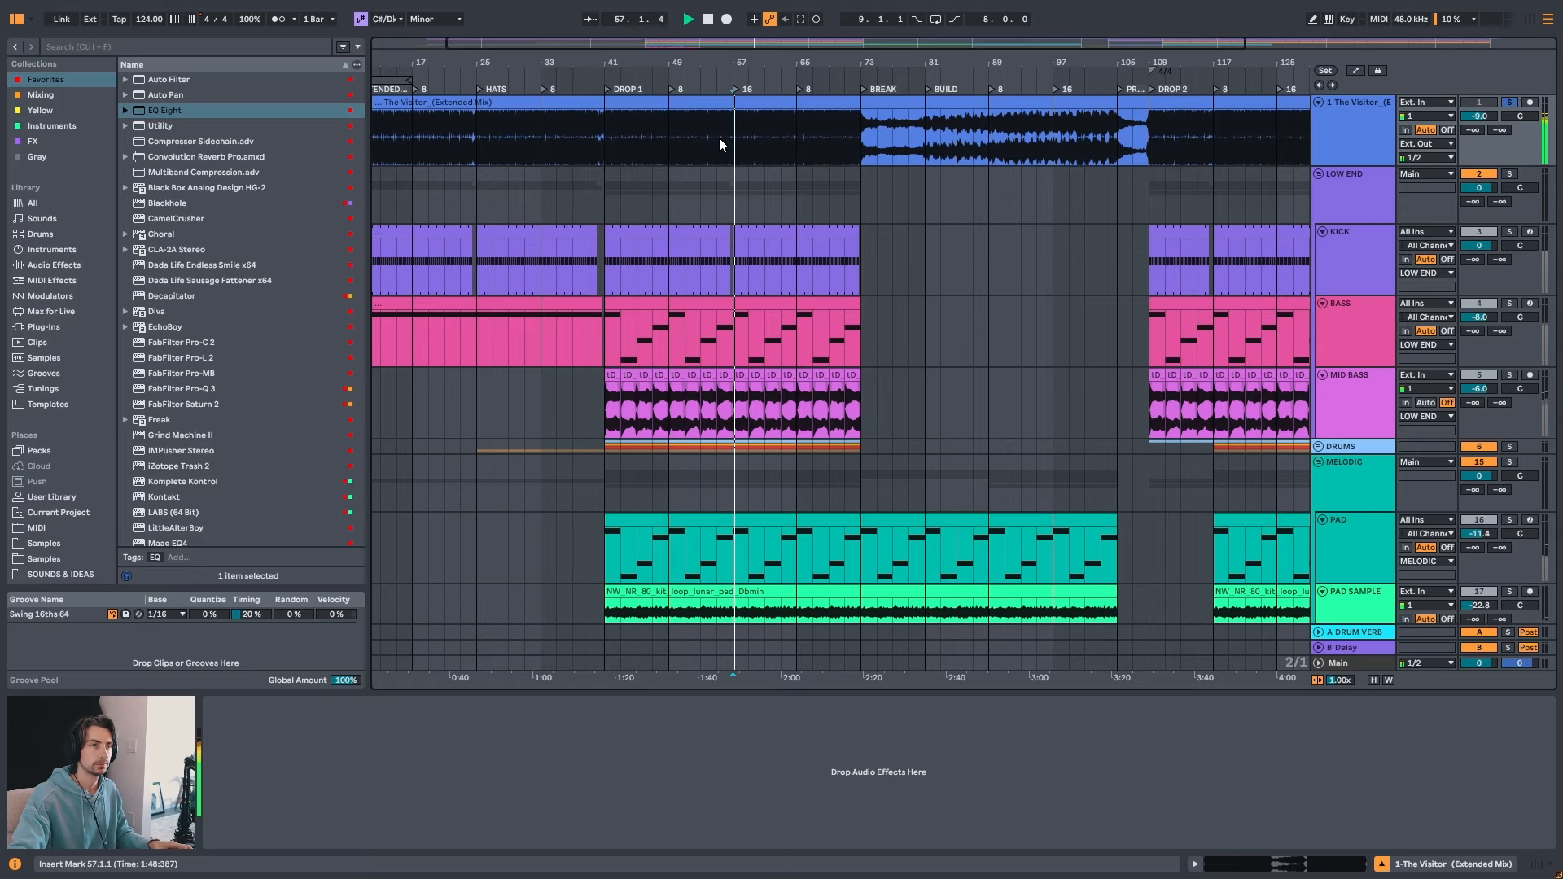
- Consolidate the Bird Lazer FX clip with the silence after it into one eight-bar clip from bar 41 to 49
{"action": "scroll", "coordinate": [813, 452], "scroll_direction": "down", "scroll_amount": 3}
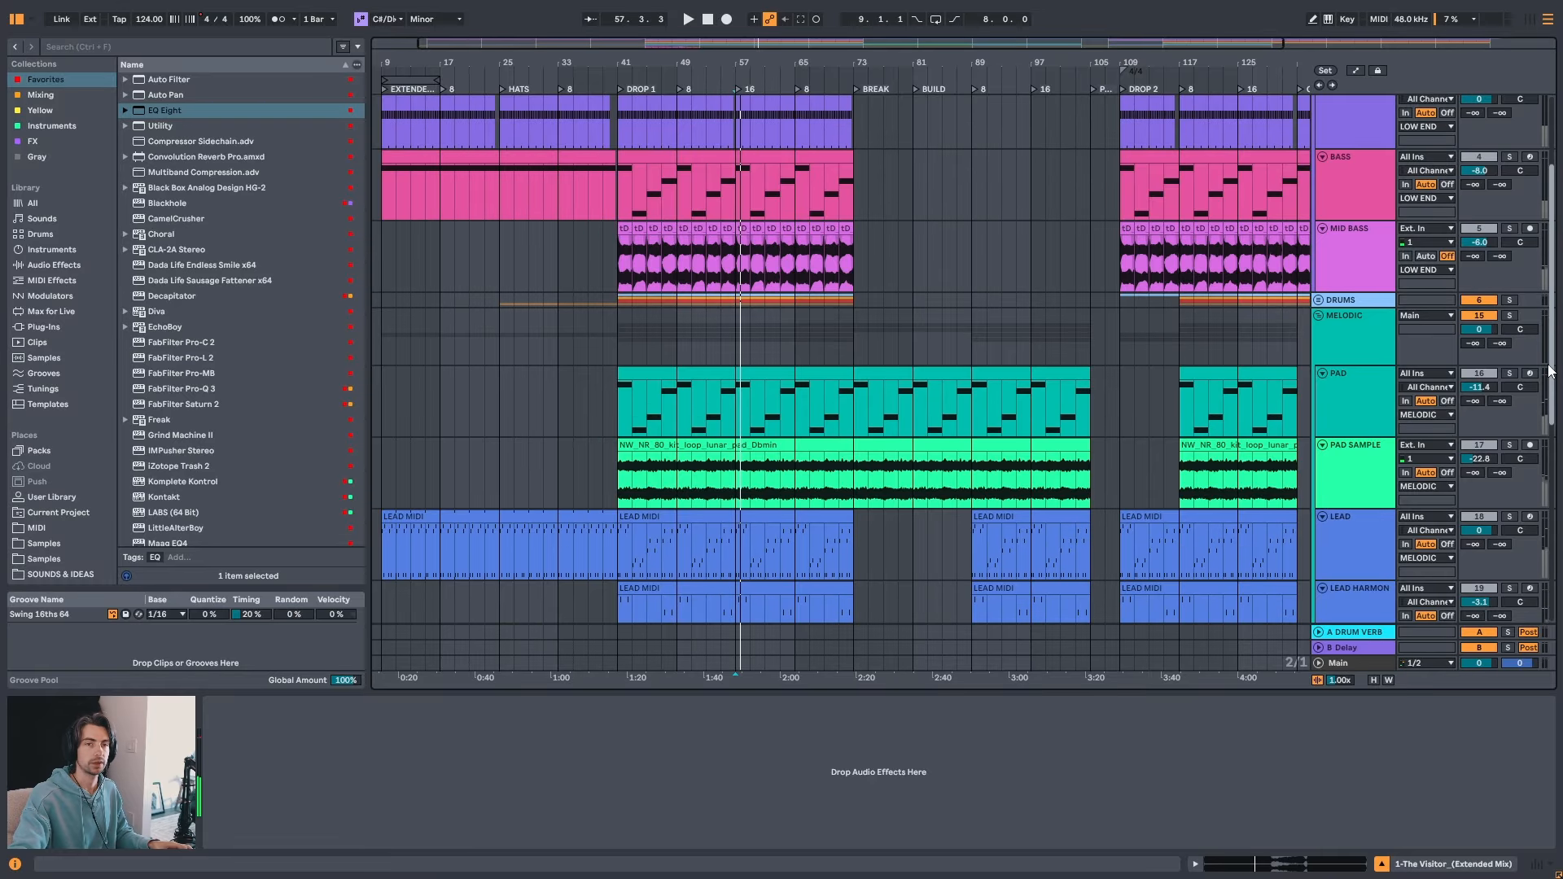
{"action": "scroll", "coordinate": [1551, 371], "scroll_direction": "down", "scroll_amount": 5}
{"action": "left_click_drag", "start_coordinate": [642, 68], "coordinate": [661, 199]}
{"action": "left_click", "coordinate": [525, 364]}
{"action": "key", "text": "space"}
{"action": "left_click_drag", "start_coordinate": [519, 68], "coordinate": [559, 29]}
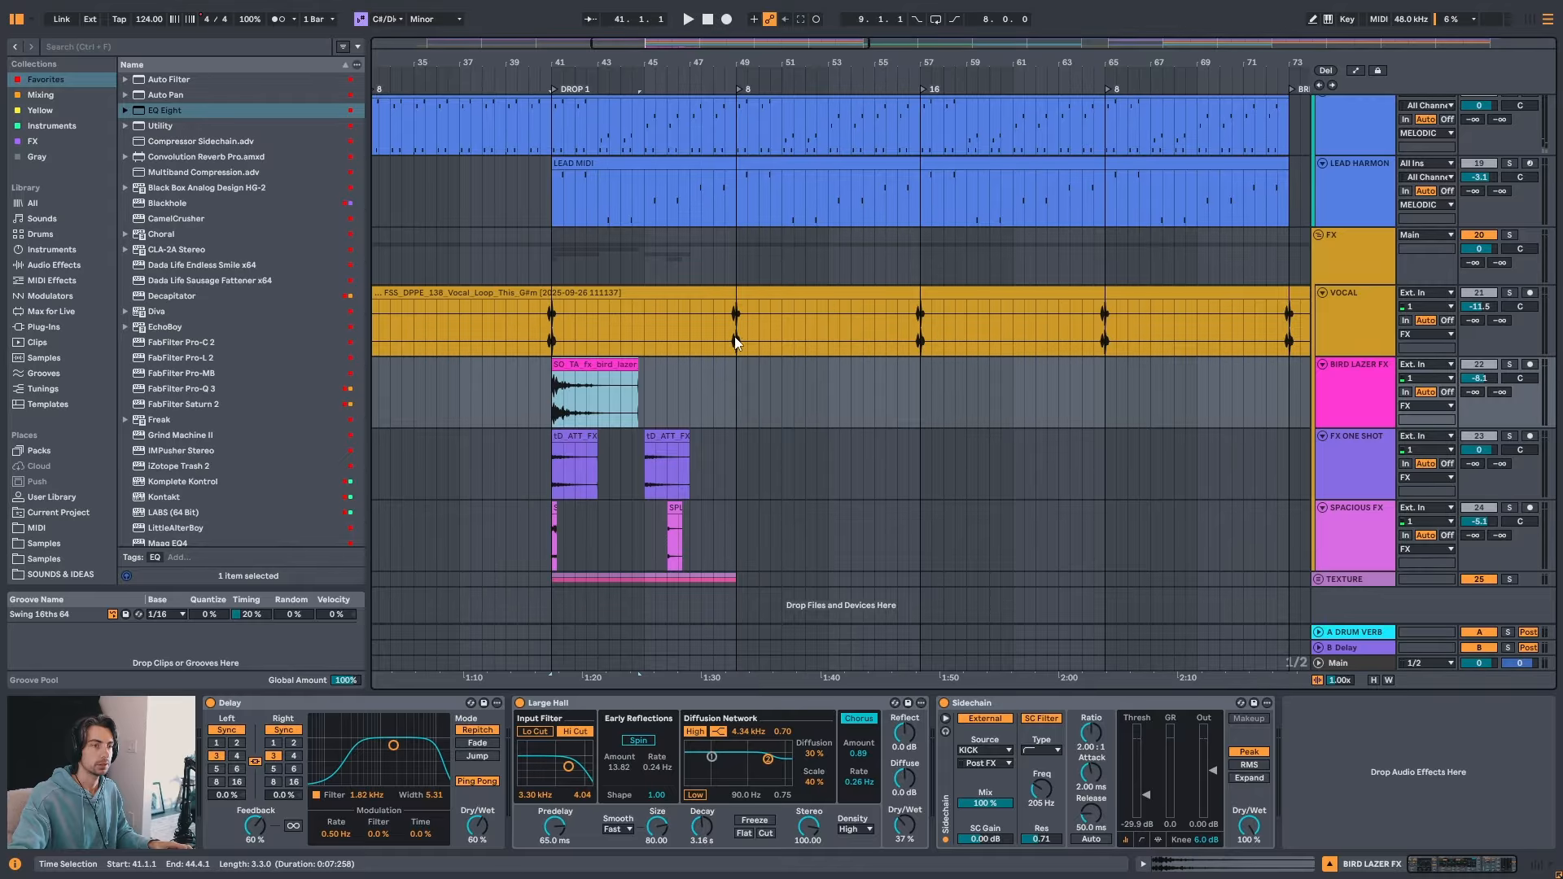
{"action": "left_click_drag", "start_coordinate": [738, 374], "coordinate": [562, 376]}
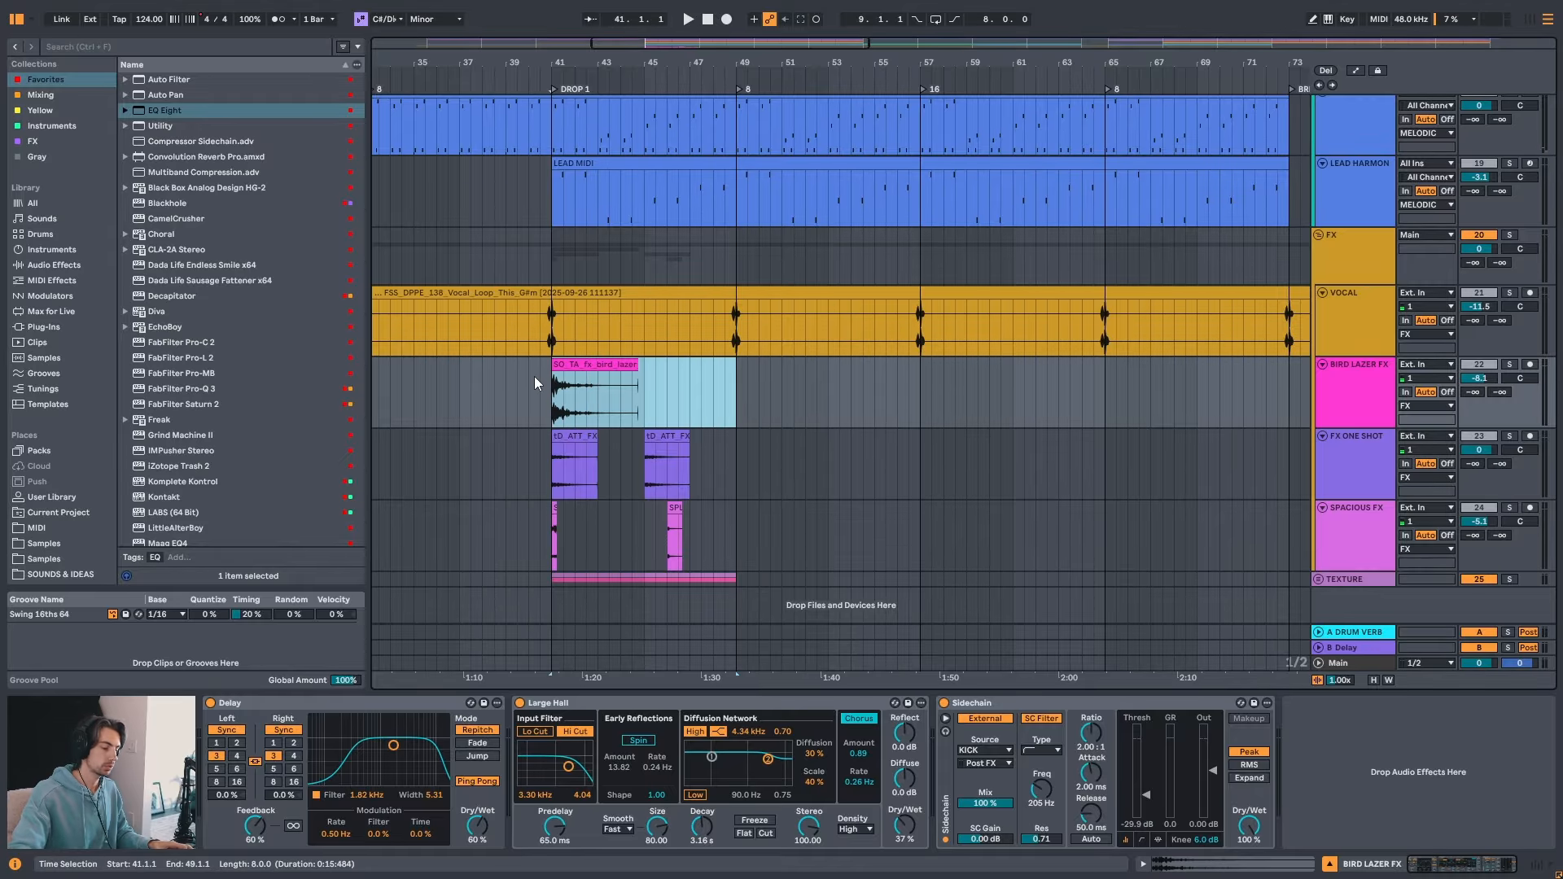
{"action": "key", "text": "ctrl+j"}
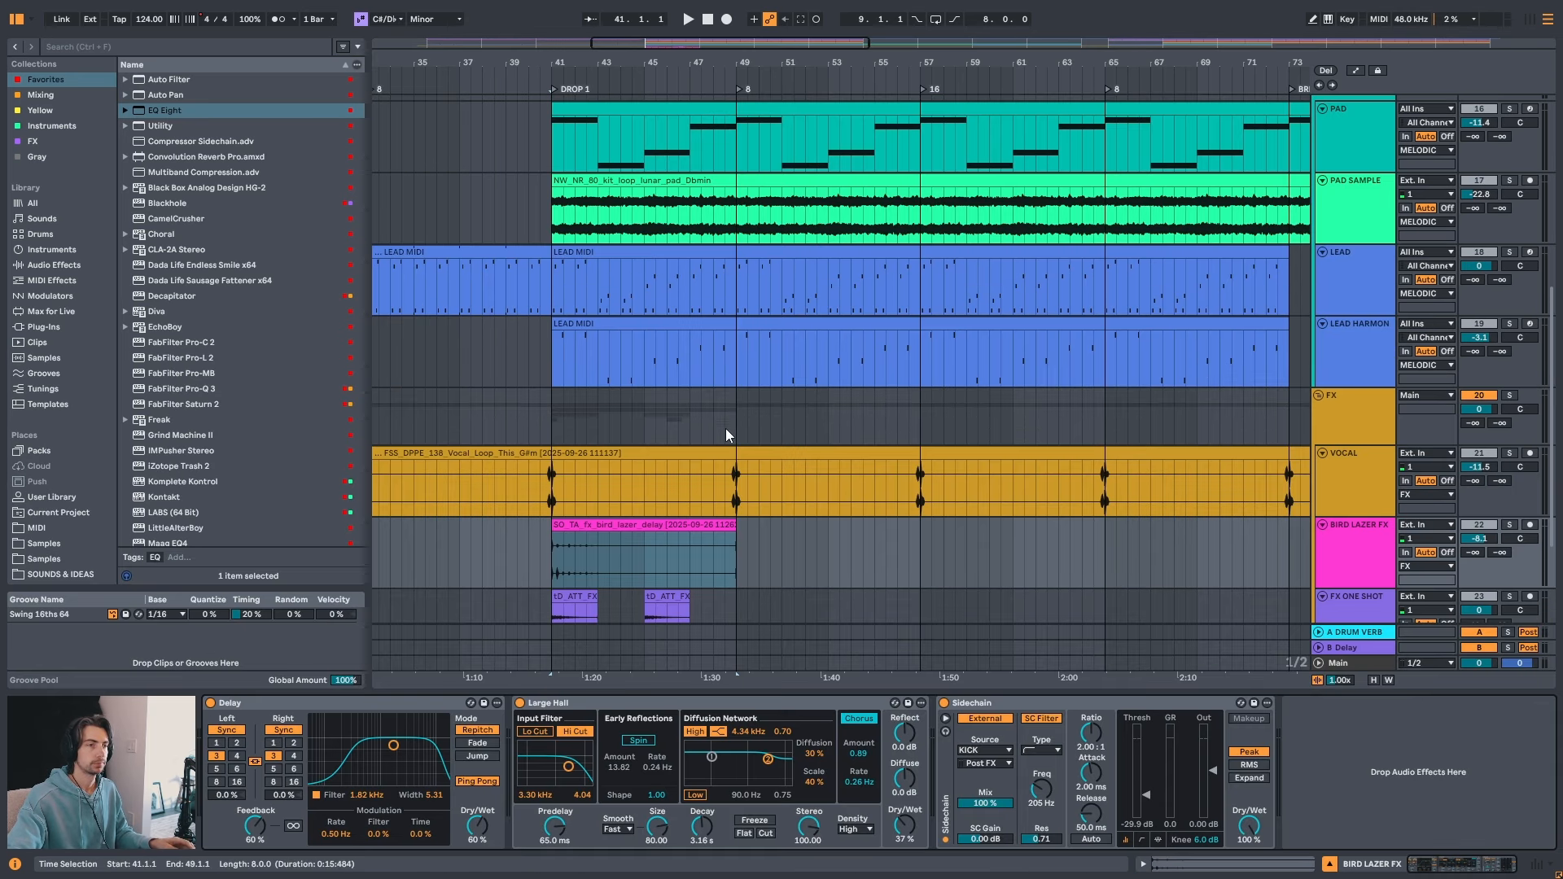
- Extend the consolidated Bird Lazer FX clip so it repeats through Drop 1 until bar 69
{"action": "left_click_drag", "start_coordinate": [733, 528], "coordinate": [1105, 528]}
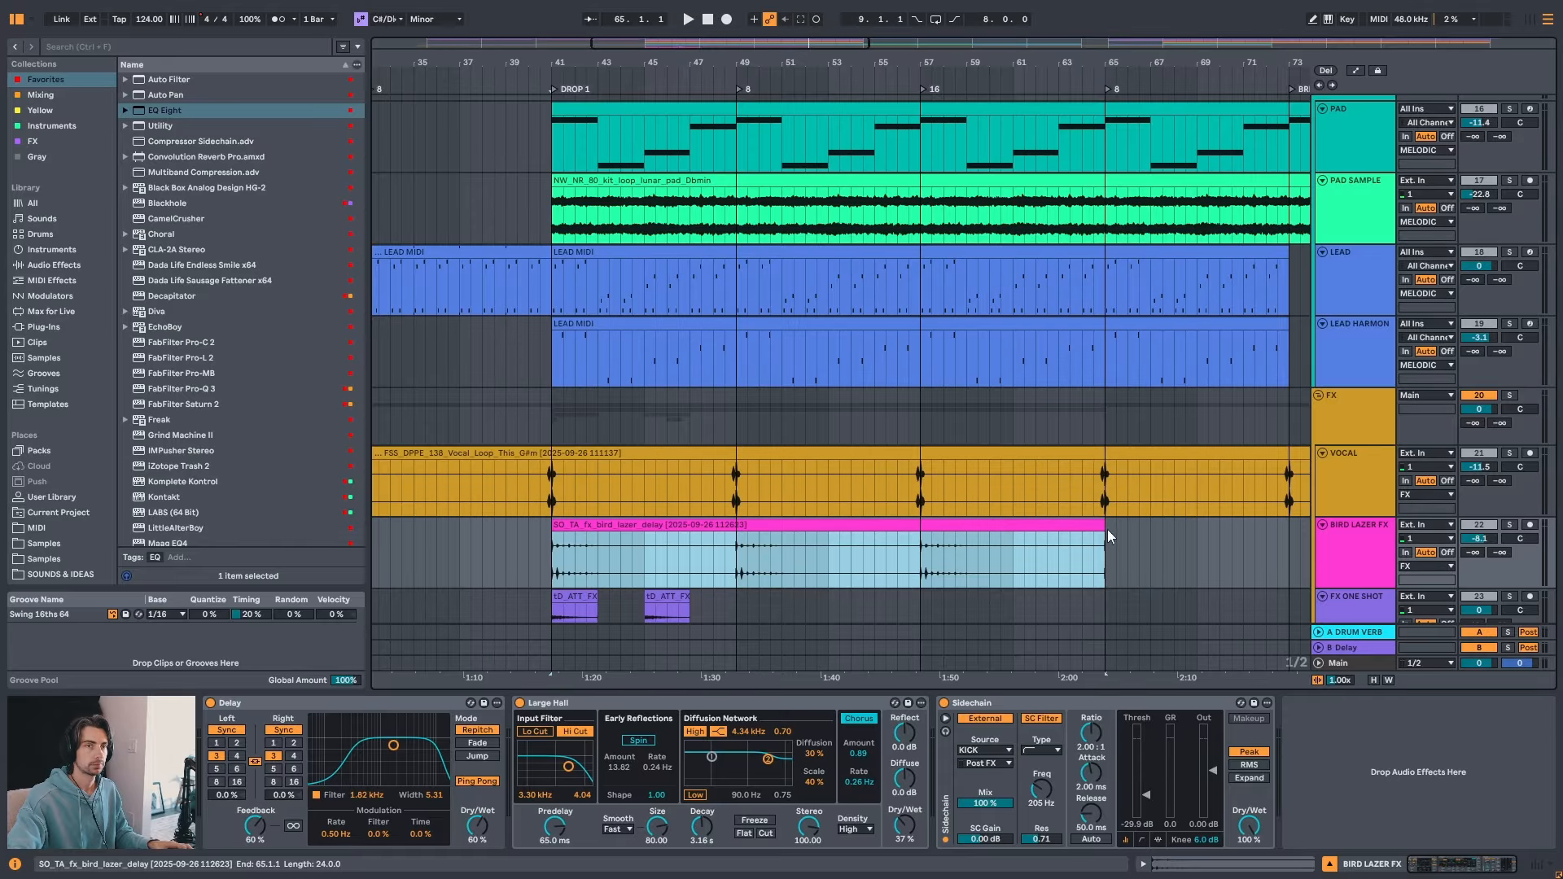
{"action": "left_click_drag", "start_coordinate": [1161, 64], "coordinate": [910, 59]}
{"action": "left_click_drag", "start_coordinate": [864, 528], "coordinate": [938, 528]}
- Audition the repeated Bird Lazer FX at bars 41 and 49, soloed and in the full mix
{"action": "key", "text": "space"}
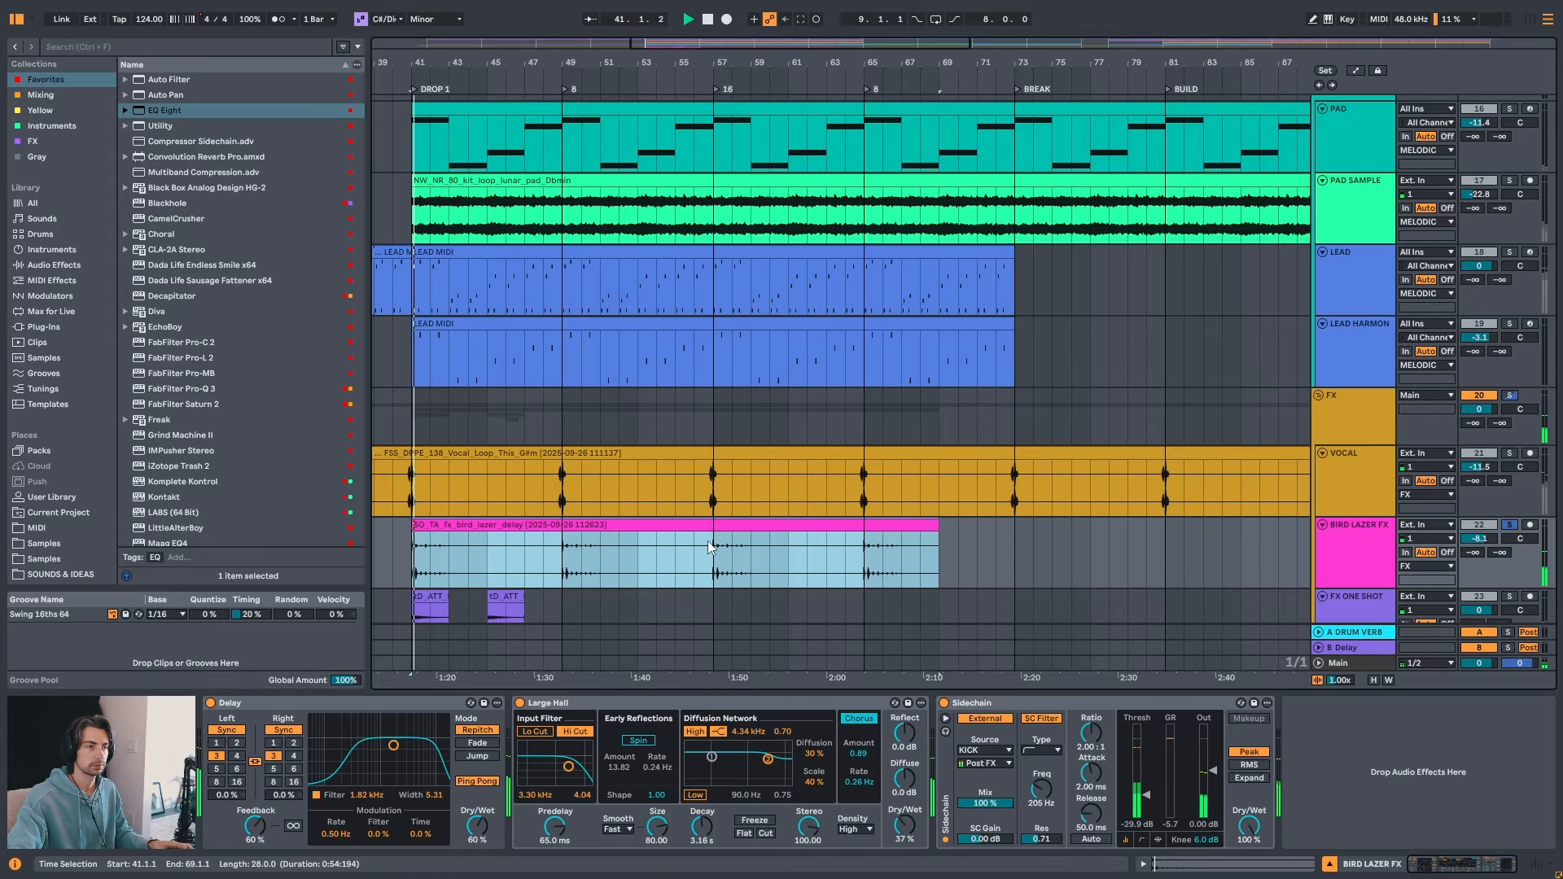
{"action": "left_click", "coordinate": [562, 556]}
{"action": "scroll", "coordinate": [562, 543], "scroll_direction": "down", "scroll_amount": 2}
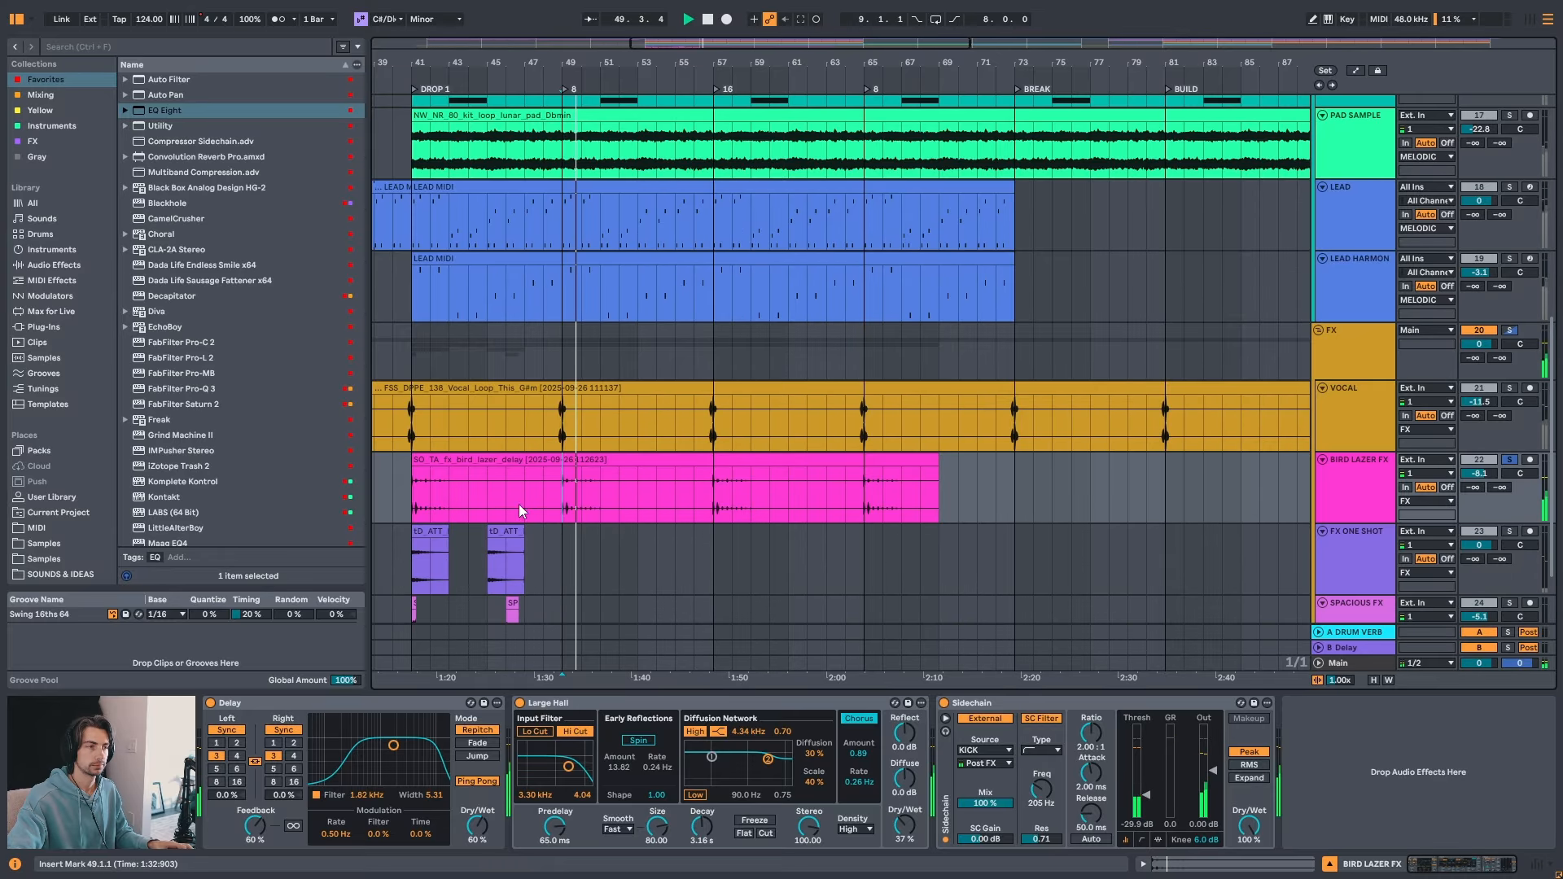
{"action": "key", "text": "space"}
{"action": "left_click", "coordinate": [395, 465]}
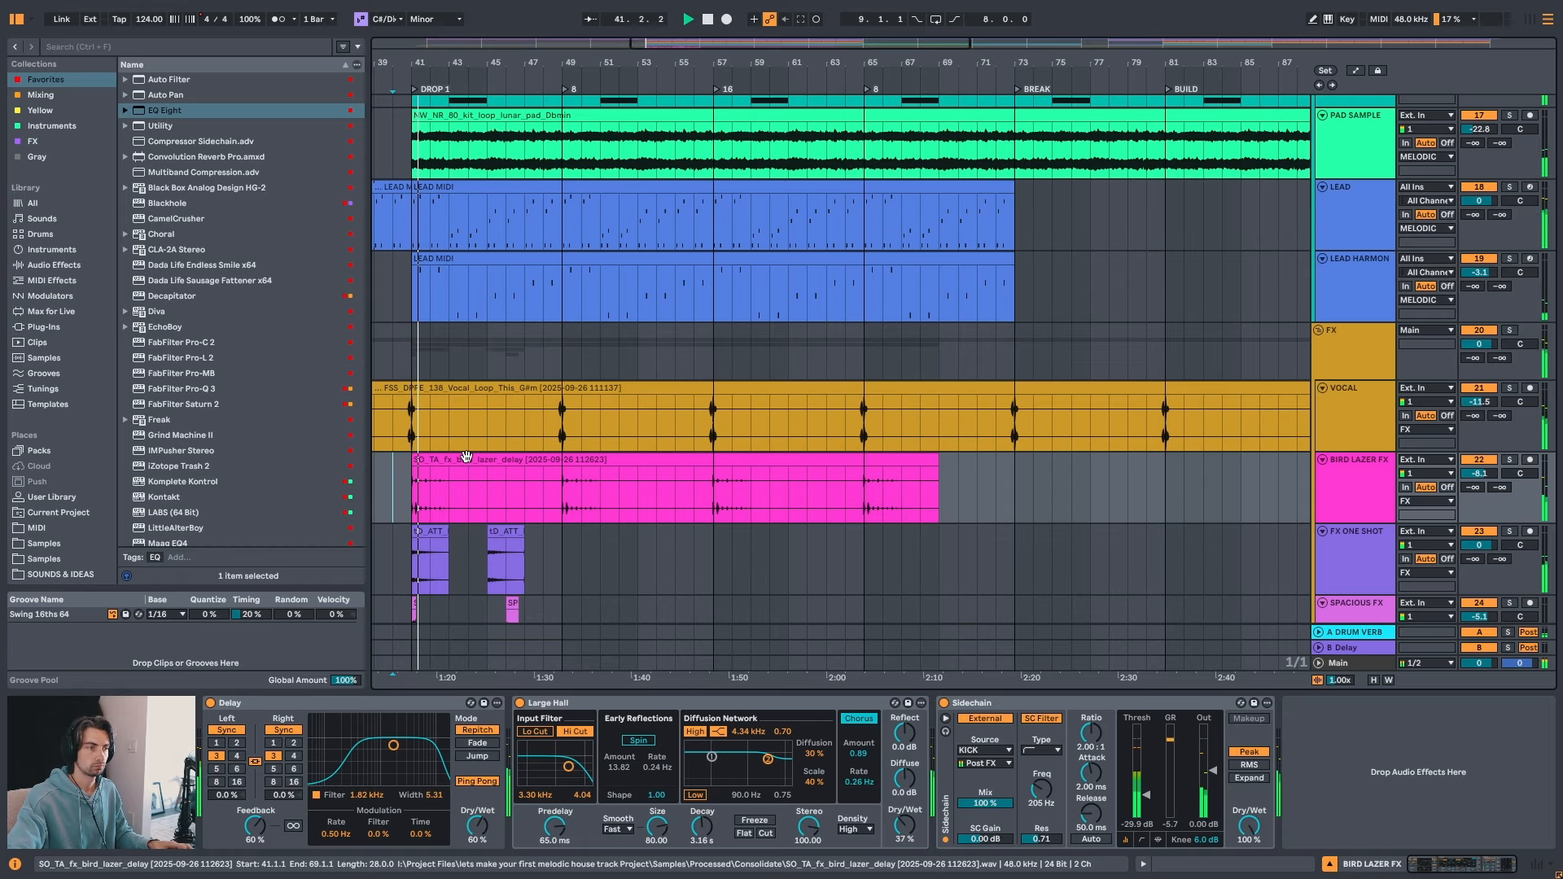
- Audition the two soloed FX One Shot clips at bars 41 and 45
{"action": "scroll", "coordinate": [488, 458], "scroll_direction": "down", "scroll_amount": 3}
{"action": "left_click", "coordinate": [437, 436]}
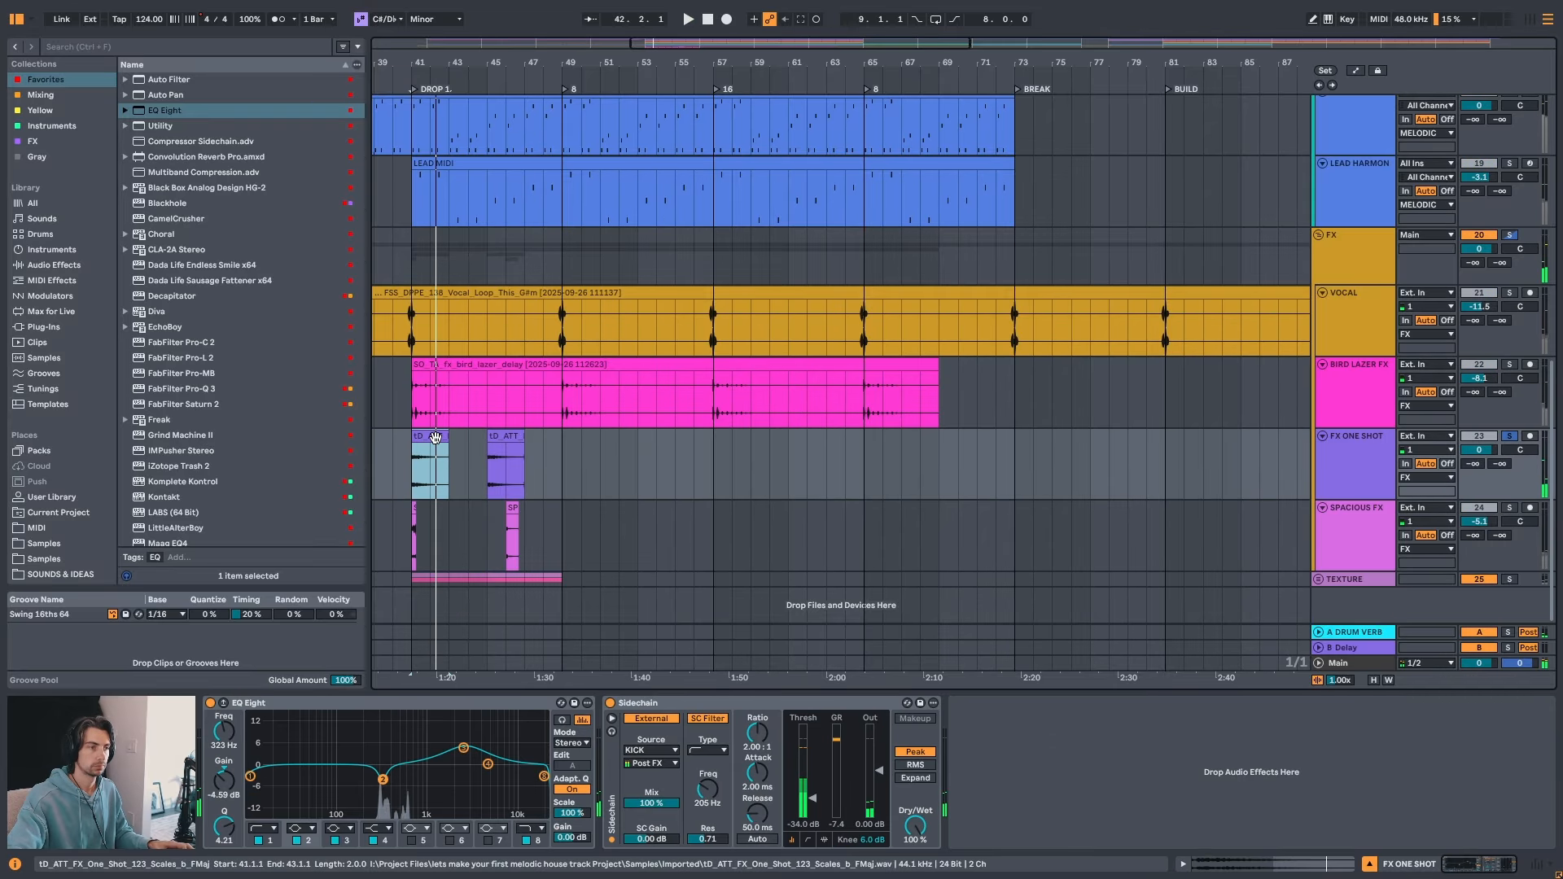
{"action": "left_click", "coordinate": [506, 437]}
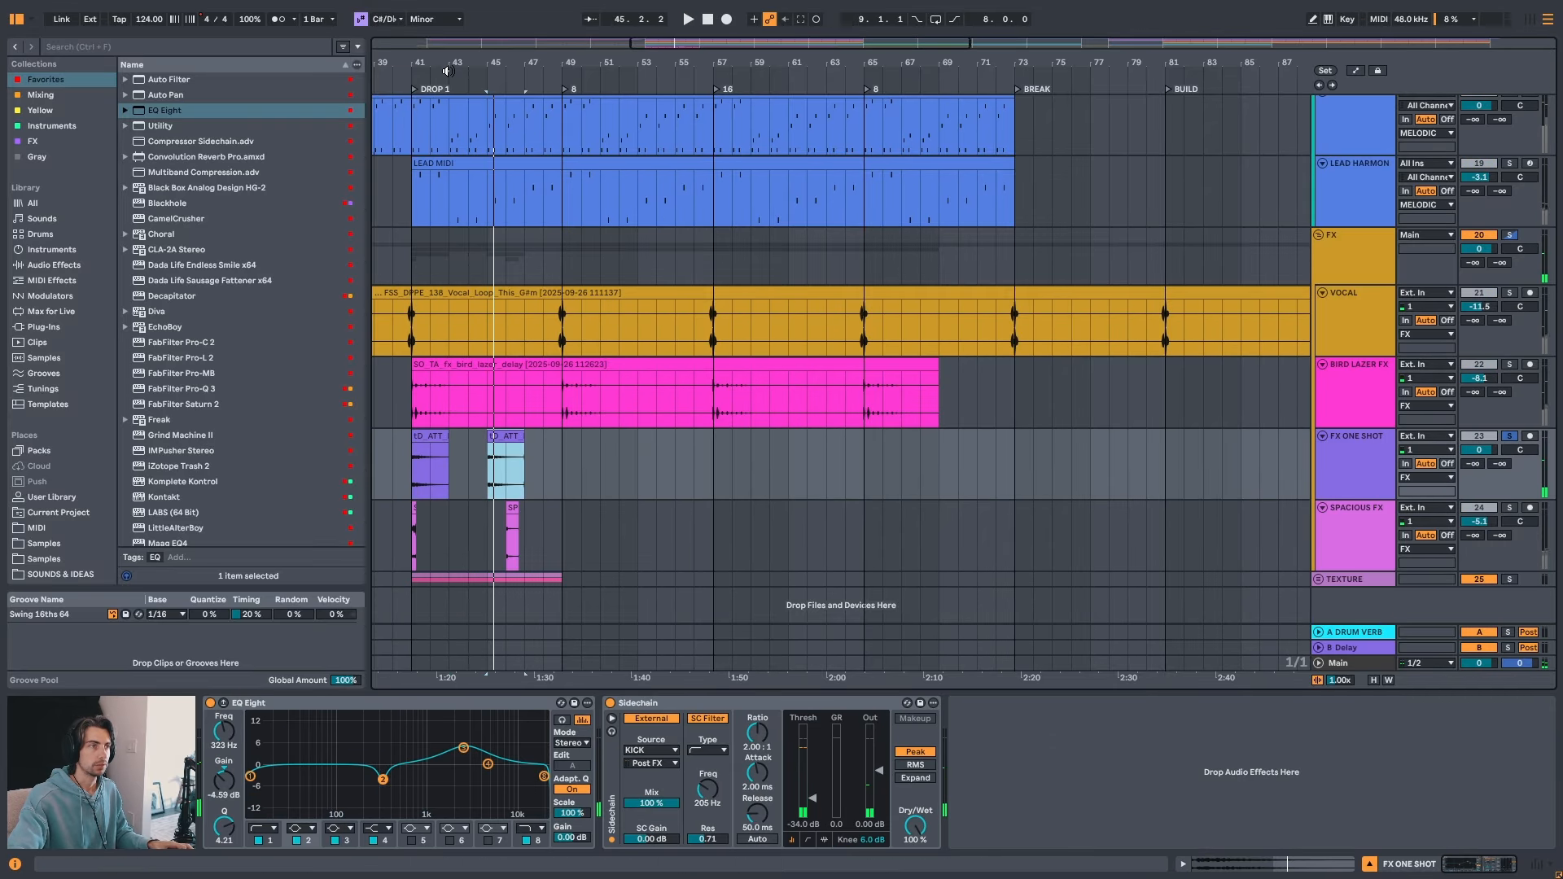
{"action": "left_click_drag", "start_coordinate": [449, 65], "coordinate": [570, 118]}
{"action": "key", "text": "space"}
{"action": "left_click", "coordinate": [547, 437]}
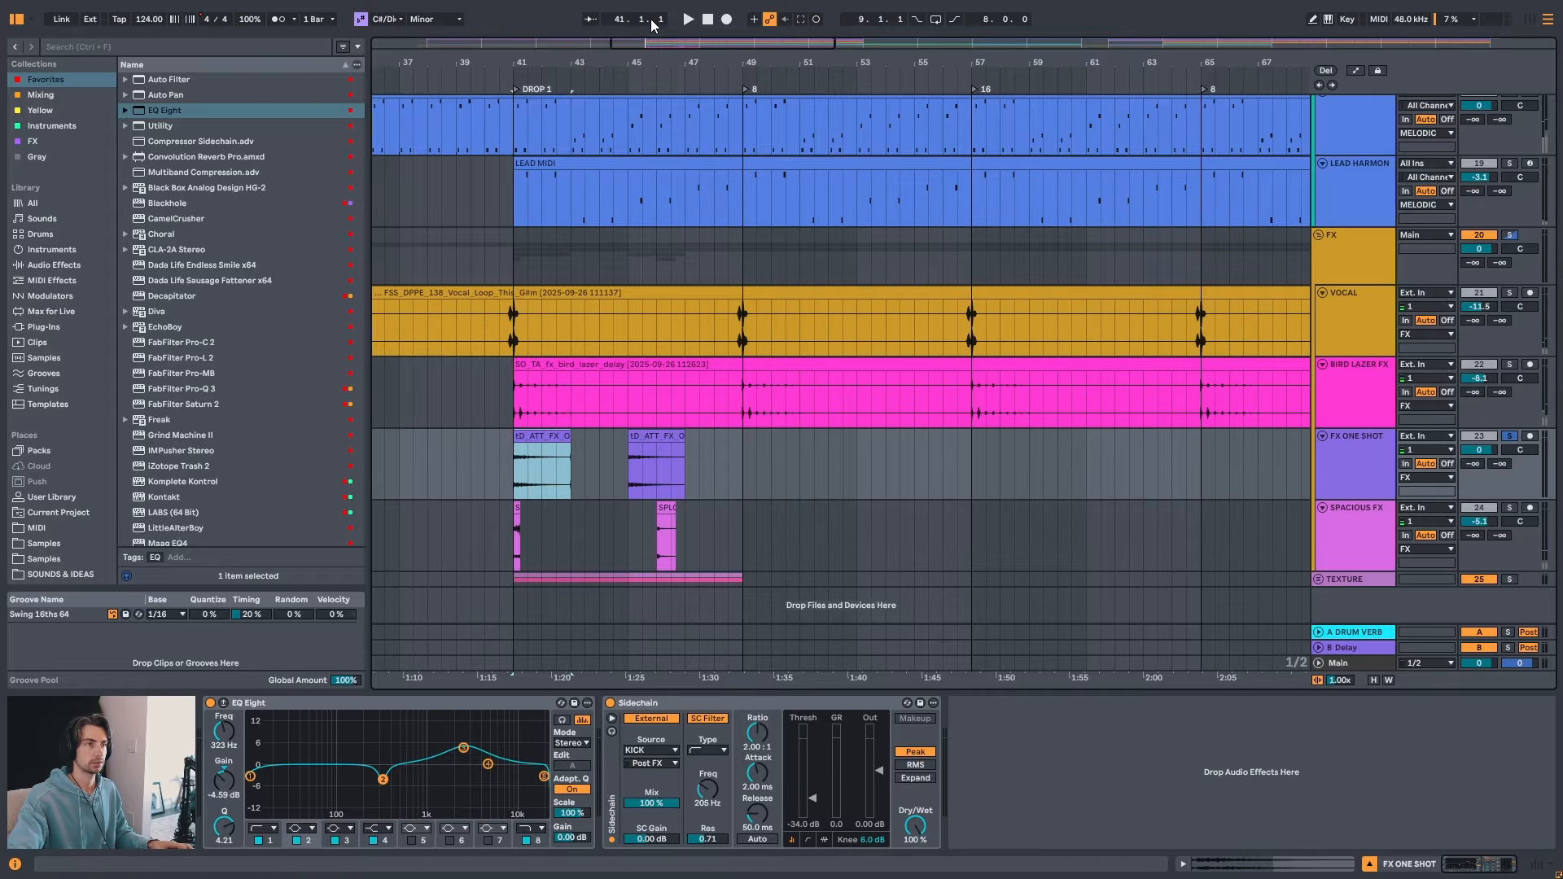
- Check the reference at bar 45 for a matching one-shot effect
{"action": "left_click_drag", "start_coordinate": [658, 62], "coordinate": [600, 3]}
{"action": "scroll", "coordinate": [646, 459], "scroll_direction": "up", "scroll_amount": 3}
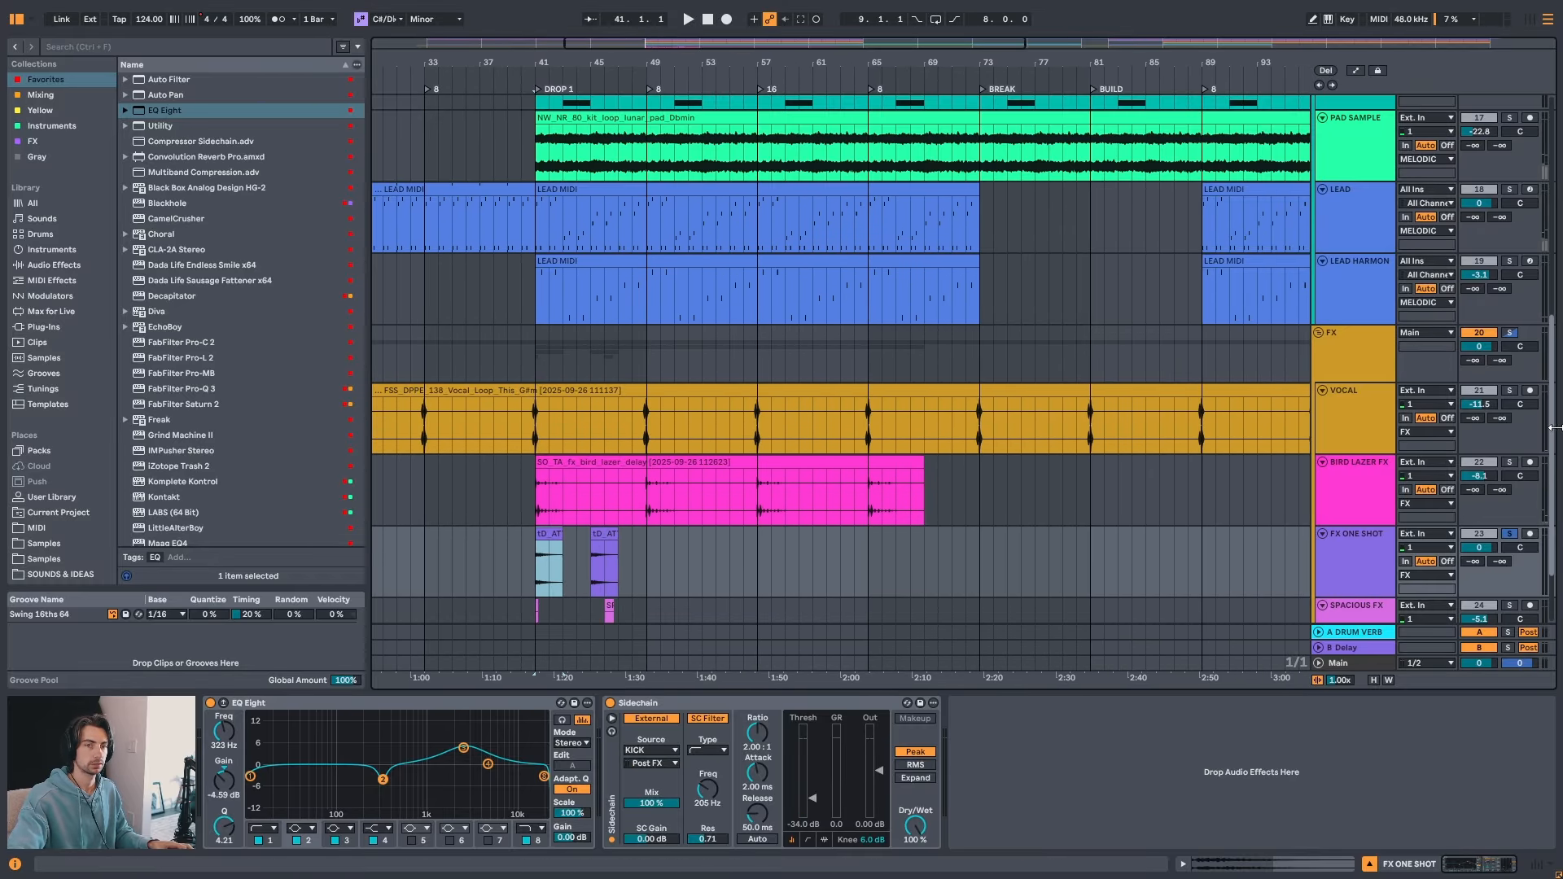
{"action": "scroll", "coordinate": [1551, 439], "scroll_direction": "up", "scroll_amount": 8}
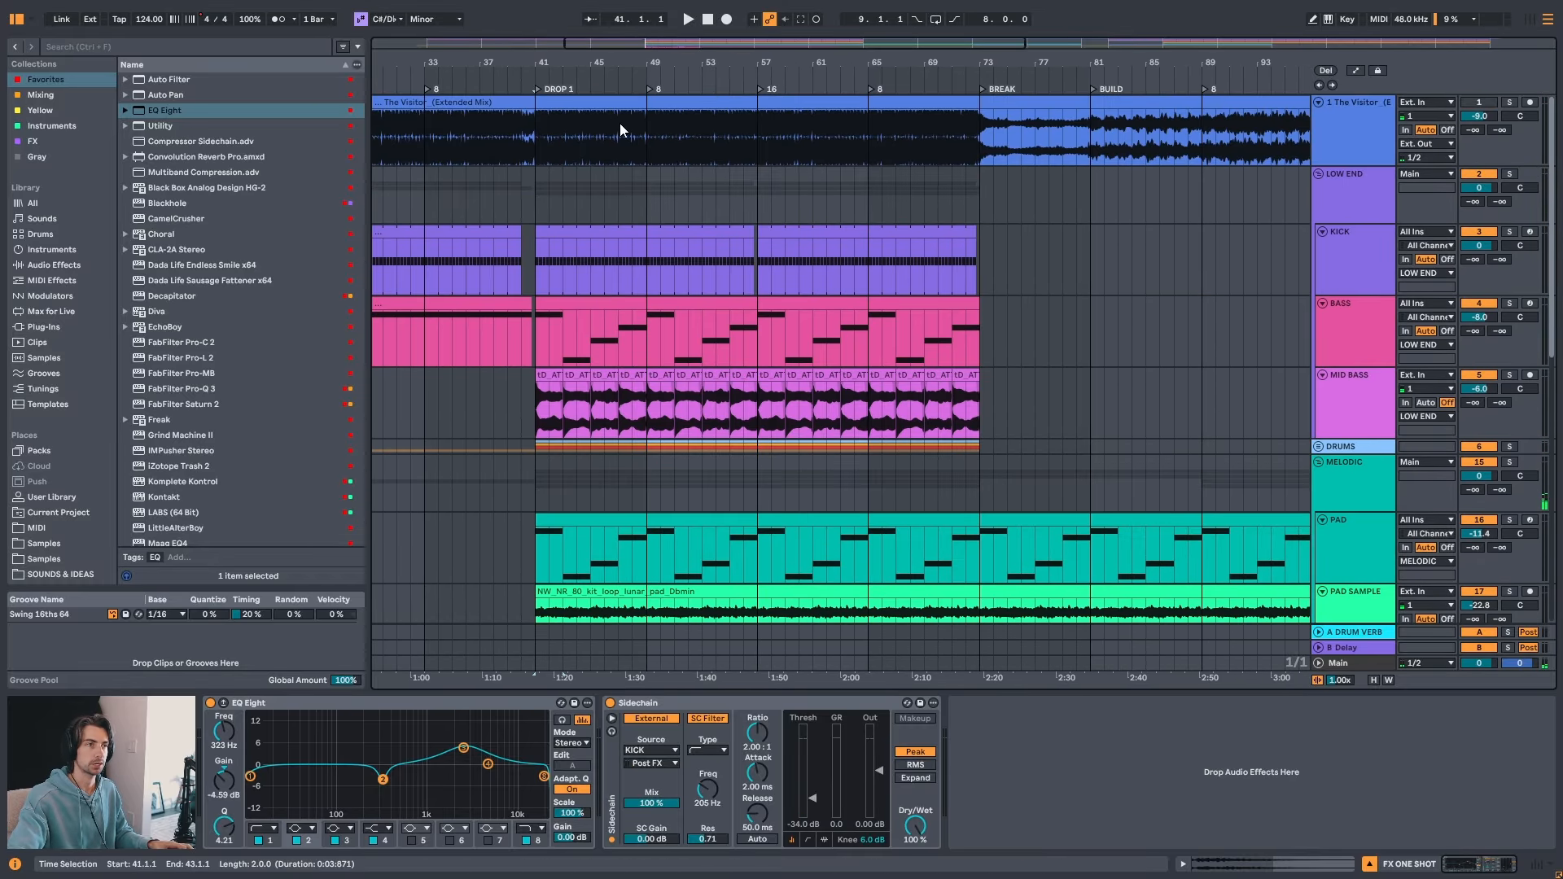
{"action": "left_click", "coordinate": [599, 143]}
{"action": "scroll", "coordinate": [1159, 223], "scroll_direction": "down", "scroll_amount": 10}
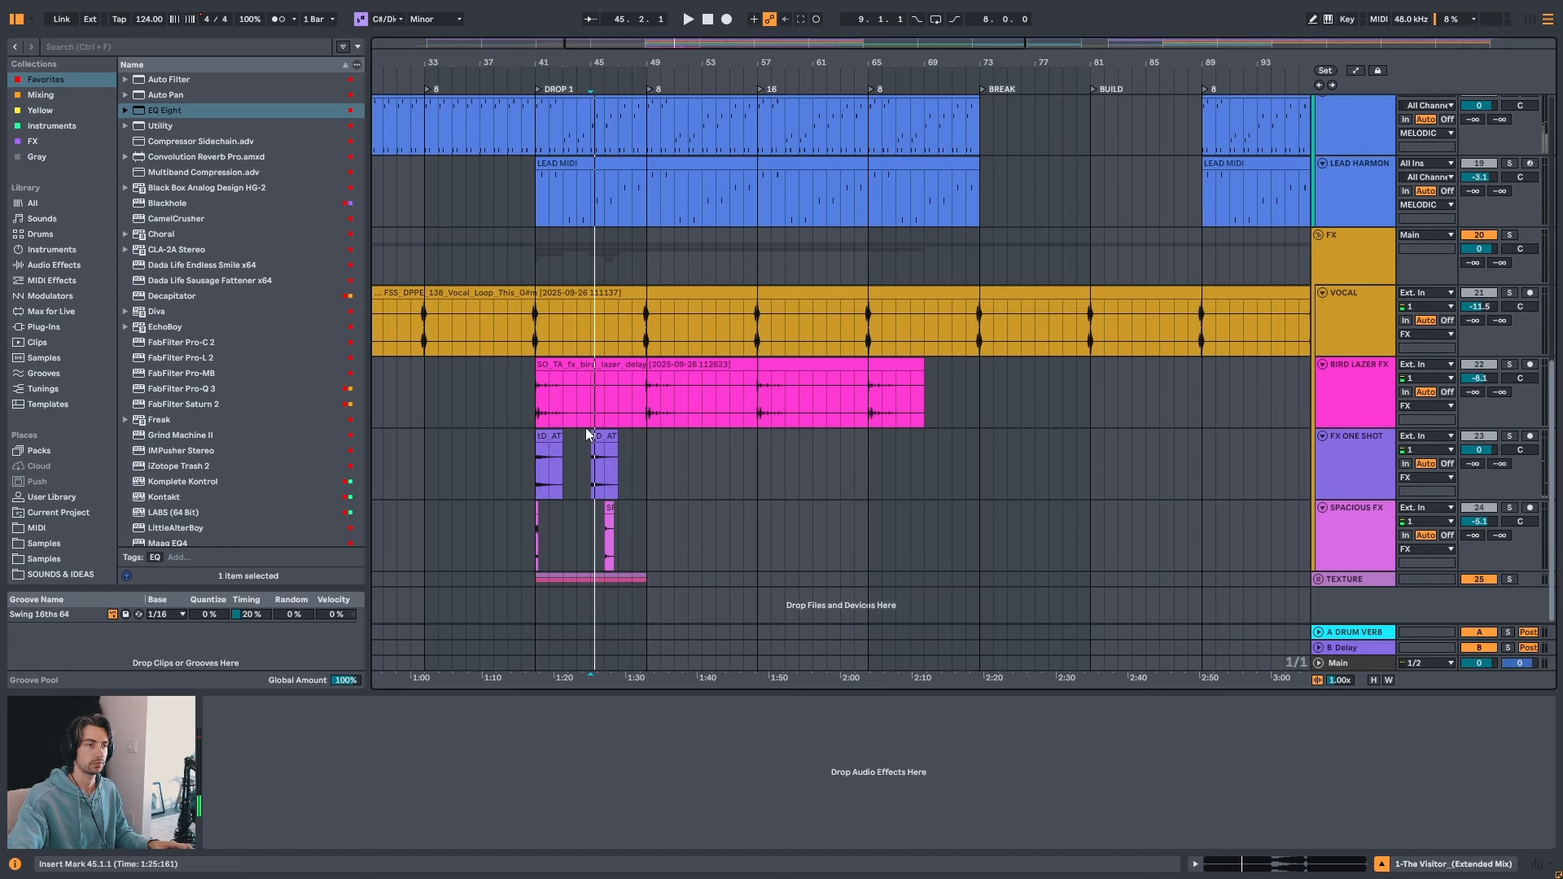
- Duplicate the FX One Shot section from bars 41 to 49 three times to fill Drop 1 up to bar 73
{"action": "left_click_drag", "start_coordinate": [644, 439], "coordinate": [535, 444]}
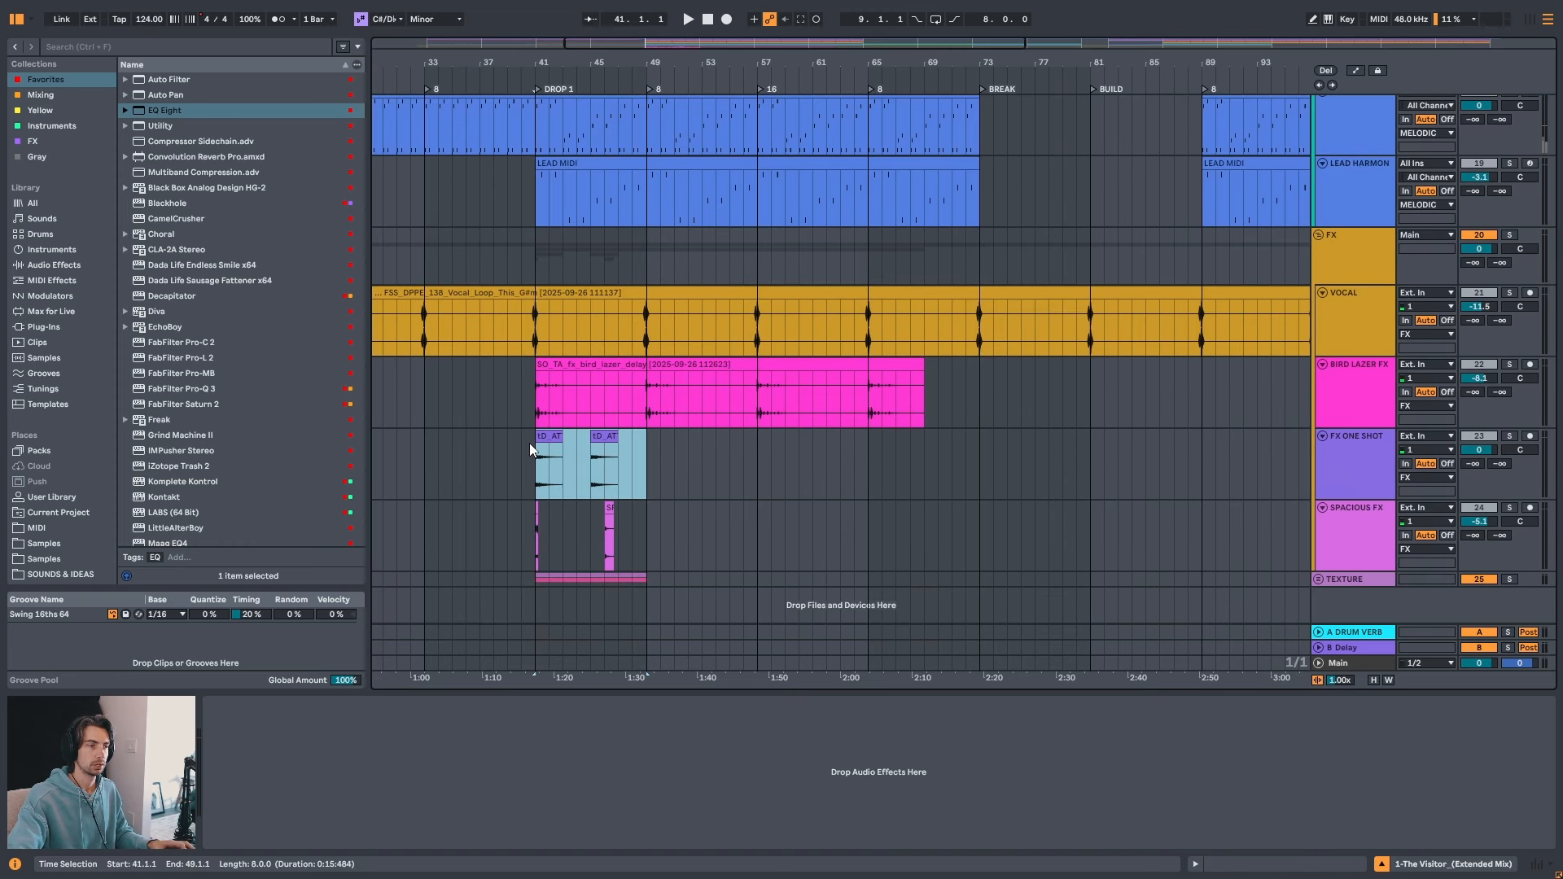
{"action": "key", "text": "ctrl+d"}
{"action": "key", "text": "ctrl+d"}
{"action": "key", "text": "ctrl+d"}
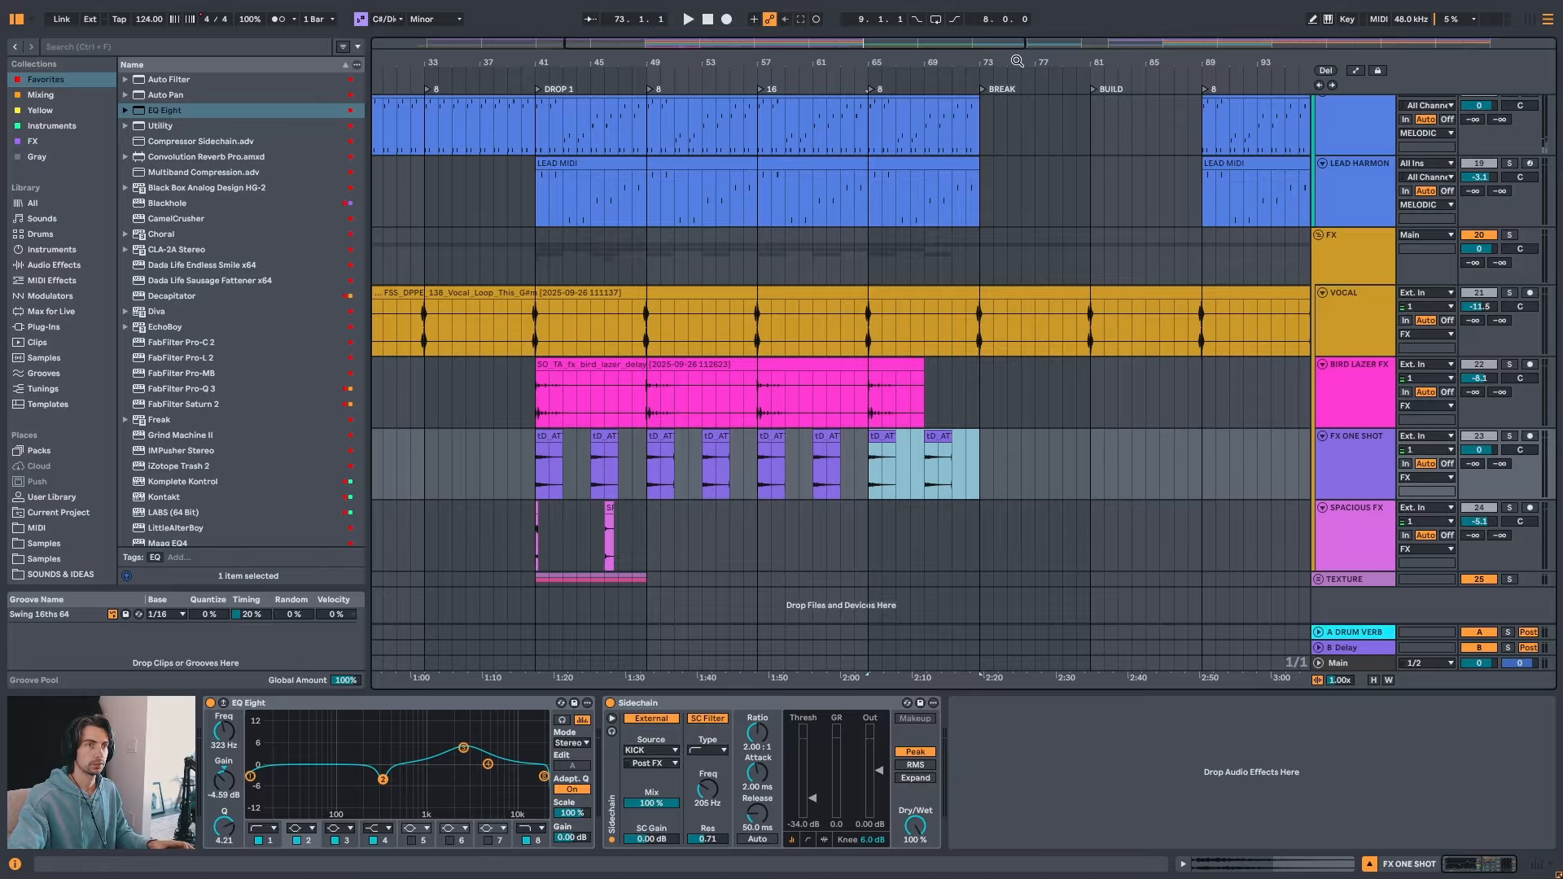
- Play the reference through the Break and Build, checking bars 73, 77, 89 and 97 for FX
{"action": "left_click_drag", "start_coordinate": [1017, 61], "coordinate": [695, 60]}
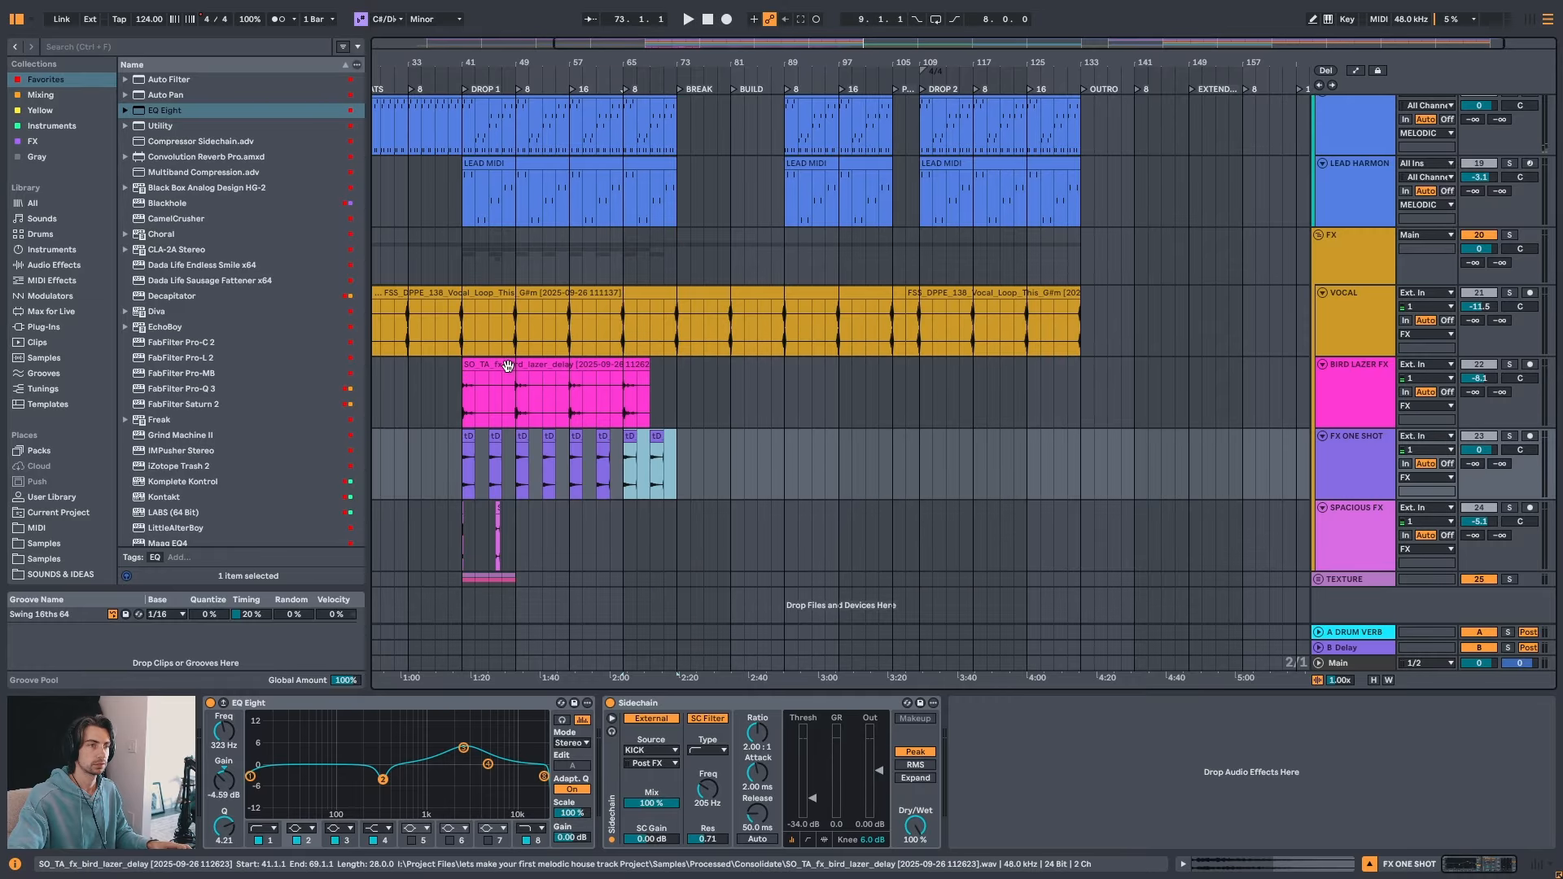
{"action": "scroll", "coordinate": [570, 423], "scroll_direction": "up", "scroll_amount": 2}
{"action": "left_click", "coordinate": [530, 444]}
{"action": "scroll", "coordinate": [823, 461], "scroll_direction": "up", "scroll_amount": 8}
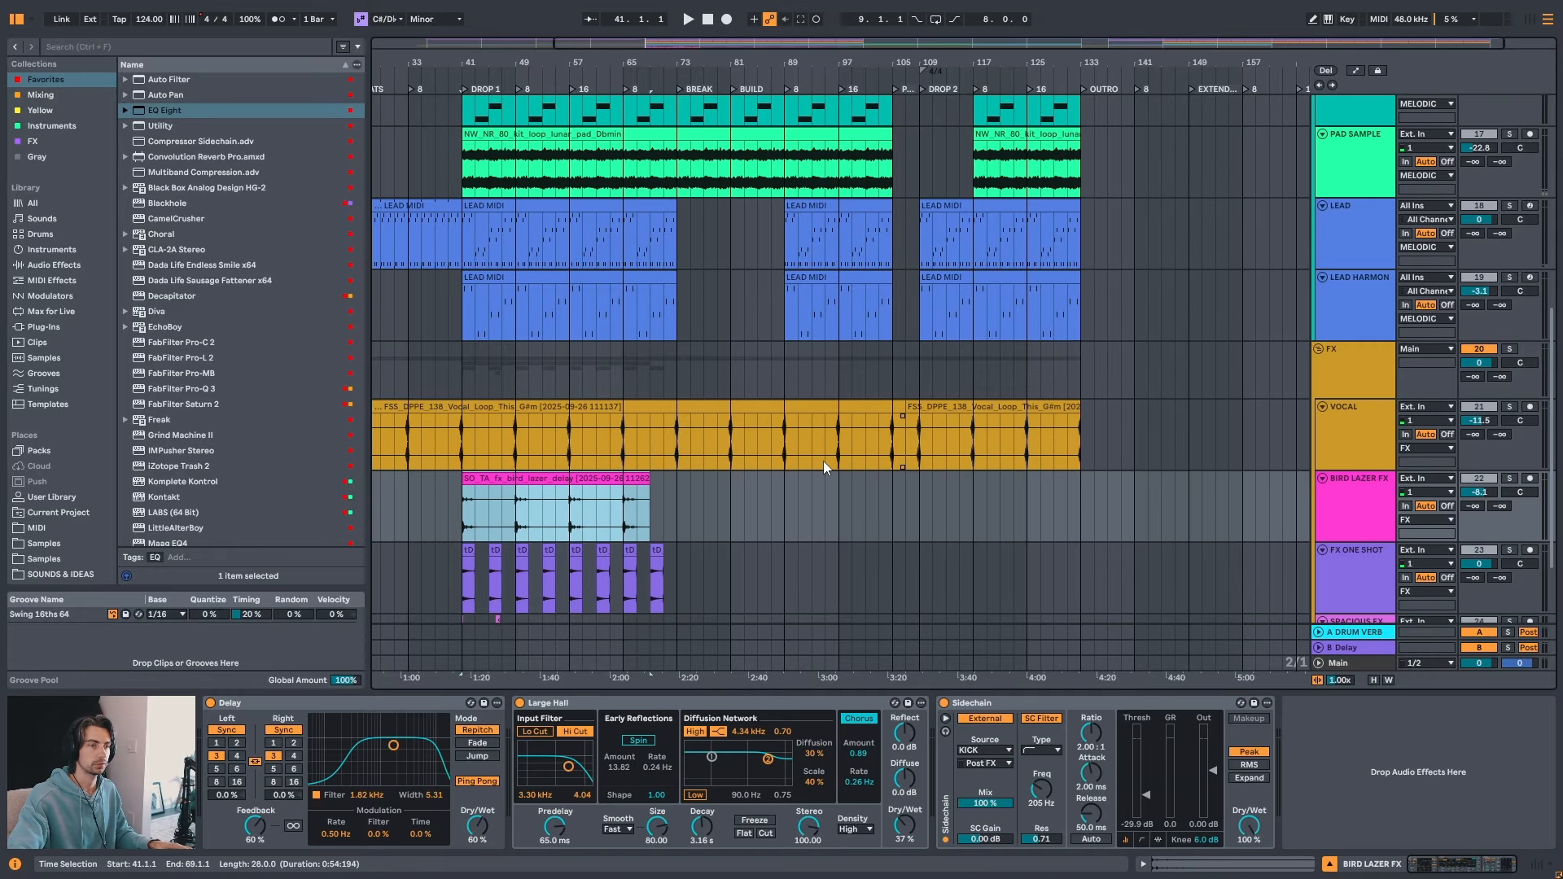
{"action": "left_click", "coordinate": [679, 135]}
{"action": "key", "text": "space"}
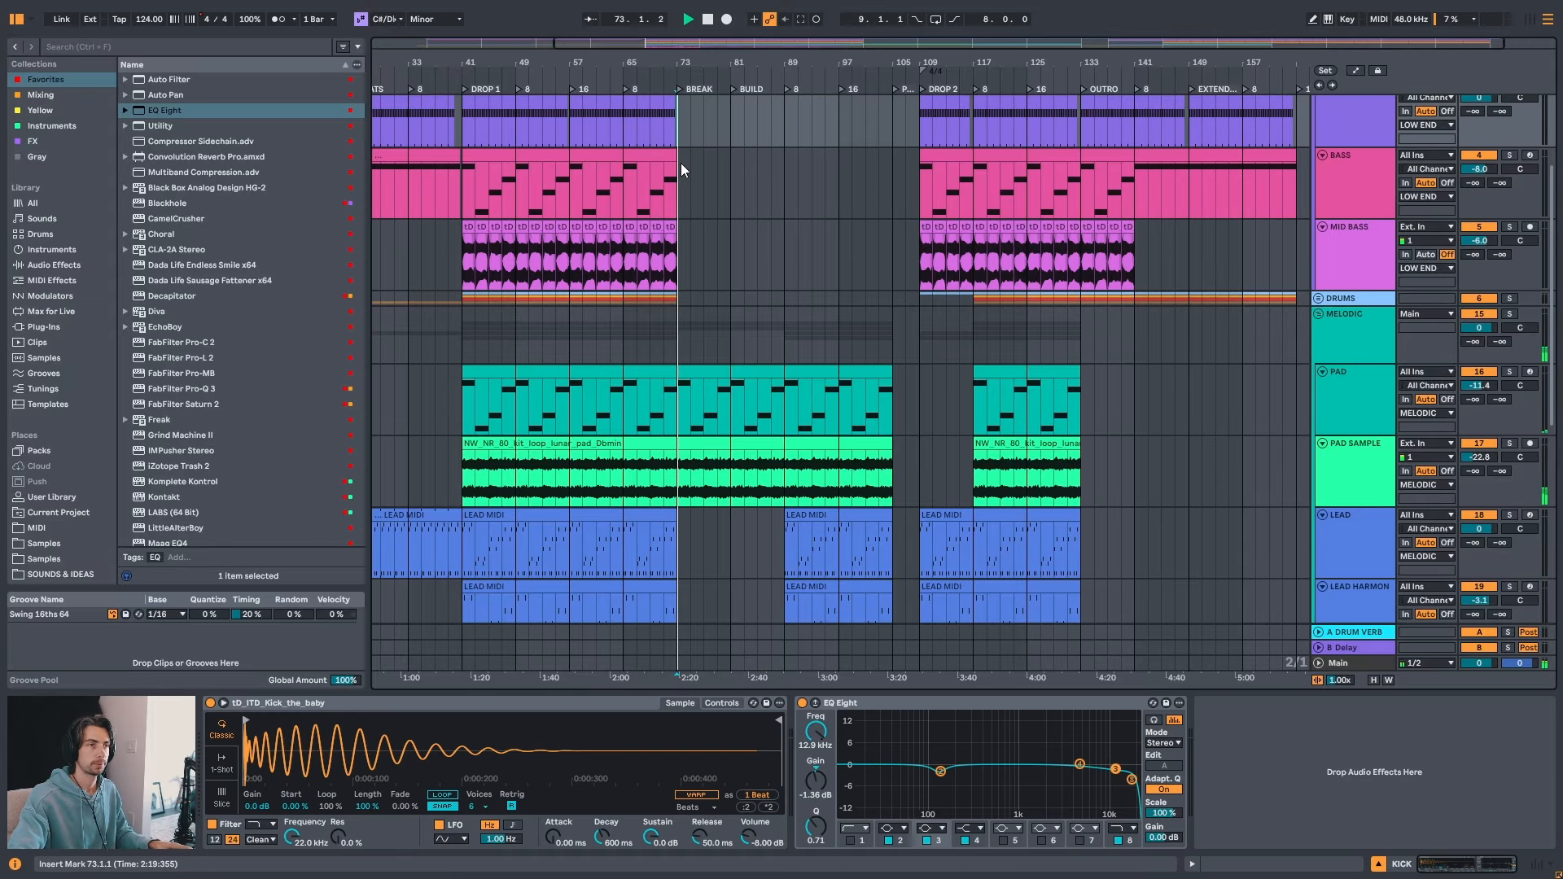
{"action": "scroll", "coordinate": [728, 130], "scroll_direction": "up", "scroll_amount": 4}
{"action": "left_click", "coordinate": [723, 155]}
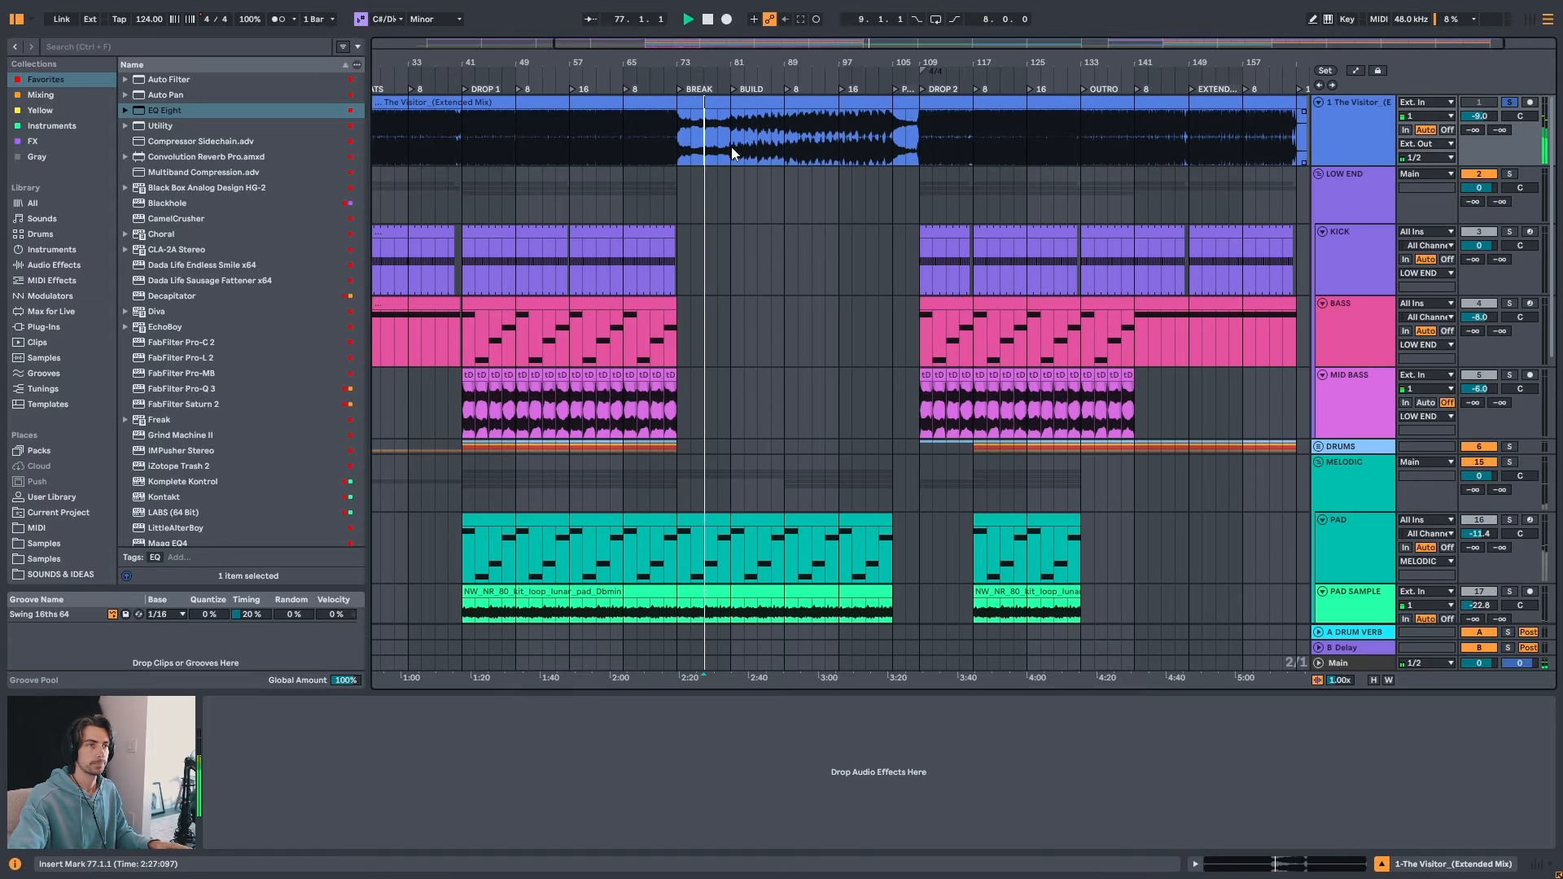
{"action": "left_click", "coordinate": [786, 154]}
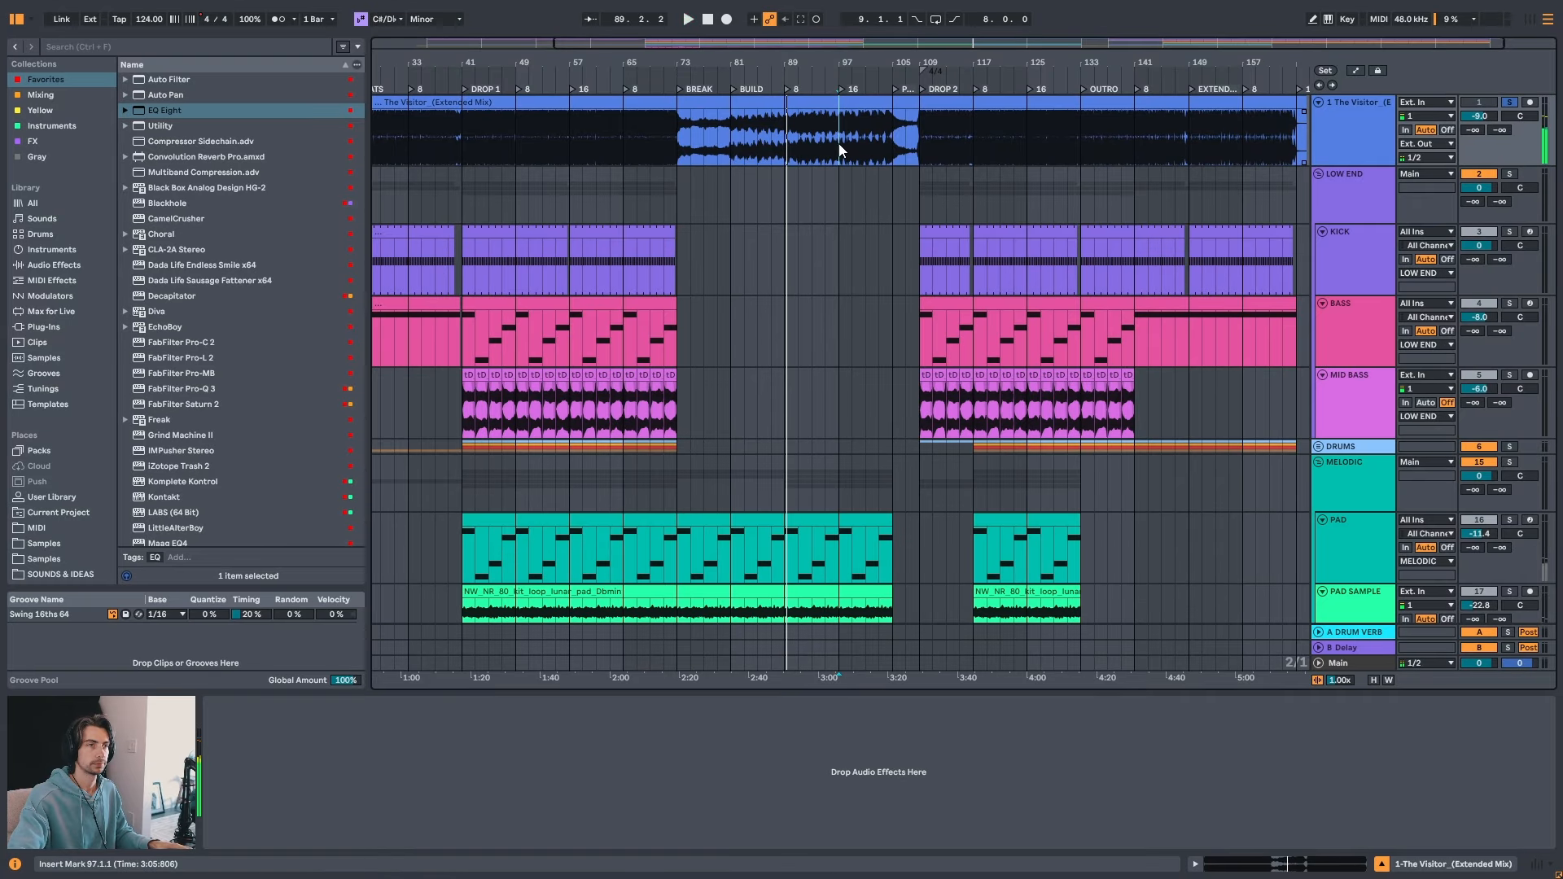
{"action": "left_click", "coordinate": [843, 140]}
{"action": "left_click", "coordinate": [804, 135]}
{"action": "left_click", "coordinate": [786, 137]}
- Replay the reference's Build around bars 88 and 89 to examine the FX at the eight-bar transition
{"action": "key", "text": "space"}
{"action": "key", "text": "space"}
{"action": "scroll", "coordinate": [804, 138], "scroll_direction": "up", "scroll_amount": 5}
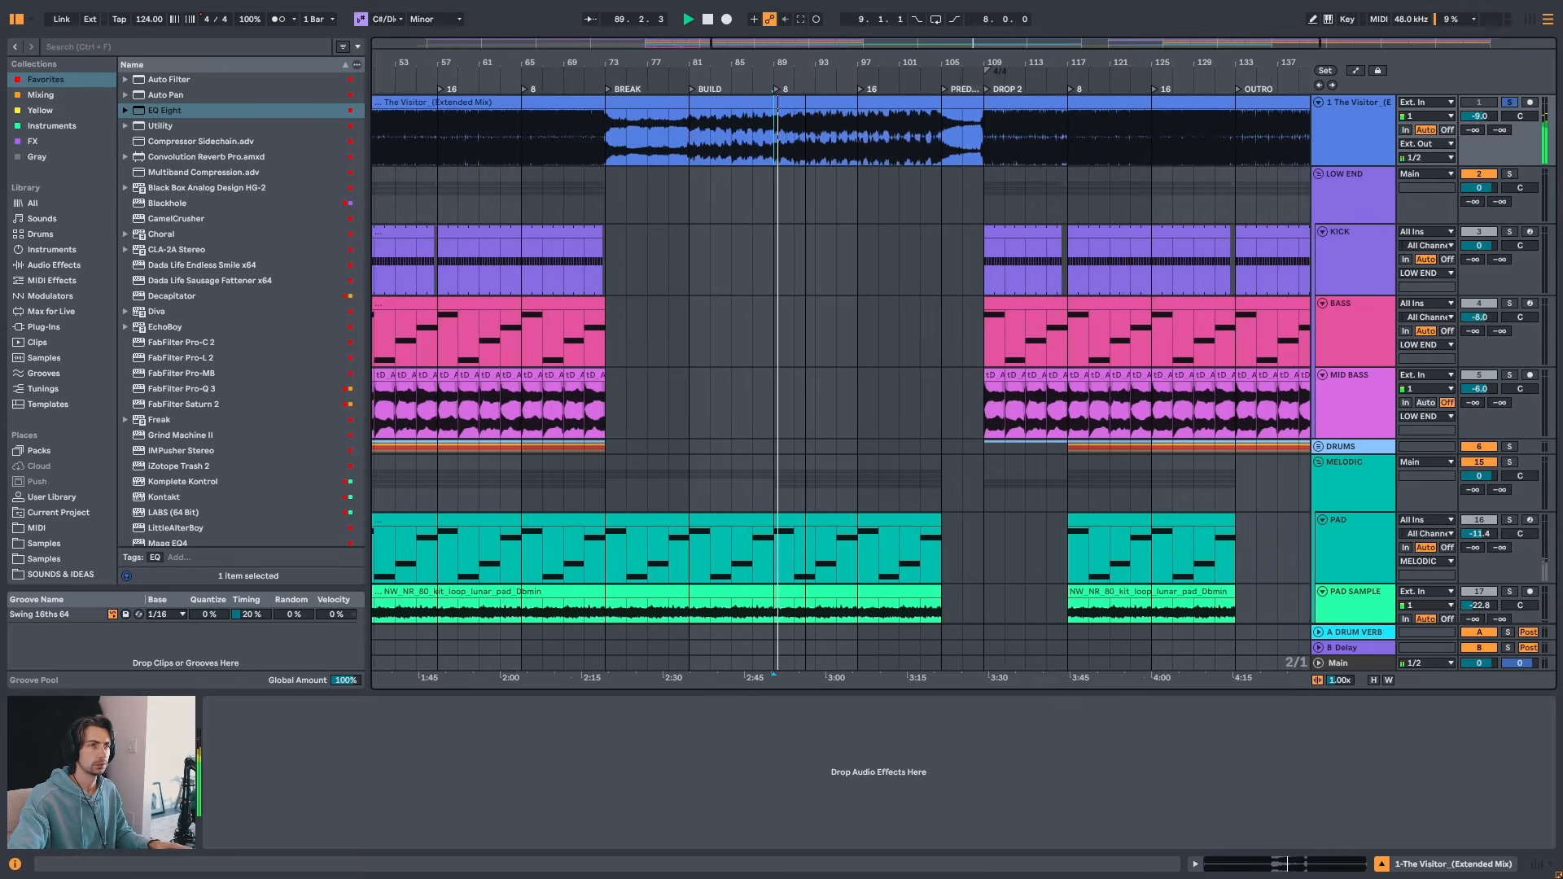
{"action": "left_click", "coordinate": [701, 139]}
{"action": "key", "text": "space"}
{"action": "key", "text": "space"}
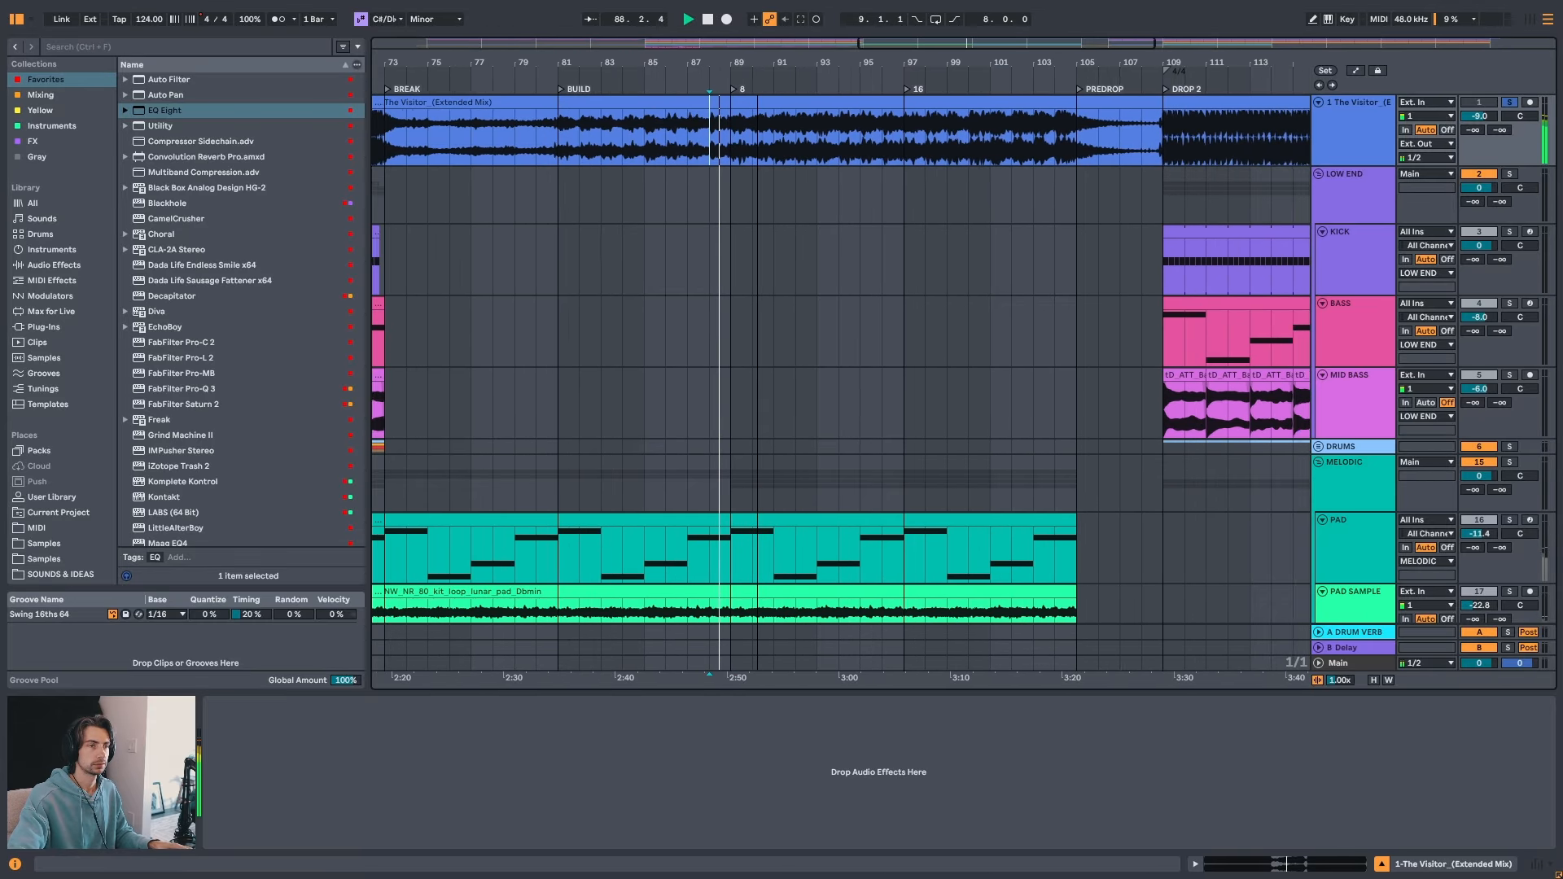
{"action": "scroll", "coordinate": [702, 139], "scroll_direction": "down", "scroll_amount": 5}
{"action": "left_click_drag", "start_coordinate": [802, 63], "coordinate": [804, 55]}
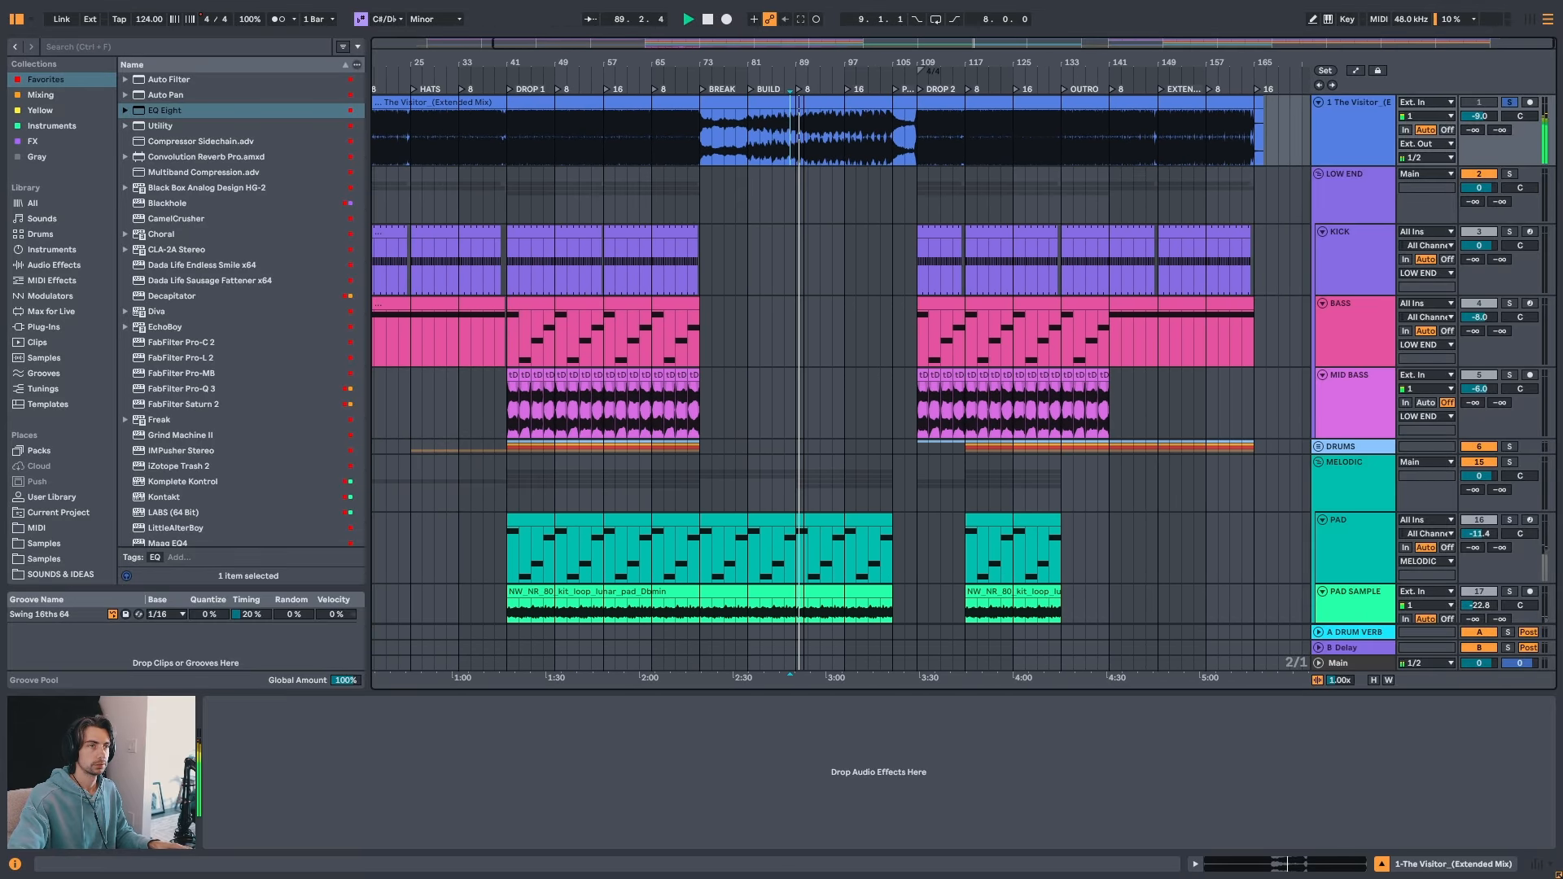
- Play the reference through the Build, Predrop and start of Drop 2, checking bars 89, 105 and 109 for FX
{"action": "scroll", "coordinate": [812, 292], "scroll_direction": "down", "scroll_amount": 3}
{"action": "scroll", "coordinate": [814, 290], "scroll_direction": "up", "scroll_amount": 3}
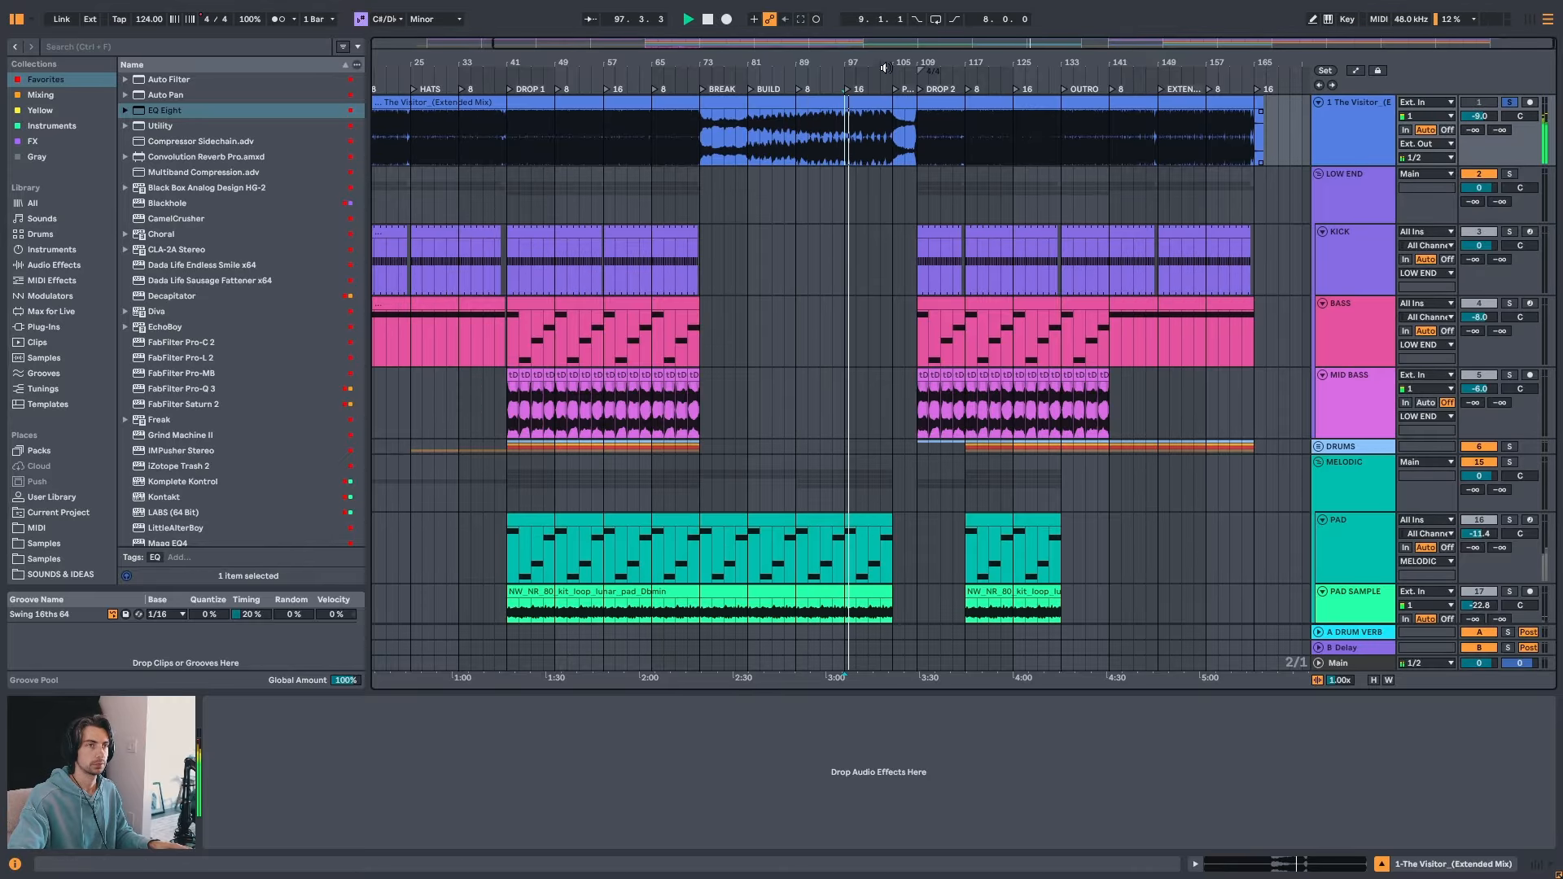
{"action": "scroll", "coordinate": [884, 143], "scroll_direction": "up", "scroll_amount": 3}
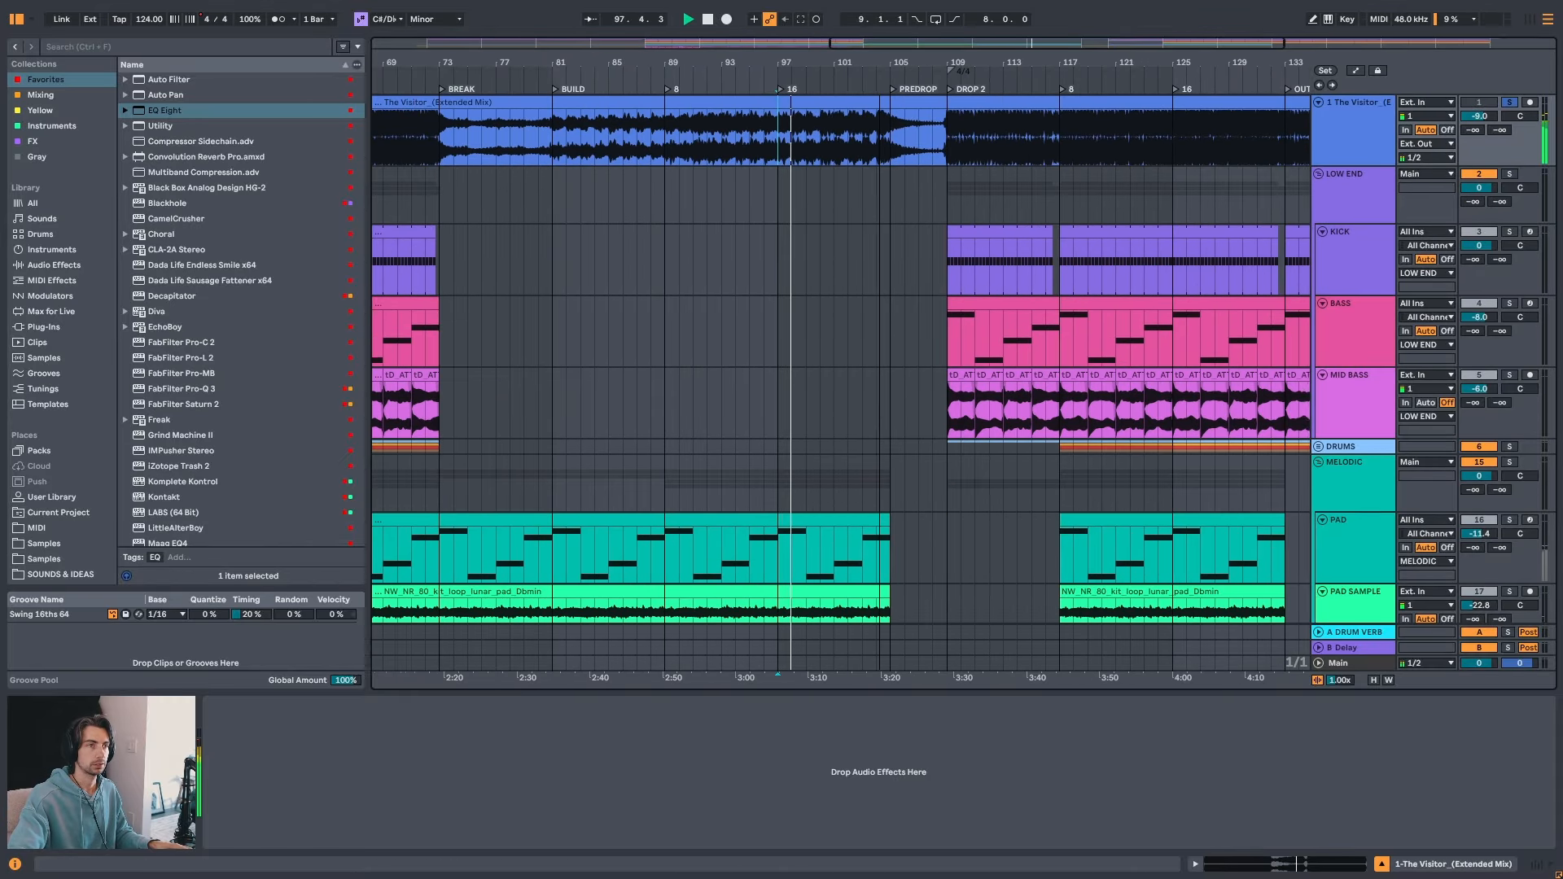
{"action": "left_click", "coordinate": [891, 134]}
{"action": "left_click_drag", "start_coordinate": [907, 71], "coordinate": [902, 64]}
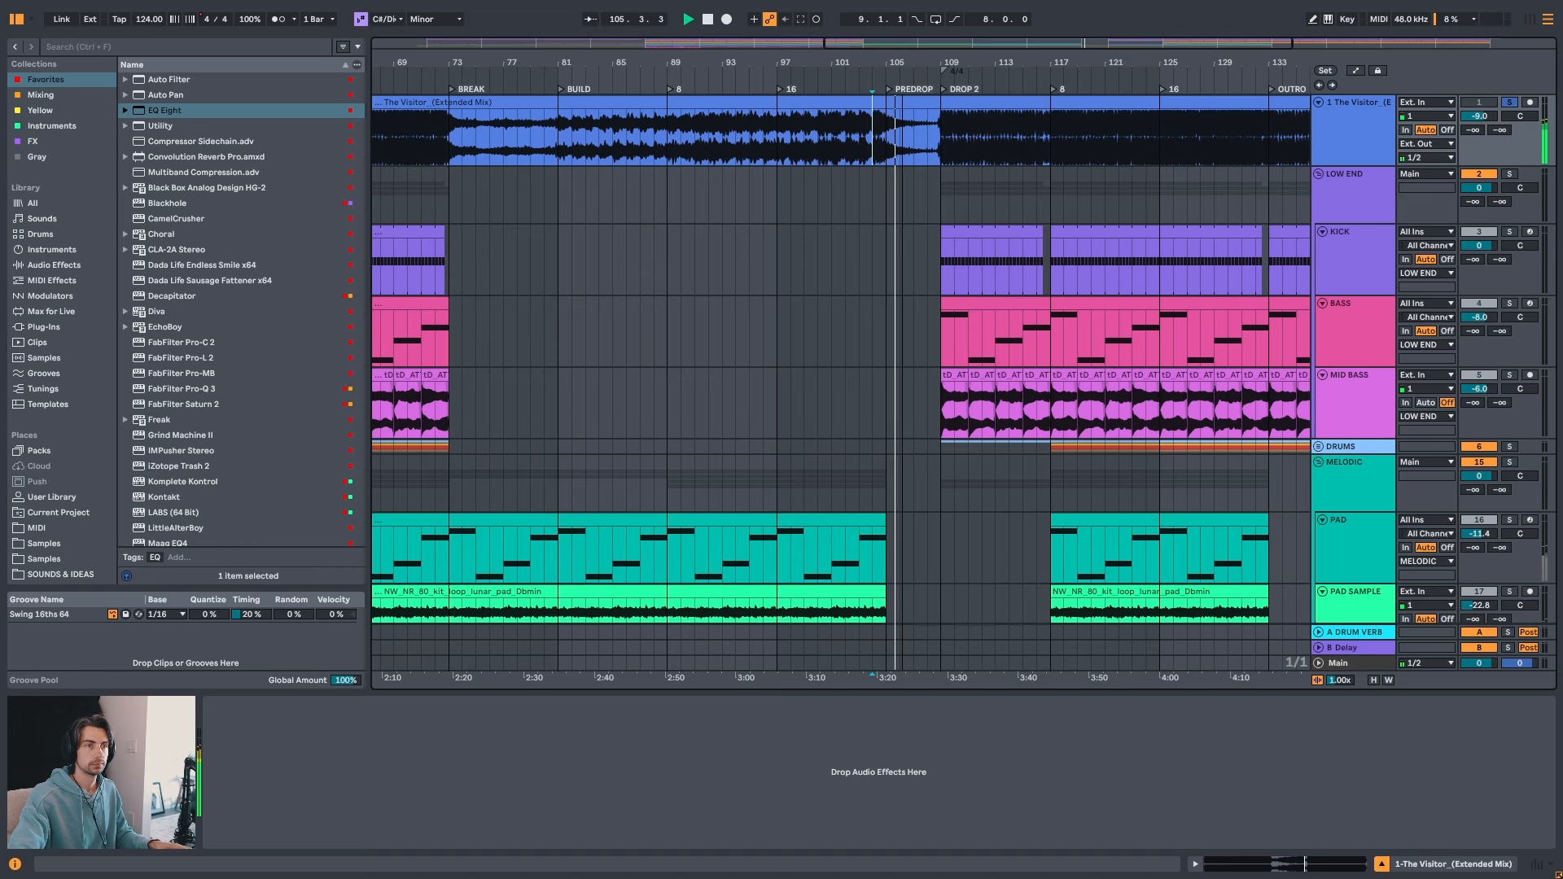
{"action": "left_click", "coordinate": [679, 126]}
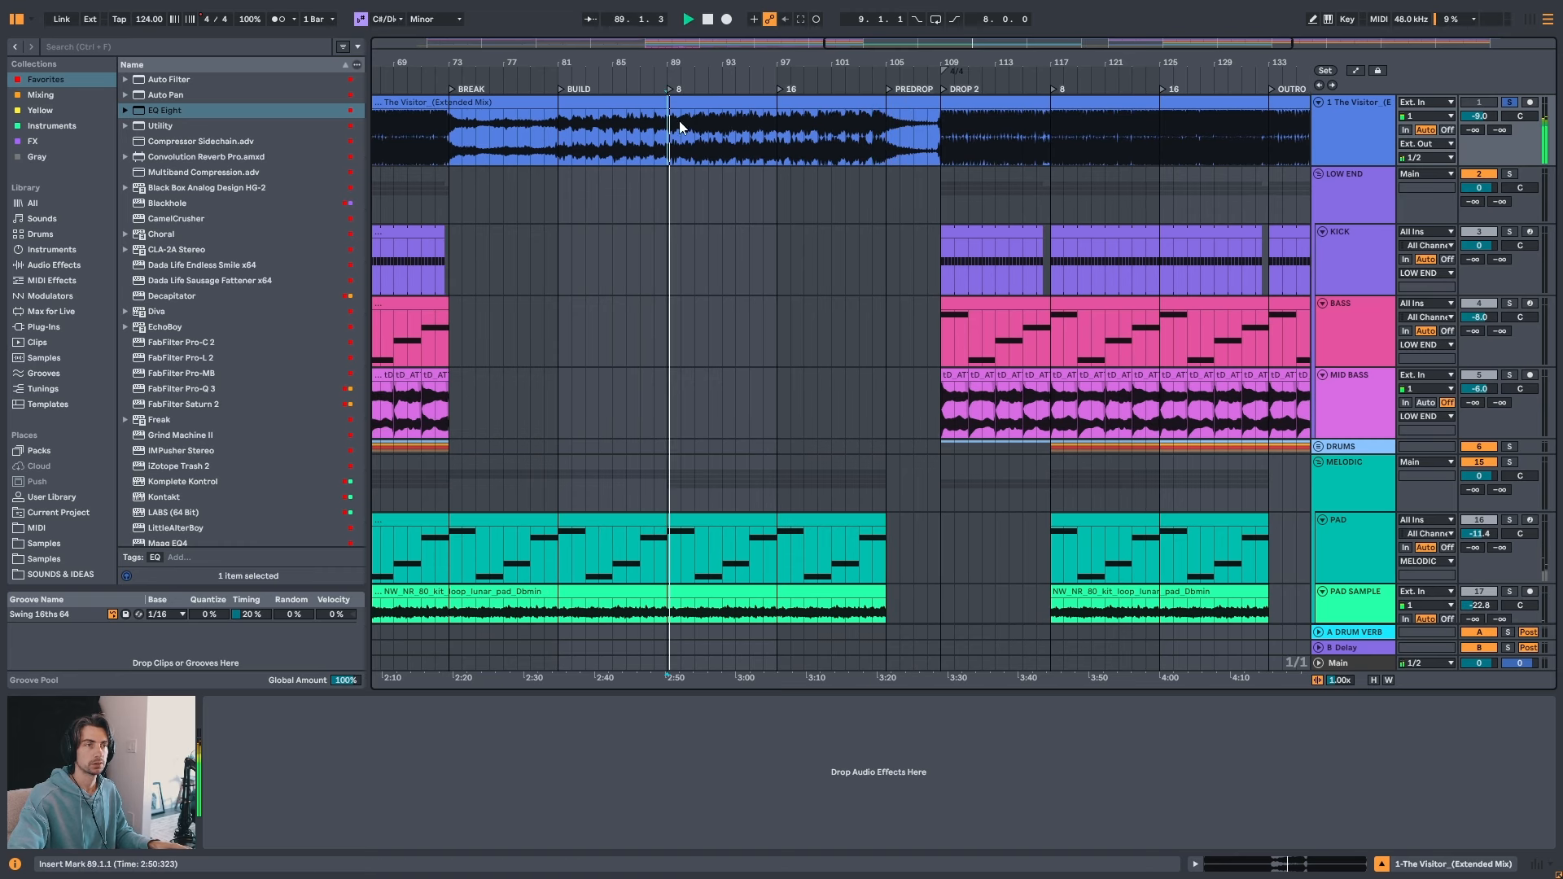
{"action": "left_click_drag", "start_coordinate": [721, 70], "coordinate": [720, 65]}
{"action": "left_click", "coordinate": [887, 142]}
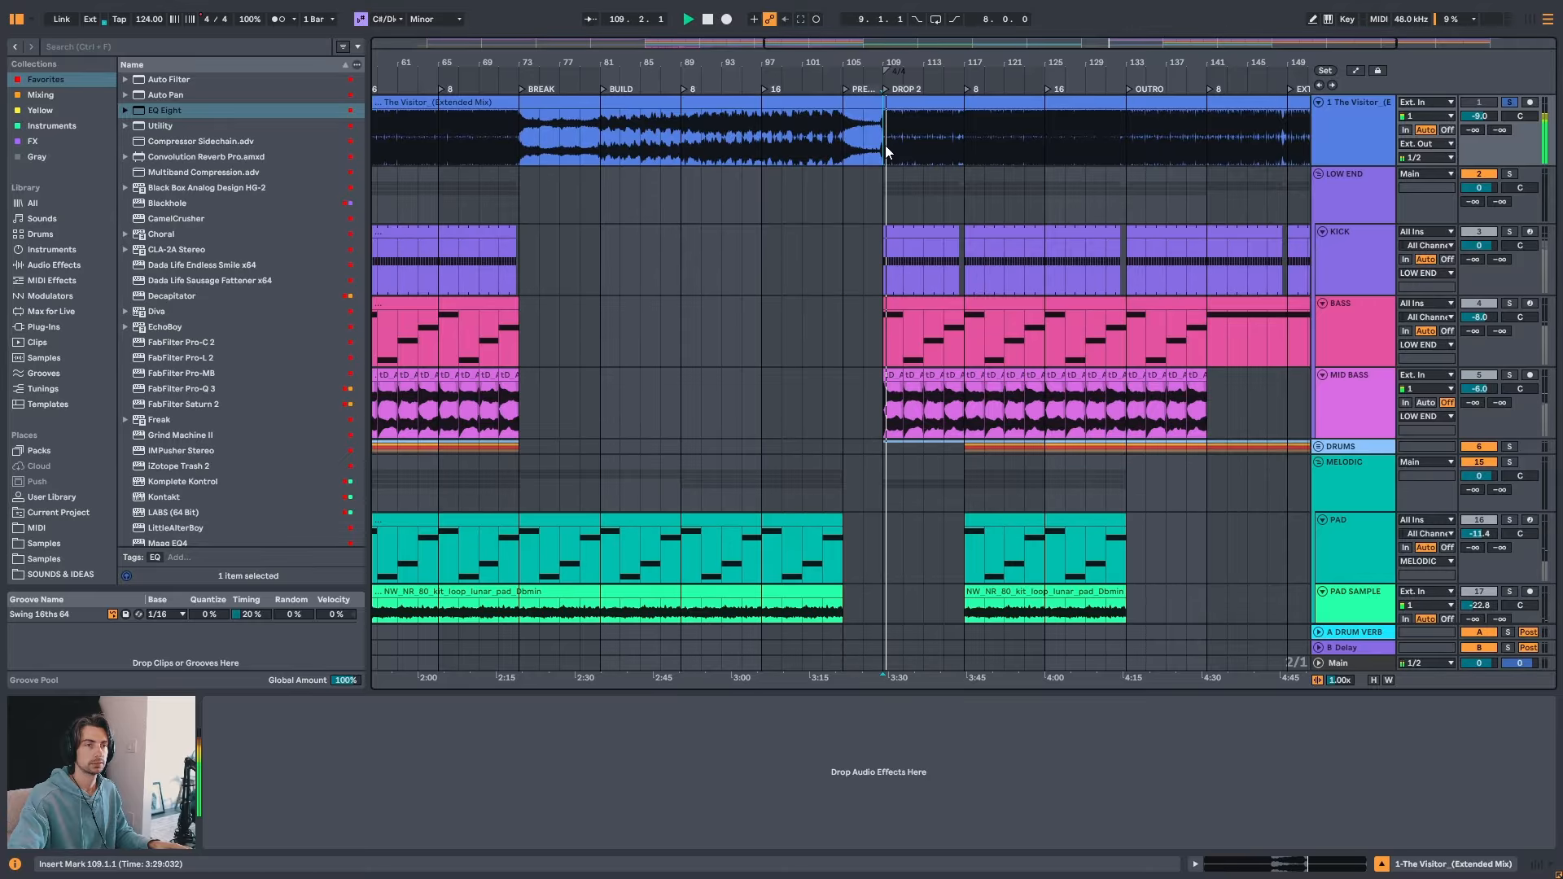
{"action": "left_click_drag", "start_coordinate": [917, 65], "coordinate": [917, 99]}
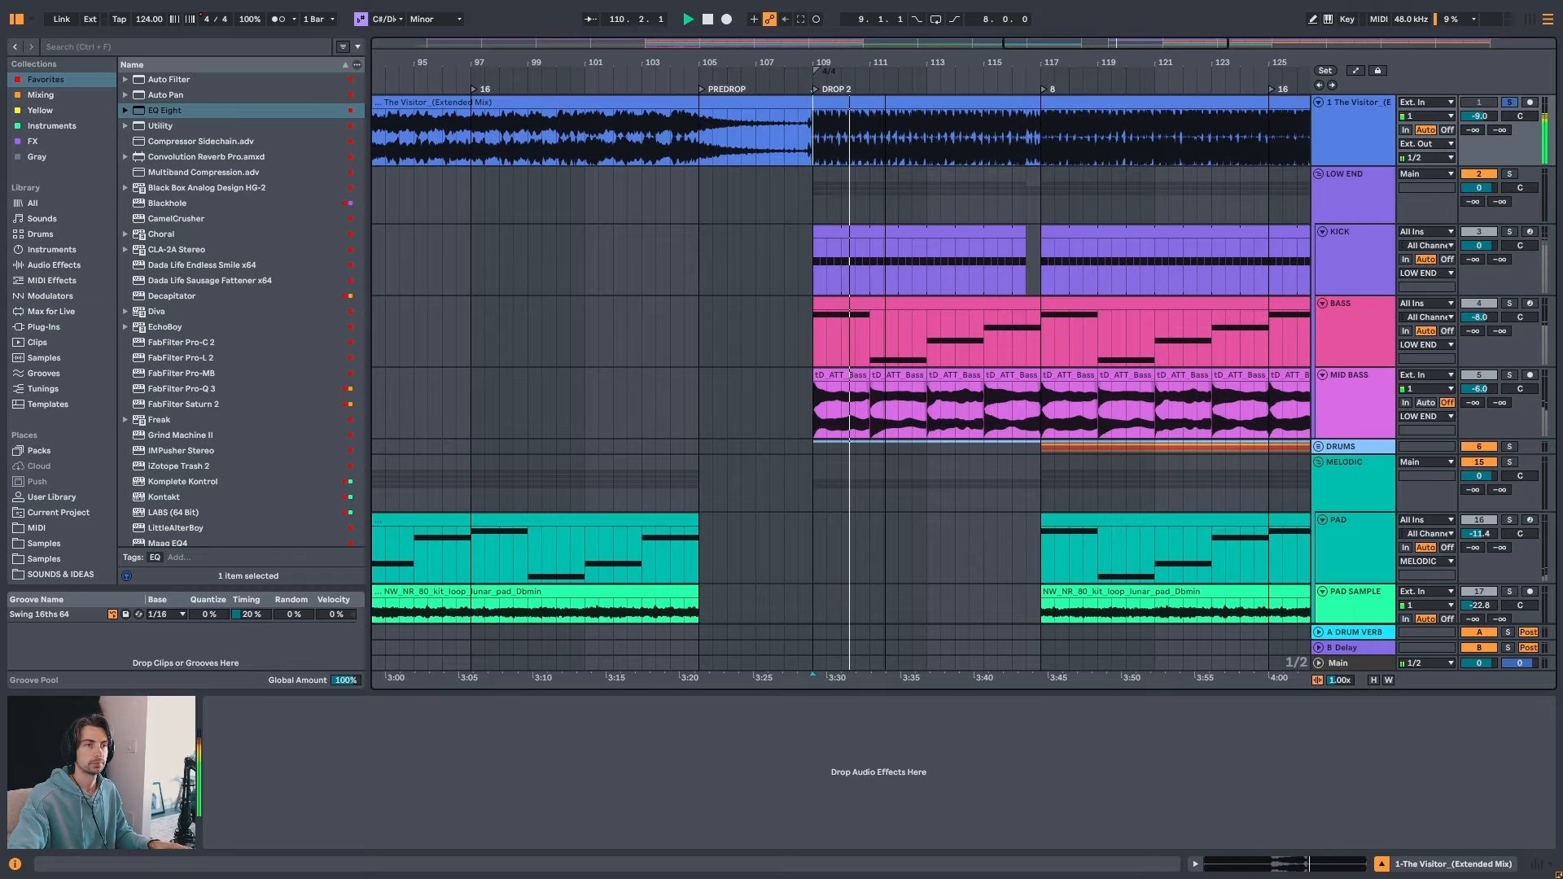
- Replay the end of the reference's Predrop around bars 107 and 108 to examine the effect leading into Drop 2
{"action": "left_click", "coordinate": [770, 142]}
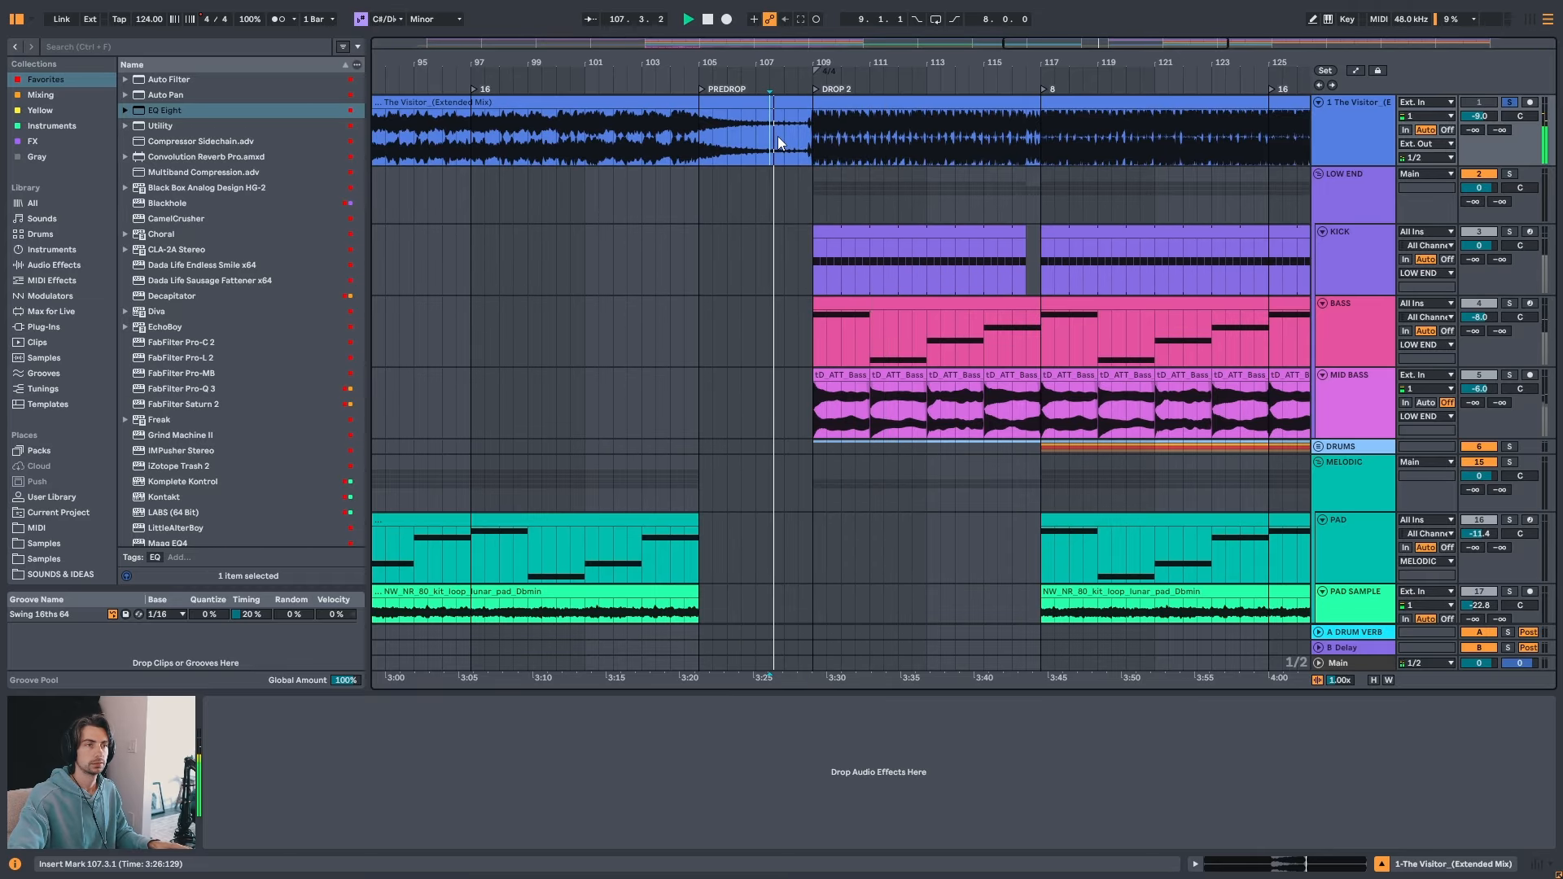
{"action": "key", "text": "space"}
{"action": "key", "text": "space"}
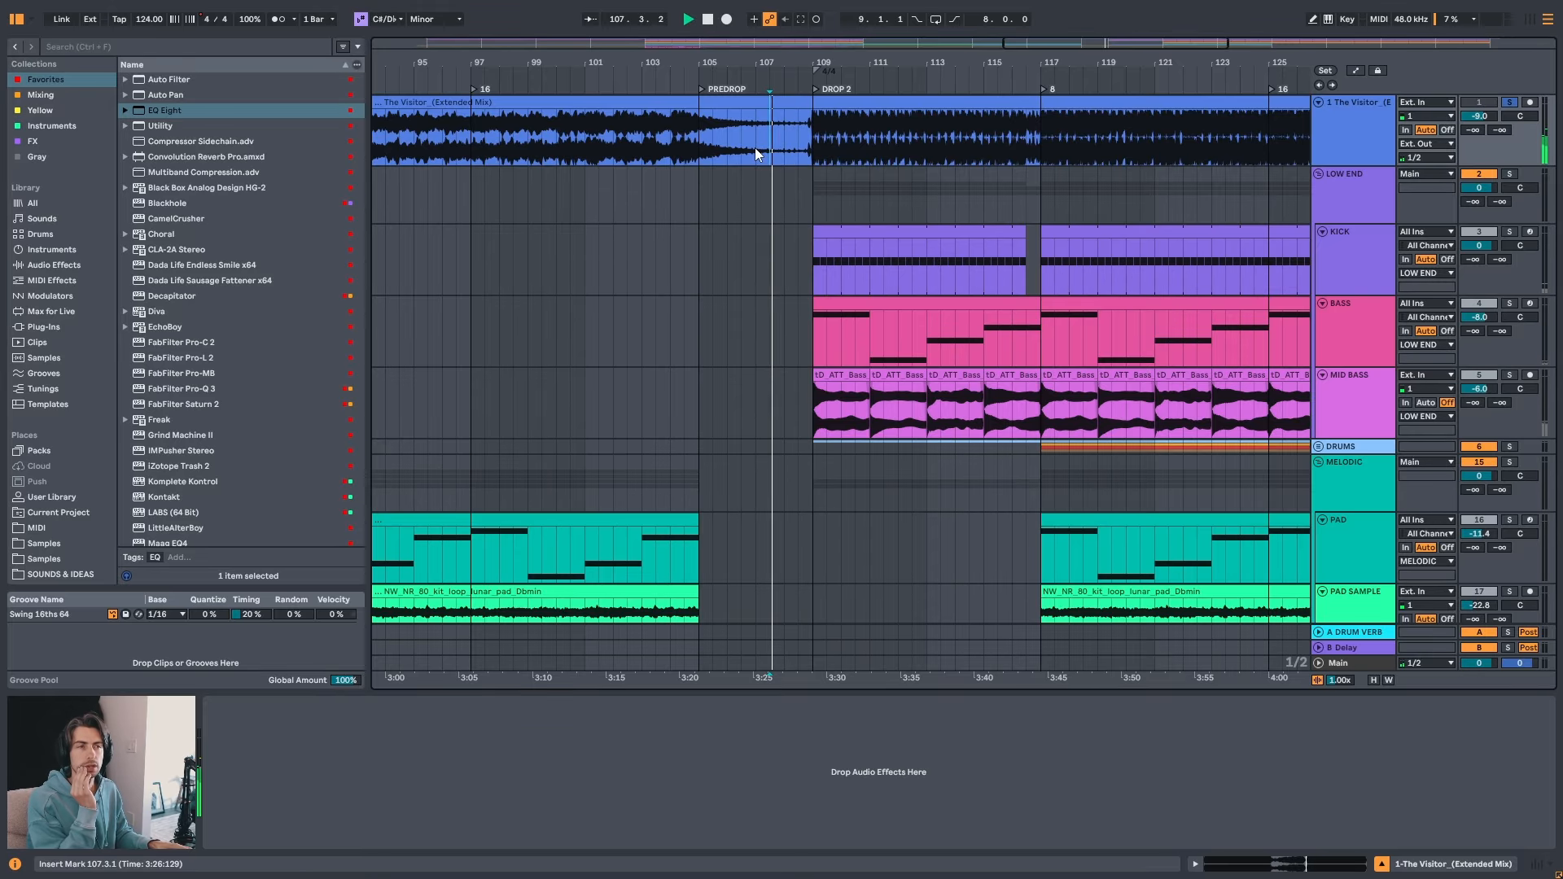
{"action": "key", "text": "space"}
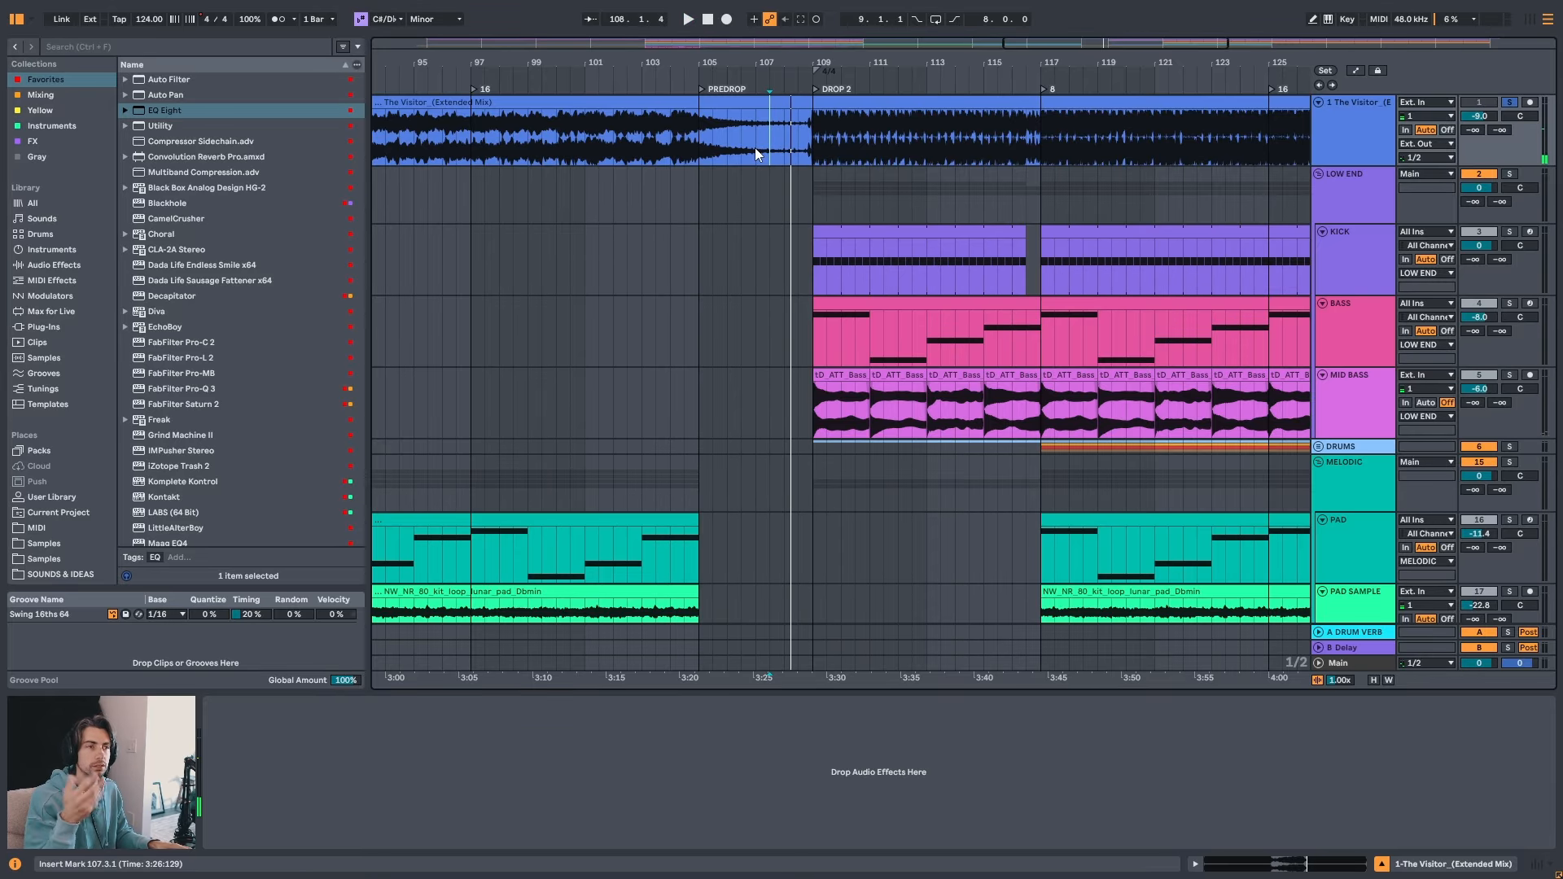
{"action": "key", "text": "space"}
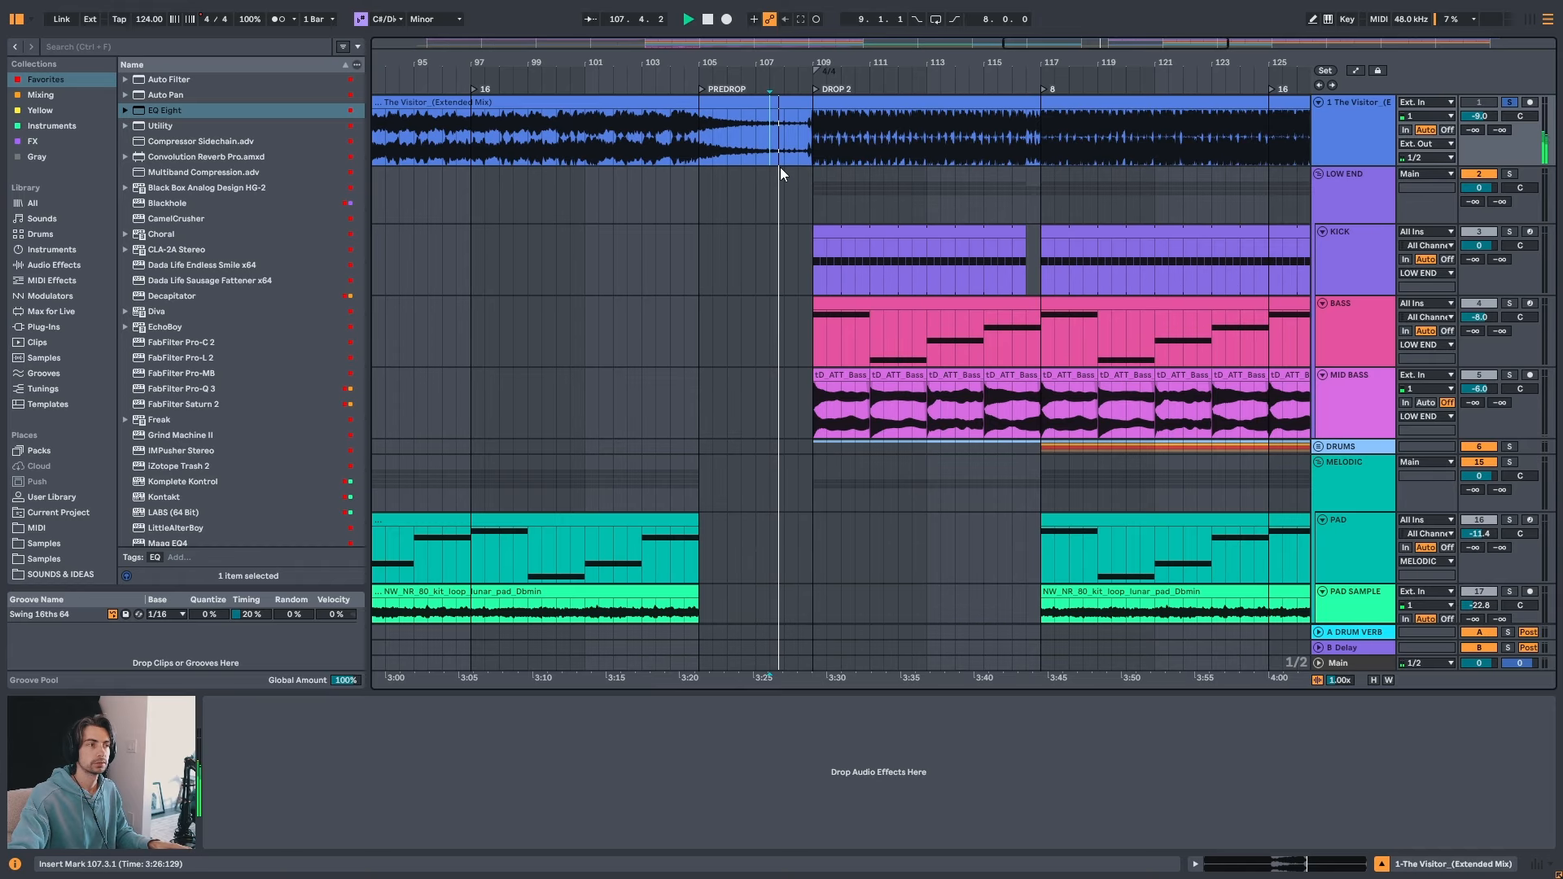
{"action": "key", "text": "space"}
{"action": "left_click_drag", "start_coordinate": [834, 64], "coordinate": [798, 67]}
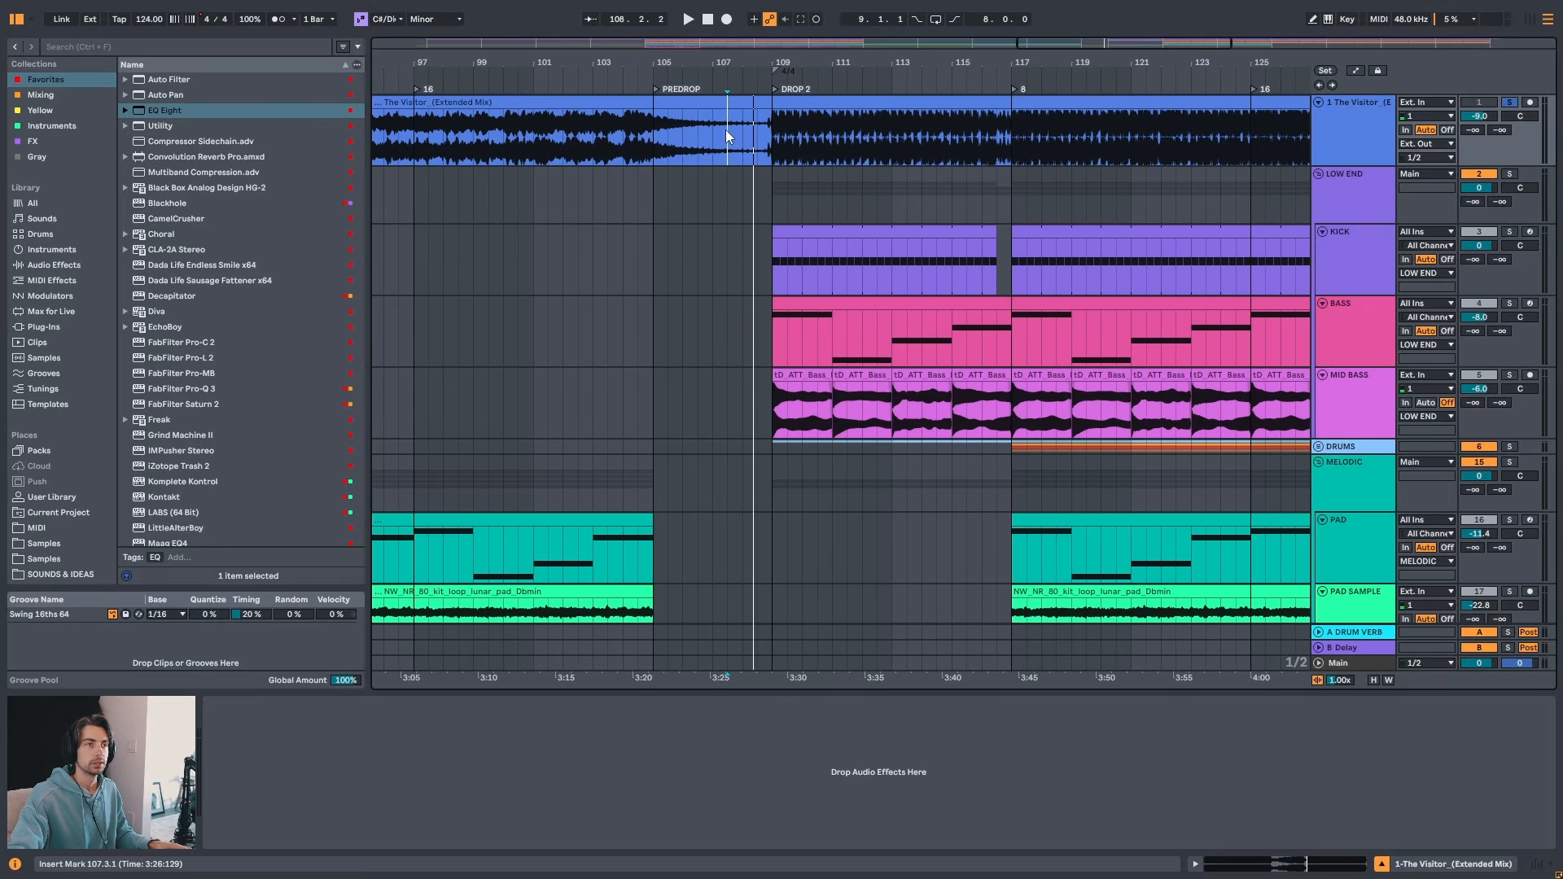
{"action": "left_click", "coordinate": [774, 129]}
{"action": "left_click", "coordinate": [739, 145]}
{"action": "key", "text": "space"}
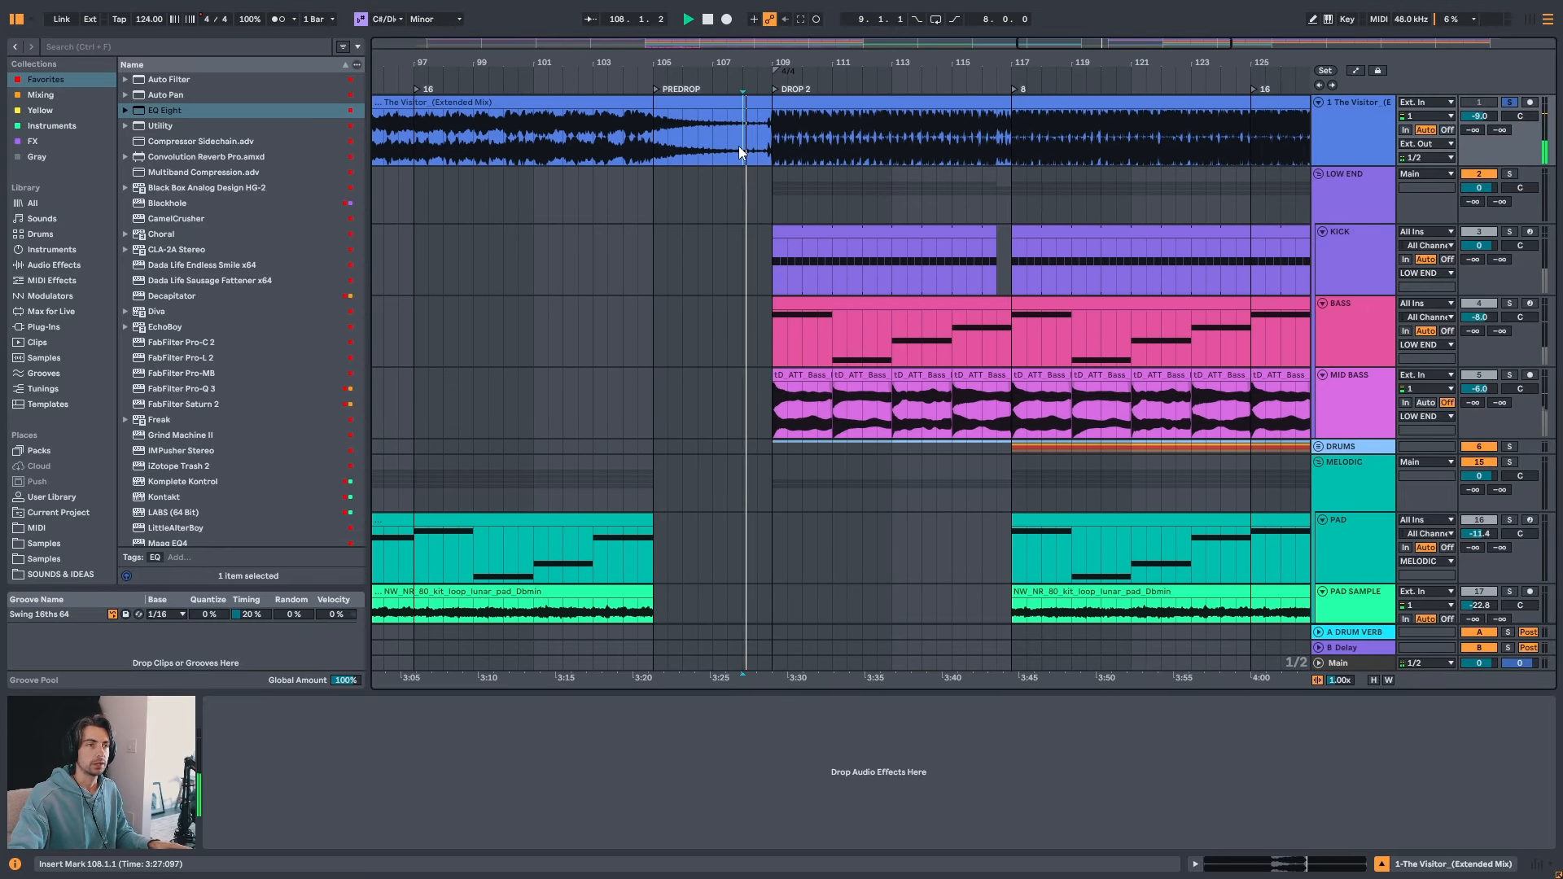
{"action": "left_click", "coordinate": [733, 143]}
{"action": "key", "text": "space"}
{"action": "key", "text": "space"}
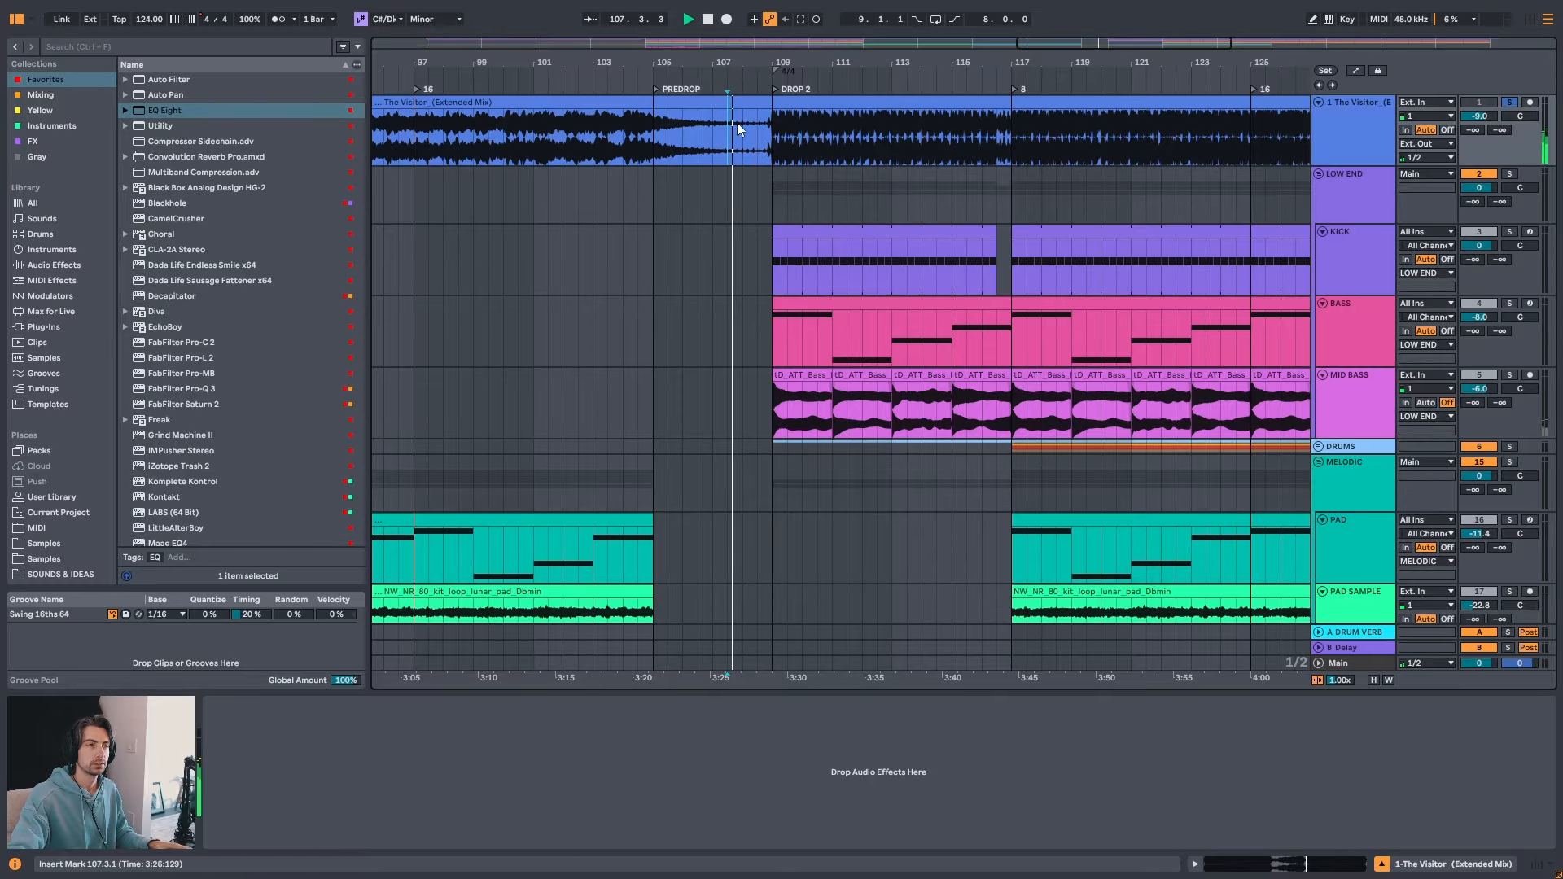
{"action": "left_click_drag", "start_coordinate": [738, 66], "coordinate": [785, 54]}
- Compare the reference's effects at bars 97, 89 and 107 by playing short passages of each
{"action": "key", "text": "space"}
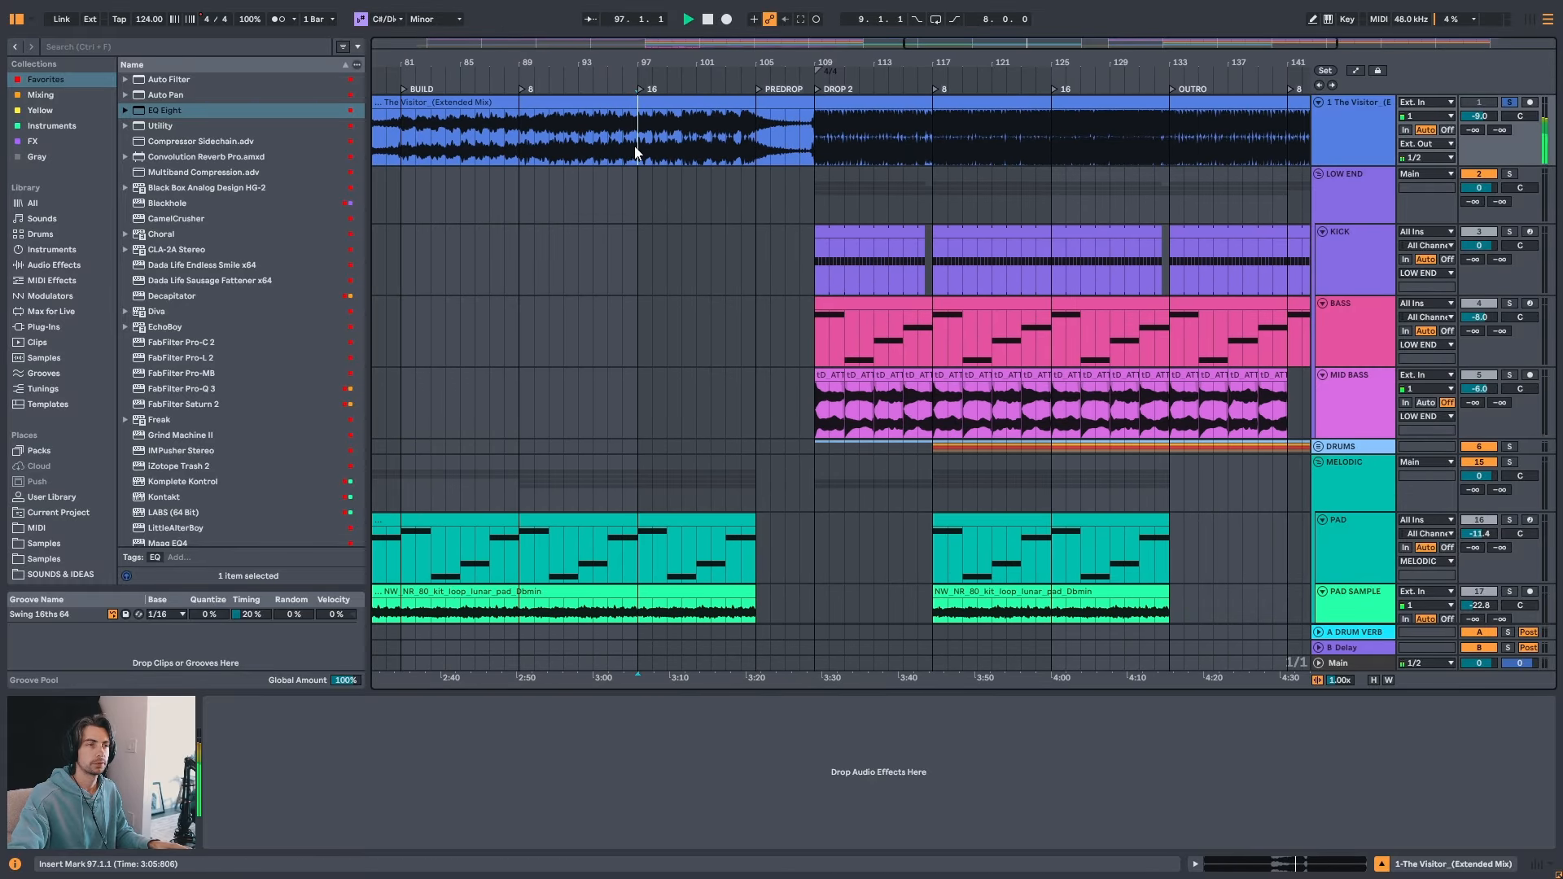
{"action": "key", "text": "space"}
{"action": "left_click", "coordinate": [525, 148]}
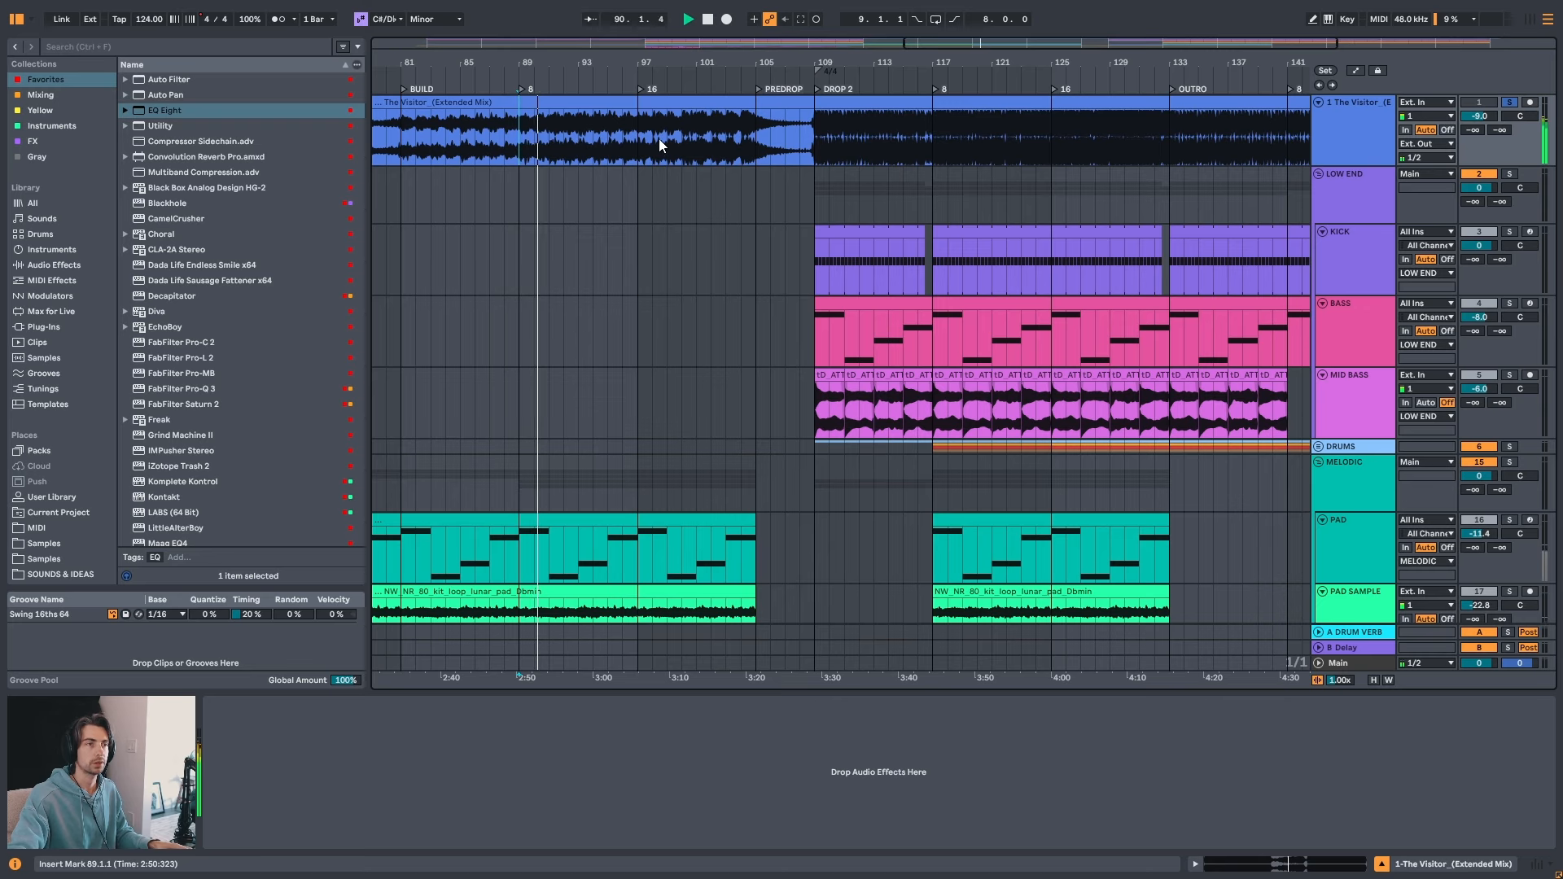
{"action": "key", "text": "space"}
{"action": "left_click", "coordinate": [790, 143]}
{"action": "key", "text": "space"}
{"action": "key", "text": "space"}
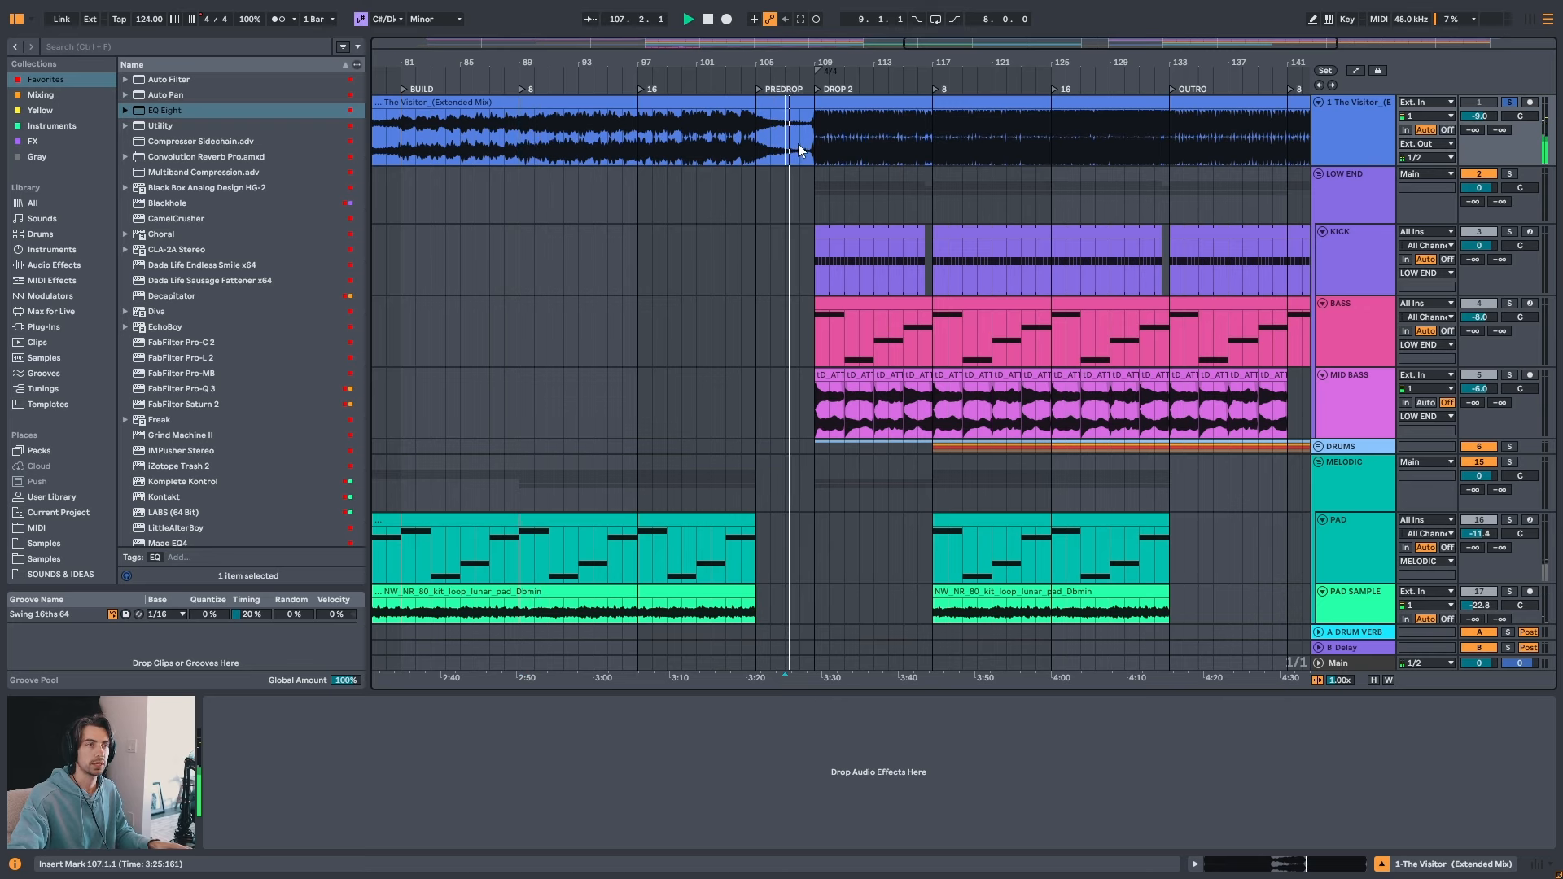
{"action": "key", "text": "space"}
{"action": "left_click", "coordinate": [515, 145]}
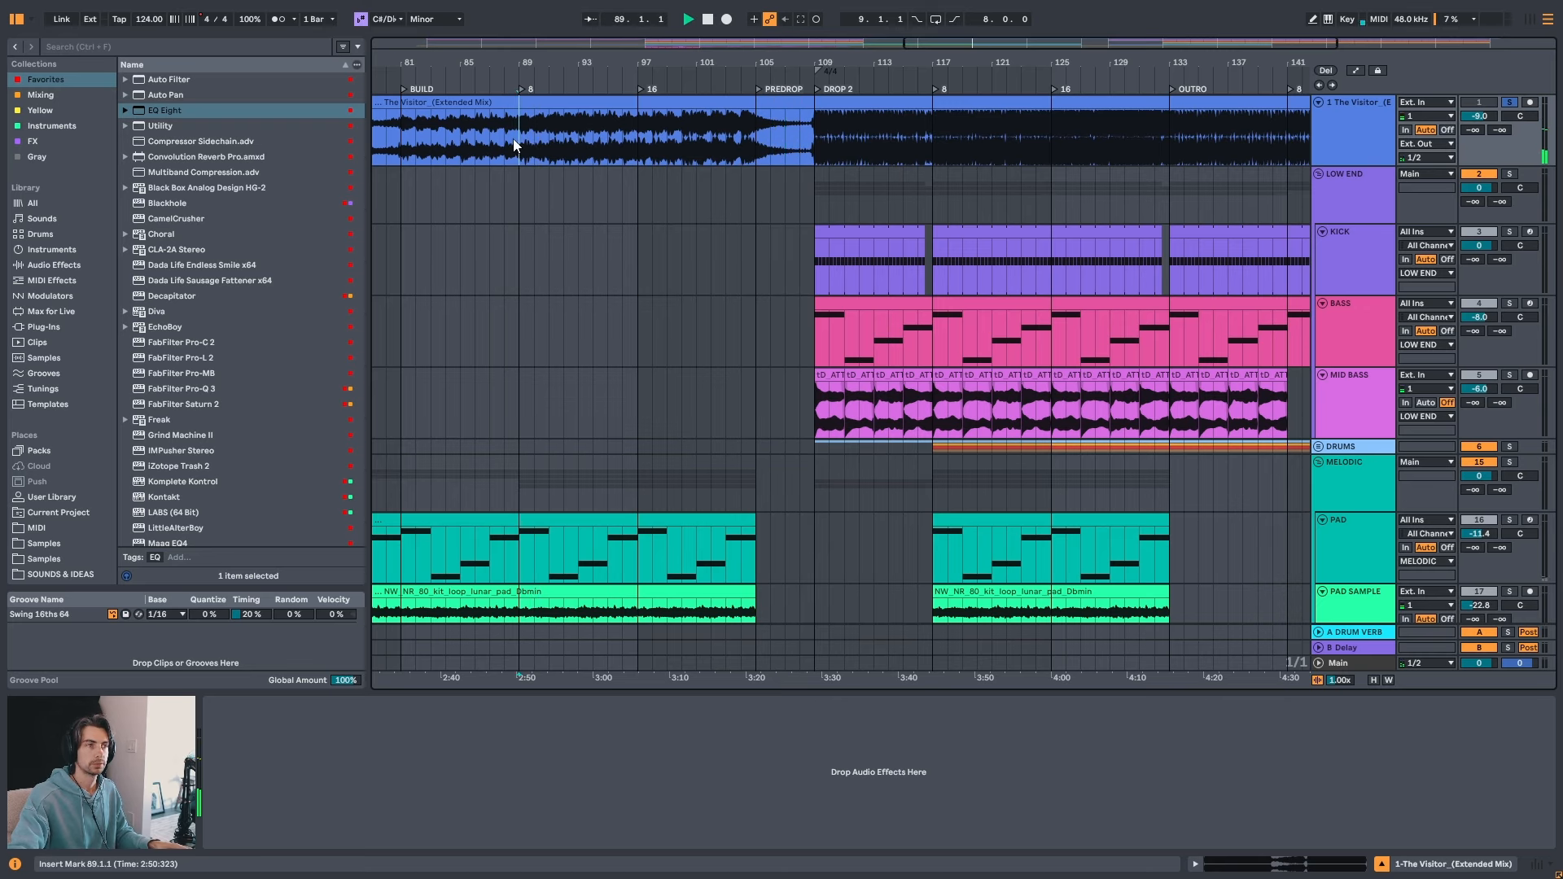
{"action": "key", "text": "space"}
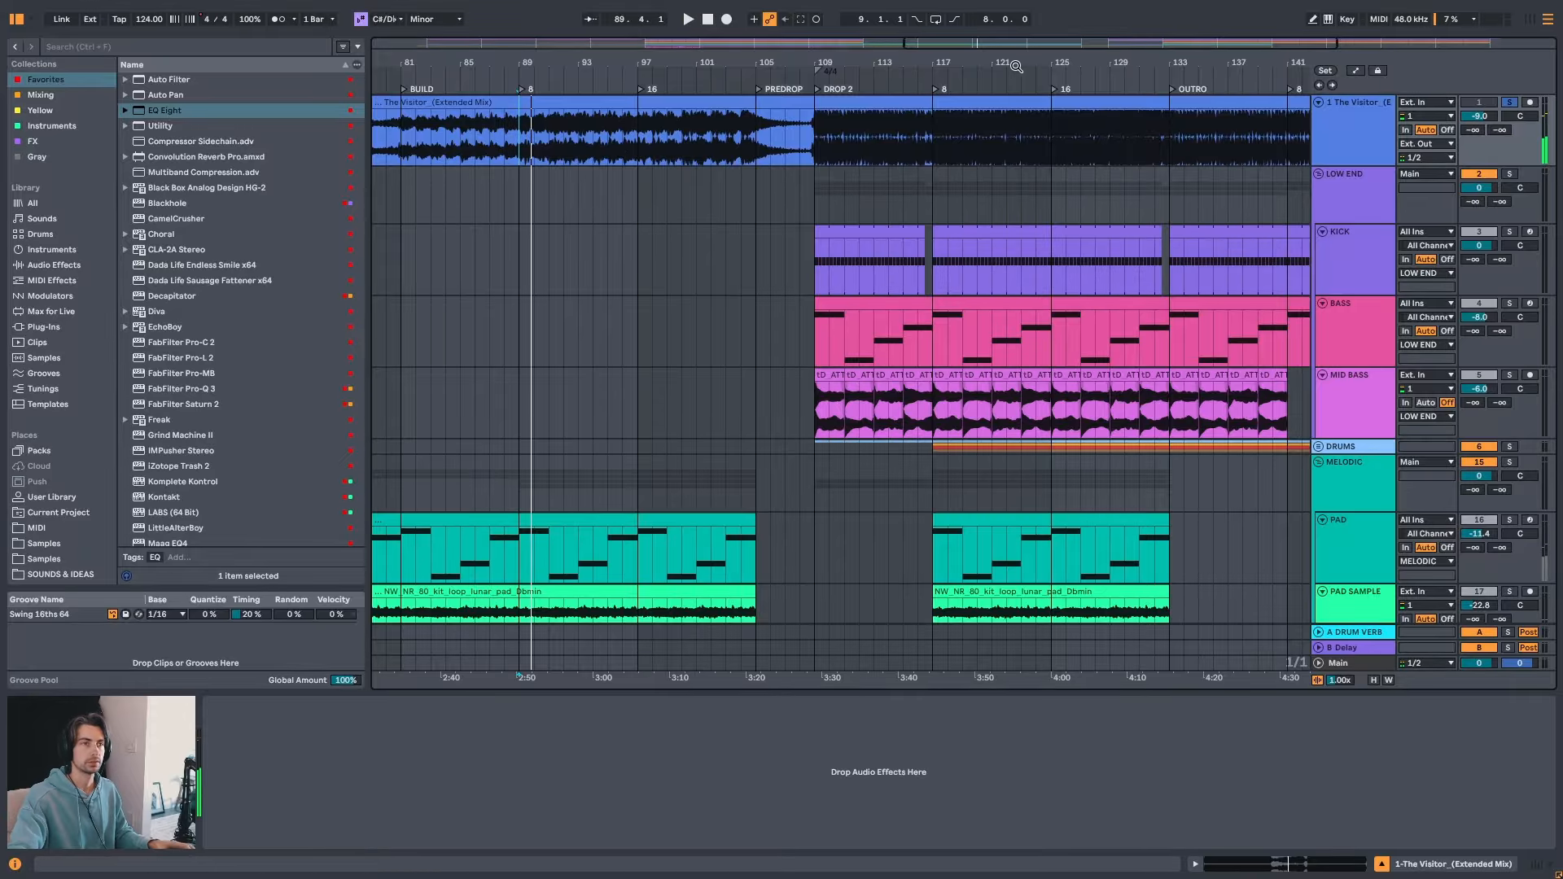
- Compare the reference's effect at the Drop 2 entry at bar 109 with the one at bar 89
{"action": "left_click_drag", "start_coordinate": [1015, 66], "coordinate": [934, 59]}
{"action": "scroll", "coordinate": [682, 493], "scroll_direction": "down", "scroll_amount": 2}
{"action": "scroll", "coordinate": [770, 387], "scroll_direction": "up", "scroll_amount": 2}
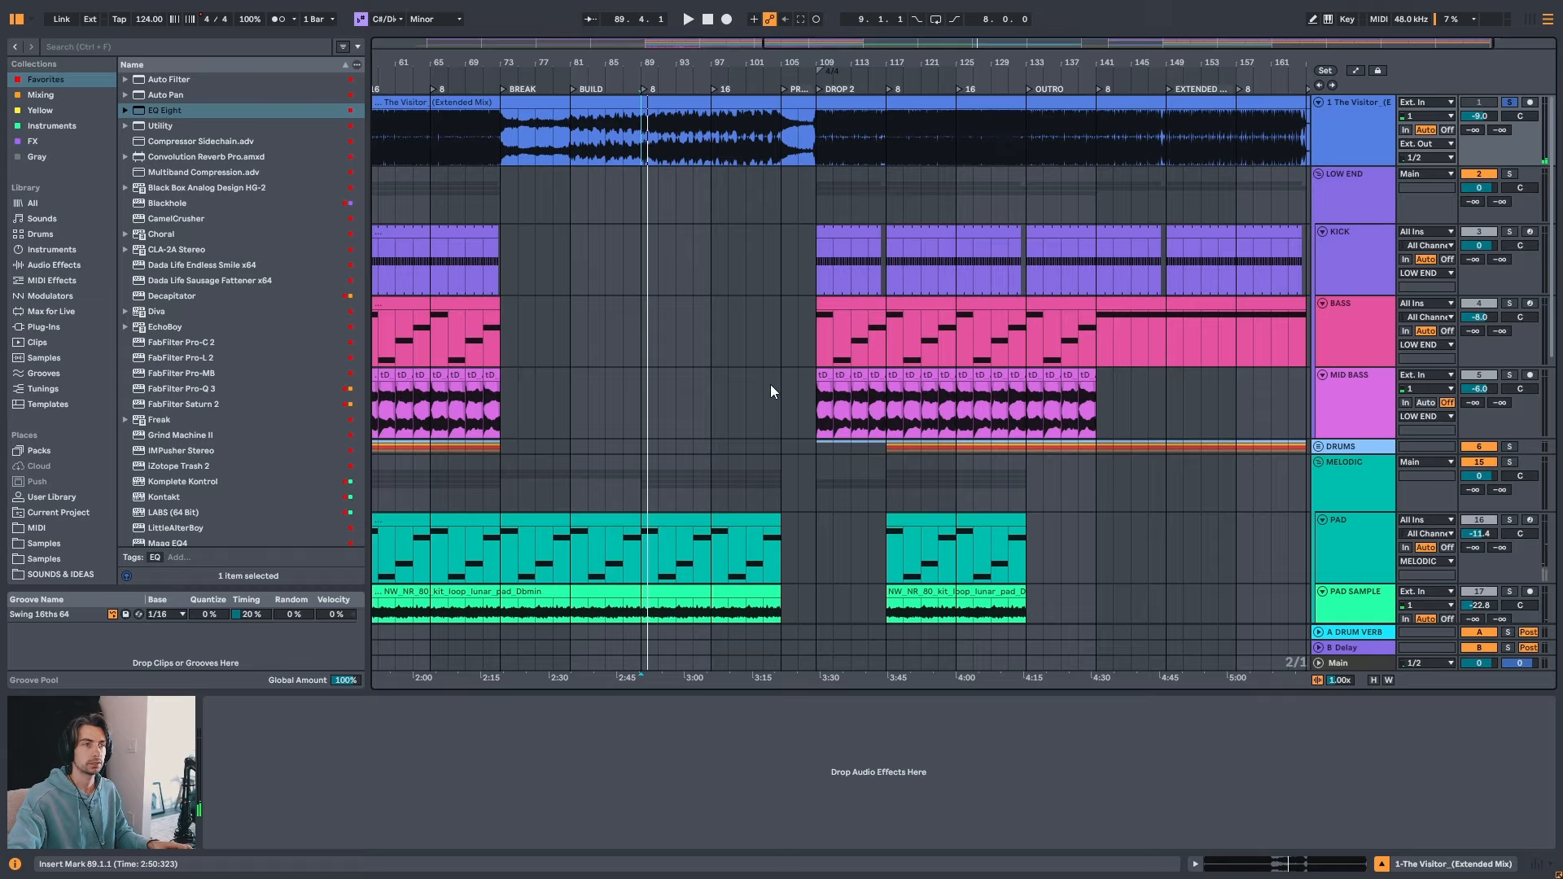
{"action": "left_click", "coordinate": [816, 164]}
{"action": "key", "text": "space"}
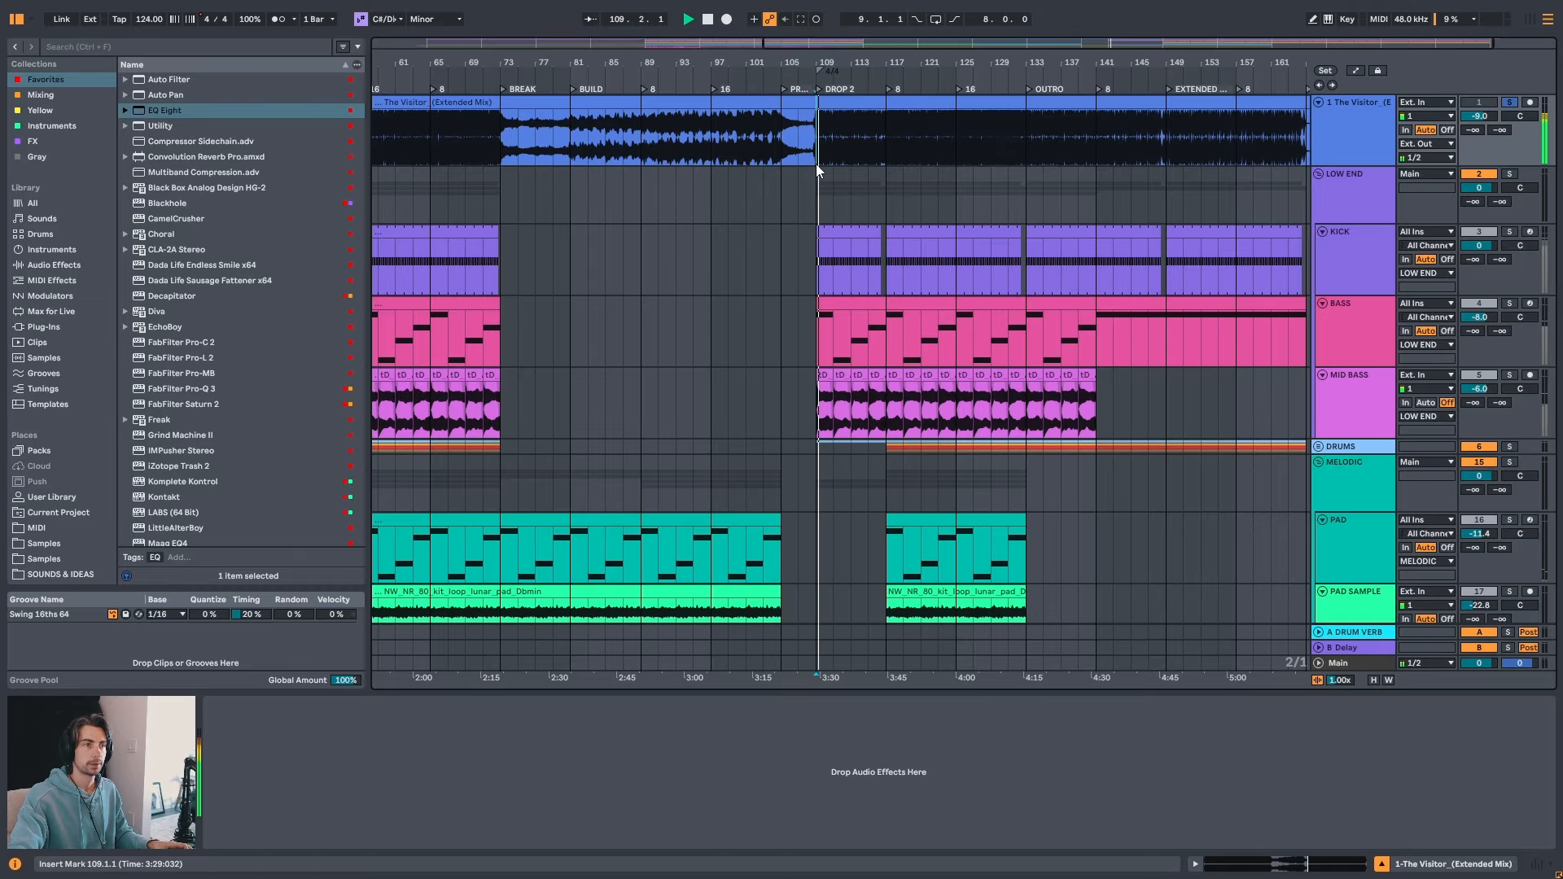
{"action": "left_click", "coordinate": [642, 150]}
{"action": "key", "text": "space"}
- Copy the Bird Lazer FX clip into the Build as a four-bar clip from bar 89 to 93
{"action": "scroll", "coordinate": [822, 407], "scroll_direction": "down", "scroll_amount": 3}
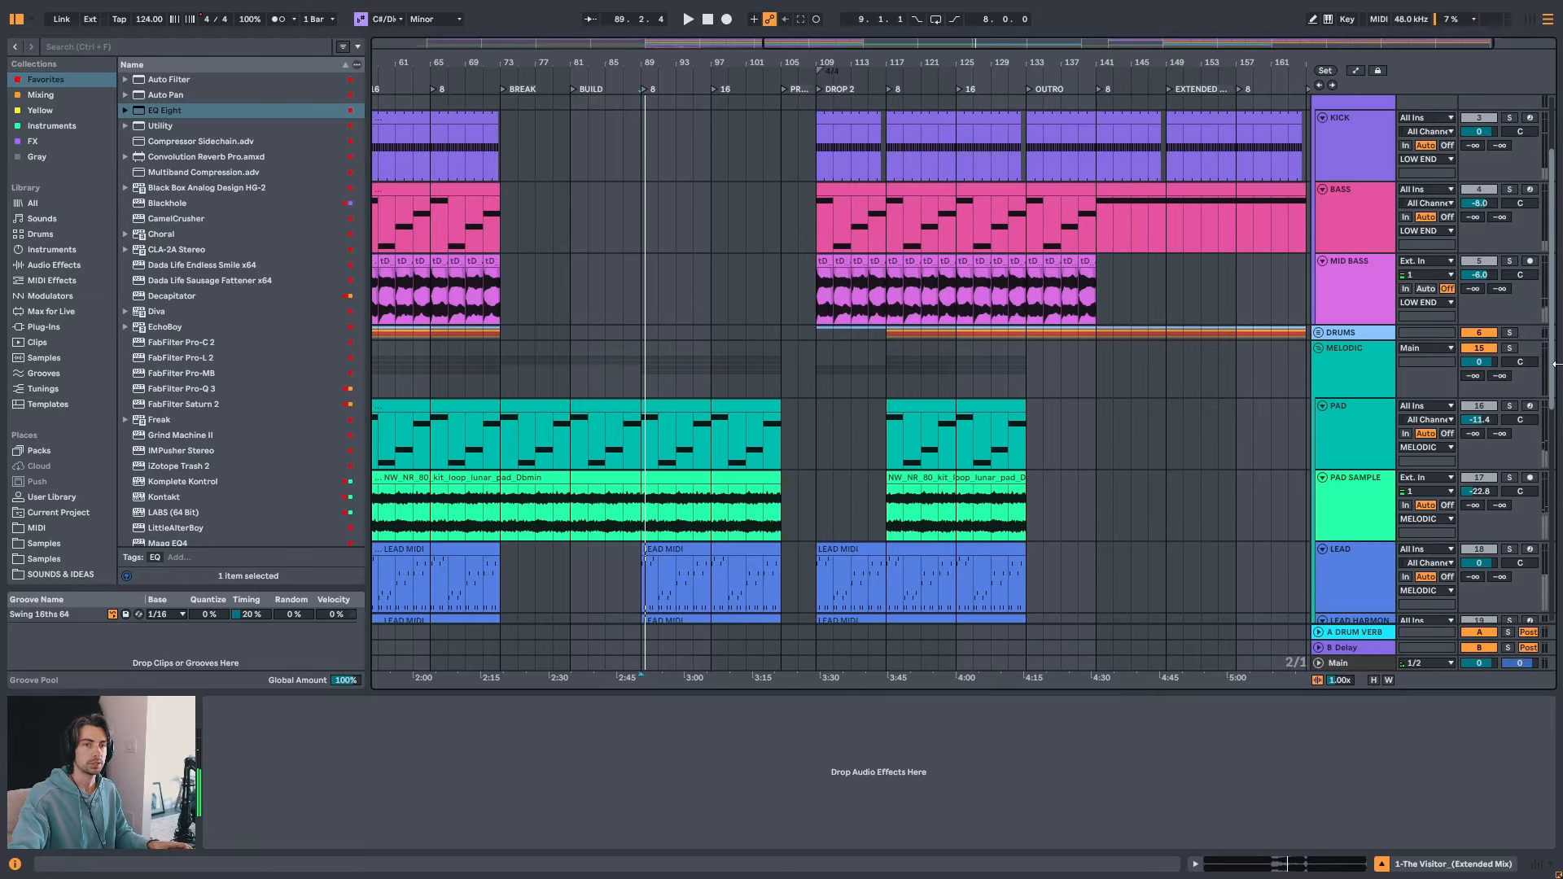
{"action": "scroll", "coordinate": [1553, 383], "scroll_direction": "down", "scroll_amount": 10}
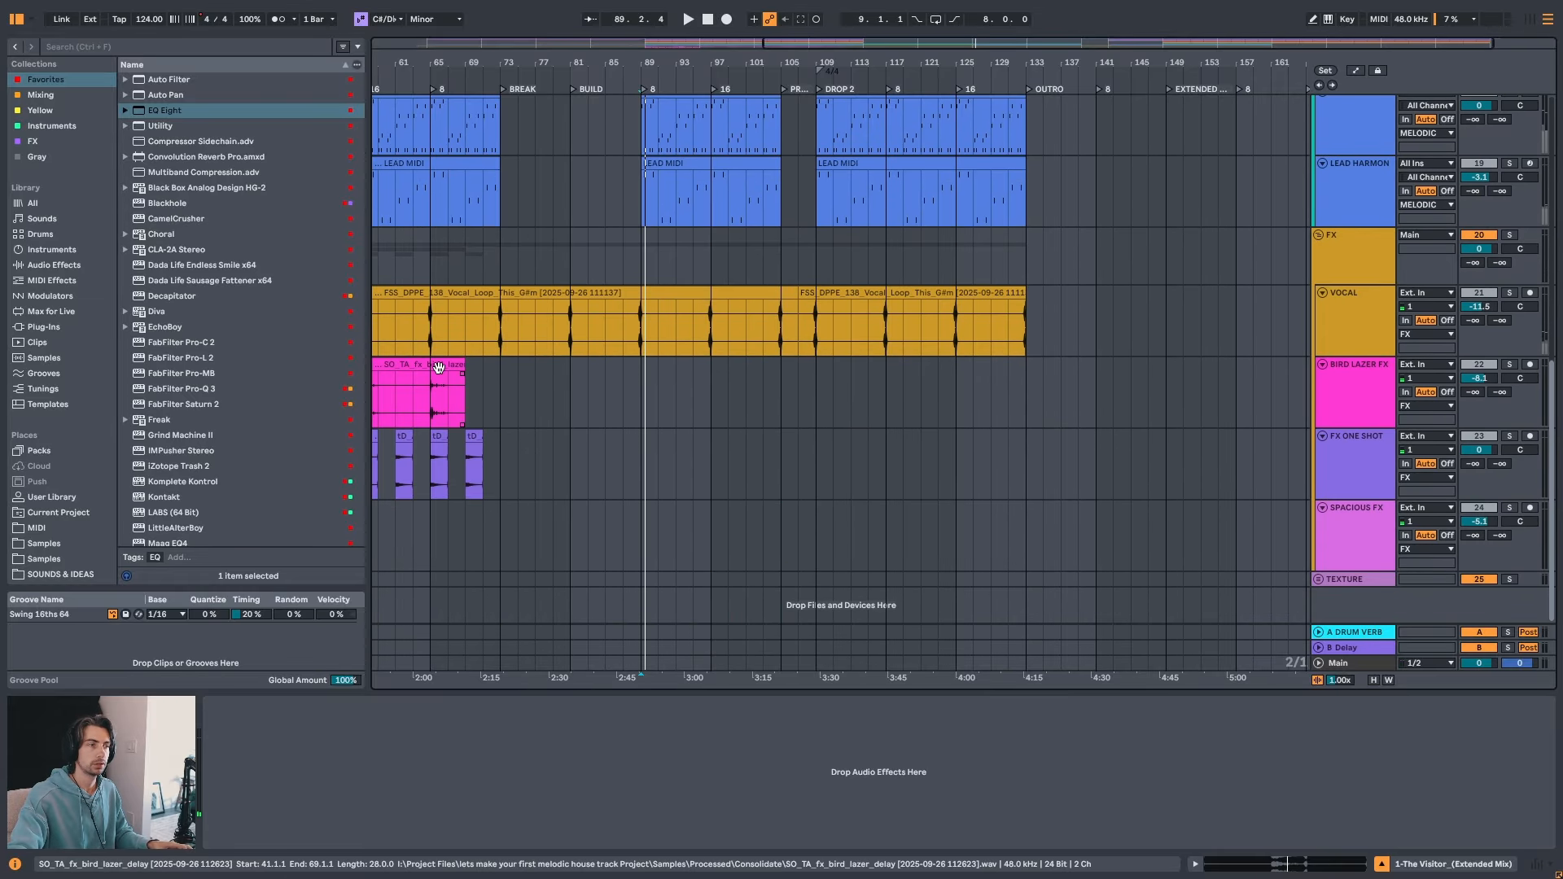
{"action": "left_click_drag", "start_coordinate": [738, 63], "coordinate": [901, 63]}
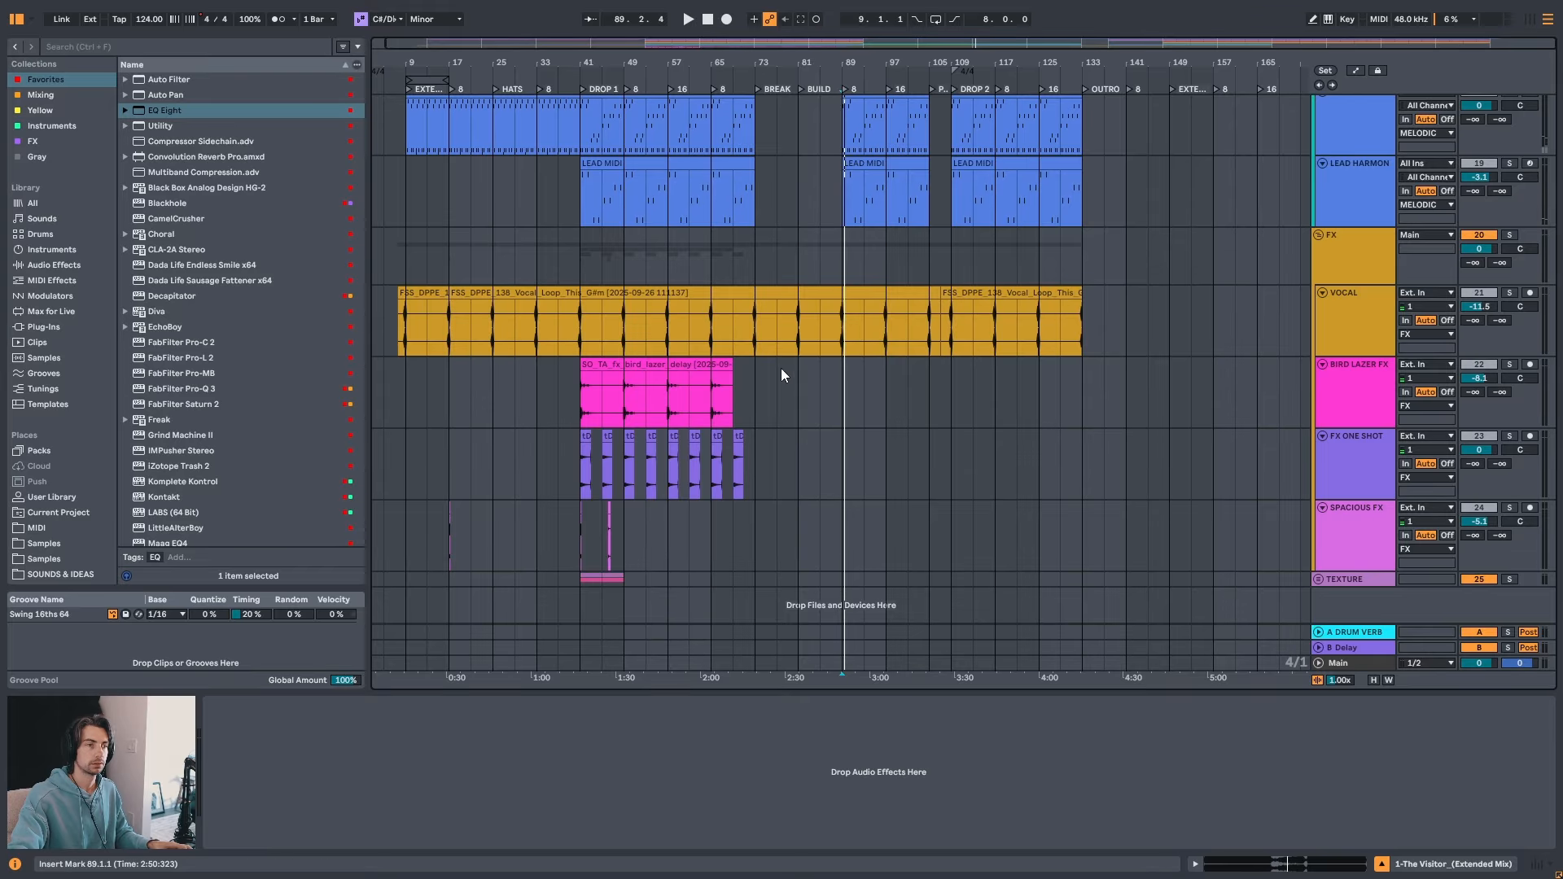
{"action": "left_click", "coordinate": [735, 368]}
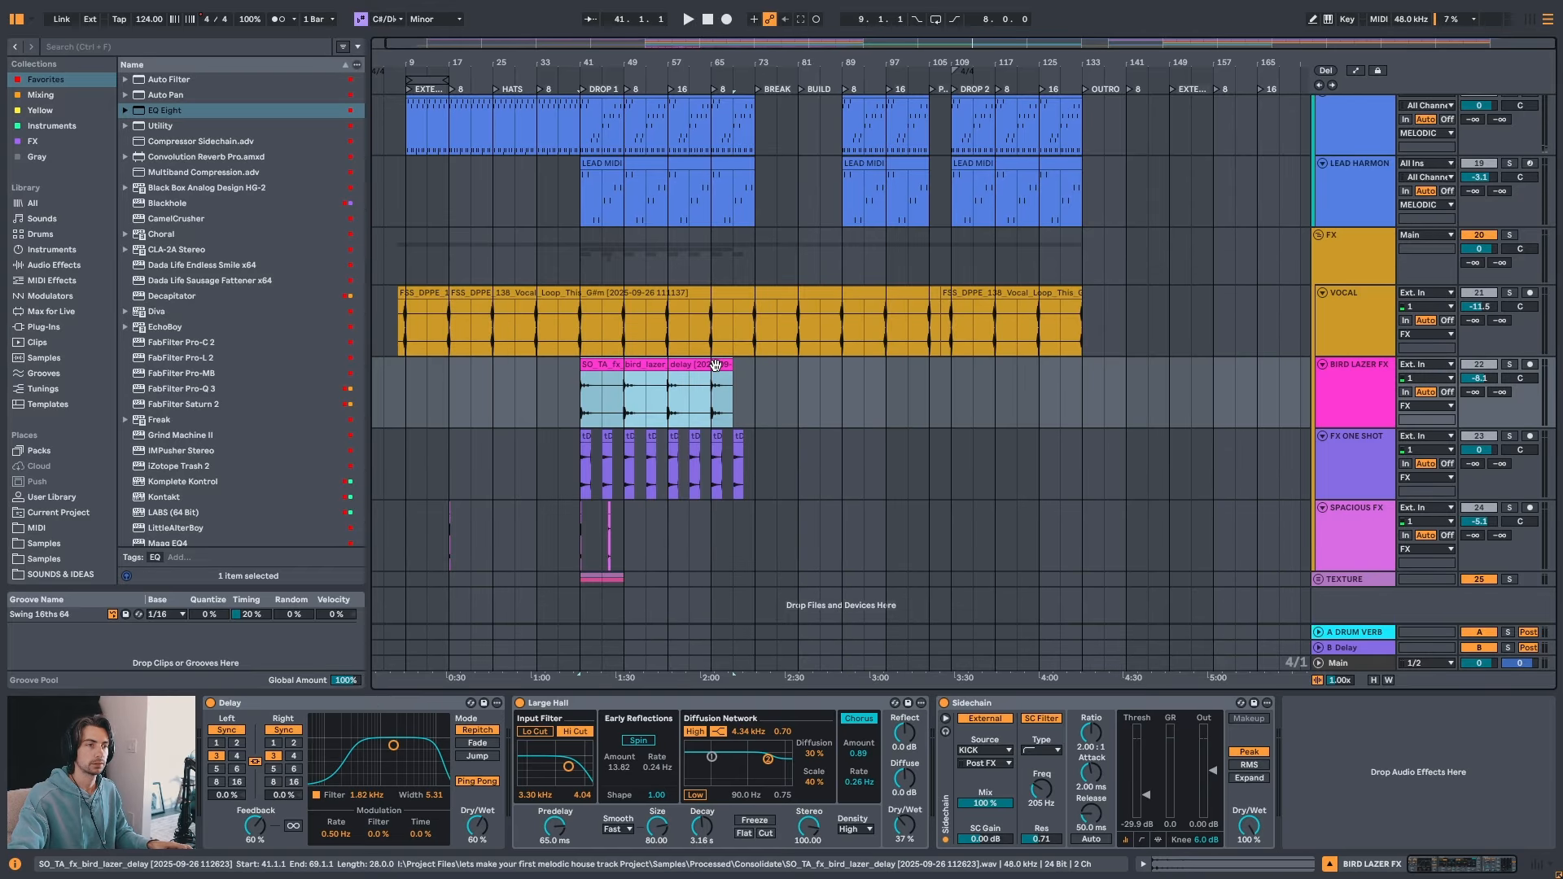
{"action": "left_click_drag", "start_coordinate": [735, 368], "coordinate": [864, 368]}
{"action": "key", "text": "space"}
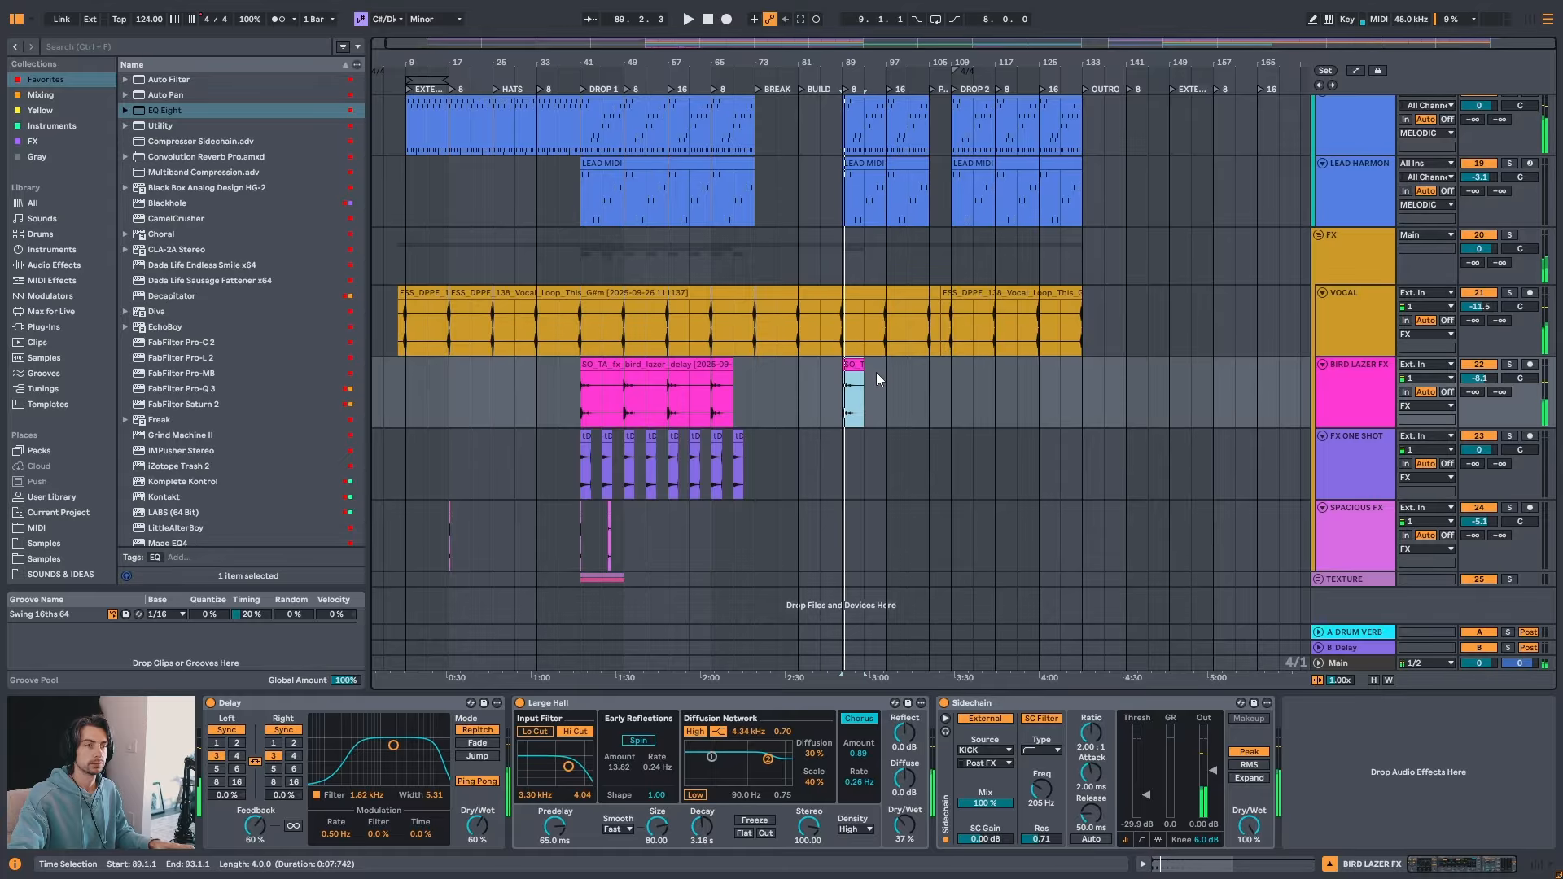
- Audition the copied Bird Lazer FX clip in the Build from bars 88 and 89
{"action": "left_click_drag", "start_coordinate": [988, 61], "coordinate": [982, 139]}
{"action": "left_click", "coordinate": [542, 374]}
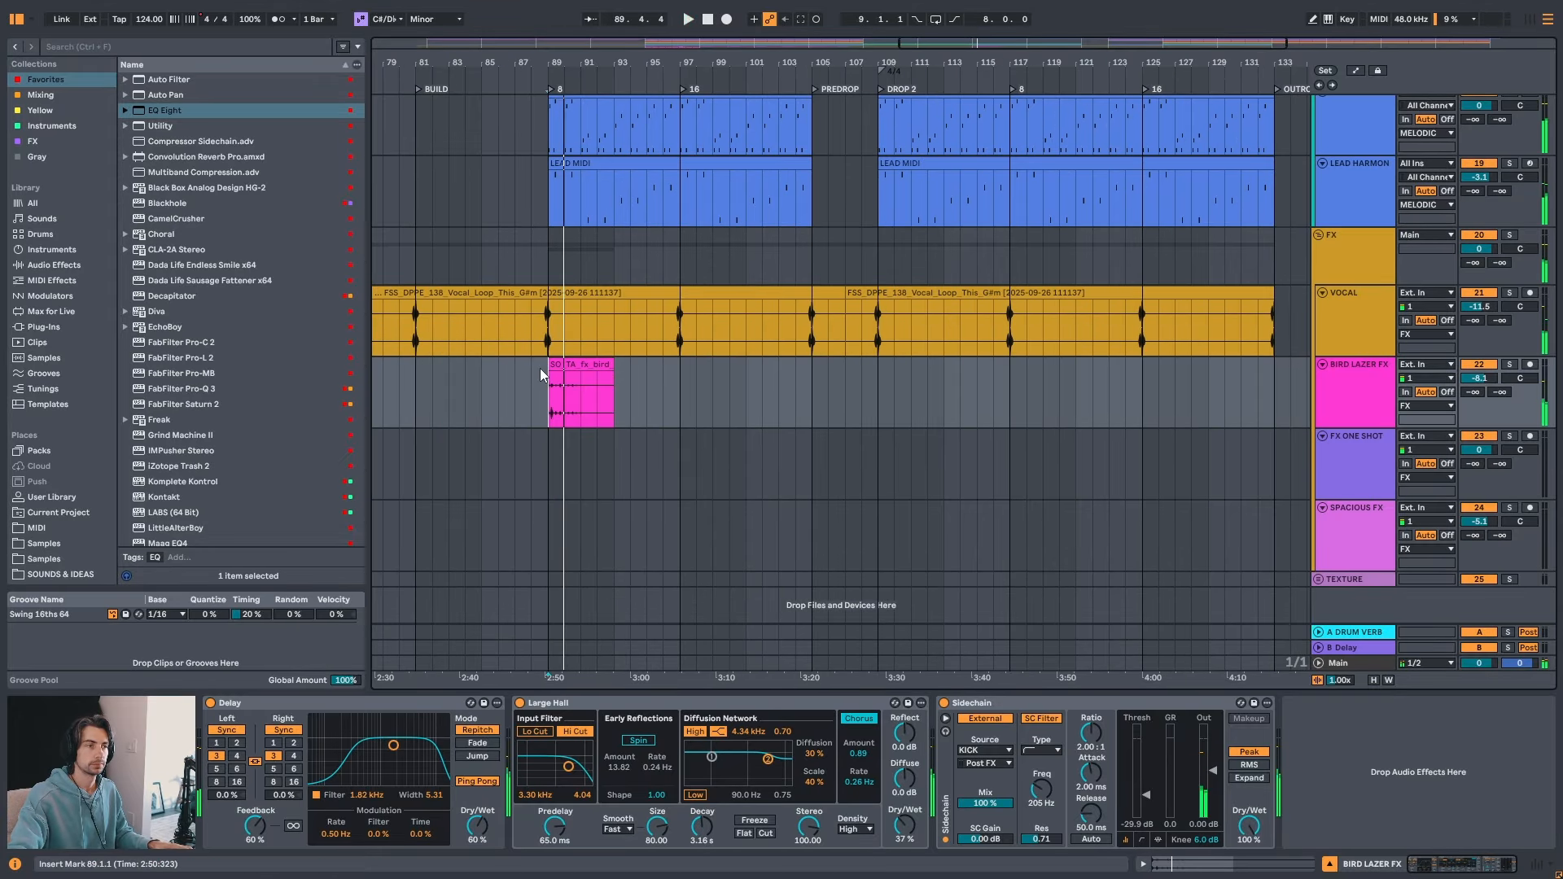
{"action": "left_click", "coordinate": [534, 73]}
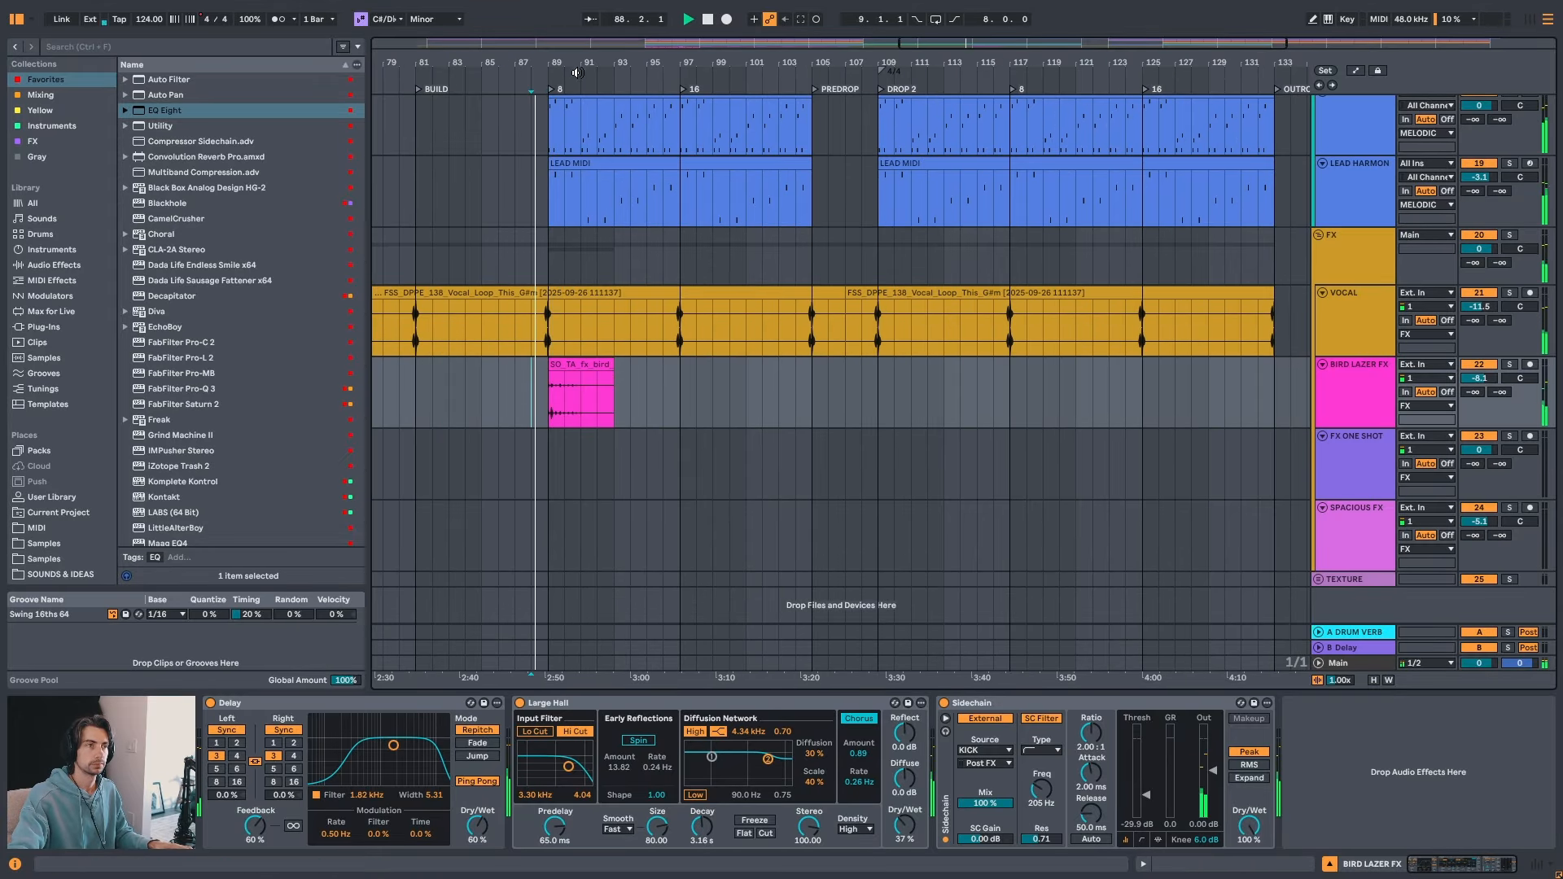
{"action": "left_click_drag", "start_coordinate": [565, 63], "coordinate": [525, 65]}
{"action": "key", "text": "space"}
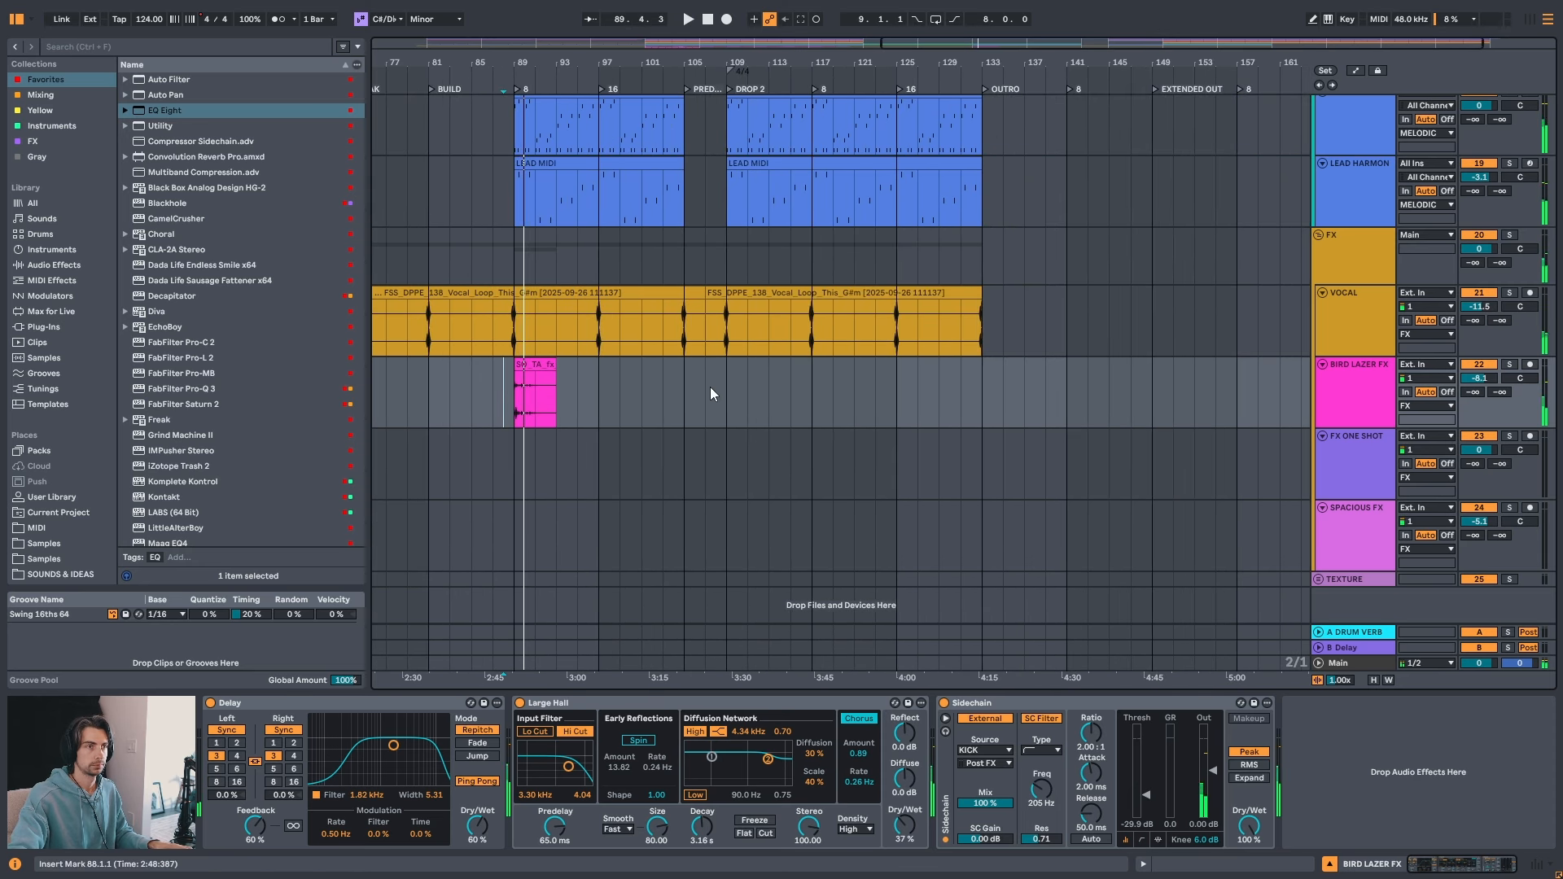
- Audition Drop 2 at bars 109 and 117, and place a Bird Lazer FX copy from bar 117 to 133
{"action": "key", "text": "space"}
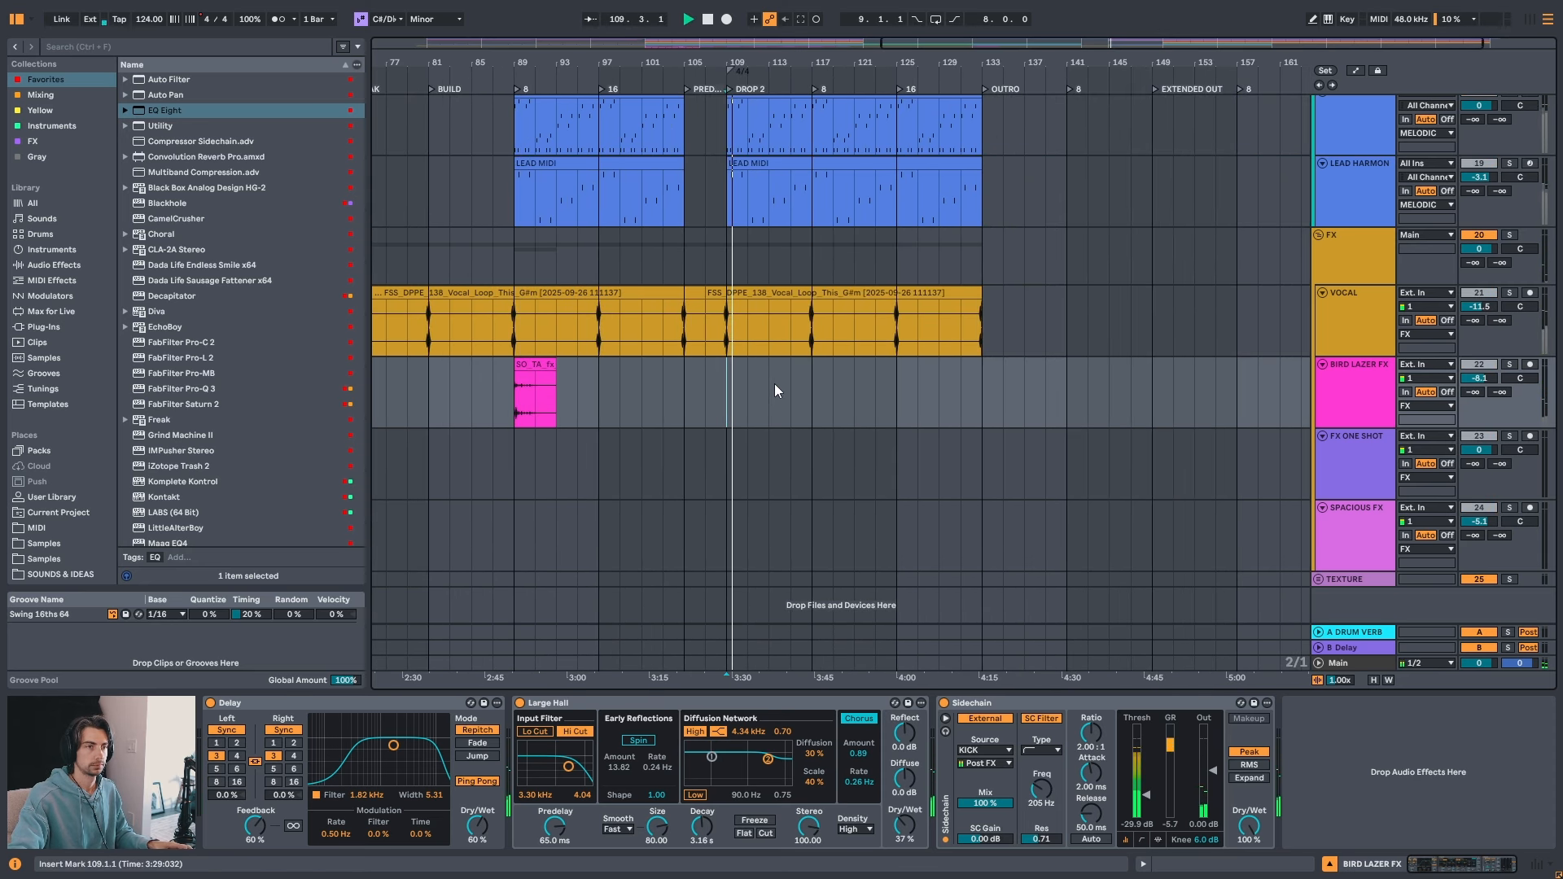
{"action": "left_click", "coordinate": [778, 383]}
{"action": "key", "text": "space"}
{"action": "left_click", "coordinate": [809, 383]}
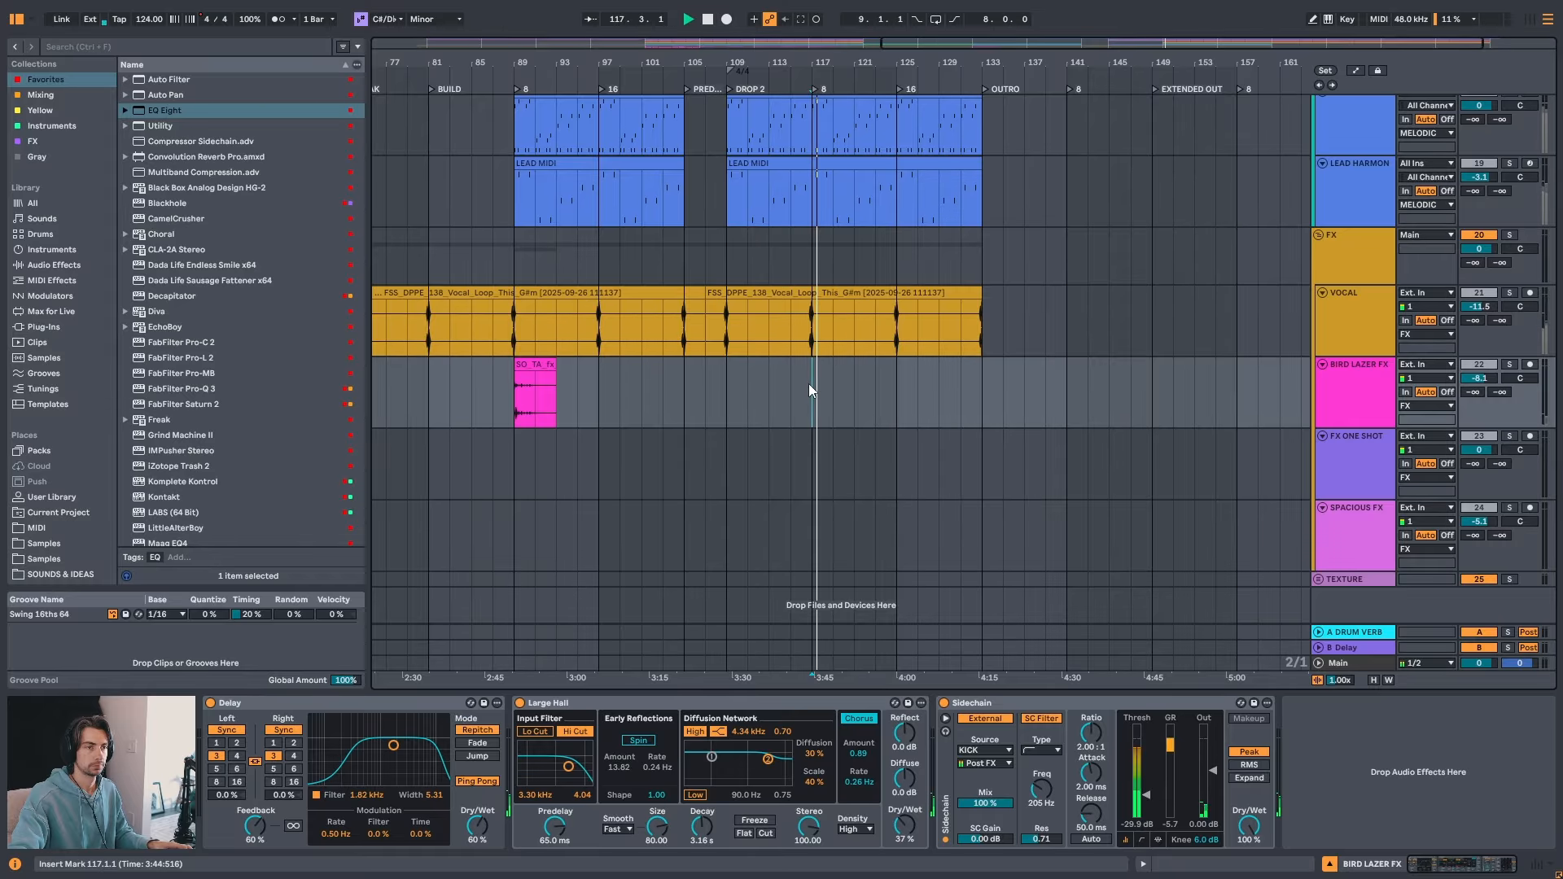
{"action": "key", "text": "space"}
{"action": "left_click_drag", "start_coordinate": [520, 373], "coordinate": [982, 374]}
{"action": "key", "text": "space"}
{"action": "left_click", "coordinate": [895, 391]}
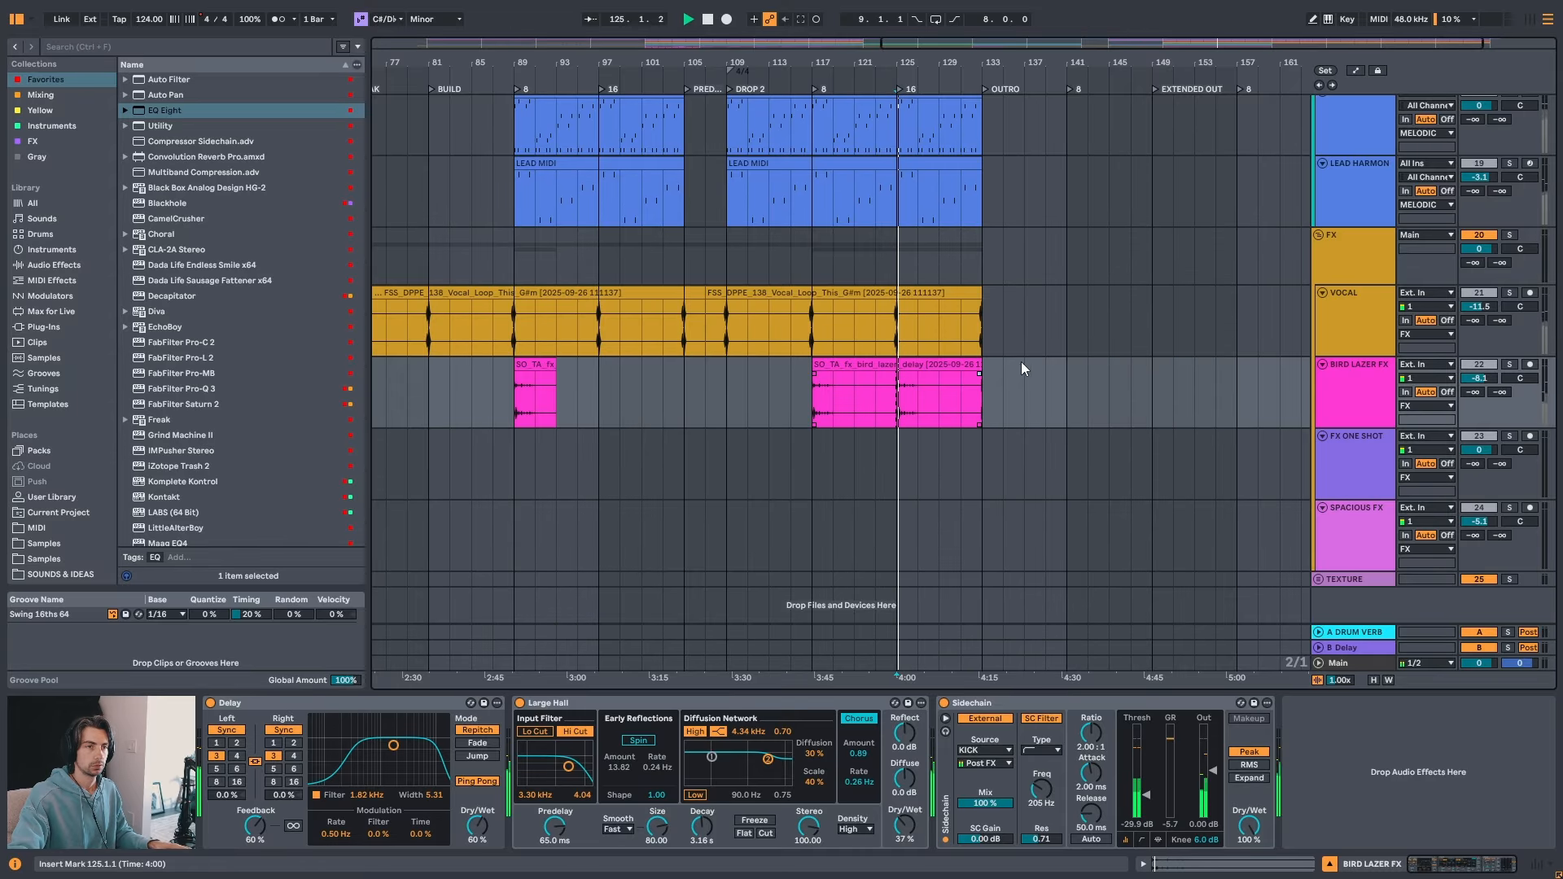
- Play the transition into the Outro and trim the Drop 2 Bird Lazer FX clip to end at bar 129
{"action": "left_click_drag", "start_coordinate": [1019, 67], "coordinate": [896, 71]}
{"action": "left_click", "coordinate": [824, 383]}
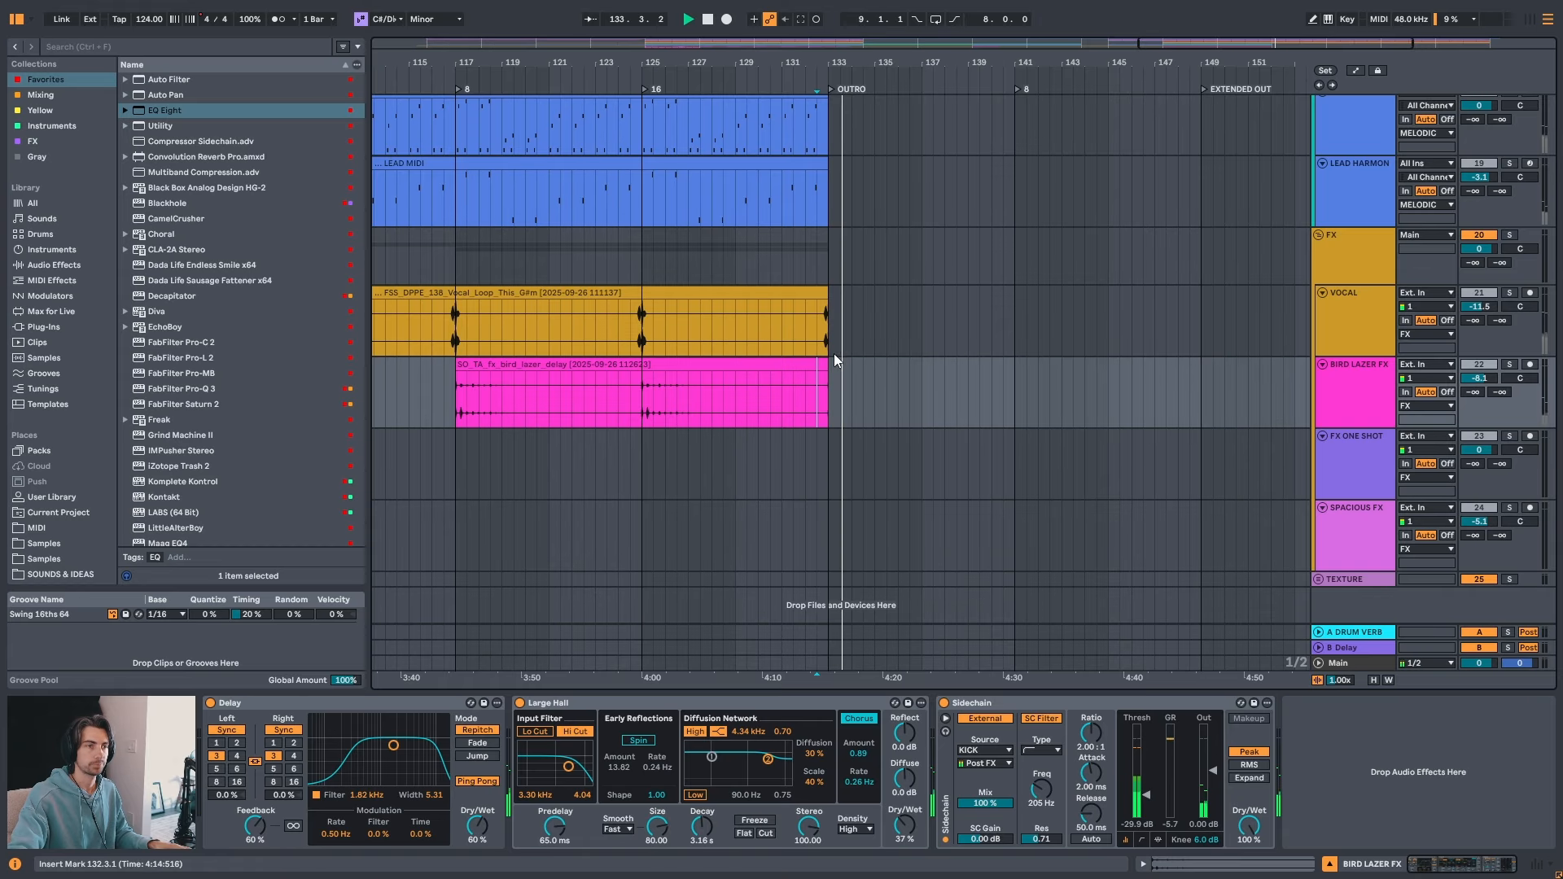
{"action": "left_click_drag", "start_coordinate": [827, 383], "coordinate": [747, 383]}
{"action": "left_click_drag", "start_coordinate": [801, 40], "coordinate": [822, 4]}
{"action": "key", "text": "space"}
- Copy the Drop 1 FX One Shot clips to Drop 2 from bar 109 and delete the copies past bar 133
{"action": "left_click_drag", "start_coordinate": [760, 442], "coordinate": [590, 444]}
{"action": "key", "text": "ctrl+d"}
{"action": "left_click_drag", "start_coordinate": [757, 446], "coordinate": [958, 451]}
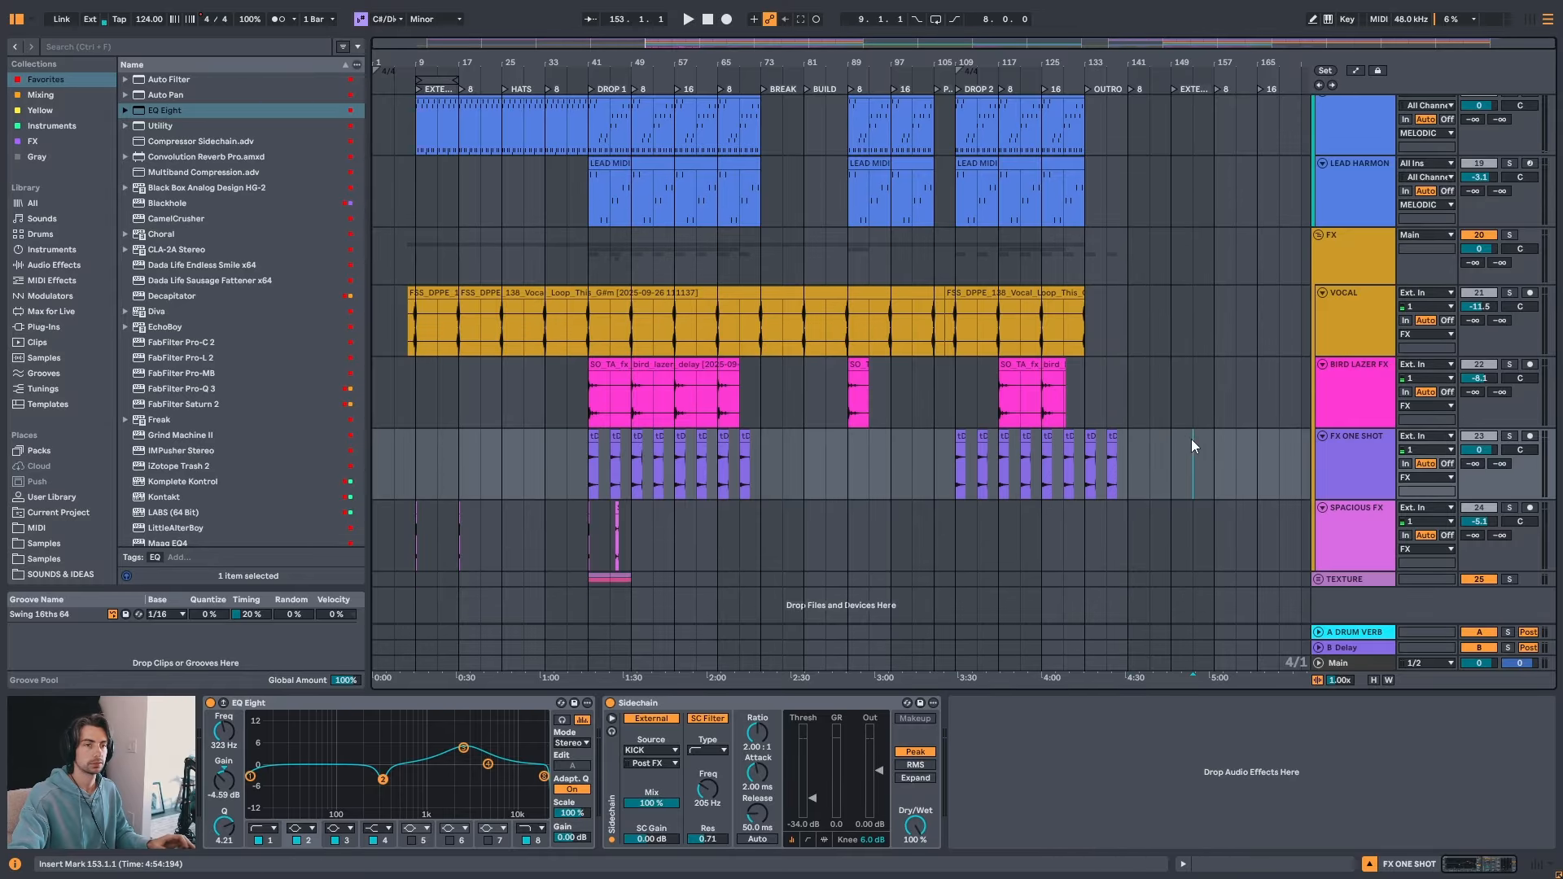
{"action": "left_click_drag", "start_coordinate": [1150, 440], "coordinate": [1082, 441]}
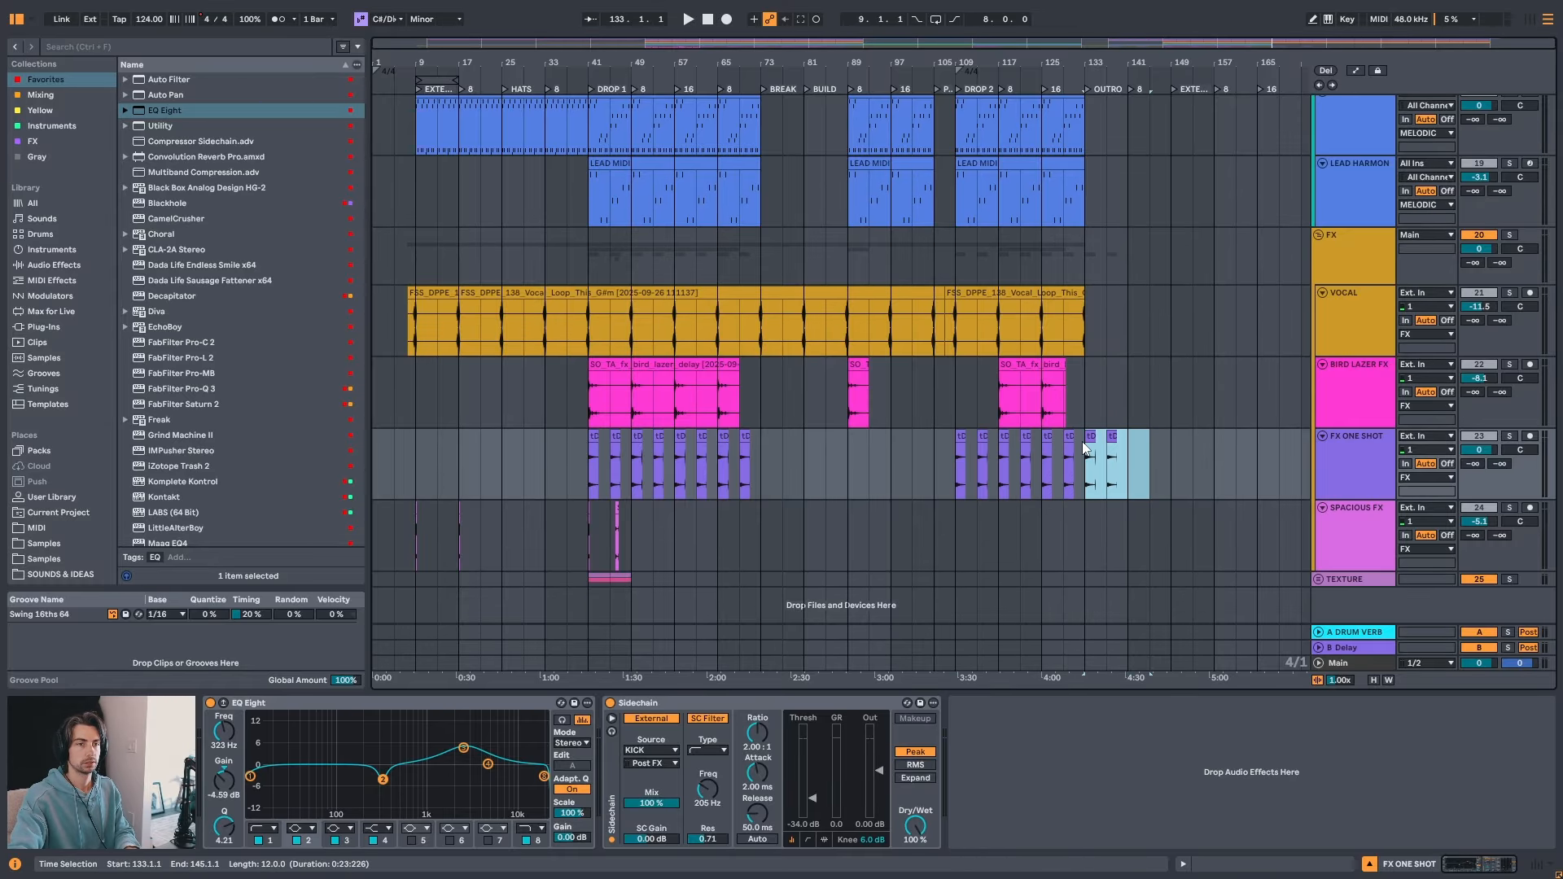
{"action": "key", "text": "Delete"}
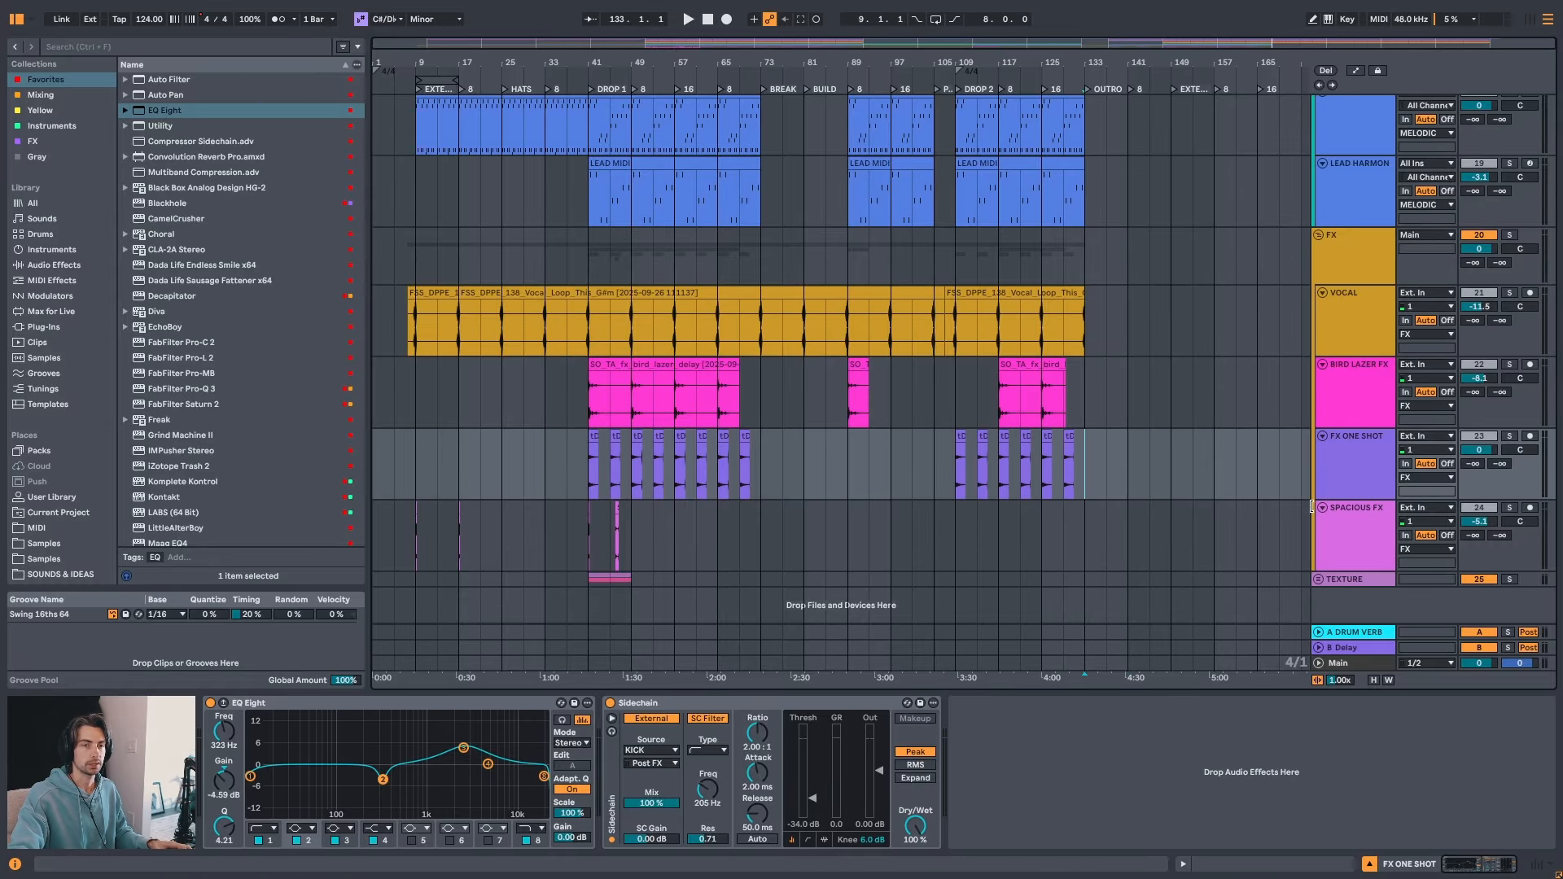
- Audition the Spacious FX in context at bar 41 and repeatedly from bar 25
{"action": "left_click", "coordinate": [589, 509]}
{"action": "key", "text": "space"}
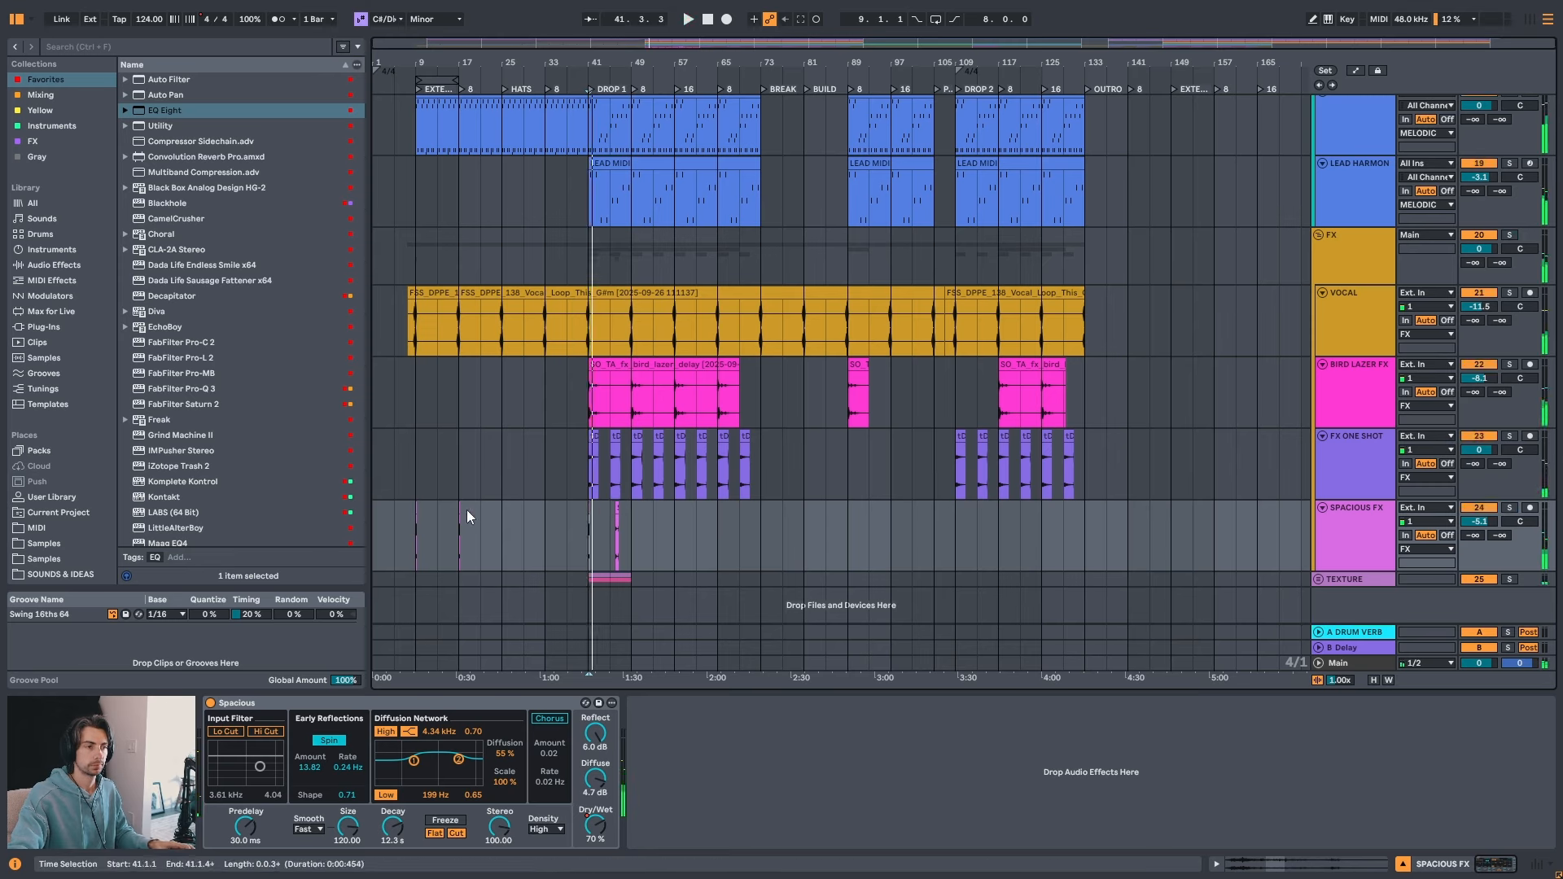
{"action": "left_click", "coordinate": [496, 507]}
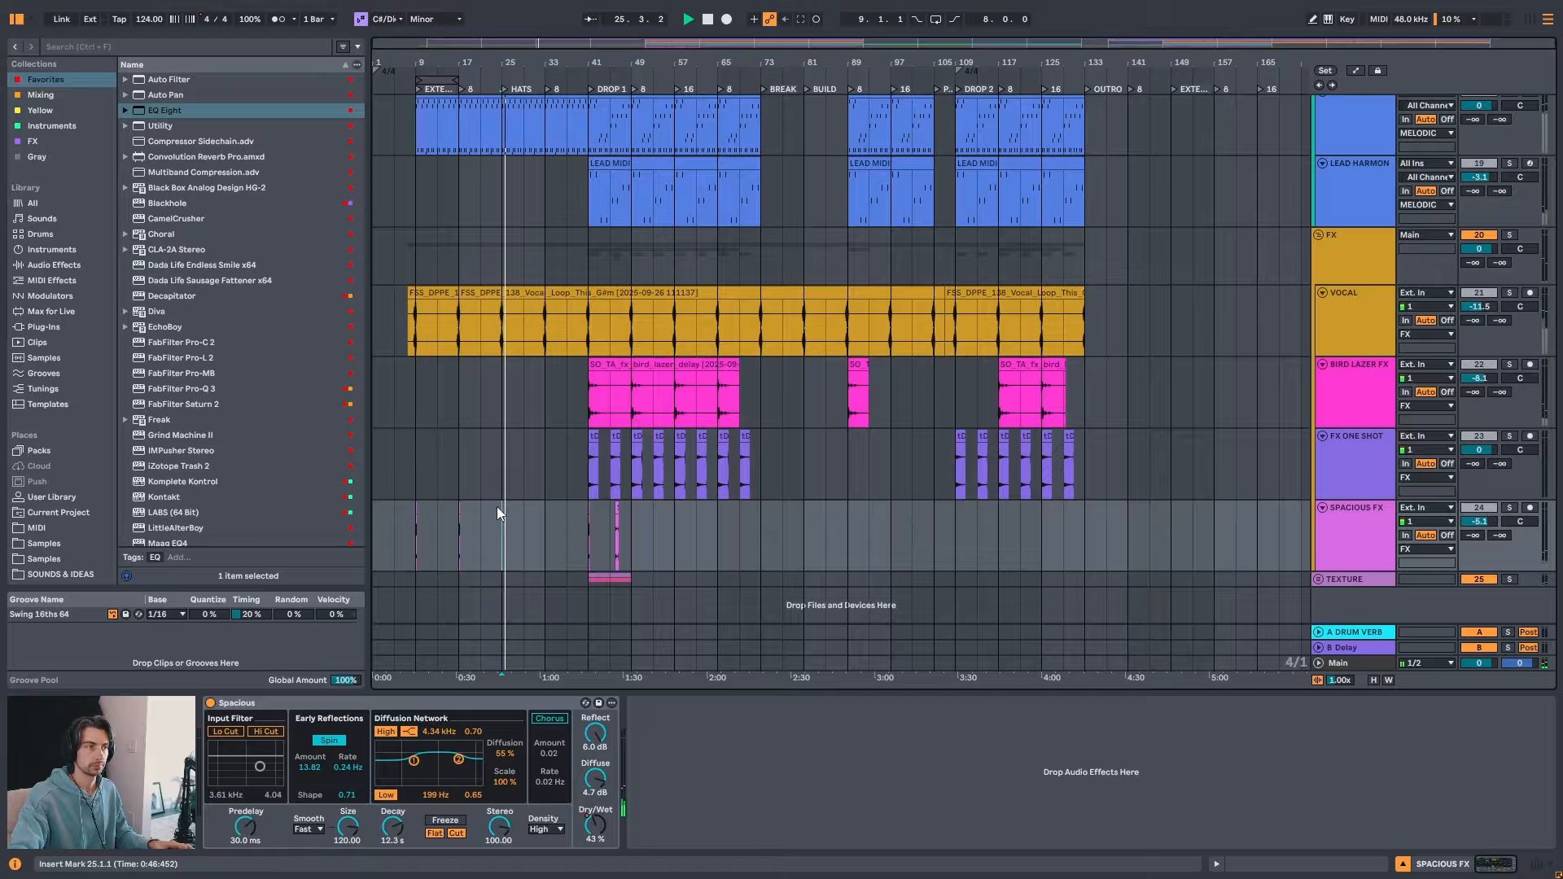
{"action": "key", "text": "space"}
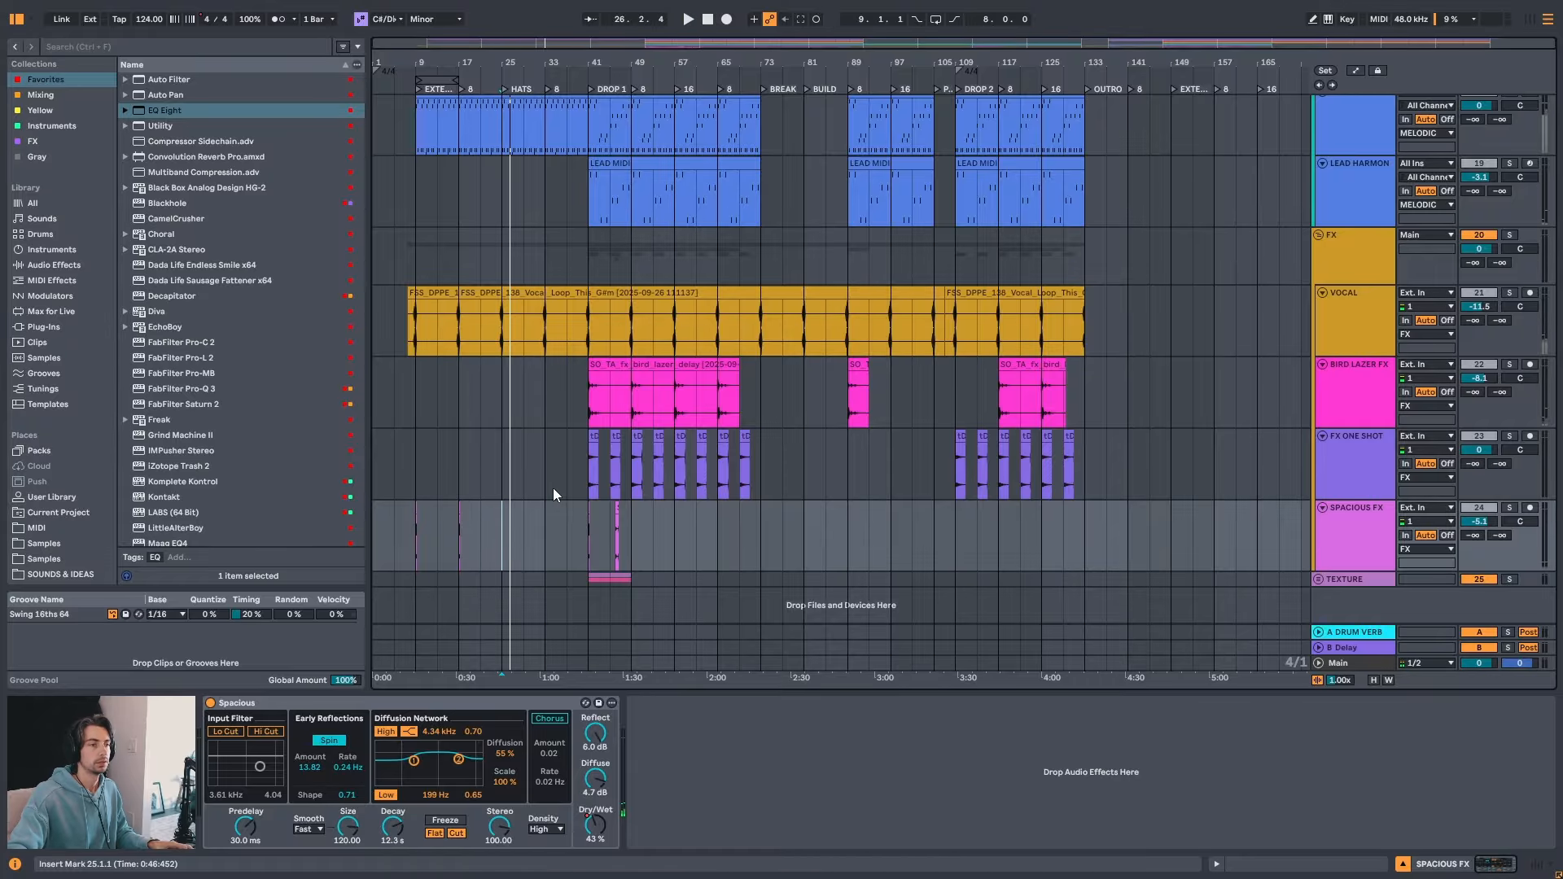
{"action": "key", "text": "space"}
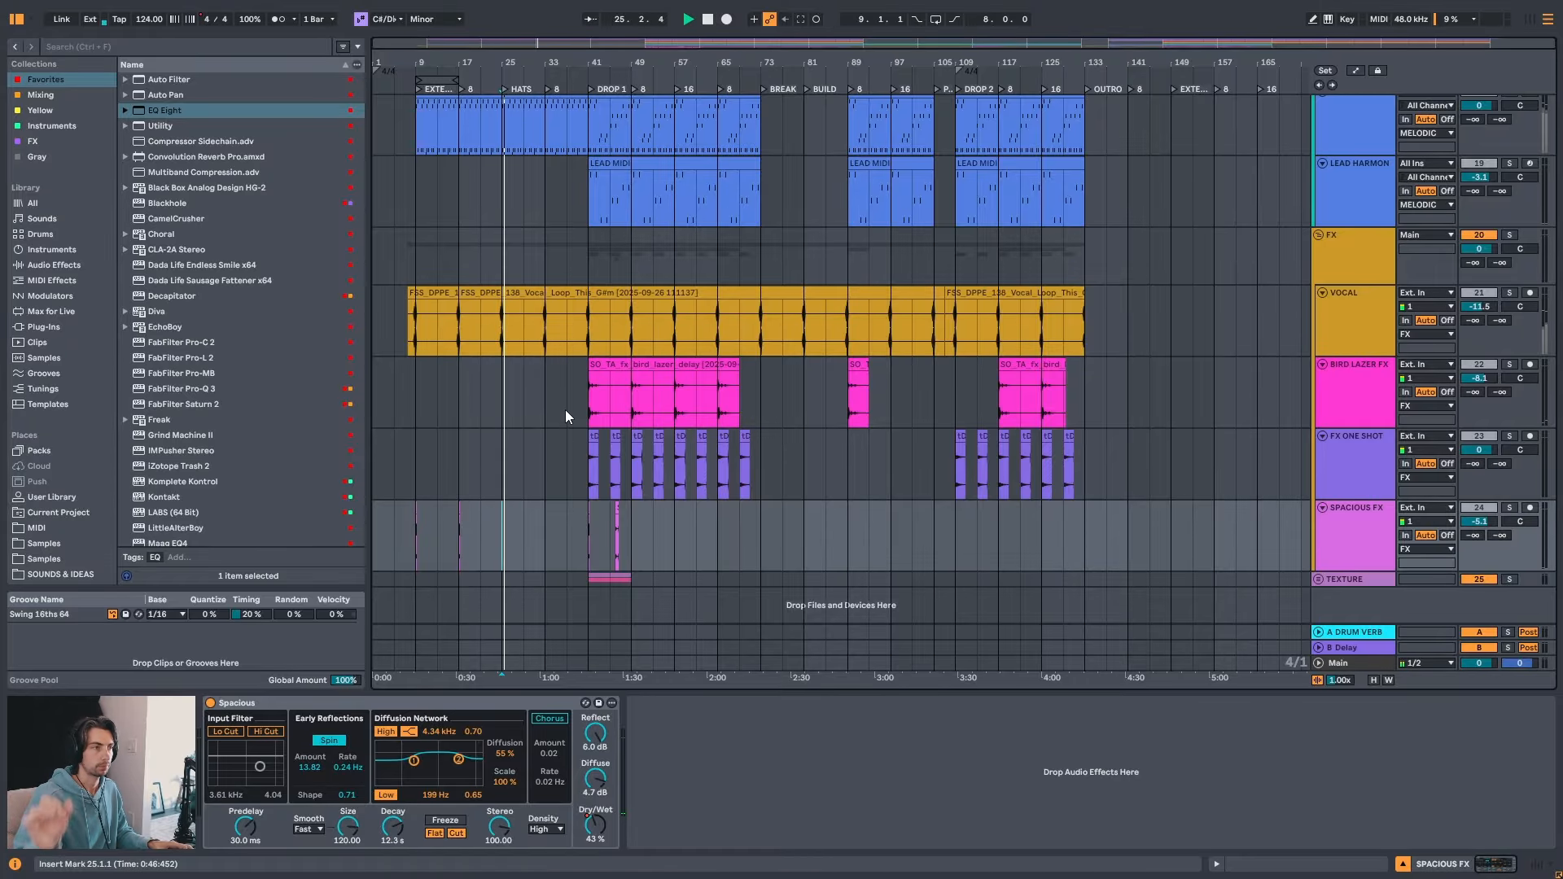
{"action": "key", "text": "space"}
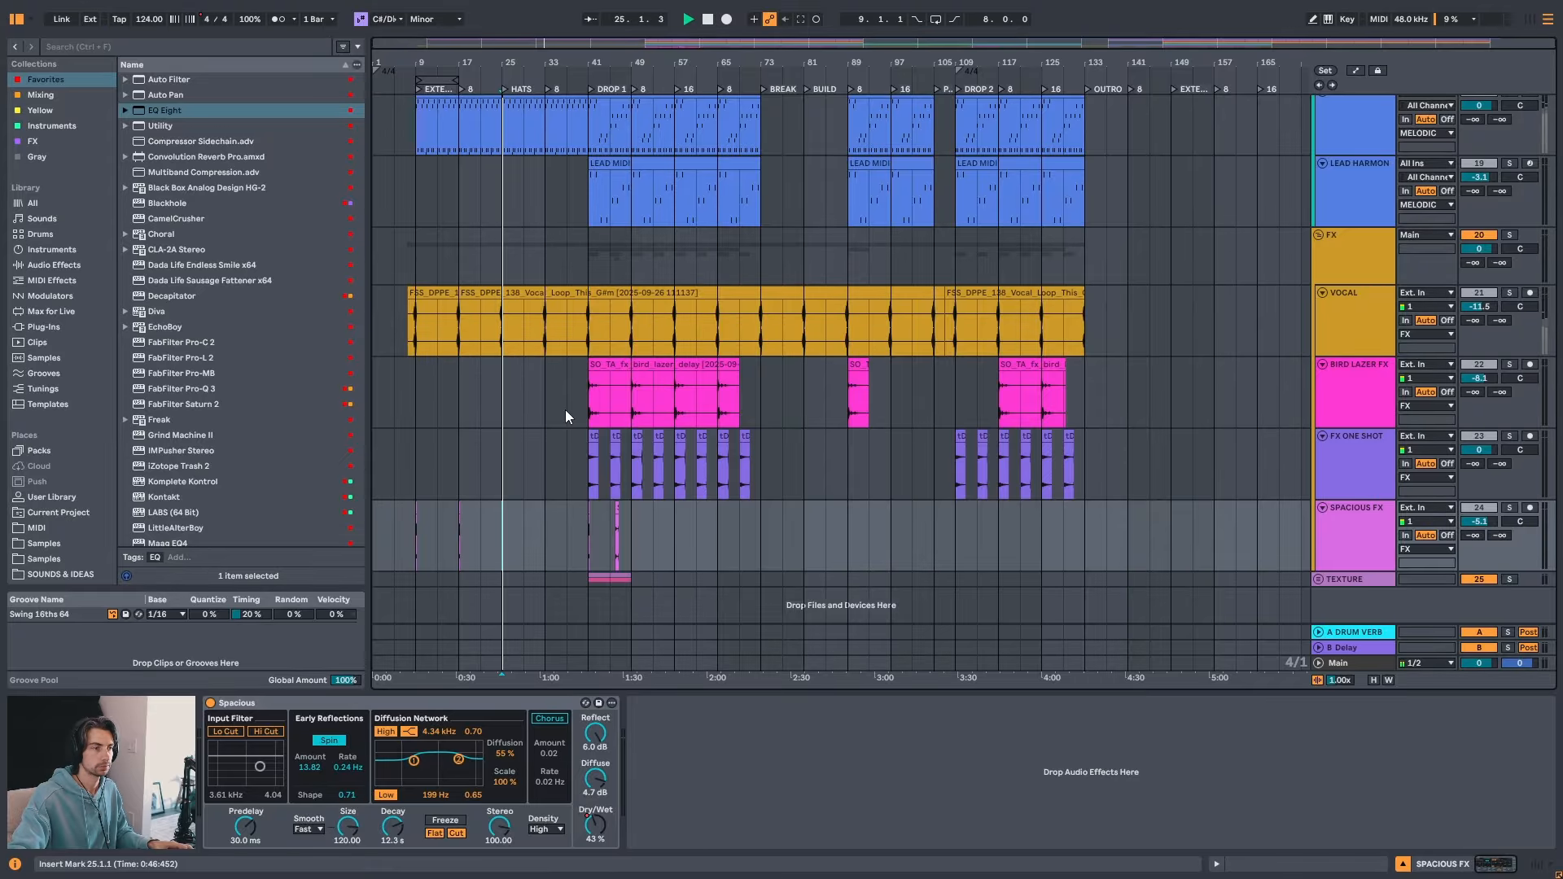
{"action": "key", "text": "space"}
{"action": "key", "text": "space"}
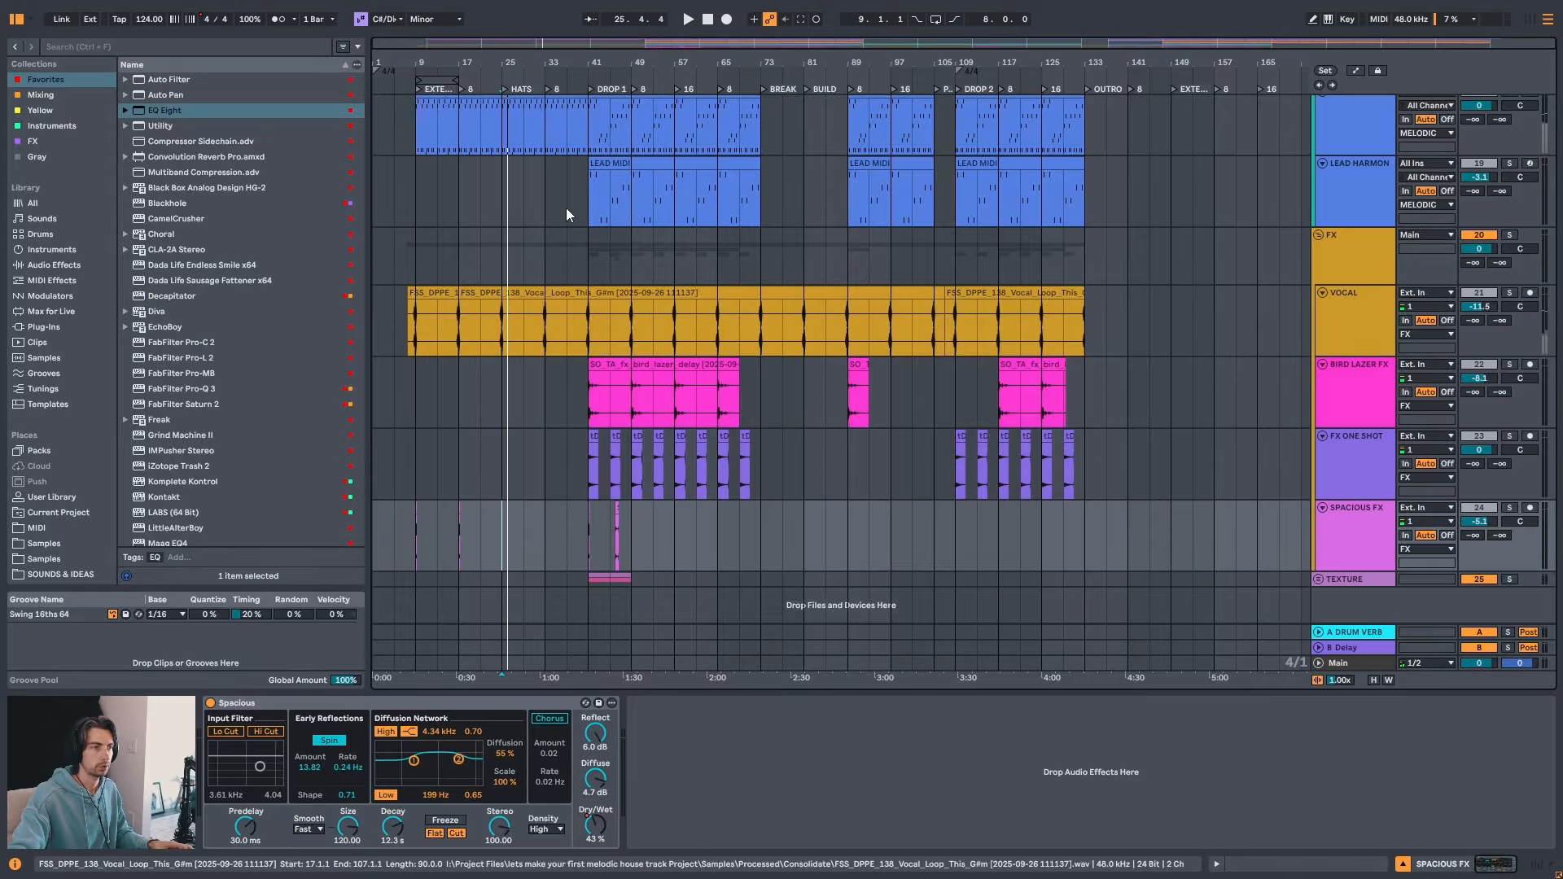
- Consolidate the Spacious FX track from bar 17 to 25 into one clip and turn on its loop
{"action": "left_click_drag", "start_coordinate": [505, 61], "coordinate": [557, 61]}
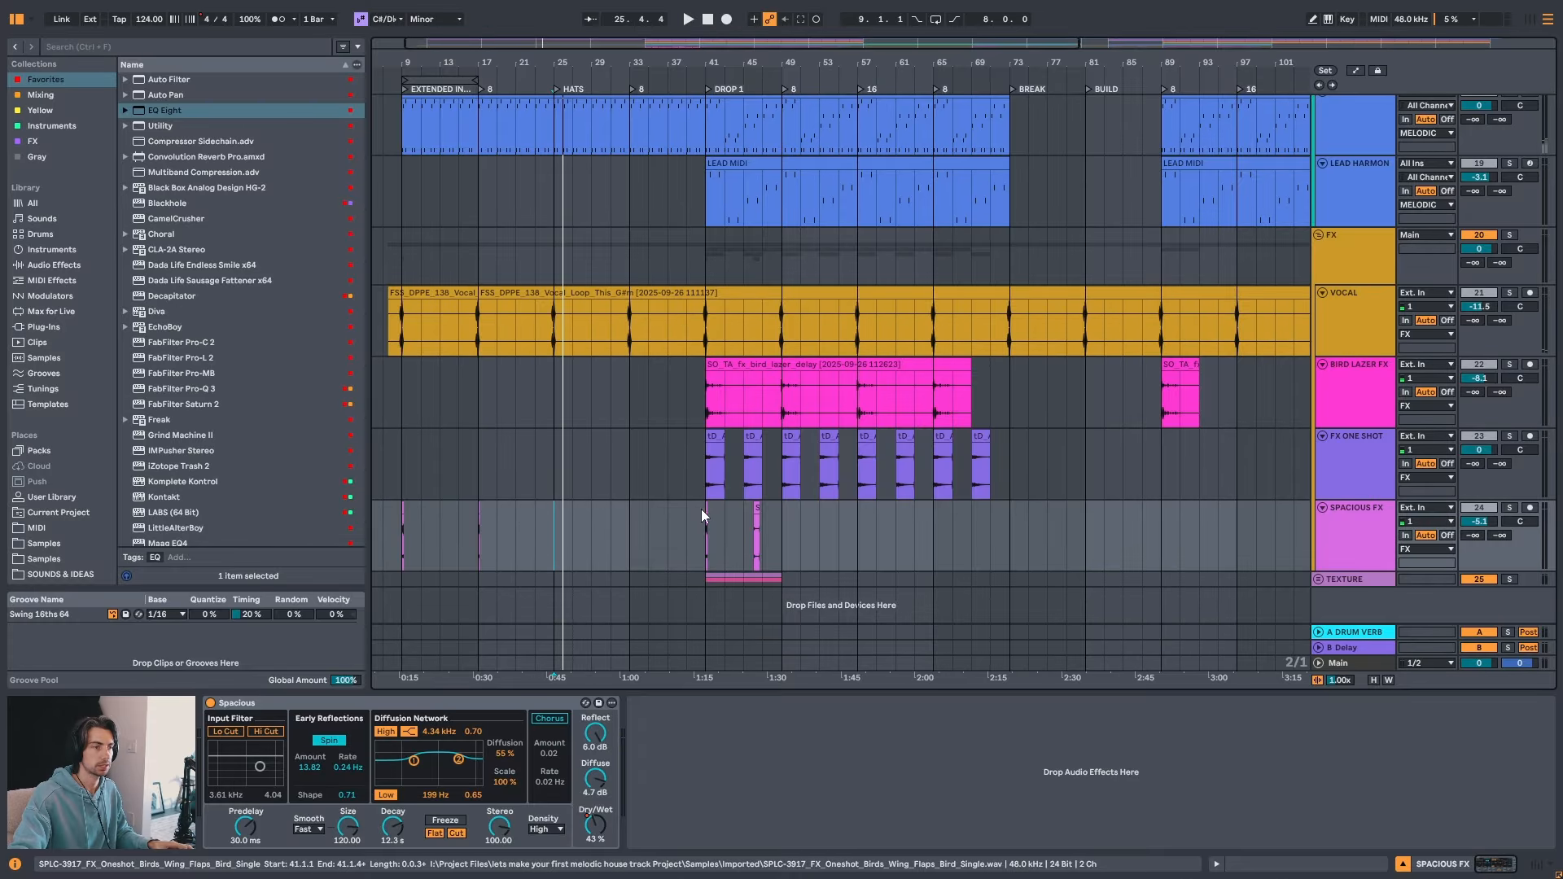
{"action": "left_click_drag", "start_coordinate": [510, 61], "coordinate": [596, 61]}
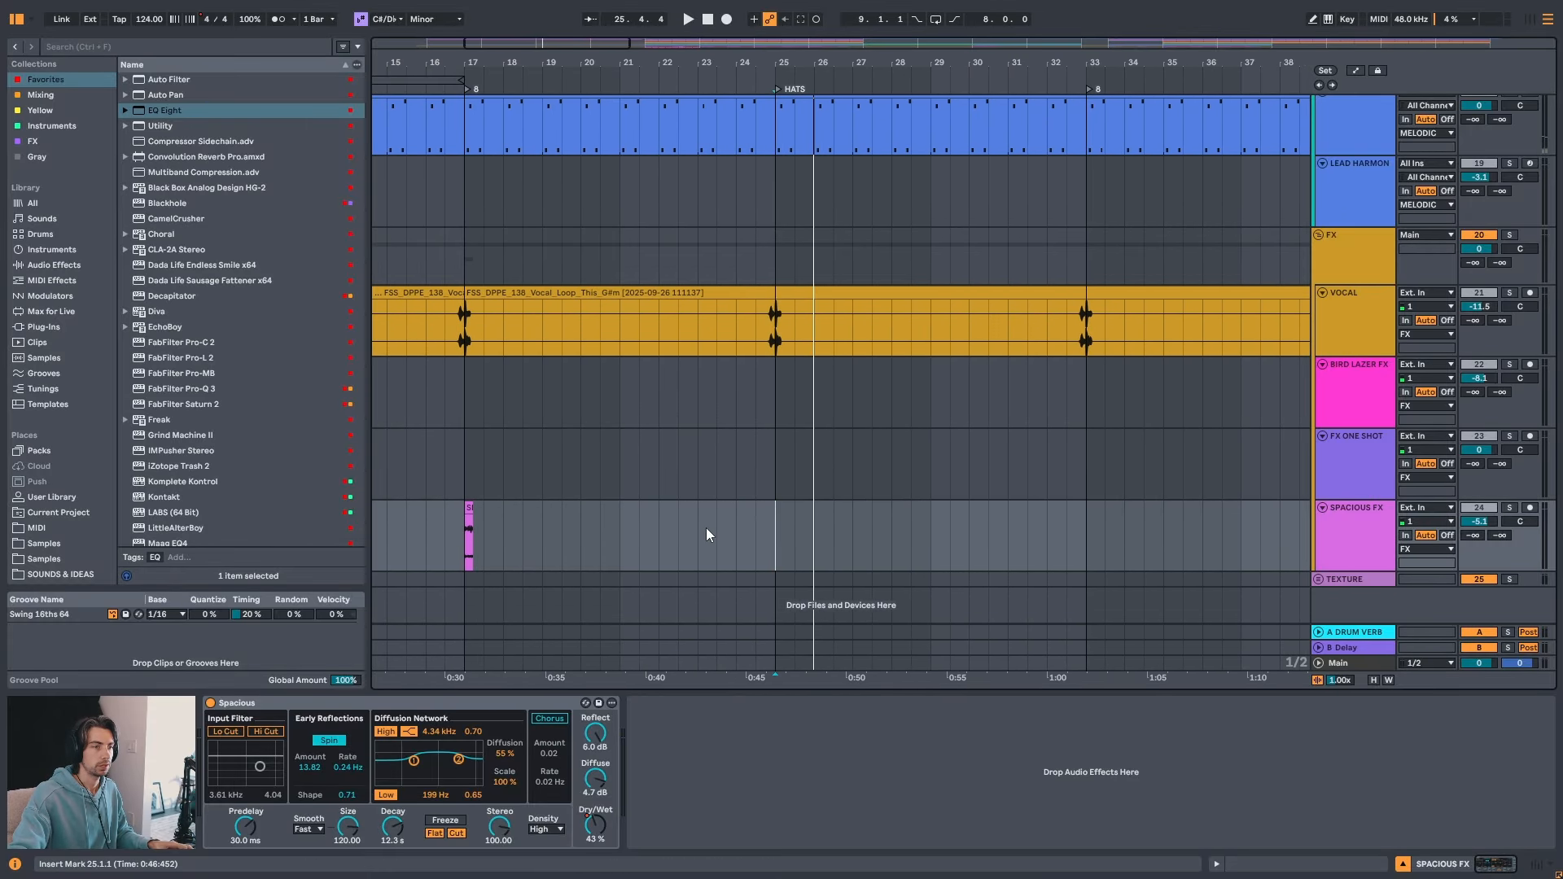
{"action": "left_click_drag", "start_coordinate": [765, 511], "coordinate": [466, 516]}
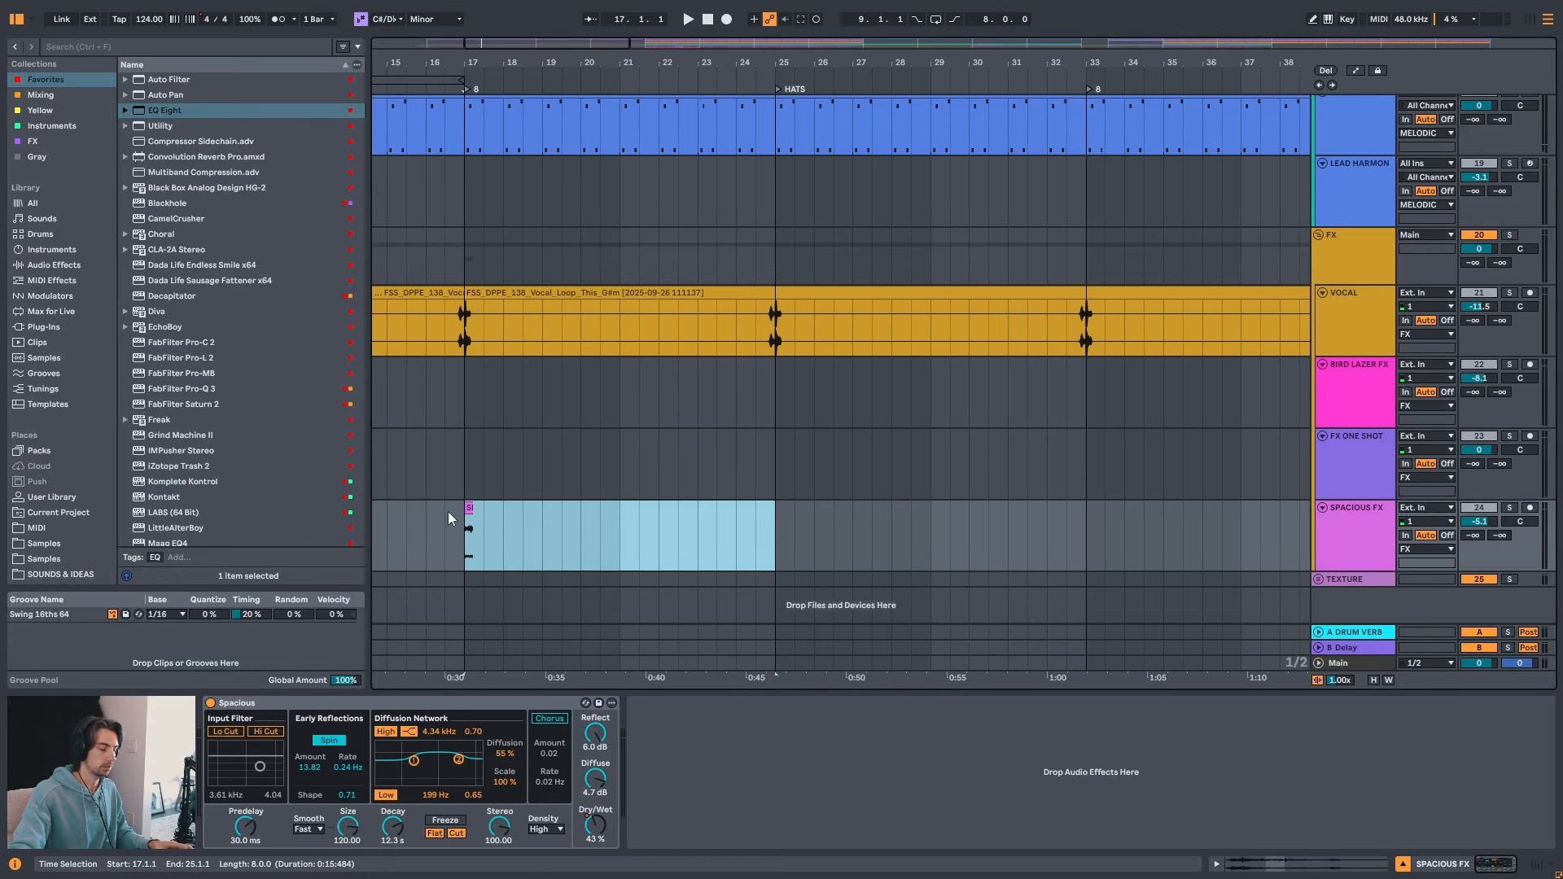
{"action": "key", "text": "ctrl+j"}
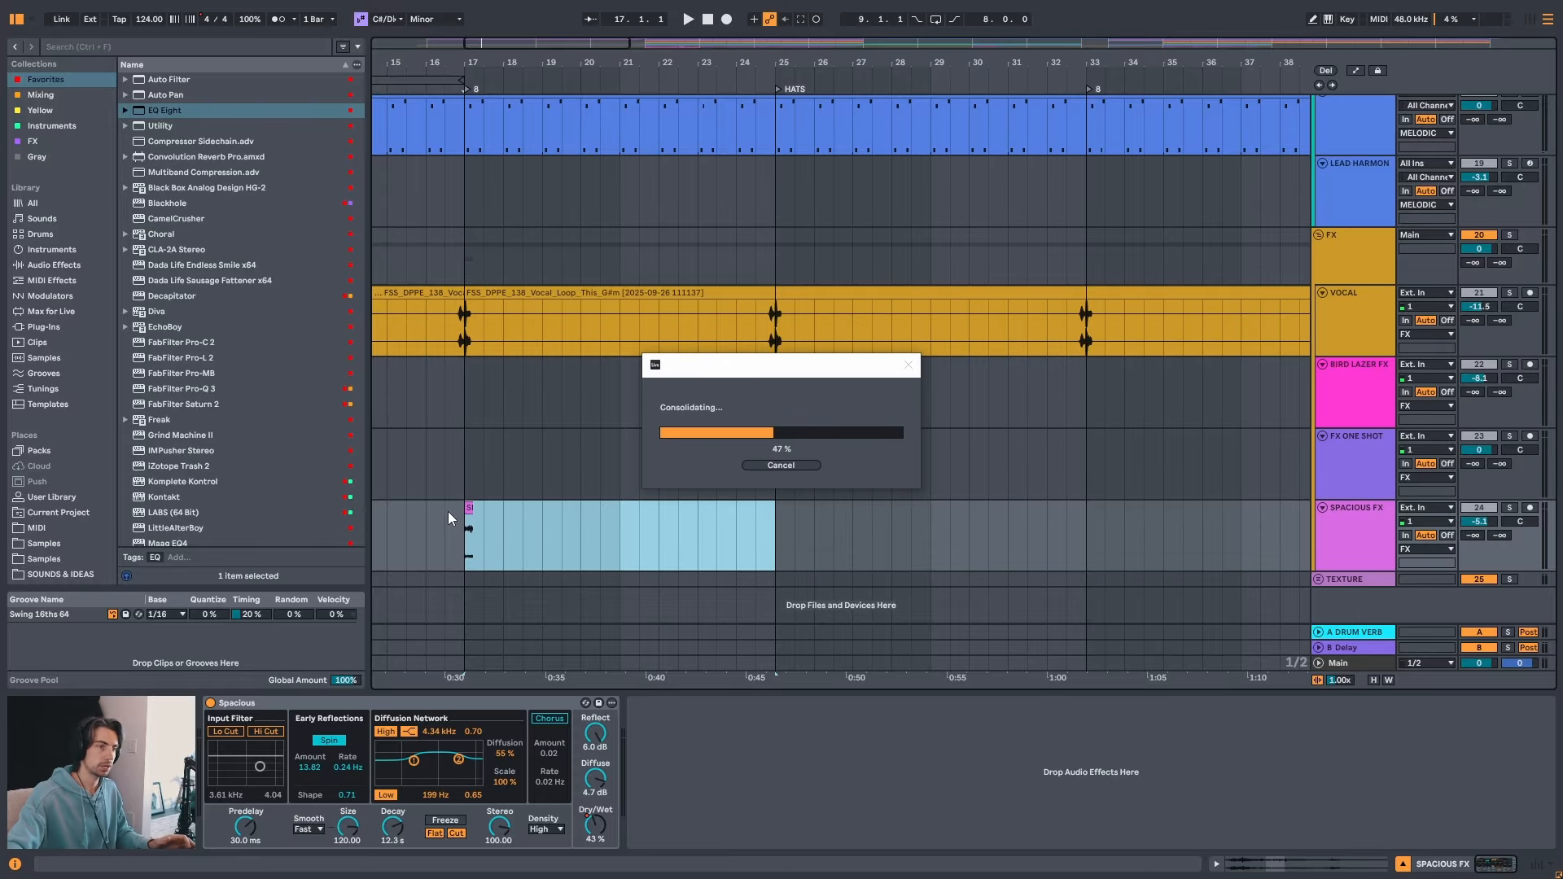
{"action": "double_click", "coordinate": [508, 520]}
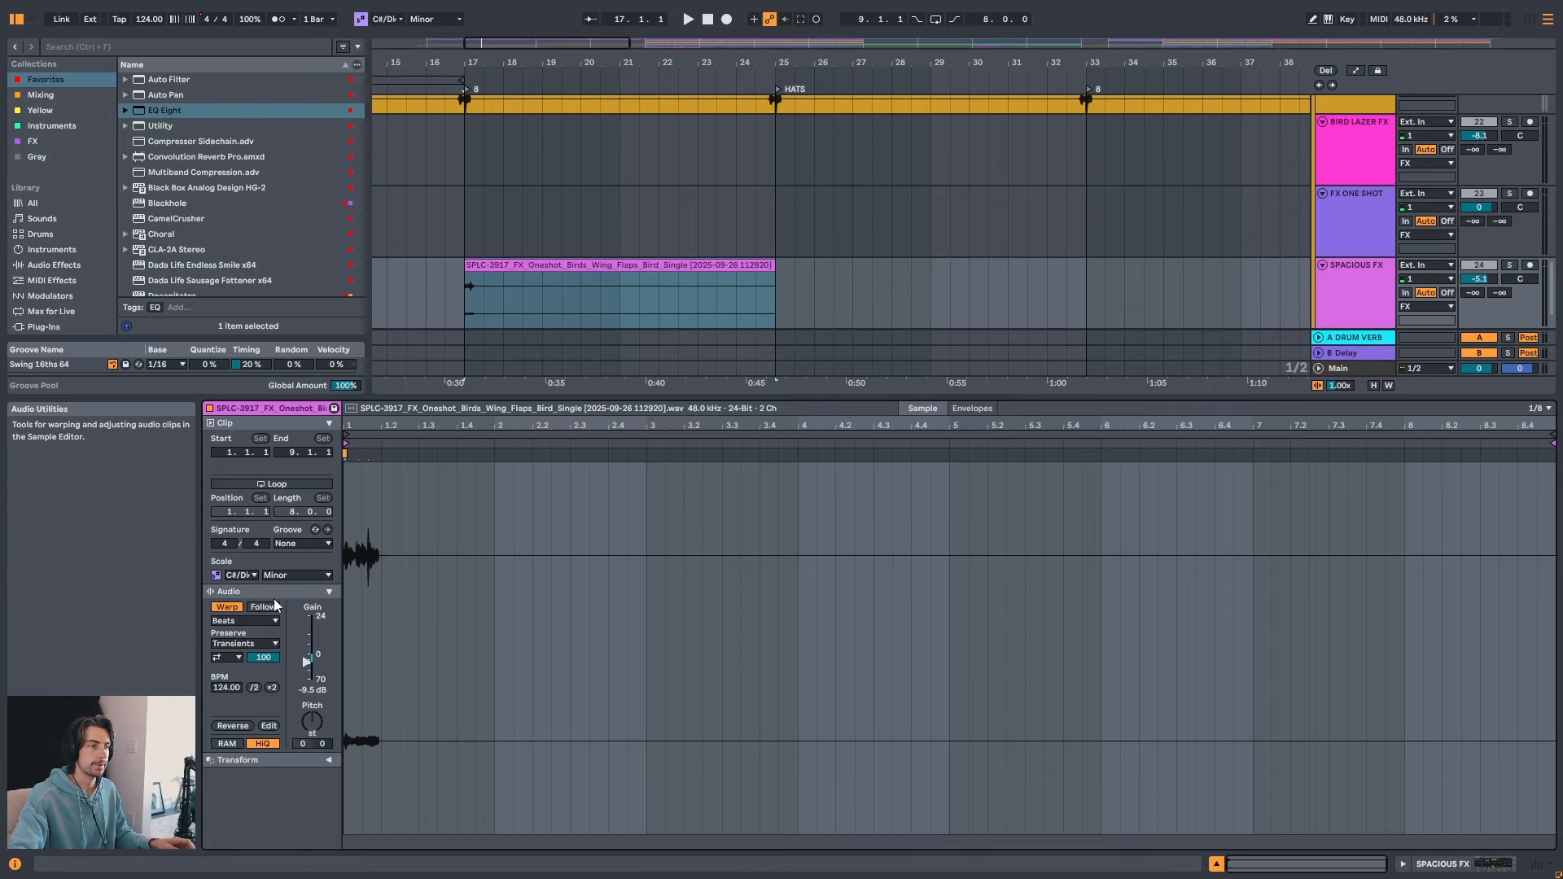
{"action": "left_click", "coordinate": [284, 484]}
{"action": "key", "text": "shift+Tab"}
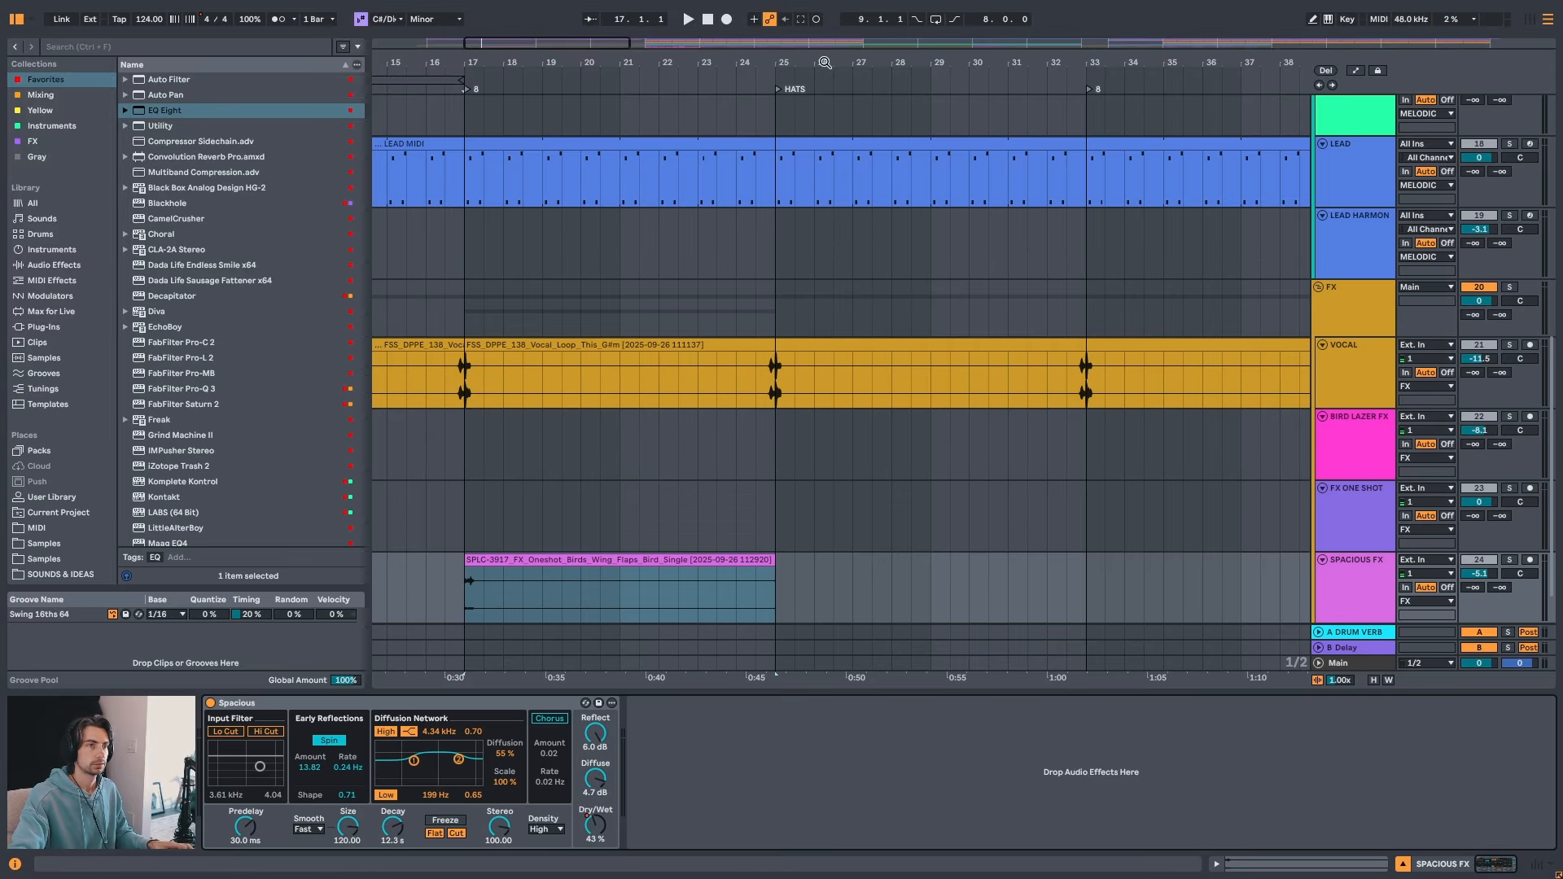
- Extend the looped Spacious FX clip from bar 17 to bar 42
{"action": "left_click_drag", "start_coordinate": [822, 62], "coordinate": [686, 25]}
{"action": "scroll", "coordinate": [679, 192], "scroll_direction": "down", "scroll_amount": 2}
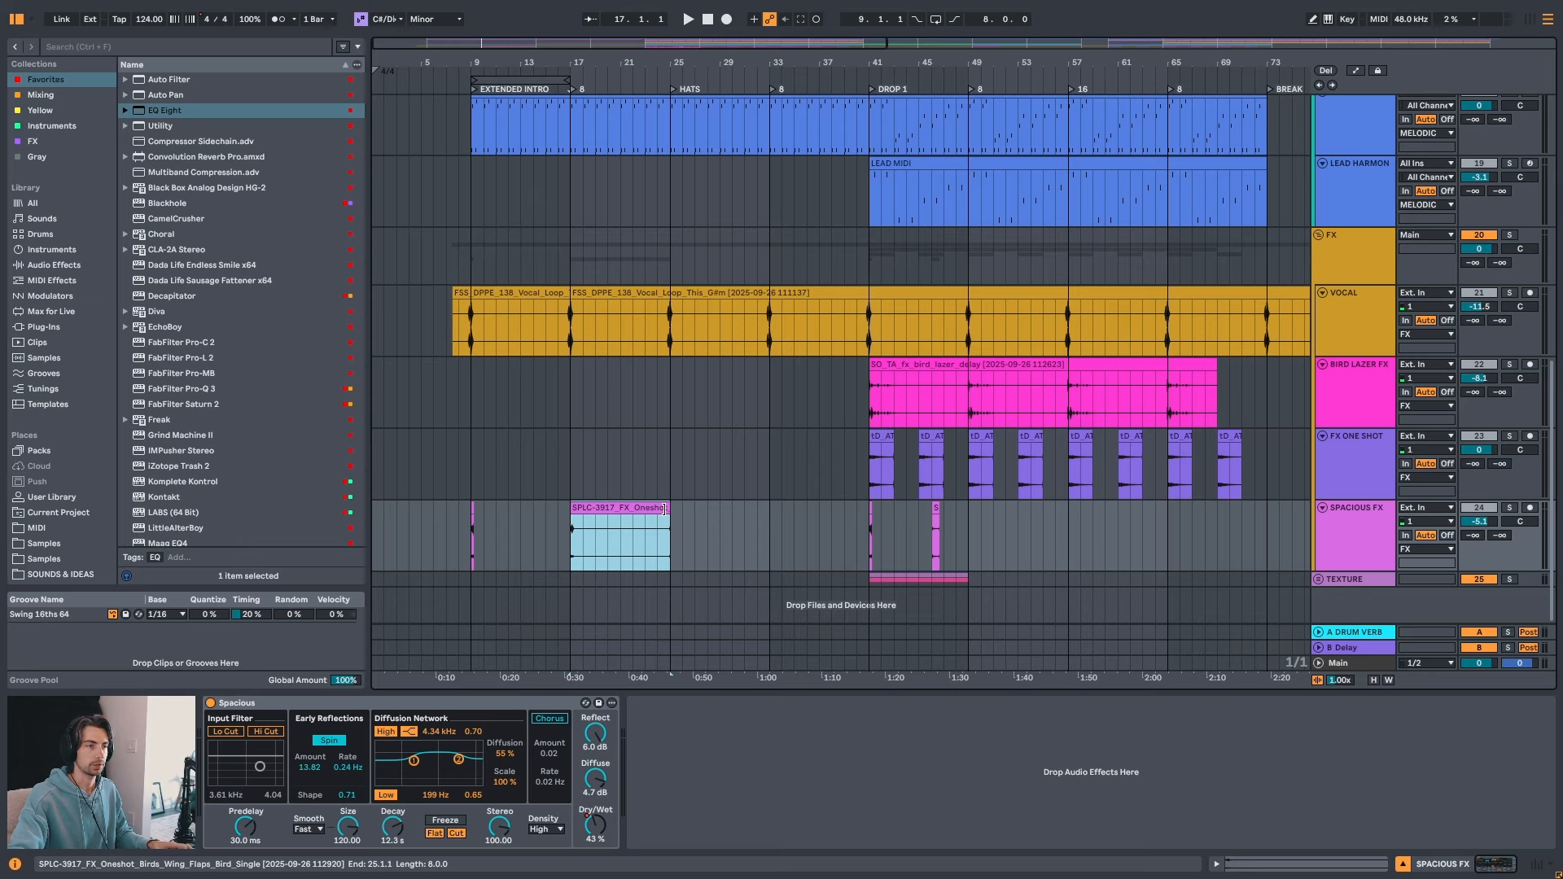
{"action": "left_click_drag", "start_coordinate": [664, 509], "coordinate": [882, 512]}
{"action": "scroll", "coordinate": [963, 164], "scroll_direction": "up", "scroll_amount": 2}
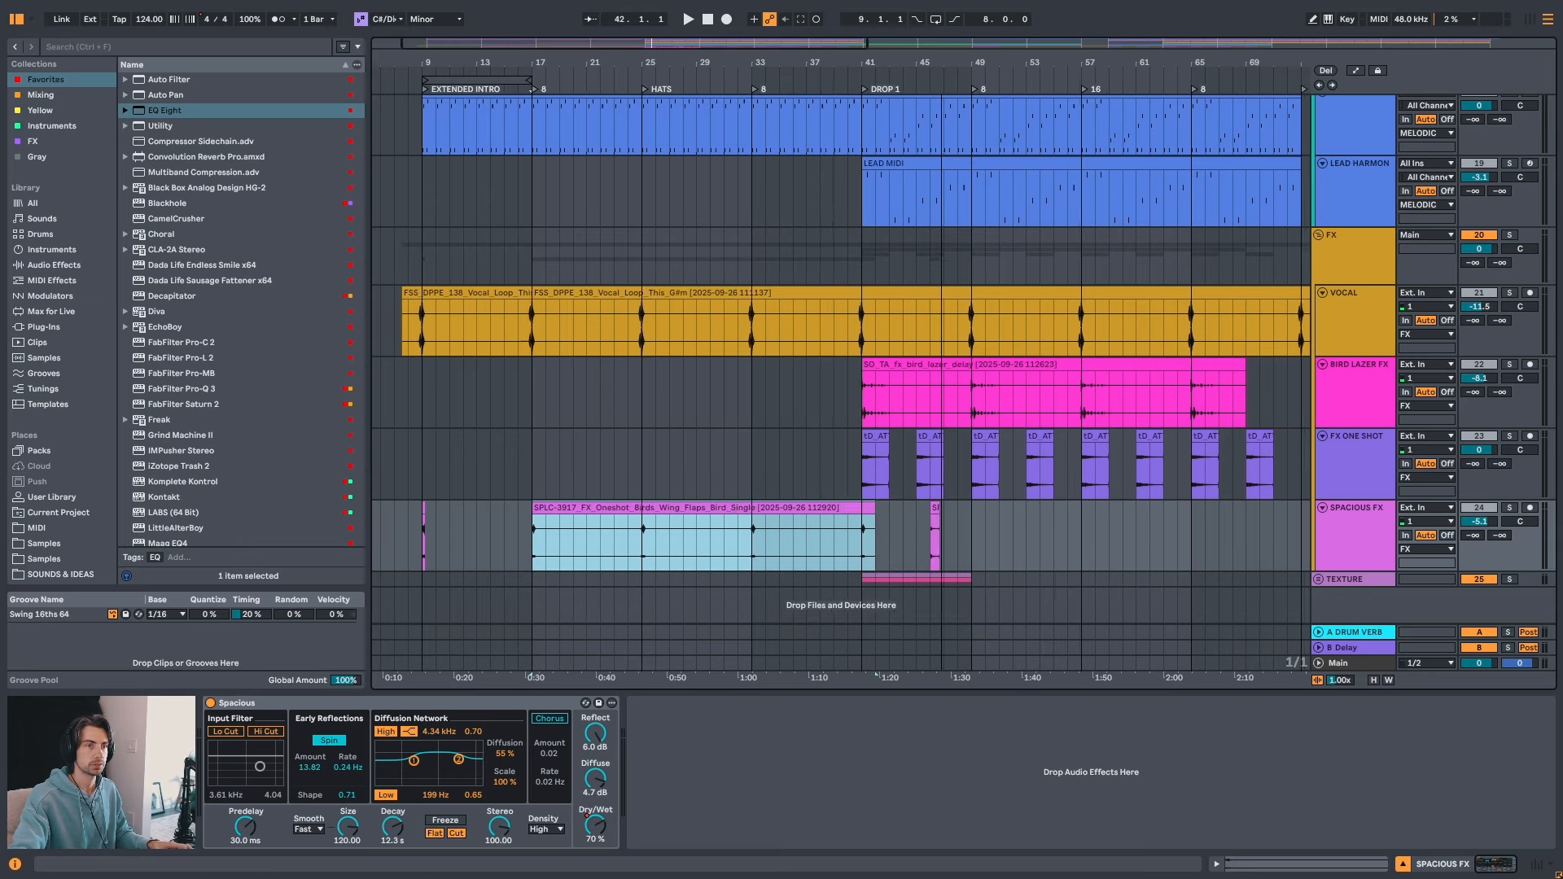
- Solo the Spacious FX track and audition the short clip at bar 46
{"action": "left_click_drag", "start_coordinate": [941, 63], "coordinate": [934, 105]}
{"action": "left_click", "coordinate": [915, 509]}
{"action": "key", "text": "s"}
{"action": "key", "text": "space"}
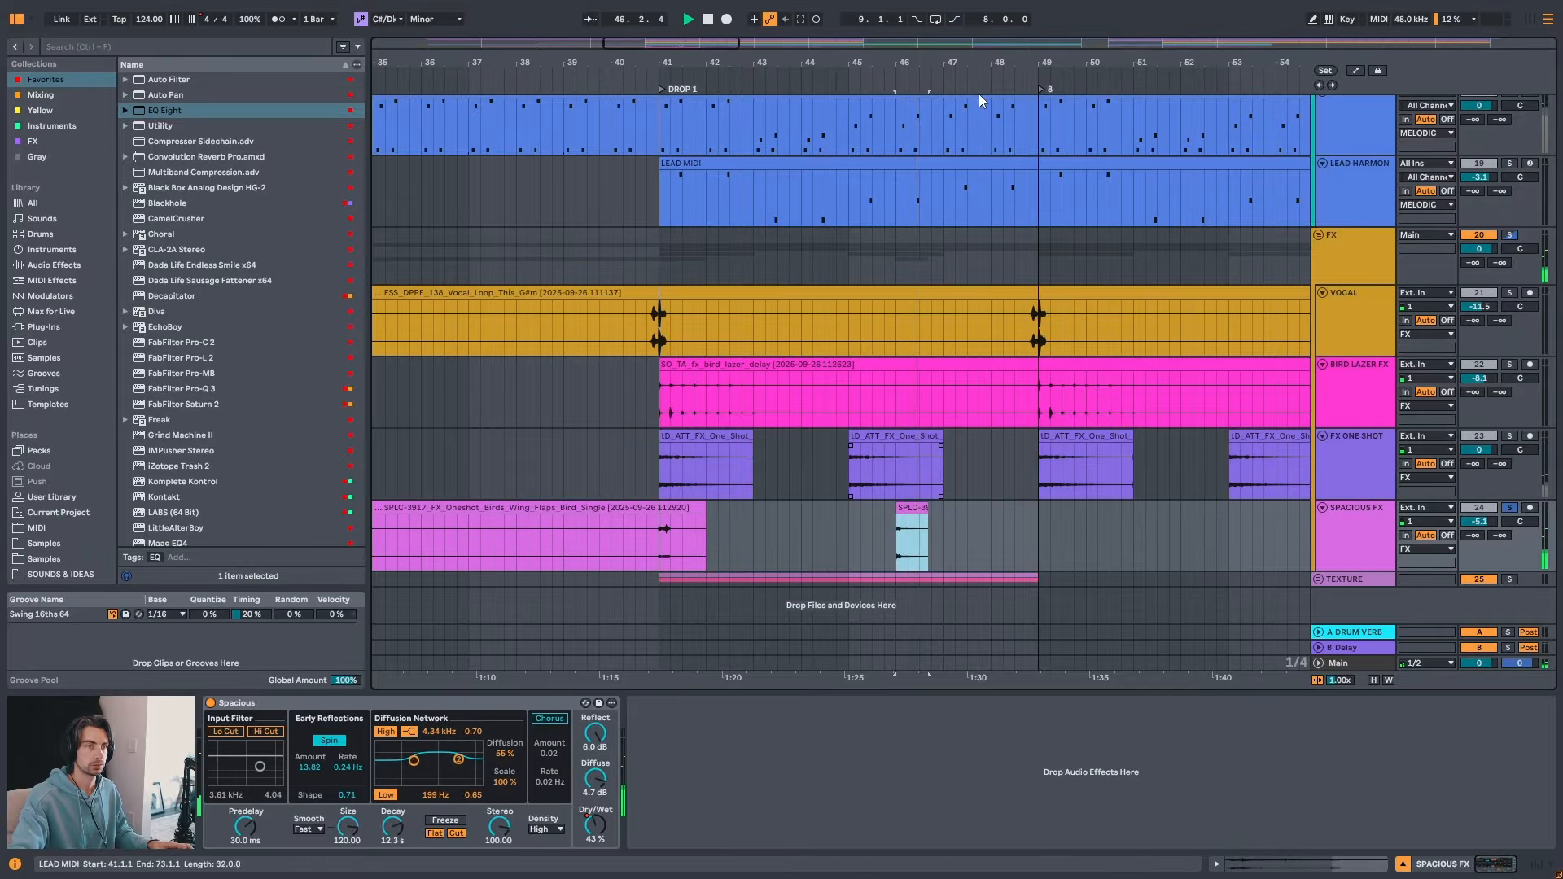
{"action": "key", "text": "space"}
{"action": "key", "text": "minus"}
{"action": "key", "text": "minus"}
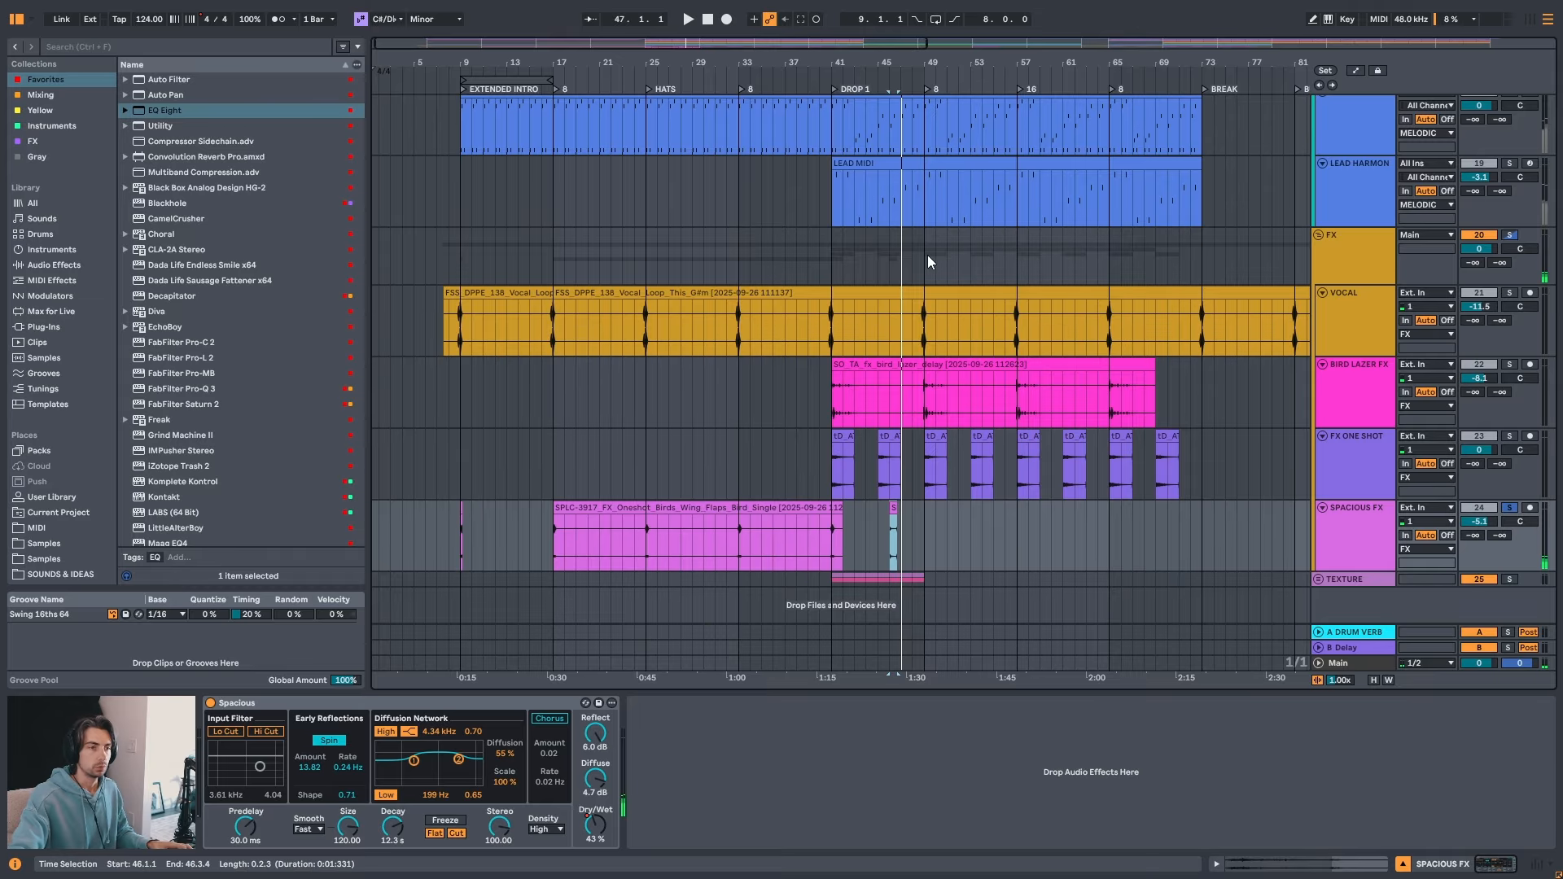
- Consolidate the Spacious FX from bar 41 to 49 into one clip and color it dark pink-red
{"action": "left_click_drag", "start_coordinate": [904, 67], "coordinate": [899, 67]}
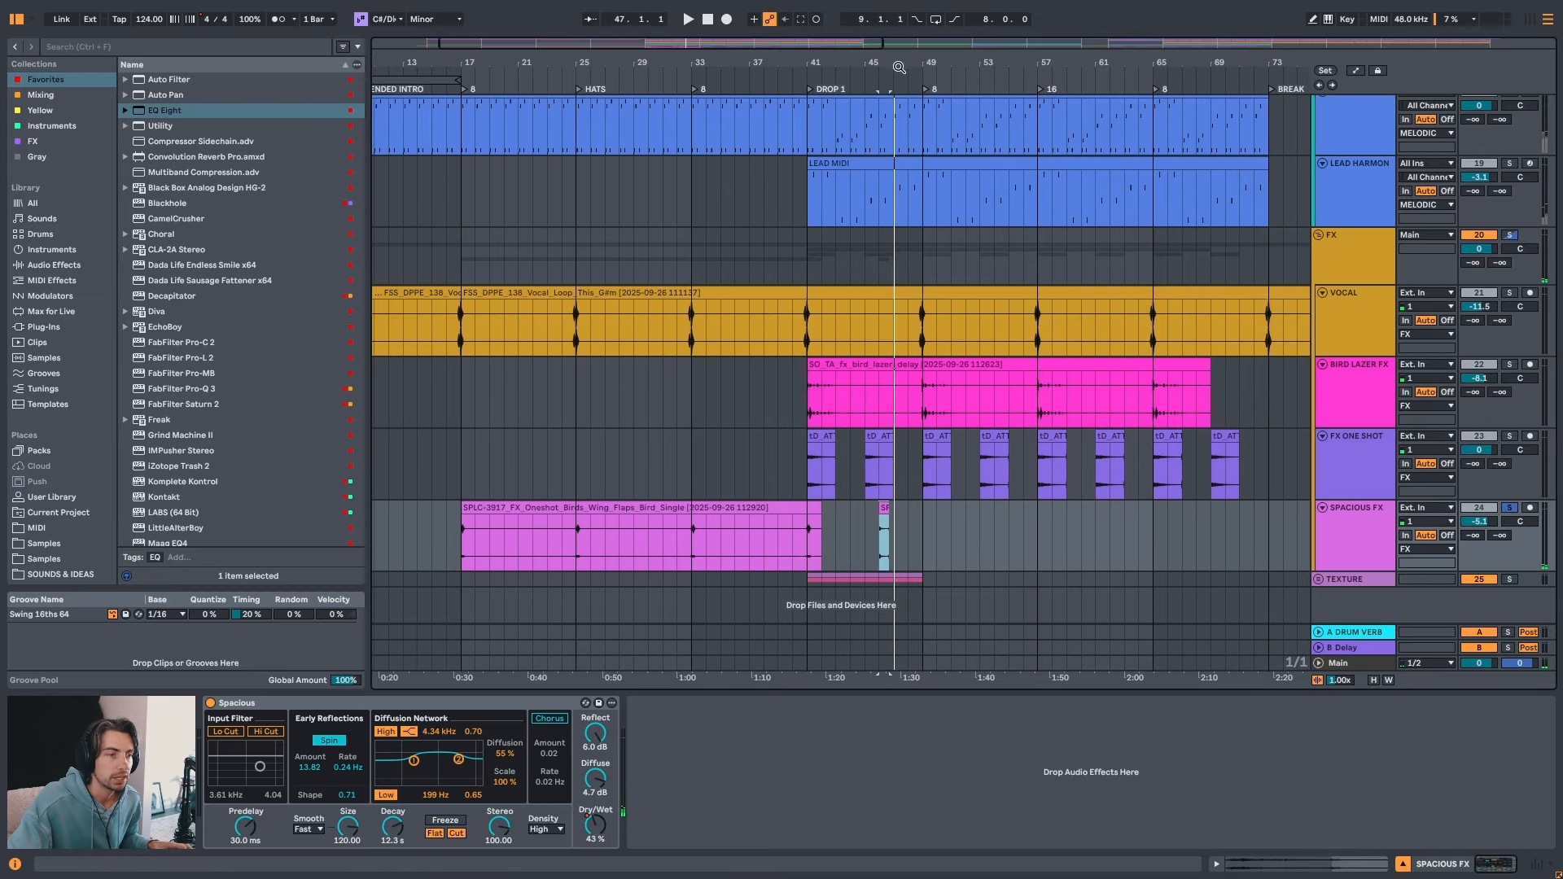
{"action": "mouse_move", "coordinate": [809, 516]}
{"action": "left_mouse_down"}
{"action": "mouse_move", "coordinate": [778, 509]}
{"action": "mouse_move", "coordinate": [814, 531]}
{"action": "left_mouse_up"}
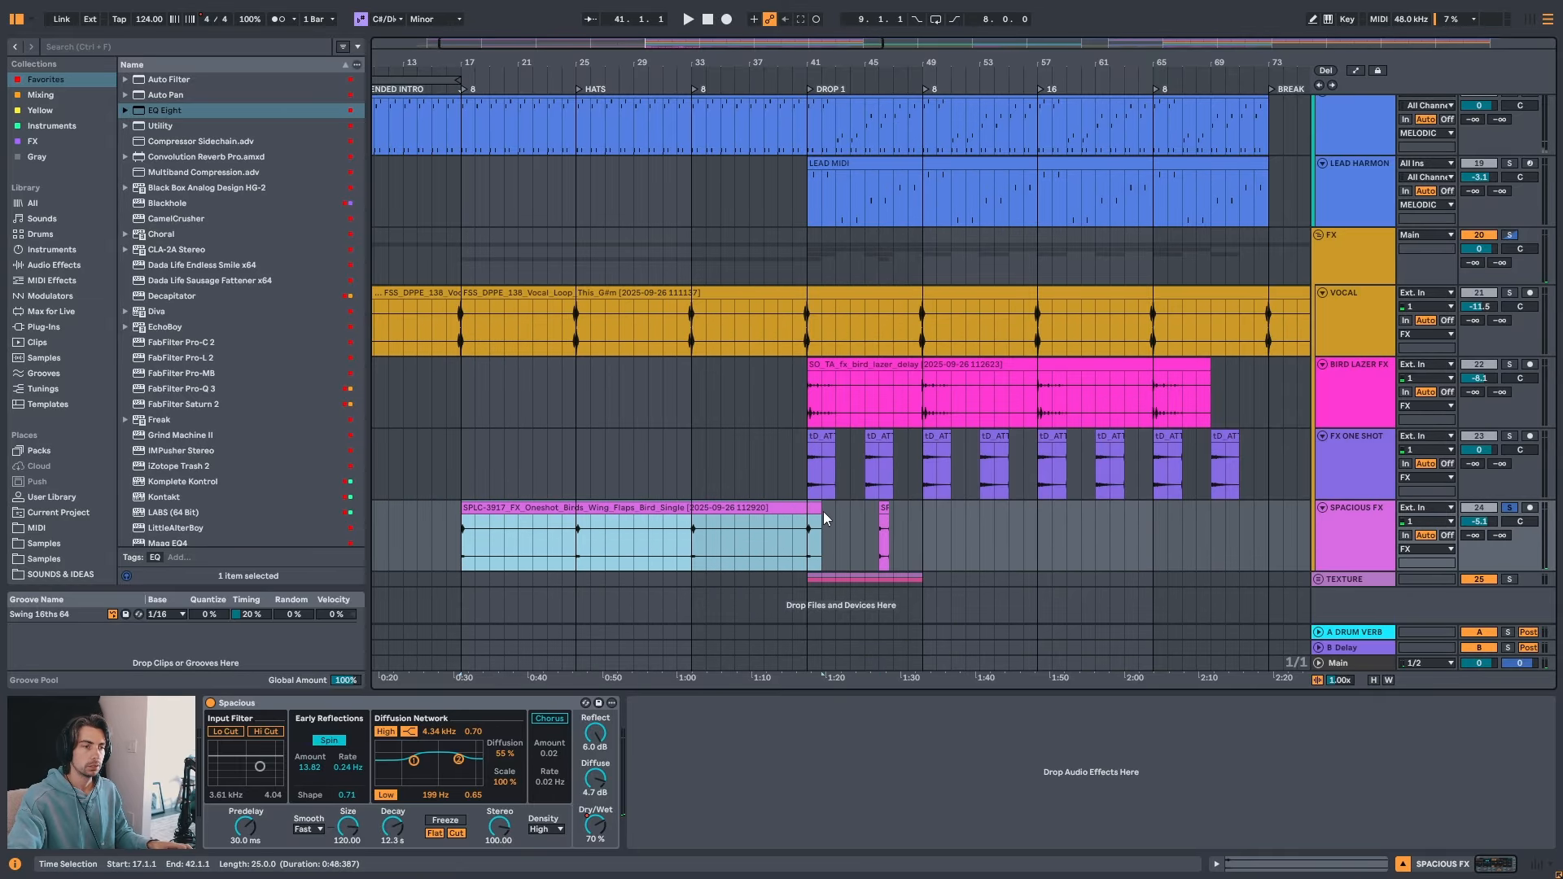
{"action": "left_click_drag", "start_coordinate": [896, 65], "coordinate": [862, 147]}
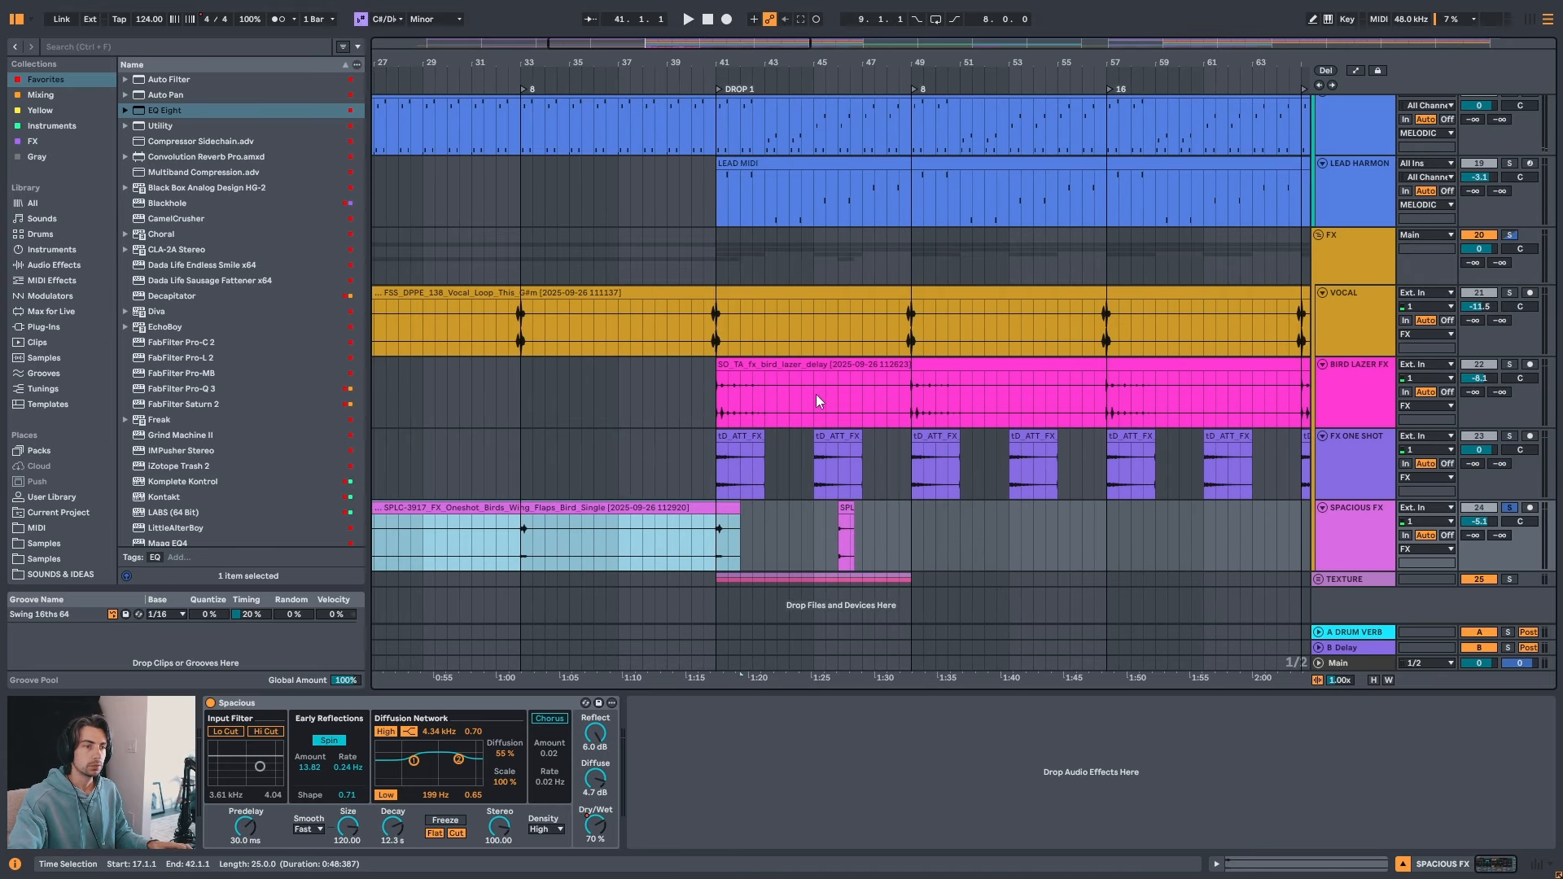
{"action": "left_click_drag", "start_coordinate": [716, 529], "coordinate": [914, 515]}
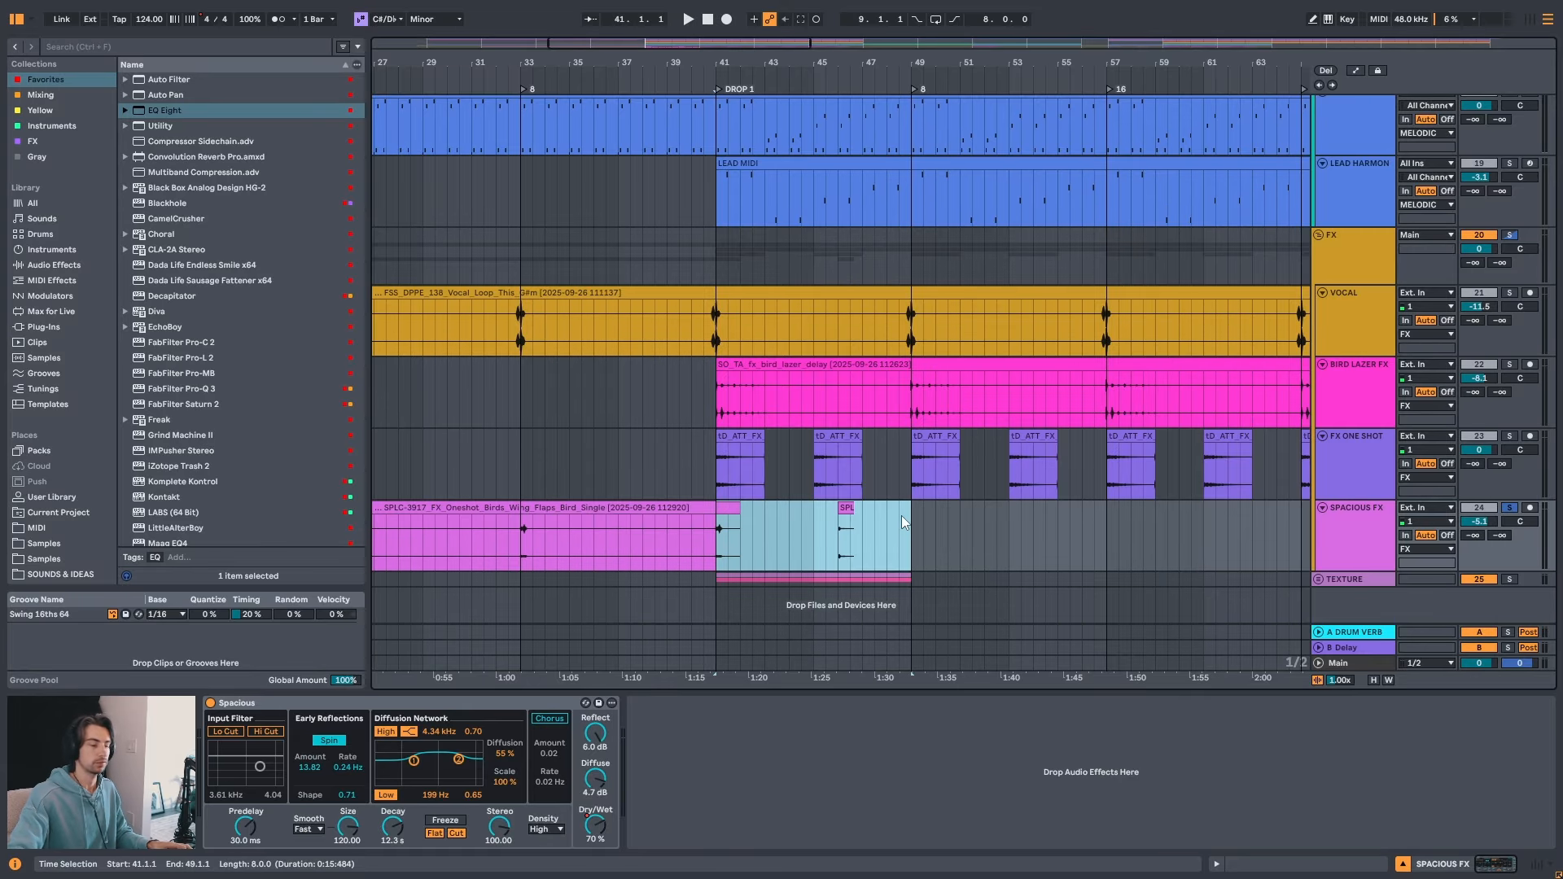
{"action": "key", "text": "ctrl+j"}
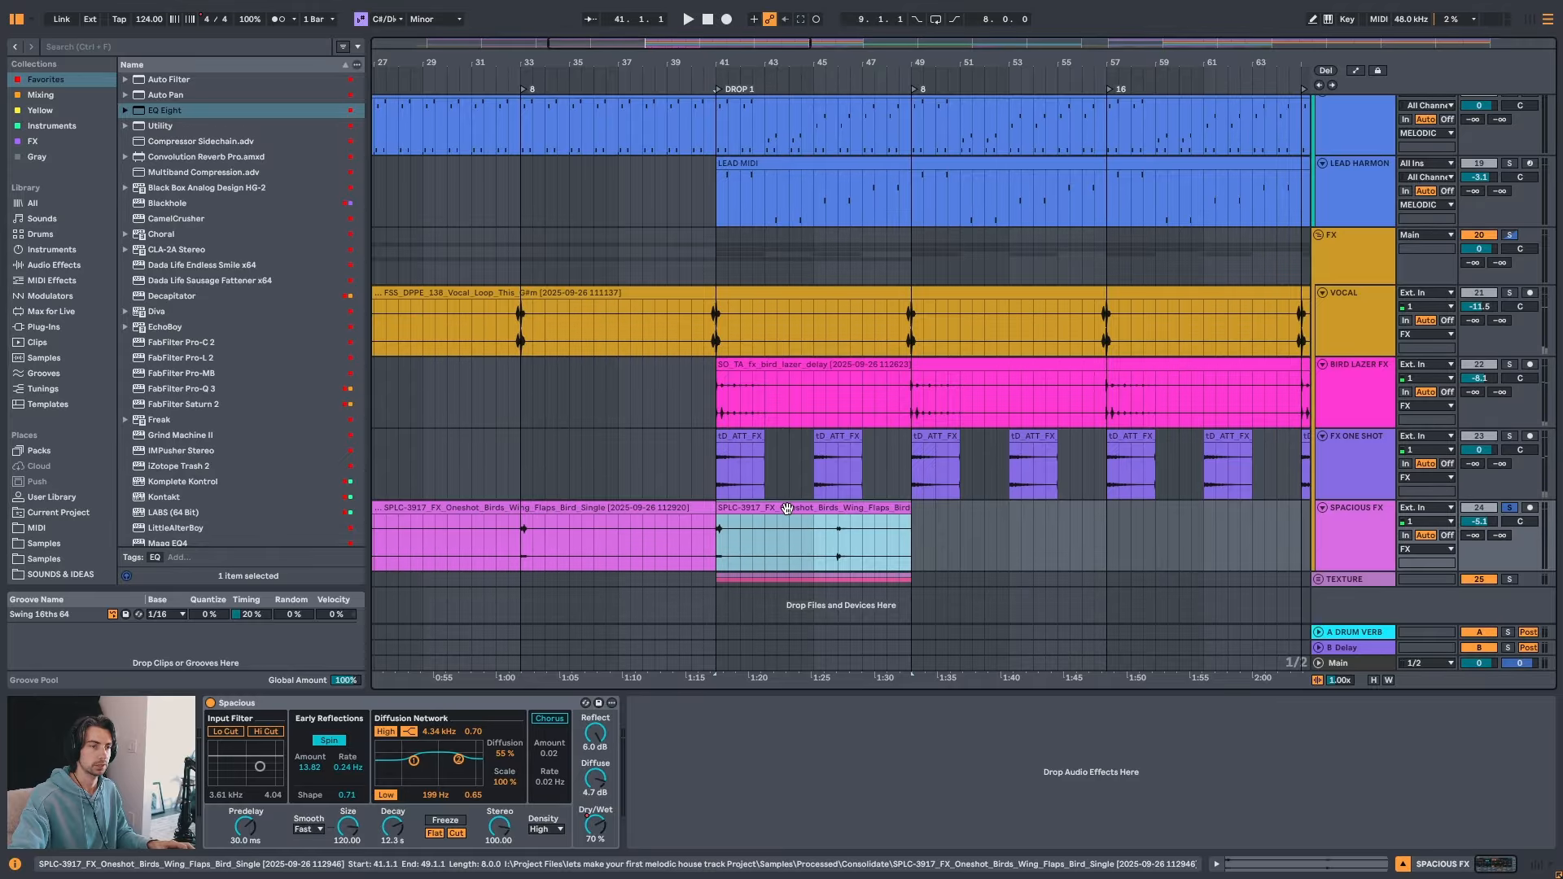
{"action": "right_click", "coordinate": [786, 508]}
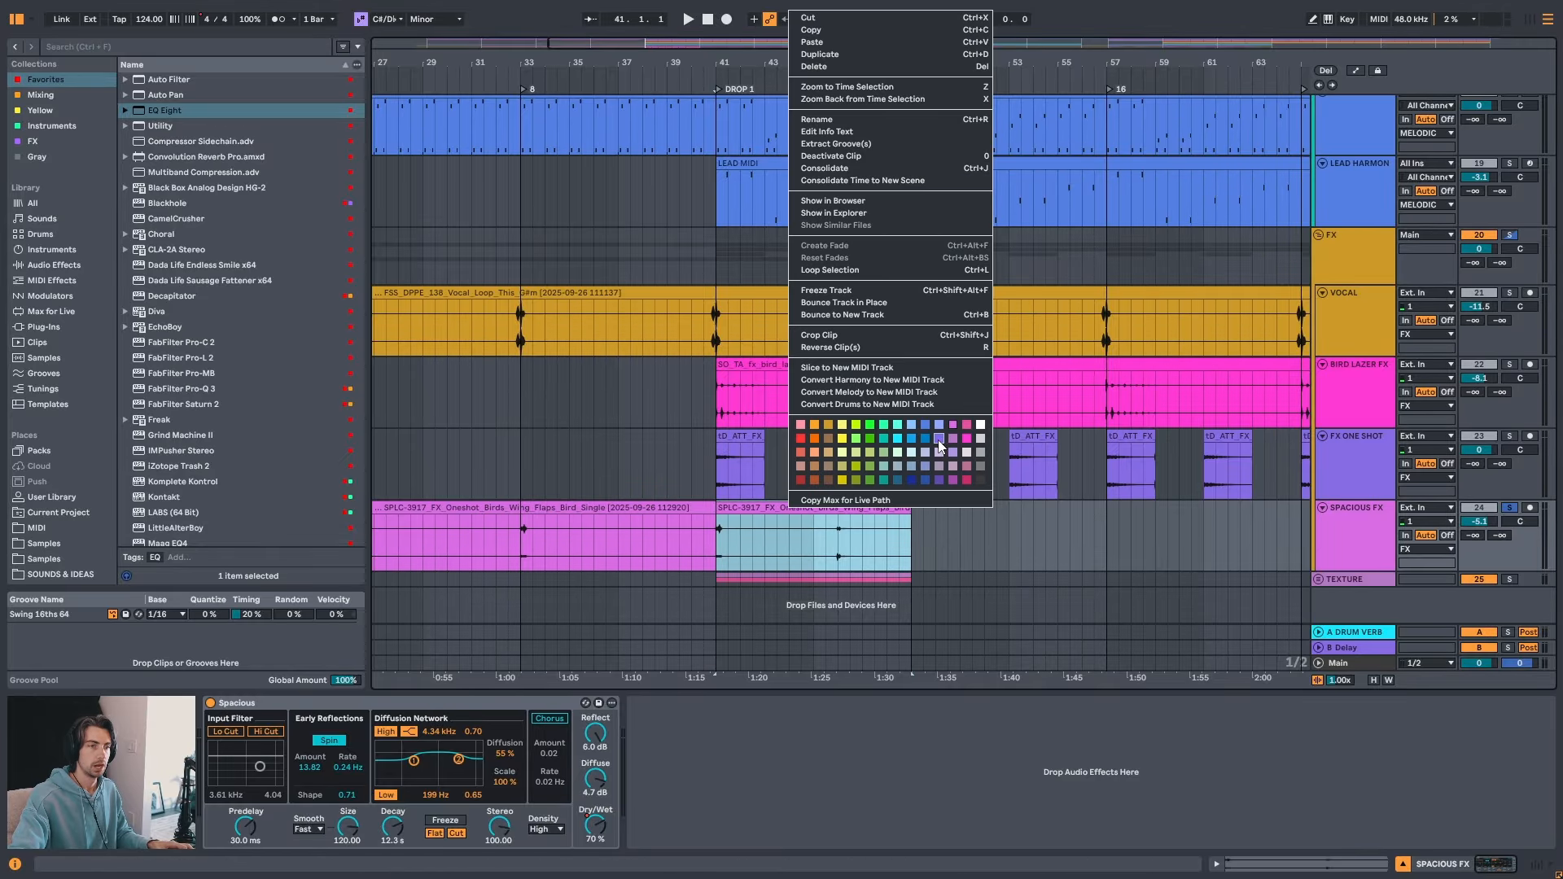
{"action": "left_click", "coordinate": [967, 479]}
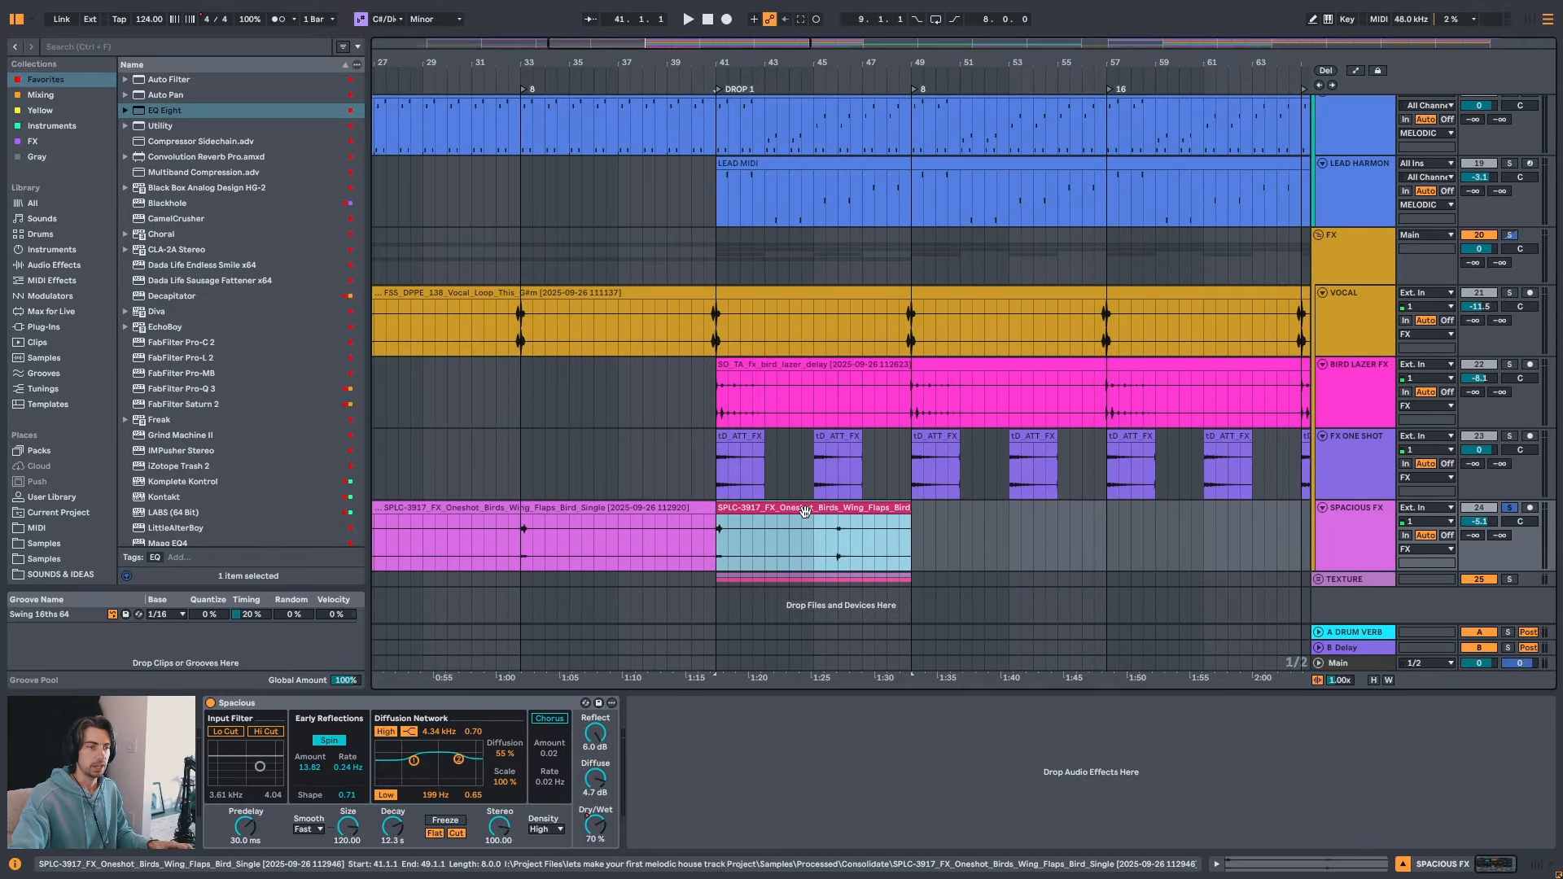
- Audition the Spacious FX in the full mix from bars 17 and 9
{"action": "left_click_drag", "start_coordinate": [872, 64], "coordinate": [651, 63]}
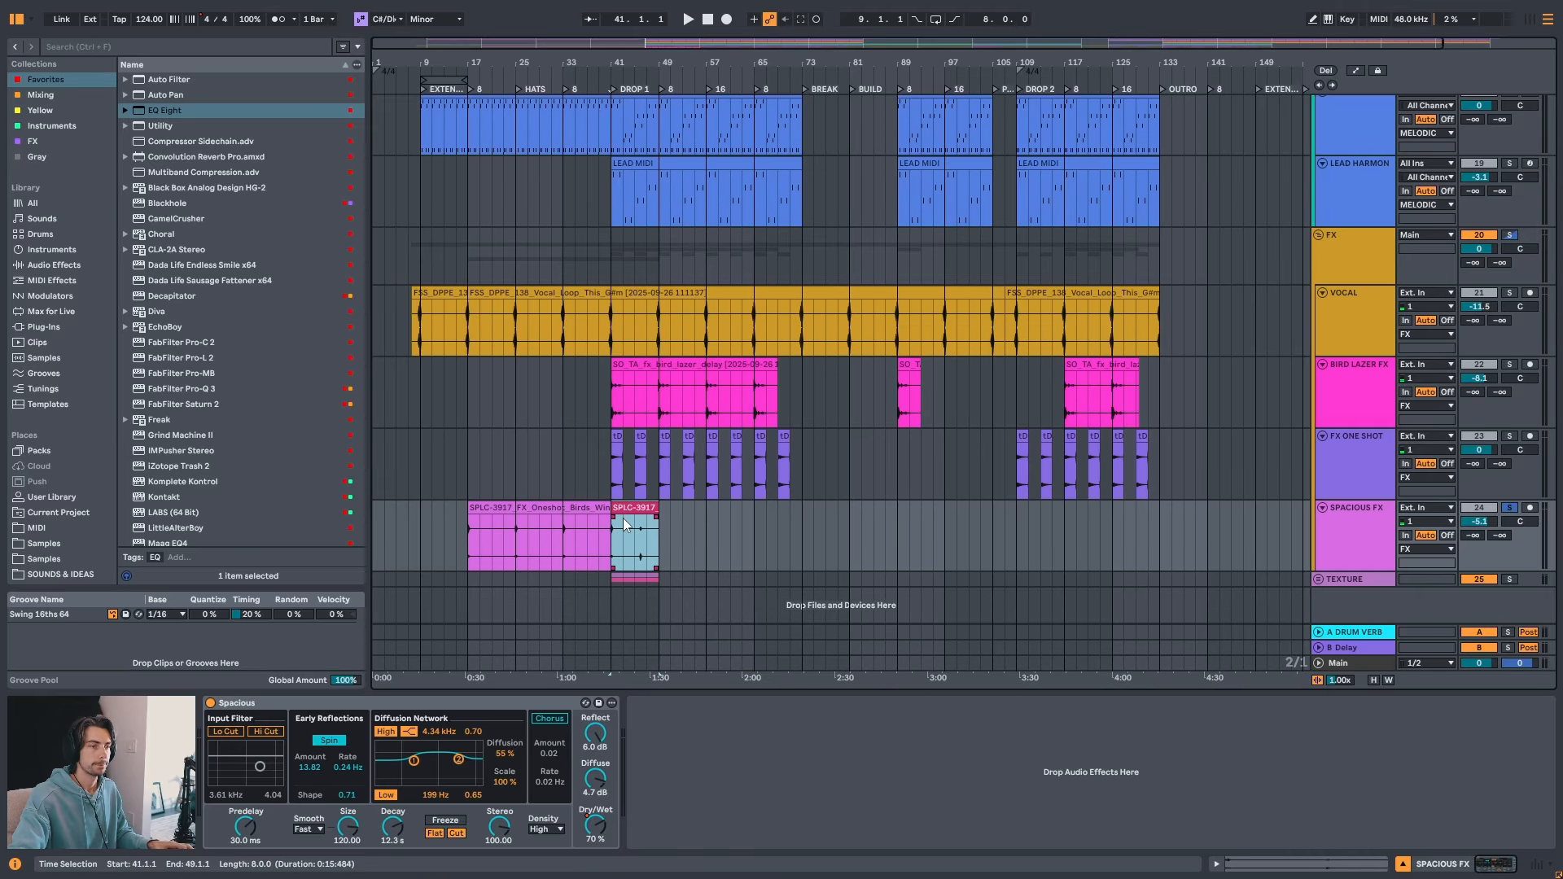
{"action": "left_click", "coordinate": [501, 511]}
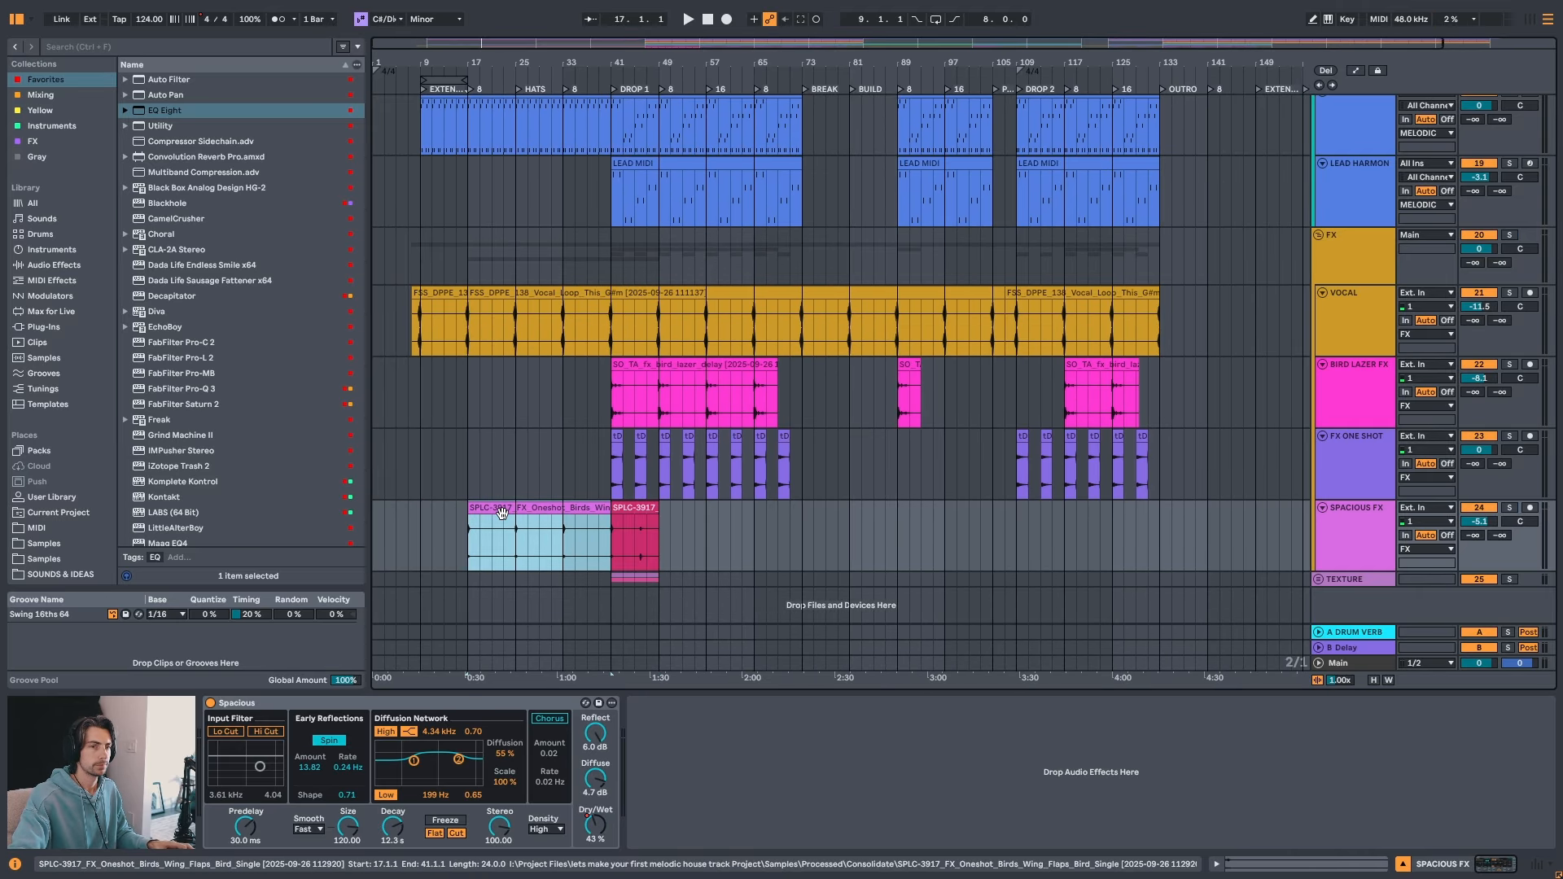
{"action": "key", "text": "space"}
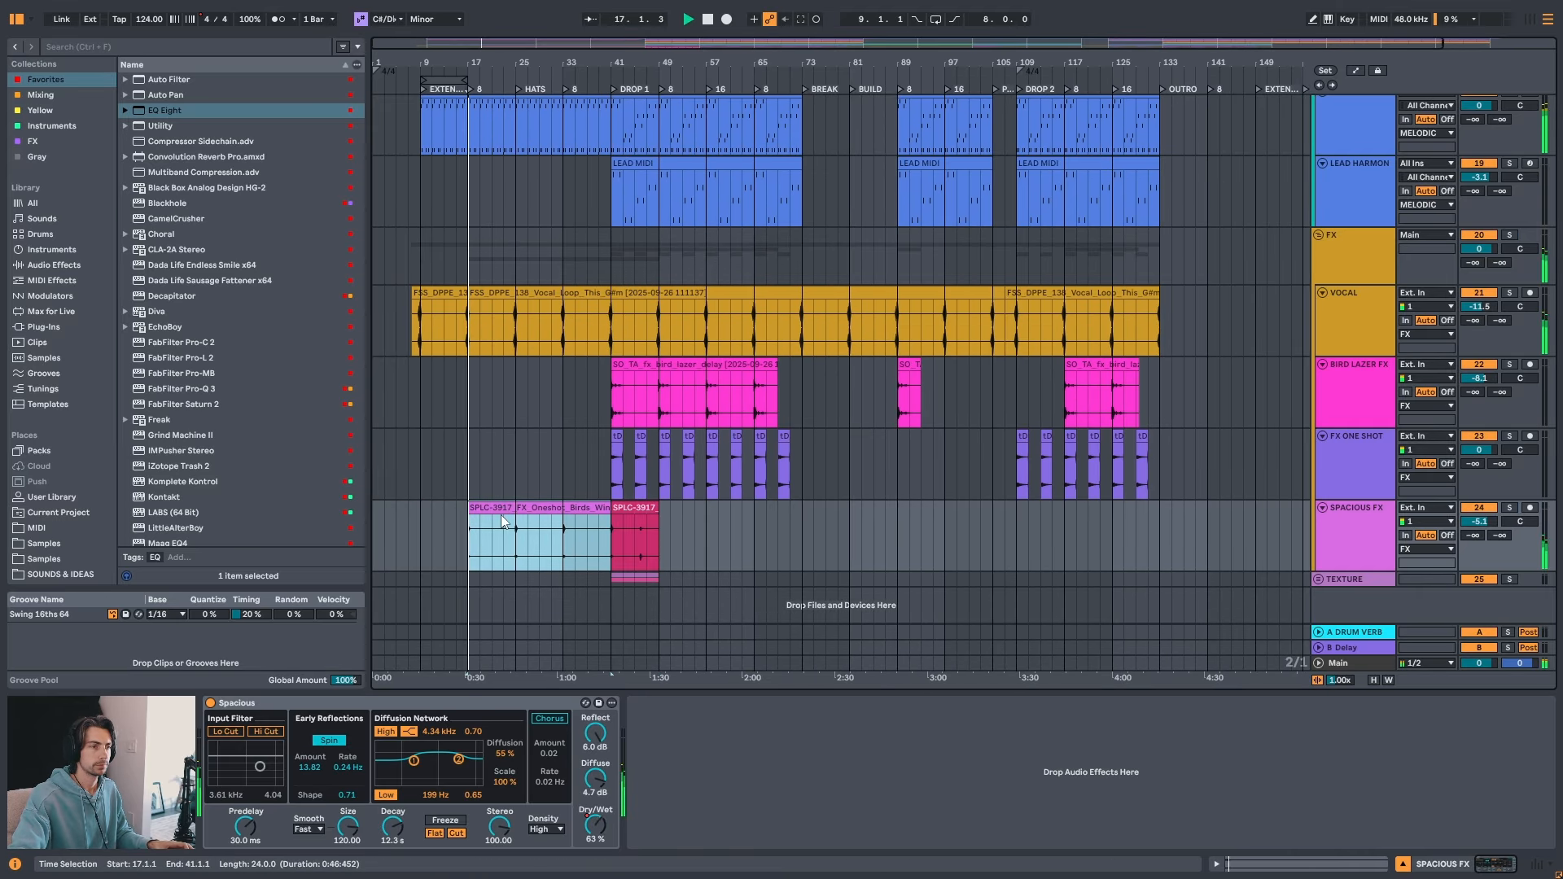
{"action": "left_click", "coordinate": [418, 514]}
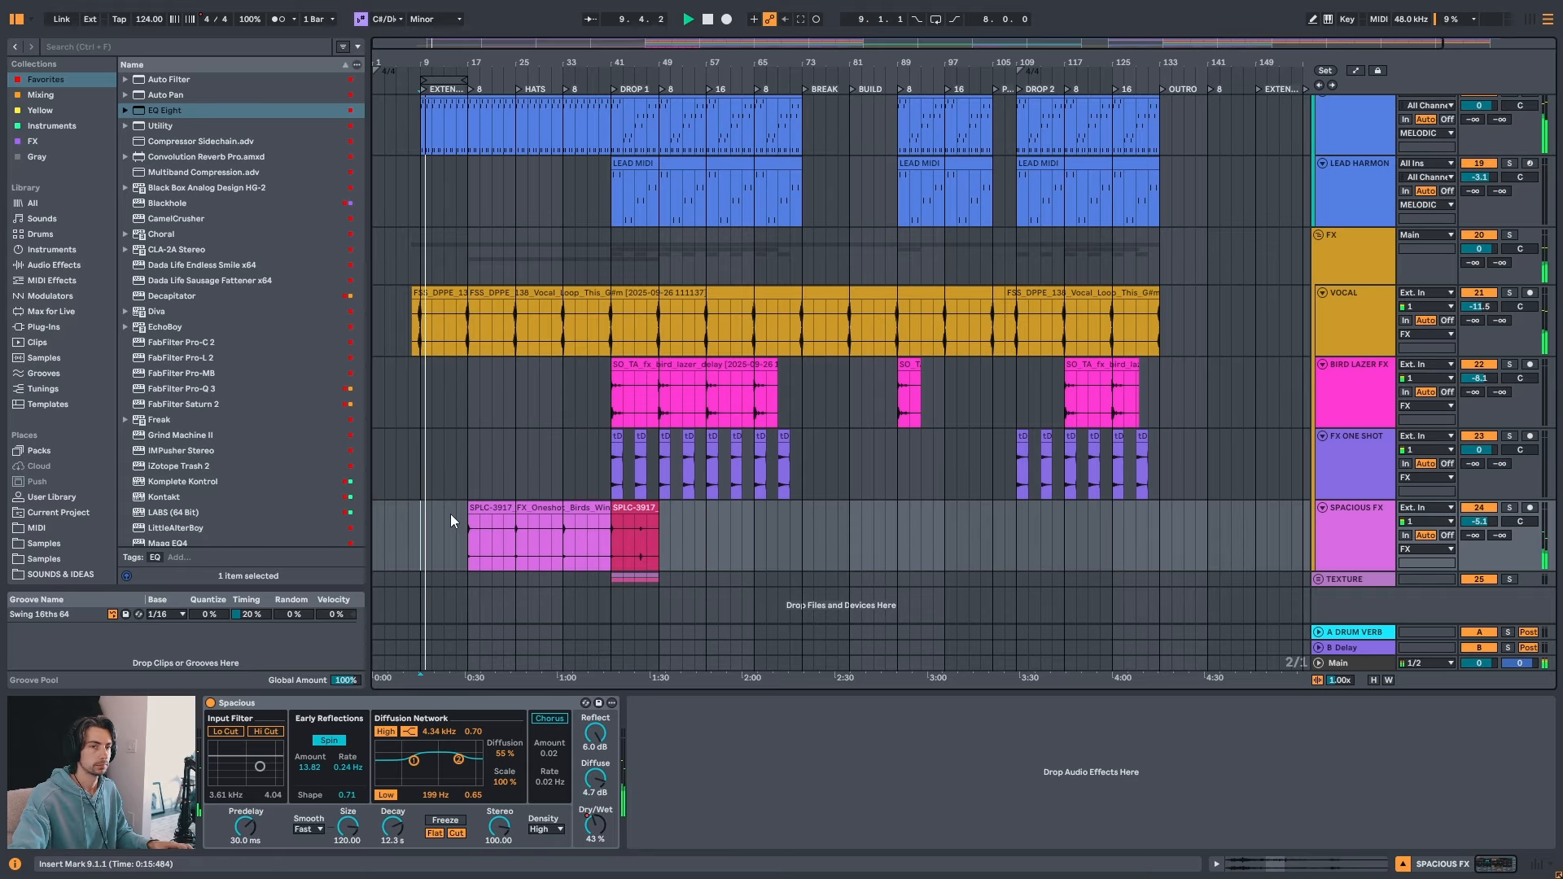
- Delete the short Spacious FX clip at bar 9 and play into the Extended Intro without it
{"action": "left_click_drag", "start_coordinate": [436, 63], "coordinate": [400, 511]}
{"action": "key", "text": "space"}
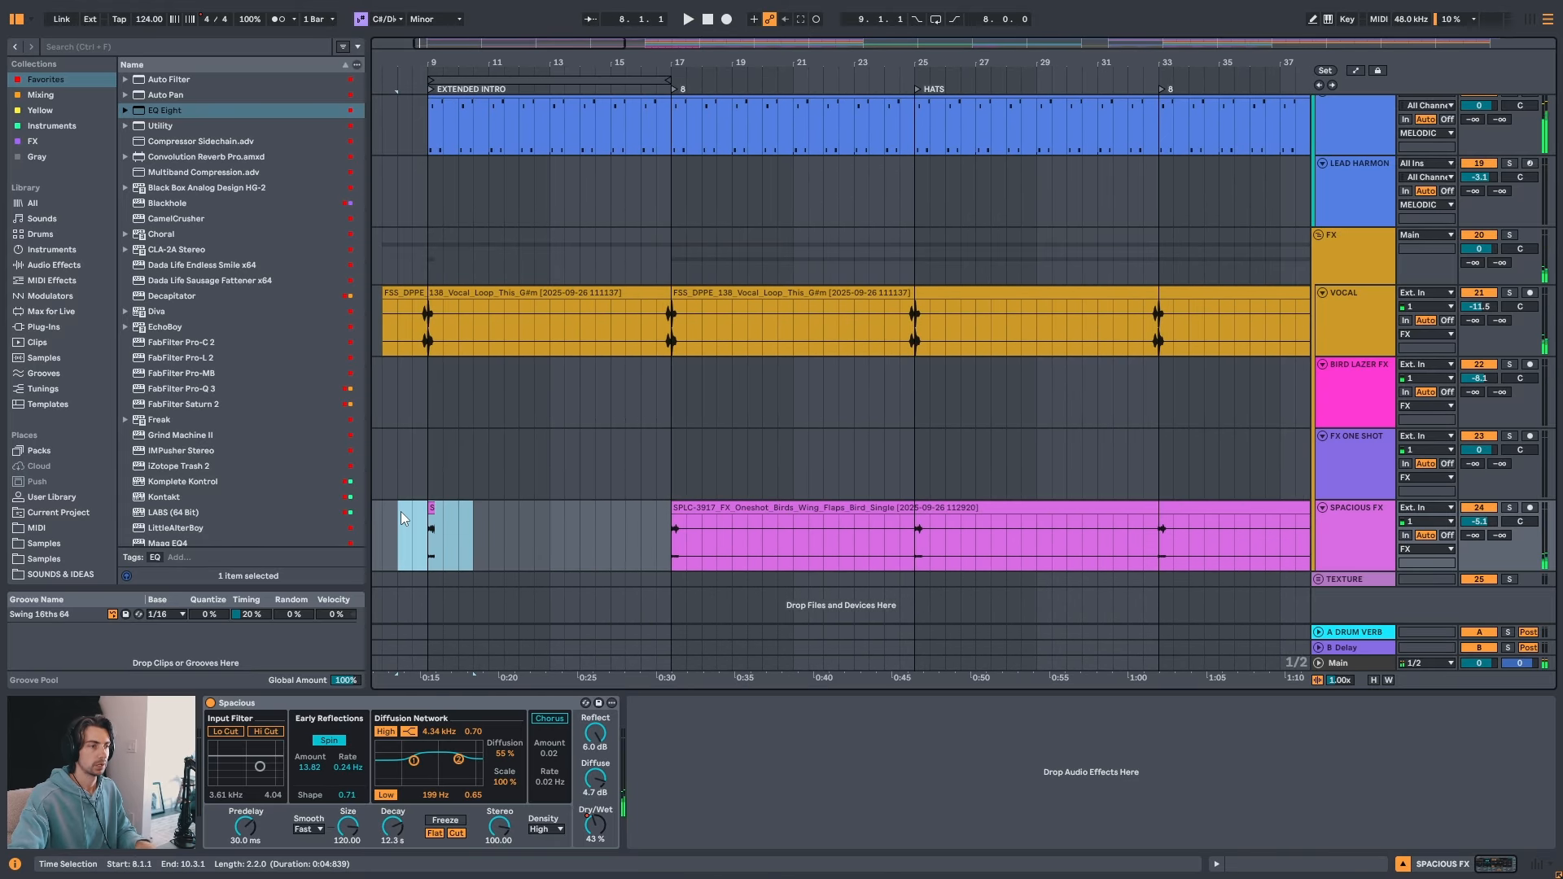
{"action": "left_click", "coordinate": [416, 515]}
{"action": "key", "text": "space"}
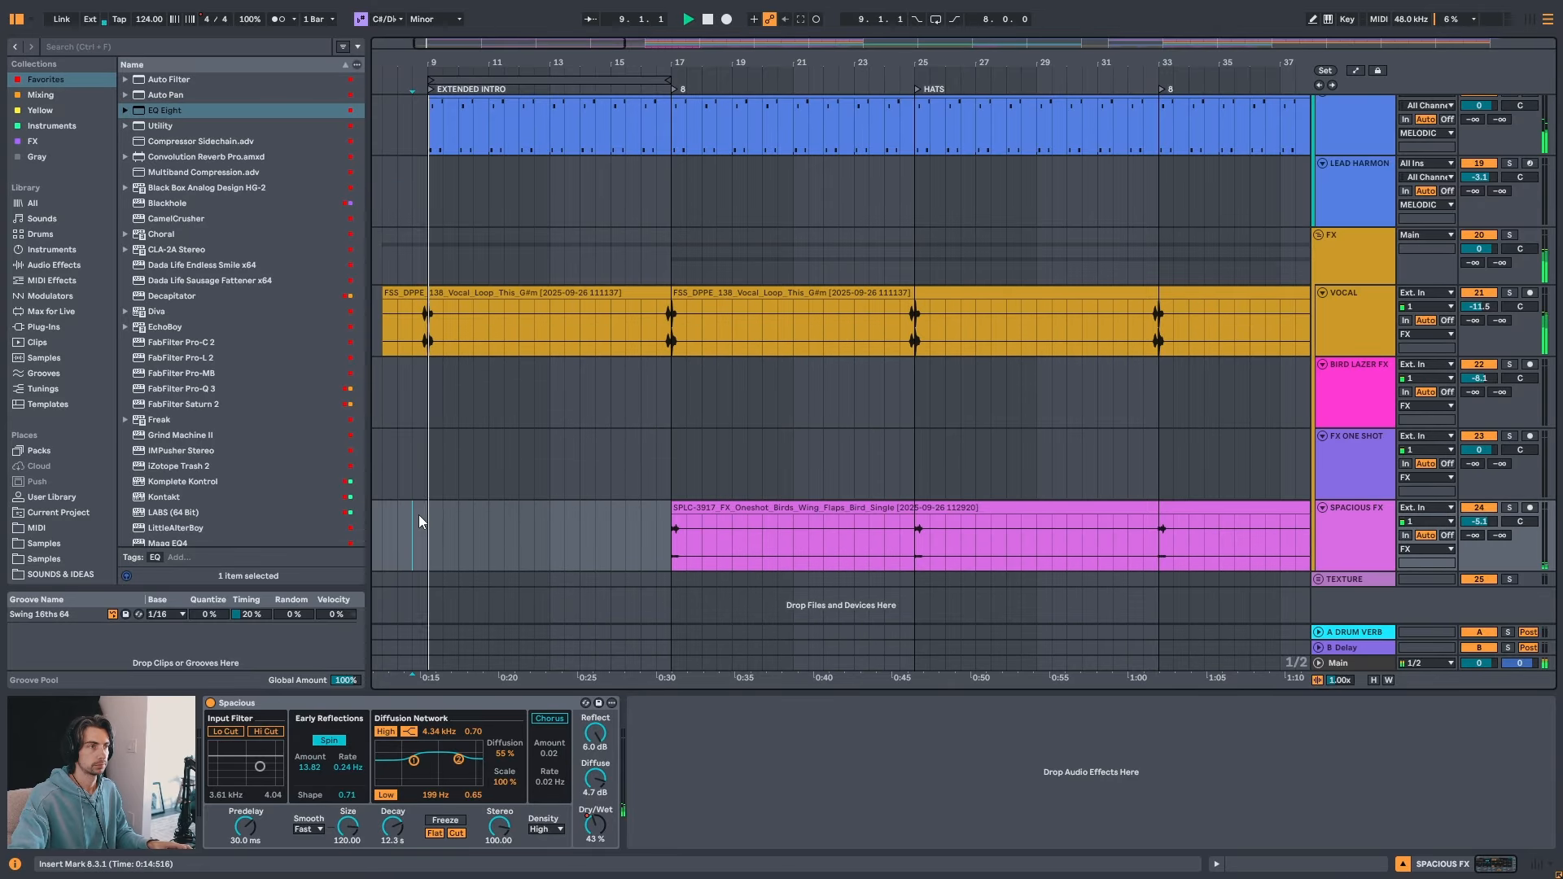
- Audition the looped Spacious FX clip from bar 17 and just before the Hats section
{"action": "left_click_drag", "start_coordinate": [770, 63], "coordinate": [595, 16]}
{"action": "left_click", "coordinate": [593, 506]}
{"action": "key", "text": "space"}
{"action": "key", "text": "space"}
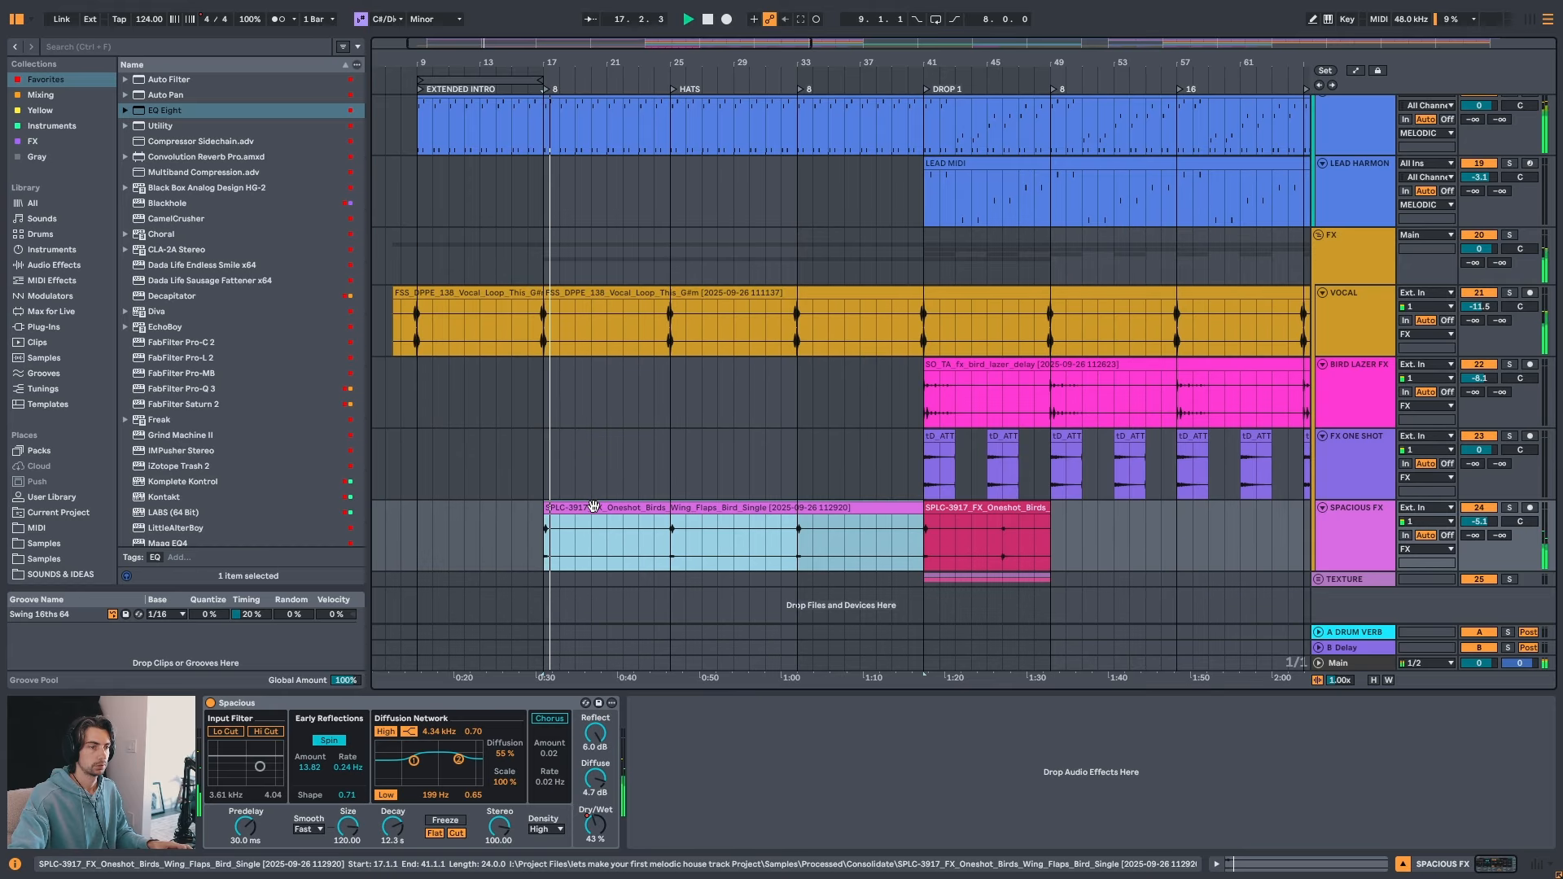
{"action": "left_click", "coordinate": [657, 534]}
{"action": "key", "text": "space"}
{"action": "key", "text": "space"}
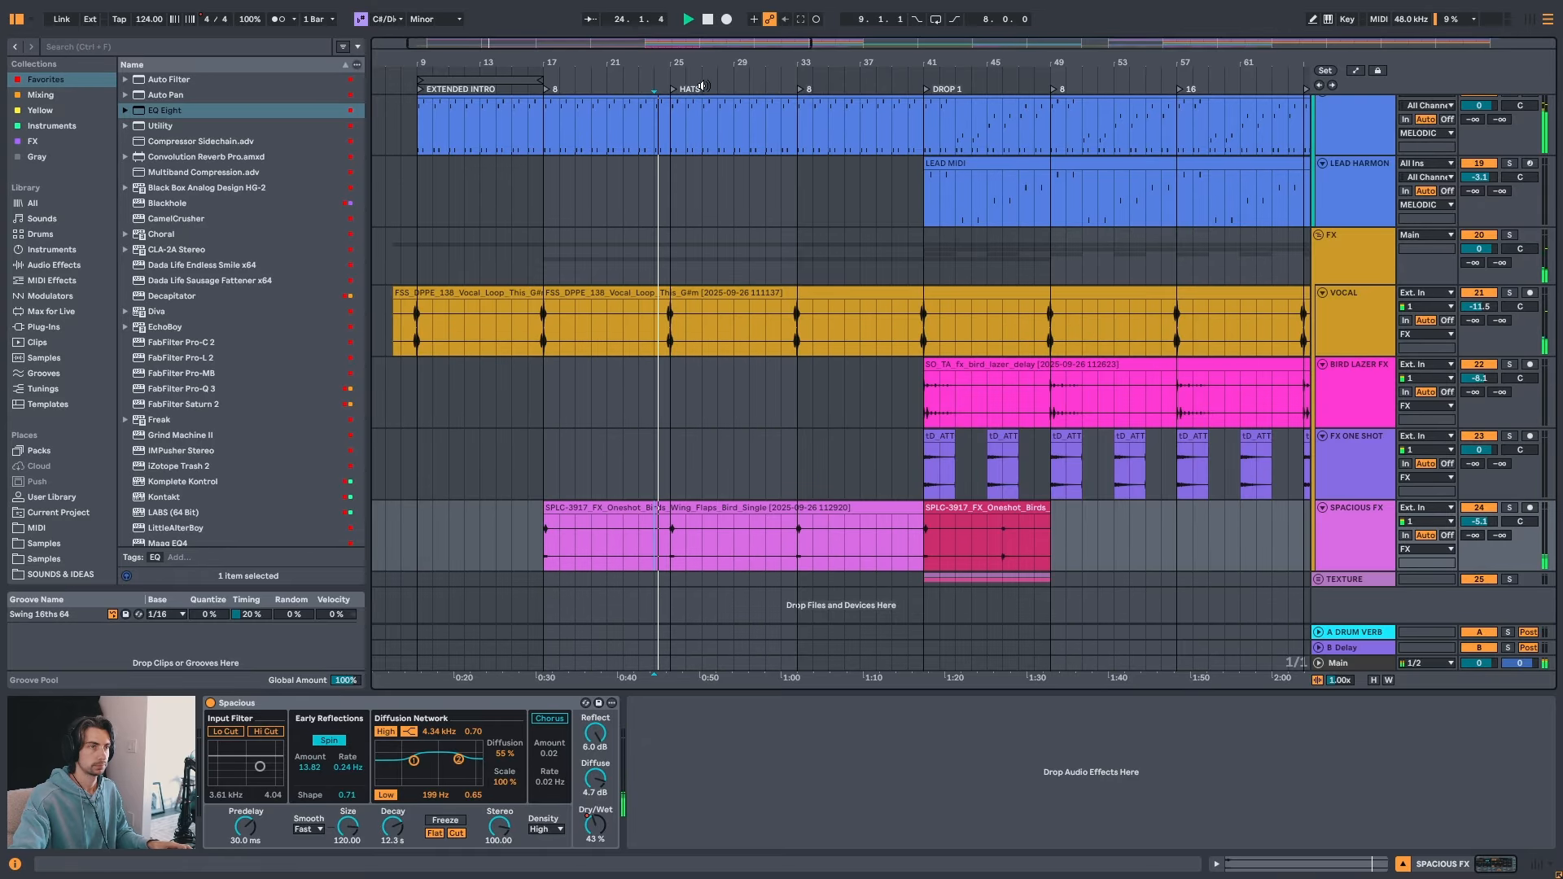
- Compare the Spacious FX hits at bars 25 and 33 by playing from each in turn
{"action": "left_click_drag", "start_coordinate": [682, 64], "coordinate": [590, 37]}
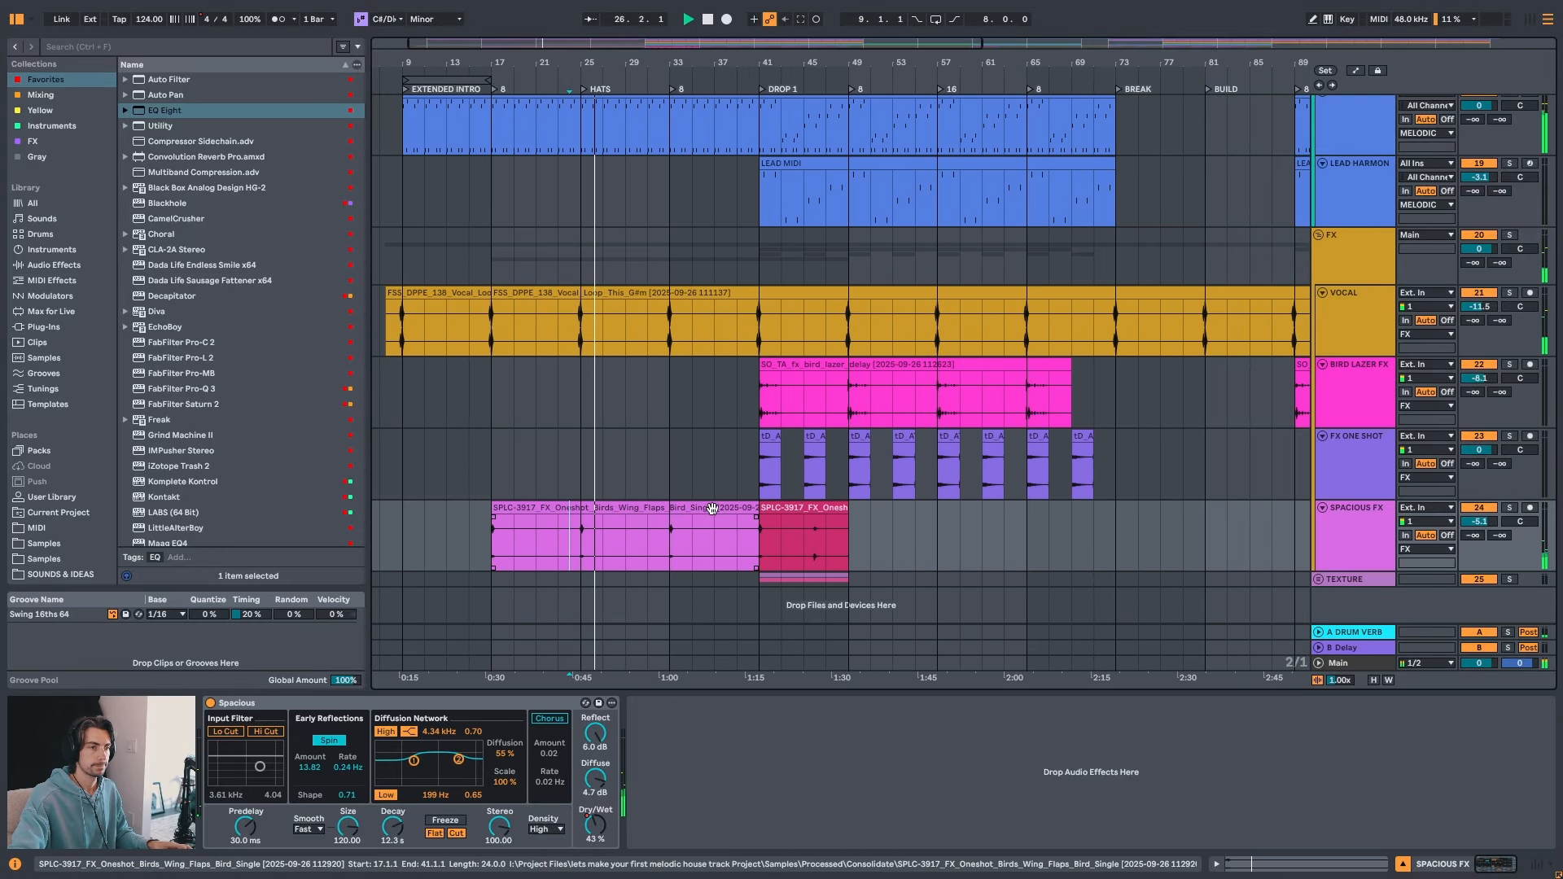
{"action": "left_click", "coordinate": [661, 544]}
{"action": "key", "text": "space"}
{"action": "key", "text": "space"}
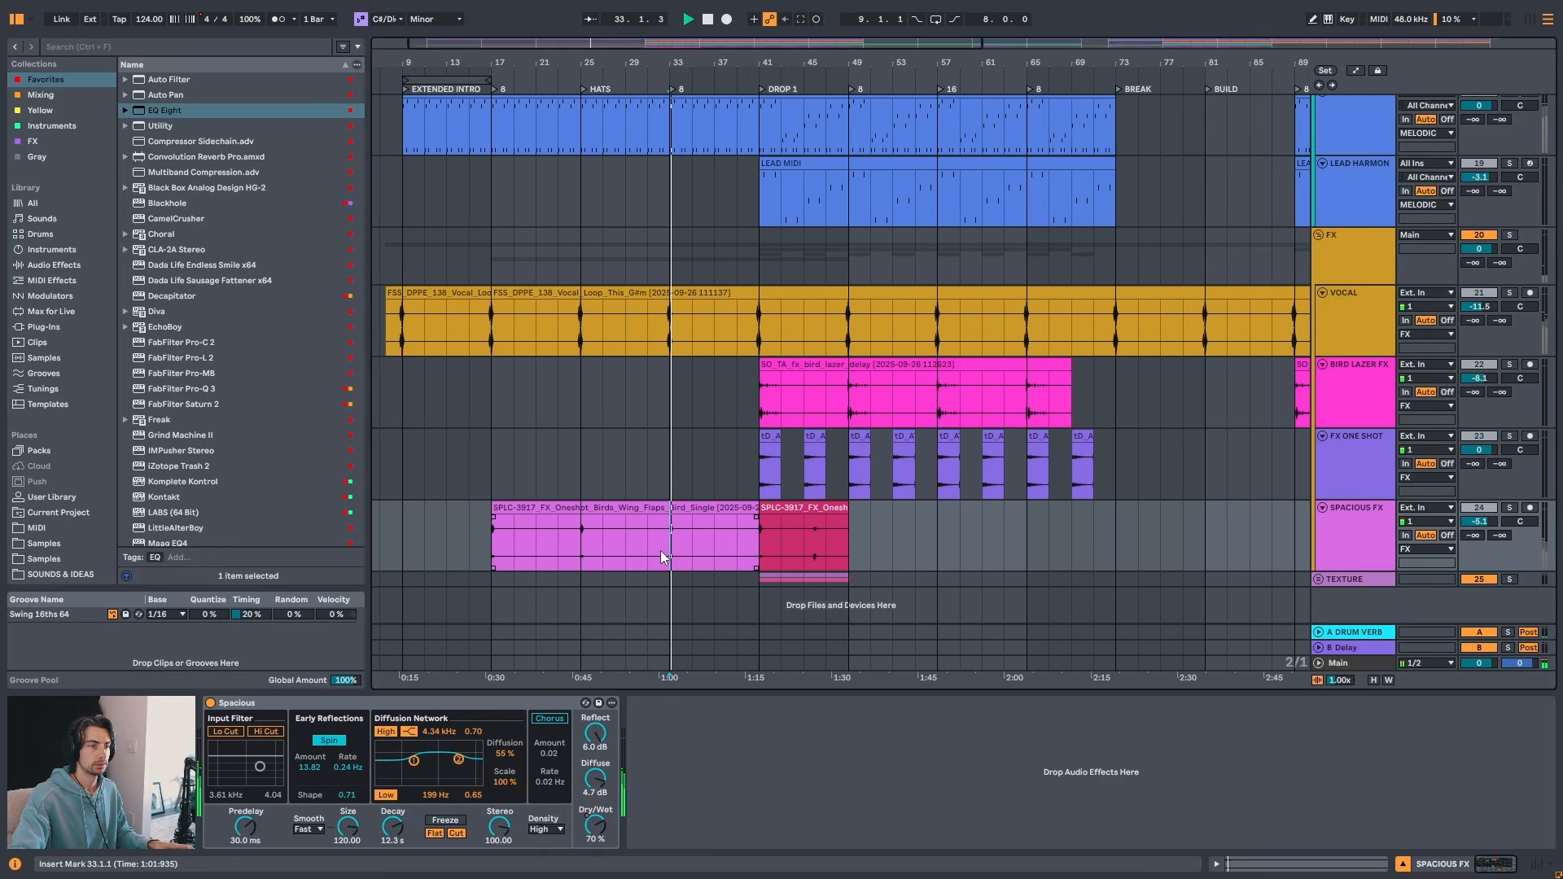
{"action": "left_click", "coordinate": [582, 537]}
{"action": "key", "text": "space"}
{"action": "key", "text": "space"}
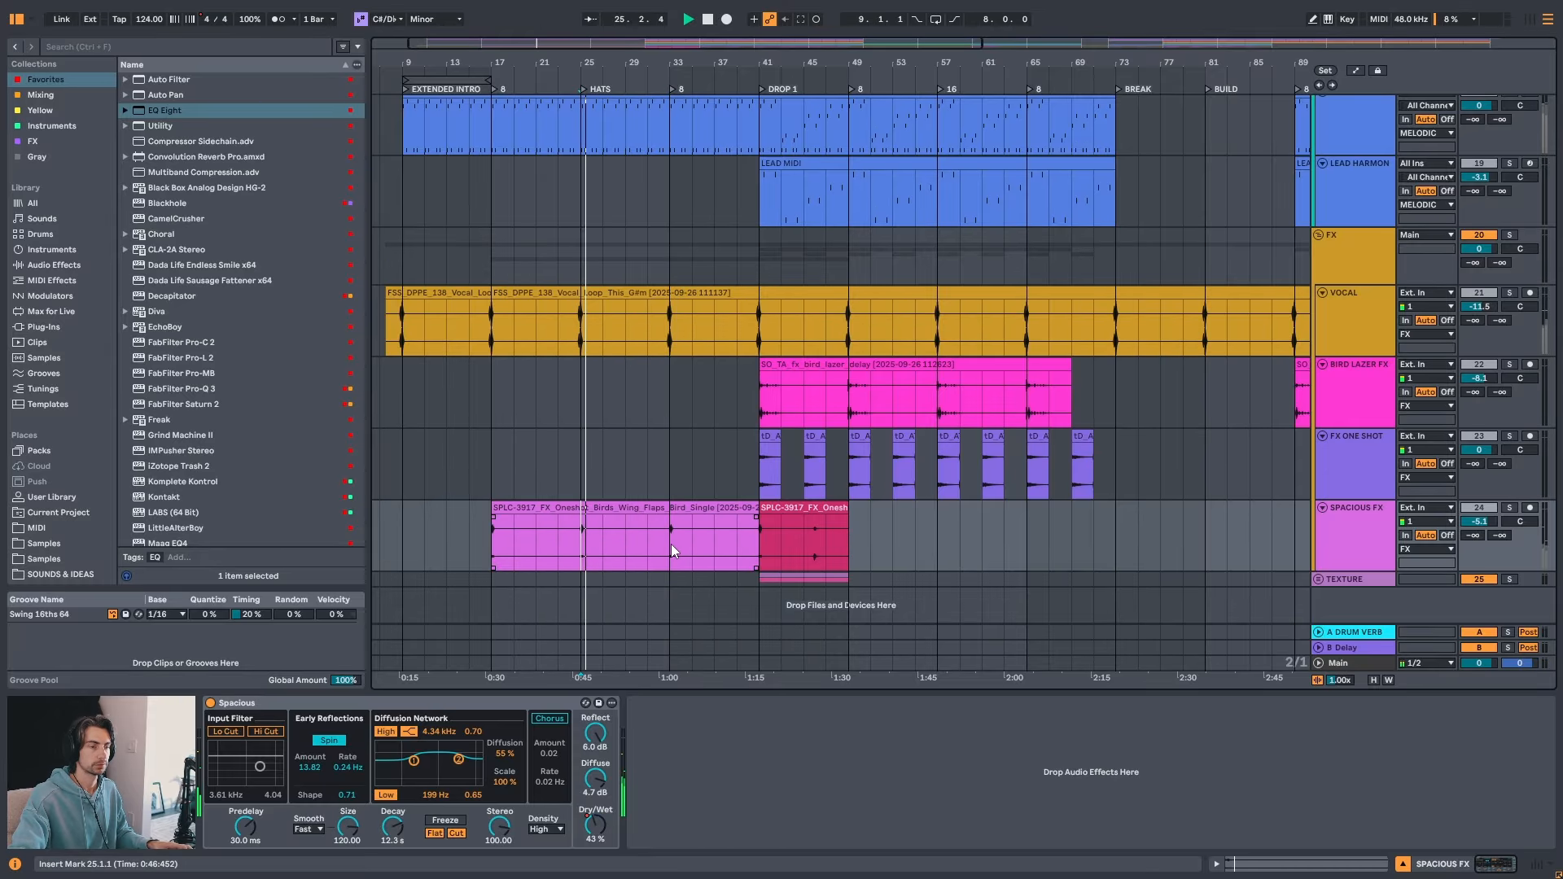
{"action": "left_click", "coordinate": [671, 544]}
{"action": "key", "text": "space"}
{"action": "key", "text": "space"}
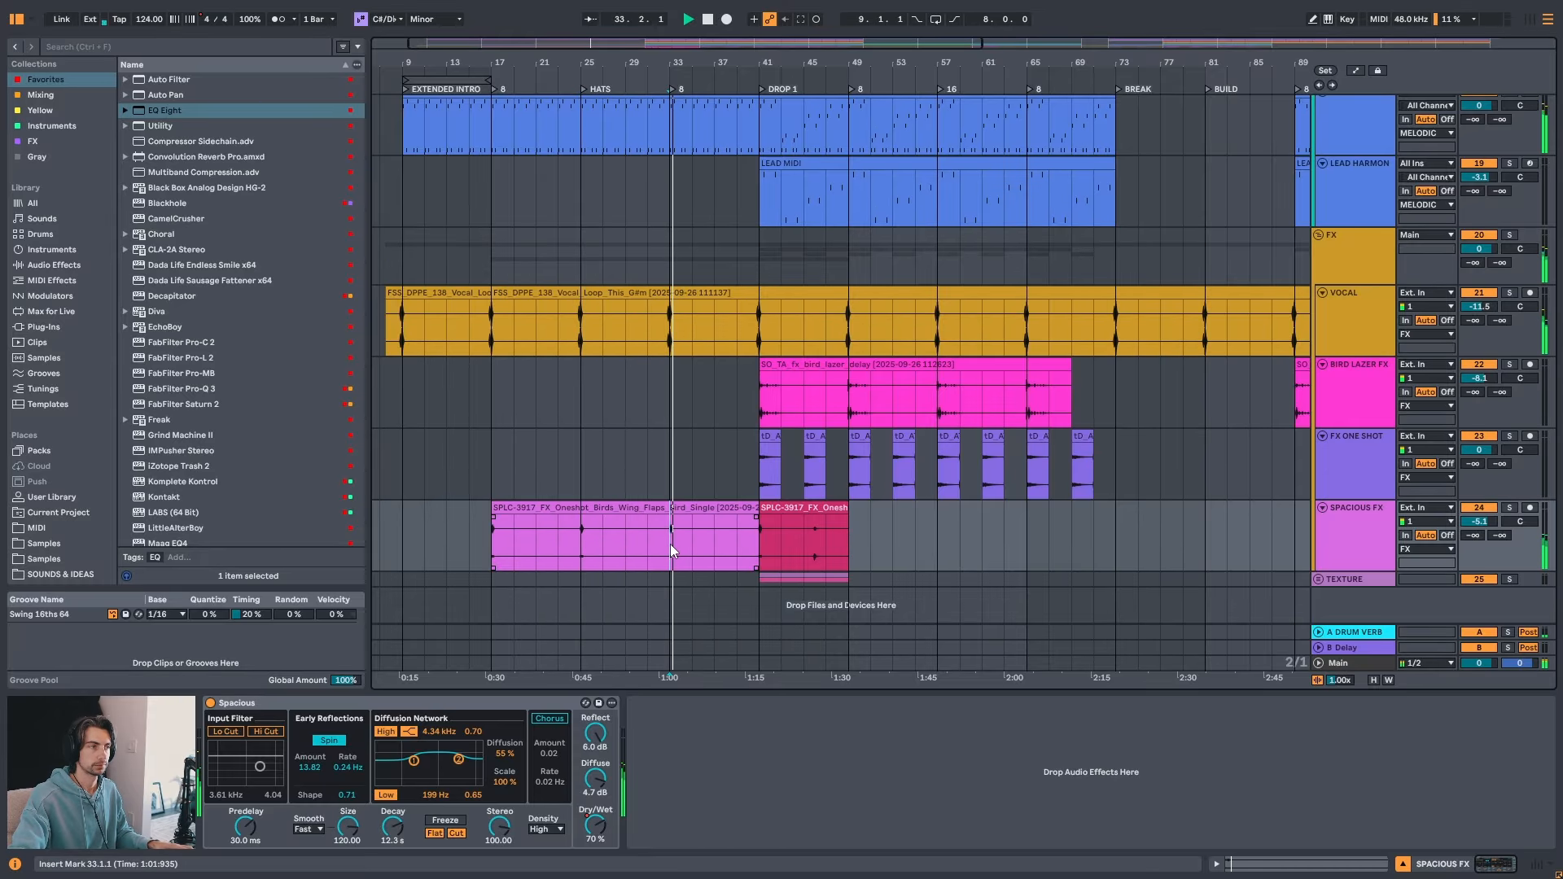
- Audition the Spacious FX from the Drop 1 clip and from bars 49, 57, 65 and 73
{"action": "left_click", "coordinate": [770, 513]}
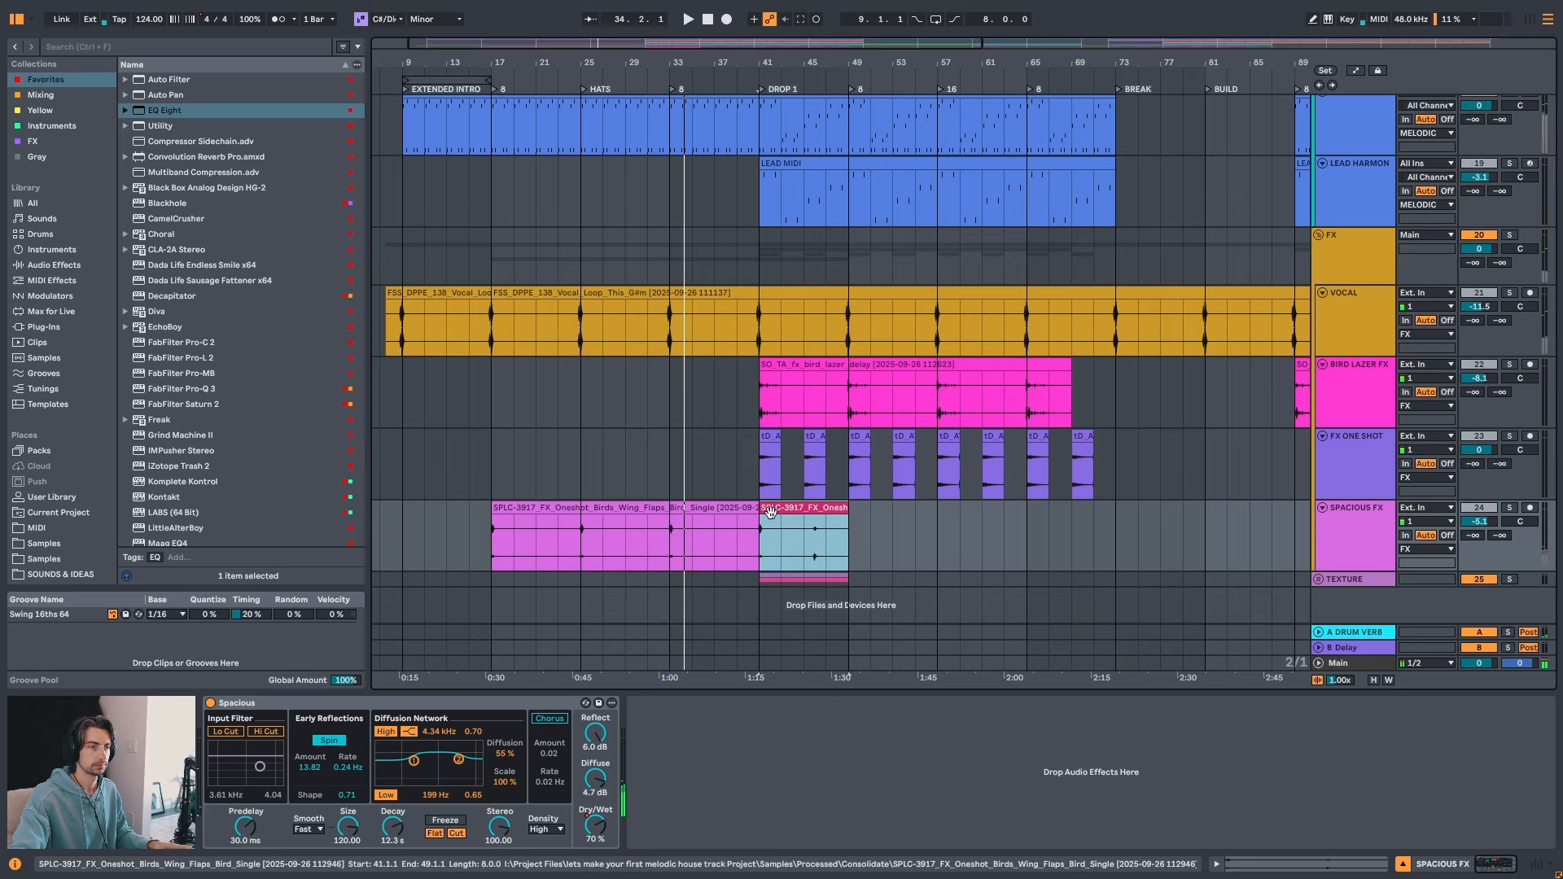
{"action": "left_click", "coordinate": [850, 534]}
{"action": "key", "text": "space"}
{"action": "key", "text": "space"}
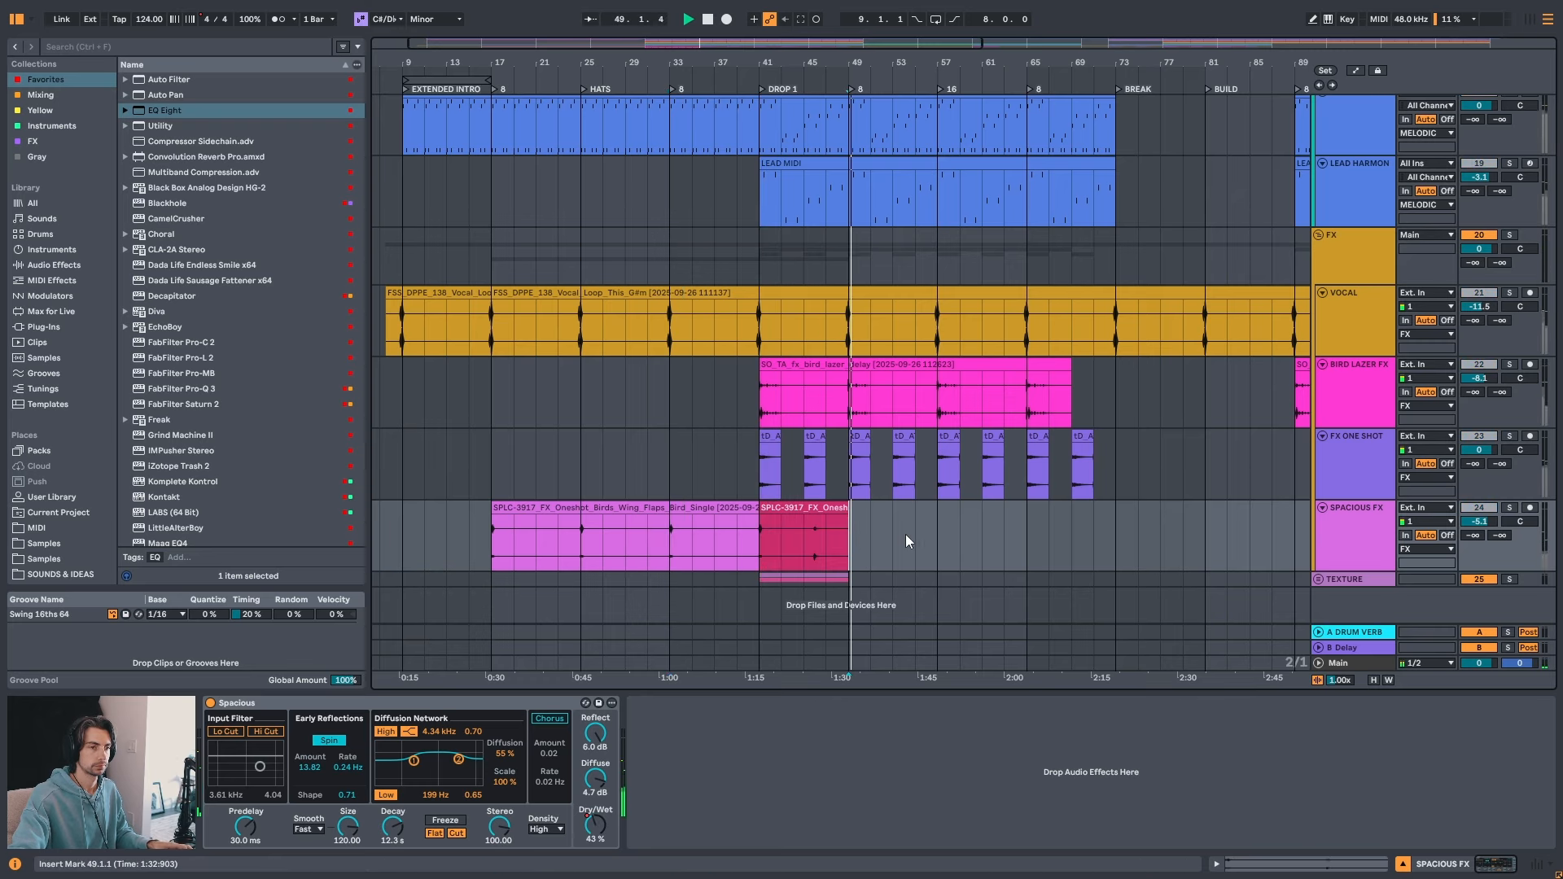
{"action": "left_click", "coordinate": [940, 530]}
{"action": "key", "text": "space"}
{"action": "key", "text": "space"}
{"action": "left_click", "coordinate": [1027, 528]}
{"action": "key", "text": "space"}
{"action": "key", "text": "space"}
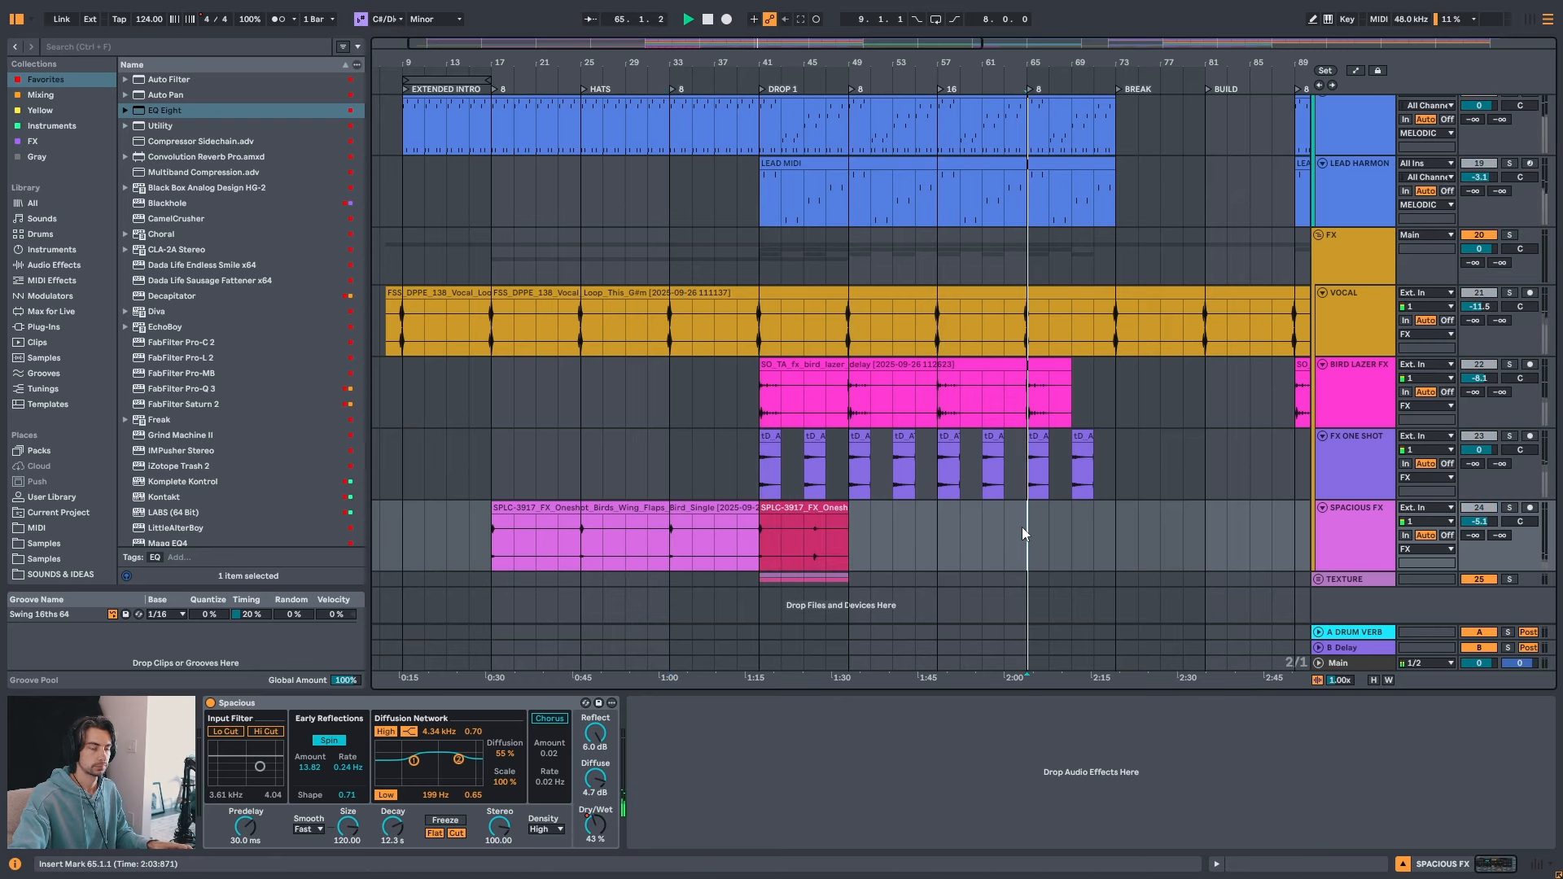
{"action": "left_click", "coordinate": [1113, 529]}
{"action": "key", "text": "space"}
{"action": "key", "text": "space"}
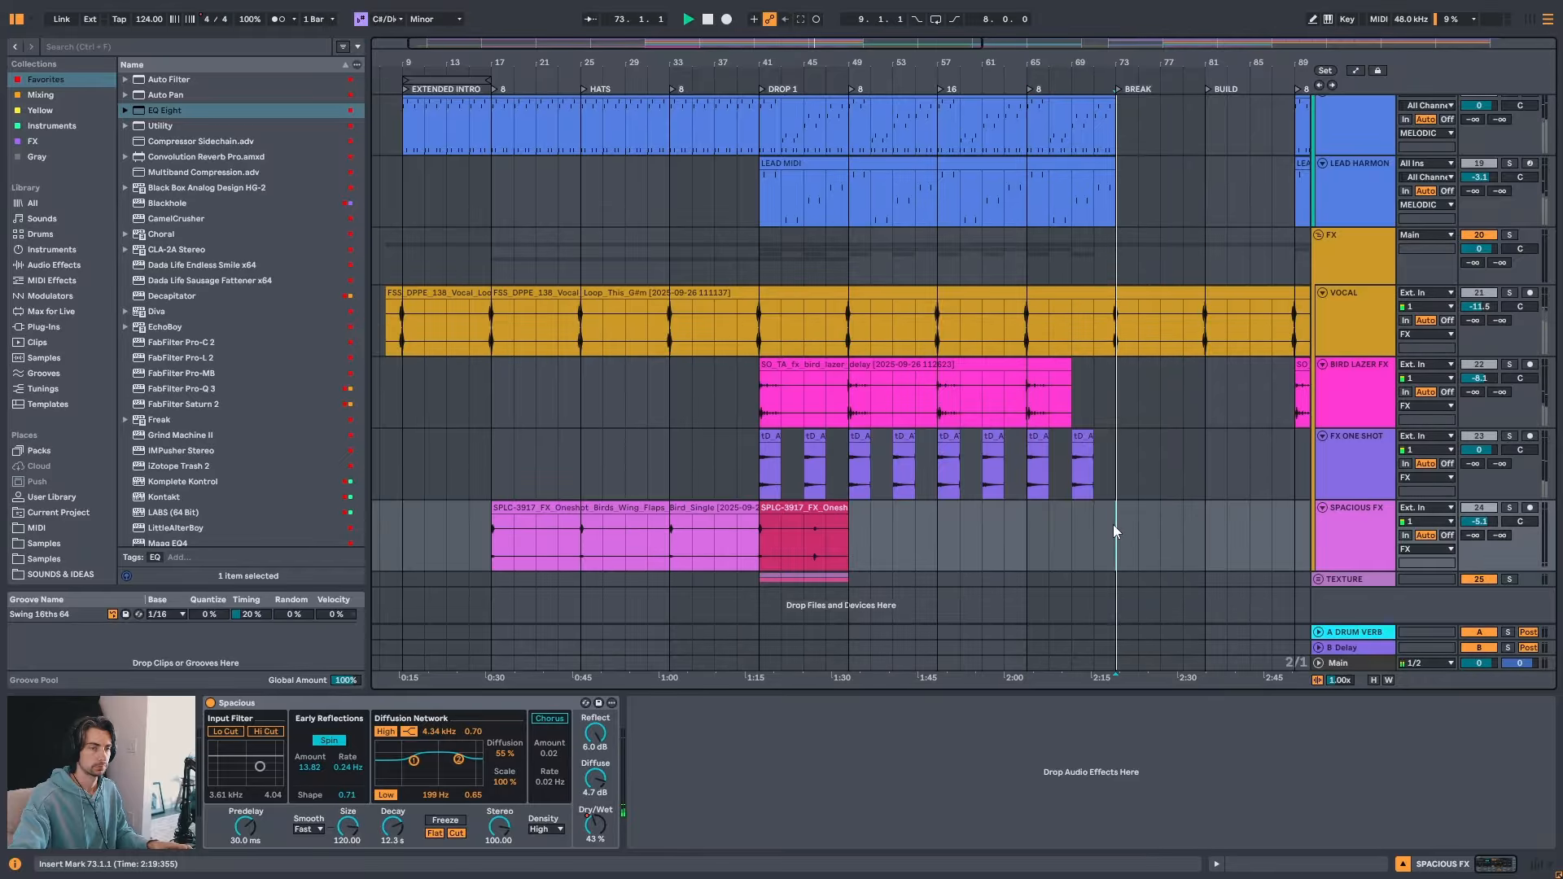
- Extend the looped Spacious FX clip at Drop 1 so that it ends at bar 75
{"action": "left_click_drag", "start_coordinate": [1129, 65], "coordinate": [976, 57]}
{"action": "left_click", "coordinate": [637, 509]}
{"action": "key", "text": "space"}
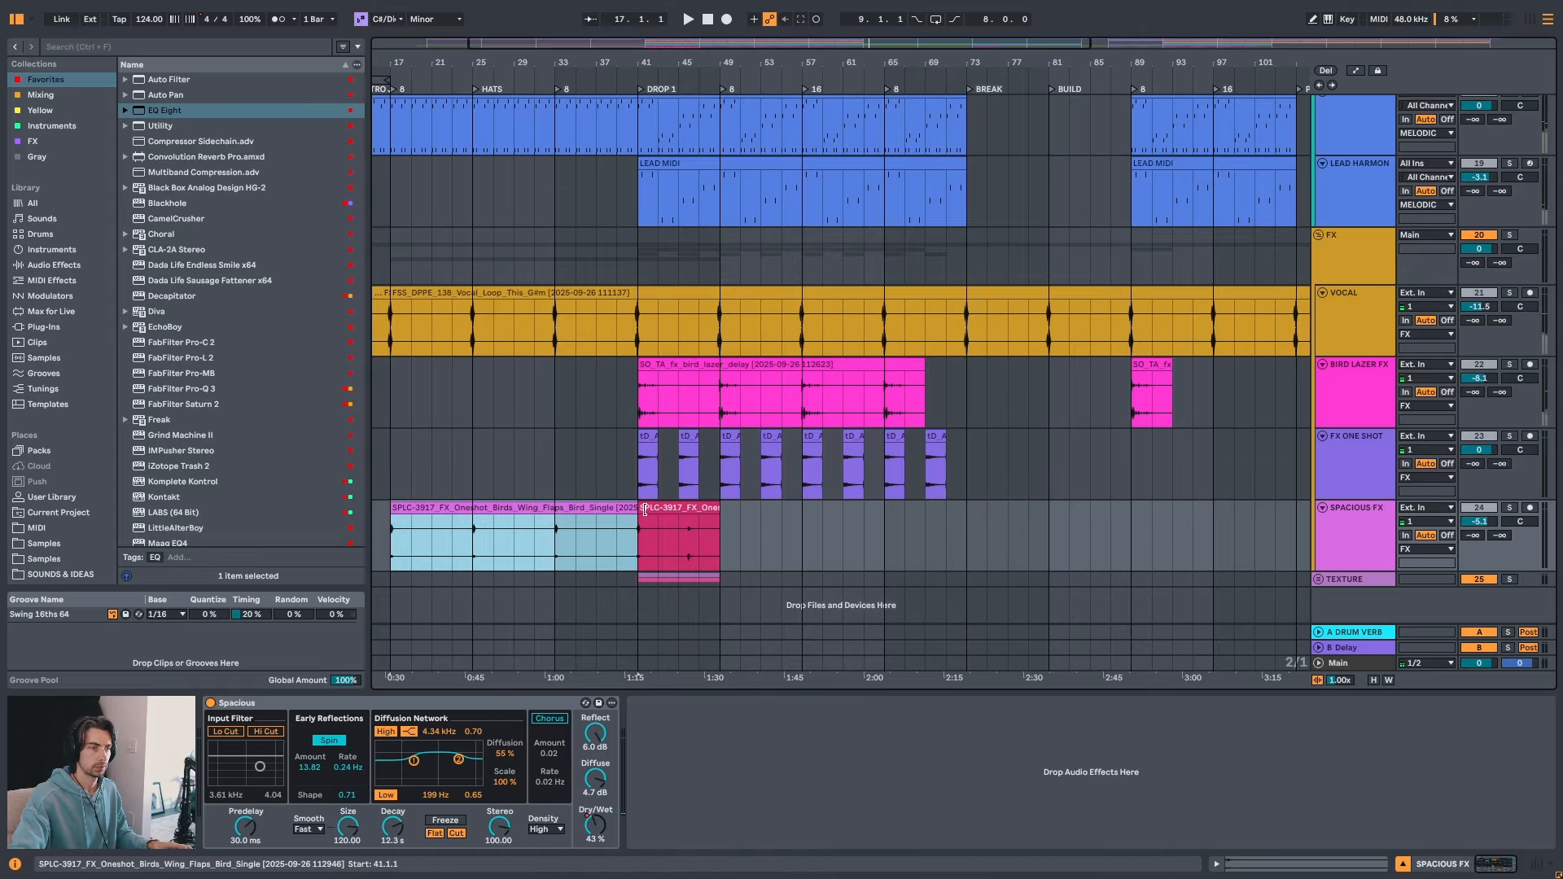
{"action": "left_click", "coordinate": [644, 509]}
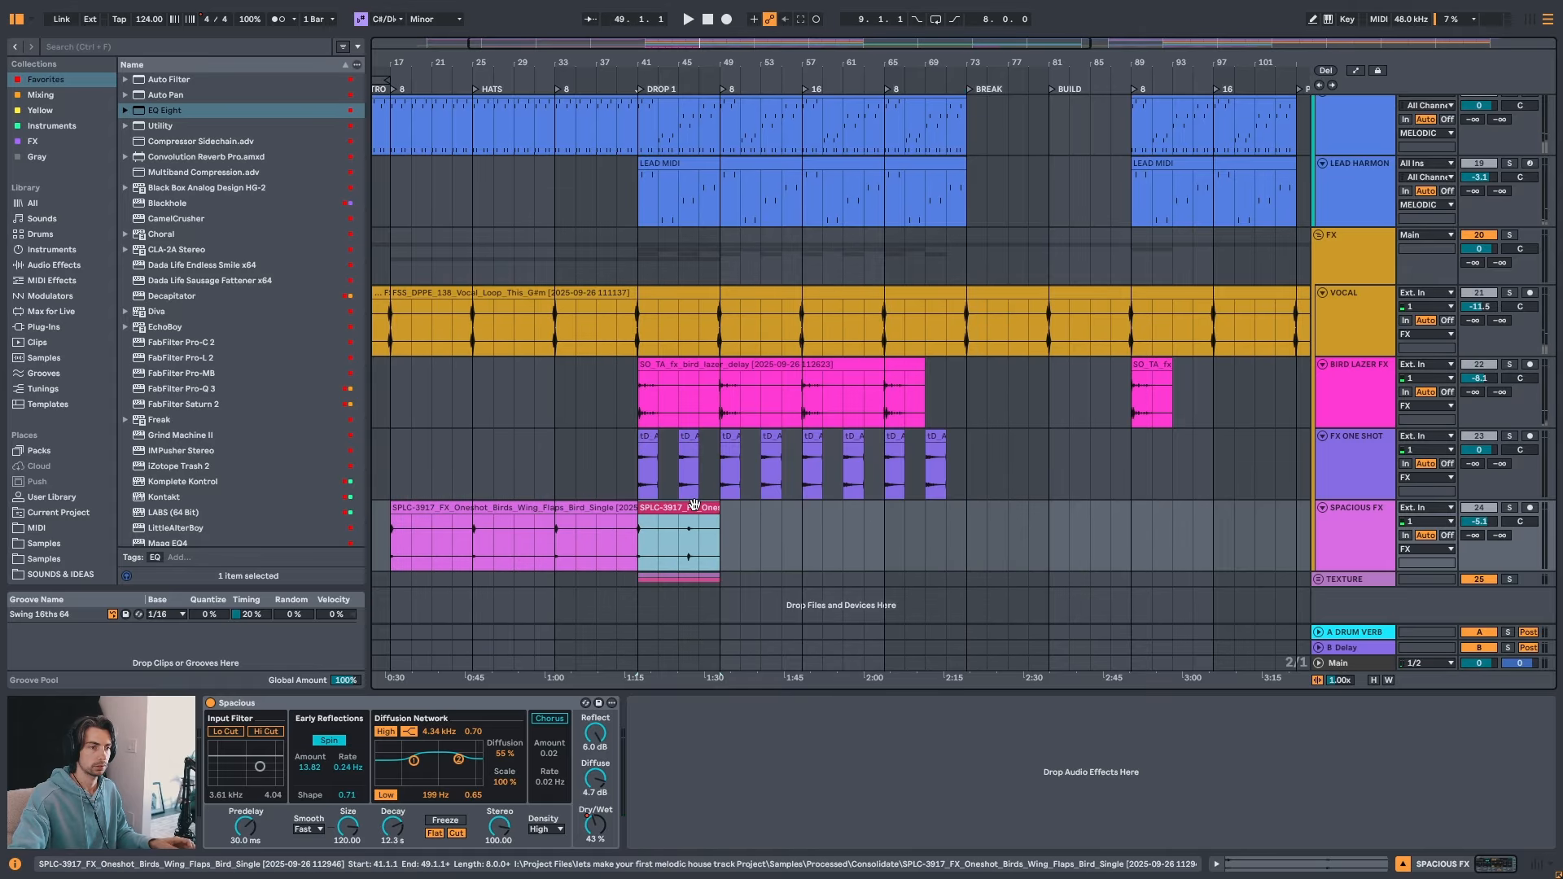
{"action": "double_click", "coordinate": [693, 506]}
{"action": "key", "text": "shift+Tab"}
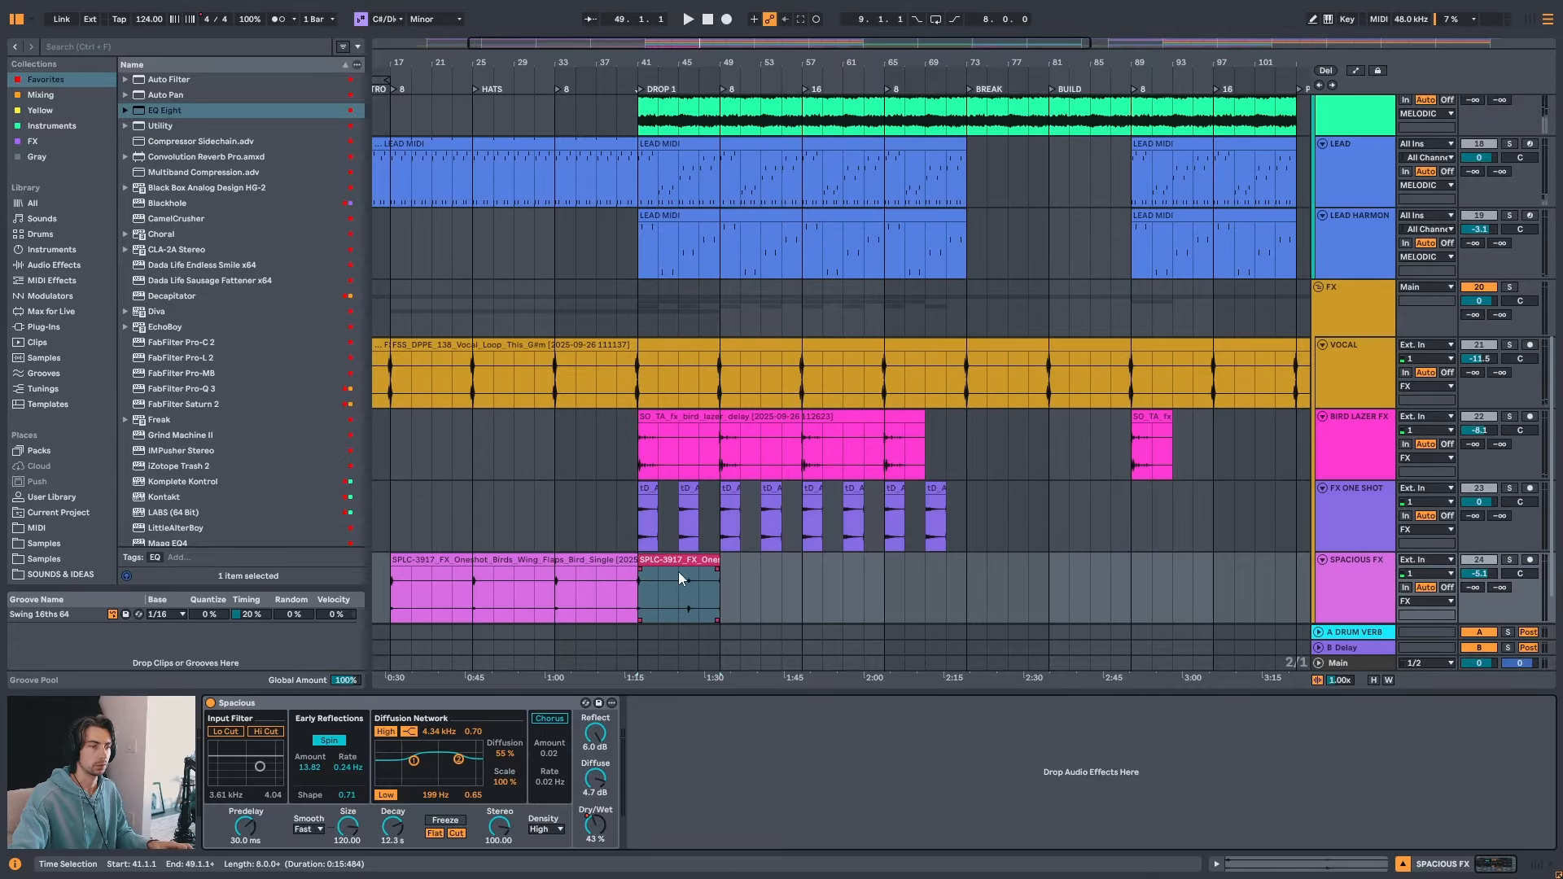
{"action": "scroll", "coordinate": [677, 571], "scroll_direction": "up", "scroll_amount": 5, "text": "ctrl"}
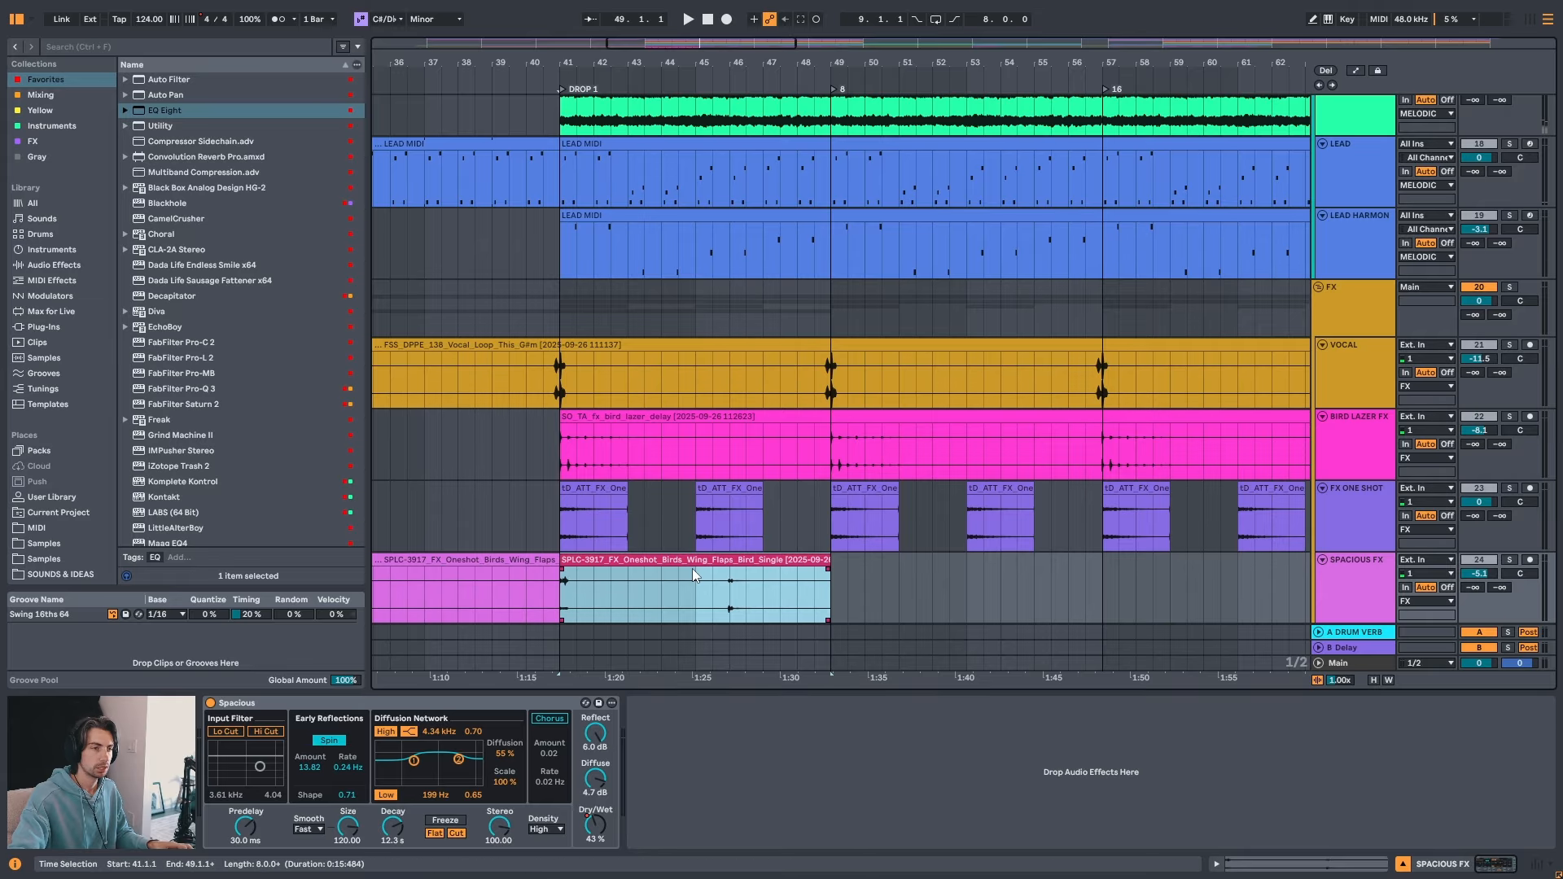
{"action": "scroll", "coordinate": [708, 565], "scroll_direction": "down", "scroll_amount": 3}
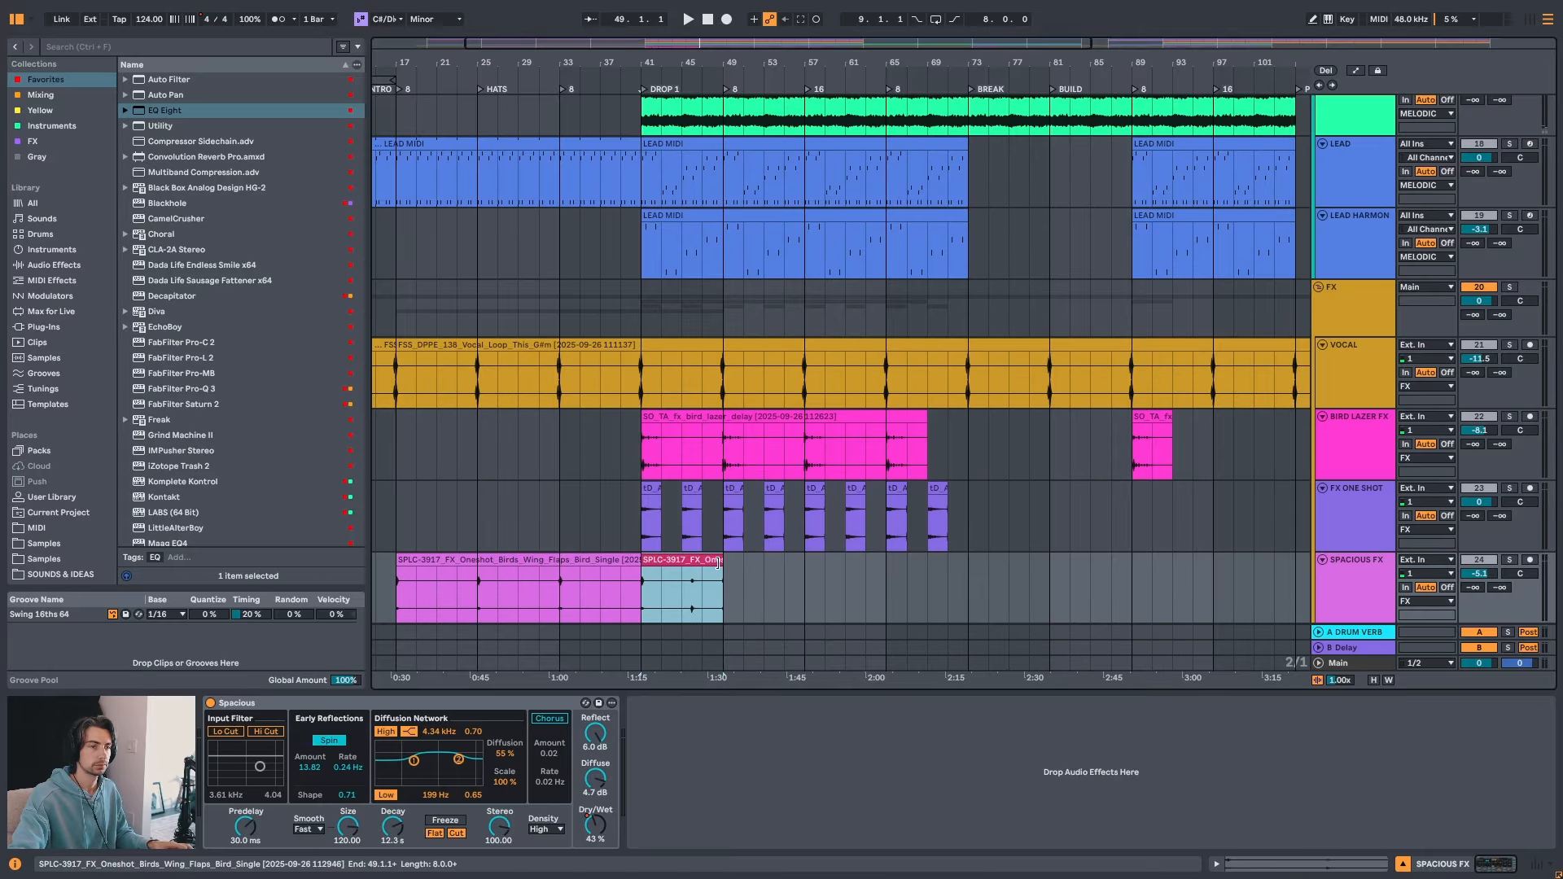
{"action": "left_click_drag", "start_coordinate": [717, 564], "coordinate": [988, 564]}
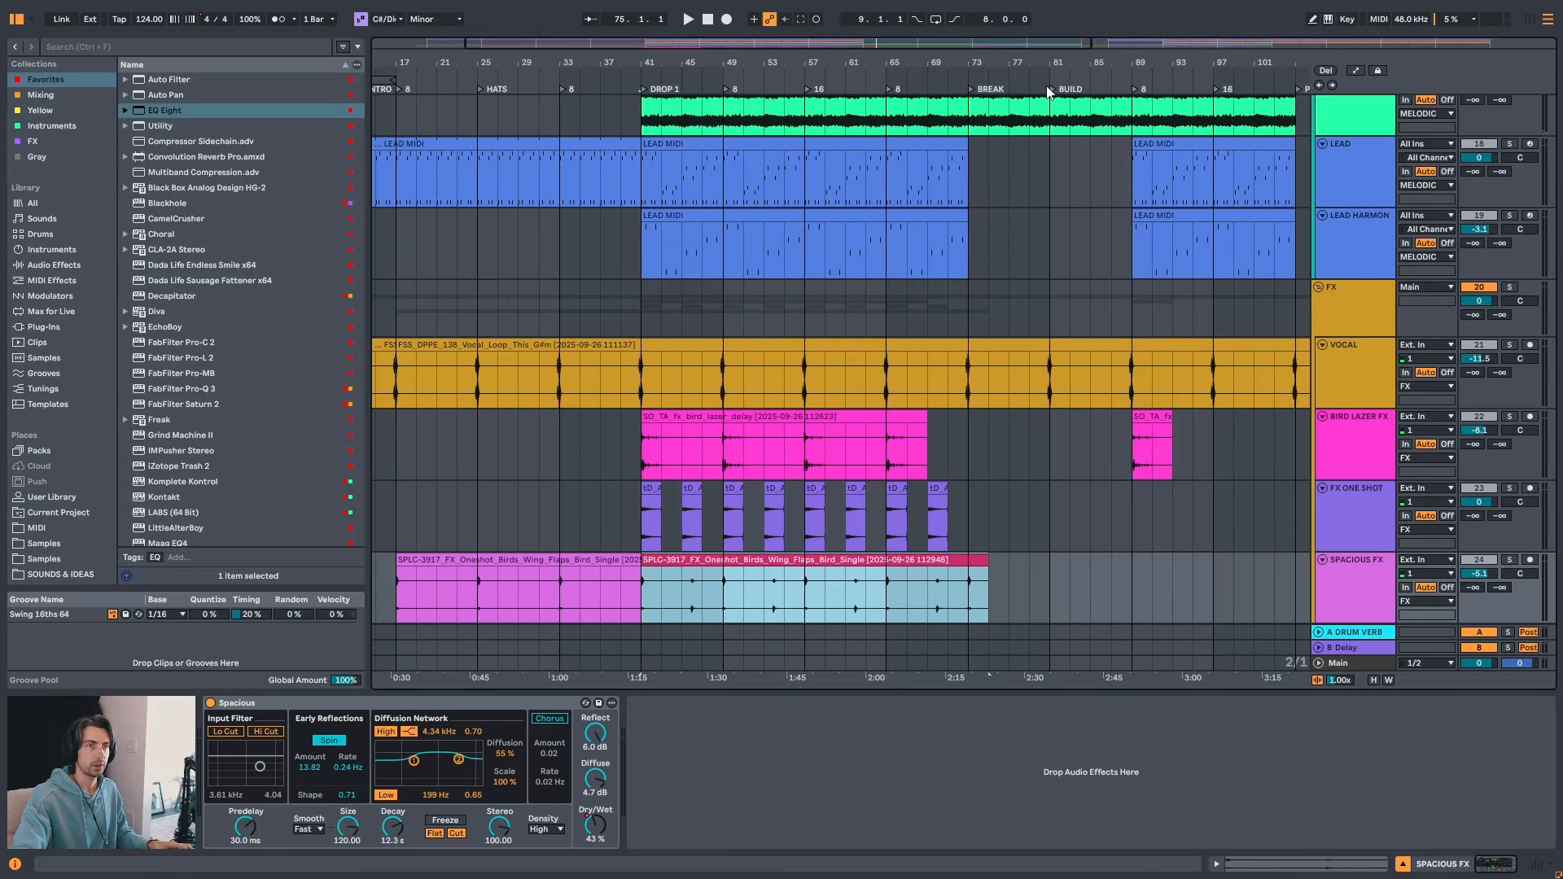
- Play from bar 73 and lengthen the Drop 1 Spacious FX clip to end at bar 77
{"action": "left_click_drag", "start_coordinate": [1043, 67], "coordinate": [915, 63]}
{"action": "key", "text": "space"}
{"action": "left_click", "coordinate": [843, 590]}
{"action": "key", "text": "space"}
{"action": "key", "text": "space"}
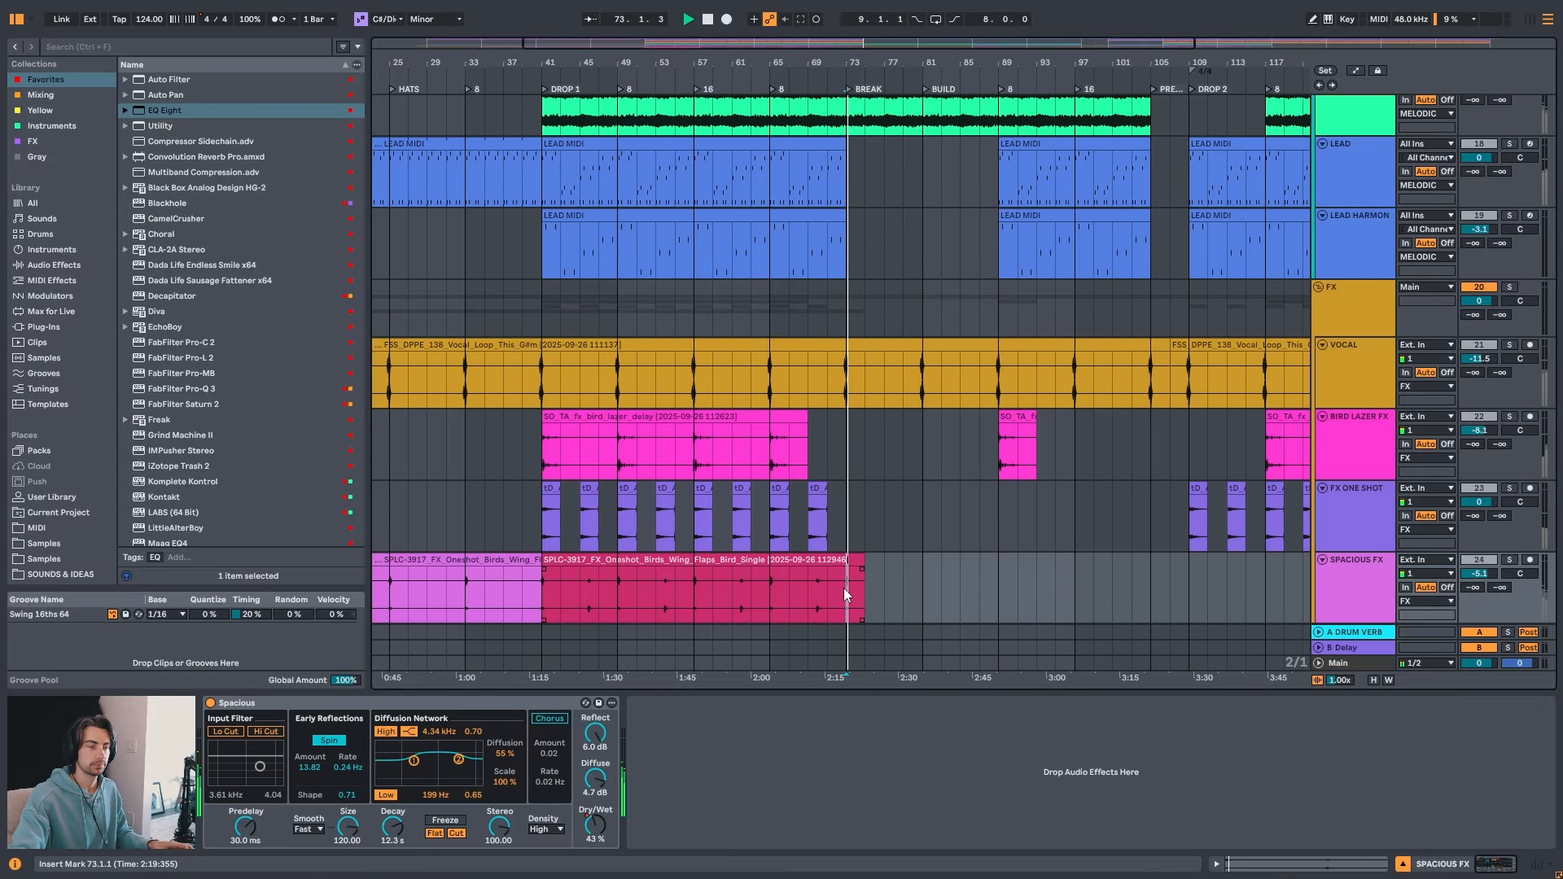
{"action": "left_click_drag", "start_coordinate": [863, 568], "coordinate": [884, 568]}
- Audition the transition from Drop 1 into the Break from bar 71
{"action": "left_click", "coordinate": [834, 583]}
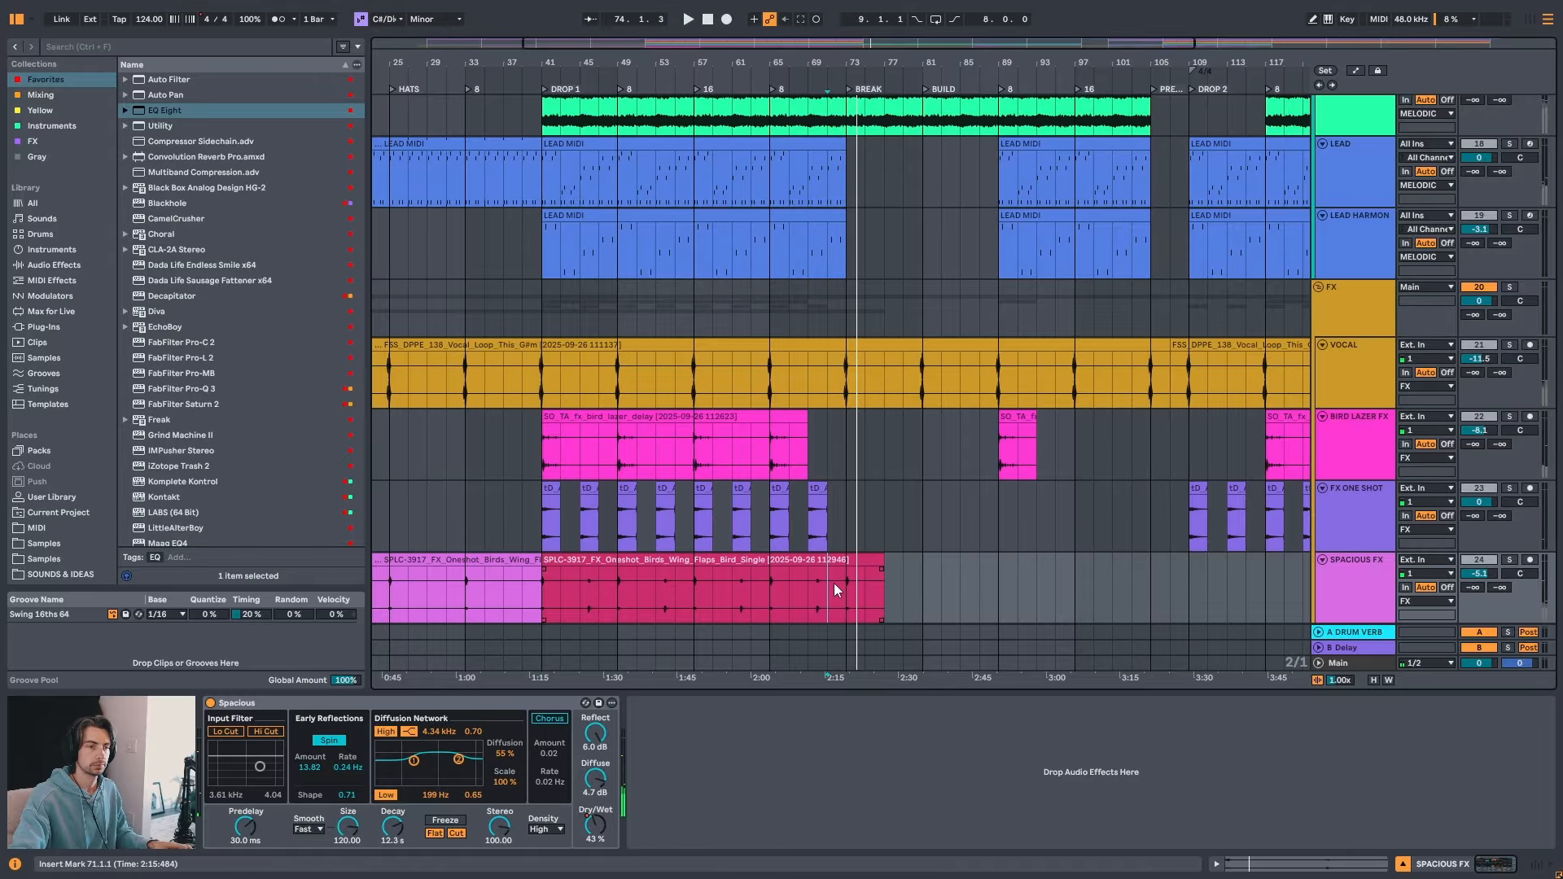
{"action": "key", "text": "space"}
{"action": "left_click_drag", "start_coordinate": [864, 64], "coordinate": [864, 154]}
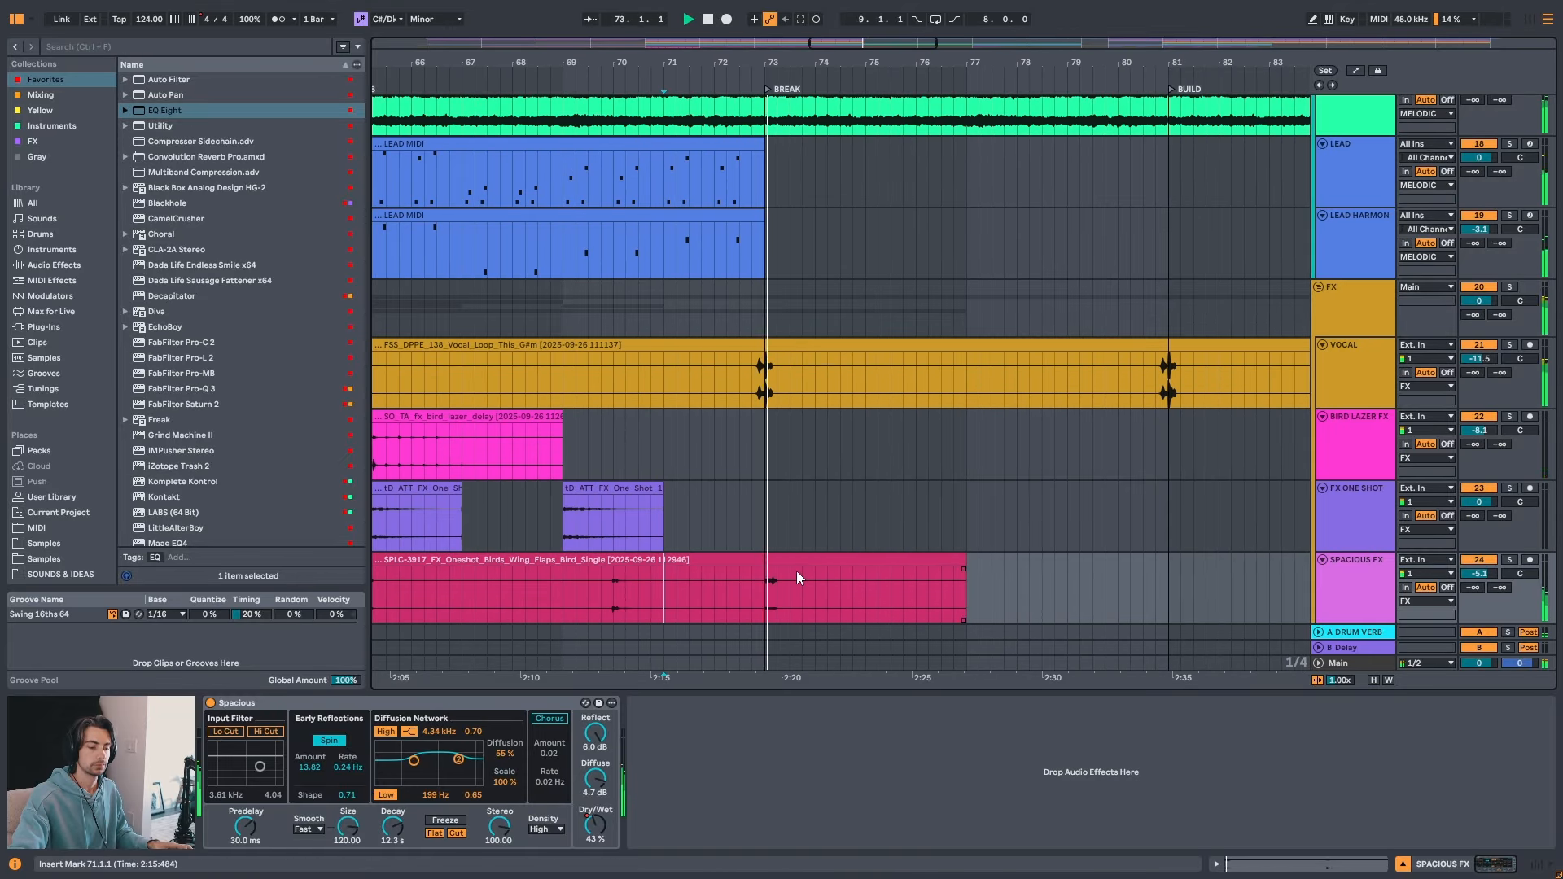
{"action": "left_click_drag", "start_coordinate": [956, 65], "coordinate": [651, 4]}
{"action": "left_click_drag", "start_coordinate": [712, 64], "coordinate": [732, 39]}
{"action": "key", "text": "space"}
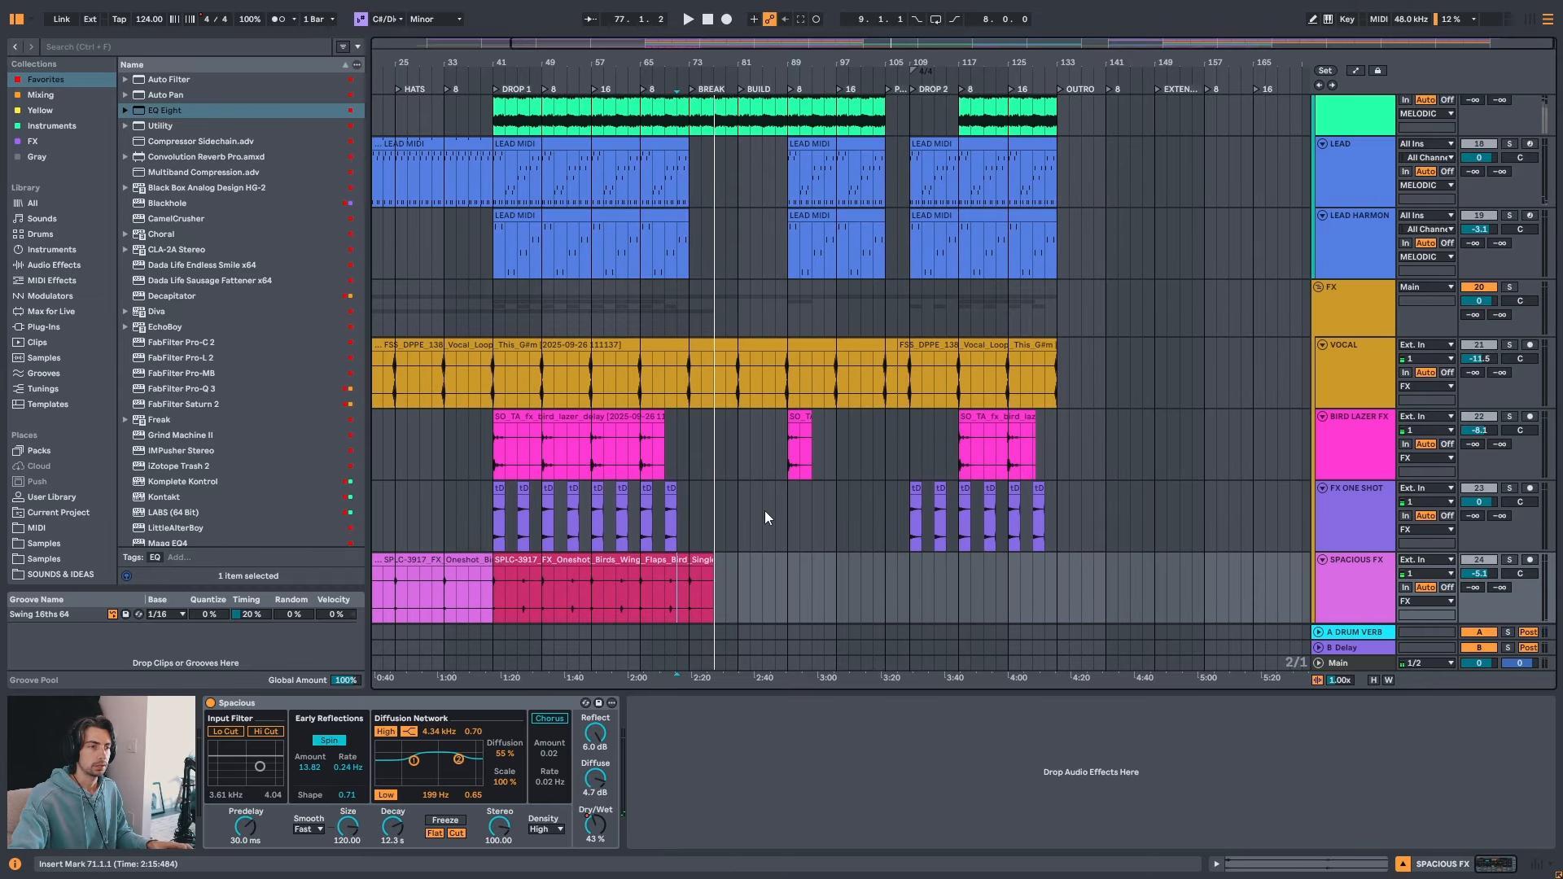
- Play from bar 81 and copy the Spacious FX clip from bar 17 to the Build at bar 81
{"action": "left_click", "coordinate": [739, 574]}
{"action": "key", "text": "space"}
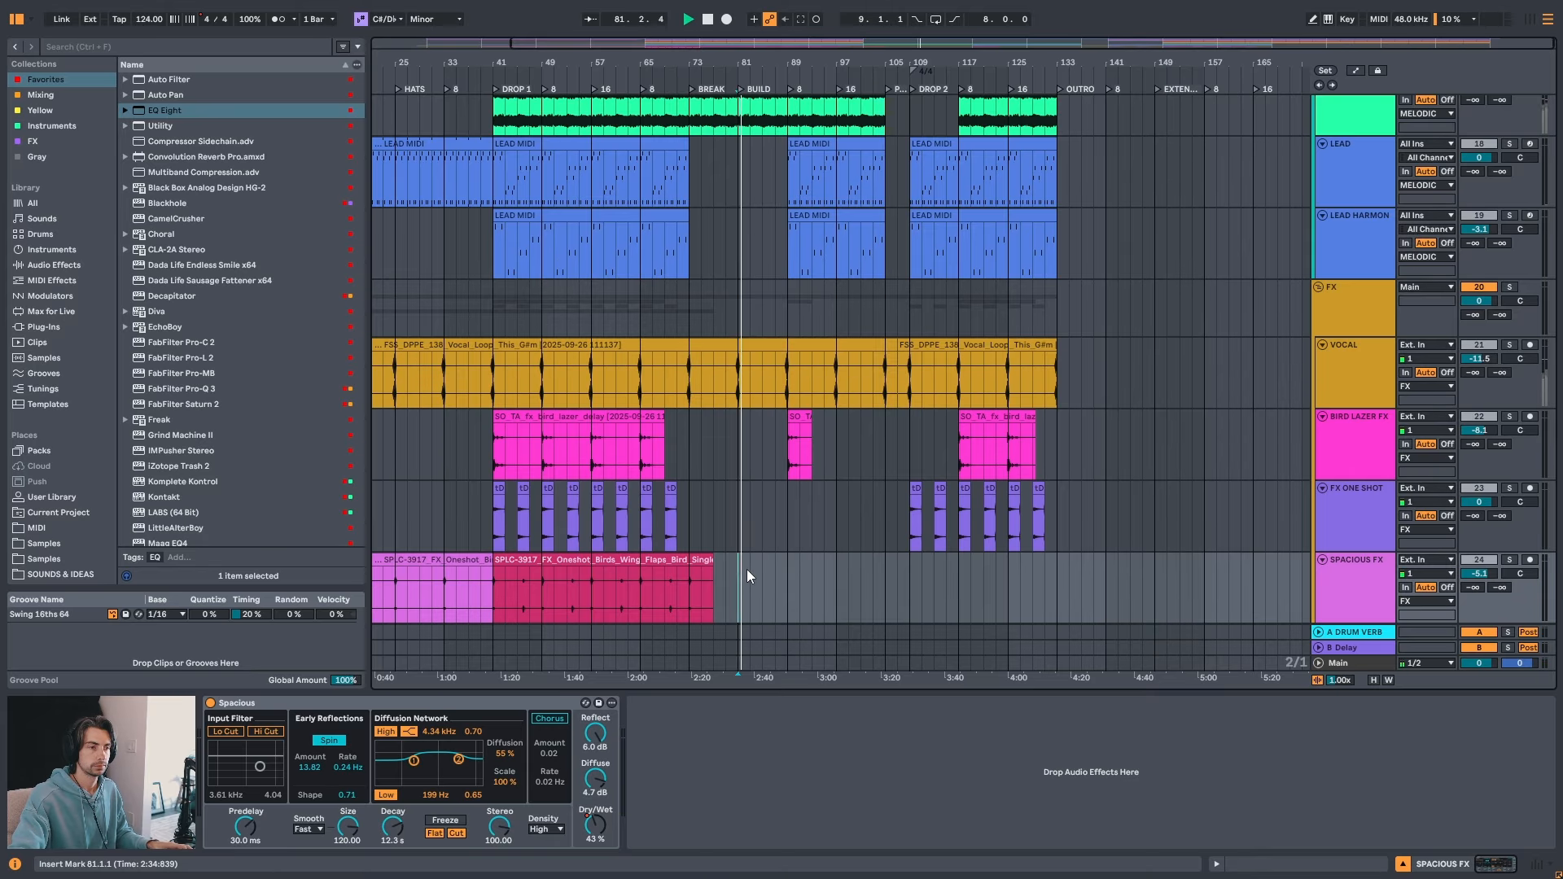
{"action": "key", "text": "space"}
{"action": "left_click", "coordinate": [702, 566]}
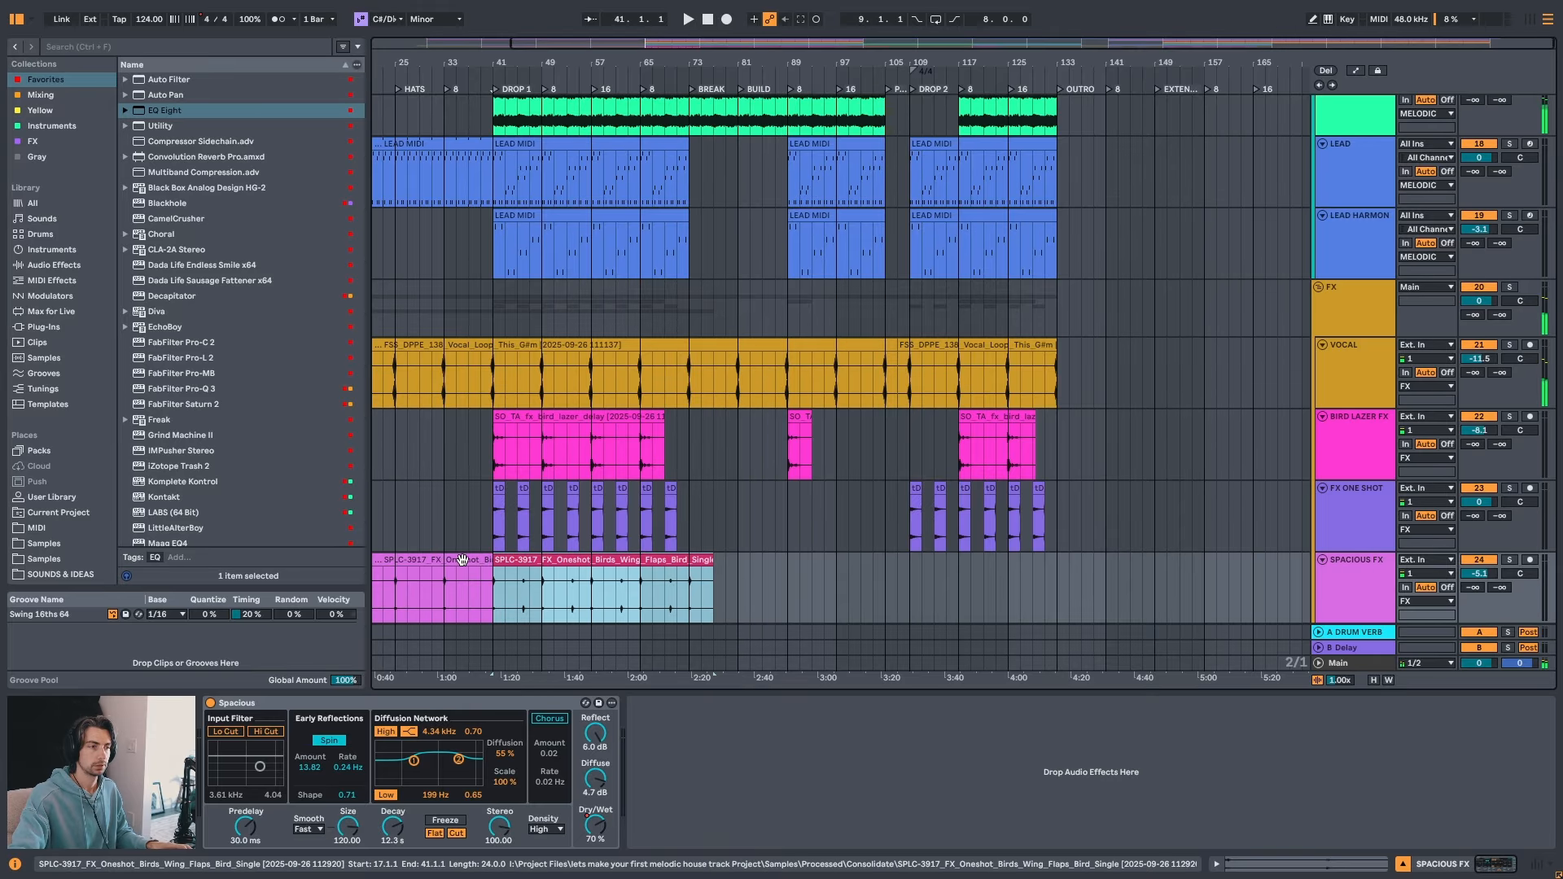
{"action": "left_click", "coordinate": [411, 560]}
{"action": "left_click_drag", "start_coordinate": [411, 560], "coordinate": [806, 575]}
- Audition the copied Spacious FX clip from bars 81, 89, 97 and 105
{"action": "key", "text": "space"}
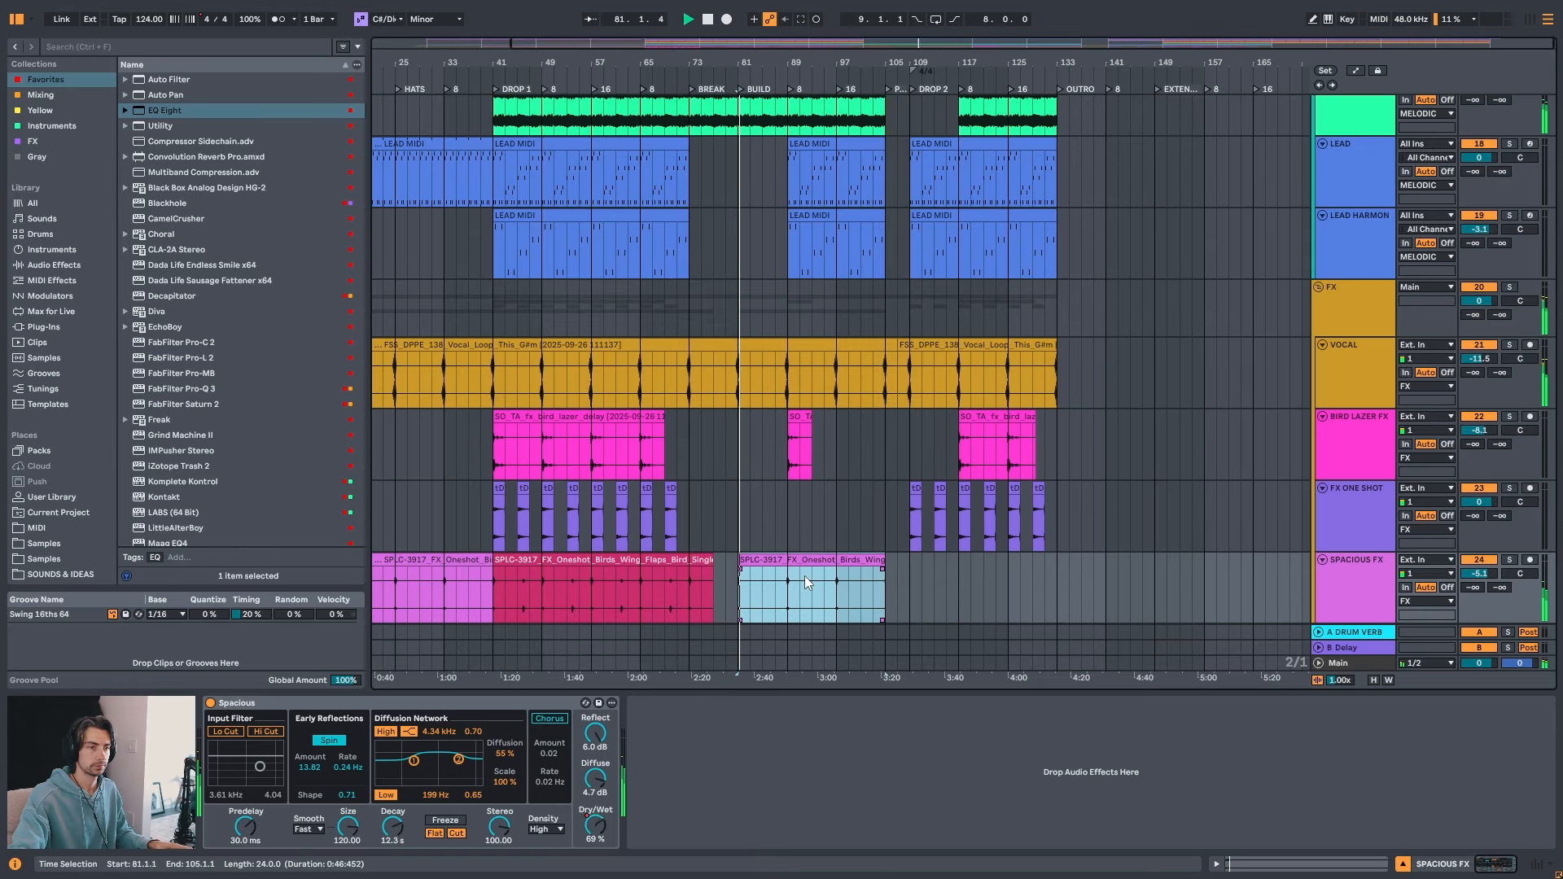
{"action": "key", "text": "s"}
{"action": "key", "text": "space"}
{"action": "key", "text": "space"}
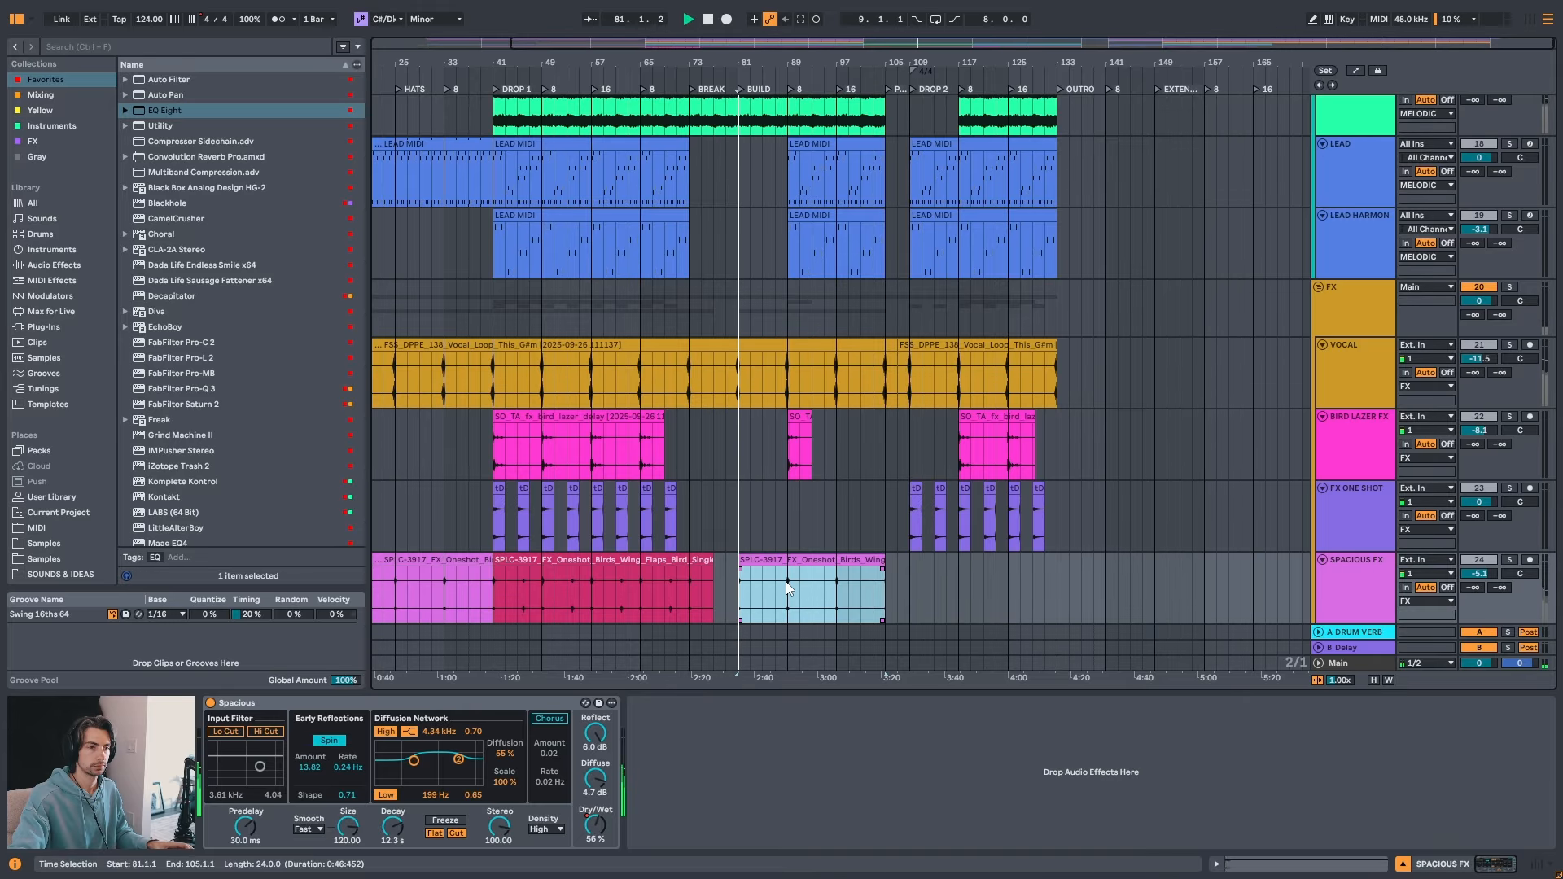
{"action": "left_click", "coordinate": [786, 583]}
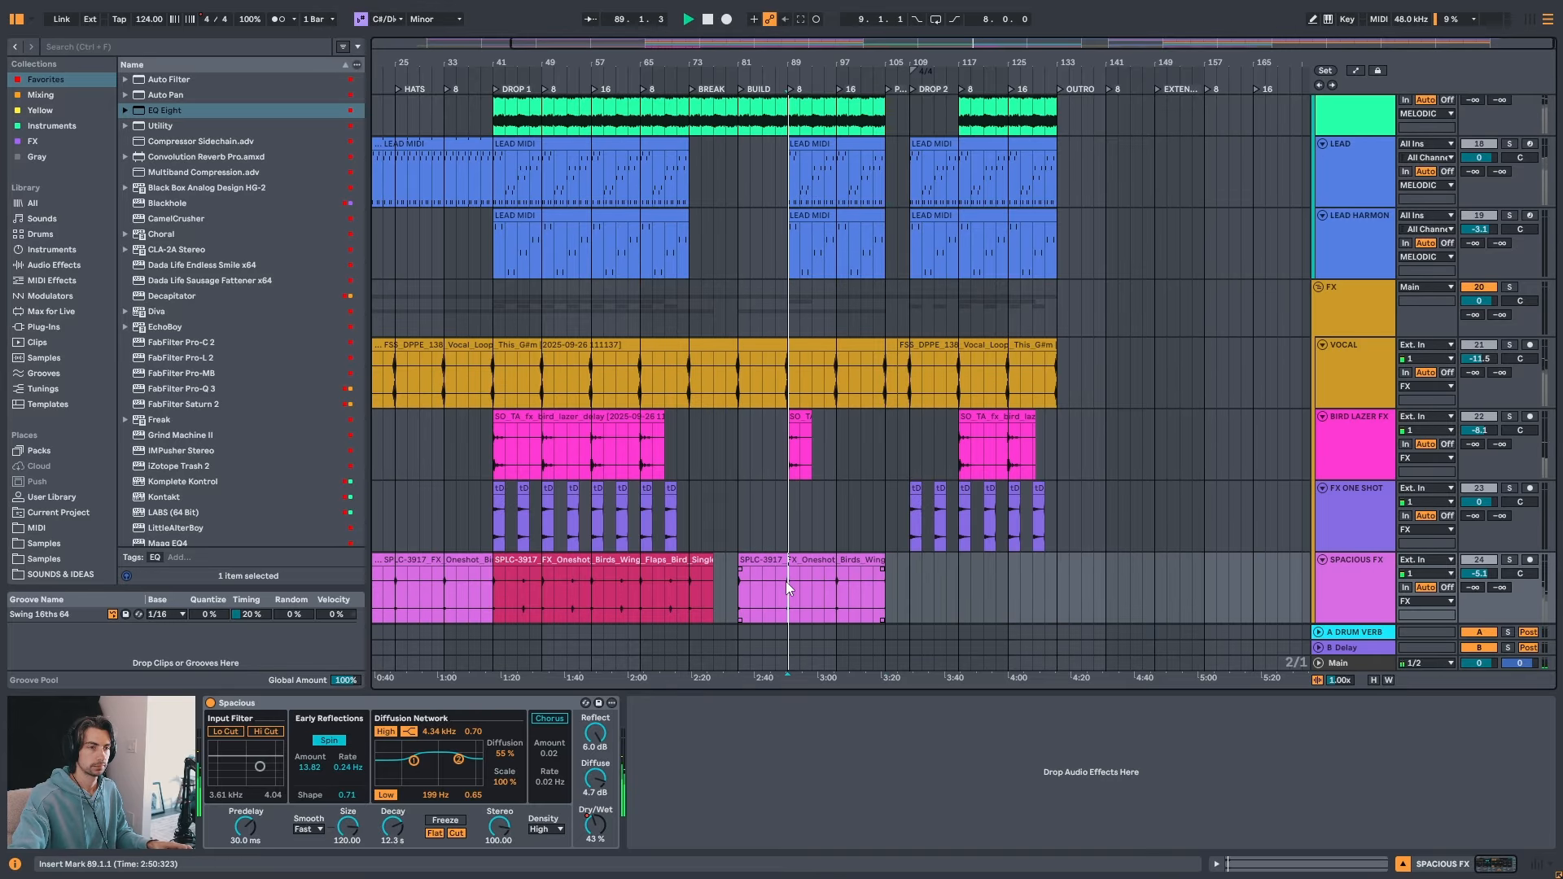
{"action": "left_click", "coordinate": [834, 590]}
{"action": "left_click", "coordinate": [885, 587]}
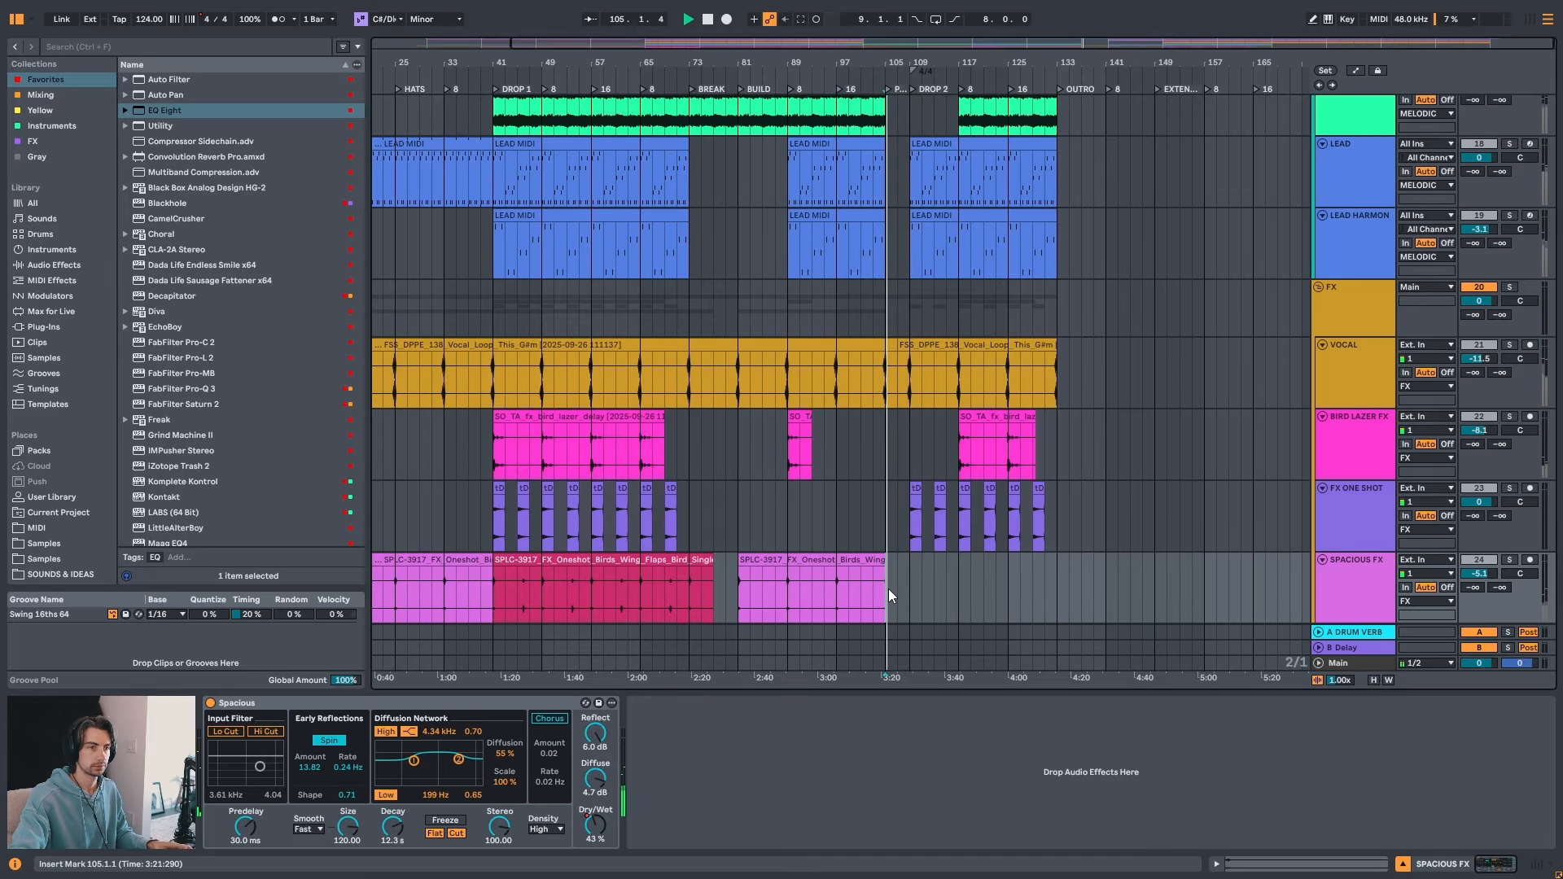
- Extend the Build's Spacious FX clip to bar 109 and play its hit at bar 105
{"action": "left_click_drag", "start_coordinate": [879, 562], "coordinate": [910, 562]}
{"action": "left_click", "coordinate": [886, 587]}
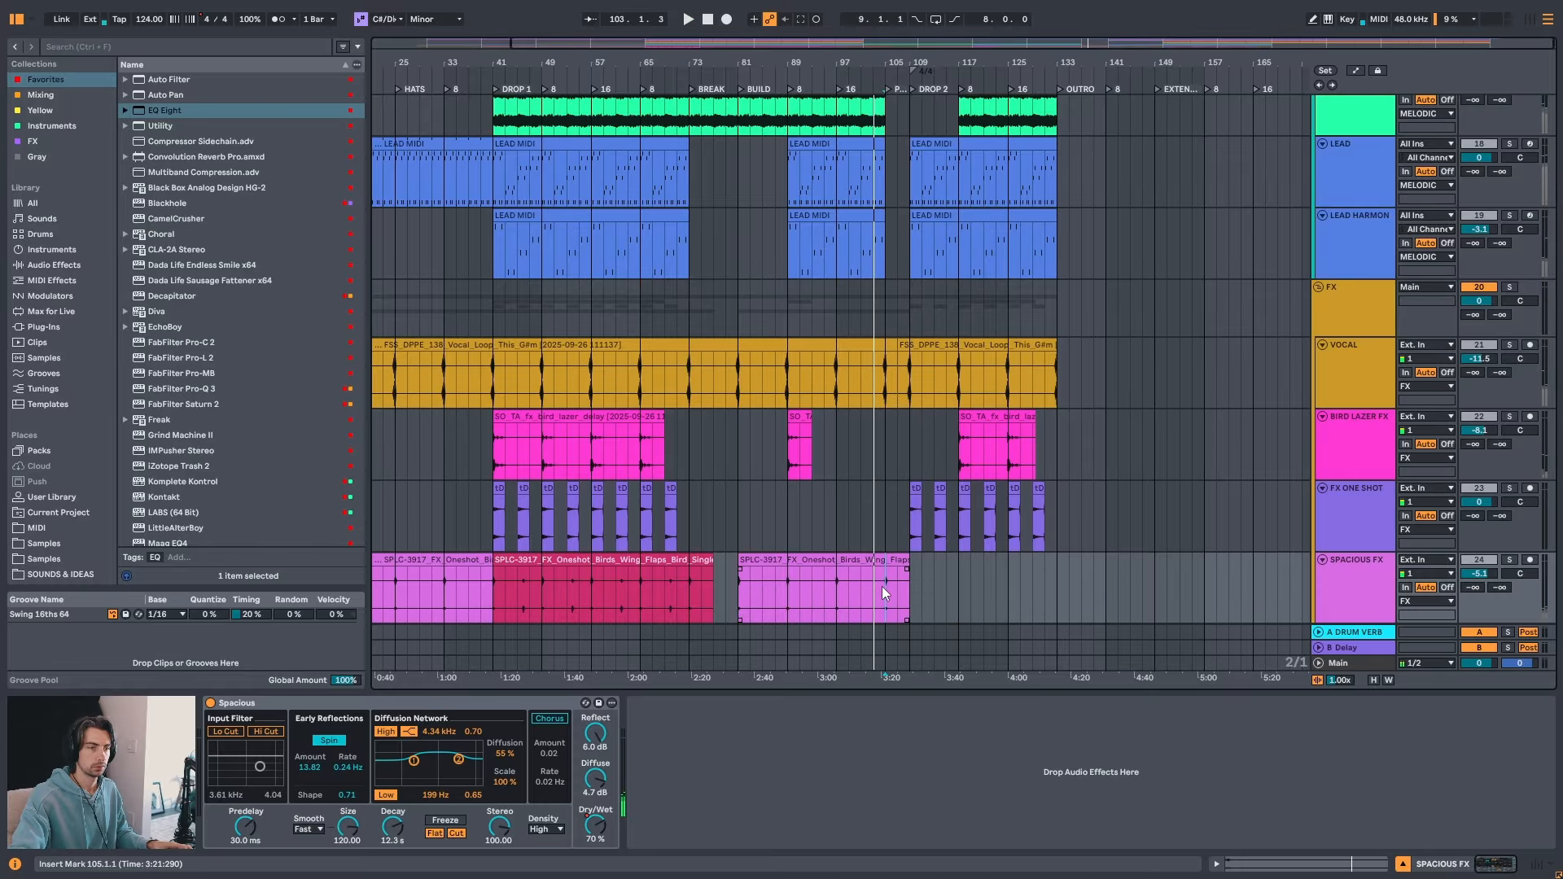
{"action": "mouse_move", "coordinate": [899, 63]}
{"action": "left_mouse_down"}
{"action": "mouse_move", "coordinate": [857, 123]}
{"action": "mouse_move", "coordinate": [775, 179]}
{"action": "left_mouse_up"}
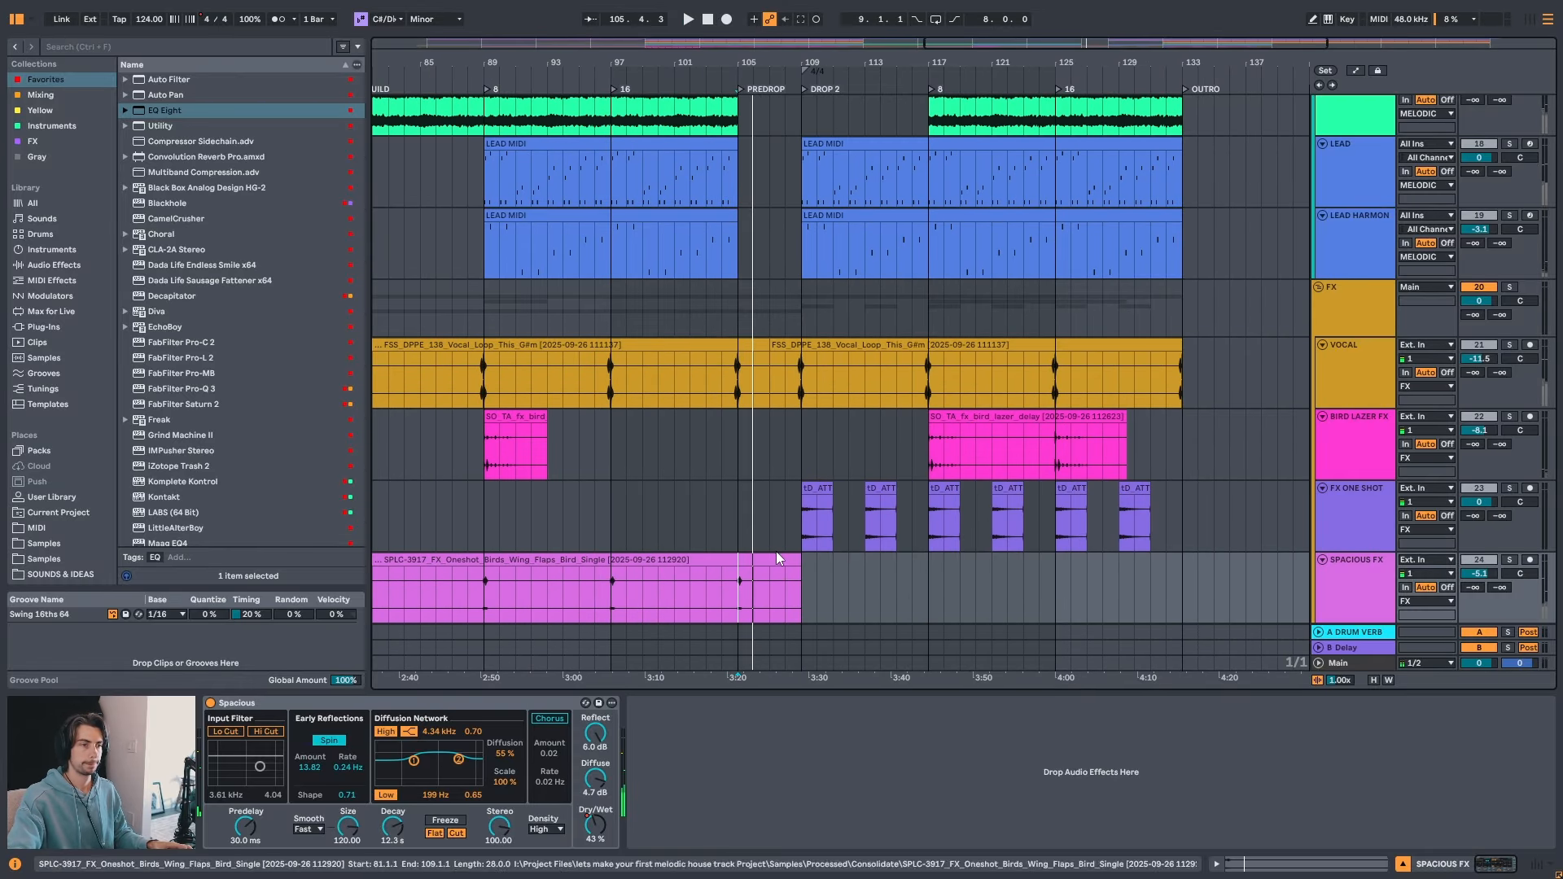
{"action": "key", "text": "space"}
{"action": "key", "text": "space"}
- Trim the Build's Spacious FX clip to end at bar 104 and play from bars 105 and 109
{"action": "left_click_drag", "start_coordinate": [799, 561], "coordinate": [721, 561]}
{"action": "left_click", "coordinate": [730, 587]}
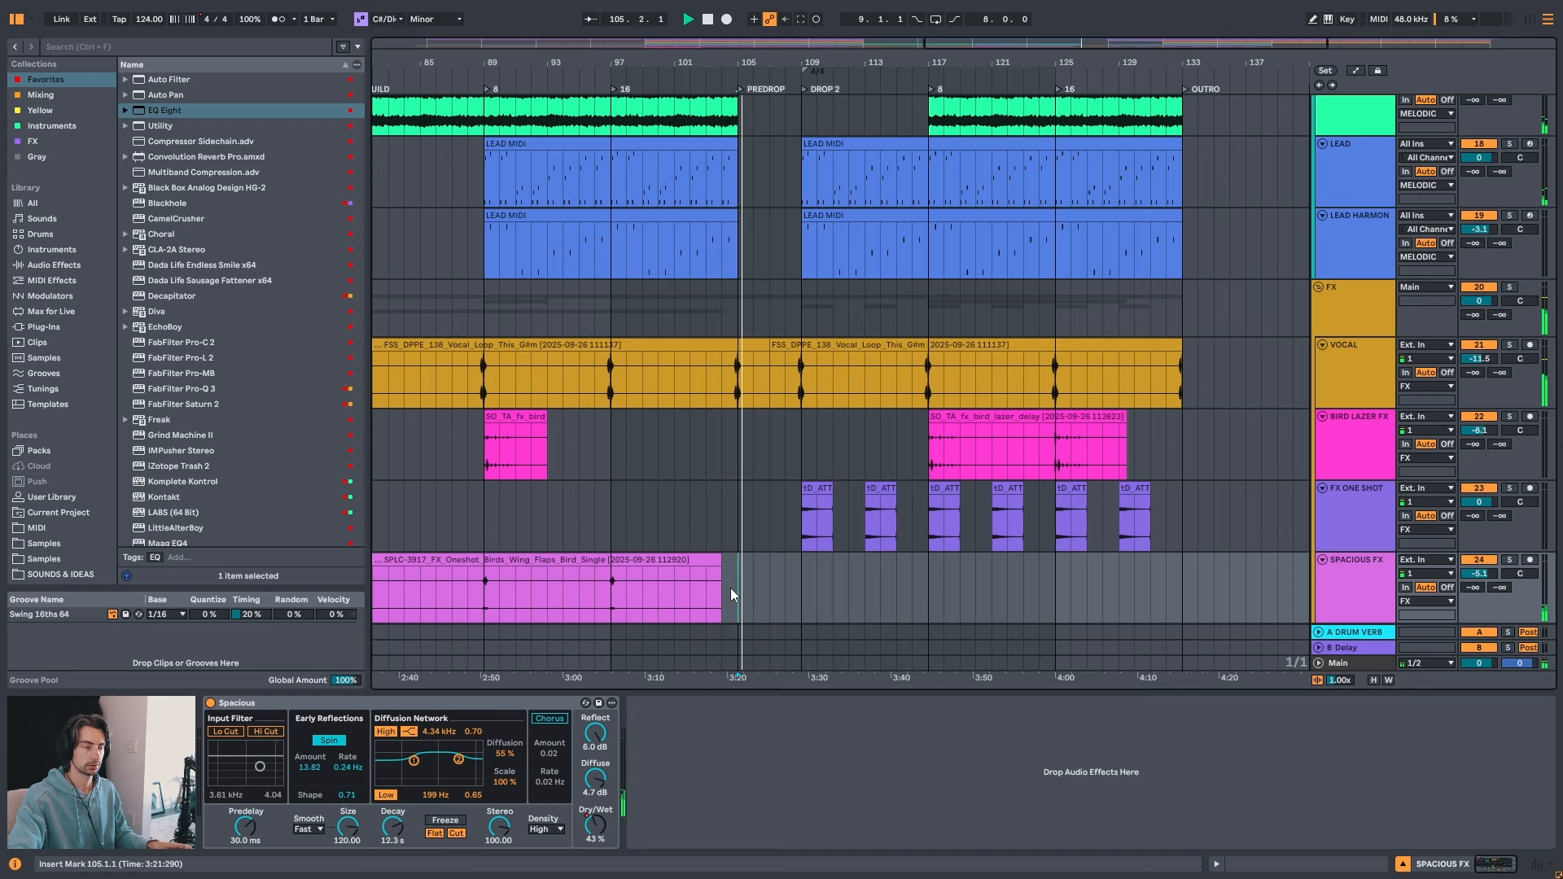
{"action": "left_click", "coordinate": [802, 586]}
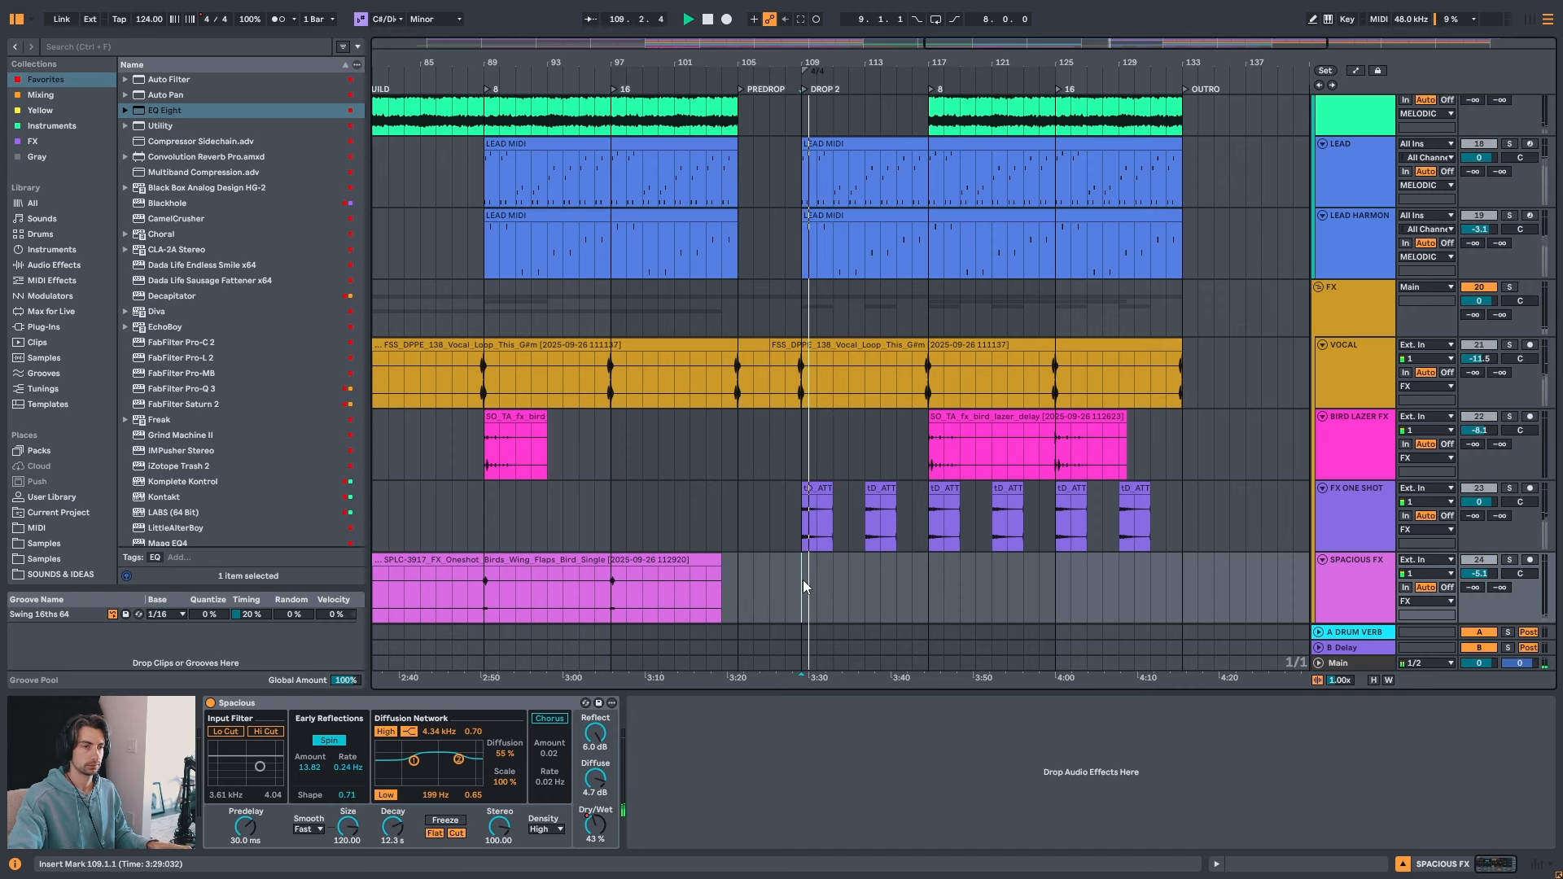
{"action": "key", "text": "space"}
{"action": "left_click_drag", "start_coordinate": [936, 62], "coordinate": [972, 23]}
{"action": "key", "text": "space"}
{"action": "key", "text": "space"}
{"action": "key", "text": "space"}
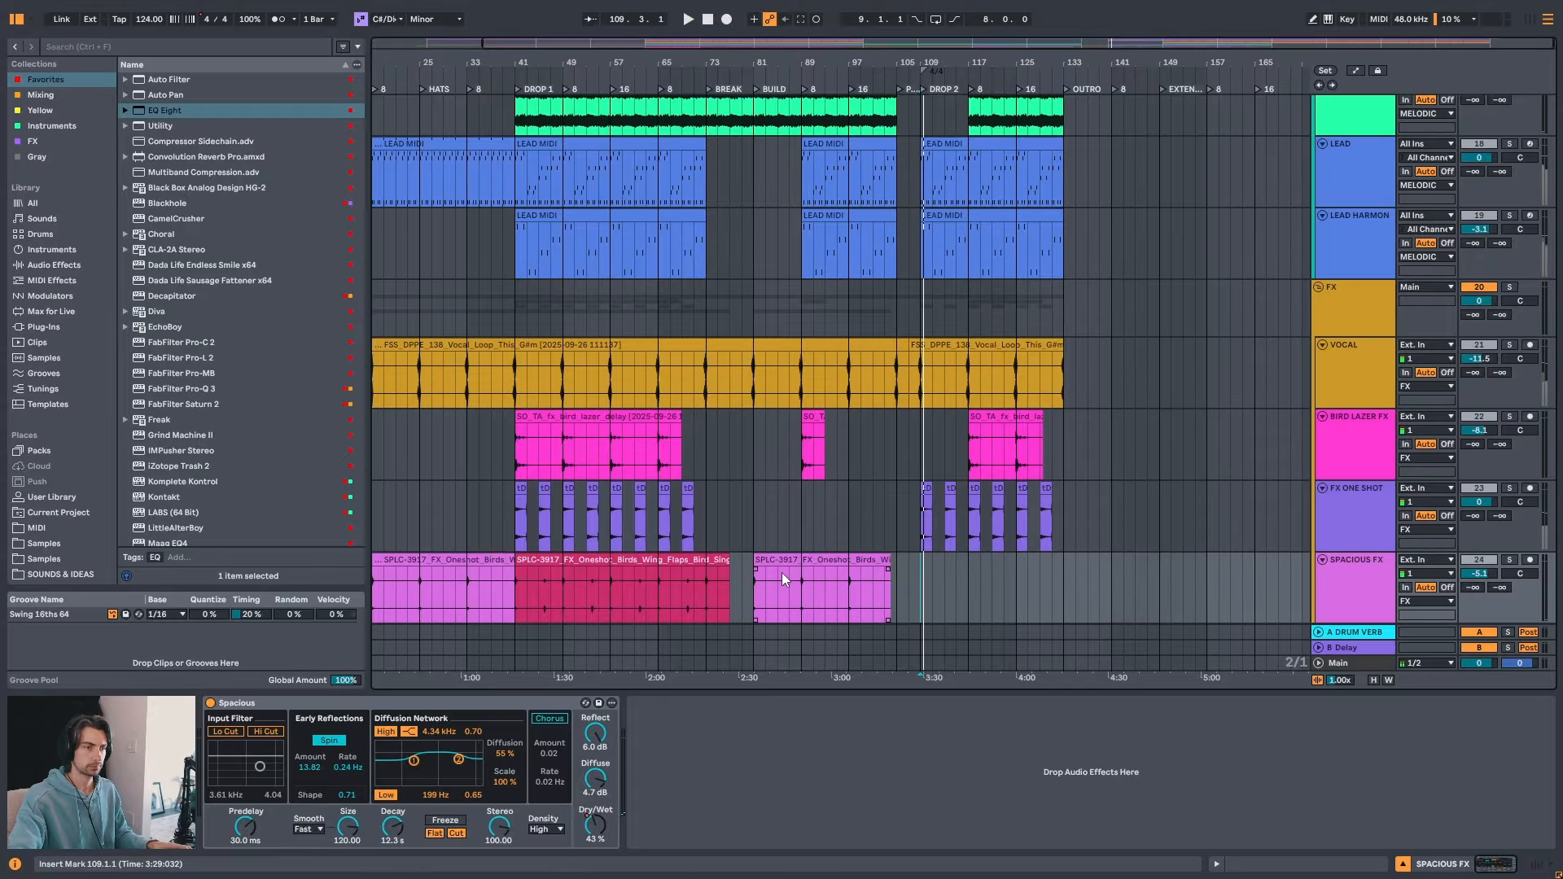
- Copy the Drop 1 Spacious FX clip to the start of Drop 2 at bar 109
{"action": "left_click_drag", "start_coordinate": [551, 560], "coordinate": [935, 573]}
{"action": "key", "text": "space"}
{"action": "left_click_drag", "start_coordinate": [975, 64], "coordinate": [913, 112]}
{"action": "left_click_drag", "start_coordinate": [749, 560], "coordinate": [806, 560]}
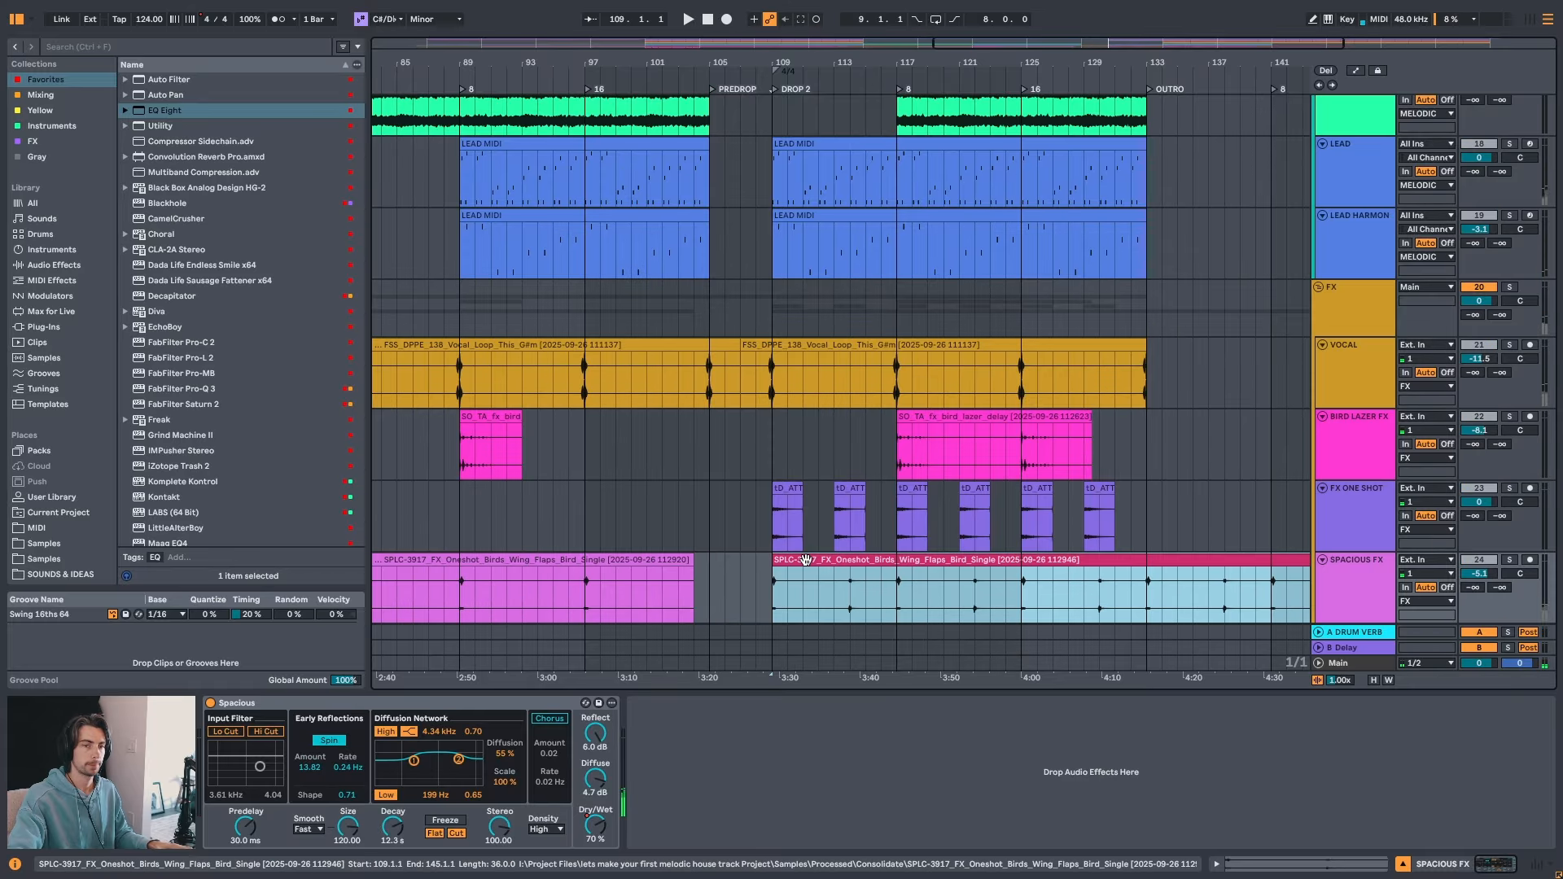
{"action": "left_click_drag", "start_coordinate": [976, 66], "coordinate": [927, 71]}
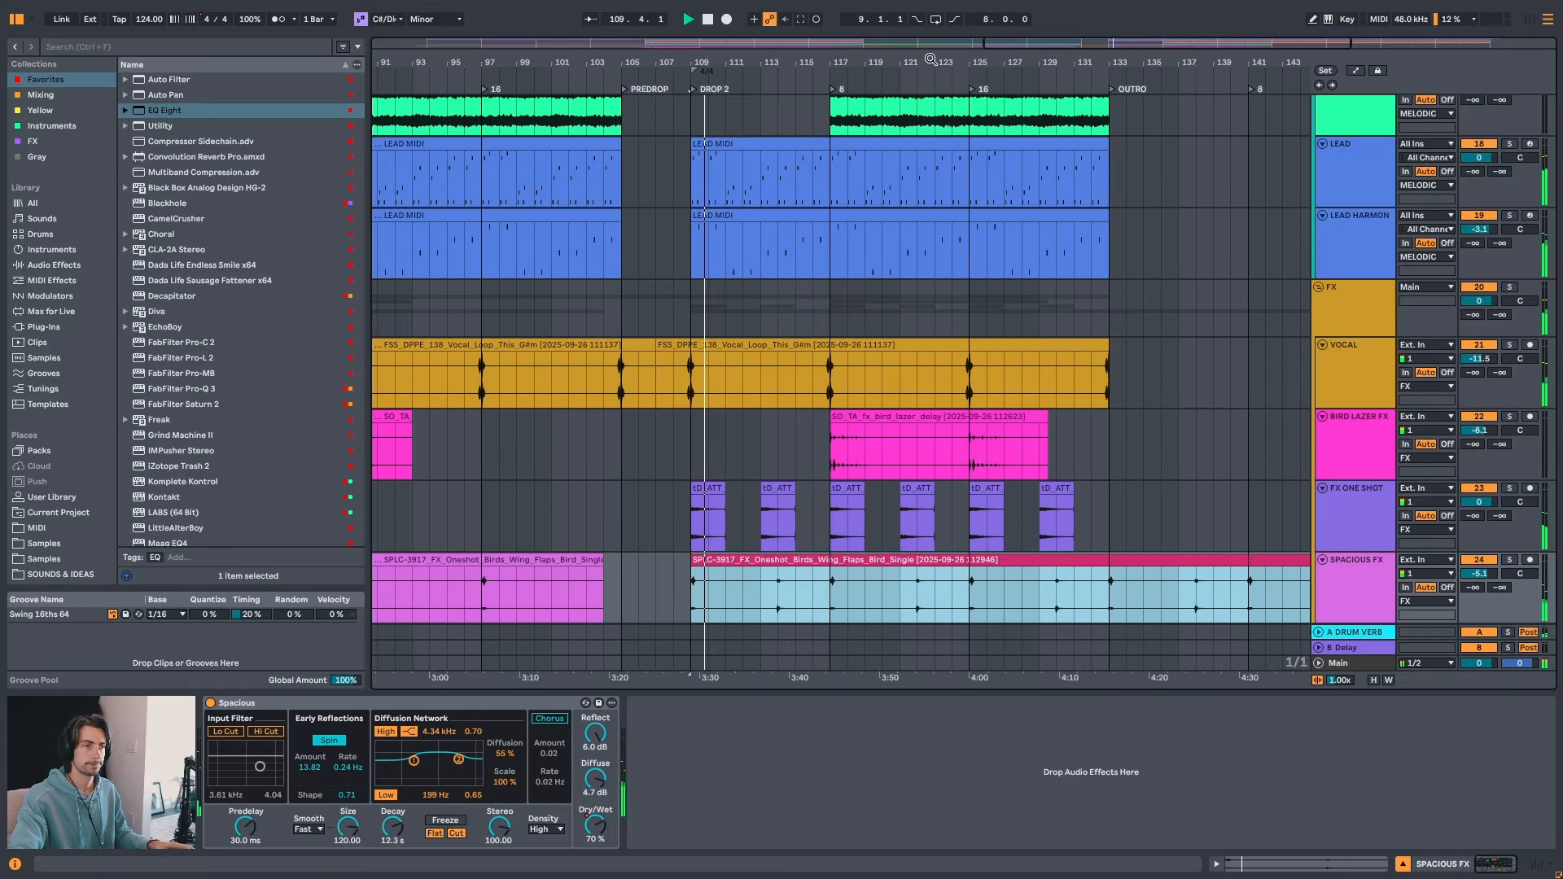
- Solo the Spacious FX track and repeatedly audition the start of the Drop 2 clip at bar 109
{"action": "key", "text": "s"}
{"action": "key", "text": "space"}
{"action": "key", "text": "space"}
{"action": "key", "text": "space"}
{"action": "left_click_drag", "start_coordinate": [694, 63], "coordinate": [689, 236]}
{"action": "key", "text": "s"}
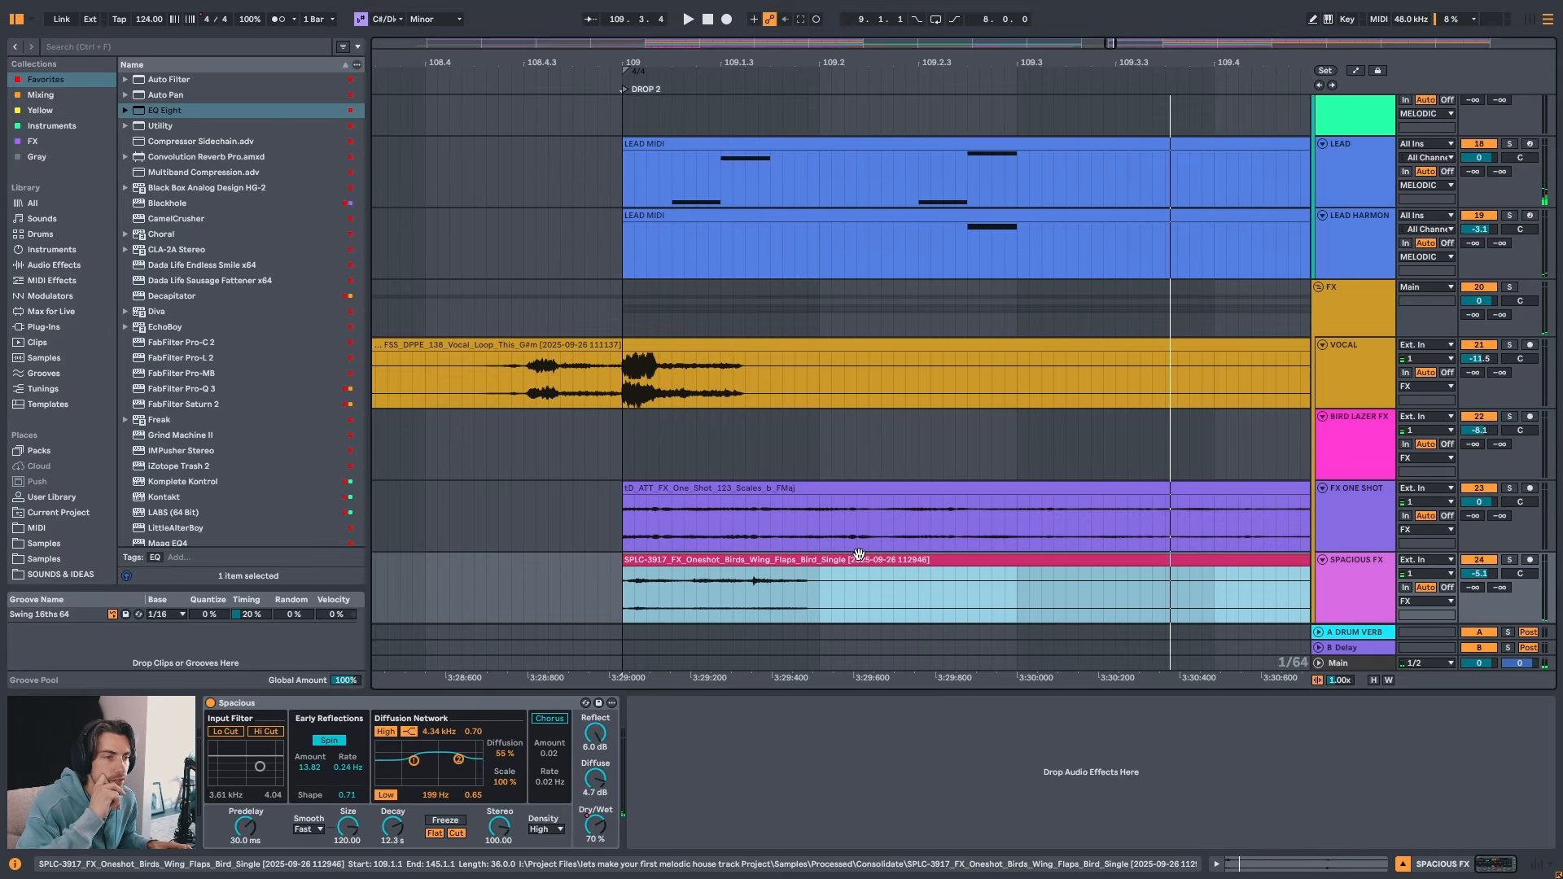
{"action": "key", "text": "space"}
{"action": "key", "text": "space"}
{"action": "key", "text": "s"}
{"action": "key", "text": "space"}
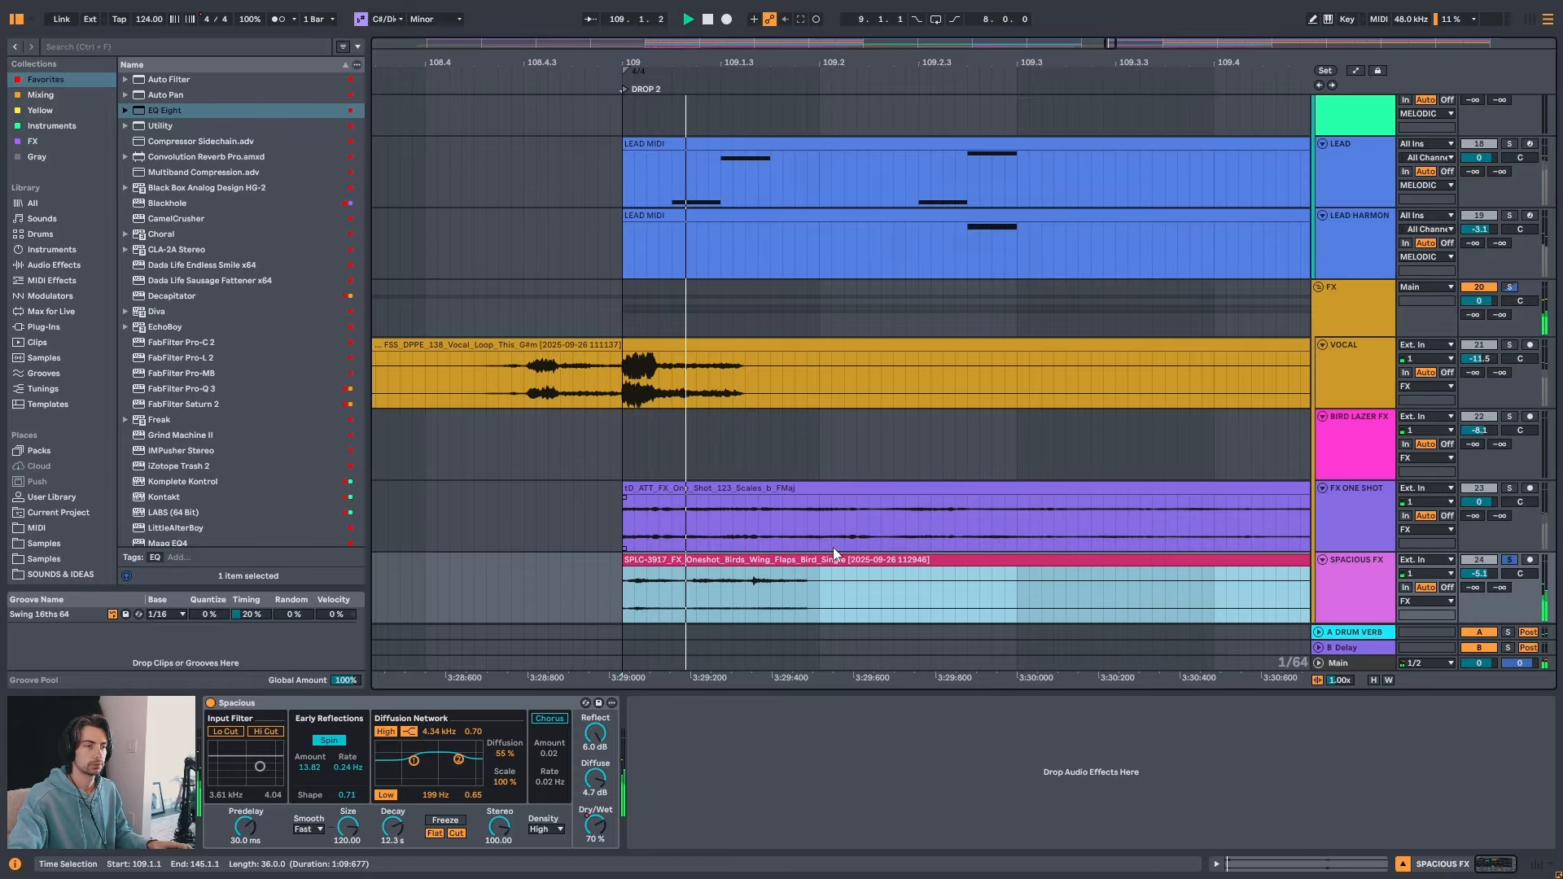
{"action": "key", "text": "space"}
{"action": "key", "text": "space"}
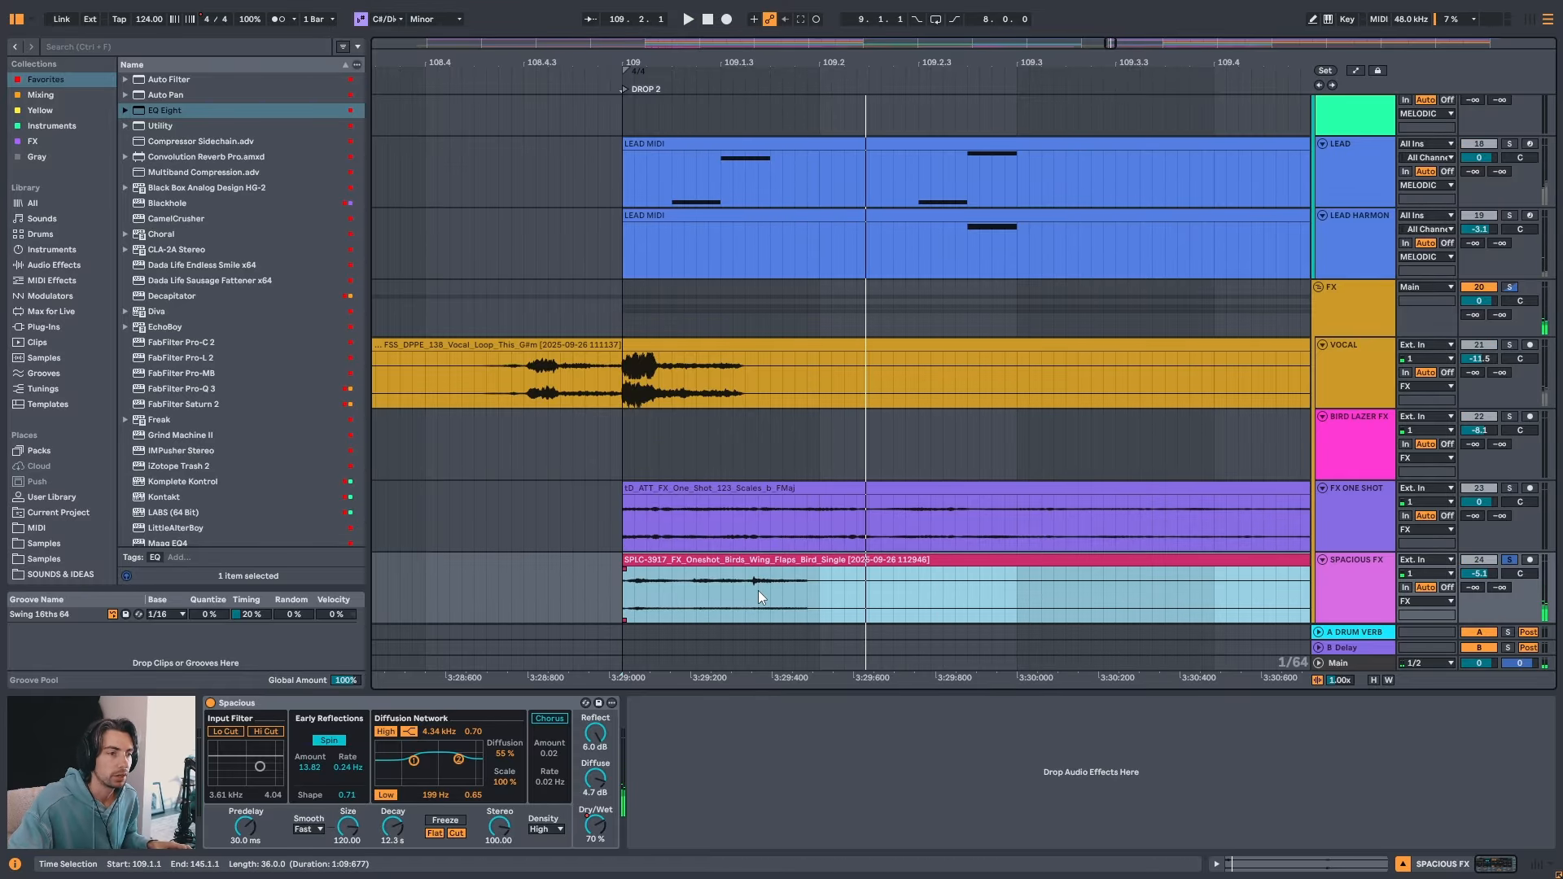
- Split the Drop 2 Spacious FX clip at 109.2 and select the short first piece
{"action": "left_click", "coordinate": [816, 584]}
{"action": "left_click", "coordinate": [707, 559]}
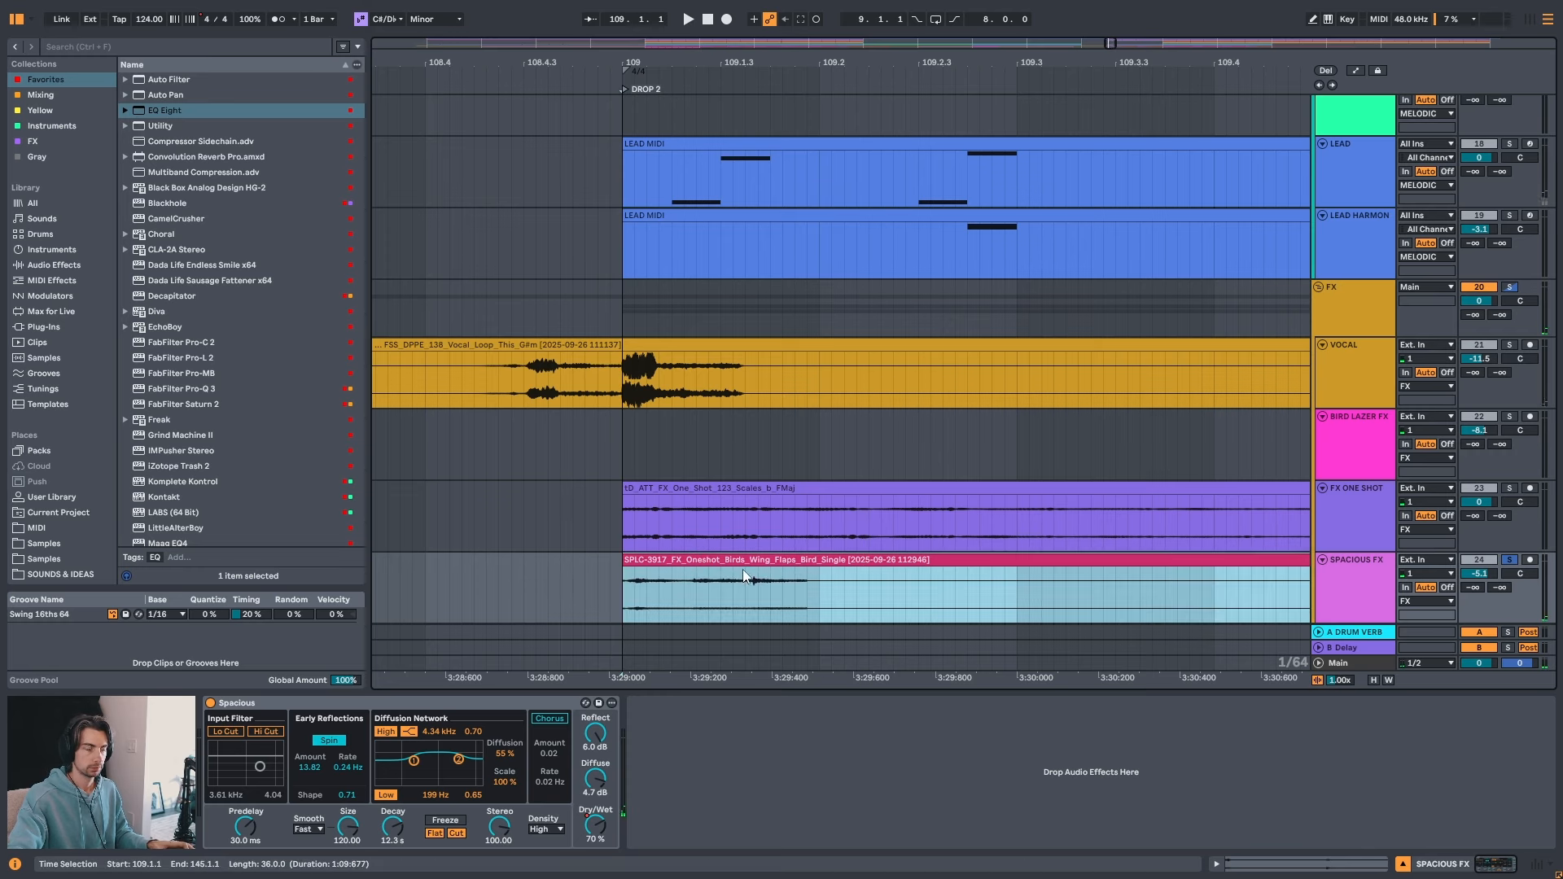
{"action": "left_click", "coordinate": [817, 579]}
{"action": "key", "text": "ctrl+e"}
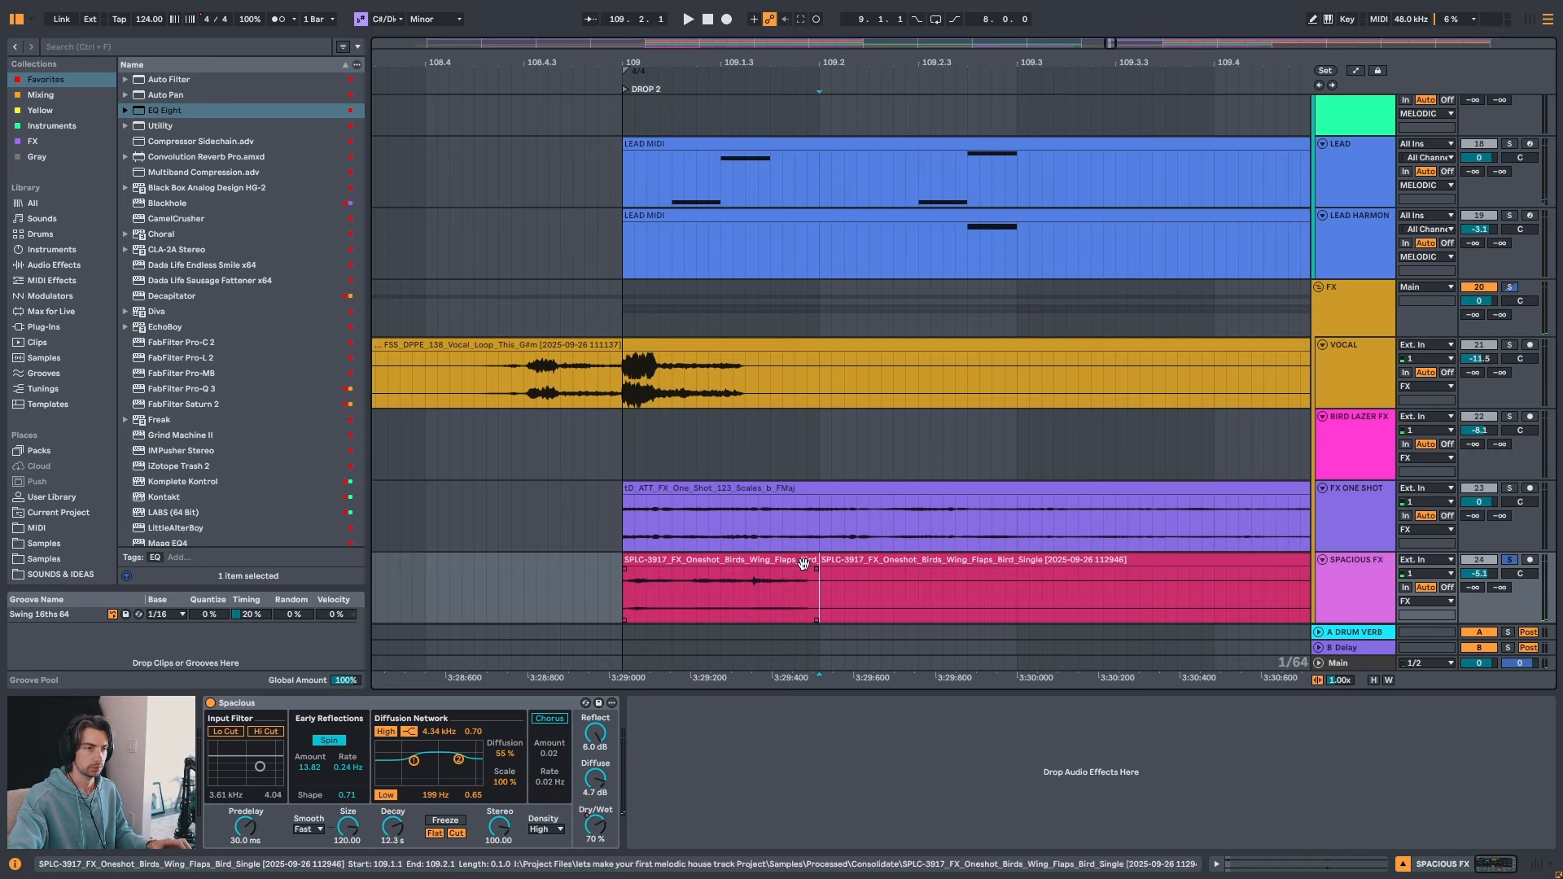
{"action": "left_click", "coordinate": [827, 559]}
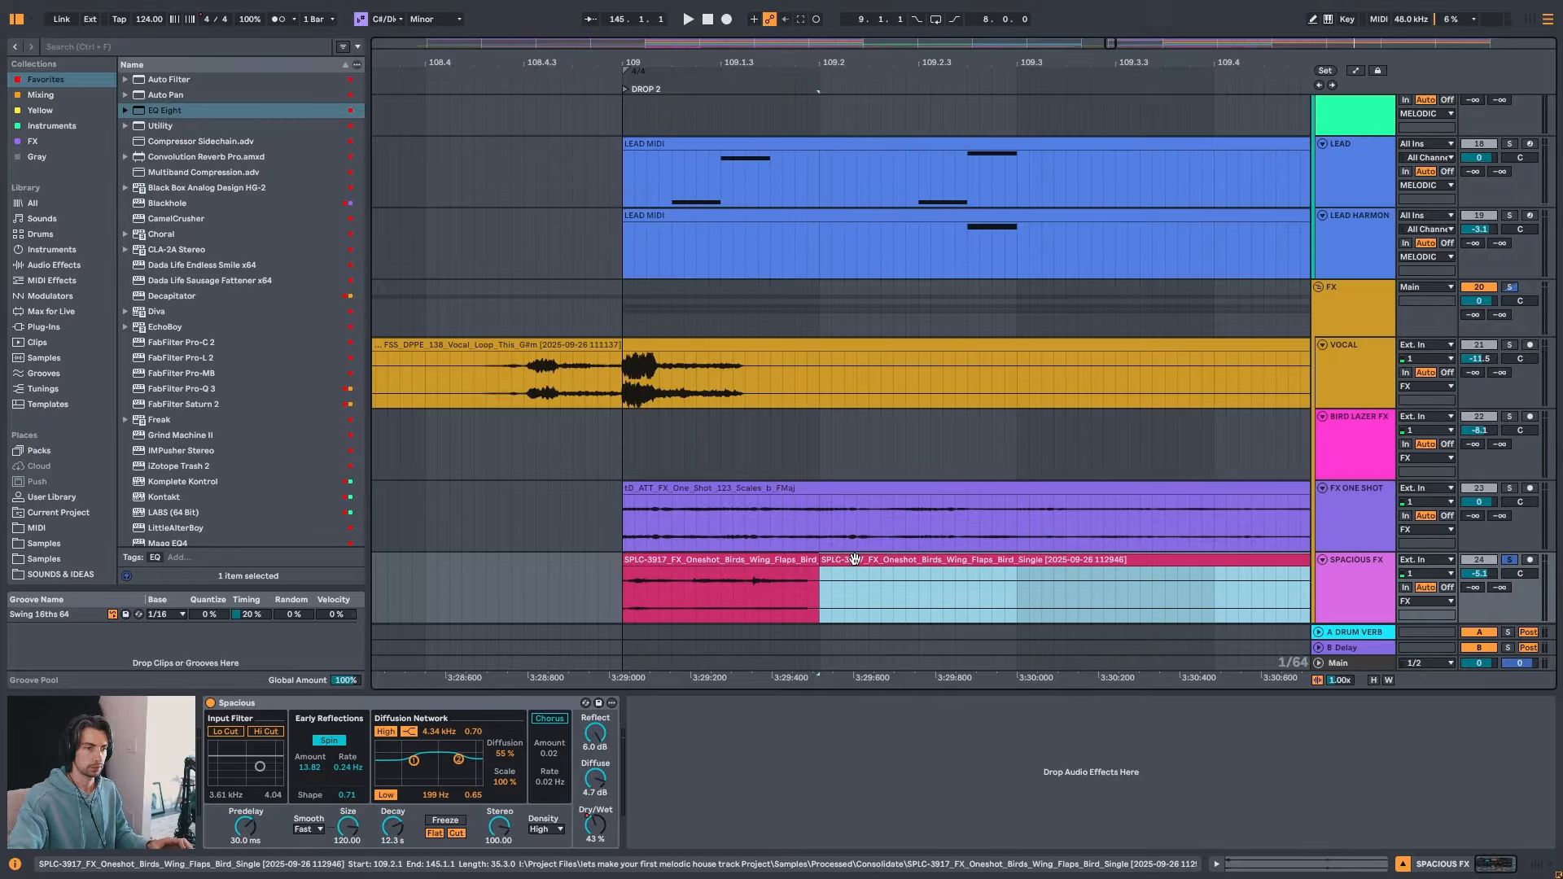
{"action": "left_click", "coordinate": [817, 576]}
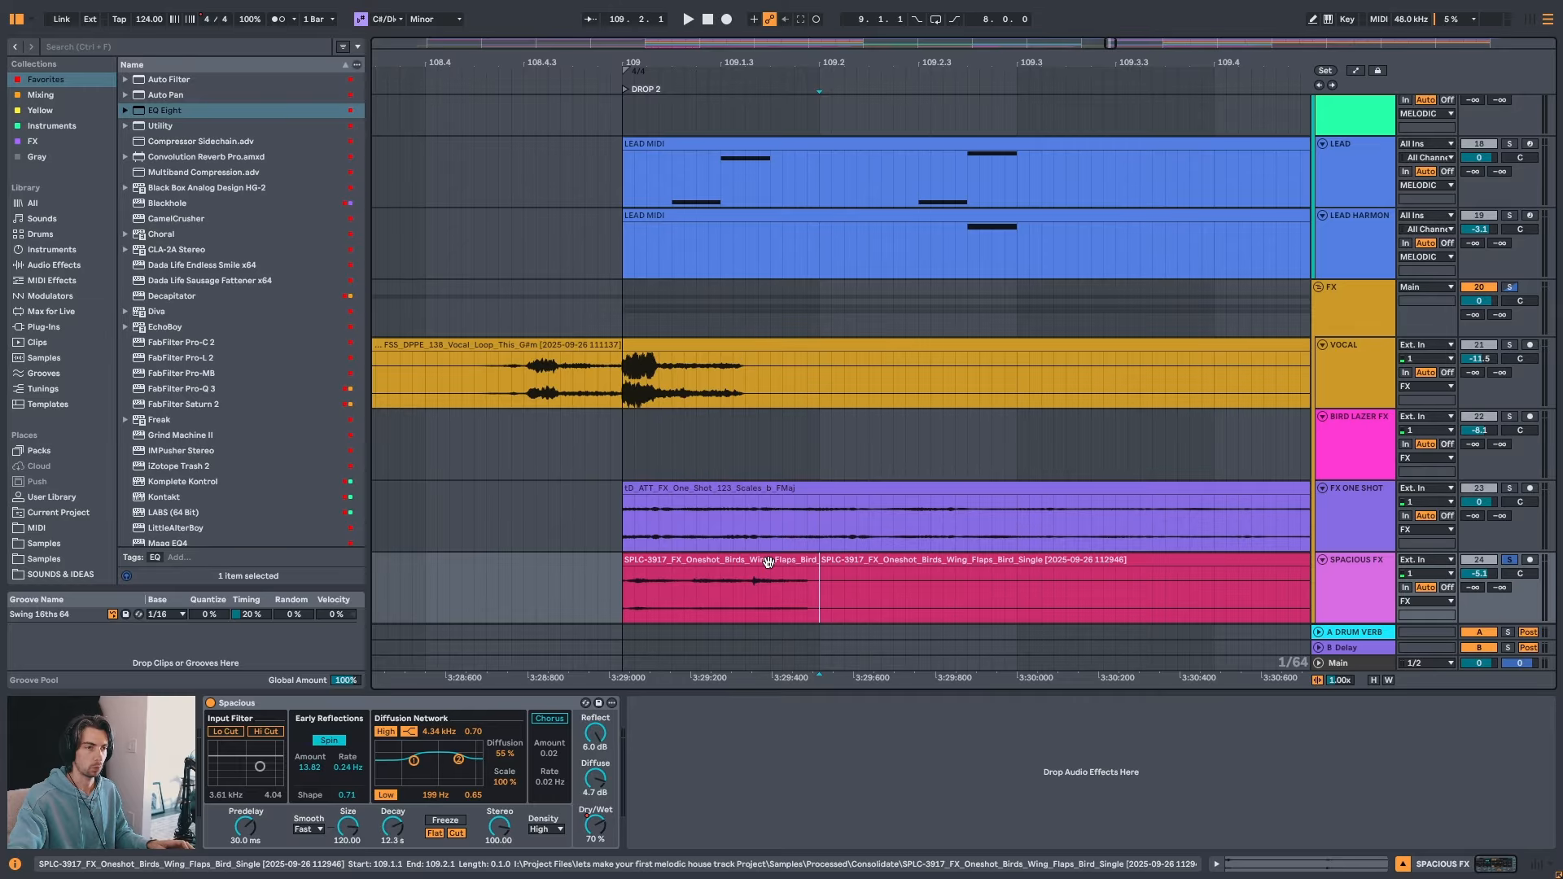
{"action": "left_click", "coordinate": [814, 561]}
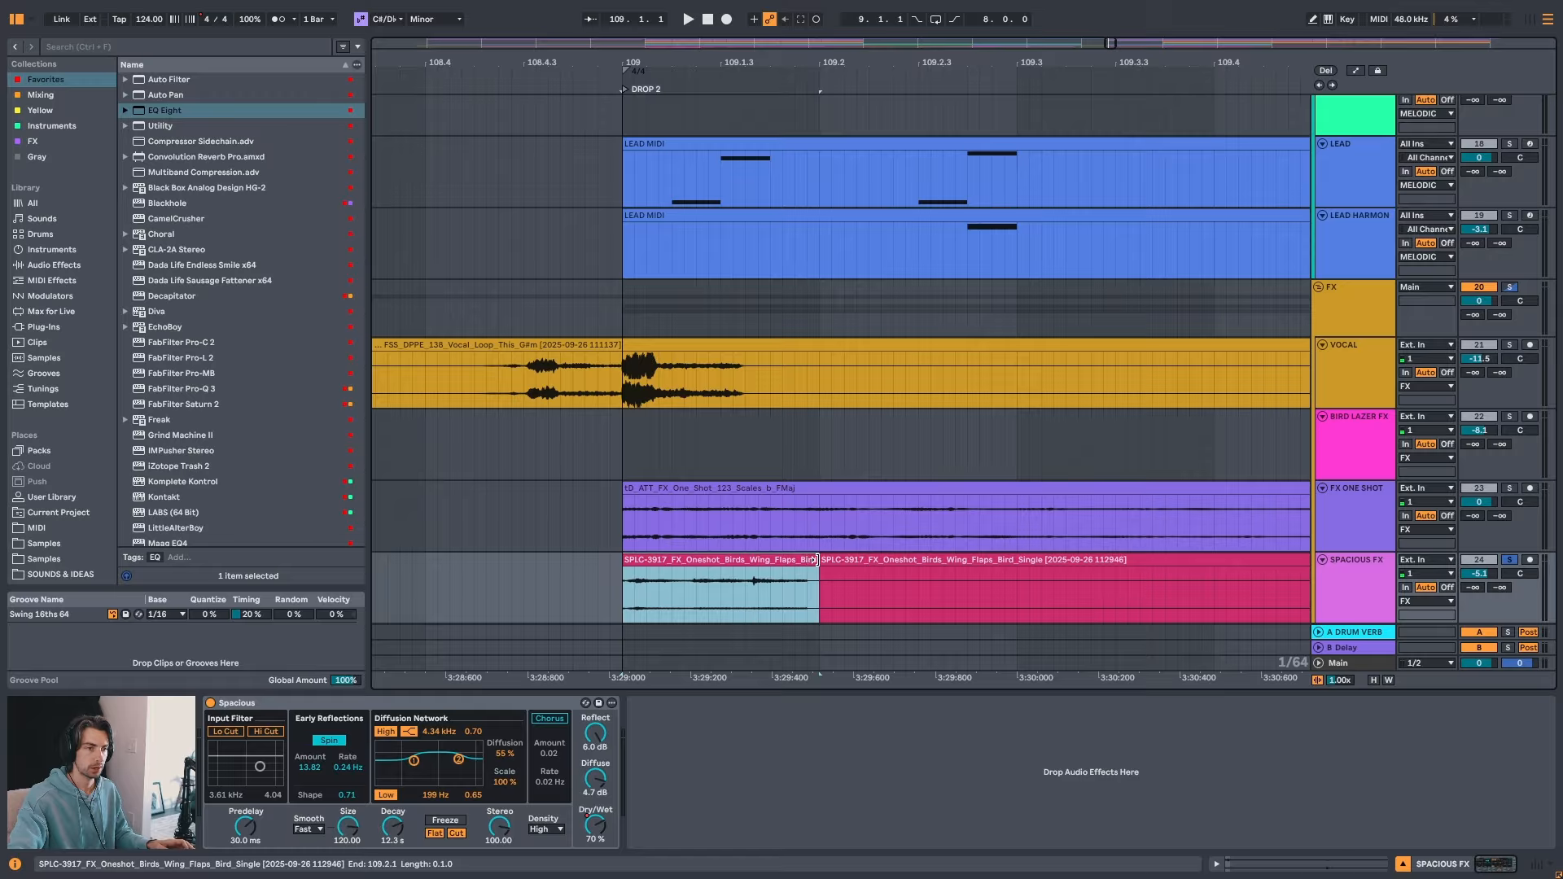
- Extend the short first Spacious FX piece slightly past 109.2, delete the rest of the Drop 2 clip, and audition the start of Drop 2
{"action": "mouse_move", "coordinate": [814, 560]}
{"action": "left_mouse_down"}
{"action": "mouse_move", "coordinate": [851, 561]}
{"action": "mouse_move", "coordinate": [826, 564]}
{"action": "left_mouse_up"}
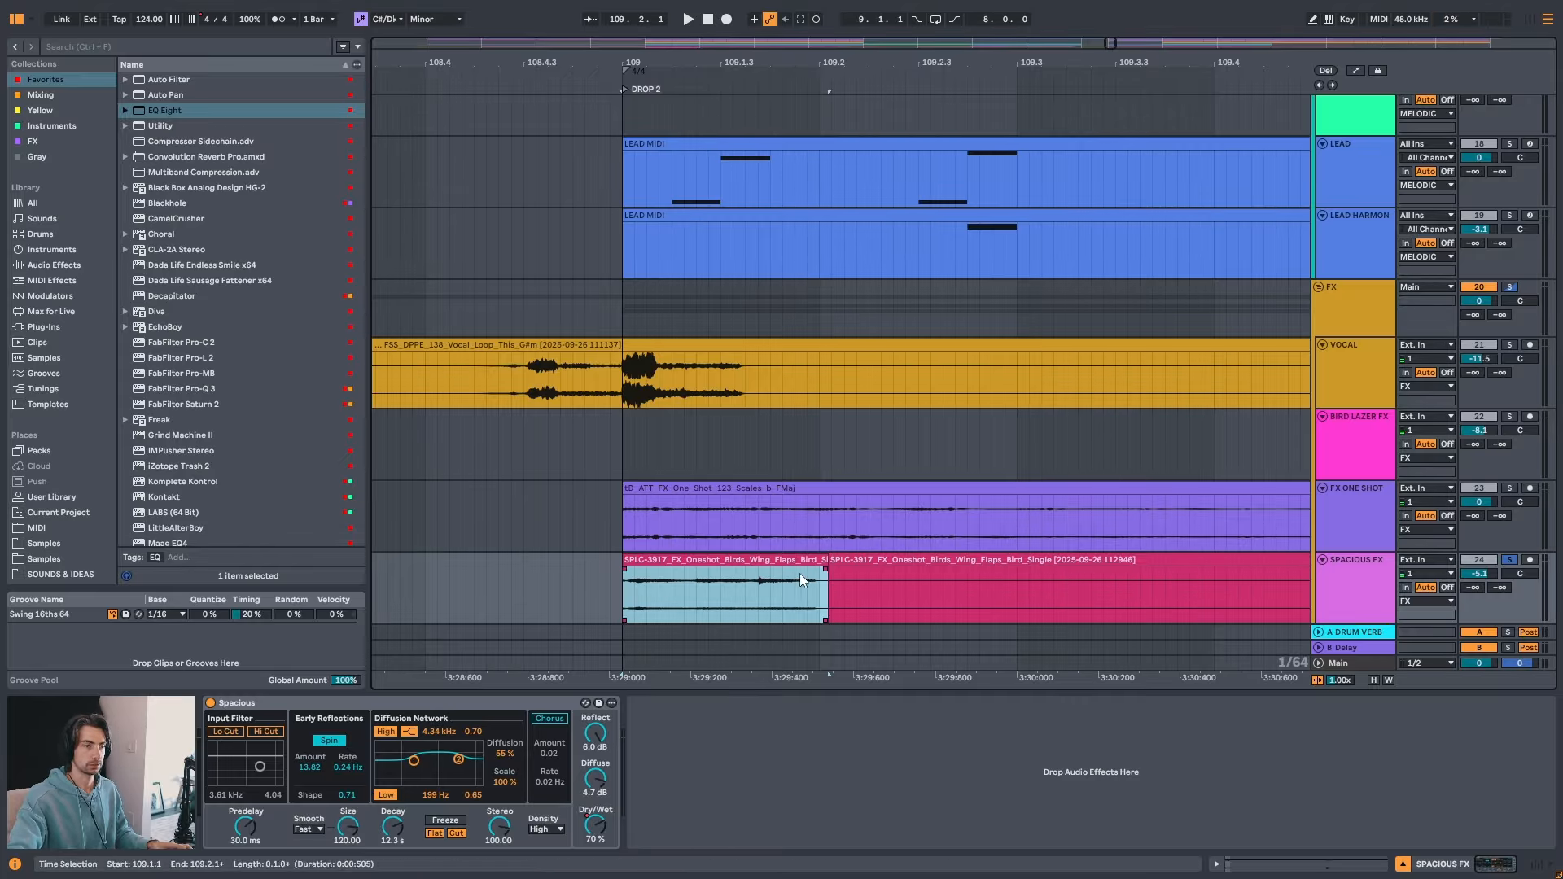
{"action": "left_click", "coordinate": [842, 560]}
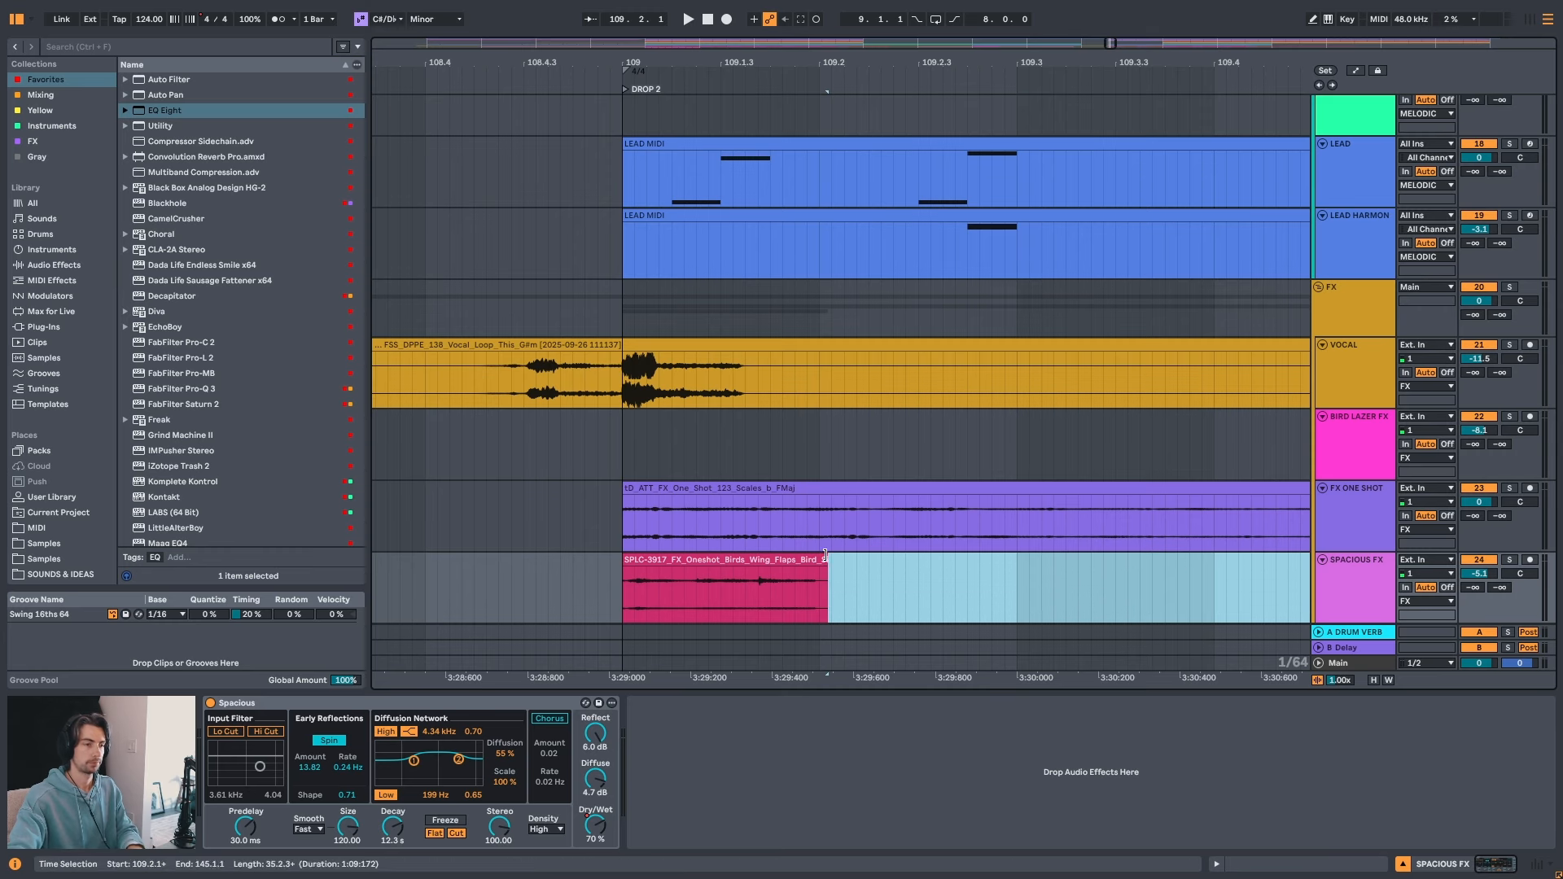
{"action": "key", "text": "Delete"}
{"action": "key", "text": "space"}
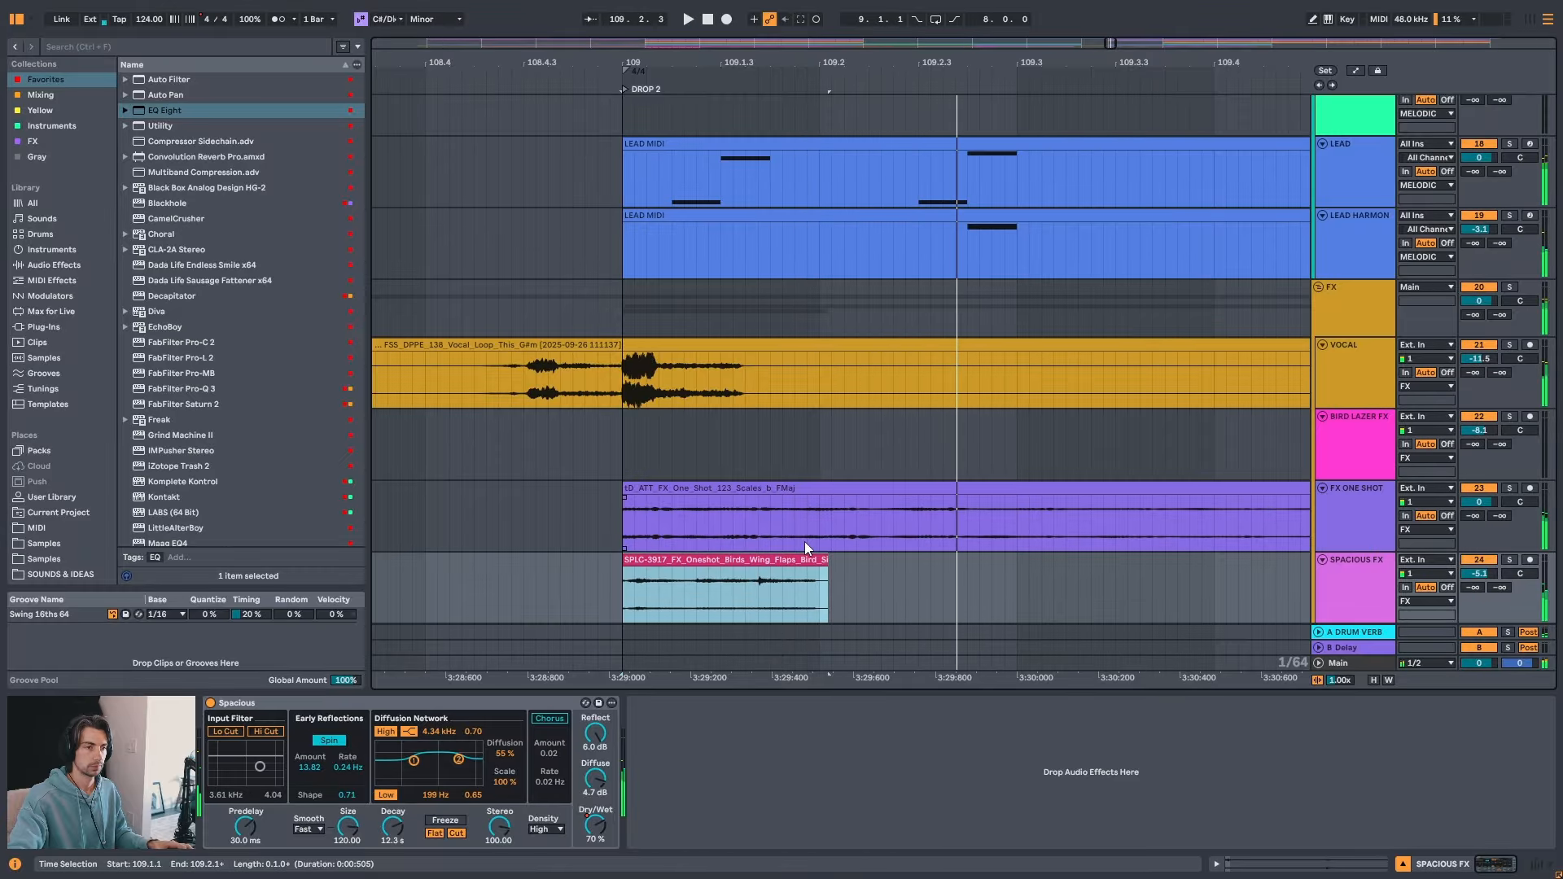
{"action": "left_click_drag", "start_coordinate": [893, 62], "coordinate": [646, 168]}
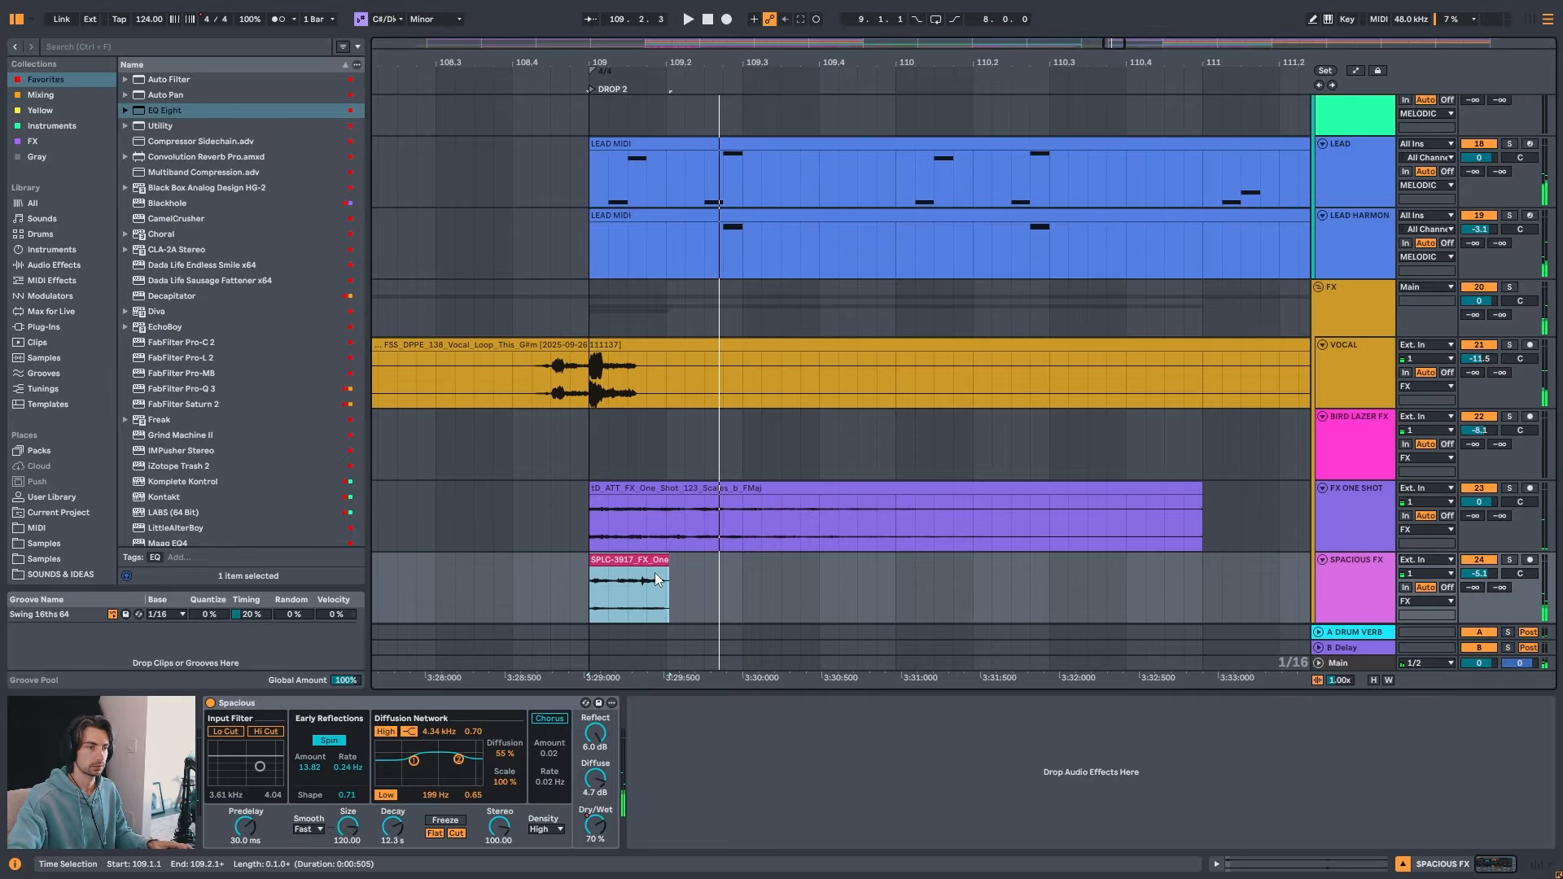
{"action": "left_click_drag", "start_coordinate": [649, 62], "coordinate": [658, 146]}
- Undo the Spacious FX remainder's deletion and the short piece's extension, and audition the Drop 2 start from bar 109
{"action": "key", "text": "ctrl+z"}
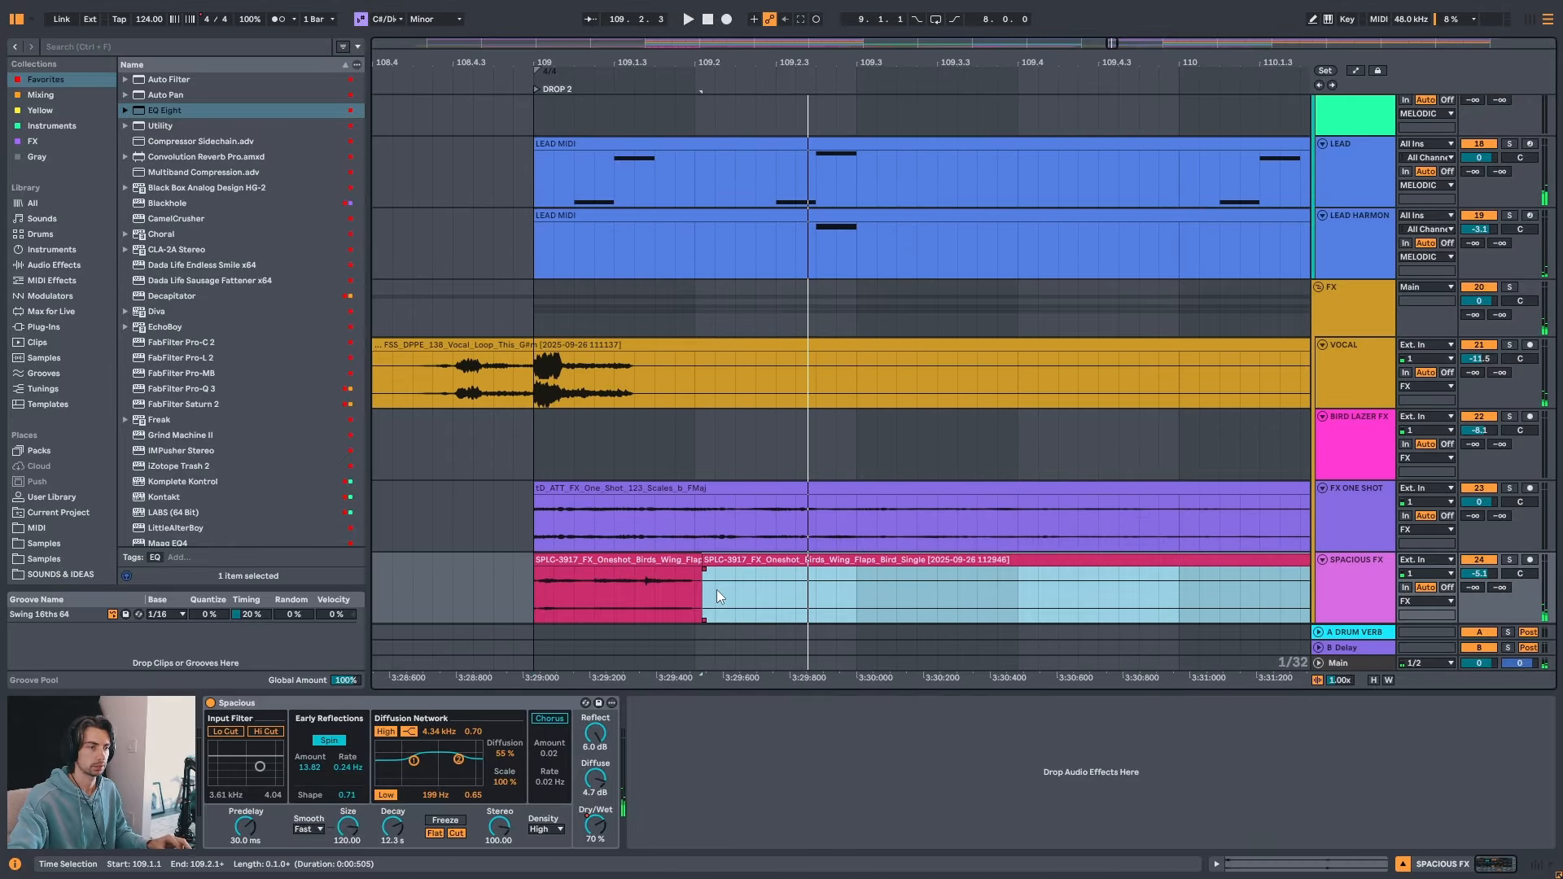
{"action": "key", "text": "ctrl+z"}
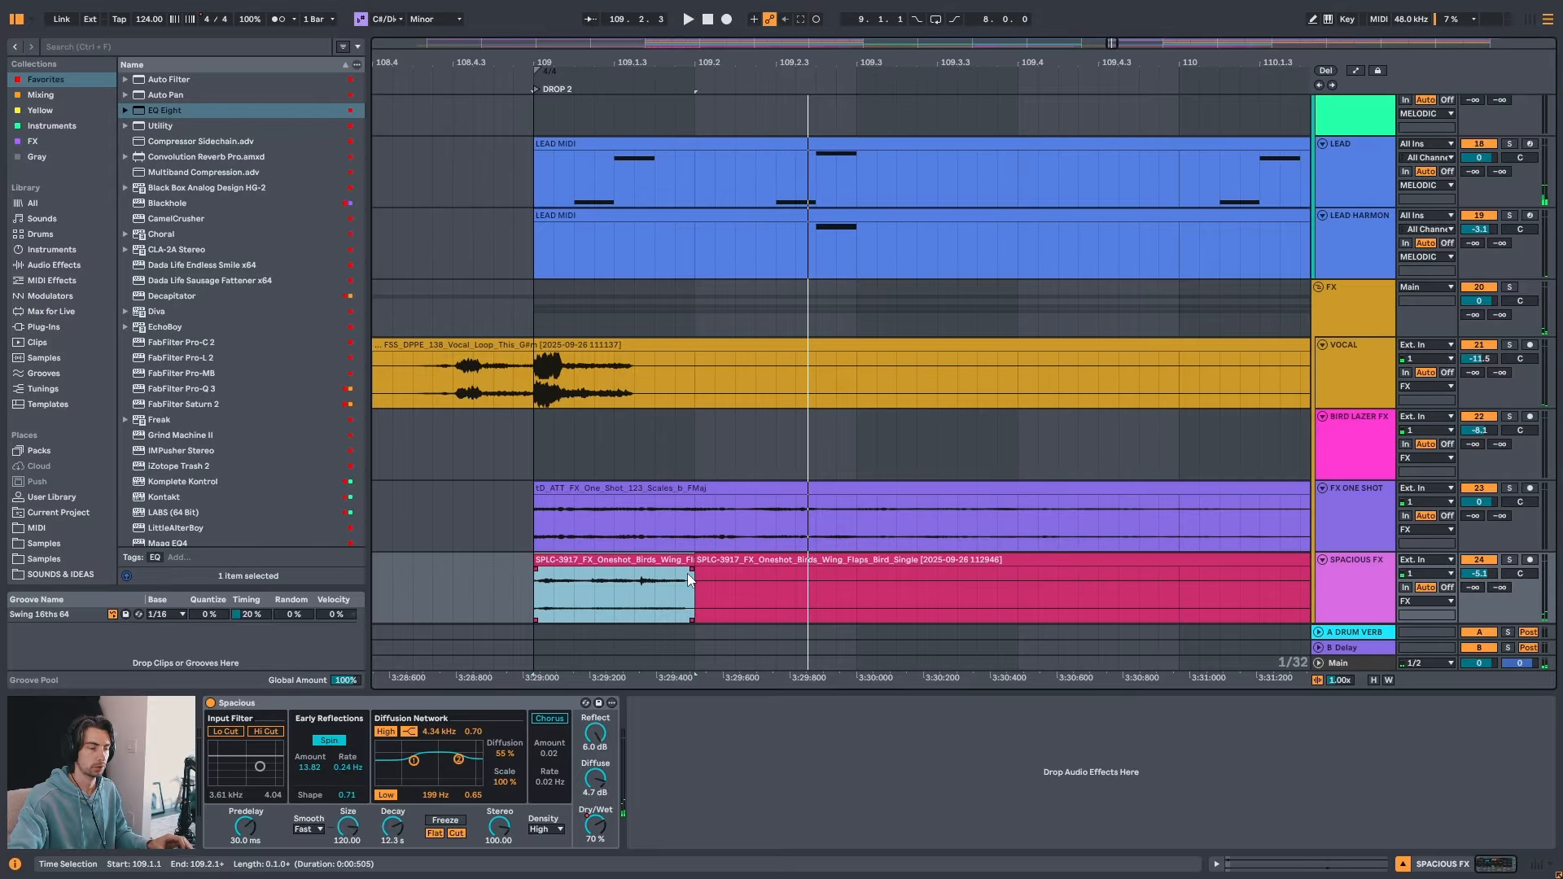
{"action": "key", "text": "space"}
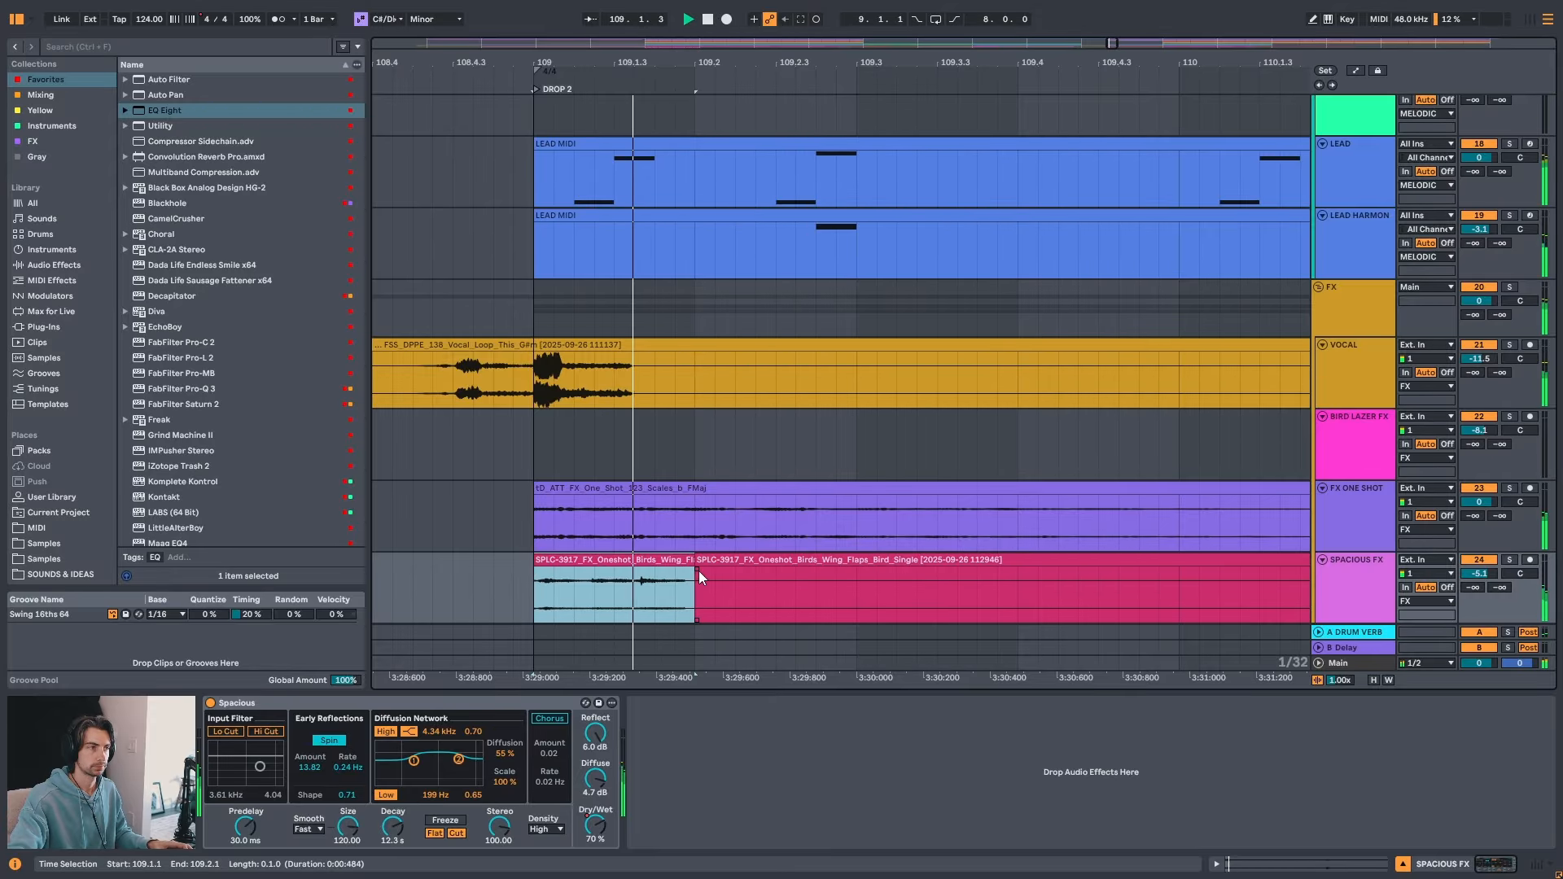
{"action": "key", "text": "space"}
- Redo the short Spacious FX piece's extension past 109.2 and the deletion of the clip remainder, and audition the passage
{"action": "key", "text": "ctrl+y"}
{"action": "key", "text": "ctrl+y"}
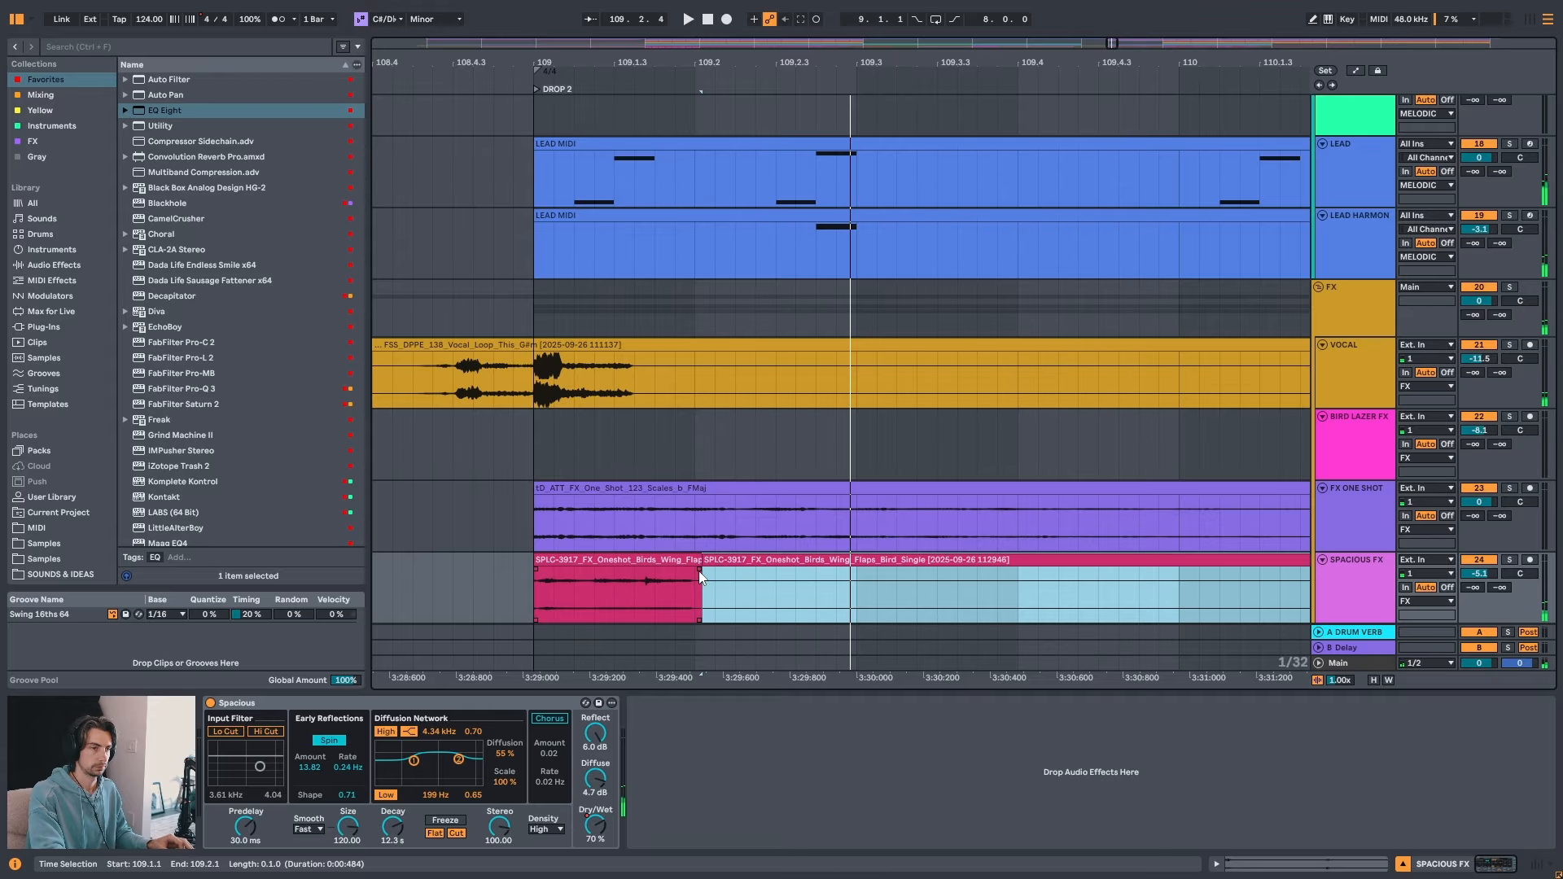
{"action": "key", "text": "space"}
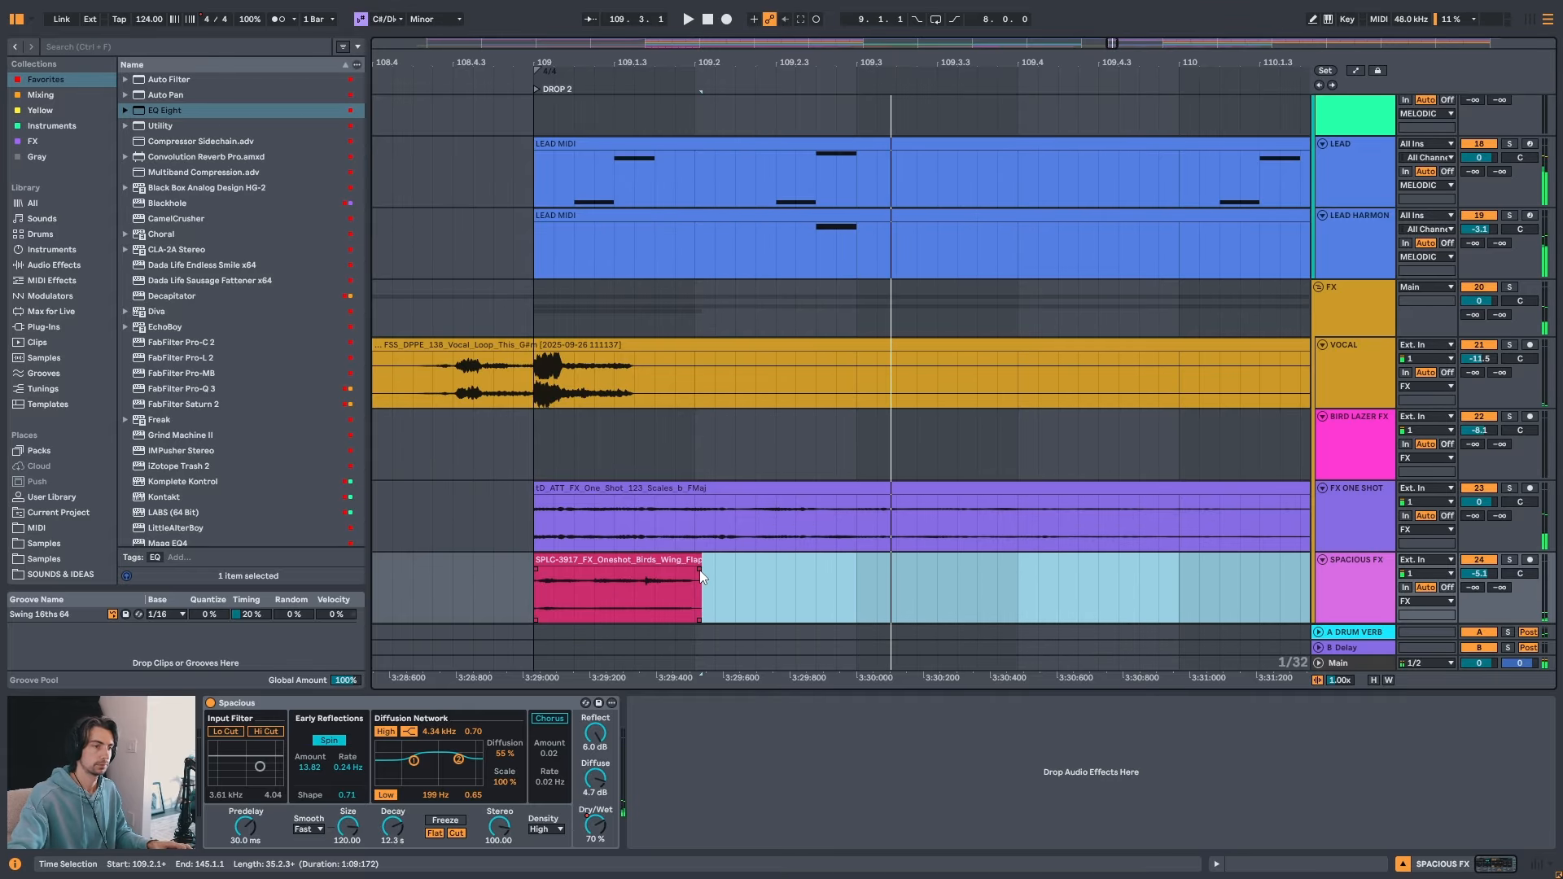
- Audition the bird wing-flap clip at bar 109 and compare it with the flap at bar 97 on the SPACIOUS FX track
{"action": "left_click", "coordinate": [651, 579]}
{"action": "key", "text": "space"}
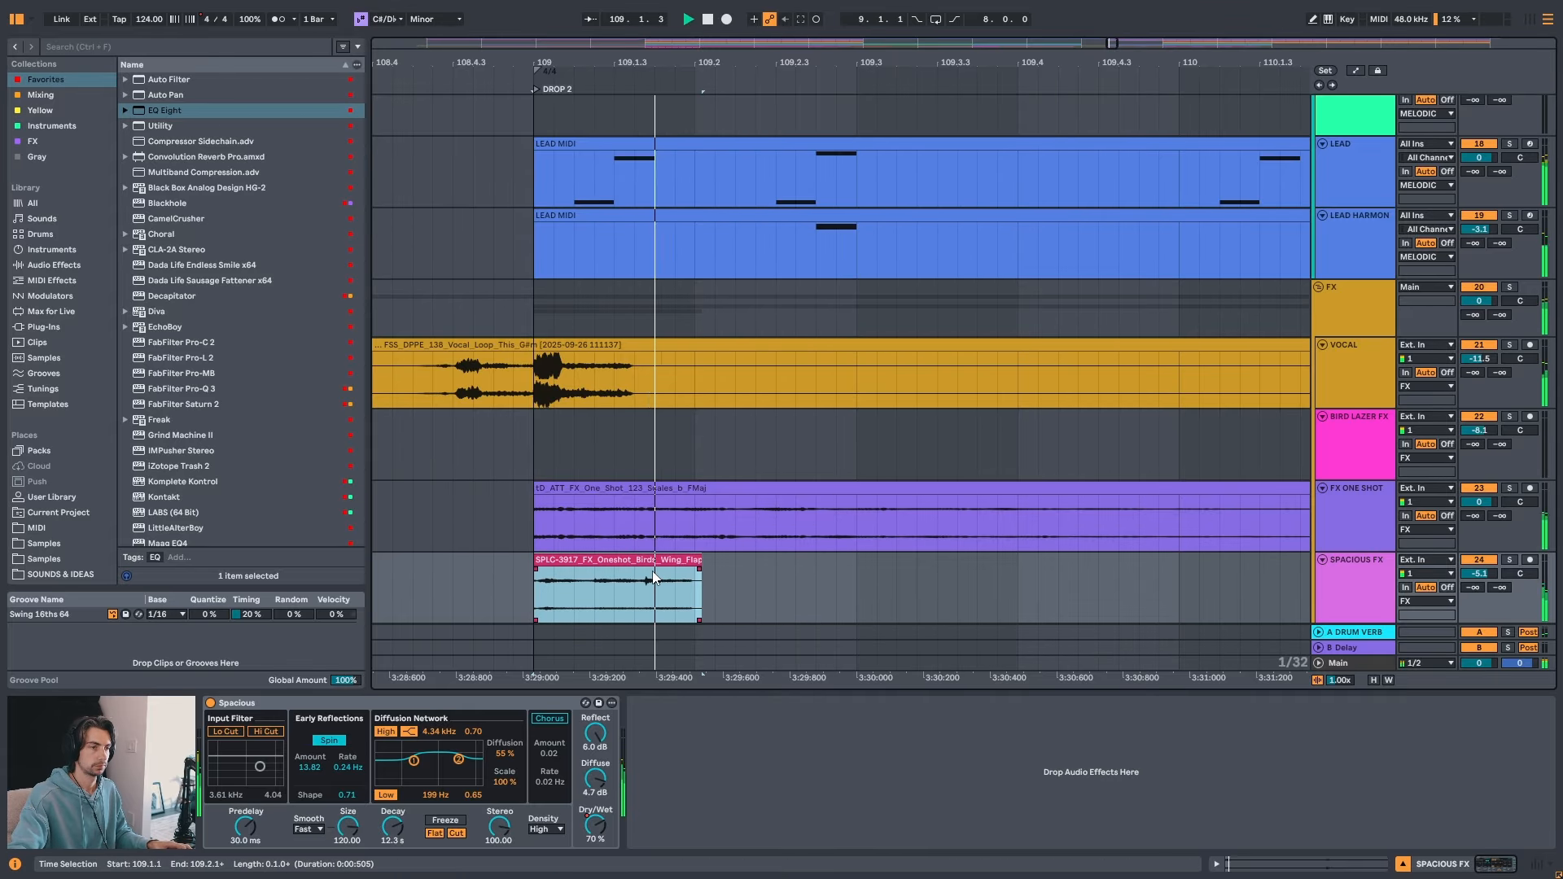
{"action": "key", "text": "space"}
{"action": "left_click_drag", "start_coordinate": [696, 63], "coordinate": [914, 3]}
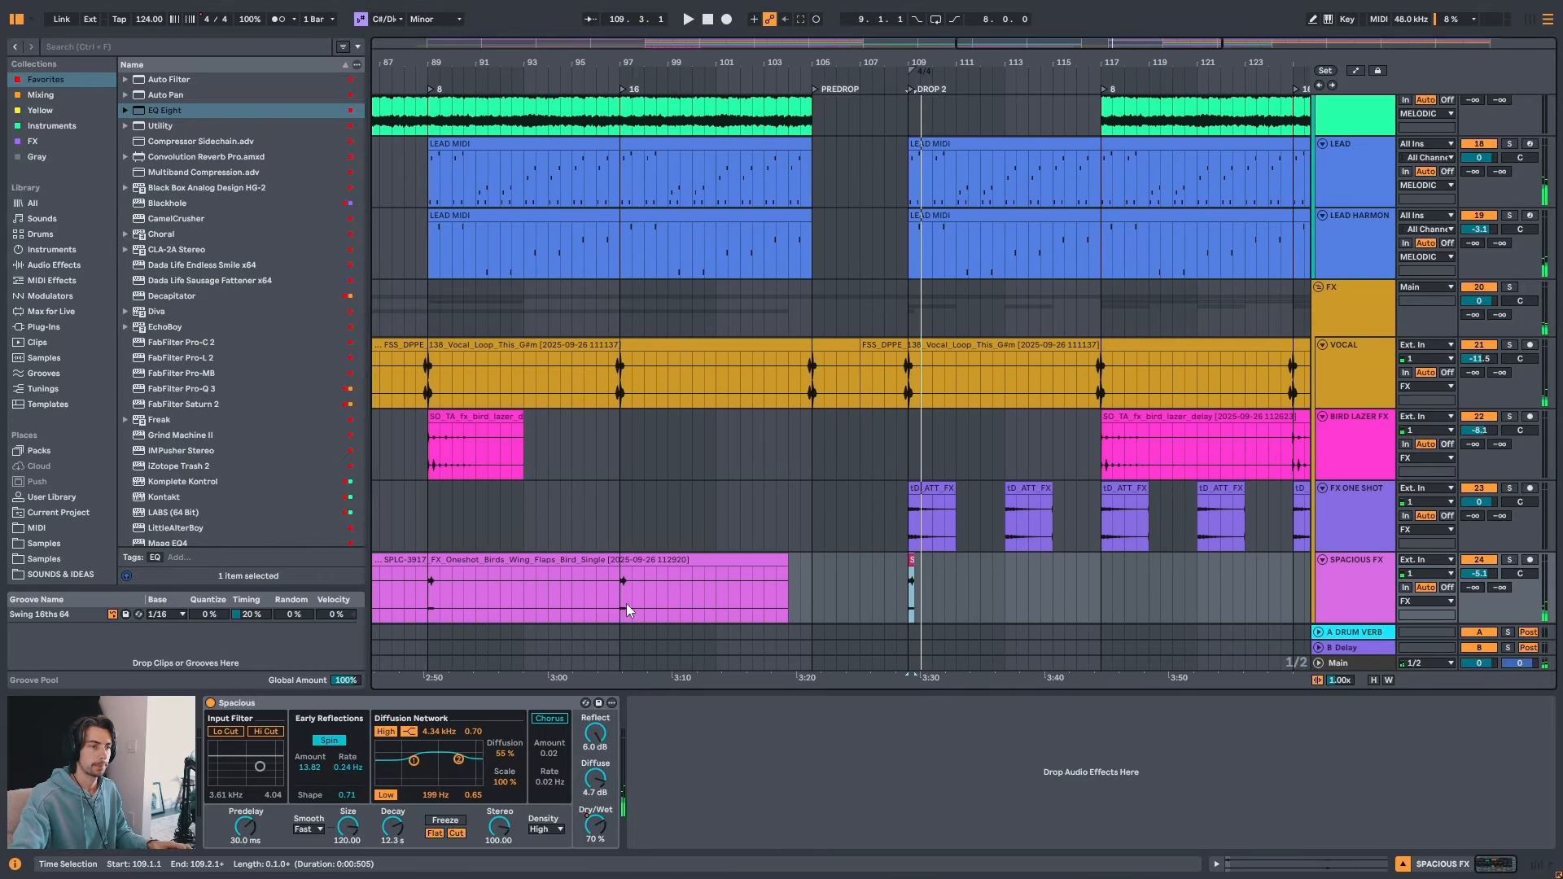
{"action": "left_click_drag", "start_coordinate": [616, 63], "coordinate": [614, 130]}
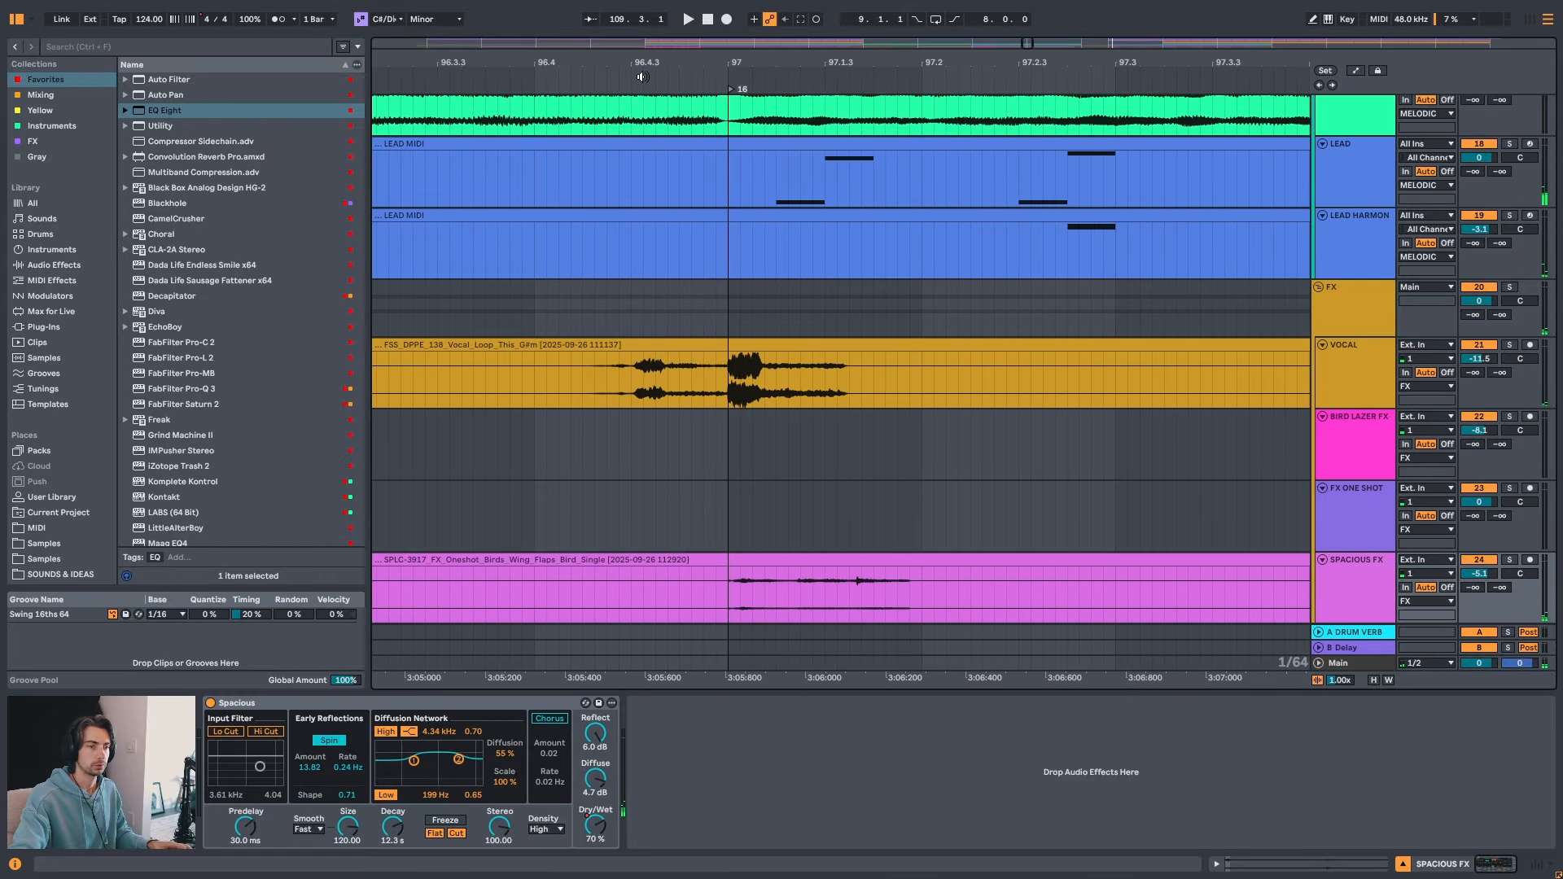
{"action": "left_click_drag", "start_coordinate": [868, 64], "coordinate": [871, 80]}
{"action": "left_click", "coordinate": [623, 593]}
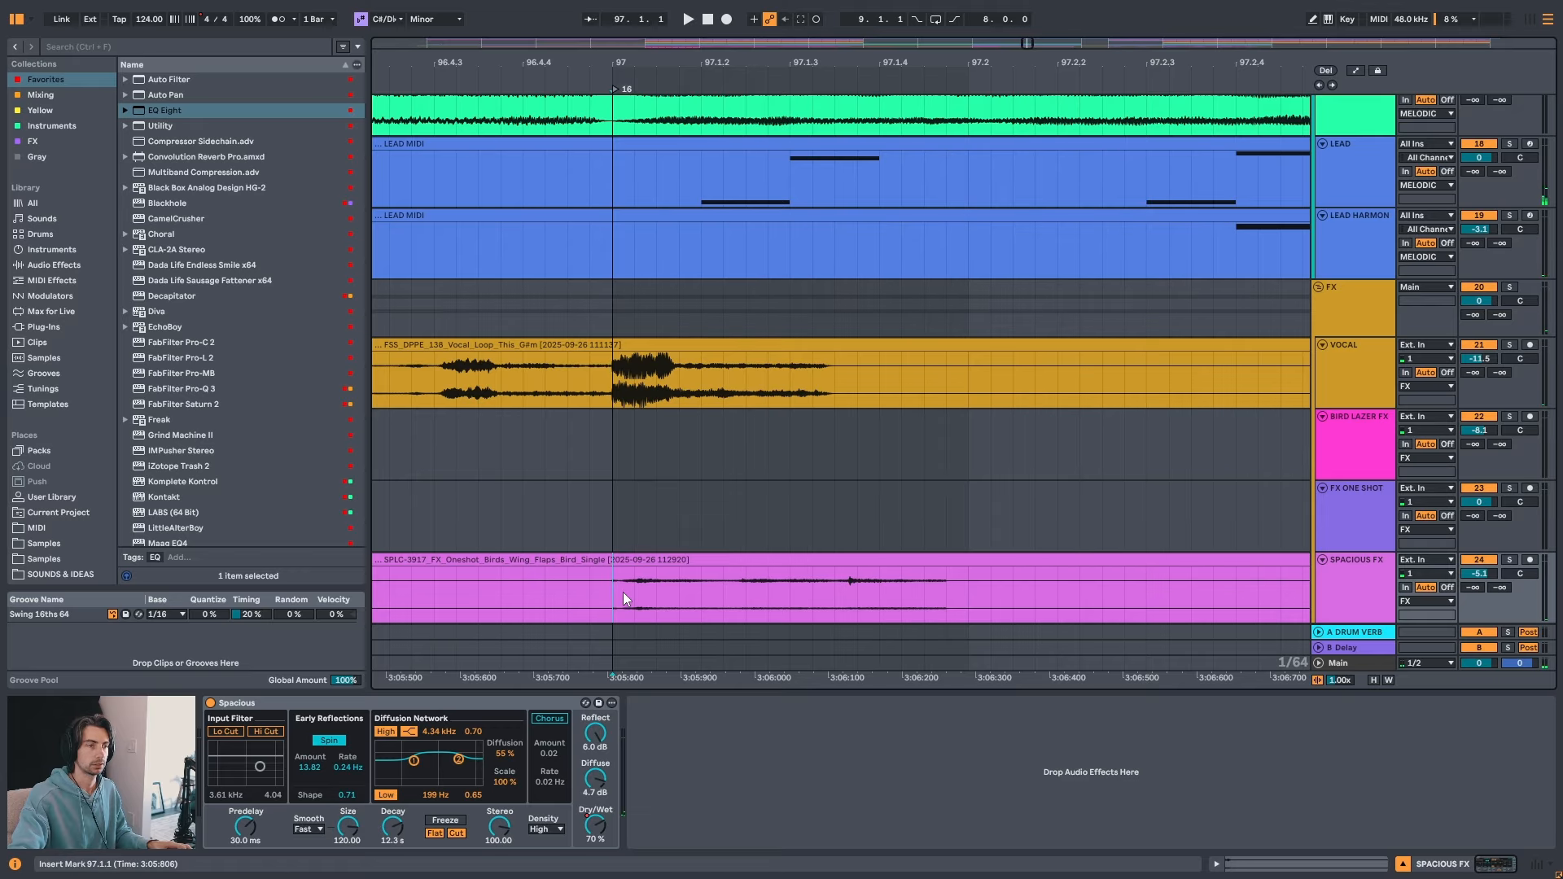
{"action": "key", "text": "space"}
{"action": "key", "text": "space"}
{"action": "key", "text": "space"}
{"action": "key", "text": "space"}
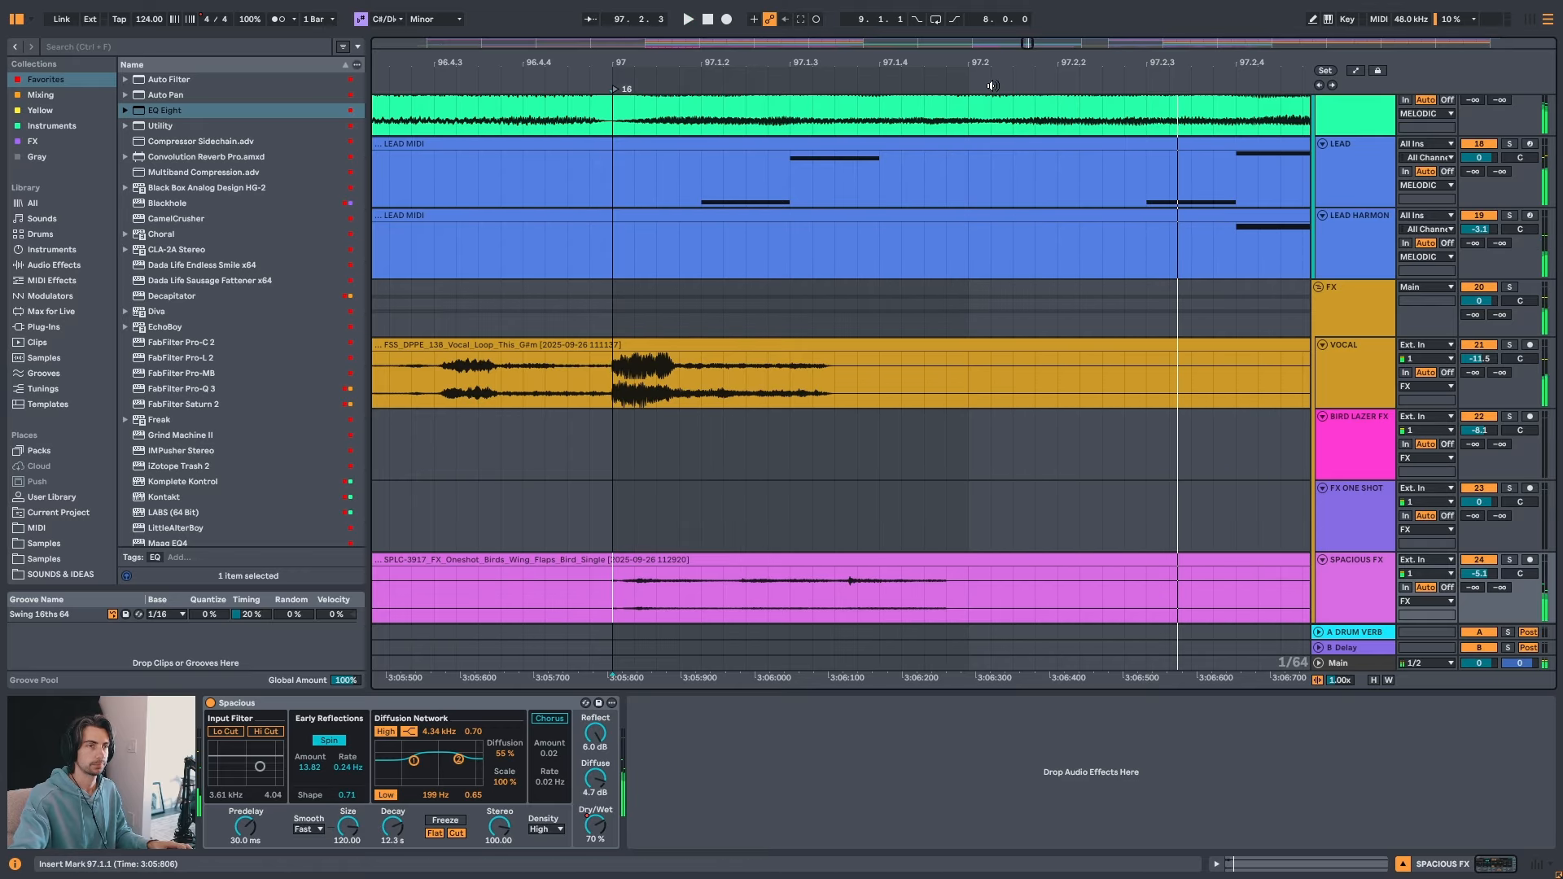
{"action": "left_click_drag", "start_coordinate": [956, 65], "coordinate": [763, 31]}
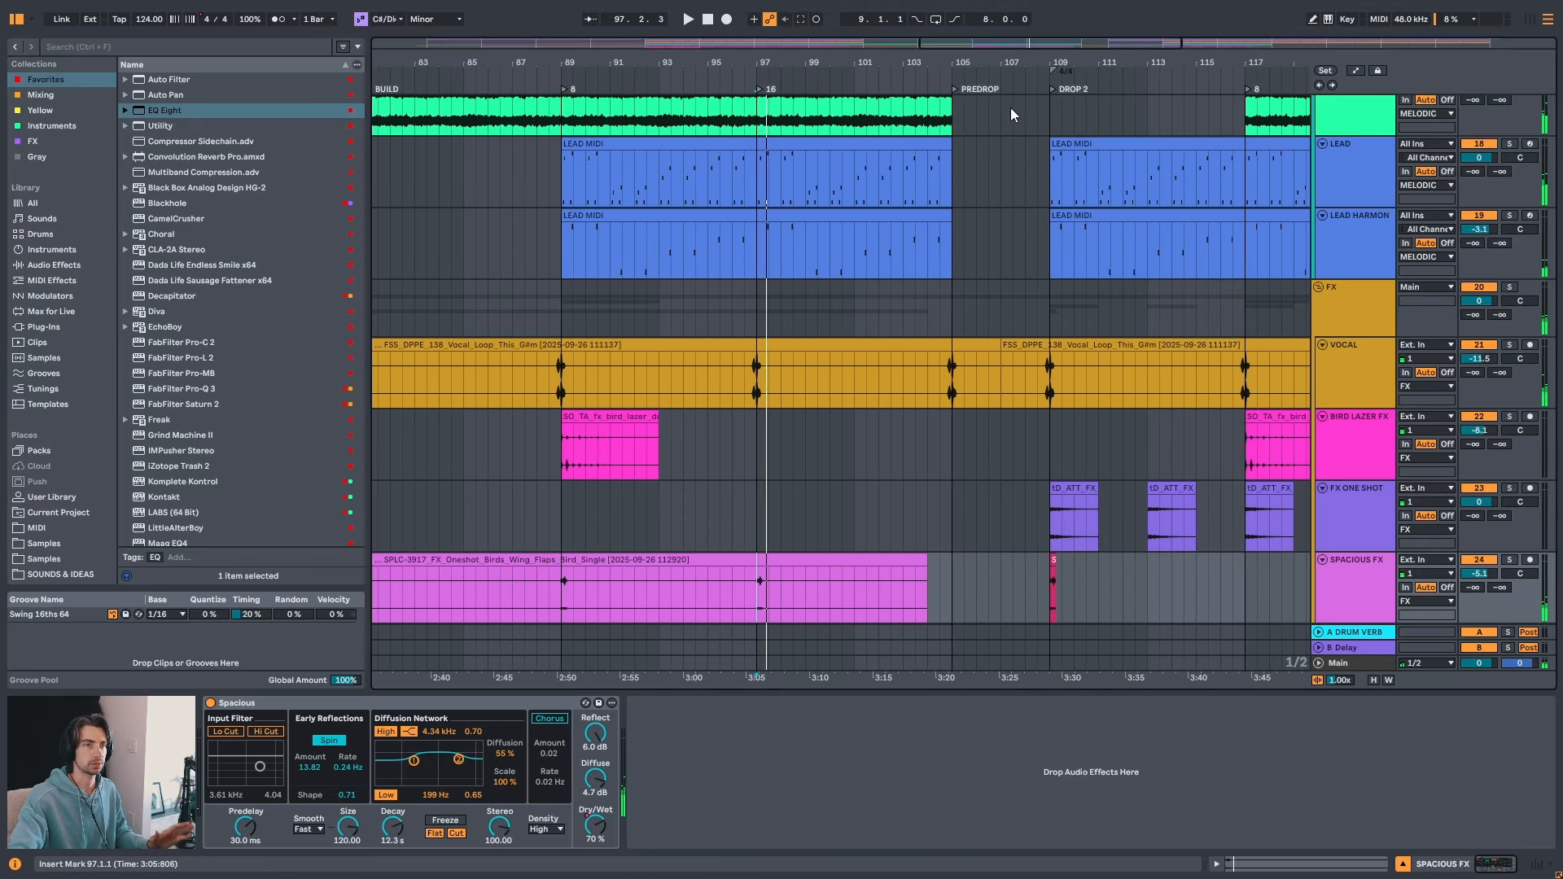
{"action": "left_click_drag", "start_coordinate": [1077, 65], "coordinate": [867, 39]}
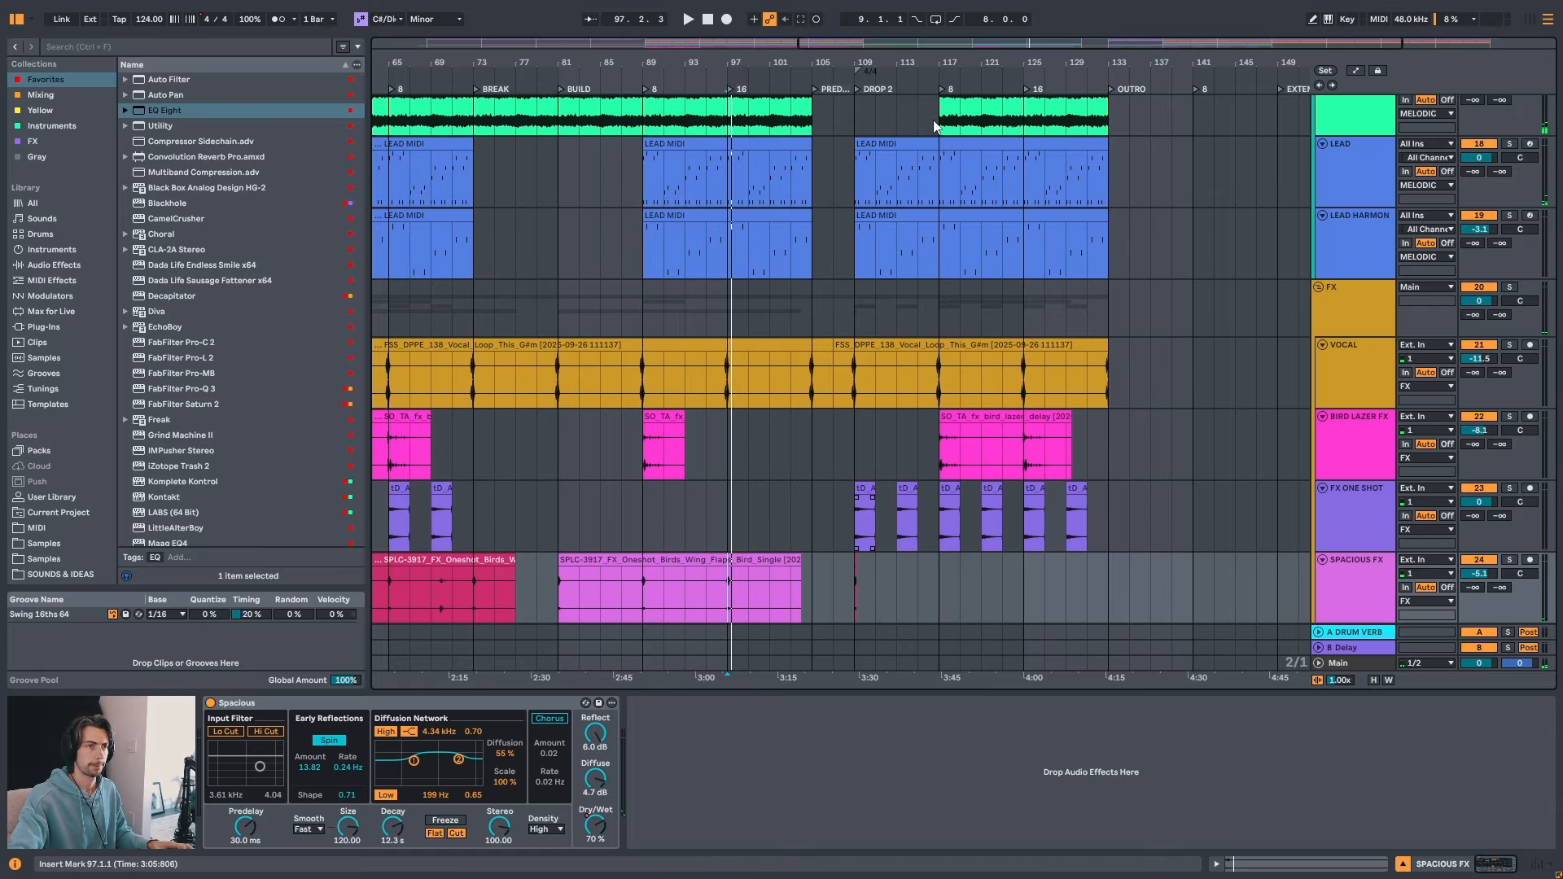
- Copy the two-bar bird-flap section from bar 69 to bar 113 on SPACIOUS FX and consolidate bars 109 to 117
{"action": "left_click_drag", "start_coordinate": [877, 62], "coordinate": [929, 54]}
{"action": "left_click_drag", "start_coordinate": [983, 563], "coordinate": [911, 566]}
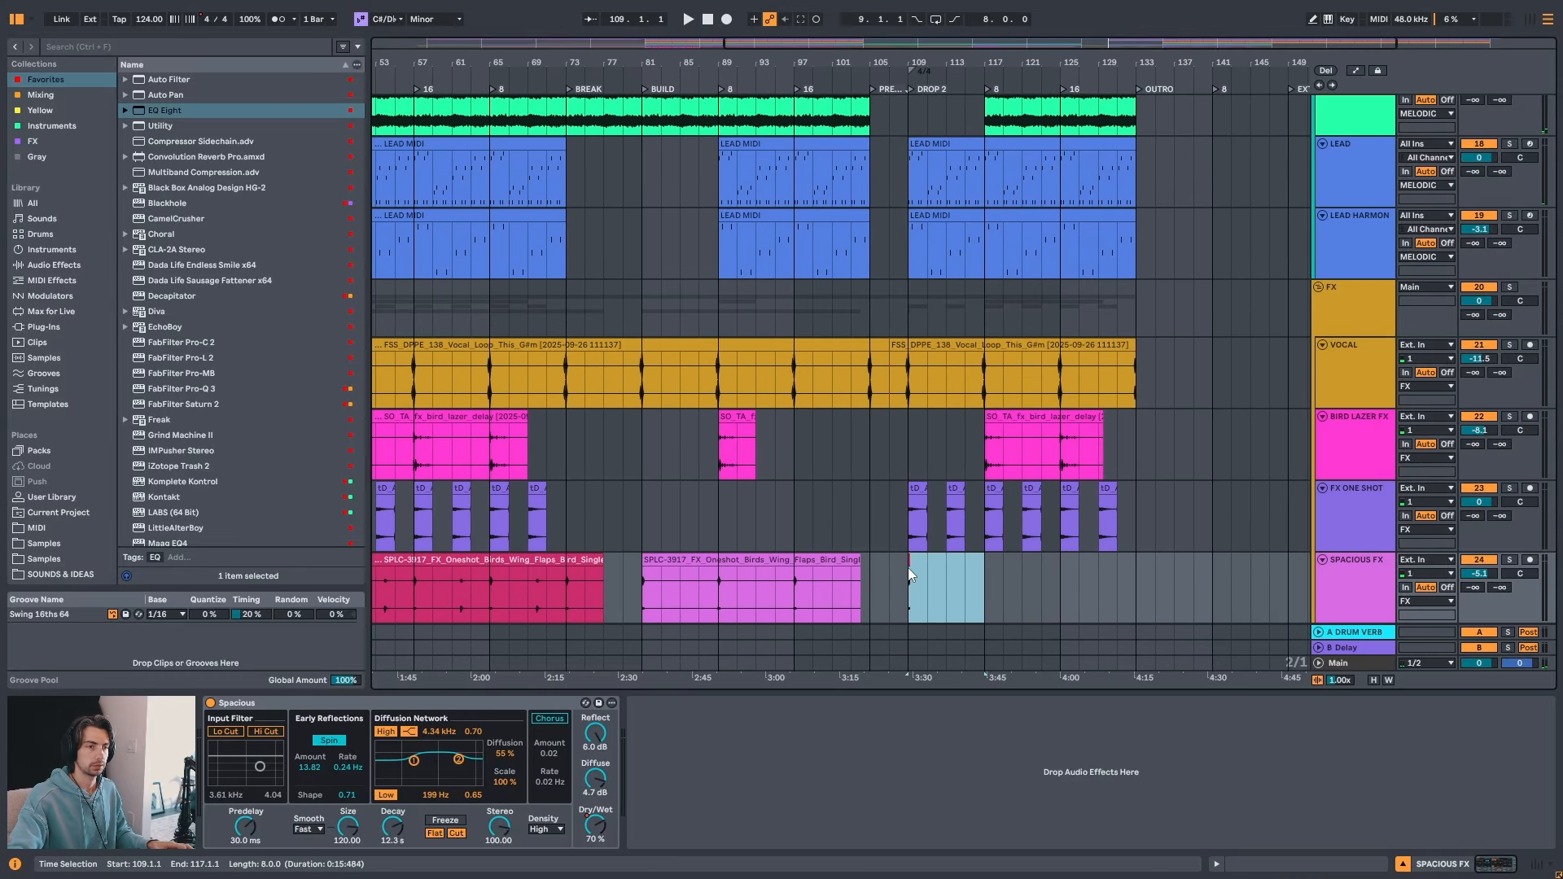
{"action": "left_click", "coordinate": [528, 588]}
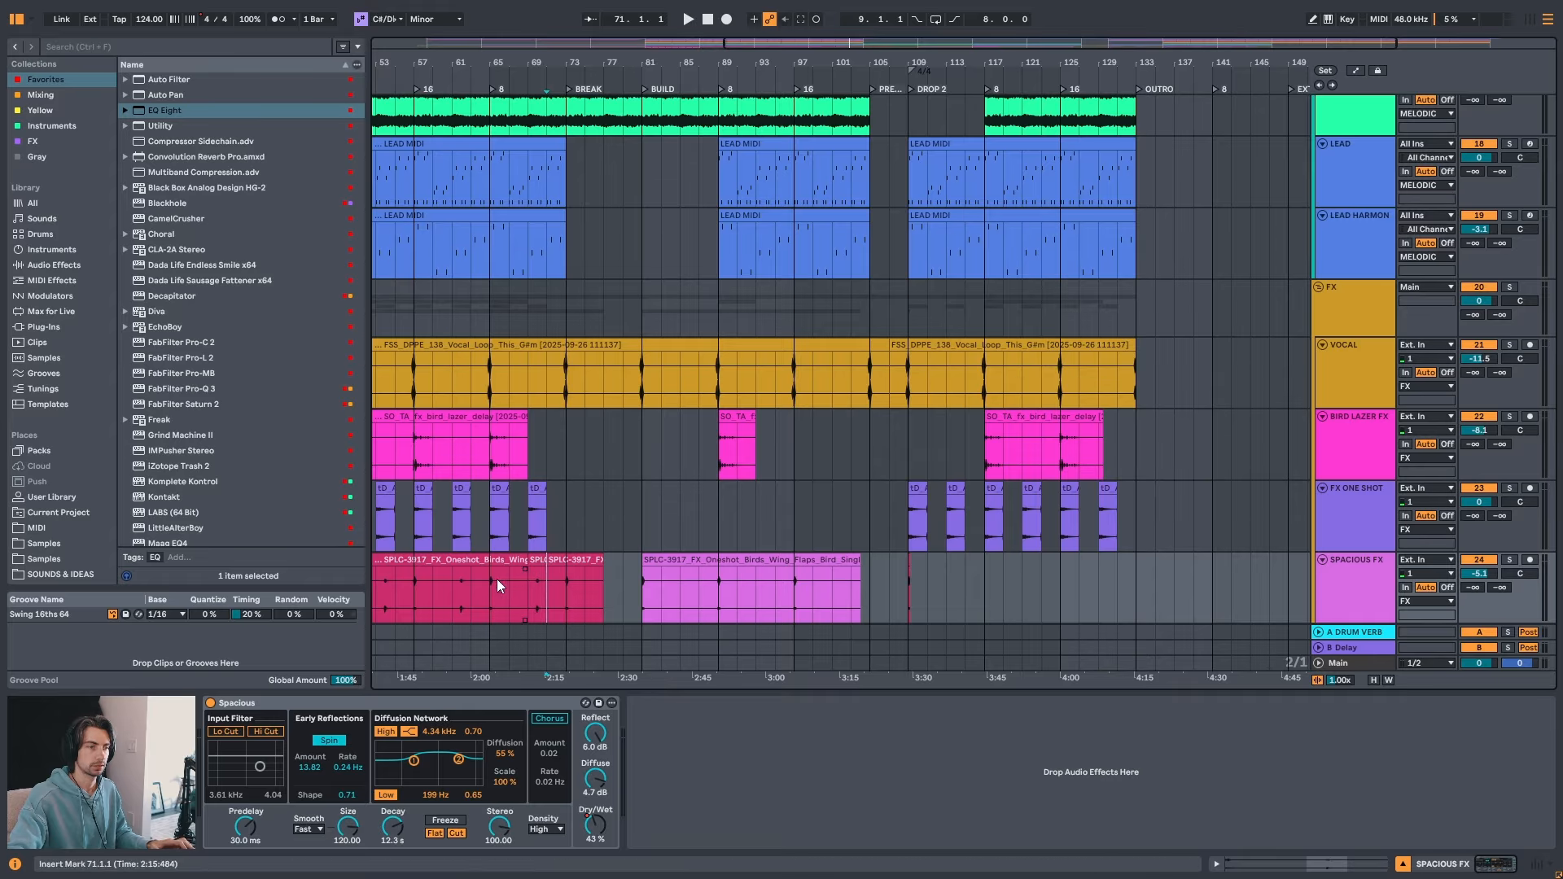
{"action": "left_click", "coordinate": [537, 561]}
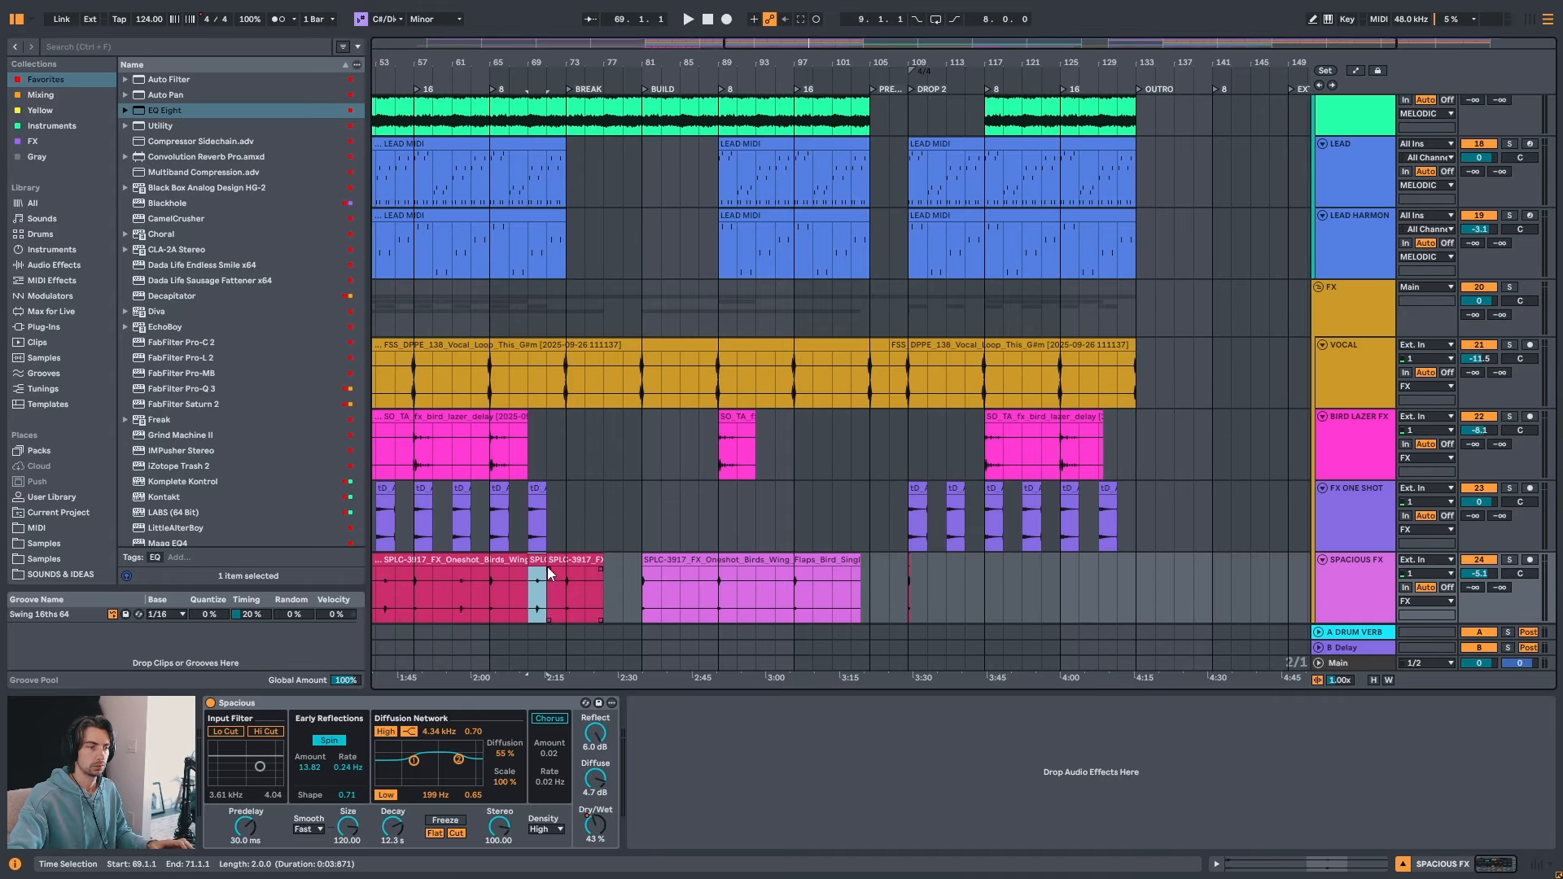
{"action": "left_click_drag", "start_coordinate": [538, 562], "coordinate": [915, 564]}
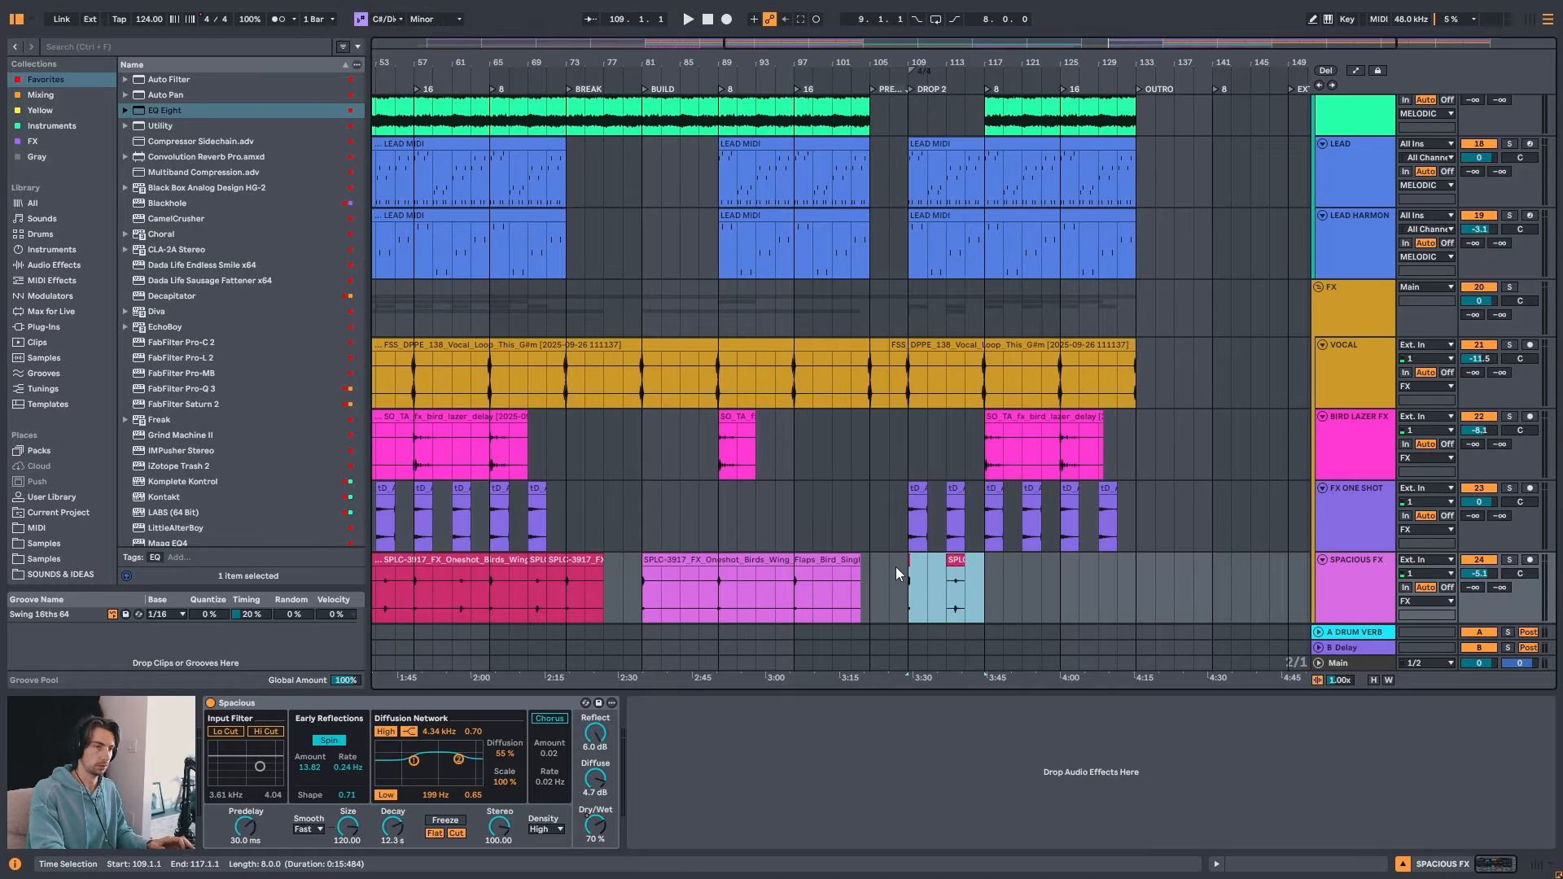
{"action": "key", "text": "ctrl+j"}
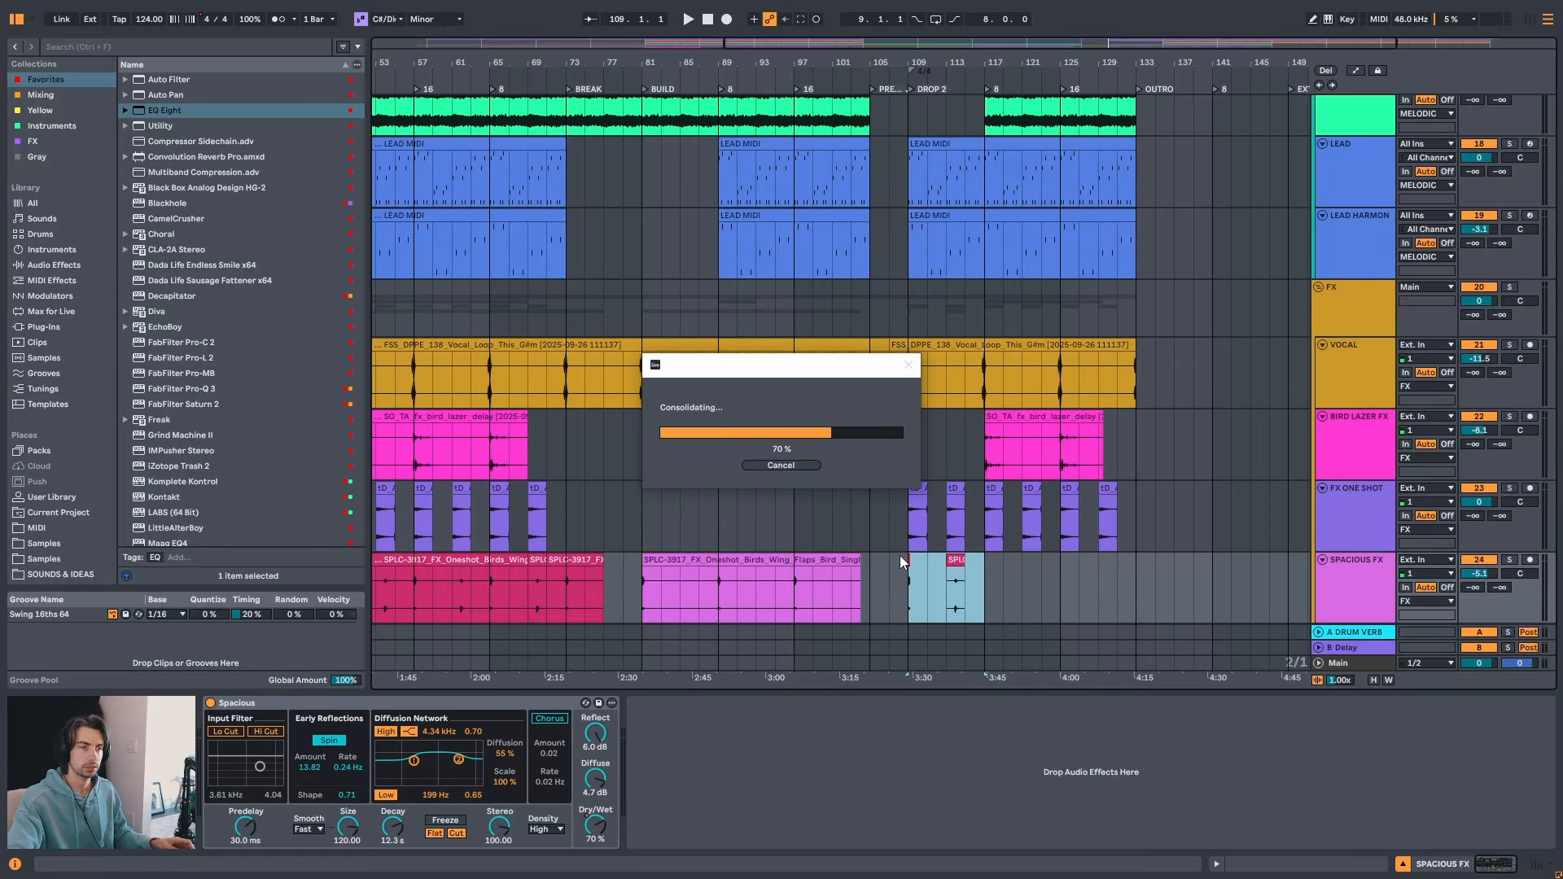
- Turn on looping for the consolidated clip at DROP 2 and extend it to bar 133
{"action": "double_click", "coordinate": [966, 561]}
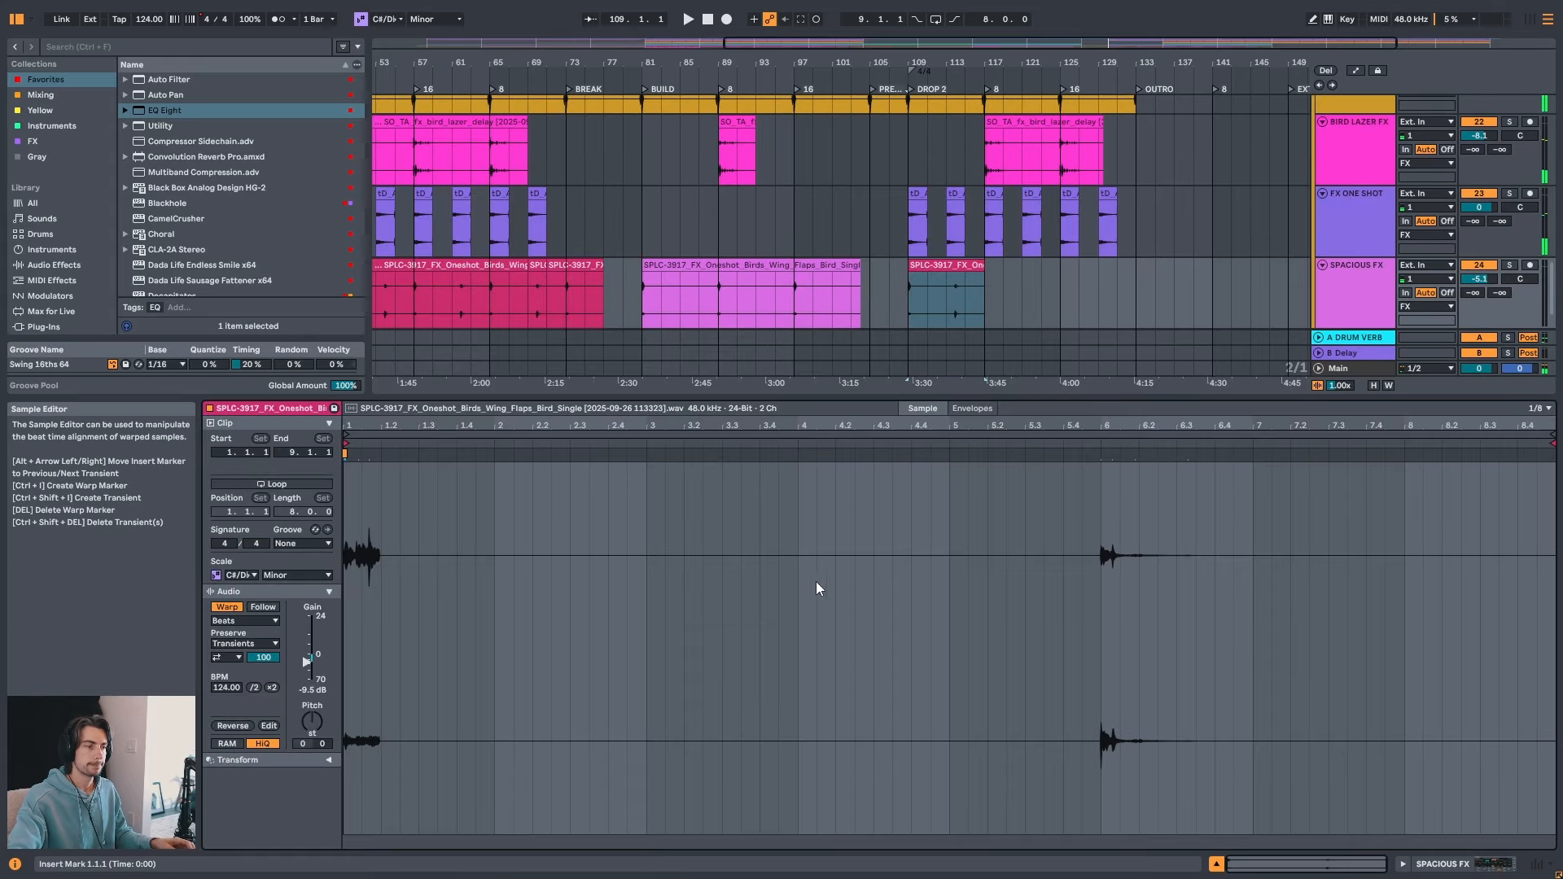
{"action": "left_click", "coordinate": [290, 485]}
{"action": "key", "text": "shift+Tab"}
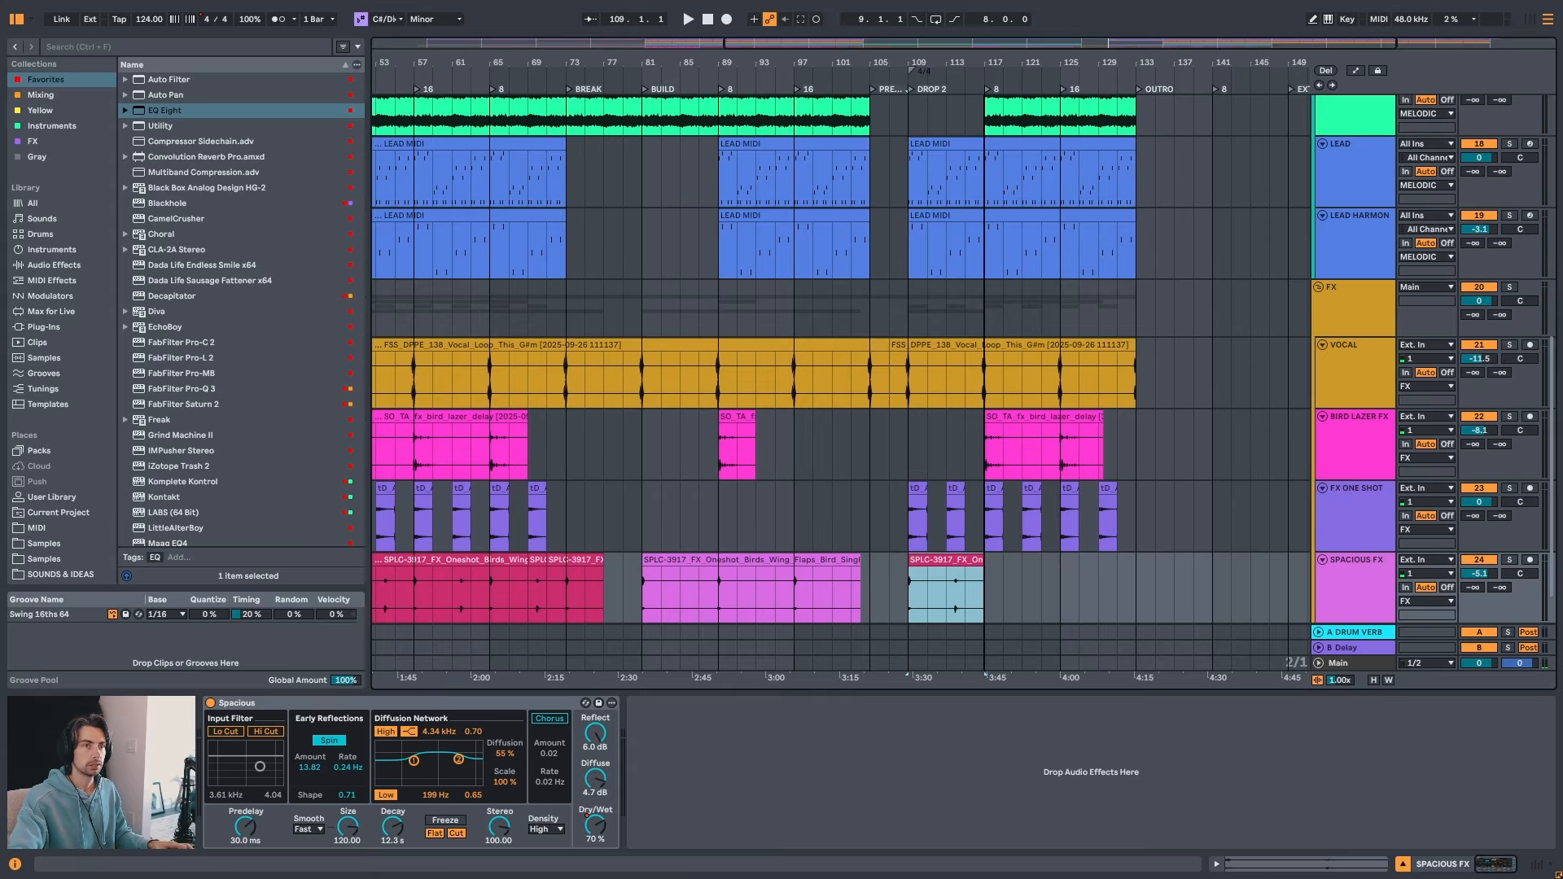
{"action": "key", "text": "z"}
{"action": "key", "text": "x"}
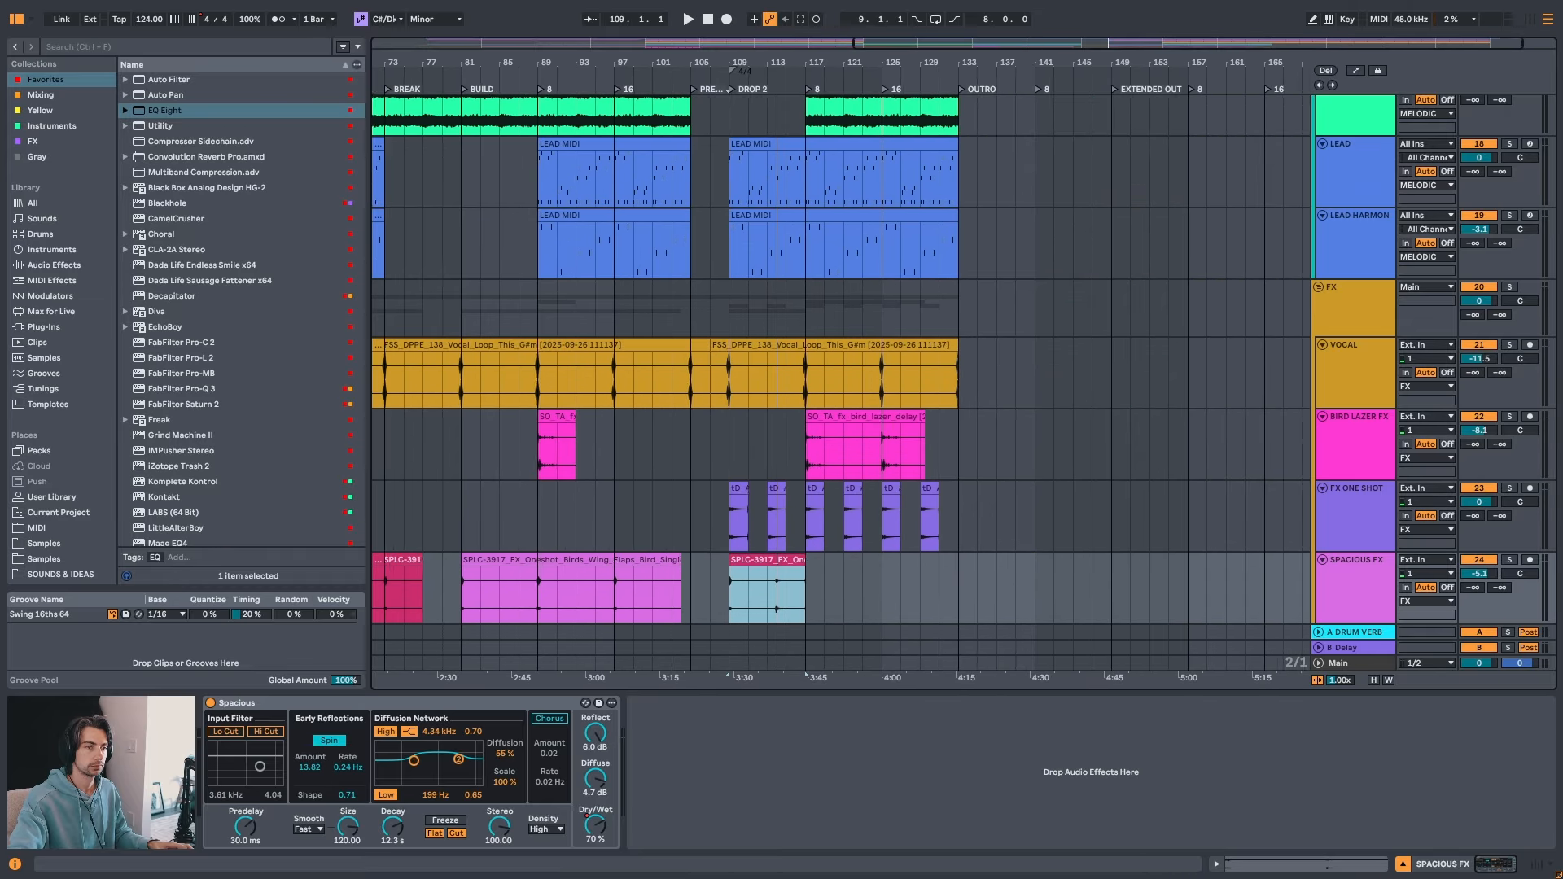
{"action": "left_click_drag", "start_coordinate": [885, 560], "coordinate": [1006, 560]}
- Replace the bird-flap clips in DROP 1 with a copy of the looped clip spanning bars 41 to 77
{"action": "left_click_drag", "start_coordinate": [966, 62], "coordinate": [965, 36]}
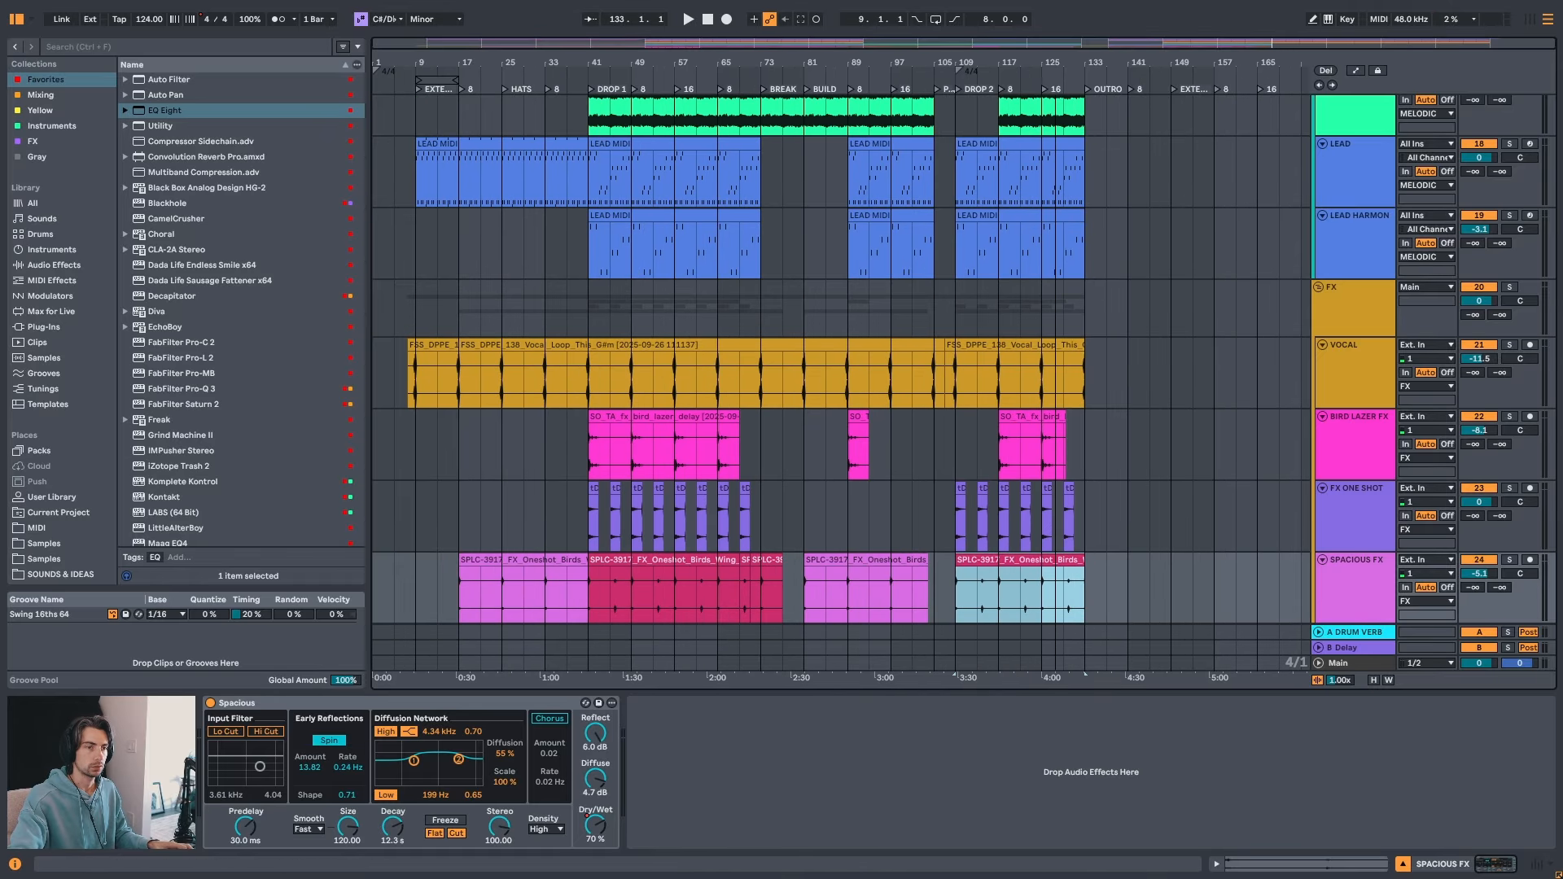
{"action": "left_click_drag", "start_coordinate": [1031, 560], "coordinate": [783, 562]}
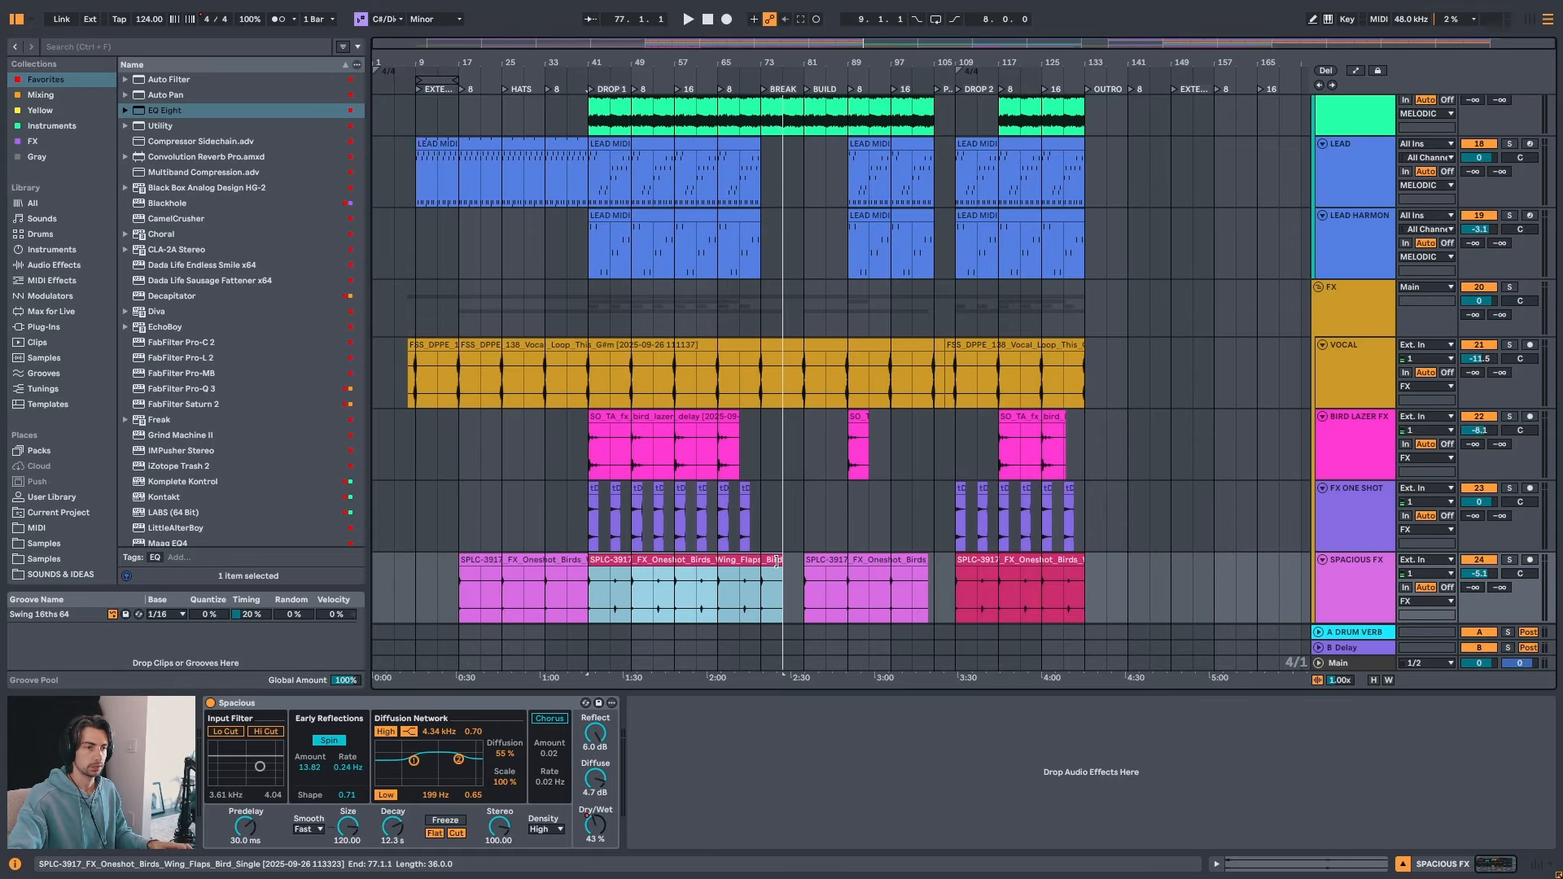
{"action": "left_click", "coordinate": [819, 559]}
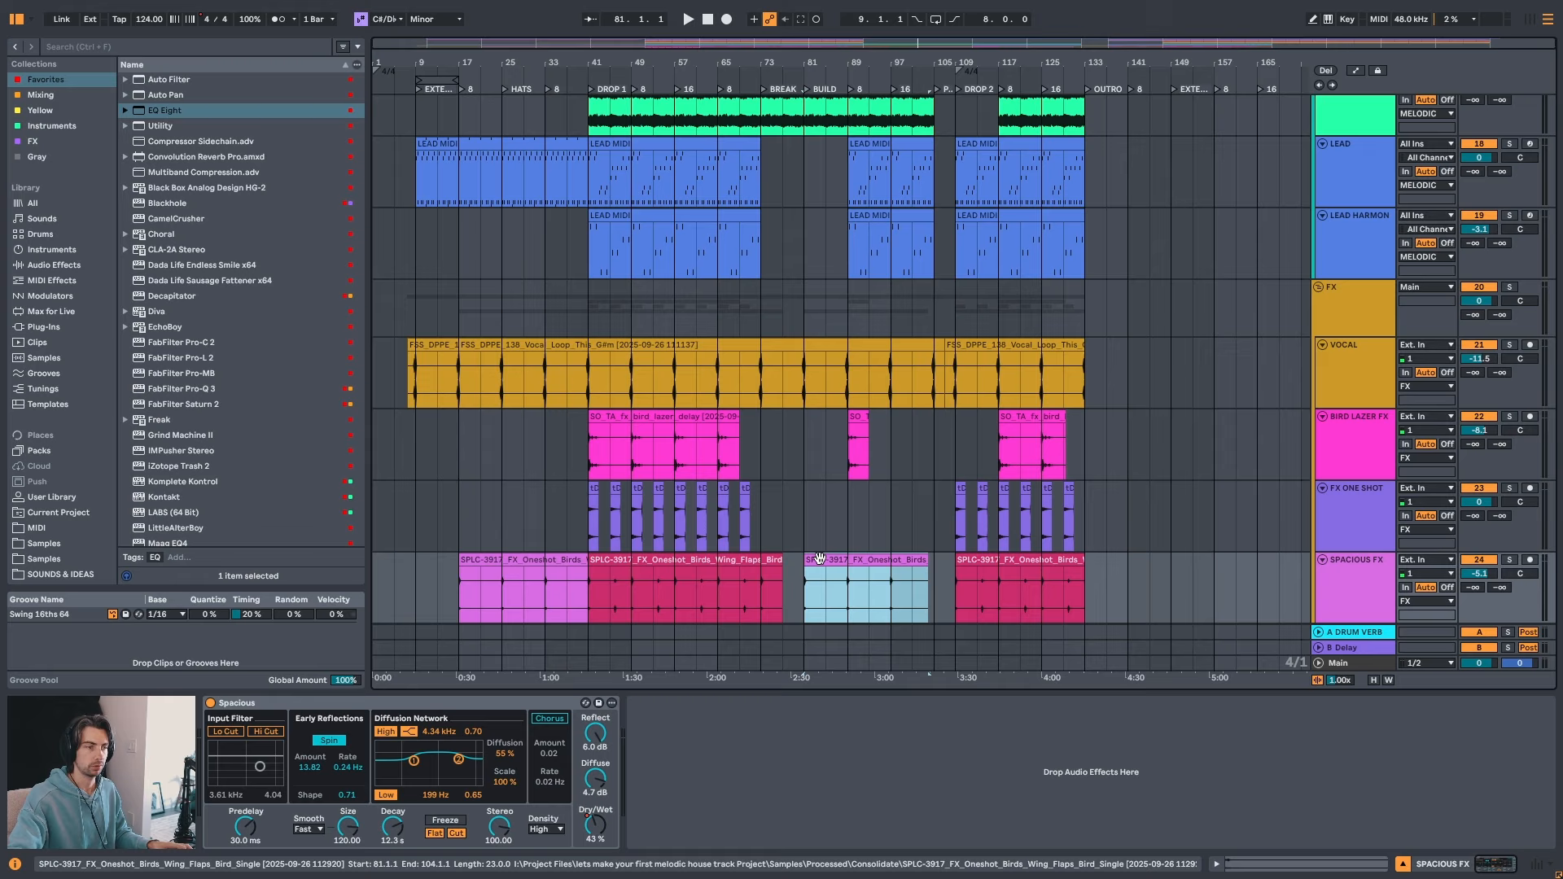
- Split off the bird-flap bar from 41 to 42 and place a copy at bar 17 on SPACIOUS FX
{"action": "left_click", "coordinate": [463, 569]}
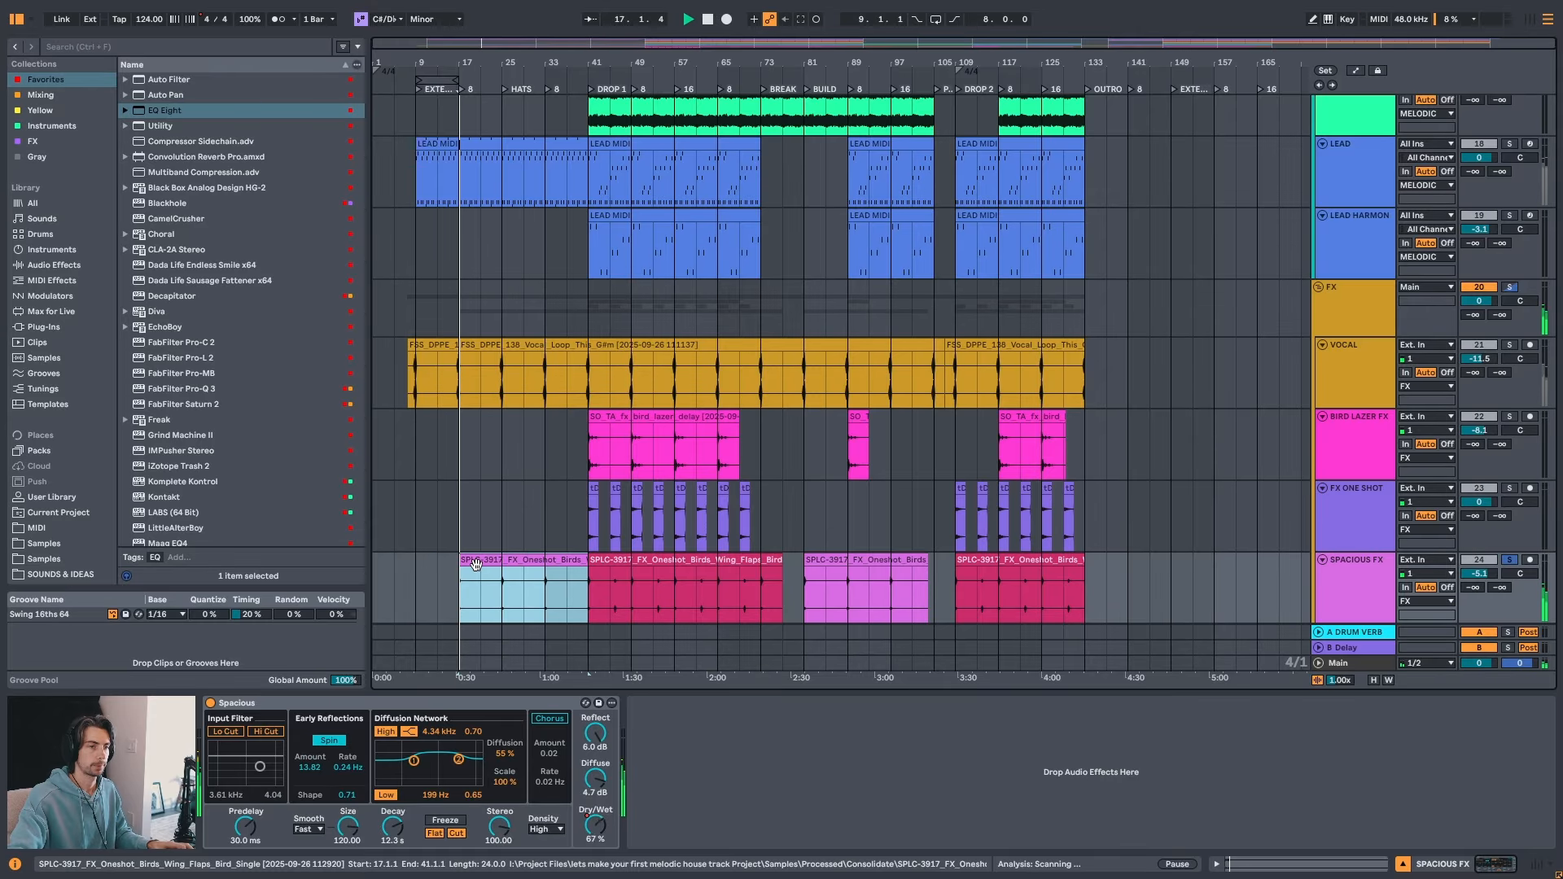
{"action": "left_click_drag", "start_coordinate": [595, 59], "coordinate": [598, 163]}
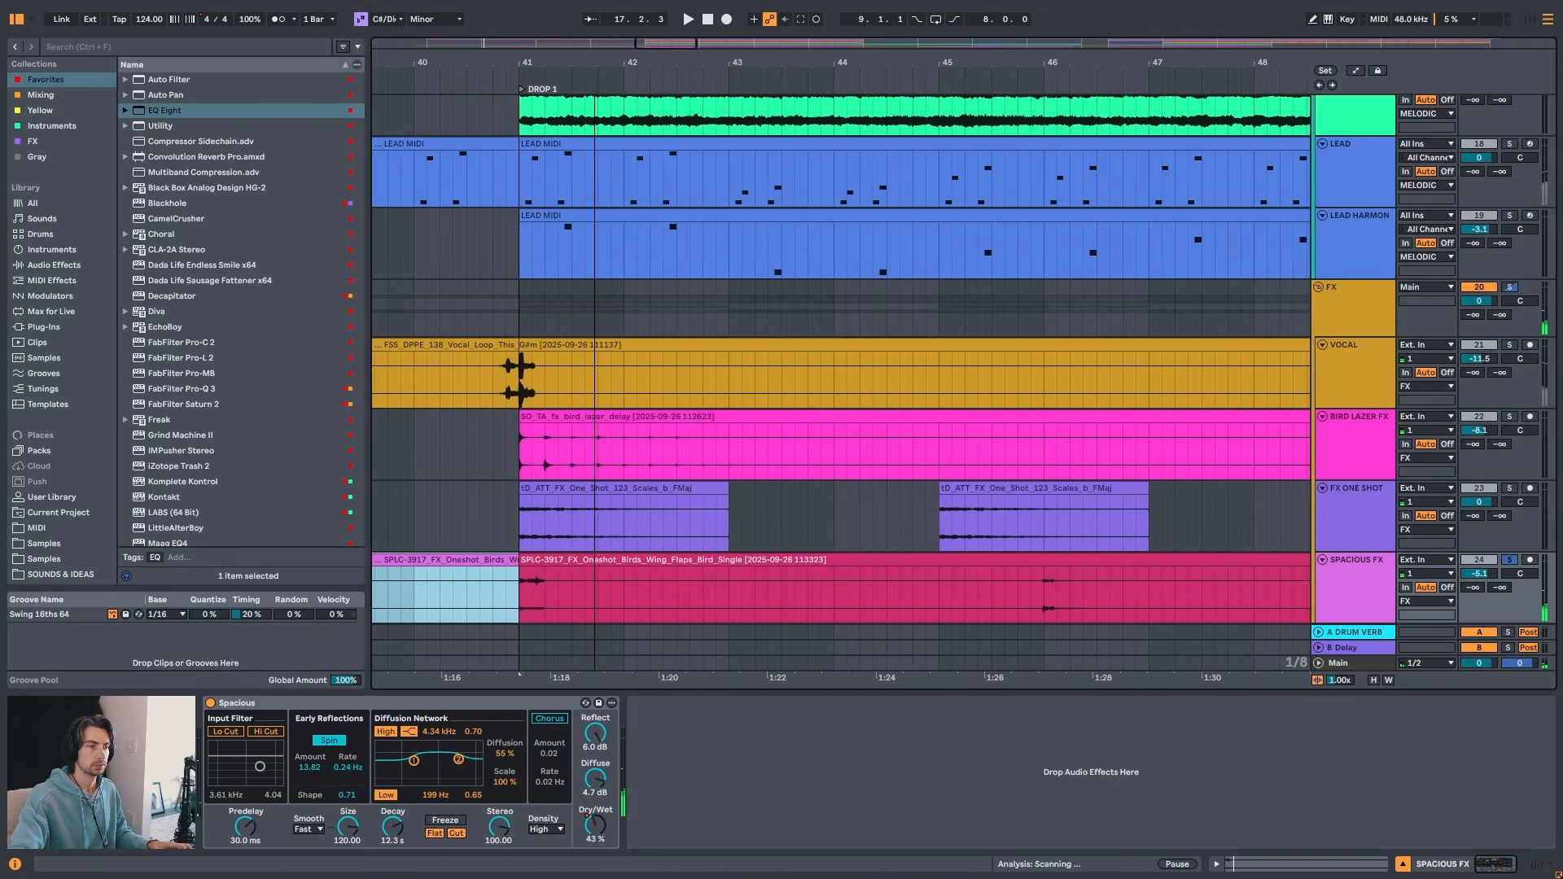
{"action": "left_click", "coordinate": [586, 562]}
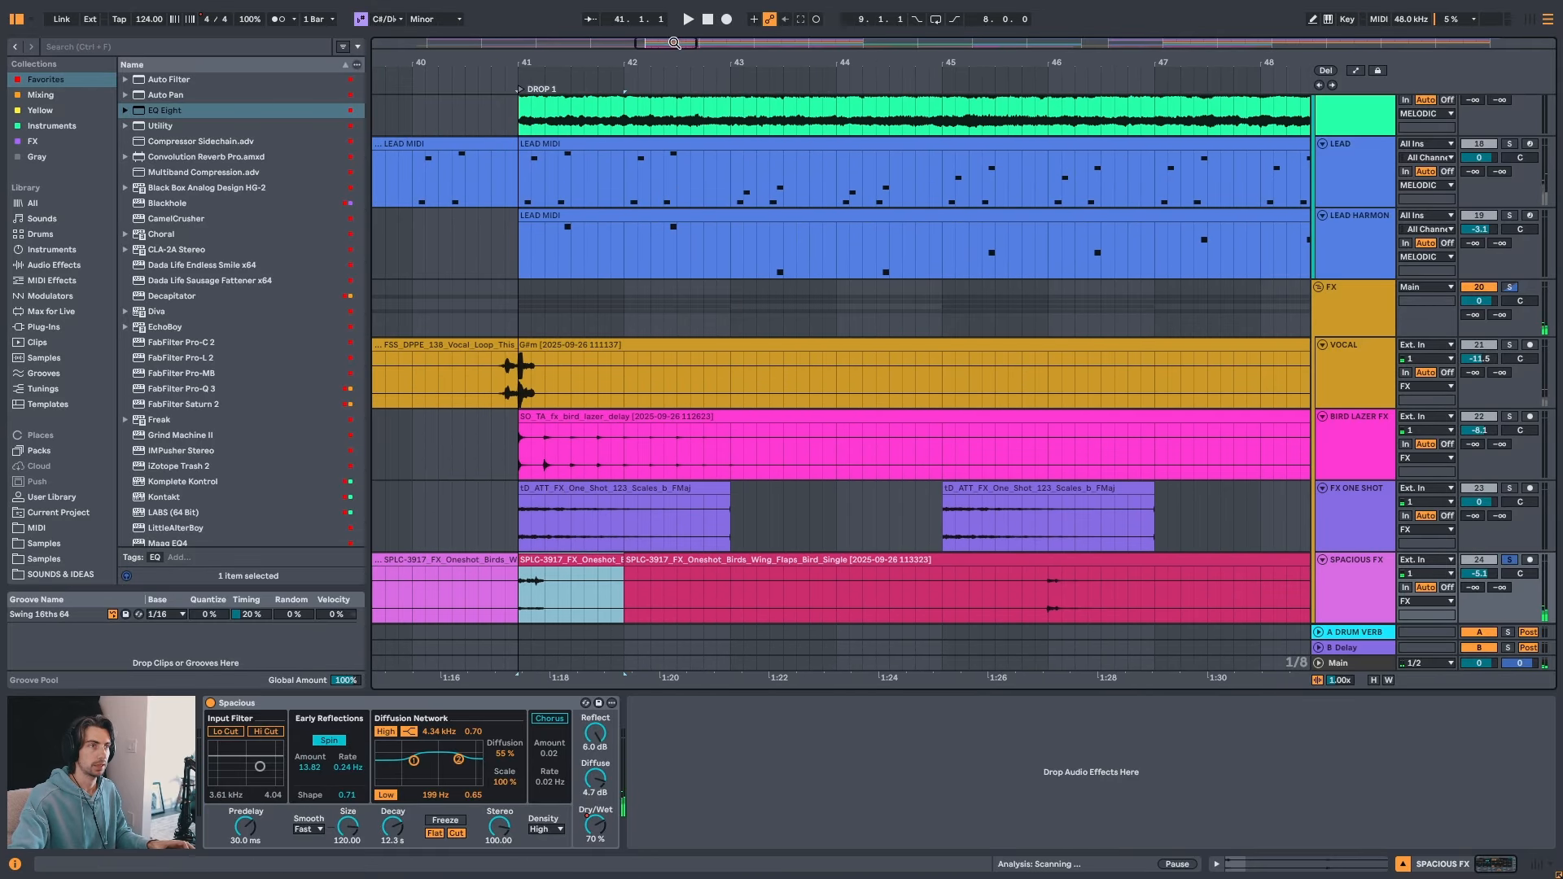
{"action": "left_click_drag", "start_coordinate": [664, 65], "coordinate": [885, 15]}
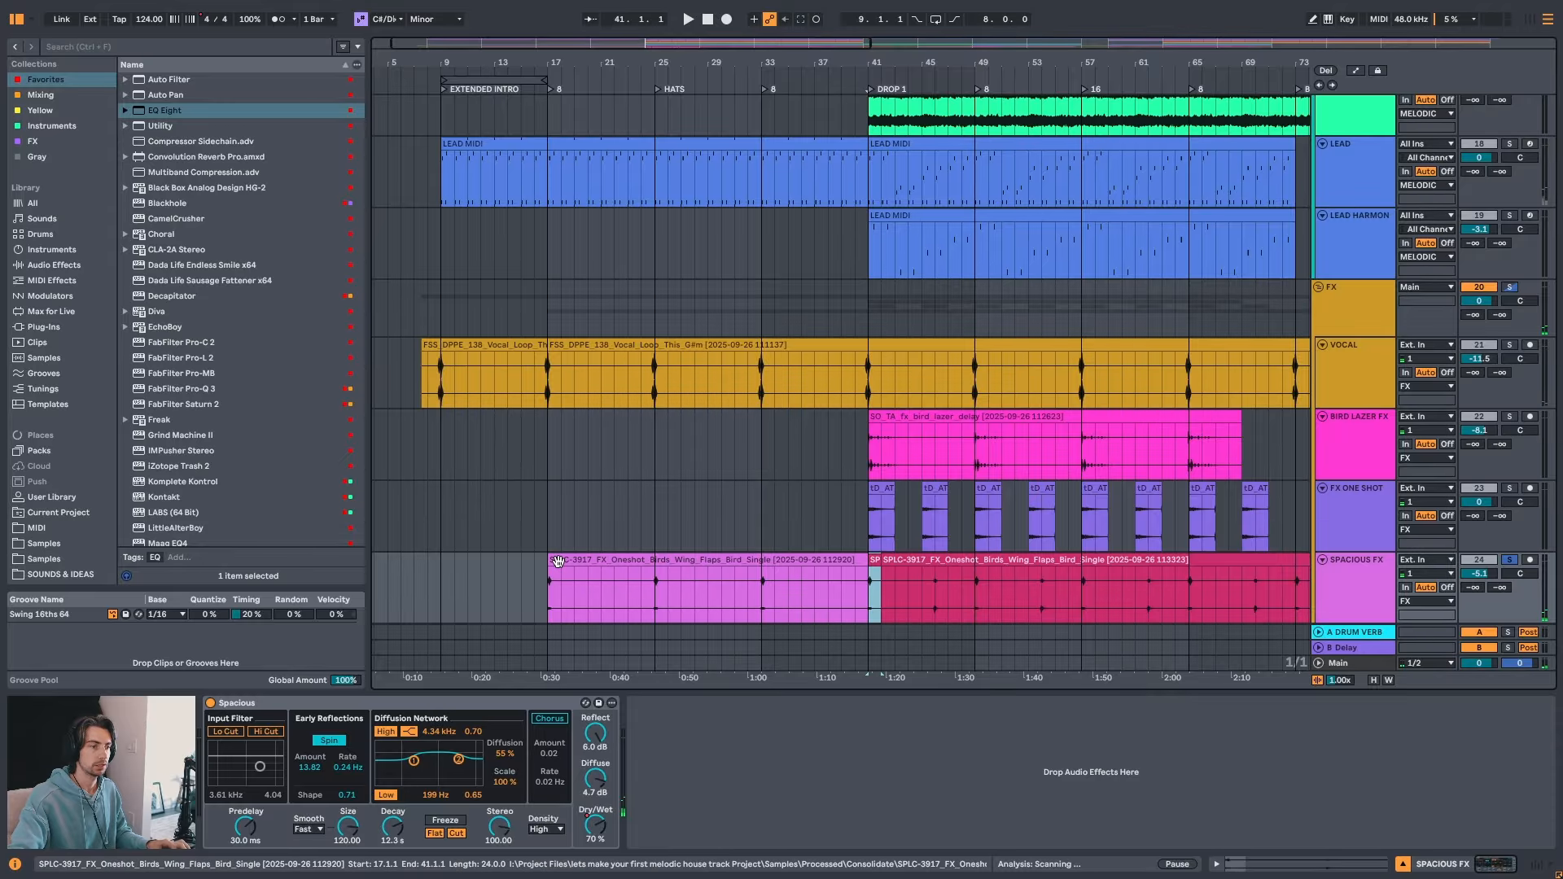
{"action": "left_click", "coordinate": [563, 588]}
{"action": "key", "text": "ctrl+e"}
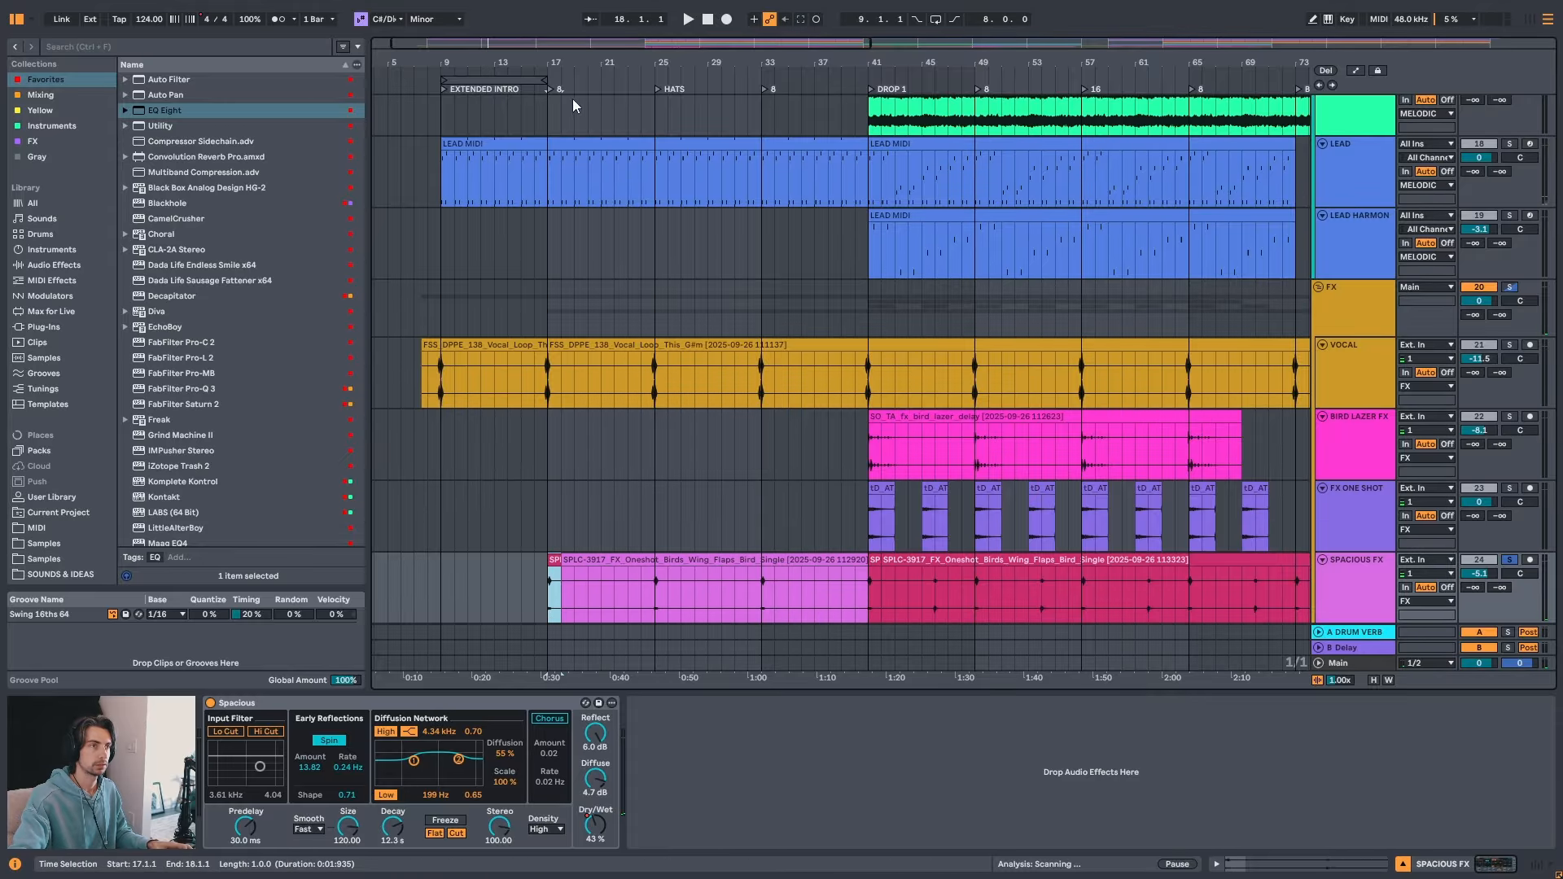
- Extend the following bird-flap clip back to about 17.2.3 over the copied bar's silent tail and audition the transition
{"action": "left_click_drag", "start_coordinate": [555, 63], "coordinate": [611, 241]}
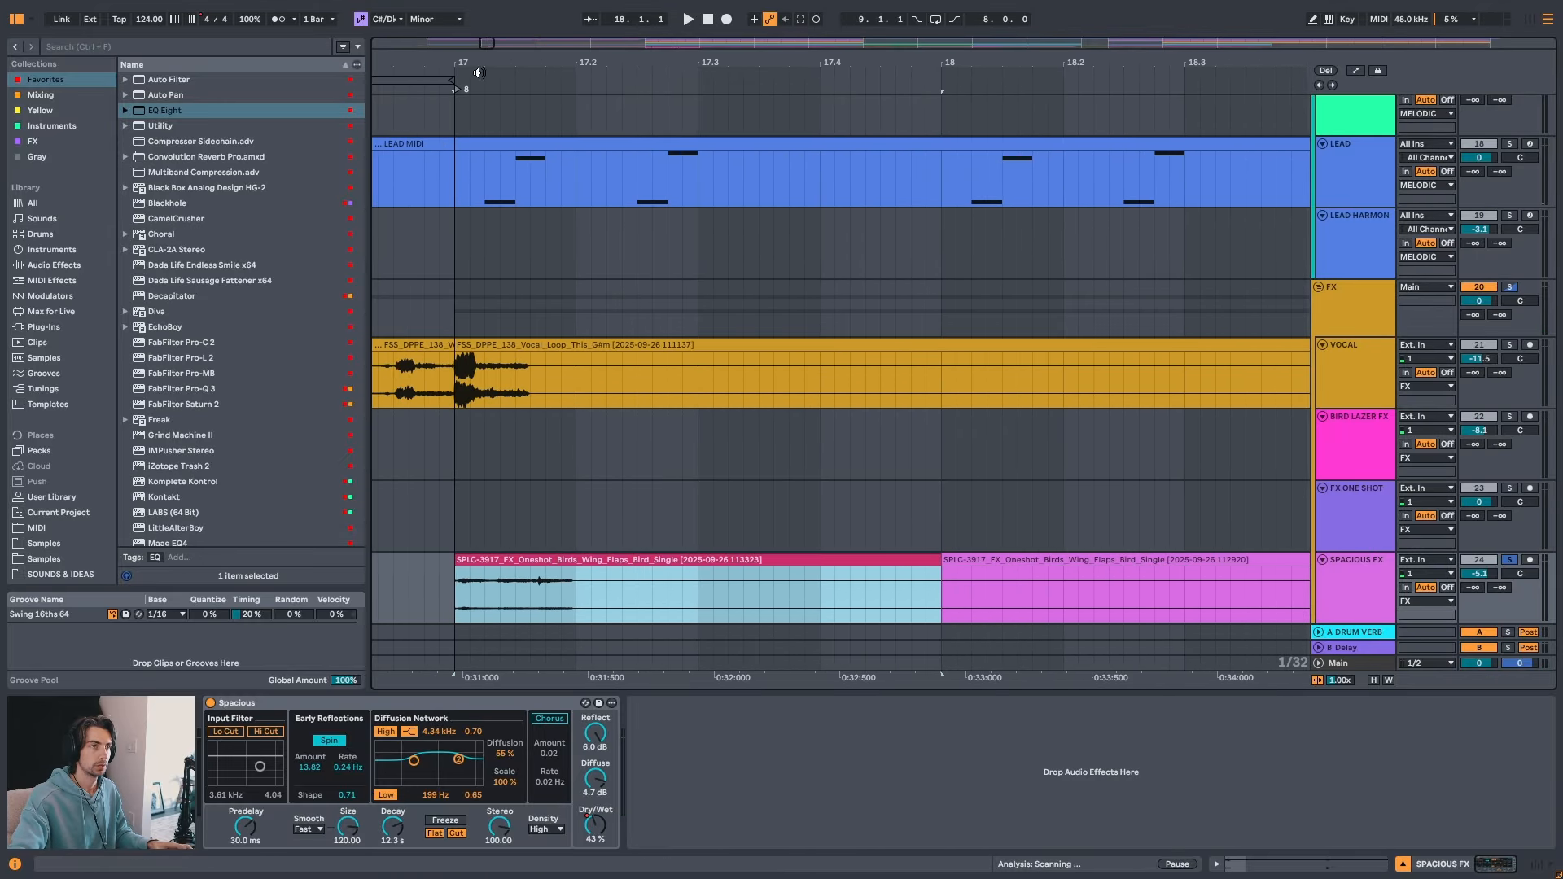
{"action": "left_click_drag", "start_coordinate": [499, 71], "coordinate": [588, 218]}
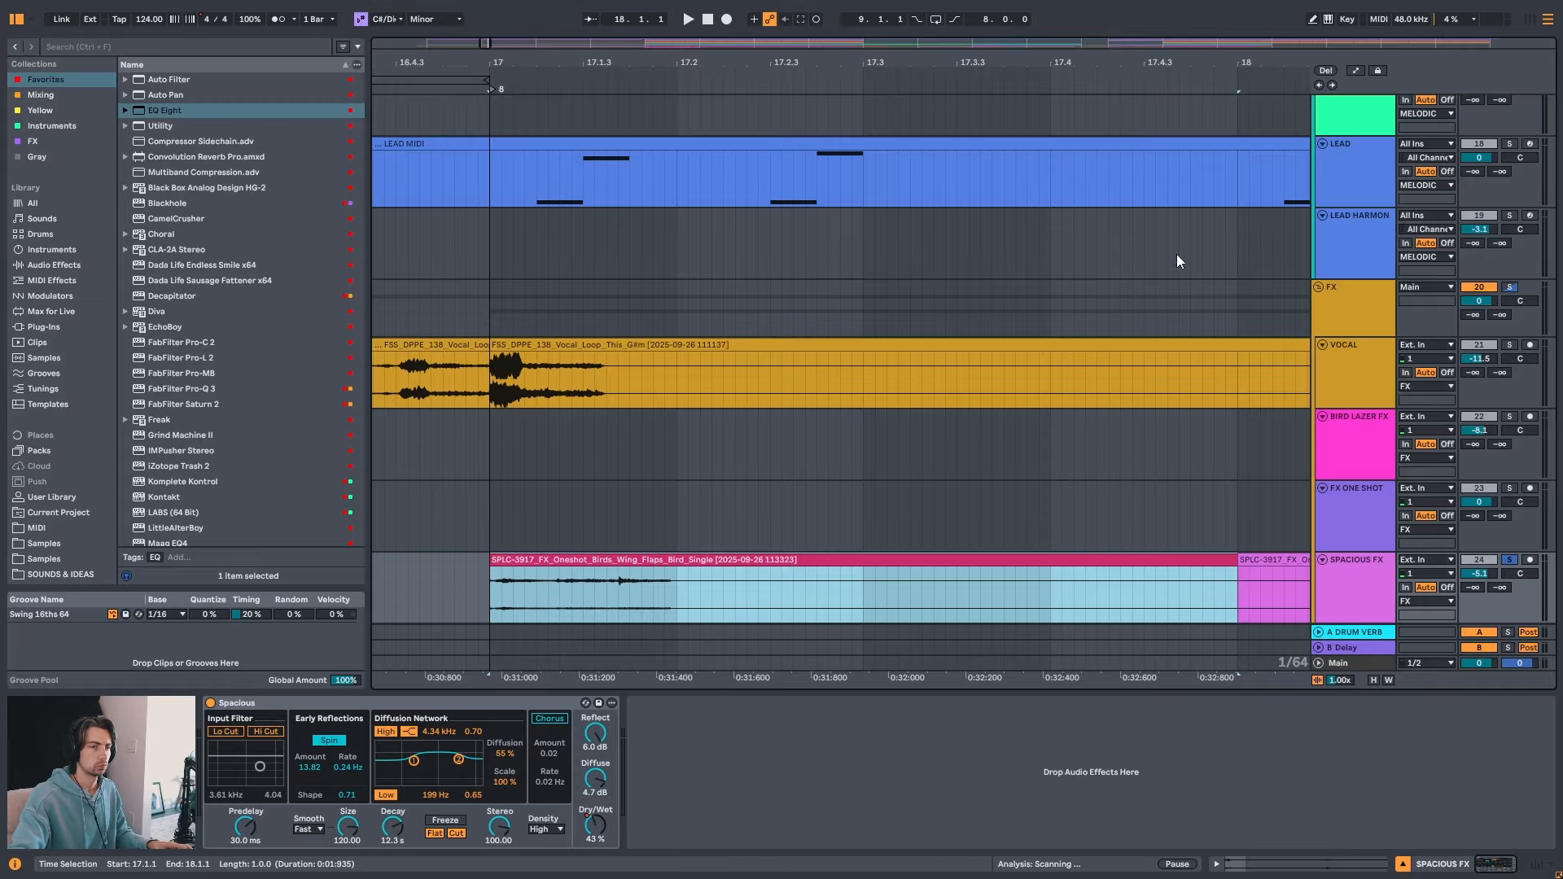
{"action": "left_click_drag", "start_coordinate": [1238, 560], "coordinate": [805, 564]}
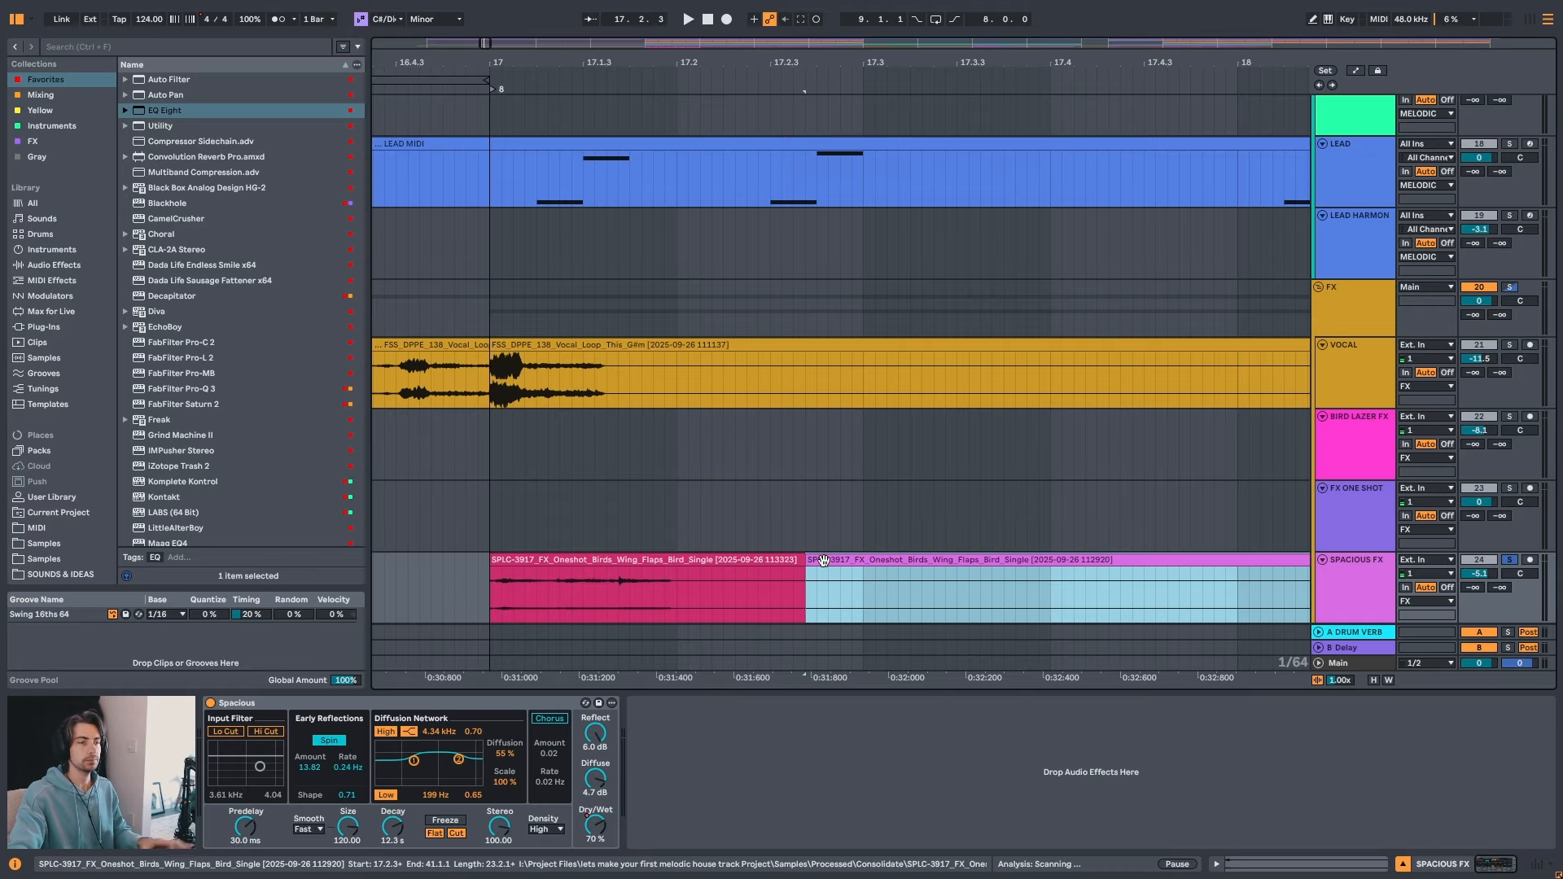
{"action": "key", "text": "space"}
{"action": "key", "text": "space"}
- Consolidate bars 17 to 25 on the SPACIOUS FX track into one clip
{"action": "left_click_drag", "start_coordinate": [926, 64], "coordinate": [595, 3]}
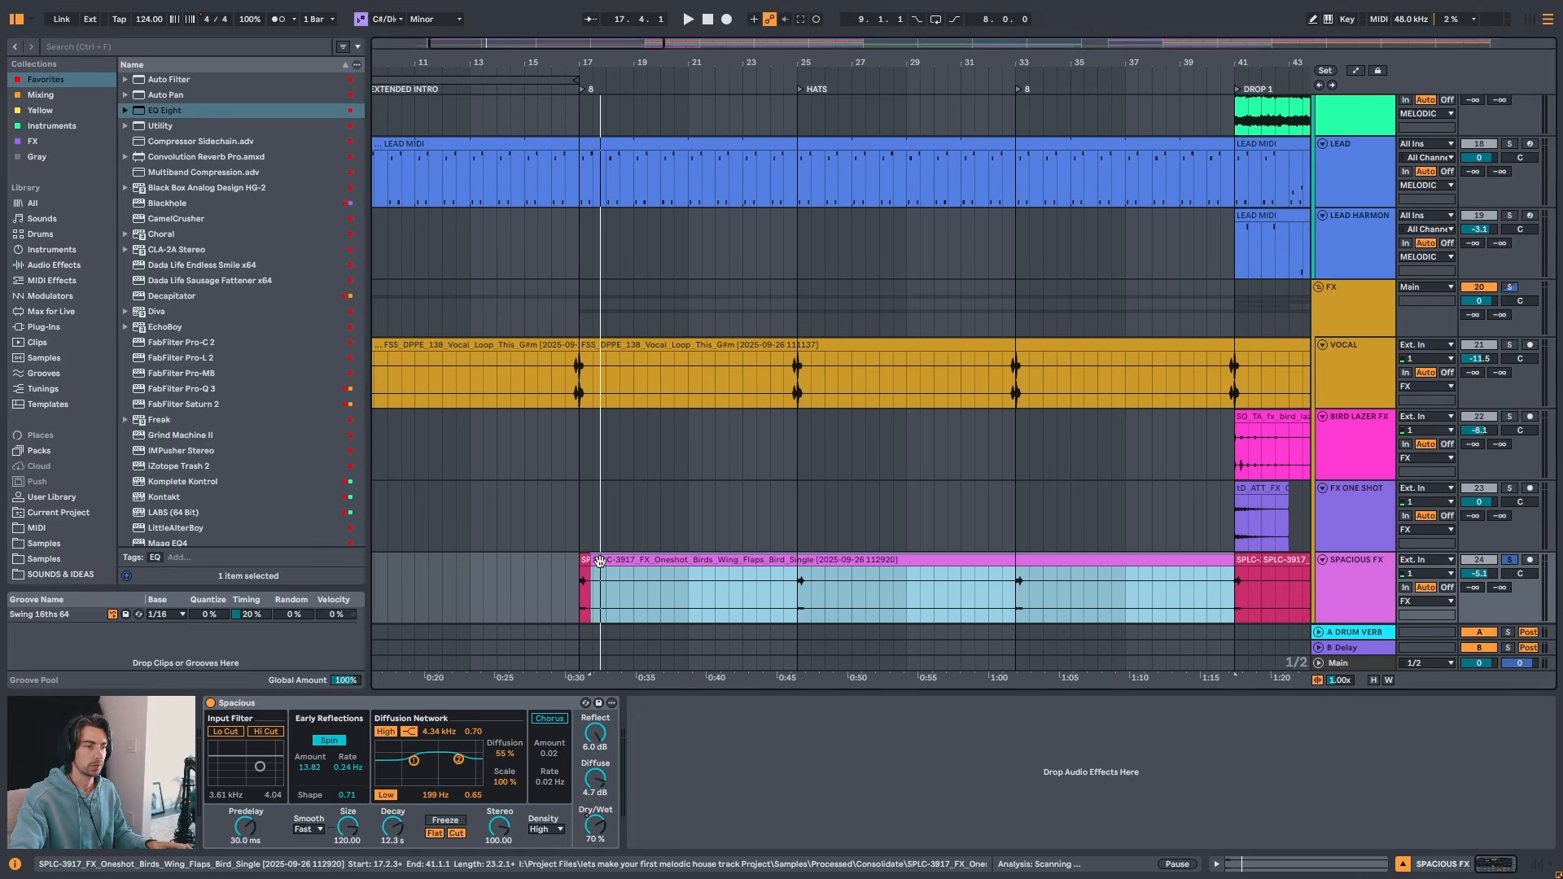
{"action": "left_click_drag", "start_coordinate": [803, 588], "coordinate": [669, 573]}
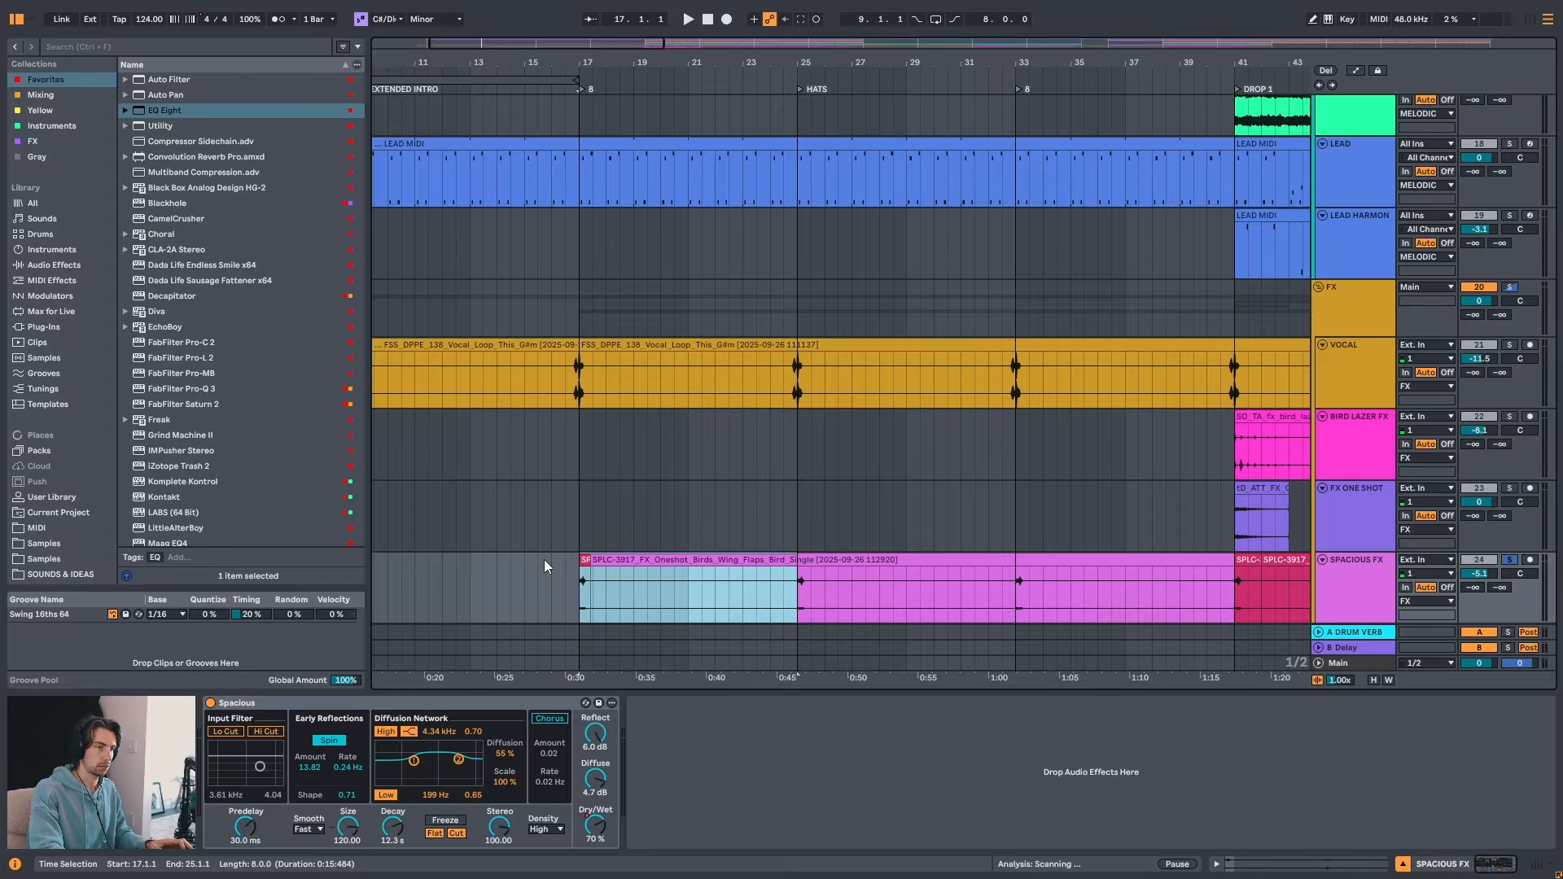
{"action": "key", "text": "ctrl+j"}
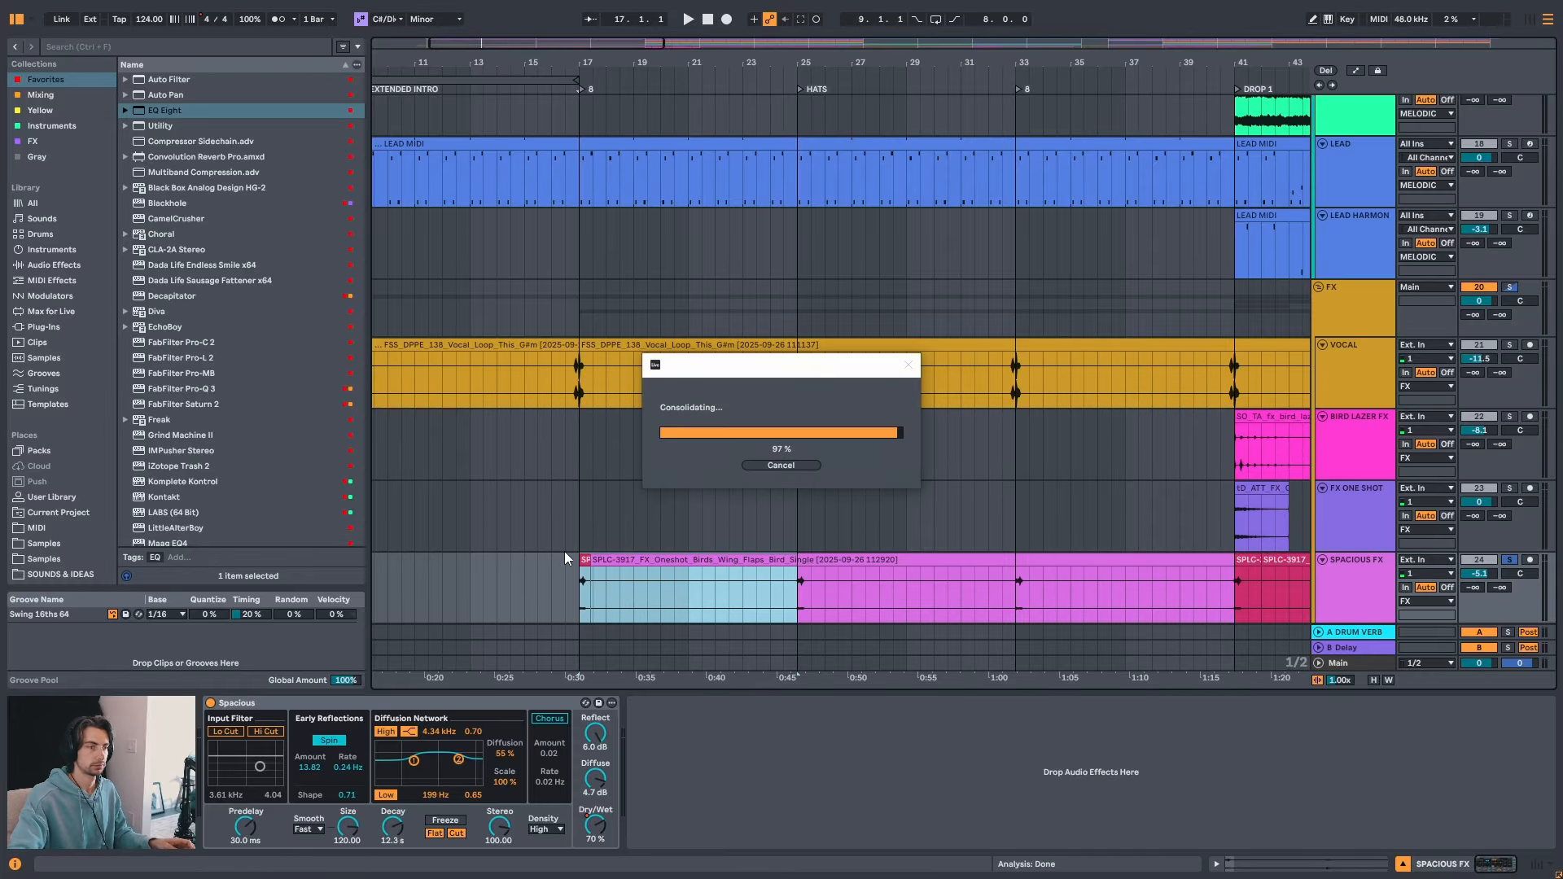
- Recolour the consolidated bird-flap clip at bars 17 to 25 to match the violet-pink clip that follows it
{"action": "right_click", "coordinate": [711, 564]}
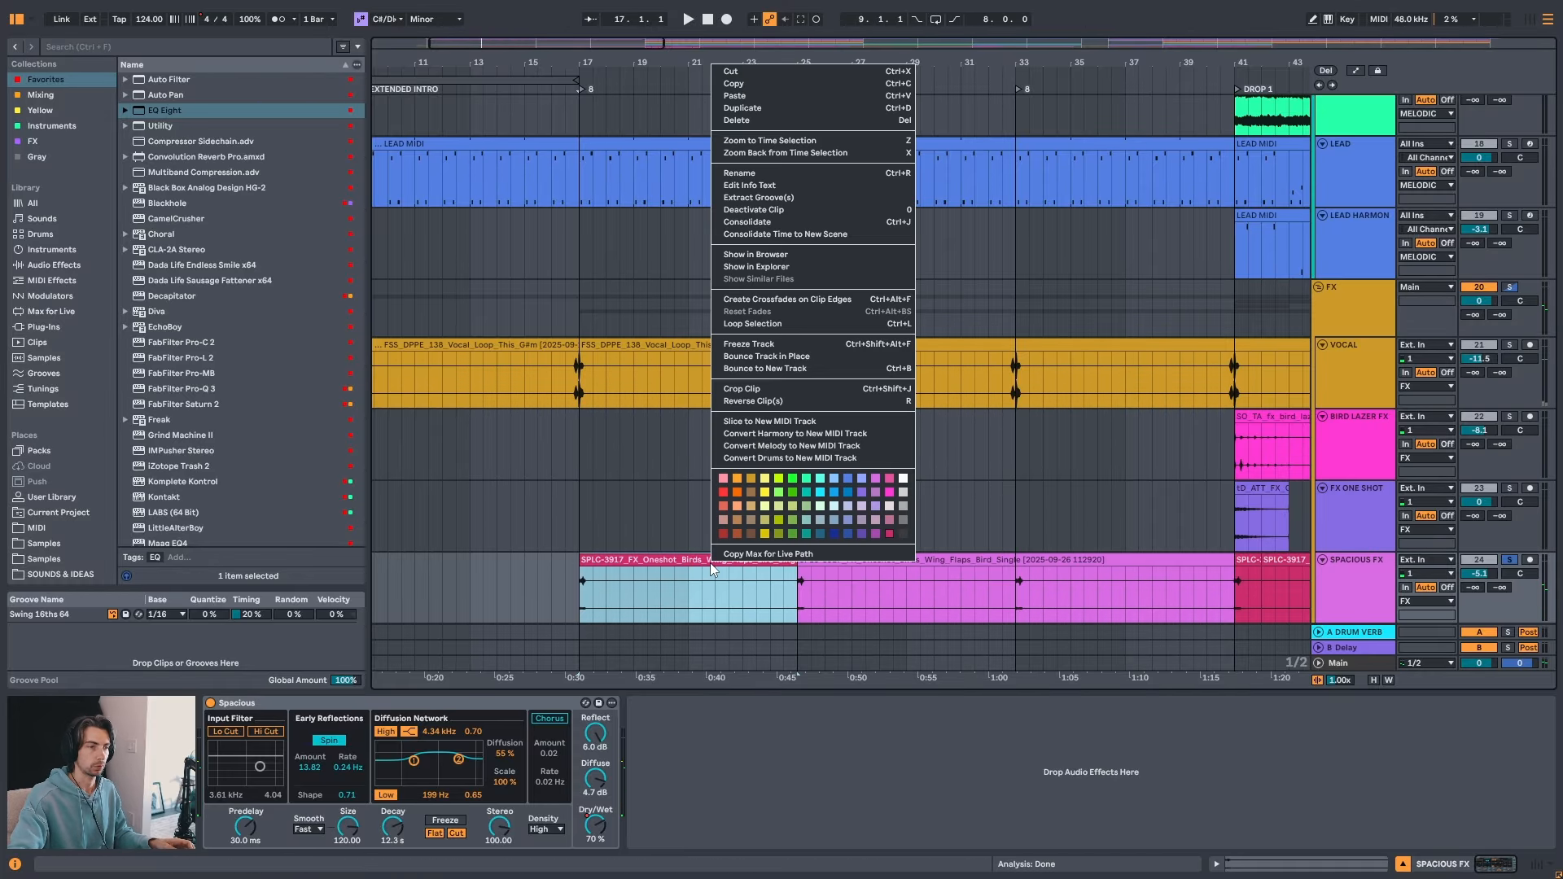
{"action": "left_click", "coordinate": [881, 493]}
{"action": "right_click", "coordinate": [710, 563]}
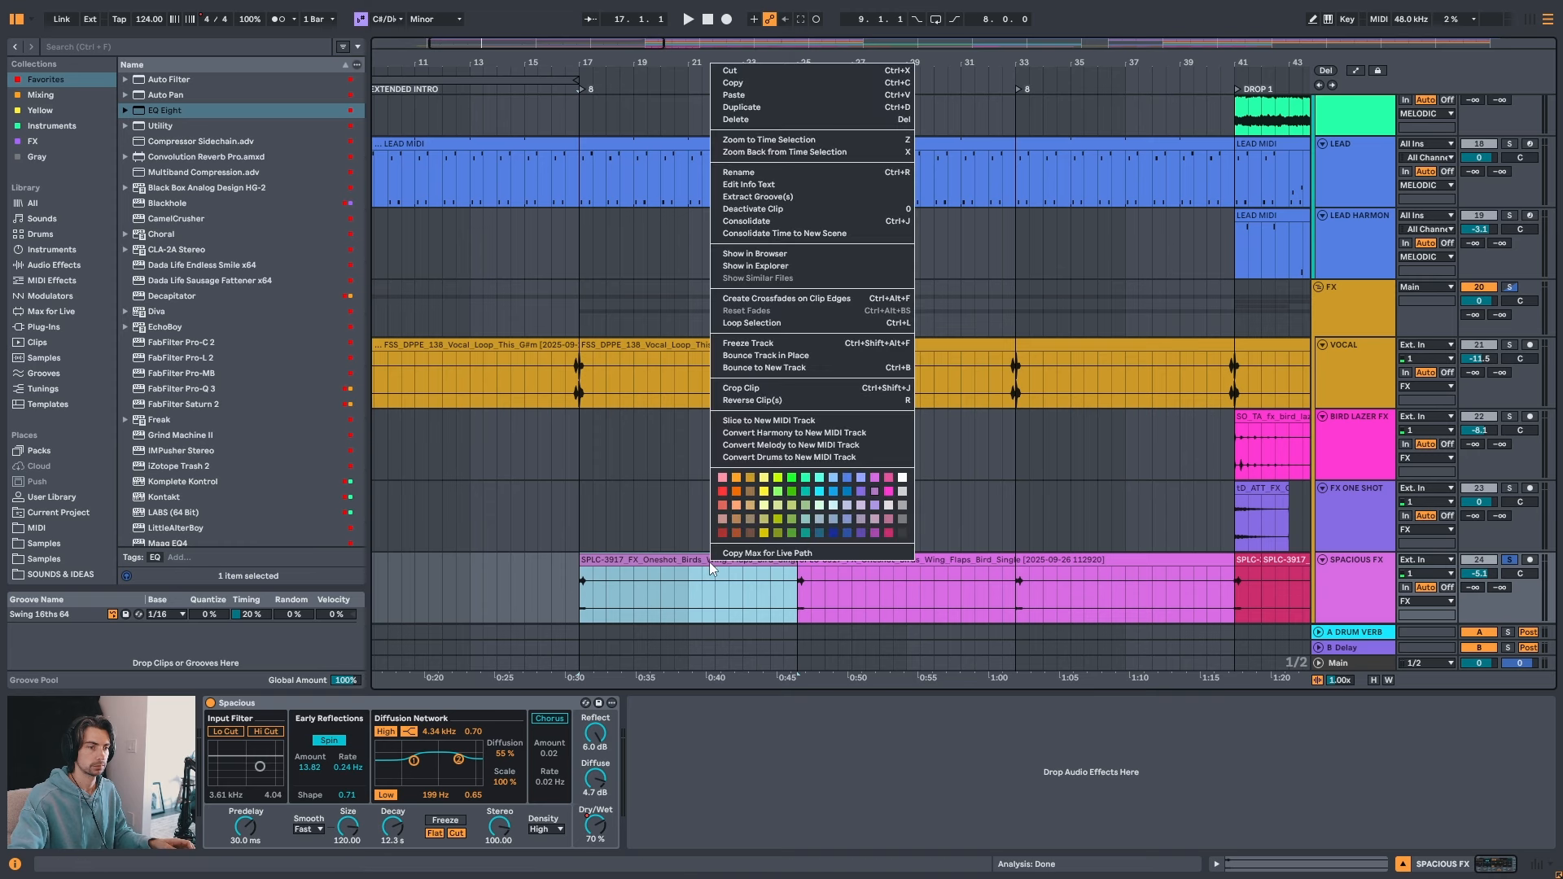
{"action": "left_click", "coordinate": [877, 505]}
{"action": "right_click", "coordinate": [749, 559]}
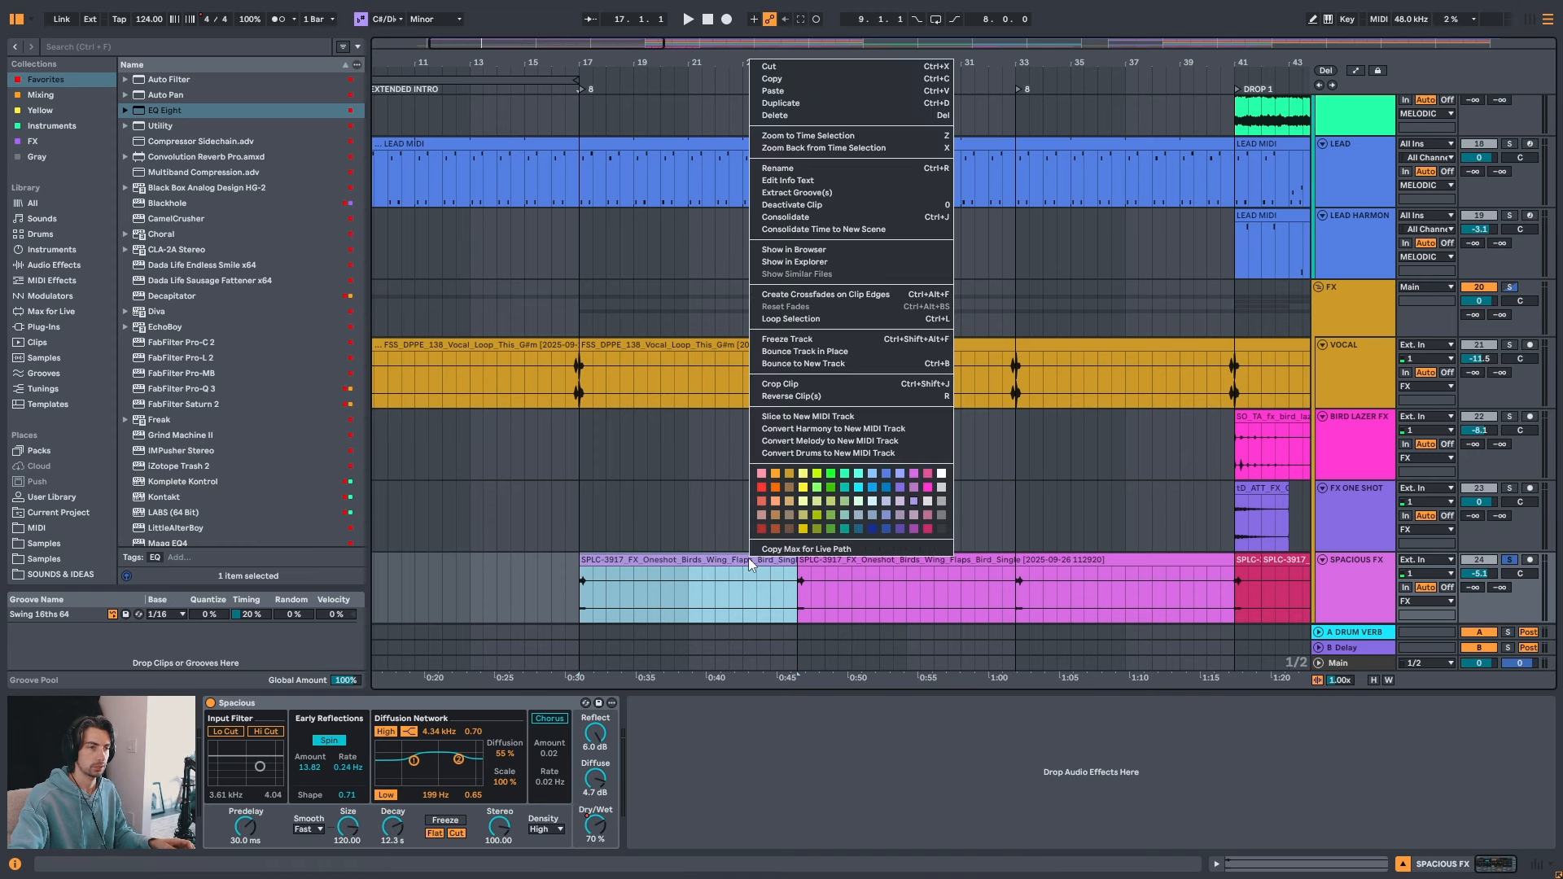
{"action": "left_click", "coordinate": [911, 485]}
{"action": "right_click", "coordinate": [736, 562]}
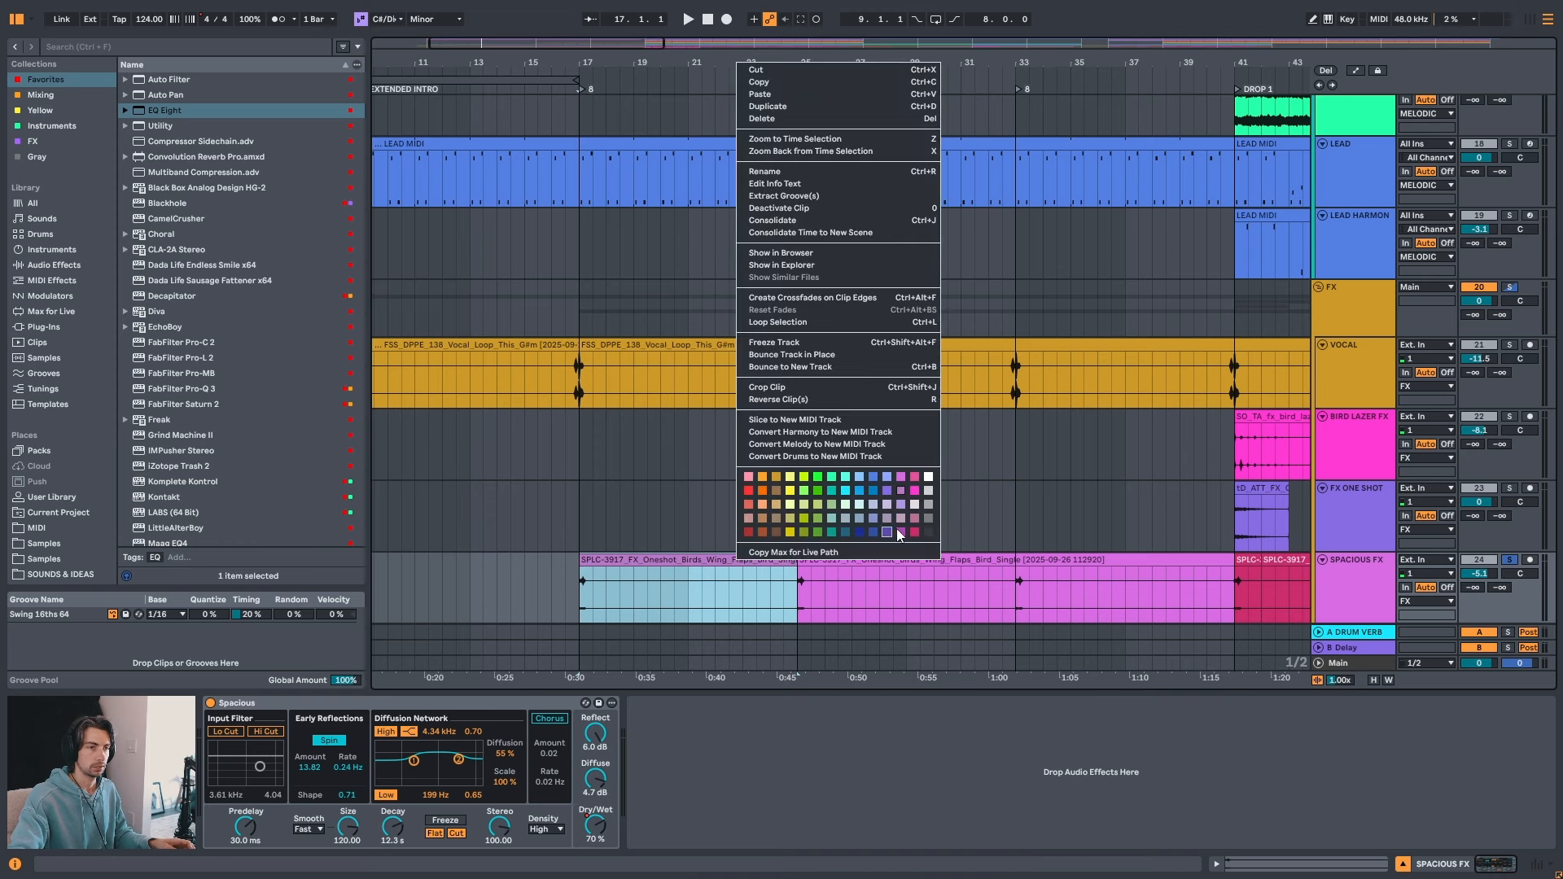
{"action": "left_click", "coordinate": [915, 491]}
{"action": "right_click", "coordinate": [737, 562]}
{"action": "left_click", "coordinate": [918, 476]}
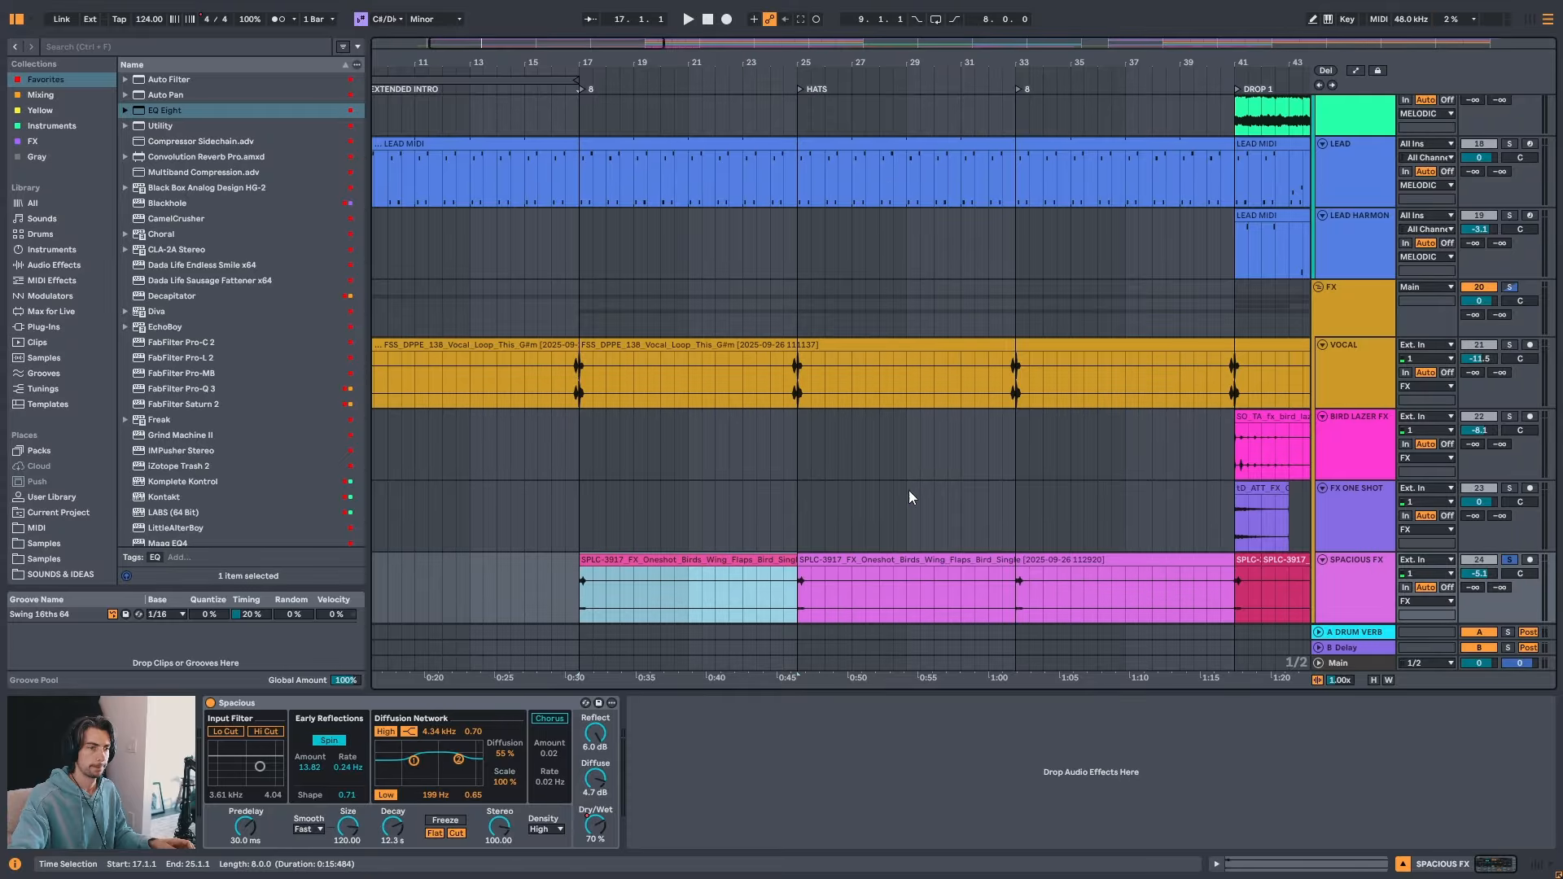
{"action": "right_click", "coordinate": [771, 559]}
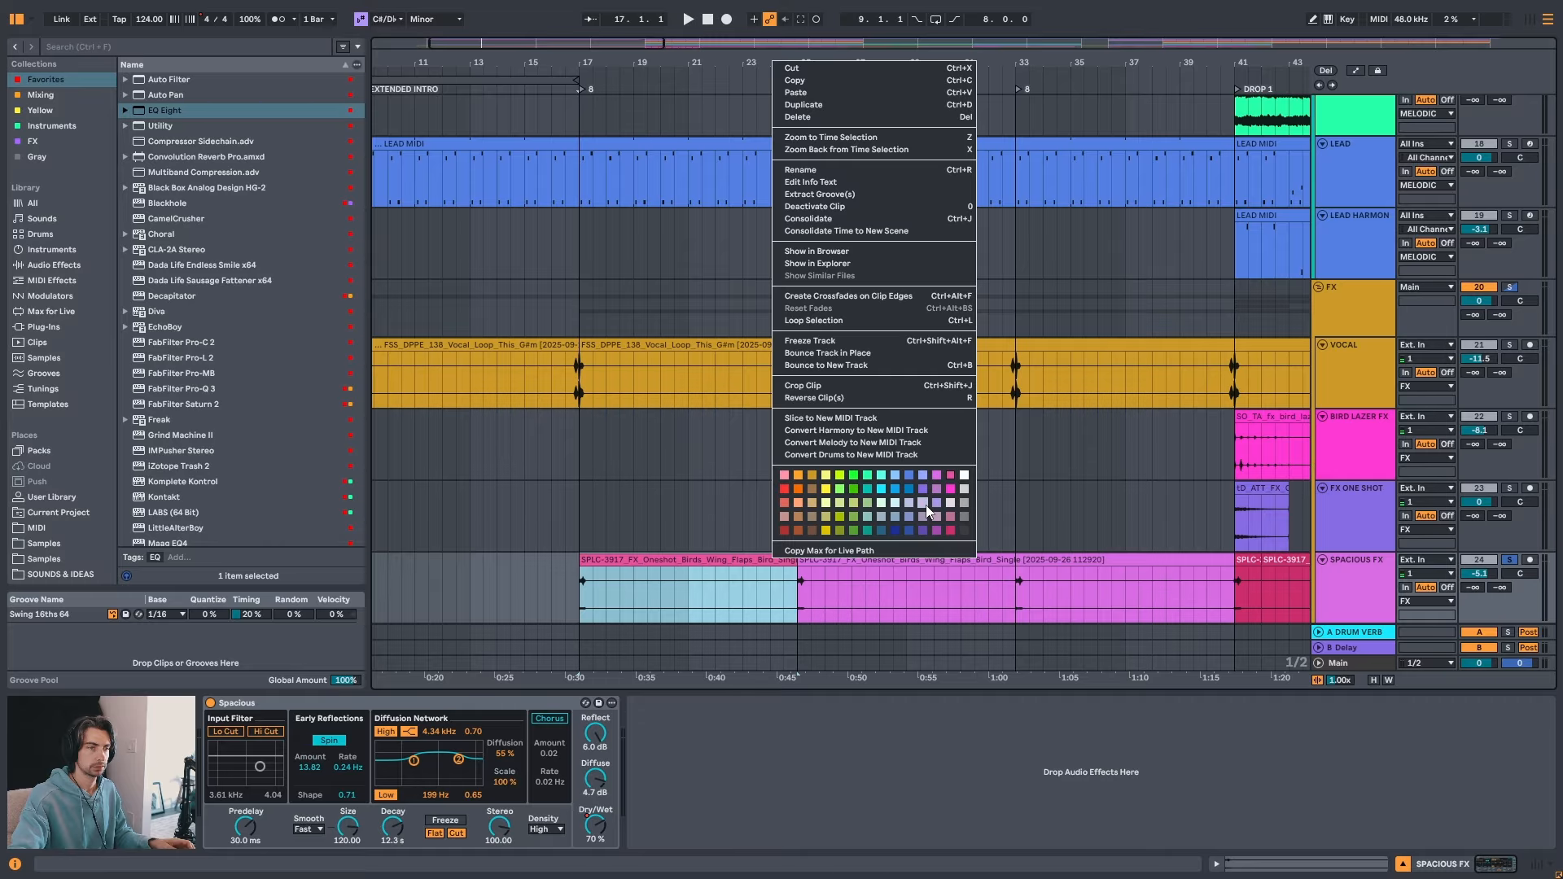
{"action": "left_click", "coordinate": [949, 518]}
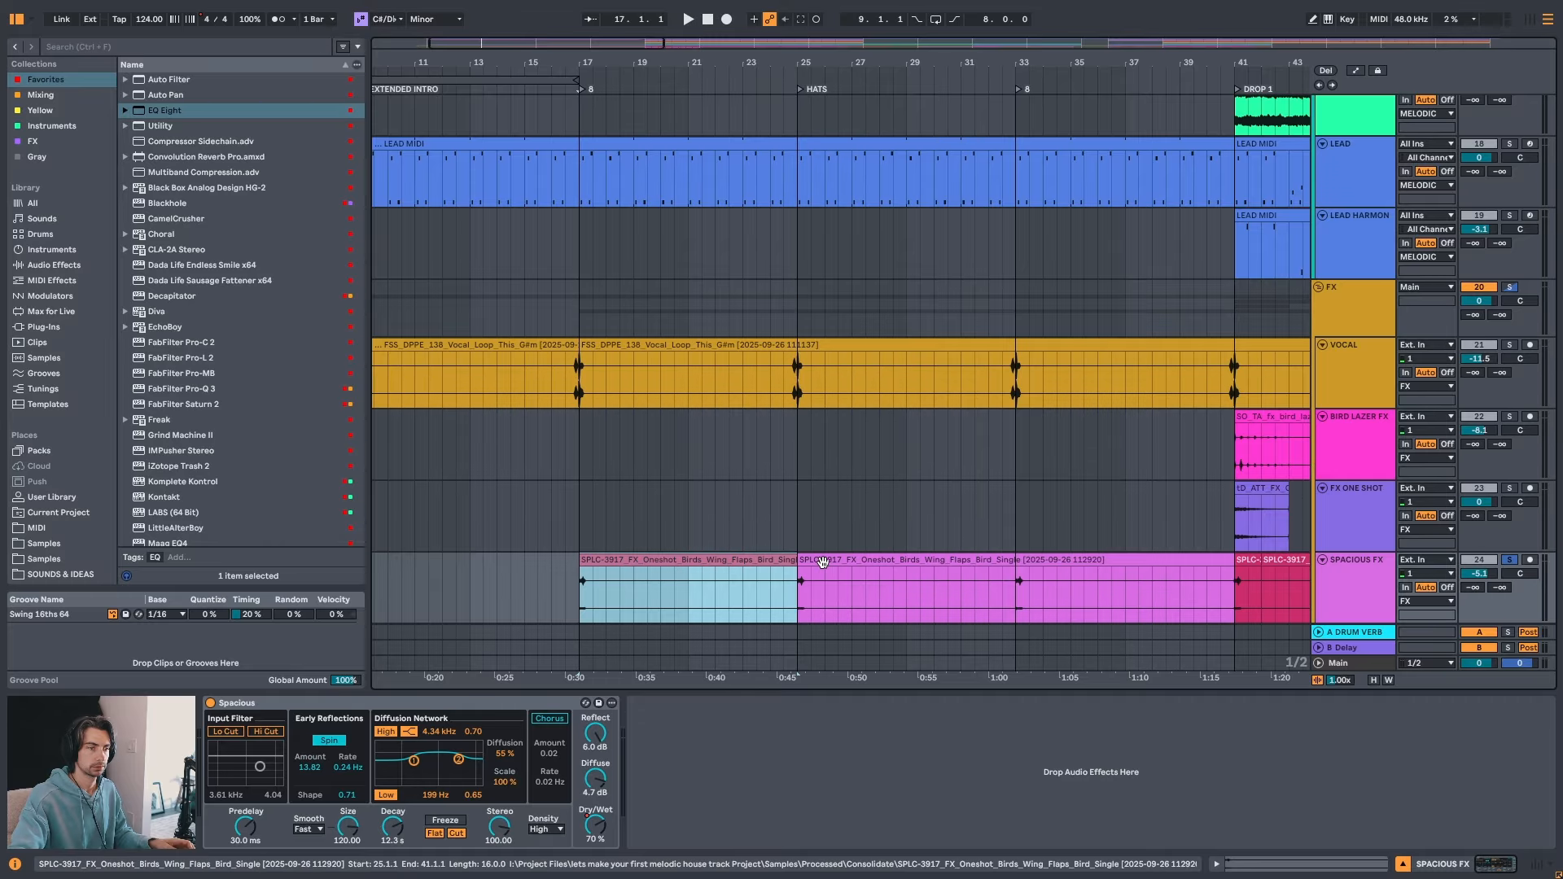
{"action": "right_click", "coordinate": [742, 557]}
{"action": "left_click", "coordinate": [933, 488]}
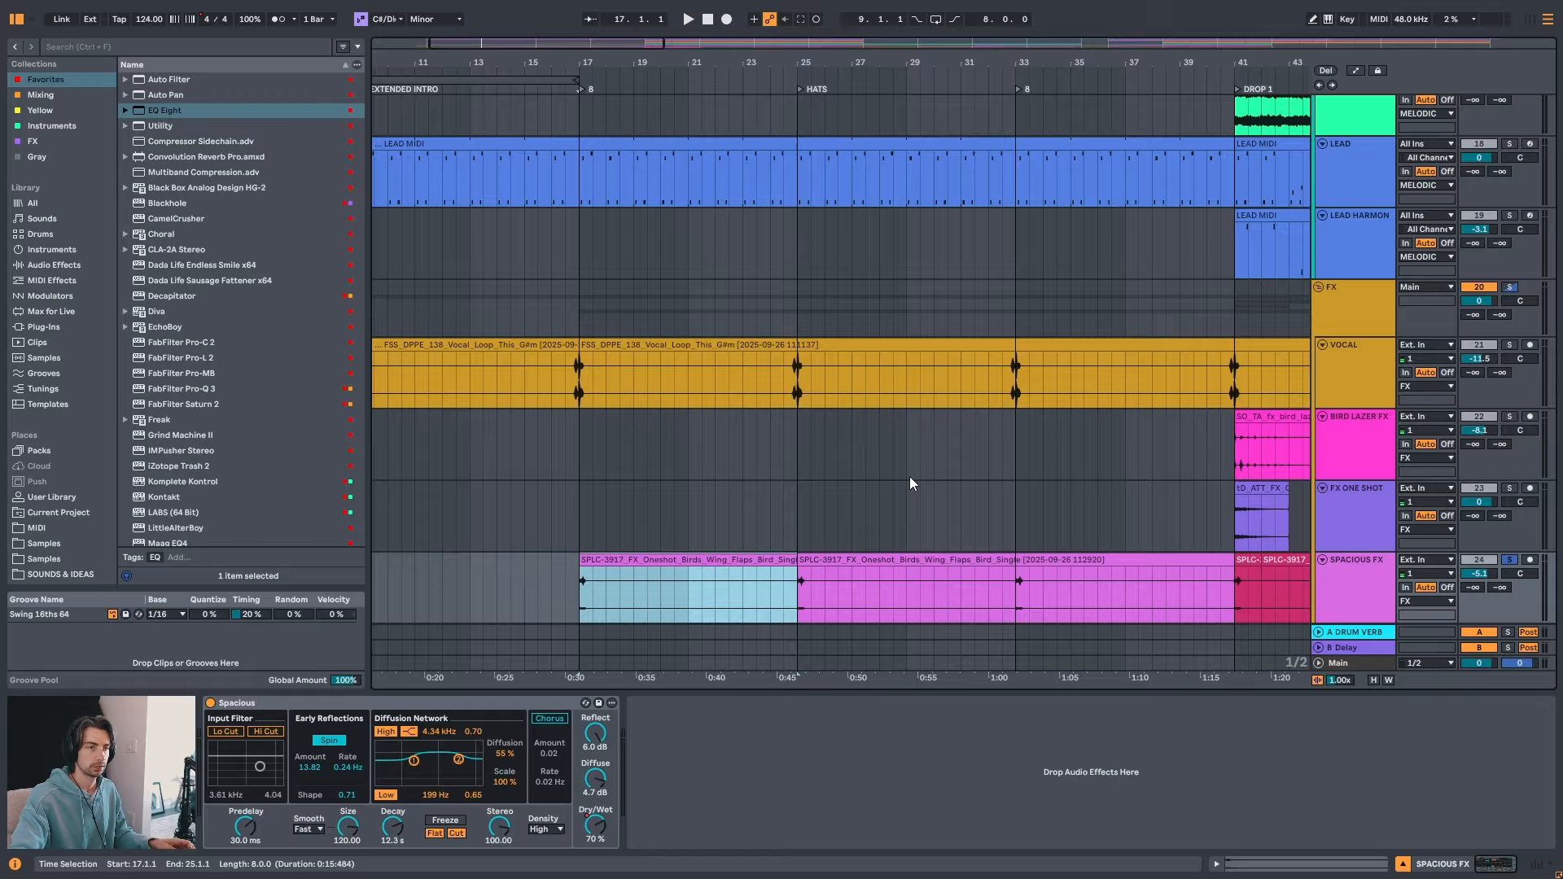
{"action": "left_click", "coordinate": [830, 561]}
{"action": "left_click", "coordinate": [769, 561]}
- Turn on looping for the bird-flap clip at bar 17 and extend it to bar 41, covering the following clip
{"action": "left_click_drag", "start_coordinate": [899, 64], "coordinate": [581, 24]}
{"action": "double_click", "coordinate": [511, 561]}
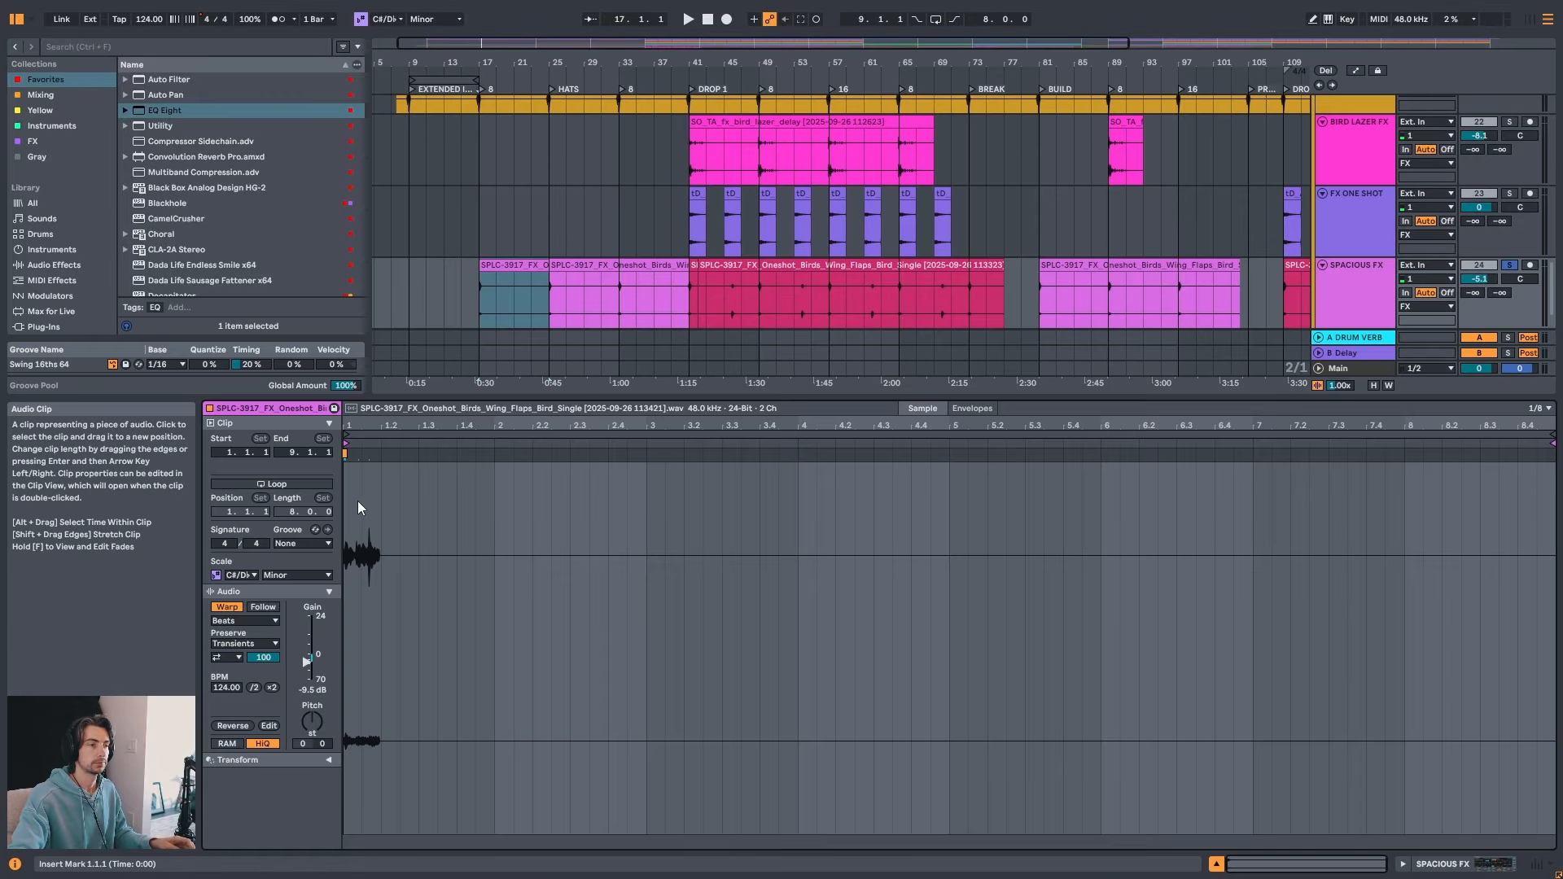
{"action": "left_click", "coordinate": [296, 485]}
{"action": "key", "text": "shift+Tab"}
{"action": "left_click_drag", "start_coordinate": [548, 560], "coordinate": [688, 560]}
{"action": "left_click", "coordinate": [690, 560]}
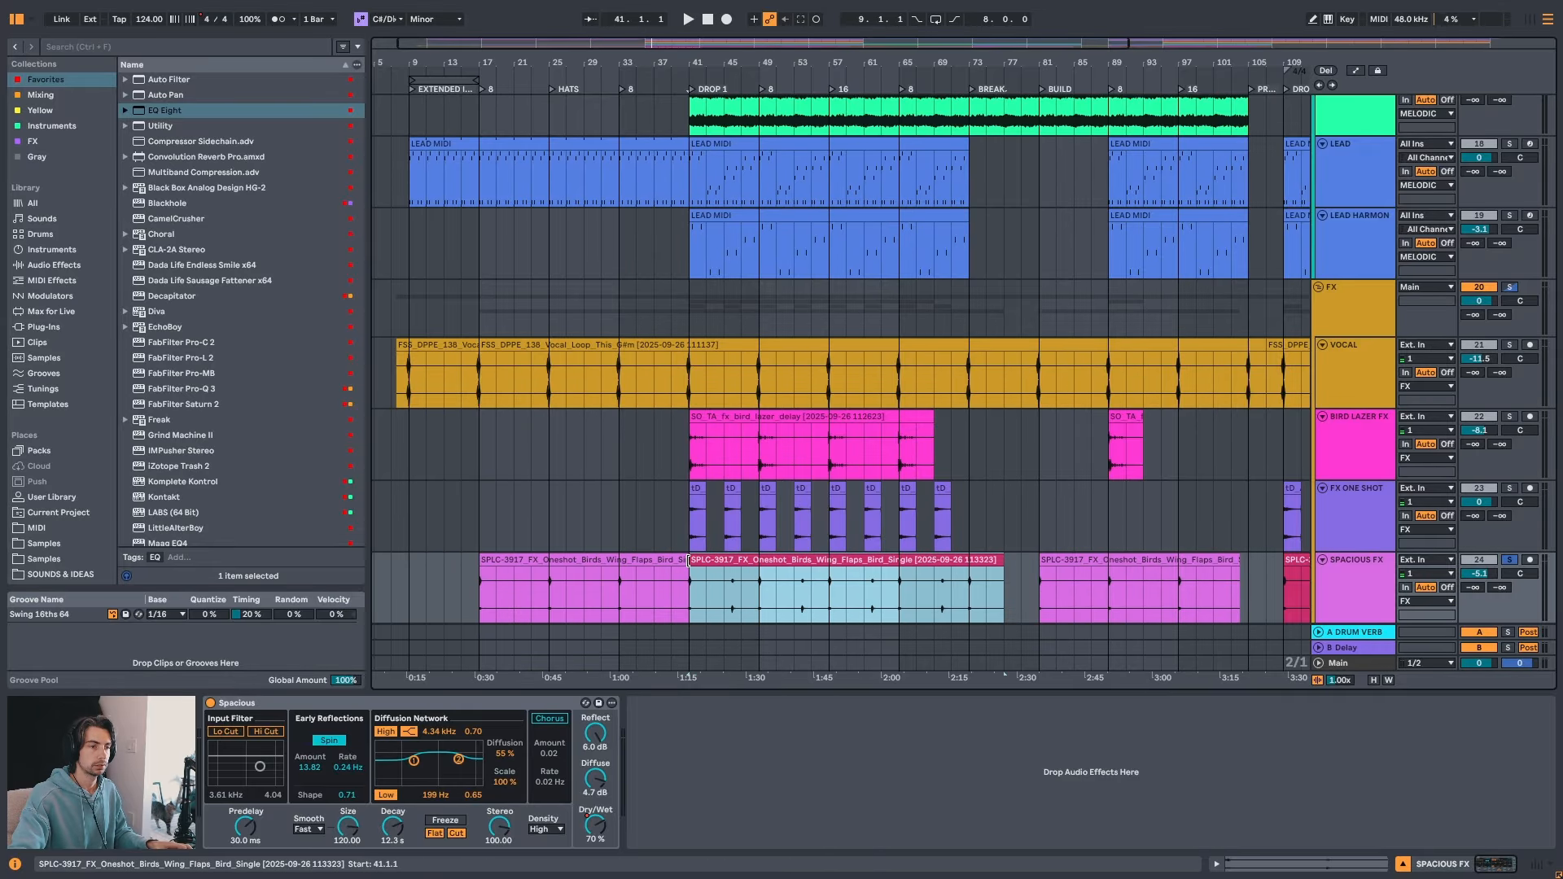
- Replace the bird-flap clips from BUILD with a copy of the looped intro clip spanning bars 81 to 101
{"action": "left_click_drag", "start_coordinate": [1106, 64], "coordinate": [846, 26]}
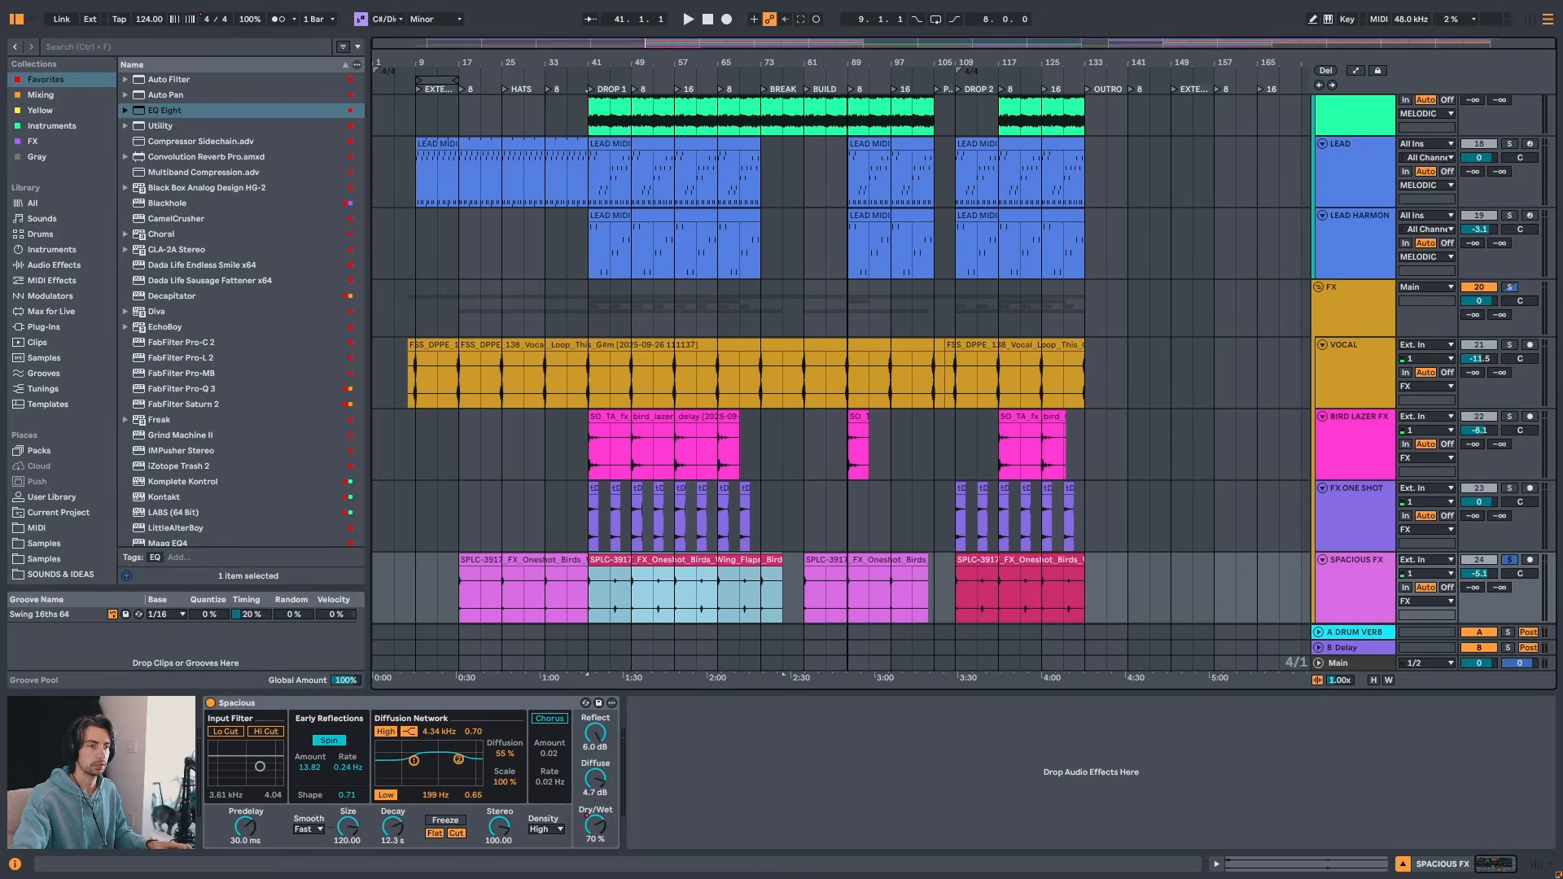
{"action": "left_click", "coordinate": [493, 560]}
{"action": "left_click_drag", "start_coordinate": [489, 562], "coordinate": [916, 563]}
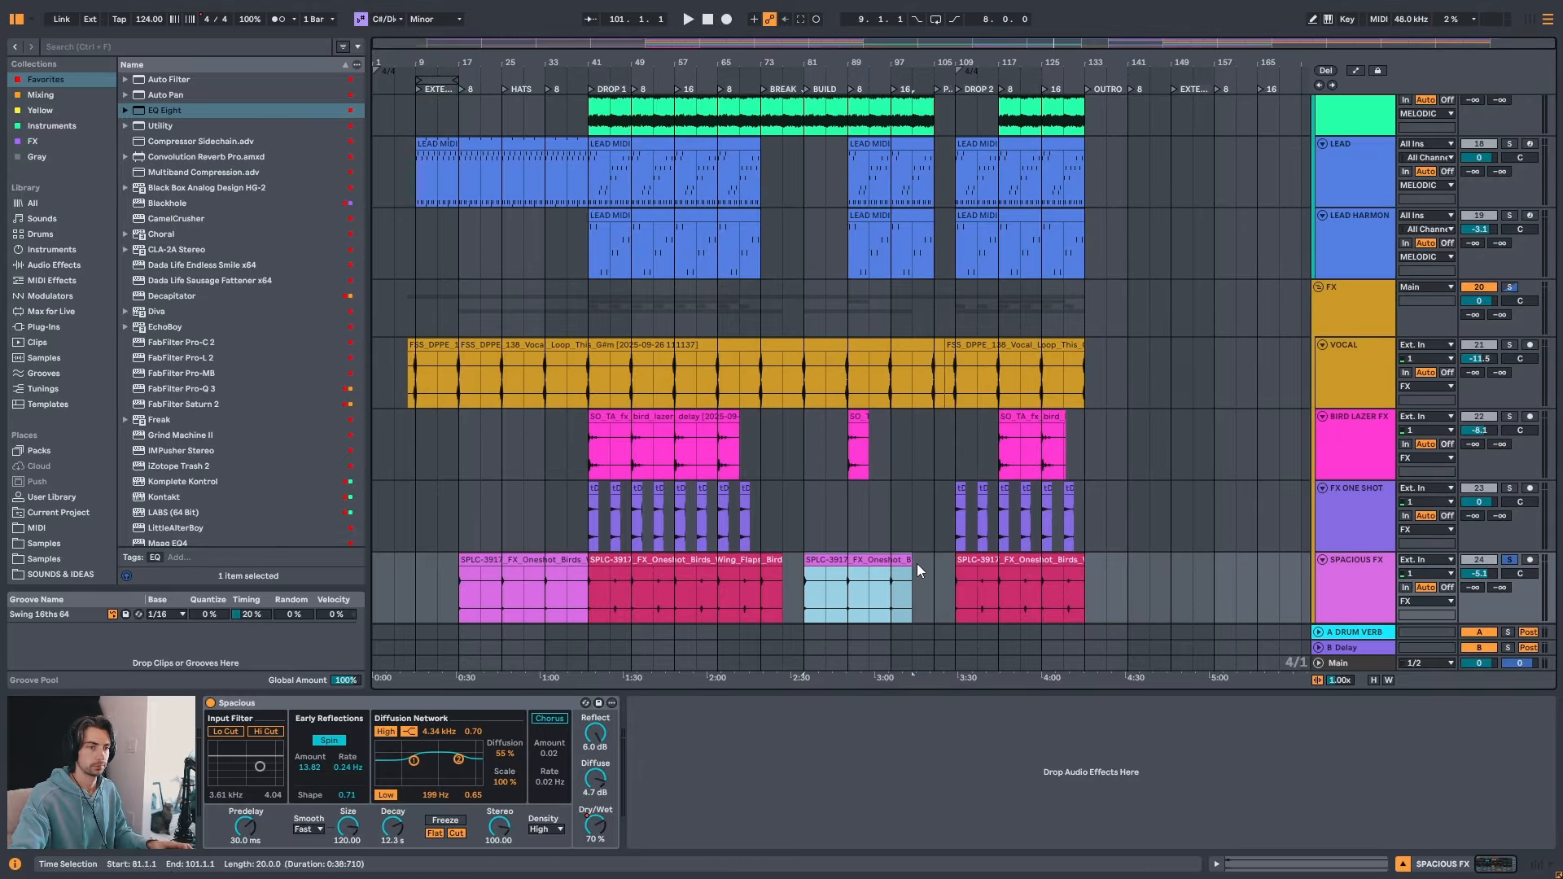
- Unfold the TEXTURE group and select the VINYL CRACKLE clip at DROP 1
{"action": "scroll", "coordinate": [1128, 589], "scroll_direction": "down", "scroll_amount": 1}
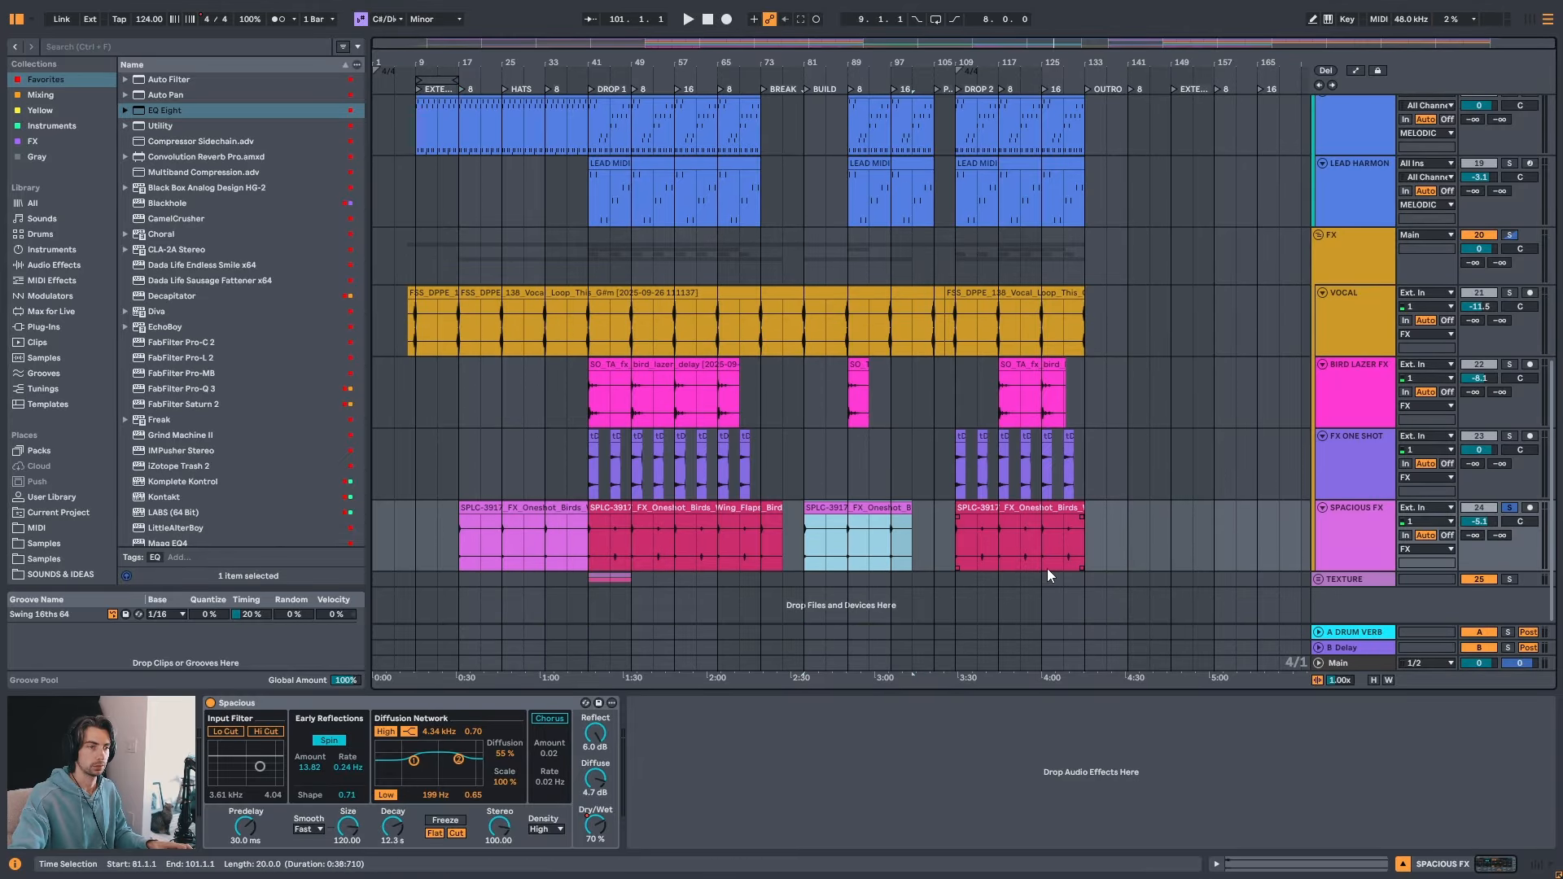
{"action": "left_click", "coordinate": [1318, 578]}
{"action": "scroll", "coordinate": [906, 545], "scroll_direction": "down", "scroll_amount": 3}
{"action": "left_click", "coordinate": [601, 451]}
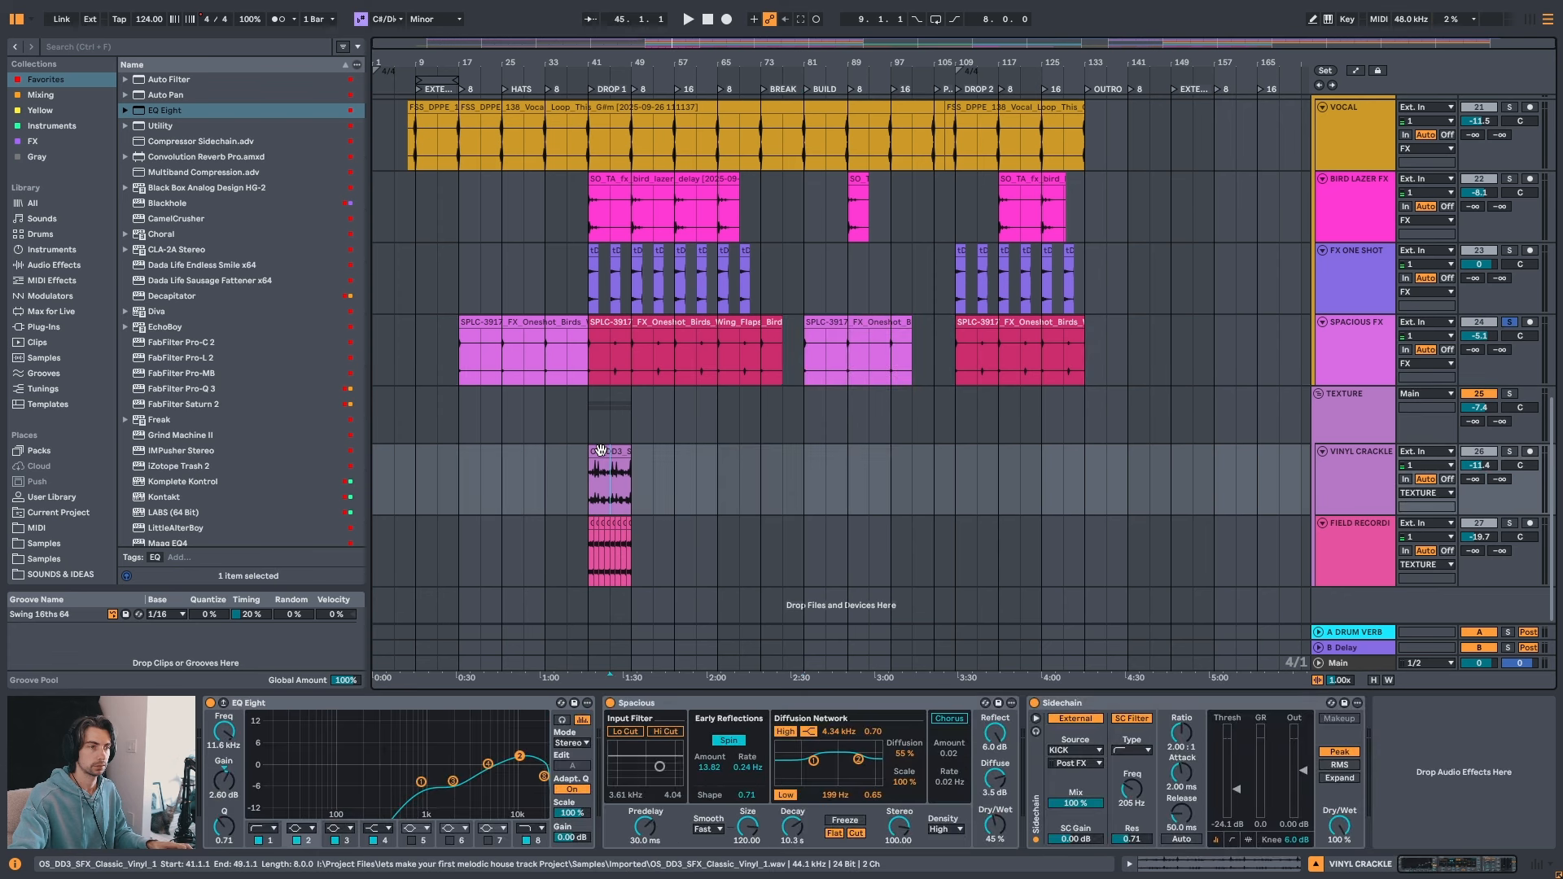
- Audition the arrangement at several points from bar 29 through DROP 1, the break, the build and DROP 2
{"action": "left_click", "coordinate": [532, 464]}
{"action": "key", "text": "space"}
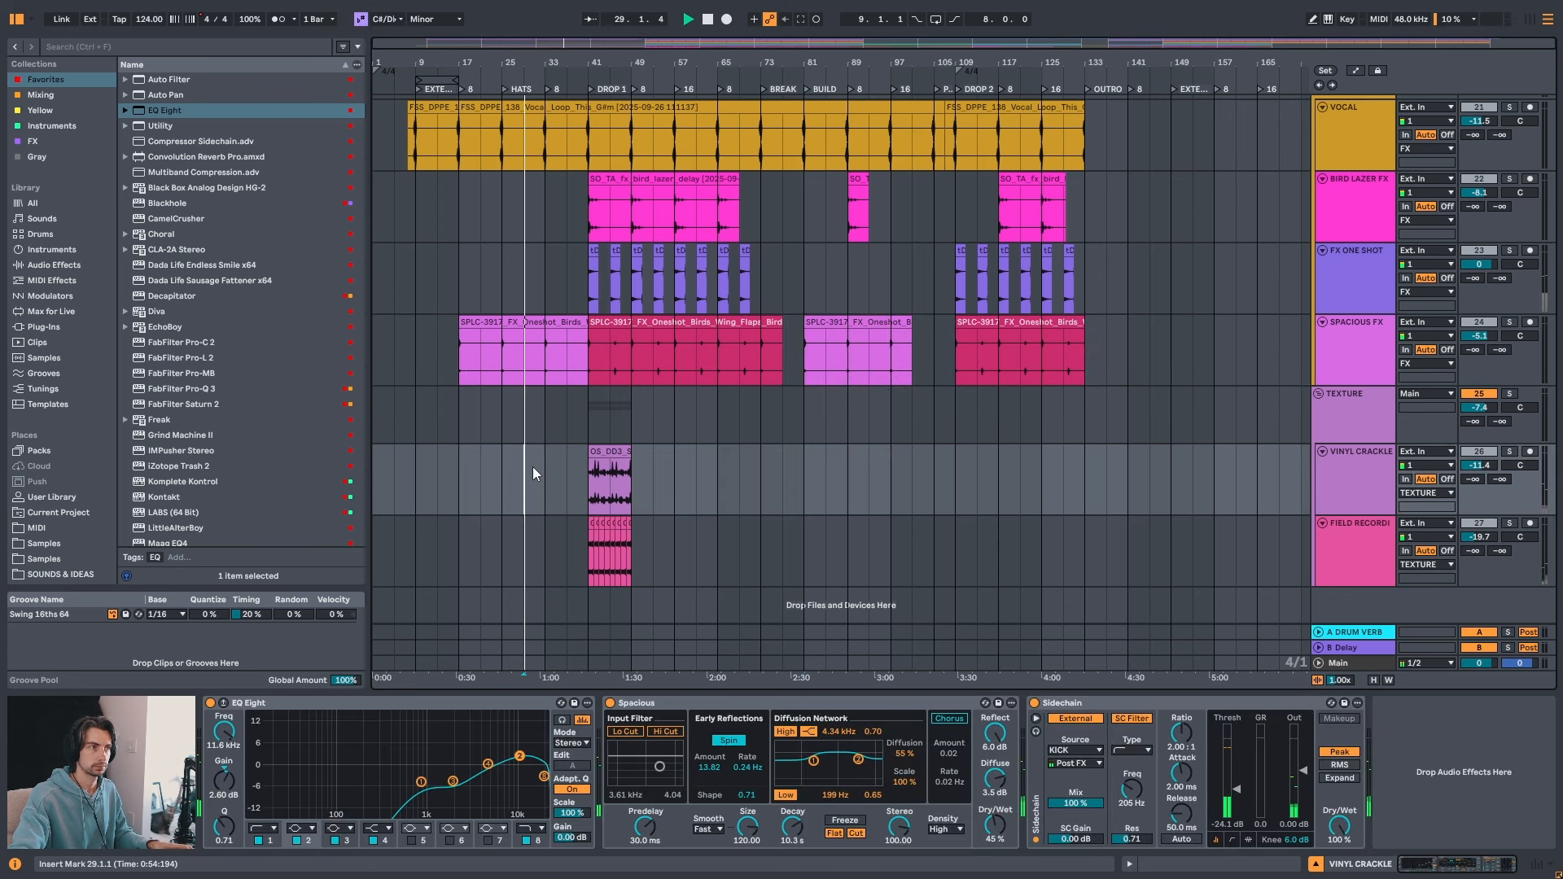
{"action": "left_click", "coordinate": [591, 477]}
{"action": "left_click", "coordinate": [655, 485]}
{"action": "left_click", "coordinate": [760, 487]}
{"action": "left_click", "coordinate": [869, 484]}
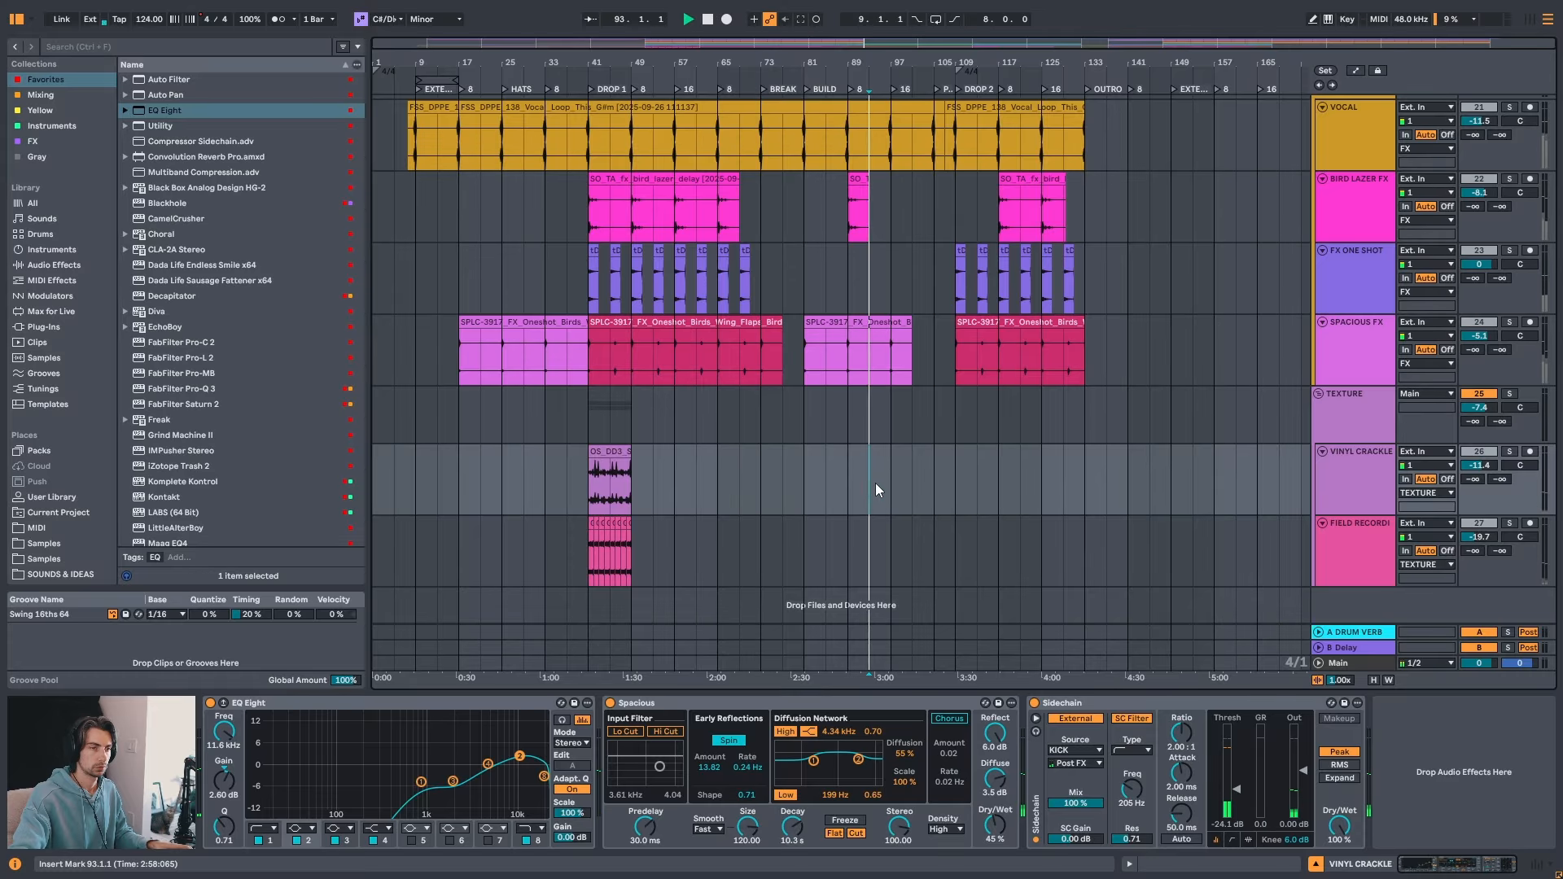
{"action": "left_click", "coordinate": [933, 485]}
{"action": "left_click", "coordinate": [1018, 486]}
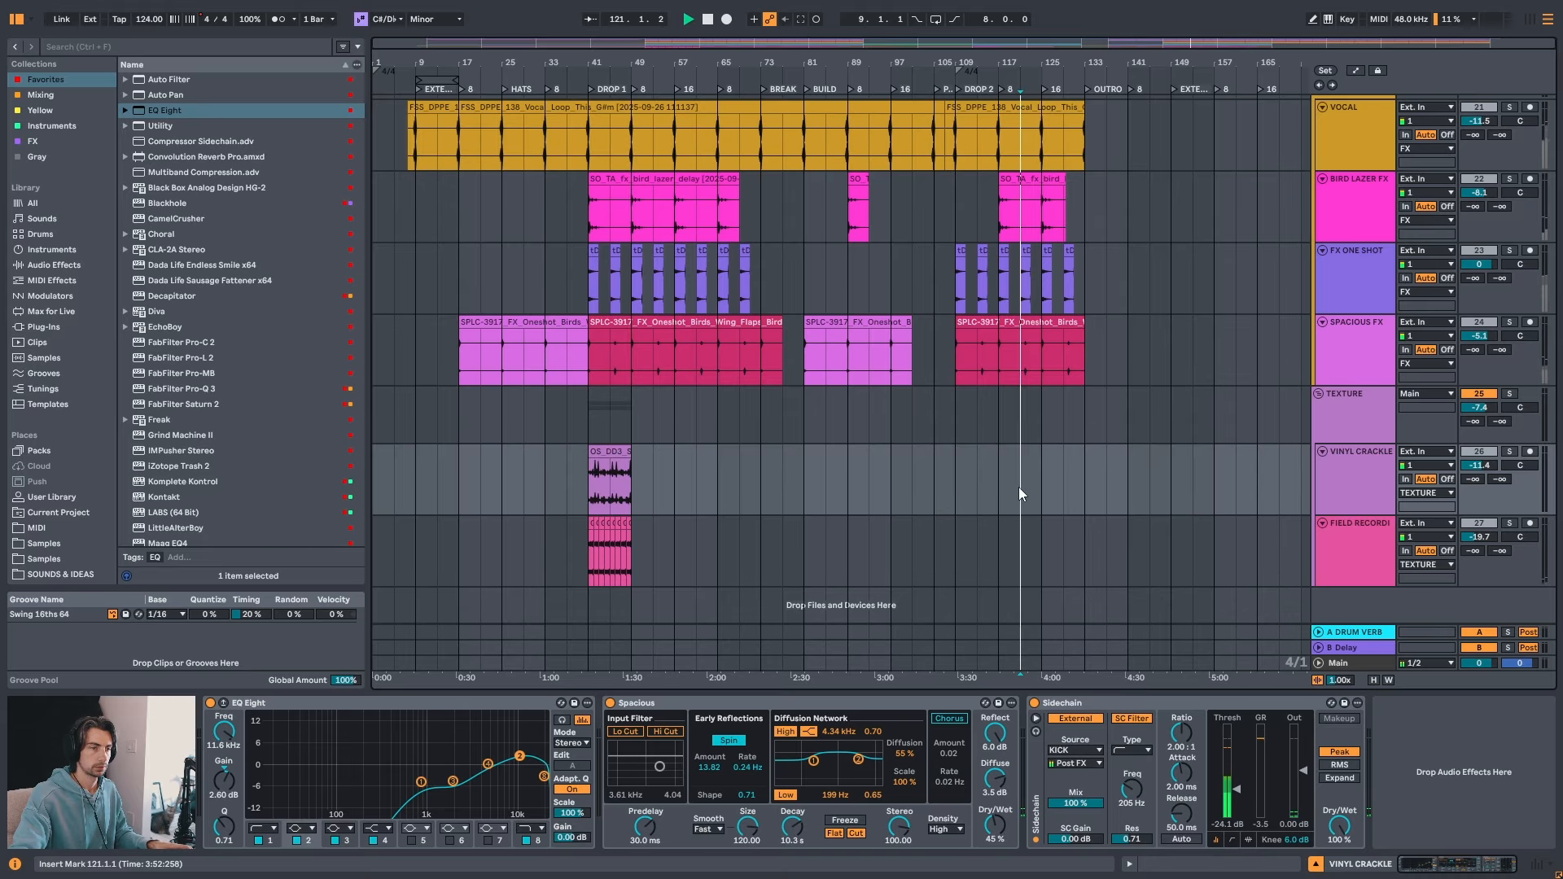
{"action": "left_click", "coordinate": [1064, 486]}
{"action": "key", "text": "space"}
- Extend the VINYL CRACKLE clip in both directions to span bars 9 to 165
{"action": "left_click_drag", "start_coordinate": [589, 449], "coordinate": [411, 453]}
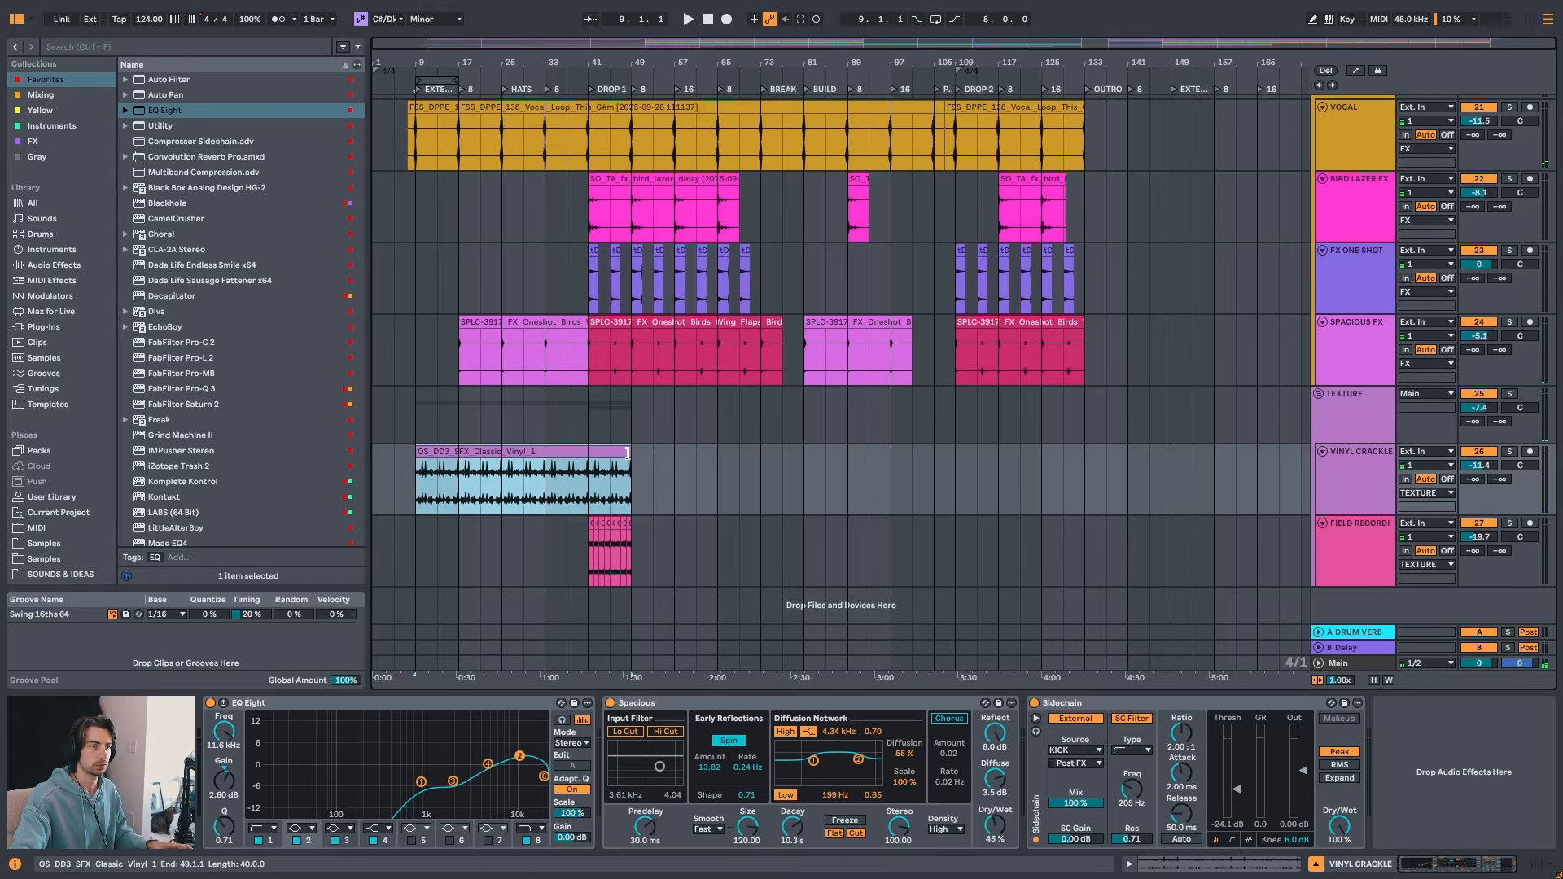
{"action": "left_click_drag", "start_coordinate": [631, 468], "coordinate": [1067, 464]}
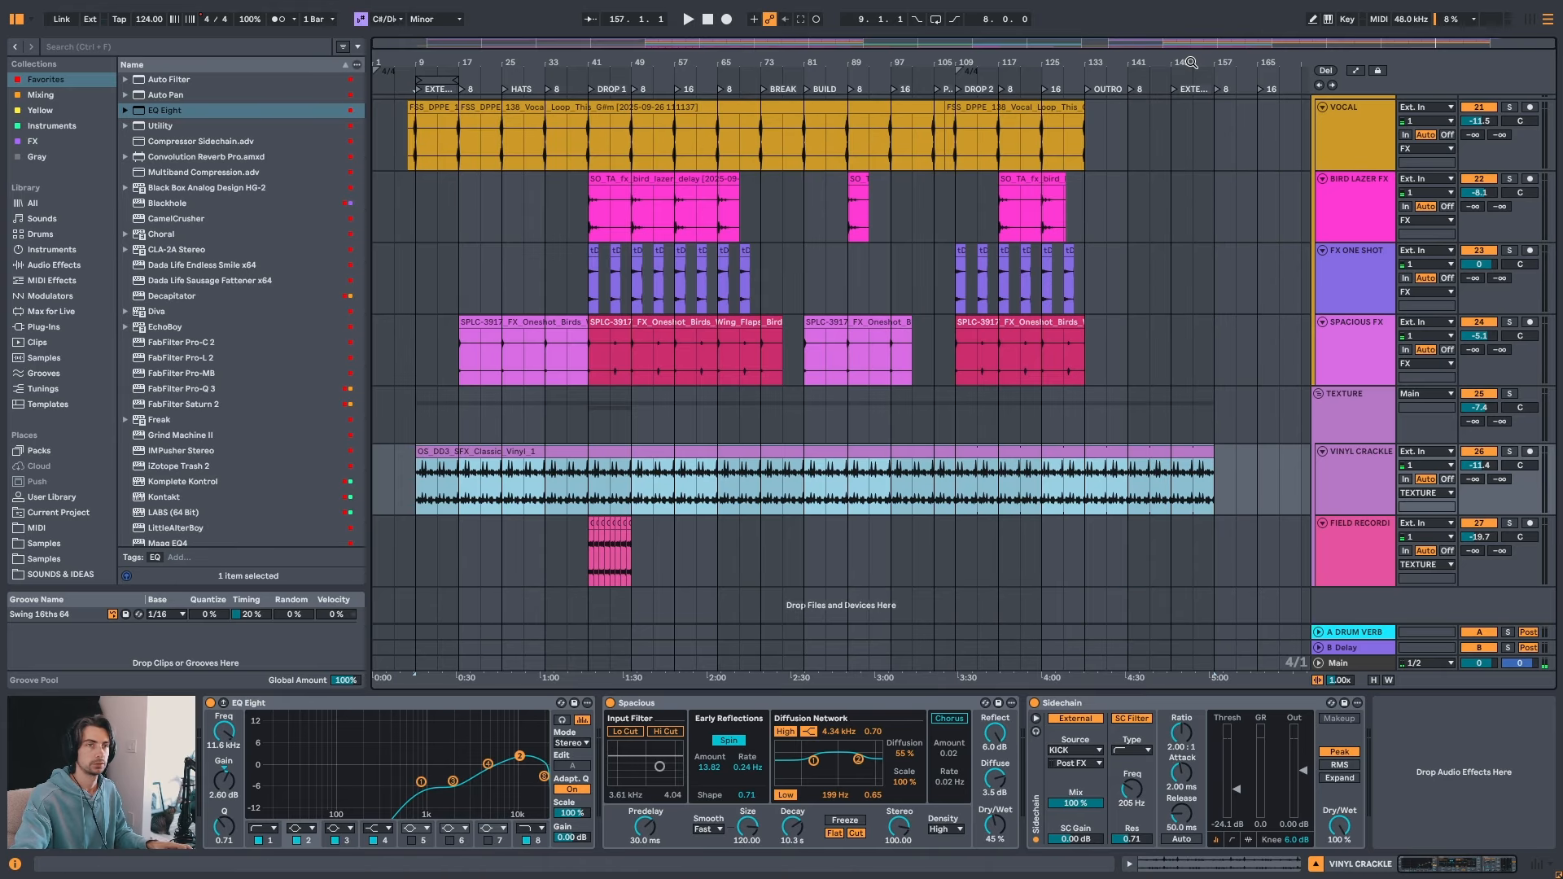
{"action": "left_click_drag", "start_coordinate": [1210, 448], "coordinate": [1261, 453]}
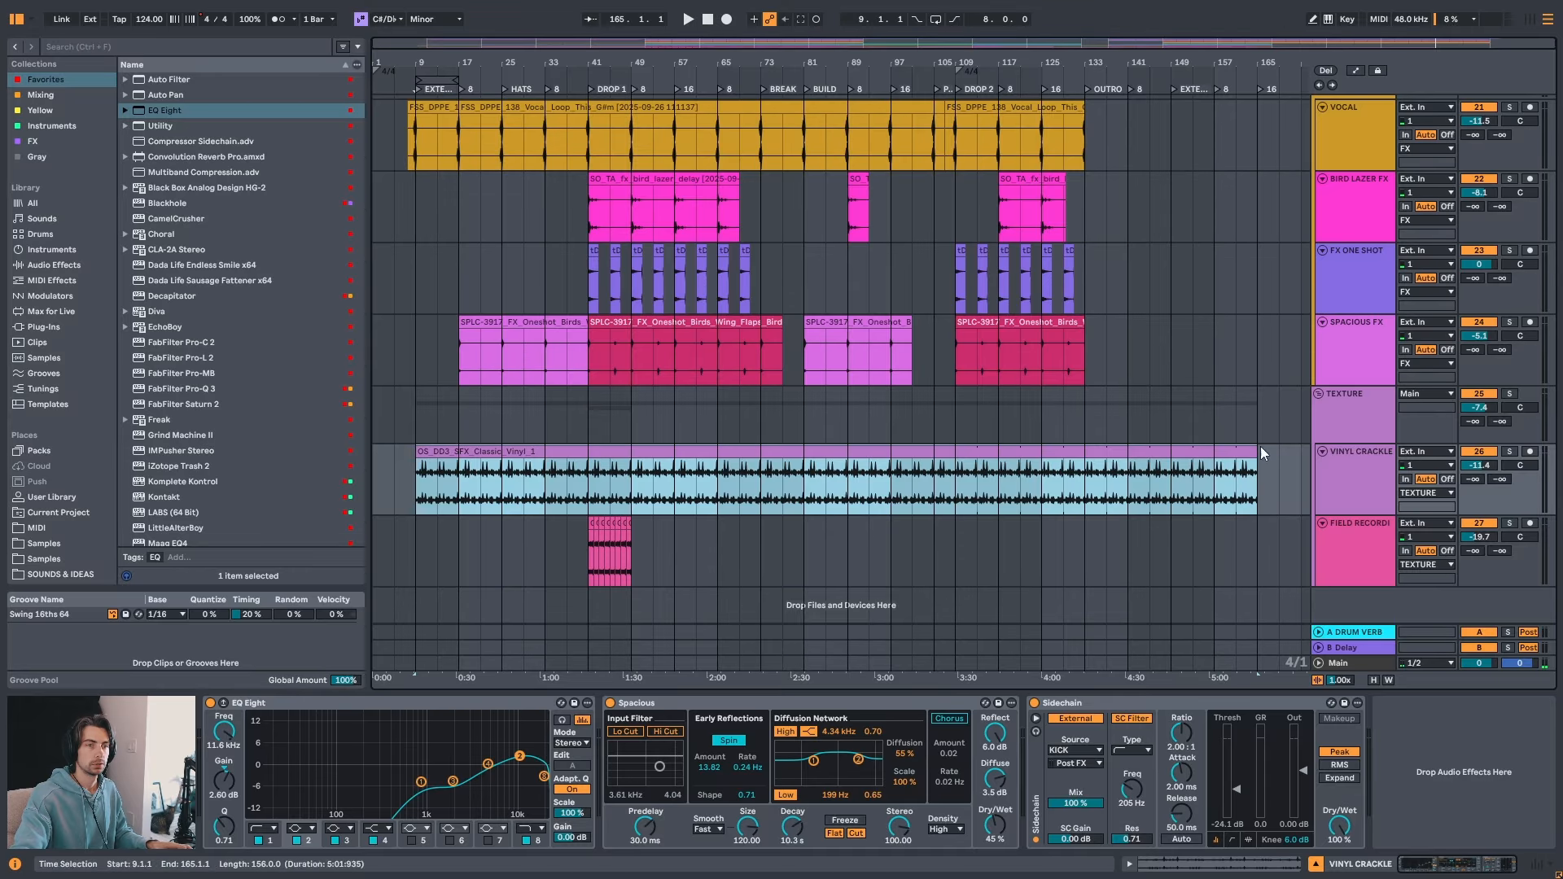
- Solo the FIELD RECORDING track and audition its clips from bar 41
{"action": "left_click_drag", "start_coordinate": [598, 63], "coordinate": [613, 172]}
{"action": "left_click", "coordinate": [567, 523]}
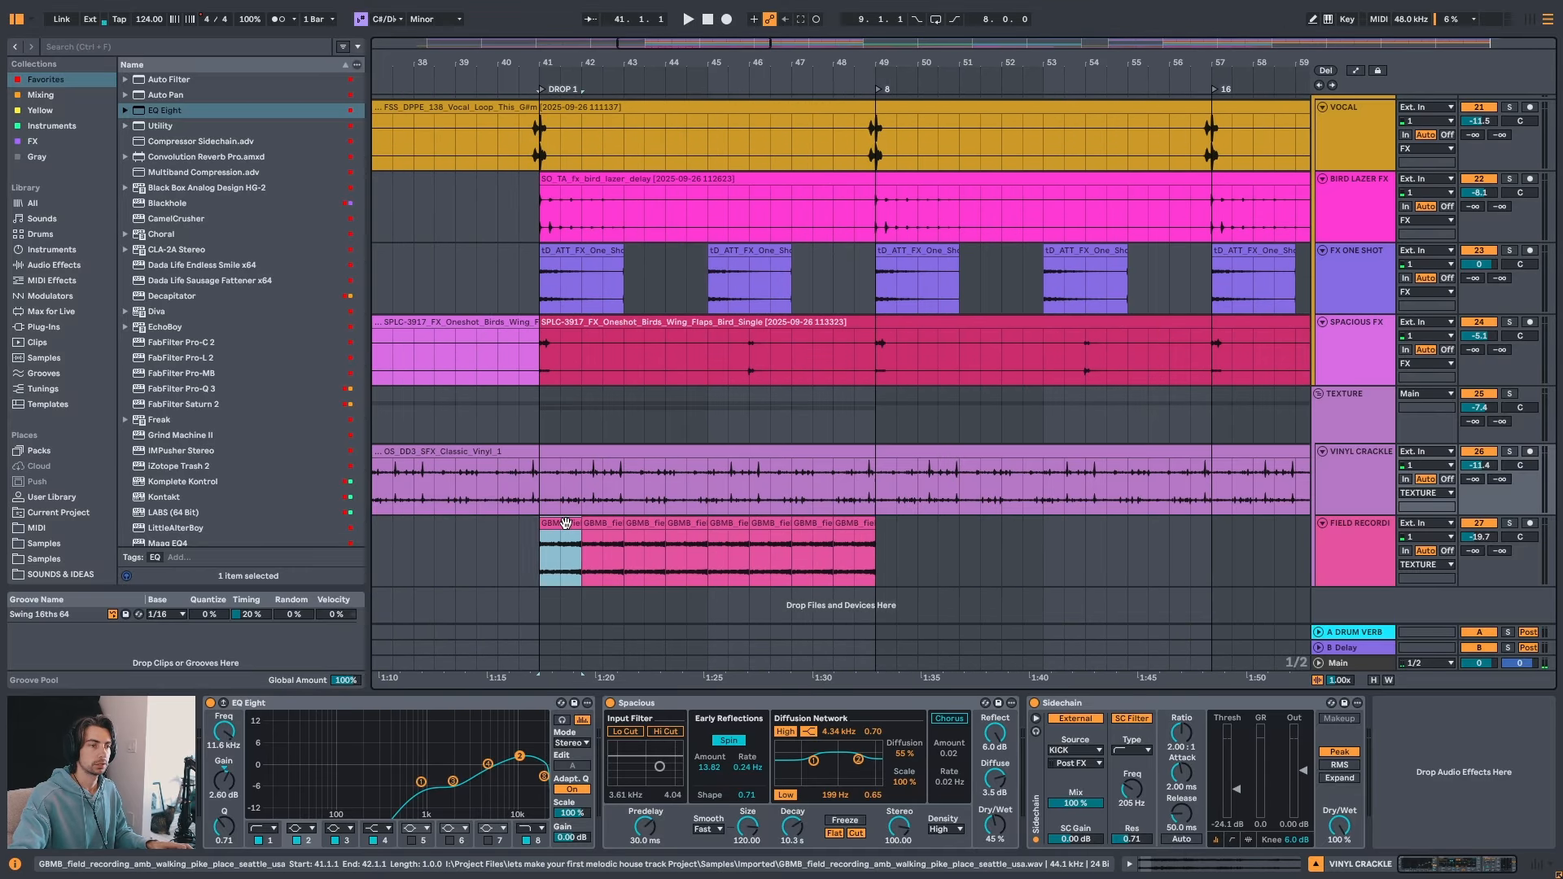
{"action": "key", "text": "s"}
{"action": "key", "text": "space"}
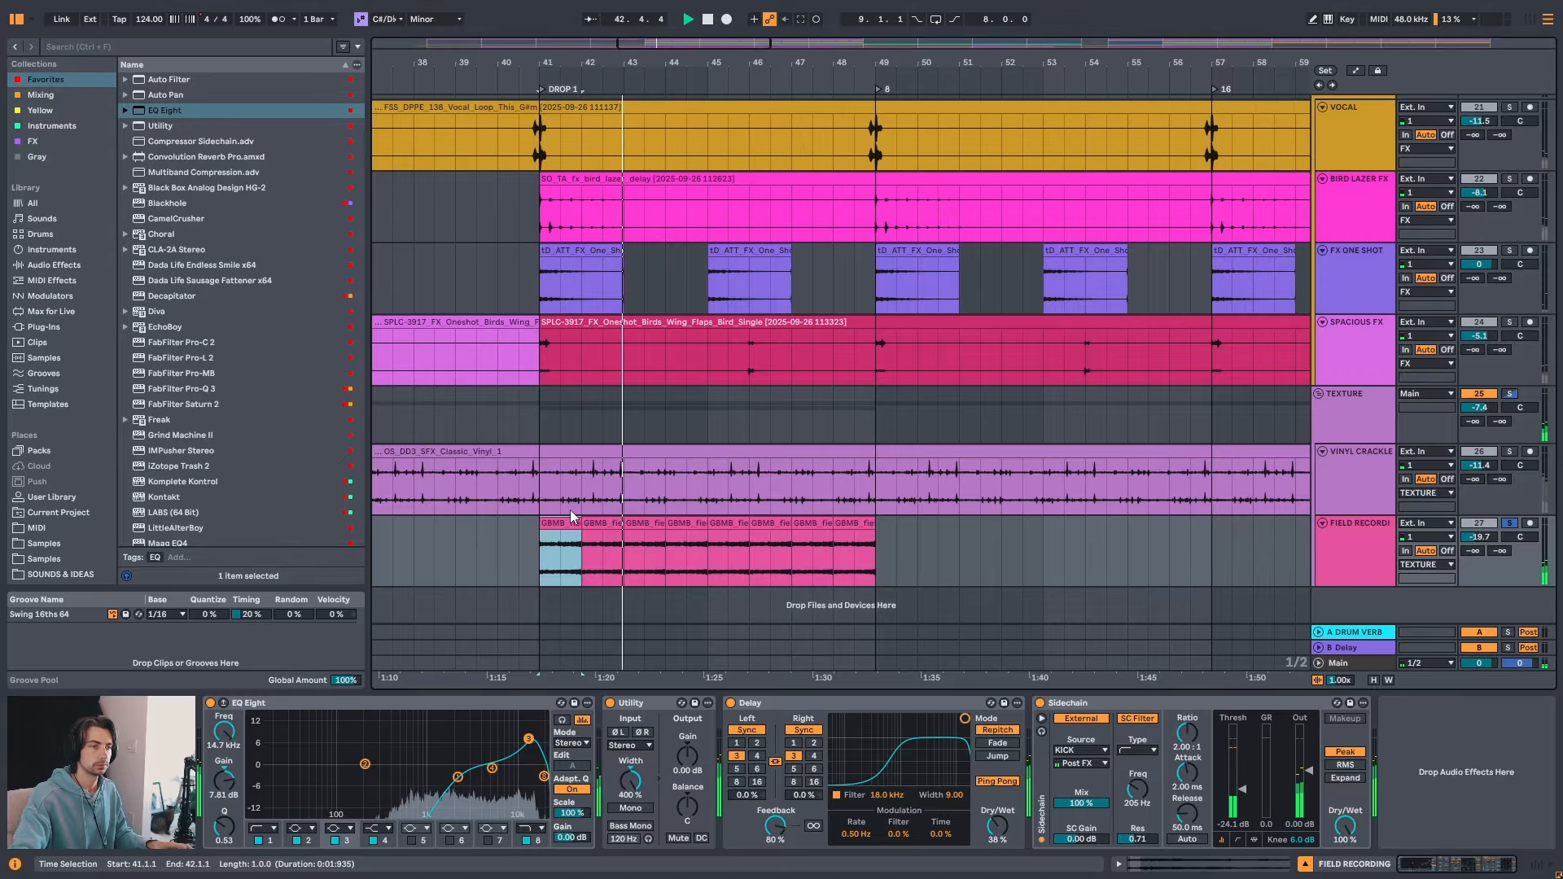
{"action": "key", "text": "space"}
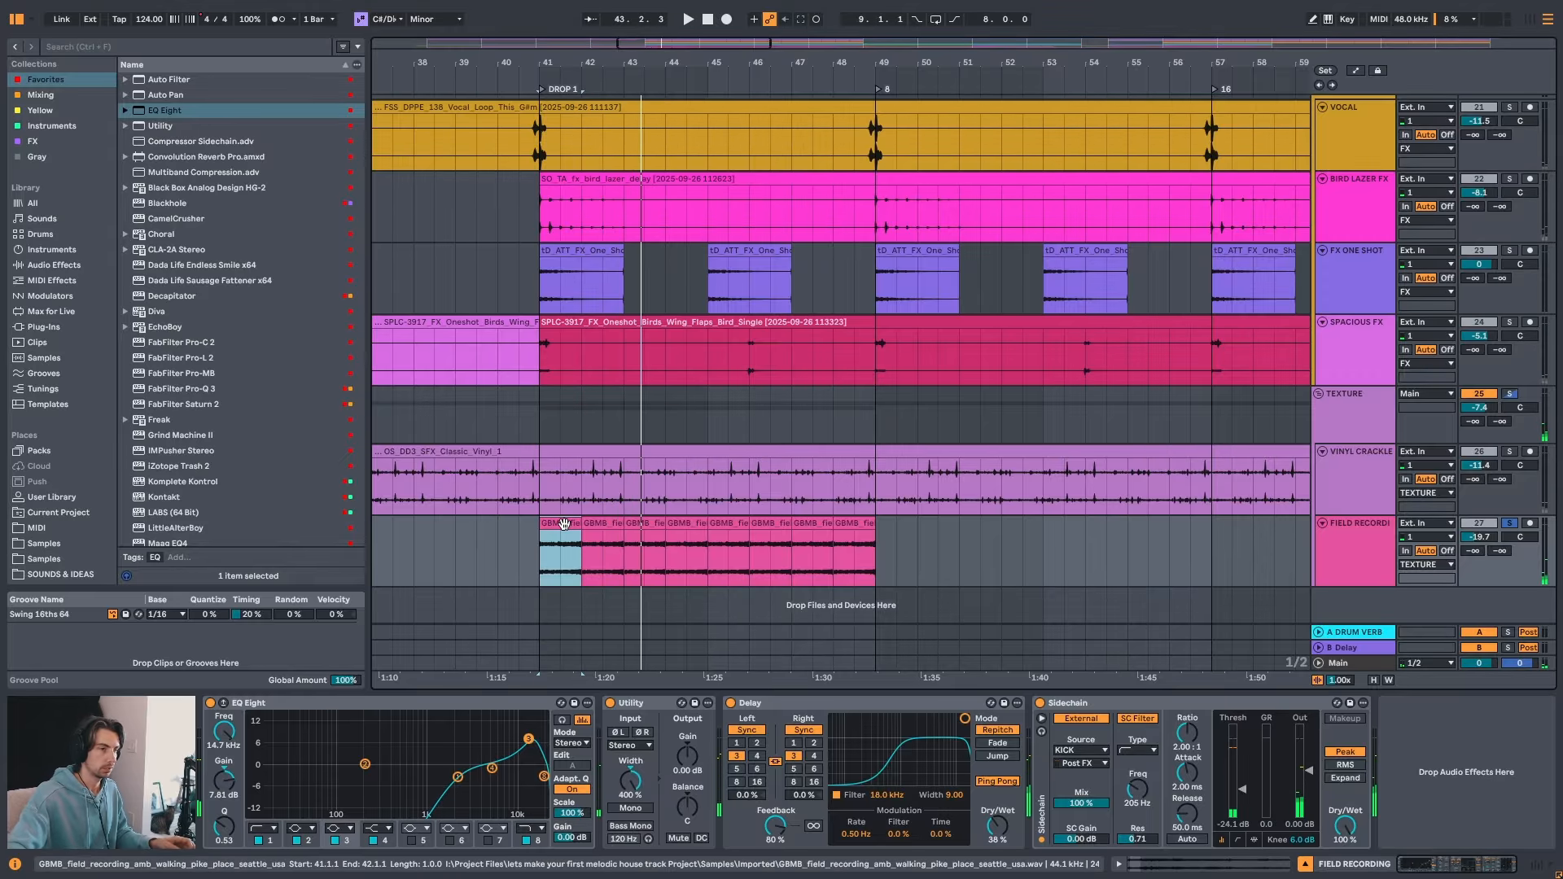
{"action": "double_click", "coordinate": [565, 524]}
{"action": "key", "text": "shift+Tab"}
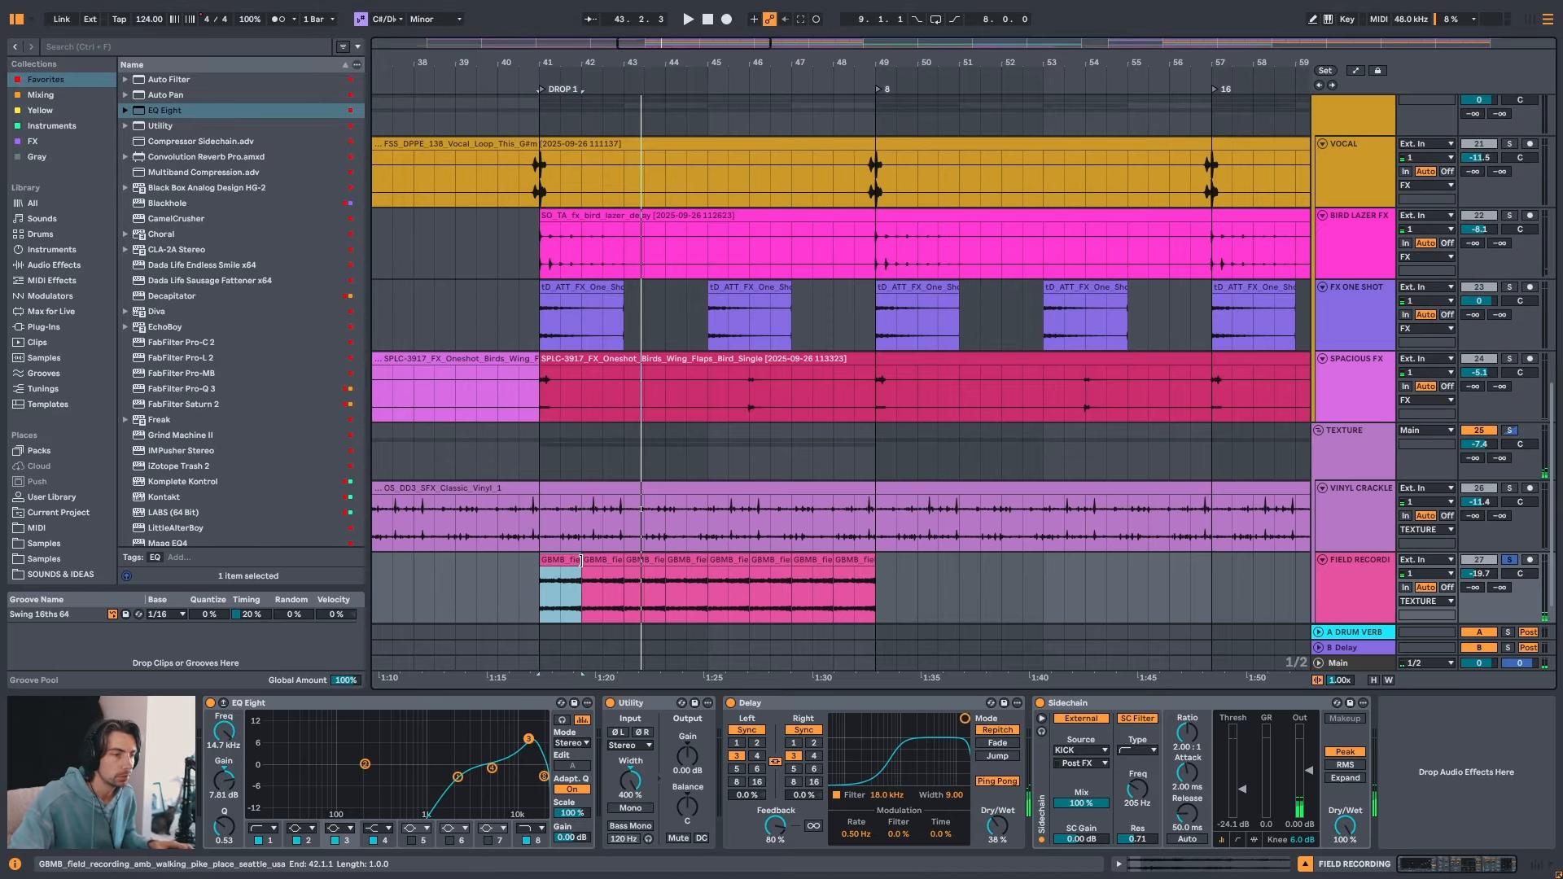
{"action": "left_click_drag", "start_coordinate": [580, 560], "coordinate": [649, 560]}
{"action": "key", "text": "ctrl+z"}
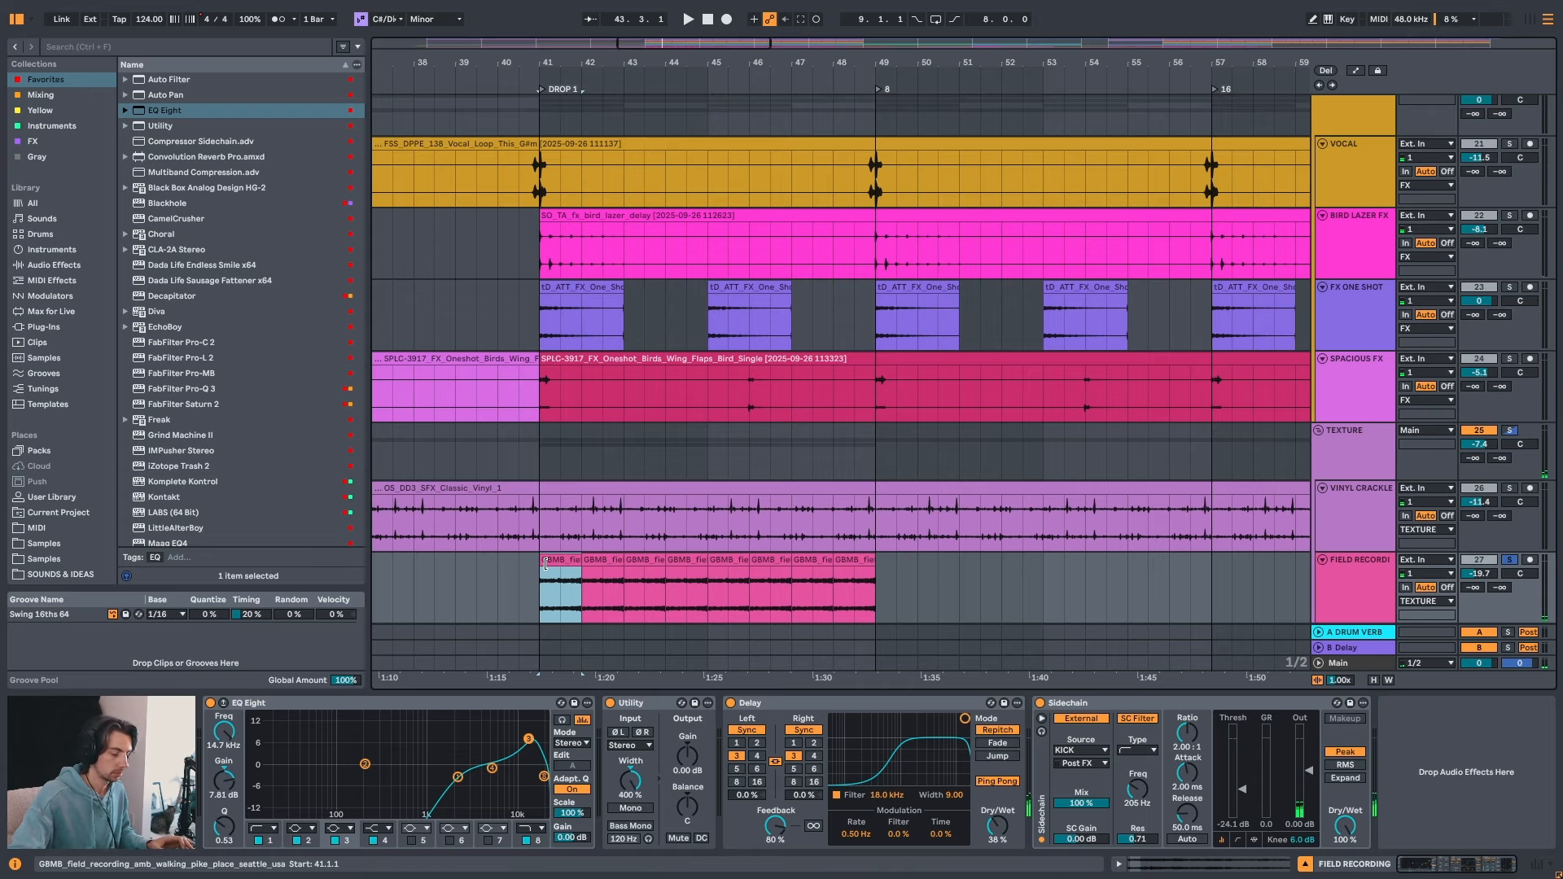
- Consolidate the first one-bar FIELD RECORDING clip at bar 41 and turn on looping for it
{"action": "key", "text": "ctrl+j"}
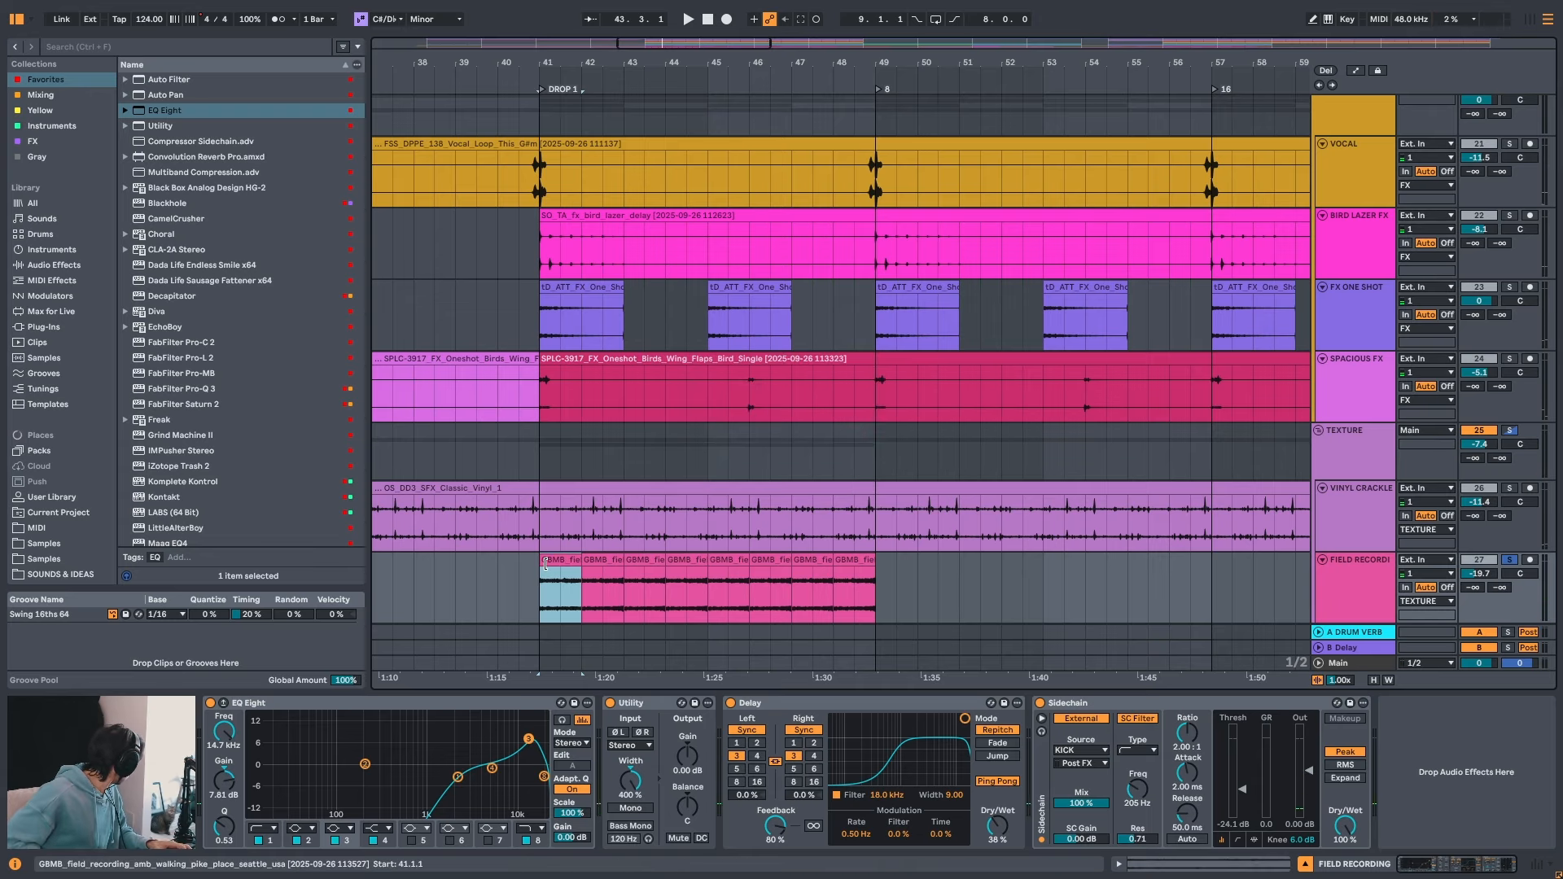
{"action": "double_click", "coordinate": [591, 569]}
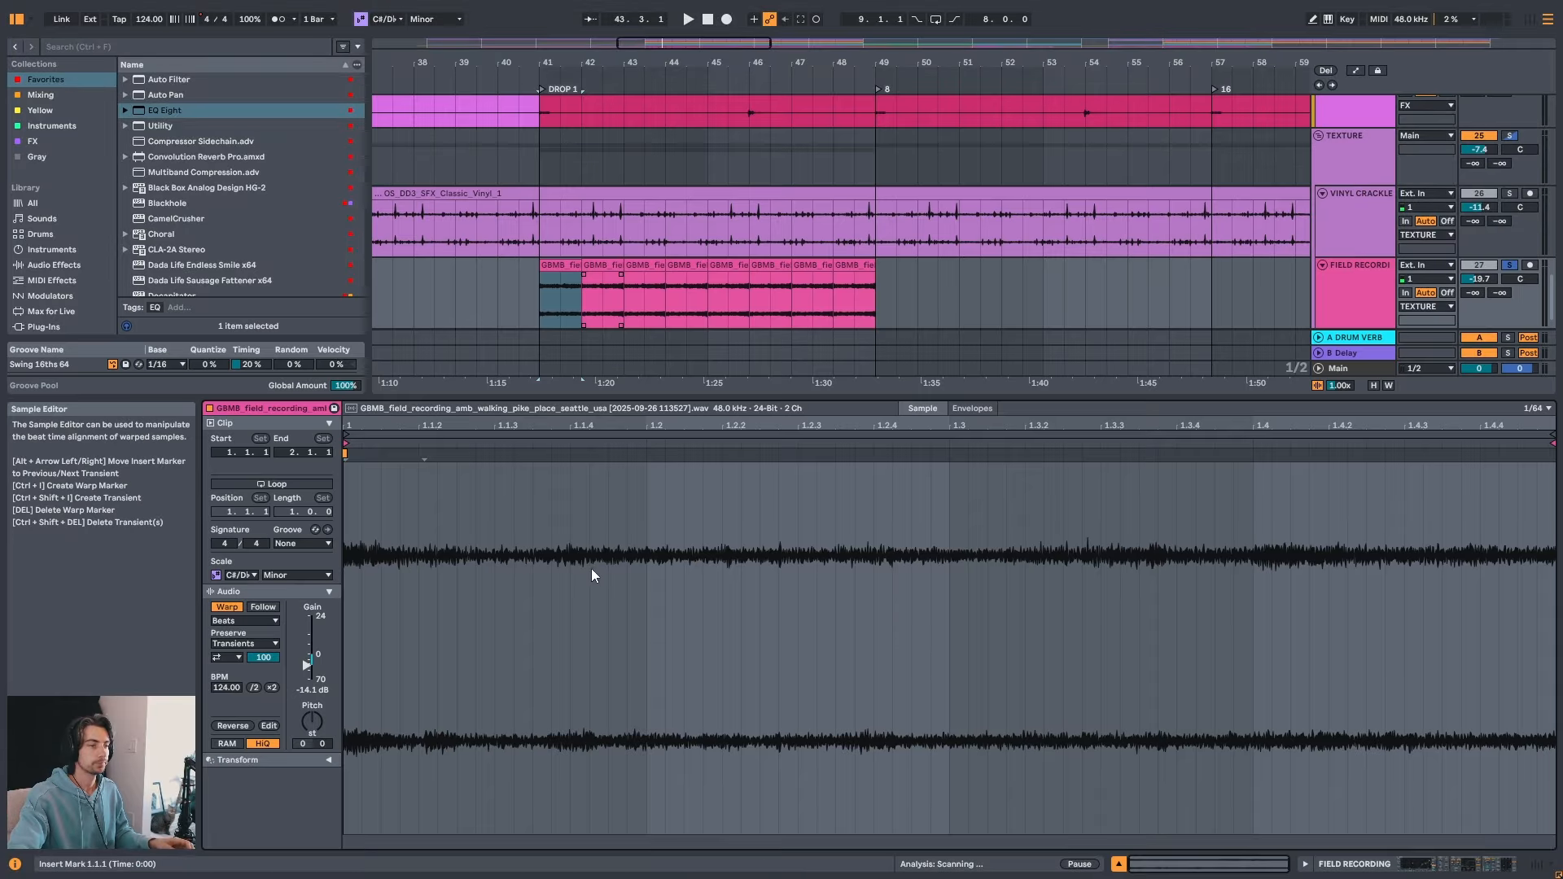
{"action": "left_click", "coordinate": [286, 485]}
{"action": "key", "text": "shift+Tab"}
- Extend the looped FIELD RECORDING clip to span bars 9 to 165, matching the vinyl crackle clip
{"action": "left_click_drag", "start_coordinate": [748, 85], "coordinate": [785, 37]}
{"action": "scroll", "coordinate": [818, 447], "scroll_direction": "down", "scroll_amount": 1}
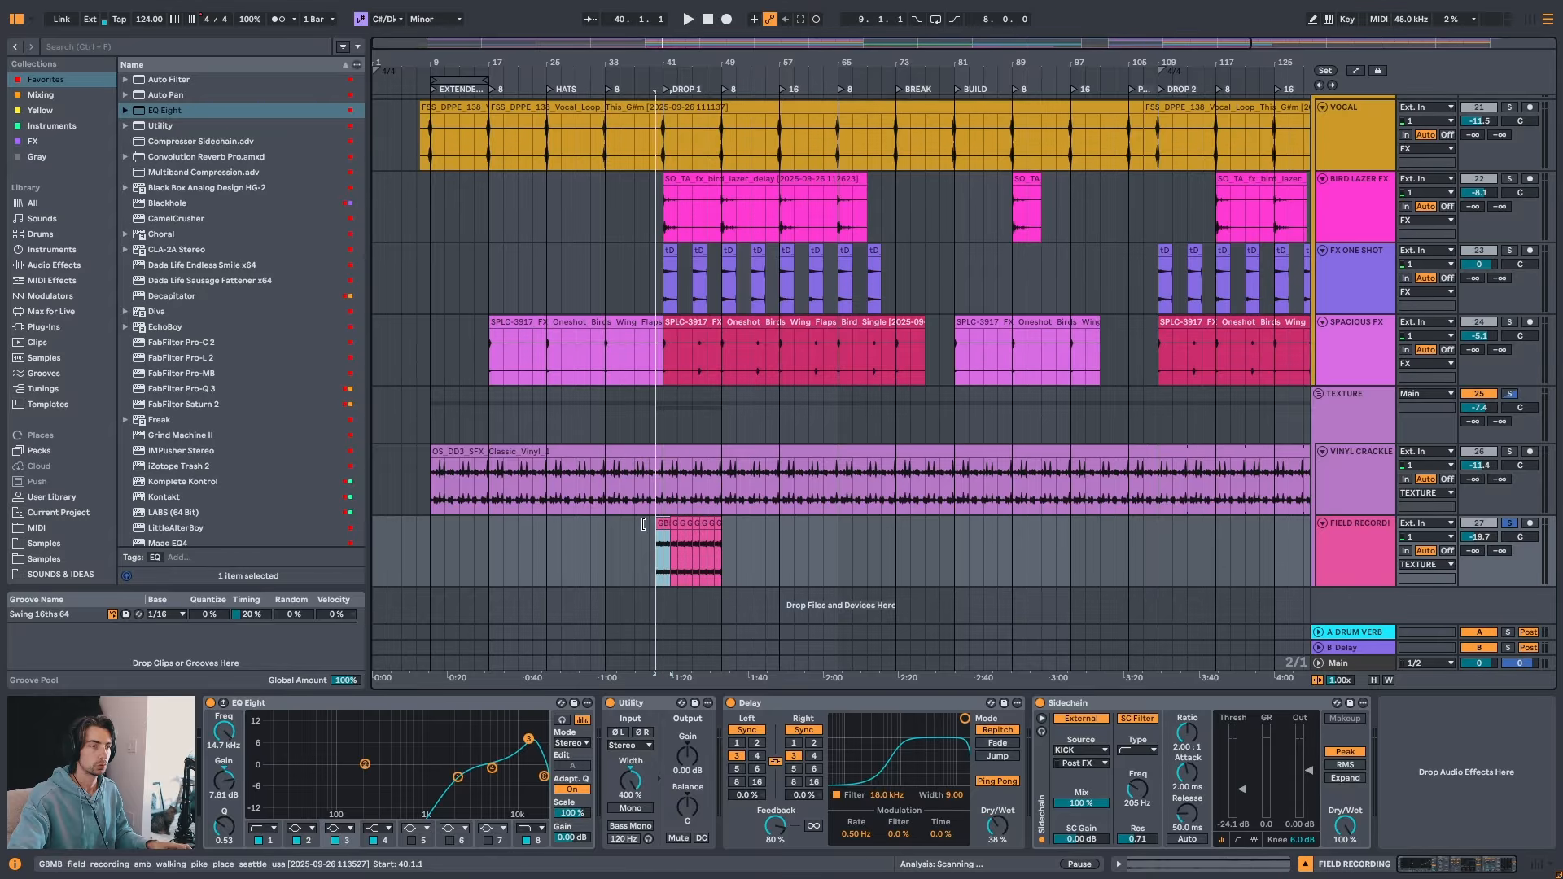
{"action": "left_click_drag", "start_coordinate": [643, 524], "coordinate": [430, 525]}
{"action": "left_click_drag", "start_coordinate": [667, 525], "coordinate": [832, 525]}
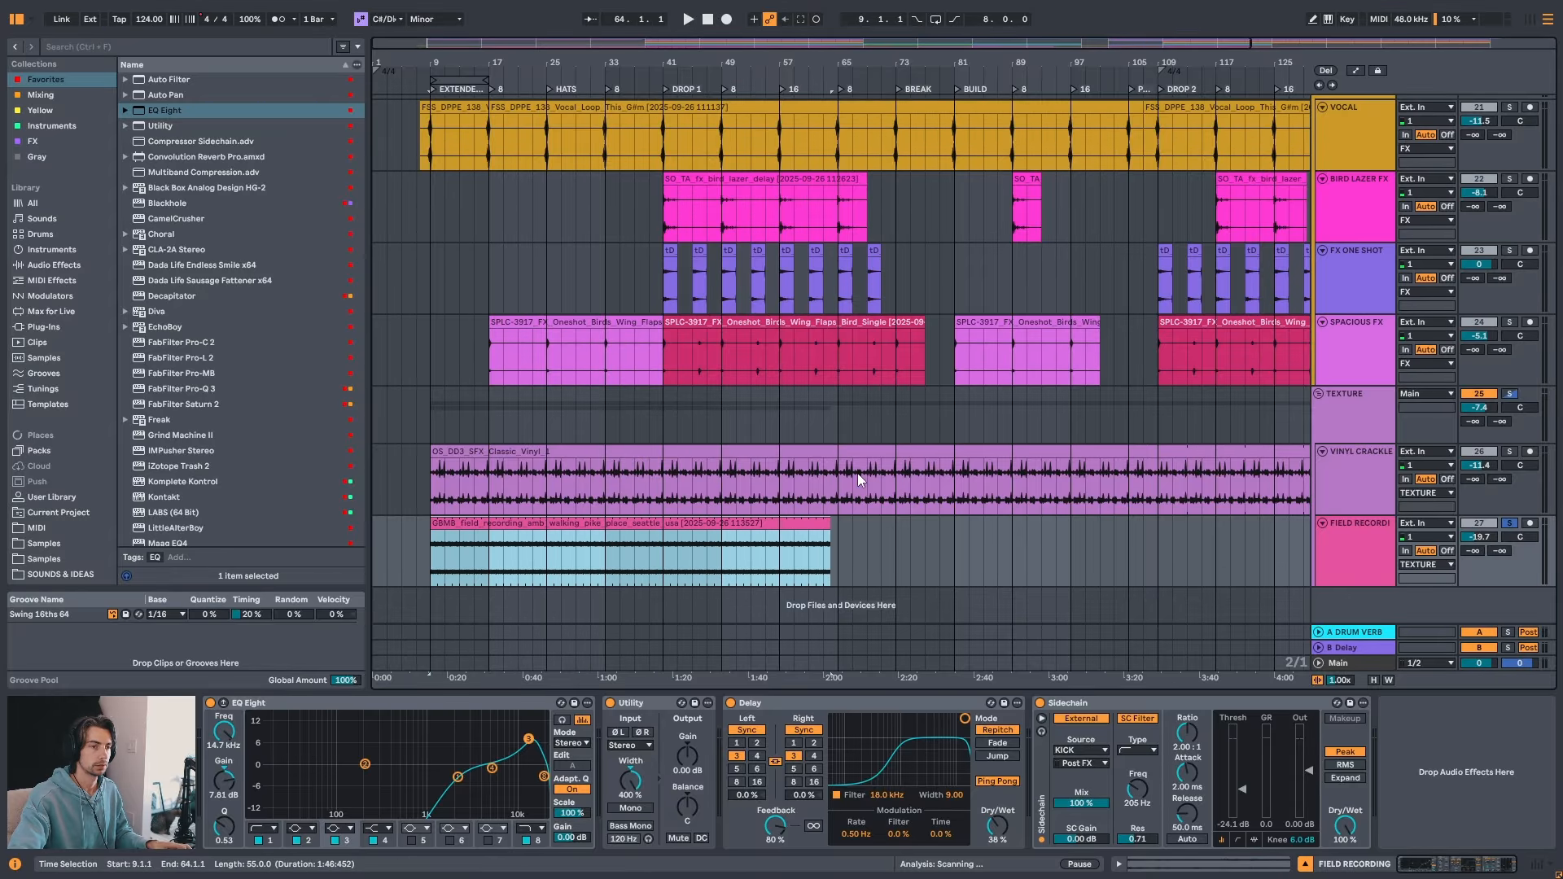
{"action": "key", "text": "minus"}
{"action": "left_click_drag", "start_coordinate": [714, 535], "coordinate": [1256, 529]}
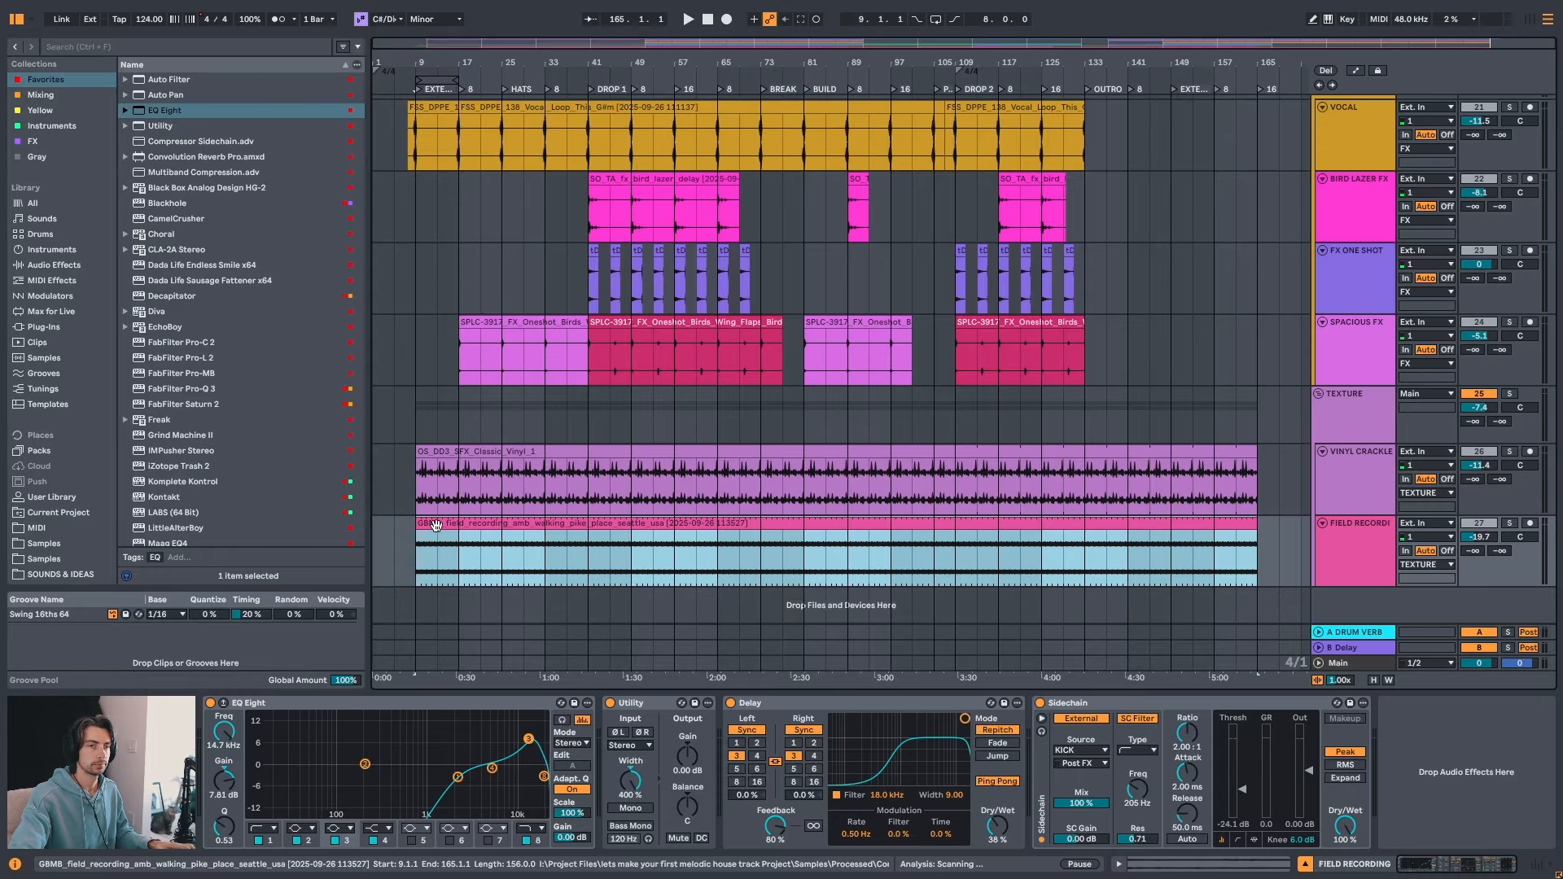
- Audition the texture layers from bar 9, comparing the mix with VINYL CRACKLE and FIELD RECORDING switched off and on
{"action": "key", "text": "space"}
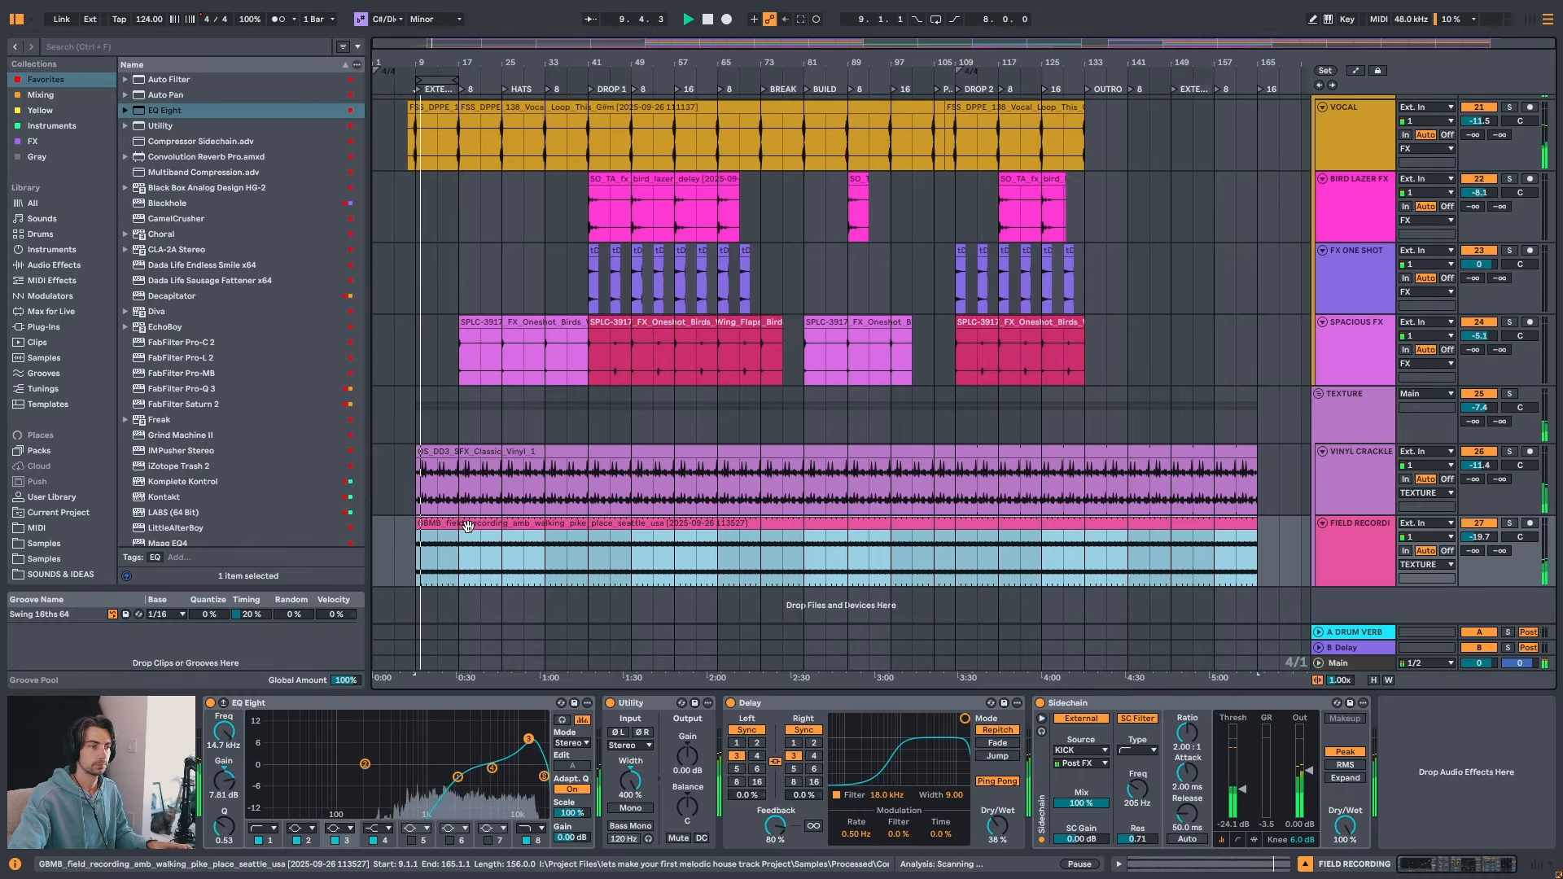
{"action": "left_click", "coordinate": [1482, 452]}
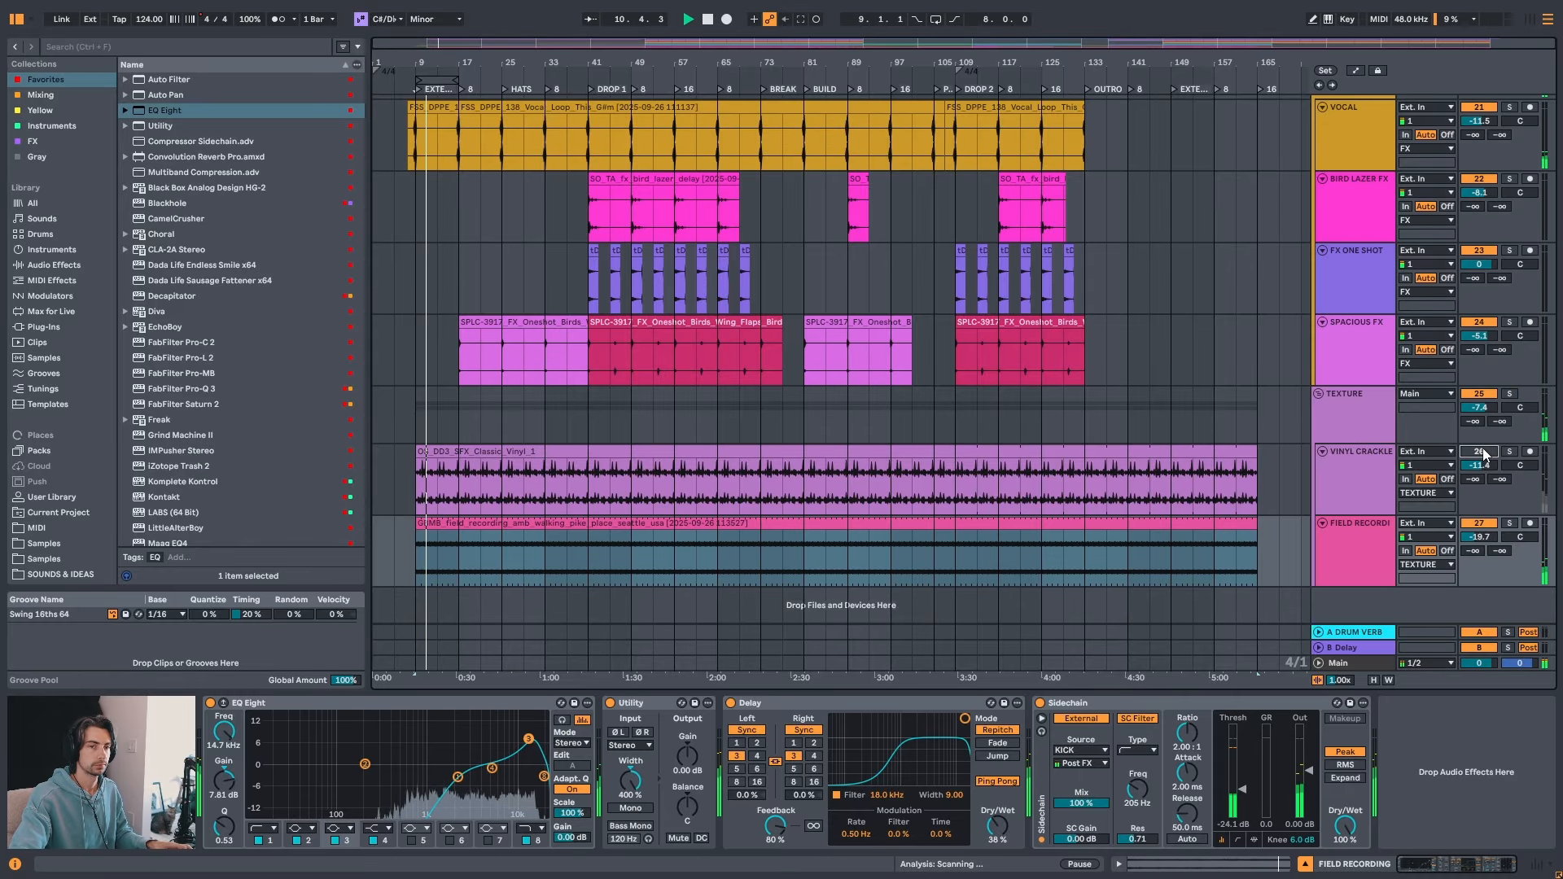
{"action": "left_click", "coordinate": [1475, 524]}
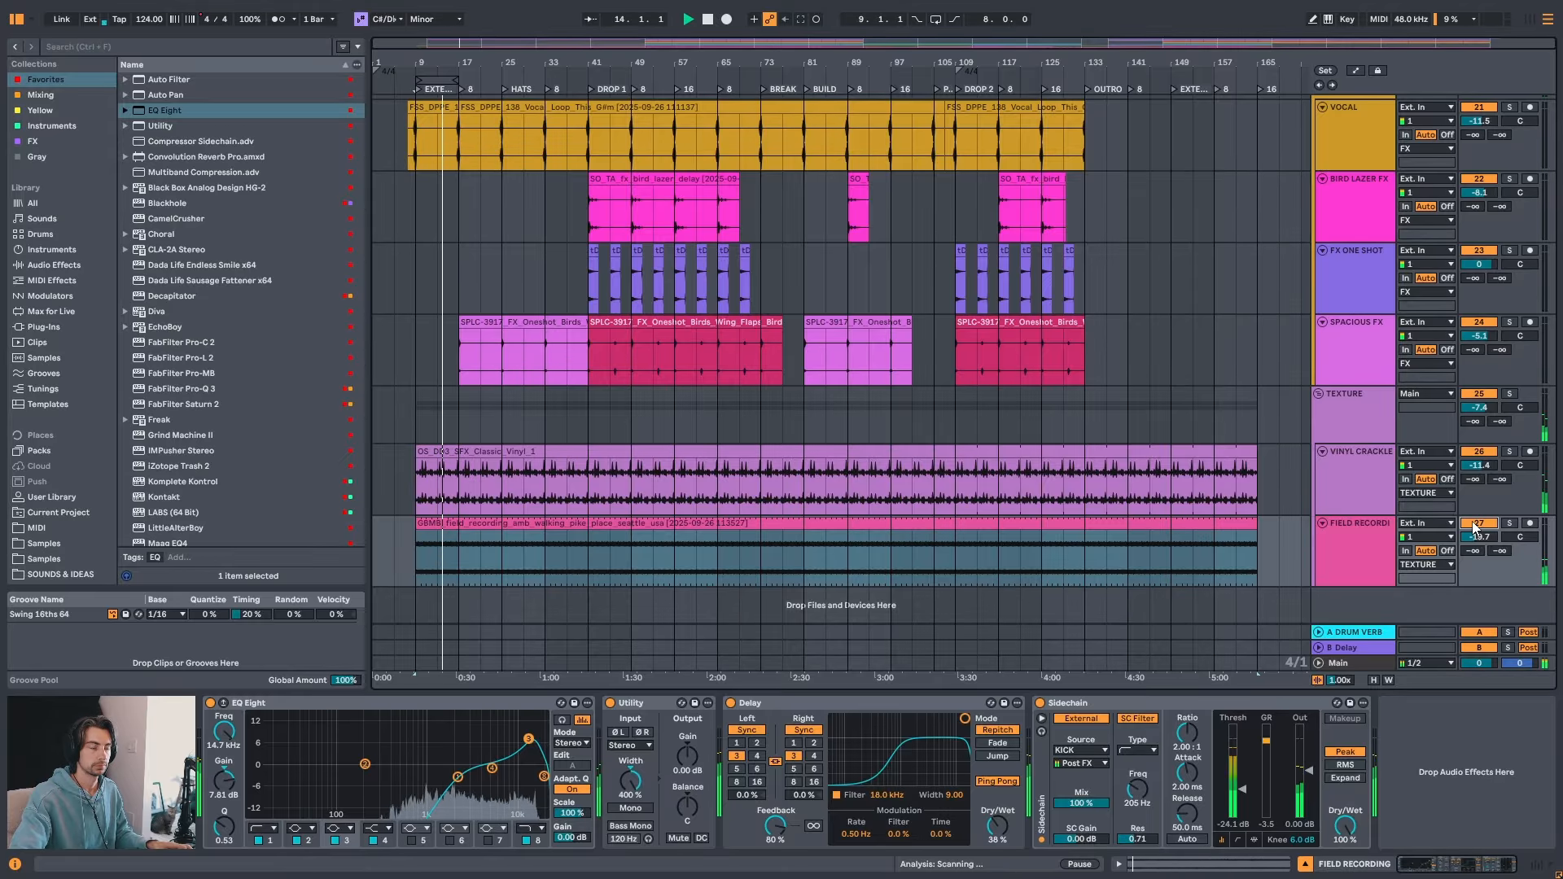
{"action": "key", "text": "space"}
{"action": "scroll", "coordinate": [827, 521], "scroll_direction": "up", "scroll_amount": 3}
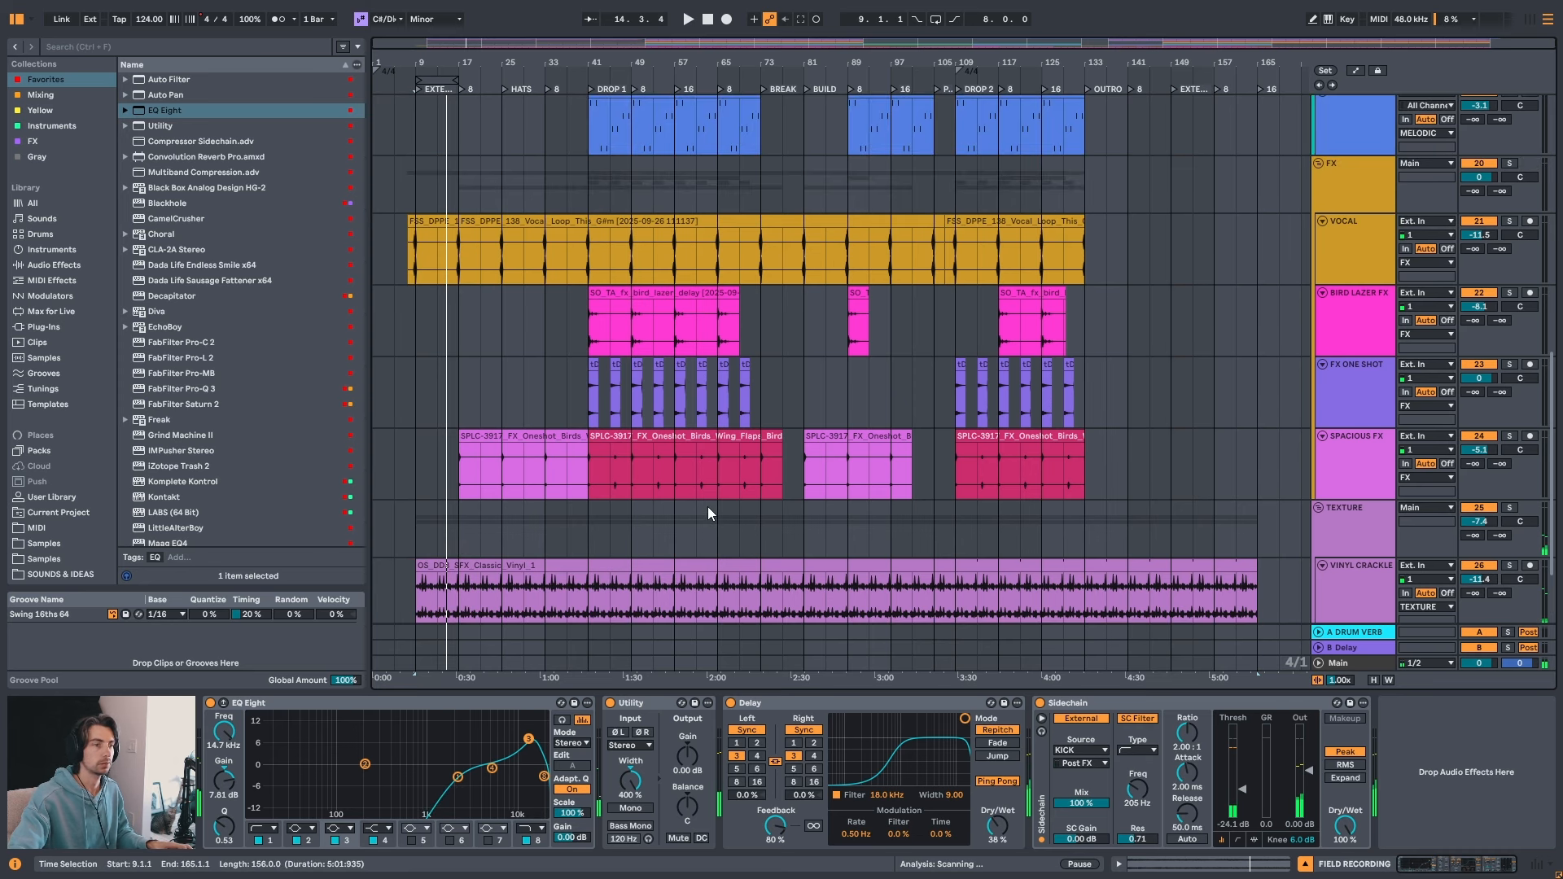
{"action": "scroll", "coordinate": [675, 533], "scroll_direction": "down", "scroll_amount": 3}
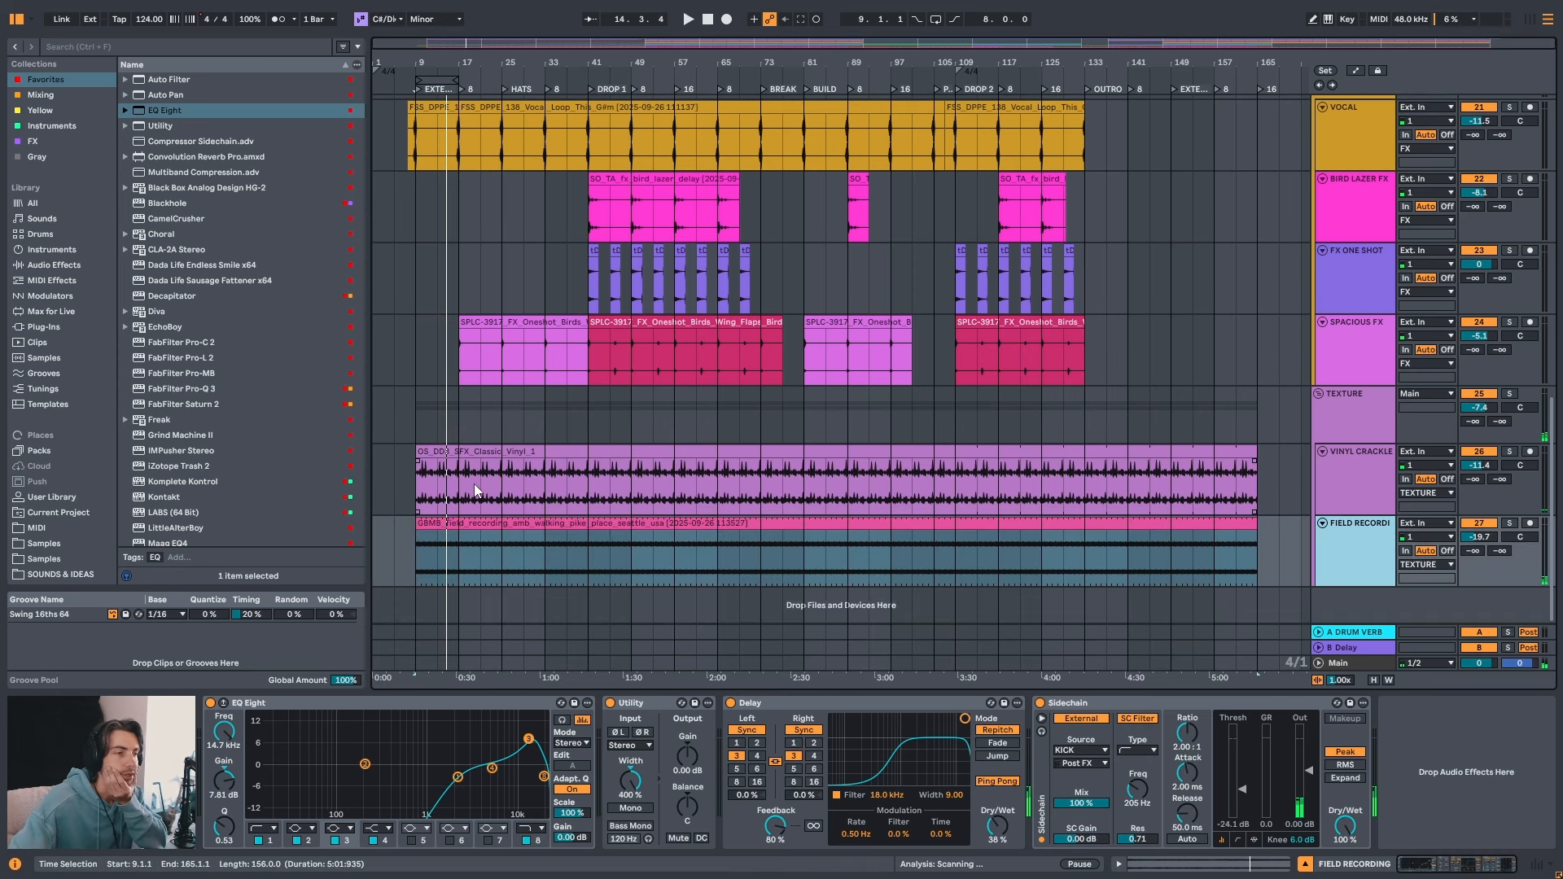
- Unfold the DRUMS group to show its individual drum and shaker tracks
{"action": "scroll", "coordinate": [662, 564], "scroll_direction": "up", "scroll_amount": 5}
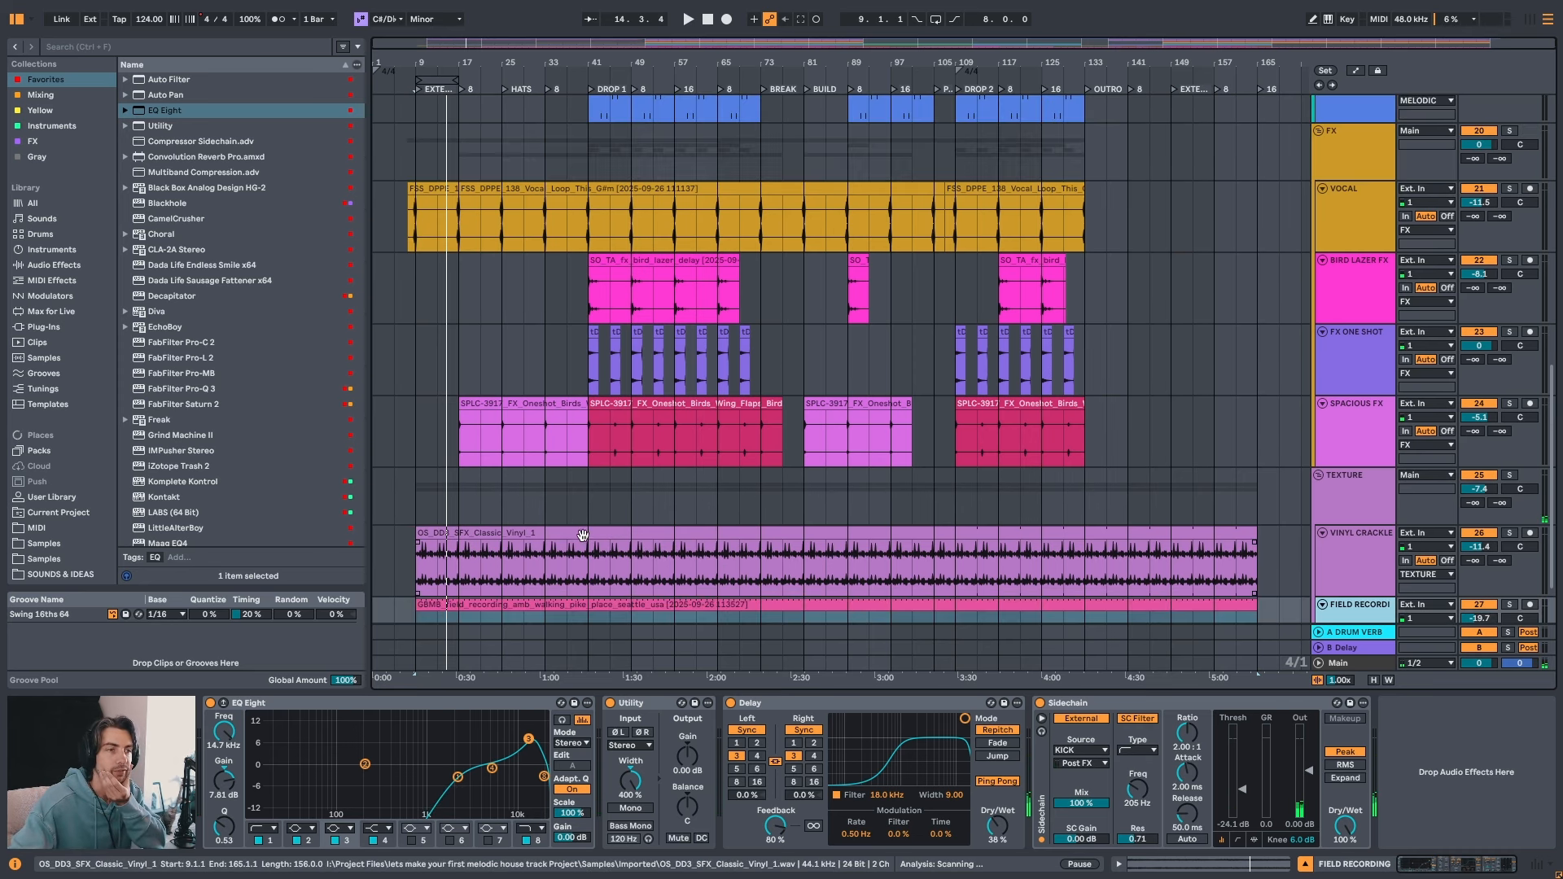
{"action": "scroll", "coordinate": [823, 482], "scroll_direction": "up", "scroll_amount": 12}
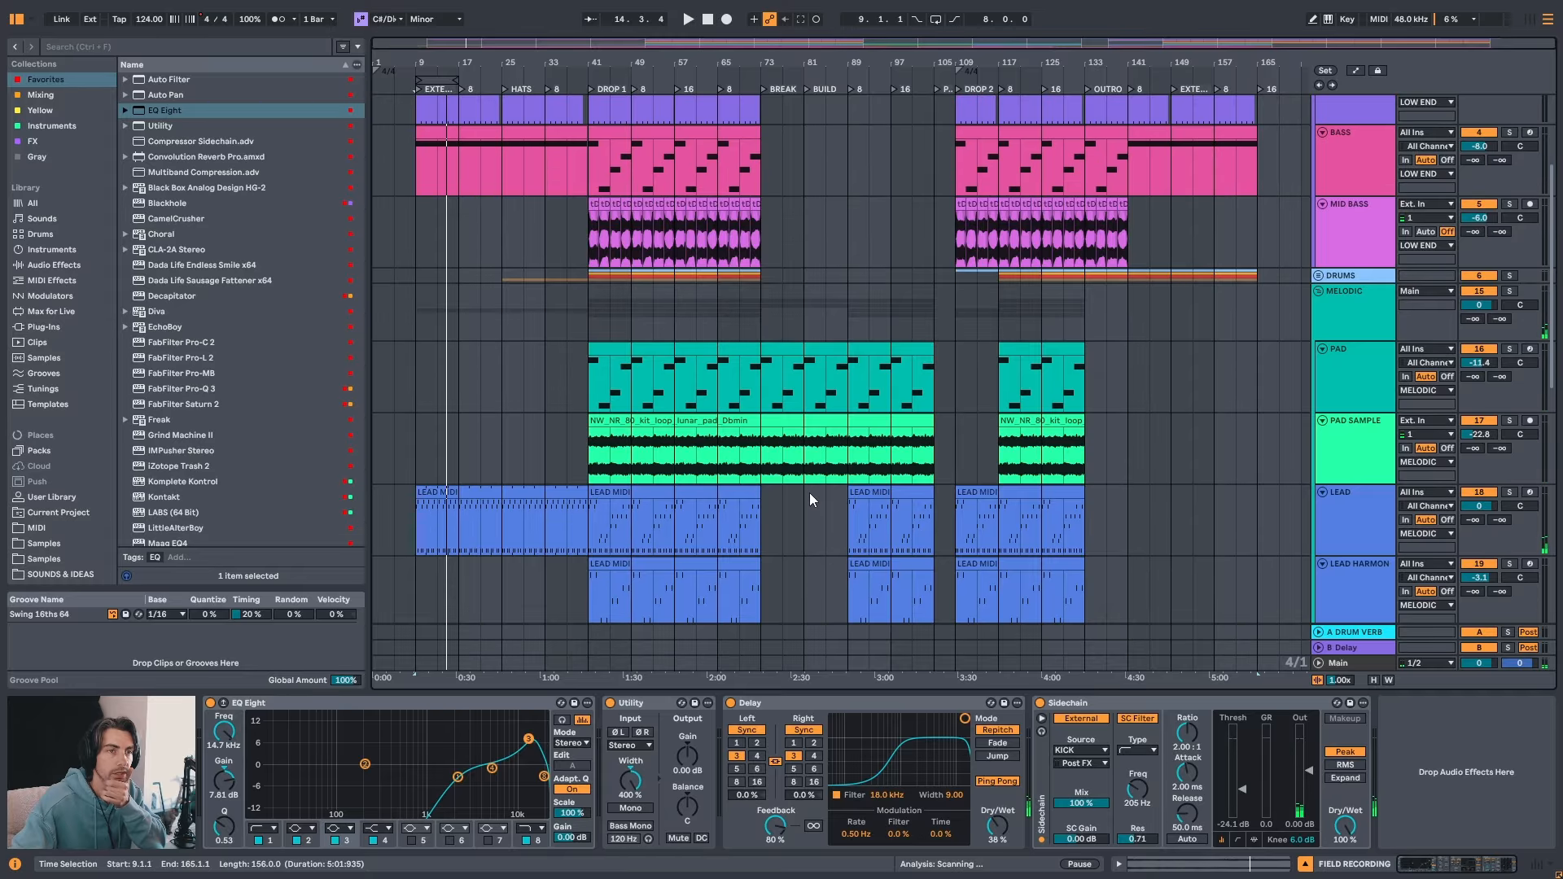
{"action": "scroll", "coordinate": [810, 487], "scroll_direction": "up", "scroll_amount": 2}
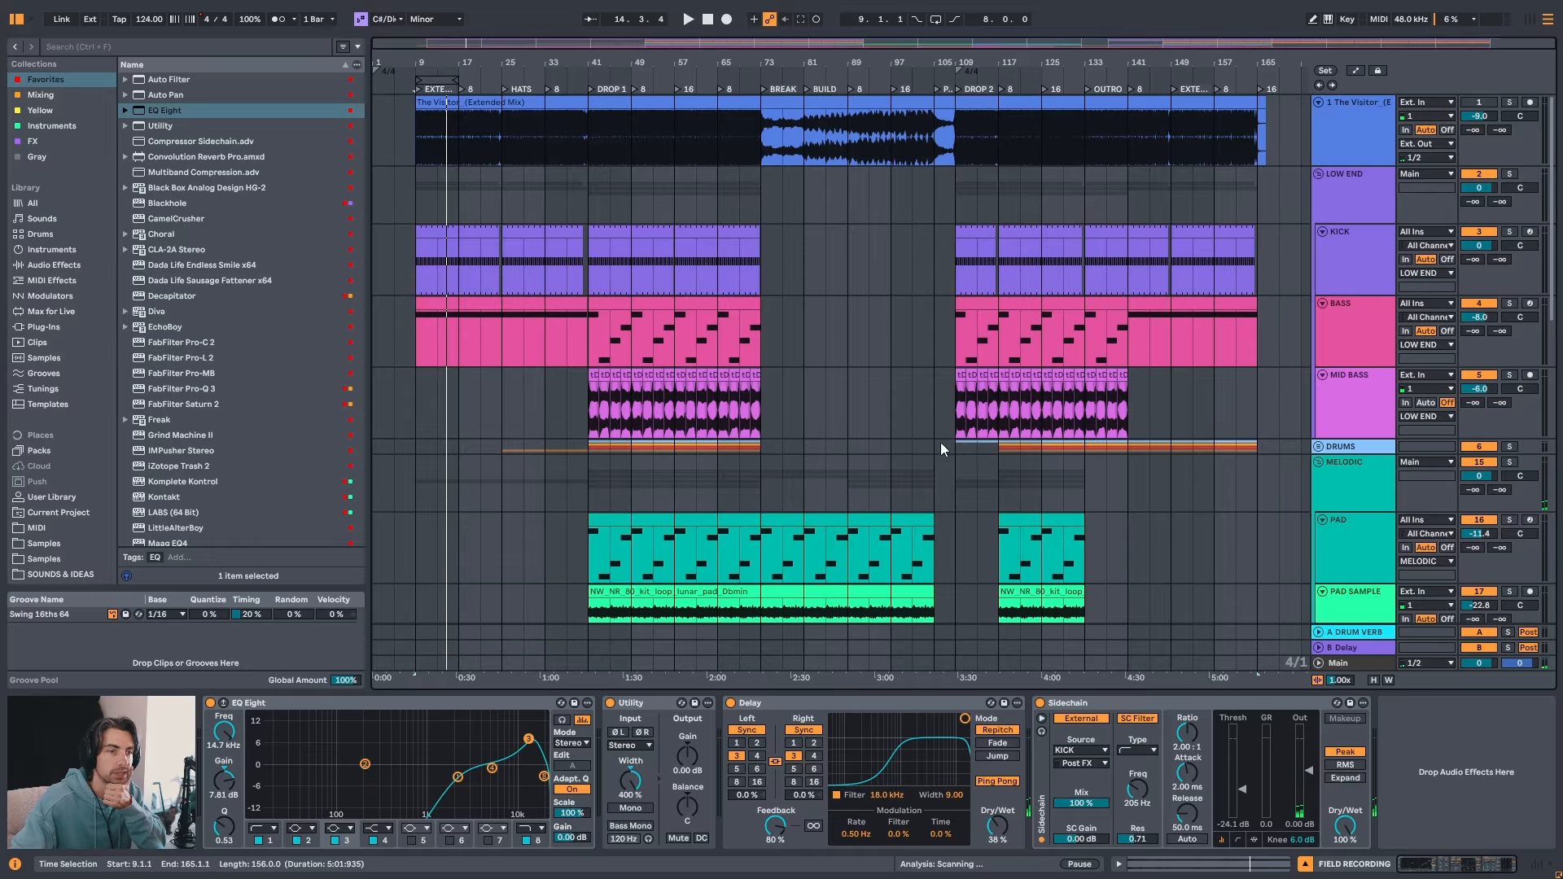
{"action": "left_click", "coordinate": [1318, 447]}
{"action": "scroll", "coordinate": [1067, 452], "scroll_direction": "down", "scroll_amount": 4}
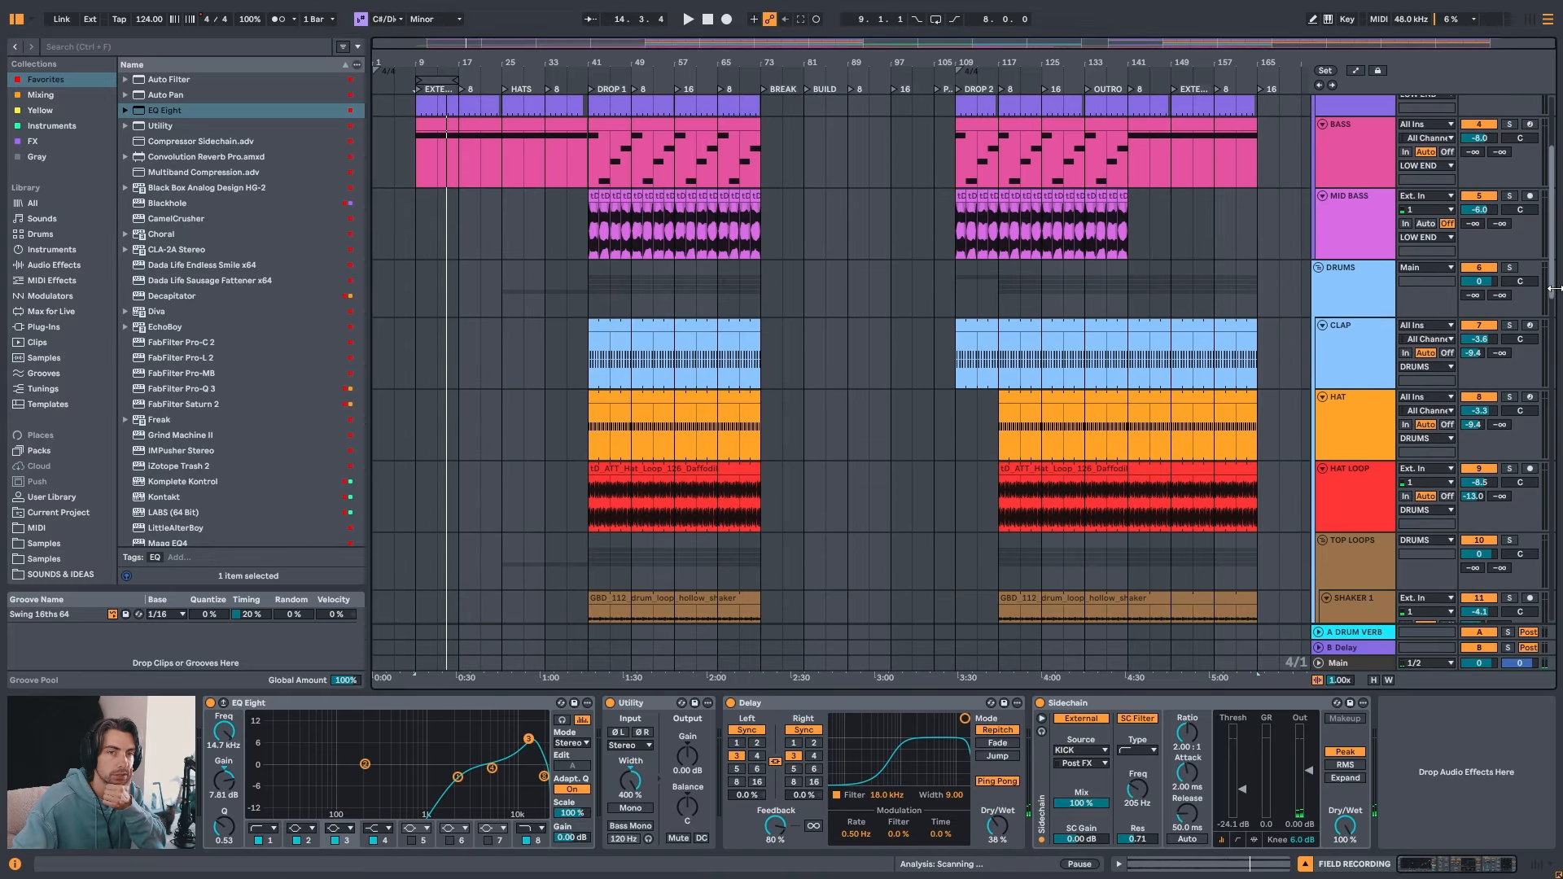
{"action": "left_click_drag", "start_coordinate": [1553, 288], "coordinate": [1549, 203]}
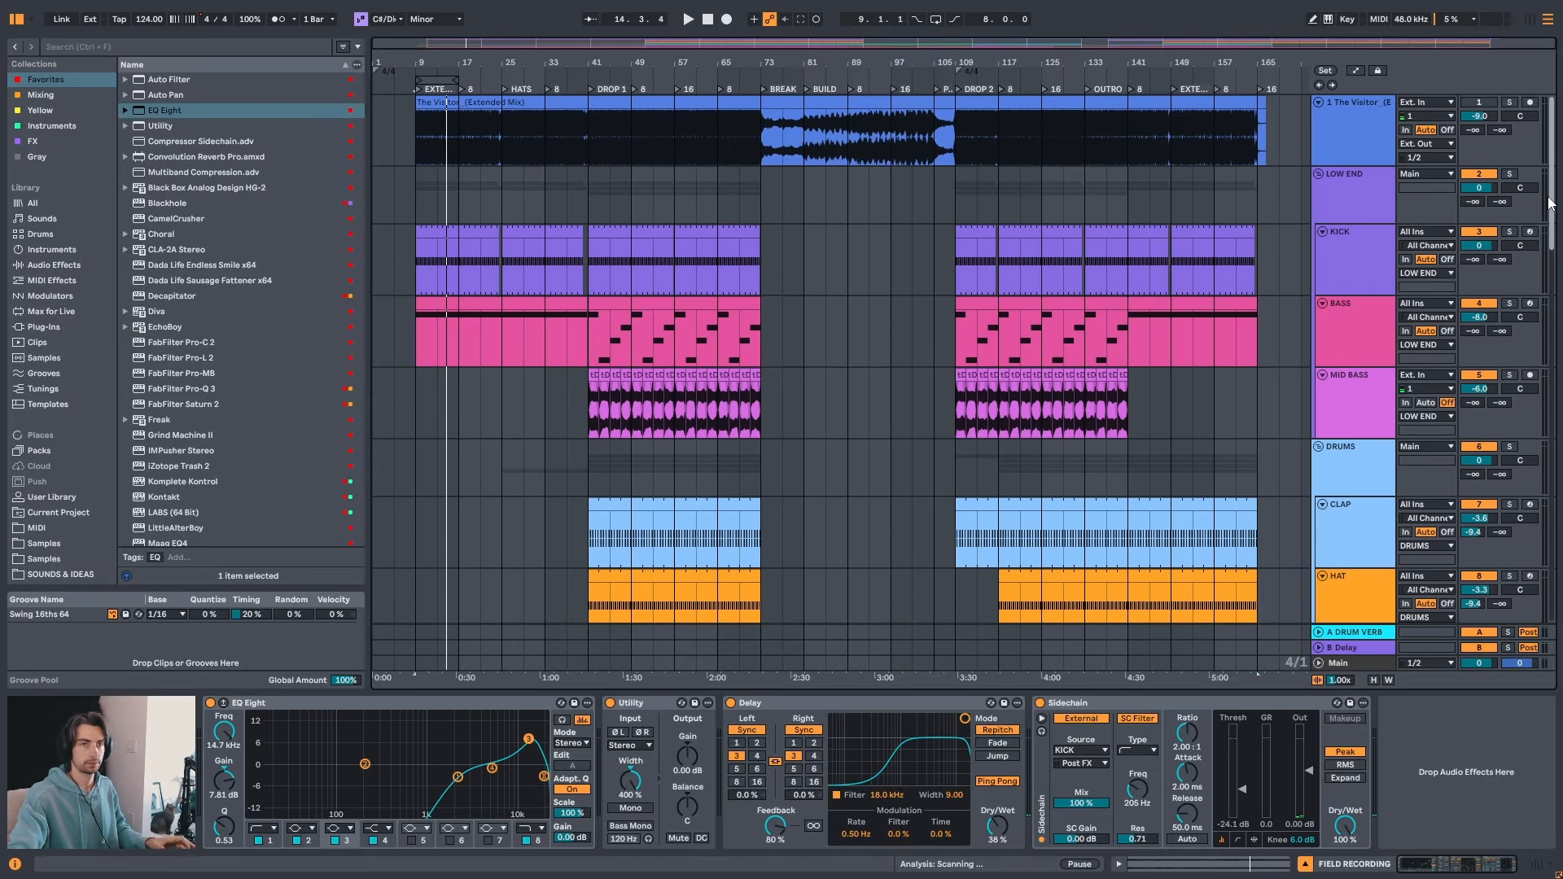
- Play DROP 1 from bar 41 and review the drum and top loop layers
{"action": "left_click", "coordinate": [583, 189]}
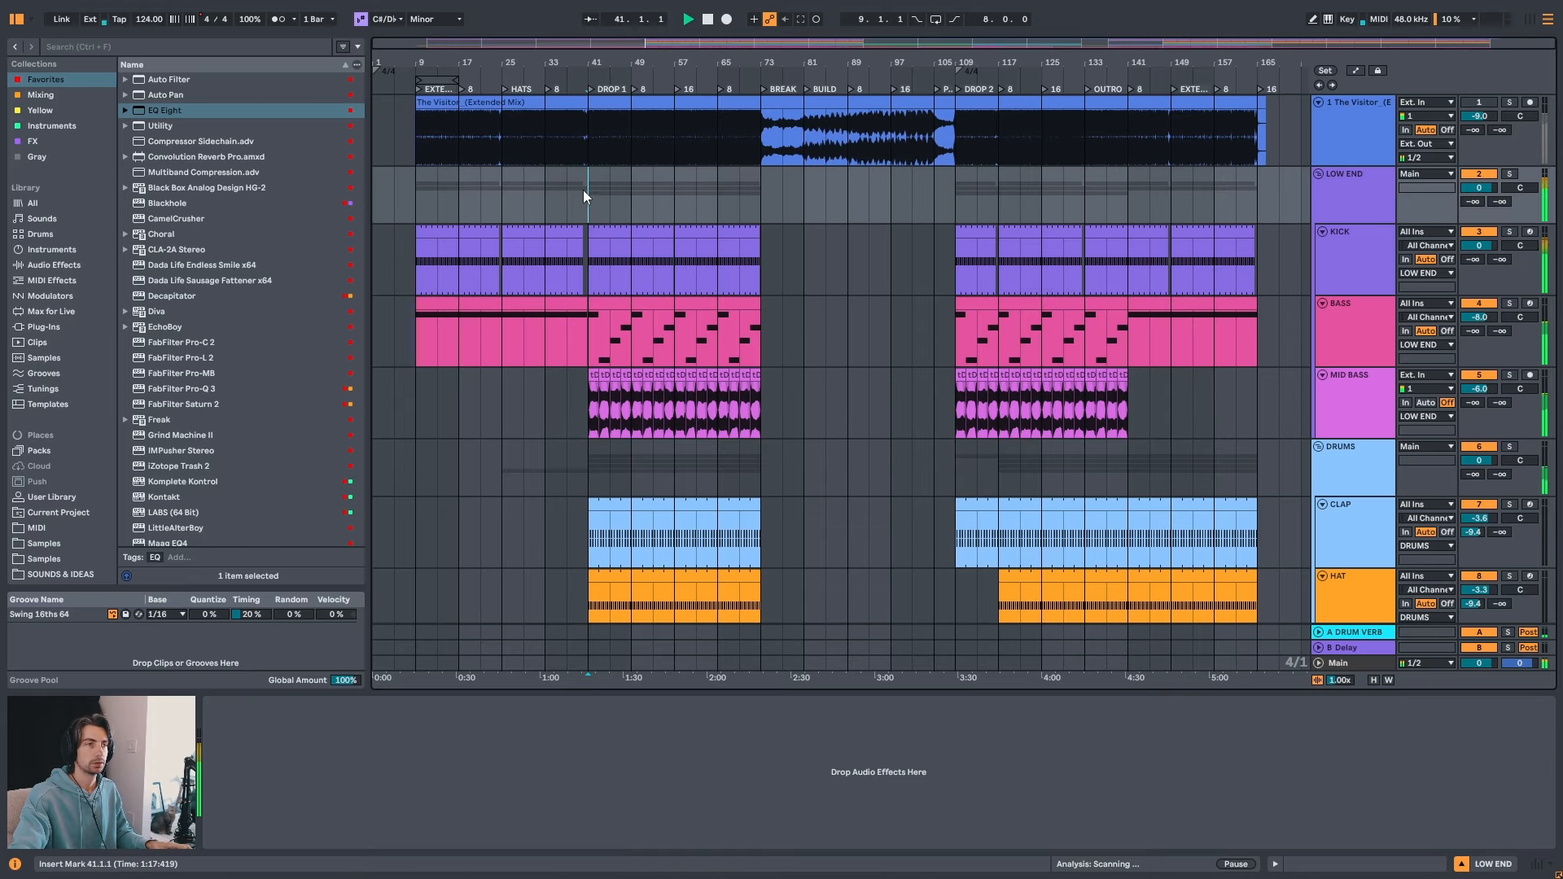
{"action": "key", "text": "space"}
{"action": "scroll", "coordinate": [620, 258], "scroll_direction": "down", "scroll_amount": 4}
{"action": "scroll", "coordinate": [624, 269], "scroll_direction": "down", "scroll_amount": 3}
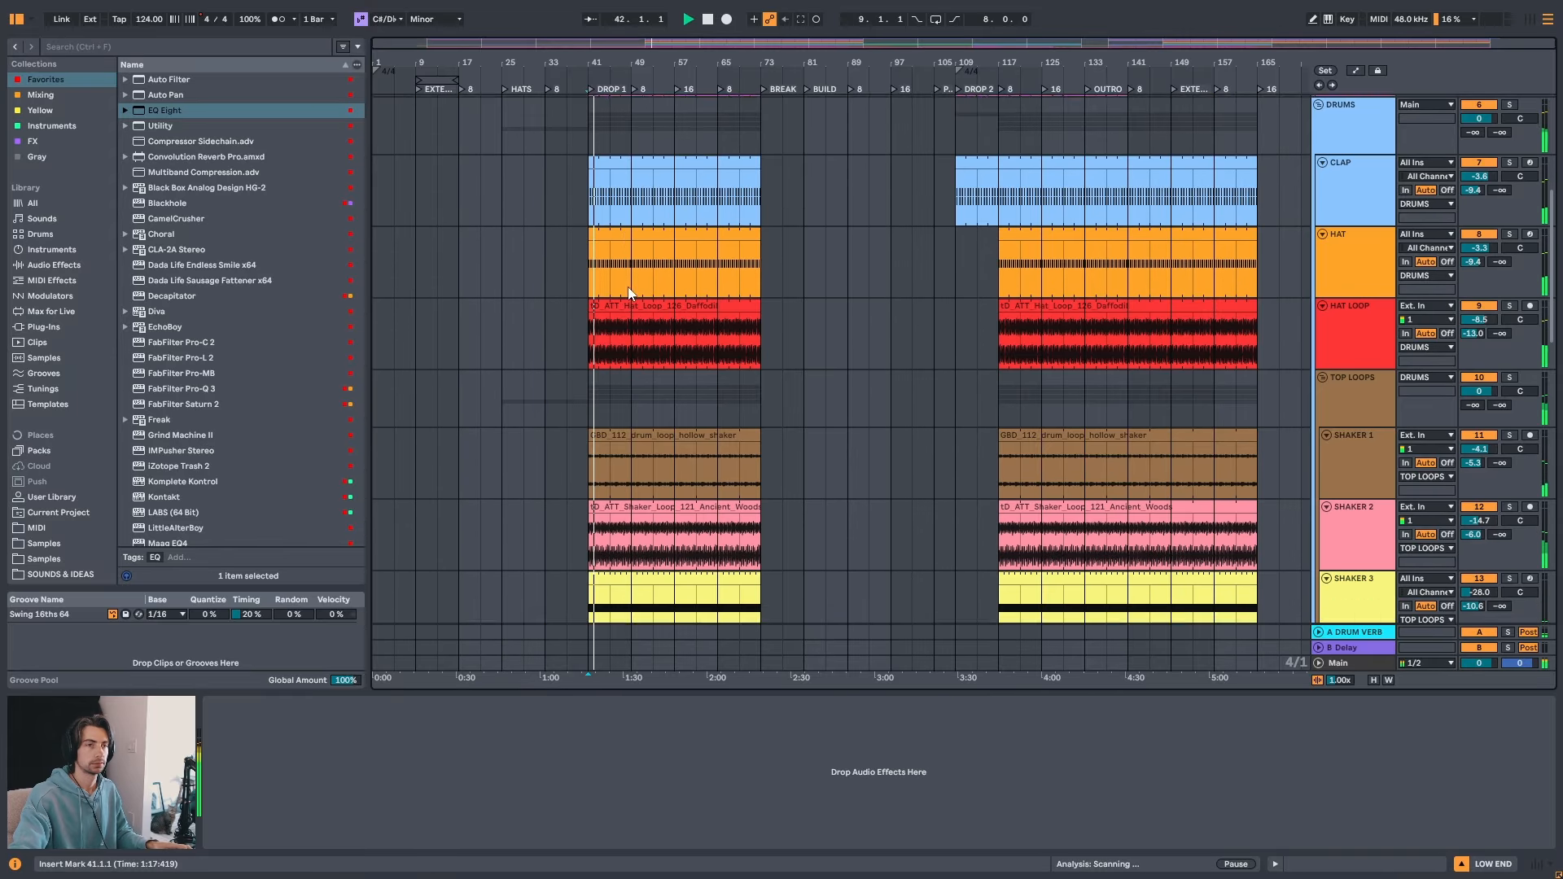
{"action": "scroll", "coordinate": [651, 305], "scroll_direction": "up", "scroll_amount": 7}
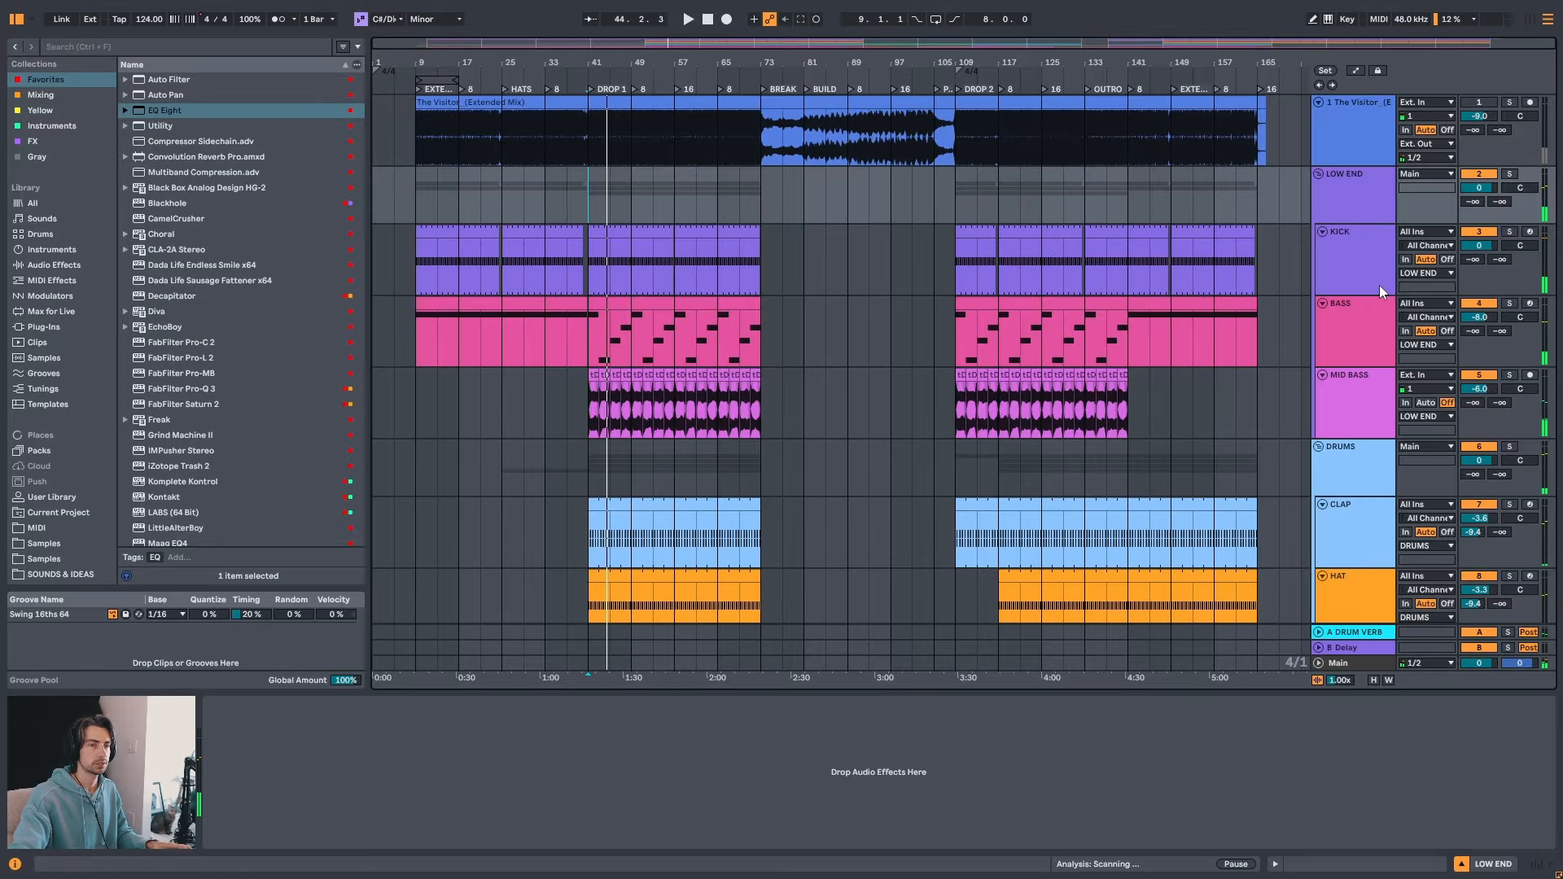
- Solo The Visitor reference track and listen to its extended intro from bar 9
{"action": "key", "text": "s"}
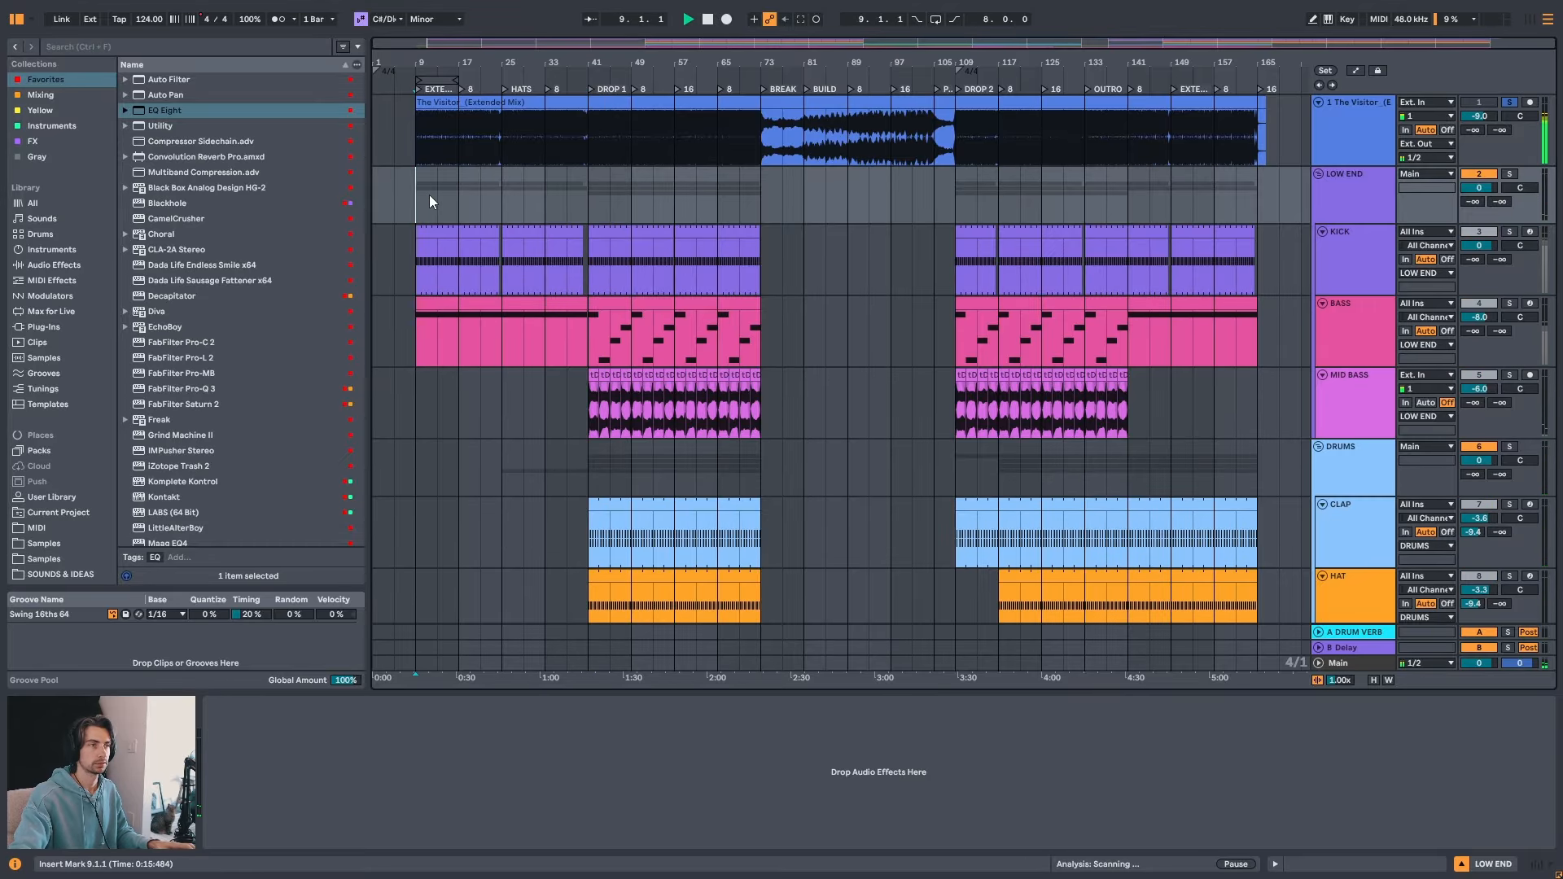
{"action": "key", "text": "space"}
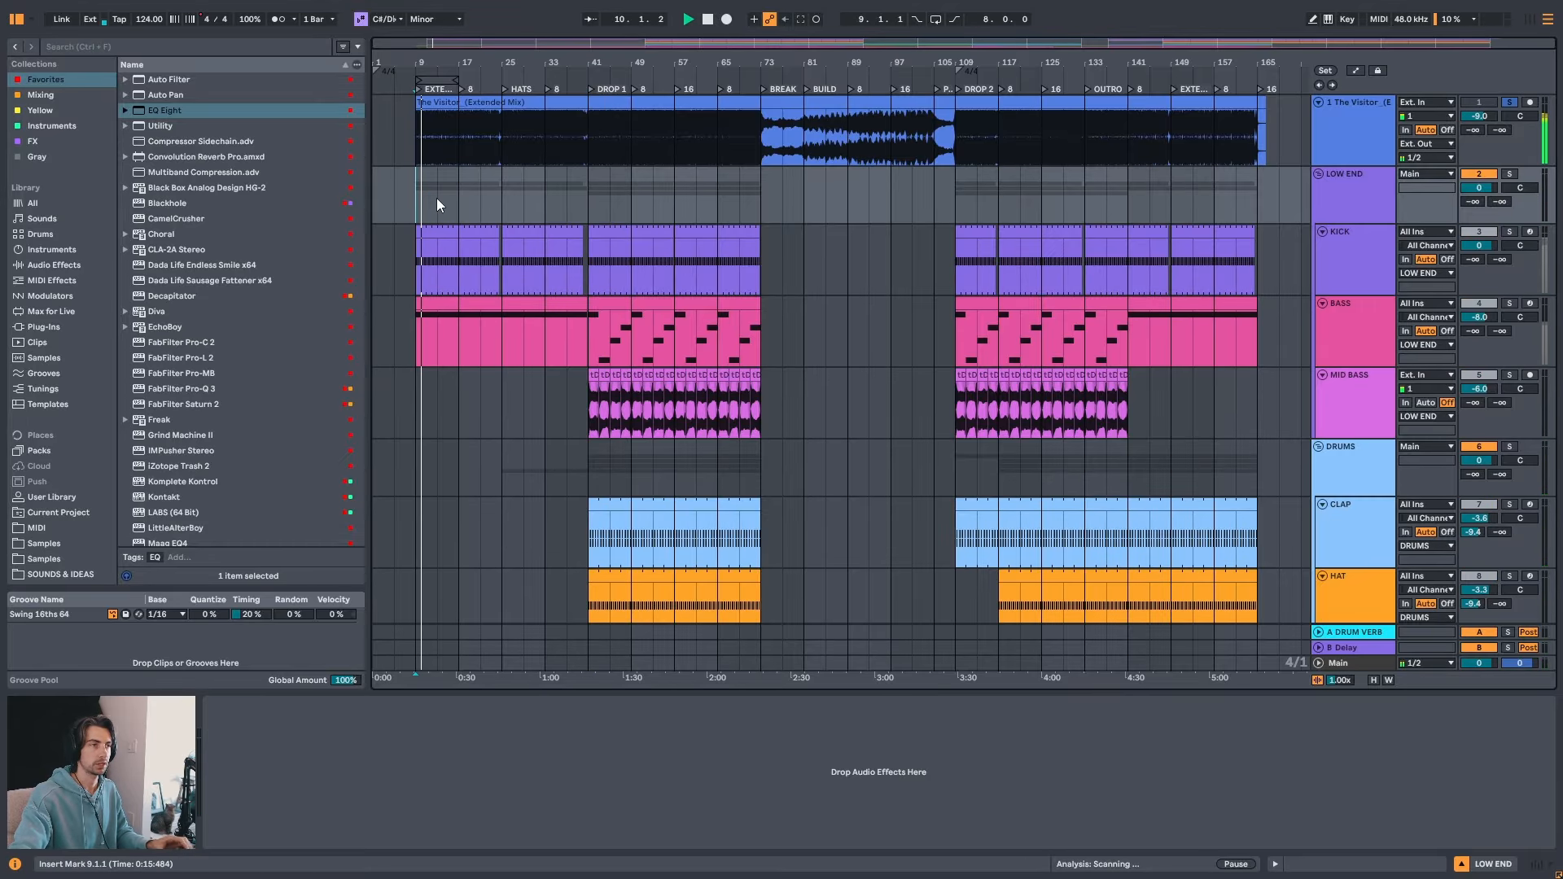
{"action": "scroll", "coordinate": [450, 64], "scroll_direction": "up", "scroll_amount": 5}
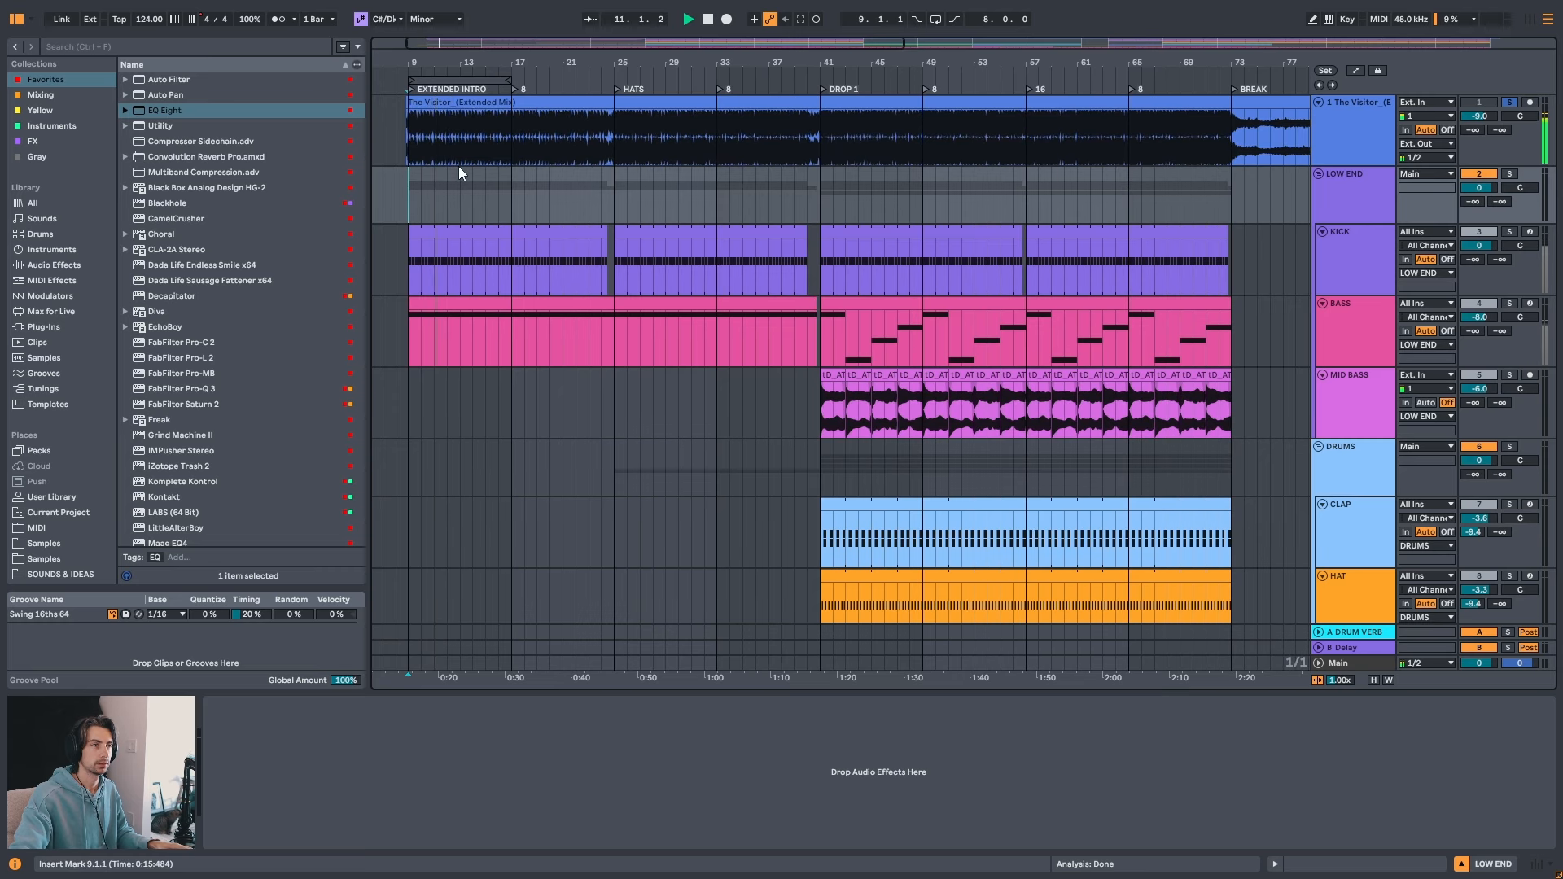
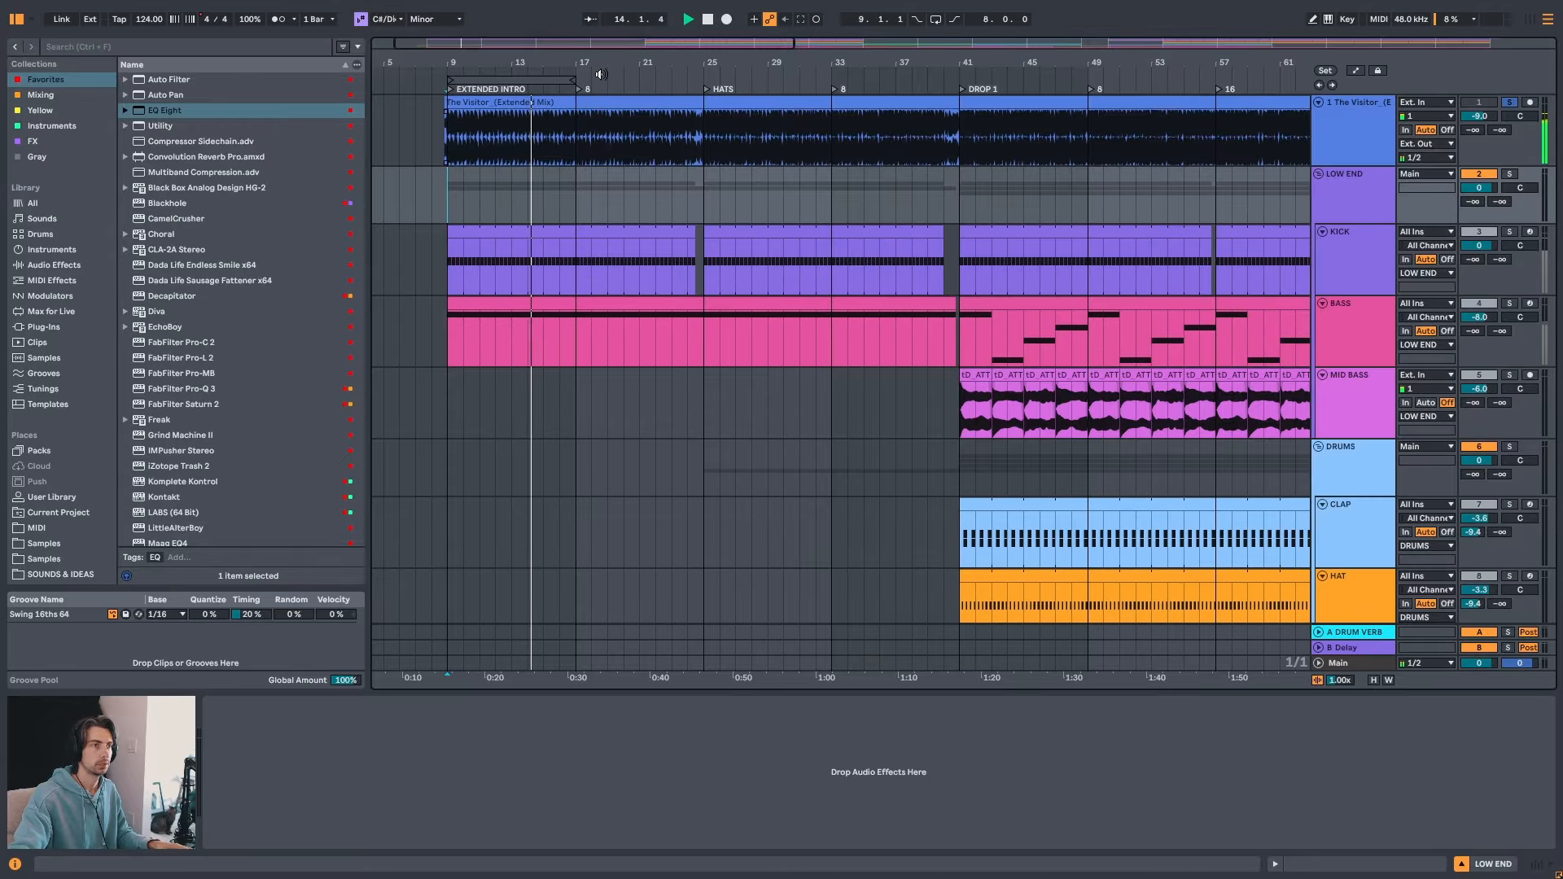
{"action": "left_click_drag", "start_coordinate": [593, 64], "coordinate": [606, 47]}
{"action": "key", "text": "space"}
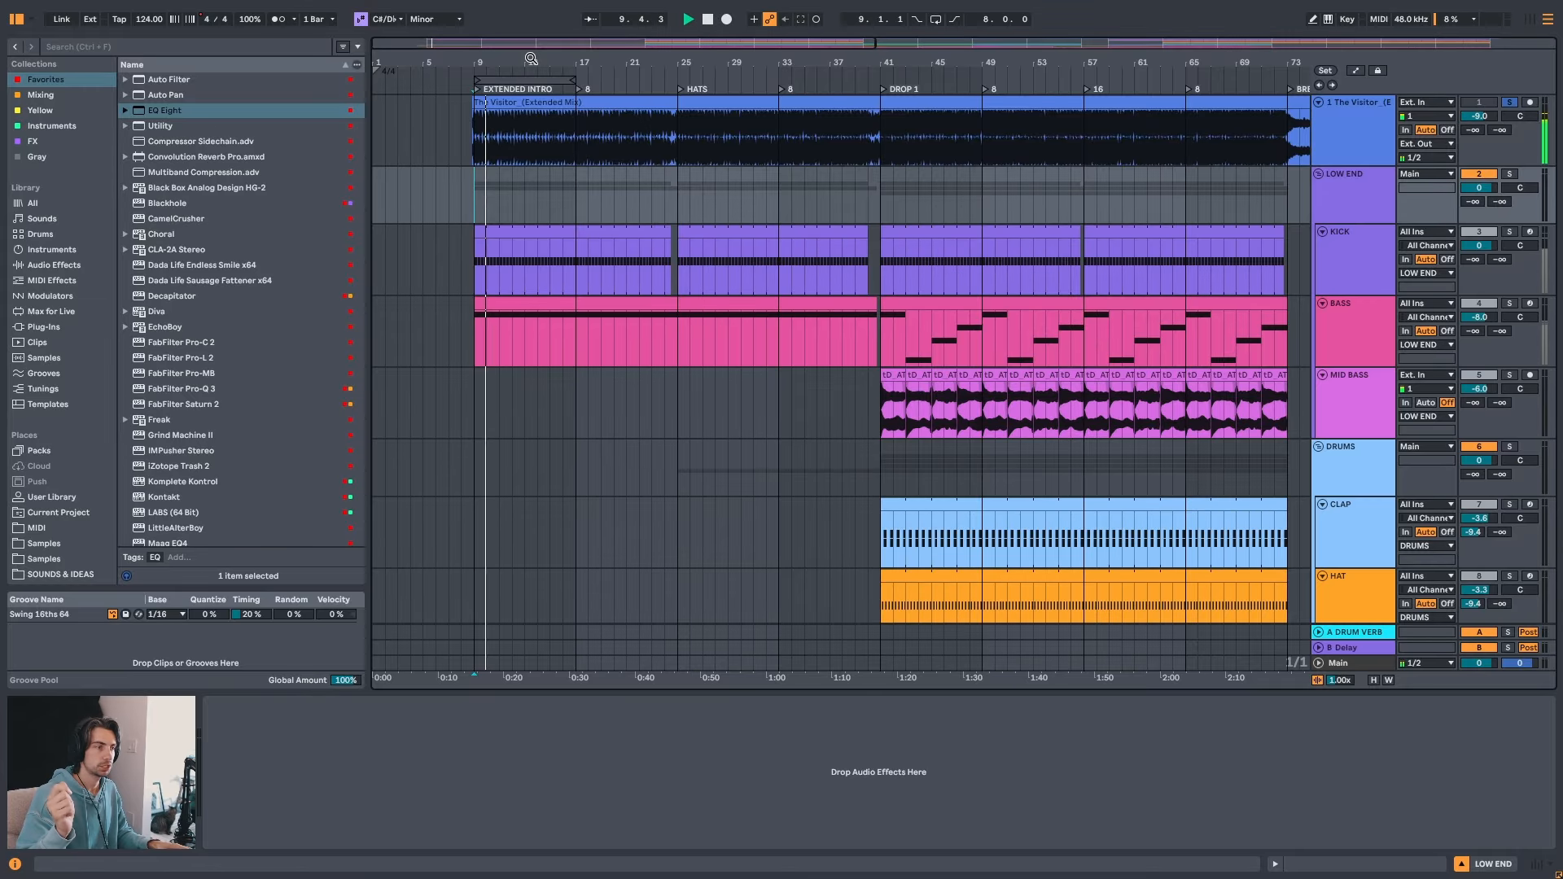
{"action": "left_click_drag", "start_coordinate": [531, 59], "coordinate": [555, 78]}
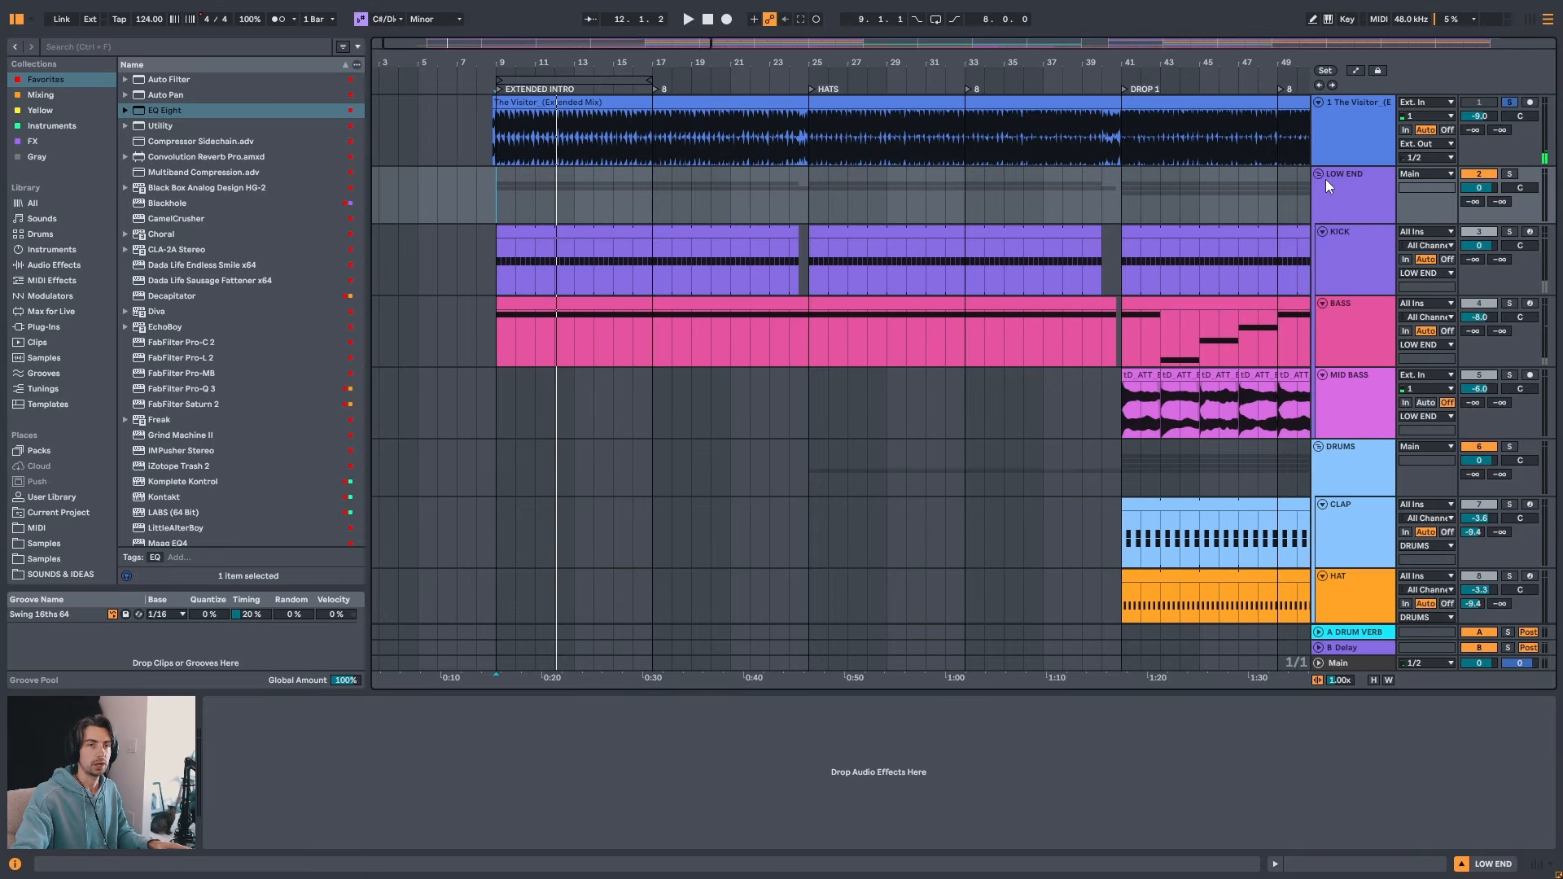
{"action": "left_click_drag", "start_coordinate": [595, 63], "coordinate": [567, 80]}
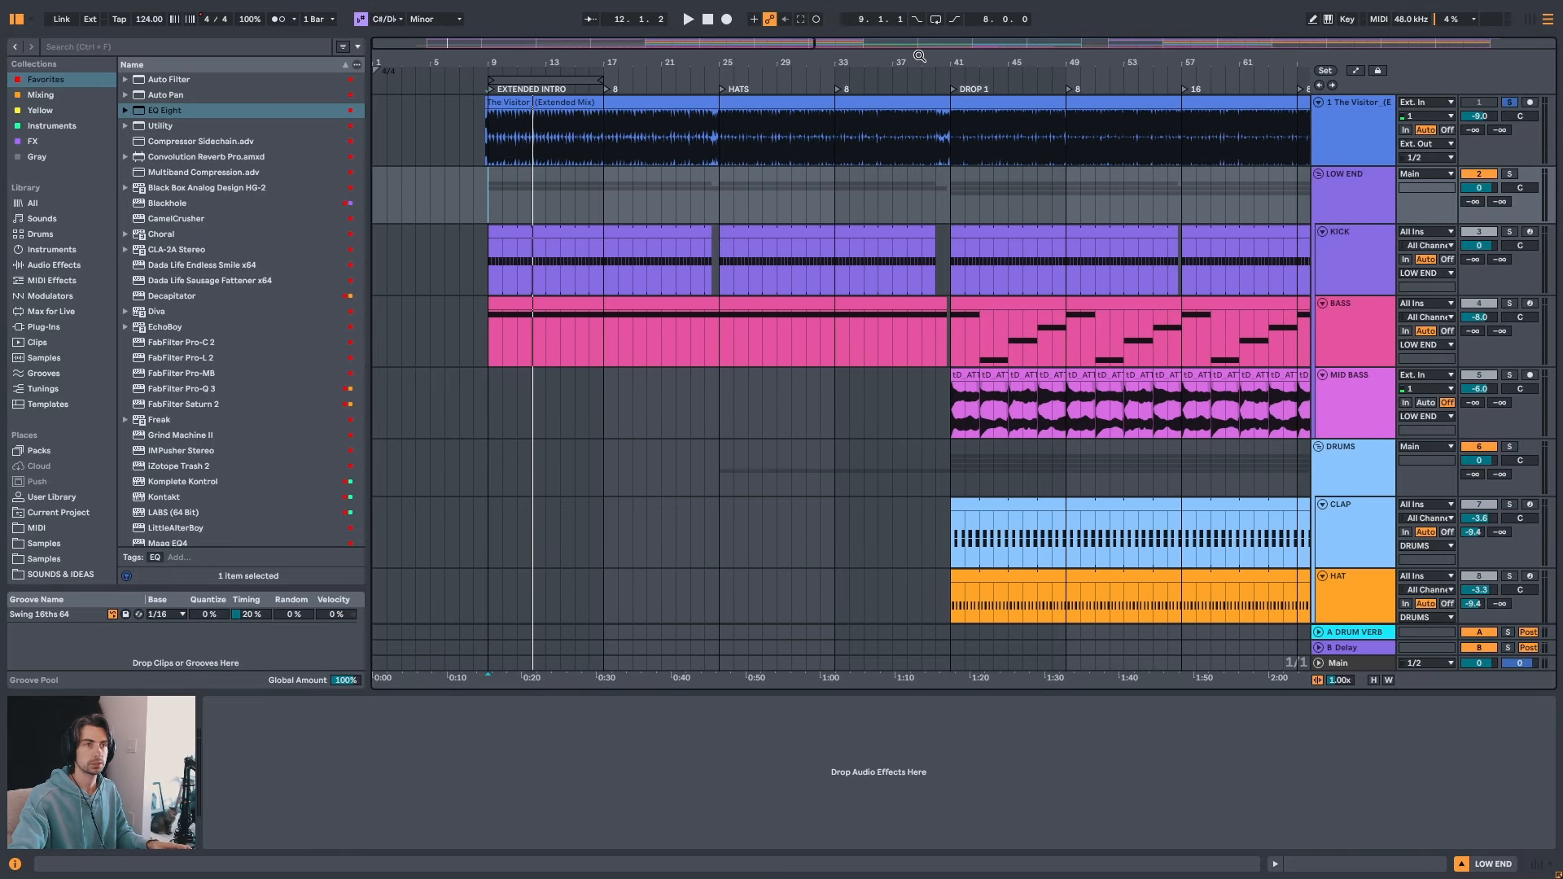
- Insert a new audio track below TAMB in the TOP LOOPS group
{"action": "left_click_drag", "start_coordinate": [919, 56], "coordinate": [731, 59]}
{"action": "scroll", "coordinate": [692, 349], "scroll_direction": "down", "scroll_amount": 2}
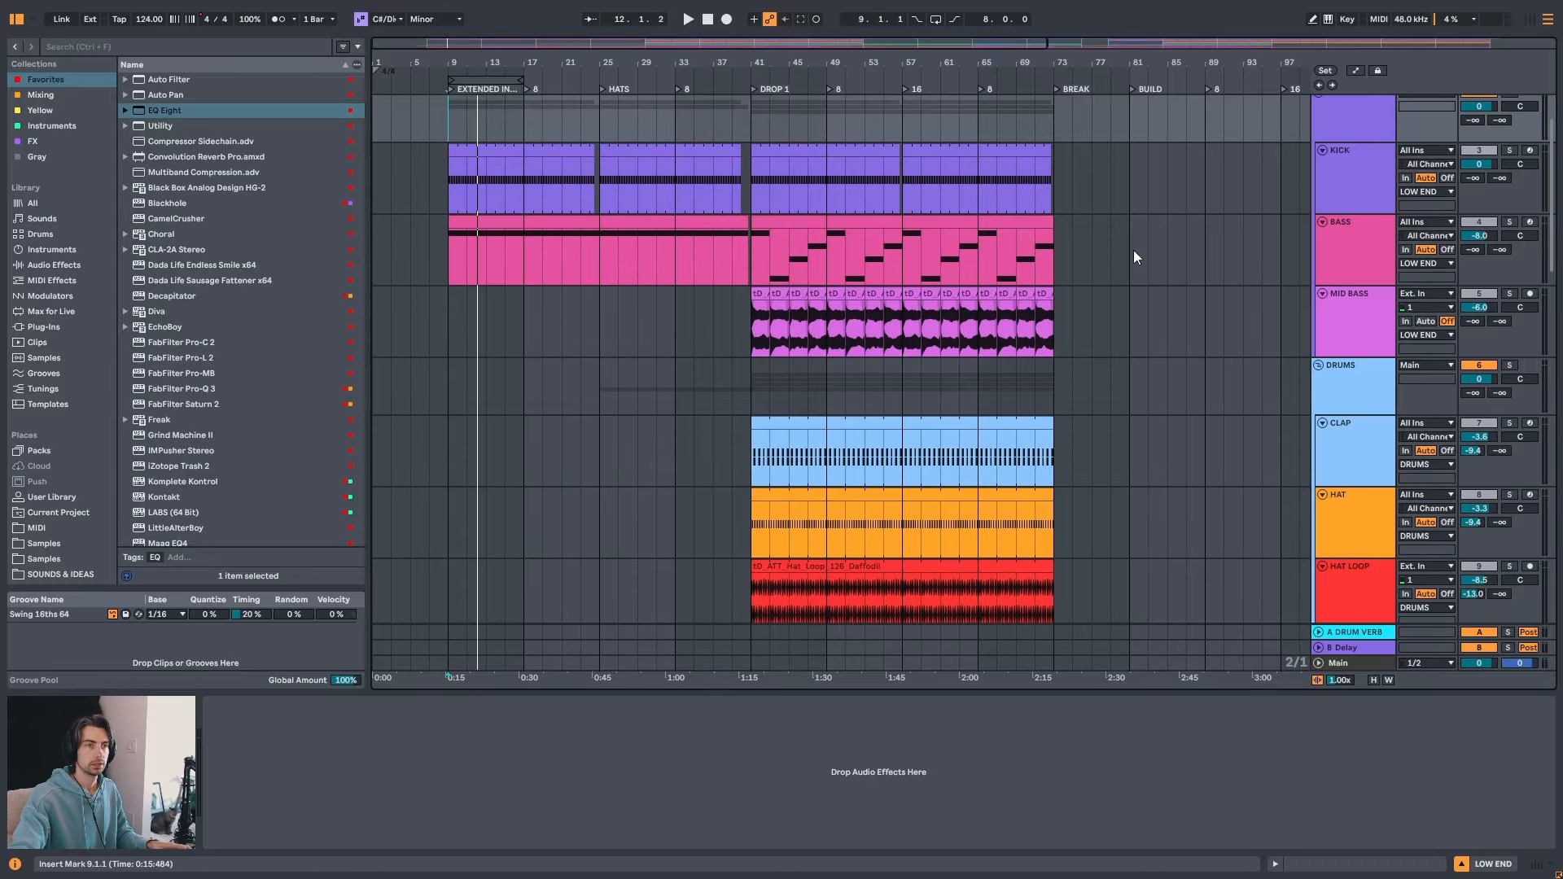
{"action": "scroll", "coordinate": [1353, 399], "scroll_direction": "down", "scroll_amount": 6}
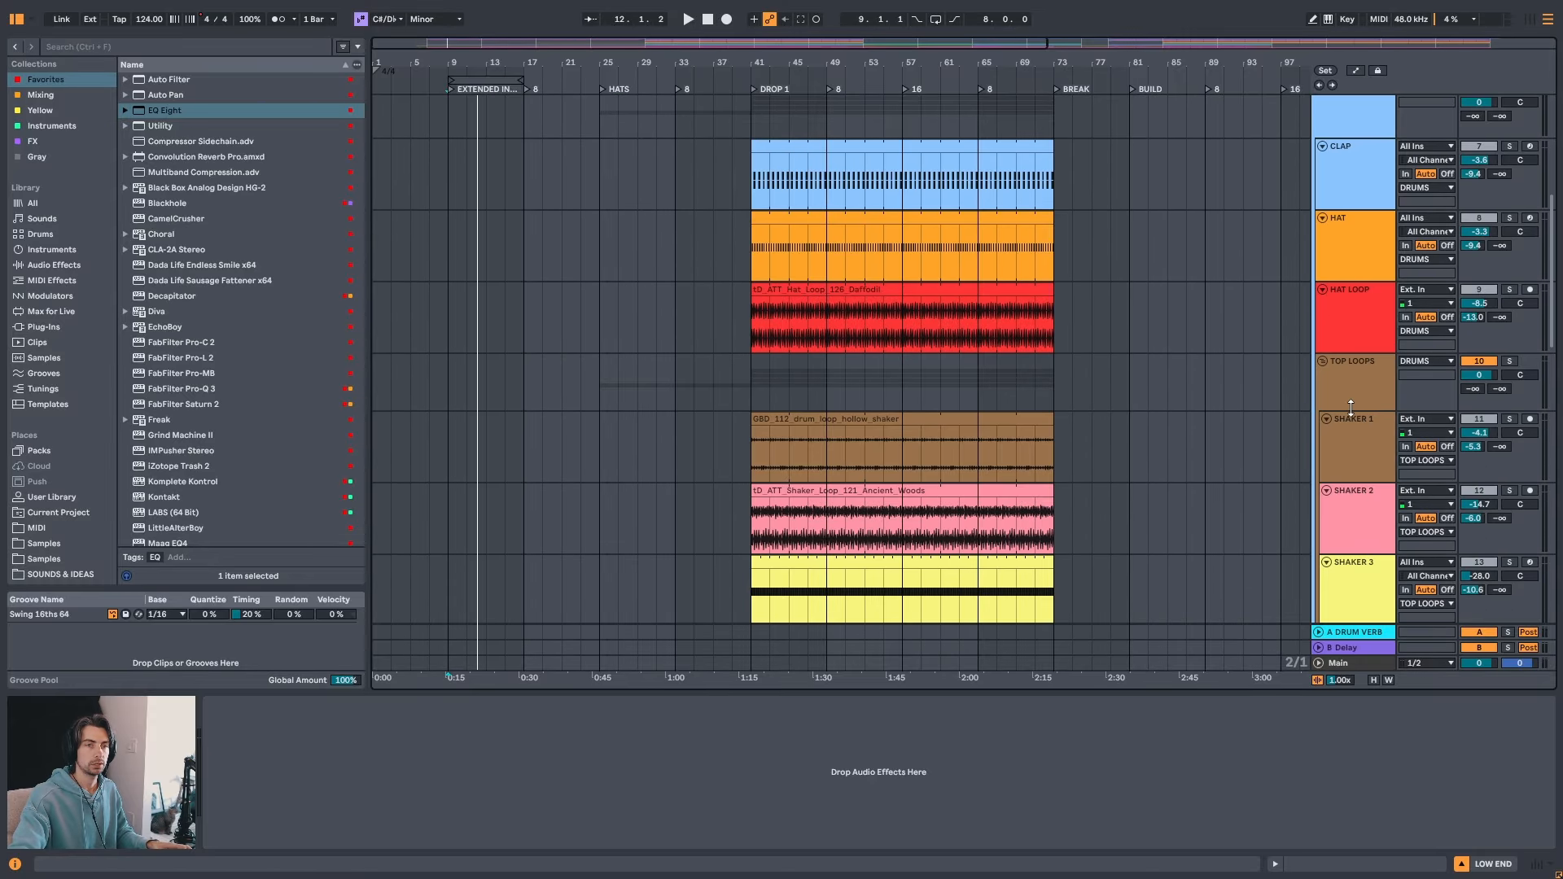
{"action": "scroll", "coordinate": [1353, 417], "scroll_direction": "down", "scroll_amount": 2}
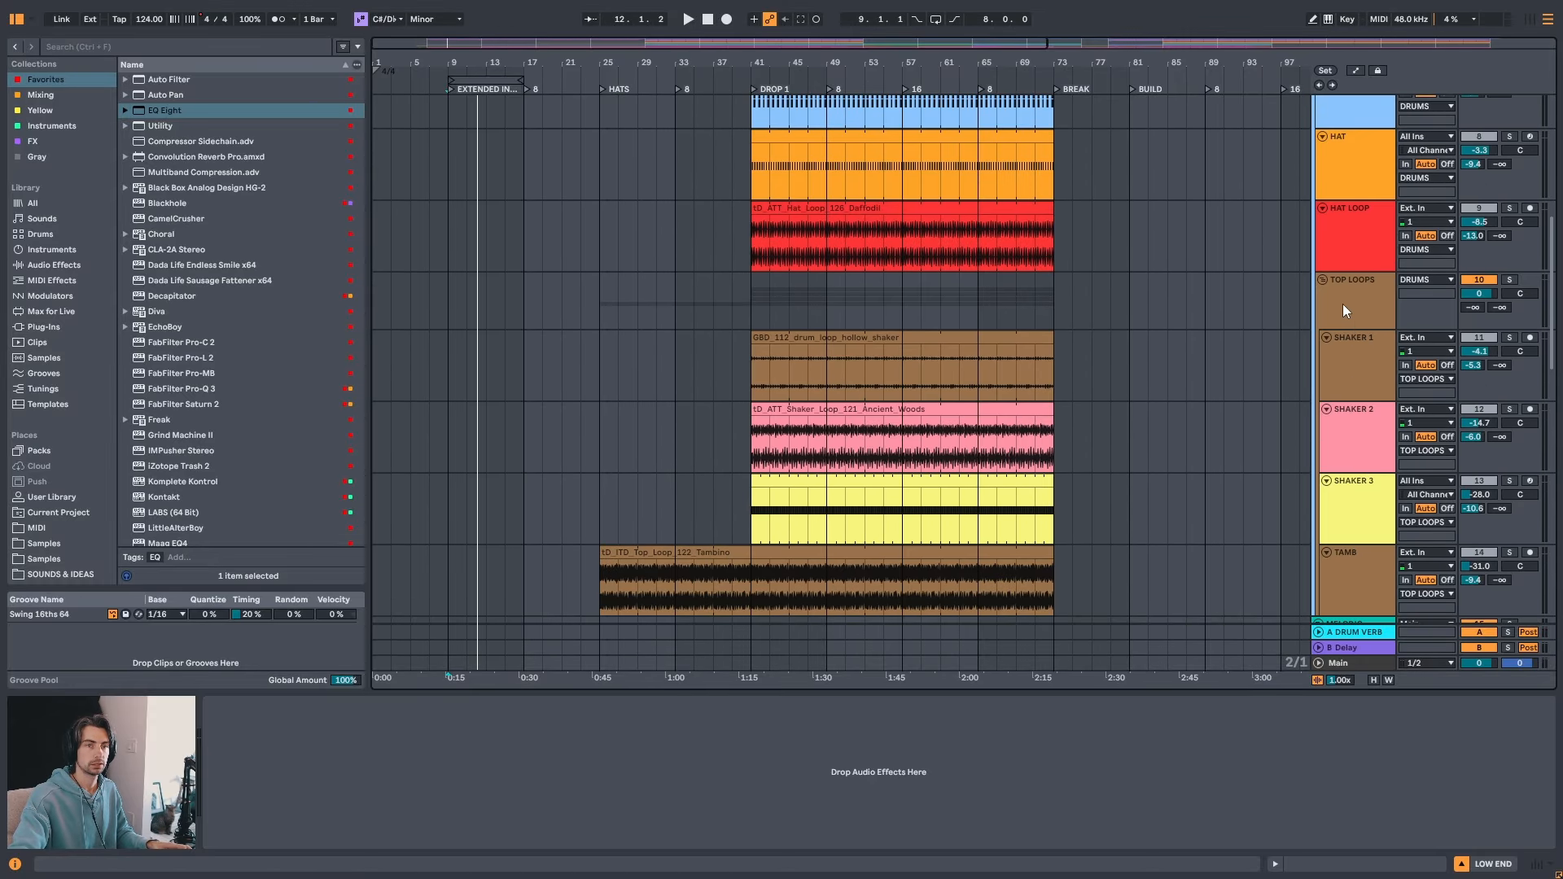
{"action": "left_click", "coordinate": [1342, 304]}
{"action": "scroll", "coordinate": [1344, 314], "scroll_direction": "down", "scroll_amount": 3}
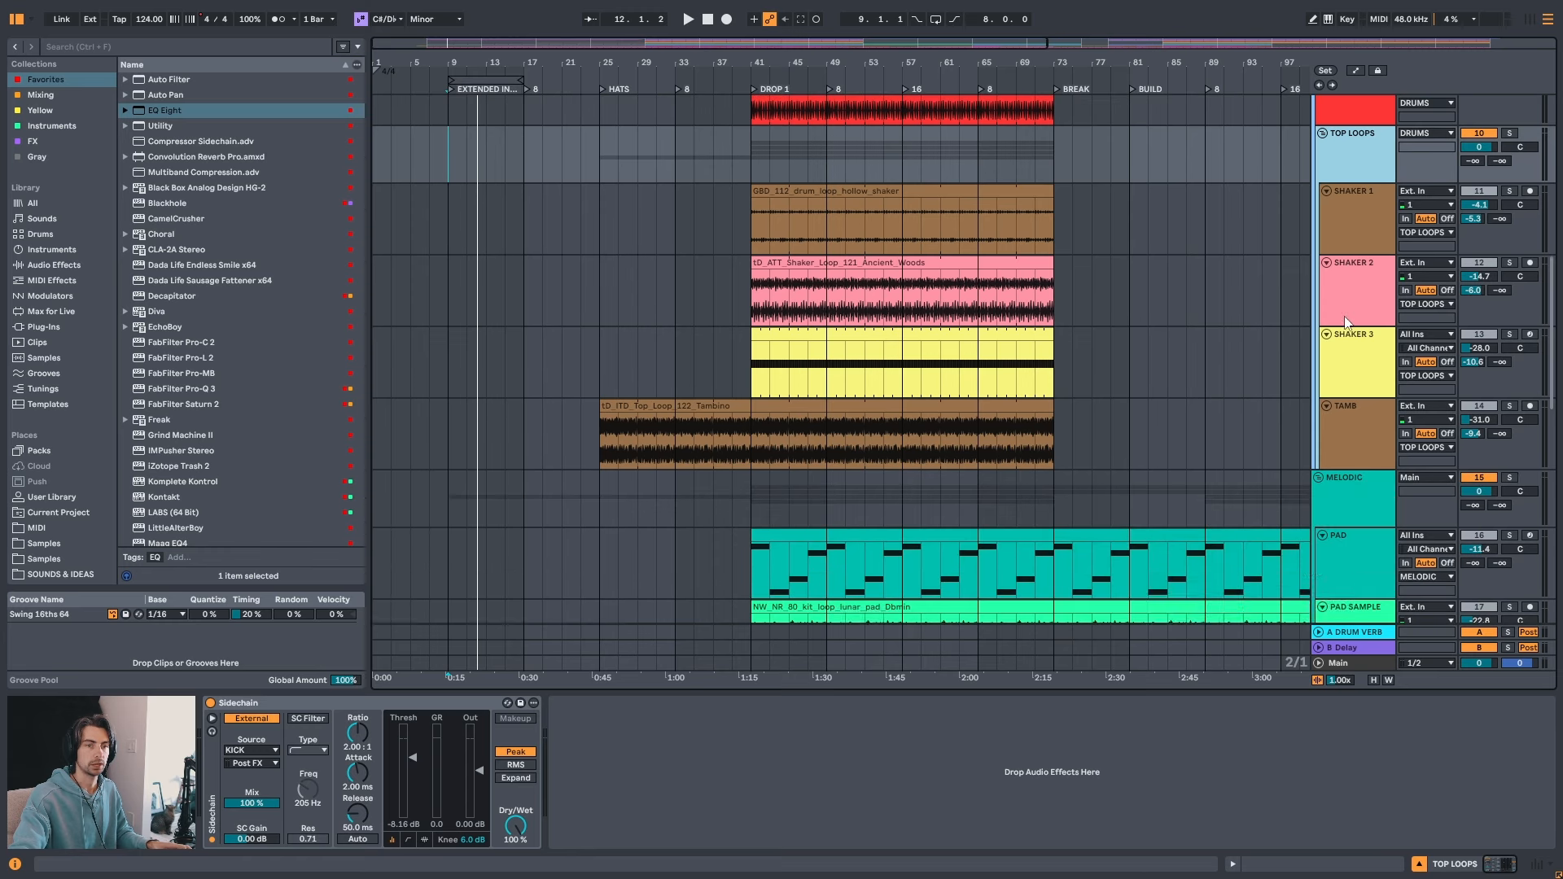
{"action": "left_click", "coordinate": [1359, 441]}
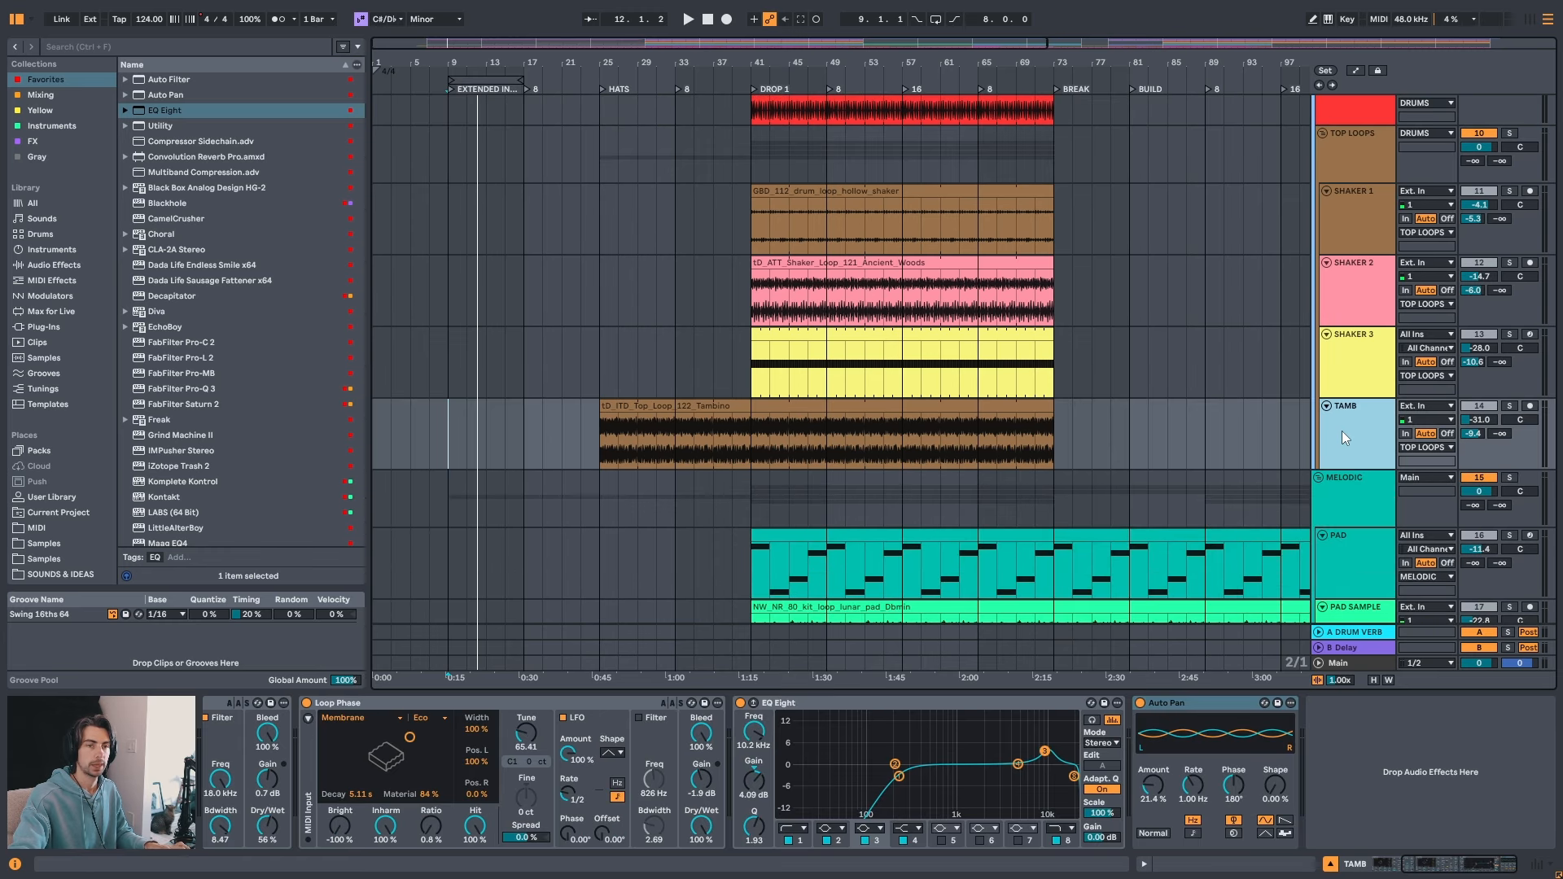
{"action": "key", "text": "ctrl+t"}
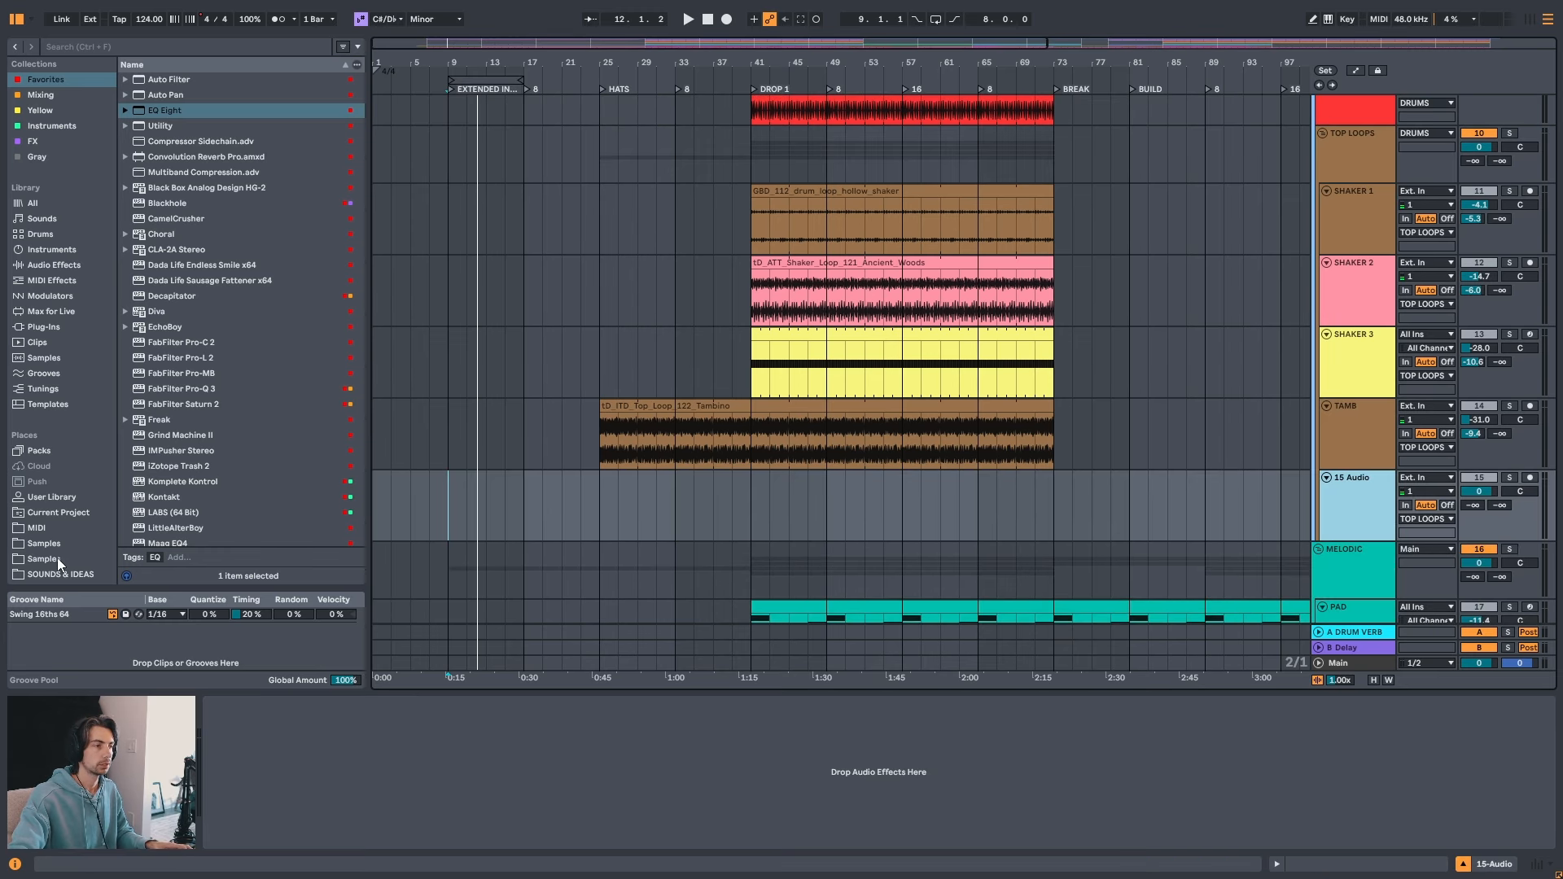
- Open the Drums folder in the project's Samples and preview 01_AHT_Drum_Loop_122_Top.wav
{"action": "left_click", "coordinate": [56, 548]}
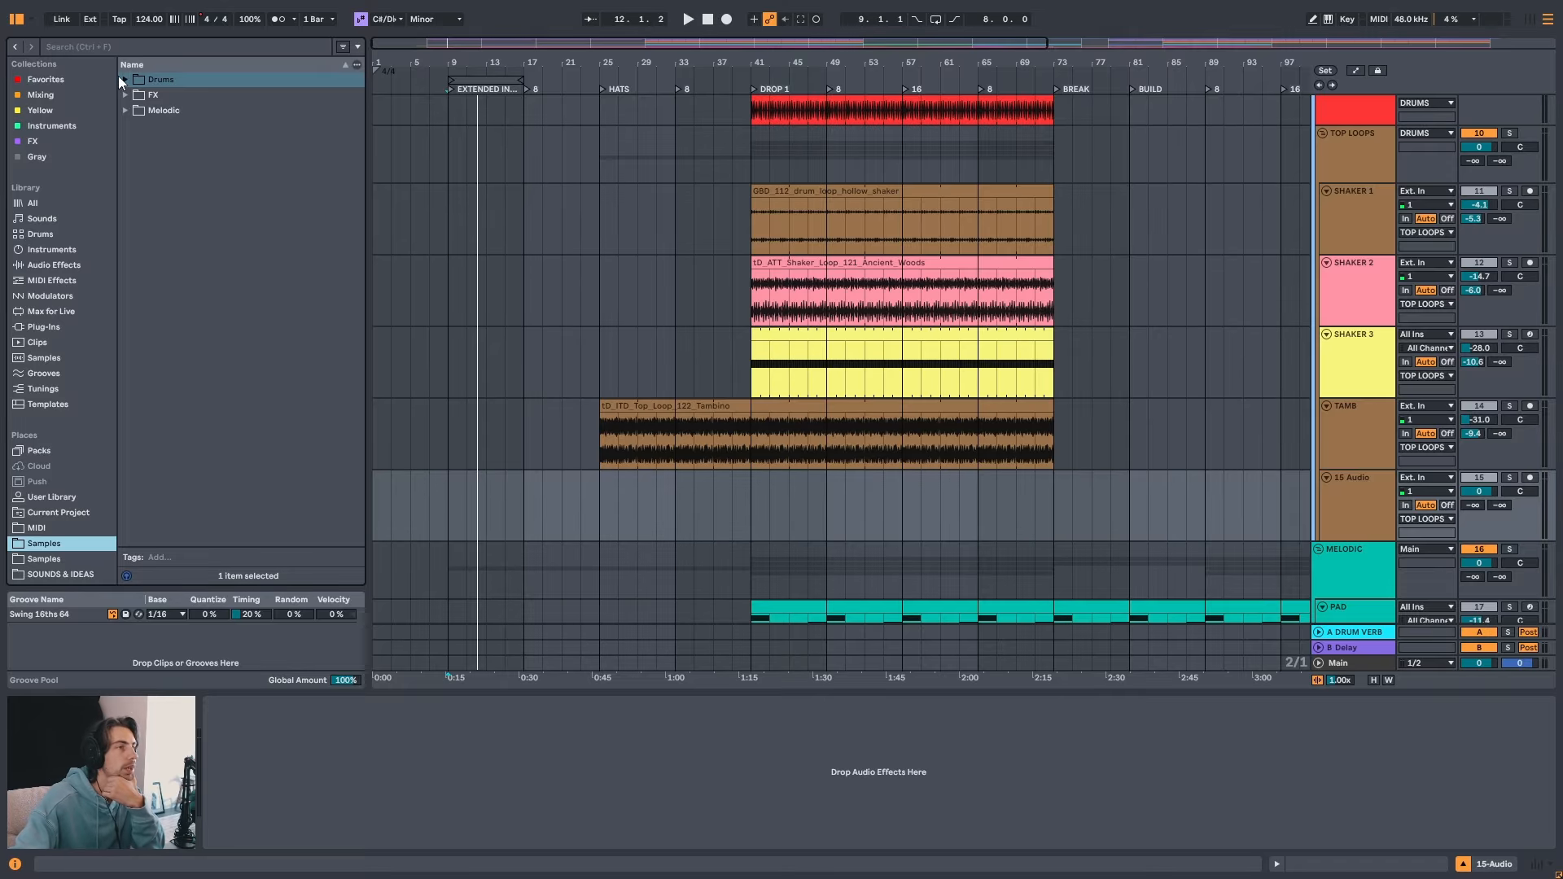
{"action": "left_click", "coordinate": [123, 80]}
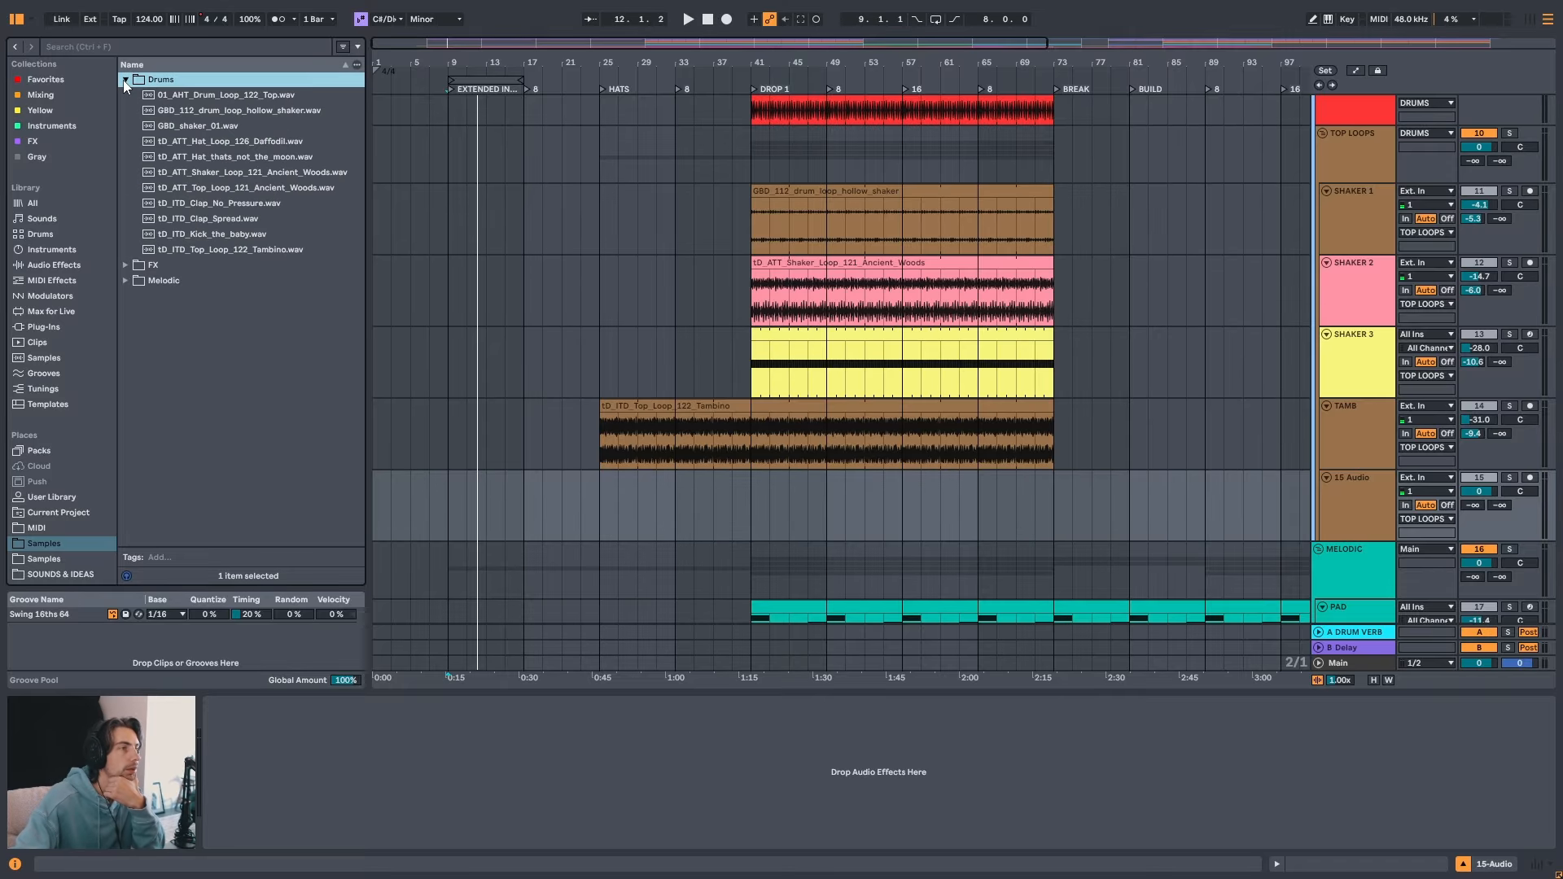
{"action": "left_click", "coordinate": [239, 96]}
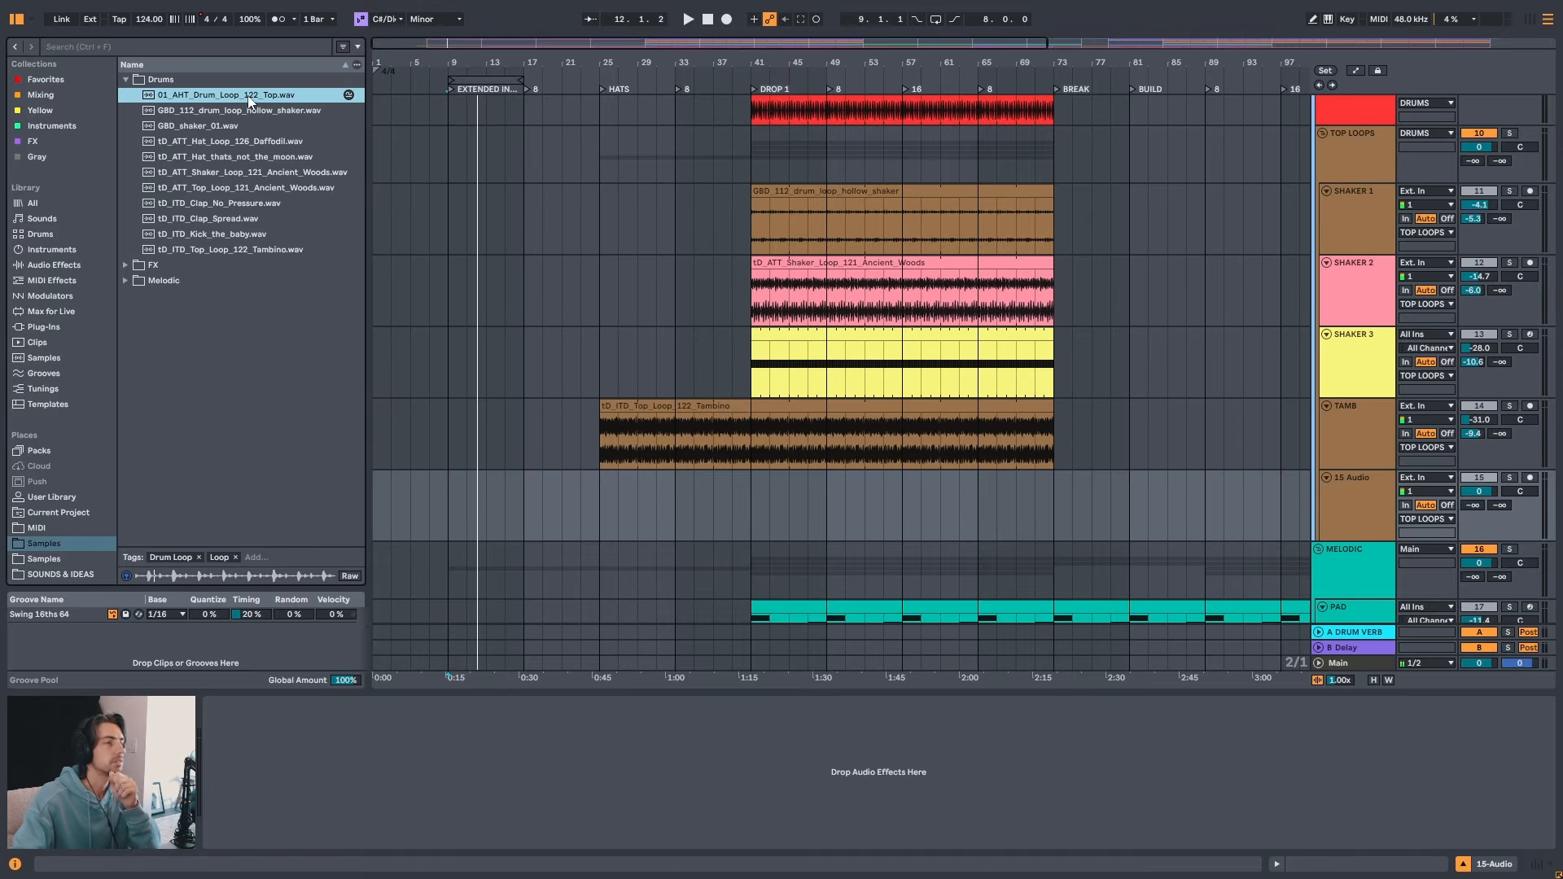
{"action": "left_click", "coordinate": [47, 545]}
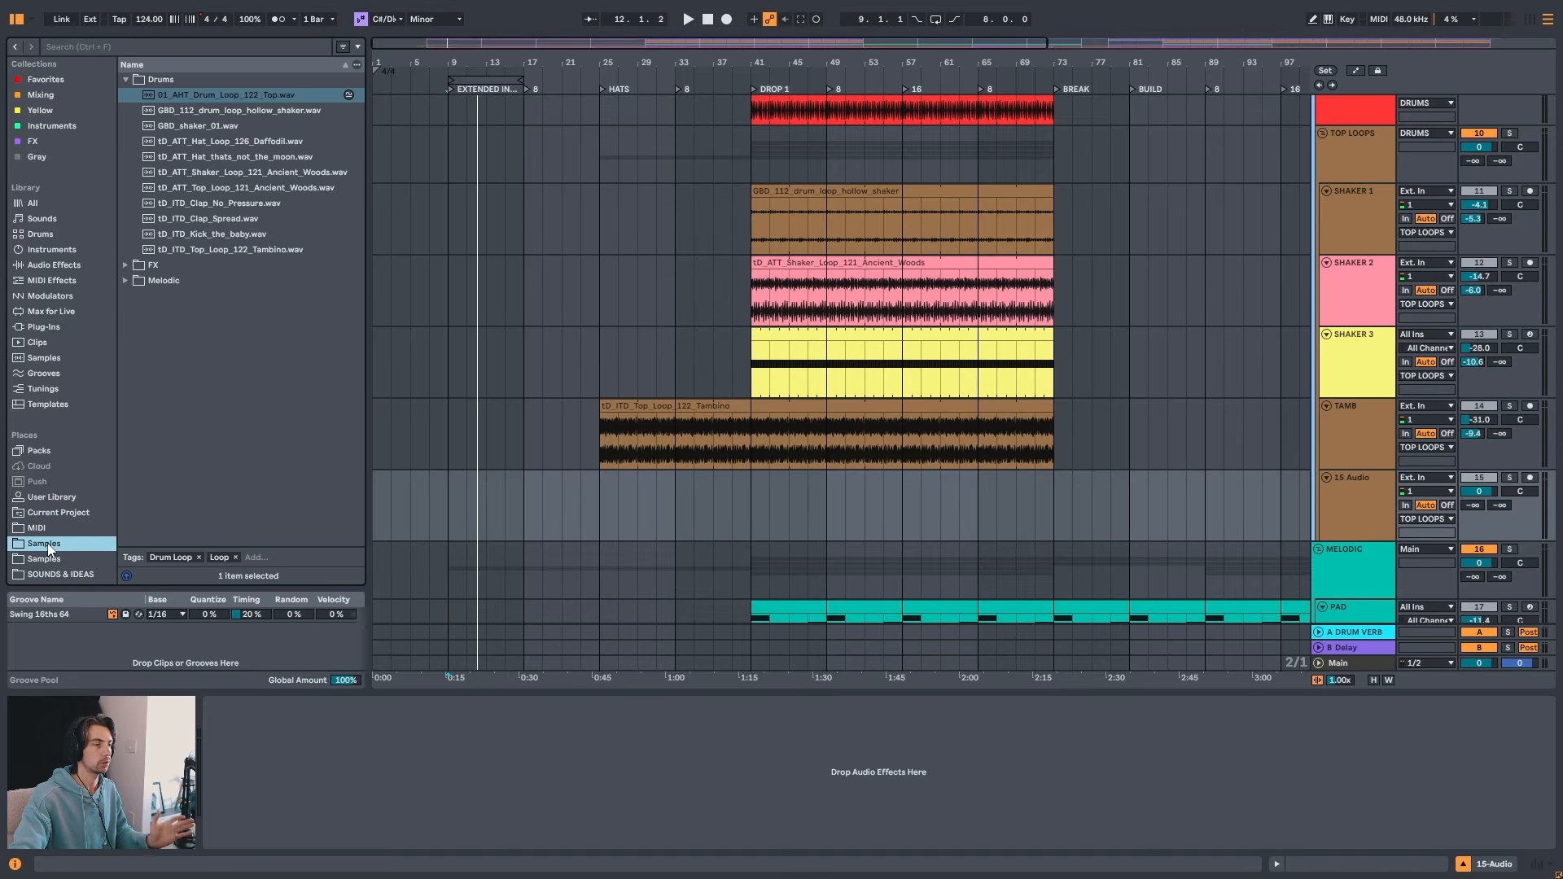
- Place 01_AHT_Drum_Loop_122_Top.wav at bar 9 on the new audio track and audition it soloed and in the mix
{"action": "left_click", "coordinate": [1361, 517]}
{"action": "left_click_drag", "start_coordinate": [230, 97], "coordinate": [449, 501]}
{"action": "key", "text": "space"}
{"action": "left_click_drag", "start_coordinate": [470, 74], "coordinate": [531, 452]}
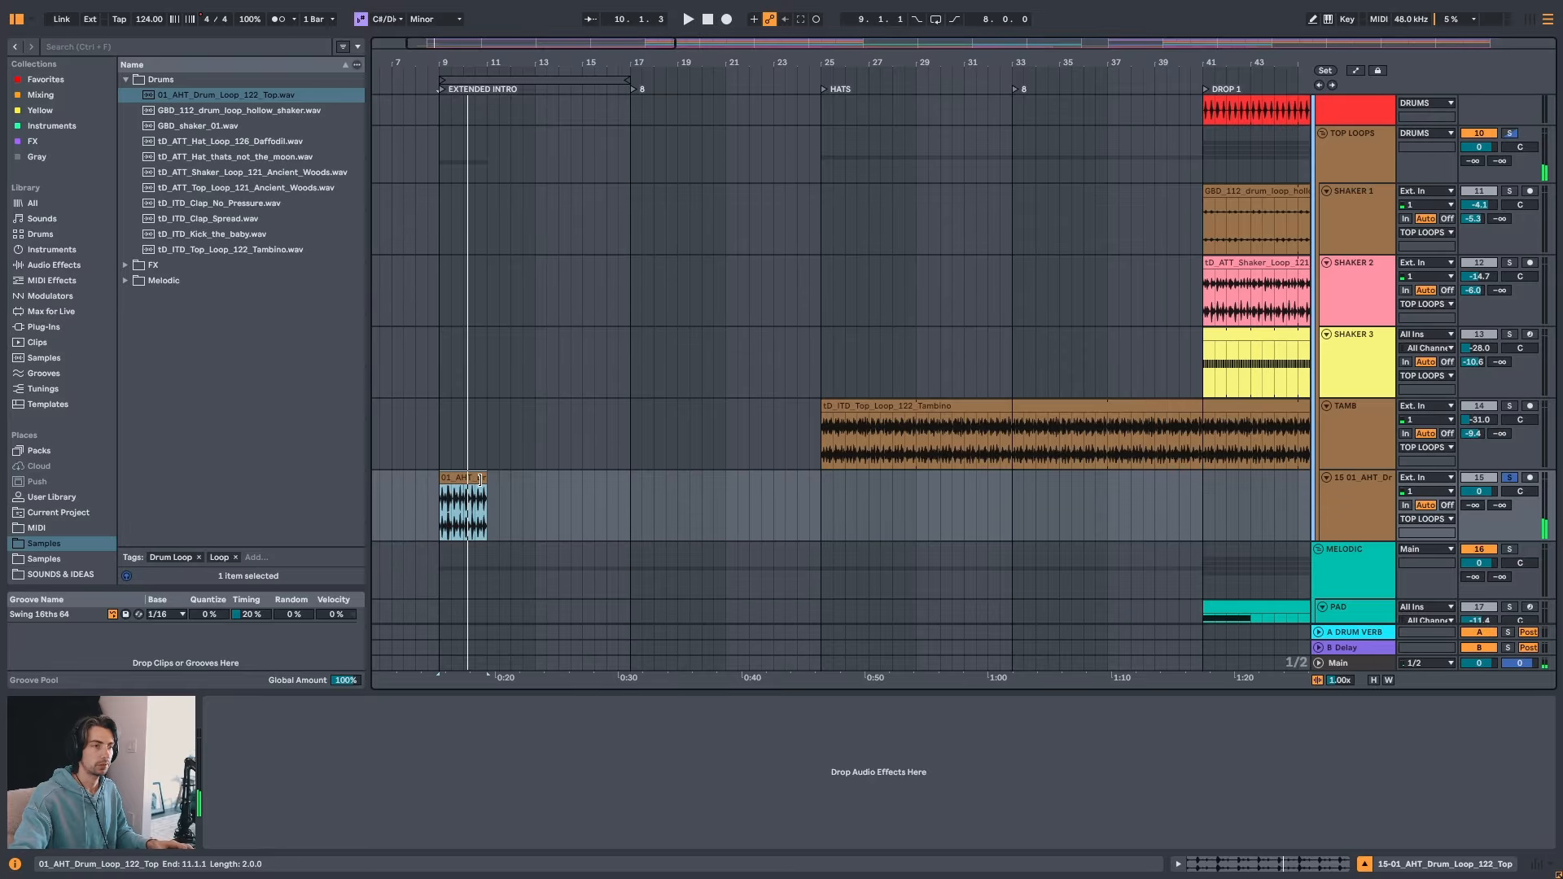
{"action": "key", "text": "space"}
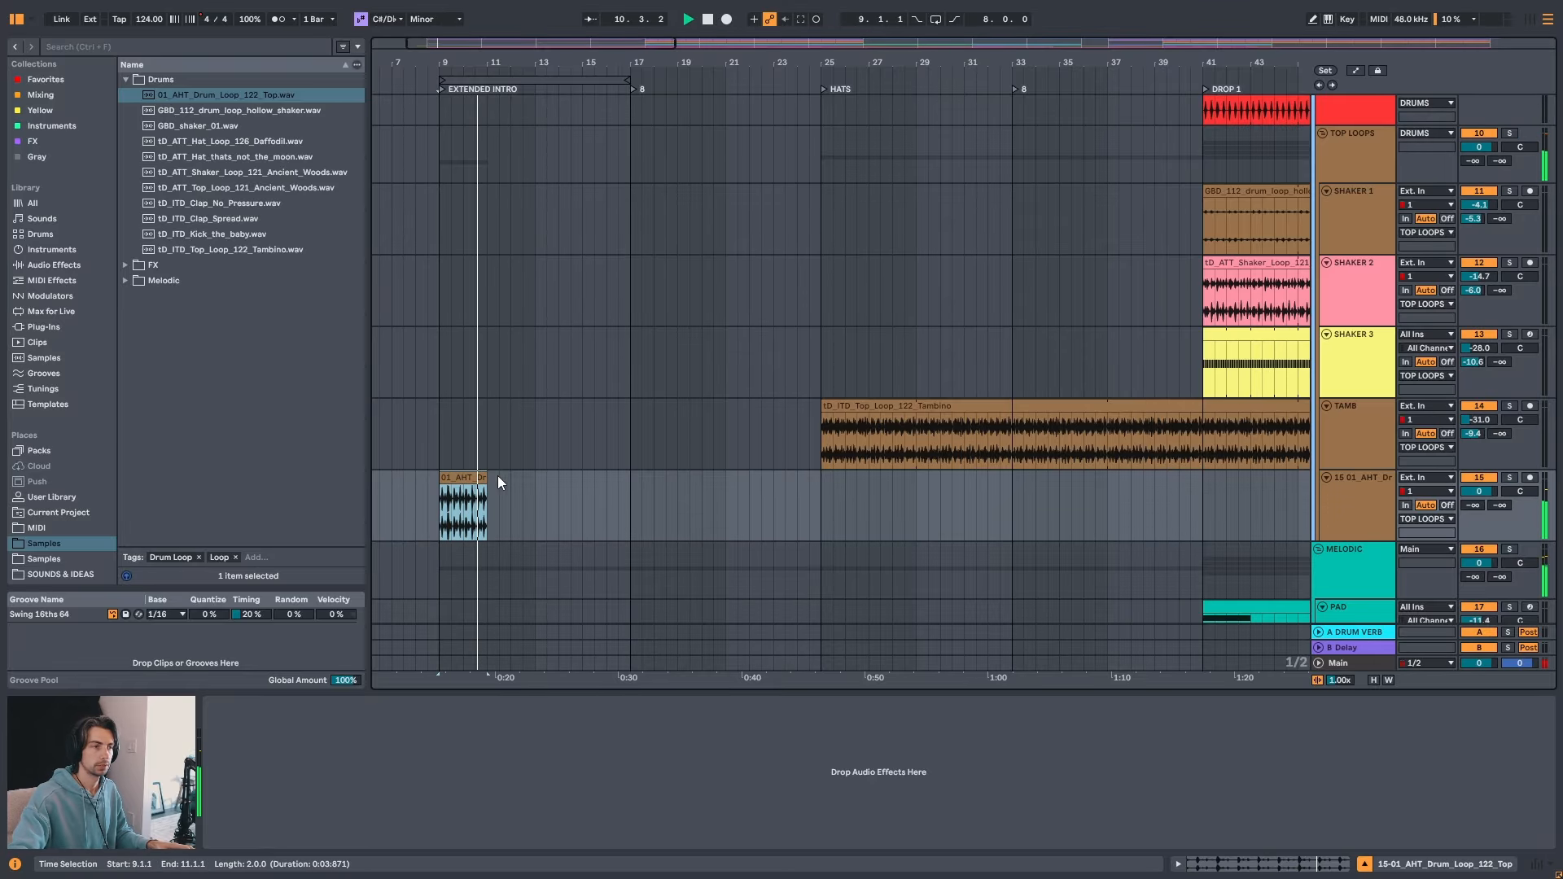
- Extend the looped 01_AHT_Drum_Loop_122_Top clip to bar 41, where DROP 1 starts
{"action": "left_click_drag", "start_coordinate": [547, 70], "coordinate": [551, 20]}
{"action": "left_click_drag", "start_coordinate": [508, 480], "coordinate": [973, 490]}
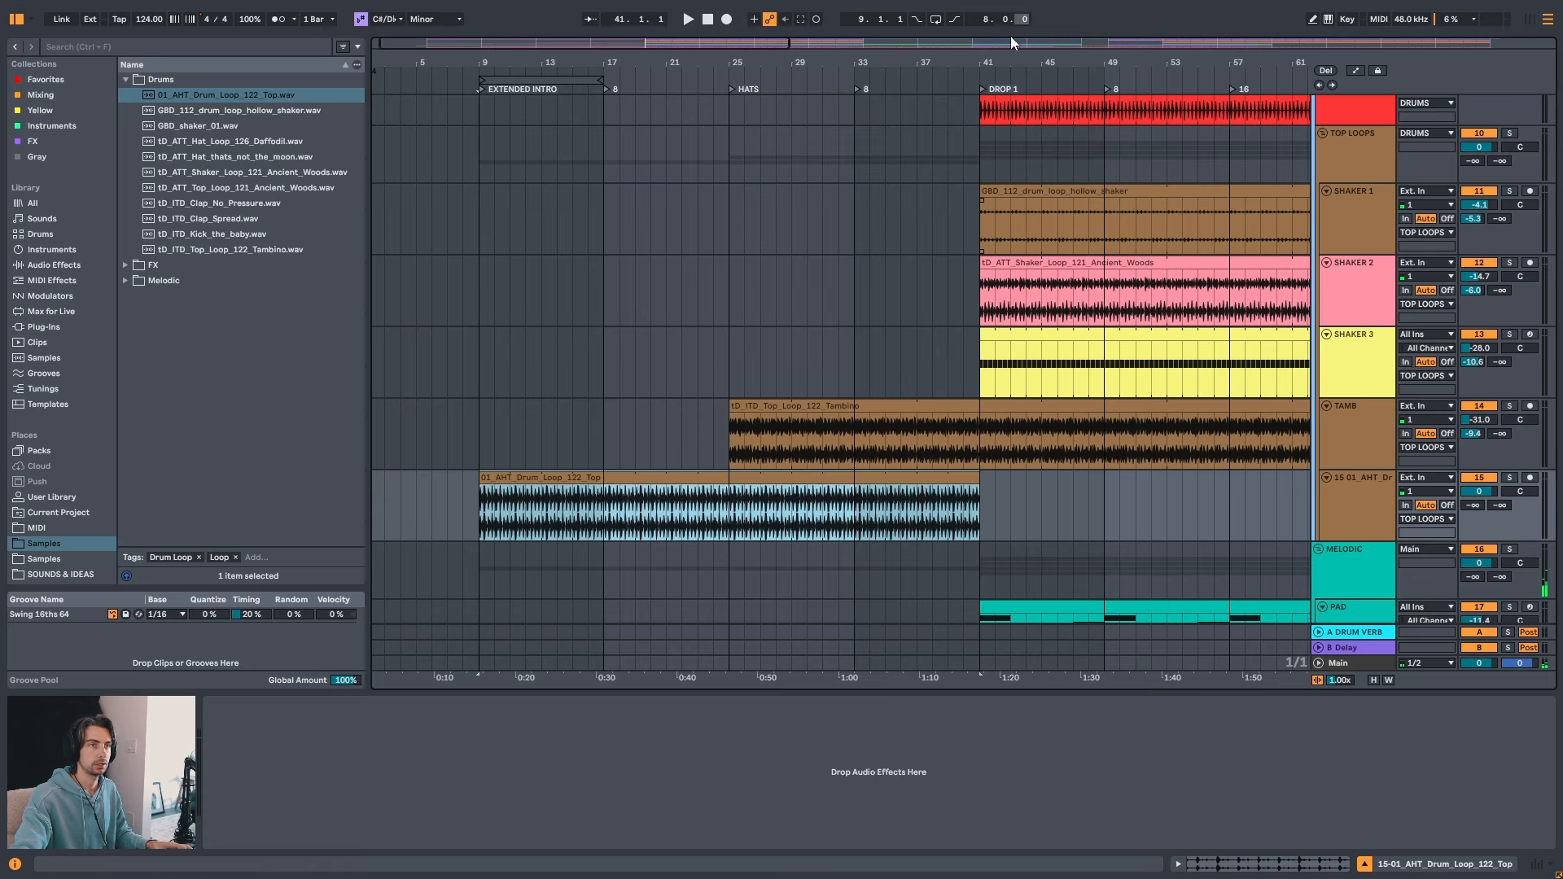
{"action": "left_click_drag", "start_coordinate": [1006, 67], "coordinate": [696, 21]}
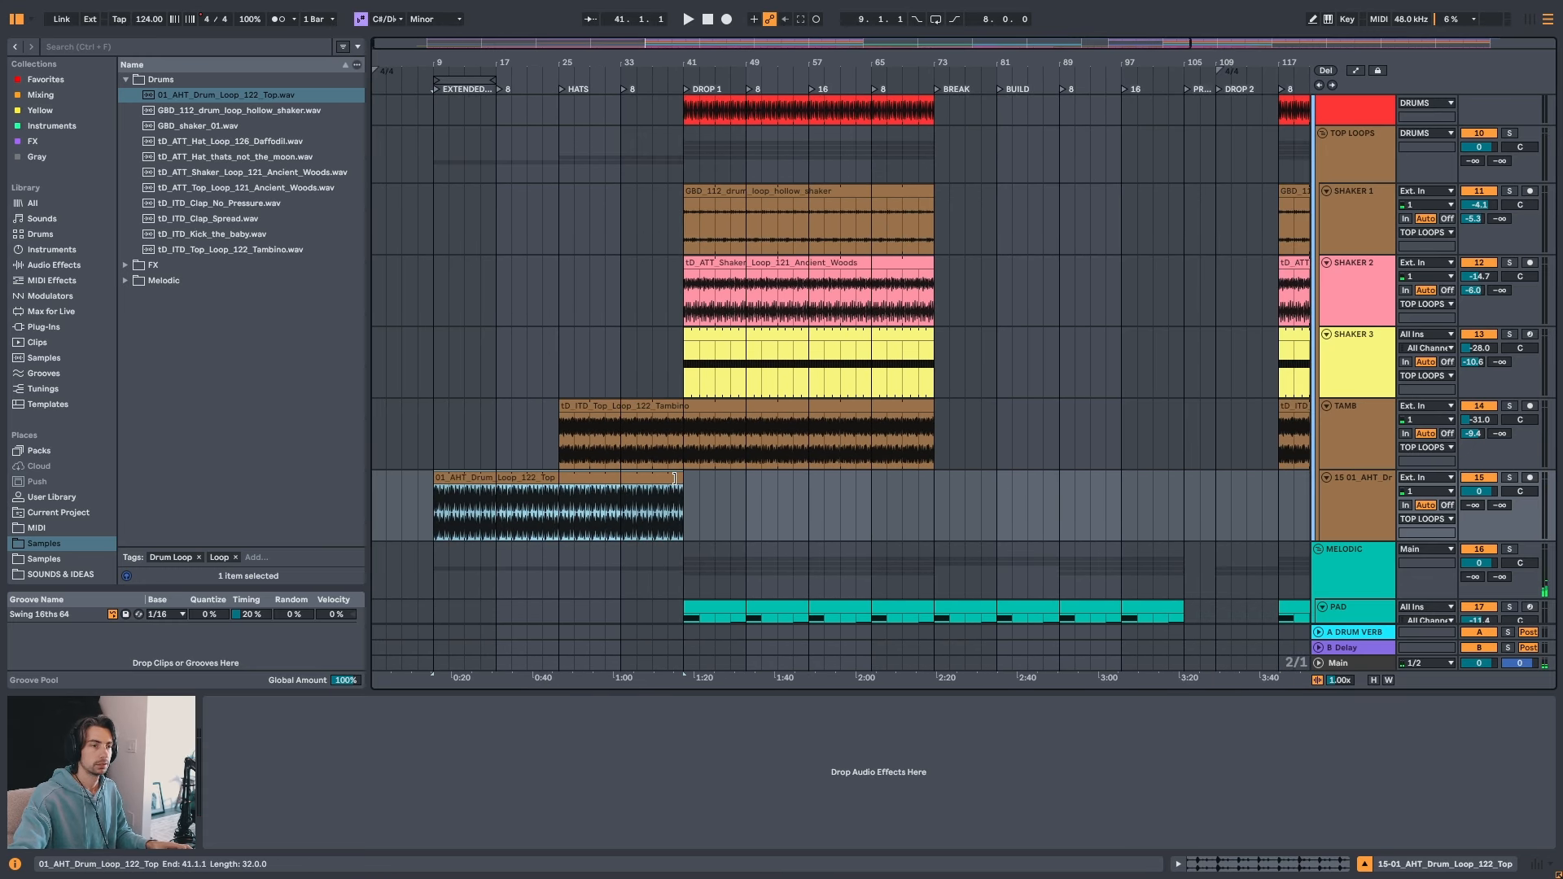
- Audition the reference track from bar 33, near bar 69 and past the start of BREAK to check where the top loop plays
{"action": "left_click", "coordinate": [627, 509]}
{"action": "key", "text": "space"}
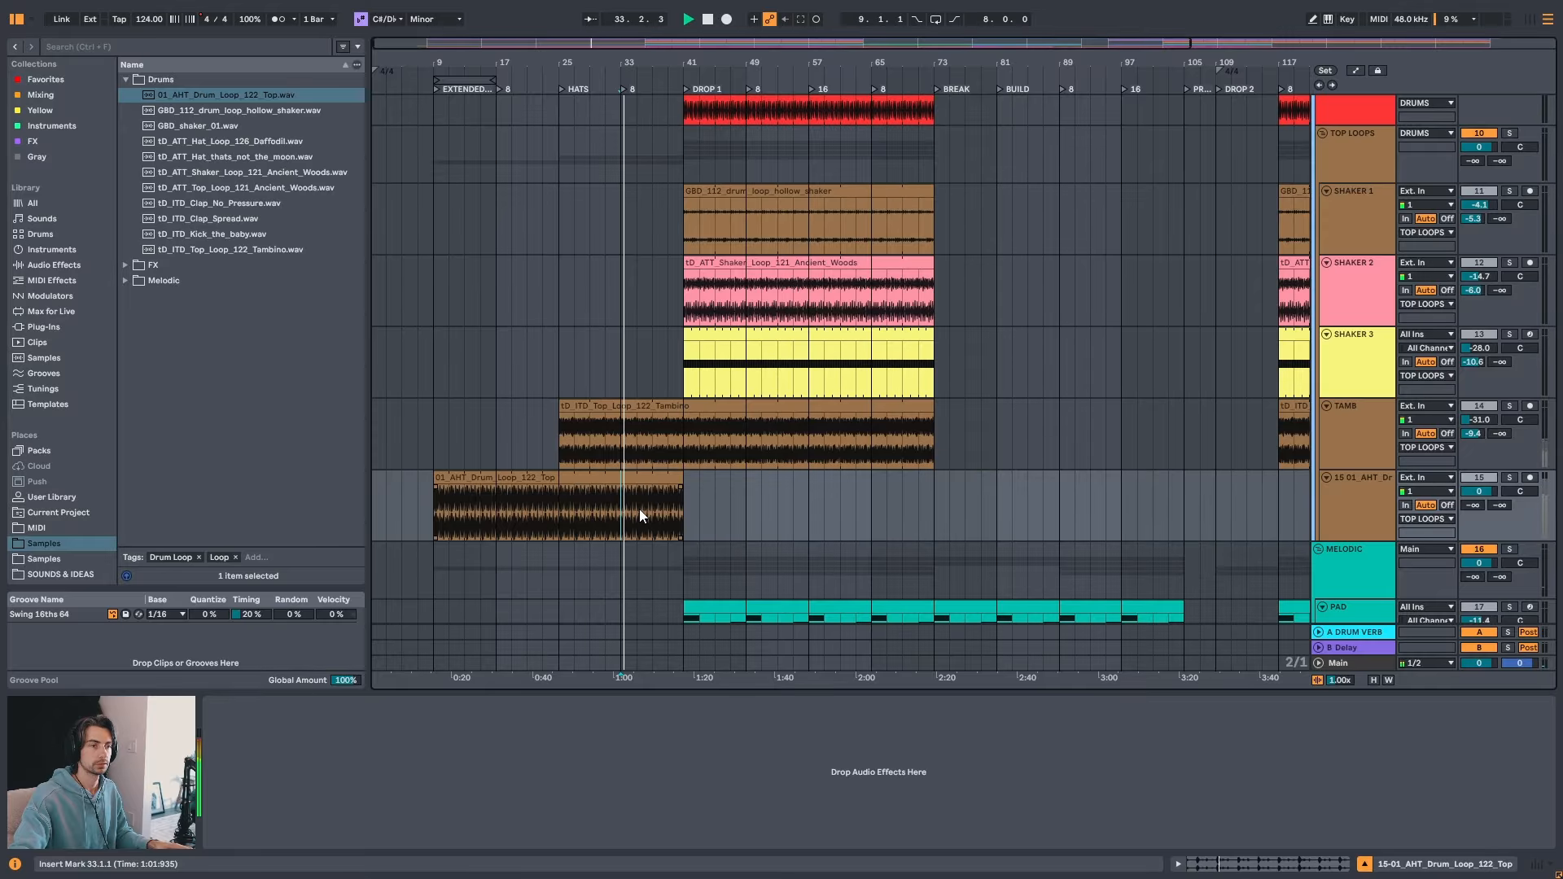
{"action": "left_click", "coordinate": [638, 509]}
{"action": "key", "text": "space"}
{"action": "key", "text": "space"}
{"action": "key", "text": "space"}
{"action": "left_click", "coordinate": [901, 505]}
{"action": "key", "text": "space"}
{"action": "key", "text": "space"}
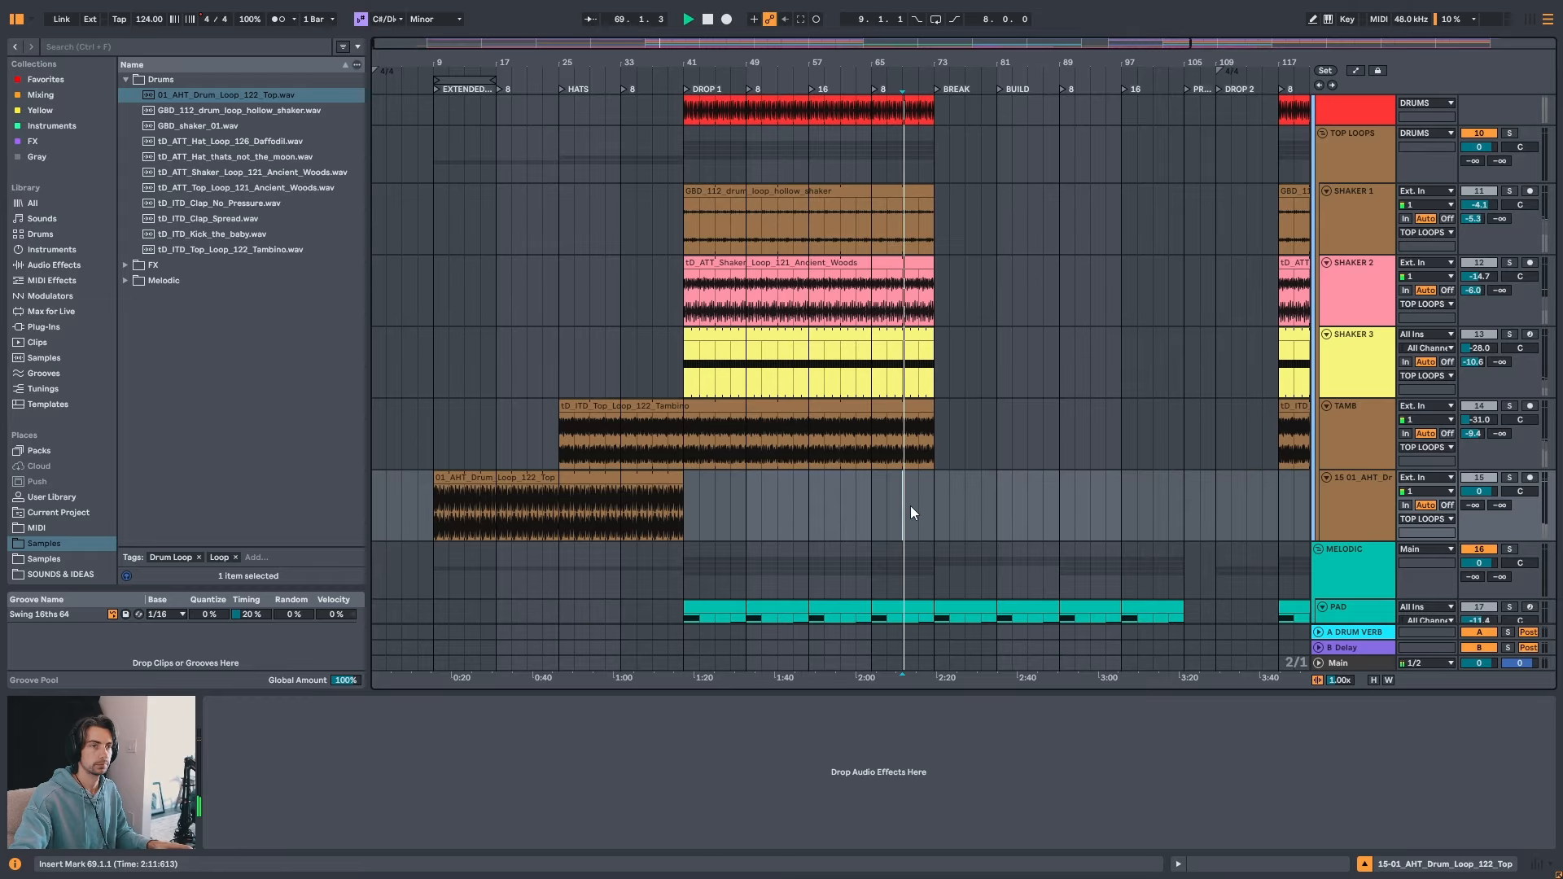
{"action": "left_click", "coordinate": [950, 505]}
{"action": "key", "text": "space"}
{"action": "key", "text": "space"}
{"action": "key", "text": "space"}
- Extend the 01_AHT_Drum_Loop_122_Top clip to bar 73, through the end of DROP 1
{"action": "left_click", "coordinate": [685, 480]}
{"action": "left_click_drag", "start_coordinate": [688, 480], "coordinate": [923, 484]}
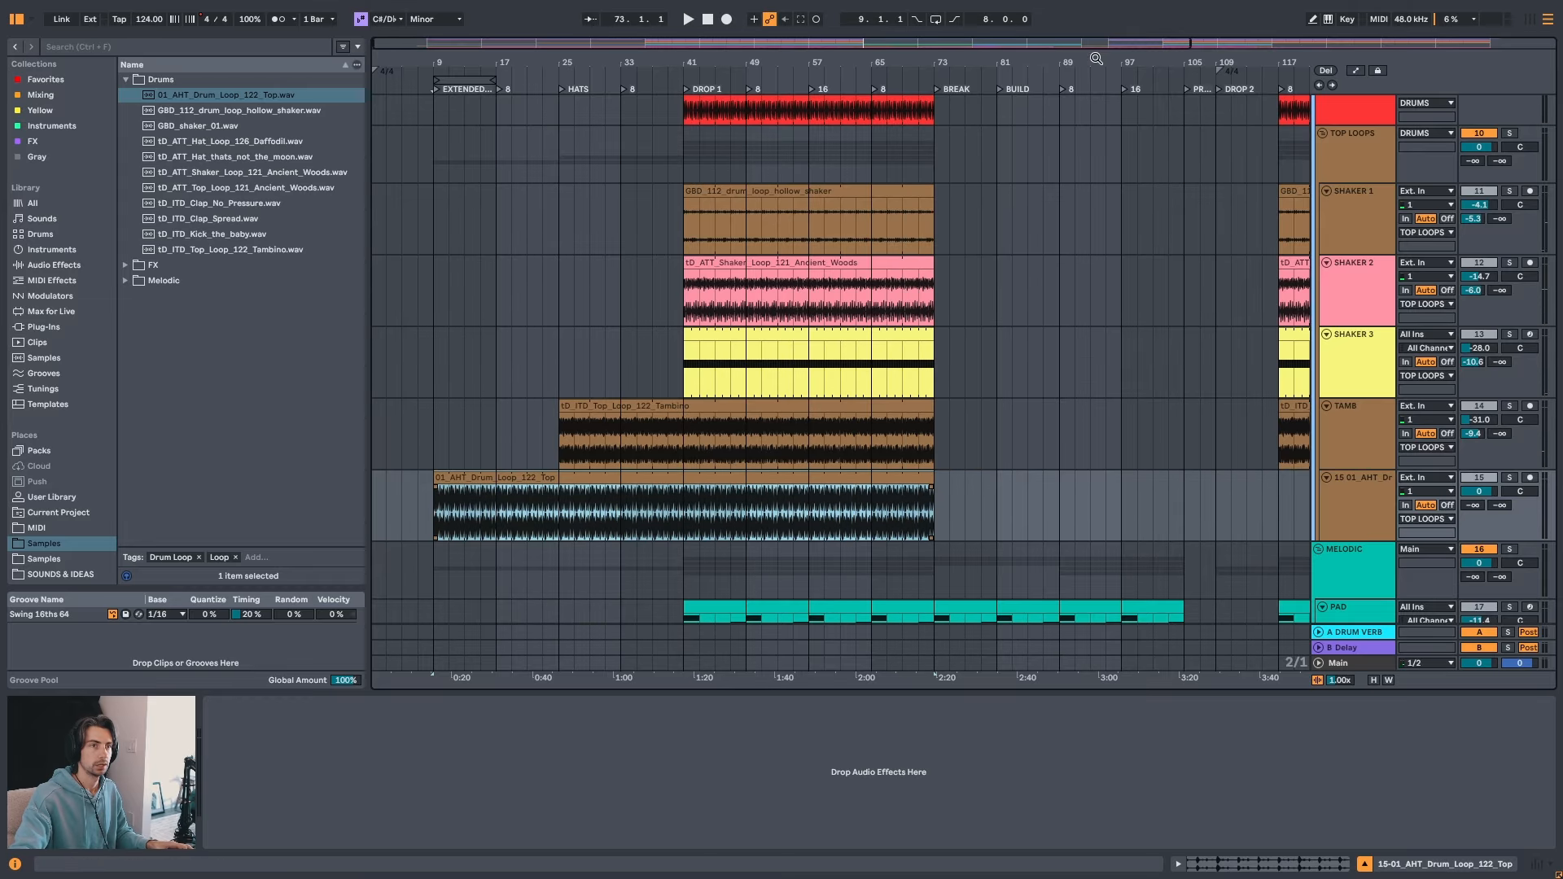
{"action": "left_click_drag", "start_coordinate": [1060, 57], "coordinate": [1045, 24]}
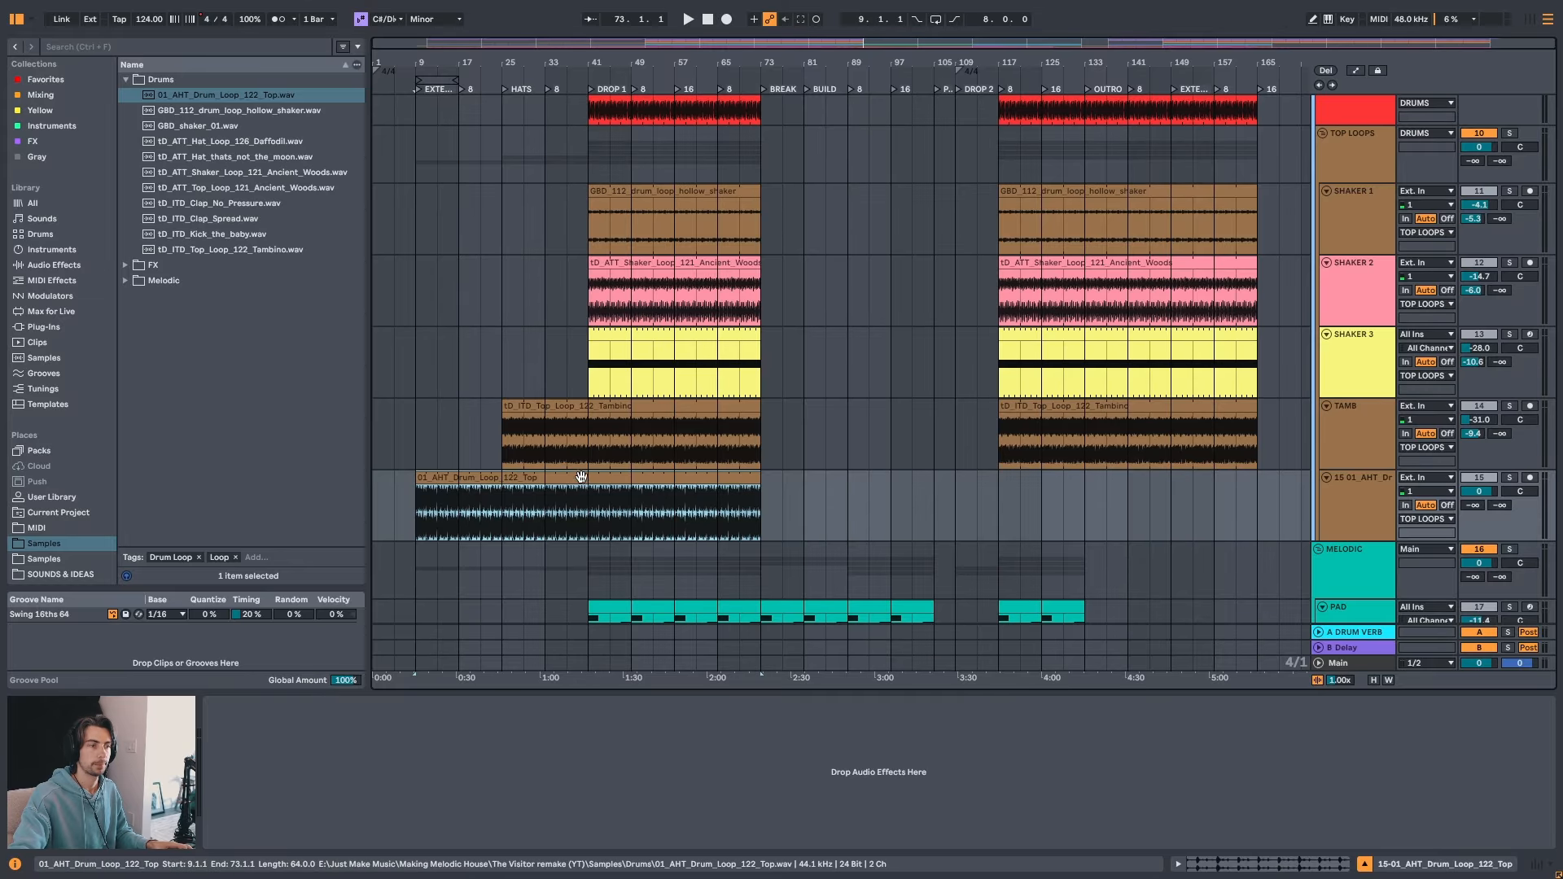
- Play the arrangement from bar 9 to hear the new top loop in the extended intro
{"action": "left_click_drag", "start_coordinate": [447, 65], "coordinate": [600, 134]}
{"action": "left_click", "coordinate": [538, 468]}
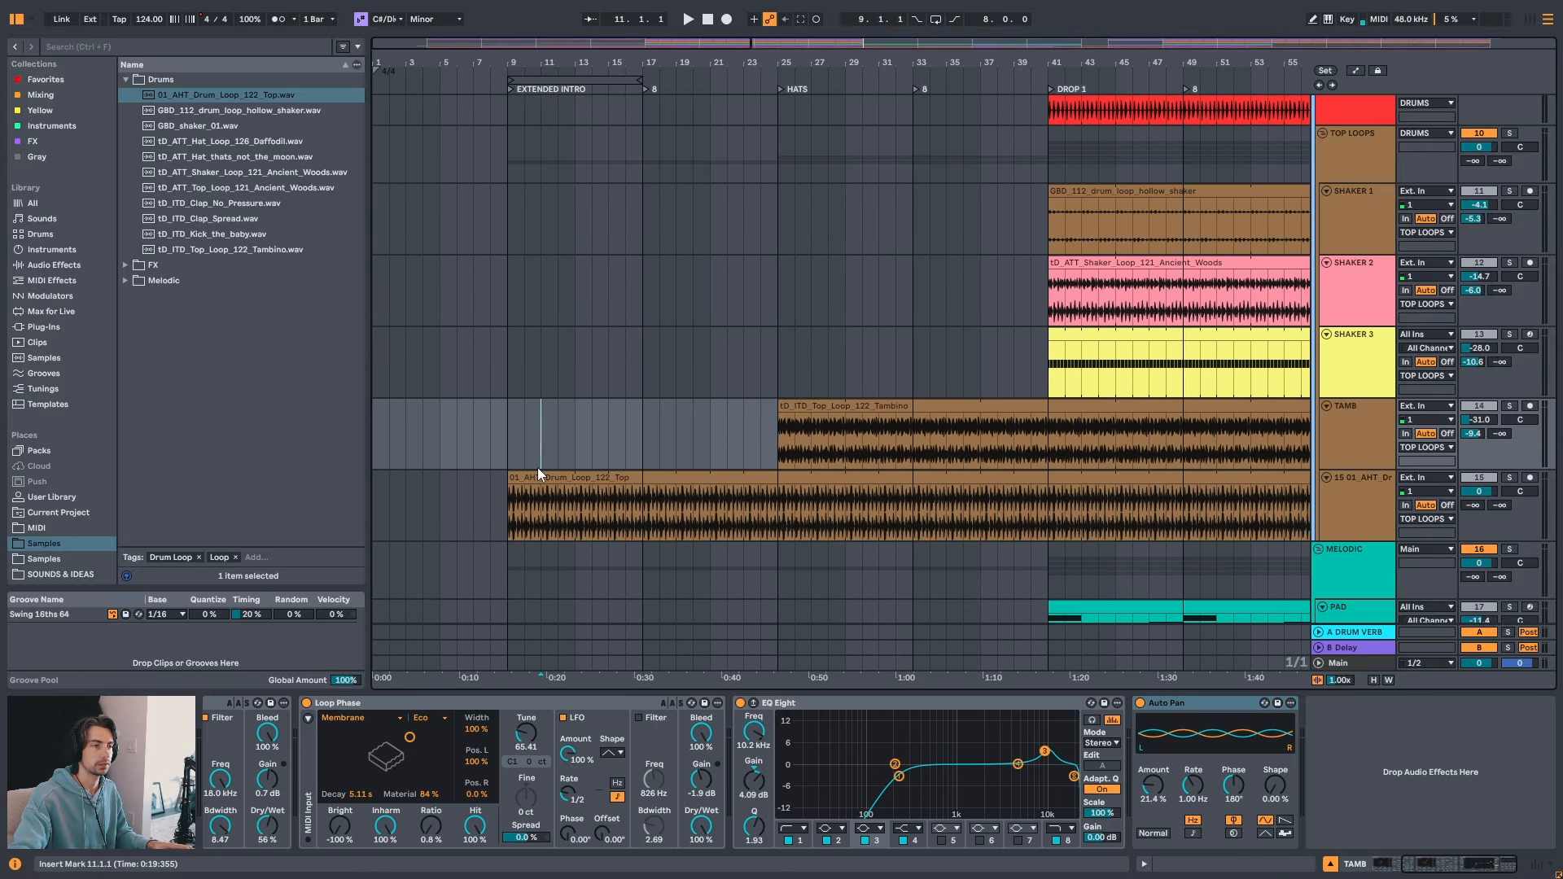
{"action": "left_click", "coordinate": [538, 477]}
{"action": "key", "text": "space"}
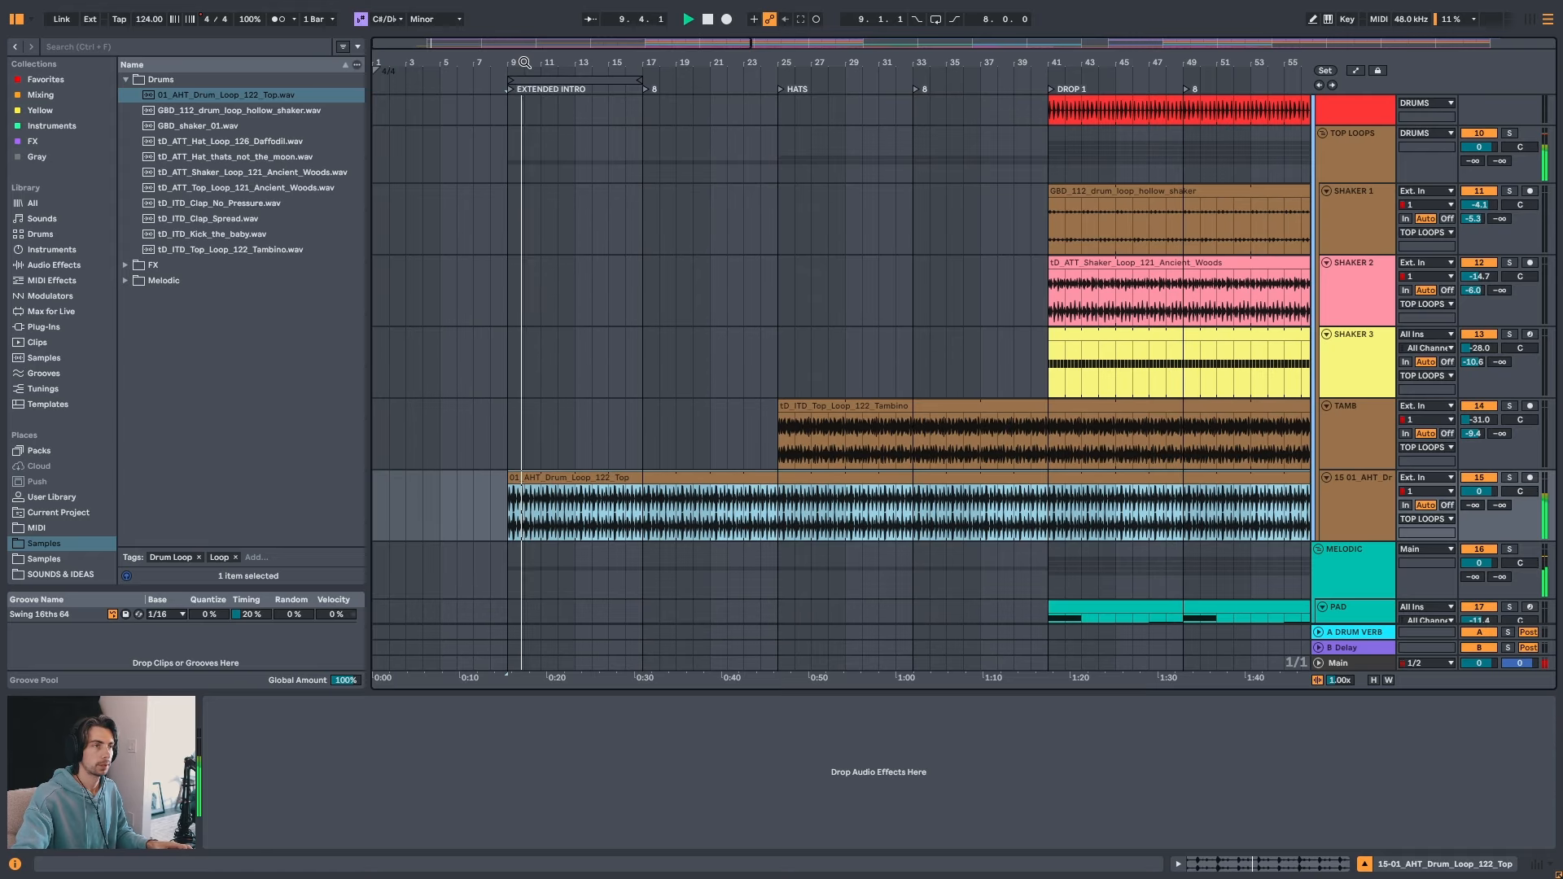
- Solo the 01_AHT_Drum_Loop_122_Top track and open its clip's waveform while playing from bar 9
{"action": "left_click_drag", "start_coordinate": [525, 61], "coordinate": [578, 275]}
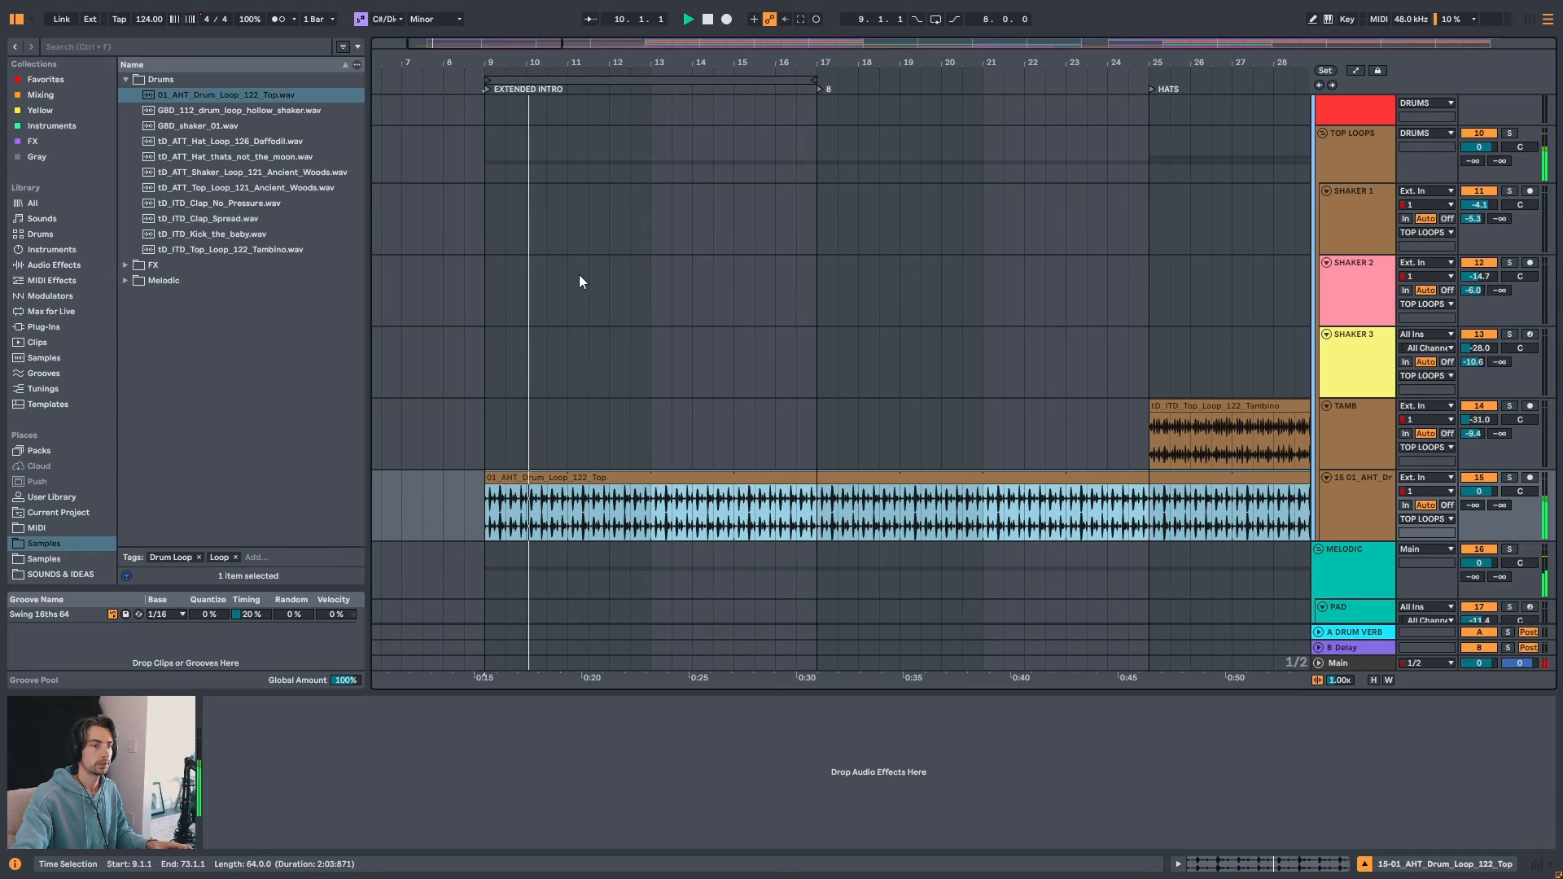
{"action": "key", "text": "s"}
{"action": "key", "text": "space"}
{"action": "double_click", "coordinate": [567, 477]}
{"action": "key", "text": "space"}
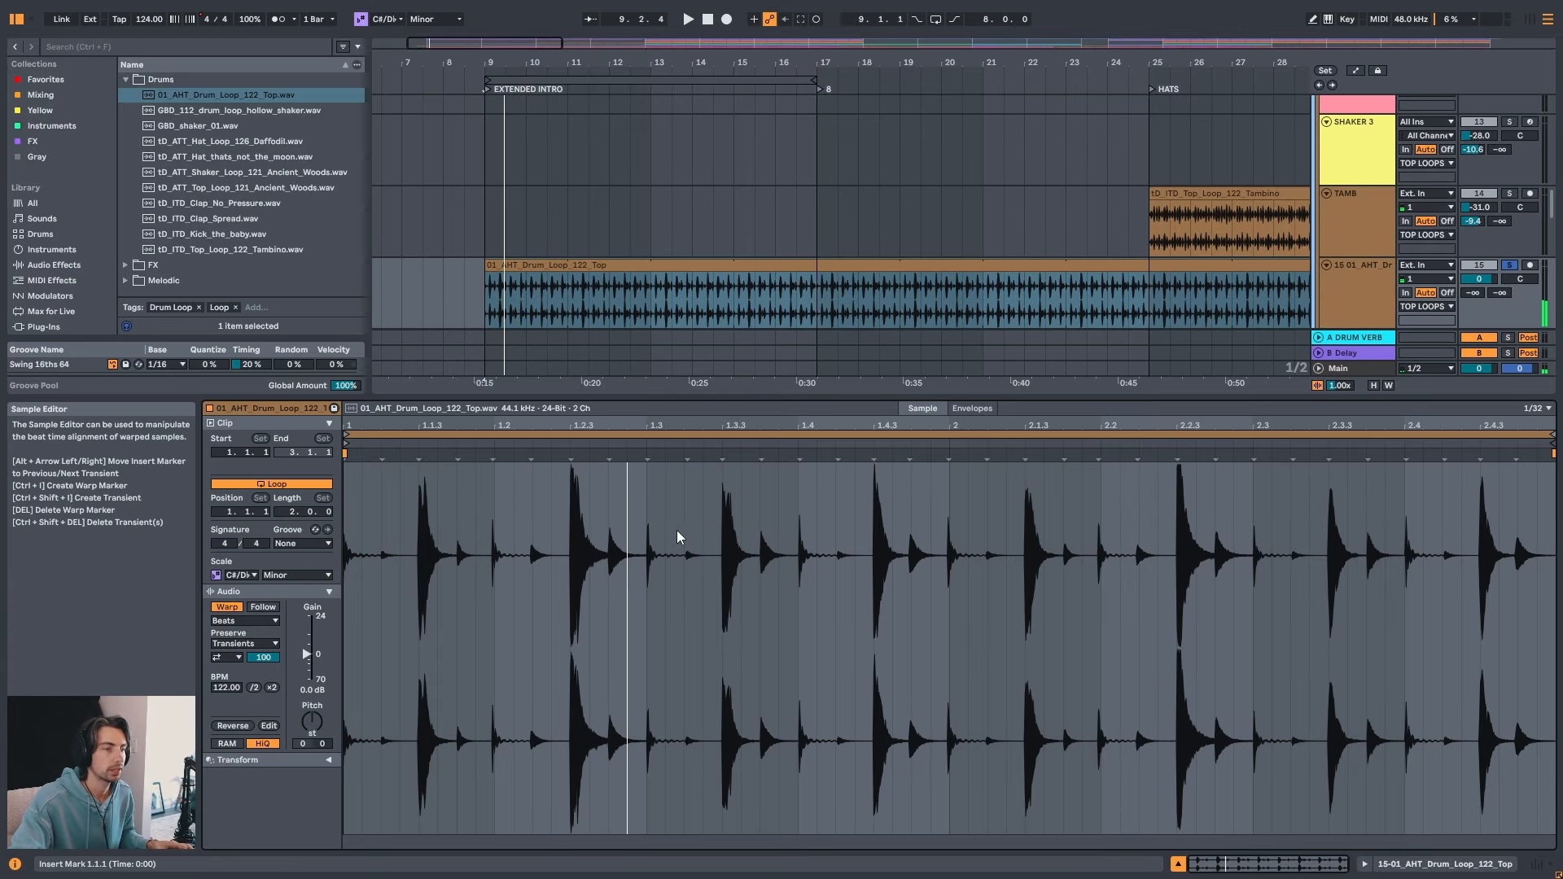
- Examine the drum top loop's waveform around beat 1.3, replaying short passages to check the hits' timing against the grid
{"action": "left_click_drag", "start_coordinate": [647, 424], "coordinate": [666, 570]}
{"action": "key", "text": "space"}
{"action": "key", "text": "space"}
{"action": "left_click_drag", "start_coordinate": [651, 425], "coordinate": [644, 301]}
{"action": "key", "text": "space"}
{"action": "key", "text": "space"}
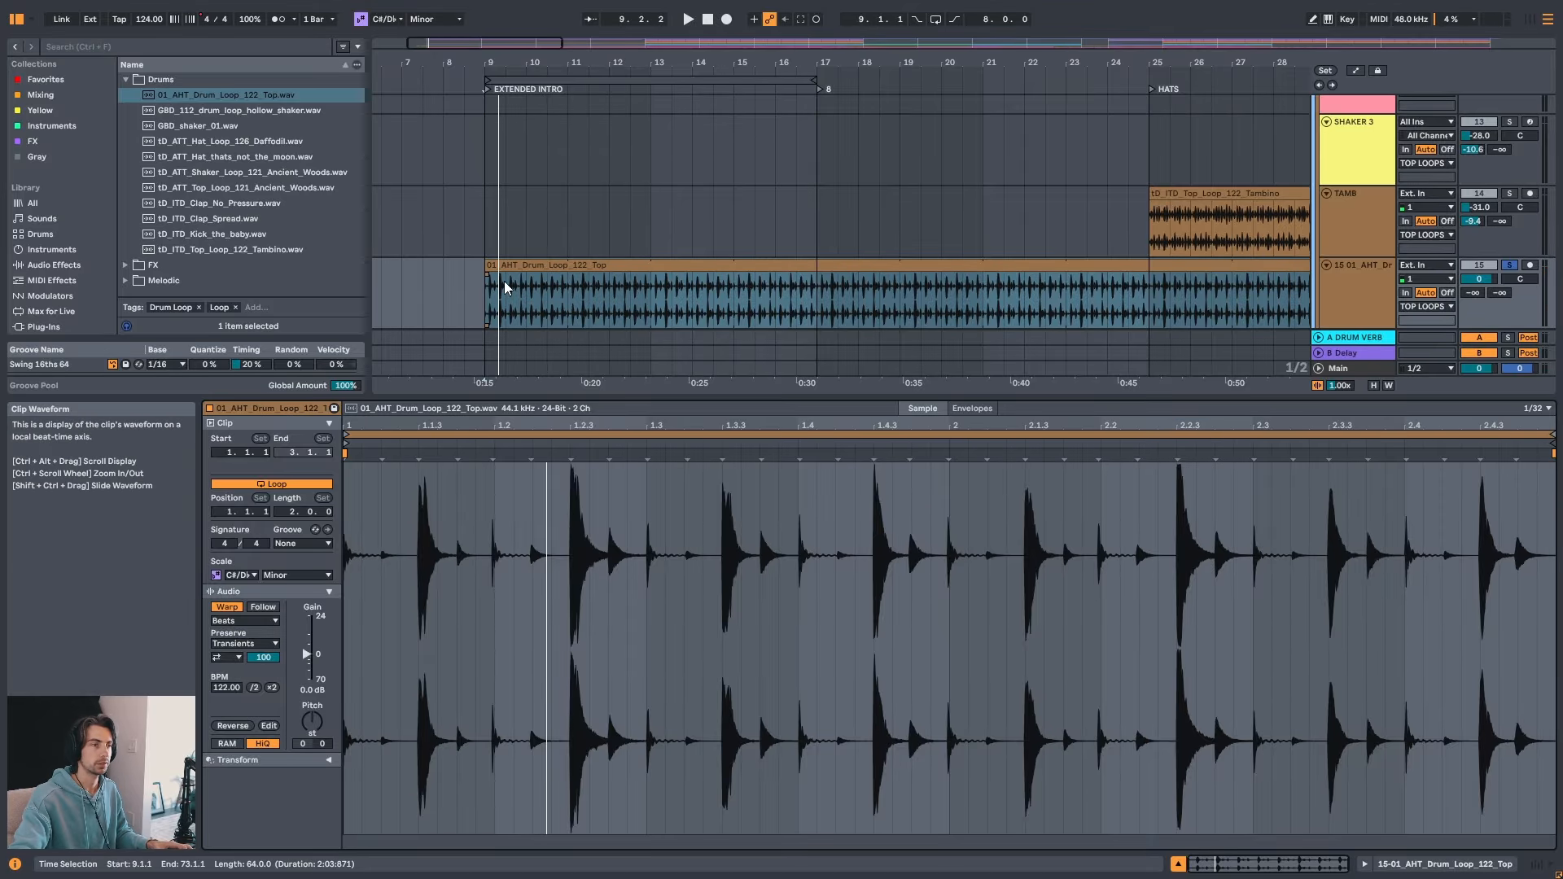
{"action": "key", "text": "space"}
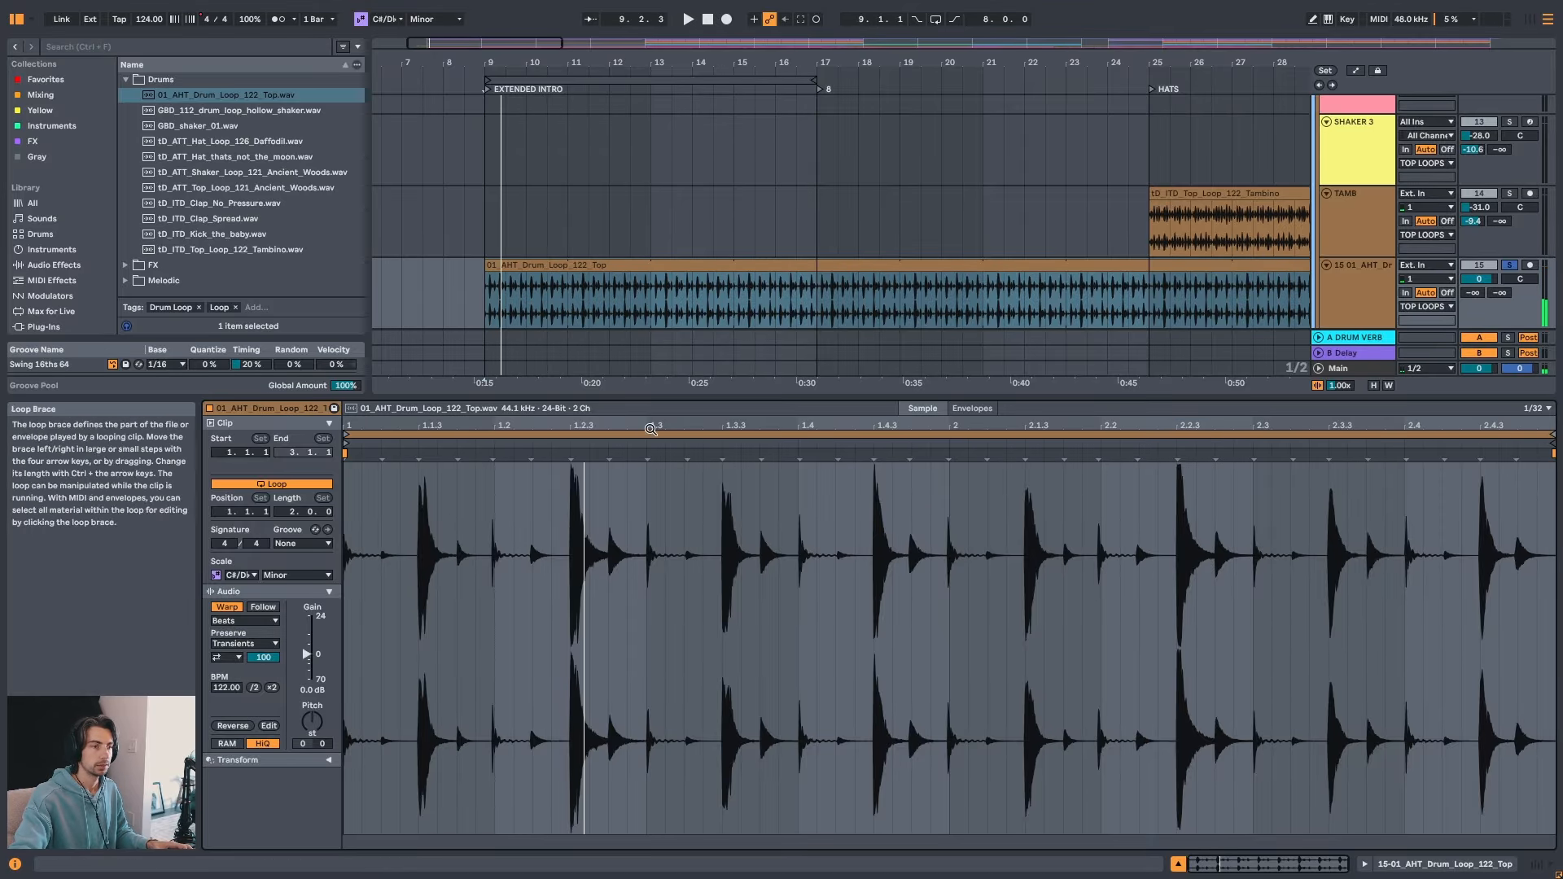
{"action": "scroll", "coordinate": [629, 546], "scroll_direction": "up", "scroll_amount": 8}
{"action": "left_click", "coordinate": [648, 513]}
{"action": "mouse_move", "coordinate": [628, 420]}
{"action": "left_mouse_down"}
{"action": "mouse_move", "coordinate": [633, 468]}
{"action": "mouse_move", "coordinate": [701, 301]}
{"action": "left_mouse_up"}
{"action": "scroll", "coordinate": [627, 521], "scroll_direction": "down", "scroll_amount": 3}
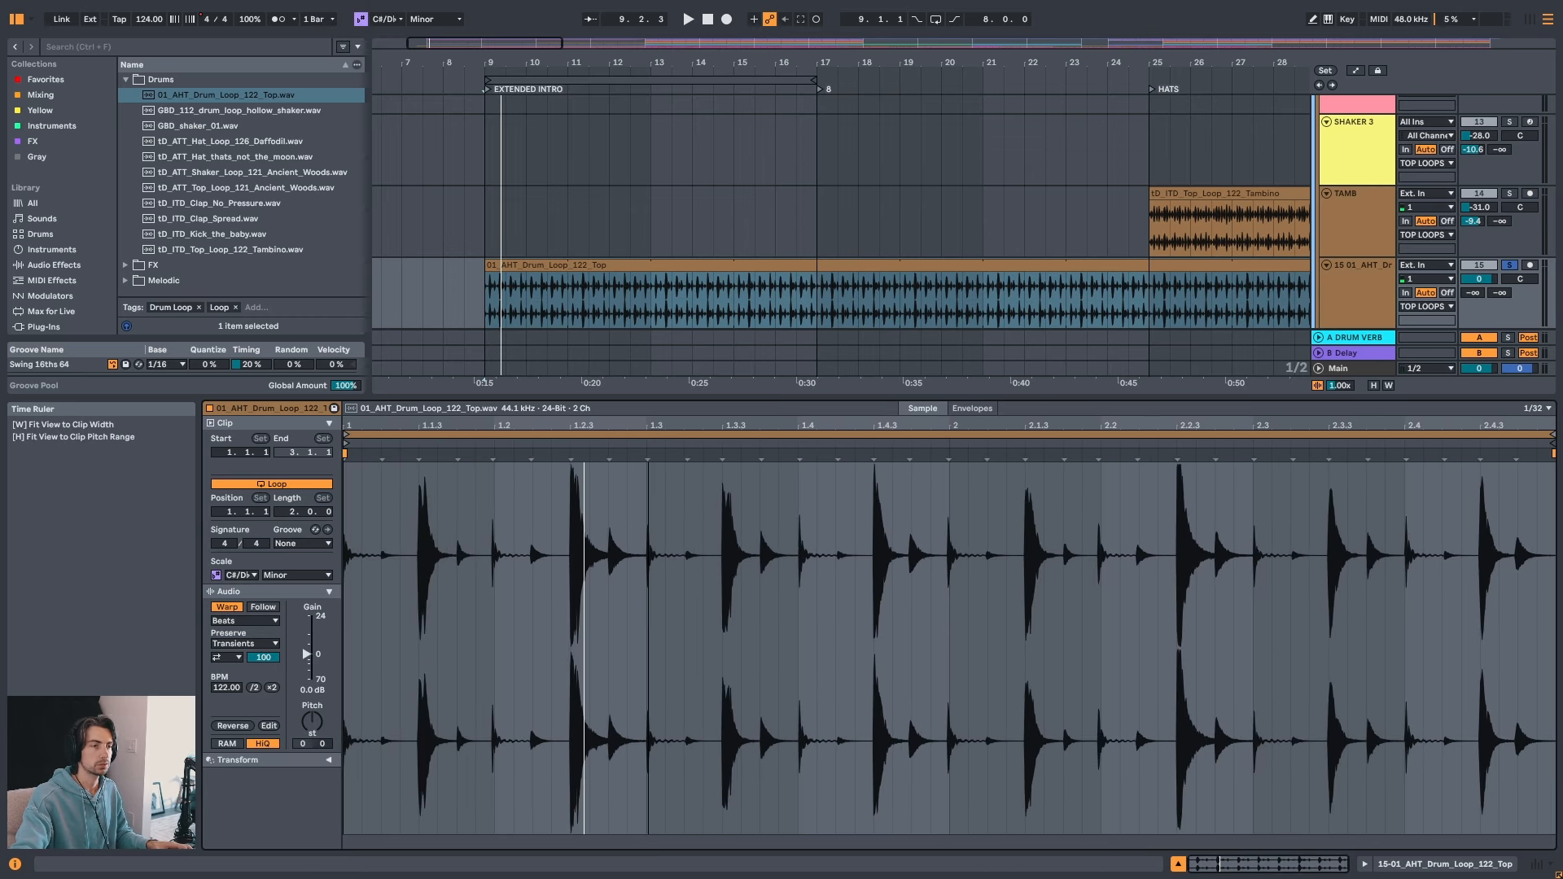
- Quantize the entire 01_AHT_Drum_Loop_122_Top sample and check the warp markers around beat 1.3 against the grid
{"action": "left_click", "coordinate": [627, 521]}
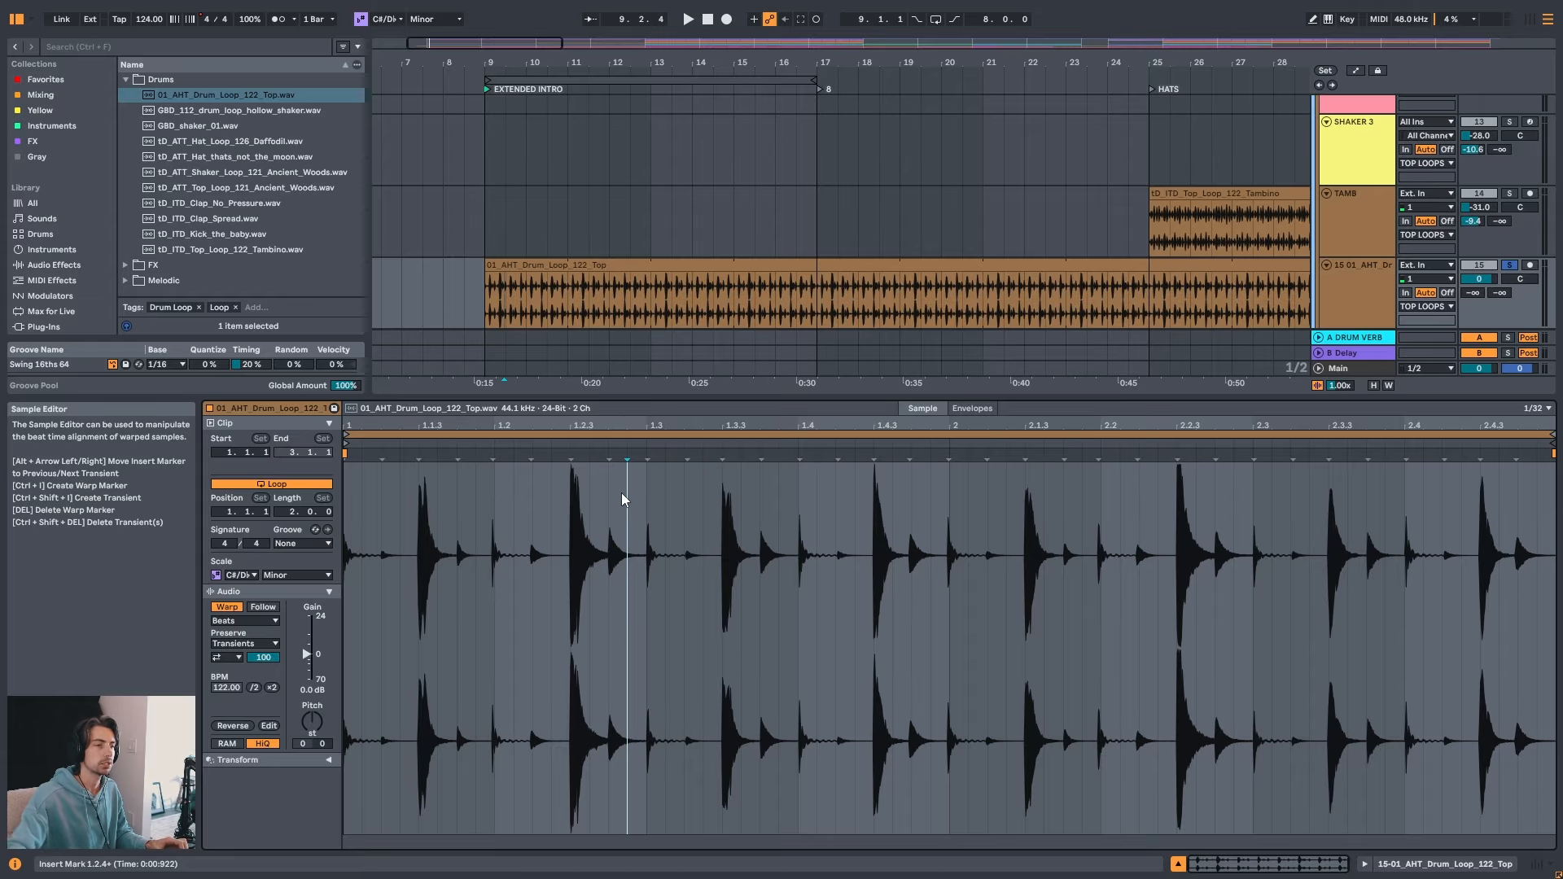
{"action": "key", "text": "ctrl+a"}
{"action": "right_click", "coordinate": [622, 491]}
{"action": "key", "text": "Escape"}
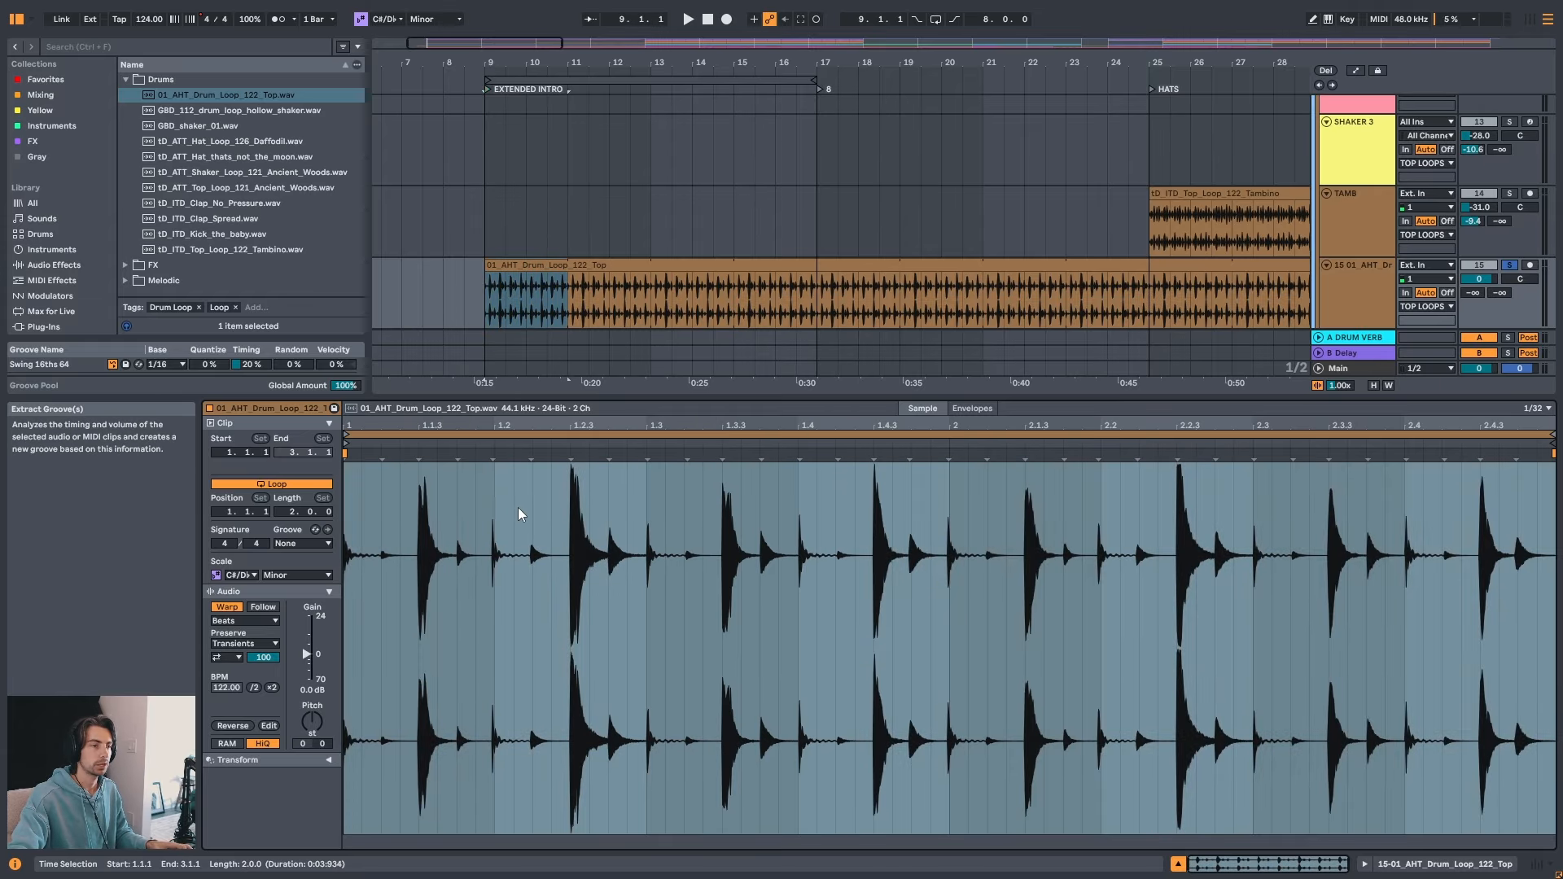
{"action": "left_click", "coordinate": [536, 495]}
{"action": "key", "text": "ctrl+a"}
{"action": "right_click", "coordinate": [628, 499]}
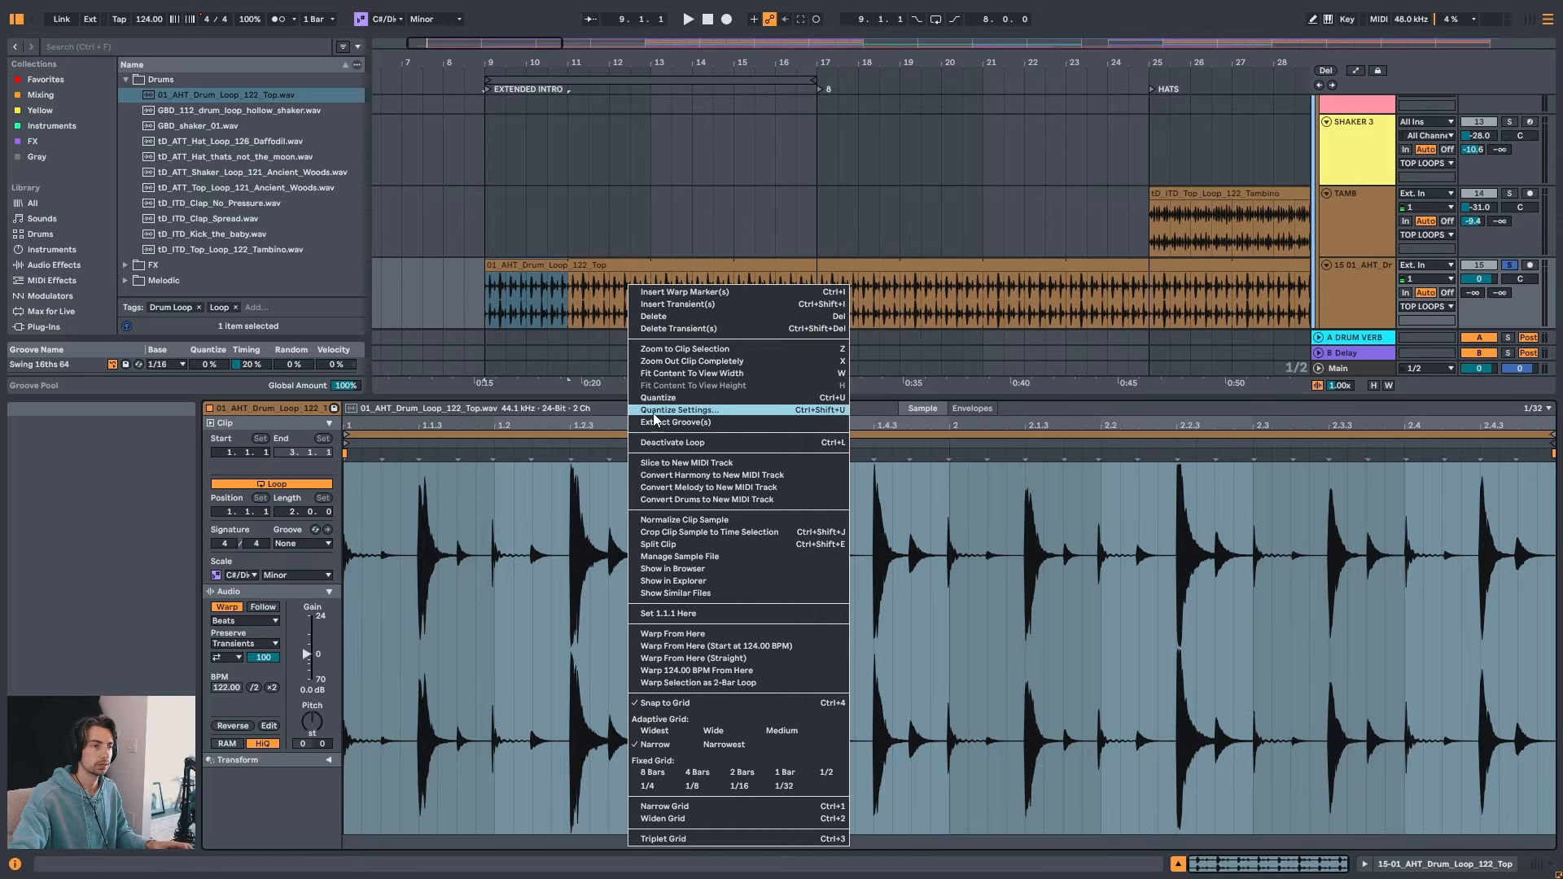
{"action": "left_click", "coordinate": [657, 398]}
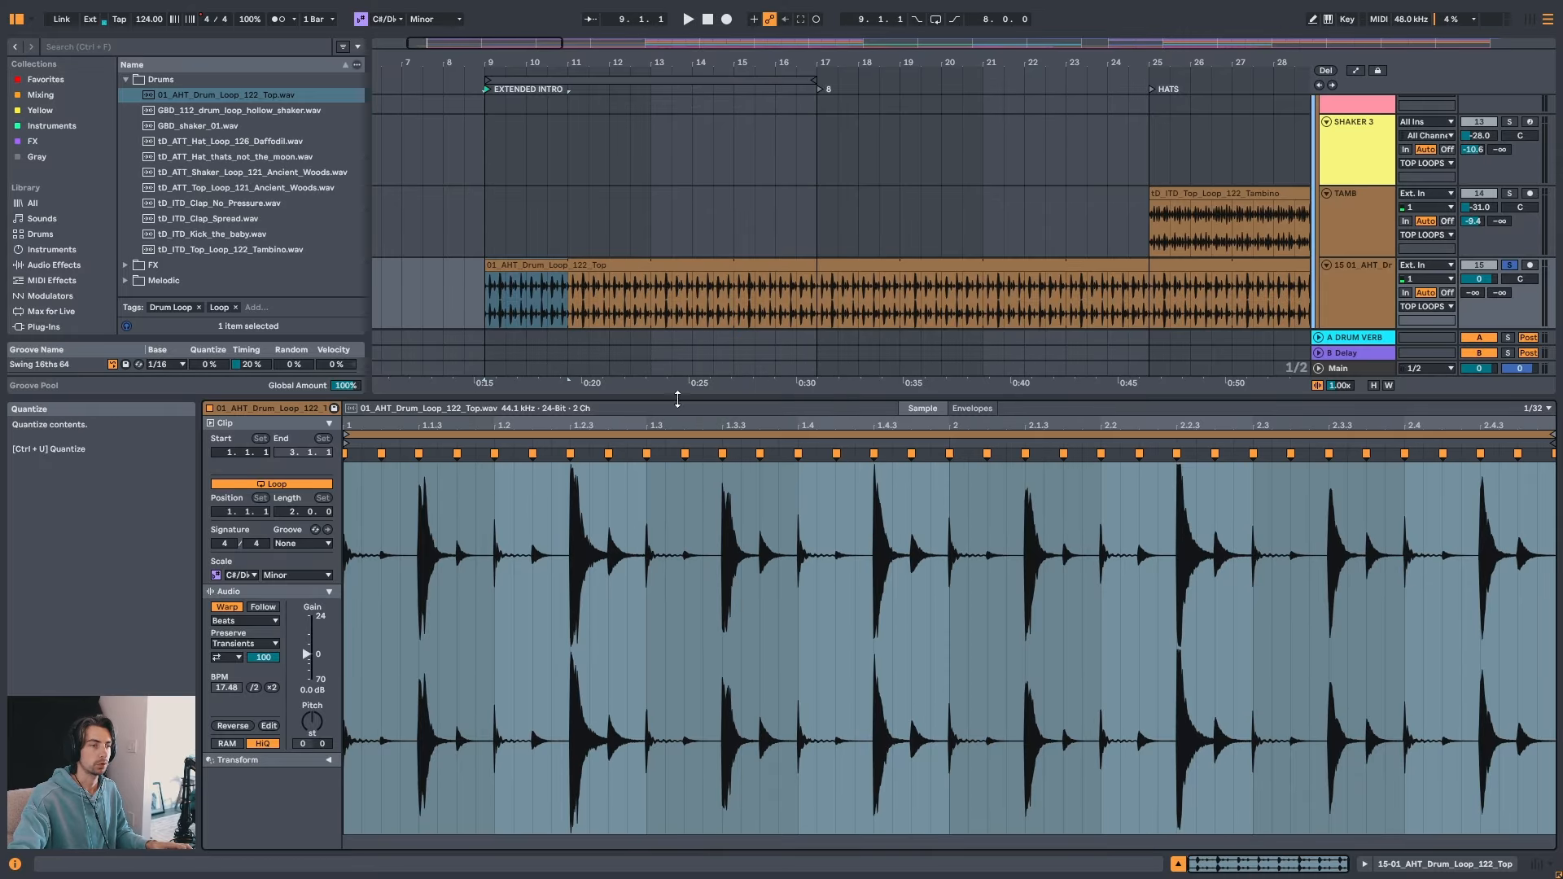
{"action": "left_click_drag", "start_coordinate": [652, 425], "coordinate": [638, 479]}
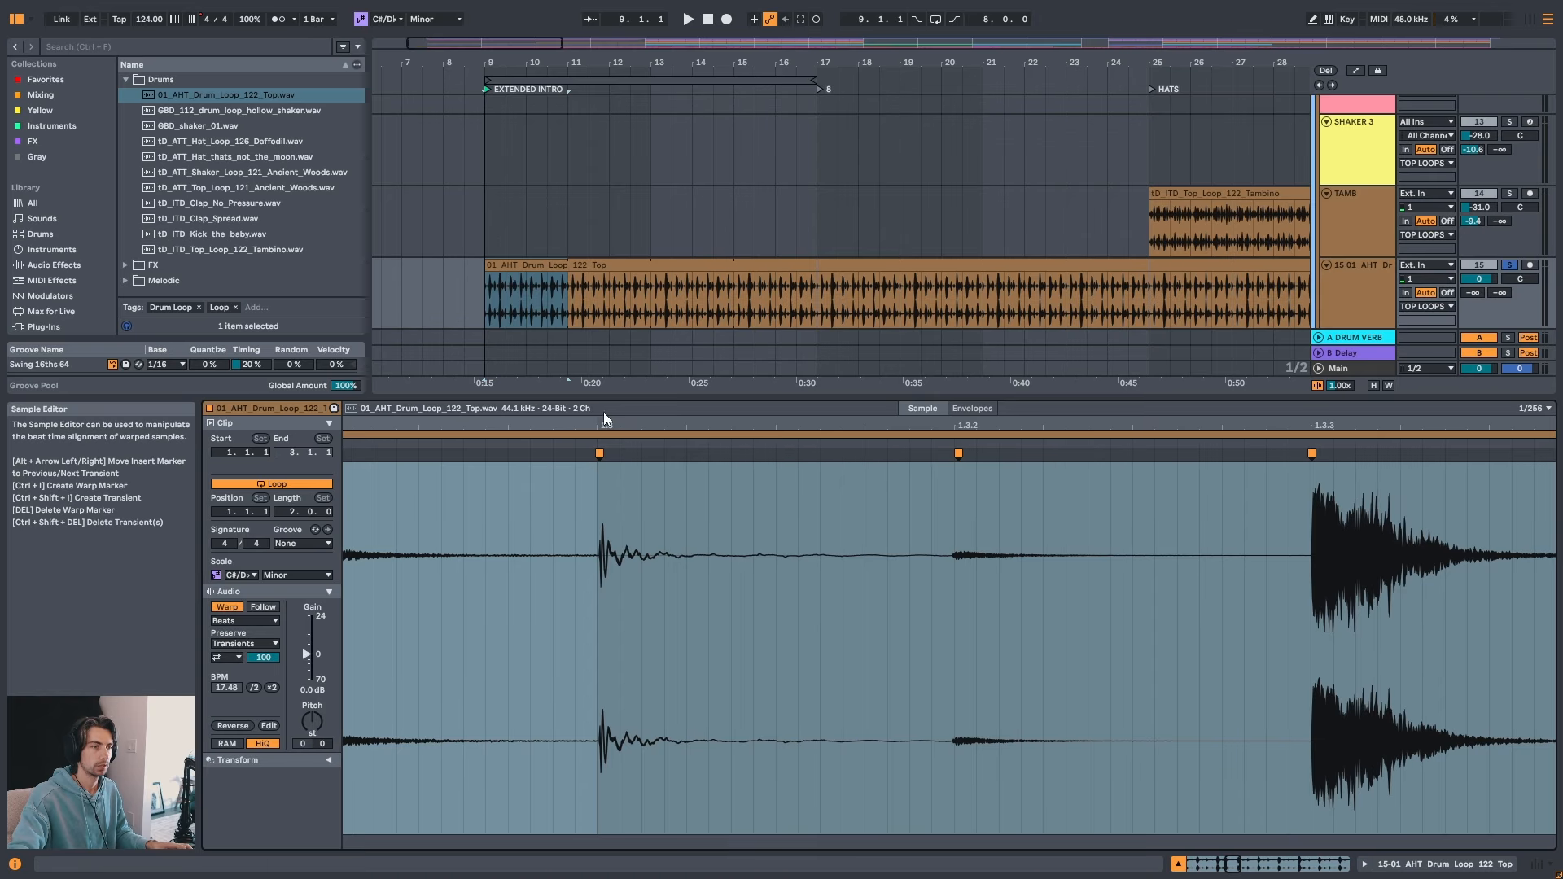
{"action": "mouse_move", "coordinate": [604, 424]}
{"action": "left_mouse_down"}
{"action": "mouse_move", "coordinate": [615, 480]}
{"action": "mouse_move", "coordinate": [535, 454]}
{"action": "mouse_move", "coordinate": [578, 390]}
{"action": "mouse_move", "coordinate": [579, 350]}
{"action": "left_mouse_up"}
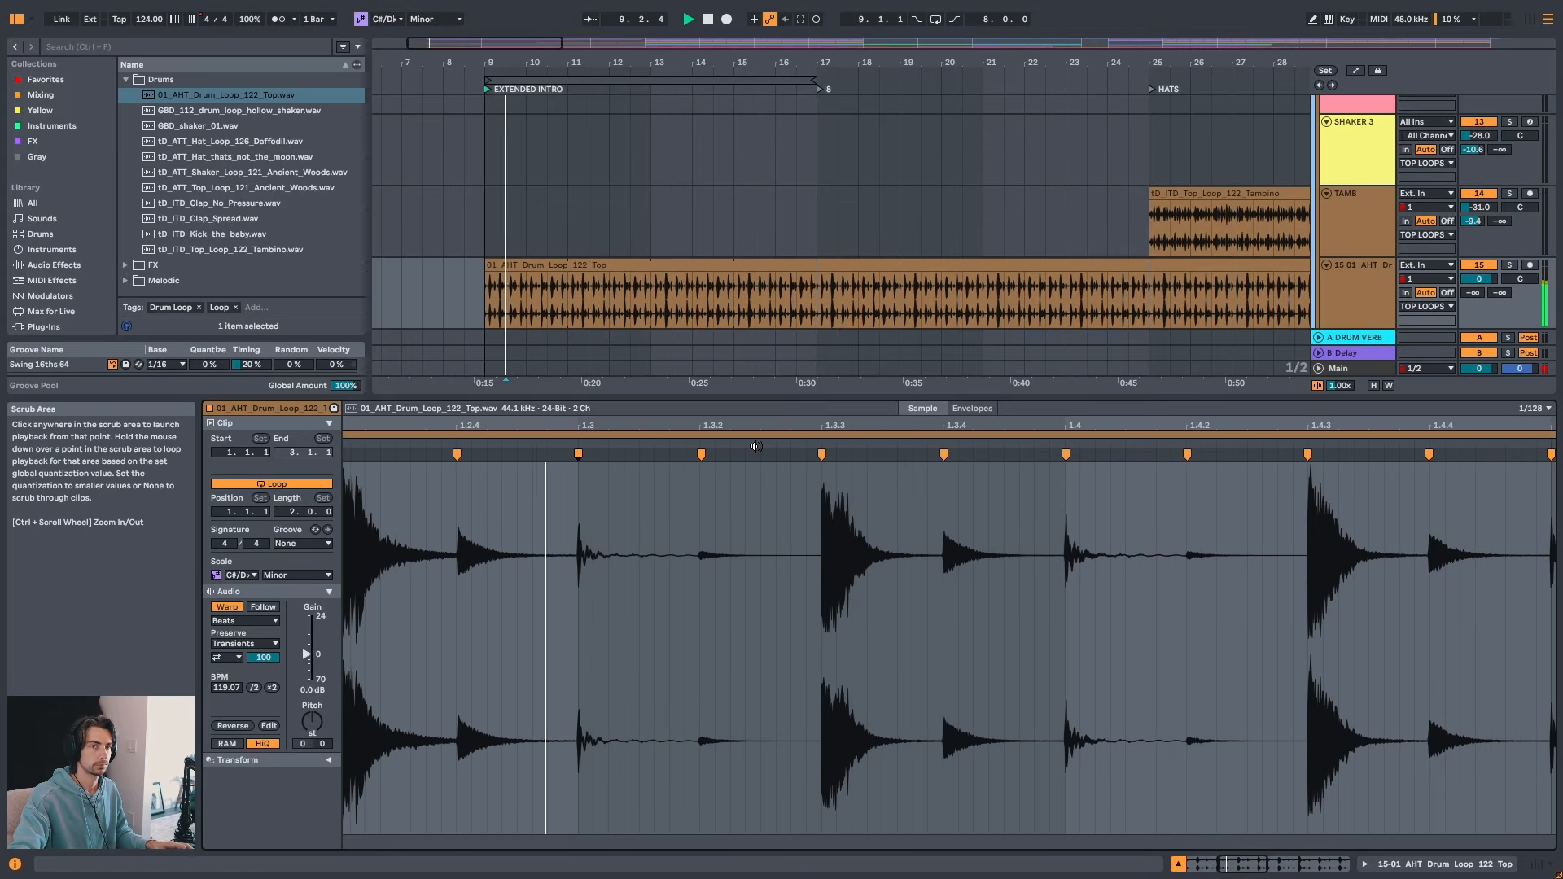
- Set the drum top loop track's volume to -11.7 dB and audition it with the other tracks from bar 9
{"action": "left_click", "coordinate": [568, 282]}
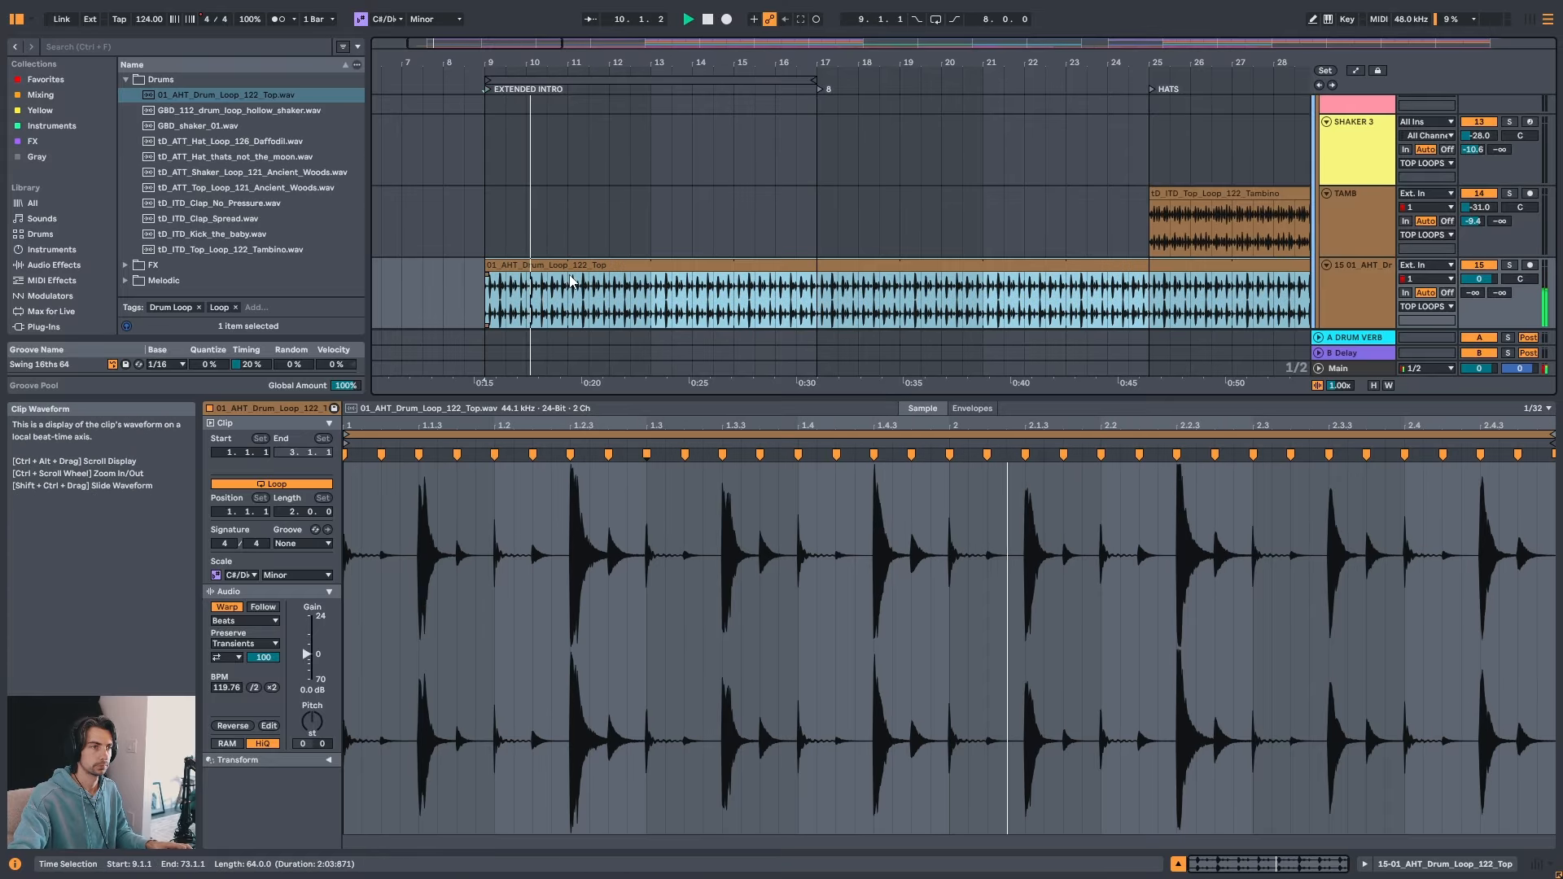
{"action": "left_click_drag", "start_coordinate": [1479, 278], "coordinate": [1479, 293]}
{"action": "key", "text": "space"}
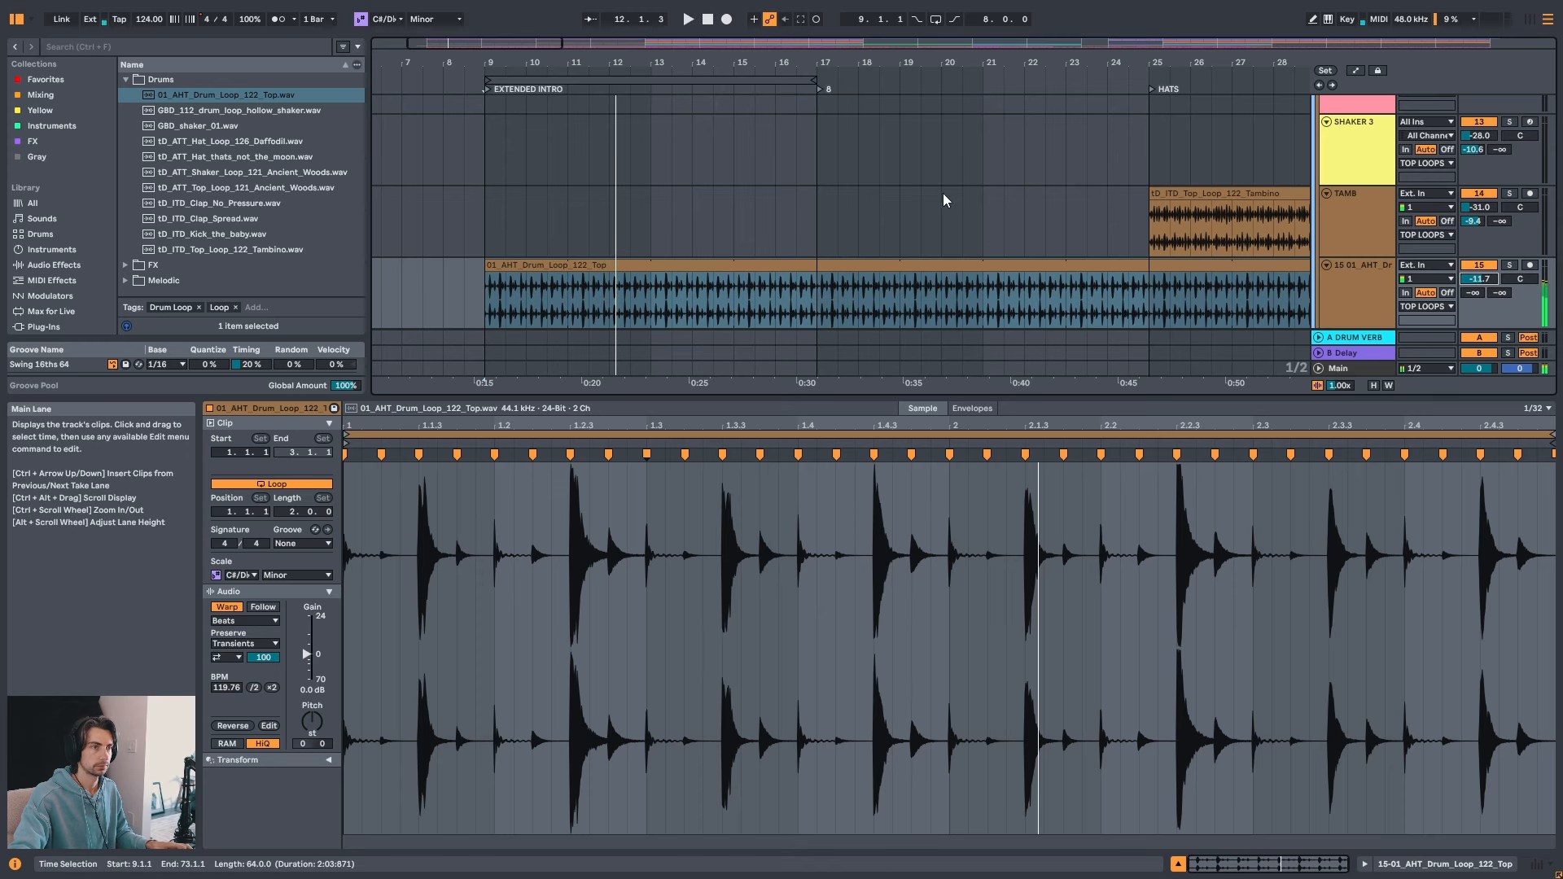
{"action": "key", "text": "space"}
{"action": "left_click", "coordinate": [1350, 282]}
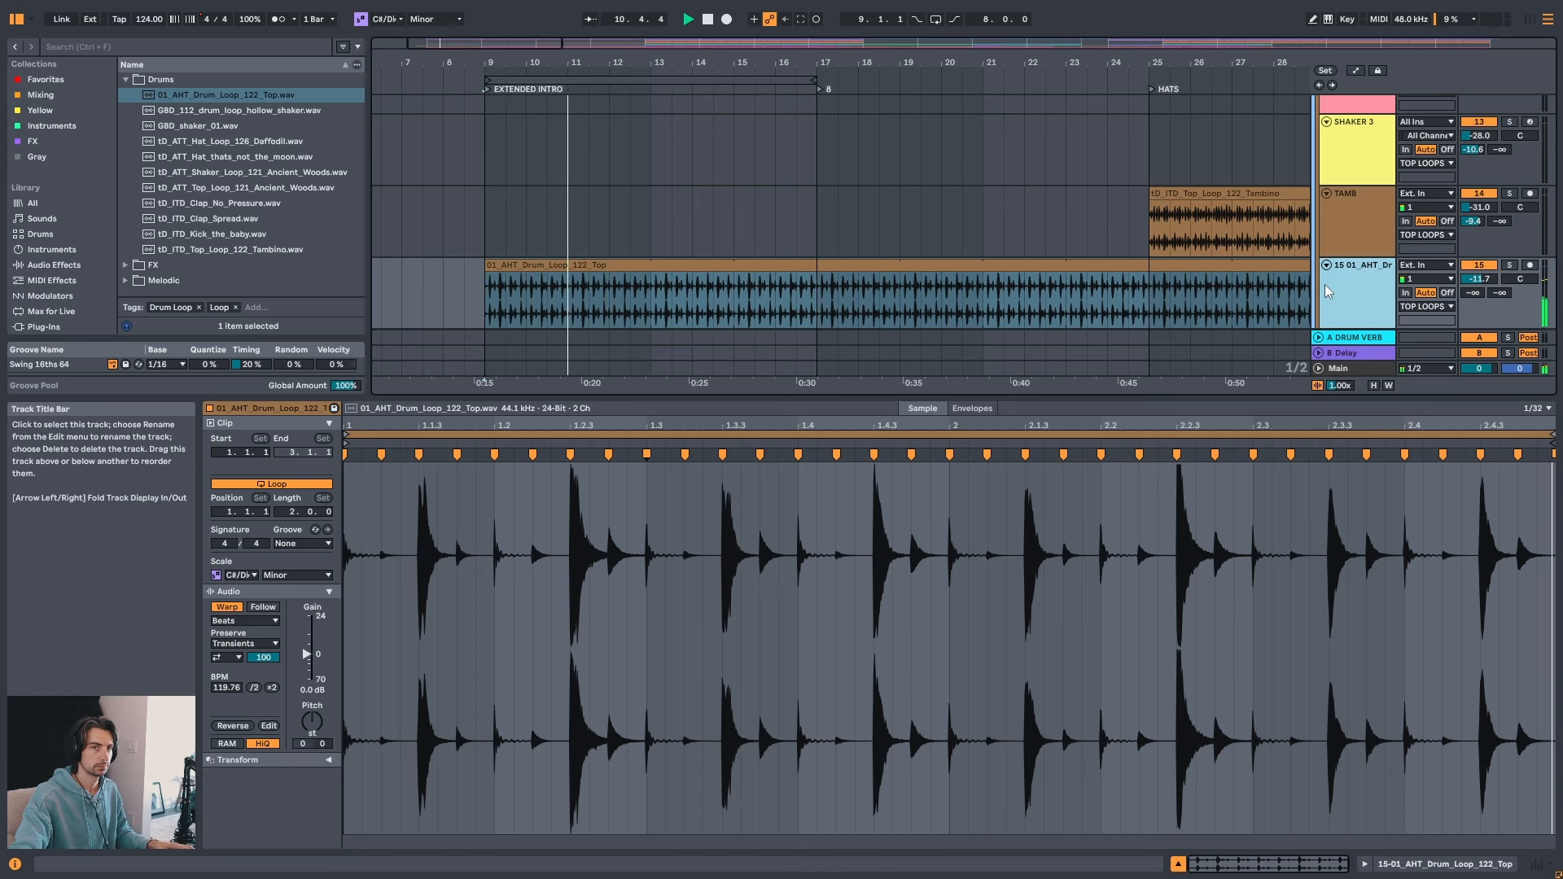
{"action": "key", "text": "shift+Tab"}
{"action": "left_click", "coordinate": [653, 265]}
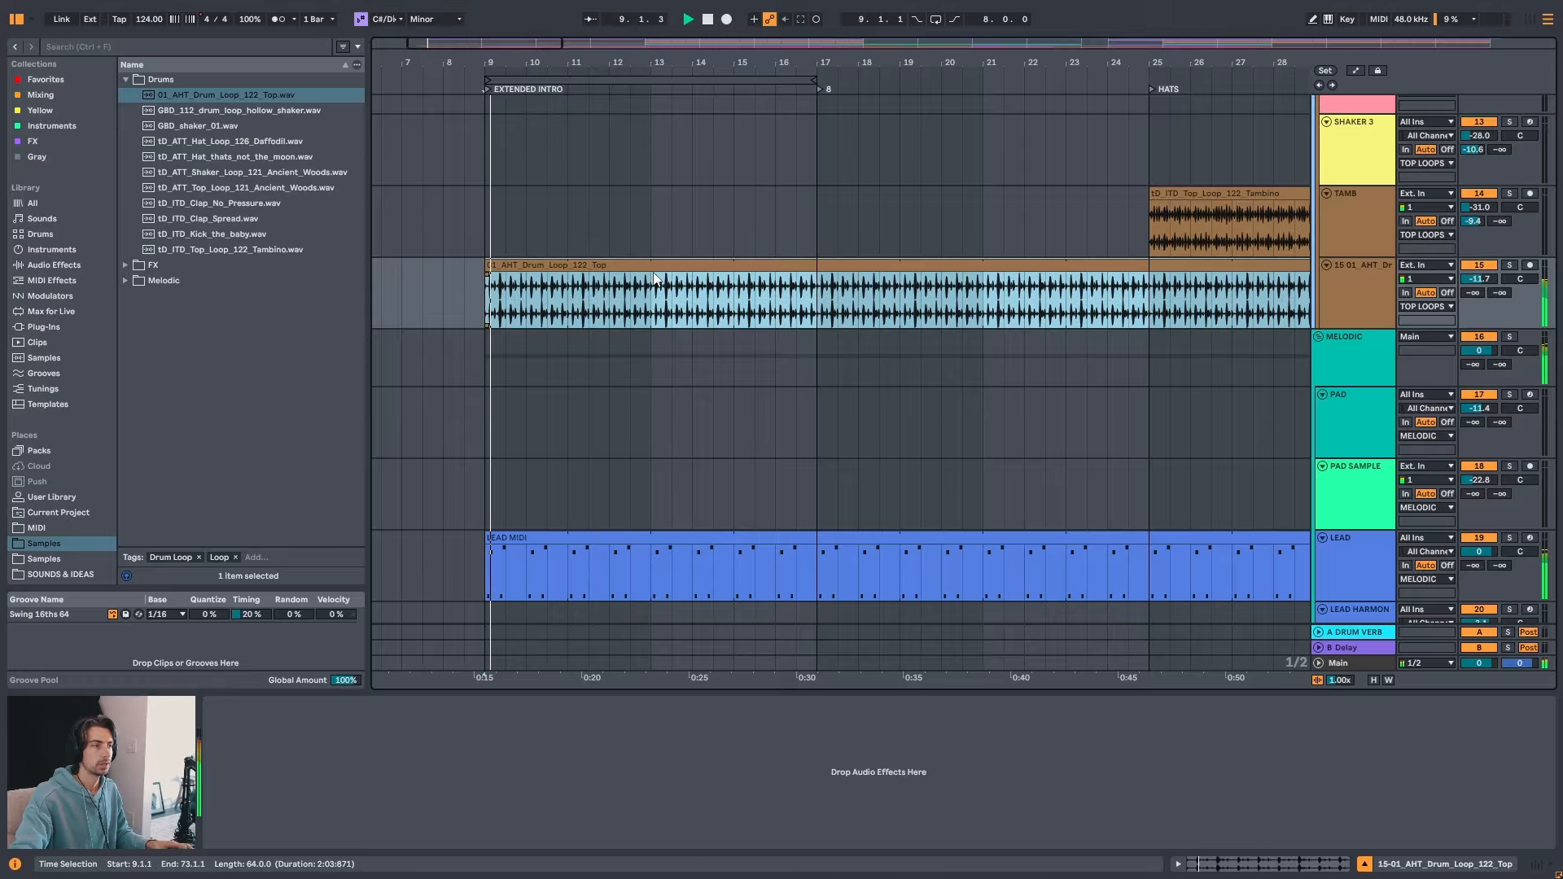
- Add an EQ Eight to the drum top loop track with a 220 Hz low cut, auditioning it soloed and in the mix
{"action": "left_click", "coordinate": [1327, 289]}
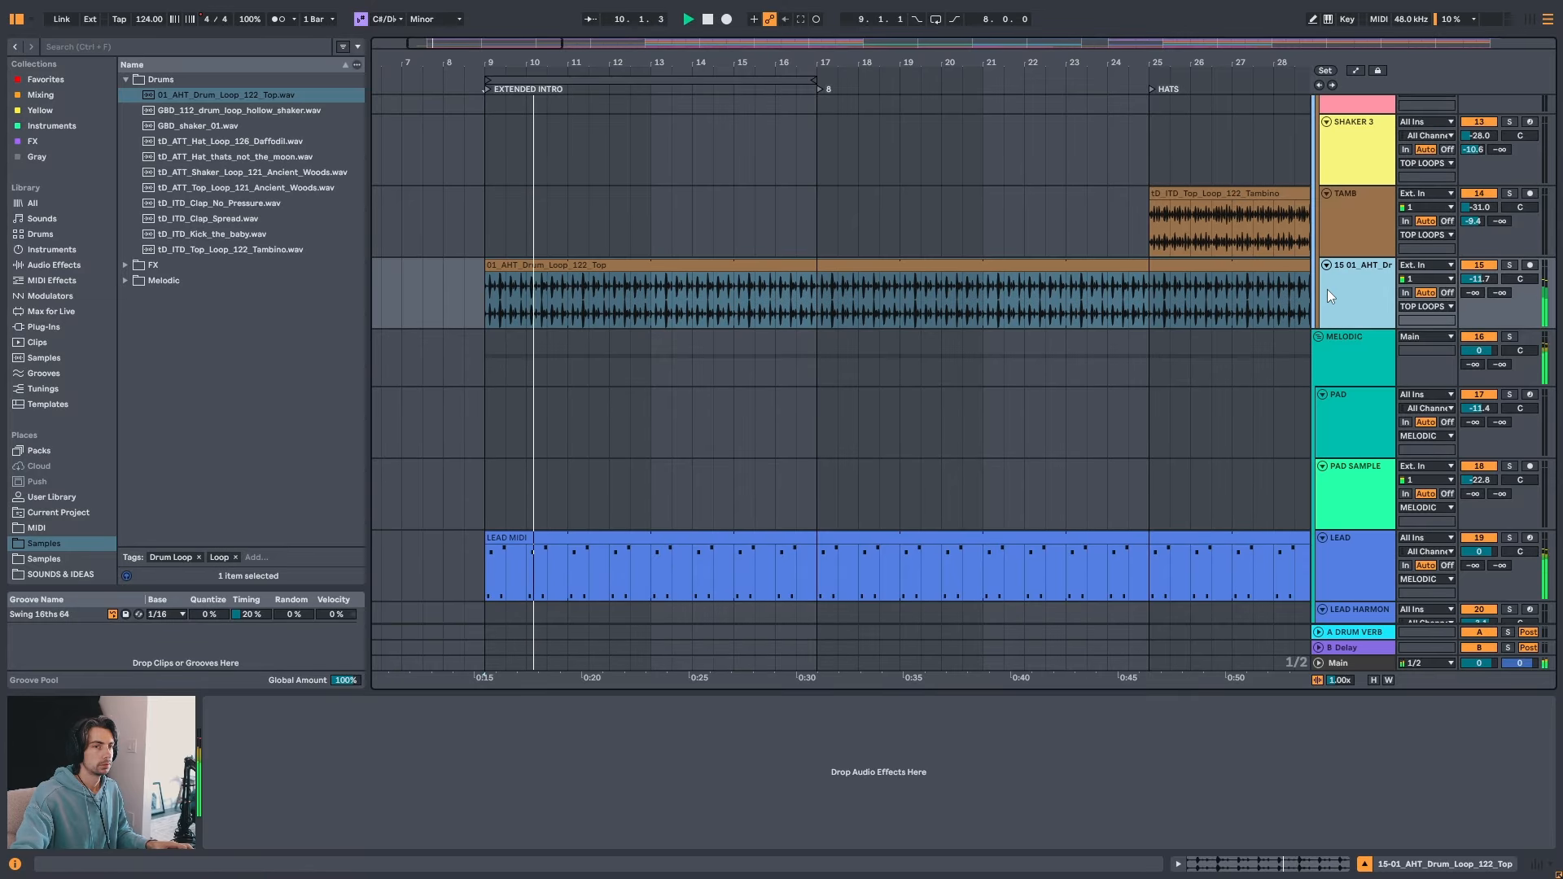
{"action": "key", "text": "s"}
{"action": "left_click", "coordinate": [652, 266]}
{"action": "left_click", "coordinate": [1351, 294]}
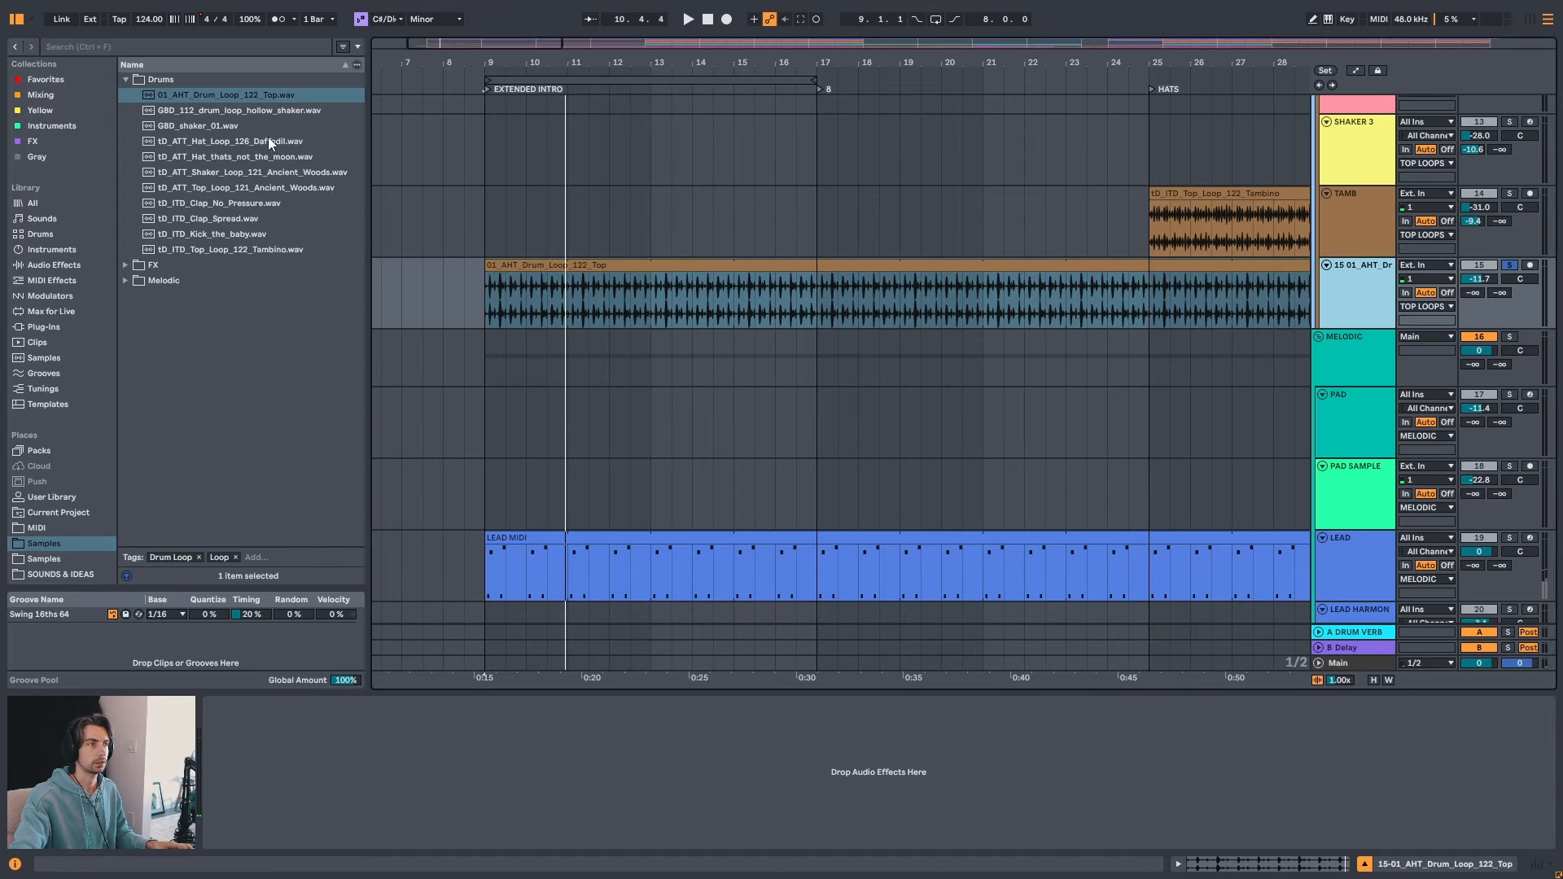
{"action": "left_click", "coordinate": [42, 76]}
{"action": "left_click", "coordinate": [162, 111]}
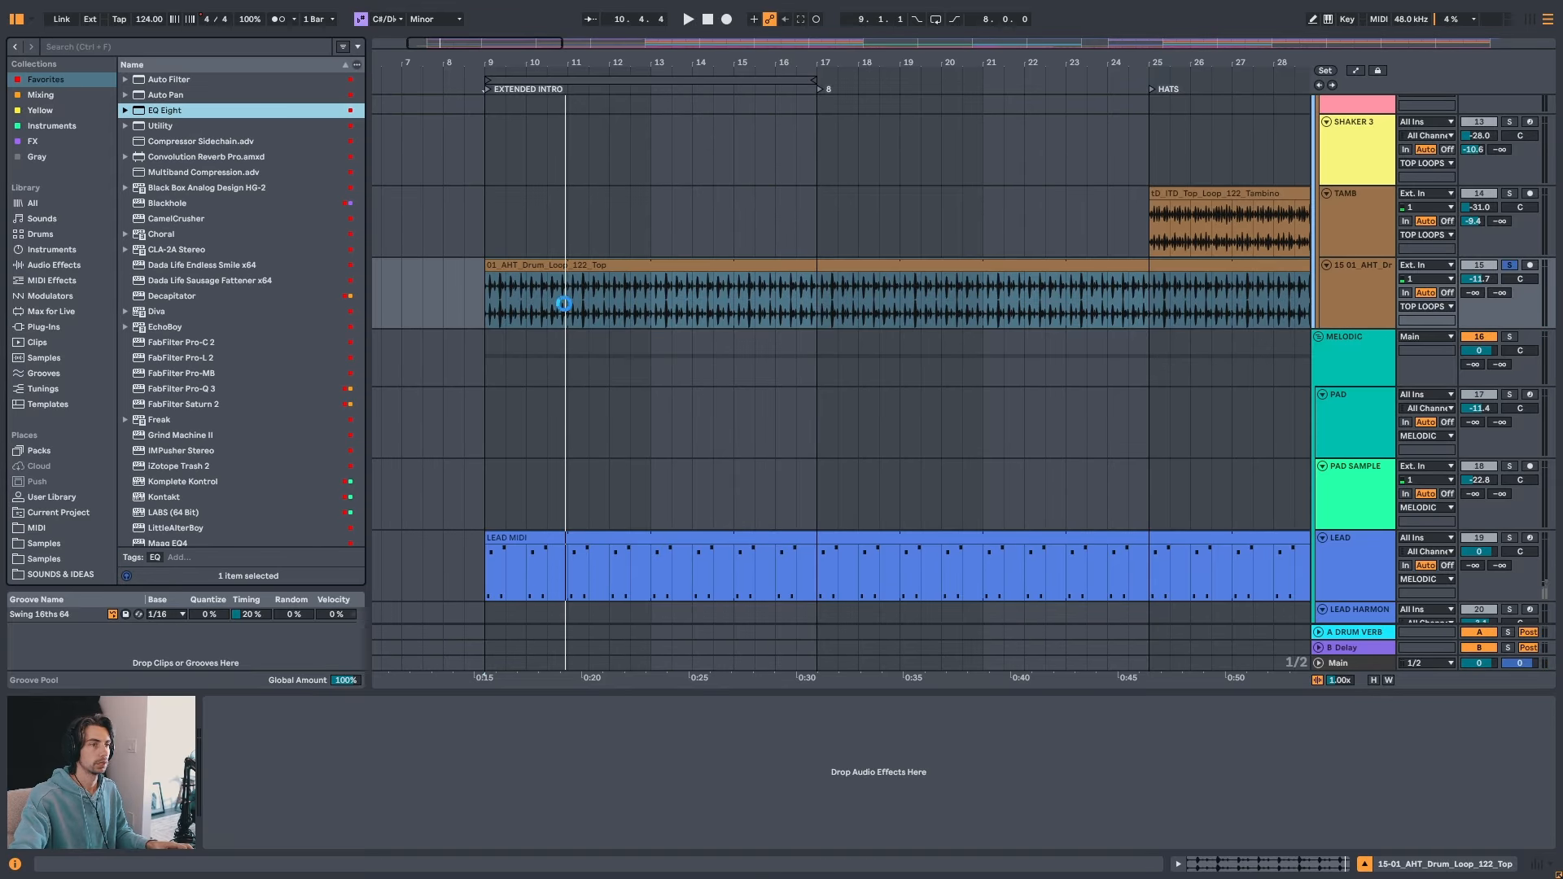
{"action": "key", "text": "space"}
{"action": "left_click_drag", "start_coordinate": [251, 775], "coordinate": [369, 774]}
{"action": "key", "text": "s"}
{"action": "left_click", "coordinate": [615, 265]}
{"action": "key", "text": "space"}
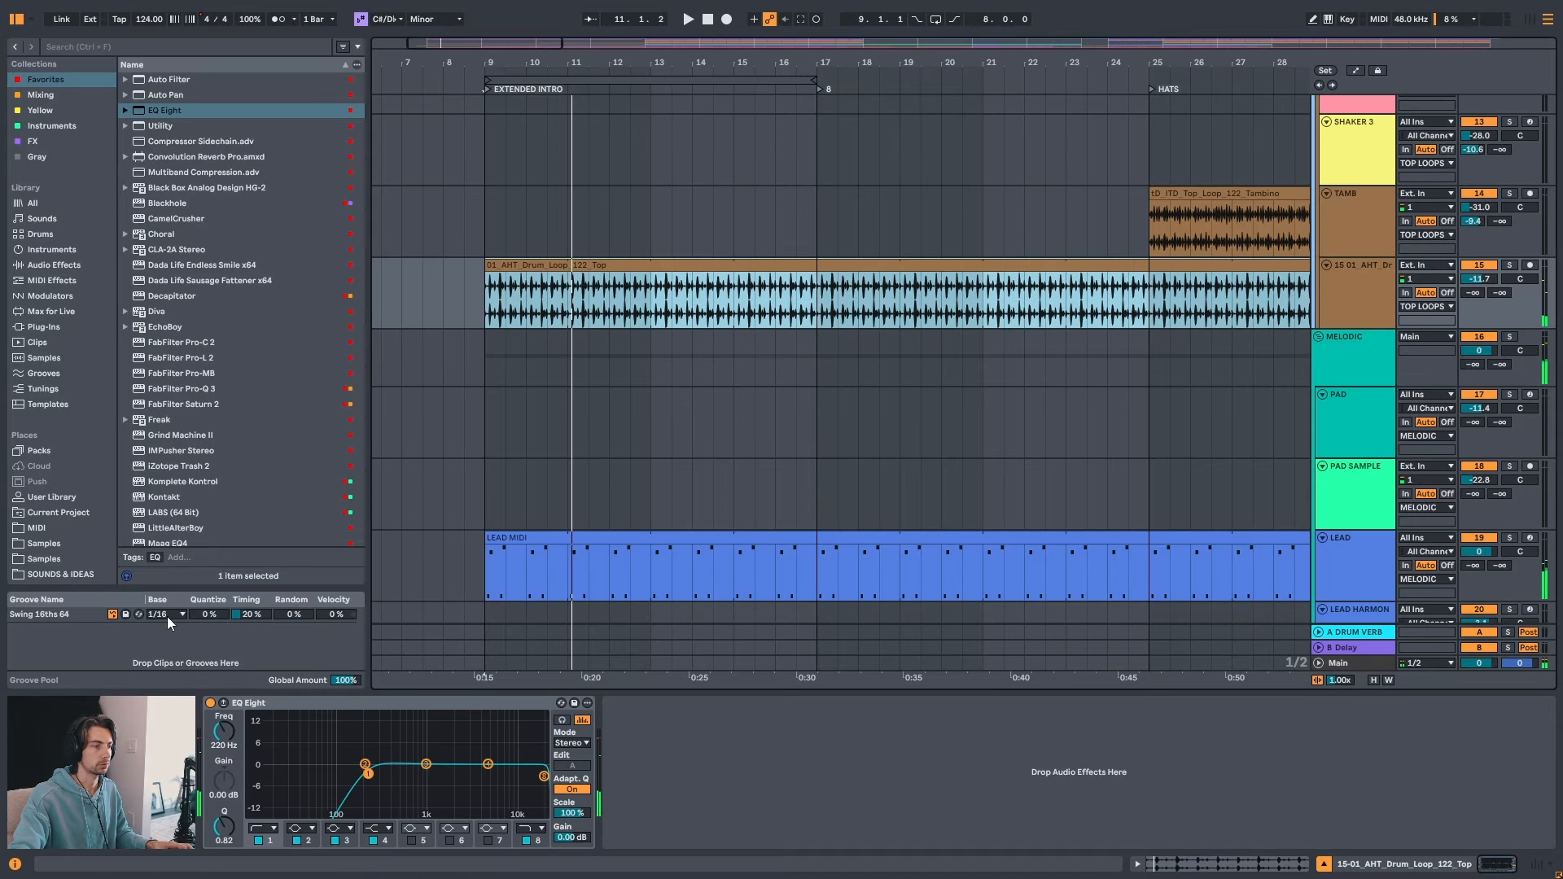
- Apply the Swing 16ths 64 groove to the 01_AHT_Drum_Loop_122_Top clip and play it
{"action": "double_click", "coordinate": [594, 264]}
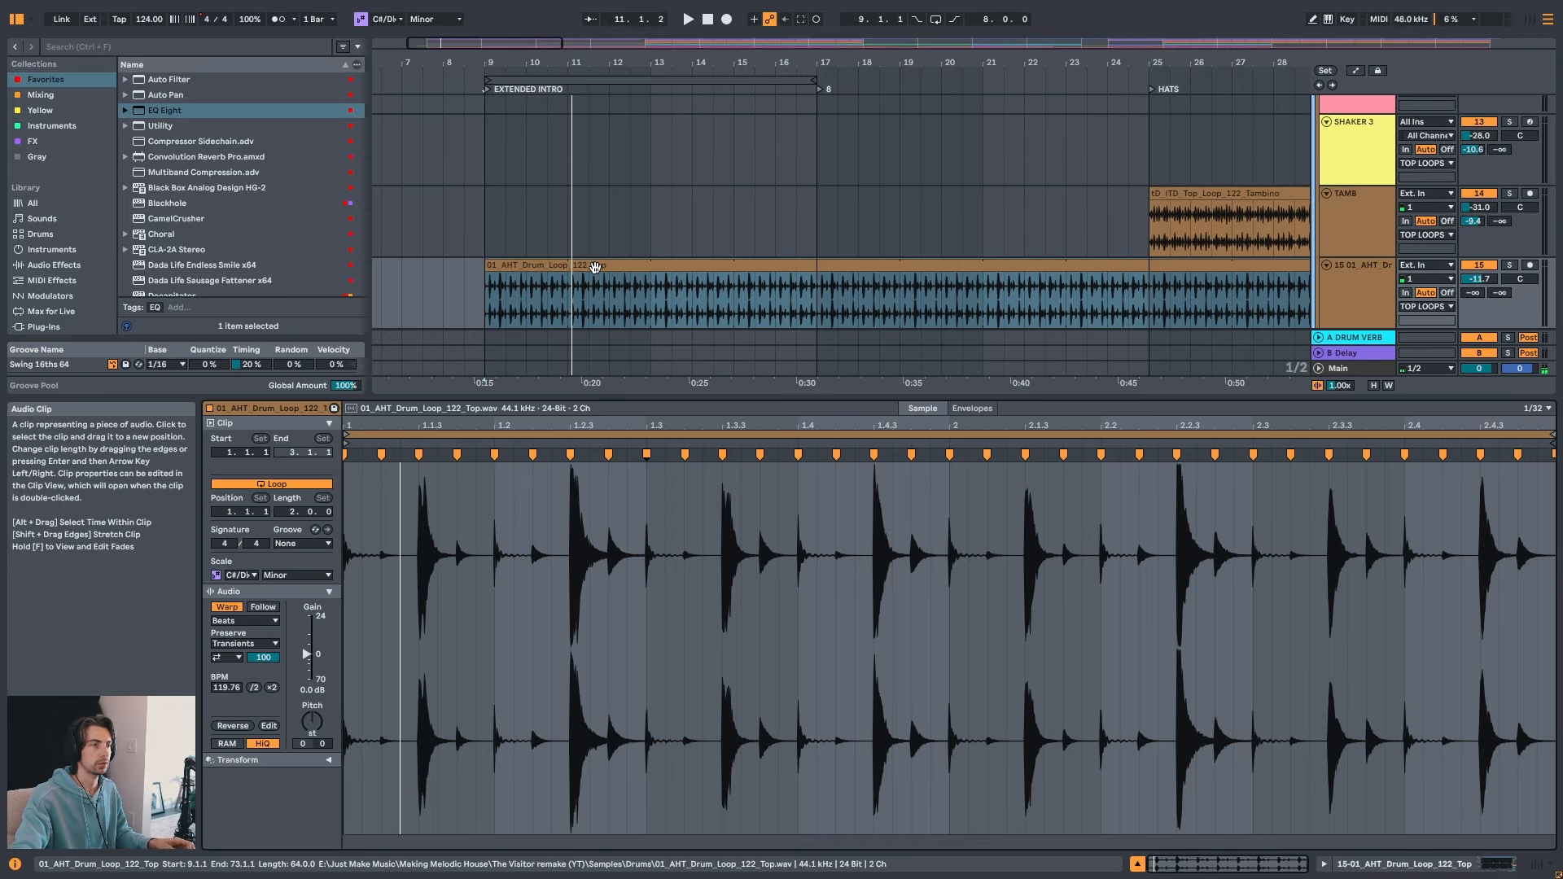
{"action": "left_click", "coordinate": [301, 544]}
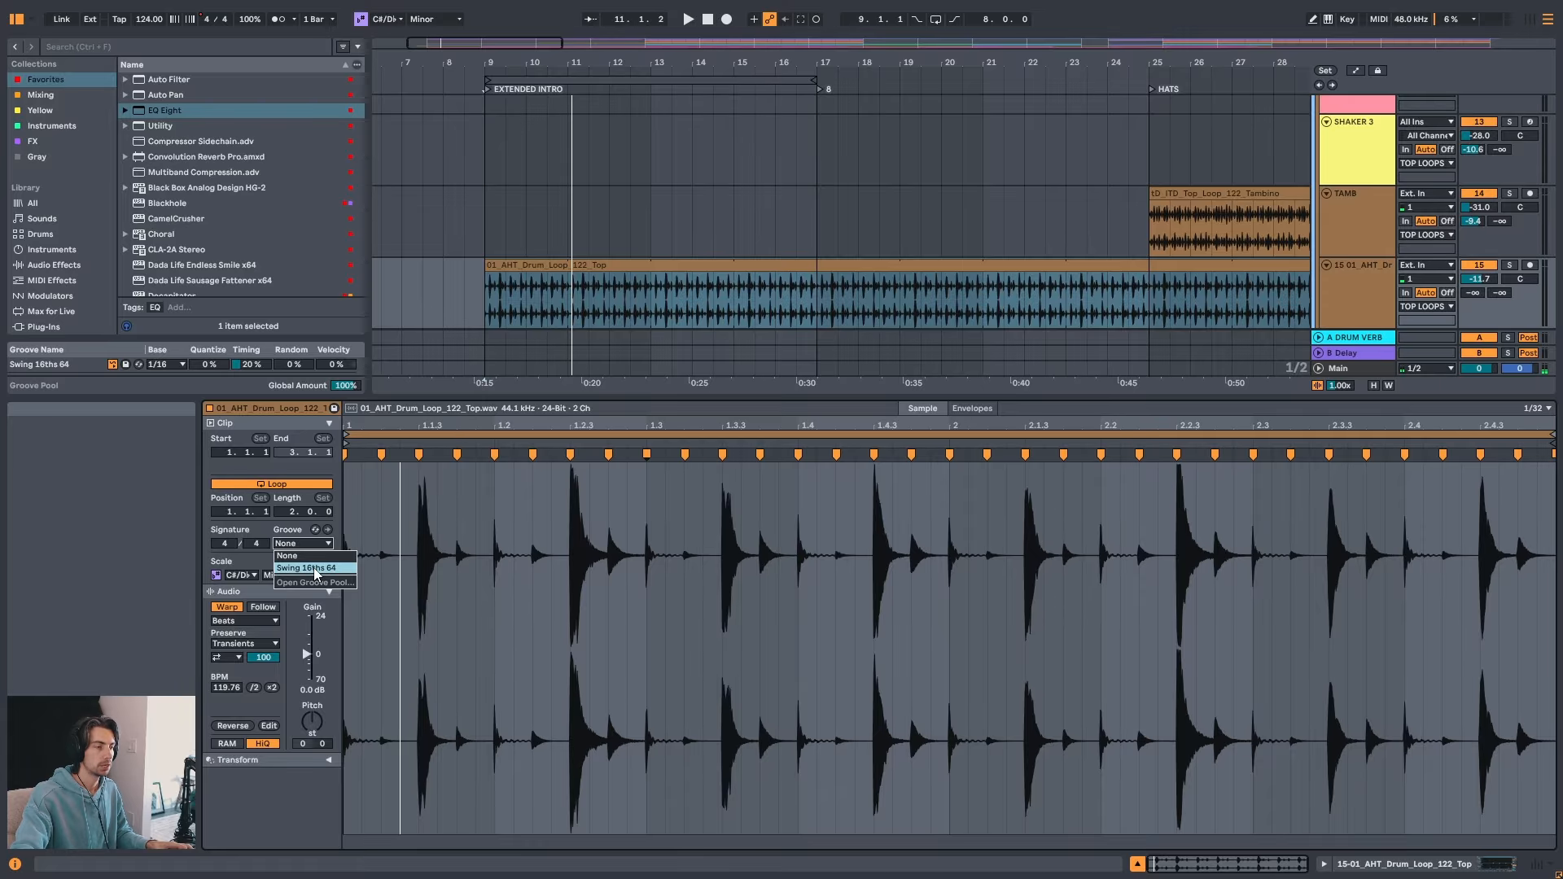
{"action": "left_click", "coordinate": [315, 568]}
{"action": "key", "text": "space"}
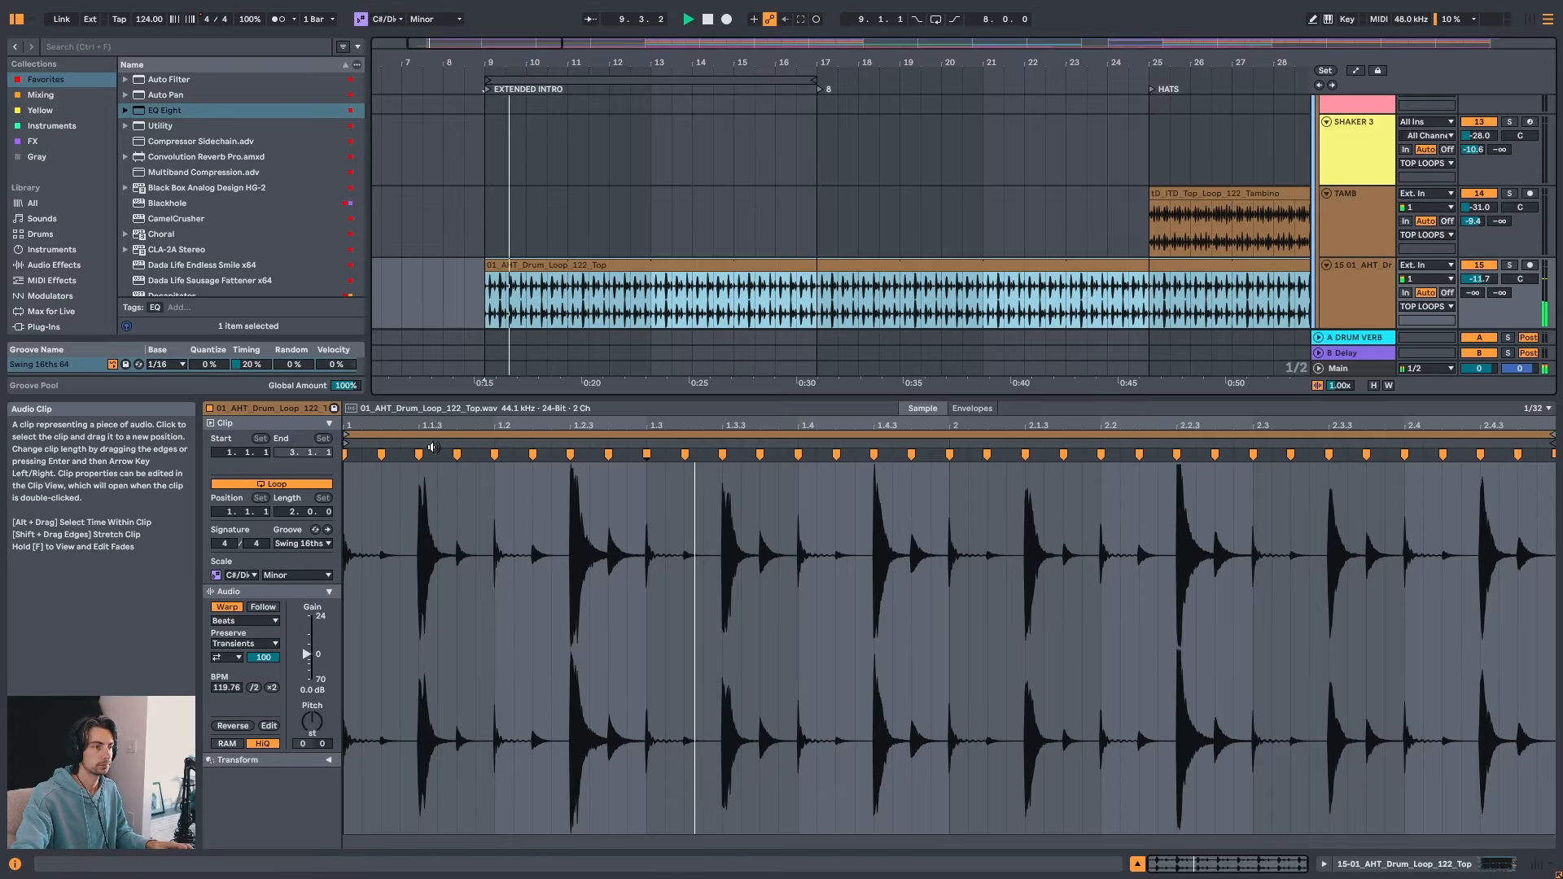
- Switch the drum top loop clip's groove to None and back to Swing 16ths 64 to compare the feel
{"action": "left_click", "coordinate": [304, 544]}
{"action": "left_click", "coordinate": [304, 555]}
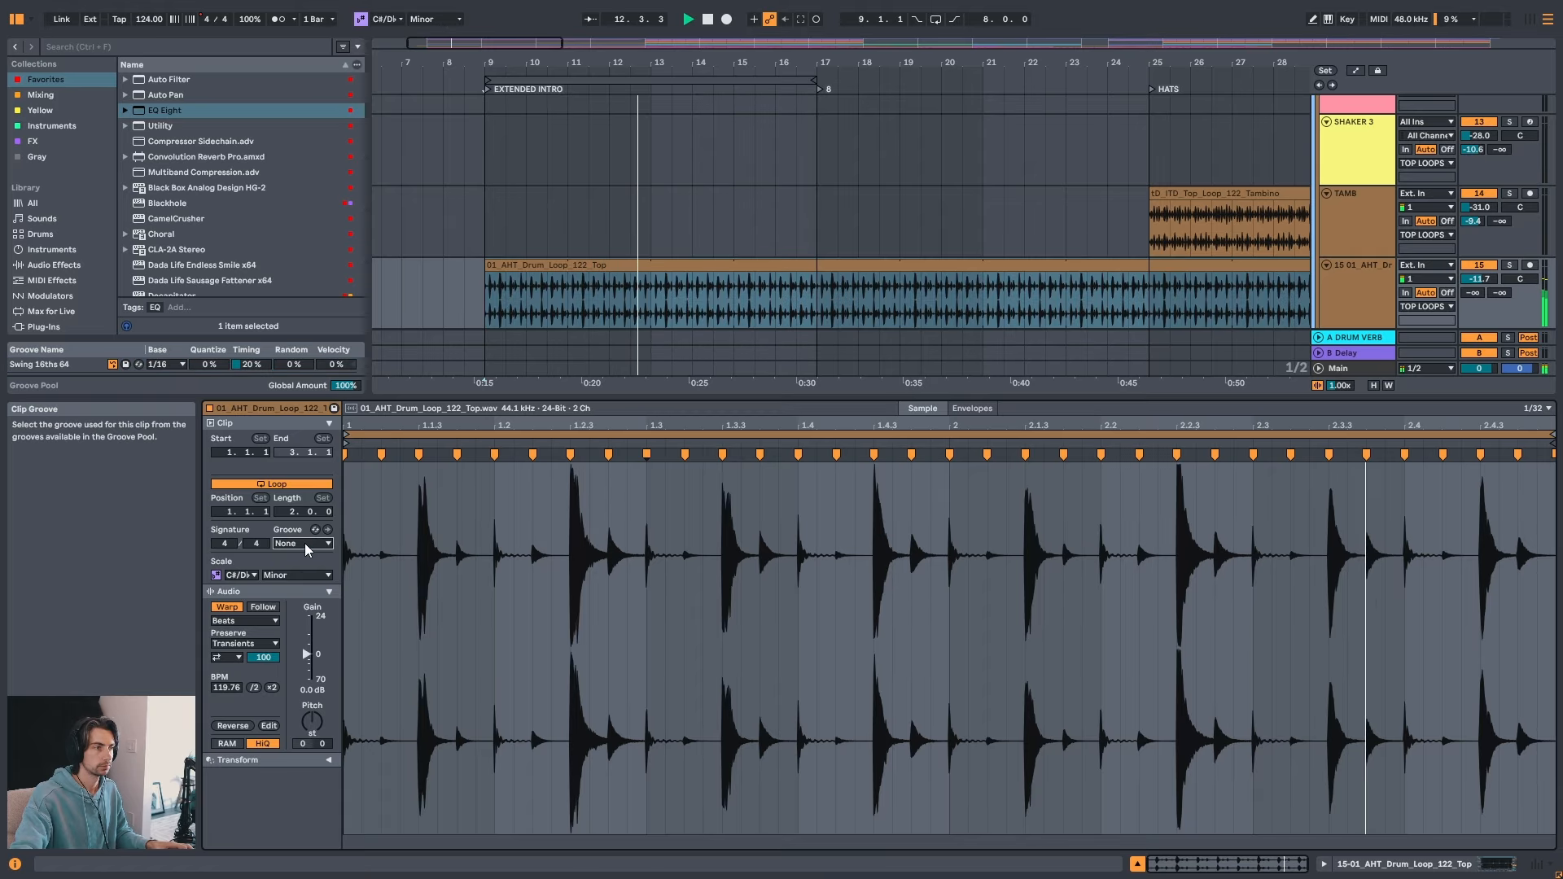
{"action": "left_click", "coordinate": [306, 544]}
{"action": "left_click", "coordinate": [314, 568]}
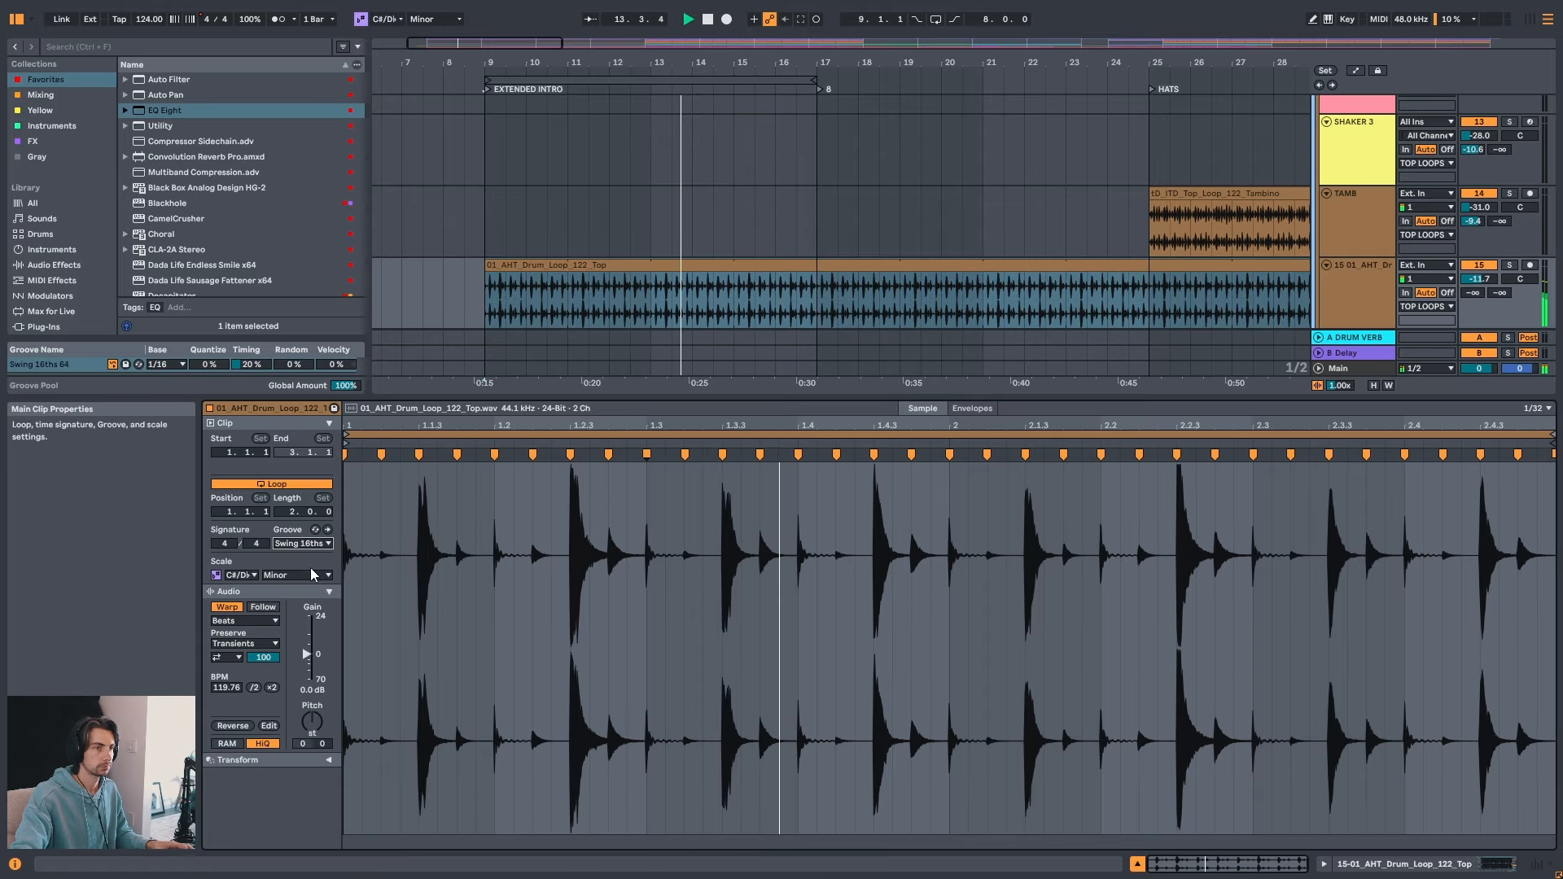
- Play the arrangement from HATS at bar 25, muting and unmuting the drum top loop track to compare
{"action": "key", "text": "shift+Tab"}
{"action": "scroll", "coordinate": [822, 276], "scroll_direction": "up", "scroll_amount": 1}
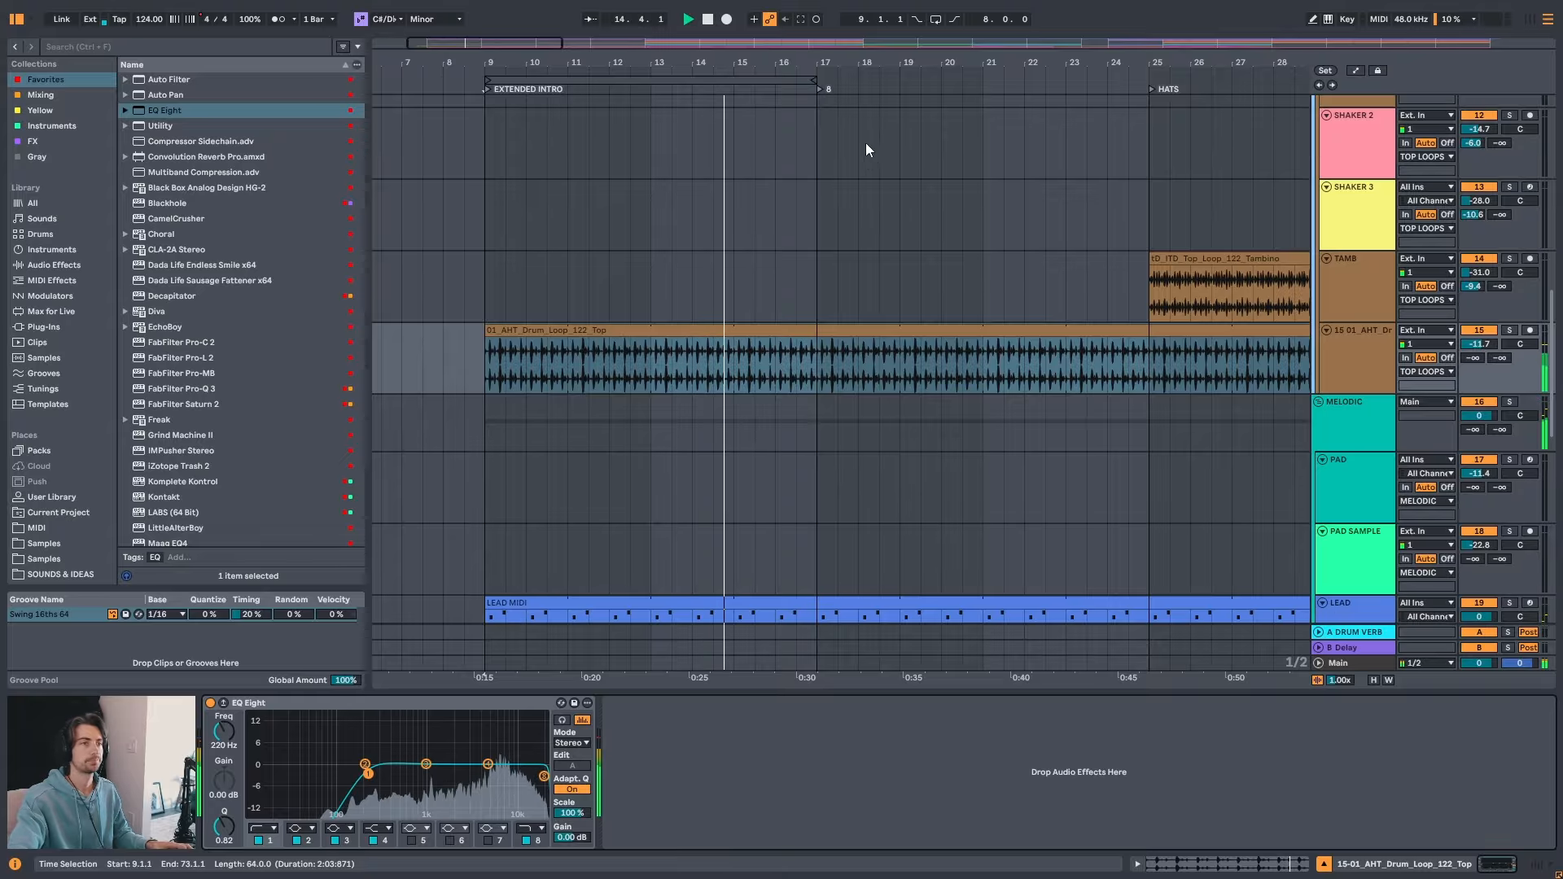
{"action": "left_click_drag", "start_coordinate": [858, 64], "coordinate": [676, 49]}
{"action": "key", "text": "space"}
{"action": "scroll", "coordinate": [654, 443], "scroll_direction": "up", "scroll_amount": 1}
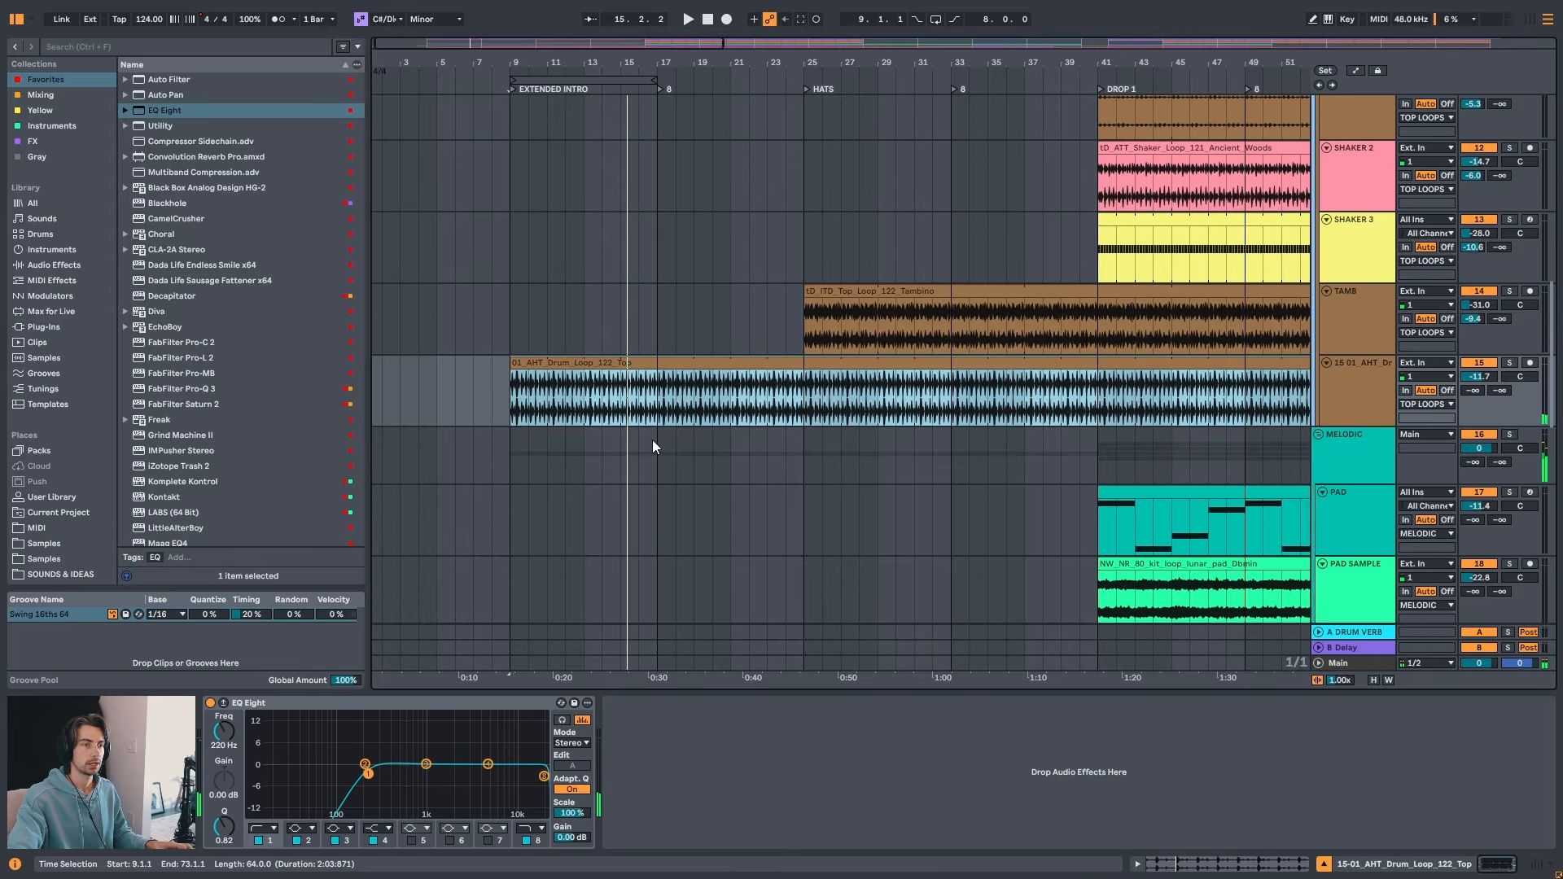
{"action": "left_click", "coordinate": [813, 392]}
{"action": "key", "text": "space"}
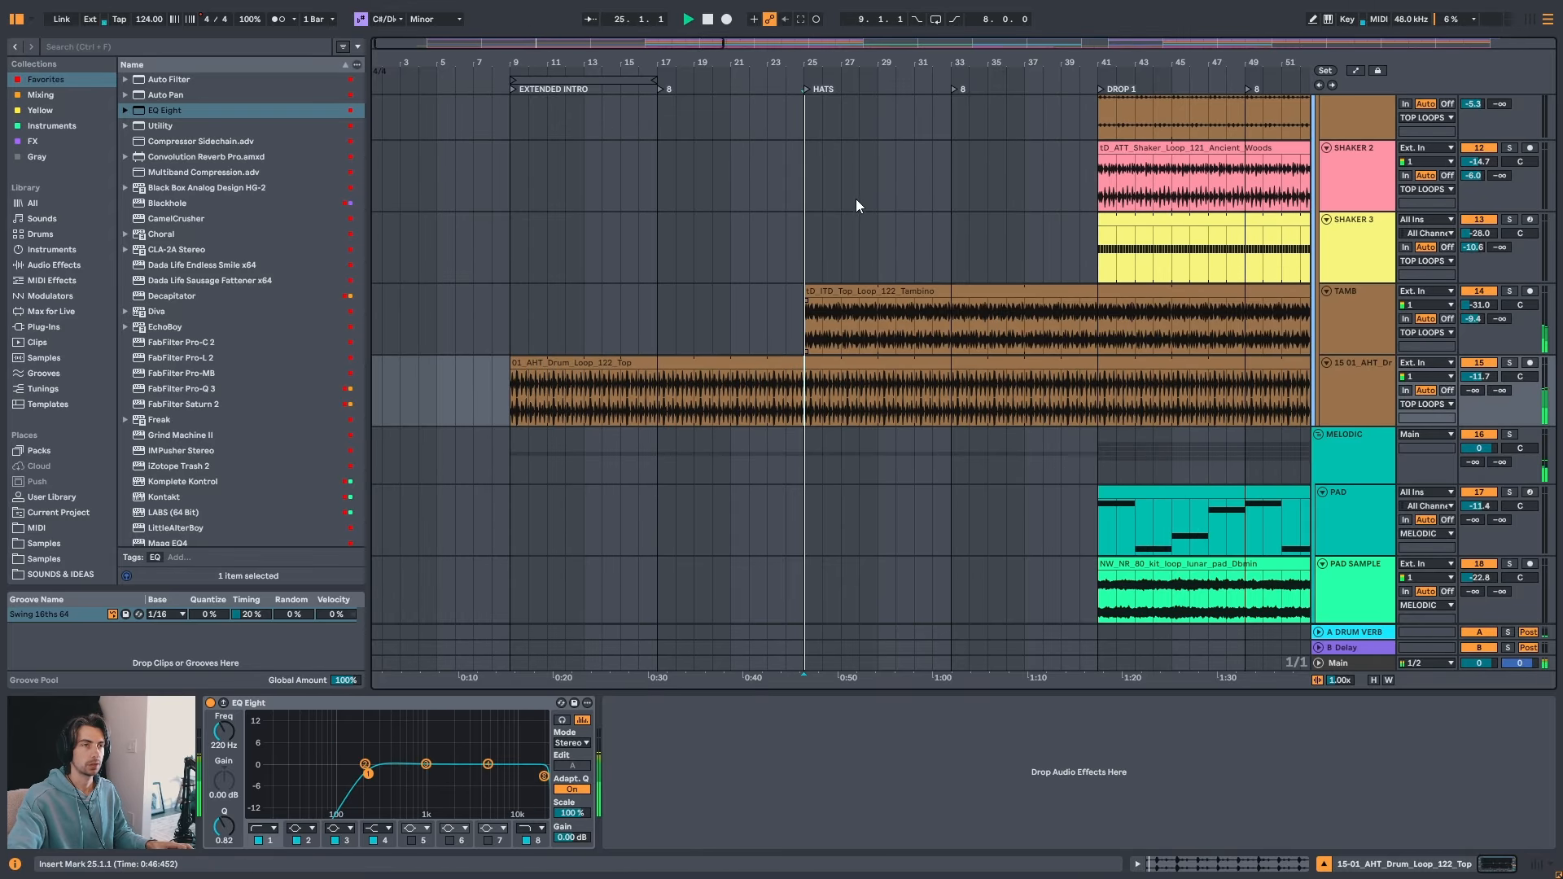
{"action": "left_click", "coordinate": [1345, 392]}
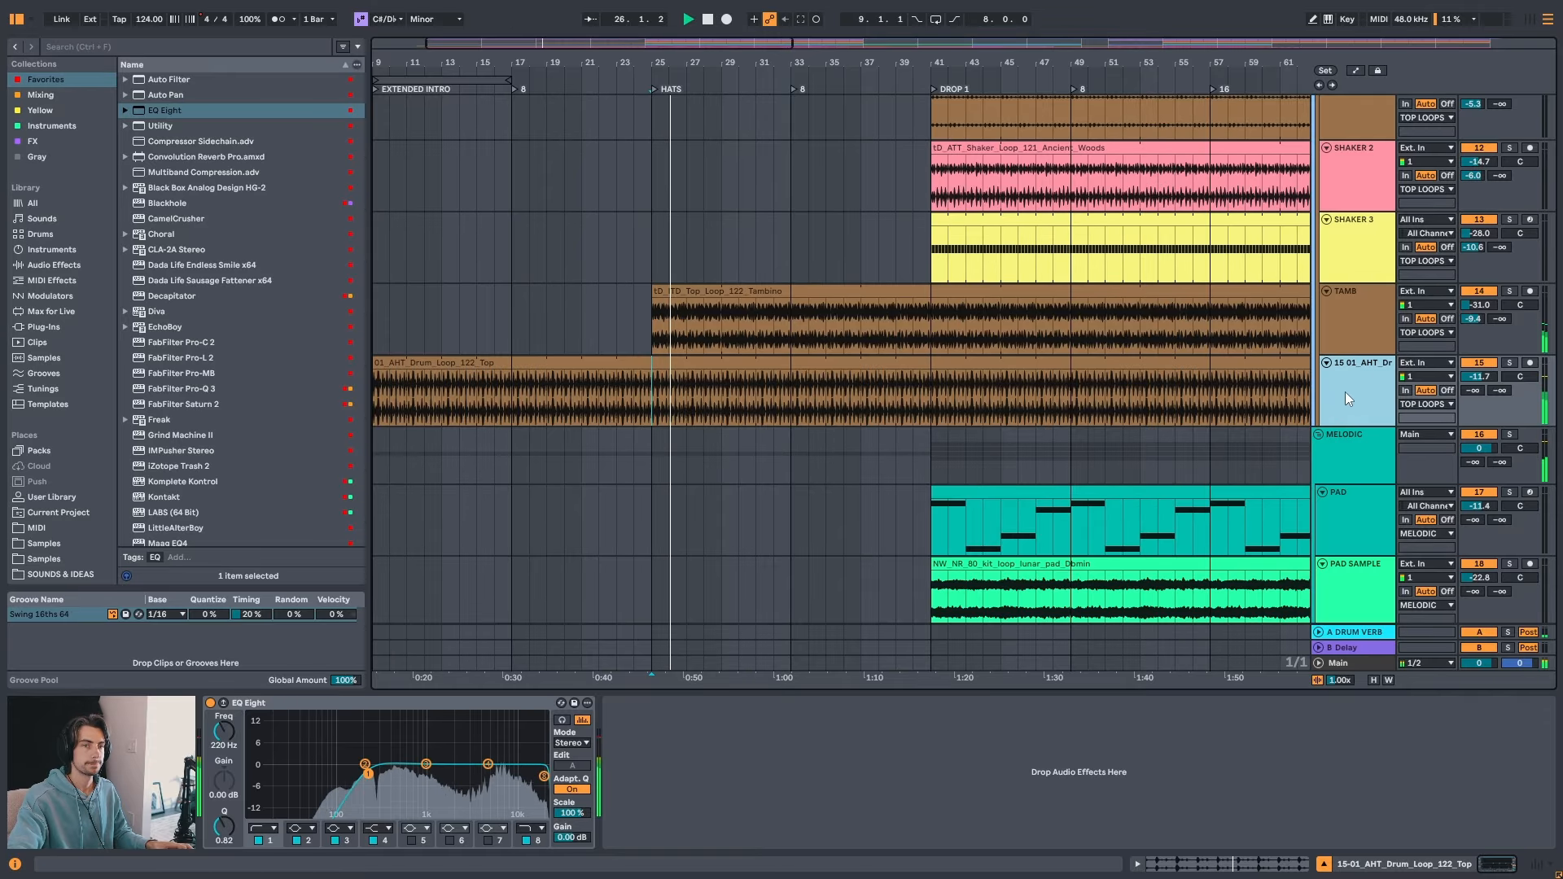
{"action": "left_click", "coordinate": [1475, 365]}
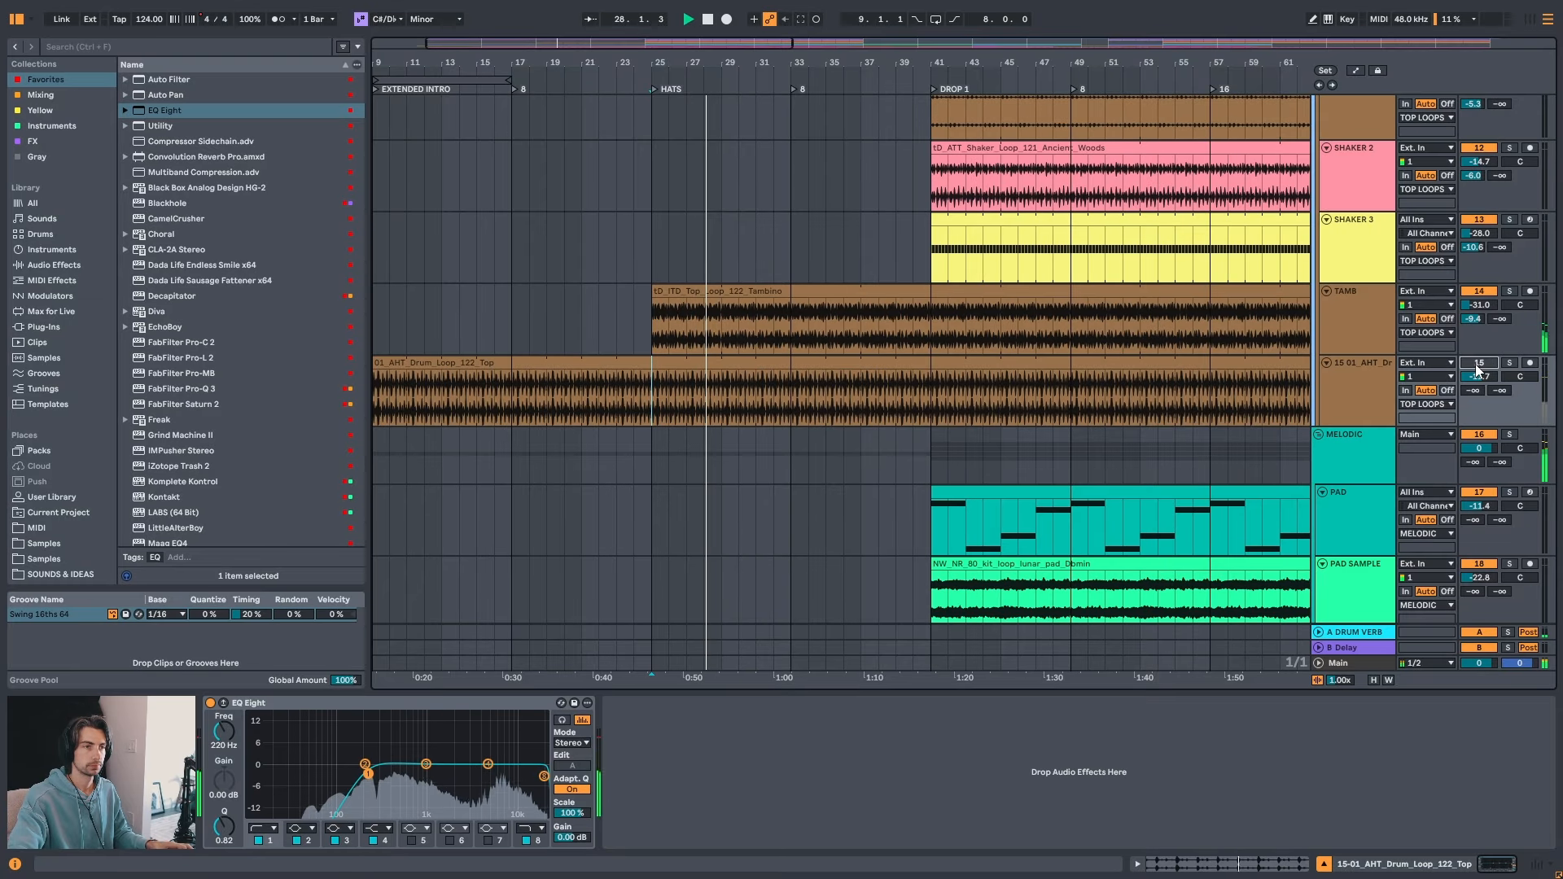
{"action": "left_click", "coordinate": [1475, 365]}
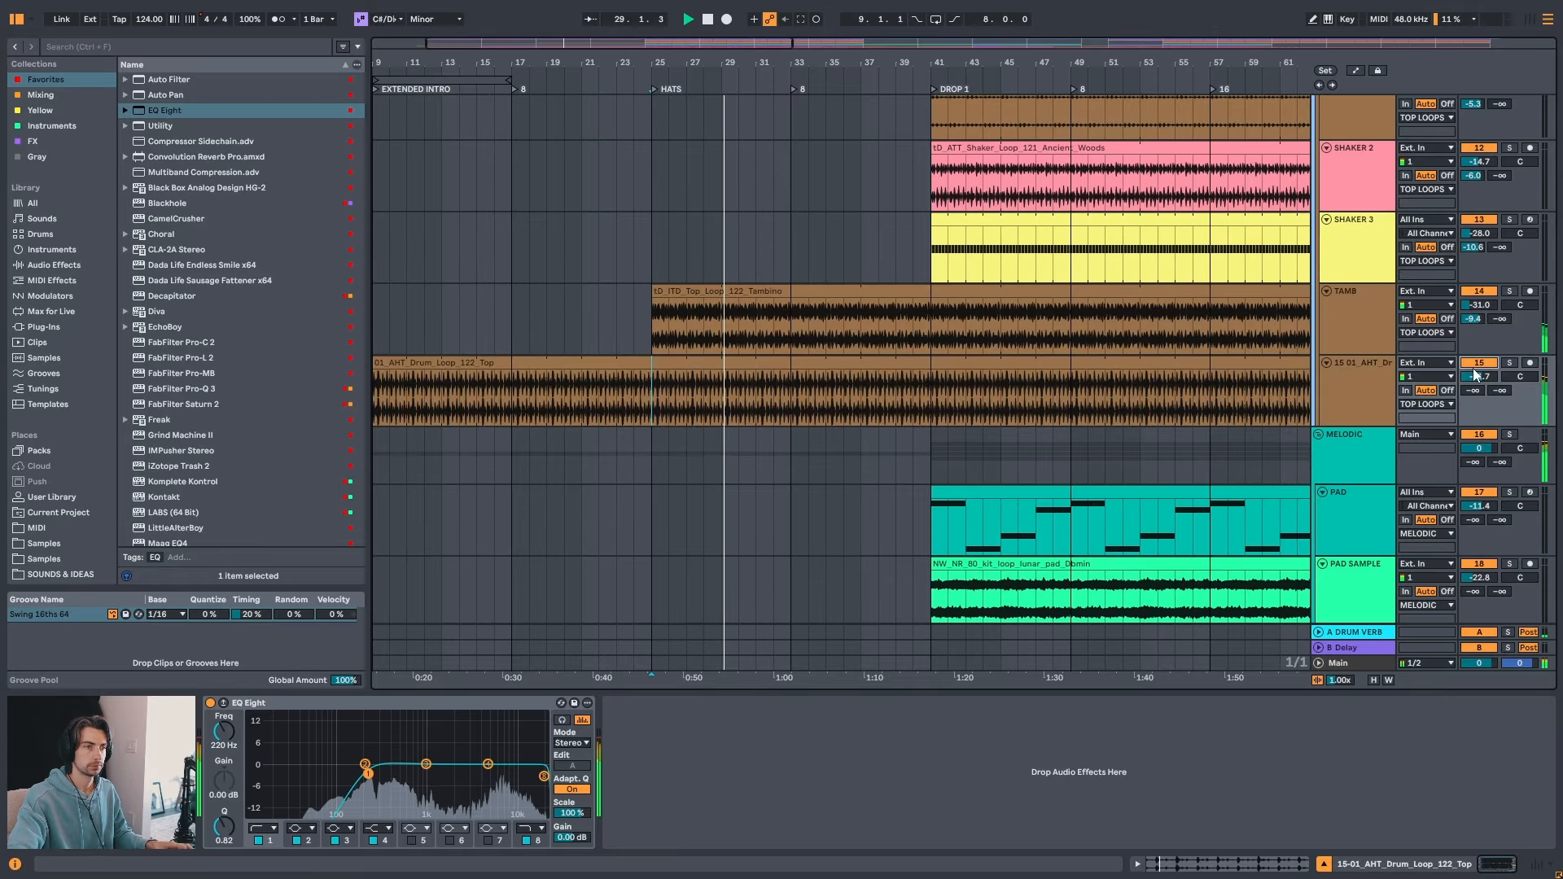
{"action": "left_click_drag", "start_coordinate": [761, 64], "coordinate": [793, 44]}
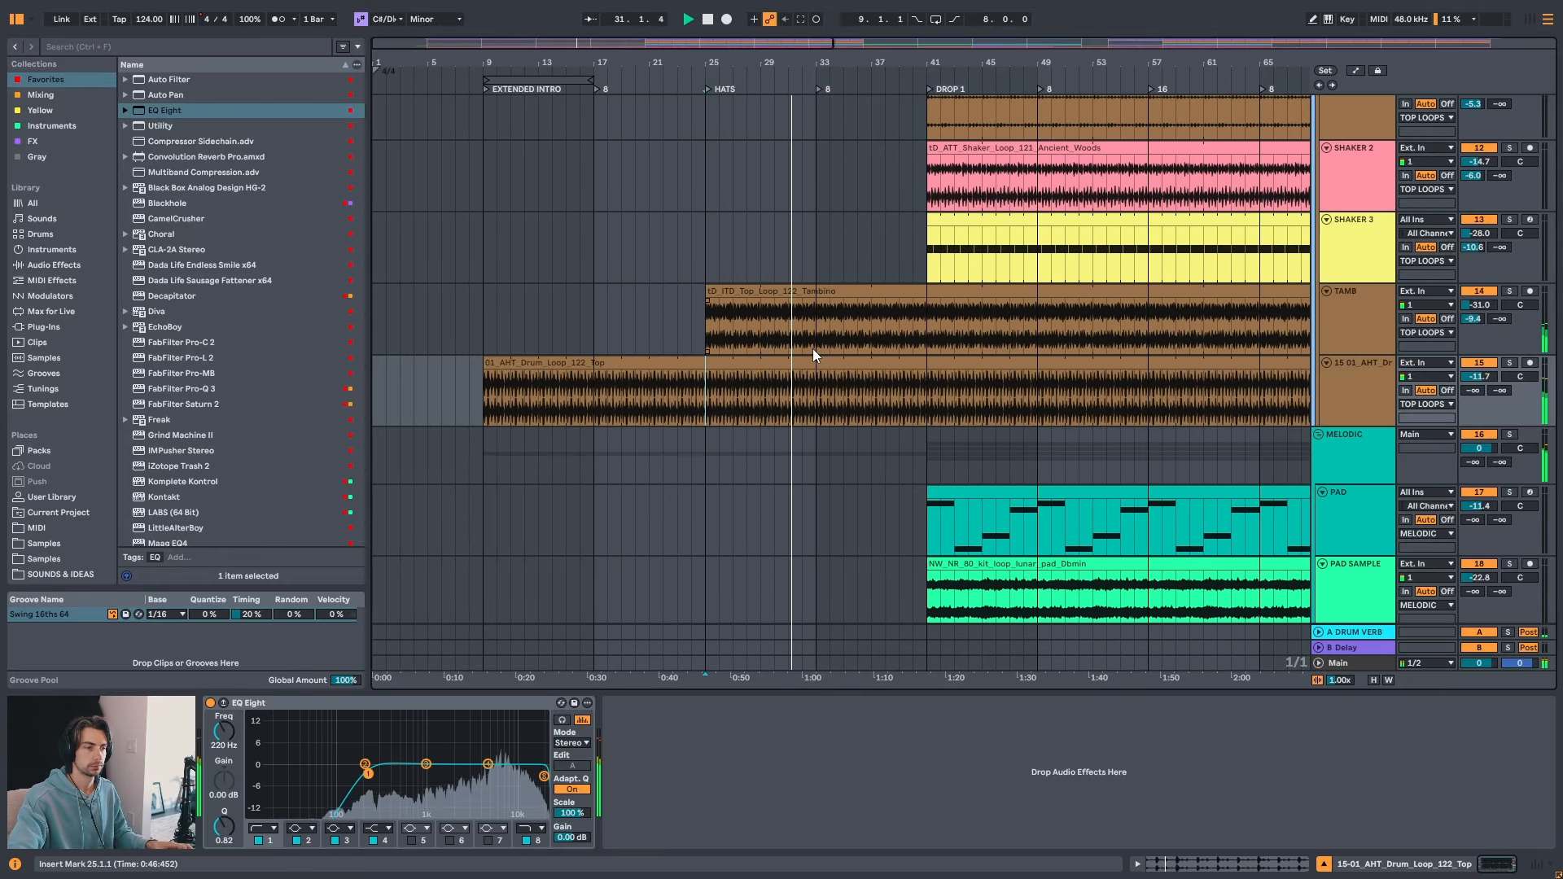
- Play the extended intro from bar 9 and toggle the TEXTURE group off and on to compare
{"action": "left_click", "coordinate": [553, 362]}
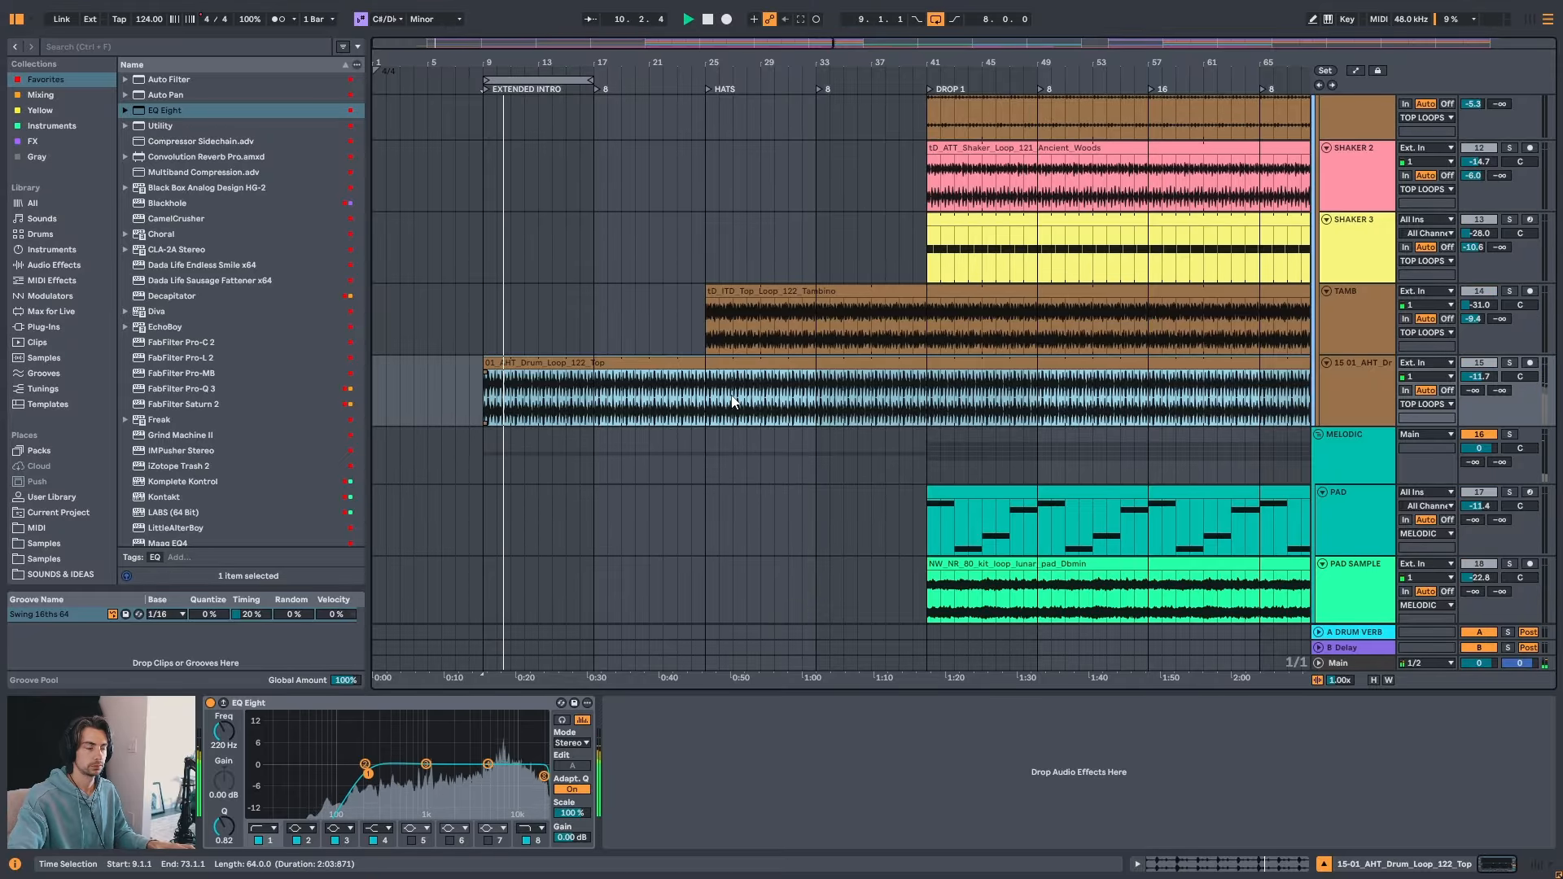
{"action": "scroll", "coordinate": [1171, 398], "scroll_direction": "down", "scroll_amount": 3}
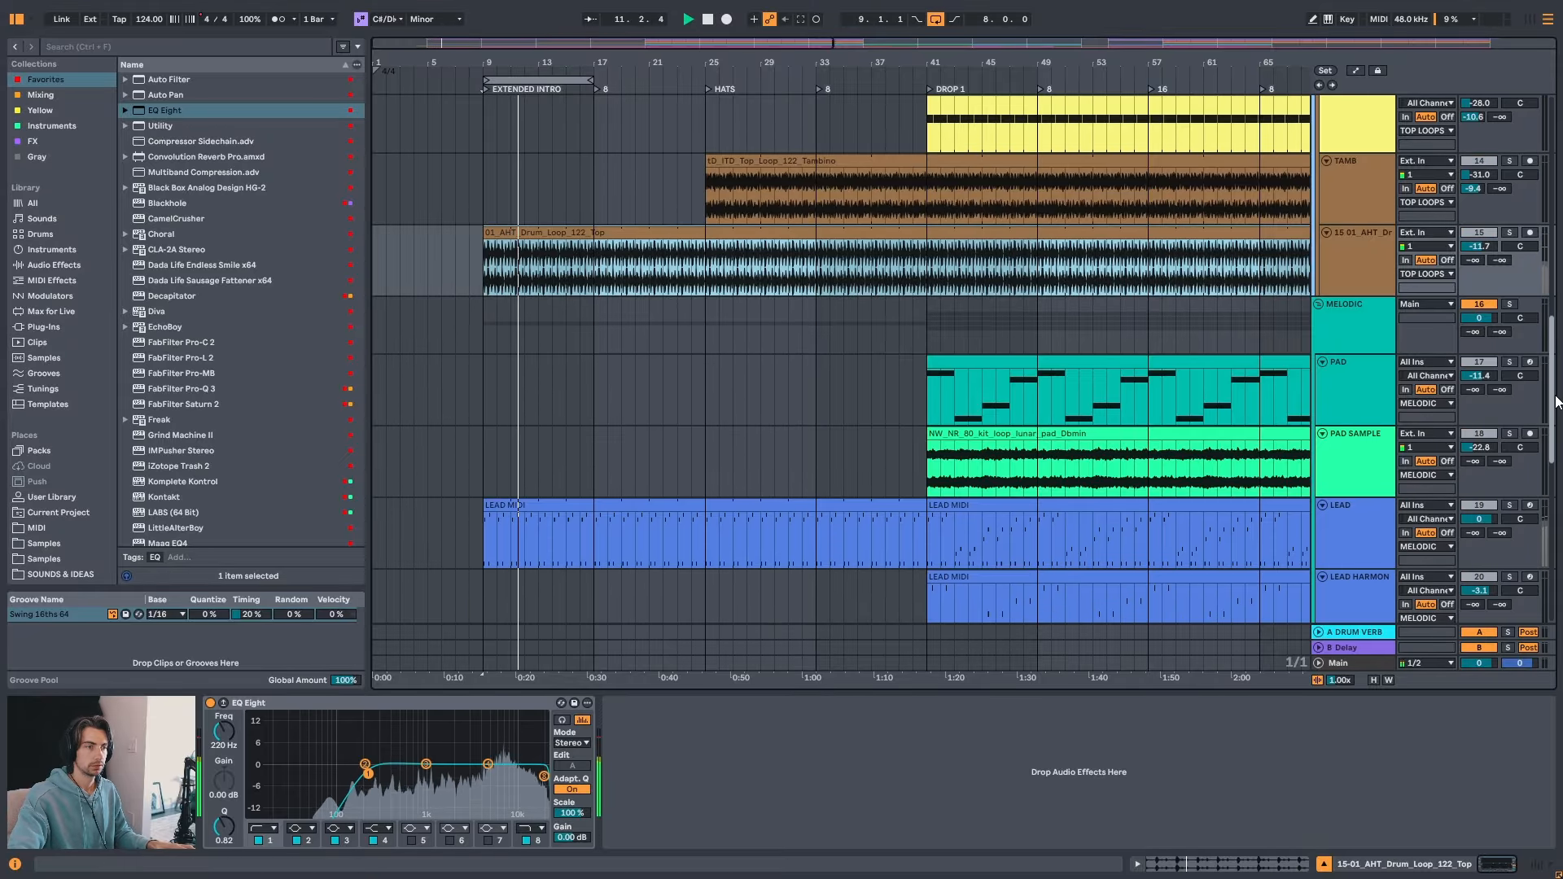
{"action": "left_click_drag", "start_coordinate": [1553, 390], "coordinate": [1541, 569]}
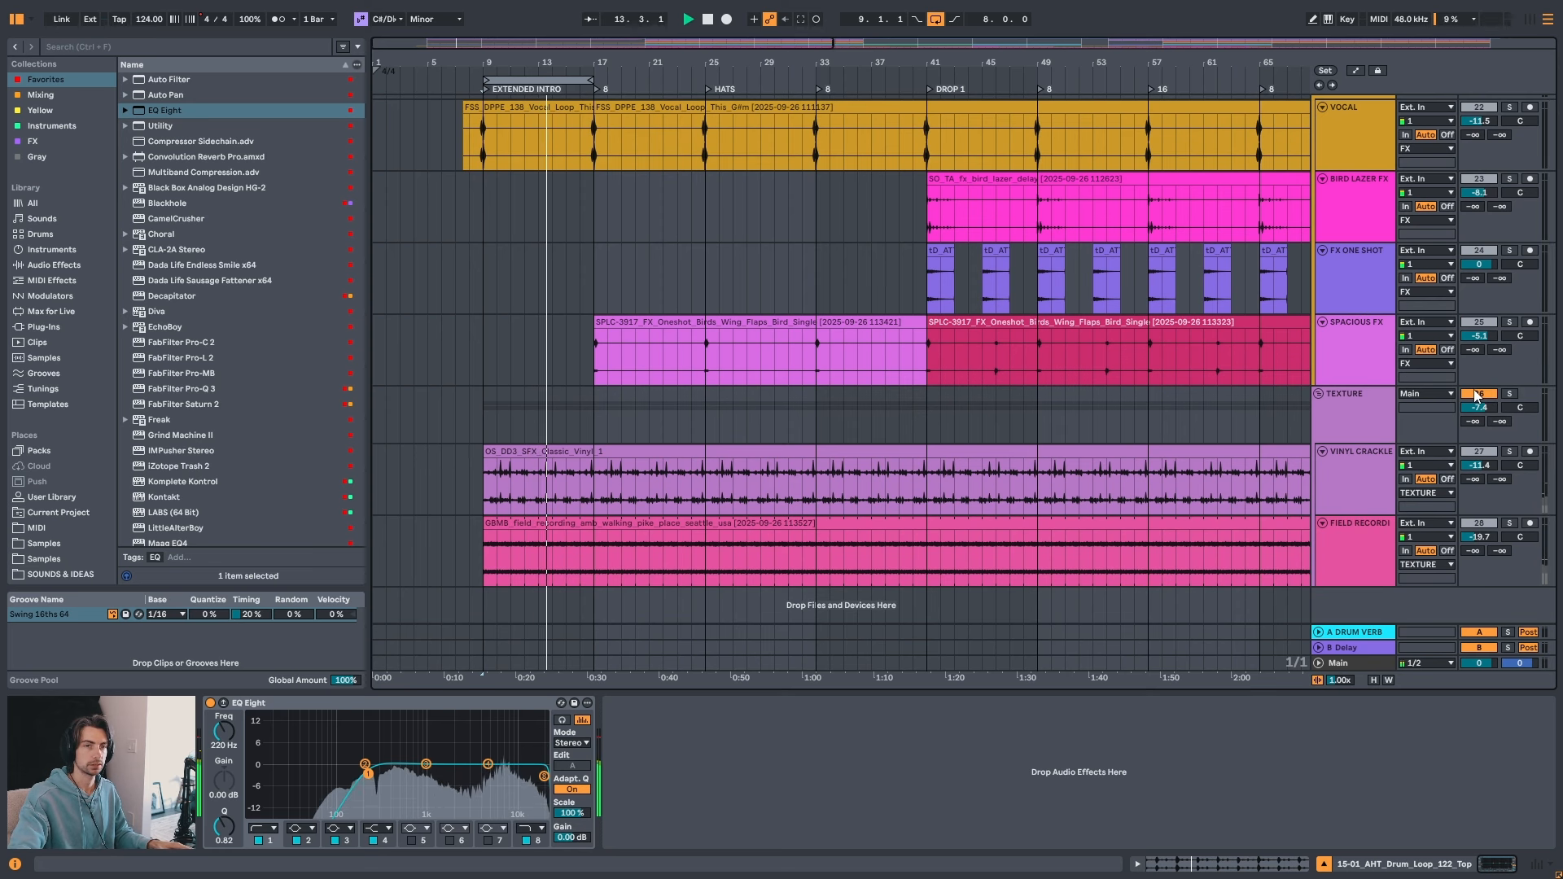
{"action": "left_click", "coordinate": [1326, 401]}
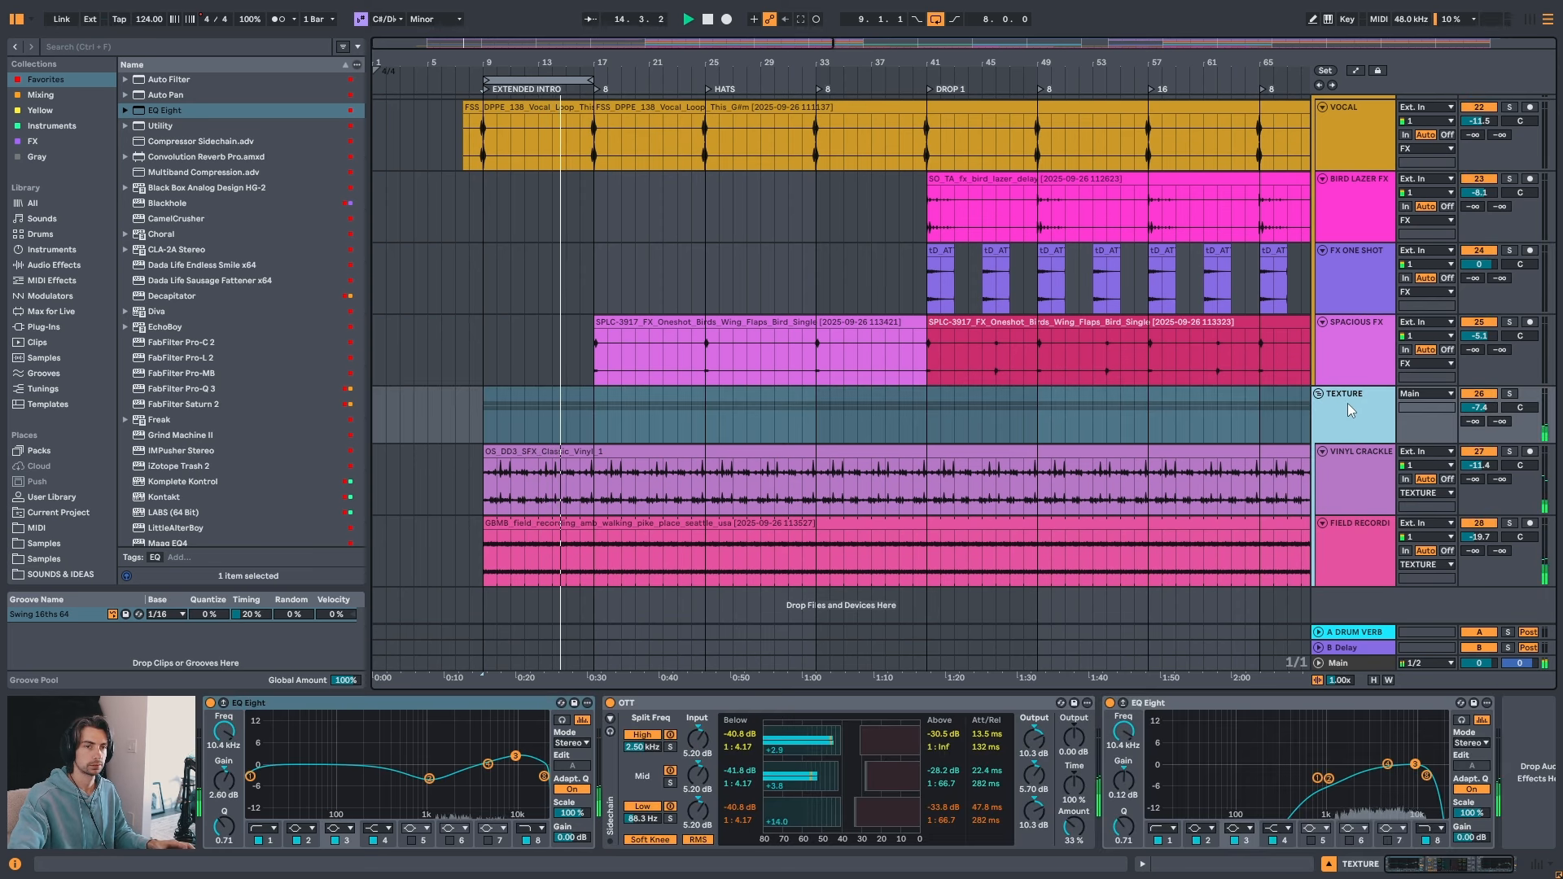
{"action": "left_click", "coordinate": [1489, 395]}
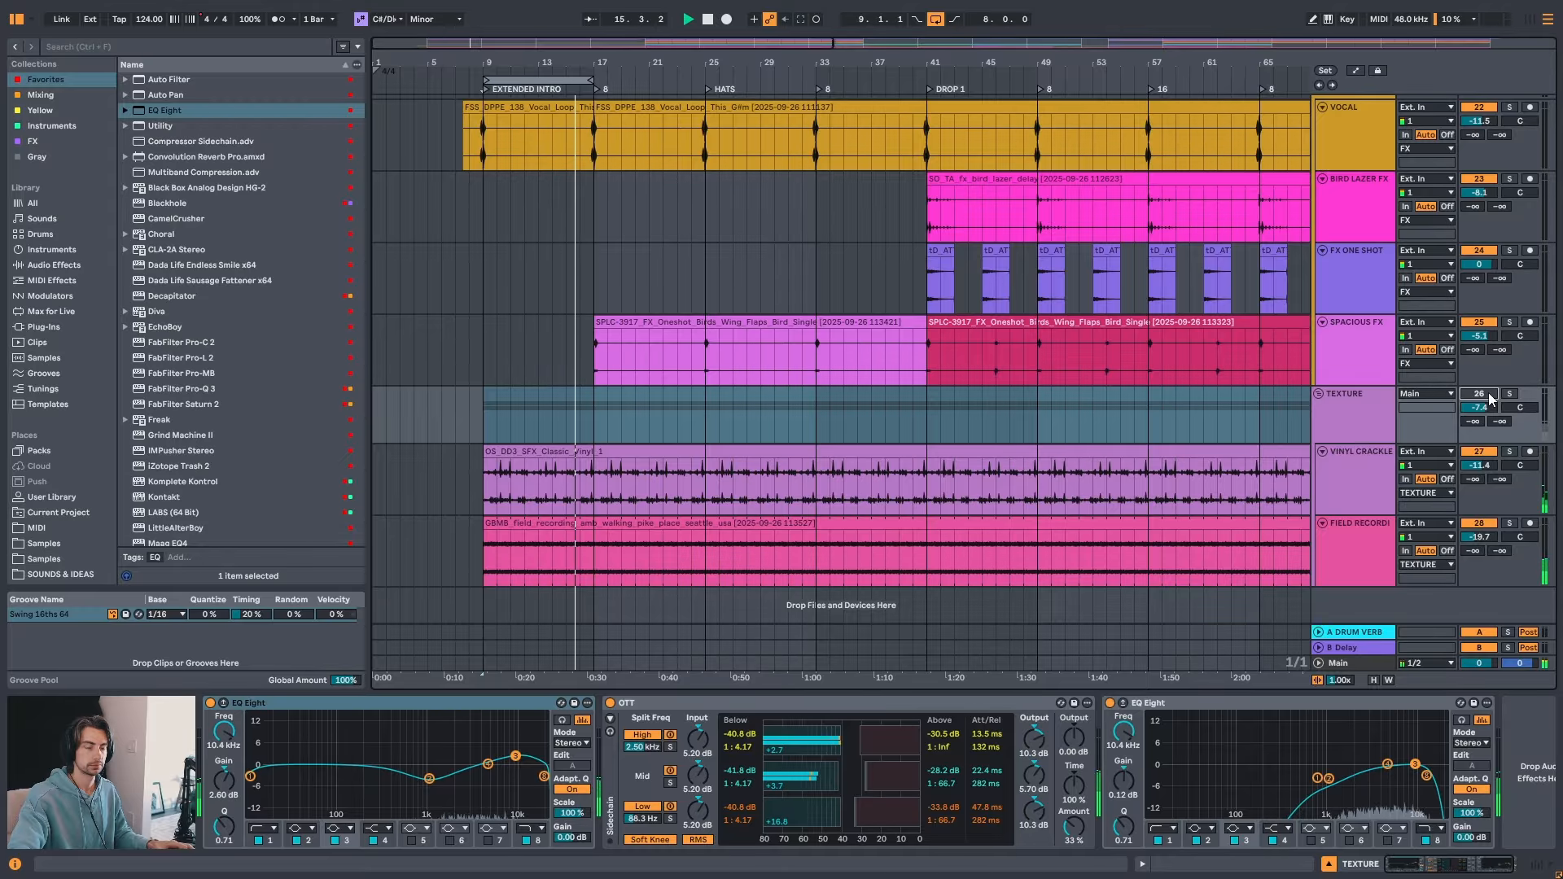
{"action": "left_click", "coordinate": [1489, 397]}
{"action": "left_click", "coordinate": [1366, 415]}
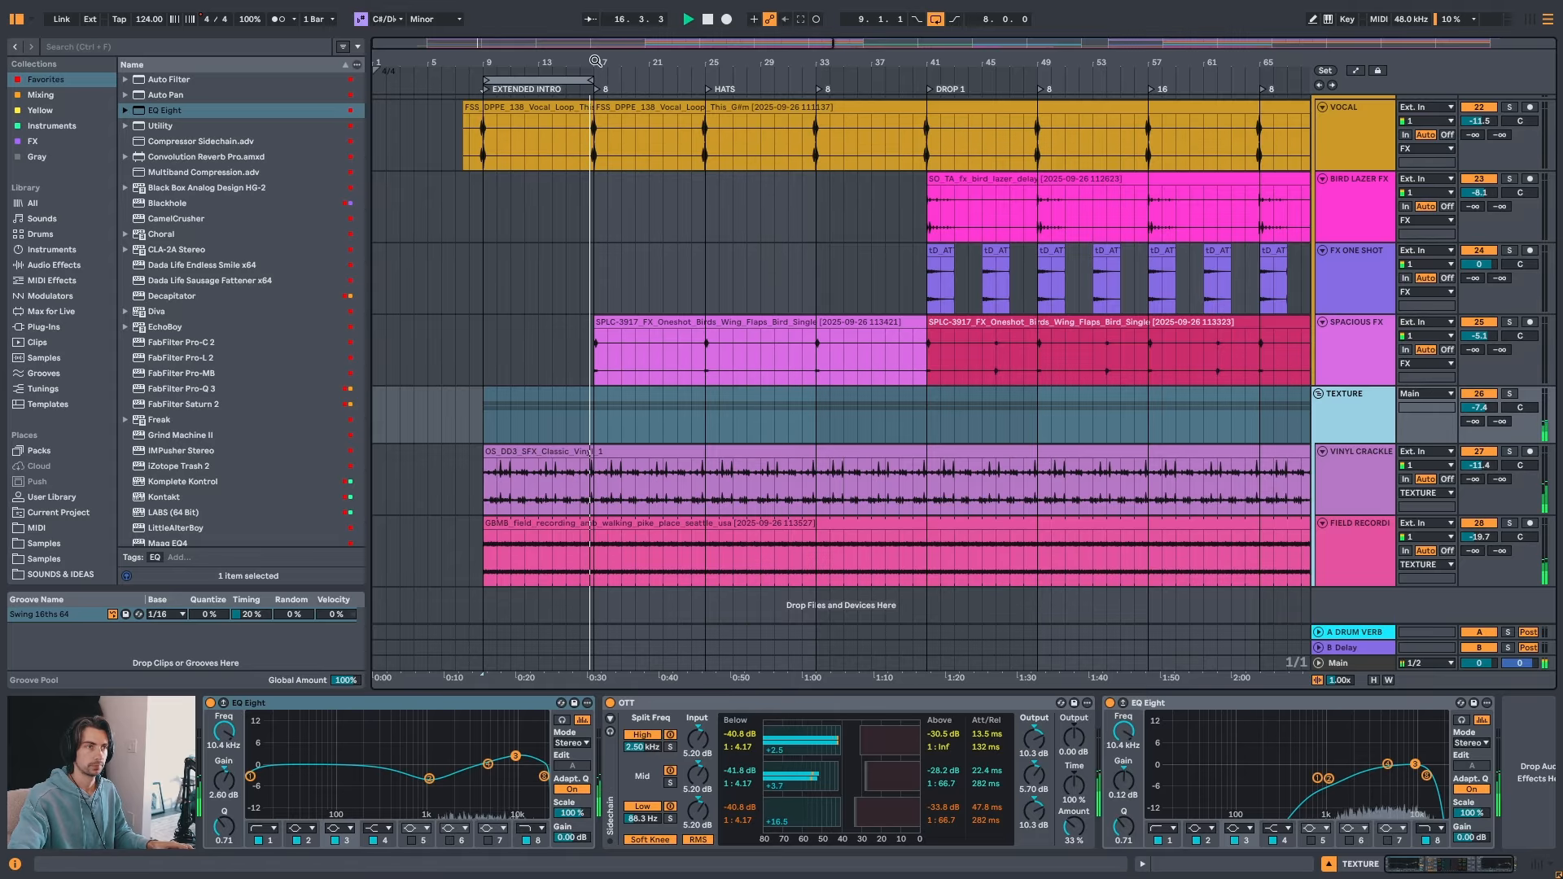
{"action": "key", "text": "space"}
- Add an Auto Filter at the end of the TEXTURE group's device chain
{"action": "scroll", "coordinate": [1238, 429], "scroll_direction": "down", "scroll_amount": 2}
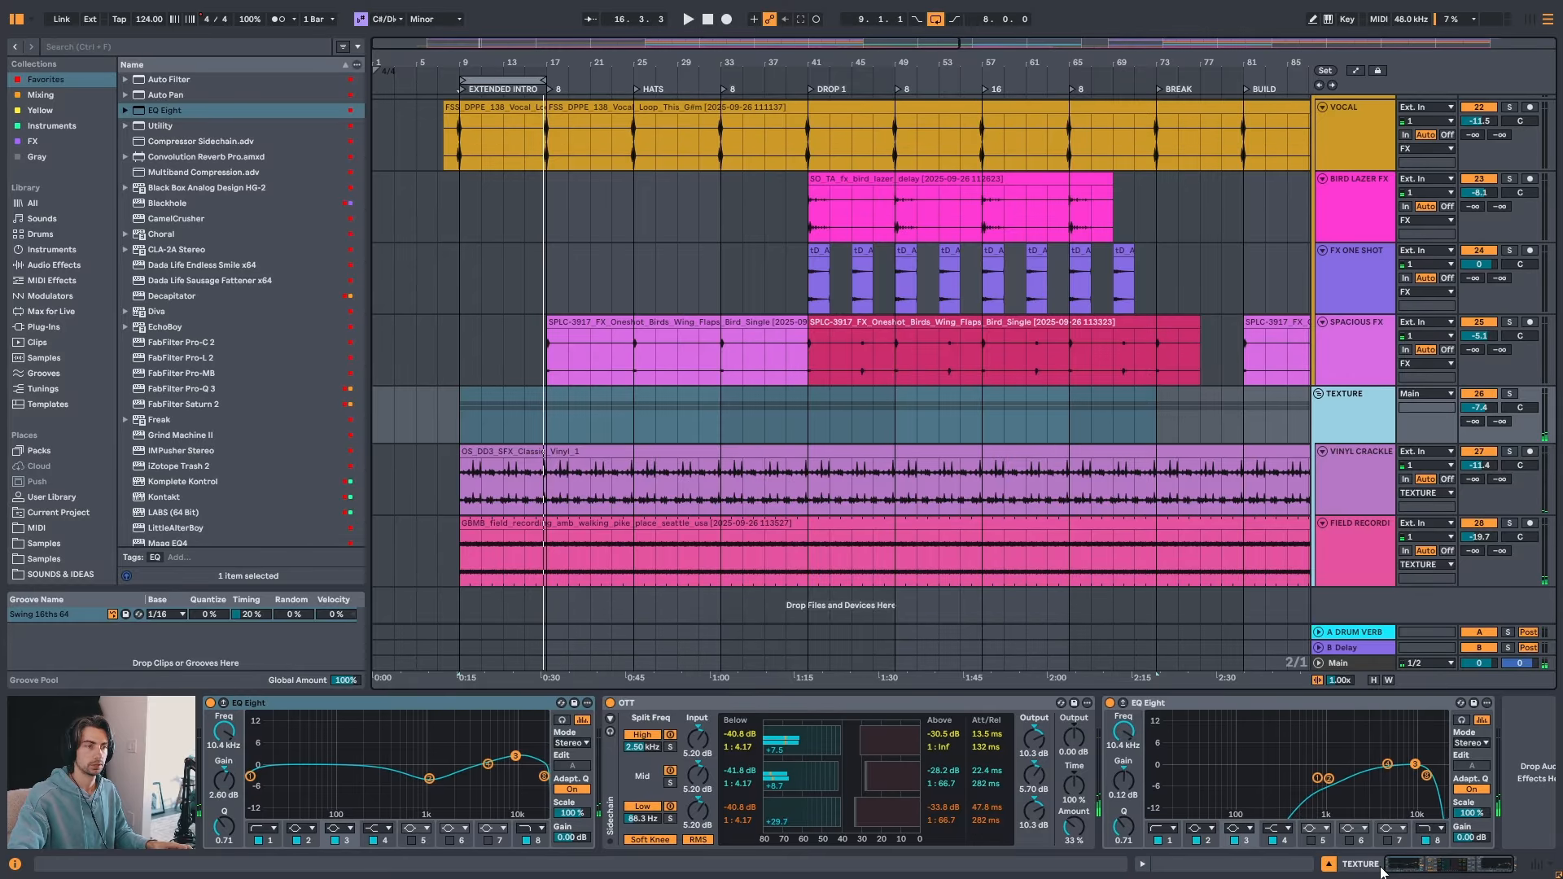
{"action": "double_click", "coordinate": [181, 79]}
{"action": "left_click_drag", "start_coordinate": [1268, 750], "coordinate": [1290, 750]}
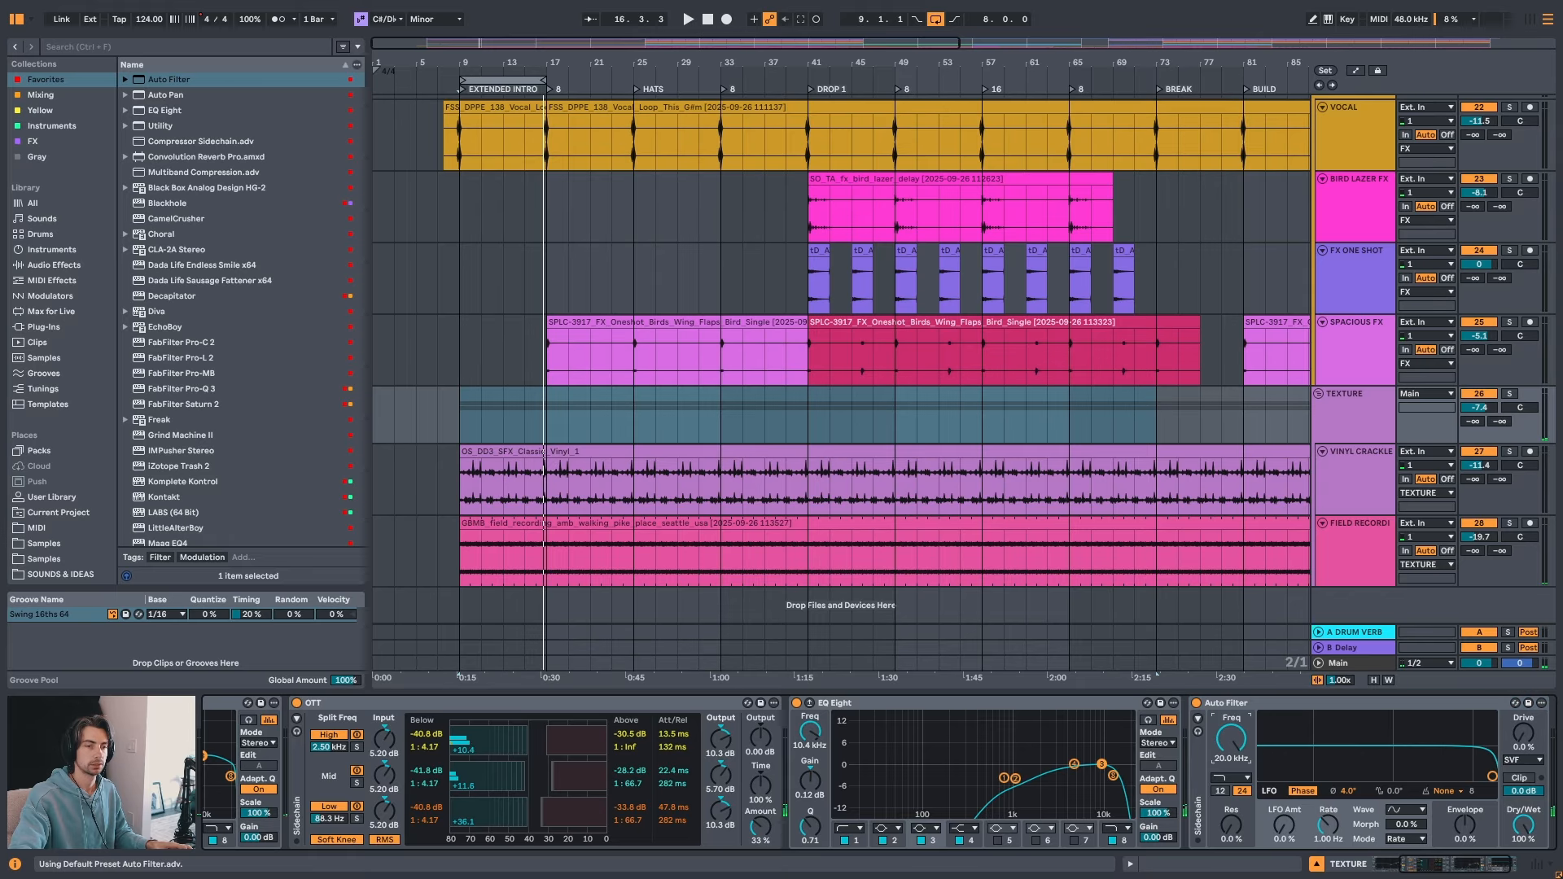
{"action": "left_click", "coordinate": [1354, 418]}
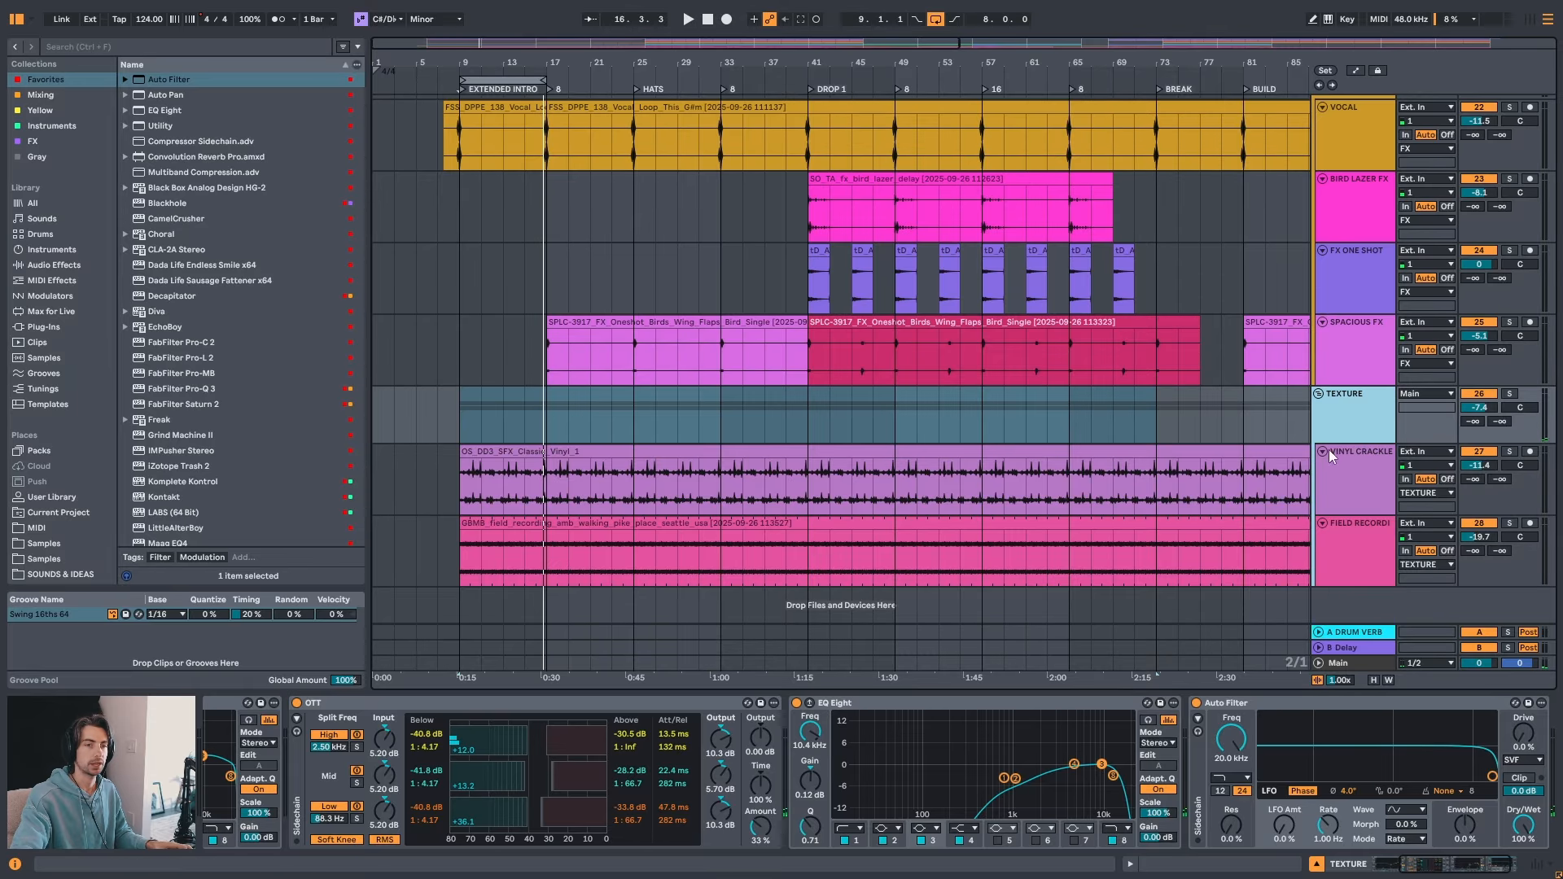
{"action": "left_click", "coordinate": [1225, 757]}
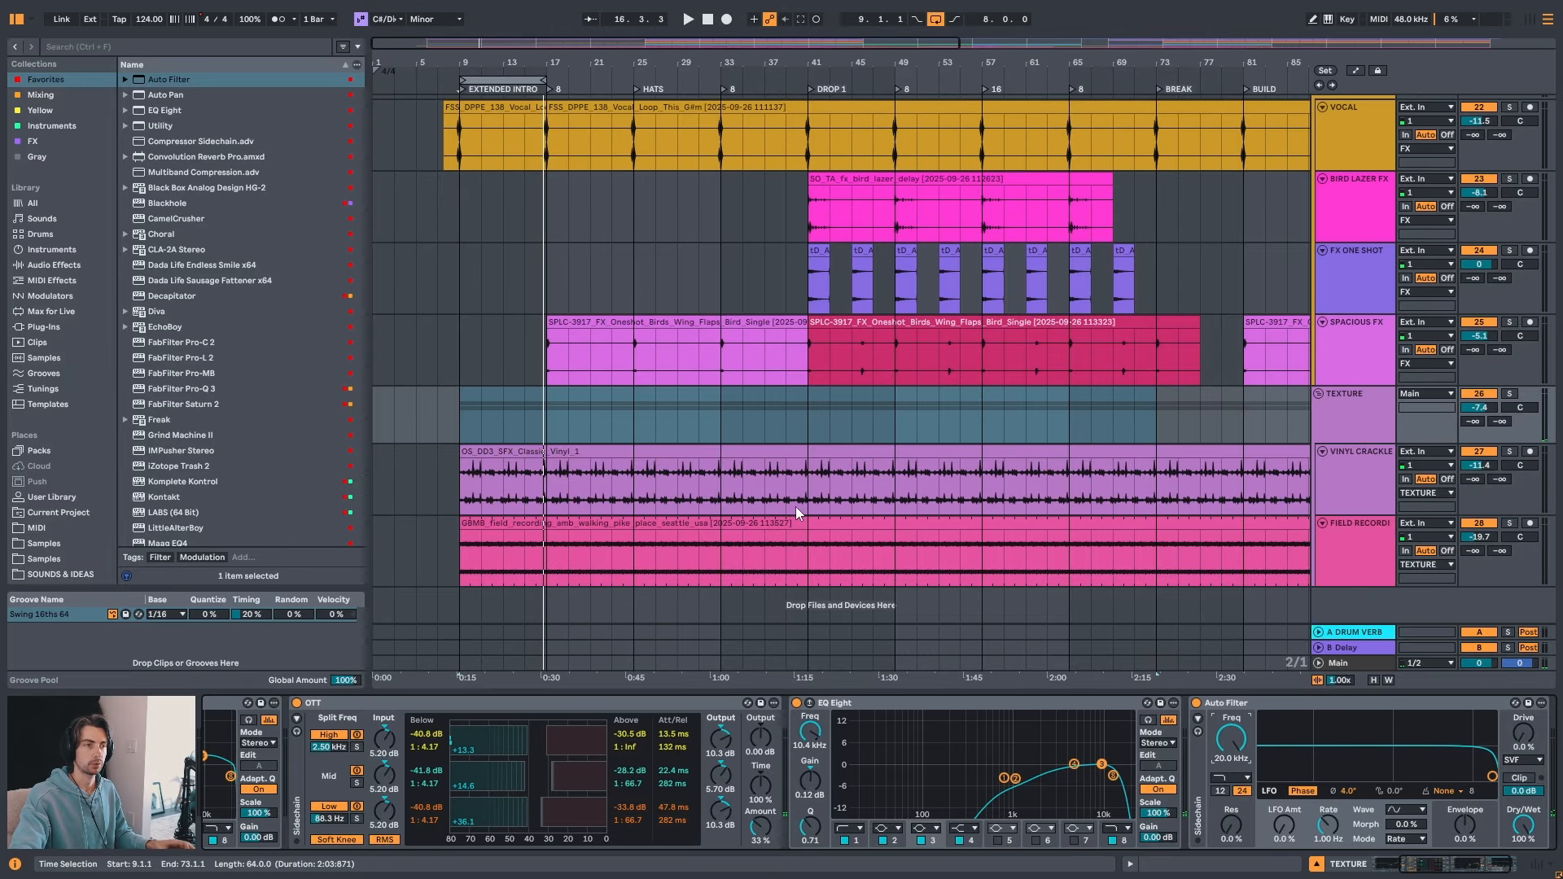
- Turn on automation mode and display the Auto Filter Frequency automation for the TEXTURE group
{"action": "left_click", "coordinate": [1356, 70]}
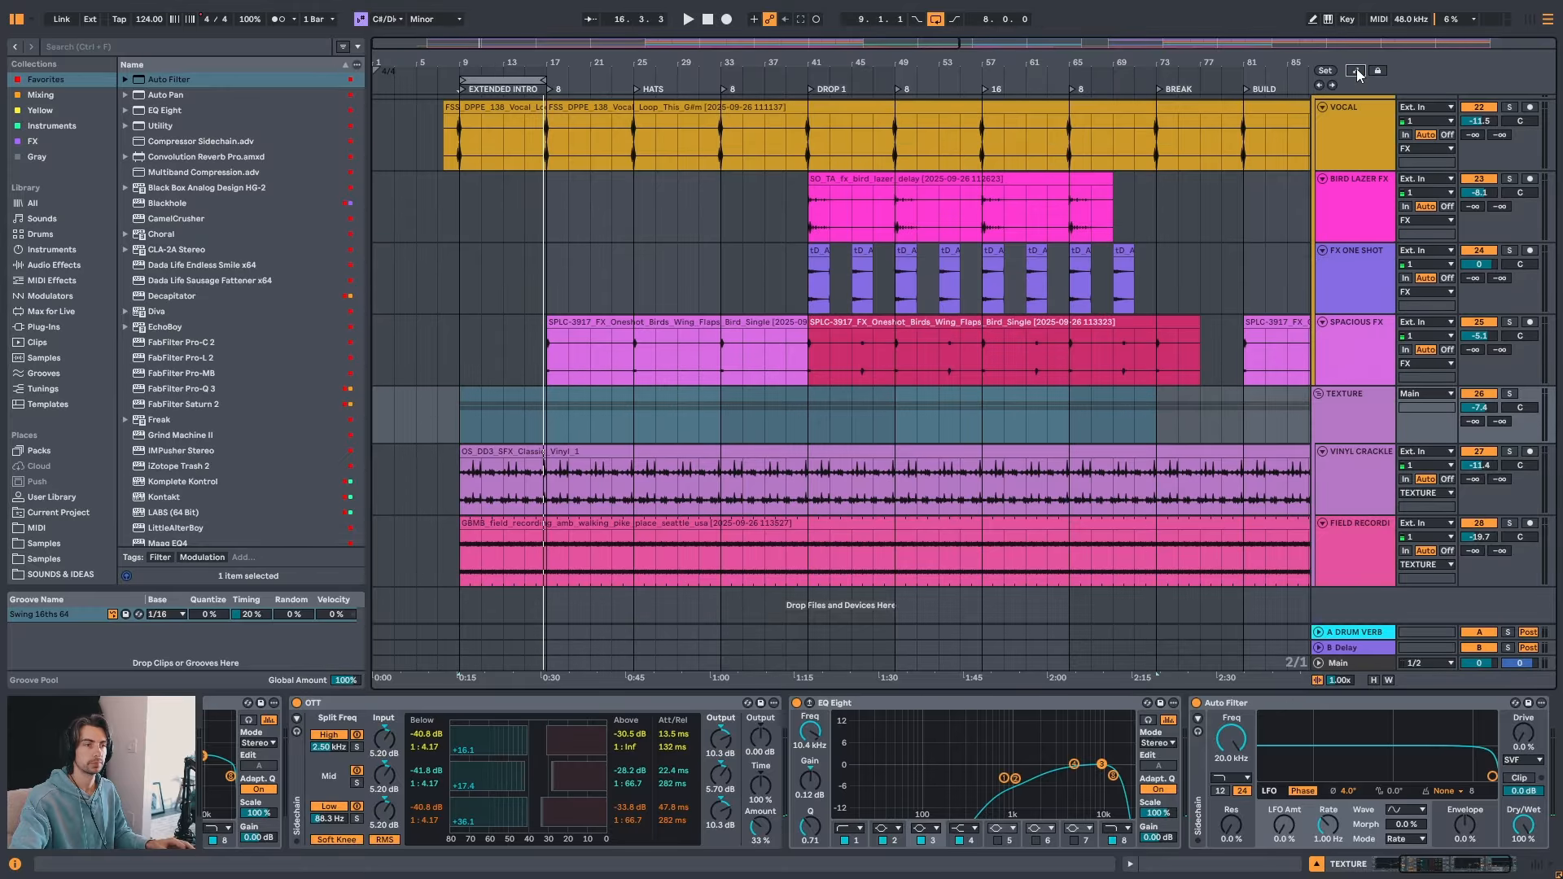
{"action": "left_click", "coordinate": [1229, 740]}
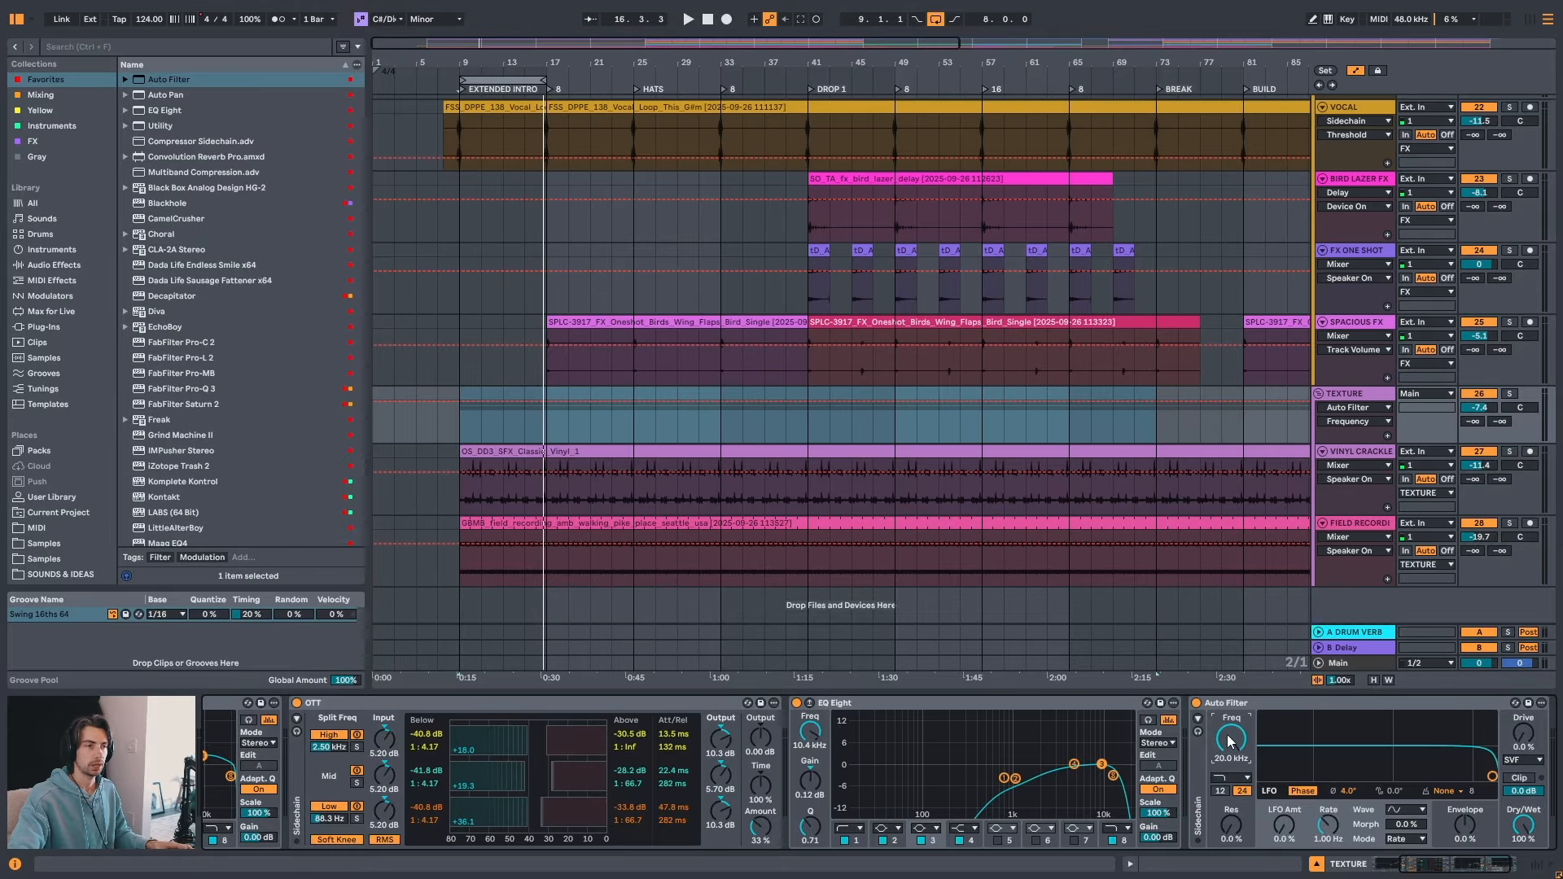
{"action": "left_click", "coordinate": [1245, 779]}
{"action": "left_click", "coordinate": [1252, 773]}
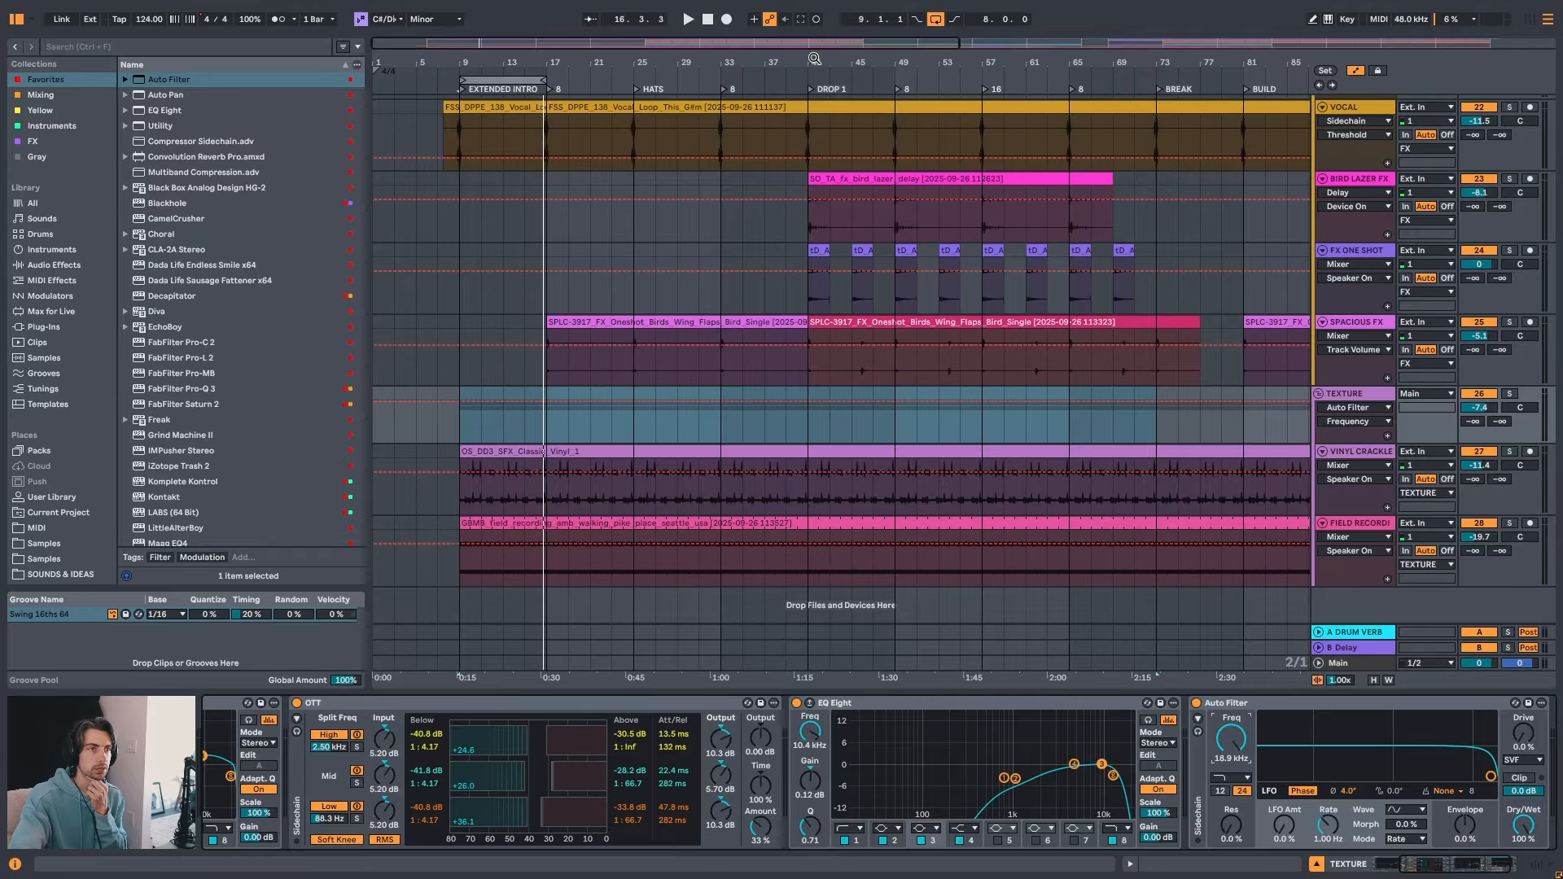
- Add a breakpoint to the TEXTURE filter frequency automation at DROP 1, bar 41, and set it to 20.0 kHz
{"action": "left_click_drag", "start_coordinate": [814, 59], "coordinate": [799, 403]}
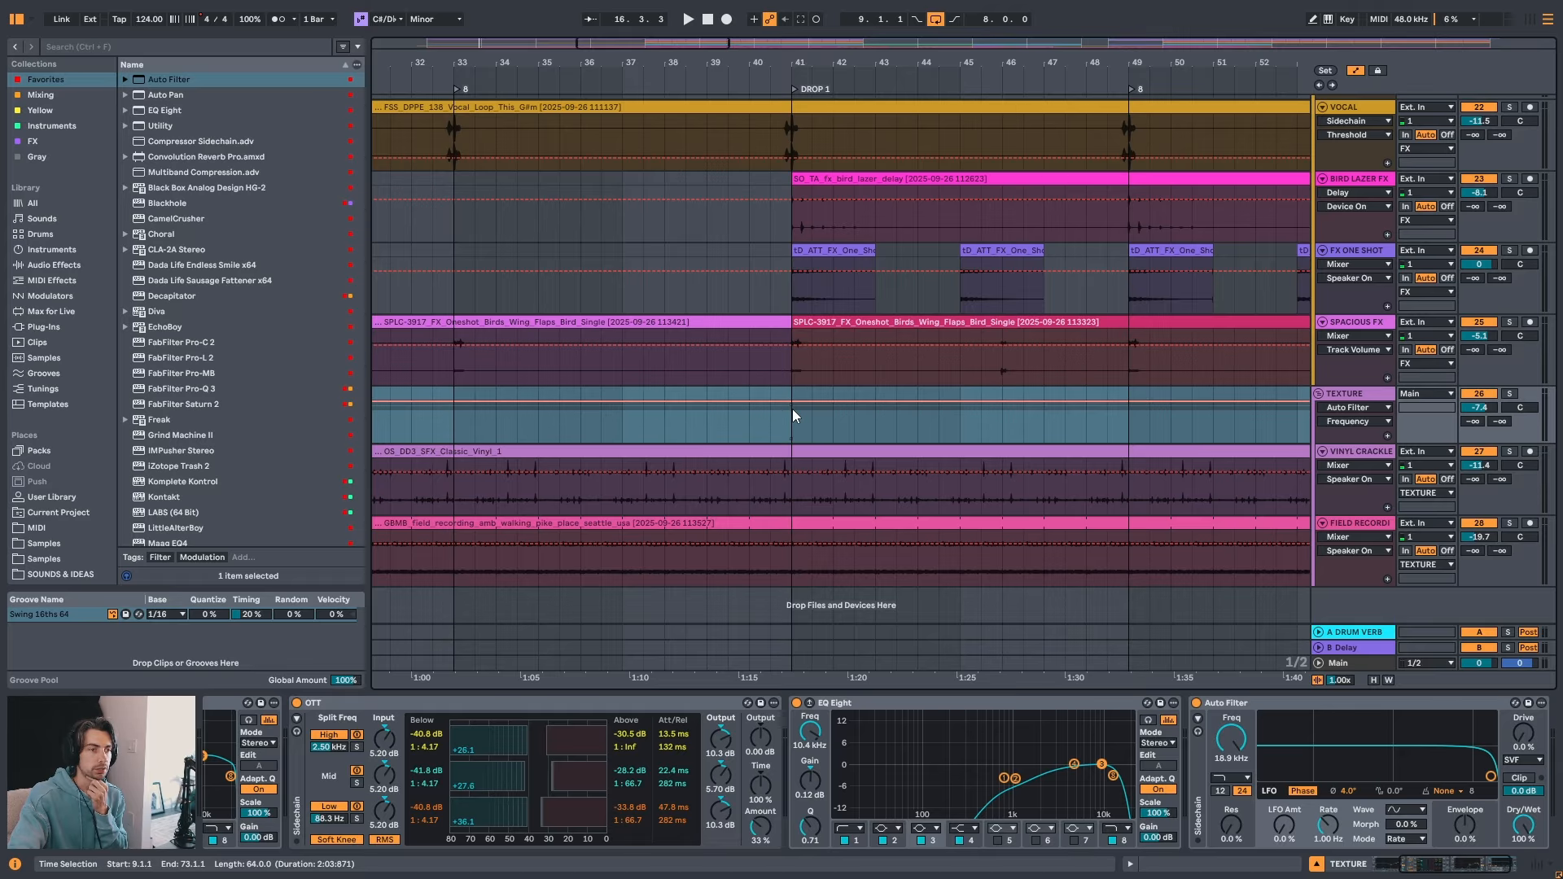
{"action": "left_click", "coordinate": [755, 404]}
{"action": "left_click_drag", "start_coordinate": [755, 403], "coordinate": [791, 403]}
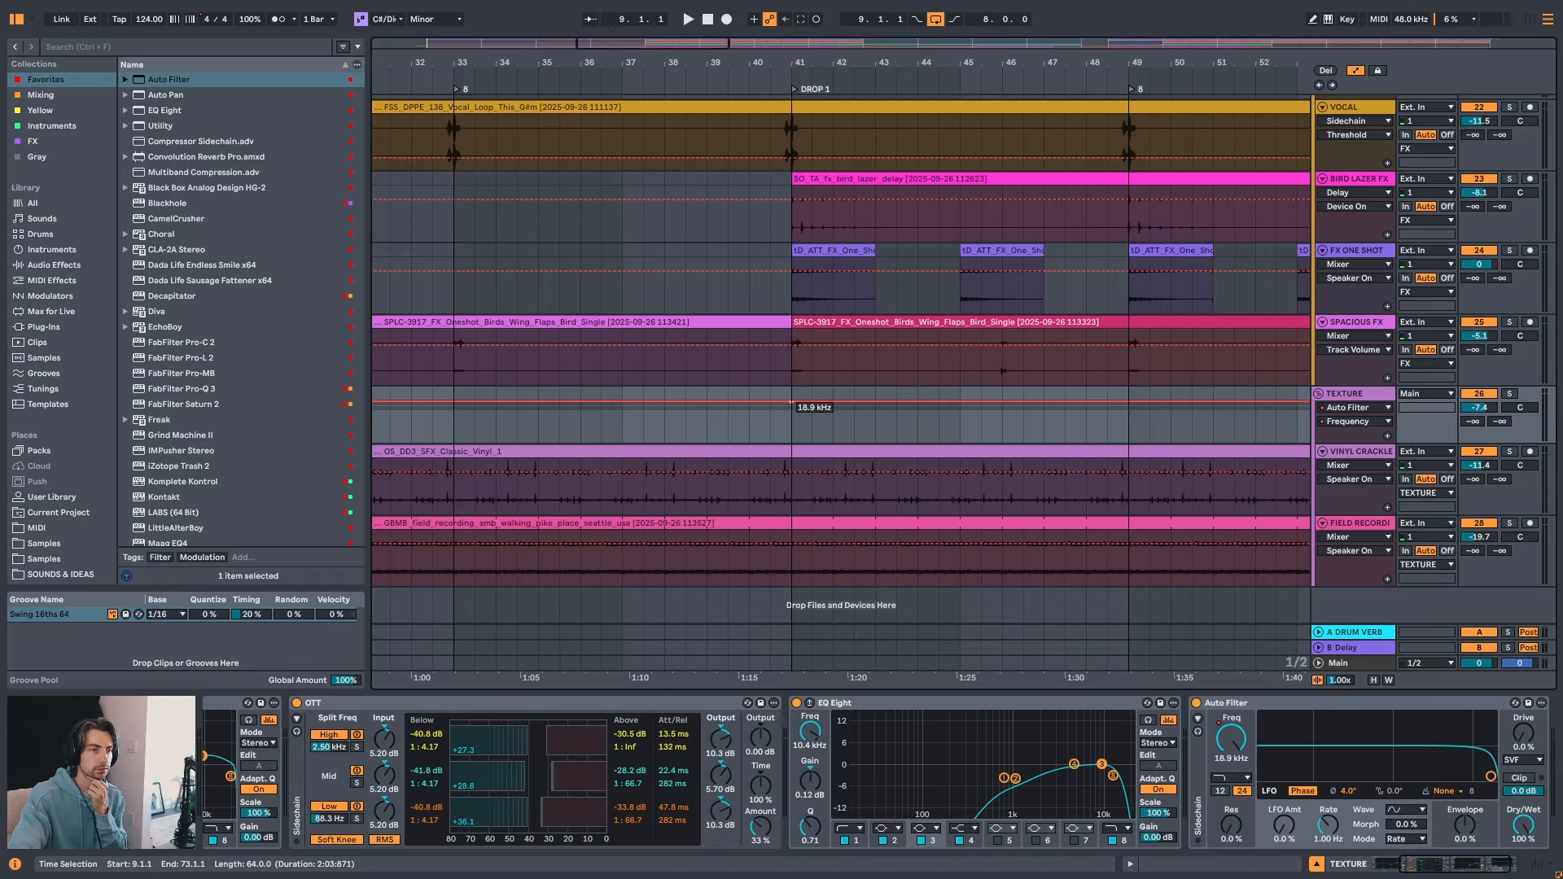
{"action": "left_click", "coordinate": [790, 402]}
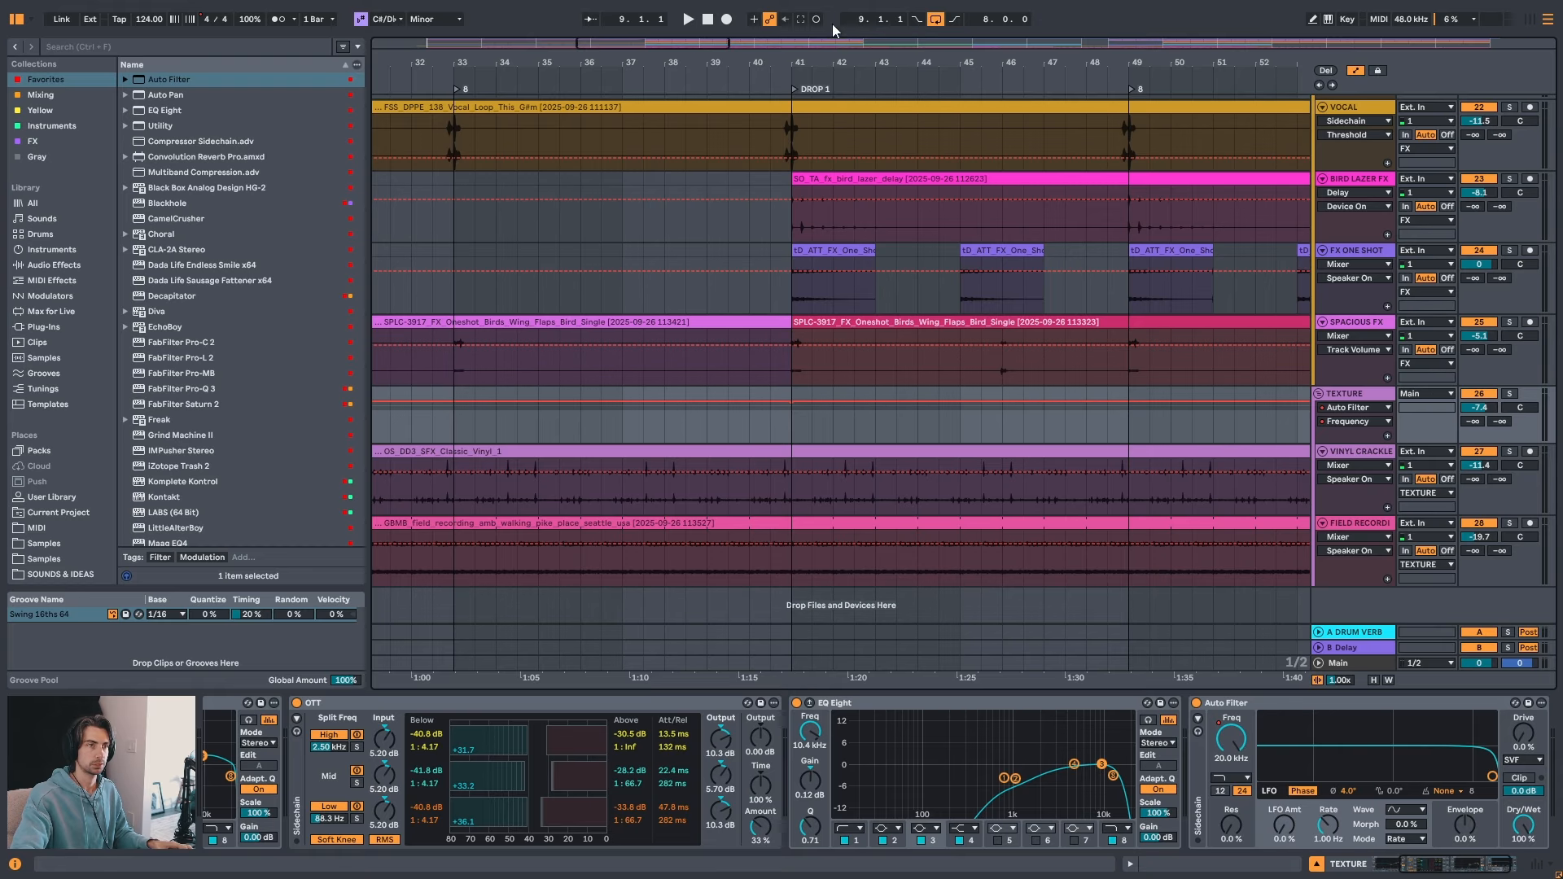
- Add a filter frequency breakpoint at bar 9 on the TEXTURE group and lower it to 4.38 kHz while playing the intro
{"action": "left_click_drag", "start_coordinate": [823, 65], "coordinate": [664, 316]}
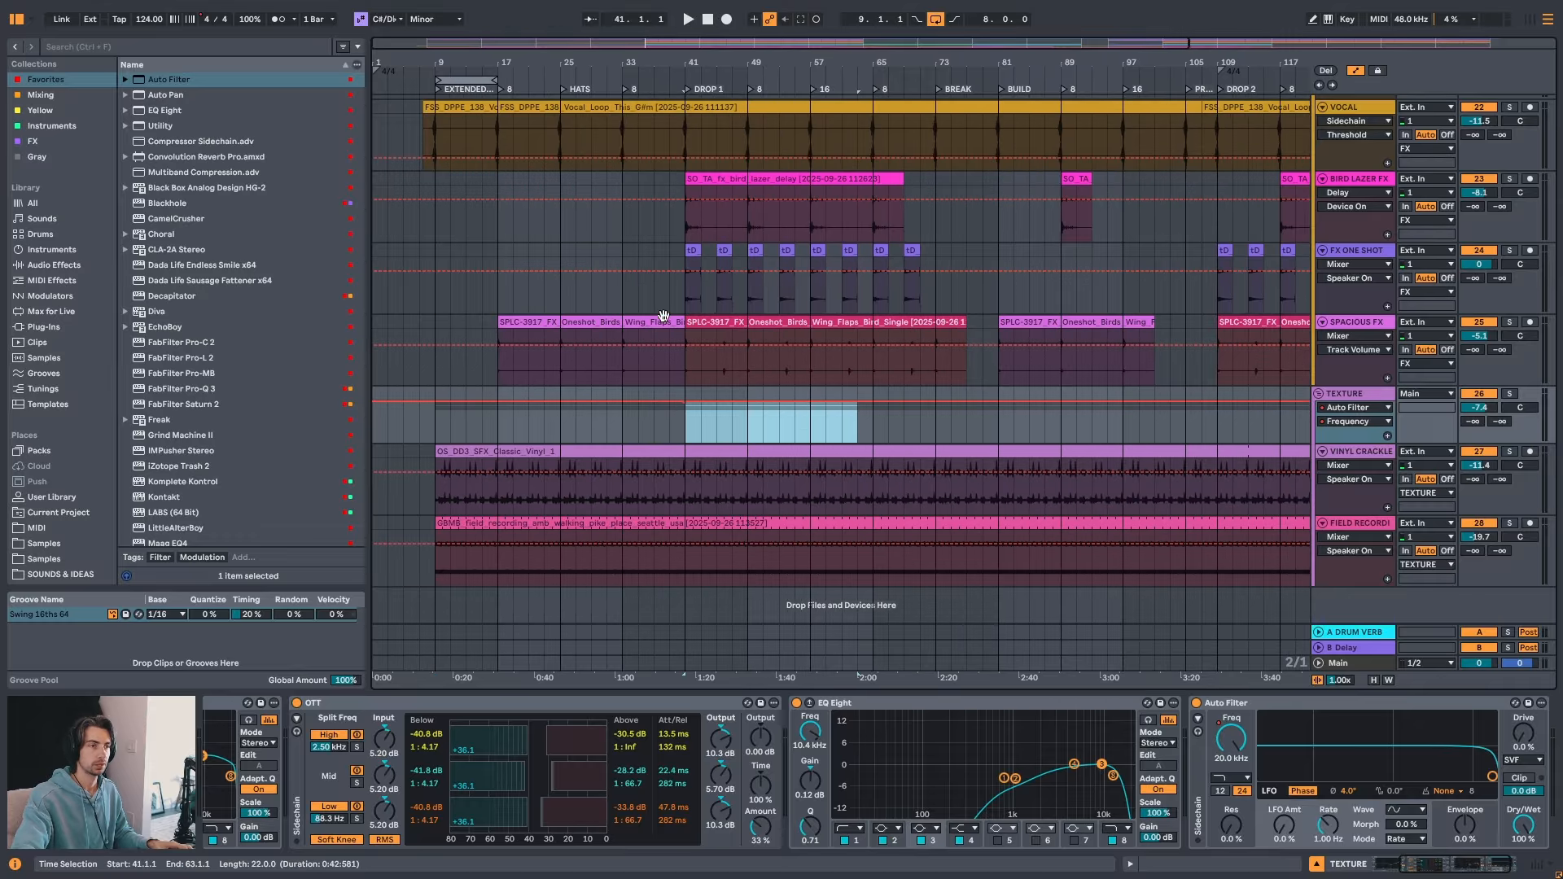
{"action": "left_click", "coordinate": [439, 403]}
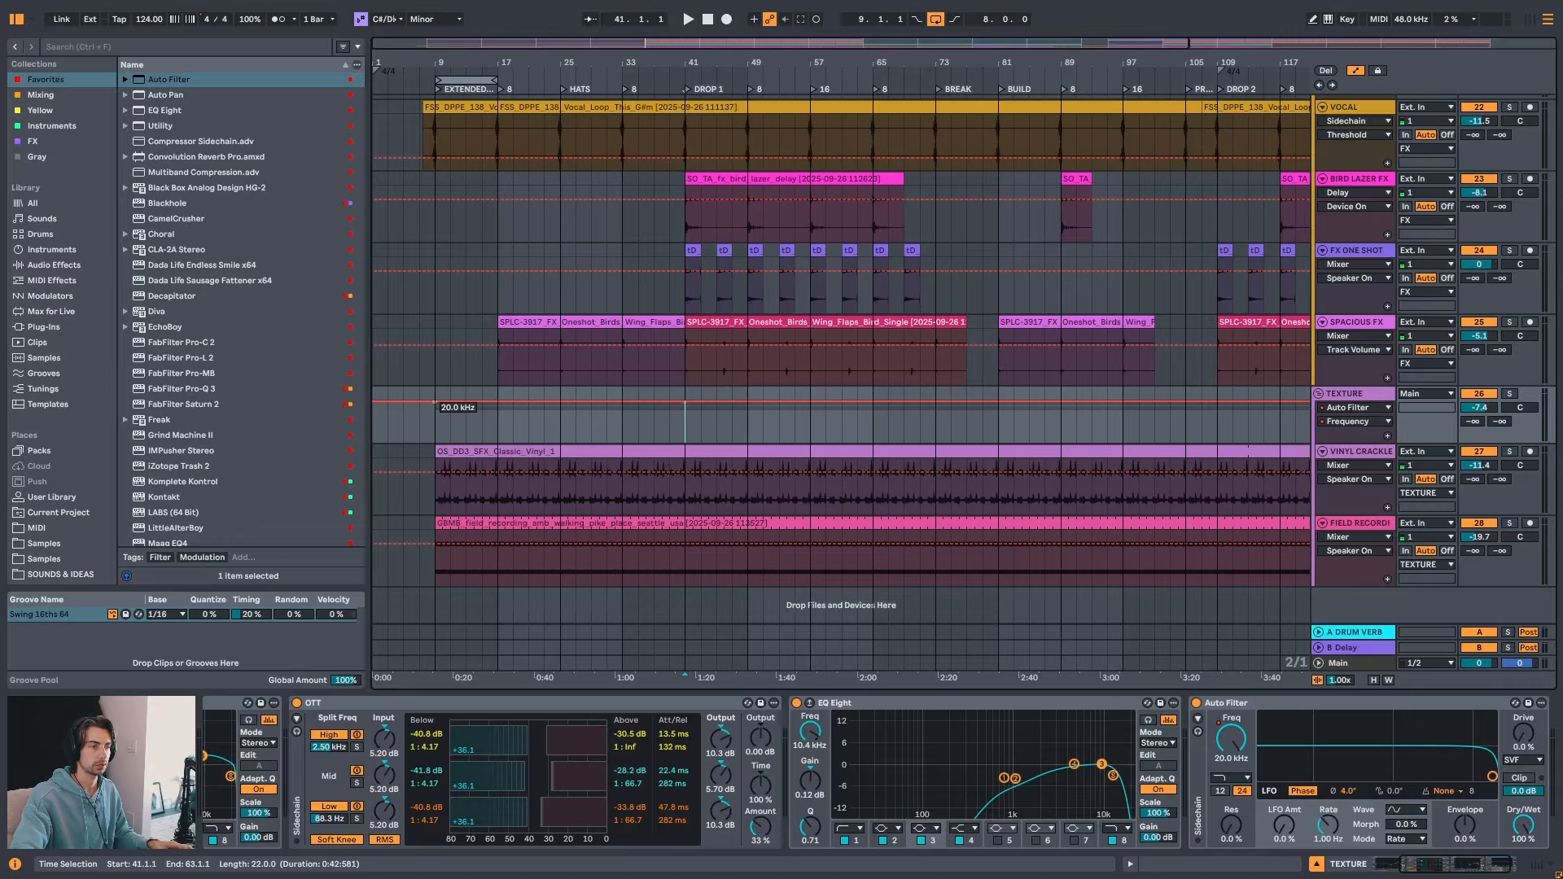
{"action": "left_click", "coordinate": [431, 407]}
{"action": "key", "text": "space"}
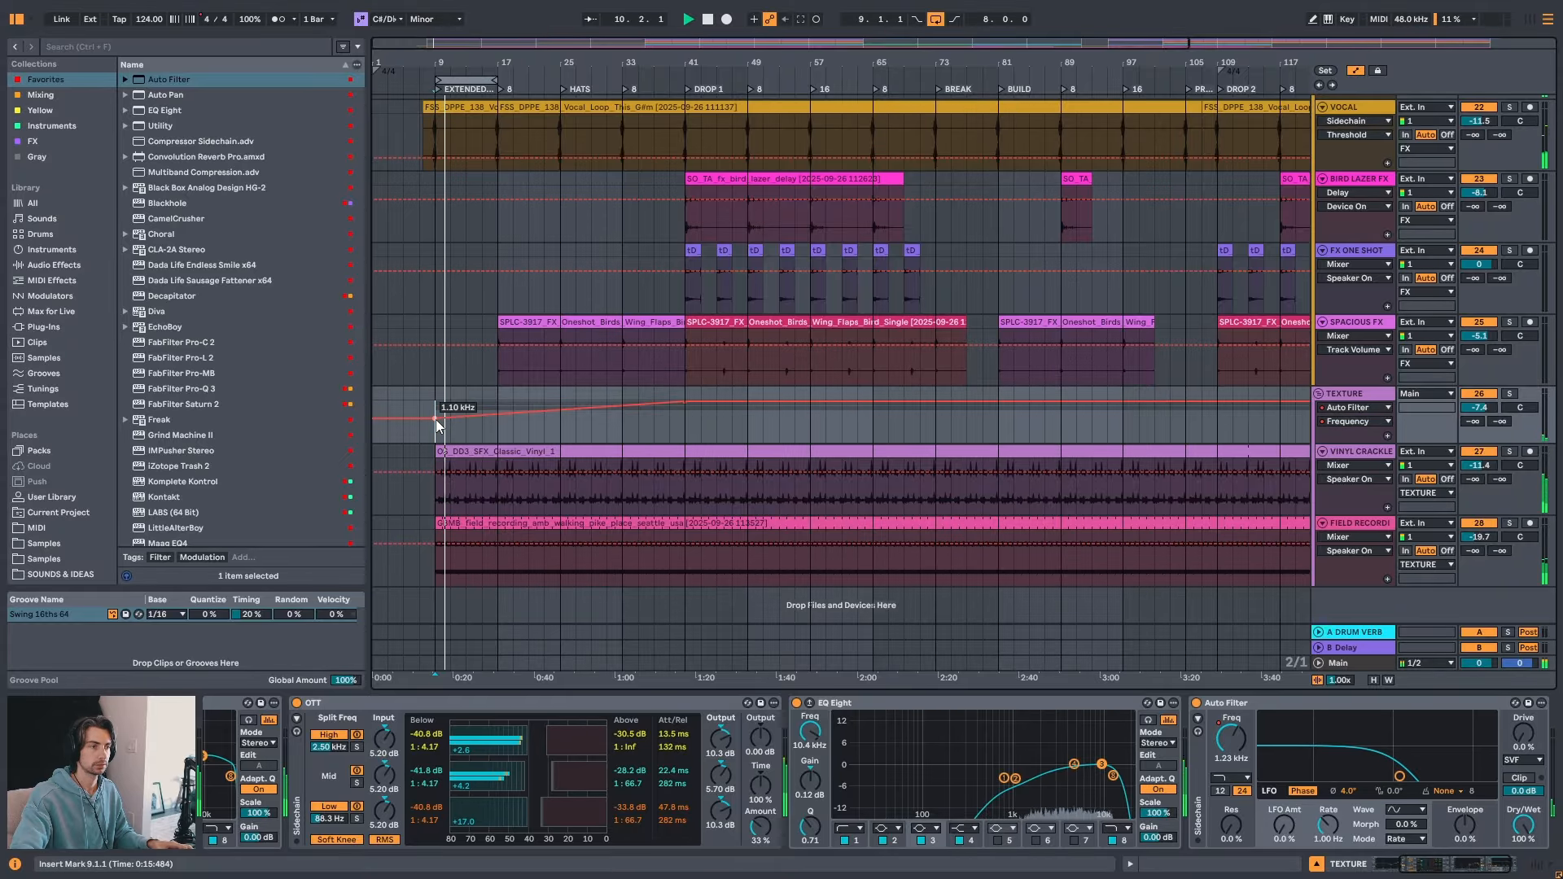
{"action": "left_click_drag", "start_coordinate": [437, 418], "coordinate": [436, 409]}
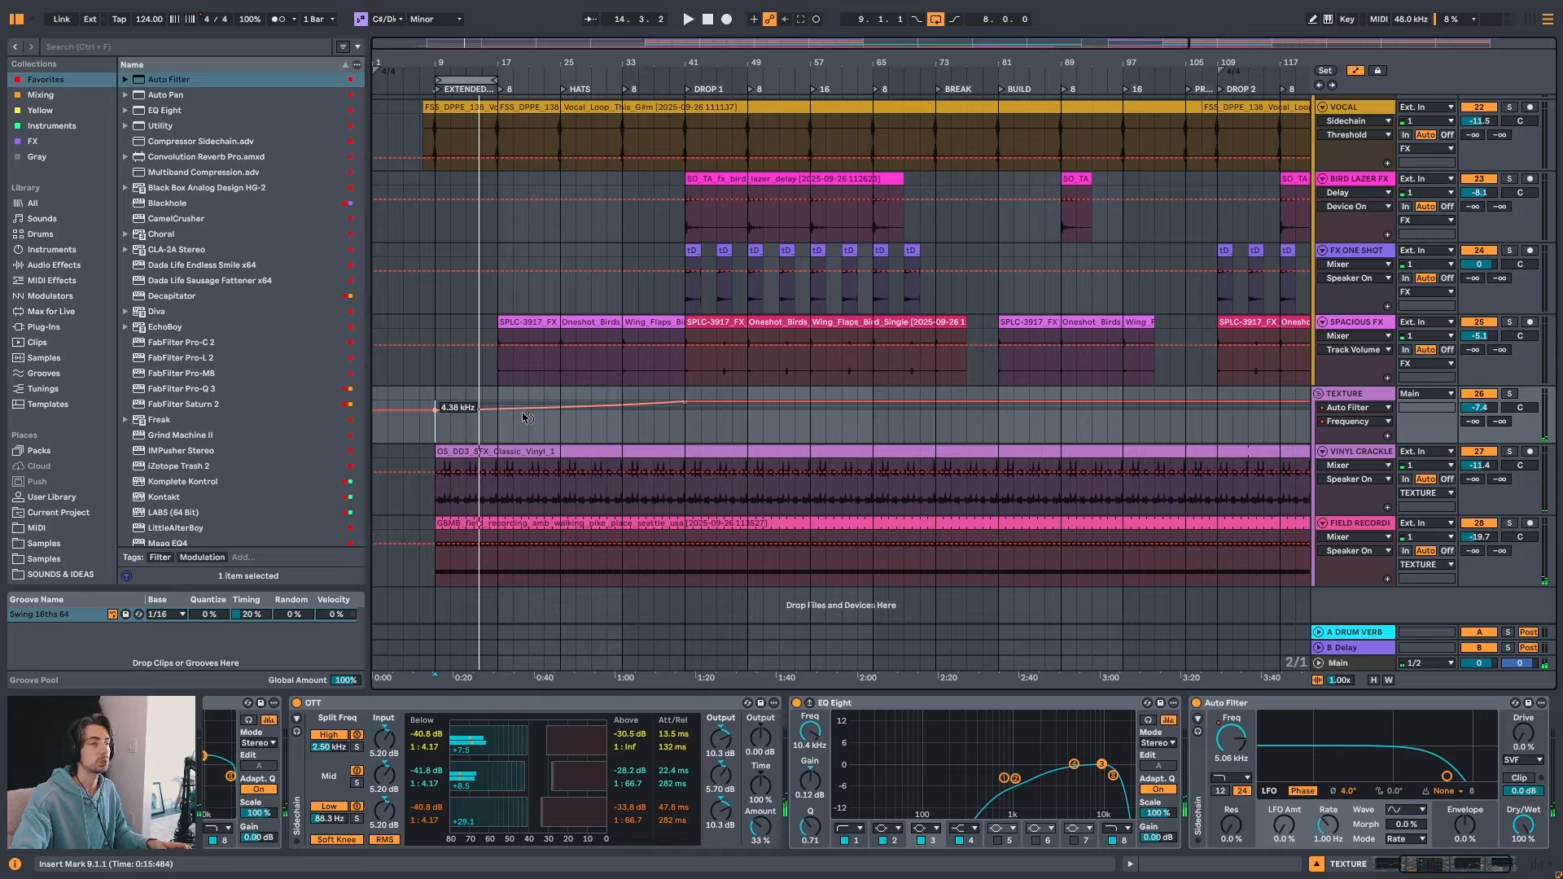
- Curve the TEXTURE filter frequency ramp between bar 9 and DROP 1 so most of the rise comes near the drop
{"action": "mouse_move", "coordinate": [529, 407]}
{"action": "left_mouse_down"}
{"action": "mouse_move", "coordinate": [529, 427]}
{"action": "mouse_move", "coordinate": [529, 395]}
{"action": "left_mouse_up"}
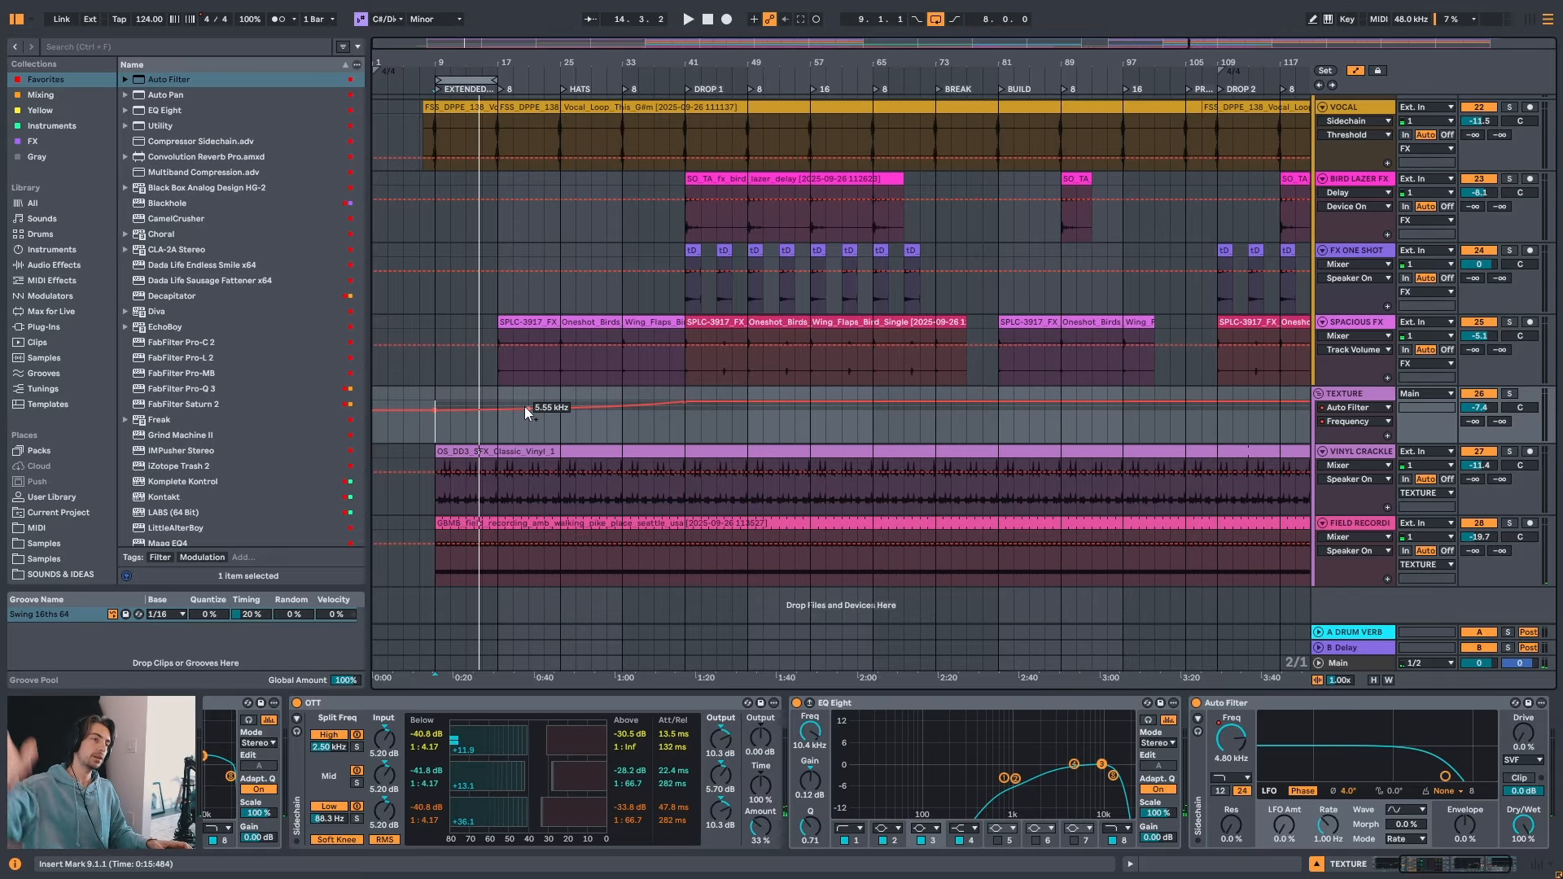
{"action": "left_click_drag", "start_coordinate": [523, 66], "coordinate": [519, 403]}
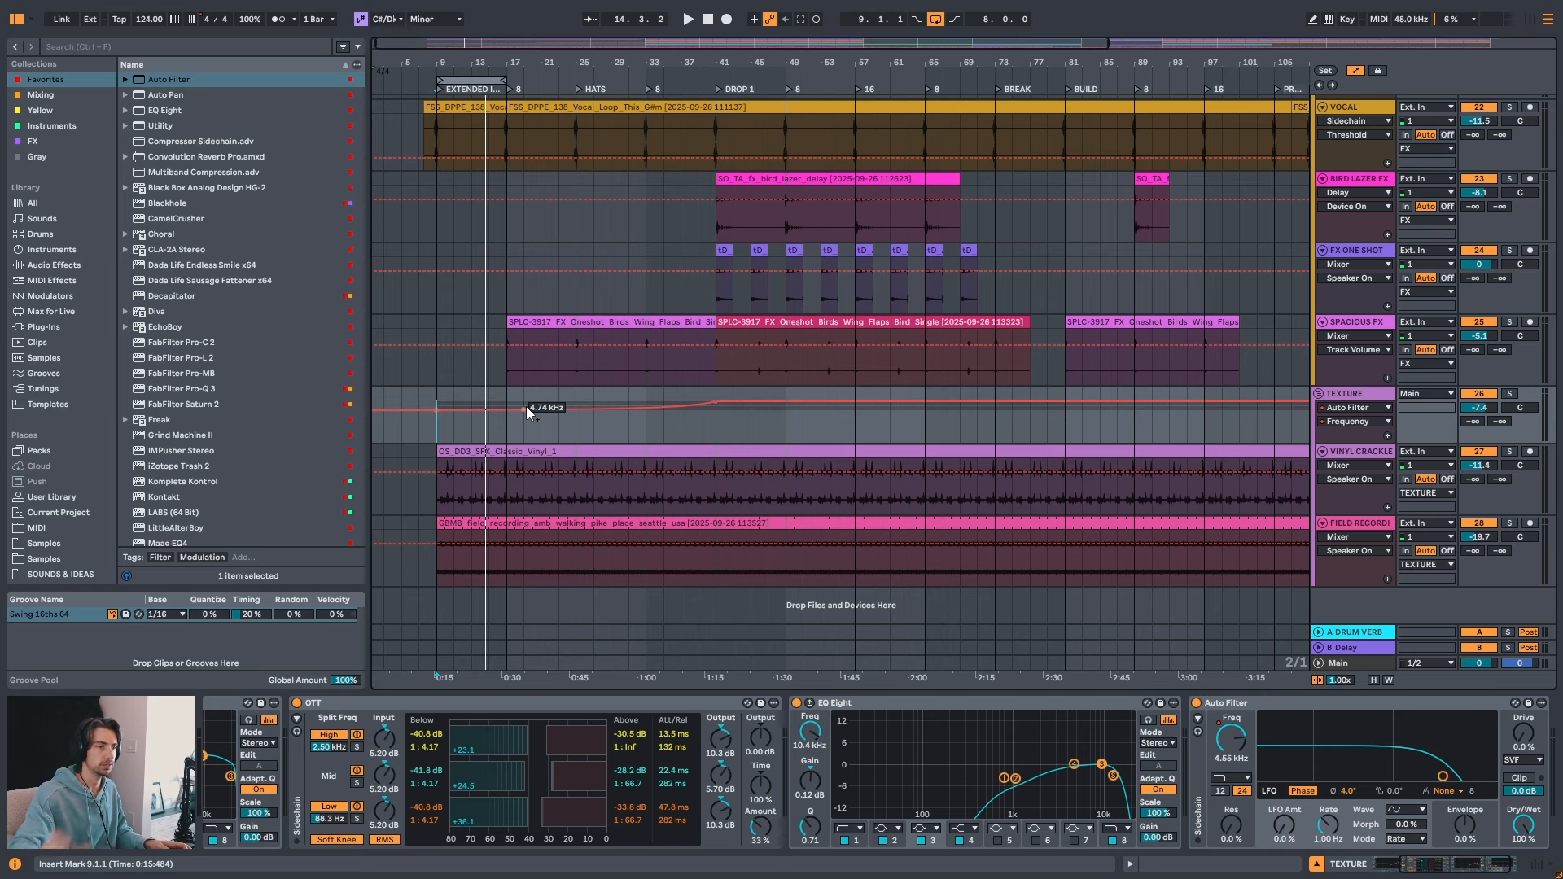
{"action": "left_click_drag", "start_coordinate": [530, 408], "coordinate": [530, 399]}
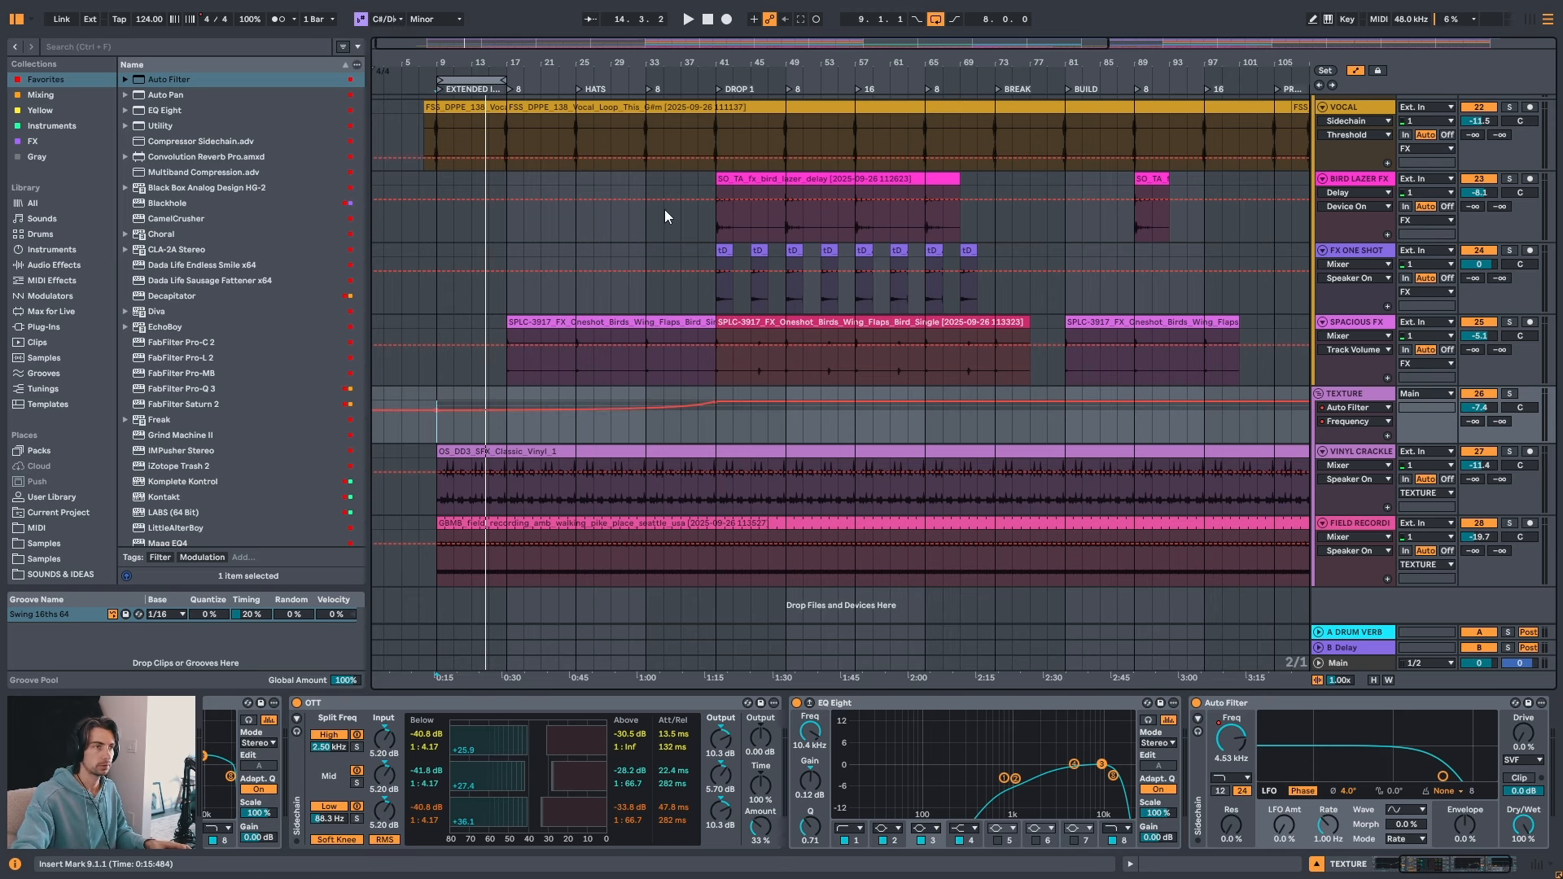
{"action": "left_click_drag", "start_coordinate": [514, 65], "coordinate": [549, 99]}
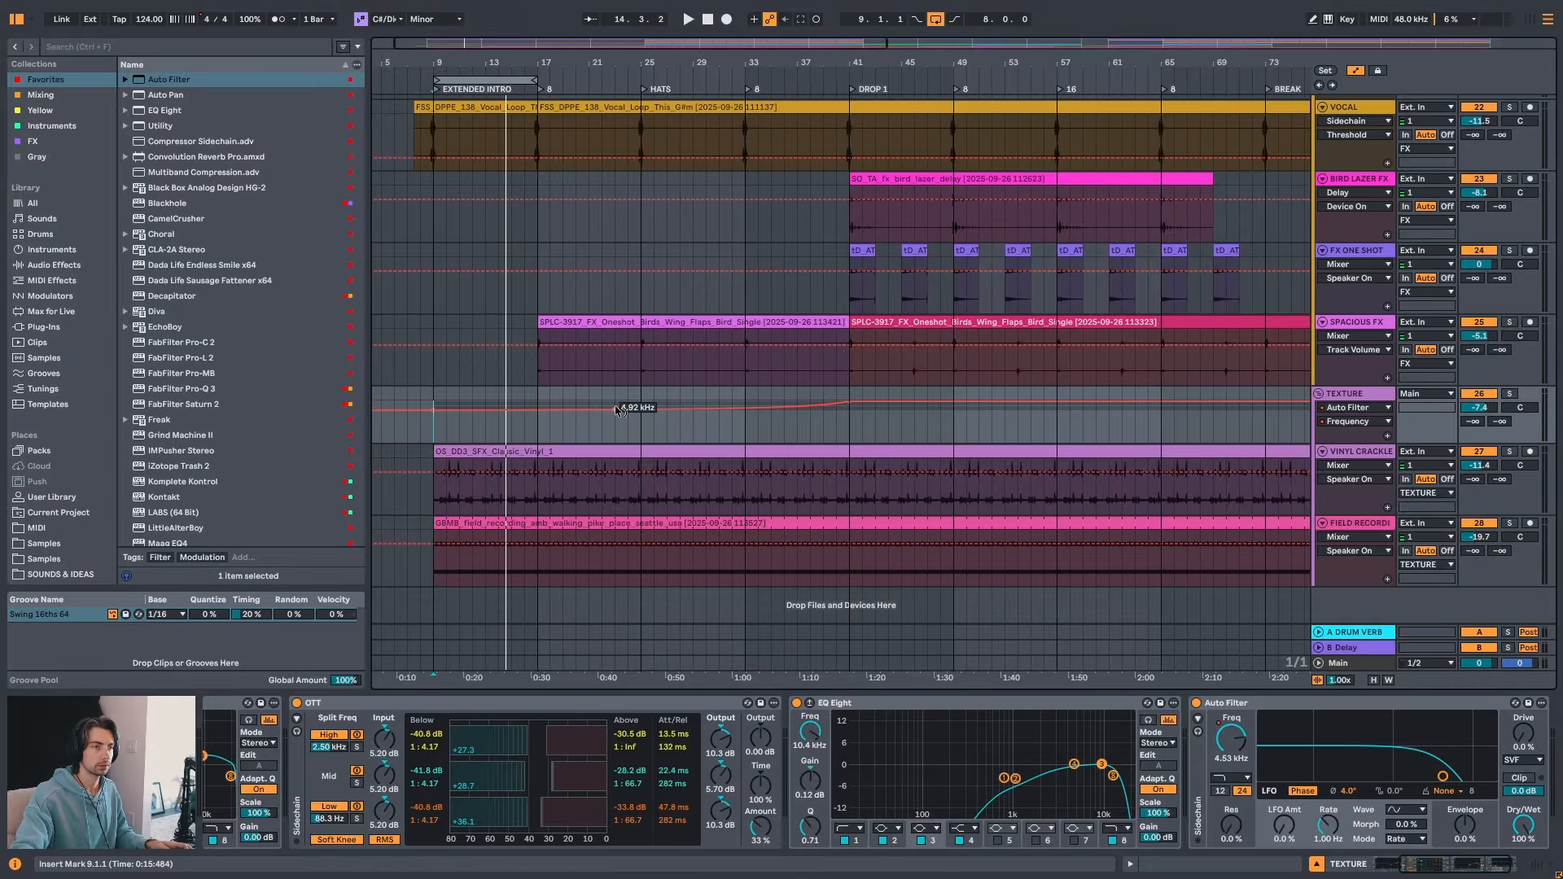
{"action": "left_click_drag", "start_coordinate": [612, 410], "coordinate": [612, 406]}
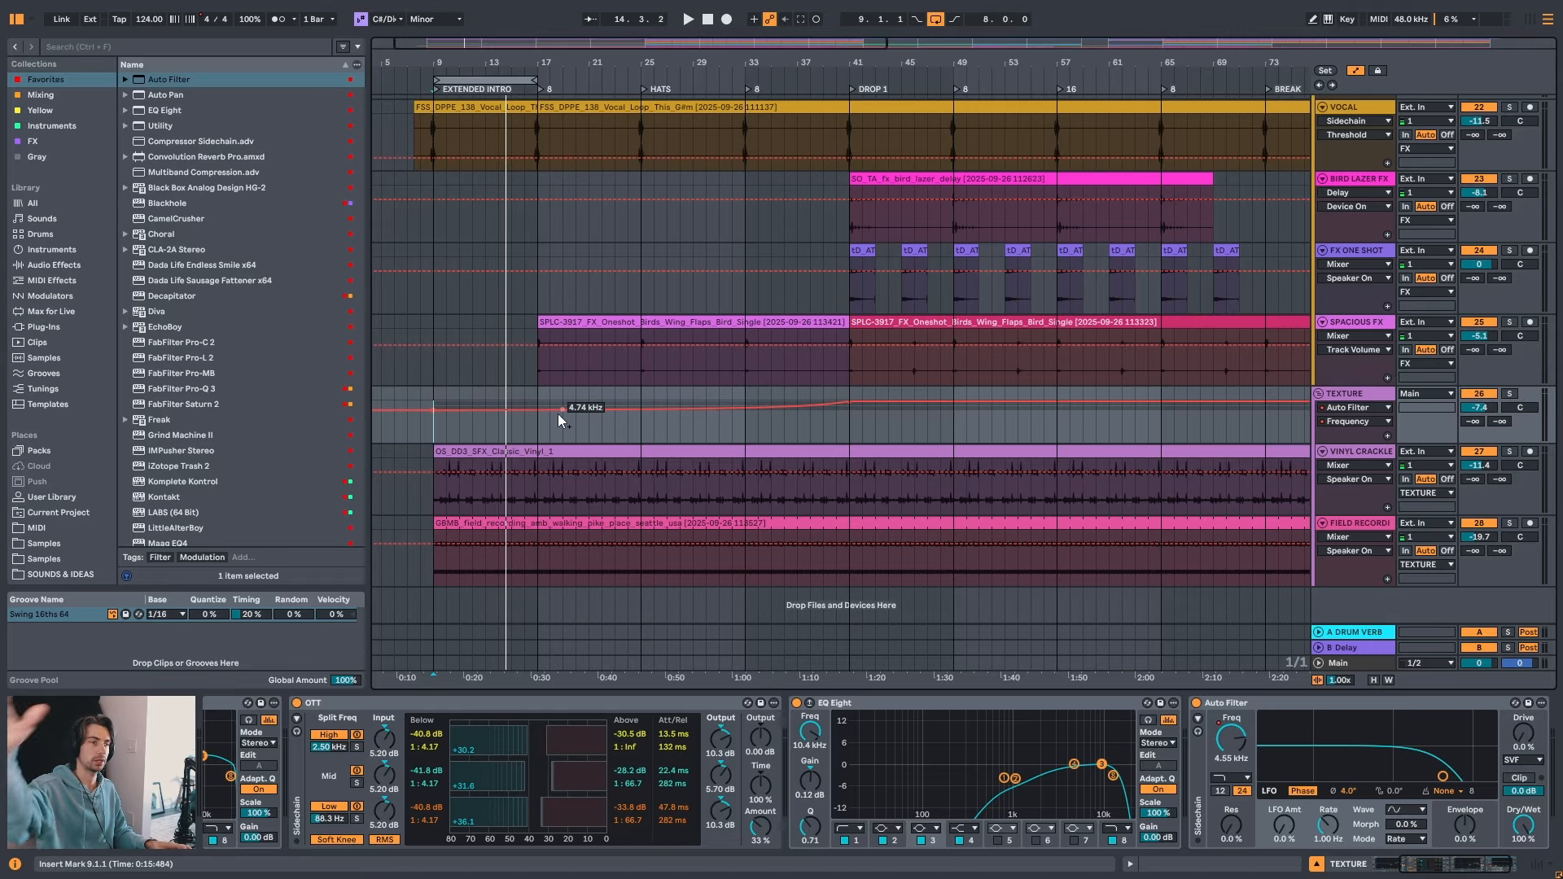
- Play the arrangement from bar 9 and from bar 33 to hear the TEXTURE filter sweep
{"action": "left_click_drag", "start_coordinate": [493, 65], "coordinate": [494, 82]}
{"action": "key", "text": "space"}
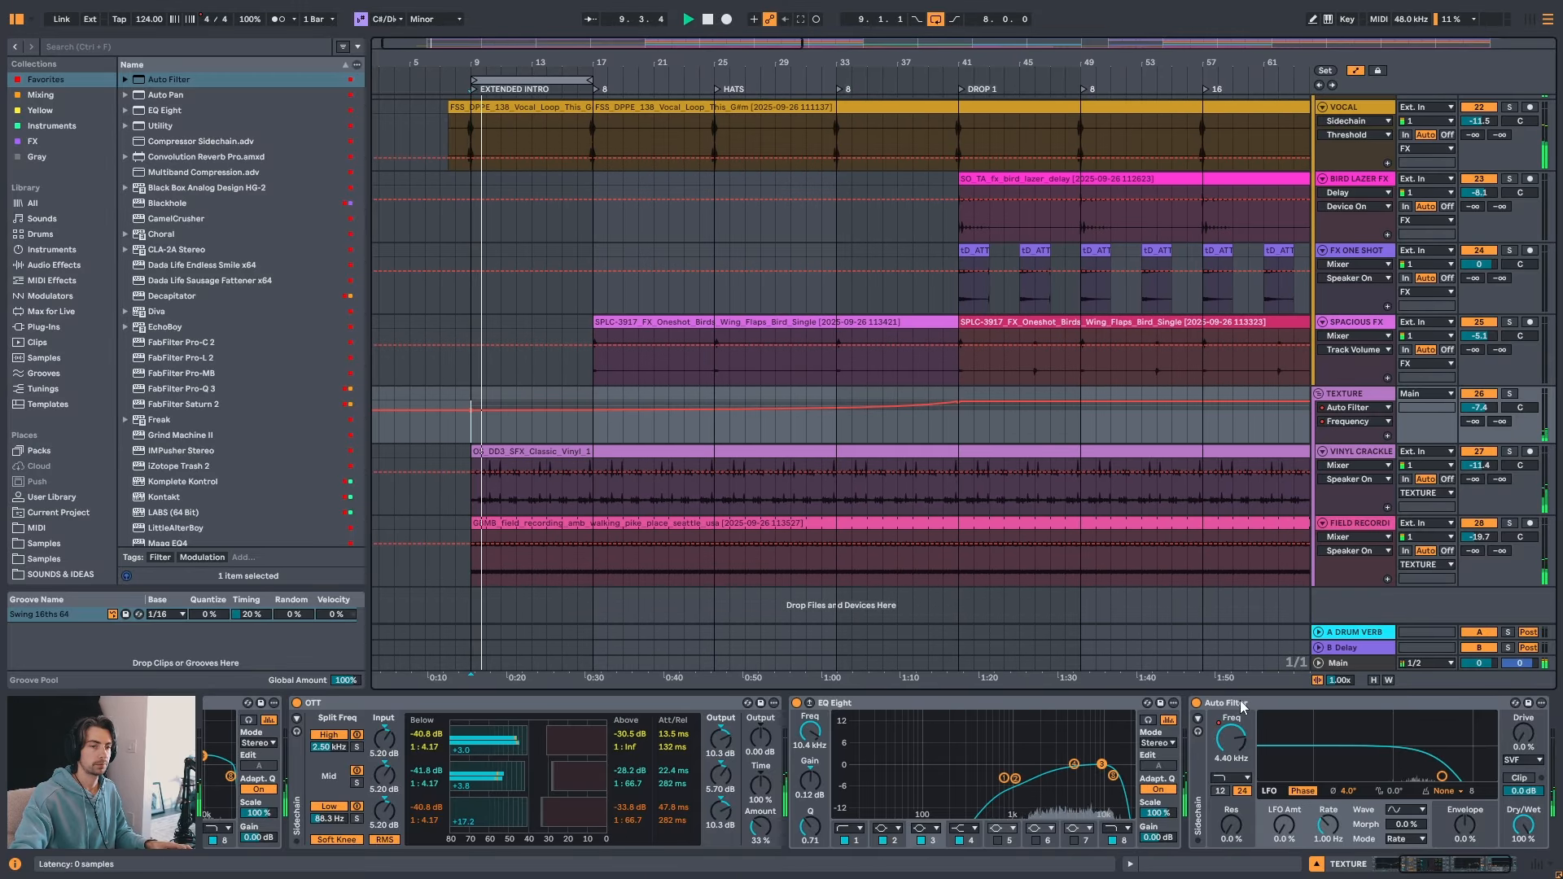
{"action": "left_click", "coordinate": [836, 431]}
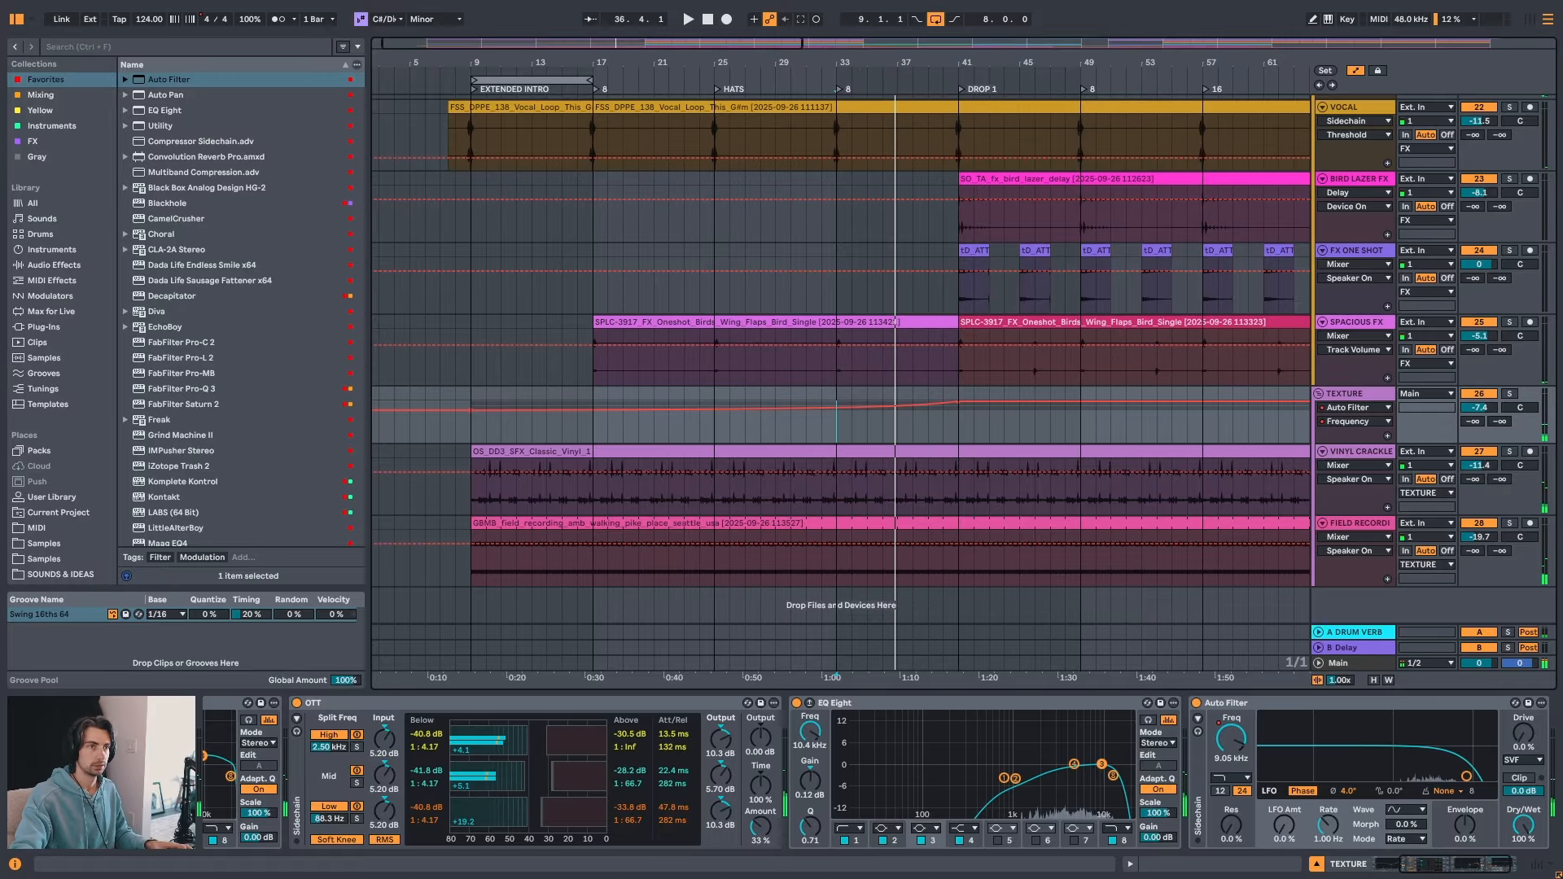
{"action": "scroll", "coordinate": [498, 107], "scroll_direction": "down", "scroll_amount": 2}
{"action": "key", "text": "space"}
- Play the extended intro from bar 9 and compare it with the reference while reviewing the melodic and top loop tracks
{"action": "left_click", "coordinate": [470, 425]}
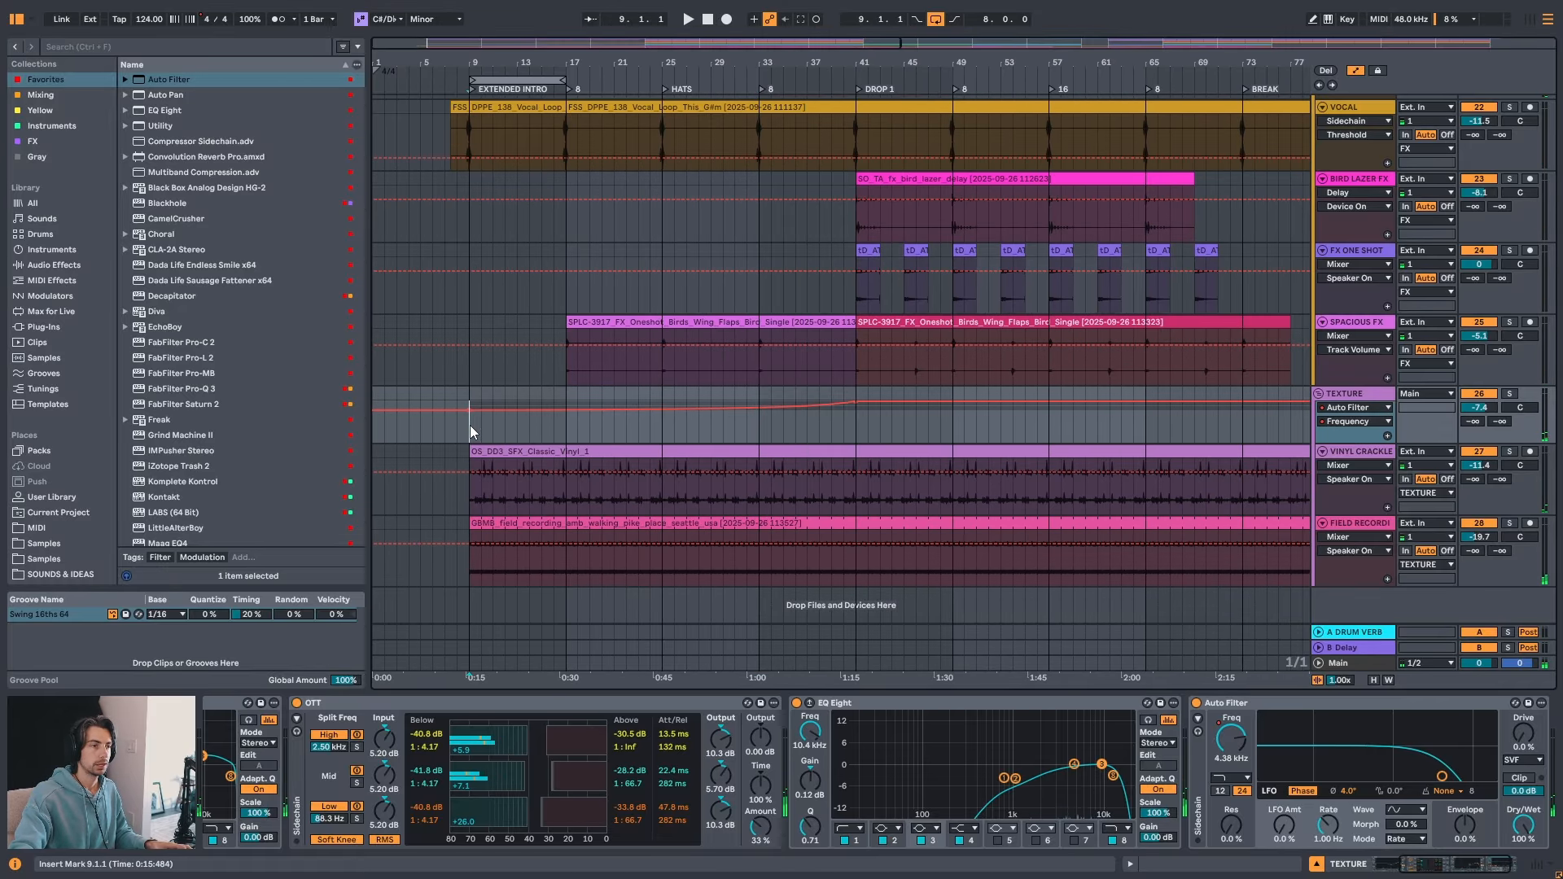
{"action": "scroll", "coordinate": [498, 454], "scroll_direction": "up", "scroll_amount": 5}
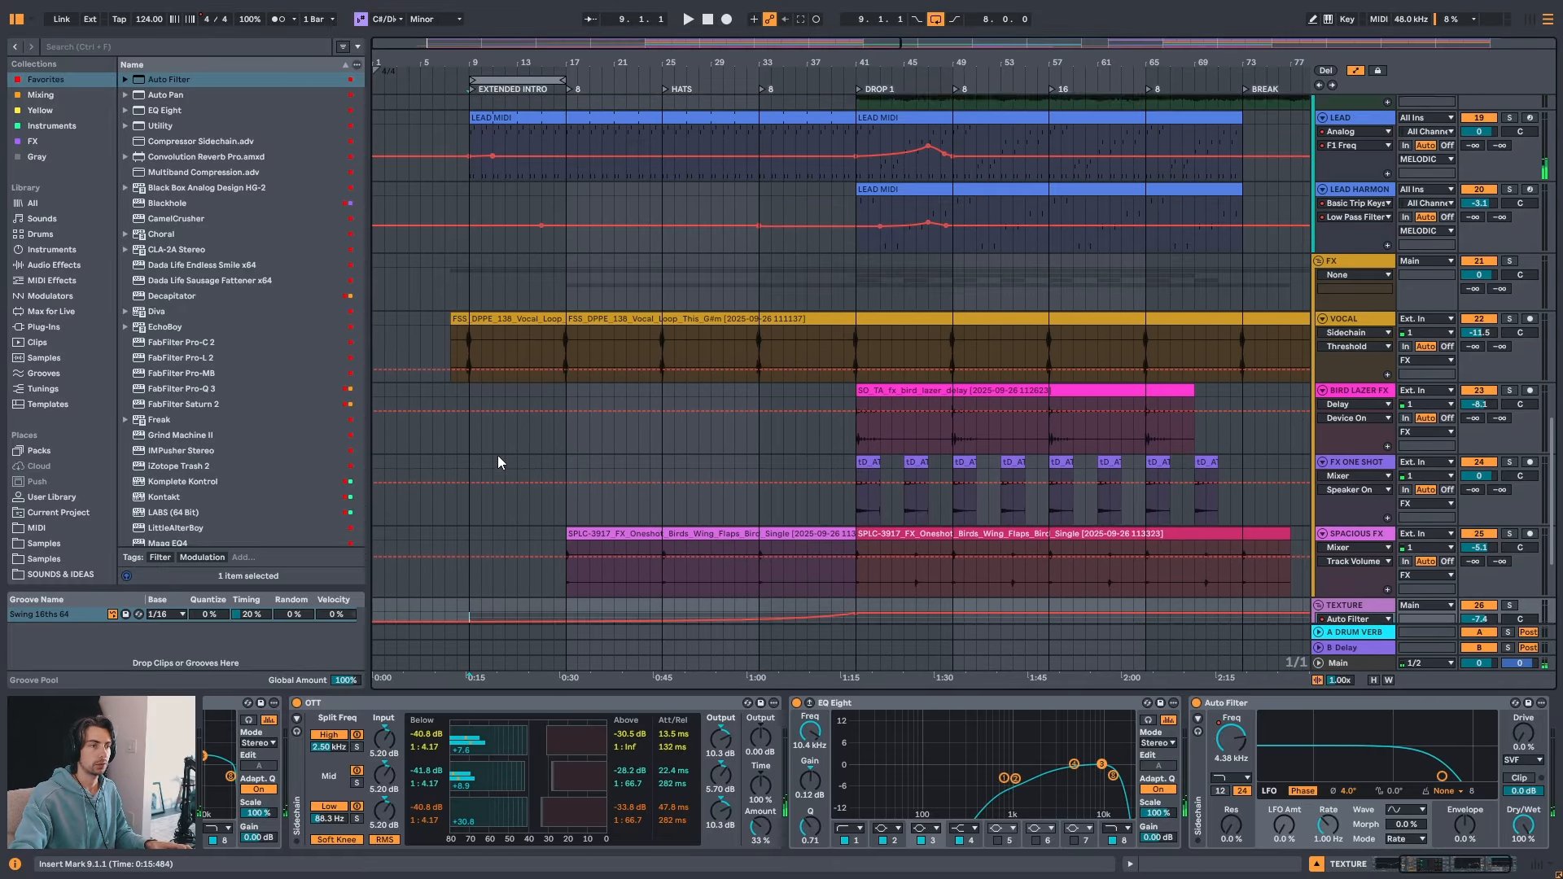
{"action": "key", "text": "space"}
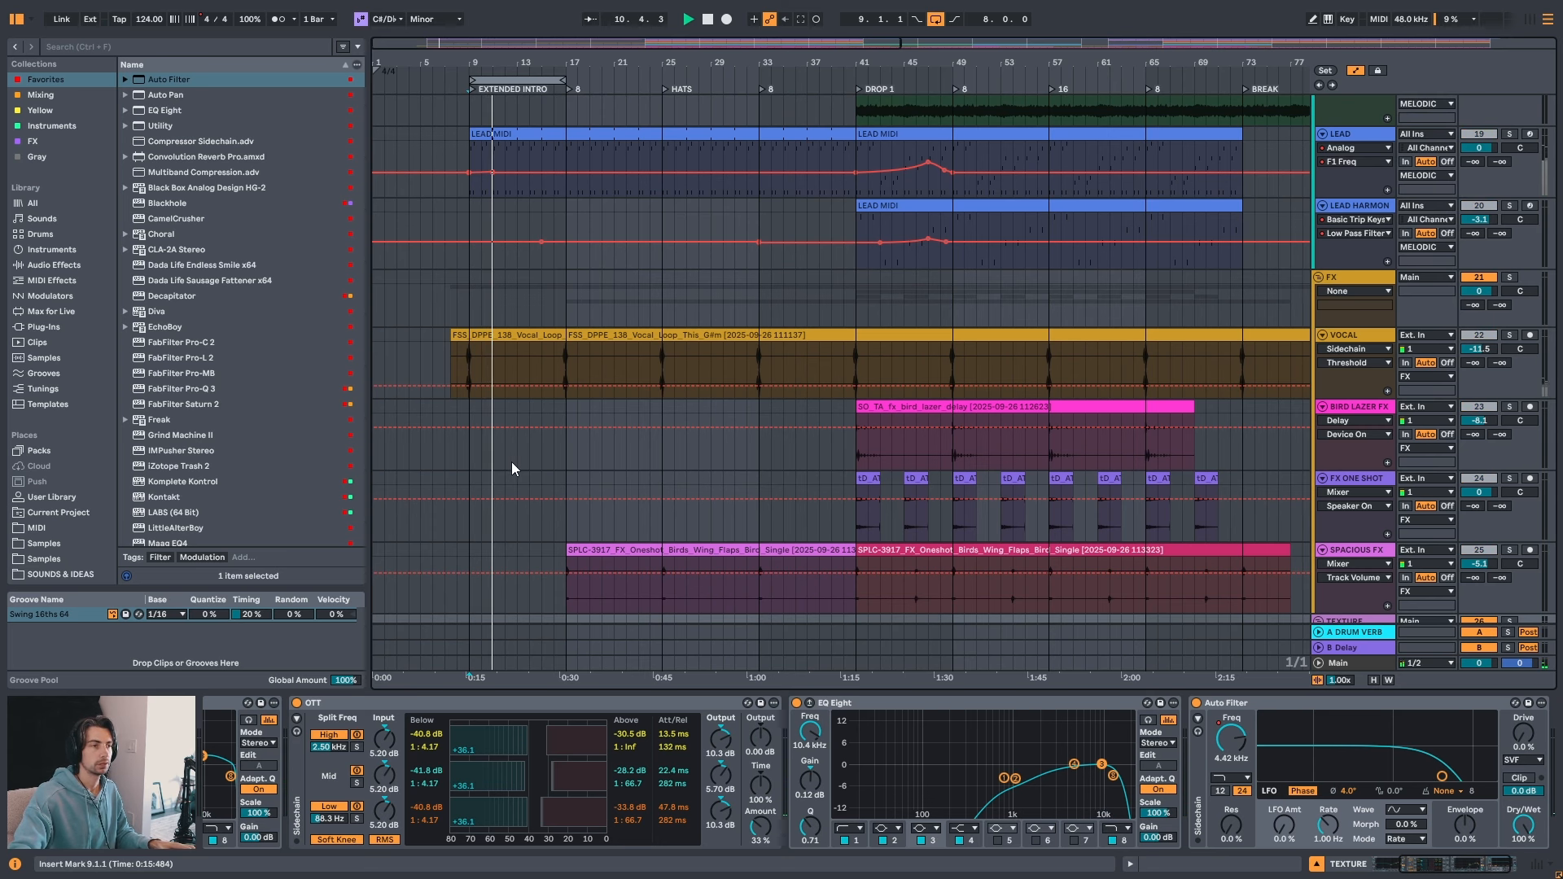
{"action": "scroll", "coordinate": [511, 461], "scroll_direction": "up", "scroll_amount": 6}
{"action": "scroll", "coordinate": [510, 466], "scroll_direction": "up", "scroll_amount": 1}
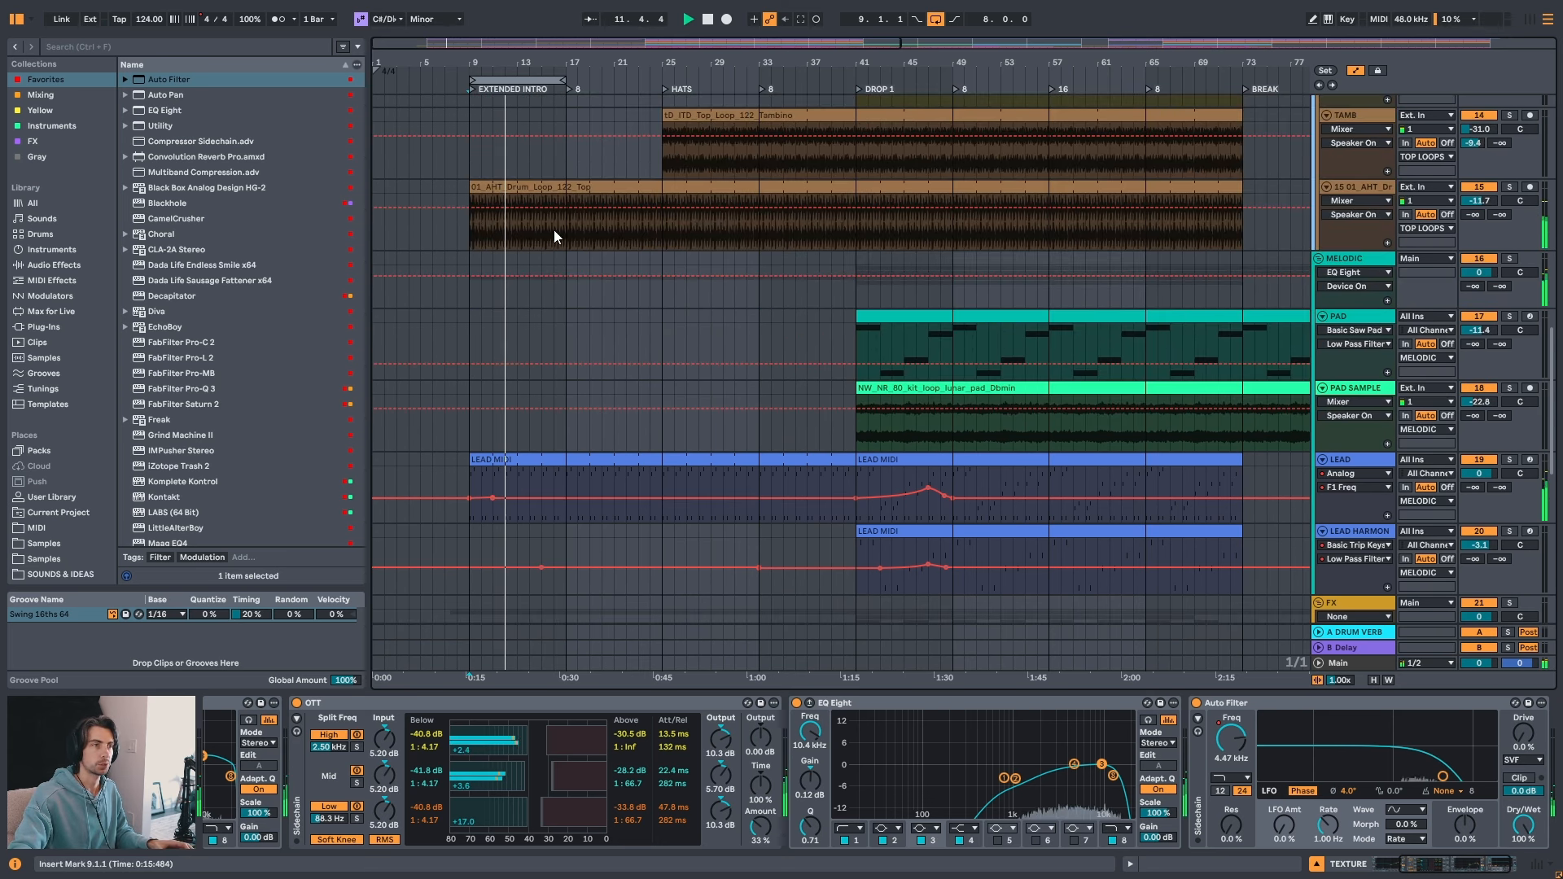
{"action": "left_click_drag", "start_coordinate": [517, 64], "coordinate": [547, 98]}
{"action": "scroll", "coordinate": [578, 444], "scroll_direction": "up", "scroll_amount": 5}
{"action": "key", "text": "s"}
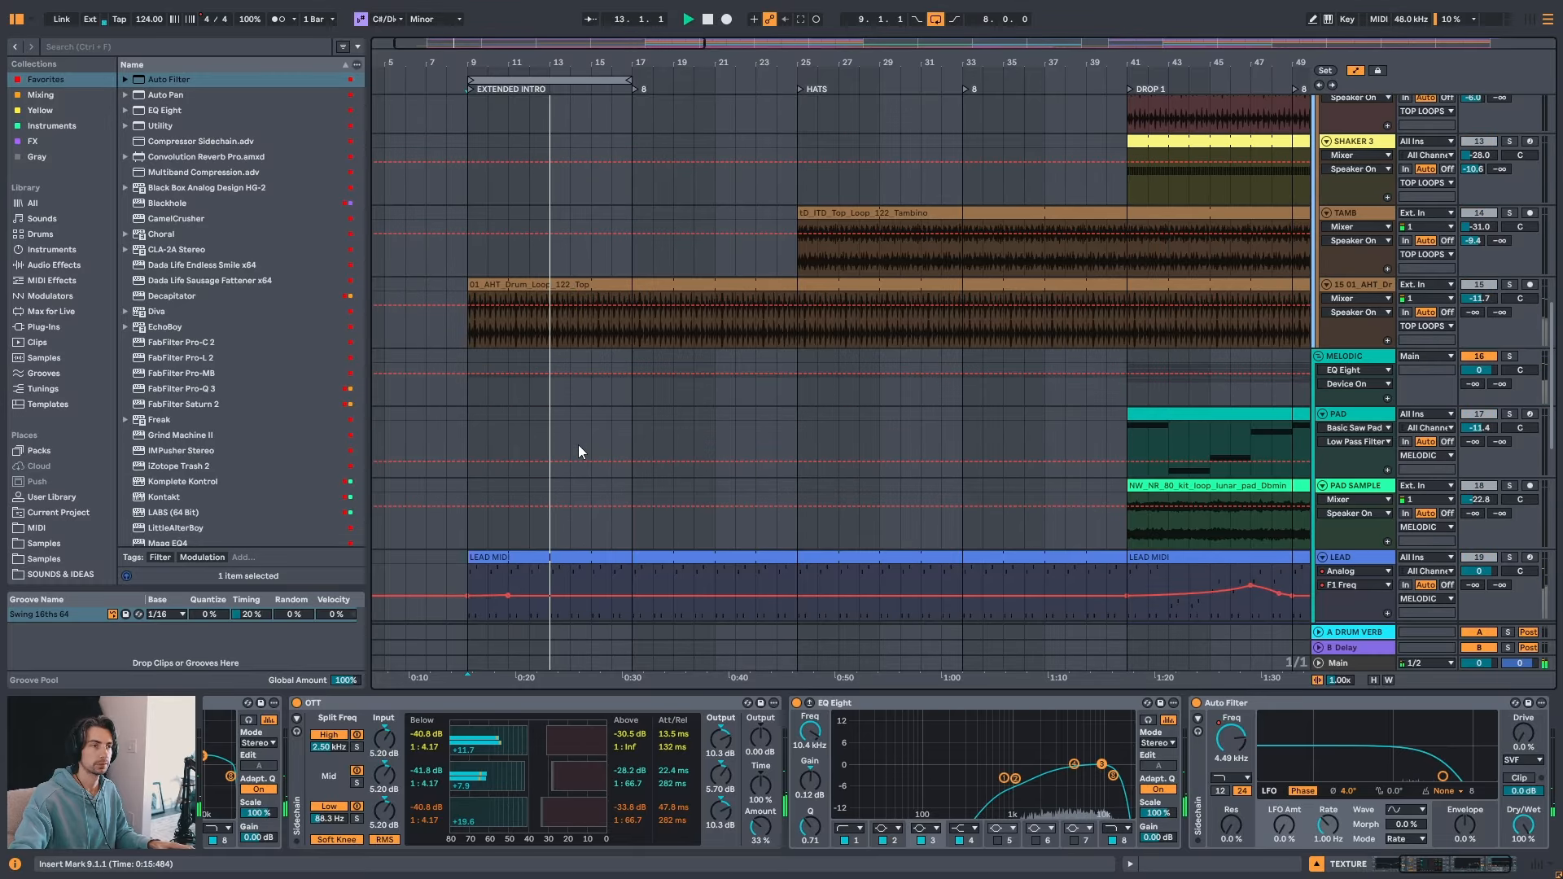
- Find the Reverb effect in the browser and add it to the 01_AHT_Drum_Loop_122_Top track after its EQ
{"action": "left_click", "coordinate": [1372, 437]}
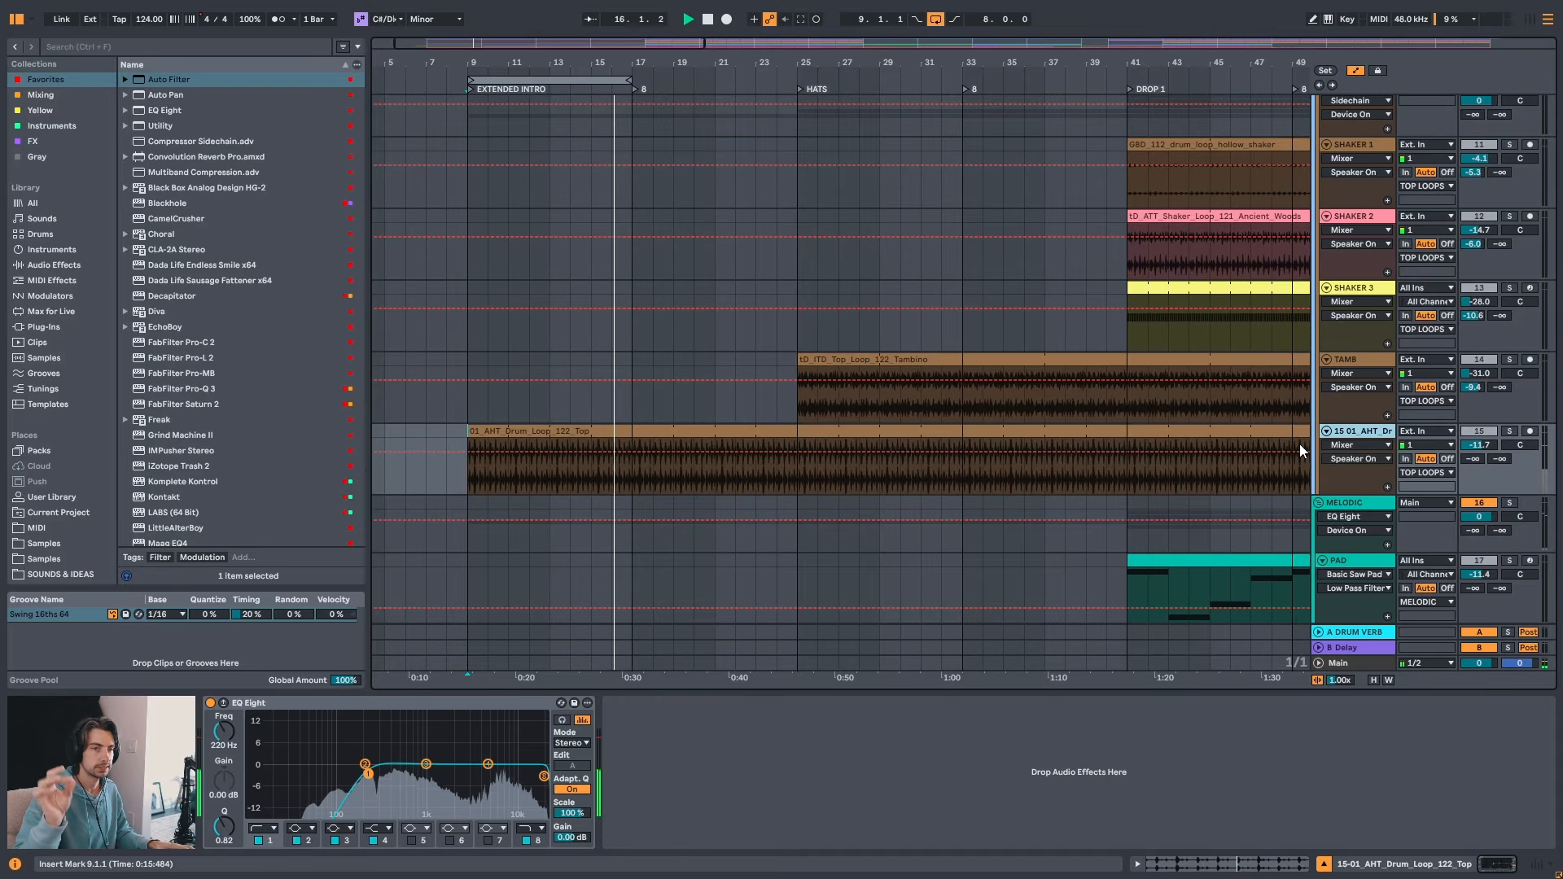
{"action": "key", "text": "space"}
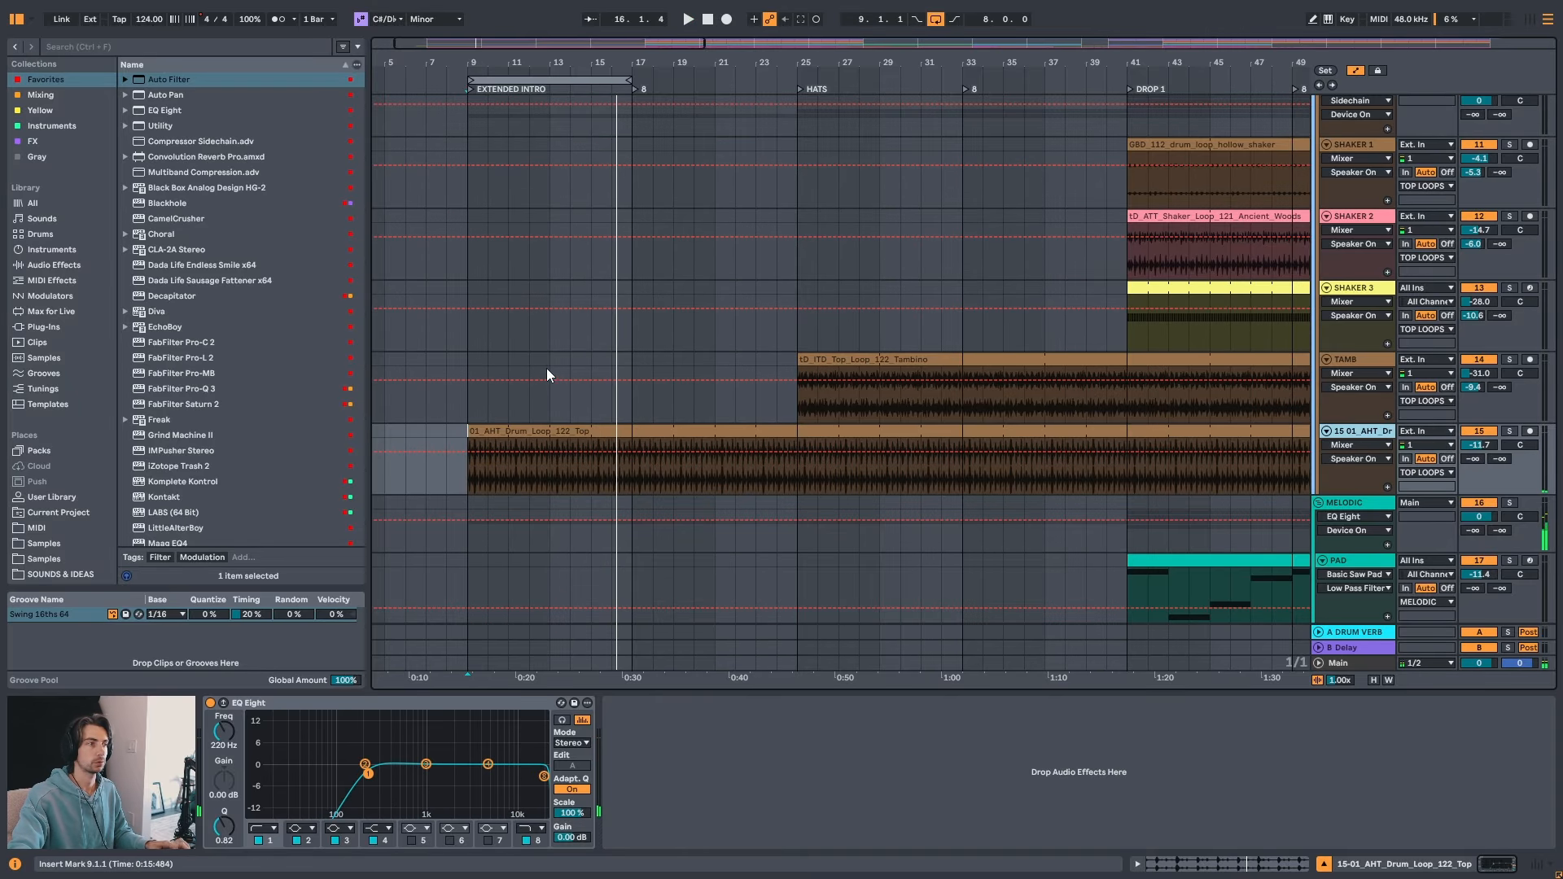
{"action": "key", "text": "ctrl+f"}
{"action": "type", "text": "REVERB"}
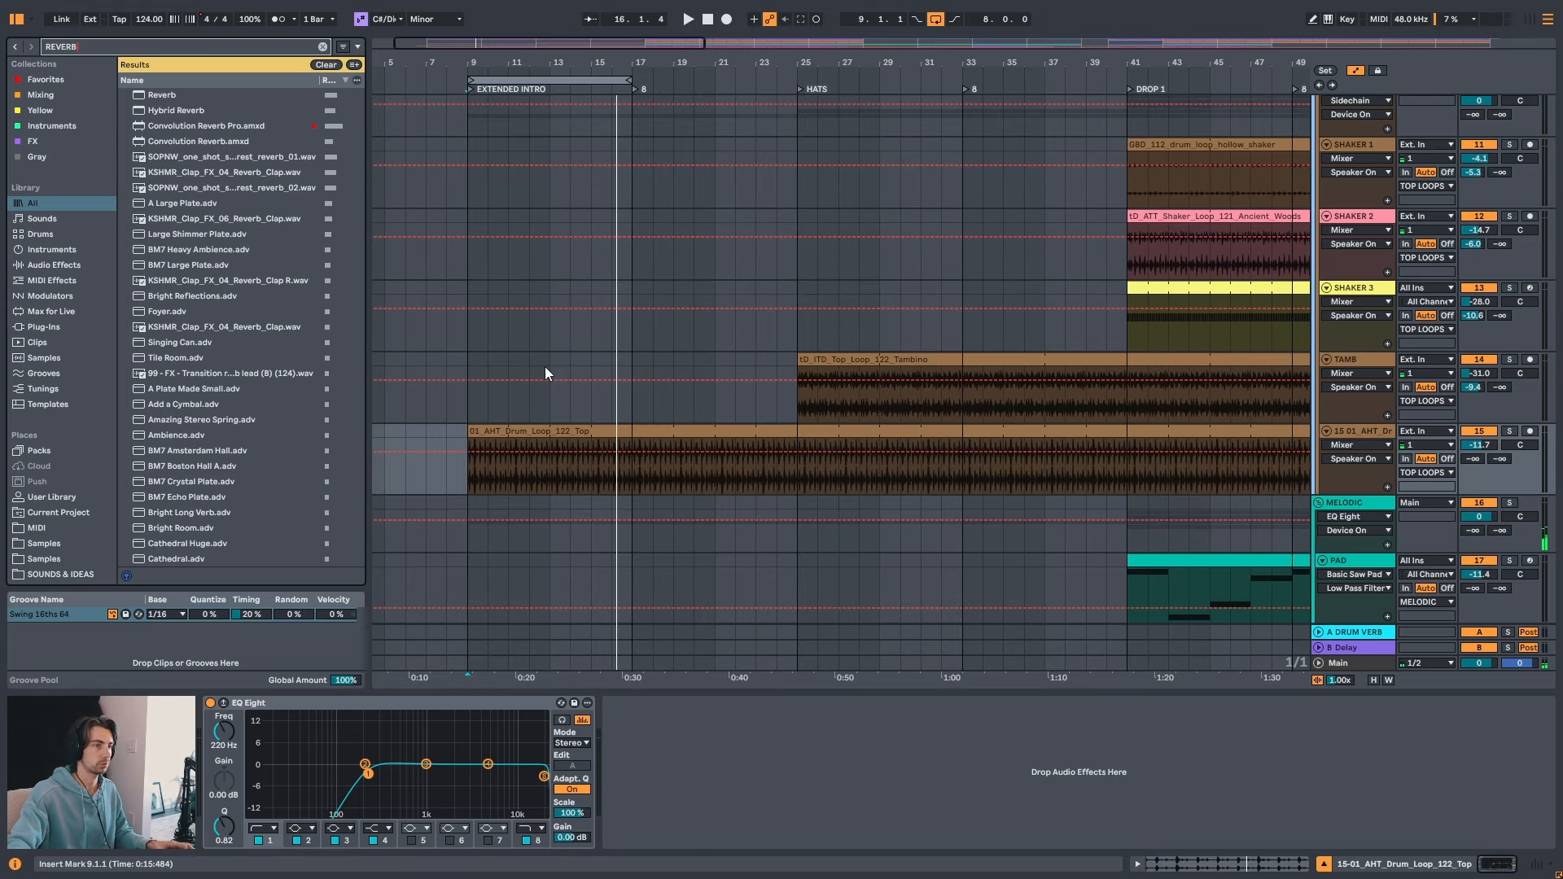
{"action": "left_click", "coordinate": [1369, 433]}
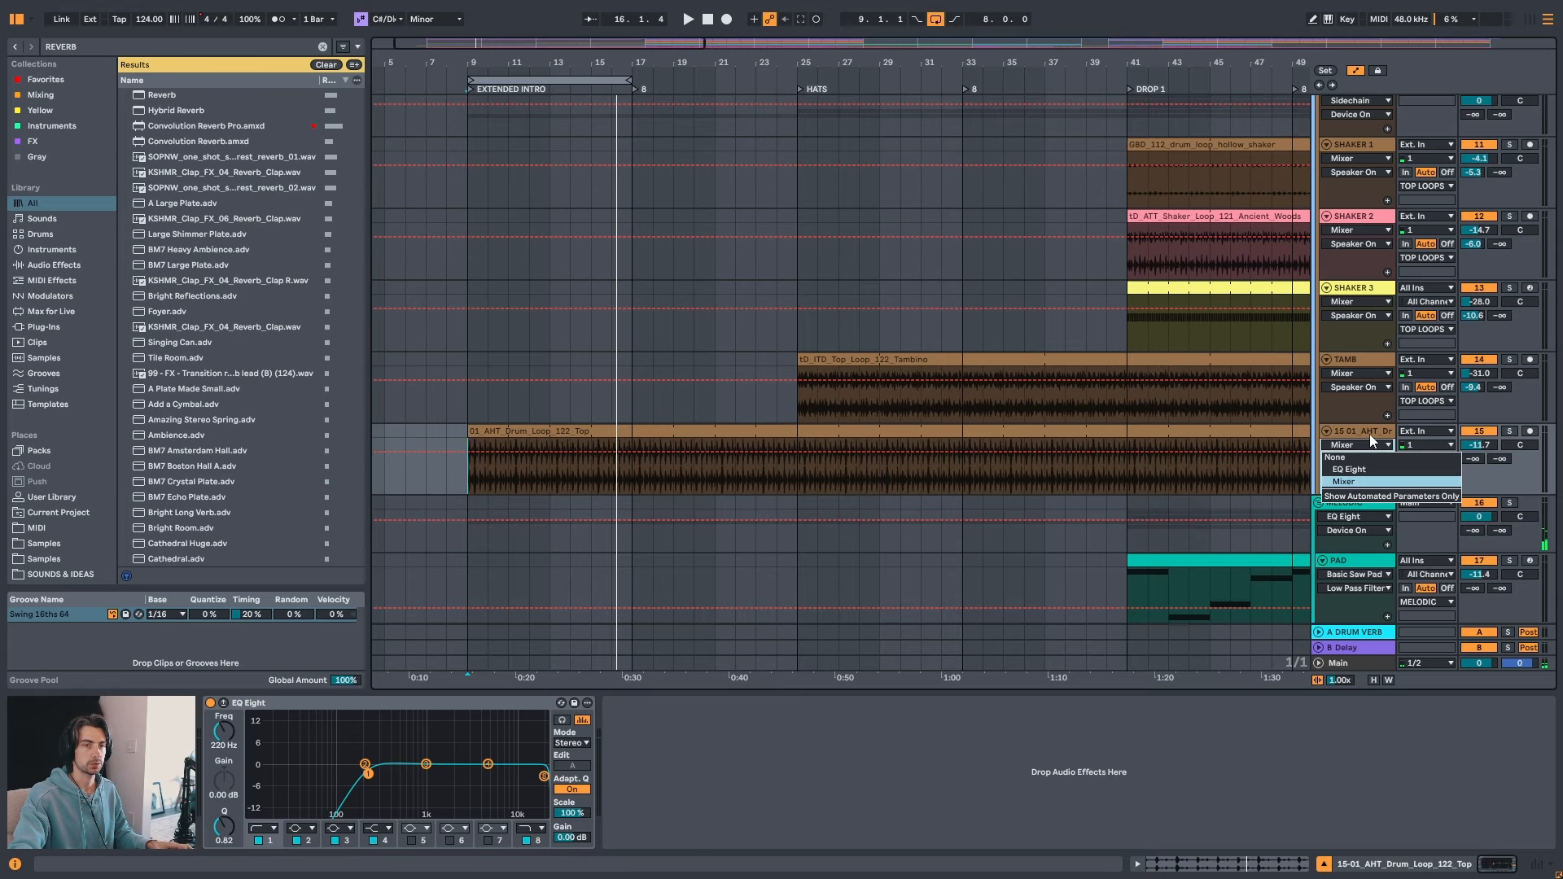
{"action": "double_click", "coordinate": [176, 96]}
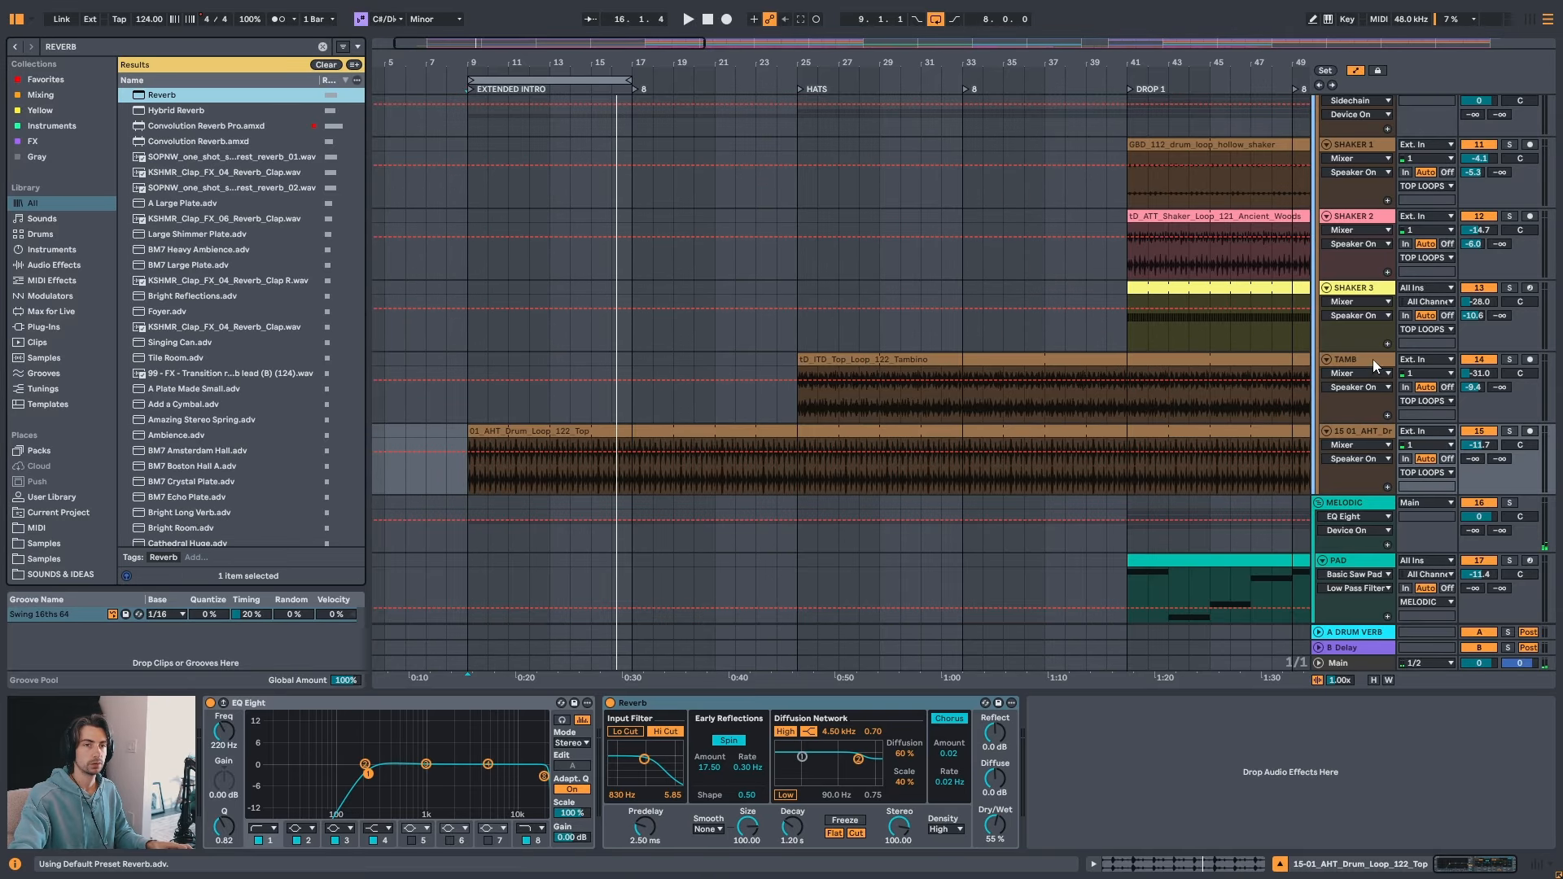
{"action": "left_click", "coordinate": [1368, 433]}
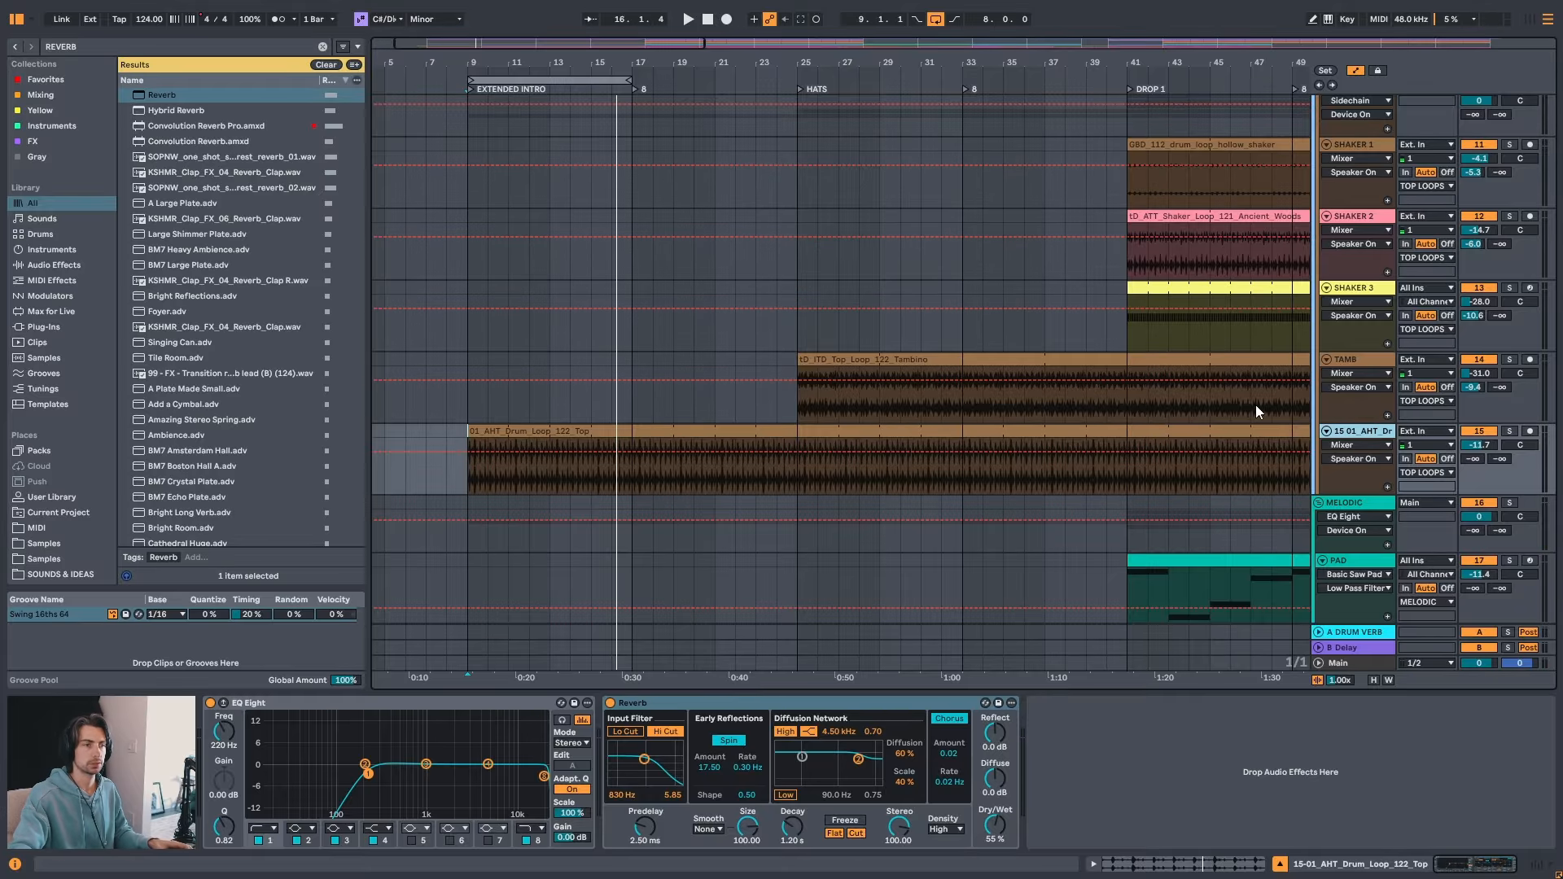
- Play the drum top loop soloed from bar 9, comparing it with the reverb active and bypassed
{"action": "left_click", "coordinate": [567, 431]}
{"action": "key", "text": "space"}
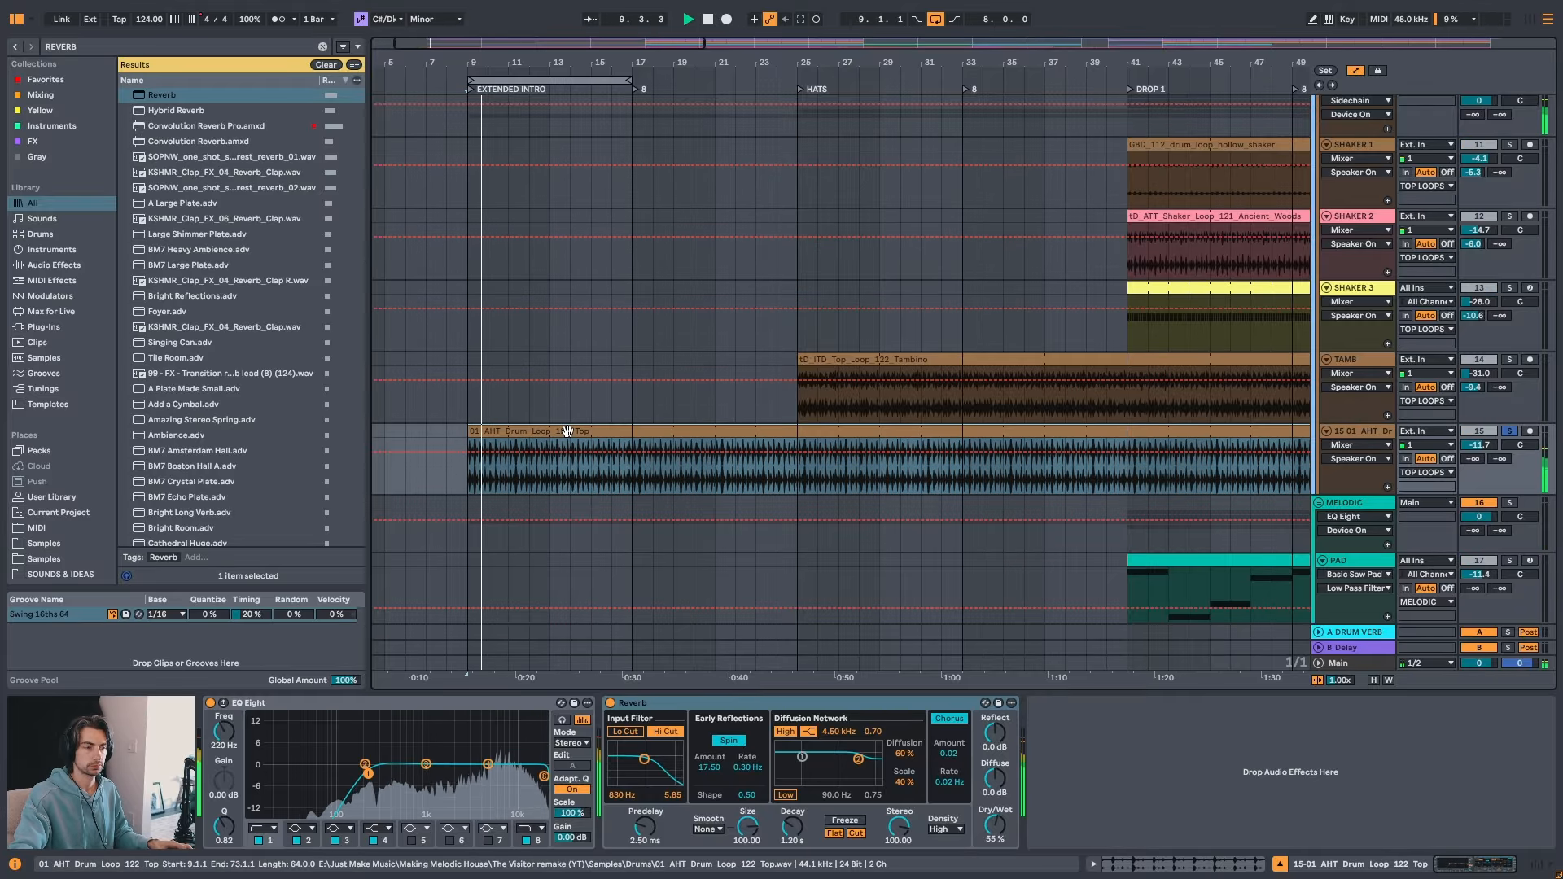
{"action": "left_click", "coordinate": [609, 702]}
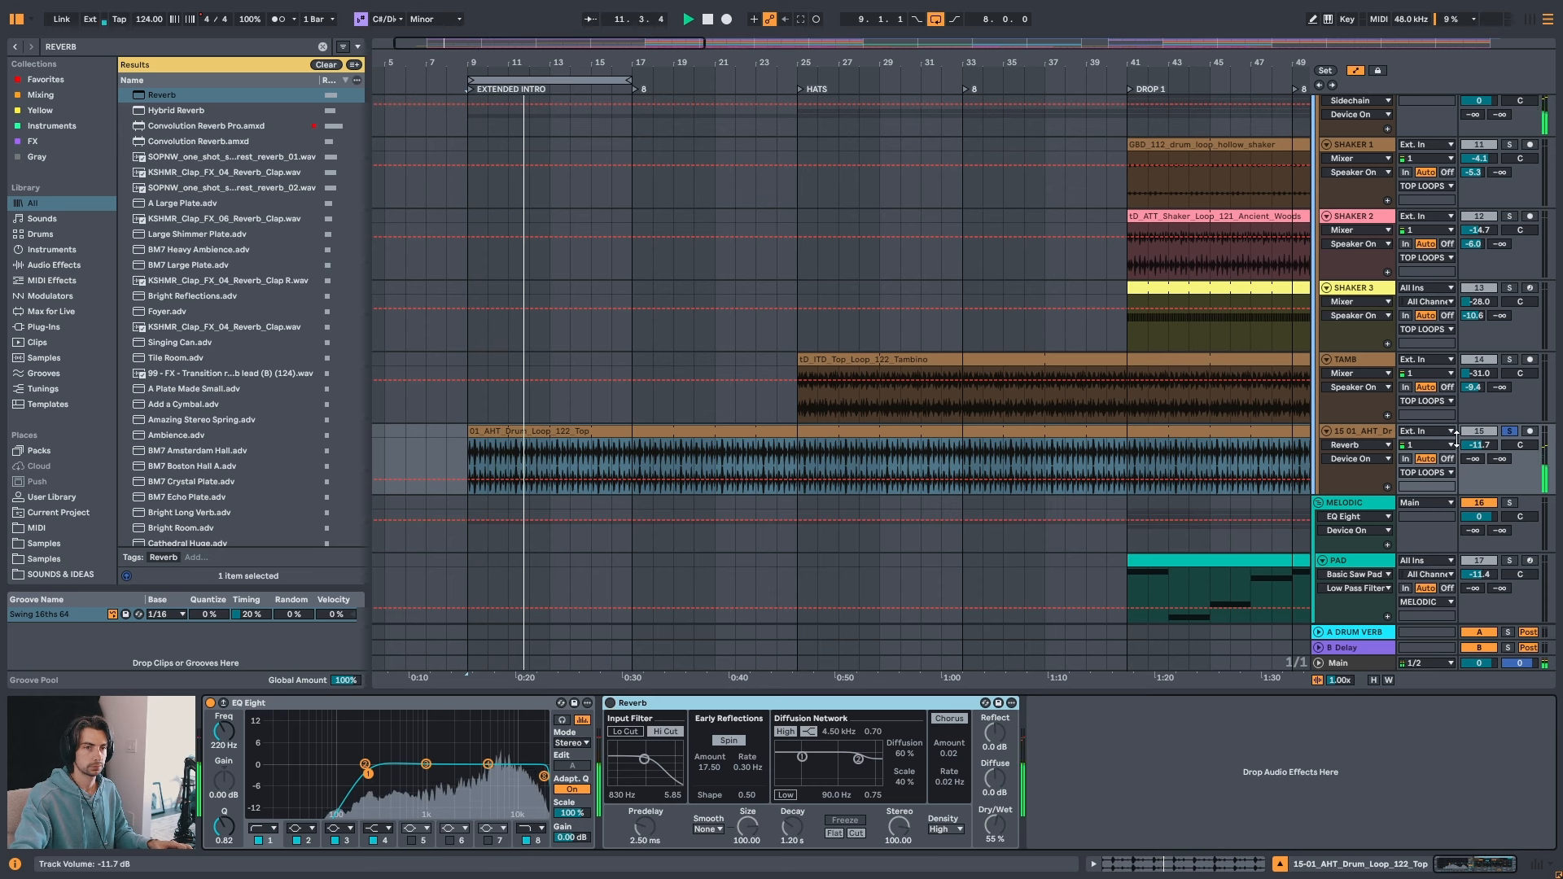
- Stop playback and rename the drum top loop track as HAT GROOVE
{"action": "left_click", "coordinate": [1372, 438]}
{"action": "key", "text": "space"}
{"action": "key", "text": "h"}
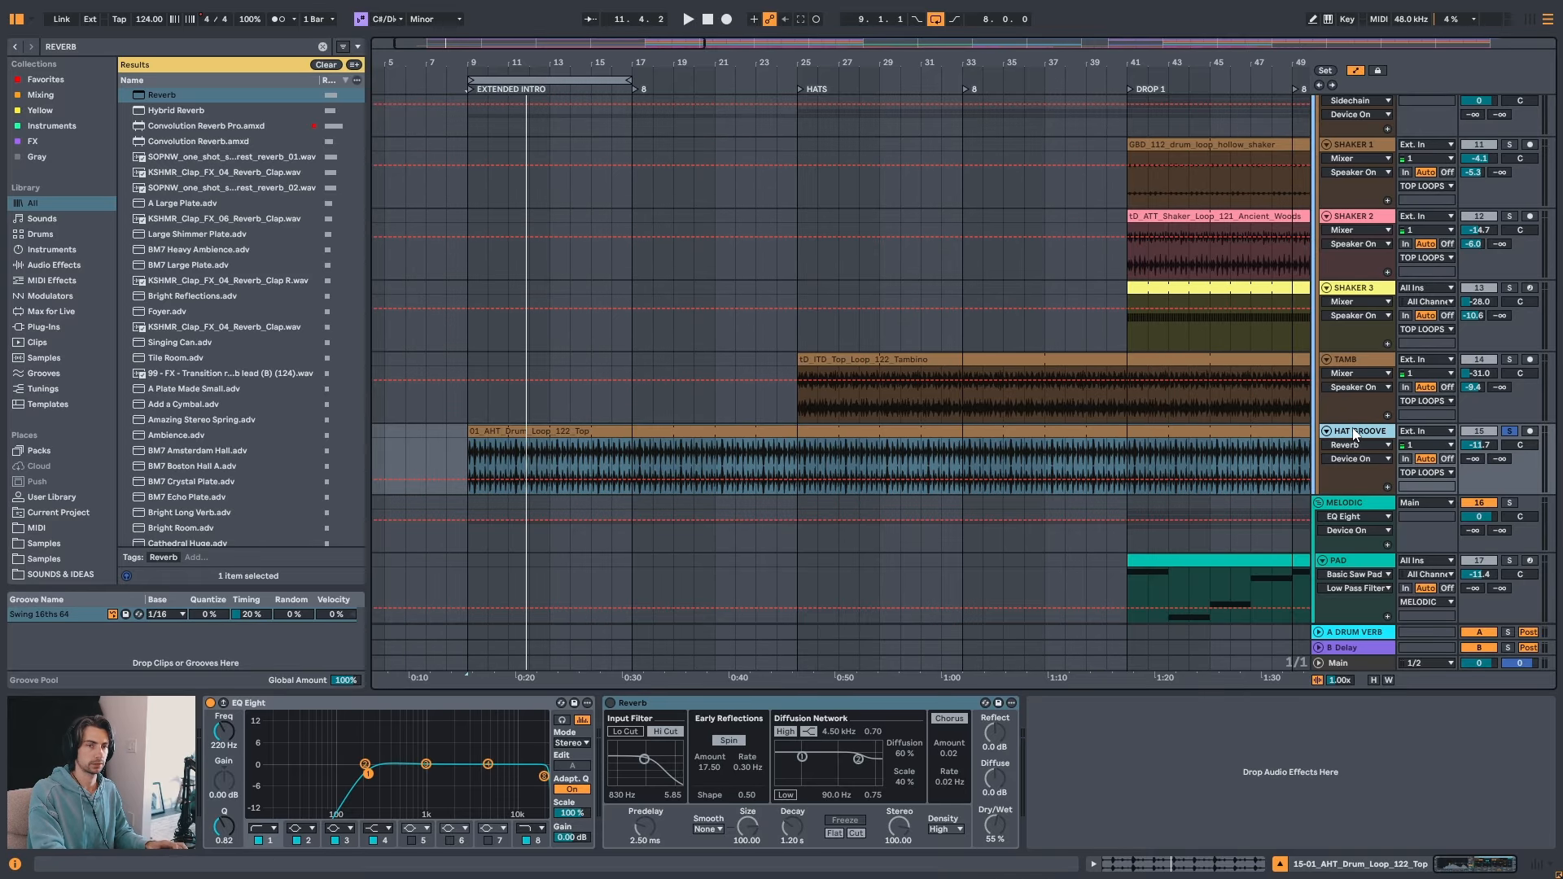
- Play the extended intro from bar 9 and listen to HAT GROOVE in the mix with its reverb switched back on
{"action": "left_click", "coordinate": [1355, 434]}
{"action": "key", "text": "space"}
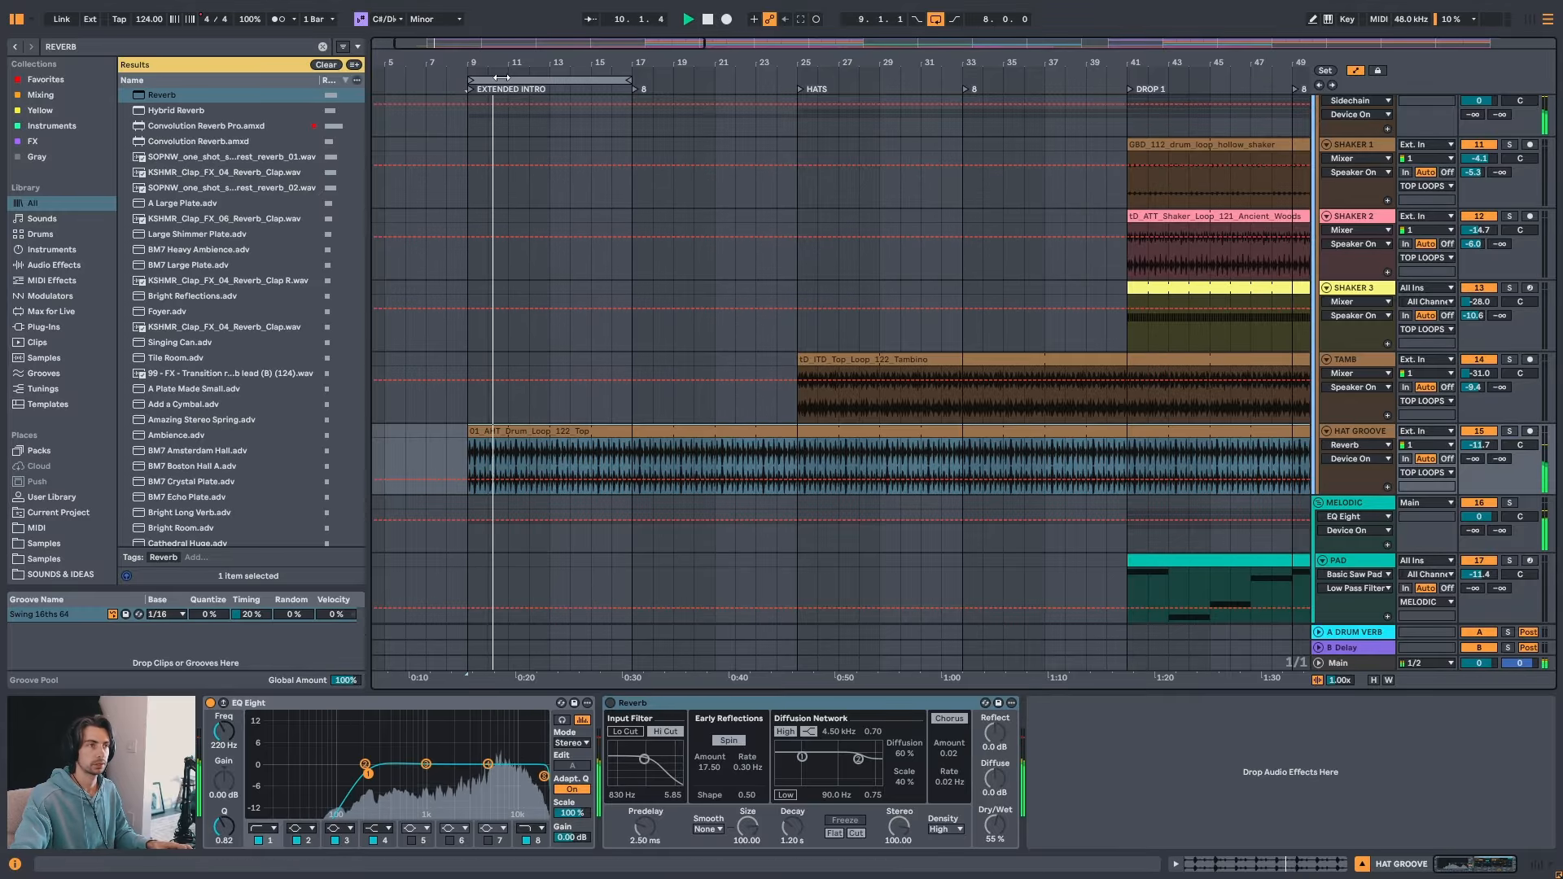
{"action": "key", "text": "plus"}
{"action": "left_click", "coordinate": [610, 702]}
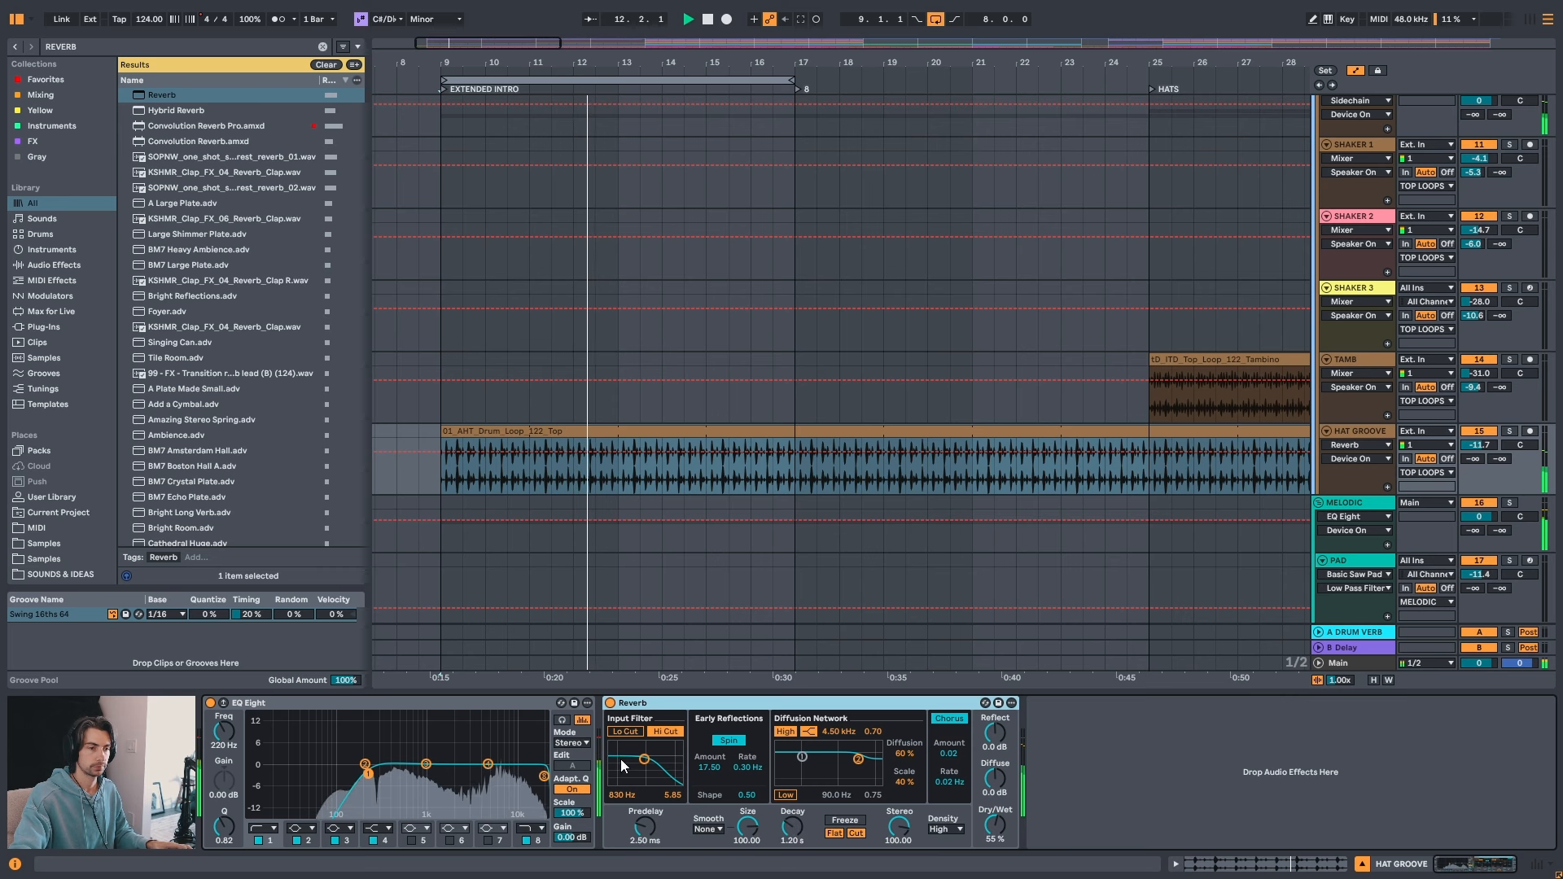
{"action": "key", "text": "space"}
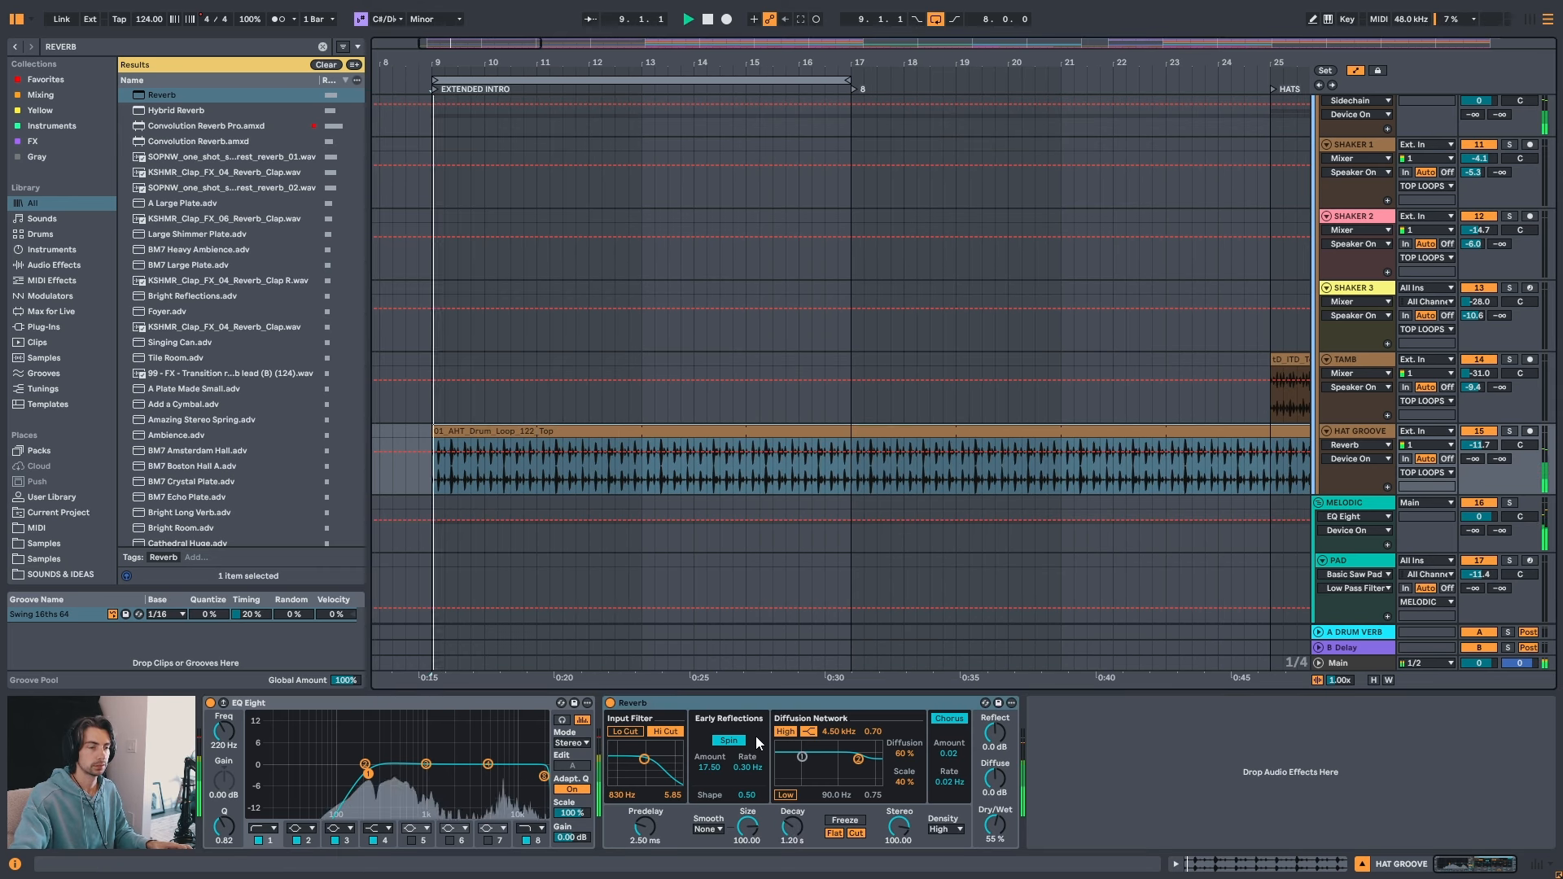
- Turn off the high cut in the HAT GROOVE reverb's input filter, checking the change in the mix and soloed
{"action": "left_click", "coordinate": [665, 730]}
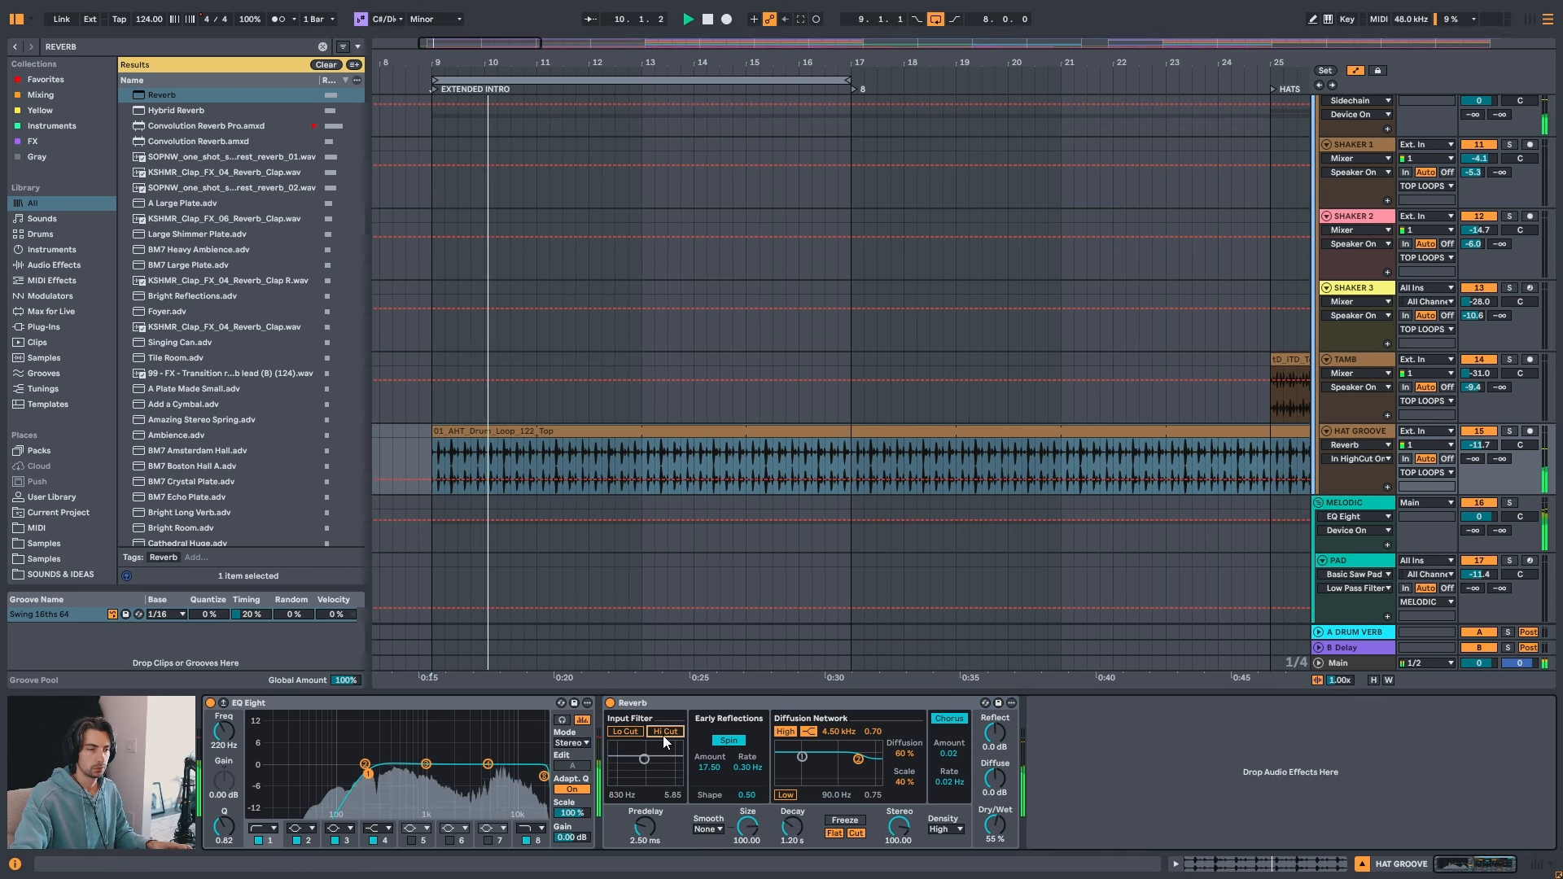
{"action": "key", "text": "space"}
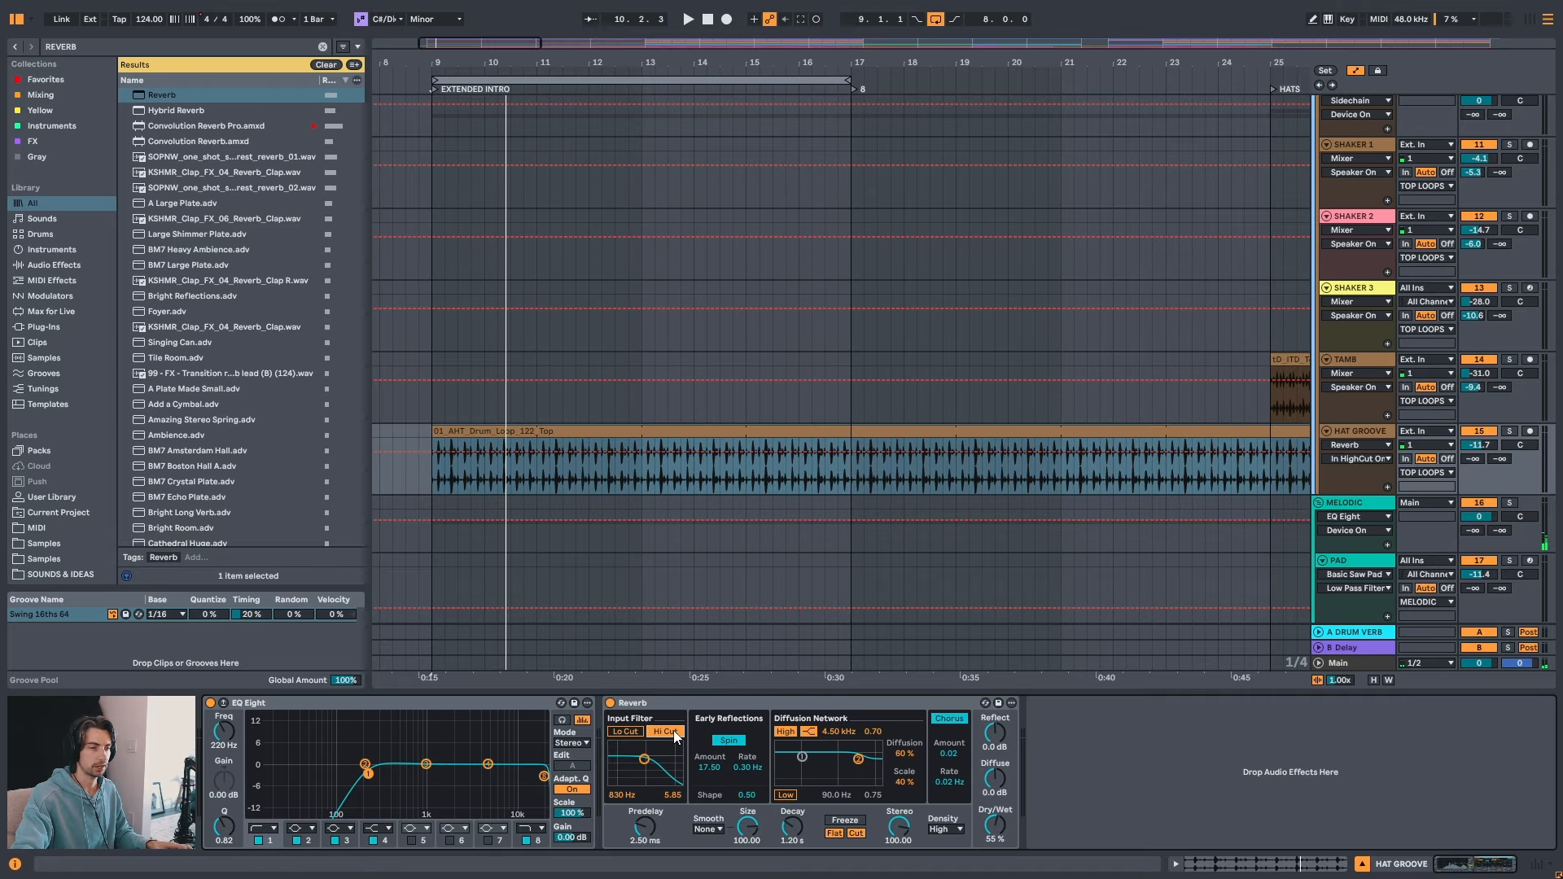
{"action": "key", "text": "s"}
{"action": "key", "text": "space"}
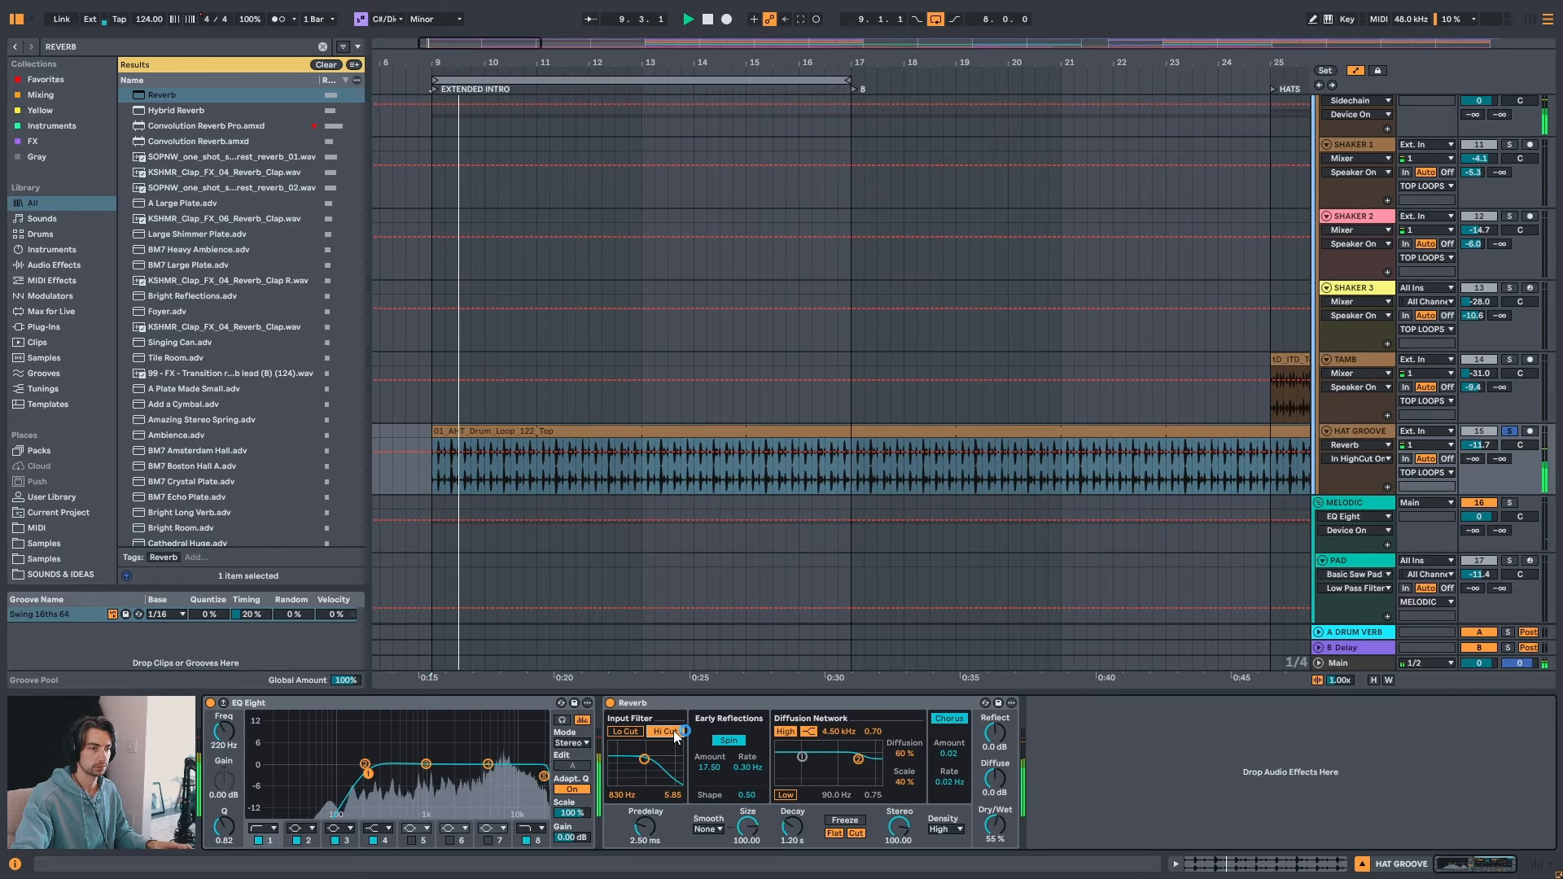
{"action": "left_click", "coordinate": [672, 730]}
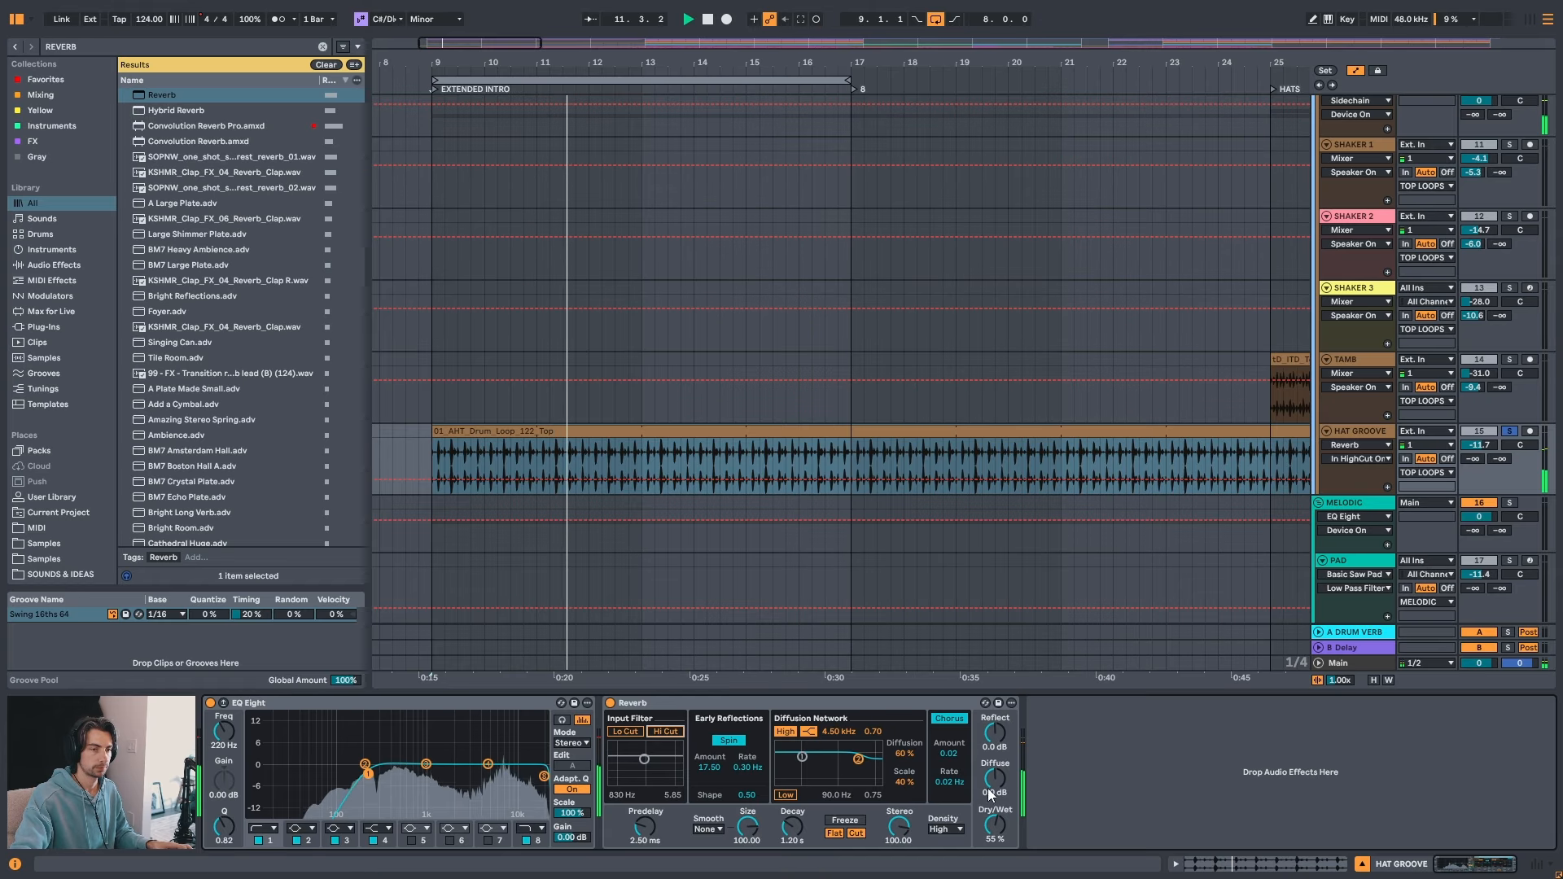
- Set the HAT GROOVE reverb's decay to 1.76 s, diffuse level to -8.6 dB and dry/wet to 33%
{"action": "left_click_drag", "start_coordinate": [994, 779], "coordinate": [994, 810]}
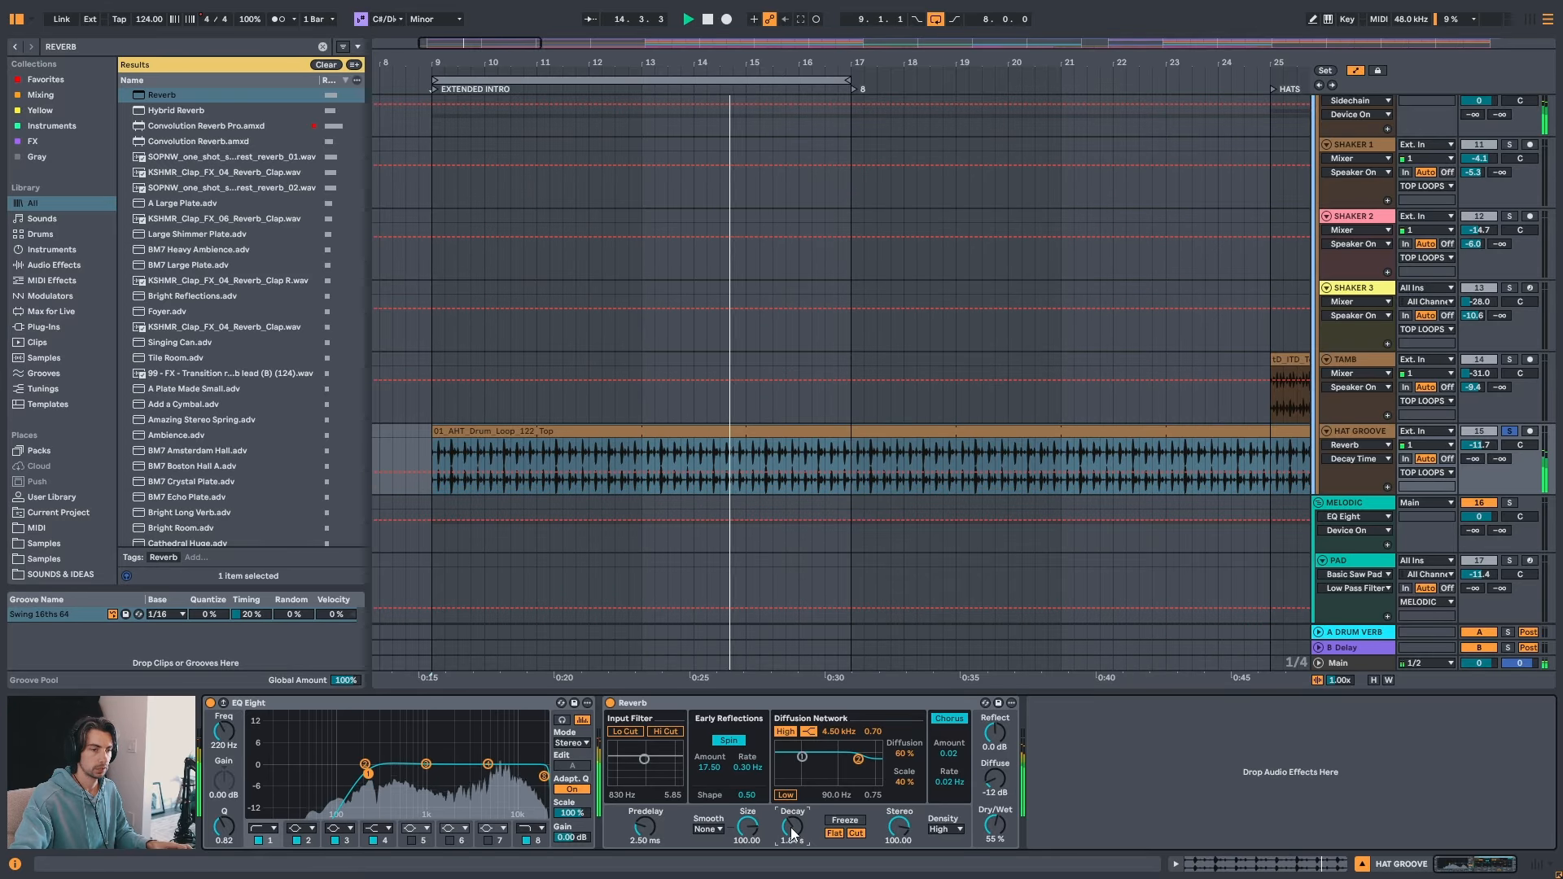
{"action": "left_click_drag", "start_coordinate": [982, 785], "coordinate": [982, 765]}
{"action": "key", "text": "space"}
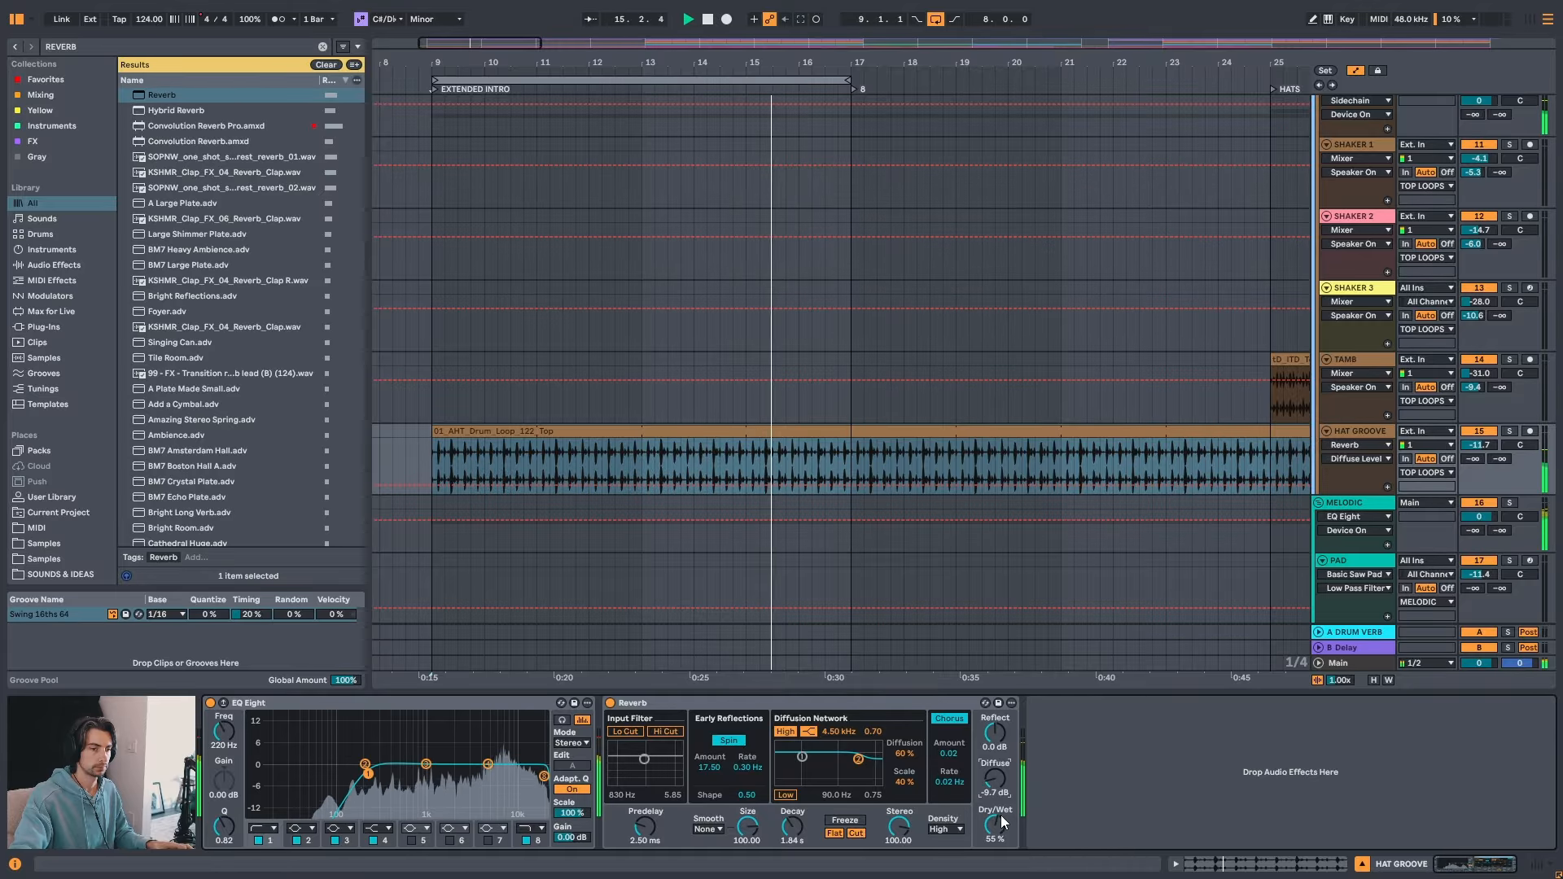
{"action": "left_click_drag", "start_coordinate": [995, 825], "coordinate": [995, 839]}
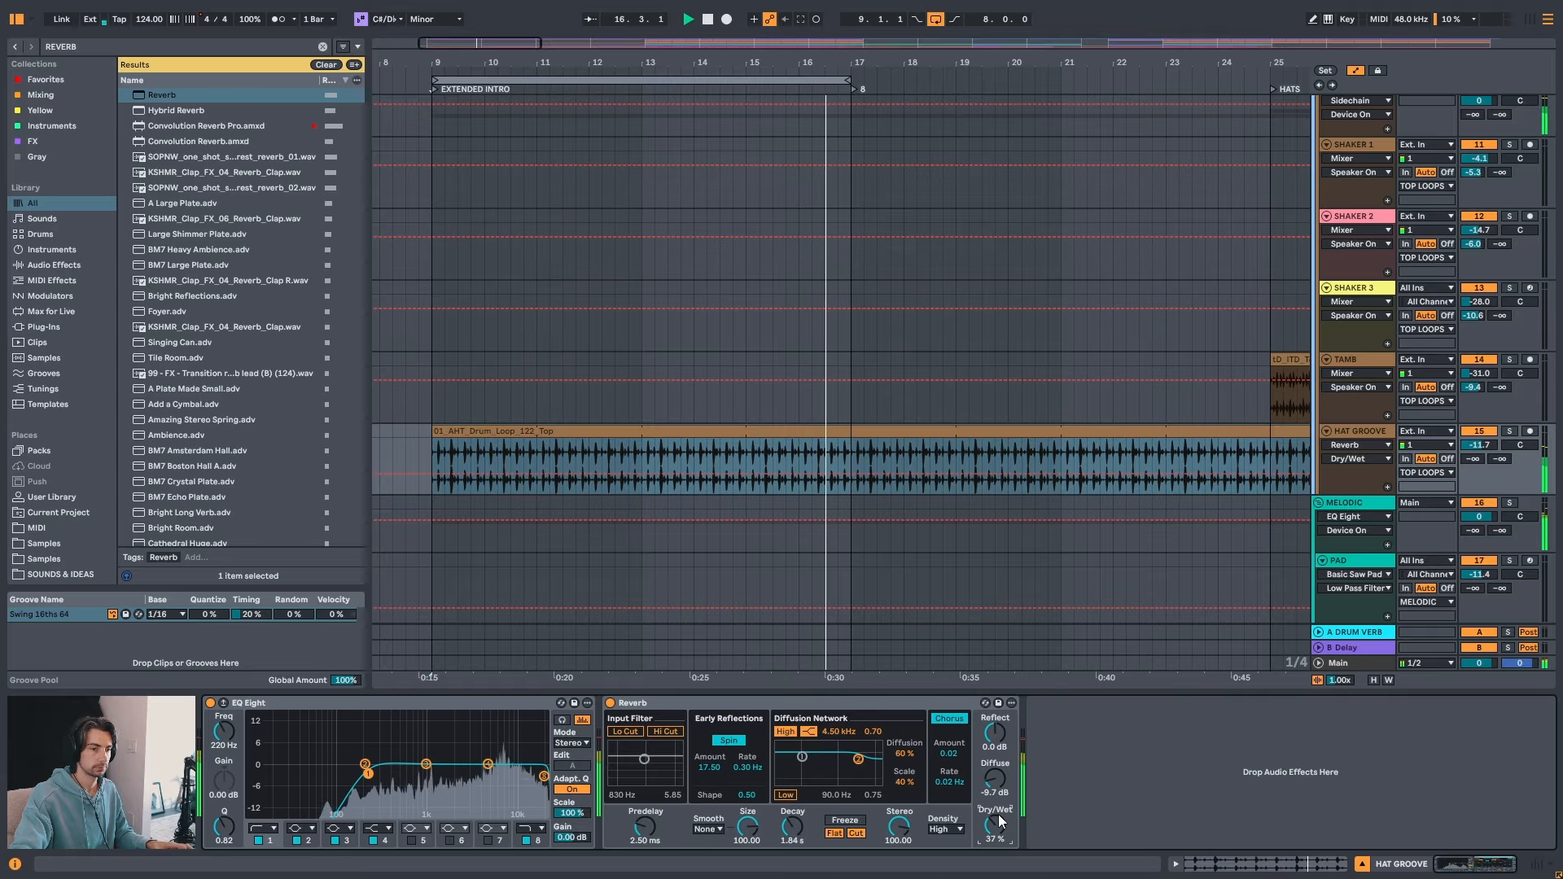
{"action": "left_click_drag", "start_coordinate": [792, 824], "coordinate": [792, 837]}
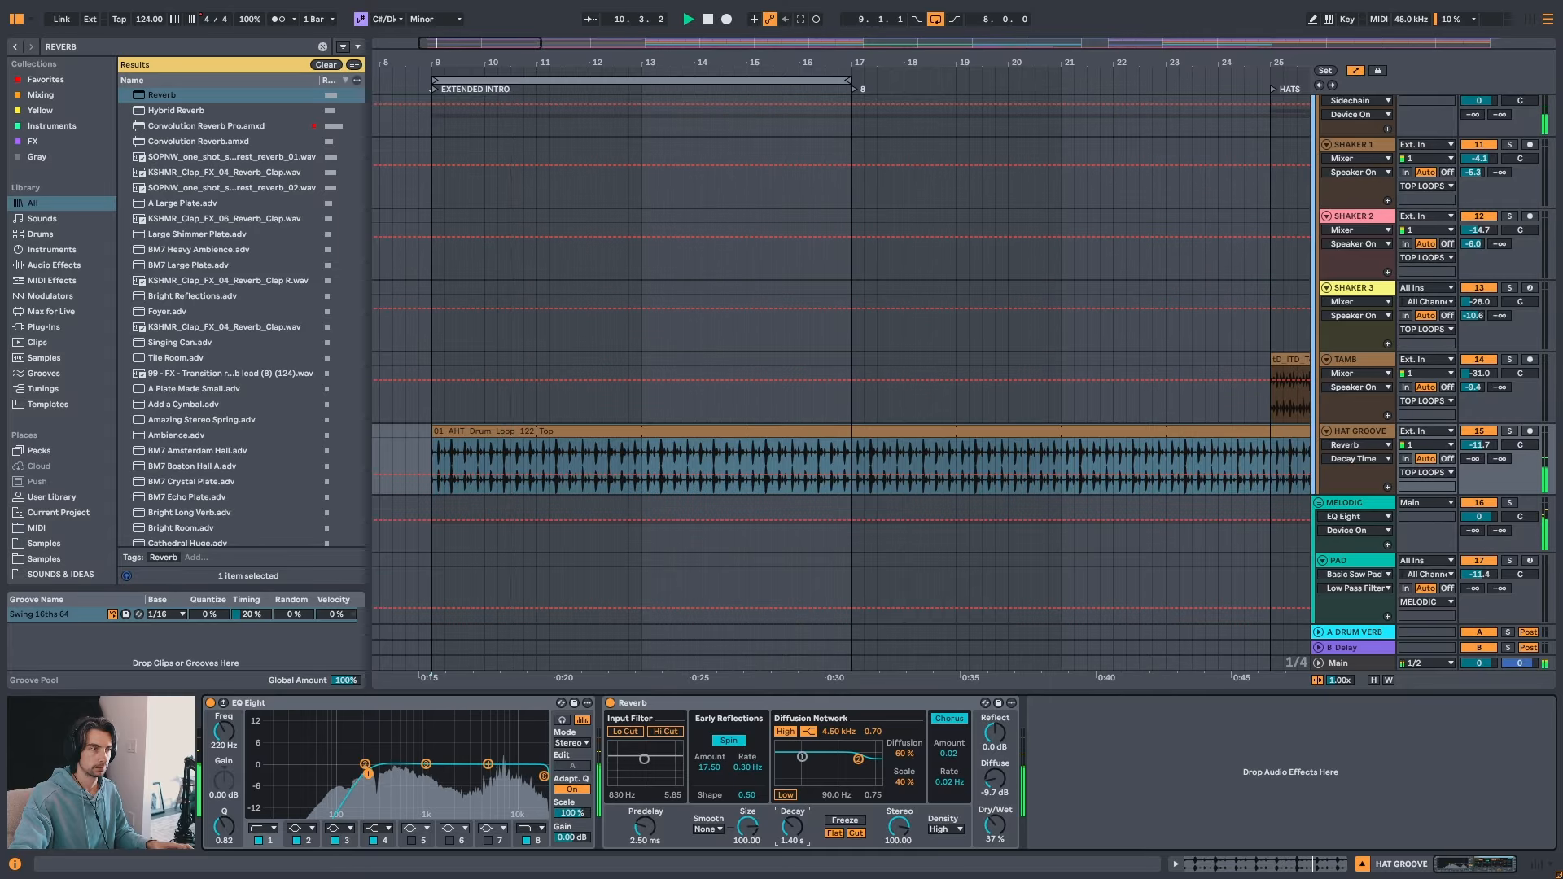
{"action": "left_click_drag", "start_coordinate": [792, 827], "coordinate": [792, 822]}
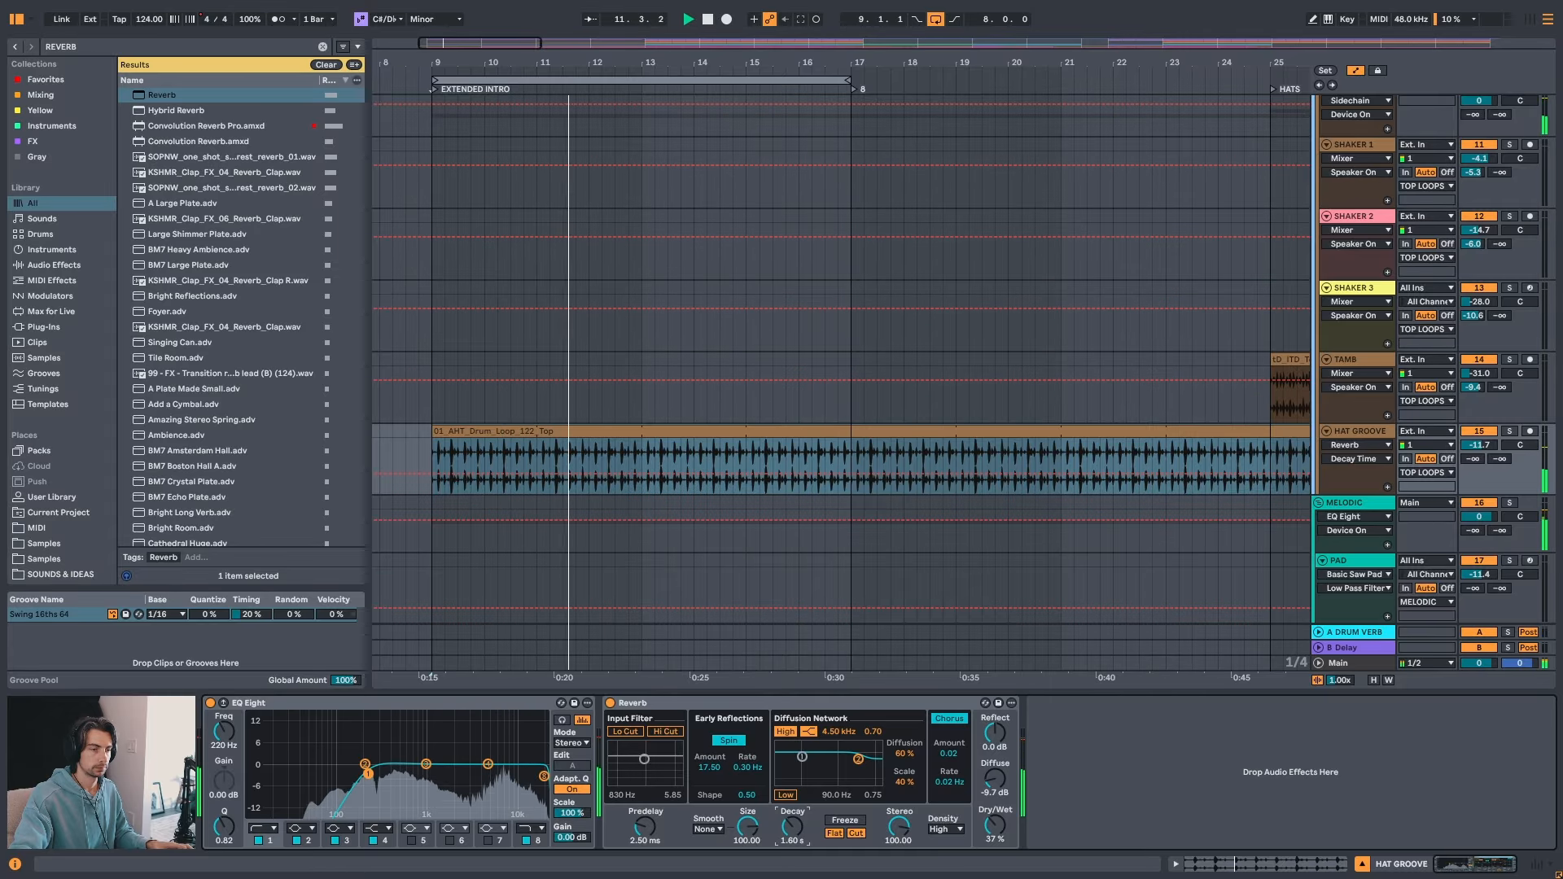
{"action": "left_click_drag", "start_coordinate": [995, 779], "coordinate": [995, 831]}
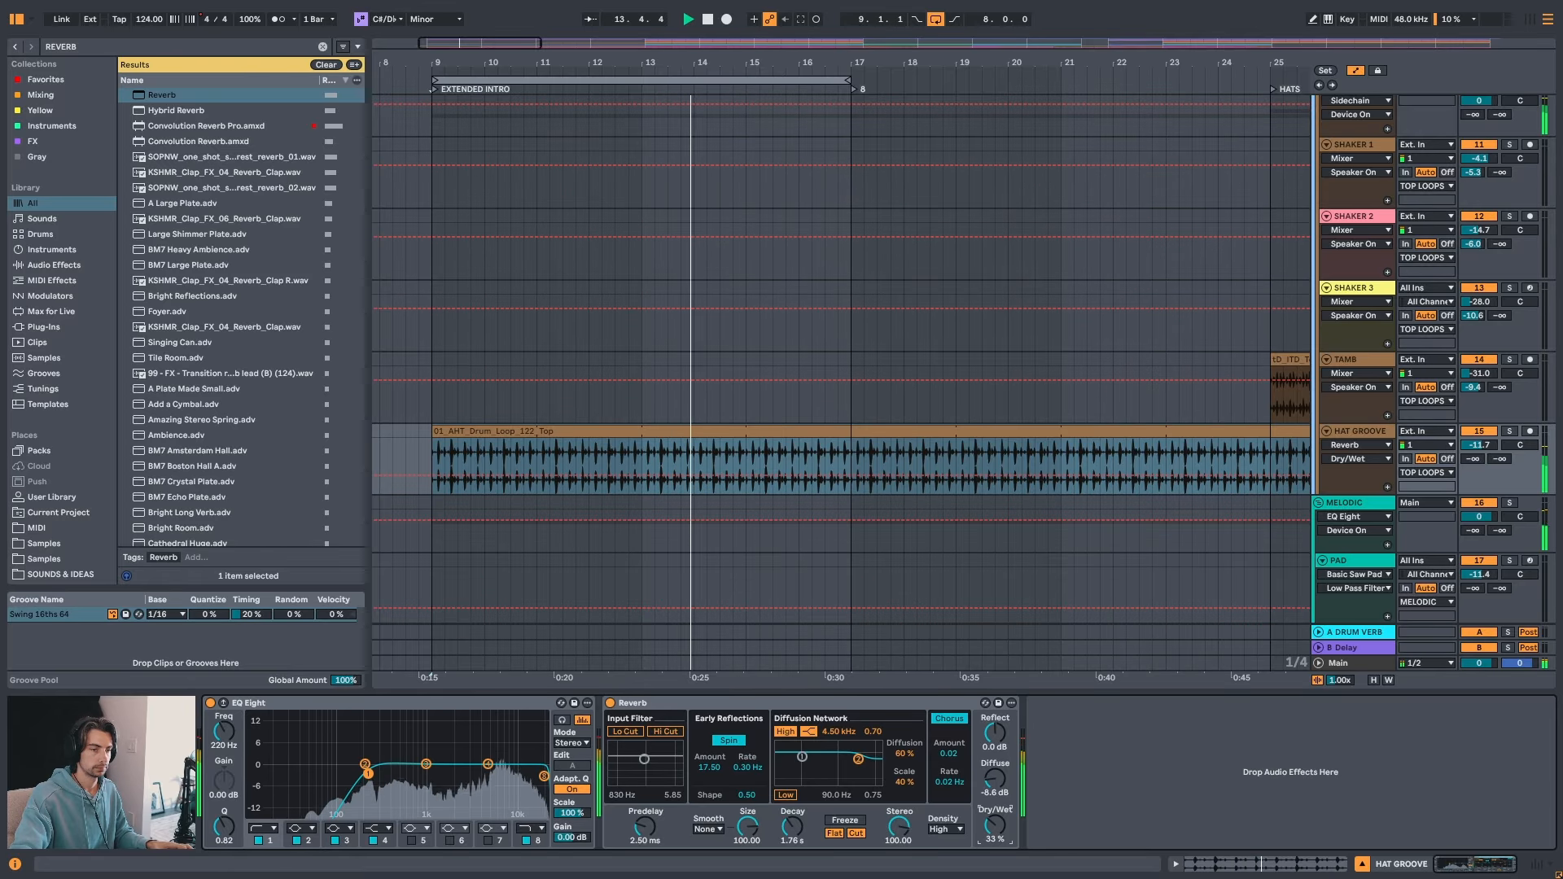
- Lower the HAT GROOVE reverb's dry/wet to 23% while comparing the loop with the reverb bypassed and active
{"action": "left_click", "coordinate": [610, 703]}
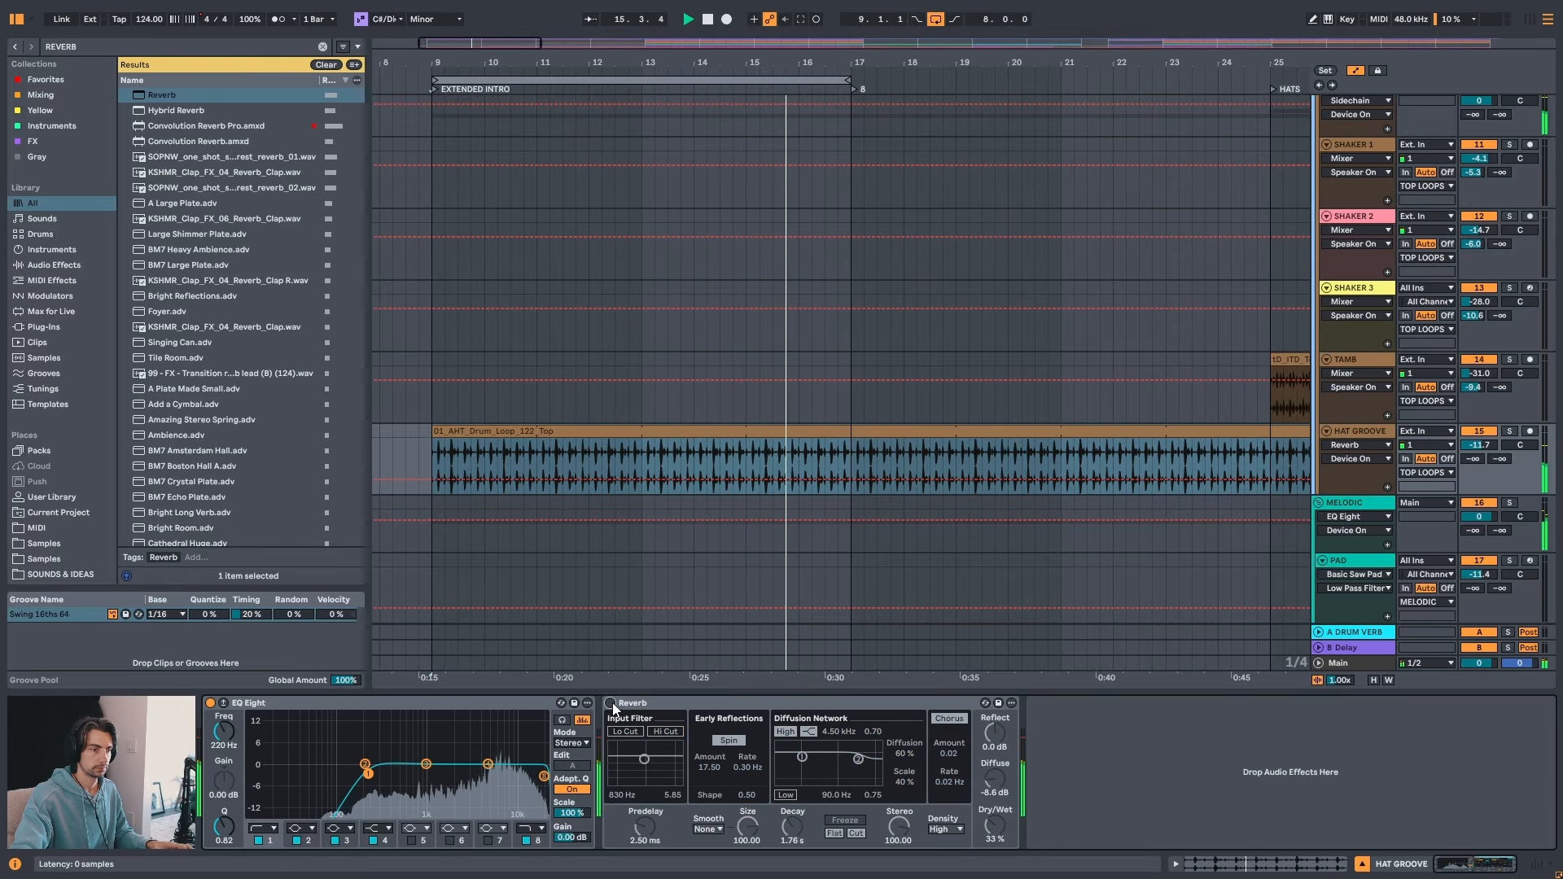
{"action": "left_click", "coordinate": [611, 702]}
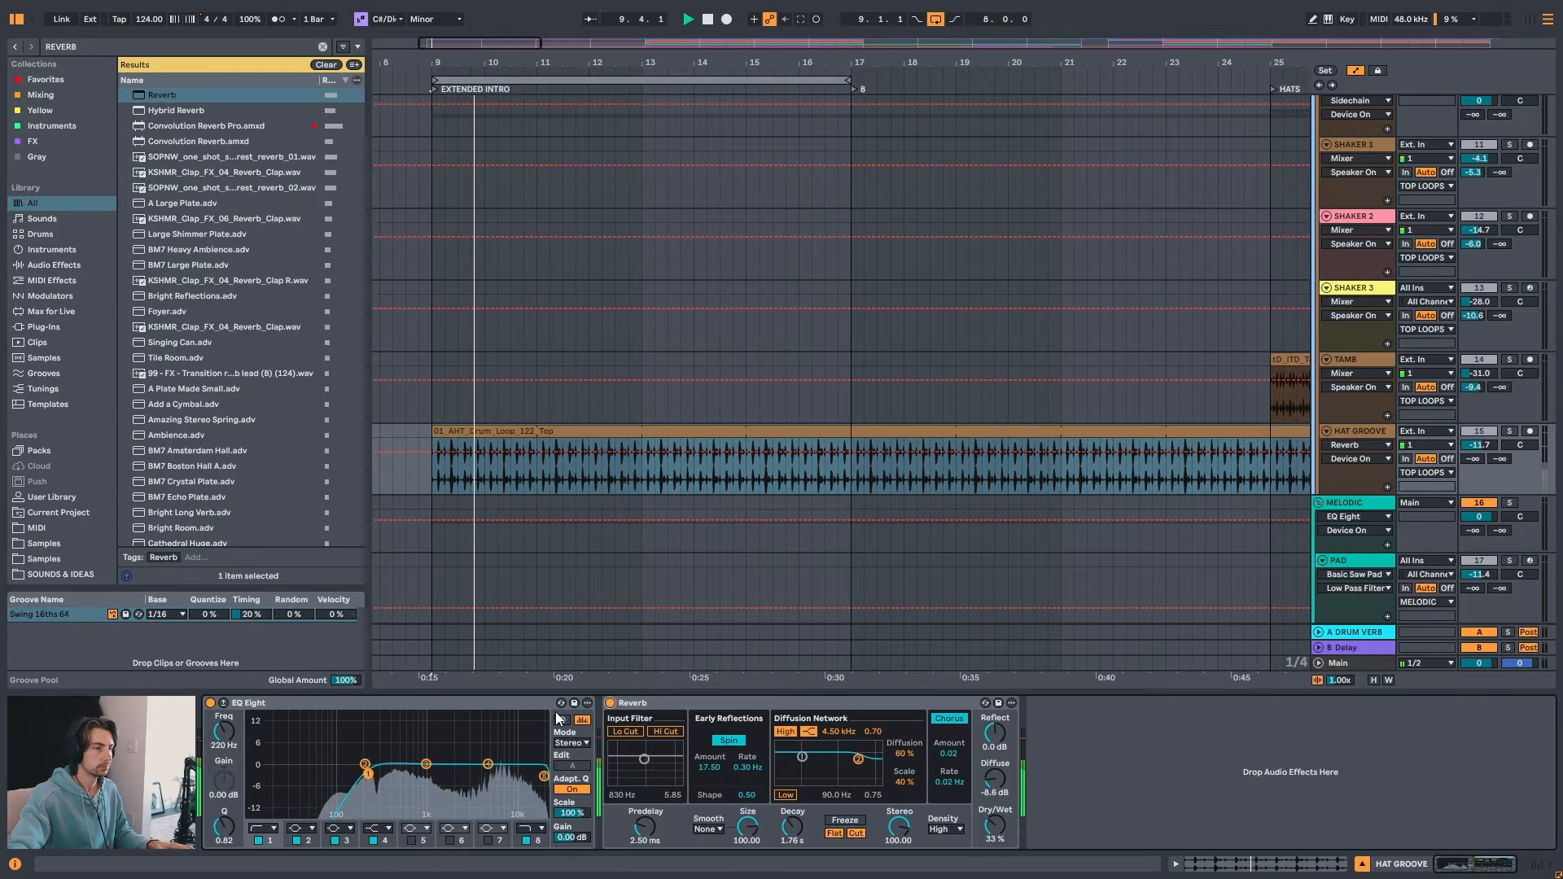
{"action": "left_click_drag", "start_coordinate": [1002, 831], "coordinate": [1003, 846]}
{"action": "left_click", "coordinate": [652, 704]}
{"action": "left_click", "coordinate": [610, 703]}
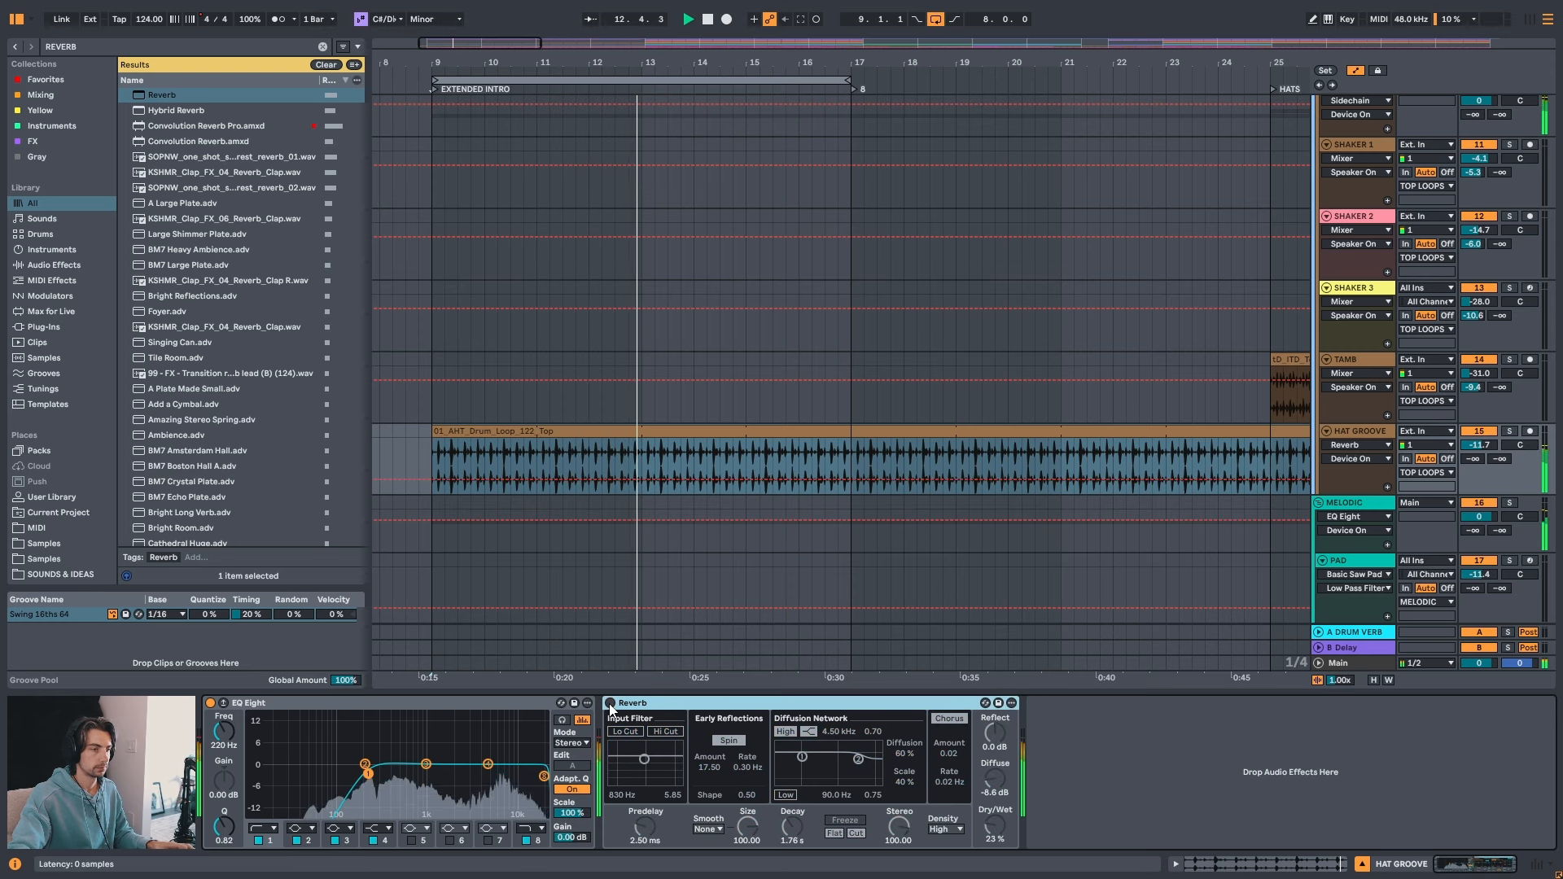
{"action": "left_click", "coordinate": [610, 703]}
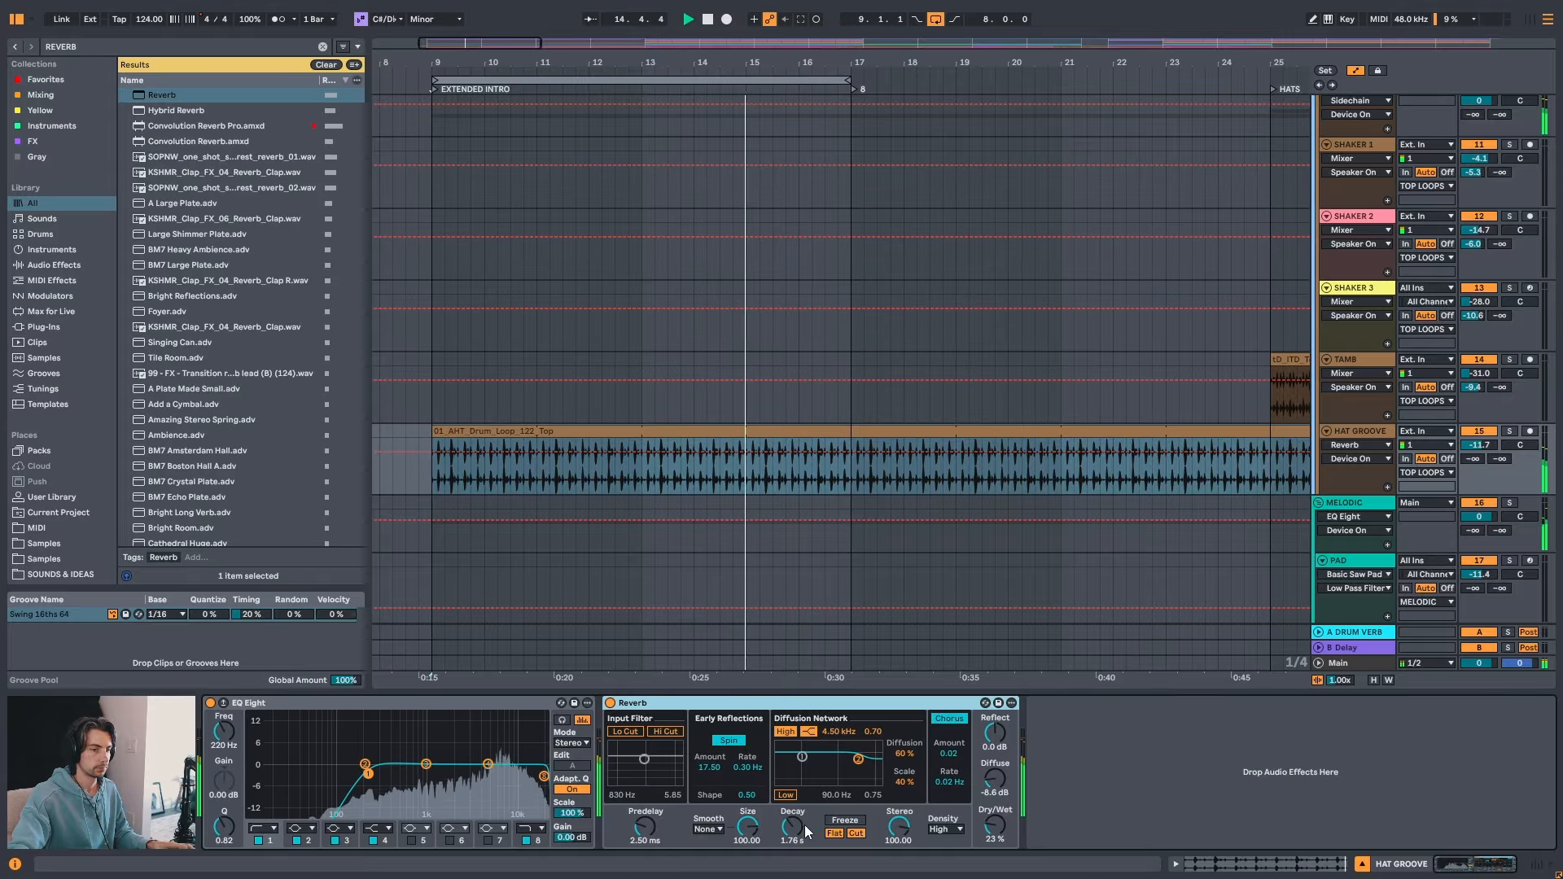
- Set the HAT GROOVE reverb's decay to 1.60 s and dry/wet to 21%, and compare against the bypassed sound
{"action": "mouse_move", "coordinate": [791, 826]}
{"action": "left_mouse_down"}
{"action": "mouse_move", "coordinate": [791, 807]}
{"action": "mouse_move", "coordinate": [789, 833]}
{"action": "left_mouse_up"}
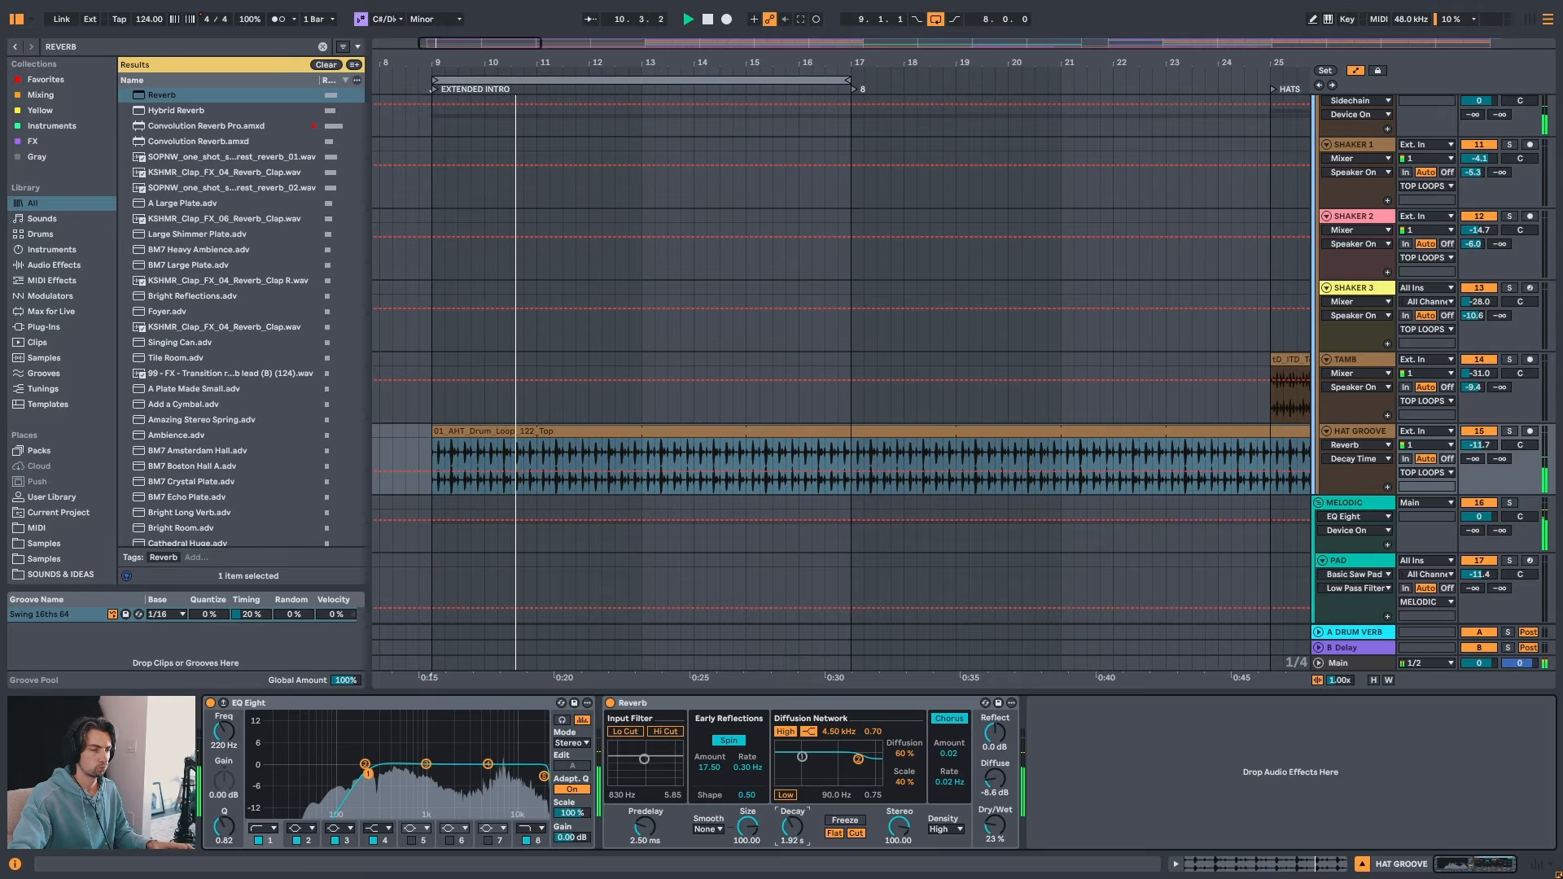
{"action": "left_click", "coordinate": [990, 835]}
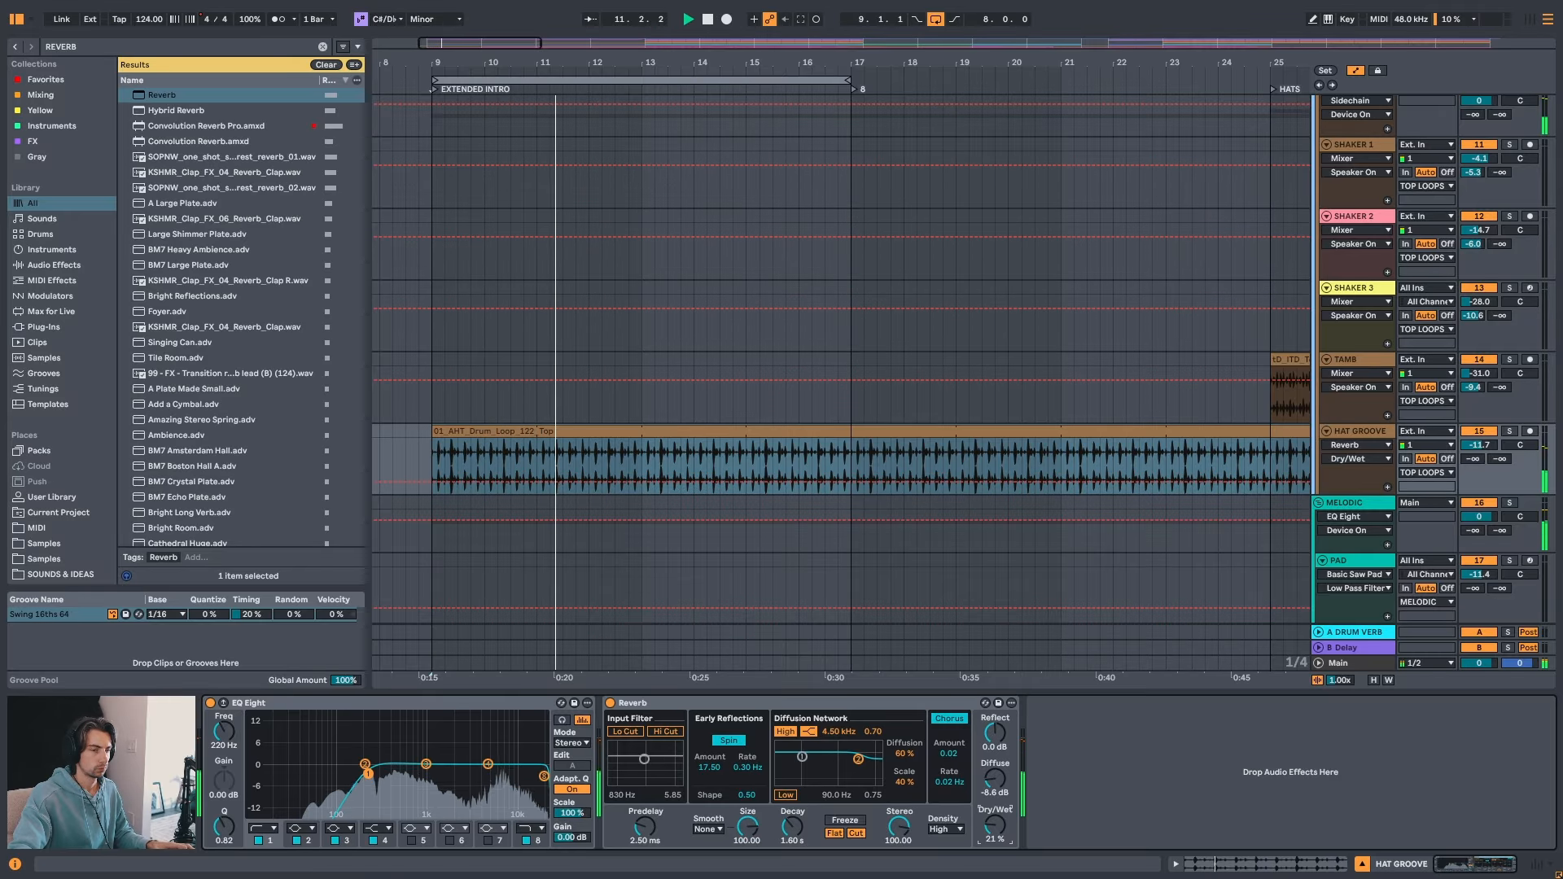
{"action": "left_click", "coordinate": [610, 702]}
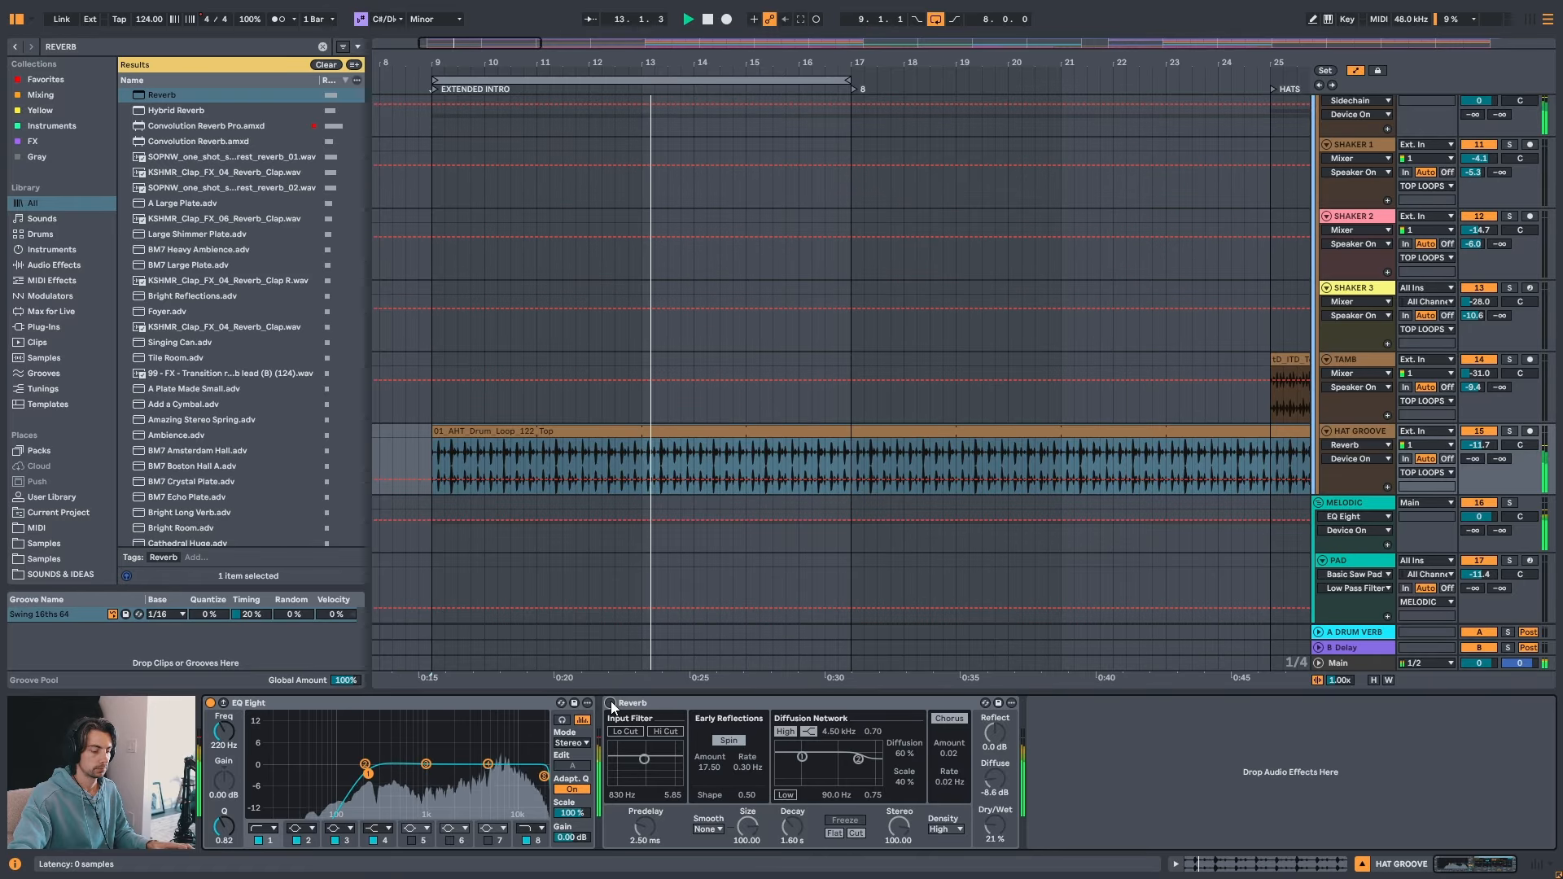
{"action": "left_click", "coordinate": [610, 703]}
- Raise the HAT GROOVE reverb's diffuse level to about -6.8 dB and reduce its dry/wet to 17%
{"action": "left_click", "coordinate": [995, 779]}
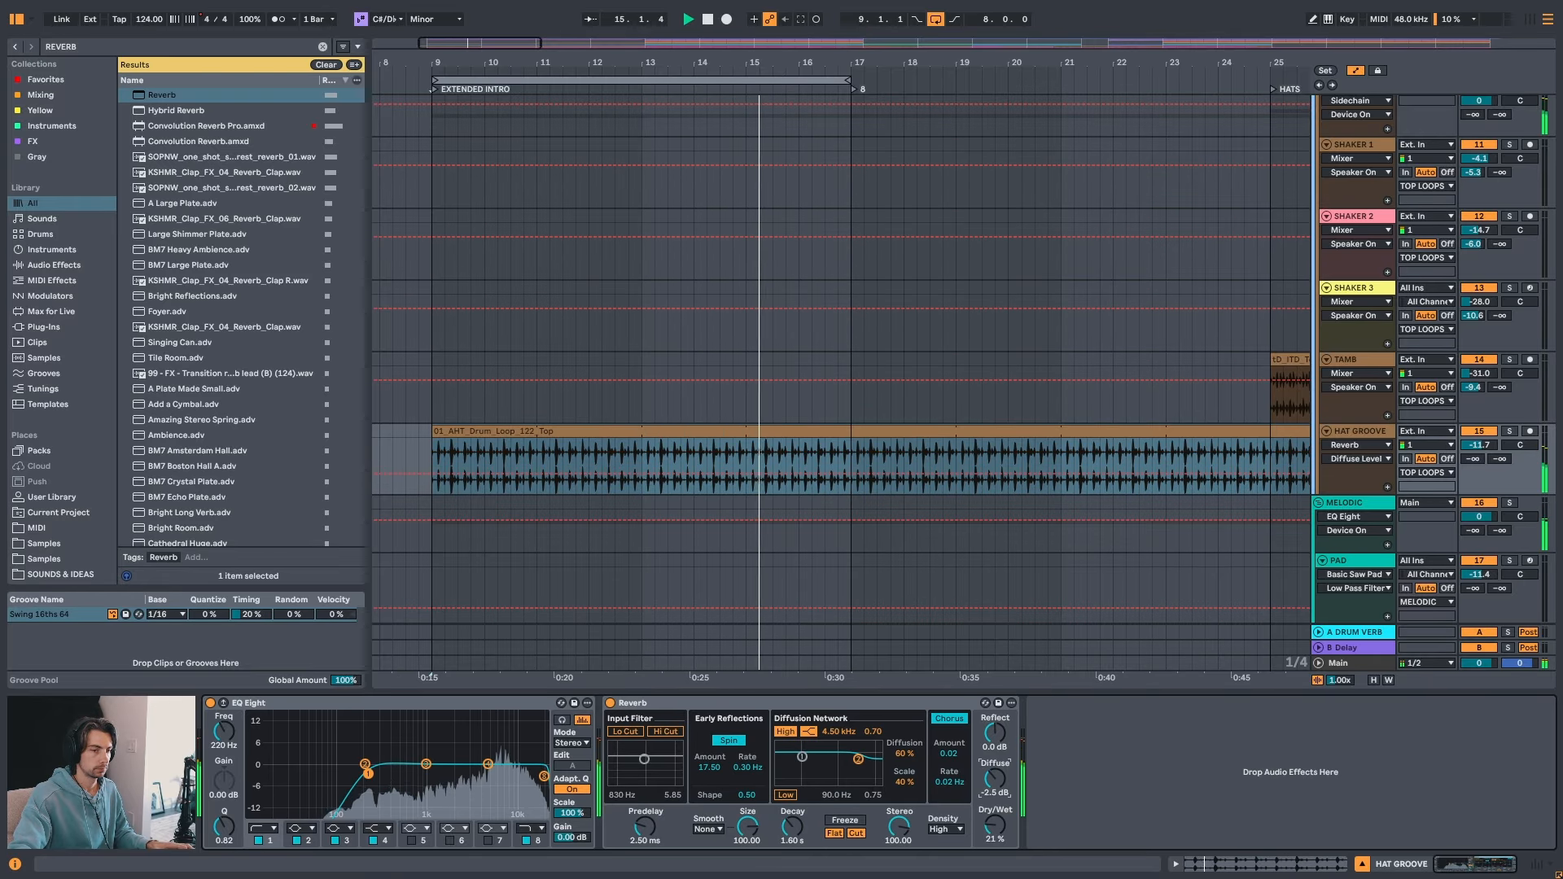
{"action": "left_click_drag", "start_coordinate": [995, 779], "coordinate": [995, 796]}
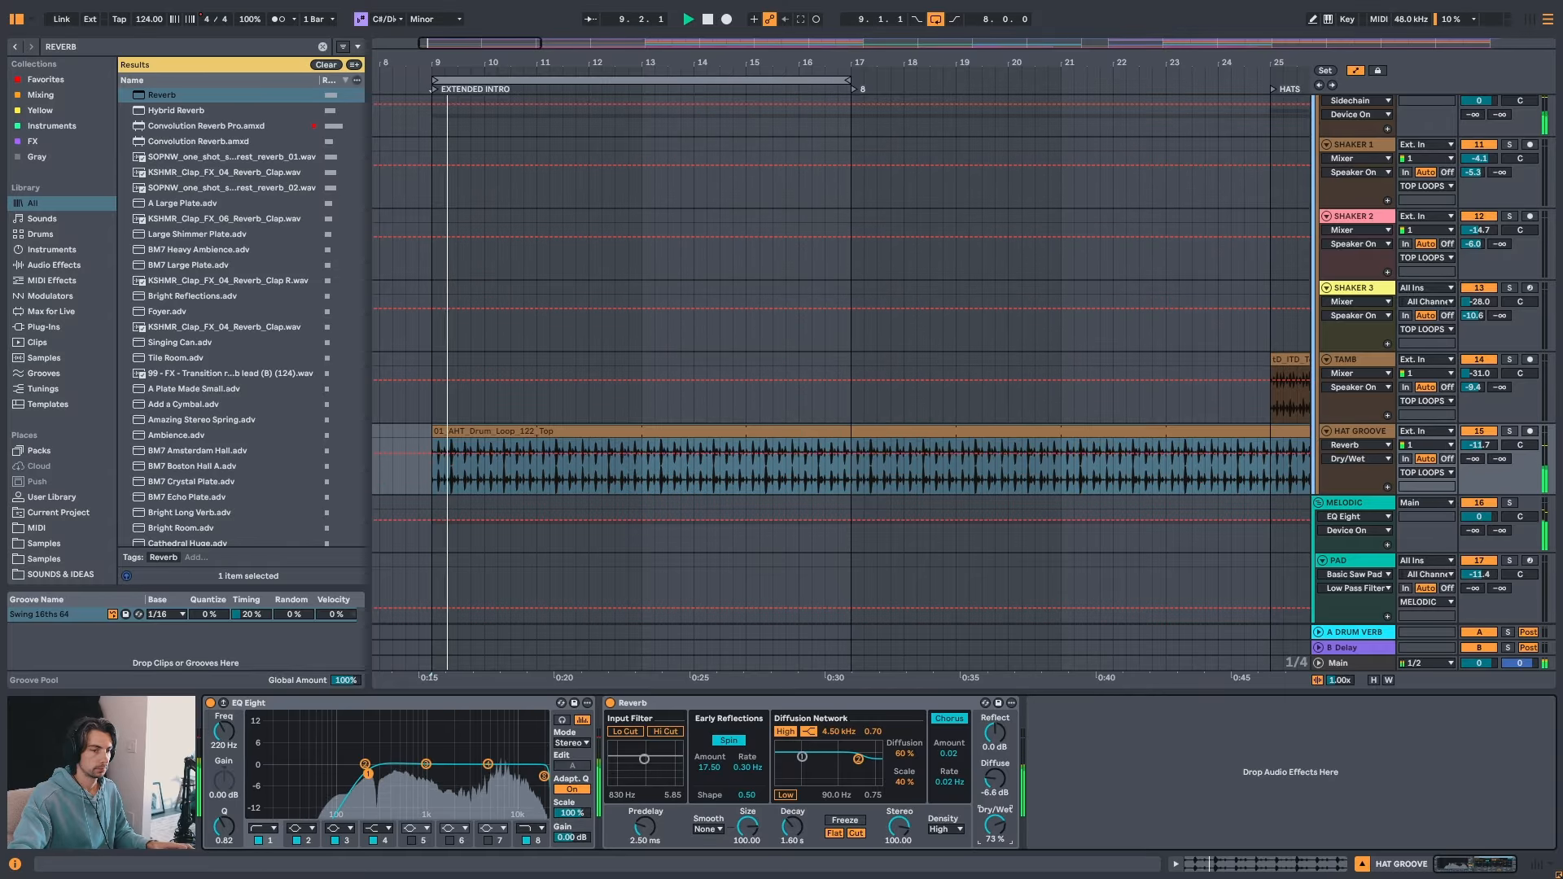
{"action": "mouse_move", "coordinate": [994, 825]}
{"action": "left_mouse_down"}
{"action": "mouse_move", "coordinate": [995, 846]}
{"action": "mouse_move", "coordinate": [994, 833]}
{"action": "left_mouse_up"}
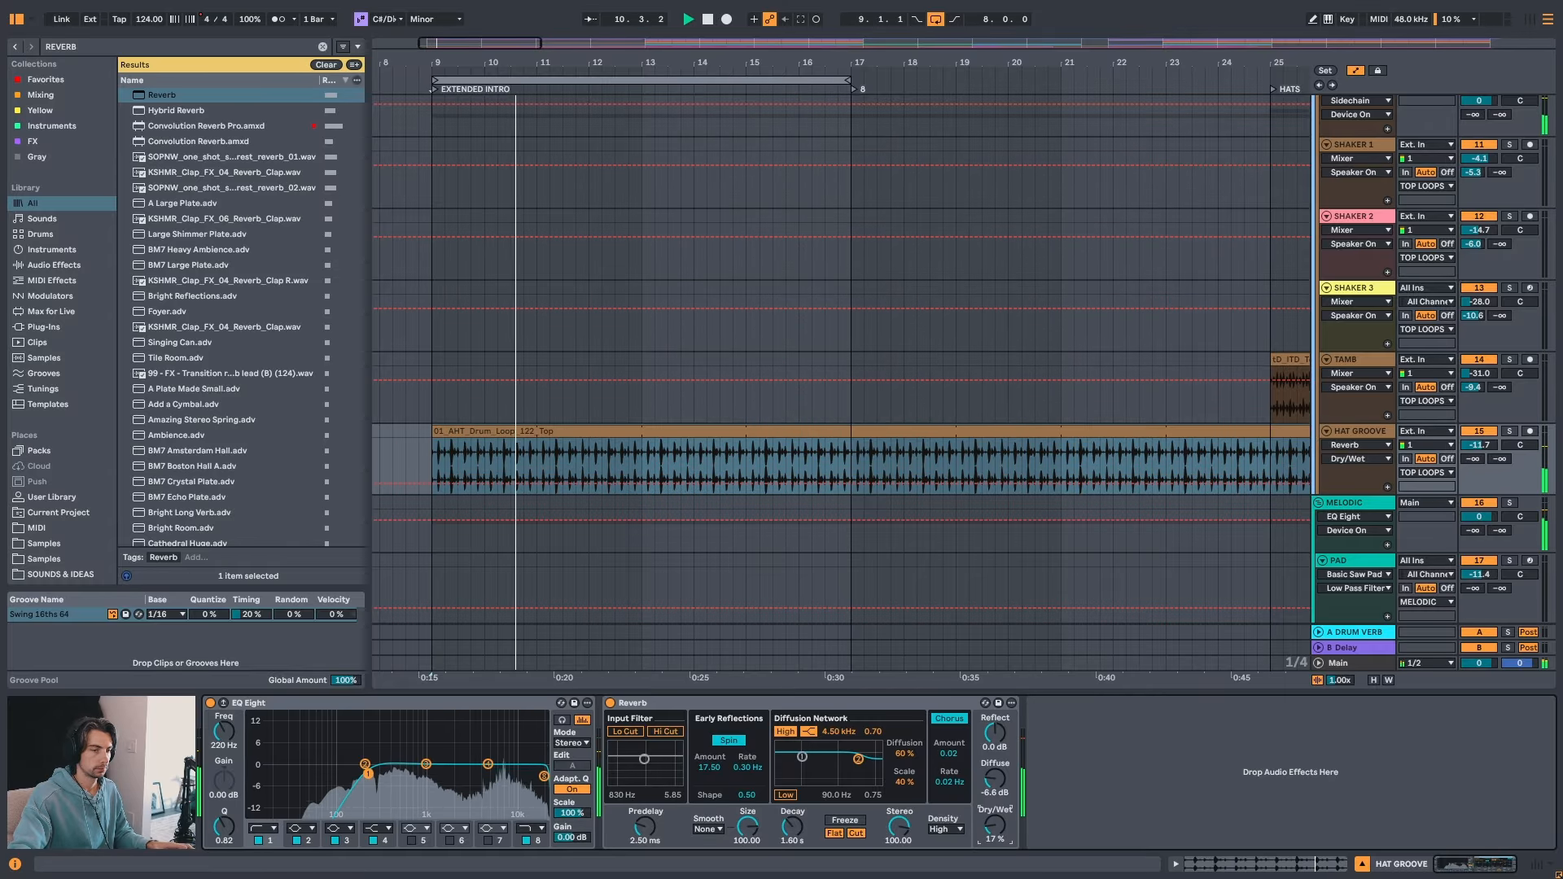
- Listen to the extended intro in the full mix, checking HAT GROOVE with its reverb bypassed and active
{"action": "left_click", "coordinate": [610, 703]}
{"action": "left_click", "coordinate": [611, 704]}
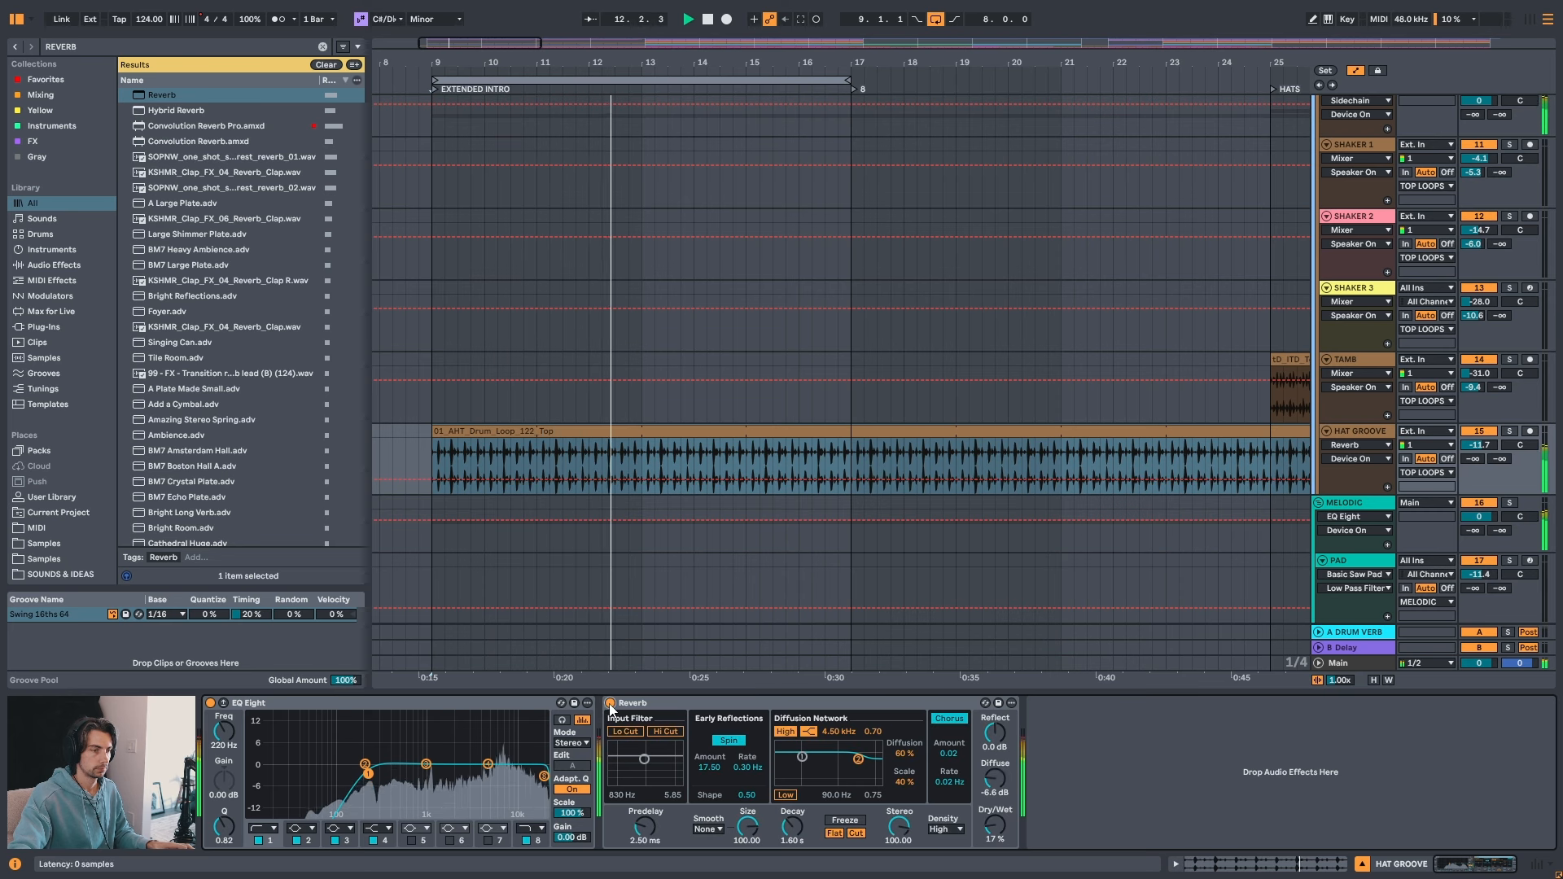
{"action": "left_click_drag", "start_coordinate": [711, 62], "coordinate": [711, 36]}
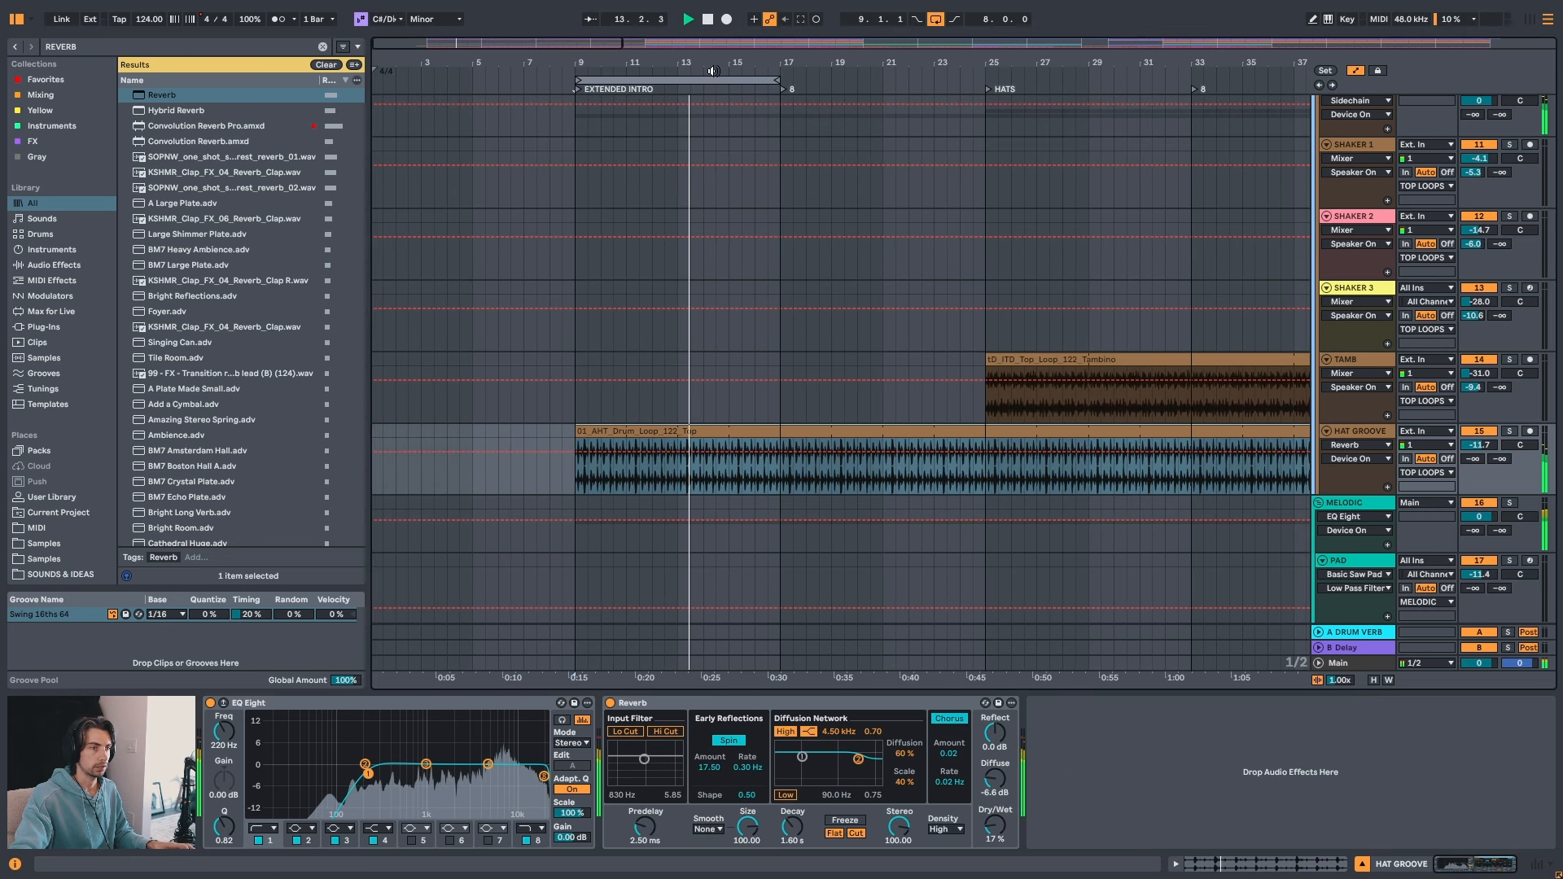
{"action": "key", "text": "s"}
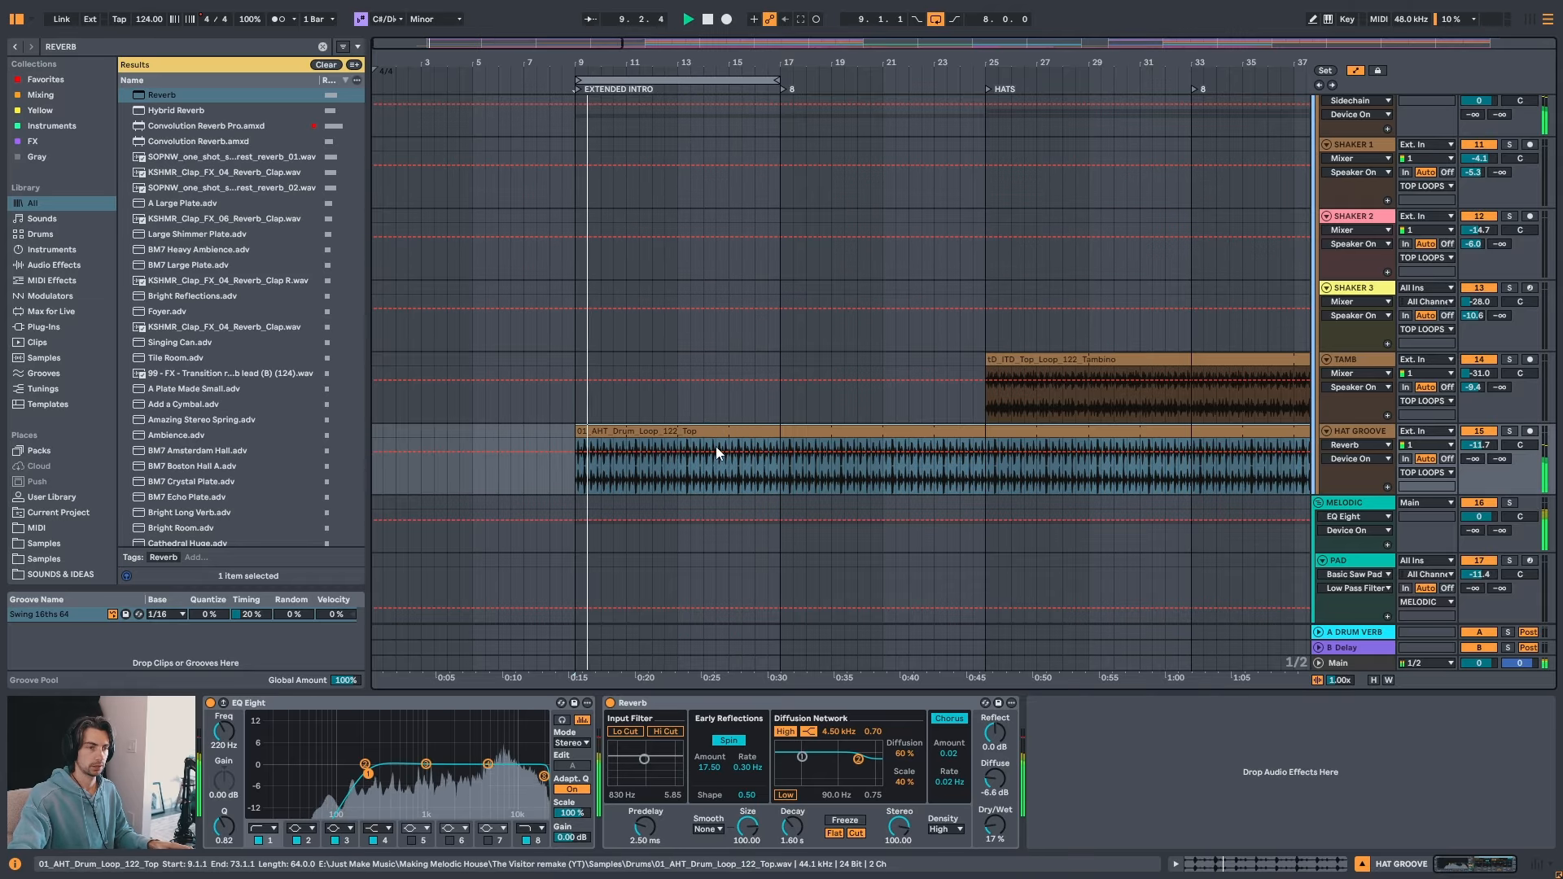
- Reduce the HAT GROOVE reverb's dry/wet to 11% and compare the loop with the reverb bypassed and active
{"action": "left_click", "coordinate": [611, 706]}
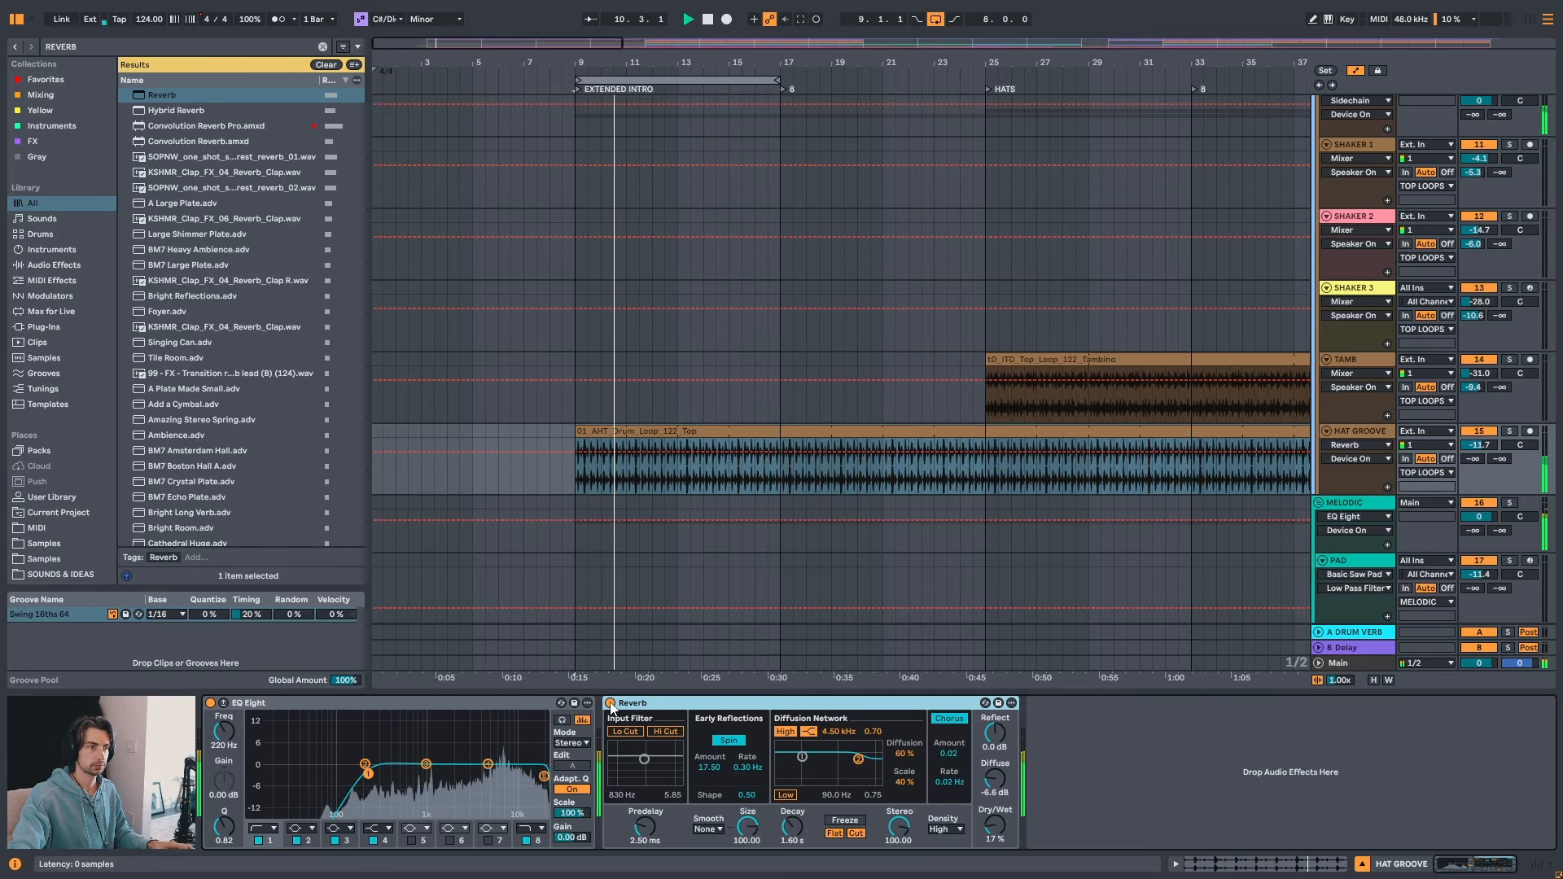
{"action": "left_click", "coordinate": [611, 705]}
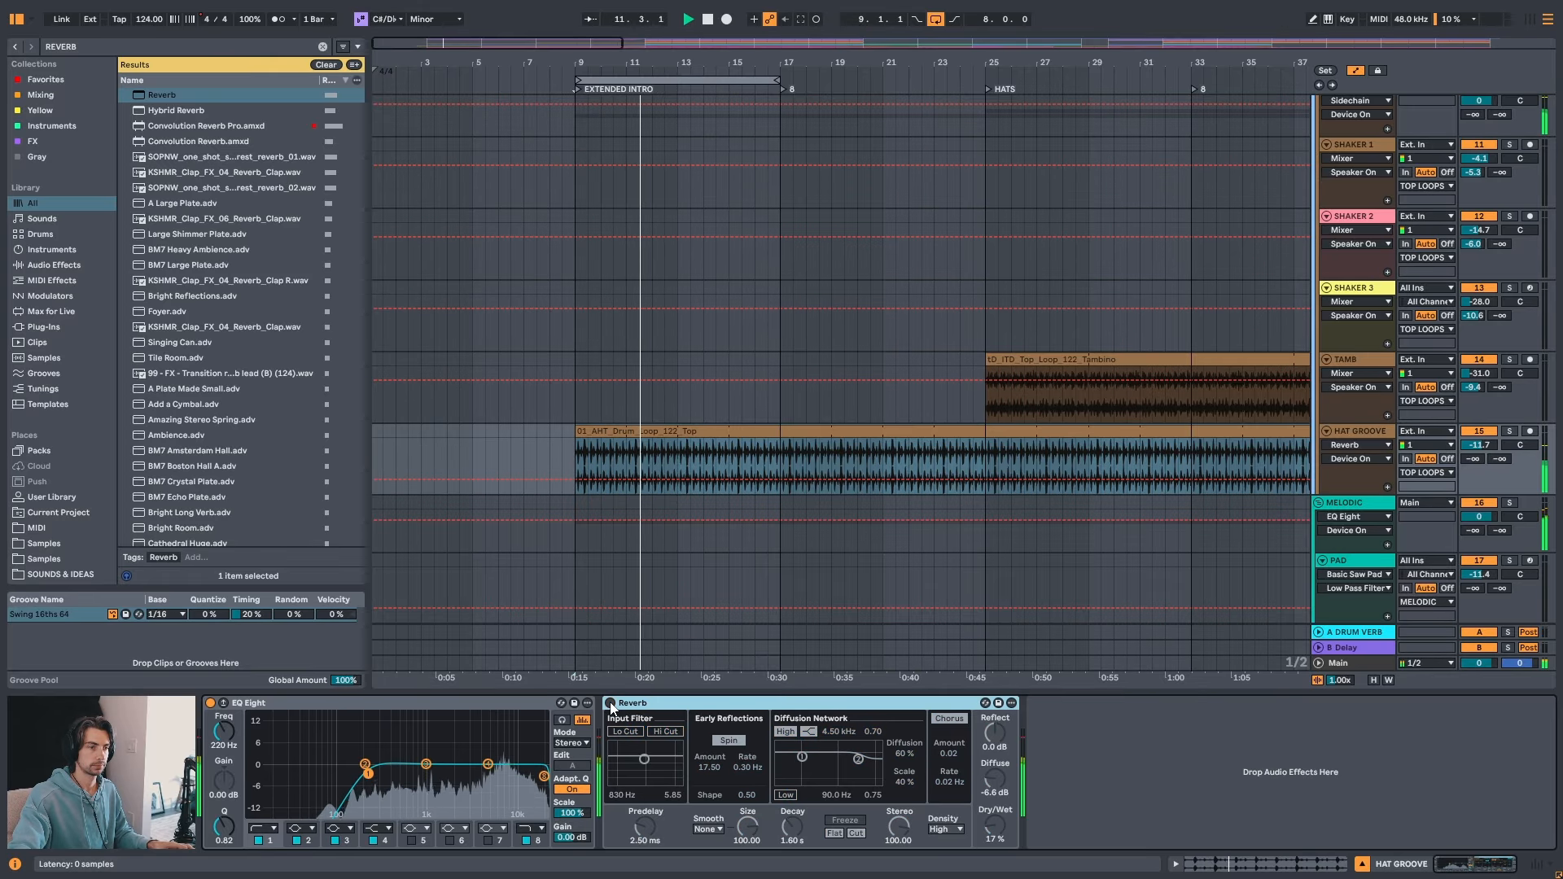
{"action": "left_click", "coordinate": [611, 704]}
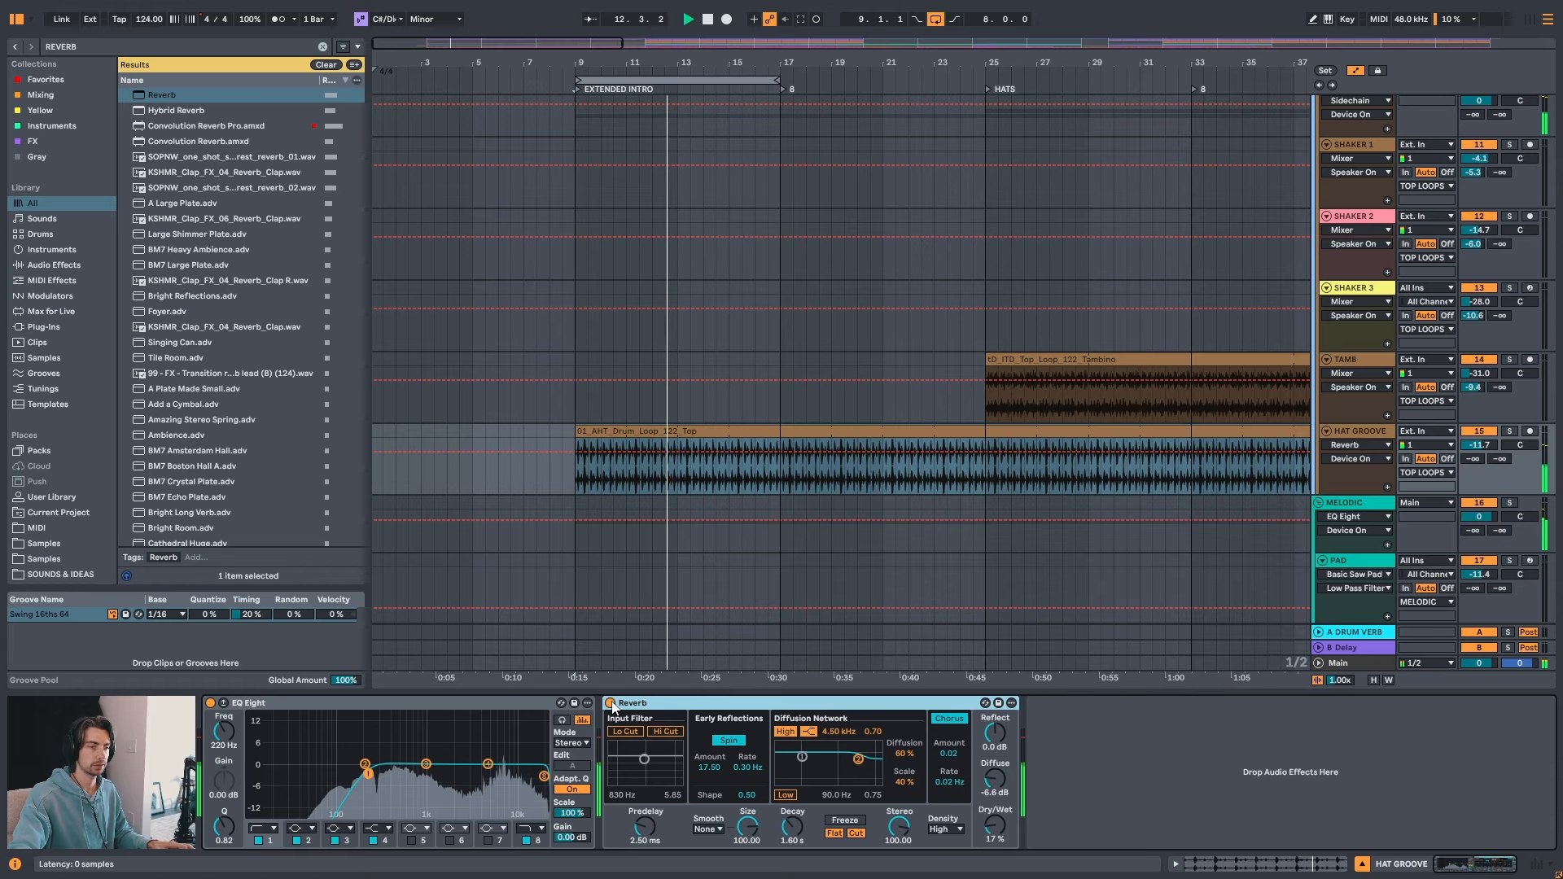
{"action": "left_click", "coordinate": [990, 829]}
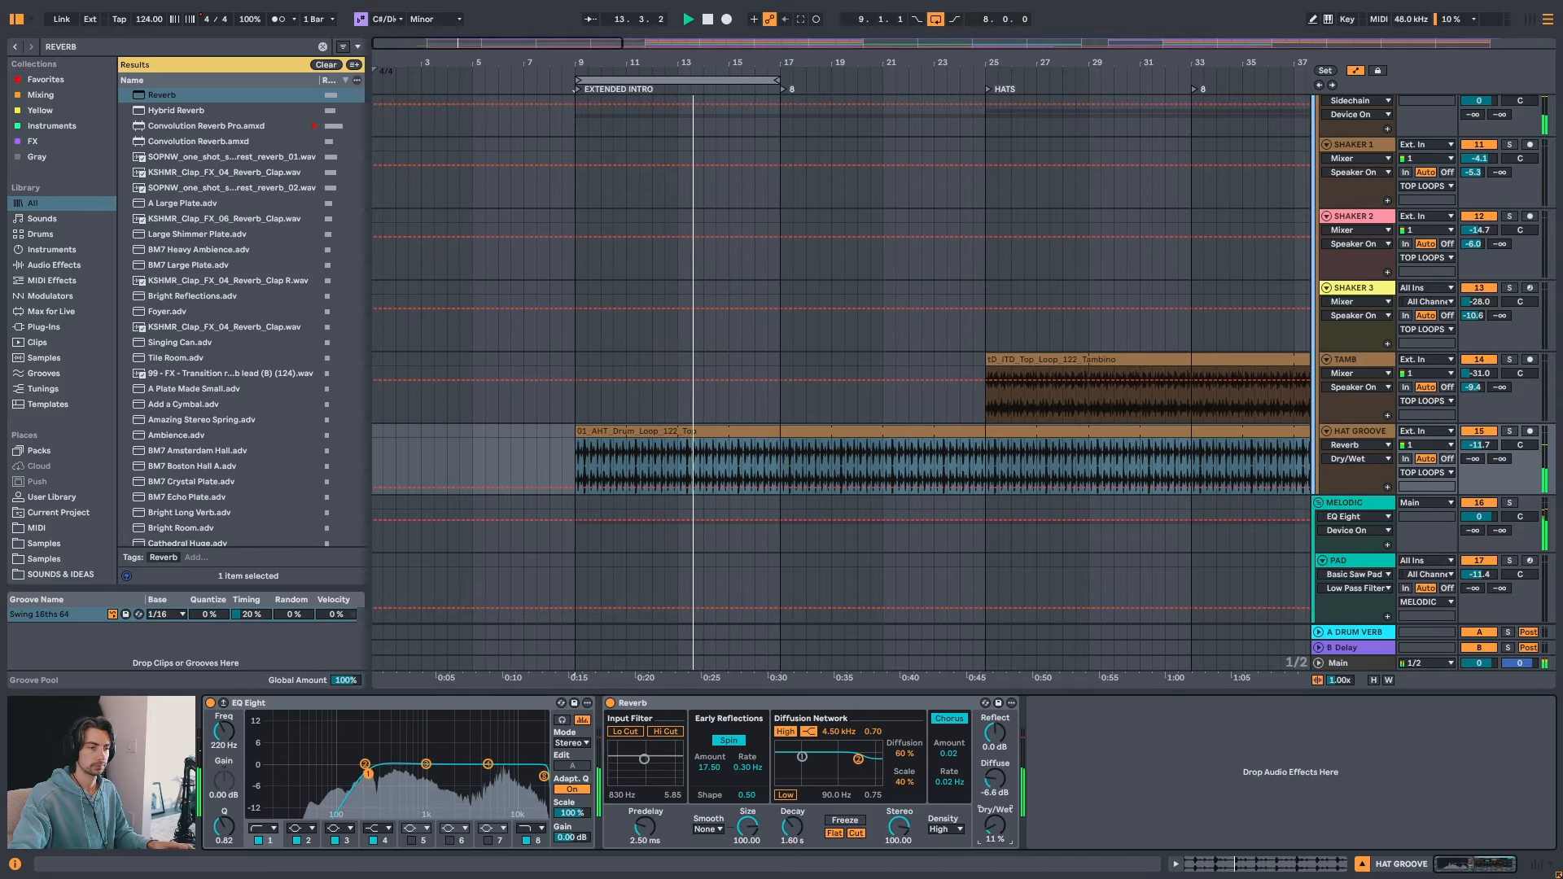
{"action": "left_click", "coordinate": [610, 704]}
{"action": "left_click", "coordinate": [610, 704]}
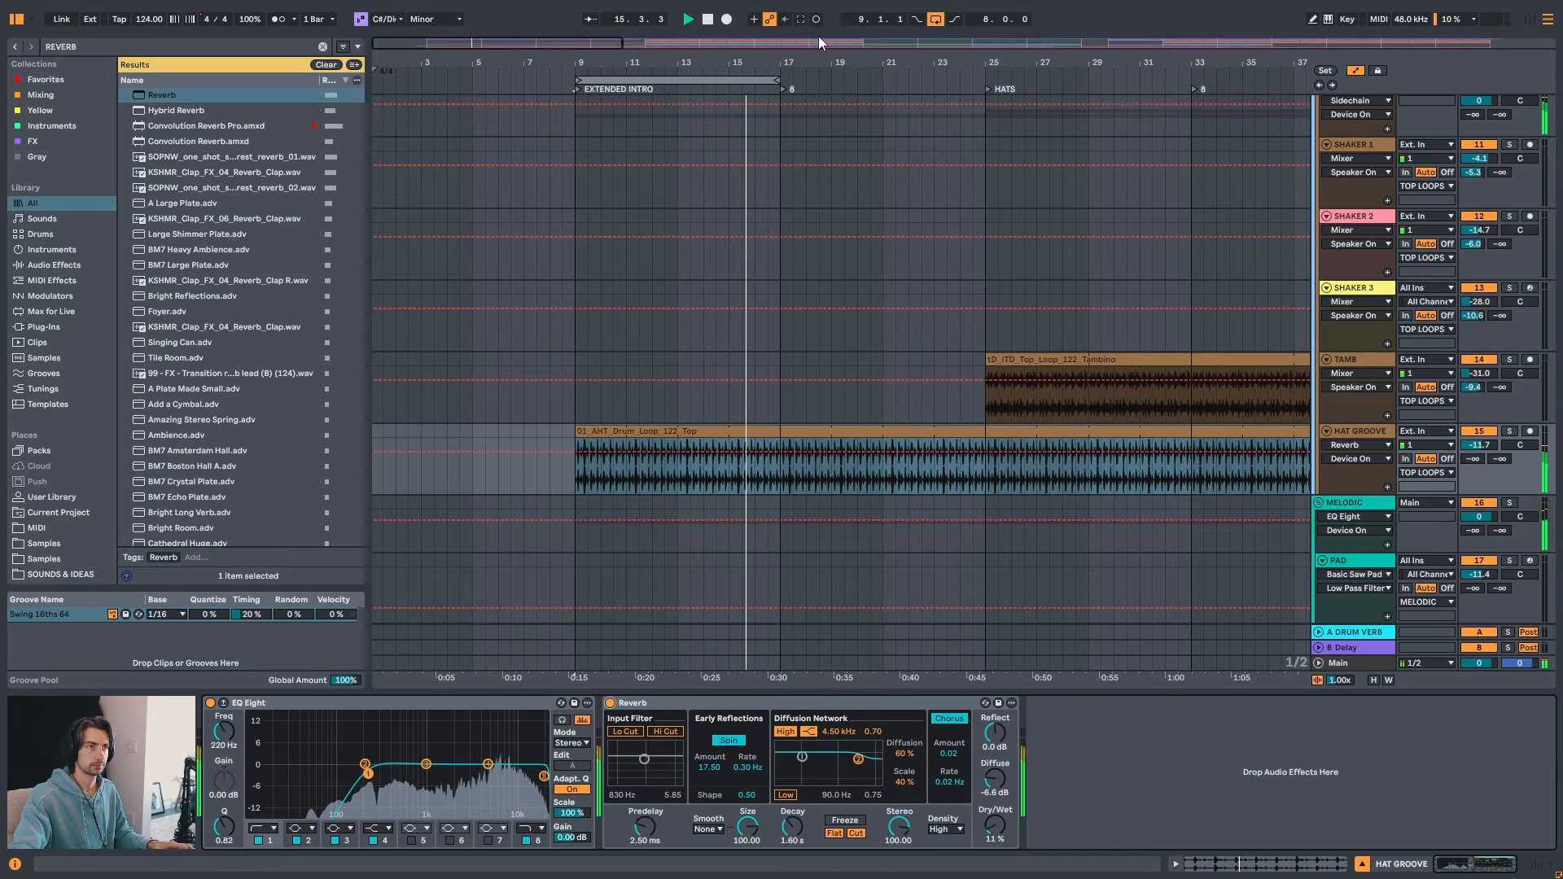
- Listen to the BASS clip in the extended intro, both soloed and within the full mix
{"action": "left_click_drag", "start_coordinate": [818, 62], "coordinate": [818, 43]}
{"action": "key", "text": "s"}
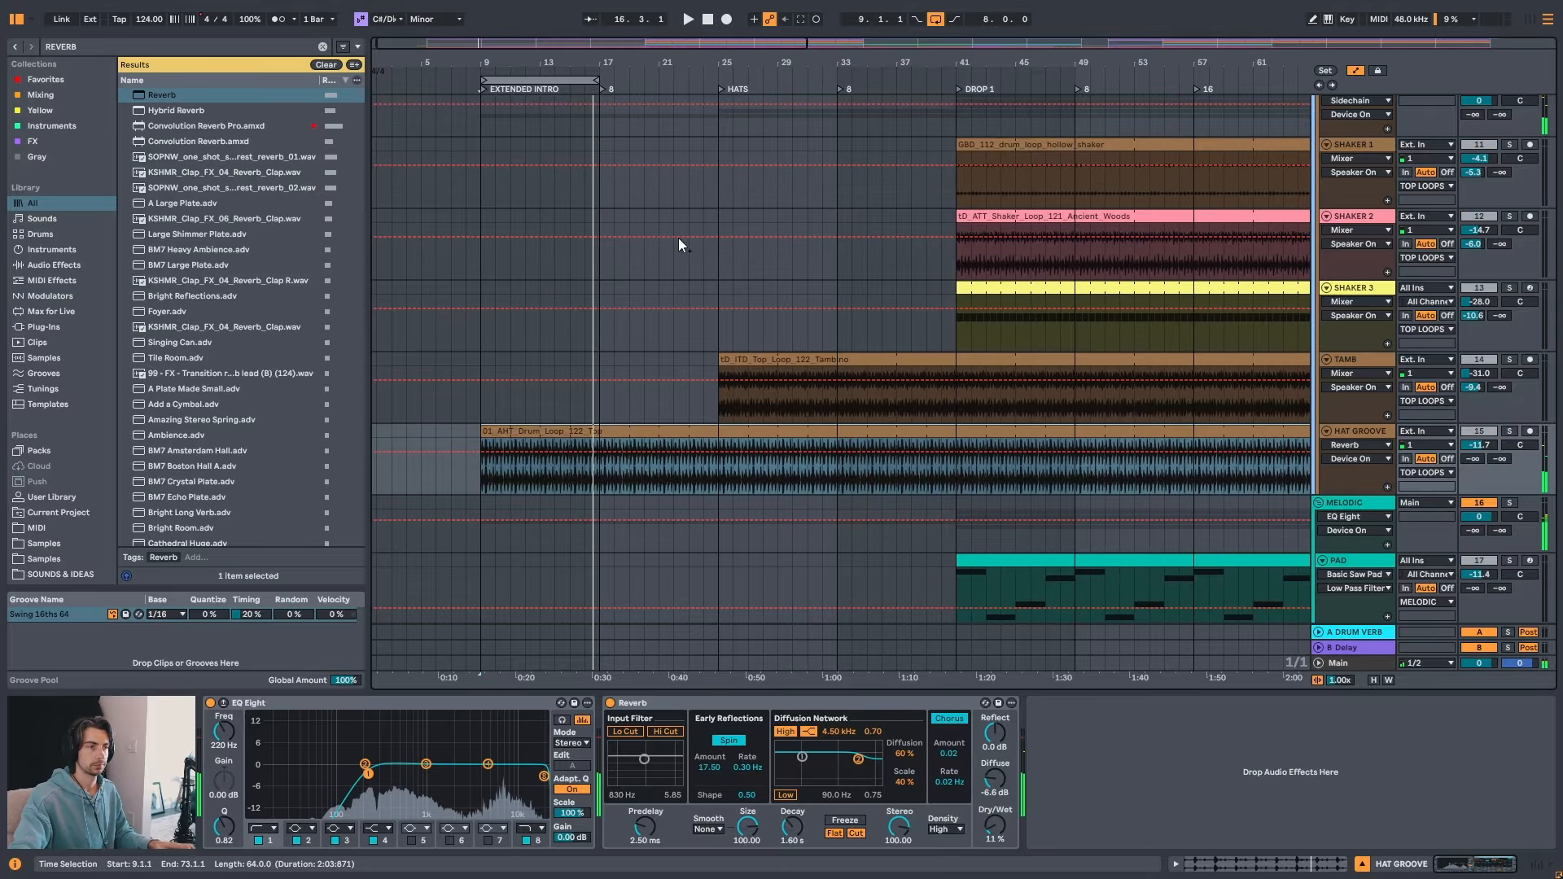
{"action": "scroll", "coordinate": [603, 379], "scroll_direction": "up", "scroll_amount": 6}
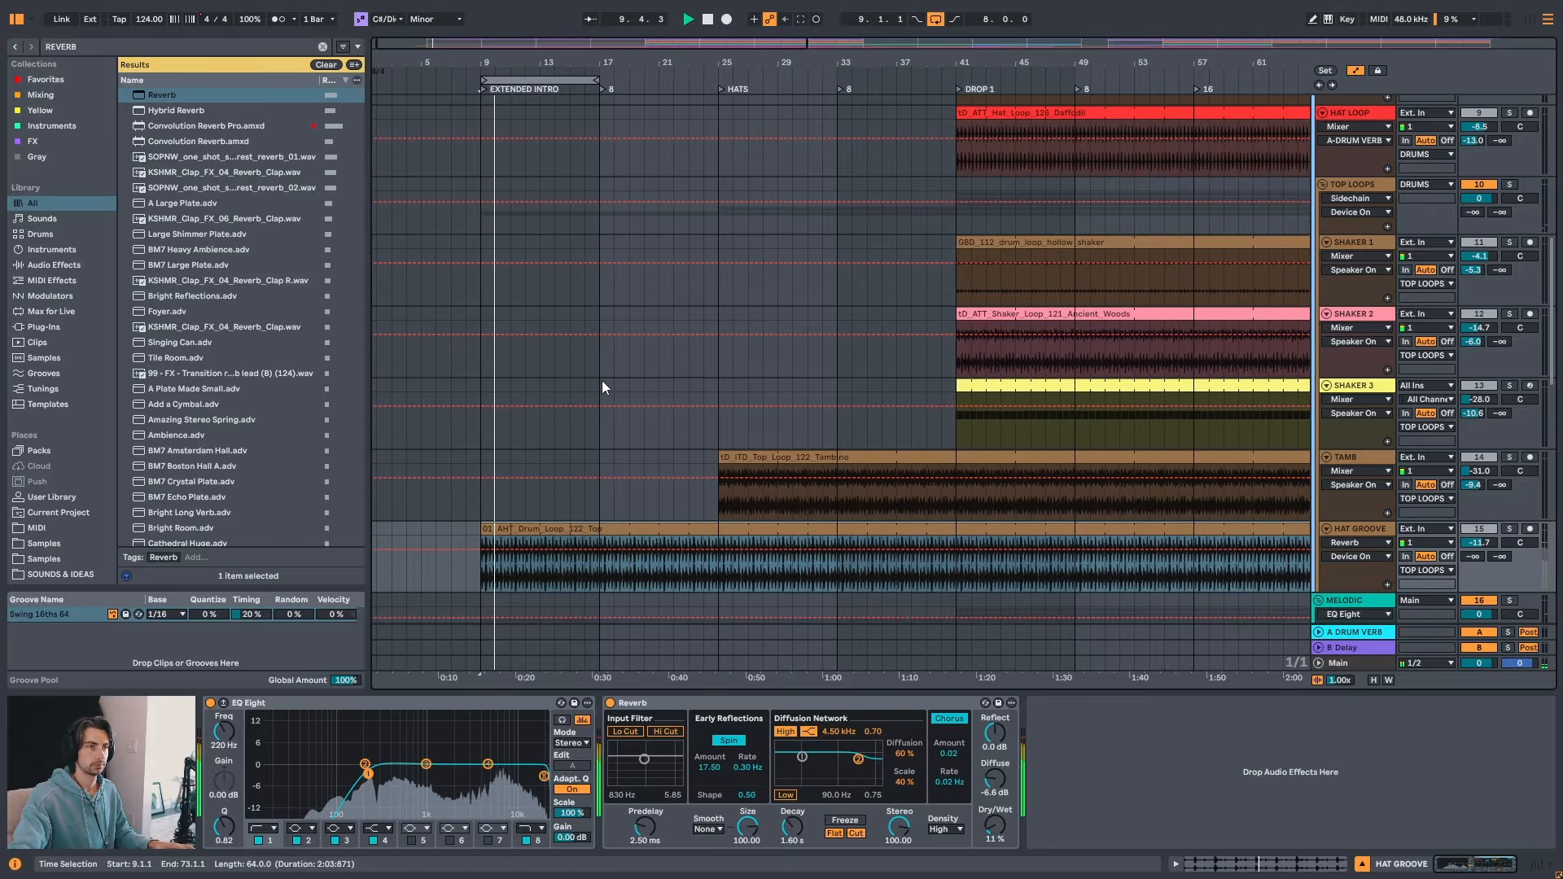
{"action": "scroll", "coordinate": [599, 380], "scroll_direction": "up", "scroll_amount": 4}
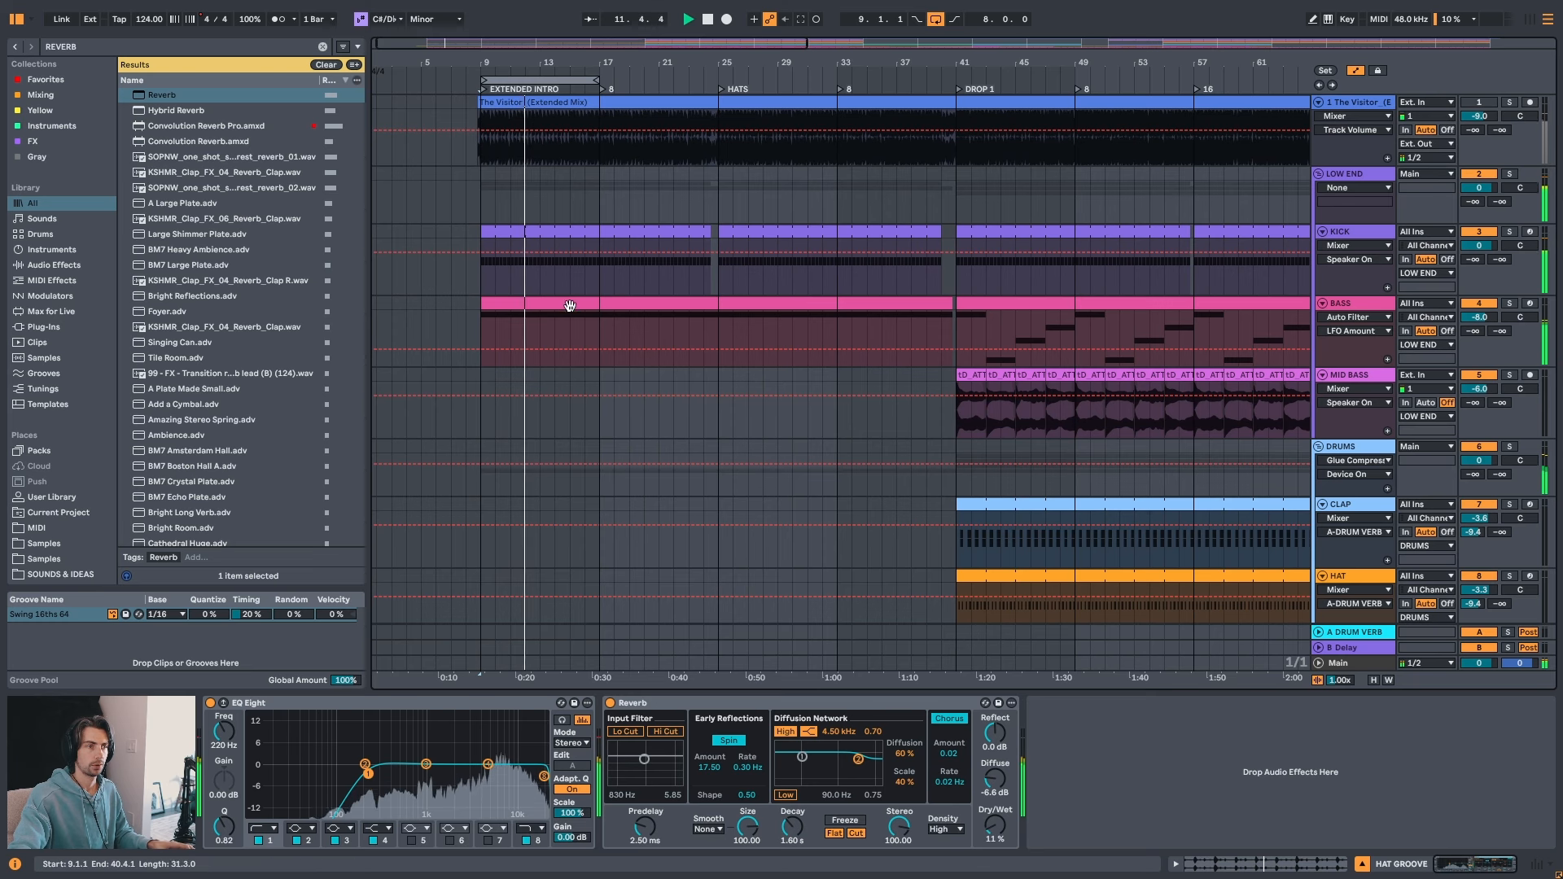
{"action": "left_click", "coordinate": [569, 303]}
{"action": "key", "text": "space"}
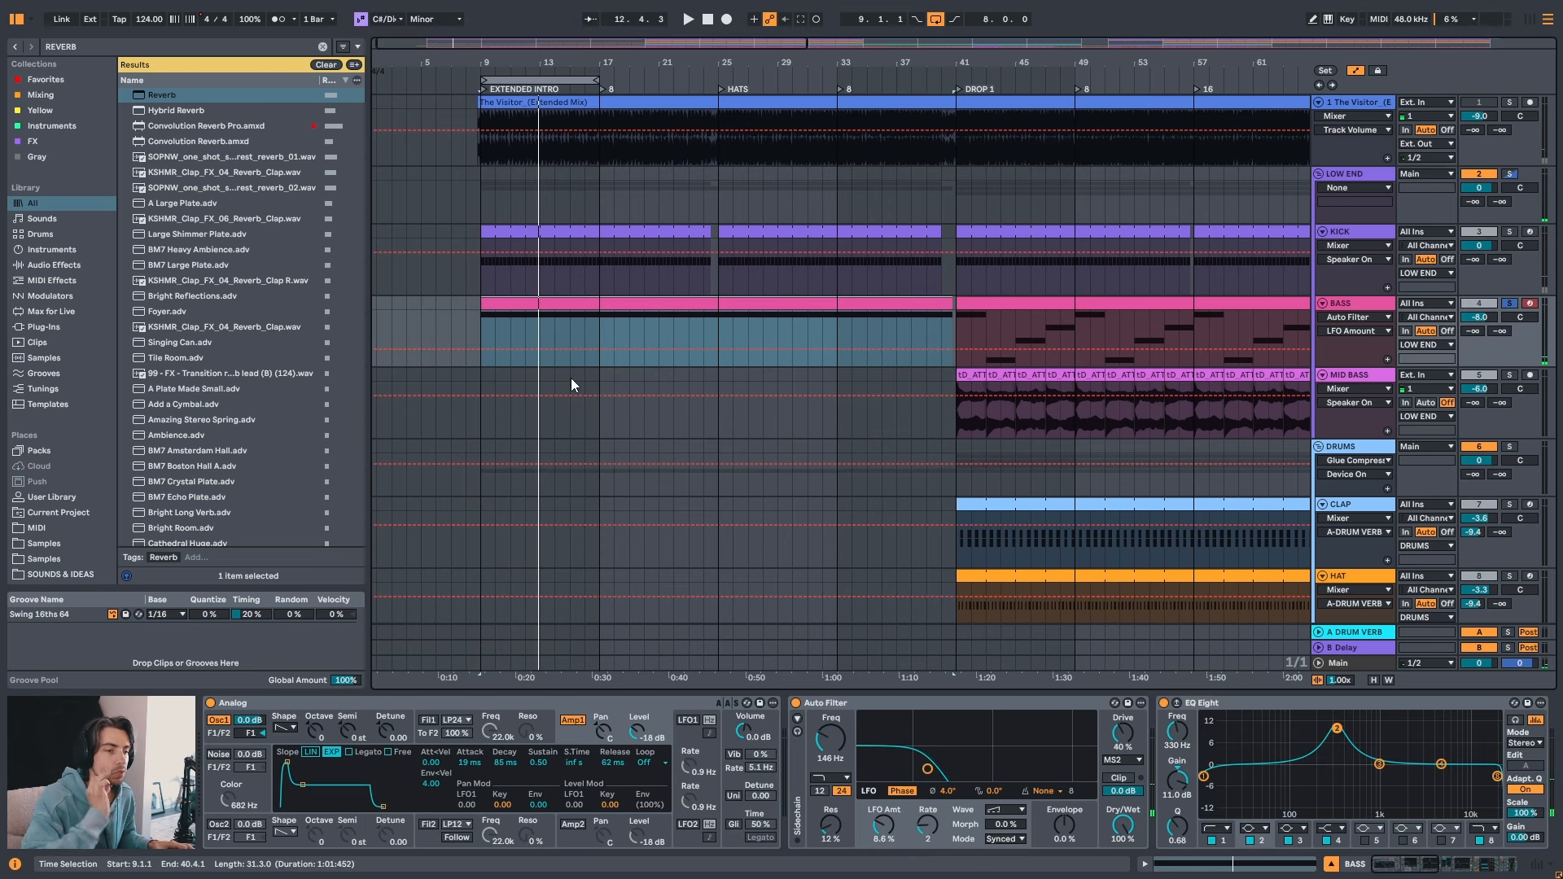
{"action": "key", "text": "space"}
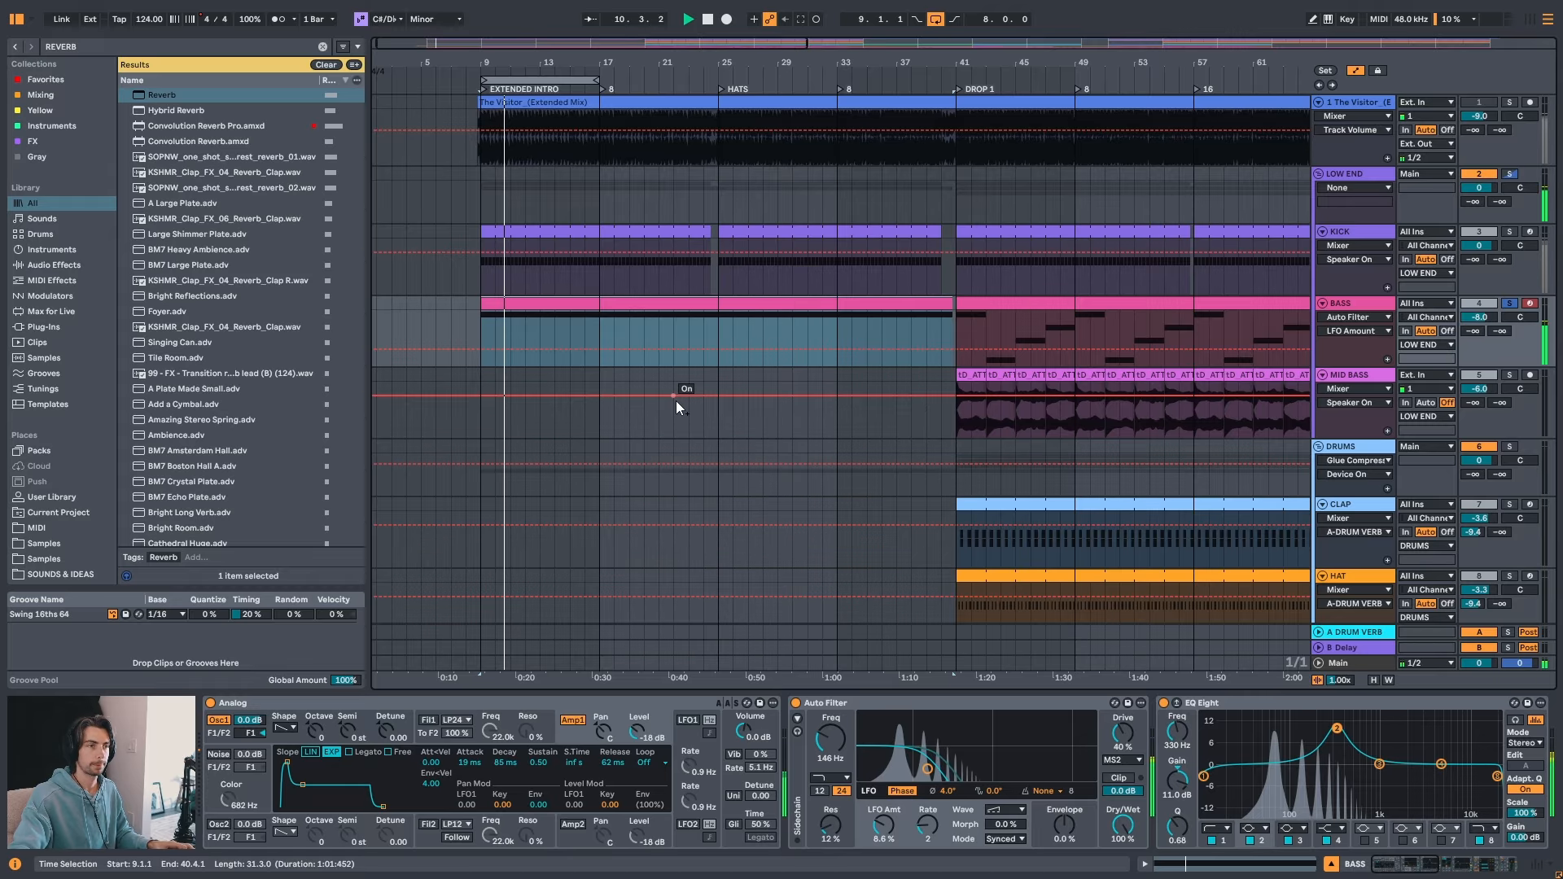
{"action": "left_click_drag", "start_coordinate": [535, 59], "coordinate": [535, 54]}
{"action": "key", "text": "space"}
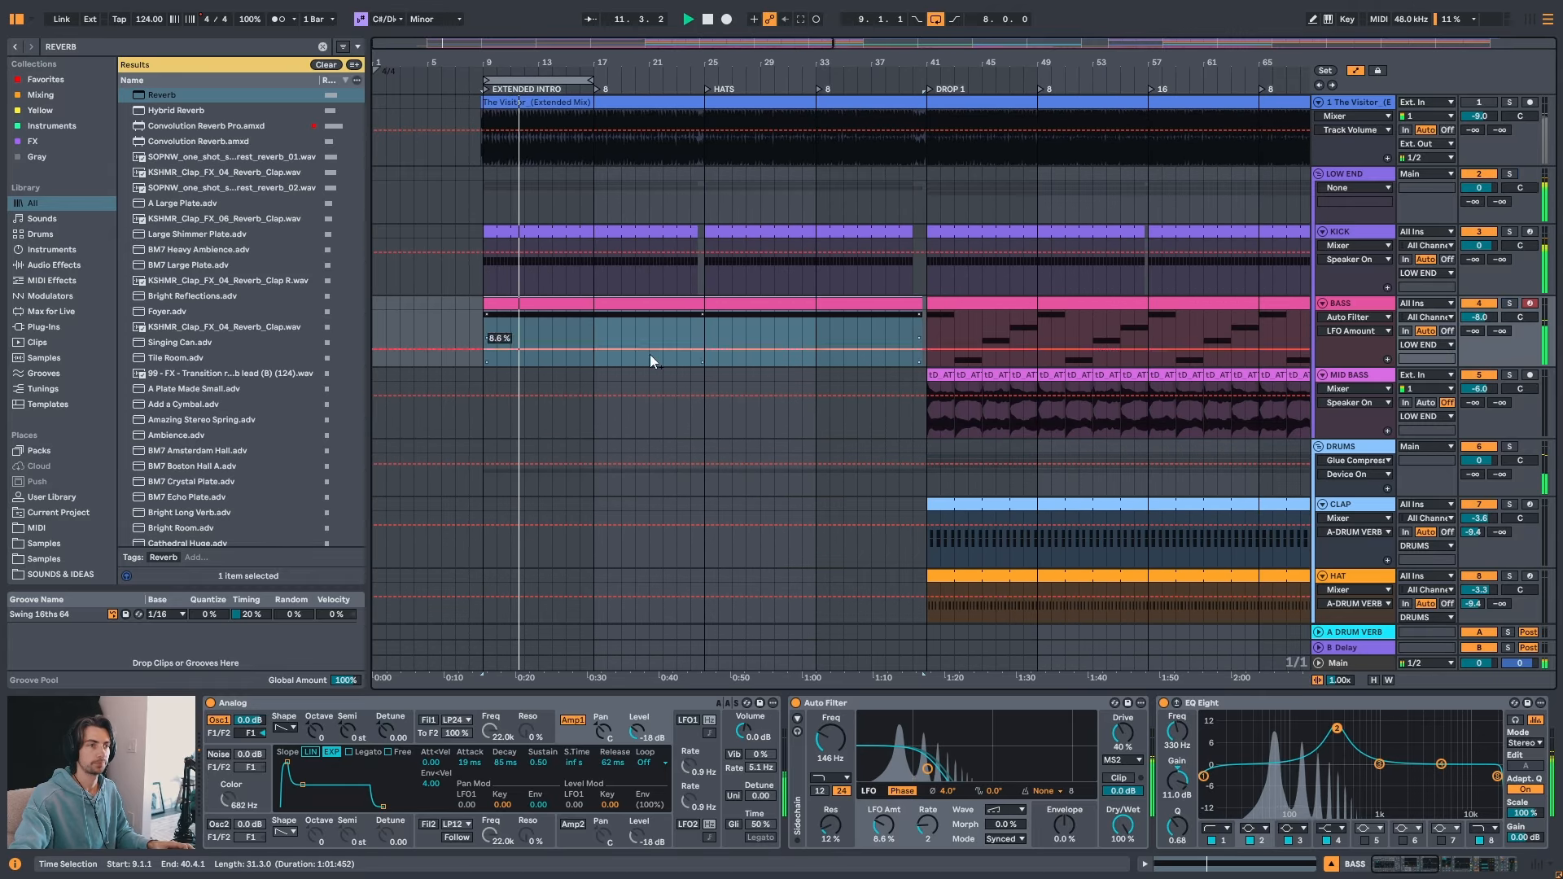
{"action": "scroll", "coordinate": [666, 378], "scroll_direction": "down", "scroll_amount": 2}
{"action": "scroll", "coordinate": [659, 374], "scroll_direction": "up", "scroll_amount": 2}
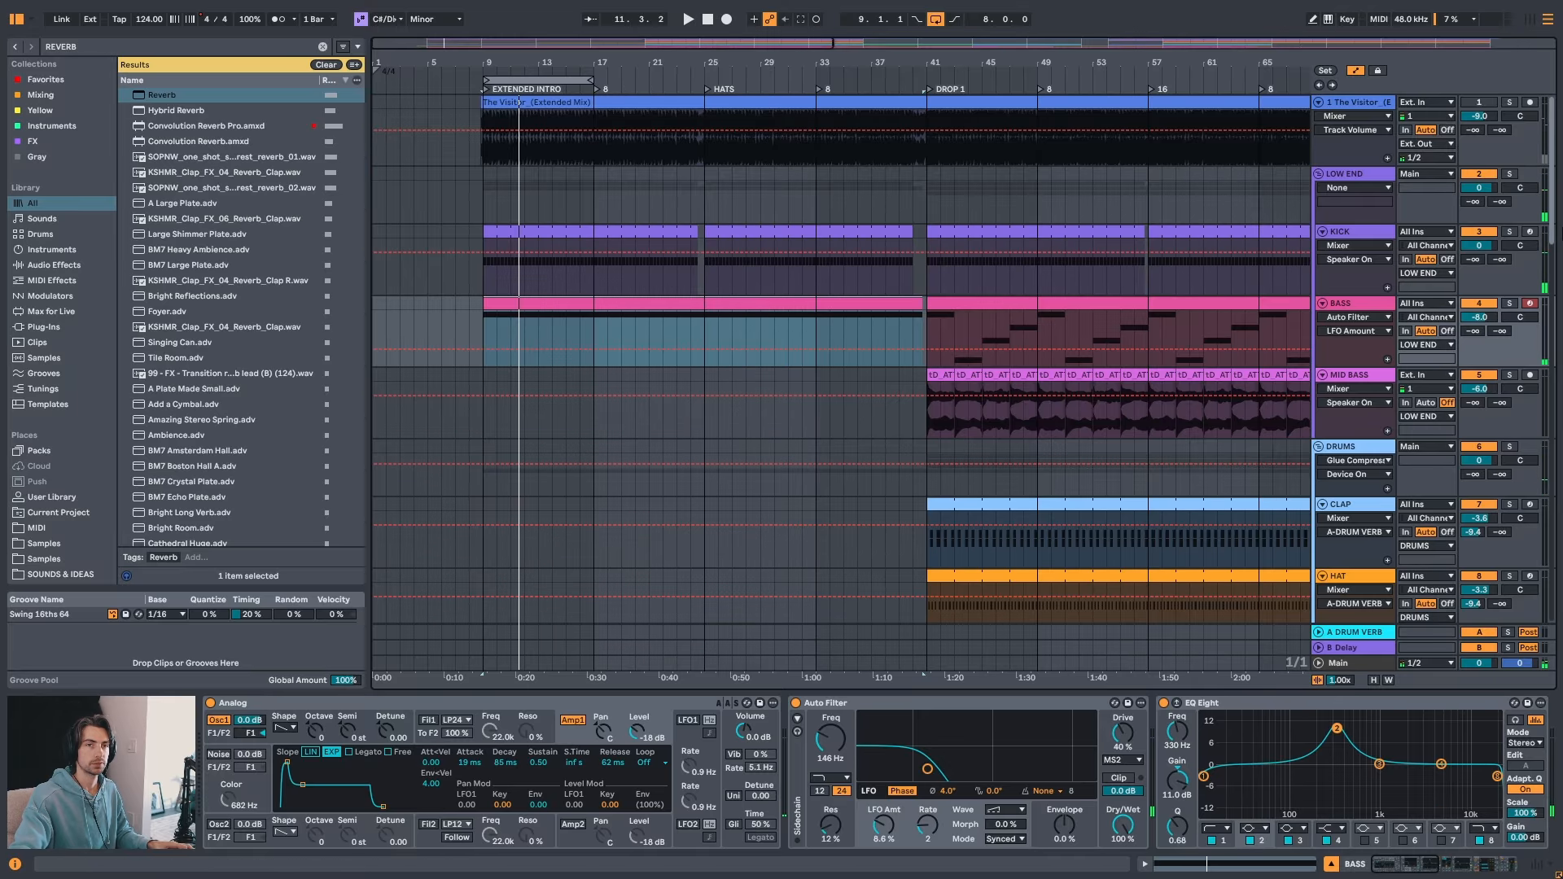
- Lower the LEAD's Analog F1 Freq automation to about 58 across the intro, ramping back up just before DROP 1
{"action": "left_click_drag", "start_coordinate": [1552, 224], "coordinate": [1561, 469]}
{"action": "key", "text": "space"}
{"action": "key", "text": "space"}
{"action": "left_click", "coordinate": [1378, 409]}
{"action": "left_click", "coordinate": [643, 401]}
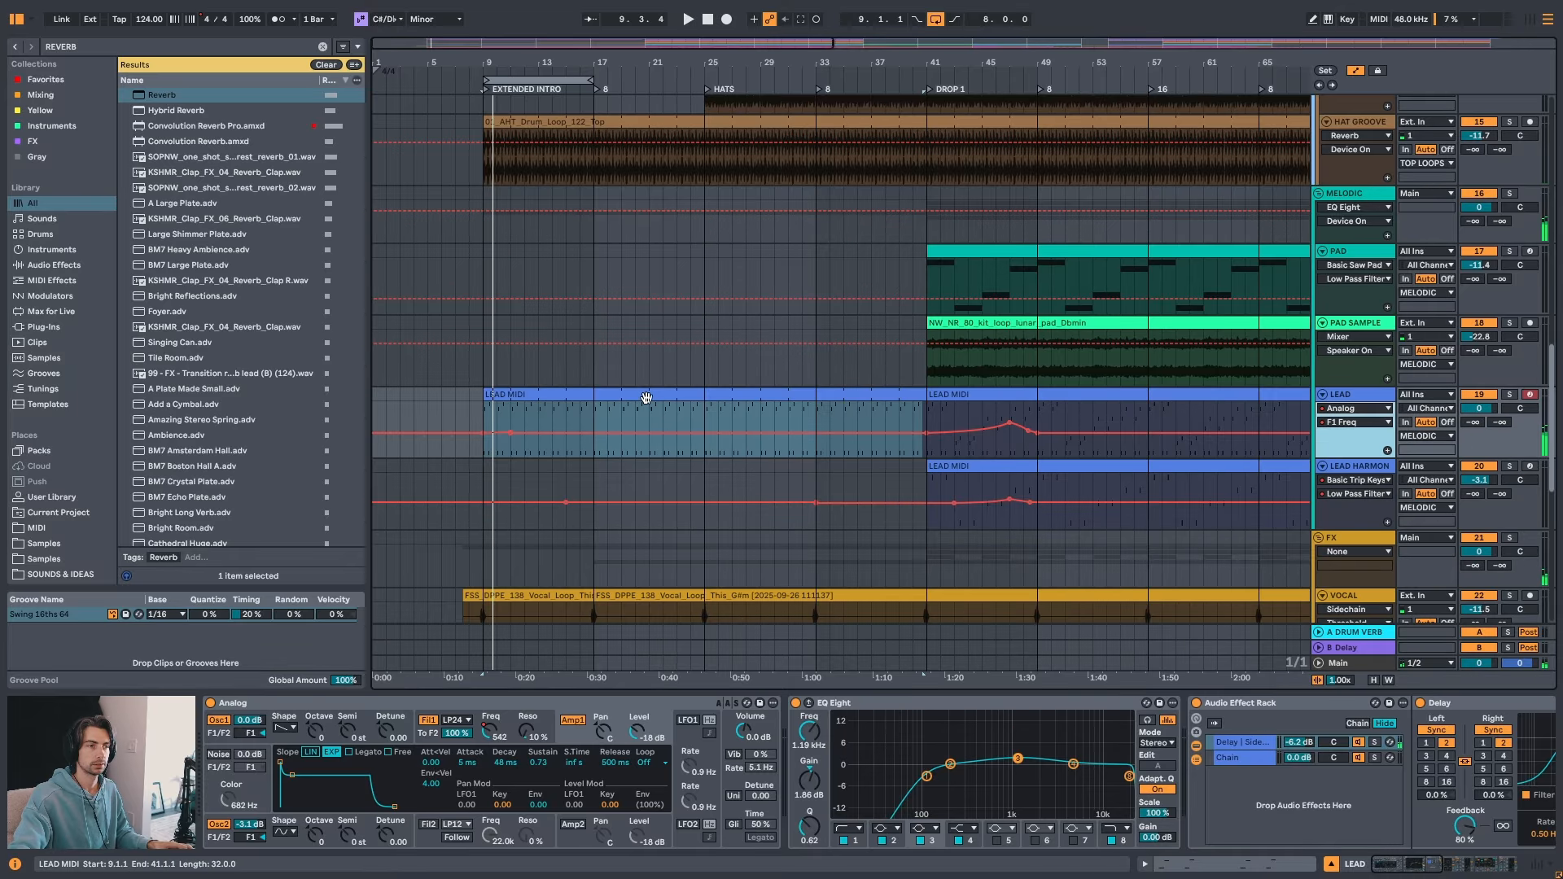
{"action": "left_click", "coordinate": [522, 394]}
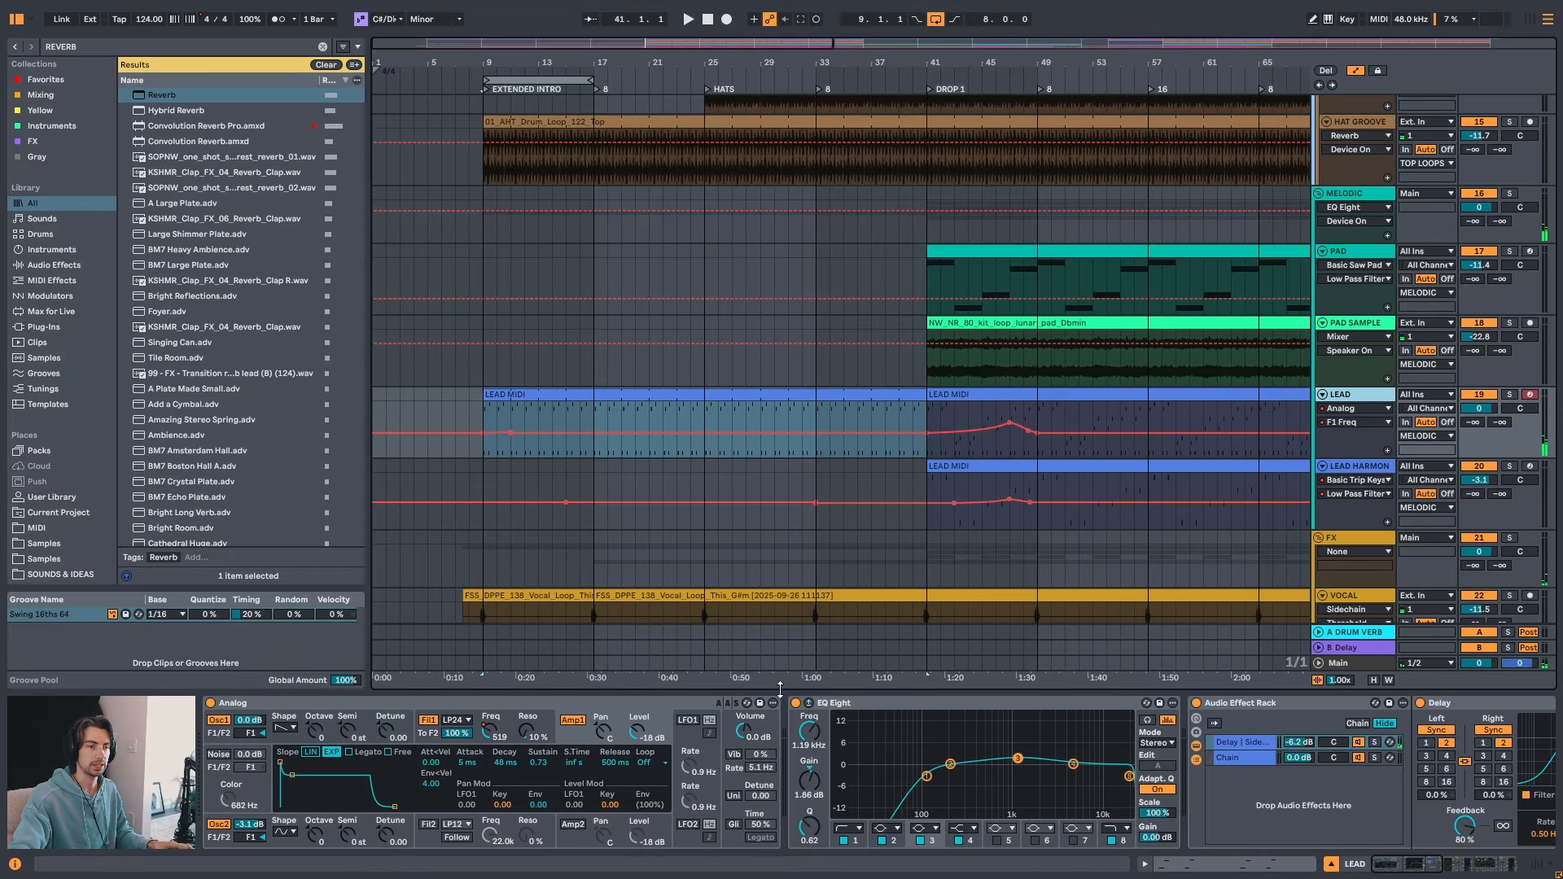
{"action": "left_click", "coordinate": [493, 730]}
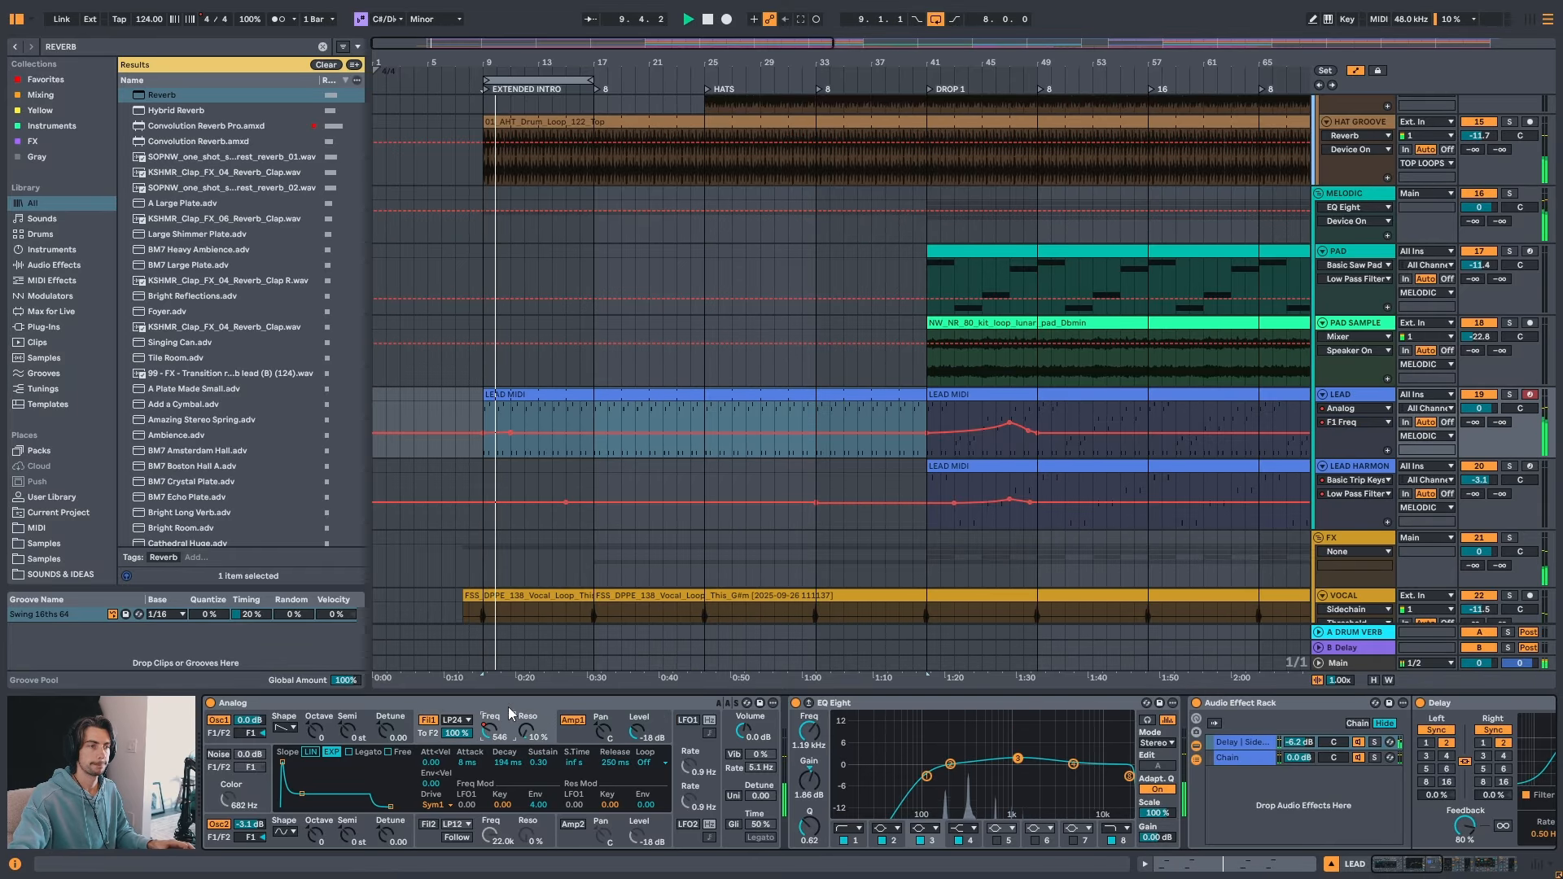
{"action": "key", "text": "space"}
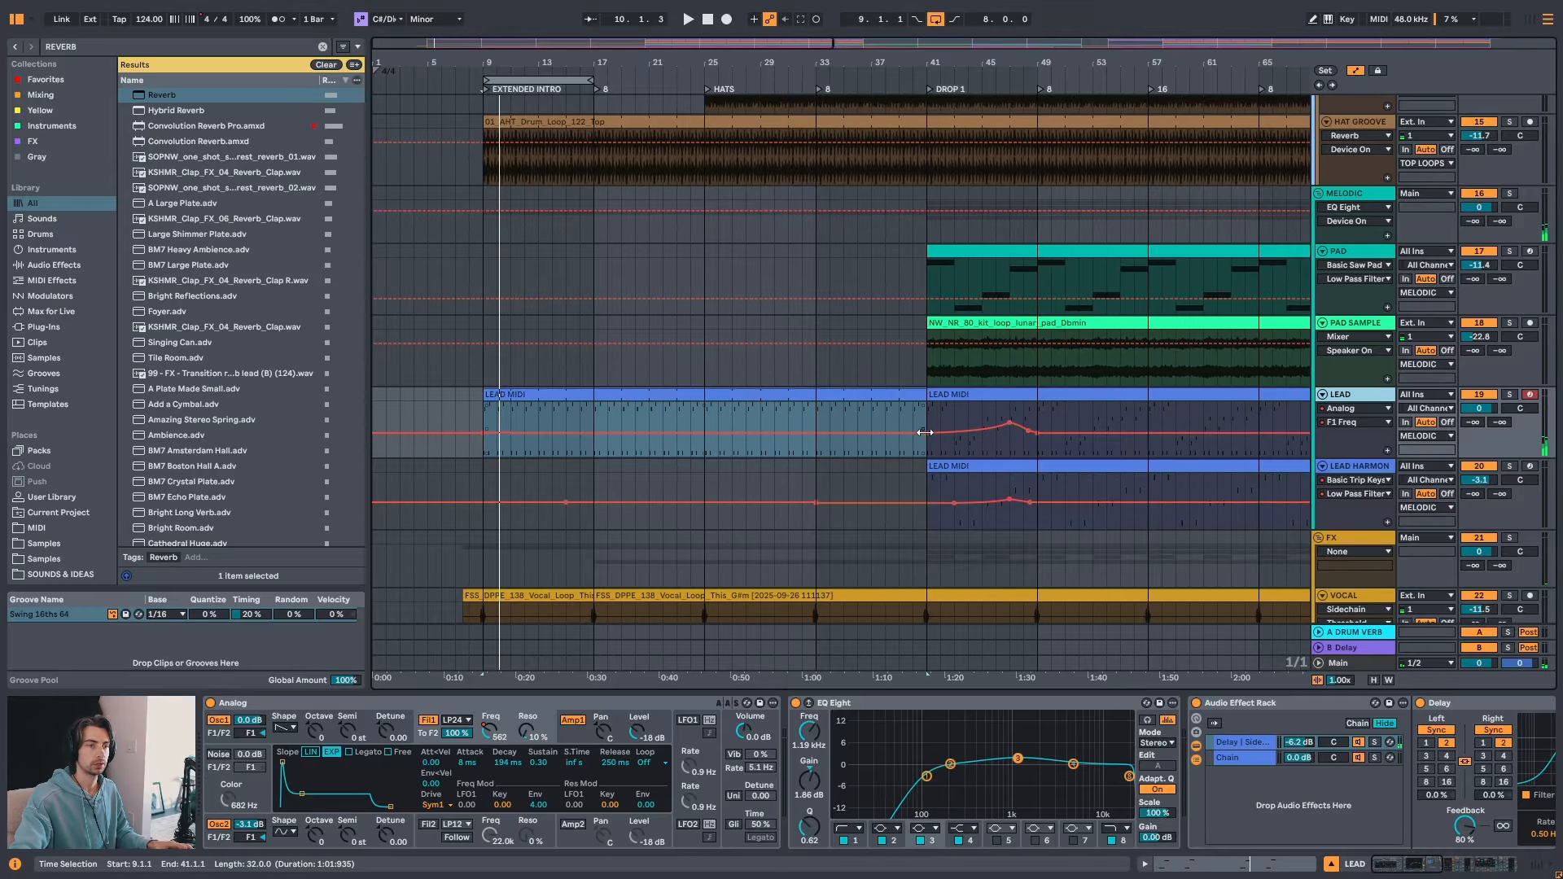
{"action": "left_click", "coordinate": [481, 434]}
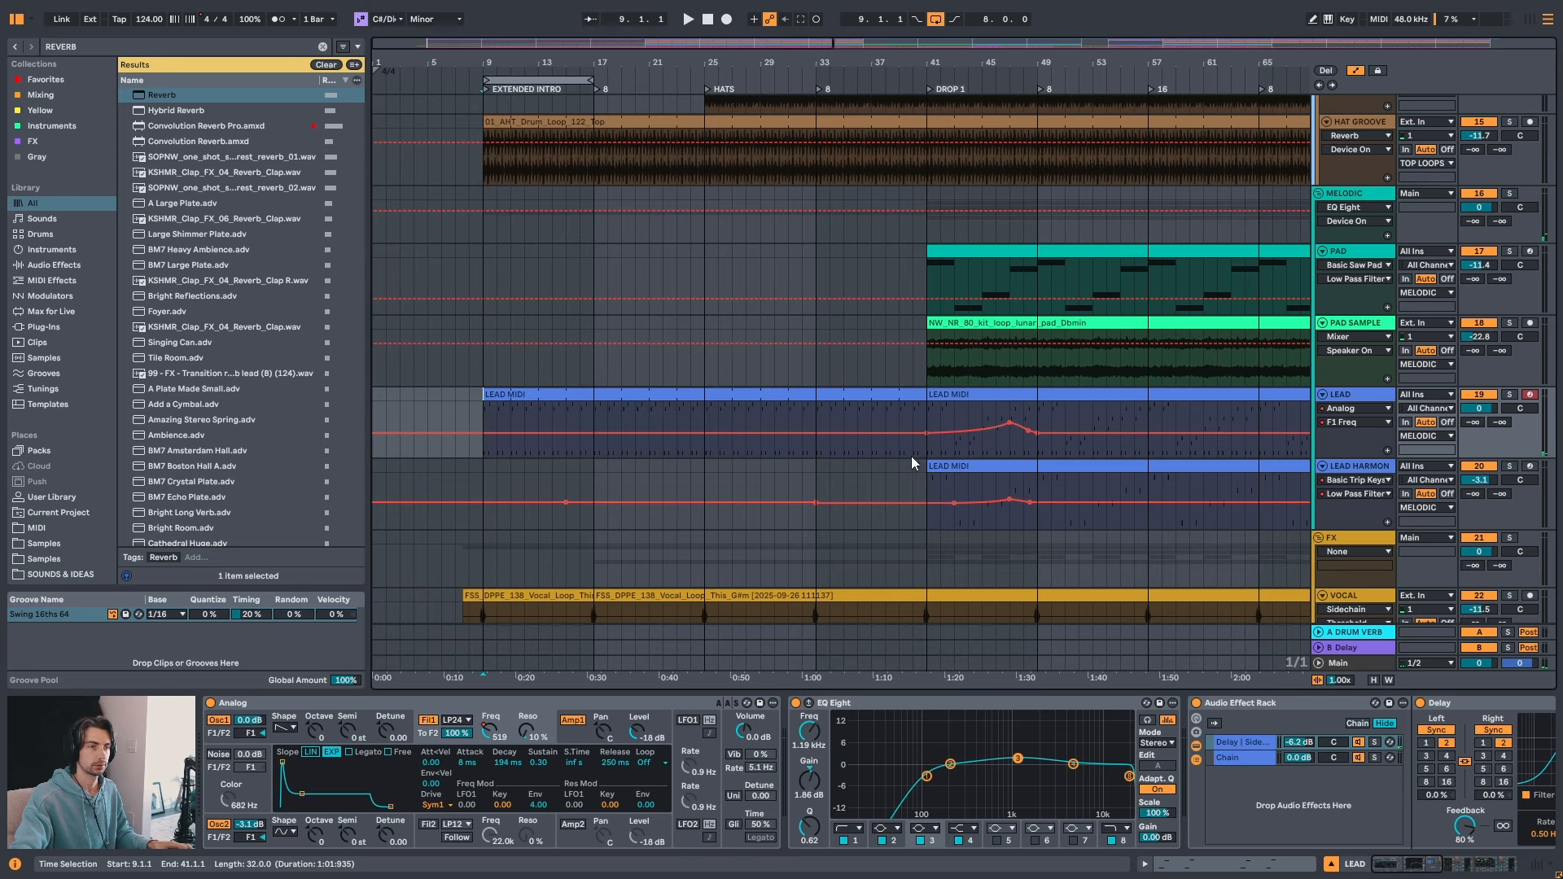
{"action": "left_click_drag", "start_coordinate": [911, 433], "coordinate": [912, 450]}
{"action": "key", "text": "space"}
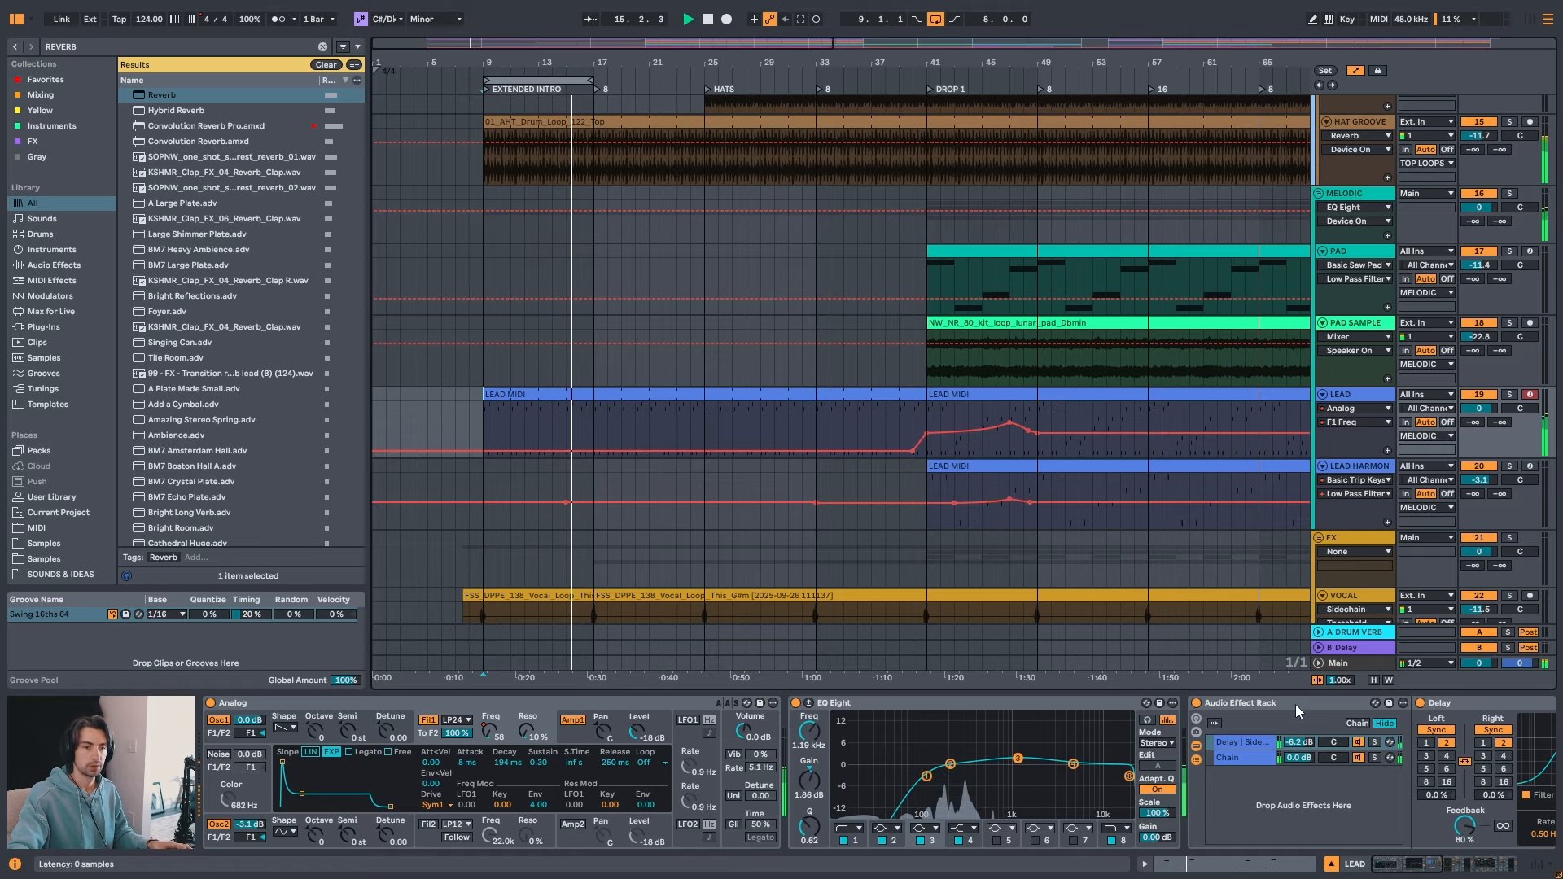
- Compare the filtered LEAD in the extended intro with its Audio Effect Rack bypassed and active
{"action": "left_click", "coordinate": [1460, 862]}
{"action": "left_click", "coordinate": [685, 704]}
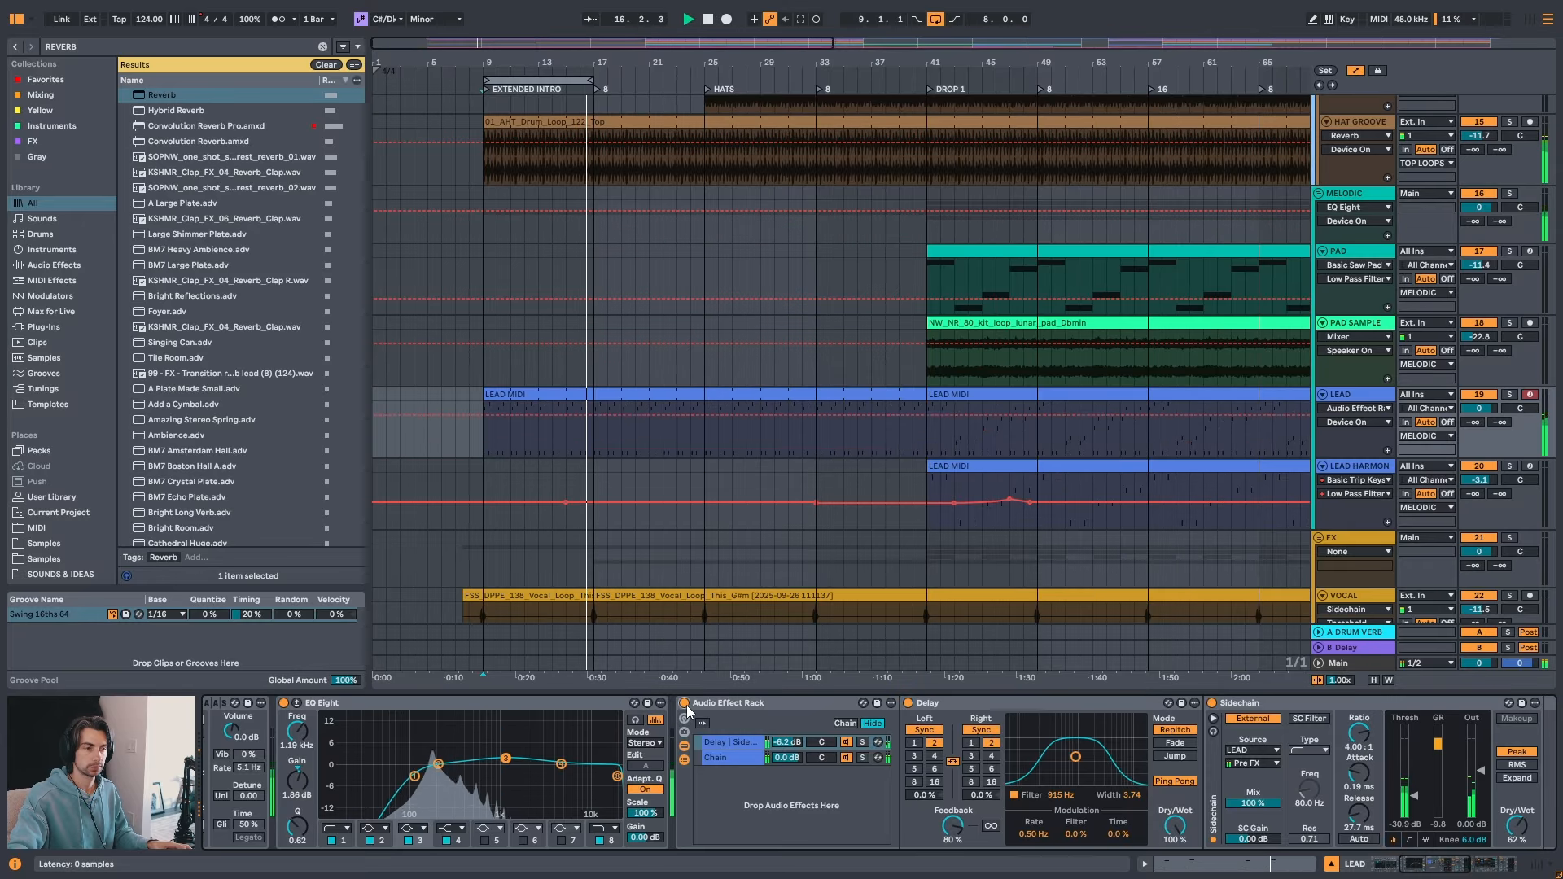
{"action": "left_click", "coordinate": [686, 705]}
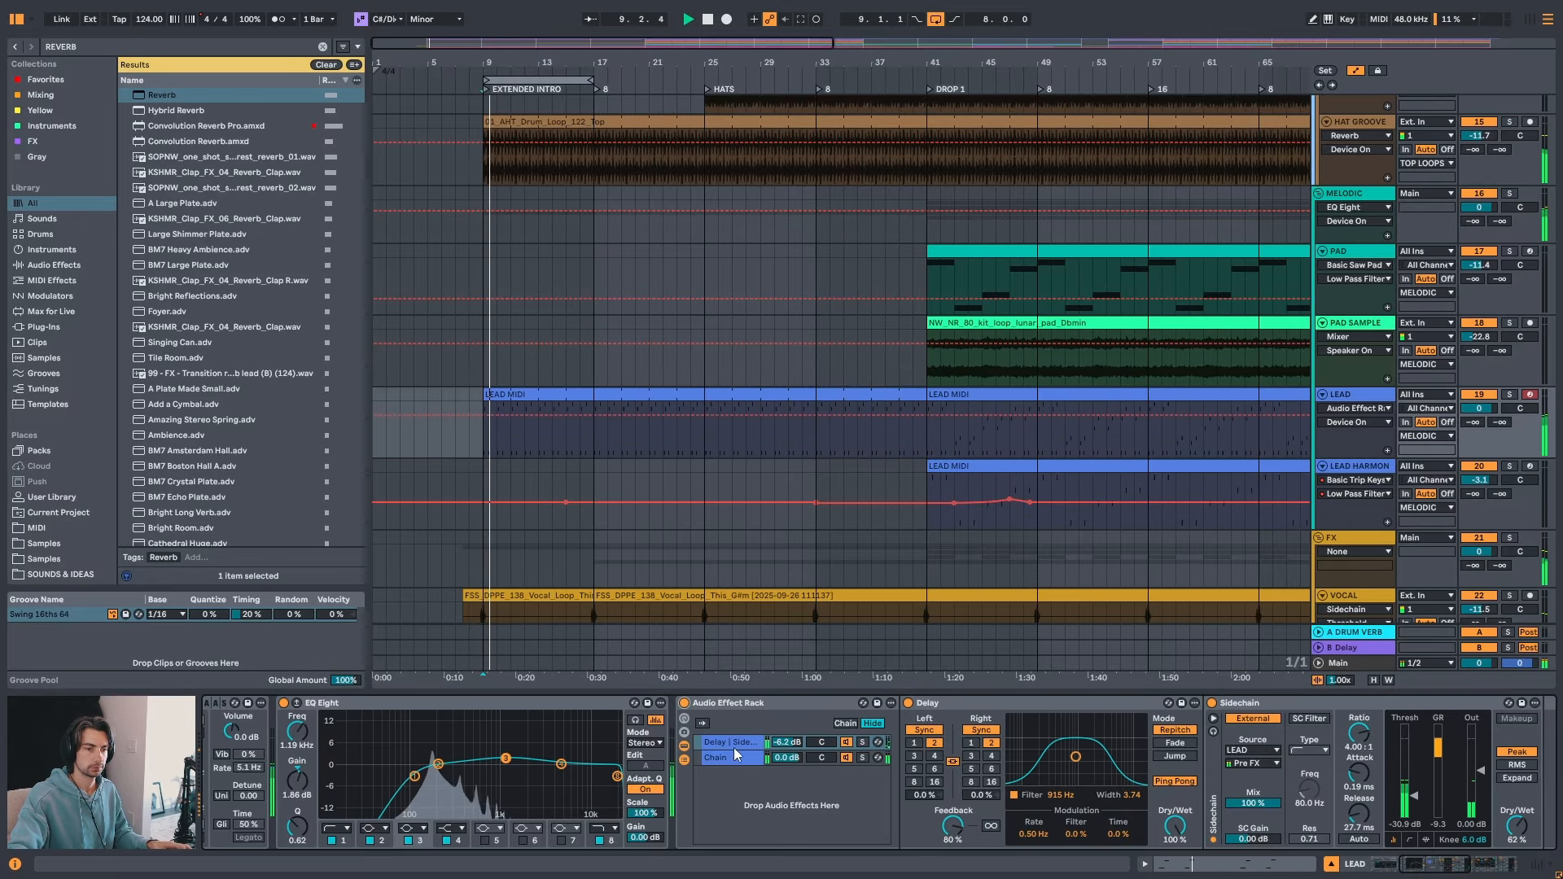
{"action": "left_click", "coordinate": [1463, 866]}
{"action": "left_click_drag", "start_coordinate": [1465, 871], "coordinate": [1430, 871]}
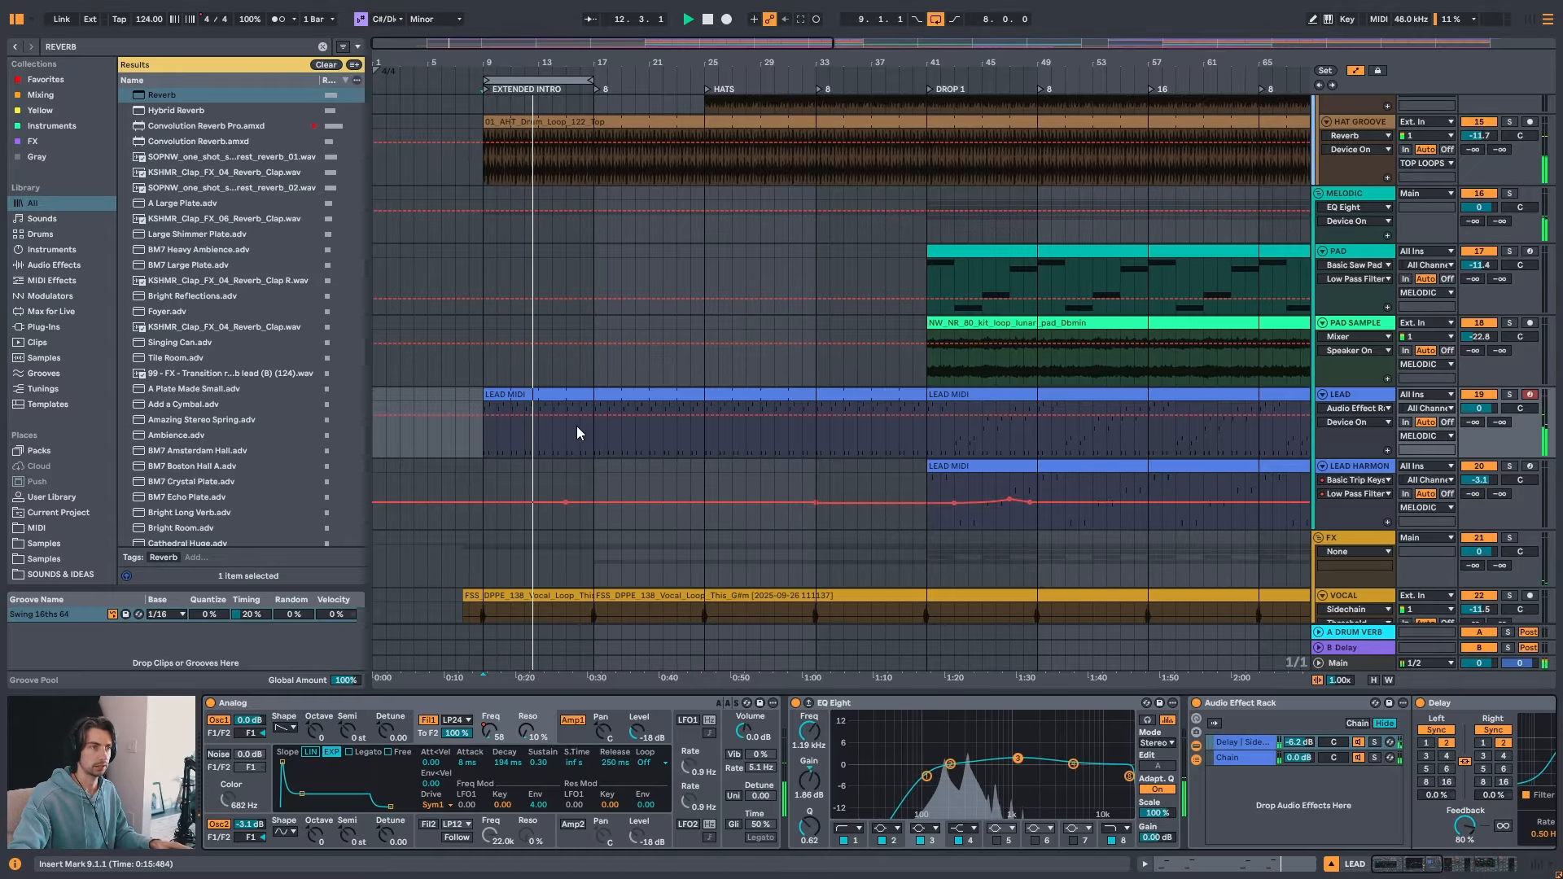
- Listen to the looped extended intro while examining the top loops, melodic and FX tracks in the arrangement
{"action": "scroll", "coordinate": [575, 444], "scroll_direction": "up", "scroll_amount": 3}
{"action": "scroll", "coordinate": [574, 448], "scroll_direction": "up", "scroll_amount": 2}
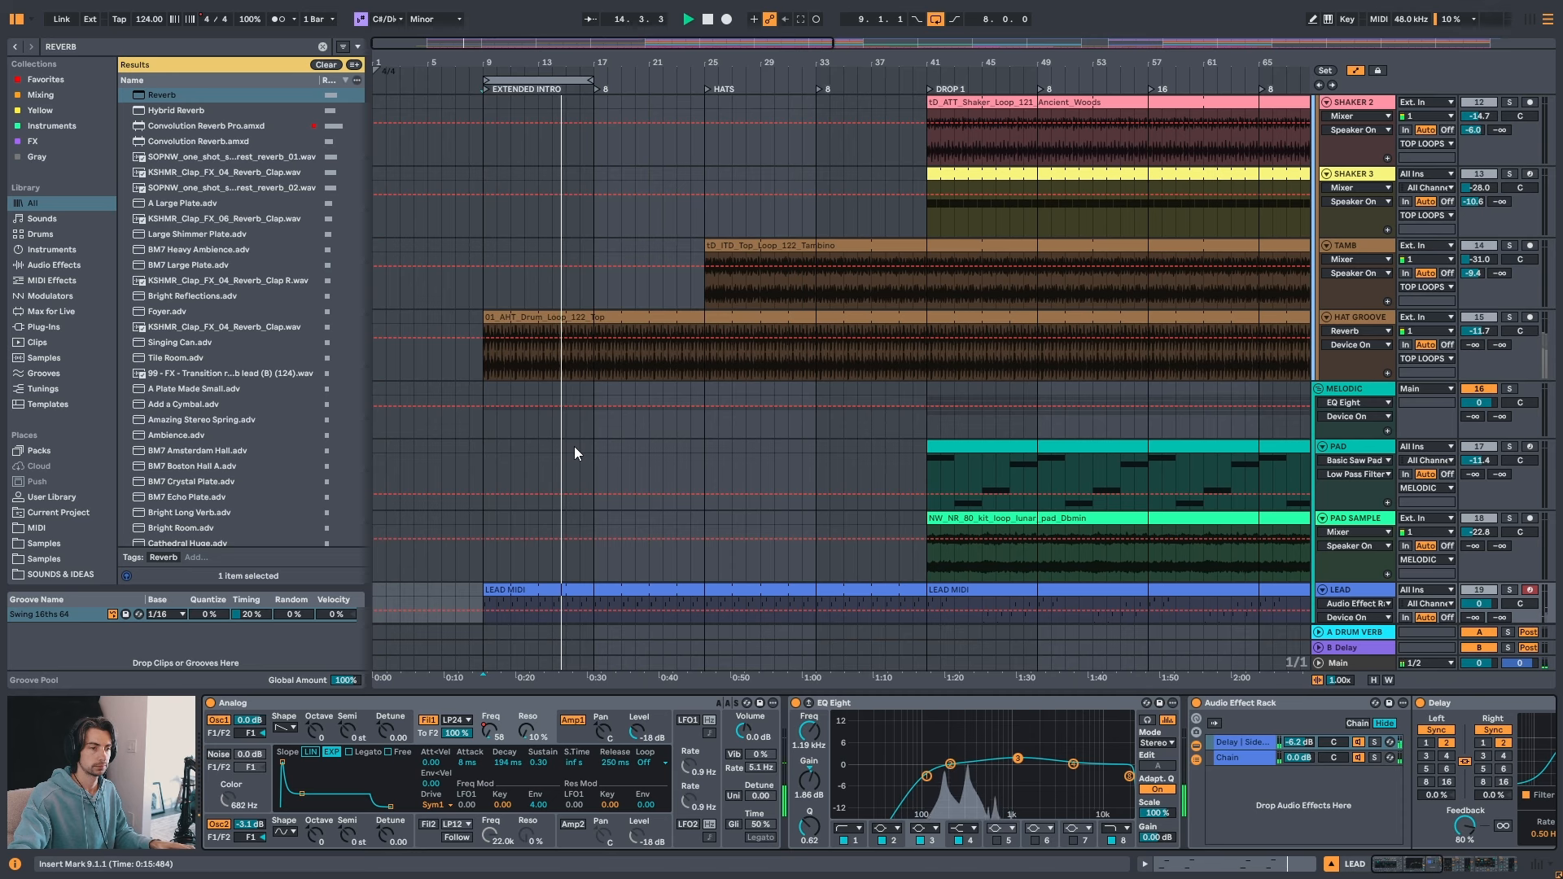
{"action": "scroll", "coordinate": [574, 446], "scroll_direction": "down", "scroll_amount": 4}
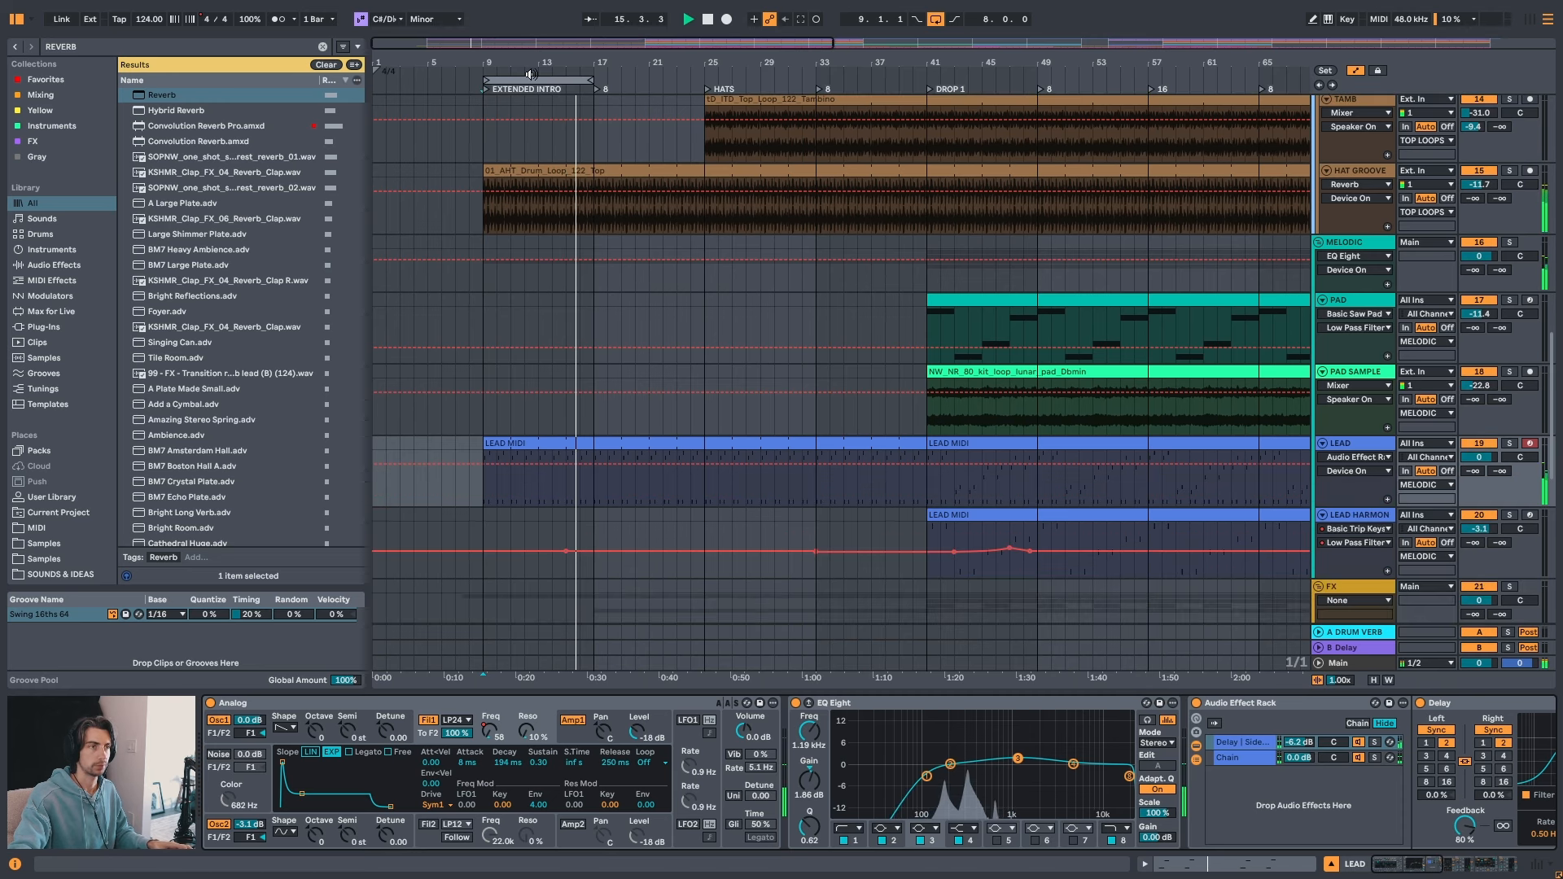
{"action": "mouse_move", "coordinate": [620, 62]}
{"action": "left_mouse_down"}
{"action": "mouse_move", "coordinate": [635, 91]}
{"action": "mouse_move", "coordinate": [621, 57]}
{"action": "left_mouse_up"}
{"action": "scroll", "coordinate": [689, 497], "scroll_direction": "up", "scroll_amount": 4}
{"action": "scroll", "coordinate": [692, 446], "scroll_direction": "down", "scroll_amount": 7}
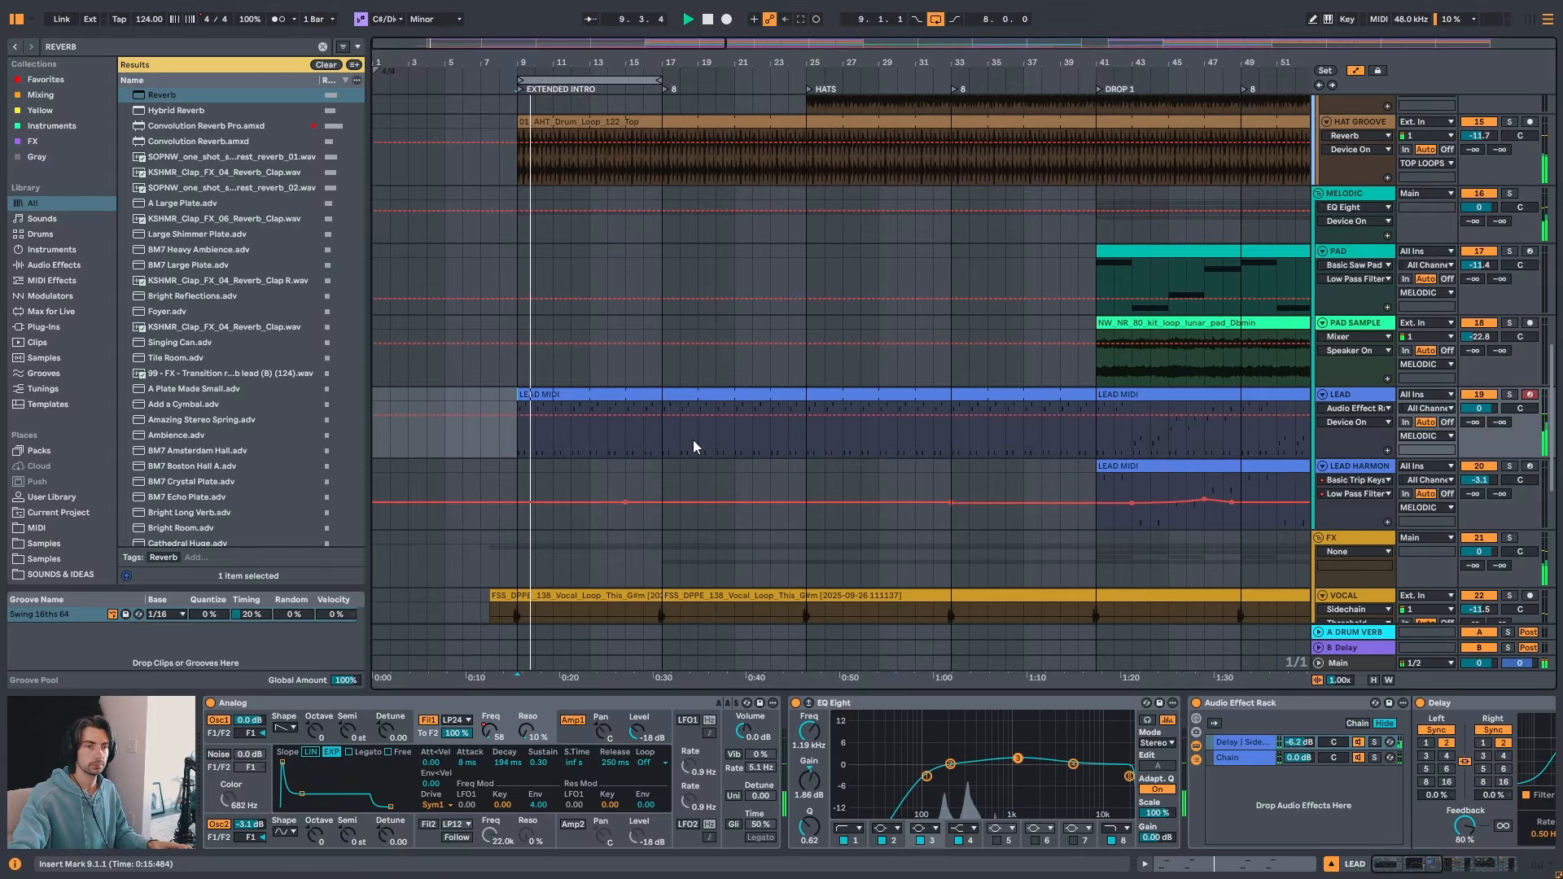
{"action": "scroll", "coordinate": [688, 436], "scroll_direction": "down", "scroll_amount": 2}
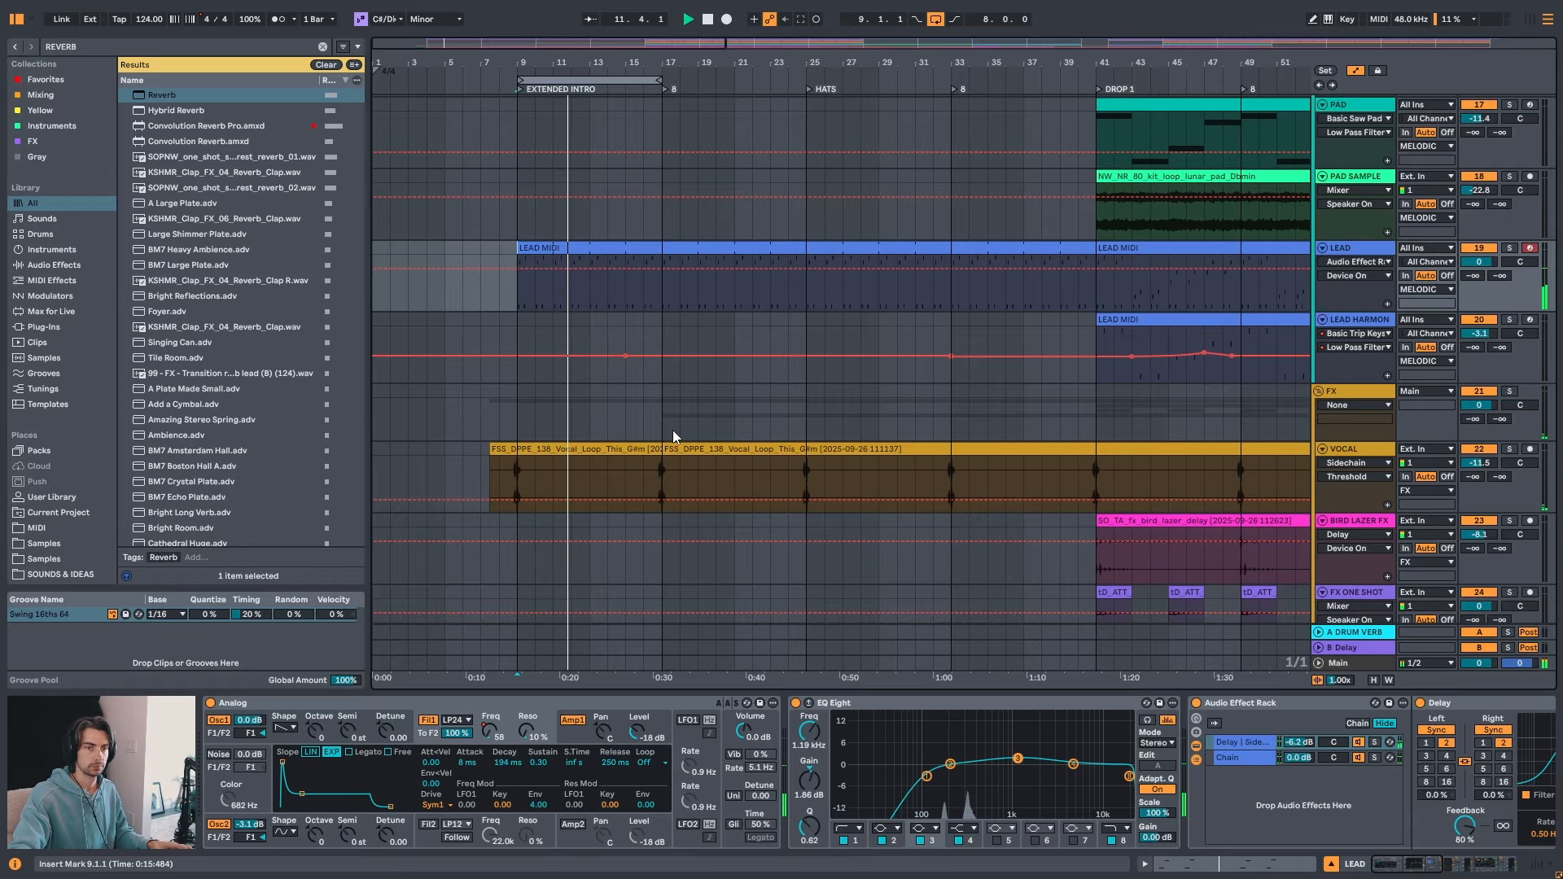
{"action": "scroll", "coordinate": [672, 430], "scroll_direction": "up", "scroll_amount": 4}
- Play the extended intro with the BASS clip selected, reviewing its Auto Filter against the reference and kick
{"action": "left_click_drag", "start_coordinate": [1552, 435], "coordinate": [1559, 181]}
{"action": "double_click", "coordinate": [648, 312]}
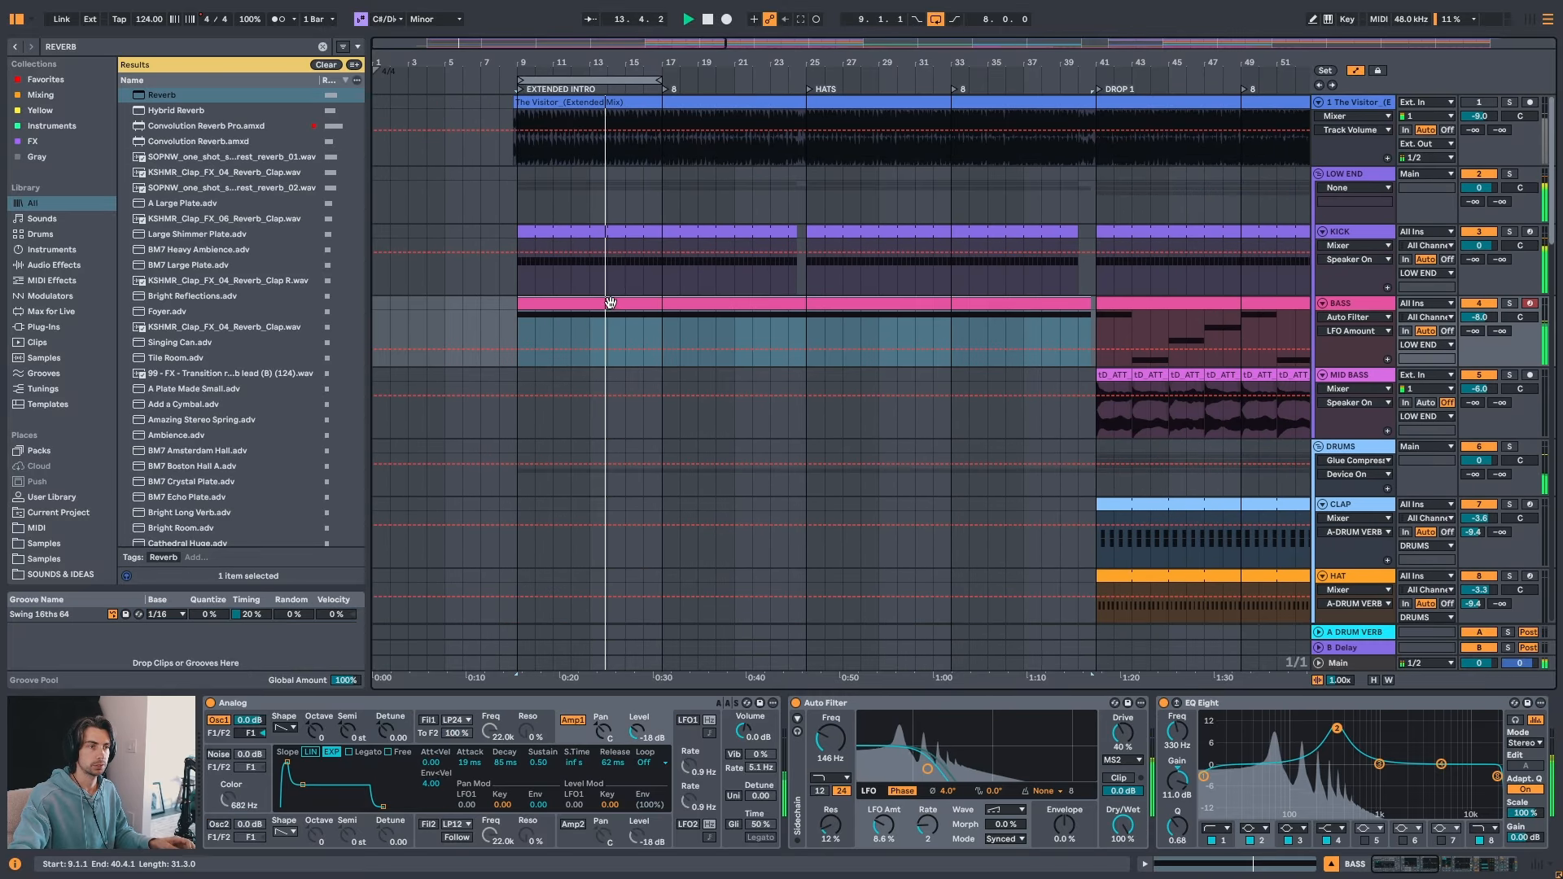
{"action": "key", "text": "shift+Tab"}
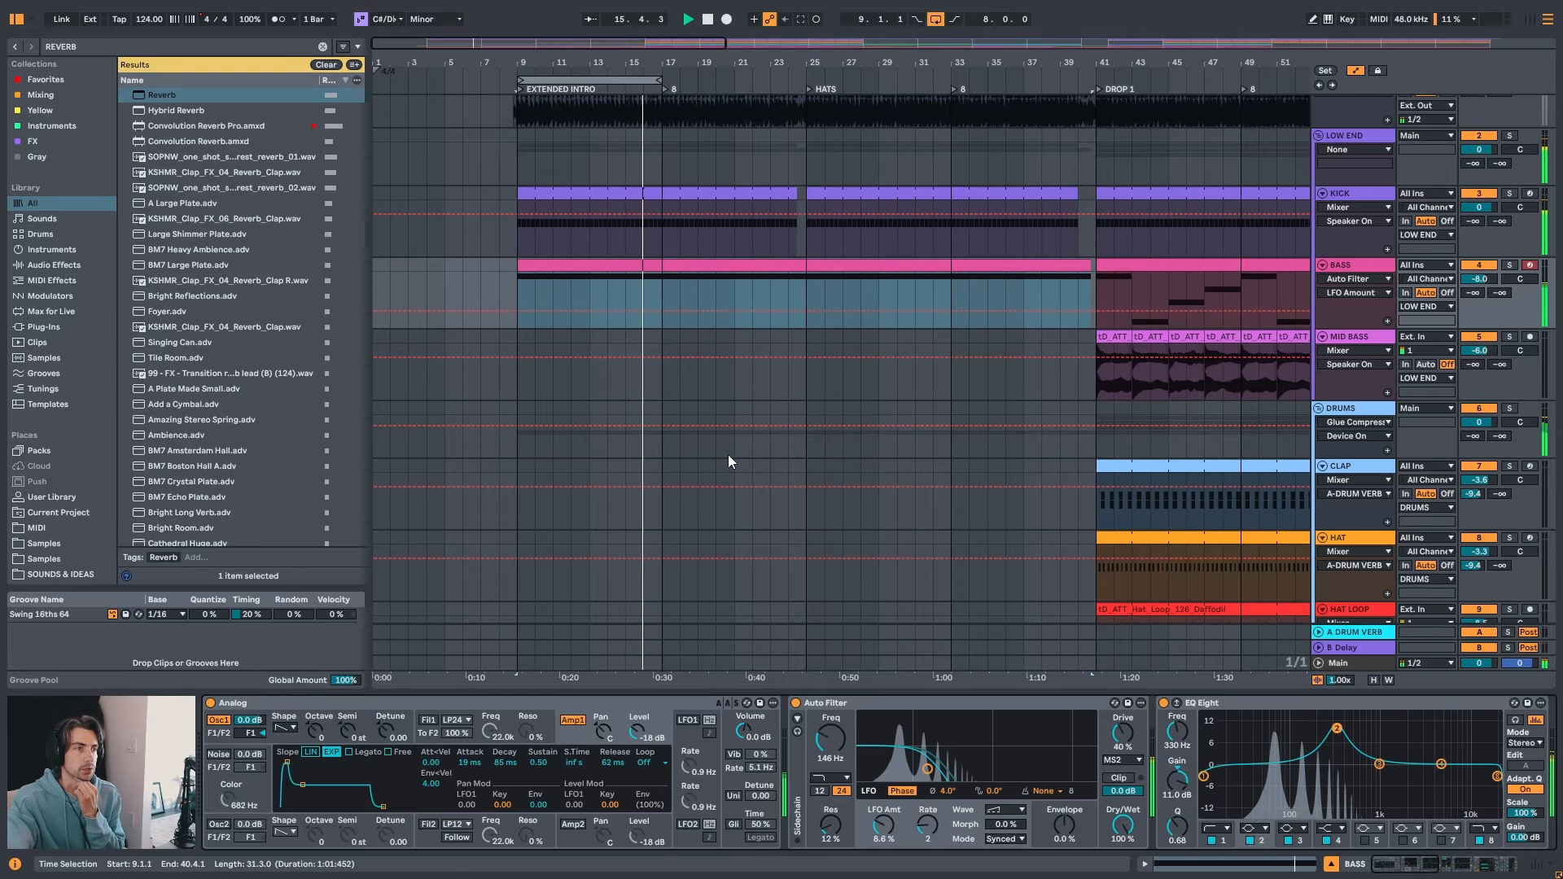
{"action": "left_click_drag", "start_coordinate": [574, 63], "coordinate": [605, 103]}
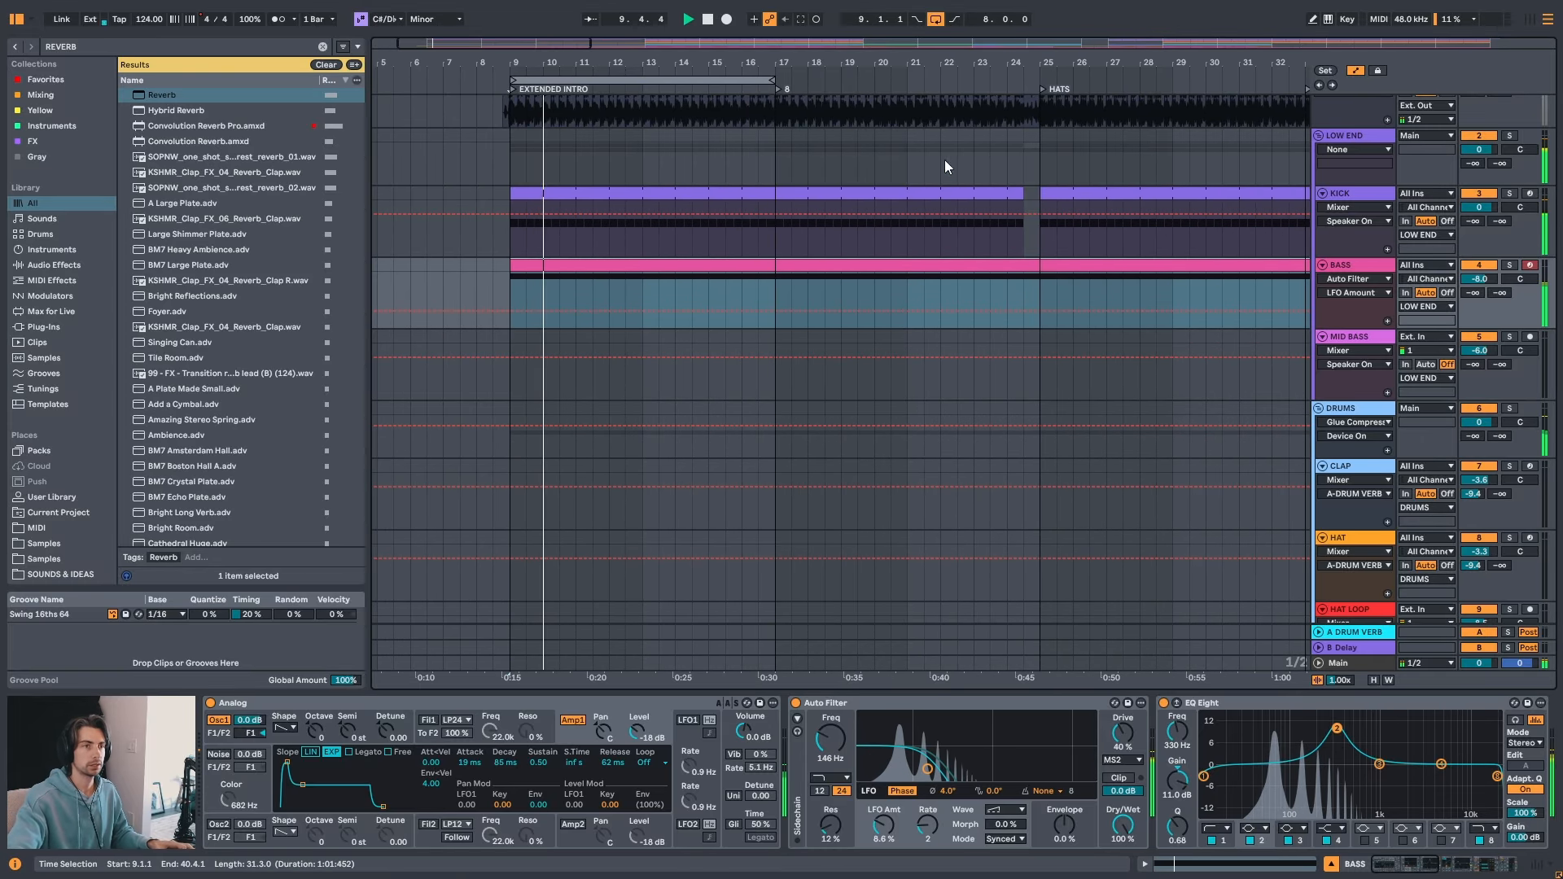
{"action": "left_click_drag", "start_coordinate": [708, 64], "coordinate": [709, 44]}
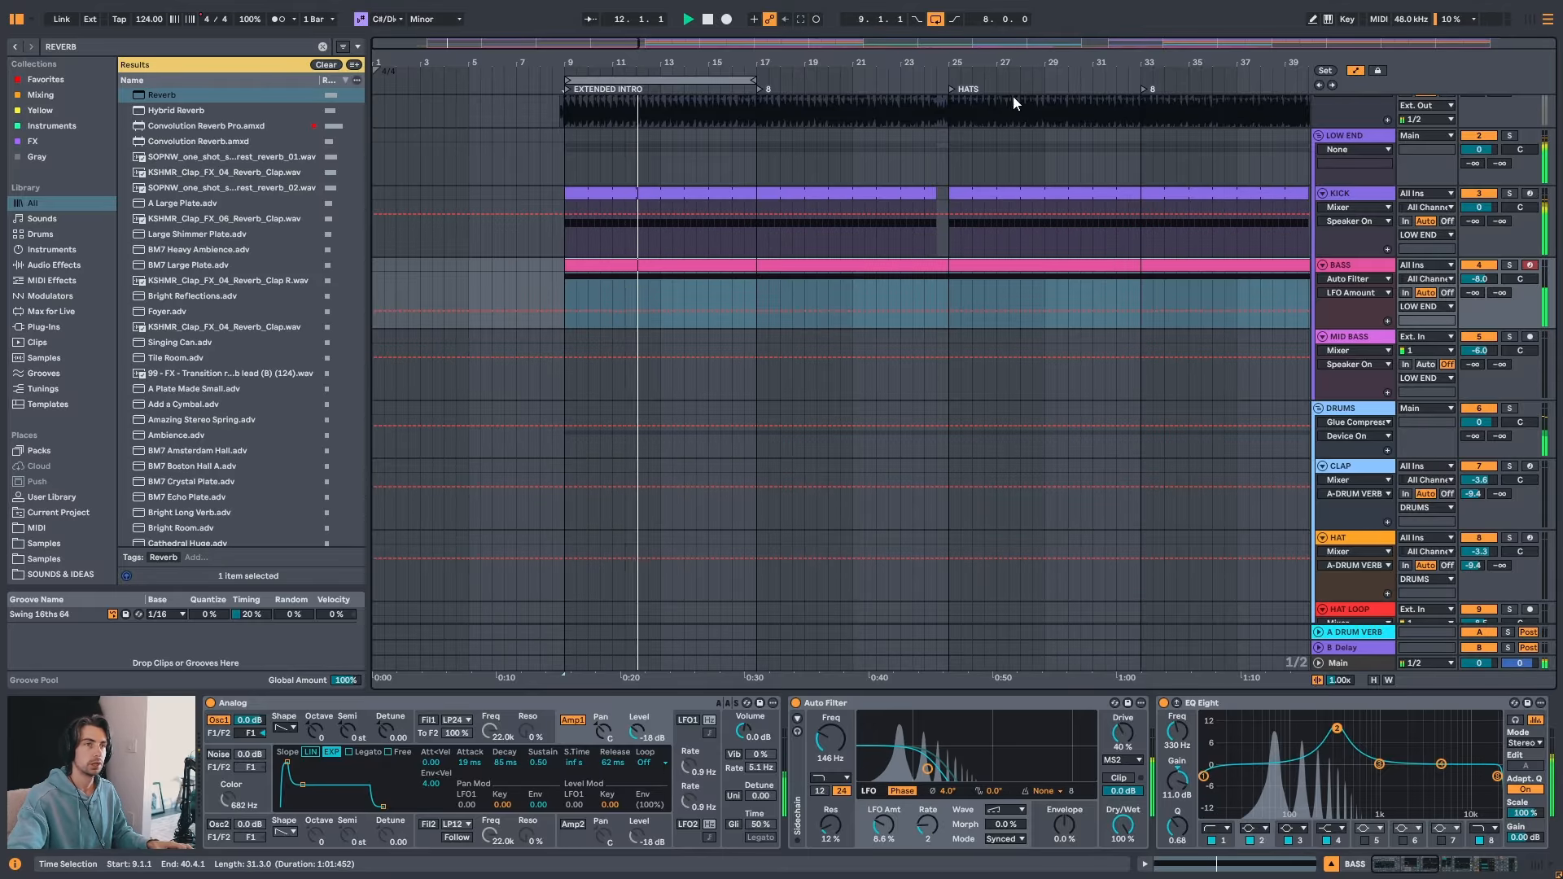
{"action": "left_click_drag", "start_coordinate": [1015, 64], "coordinate": [861, 46]}
{"action": "key", "text": "space"}
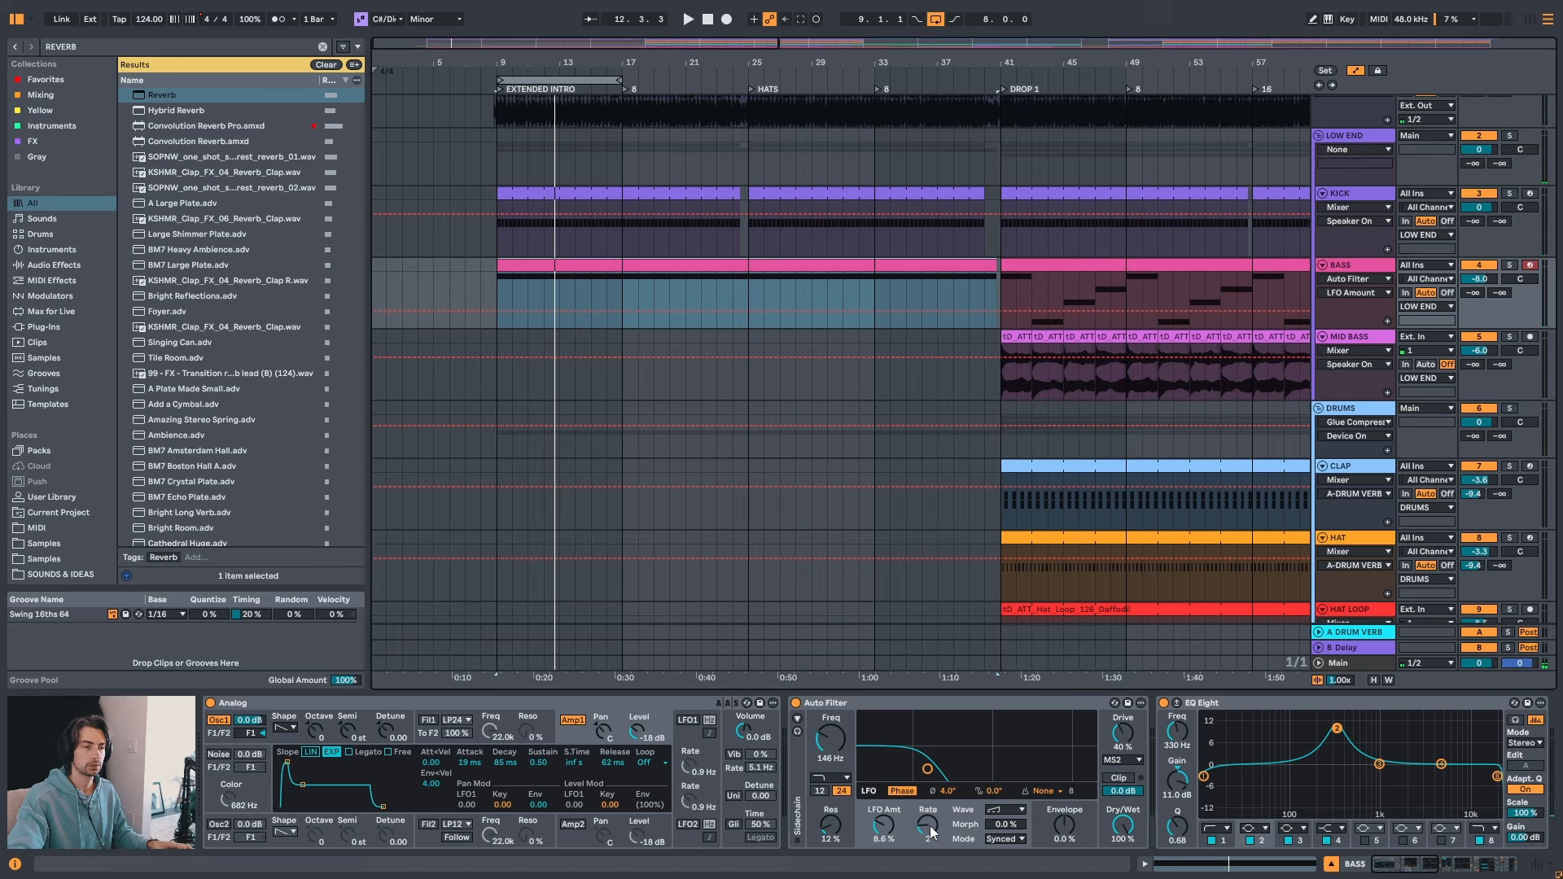
- Show the BASS Auto Filter's LFO Rate automation and split off its value of 2 at the start of DROP 1
{"action": "left_click", "coordinate": [500, 287]}
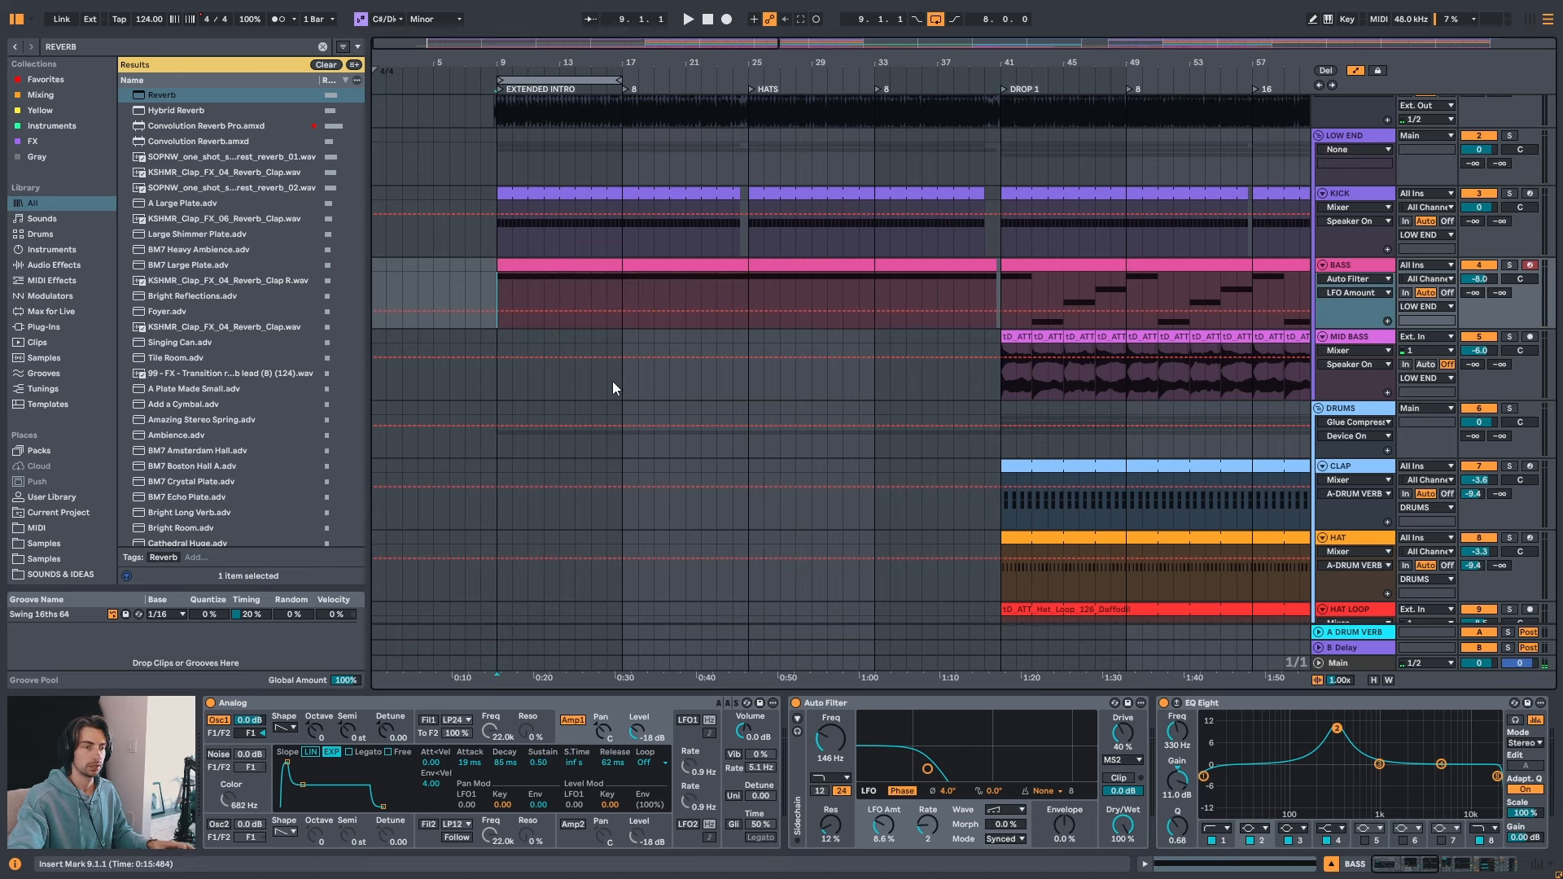
{"action": "left_click", "coordinate": [924, 824]}
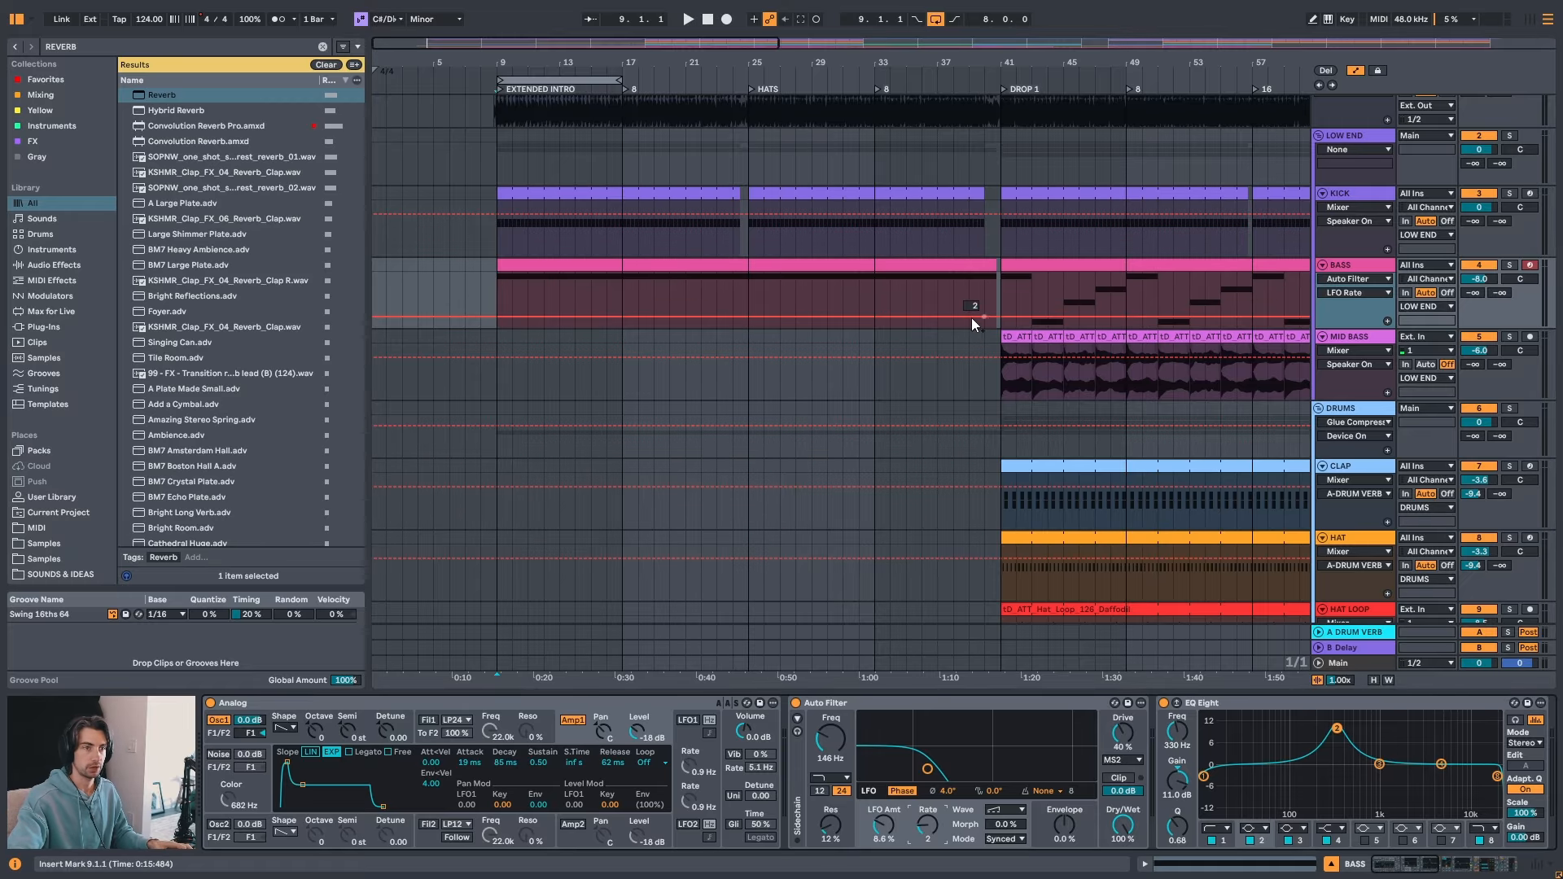
{"action": "scroll", "coordinate": [1008, 67], "scroll_direction": "up", "scroll_amount": 5}
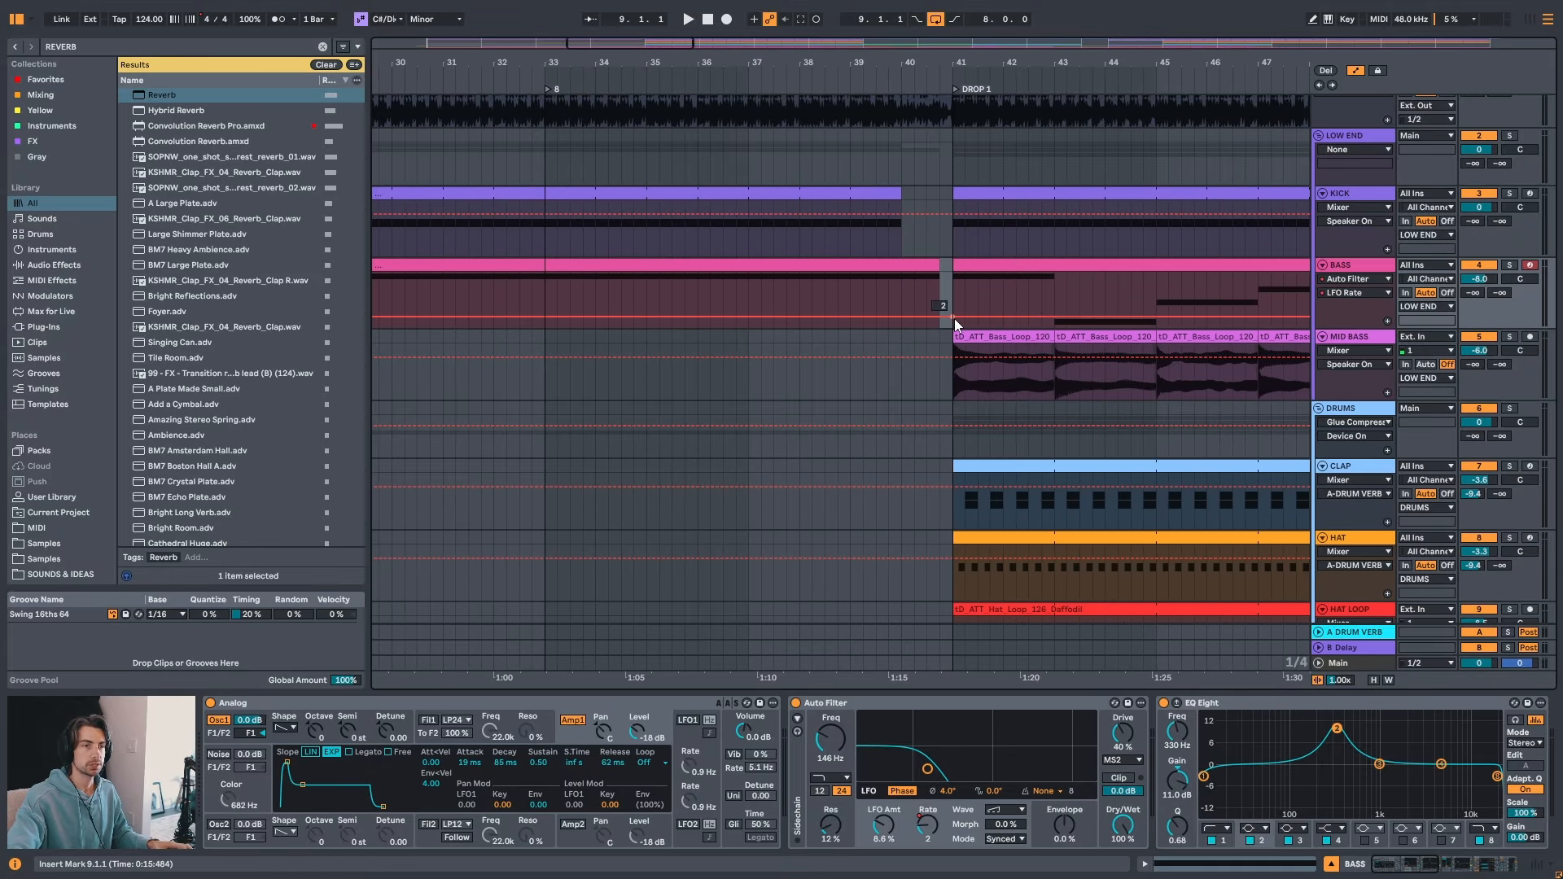
{"action": "left_click_drag", "start_coordinate": [951, 292], "coordinate": [1053, 292]}
{"action": "left_click", "coordinate": [1031, 291]}
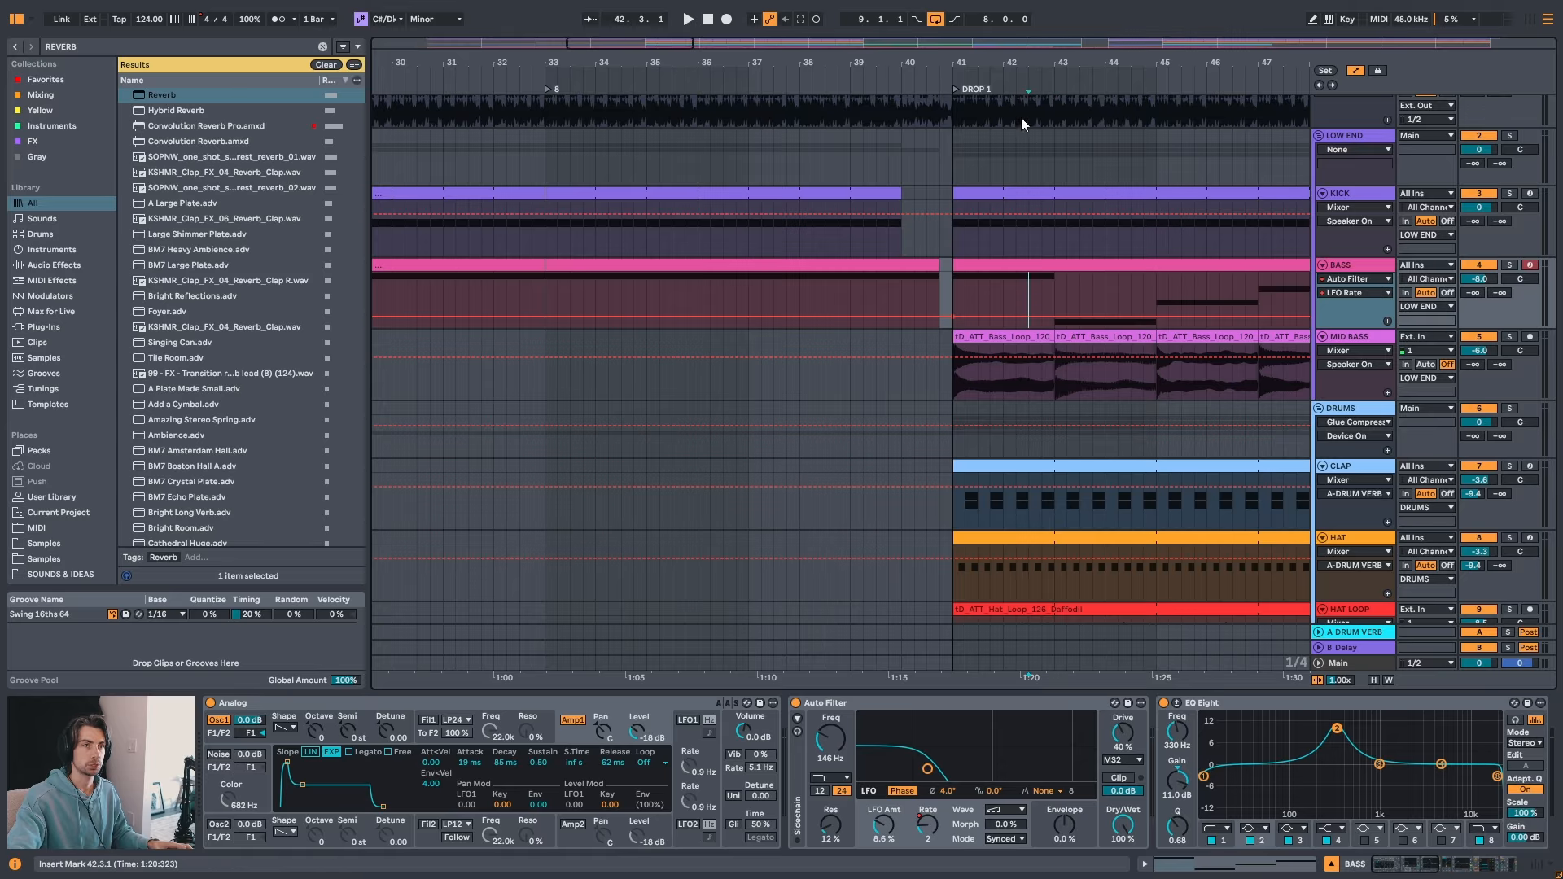
- Set the BASS LFO Rate automation before DROP 1 to 6
{"action": "left_click_drag", "start_coordinate": [1018, 65], "coordinate": [1018, 16]}
{"action": "left_click", "coordinate": [840, 278]}
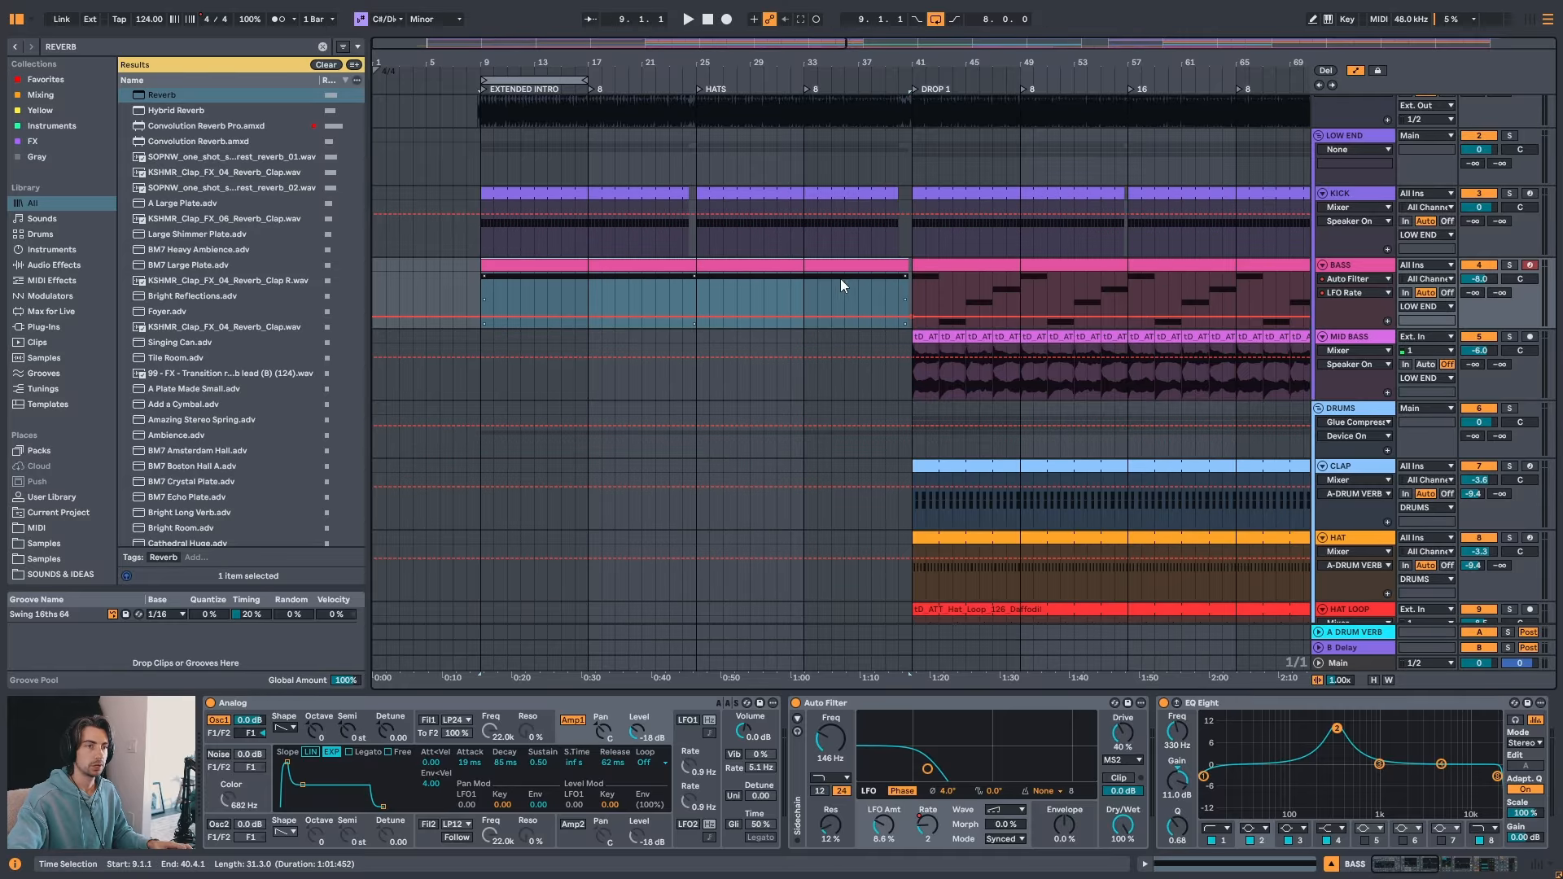
{"action": "key", "text": "z"}
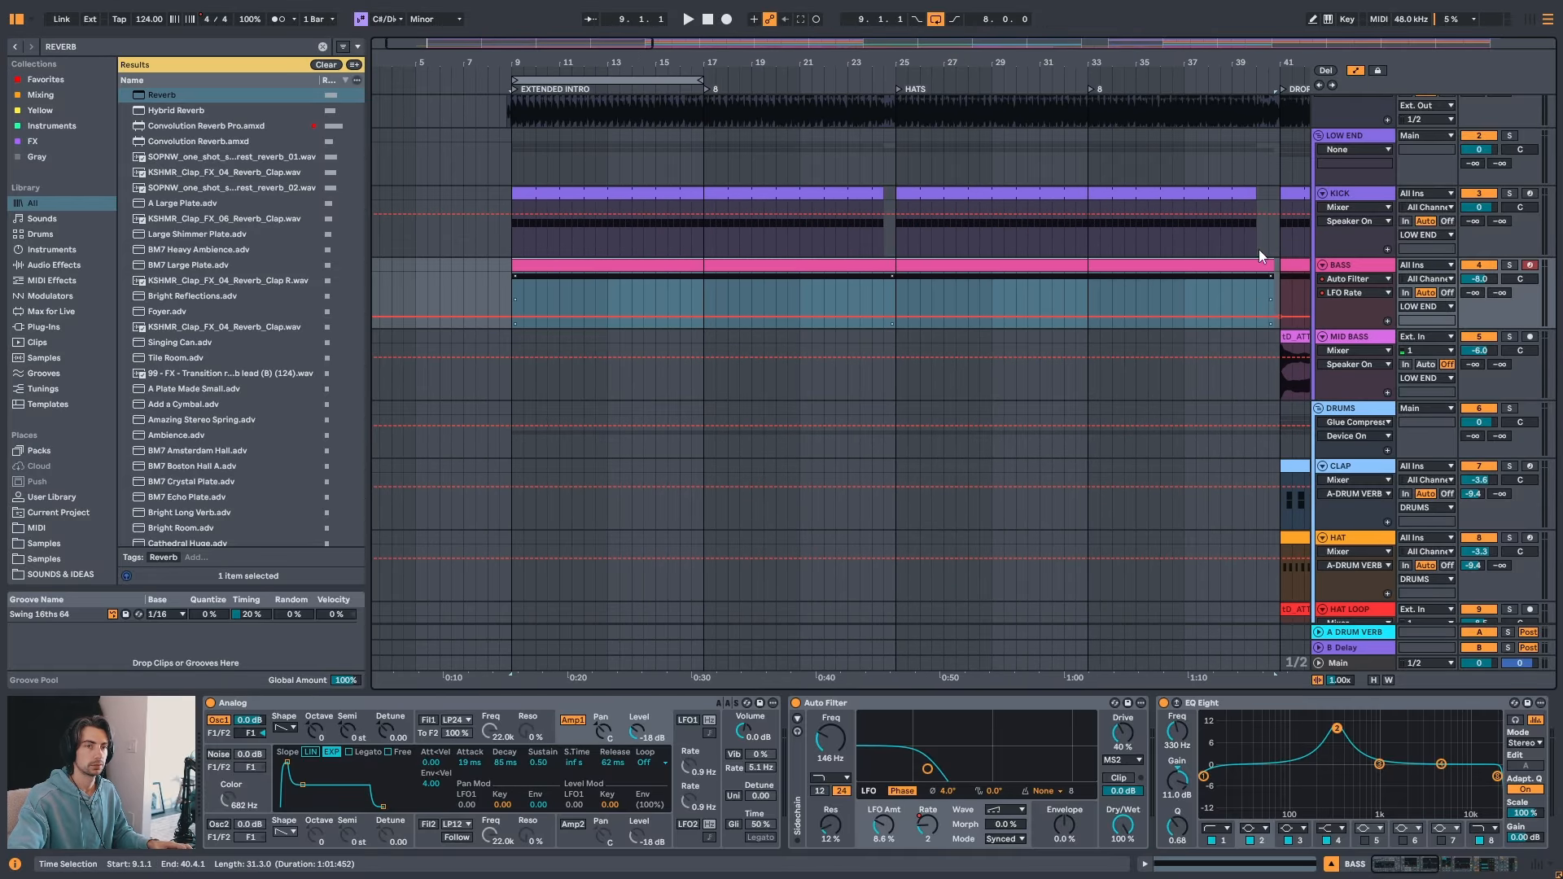
{"action": "left_click_drag", "start_coordinate": [1280, 67], "coordinate": [1042, 63]}
{"action": "mouse_move", "coordinate": [1031, 321]}
{"action": "left_mouse_down"}
{"action": "mouse_move", "coordinate": [1038, 277]}
{"action": "mouse_move", "coordinate": [1041, 326]}
{"action": "left_mouse_up"}
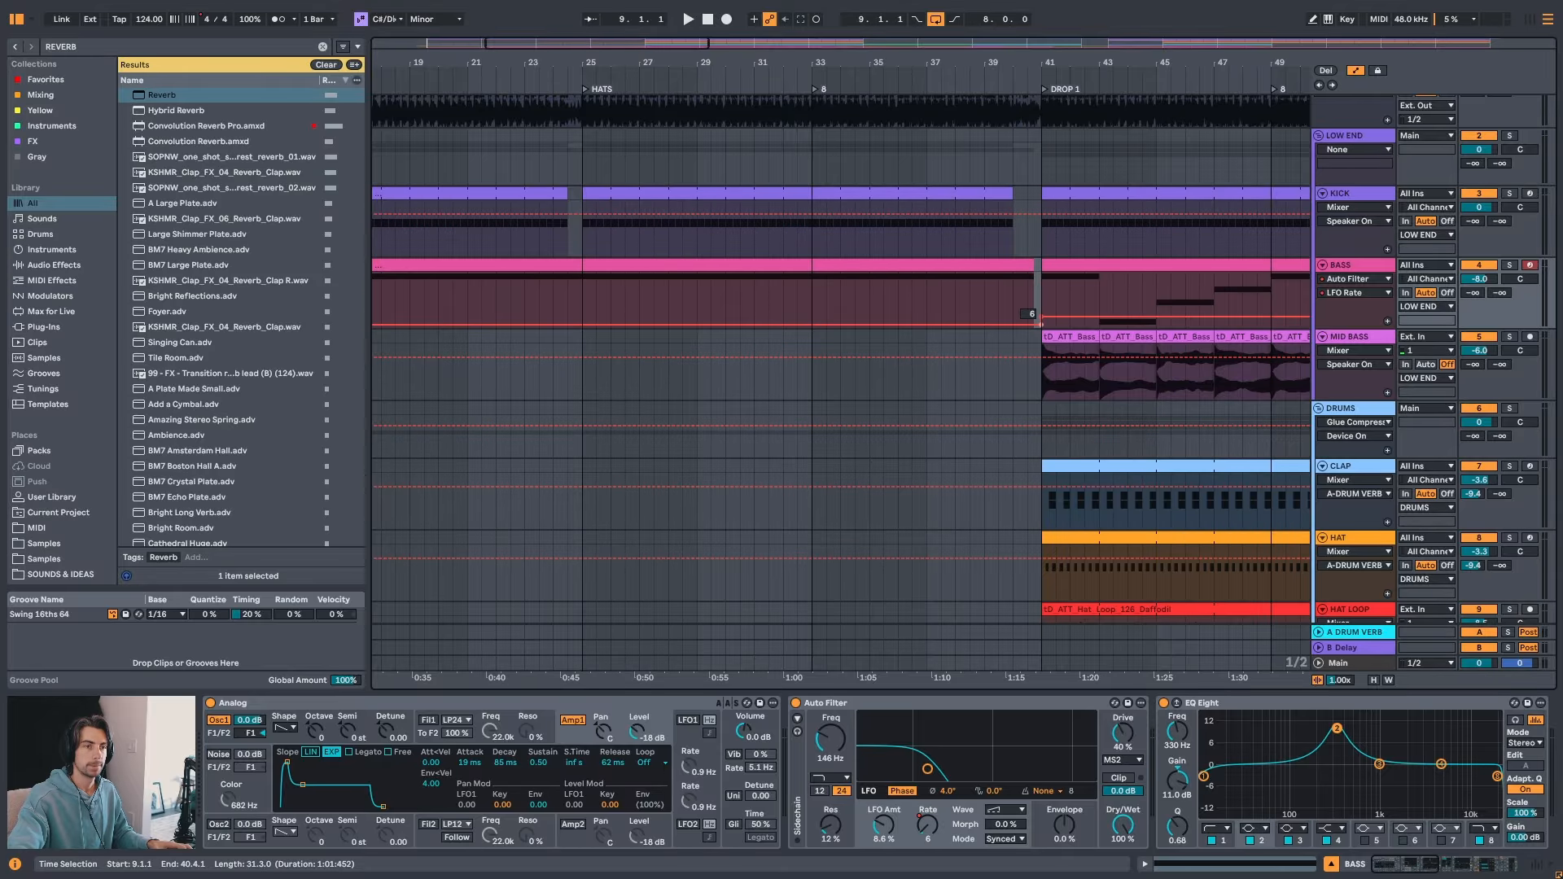
- Play the looped extended intro with the changed BASS LFO rate, shifting the eight-bar loop to bar 17
{"action": "left_click_drag", "start_coordinate": [1046, 63], "coordinate": [977, 17]}
{"action": "left_click", "coordinate": [503, 264]}
{"action": "key", "text": "space"}
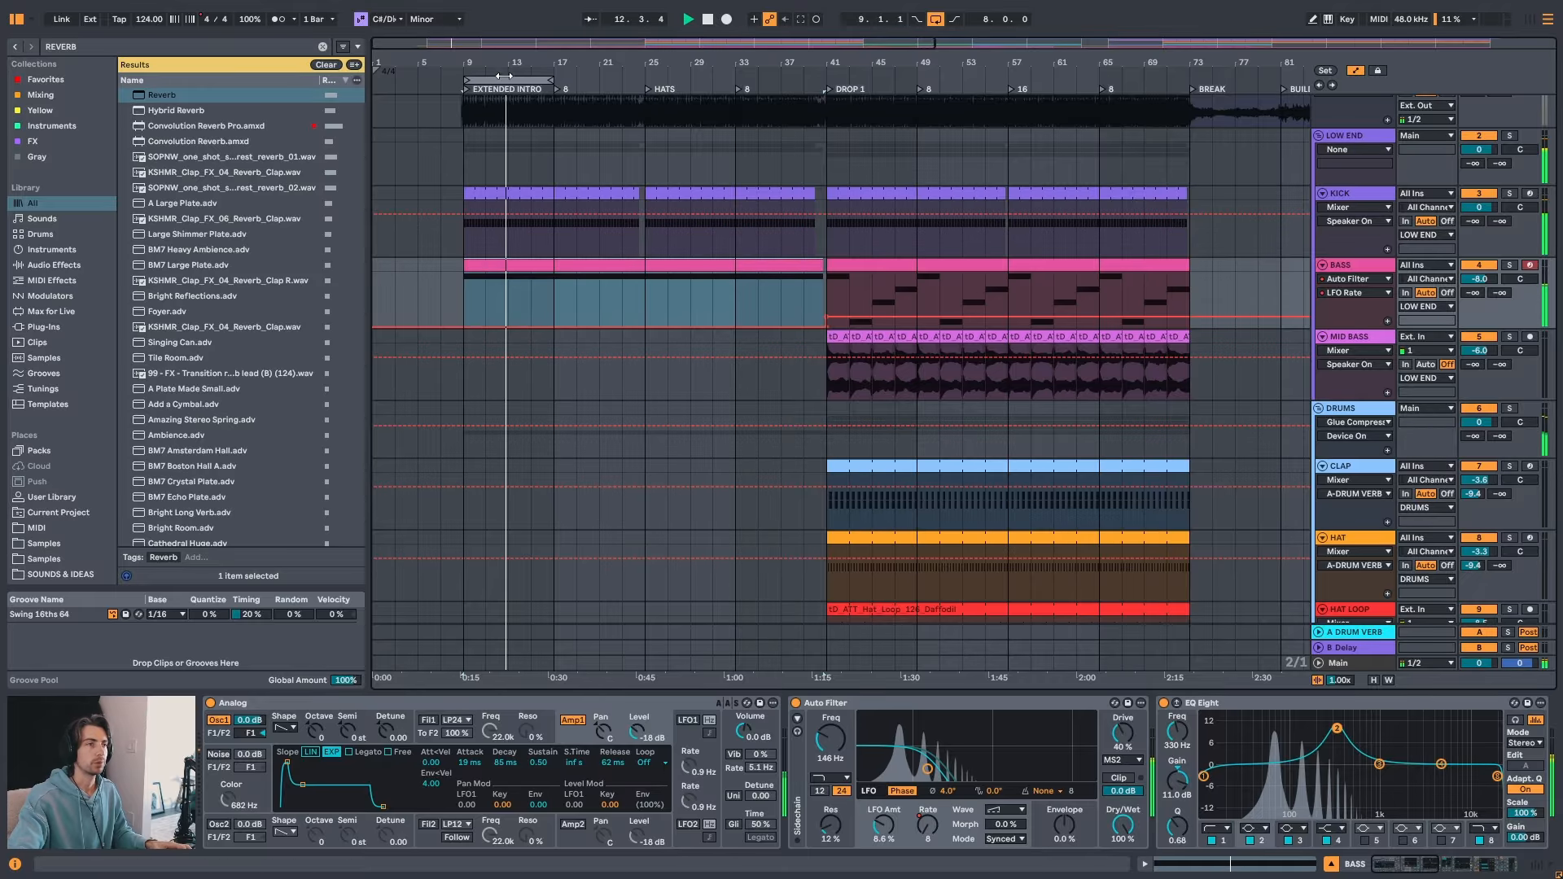
{"action": "left_click_drag", "start_coordinate": [523, 79], "coordinate": [682, 135]}
{"action": "key", "text": "space"}
- Turn looping off and listen to the BASS across the transition into the HATS section
{"action": "left_click", "coordinate": [639, 264]}
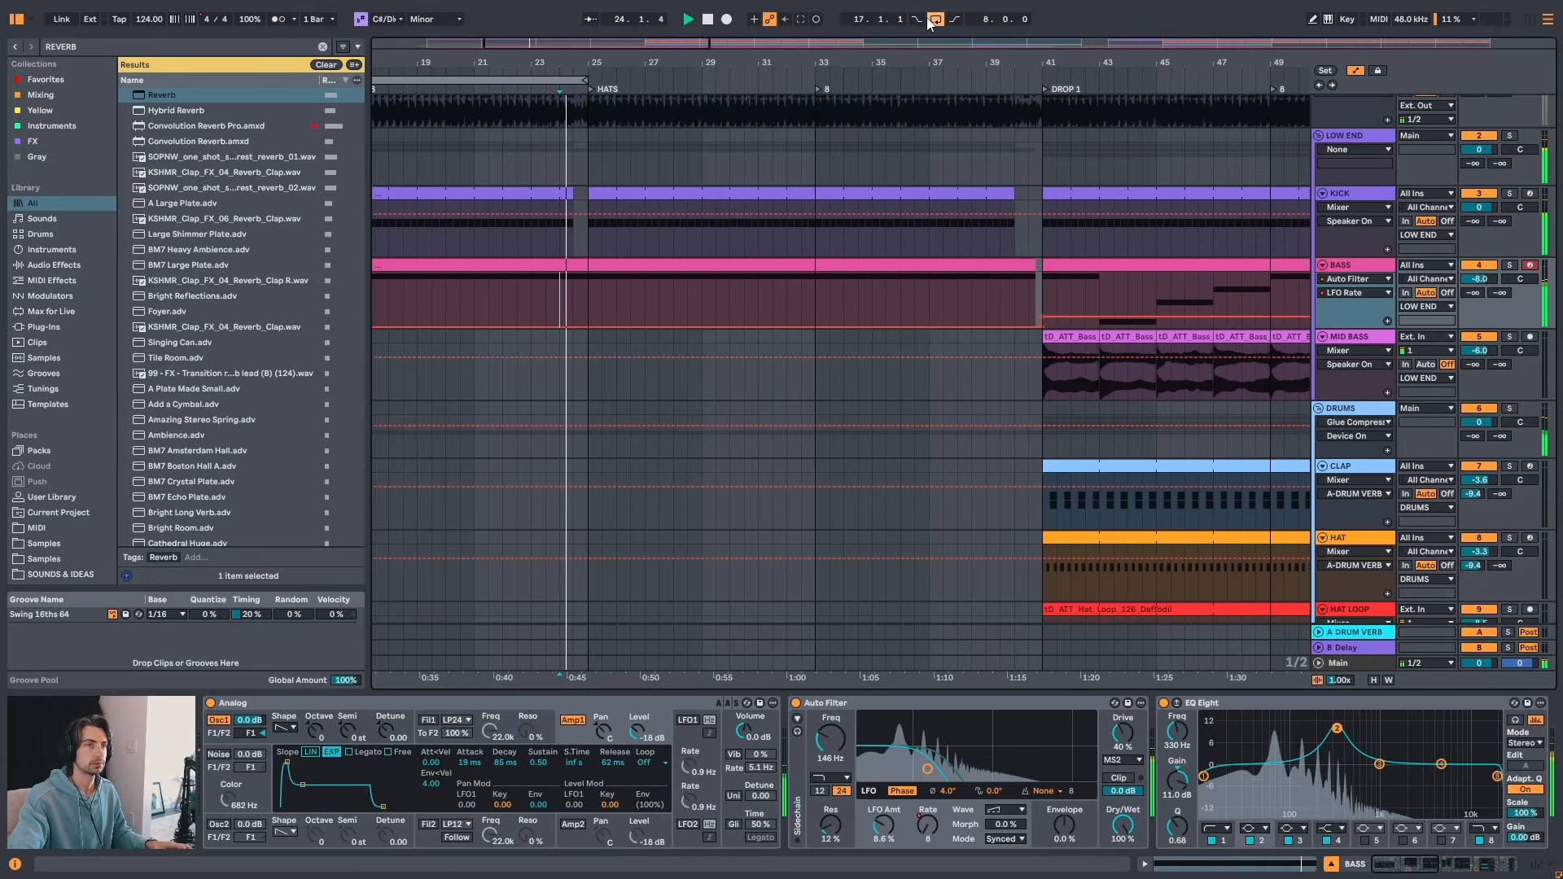
{"action": "key", "text": "ctrl+l"}
{"action": "key", "text": "space"}
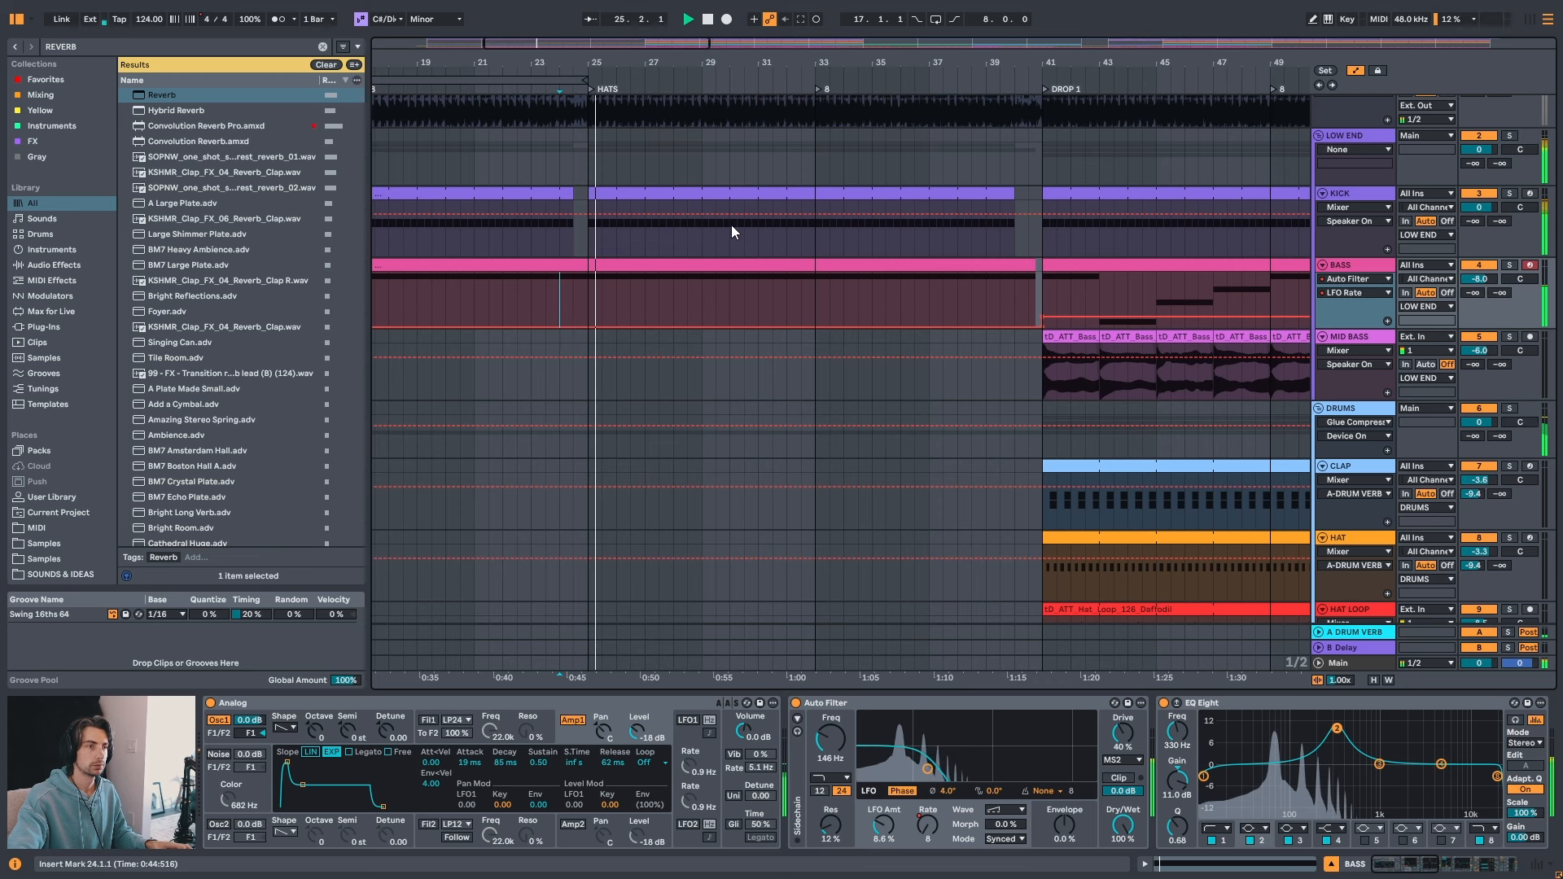
{"action": "left_click_drag", "start_coordinate": [716, 63], "coordinate": [706, 5]}
{"action": "key", "text": "space"}
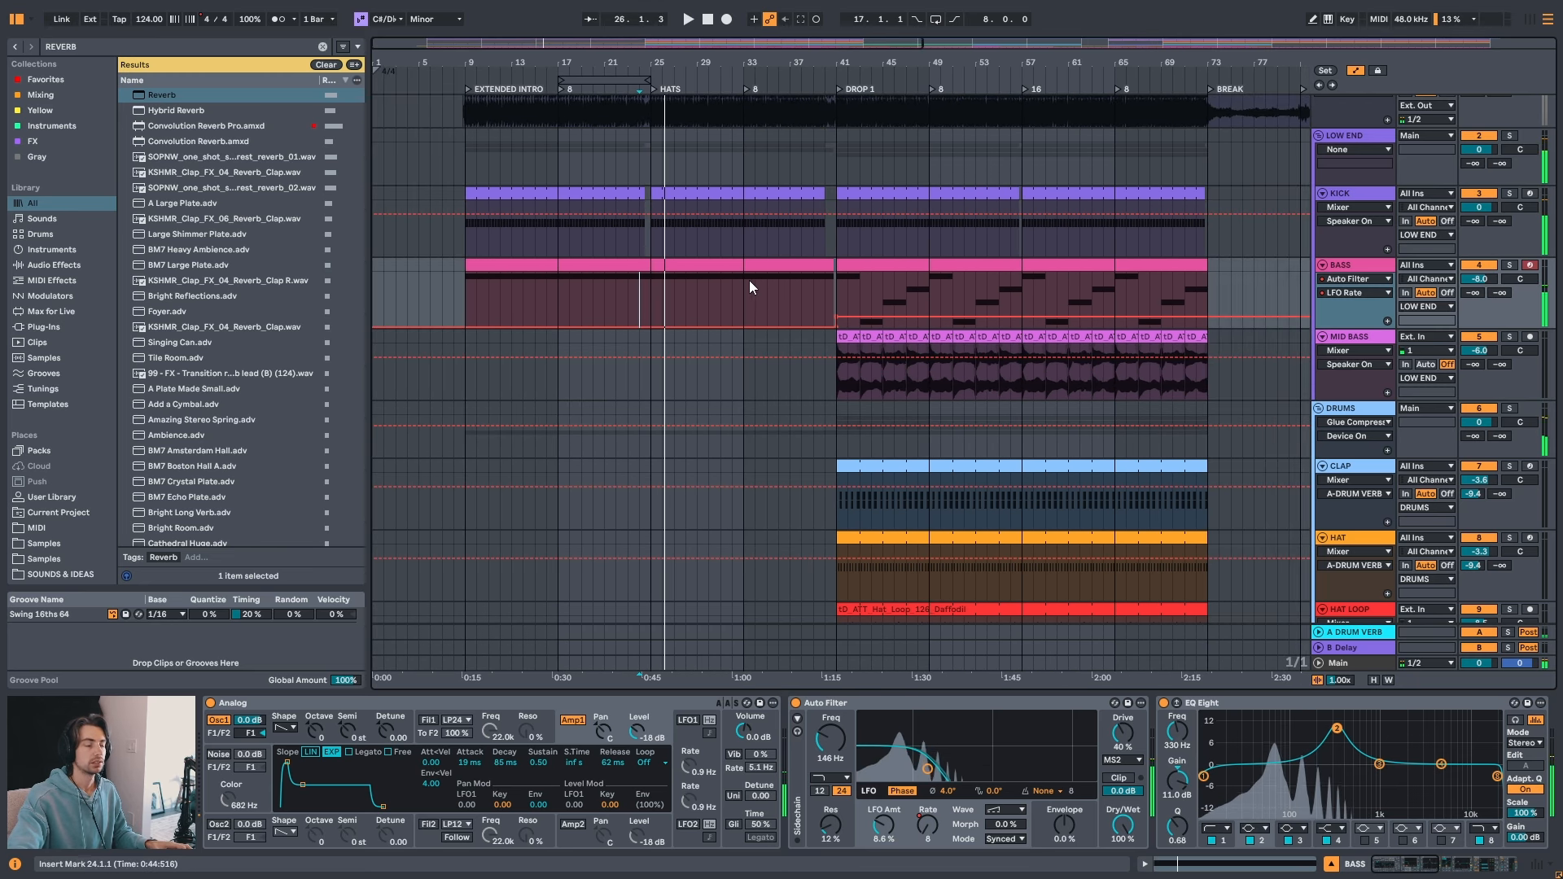
- Set the BASS LFO Rate automation before DROP 1 to 1/4 and play it from bar 17
{"action": "left_click", "coordinate": [649, 262]}
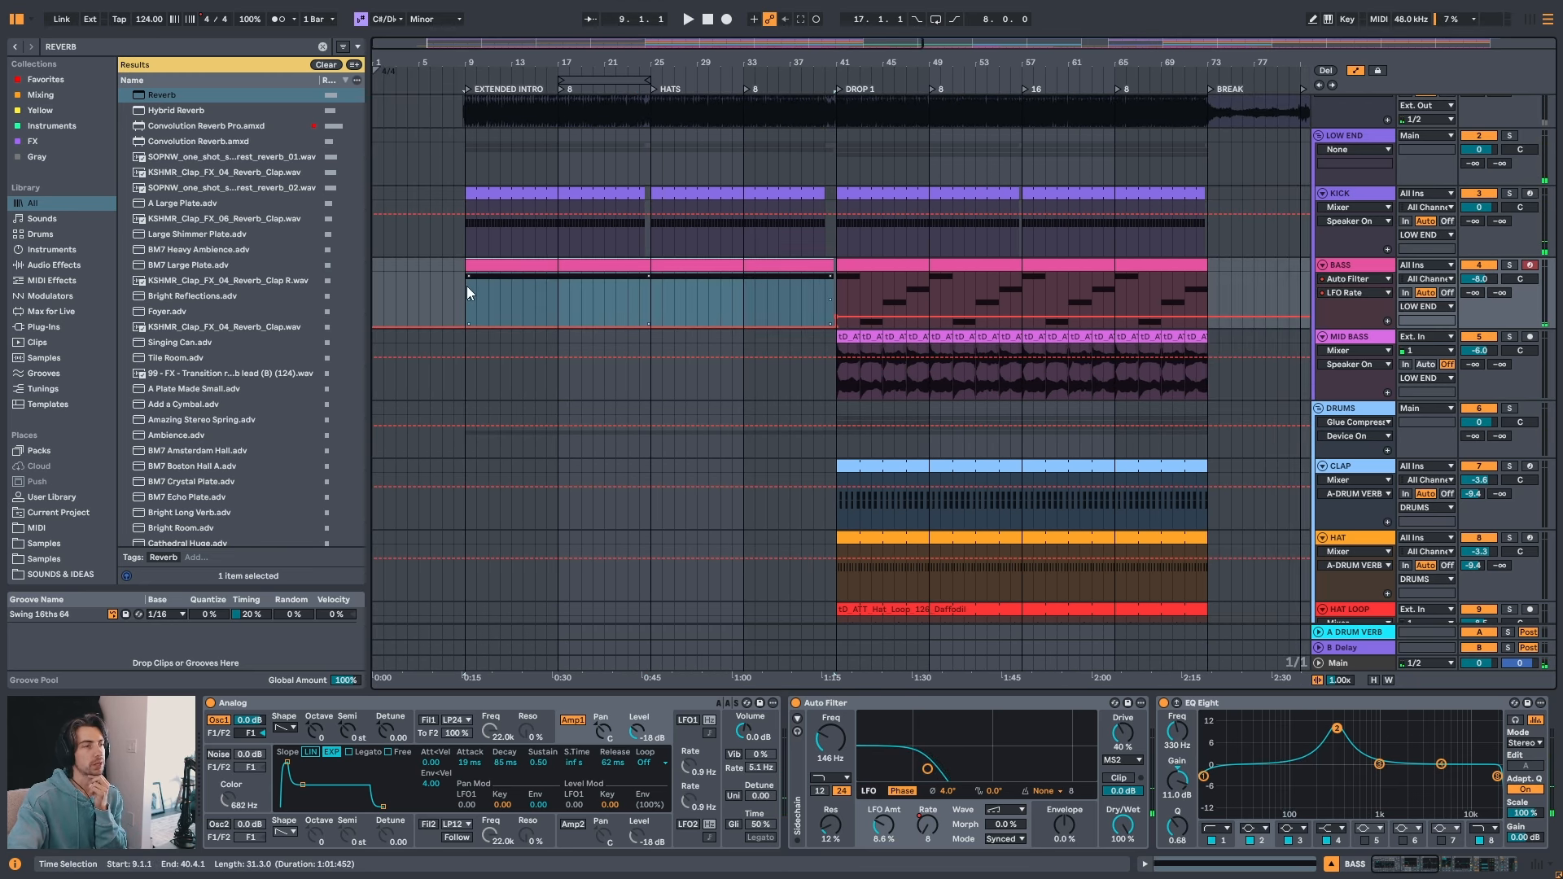
{"action": "left_click_drag", "start_coordinate": [467, 288], "coordinate": [539, 288]}
{"action": "left_click", "coordinate": [560, 285]}
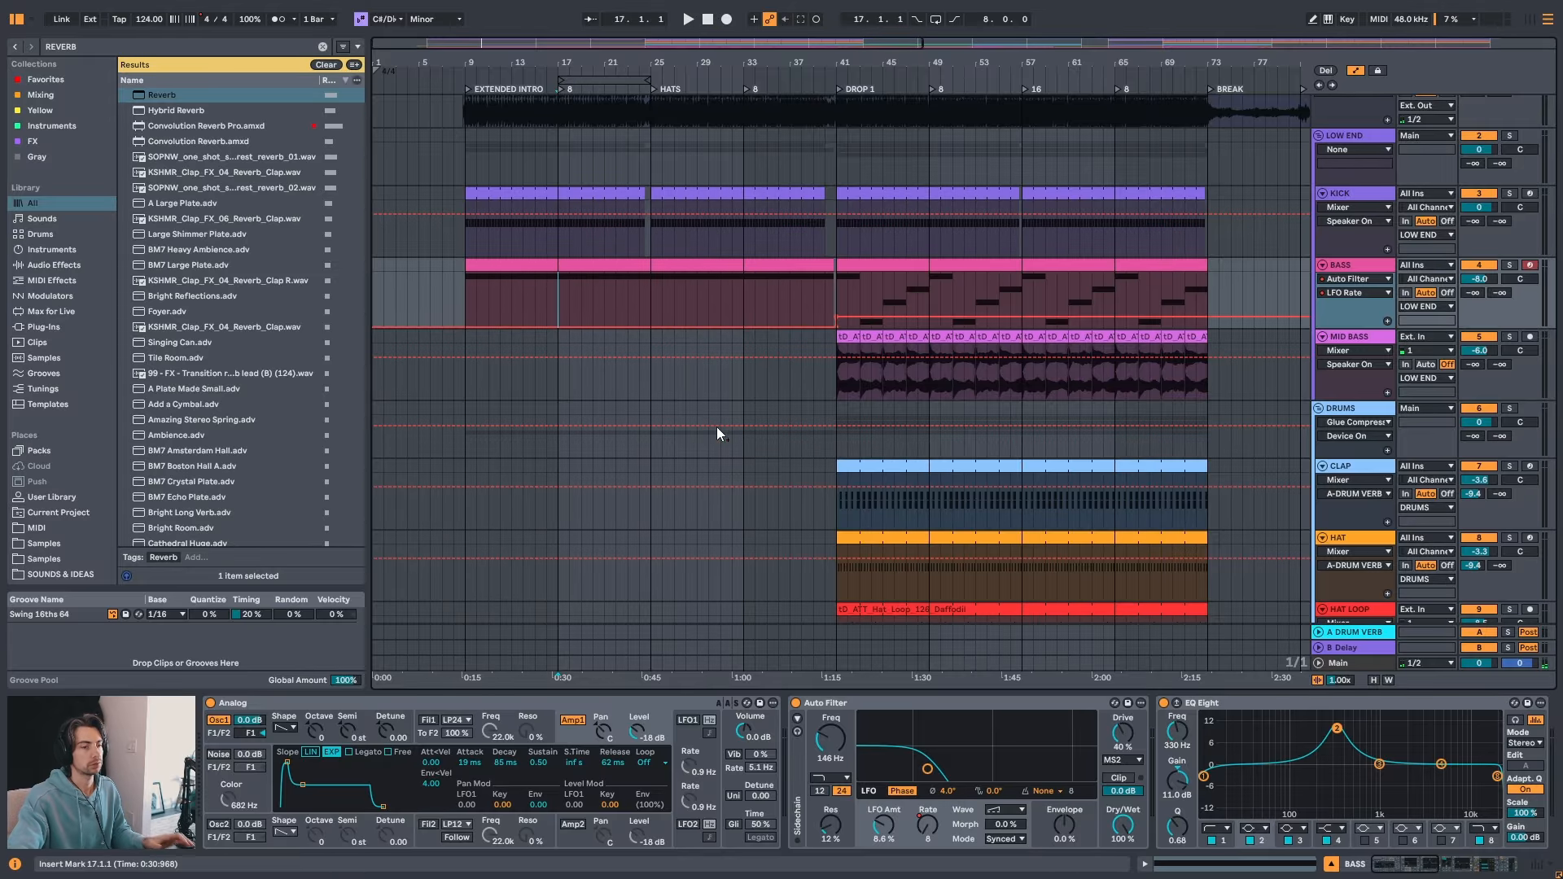
{"action": "left_click_drag", "start_coordinate": [838, 332], "coordinate": [837, 310]}
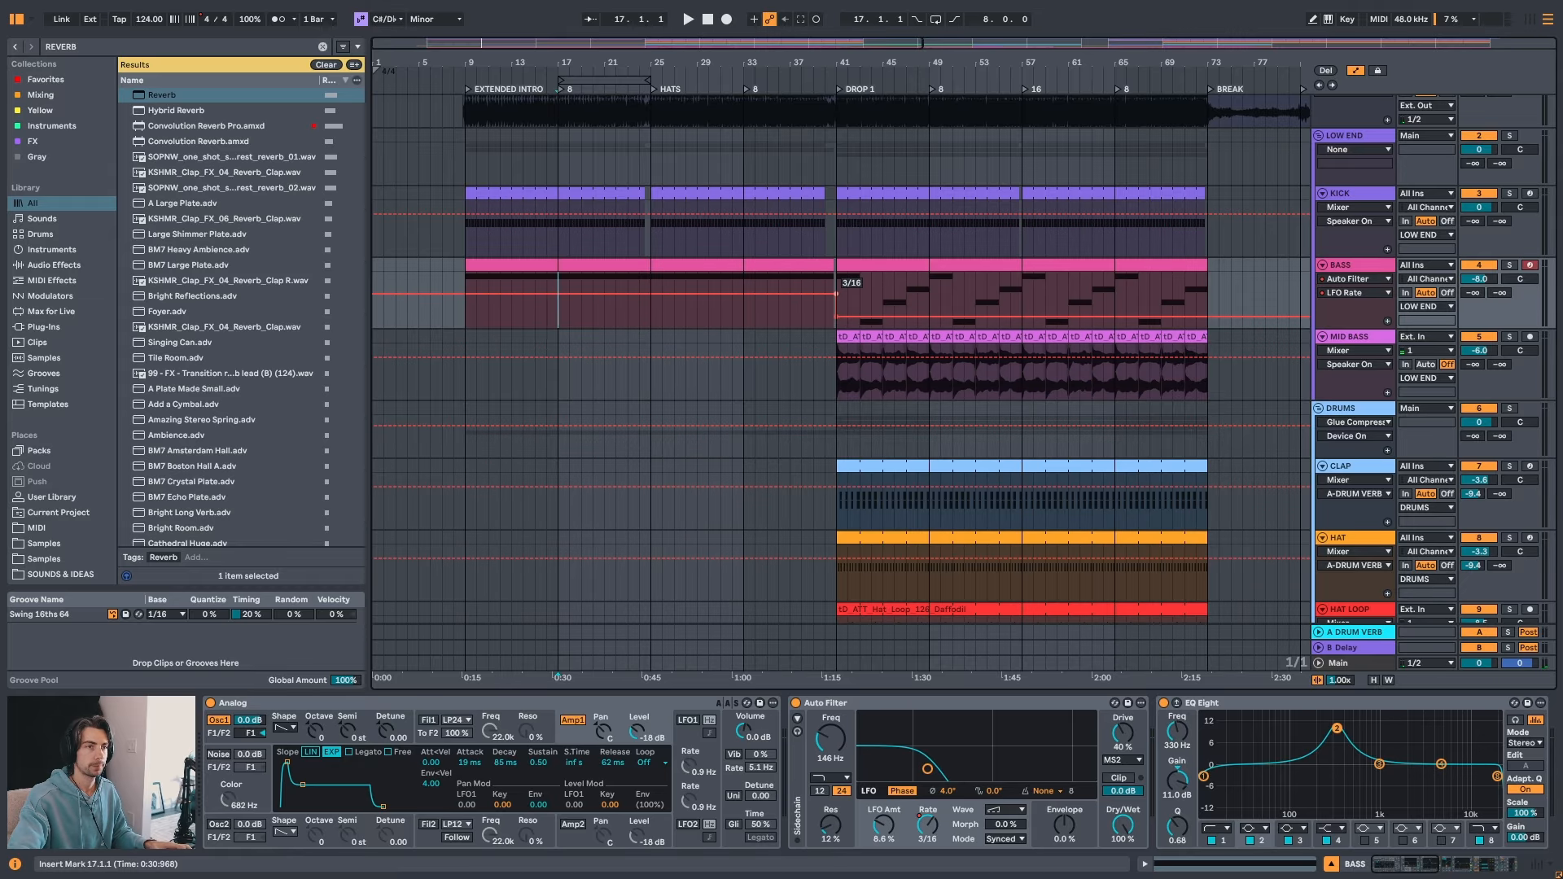
{"action": "key", "text": "space"}
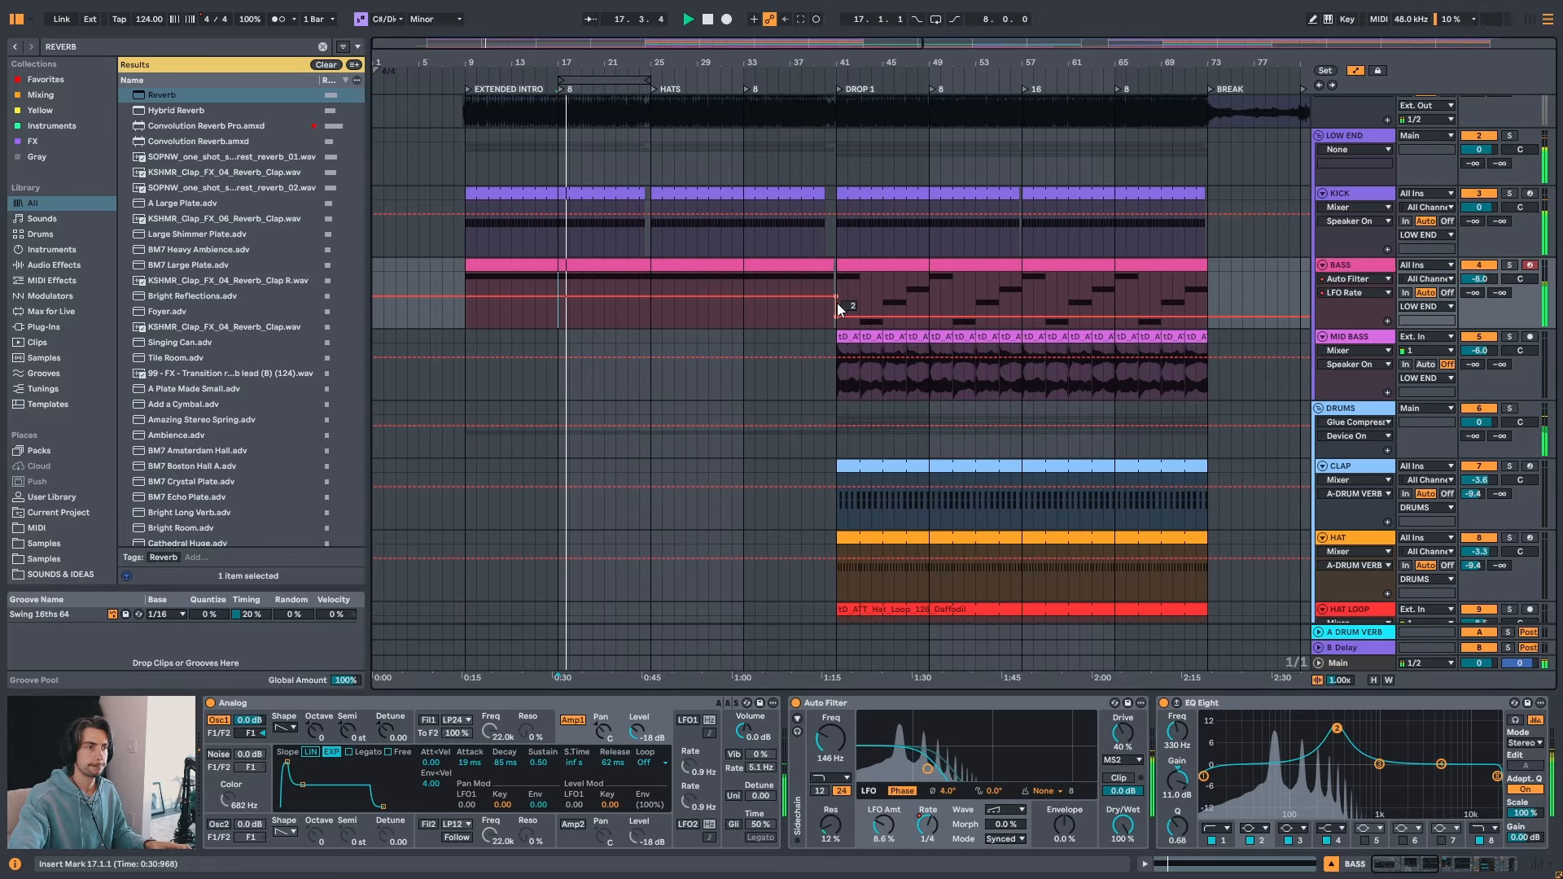
- Move the eight-bar loop back to bar 9, turn looping on, and listen to the BASS movement
{"action": "left_click", "coordinate": [512, 265]}
{"action": "left_click_drag", "start_coordinate": [626, 82], "coordinate": [529, 85]}
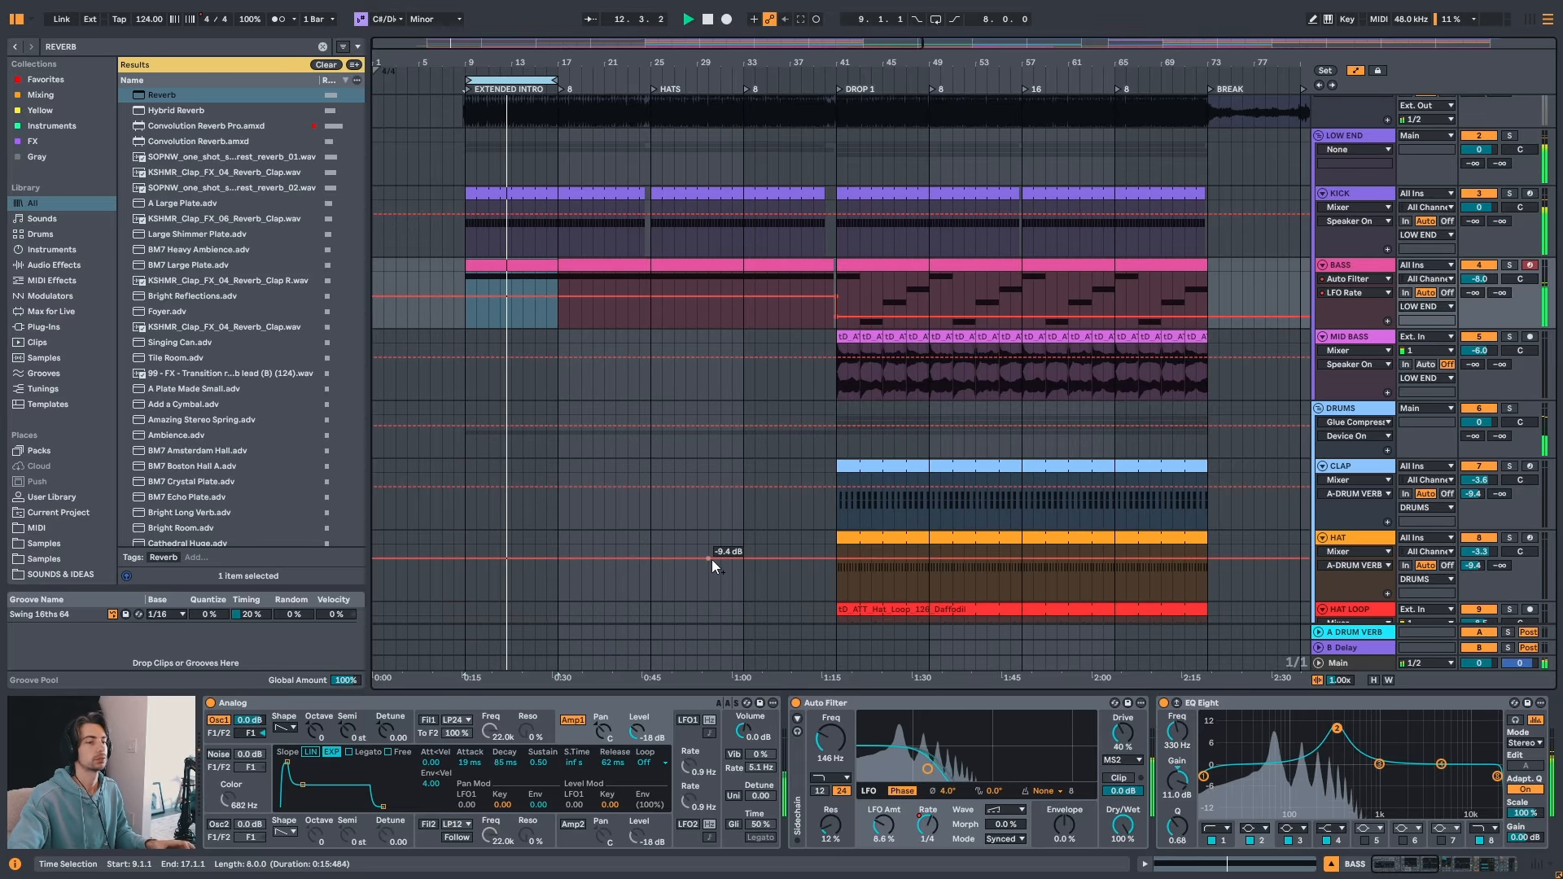
{"action": "mouse_move", "coordinate": [834, 298]}
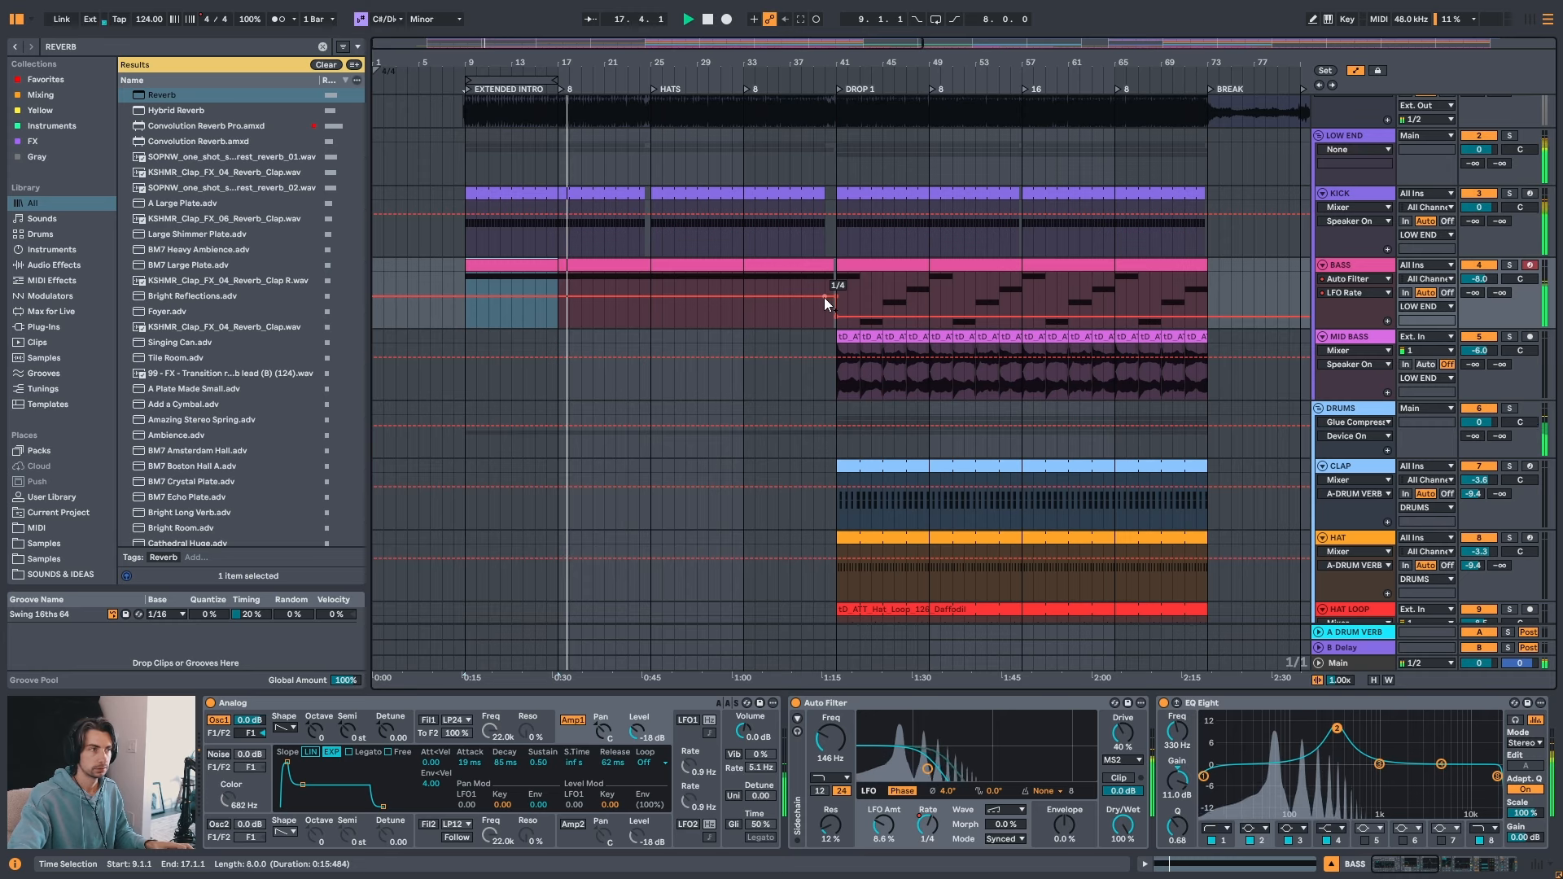
{"action": "left_click", "coordinate": [539, 81]}
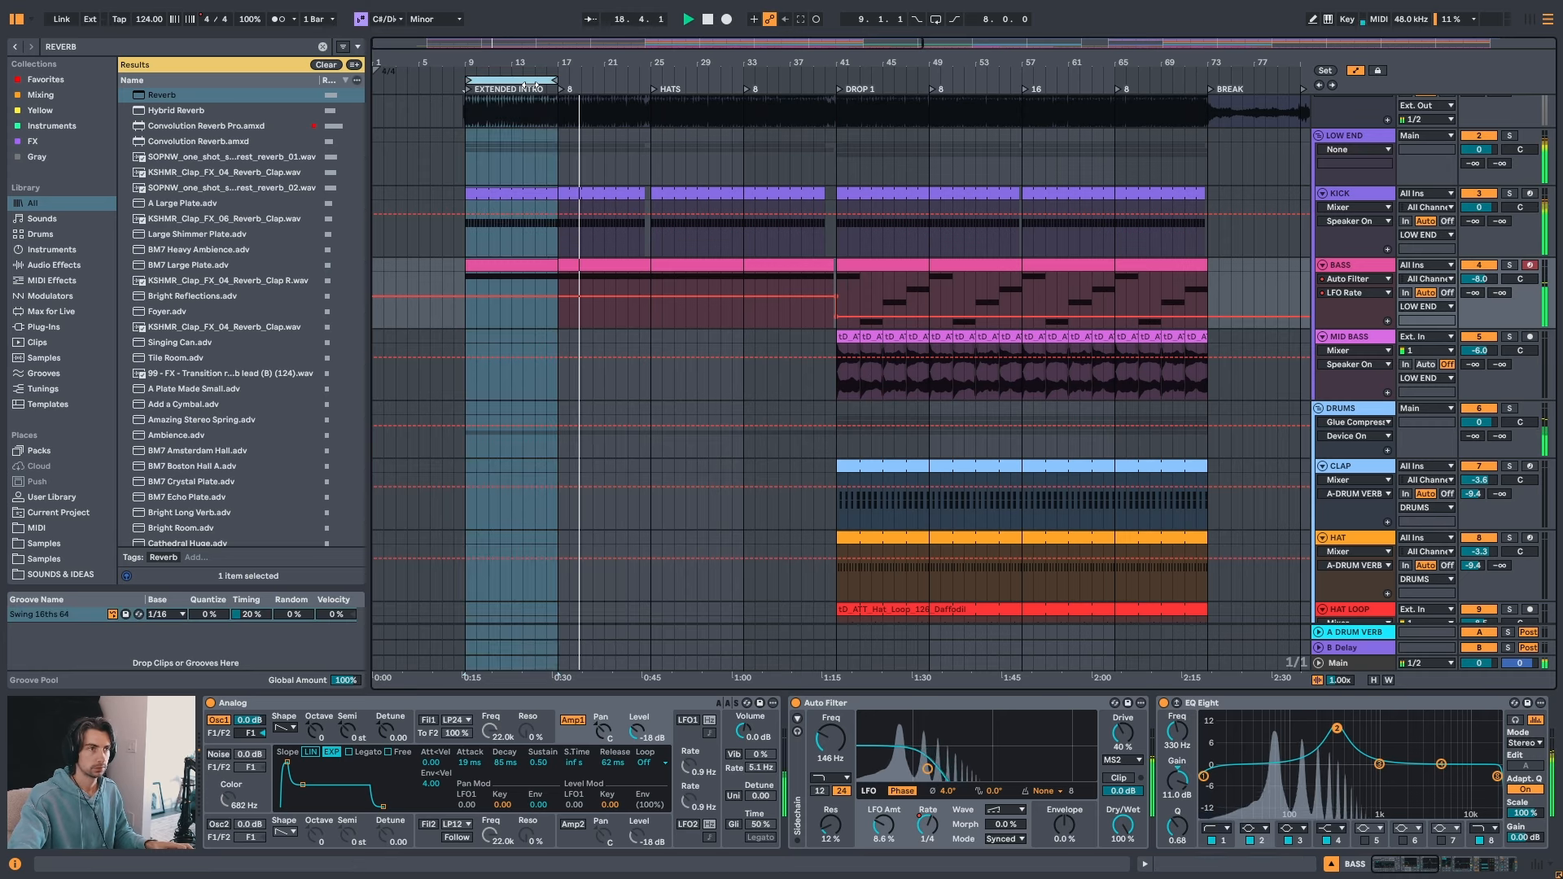
{"action": "left_click", "coordinate": [935, 18]}
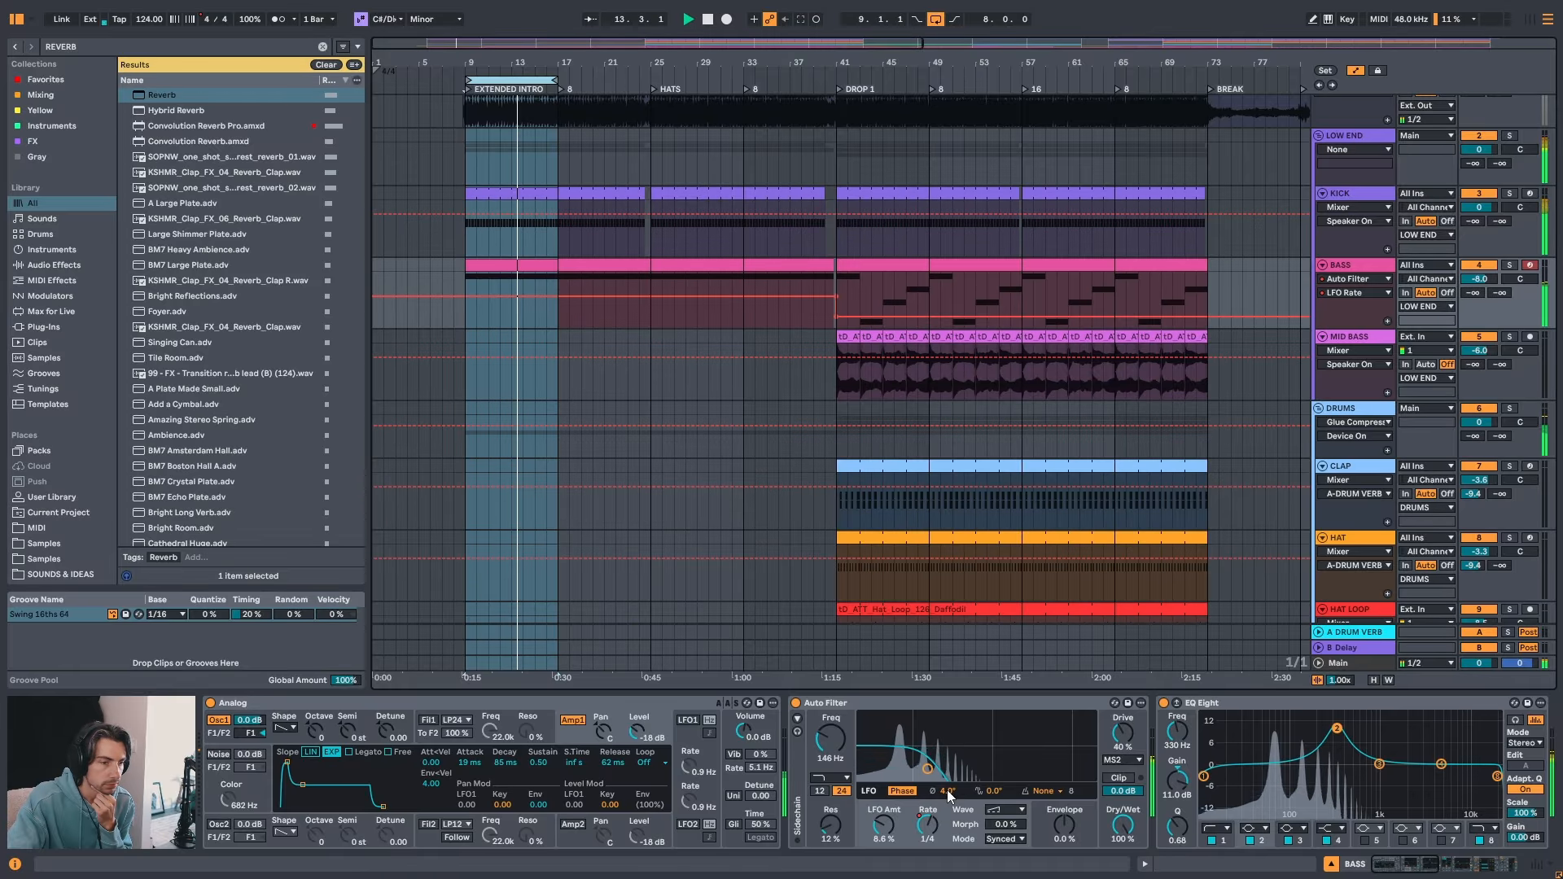
- Try a higher resonance and 100% LFO Morph on the BASS Auto Filter, returning Morph to 0%
{"action": "left_click_drag", "start_coordinate": [830, 824], "coordinate": [831, 757]}
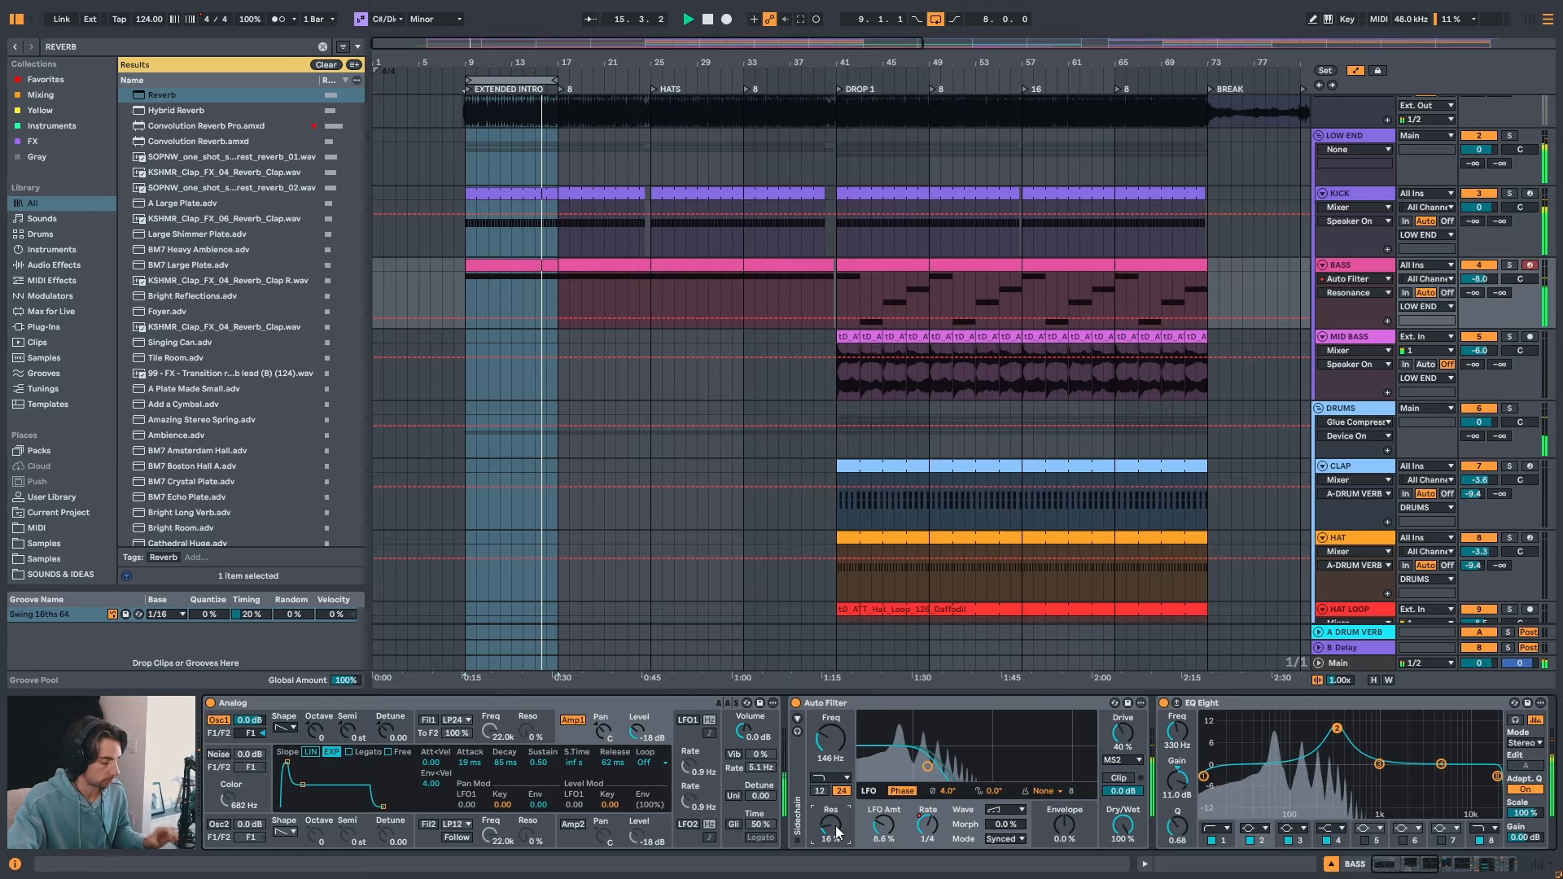
{"action": "key", "text": "ctrl+z"}
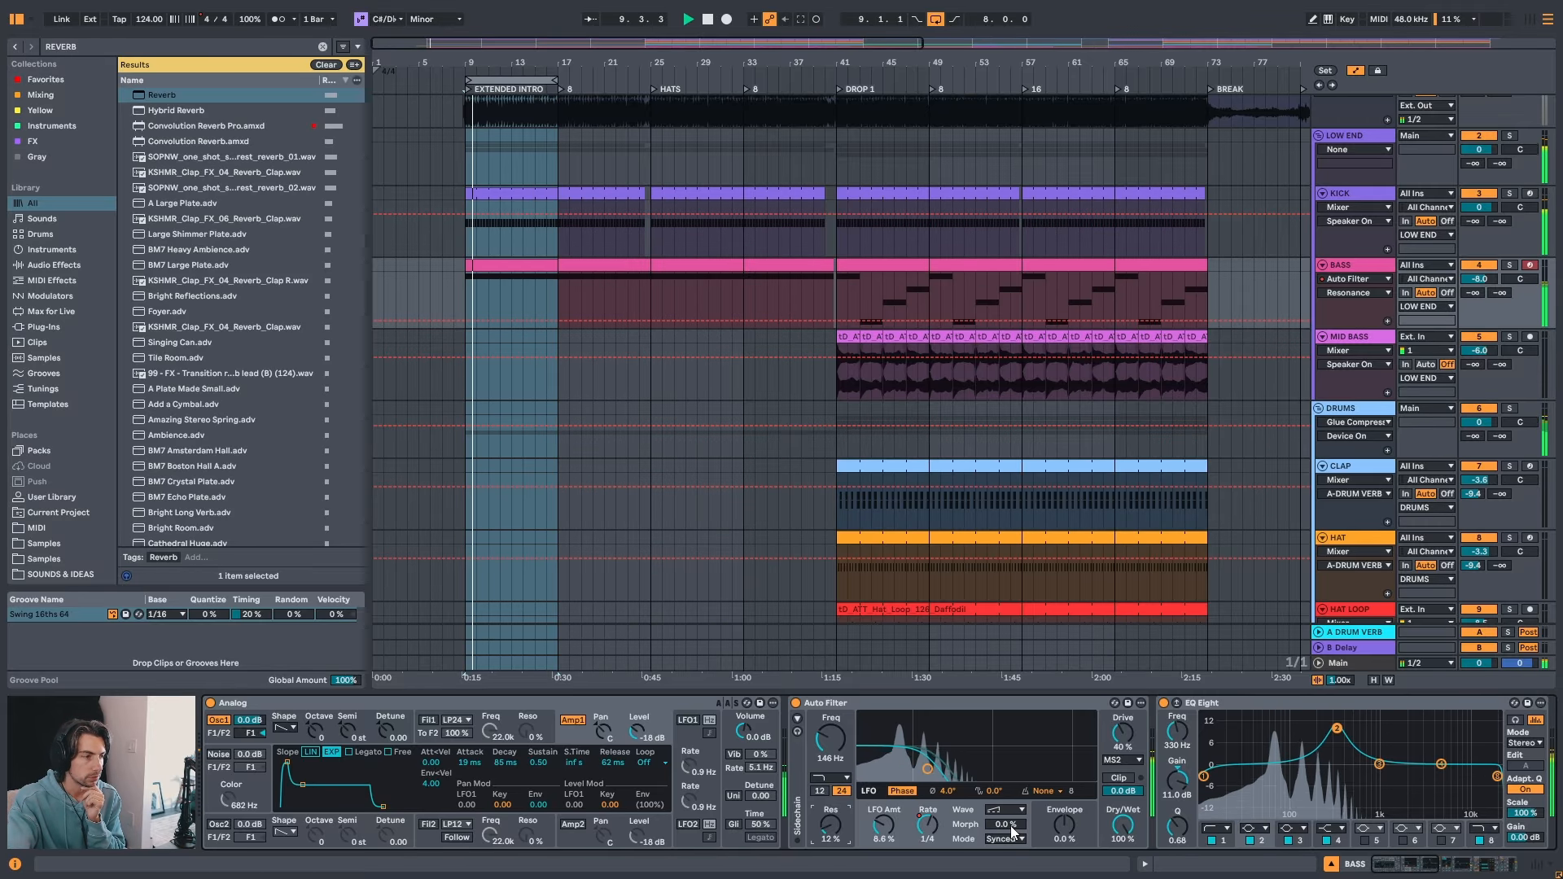
{"action": "left_click_drag", "start_coordinate": [1012, 832], "coordinate": [1011, 761]}
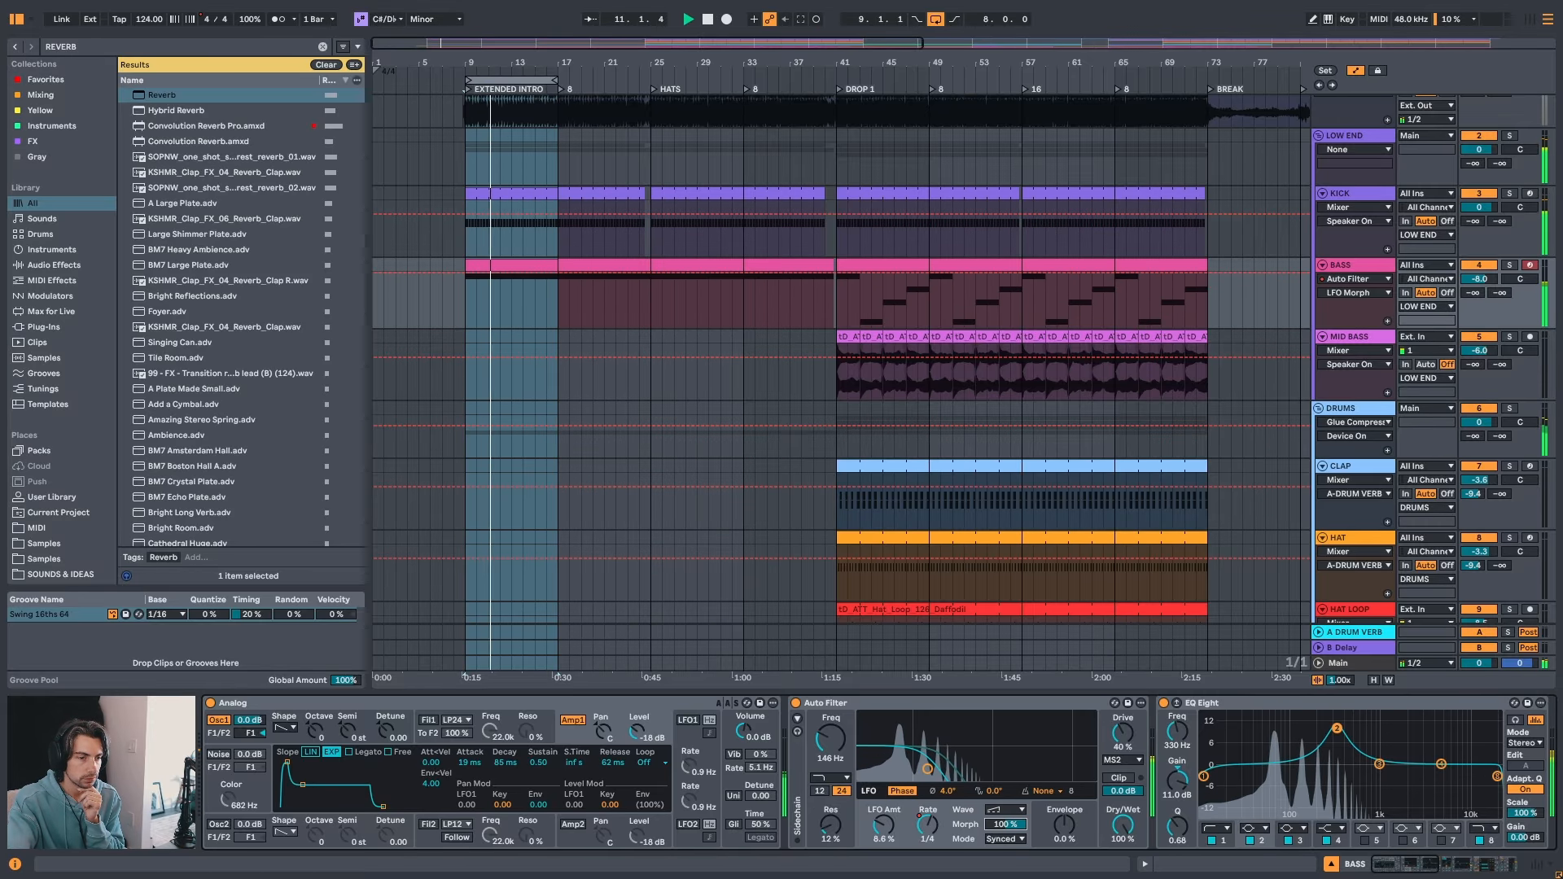
{"action": "double_click", "coordinate": [1010, 829]}
- Try different LFO phase values including 0° on the BASS Auto Filter, restore 4°, and check the LFO quantize mode
{"action": "left_click", "coordinate": [1045, 792]}
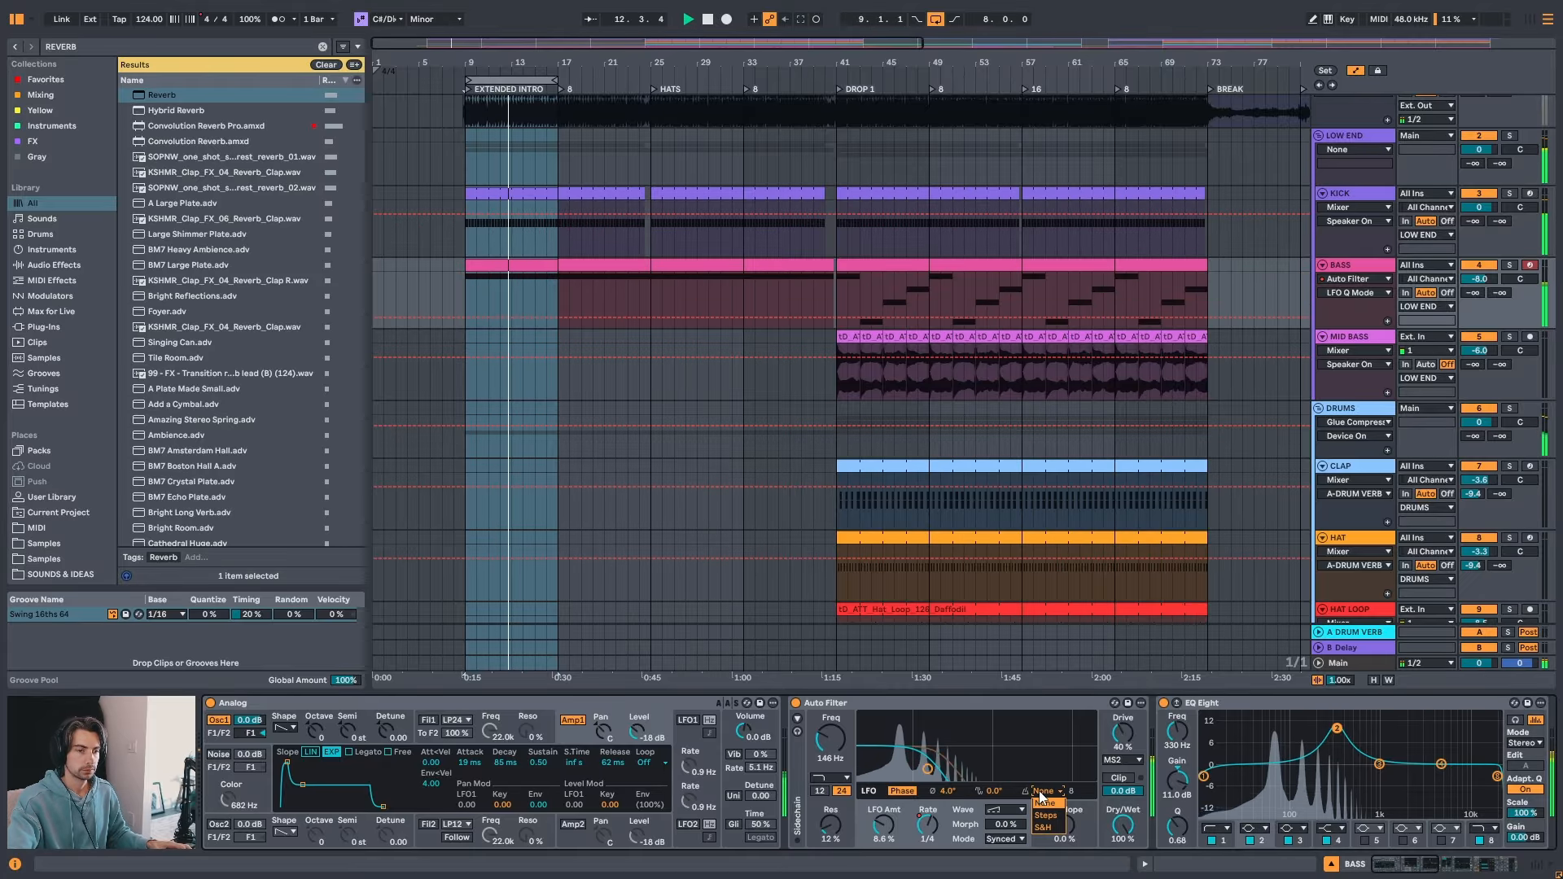
{"action": "left_click", "coordinate": [1040, 792]}
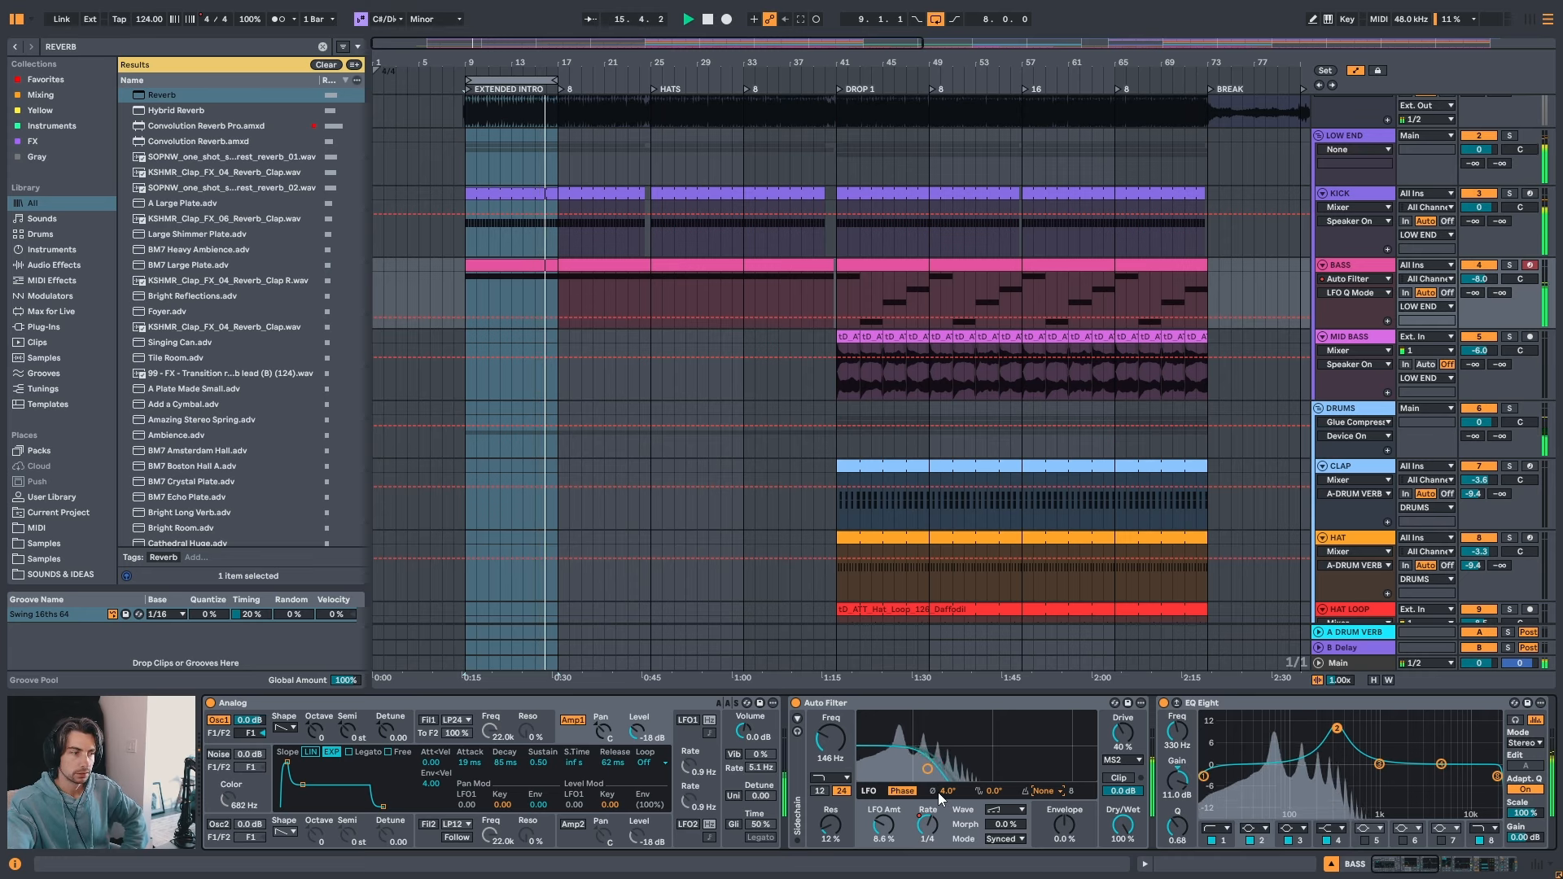
{"action": "left_click_drag", "start_coordinate": [942, 791], "coordinate": [942, 745]}
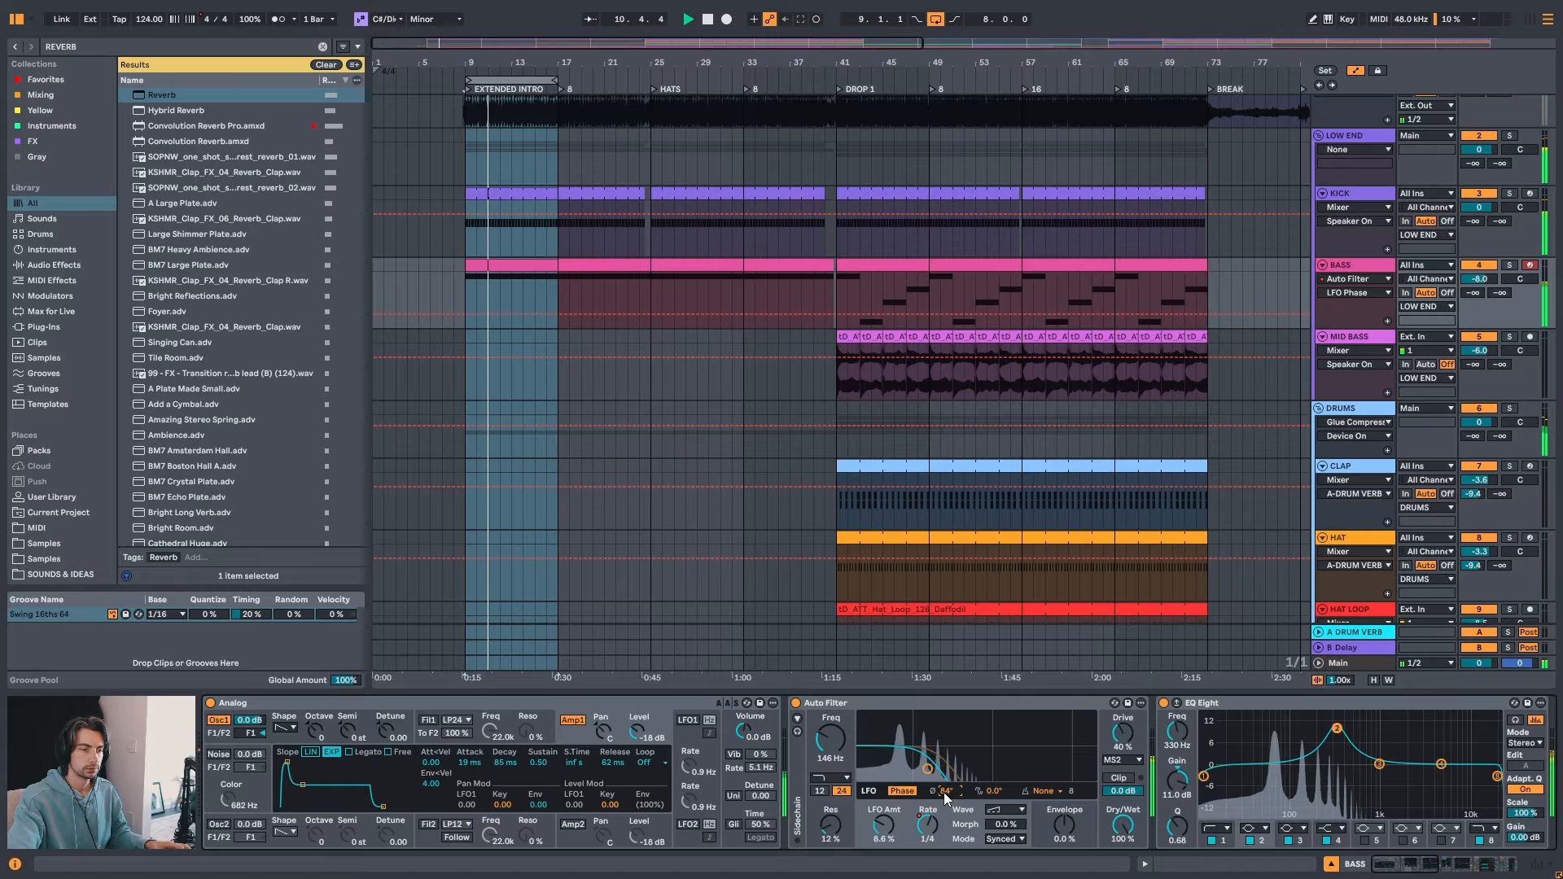
{"action": "left_click_drag", "start_coordinate": [944, 792], "coordinate": [944, 826]}
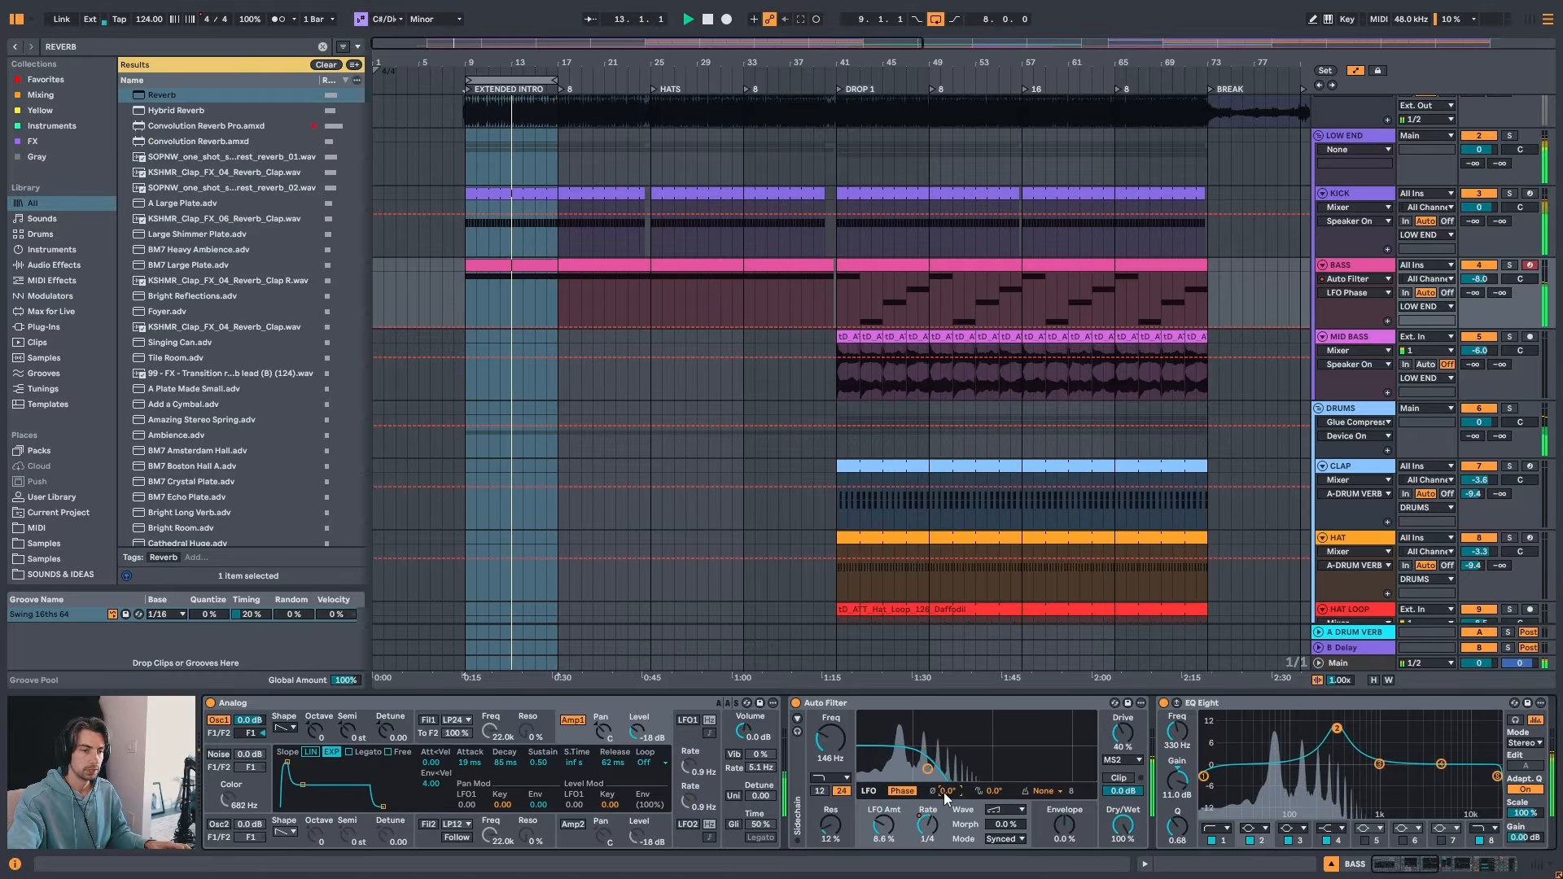
{"action": "key", "text": "ctrl+z"}
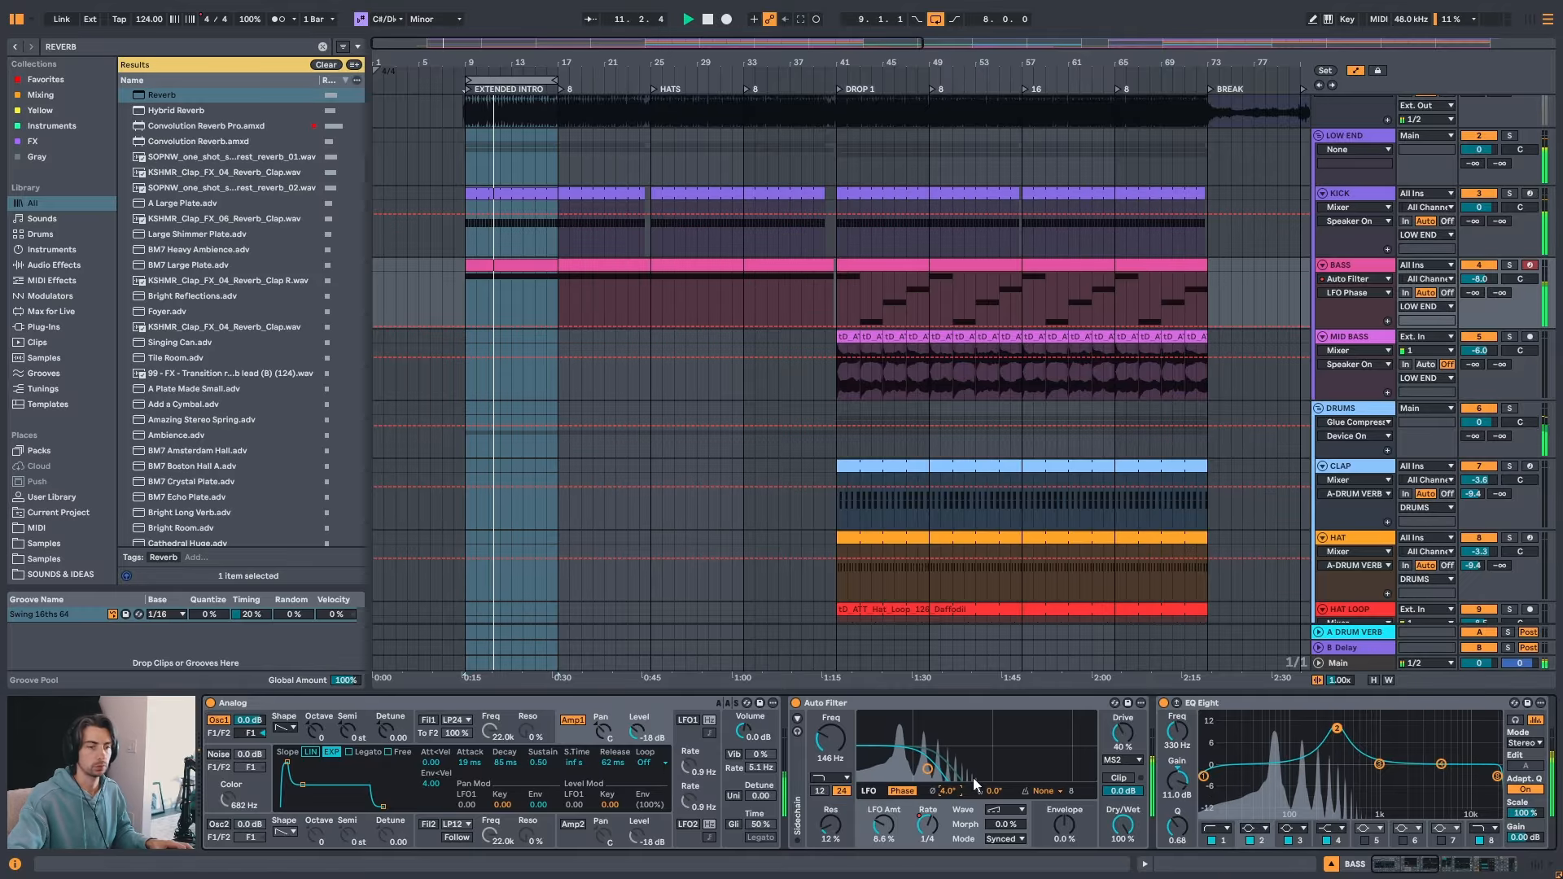
{"action": "left_click", "coordinate": [1040, 790]}
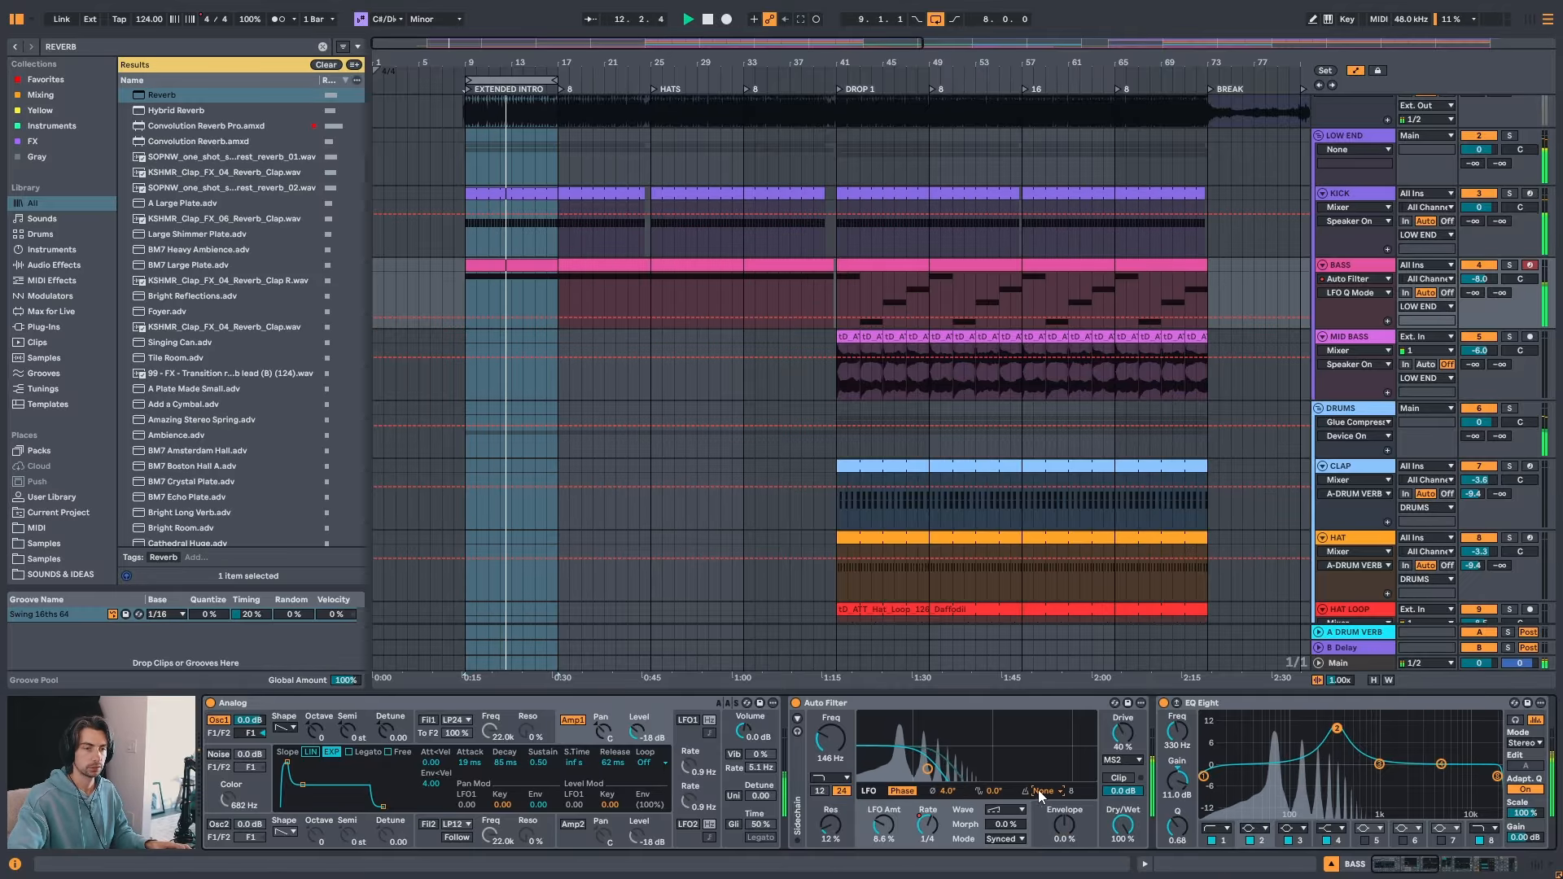
- Stop playback and examine the full arrangement from EXTENDED INTRO to the outro, comparing the section layout with the reference
{"action": "left_click_drag", "start_coordinate": [530, 62], "coordinate": [669, 258]}
{"action": "scroll", "coordinate": [641, 320], "scroll_direction": "up", "scroll_amount": 2}
{"action": "key", "text": "space"}
{"action": "left_click_drag", "start_coordinate": [637, 63], "coordinate": [634, 45]}
{"action": "left_click_drag", "start_coordinate": [729, 60], "coordinate": [563, 42]}
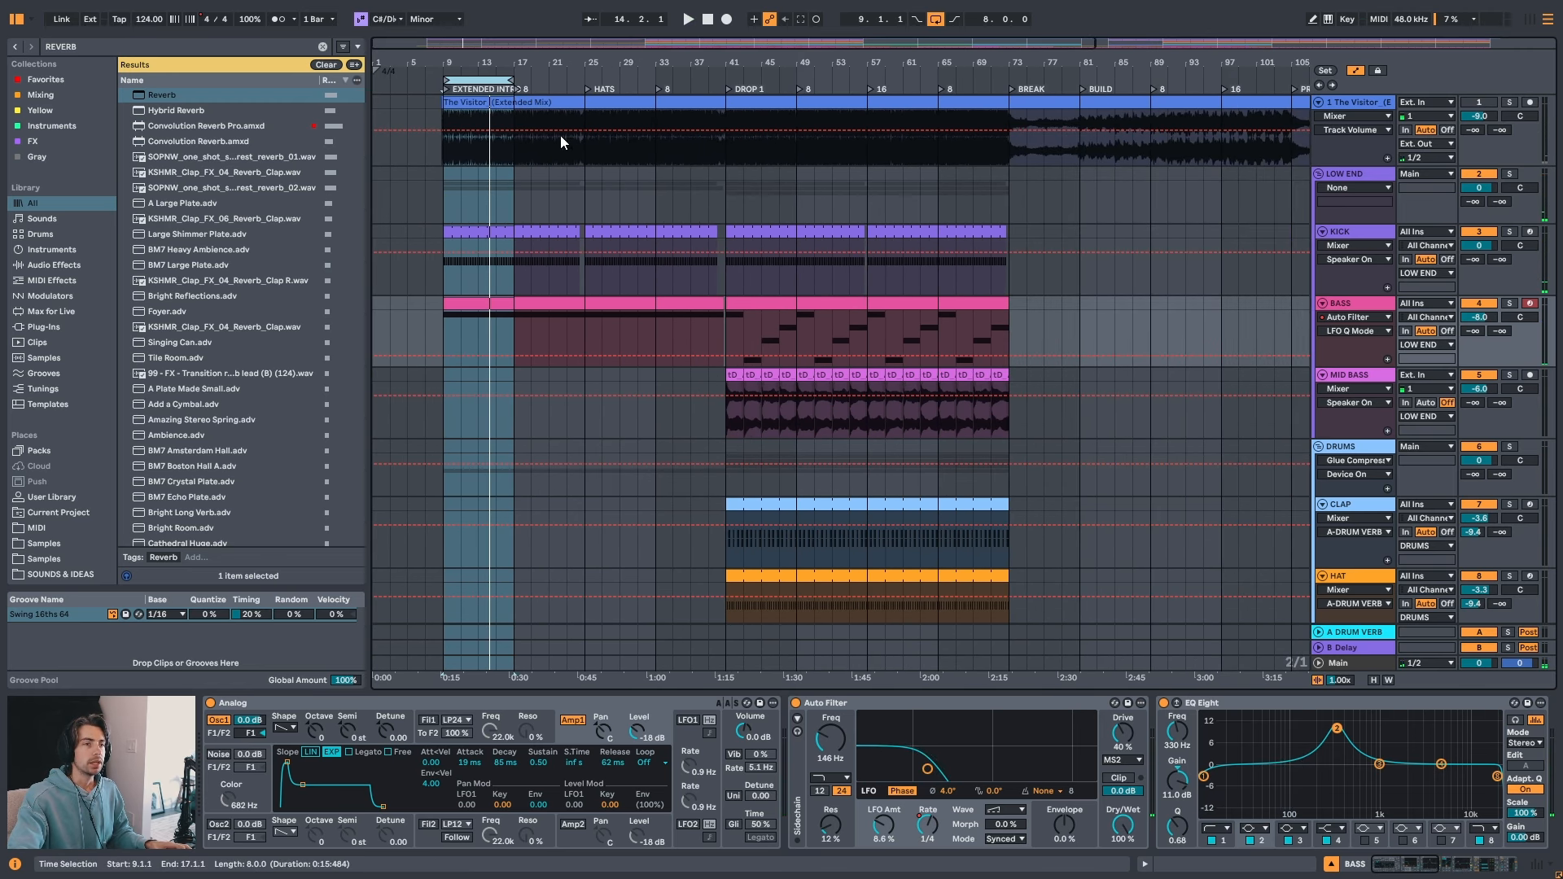
{"action": "left_click_drag", "start_coordinate": [994, 62], "coordinate": [883, 59]}
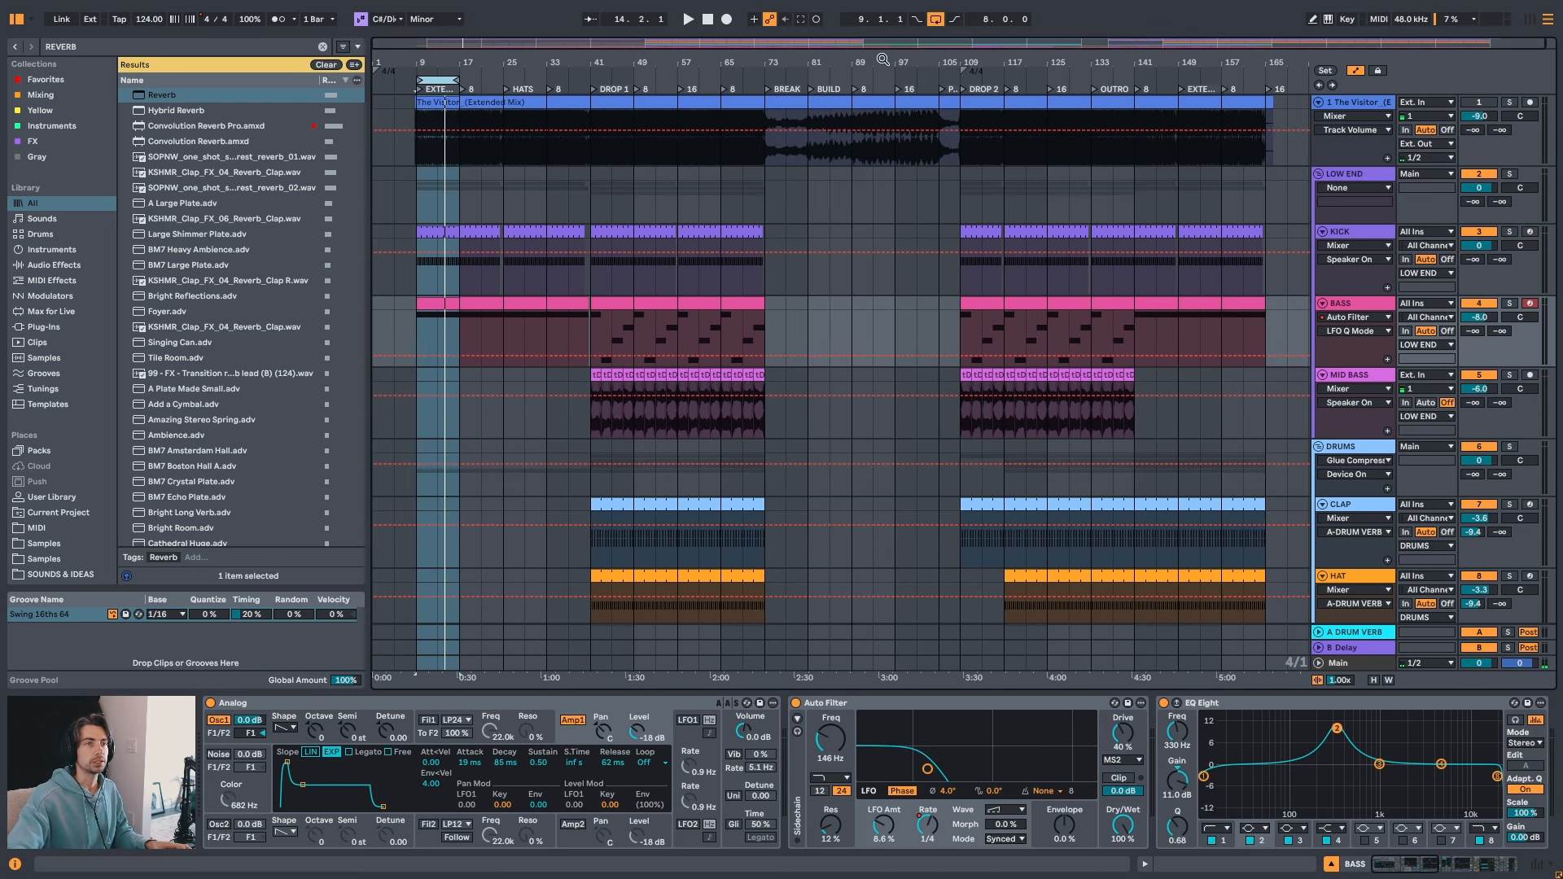
{"action": "mouse_move", "coordinate": [450, 69]}
{"action": "left_mouse_down"}
{"action": "mouse_move", "coordinate": [452, 90]}
{"action": "mouse_move", "coordinate": [453, 53]}
{"action": "left_mouse_up"}
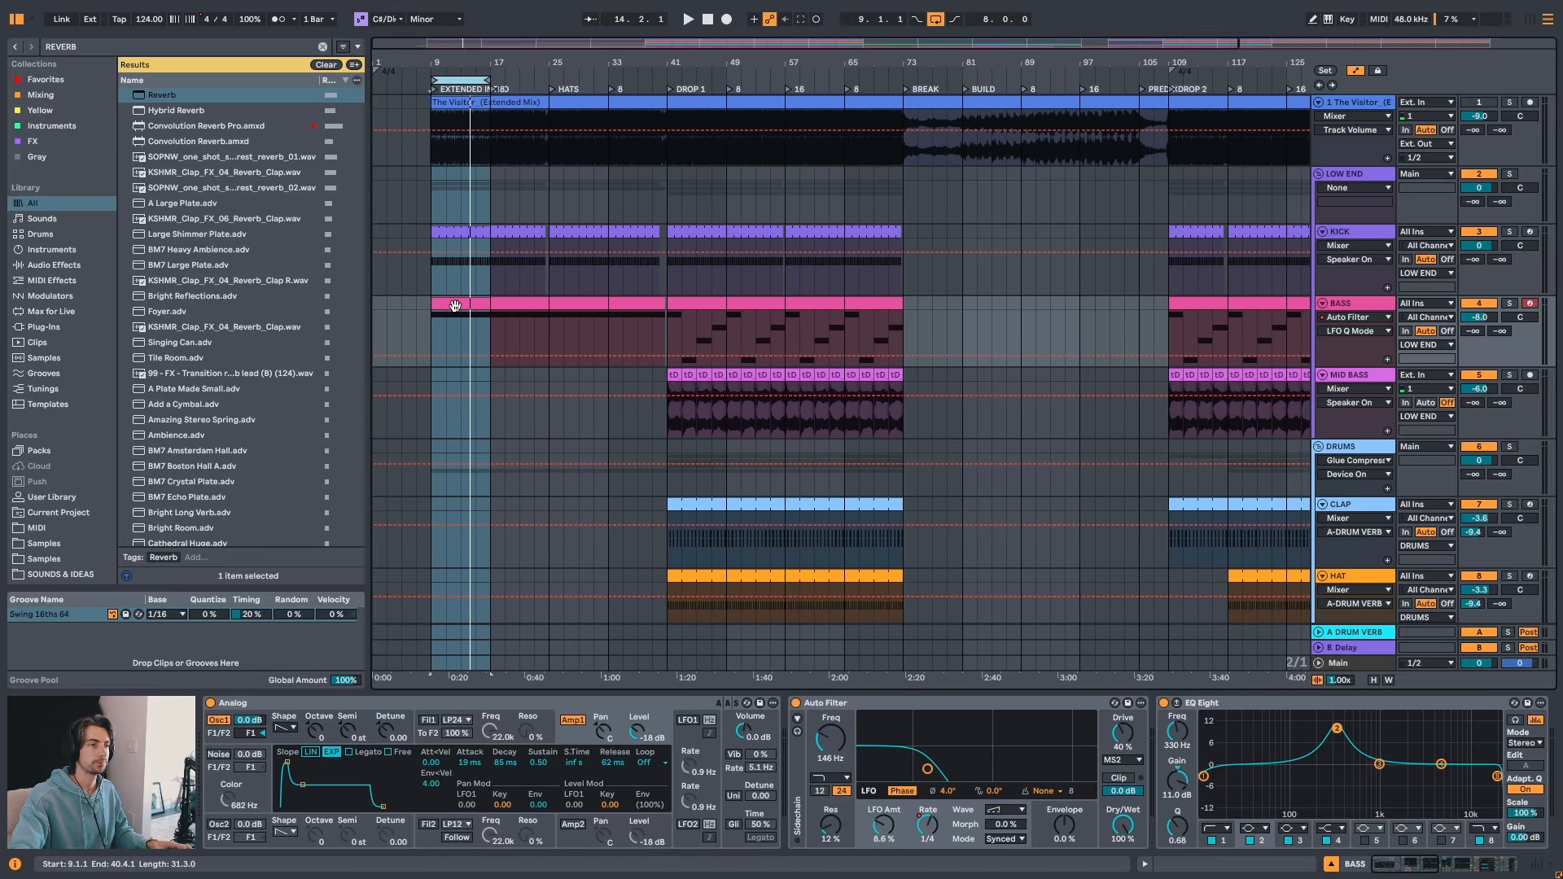
- Select the intro BASS clip and play the extended intro from bar 9
{"action": "left_click", "coordinate": [484, 319]}
{"action": "left_click_drag", "start_coordinate": [436, 322], "coordinate": [487, 328]}
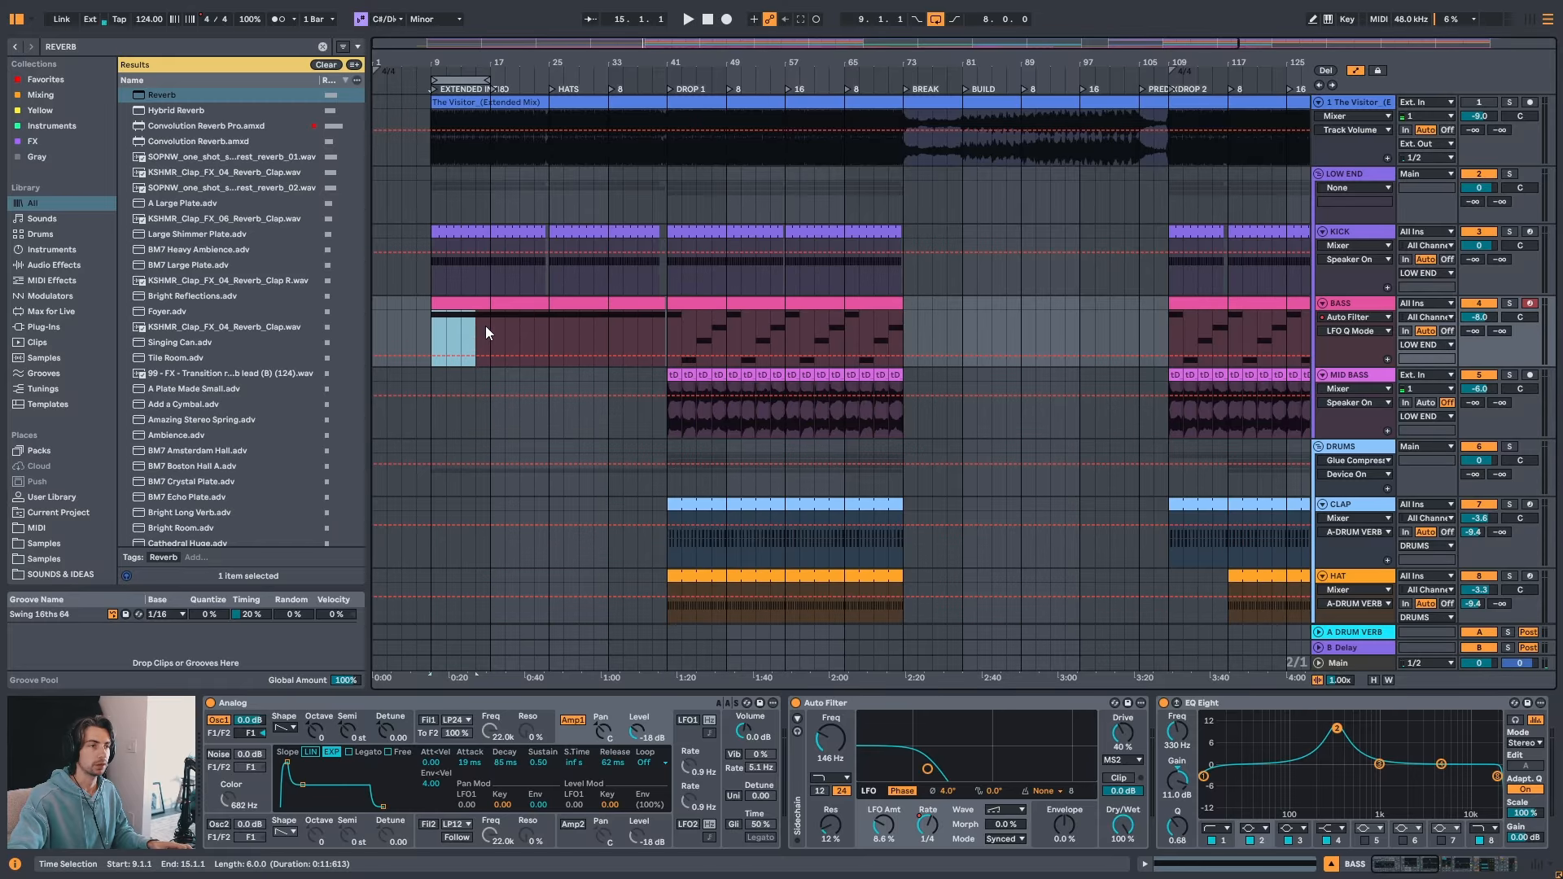
{"action": "left_click_drag", "start_coordinate": [472, 77], "coordinate": [519, 288]}
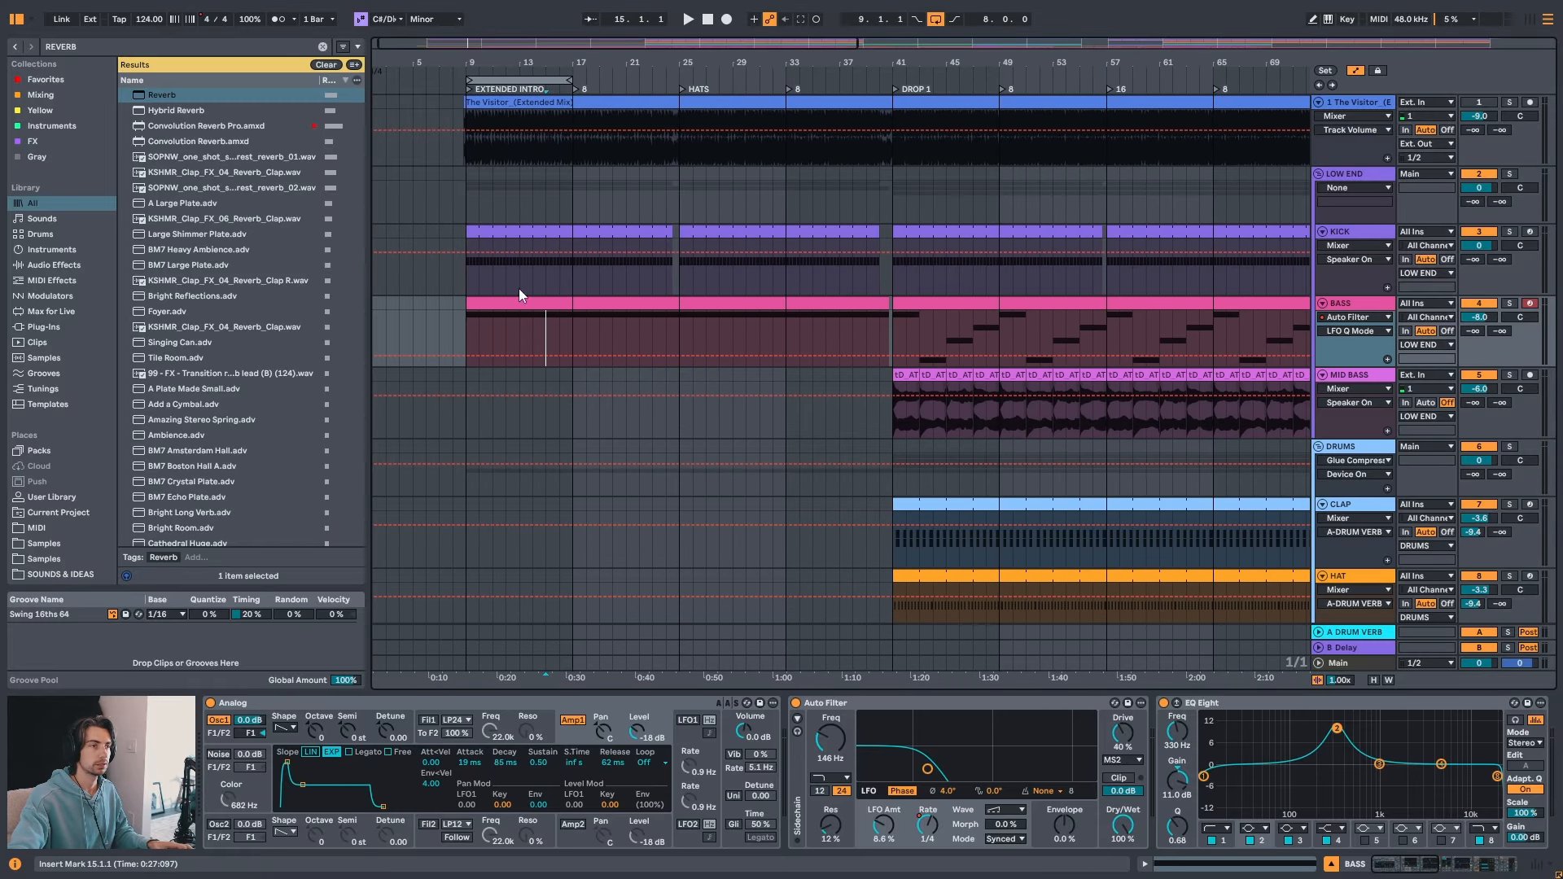
{"action": "left_click", "coordinate": [490, 321]}
{"action": "key", "text": "space"}
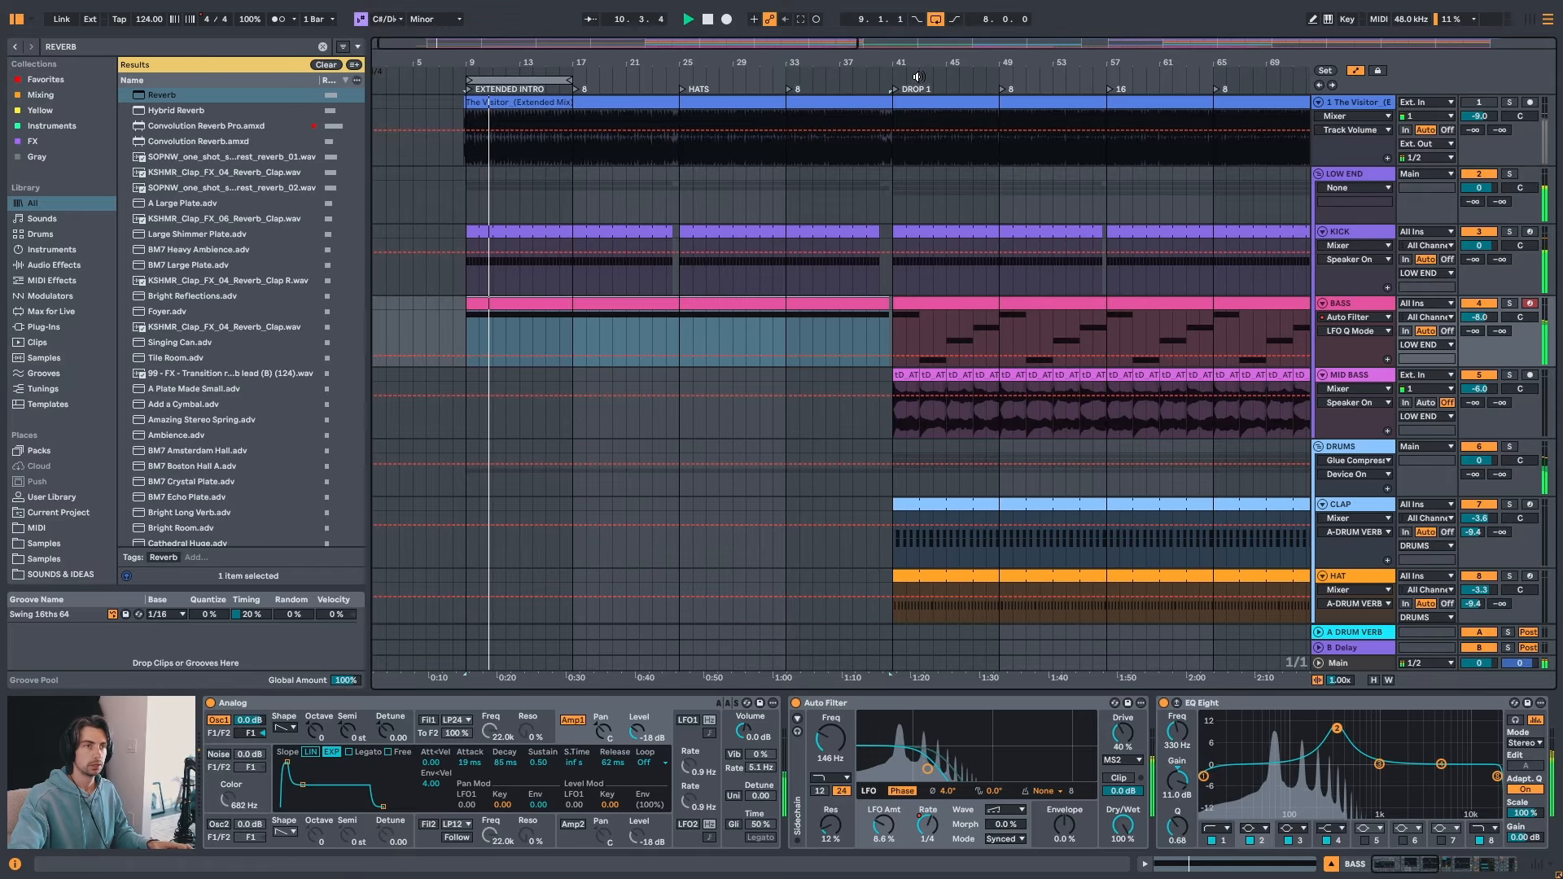
- Stop playback, place the insert mark at bar 37 on the BASS track and play the transition into DROP 1
{"action": "left_click_drag", "start_coordinate": [856, 63], "coordinate": [784, 329]}
{"action": "key", "text": "space"}
{"action": "left_click", "coordinate": [762, 329]}
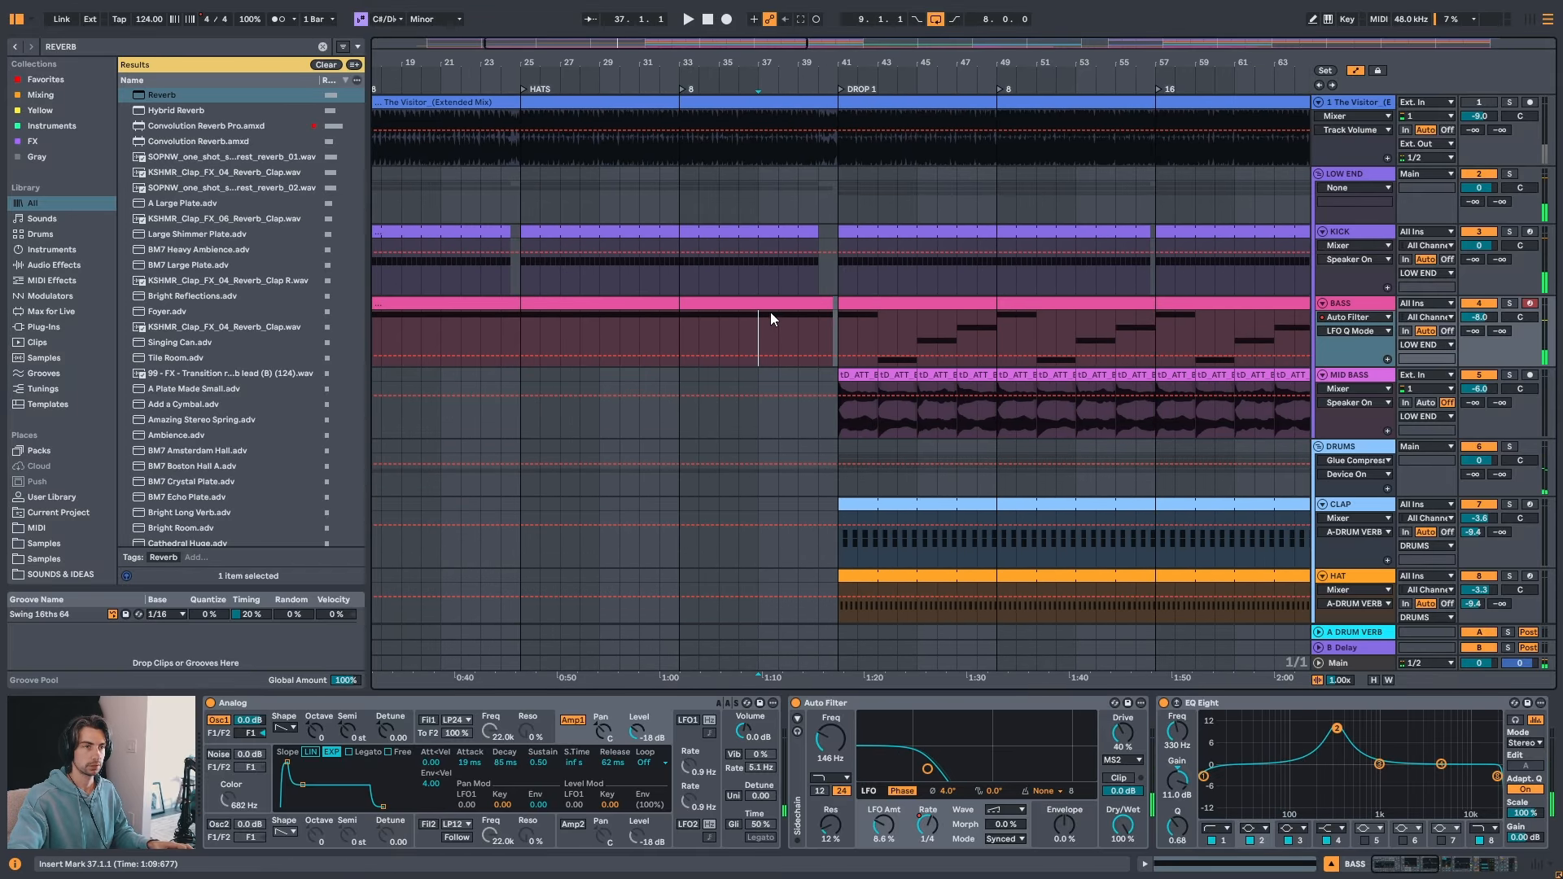
{"action": "left_click_drag", "start_coordinate": [920, 63], "coordinate": [857, 59]}
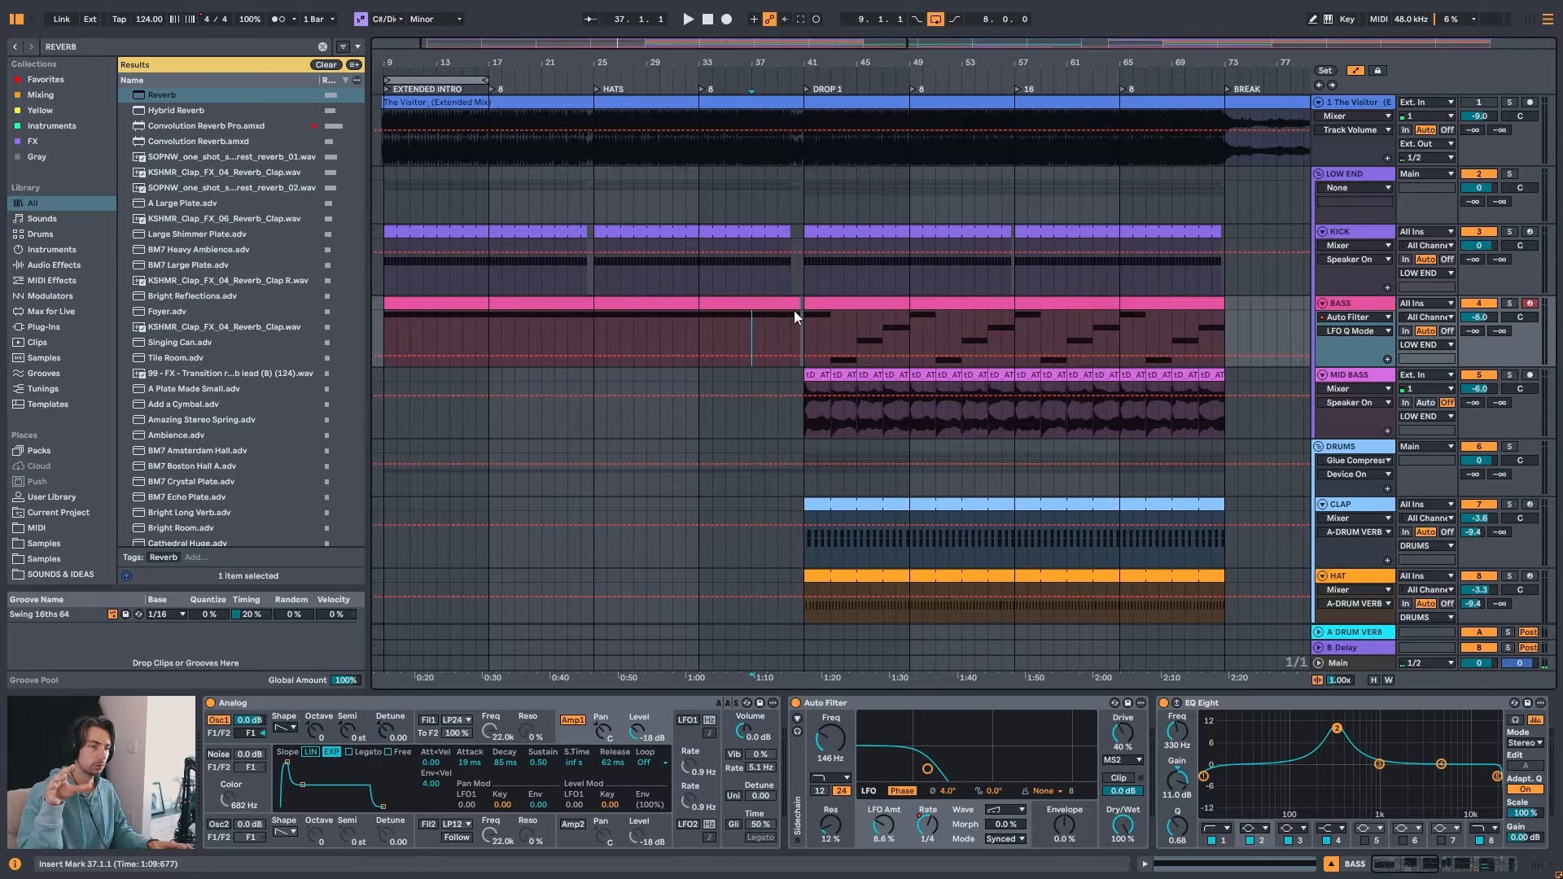
{"action": "left_click_drag", "start_coordinate": [842, 63], "coordinate": [737, 85]}
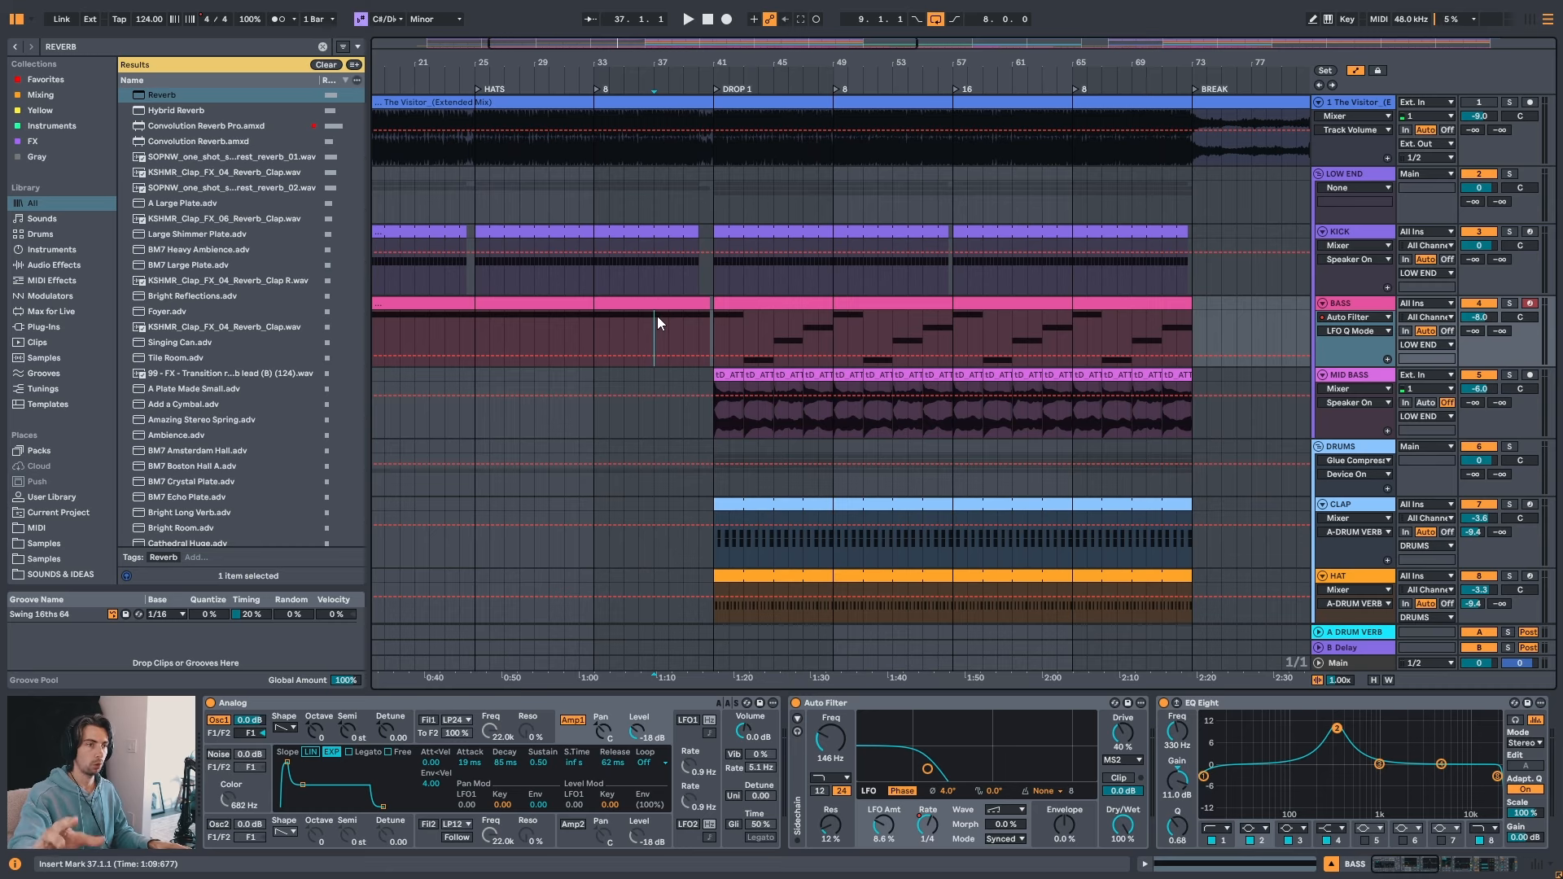
{"action": "left_click", "coordinate": [726, 305]}
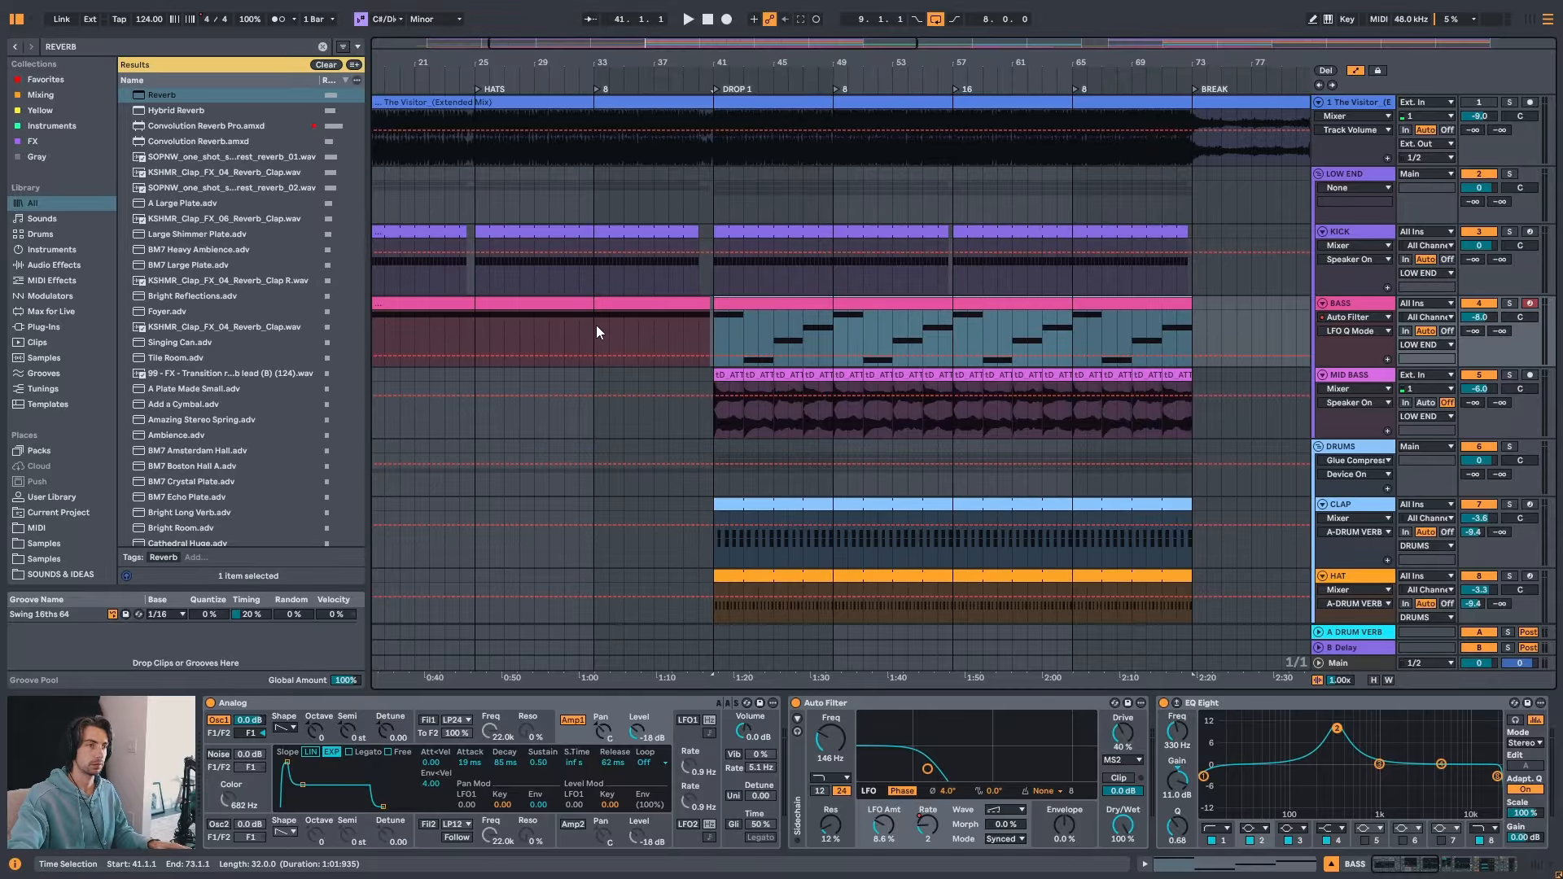
{"action": "left_click", "coordinate": [654, 324]}
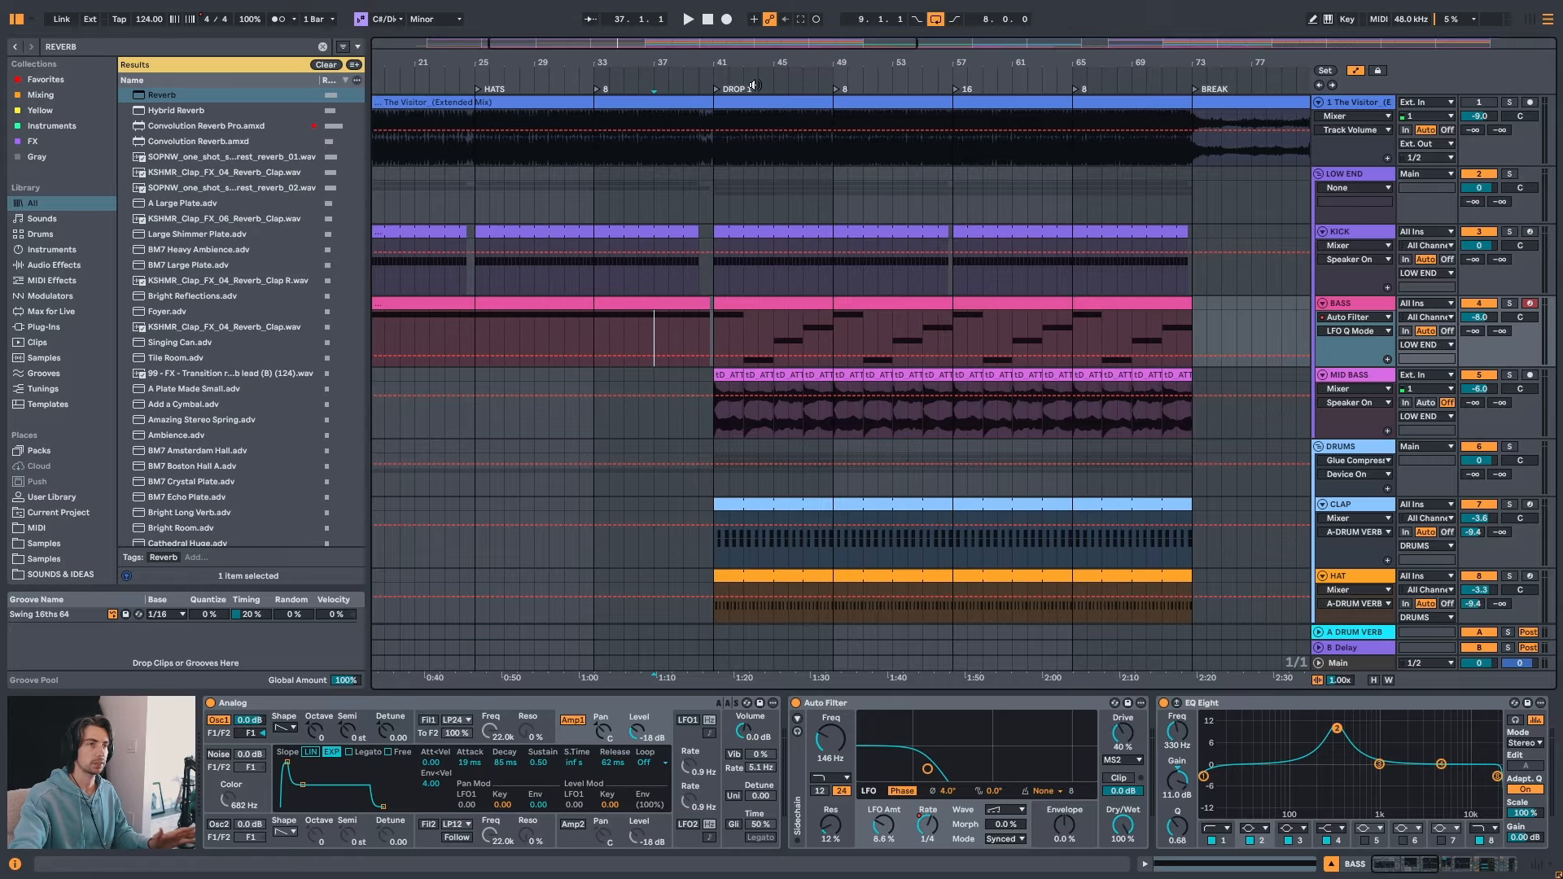
{"action": "left_click_drag", "start_coordinate": [750, 62], "coordinate": [739, 29]}
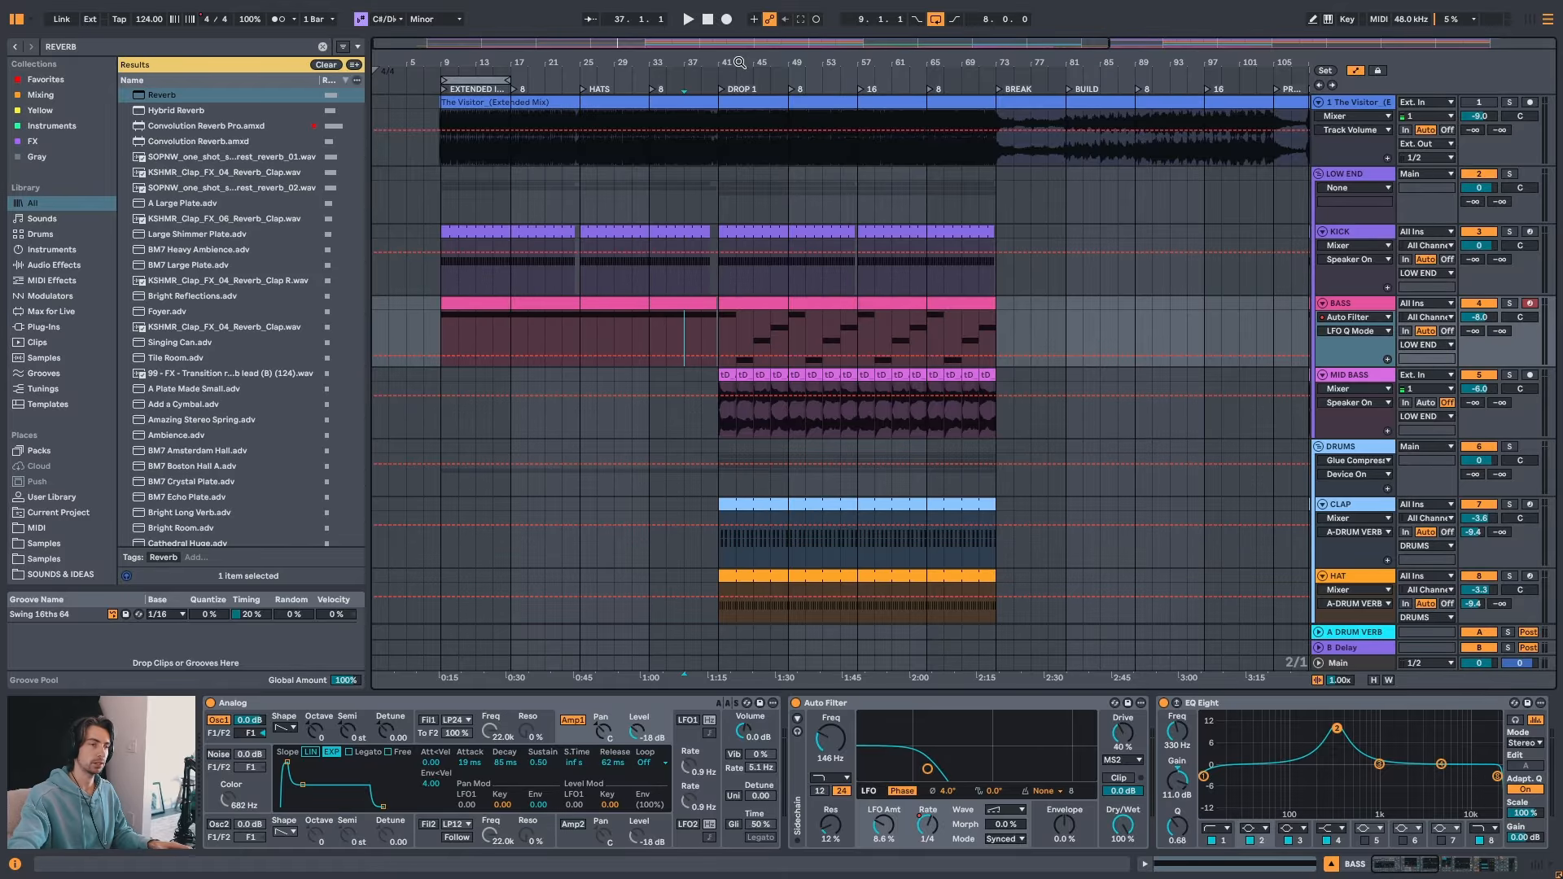
{"action": "left_click_drag", "start_coordinate": [733, 51], "coordinate": [739, 12]}
{"action": "key", "text": "space"}
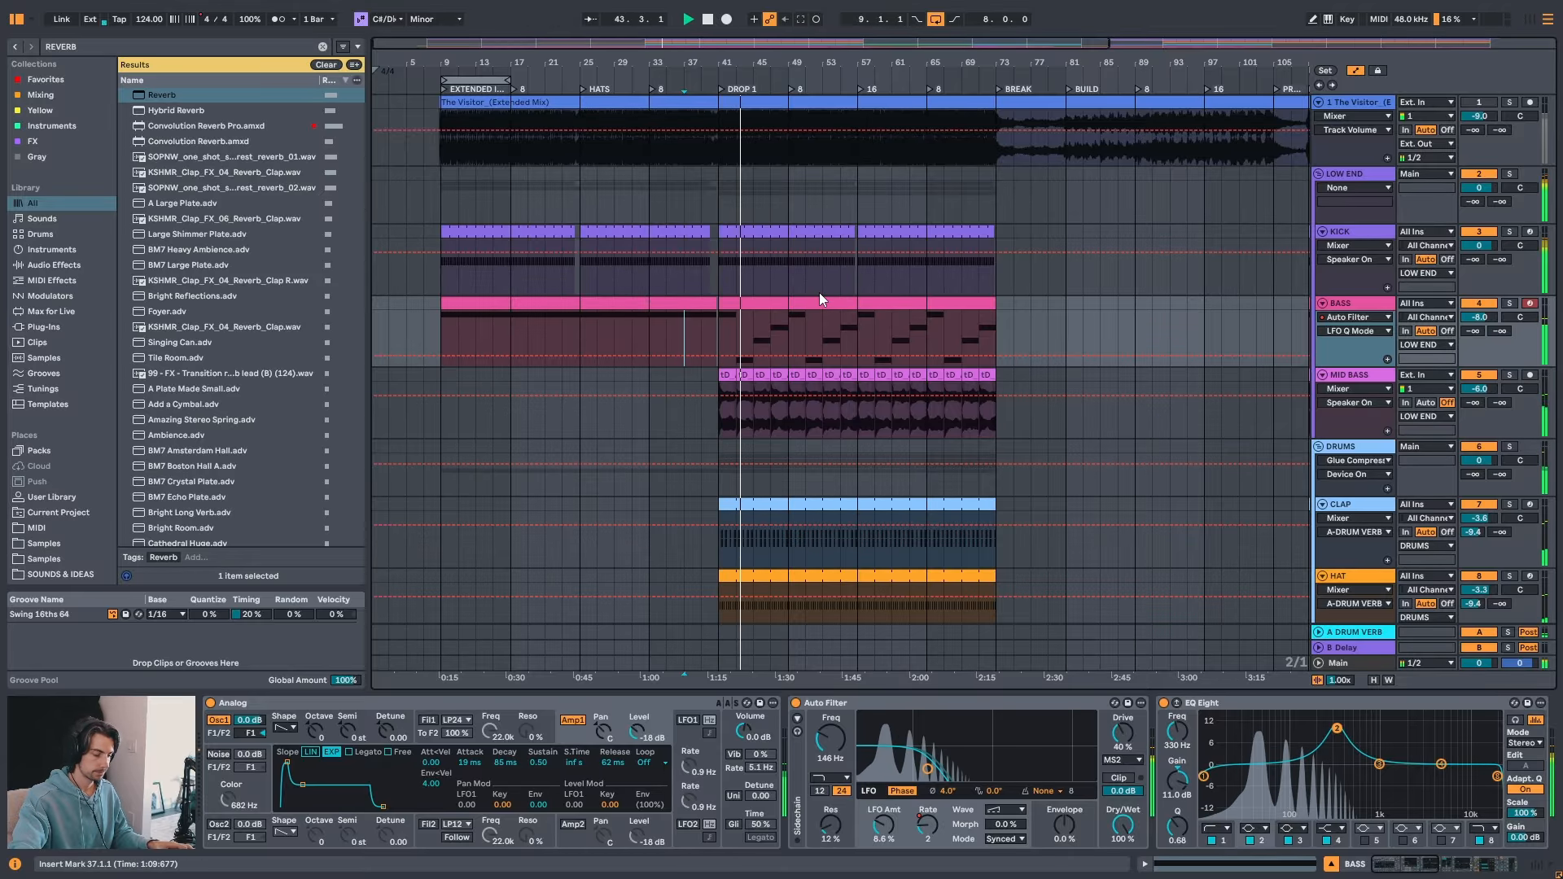
- Try removing the BASS track's LFO Rate automation jump at DROP 1, undo the removal and stop playback
{"action": "left_click", "coordinate": [927, 823]}
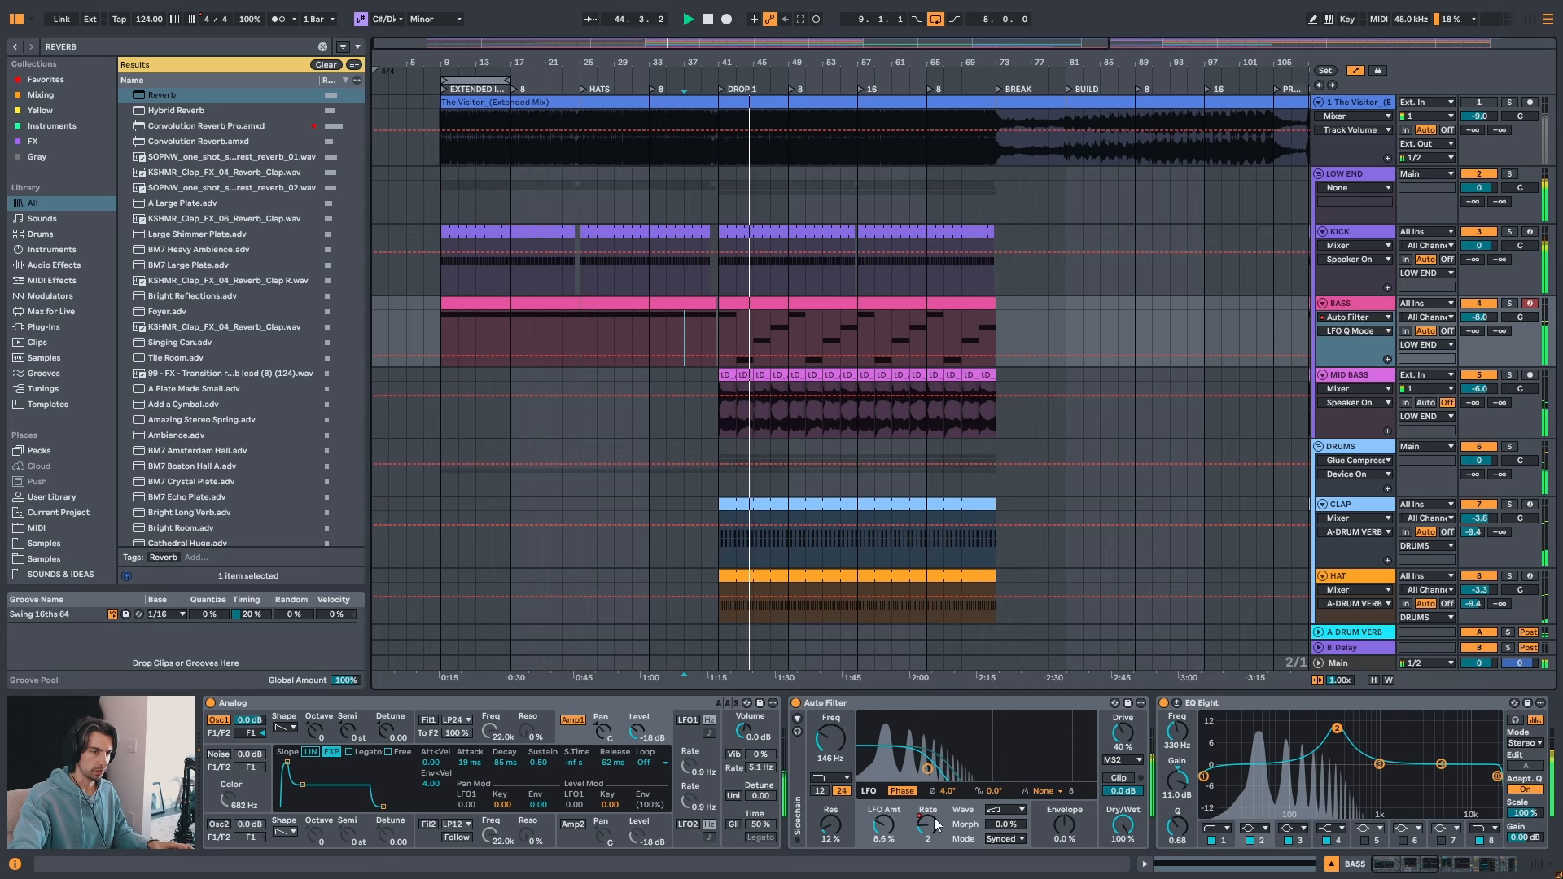
{"action": "left_click", "coordinate": [716, 353]}
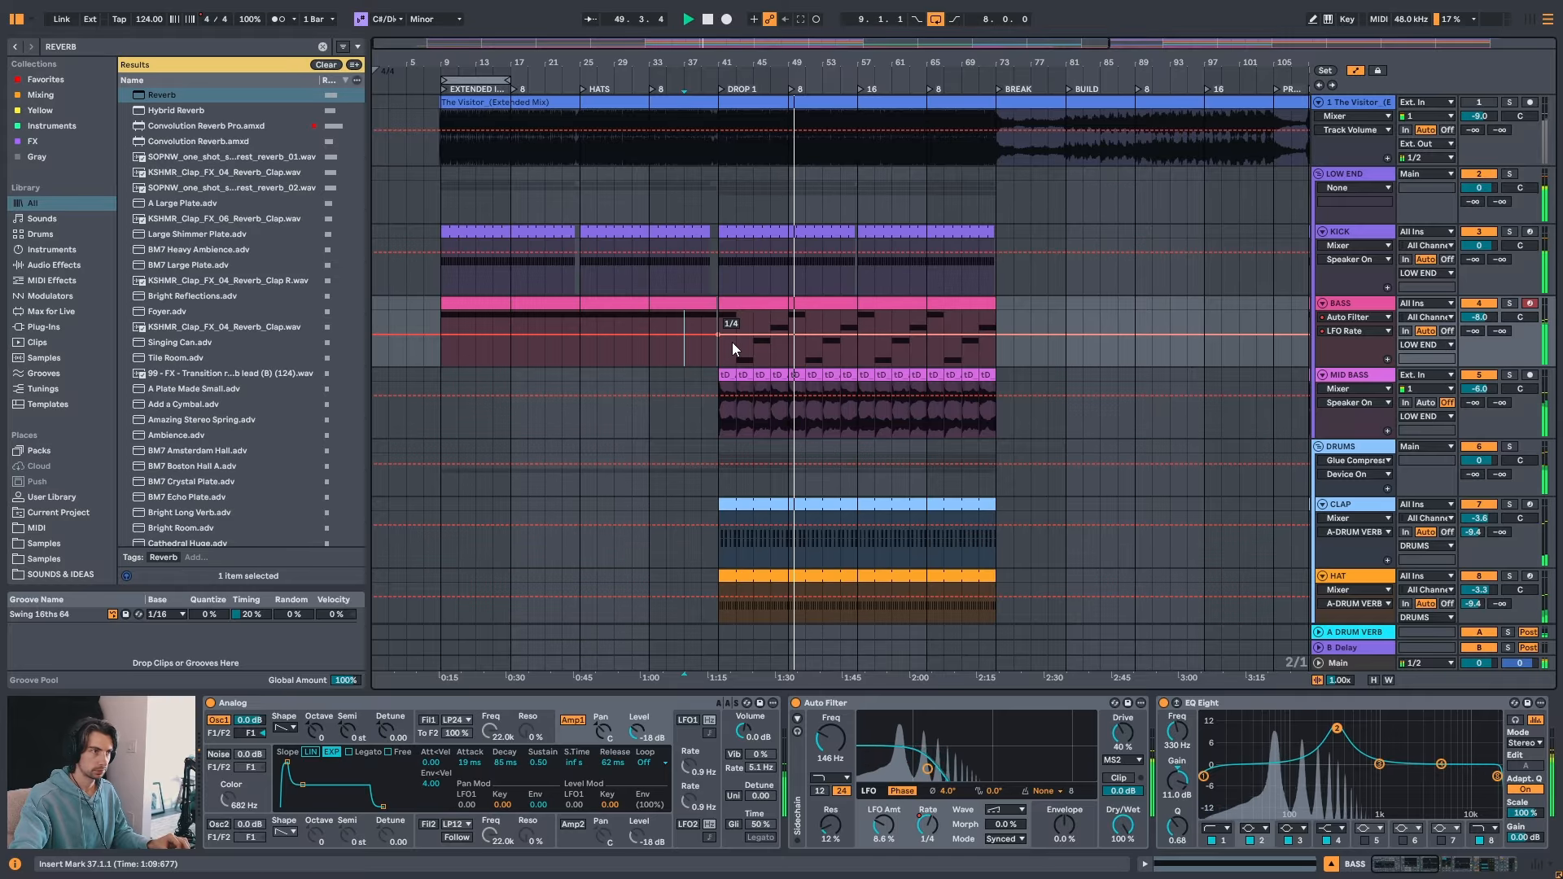
{"action": "key", "text": "ctrl+z"}
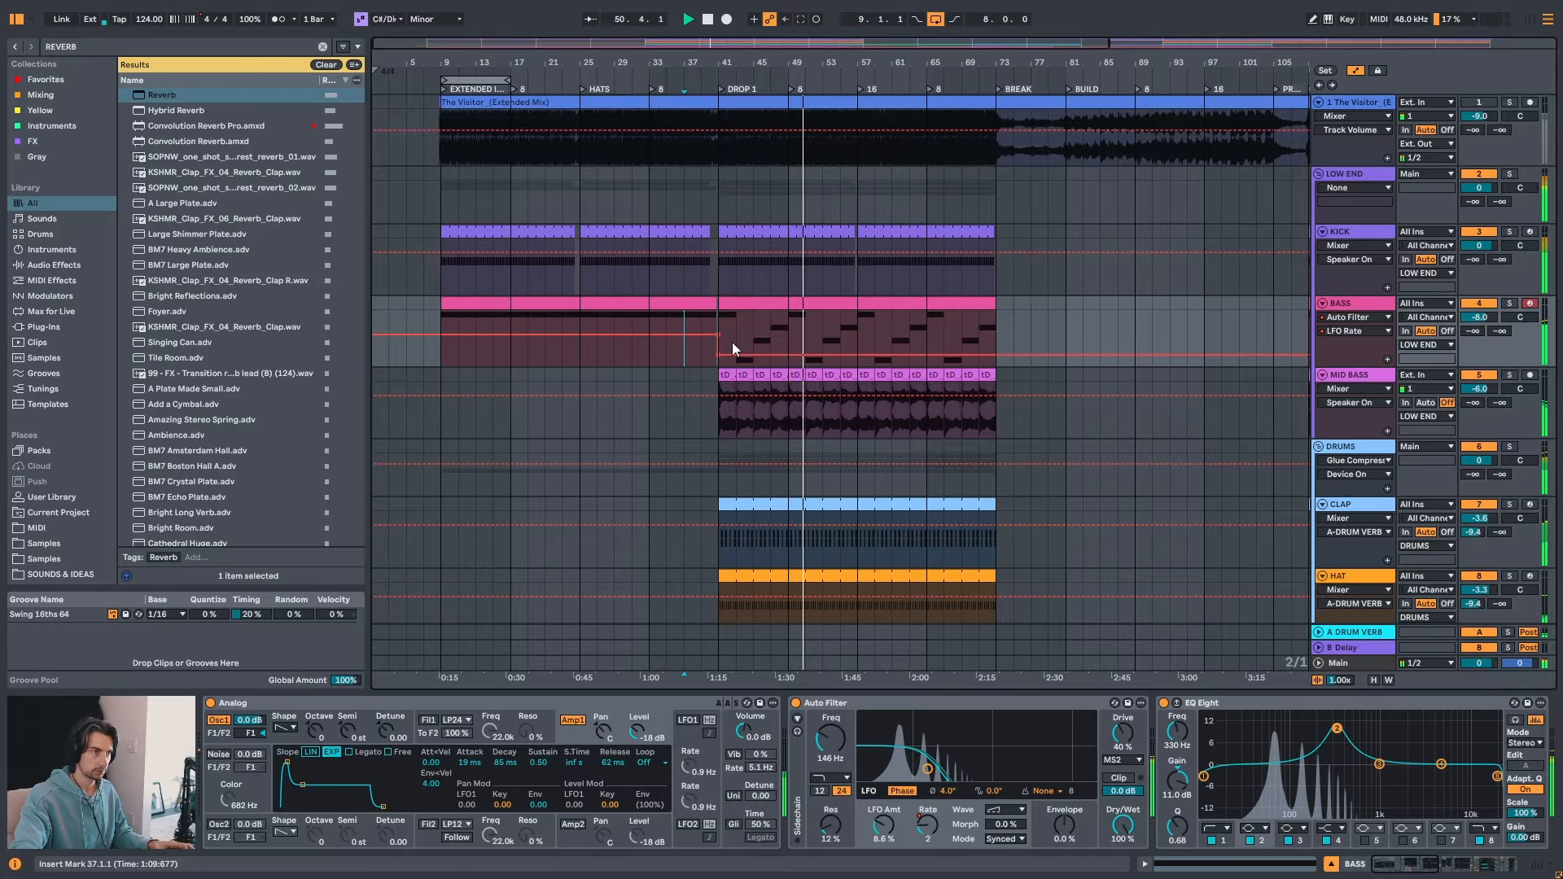
{"action": "key", "text": "space"}
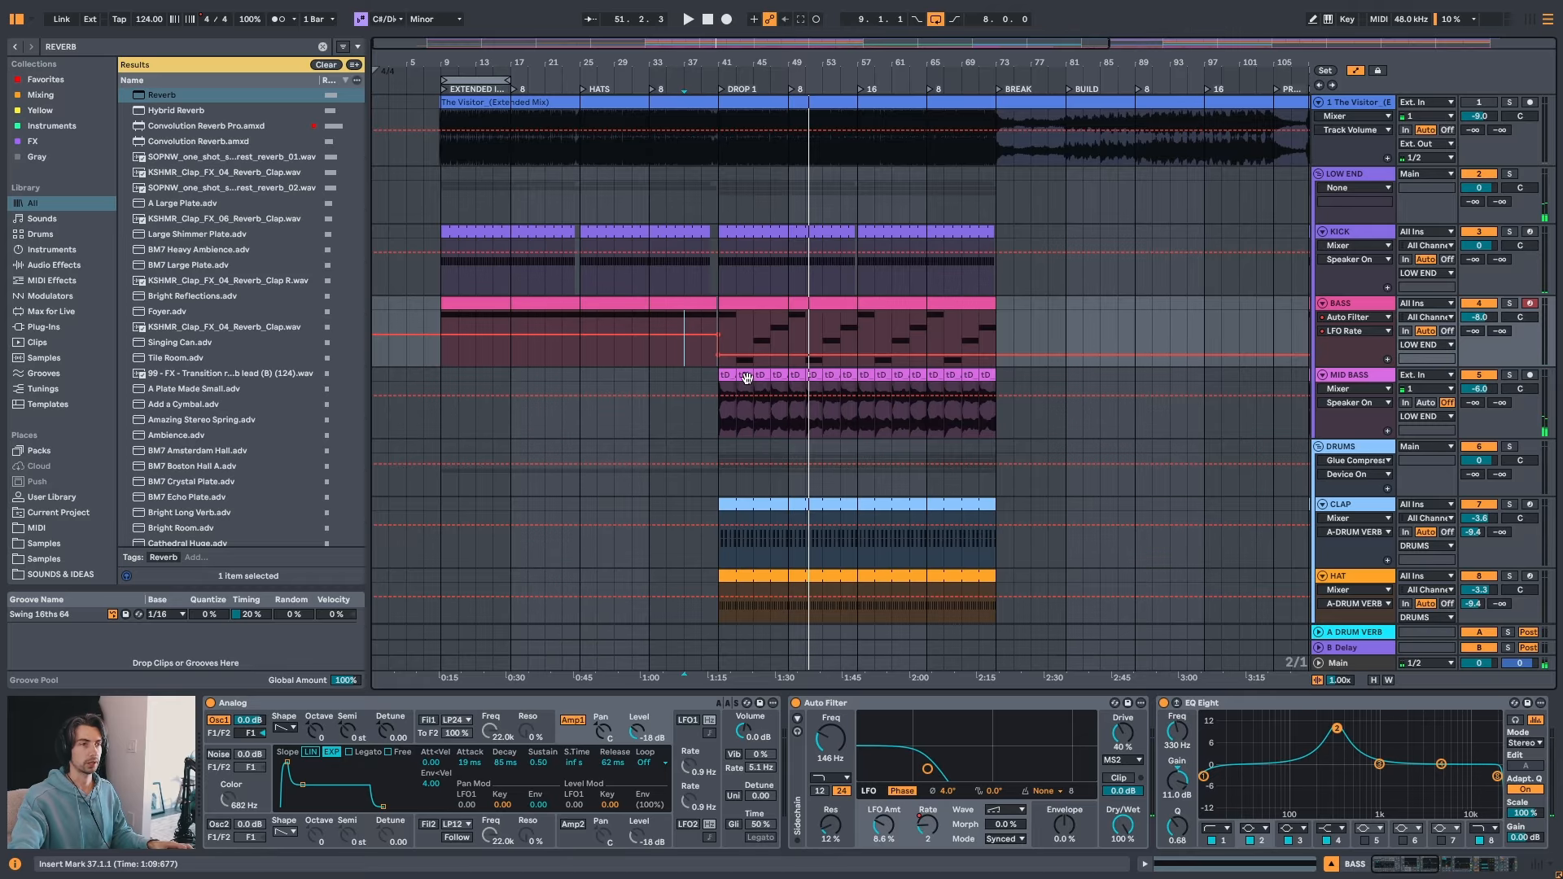
- Select the intro BASS clip and play the extended intro from bar 9 while examining the low-end, drum and top-loop tracks
{"action": "left_click_drag", "start_coordinate": [831, 64], "coordinate": [824, 33]}
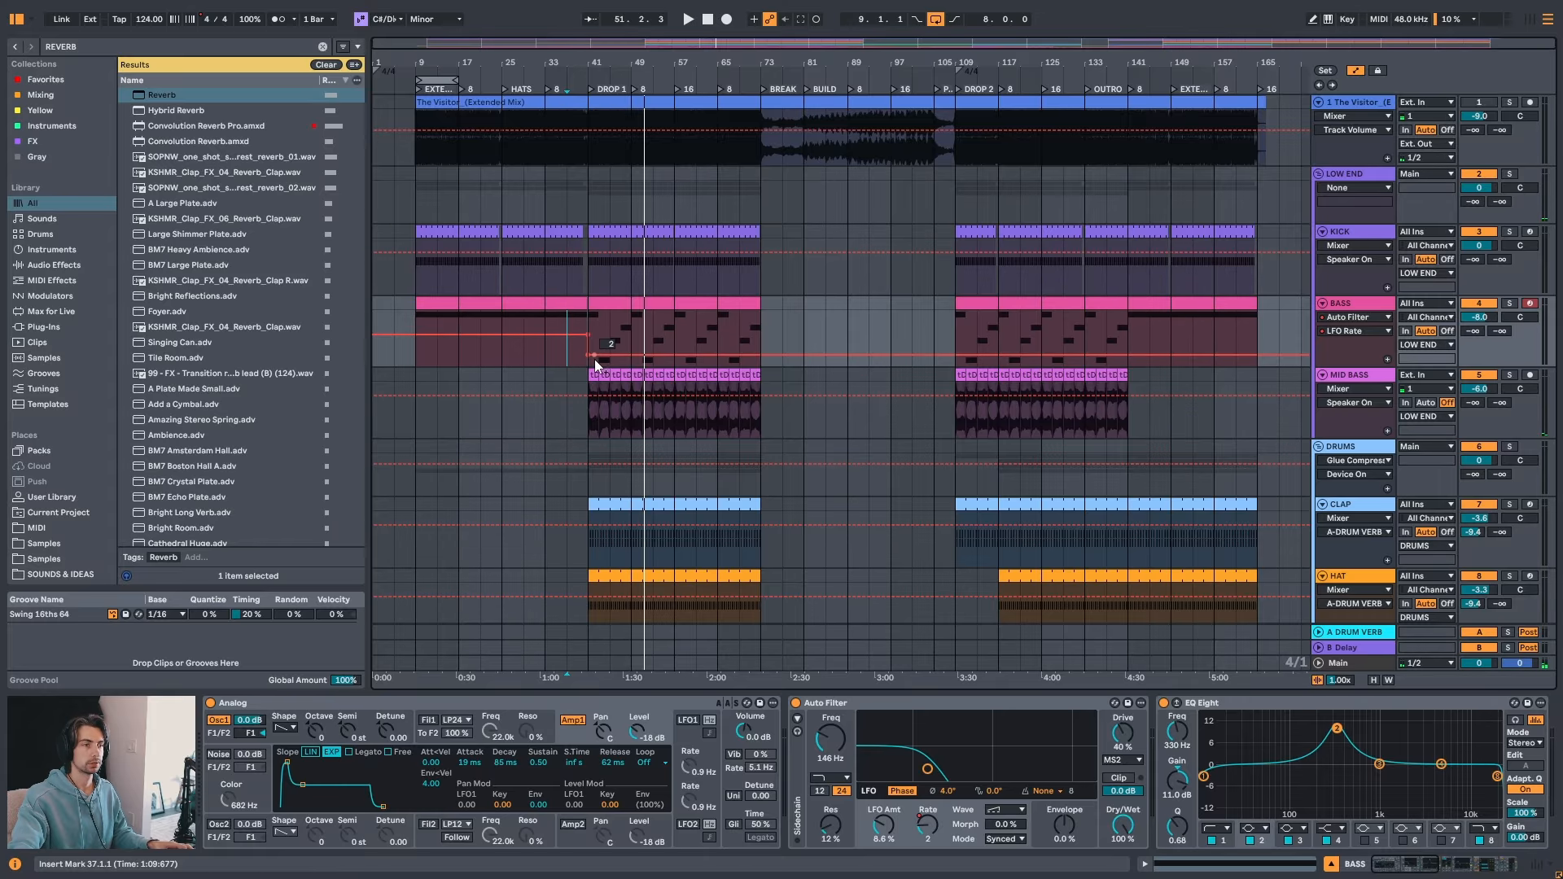
{"action": "left_click_drag", "start_coordinate": [434, 65], "coordinate": [516, 98]}
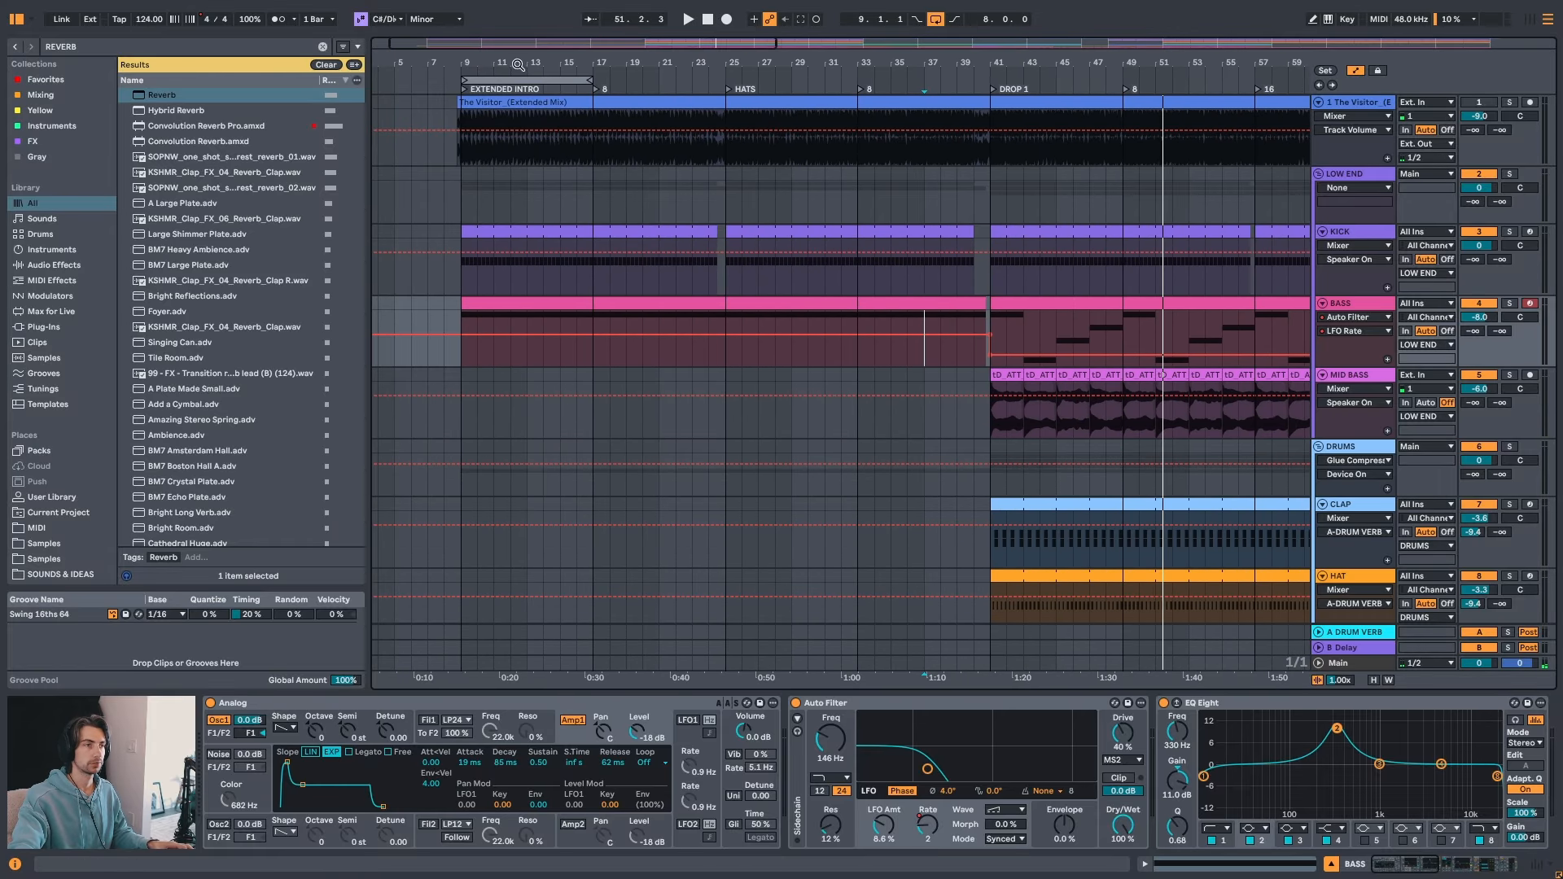
{"action": "left_click", "coordinate": [486, 303]}
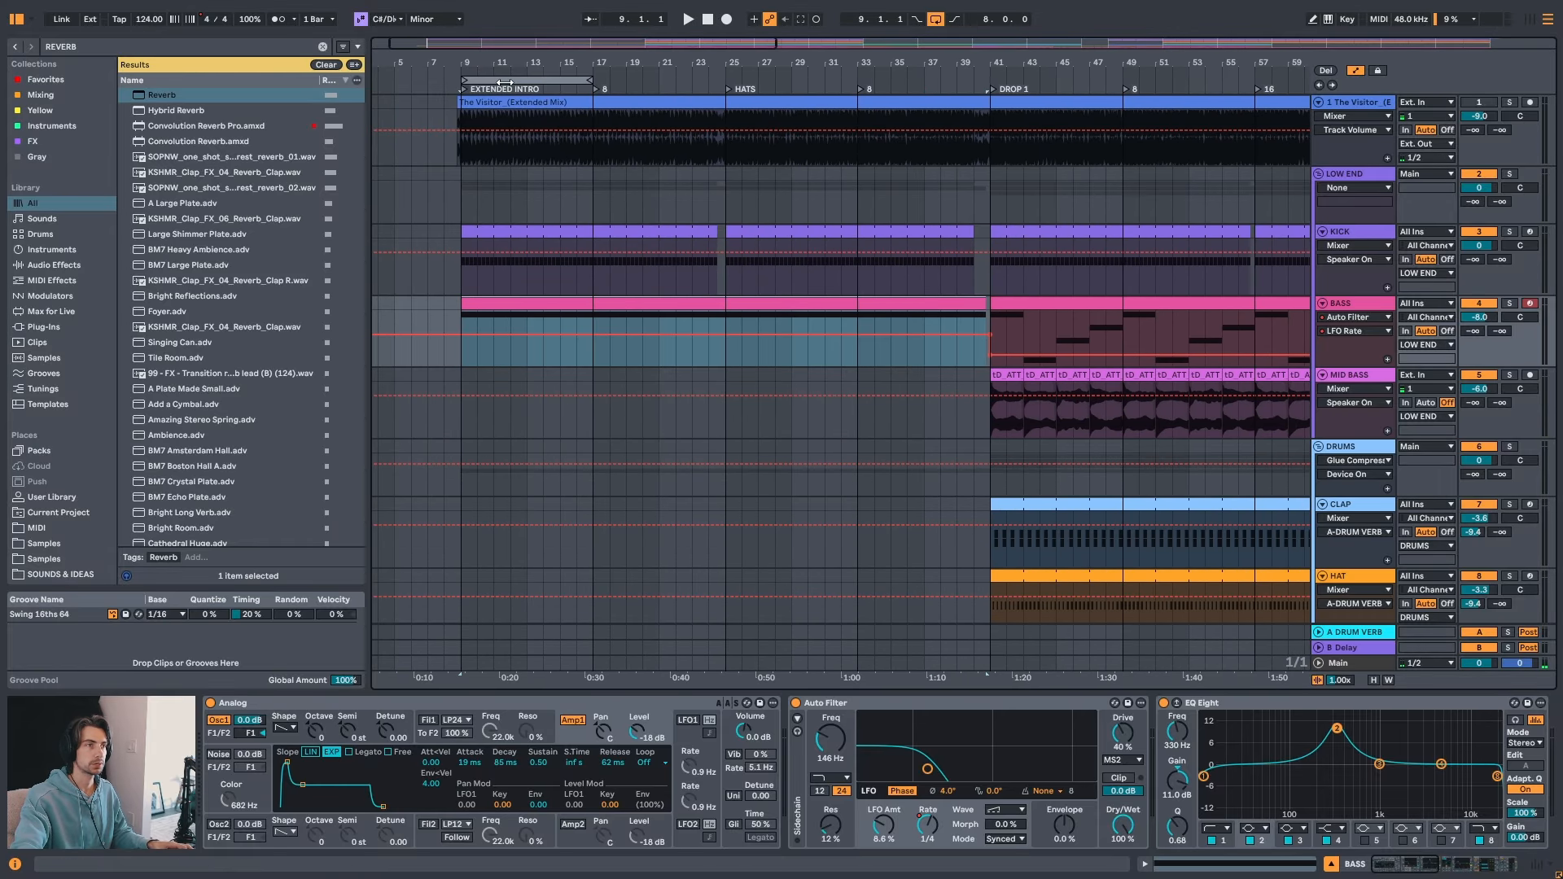
{"action": "key", "text": "space"}
{"action": "left_click_drag", "start_coordinate": [530, 62], "coordinate": [537, 45]}
{"action": "scroll", "coordinate": [621, 415], "scroll_direction": "down", "scroll_amount": 2}
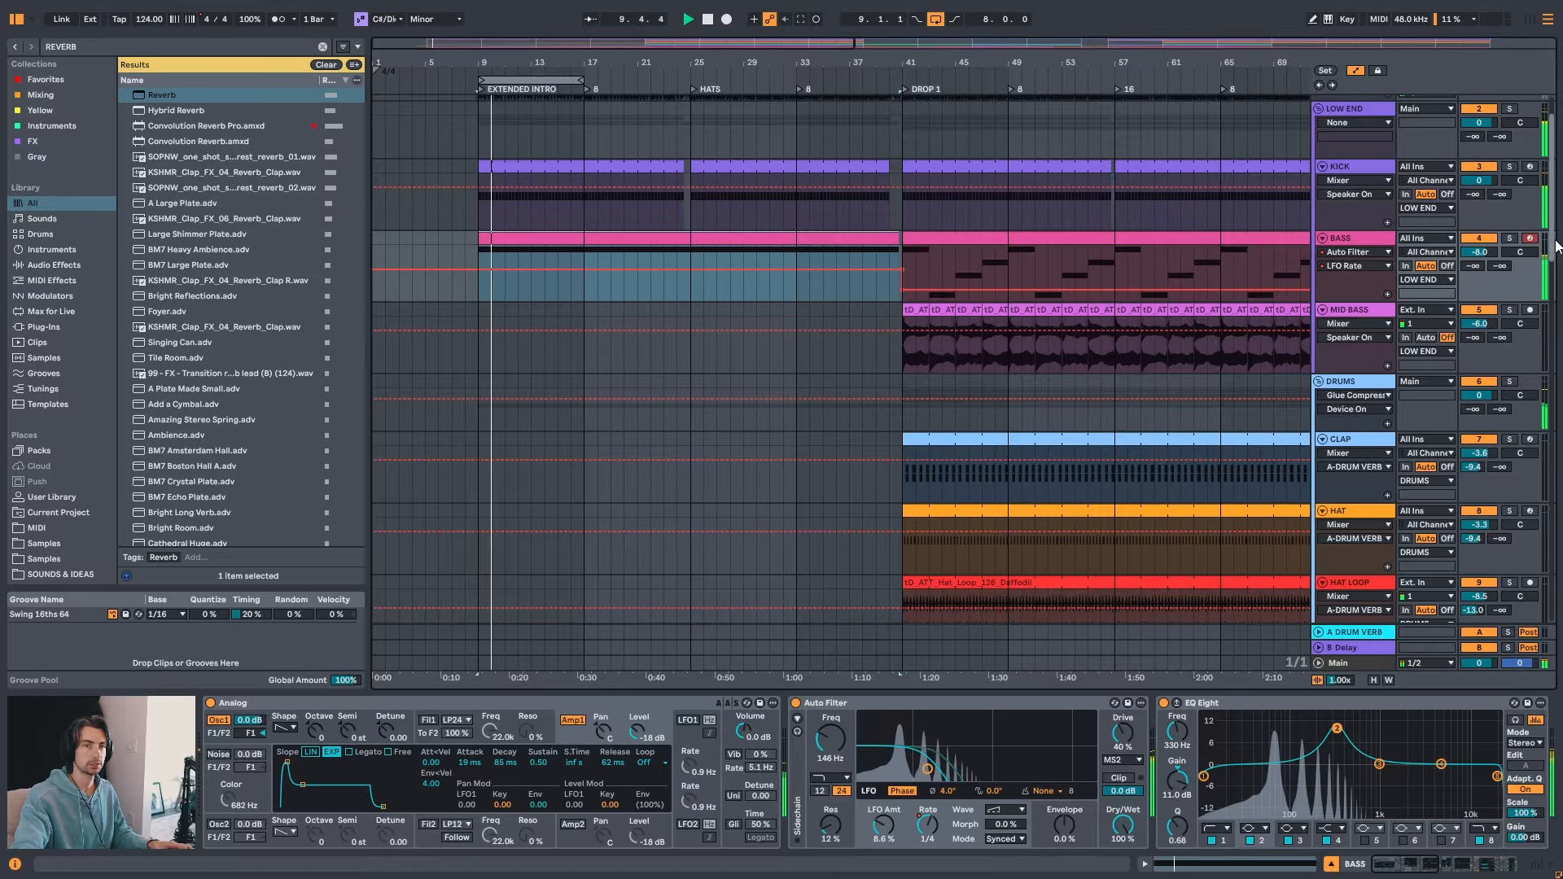
{"action": "scroll", "coordinate": [981, 126], "scroll_direction": "down", "scroll_amount": 5}
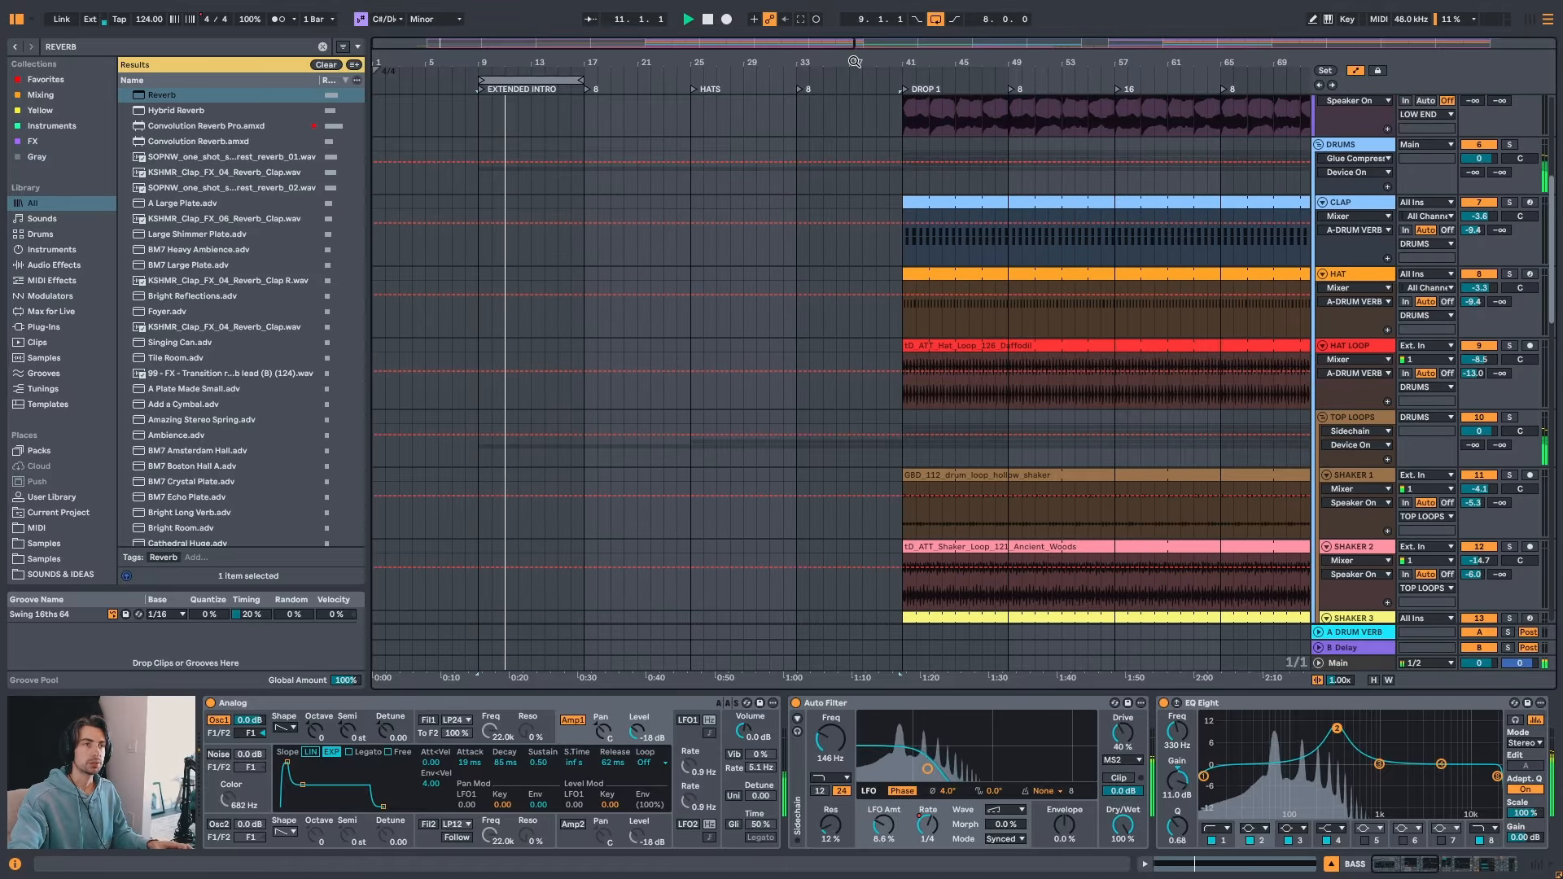
{"action": "left_click_drag", "start_coordinate": [851, 61], "coordinate": [732, 49]}
{"action": "scroll", "coordinate": [690, 157], "scroll_direction": "up", "scroll_amount": 1}
{"action": "left_click_drag", "start_coordinate": [523, 57], "coordinate": [604, 57]}
{"action": "scroll", "coordinate": [555, 326], "scroll_direction": "up", "scroll_amount": 4}
{"action": "scroll", "coordinate": [623, 306], "scroll_direction": "up", "scroll_amount": 3}
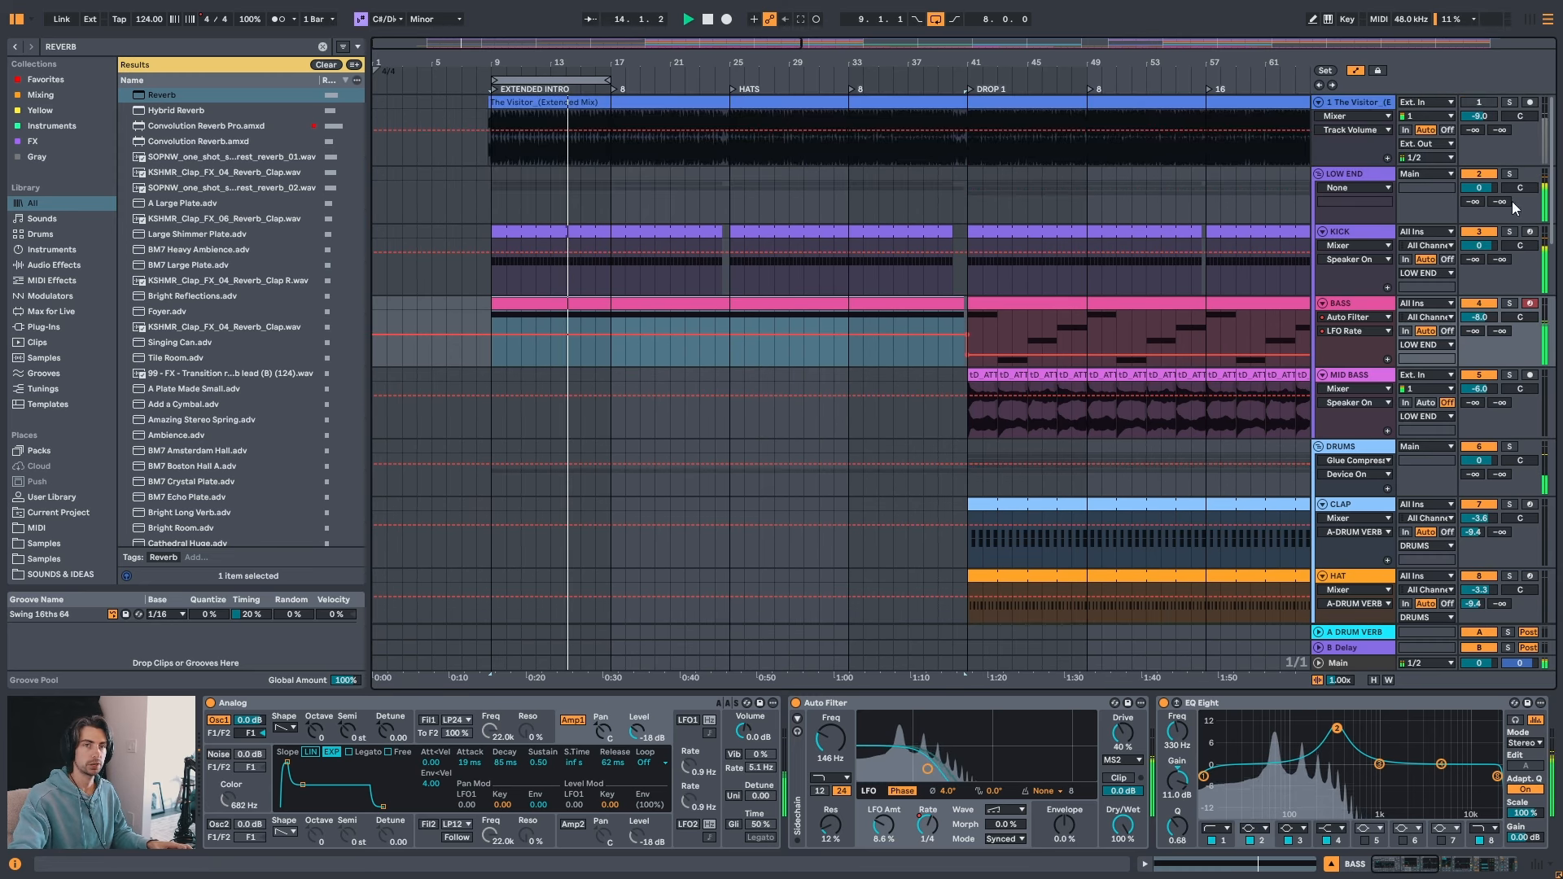
- Restart playback from bar 9 on the PAD SAMPLE track and examine the melodic, FX and texture tracks in the extended intro
{"action": "key", "text": "space"}
{"action": "left_click_drag", "start_coordinate": [1553, 218], "coordinate": [1558, 467]}
{"action": "left_click", "coordinate": [488, 370]}
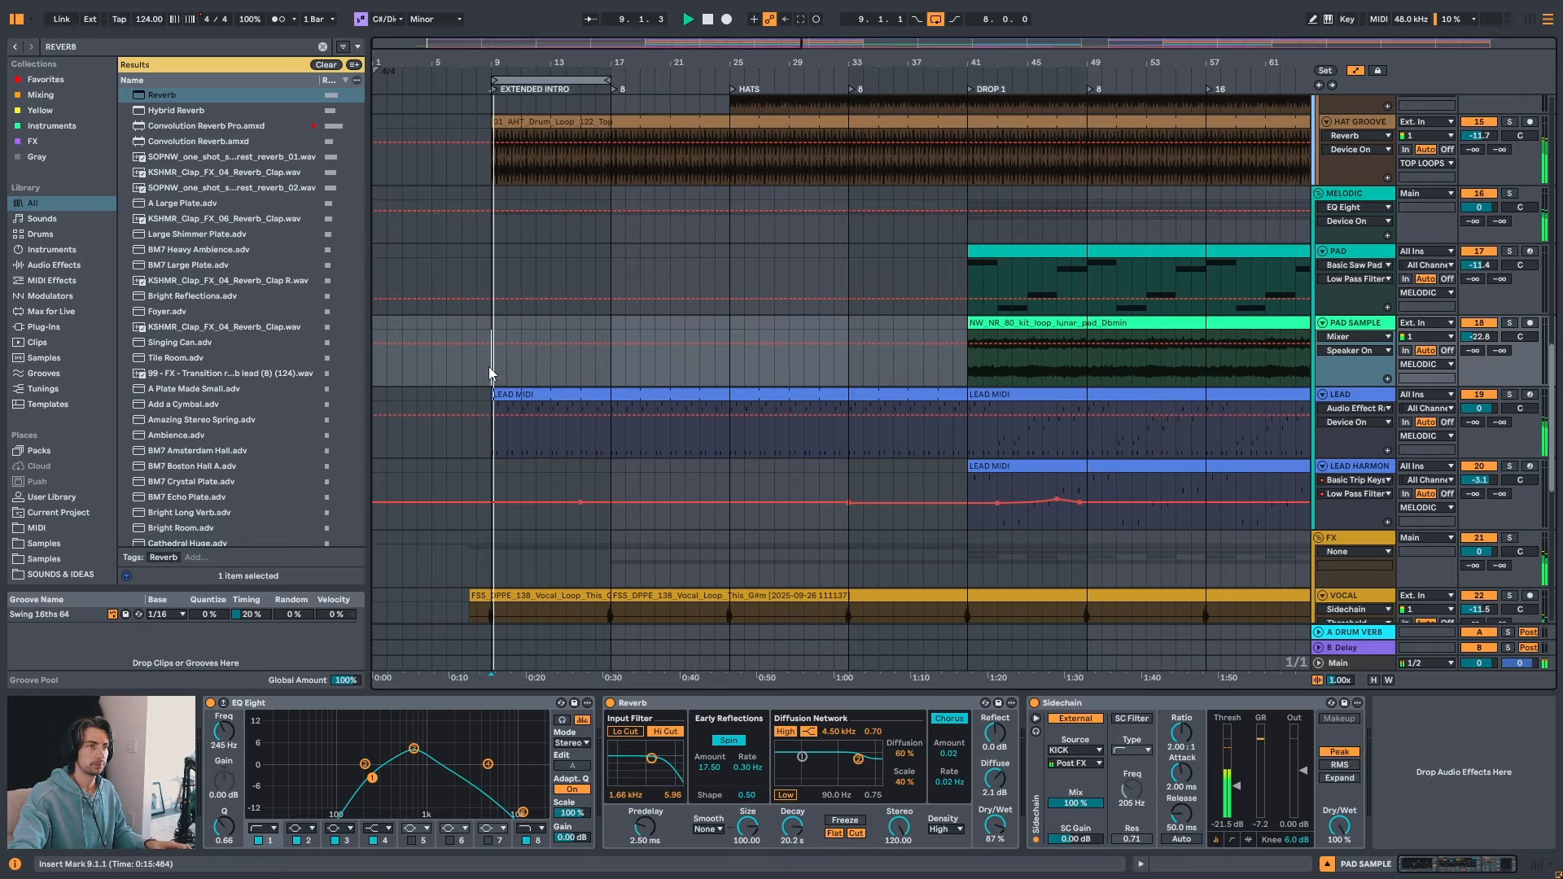
{"action": "key", "text": "space"}
{"action": "scroll", "coordinate": [501, 374], "scroll_direction": "down", "scroll_amount": 3}
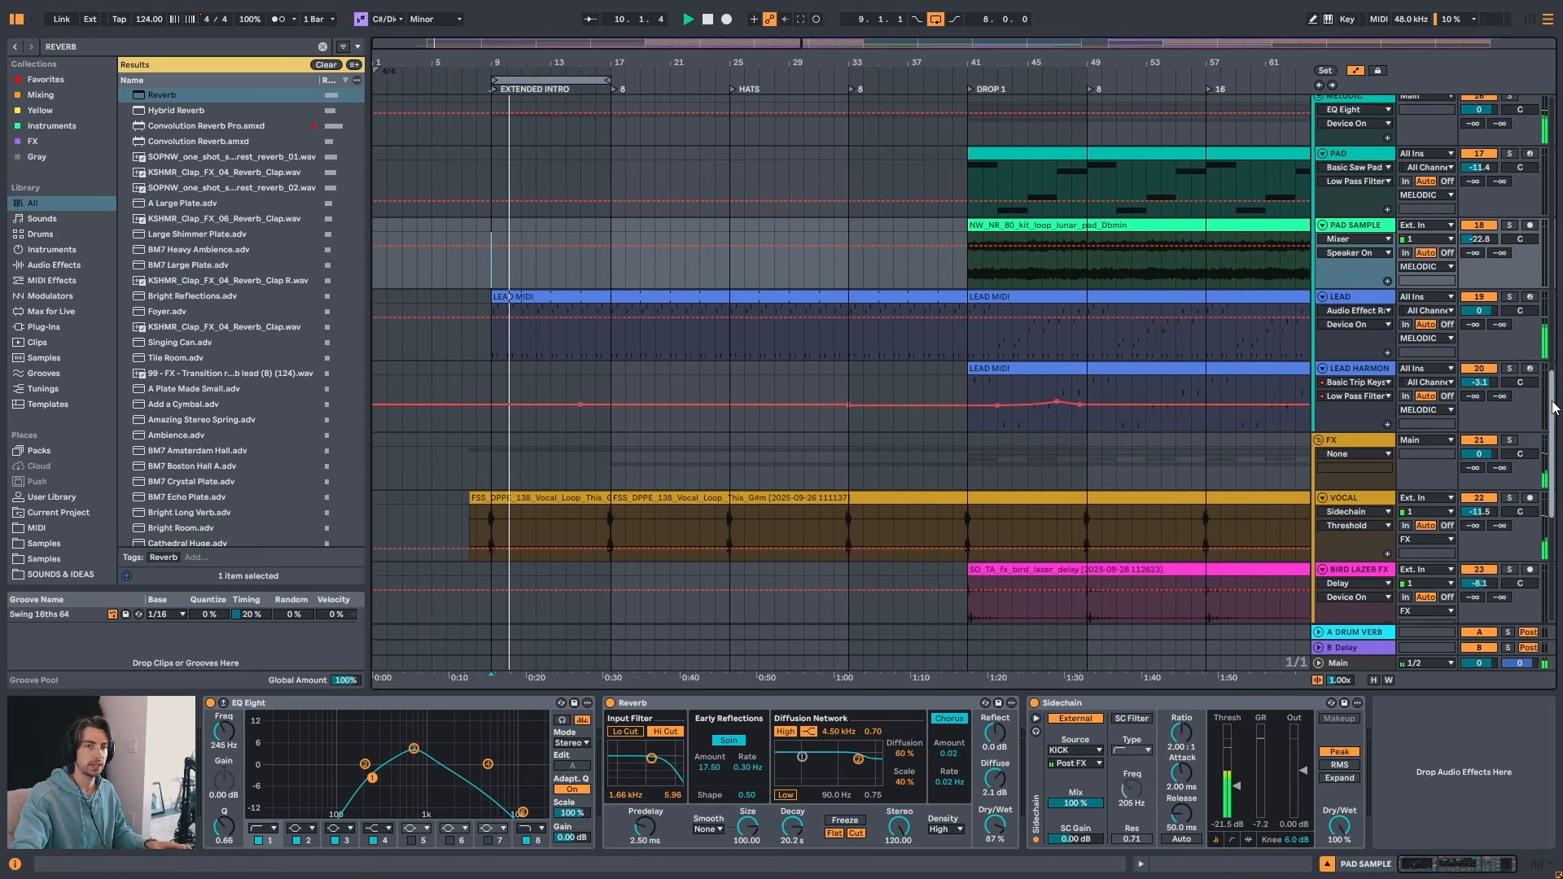
{"action": "left_click_drag", "start_coordinate": [1555, 409], "coordinate": [1558, 511]}
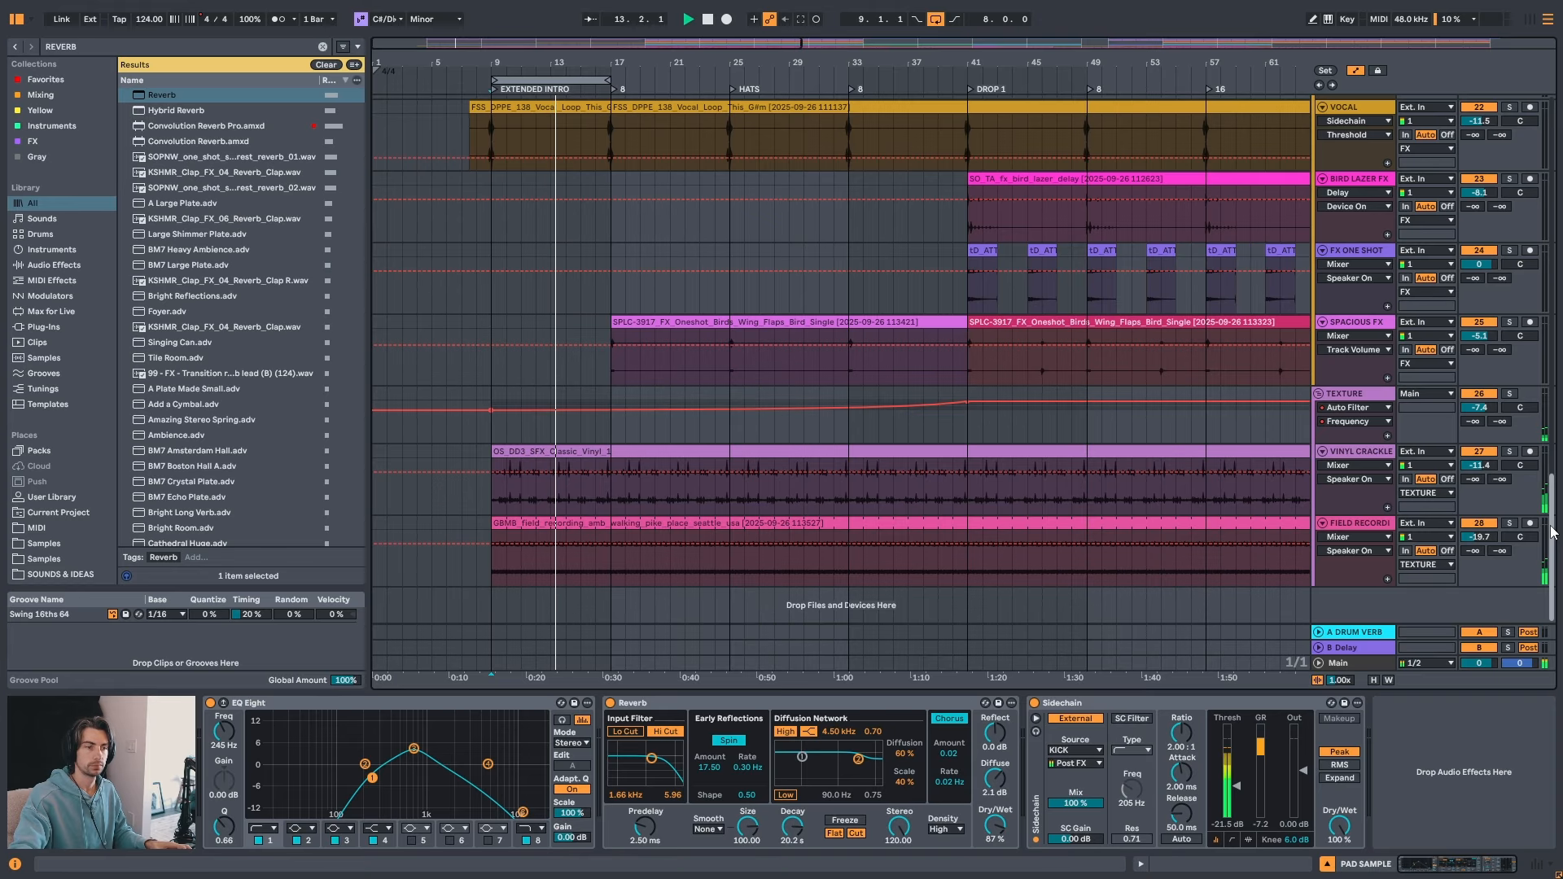
{"action": "scroll", "coordinate": [1550, 534], "scroll_direction": "up", "scroll_amount": 8}
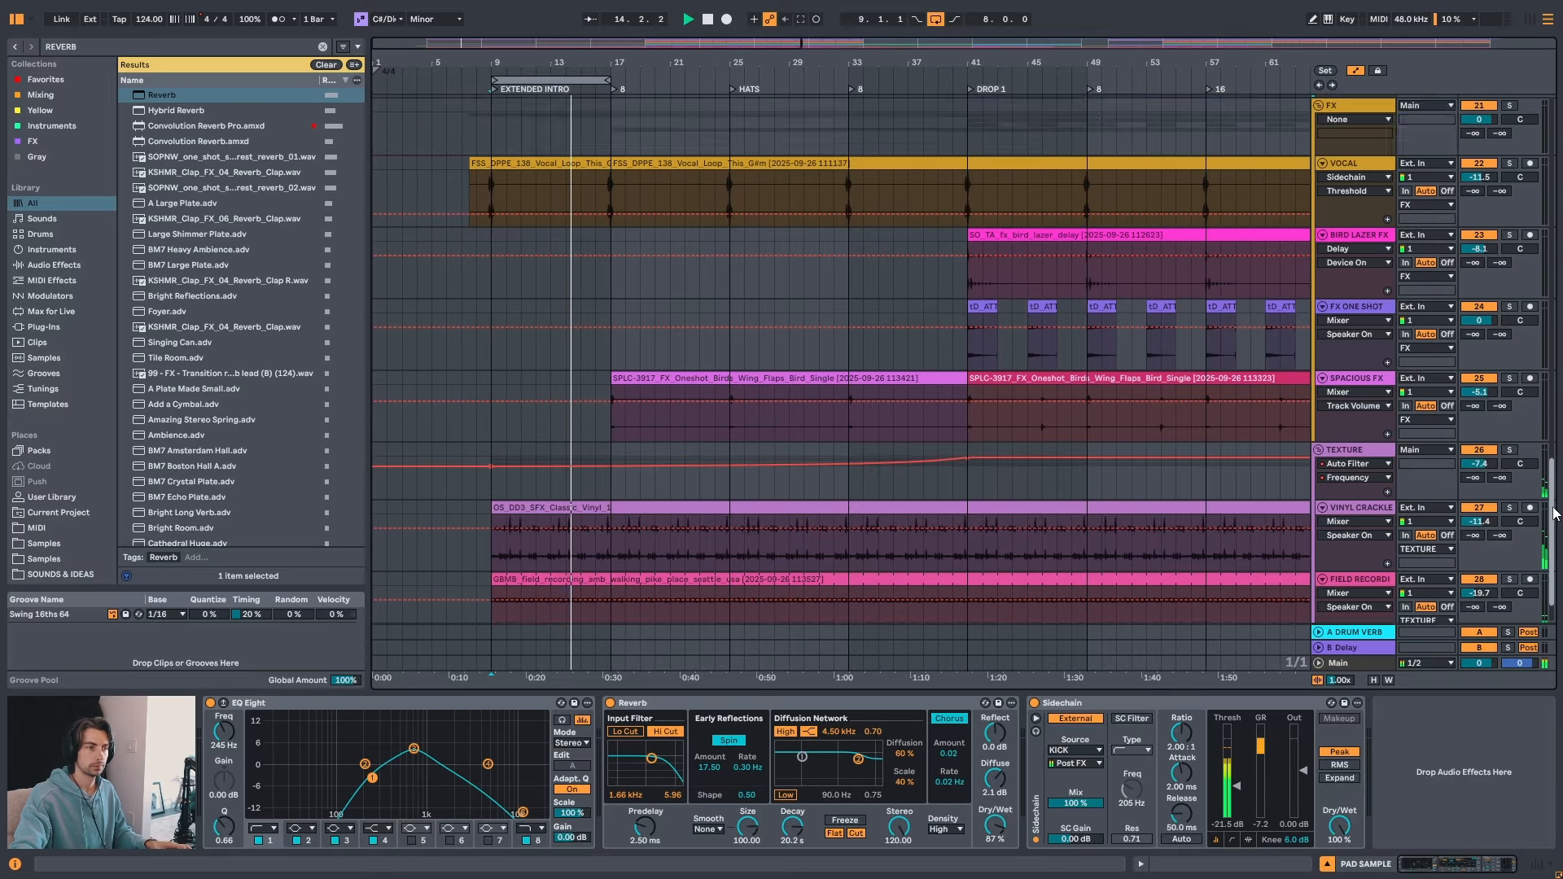
{"action": "scroll", "coordinate": [1552, 440], "scroll_direction": "up", "scroll_amount": 1}
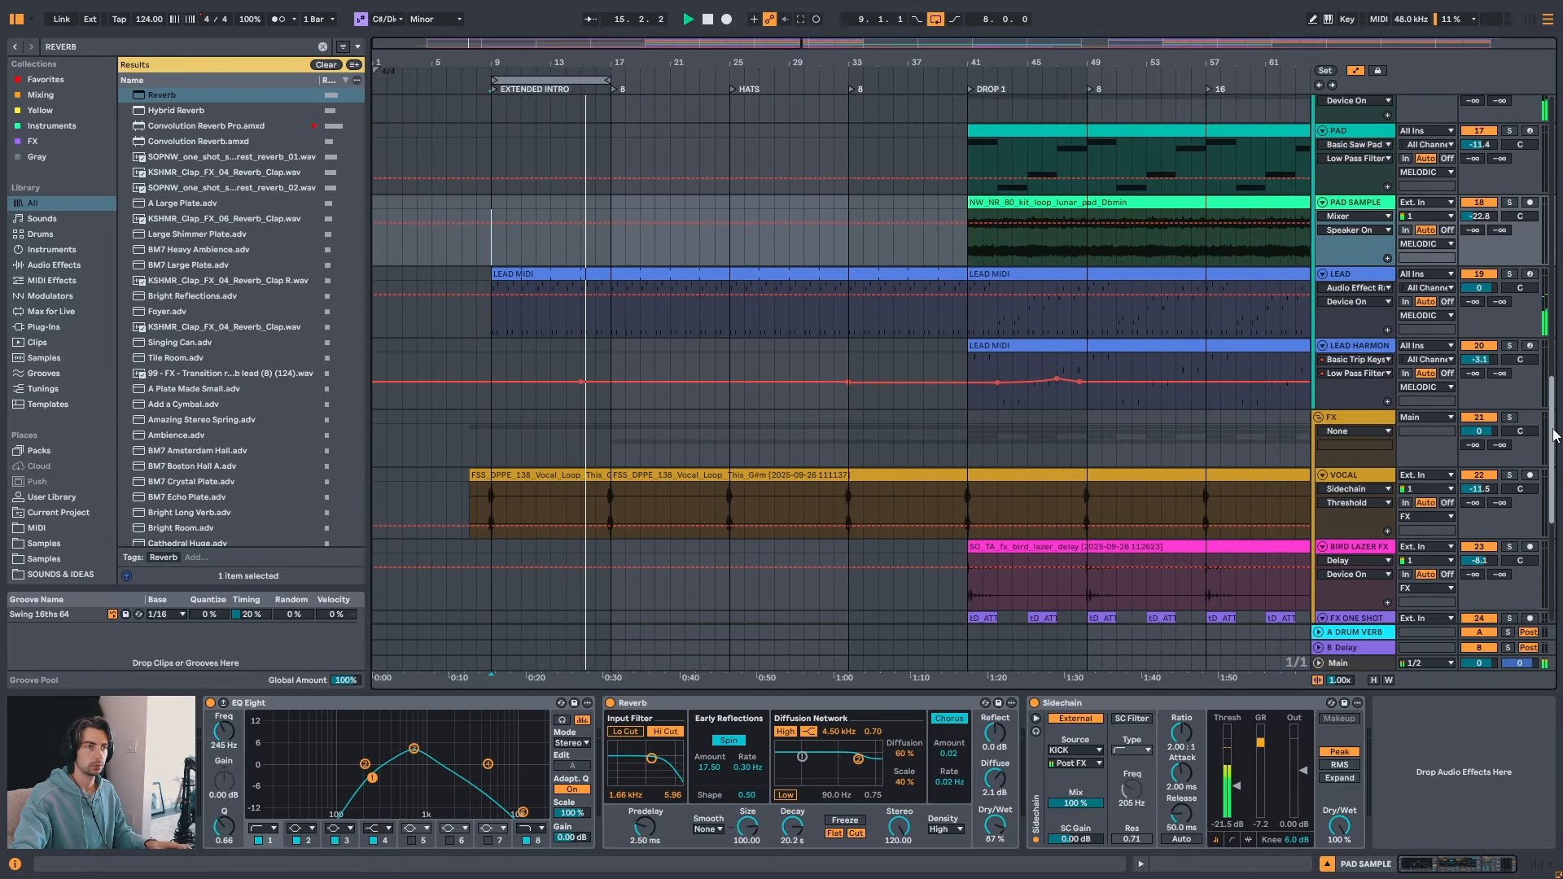
{"action": "scroll", "coordinate": [1552, 447], "scroll_direction": "down", "scroll_amount": 3}
{"action": "scroll", "coordinate": [1553, 465], "scroll_direction": "up", "scroll_amount": 8}
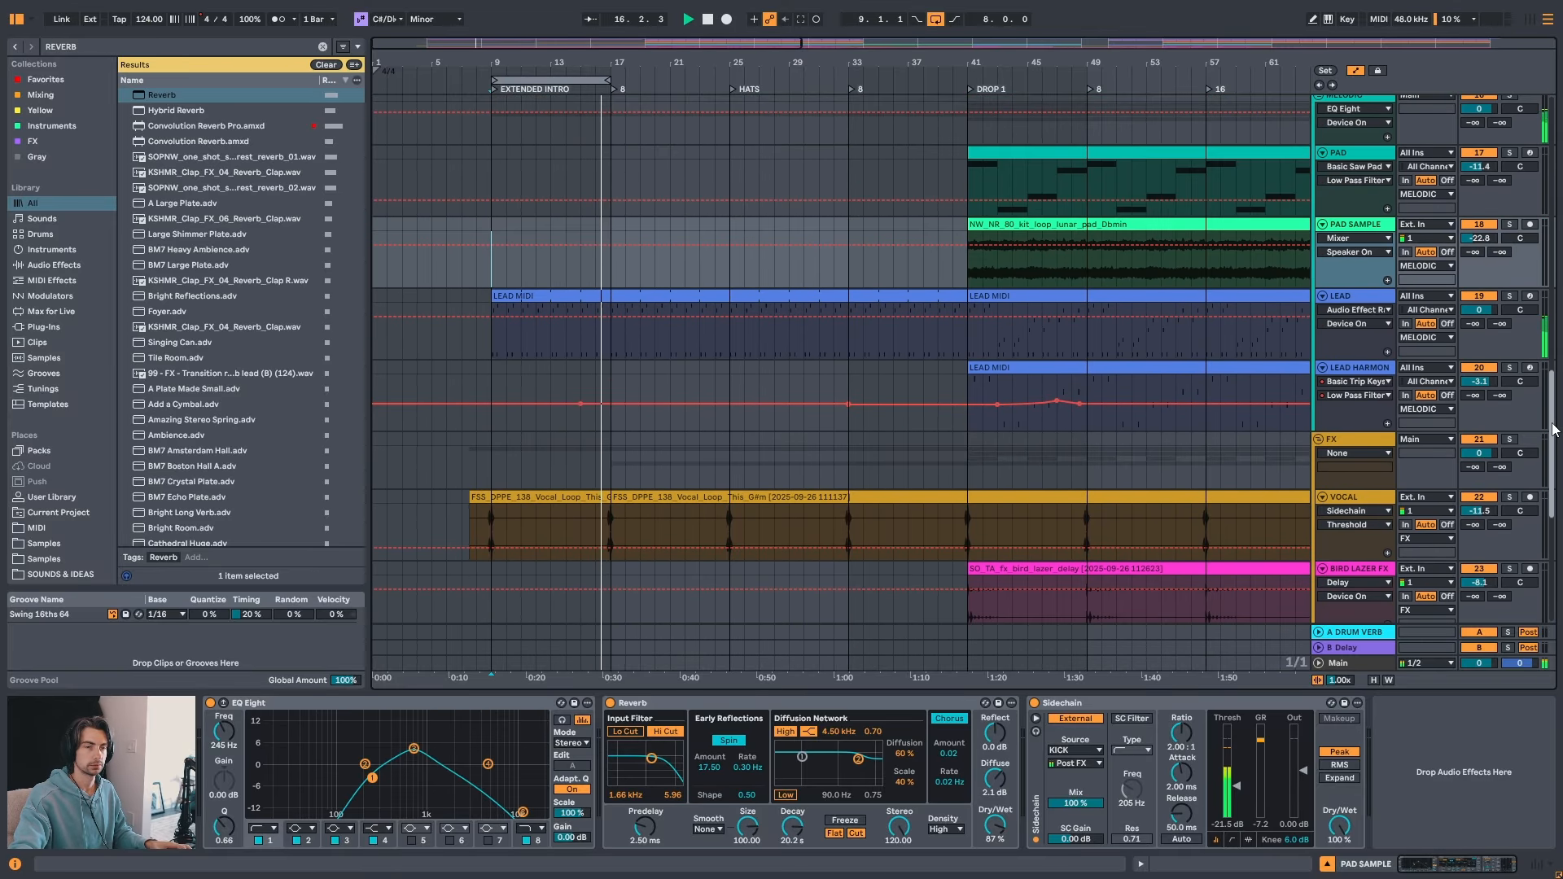
- Stop playback, insert a MIDI track above PAD in the MELODIC group and name it DRONE
{"action": "left_click", "coordinate": [1324, 278]}
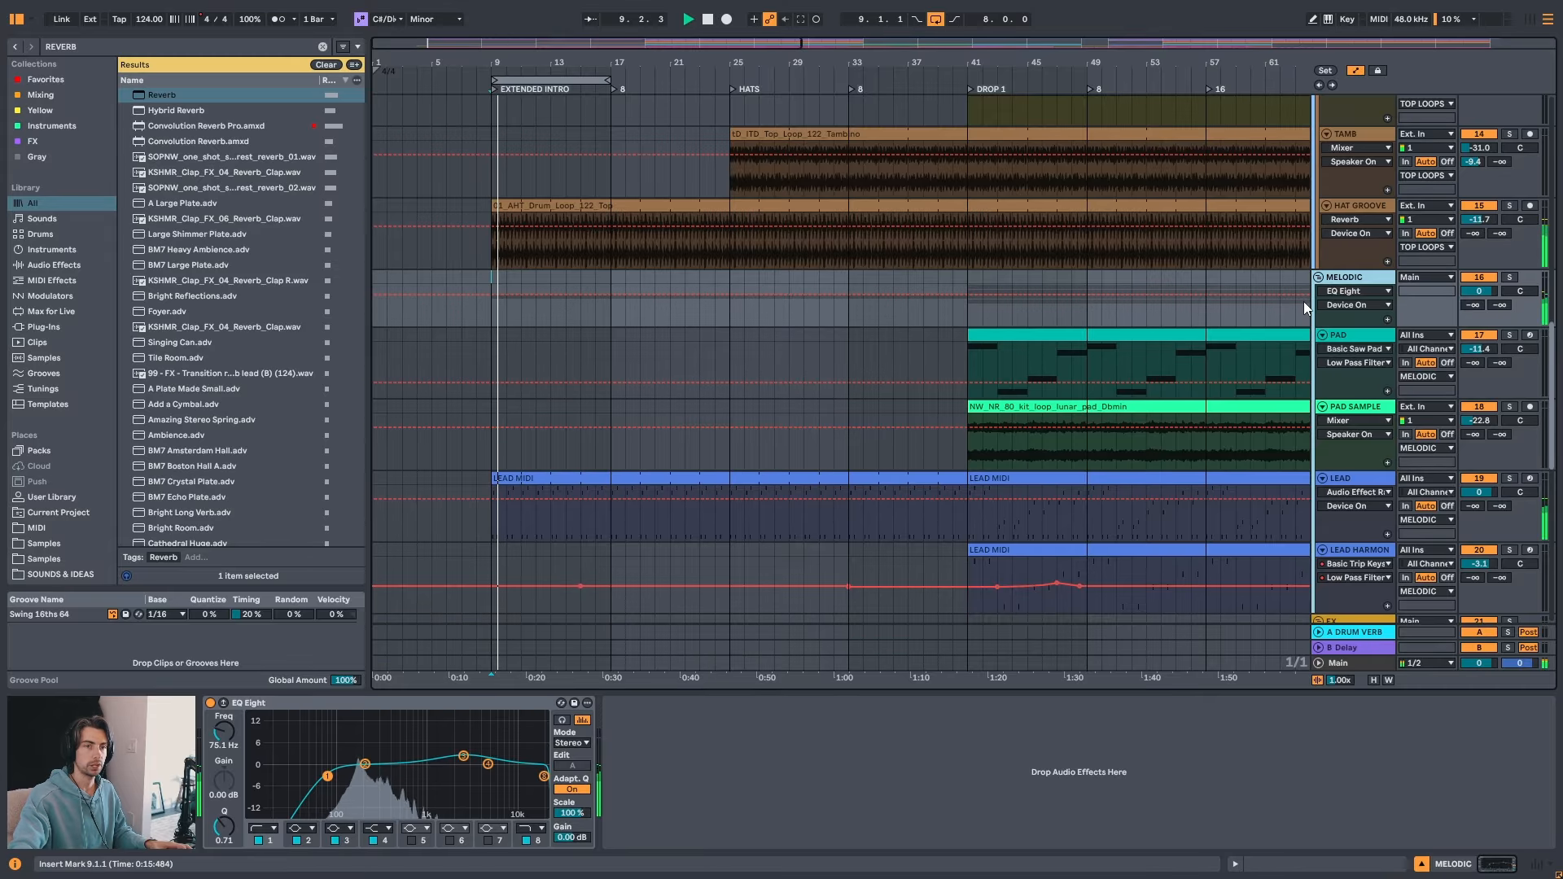
{"action": "scroll", "coordinate": [1303, 301], "scroll_direction": "down", "scroll_amount": 2}
{"action": "scroll", "coordinate": [1354, 269], "scroll_direction": "up", "scroll_amount": 1}
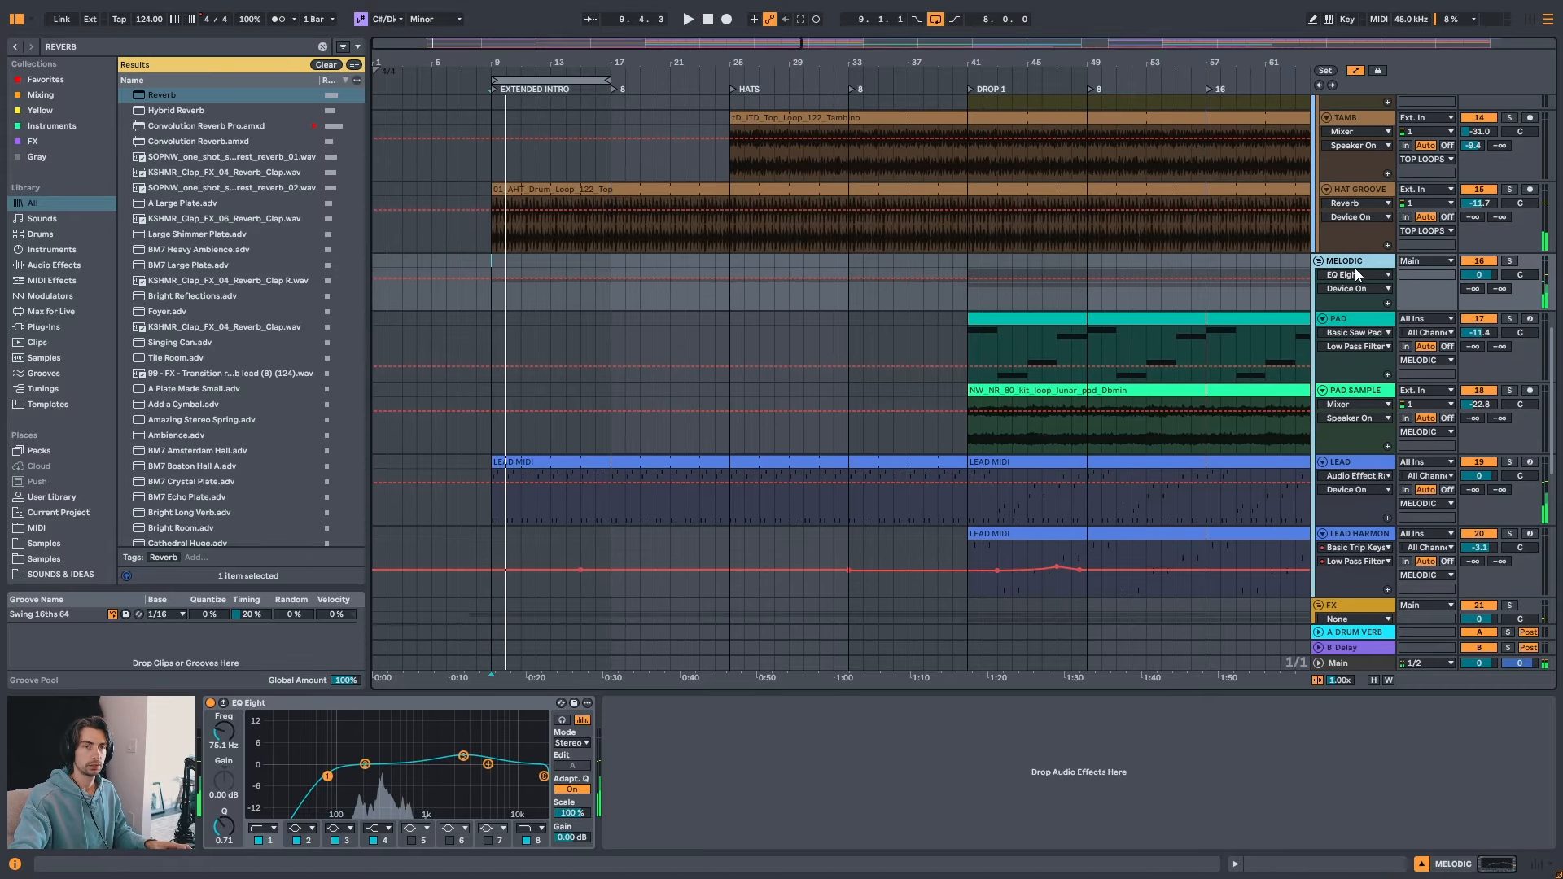
{"action": "left_click", "coordinate": [1351, 323]}
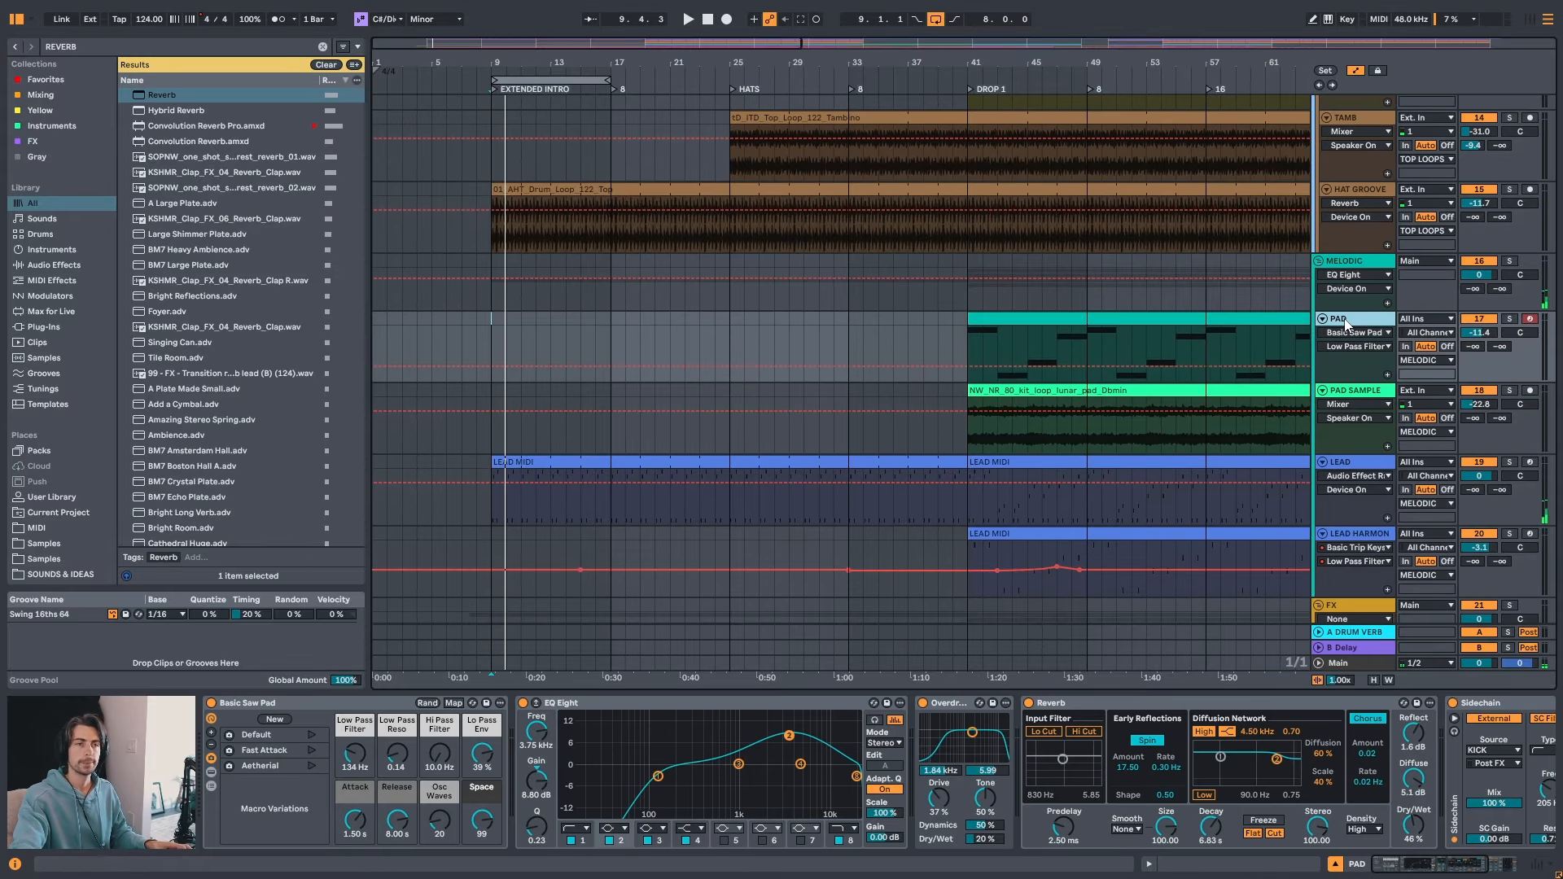
{"action": "key", "text": "ctrl+shift+t"}
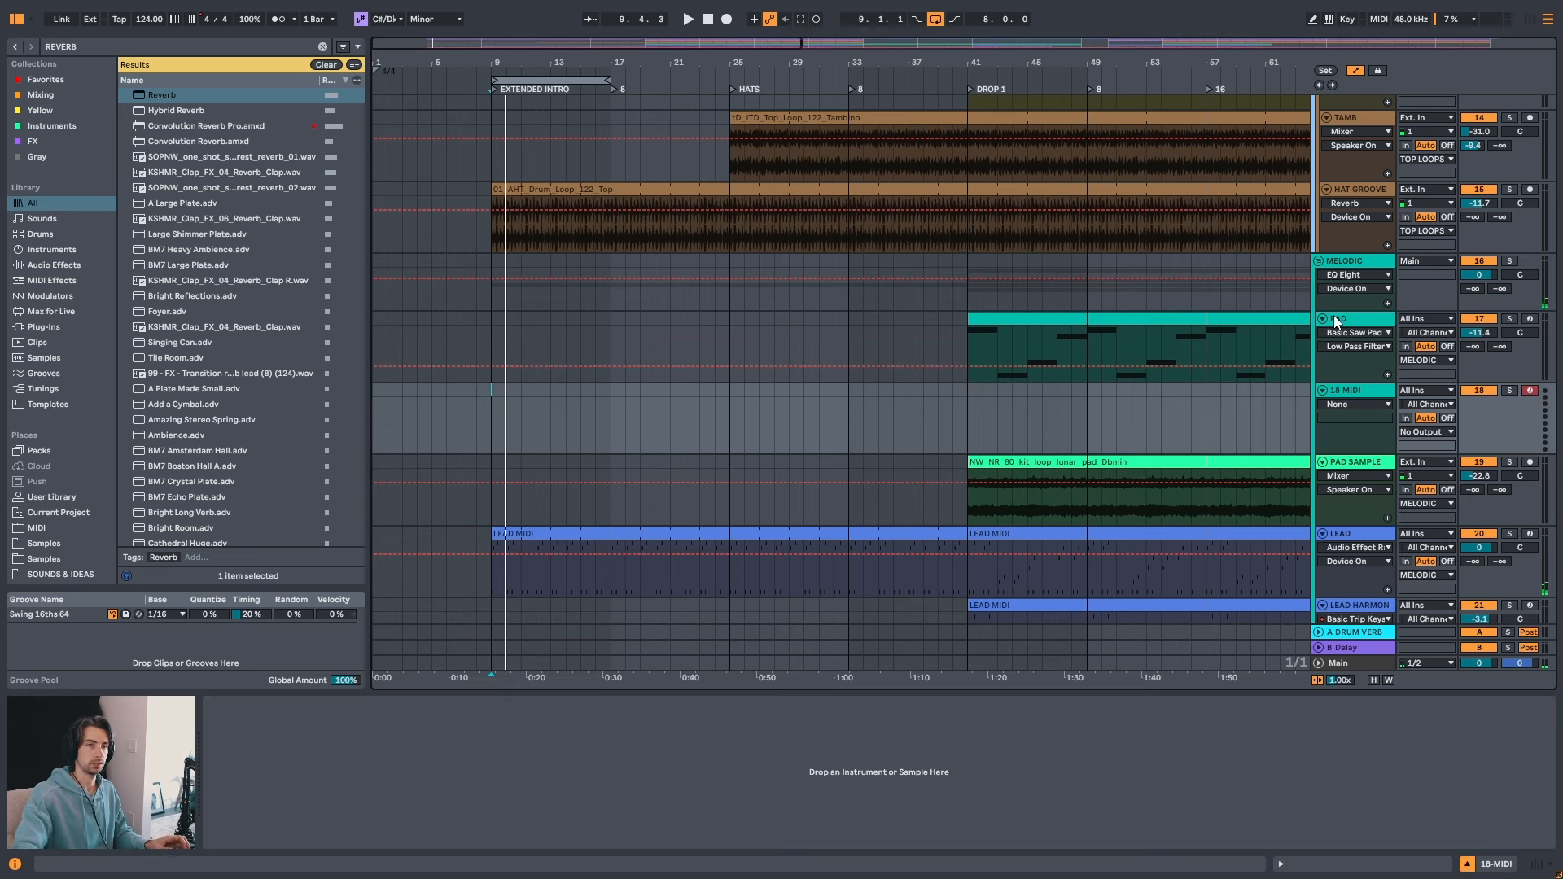
{"action": "left_click_drag", "start_coordinate": [1354, 370], "coordinate": [1357, 321]}
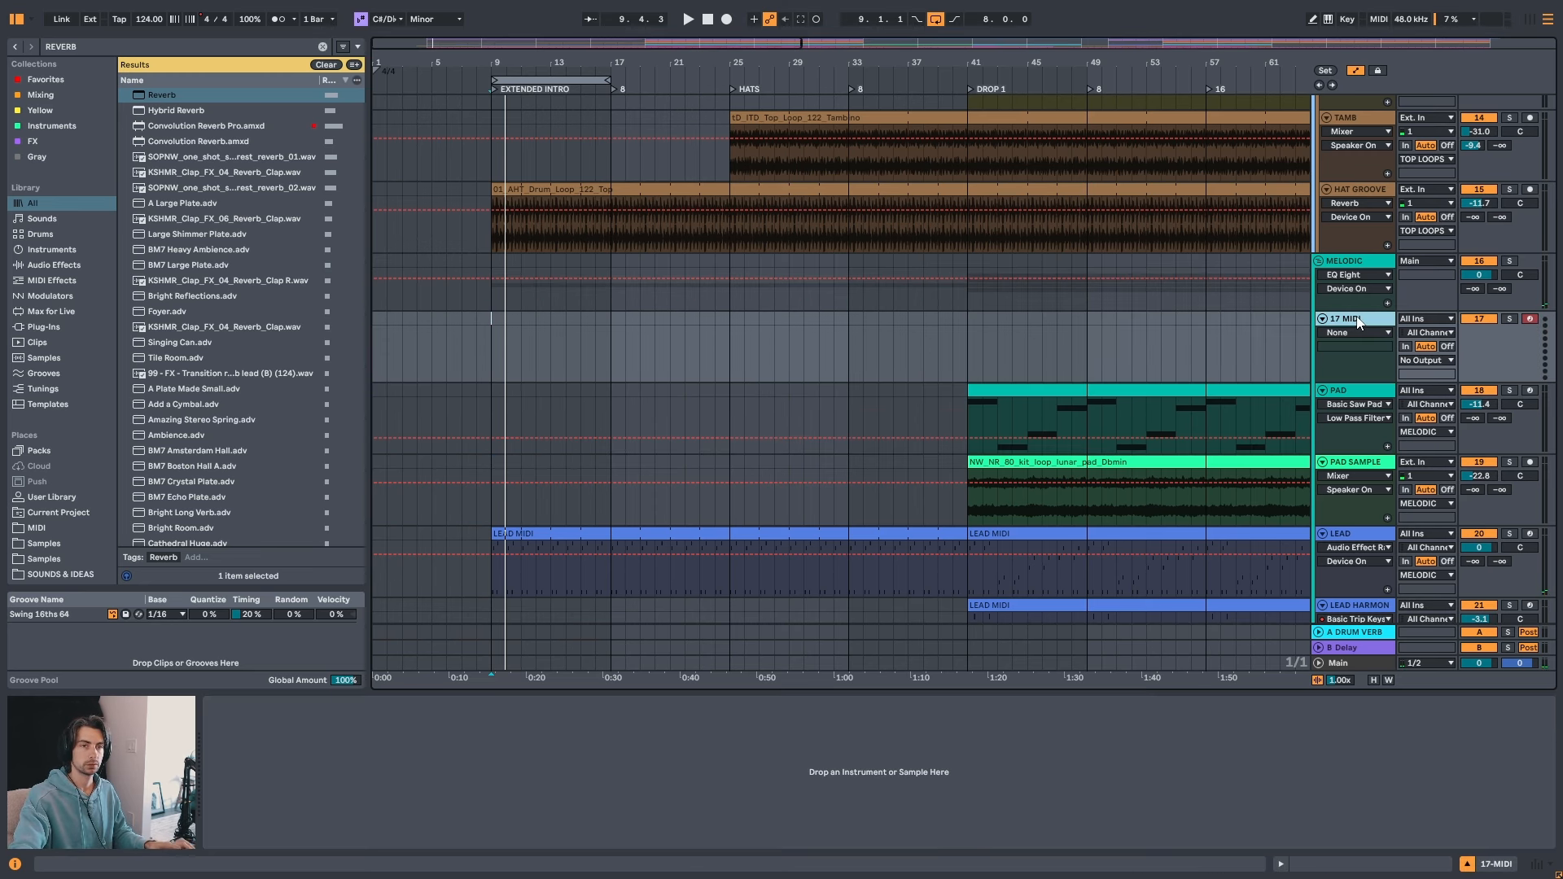
{"action": "type", "text": "DRONE"}
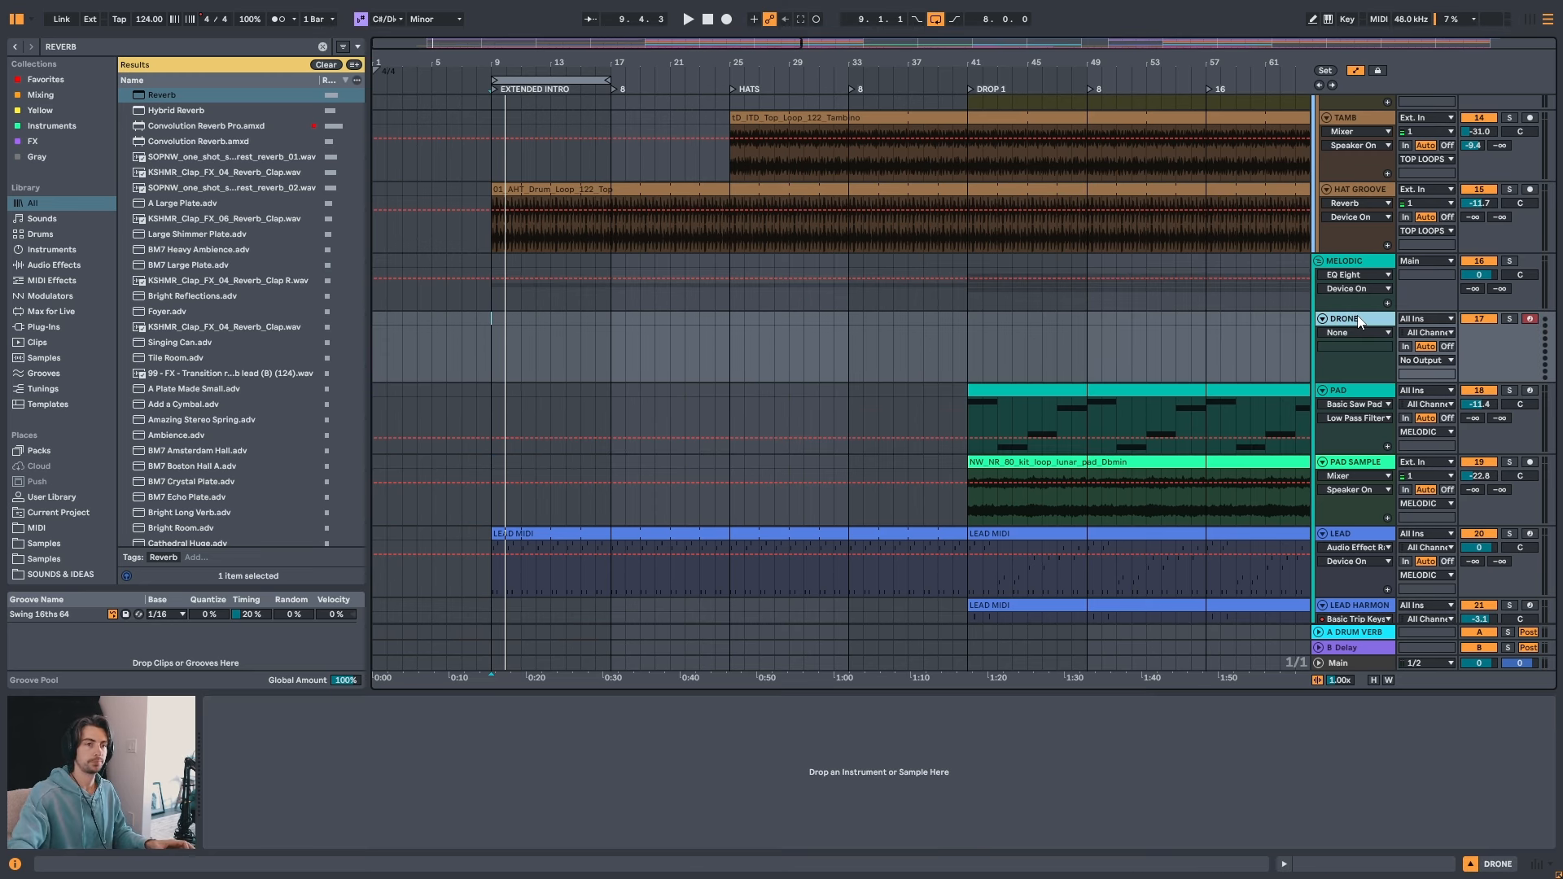
{"action": "key", "text": "Return"}
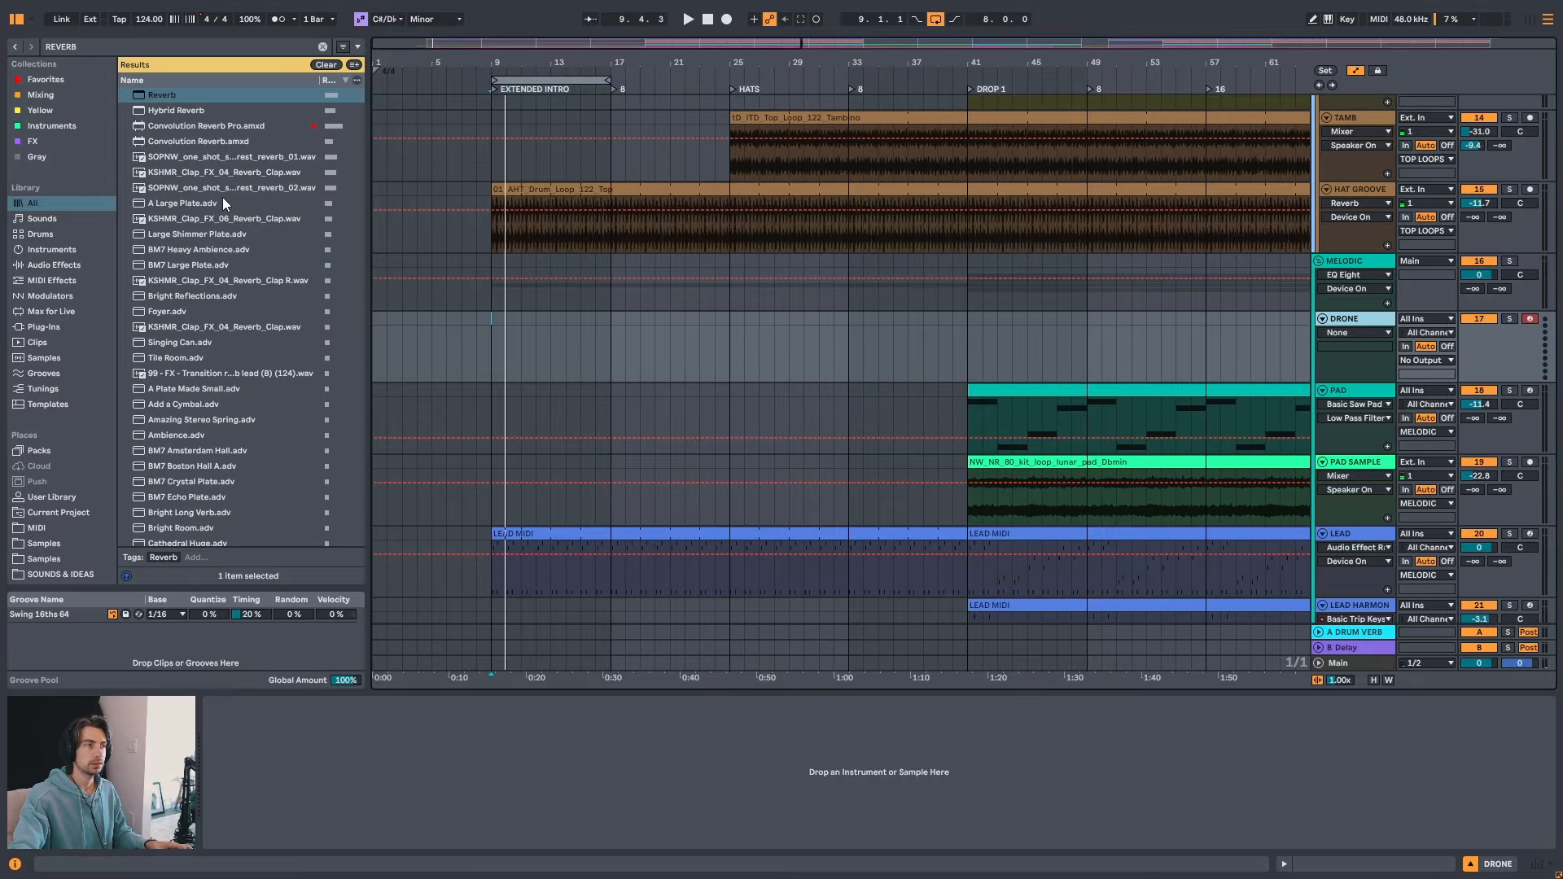
- Clear the browser's REVERB search, list the library's instruments and collapse the Analog presets
{"action": "left_click", "coordinate": [322, 47]}
{"action": "scroll", "coordinate": [1169, 411], "scroll_direction": "down", "scroll_amount": 1}
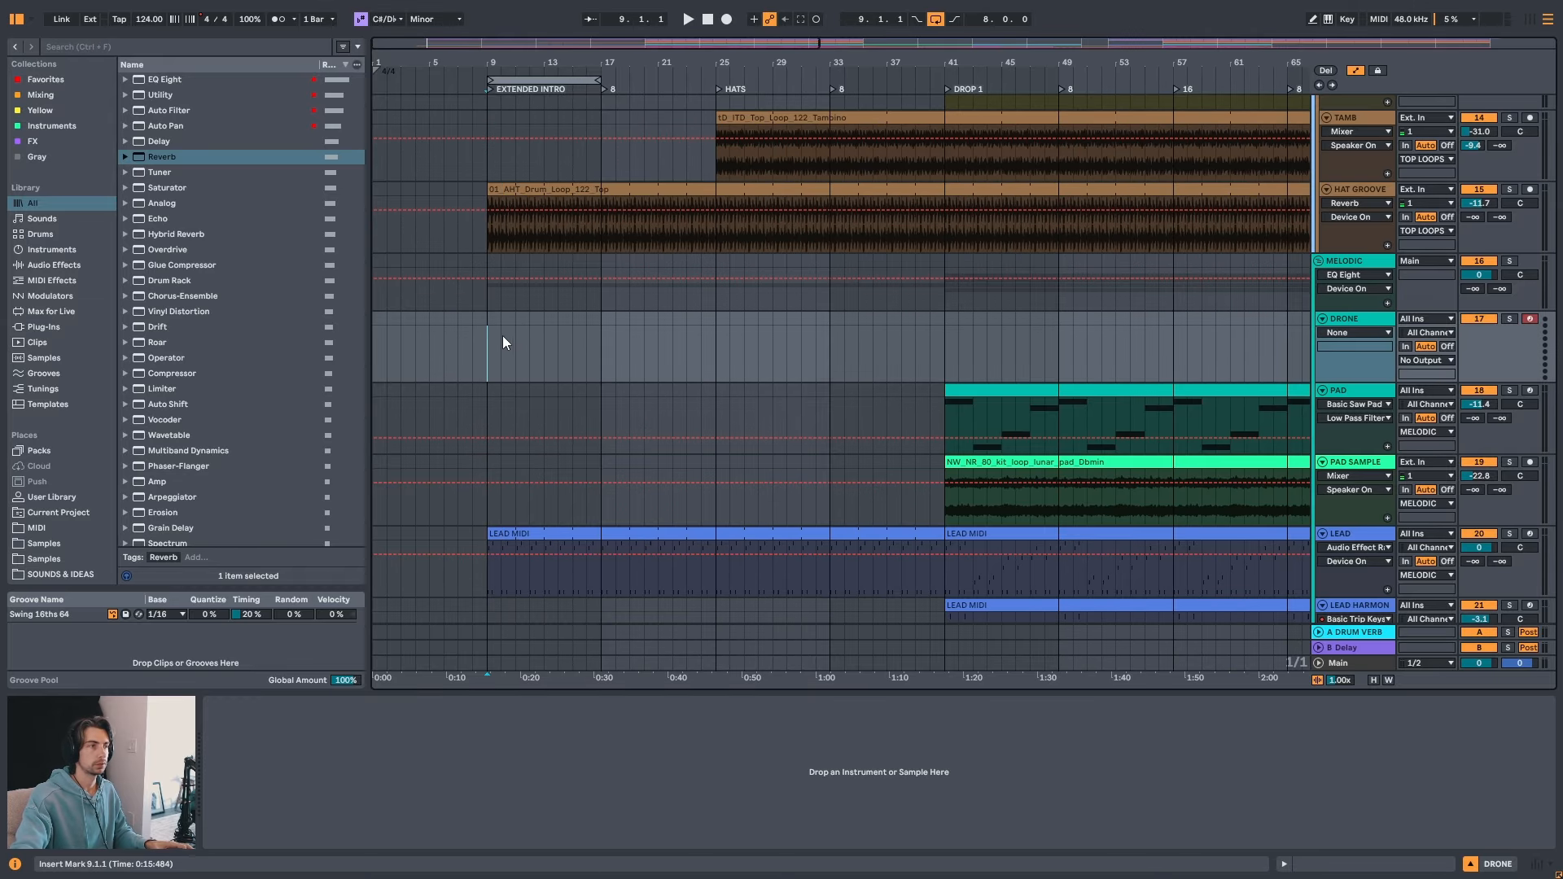
{"action": "left_click", "coordinate": [38, 249]}
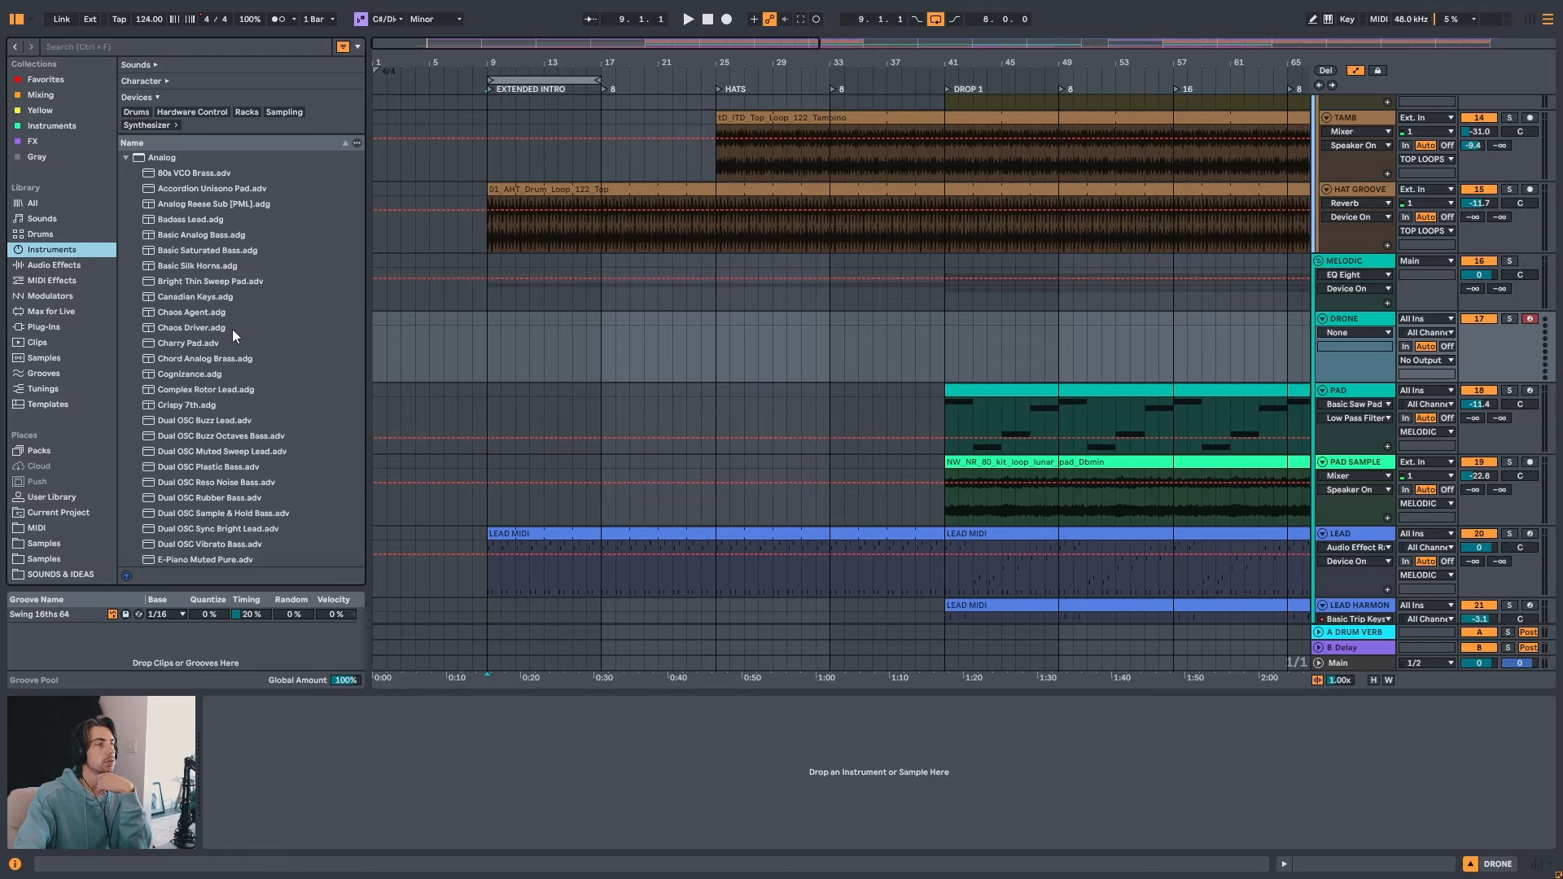
{"action": "left_click", "coordinate": [132, 158]}
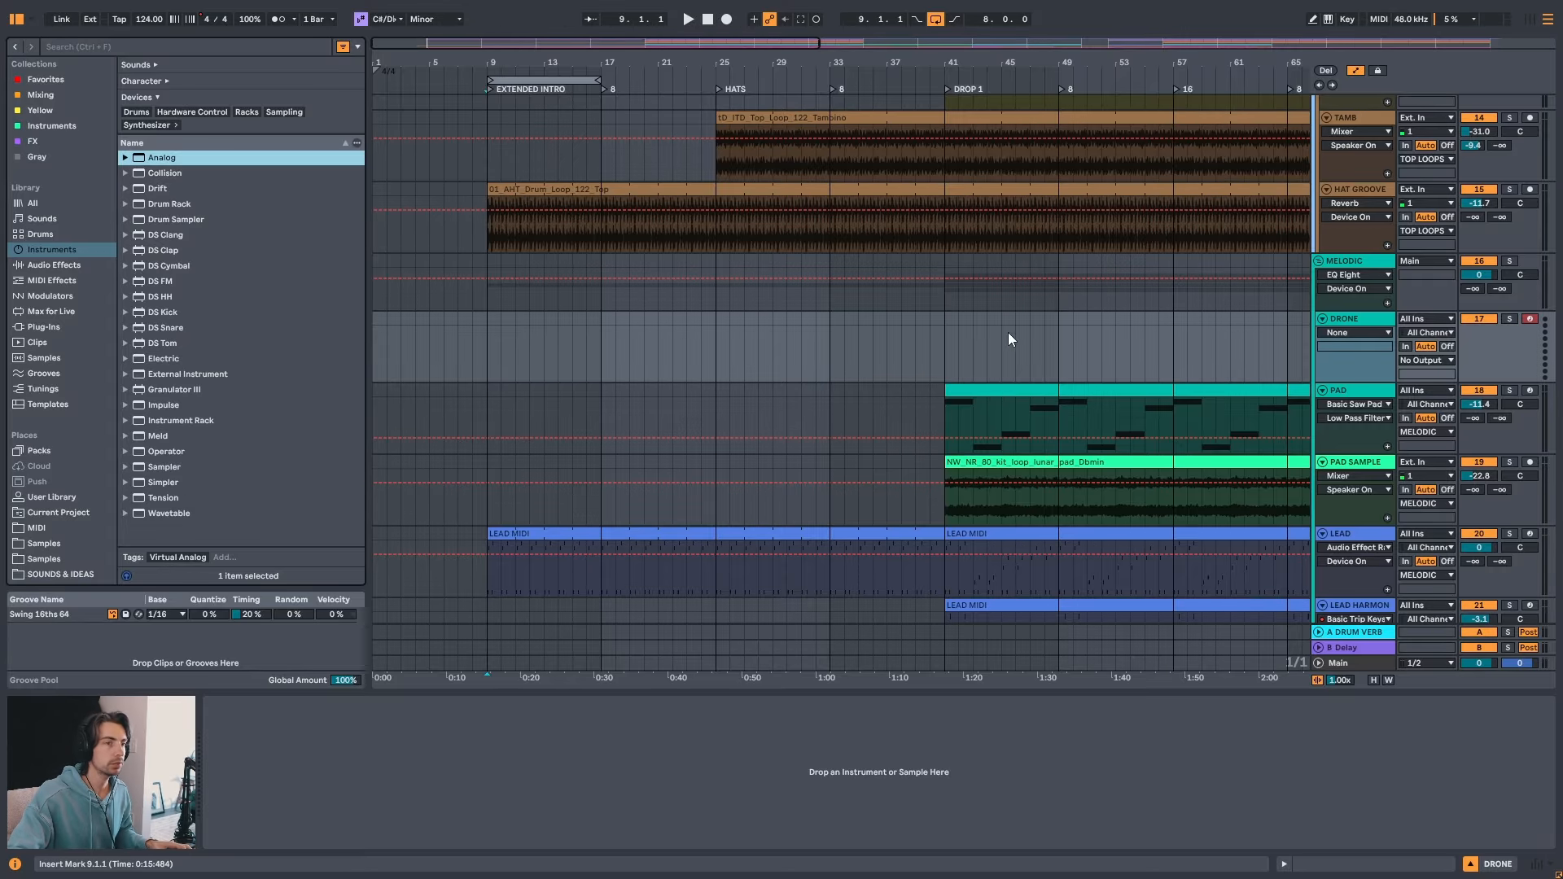
{"action": "left_click", "coordinate": [1367, 321]}
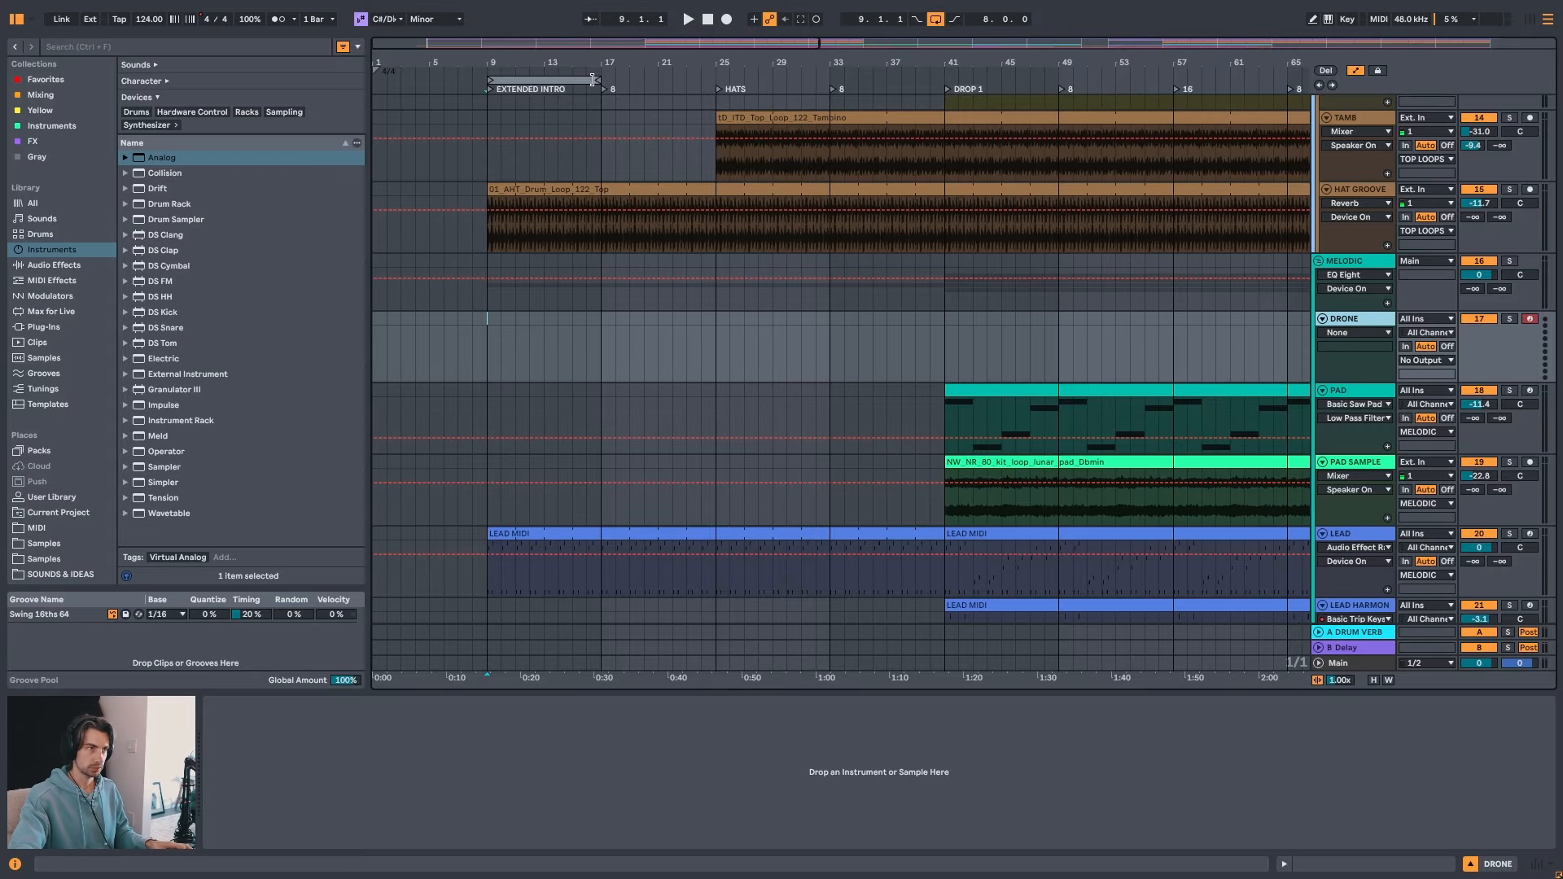
{"action": "left_click_drag", "start_coordinate": [529, 63], "coordinate": [566, 146]}
{"action": "left_click_drag", "start_coordinate": [523, 329], "coordinate": [638, 325]}
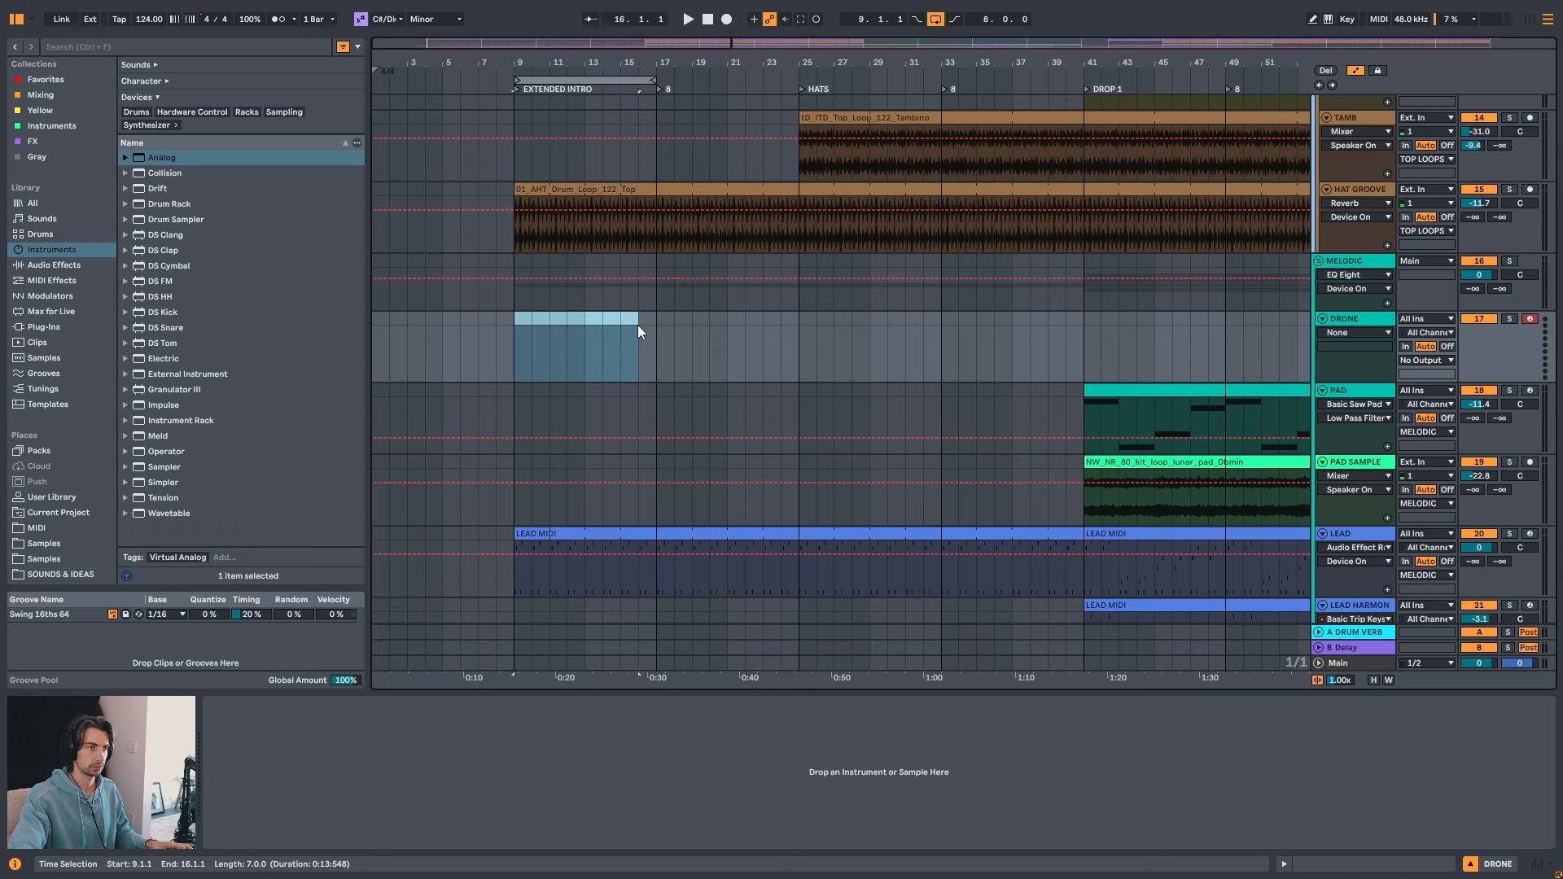
{"action": "left_click", "coordinate": [514, 324]}
{"action": "left_click_drag", "start_coordinate": [515, 324], "coordinate": [649, 332]}
{"action": "left_click", "coordinate": [649, 327]}
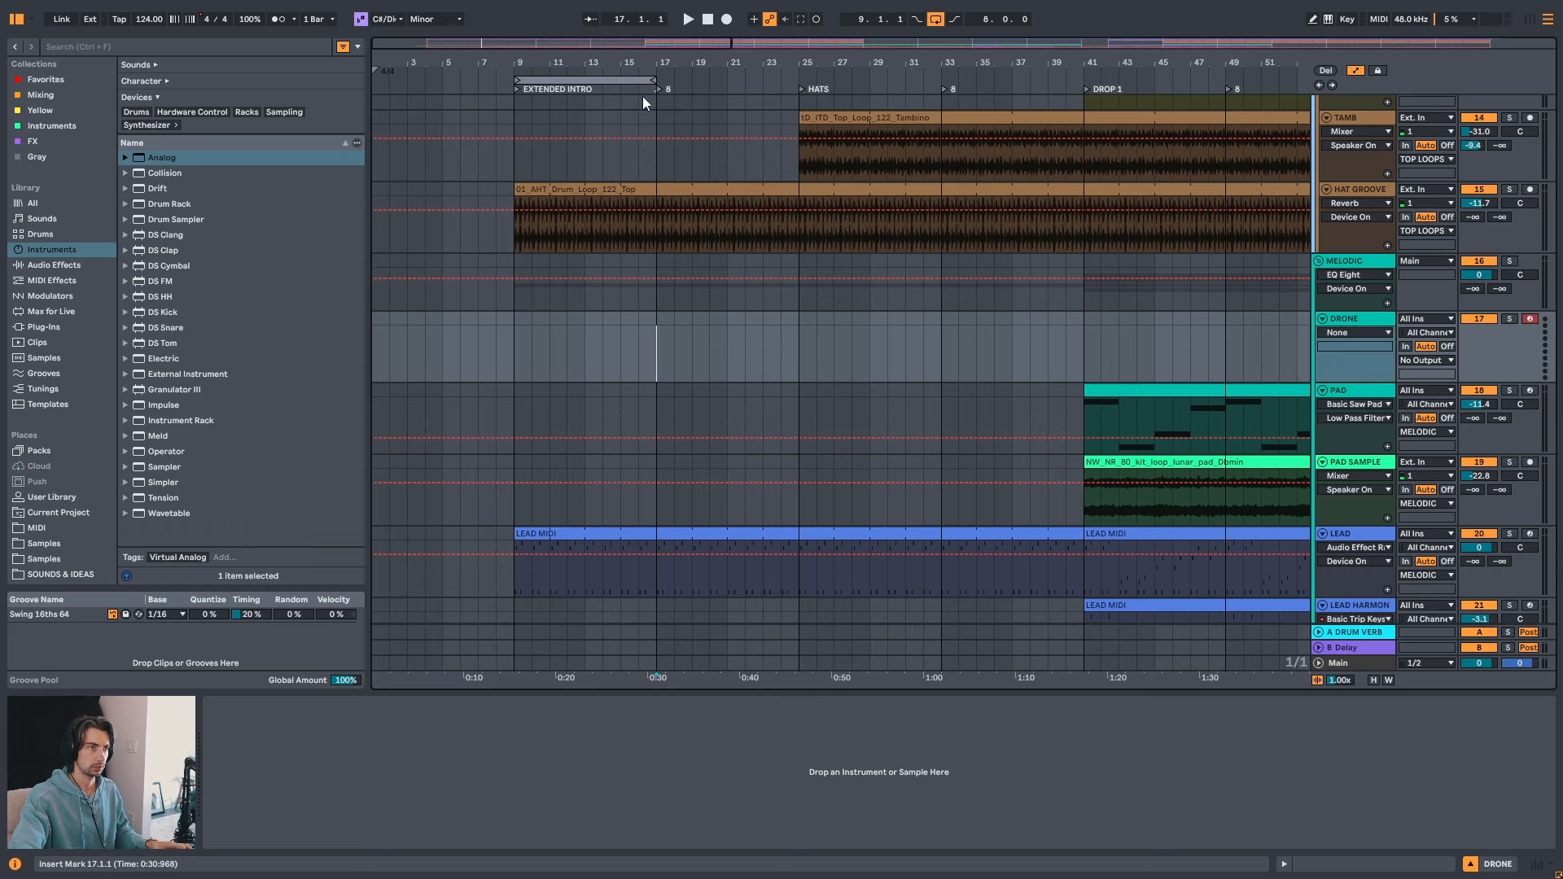
{"action": "scroll", "coordinate": [586, 322], "scroll_direction": "down", "scroll_amount": 1}
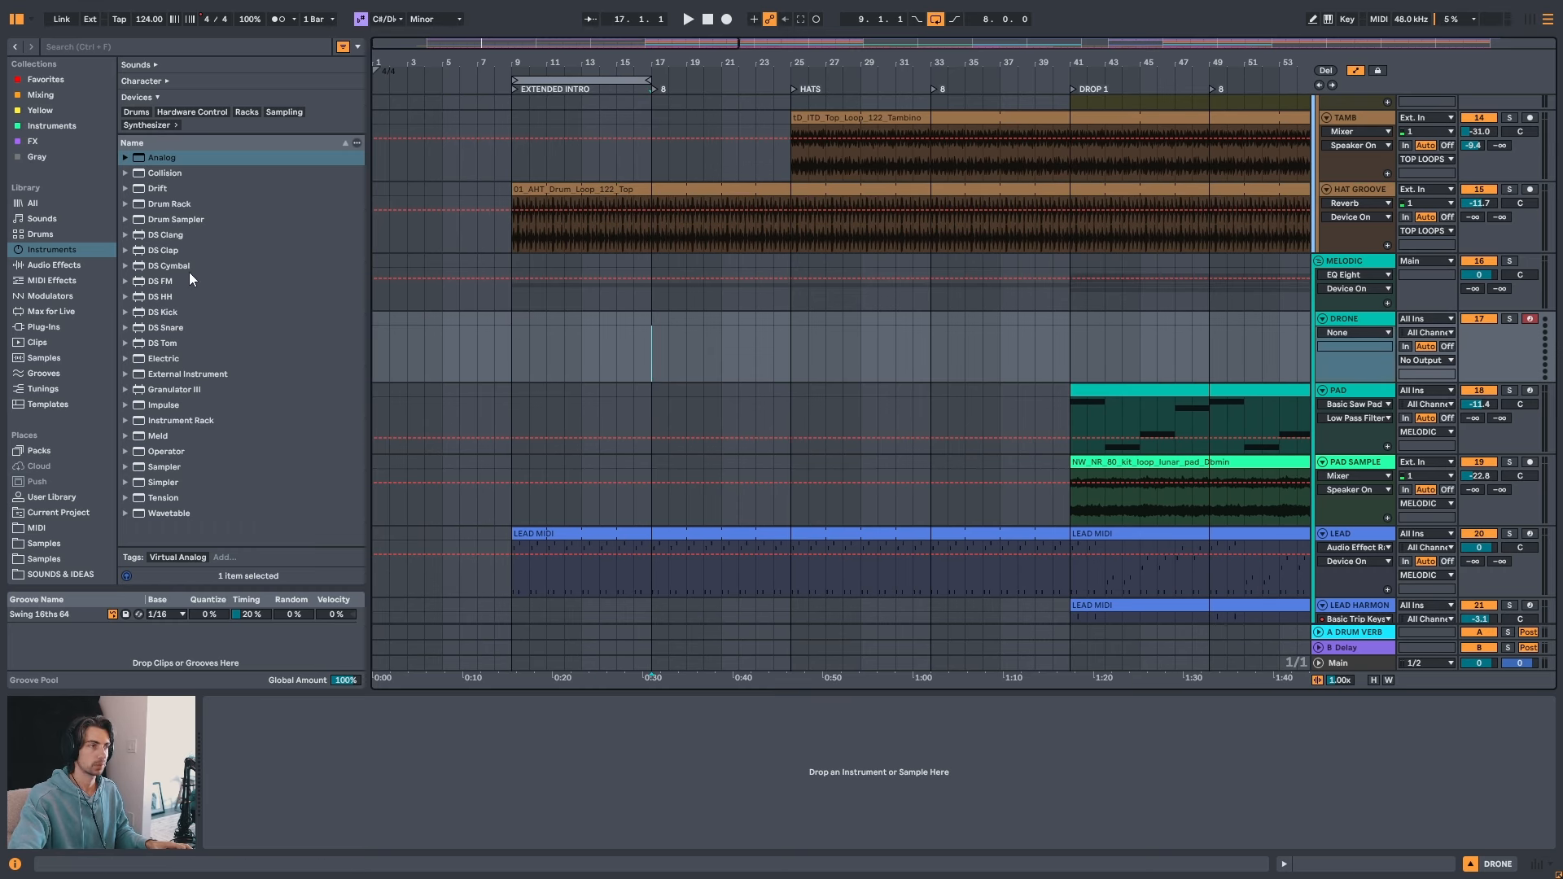
{"action": "left_click", "coordinate": [124, 157]}
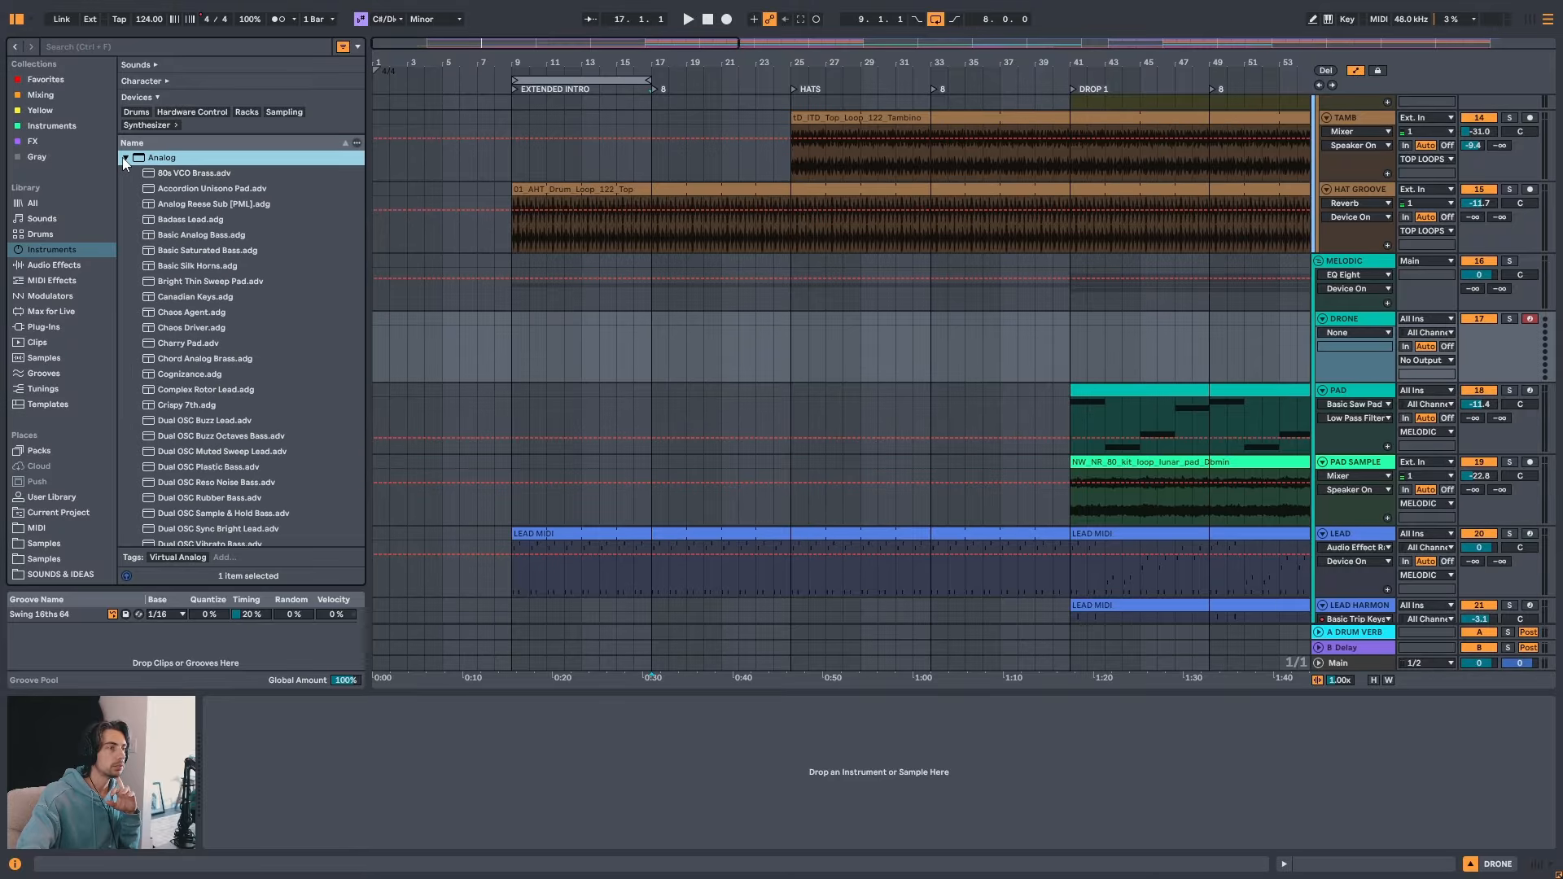
{"action": "left_click", "coordinate": [124, 159]}
- Play the extended intro from bar 9 on the DRONE track and stop playback in bar 14
{"action": "left_click", "coordinate": [508, 329]}
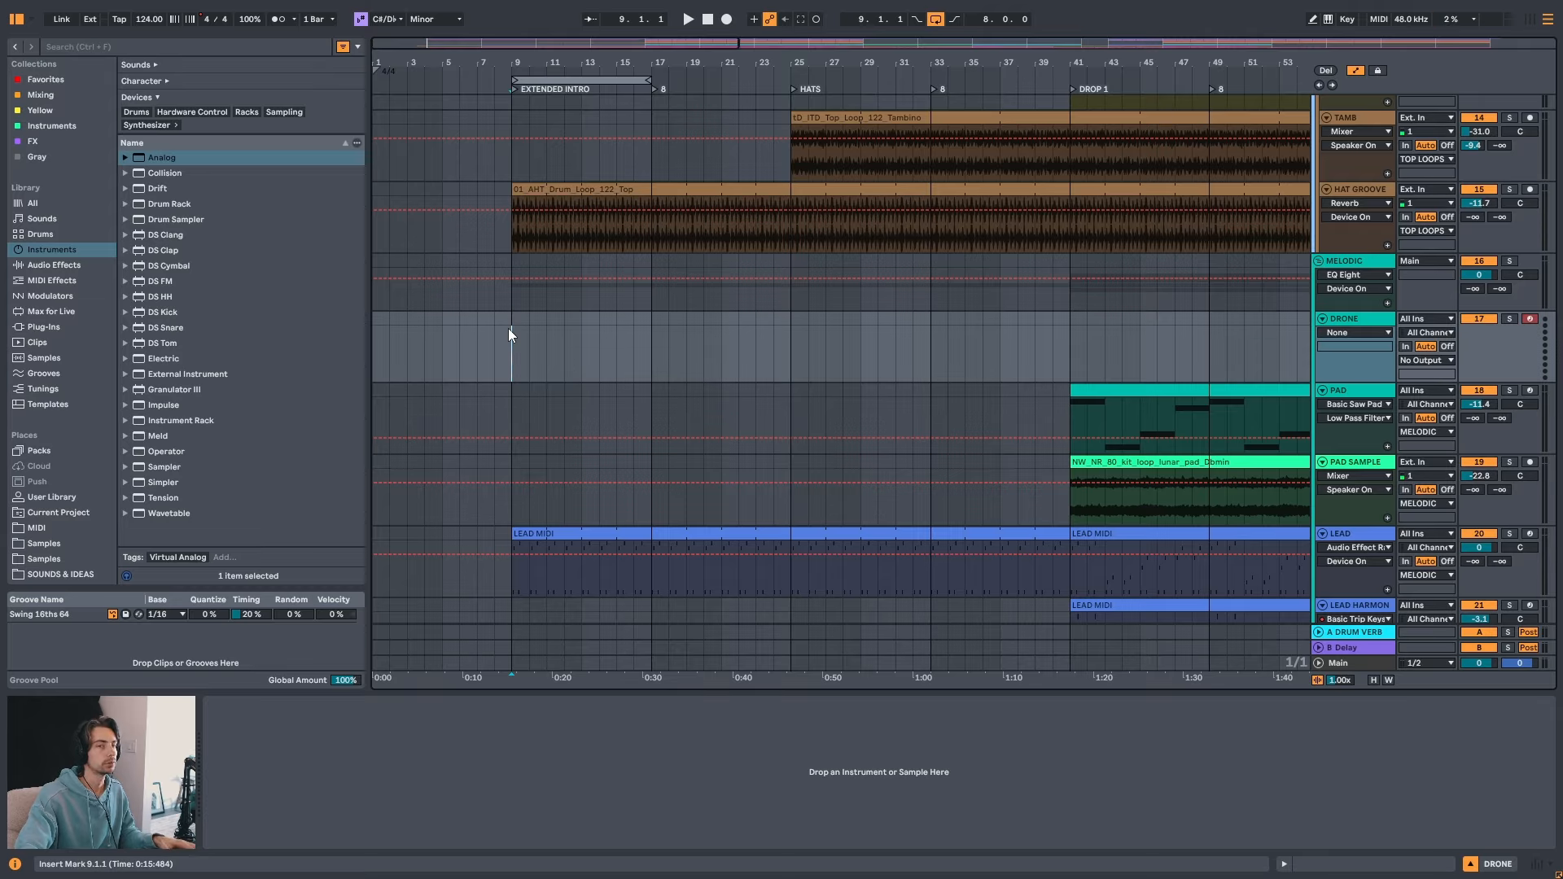
{"action": "key", "text": "space"}
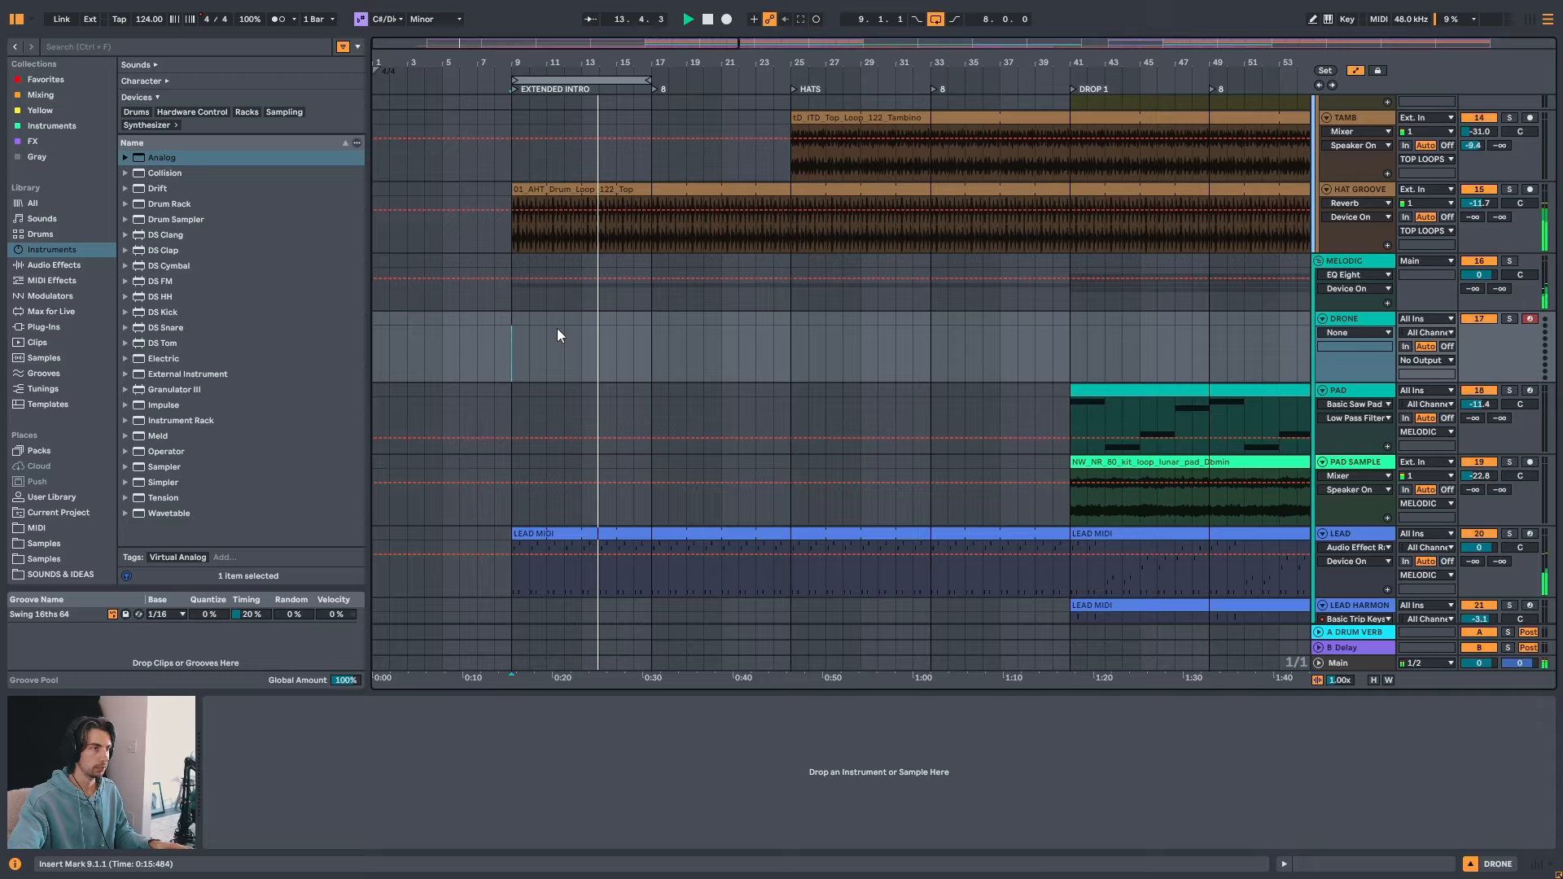
{"action": "key", "text": "space"}
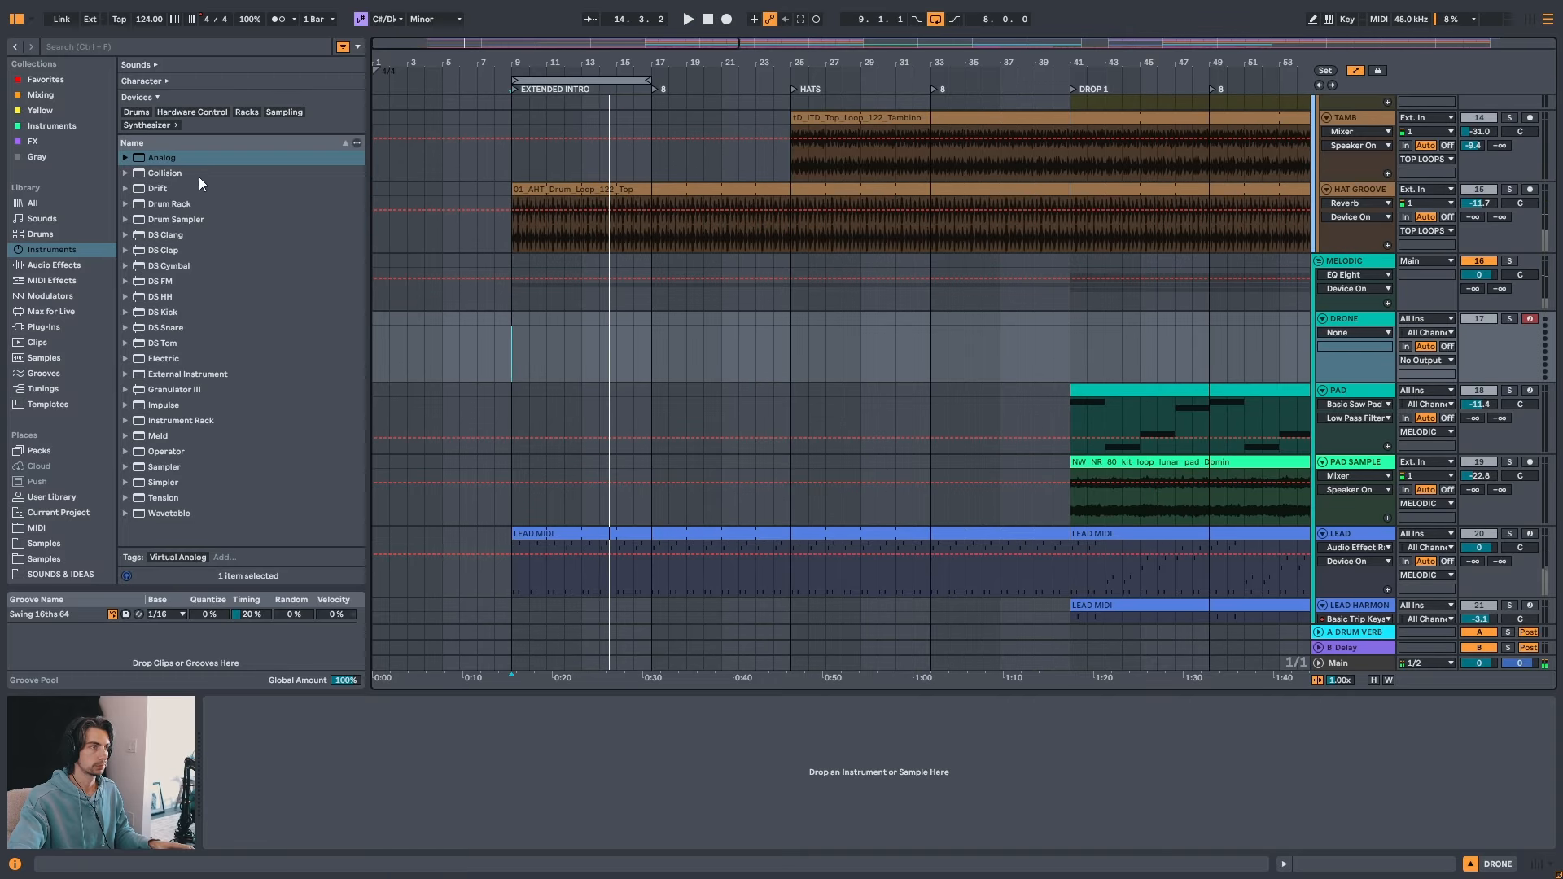
- Search the browser for STRING and limit the results to the library's instruments
{"action": "key", "text": "ctrl+f"}
{"action": "type", "text": "S"}
{"action": "left_click", "coordinate": [138, 160]}
{"action": "type", "text": "TRING"}
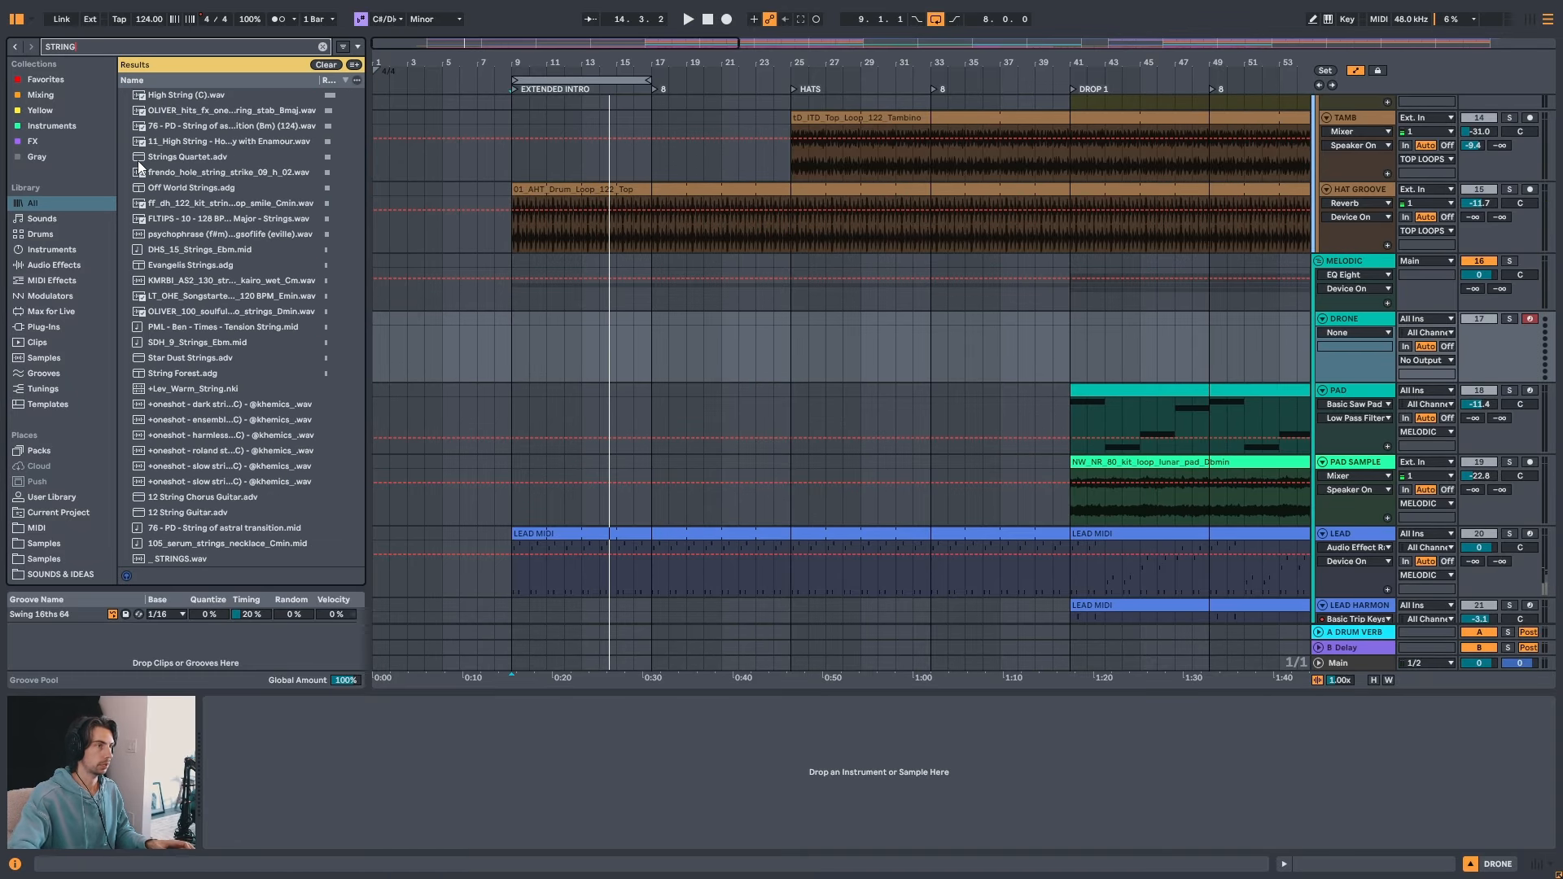
{"action": "left_click", "coordinate": [52, 249]}
- Audition the string instrument presets from 12 String Chorus Guitar through Darkened Strings
{"action": "left_click", "coordinate": [209, 130]}
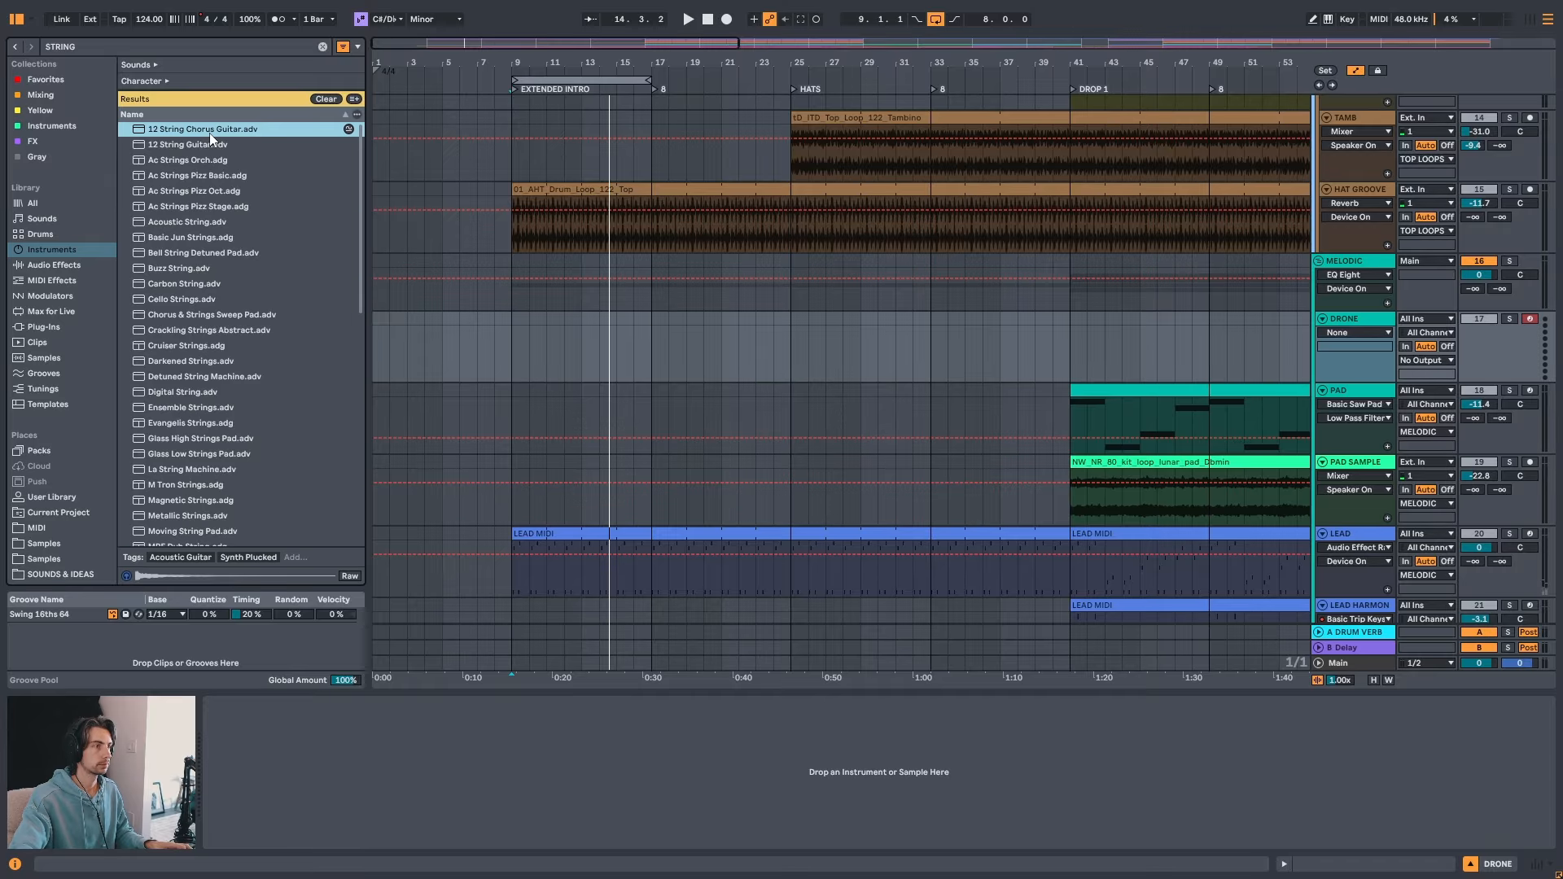
{"action": "left_click", "coordinate": [203, 144]}
{"action": "left_click", "coordinate": [205, 163]}
{"action": "left_click", "coordinate": [205, 221]}
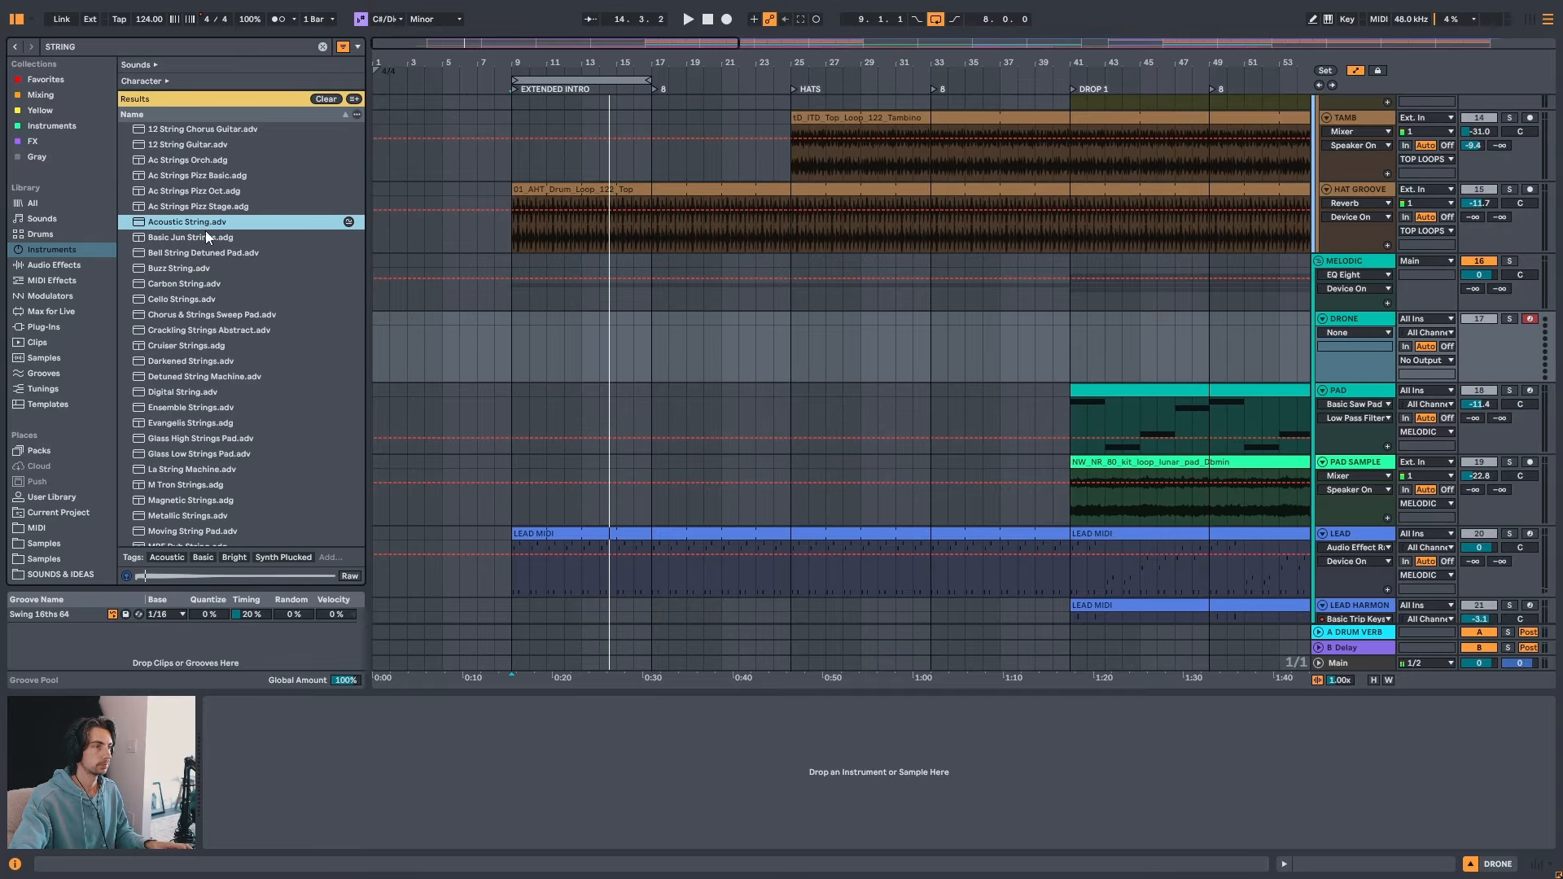
{"action": "left_click", "coordinate": [207, 237]}
{"action": "left_click", "coordinate": [211, 250]}
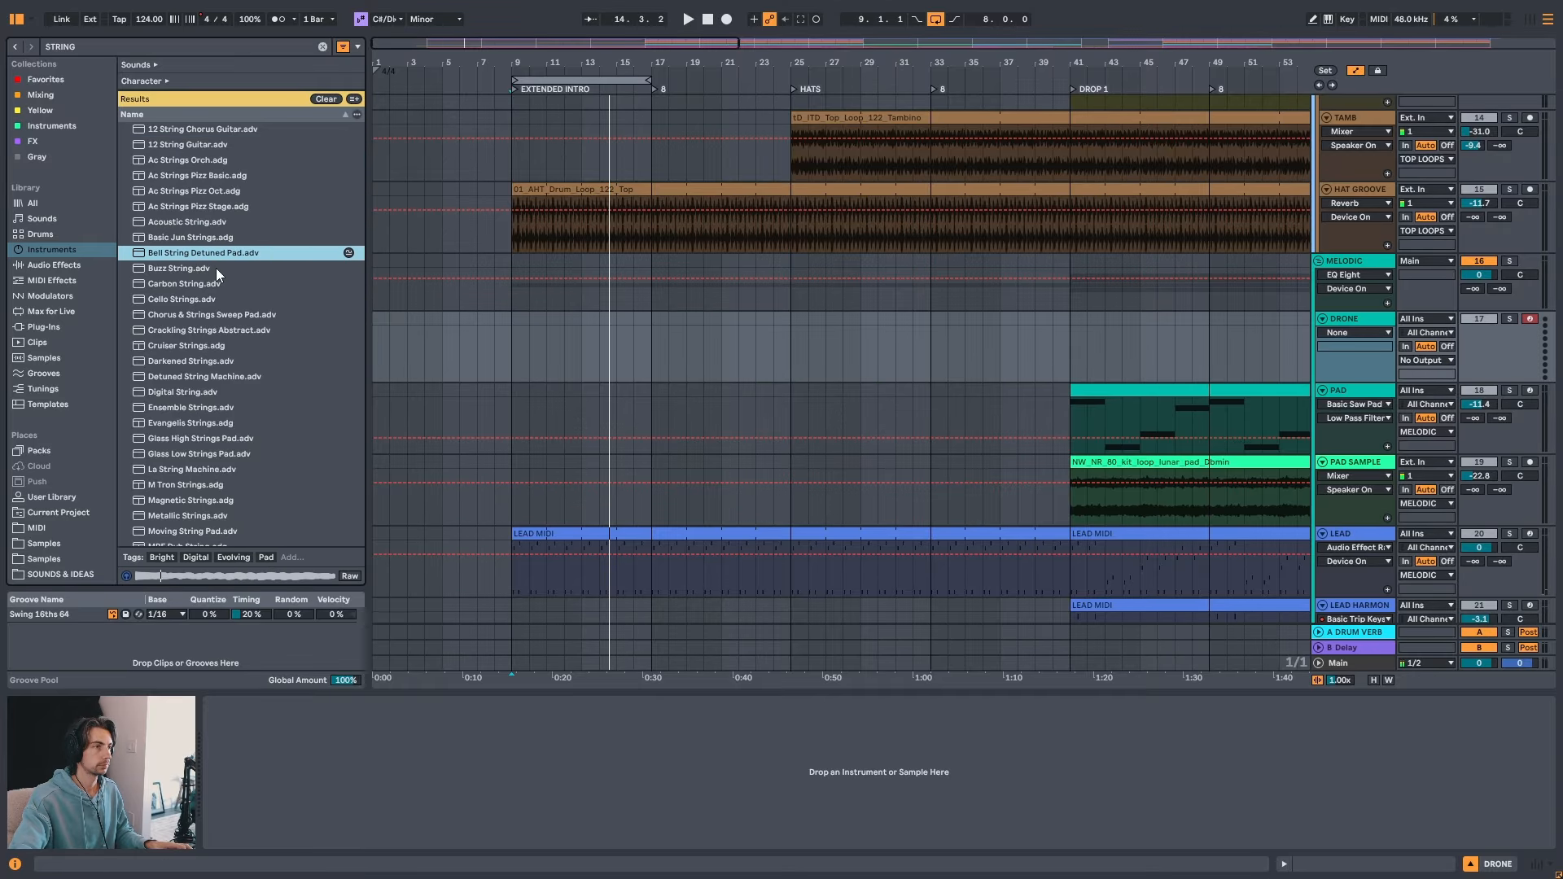
{"action": "left_click", "coordinate": [216, 268]}
{"action": "left_click", "coordinate": [214, 283]}
{"action": "left_click", "coordinate": [210, 298]}
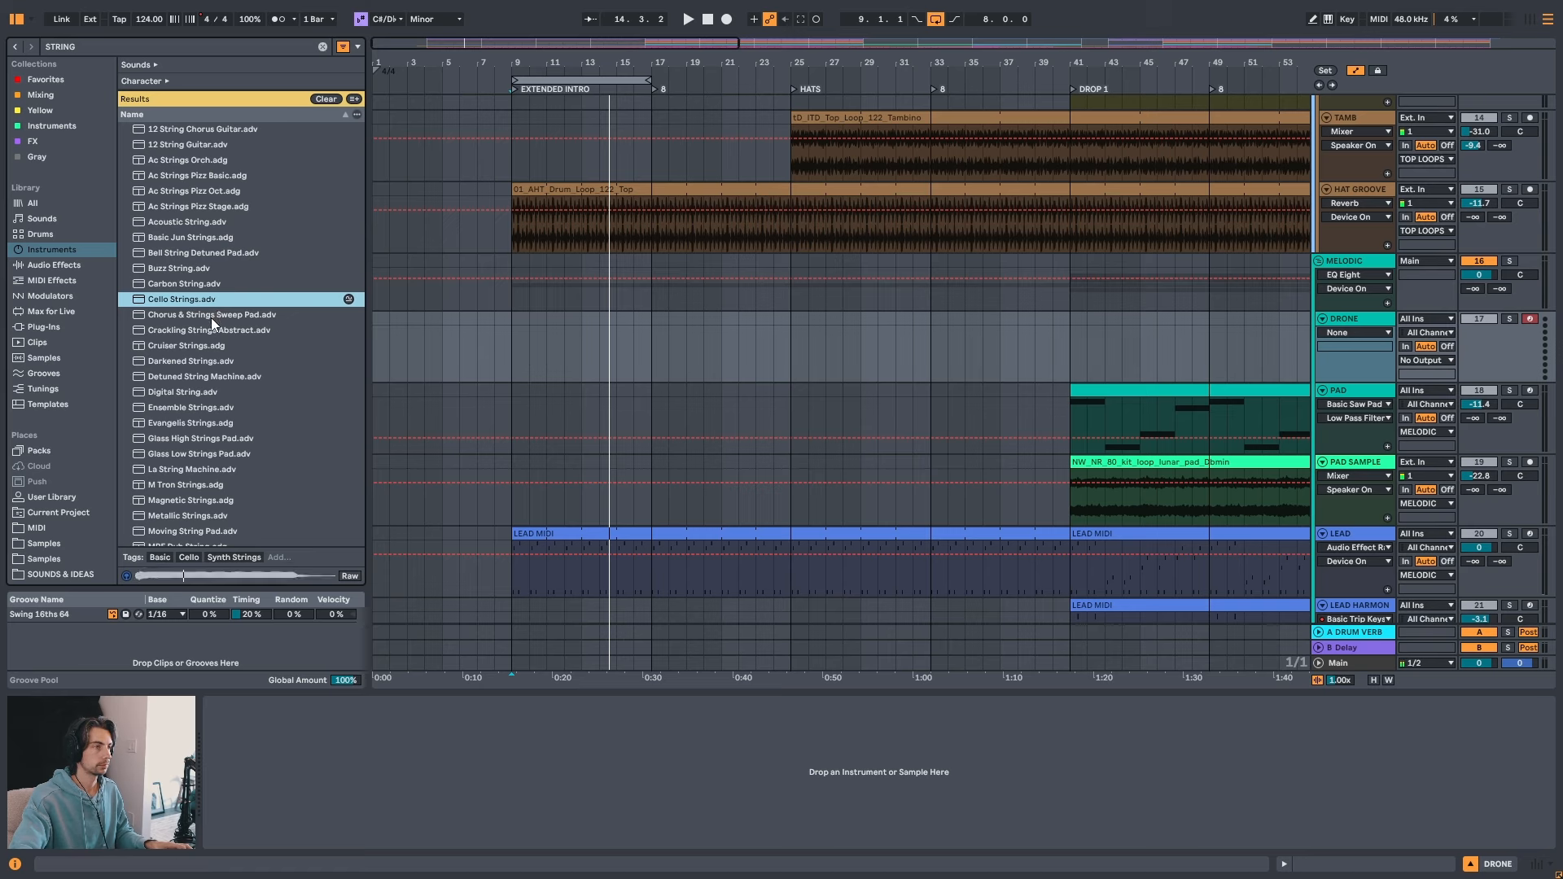
{"action": "left_click", "coordinate": [212, 319]}
{"action": "left_click", "coordinate": [221, 330]}
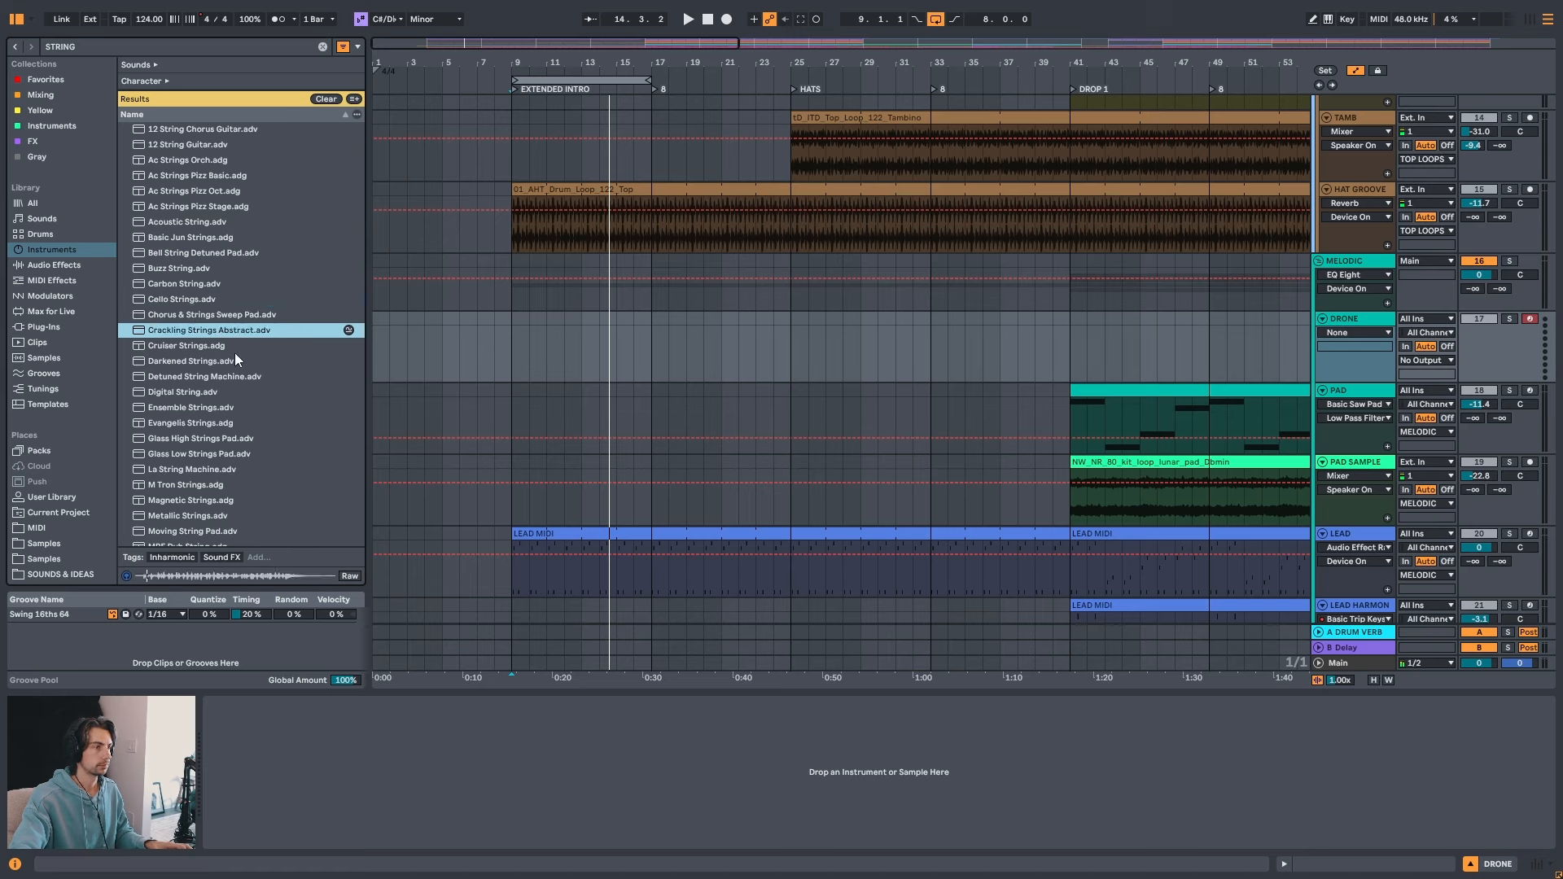
{"action": "left_click", "coordinate": [212, 348]}
{"action": "left_click", "coordinate": [221, 363]}
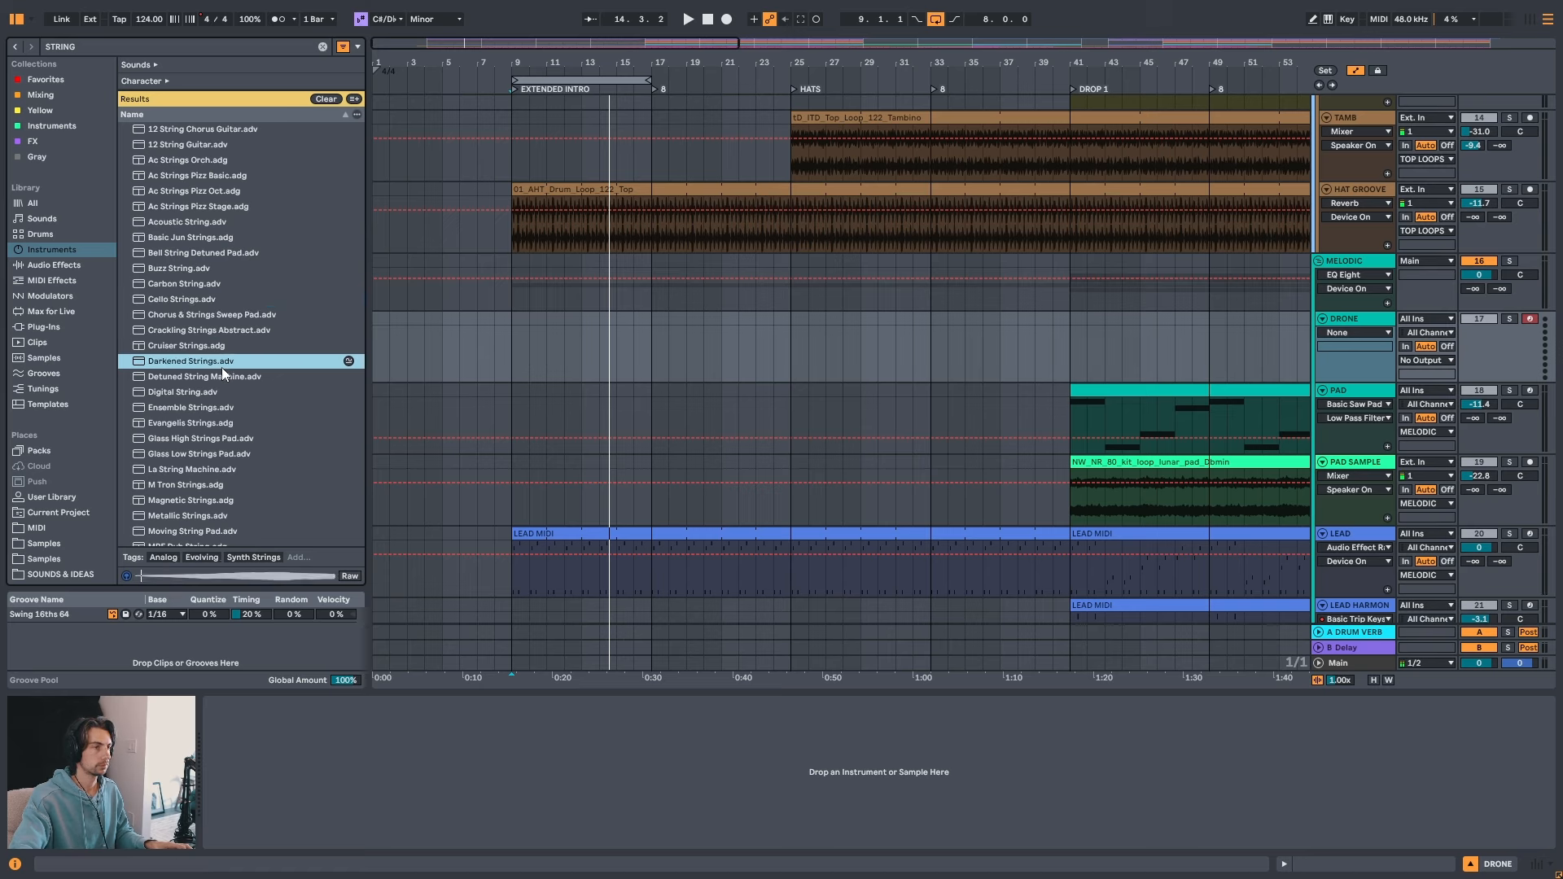
- Load the Darkened Strings preset onto the DRONE track and solo the track
{"action": "left_click", "coordinate": [1351, 322]}
{"action": "left_click_drag", "start_coordinate": [183, 366], "coordinate": [559, 331]}
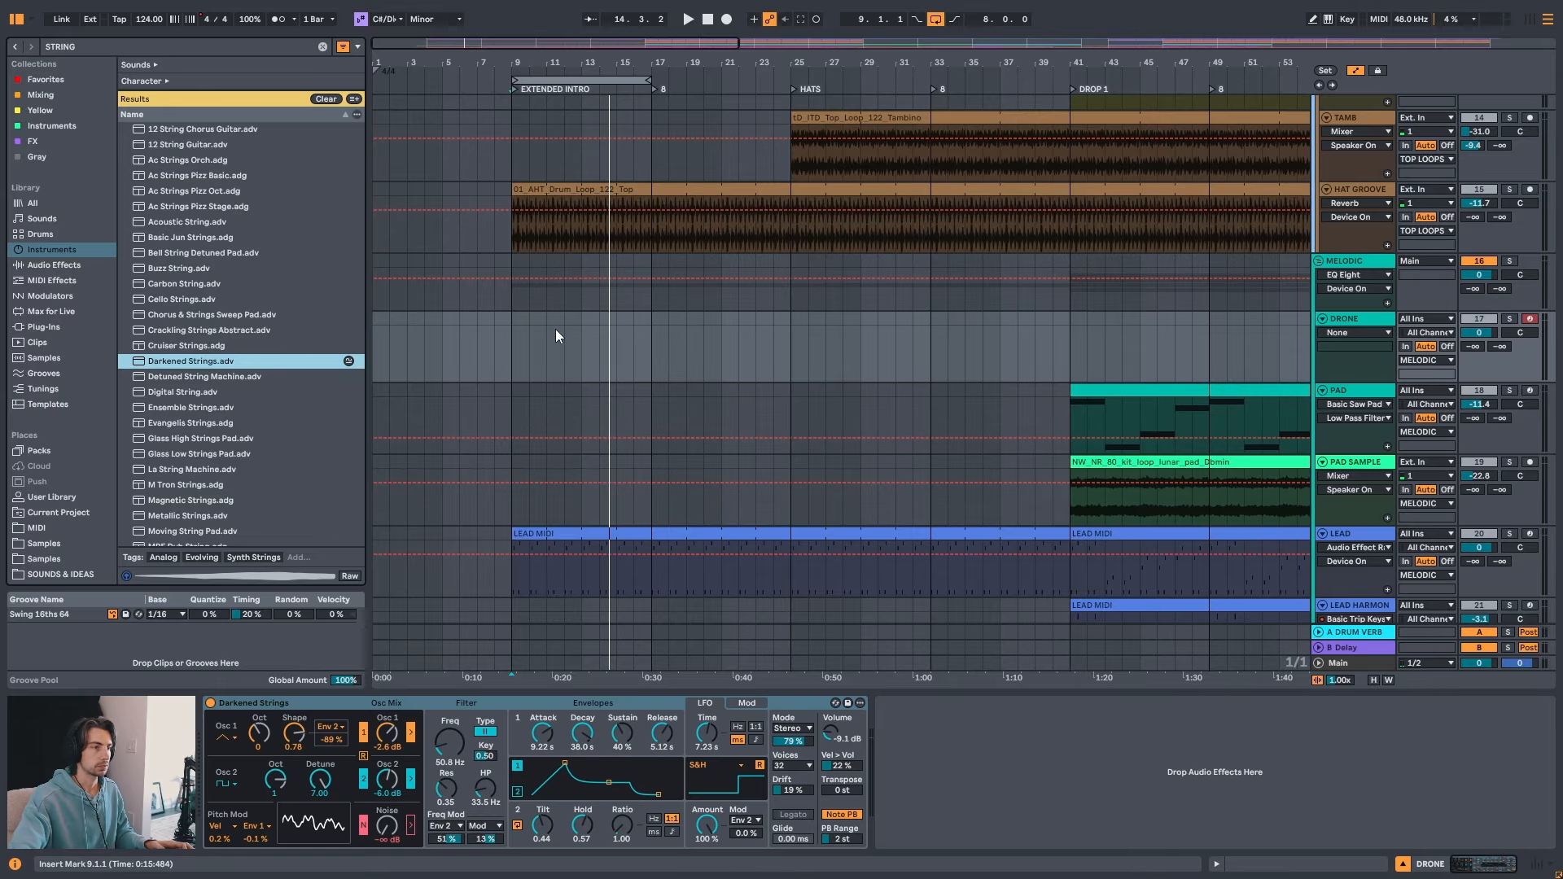
{"action": "left_click", "coordinate": [286, 705]}
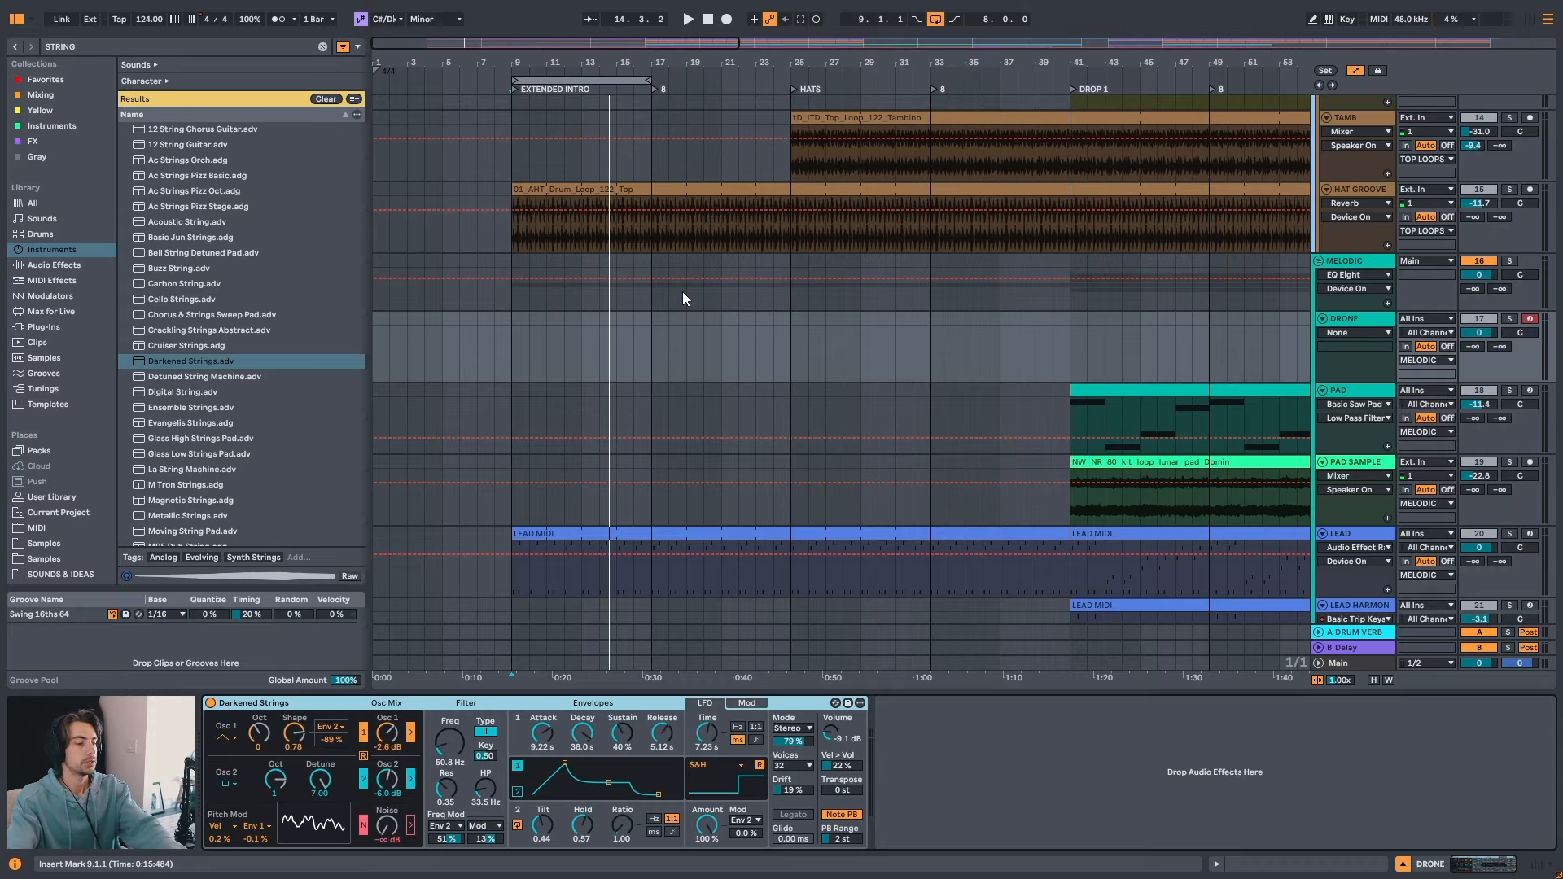
{"action": "left_click", "coordinate": [1508, 319]}
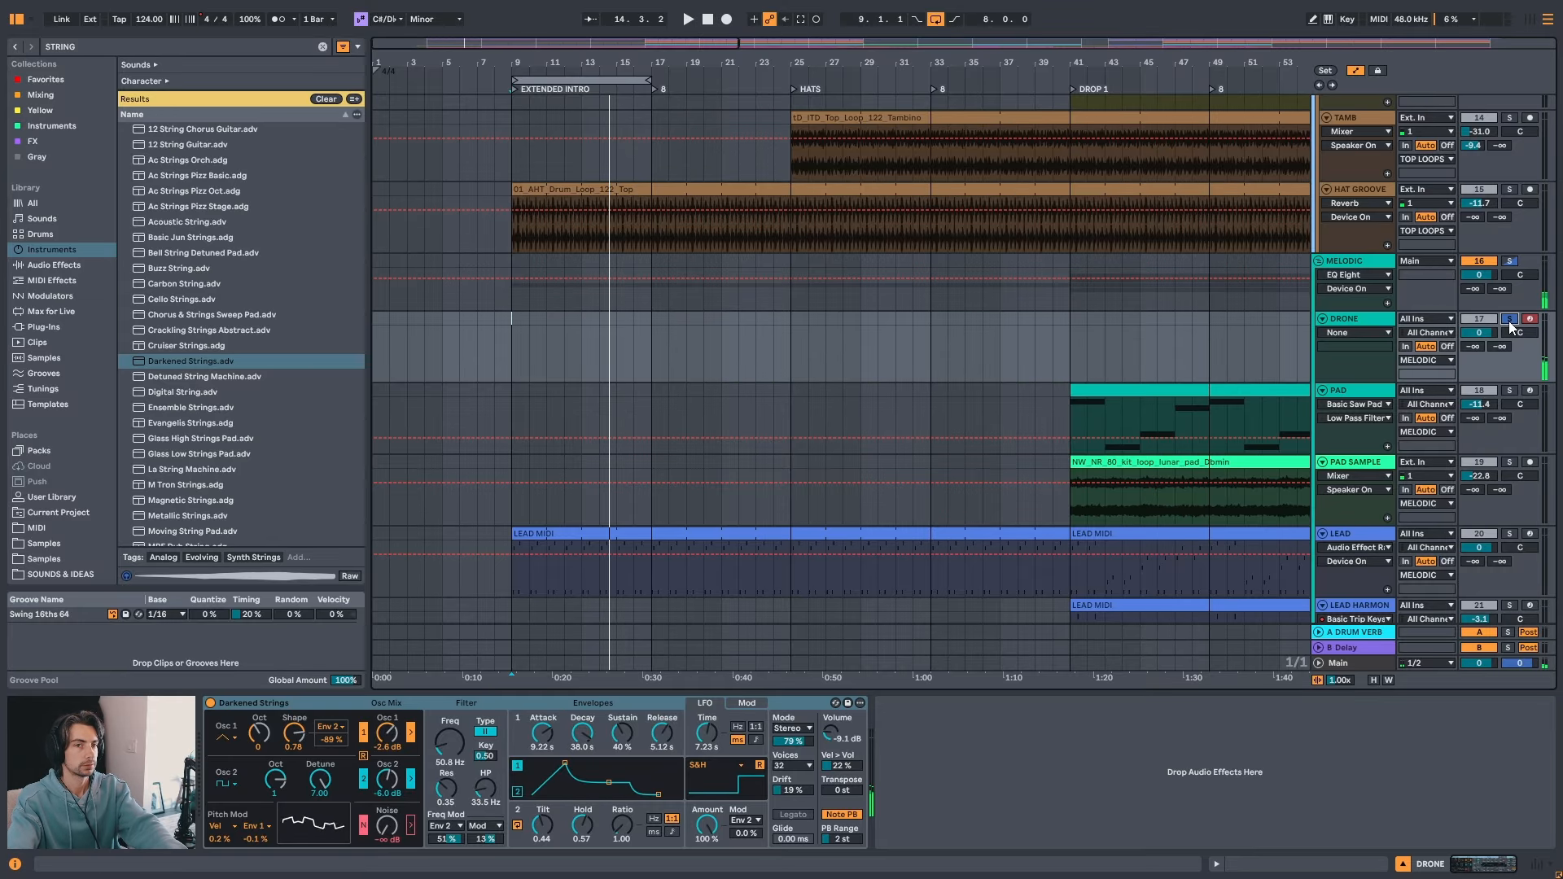
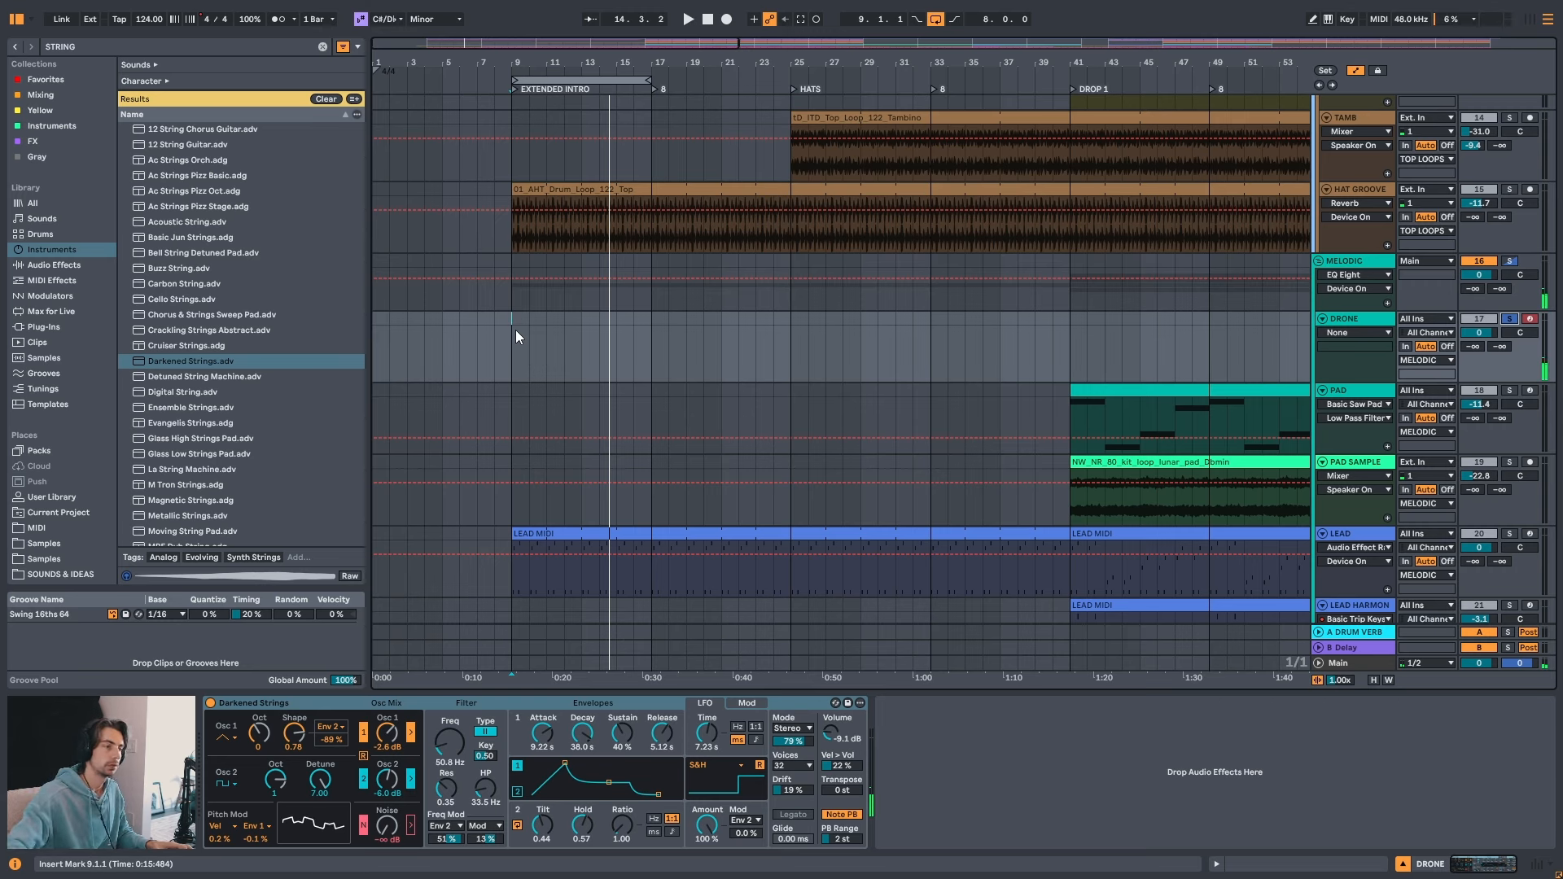
- Audition alternative string presets for the drone, including Metallic Strings, Ensemble Strings, Buzz String and Basic Jun Strings
{"action": "scroll", "coordinate": [222, 451], "scroll_direction": "down", "scroll_amount": 3}
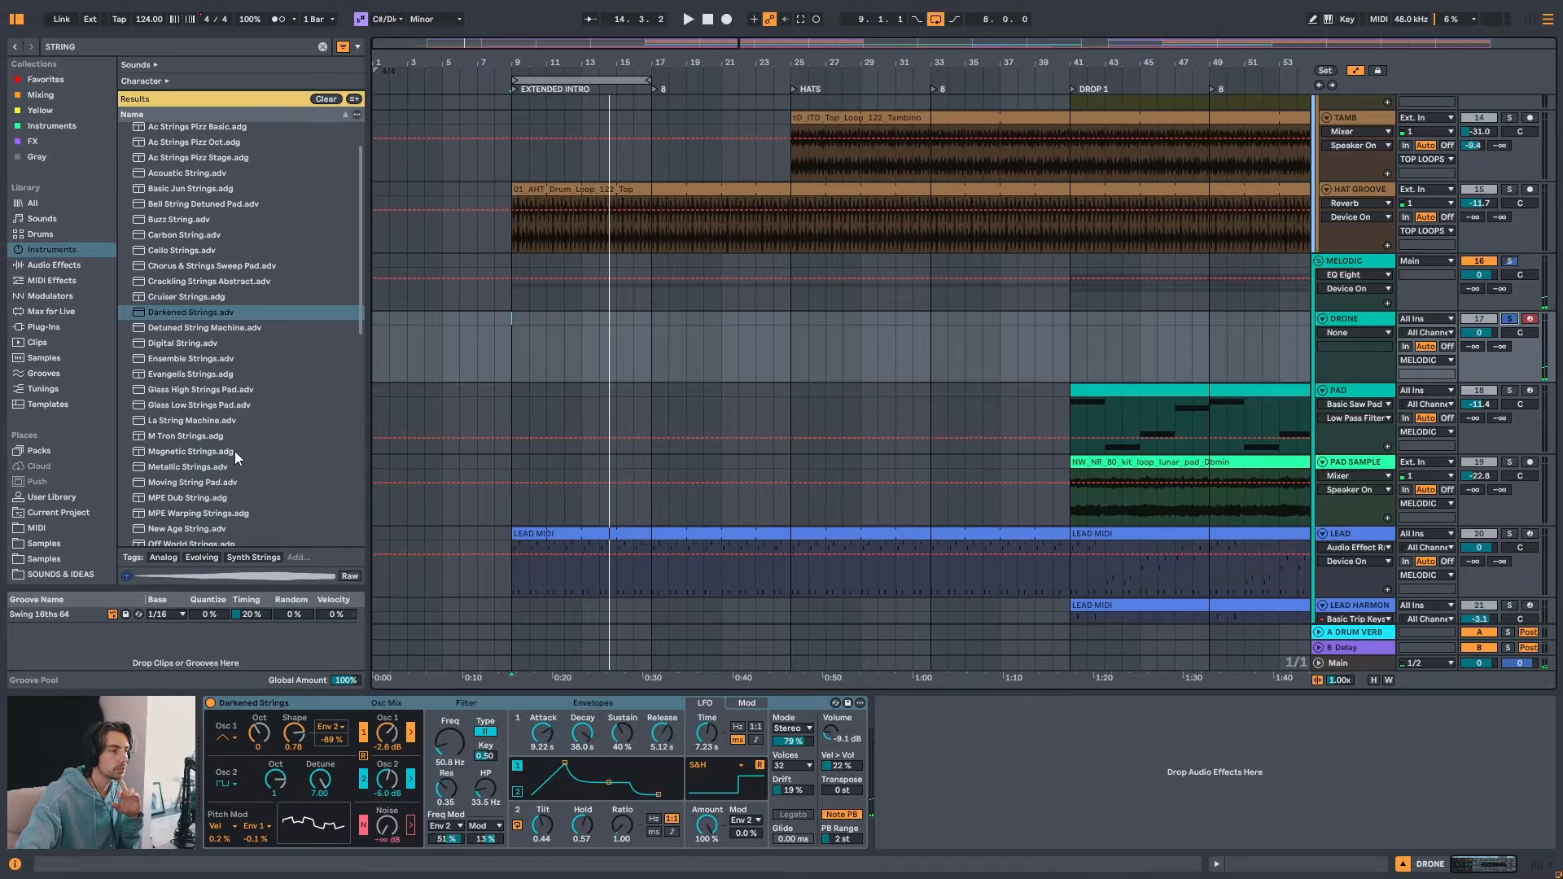
{"action": "left_click", "coordinate": [203, 482]}
{"action": "scroll", "coordinate": [199, 466], "scroll_direction": "up", "scroll_amount": 3}
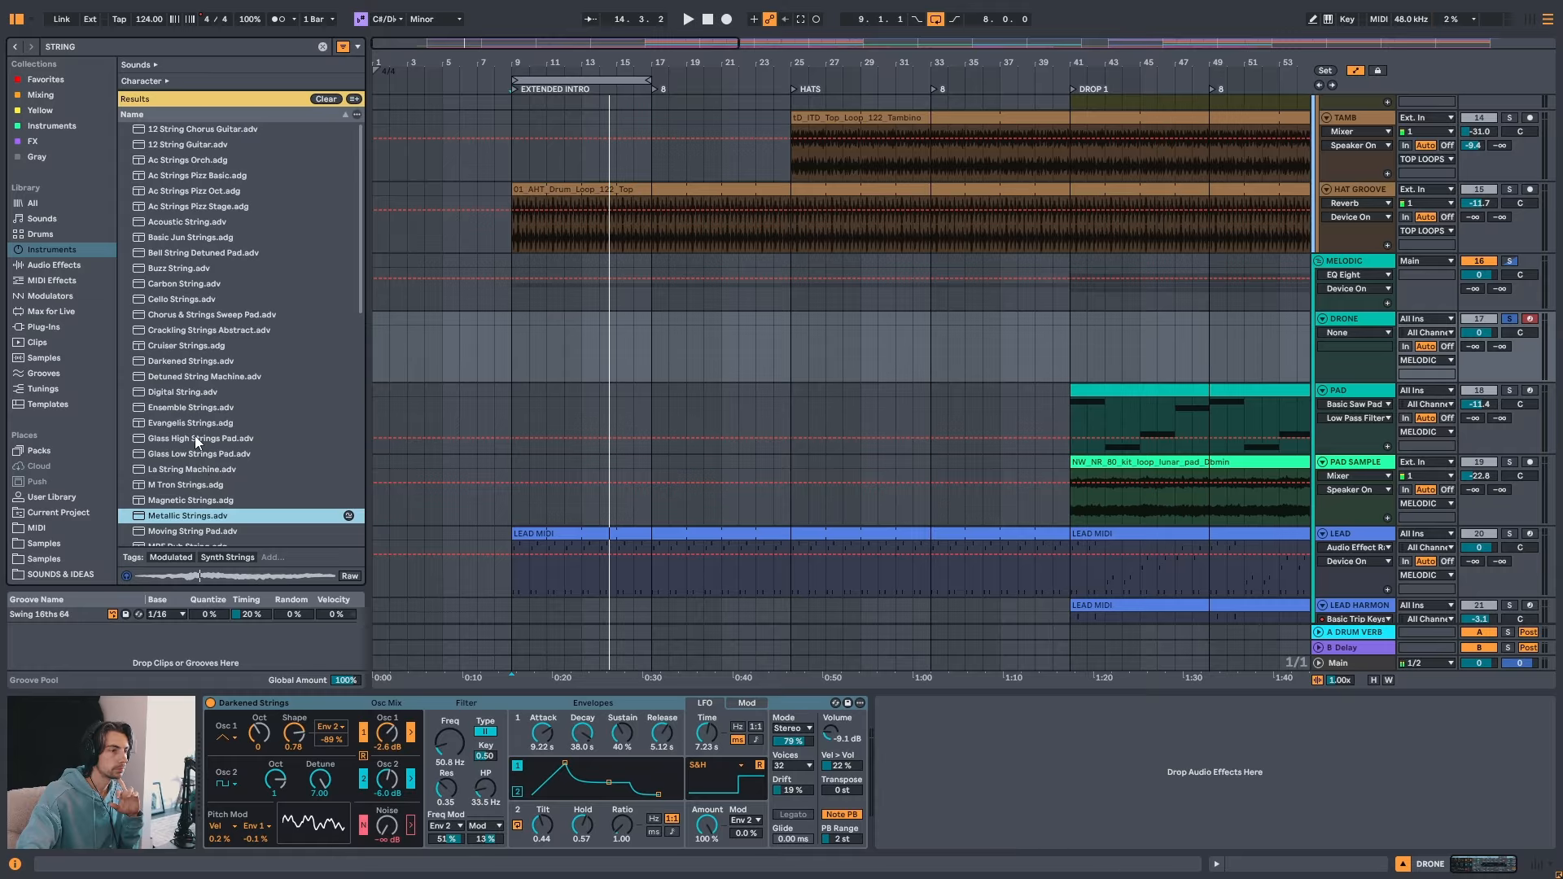
{"action": "left_click", "coordinate": [194, 437]}
{"action": "left_click", "coordinate": [199, 422]}
{"action": "key", "text": "Up"}
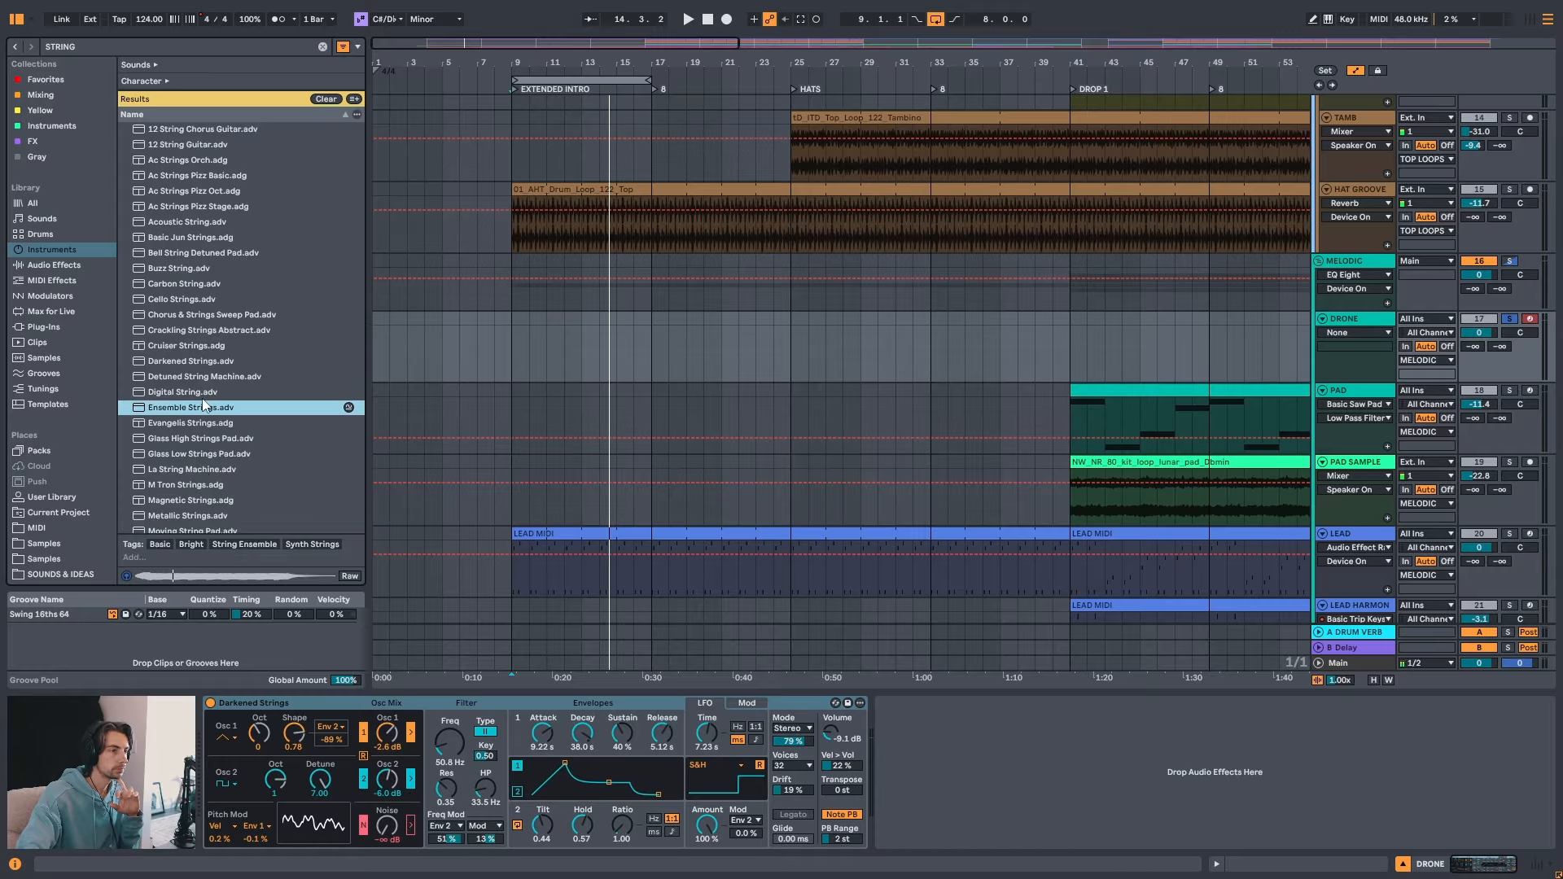
{"action": "key", "text": "Up"}
{"action": "left_click", "coordinate": [194, 269]}
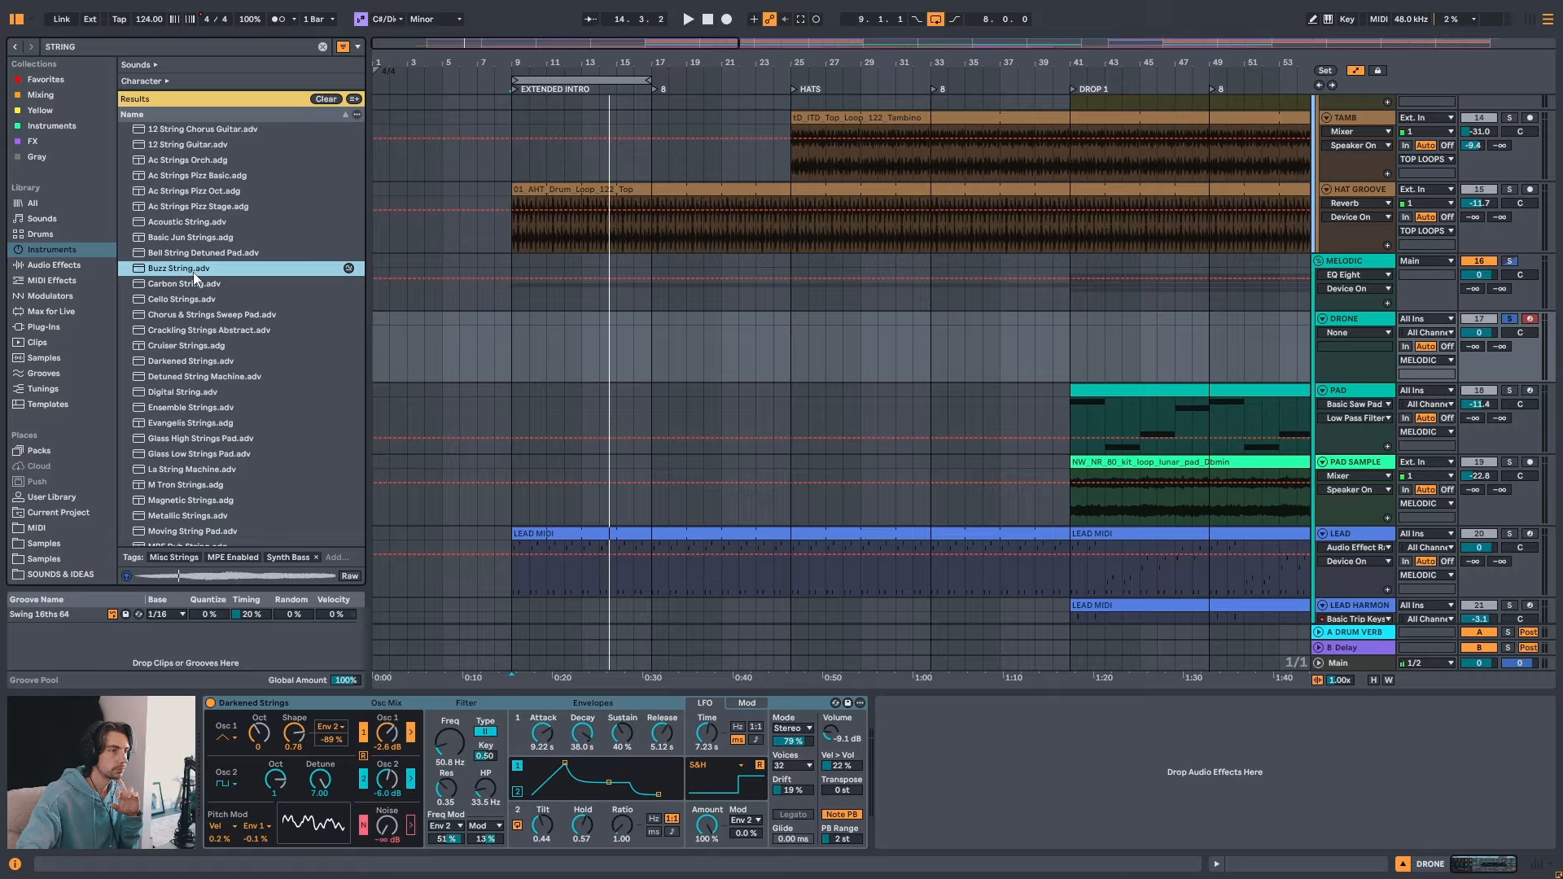
{"action": "key", "text": "Up"}
{"action": "key", "text": "Up"}
{"action": "key", "text": "Up"}
{"action": "left_click", "coordinate": [212, 237]}
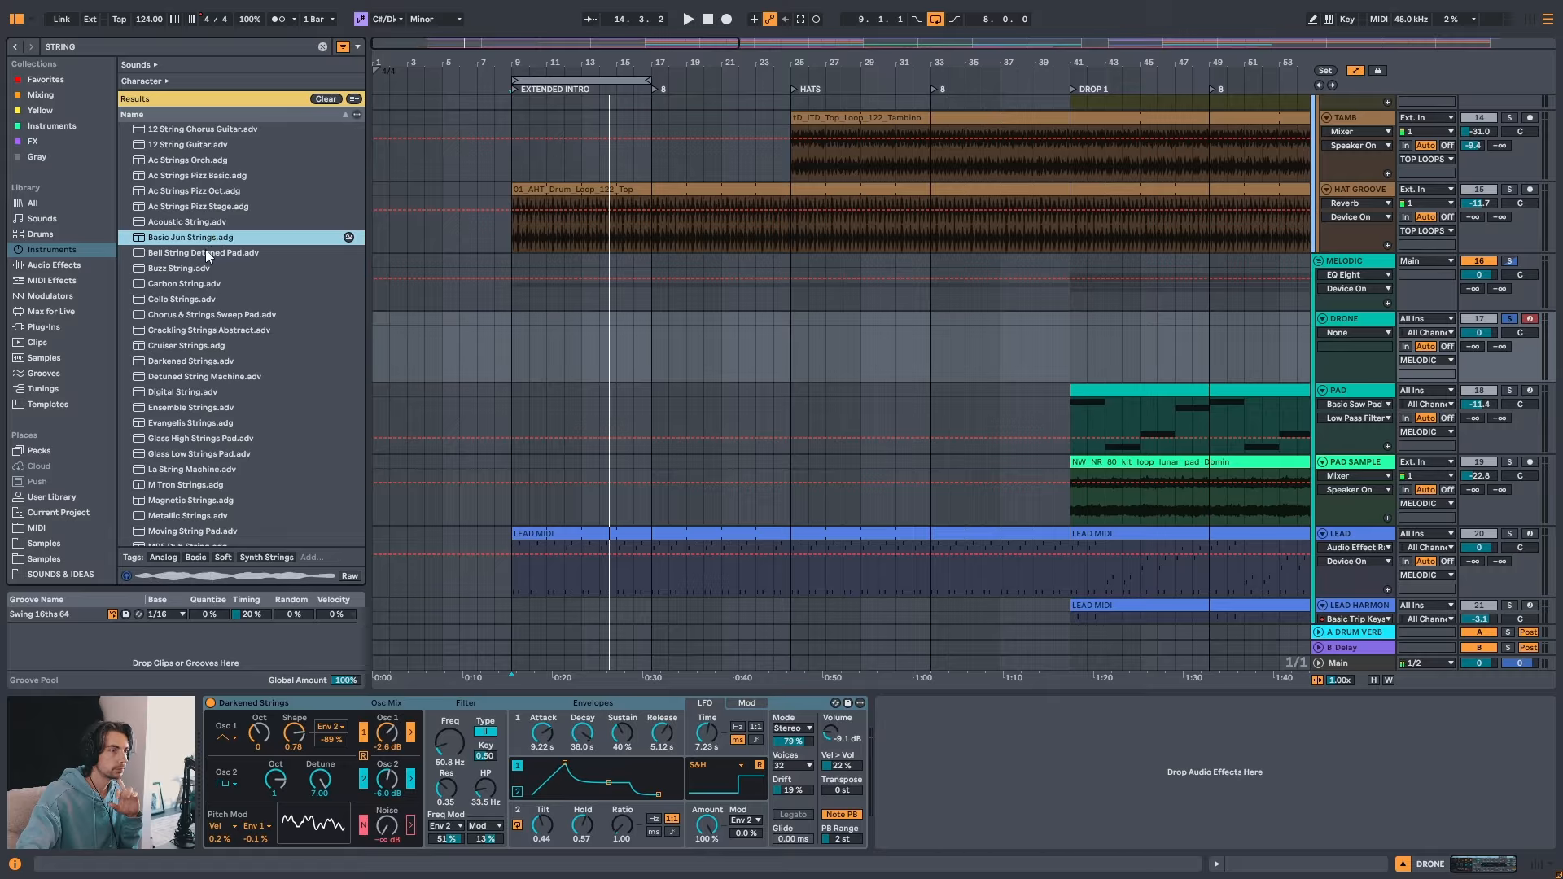
- Try the Basic Jun Strings rack on the DRONE track, showing its devices, and delete the rack
{"action": "double_click", "coordinate": [184, 236]}
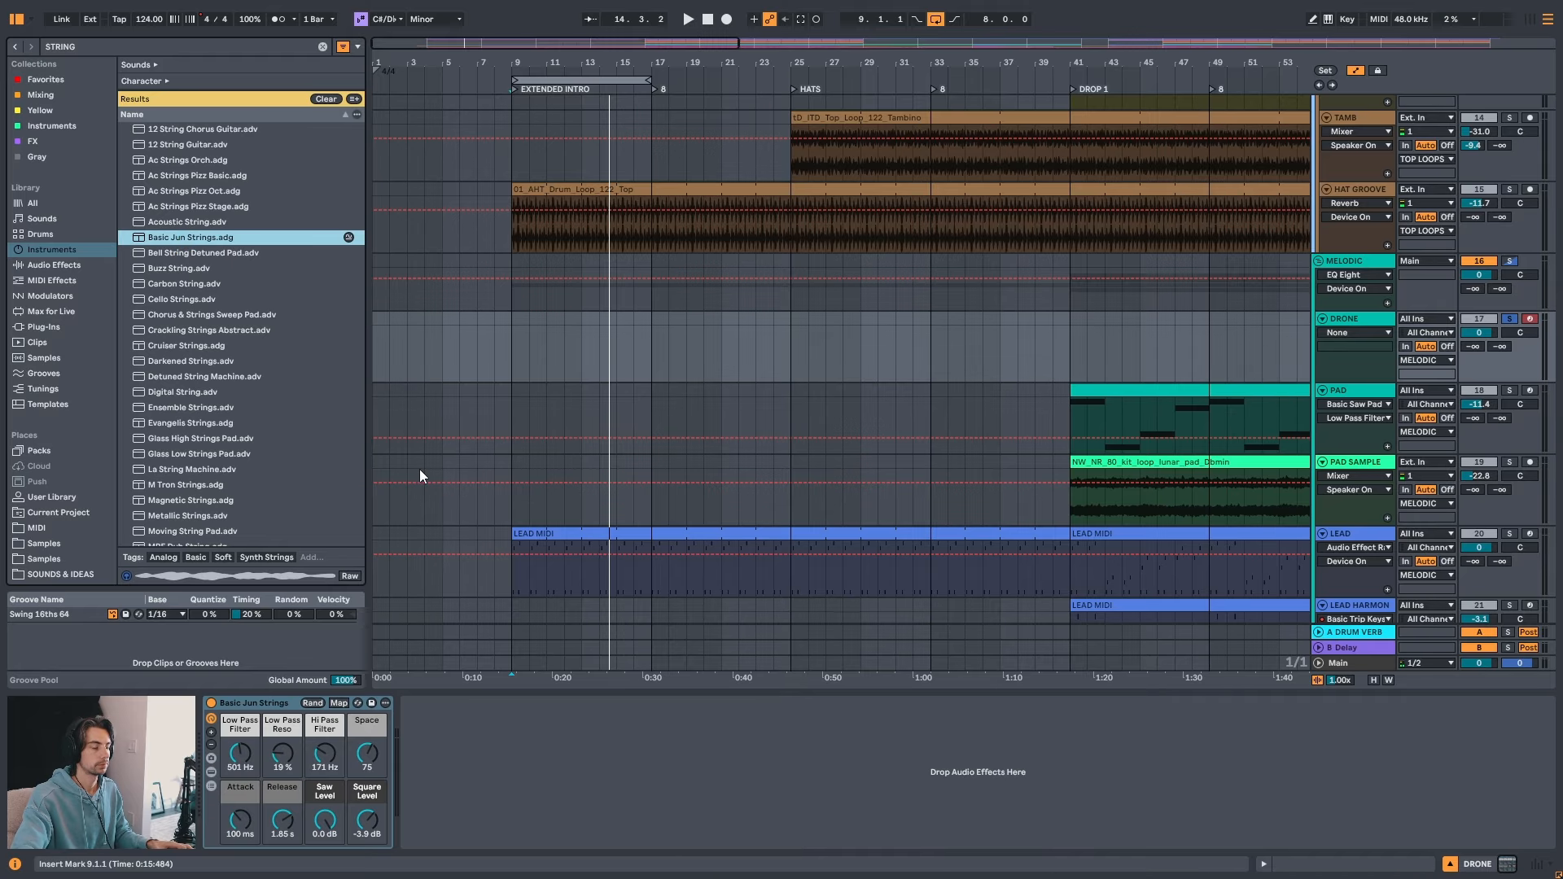
{"action": "left_click", "coordinate": [212, 771]}
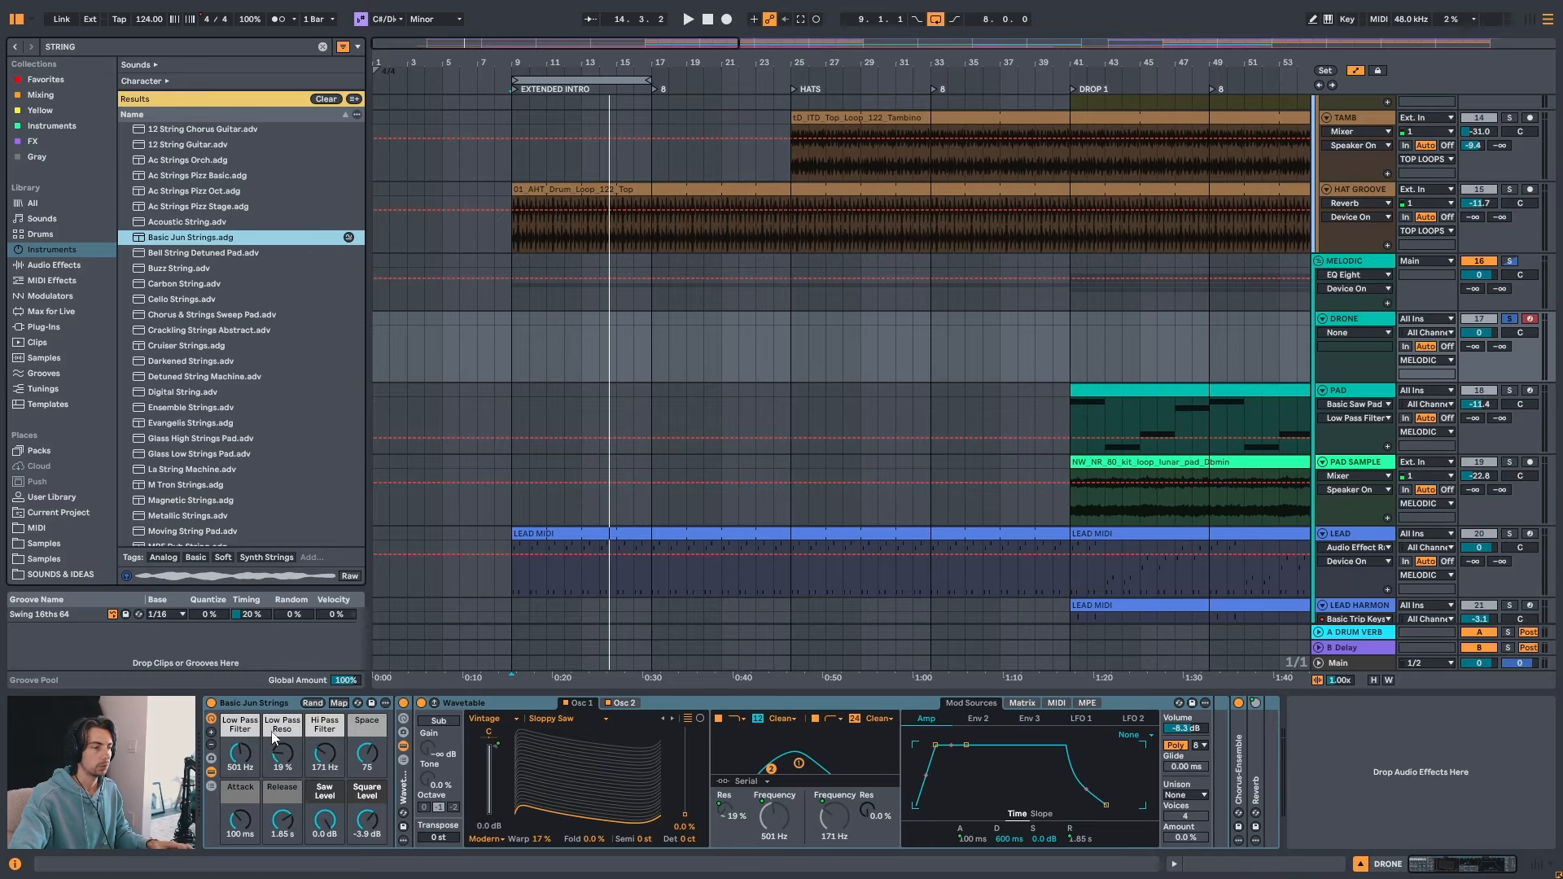
{"action": "left_click", "coordinate": [267, 703]}
{"action": "key", "text": "Delete"}
- Audition more string presets and load the Evangelis Strings rack onto the DRONE track
{"action": "left_click", "coordinate": [188, 140]}
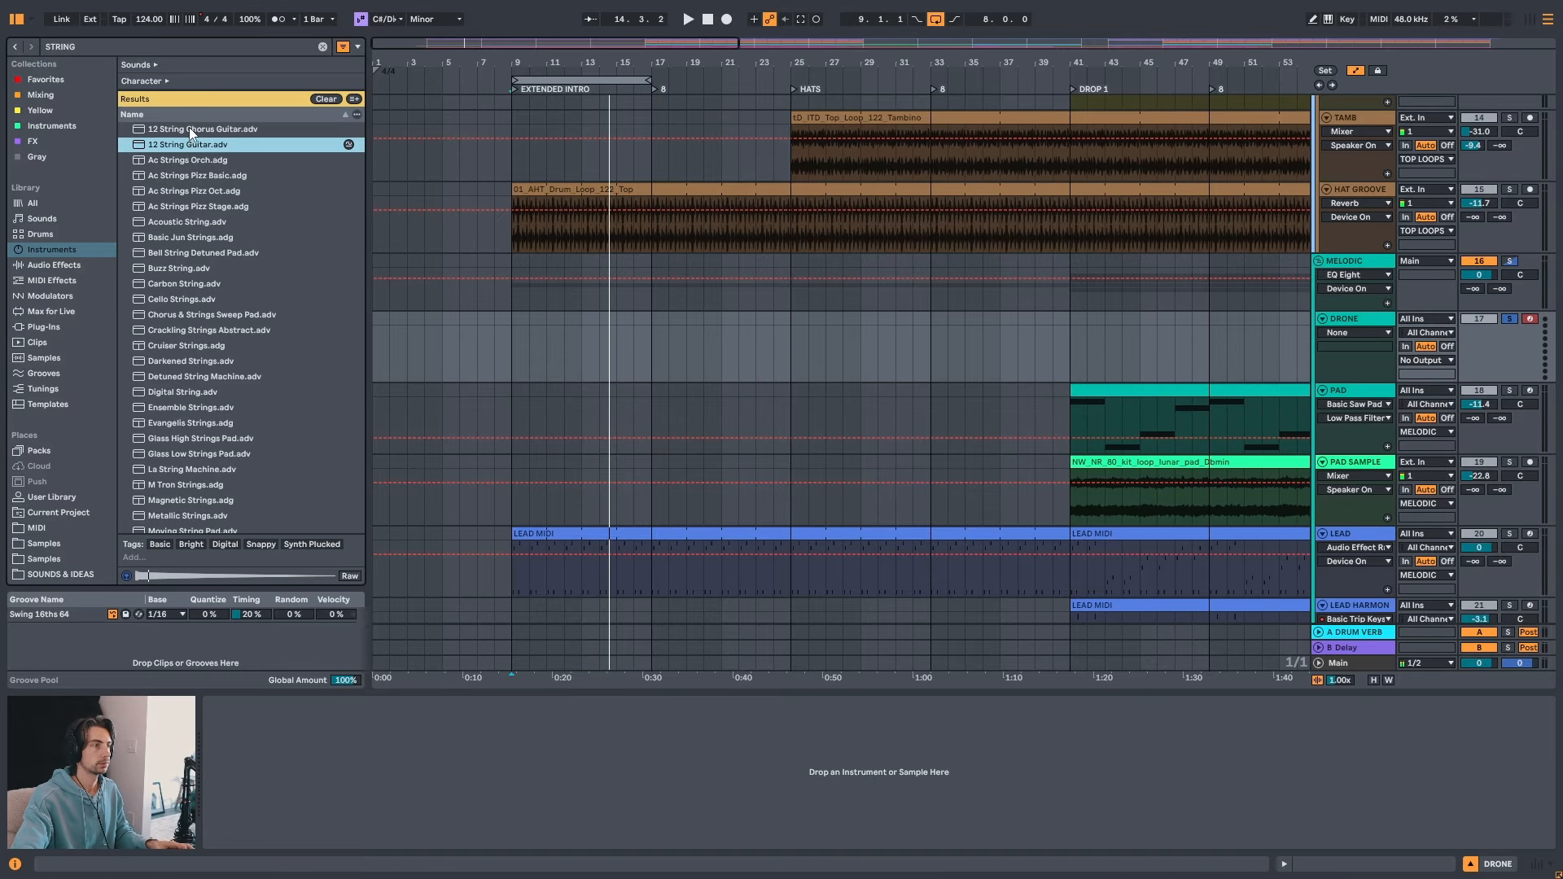
{"action": "left_click", "coordinate": [212, 269]}
{"action": "left_click", "coordinate": [217, 252]}
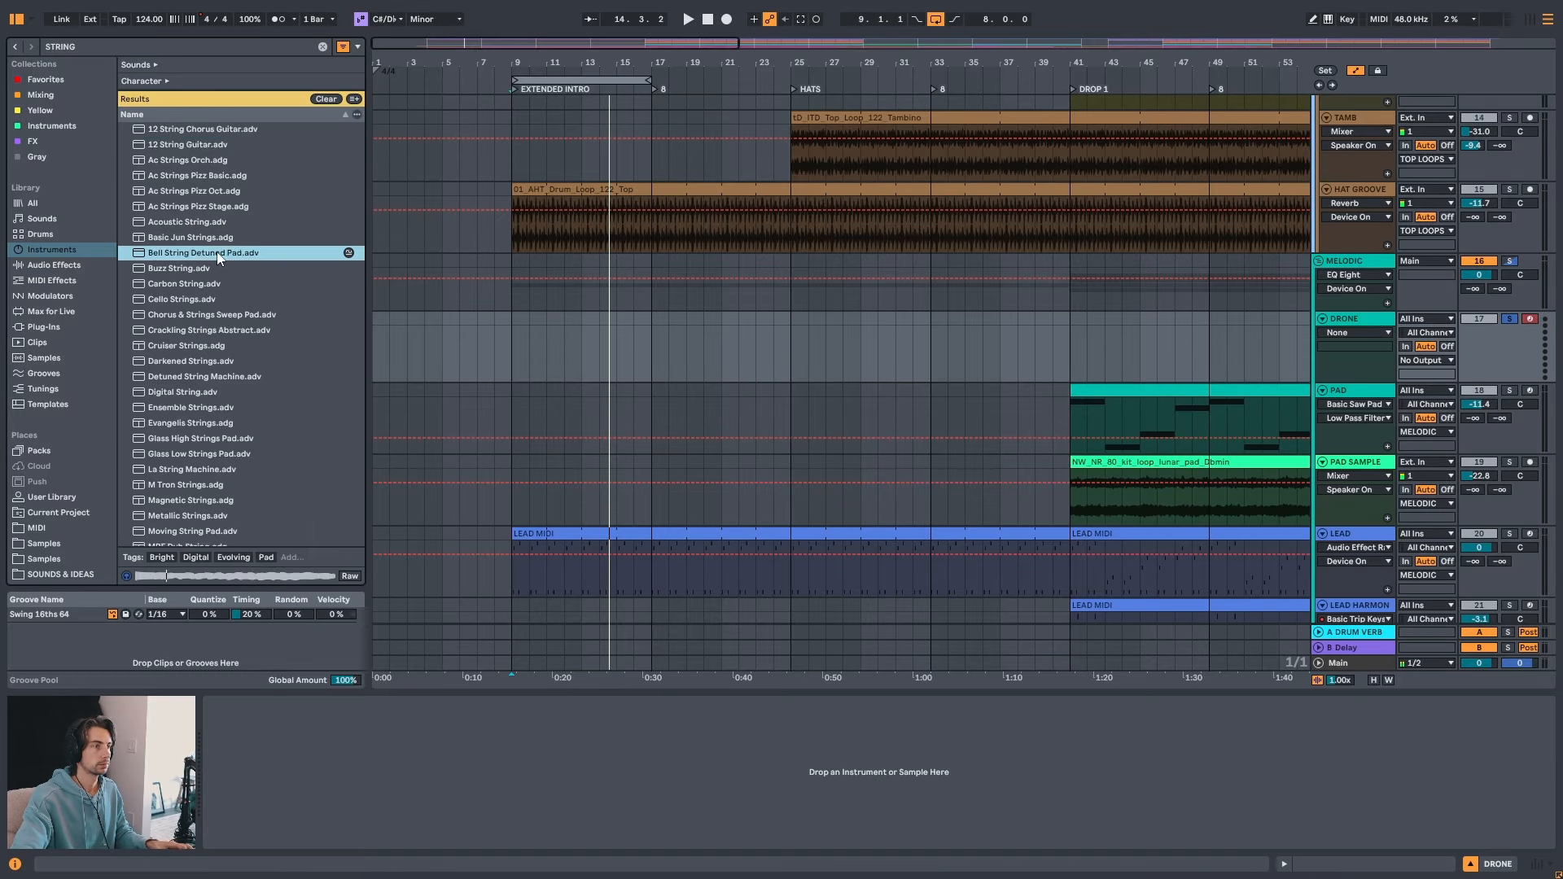
{"action": "left_click", "coordinate": [219, 239]}
{"action": "left_click", "coordinate": [221, 224]}
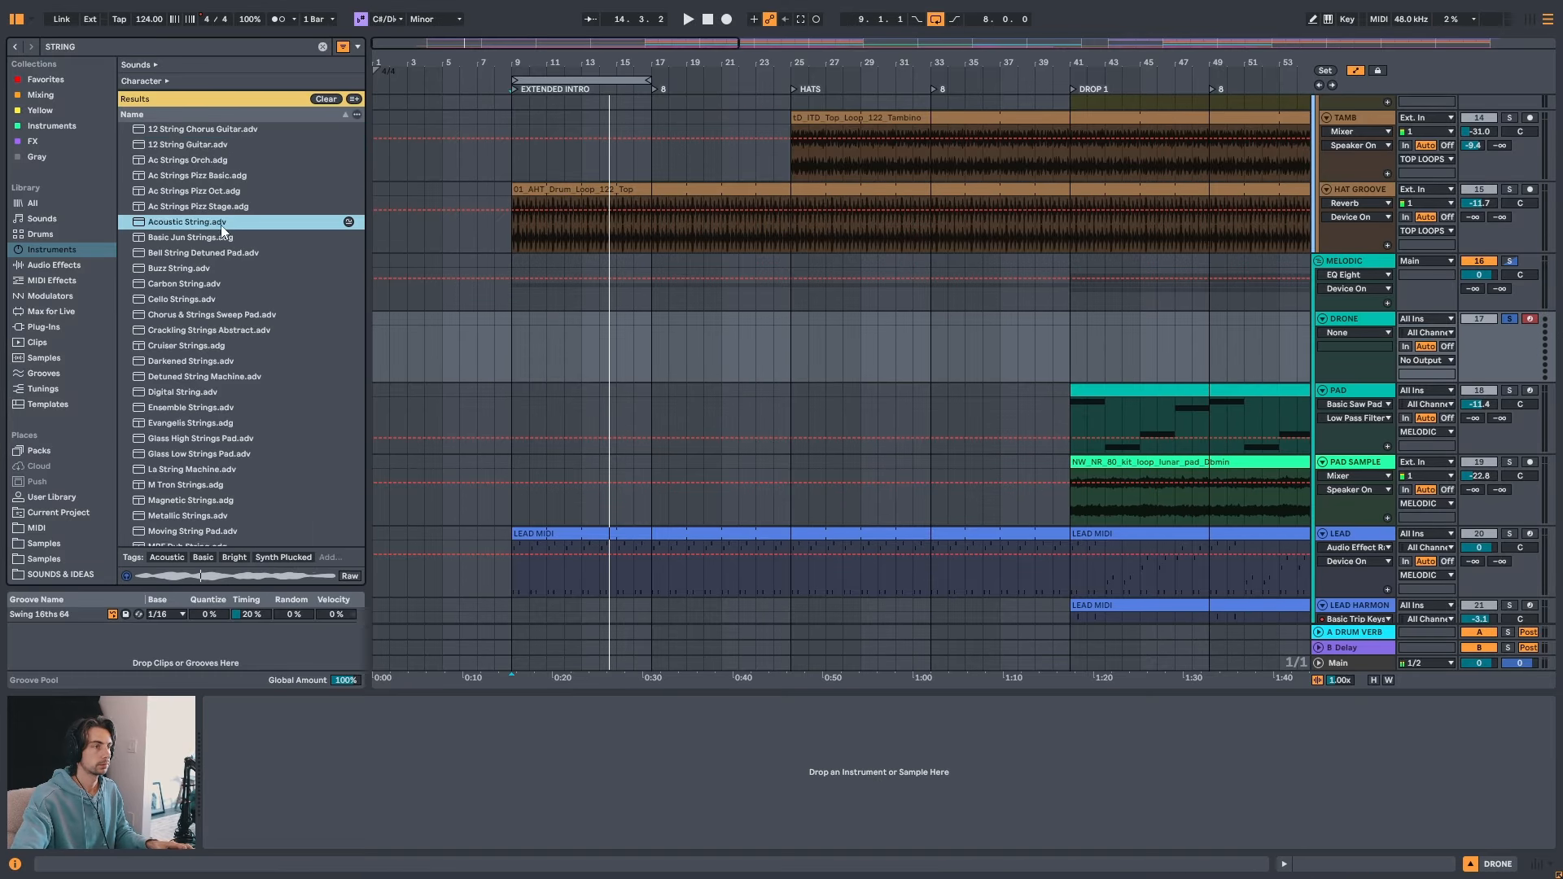
{"action": "left_click", "coordinate": [226, 425]}
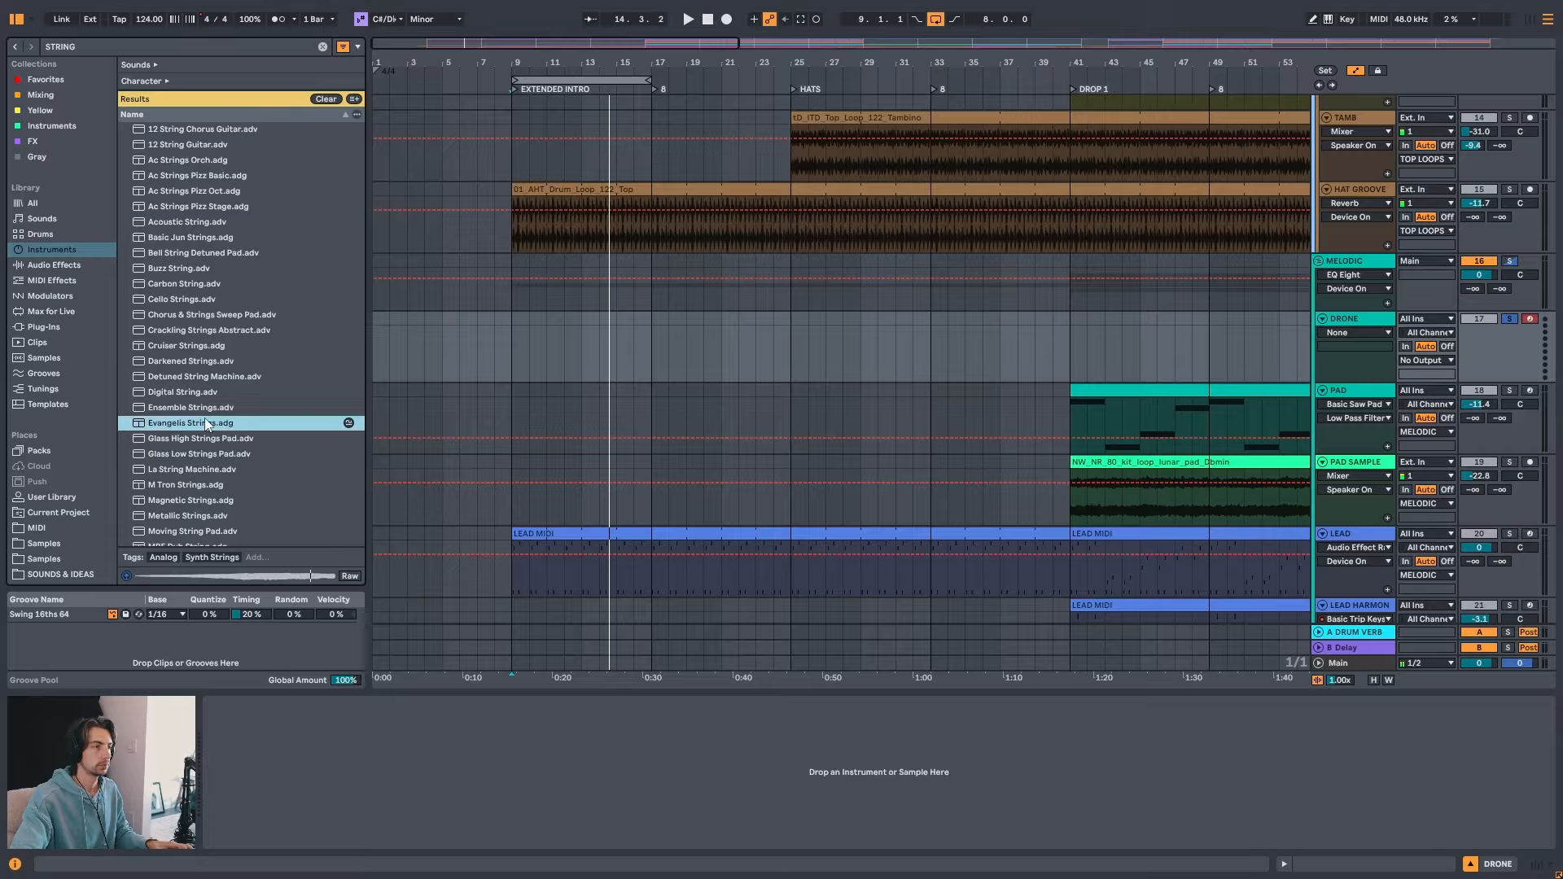
{"action": "double_click", "coordinate": [197, 423]}
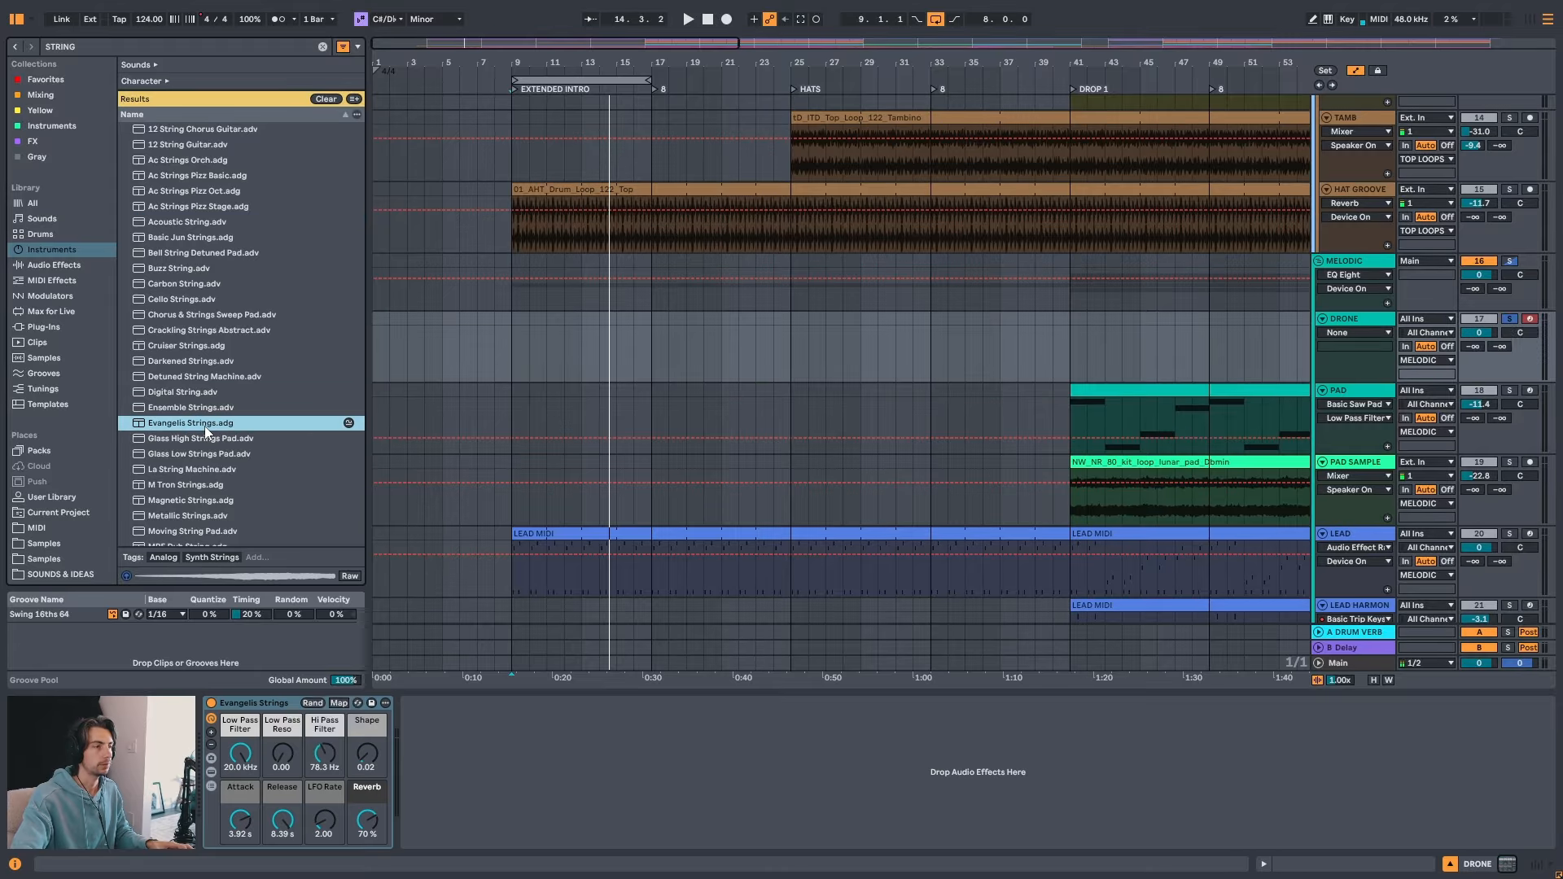
{"action": "left_click", "coordinate": [213, 769]}
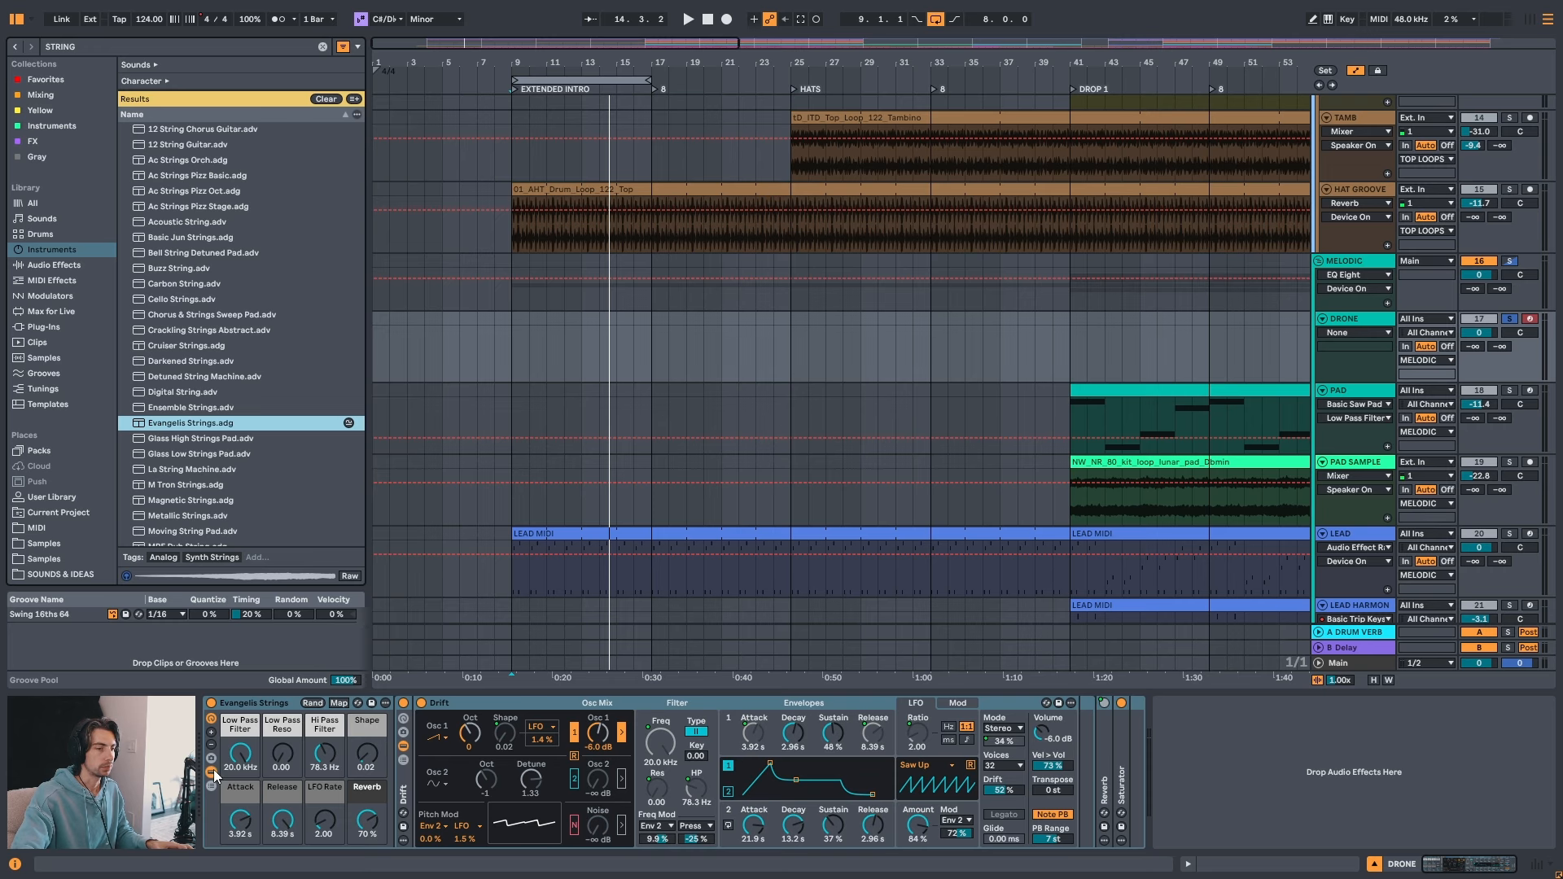
{"action": "left_click", "coordinate": [213, 770]}
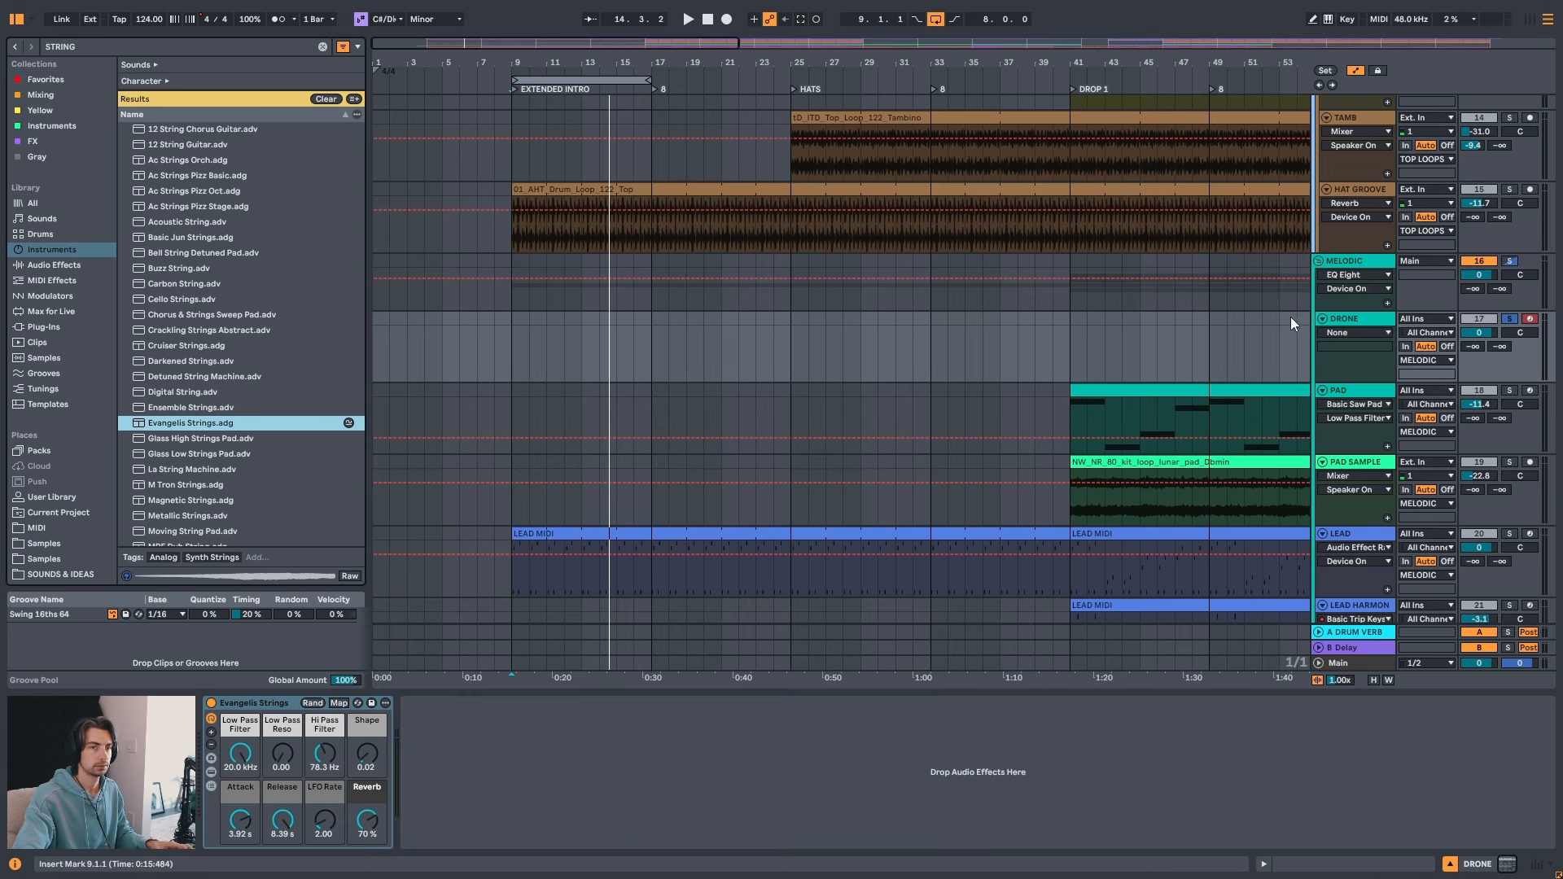
- Create an empty 8-bar MIDI clip on the DRONE track from bar 9 to bar 17
{"action": "left_click", "coordinate": [547, 336]}
{"action": "left_click_drag", "start_coordinate": [576, 76], "coordinate": [563, 149]}
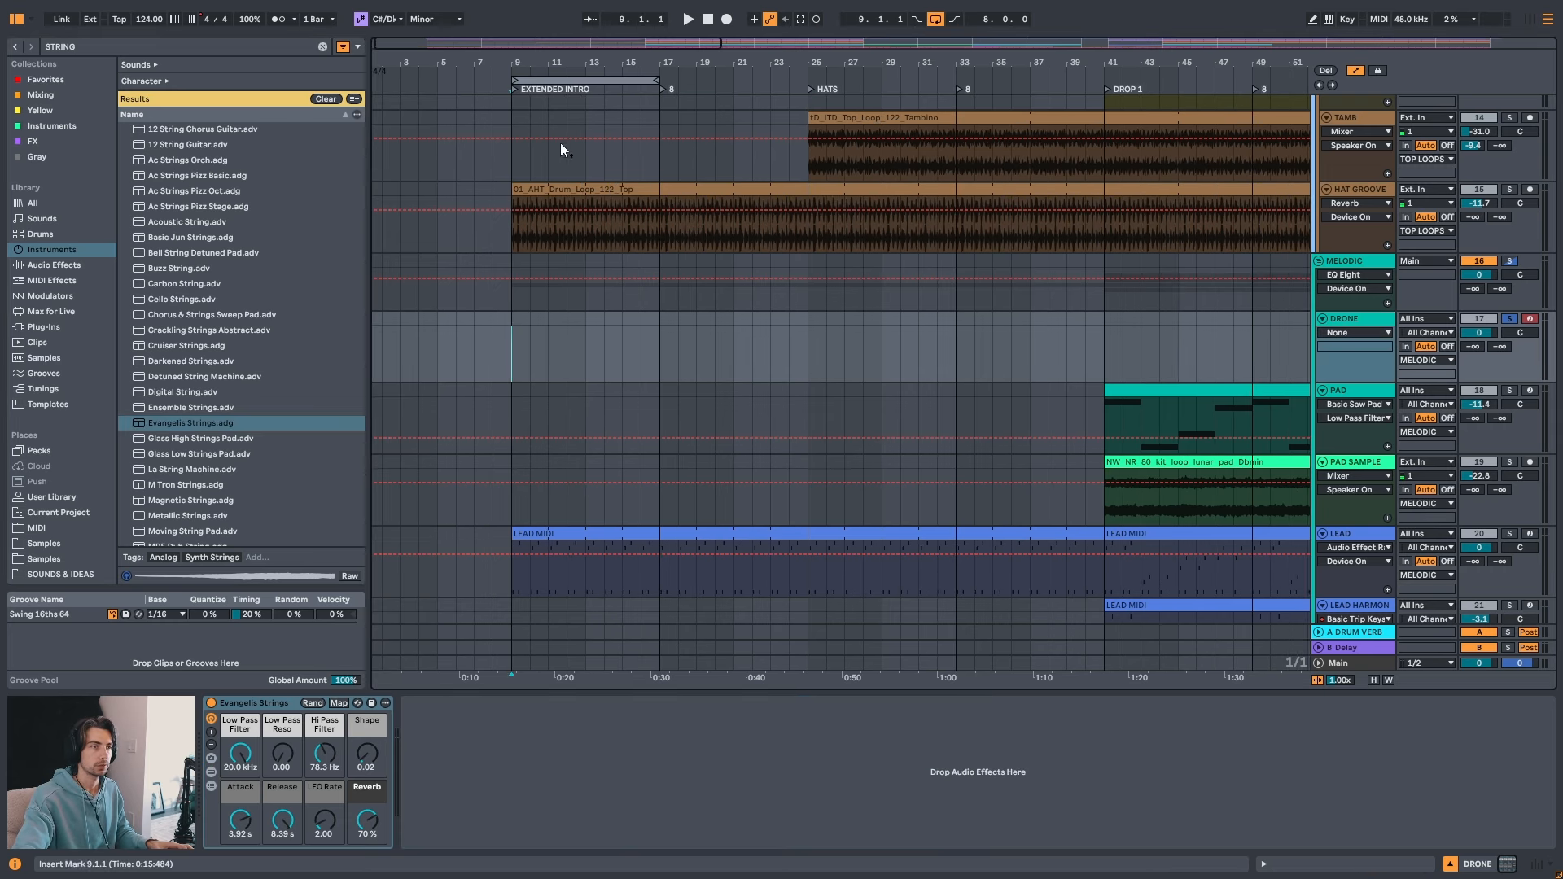
{"action": "double_click", "coordinate": [631, 341]}
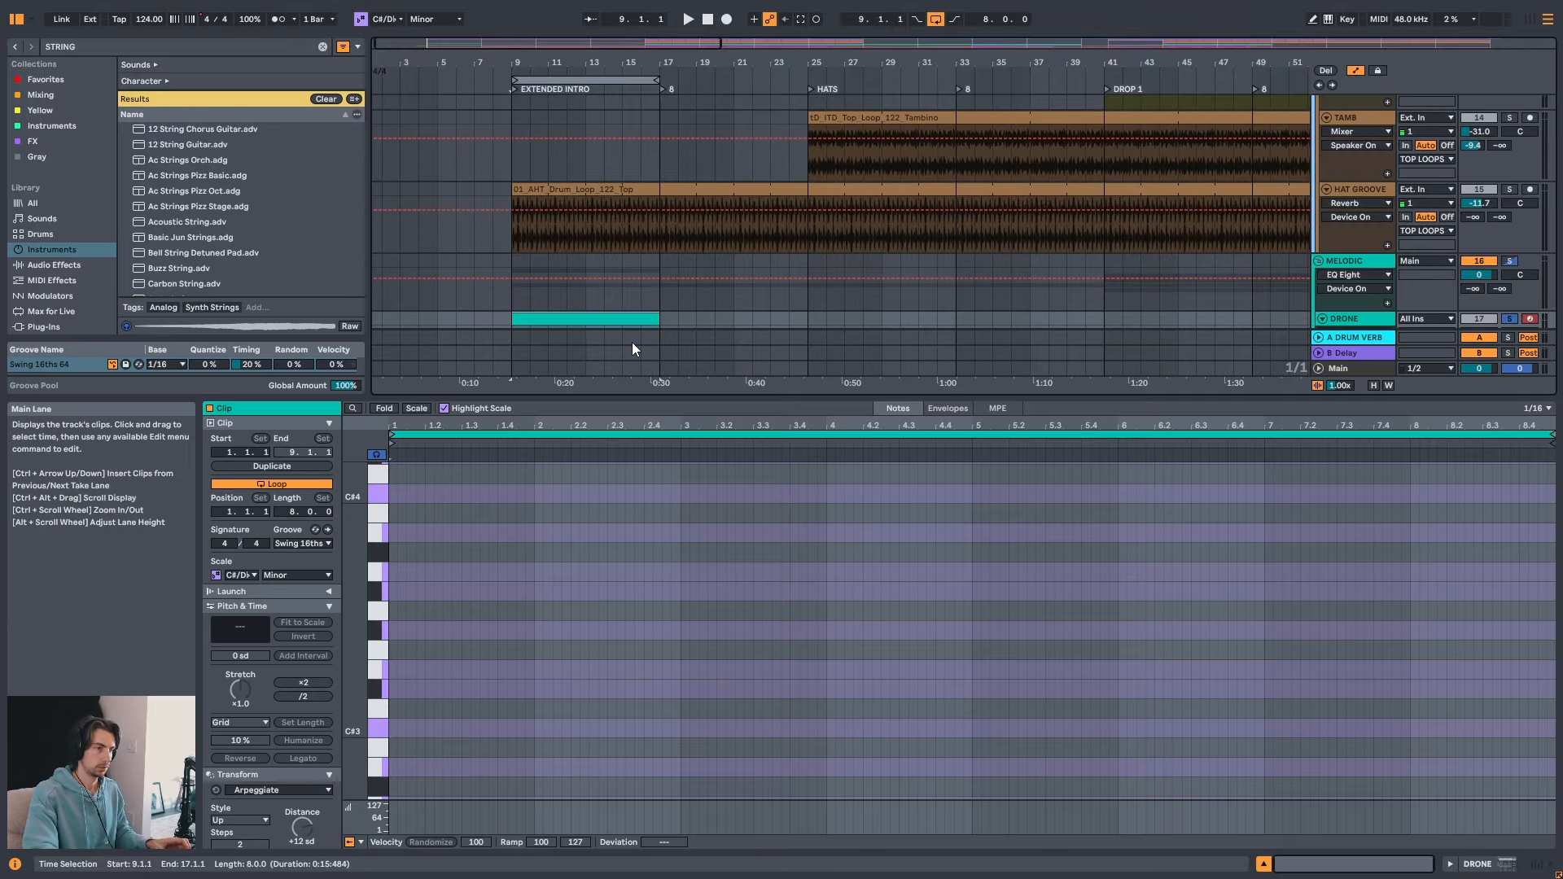
- Add a C#4 note at the start of the DRONE clip and extend it across all 8 bars
{"action": "double_click", "coordinate": [394, 494]}
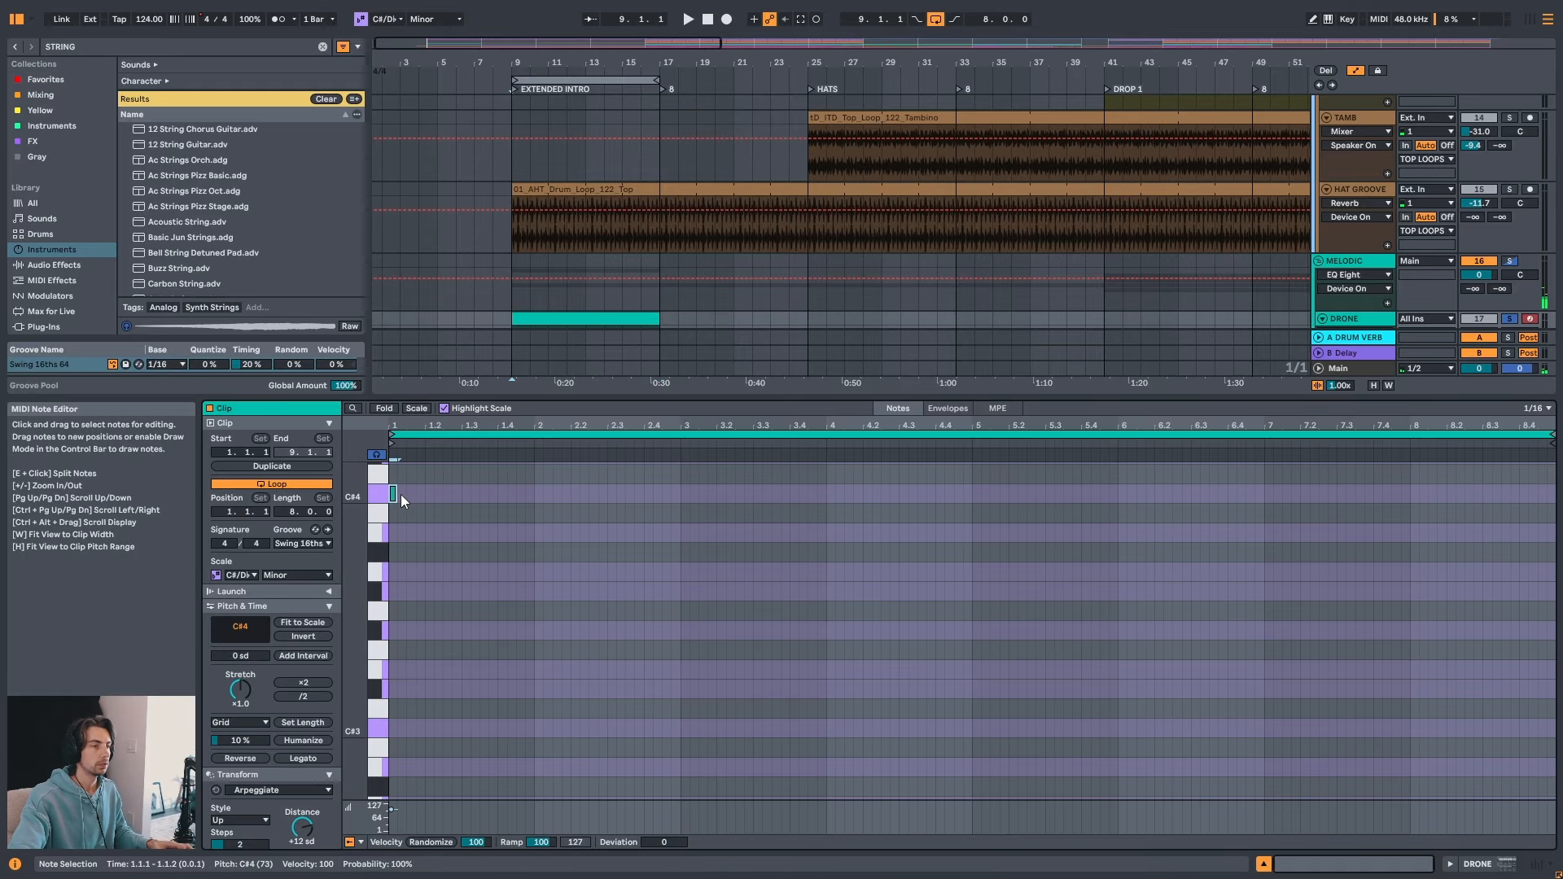
{"action": "left_click", "coordinate": [300, 760]}
{"action": "left_click", "coordinate": [590, 317]}
{"action": "scroll", "coordinate": [789, 465], "scroll_direction": "up", "scroll_amount": 2}
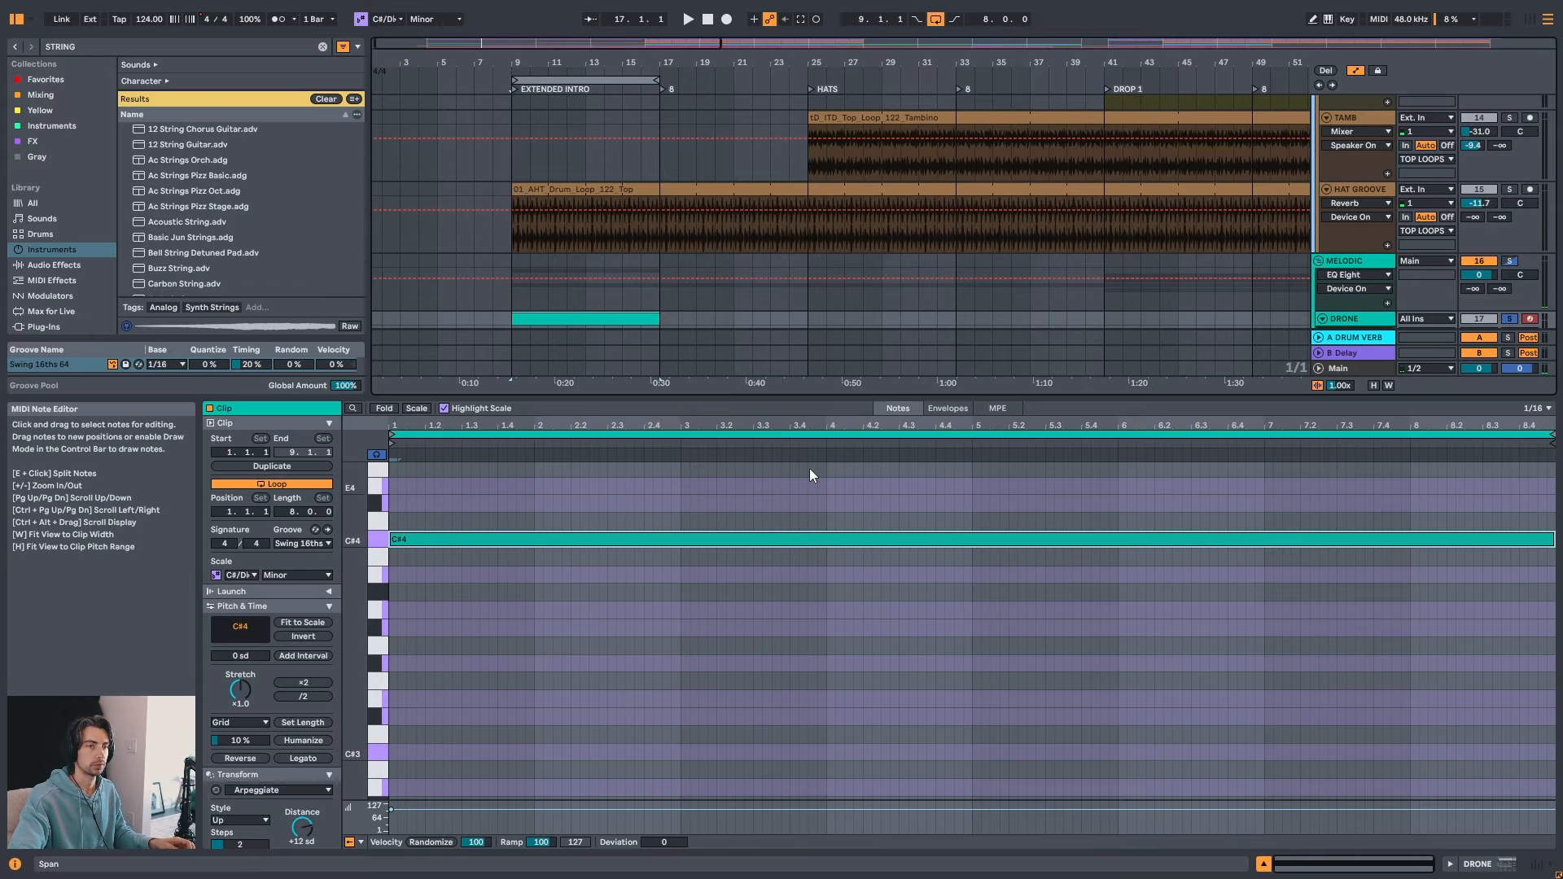
- With the loop playing, set the DRONE track volume to -11.9 dB and the Evangelis Strings Low Pass Filter to 1.21 kHz
{"action": "key", "text": "shift+Tab"}
{"action": "left_click", "coordinate": [638, 317]}
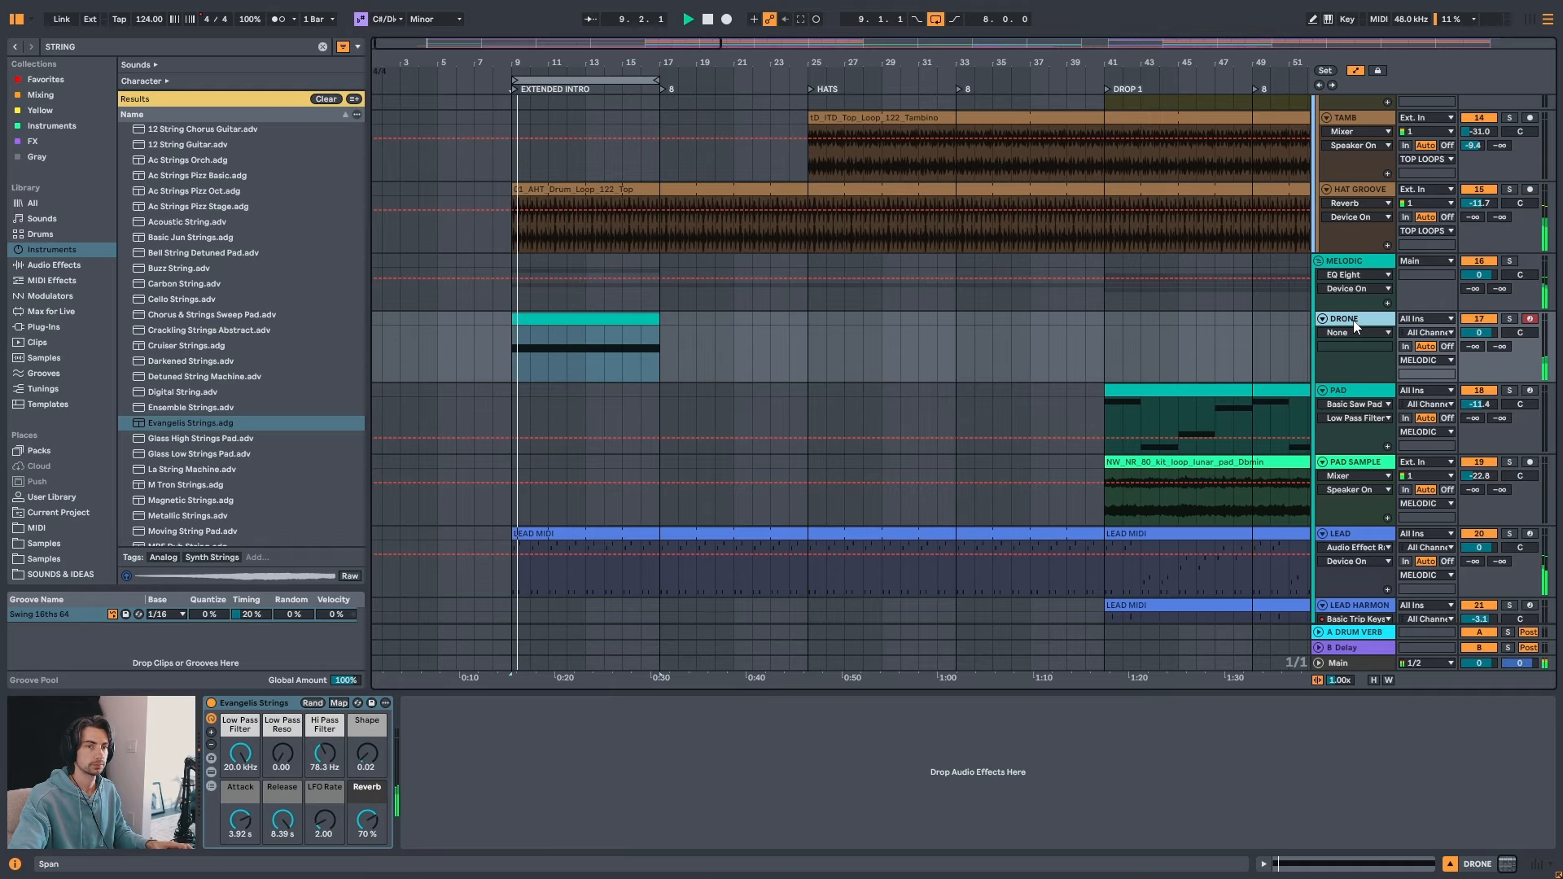
{"action": "left_click_drag", "start_coordinate": [1478, 334], "coordinate": [1478, 368]}
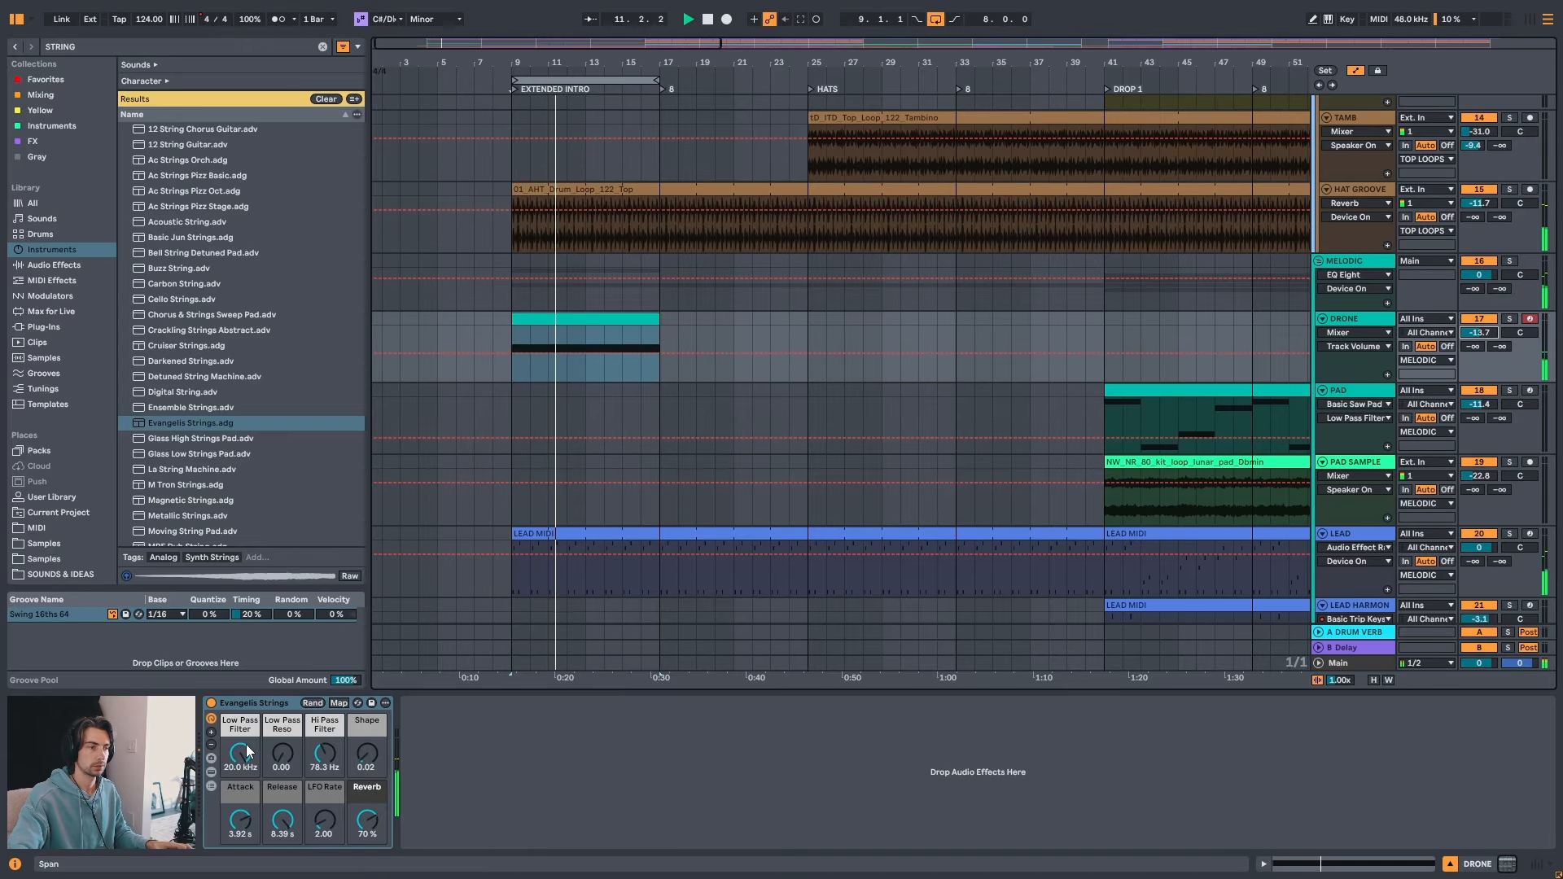
{"action": "left_click_drag", "start_coordinate": [247, 755], "coordinate": [248, 763]}
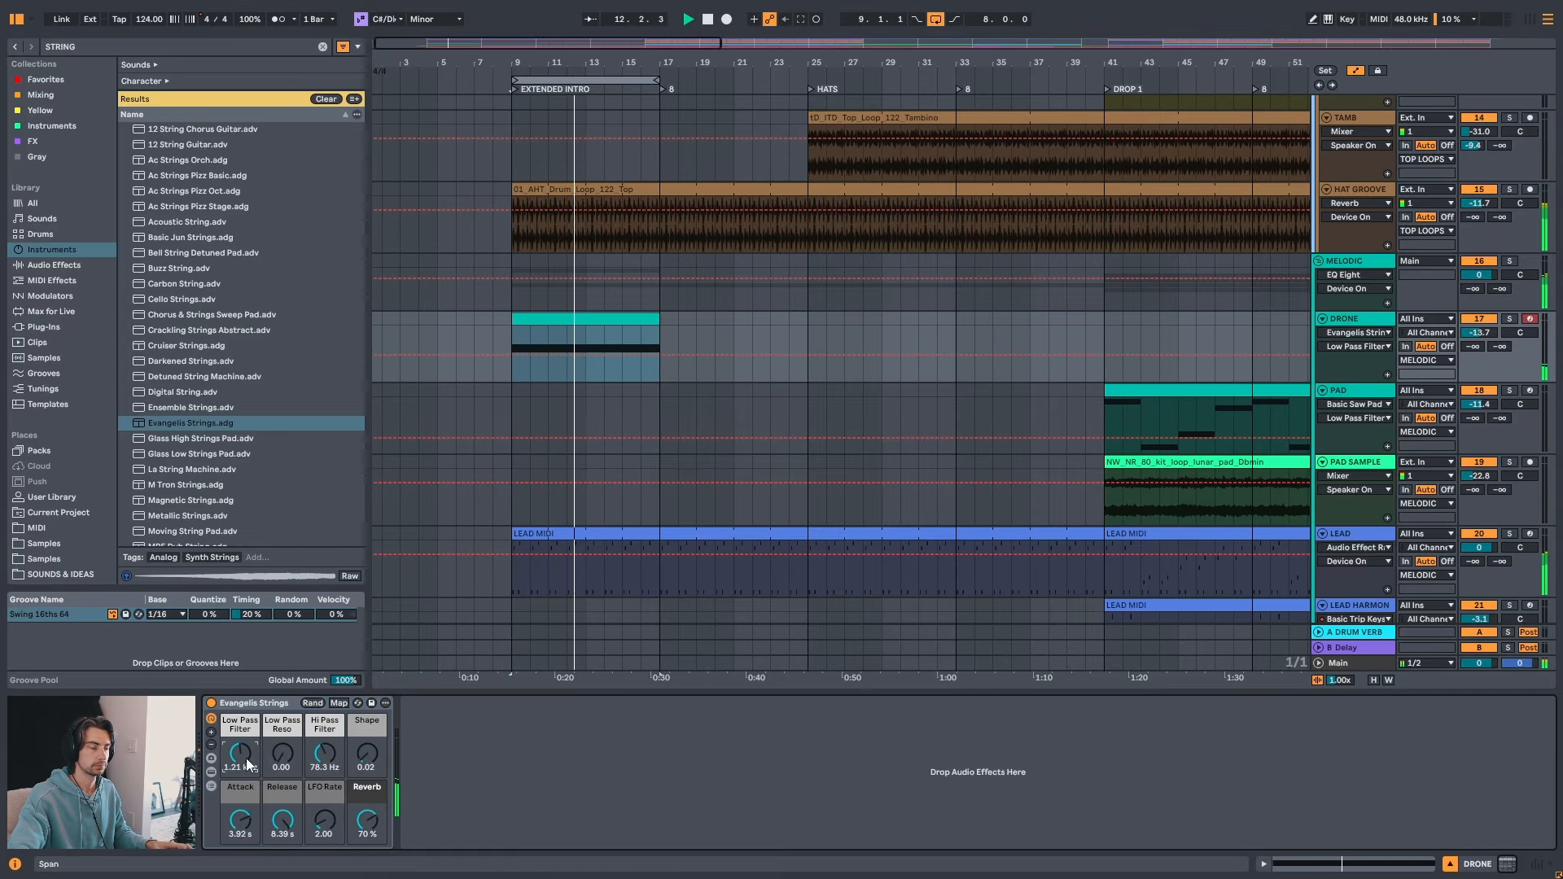
{"action": "left_click_drag", "start_coordinate": [1485, 334], "coordinate": [1484, 327]}
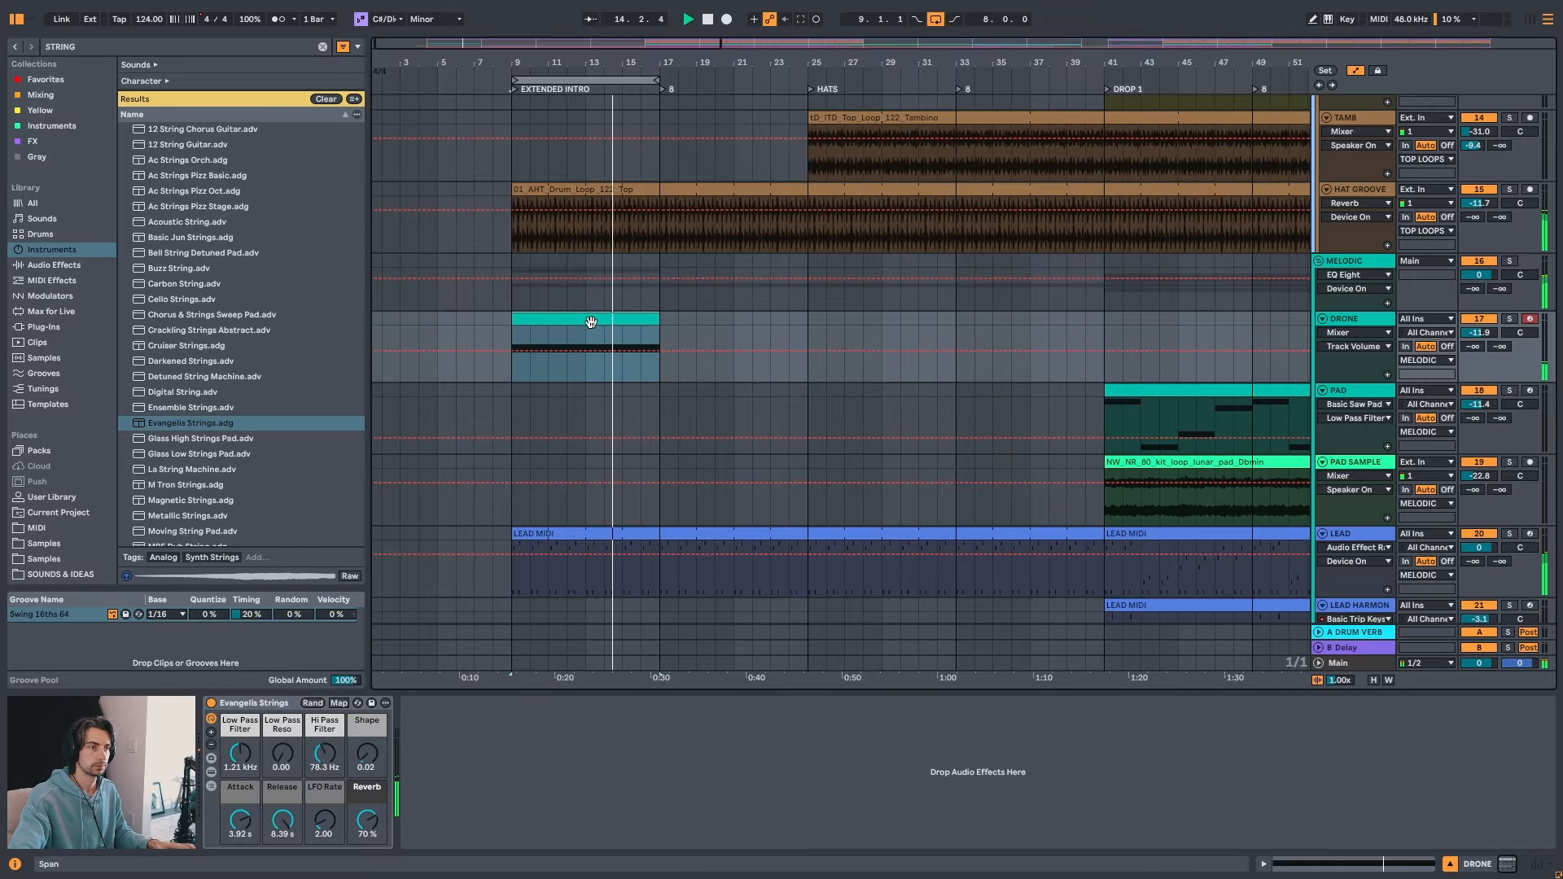
{"action": "key", "text": "space"}
{"action": "left_click_drag", "start_coordinate": [625, 63], "coordinate": [635, 101]}
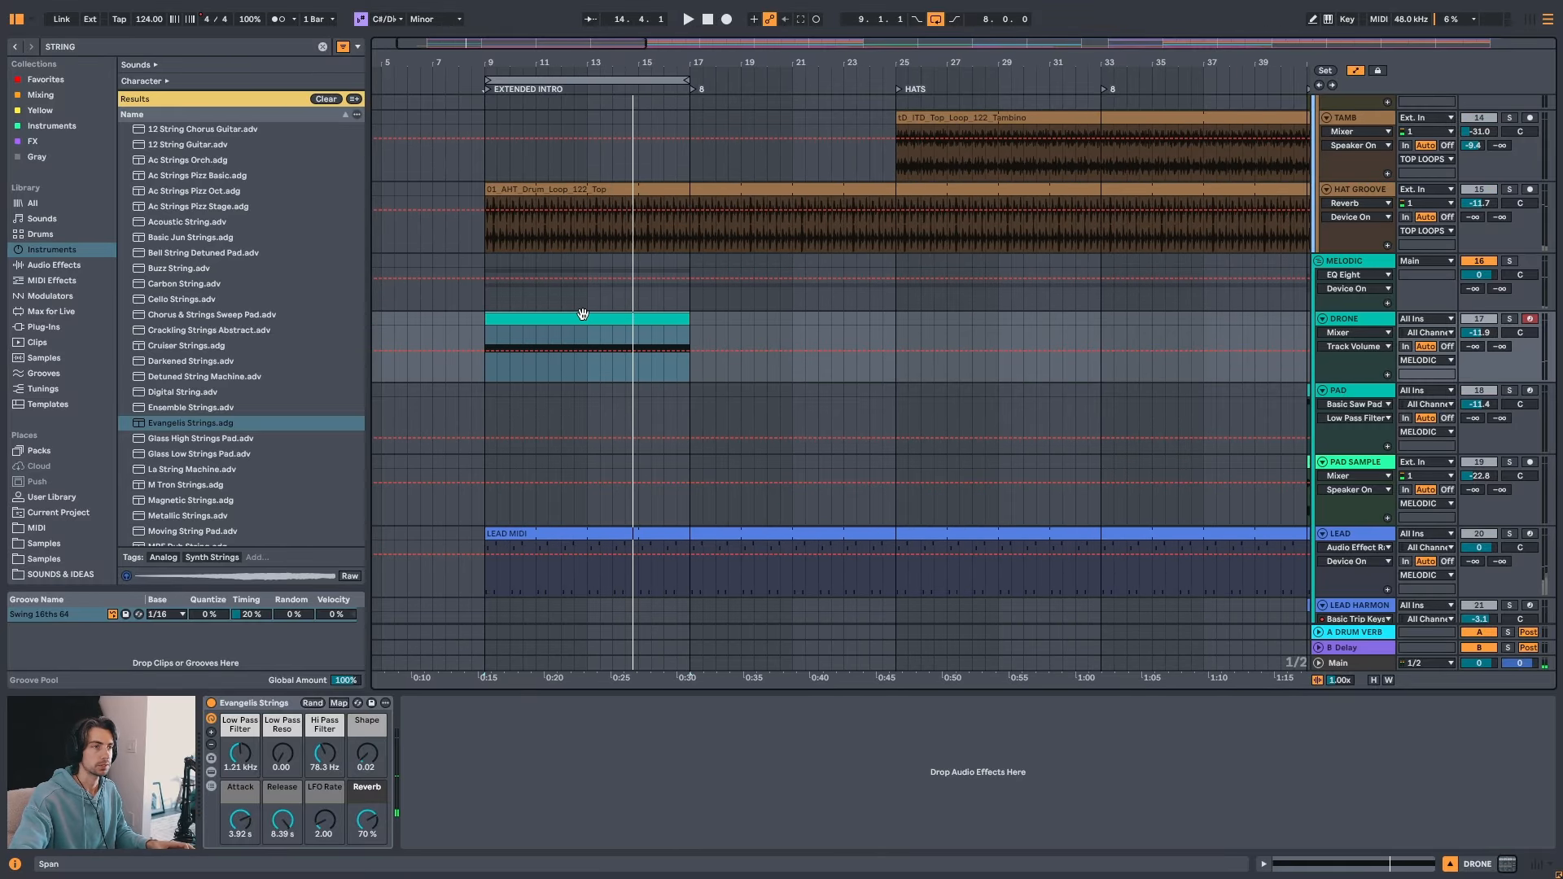
- Play back the extended intro loop to judge the drone, checking its MIDI clip and instrument
{"action": "key", "text": "space"}
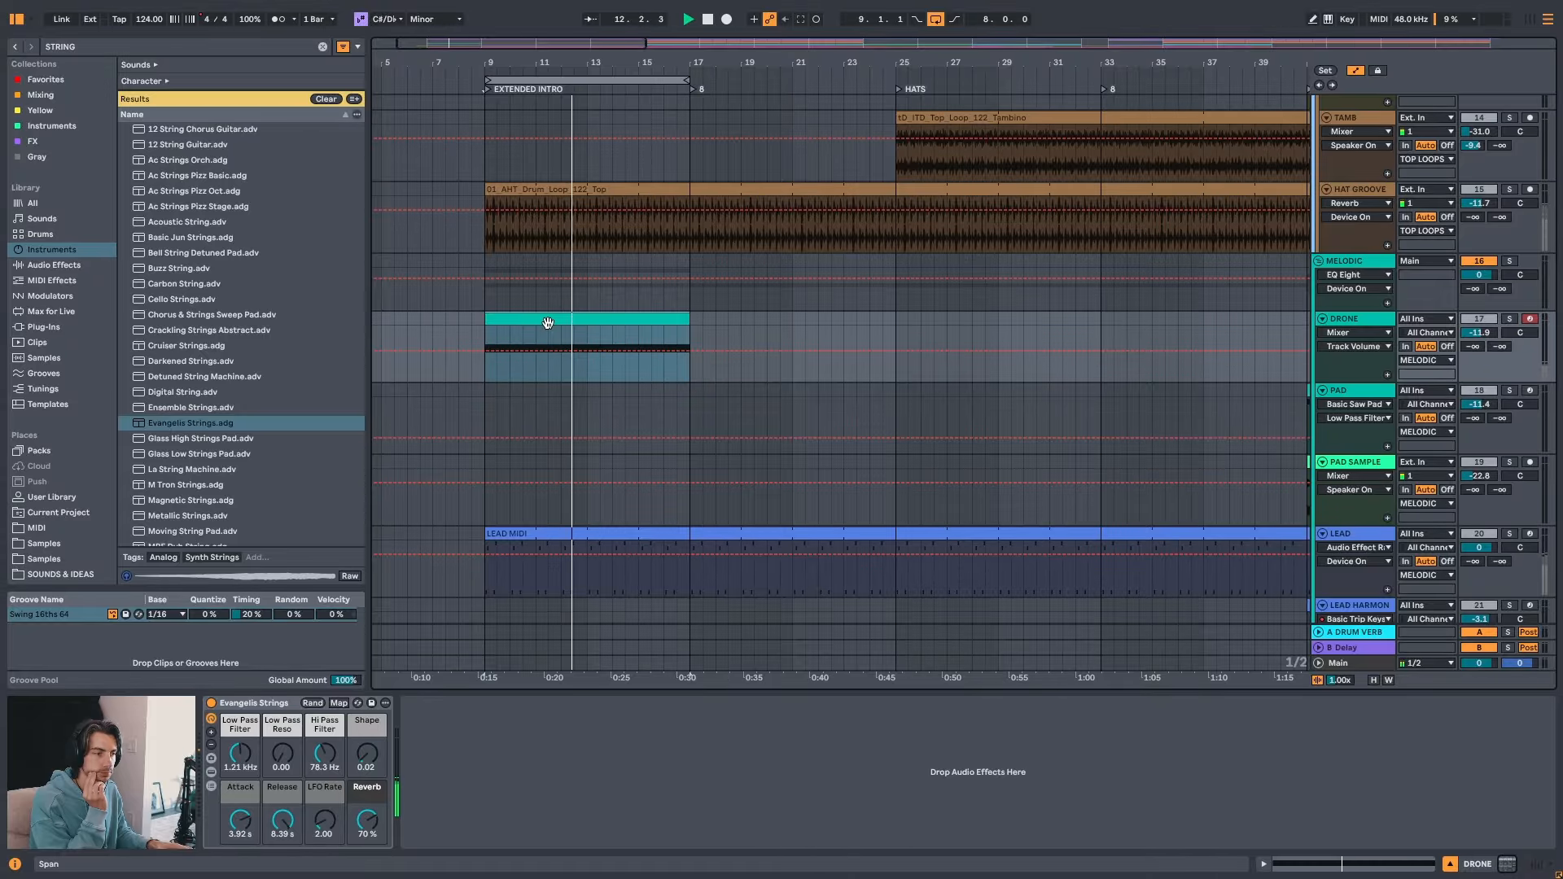
{"action": "key", "text": "space"}
{"action": "double_click", "coordinate": [548, 323]}
{"action": "key", "text": "space"}
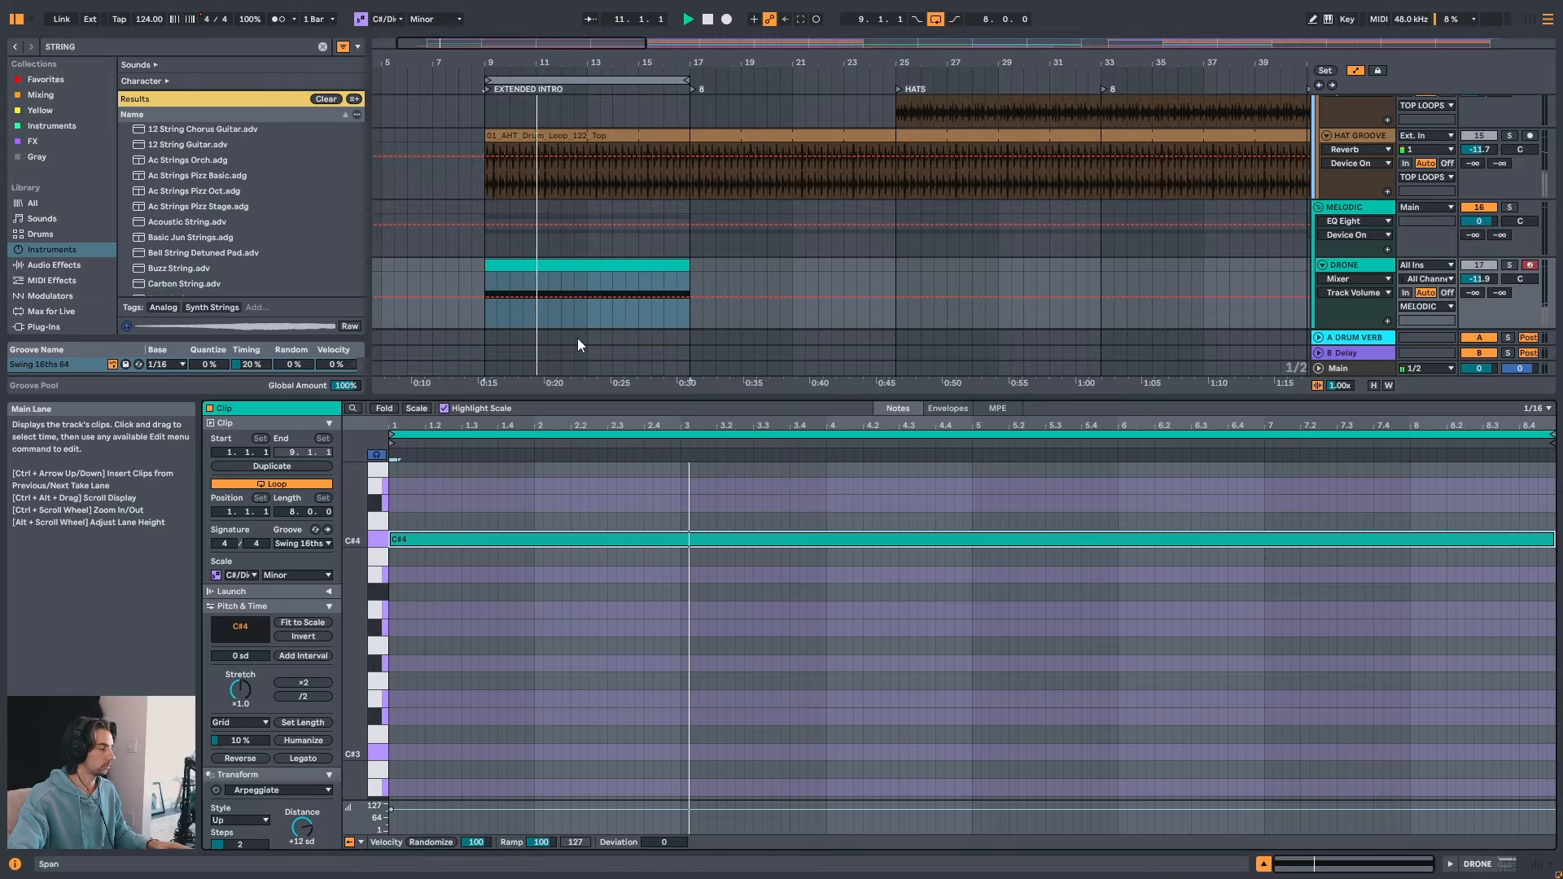
{"action": "key", "text": "shift+Tab"}
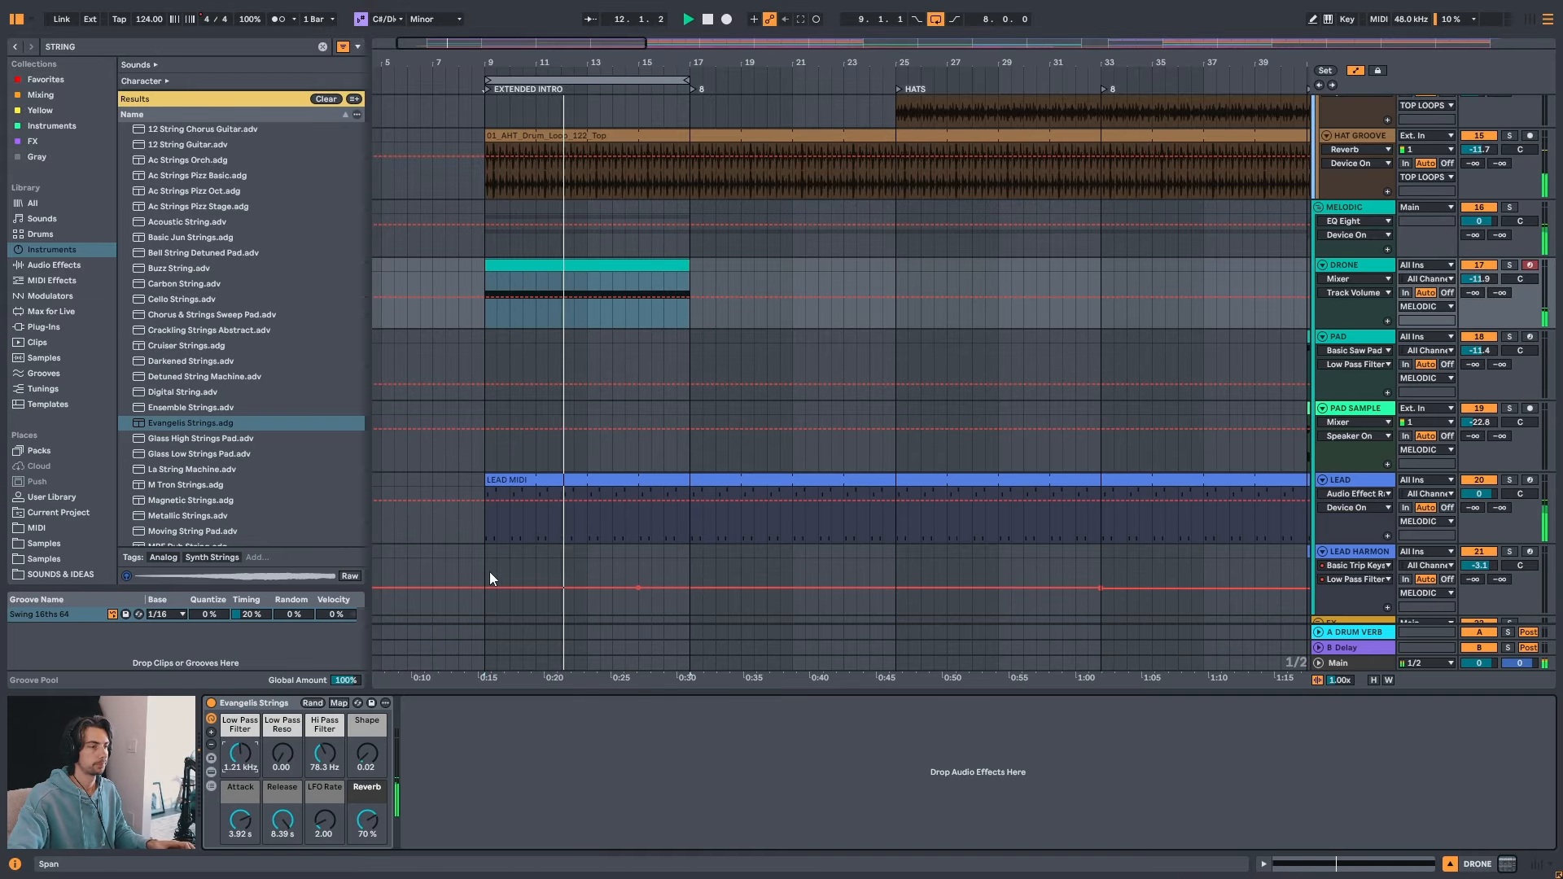
{"action": "key", "text": "shift+Tab"}
{"action": "key", "text": "space"}
- Duplicate the drone's C#4 note one octave up to C#5, keeping both notes across the 8-bar clip
{"action": "left_click", "coordinate": [472, 537]}
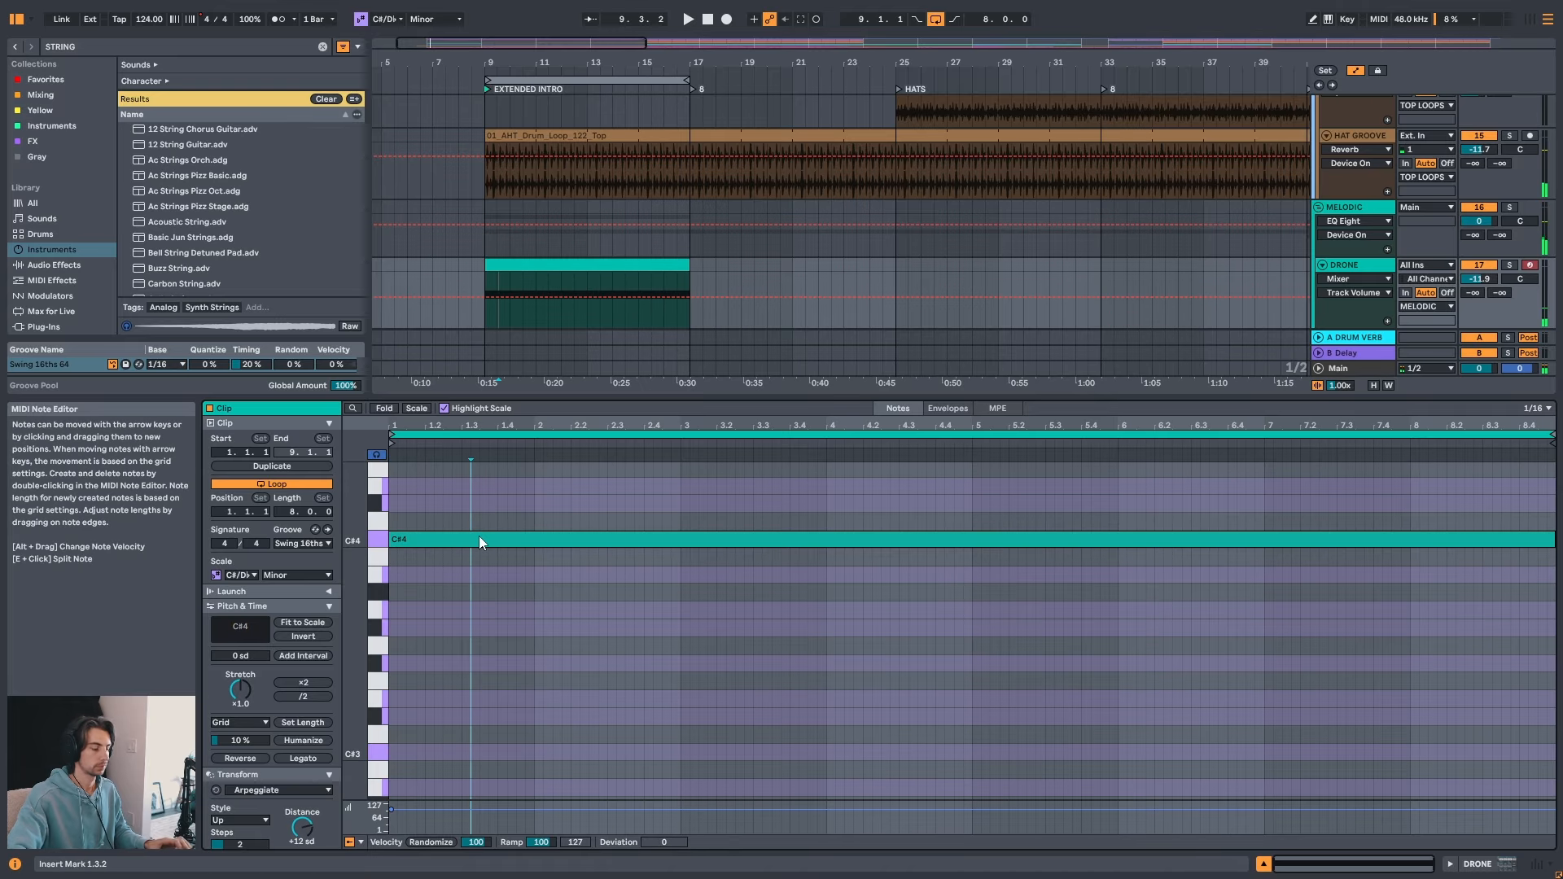
{"action": "left_click", "coordinate": [480, 539]}
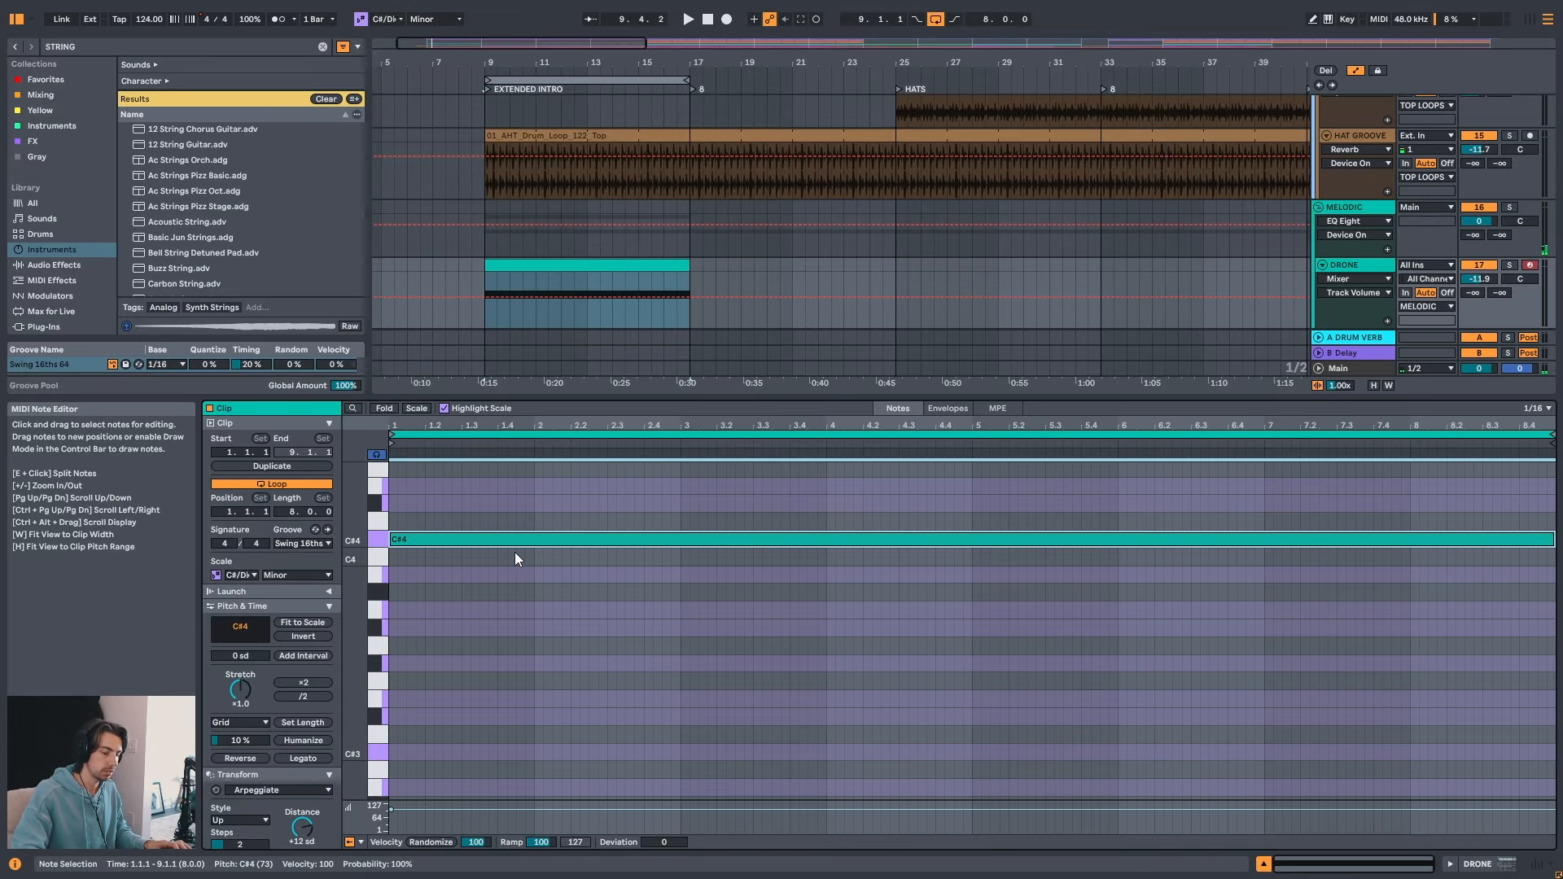
{"action": "key", "text": "shift+Up"}
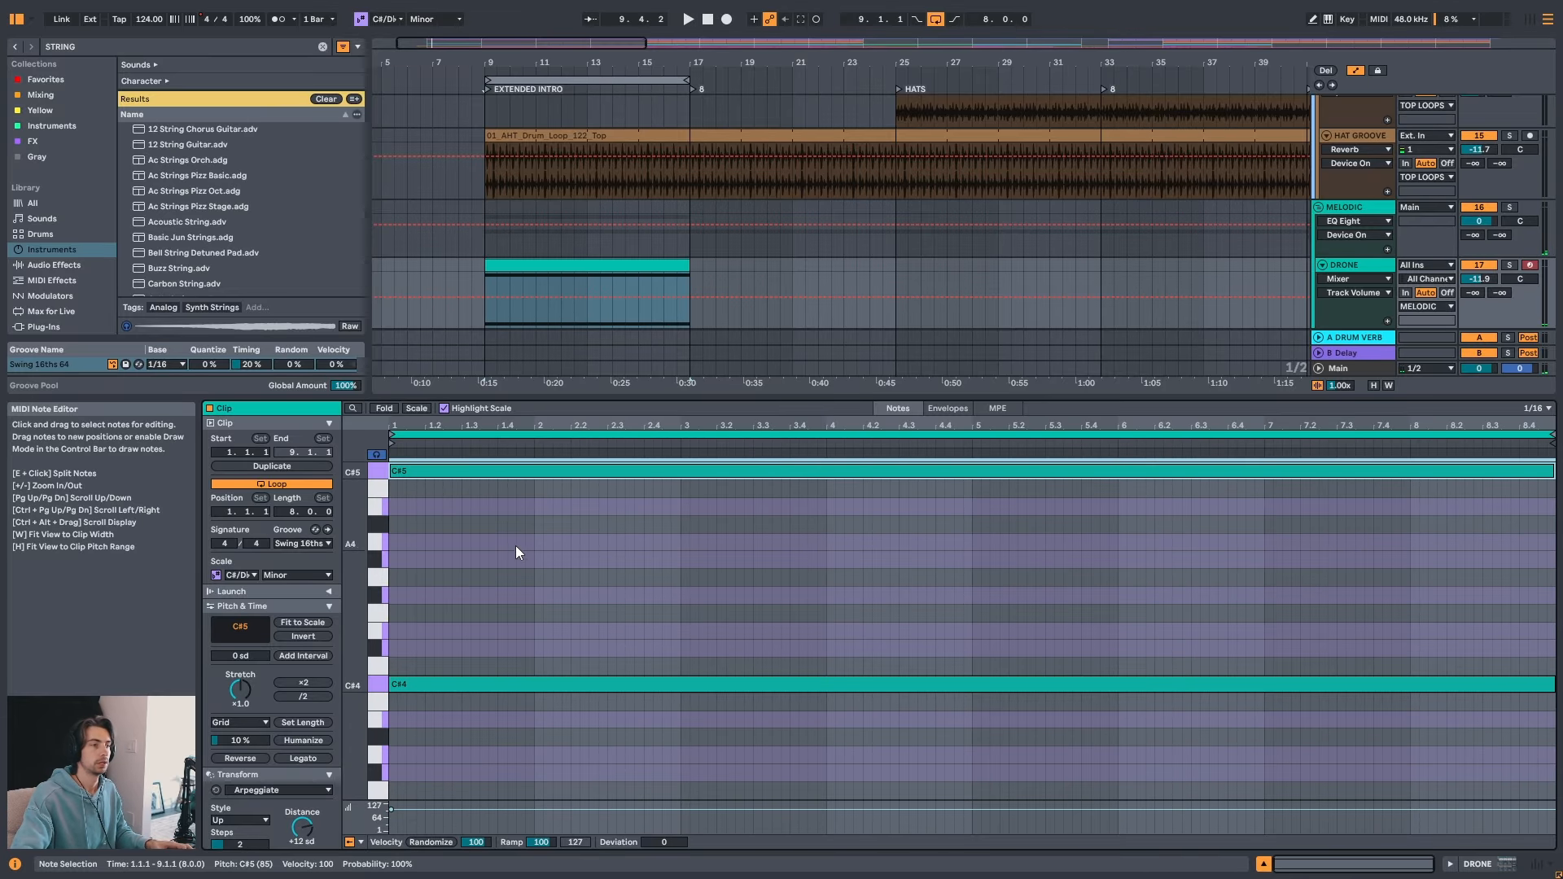
{"action": "scroll", "coordinate": [496, 538], "scroll_direction": "up", "scroll_amount": 2}
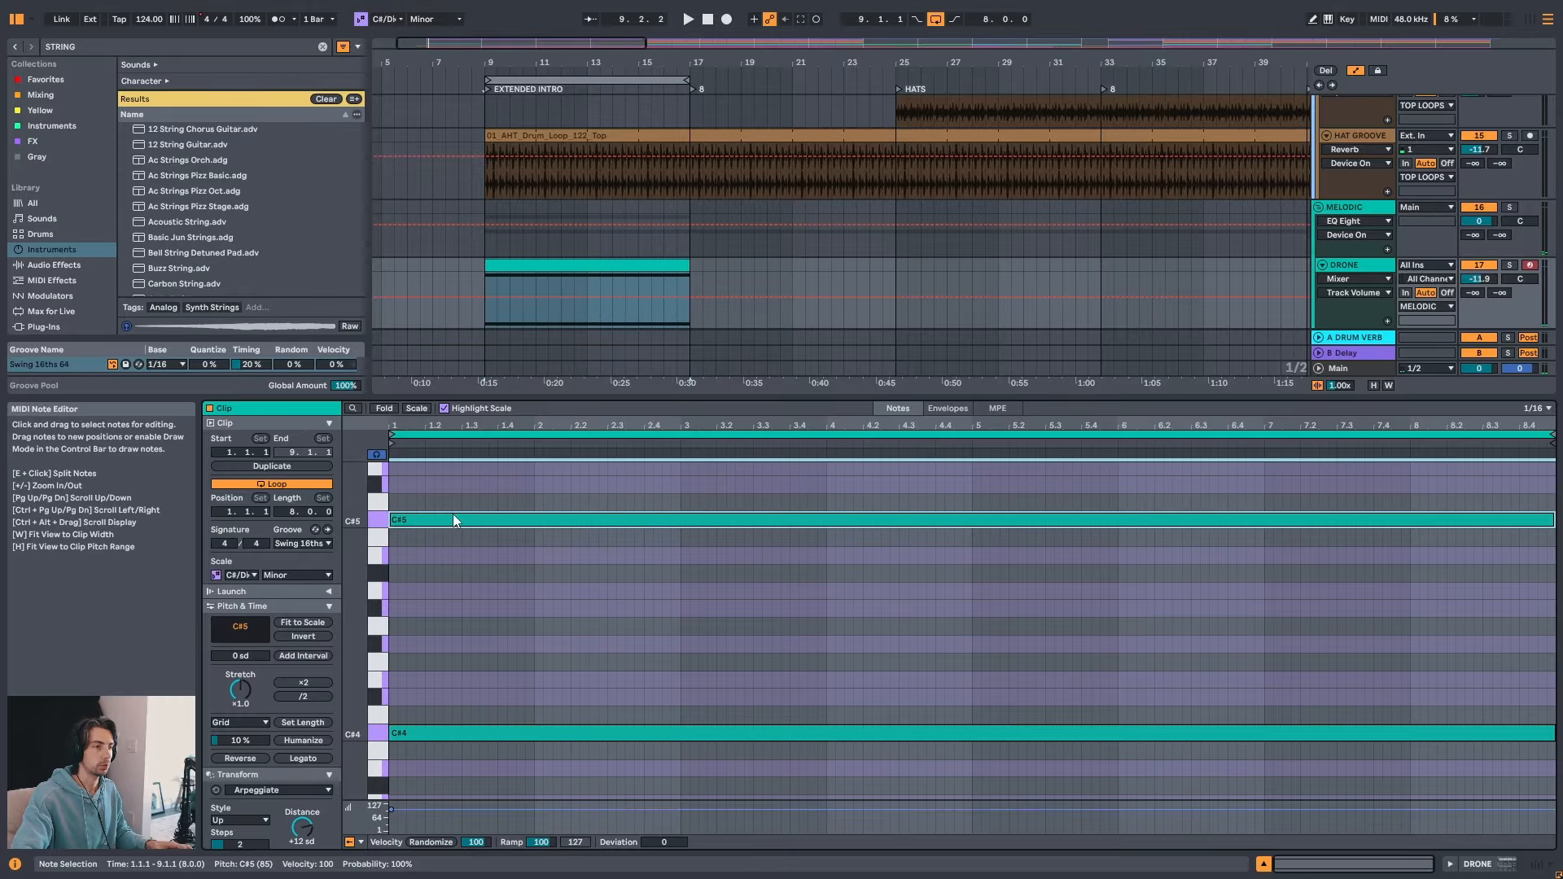
{"action": "left_click_drag", "start_coordinate": [524, 627], "coordinate": [534, 804]}
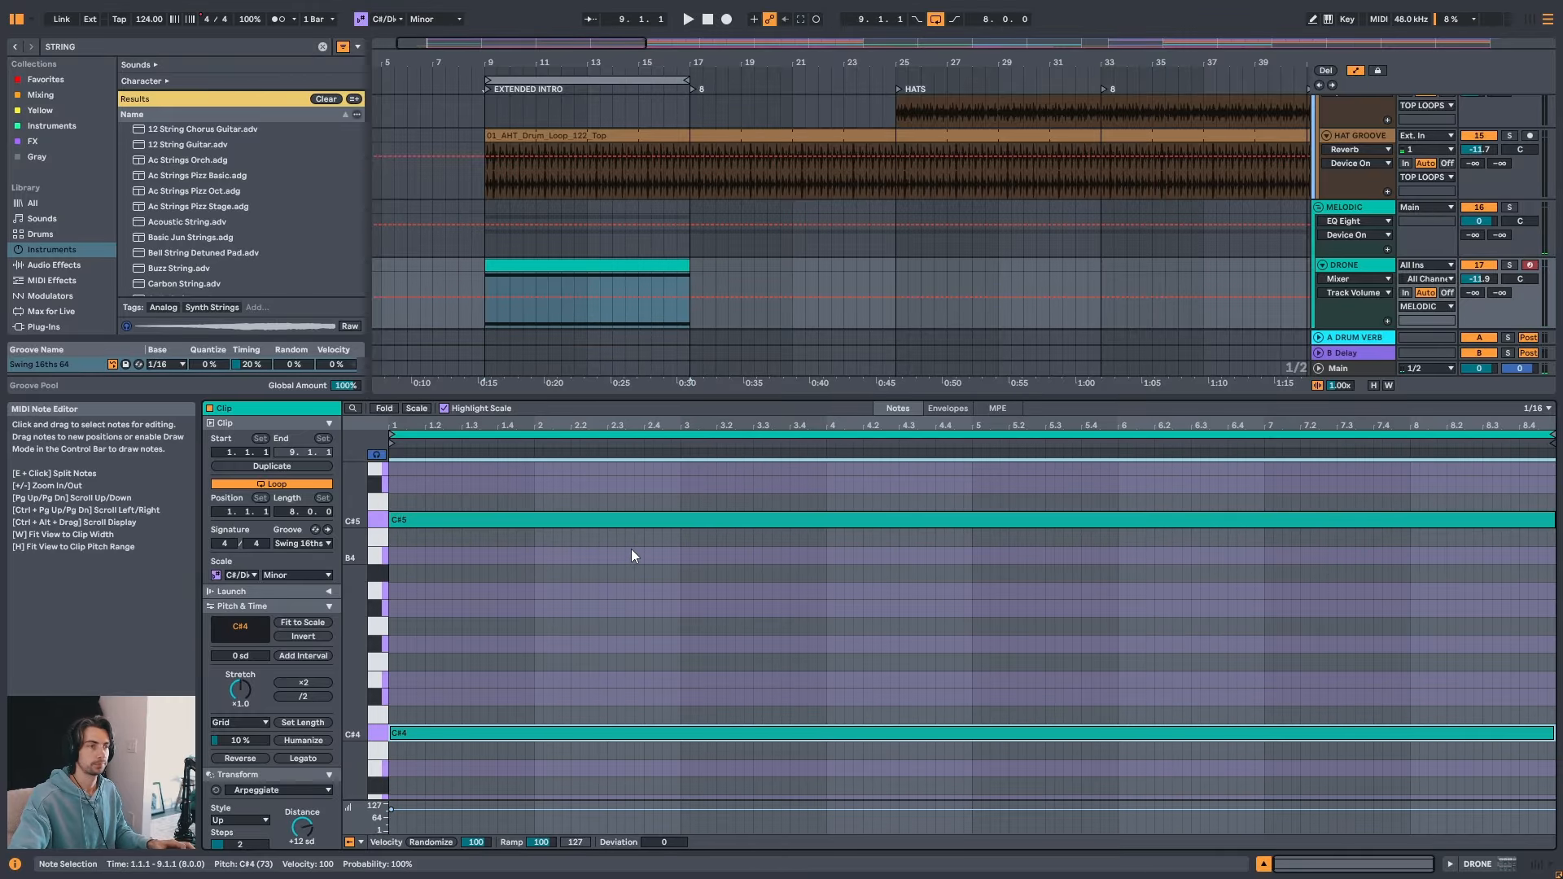
- Play the extended intro loop to hear the octave-layered drone on its own and in the mix
{"action": "key", "text": "space"}
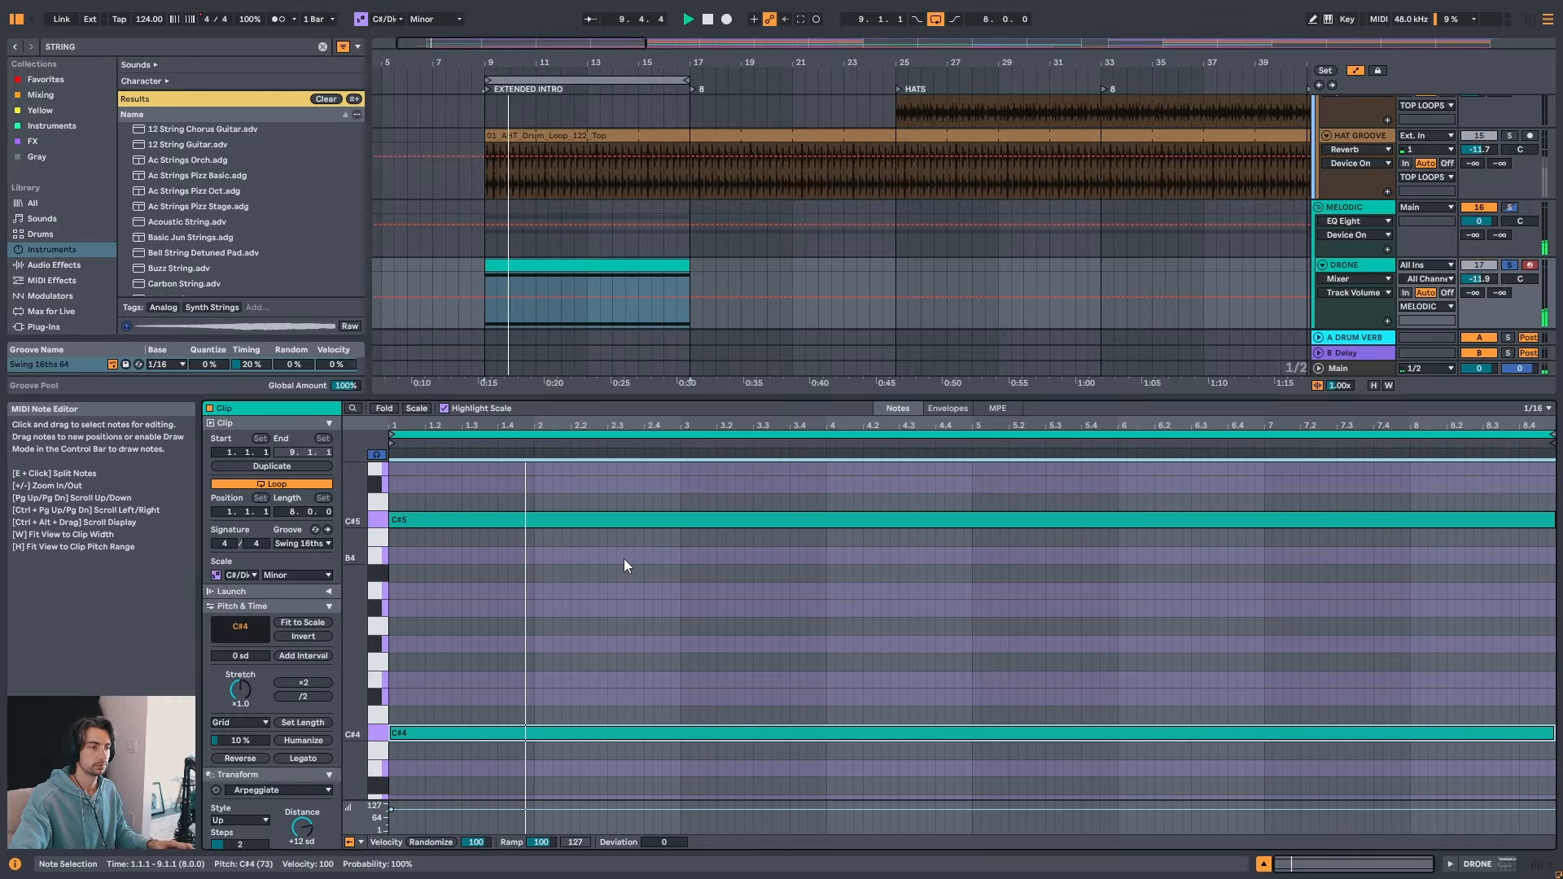
{"action": "key", "text": "shift+Tab"}
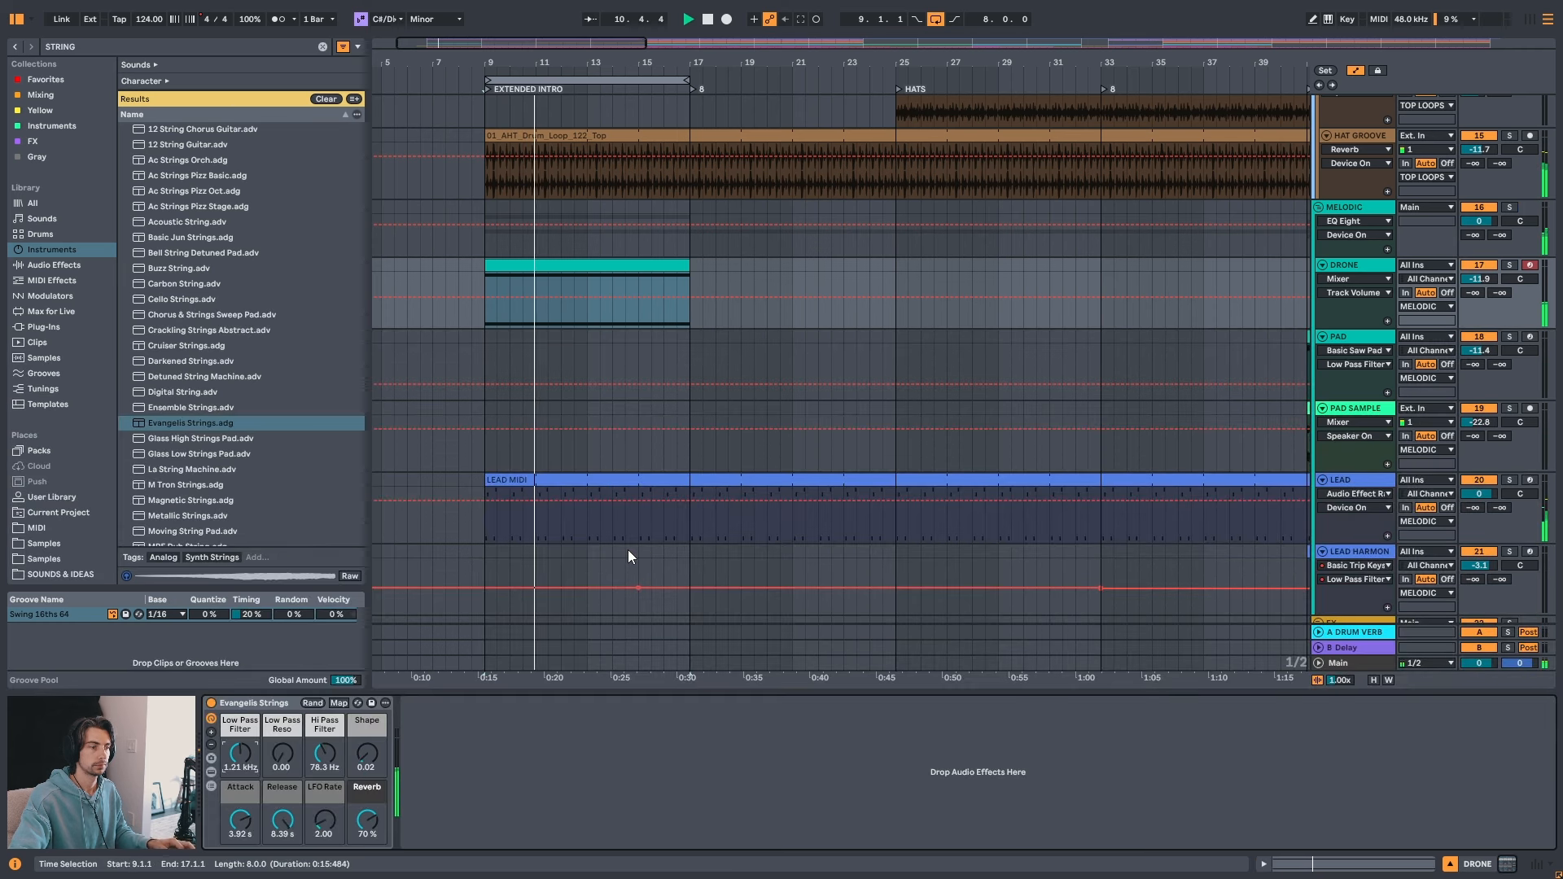
{"action": "scroll", "coordinate": [637, 530], "scroll_direction": "up", "scroll_amount": 4}
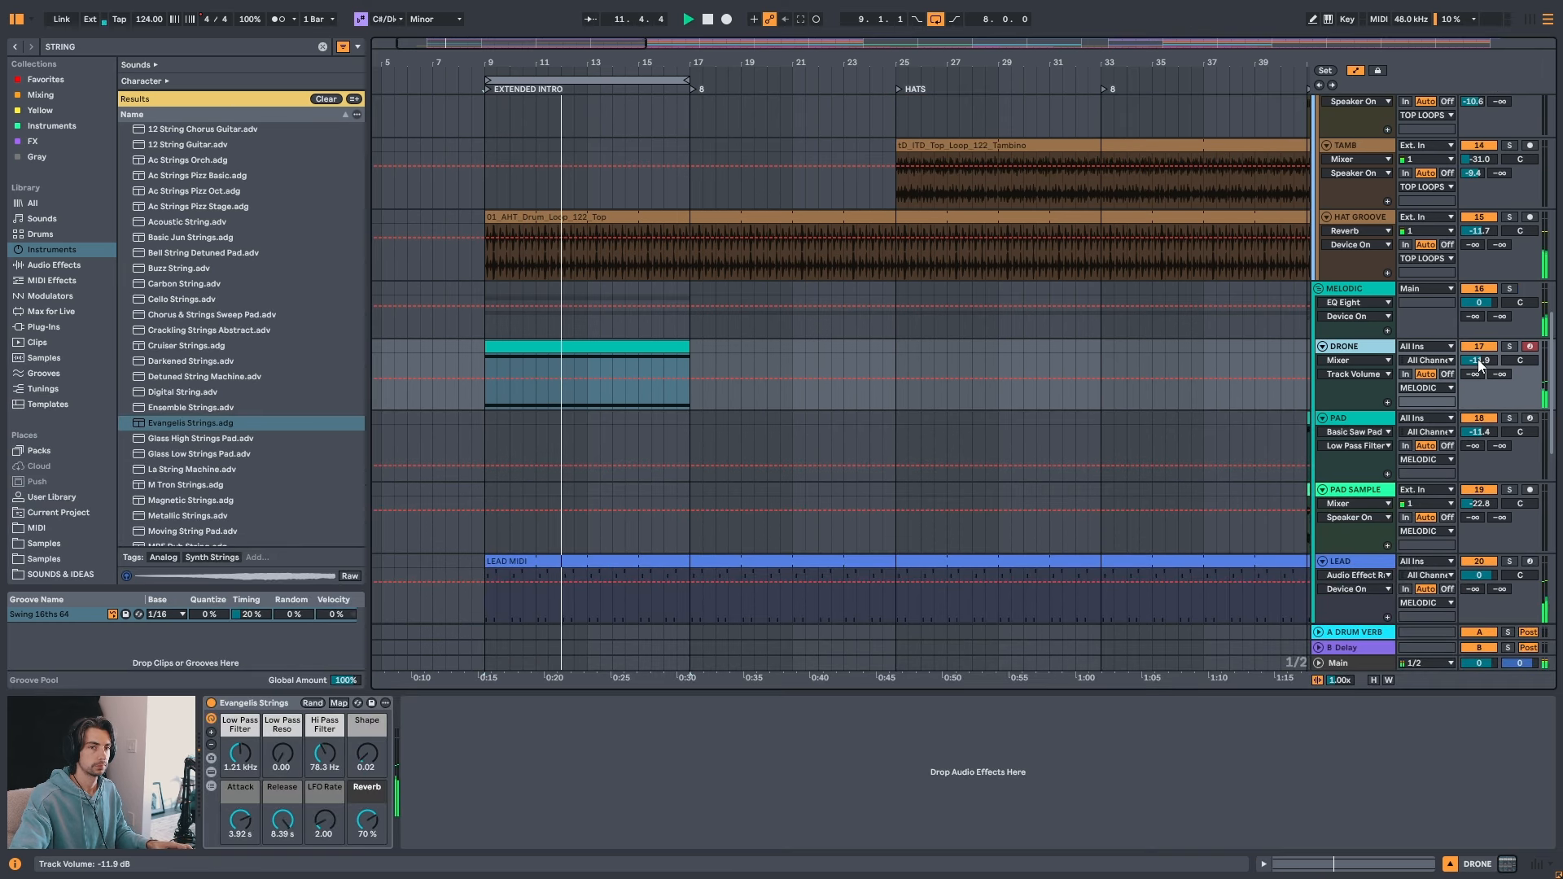
{"action": "left_click", "coordinate": [637, 361]}
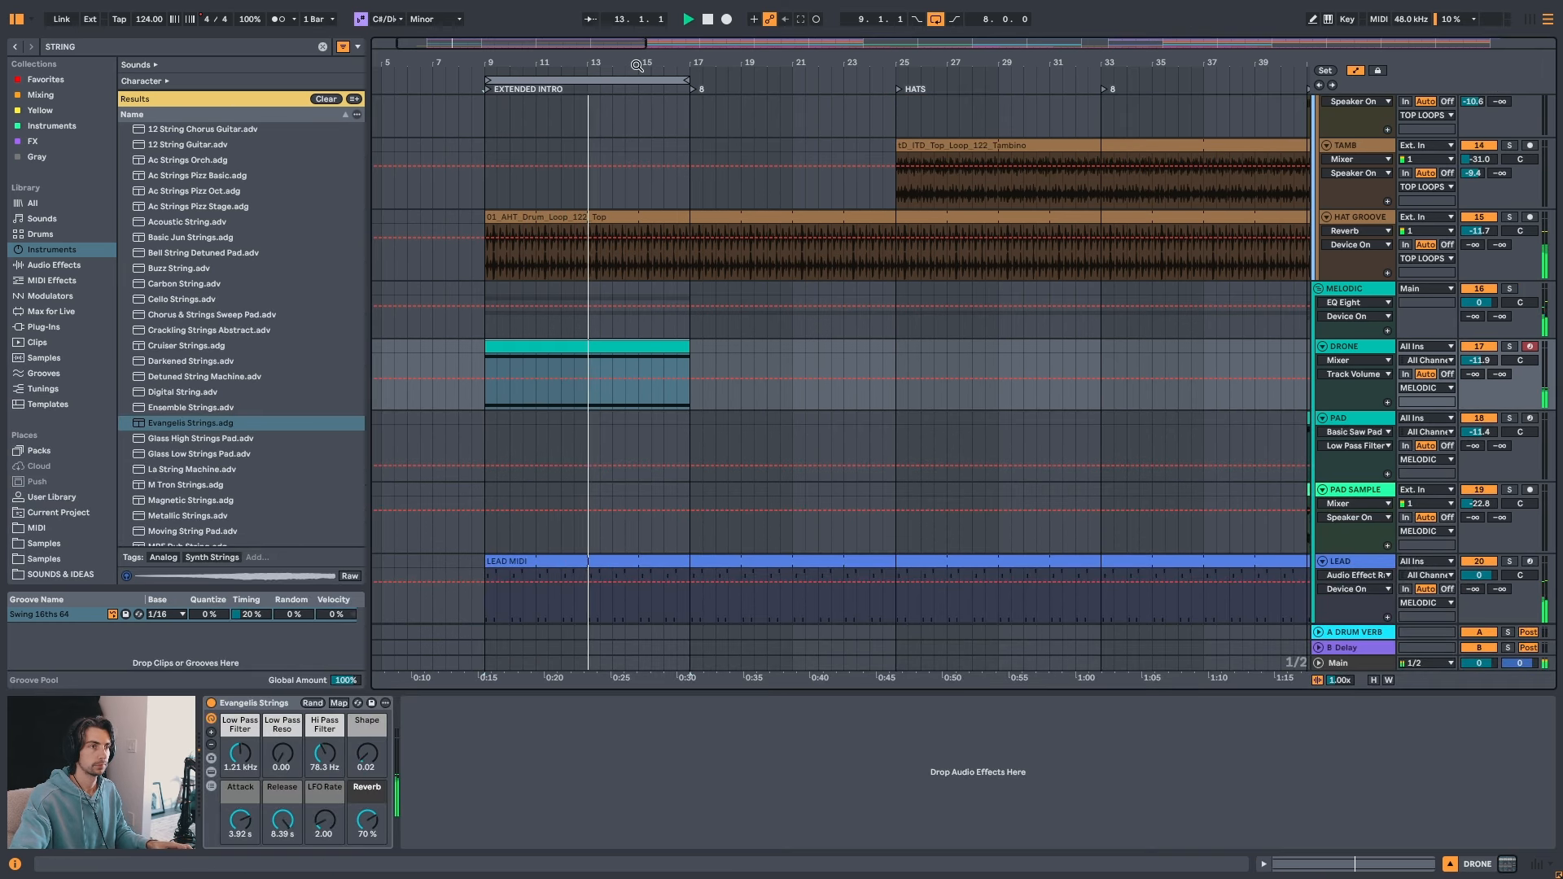
{"action": "scroll", "coordinate": [637, 361], "scroll_direction": "down", "scroll_amount": 1}
- Copy the PAD track's Sidechain compressor onto the DRONE track and set its threshold to -19.4 dB
{"action": "left_click", "coordinate": [1360, 426]}
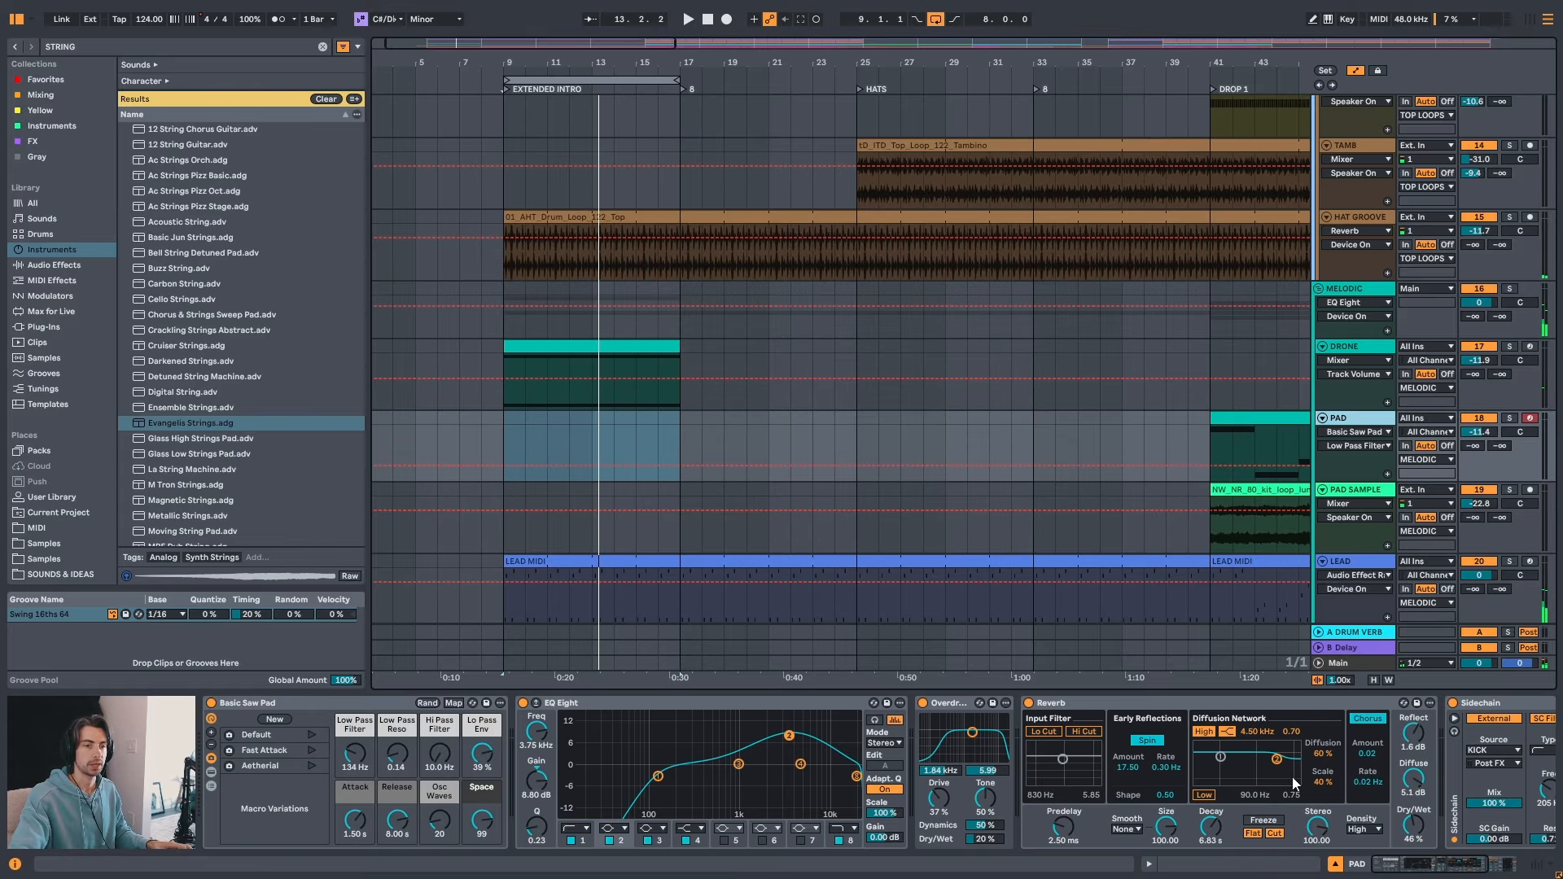
{"action": "left_click_drag", "start_coordinate": [1423, 865], "coordinate": [1492, 865]}
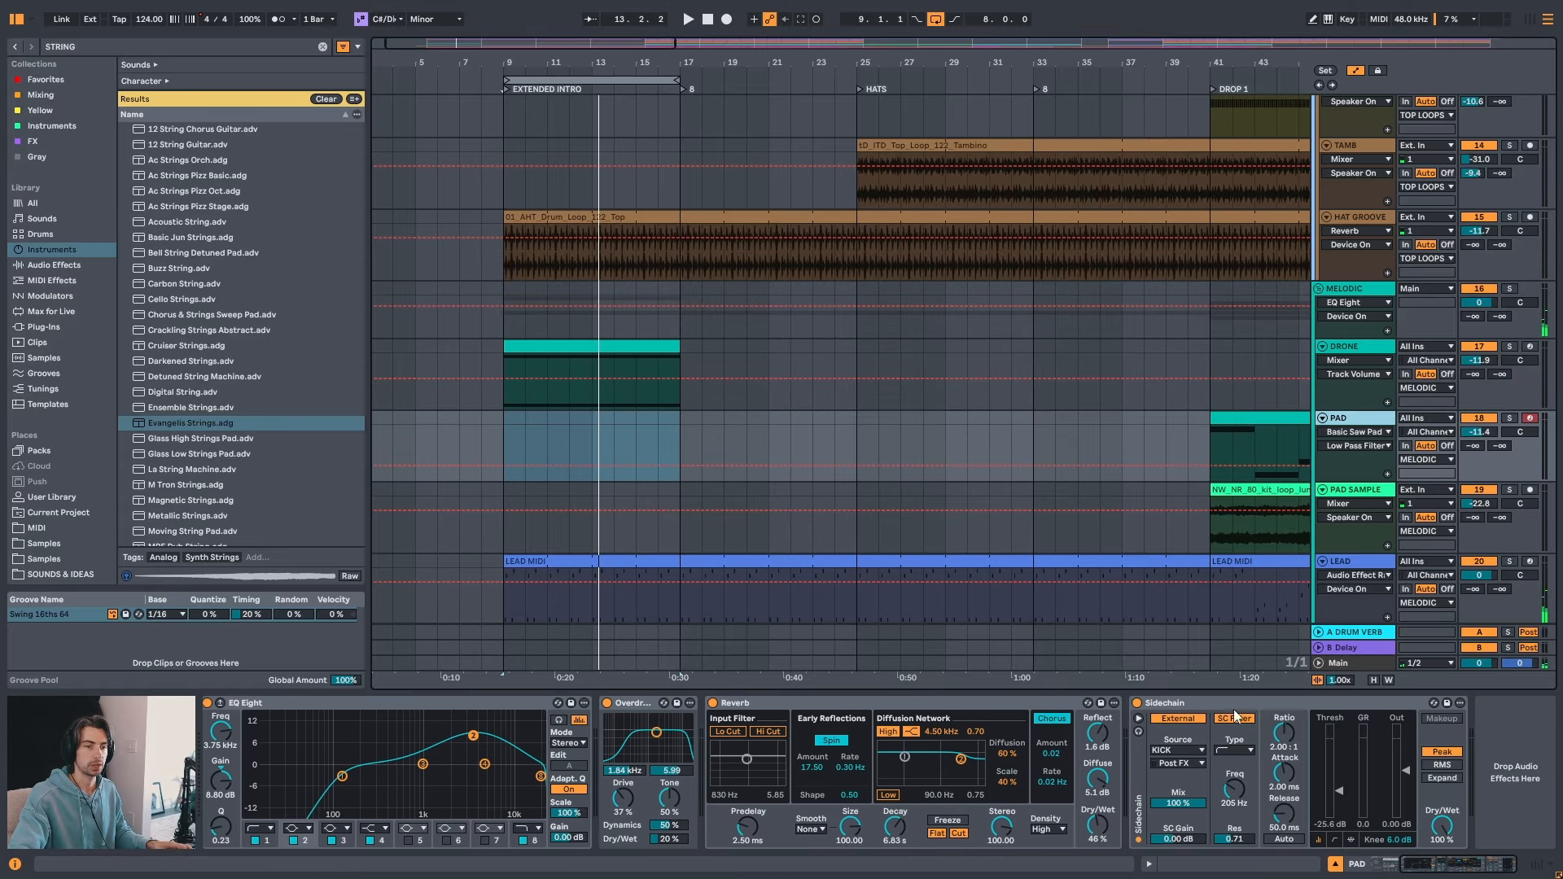
{"action": "left_click", "coordinate": [1348, 389]}
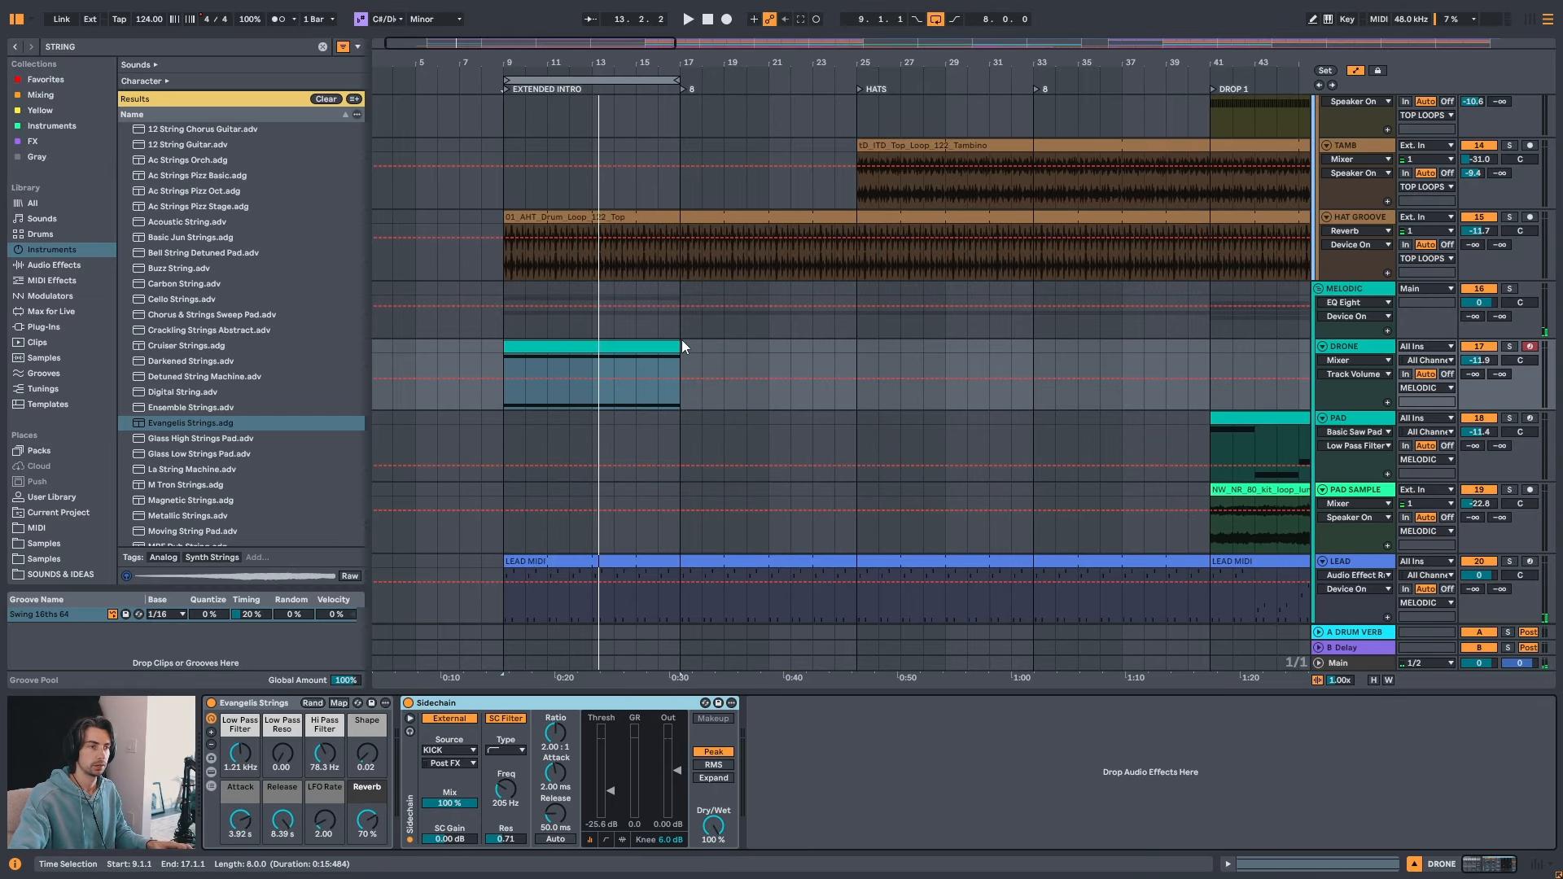
{"action": "key", "text": "space"}
{"action": "left_click_drag", "start_coordinate": [611, 791], "coordinate": [613, 794]}
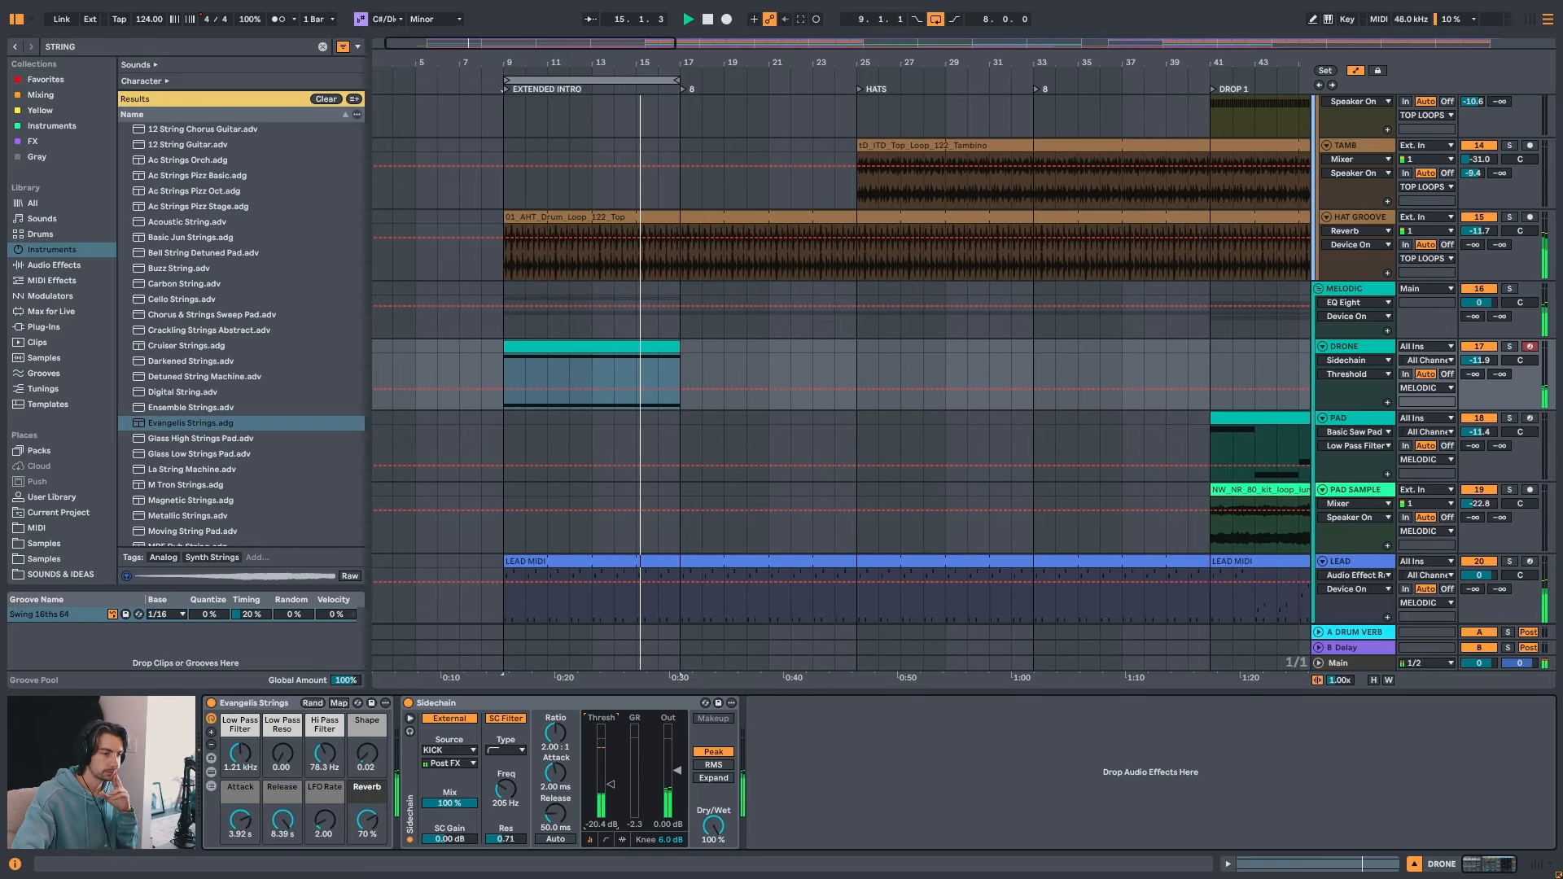
{"action": "key", "text": "ctrl+z"}
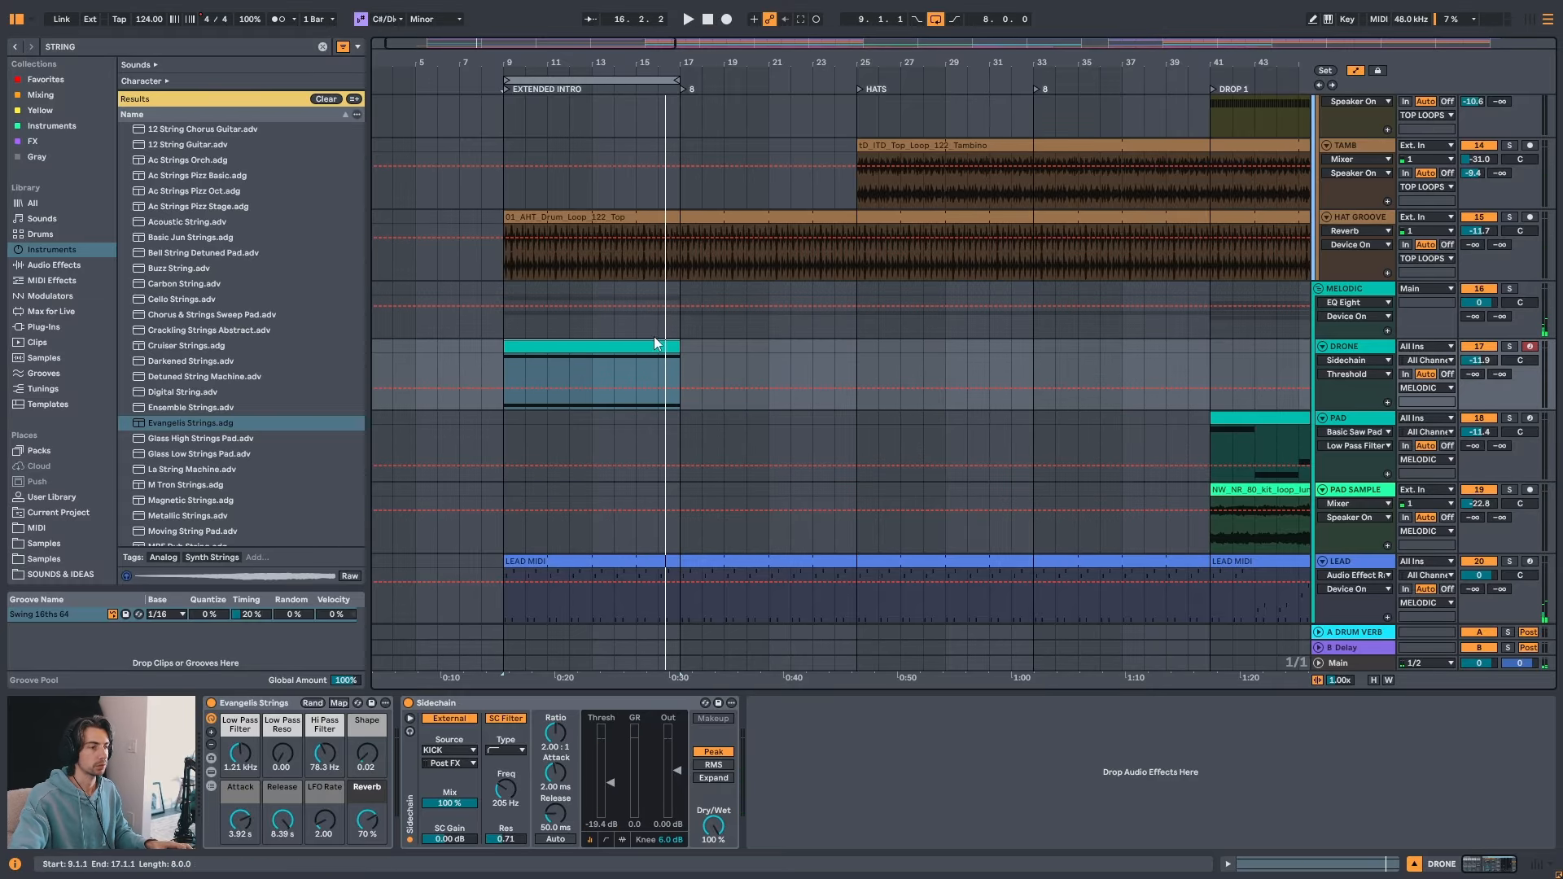
- Try the Evangelis Strings macros with Shape at 0.23, LFO Rate at 1.86 and Low Pass Filter at 4.71 kHz
{"action": "key", "text": "space"}
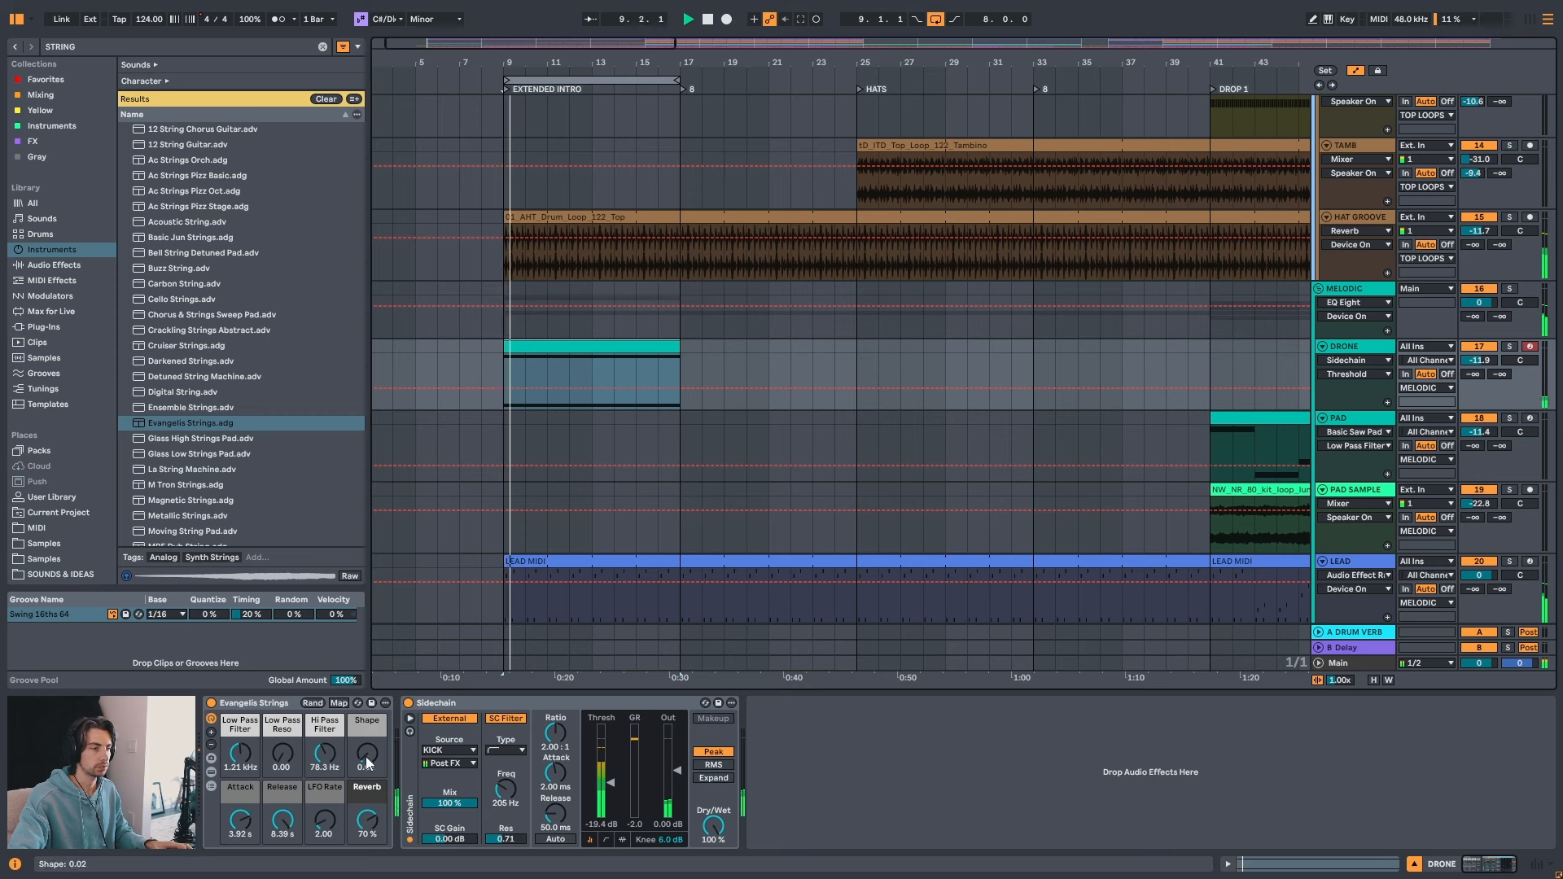
{"action": "left_click_drag", "start_coordinate": [367, 758], "coordinate": [367, 755]}
{"action": "left_click_drag", "start_coordinate": [325, 821], "coordinate": [367, 757]}
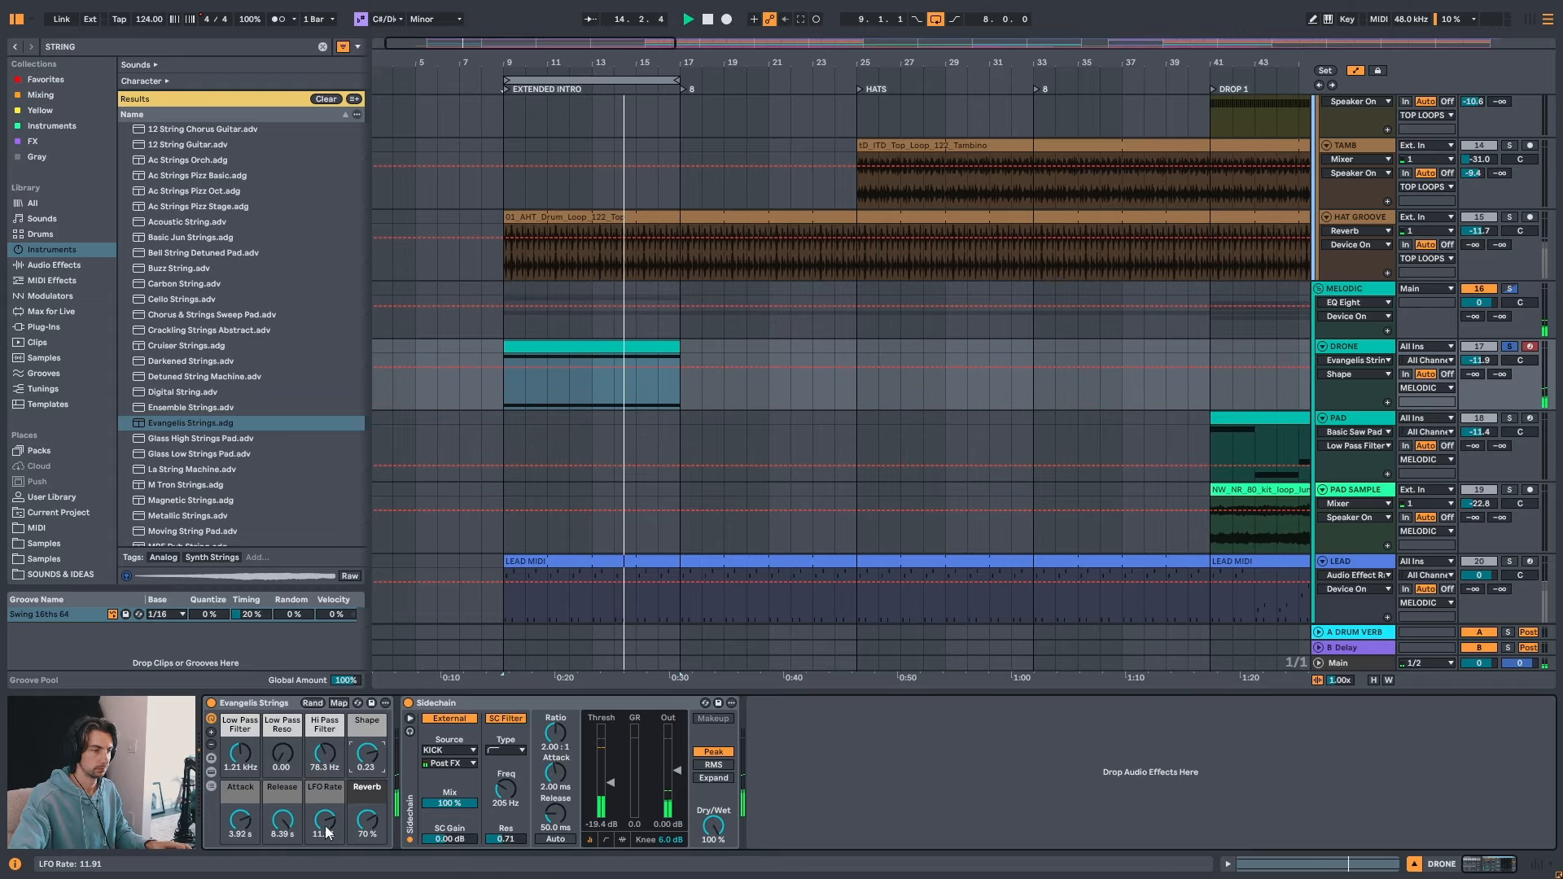
{"action": "mouse_move", "coordinate": [326, 822]}
{"action": "left_mouse_down"}
{"action": "mouse_move", "coordinate": [325, 863]}
{"action": "mouse_move", "coordinate": [328, 831]}
{"action": "left_mouse_up"}
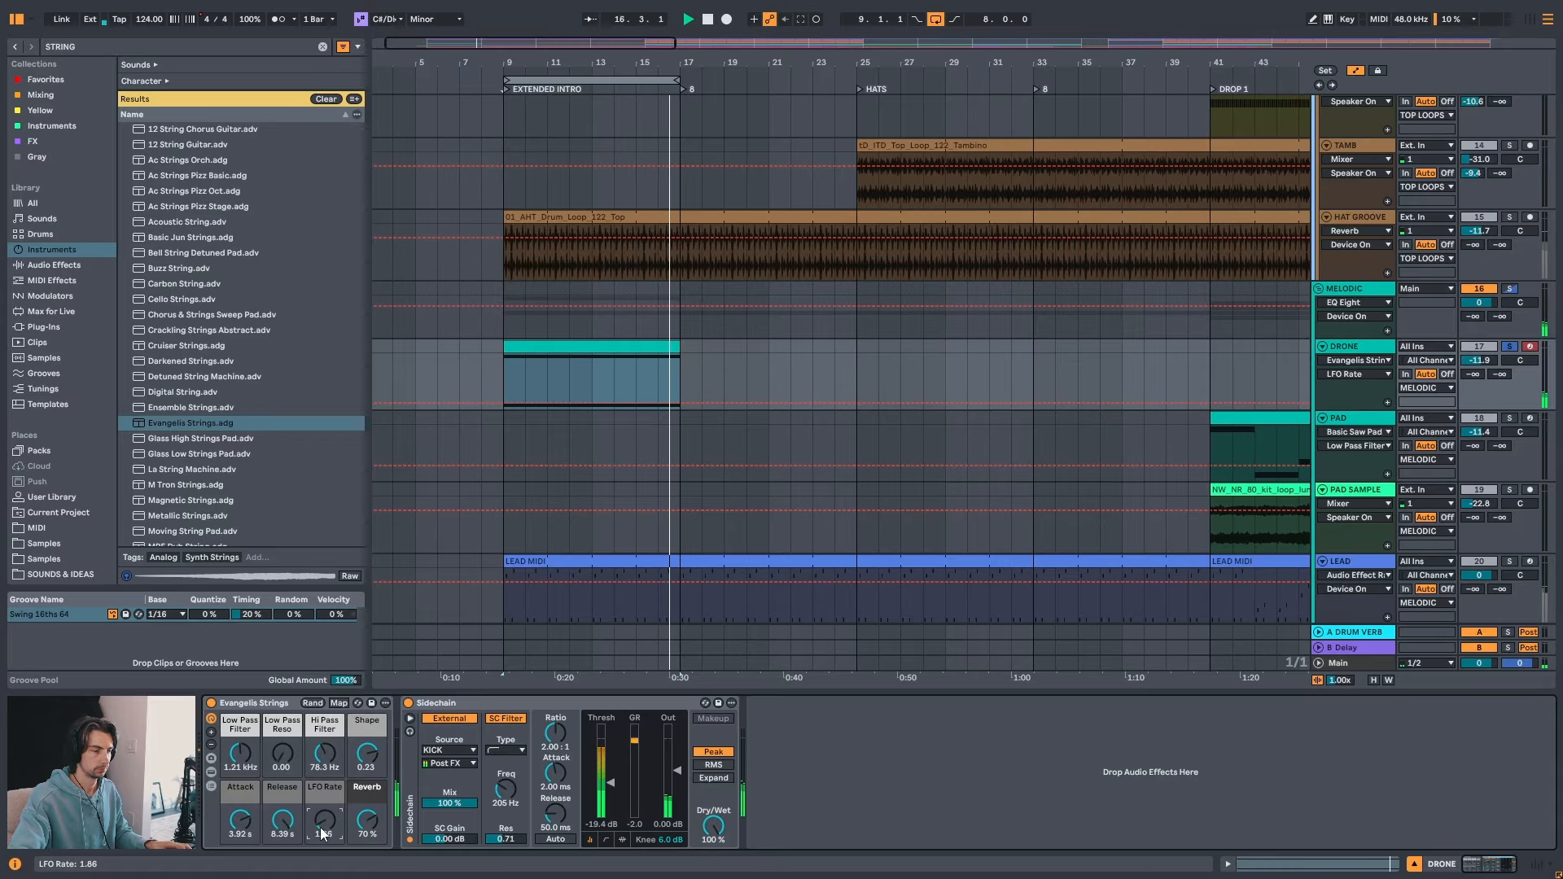
{"action": "left_click", "coordinate": [258, 735]}
{"action": "left_click_drag", "start_coordinate": [257, 735], "coordinate": [257, 712]}
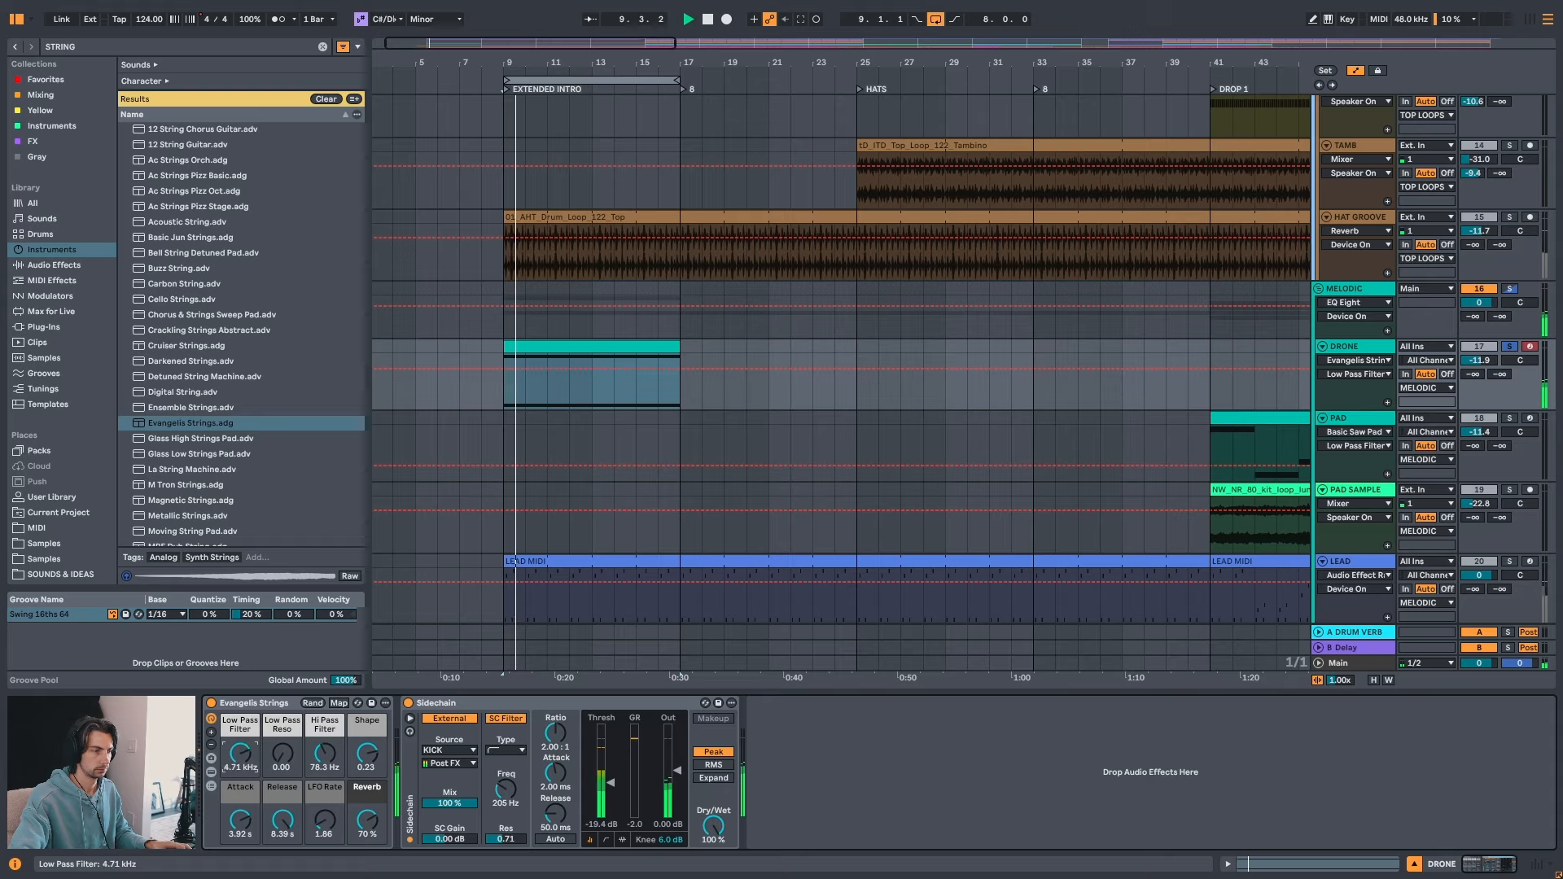
- Set the Evangelis Strings macros to LFO Rate 0.75, Shape 0.03, Hi Pass Filter 78.6 Hz and Low Pass Reso 0.01
{"action": "mouse_move", "coordinate": [325, 822]}
{"action": "left_mouse_down"}
{"action": "mouse_move", "coordinate": [326, 790]}
{"action": "mouse_move", "coordinate": [326, 846]}
{"action": "left_mouse_up"}
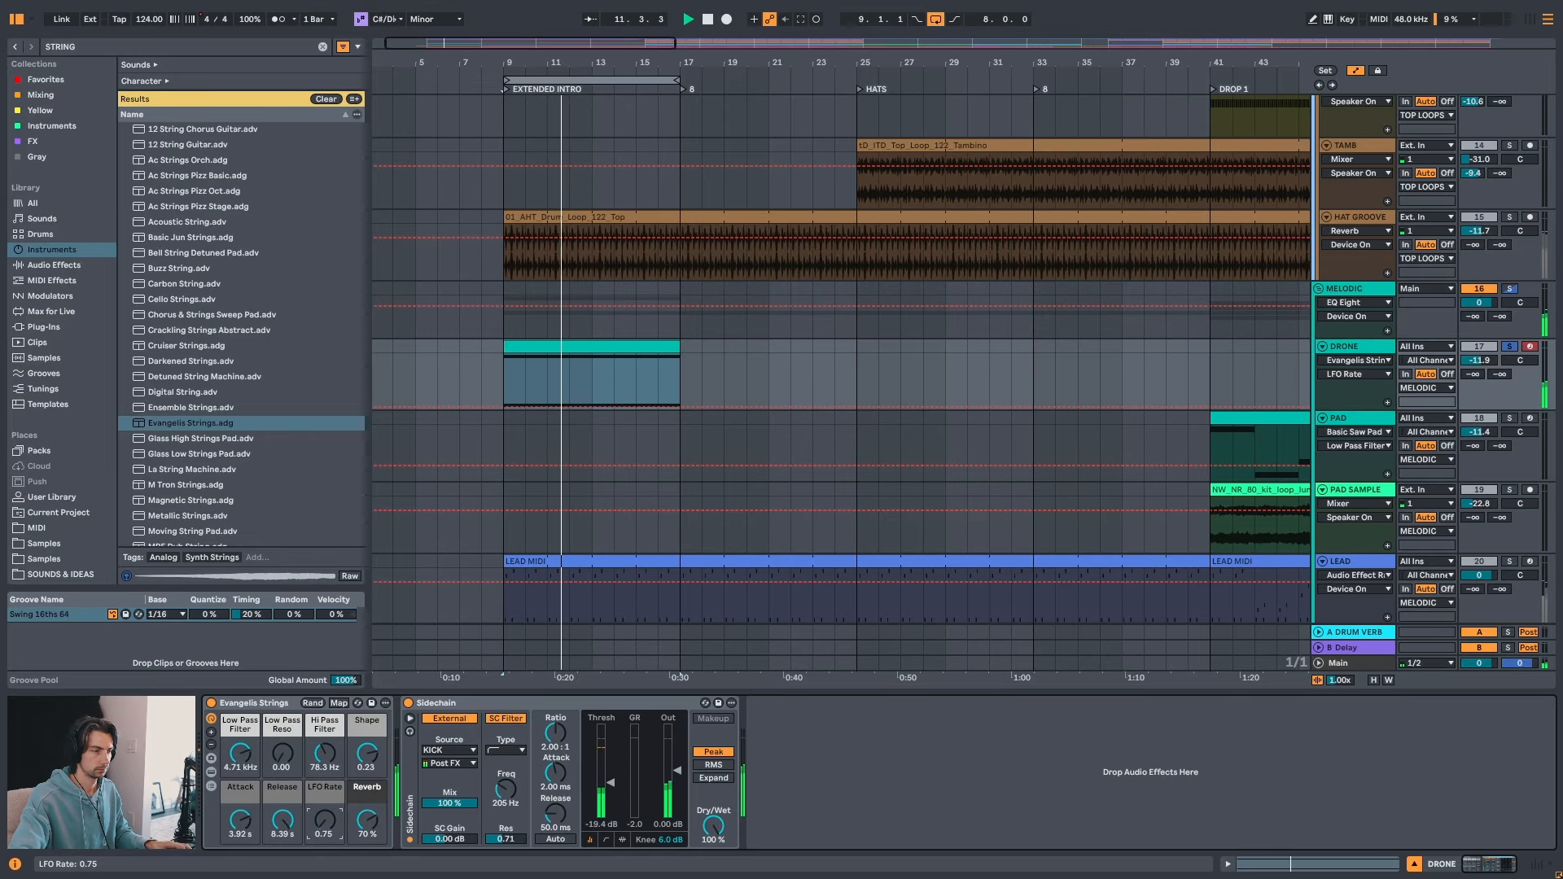
{"action": "left_click_drag", "start_coordinate": [367, 753], "coordinate": [282, 749]}
{"action": "left_click", "coordinate": [282, 753]}
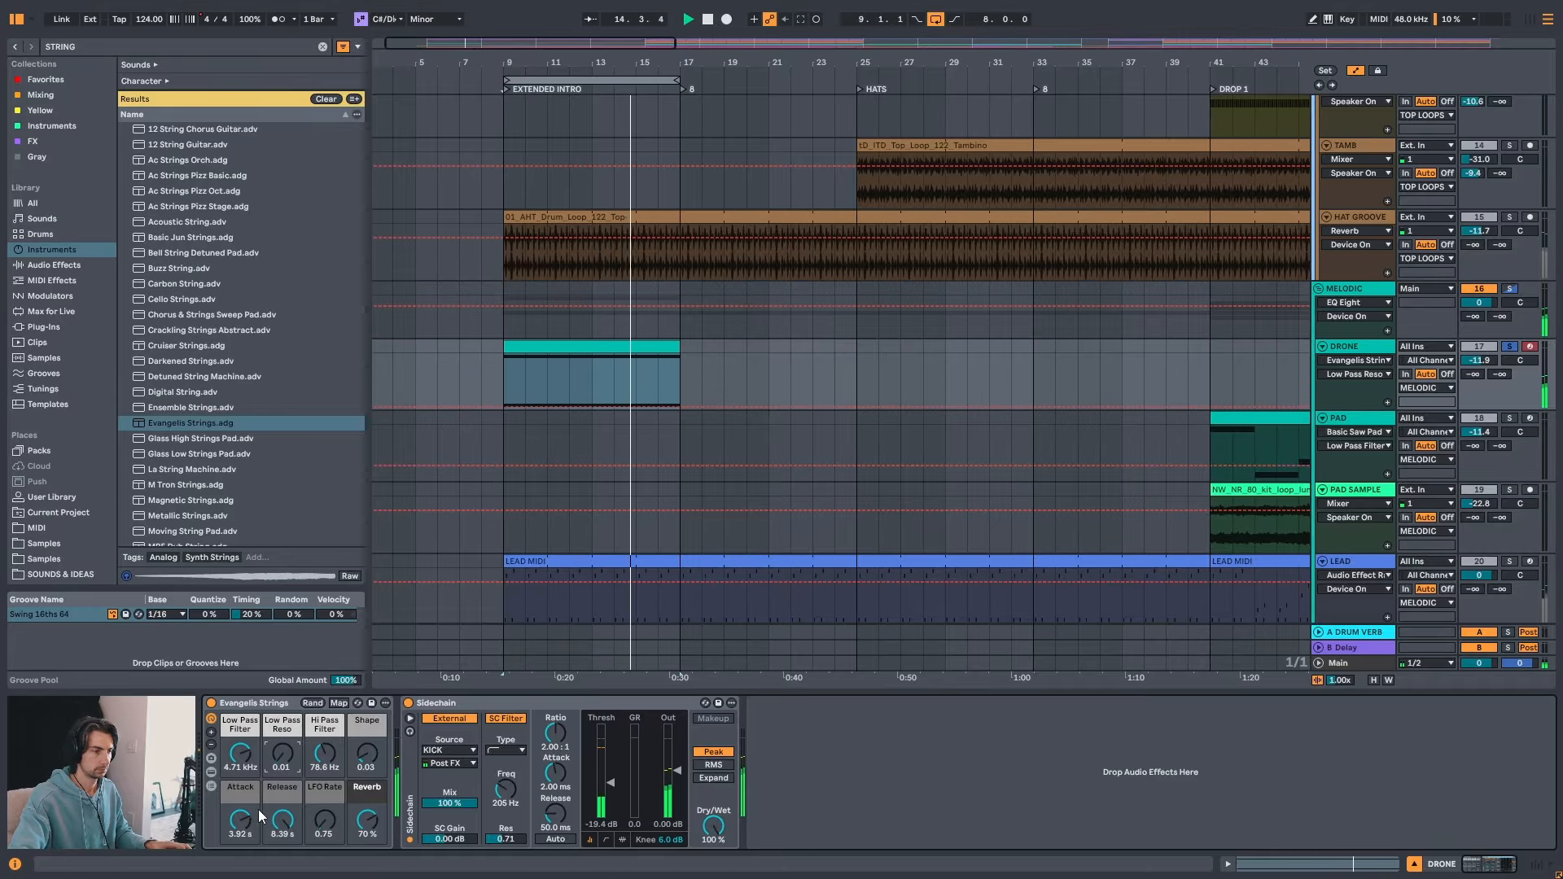
{"action": "left_click", "coordinate": [259, 810]}
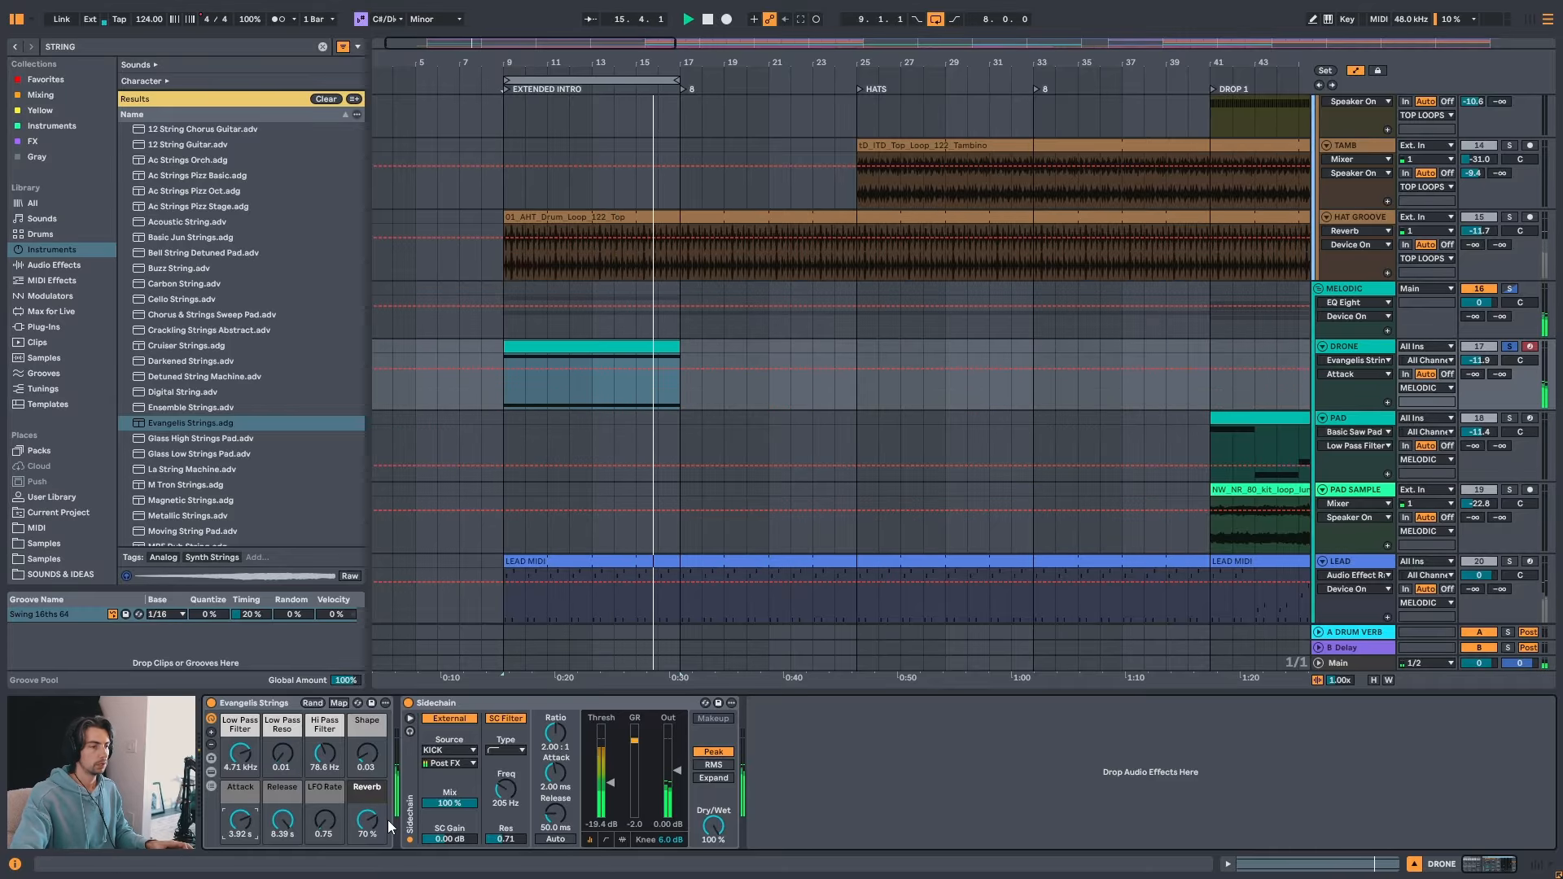
{"action": "left_click_drag", "start_coordinate": [367, 821], "coordinate": [367, 821]}
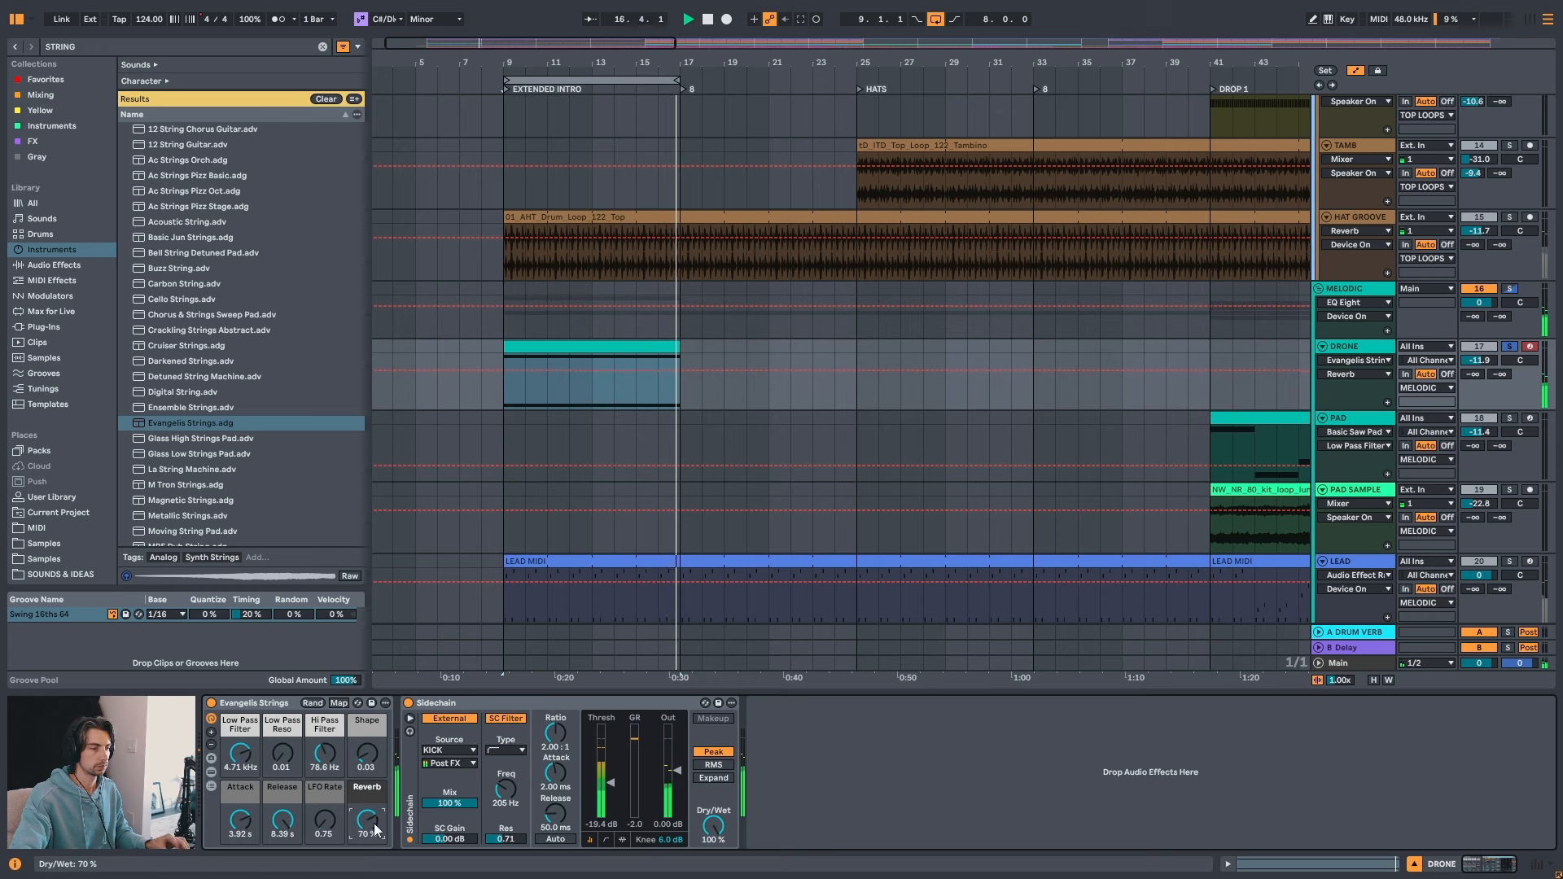
- Set the Evangelis Strings Low Pass Filter to 1.49 kHz, unsolo the DRONE track and stop playback
{"action": "mouse_move", "coordinate": [248, 757]}
{"action": "left_mouse_down"}
{"action": "mouse_move", "coordinate": [248, 806]}
{"action": "mouse_move", "coordinate": [240, 738]}
{"action": "left_mouse_up"}
{"action": "key", "text": "s"}
{"action": "key", "text": "space"}
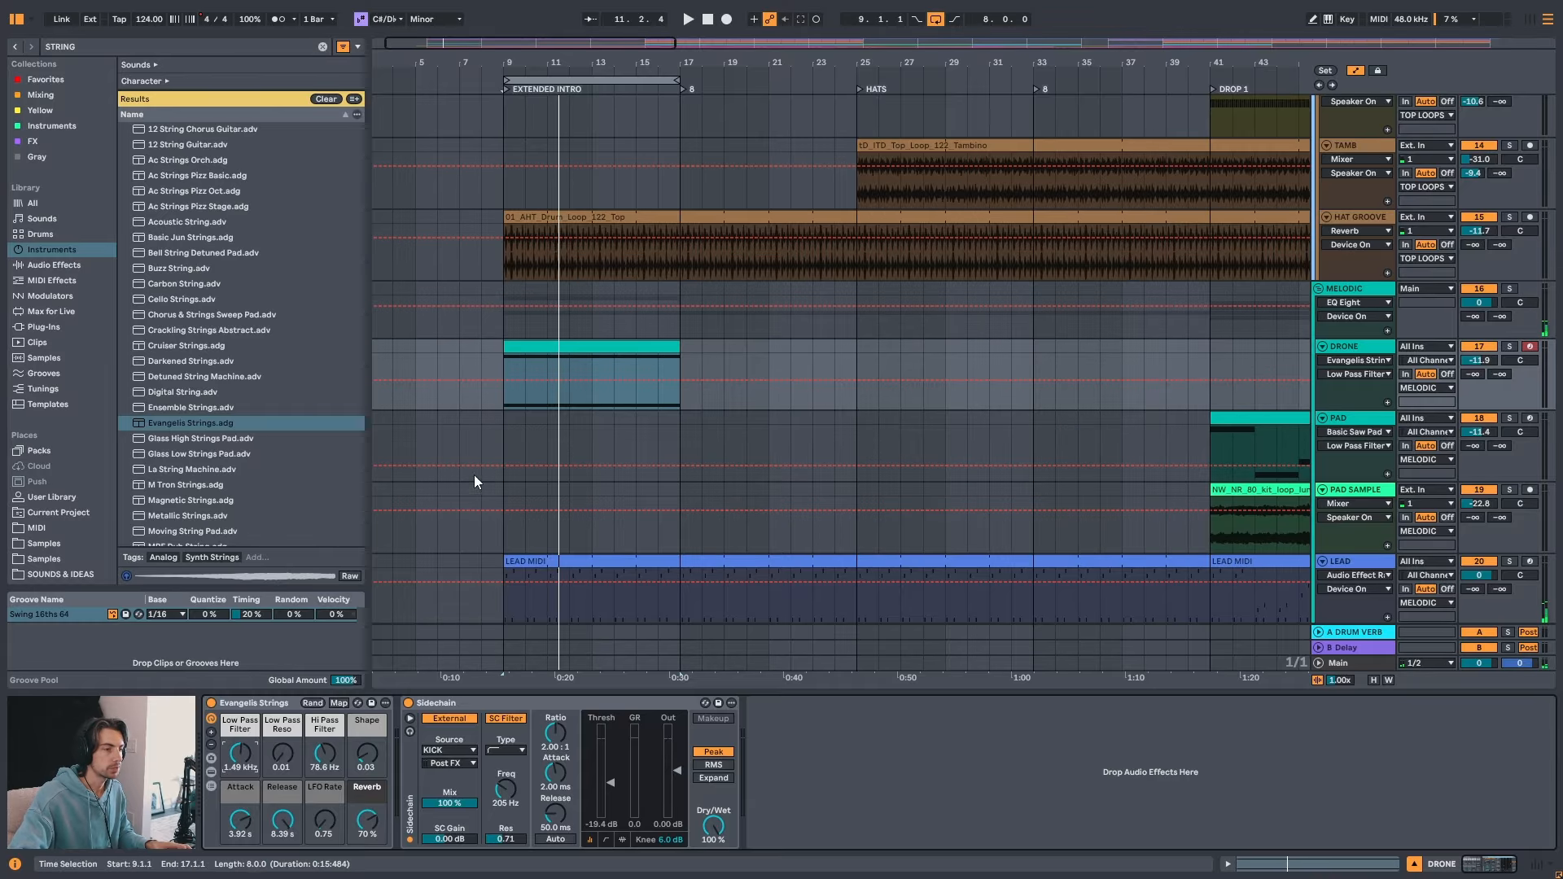
{"action": "key", "text": "minus"}
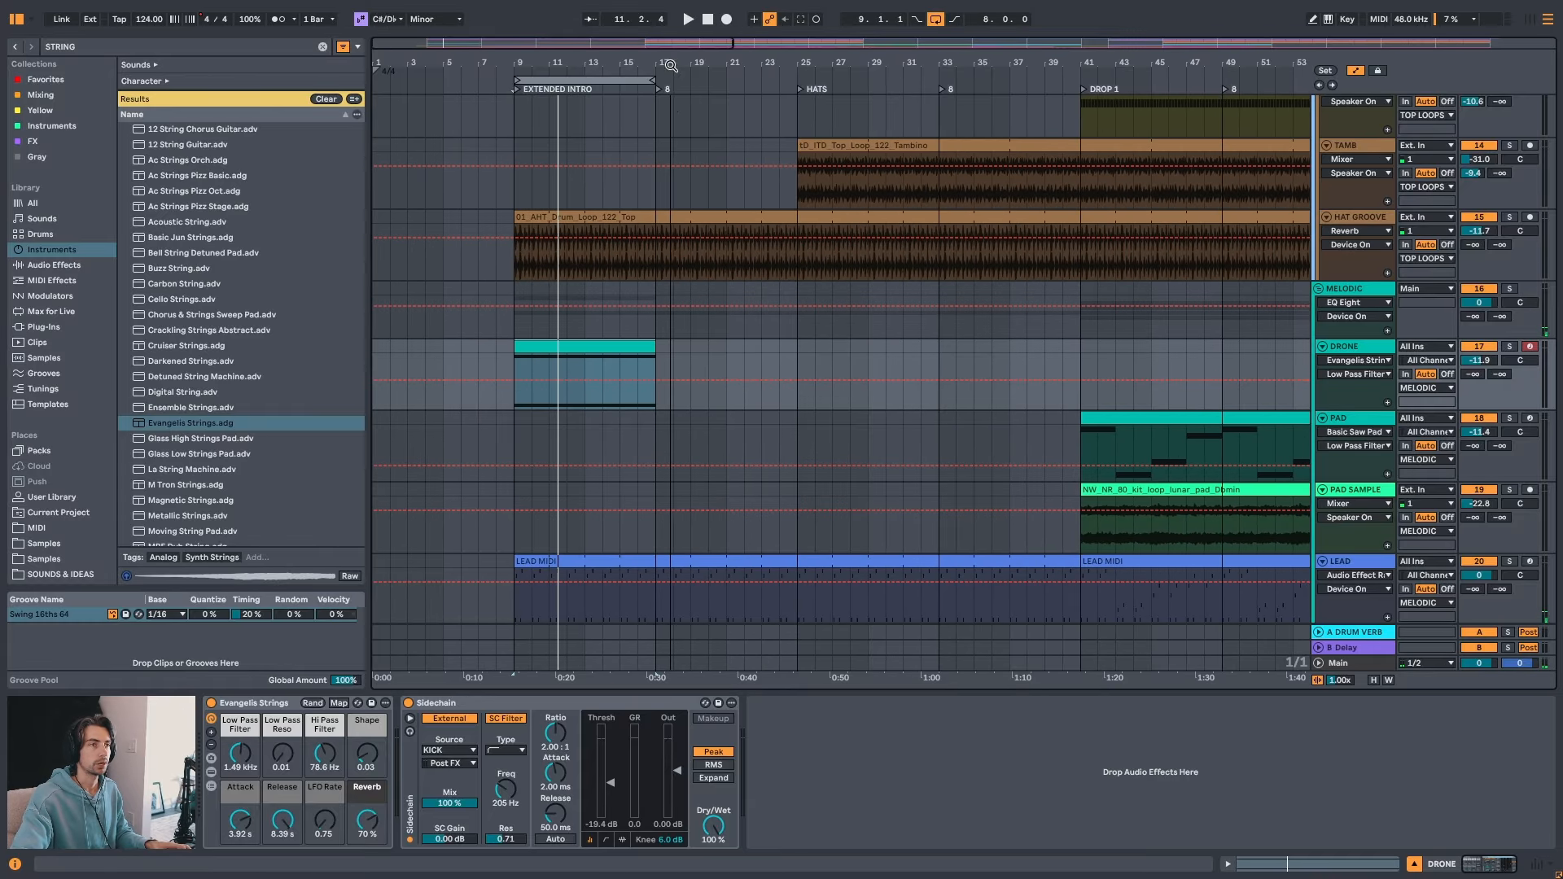
{"action": "key", "text": "minus"}
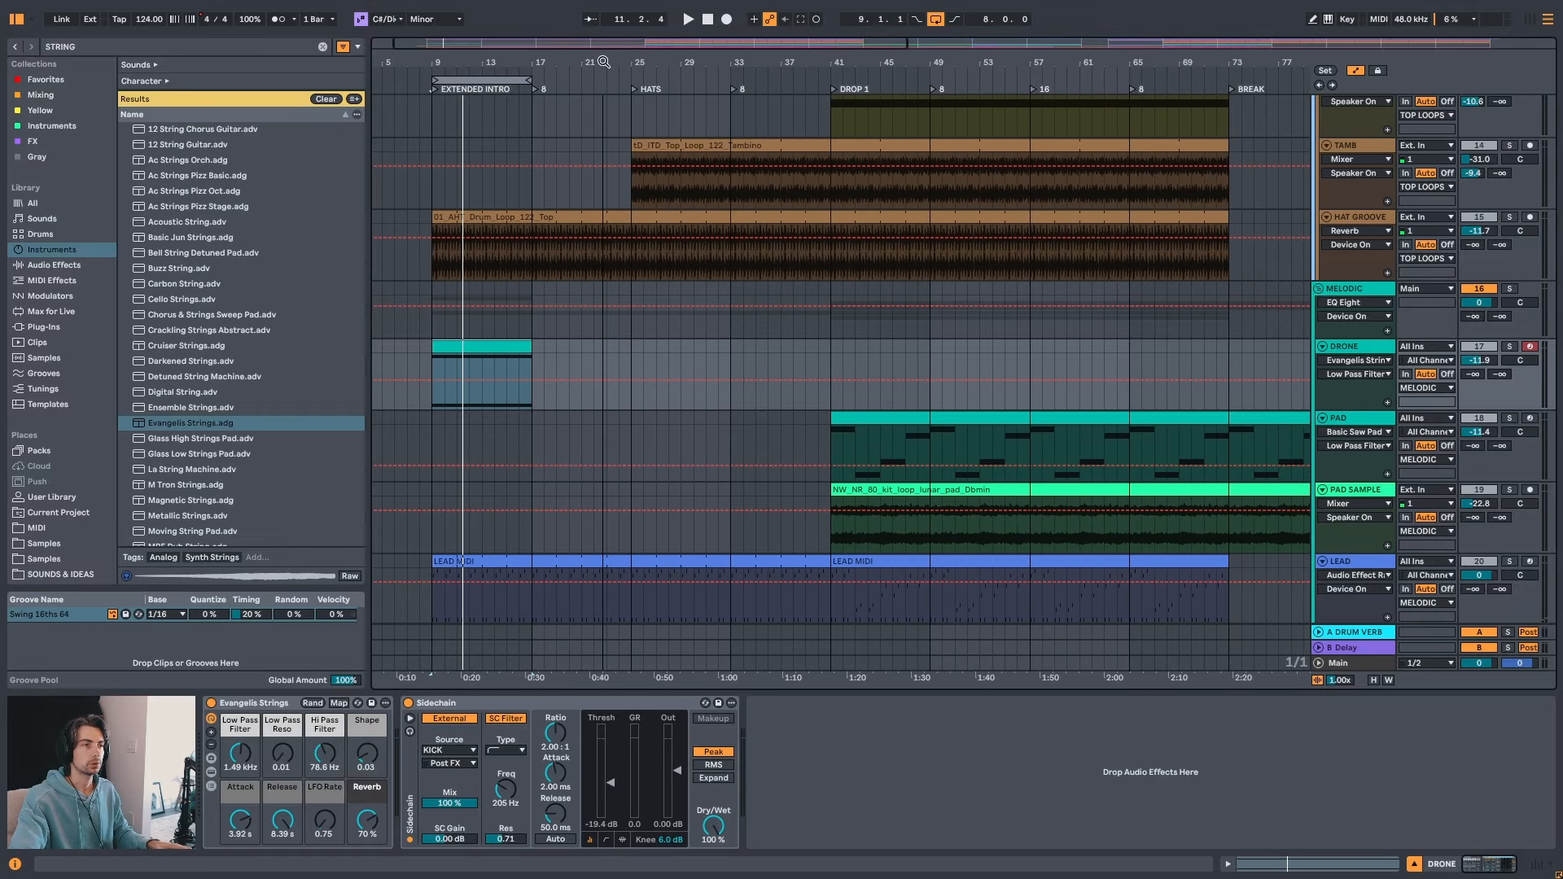
- Play the extended intro from bar 11 and compare the DRONE section with the part just after its clip ends
{"action": "left_click", "coordinate": [458, 364]}
{"action": "key", "text": "space"}
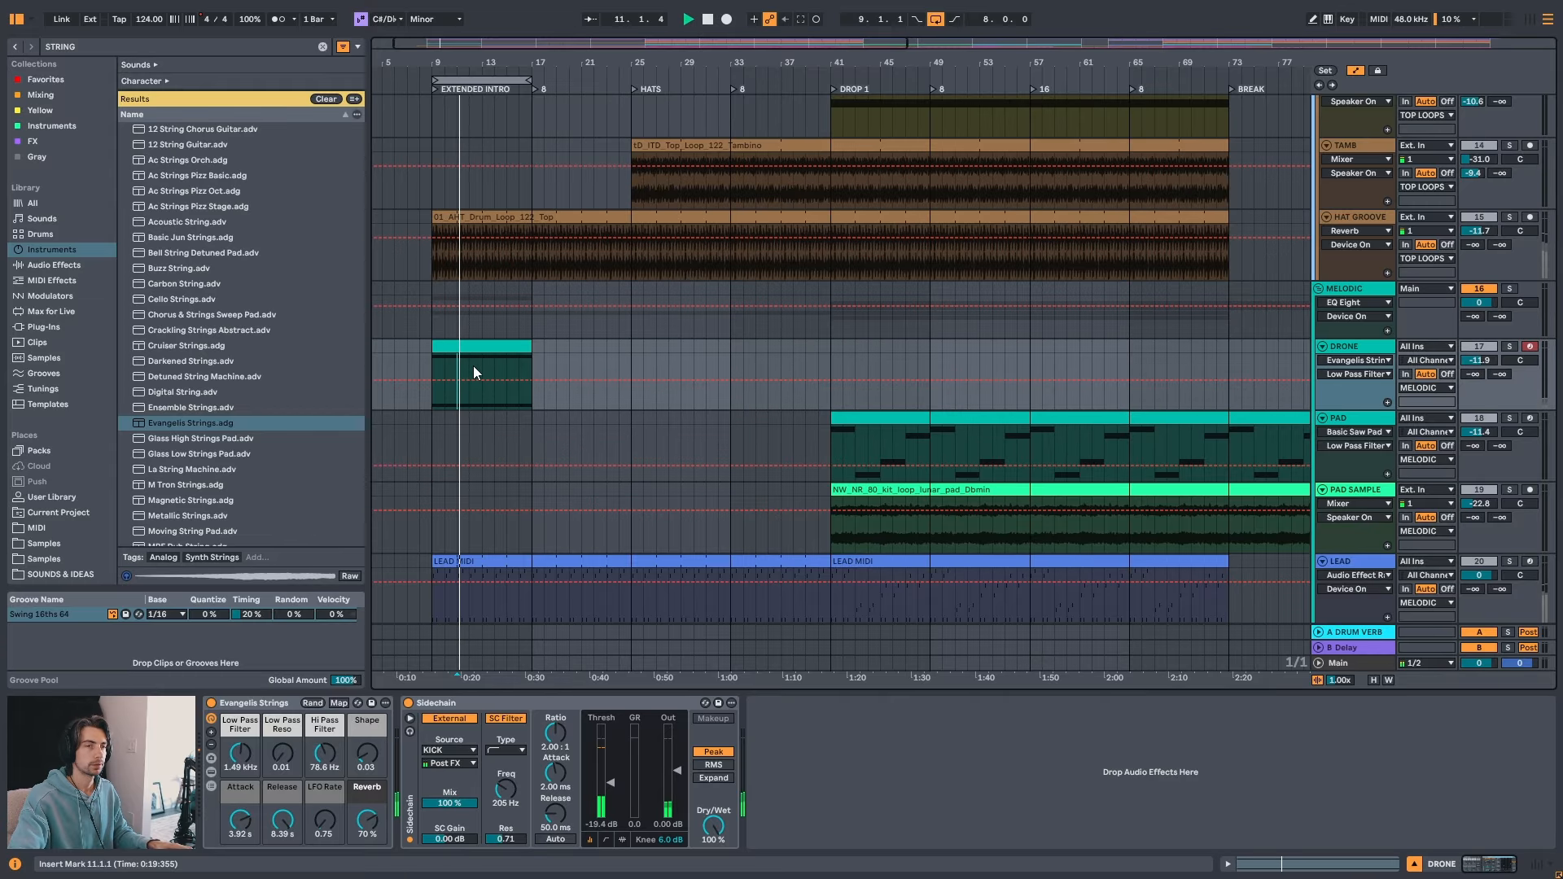
{"action": "left_click", "coordinate": [545, 363]}
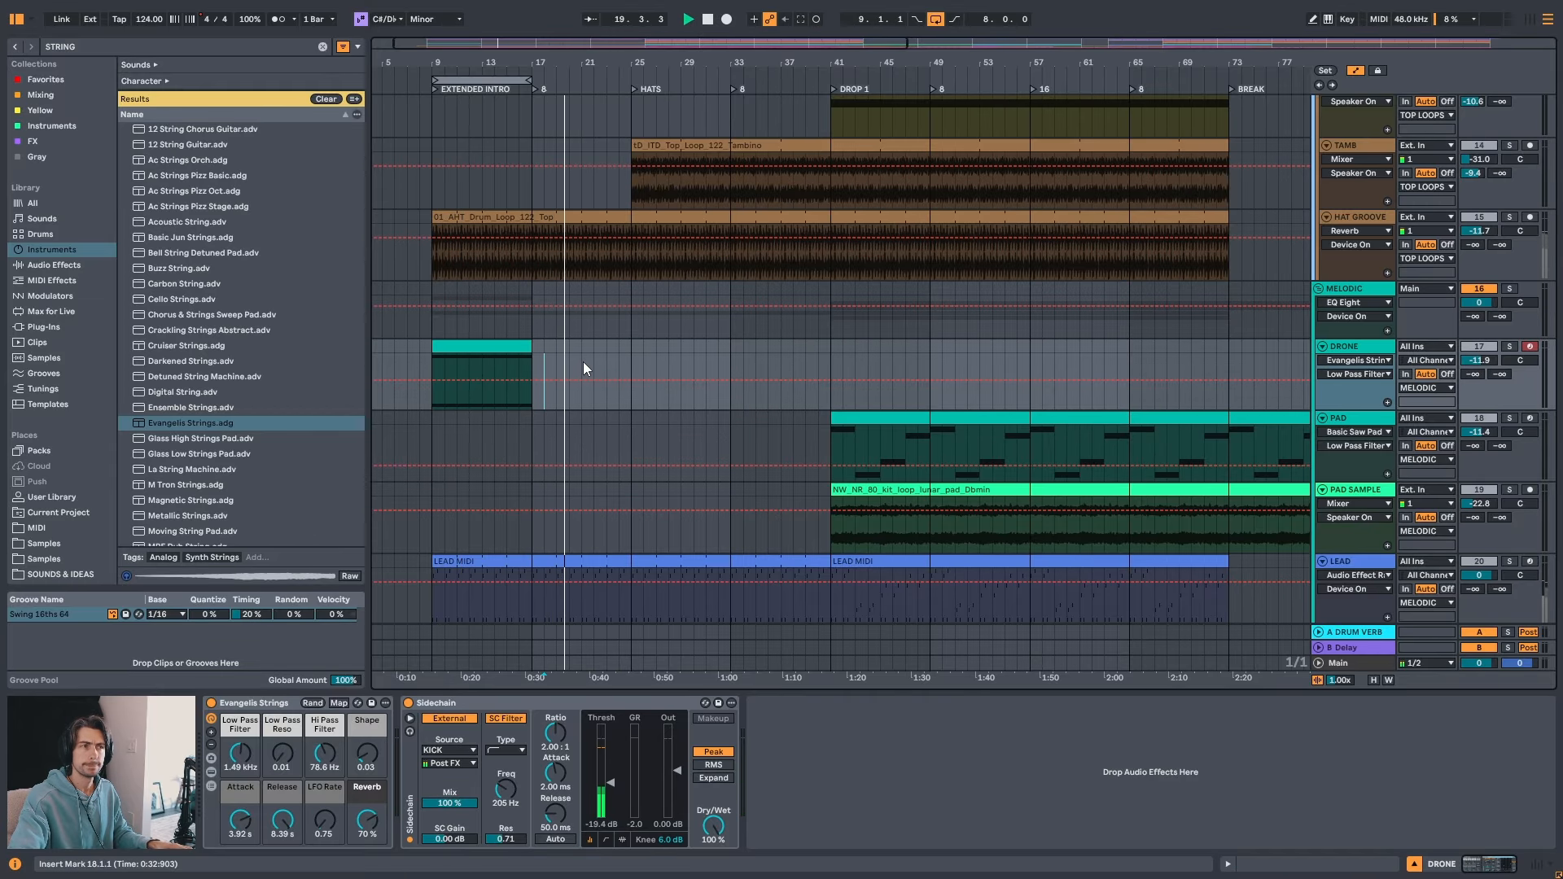
{"action": "left_click", "coordinate": [506, 368]}
{"action": "left_click", "coordinate": [535, 363]}
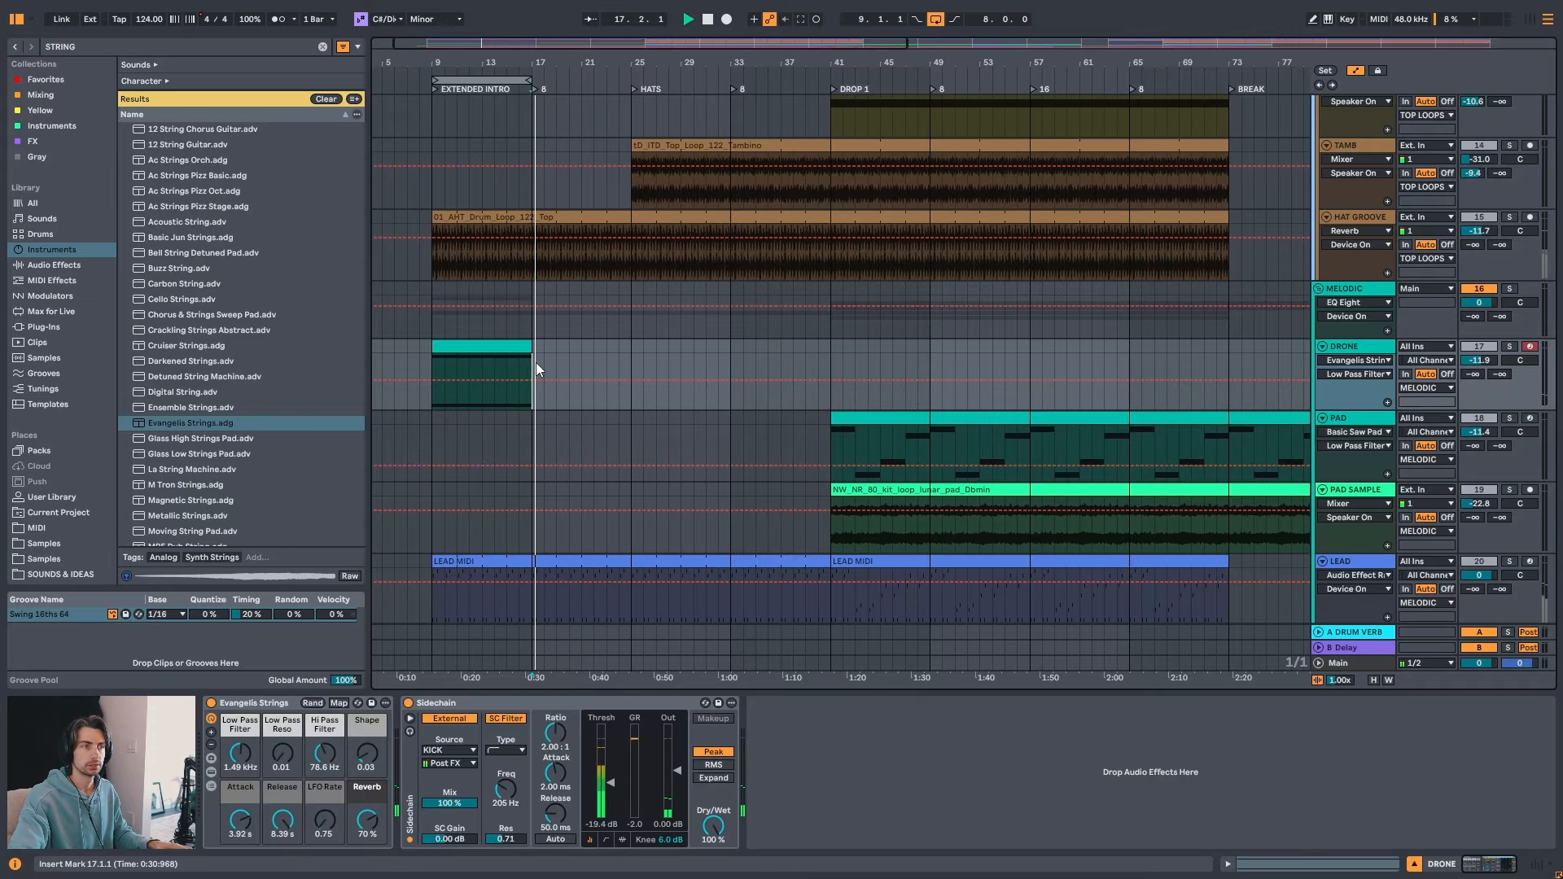
- Audition successive points from the extended intro through HATS into DROP 1 without the drone and stop playback
{"action": "left_click", "coordinate": [570, 360]}
{"action": "left_click", "coordinate": [608, 358]}
{"action": "left_click", "coordinate": [676, 363]}
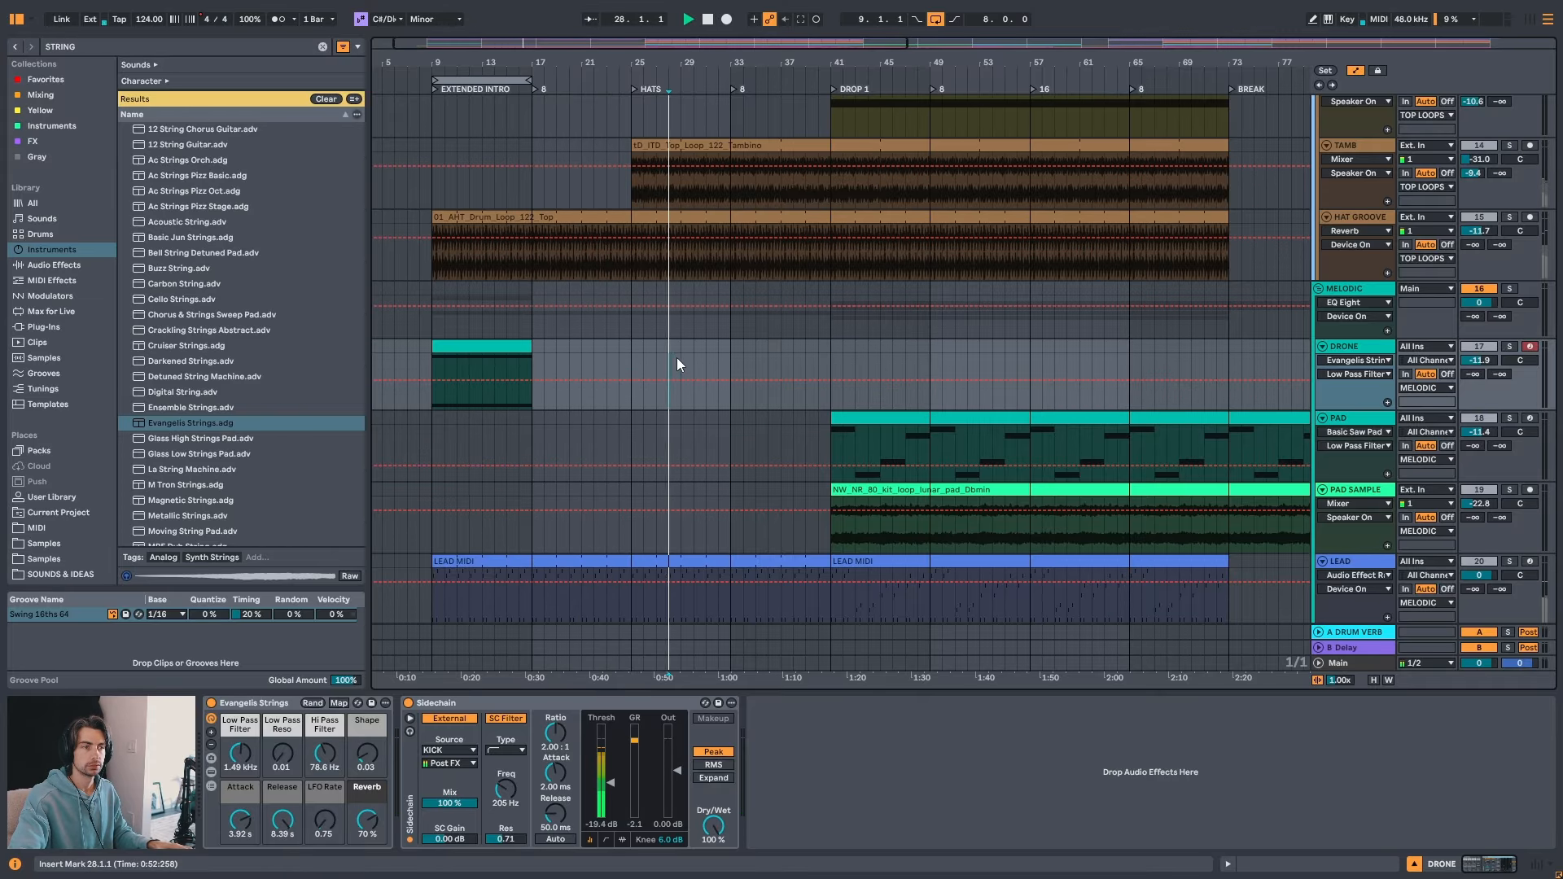
{"action": "left_click", "coordinate": [708, 363]}
{"action": "left_click", "coordinate": [781, 360]}
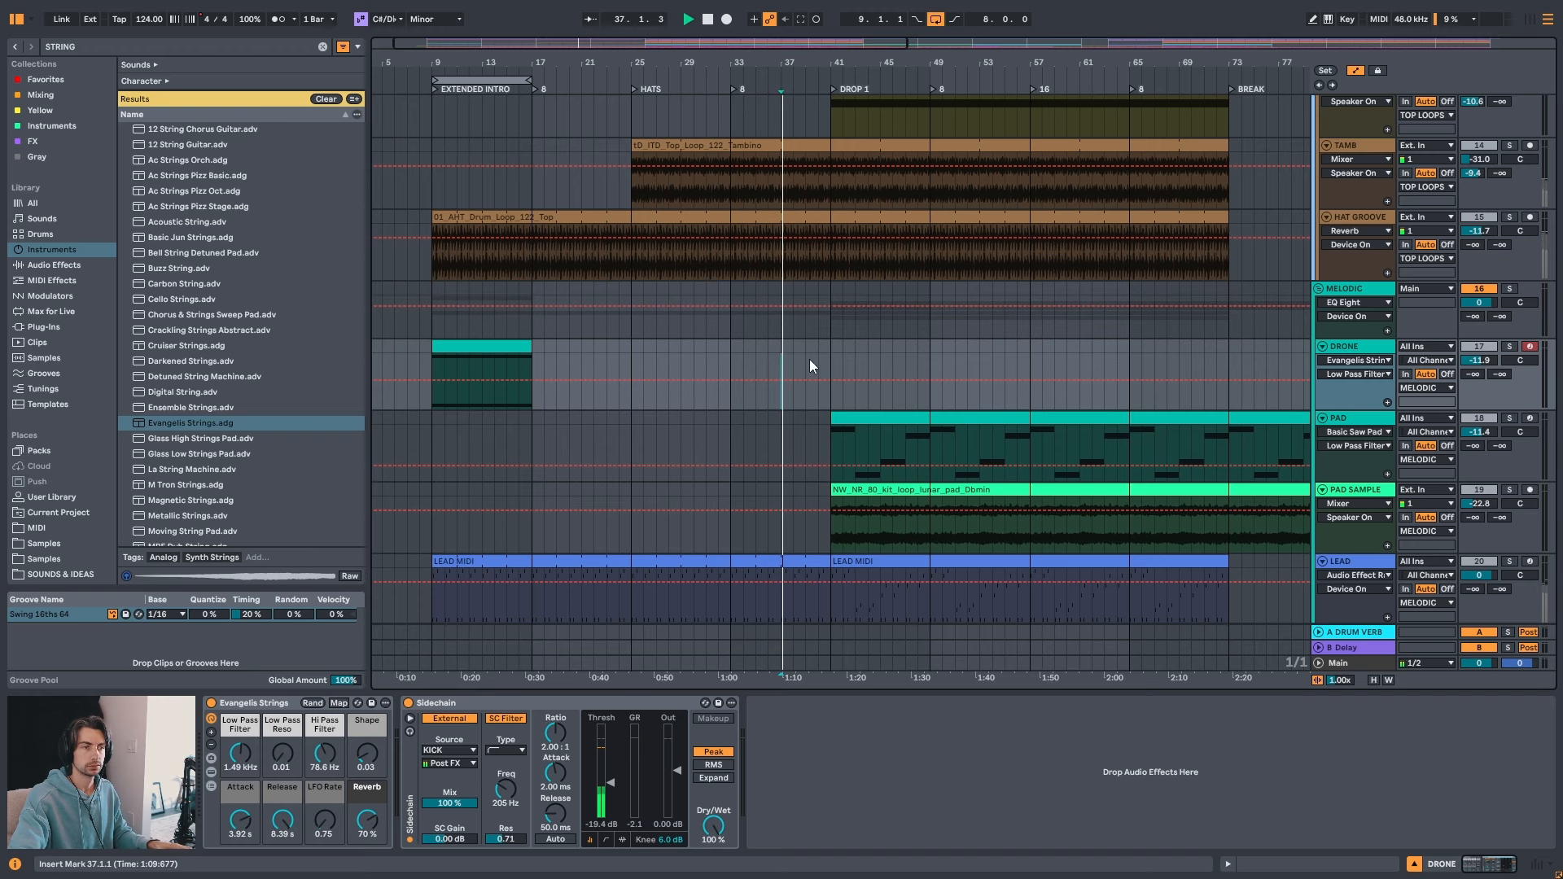
{"action": "left_click", "coordinate": [817, 360]}
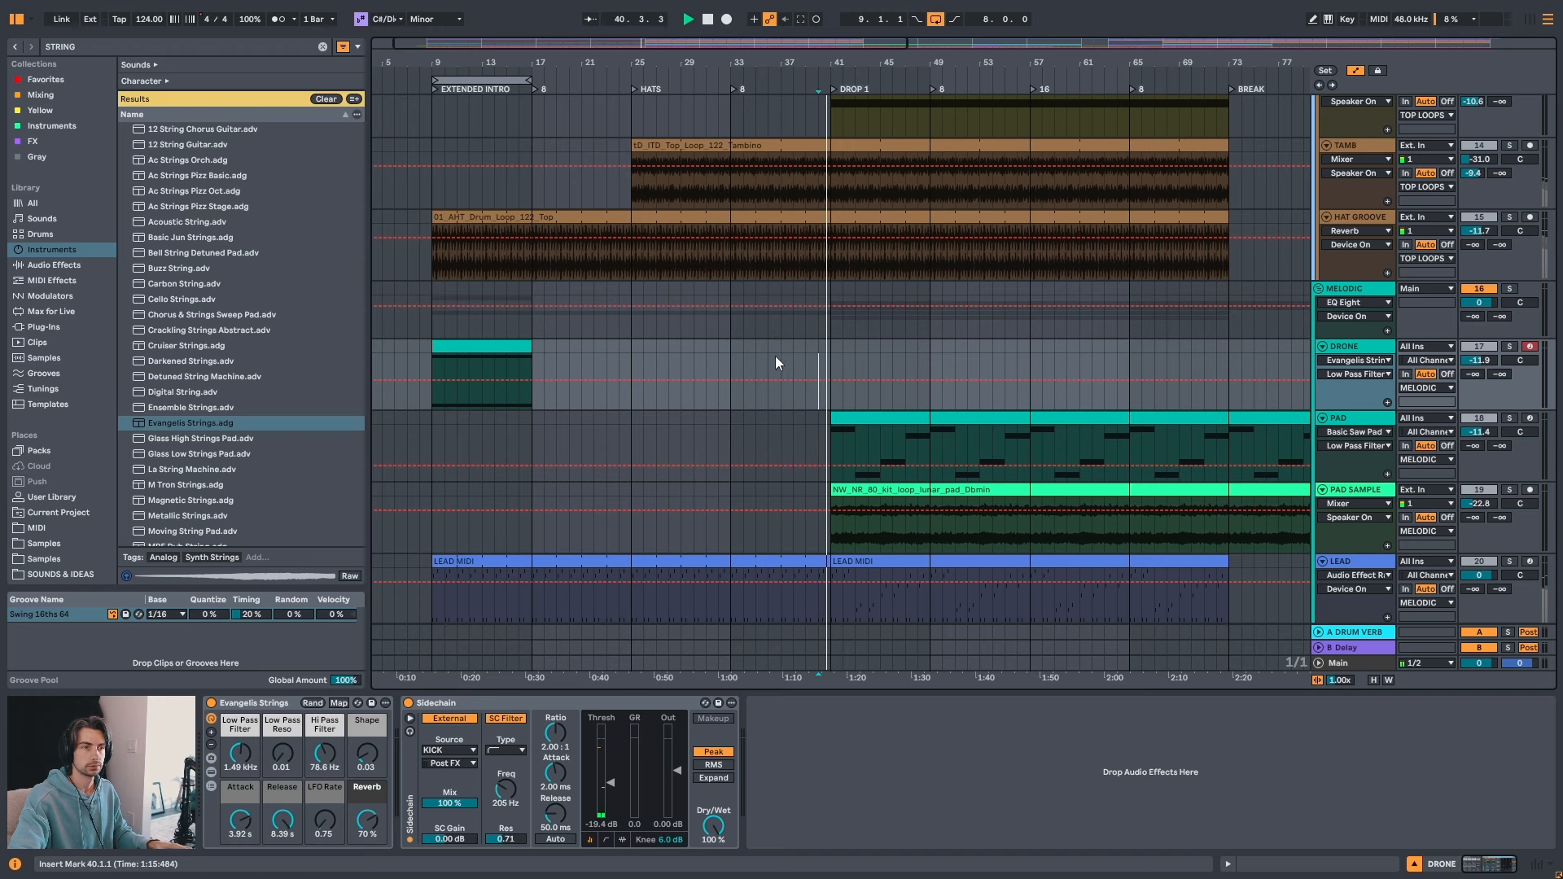
{"action": "left_click", "coordinate": [845, 359]}
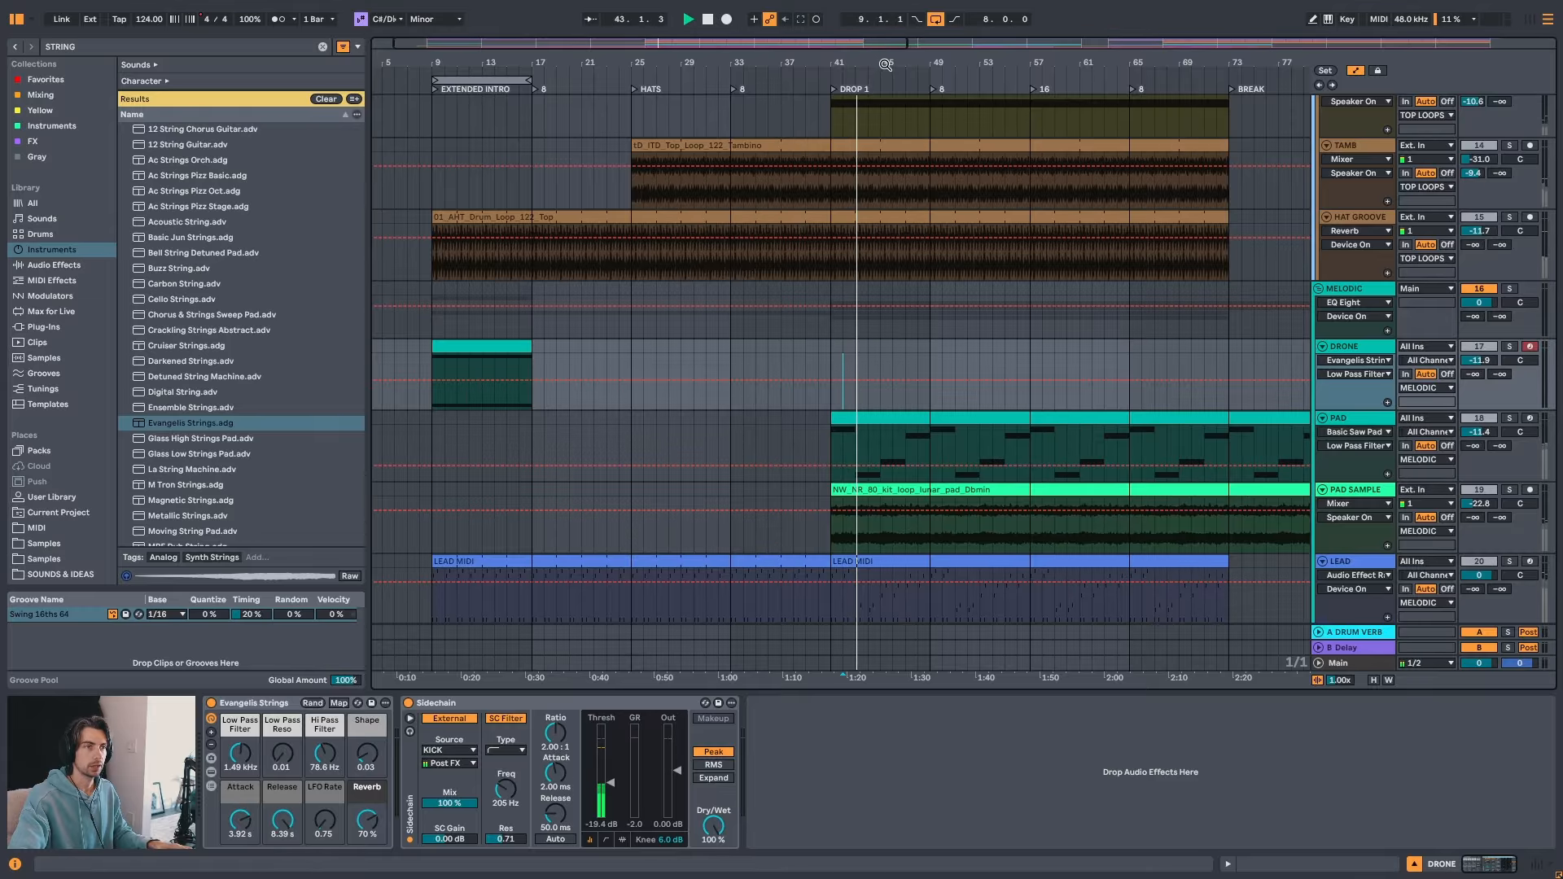
{"action": "left_click_drag", "start_coordinate": [885, 64], "coordinate": [888, 49]}
{"action": "key", "text": "space"}
- Extend the DRONE clip's end to bar 73, so it runs from the extended intro up to the BREAK
{"action": "left_click", "coordinate": [518, 348]}
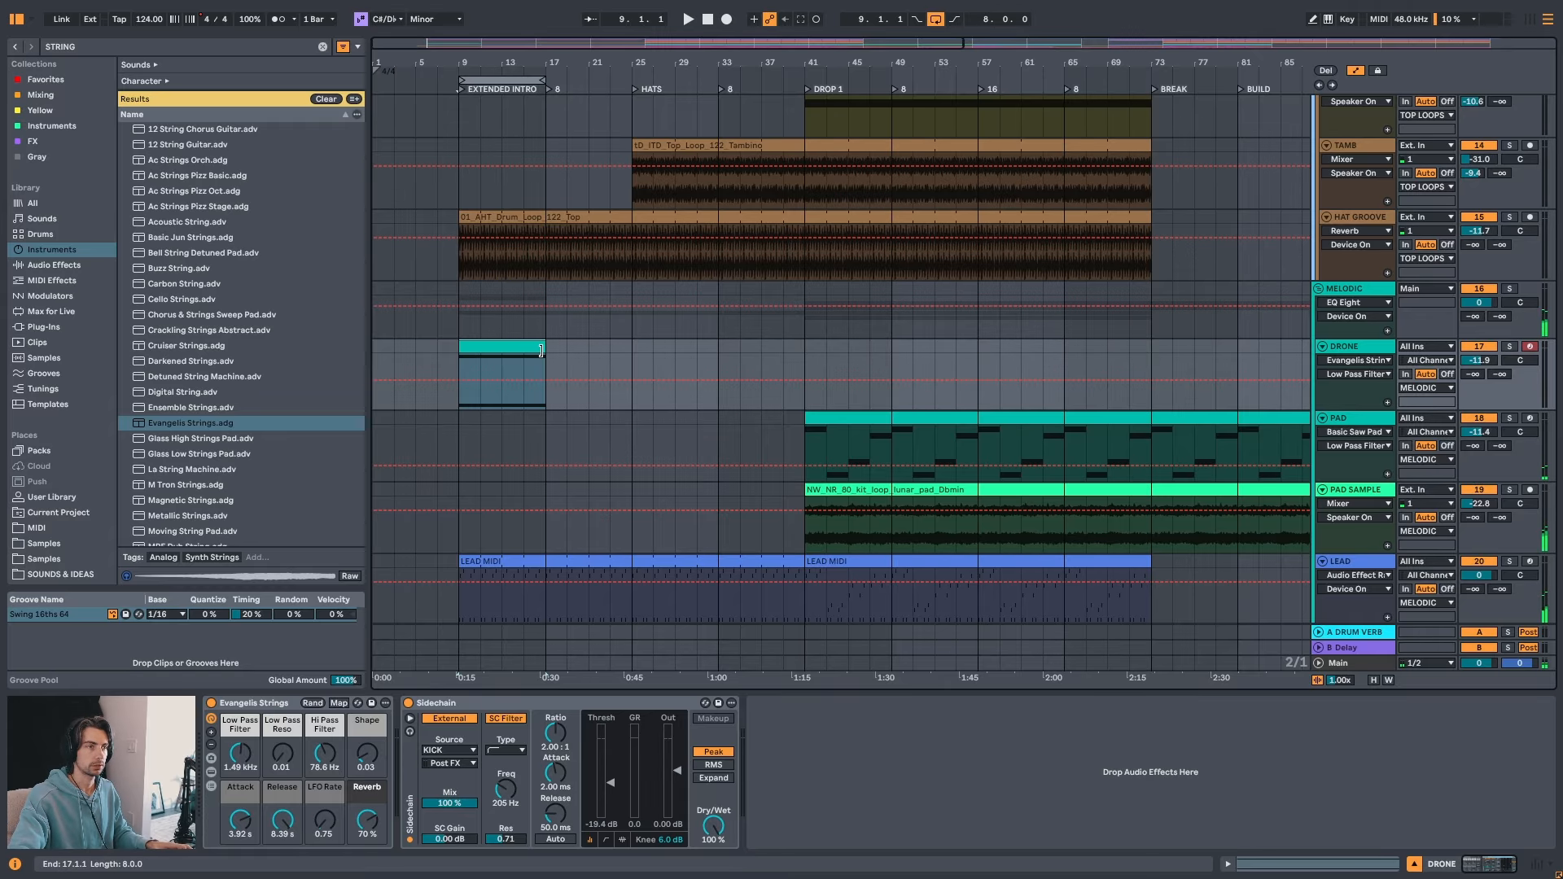
{"action": "left_click_drag", "start_coordinate": [540, 350], "coordinate": [768, 349]}
{"action": "left_click_drag", "start_coordinate": [896, 66], "coordinate": [716, 60]}
{"action": "left_click_drag", "start_coordinate": [653, 344], "coordinate": [915, 348]}
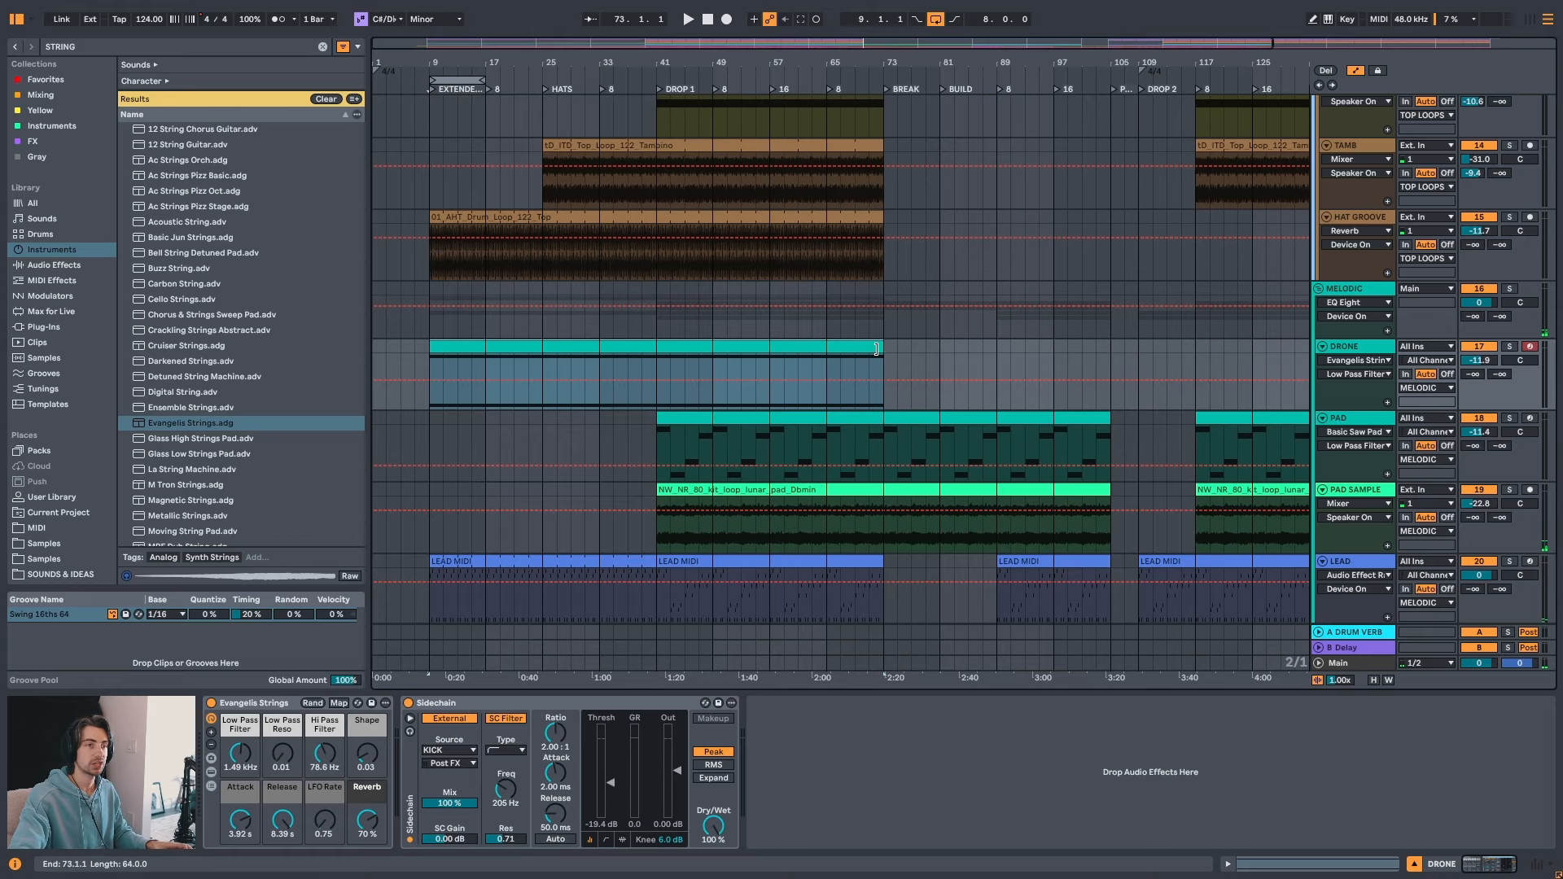
- Play the arrangement from DROP 1 at bar 41 to hear the extended drone, and select the DRONE track
{"action": "left_click", "coordinate": [657, 370]}
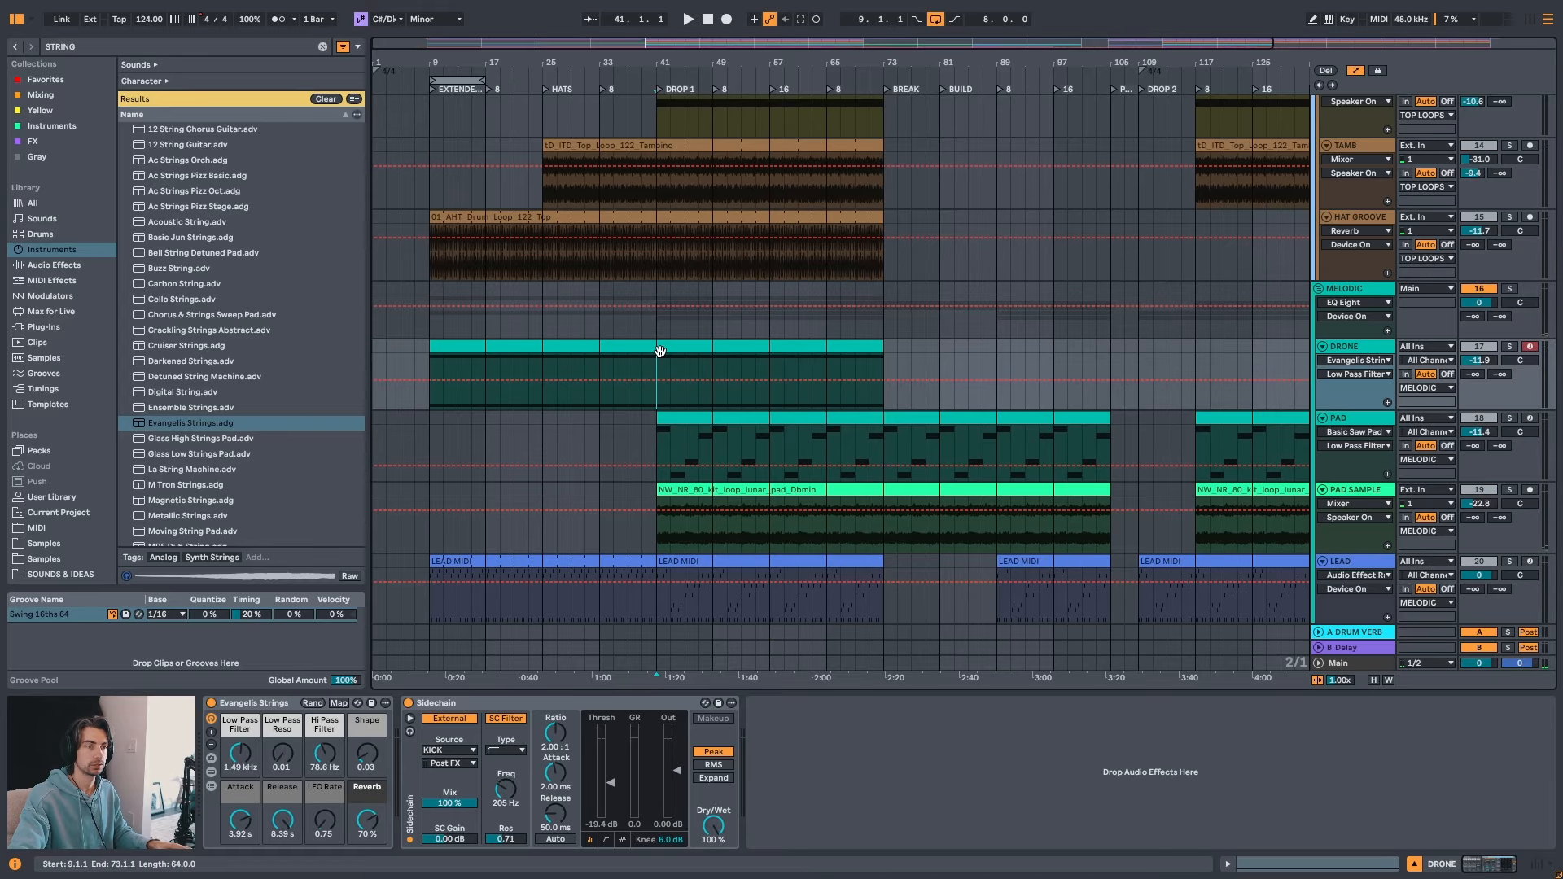
{"action": "key", "text": "space"}
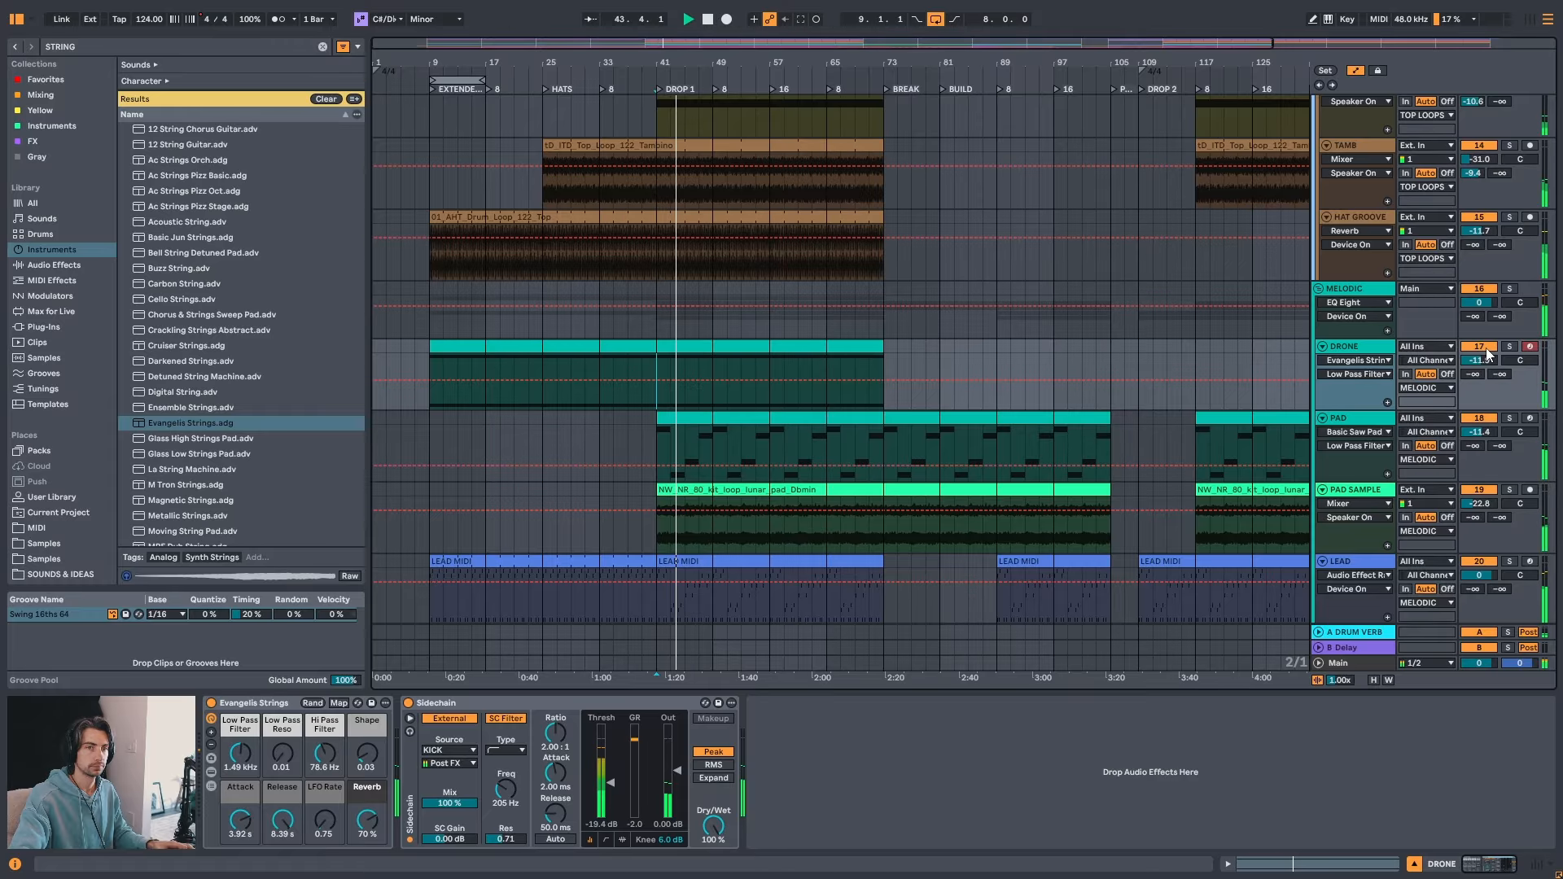
{"action": "left_click", "coordinate": [1374, 350]}
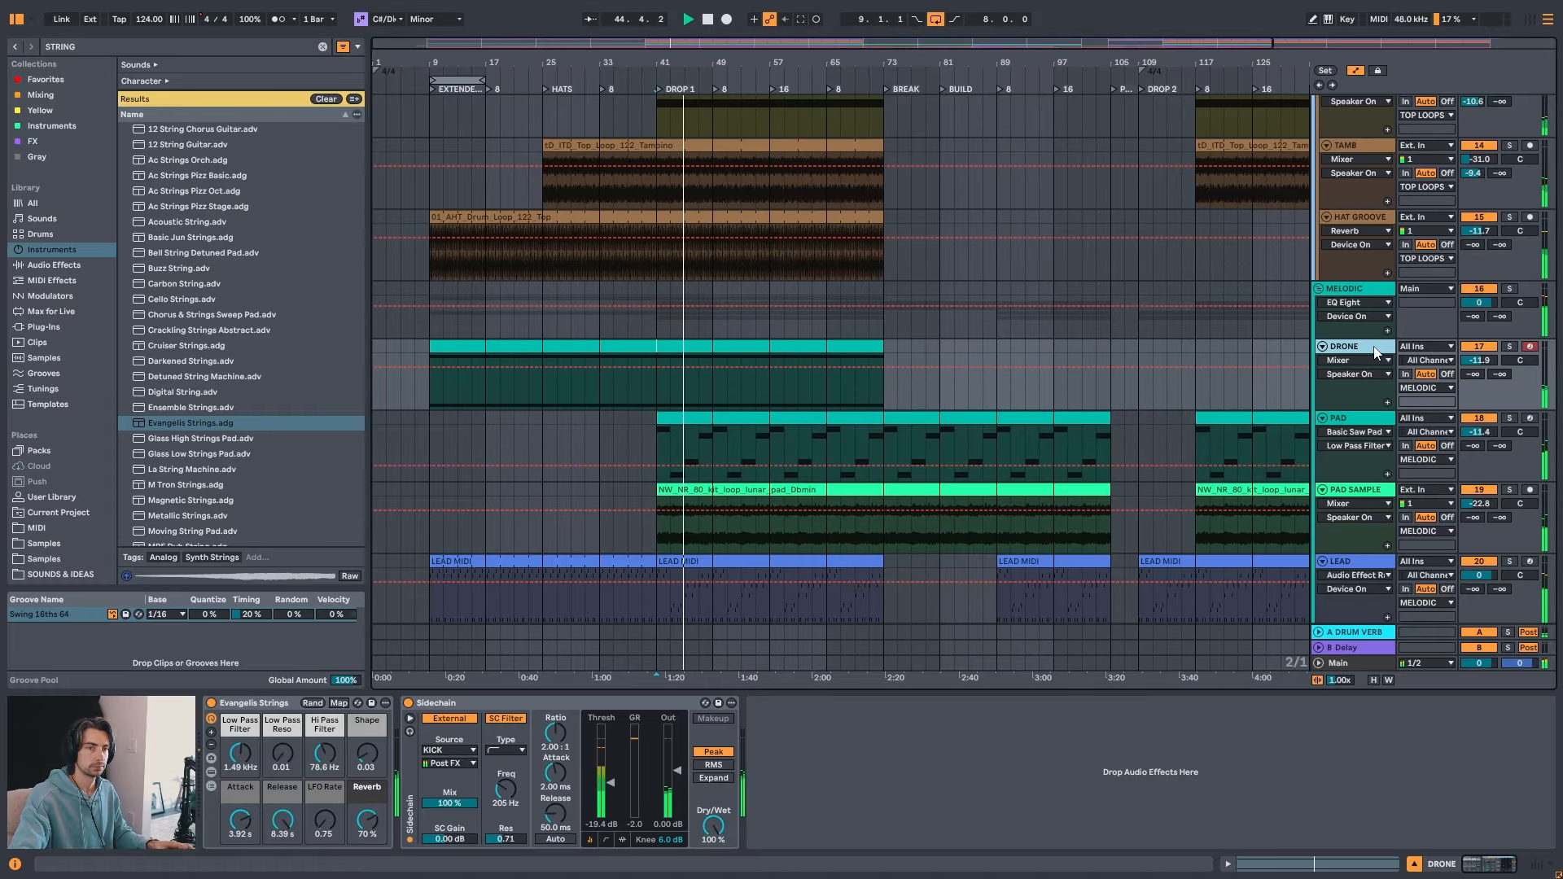
- Automate the DRONE track's Low Pass Filter to rise from about 724 Hz at bar 9 to 1.49 kHz at bar 17
{"action": "left_click_drag", "start_coordinate": [702, 67], "coordinate": [693, 59]}
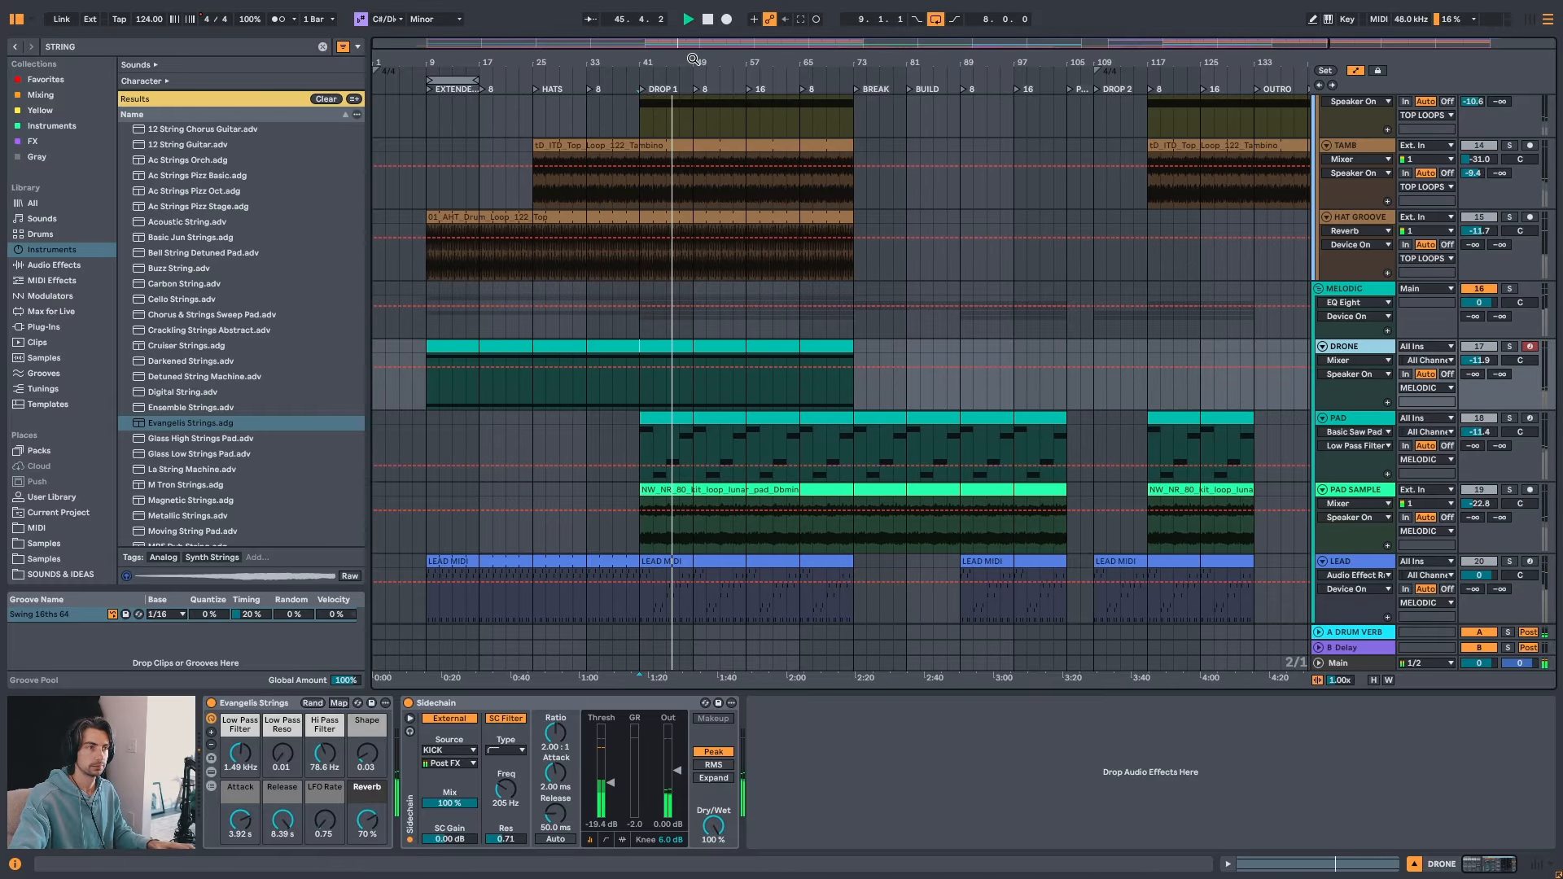
{"action": "left_click_drag", "start_coordinate": [539, 64], "coordinate": [537, 84]}
{"action": "left_click", "coordinate": [495, 347]}
{"action": "key", "text": "space"}
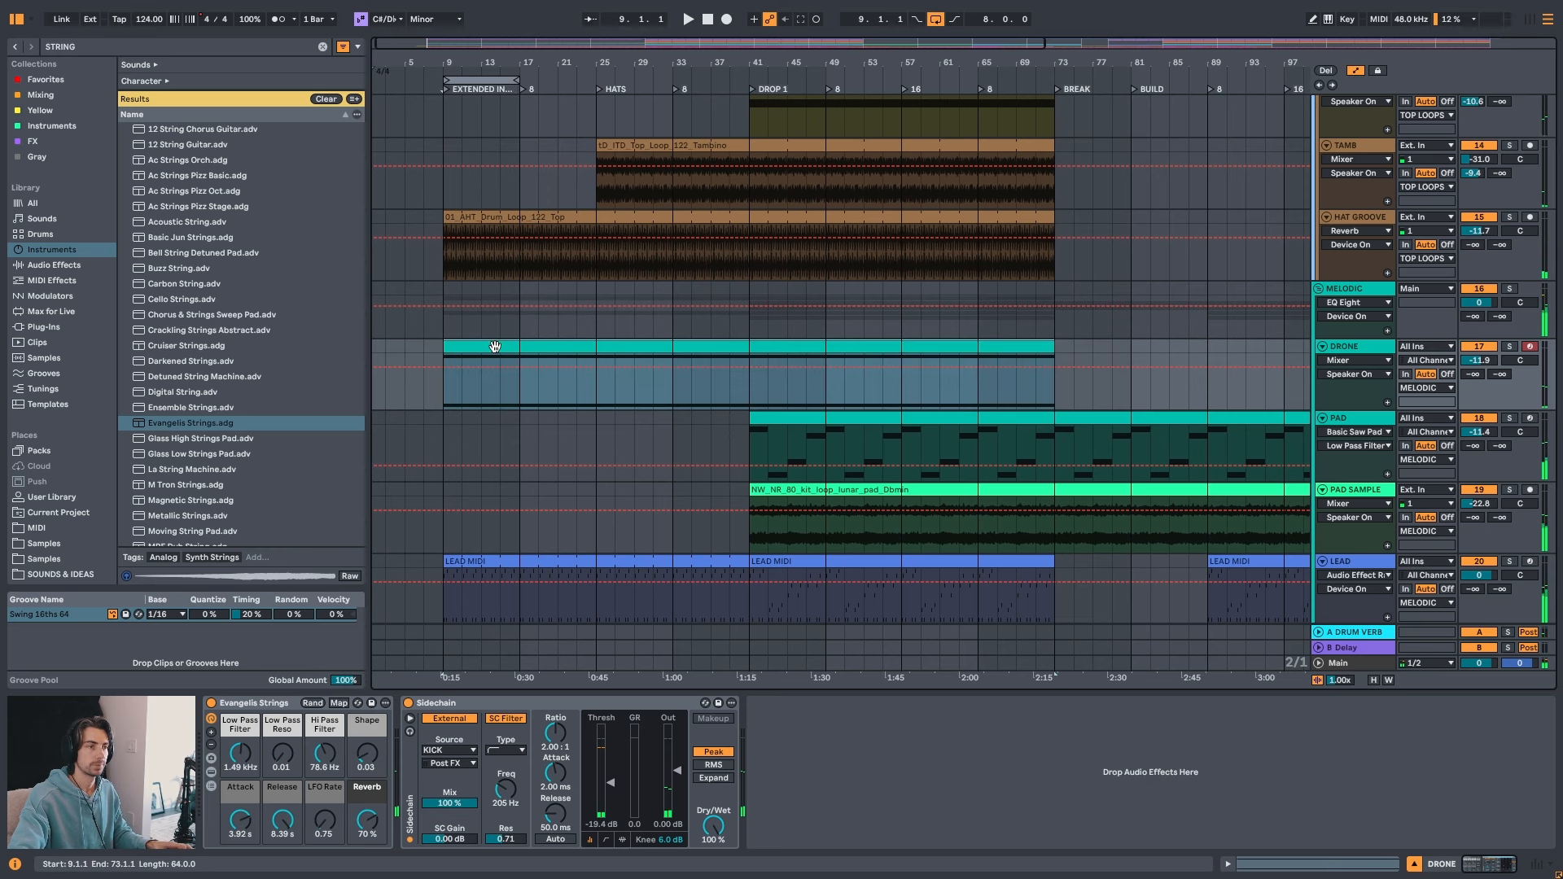
{"action": "left_click", "coordinate": [239, 766]}
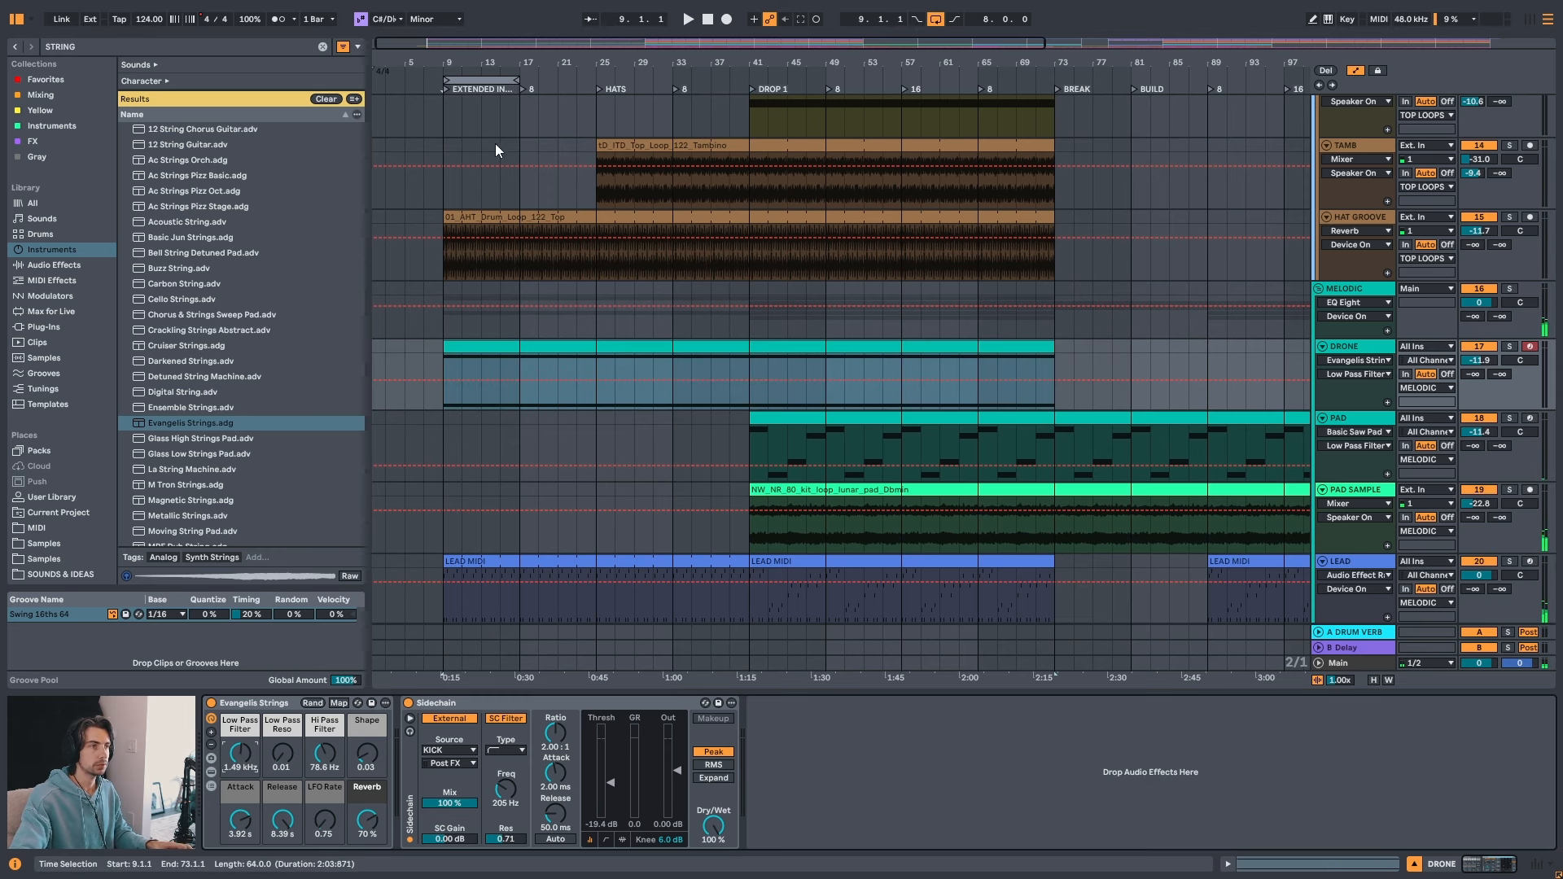
{"action": "left_click_drag", "start_coordinate": [518, 63], "coordinate": [521, 85]}
{"action": "left_click", "coordinate": [615, 381]}
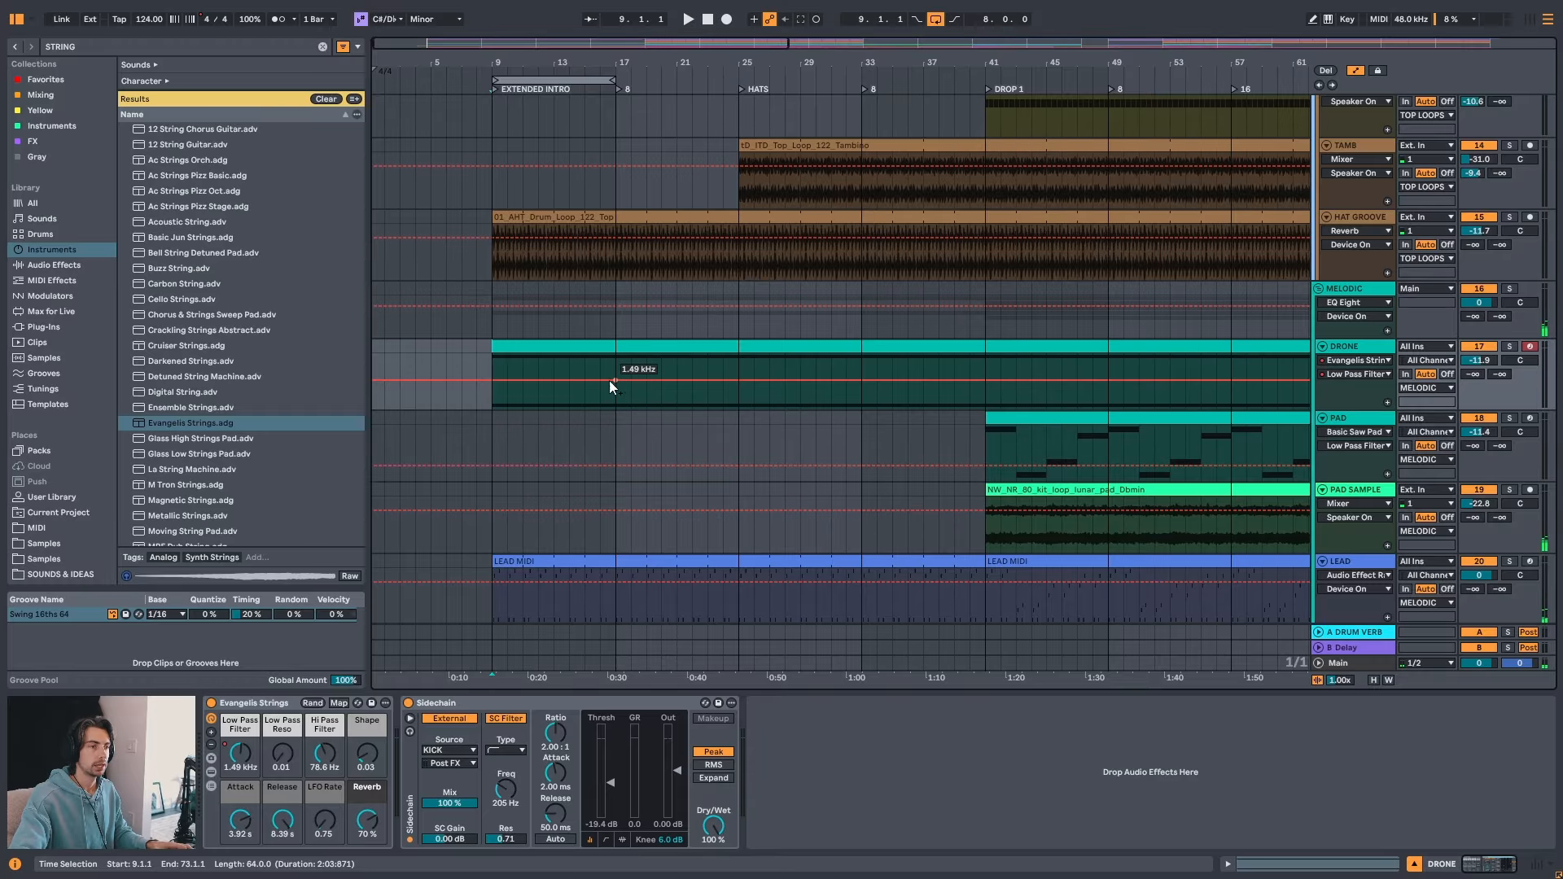
{"action": "left_click_drag", "start_coordinate": [491, 379], "coordinate": [492, 388]}
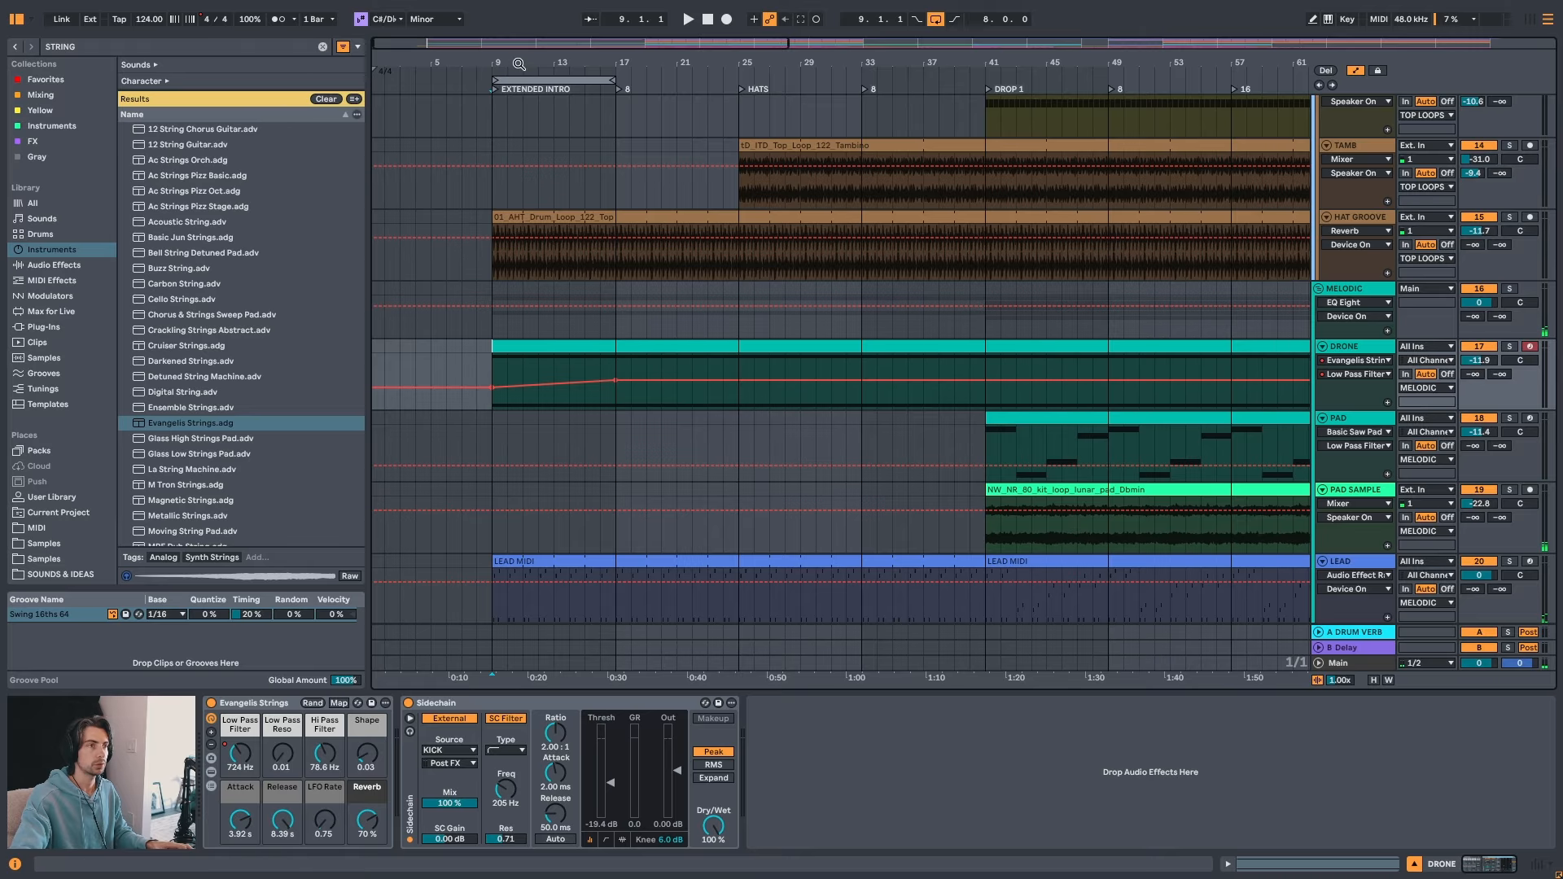
- Examine the MIDI notes inside the DRONE clip and return to its device view
{"action": "left_click_drag", "start_coordinate": [519, 64], "coordinate": [519, 78]}
{"action": "double_click", "coordinate": [488, 346]}
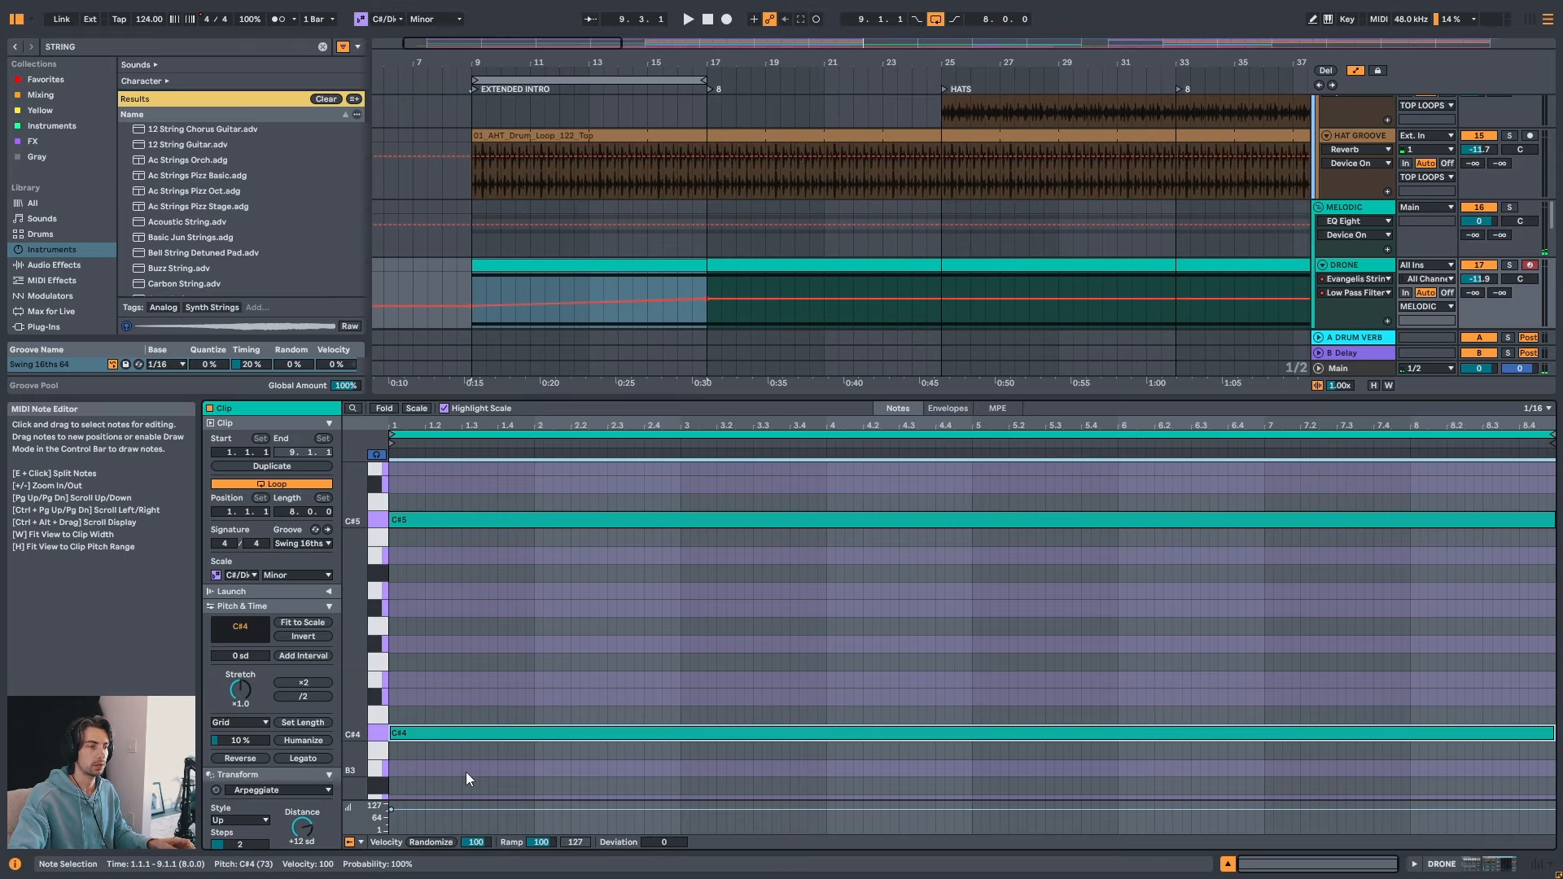
{"action": "left_click_drag", "start_coordinate": [442, 486], "coordinate": [441, 548]}
{"action": "key", "text": "shift+Tab"}
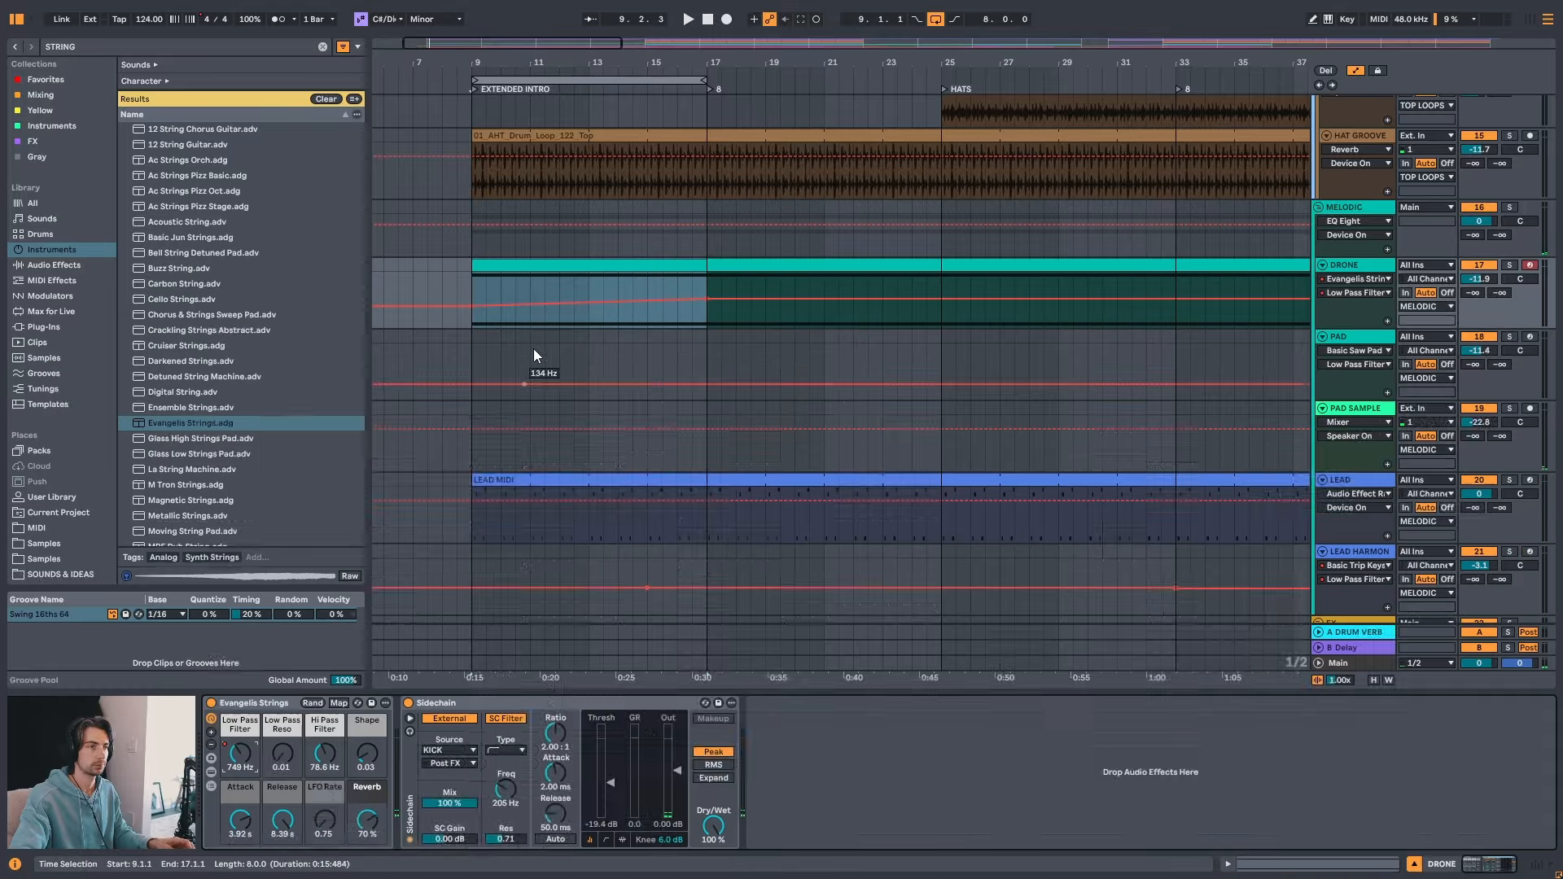
- Lower the start of the DRONE filter automation at bar 9 to about 494 Hz during playback, and undo the last edit
{"action": "left_click", "coordinate": [510, 274]}
{"action": "key", "text": "space"}
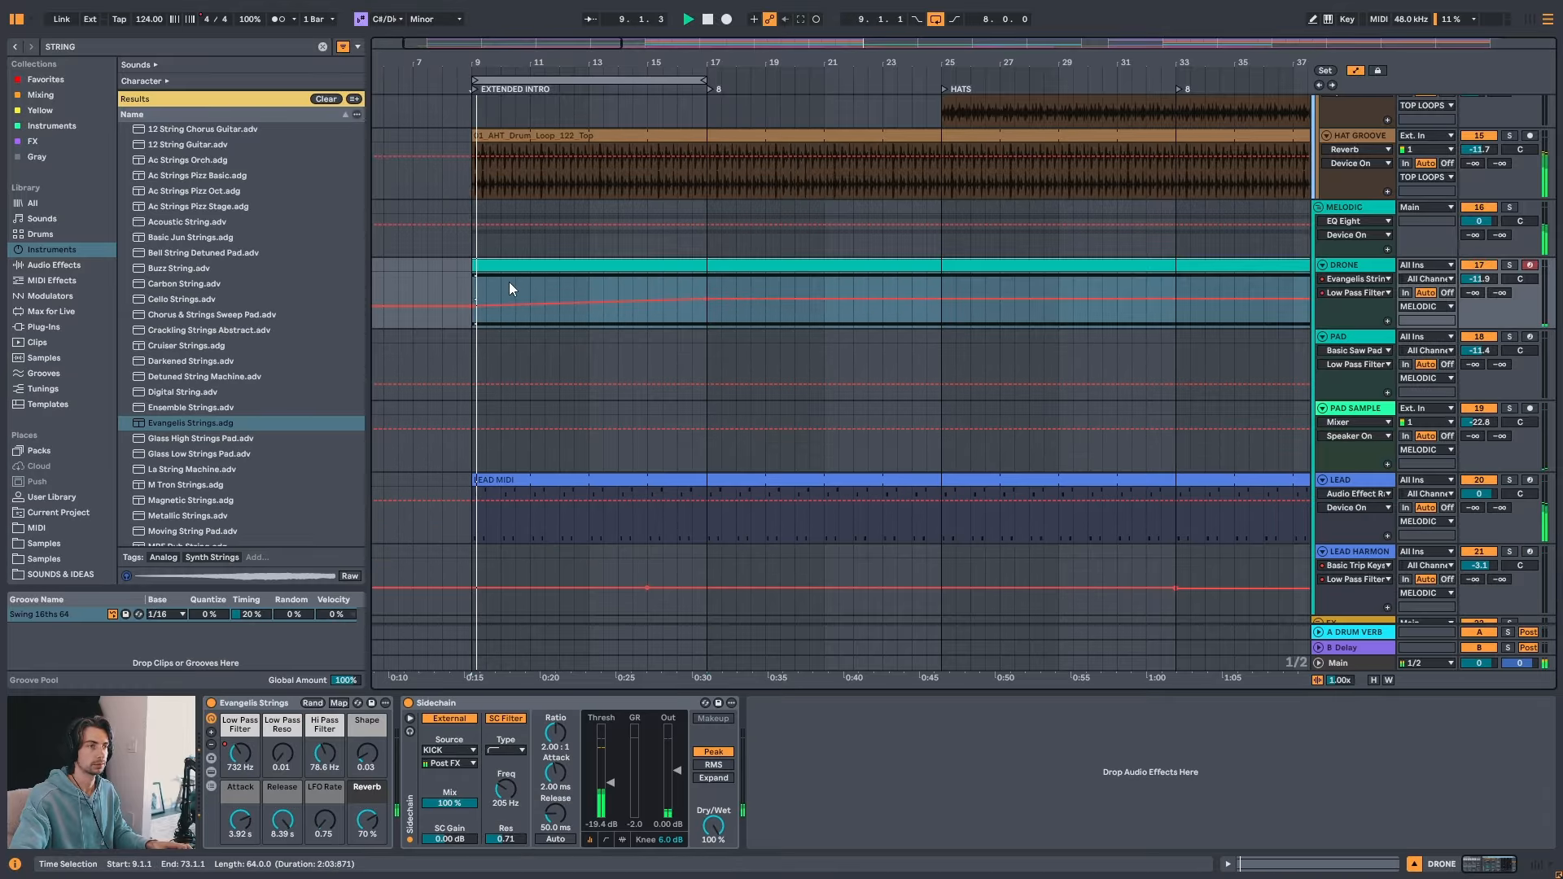
{"action": "left_click_drag", "start_coordinate": [472, 306], "coordinate": [528, 329]}
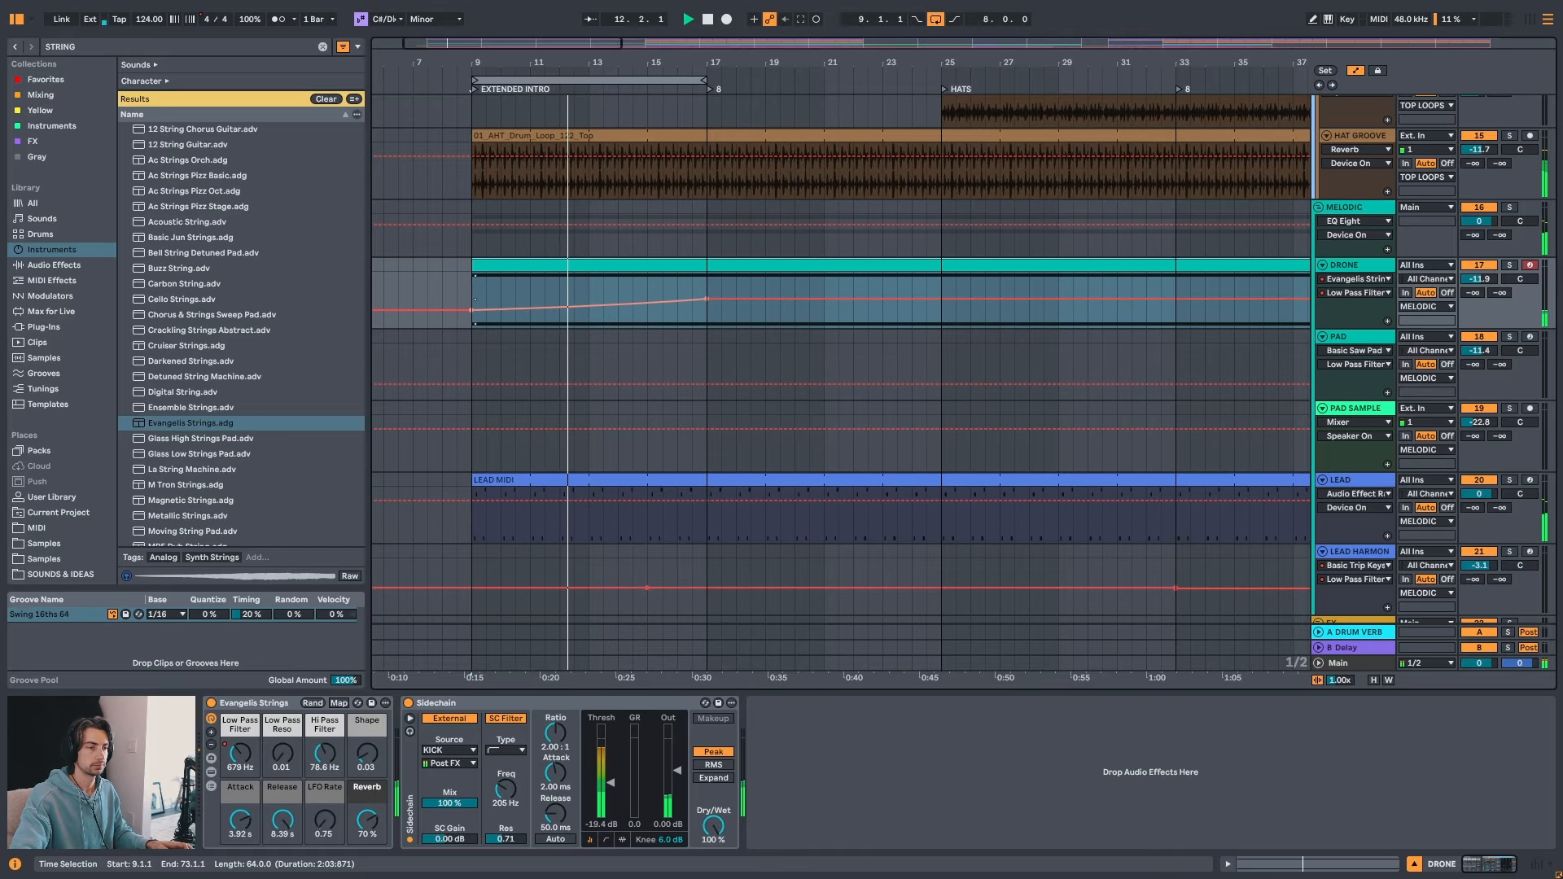
{"action": "key", "text": "ctrl+z"}
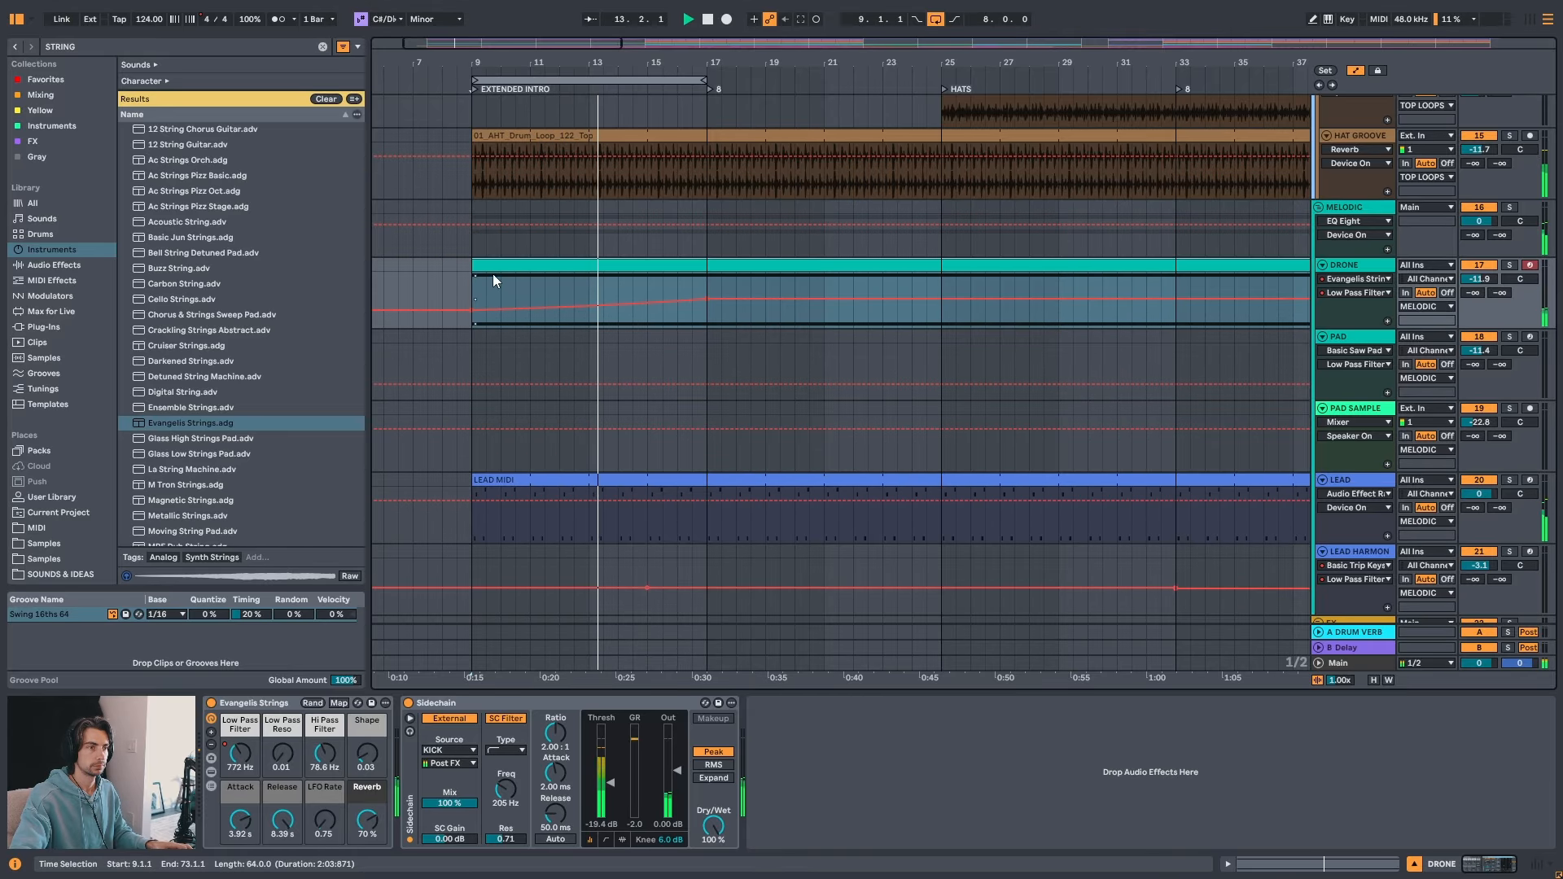
- Play back the DRONE's filter rise through the extended intro from several starting positions
{"action": "left_click_drag", "start_coordinate": [715, 63], "coordinate": [663, 59]}
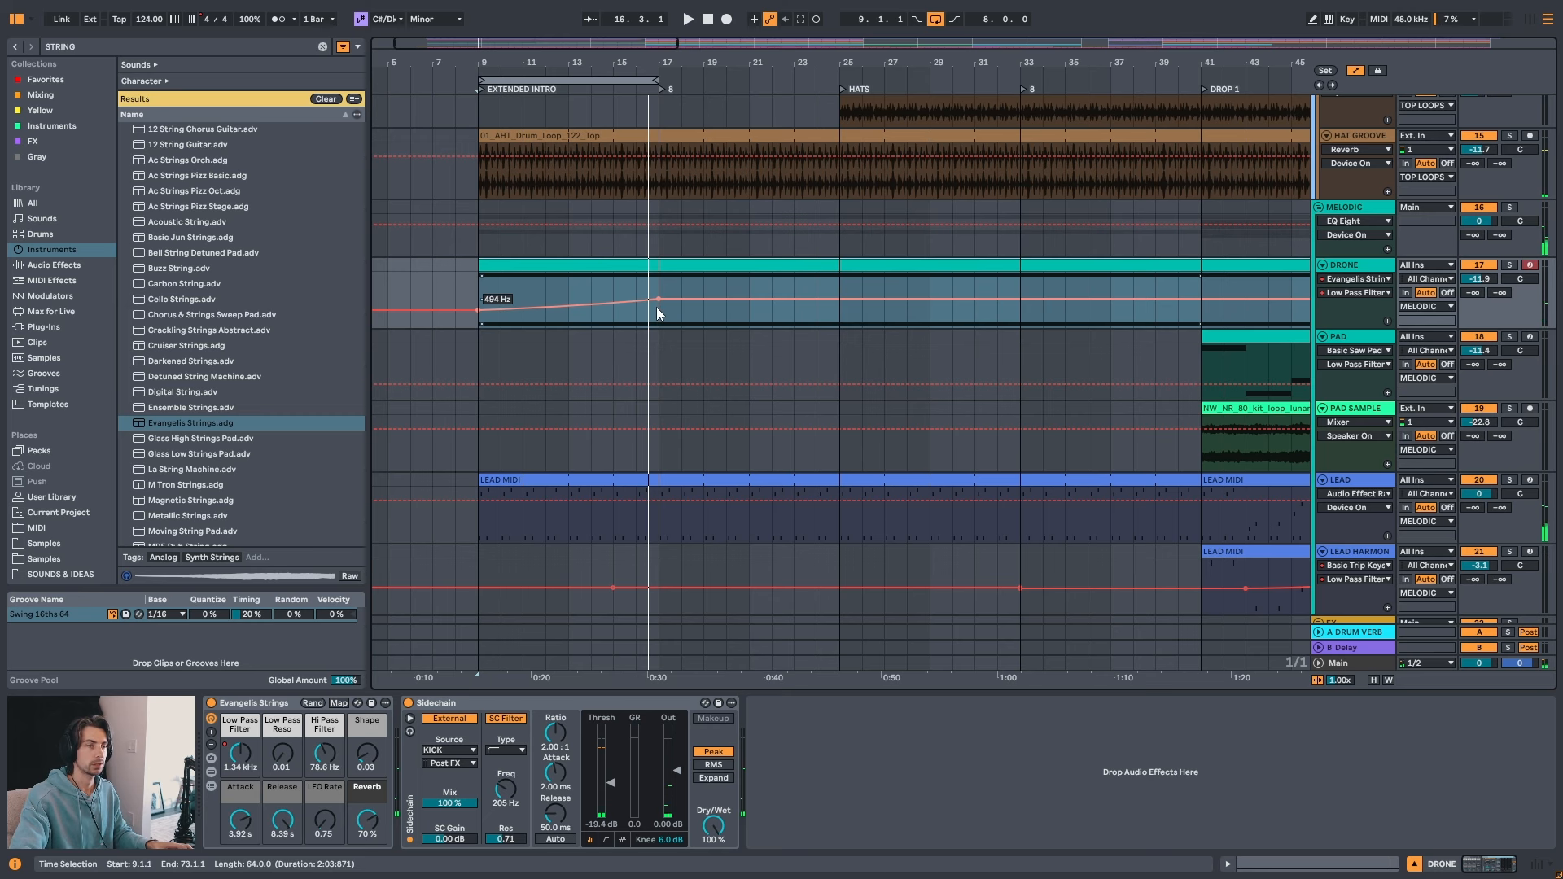
{"action": "left_click", "coordinate": [501, 283]}
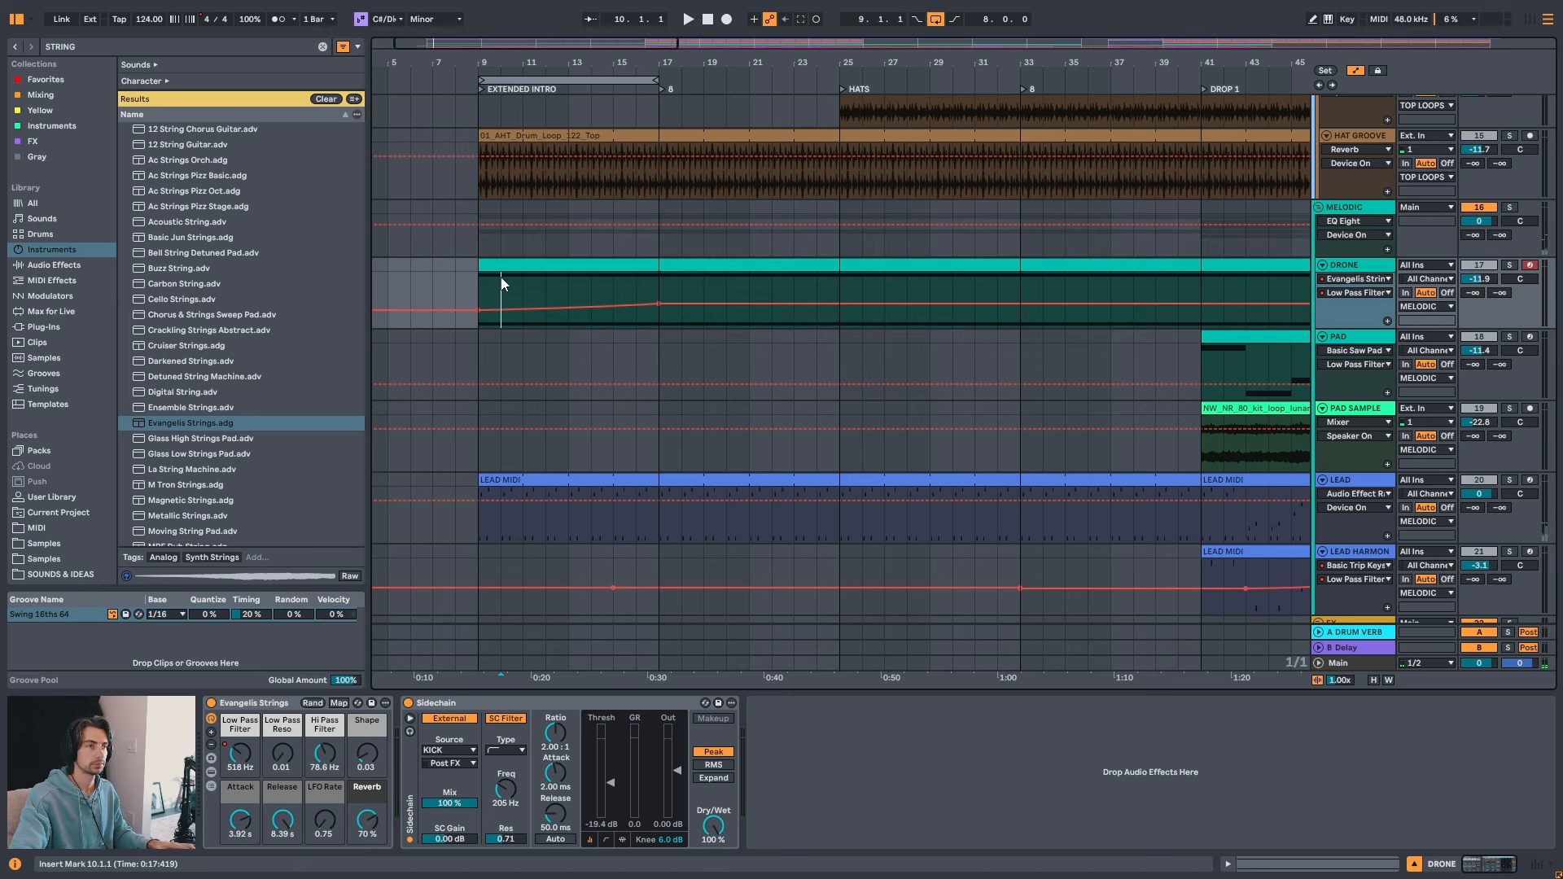
{"action": "left_click", "coordinate": [547, 284]}
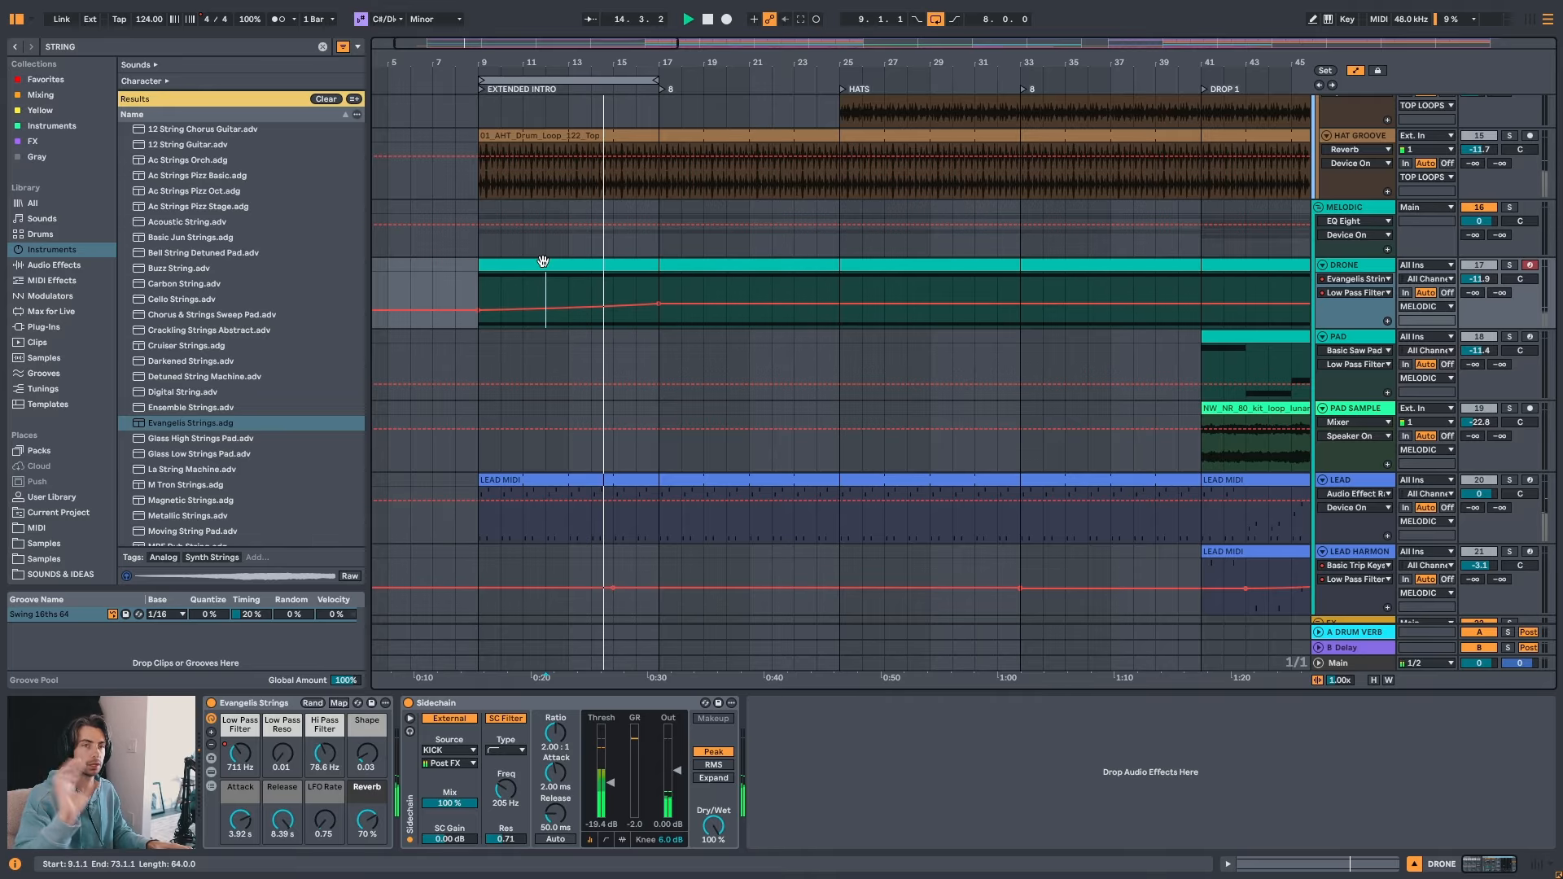
{"action": "left_click", "coordinate": [540, 261]}
{"action": "key", "text": "space"}
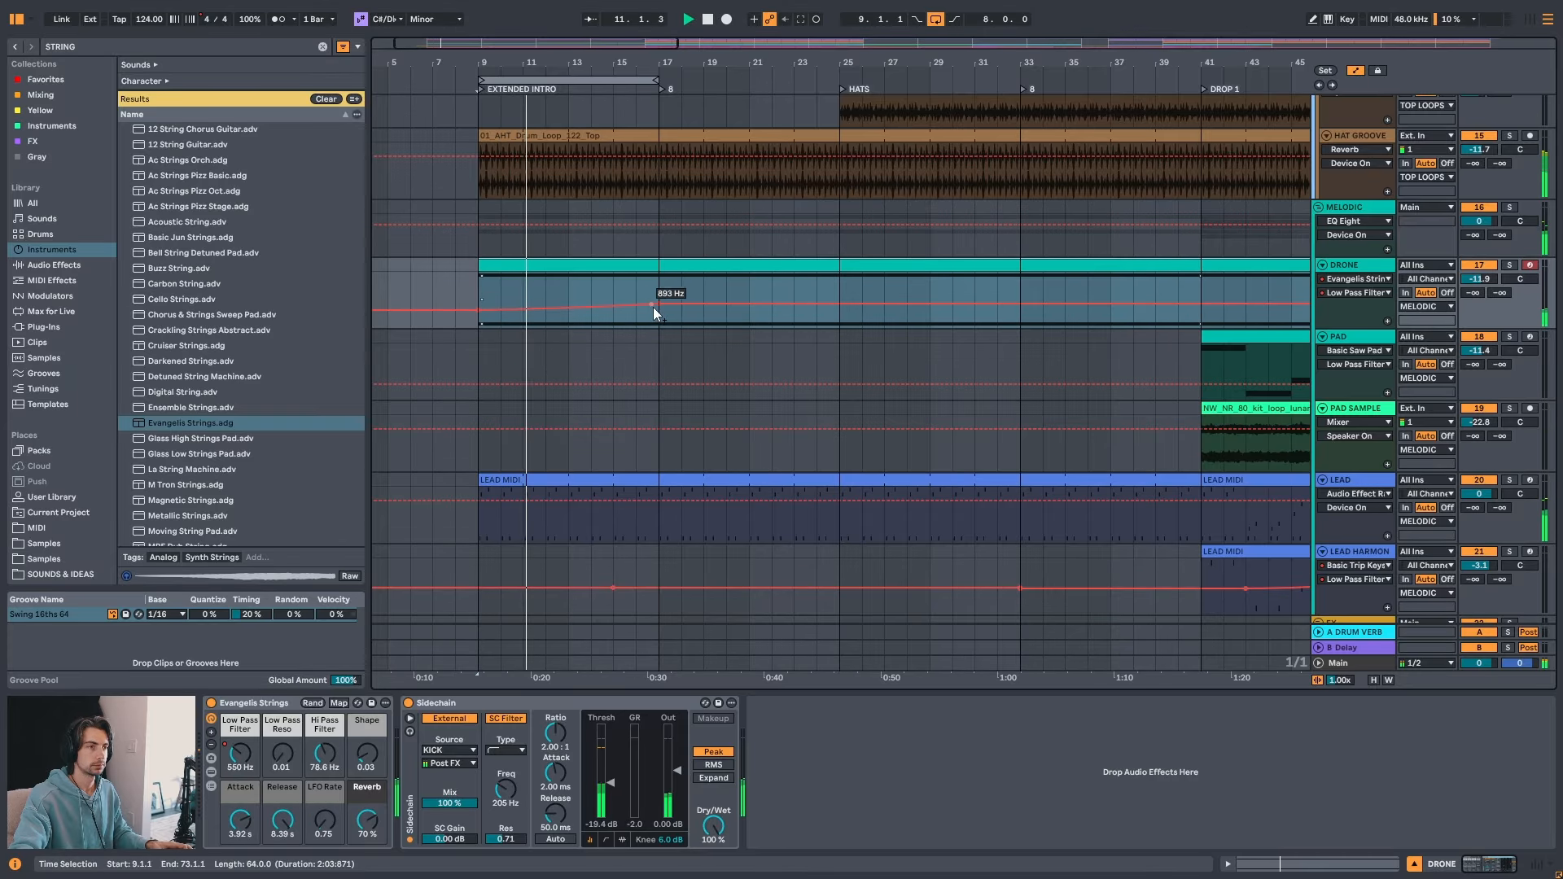
- Try a different LFO Rate on the Evangelis Strings during playback and reset it to 0.75
{"action": "left_click_drag", "start_coordinate": [324, 820], "coordinate": [324, 746]}
{"action": "key", "text": "space"}
{"action": "double_click", "coordinate": [323, 822]}
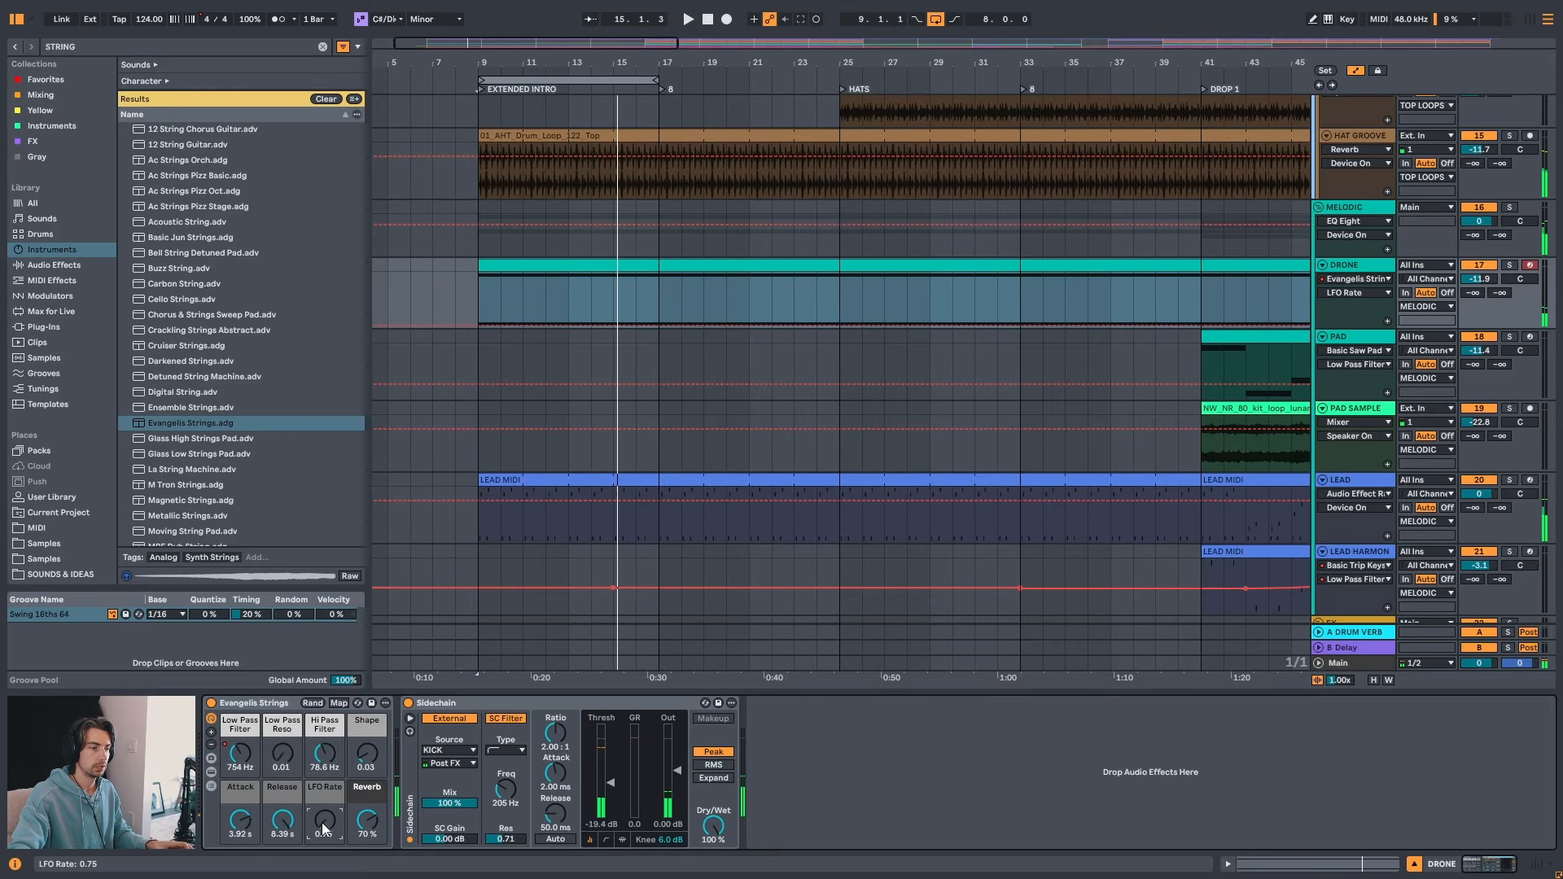
- Draw rising and falling LFO Rate automation on DRONE from 0.75 at bar 9, peaking near 11.41 and ending around bar 39 at 9.43
{"action": "left_click", "coordinate": [492, 331]}
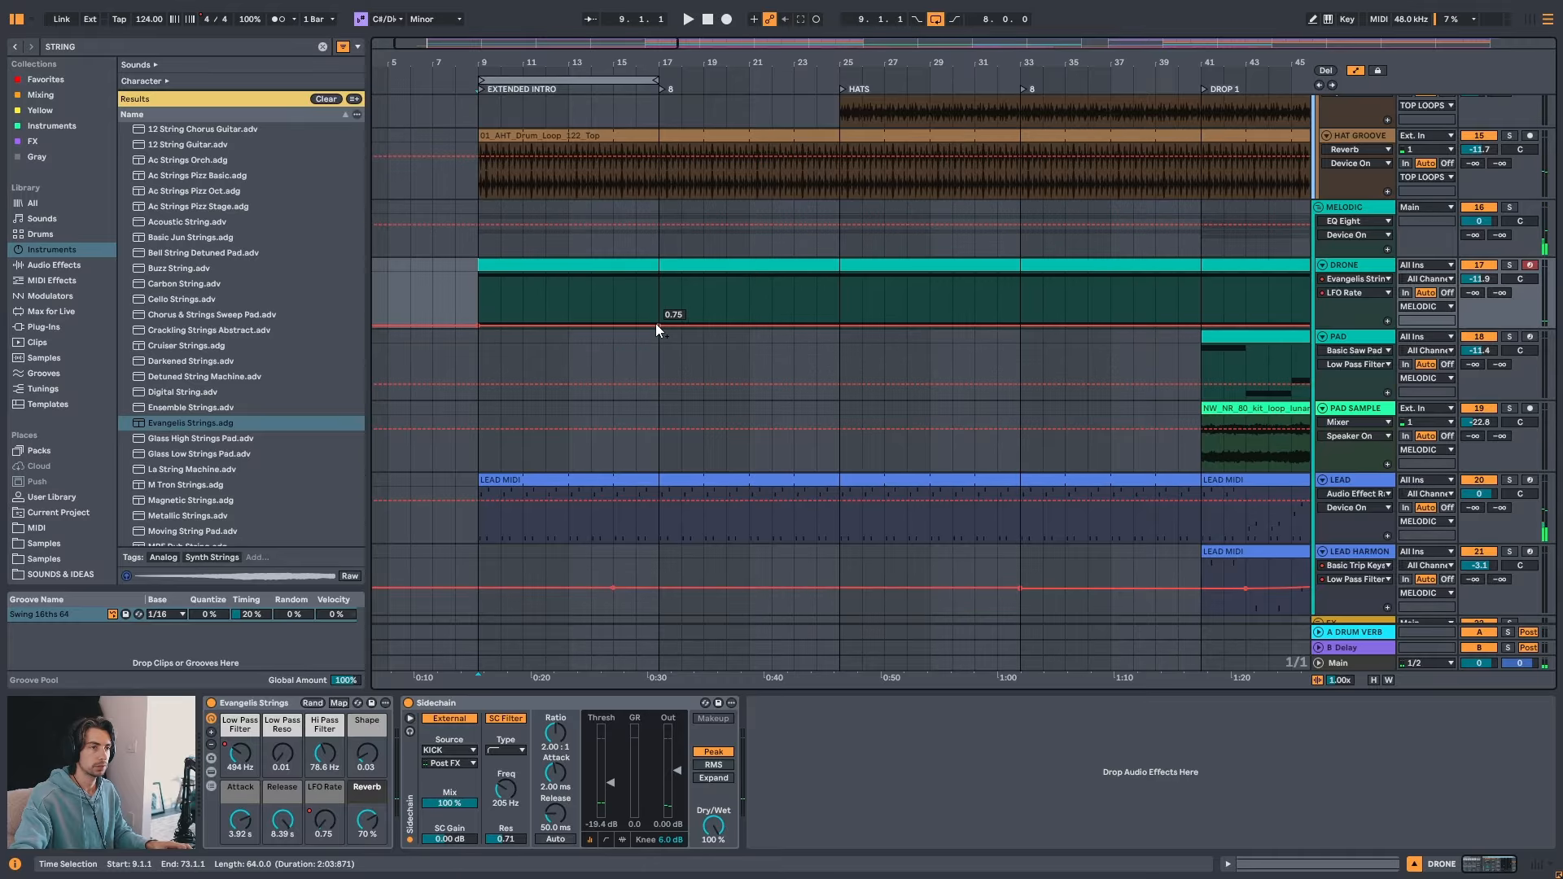
{"action": "mouse_move", "coordinate": [591, 324]}
{"action": "left_mouse_down"}
{"action": "mouse_move", "coordinate": [583, 287]}
{"action": "mouse_move", "coordinate": [658, 310]}
{"action": "mouse_move", "coordinate": [878, 299]}
{"action": "left_mouse_up"}
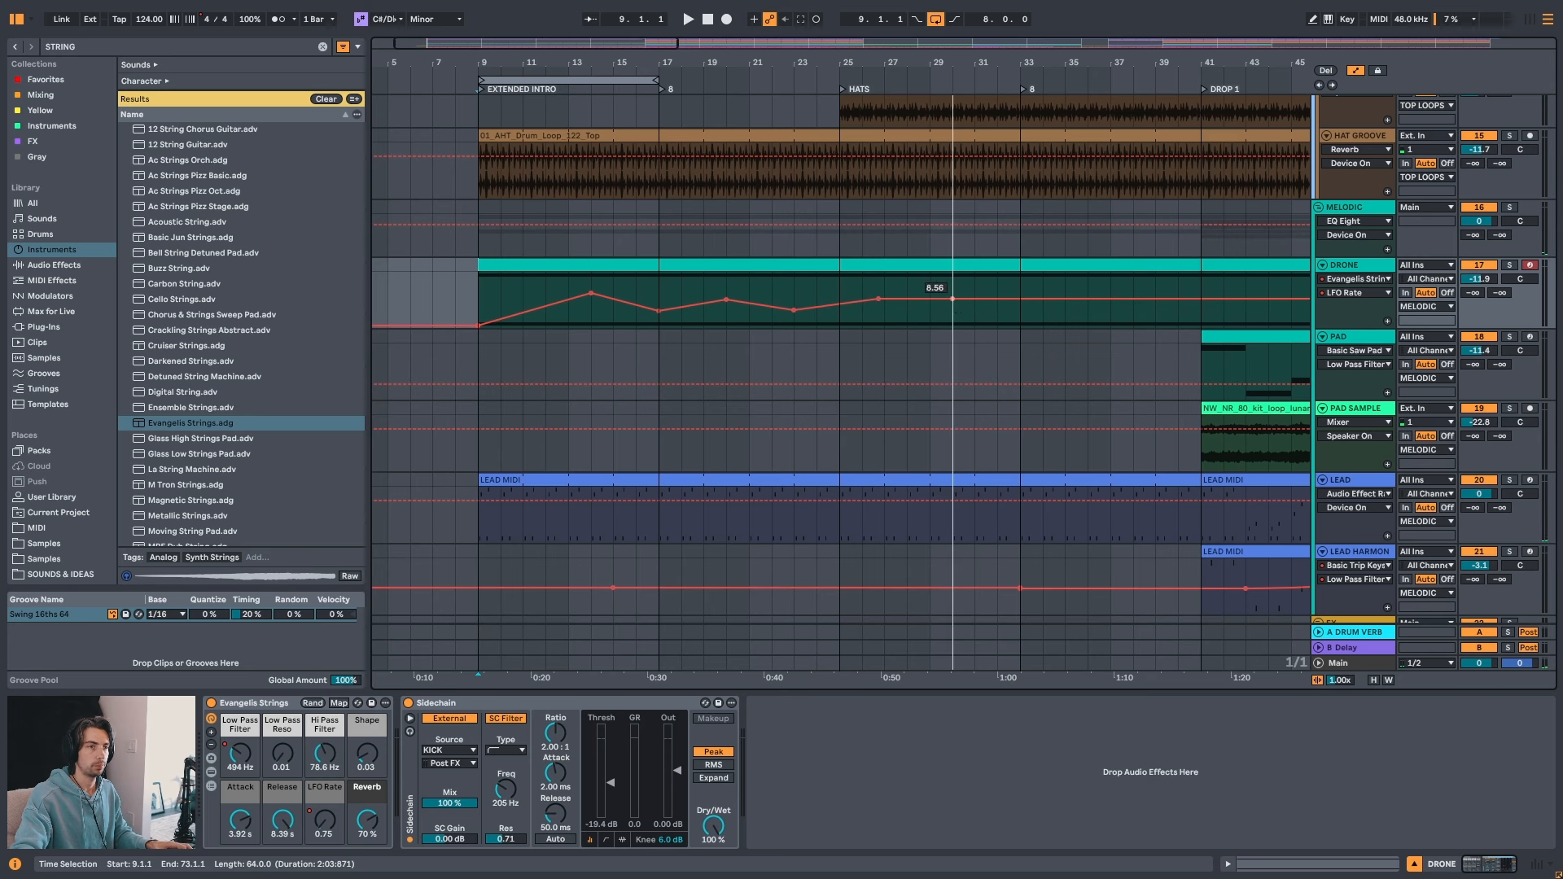
{"action": "left_click_drag", "start_coordinate": [993, 65], "coordinate": [788, 49]}
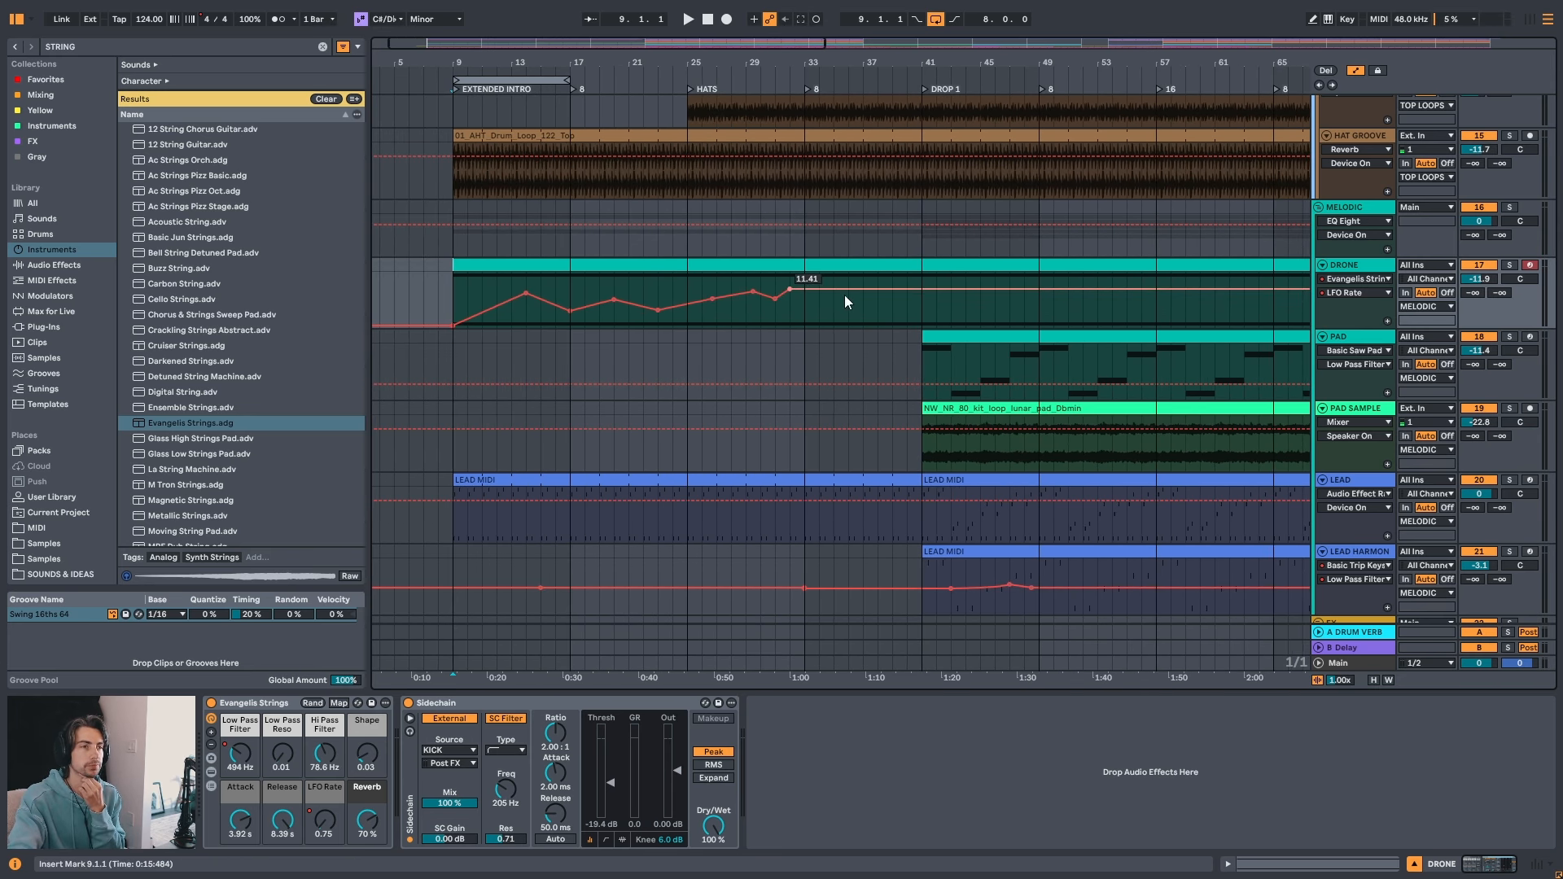
{"action": "left_click_drag", "start_coordinate": [851, 296], "coordinate": [851, 308]}
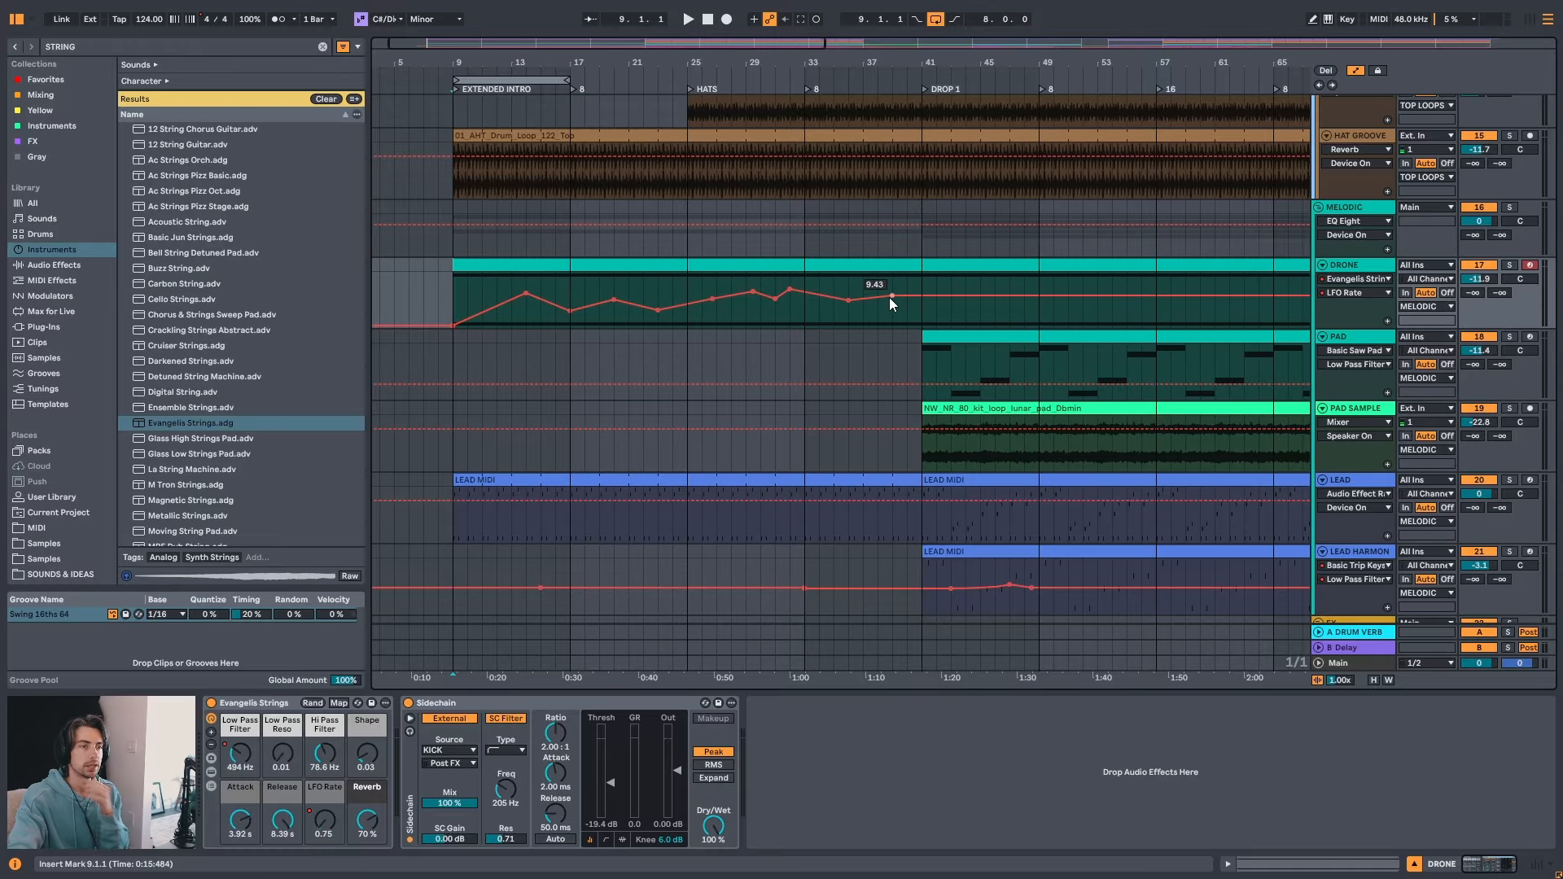
{"action": "key", "text": "minus"}
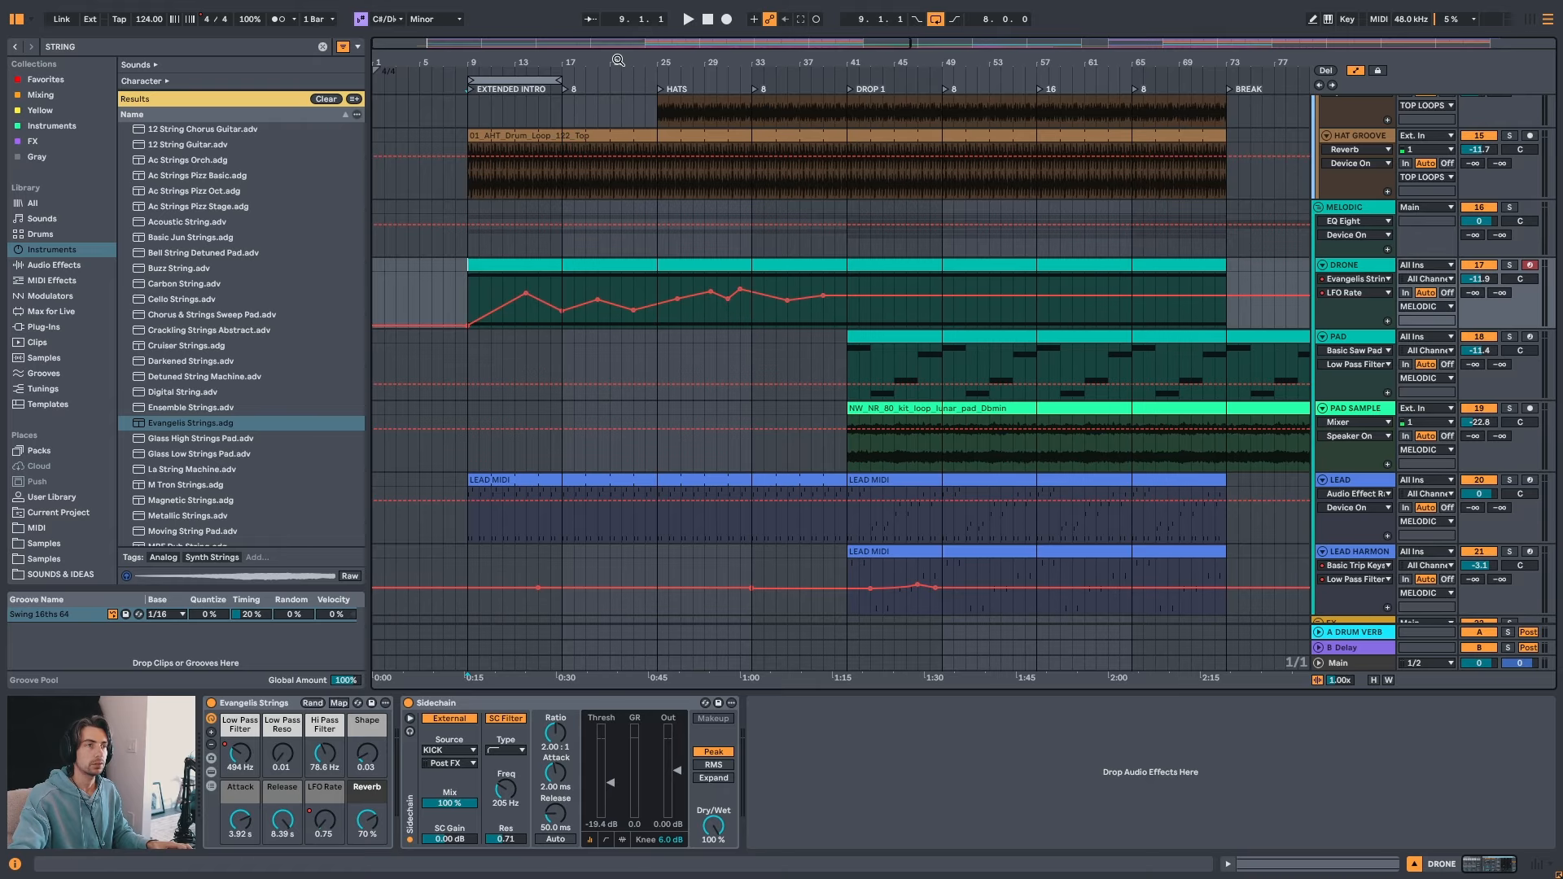
{"action": "key", "text": "plus"}
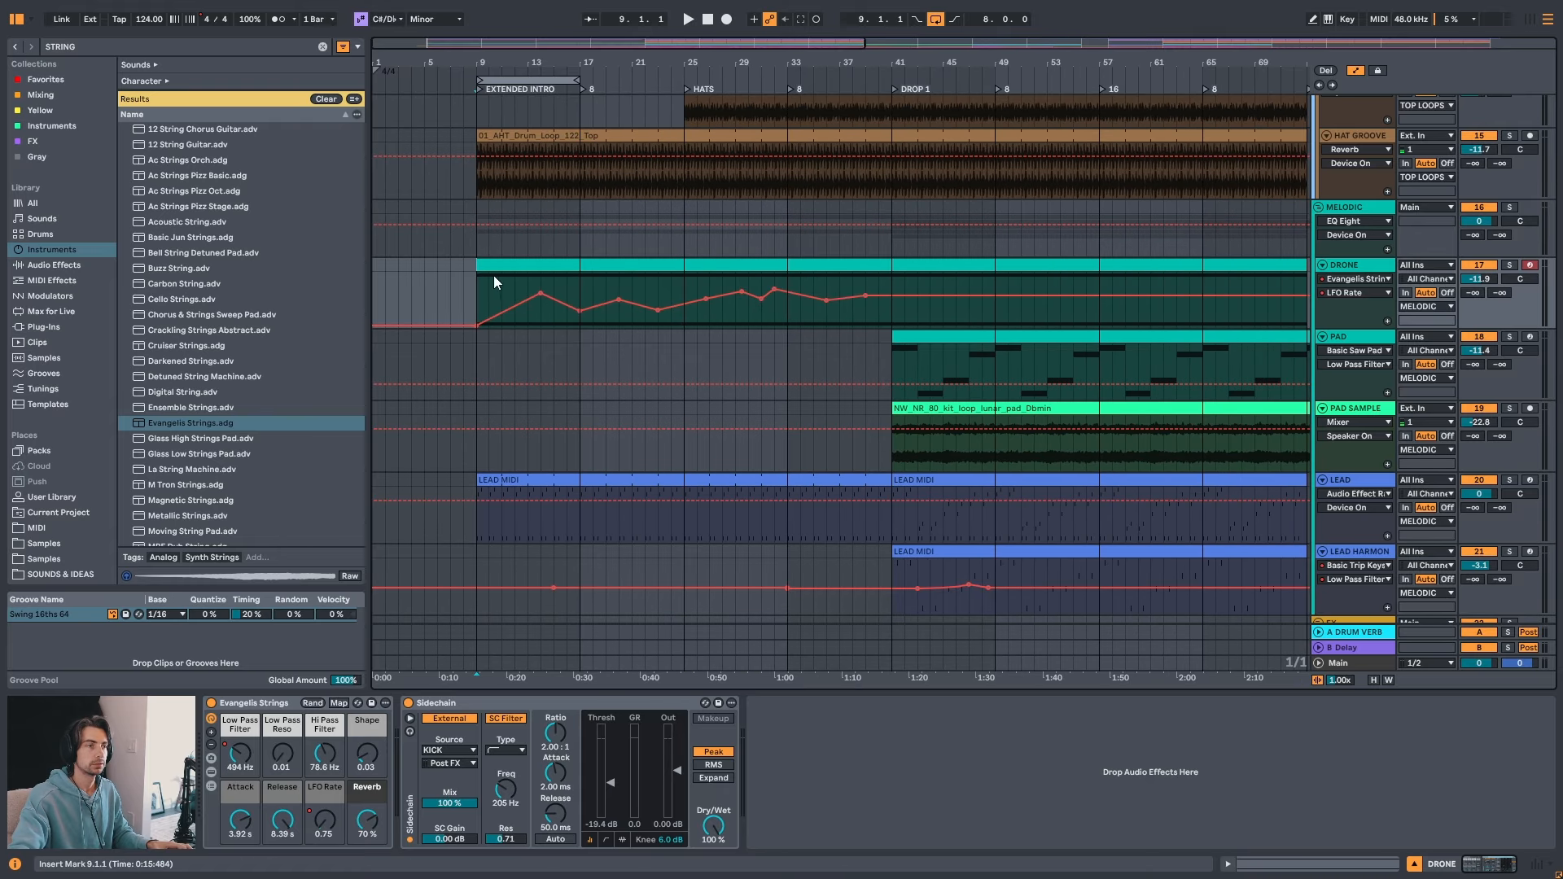
- Automate the DRONE's Shape from 0.03 at bar 9 down to 0.02 at bar 13, with a slight rise at bar 11
{"action": "left_click", "coordinate": [372, 754]}
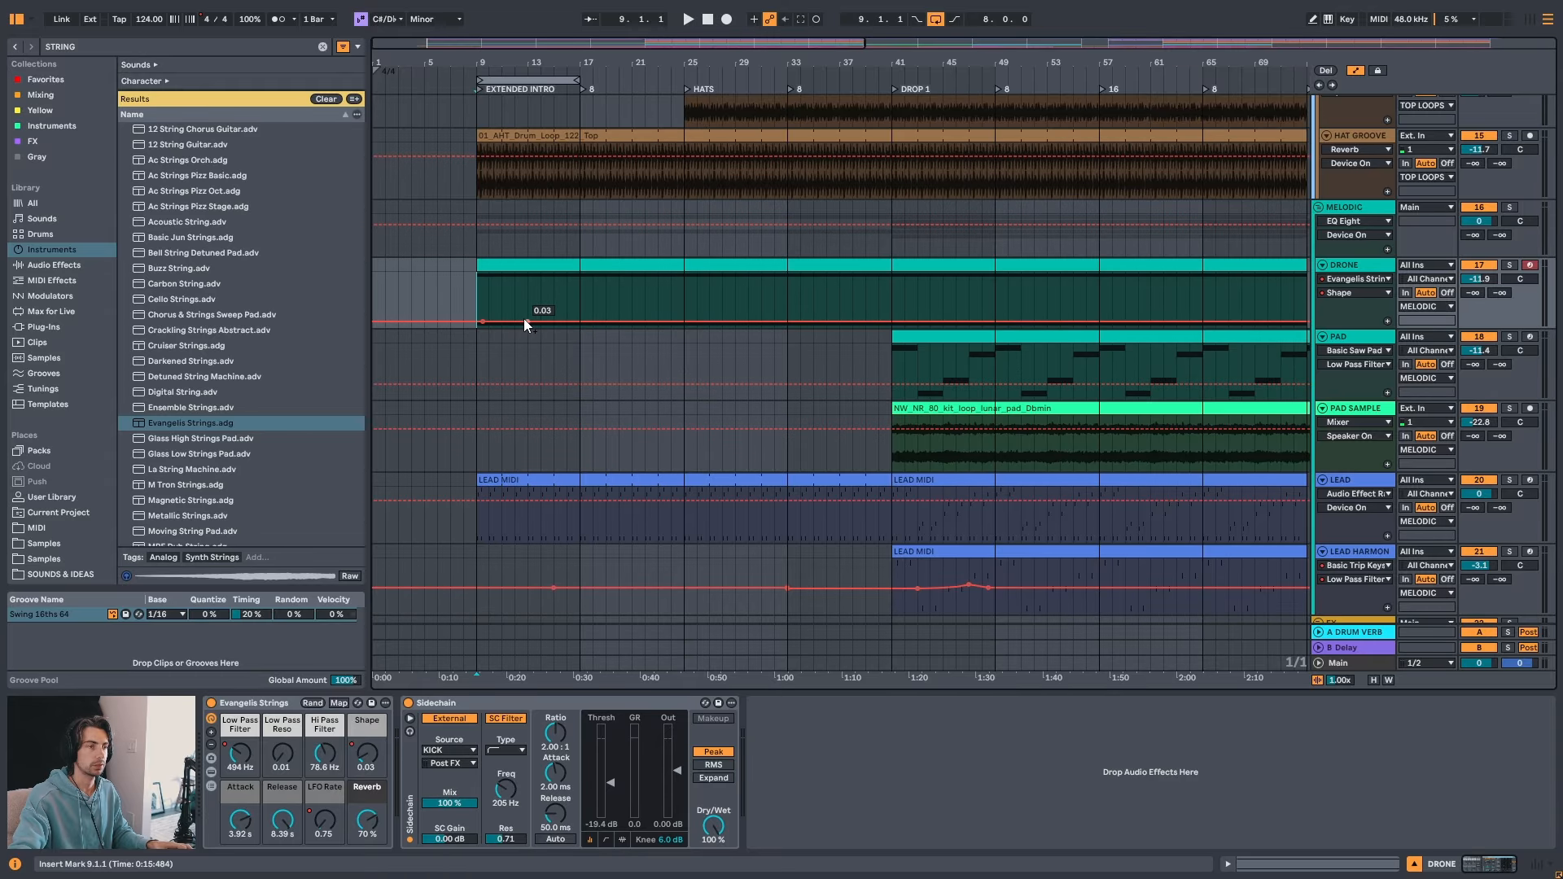
{"action": "left_click_drag", "start_coordinate": [524, 319], "coordinate": [525, 307]}
{"action": "key", "text": "space"}
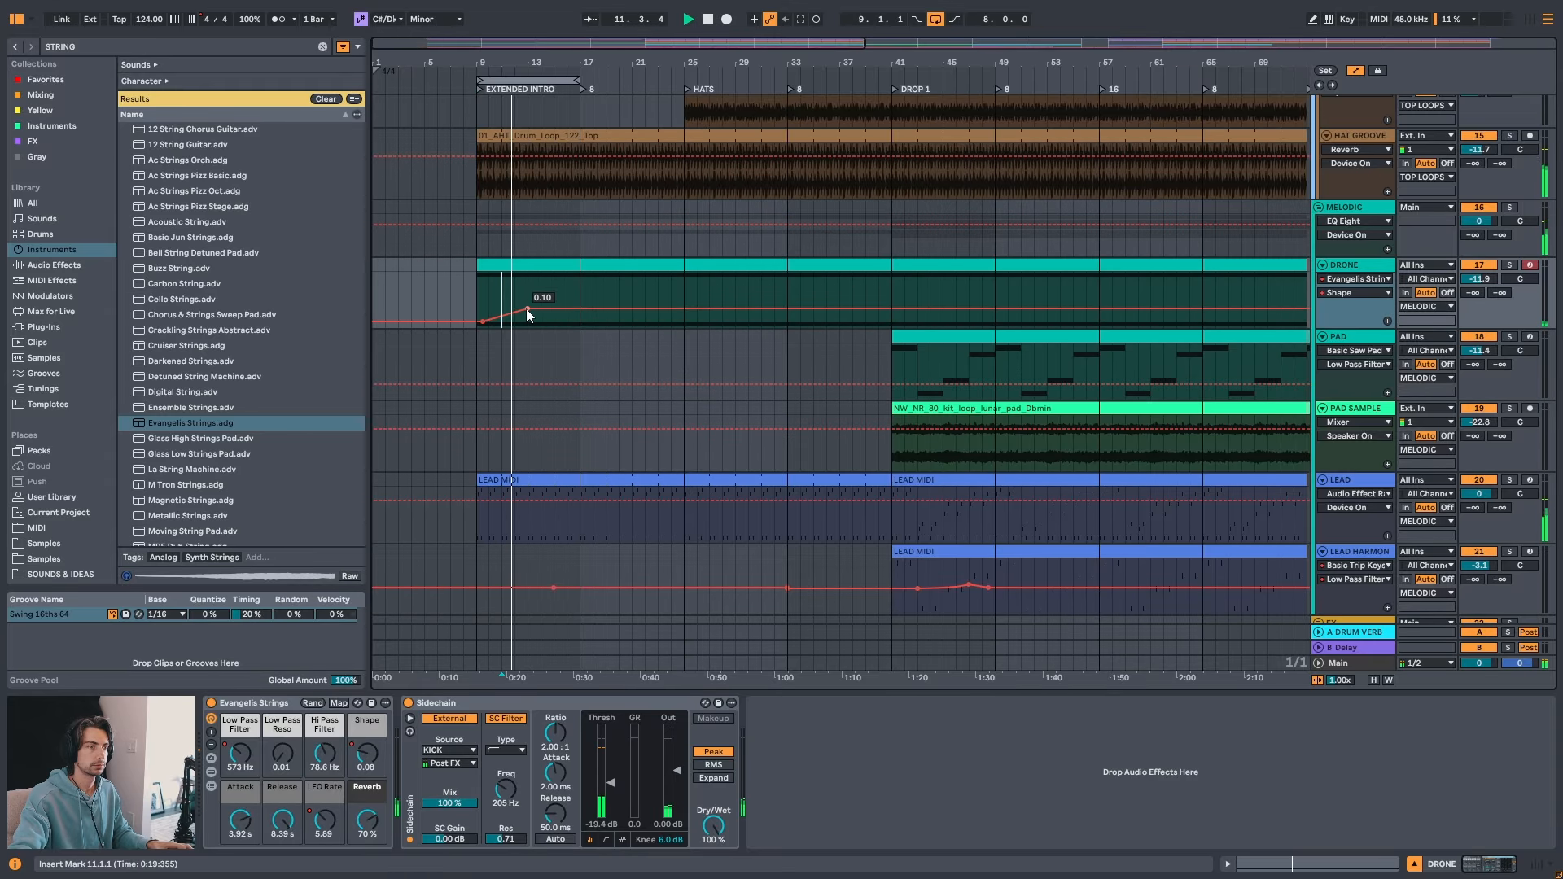
{"action": "mouse_move", "coordinate": [527, 309]}
{"action": "left_mouse_down"}
{"action": "mouse_move", "coordinate": [502, 284]}
{"action": "mouse_move", "coordinate": [529, 286]}
{"action": "mouse_move", "coordinate": [502, 311]}
{"action": "mouse_move", "coordinate": [528, 299]}
{"action": "mouse_move", "coordinate": [528, 324]}
{"action": "left_mouse_up"}
{"action": "key", "text": "space"}
{"action": "key", "text": "space"}
{"action": "key", "text": "space"}
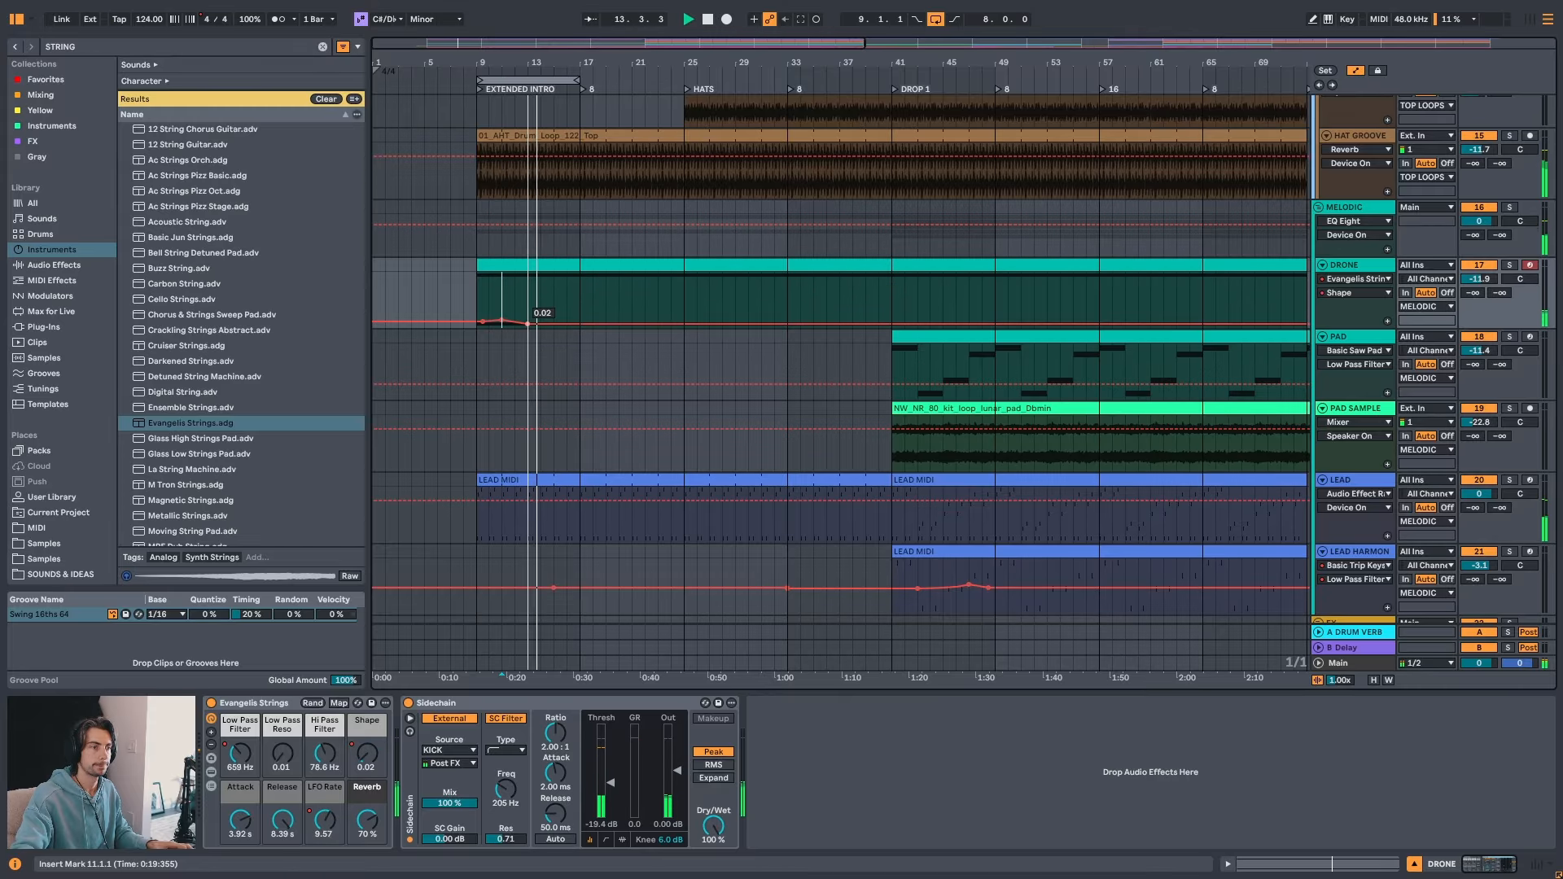
- Extend the DRONE's Shape automation to bar 25 with breakpoints wavering between about 0.02 and 0.04 during playback
{"action": "left_click", "coordinate": [471, 306]}
{"action": "key", "text": "space"}
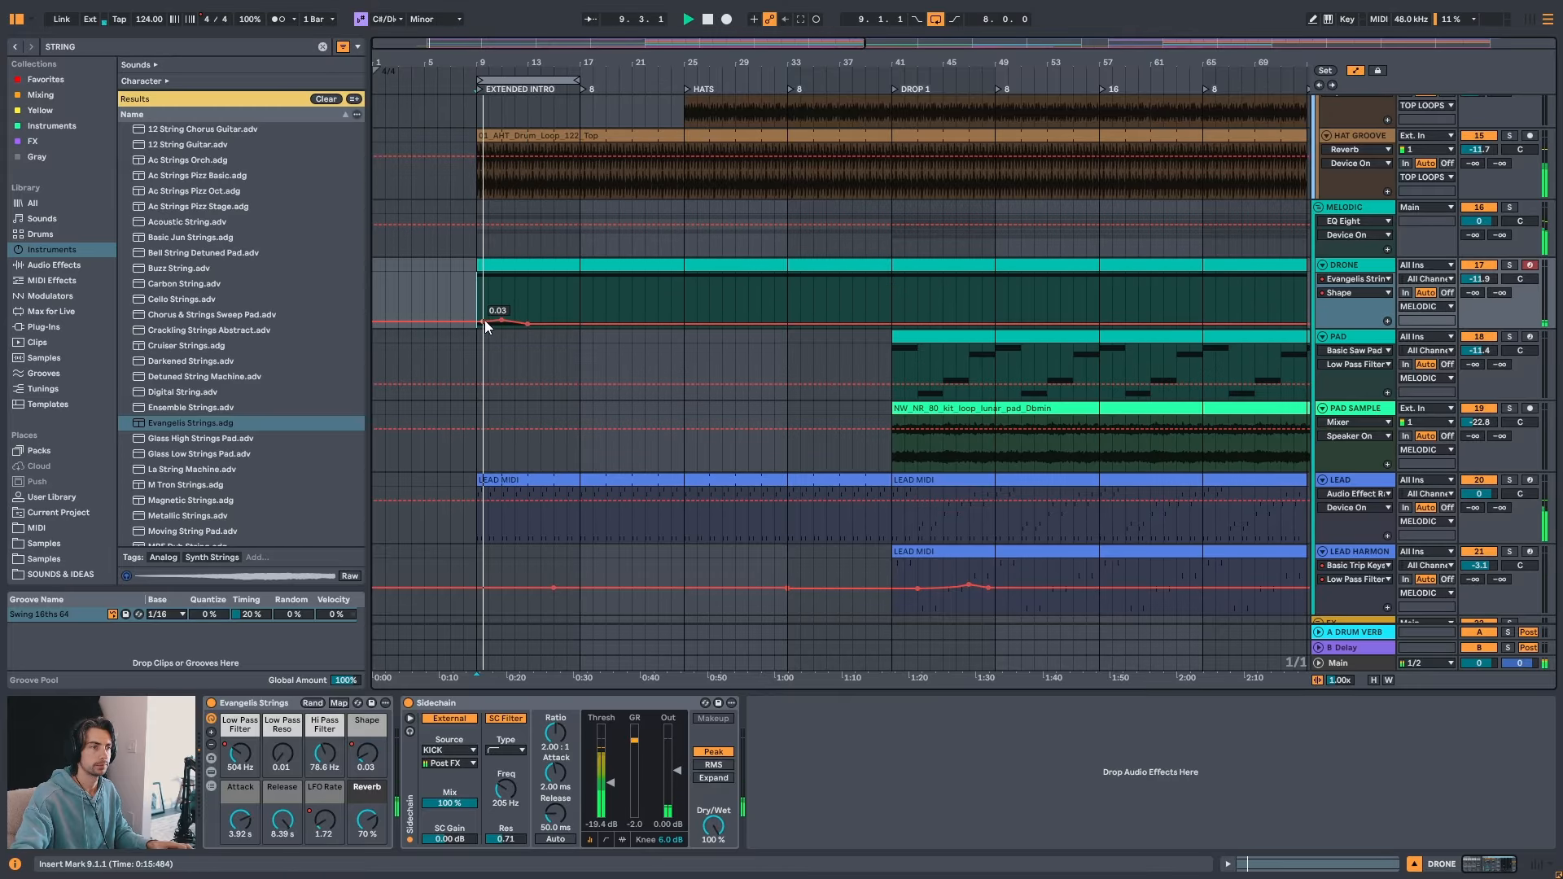
{"action": "left_click", "coordinate": [558, 324]}
{"action": "left_click_drag", "start_coordinate": [566, 324], "coordinate": [554, 322]}
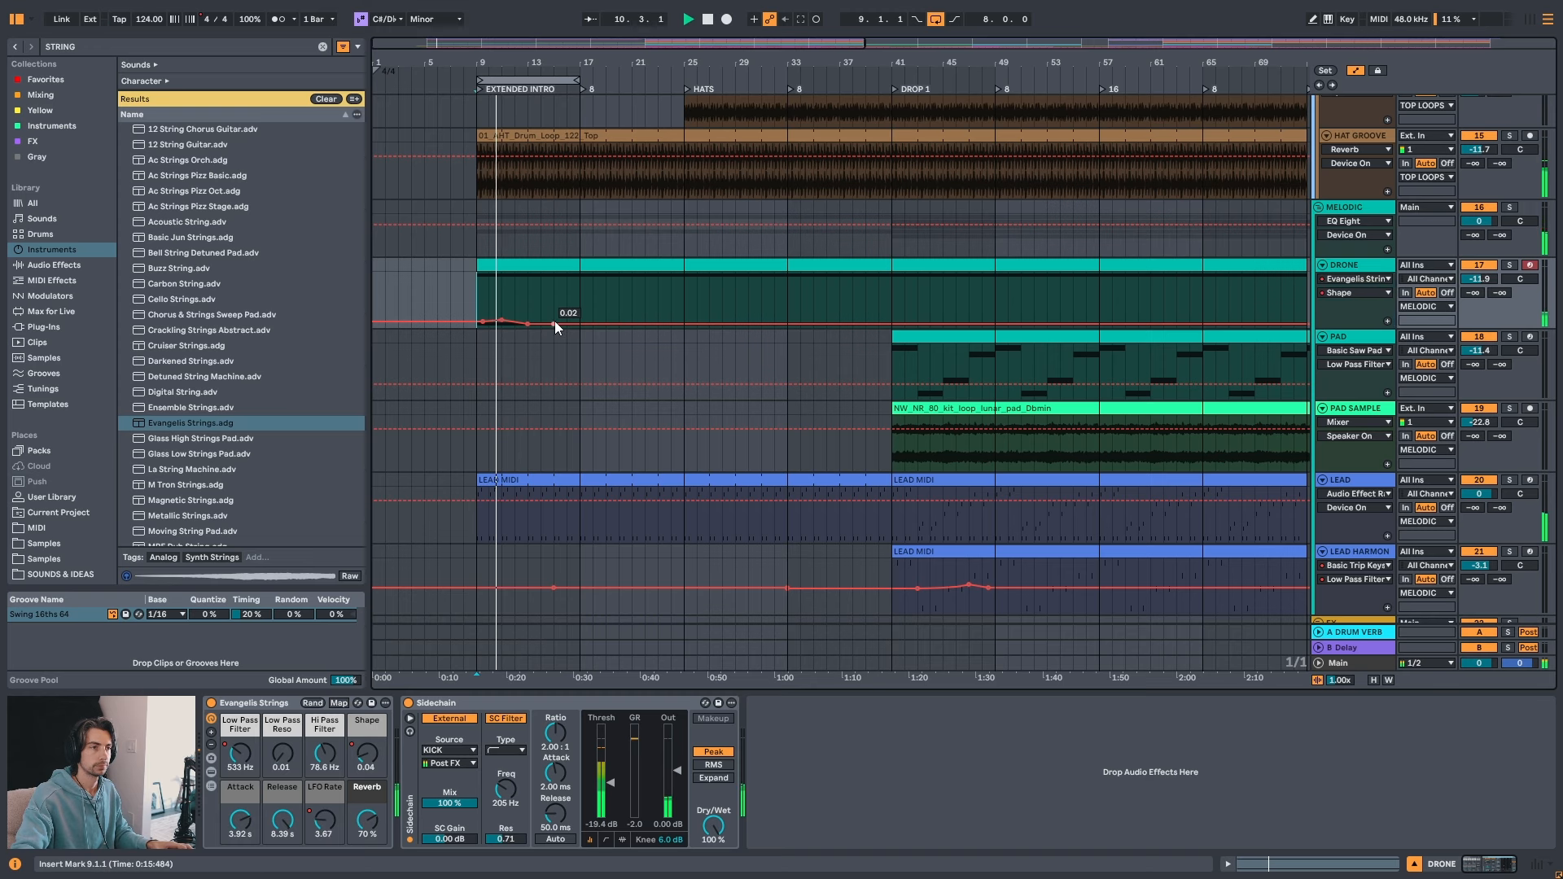
{"action": "left_click", "coordinate": [604, 323]}
{"action": "left_click", "coordinate": [657, 321]}
{"action": "left_click", "coordinate": [638, 323]}
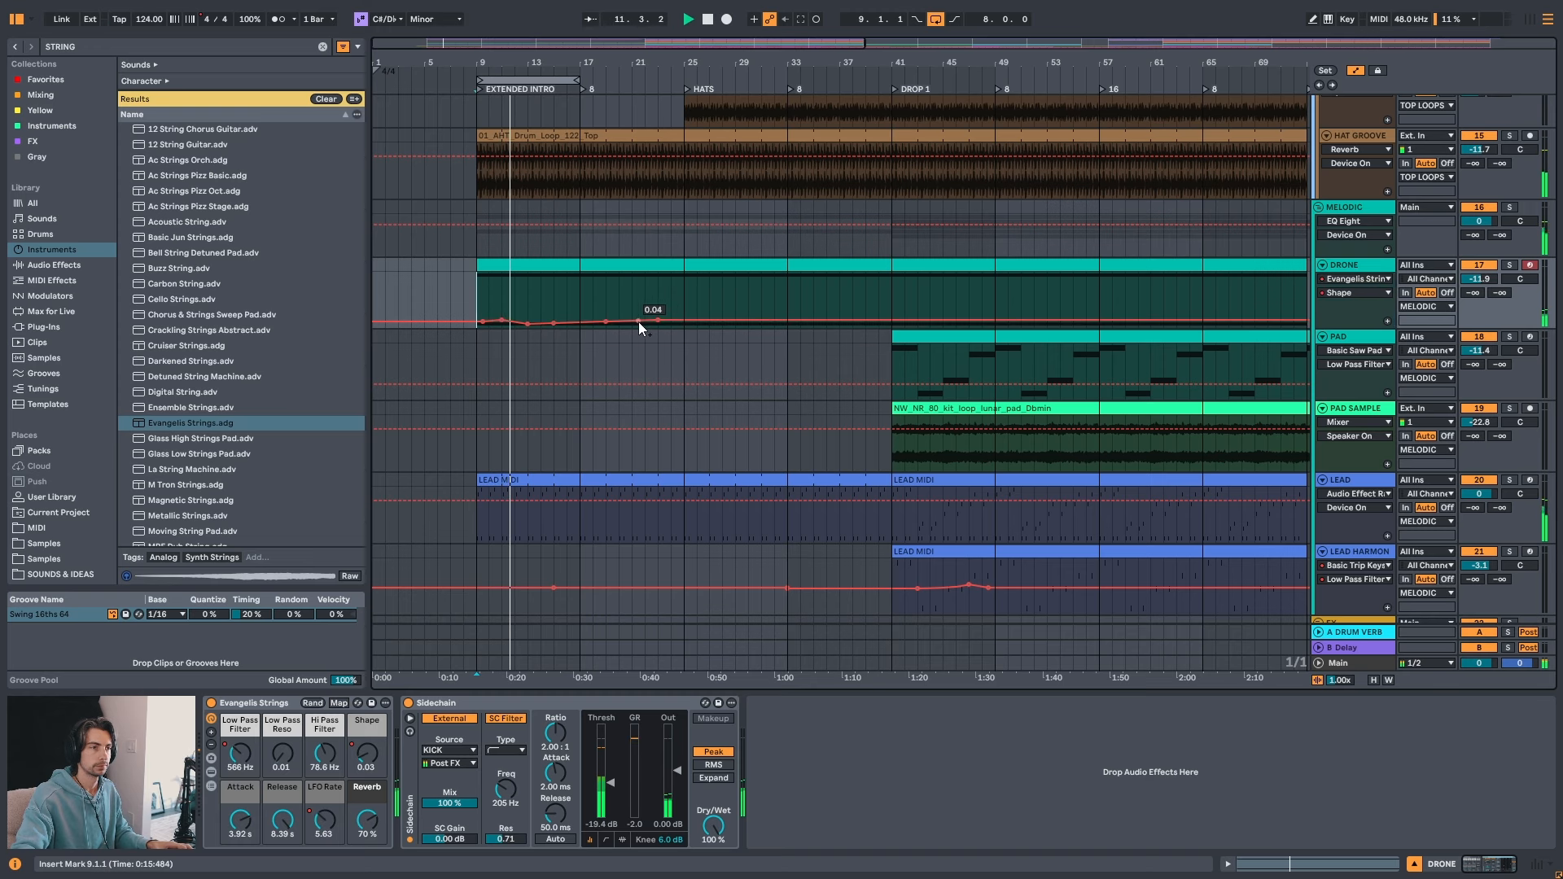
{"action": "left_click", "coordinate": [579, 324]}
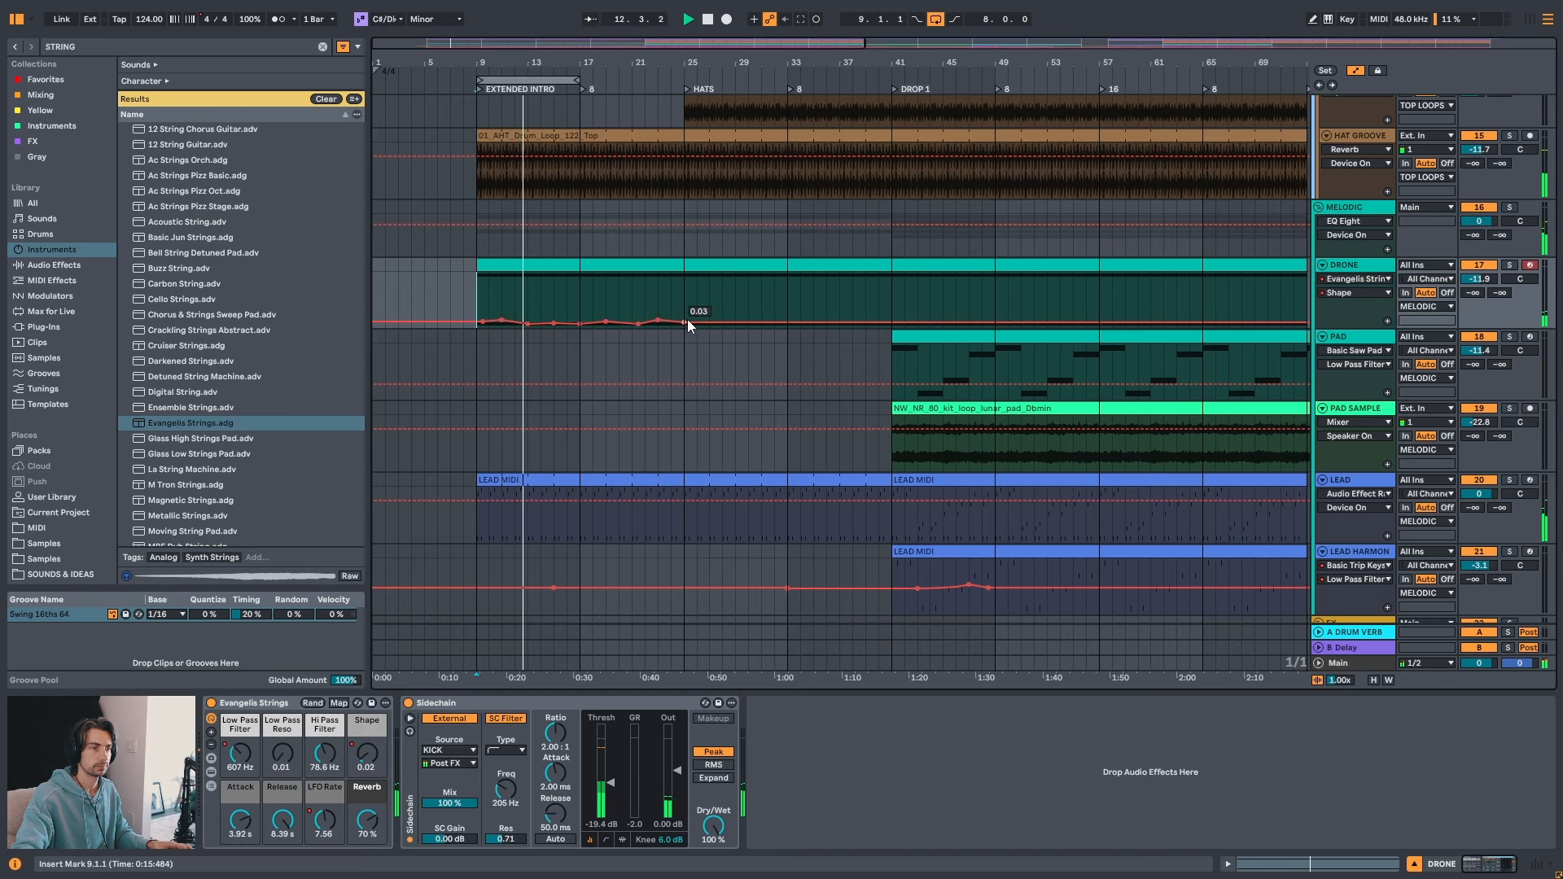
{"action": "left_click_drag", "start_coordinate": [687, 319], "coordinate": [486, 295]}
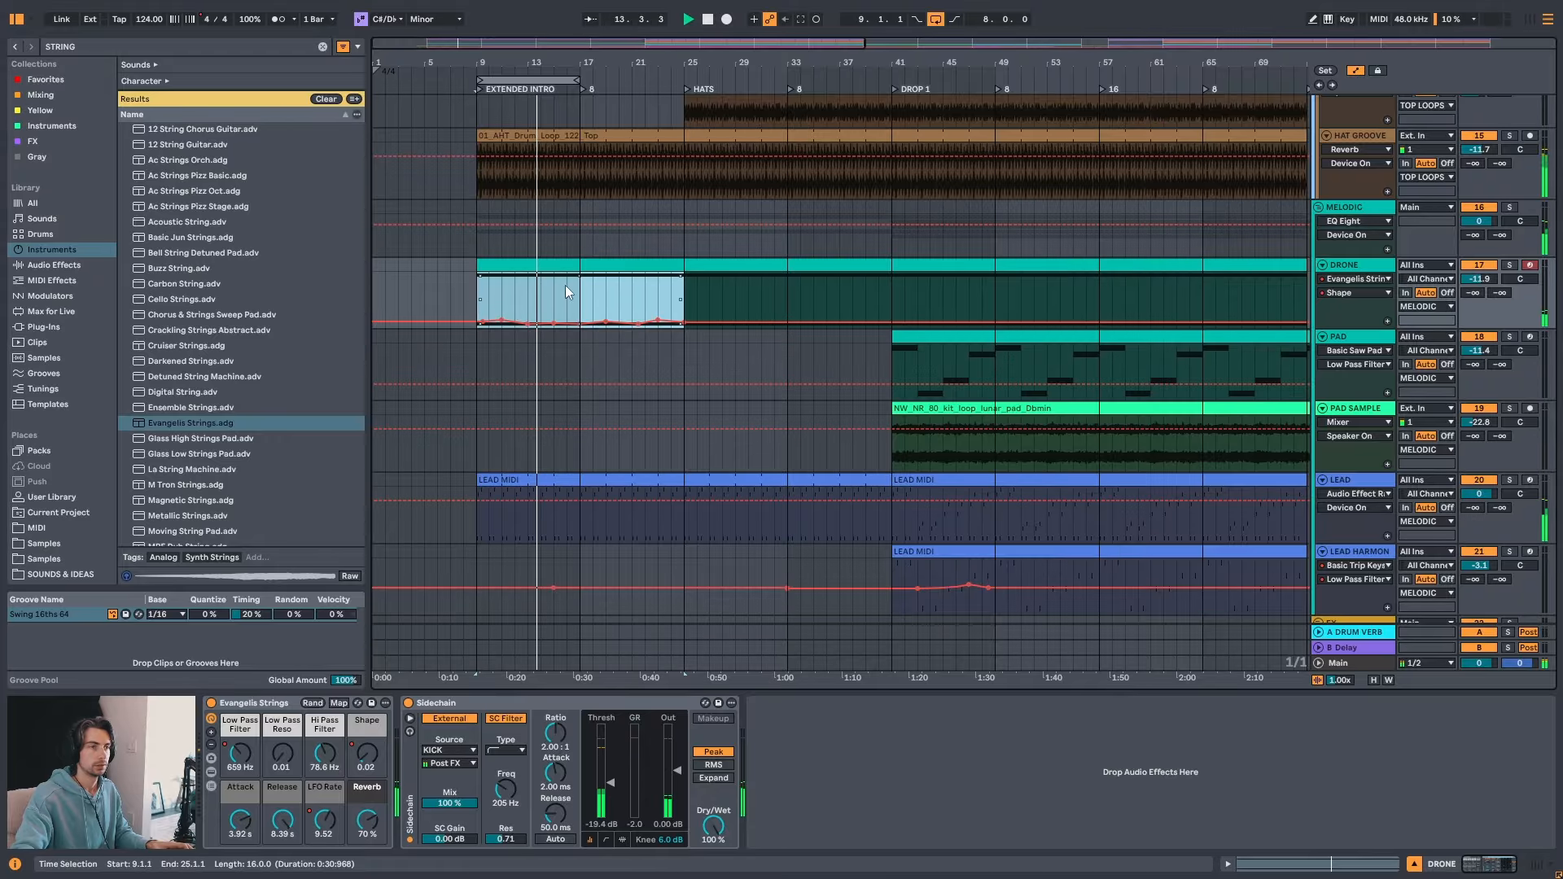
{"action": "left_click", "coordinate": [656, 291]}
{"action": "left_click_drag", "start_coordinate": [616, 61], "coordinate": [619, 64]}
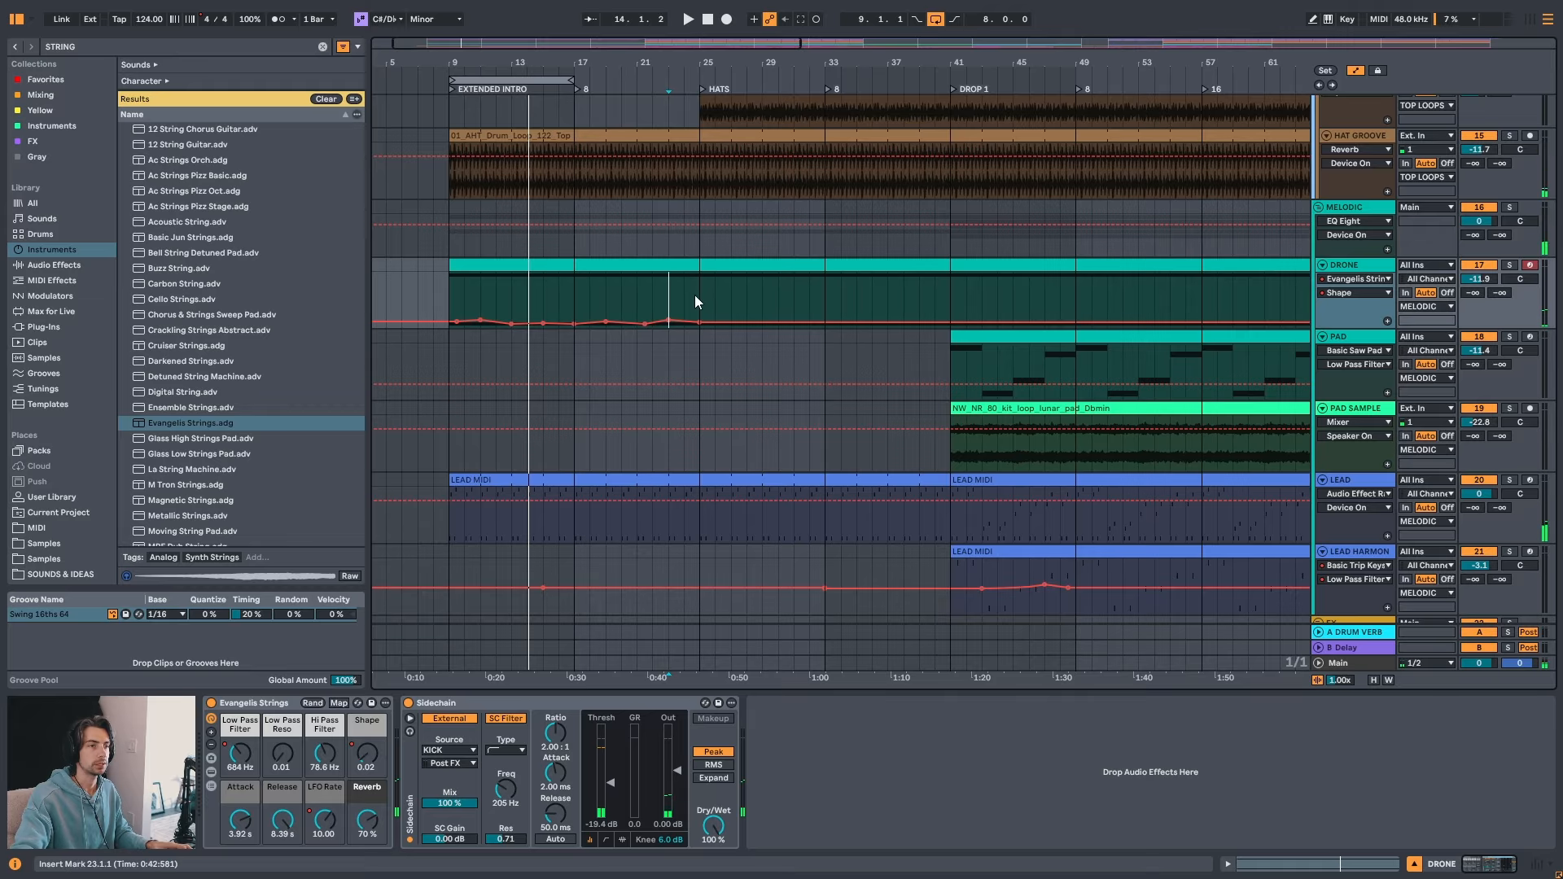
{"action": "left_click_drag", "start_coordinate": [701, 296], "coordinate": [556, 299]}
{"action": "left_click", "coordinate": [456, 294]}
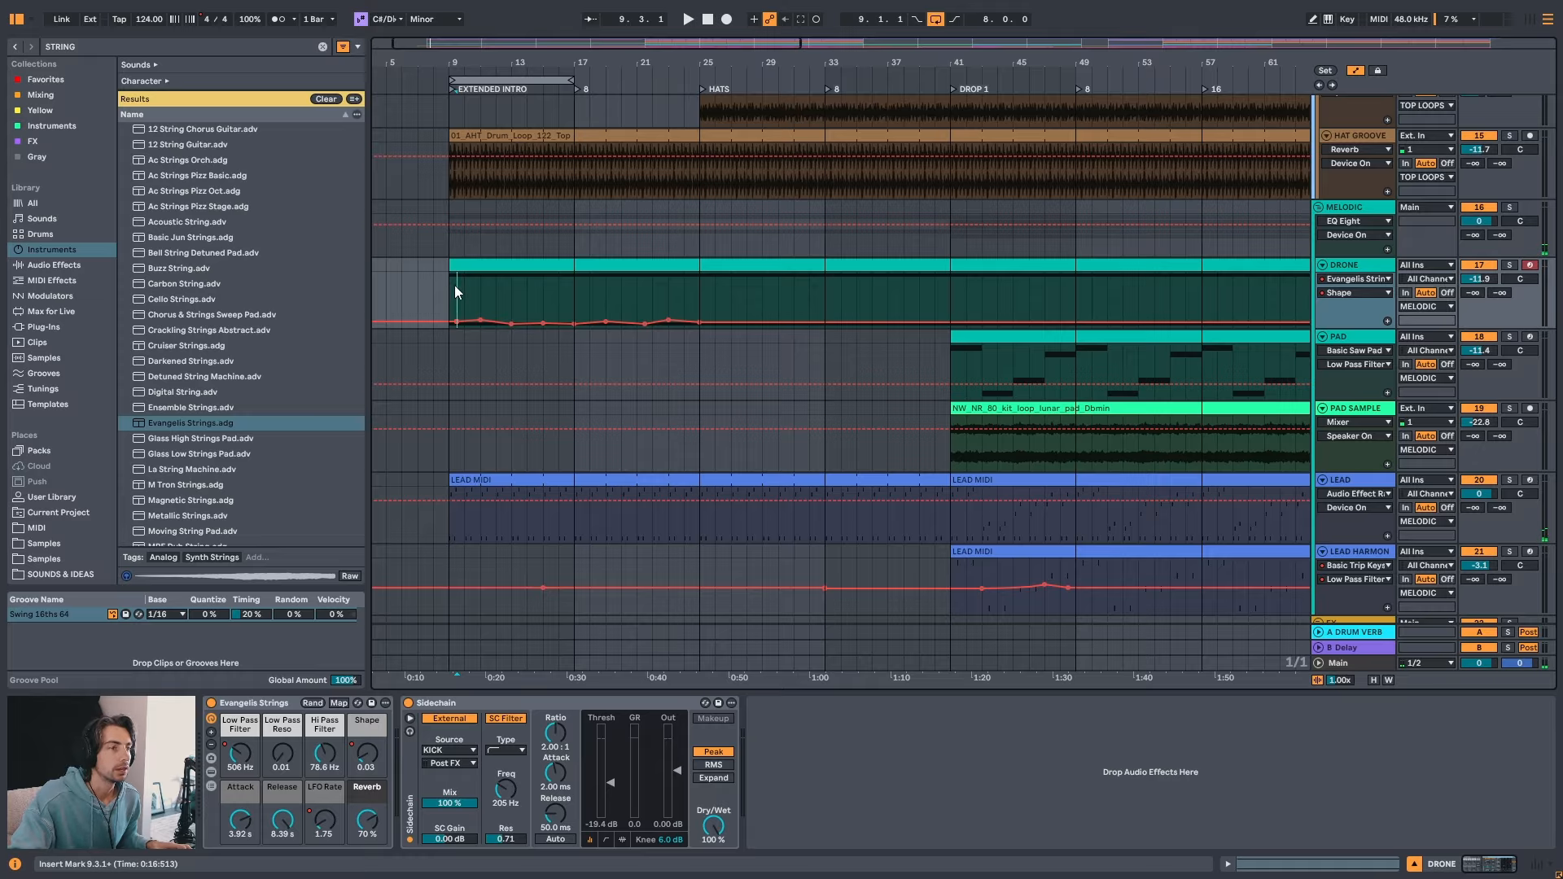
{"action": "left_click_drag", "start_coordinate": [455, 290], "coordinate": [693, 291]}
{"action": "left_click", "coordinate": [496, 294]}
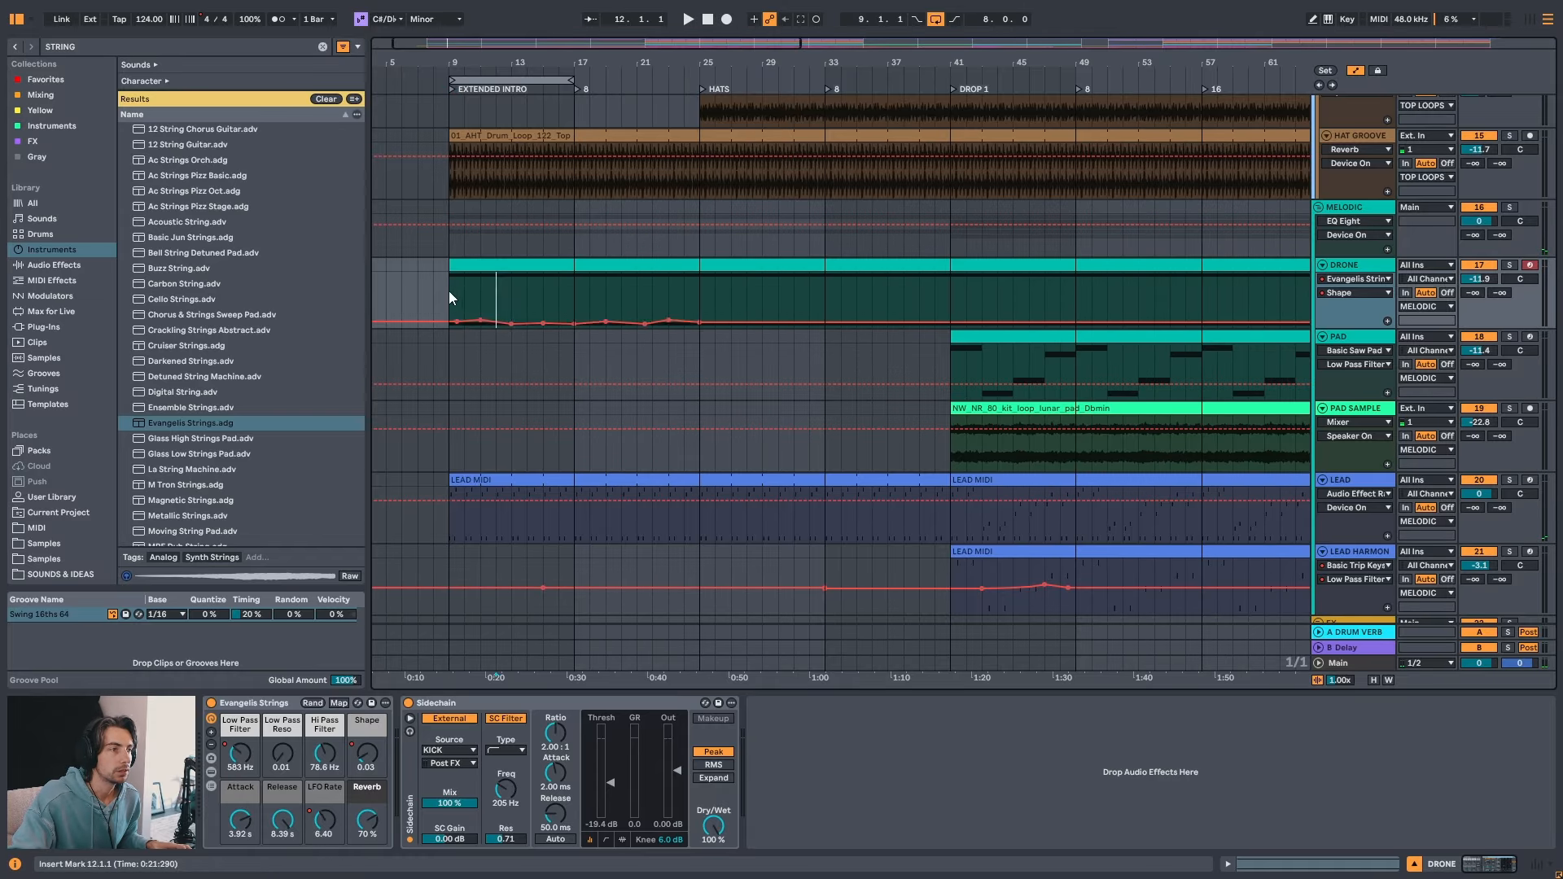
{"action": "left_click", "coordinate": [456, 266]}
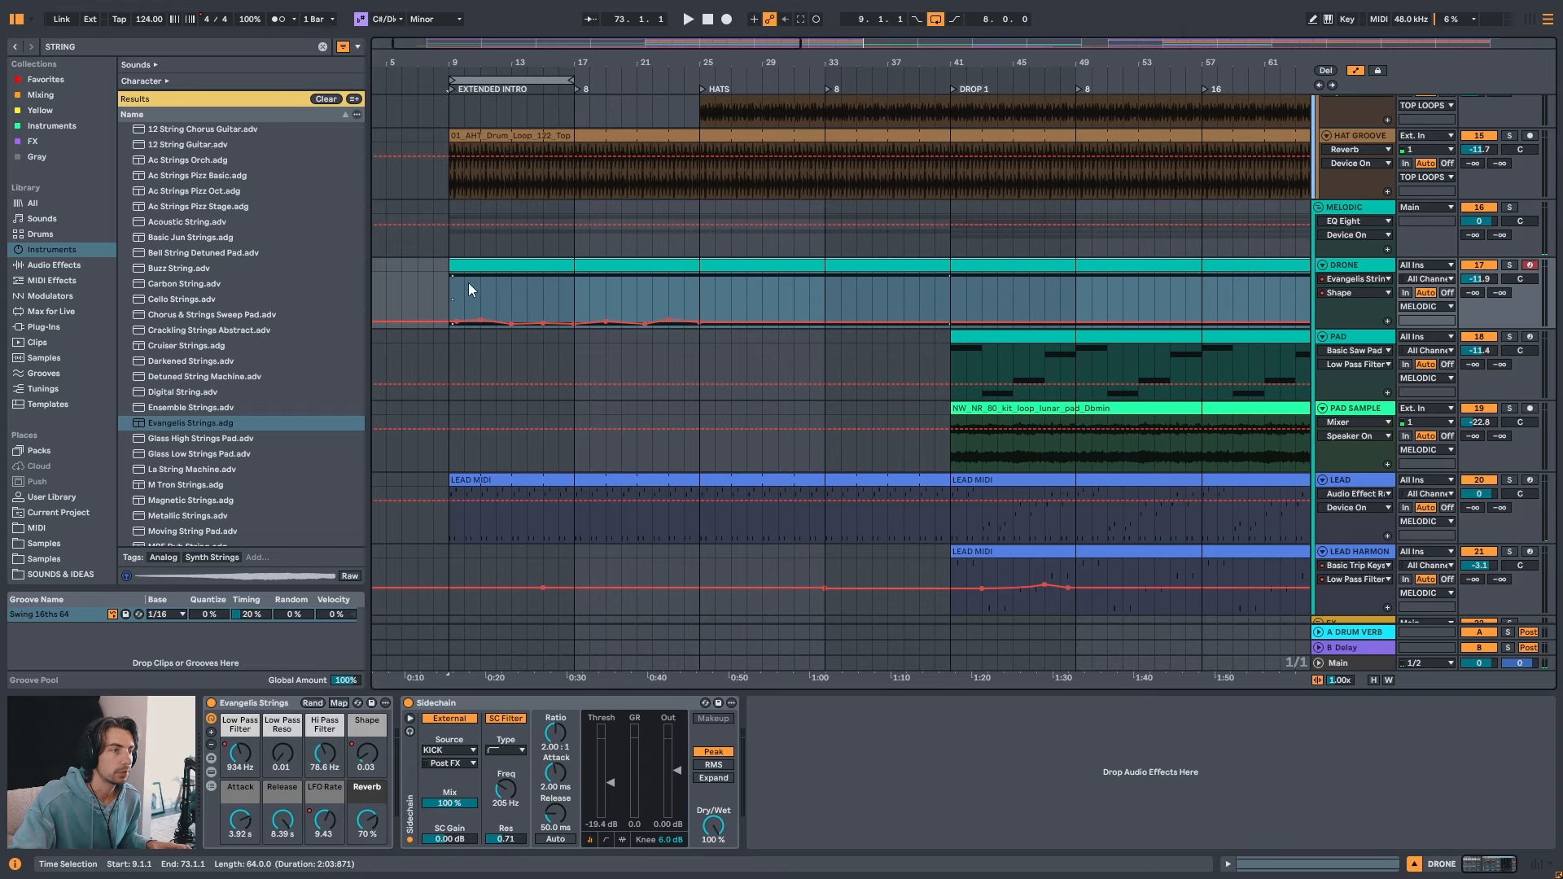
- Duplicate the DRONE's Shape automation from bars 9 to 25 onto the following 16 bars
{"action": "left_click_drag", "start_coordinate": [452, 283], "coordinate": [700, 277]}
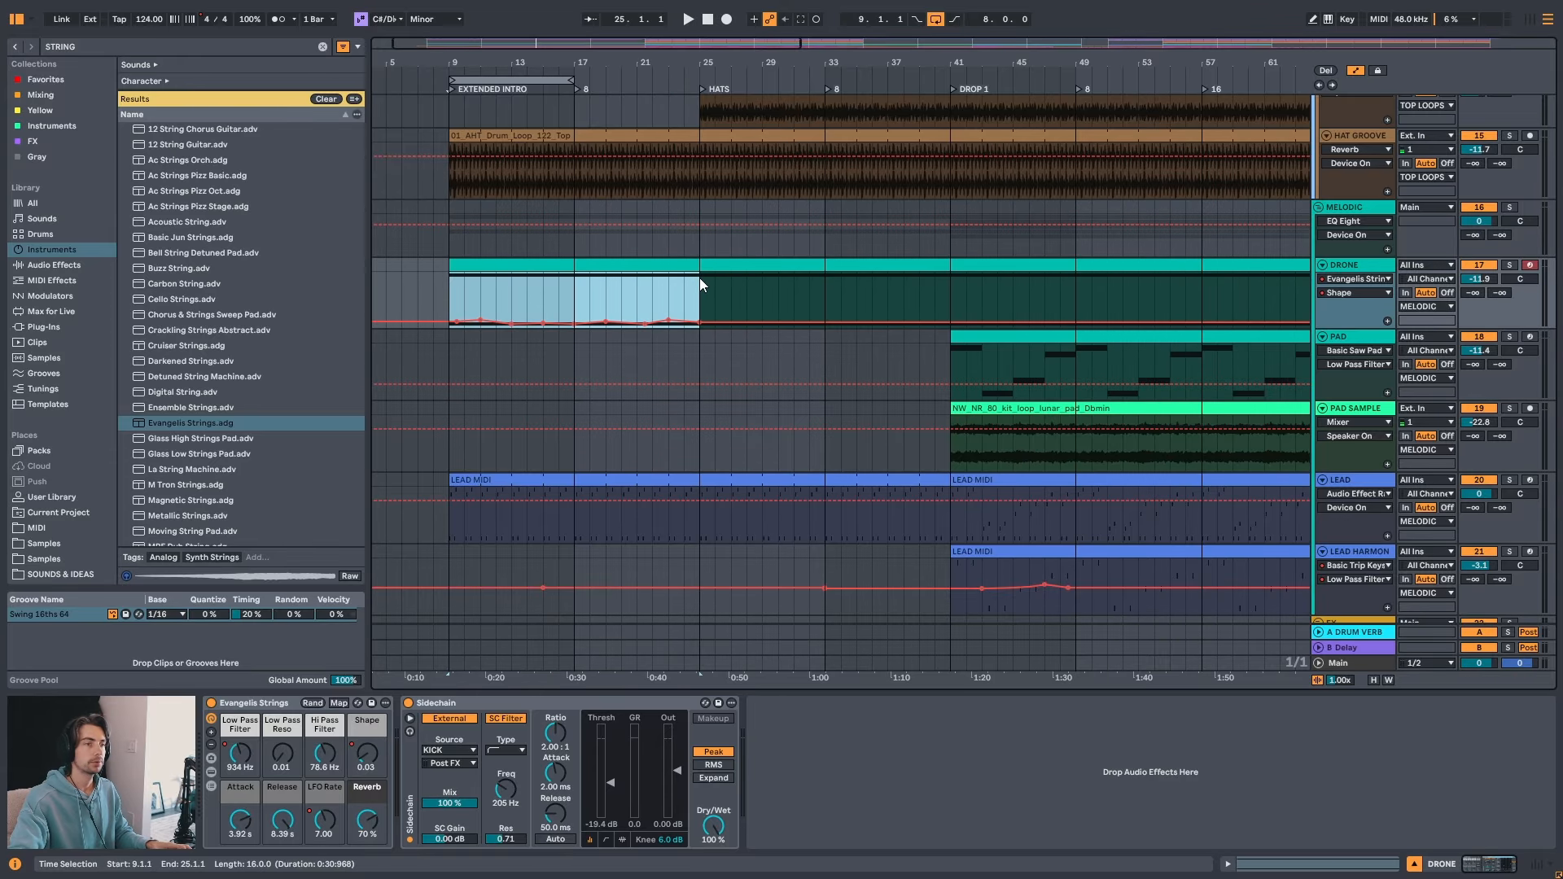
{"action": "key", "text": "ctrl+d"}
{"action": "left_click", "coordinate": [757, 293]}
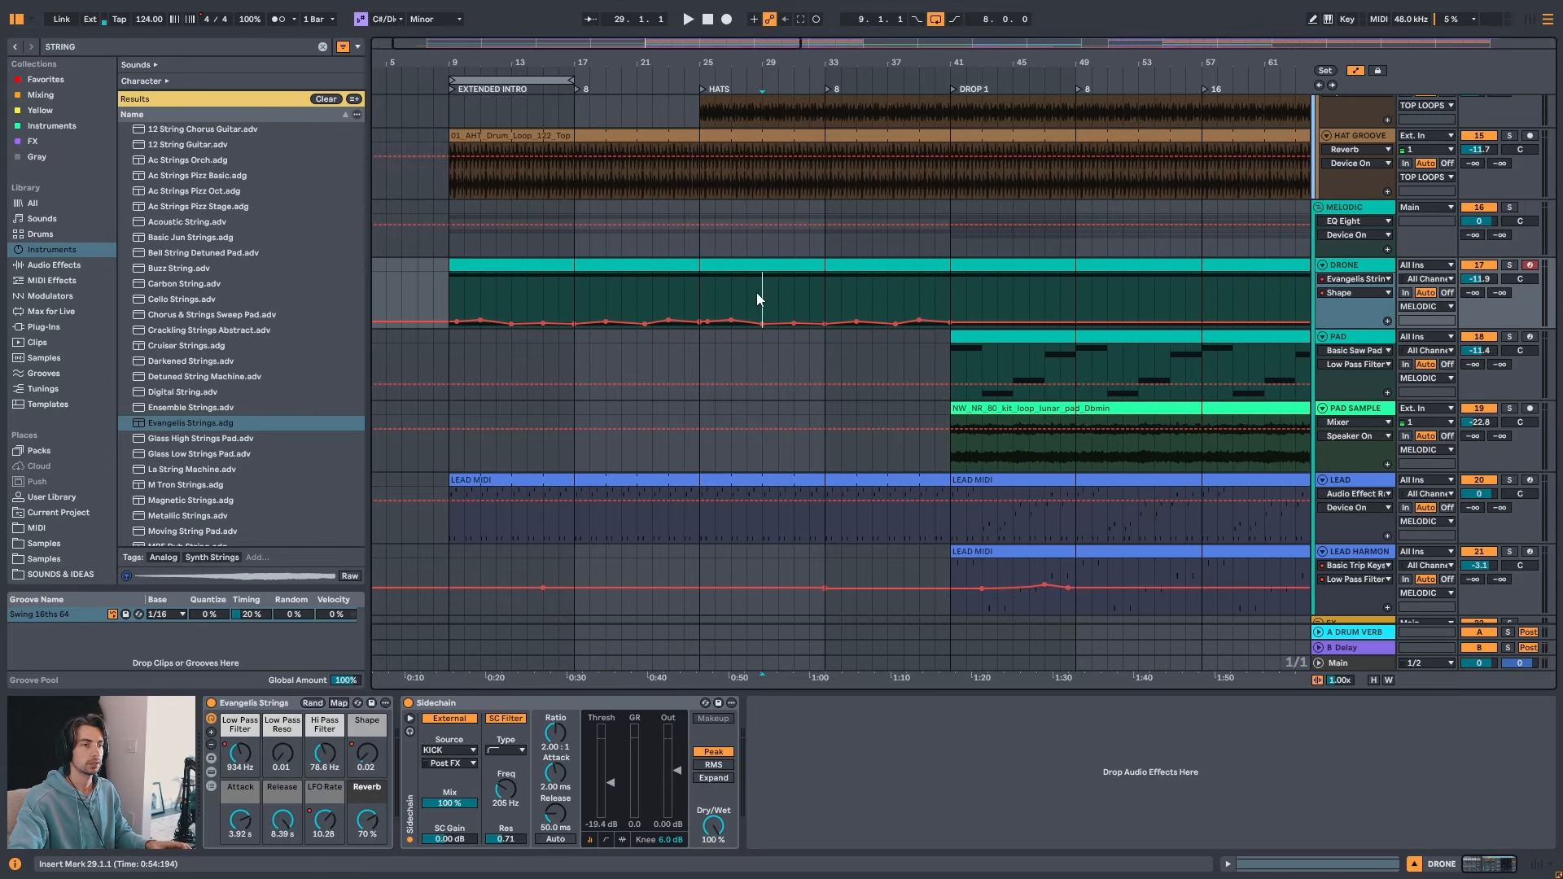
- Play the DRONE clip from bar 9 to listen to its filter, LFO Rate and Shape automation
{"action": "left_click_drag", "start_coordinate": [985, 64], "coordinate": [985, 42]}
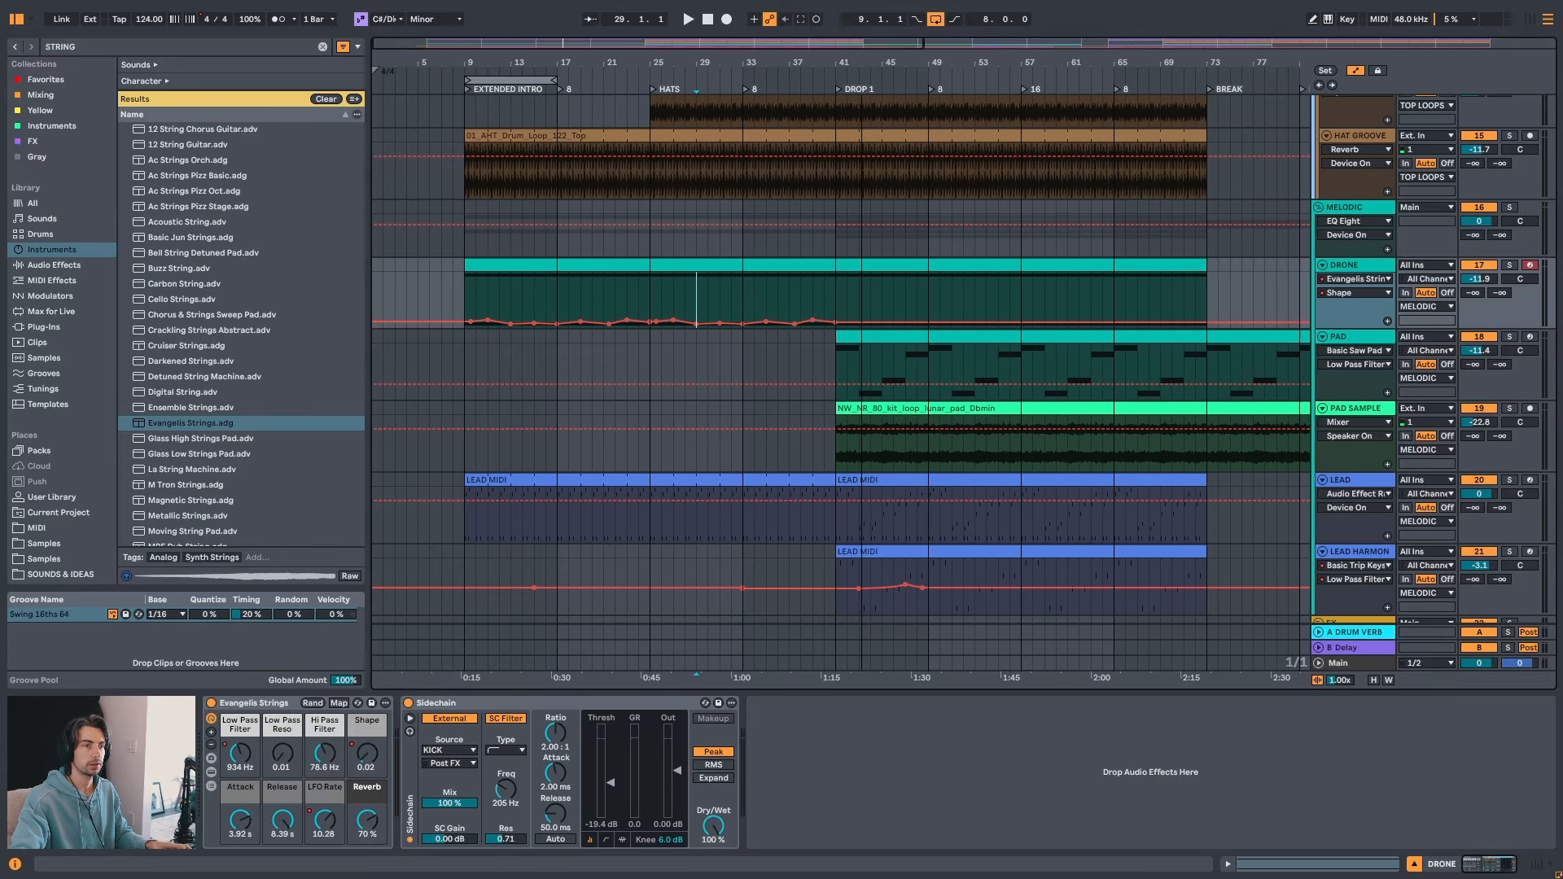
{"action": "left_click", "coordinate": [499, 267]}
{"action": "key", "text": "space"}
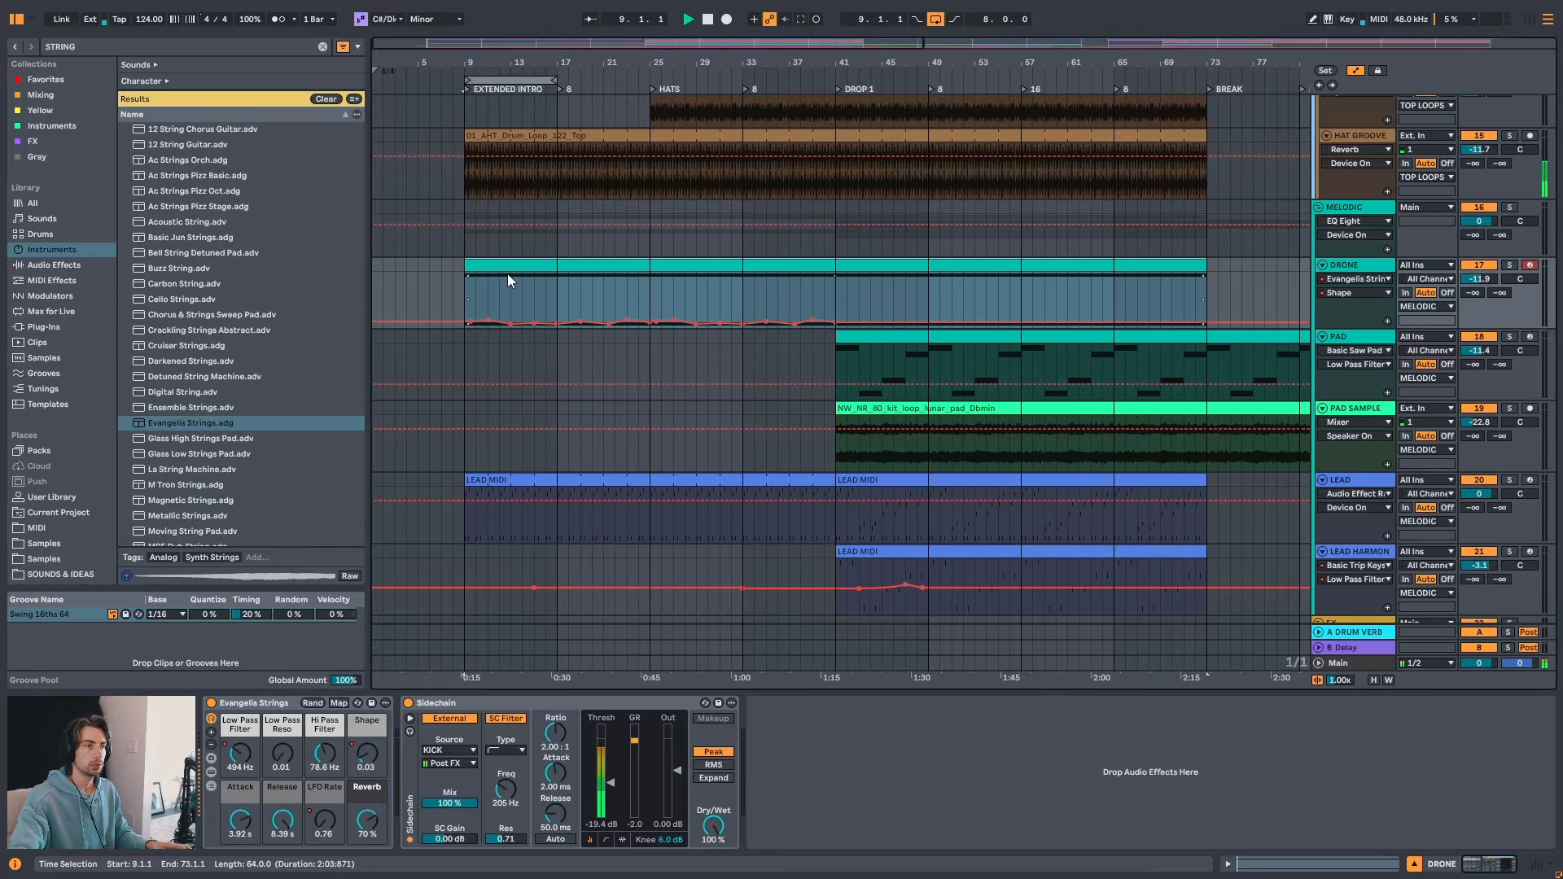
{"action": "left_click_drag", "start_coordinate": [518, 61], "coordinate": [556, 79]}
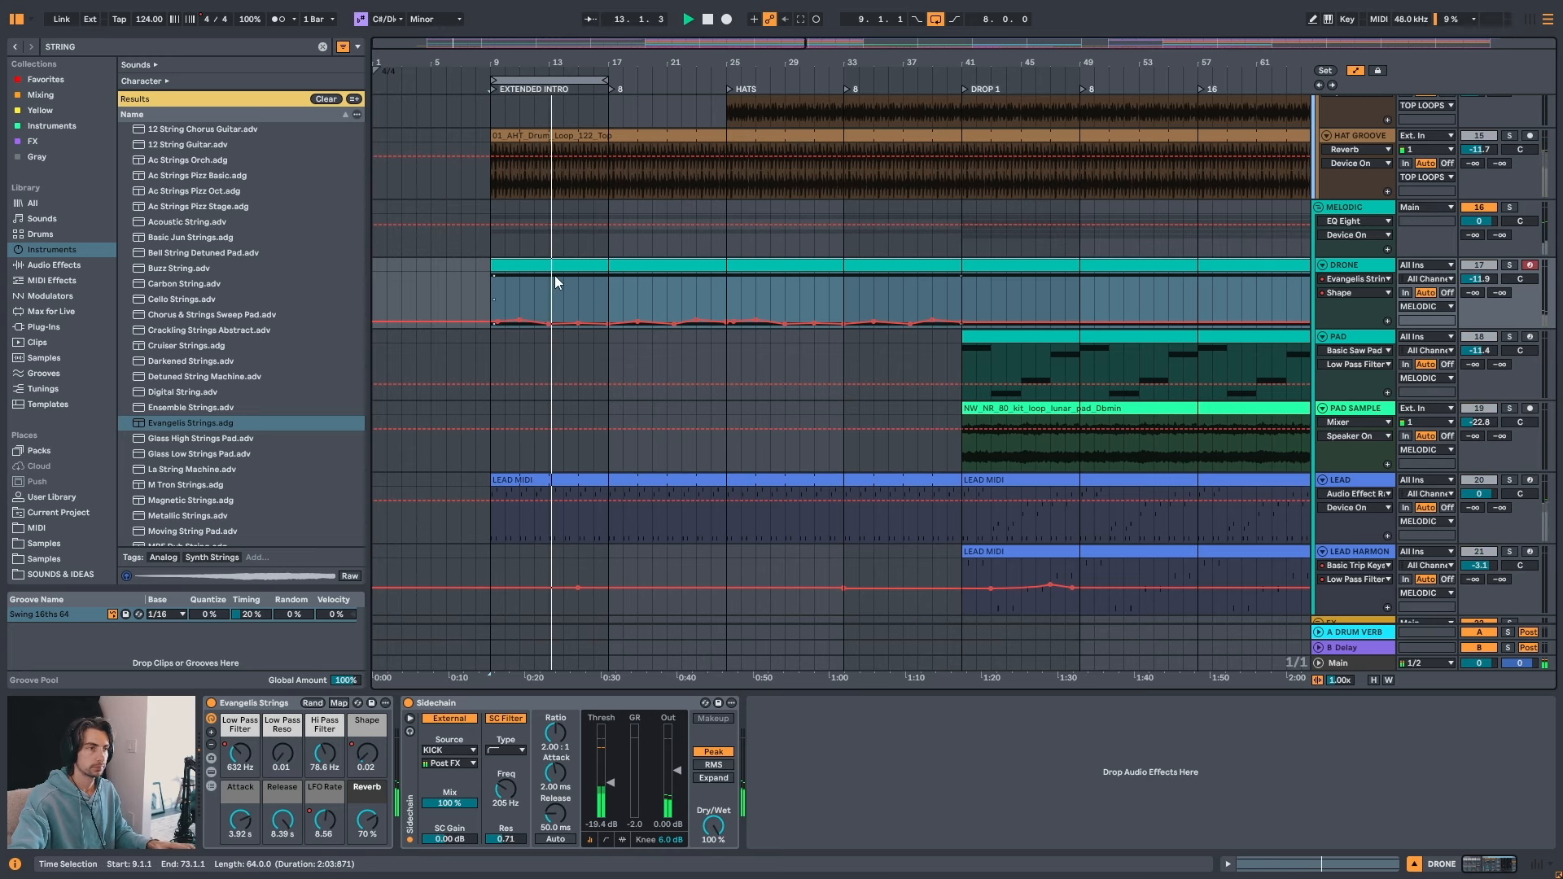
{"action": "left_click_drag", "start_coordinate": [556, 63], "coordinate": [582, 66]}
- Insert a Chorus-Ensemble audio effect on the DRONE track between Evangelis Strings and the Sidechain compressor
{"action": "left_click", "coordinate": [1353, 266]}
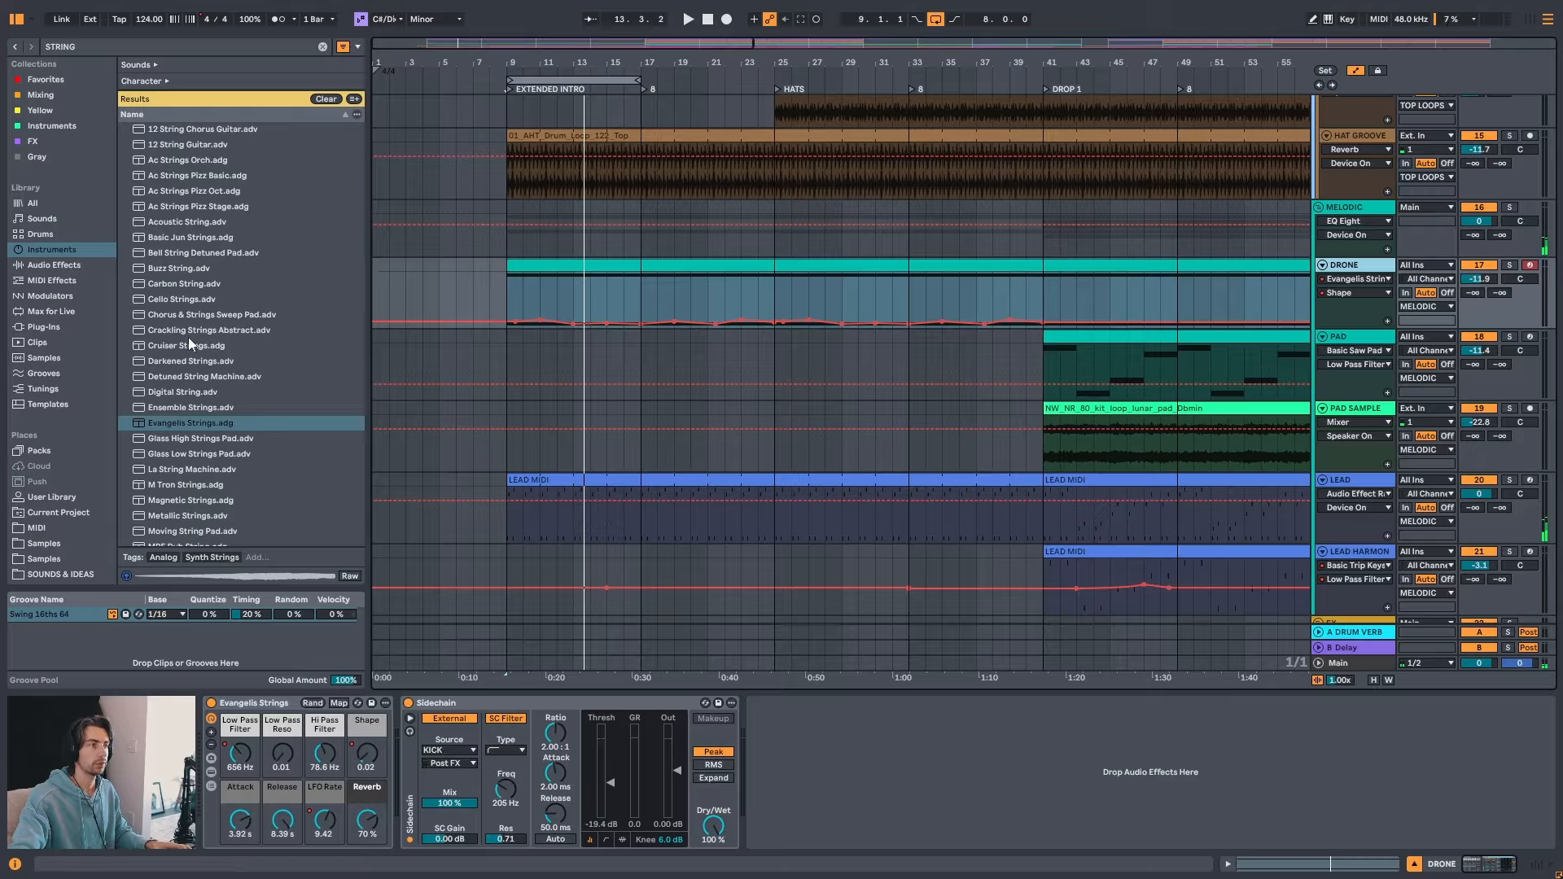
{"action": "left_click", "coordinate": [324, 46]}
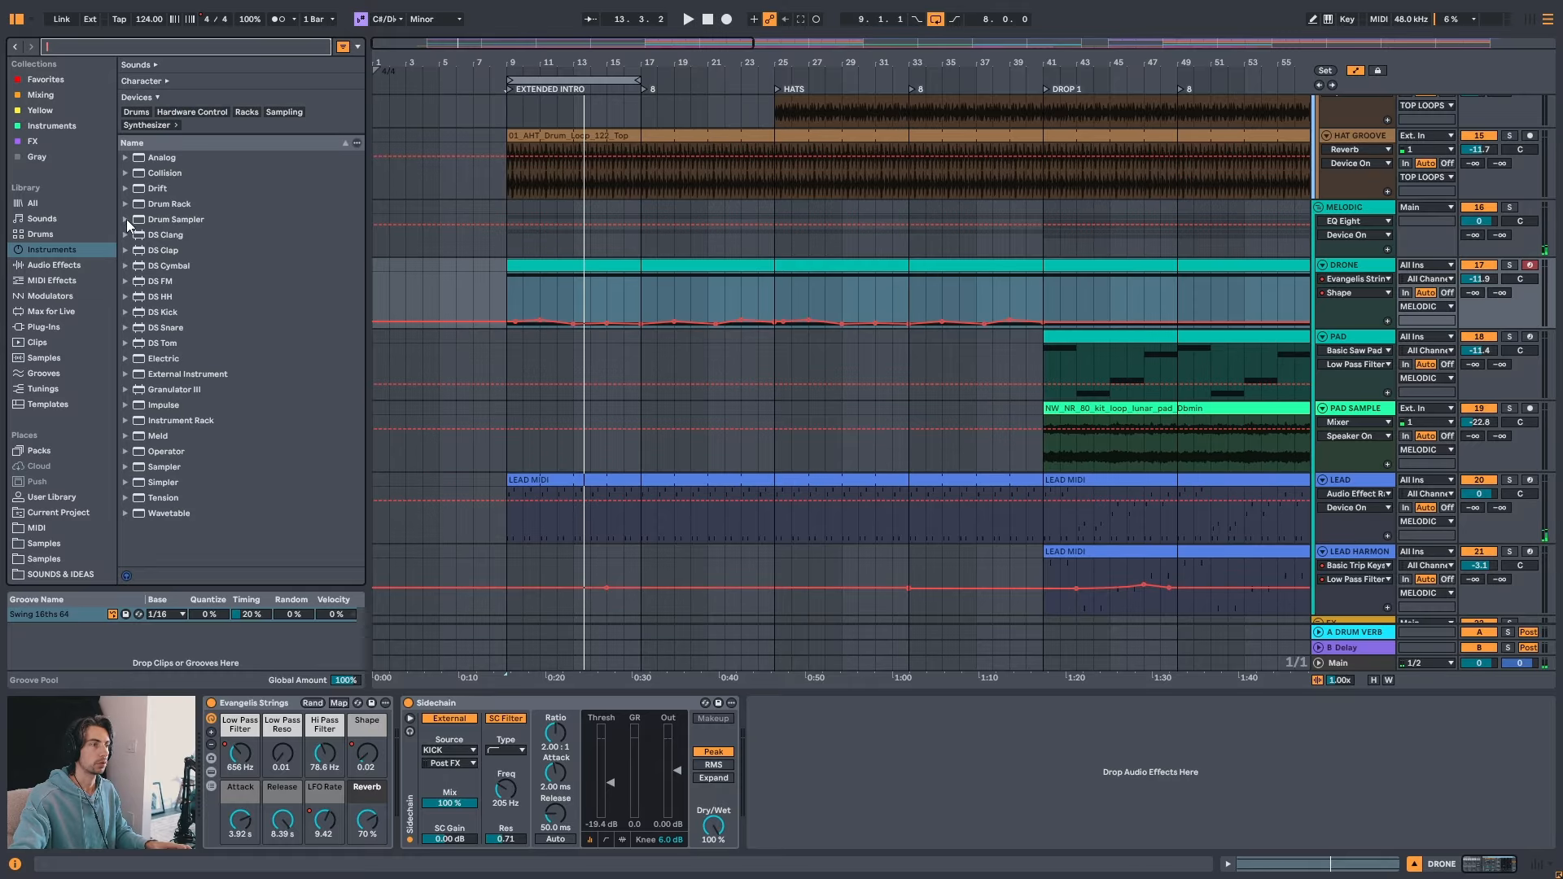
{"action": "left_click", "coordinate": [60, 258]}
{"action": "scroll", "coordinate": [185, 240], "scroll_direction": "down", "scroll_amount": 5}
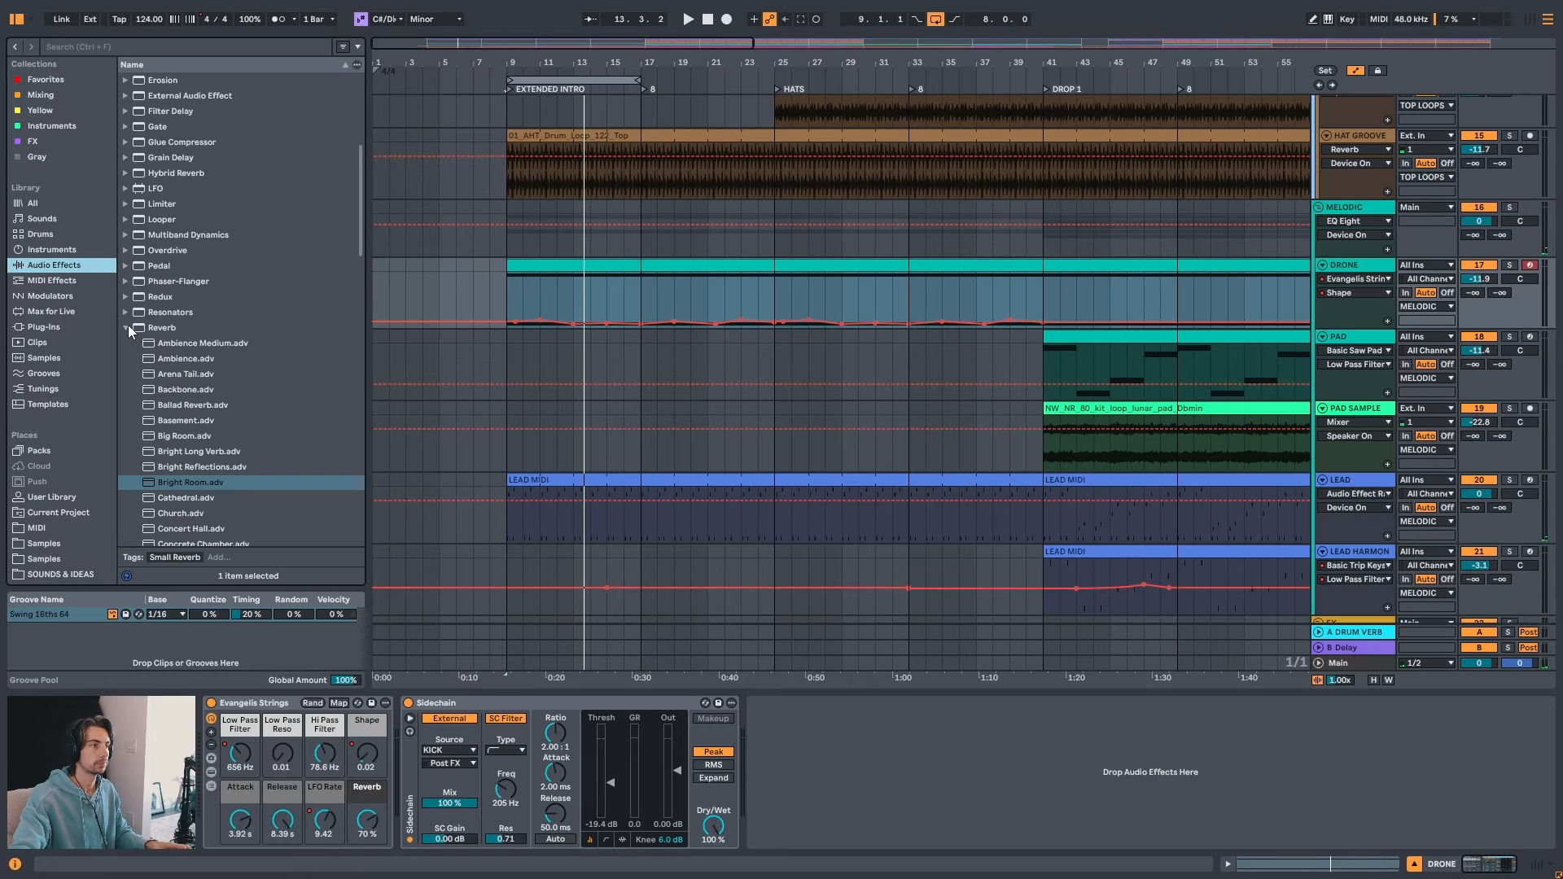
{"action": "scroll", "coordinate": [179, 325], "scroll_direction": "up", "scroll_amount": 5}
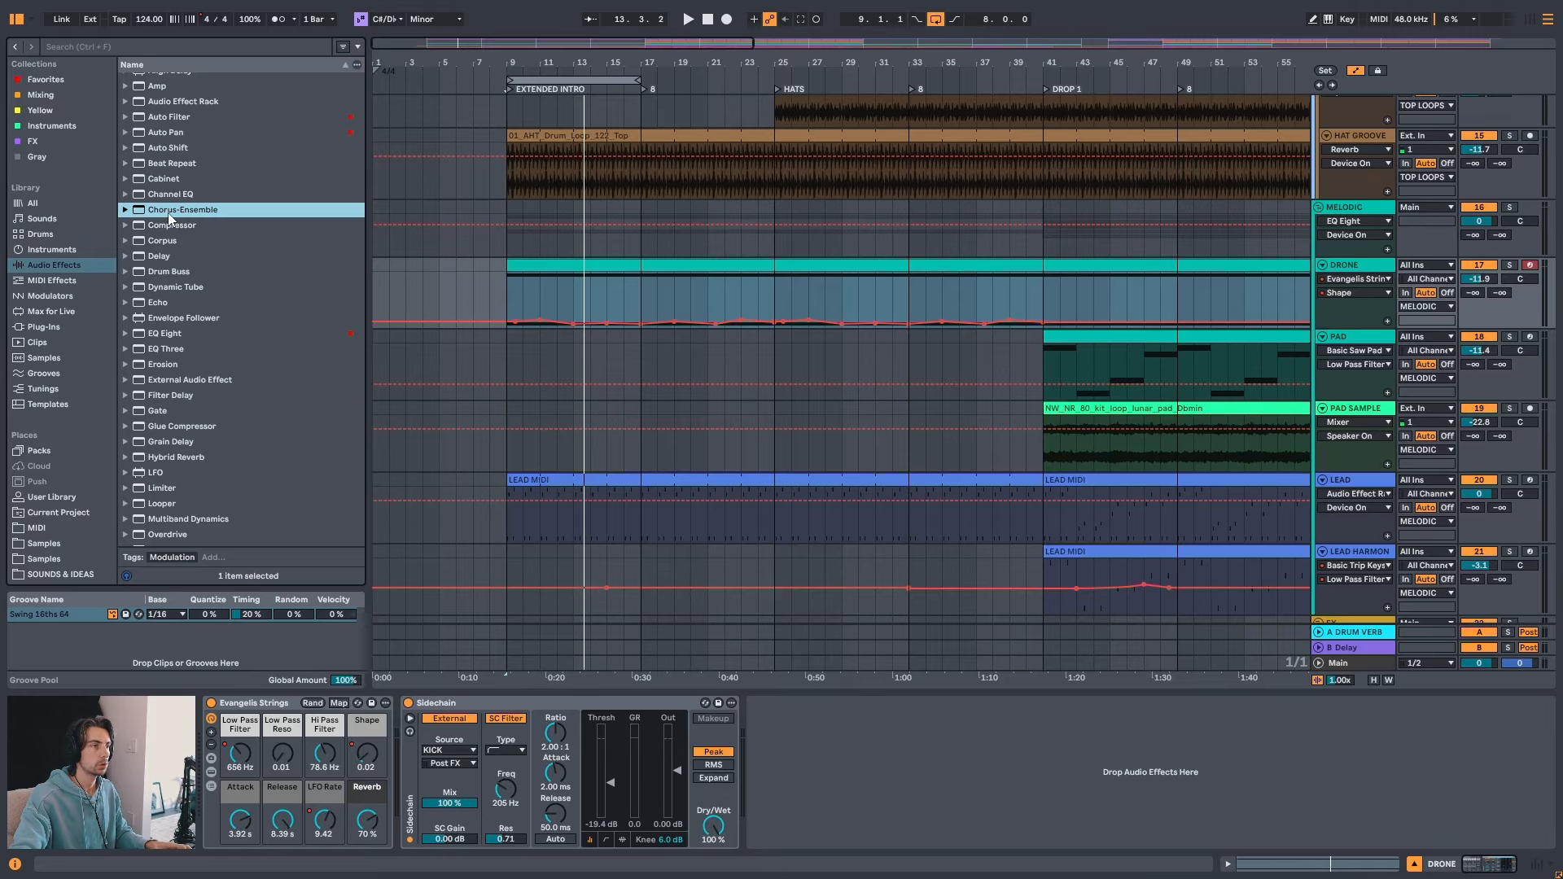
{"action": "left_click_drag", "start_coordinate": [388, 604], "coordinate": [418, 768]}
{"action": "left_click", "coordinate": [745, 706]}
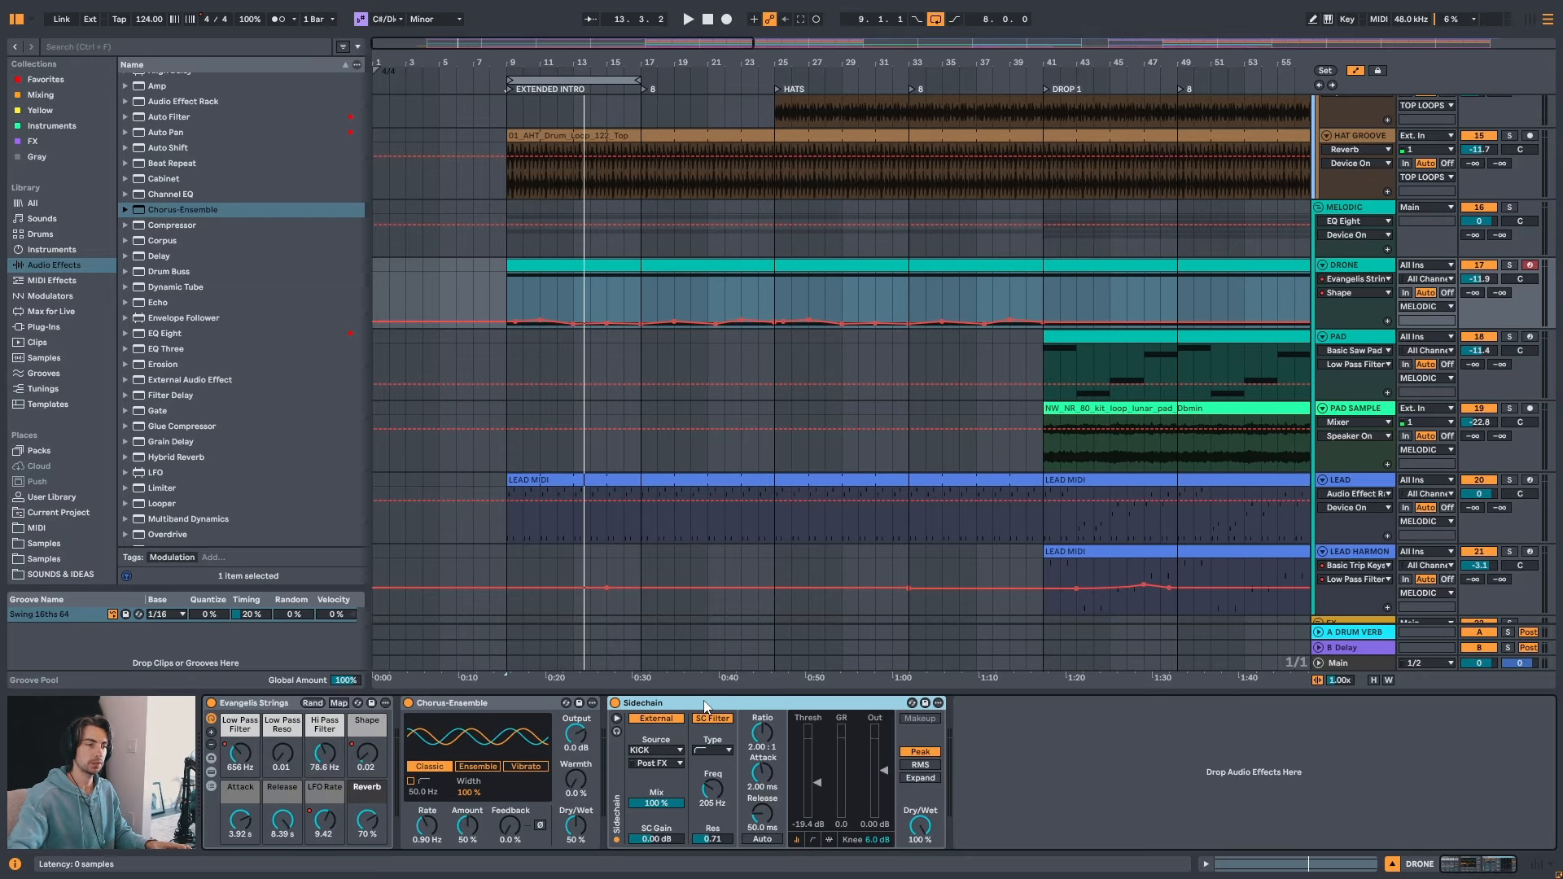
{"action": "left_click", "coordinate": [491, 705]}
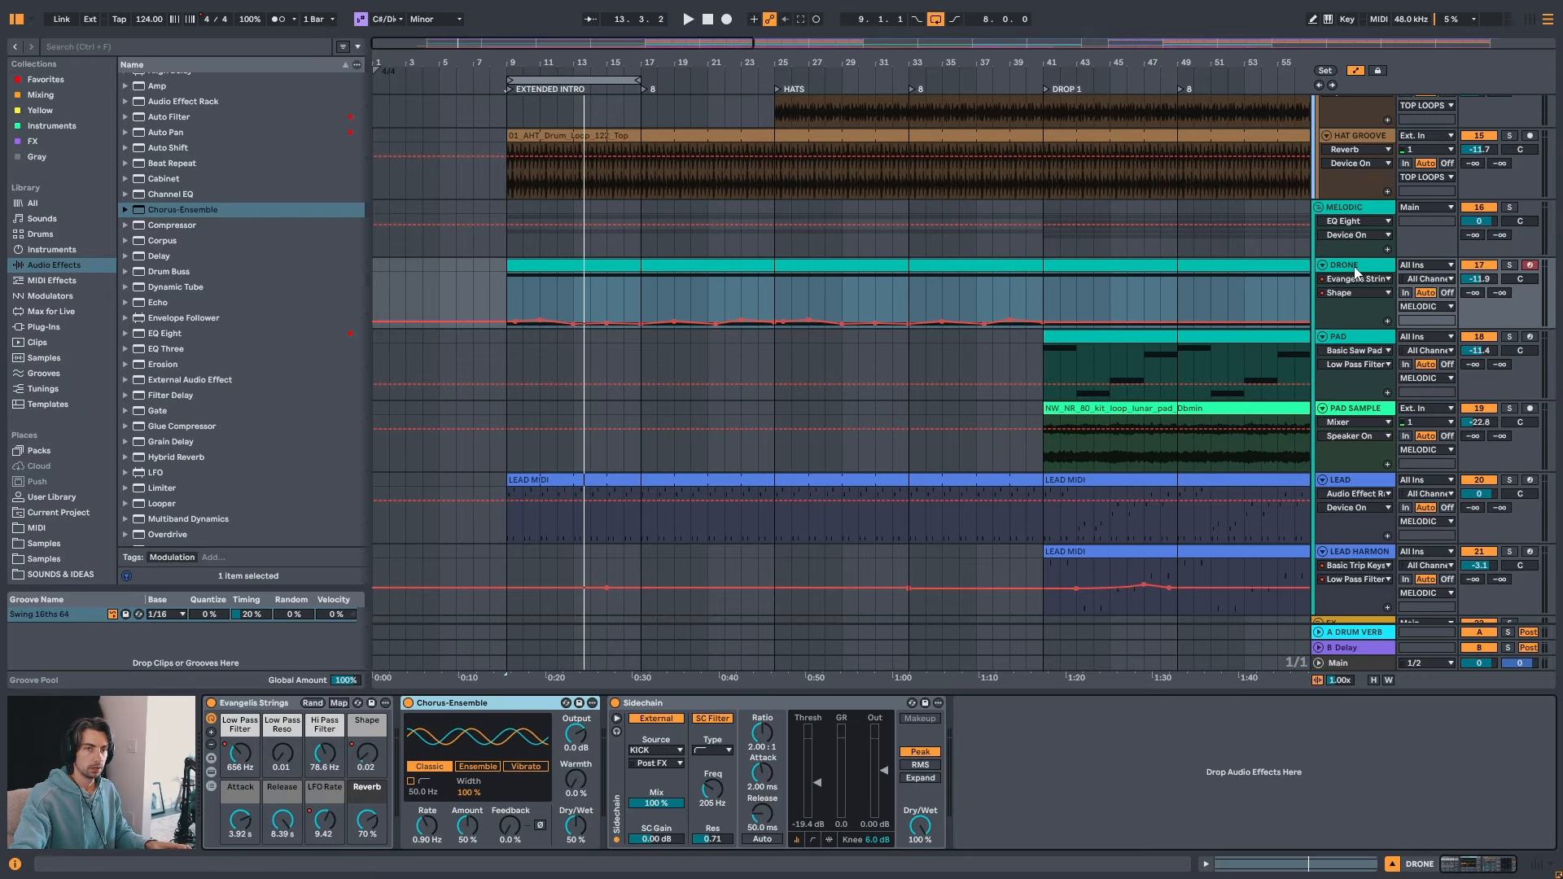
- Play DRONE from bar 9 and set the Chorus-Ensemble's Width to 156% and Feedback to 21%
{"action": "left_click", "coordinate": [561, 279]}
{"action": "left_click", "coordinate": [561, 267]}
{"action": "key", "text": "space"}
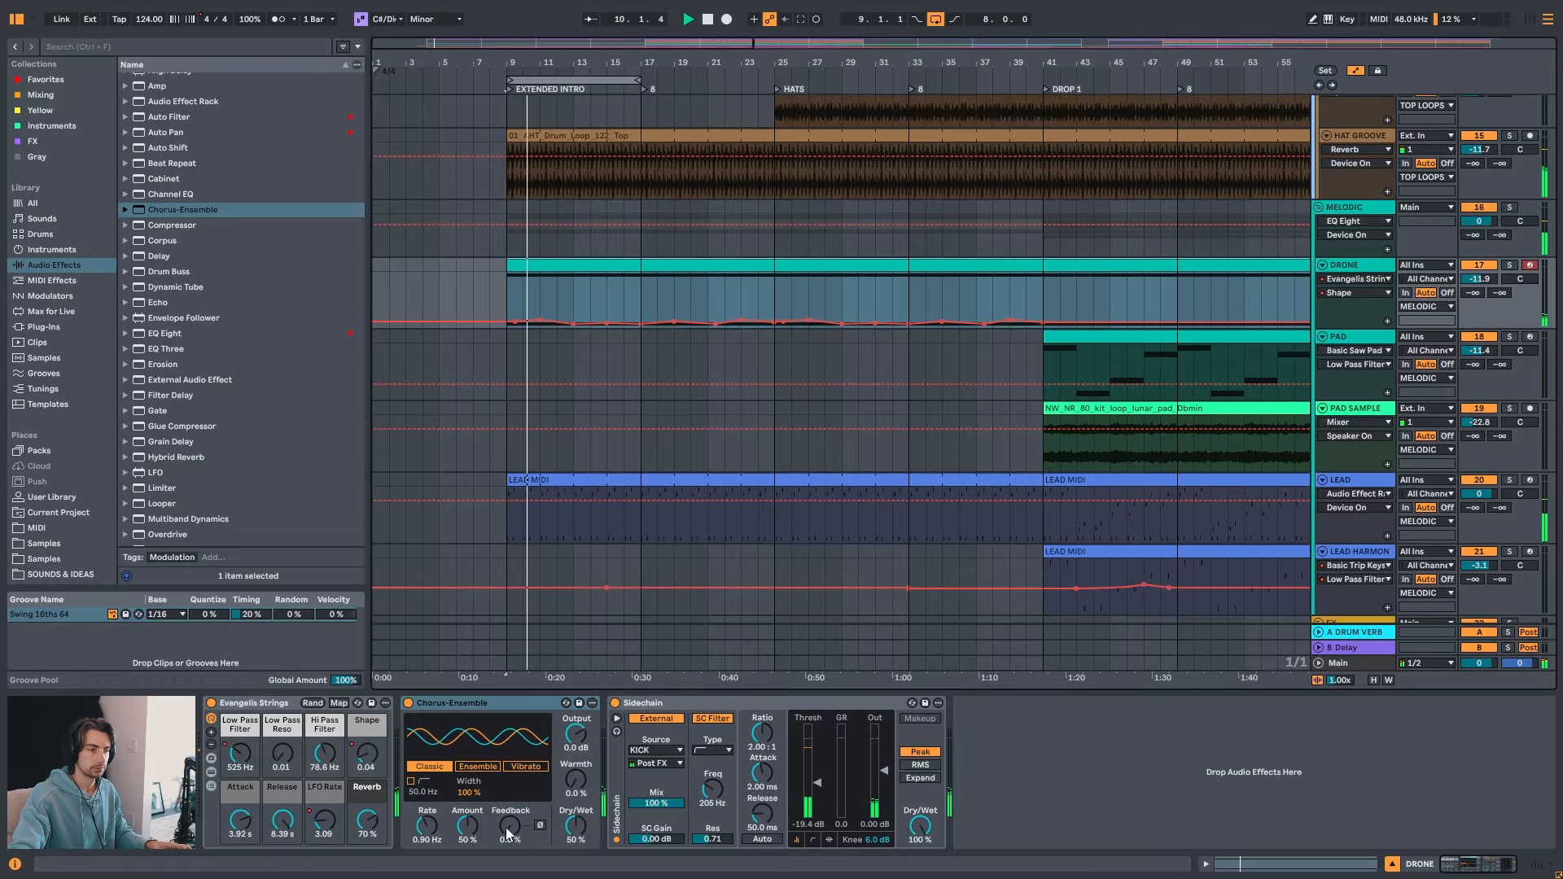
{"action": "left_click_drag", "start_coordinate": [482, 771], "coordinate": [482, 731]}
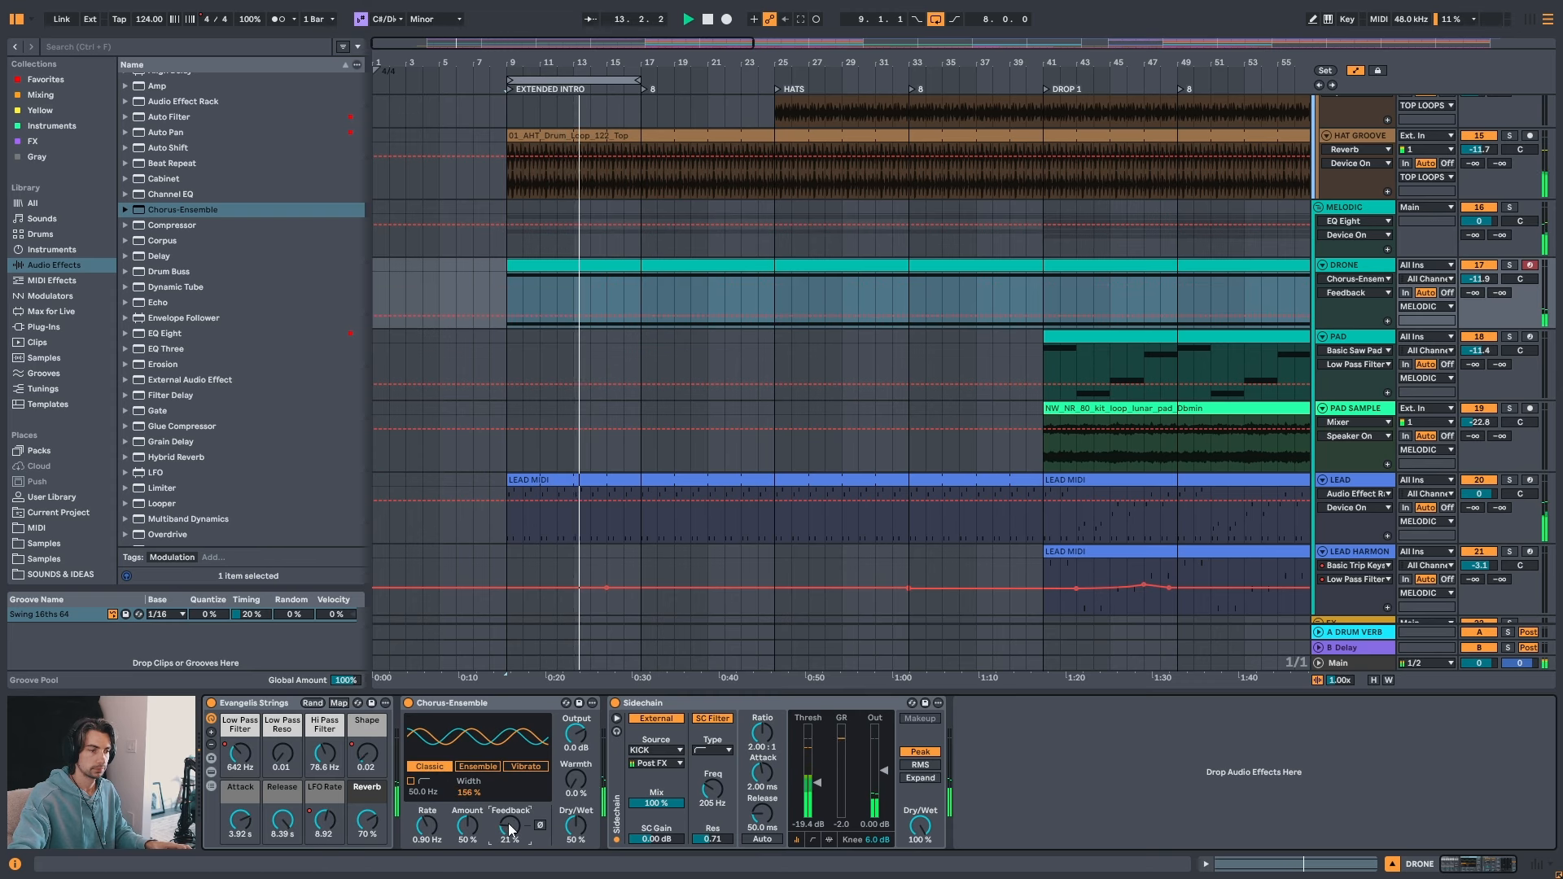
- Set the Evangelis Strings Reverb to 74% and compare the sound with Chorus-Ensemble bypassed and active
{"action": "left_click", "coordinate": [410, 707]}
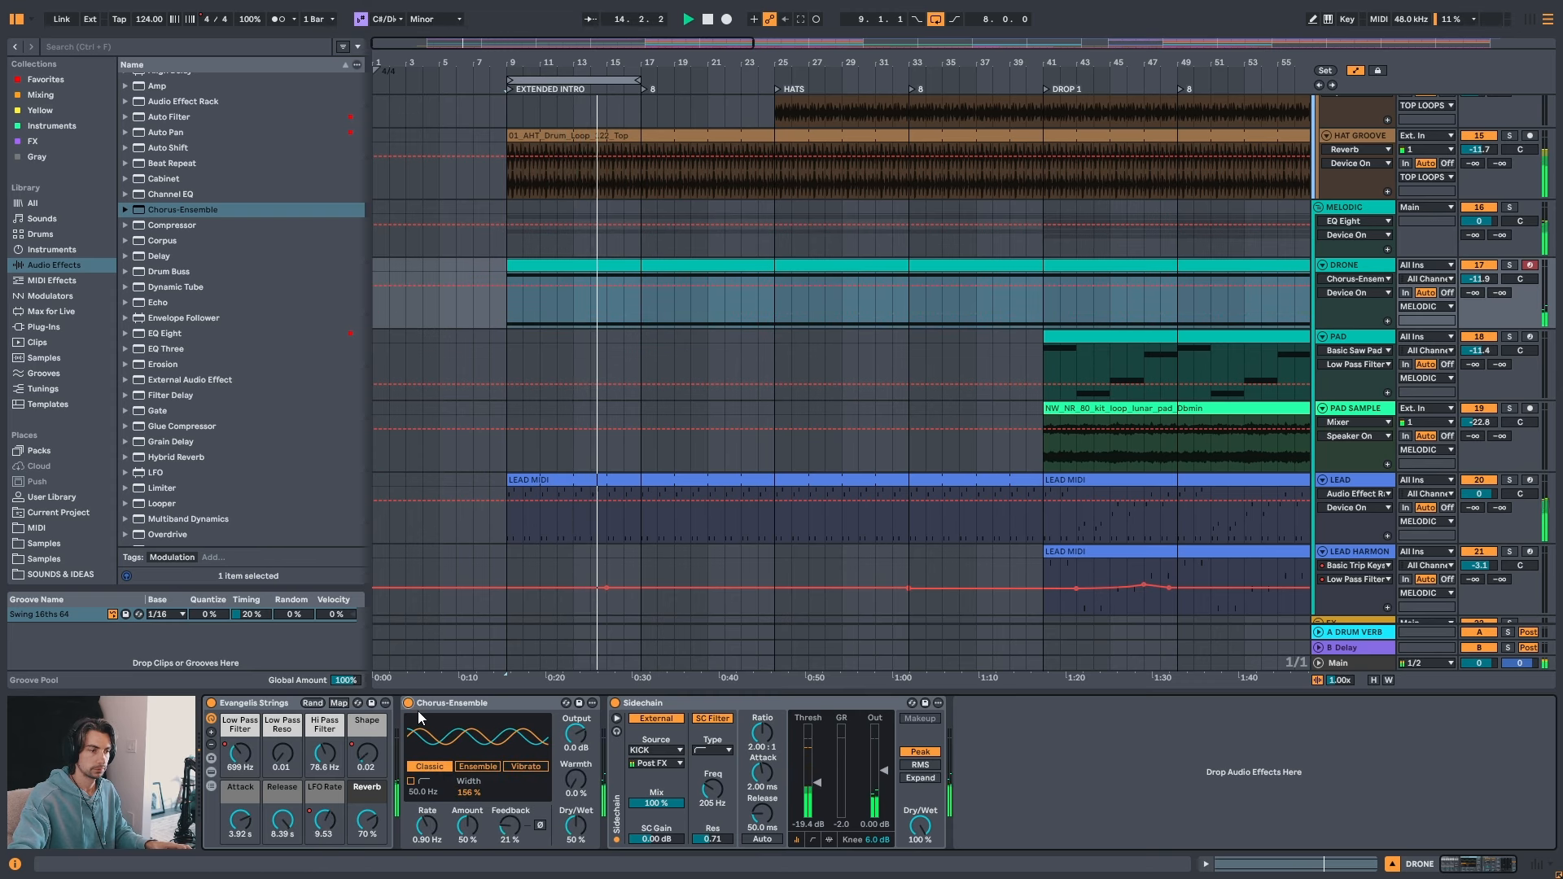
{"action": "left_click_drag", "start_coordinate": [367, 822], "coordinate": [367, 770]}
{"action": "left_click", "coordinate": [409, 704]}
{"action": "left_click", "coordinate": [410, 703]}
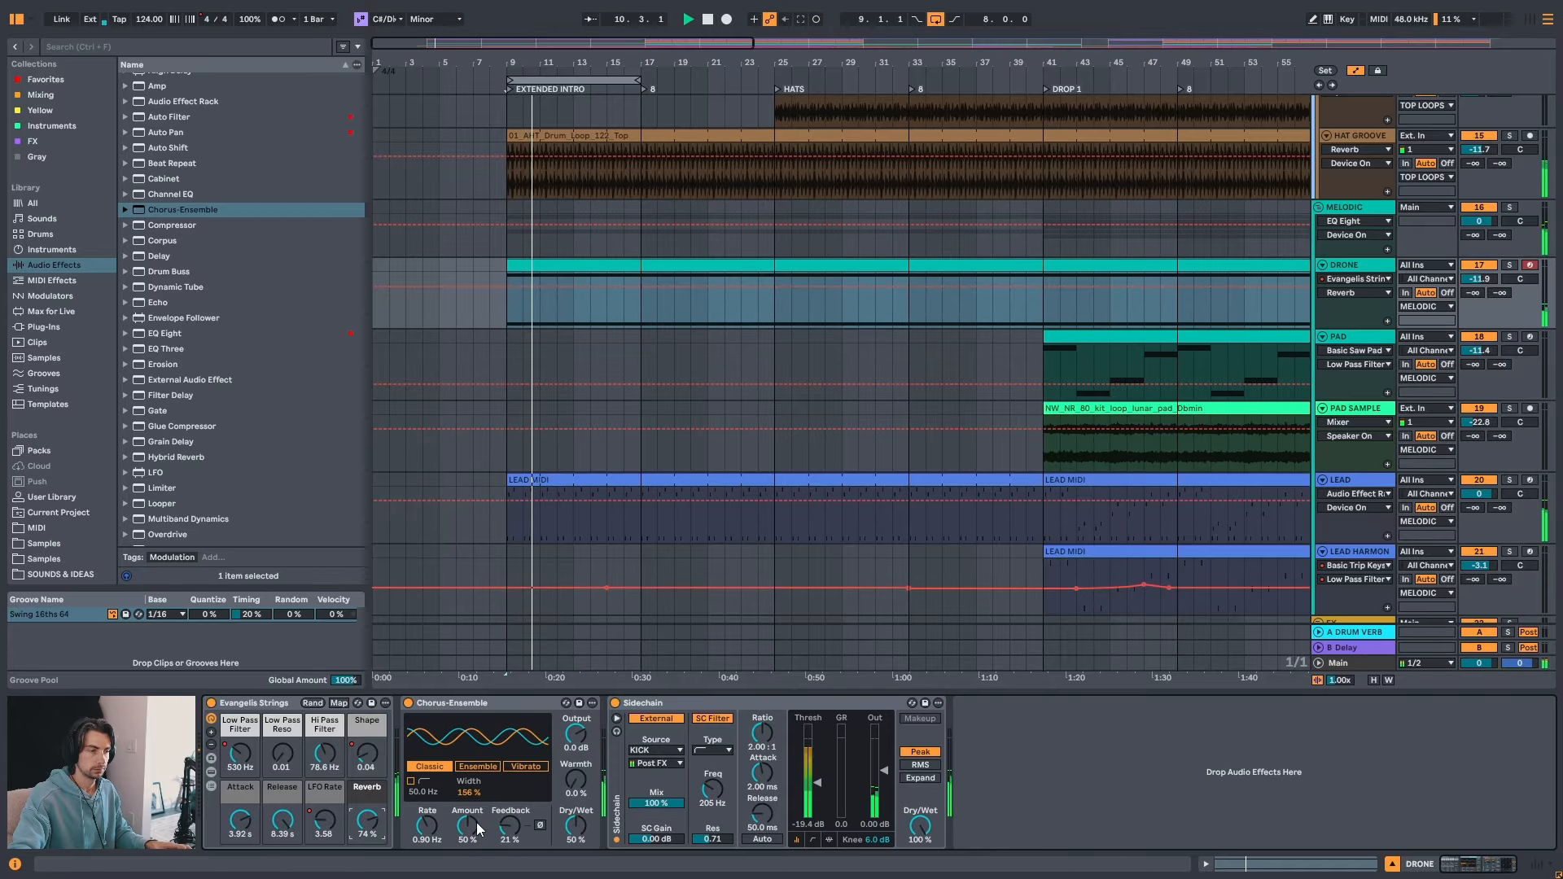
- Set the Chorus-Ensemble's Width to 164%, Feedback to 36% and Dry/Wet to 62%, comparing against the bypassed sound
{"action": "left_click_drag", "start_coordinate": [471, 792], "coordinate": [575, 813]}
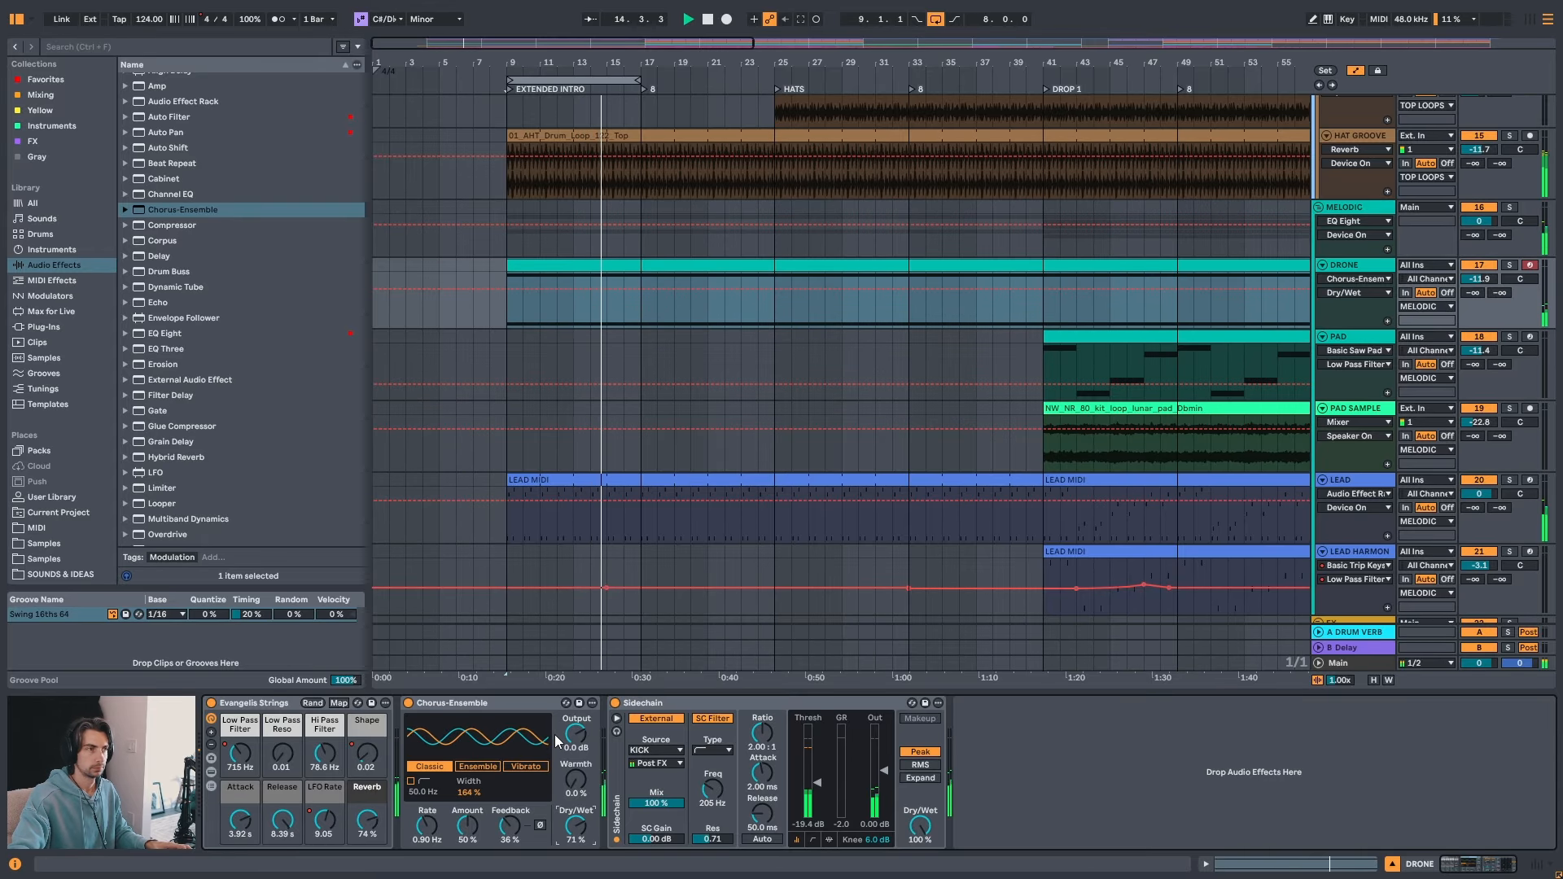
{"action": "left_click", "coordinate": [408, 703]}
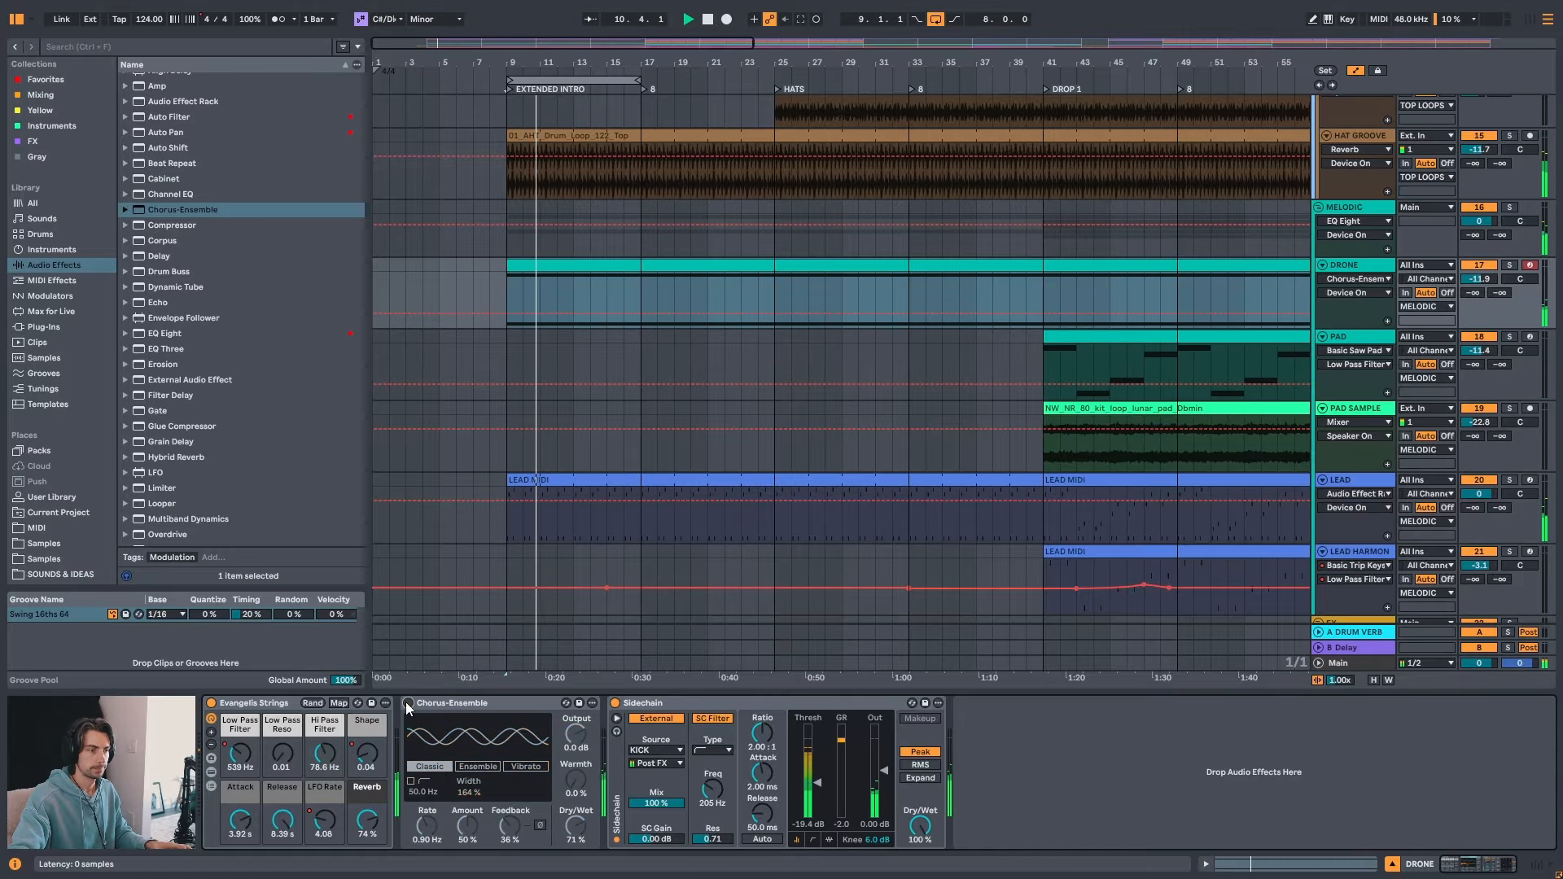
{"action": "left_click", "coordinate": [408, 704]}
{"action": "left_click_drag", "start_coordinate": [573, 827], "coordinate": [573, 837]}
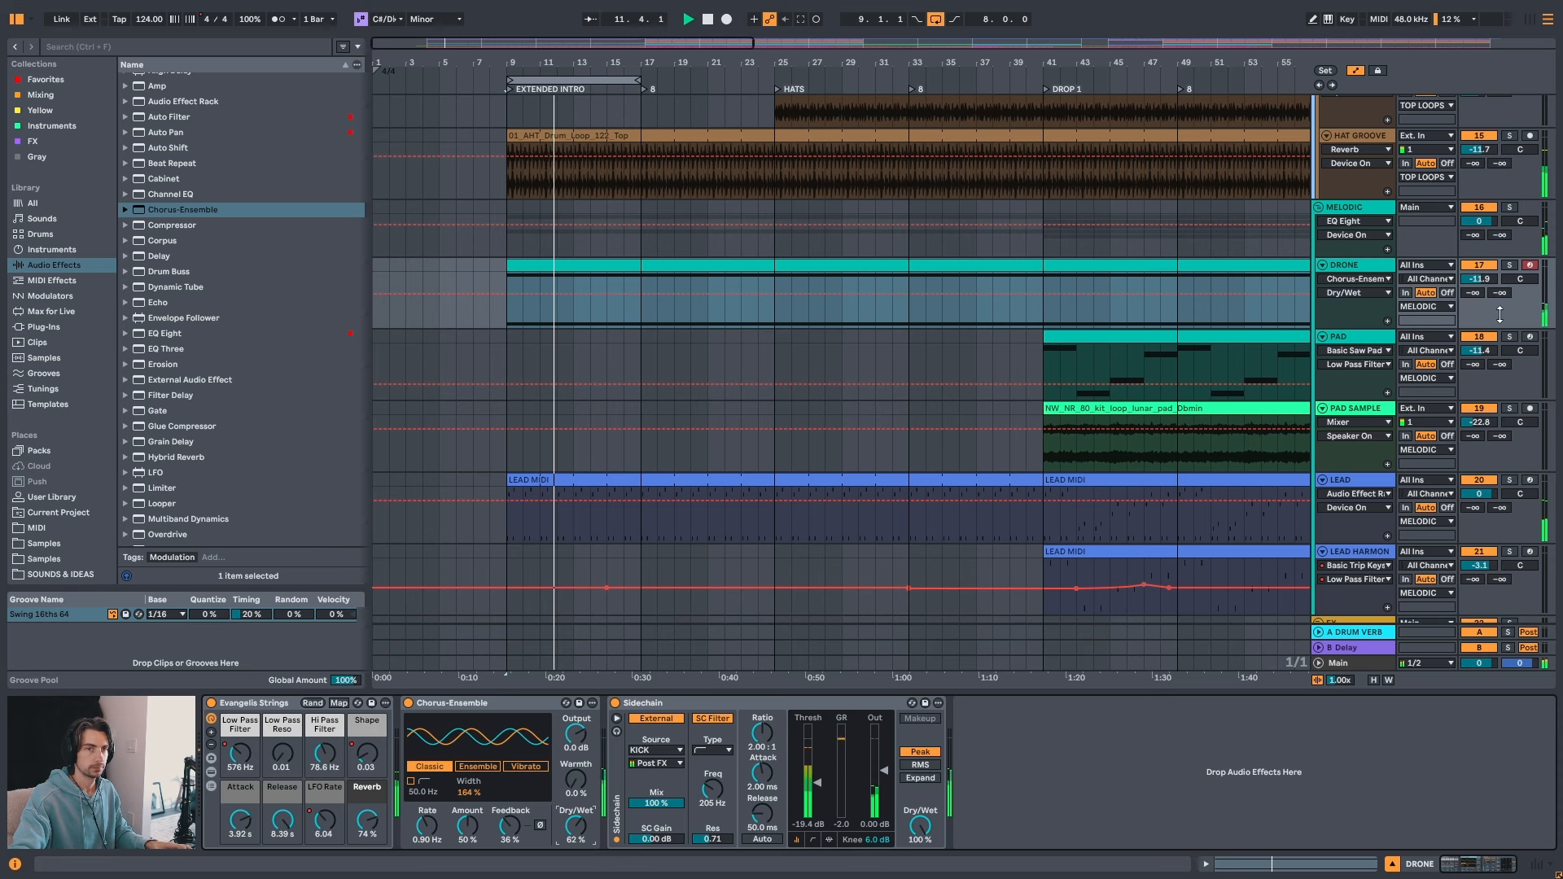
- Lower the DRONE track volume to -13.7 dB and solo the track for playback from bar 9
{"action": "left_click_drag", "start_coordinate": [1479, 278], "coordinate": [1479, 285]}
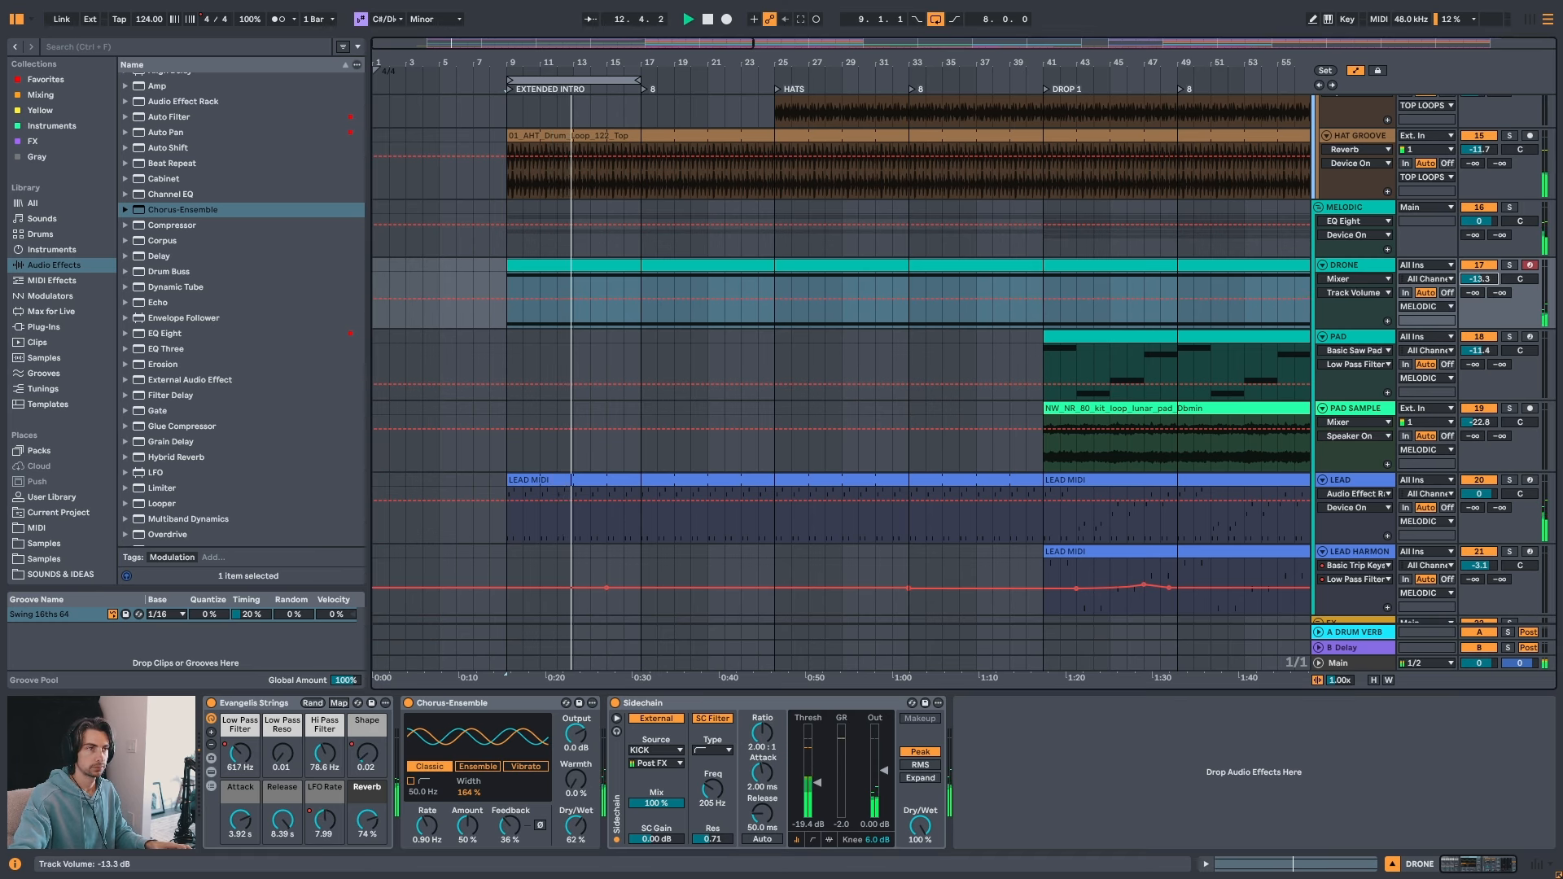
{"action": "left_click", "coordinate": [1491, 286]}
{"action": "key", "text": "s"}
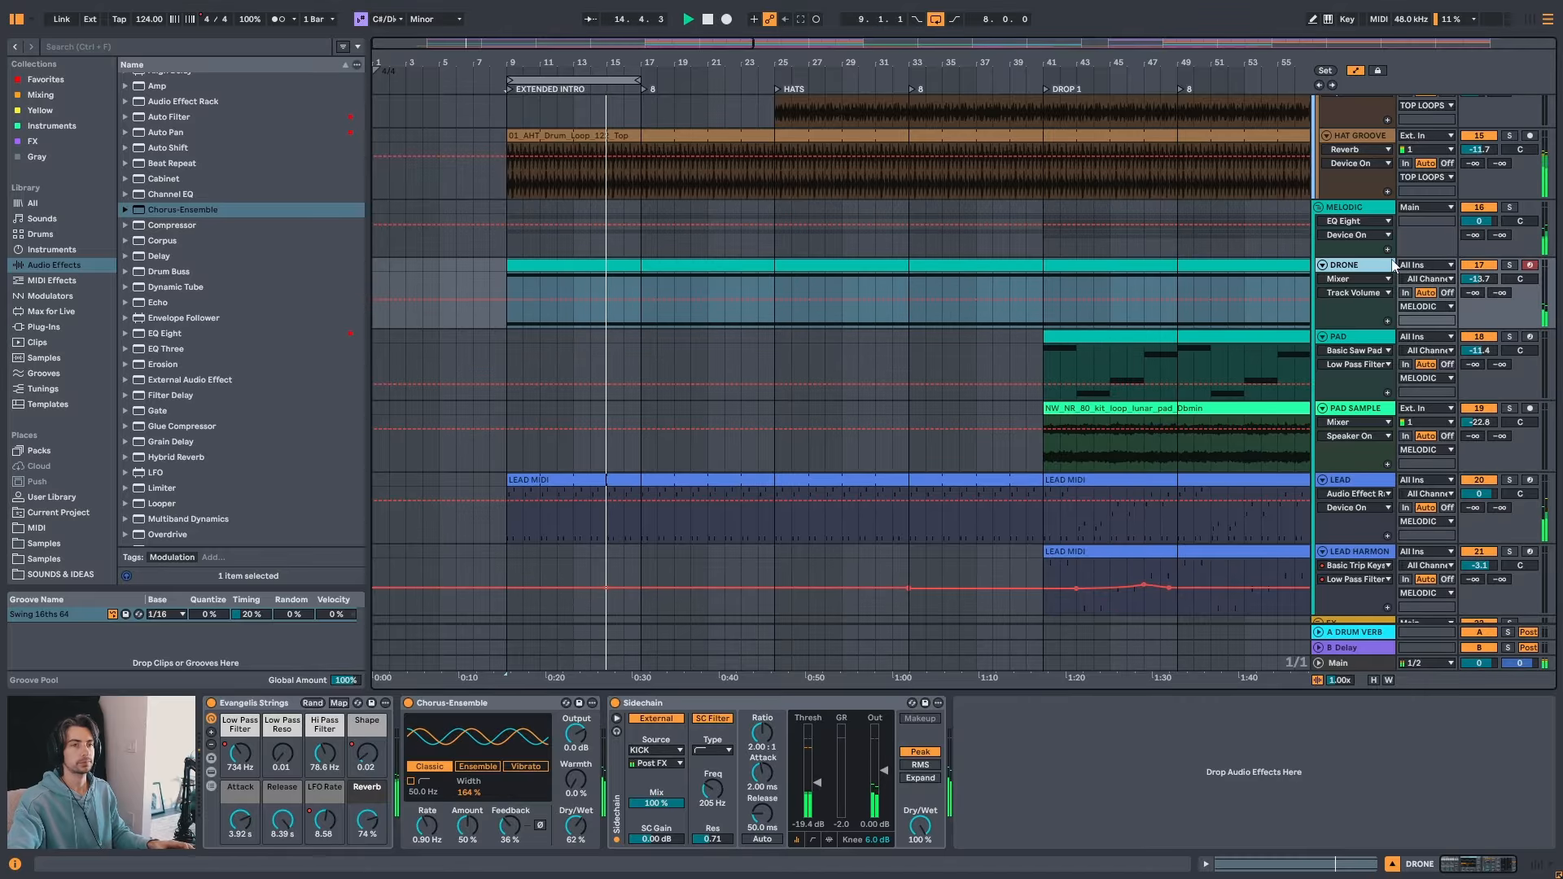
{"action": "left_click", "coordinate": [1509, 265]}
{"action": "left_click", "coordinate": [375, 822]}
{"action": "key", "text": "space"}
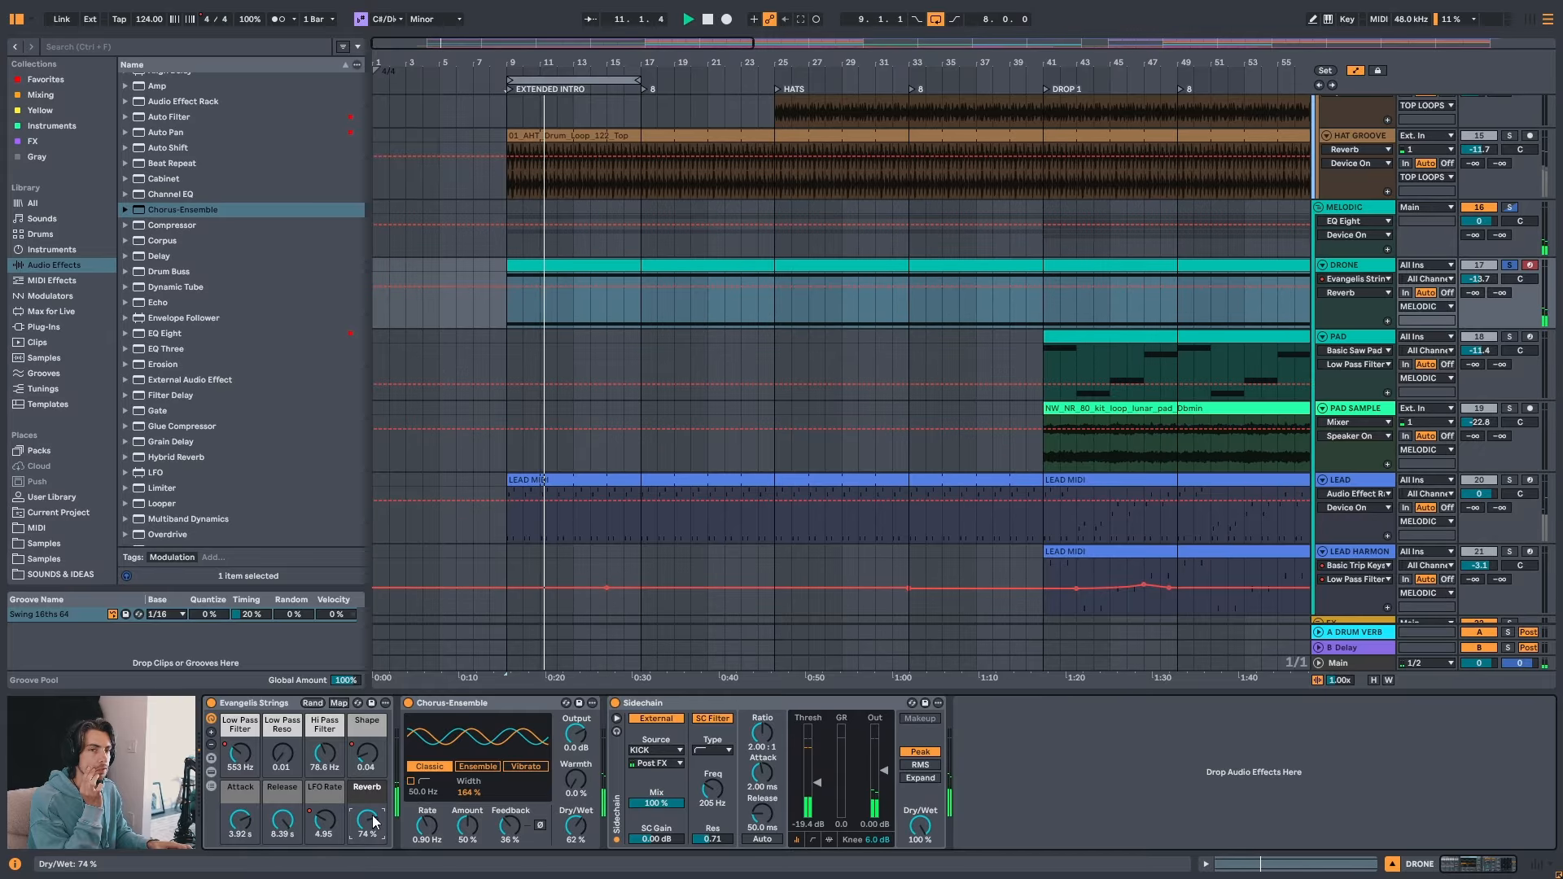
- Search the browser for REVERB and insert the default Reverb on DRONE between Chorus-Ensemble and Sidechain
{"action": "scroll", "coordinate": [251, 333], "scroll_direction": "up", "scroll_amount": 1}
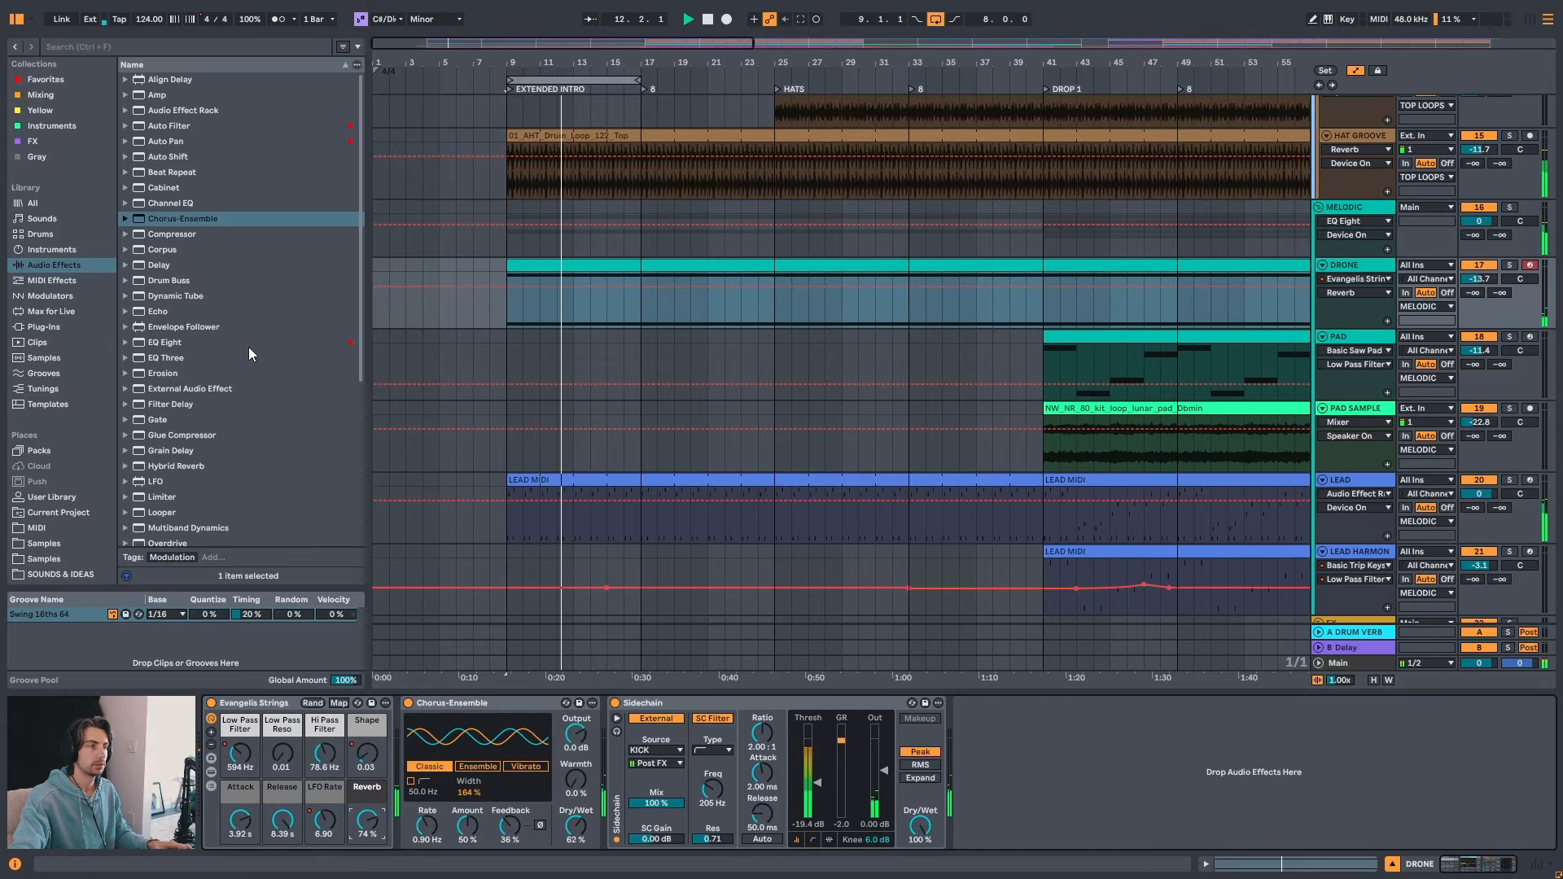
{"action": "key", "text": "ctrl+f"}
{"action": "type", "text": "REVERB"}
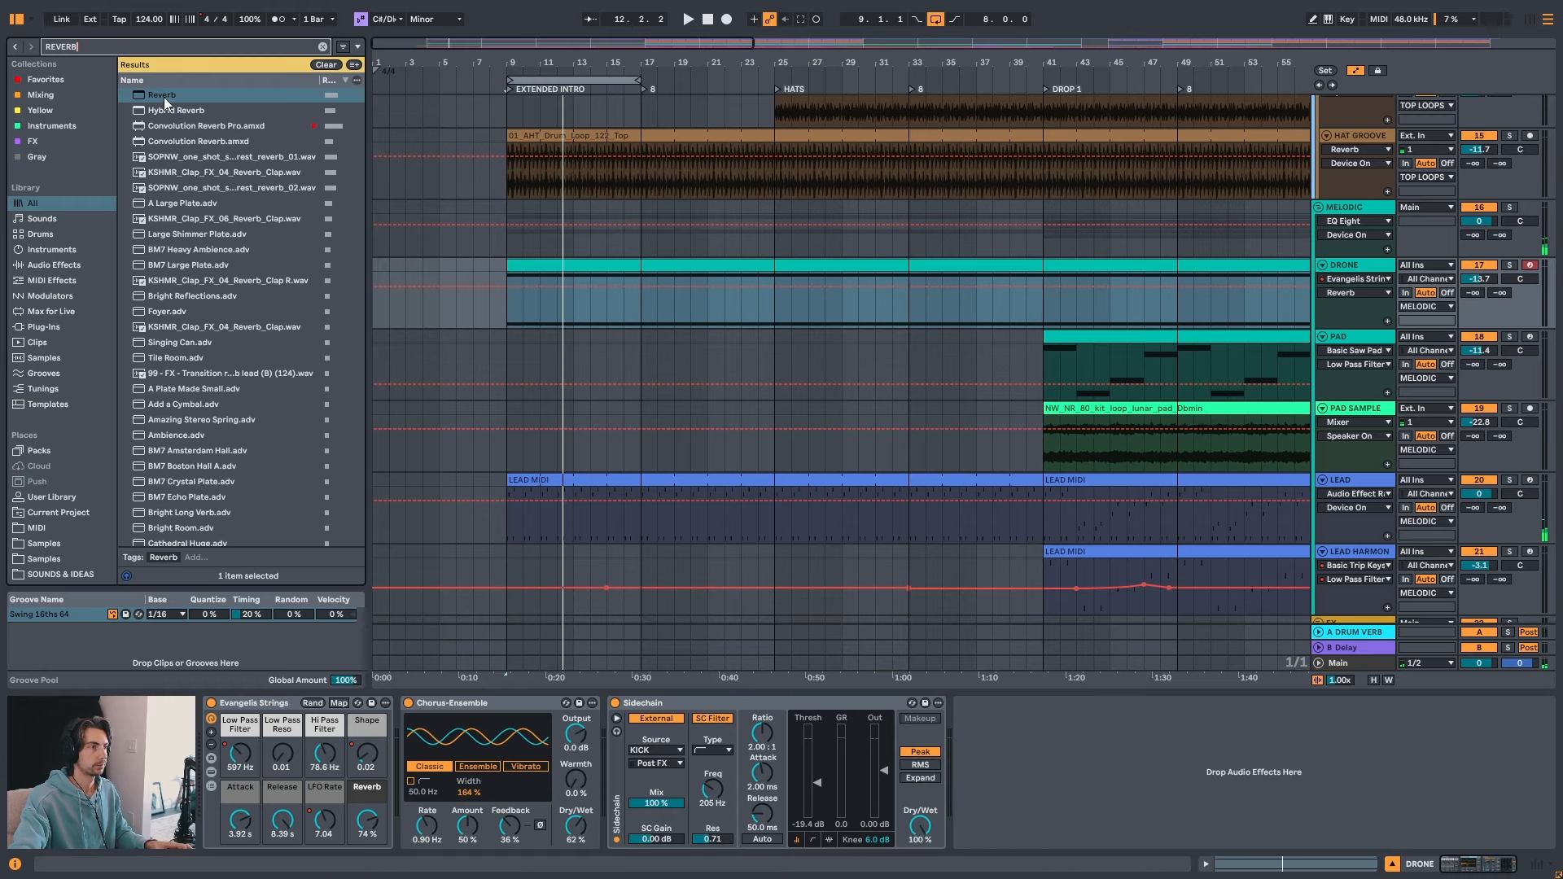
{"action": "left_click_drag", "start_coordinate": [164, 96], "coordinate": [615, 762]}
{"action": "key", "text": "space"}
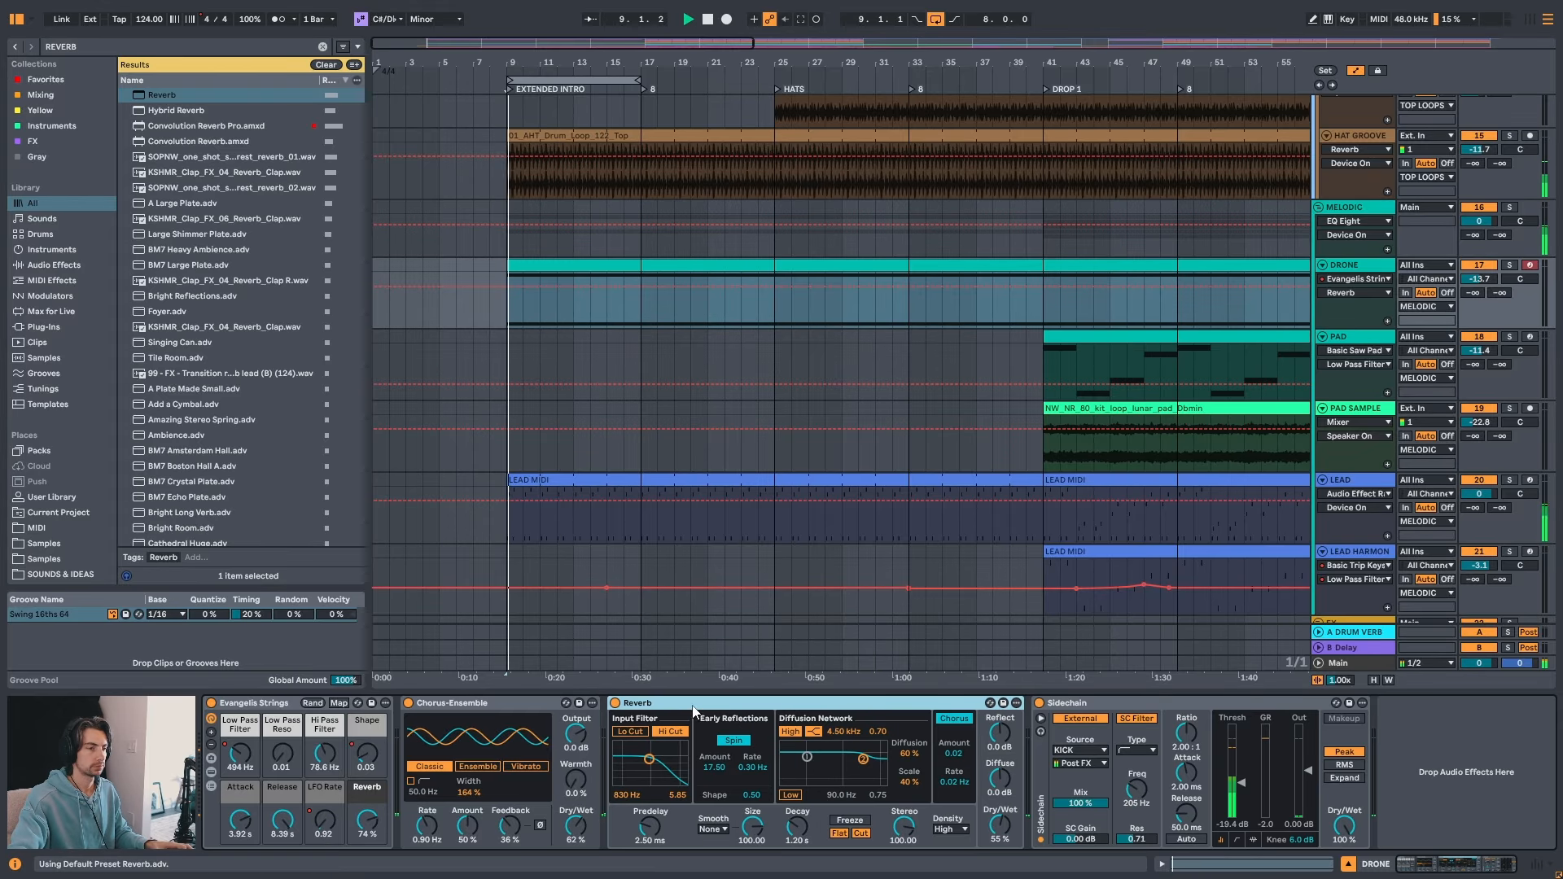
- Browse the Reverb presets in the audio effects library and load Hall Shine in place of DRONE's default Reverb
{"action": "left_click", "coordinate": [322, 46]}
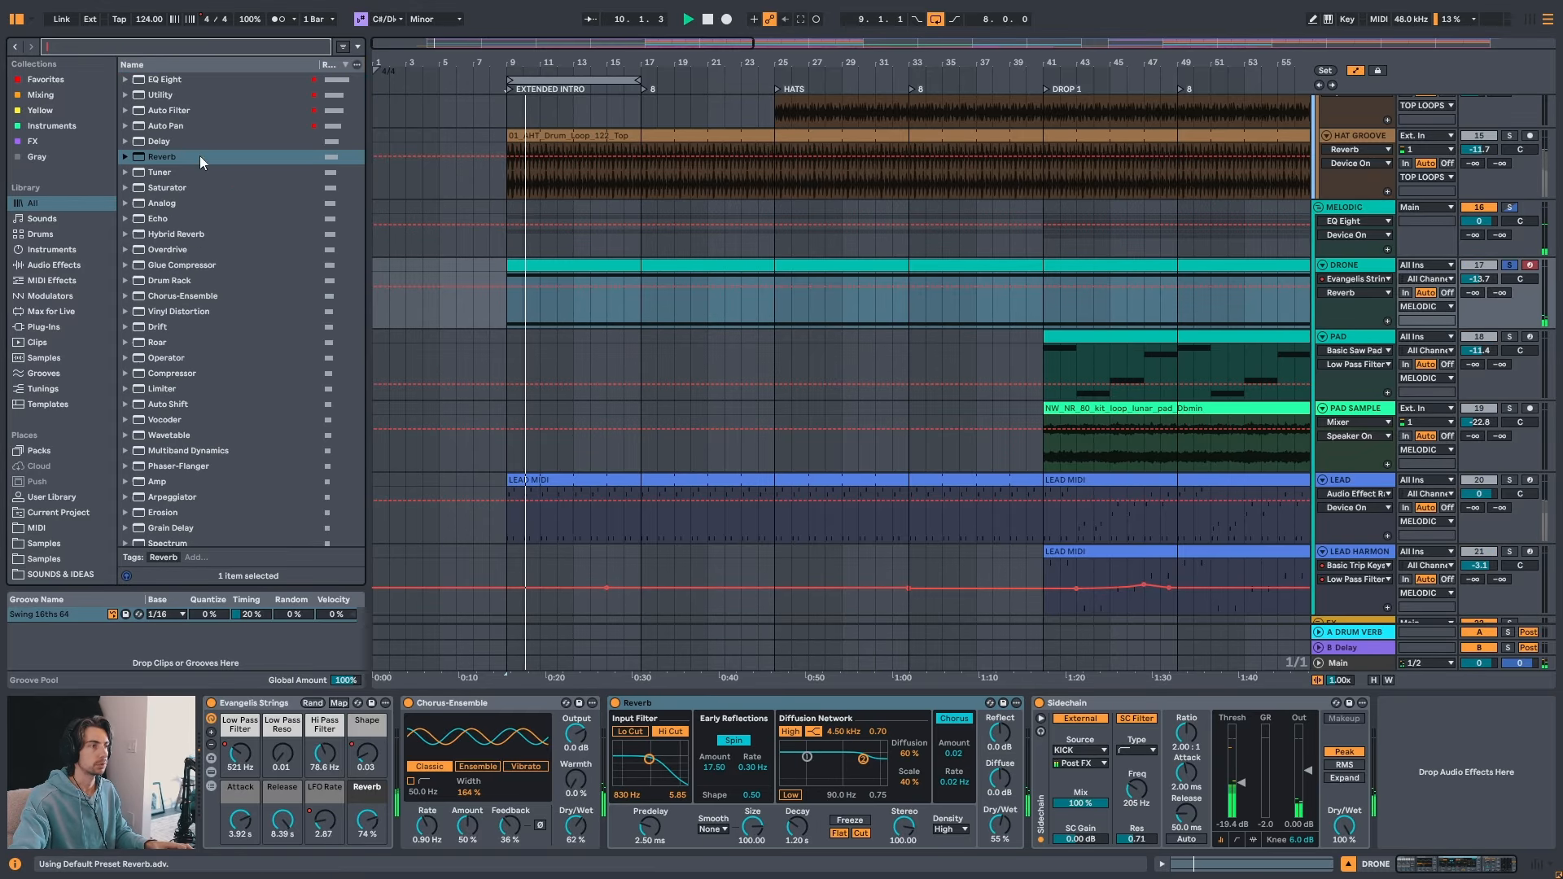
{"action": "left_click", "coordinate": [66, 266]}
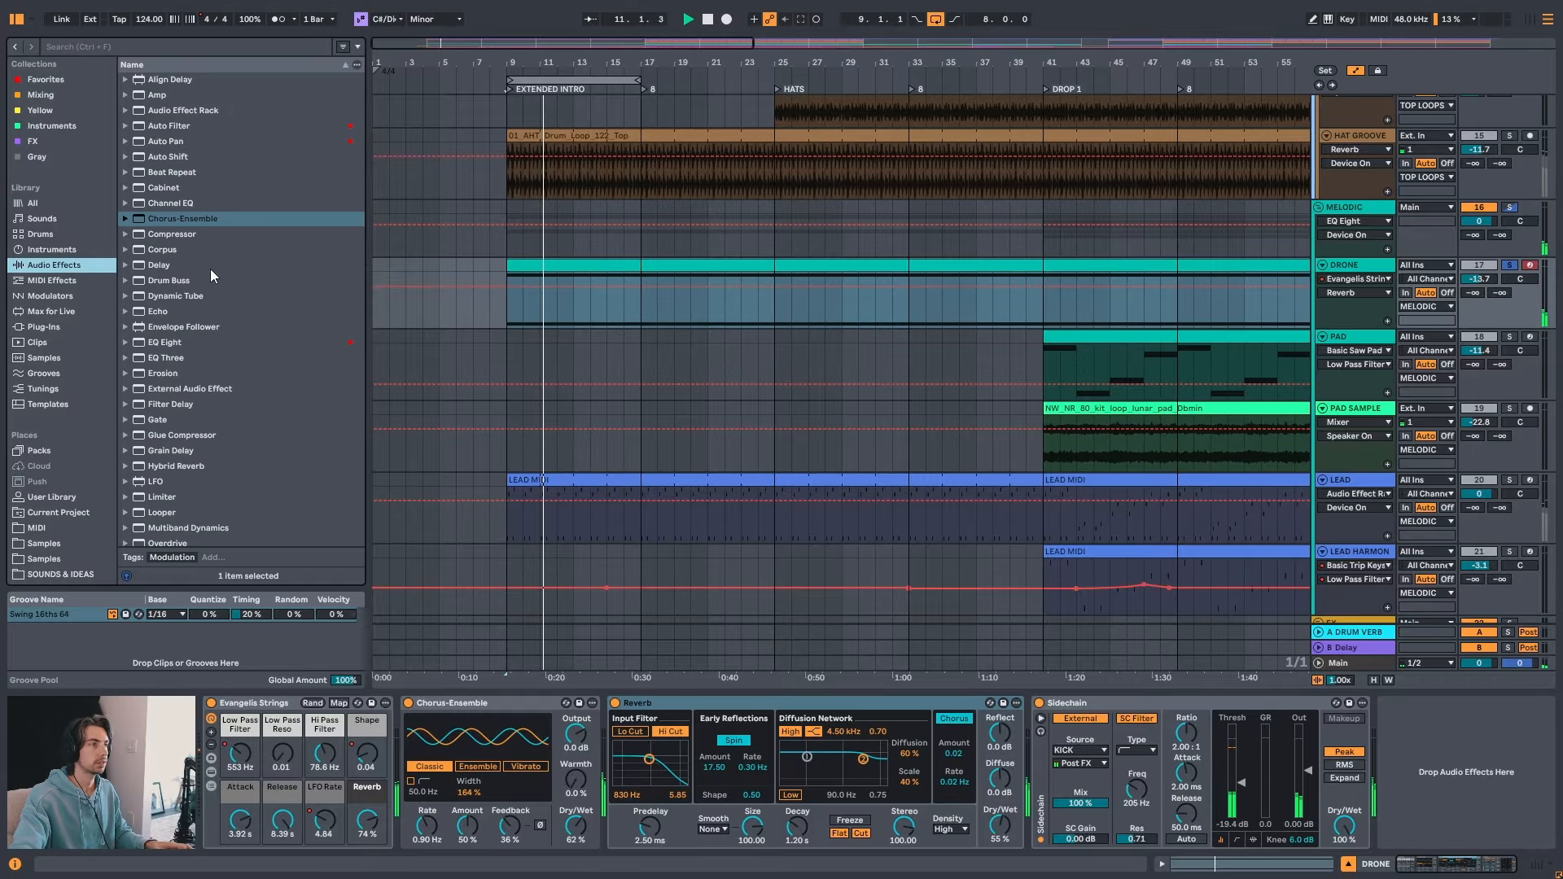
{"action": "scroll", "coordinate": [211, 293], "scroll_direction": "down", "scroll_amount": 3}
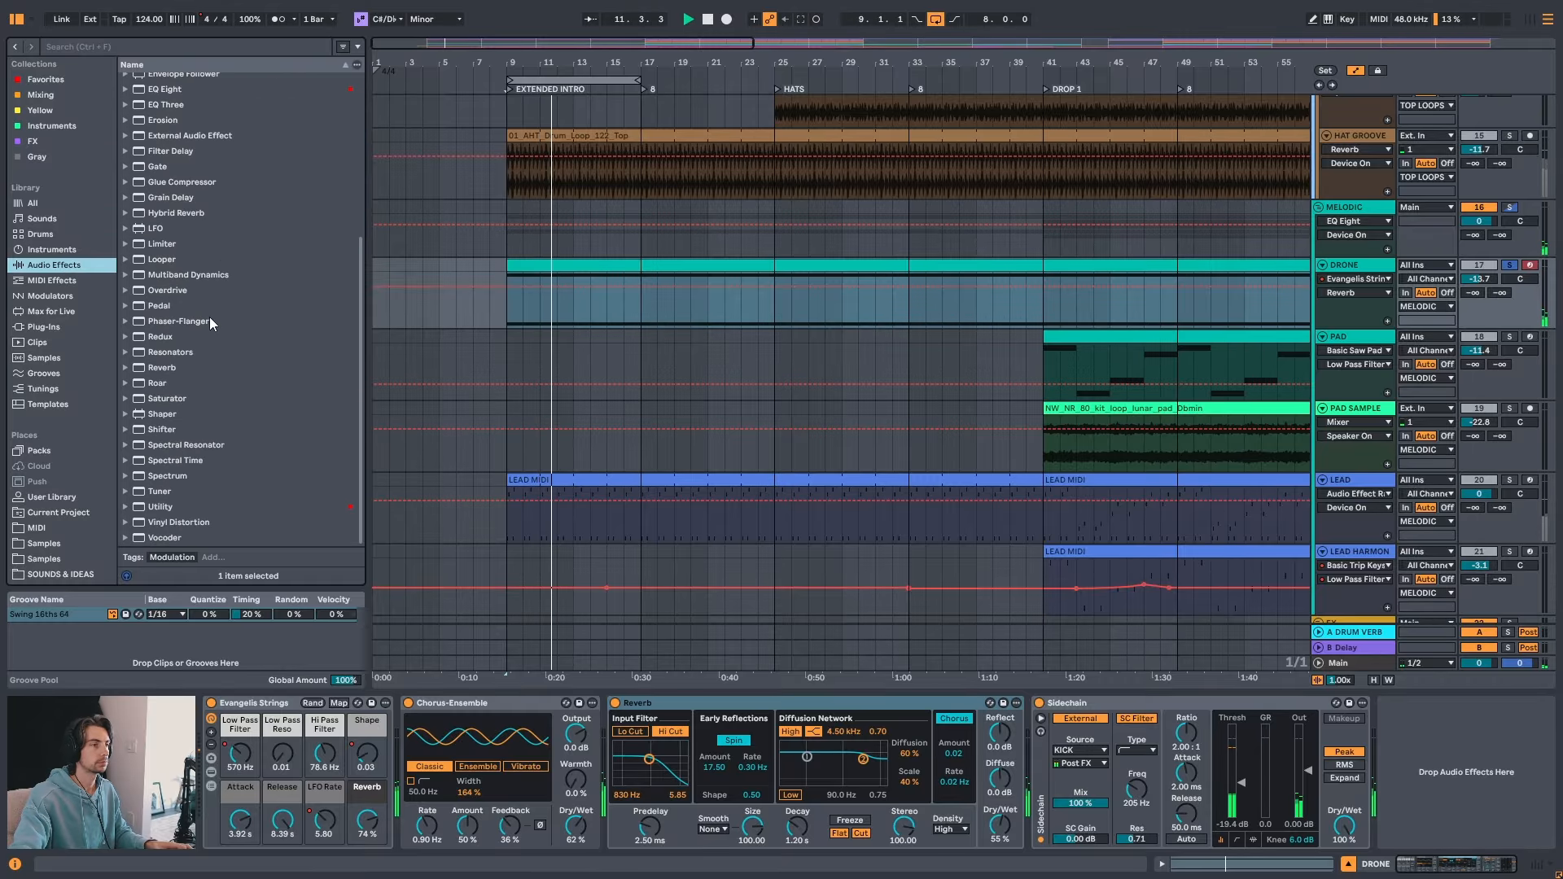
{"action": "left_click", "coordinate": [126, 367]}
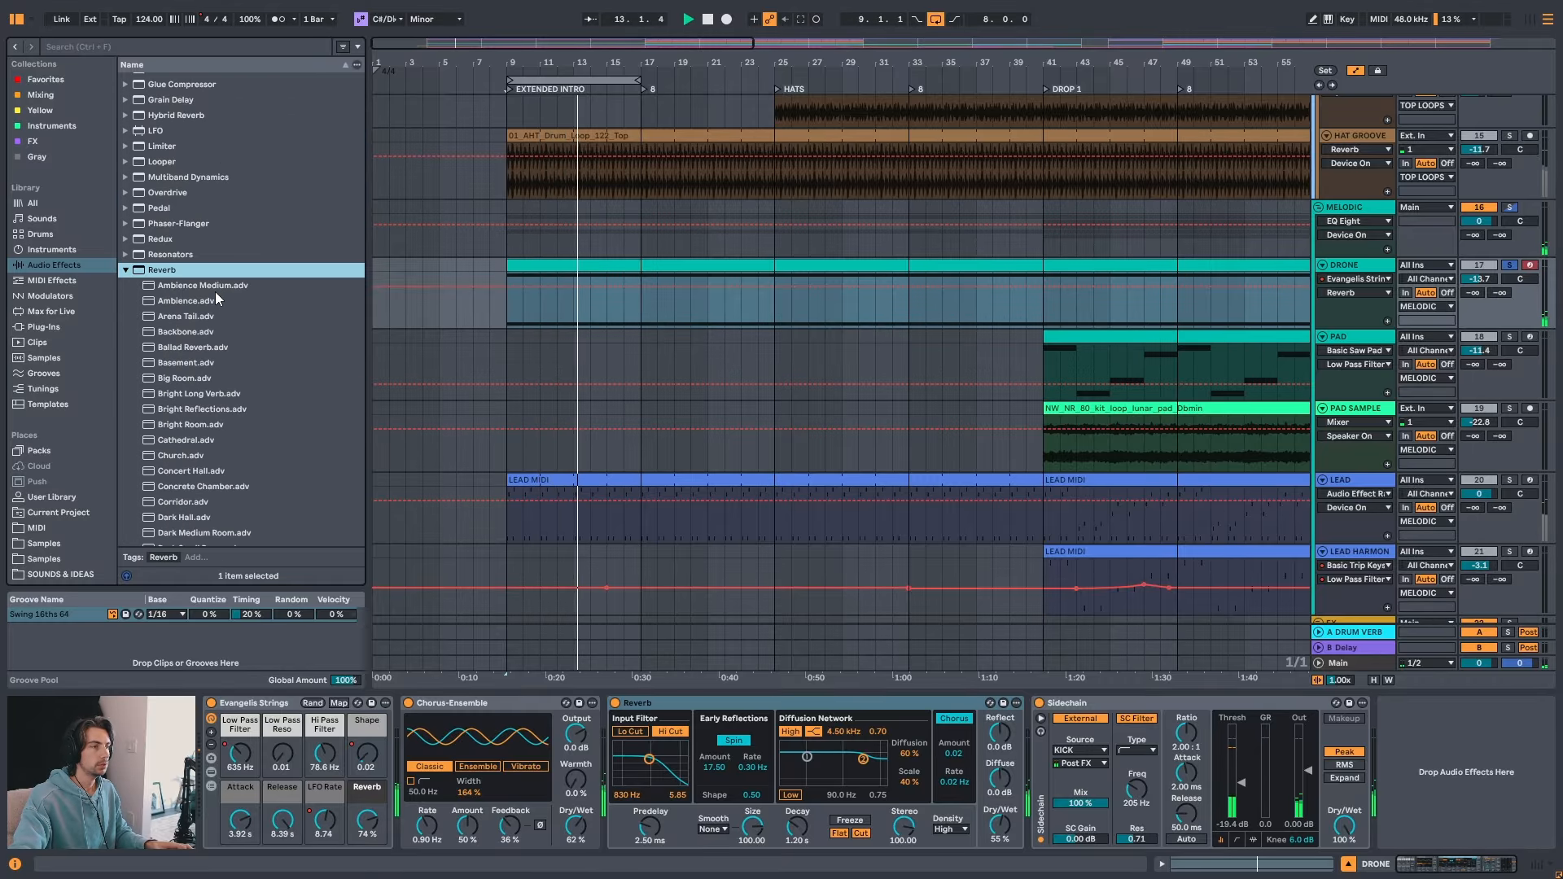
{"action": "scroll", "coordinate": [243, 350], "scroll_direction": "down", "scroll_amount": 2}
{"action": "scroll", "coordinate": [245, 346], "scroll_direction": "down", "scroll_amount": 2}
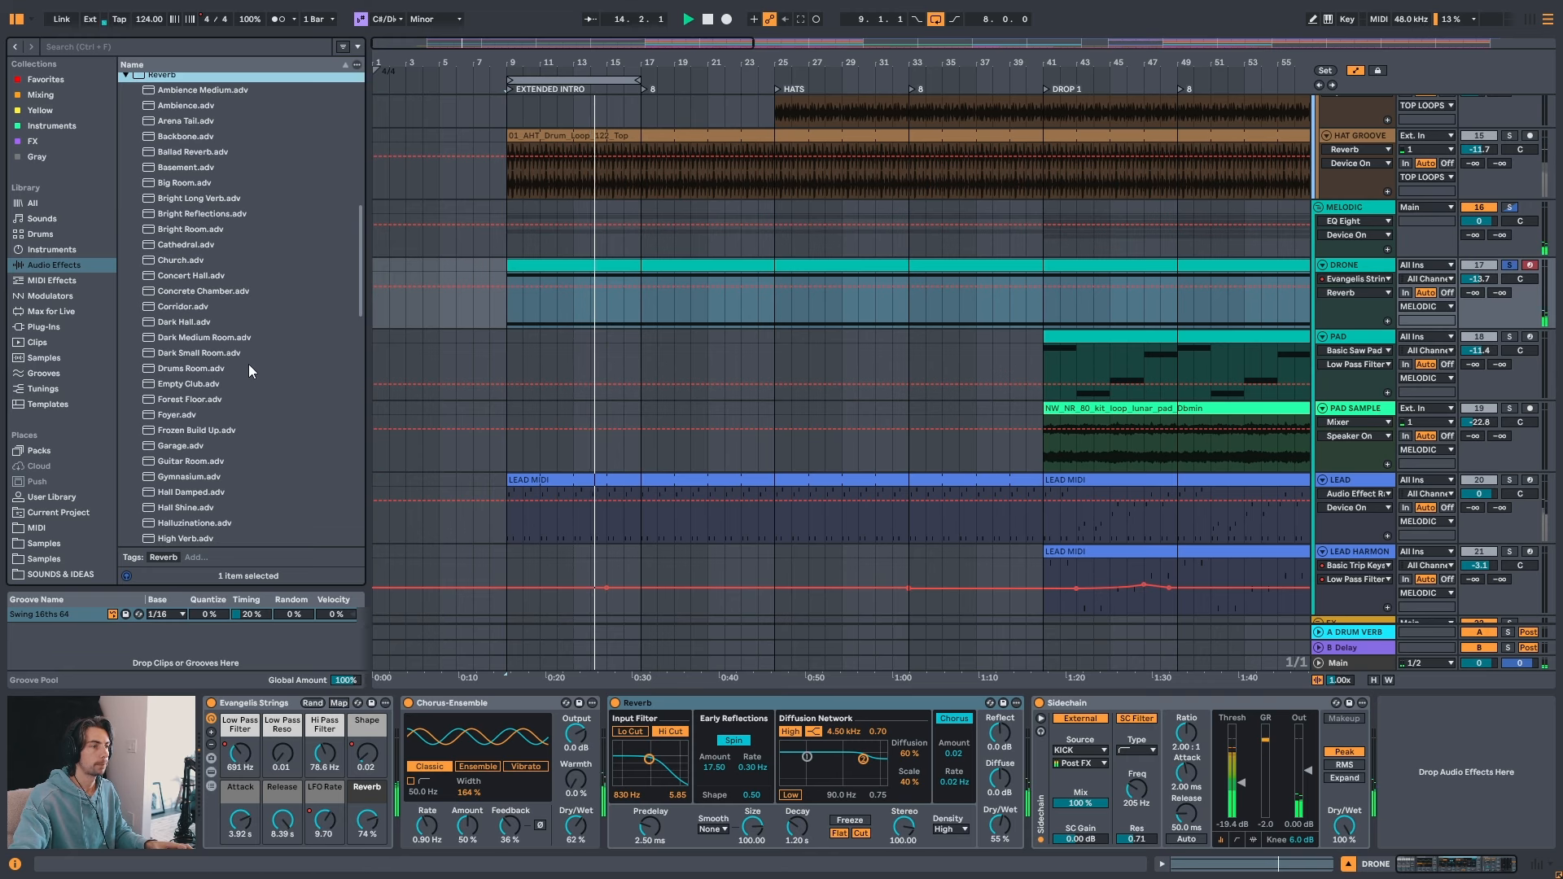
{"action": "scroll", "coordinate": [251, 367], "scroll_direction": "down", "scroll_amount": 2}
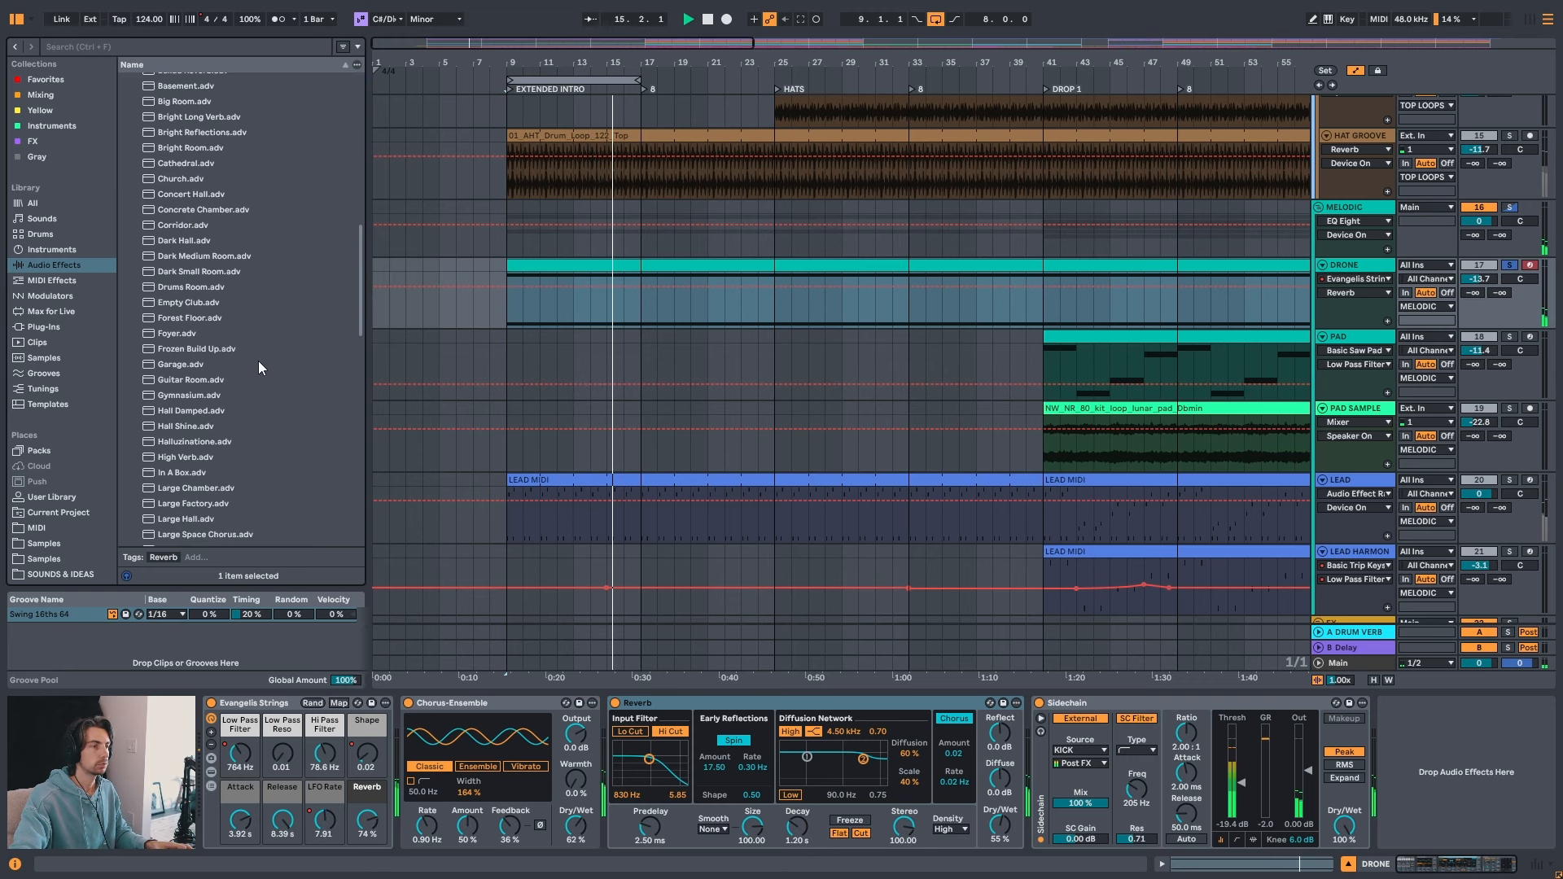
{"action": "scroll", "coordinate": [242, 370], "scroll_direction": "down", "scroll_amount": 2}
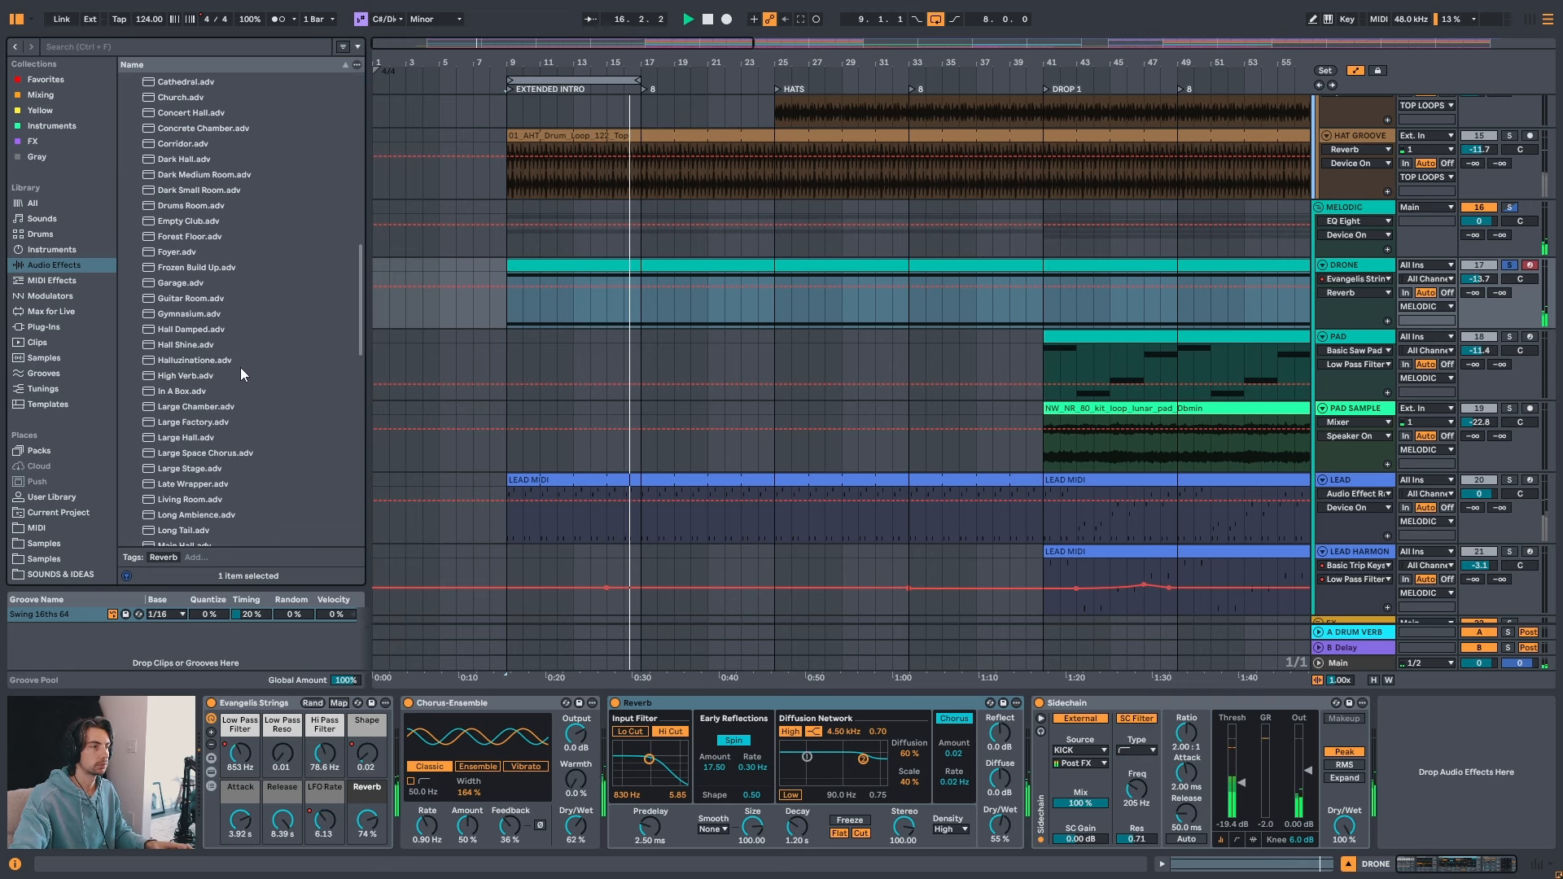
{"action": "double_click", "coordinate": [187, 345]}
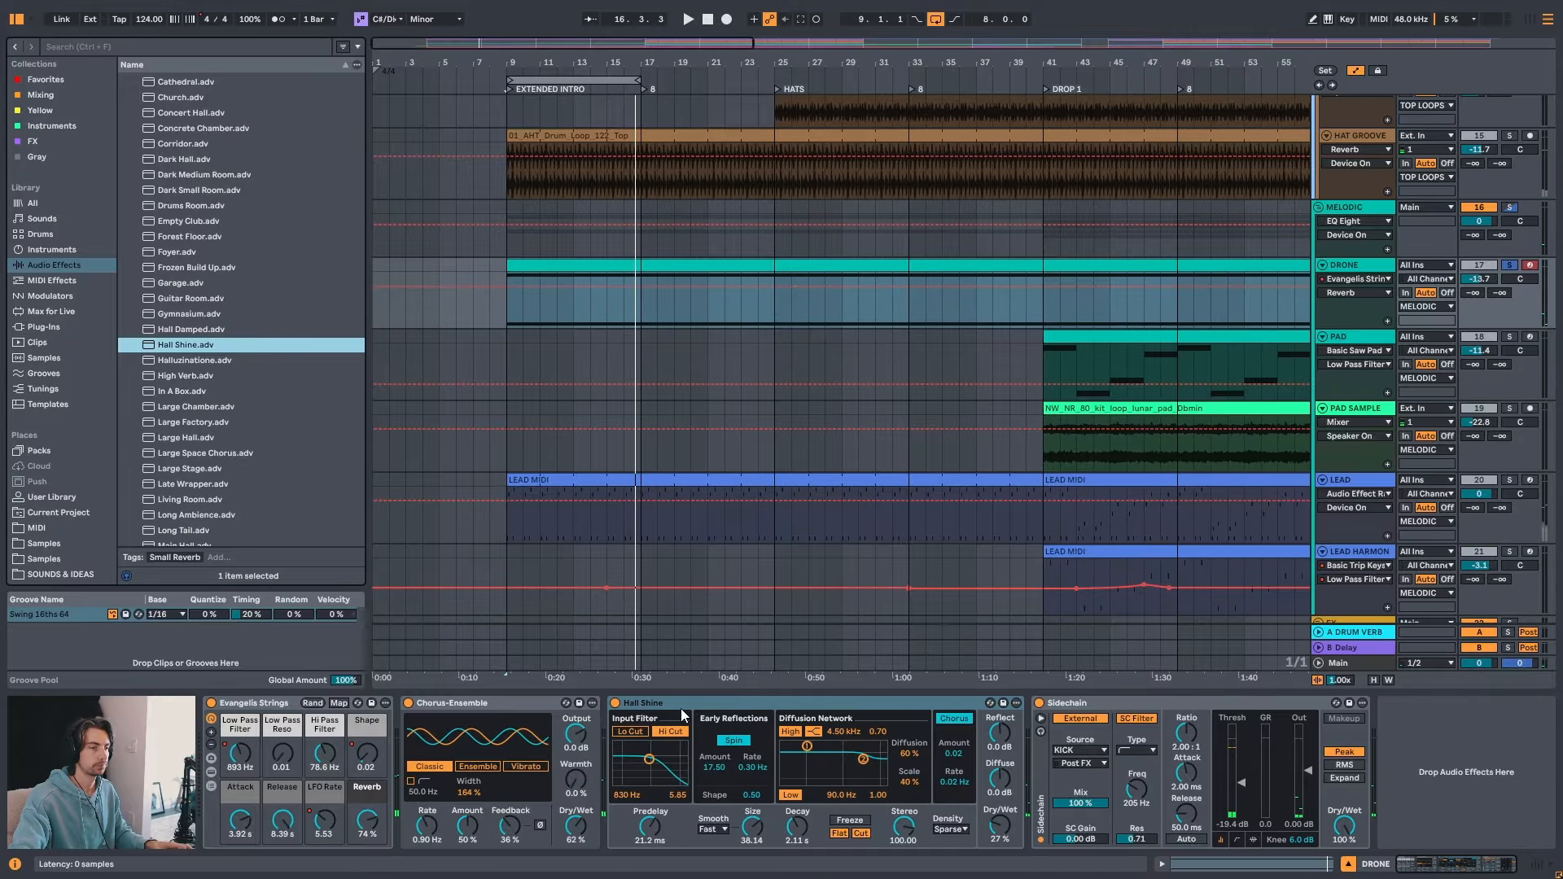
- Turn off Hall Shine's Hi Cut and set Decay to 3.97 s, Diffuse to 4.4 dB and Dry/Wet to 66%
{"action": "left_click_drag", "start_coordinate": [999, 825], "coordinate": [999, 813]}
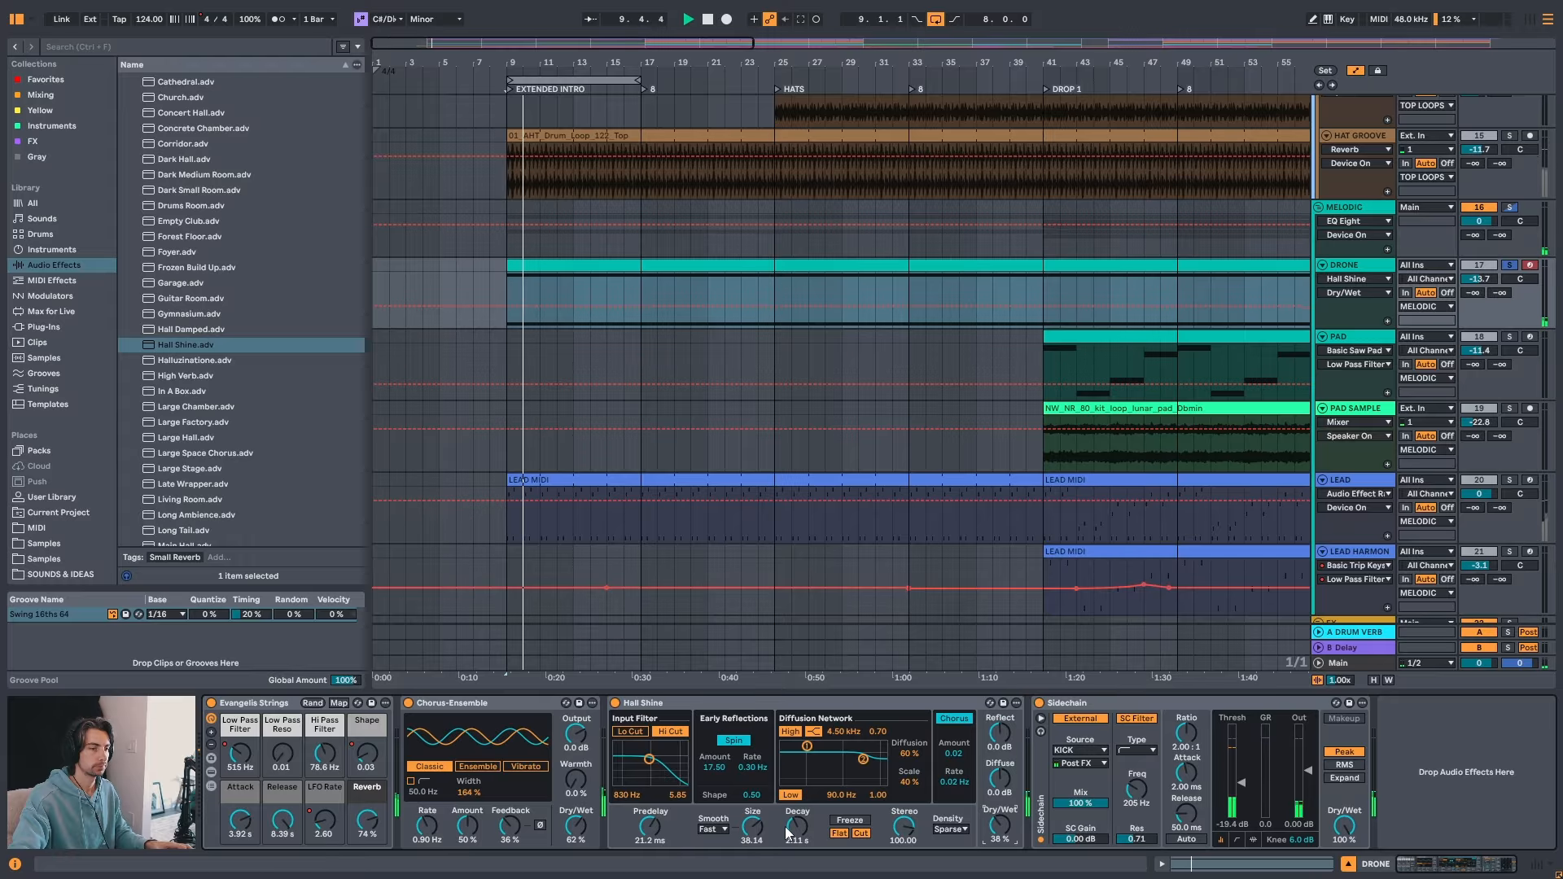
{"action": "left_click_drag", "start_coordinate": [796, 826], "coordinate": [796, 819]}
{"action": "left_click", "coordinate": [672, 733]}
{"action": "left_click_drag", "start_coordinate": [1001, 824], "coordinate": [999, 765]}
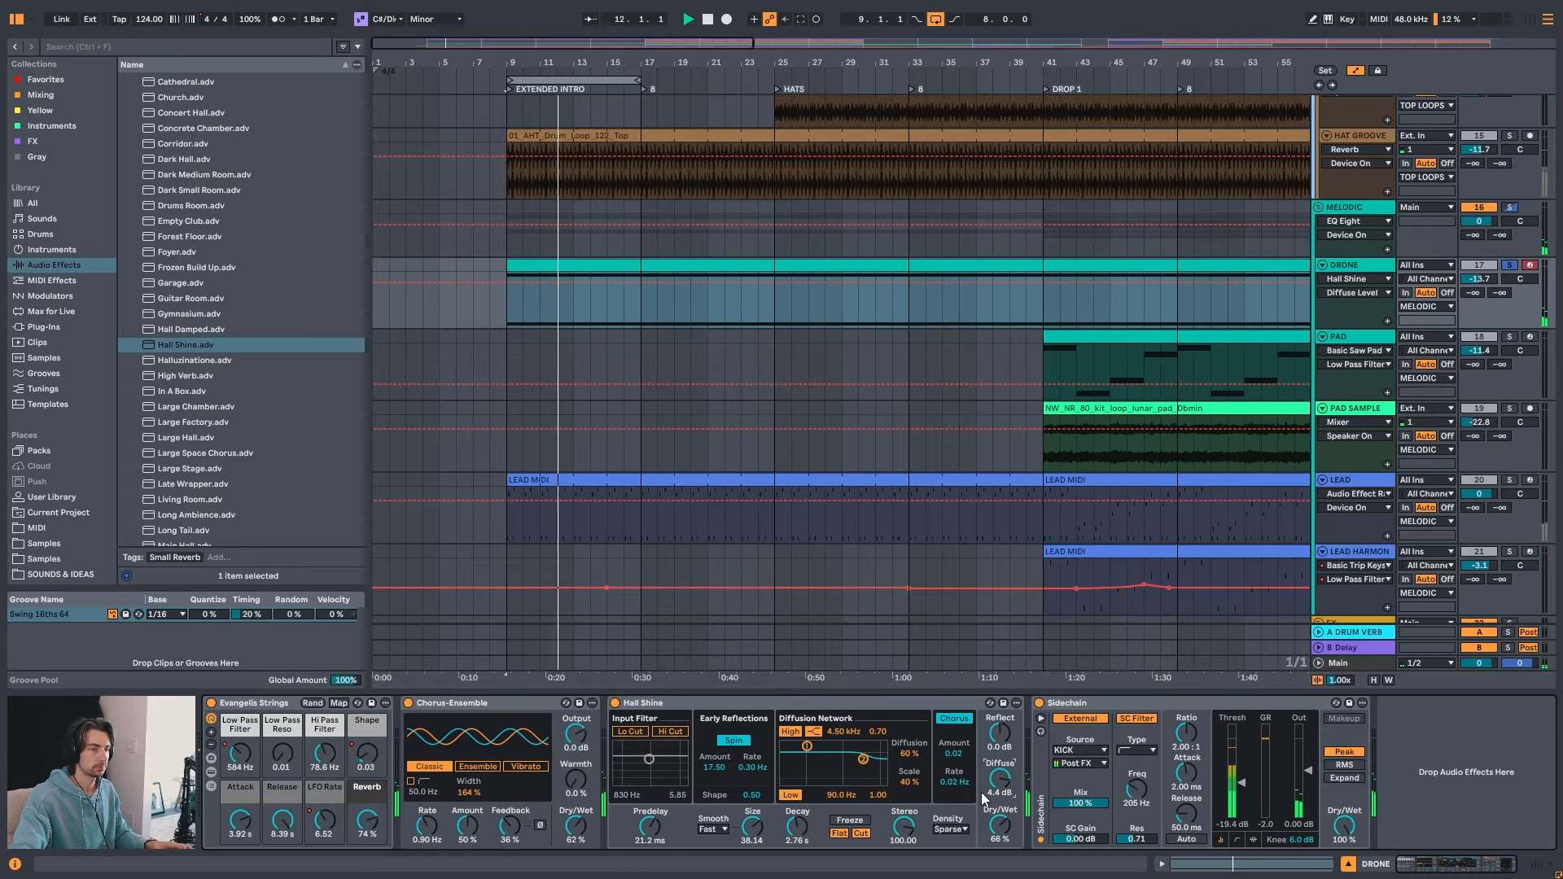
{"action": "left_click_drag", "start_coordinate": [798, 824], "coordinate": [797, 805]}
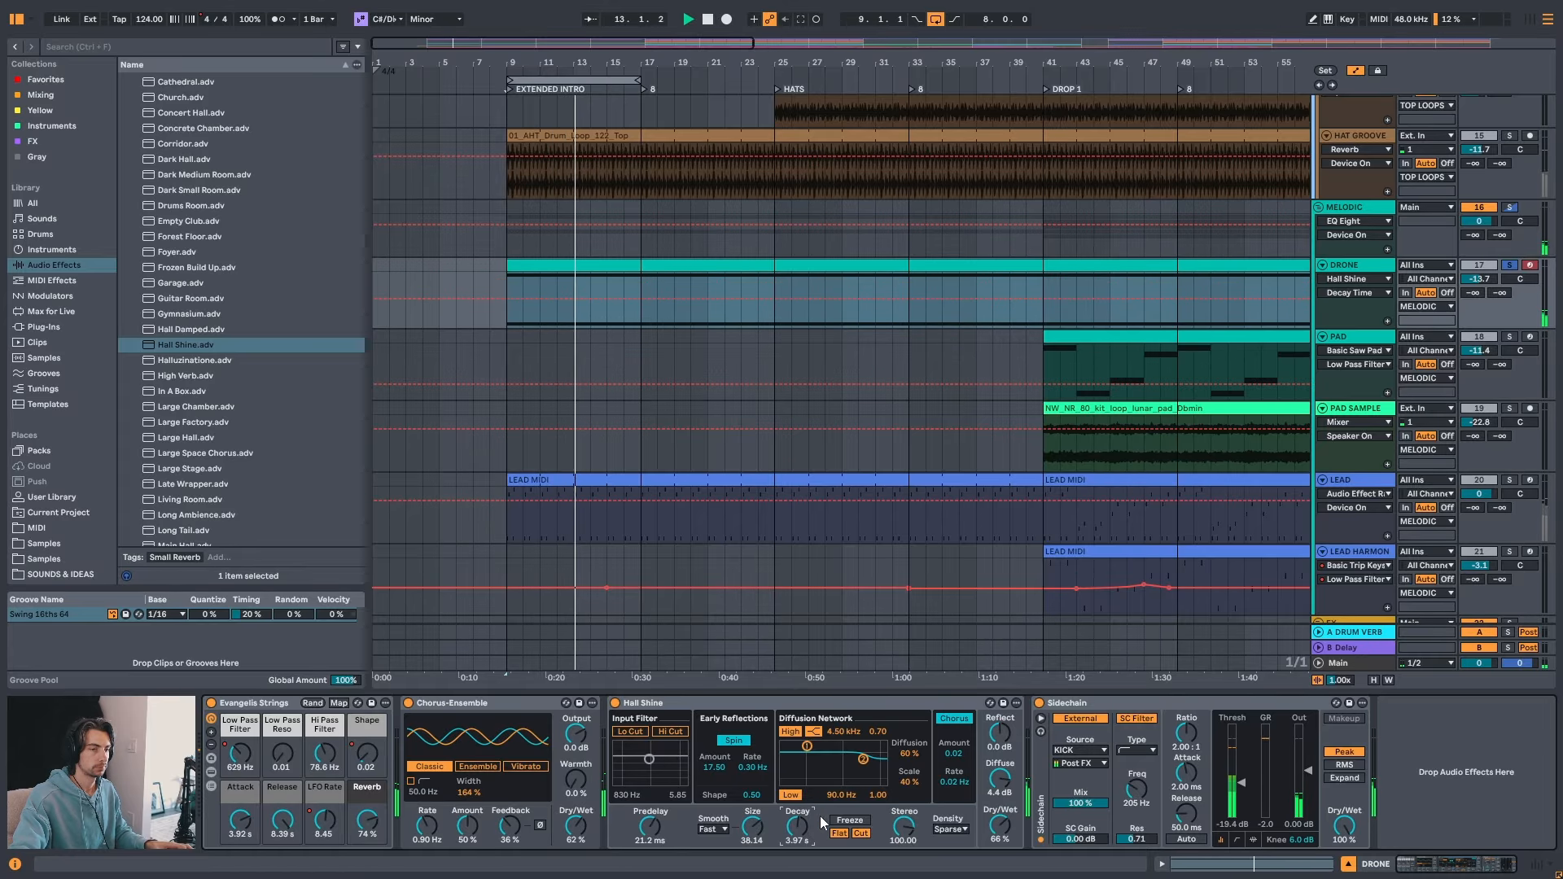
- Raise the DRONE Sidechain compressor's output gain to 11.8 dB and compare the sound with Hall Shine bypassed
{"action": "left_click_drag", "start_coordinate": [1301, 770], "coordinate": [1302, 754]}
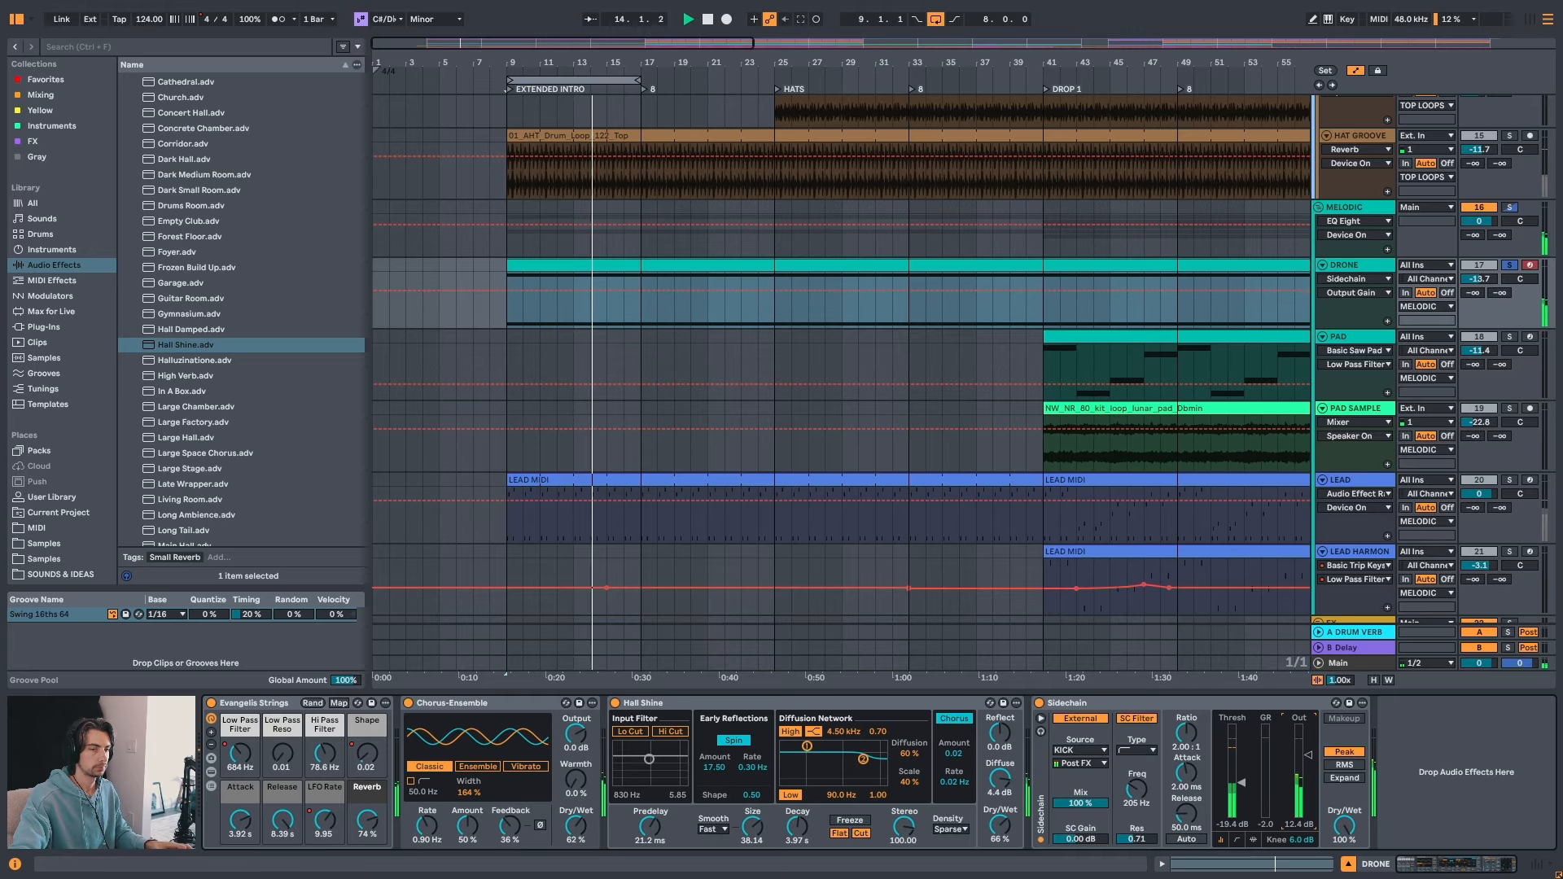
{"action": "left_click", "coordinate": [613, 710]}
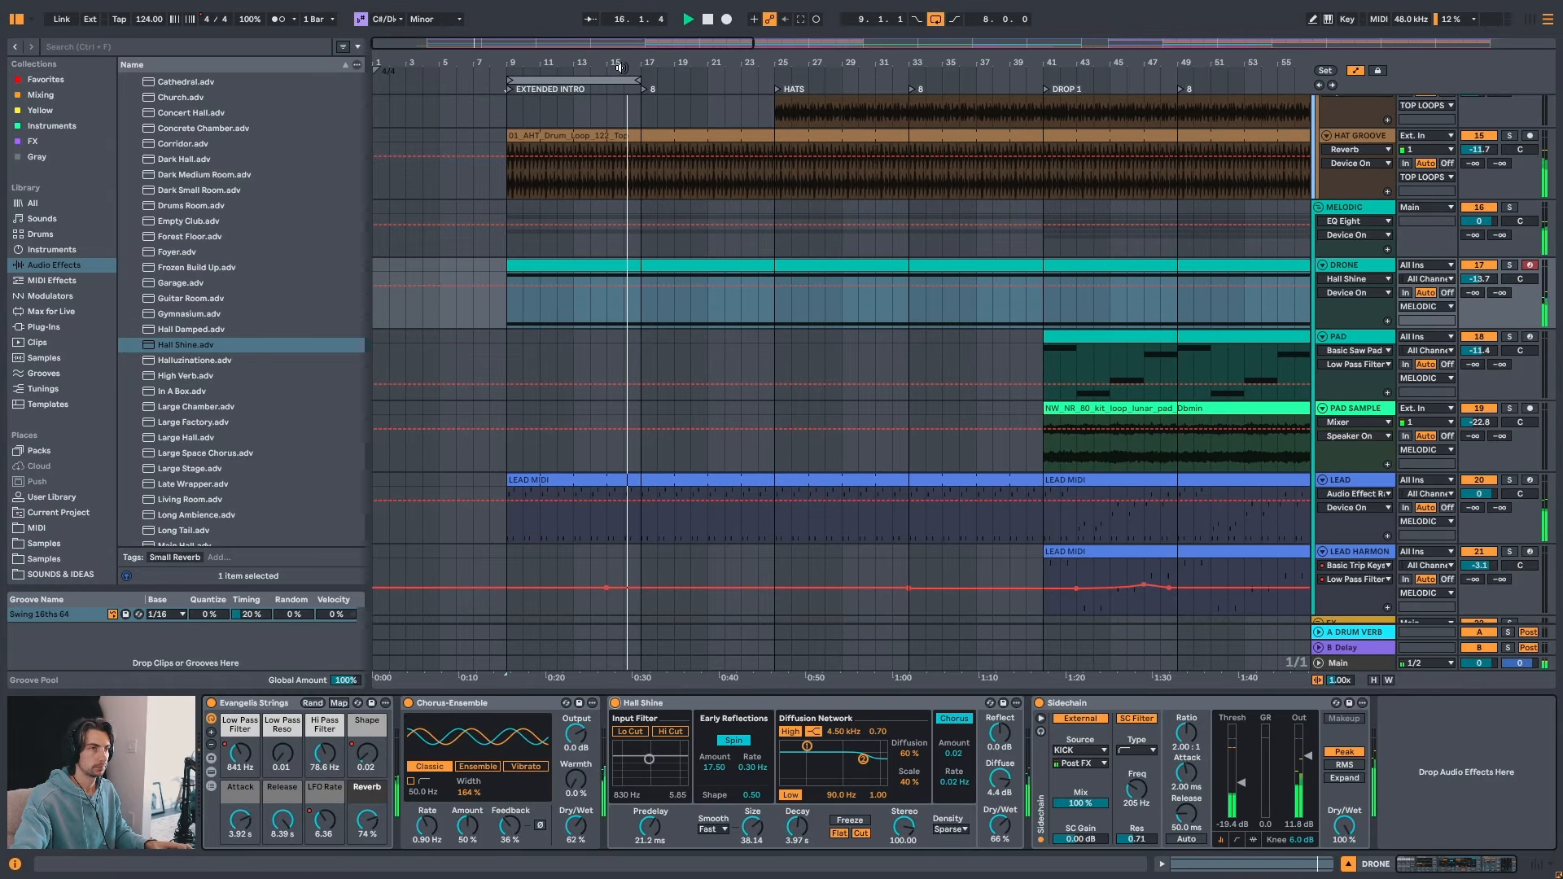
- Set DRONE's Sidechain output gain back to 0 dB and its track volume to -14.0 dB
{"action": "left_click_drag", "start_coordinate": [617, 63], "coordinate": [621, 68]}
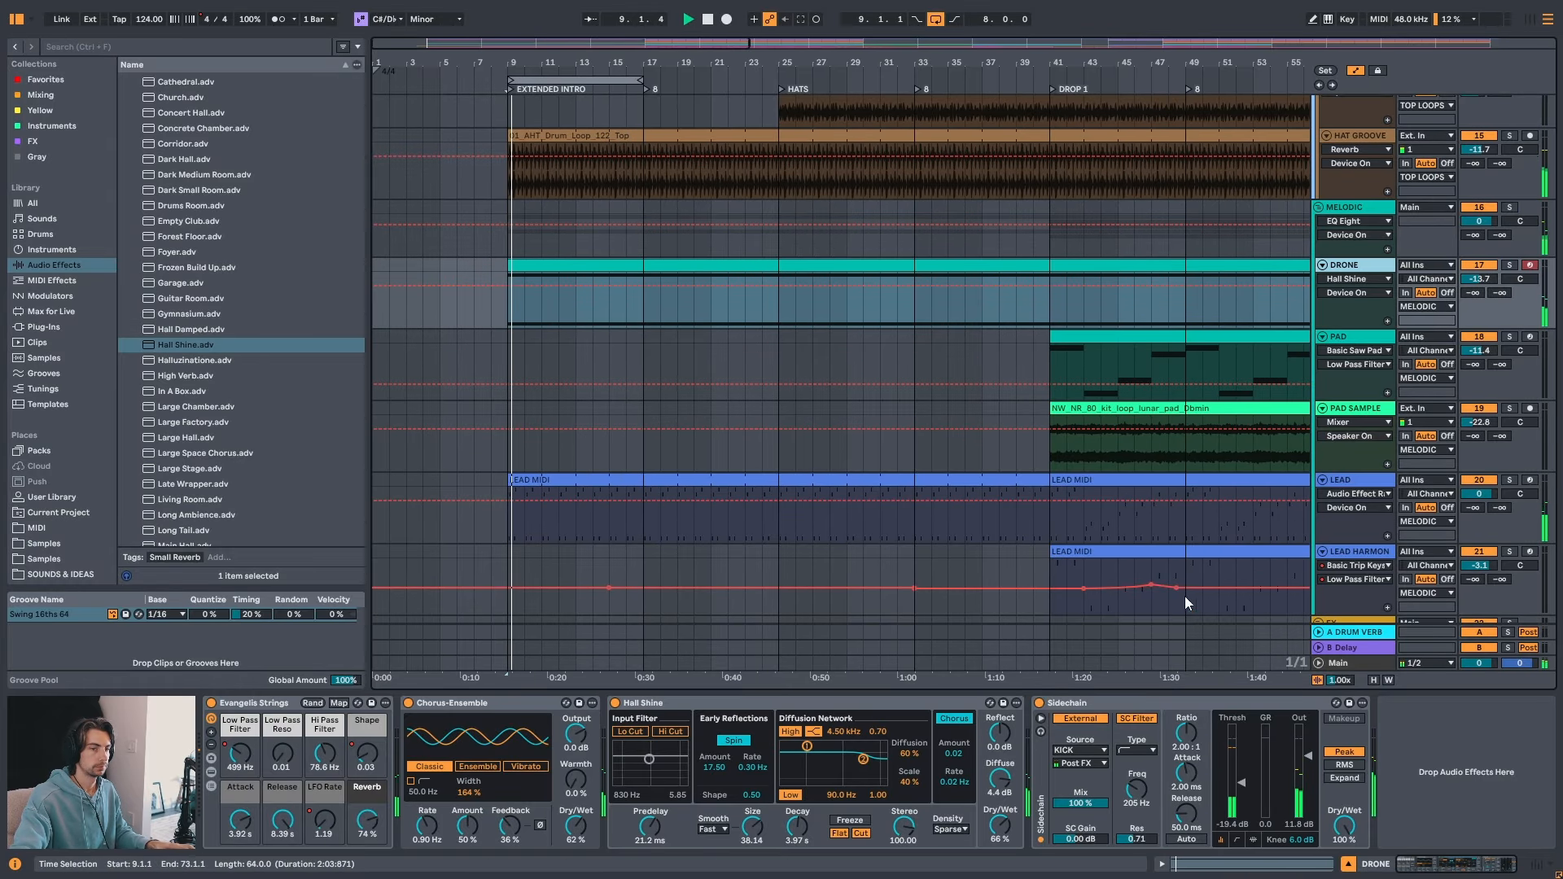
{"action": "mouse_move", "coordinate": [1312, 763]}
{"action": "left_mouse_down"}
{"action": "mouse_move", "coordinate": [1312, 783]}
{"action": "mouse_move", "coordinate": [1309, 770]}
{"action": "left_mouse_up"}
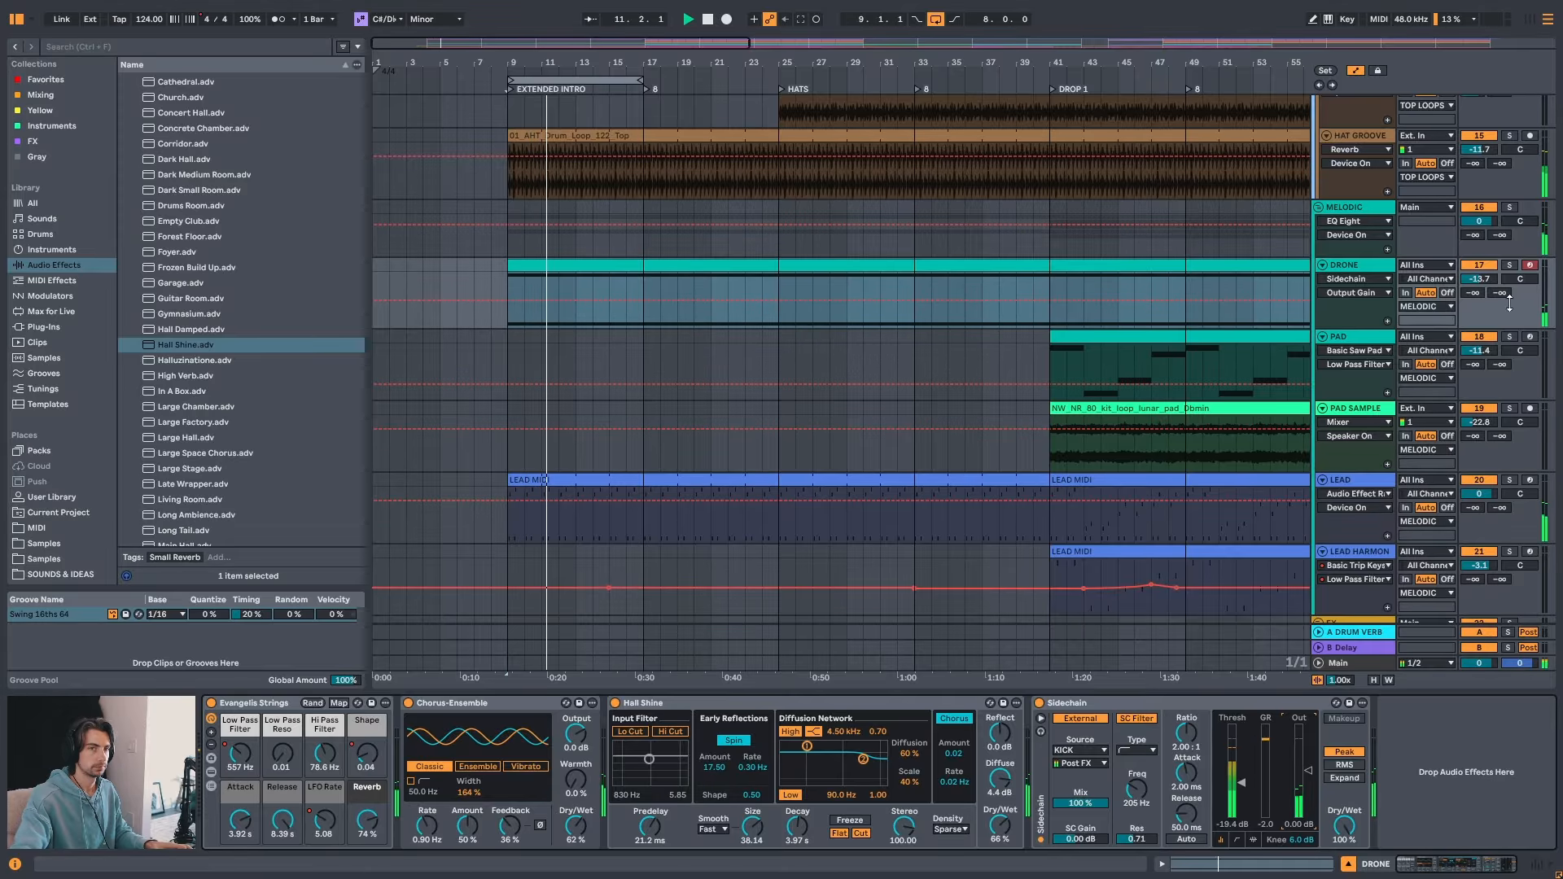
{"action": "mouse_move", "coordinate": [1479, 279]}
{"action": "left_mouse_down"}
{"action": "mouse_move", "coordinate": [1479, 263]}
{"action": "mouse_move", "coordinate": [1482, 293]}
{"action": "left_mouse_up"}
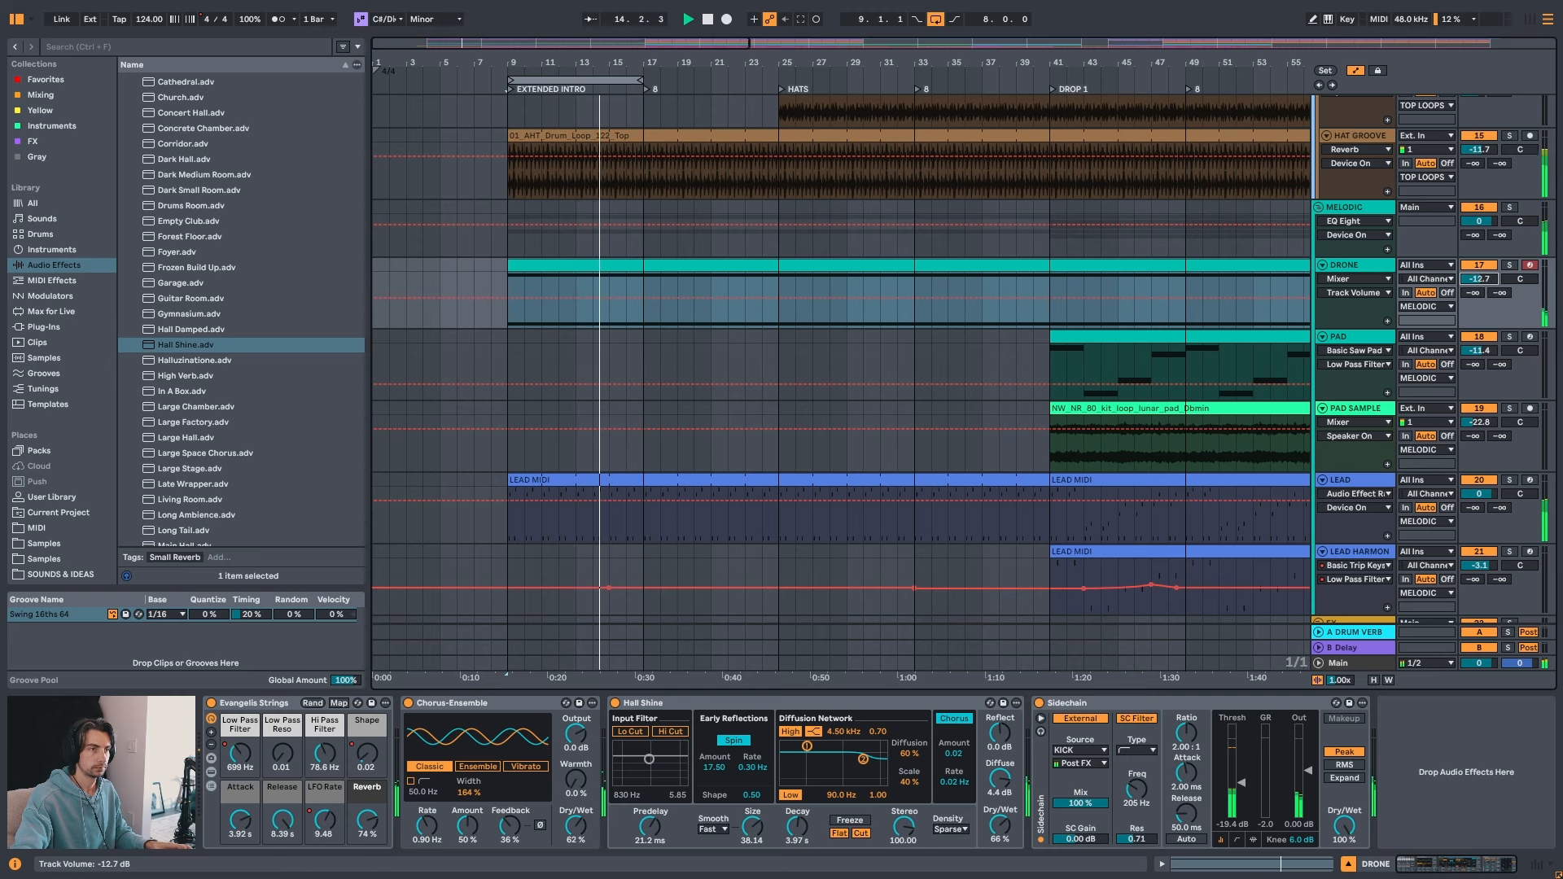
{"action": "left_click_drag", "start_coordinate": [1479, 278], "coordinate": [1480, 285]}
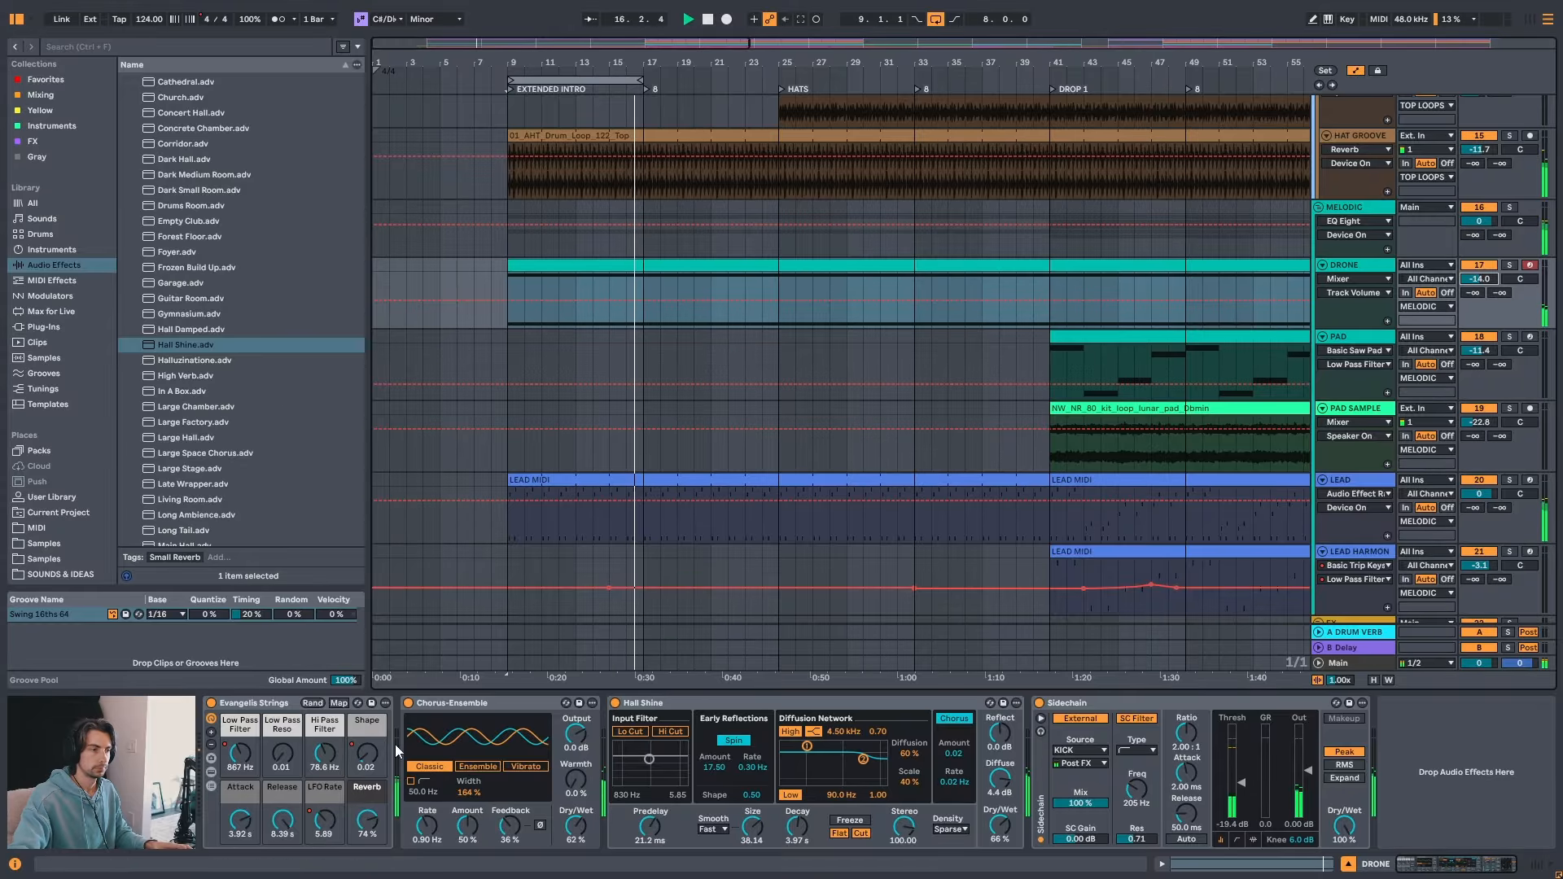
- Show DRONE's Low Pass Filter automation and lower its point at bar 17 to 724 Hz
{"action": "left_click", "coordinate": [241, 755]}
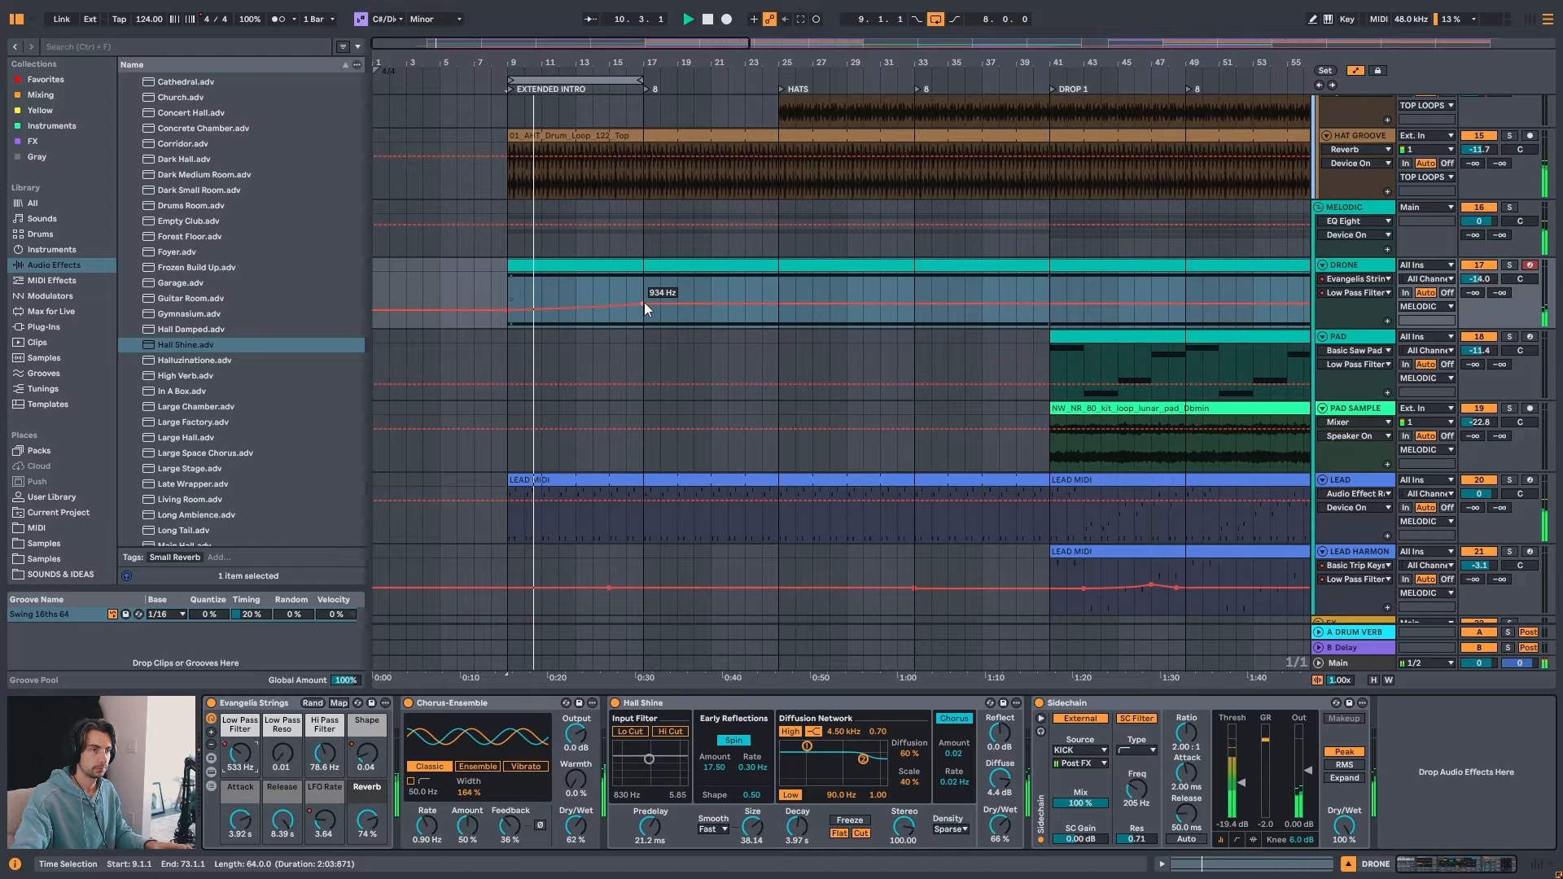
{"action": "left_click_drag", "start_coordinate": [643, 301], "coordinate": [651, 305]}
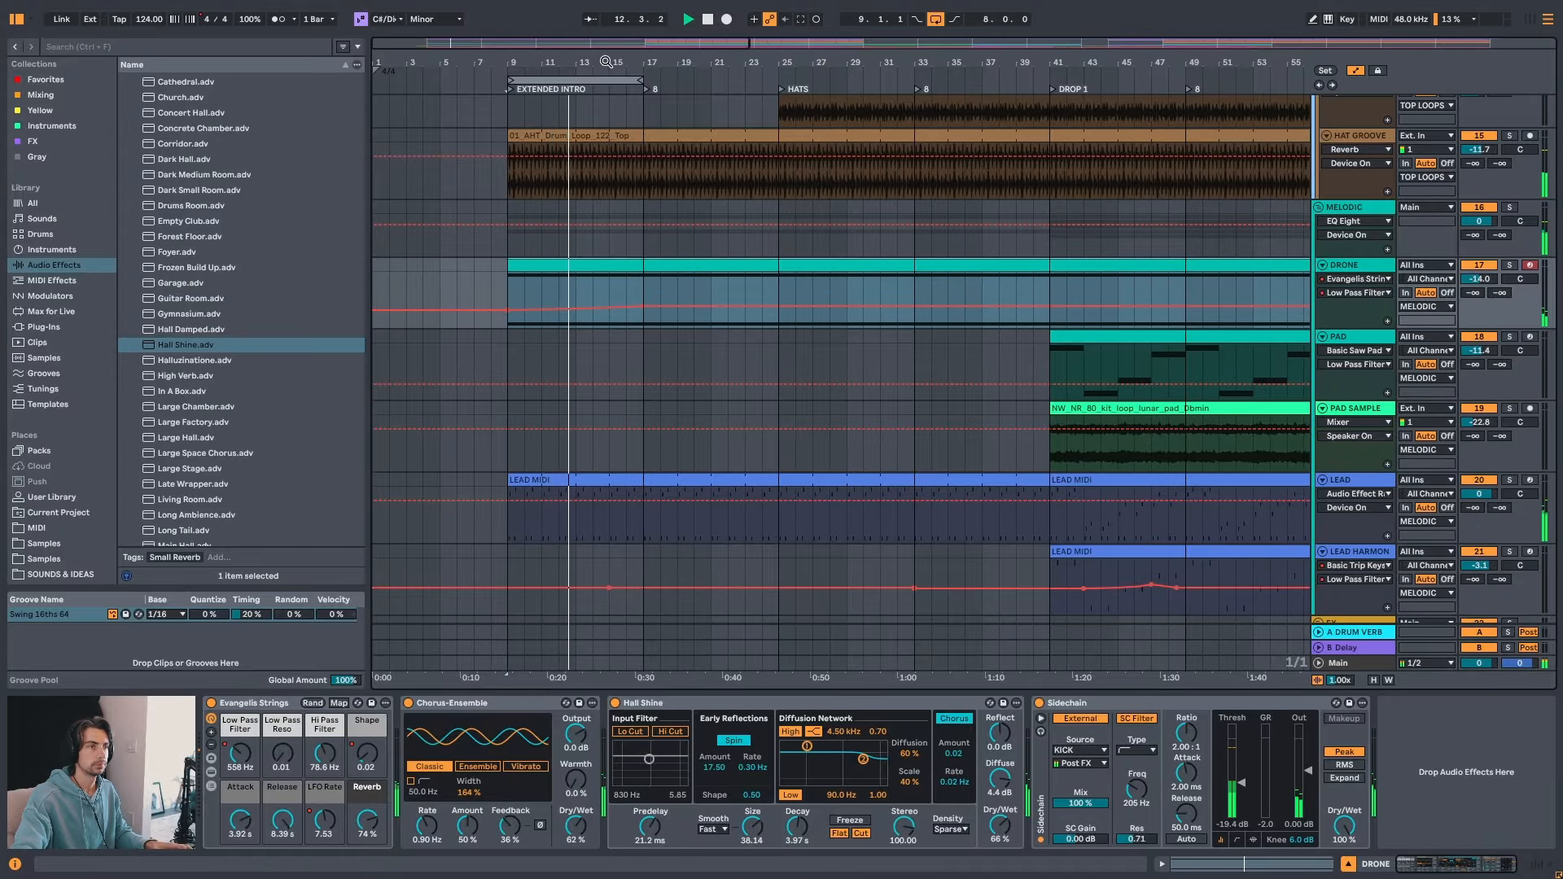
{"action": "left_click_drag", "start_coordinate": [606, 61], "coordinate": [604, 50]}
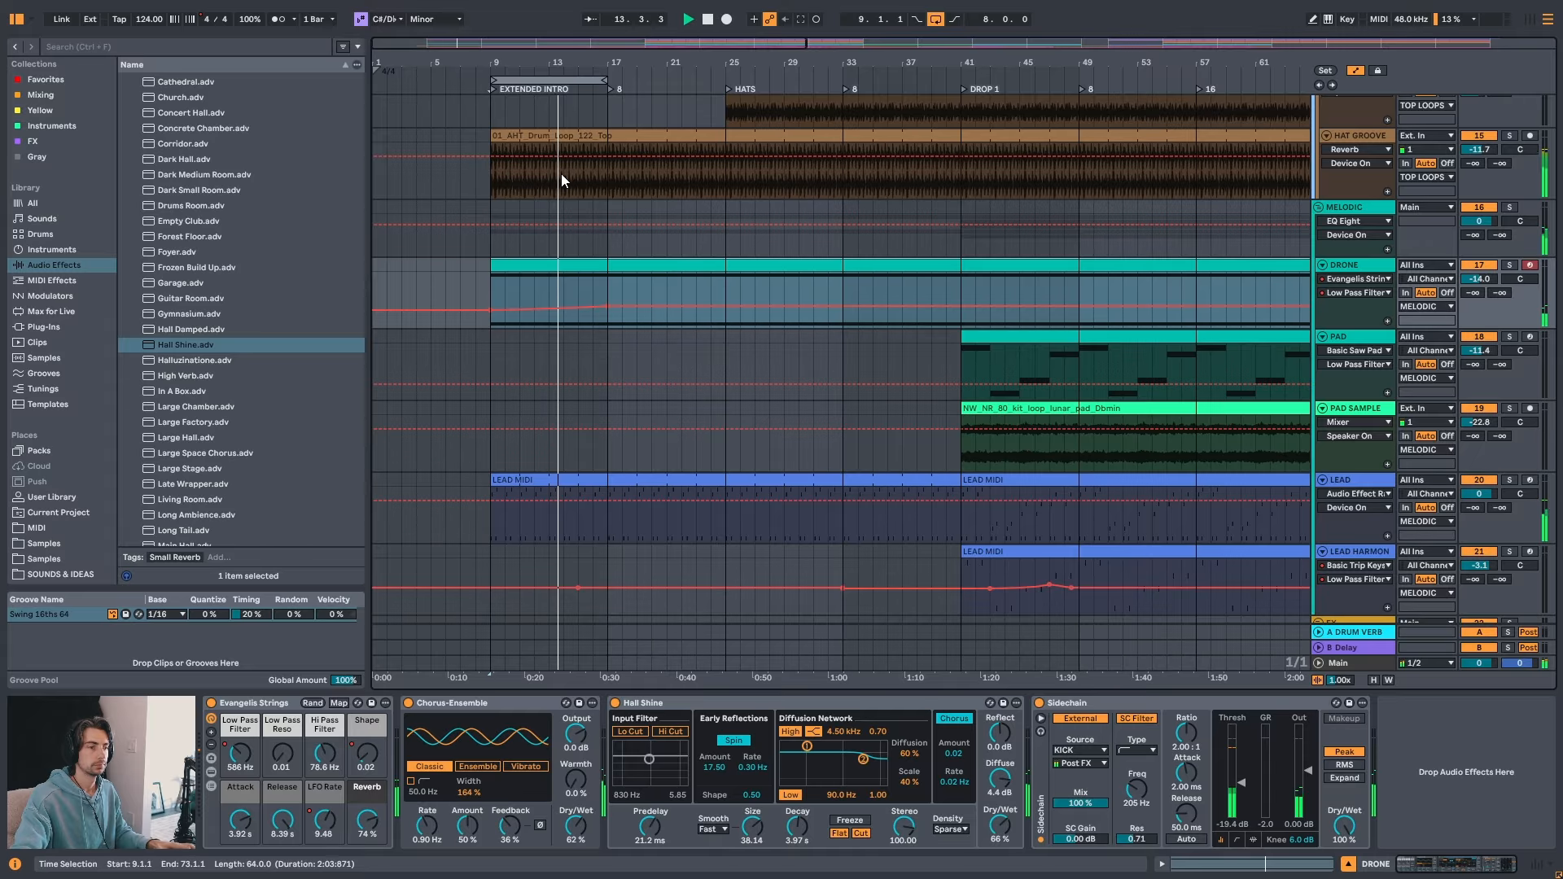
{"action": "left_click_drag", "start_coordinate": [555, 62], "coordinate": [560, 66]}
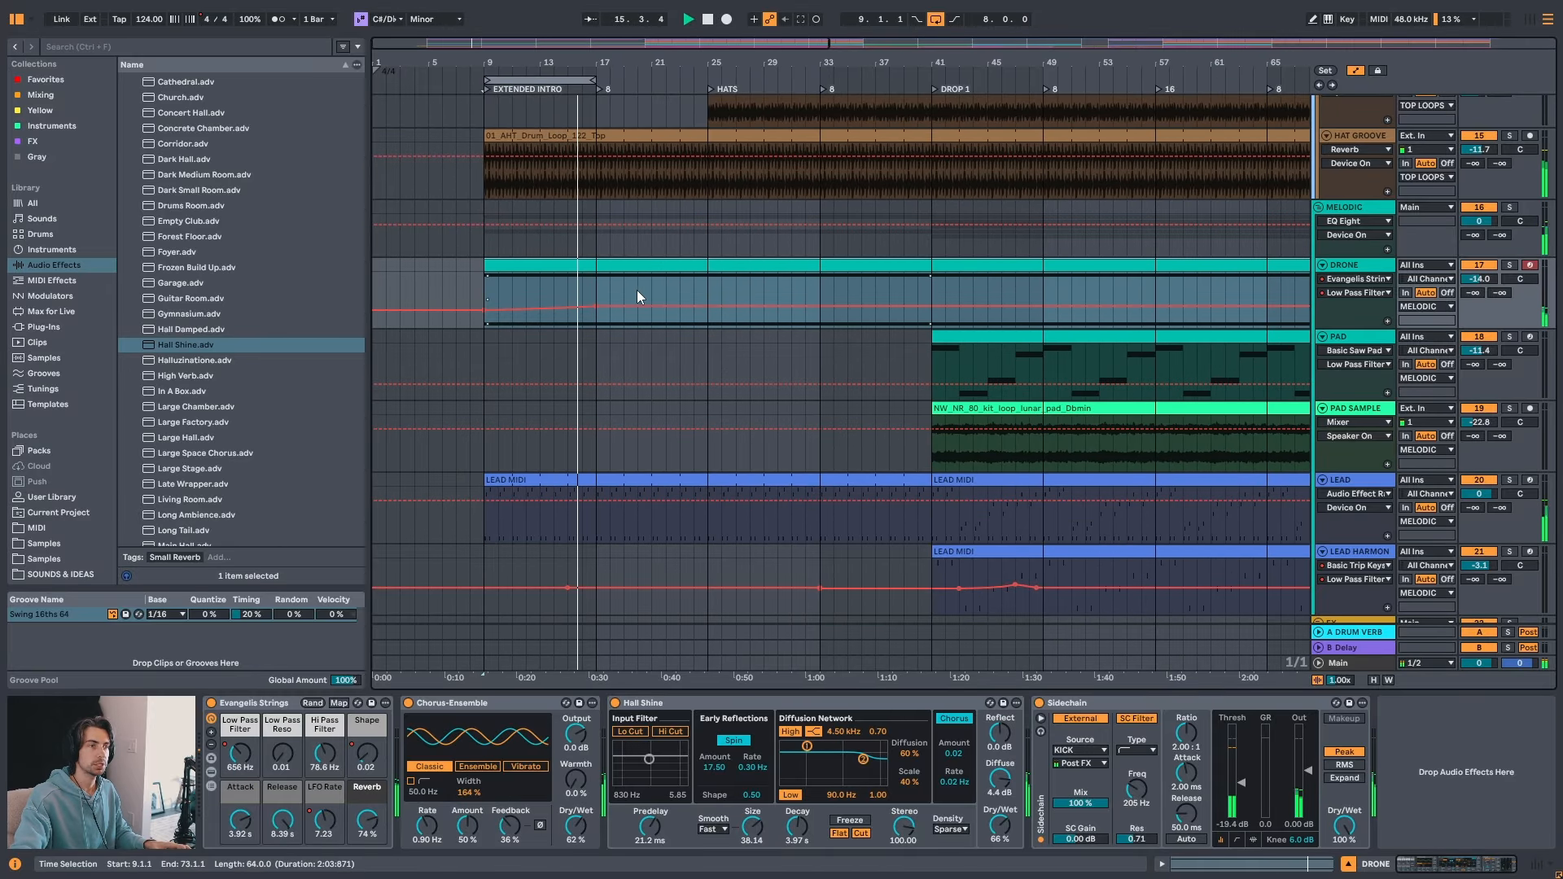
- Replay DRONE around bars 16 and 17 and inspect the notes in its MIDI clip
{"action": "left_click", "coordinate": [599, 293]}
{"action": "key", "text": "space"}
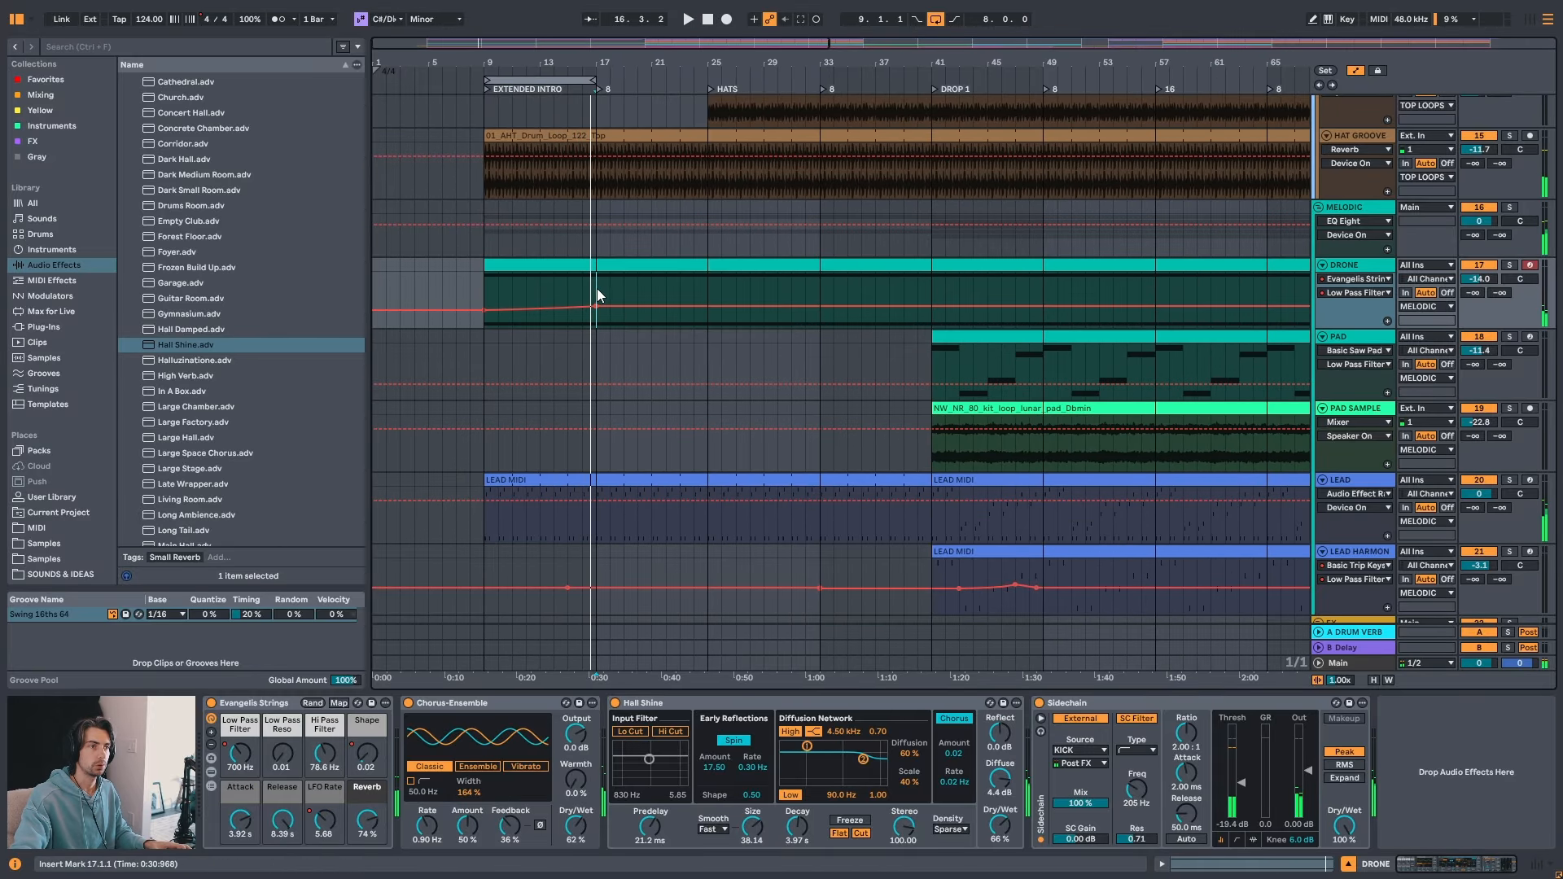
{"action": "key", "text": "space"}
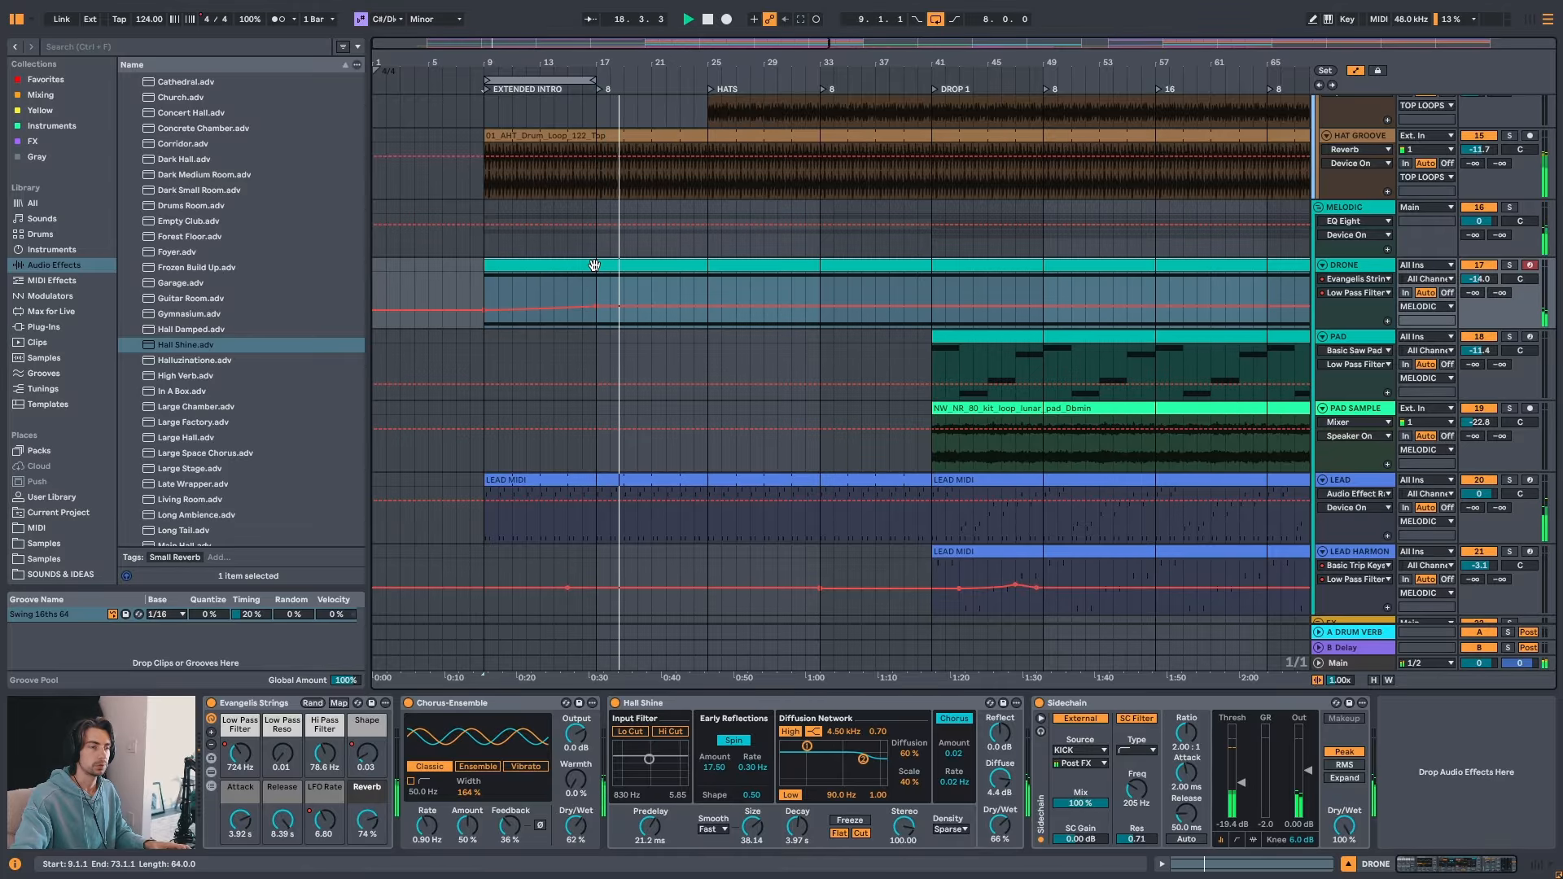
{"action": "left_click", "coordinate": [581, 292]}
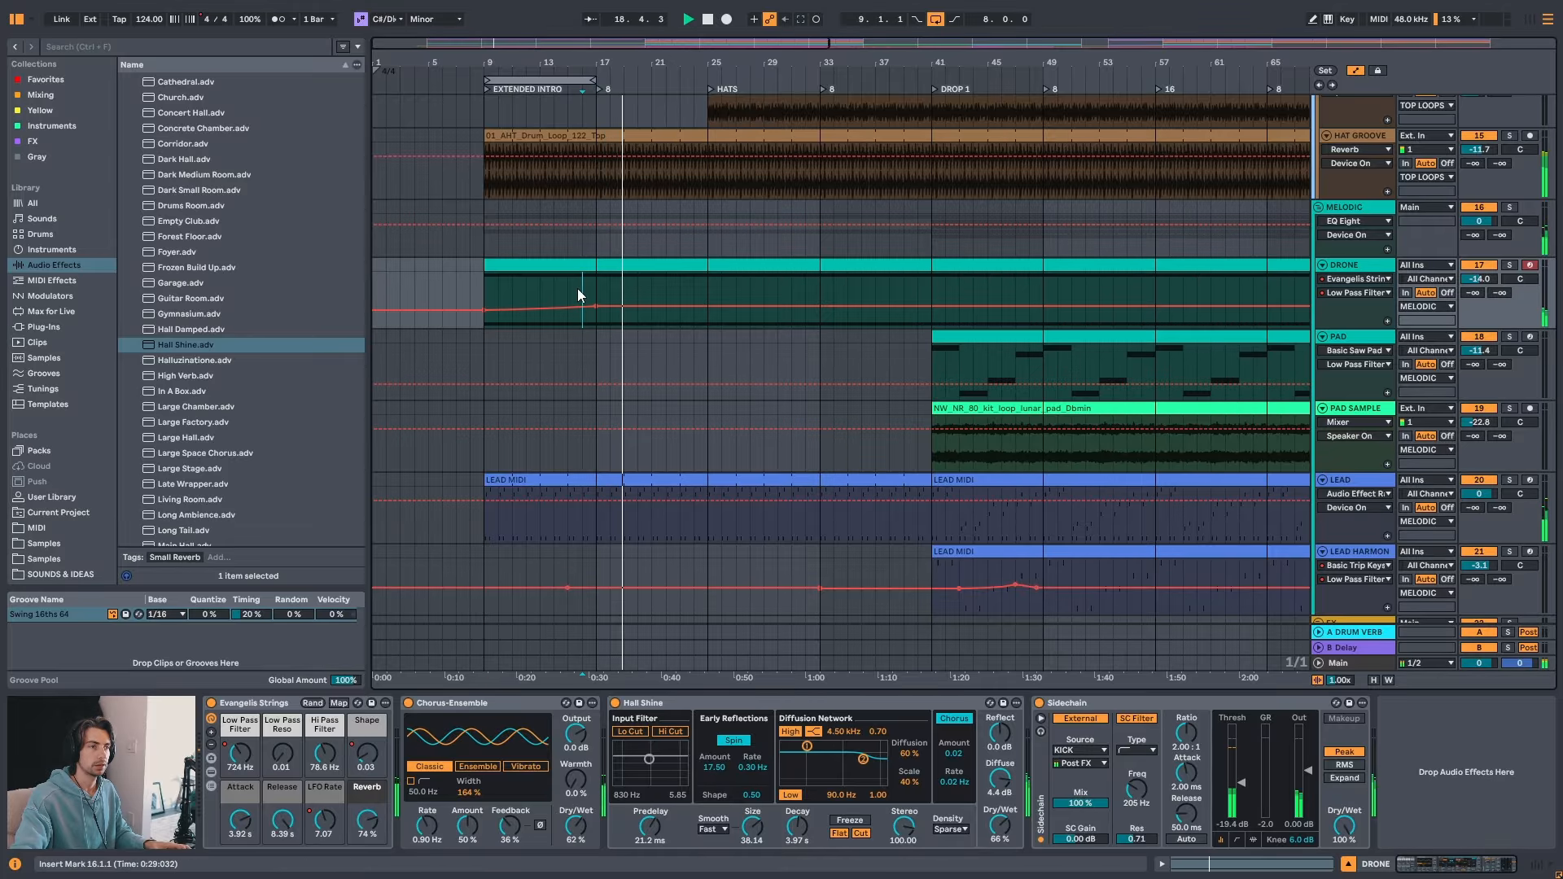
{"action": "left_click", "coordinate": [627, 265]}
{"action": "double_click", "coordinate": [626, 264]}
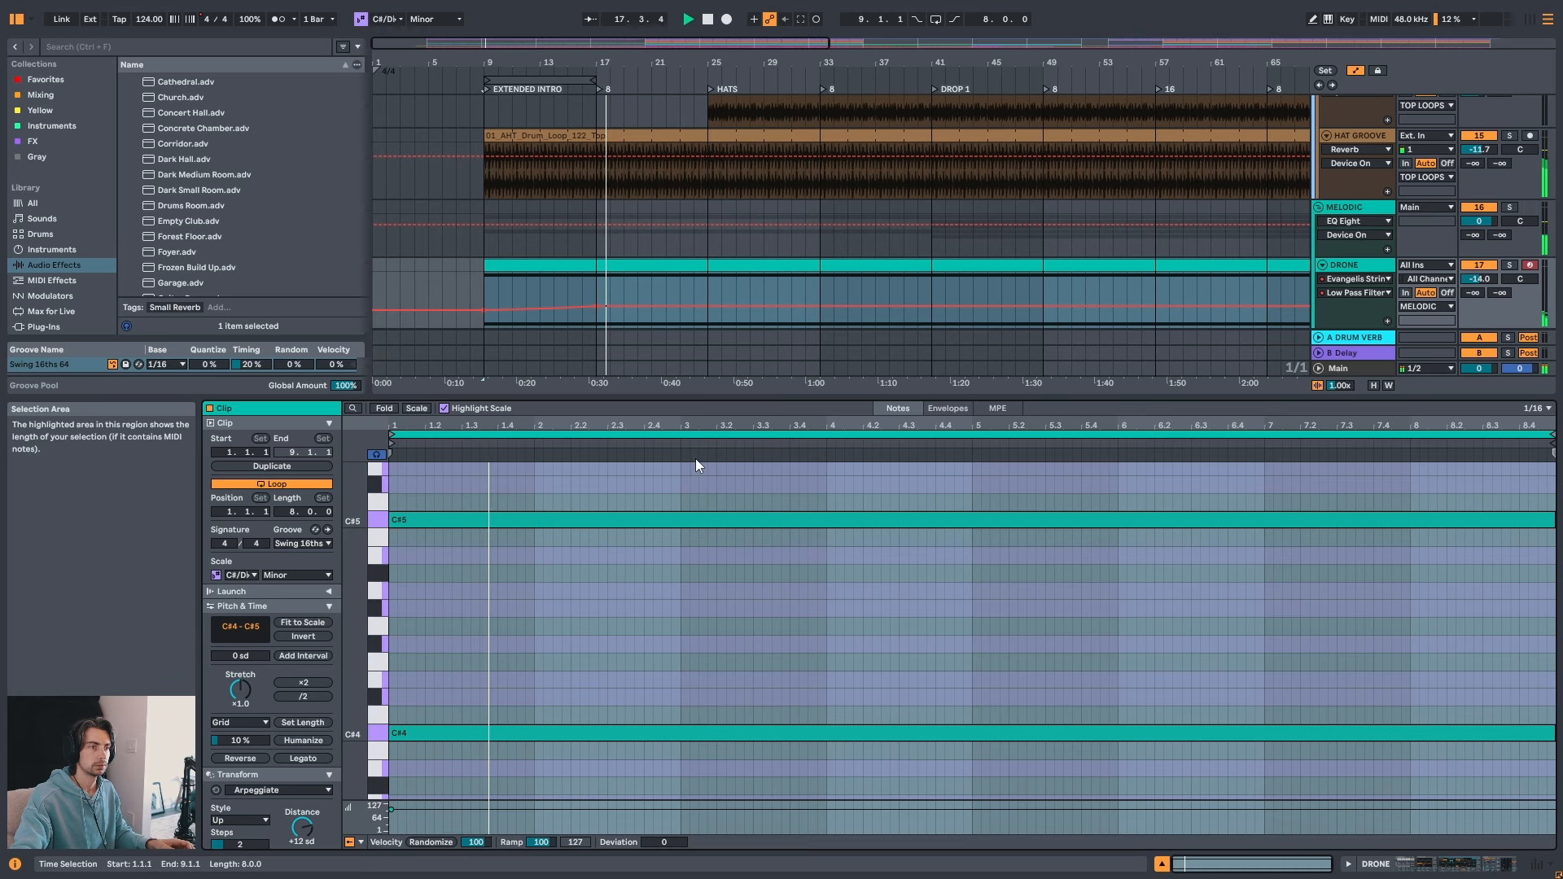
{"action": "key", "text": "shift+Tab"}
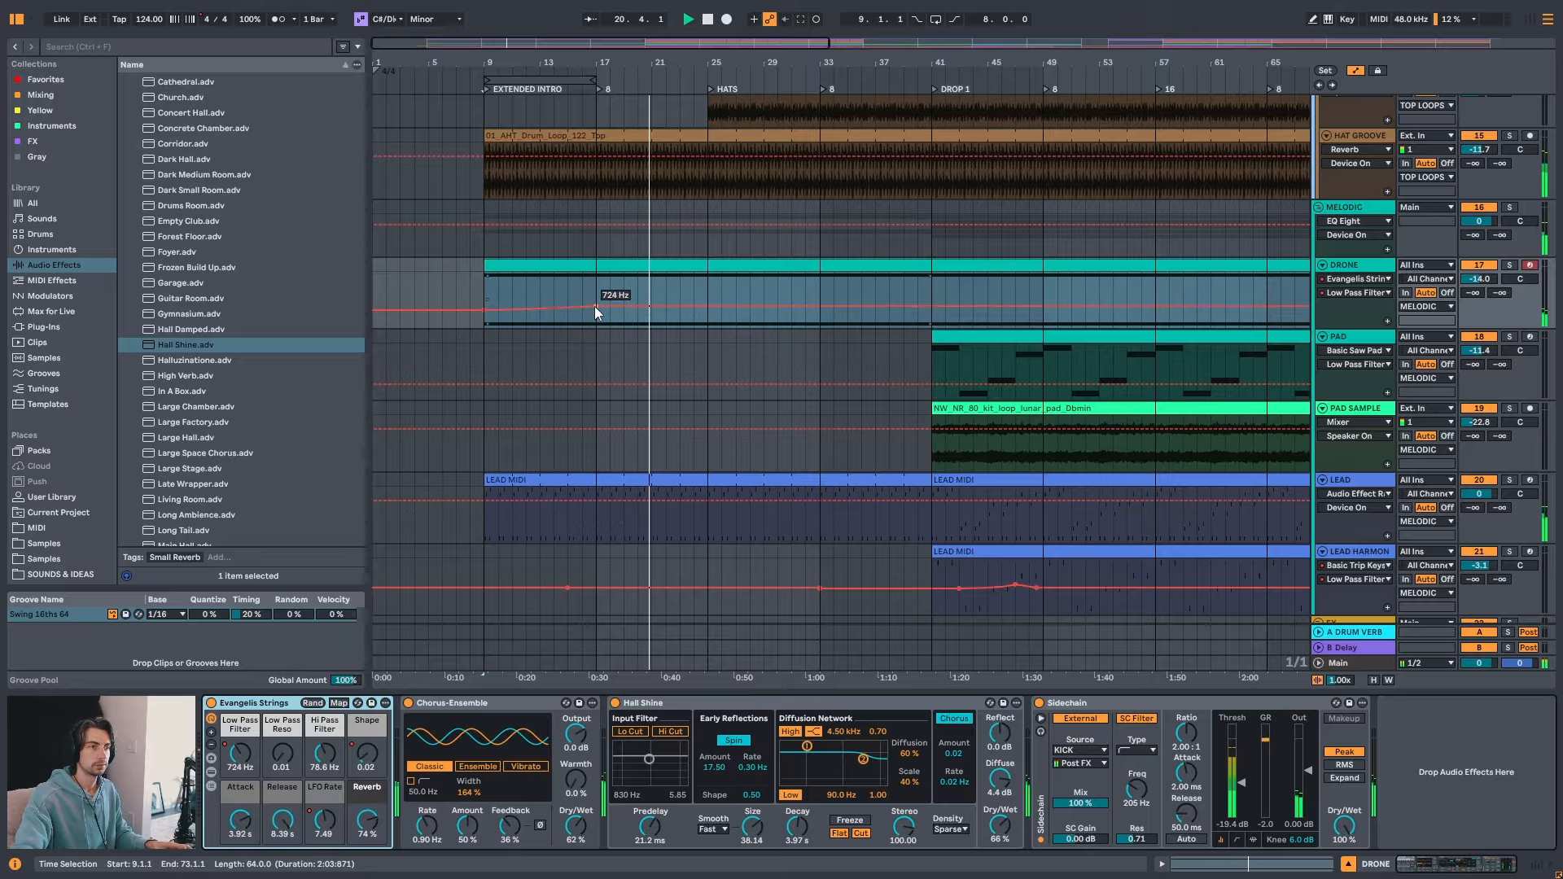
- Raise the Low Pass Filter automation point at bar 17 to 1.85 kHz and replay from bar 9
{"action": "mouse_move", "coordinate": [594, 306]}
{"action": "left_mouse_down"}
{"action": "mouse_move", "coordinate": [595, 285]}
{"action": "mouse_move", "coordinate": [595, 298]}
{"action": "left_mouse_up"}
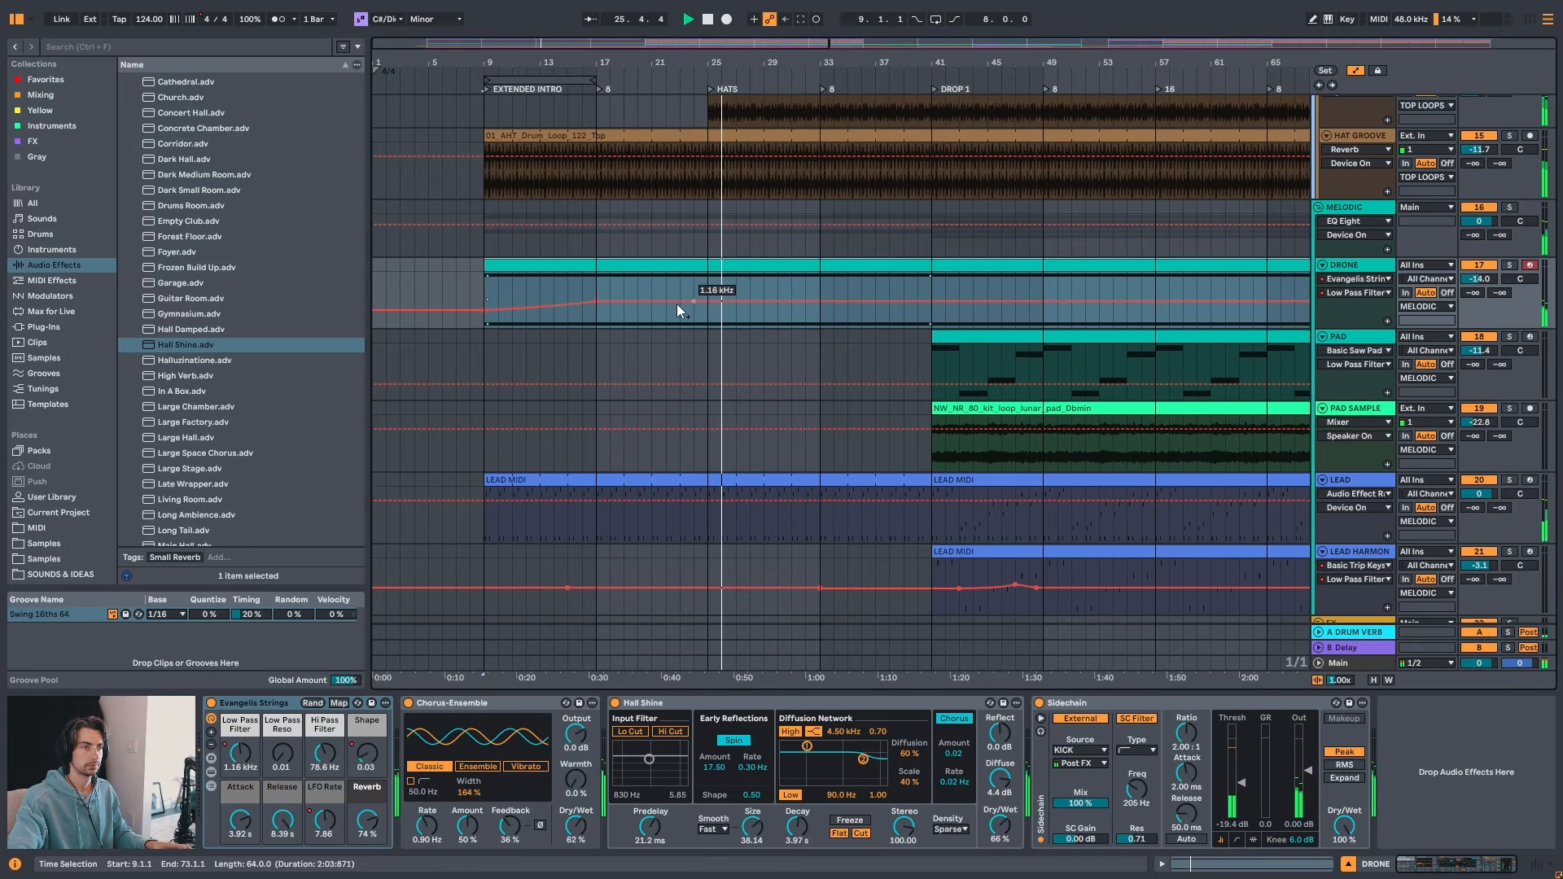
{"action": "left_click_drag", "start_coordinate": [595, 300], "coordinate": [595, 296]}
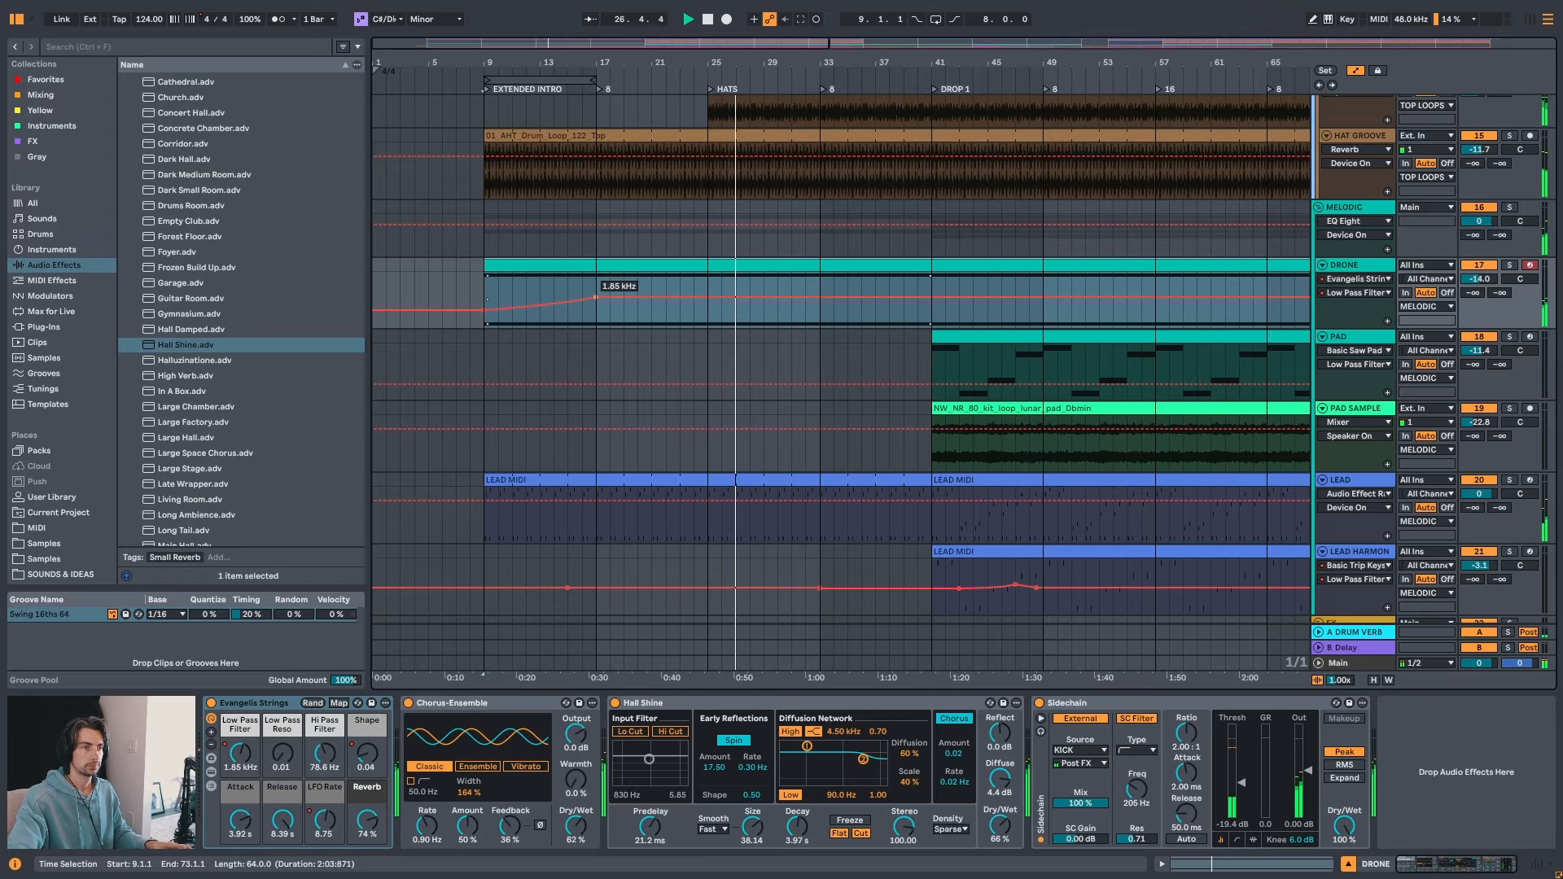
{"action": "key", "text": "space"}
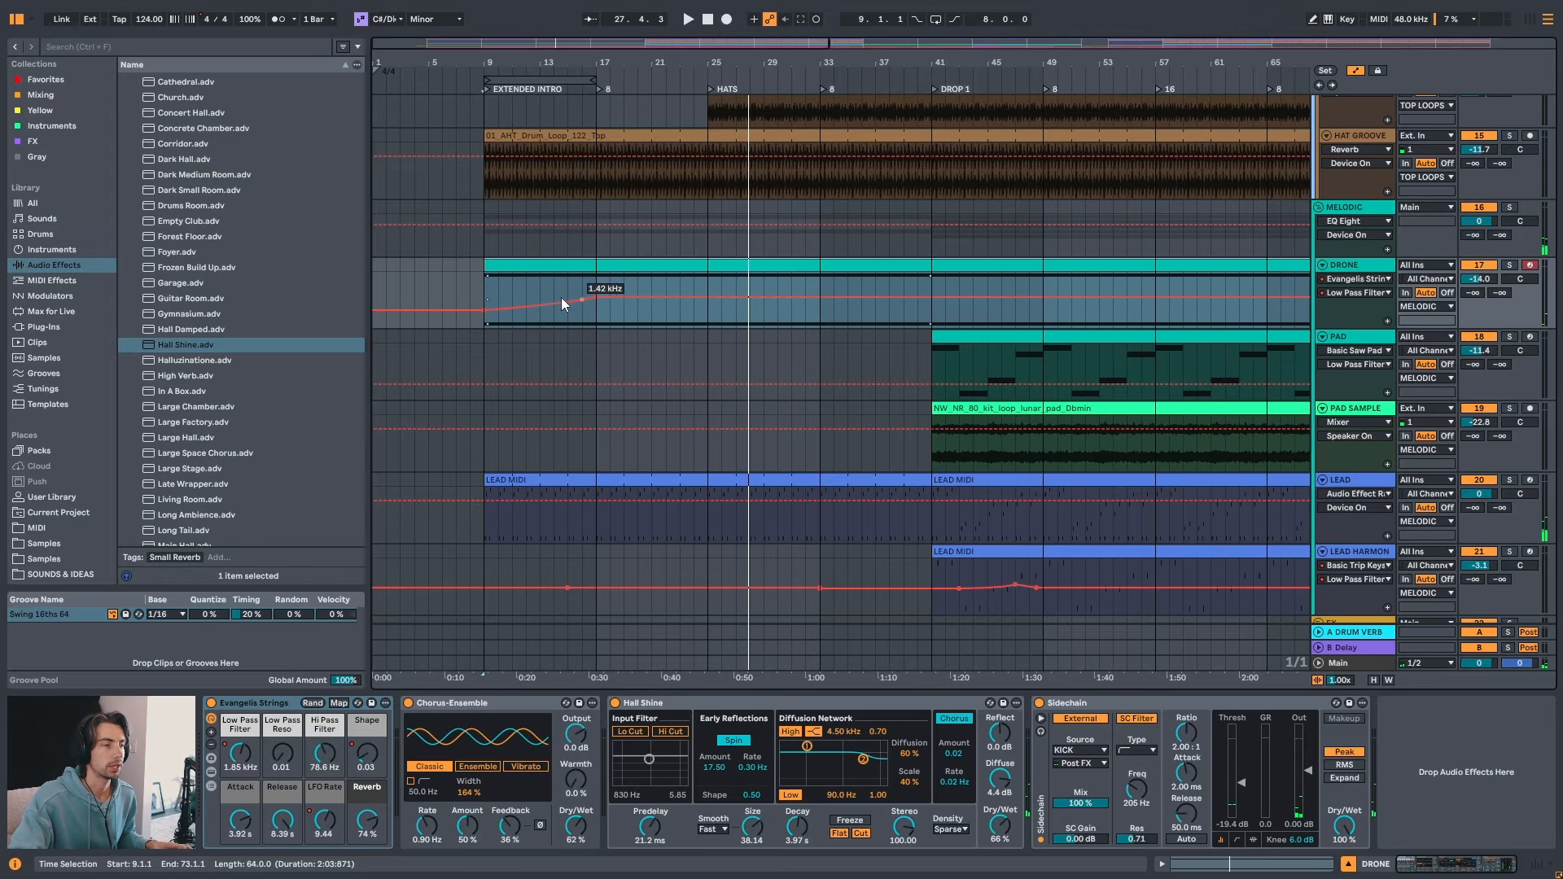
{"action": "left_click", "coordinate": [486, 285]}
{"action": "key", "text": "space"}
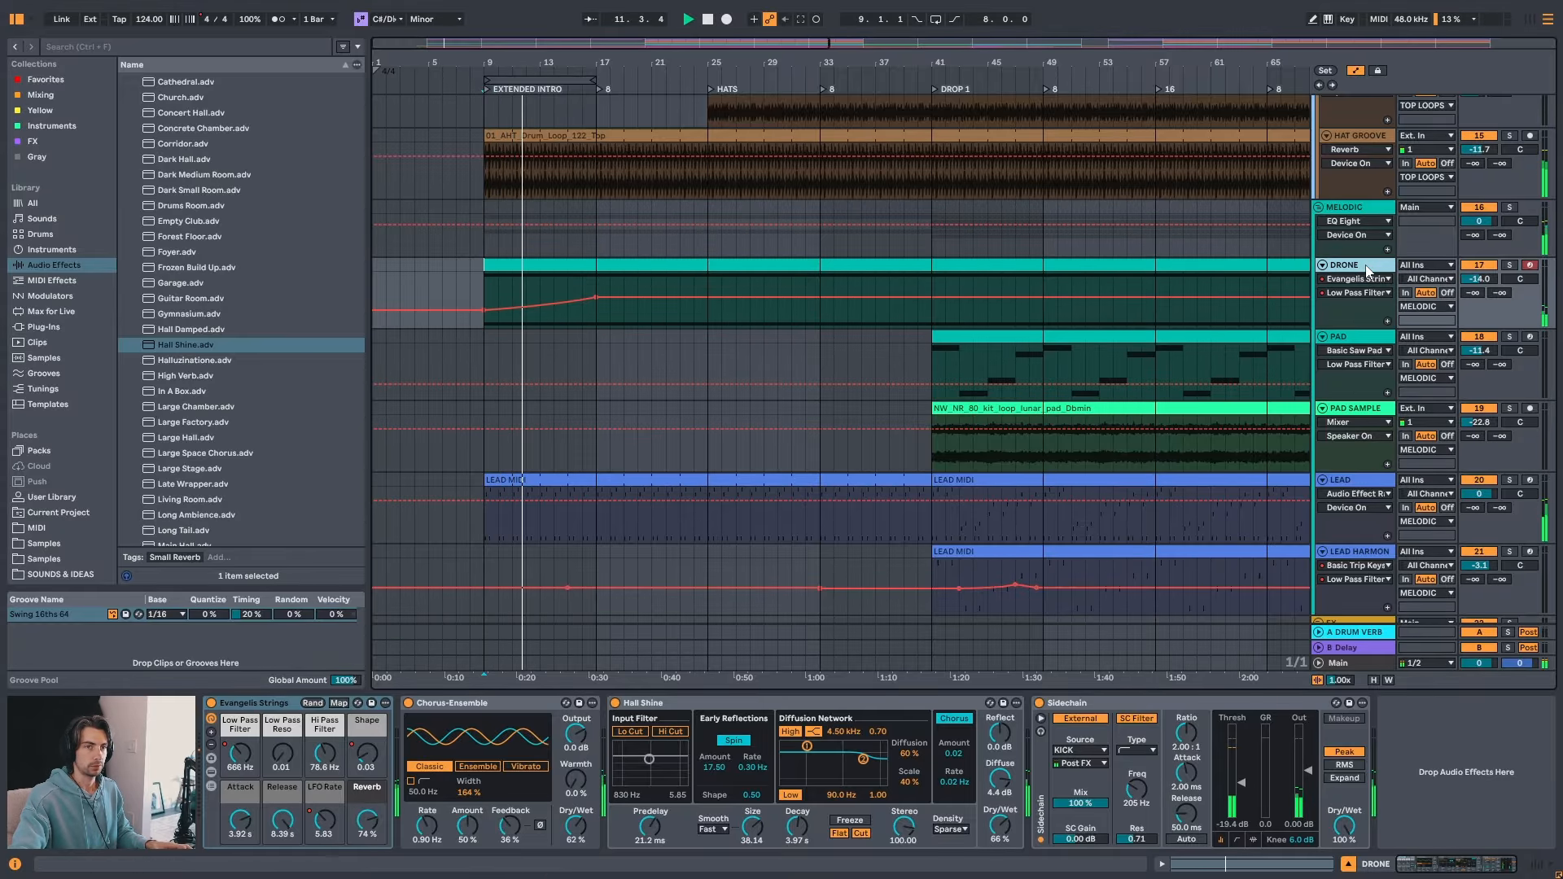
- Insert Utility from the Favorites at the end of DRONE's device chain and show its Gain automation
{"action": "left_click", "coordinate": [42, 79]}
{"action": "double_click", "coordinate": [167, 126]}
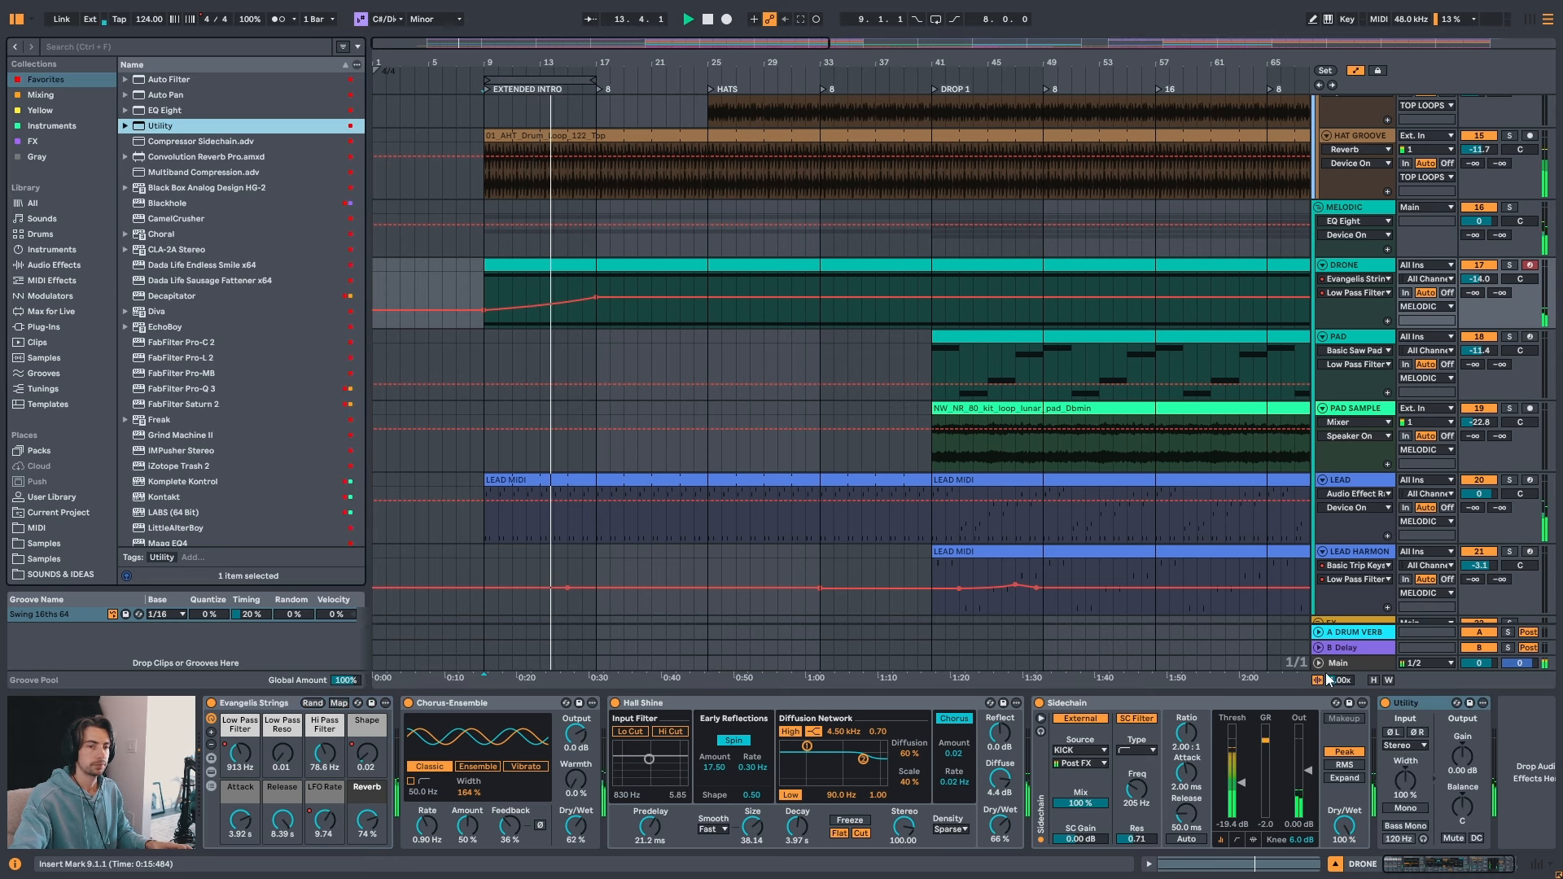
{"action": "left_click", "coordinate": [1433, 711]}
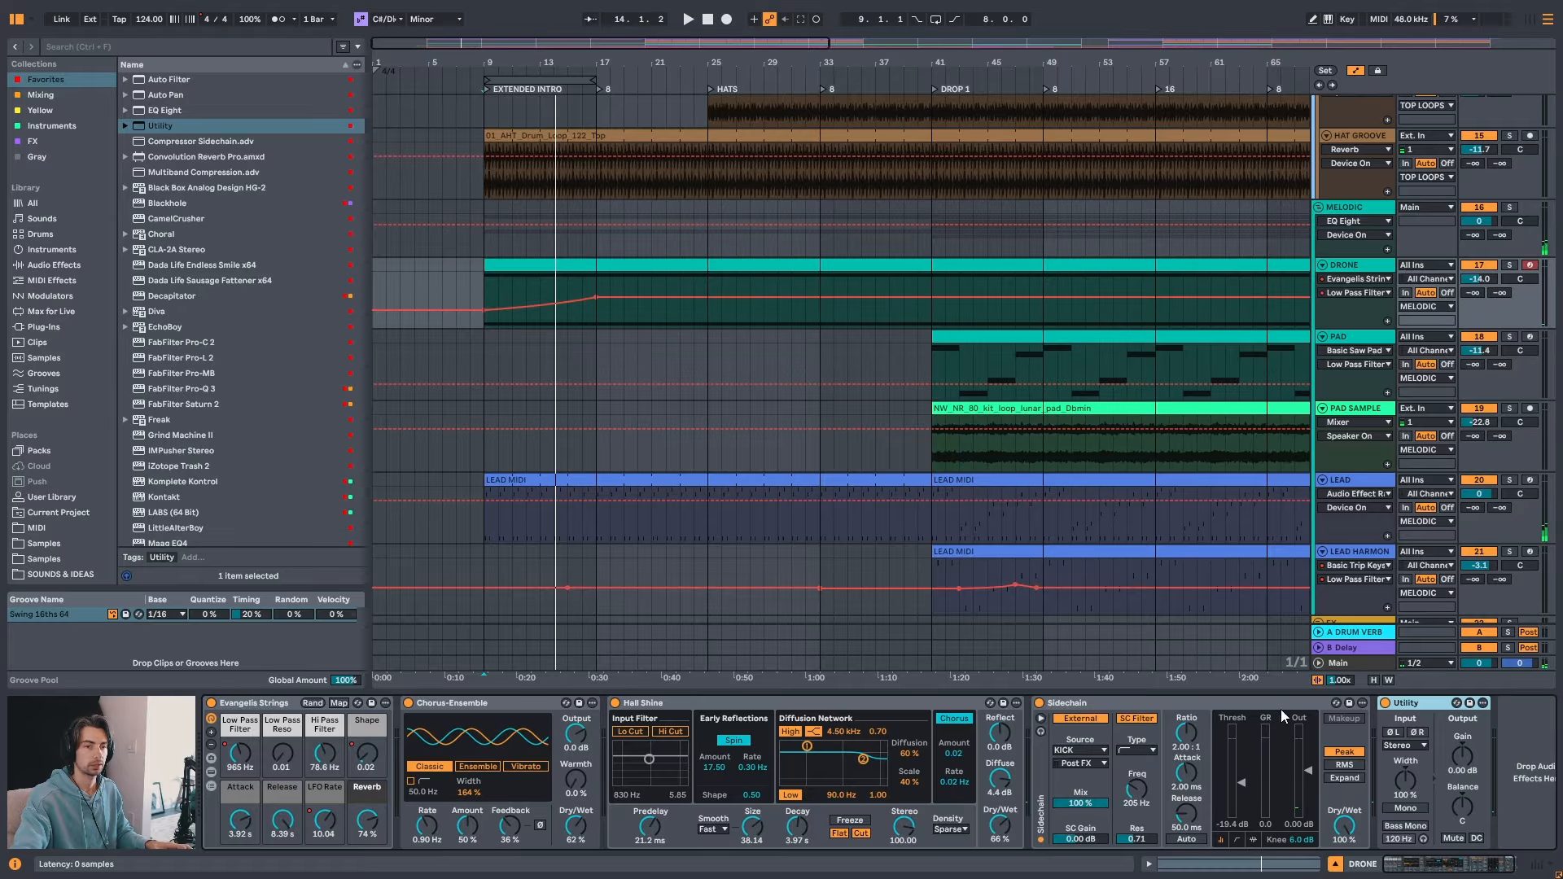
{"action": "left_click", "coordinate": [1470, 771]}
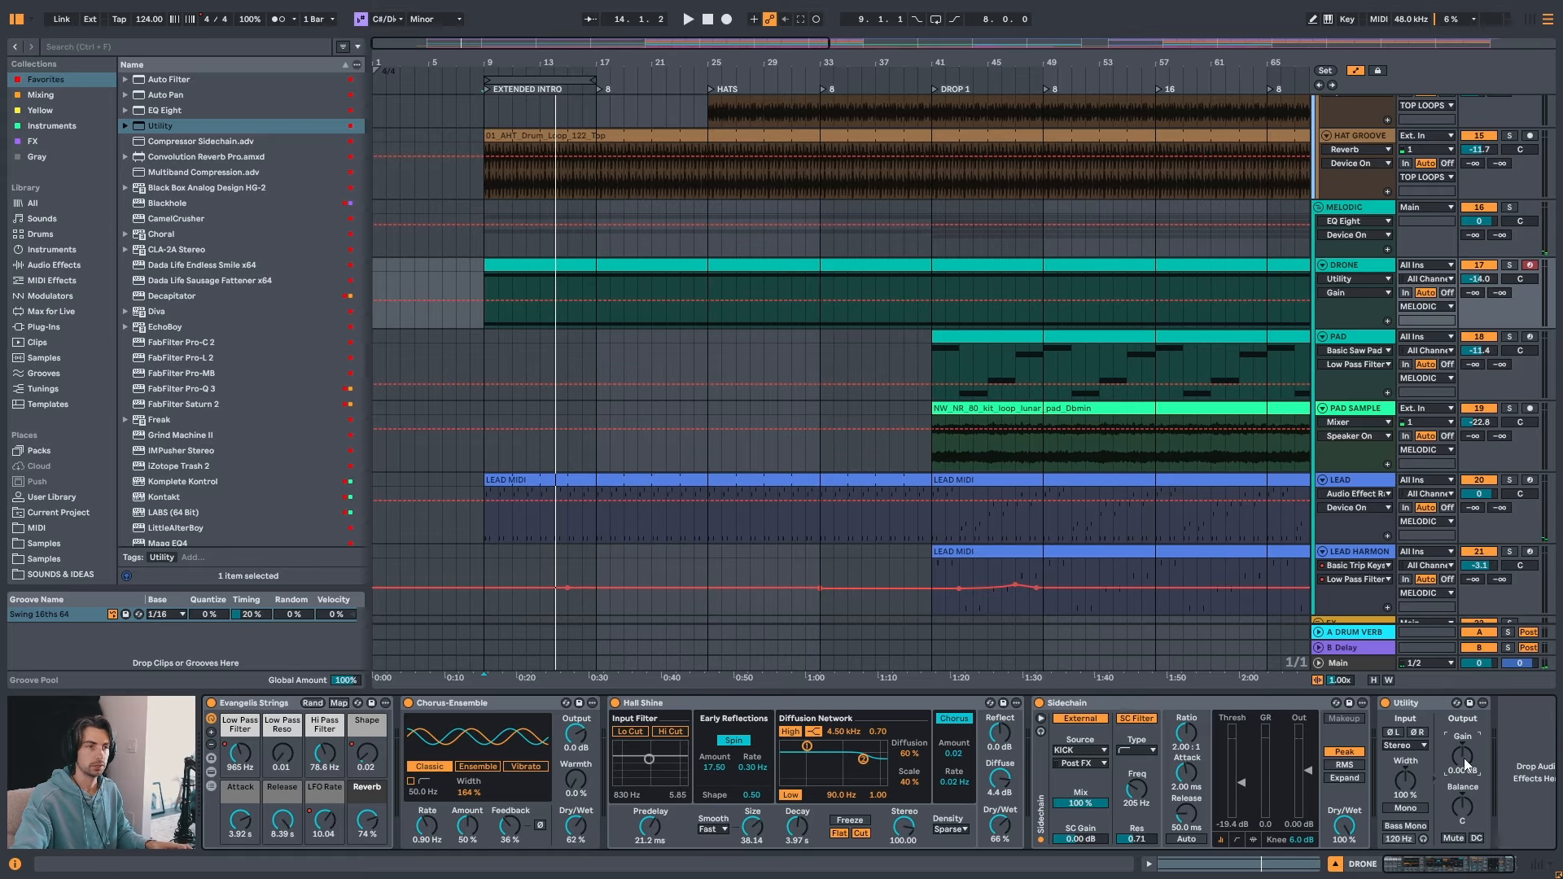
- Give the Evangelis Strings Low Pass Filter and the Utility Gain their own separate automation lanes under DRONE
{"action": "left_click", "coordinate": [1355, 280]}
{"action": "left_click", "coordinate": [1356, 303]}
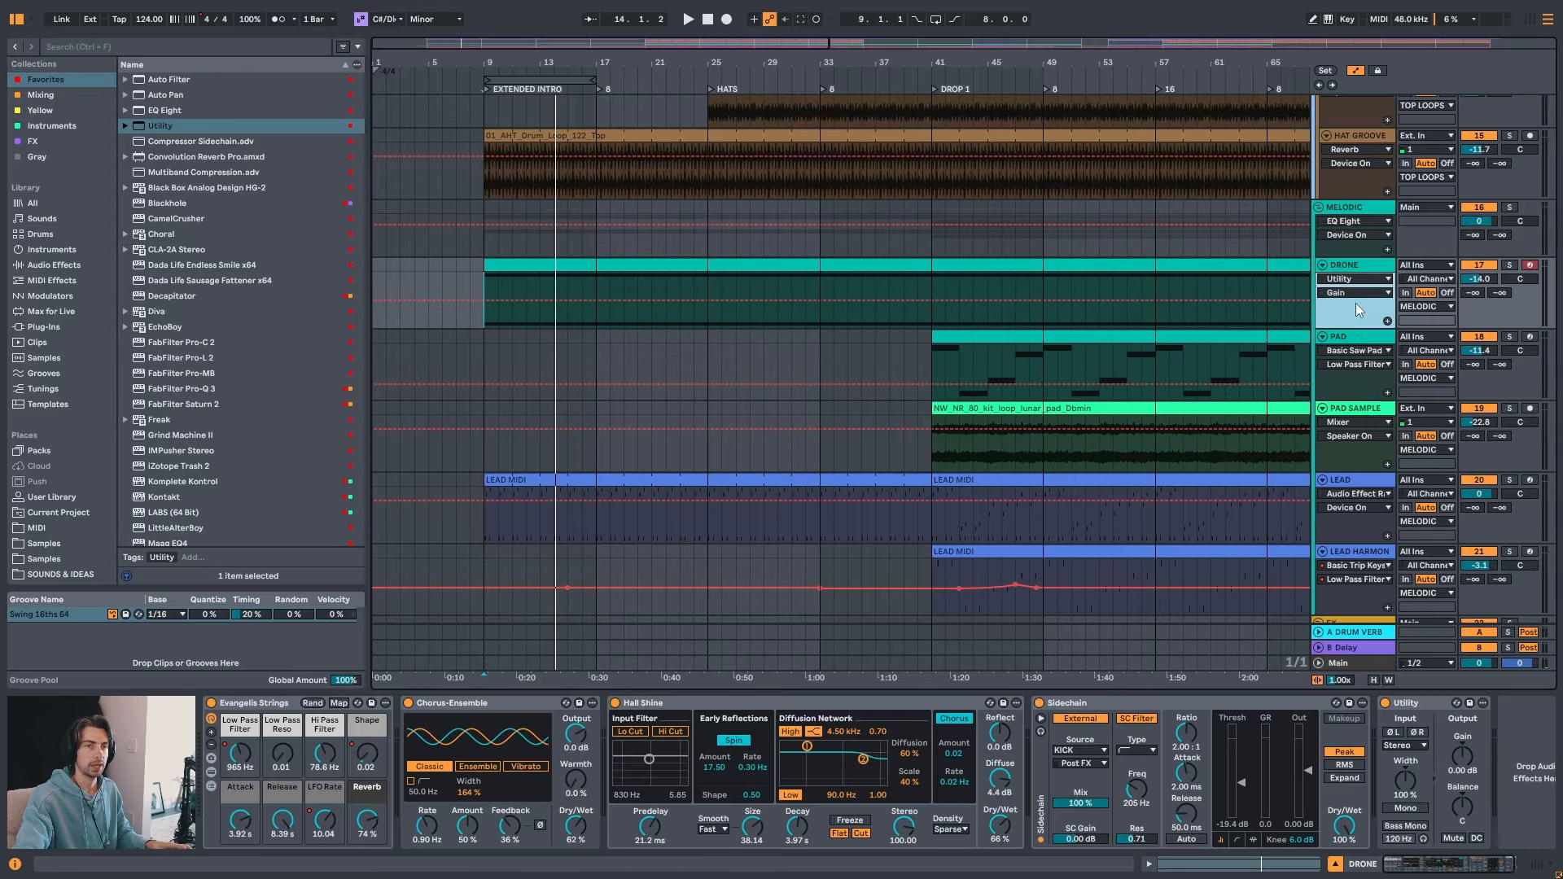
{"action": "left_click", "coordinate": [1360, 282]}
{"action": "left_click", "coordinate": [1360, 281]}
{"action": "left_click", "coordinate": [1368, 293]}
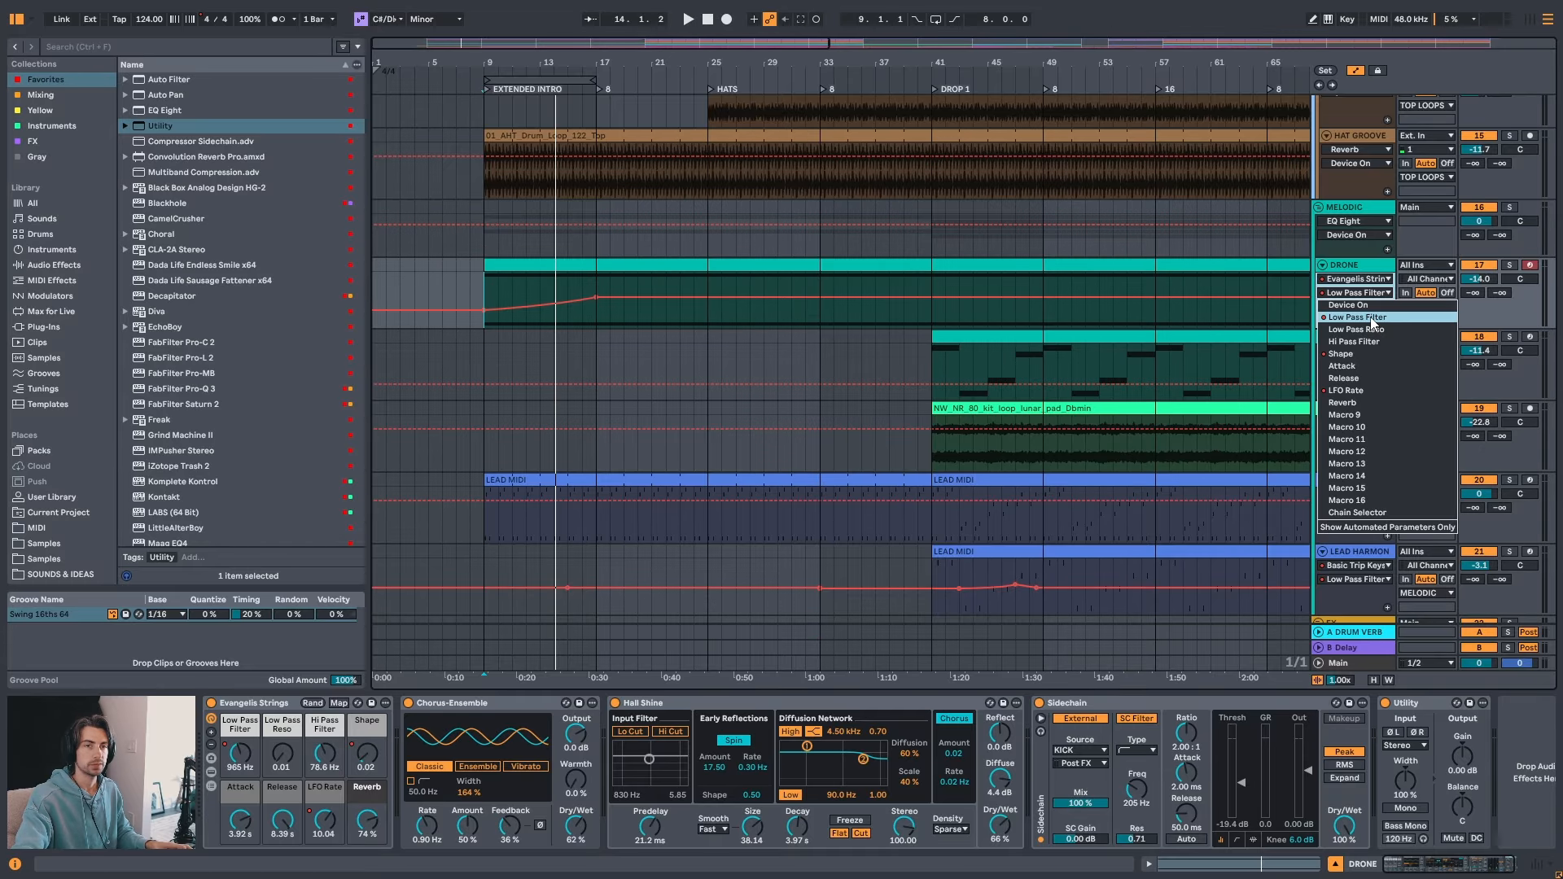
{"action": "left_click", "coordinate": [1372, 318]}
{"action": "left_click", "coordinate": [1387, 322]}
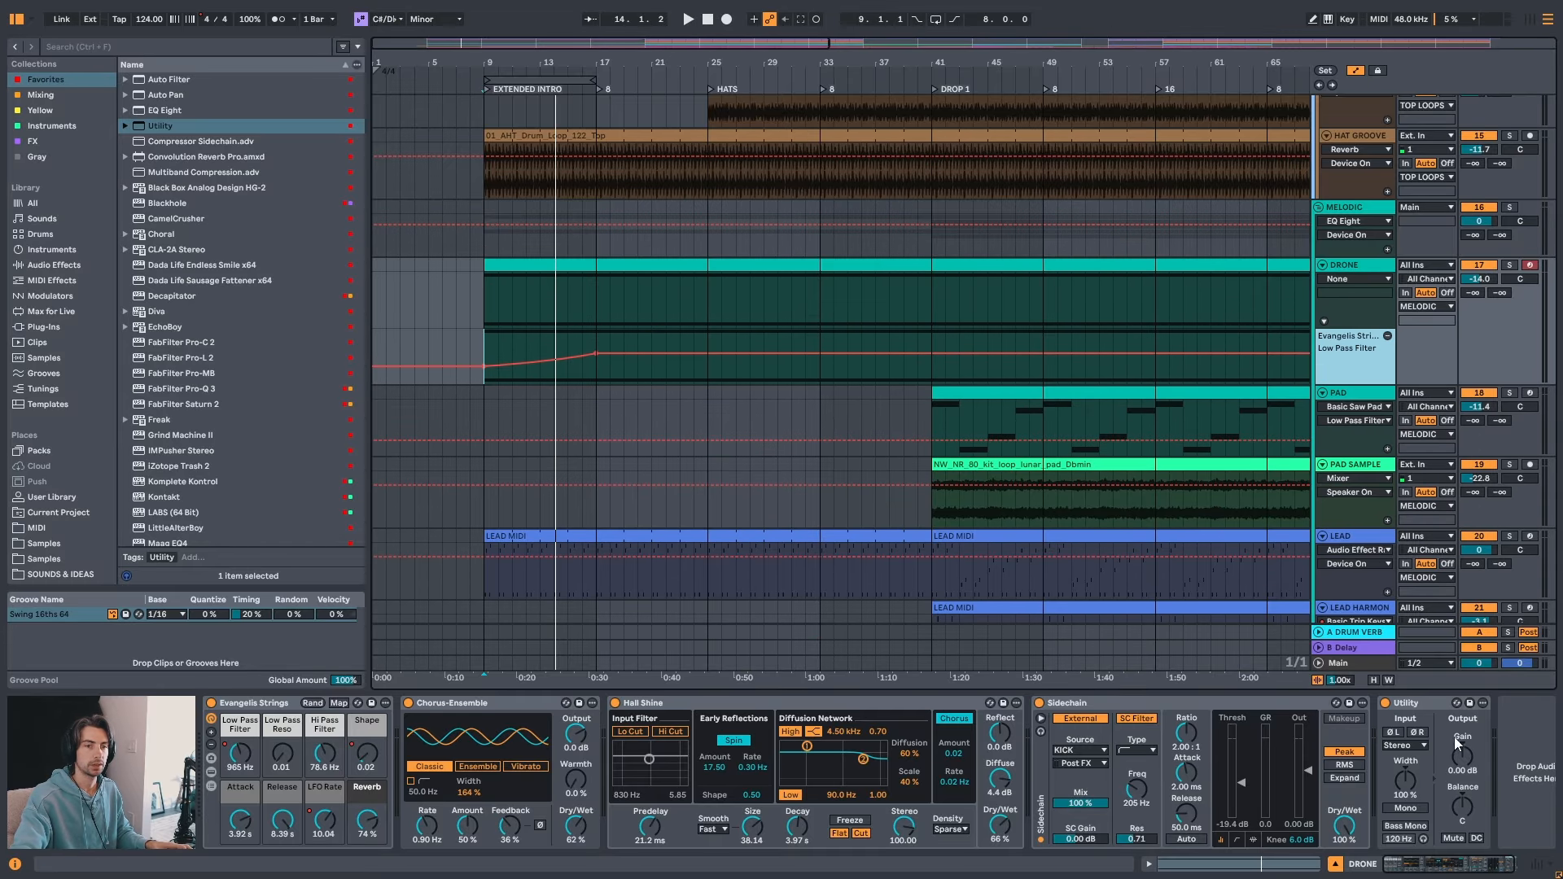
{"action": "left_click", "coordinate": [1469, 768]}
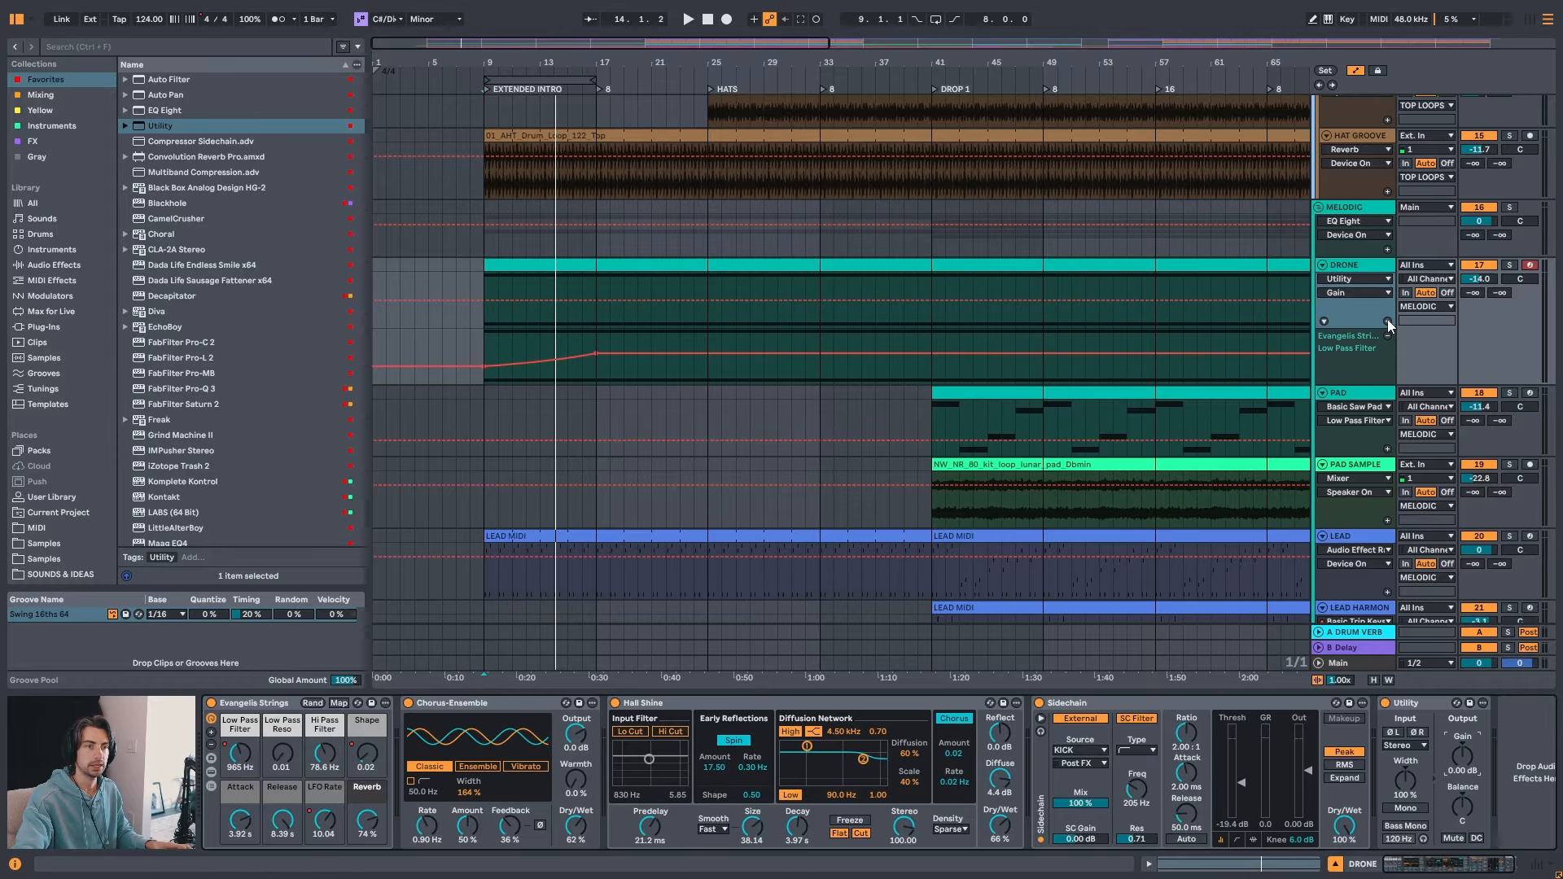
{"action": "left_click", "coordinate": [1387, 321]}
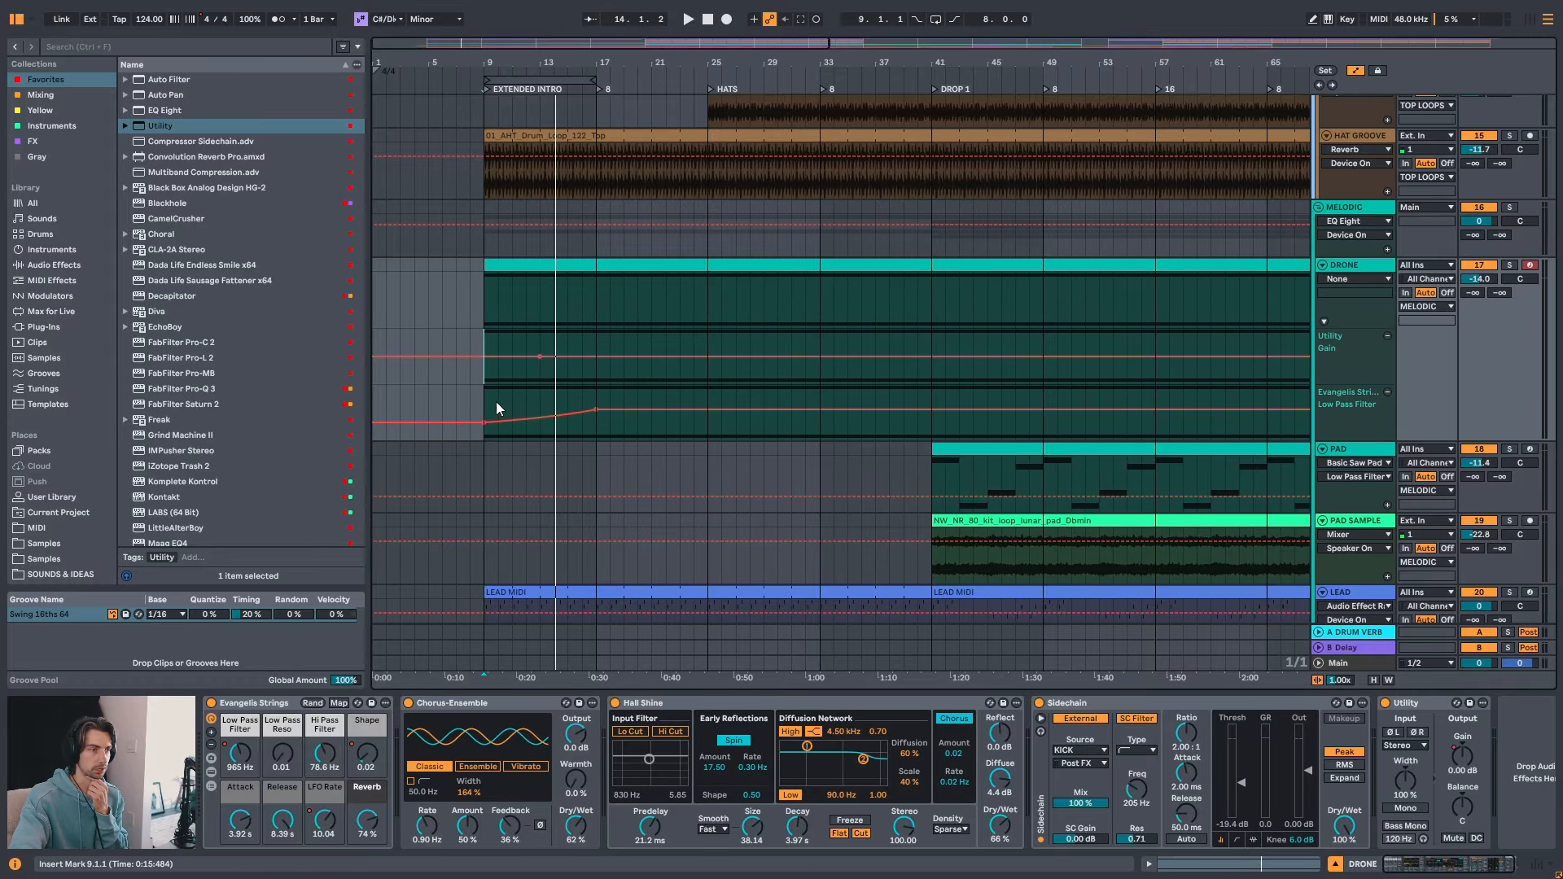
- Replay from bar 9 and shape the Utility Gain automation to fall from 0 dB at bar 13 through bar 17 to -16.1 dB at bar 25
{"action": "left_click_drag", "start_coordinate": [496, 402], "coordinate": [592, 403]}
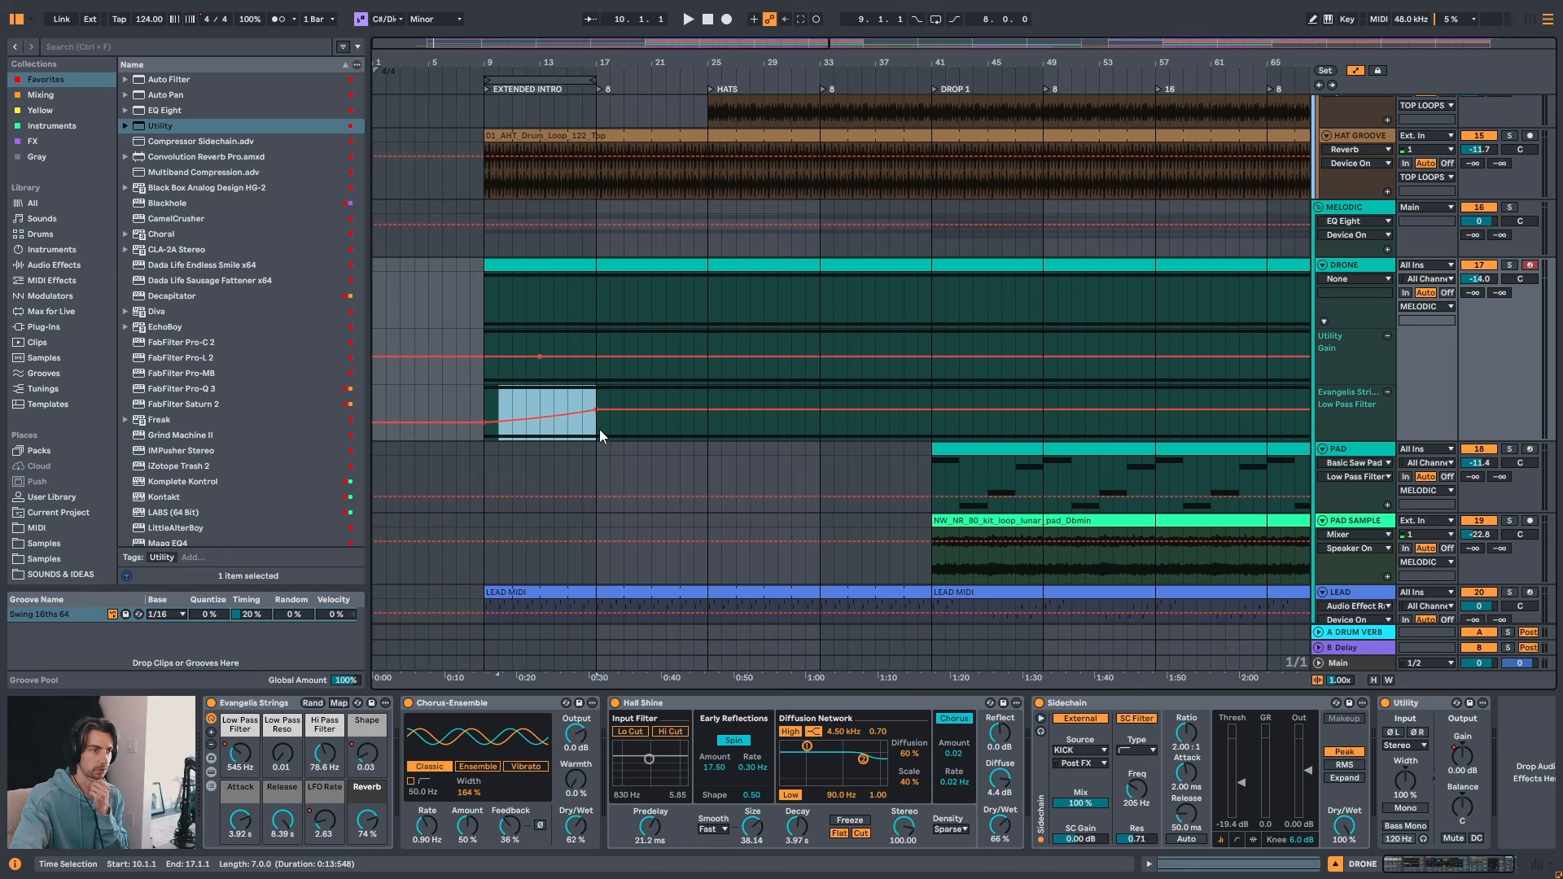
{"action": "left_click", "coordinate": [599, 428]}
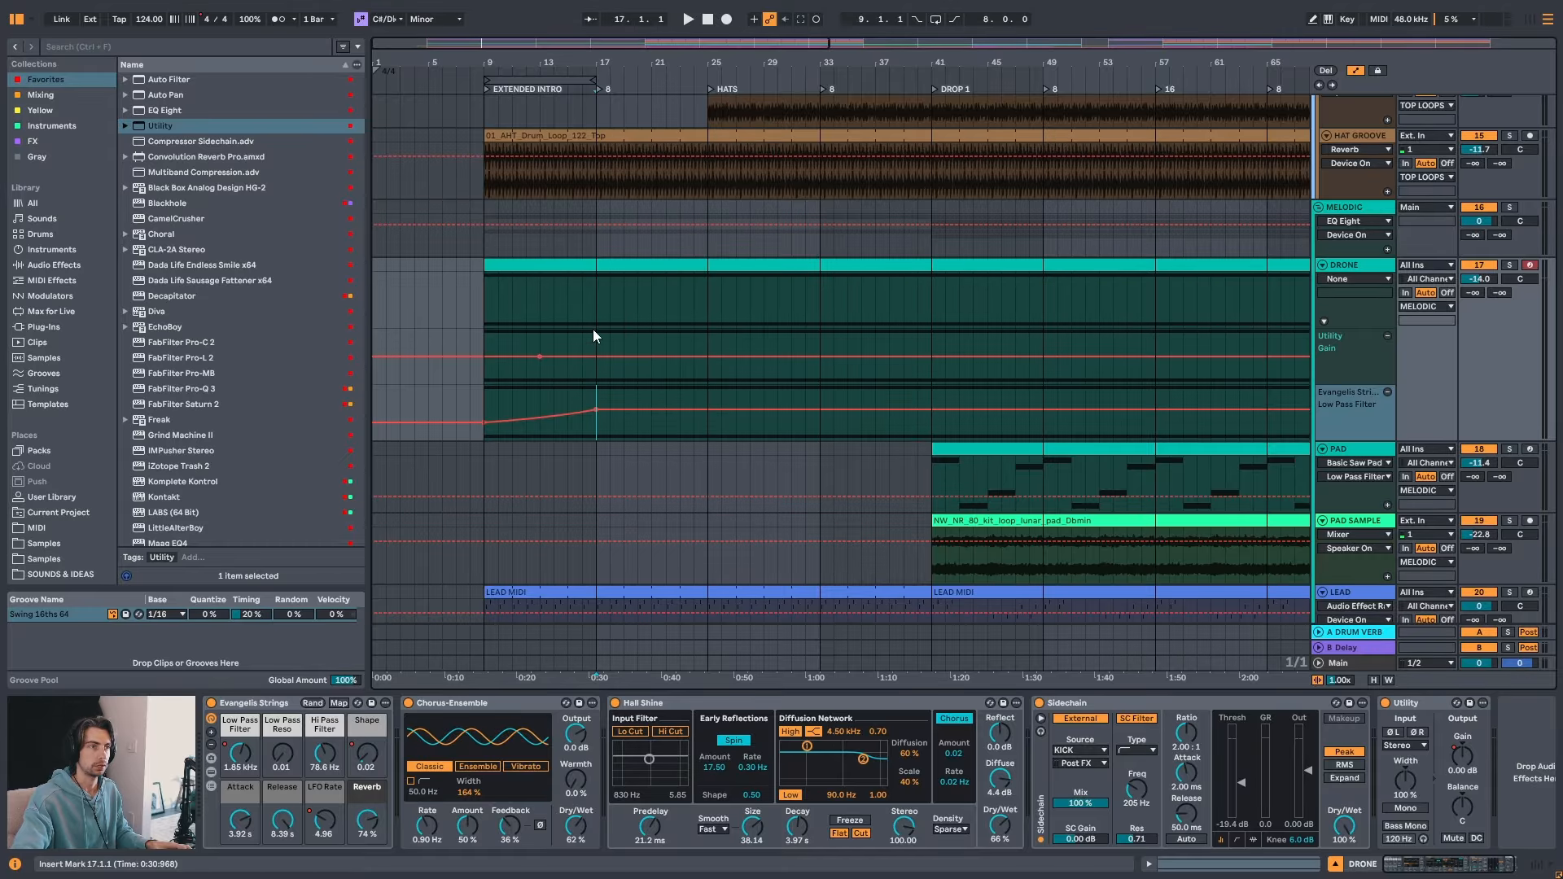
{"action": "key", "text": "space"}
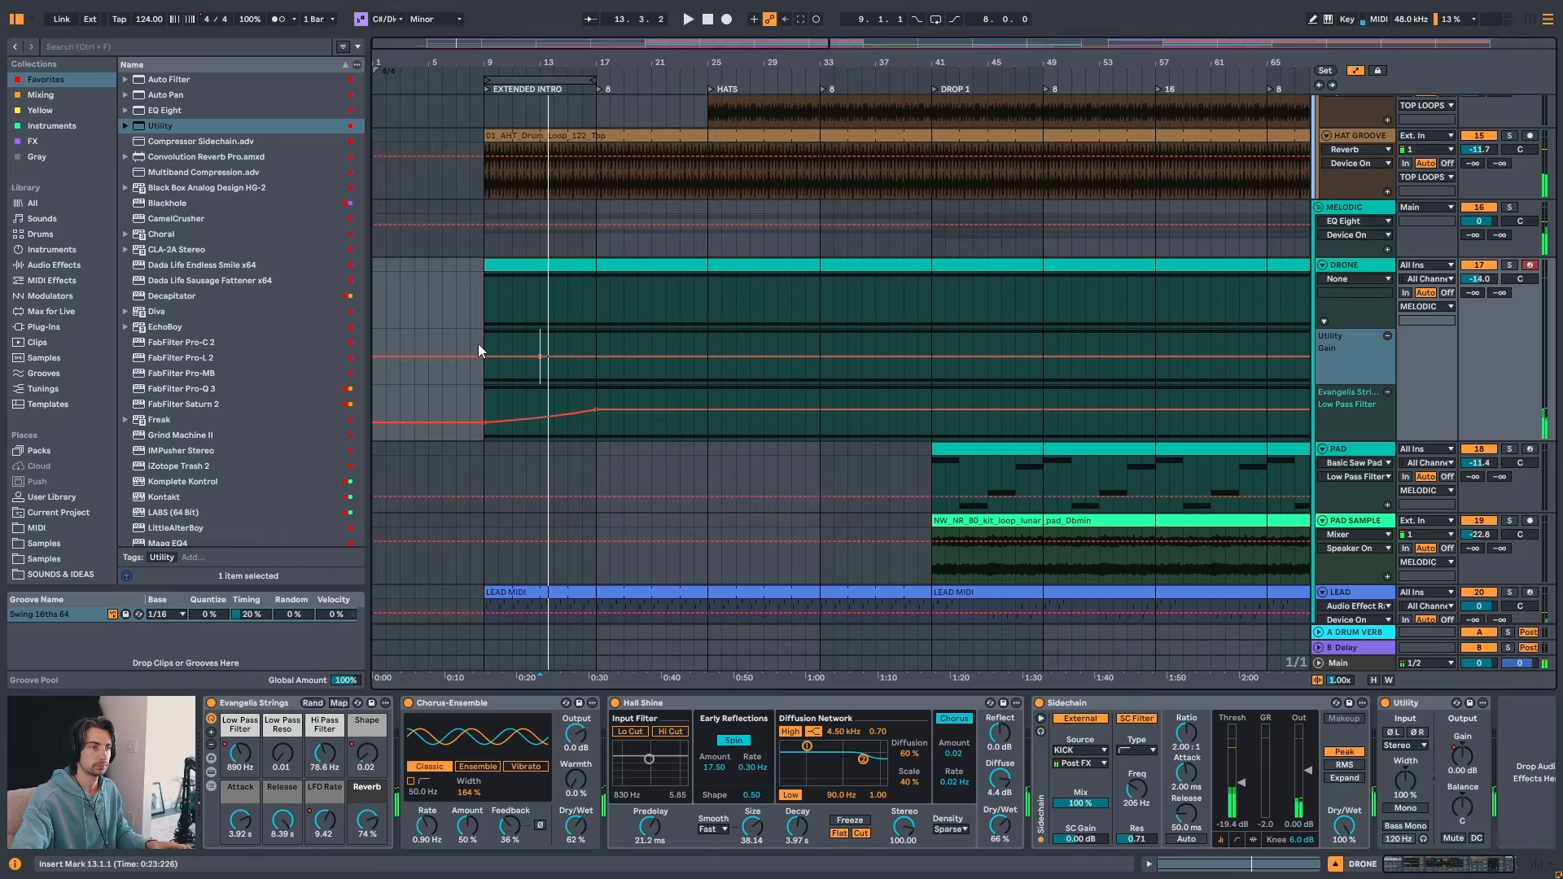
{"action": "left_click", "coordinate": [485, 352]}
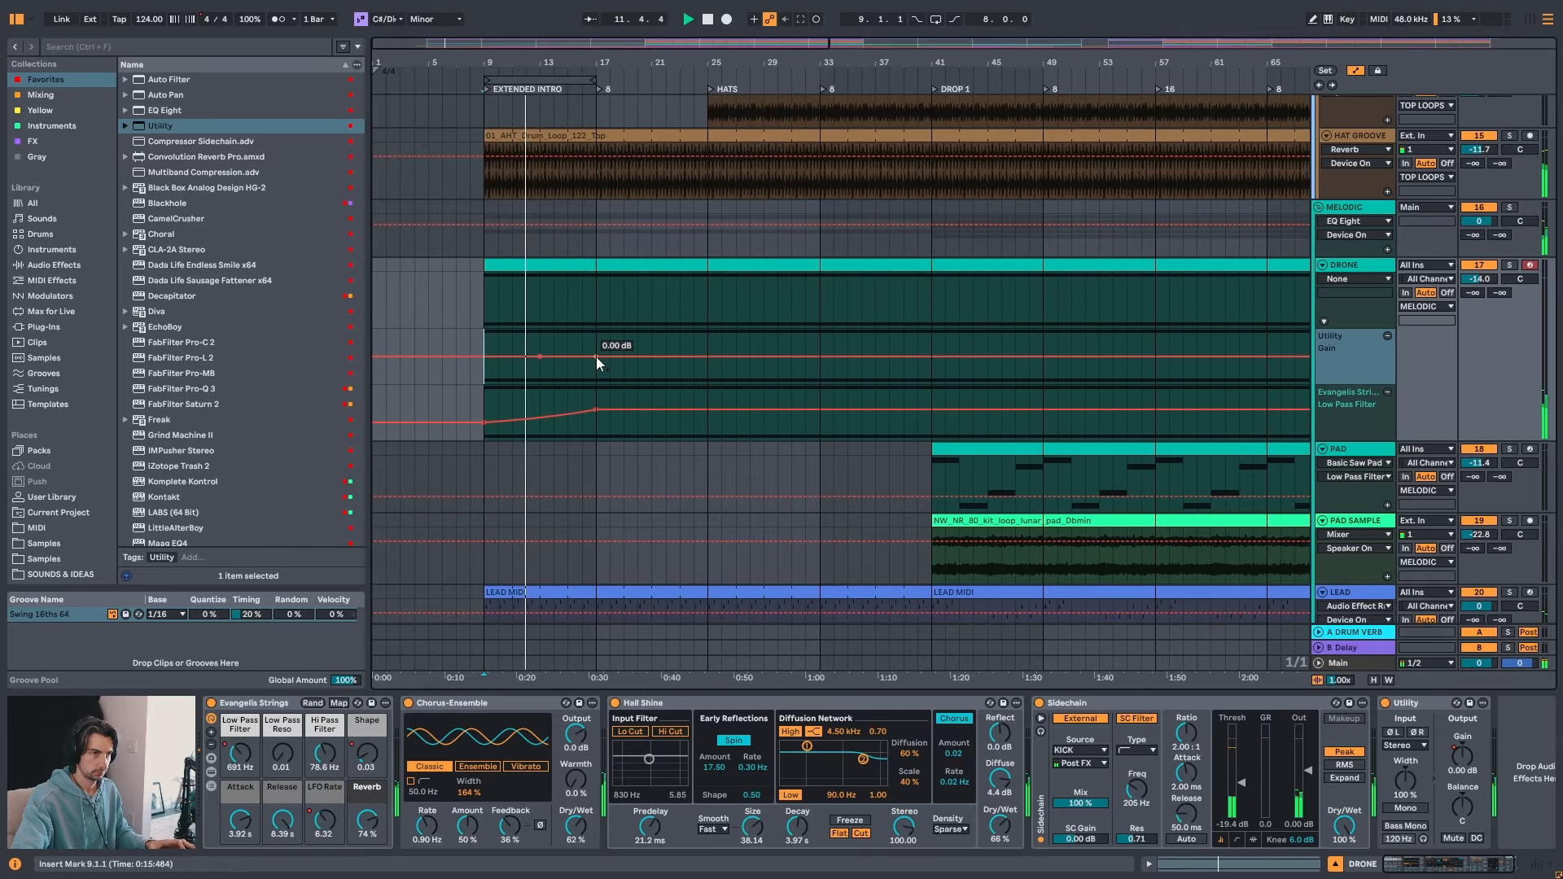
{"action": "left_click_drag", "start_coordinate": [597, 357], "coordinate": [596, 365]}
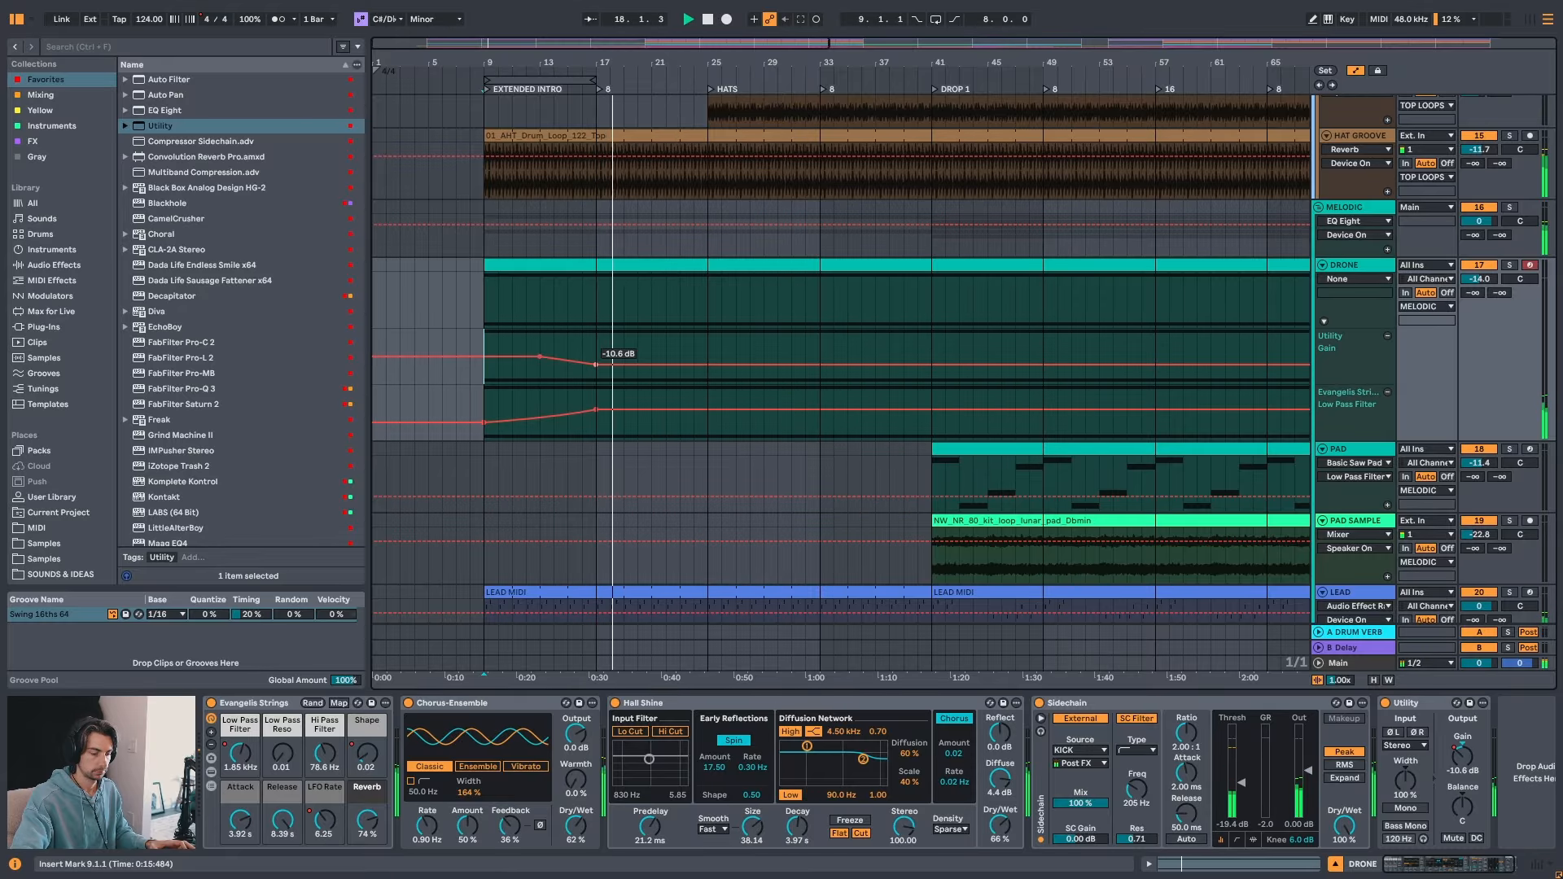
{"action": "left_click_drag", "start_coordinate": [597, 364], "coordinate": [597, 366]}
- Extend the Low Pass Filter automation with a rise to 3.08 kHz at bar 25, a drop at bar 33 and about 1.06 kHz at bar 41
{"action": "left_click_drag", "start_coordinate": [654, 411], "coordinate": [706, 404]}
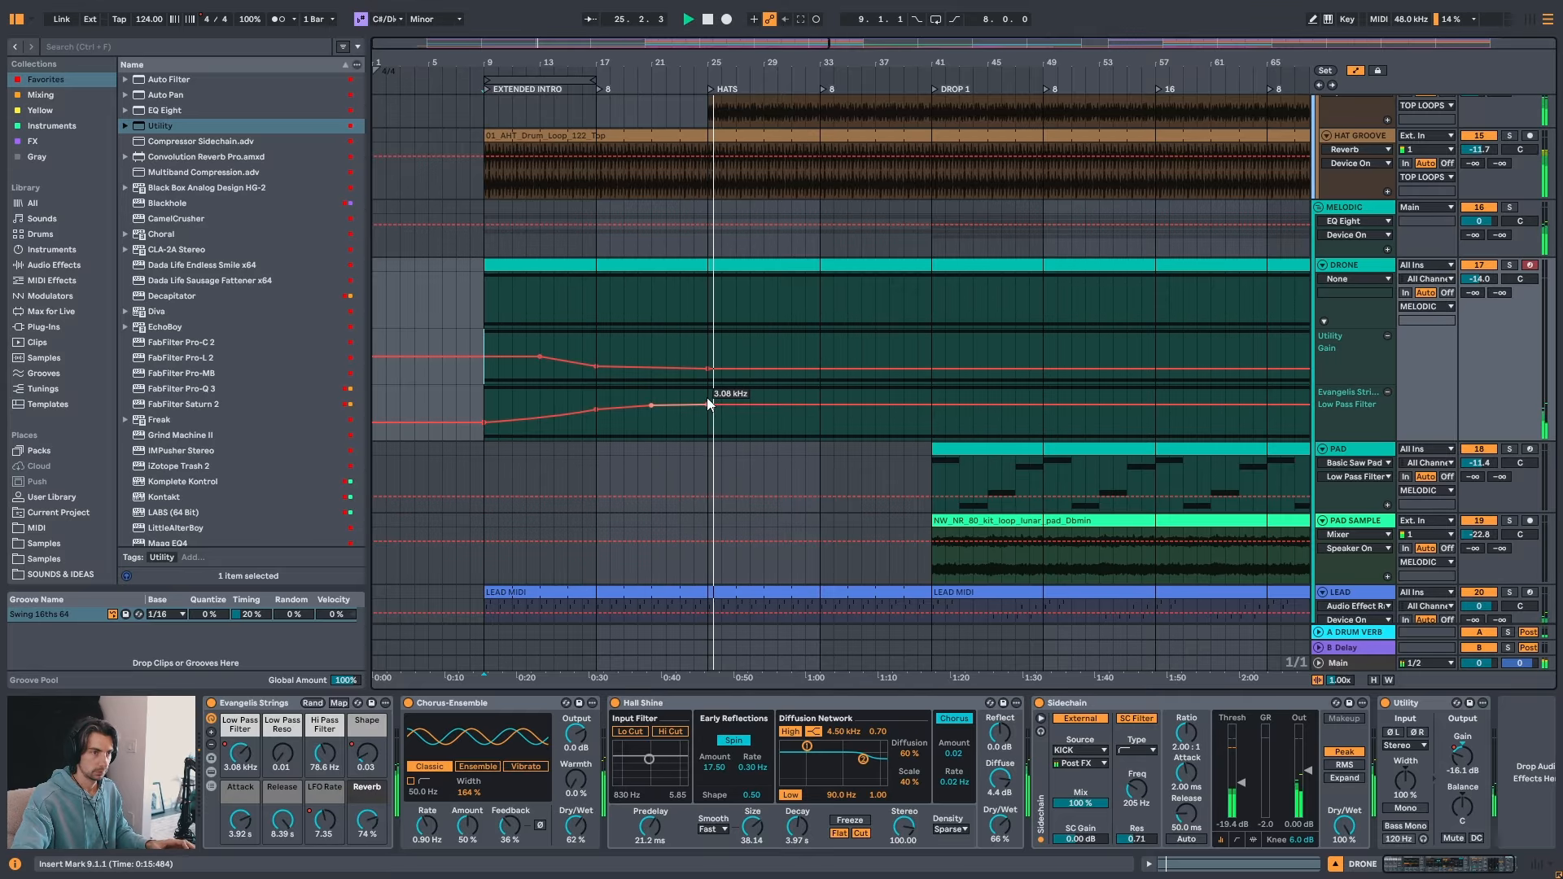
{"action": "left_click", "coordinate": [815, 404]}
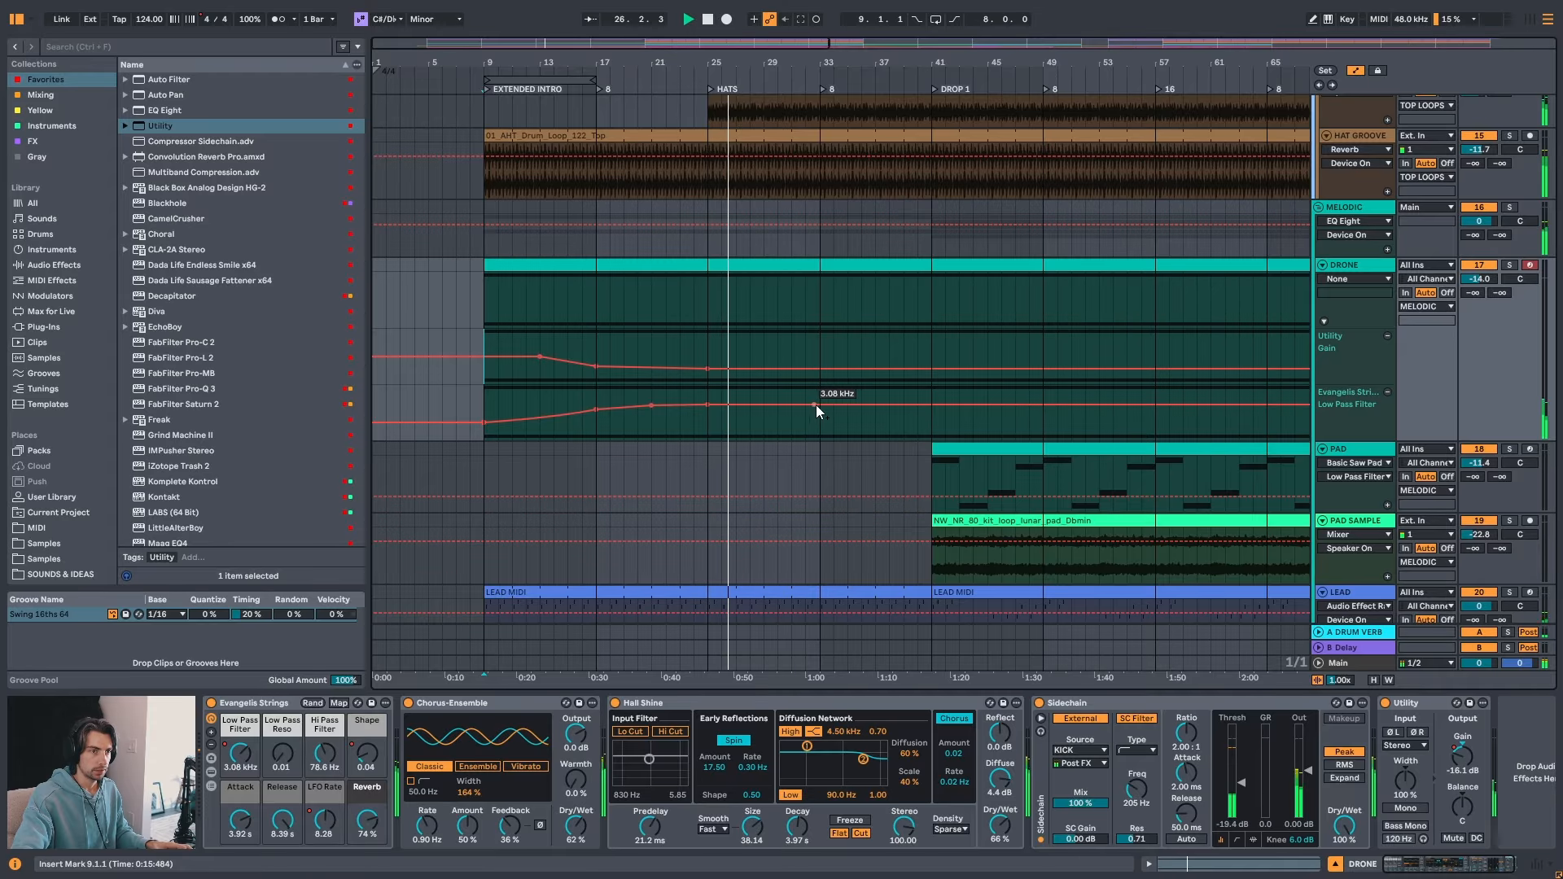
{"action": "left_click_drag", "start_coordinate": [822, 406], "coordinate": [820, 413]}
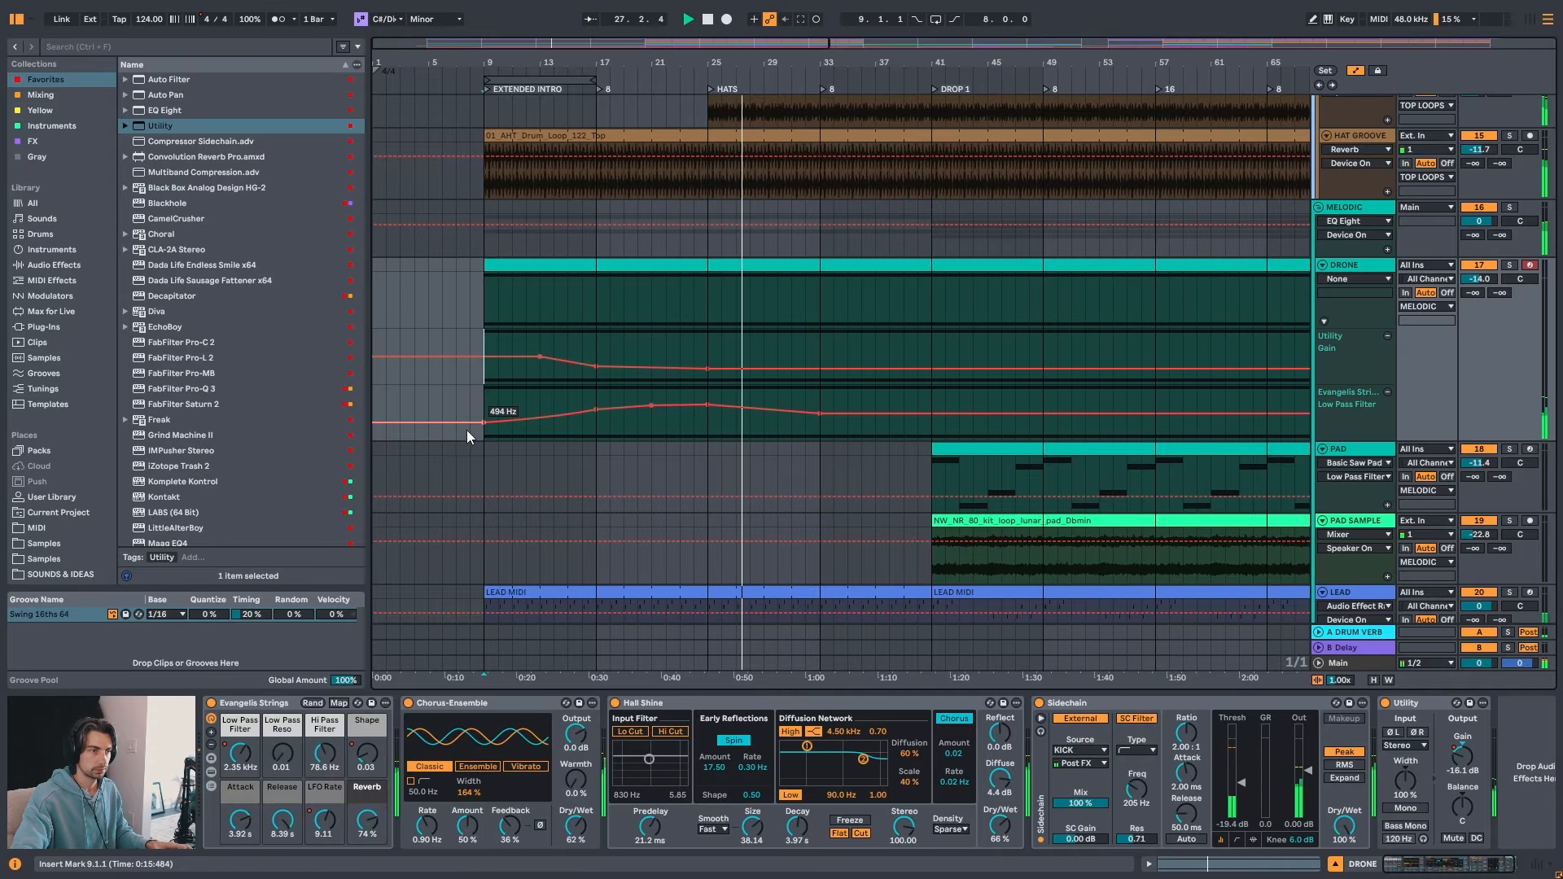
{"action": "left_click", "coordinate": [930, 414]}
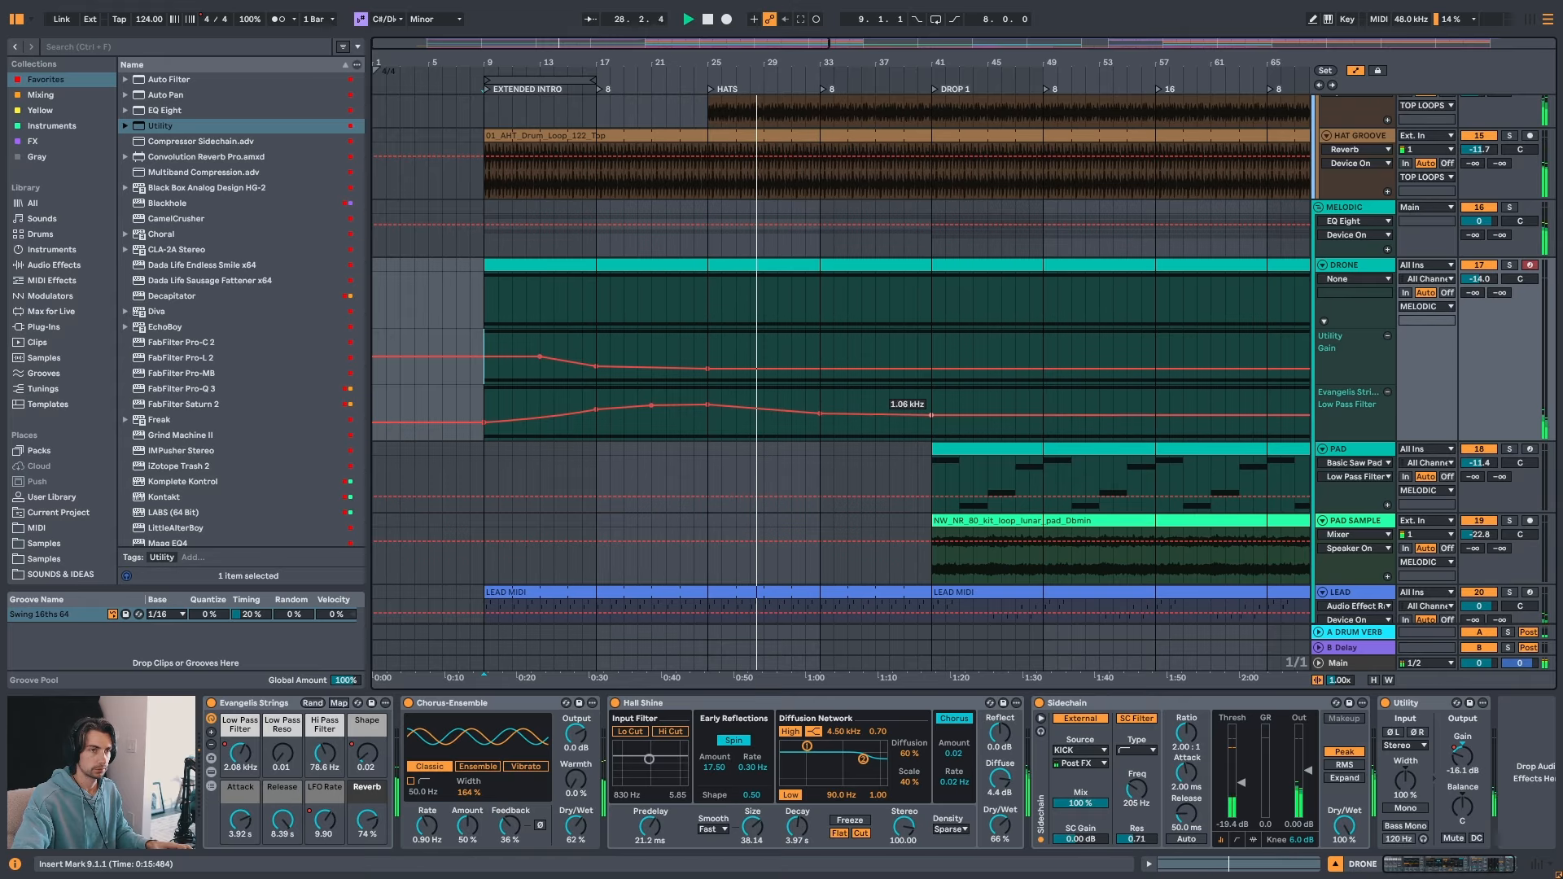
{"action": "left_click_drag", "start_coordinate": [931, 414], "coordinate": [931, 416]}
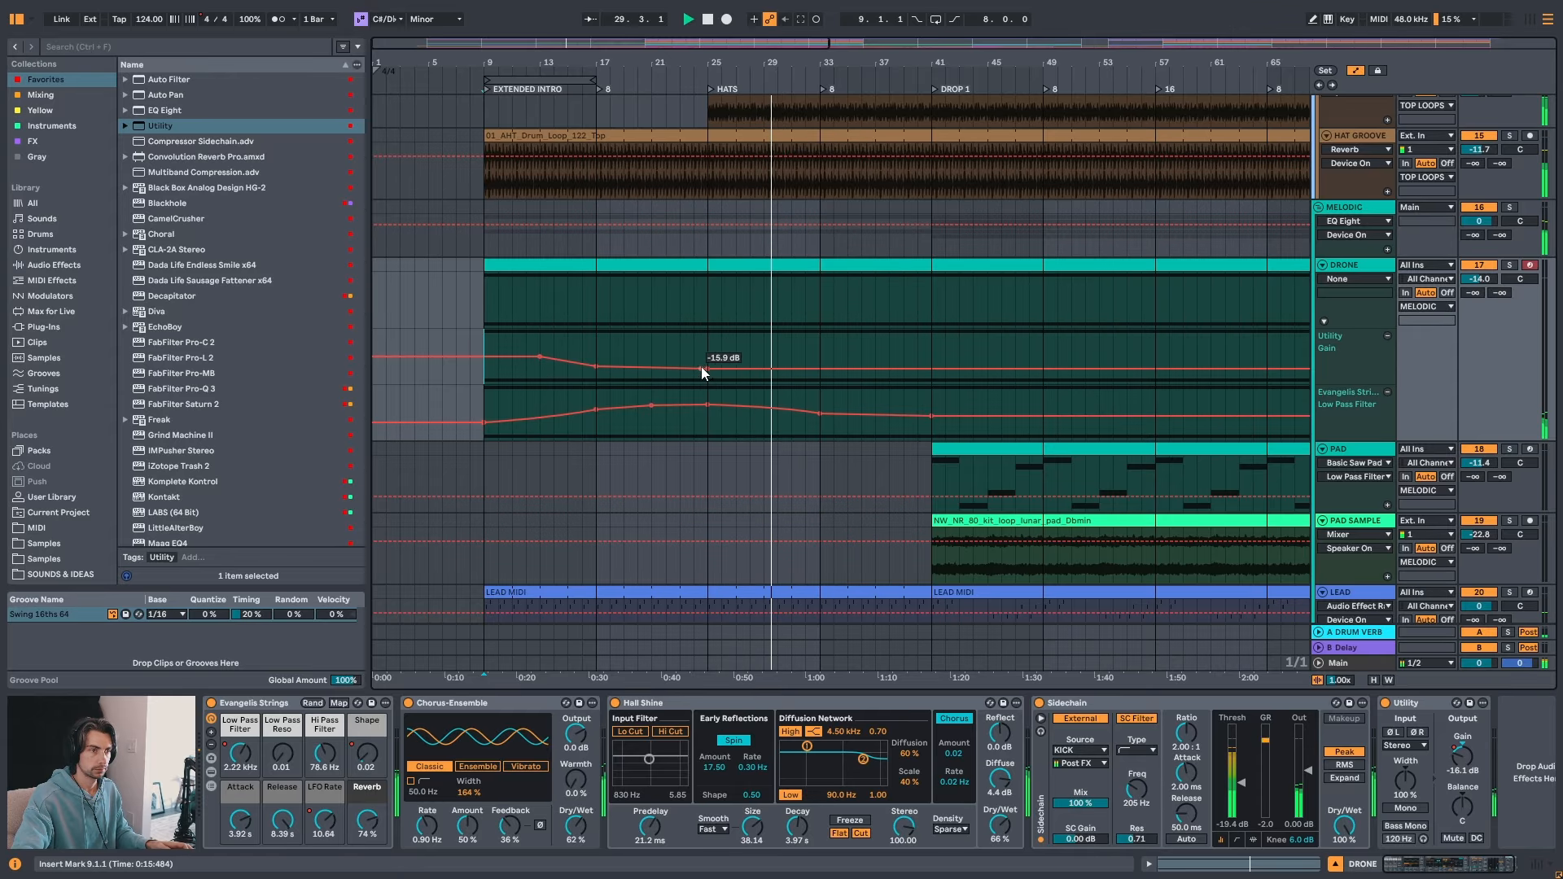
- Extend DRONE's Utility Gain automation with about -12 dB at bar 33, -10.1 dB at bar 37 and -14.3 dB near bar 40
{"action": "left_click", "coordinate": [772, 369]}
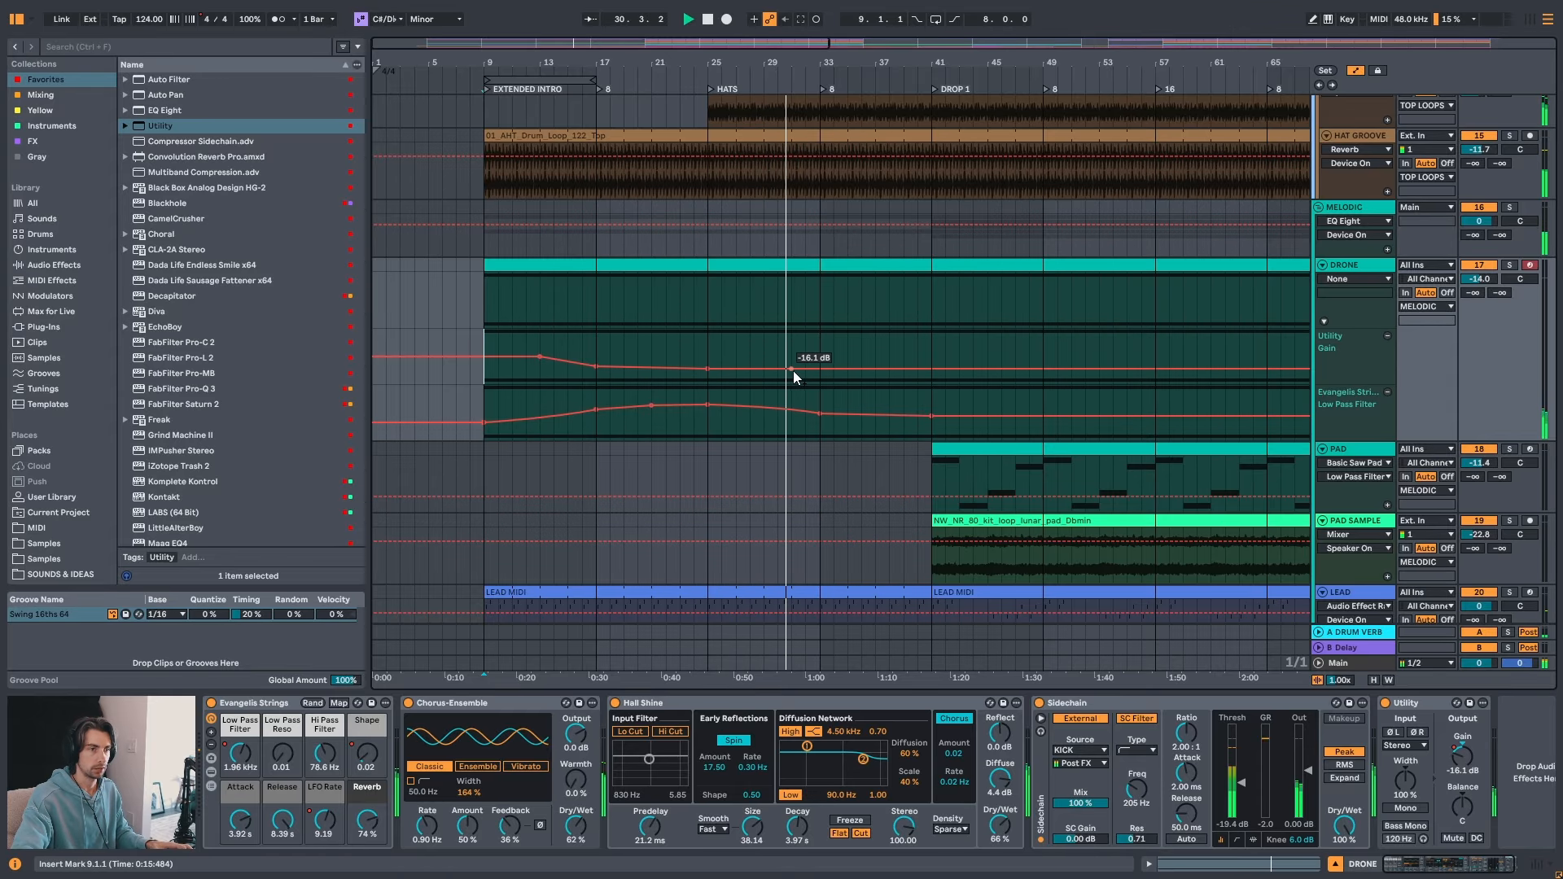
{"action": "left_click_drag", "start_coordinate": [793, 369], "coordinate": [819, 365]}
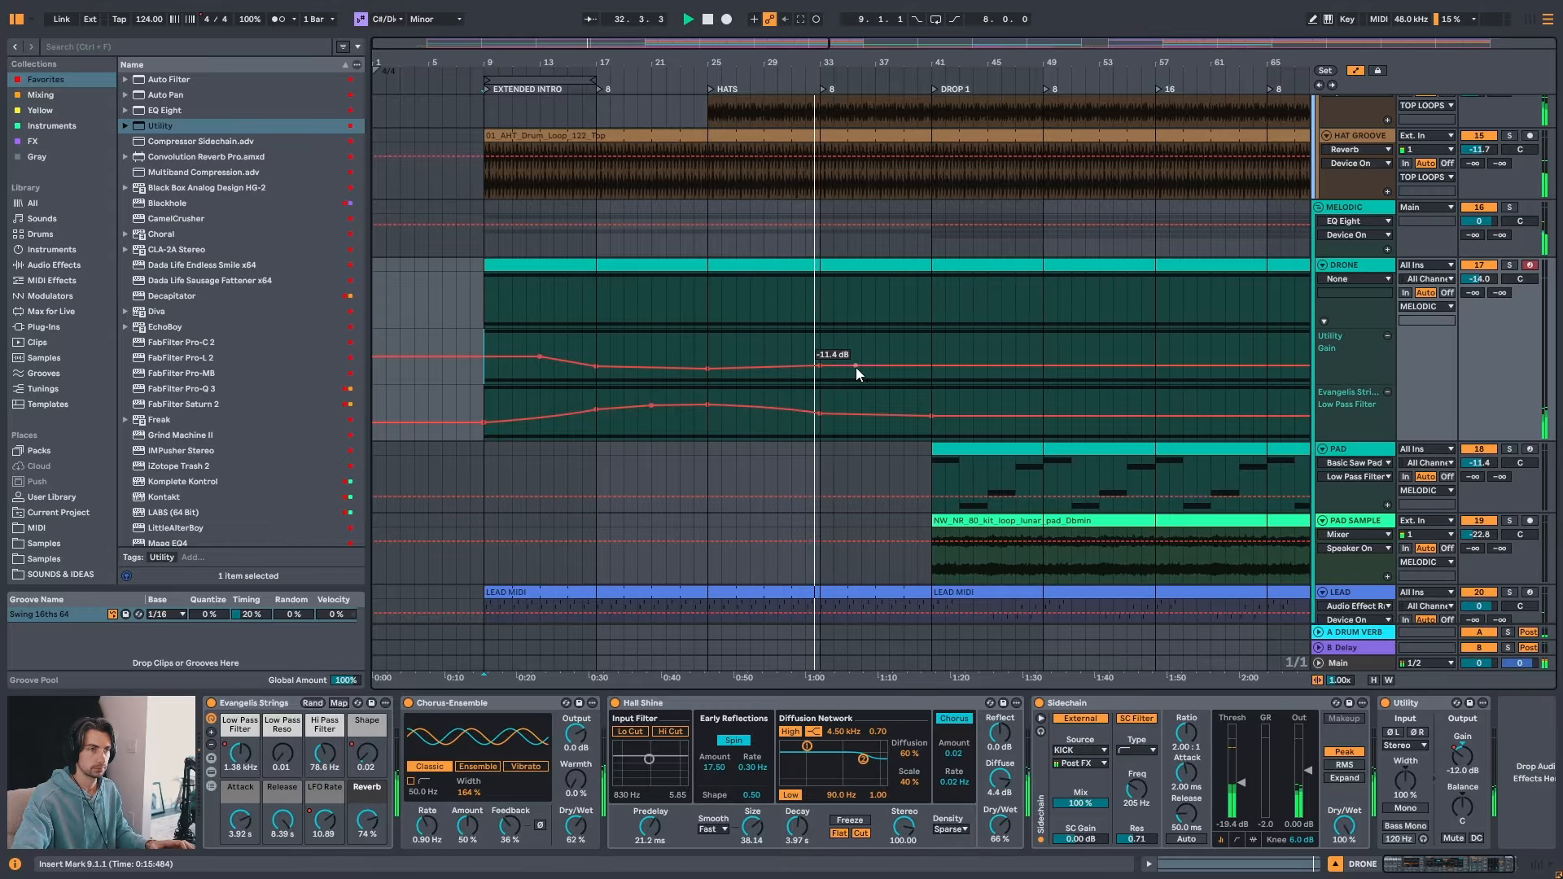
{"action": "left_click_drag", "start_coordinate": [878, 367], "coordinate": [877, 363]}
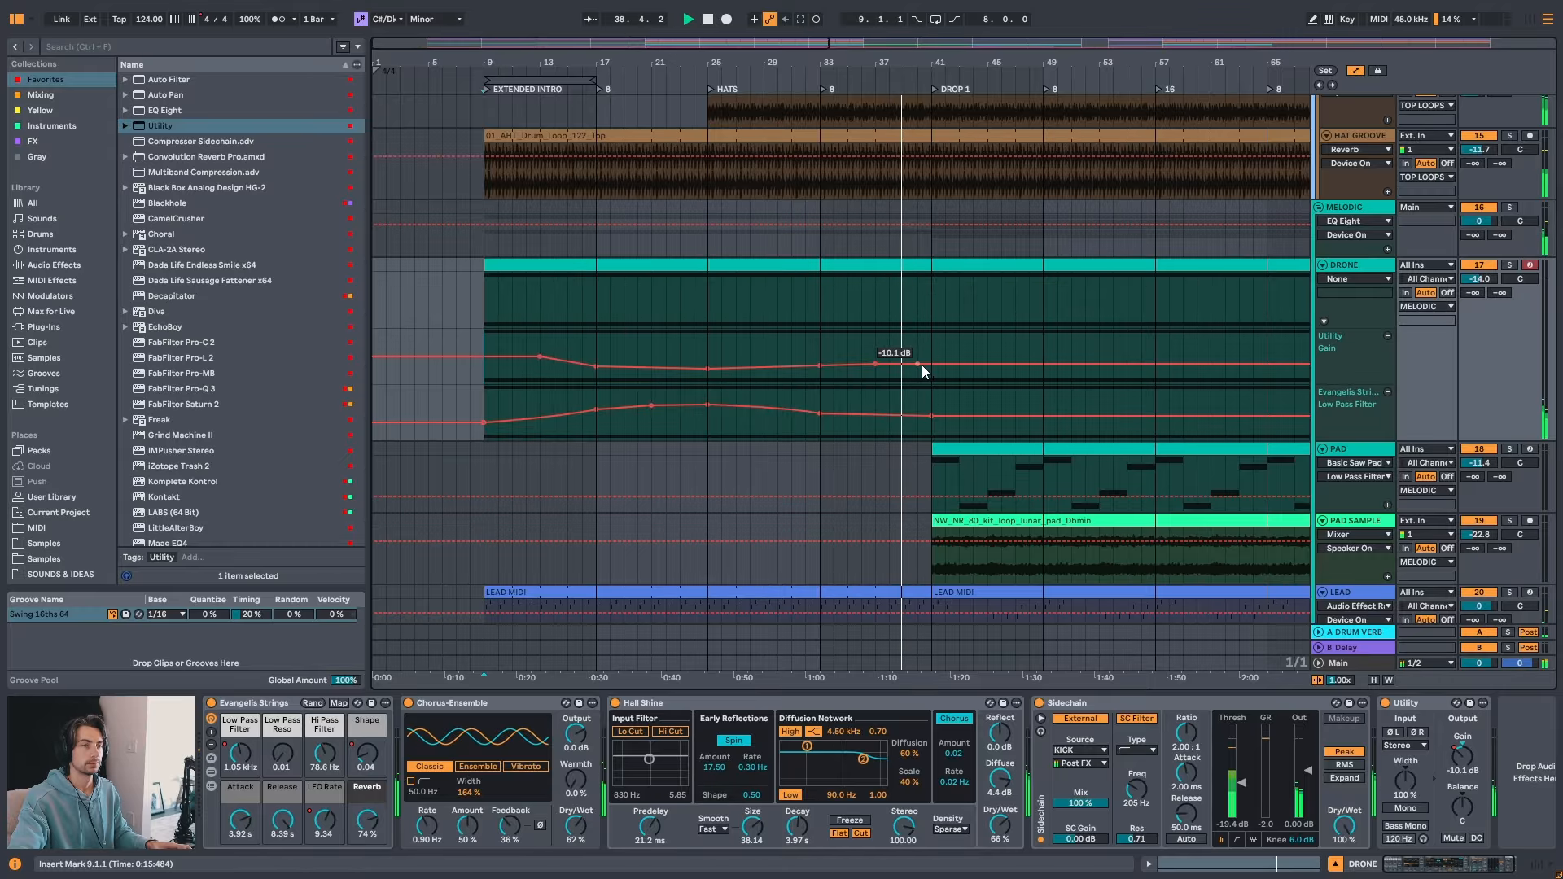
{"action": "left_click_drag", "start_coordinate": [922, 365], "coordinate": [918, 367]}
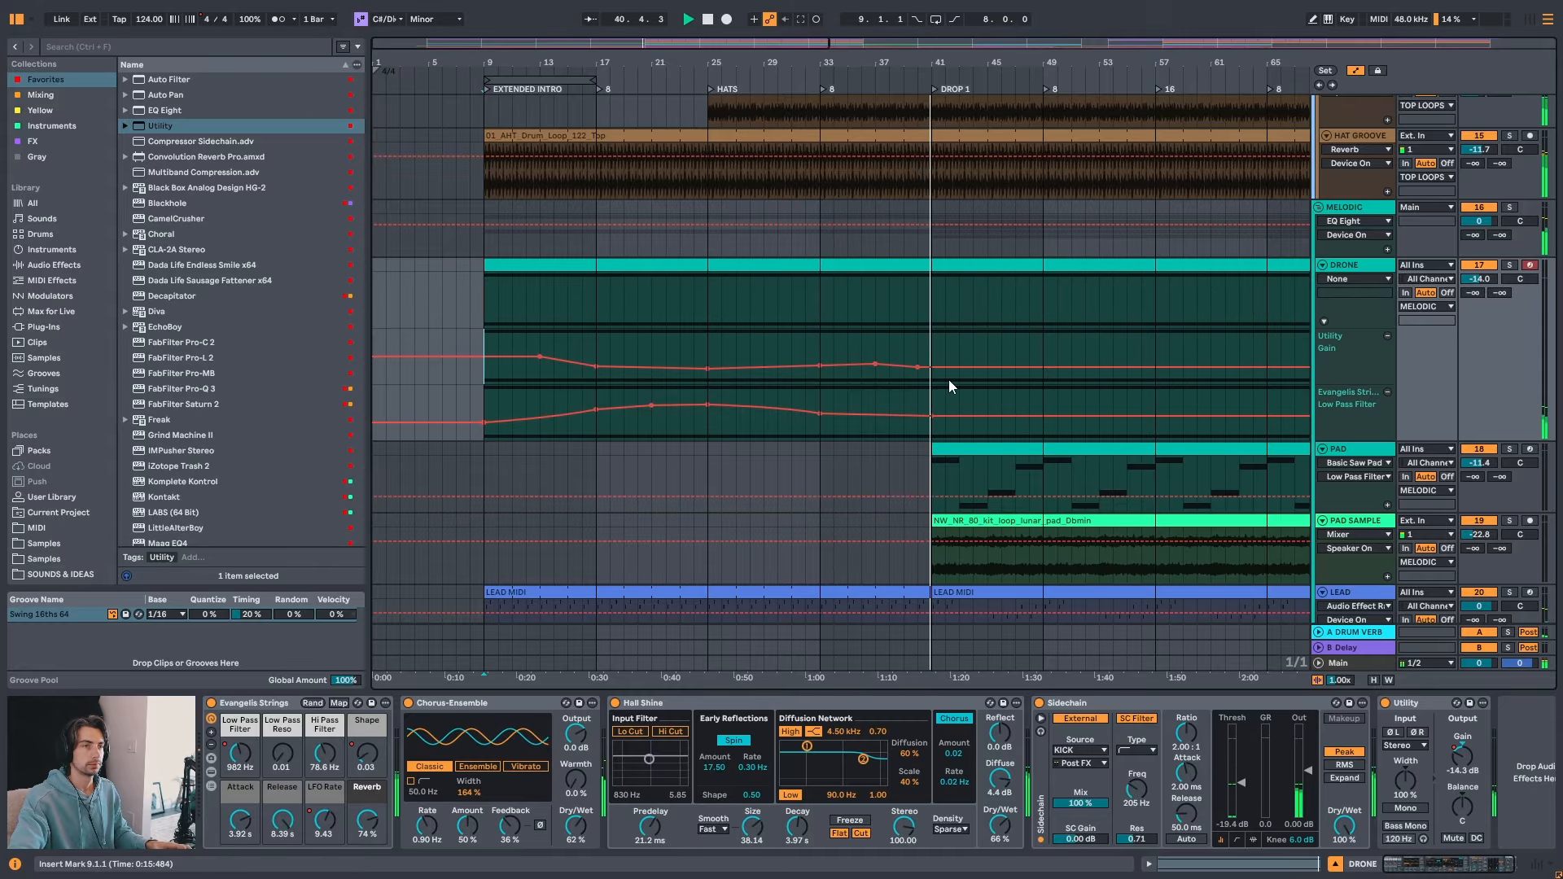
- Replay the extended intro from bar 9 to check DRONE's gain and low-pass filter automation
{"action": "mouse_move", "coordinate": [682, 63]}
{"action": "left_mouse_down"}
{"action": "mouse_move", "coordinate": [682, 46]}
{"action": "mouse_move", "coordinate": [607, 69]}
{"action": "left_mouse_up"}
{"action": "key", "text": "space"}
{"action": "left_click", "coordinate": [484, 313]}
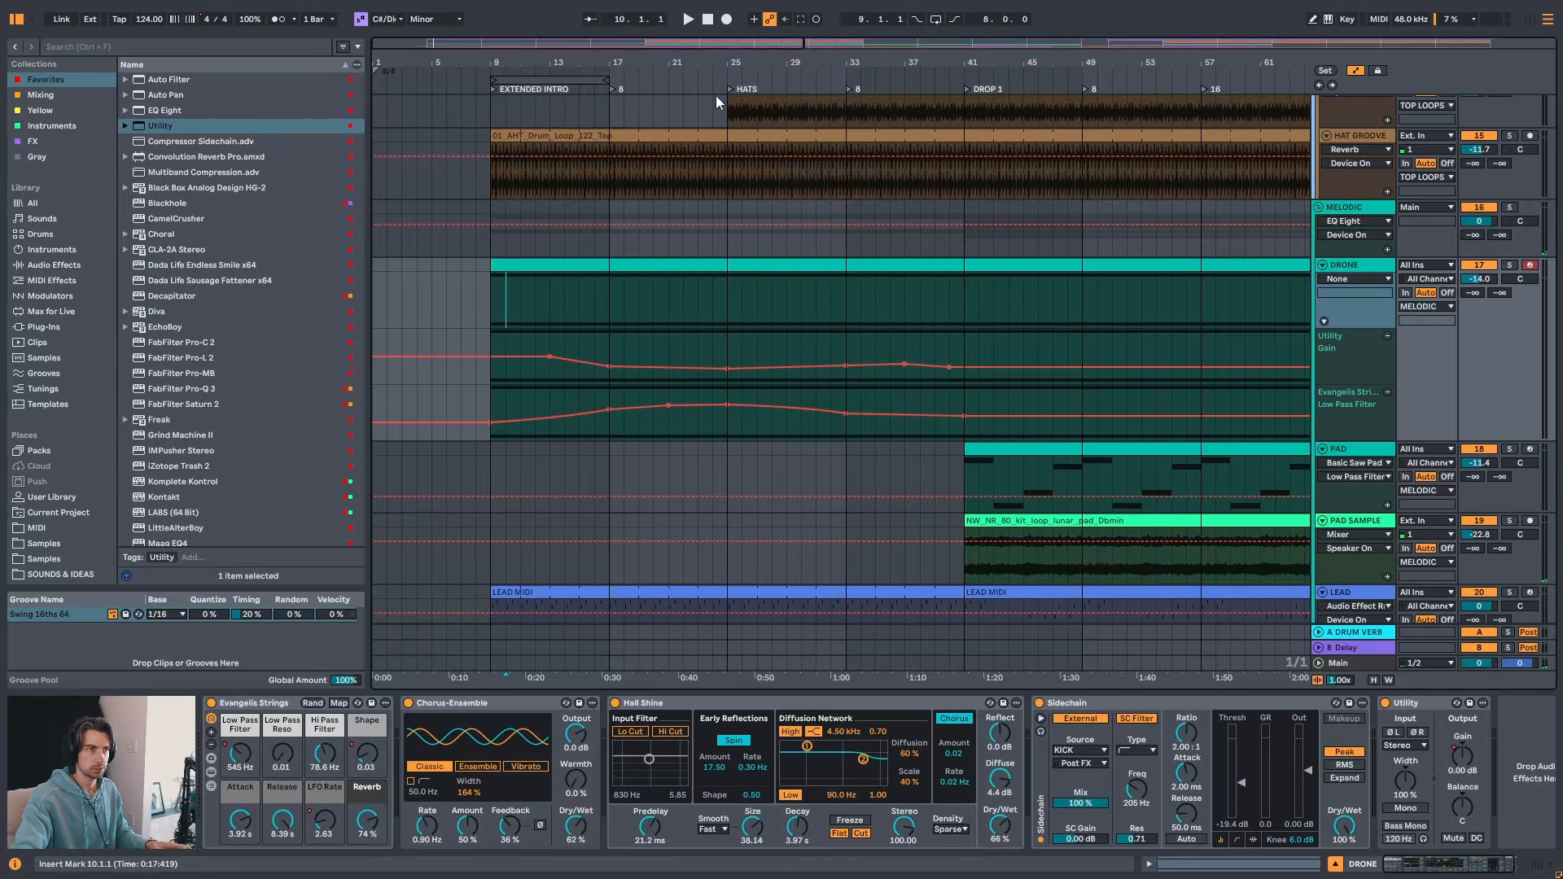
{"action": "left_click_drag", "start_coordinate": [704, 63], "coordinate": [745, 68]}
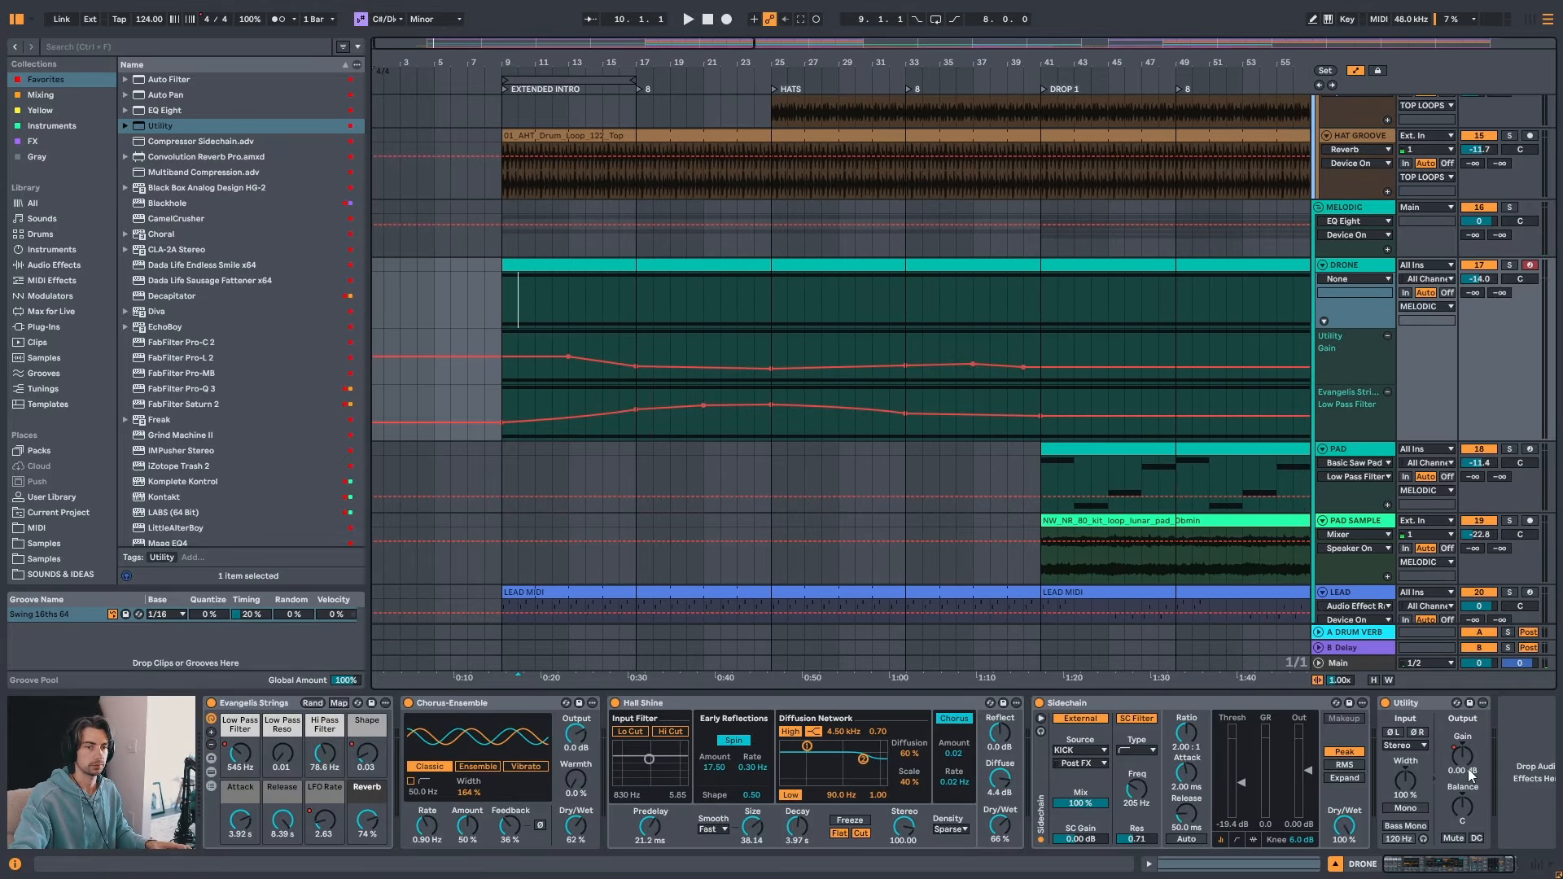
{"action": "left_click_drag", "start_coordinate": [558, 59], "coordinate": [559, 57]}
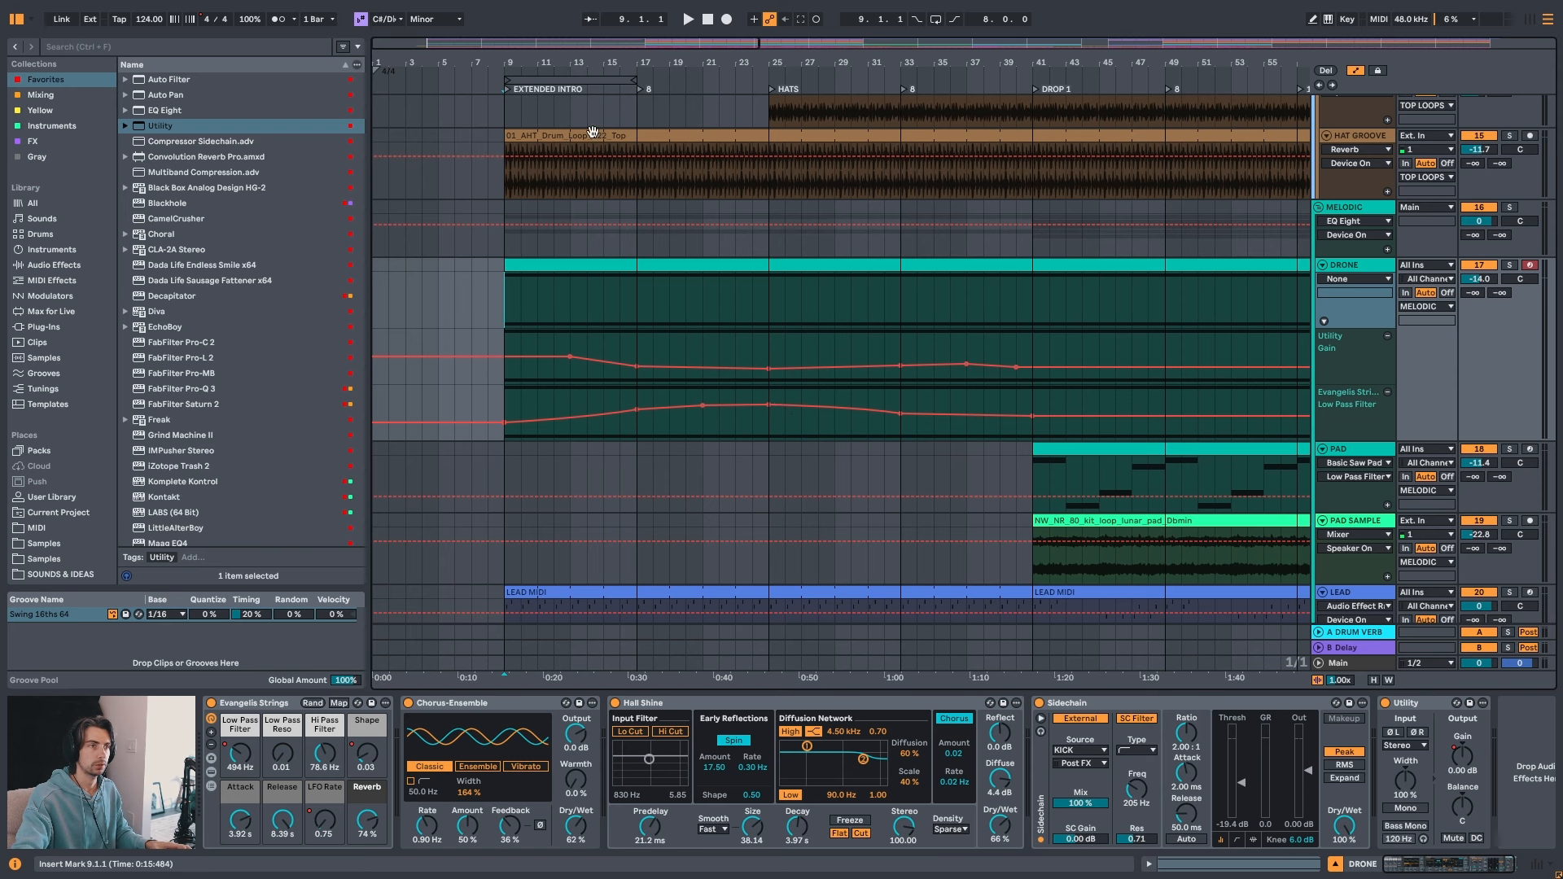
{"action": "key", "text": "space"}
{"action": "left_click_drag", "start_coordinate": [545, 57], "coordinate": [545, 61]}
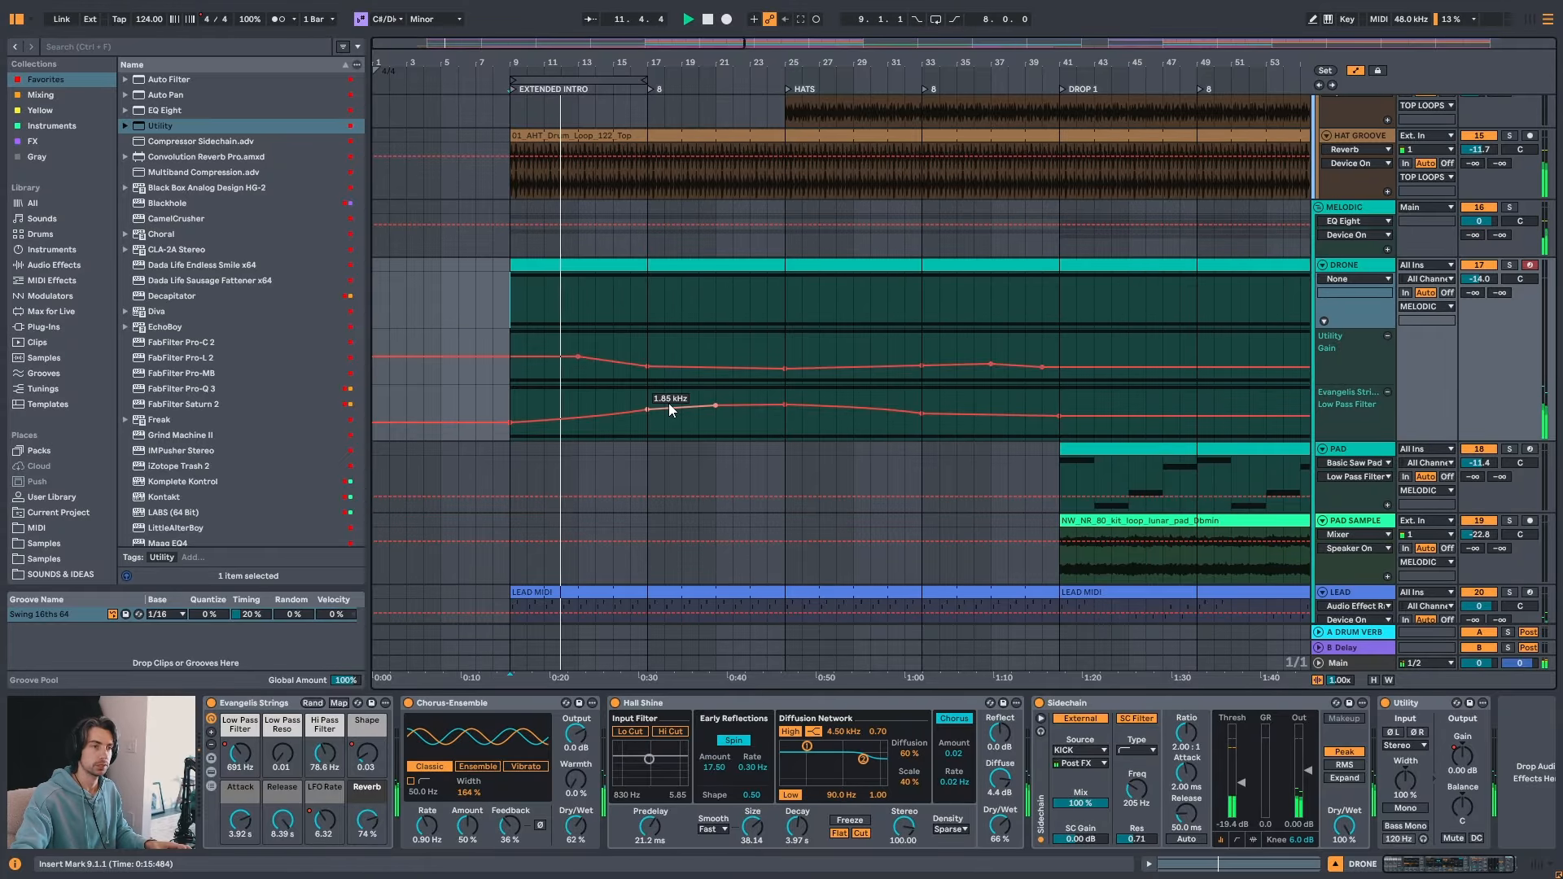
{"action": "left_click_drag", "start_coordinate": [607, 61], "coordinate": [629, 66]}
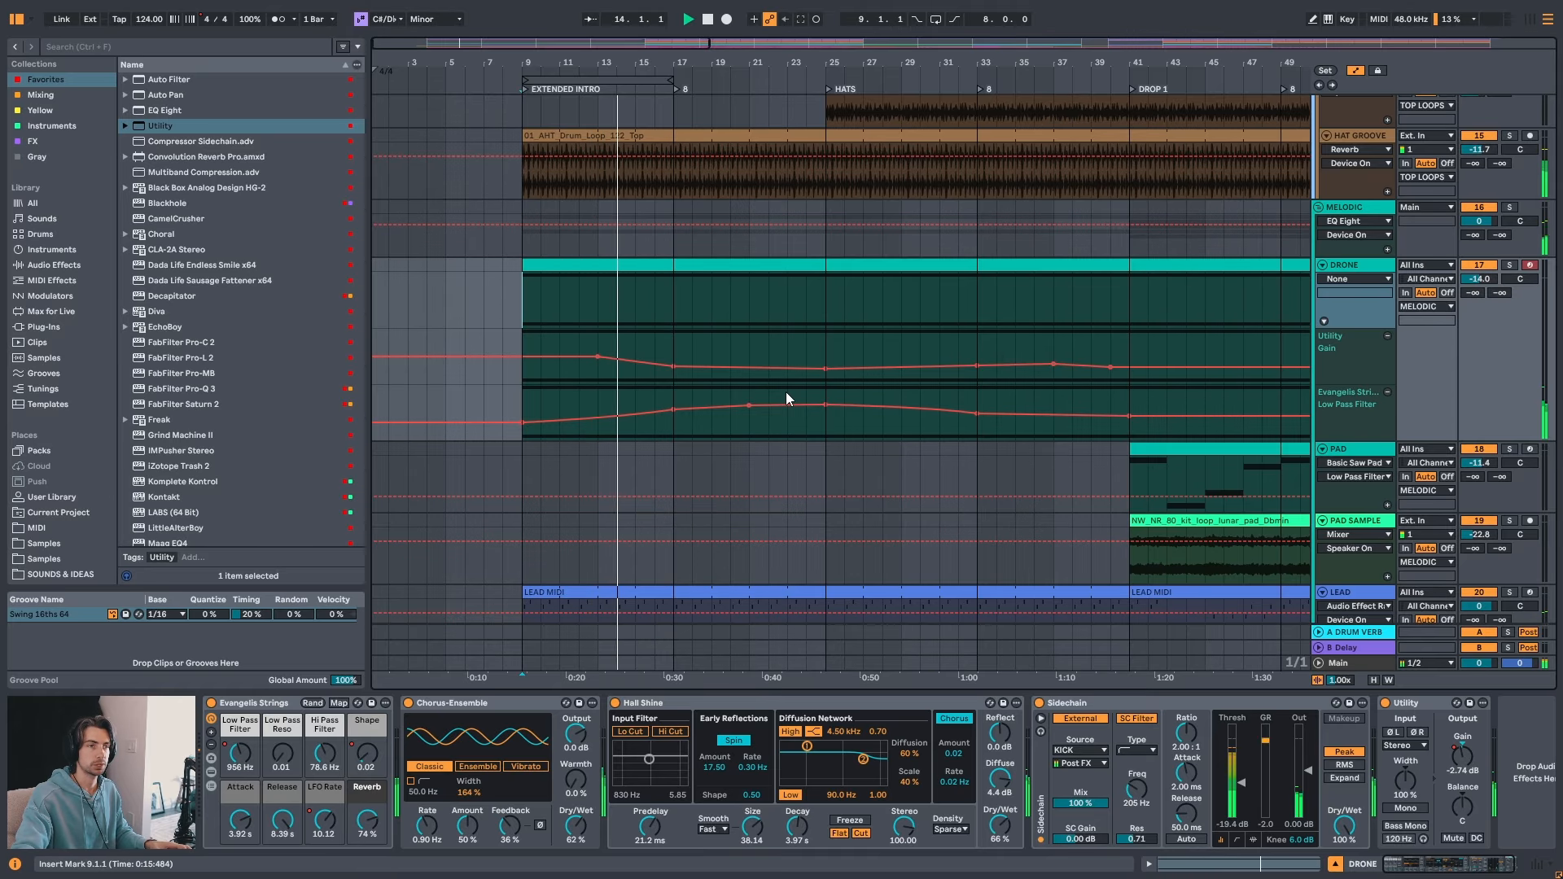
{"action": "scroll", "coordinate": [765, 371], "scroll_direction": "up", "scroll_amount": 2}
{"action": "left_click_drag", "start_coordinate": [792, 65], "coordinate": [792, 21]}
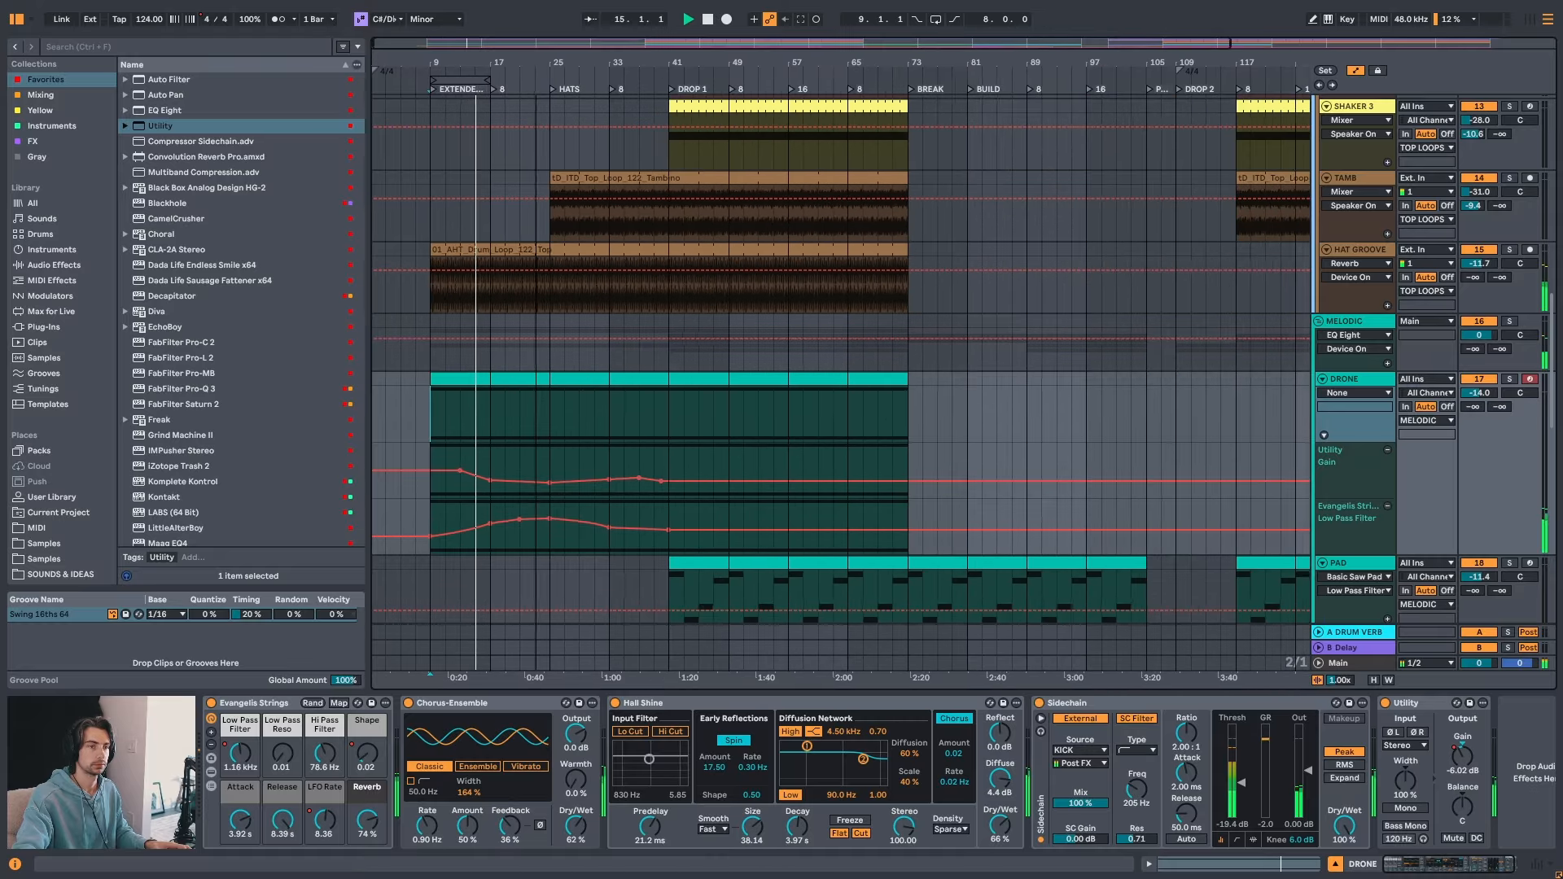
{"action": "left_click_drag", "start_coordinate": [535, 63], "coordinate": [493, 42]}
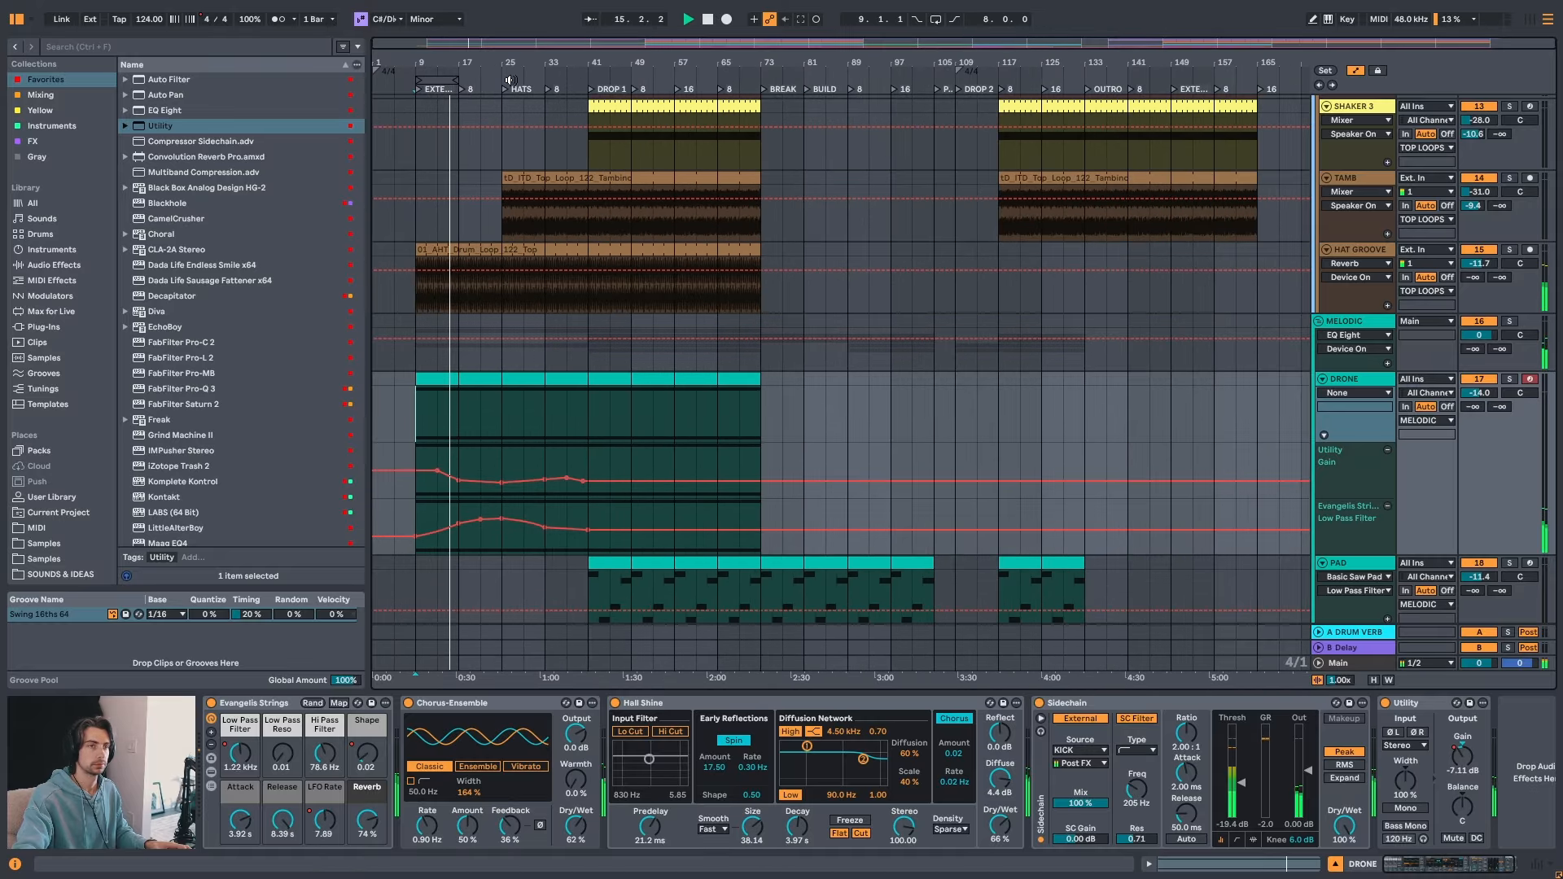
- Audition the break at bar 77, the build near bar 97 and the second drop at bar 117
{"action": "left_click", "coordinate": [783, 424]}
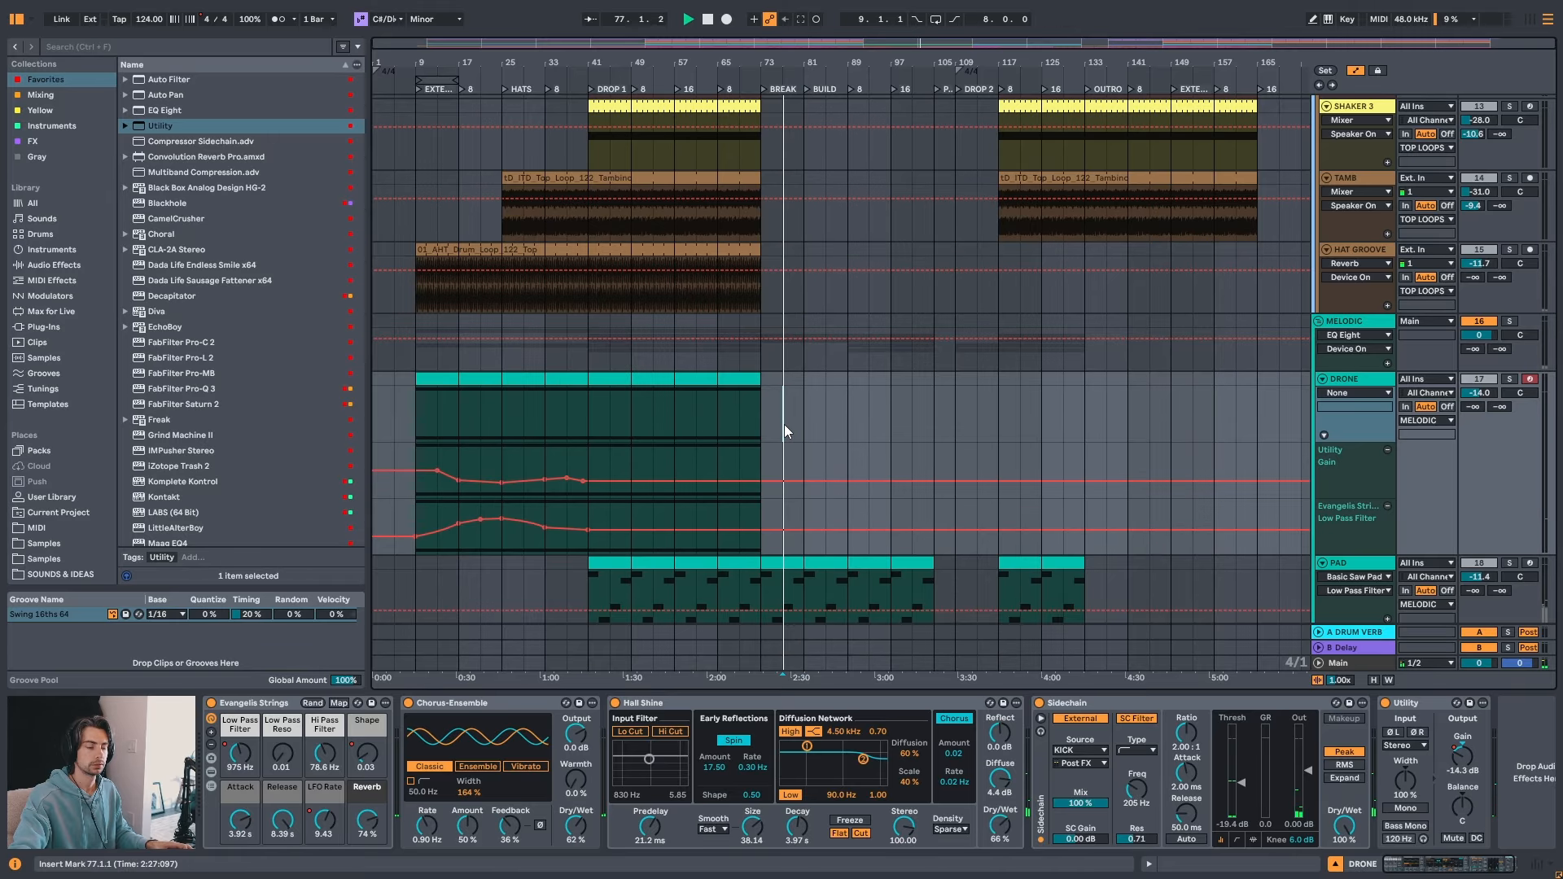
{"action": "left_click", "coordinate": [831, 424]}
{"action": "key", "text": "space"}
{"action": "key", "text": "space"}
{"action": "left_click", "coordinate": [895, 422]}
{"action": "key", "text": "space"}
{"action": "key", "text": "space"}
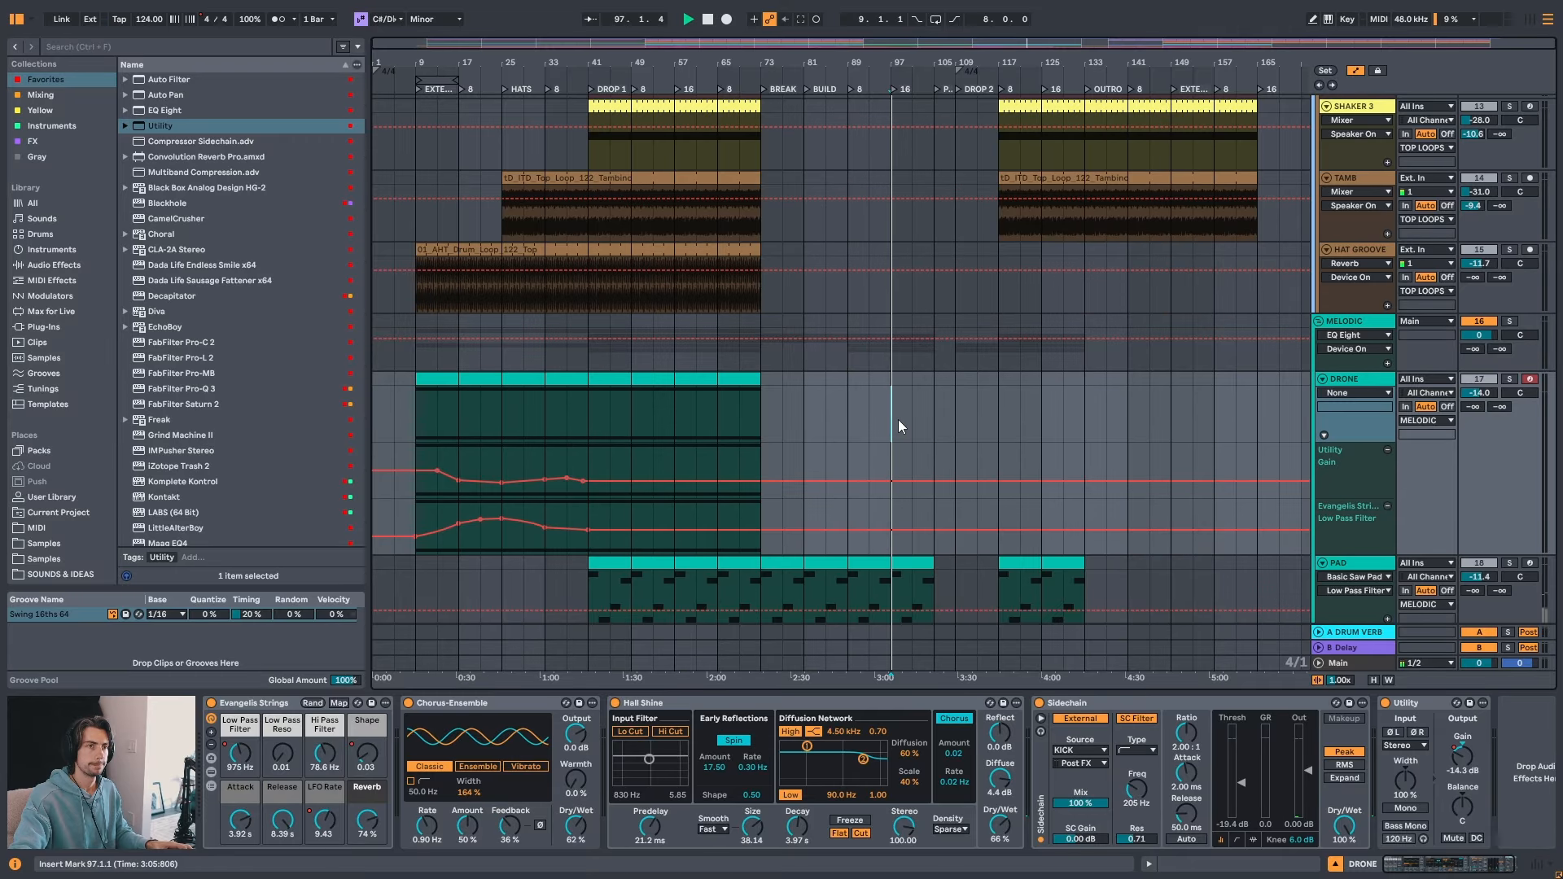
{"action": "left_click", "coordinate": [987, 412]}
{"action": "key", "text": "space"}
{"action": "key", "text": "space"}
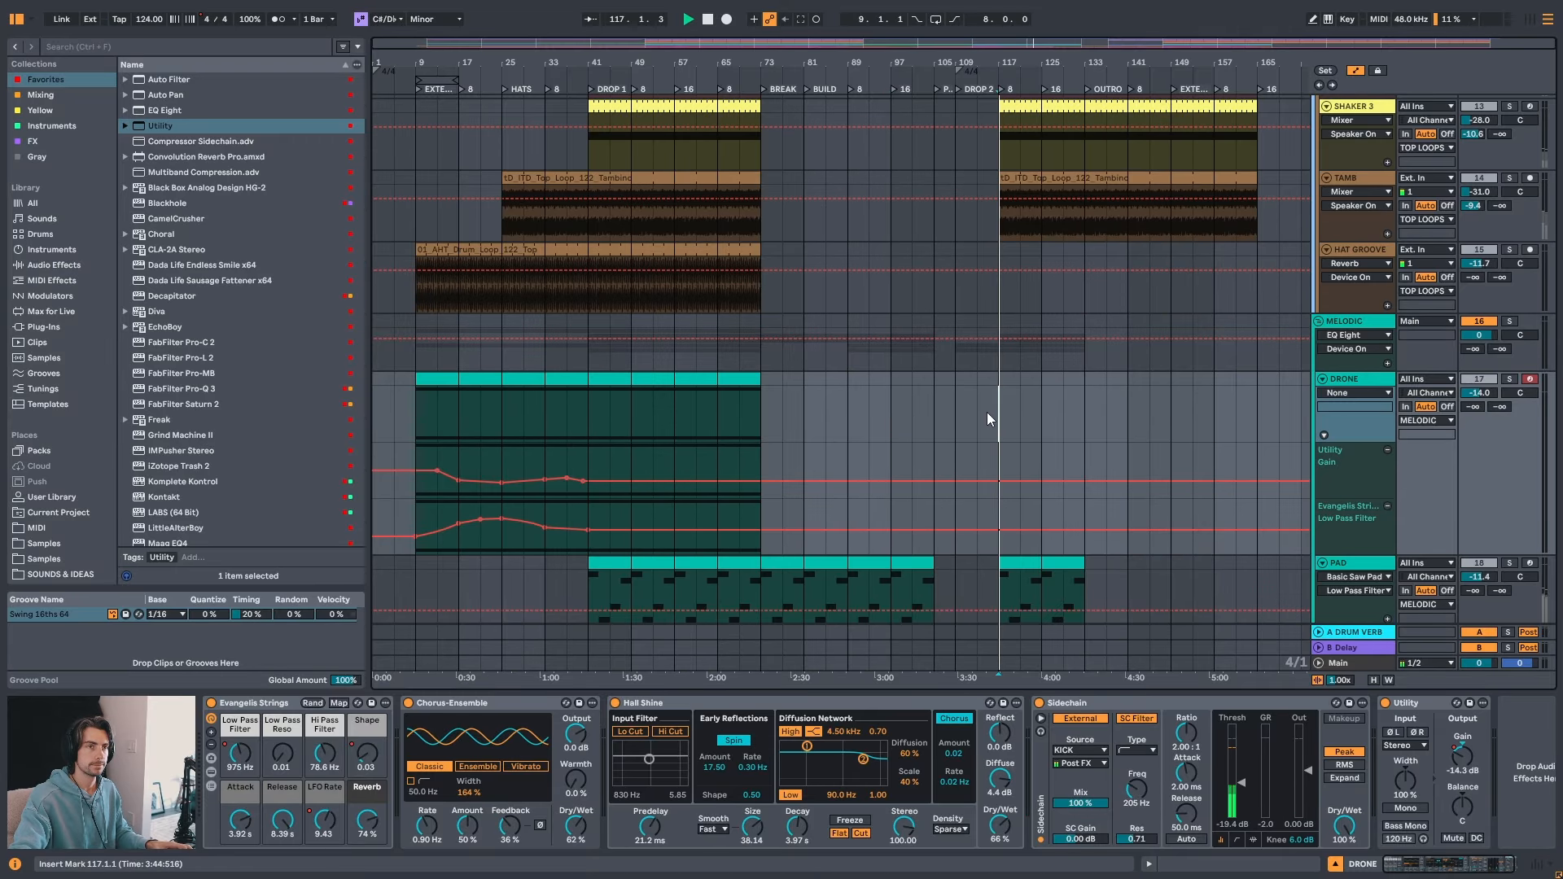
- Audition the outro around bars 137 and 133
{"action": "left_click", "coordinate": [1107, 418]}
{"action": "key", "text": "space"}
{"action": "key", "text": "space"}
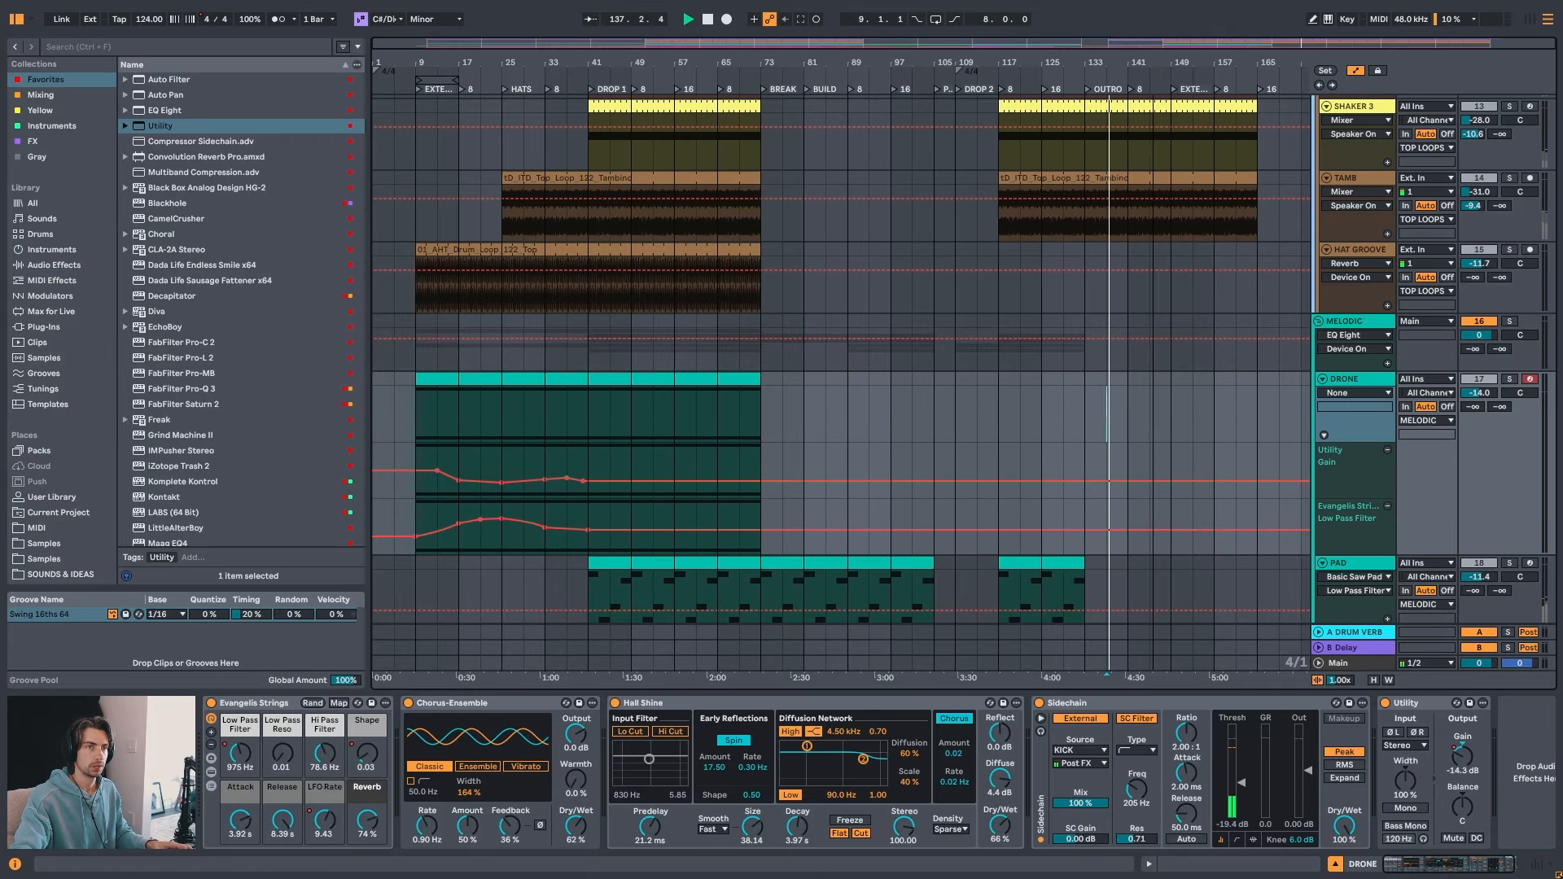
{"action": "mouse_move", "coordinate": [1103, 70]}
{"action": "left_mouse_down"}
{"action": "mouse_move", "coordinate": [1104, 87]}
{"action": "mouse_move", "coordinate": [1138, 45]}
{"action": "left_mouse_up"}
{"action": "left_click", "coordinate": [1045, 410]}
{"action": "key", "text": "space"}
{"action": "key", "text": "space"}
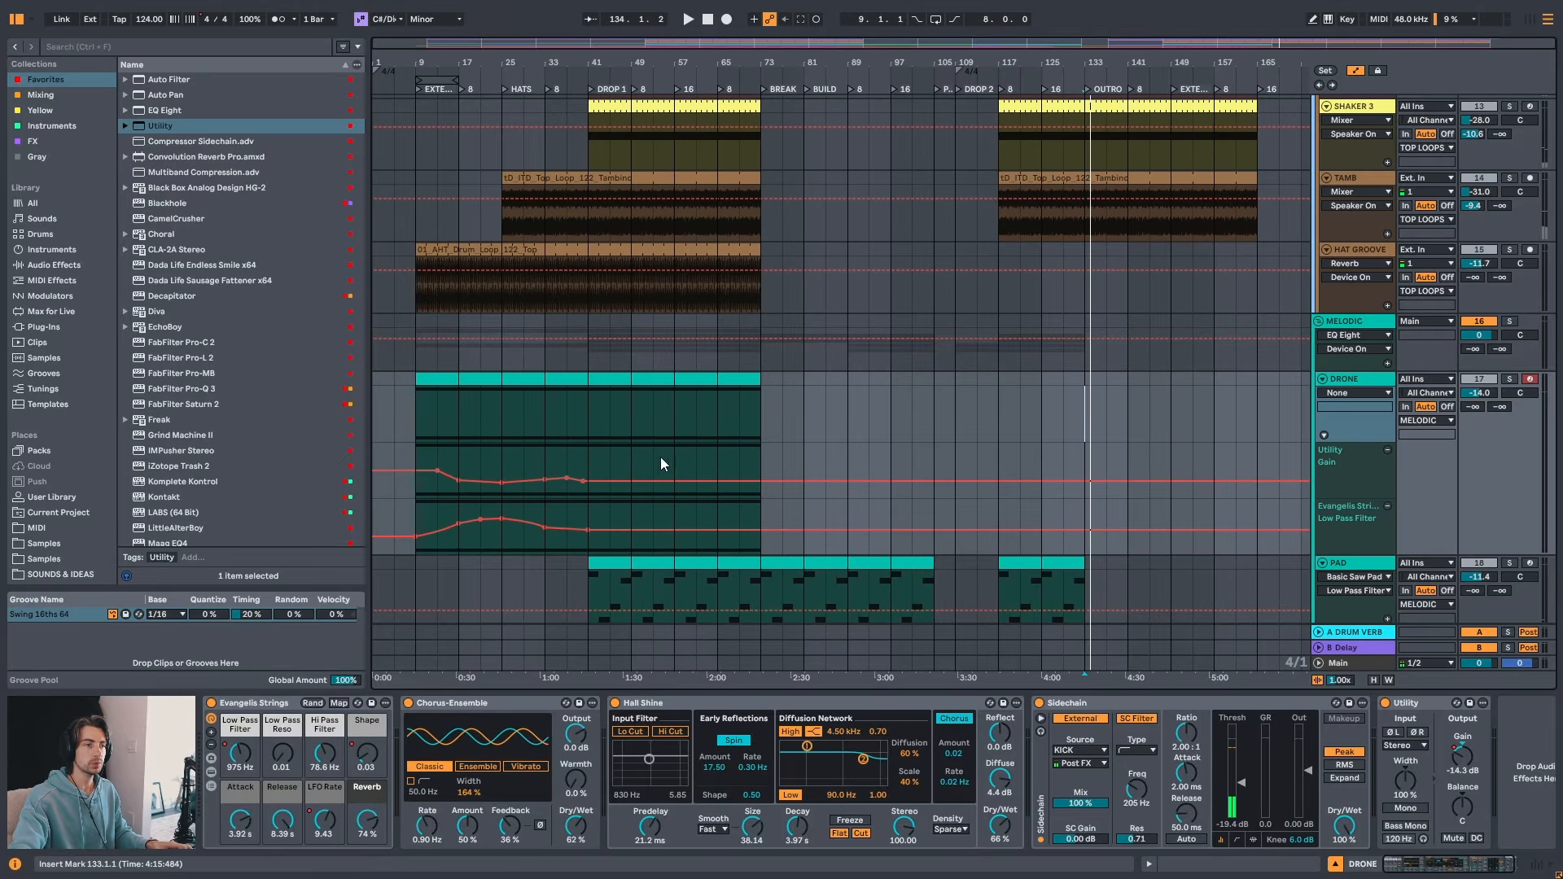
- Copy the 64-bar DRONE clip from bar 9, together with its automation, to the outro at bar 133
{"action": "left_click", "coordinate": [462, 381]}
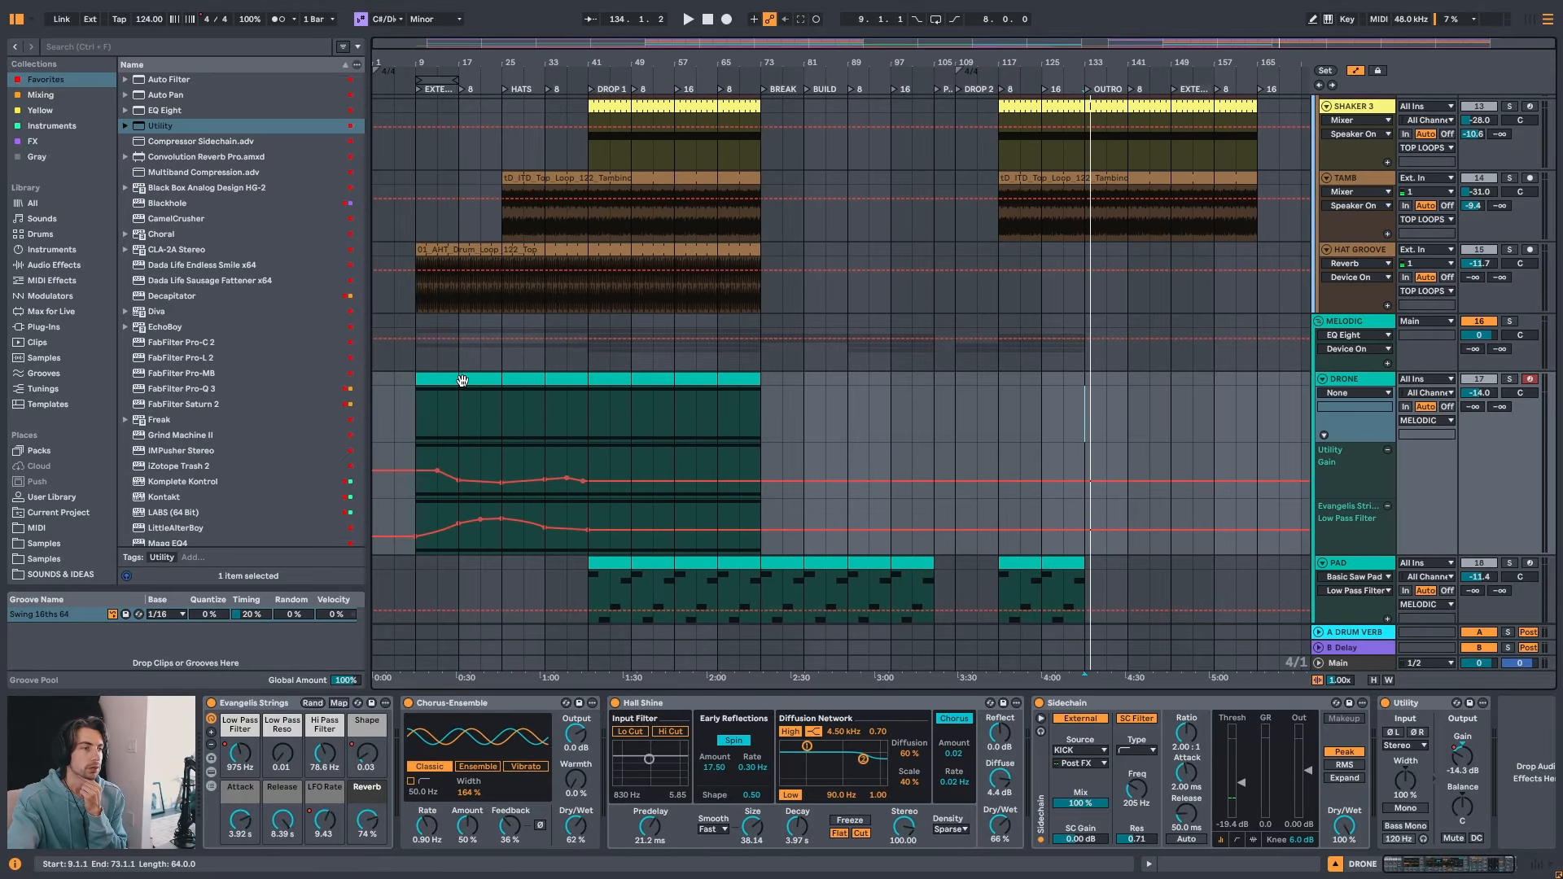
{"action": "key", "text": "space"}
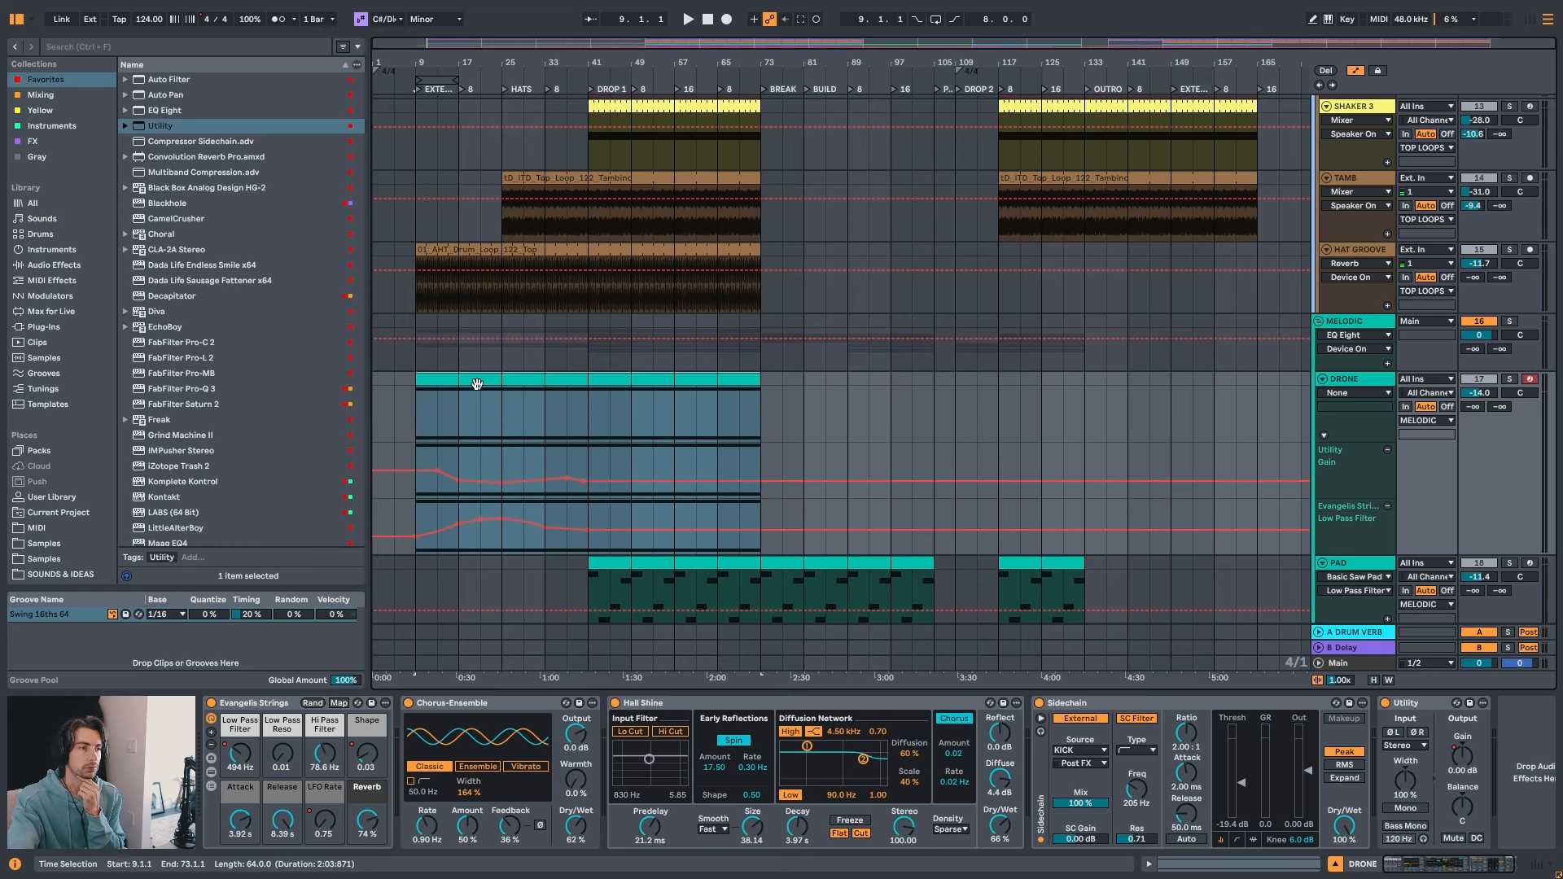
{"action": "left_click", "coordinate": [1377, 70]}
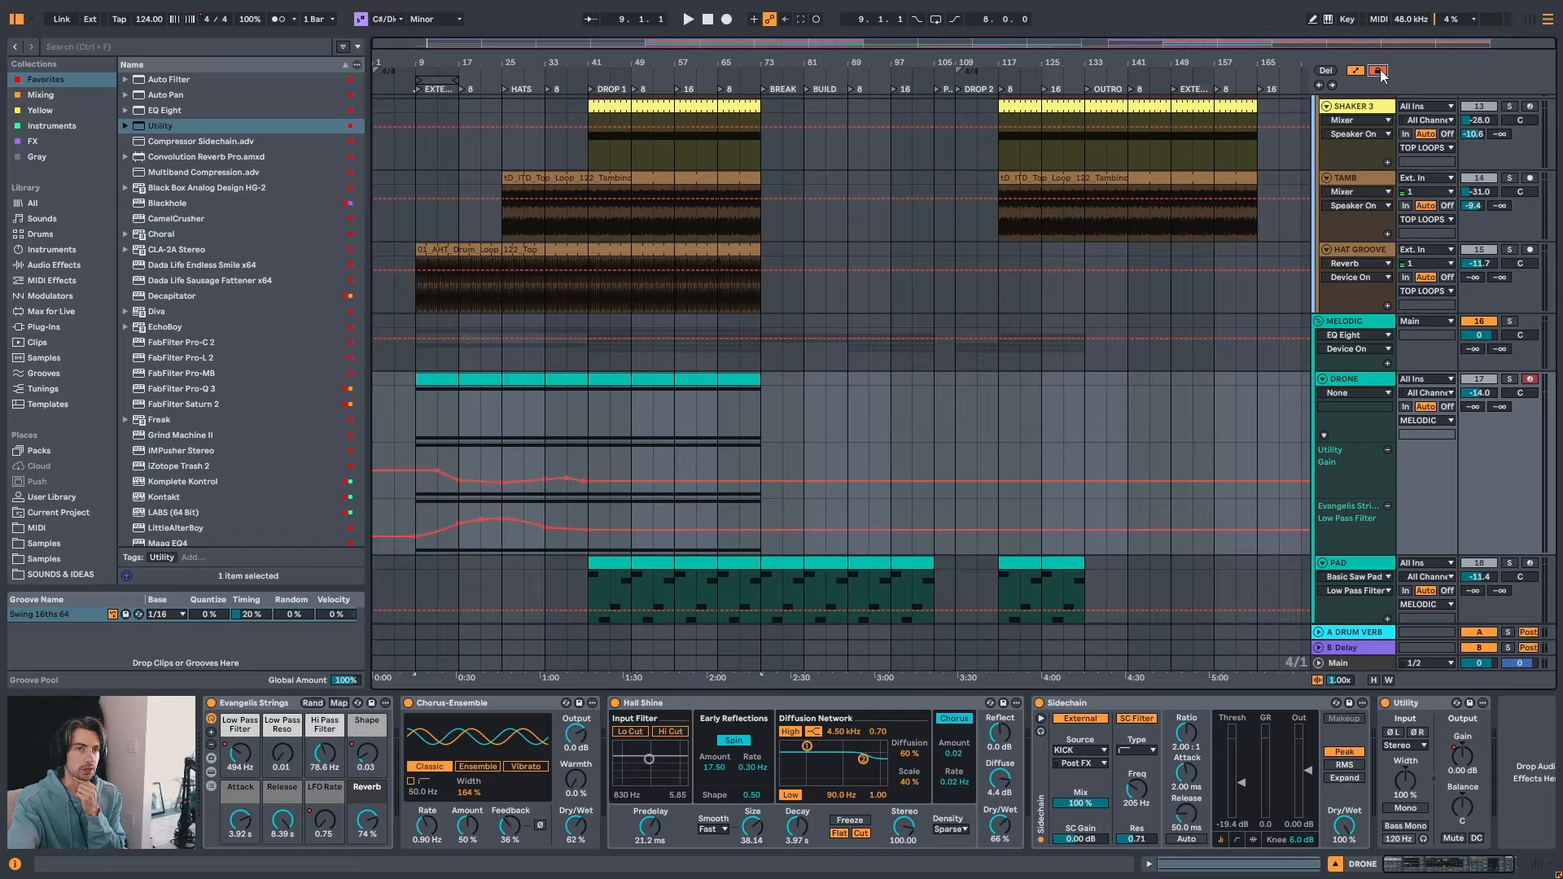
{"action": "left_click", "coordinate": [1378, 70]}
{"action": "left_click", "coordinate": [472, 380]}
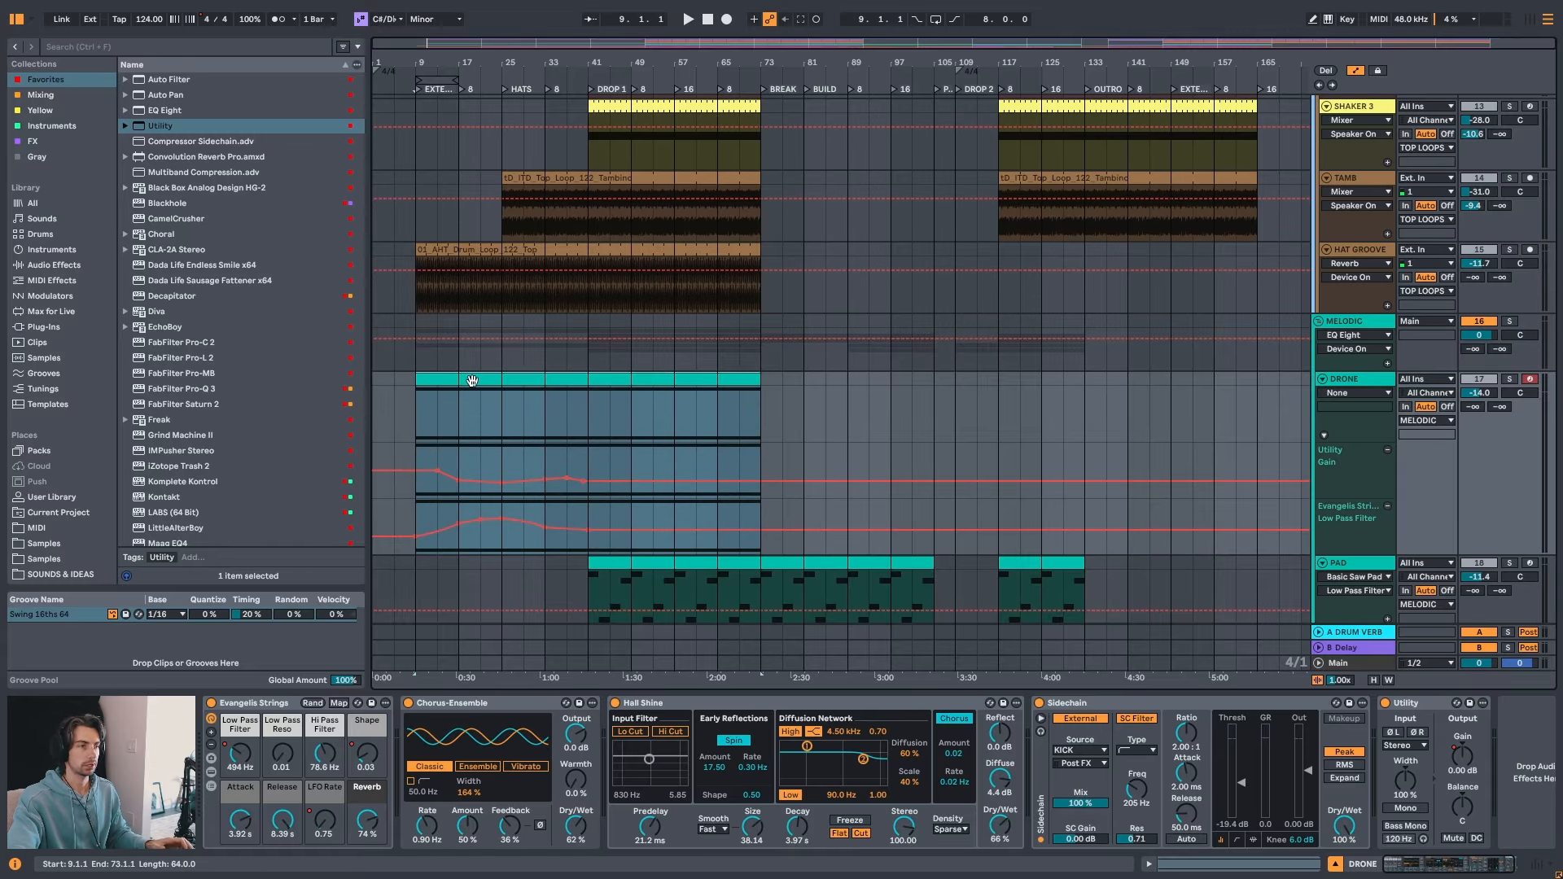
{"action": "left_click_drag", "start_coordinate": [450, 381], "coordinate": [1121, 402]}
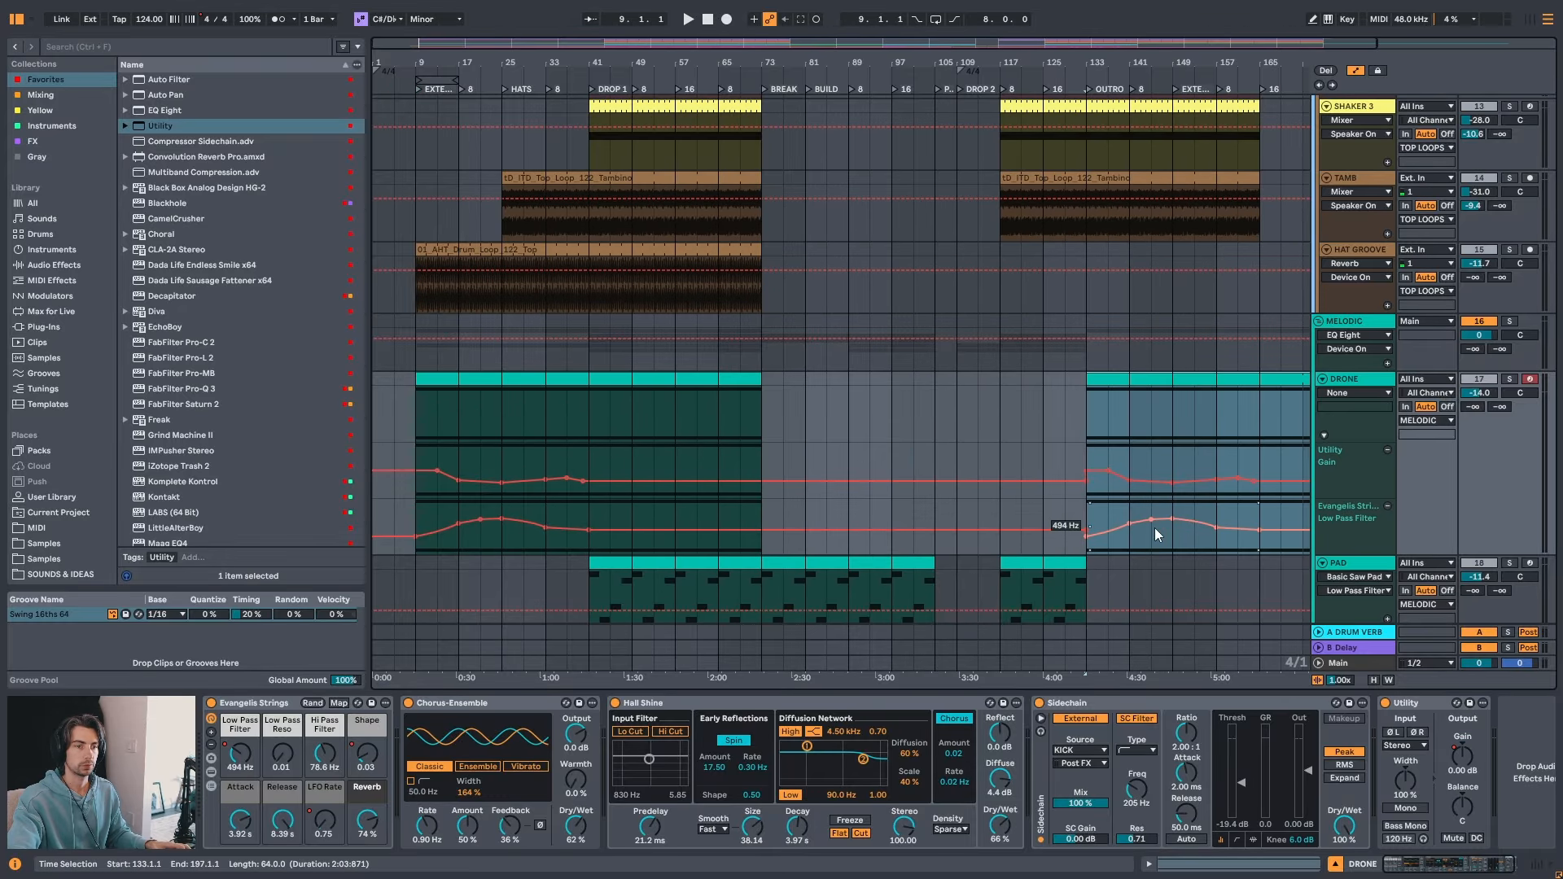
{"action": "left_click_drag", "start_coordinate": [1204, 62], "coordinate": [1165, 65]}
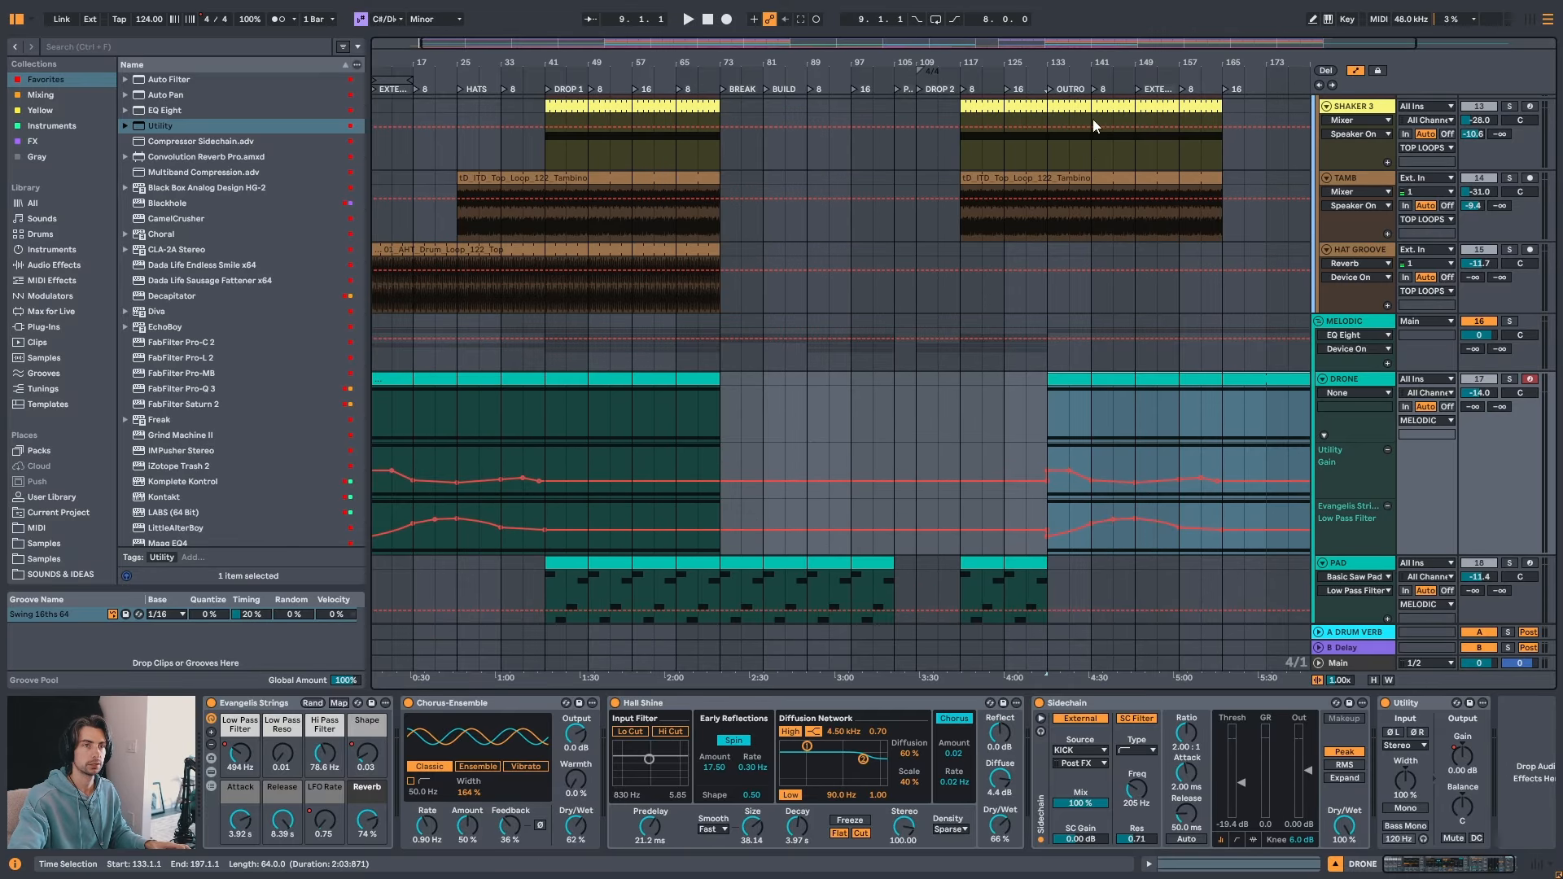
{"action": "key", "text": "w"}
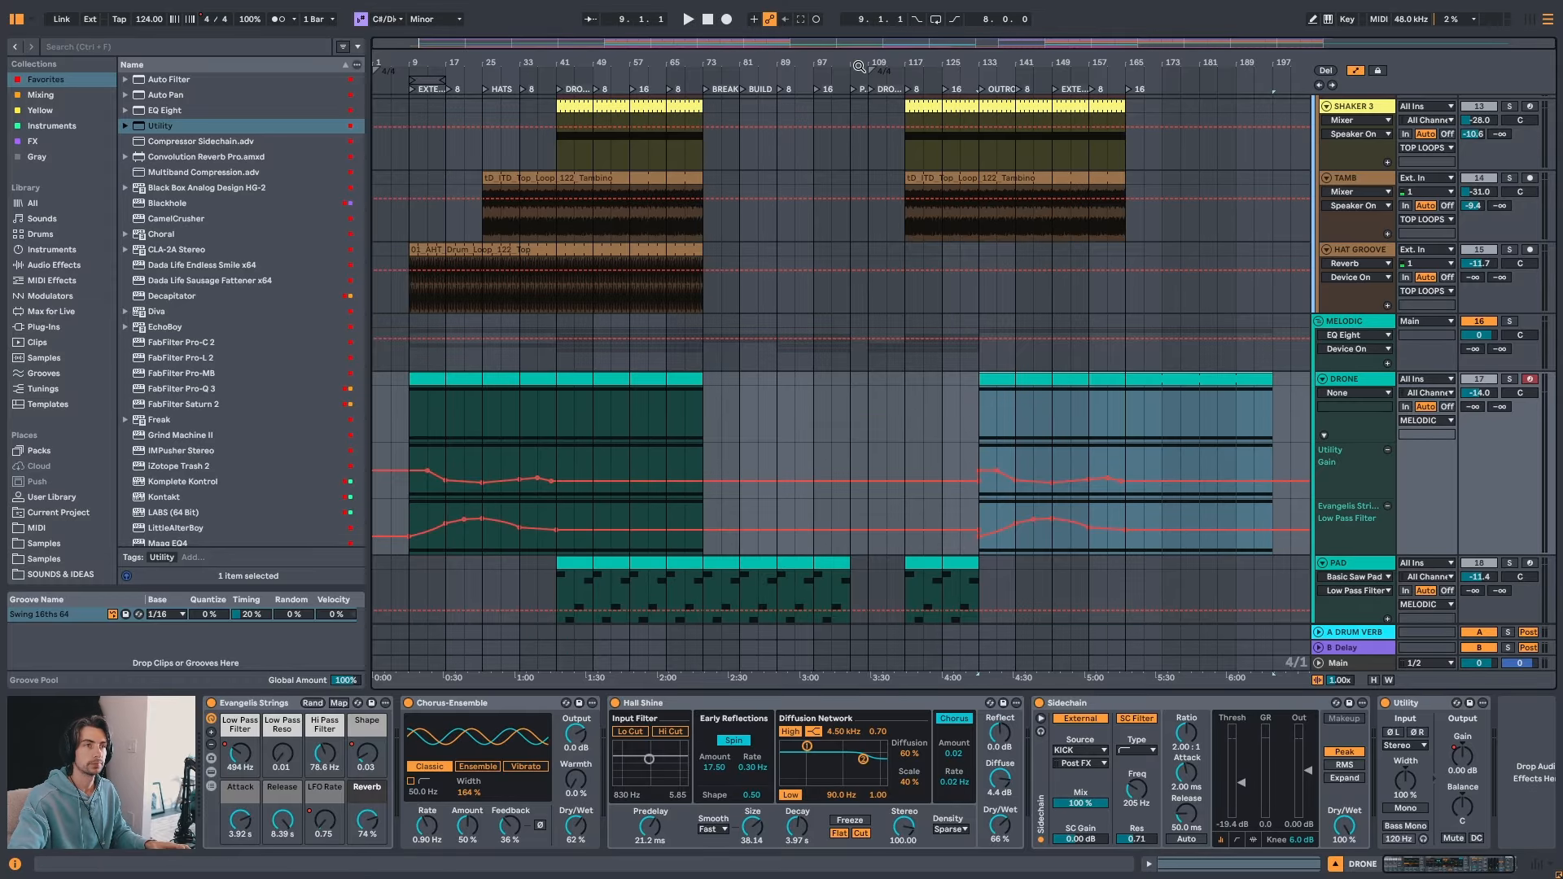
- Shorten the copied outro DRONE clip so it ends at bar 165, matching the percussion clips
{"action": "left_click_drag", "start_coordinate": [465, 63], "coordinate": [503, 167]}
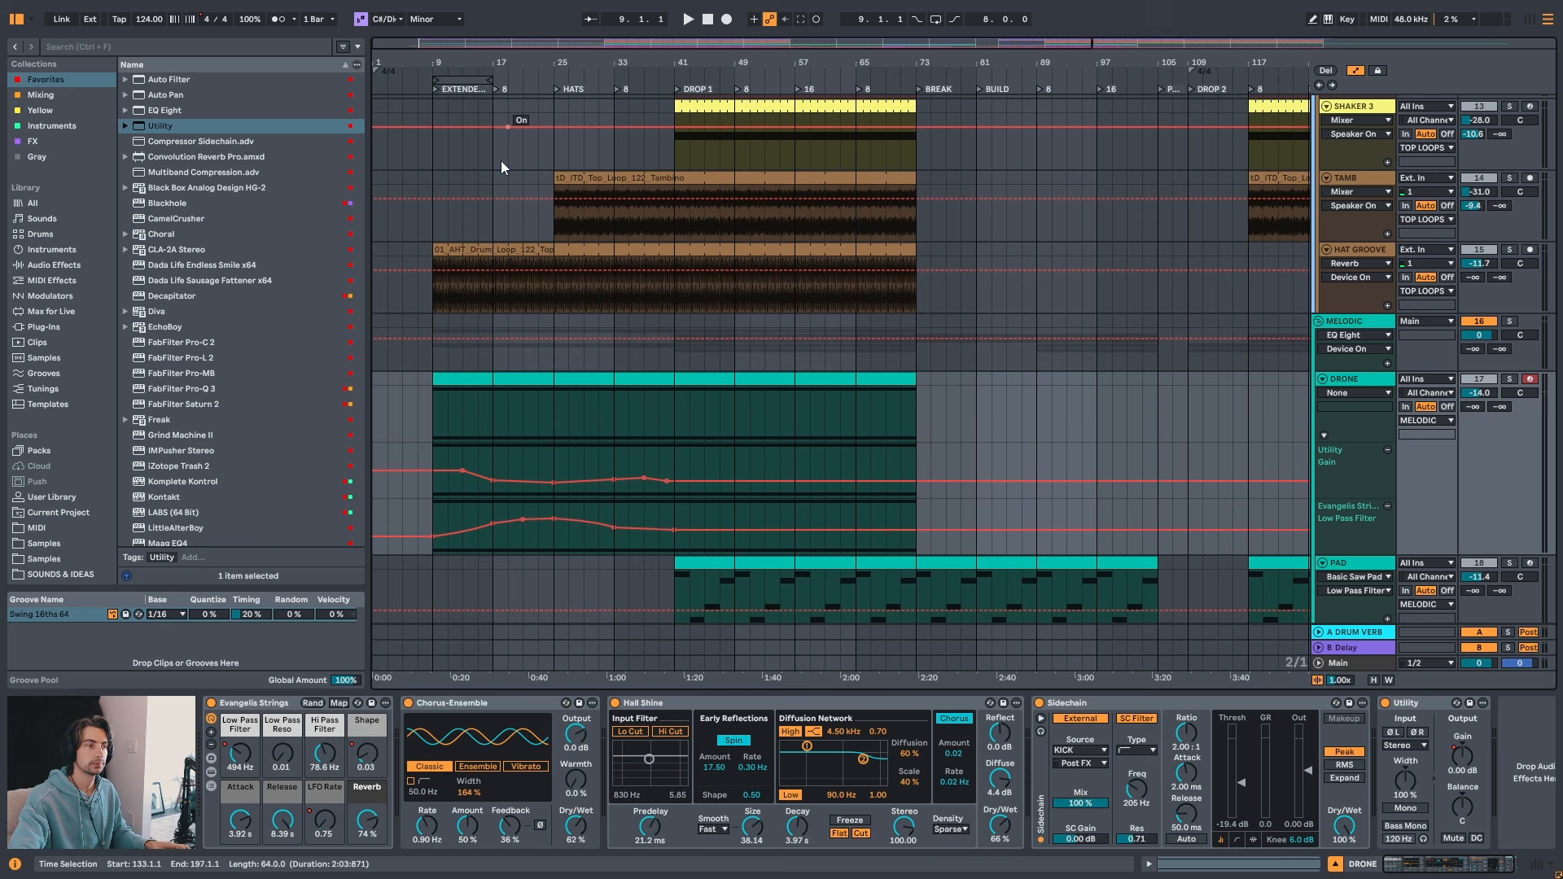
{"action": "left_click", "coordinate": [433, 409]}
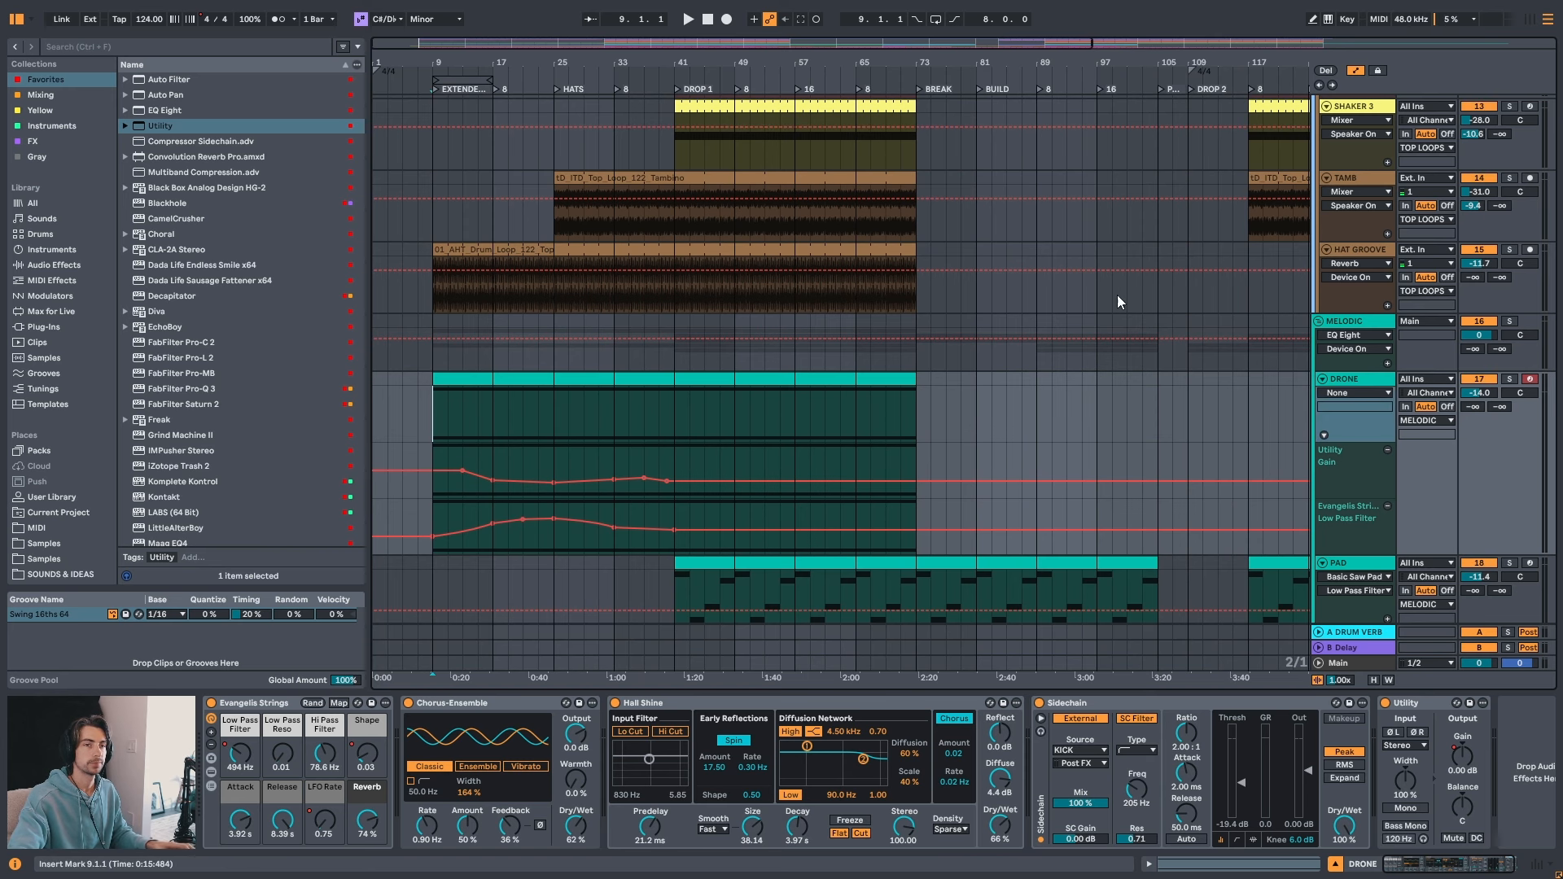
{"action": "scroll", "coordinate": [1117, 296], "scroll_direction": "up", "scroll_amount": 1}
{"action": "left_click_drag", "start_coordinate": [1217, 69], "coordinate": [893, 58]}
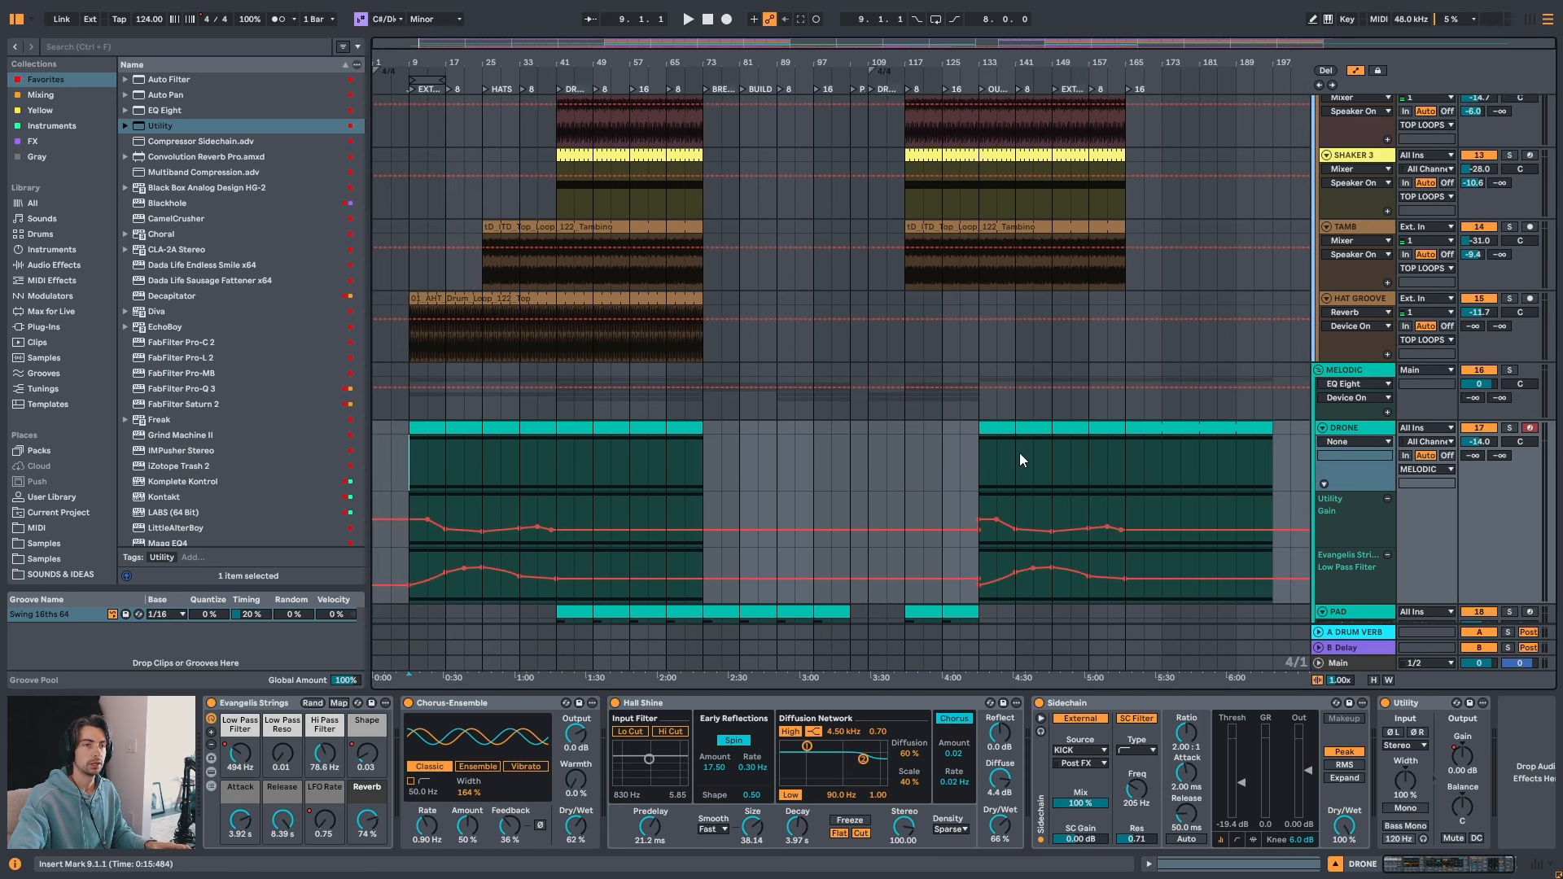
{"action": "left_click", "coordinate": [1111, 426]}
{"action": "left_click_drag", "start_coordinate": [1272, 430], "coordinate": [1126, 442]}
{"action": "scroll", "coordinate": [1069, 432], "scroll_direction": "down", "scroll_amount": 3}
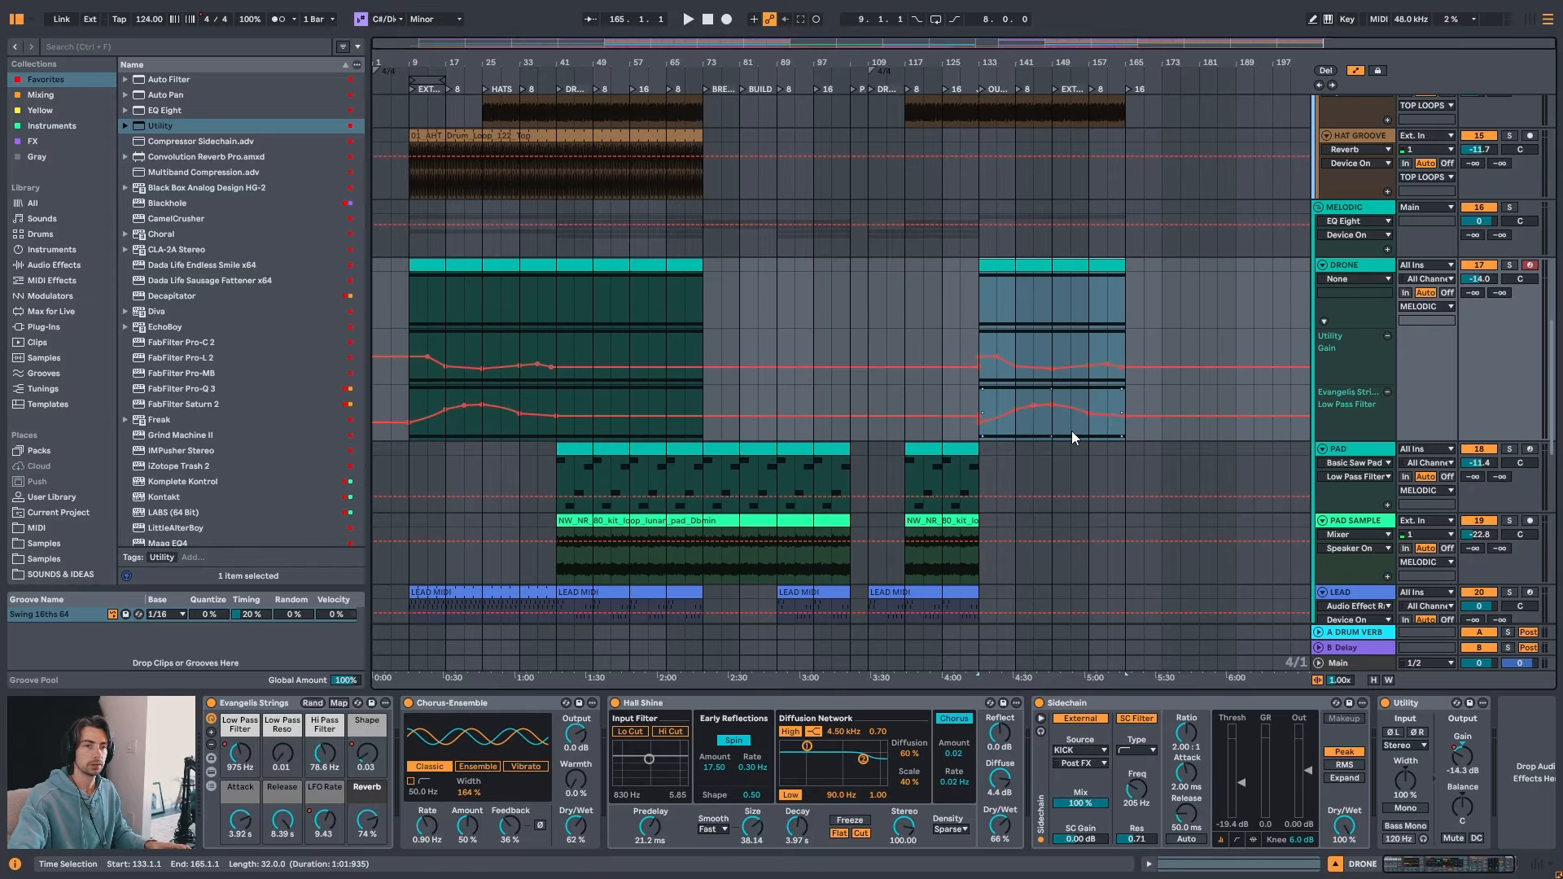
{"action": "scroll", "coordinate": [1071, 428], "scroll_direction": "down", "scroll_amount": 2}
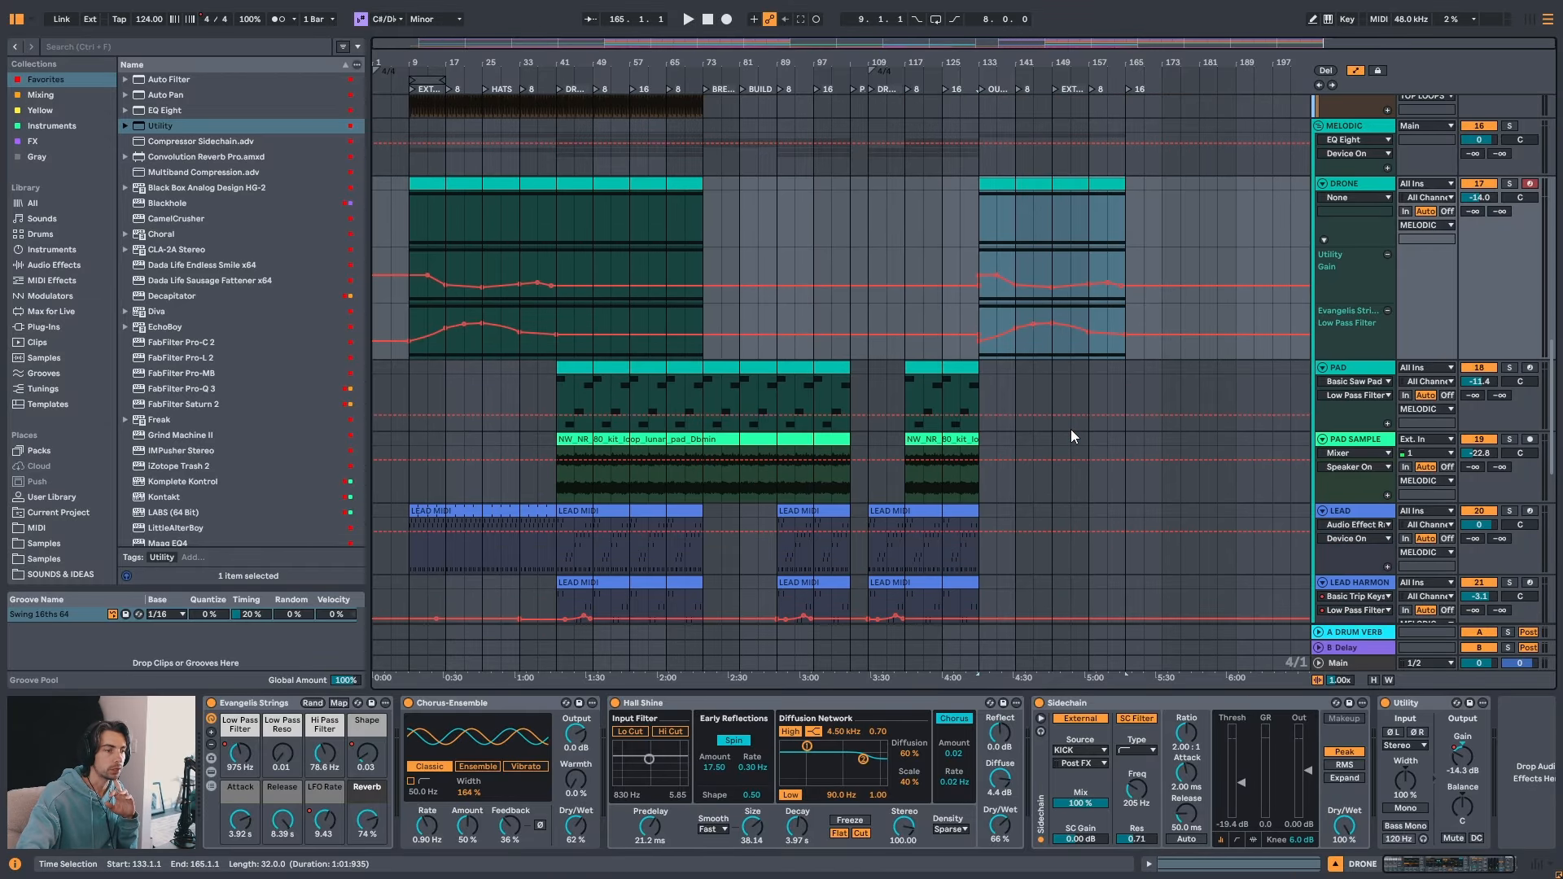
- Play from bar 9, turn on the arrangement loop and move it to bars 17 to 25
{"action": "left_click", "coordinate": [425, 198]}
{"action": "key", "text": "space"}
{"action": "left_click_drag", "start_coordinate": [442, 61], "coordinate": [610, 61]}
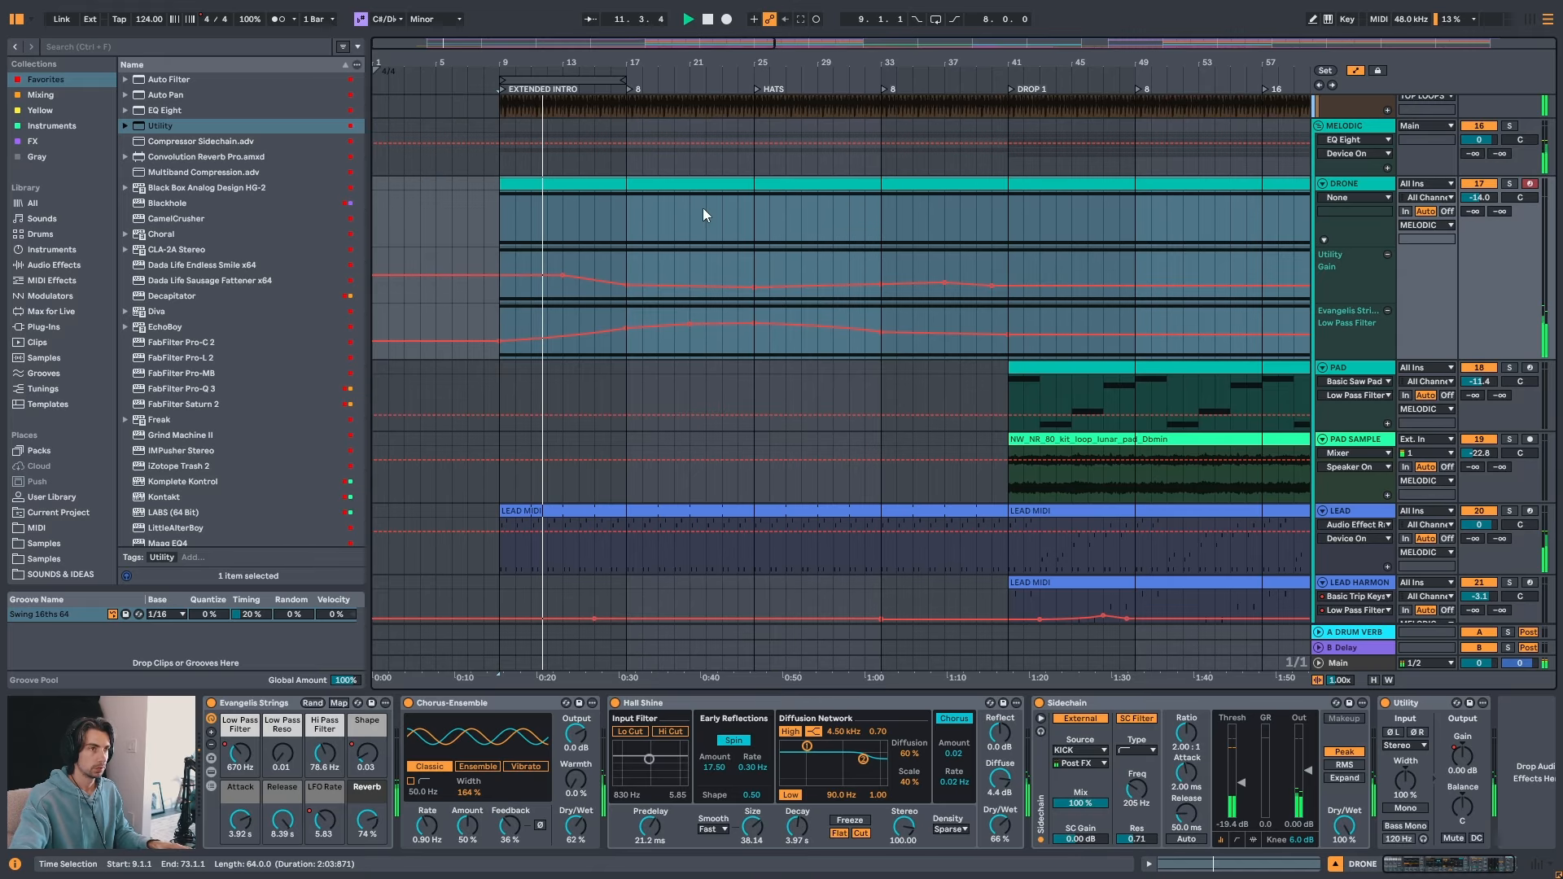
{"action": "left_click", "coordinate": [937, 23]}
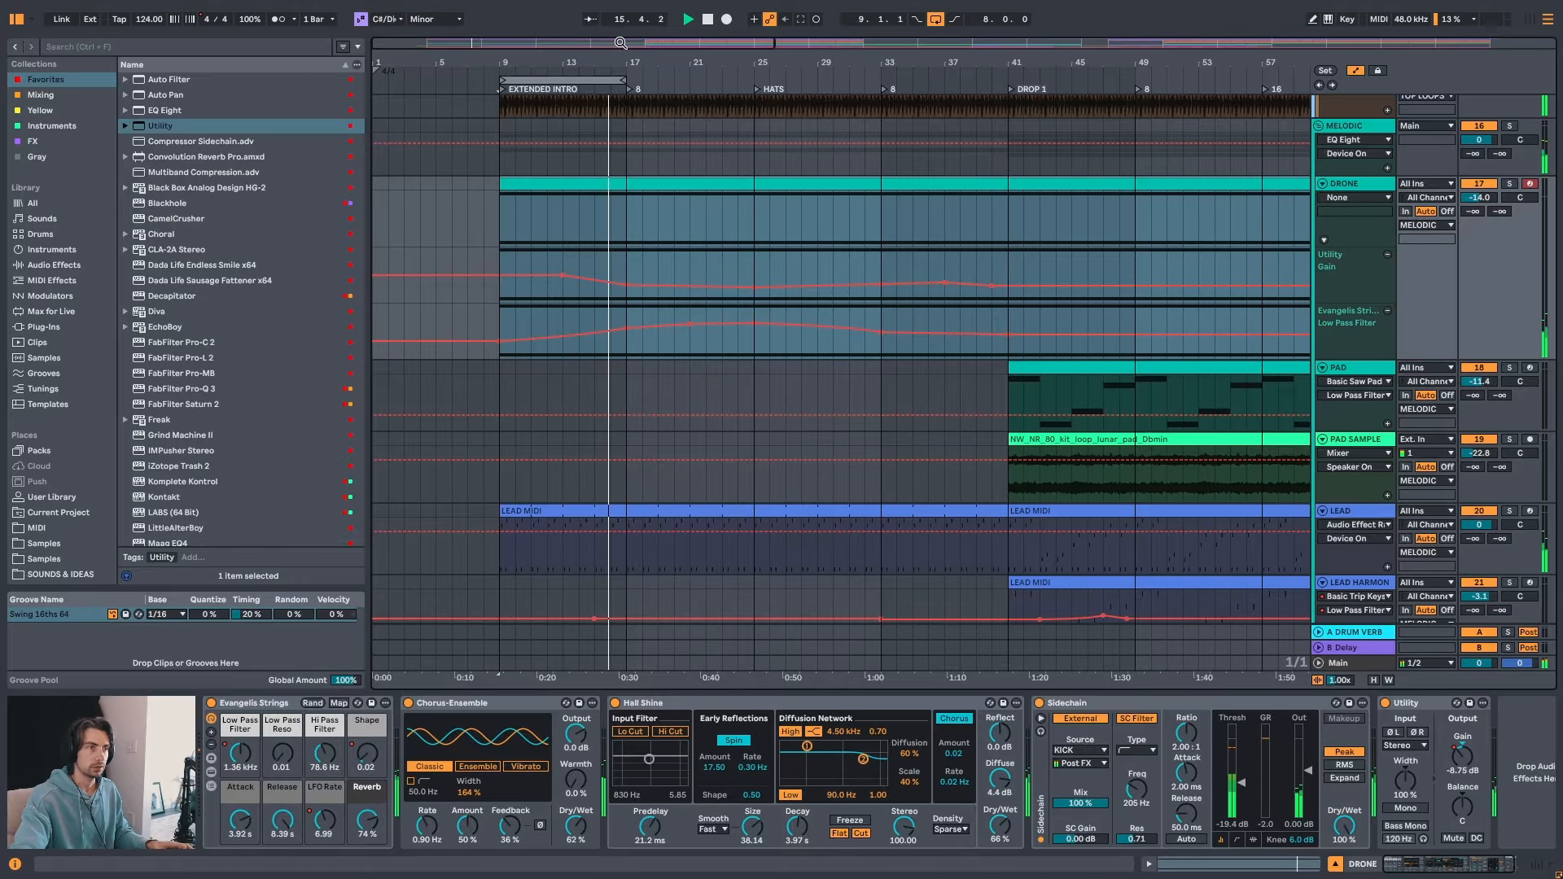
{"action": "left_click_drag", "start_coordinate": [604, 81], "coordinate": [732, 86]}
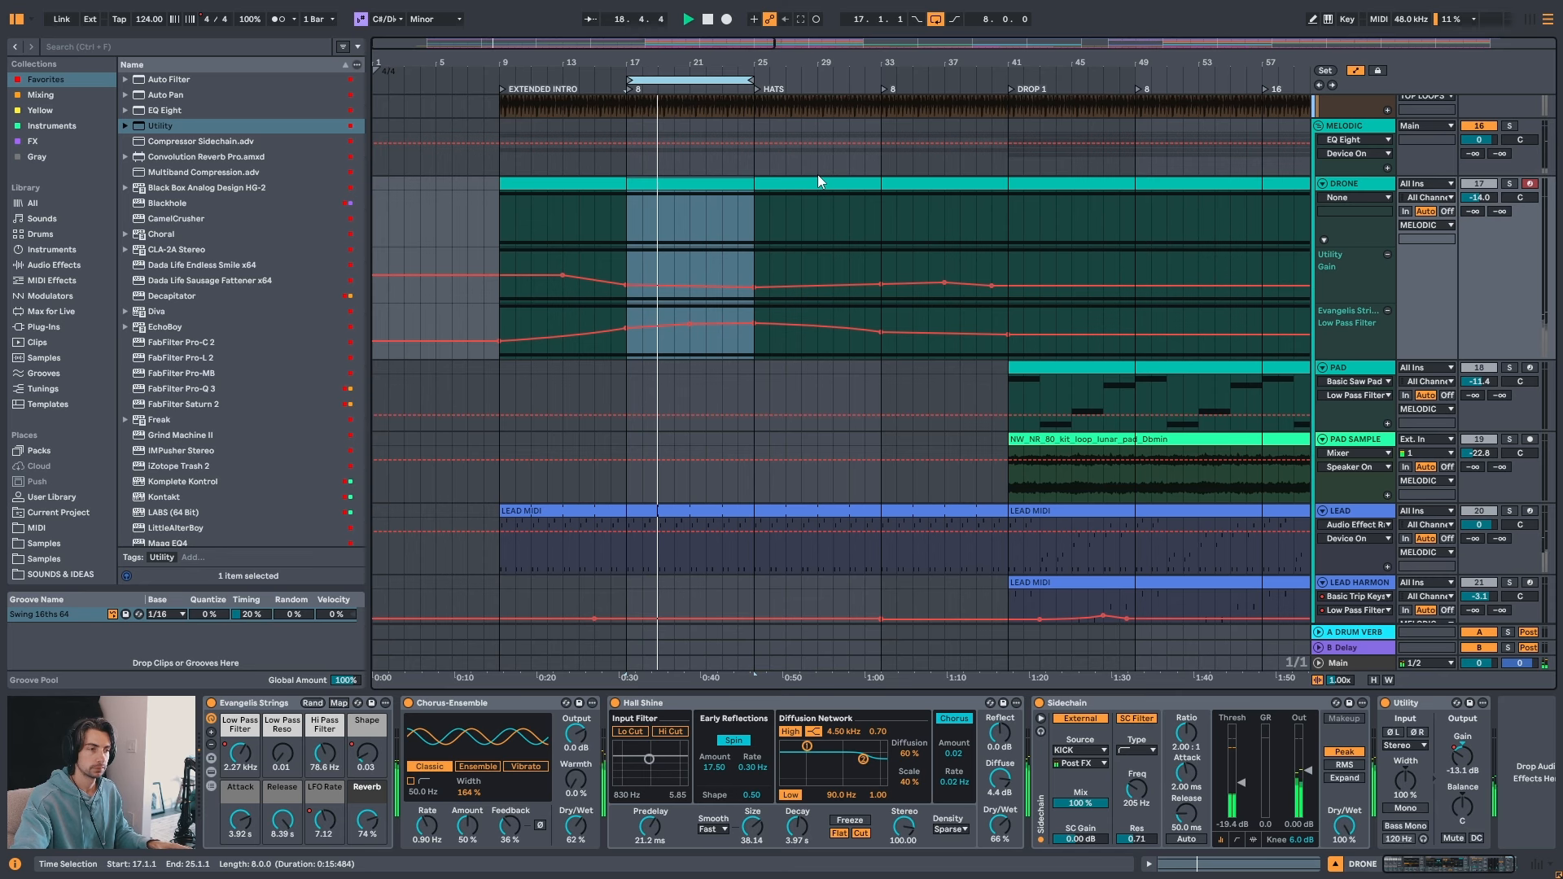
- Show LEAD's Analog F1 Freq automation, raise it from 58 just before bar 17 to about 96 at bar 17, and play from there
{"action": "scroll", "coordinate": [862, 390], "scroll_direction": "down", "scroll_amount": 4}
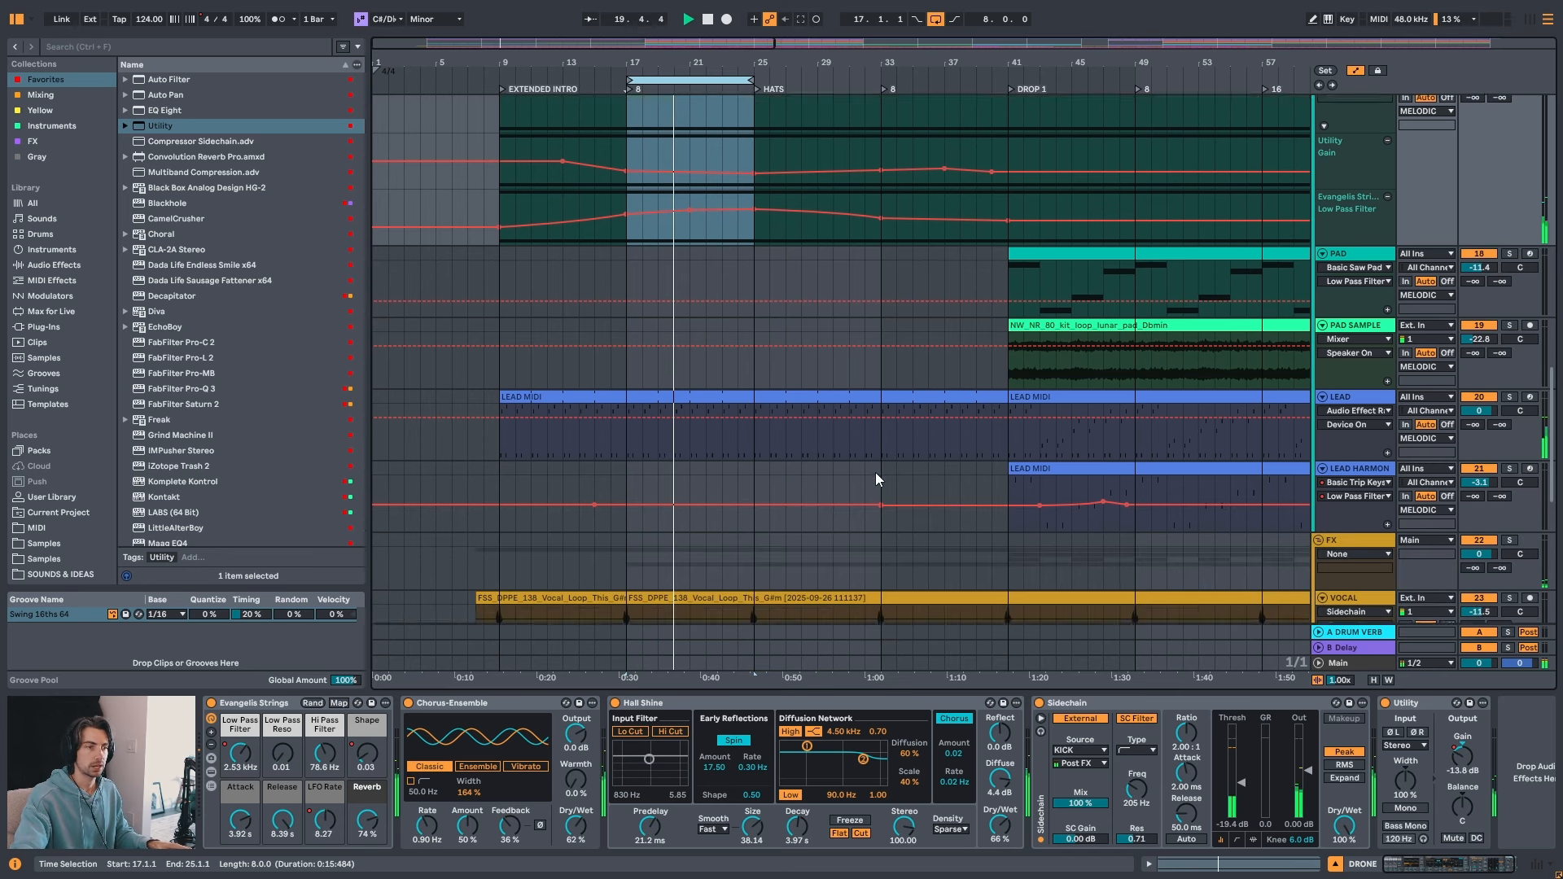
{"action": "left_click", "coordinate": [1355, 377]}
{"action": "left_click", "coordinate": [1343, 403]}
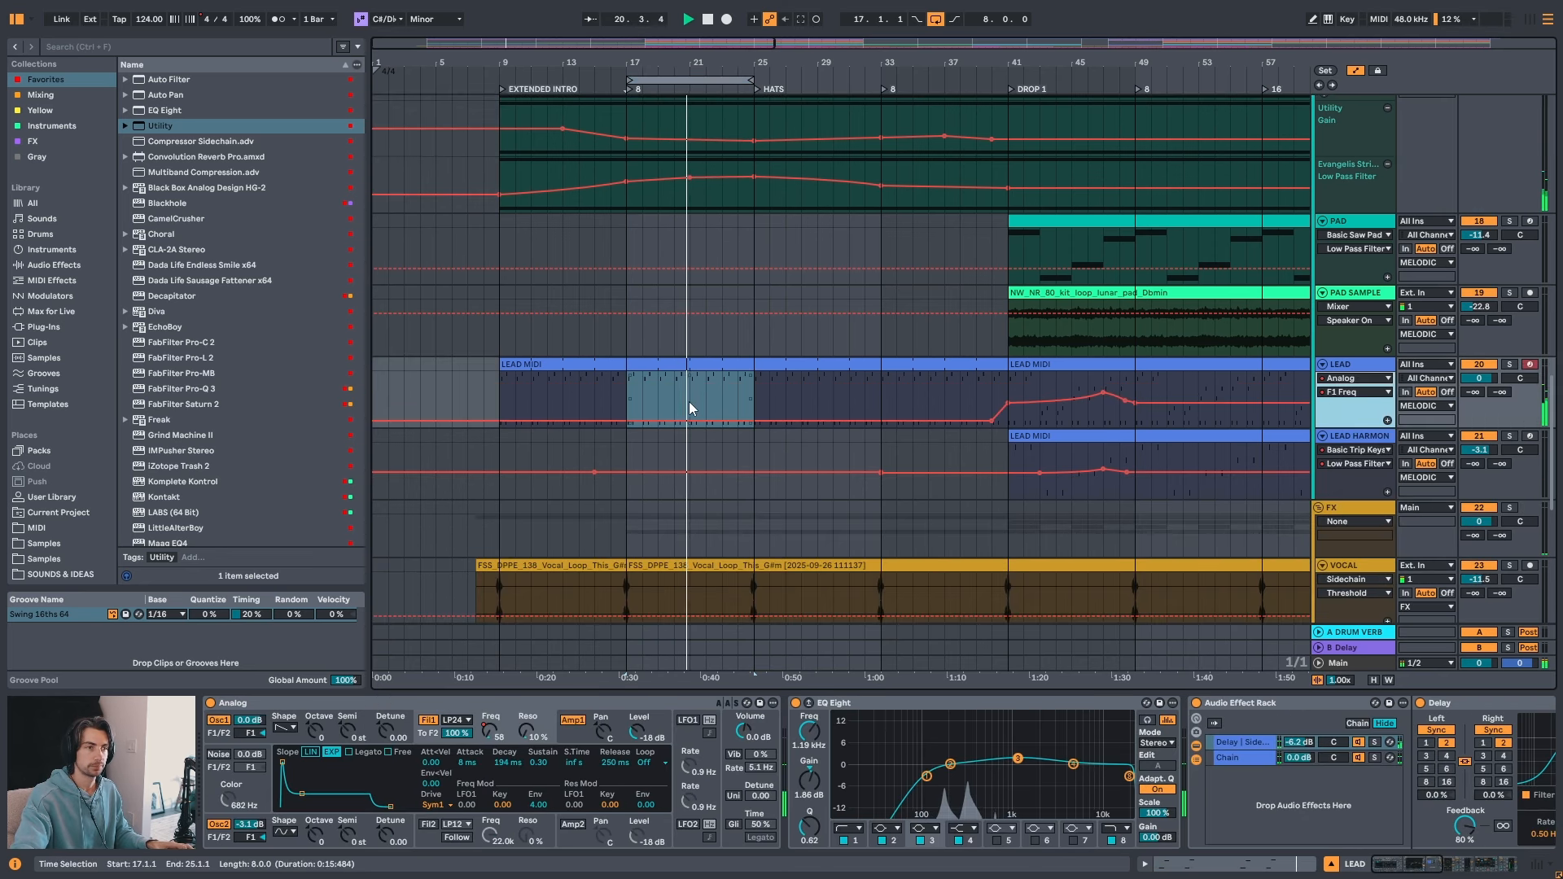
{"action": "left_click", "coordinate": [607, 419]}
{"action": "left_click", "coordinate": [612, 420]}
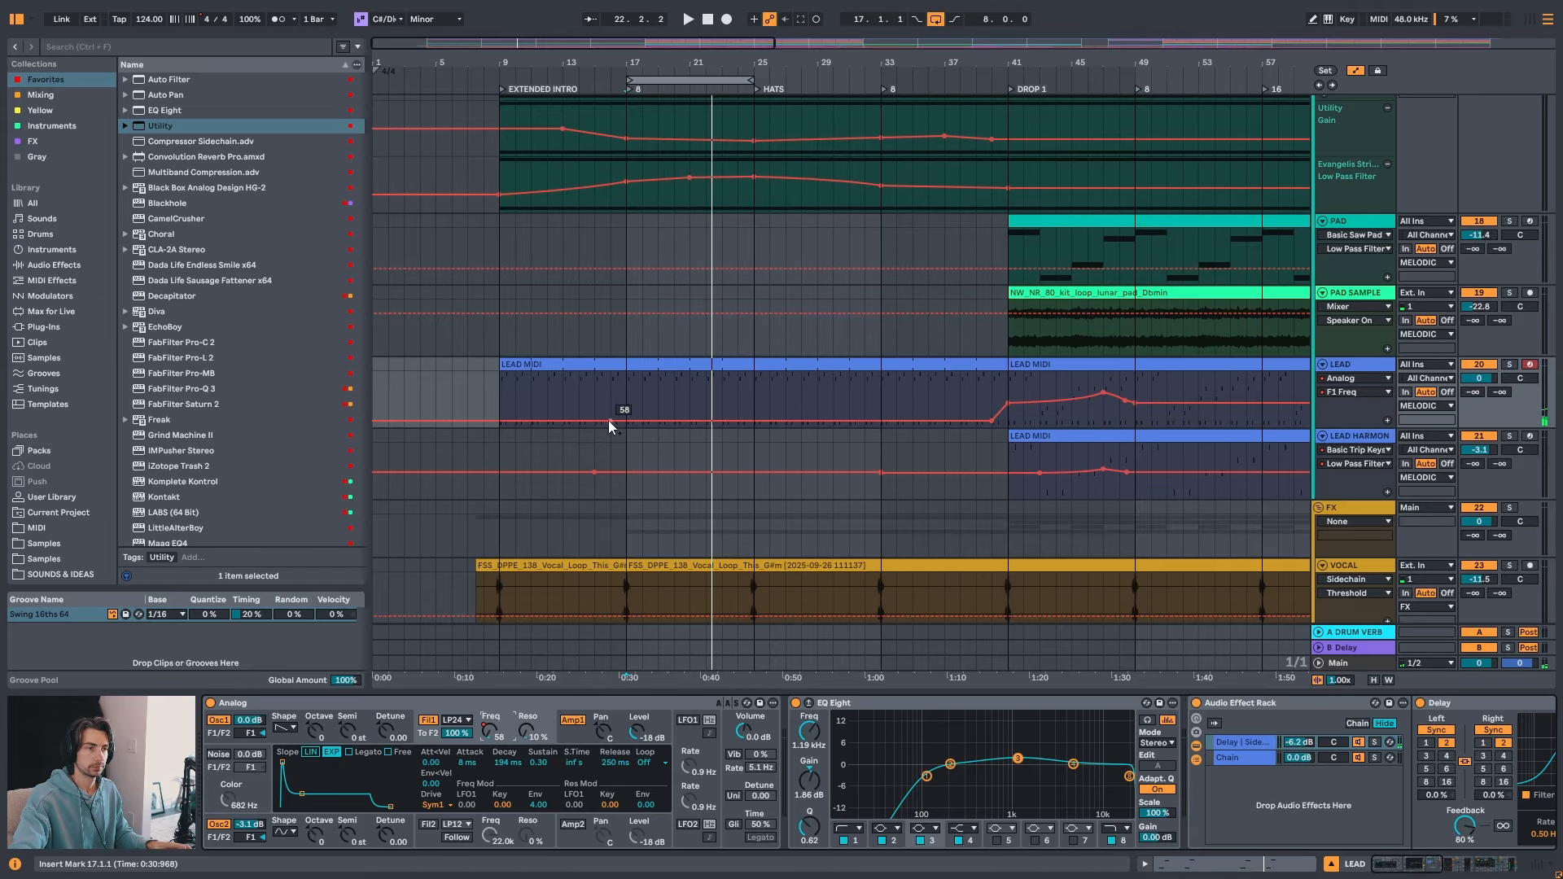
{"action": "mouse_move", "coordinate": [628, 421]}
{"action": "left_mouse_down"}
{"action": "mouse_move", "coordinate": [628, 403]}
{"action": "mouse_move", "coordinate": [627, 417]}
{"action": "left_mouse_up"}
{"action": "key", "text": "space"}
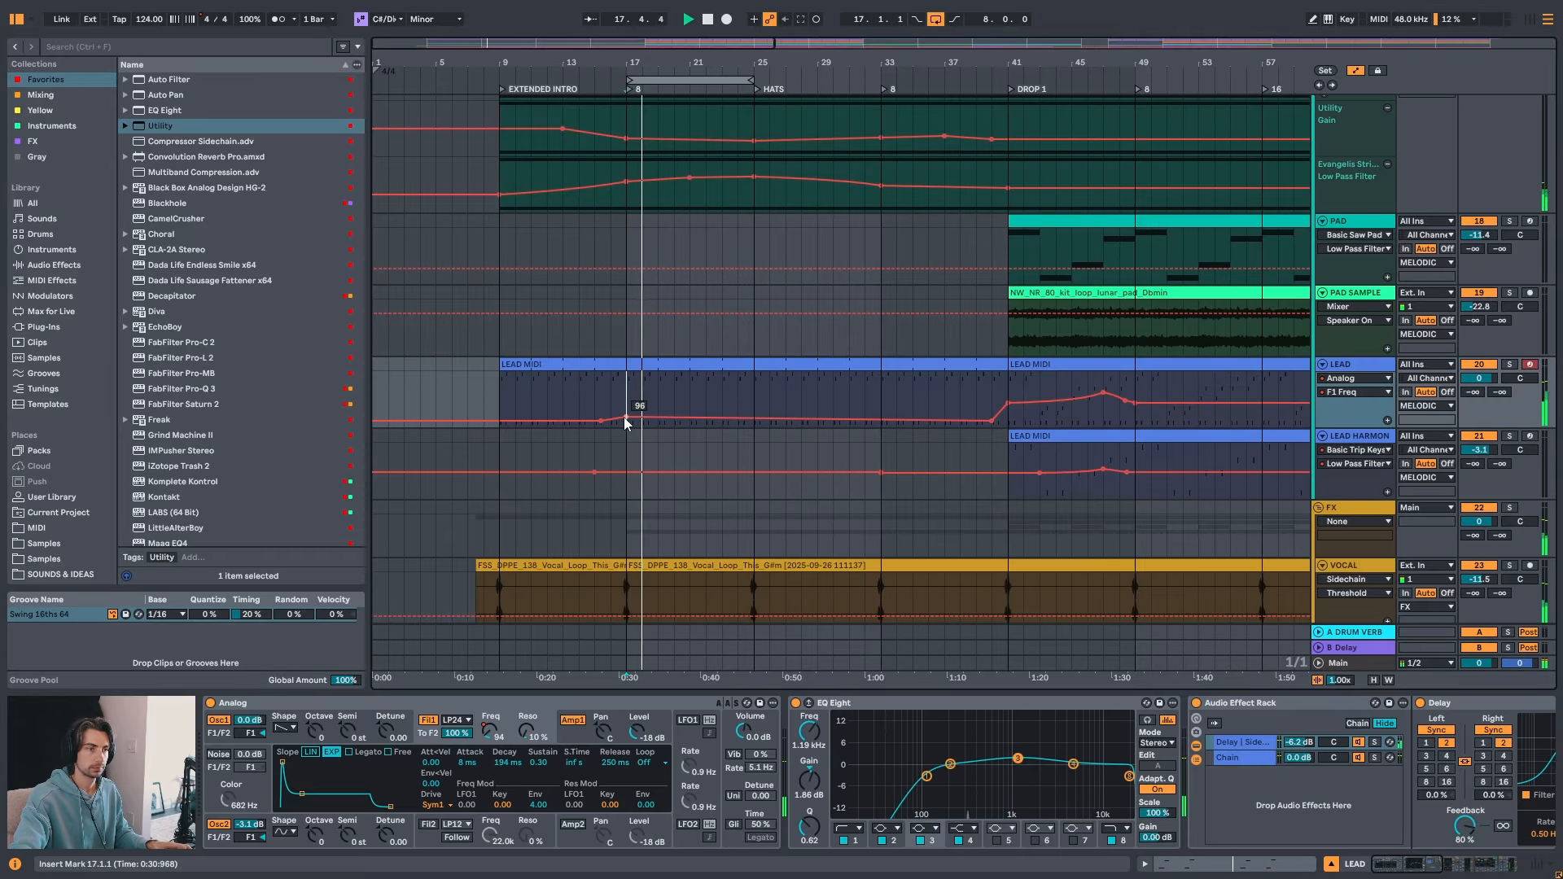
- Lower LEAD's F1 Freq breakpoint at bar 17 to about 78 and move the preceding breakpoint back to bar 13
{"action": "mouse_move", "coordinate": [627, 417]}
{"action": "left_mouse_down"}
{"action": "mouse_move", "coordinate": [597, 422]}
{"action": "mouse_move", "coordinate": [628, 419]}
{"action": "left_mouse_up"}
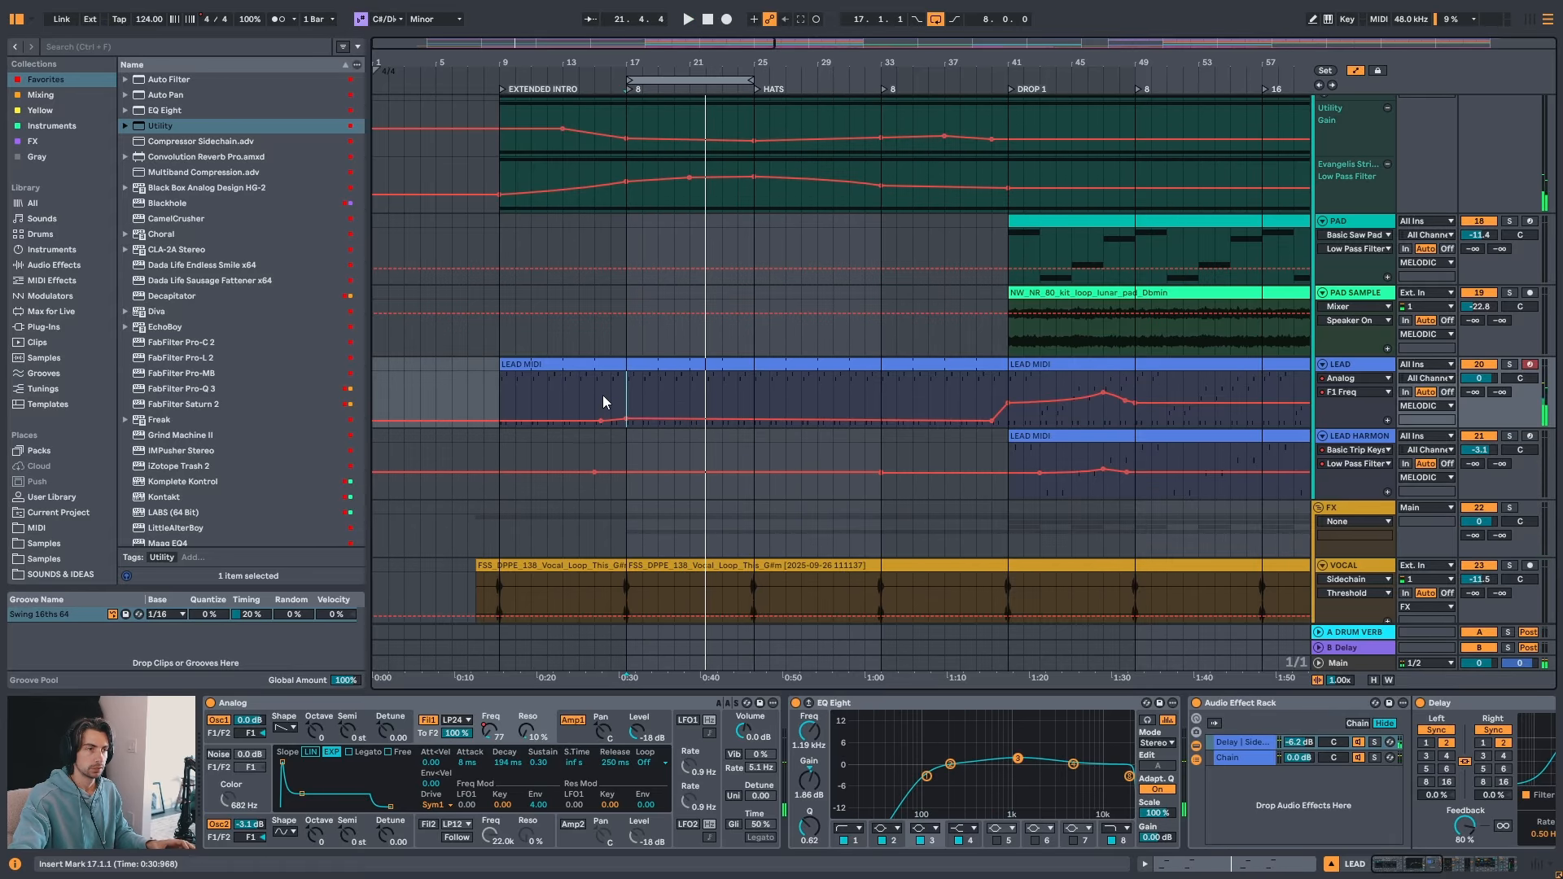
{"action": "left_click", "coordinate": [601, 412]}
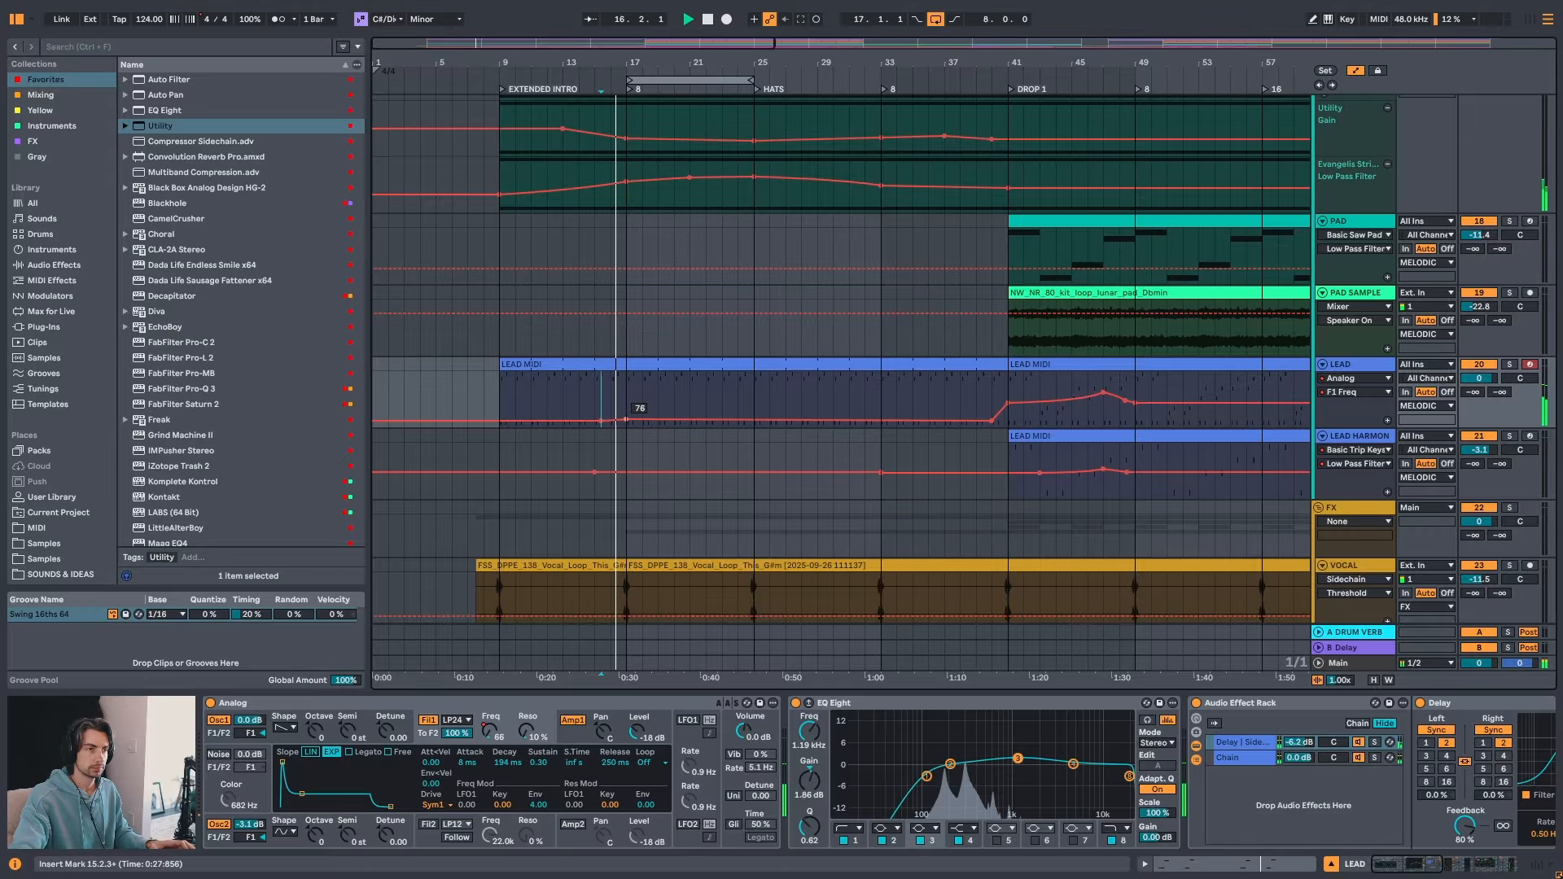
{"action": "left_click_drag", "start_coordinate": [599, 420], "coordinate": [562, 420]}
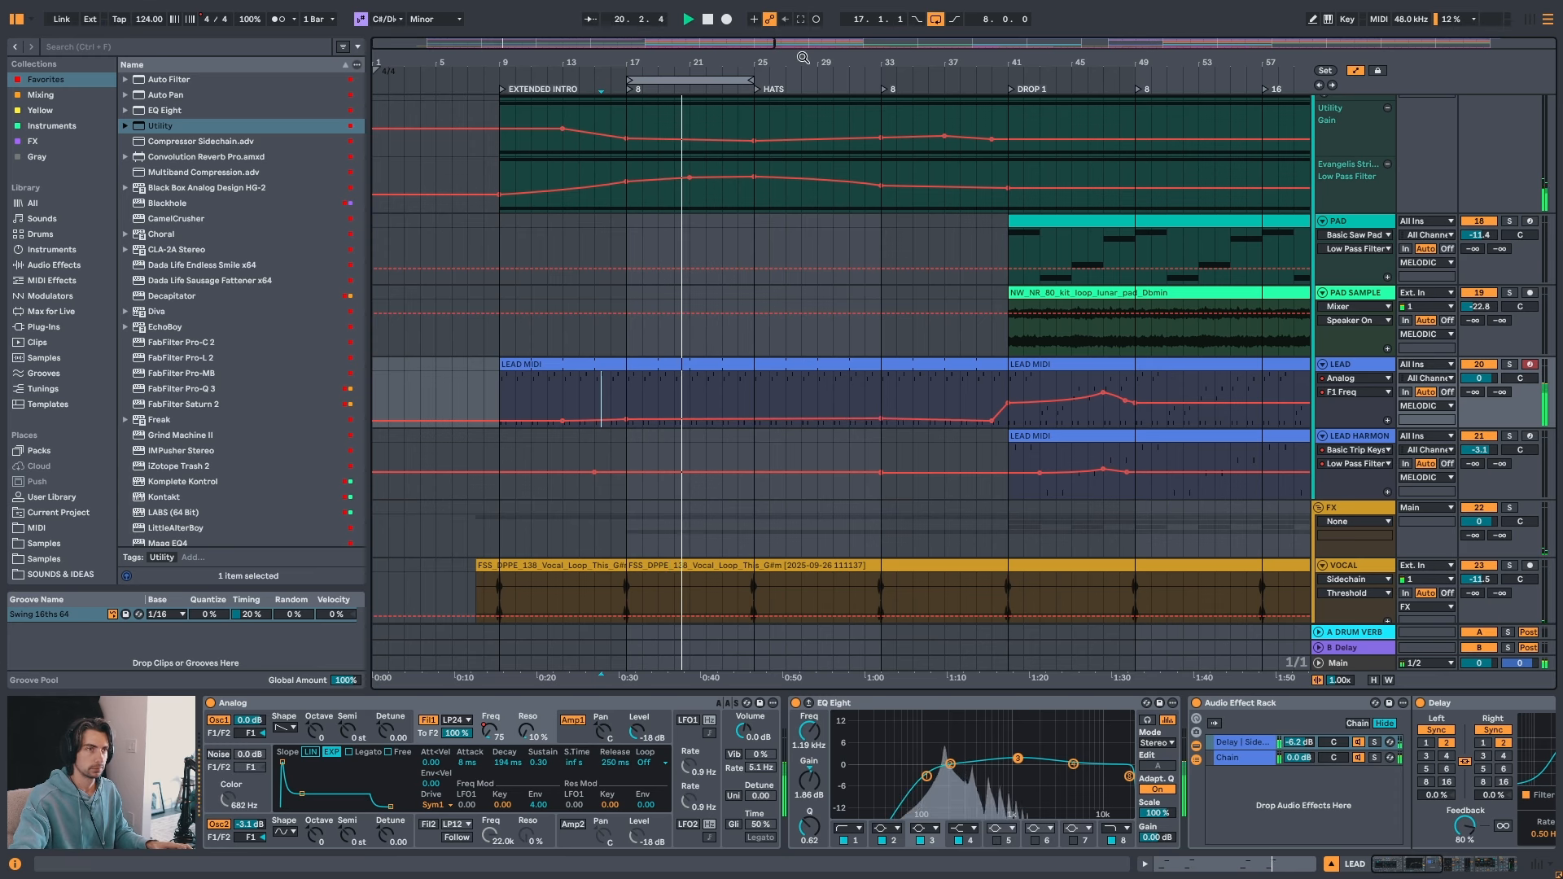
- Move the arrangement loop to bars 25 to 33 and play from bar 23 into the HATS section
{"action": "left_click_drag", "start_coordinate": [803, 61], "coordinate": [636, 39]}
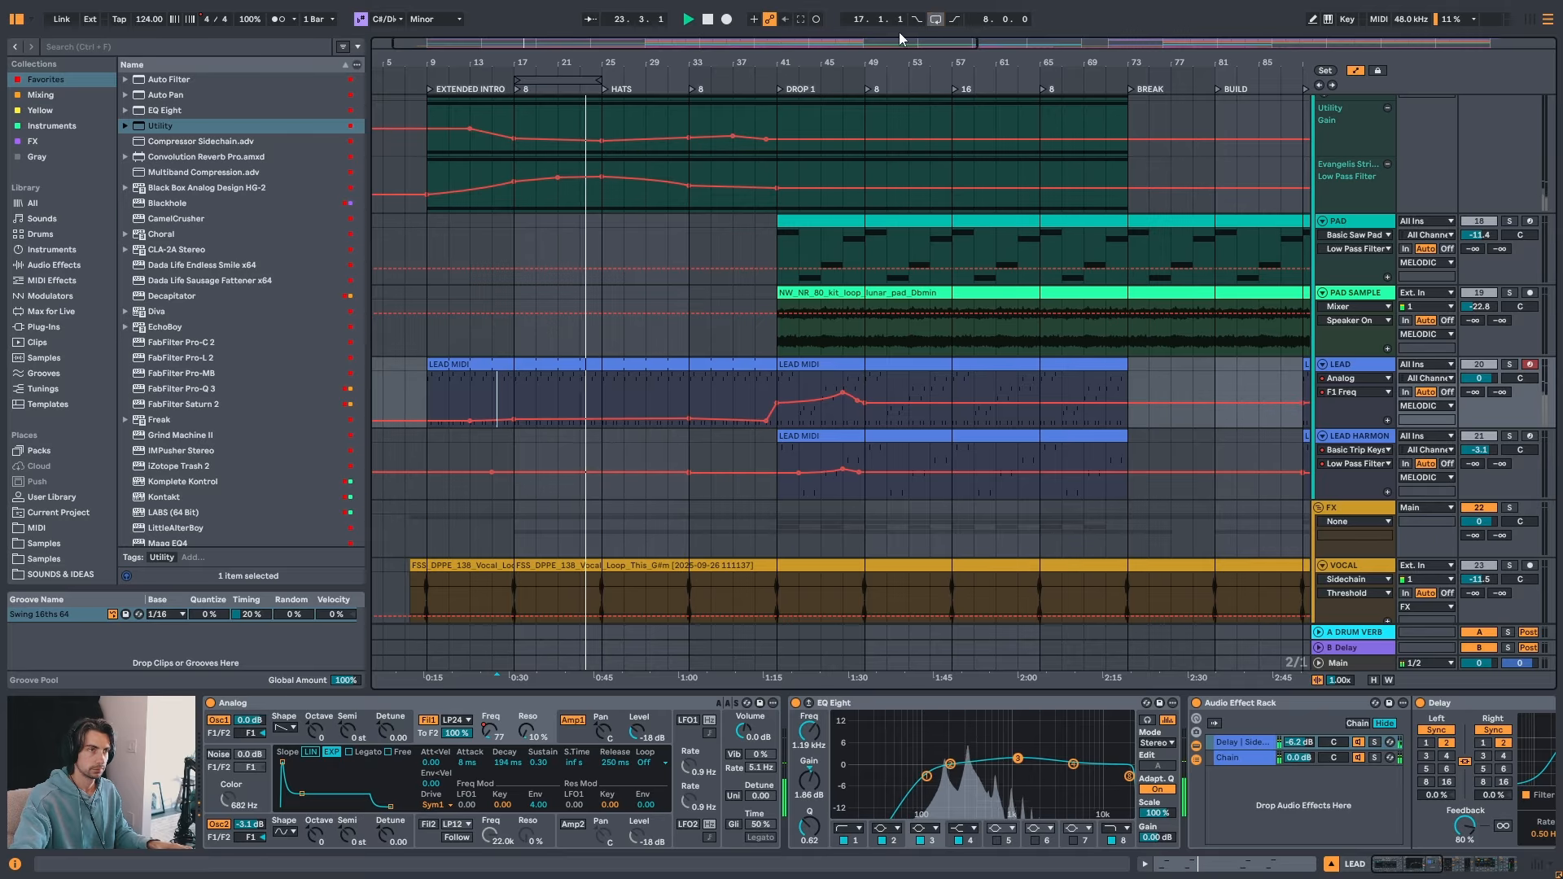
{"action": "left_click_drag", "start_coordinate": [594, 80], "coordinate": [682, 79]}
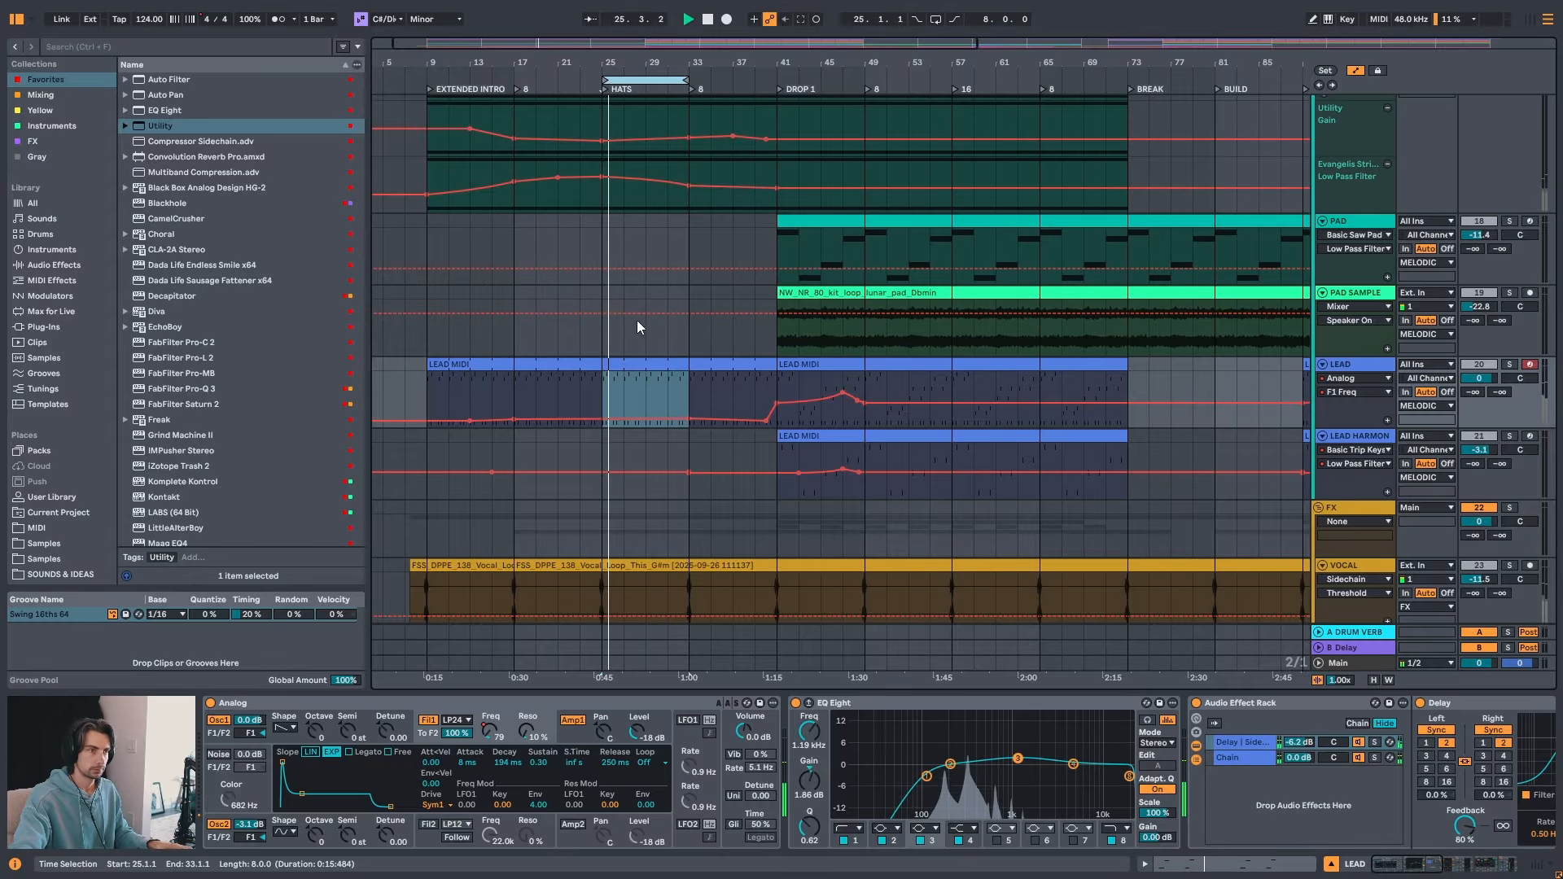
{"action": "left_click", "coordinate": [579, 329]}
{"action": "key", "text": "space"}
{"action": "scroll", "coordinate": [604, 342], "scroll_direction": "up", "scroll_amount": 10}
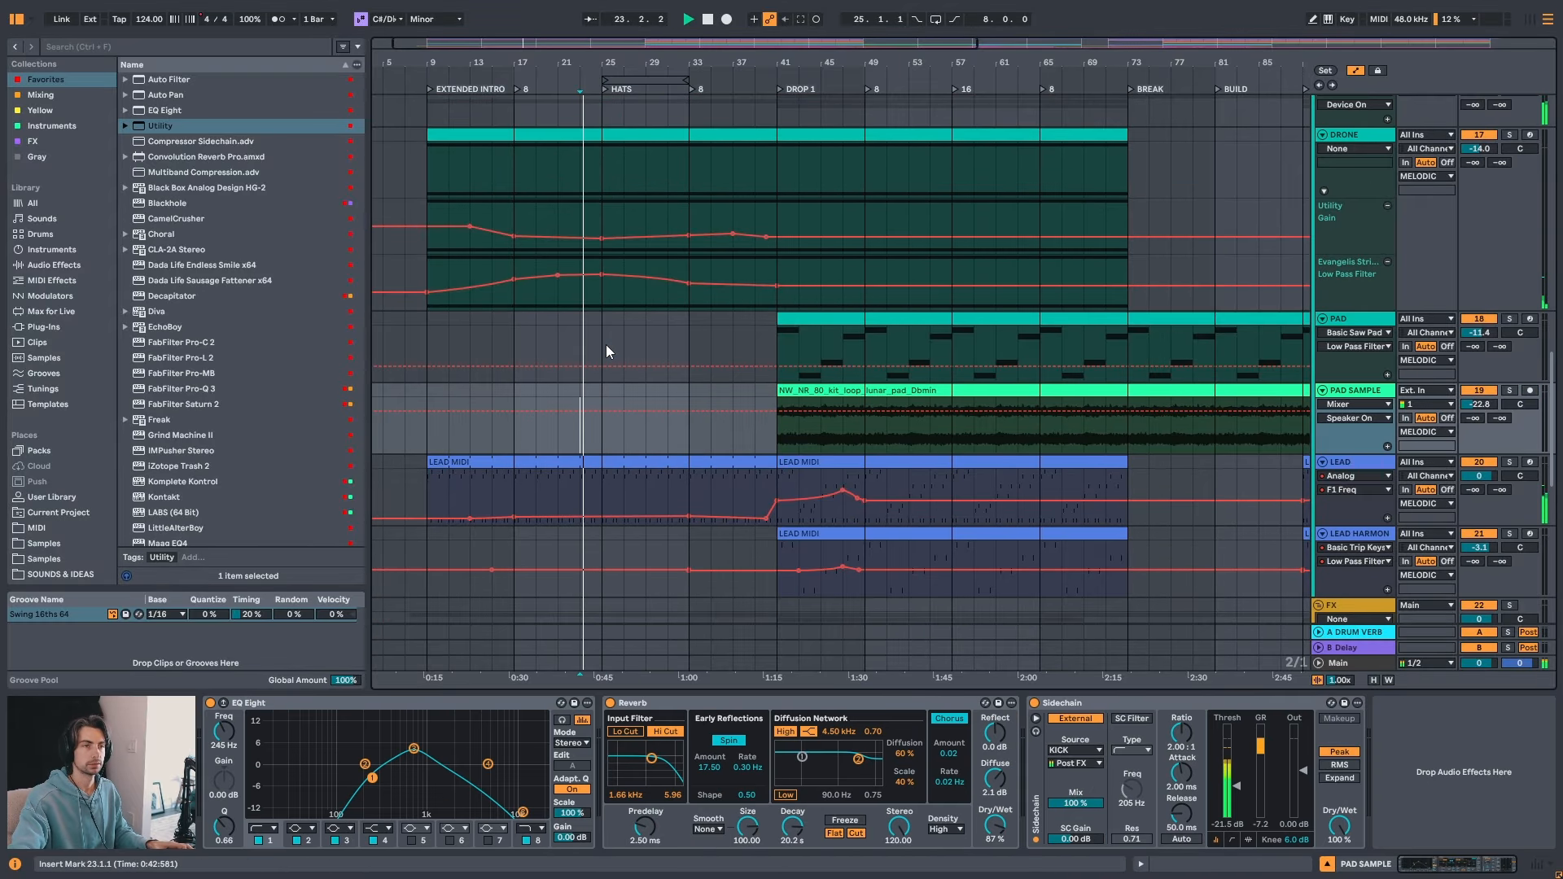
{"action": "scroll", "coordinate": [594, 352], "scroll_direction": "up", "scroll_amount": 12}
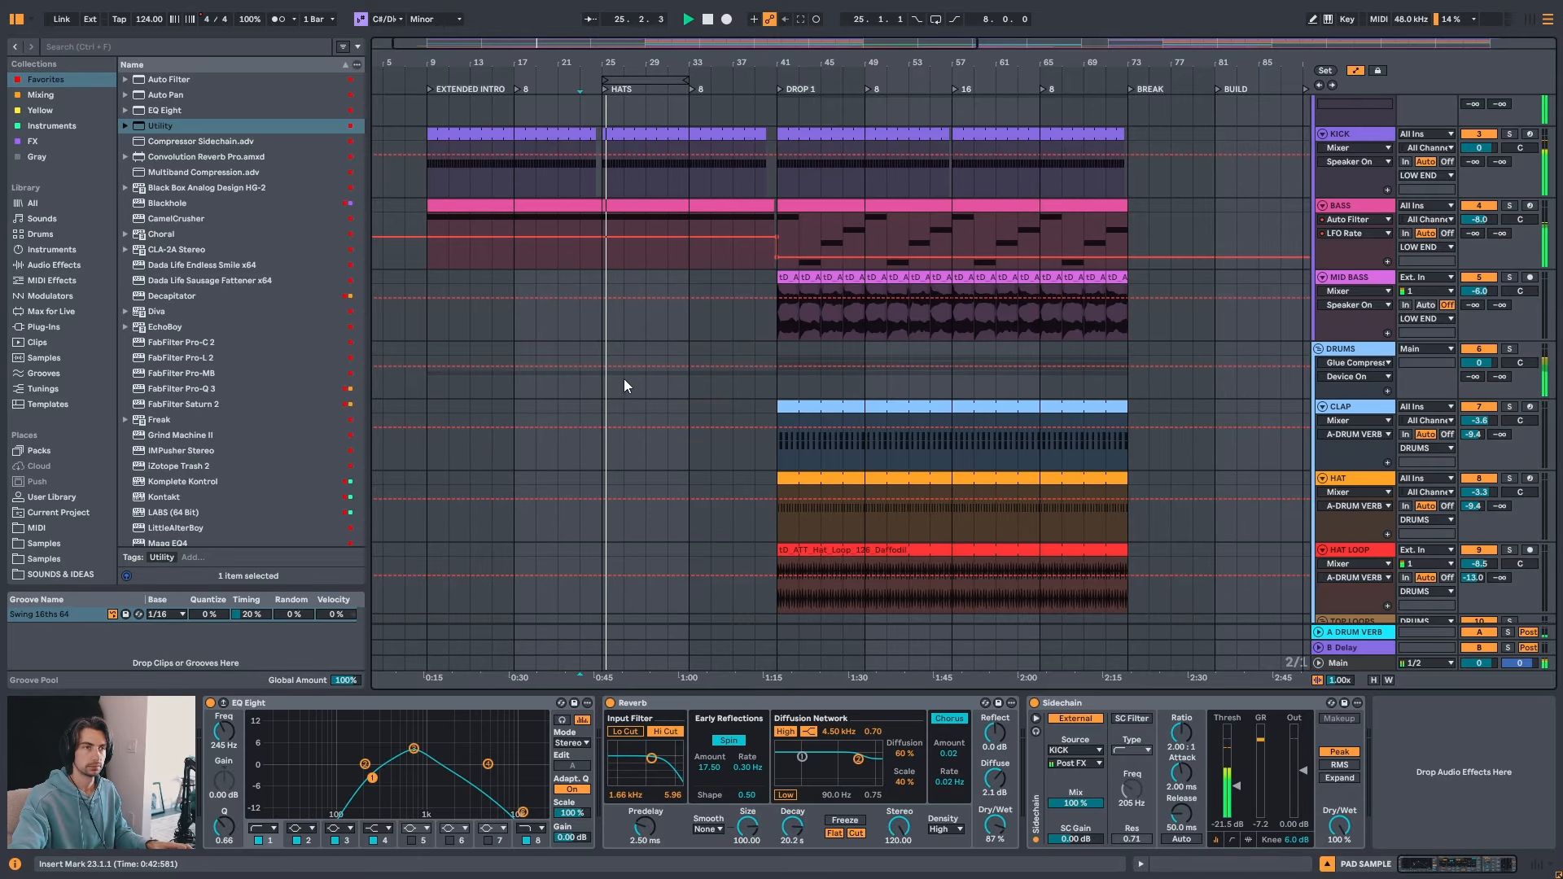
{"action": "key", "text": "space"}
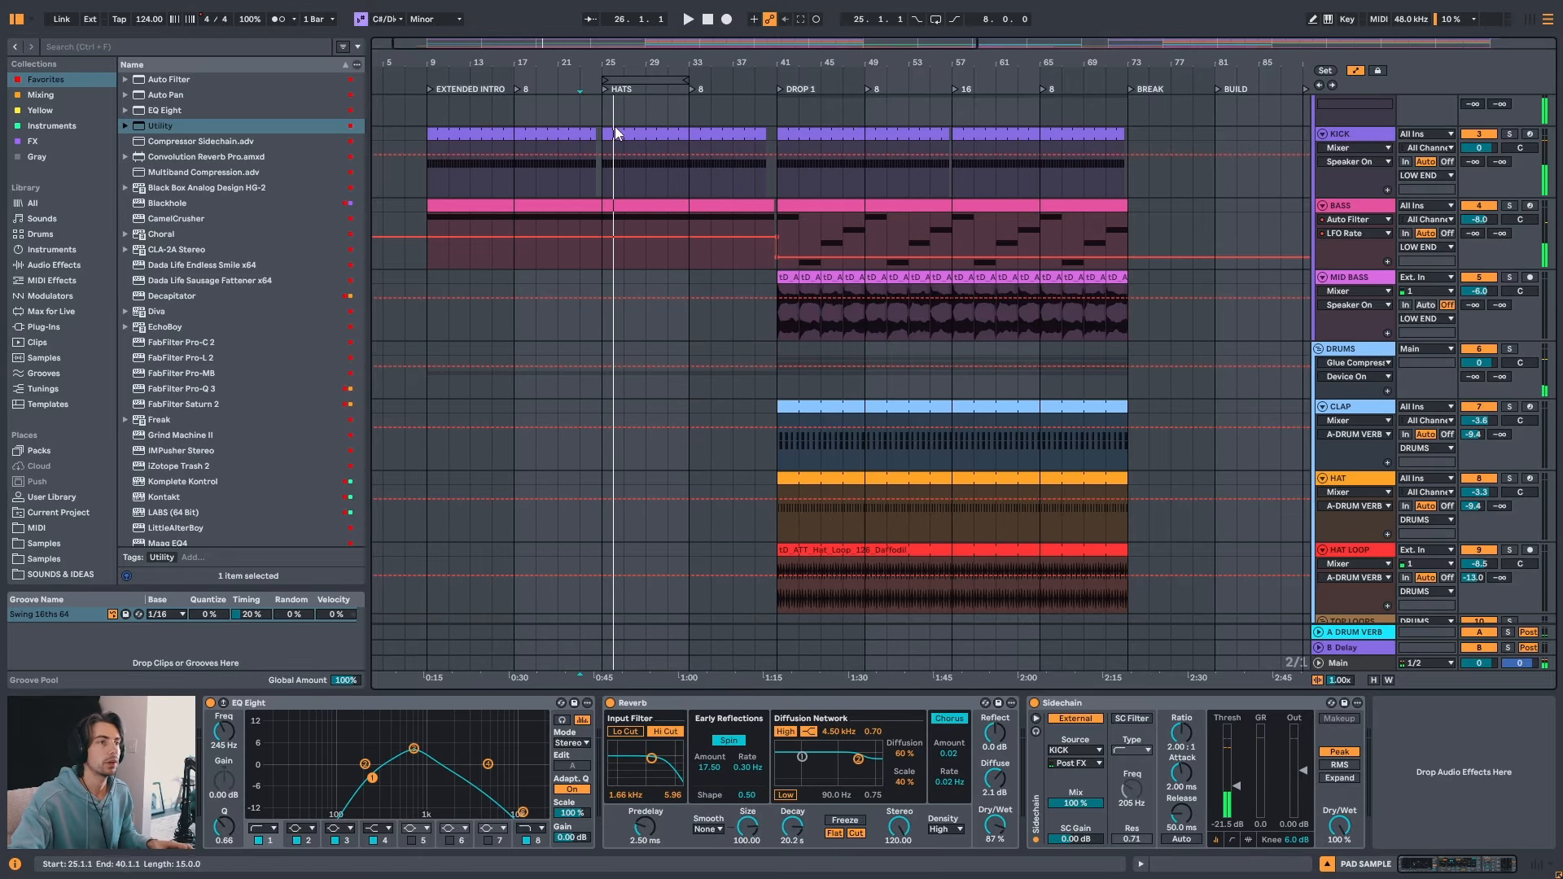
- Play the KICK gap from 24.3 to bar 25 and compare that transition with The Visitor reference track
{"action": "left_click_drag", "start_coordinate": [602, 58], "coordinate": [601, 59]}
{"action": "left_click", "coordinate": [574, 183]}
{"action": "key", "text": "space"}
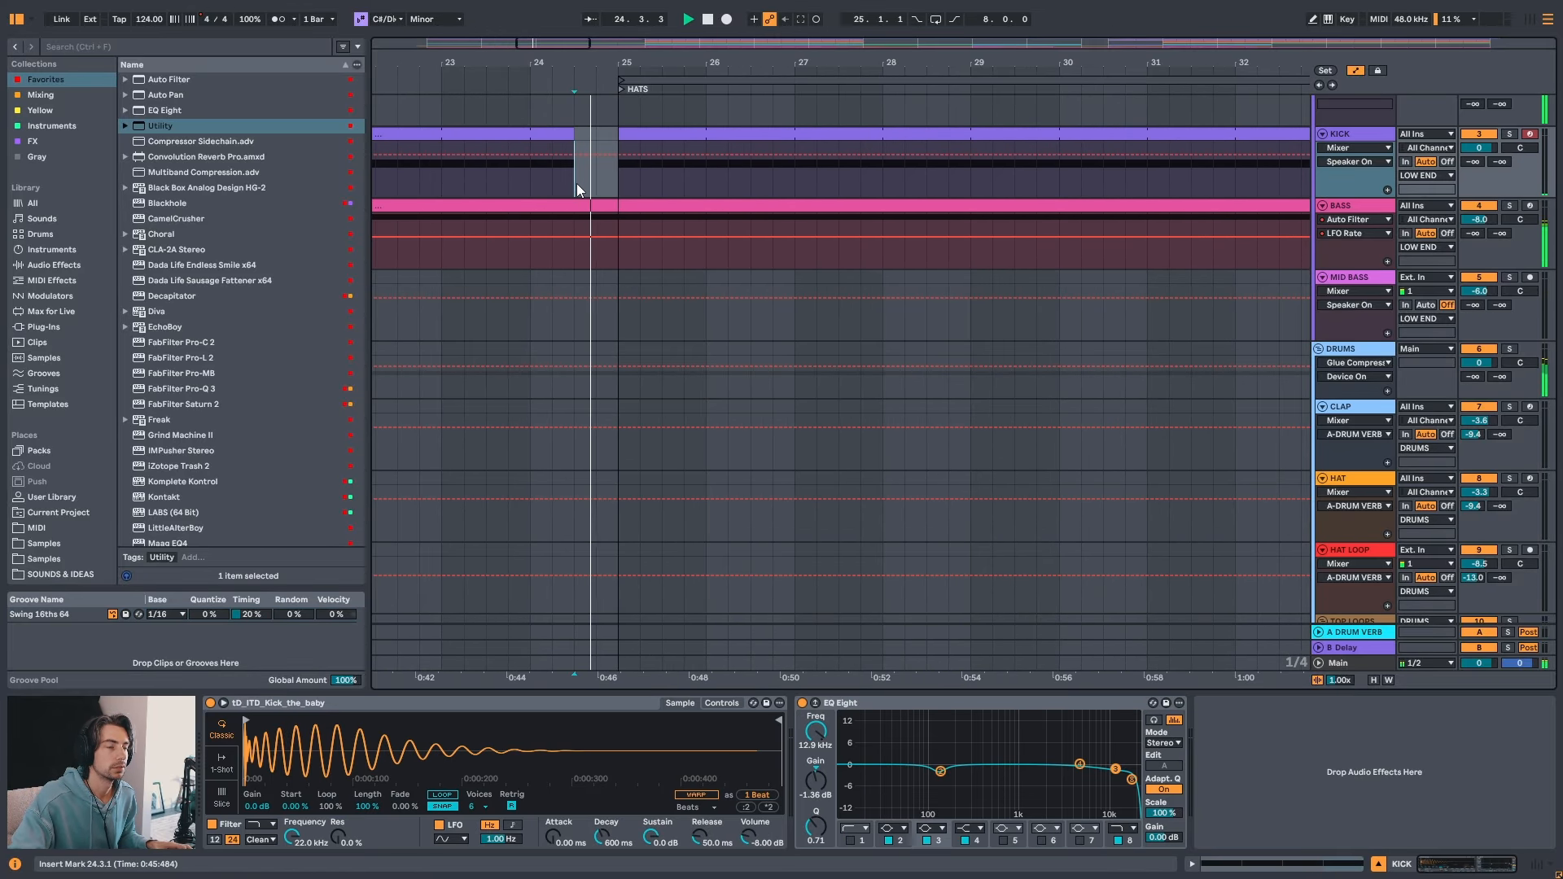
{"action": "scroll", "coordinate": [590, 210], "scroll_direction": "up", "scroll_amount": 3}
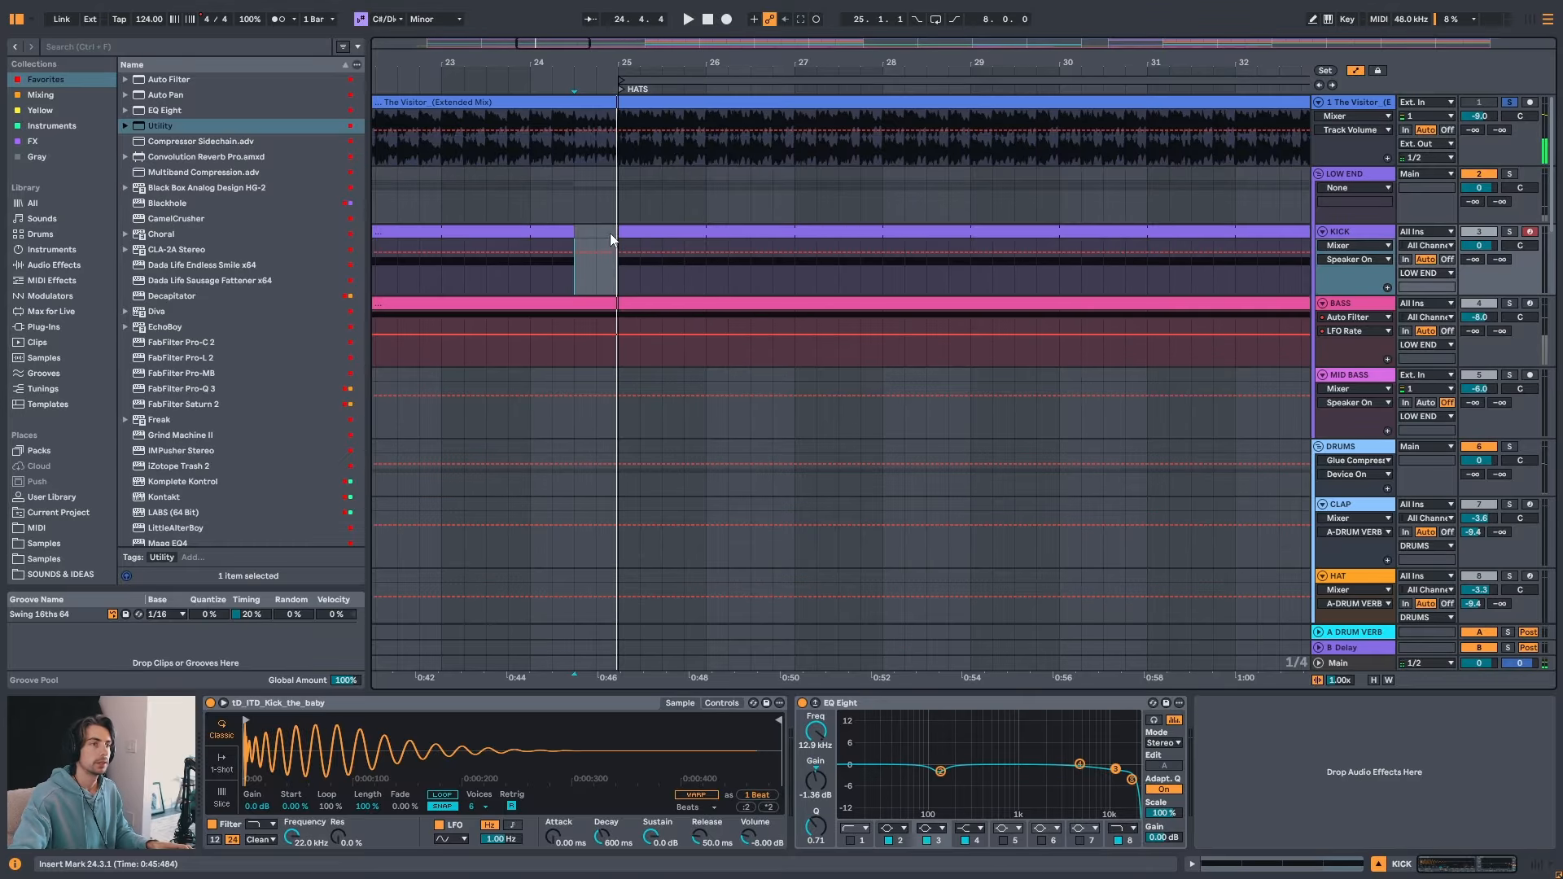
{"action": "left_click_drag", "start_coordinate": [592, 49], "coordinate": [596, 189]}
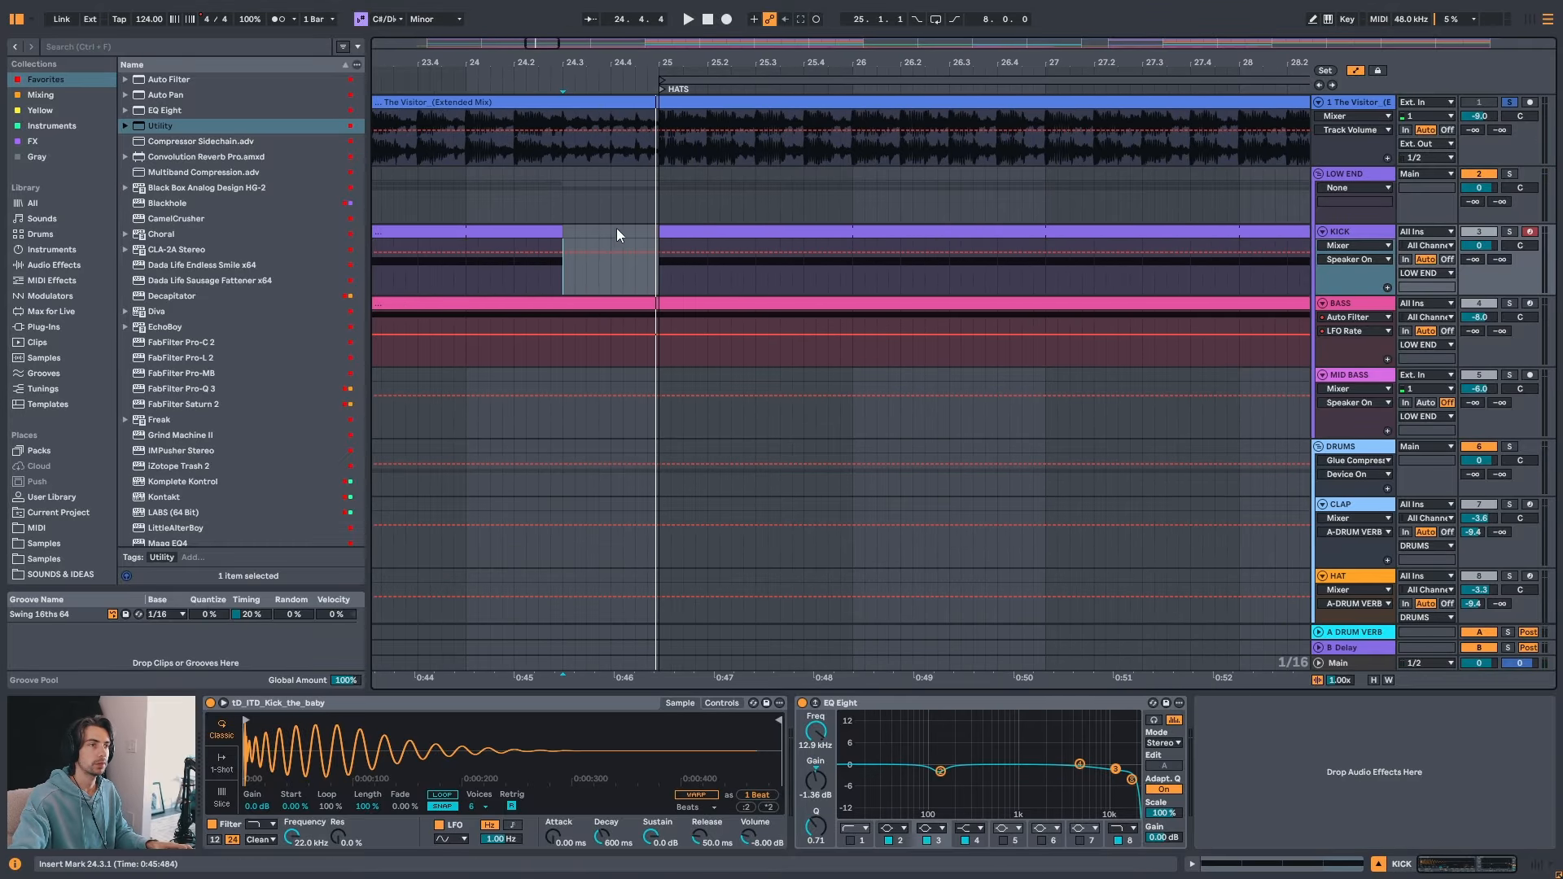
{"action": "key", "text": "space"}
{"action": "key", "text": "space"}
{"action": "key", "text": "space"}
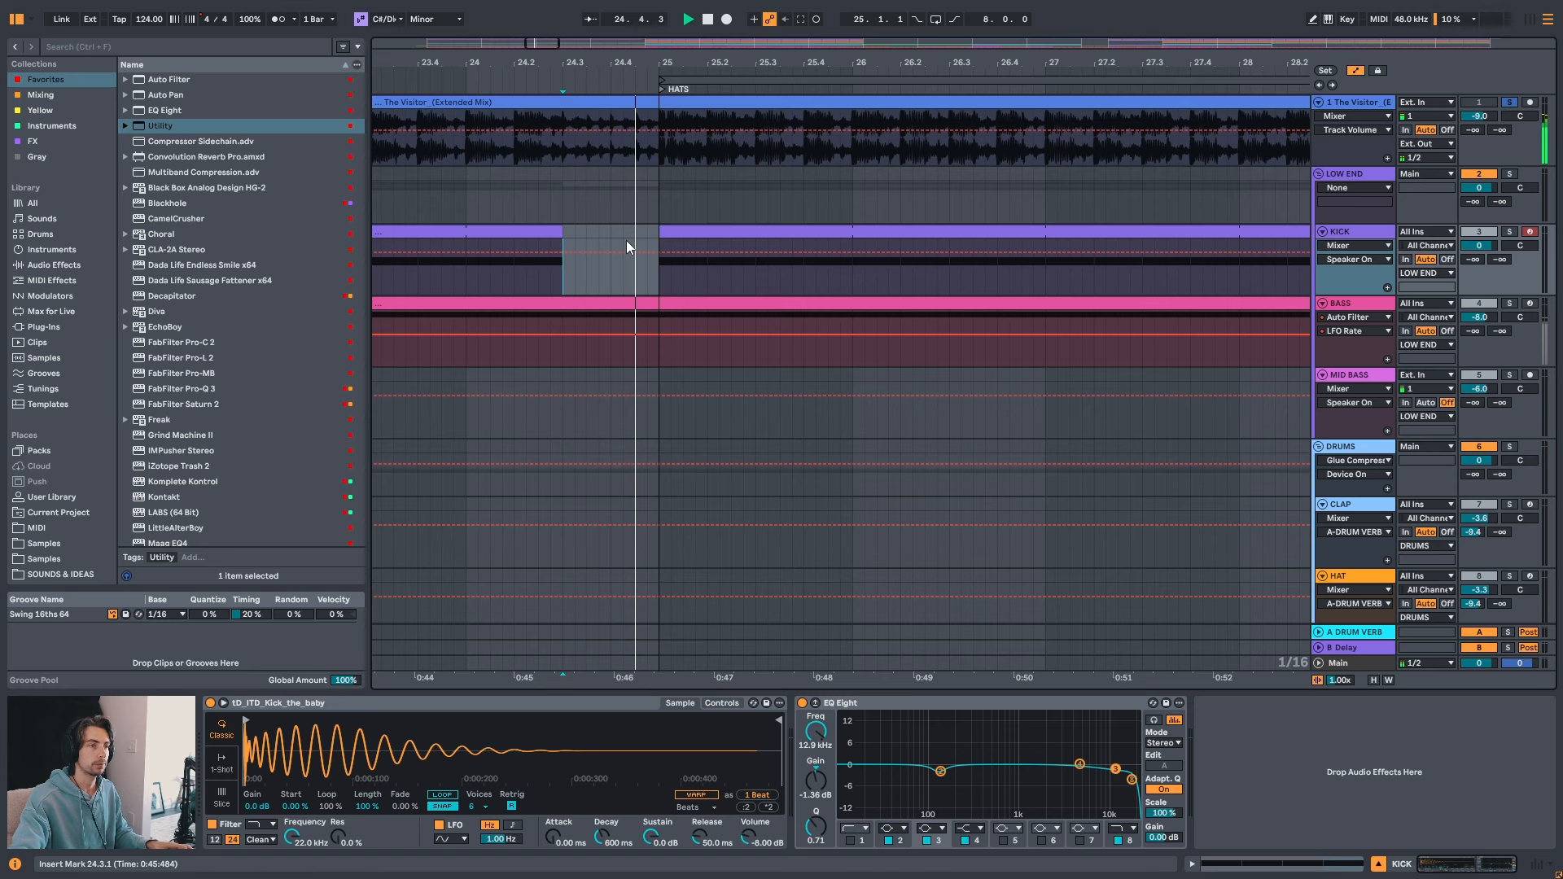
{"action": "key", "text": "space"}
{"action": "left_click_drag", "start_coordinate": [631, 57], "coordinate": [634, 25]}
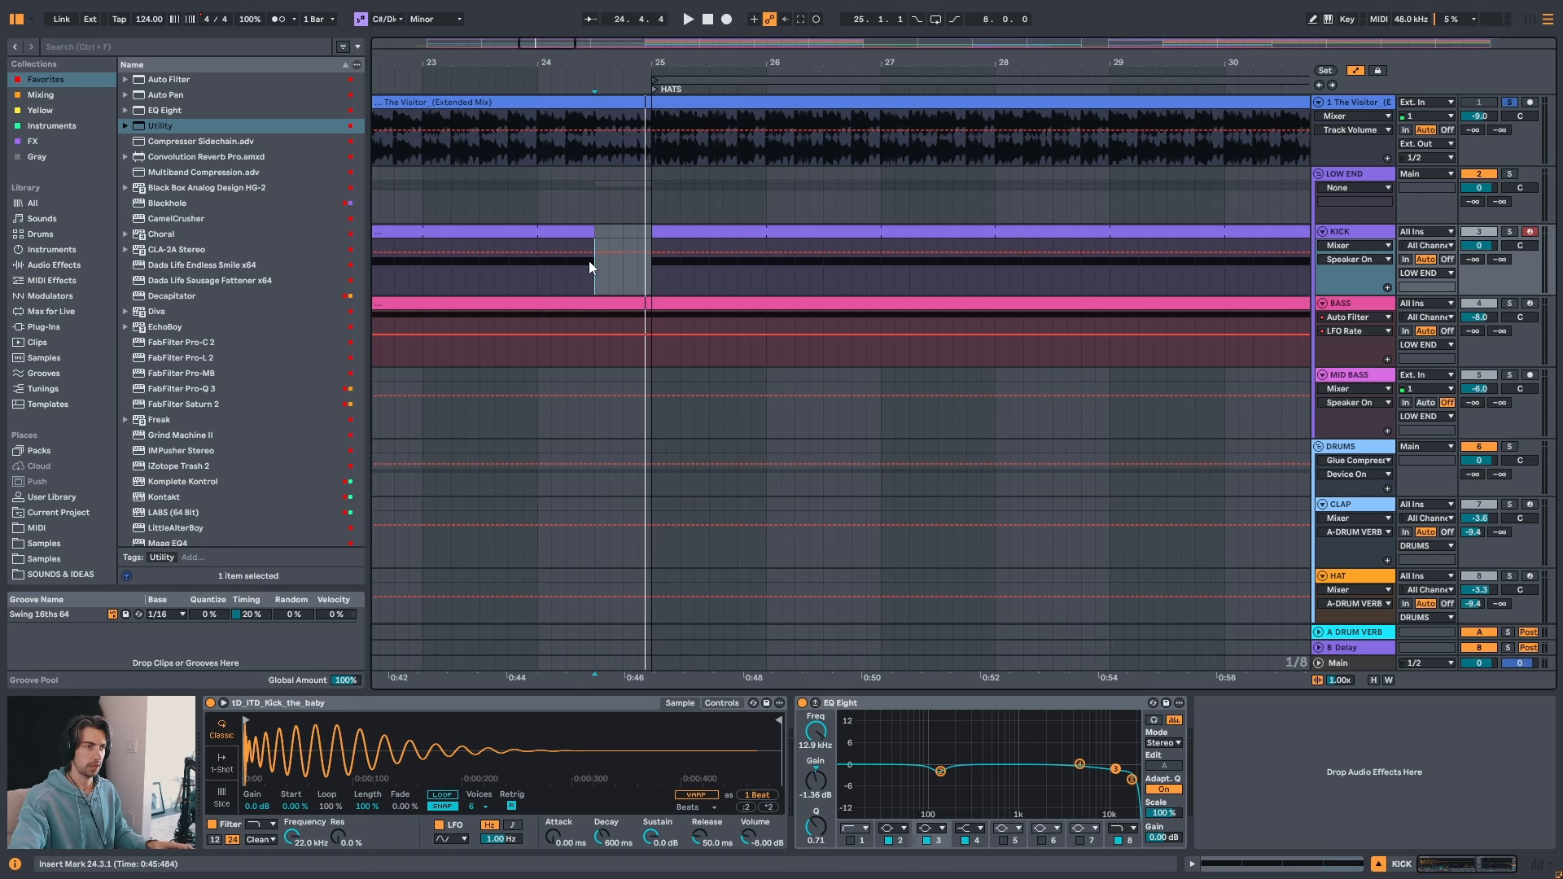
{"action": "left_click_drag", "start_coordinate": [625, 62], "coordinate": [624, 49]}
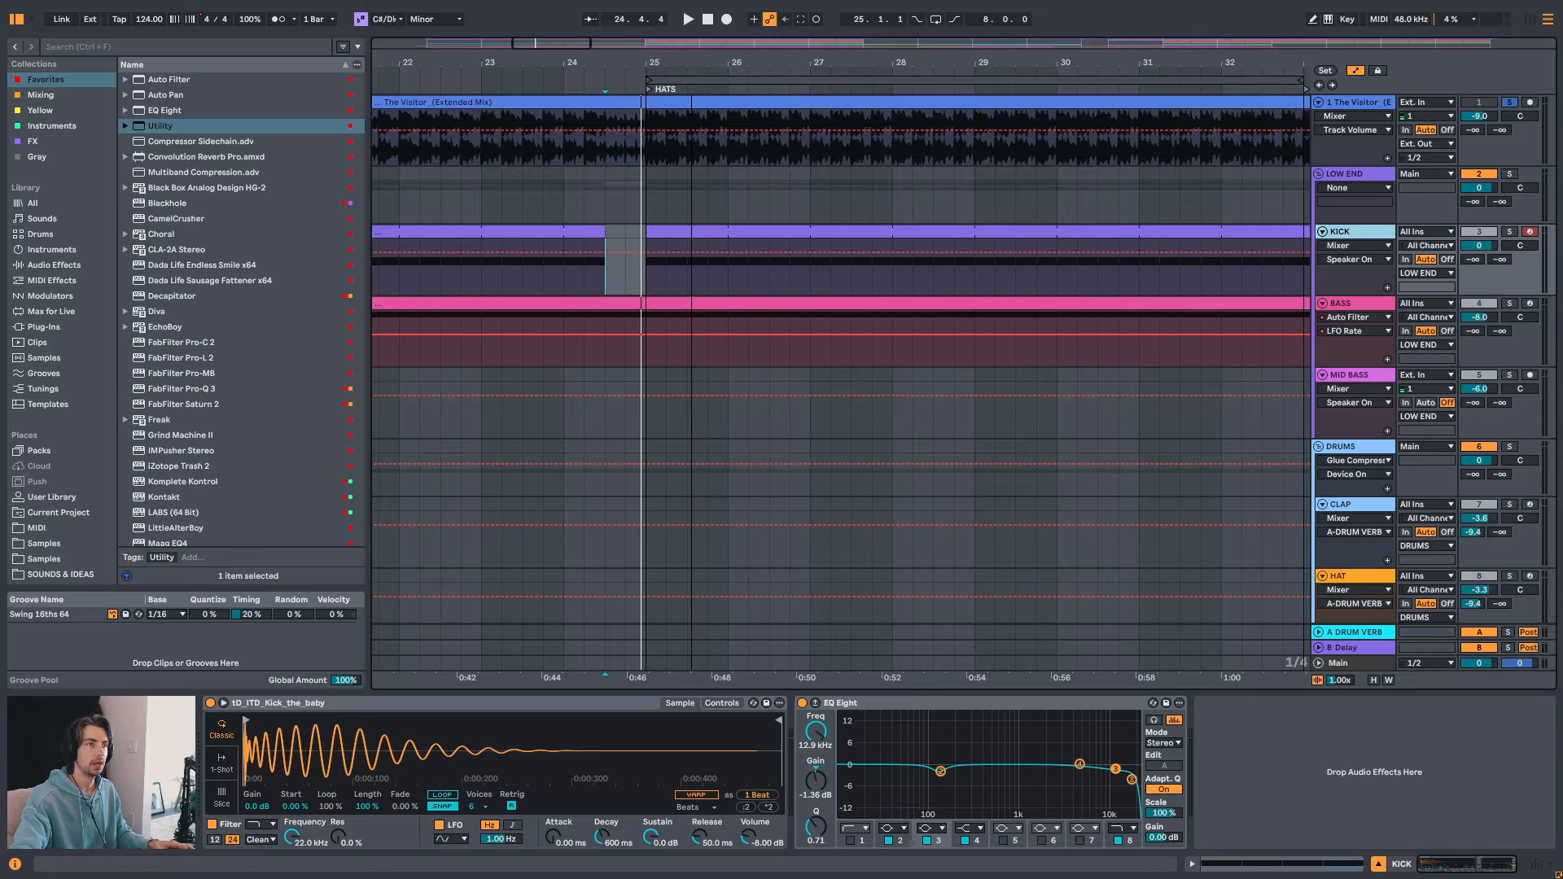
- Solo HAT GROOVE and listen to its loop from bar 24 up to the HATS marker
{"action": "left_click_drag", "start_coordinate": [680, 63], "coordinate": [681, 45]}
{"action": "scroll", "coordinate": [864, 345], "scroll_direction": "down", "scroll_amount": 1}
{"action": "left_click_drag", "start_coordinate": [1554, 230], "coordinate": [1556, 416]}
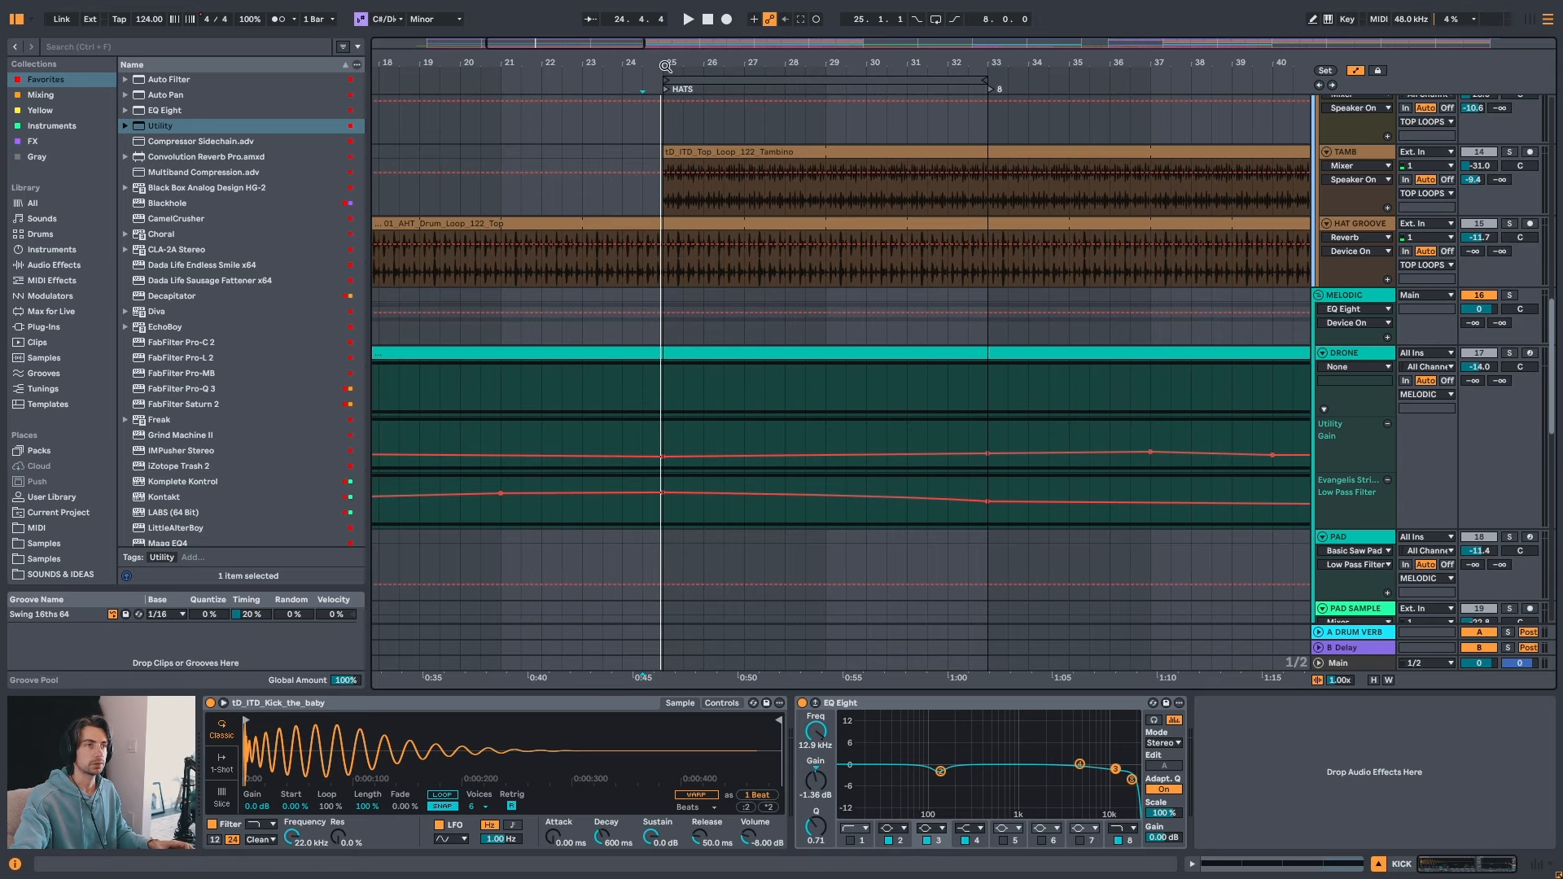
{"action": "left_click_drag", "start_coordinate": [666, 65], "coordinate": [665, 106]}
{"action": "left_click", "coordinate": [573, 264]}
{"action": "key", "text": "space"}
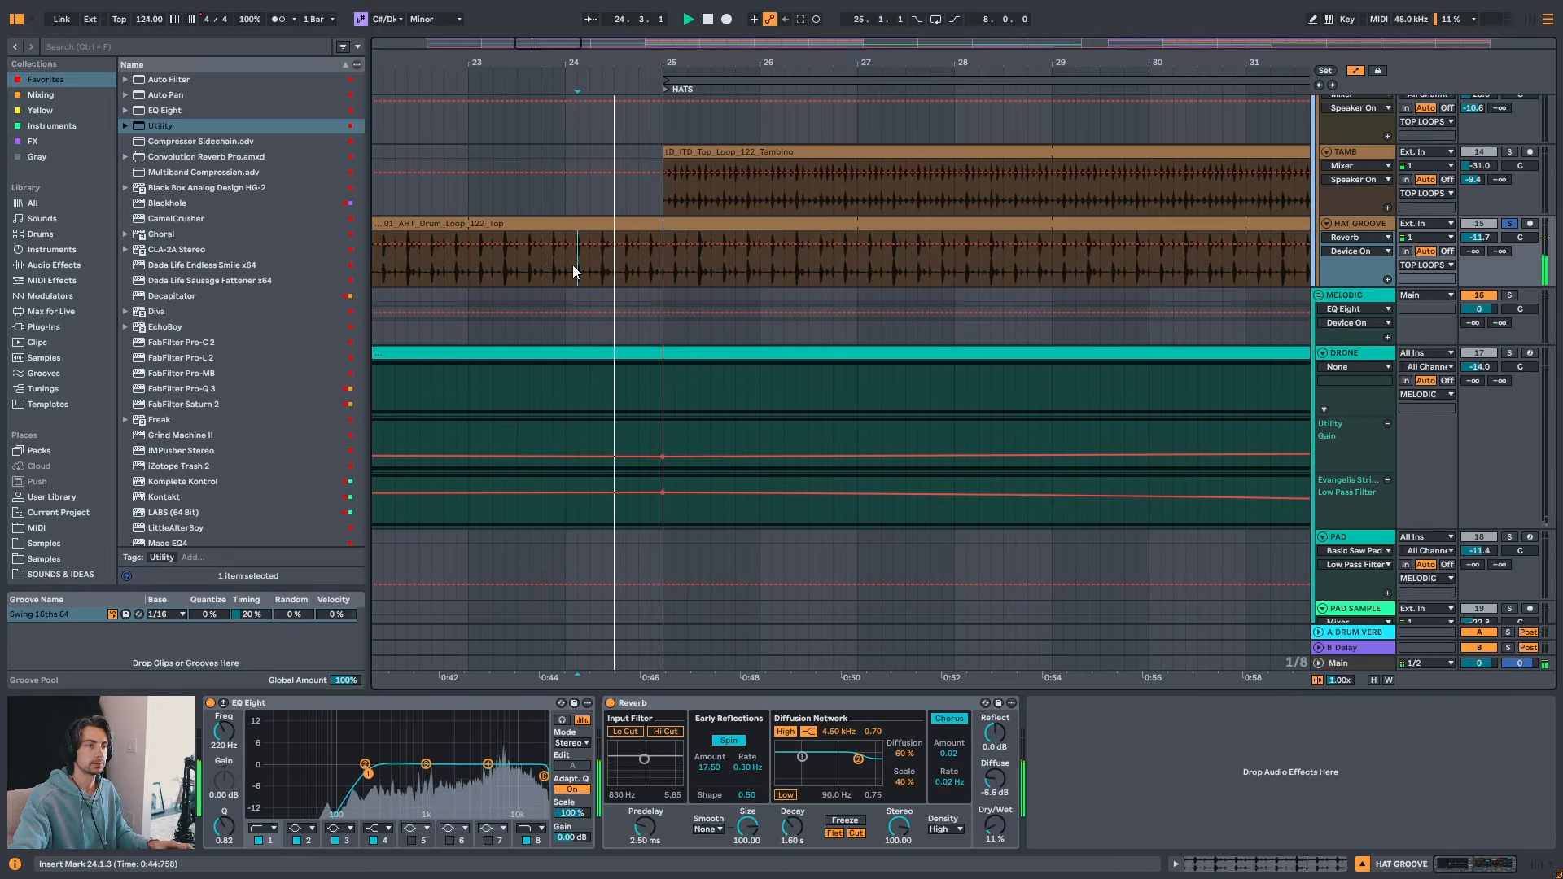
{"action": "left_click", "coordinate": [568, 266]}
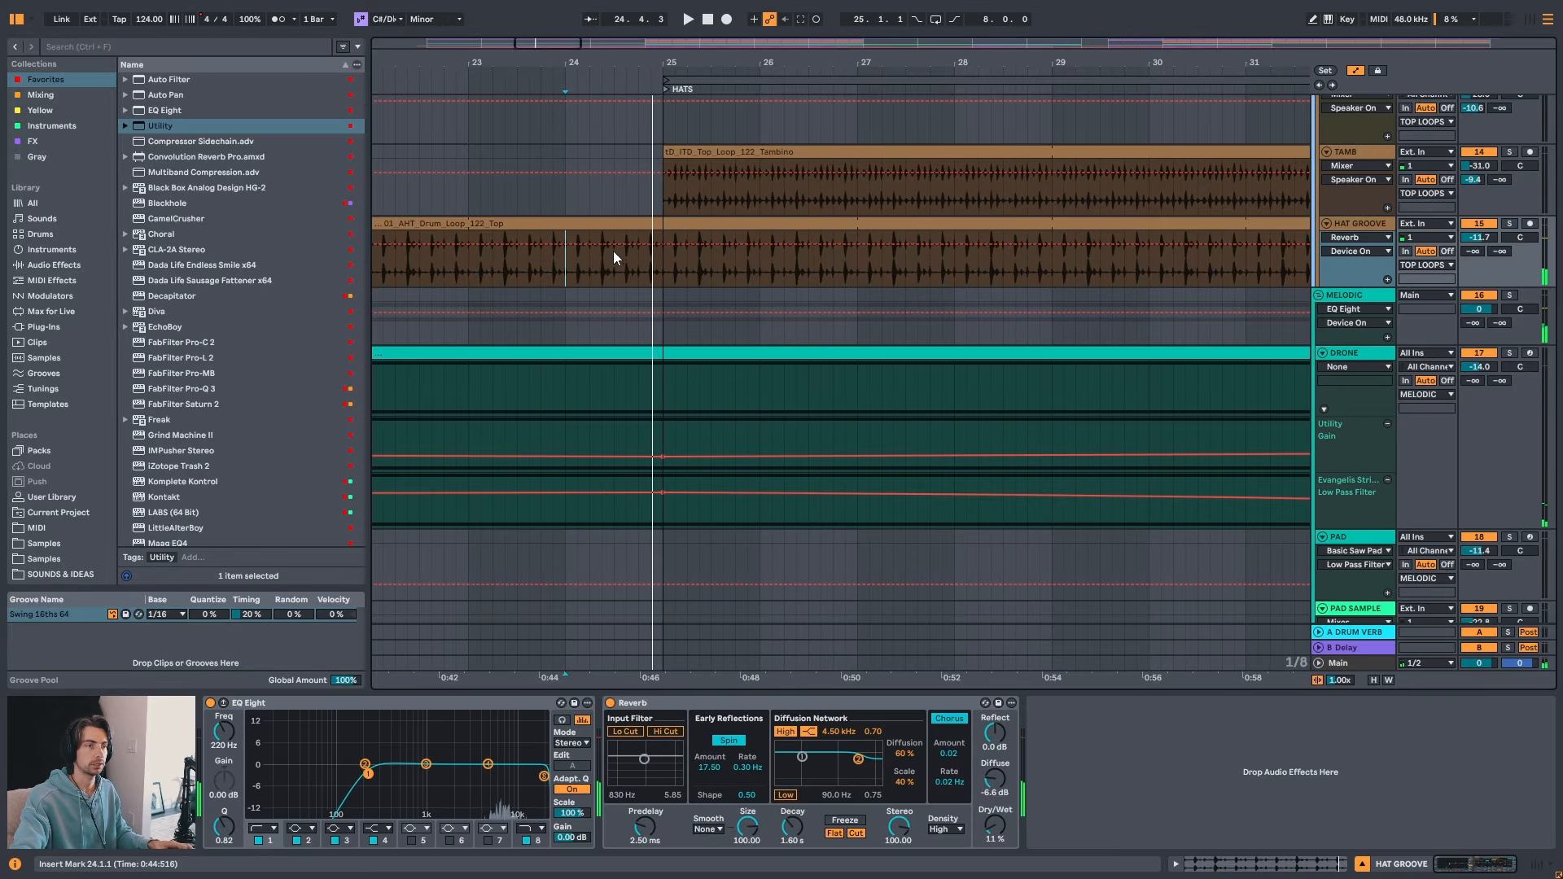
- Play the full arrangement from bar 23 through the HATS section, then again from bar 32 towards DROP 1
{"action": "scroll", "coordinate": [607, 339], "scroll_direction": "up", "scroll_amount": 5}
{"action": "left_click_drag", "start_coordinate": [750, 62], "coordinate": [693, 20]}
{"action": "scroll", "coordinate": [679, 458], "scroll_direction": "up", "scroll_amount": 2}
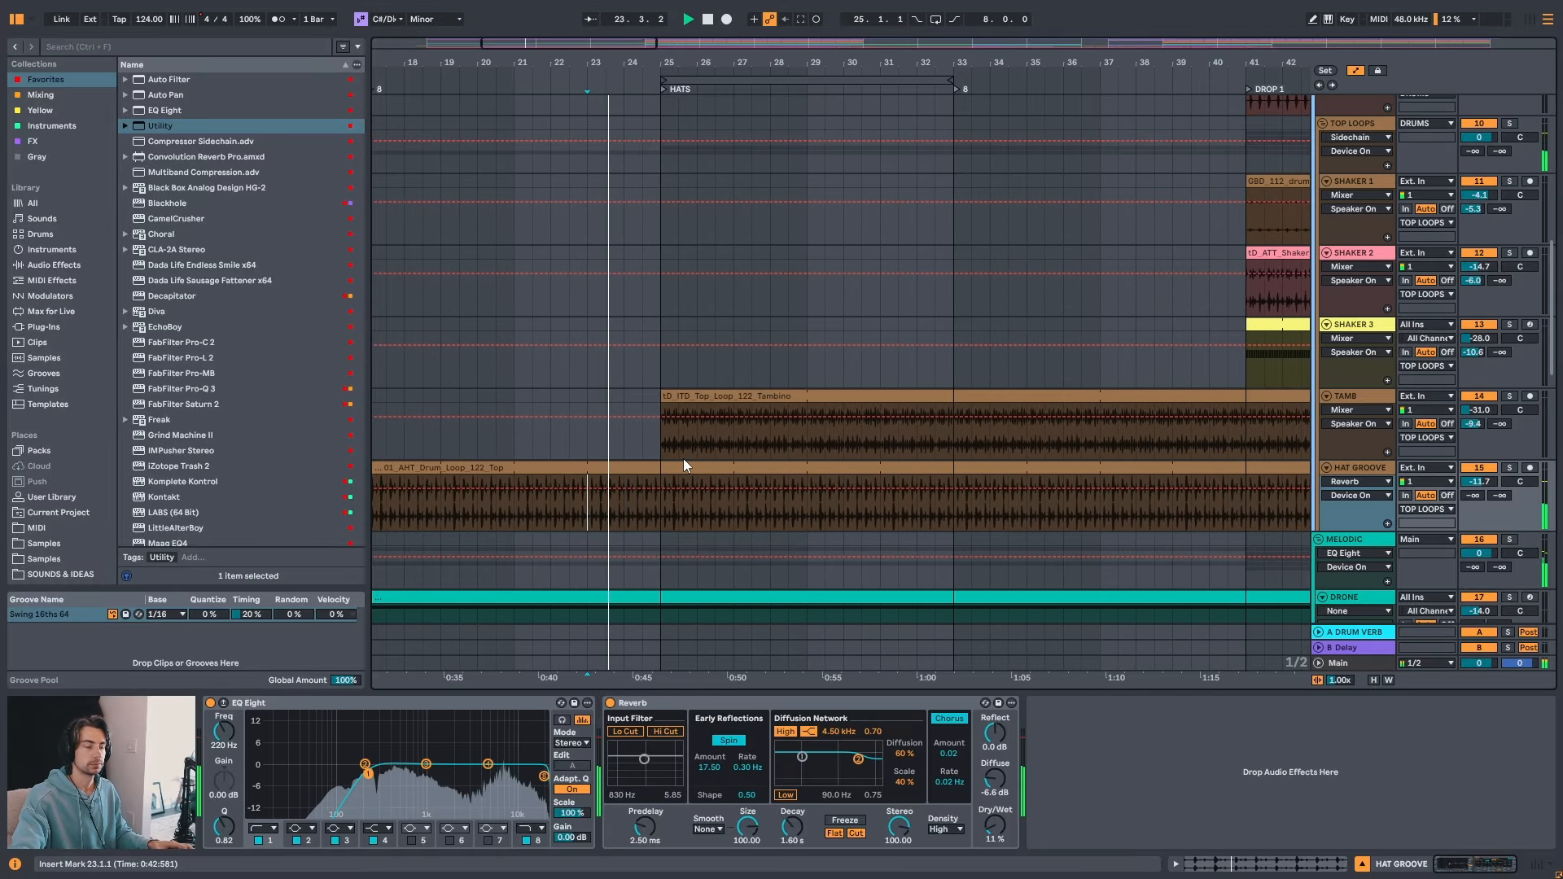
{"action": "scroll", "coordinate": [682, 456], "scroll_direction": "down", "scroll_amount": 3}
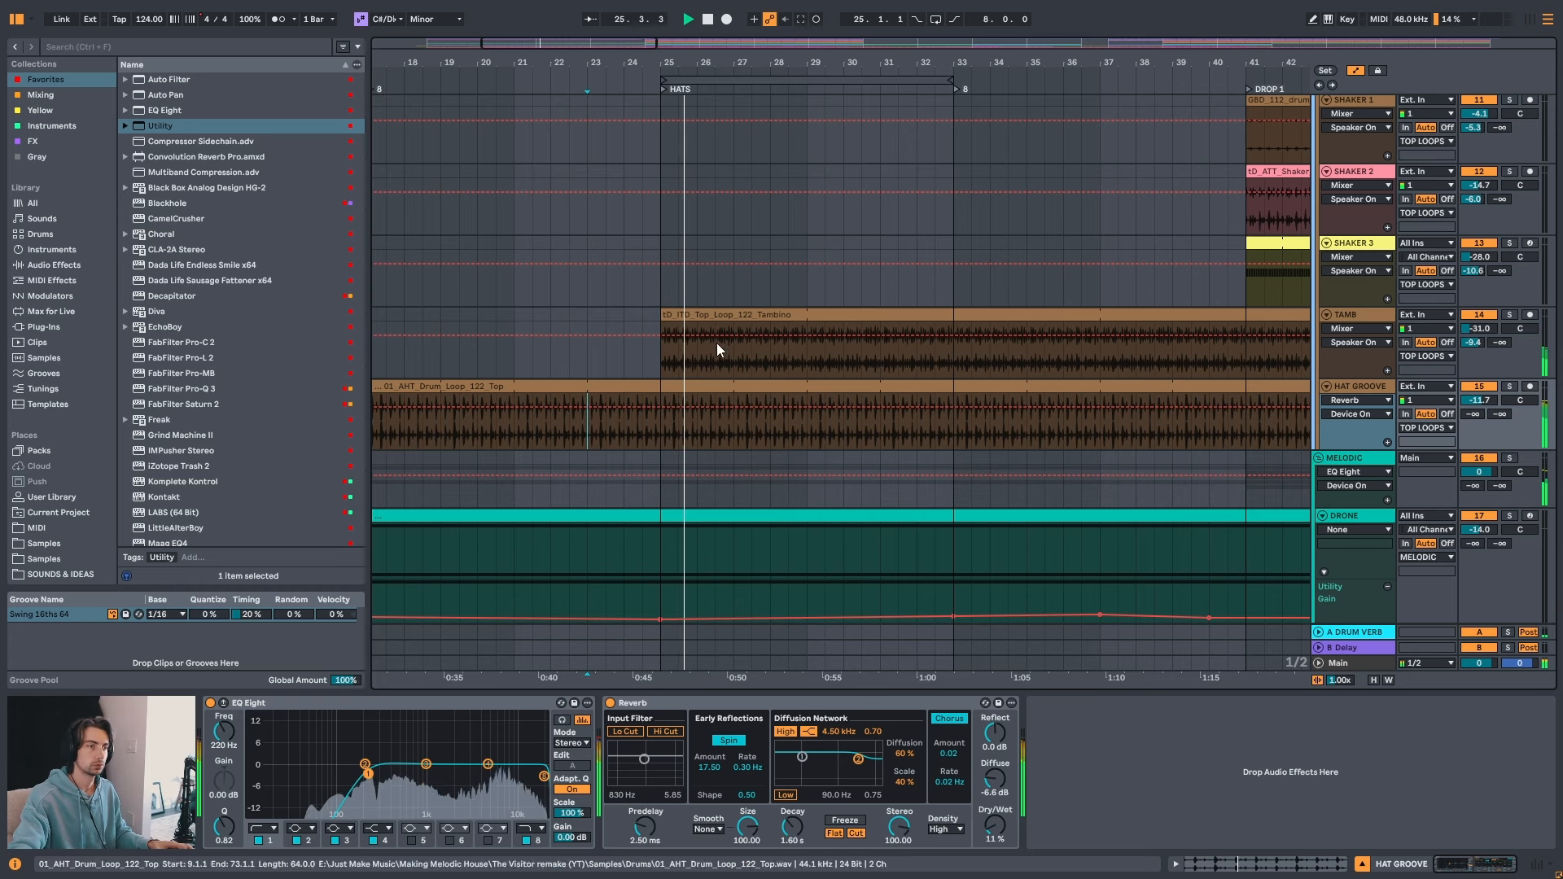
{"action": "left_click_drag", "start_coordinate": [816, 64], "coordinate": [698, 31]}
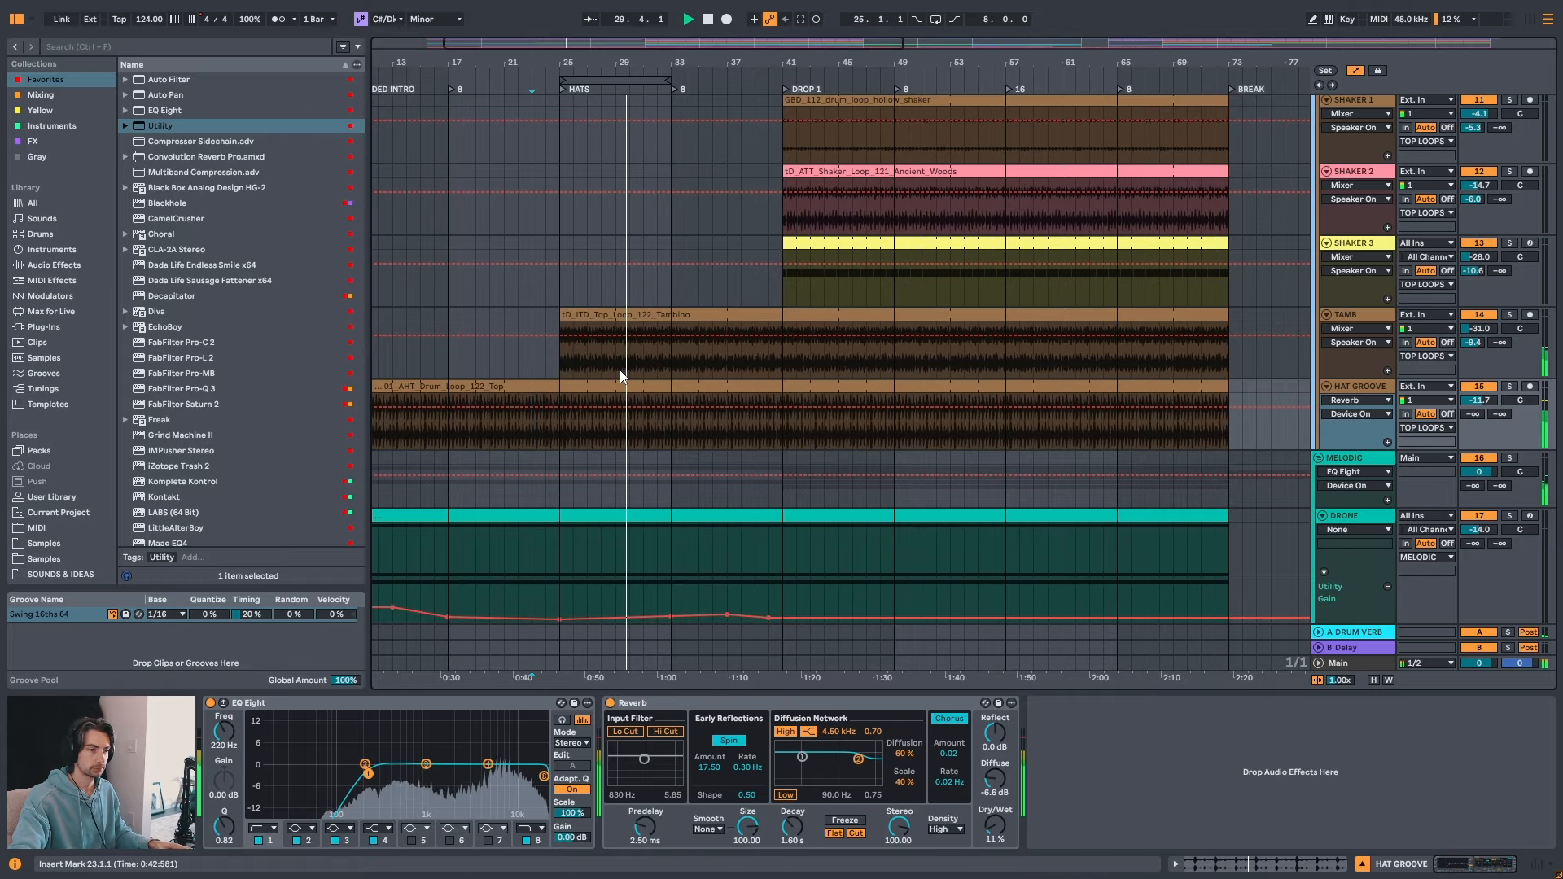
{"action": "scroll", "coordinate": [618, 370], "scroll_direction": "down", "scroll_amount": 3}
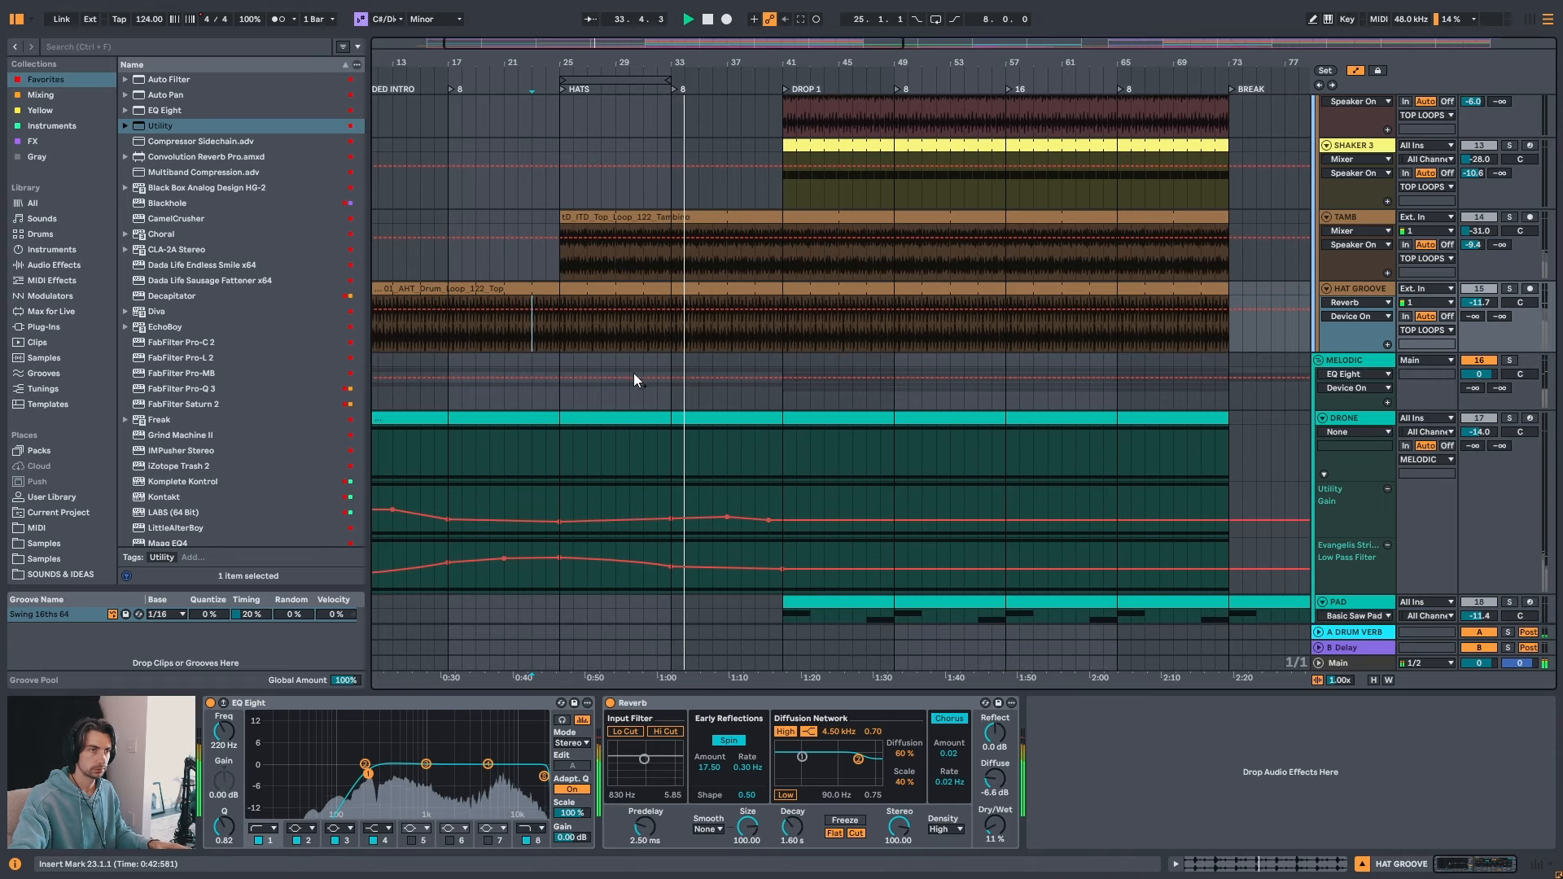
{"action": "scroll", "coordinate": [647, 342], "scroll_direction": "up", "scroll_amount": 2}
{"action": "left_click", "coordinate": [652, 329]}
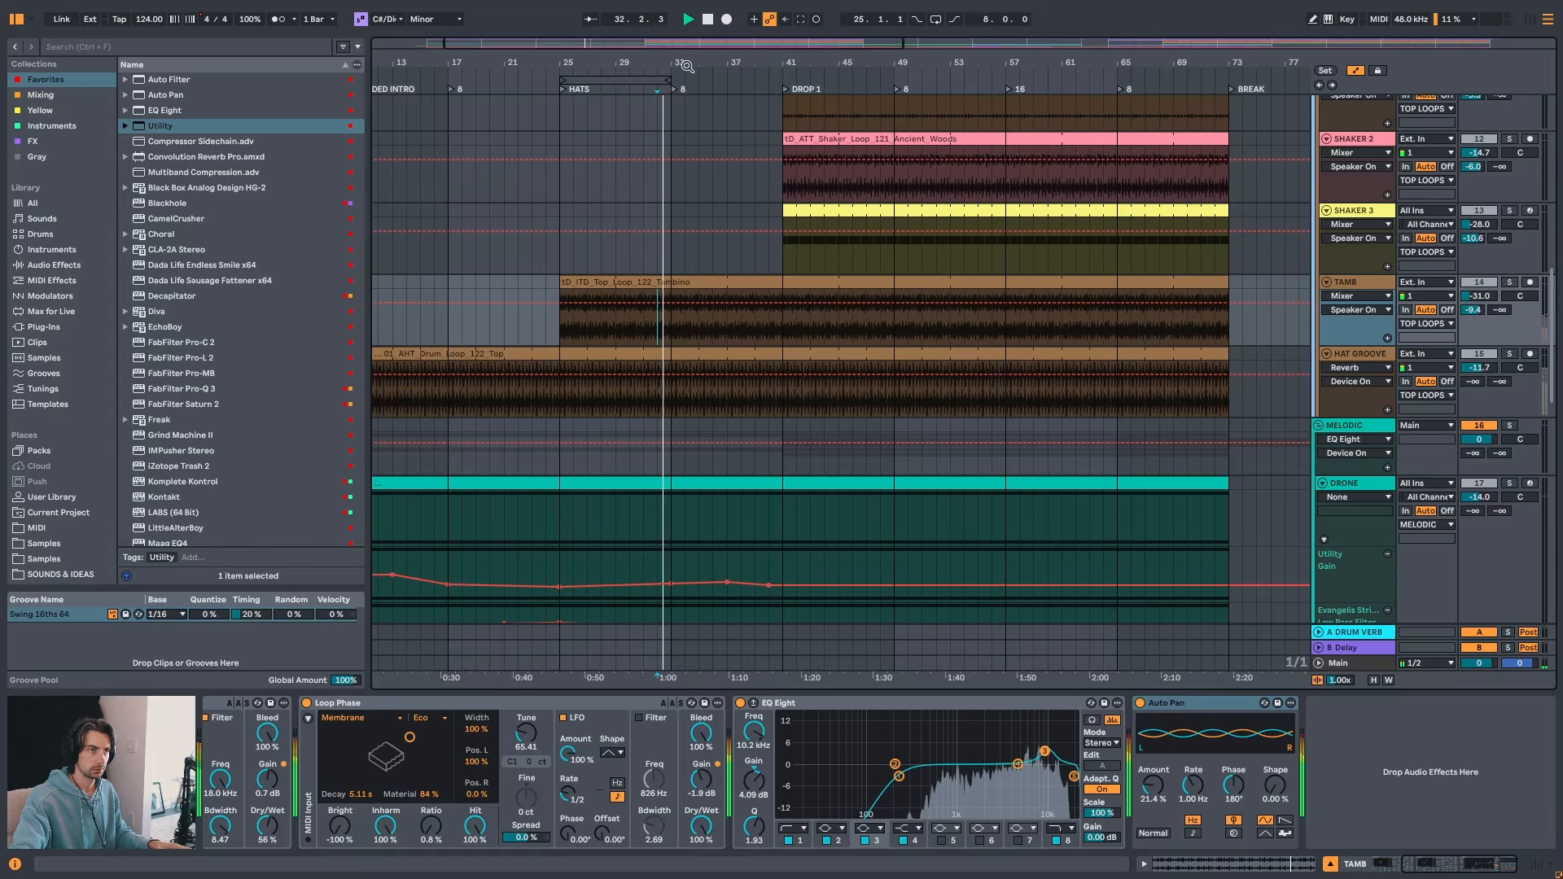
{"action": "left_click_drag", "start_coordinate": [673, 67], "coordinate": [674, 81]}
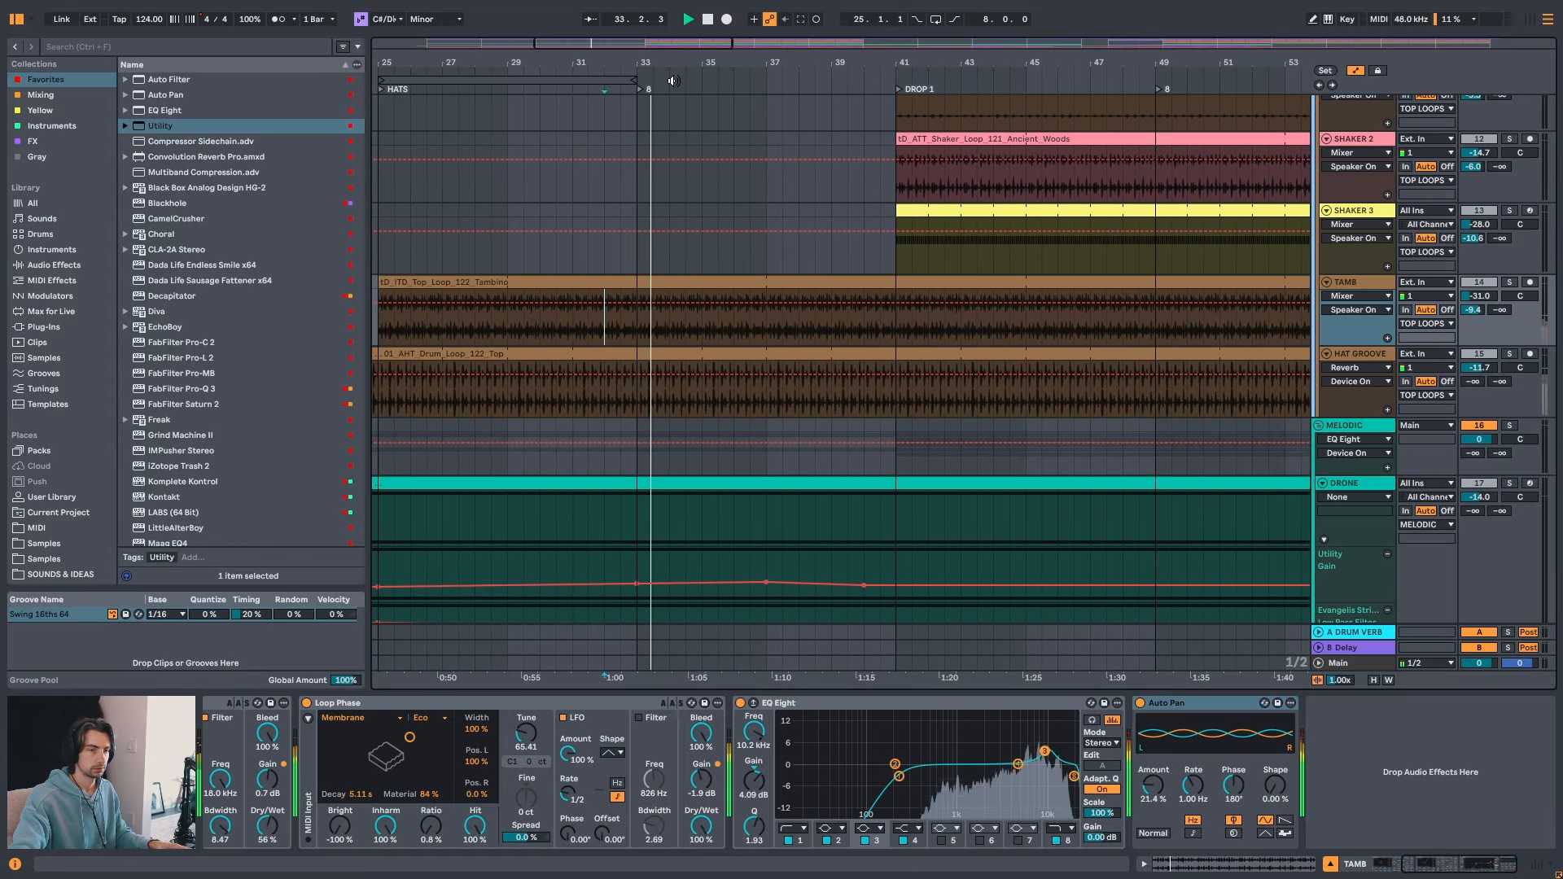
{"action": "left_click_drag", "start_coordinate": [851, 59], "coordinate": [708, 12]}
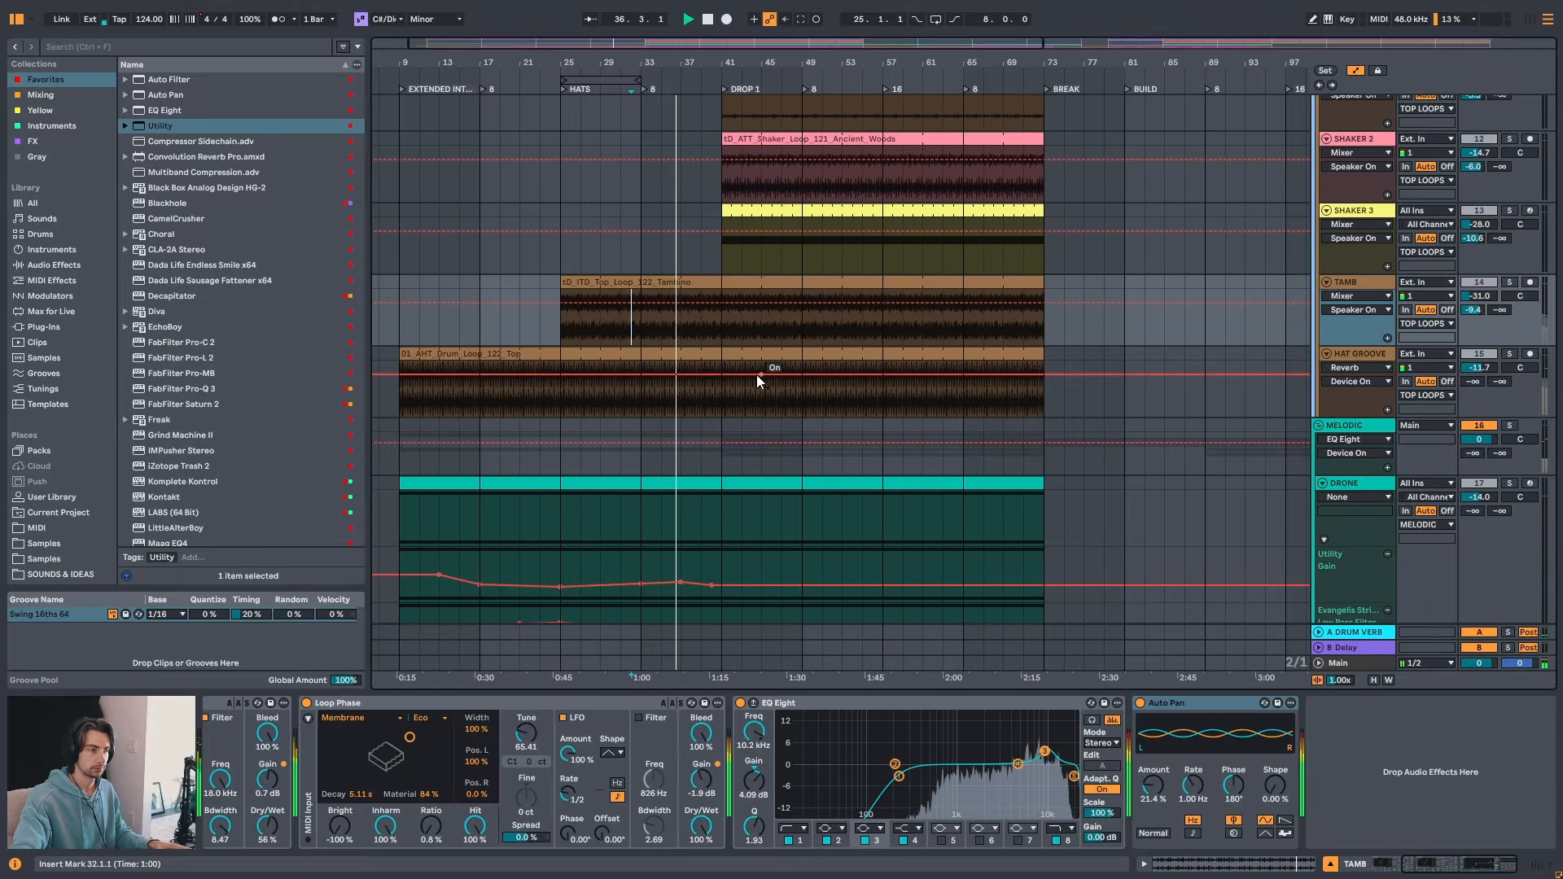
- Listen to The Visitor reference track from 36.3, replaying the transition around bar 37 ahead of DROP 1
{"action": "scroll", "coordinate": [741, 399], "scroll_direction": "up", "scroll_amount": 4}
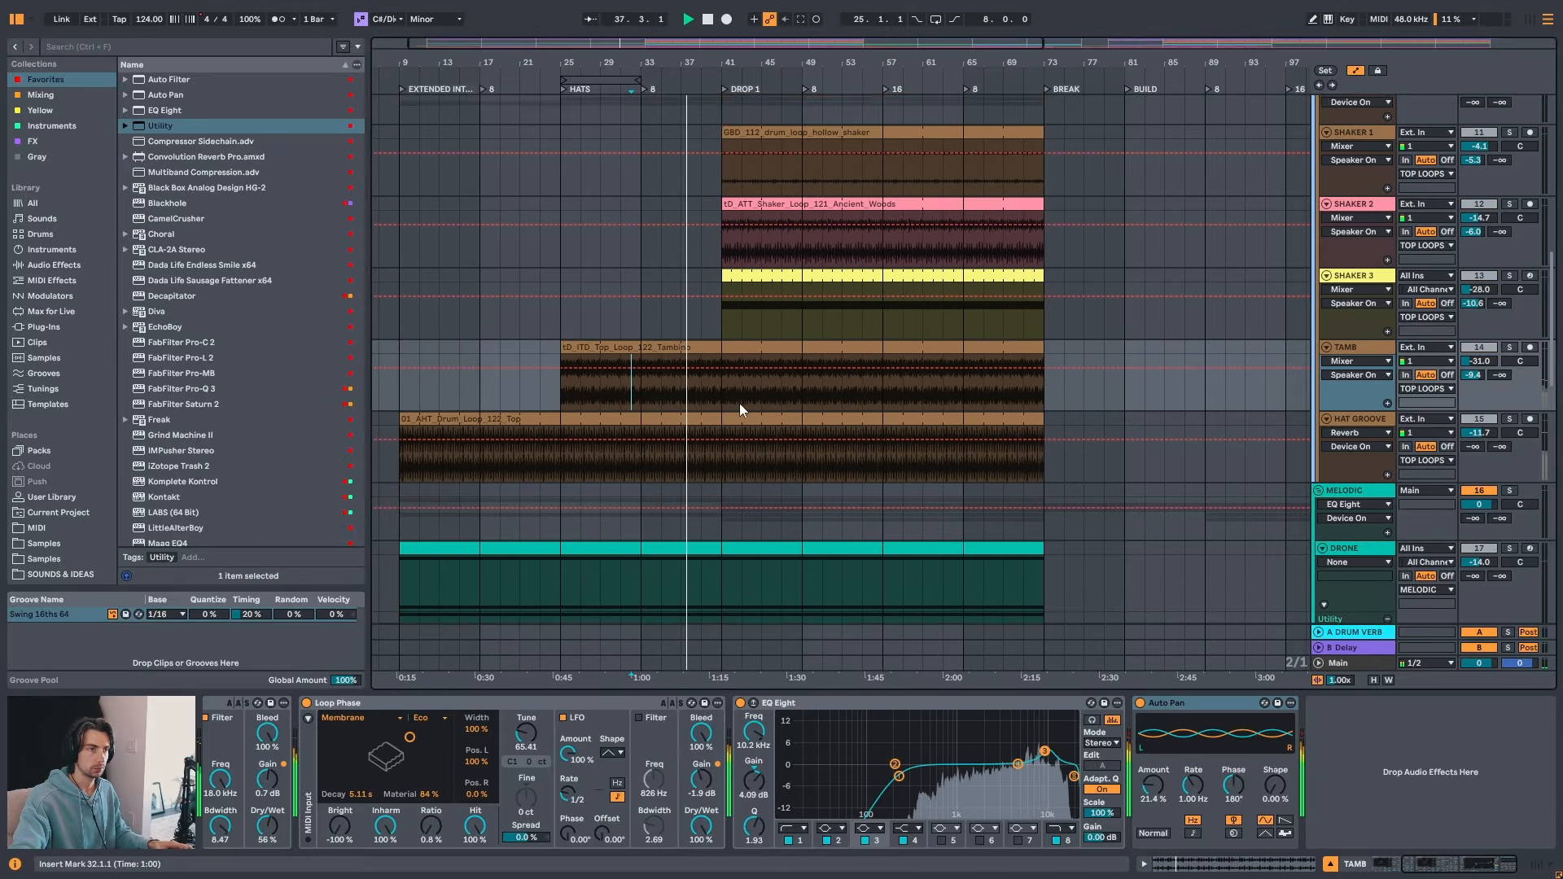
{"action": "left_click_drag", "start_coordinate": [1553, 346], "coordinate": [1553, 205]}
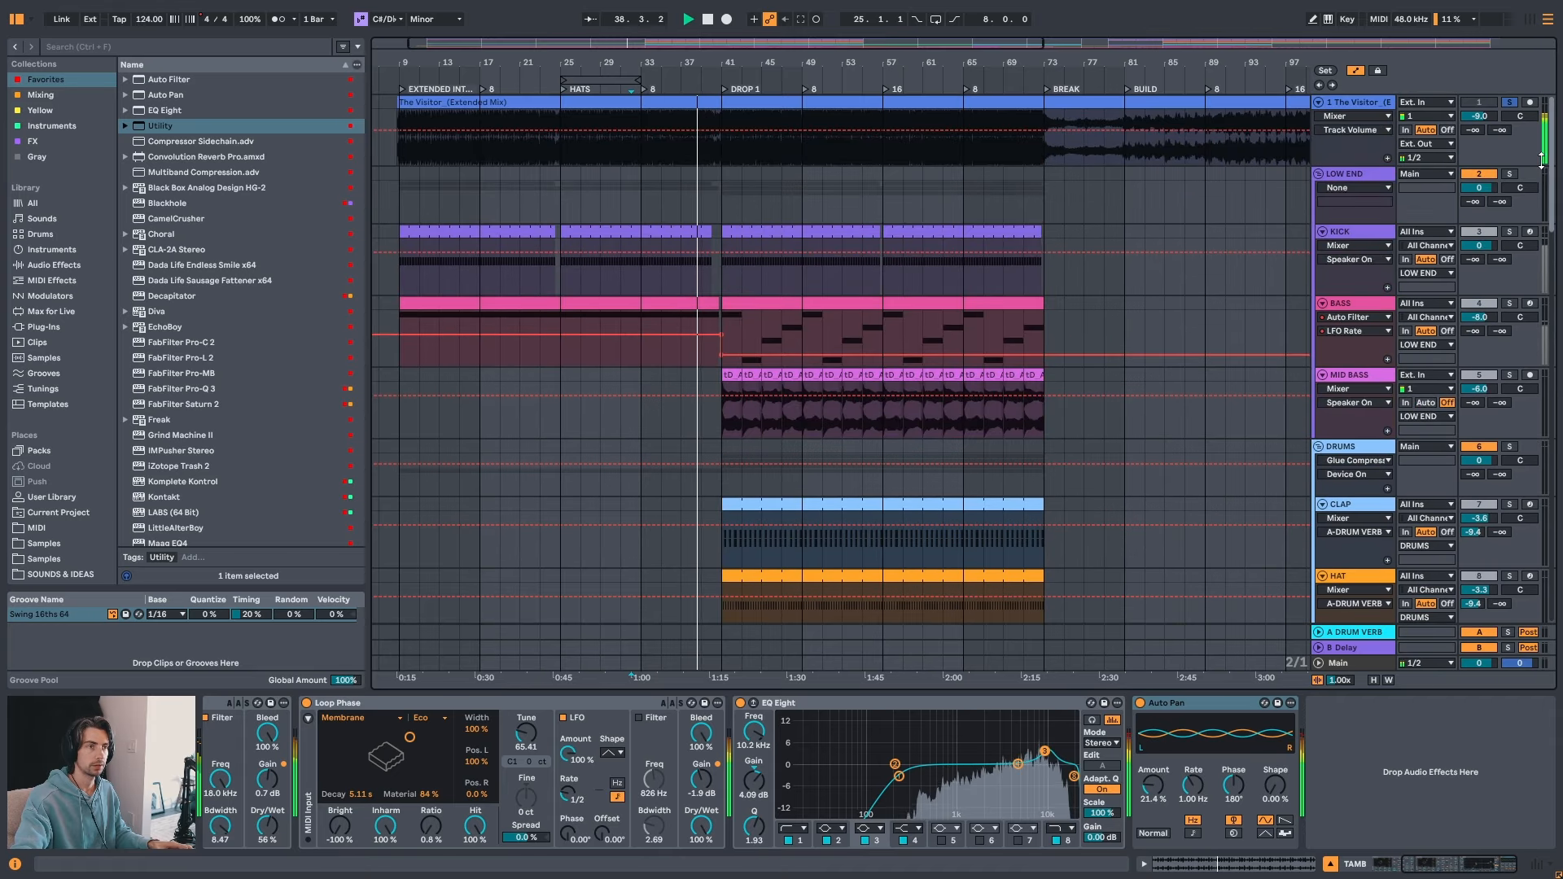
{"action": "key", "text": "space"}
{"action": "left_click_drag", "start_coordinate": [707, 63], "coordinate": [707, 114]}
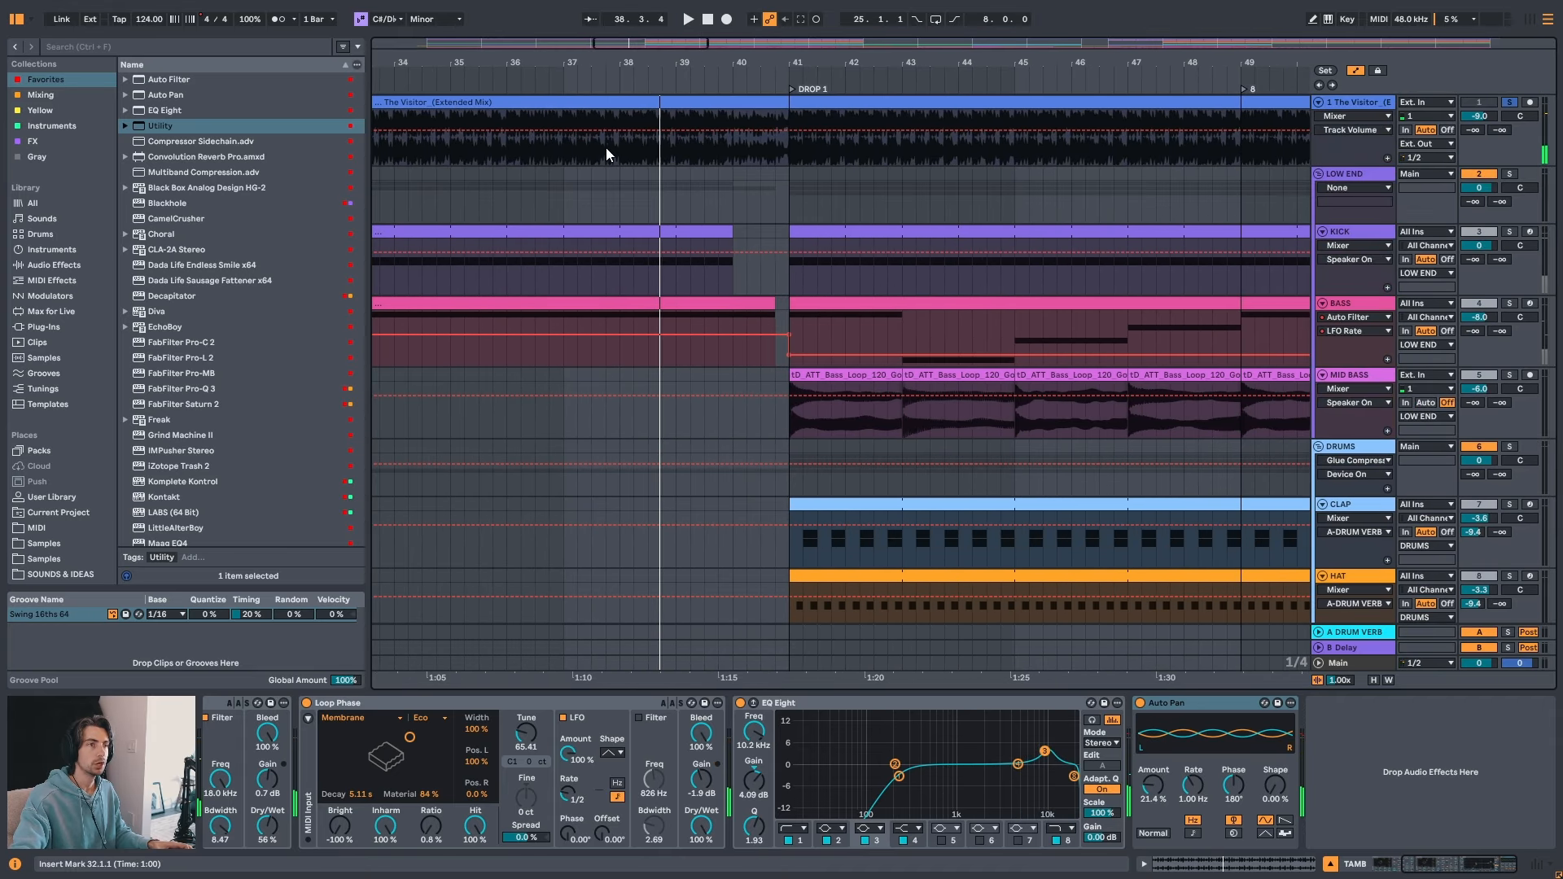
{"action": "left_click", "coordinate": [534, 153]}
{"action": "key", "text": "space"}
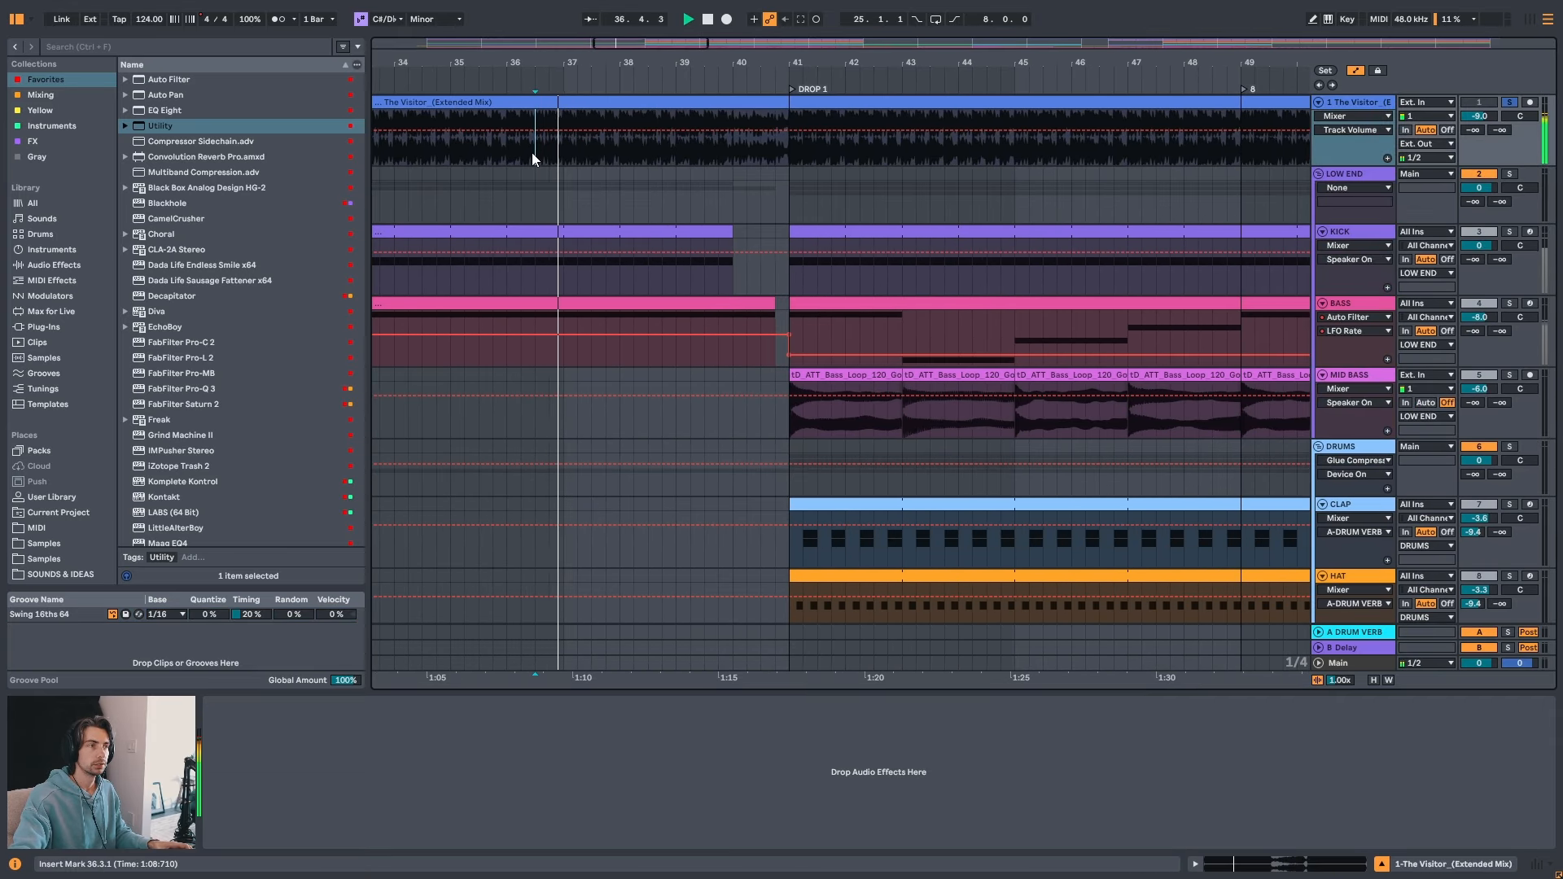
{"action": "left_click_drag", "start_coordinate": [588, 63], "coordinate": [588, 80]}
{"action": "key", "text": "space"}
{"action": "key", "text": "space"}
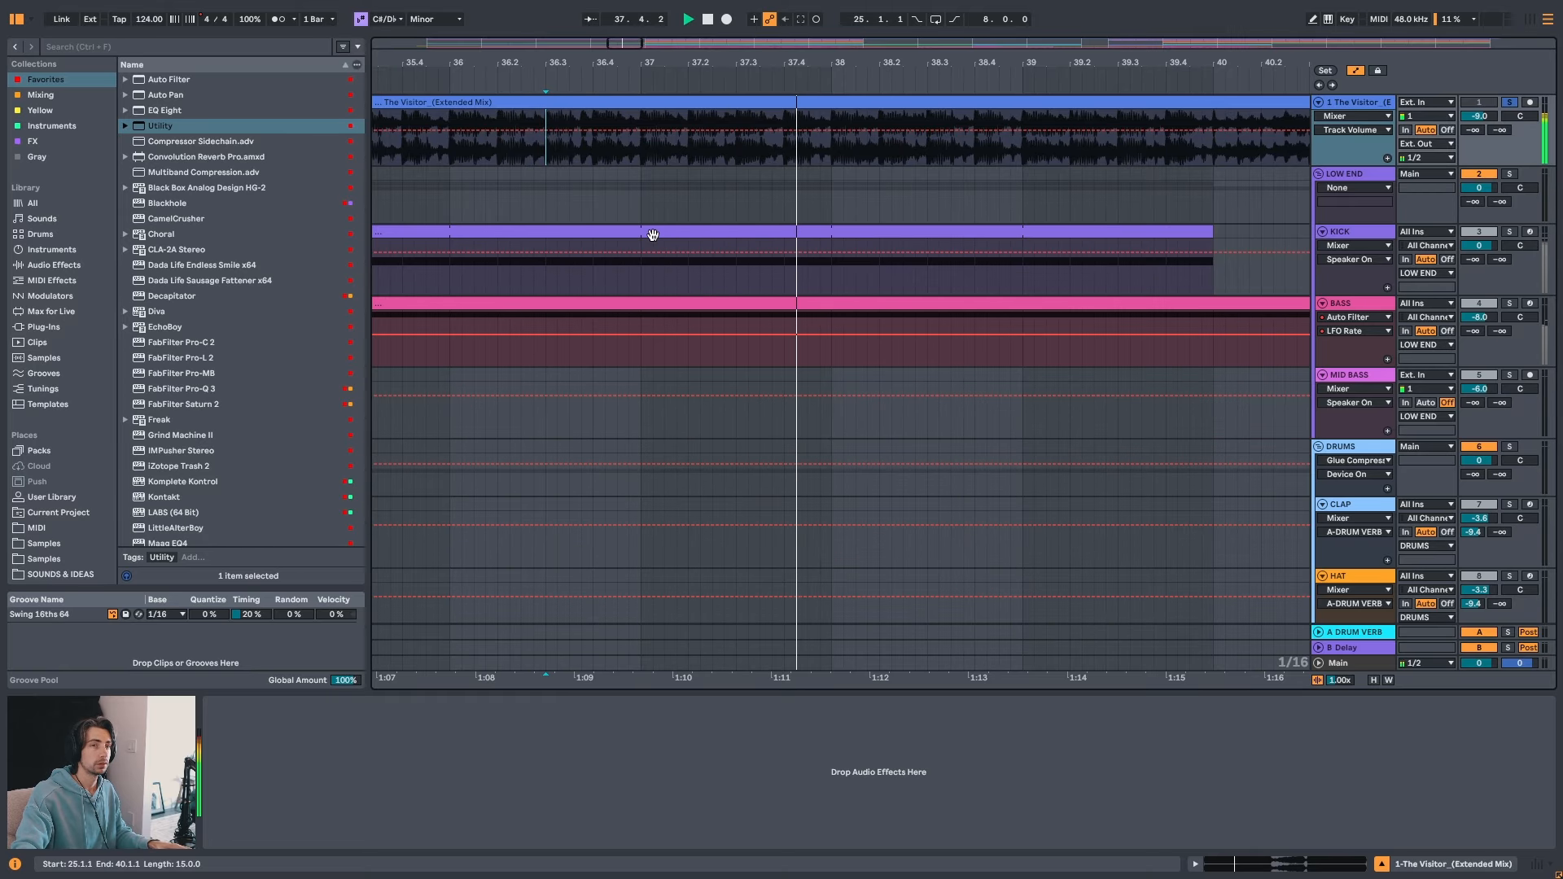
{"action": "key", "text": "space"}
{"action": "key", "text": "space"}
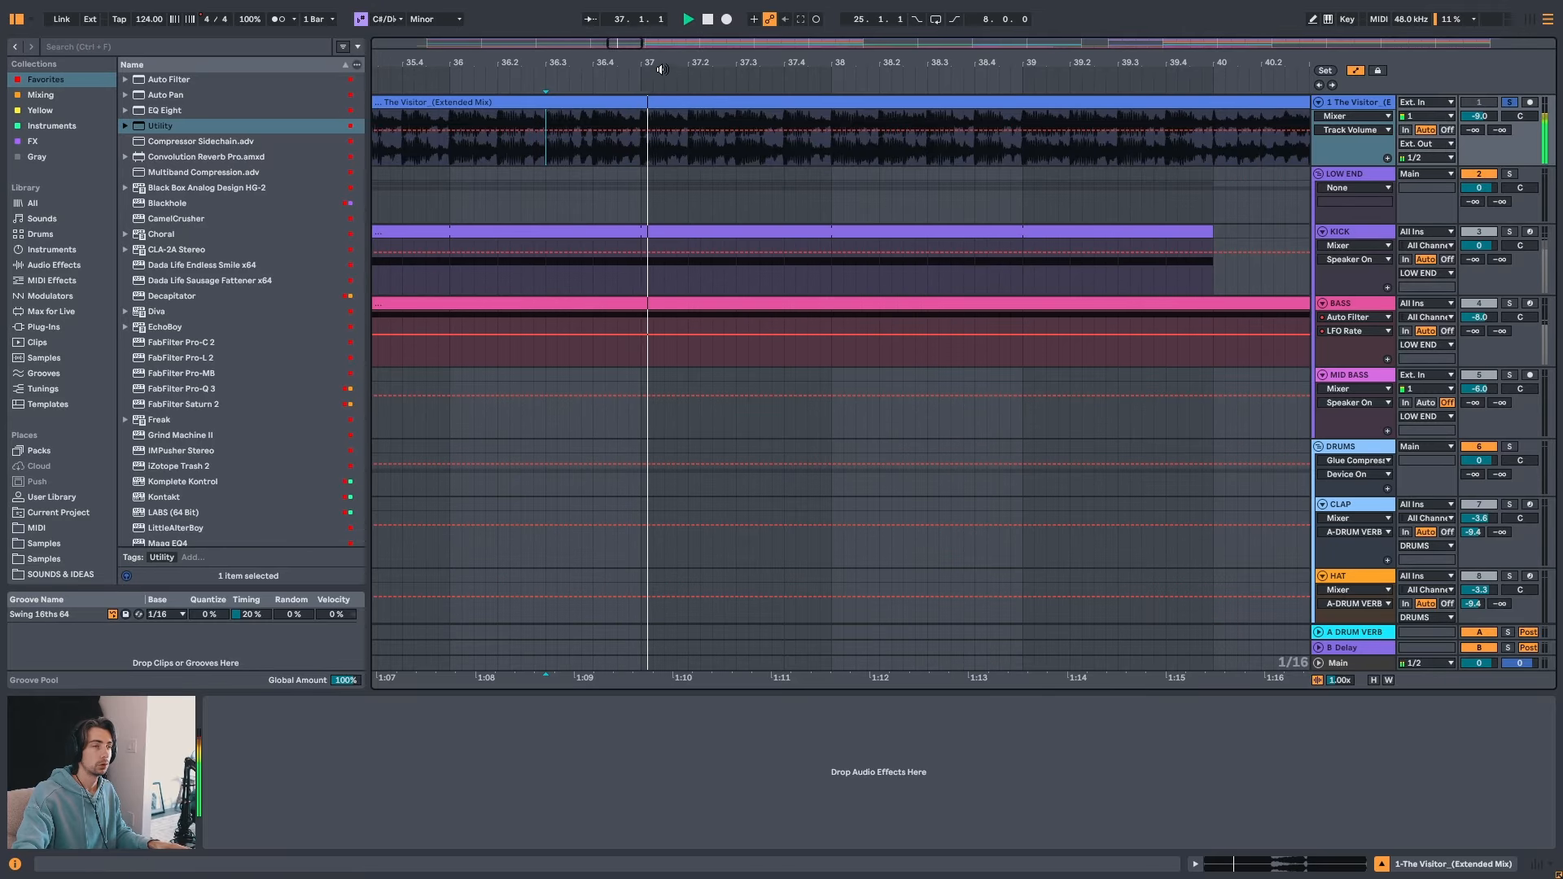
- Switch from the soloed reference back to the arrangement and play the same passage from 36.3
{"action": "left_click_drag", "start_coordinate": [657, 65], "coordinate": [658, 13]}
{"action": "key", "text": "space"}
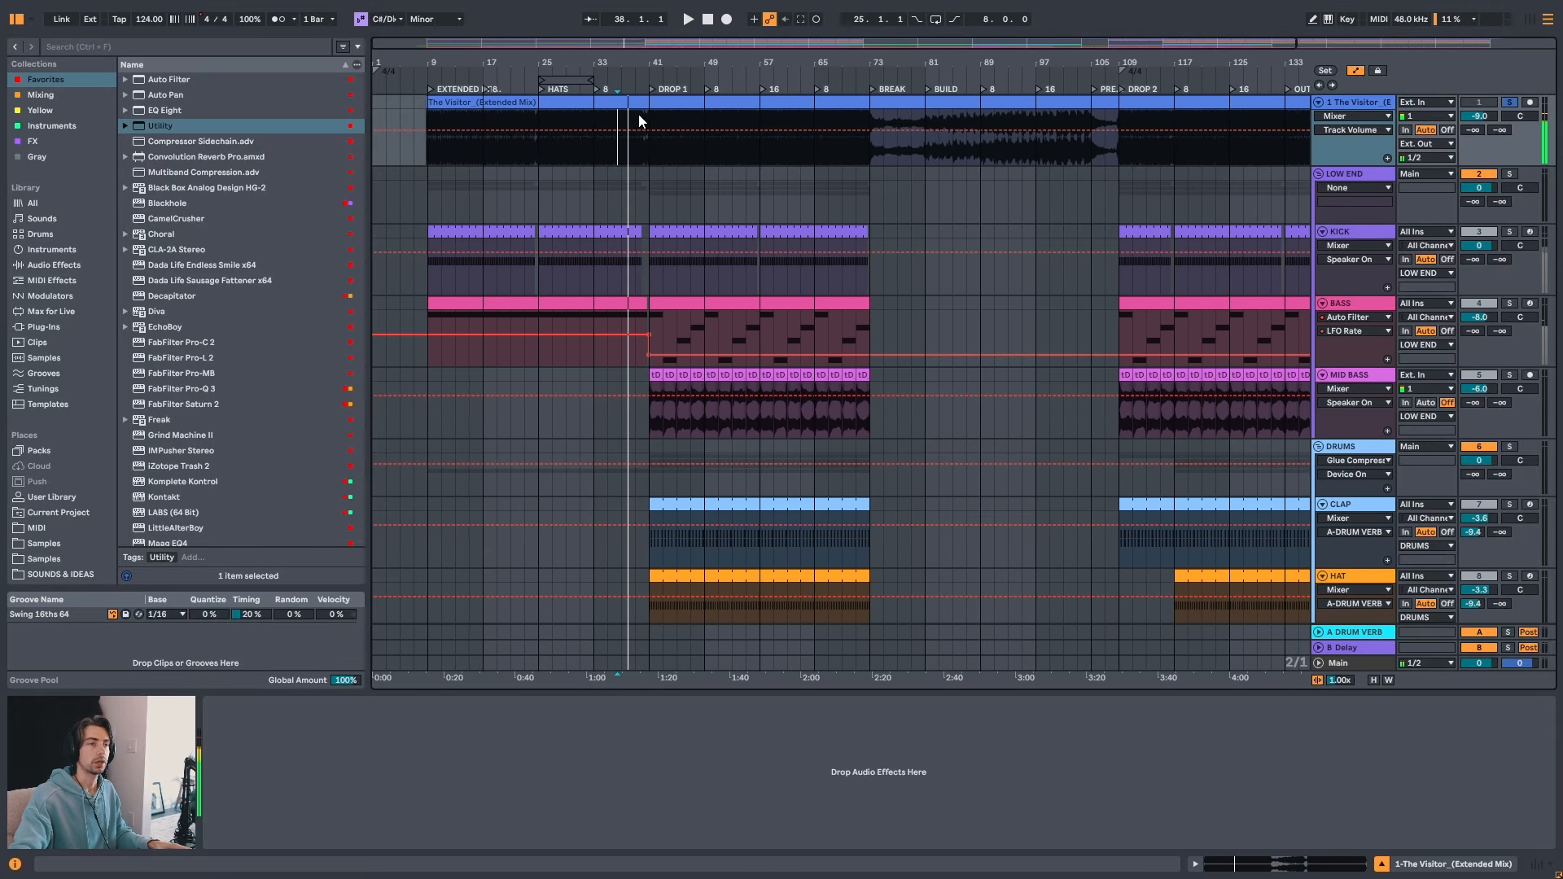
{"action": "key", "text": "space"}
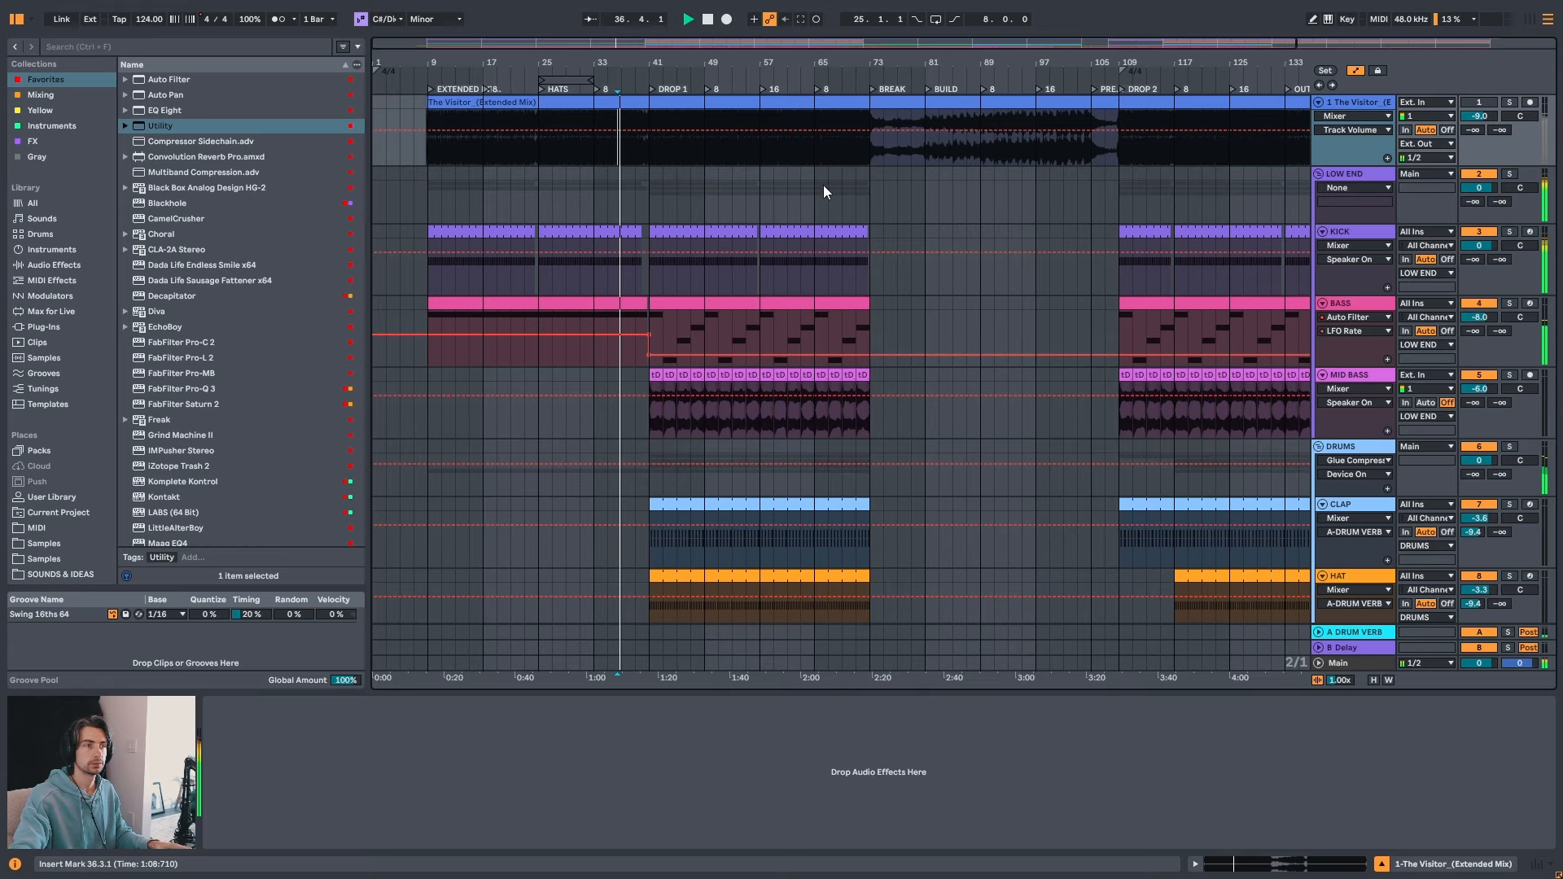
{"action": "left_click_drag", "start_coordinate": [625, 67], "coordinate": [625, 86]}
{"action": "key", "text": "space"}
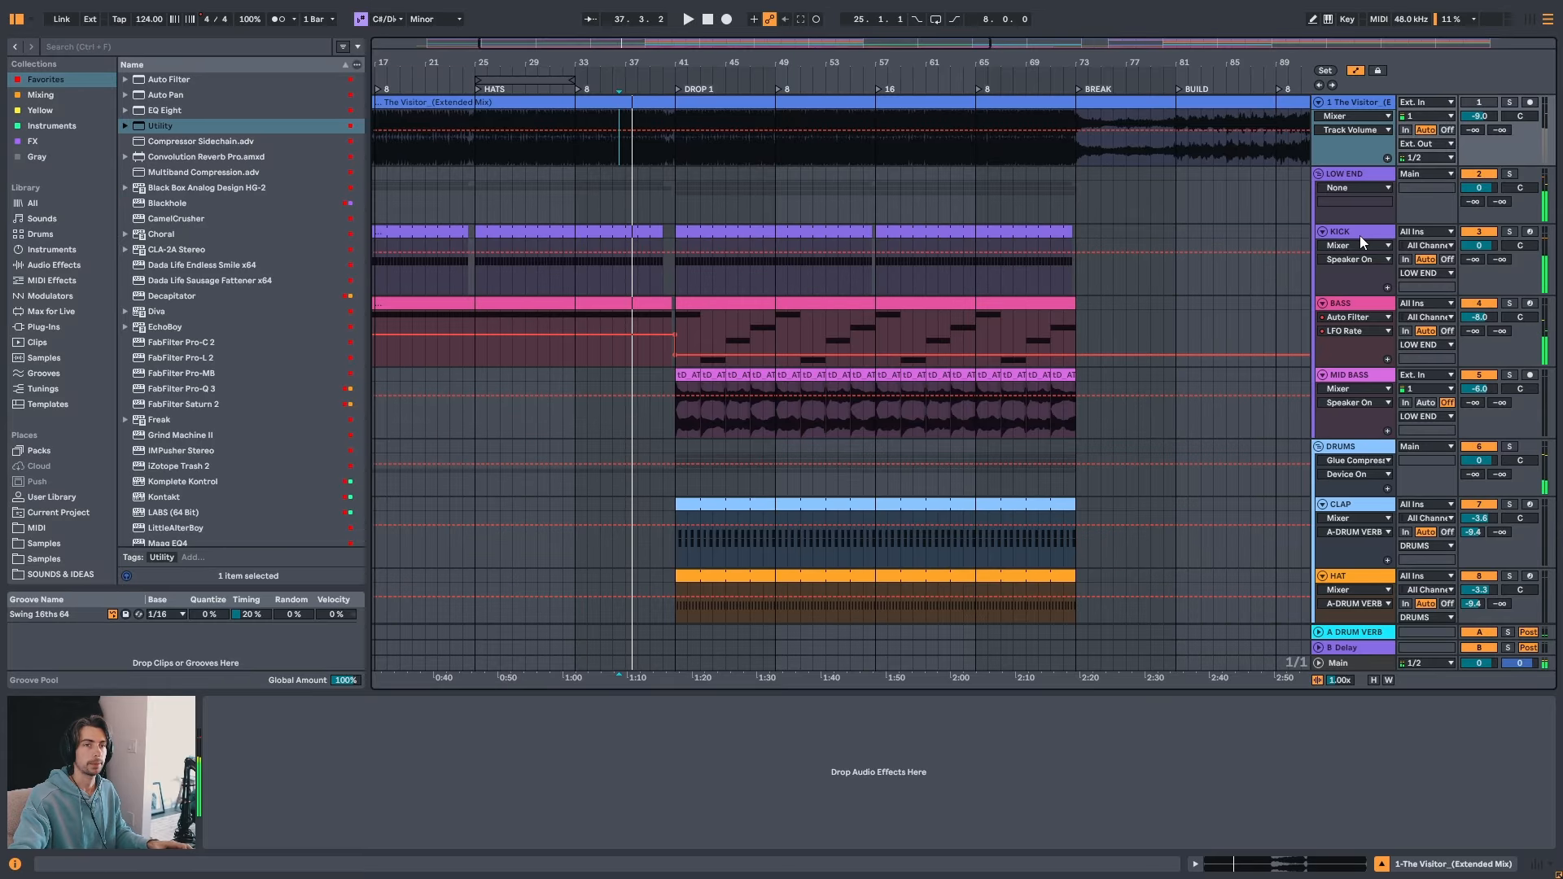
- Collapse the LOW END, DRUMS, MELODIC and FX group tracks
{"action": "left_click", "coordinate": [1336, 178]}
{"action": "left_click", "coordinate": [1317, 173]}
{"action": "left_click", "coordinate": [1356, 191]}
{"action": "left_click", "coordinate": [1319, 189]}
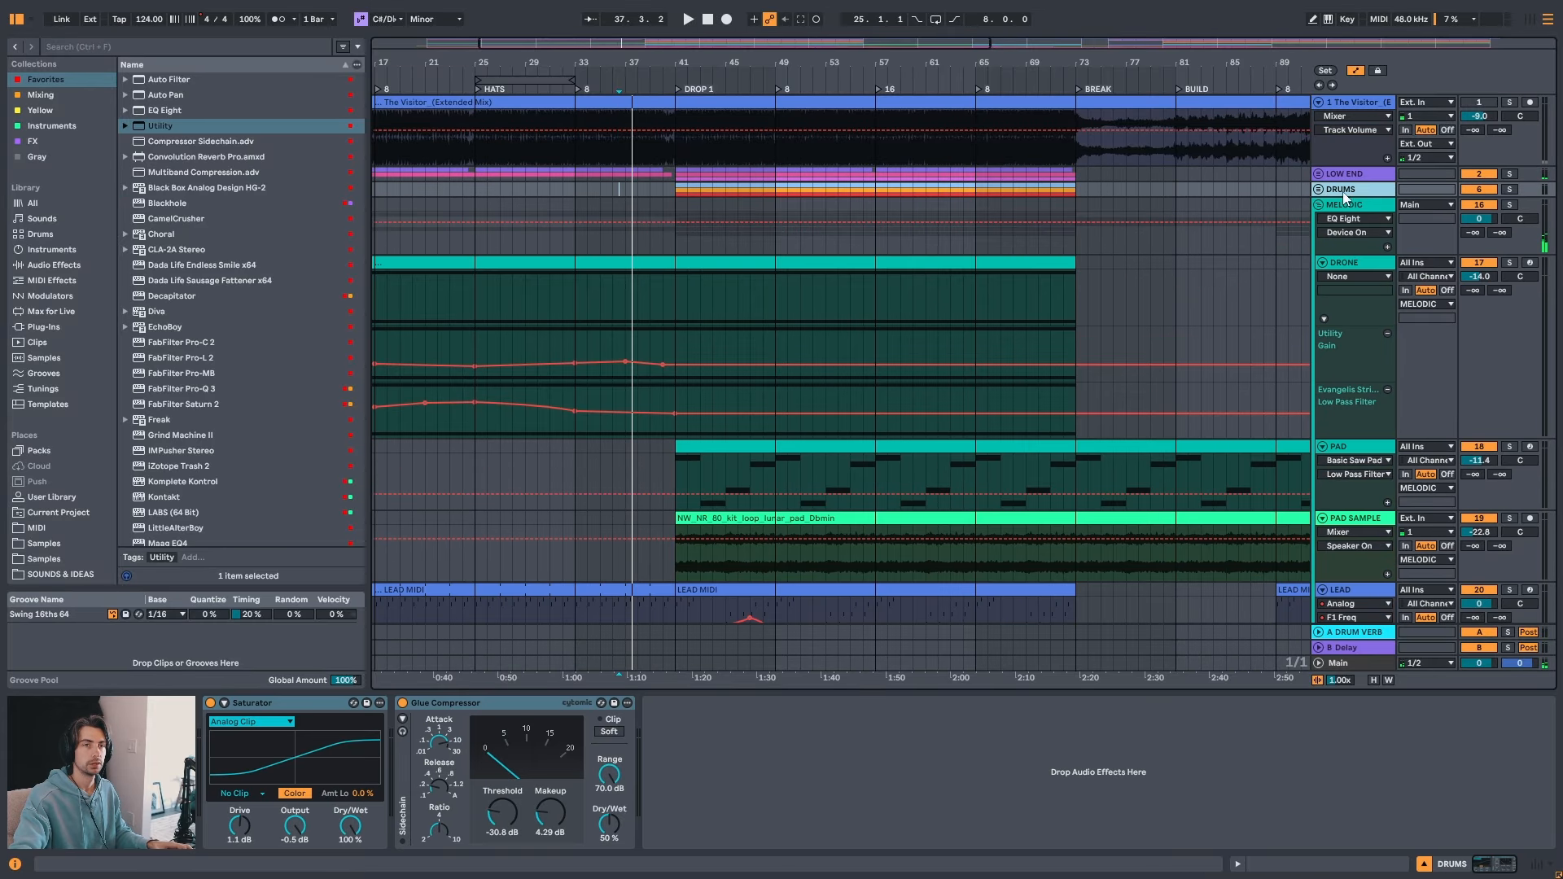
{"action": "left_click", "coordinate": [1318, 204]}
{"action": "left_click", "coordinate": [1317, 220]}
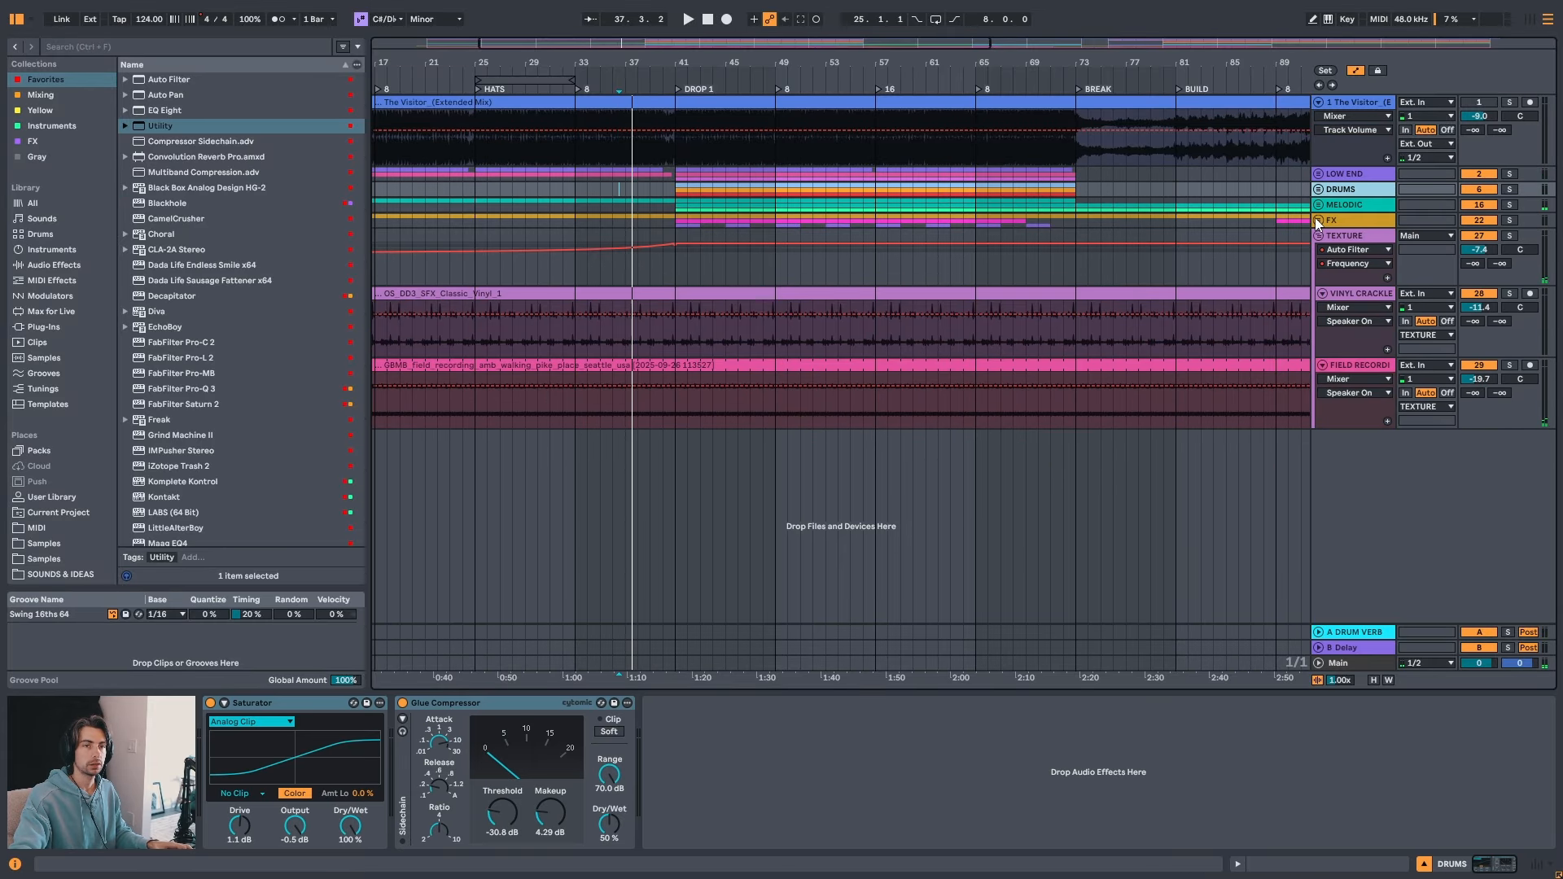
- Collapse the TEXTURE group and insert a new audio track below SPACIOUS FX inside the FX group
{"action": "left_click_drag", "start_coordinate": [661, 58], "coordinate": [661, 46]}
{"action": "scroll", "coordinate": [1319, 412], "scroll_direction": "down", "scroll_amount": 3}
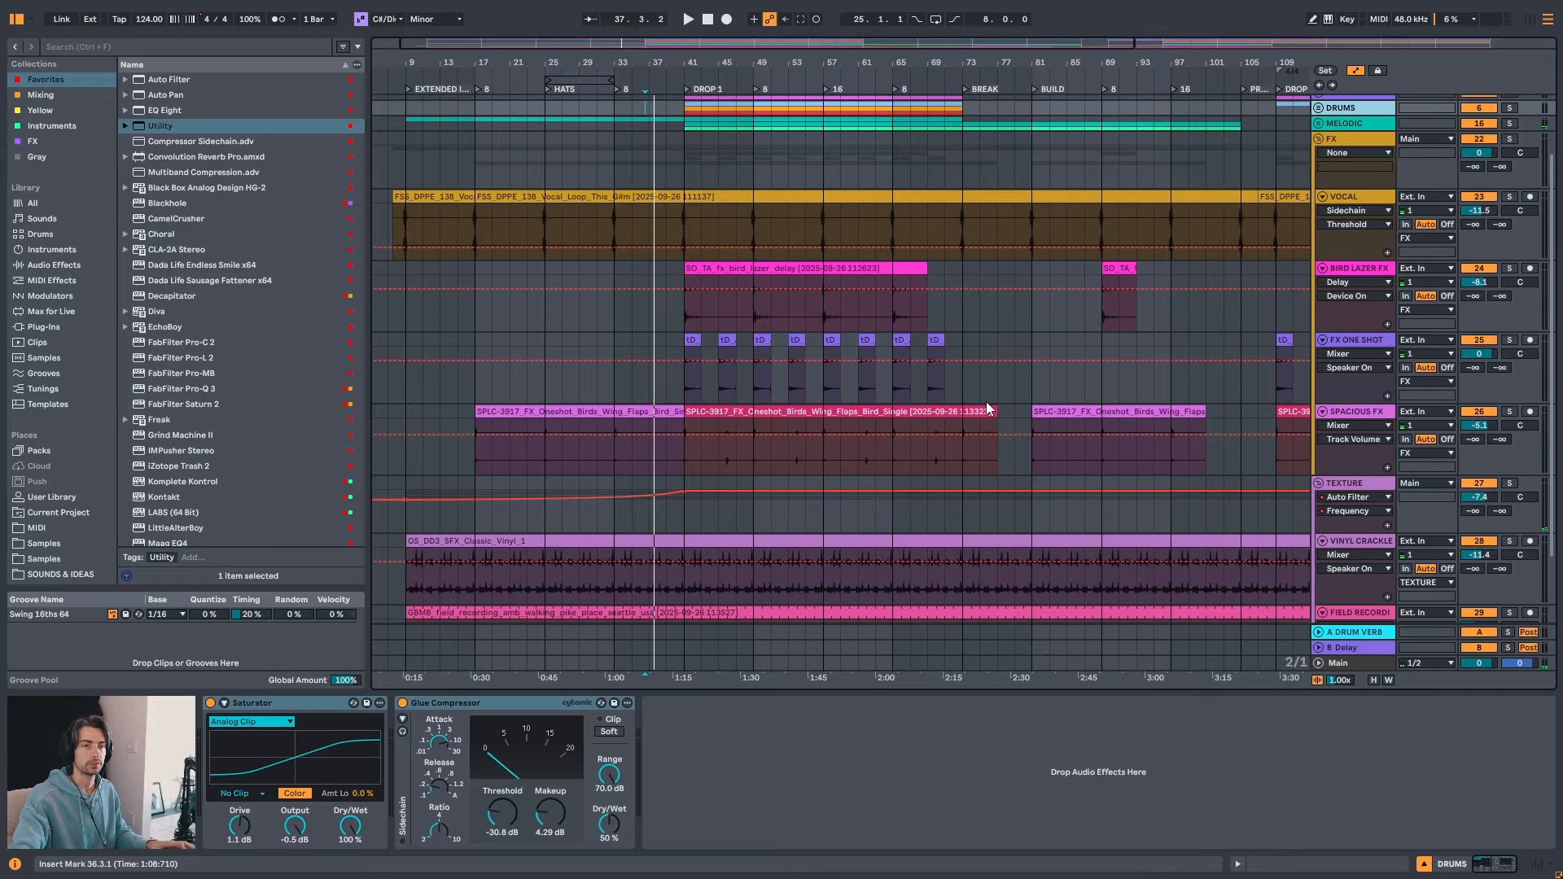
{"action": "left_click", "coordinate": [1356, 387]}
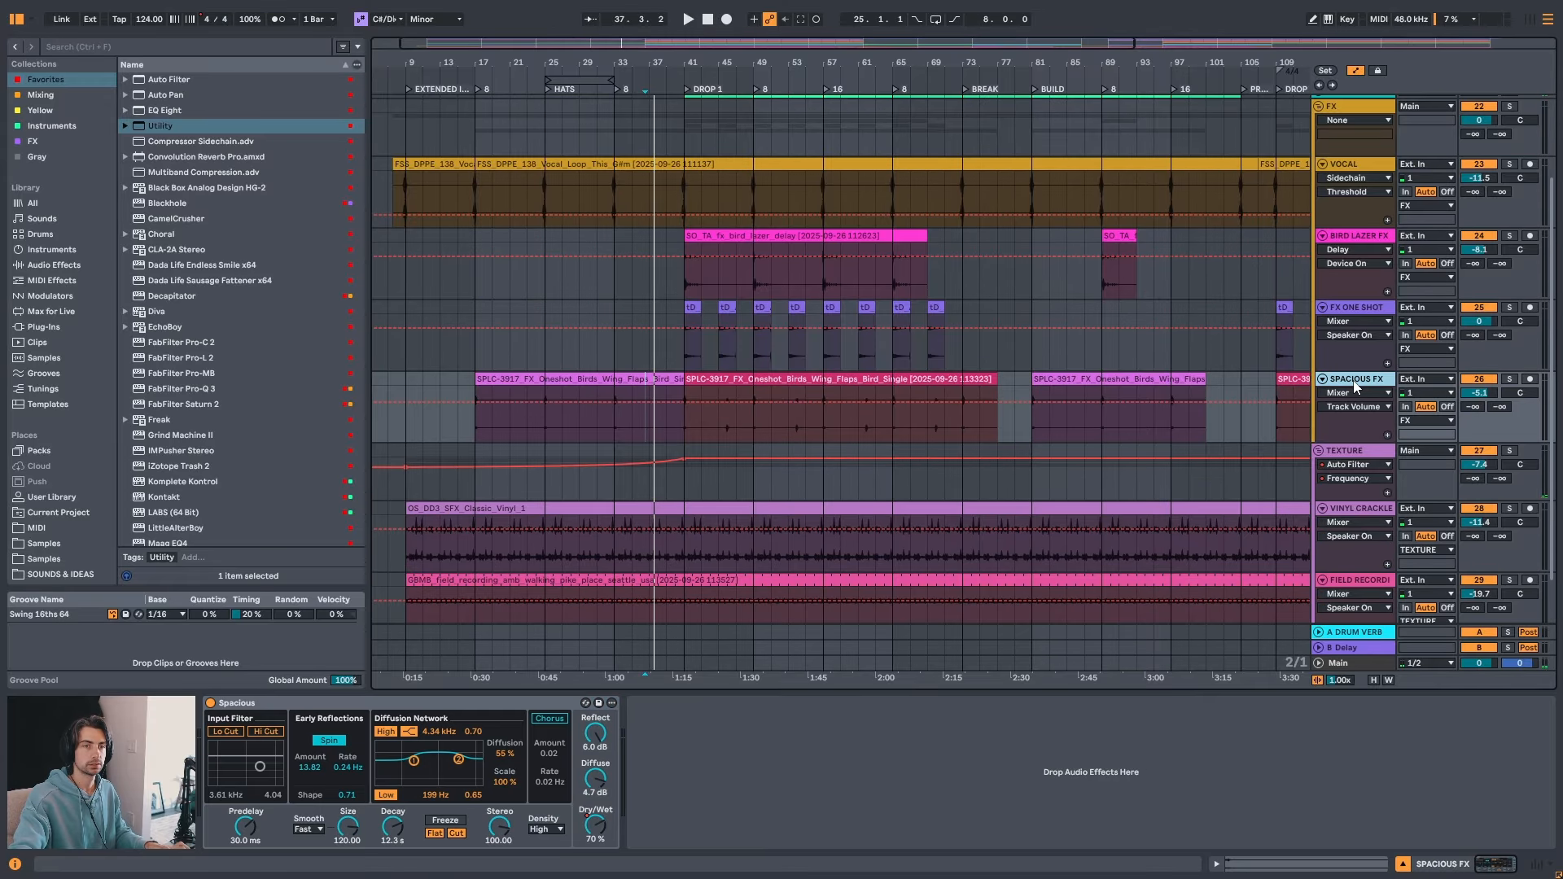
{"action": "left_click", "coordinate": [1319, 450]}
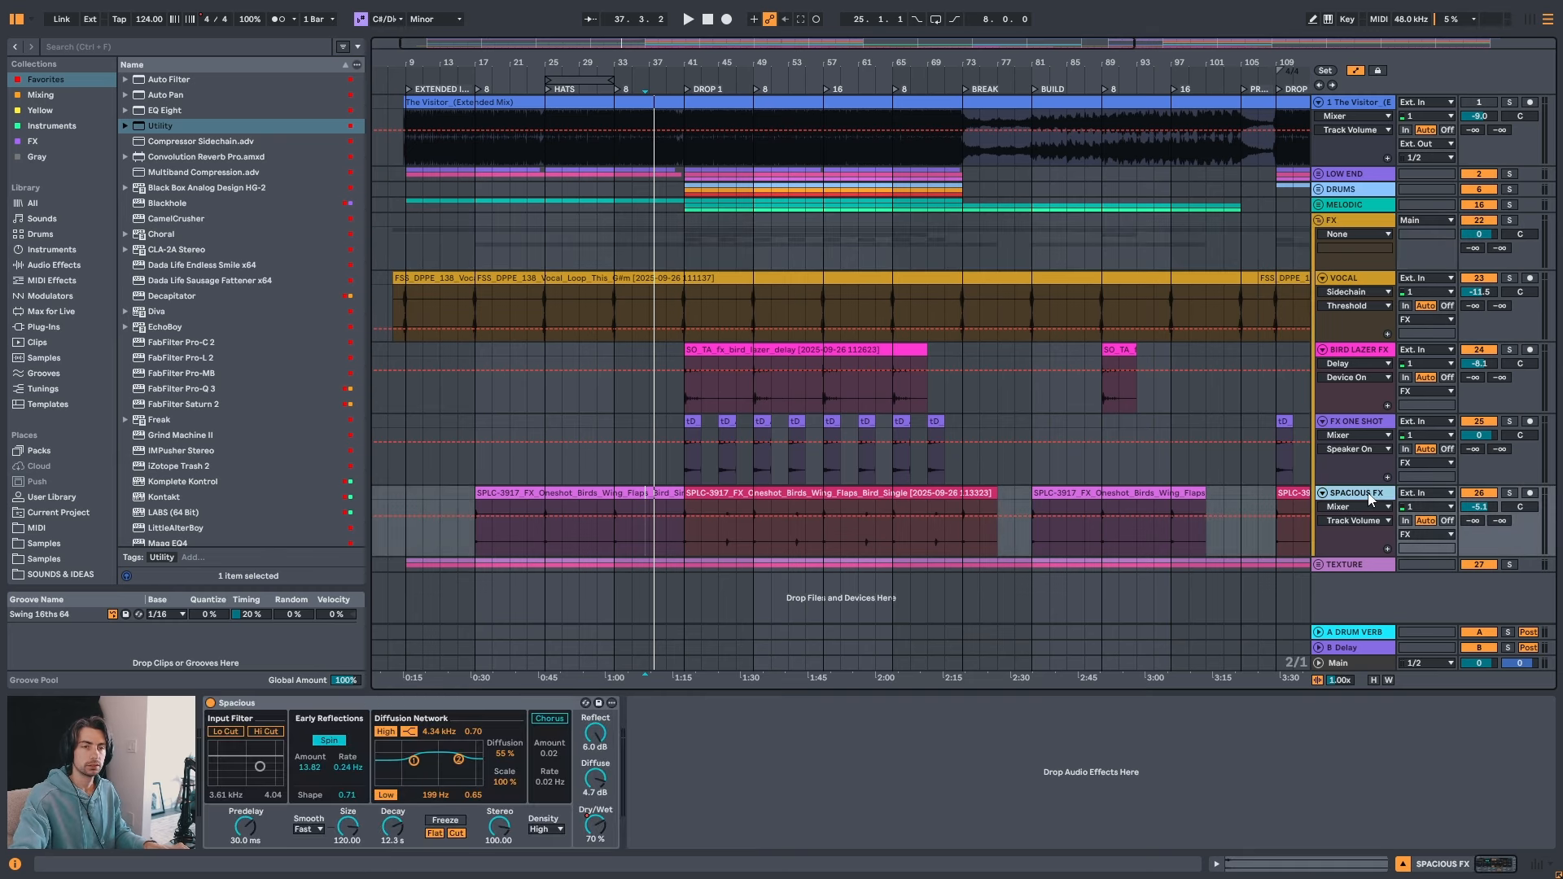
{"action": "key", "text": "ctrl+t"}
{"action": "scroll", "coordinate": [1355, 521], "scroll_direction": "down", "scroll_amount": 2}
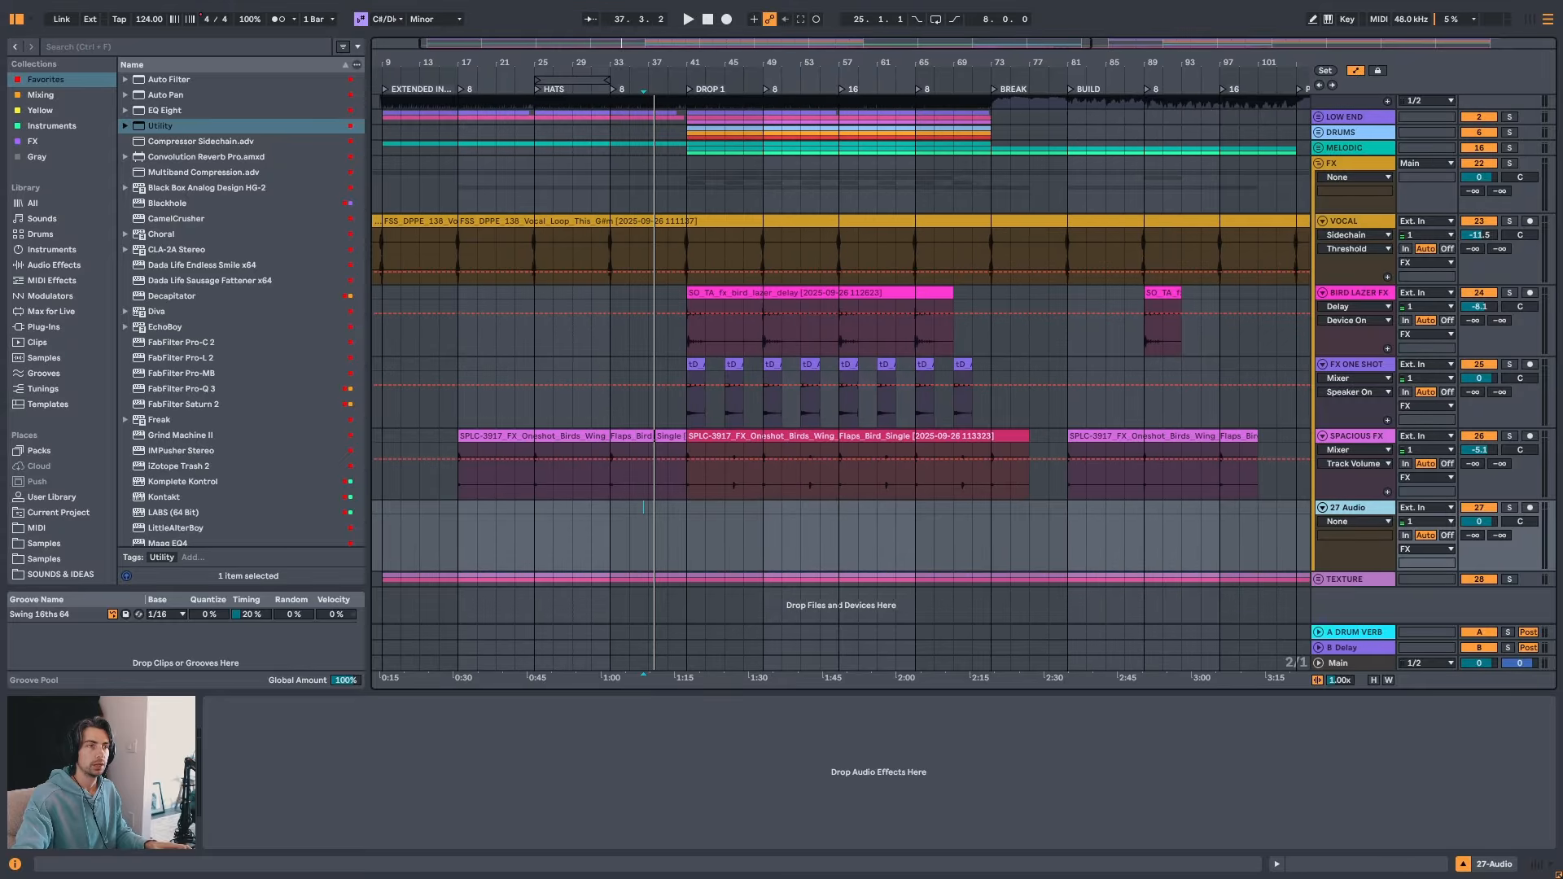
{"action": "scroll", "coordinate": [869, 480], "scroll_direction": "up", "scroll_amount": 2}
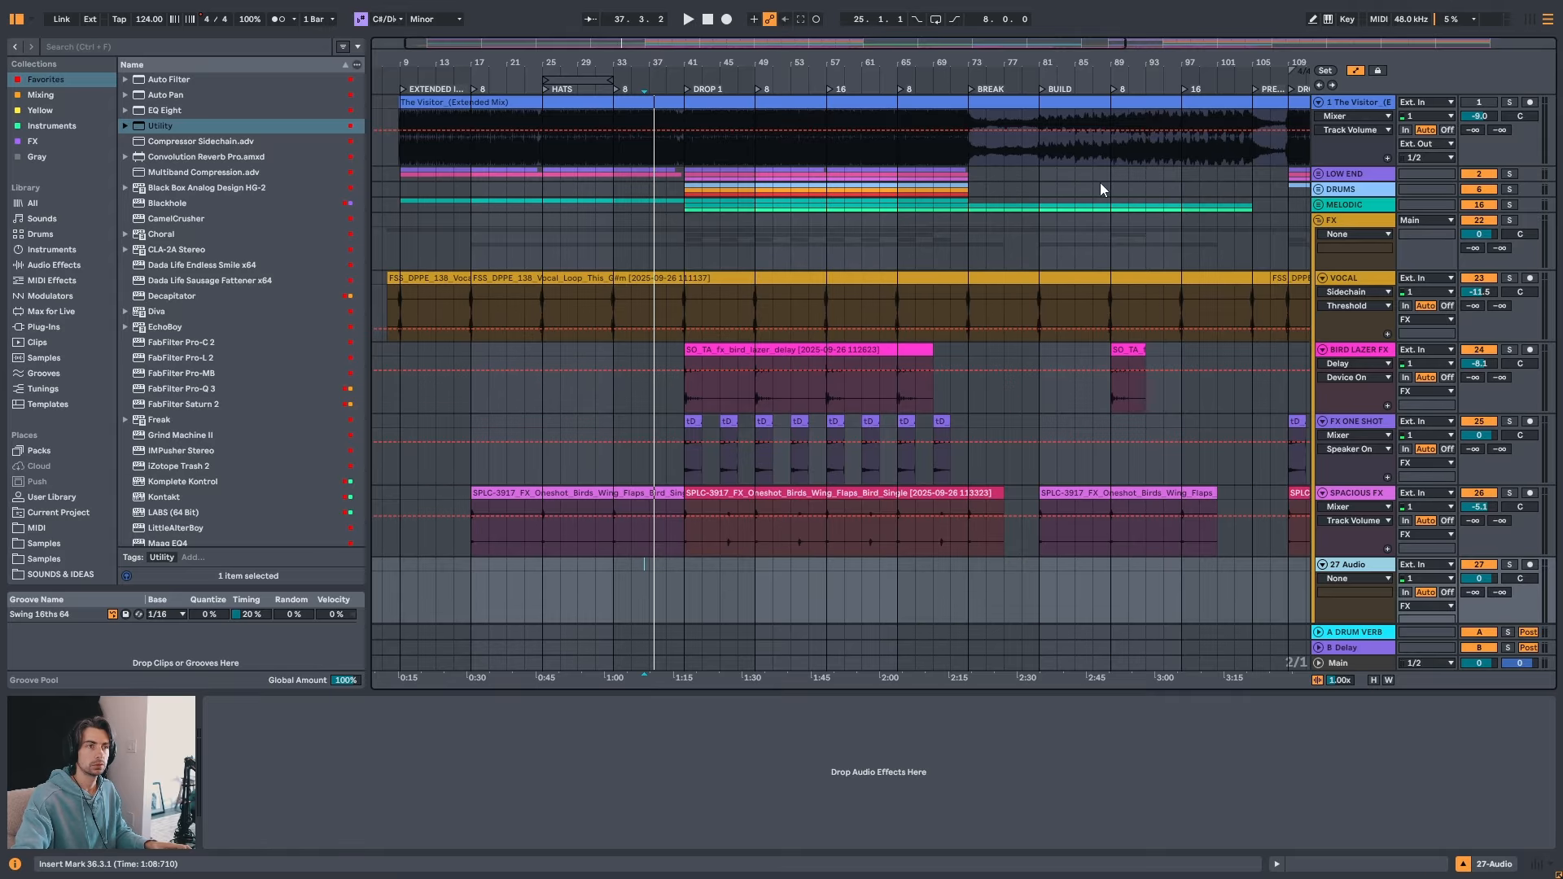
- Hide the automation lanes and play the arrangement briefly from 36.3
{"action": "left_click_drag", "start_coordinate": [660, 65], "coordinate": [832, 163]}
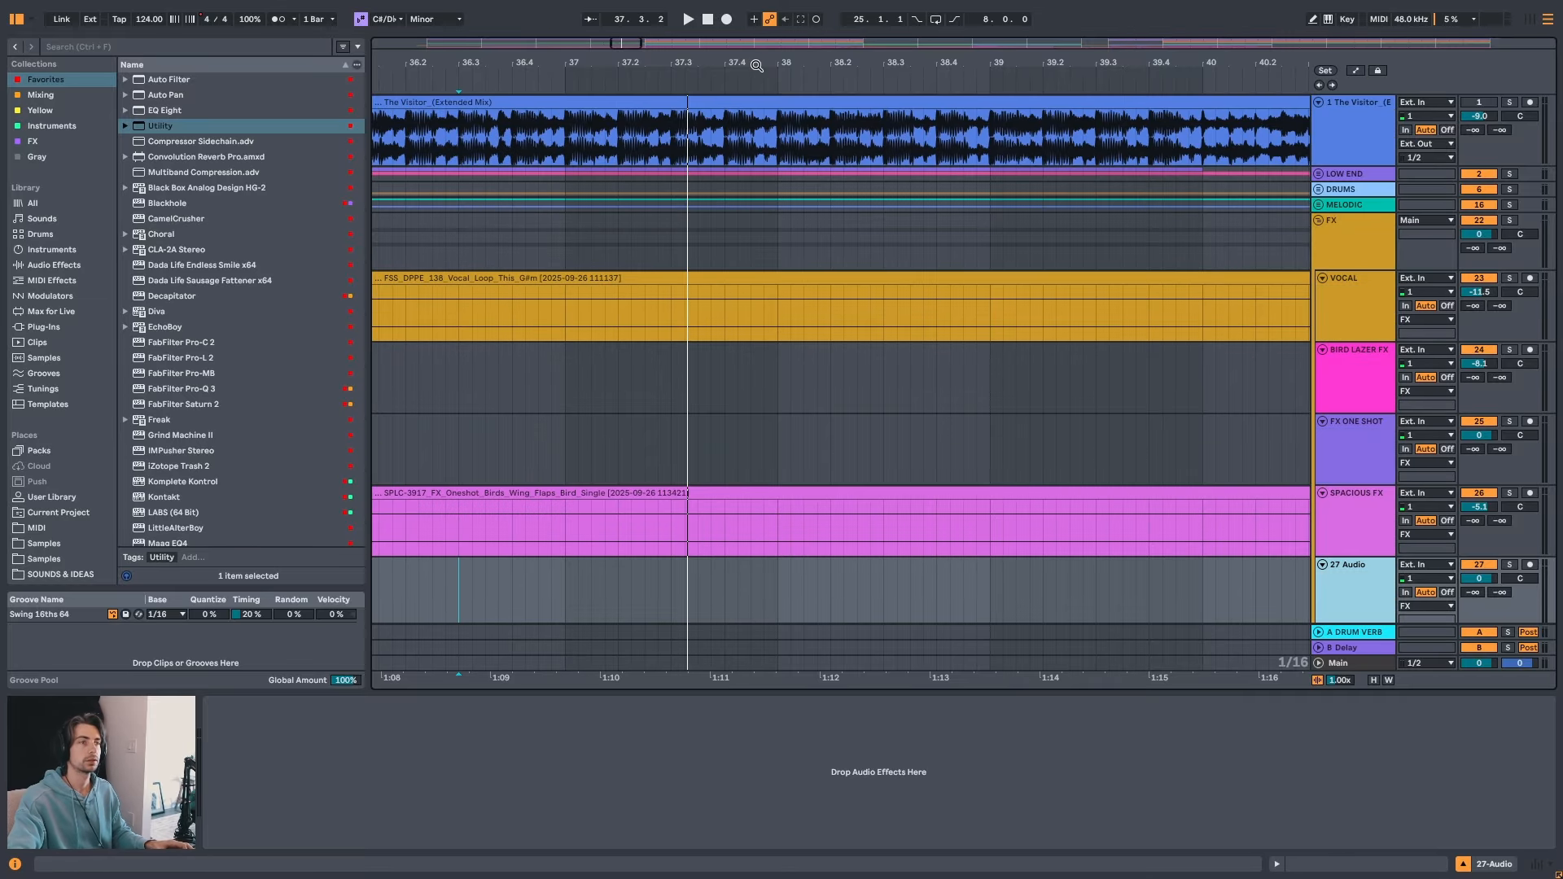
{"action": "key", "text": "a"}
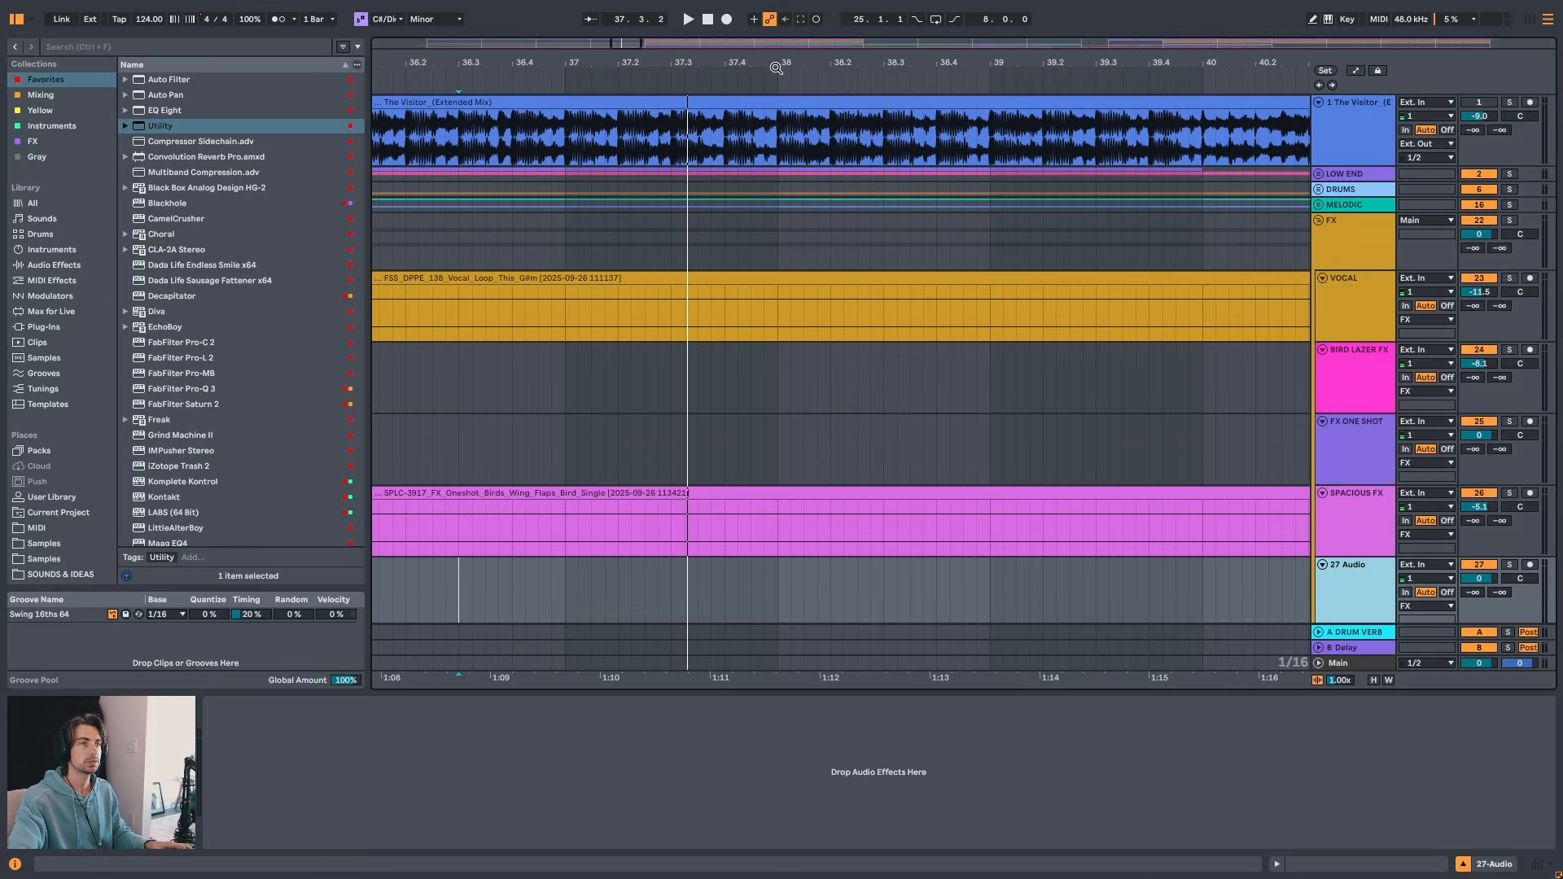
{"action": "left_click_drag", "start_coordinate": [776, 67], "coordinate": [734, 110]}
{"action": "key", "text": "space"}
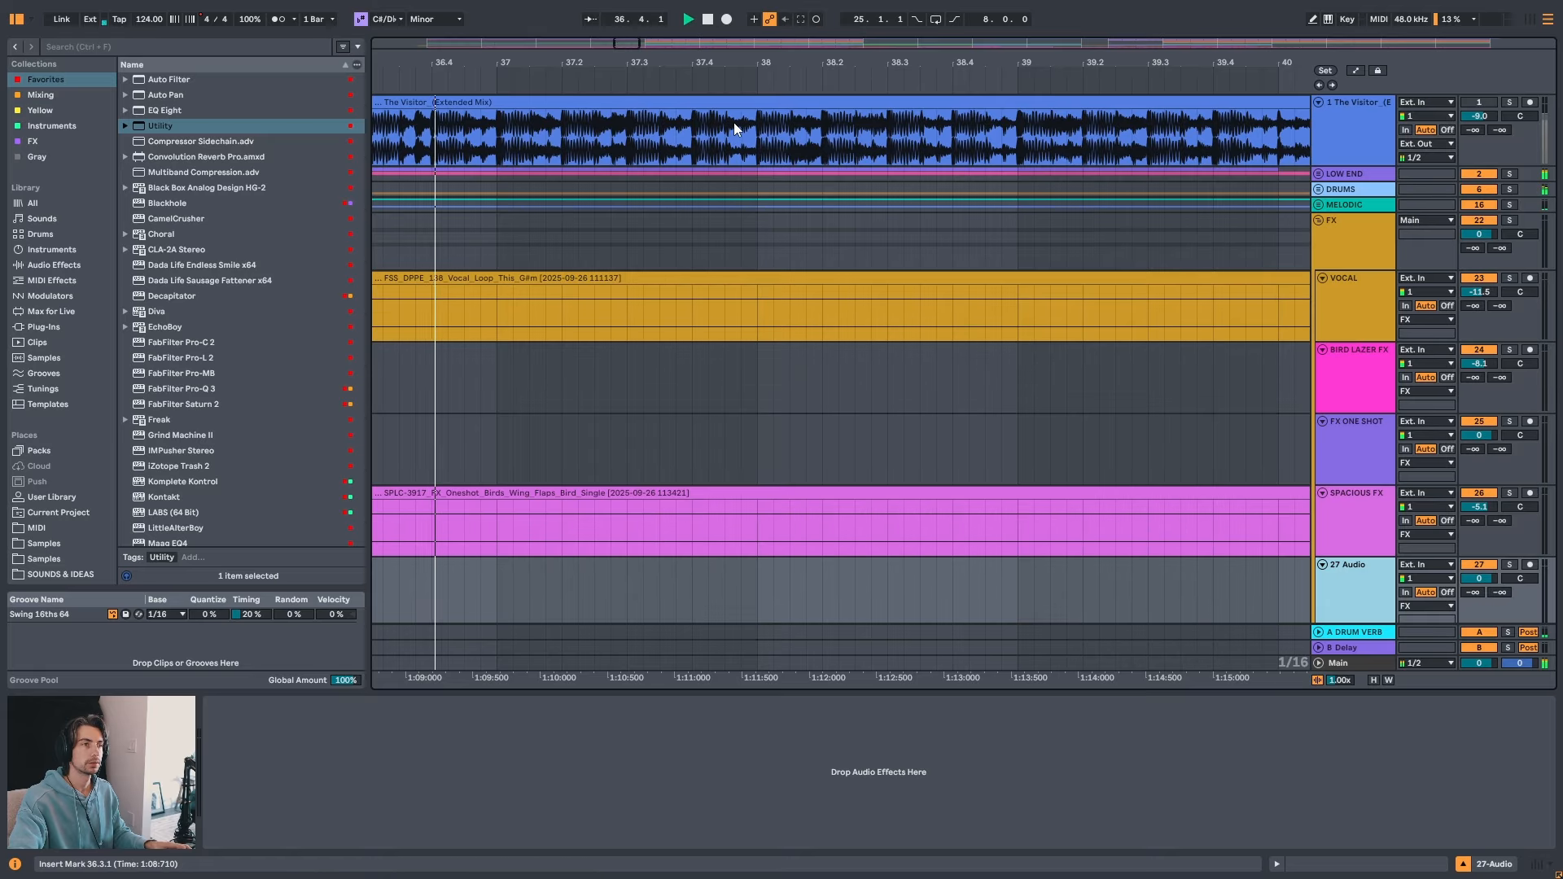
{"action": "key", "text": "space"}
- Solo The Visitor reference track and replay its hit before bar 37, starting from 36.4.1 and from 36.3.4
{"action": "left_click", "coordinate": [418, 140]}
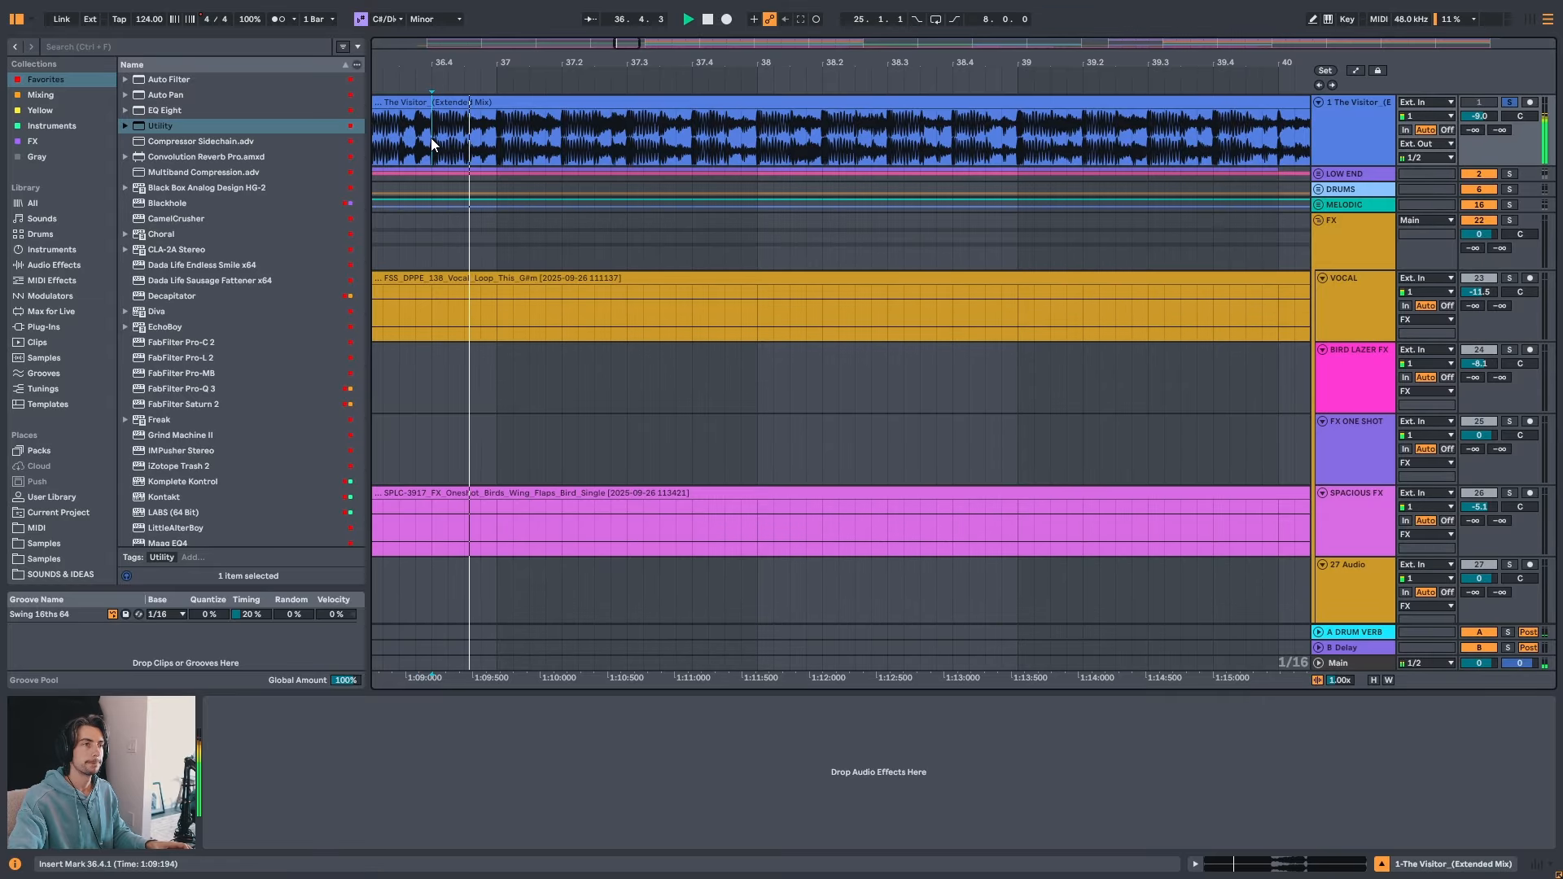
{"action": "key", "text": "space"}
{"action": "left_click_drag", "start_coordinate": [466, 61], "coordinate": [684, 204]}
{"action": "key", "text": "space"}
{"action": "key", "text": "space"}
{"action": "left_click_drag", "start_coordinate": [685, 63], "coordinate": [628, 59]}
{"action": "key", "text": "space"}
{"action": "key", "text": "space"}
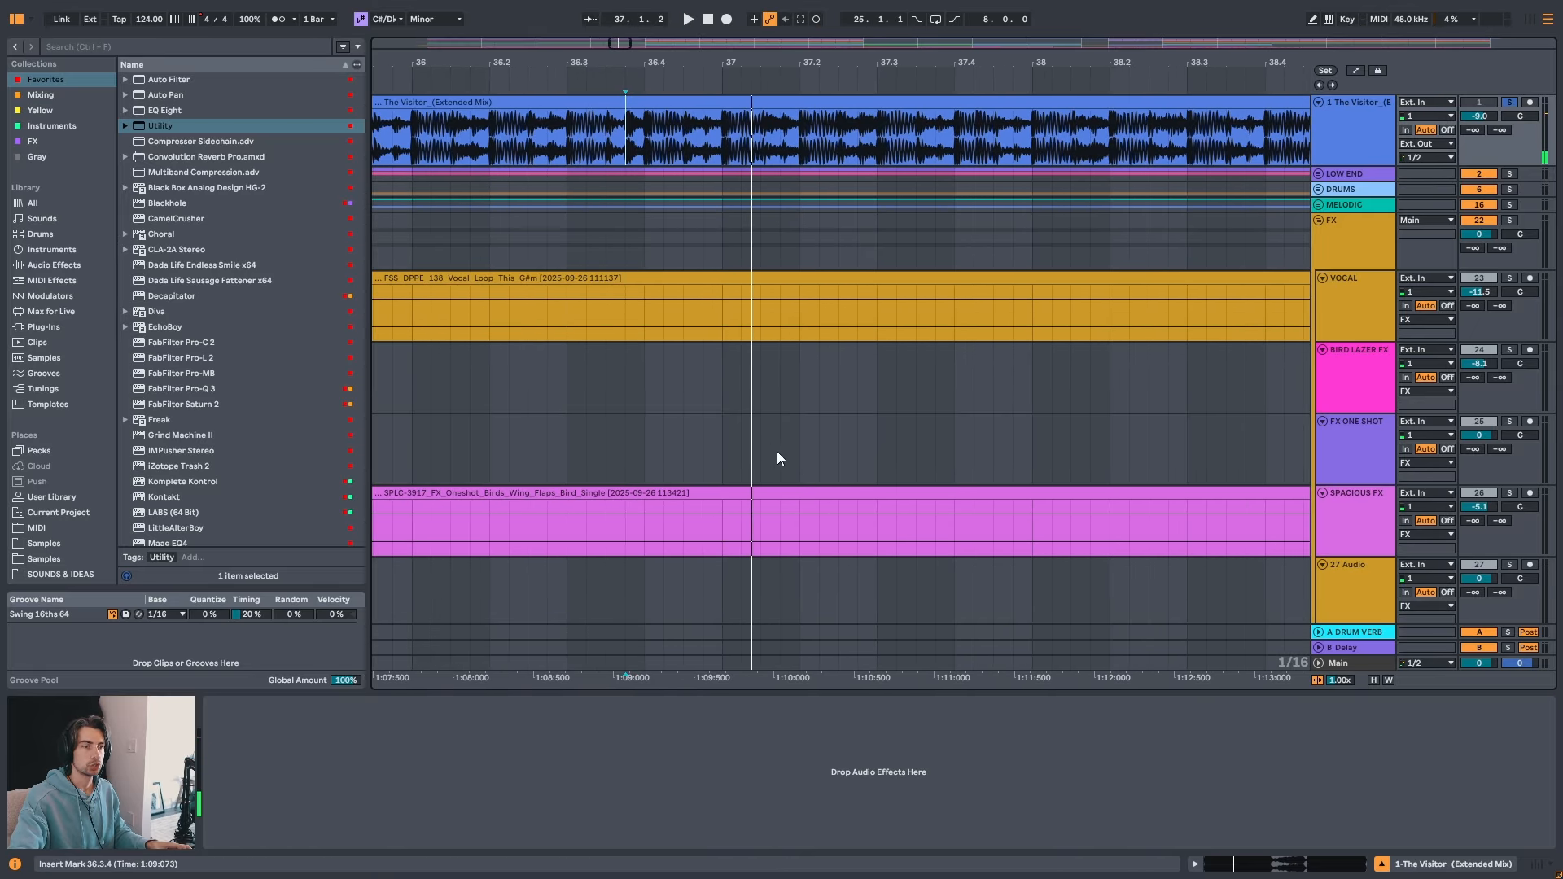
- Collapse the VOCAL, BIRD LAZER FX, FX ONE SHOT and SPACIOUS FX tracks
{"action": "left_click", "coordinate": [1325, 279]}
{"action": "left_click", "coordinate": [1322, 293]}
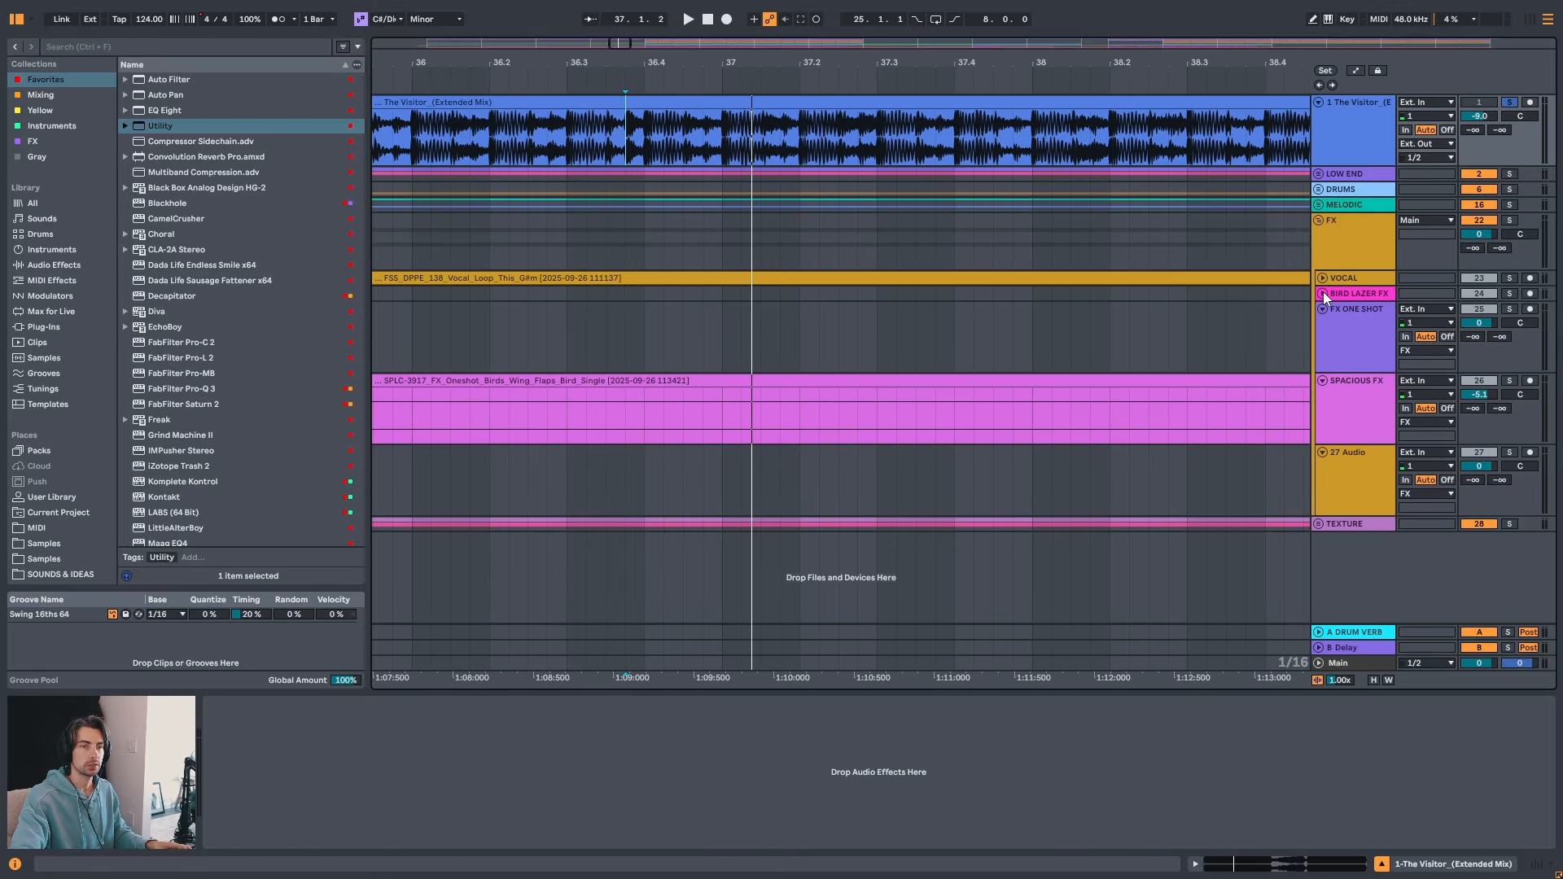
{"action": "left_click", "coordinate": [1322, 309]}
{"action": "left_click", "coordinate": [1322, 324]}
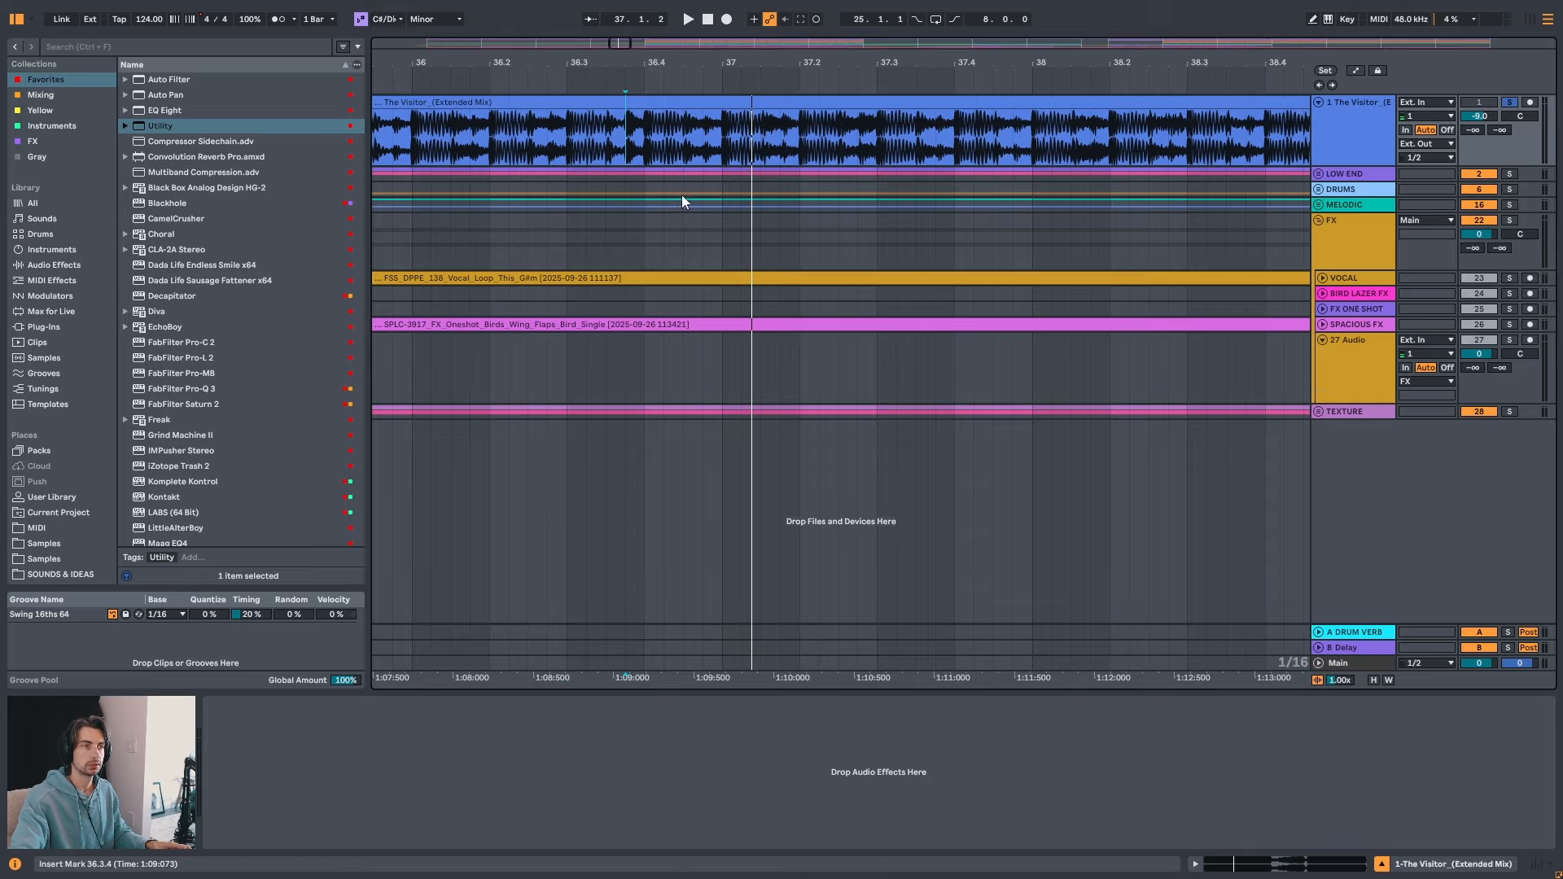
- Replay the reference hit and add a locator at 36.3.4, where it begins
{"action": "key", "text": "space"}
{"action": "key", "text": "space"}
{"action": "key", "text": "space"}
{"action": "key", "text": "space"}
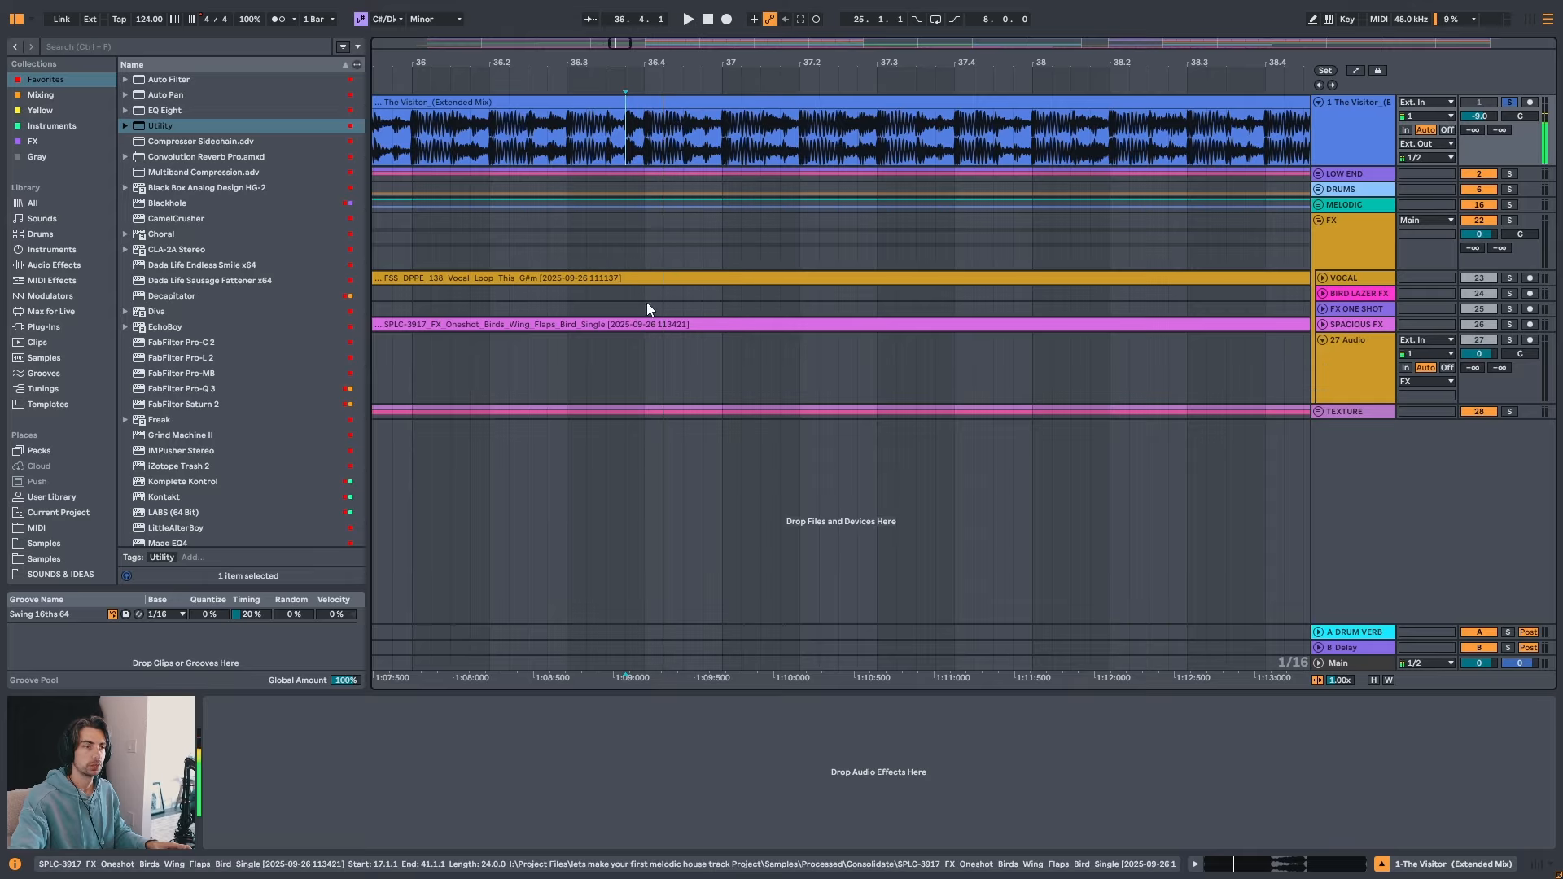
{"action": "left_click", "coordinate": [622, 363]}
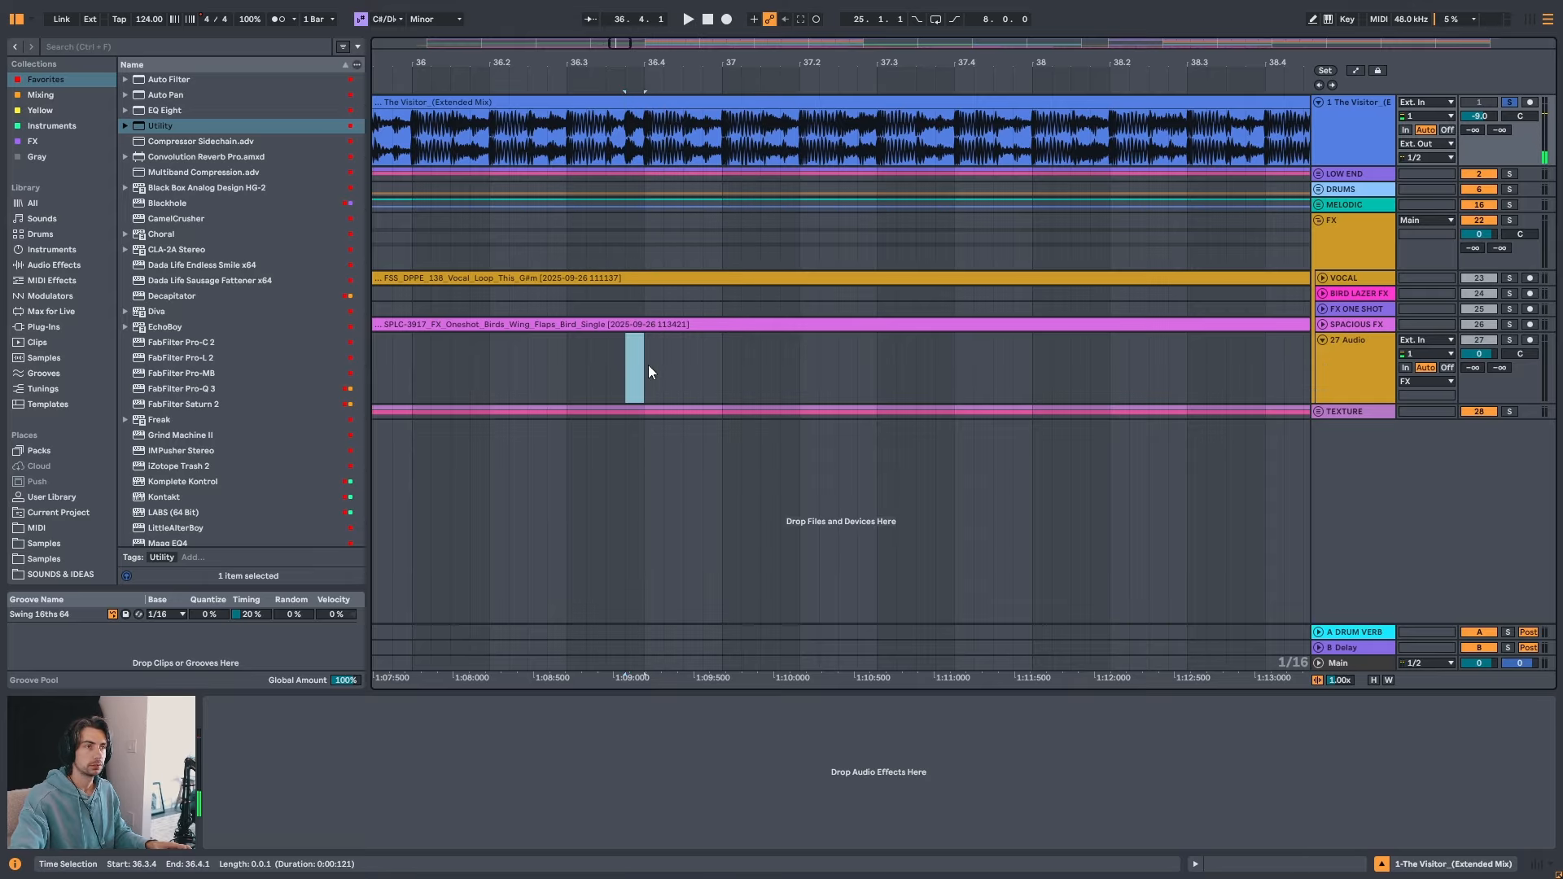
{"action": "right_click", "coordinate": [652, 69]}
{"action": "left_click", "coordinate": [682, 85]}
- Unsolo the reference and play the arrangement from the locator at 36.3.4
{"action": "left_click_drag", "start_coordinate": [643, 67], "coordinate": [666, 199]}
{"action": "key", "text": "space"}
{"action": "key", "text": "space"}
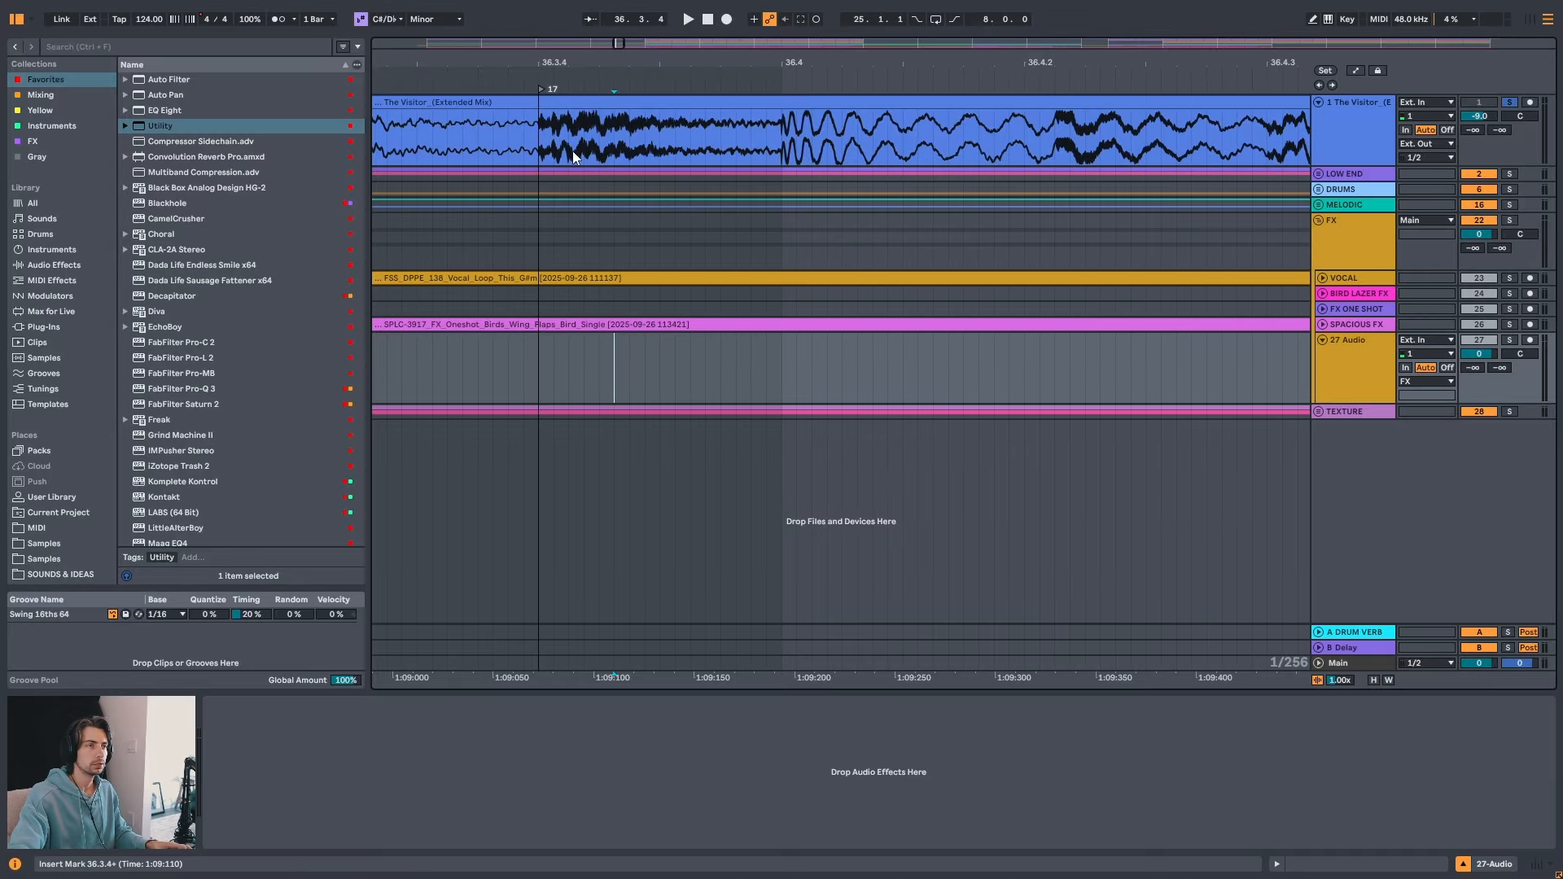
{"action": "left_click_drag", "start_coordinate": [596, 63], "coordinate": [596, 36]}
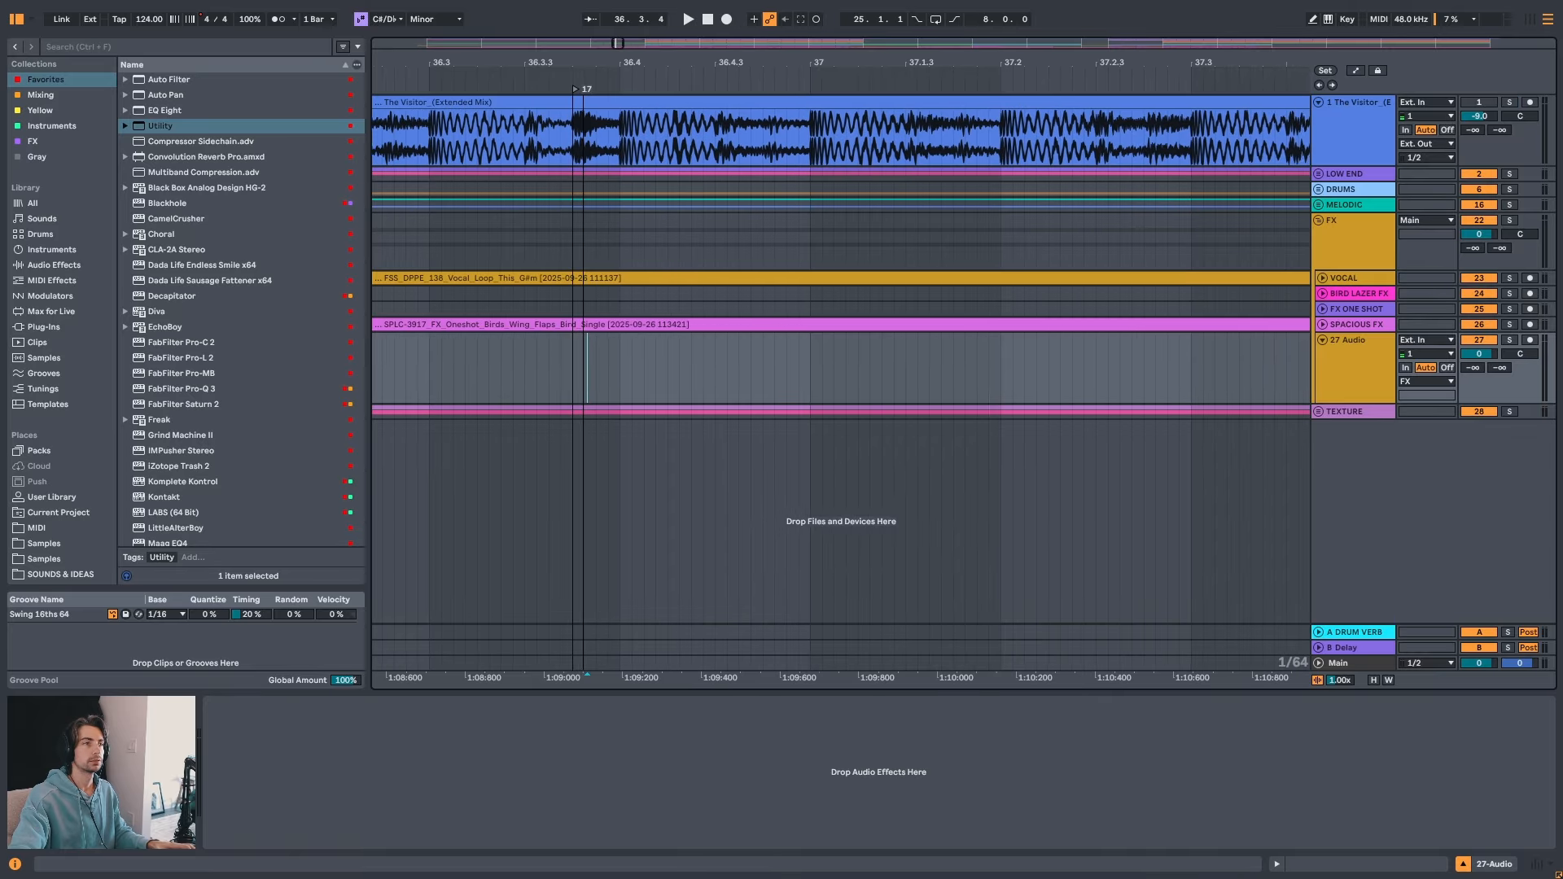
{"action": "key", "text": "space"}
{"action": "left_click", "coordinate": [582, 374]}
{"action": "key", "text": "space"}
{"action": "key", "text": "space"}
{"action": "key", "text": "space"}
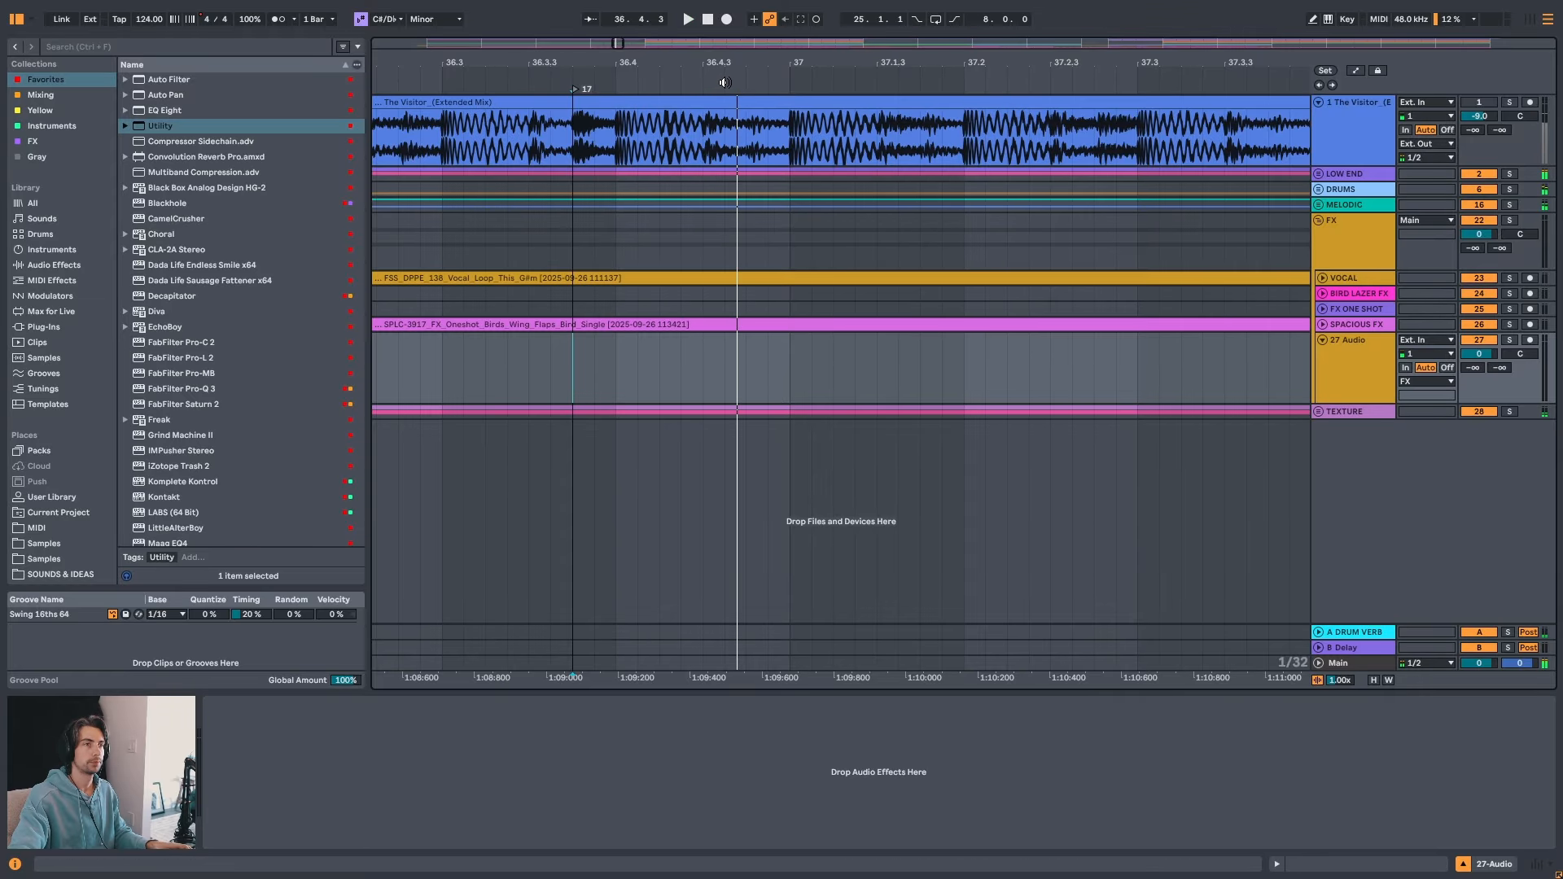
{"action": "left_click_drag", "start_coordinate": [715, 62], "coordinate": [715, 36]}
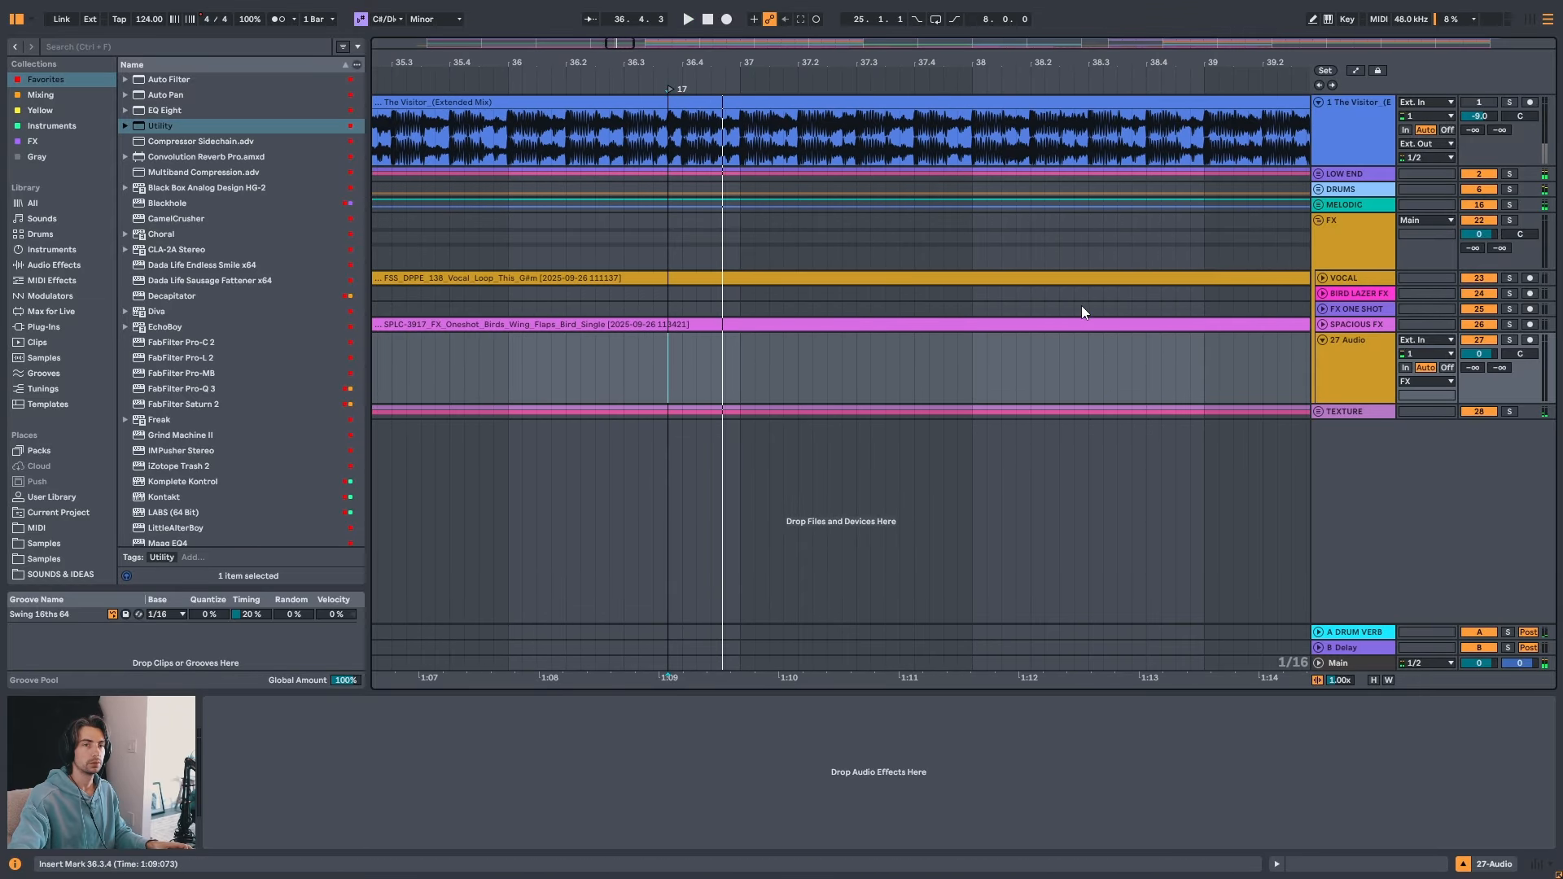
- Expand the DRUMS group and audition the CLAP track soloed from DROP 1 at bar 41
{"action": "left_click", "coordinate": [1319, 192]}
{"action": "scroll", "coordinate": [1083, 211], "scroll_direction": "down", "scroll_amount": 3}
{"action": "left_click_drag", "start_coordinate": [858, 62], "coordinate": [655, 33]}
{"action": "scroll", "coordinate": [847, 387], "scroll_direction": "up", "scroll_amount": 1}
{"action": "left_click", "coordinate": [723, 201]}
{"action": "key", "text": "space"}
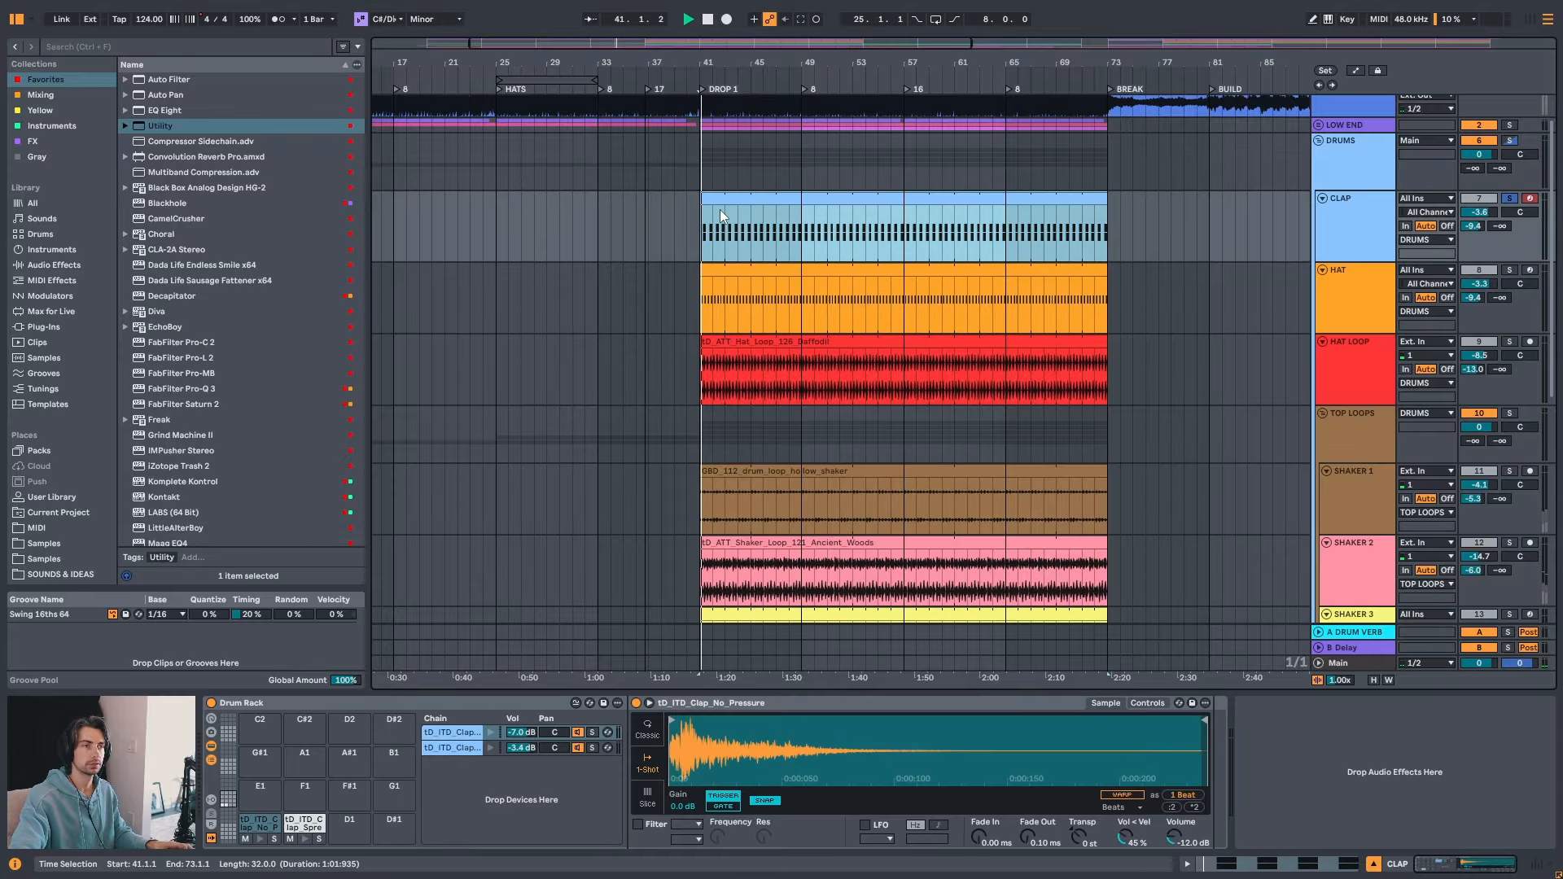
{"action": "key", "text": "space"}
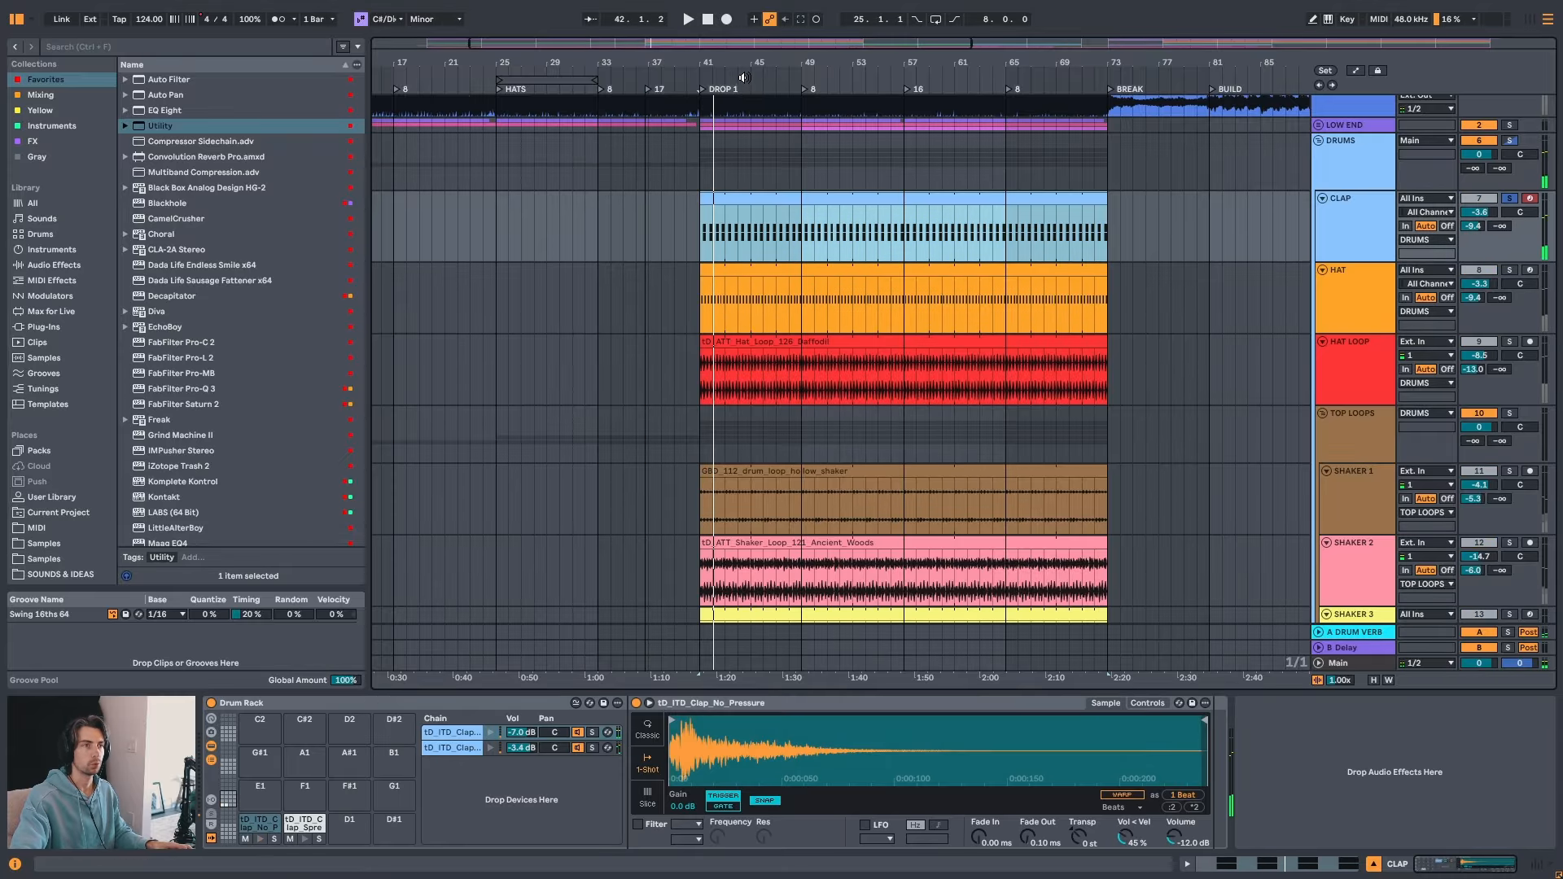
- Audition the HAT track soloed from bar 41 and compare it with the soloed CLAP track
{"action": "left_click_drag", "start_coordinate": [744, 65], "coordinate": [743, 114]}
{"action": "left_click", "coordinate": [694, 269]}
{"action": "key", "text": "space"}
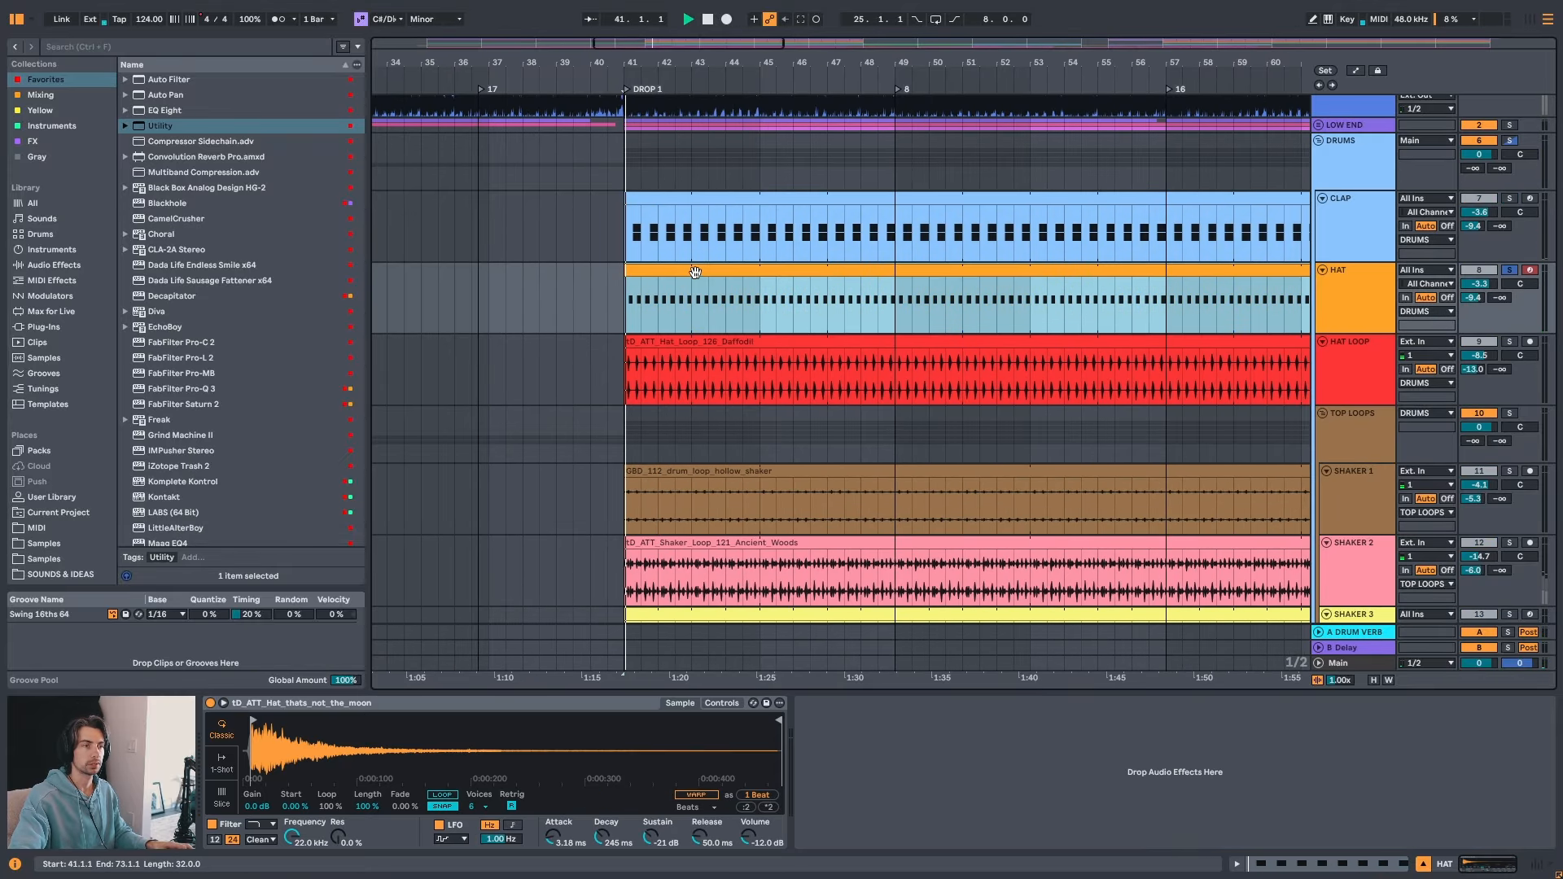
{"action": "left_click", "coordinate": [642, 216]}
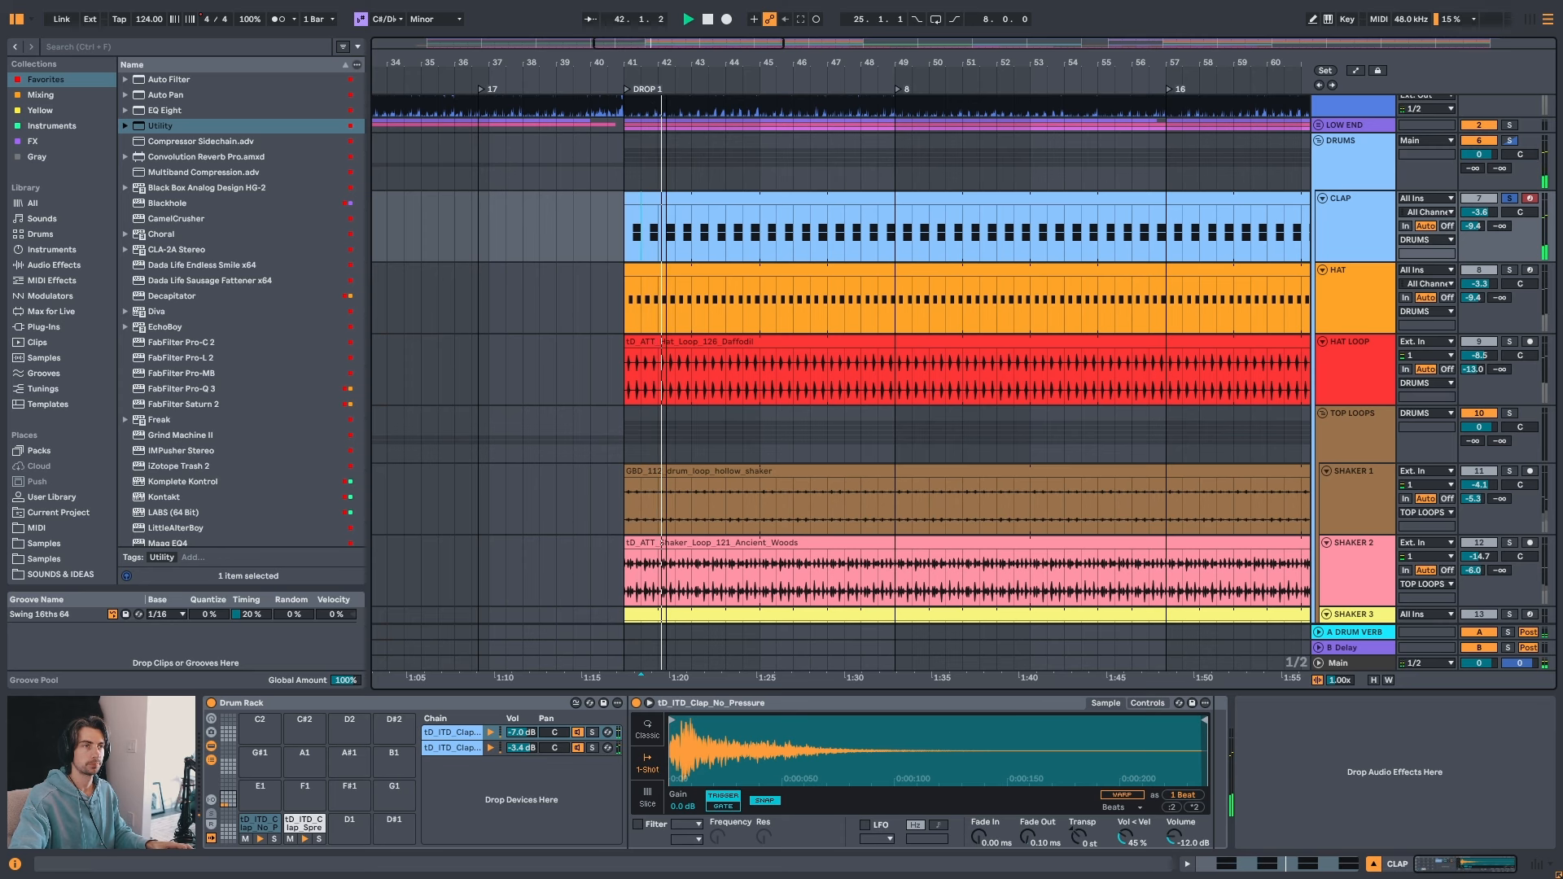
{"action": "left_click_drag", "start_coordinate": [760, 65], "coordinate": [760, 37]}
{"action": "key", "text": "space"}
{"action": "left_click", "coordinate": [1357, 240]}
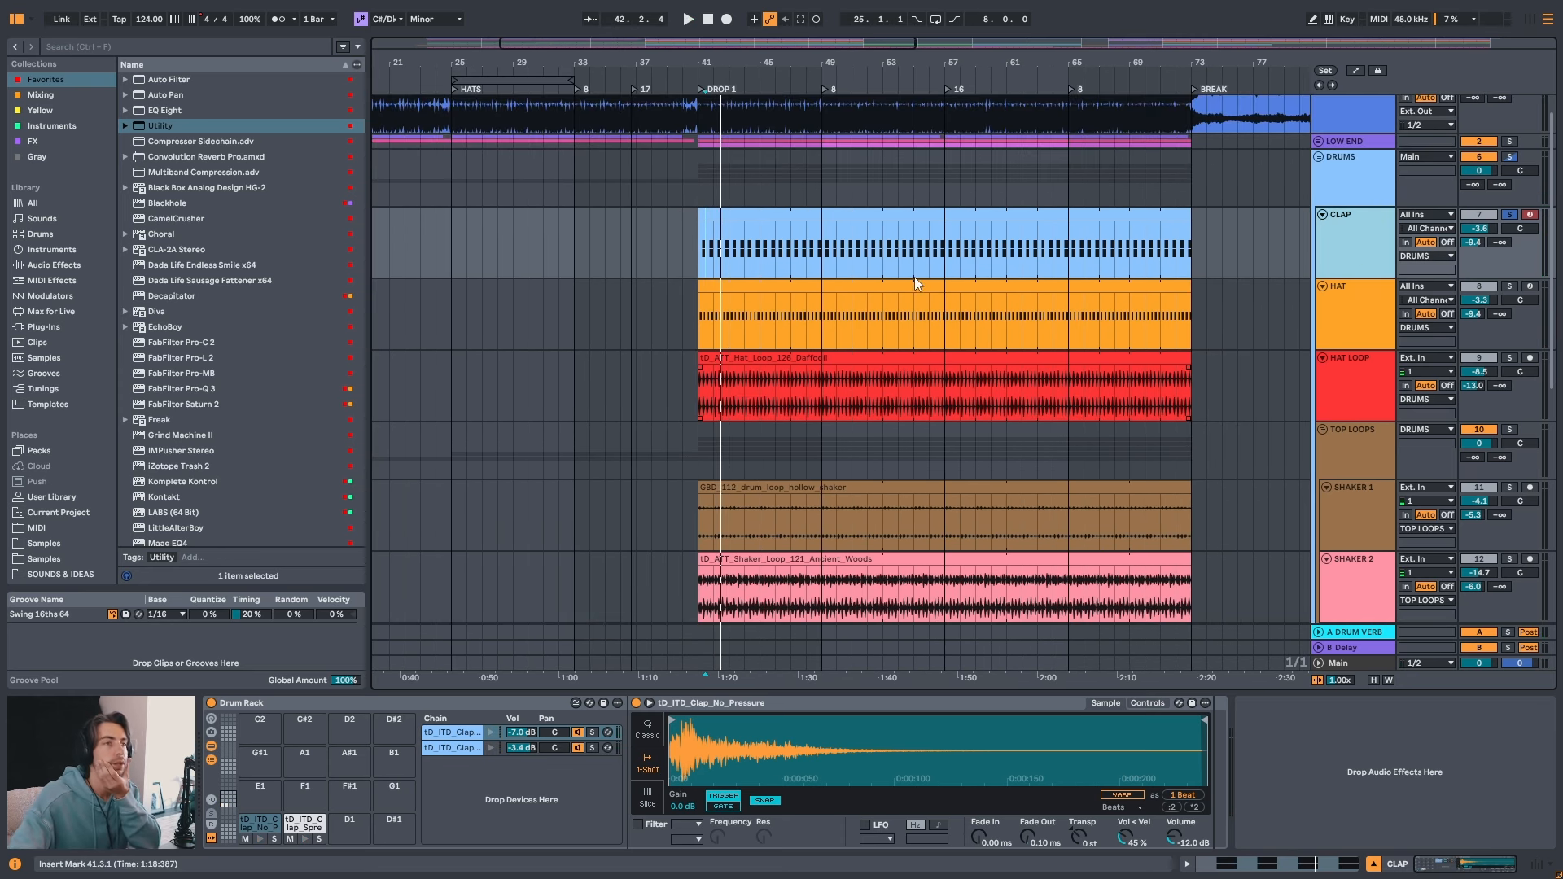
- Solo The Visitor reference and play it from bar 41, then replay the hit at the 36.3.4 locator
{"action": "scroll", "coordinate": [848, 306], "scroll_direction": "up", "scroll_amount": 2}
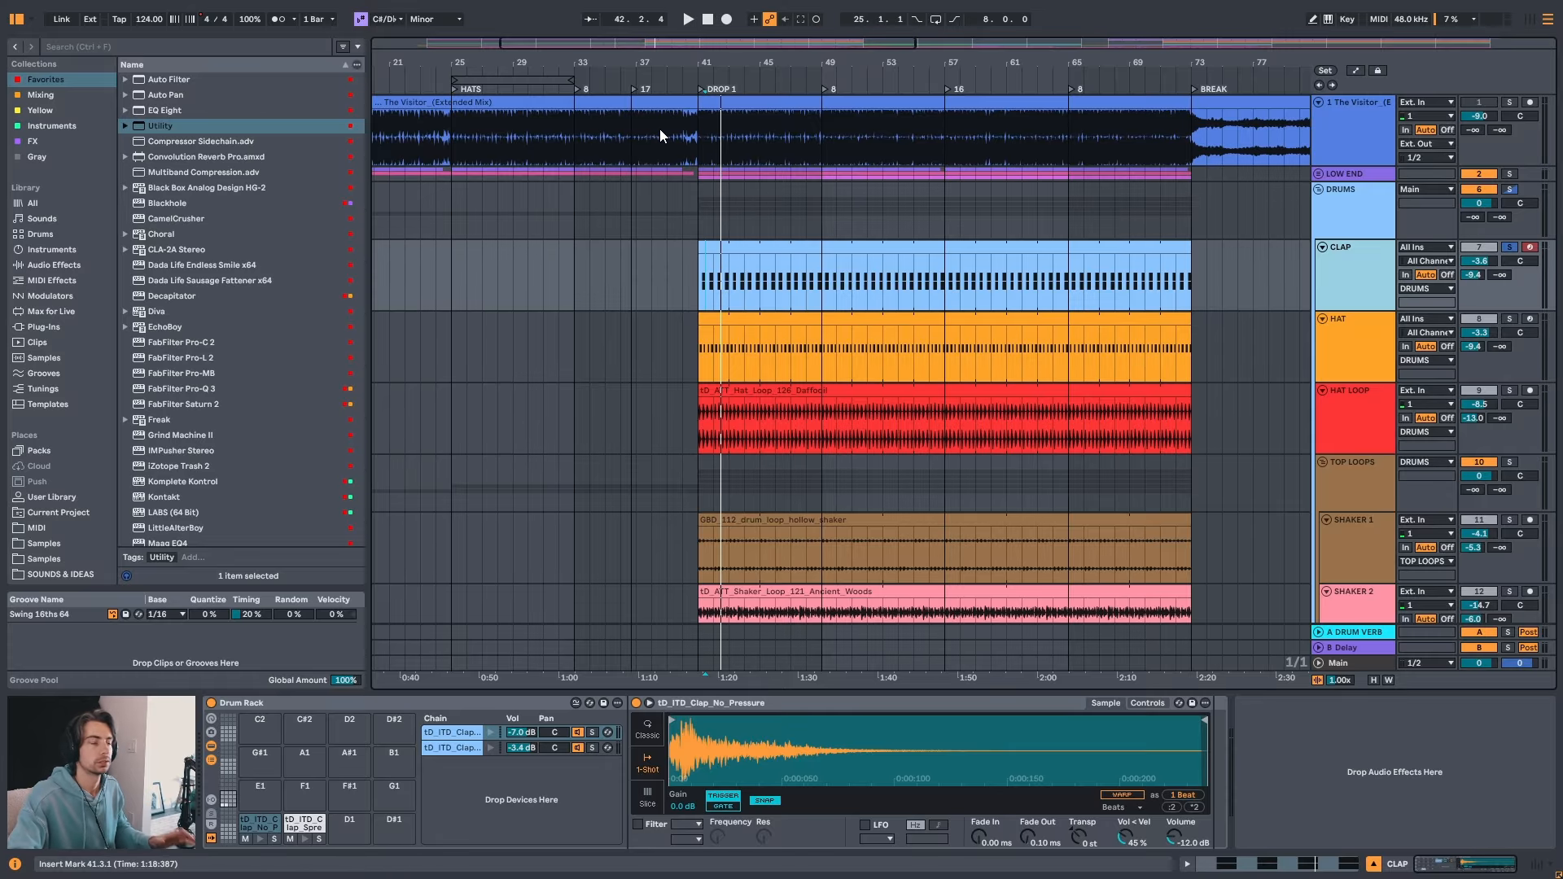
{"action": "left_click", "coordinate": [698, 143]}
{"action": "key", "text": "space"}
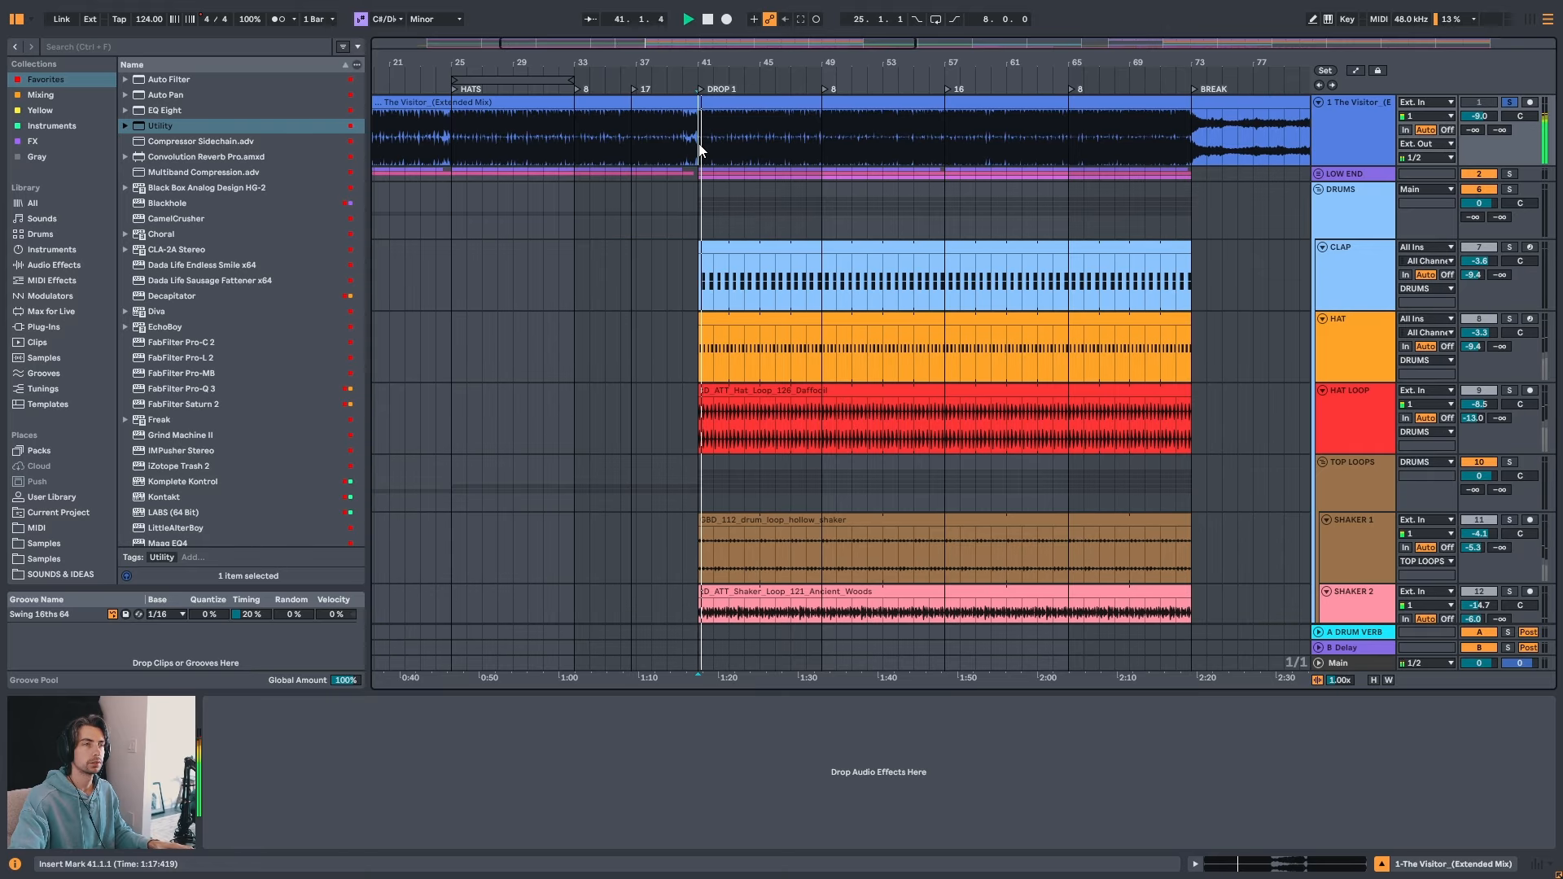
{"action": "left_click_drag", "start_coordinate": [642, 63], "coordinate": [642, 142]}
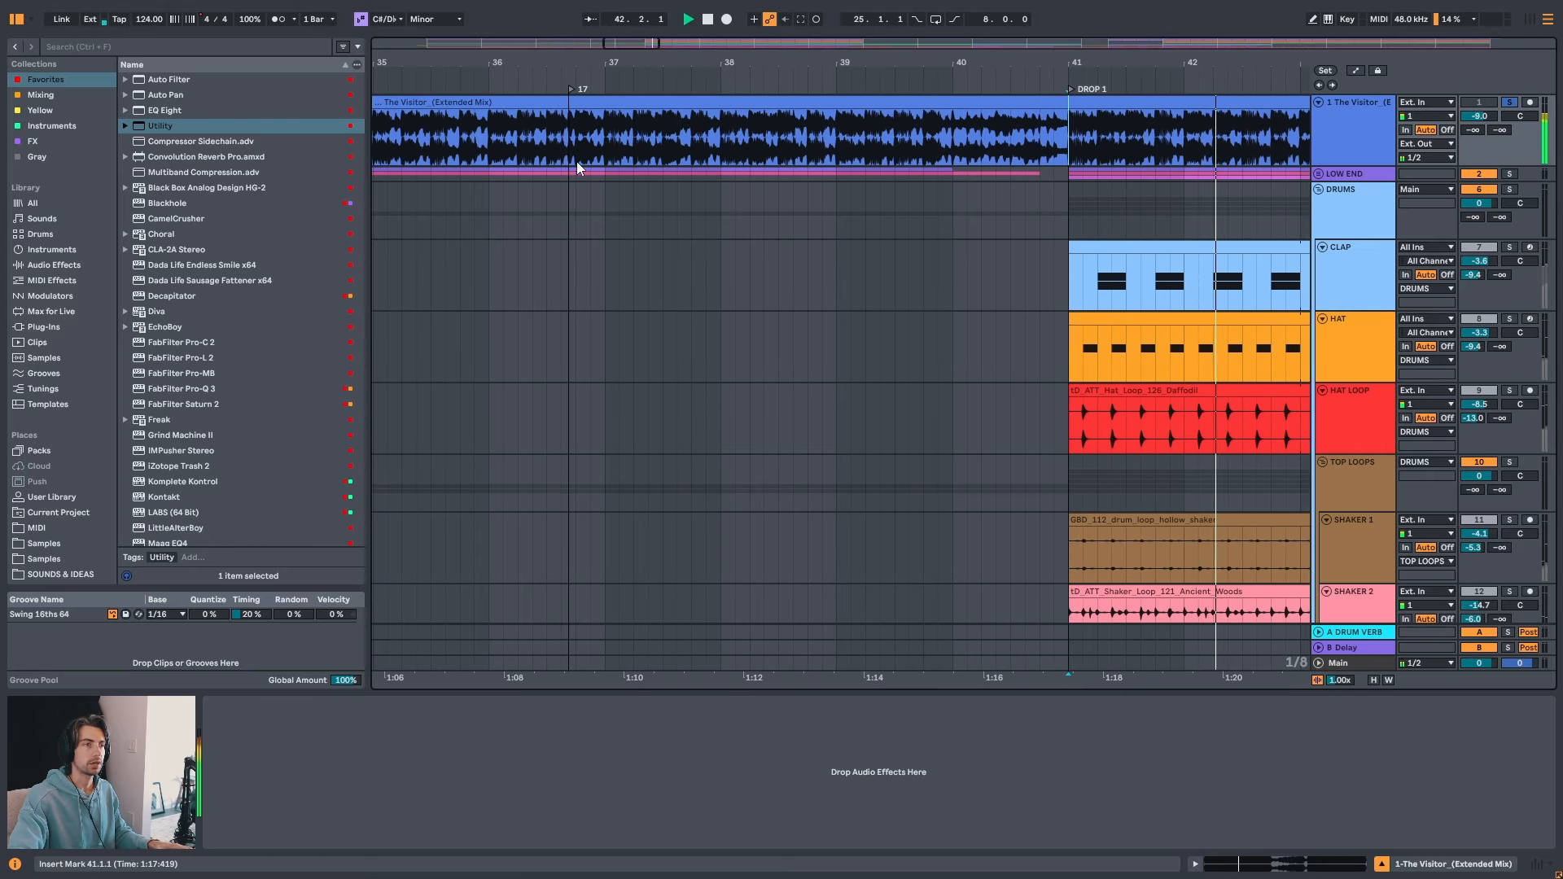
{"action": "left_click", "coordinate": [572, 148]}
{"action": "key", "text": "space"}
{"action": "key", "text": "space"}
{"action": "key", "text": "space"}
{"action": "key", "text": "space"}
{"action": "key", "text": "space"}
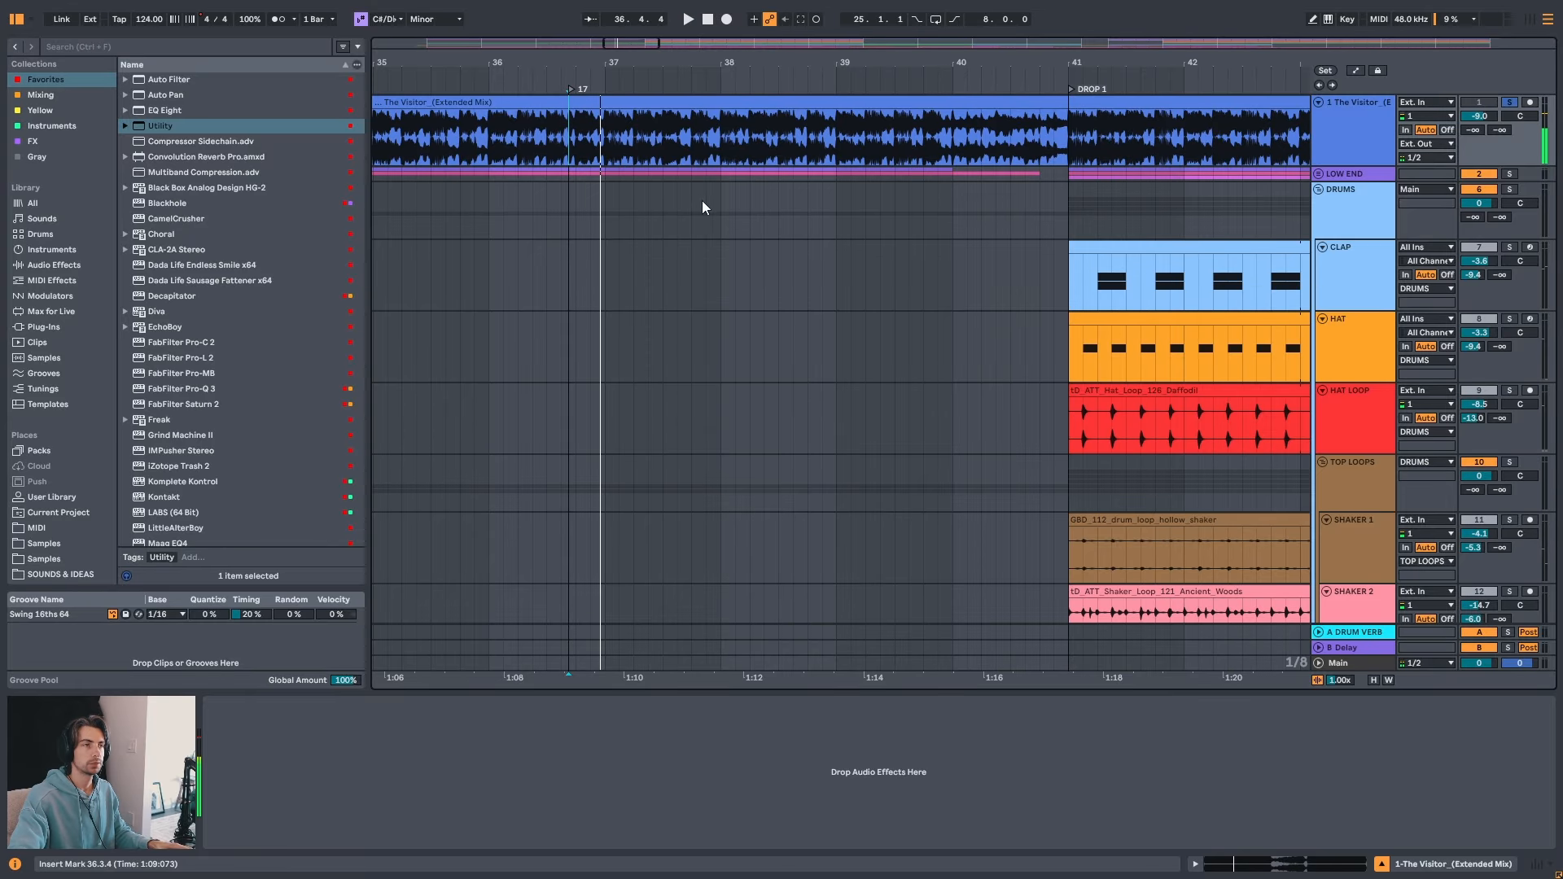
- Solo the CLAP track again and play its clip from the start of DROP 1 at bar 41
{"action": "left_click_drag", "start_coordinate": [706, 63], "coordinate": [706, 16]}
{"action": "left_click", "coordinate": [802, 273]}
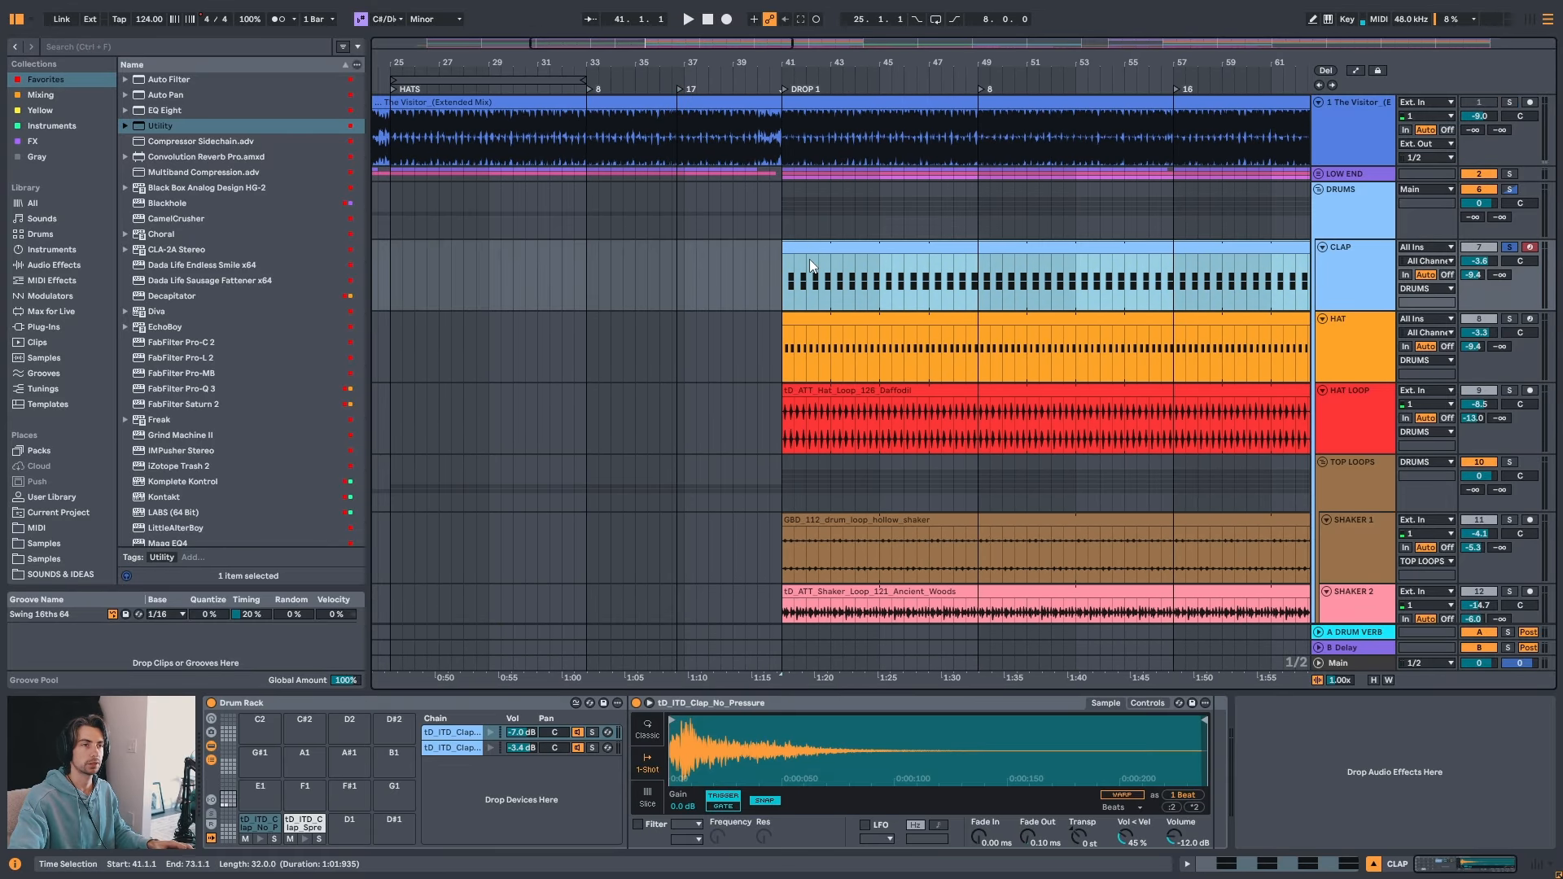
{"action": "key", "text": "minus"}
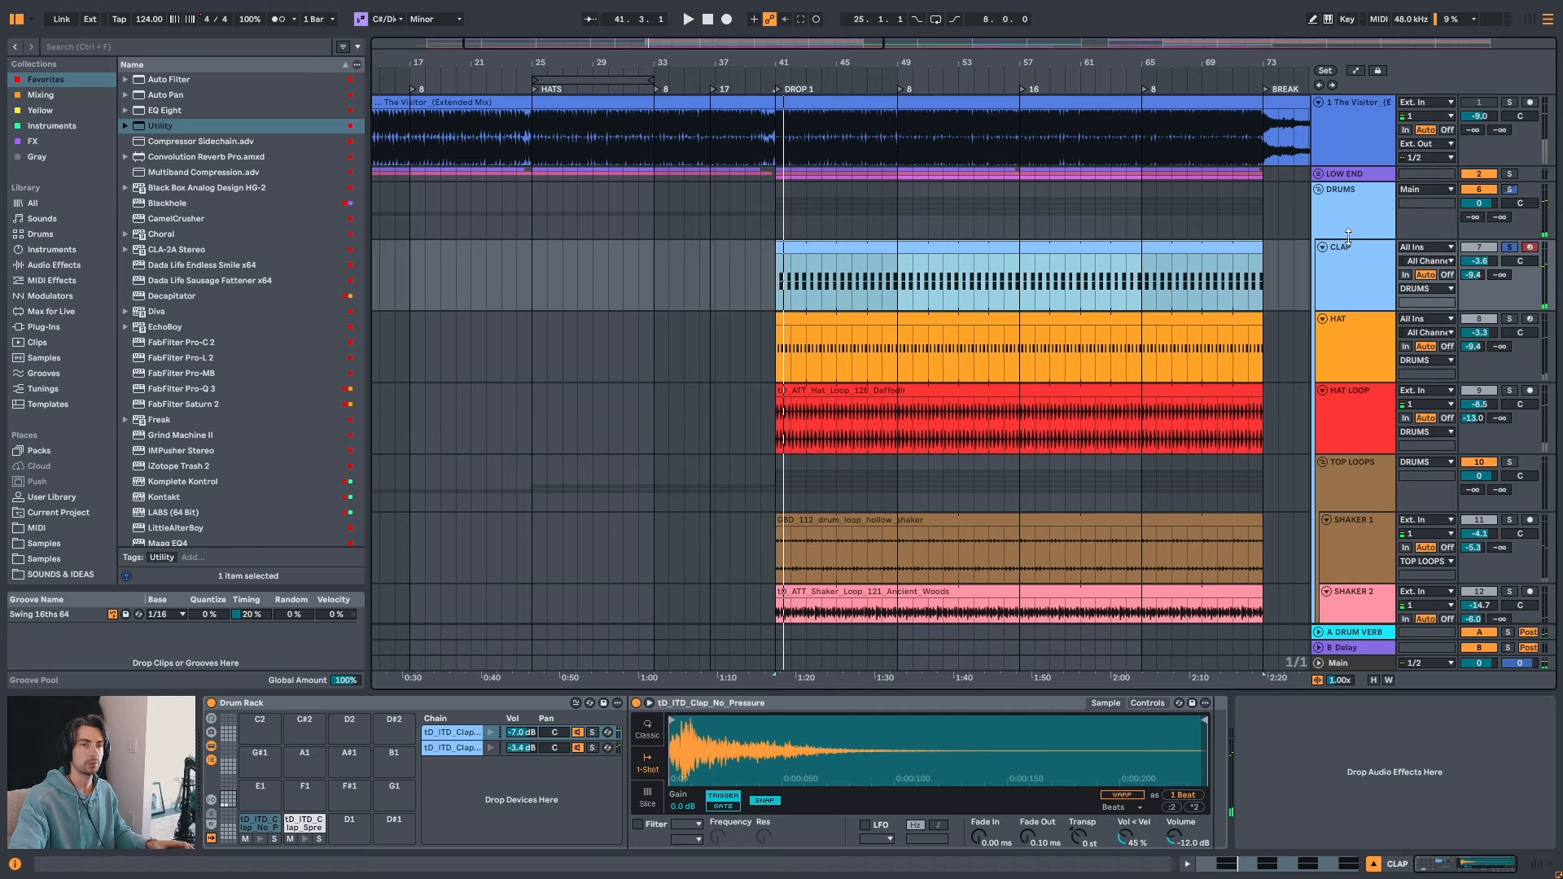
- Set the new audio track's input to Resampling and record the soloed CLAP onto it from bar 41
{"action": "scroll", "coordinate": [1374, 325], "scroll_direction": "down", "scroll_amount": 10}
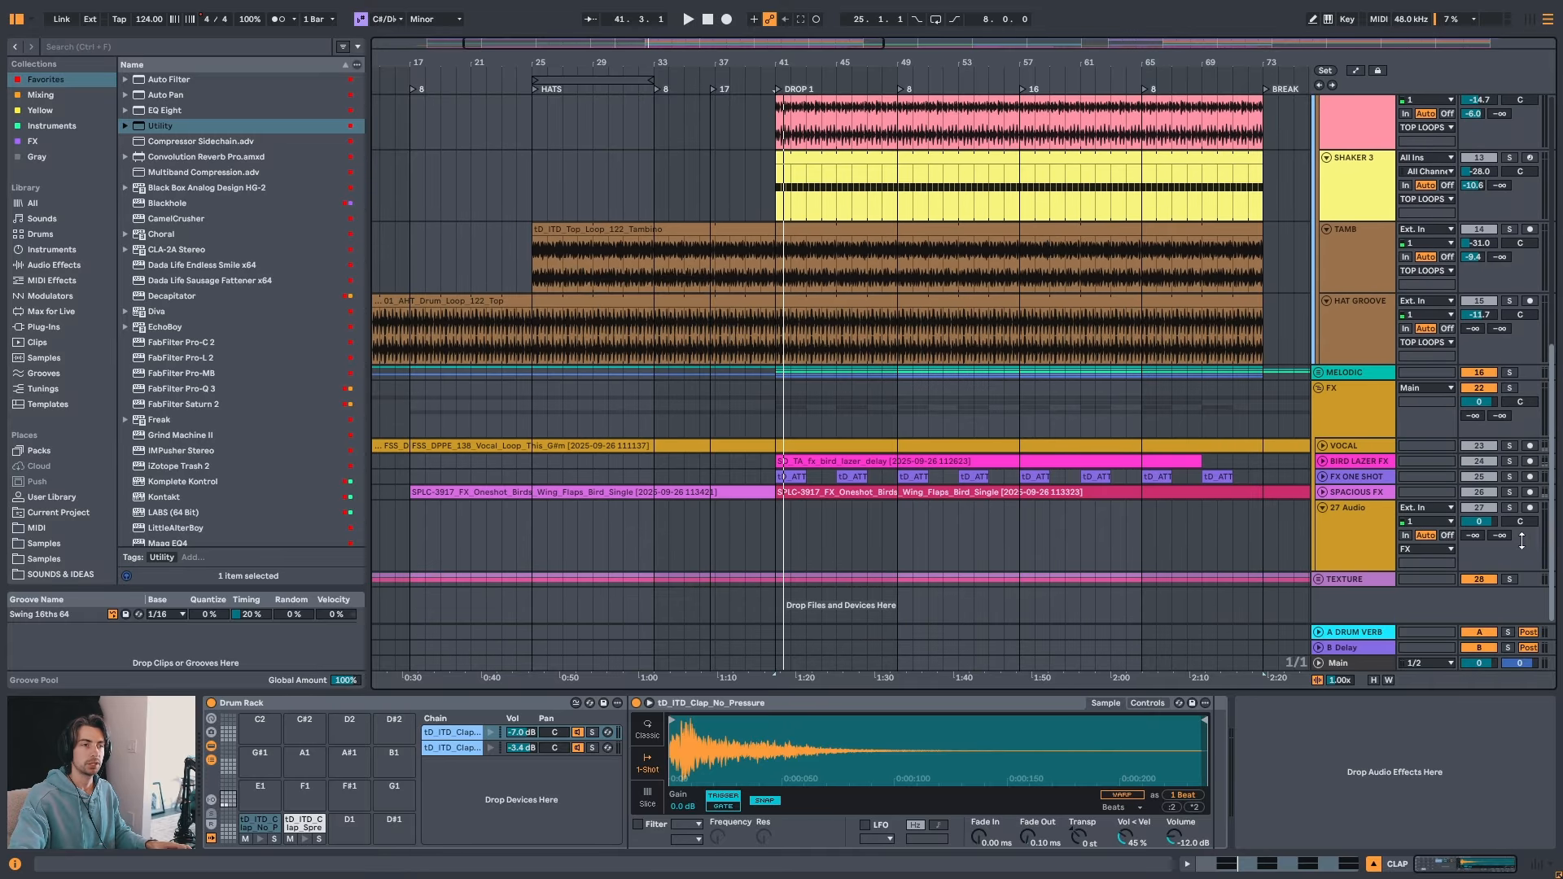
{"action": "left_click", "coordinate": [1375, 536]}
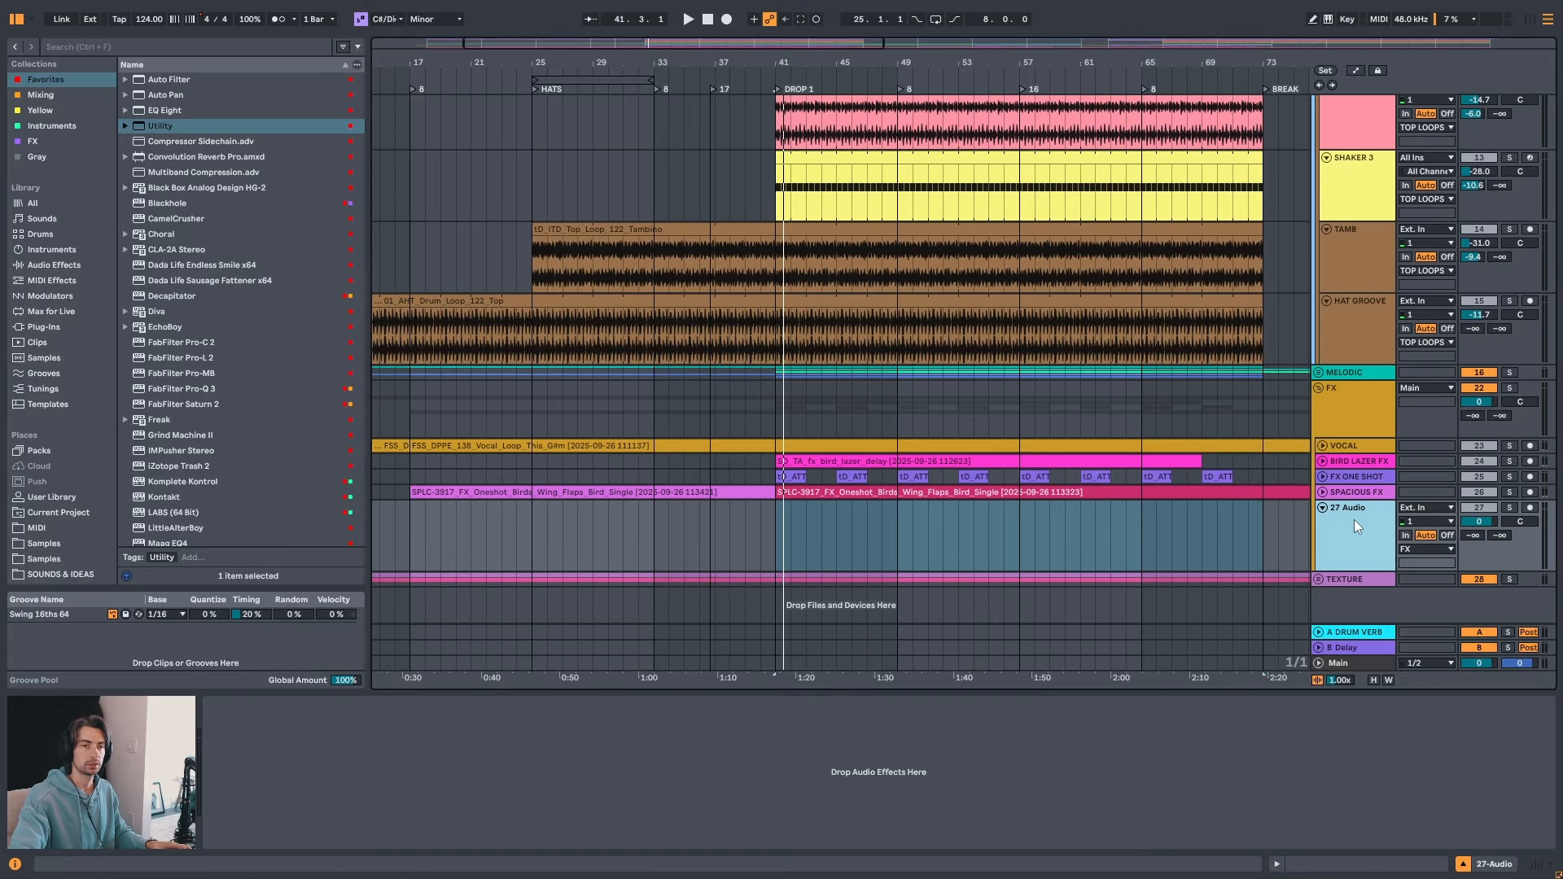
{"action": "left_click", "coordinate": [1425, 508]}
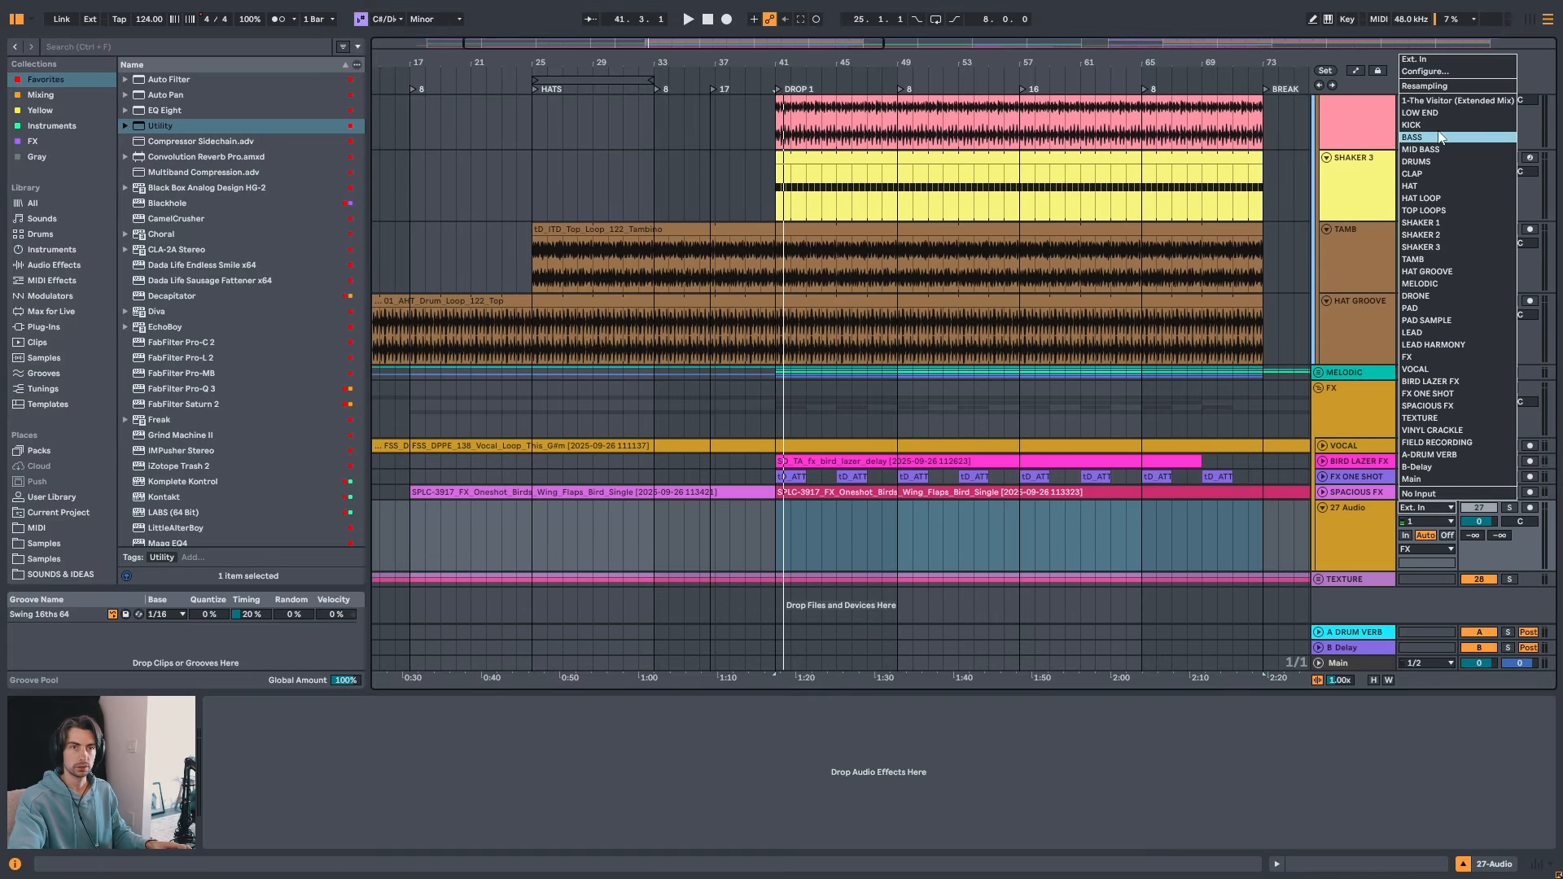
{"action": "left_click", "coordinate": [1426, 86]}
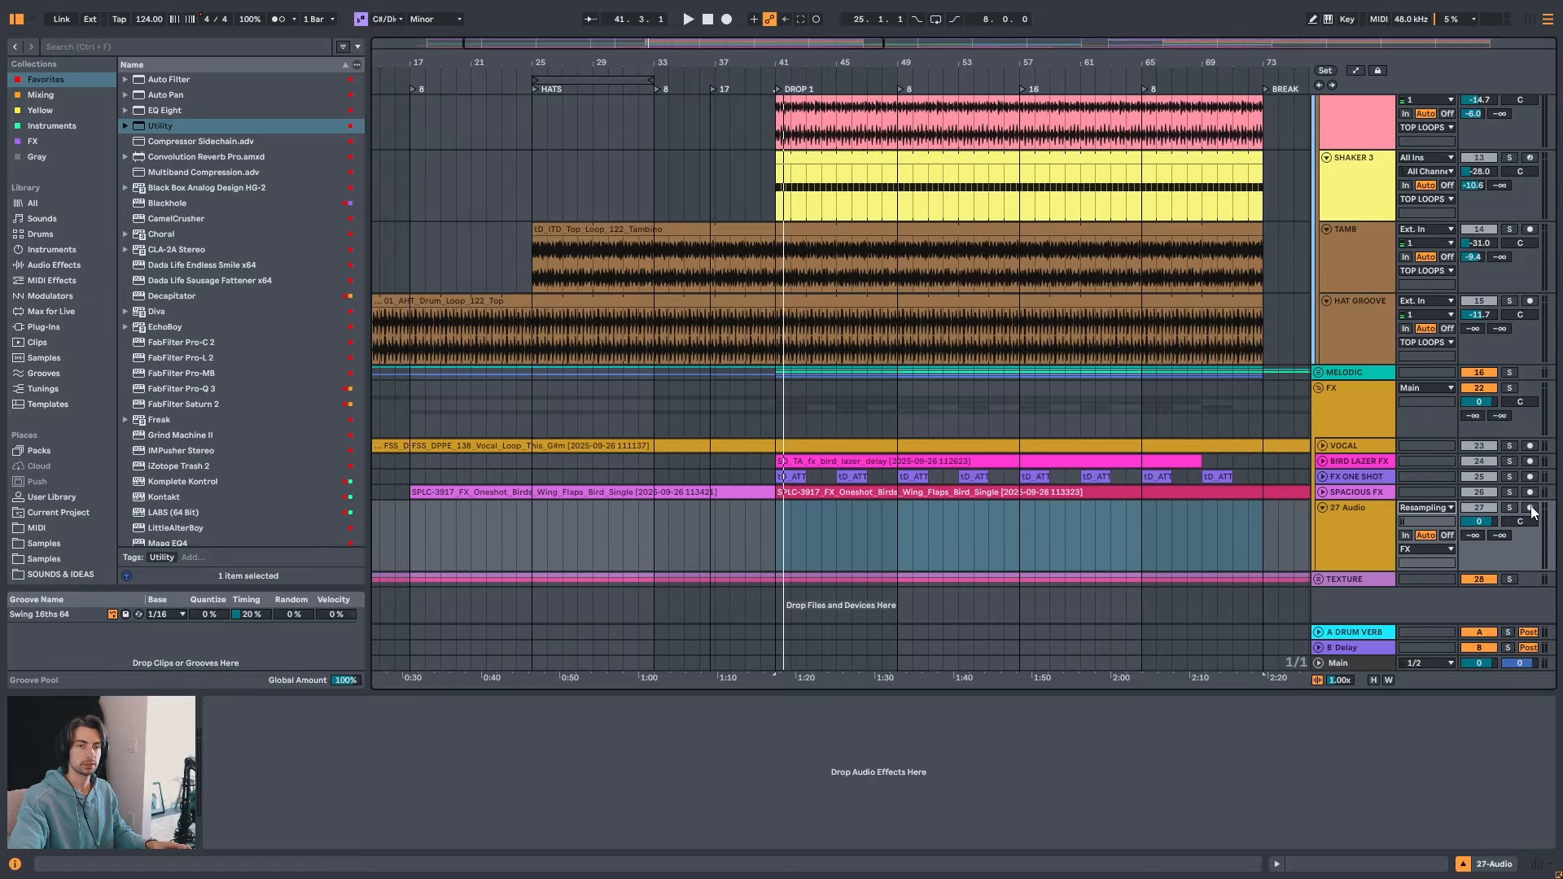
{"action": "scroll", "coordinate": [774, 530], "scroll_direction": "up", "scroll_amount": 10}
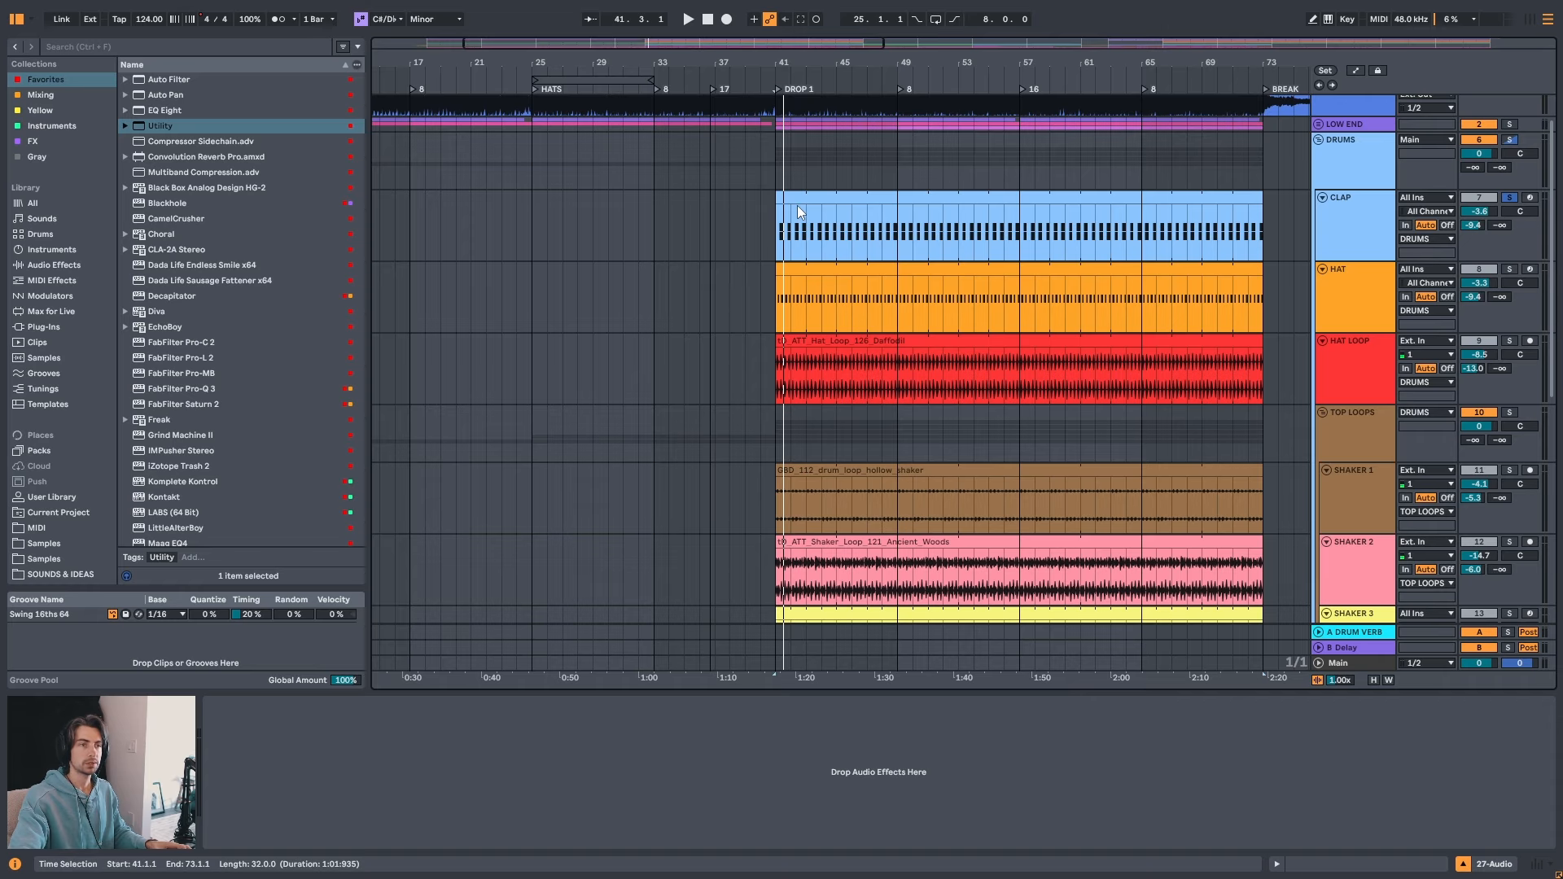
{"action": "left_click", "coordinate": [728, 21]}
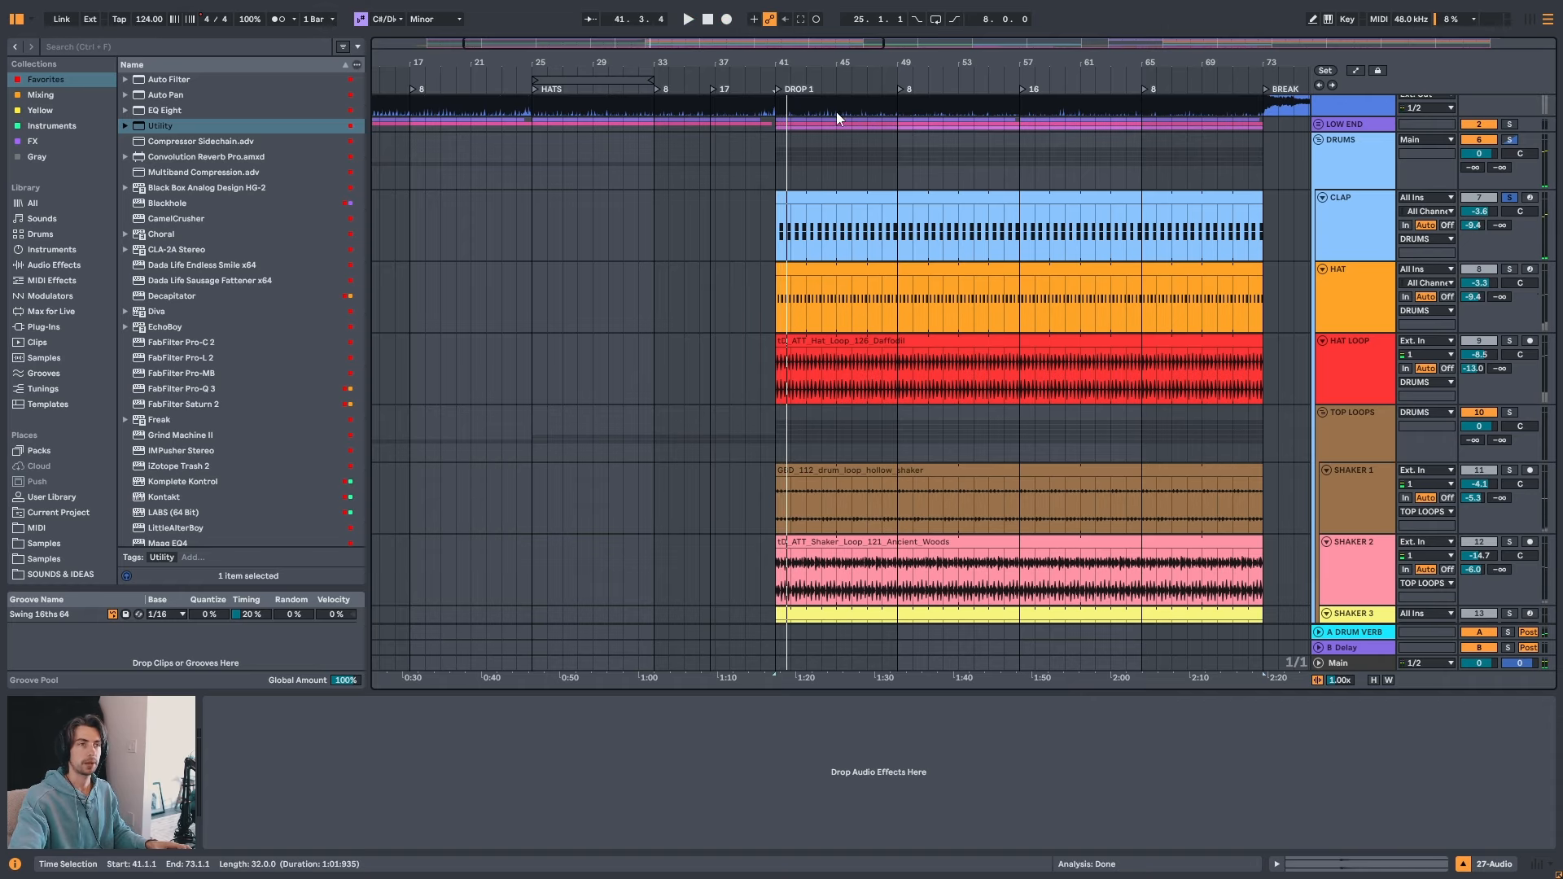
- Play back the resampled clap clip recorded on the new audio track at bar 41
{"action": "scroll", "coordinate": [1424, 316], "scroll_direction": "down", "scroll_amount": 3}
{"action": "left_click_drag", "start_coordinate": [1550, 270], "coordinate": [1548, 496]}
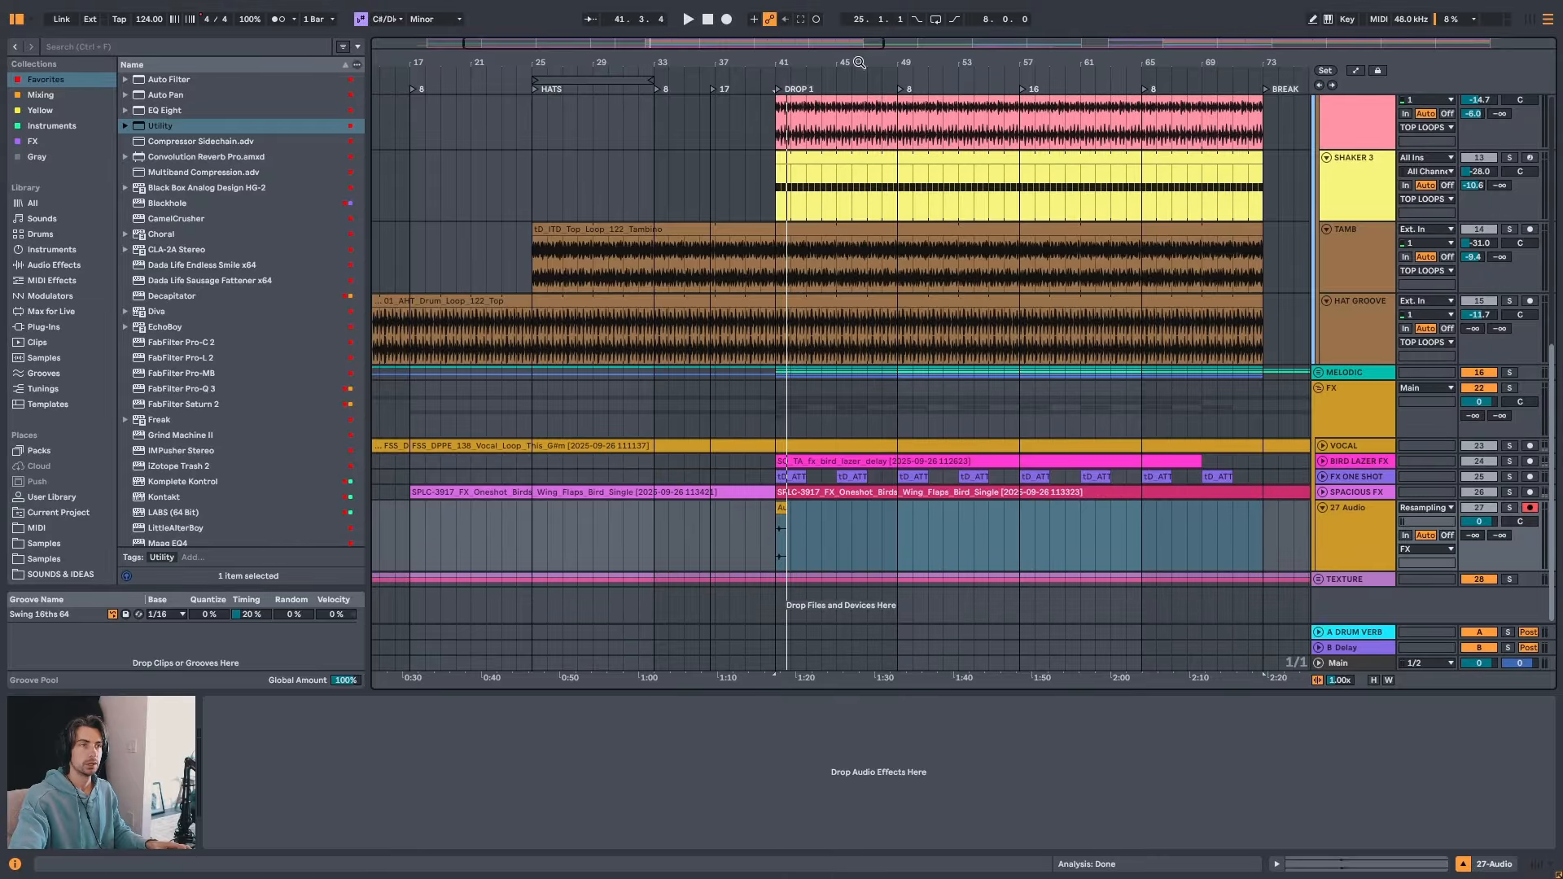
{"action": "left_click_drag", "start_coordinate": [789, 71], "coordinate": [789, 236]}
{"action": "left_click", "coordinate": [717, 508]}
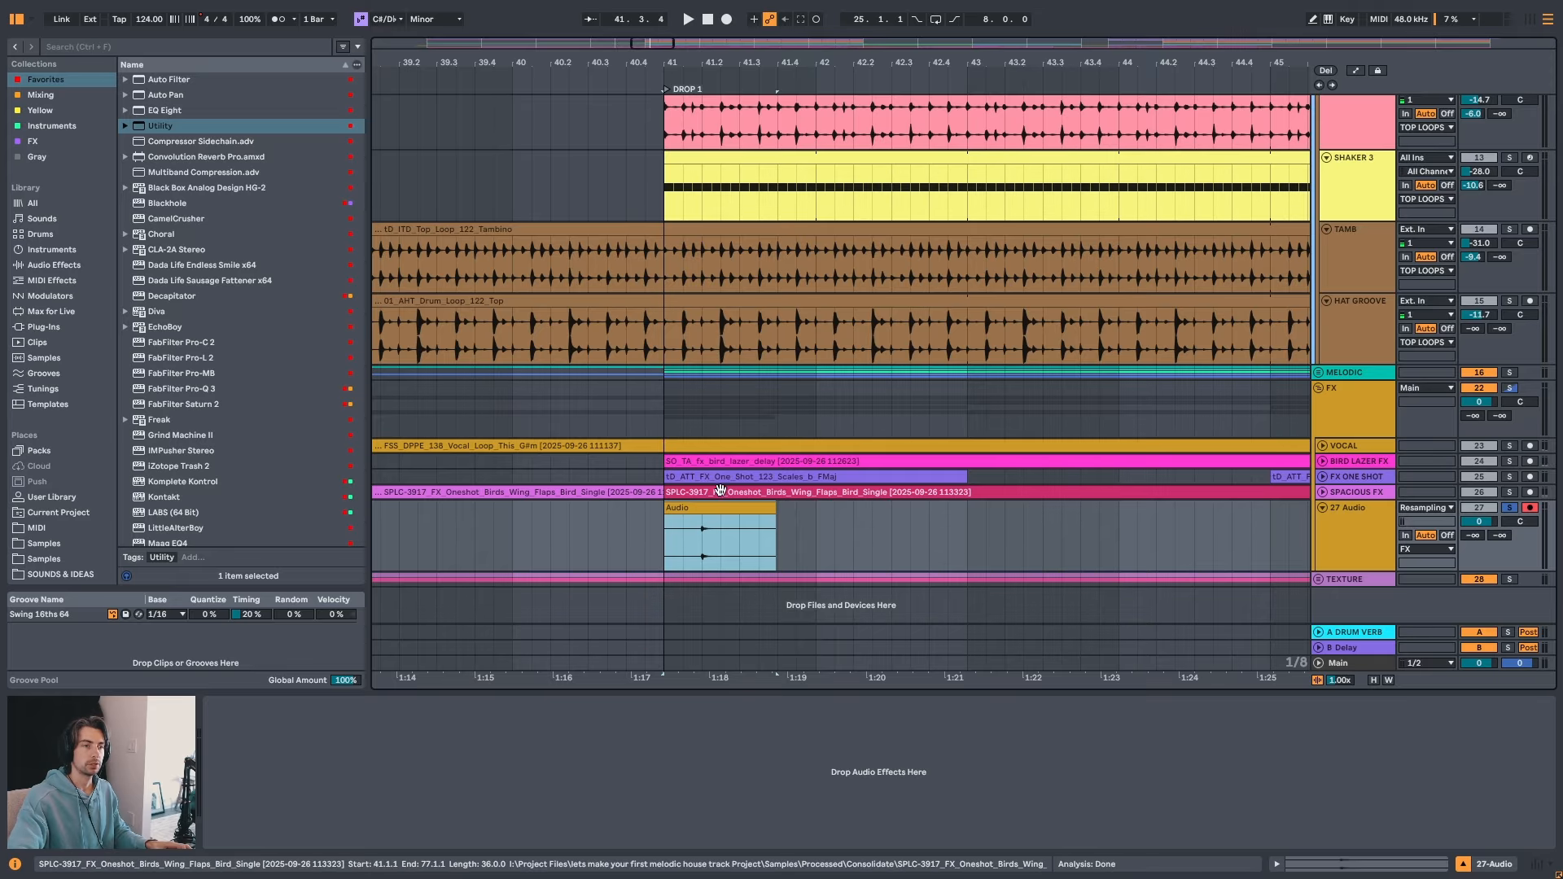
{"action": "key", "text": "space"}
{"action": "key", "text": "space"}
- Move the recorded clap clip from bar 41 back to the locator at 36.3.4
{"action": "left_click_drag", "start_coordinate": [702, 59], "coordinate": [935, 1]}
{"action": "left_click_drag", "start_coordinate": [944, 522], "coordinate": [781, 519]}
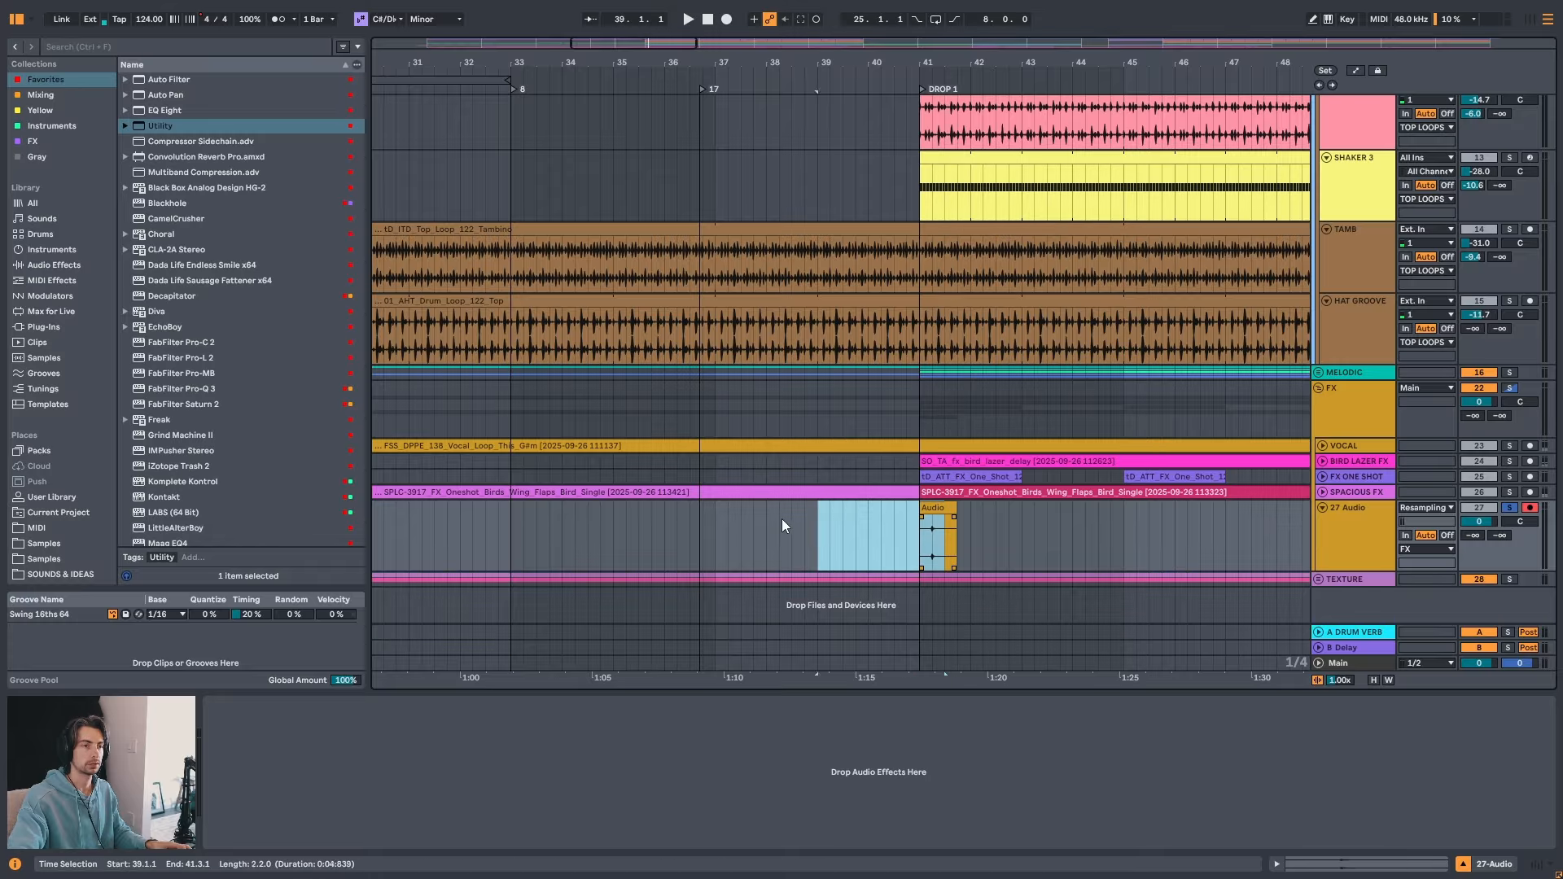
{"action": "left_click_drag", "start_coordinate": [946, 508], "coordinate": [716, 508]}
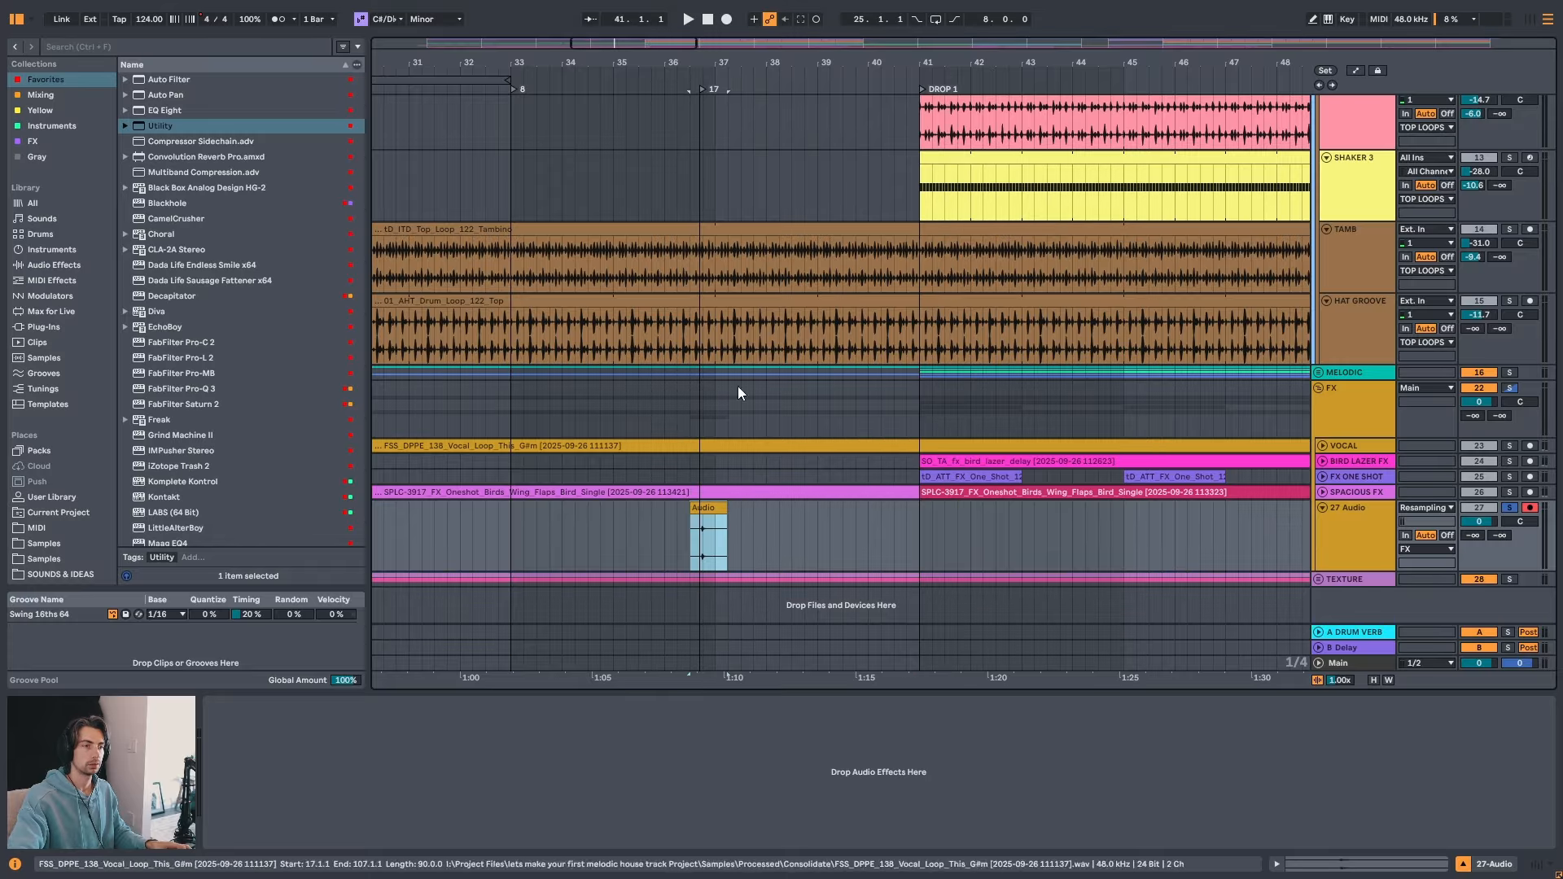
- Split the clap clip at the 36.3.4 locator and delete the part before it
{"action": "left_click_drag", "start_coordinate": [708, 68], "coordinate": [748, 92]}
{"action": "left_click_drag", "start_coordinate": [946, 529], "coordinate": [685, 526]}
{"action": "left_click", "coordinate": [681, 527]}
{"action": "key", "text": "ctrl+e"}
{"action": "left_click", "coordinate": [662, 510]}
{"action": "key", "text": "Delete"}
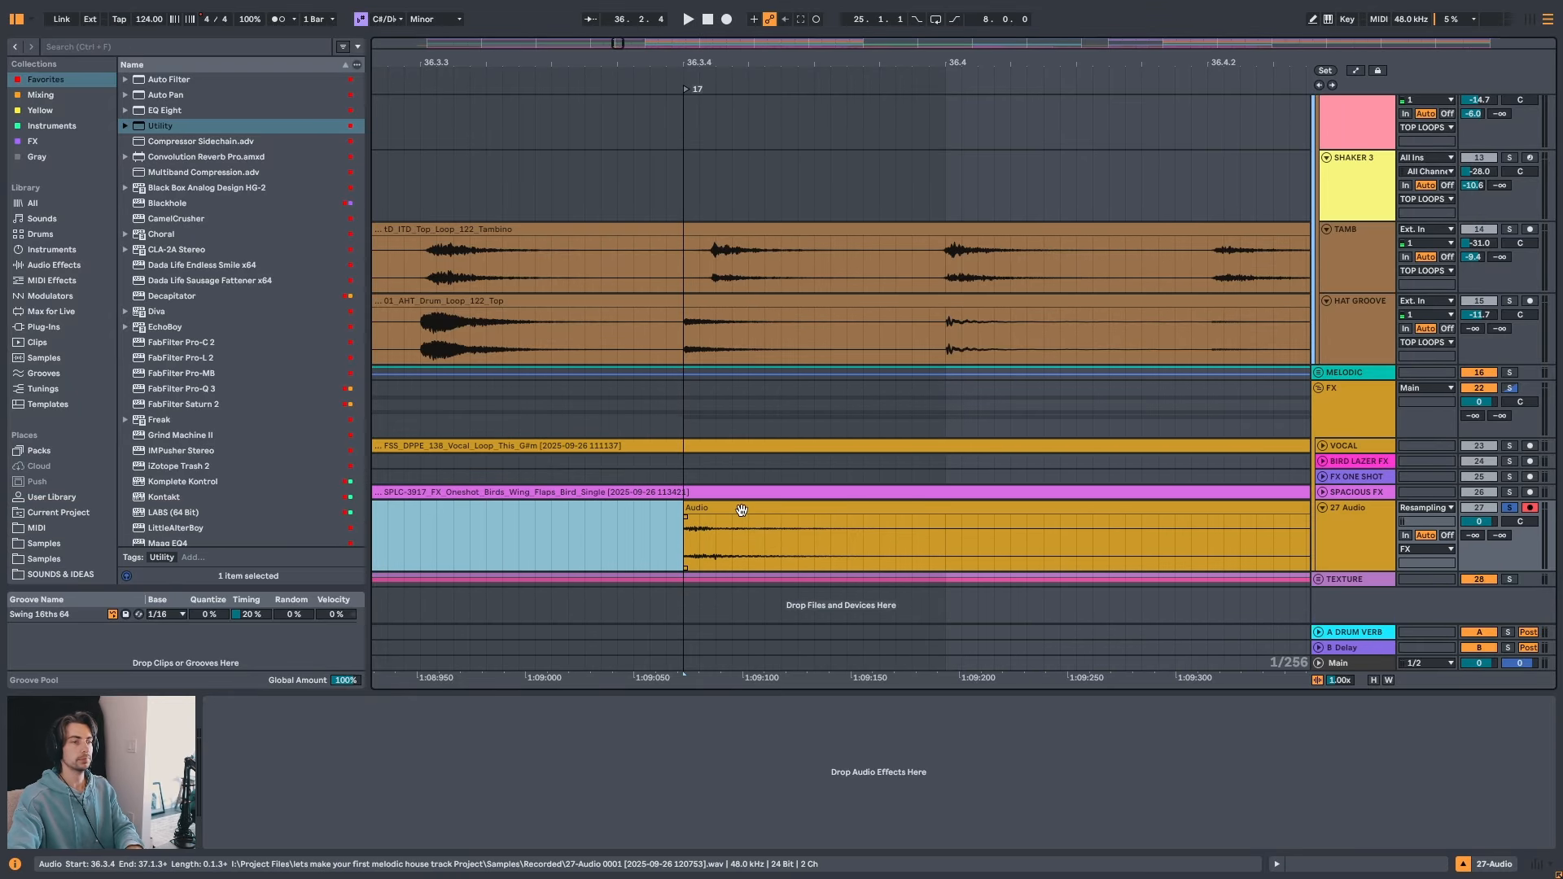
- Shorten the end of the clap clip to 37.1.1
{"action": "left_click", "coordinate": [739, 509]}
{"action": "left_click_drag", "start_coordinate": [925, 65], "coordinate": [708, 32]}
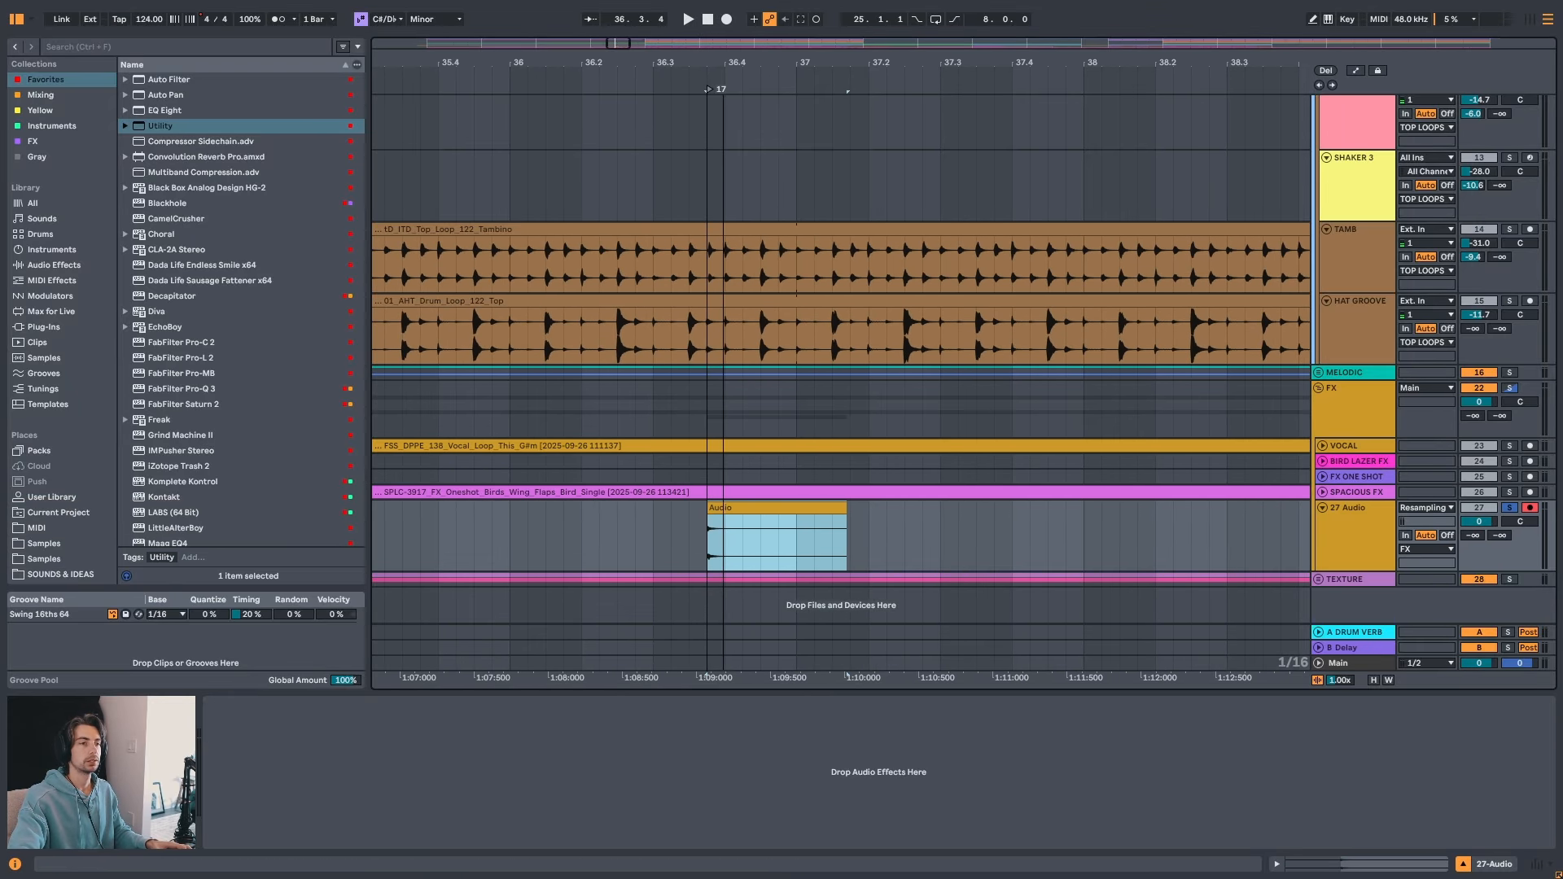
{"action": "left_click_drag", "start_coordinate": [845, 527], "coordinate": [796, 528]}
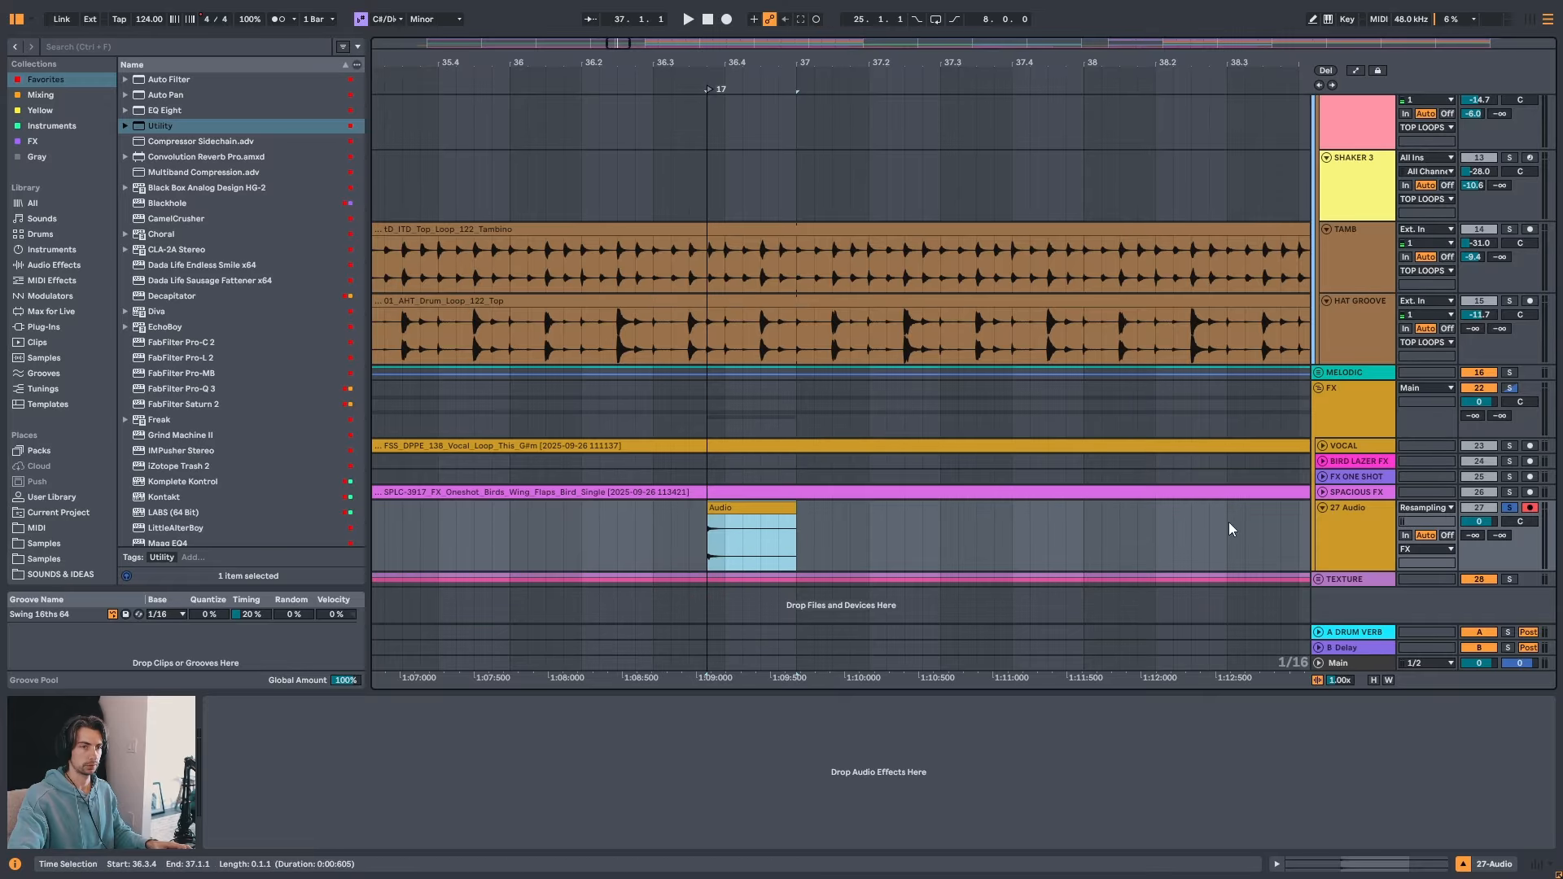
- Audition the trimmed clap soloed, unsolo its track, and play it within the full mix
{"action": "left_click", "coordinate": [1355, 525]}
{"action": "key", "text": "space"}
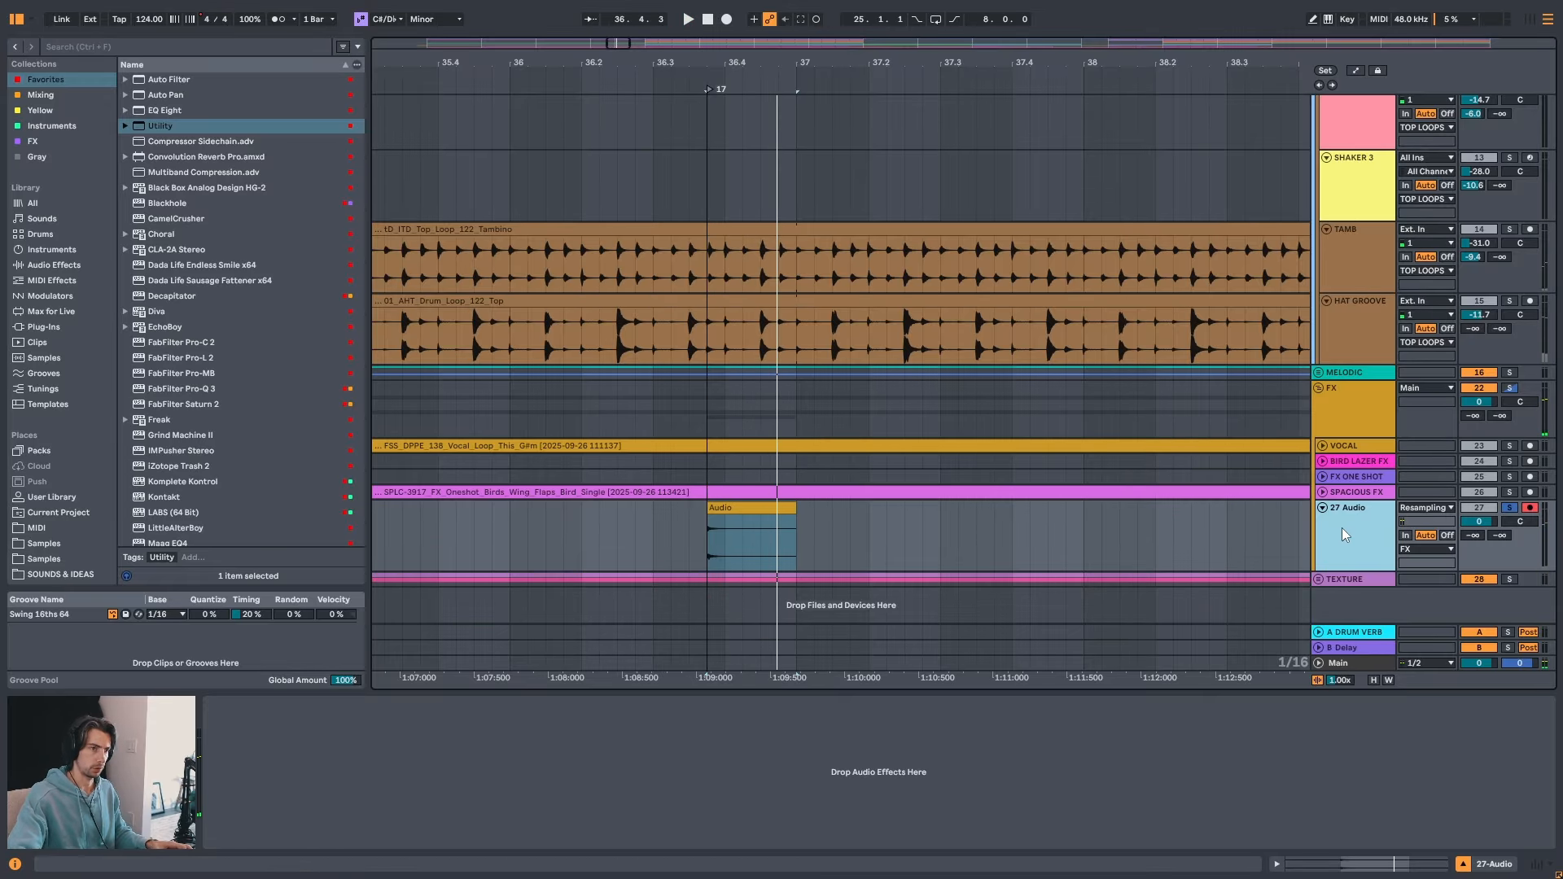
{"action": "key", "text": "s"}
{"action": "left_click", "coordinate": [721, 516]}
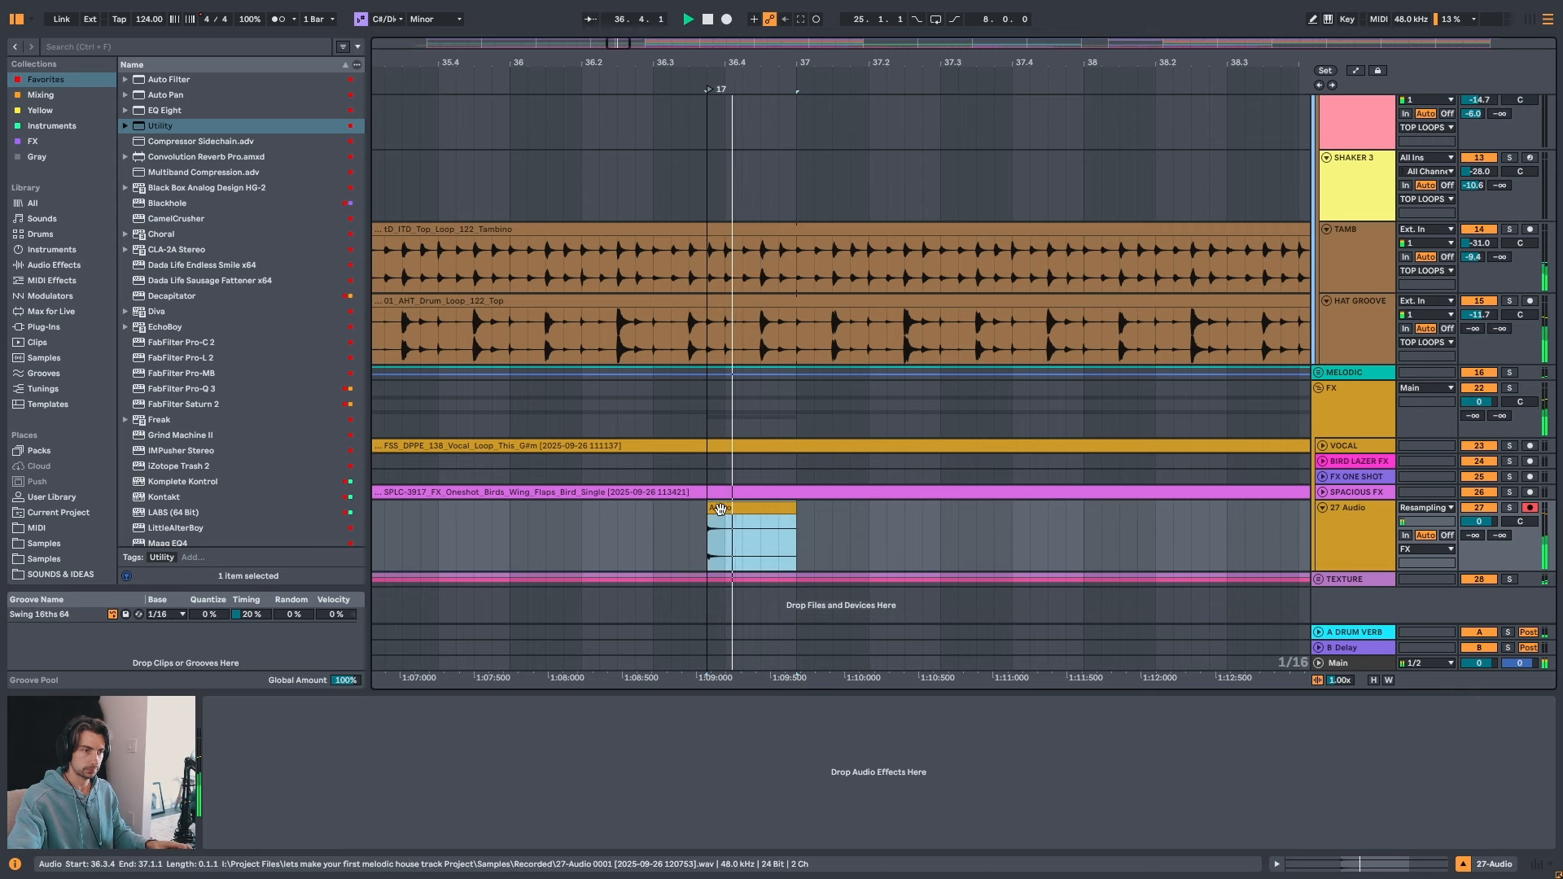
{"action": "left_click", "coordinate": [580, 521]}
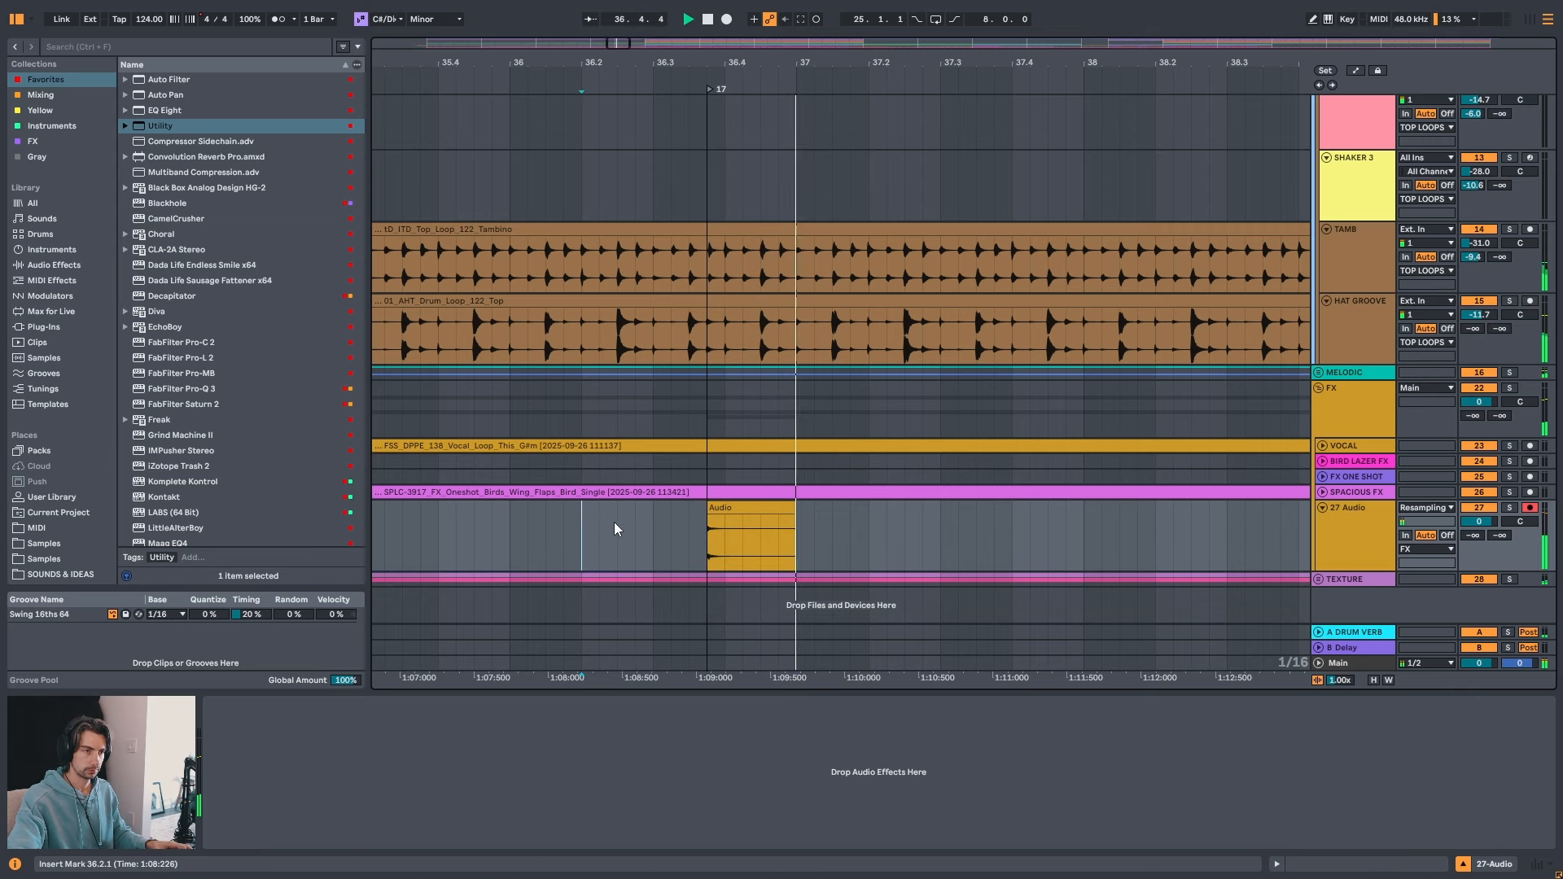
{"action": "key", "text": "space"}
- Add a second audio track below the clap's track and group the two tracks together
{"action": "left_click", "coordinate": [1359, 511]}
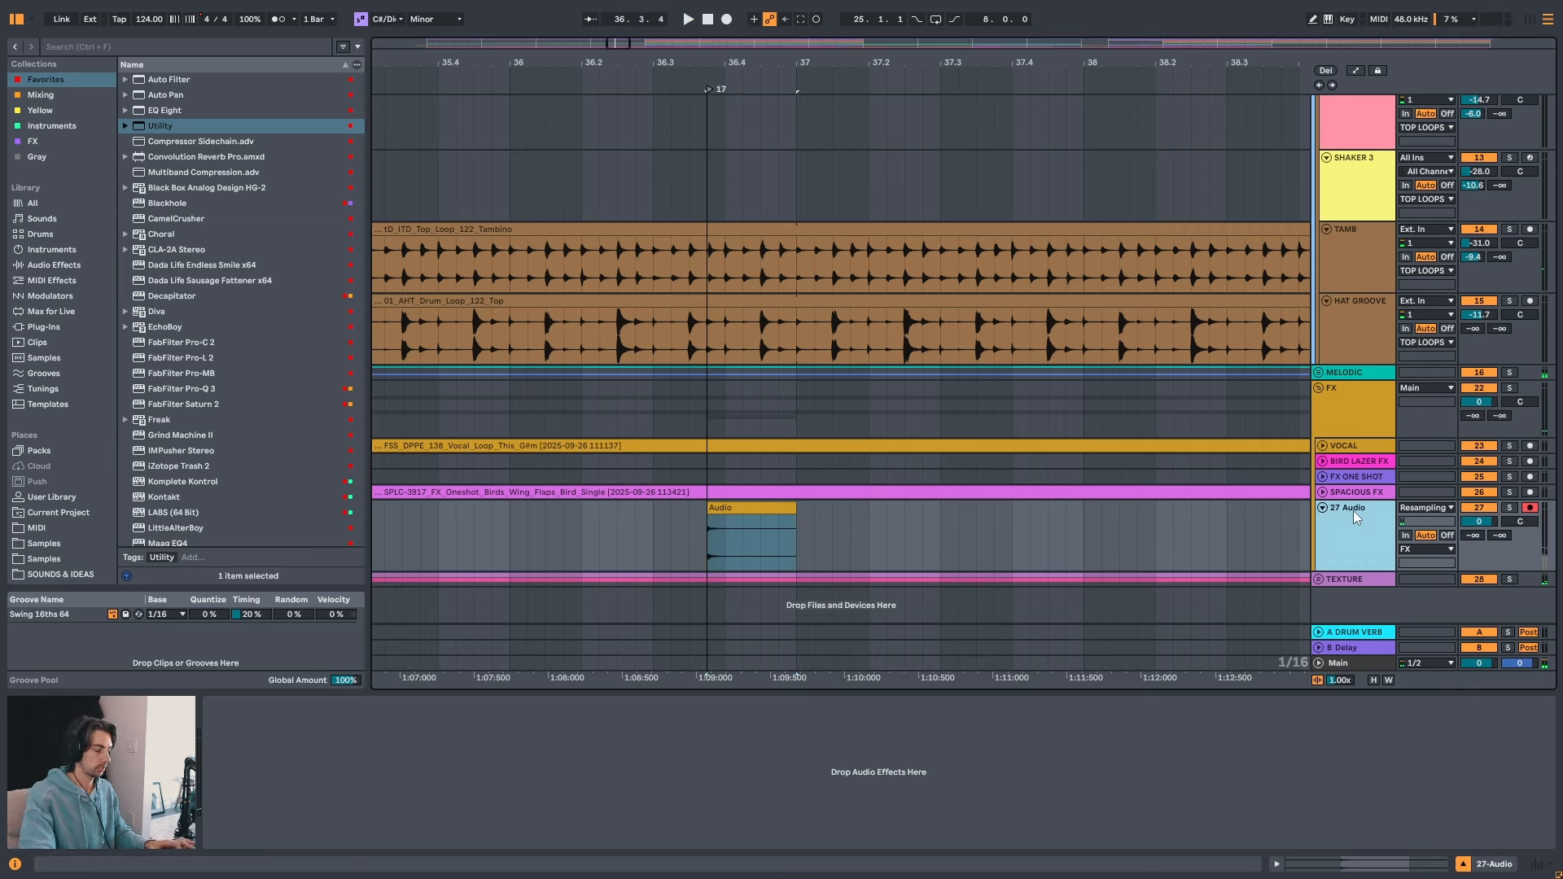
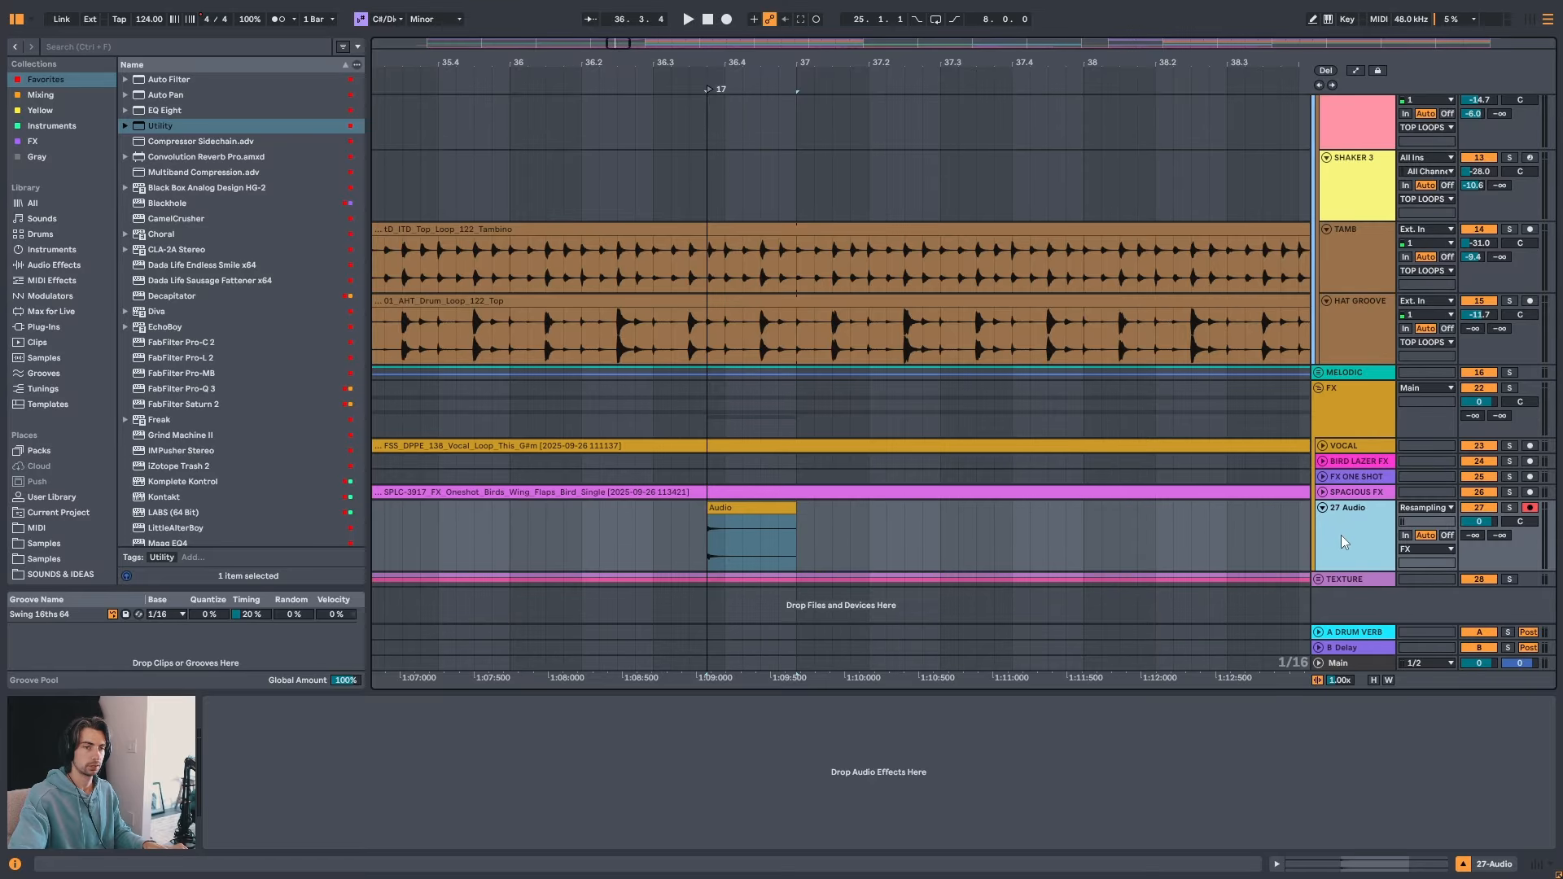
{"action": "key", "text": "ctrl+t"}
{"action": "scroll", "coordinate": [1344, 578], "scroll_direction": "down", "scroll_amount": 2}
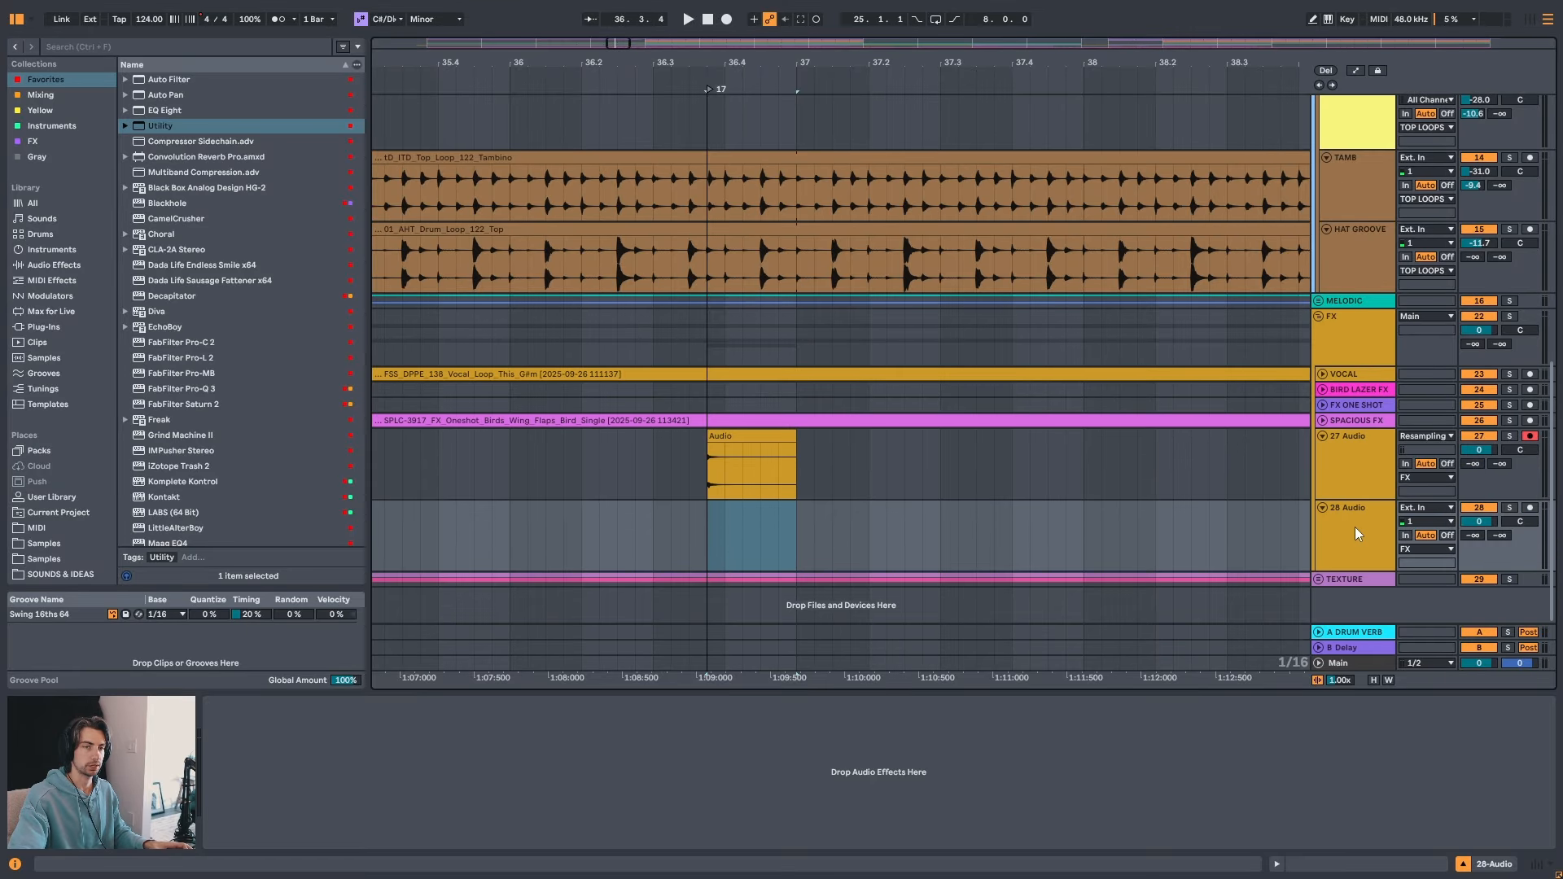
{"action": "left_click", "coordinate": [1355, 456], "text": "shift"}
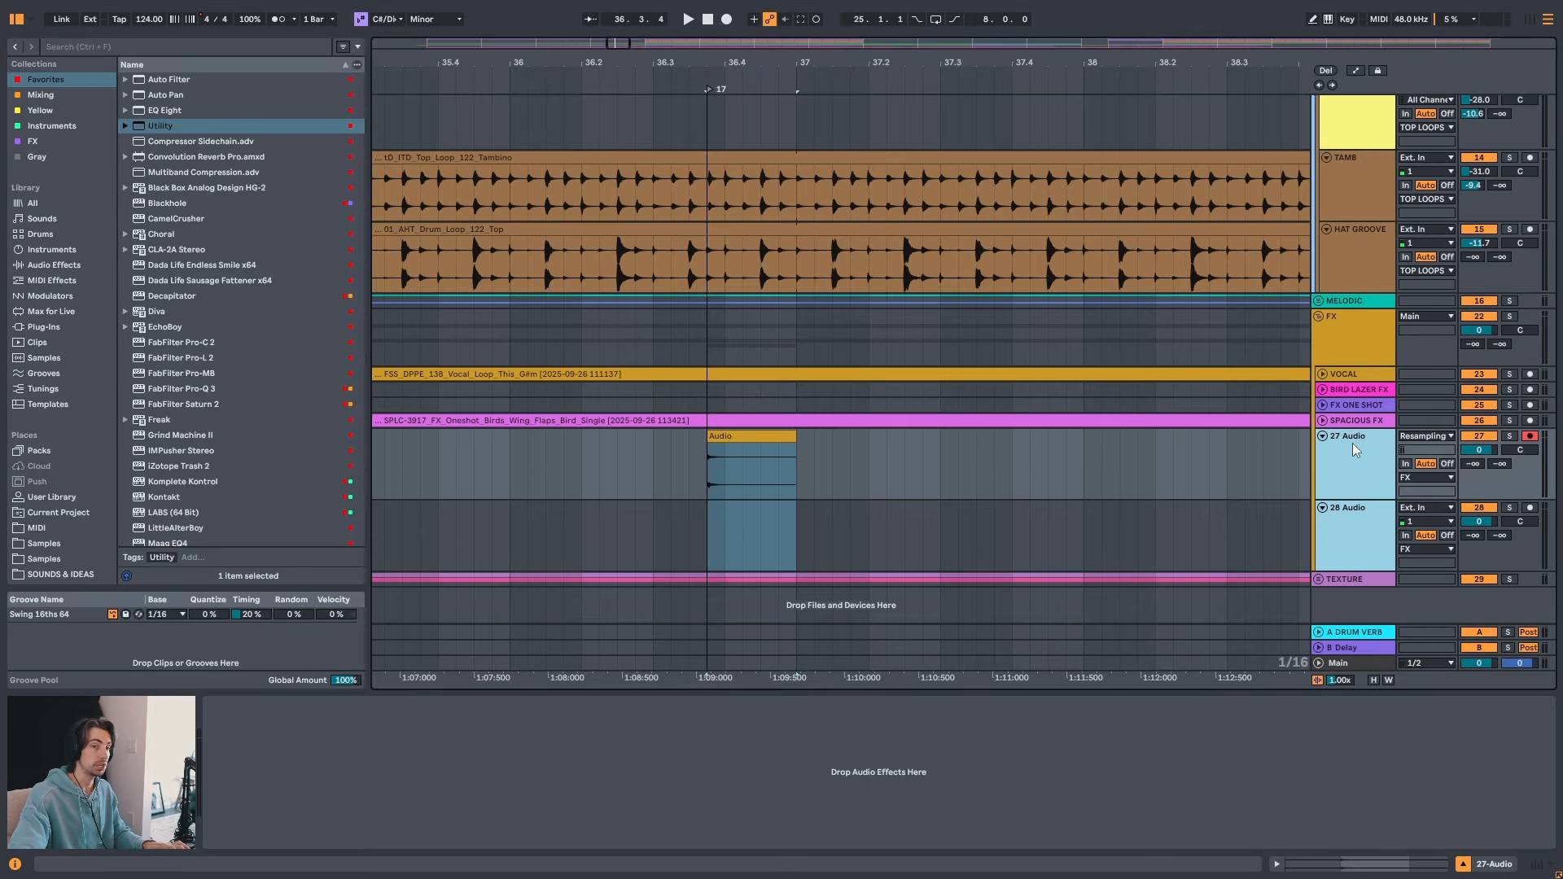
{"action": "left_click", "coordinate": [1335, 543]}
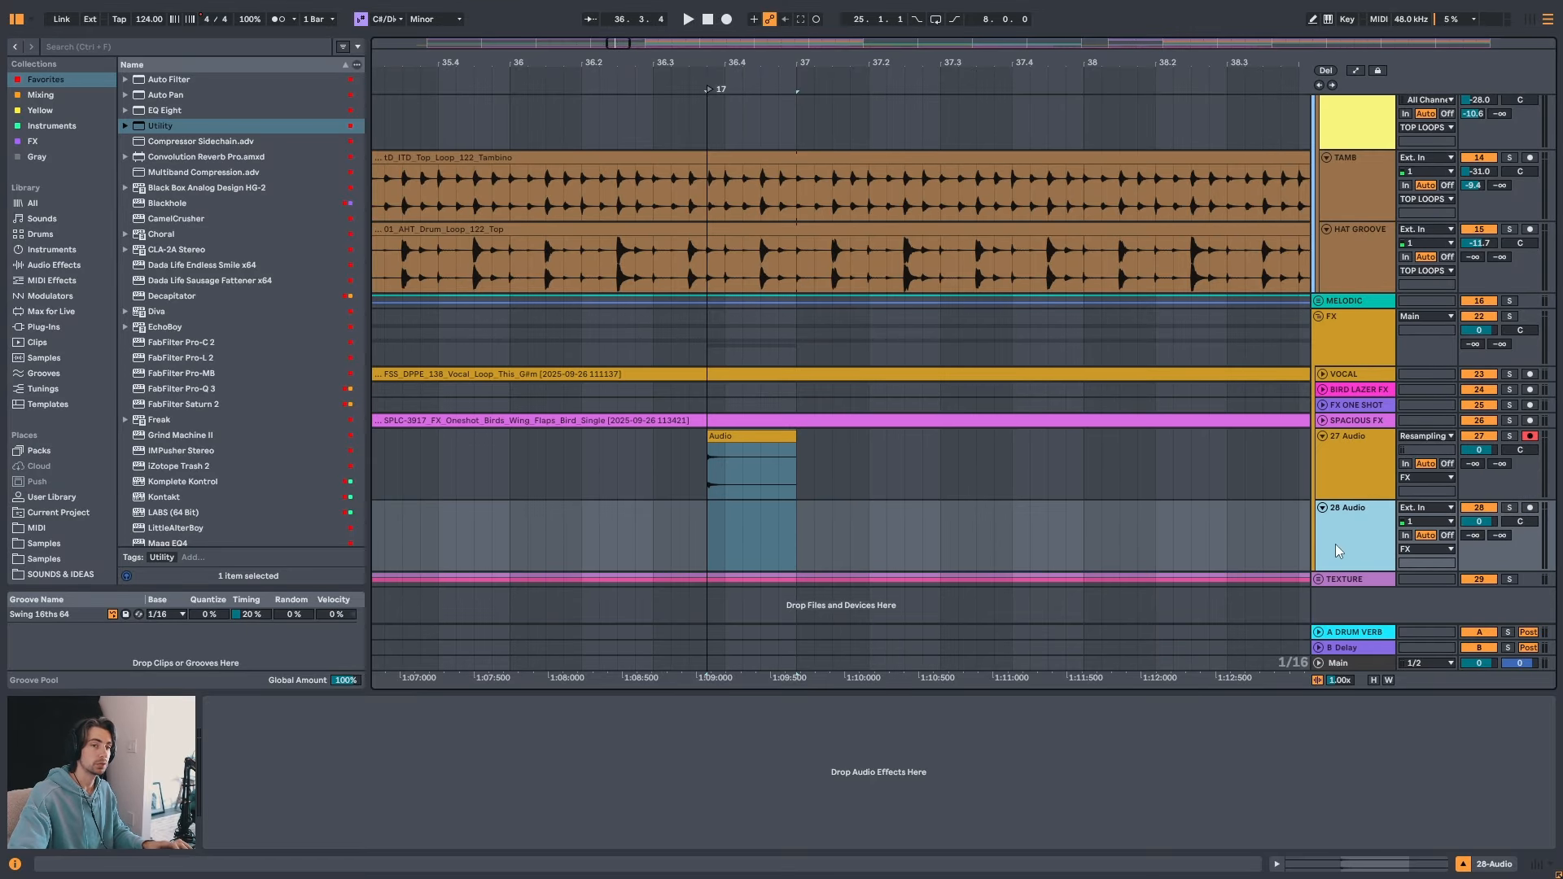
{"action": "left_click", "coordinate": [1365, 451], "text": "shift"}
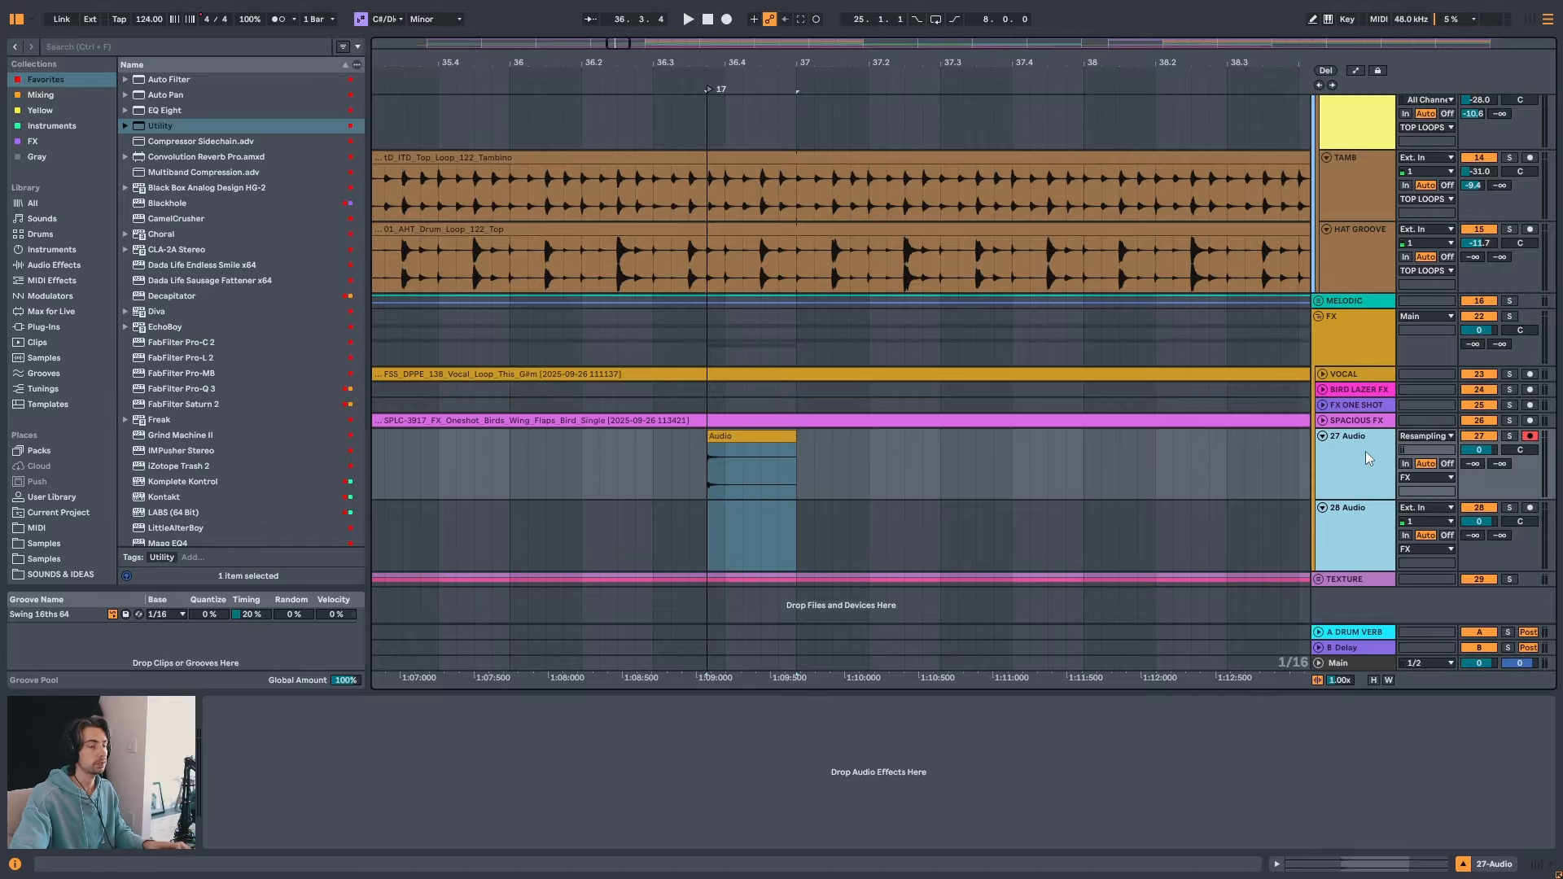
{"action": "key", "text": "ctrl+g"}
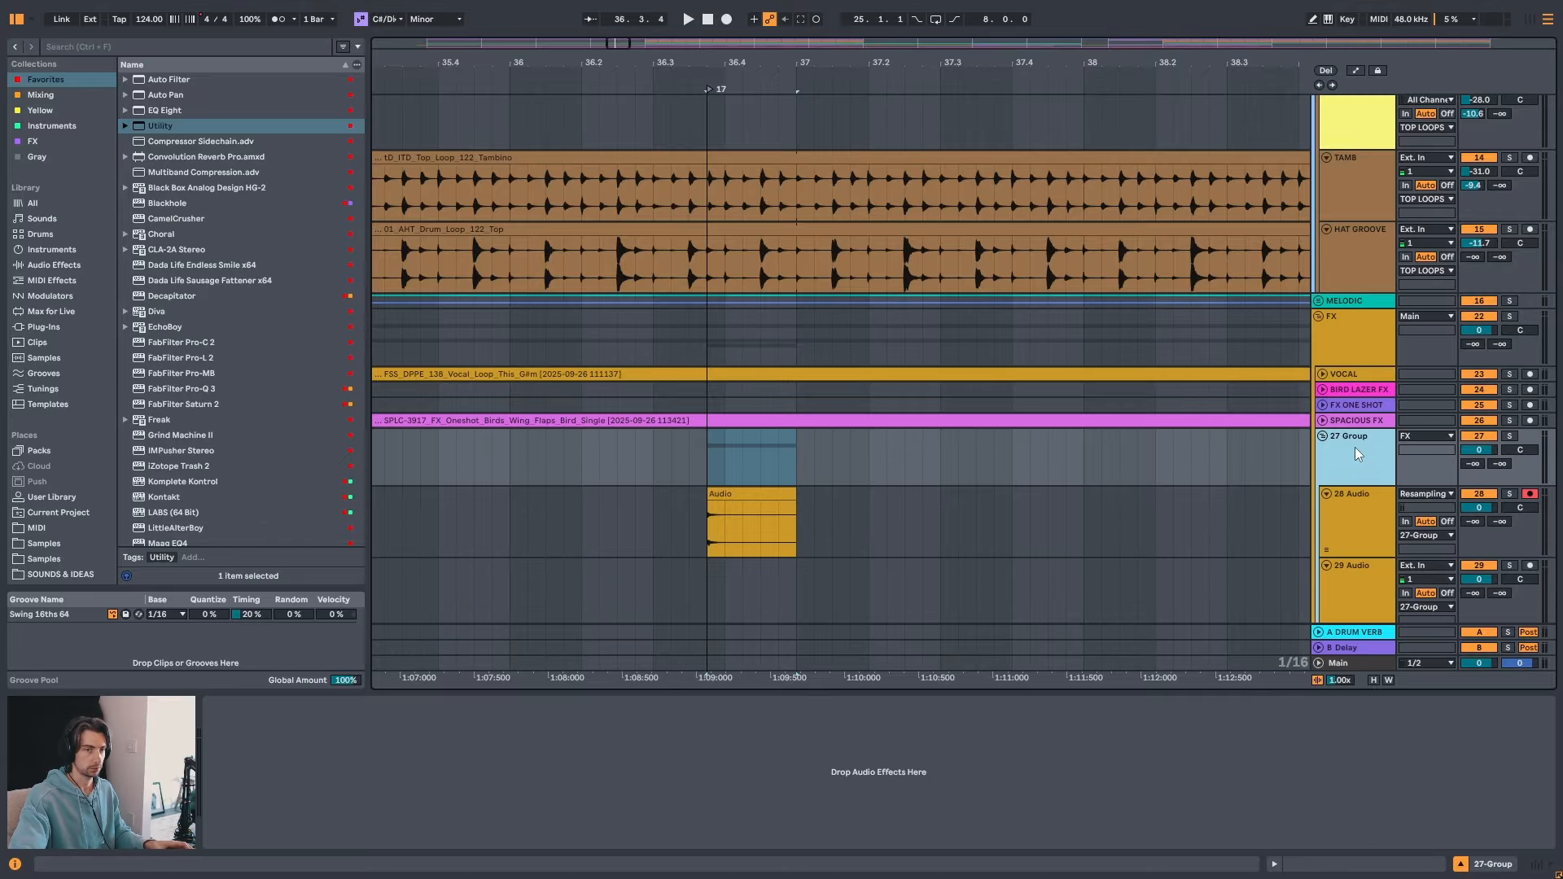
- Name the group CLAP ONE SHOT GROUP and its two tracks CLAP 1 SHOT and CLAP 1 SHOT 2
{"action": "key", "text": "ctrl+r"}
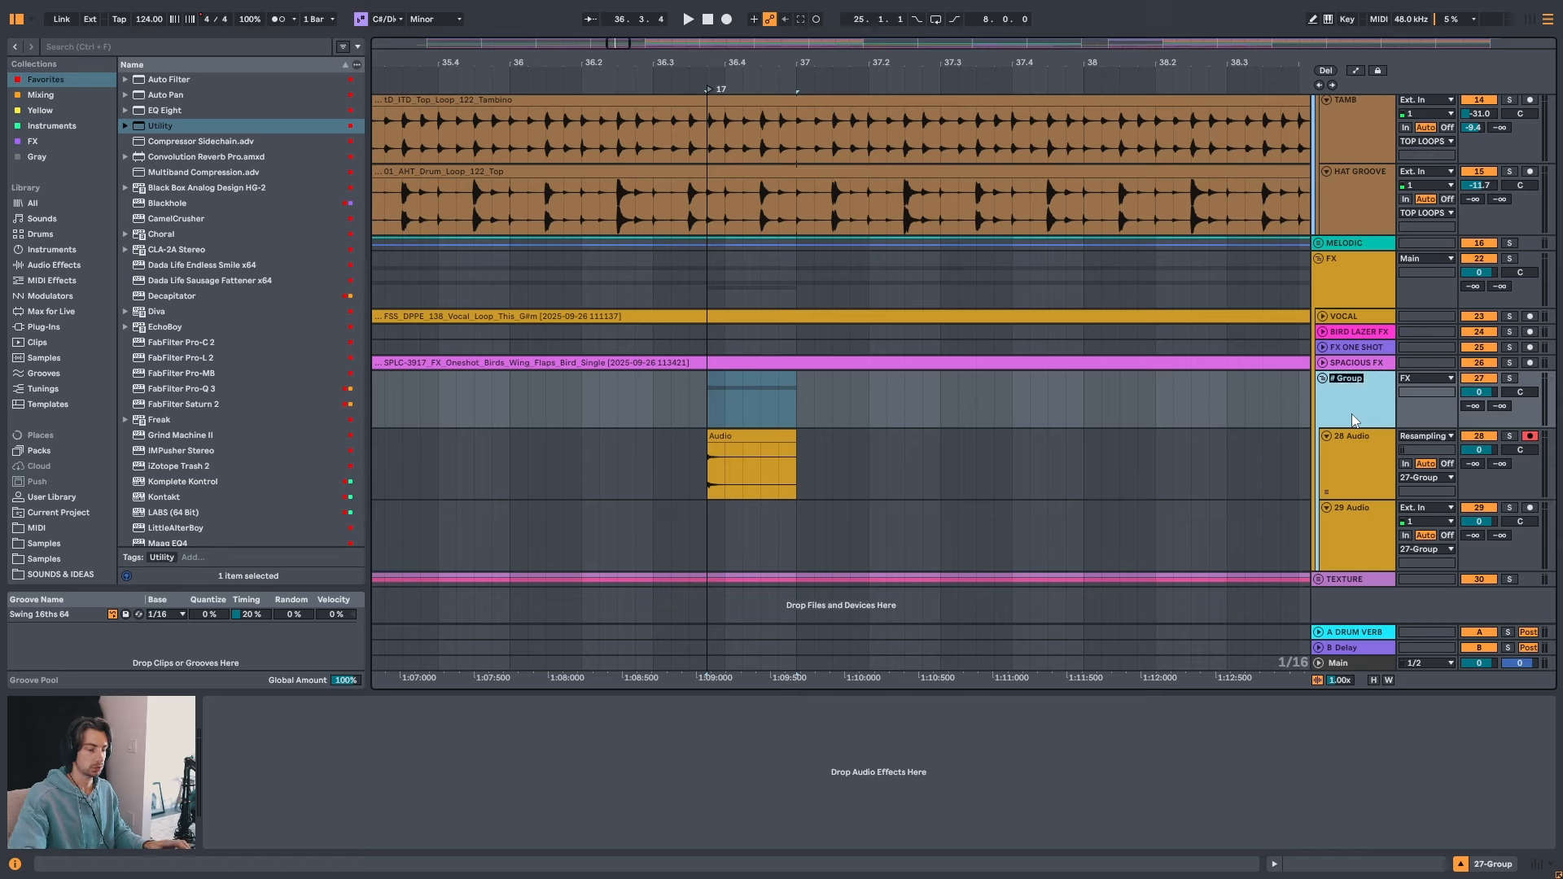
{"action": "type", "text": "CLAP ONE SHOT GROU"}
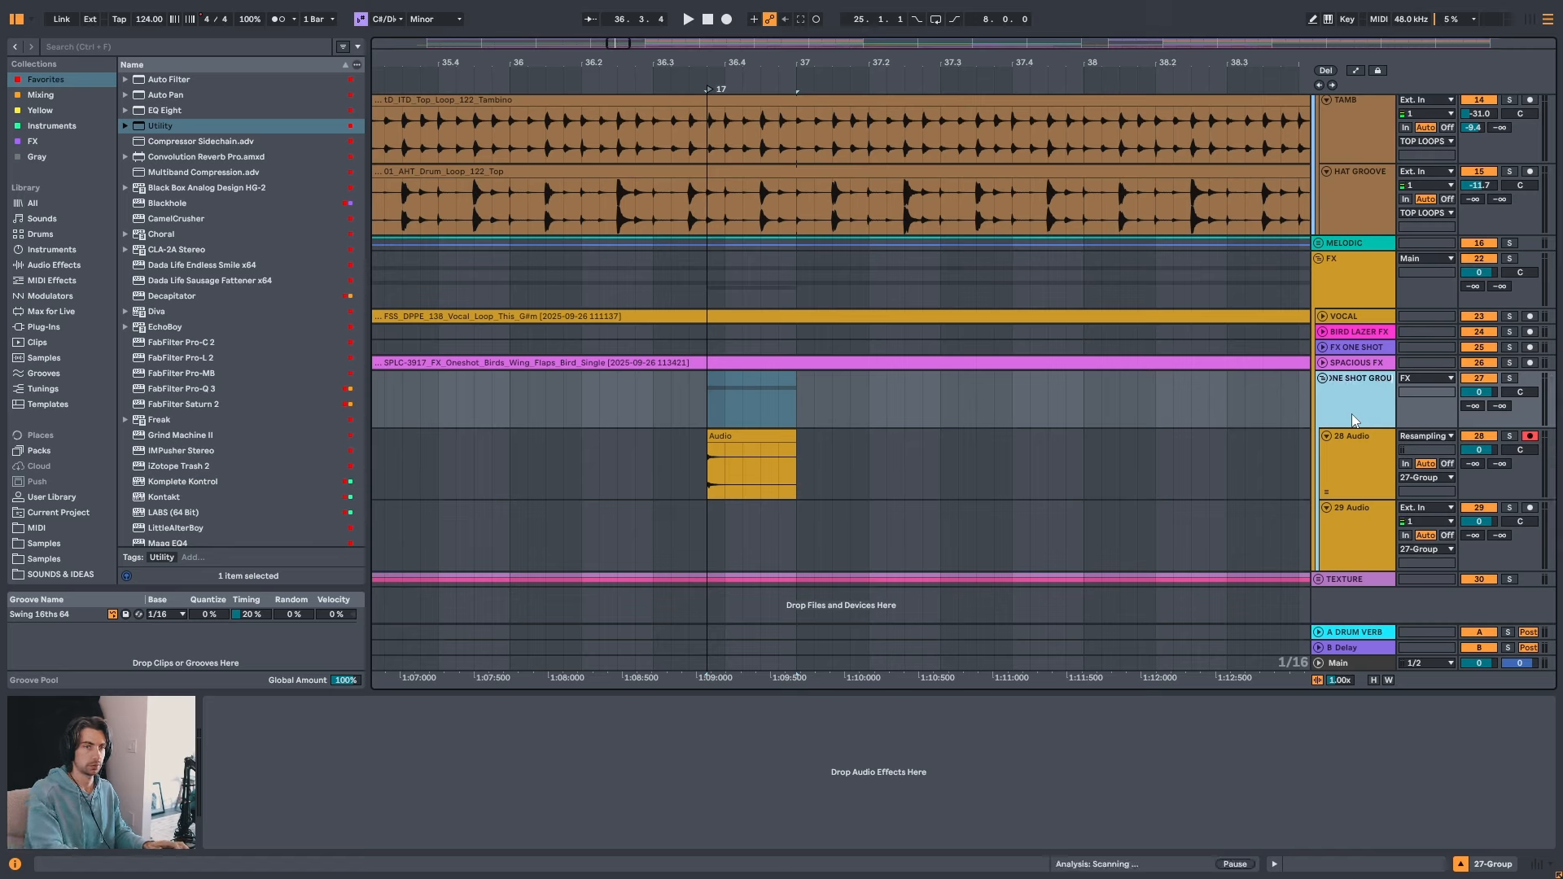
{"action": "type", "text": "P"}
{"action": "key", "text": "Tab"}
{"action": "type", "text": "CLA"}
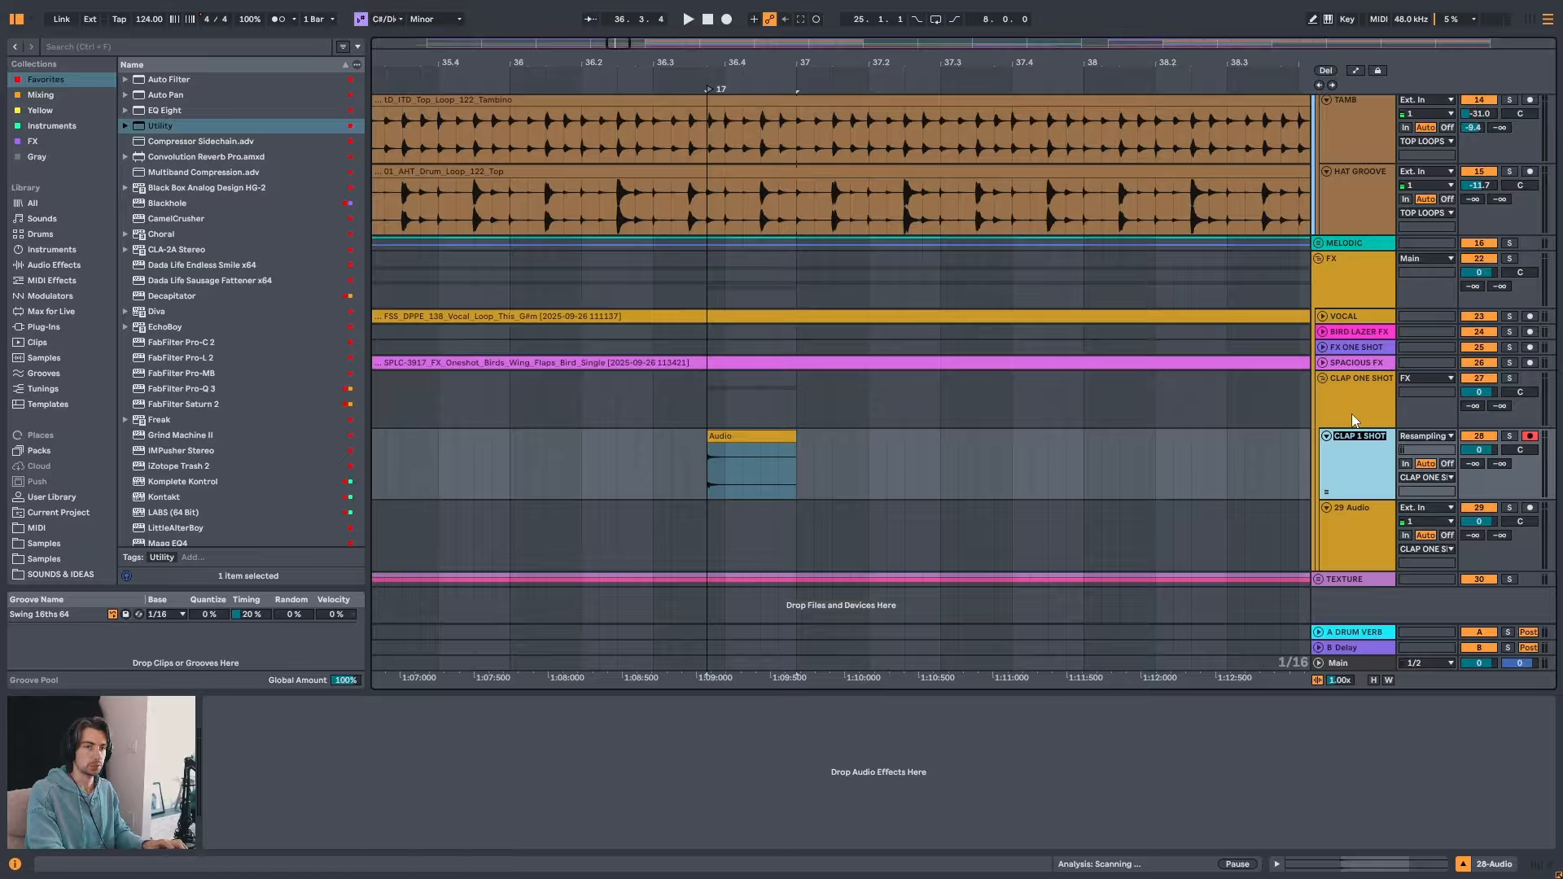
{"action": "key", "text": "Tab"}
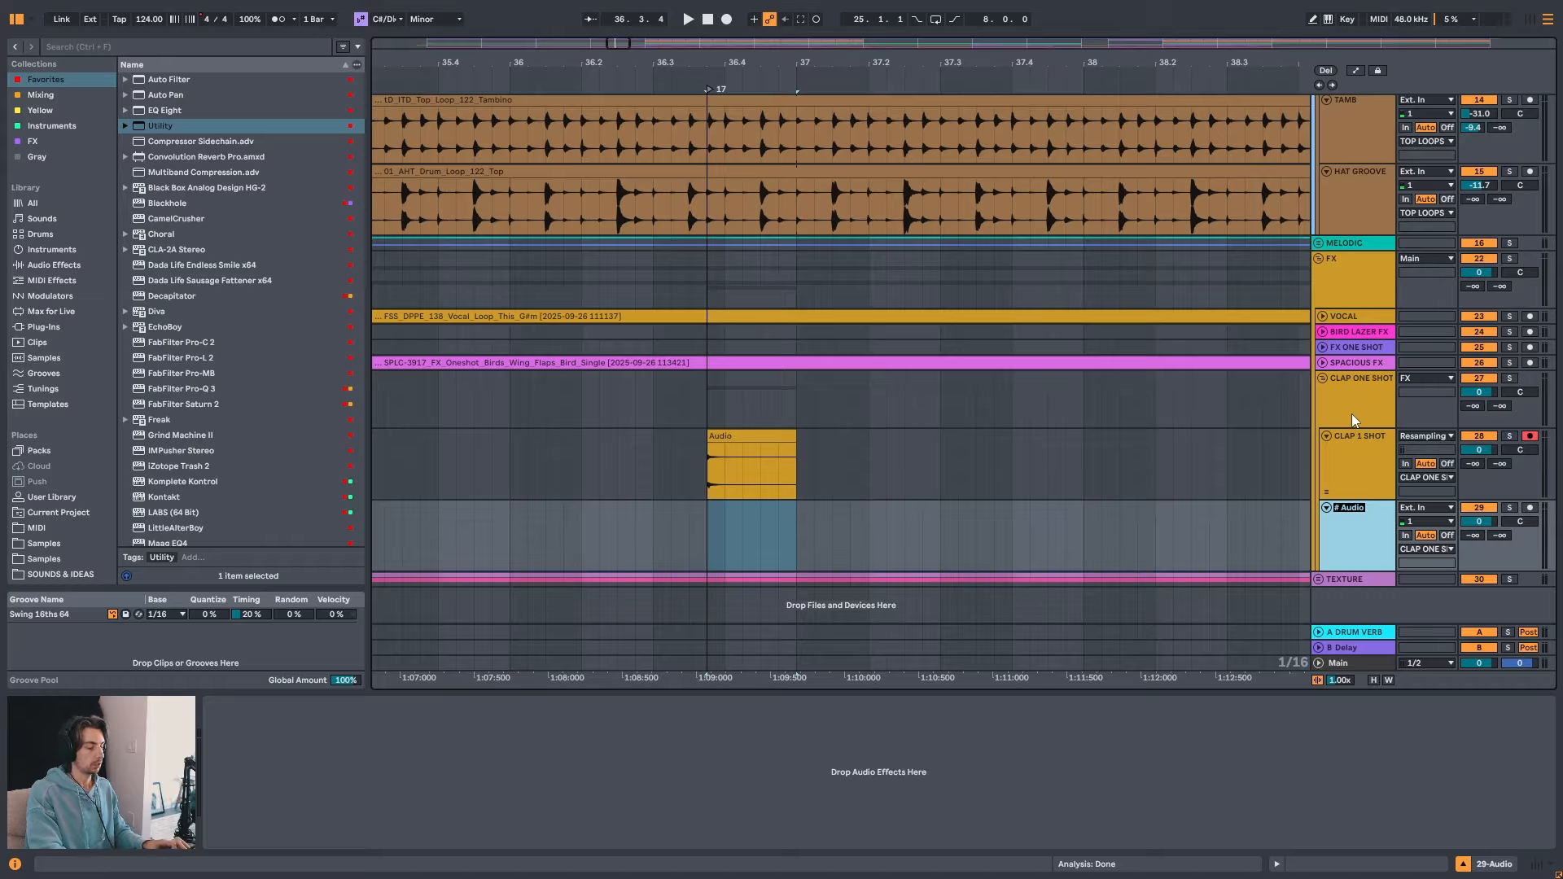
{"action": "type", "text": "CLAP 1 SHOT"}
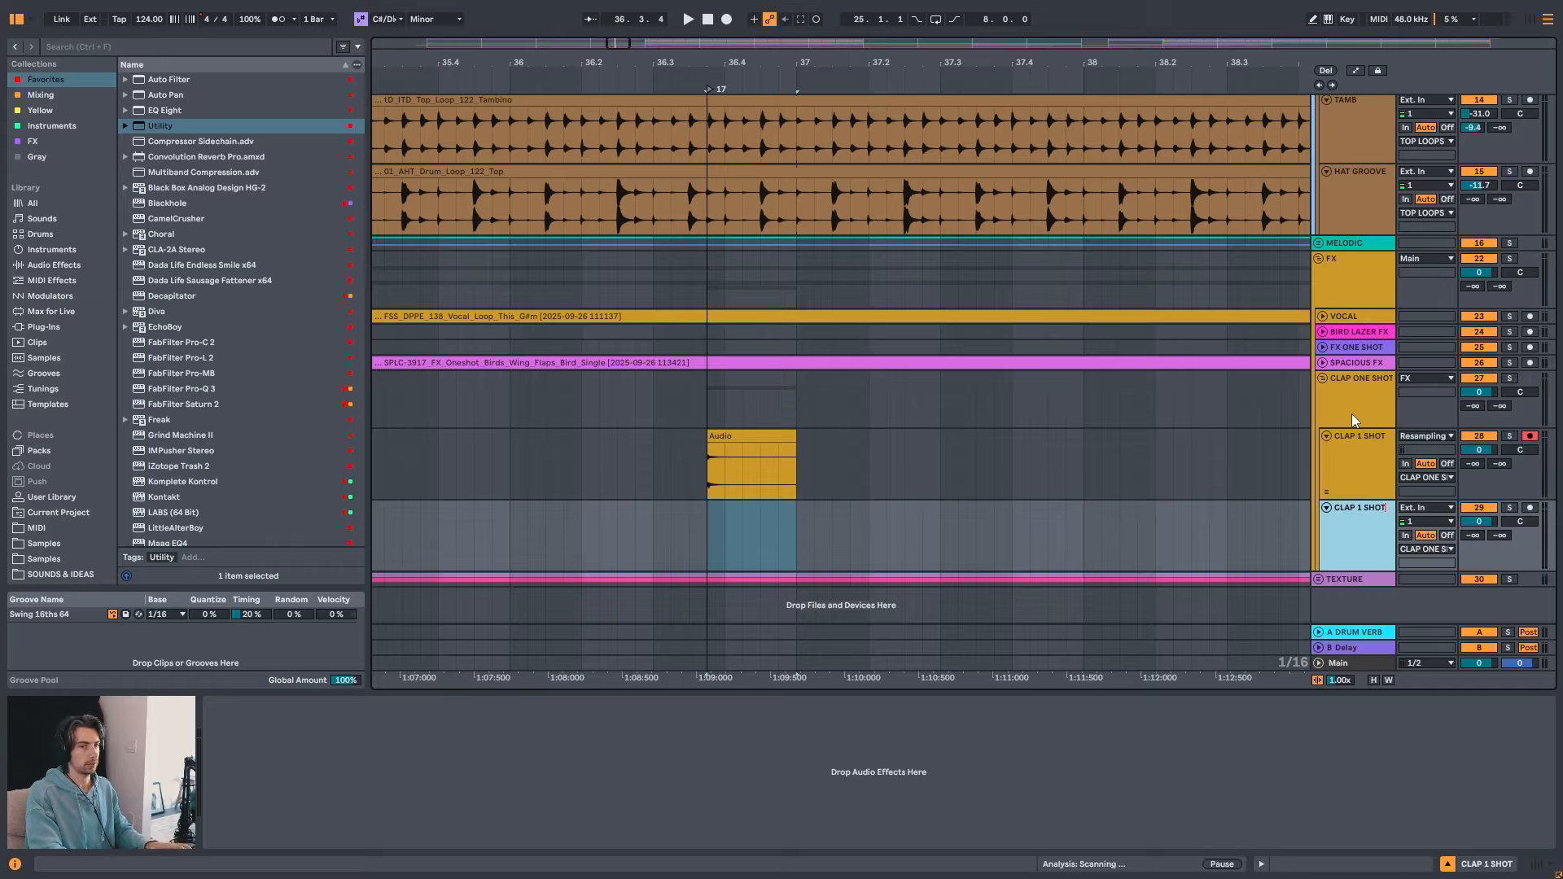
{"action": "type", "text": "2"}
{"action": "key", "text": "Return"}
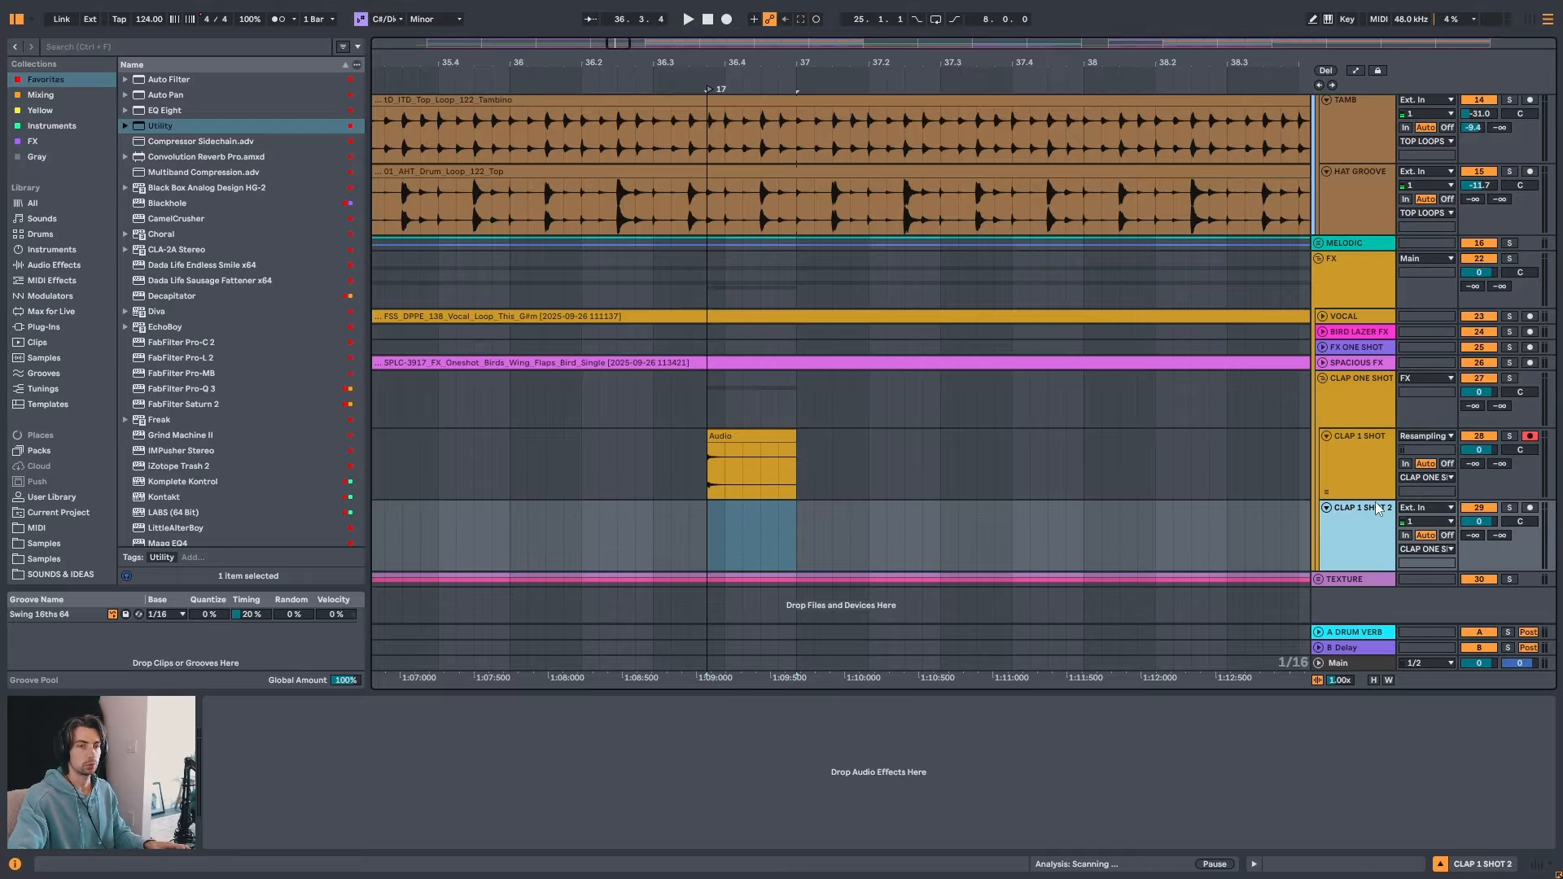
{"action": "left_click", "coordinate": [1362, 408]}
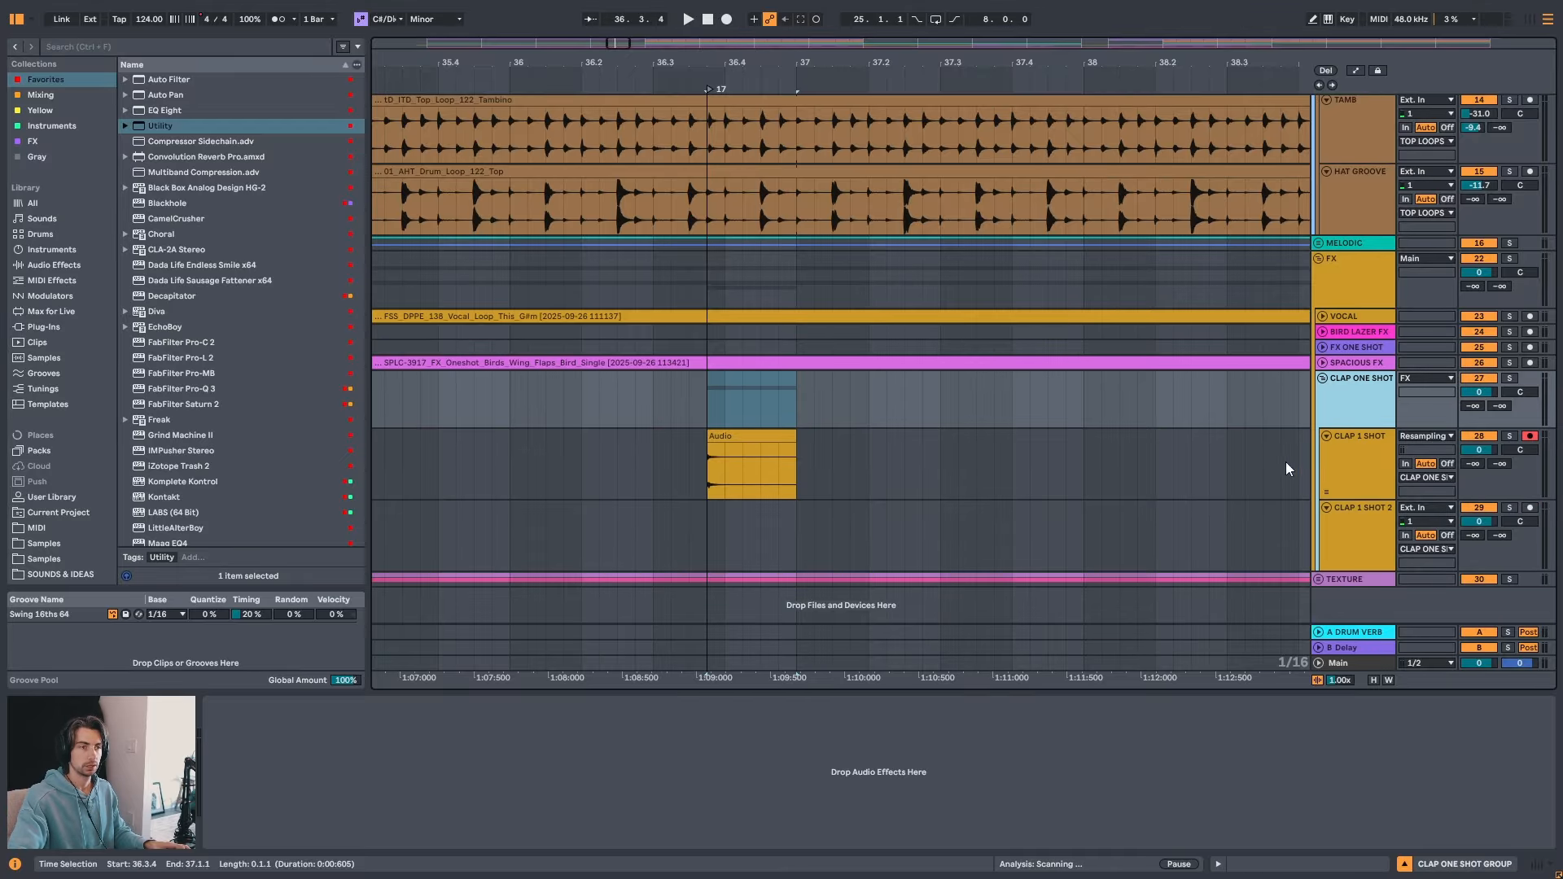
{"action": "left_click_drag", "start_coordinate": [708, 535], "coordinate": [778, 521]}
{"action": "left_click", "coordinate": [774, 526]}
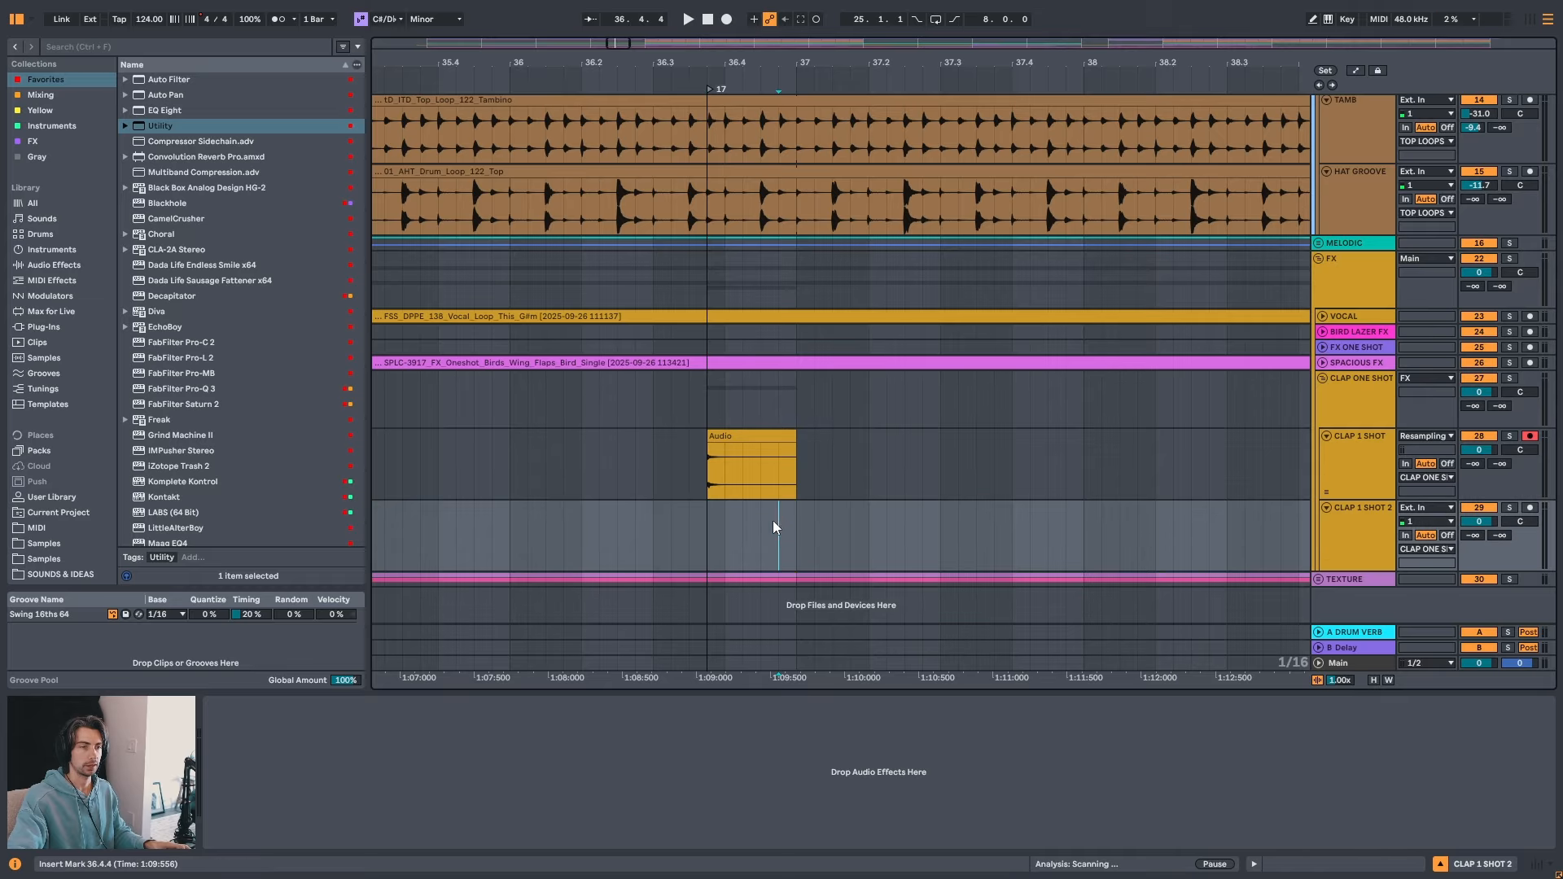
{"action": "left_click", "coordinate": [1367, 396]}
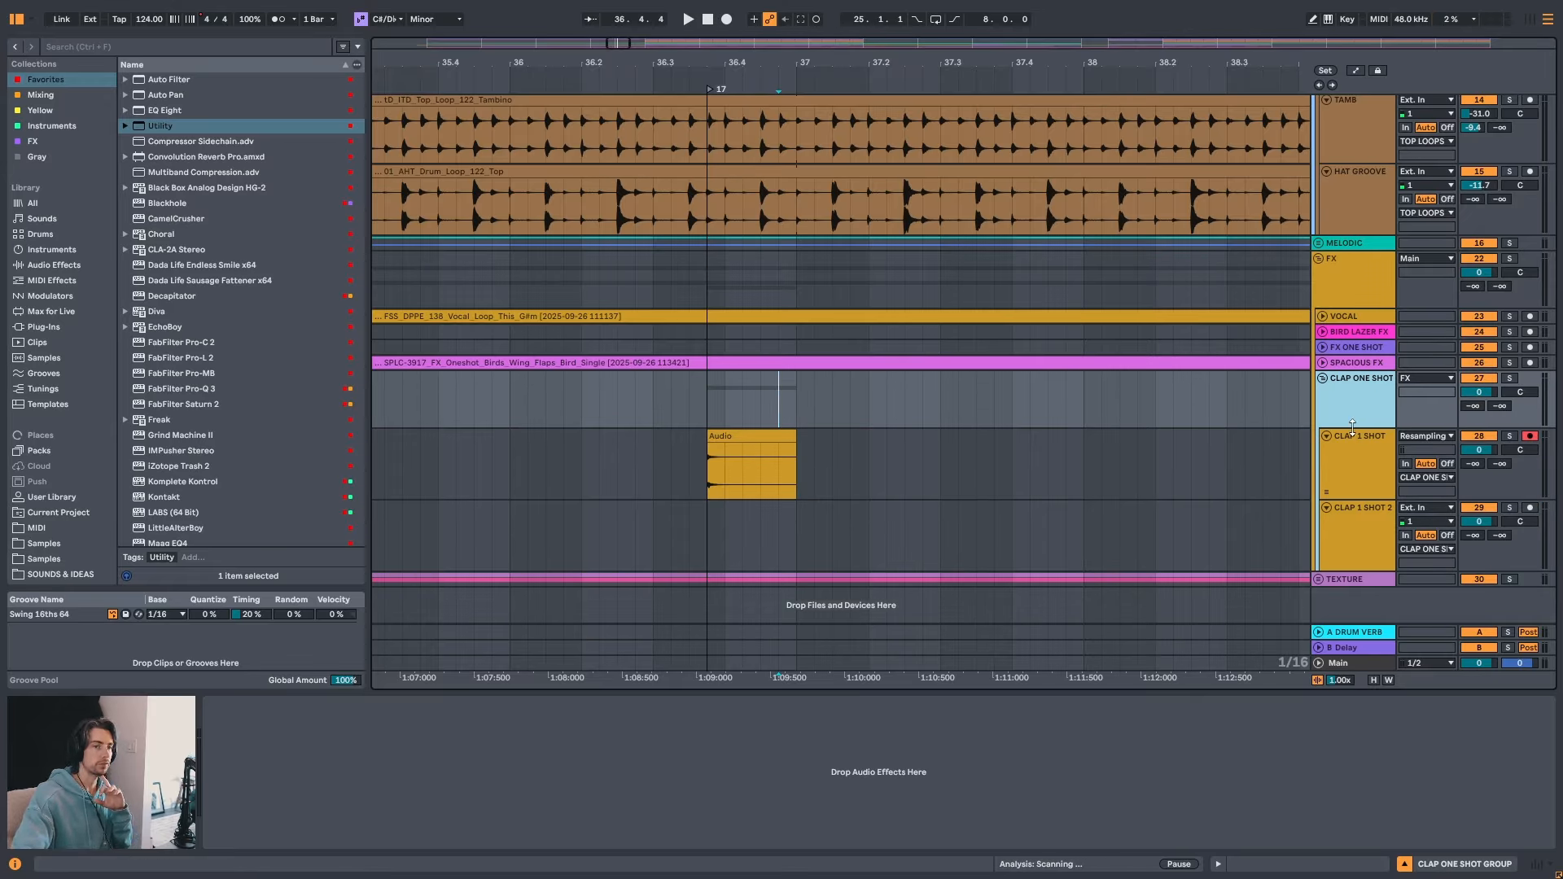
{"action": "left_click", "coordinate": [1350, 460]}
{"action": "left_click", "coordinate": [1357, 521]}
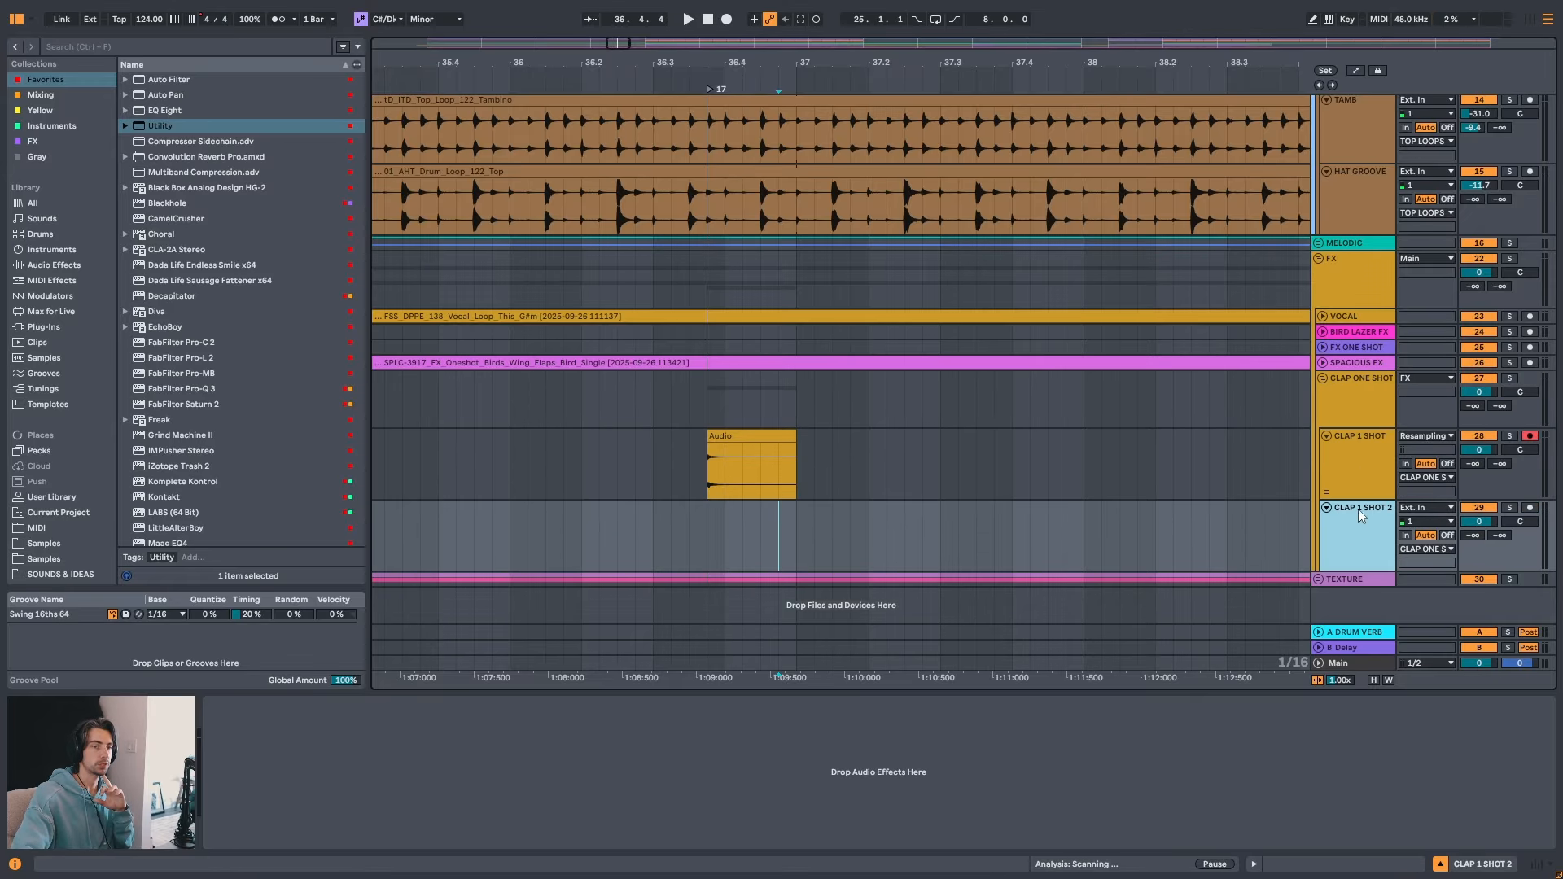
{"action": "left_click", "coordinate": [1358, 472]}
{"action": "left_click", "coordinate": [1358, 521]}
{"action": "left_click", "coordinate": [1358, 467]}
{"action": "left_click", "coordinate": [1364, 404]}
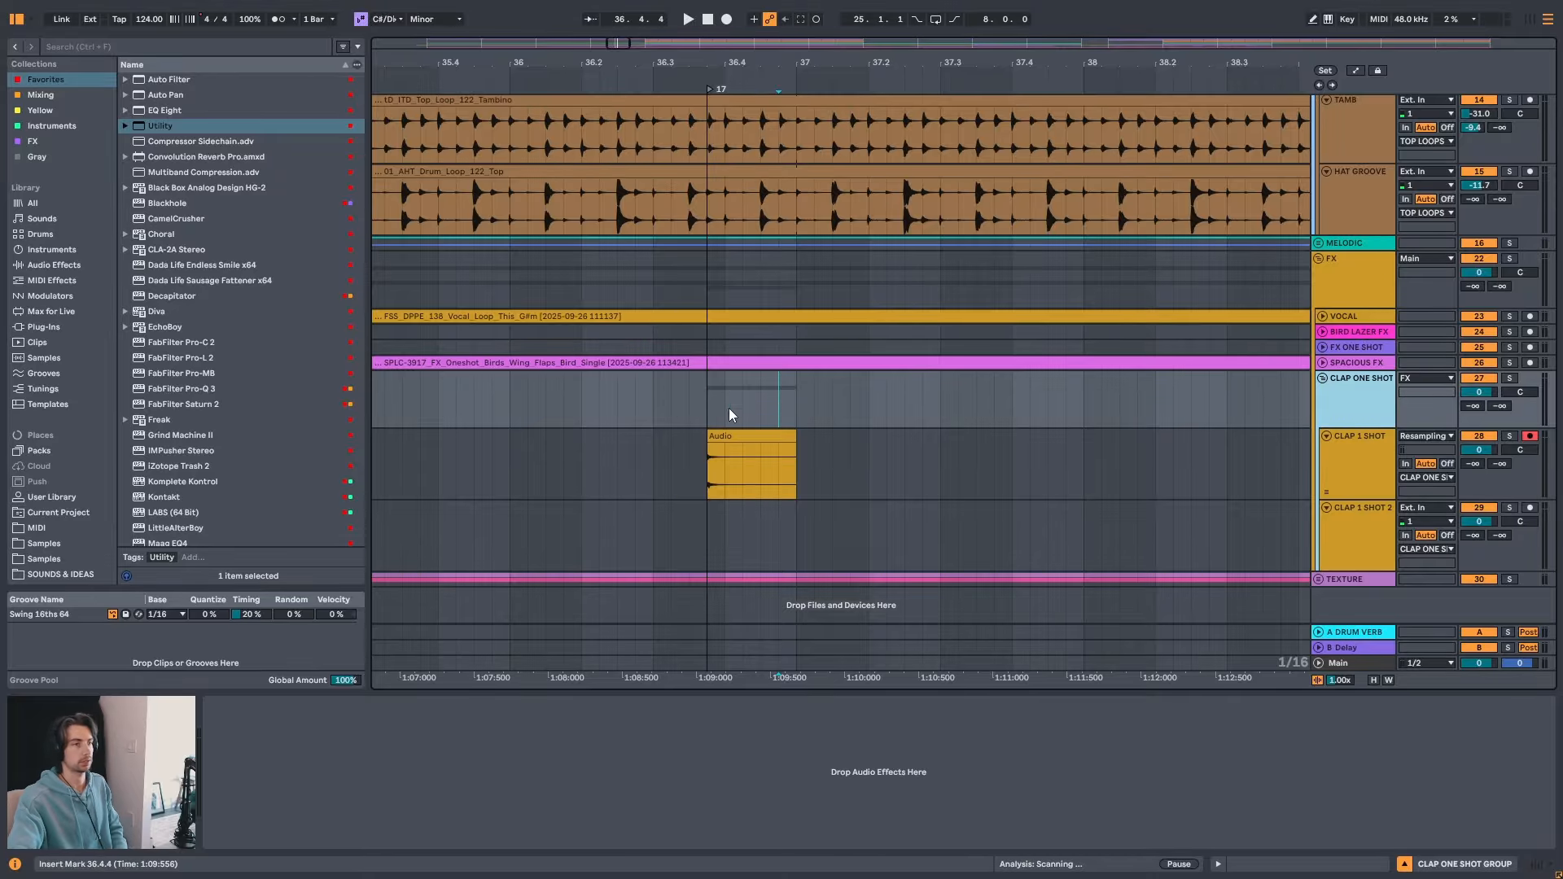
{"action": "left_click", "coordinate": [1355, 491]}
{"action": "left_click", "coordinate": [1358, 503]}
{"action": "left_click", "coordinate": [1355, 436]}
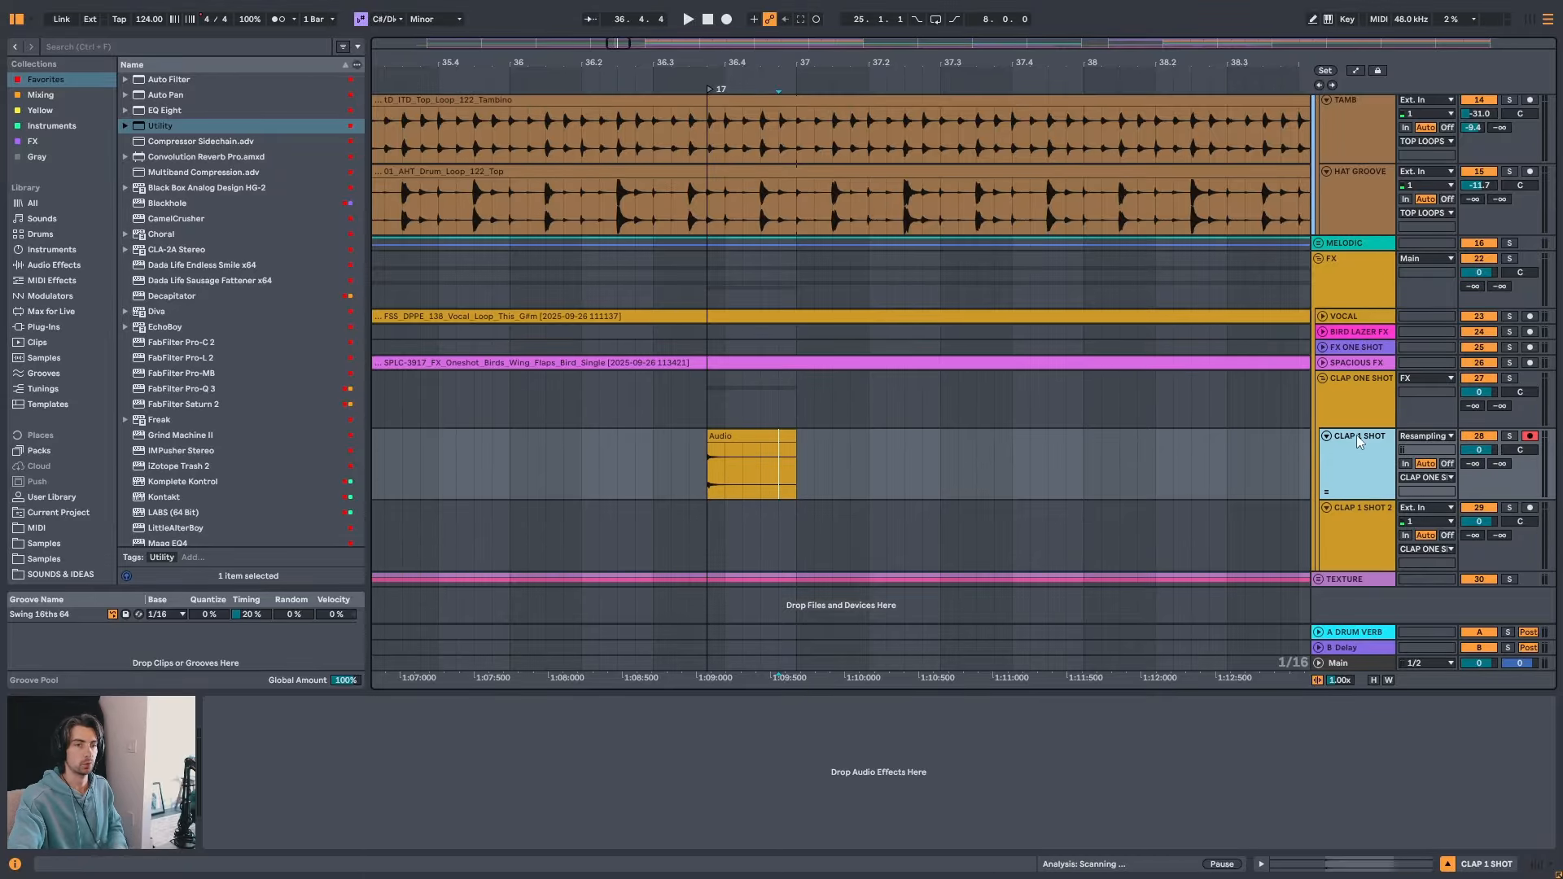
- Find the stock Reverb effect and add it to the CLAP ONE SHOT GROUP
{"action": "left_click", "coordinate": [1365, 399]}
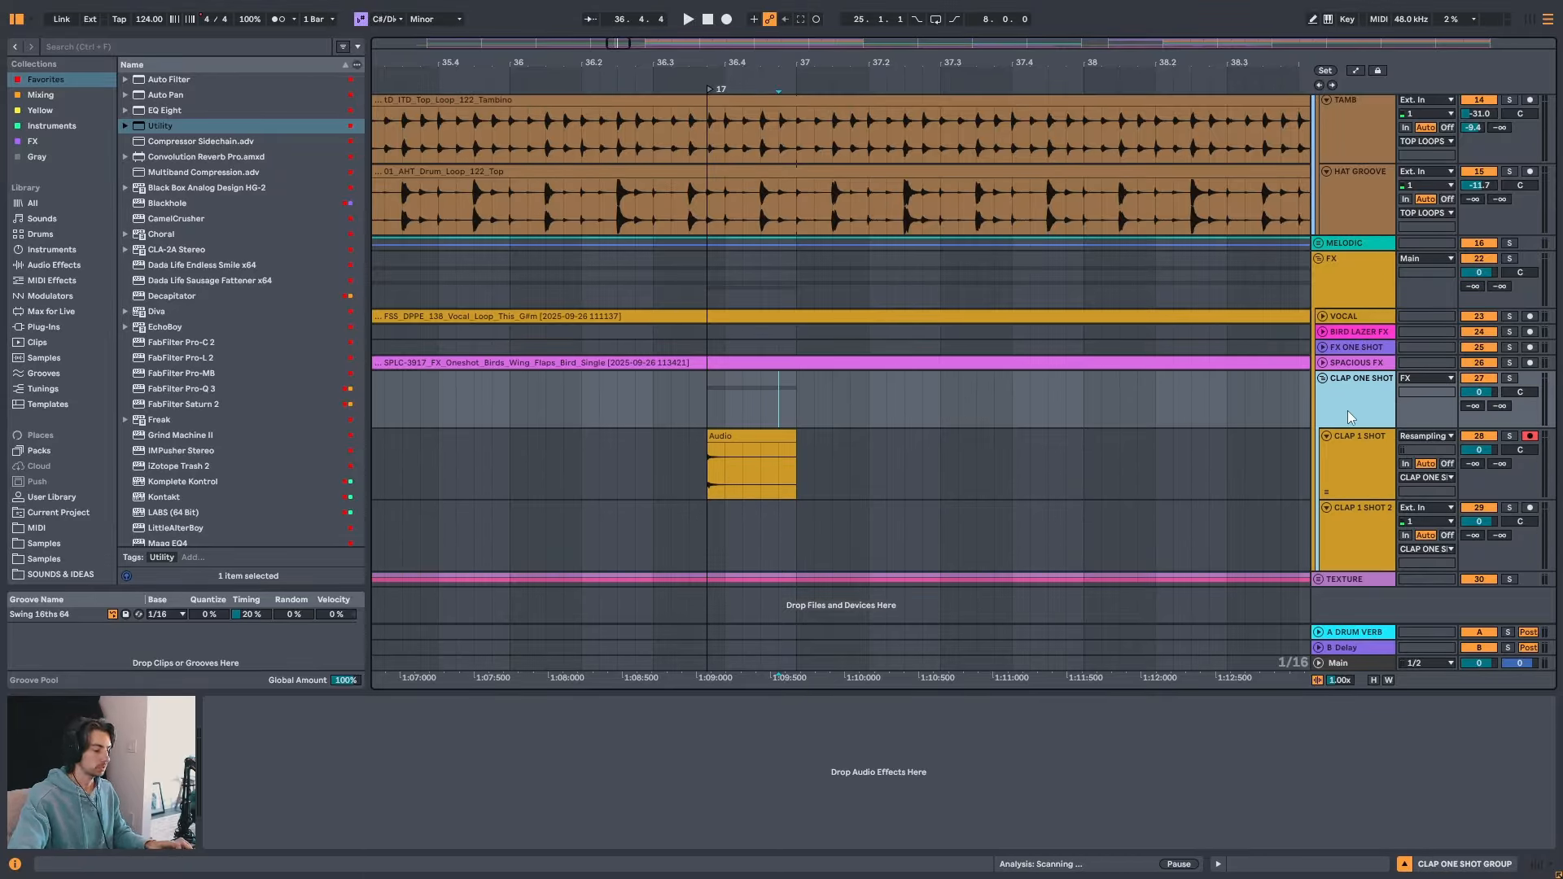
{"action": "key", "text": "ctrl+f"}
{"action": "type", "text": "REVERB"}
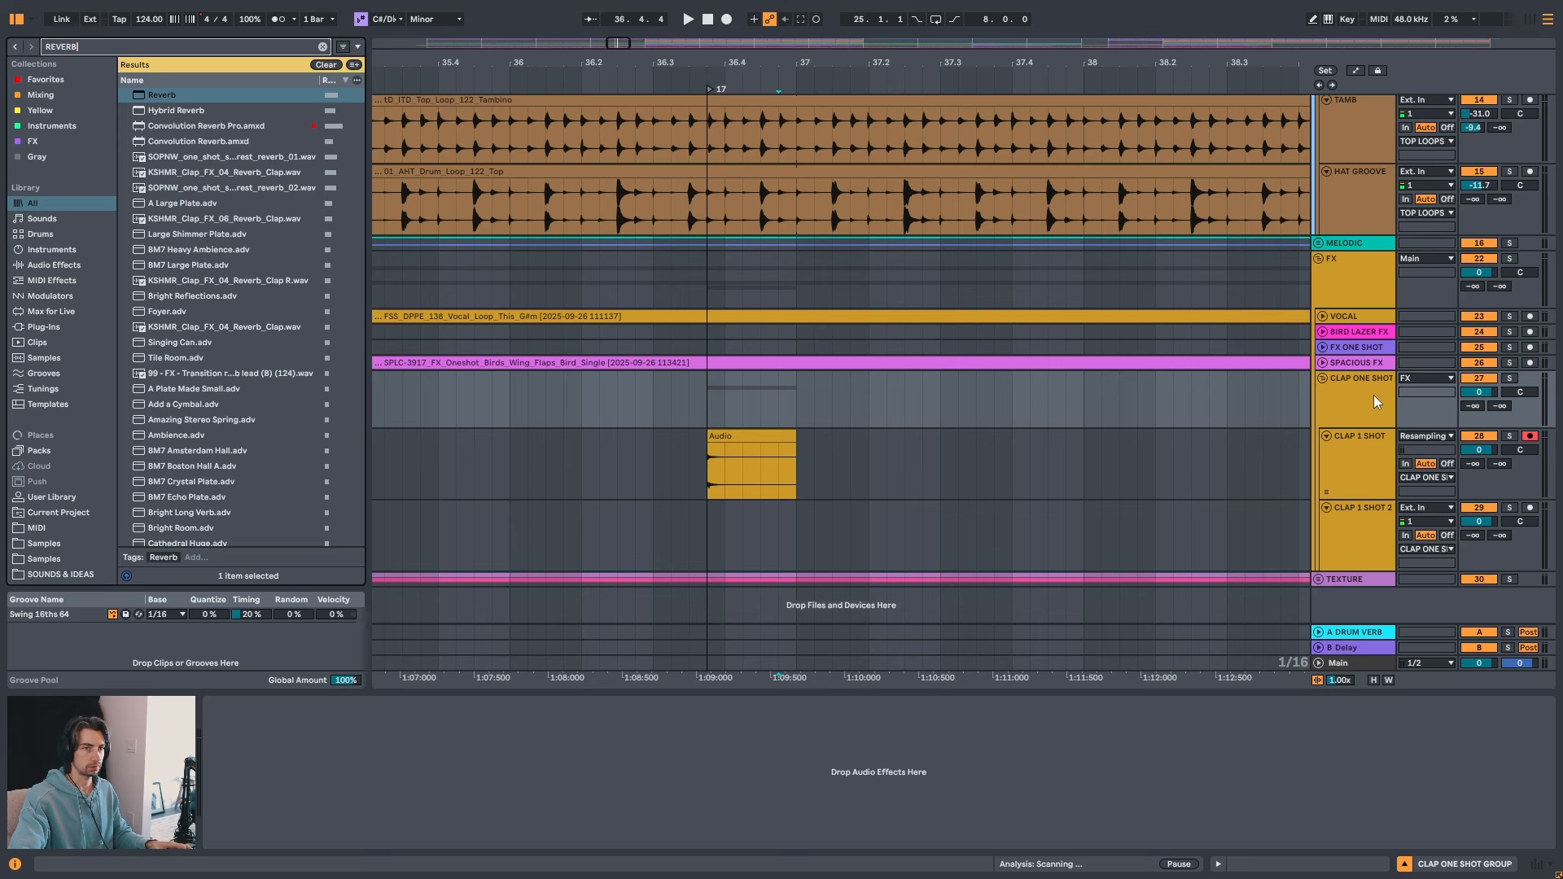
{"action": "double_click", "coordinate": [168, 96]}
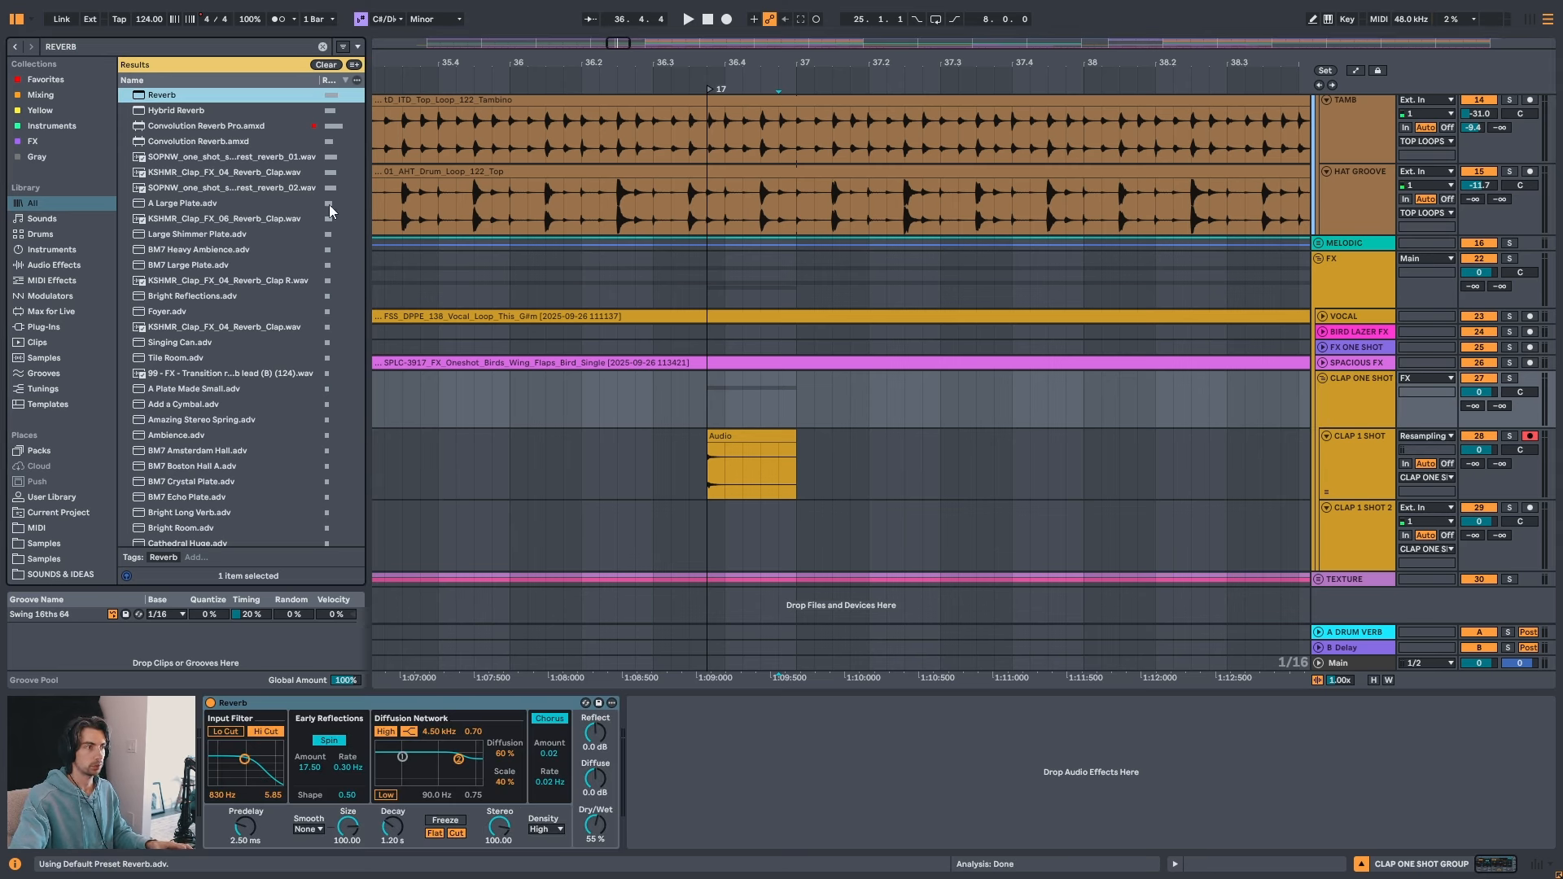
{"action": "left_click", "coordinate": [340, 709]}
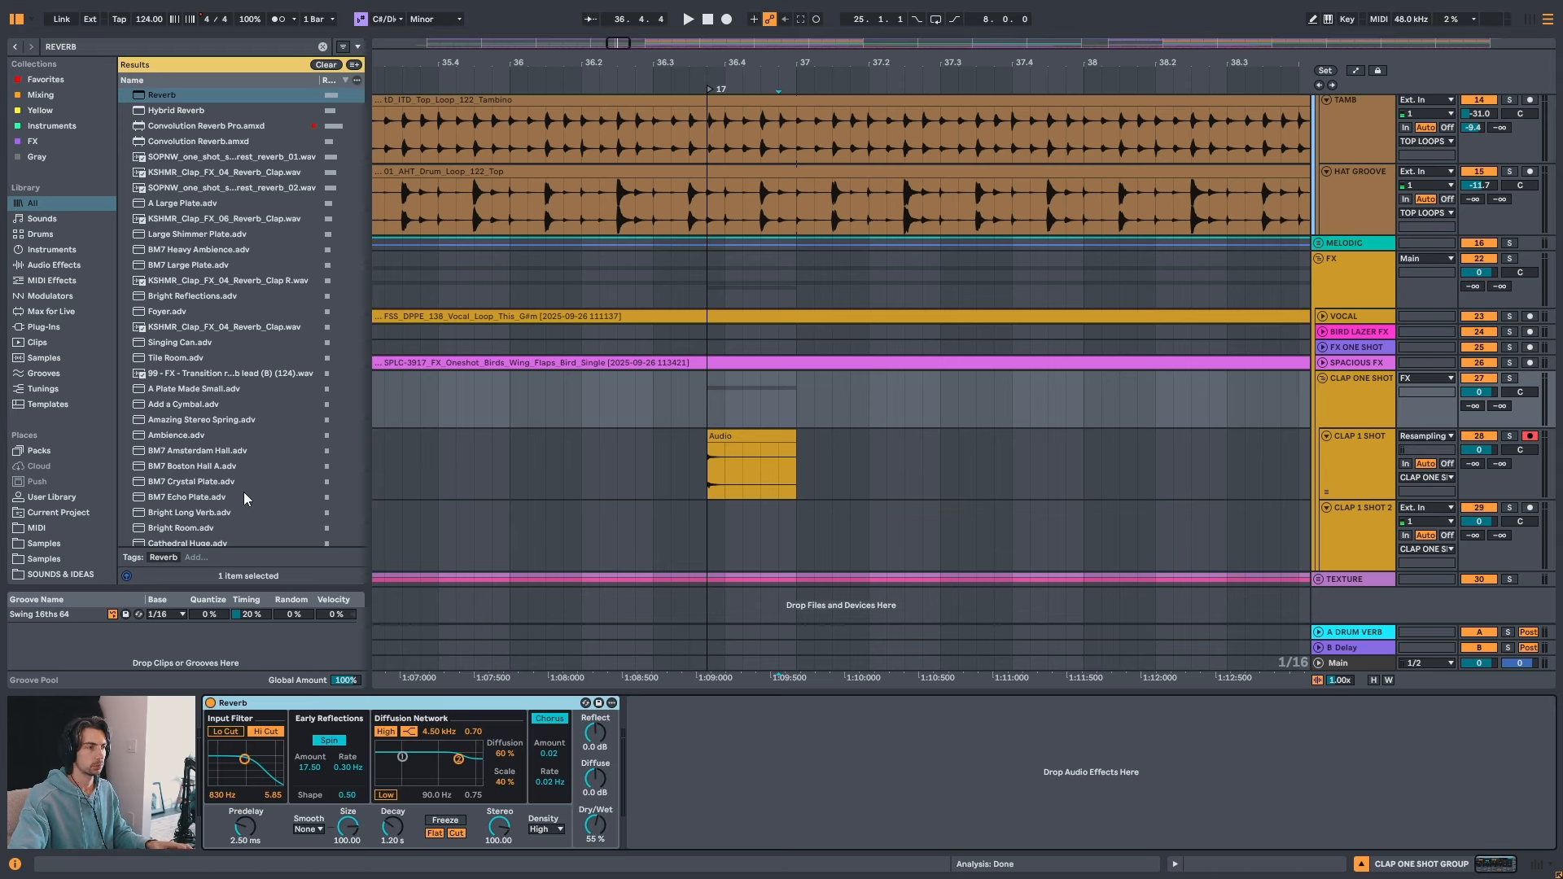
- Search for REVERB among the audio effects, clear the search, and browse the stock Reverb's presets
{"action": "left_click", "coordinate": [323, 46]}
{"action": "type", "text": "REVER"}
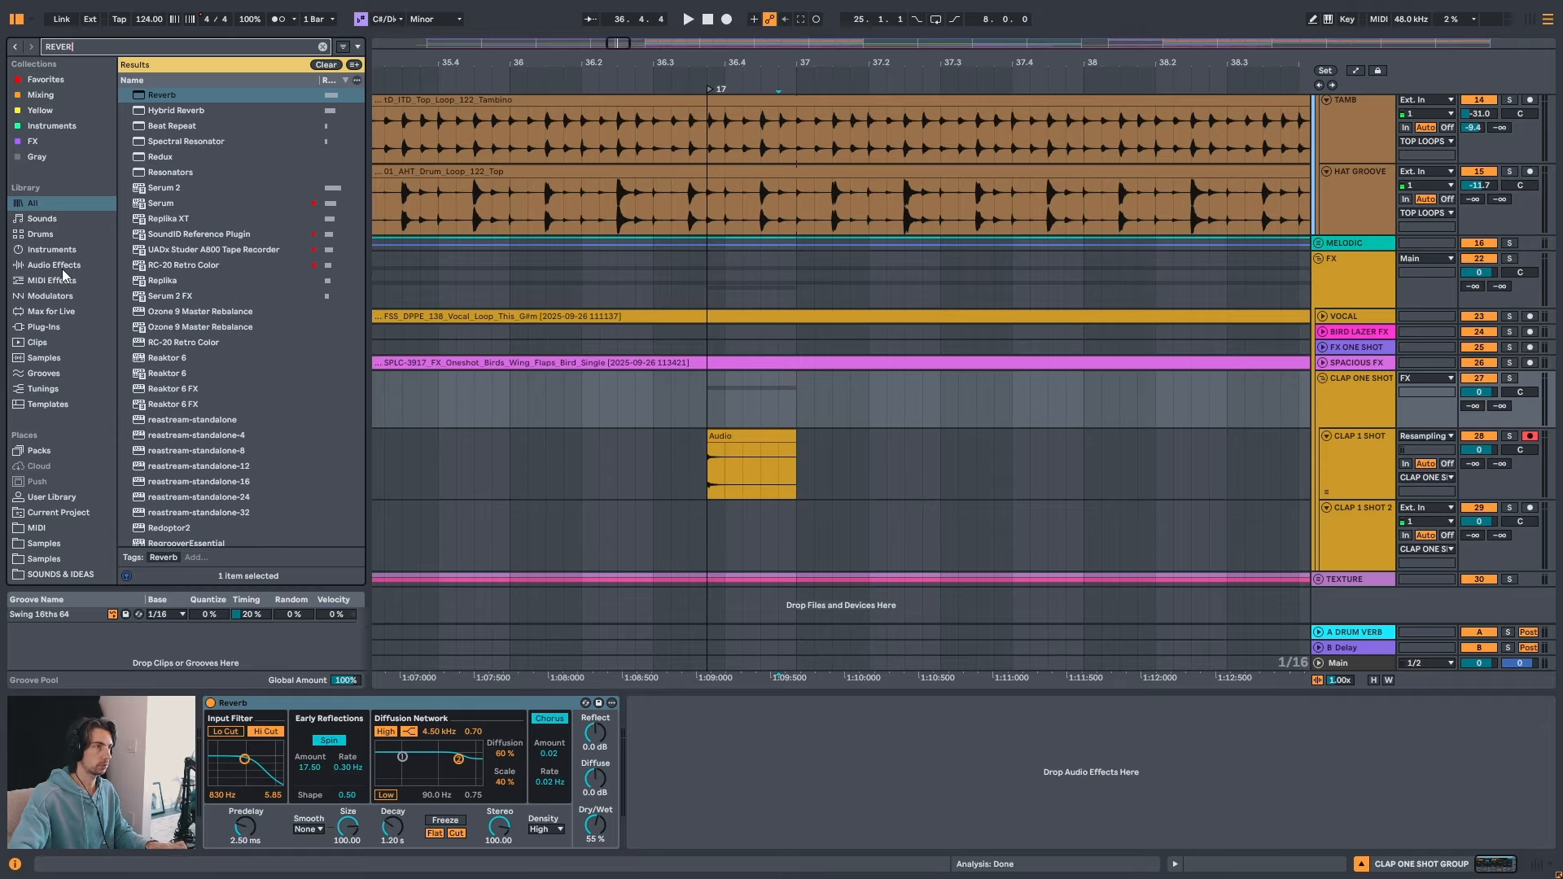
{"action": "type", "text": "B"}
{"action": "left_click", "coordinate": [67, 268]}
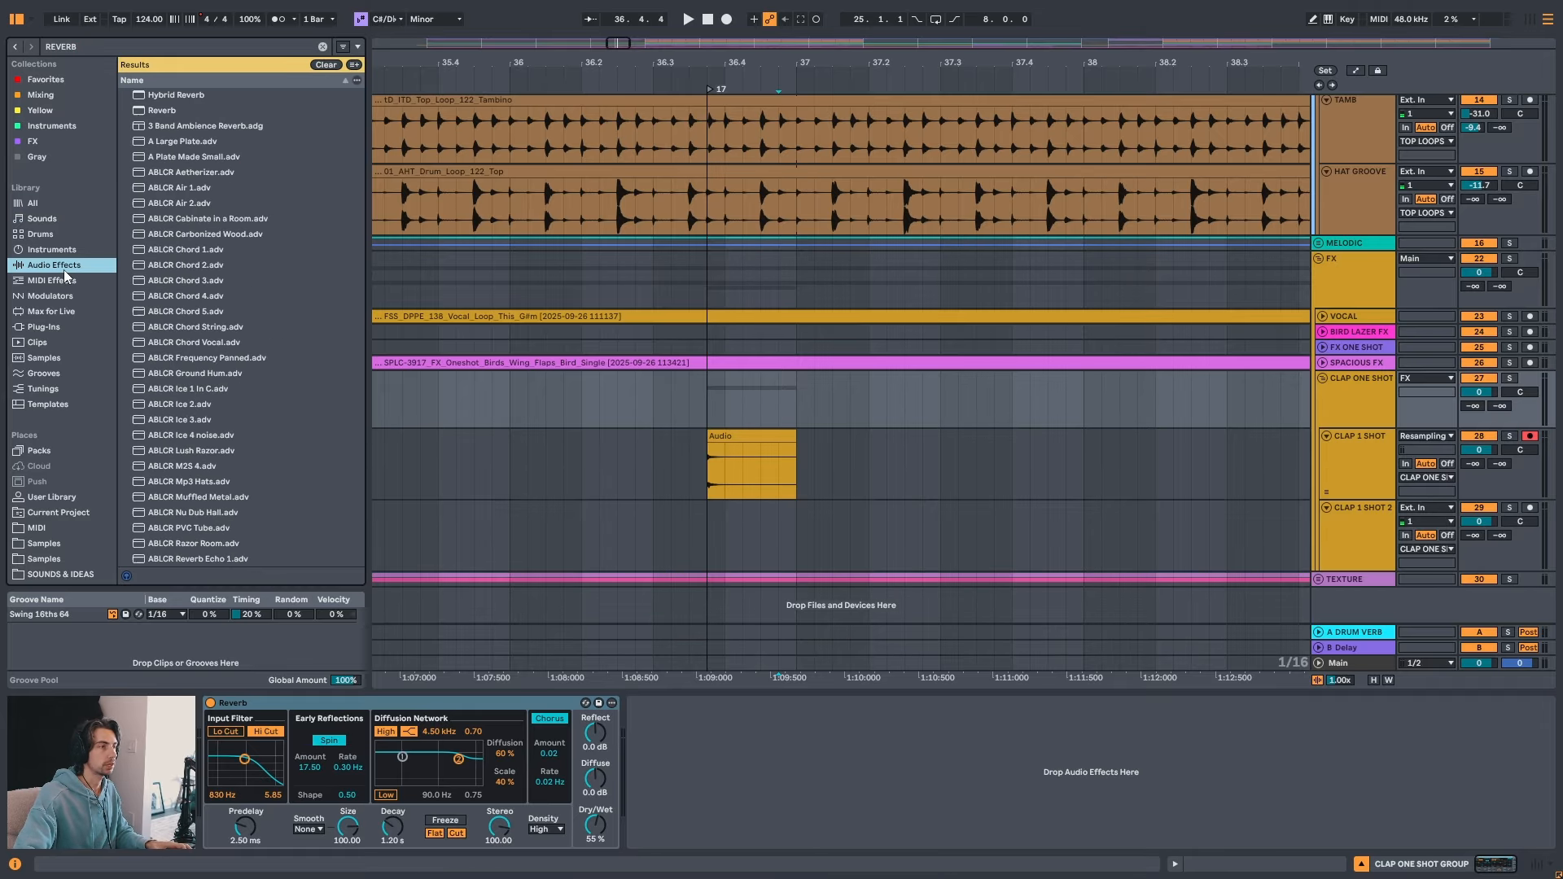
{"action": "left_click", "coordinate": [324, 65]}
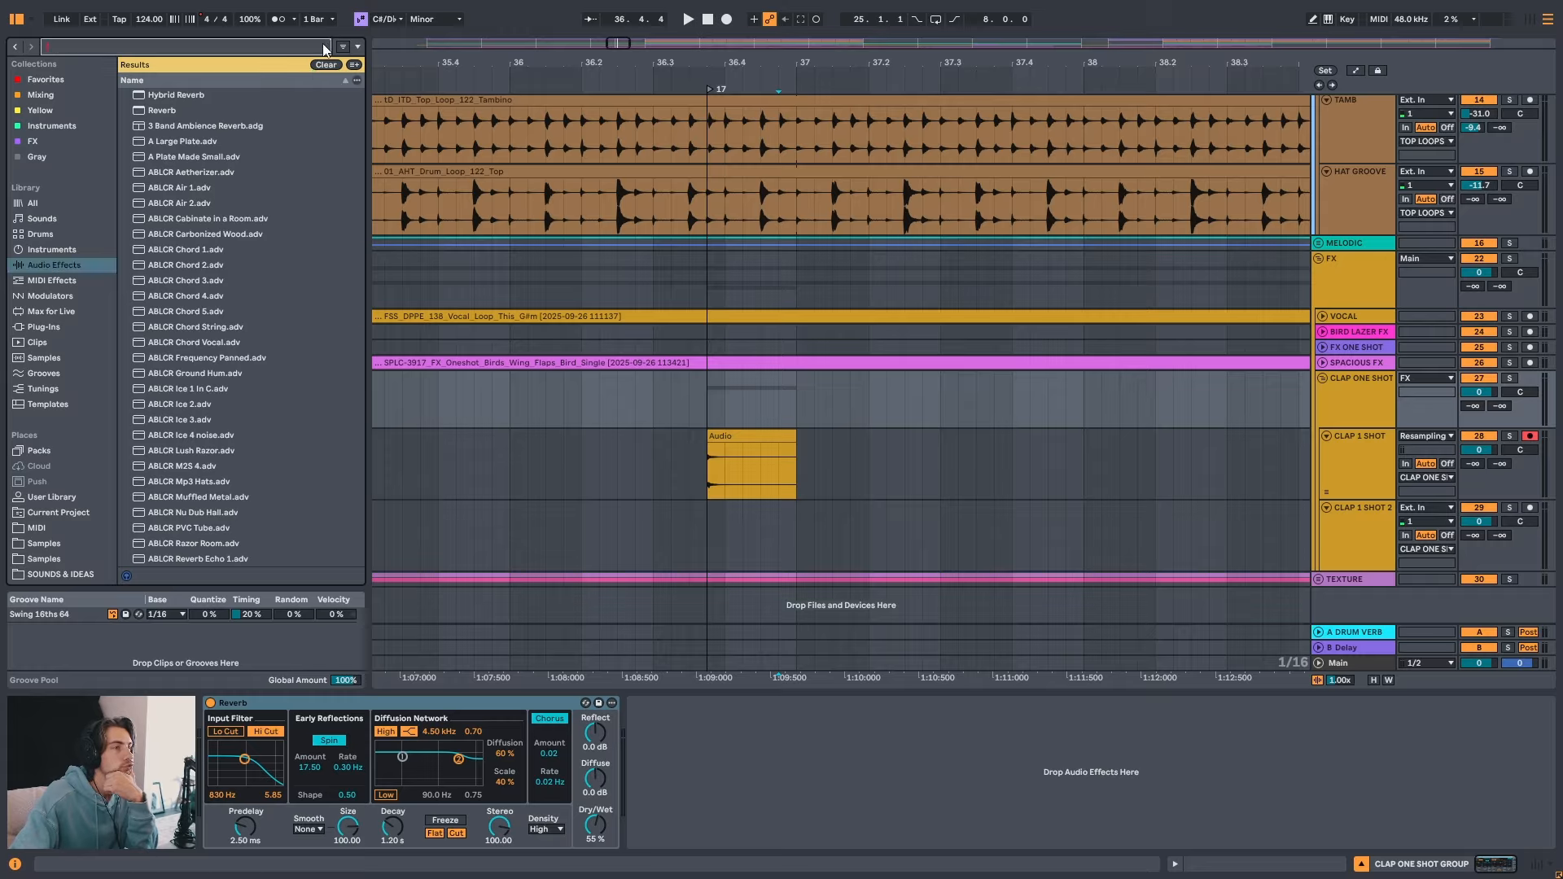
{"action": "left_click", "coordinate": [66, 262]}
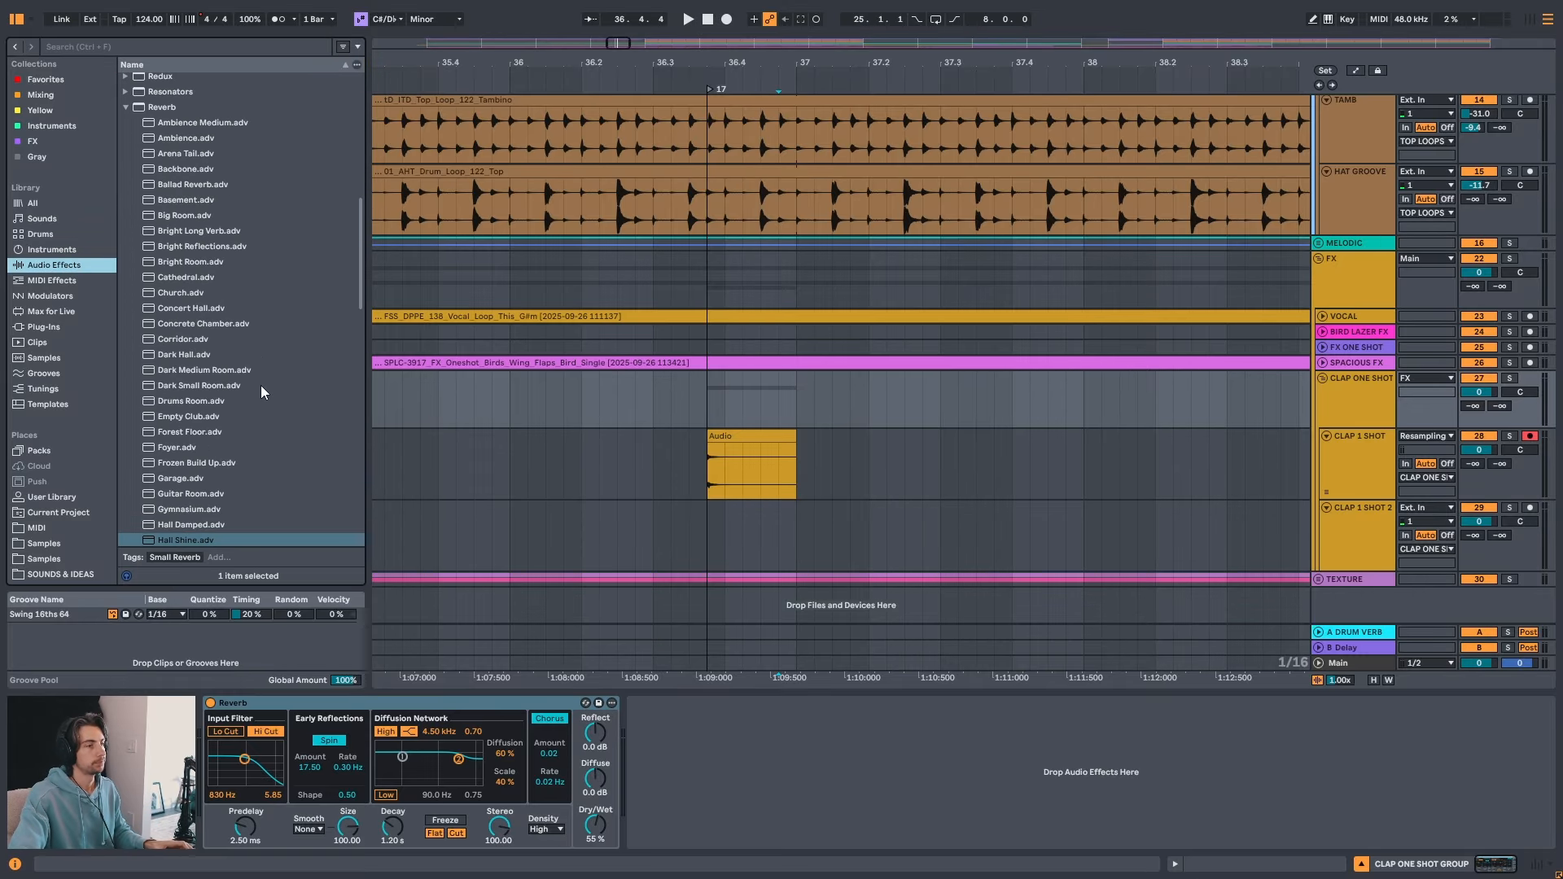
{"action": "scroll", "coordinate": [259, 384], "scroll_direction": "down", "scroll_amount": 7}
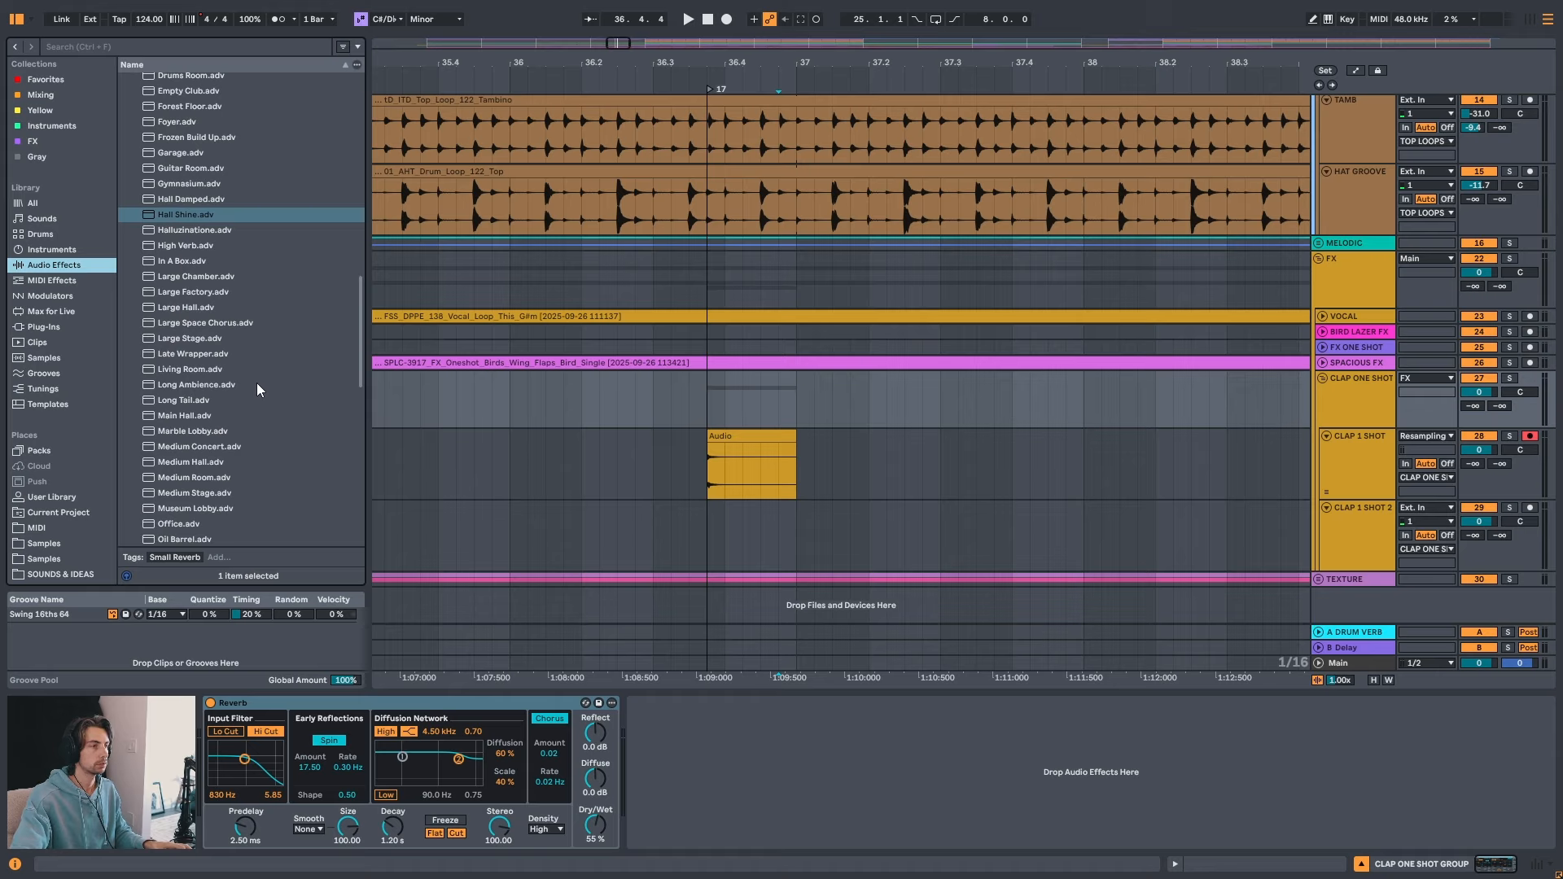
- Play the clap from 36.3.4 through the default Reverb in the full mix
{"action": "left_click", "coordinate": [707, 444]}
{"action": "key", "text": "space"}
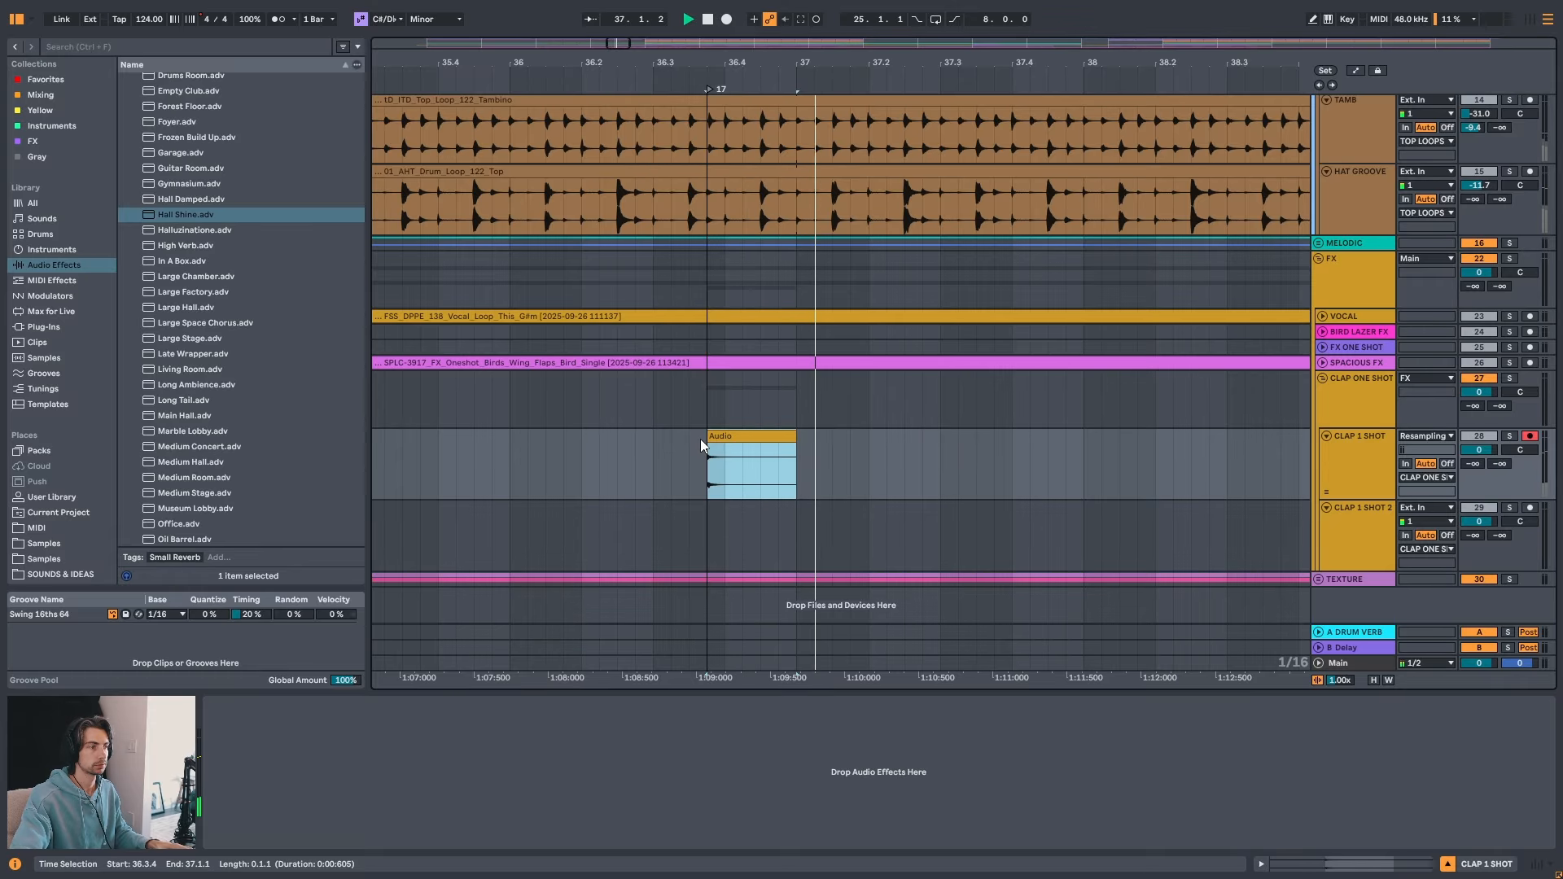
{"action": "key", "text": "space"}
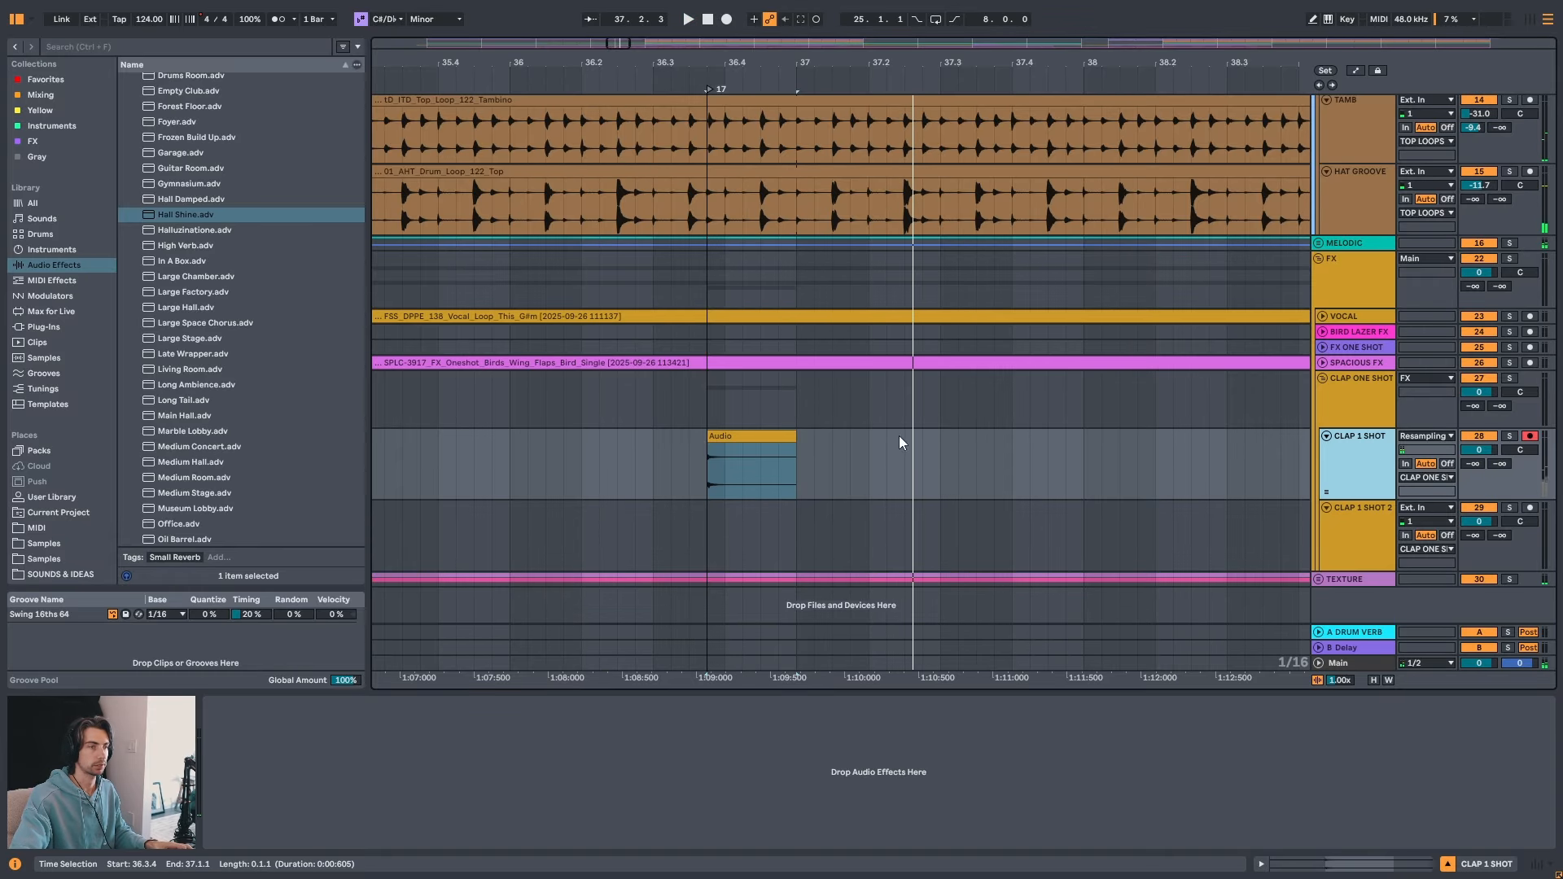
- Load the Long Ambience preset on the CLAP ONE SHOT GROUP's Reverb and audition it soloed, toggling its input filter cuts
{"action": "left_click", "coordinate": [1030, 401]}
{"action": "scroll", "coordinate": [183, 404], "scroll_direction": "down", "scroll_amount": 2}
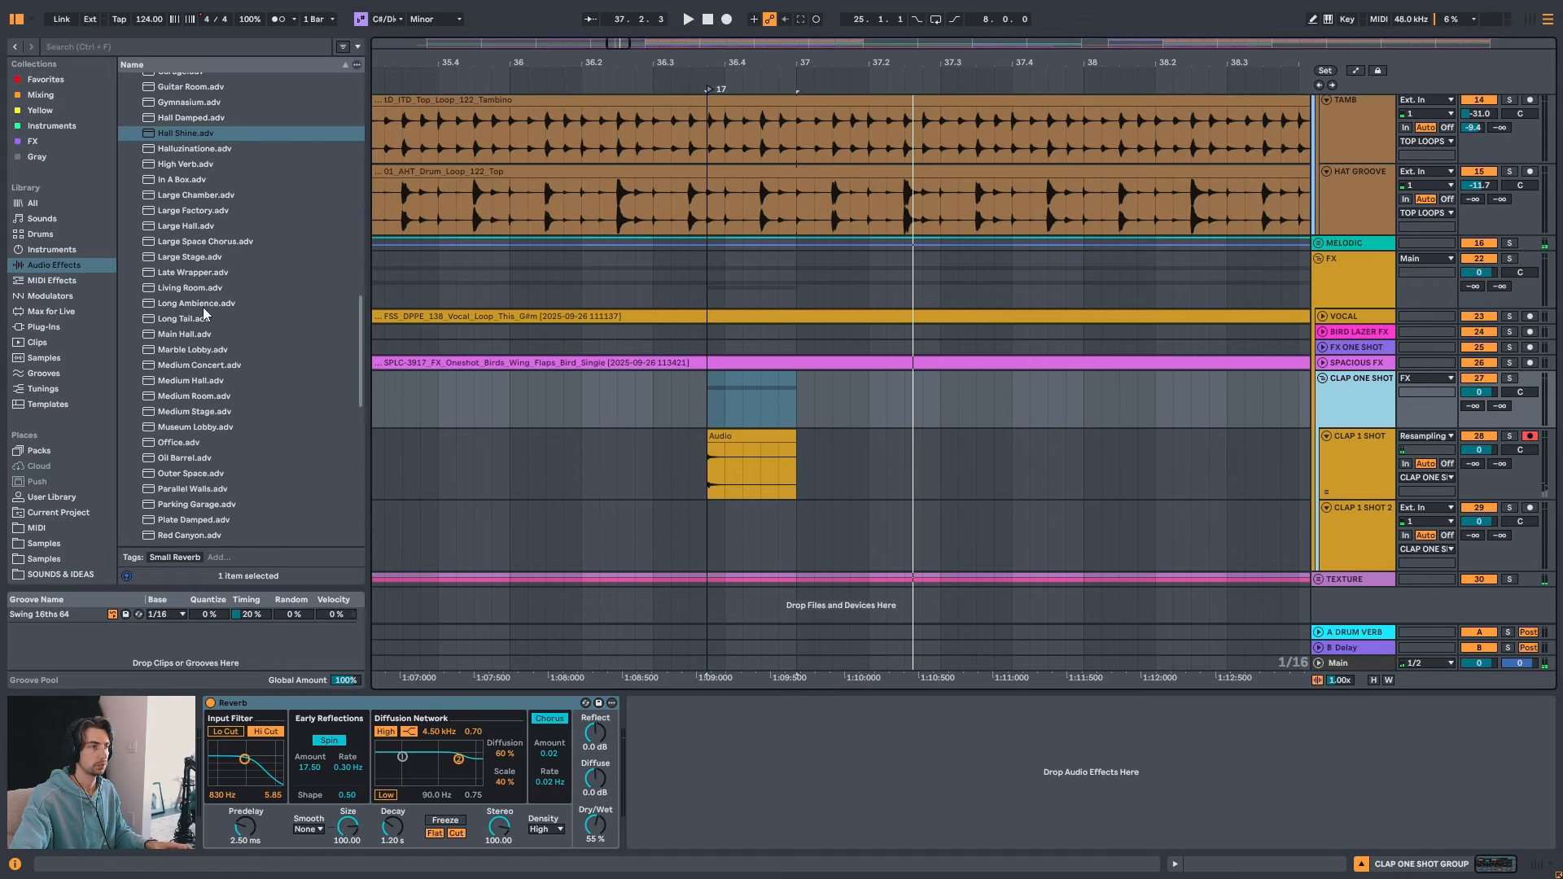
{"action": "left_click_drag", "start_coordinate": [203, 306], "coordinate": [334, 770]}
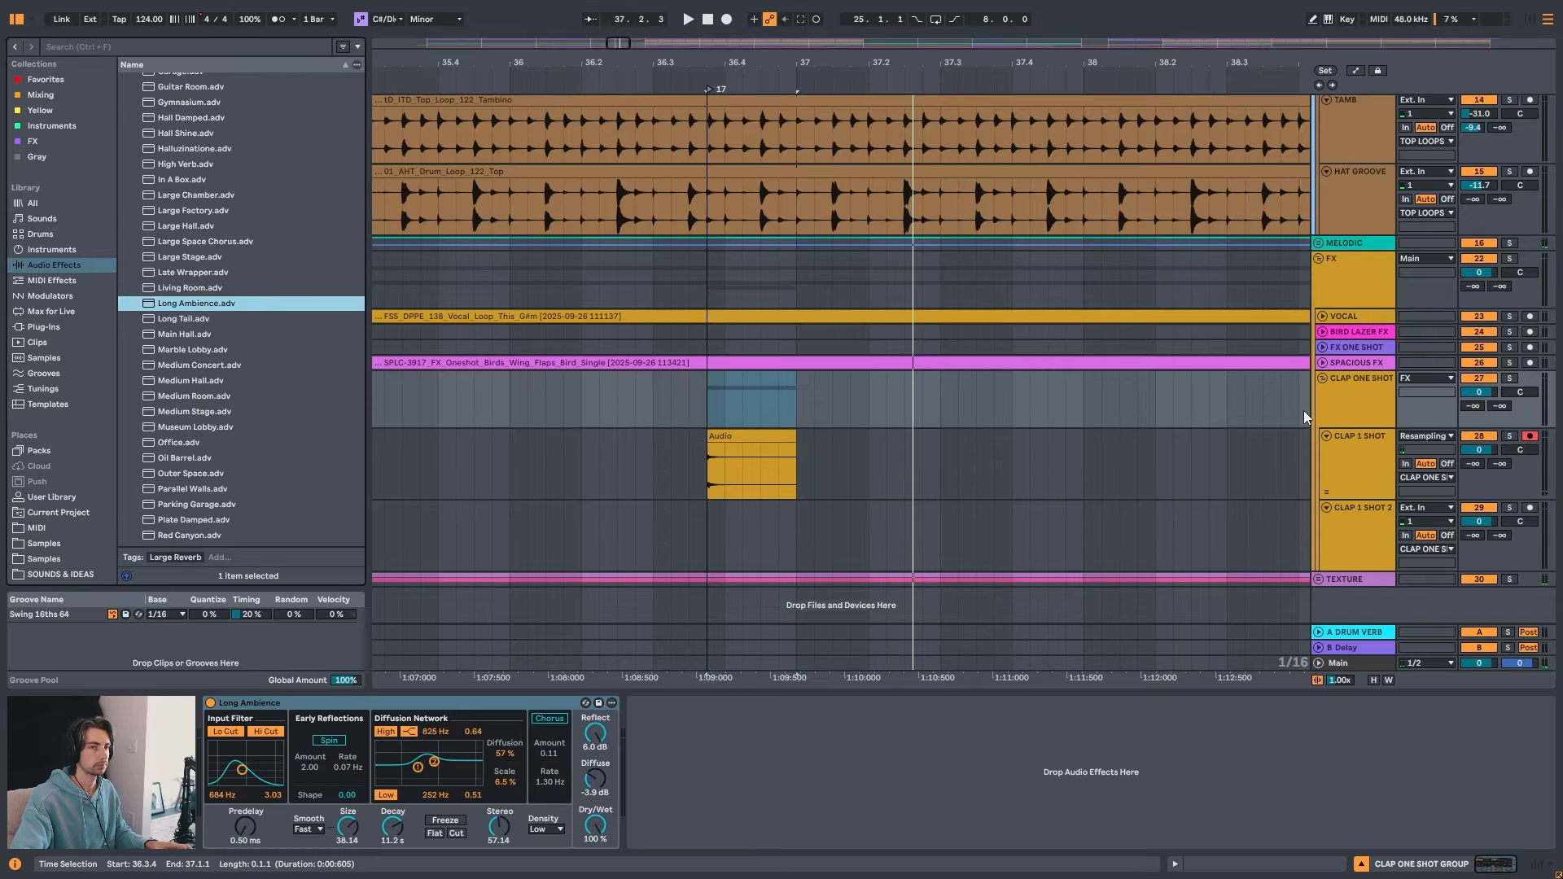
{"action": "left_click", "coordinate": [708, 398]}
{"action": "key", "text": "space"}
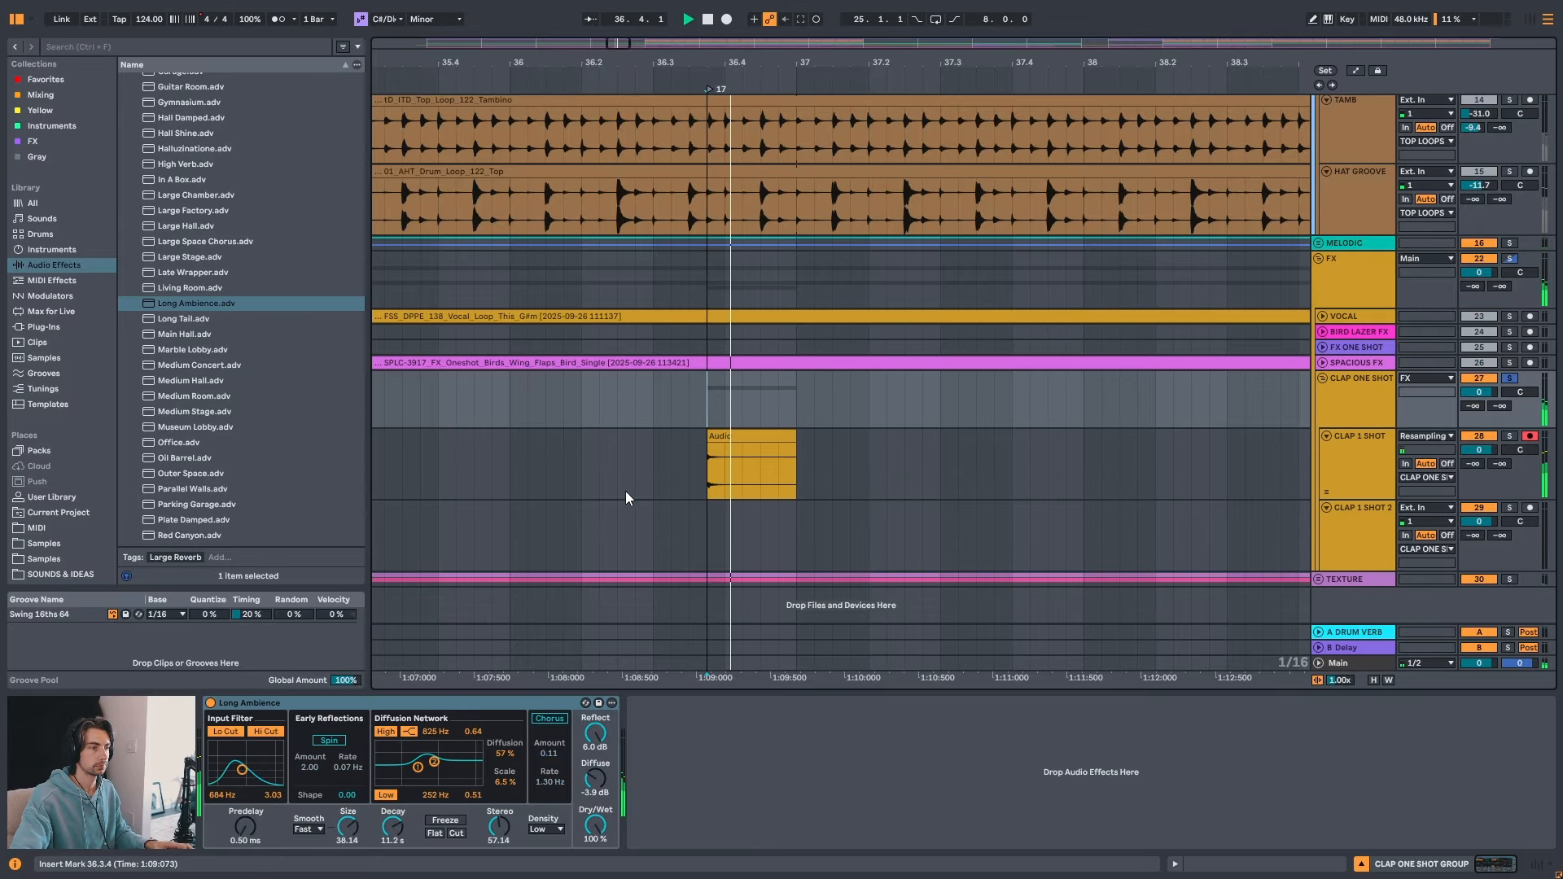
{"action": "left_click", "coordinate": [269, 733]}
{"action": "left_click", "coordinate": [227, 732]}
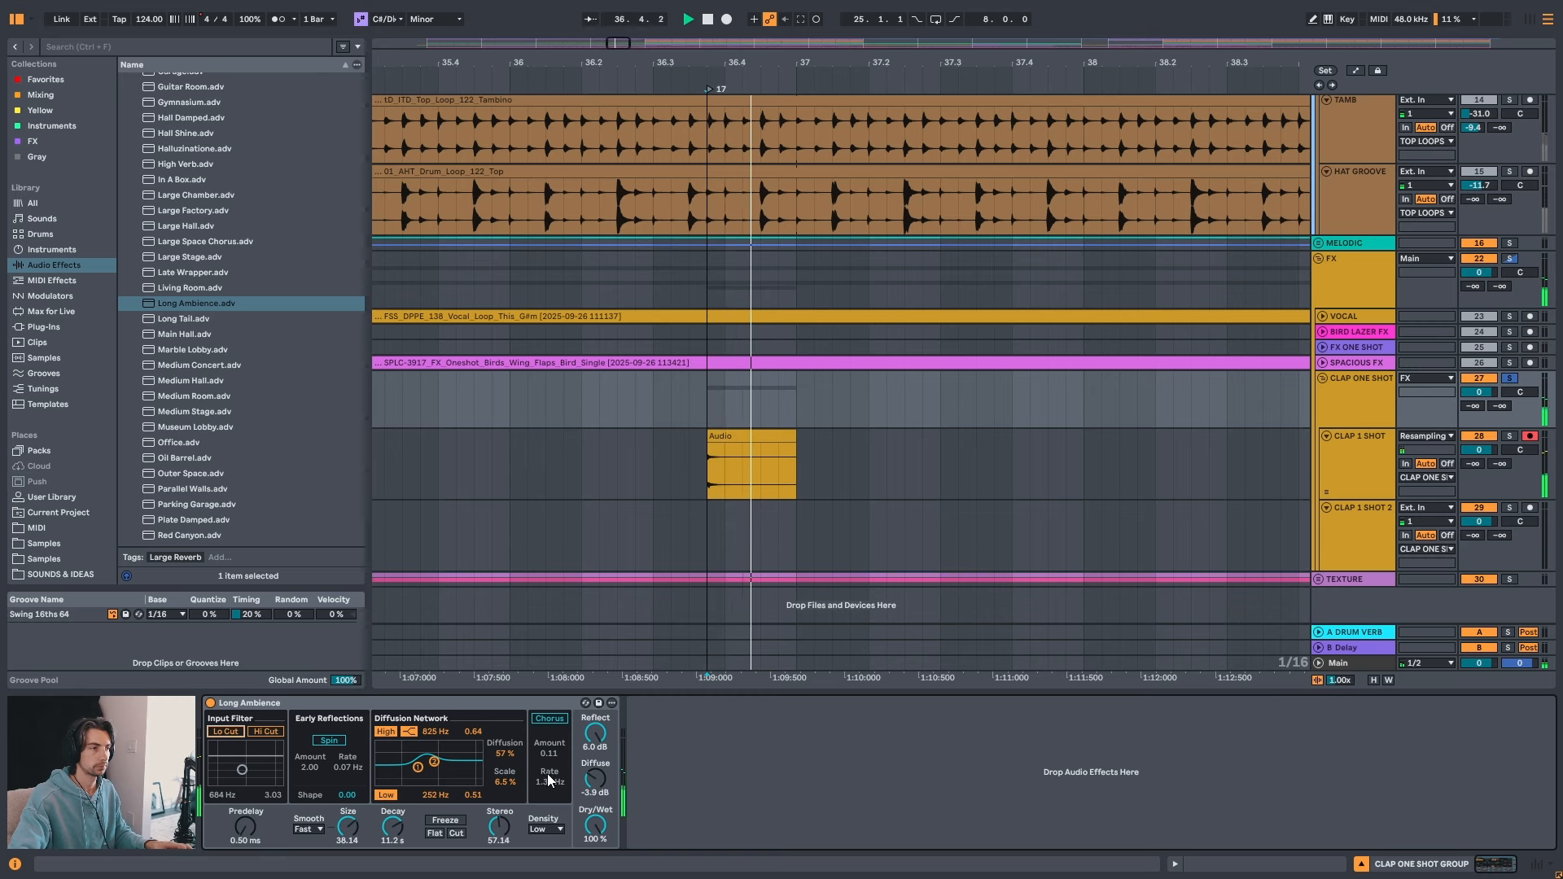
- Load the Outer Space preset on the clap group's Reverb and audition its tail
{"action": "double_click", "coordinate": [195, 473]}
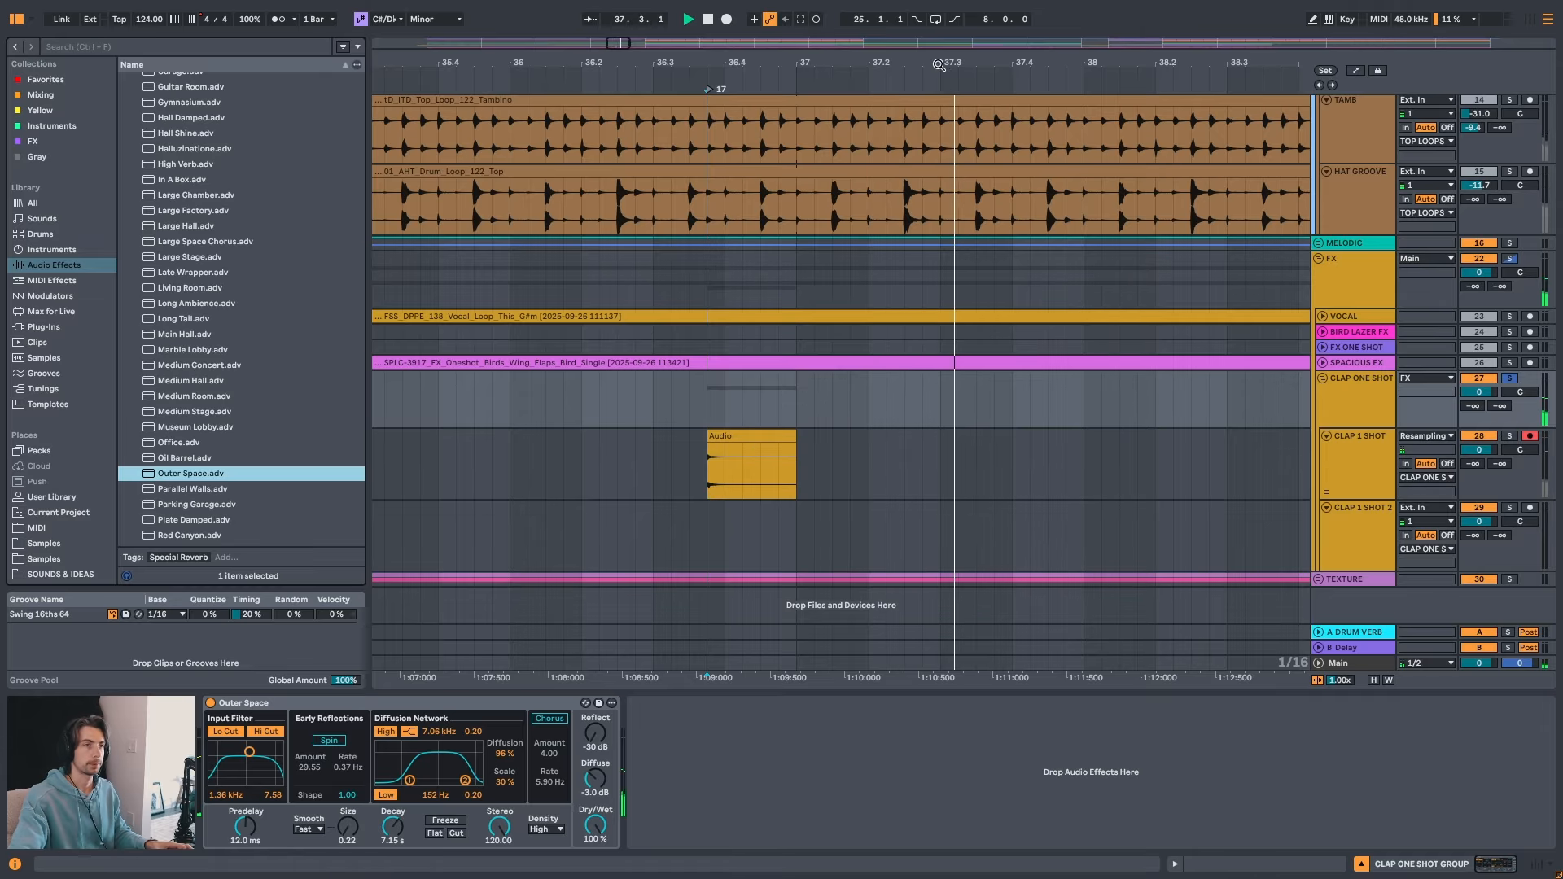
{"action": "key", "text": "space"}
{"action": "left_click_drag", "start_coordinate": [934, 63], "coordinate": [891, 56]}
- Find the stock Delay effect and add it after the reverb on the CLAP ONE SHOT GROUP
{"action": "key", "text": "ctrl+f"}
{"action": "type", "text": "DELAY"}
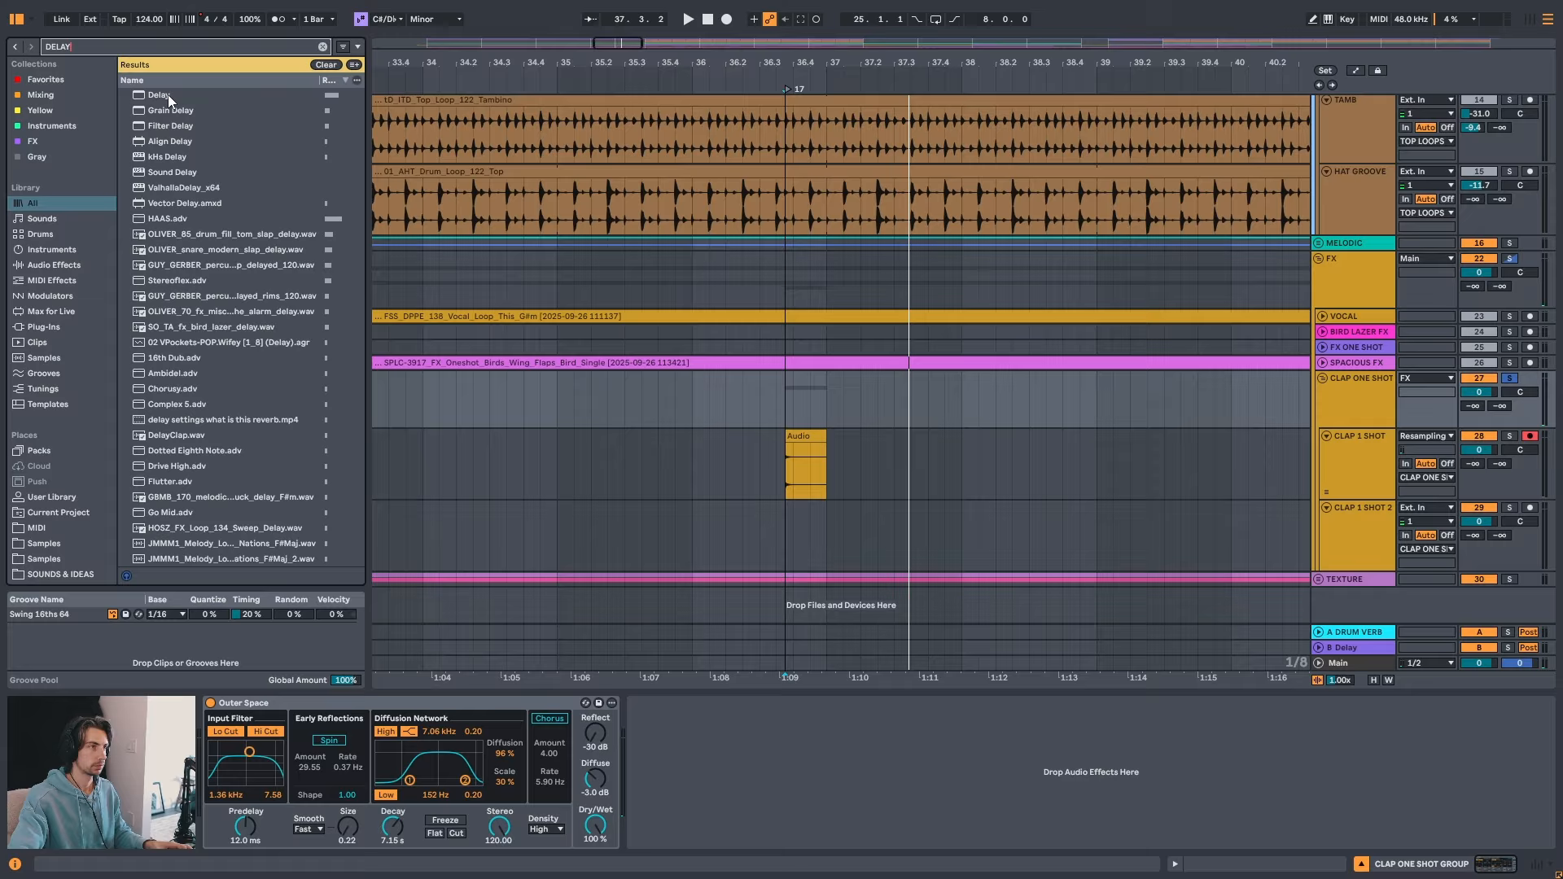
{"action": "double_click", "coordinate": [169, 100]}
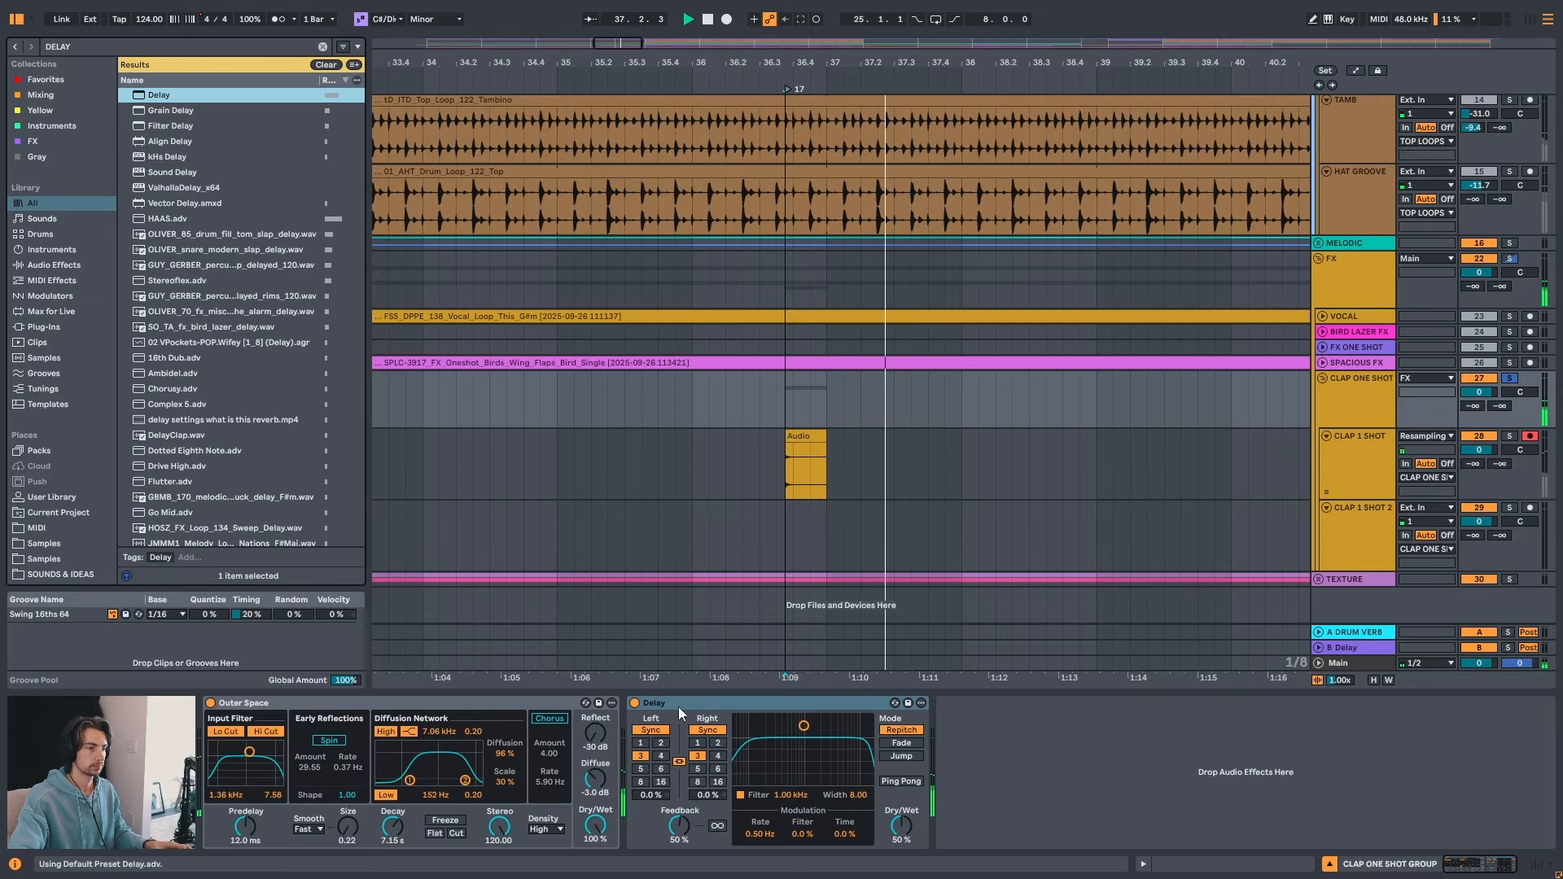
- Set the Outer Space reverb's Dry/Wet to 44 % and unsolo the clap group
{"action": "left_click_drag", "start_coordinate": [595, 826], "coordinate": [595, 869]}
{"action": "key", "text": "space"}
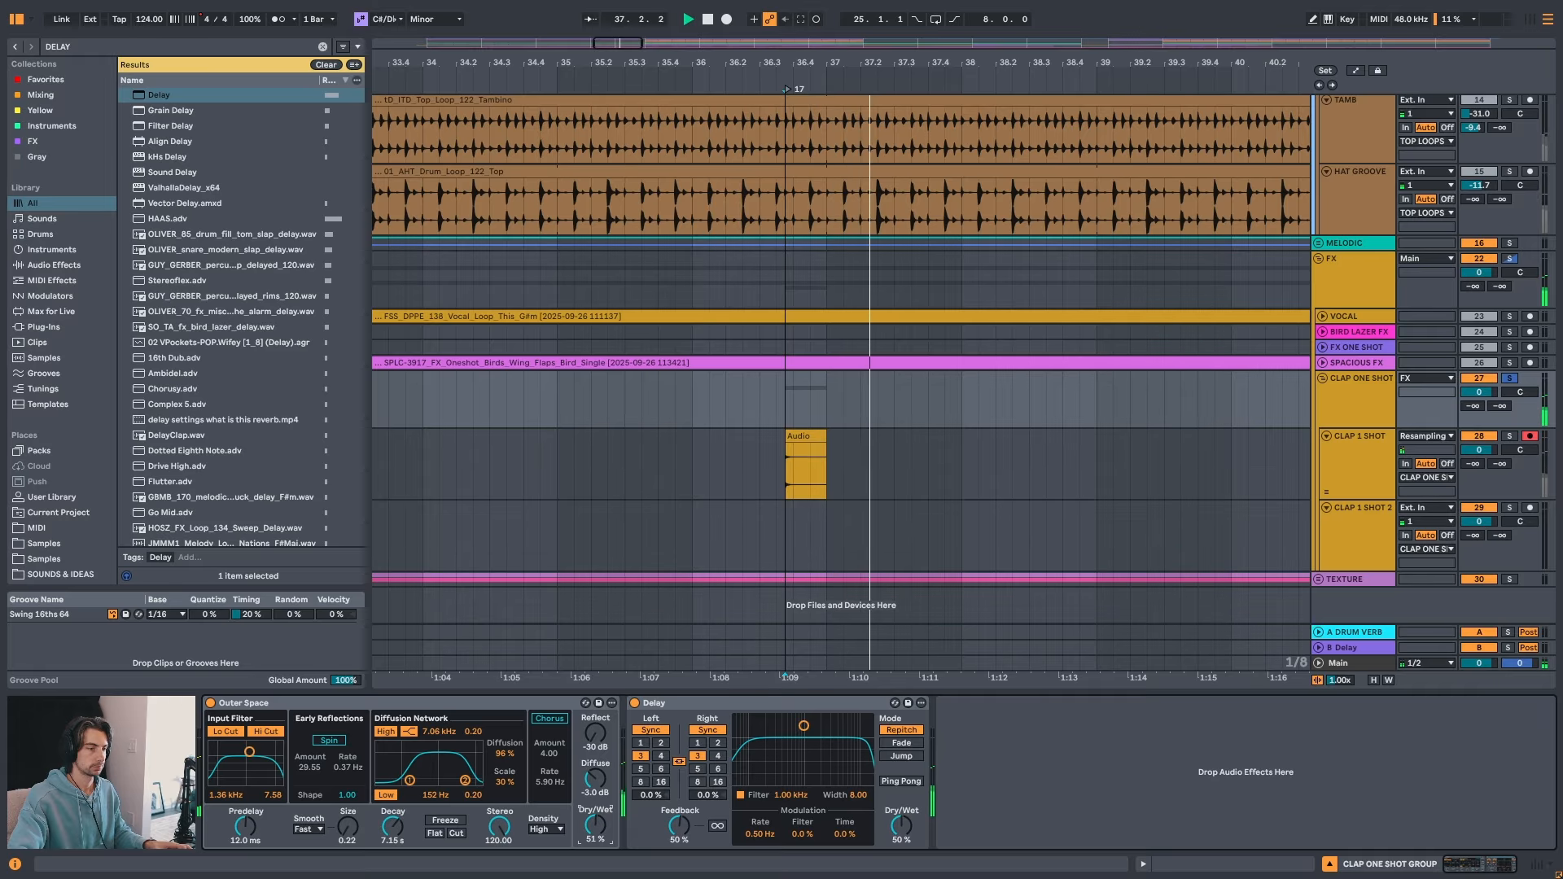
{"action": "key", "text": "s"}
- Play the processed clap in the full mix, starting shortly before bar 36
{"action": "key", "text": "space"}
{"action": "key", "text": "space"}
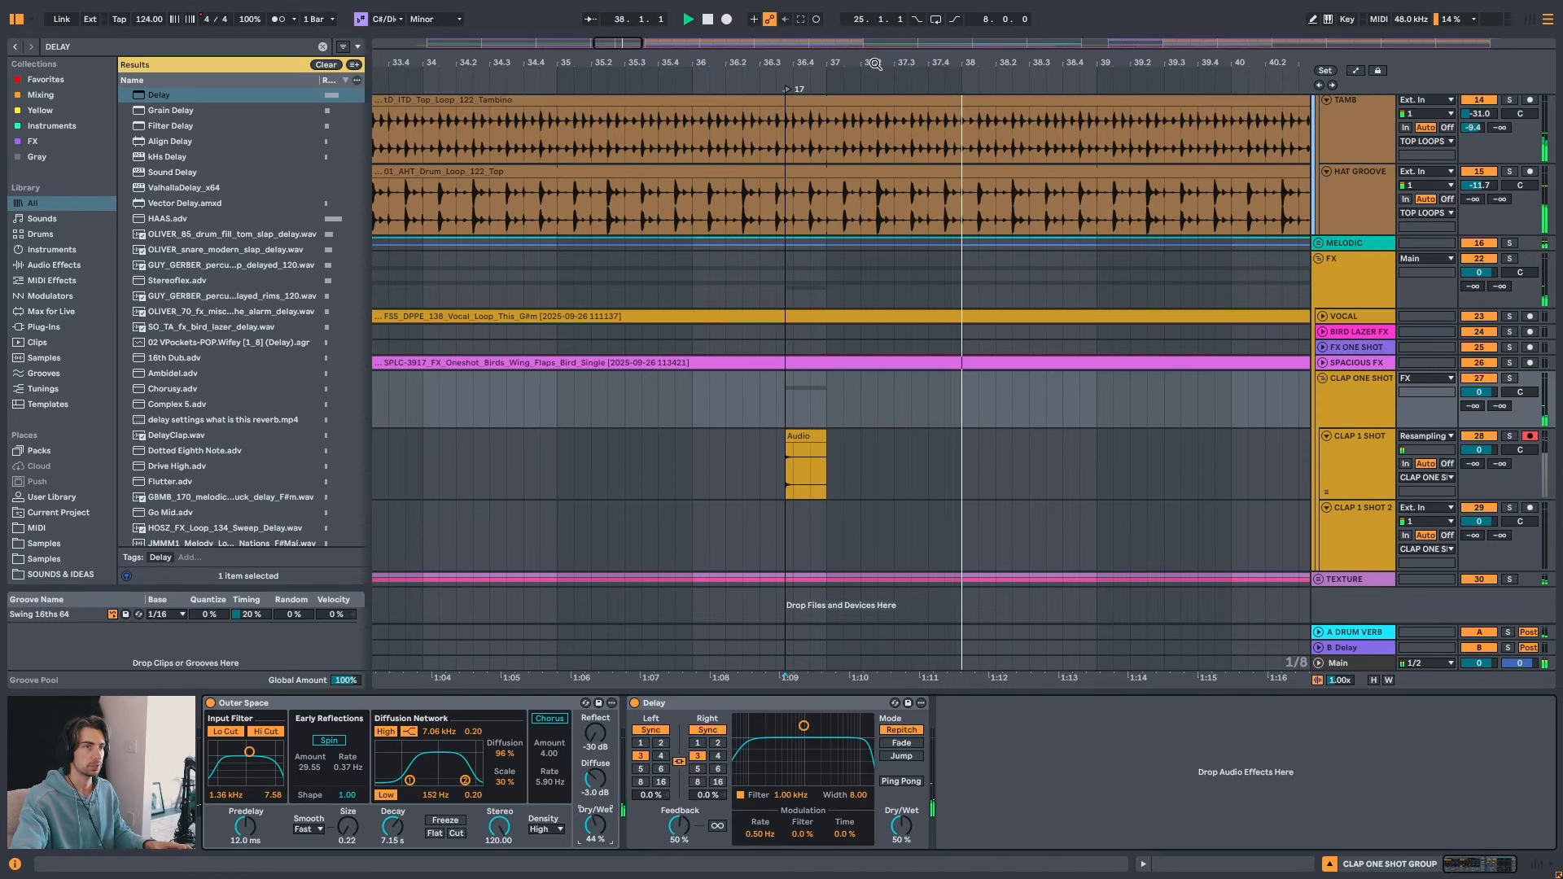
{"action": "scroll", "coordinate": [733, 104], "scroll_direction": "down", "scroll_amount": 2, "text": "ctrl"}
{"action": "left_click", "coordinate": [598, 400]}
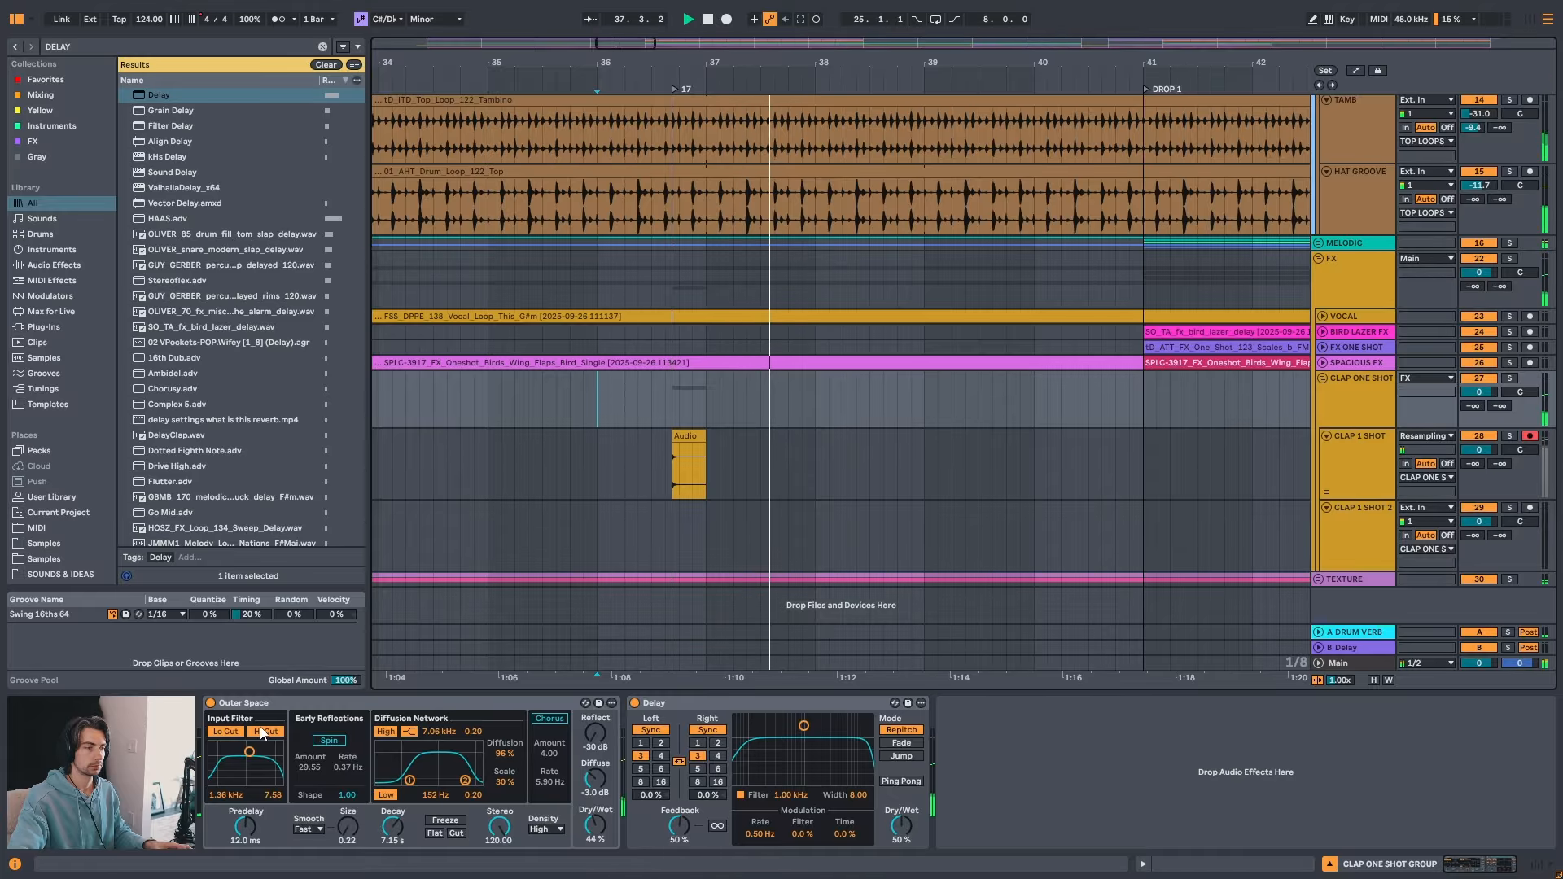
- Switch the reverb's Diffusion Network high filter off and back on while playing the full mix
{"action": "left_click", "coordinate": [388, 731]}
{"action": "key", "text": "space"}
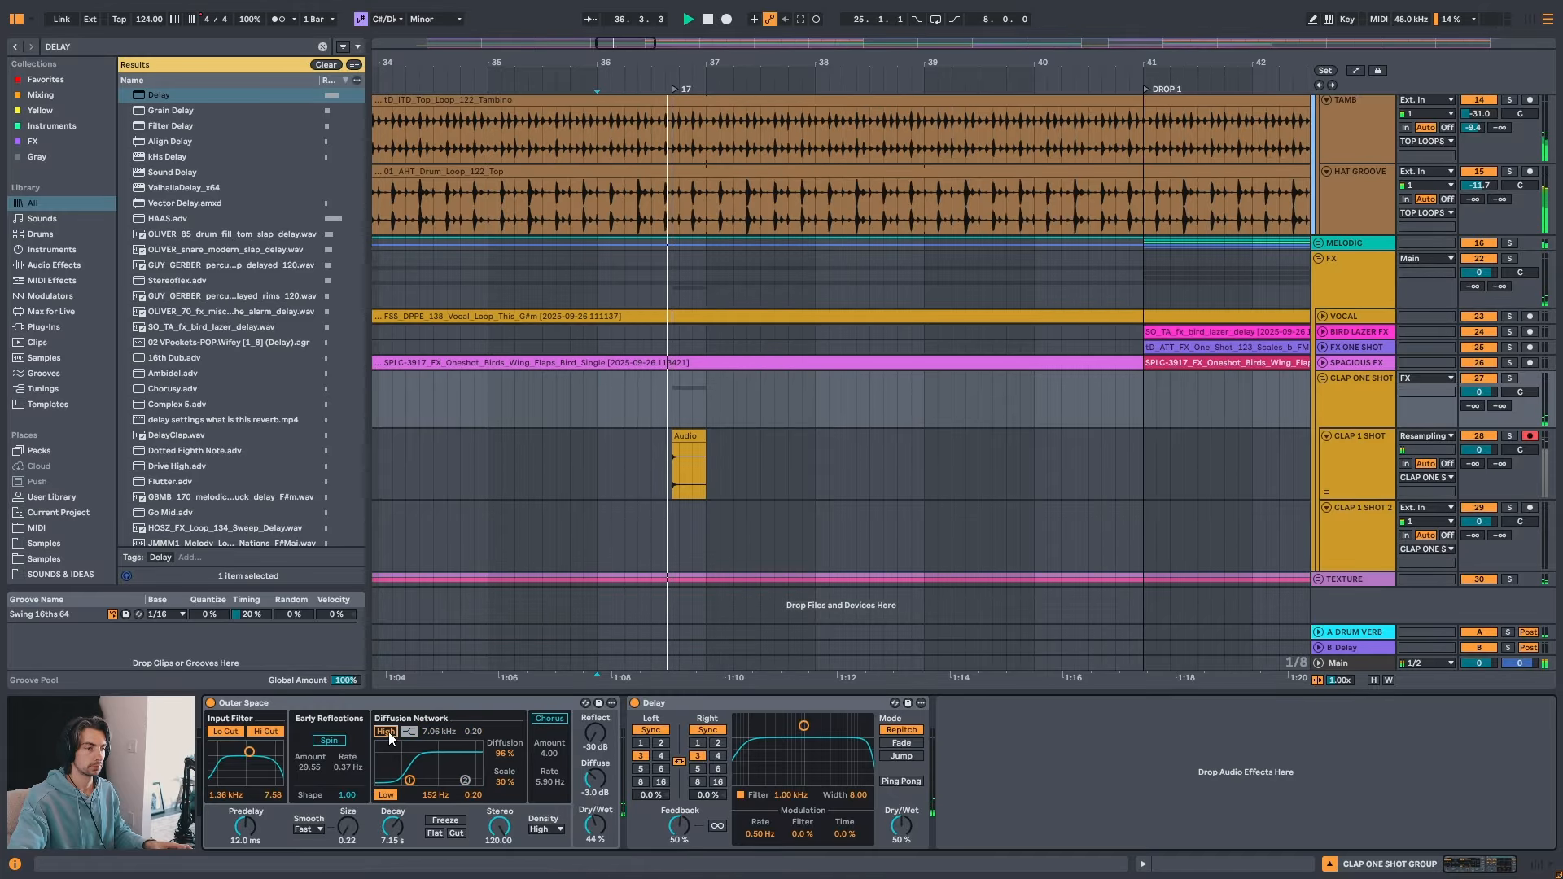
{"action": "left_click", "coordinate": [389, 730]}
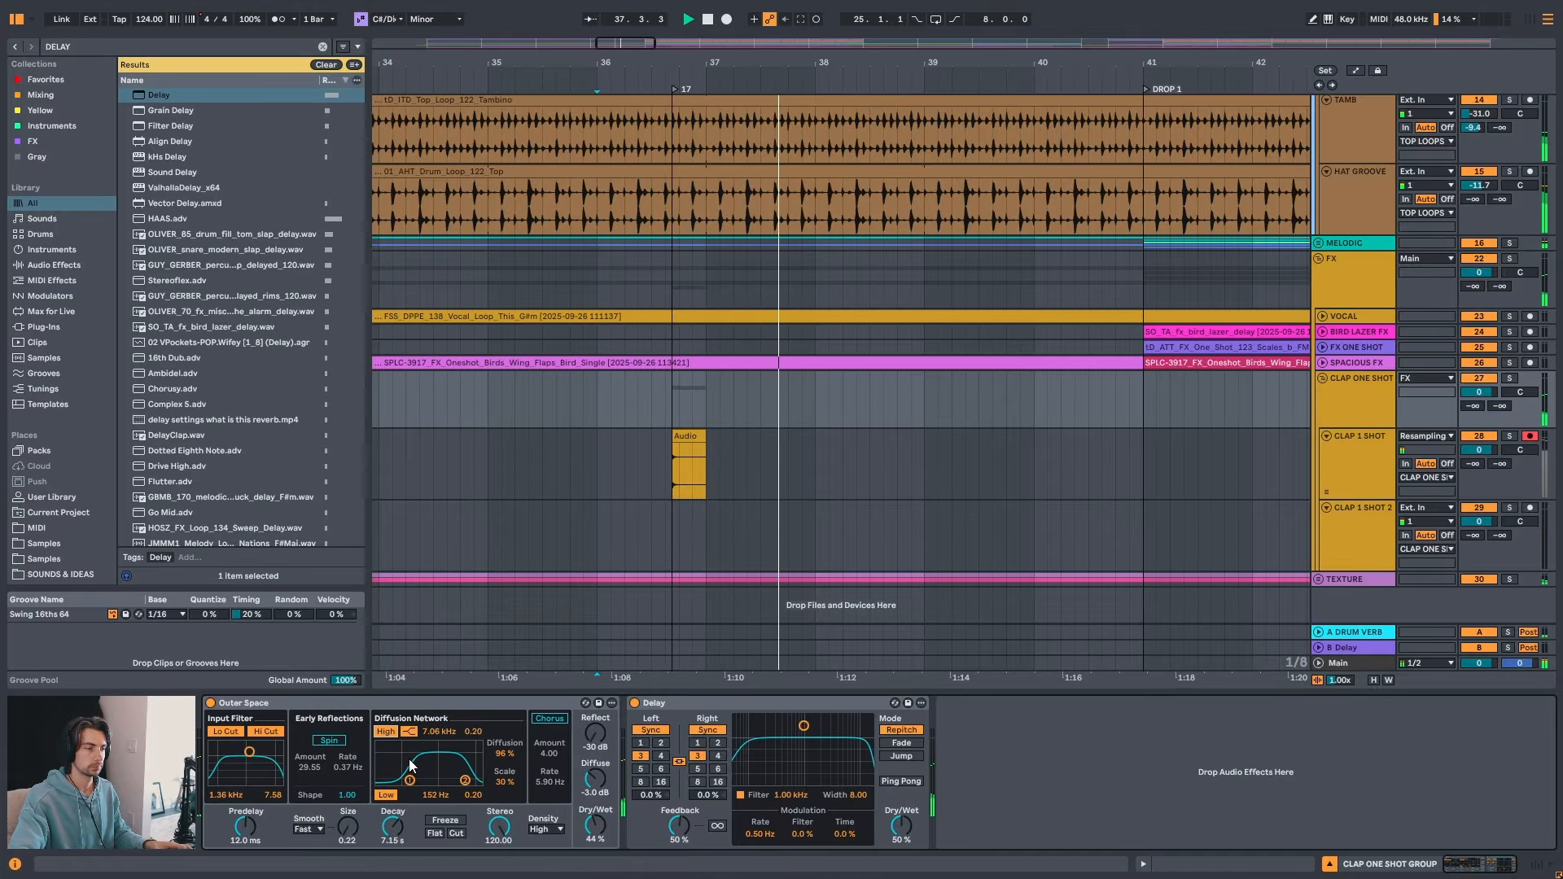
{"action": "key", "text": "space"}
- Solo the CLAP ONE SHOT GROUP and replay the clap from 36.3.4 through its reverb and delay
{"action": "left_click", "coordinate": [686, 443]}
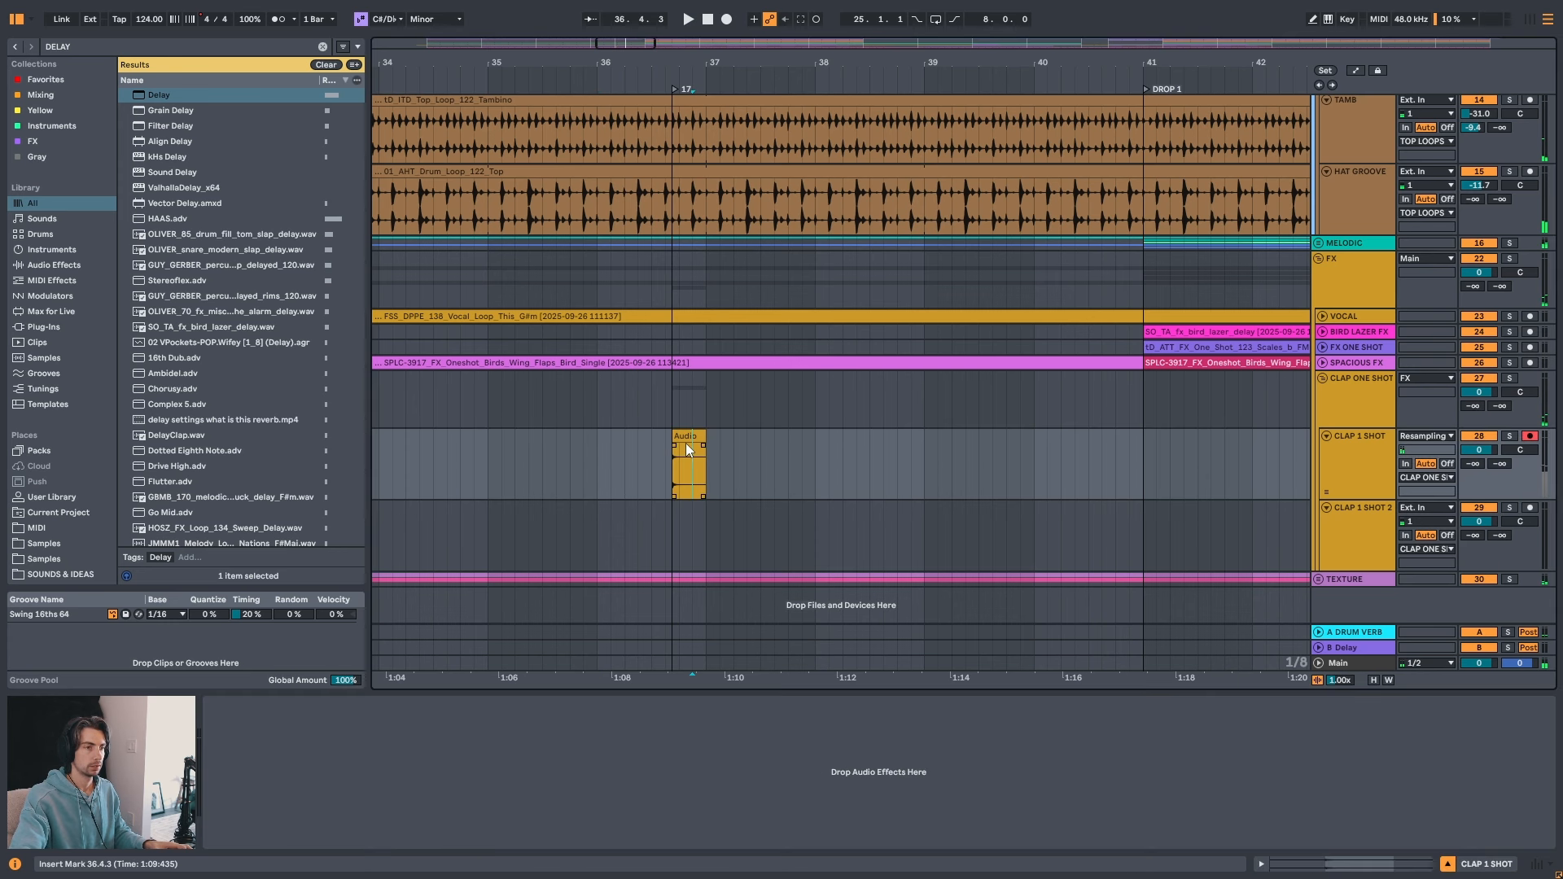
{"action": "left_click", "coordinate": [1418, 414]}
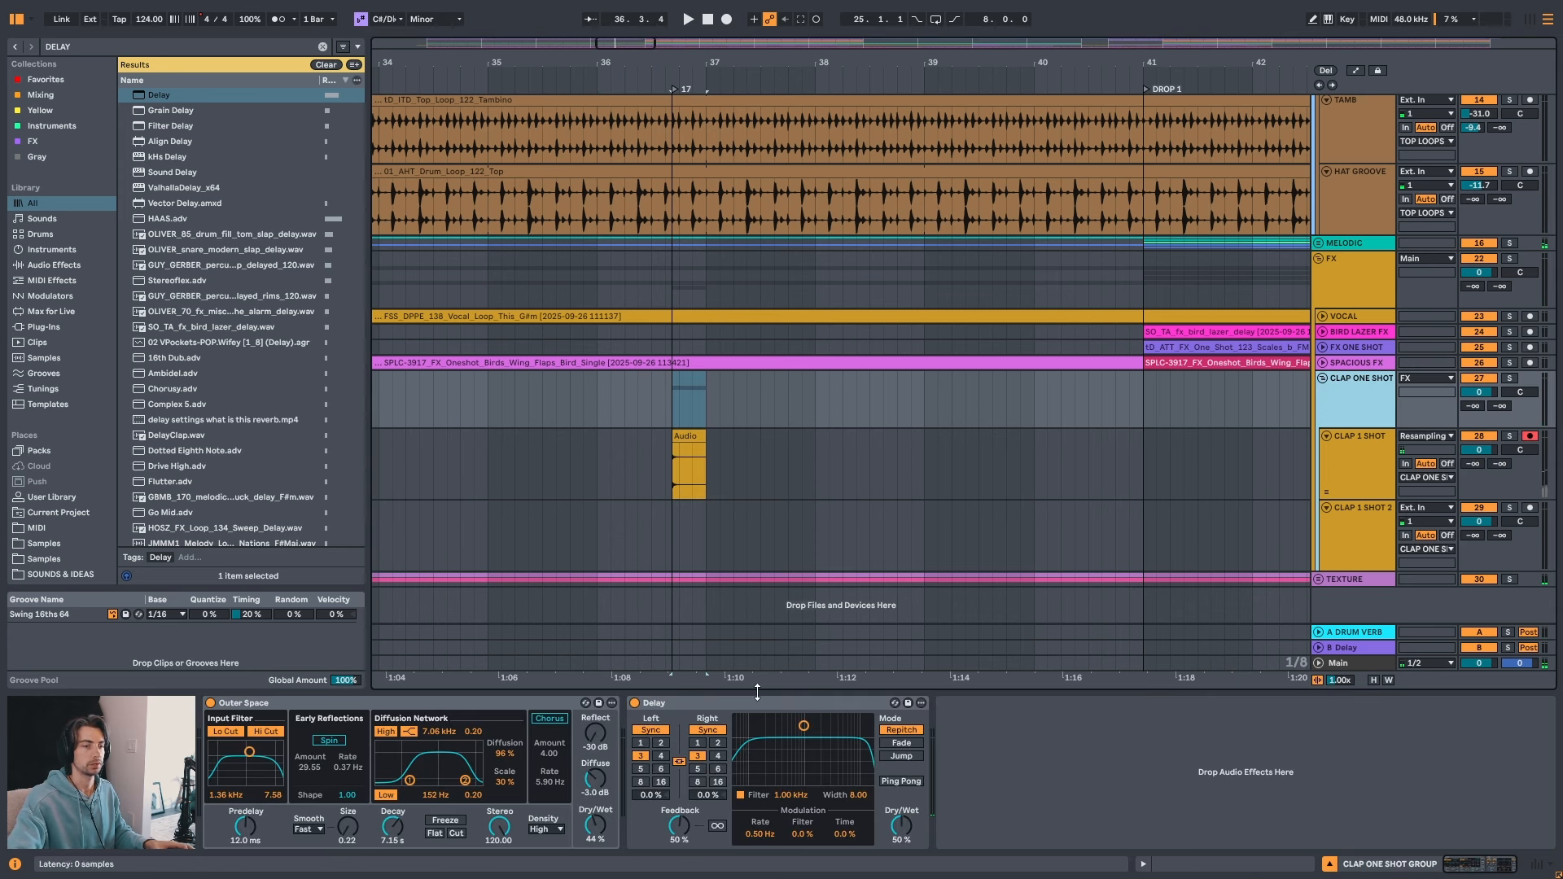
{"action": "left_click_drag", "start_coordinate": [717, 63], "coordinate": [707, 262]}
{"action": "key", "text": "space"}
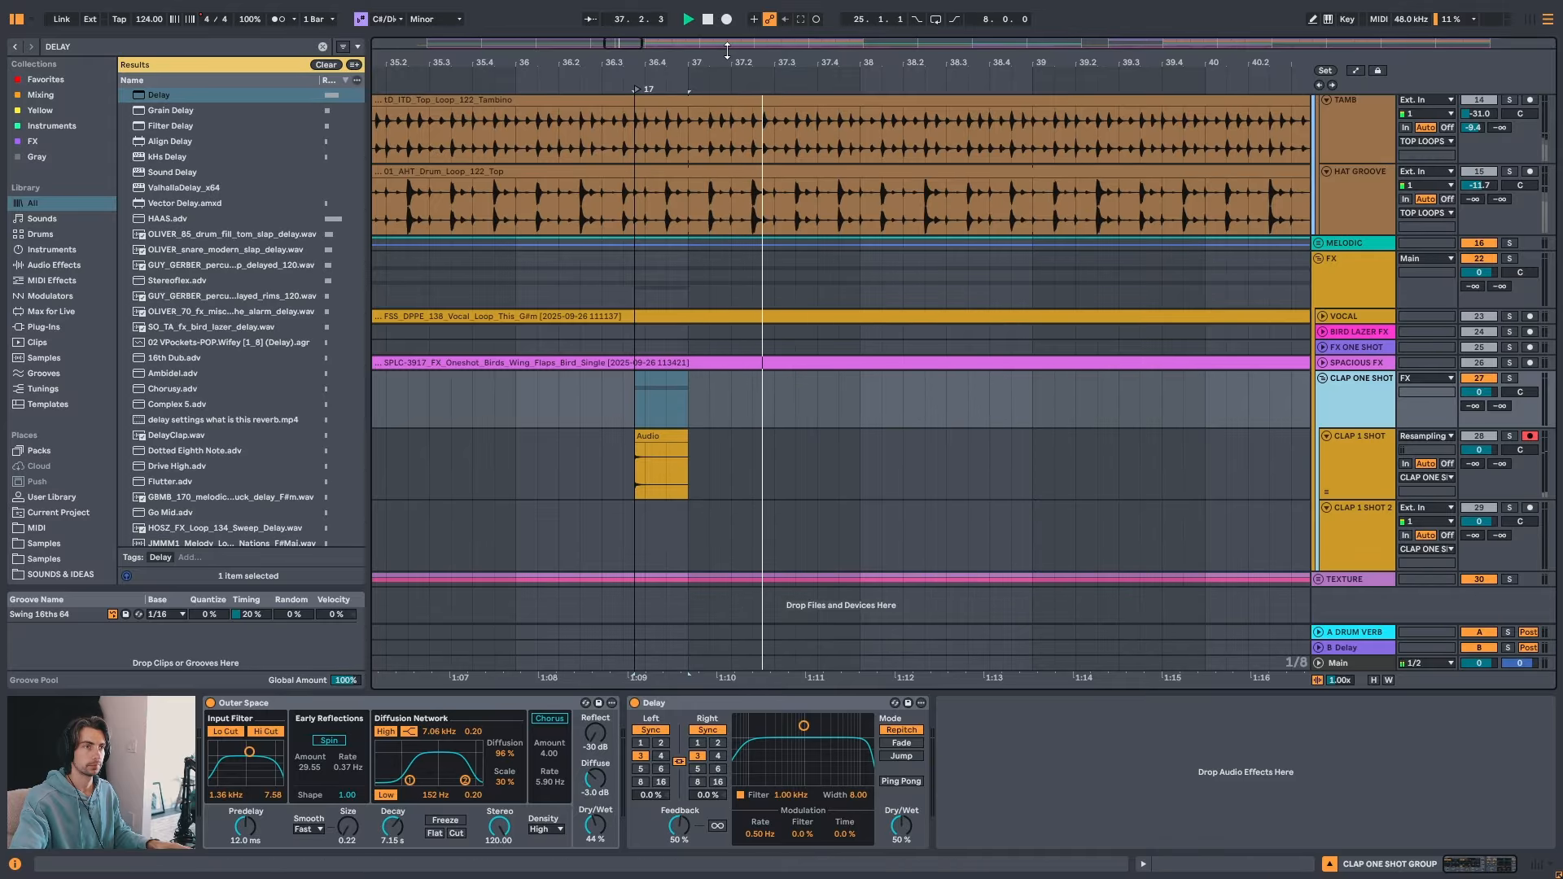
{"action": "left_click_drag", "start_coordinate": [726, 58], "coordinate": [722, 65]}
{"action": "key", "text": "space"}
{"action": "key", "text": "space"}
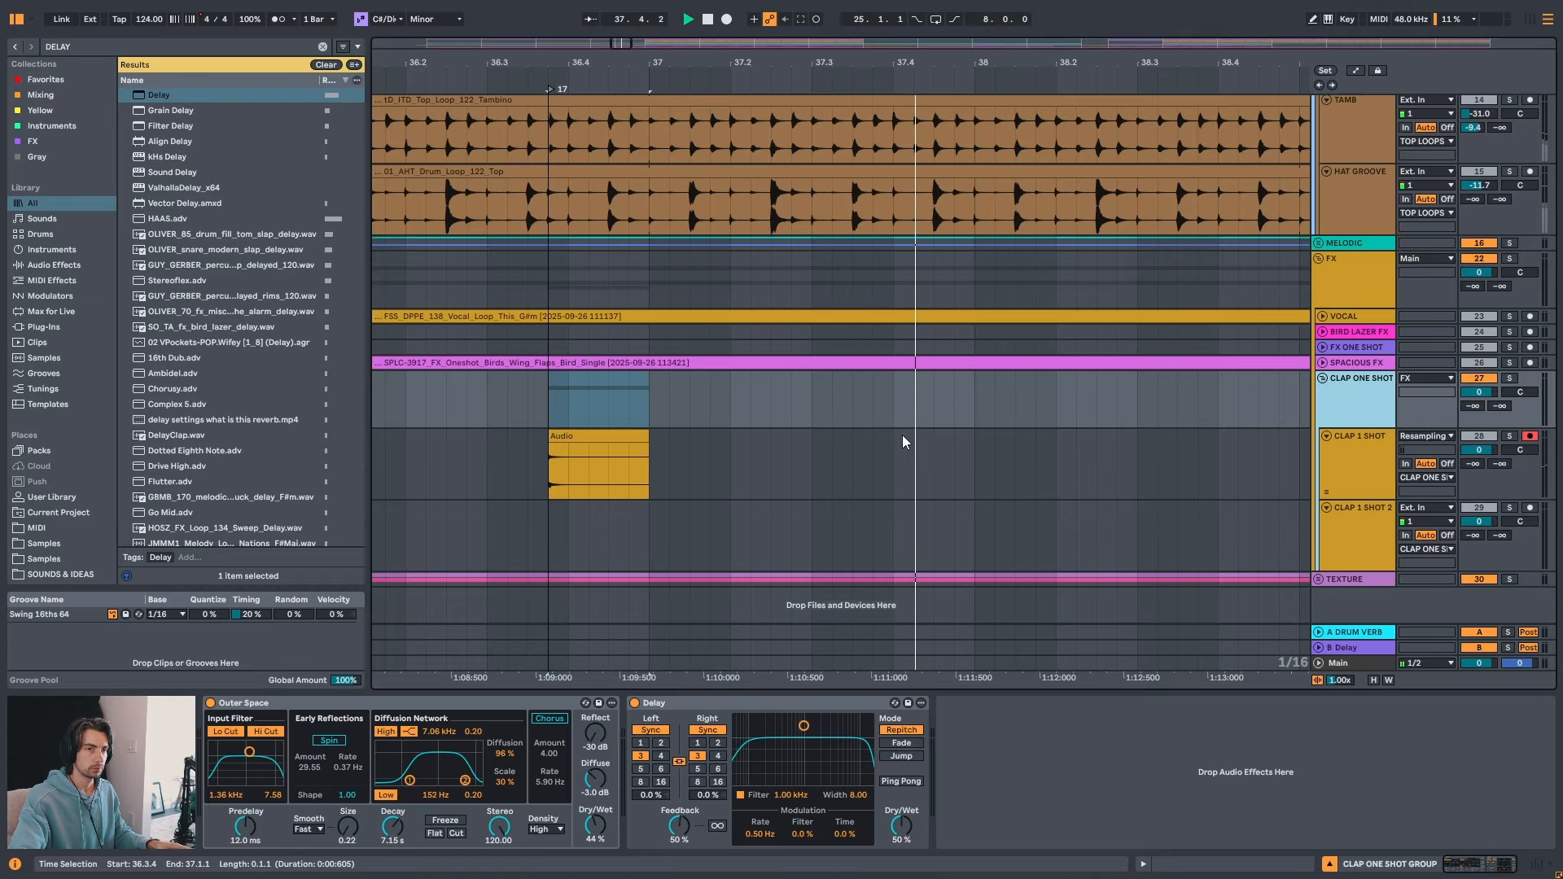
{"action": "left_click", "coordinate": [1509, 378]}
{"action": "key", "text": "space"}
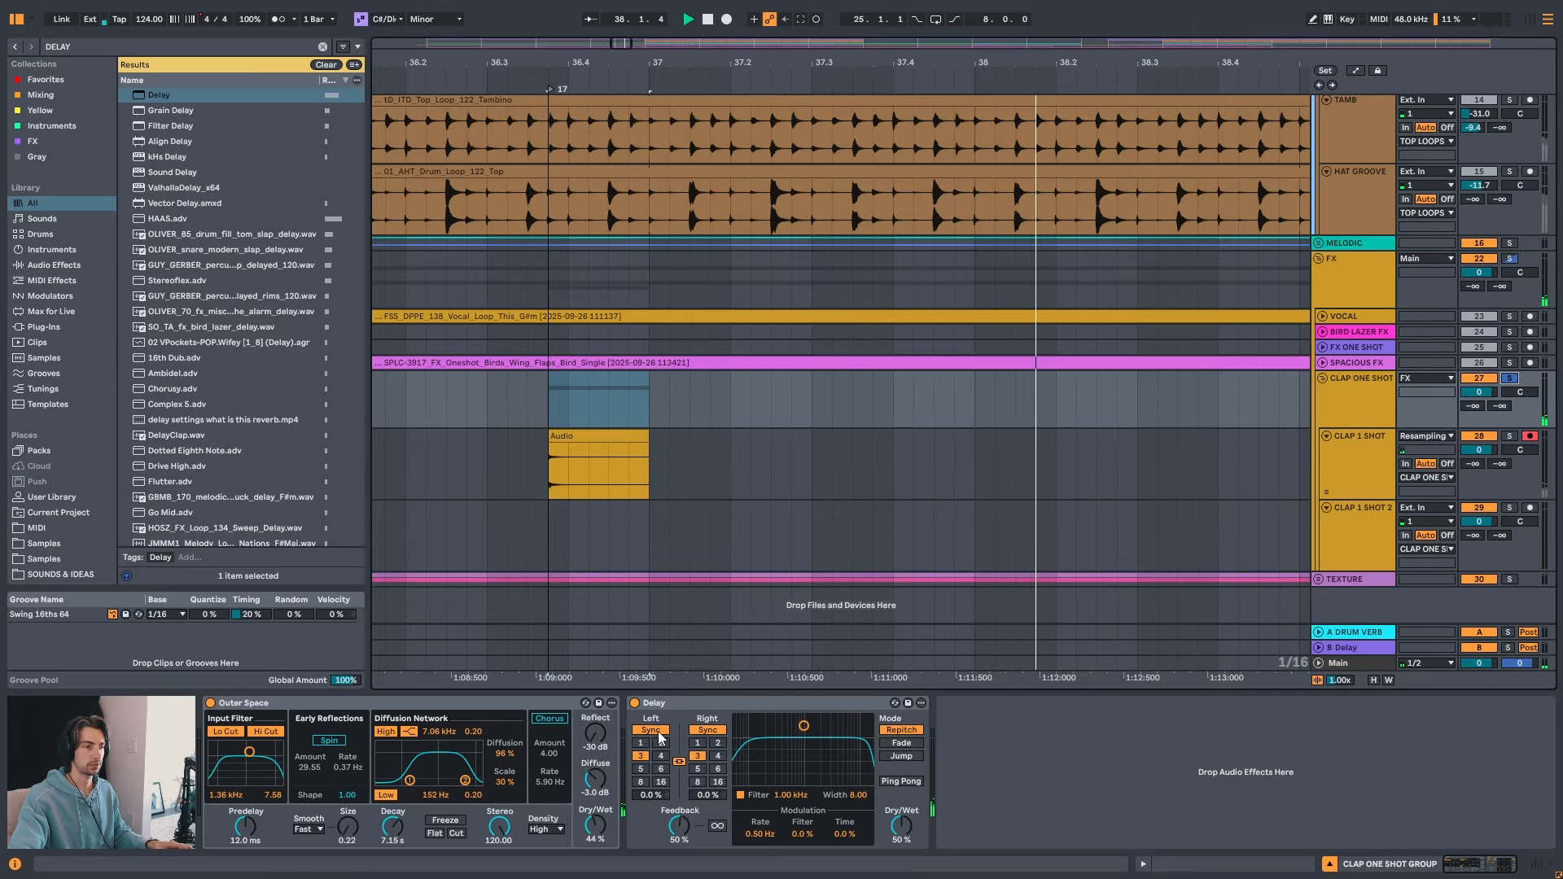
{"action": "key", "text": "space"}
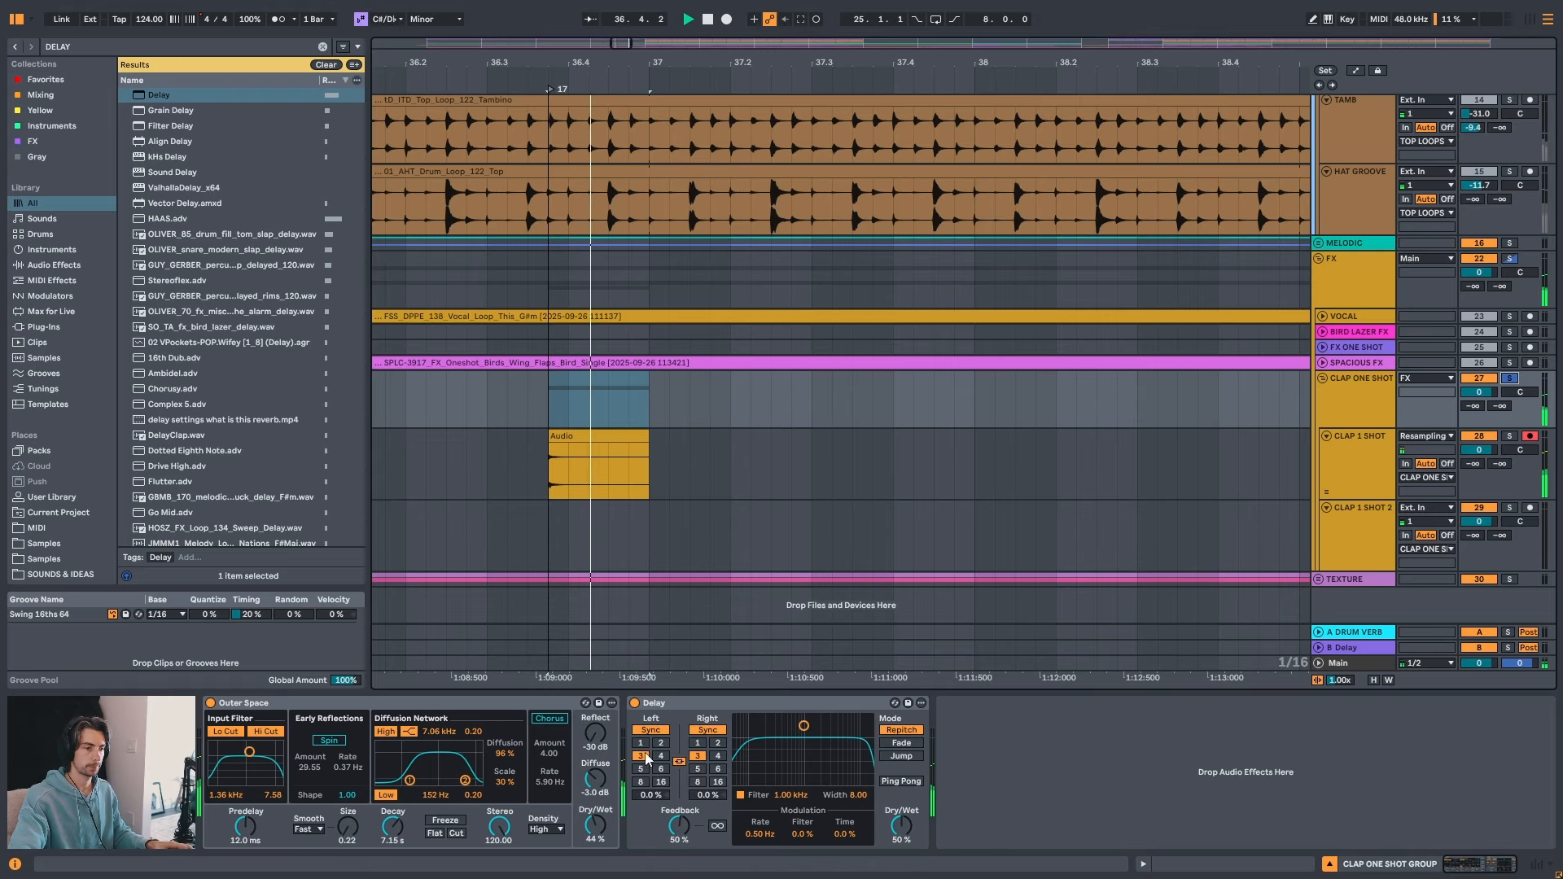
{"action": "key", "text": "space"}
{"action": "key", "text": "space"}
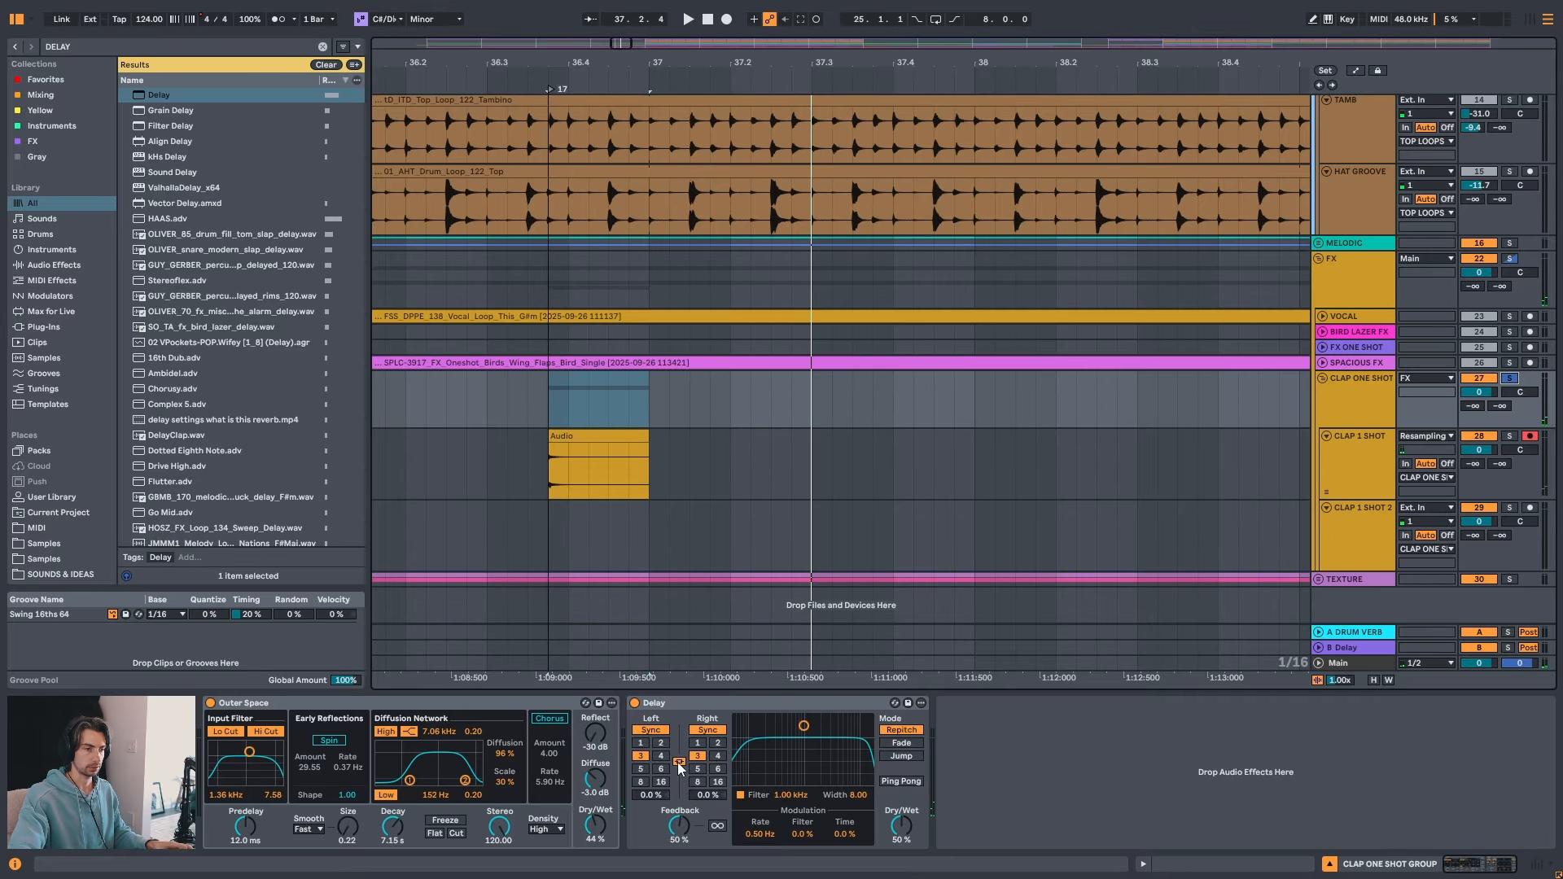
- Set the Delay's right-channel time offset to 1.8 % and replay the soloed clap
{"action": "left_click", "coordinate": [709, 797]}
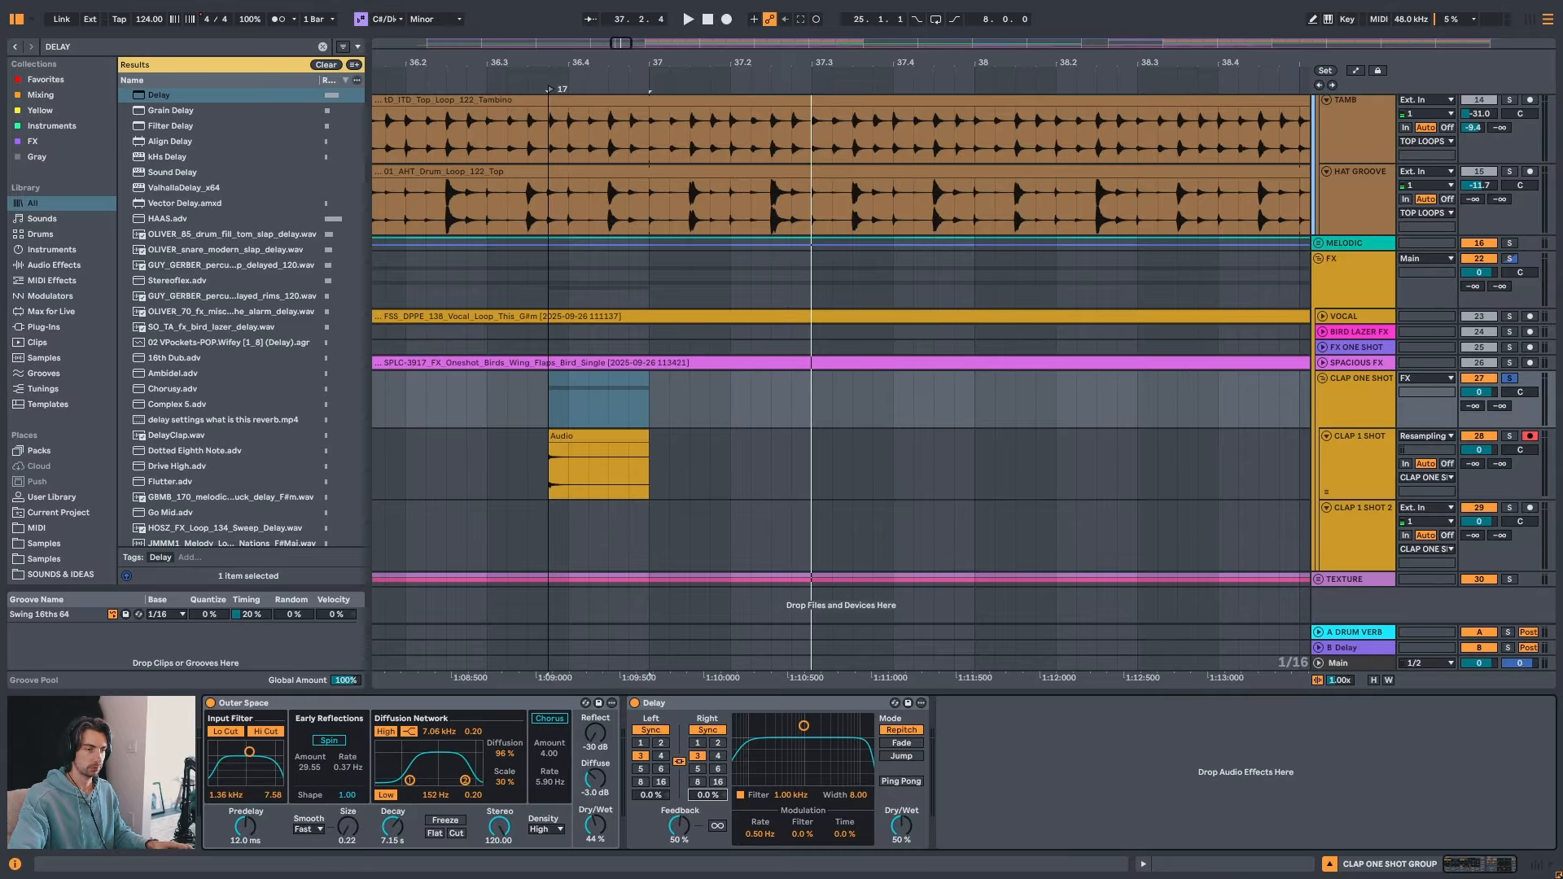
{"action": "key", "text": "space"}
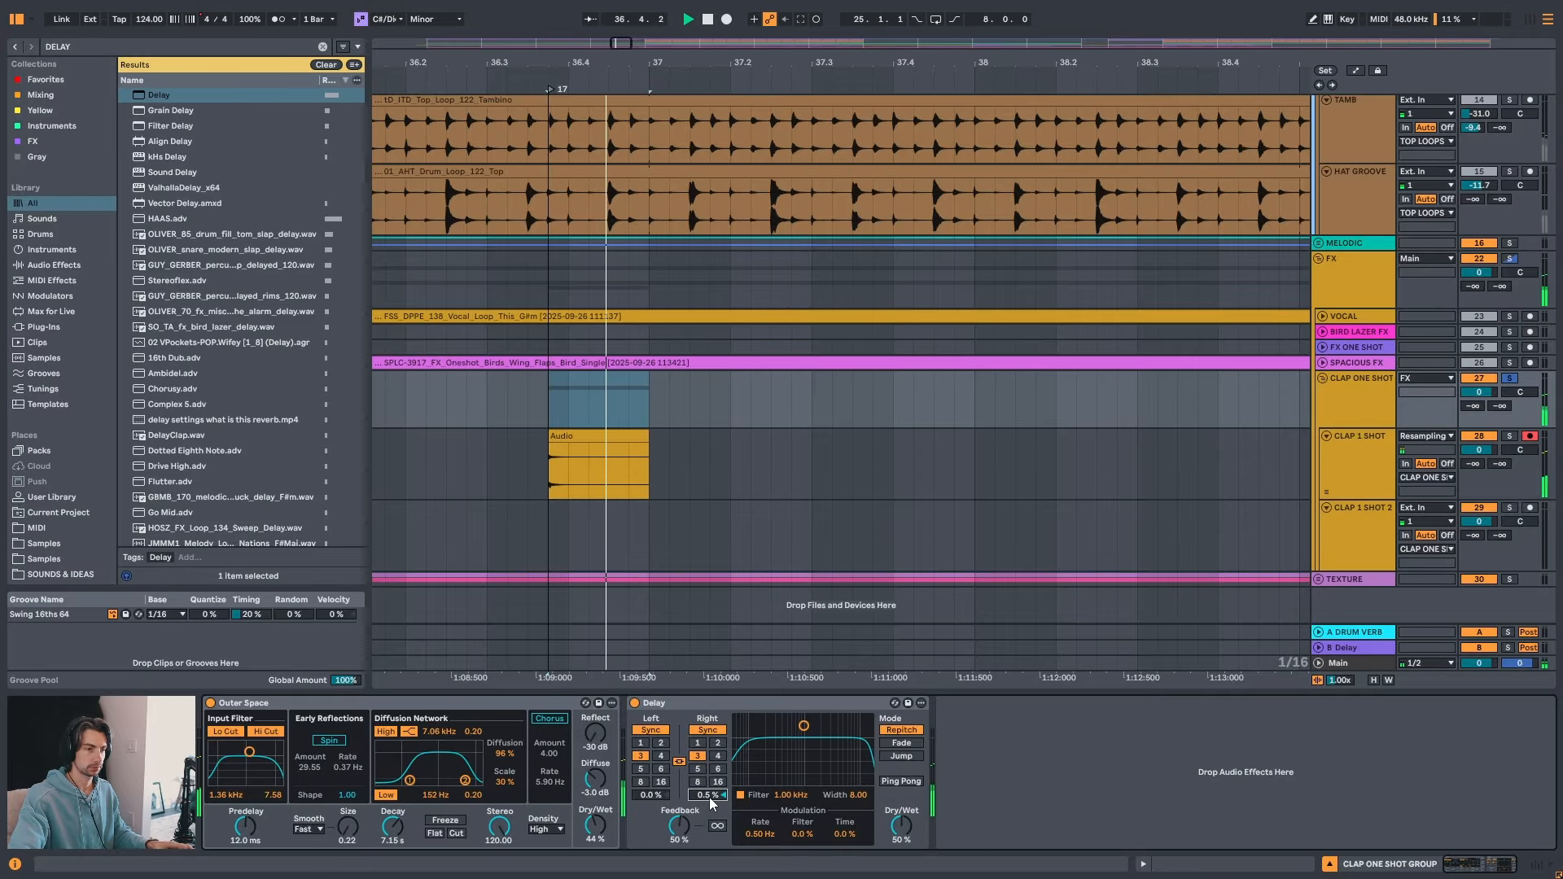
{"action": "left_click_drag", "start_coordinate": [709, 797], "coordinate": [709, 786]}
{"action": "key", "text": "space"}
{"action": "key", "text": "space"}
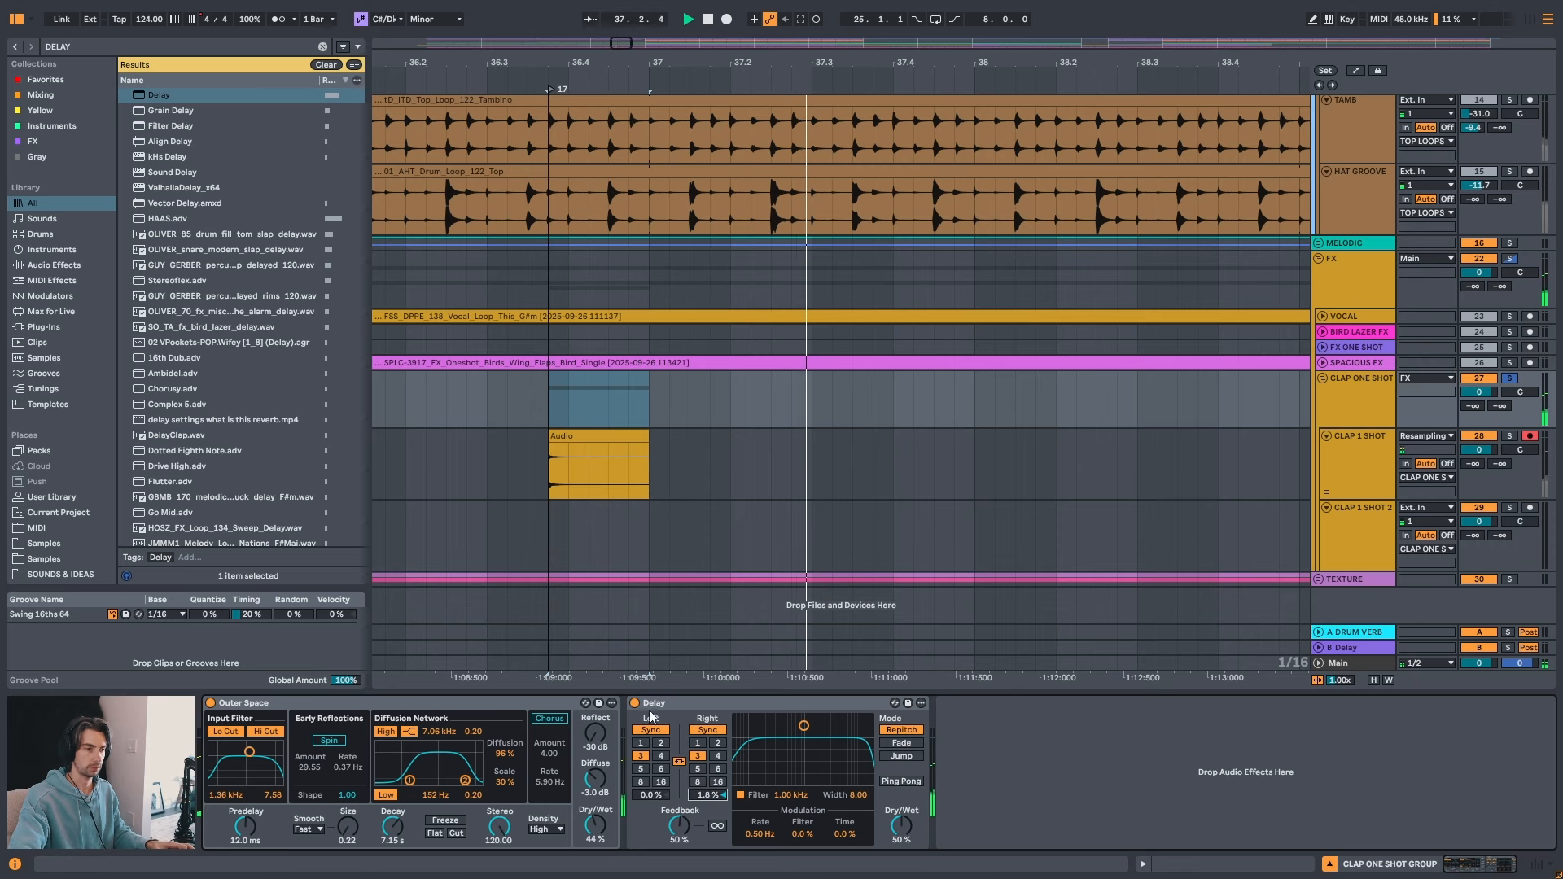
- Bypass the Outer Space reverb and compare the clap with the Delay switched off and on
{"action": "left_click", "coordinate": [210, 703]}
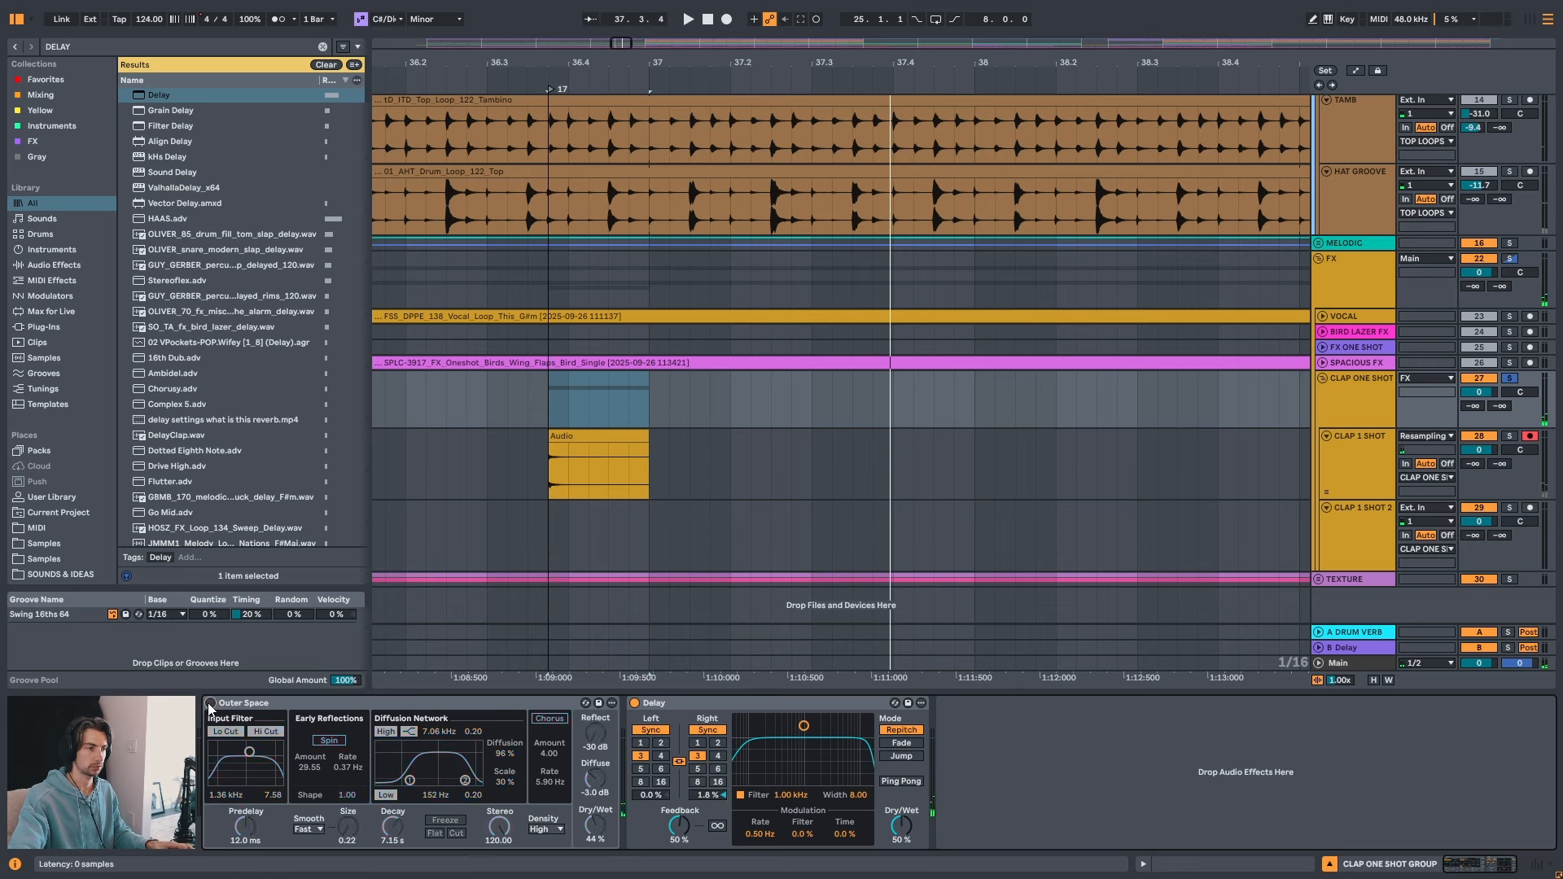
{"action": "key", "text": "space"}
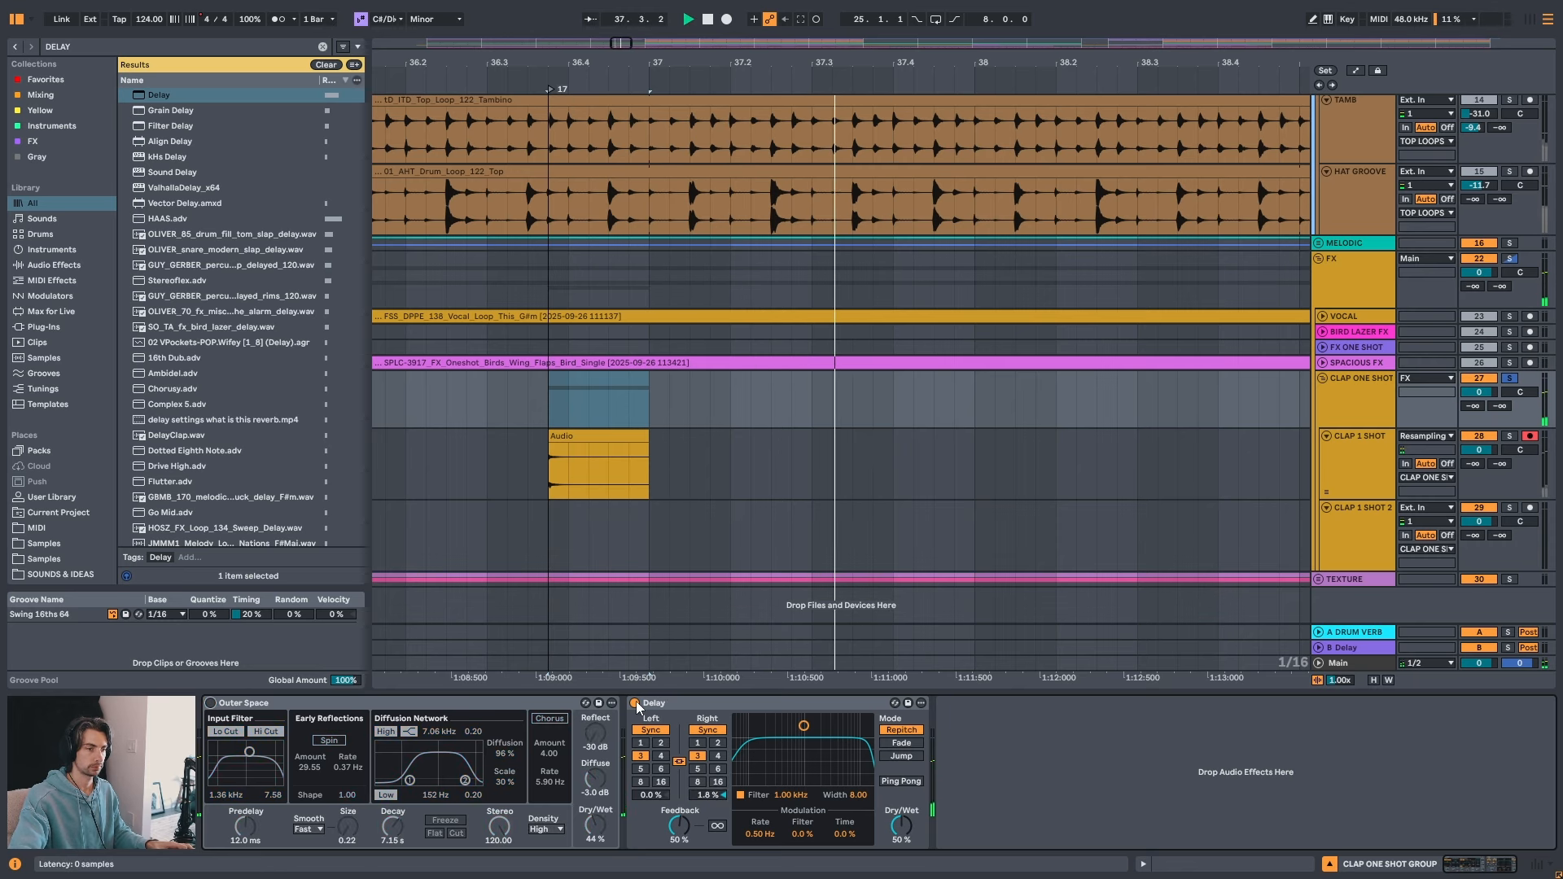
{"action": "left_click", "coordinate": [635, 702]}
{"action": "key", "text": "space"}
{"action": "key", "text": "space"}
{"action": "left_click", "coordinate": [635, 702]}
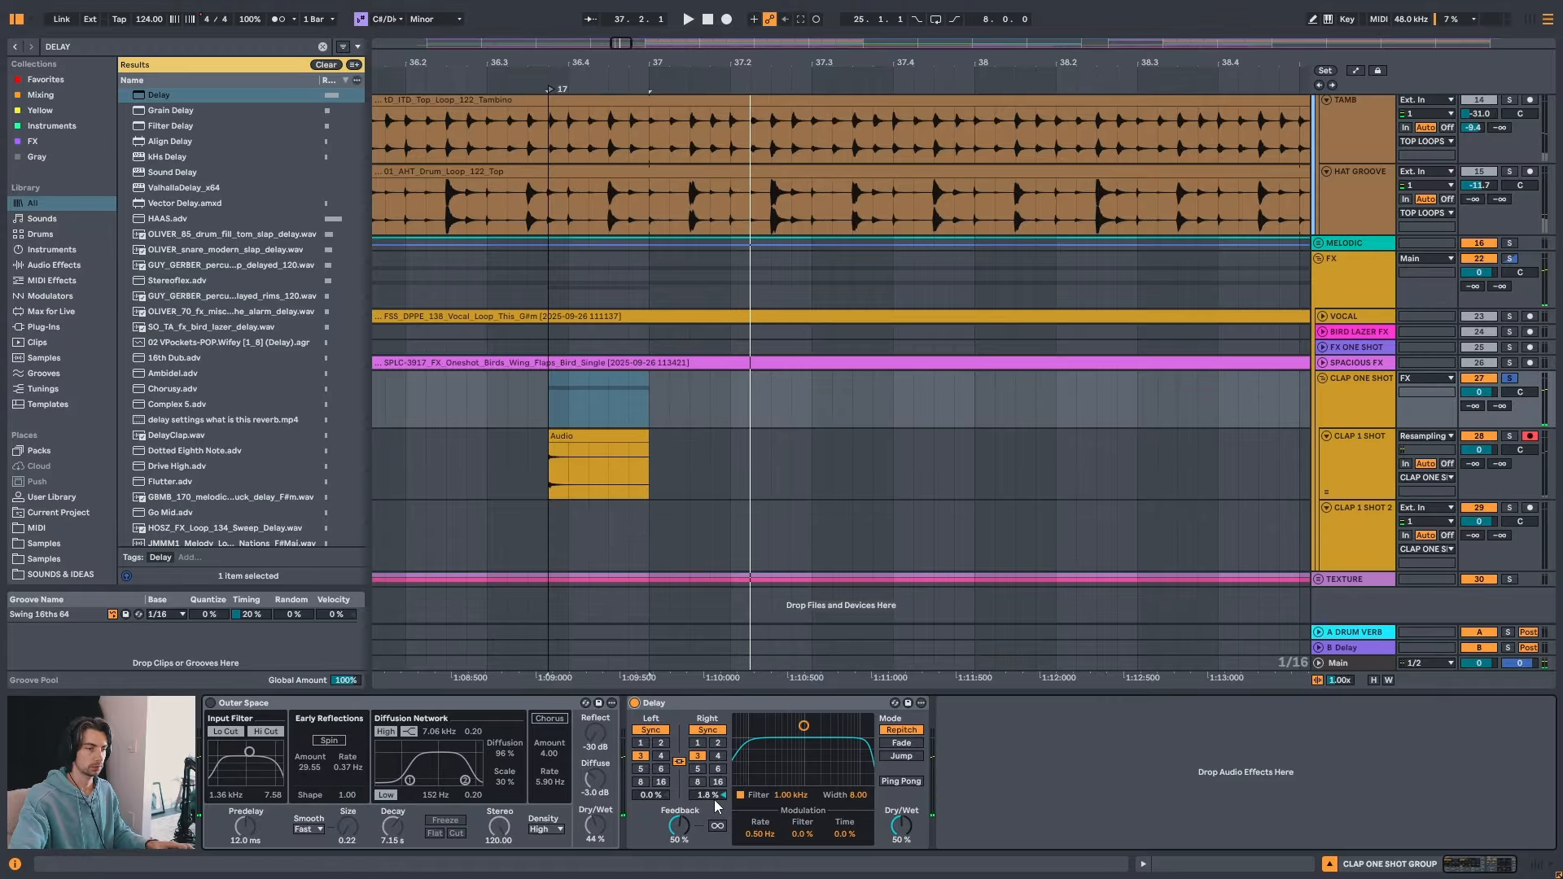
- Compare the Delay's right-channel offset at 0.0 % and back at 1.8 % while replaying the clap
{"action": "key", "text": "space"}
{"action": "key", "text": "space"}
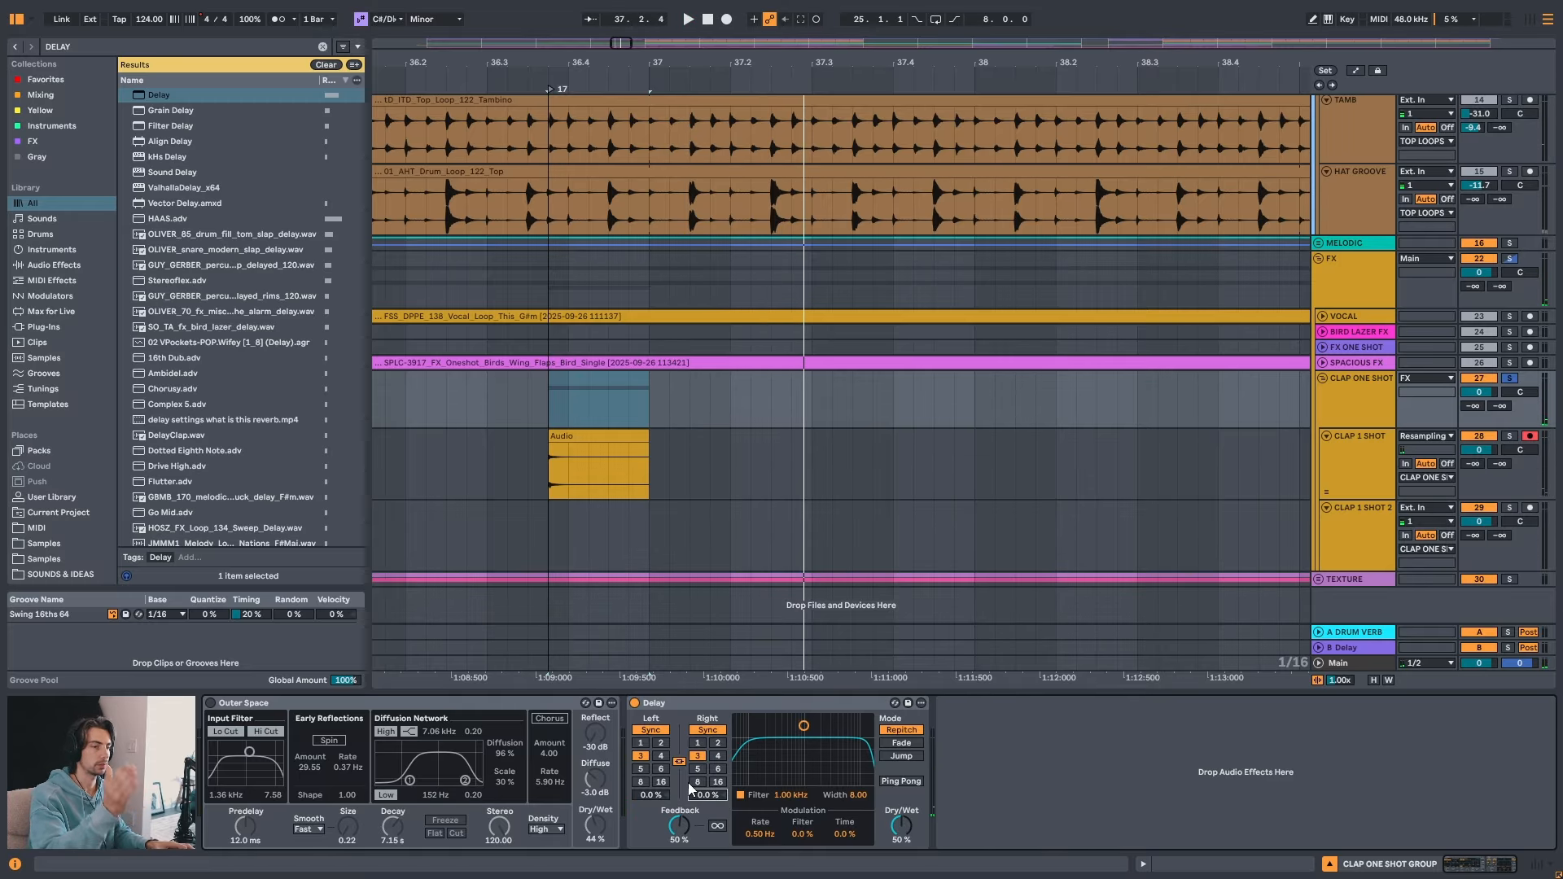
{"action": "key", "text": "space"}
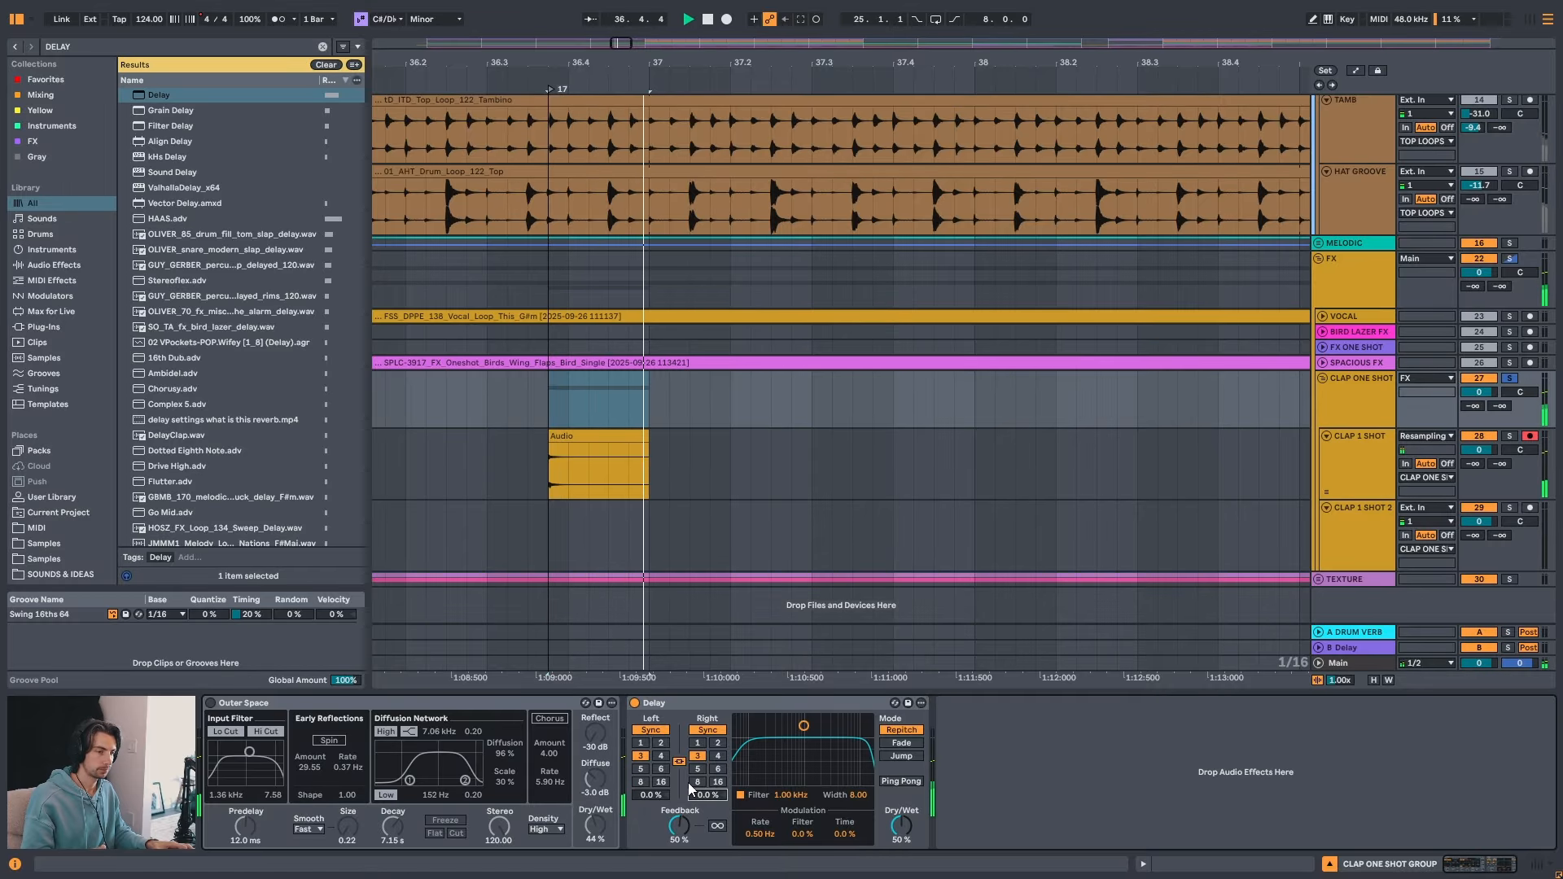
{"action": "left_click_drag", "start_coordinate": [716, 797], "coordinate": [706, 799]}
{"action": "key", "text": "space"}
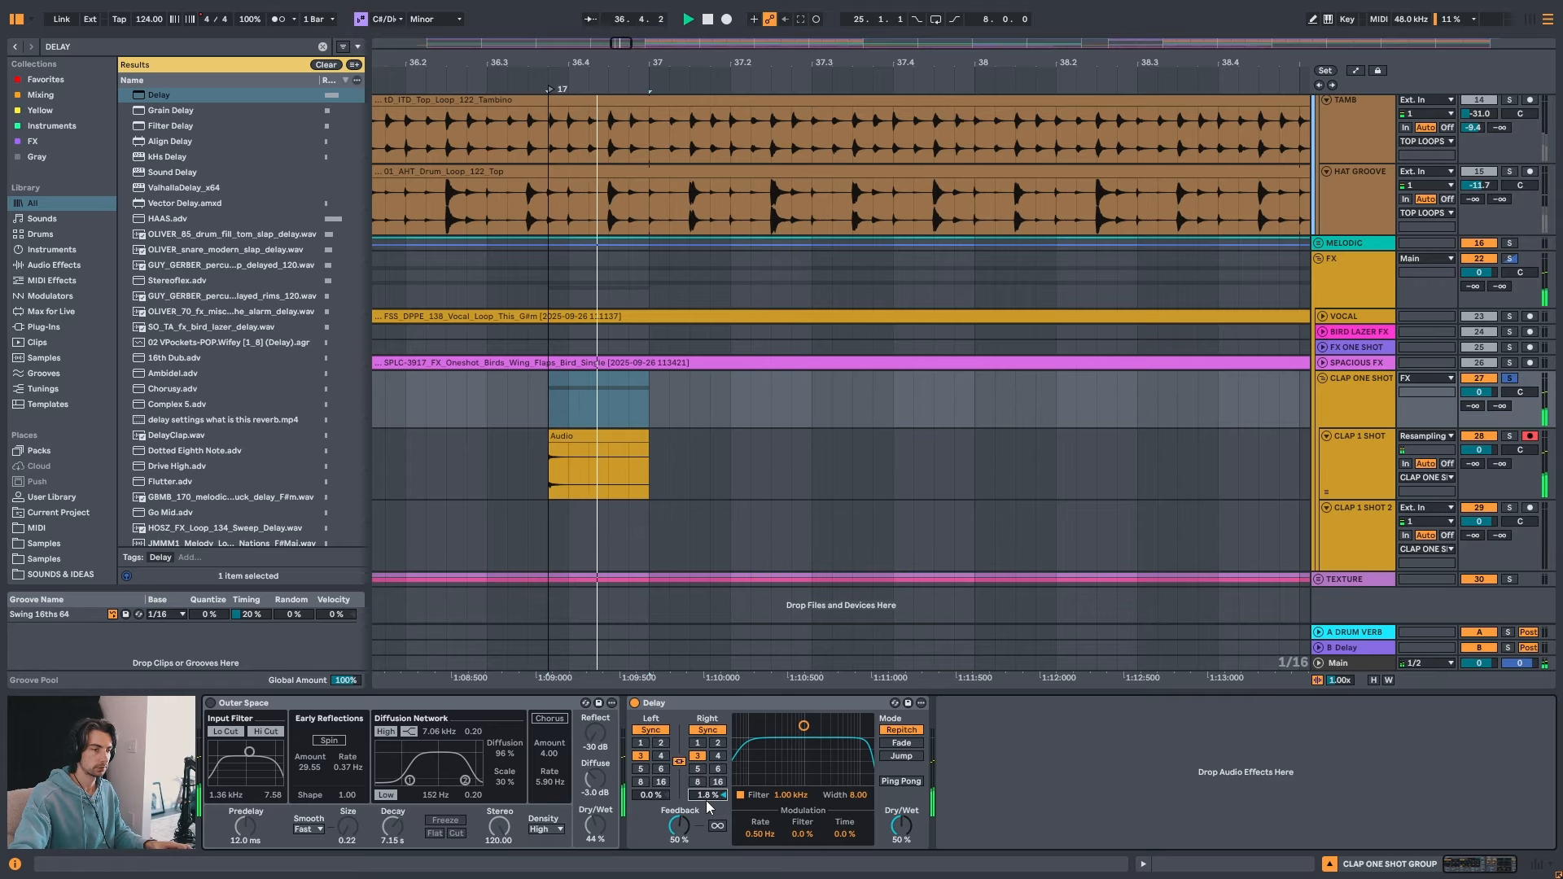
- Replay the soloed clap repeatedly from 36.3.4 to judge the Delay's right-channel offset at 1.8 %
{"action": "key", "text": "space"}
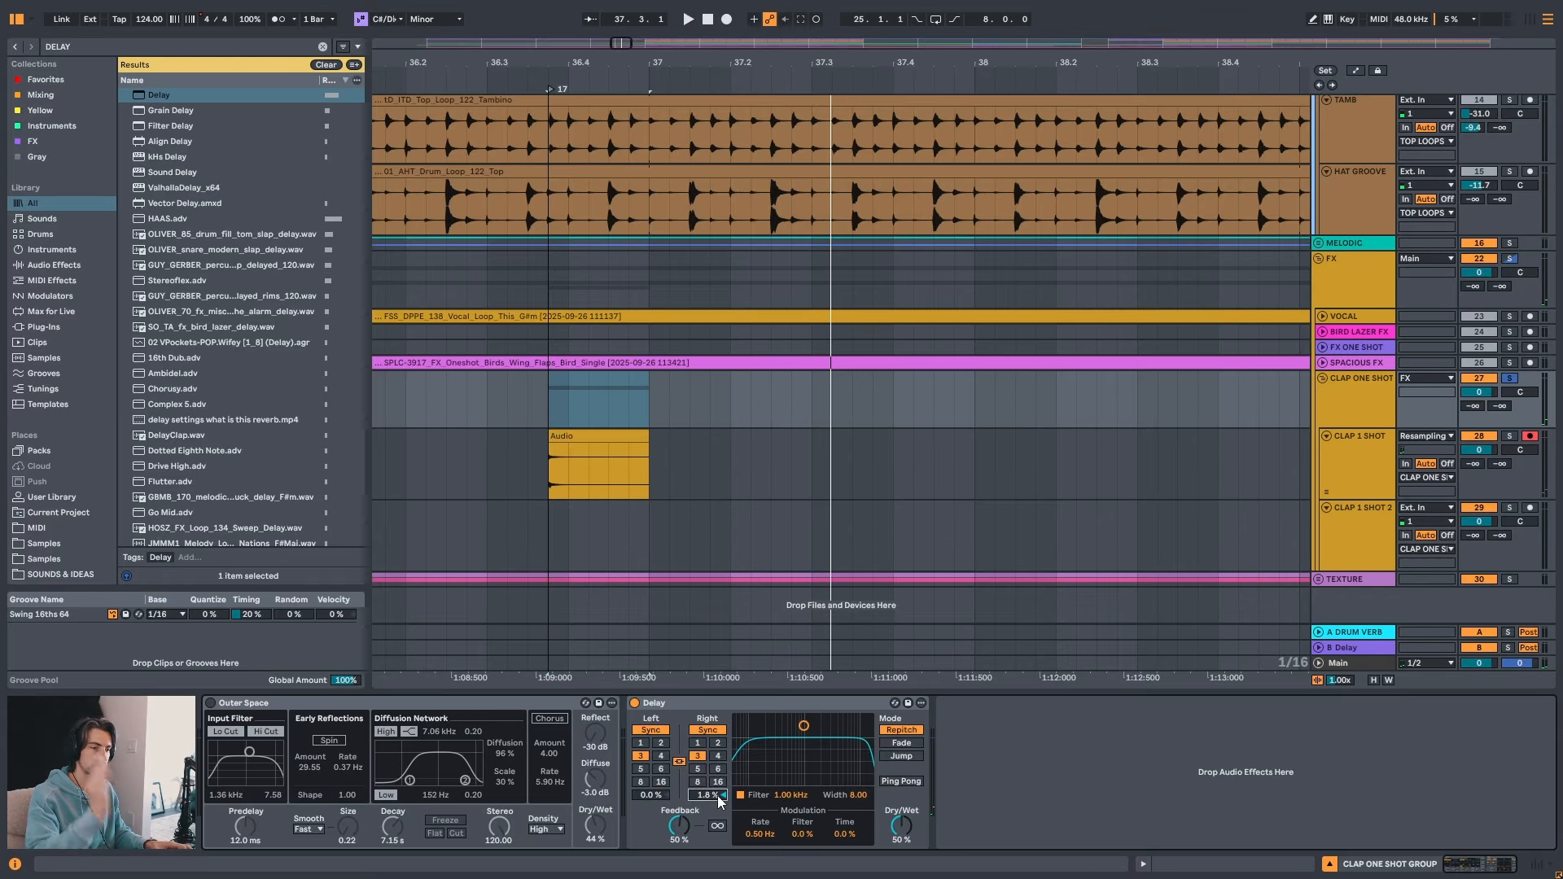
{"action": "key", "text": "space"}
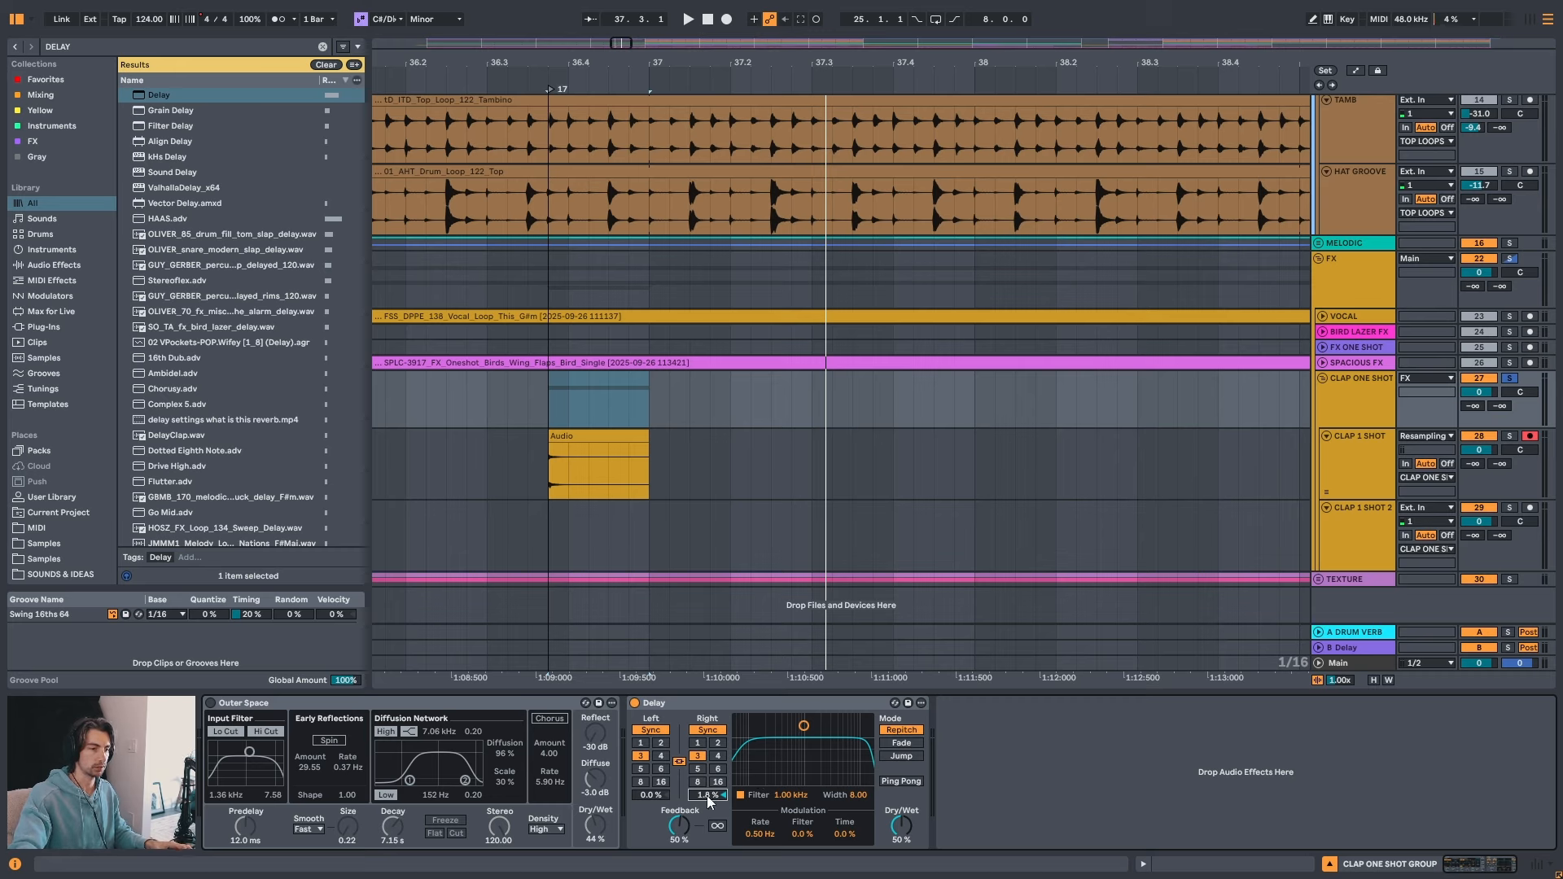
{"action": "key", "text": "space"}
{"action": "key", "text": "space"}
{"action": "mouse_move", "coordinate": [706, 796]}
{"action": "left_mouse_down"}
{"action": "mouse_move", "coordinate": [707, 783]}
{"action": "mouse_move", "coordinate": [706, 826]}
{"action": "mouse_move", "coordinate": [717, 763]}
{"action": "mouse_move", "coordinate": [720, 807]}
{"action": "left_mouse_up"}
{"action": "key", "text": "space"}
{"action": "key", "text": "space"}
{"action": "key", "text": "space"}
{"action": "key", "text": "space"}
{"action": "key", "text": "space"}
{"action": "key", "text": "space"}
{"action": "key", "text": "space"}
{"action": "key", "text": "space"}
{"action": "key", "text": "space"}
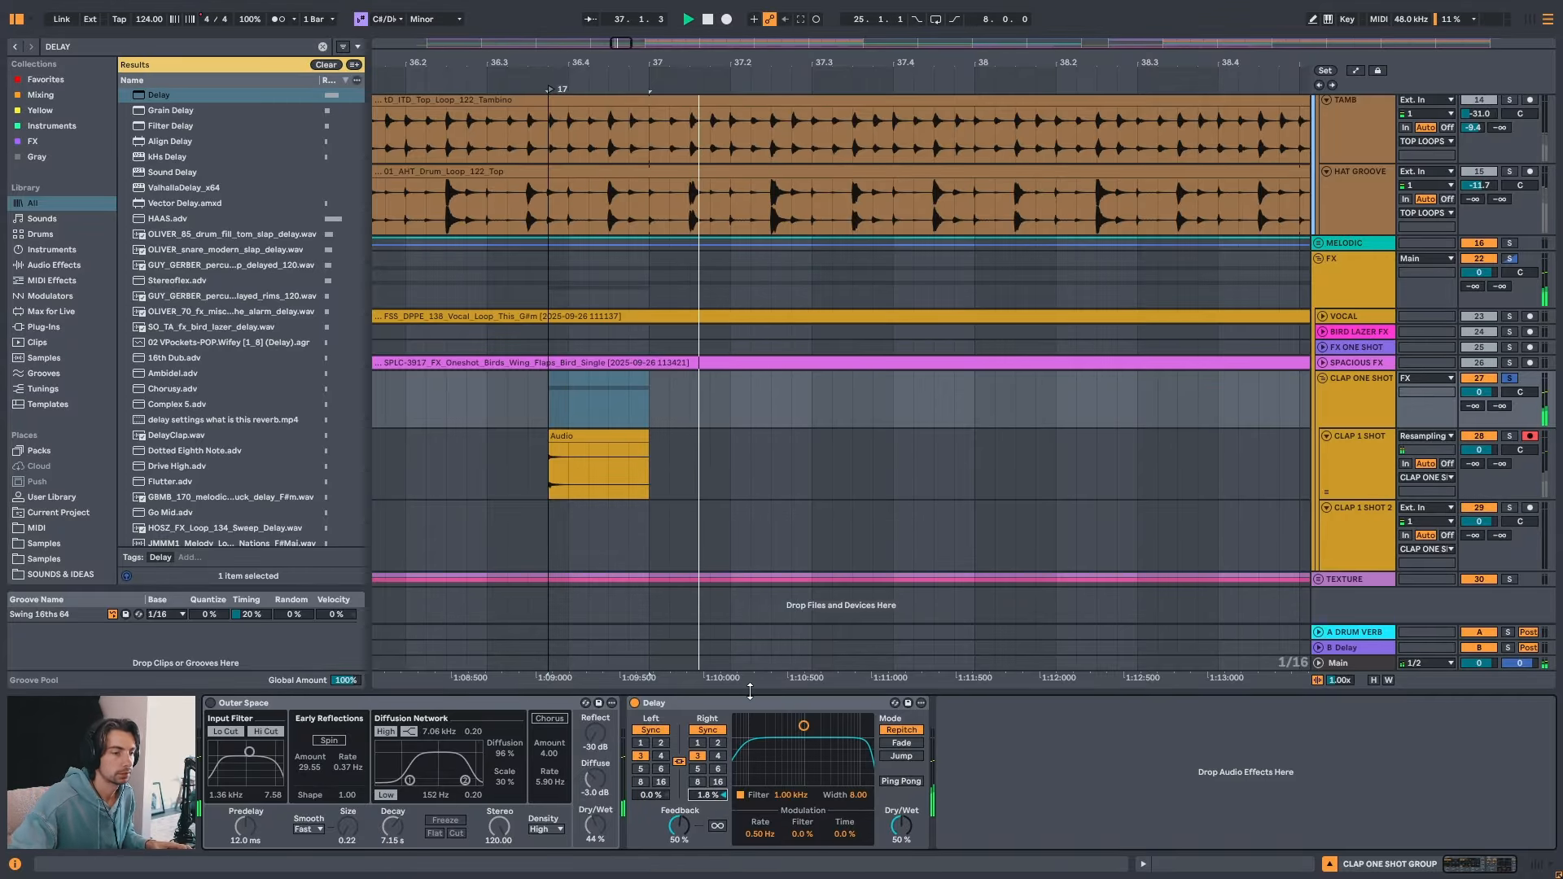
{"action": "key", "text": "space"}
- Play the clap transition in the full mix from just before 36.3.4
{"action": "left_click_drag", "start_coordinate": [764, 67], "coordinate": [767, 36]}
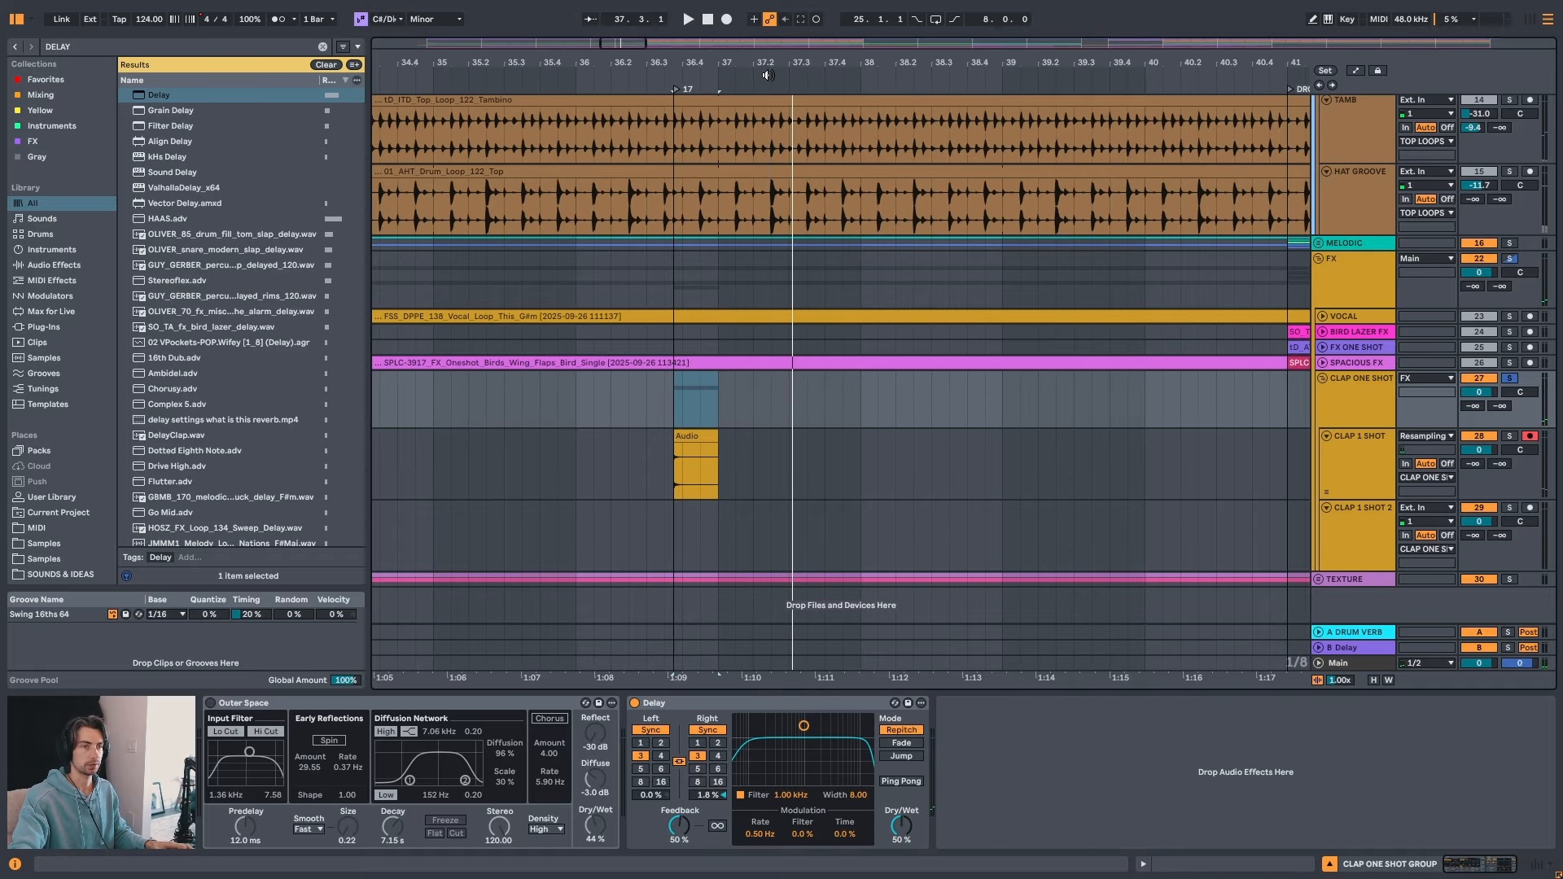
{"action": "left_click", "coordinate": [647, 373]}
{"action": "key", "text": "space"}
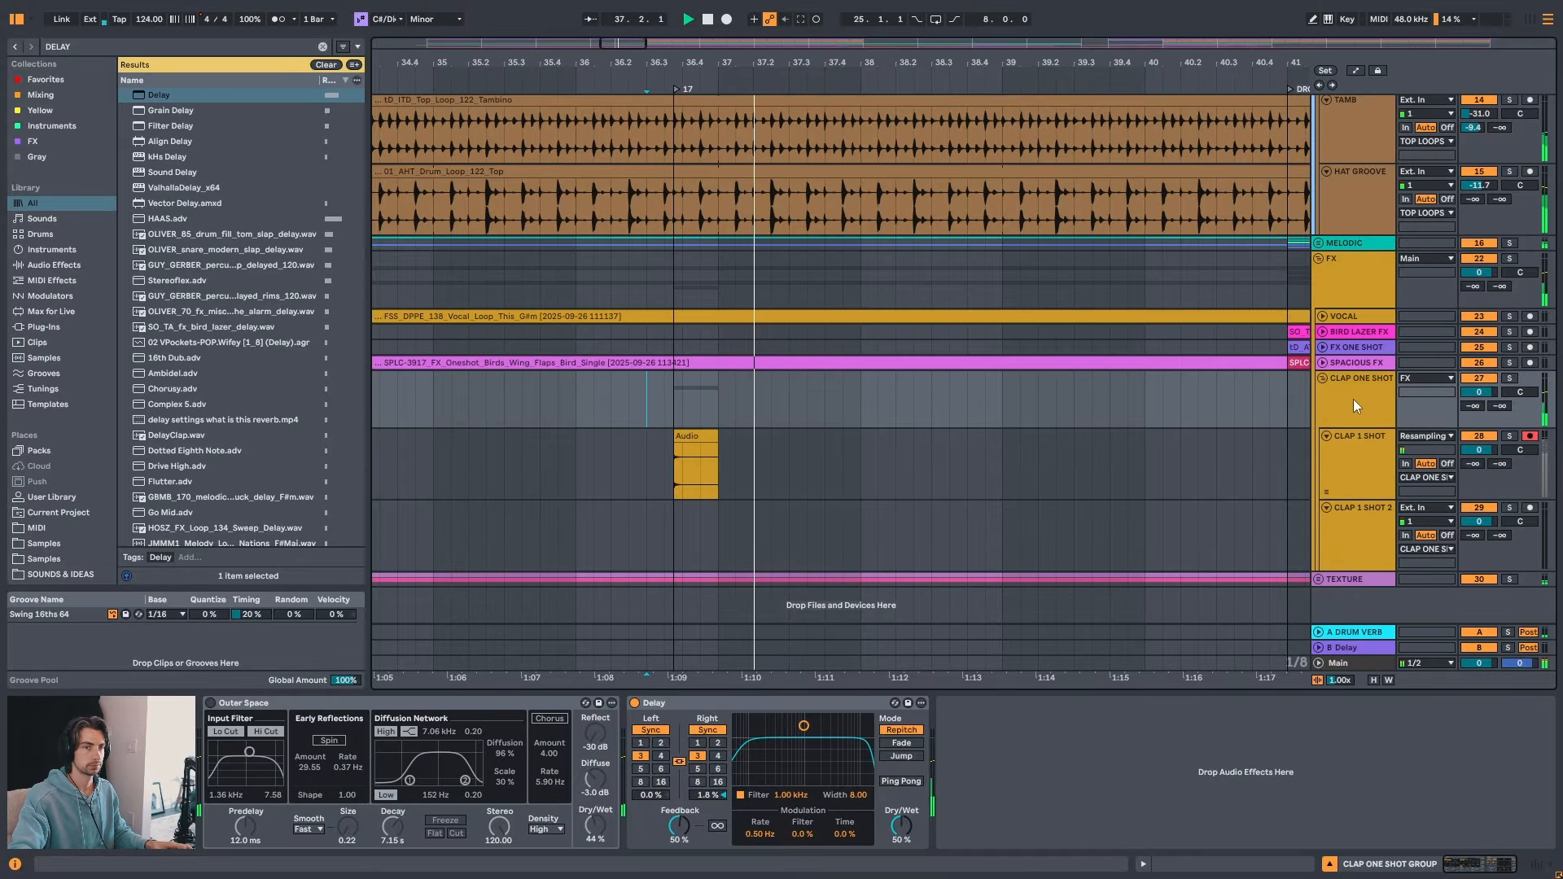
{"action": "left_click", "coordinate": [701, 440]}
{"action": "key", "text": "space"}
- Replace the Outer Space reverb on the CLAP ONE SHOT GROUP with the Long Tail.adv preset, placed before the Delay
{"action": "left_click", "coordinate": [1321, 409]}
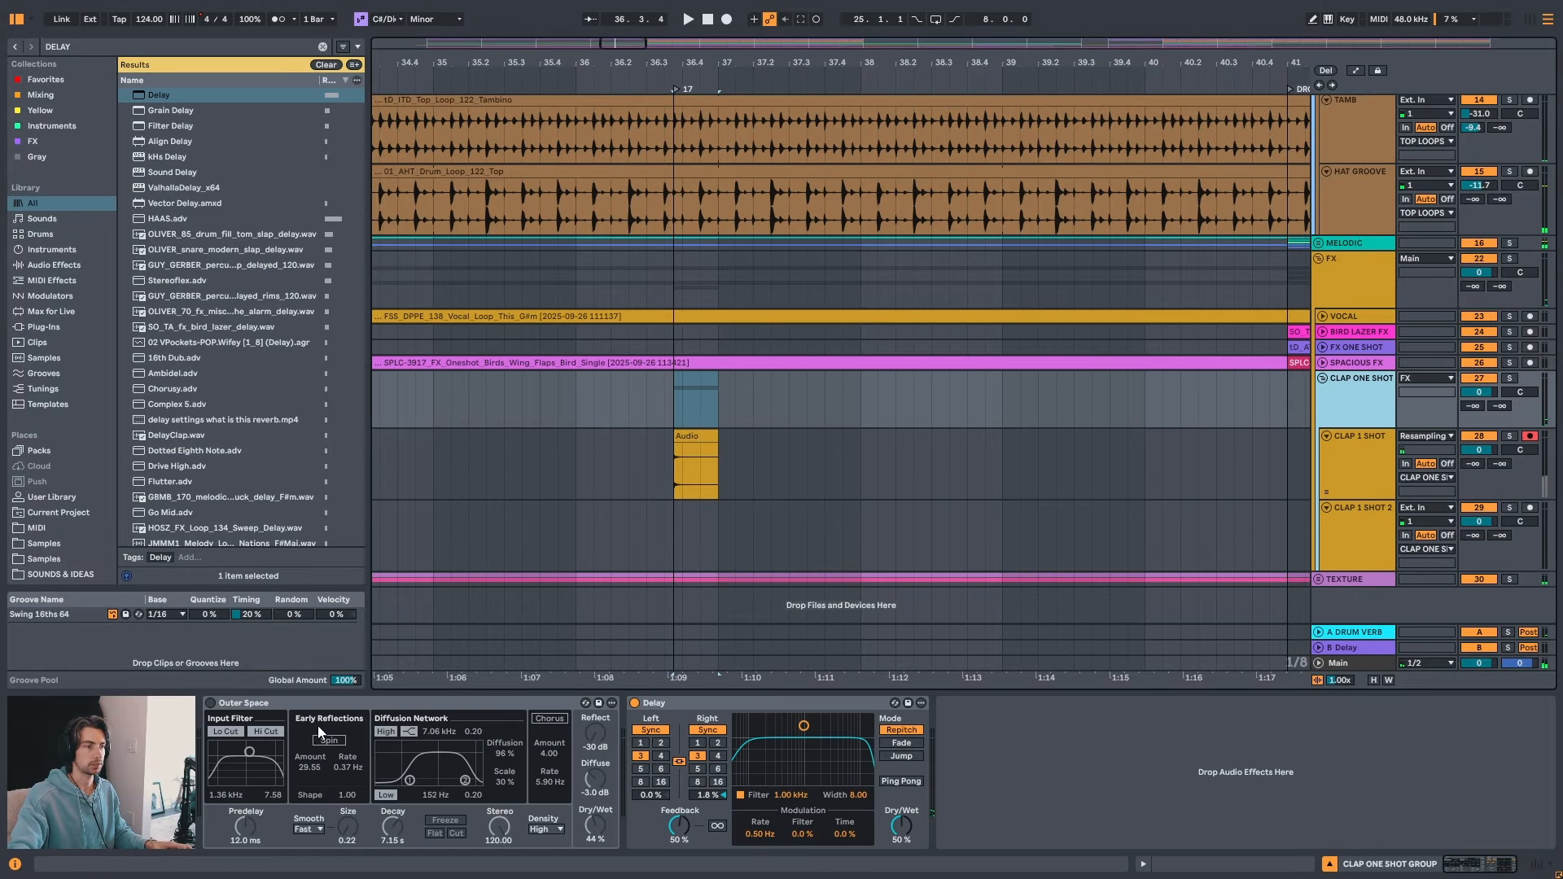
{"action": "left_click", "coordinate": [318, 726]}
{"action": "key", "text": "Delete"}
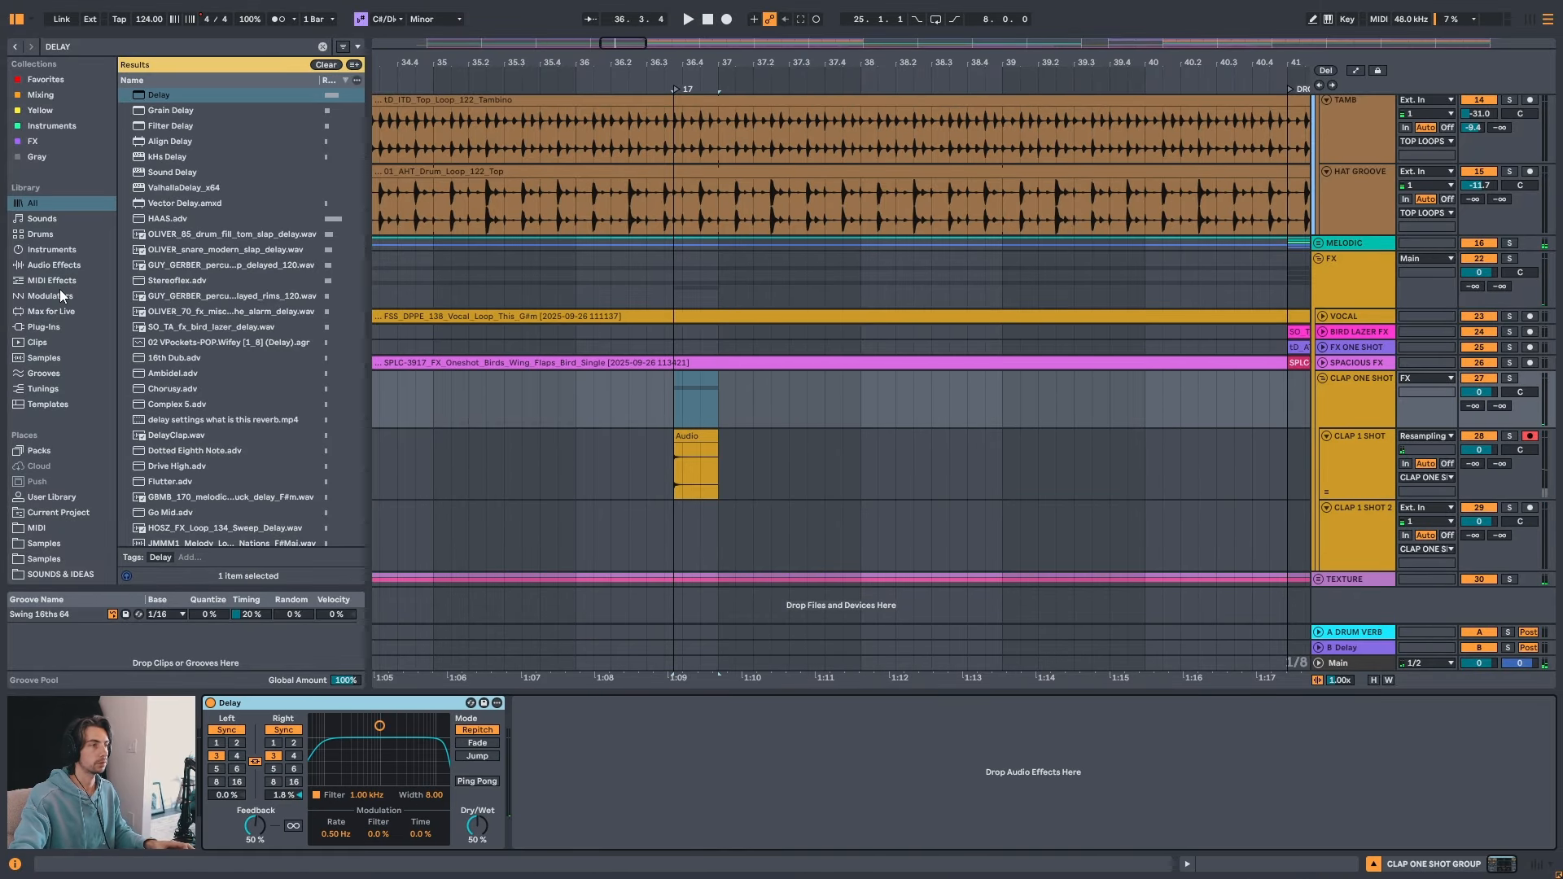
{"action": "left_click", "coordinate": [54, 266]}
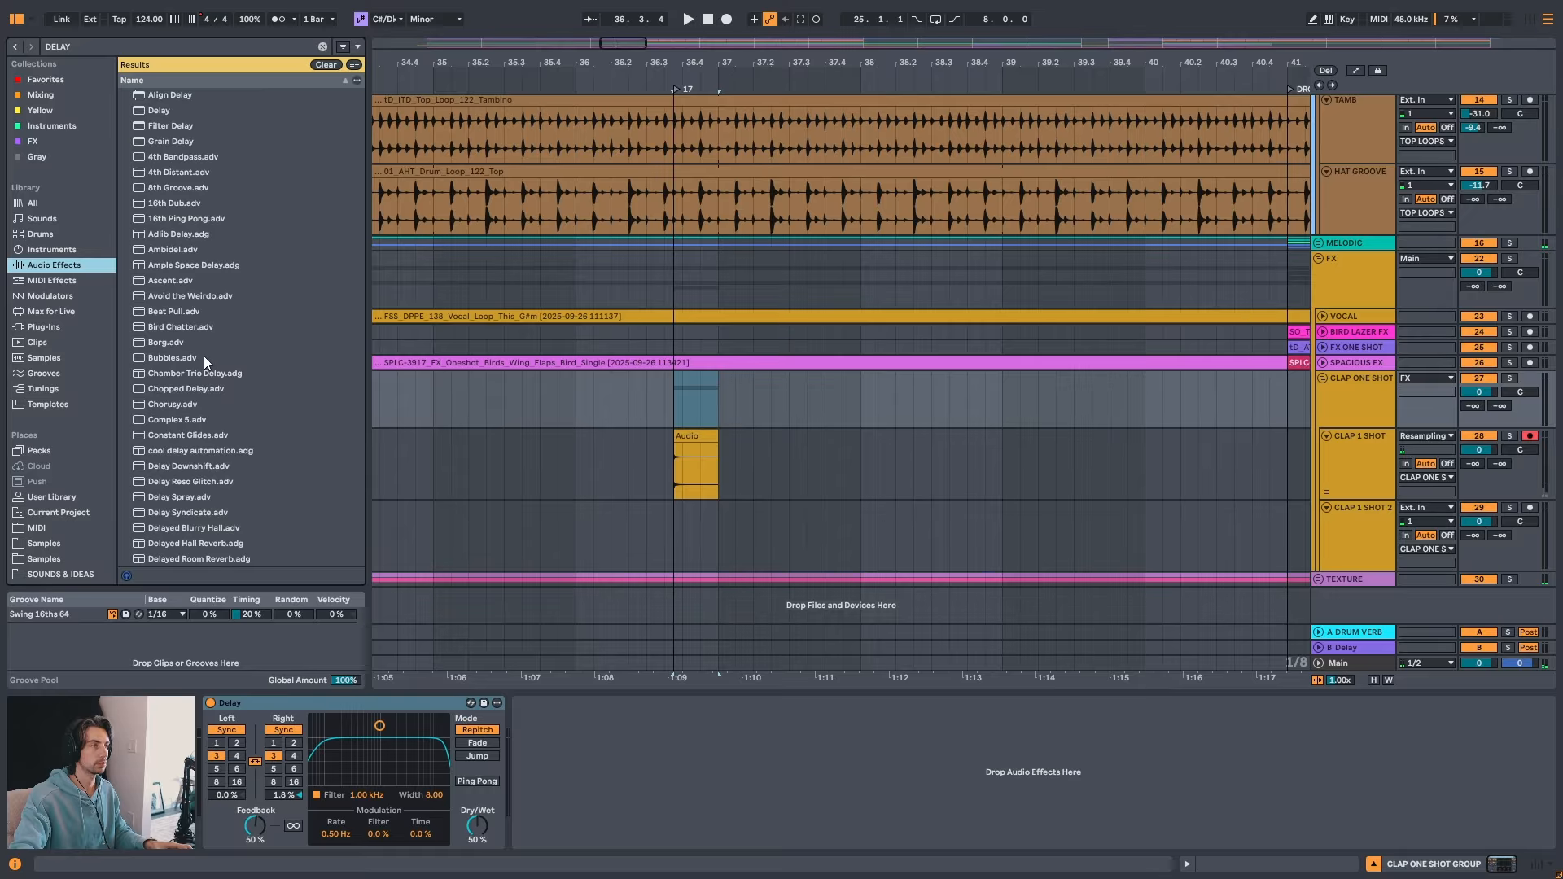
{"action": "scroll", "coordinate": [204, 355], "scroll_direction": "down", "scroll_amount": 2}
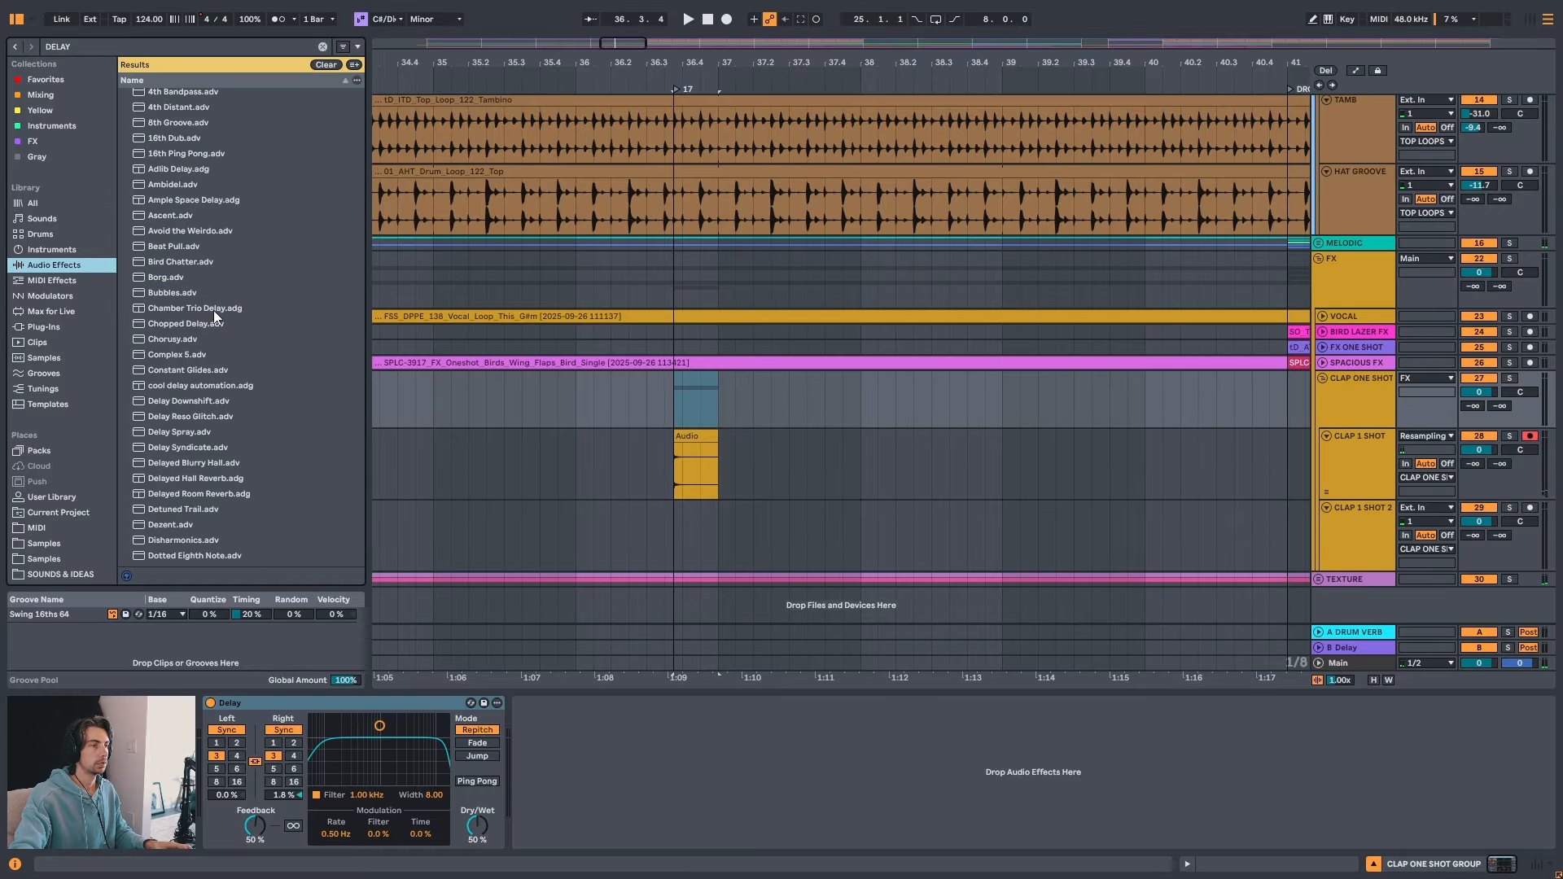
{"action": "left_click_drag", "start_coordinate": [363, 135], "coordinate": [359, 315]}
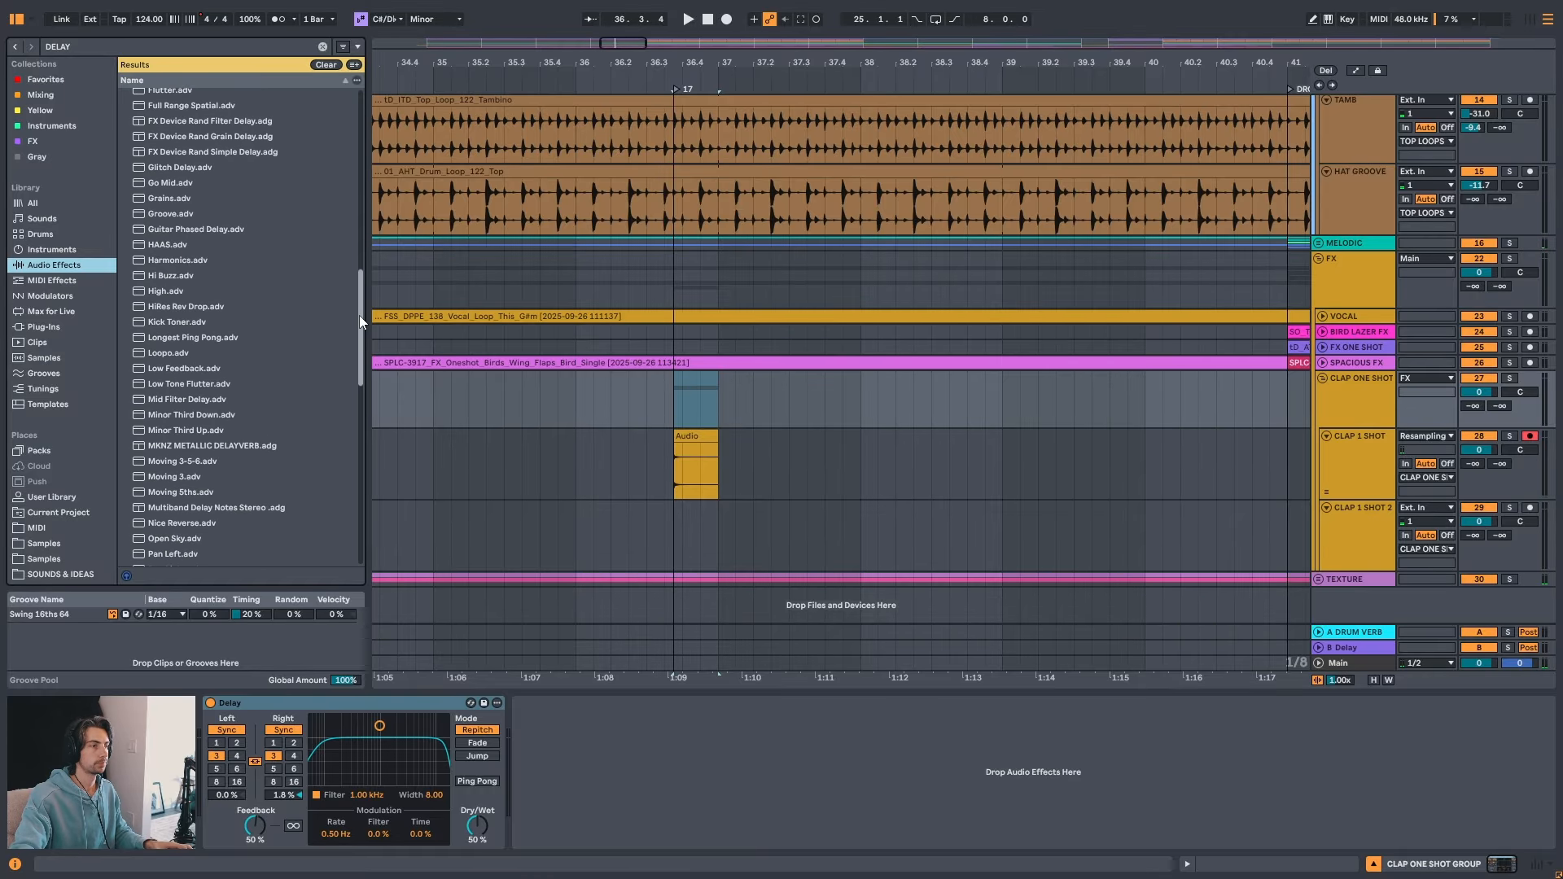
{"action": "left_click", "coordinate": [322, 47]}
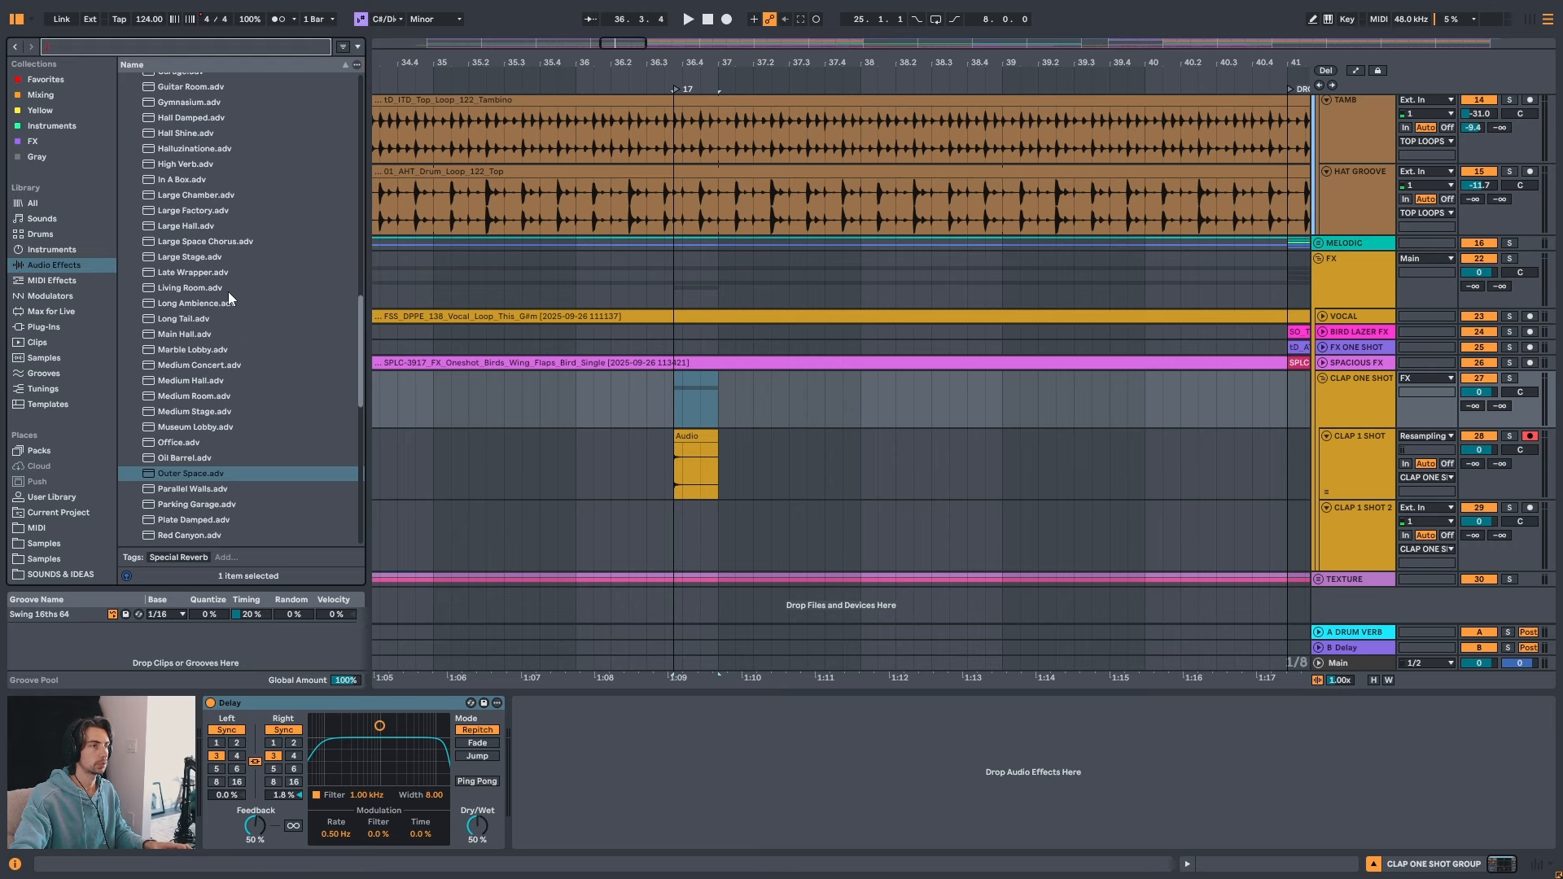
{"action": "left_click", "coordinate": [213, 398]}
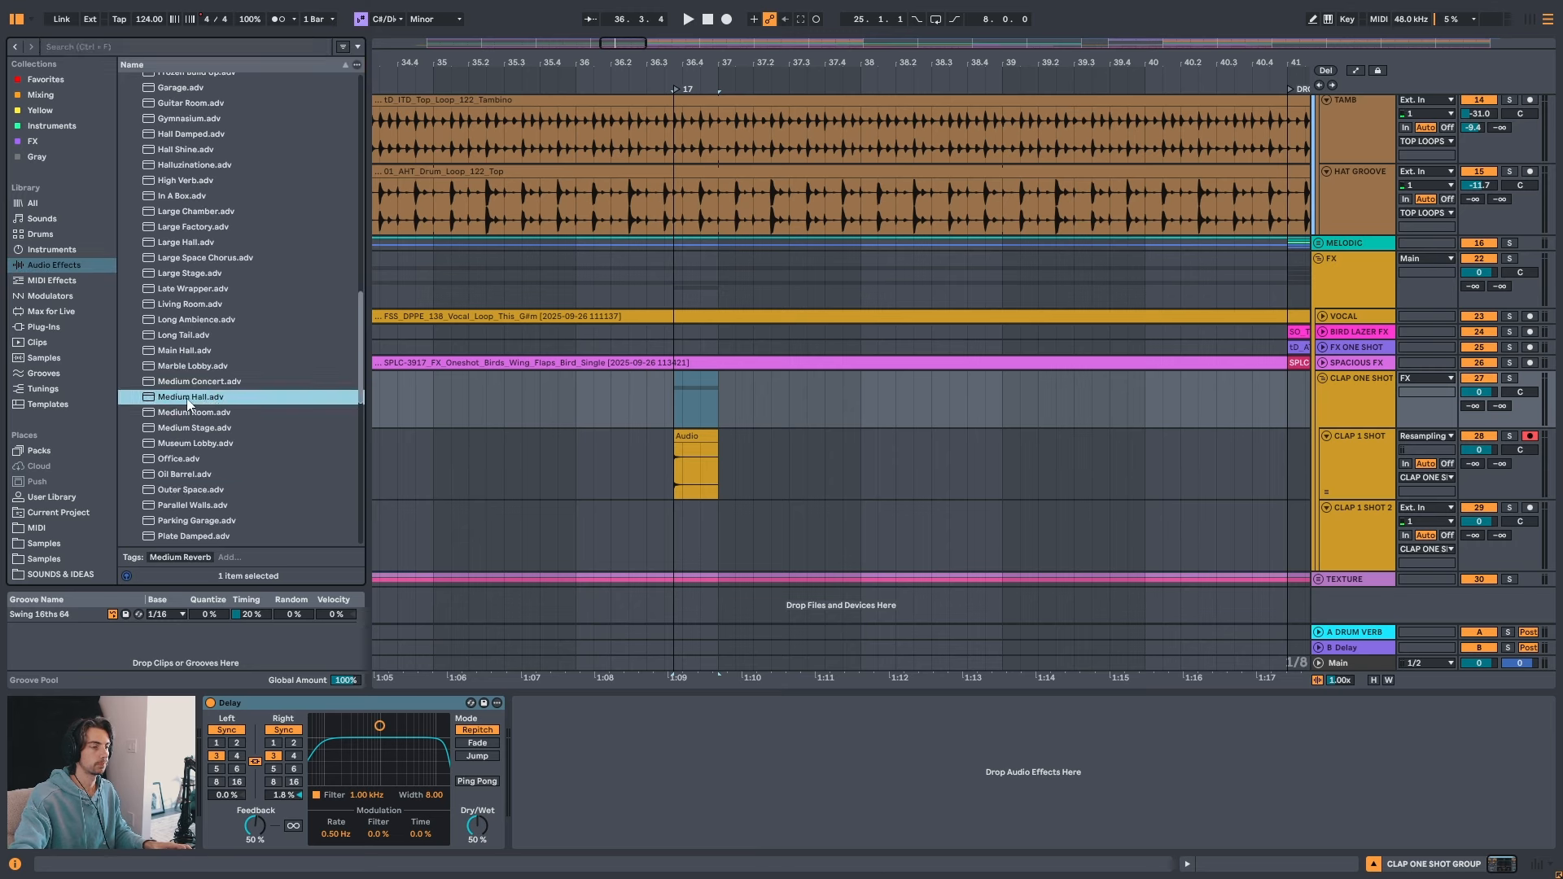
{"action": "left_click", "coordinate": [778, 397]}
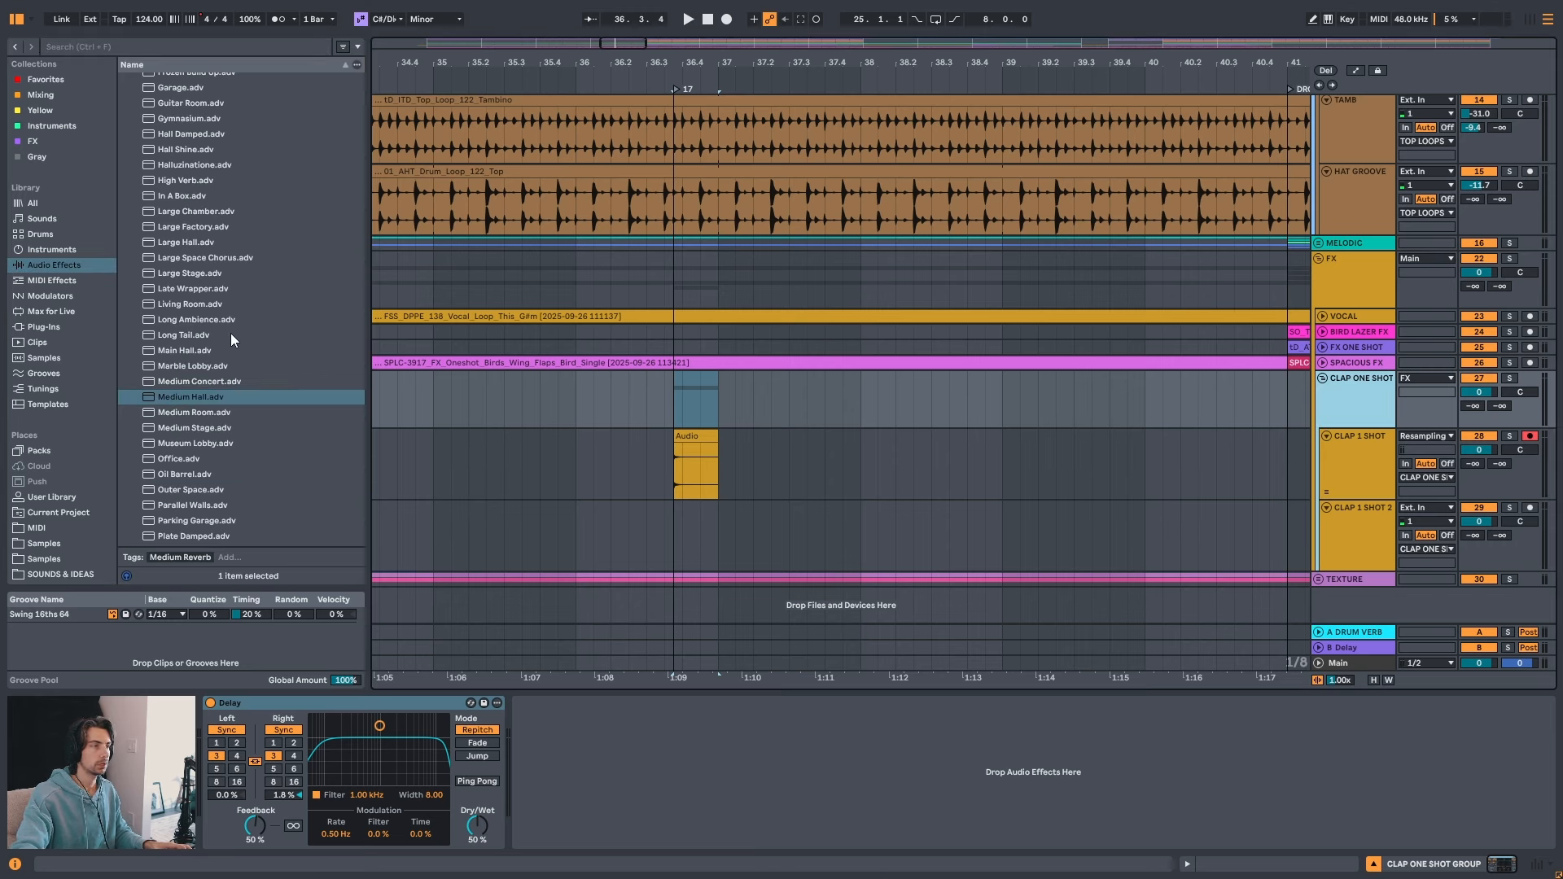
{"action": "scroll", "coordinate": [222, 330], "scroll_direction": "down", "scroll_amount": 1}
{"action": "left_click_drag", "start_coordinate": [194, 254], "coordinate": [229, 741]}
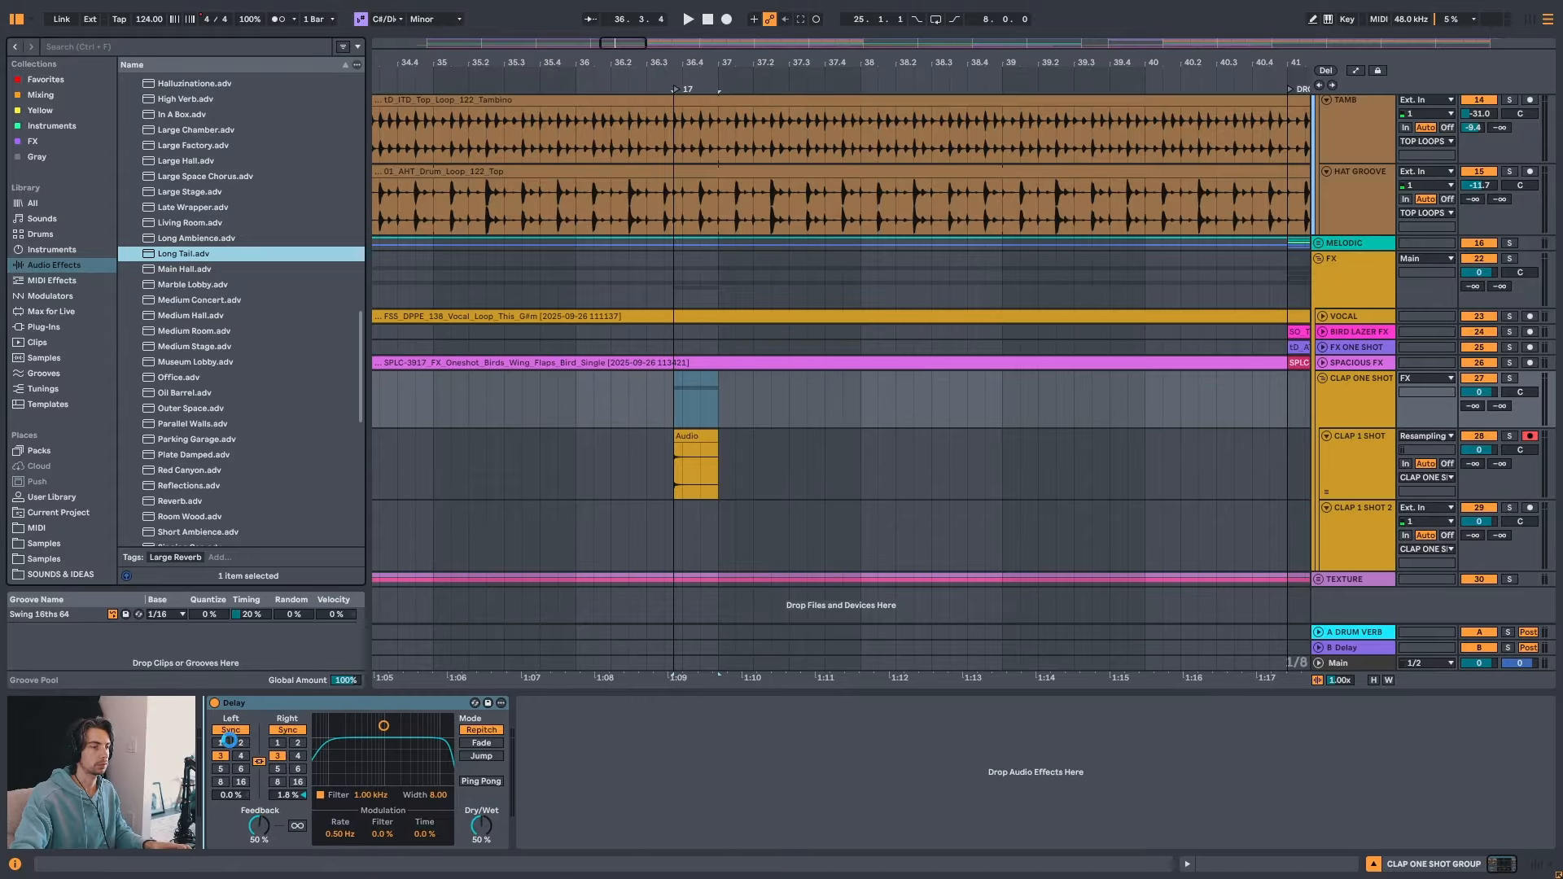
- Set the Long Tail reverb's Dry/Wet to 43 % and Diffuse to -3.1 dB while replaying the clap
{"action": "key", "text": "space"}
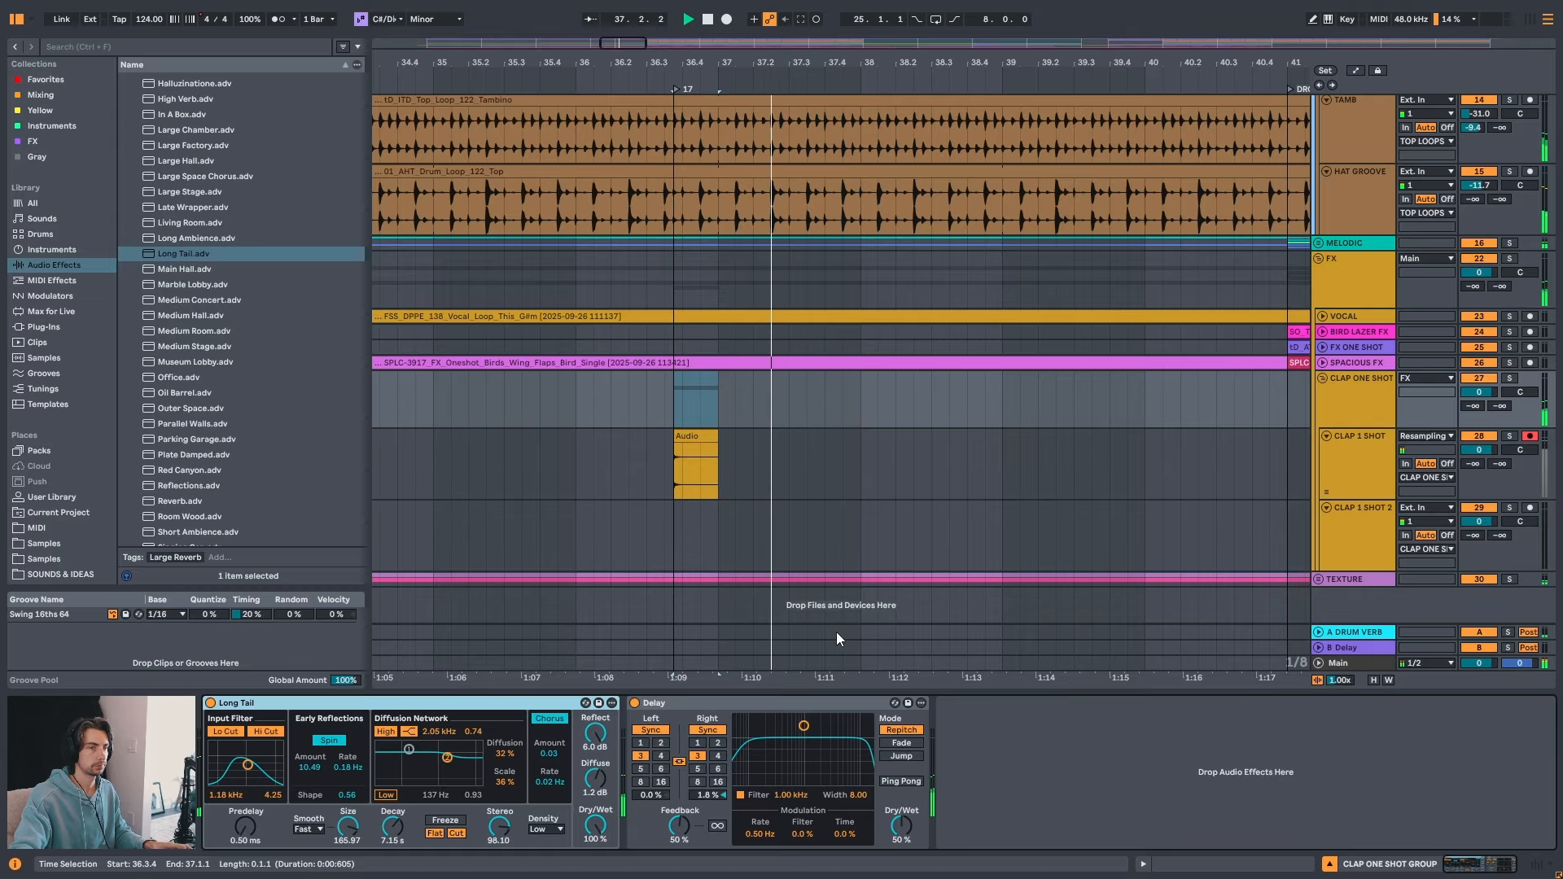
{"action": "left_click_drag", "start_coordinate": [595, 825], "coordinate": [595, 859]}
{"action": "key", "text": "space"}
{"action": "key", "text": "space"}
{"action": "key", "text": "space"}
{"action": "left_click_drag", "start_coordinate": [595, 778], "coordinate": [595, 798]}
{"action": "key", "text": "space"}
{"action": "key", "text": "space"}
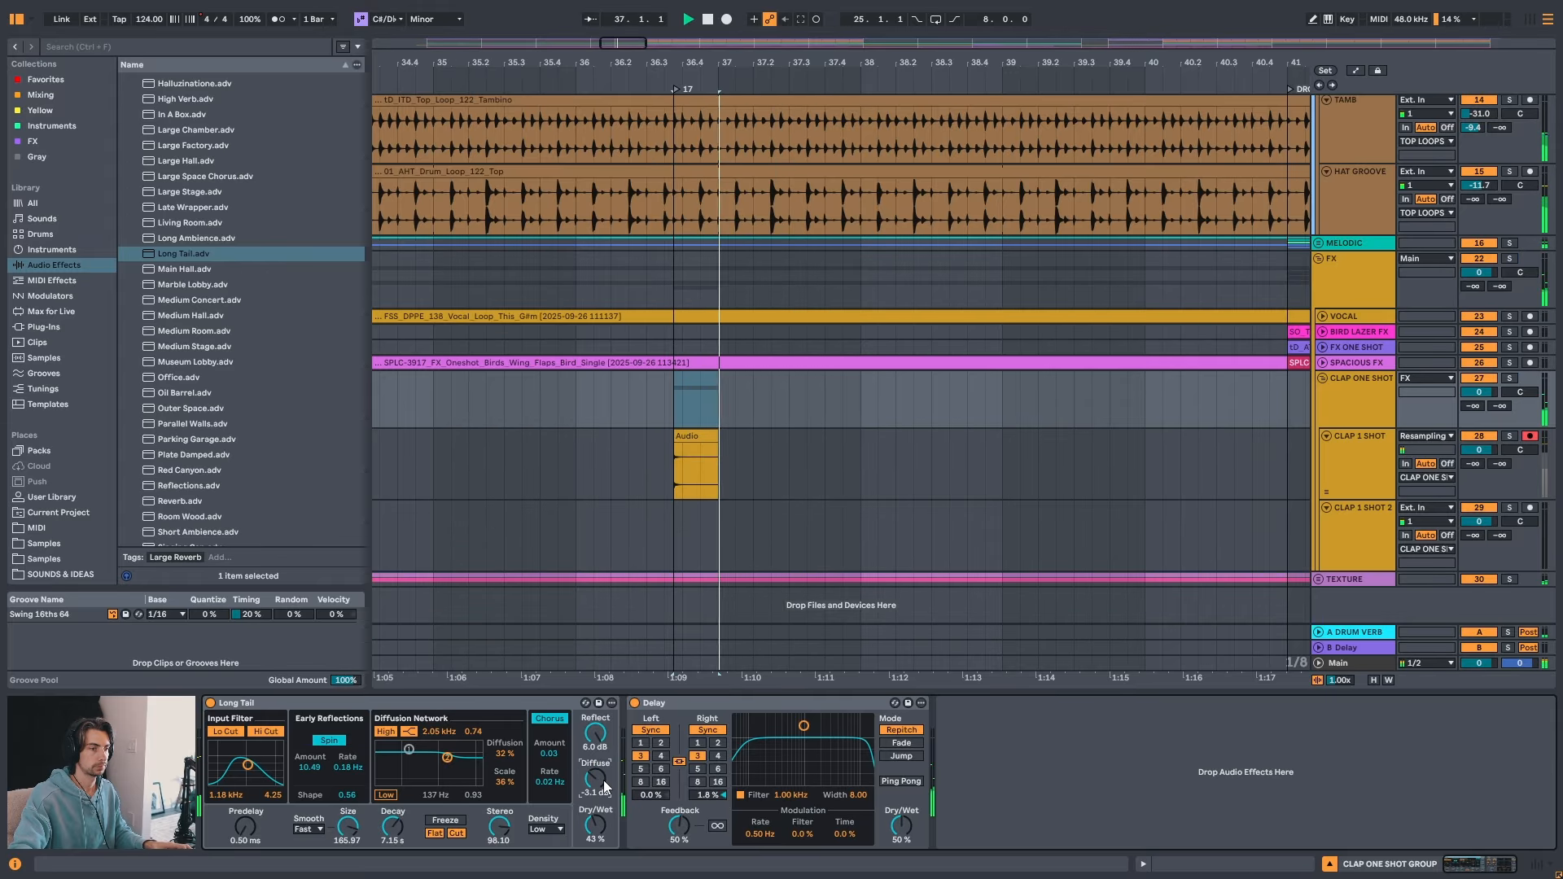
- Play the transition with the Long Tail reverb in the full mix from around 36.3
{"action": "left_click_drag", "start_coordinate": [900, 63], "coordinate": [779, 33]}
{"action": "key", "text": "space"}
{"action": "key", "text": "space"}
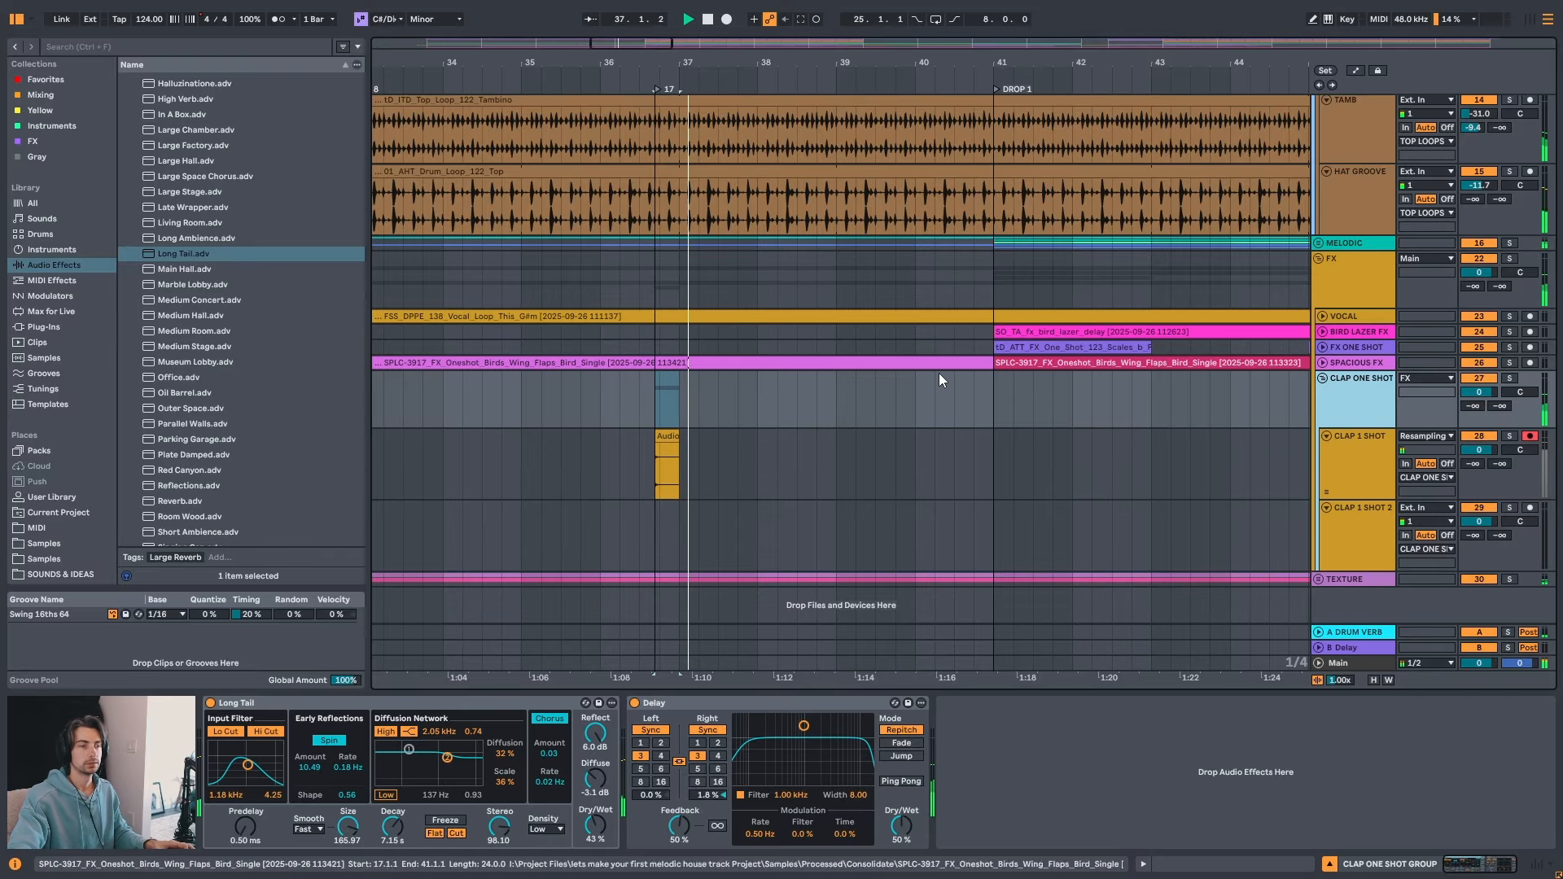
{"action": "key", "text": "space"}
{"action": "left_click", "coordinate": [1364, 535]}
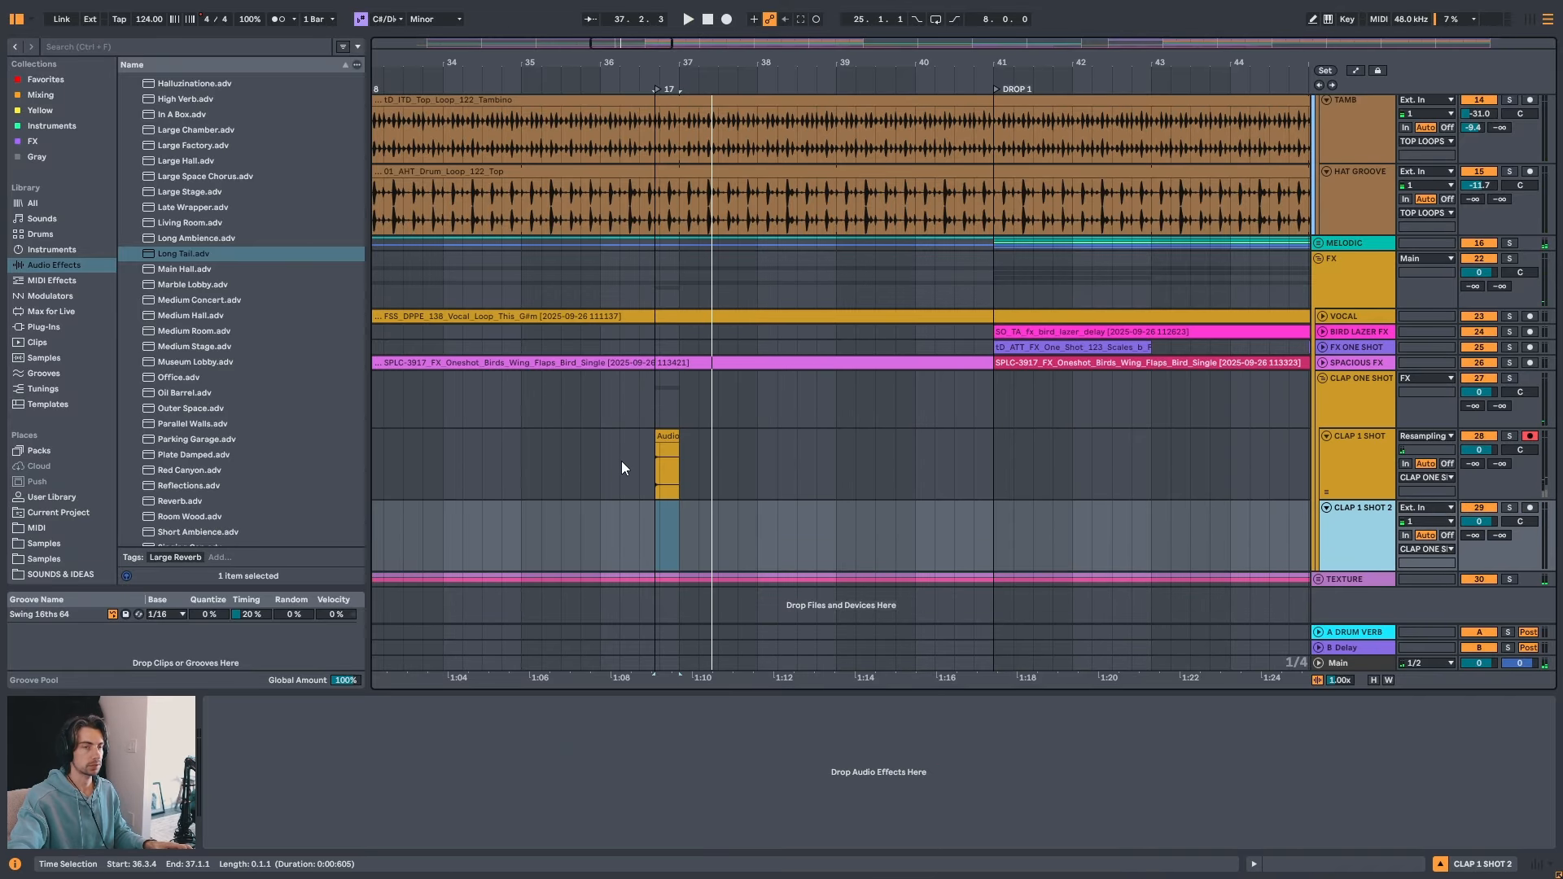
{"action": "left_click", "coordinate": [640, 461]}
{"action": "key", "text": "space"}
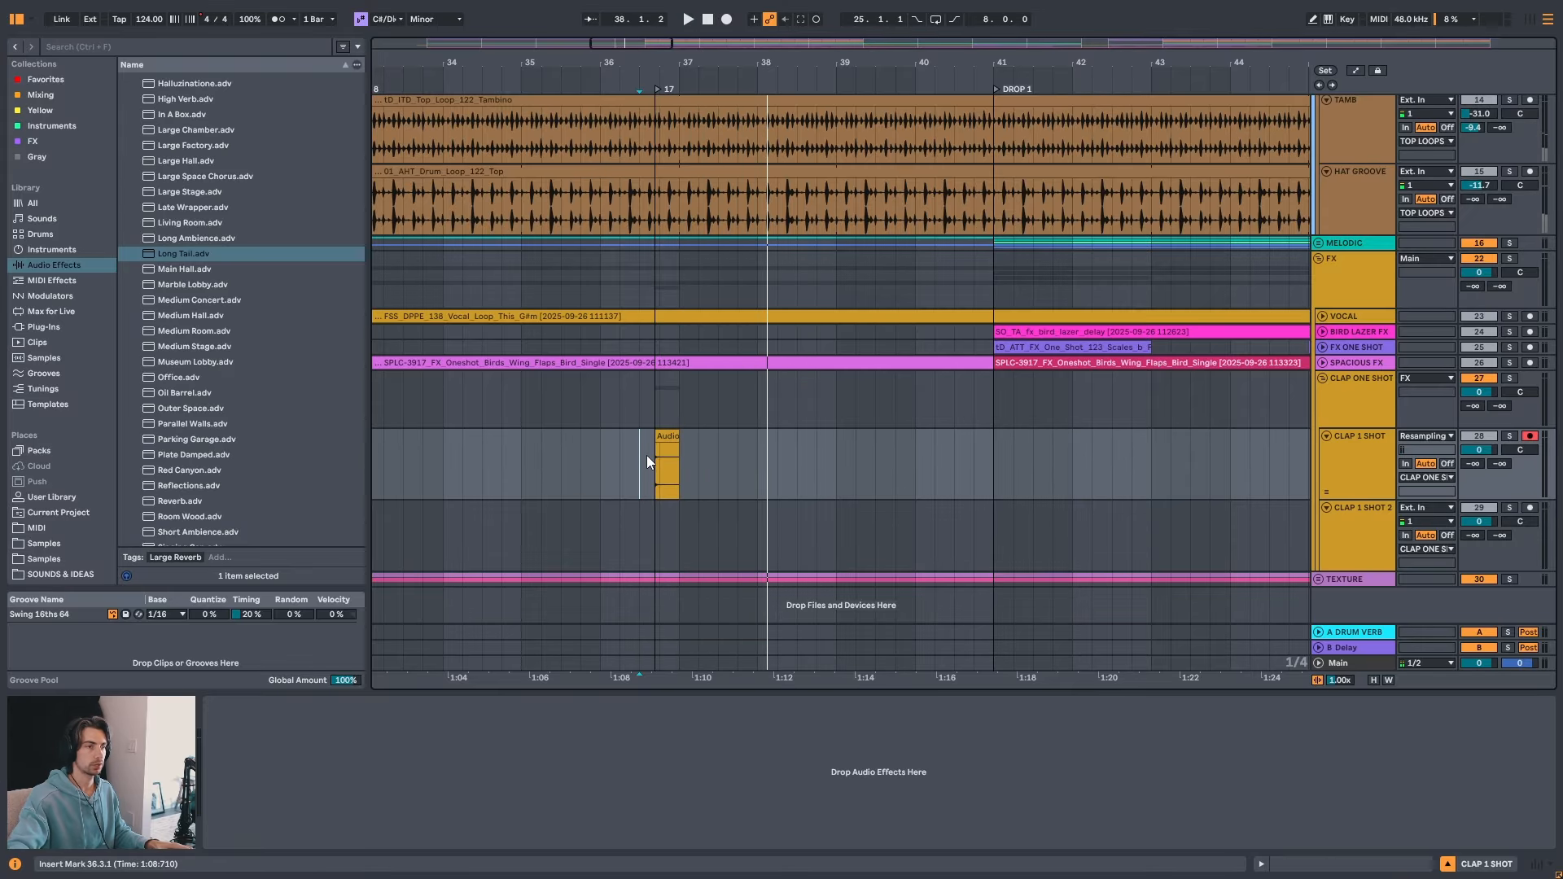
- Replay the CLAP 1 SHOT clip on its own with the track soloed, and turn the solo off again
{"action": "left_click", "coordinate": [666, 440]}
{"action": "left_click", "coordinate": [665, 436]}
{"action": "key", "text": "space"}
{"action": "key", "text": "space"}
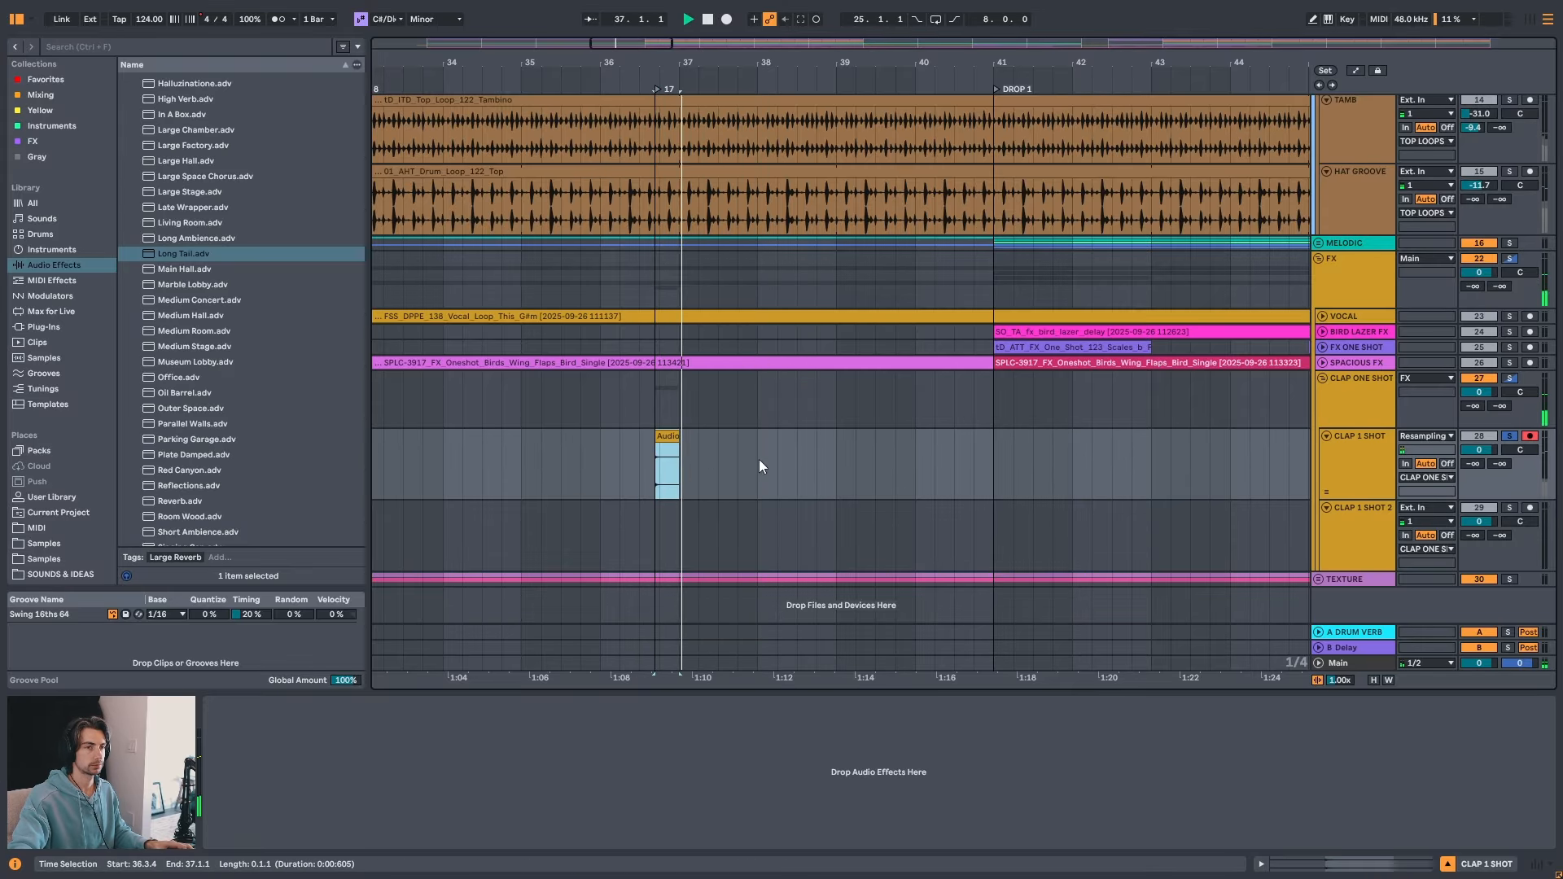
{"action": "key", "text": "space"}
{"action": "key", "text": "s"}
- Search the browser for CLAP and audition 04 JR Clap 1.wav, PML_BOEHMER_CLAP_001.wav and SOPNW_clap_deadwood_snap.wav for CLAP 1 SHOT 2
{"action": "left_click", "coordinate": [1355, 506]}
{"action": "key", "text": "ctrl+f"}
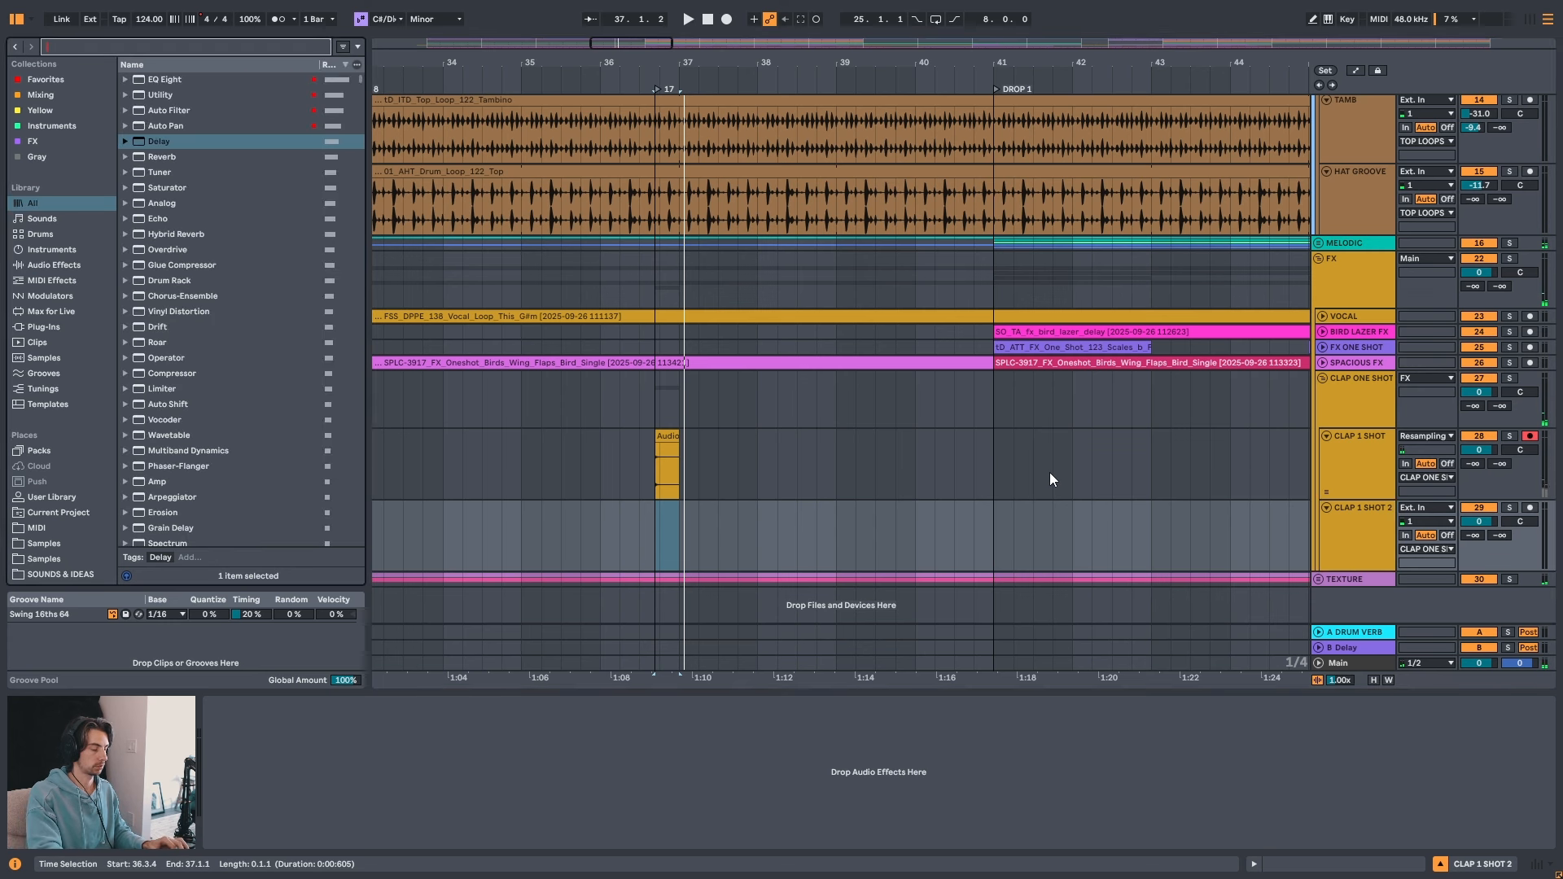
{"action": "type", "text": "CLAP"}
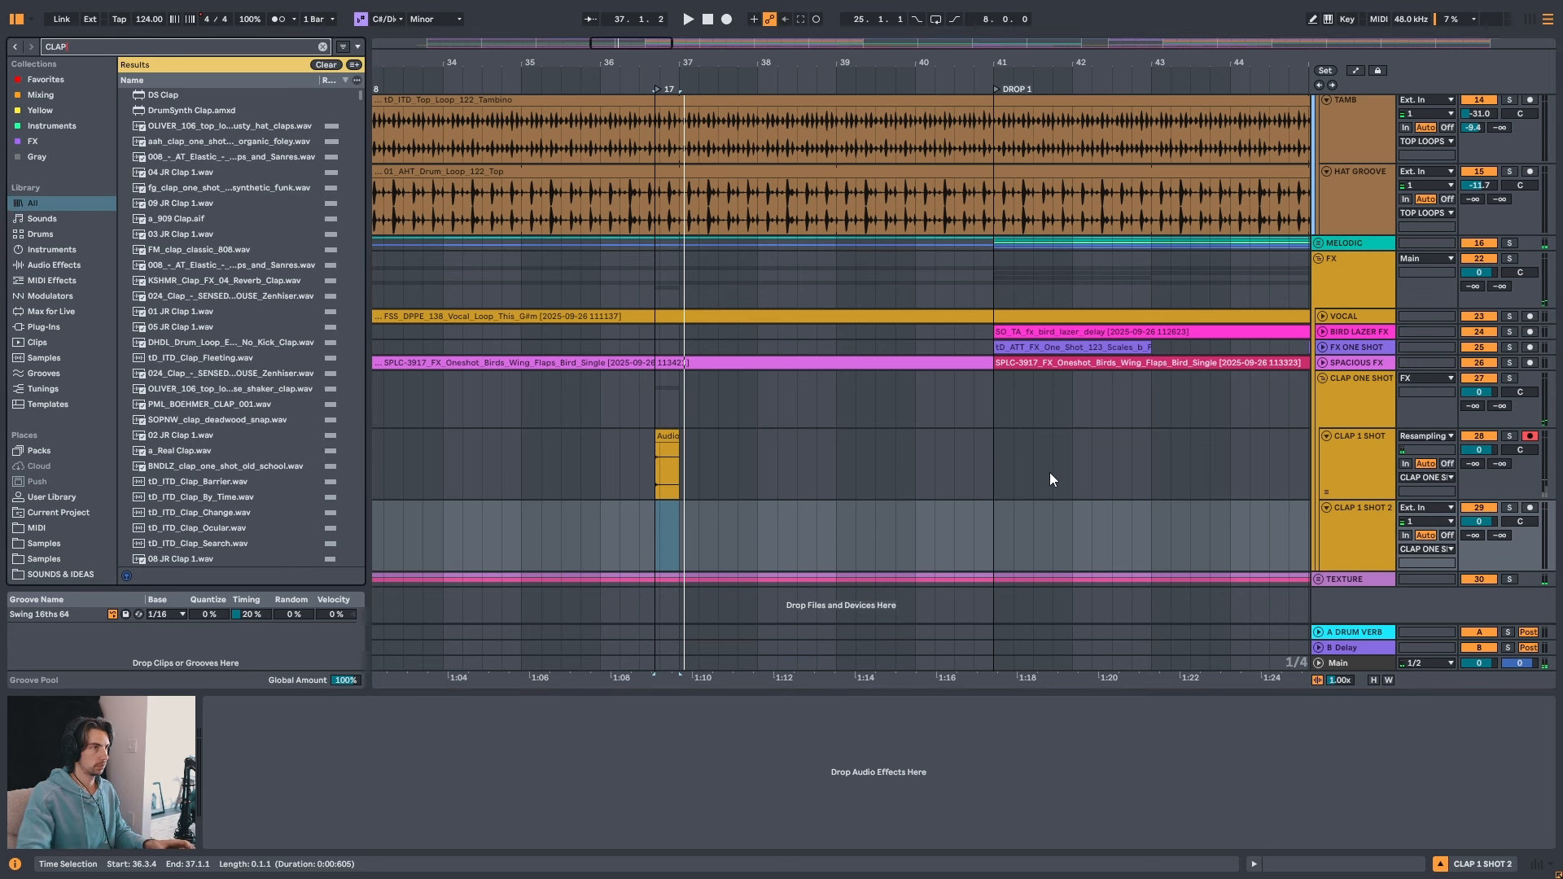
{"action": "left_click", "coordinate": [202, 170]}
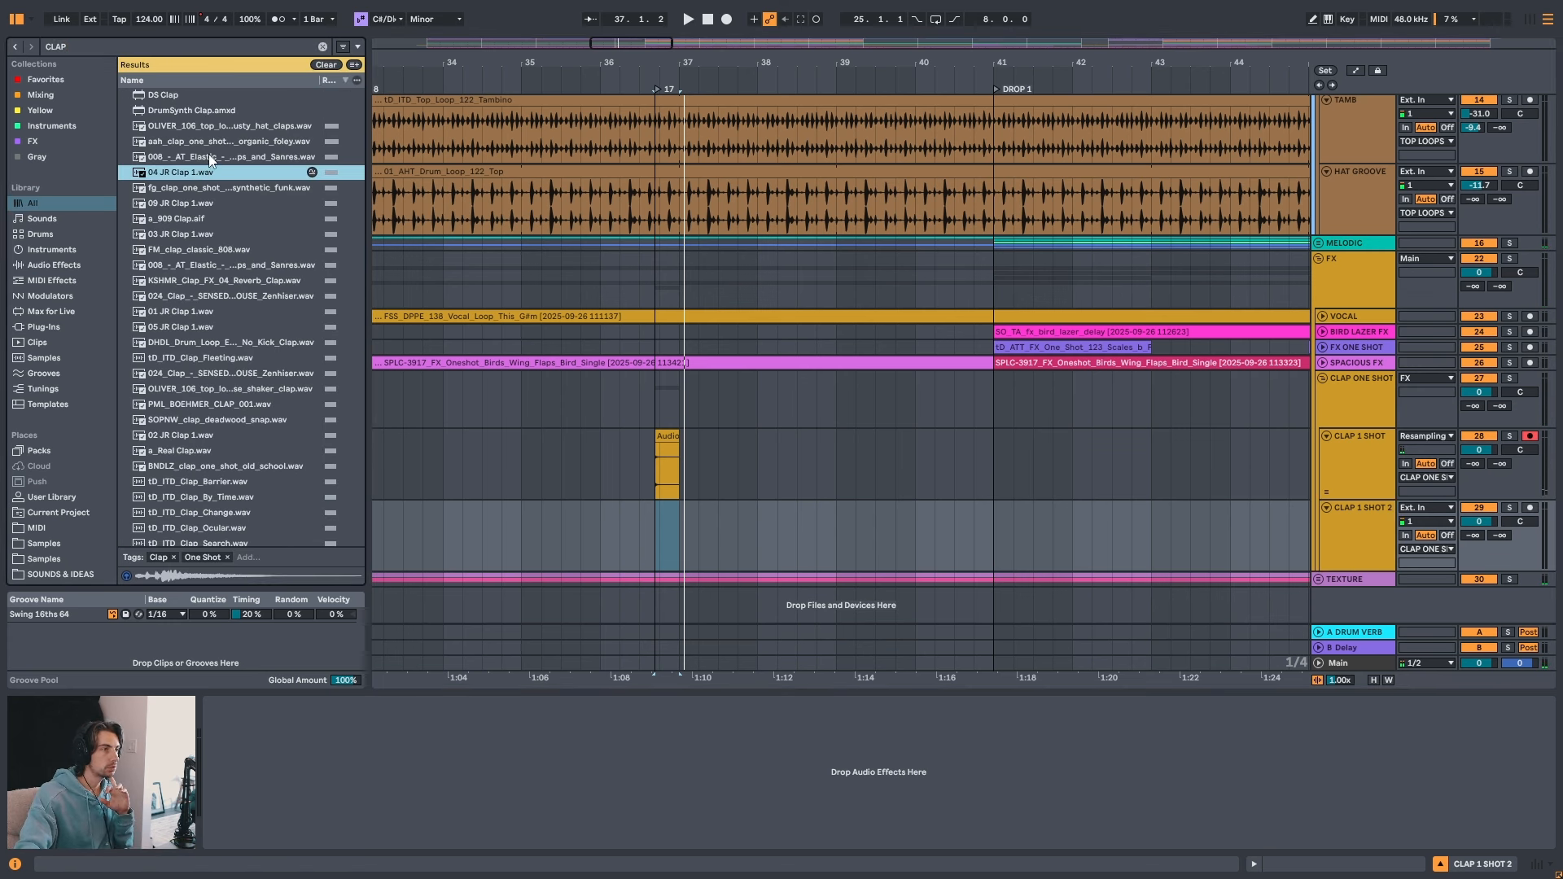
{"action": "scroll", "coordinate": [248, 358], "scroll_direction": "down", "scroll_amount": 5}
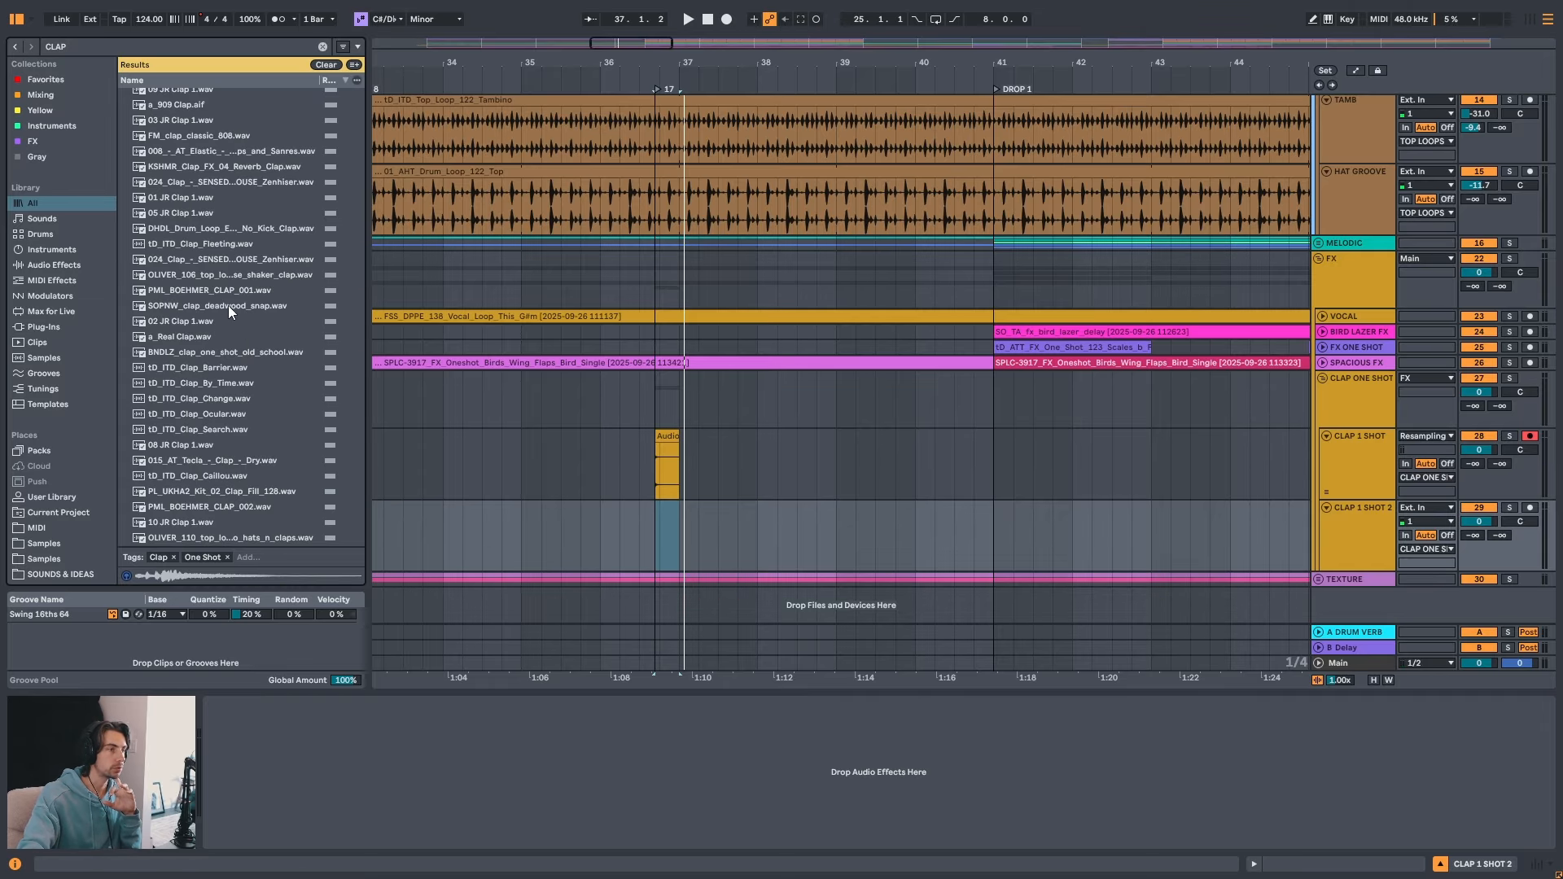
{"action": "left_click", "coordinate": [231, 293]}
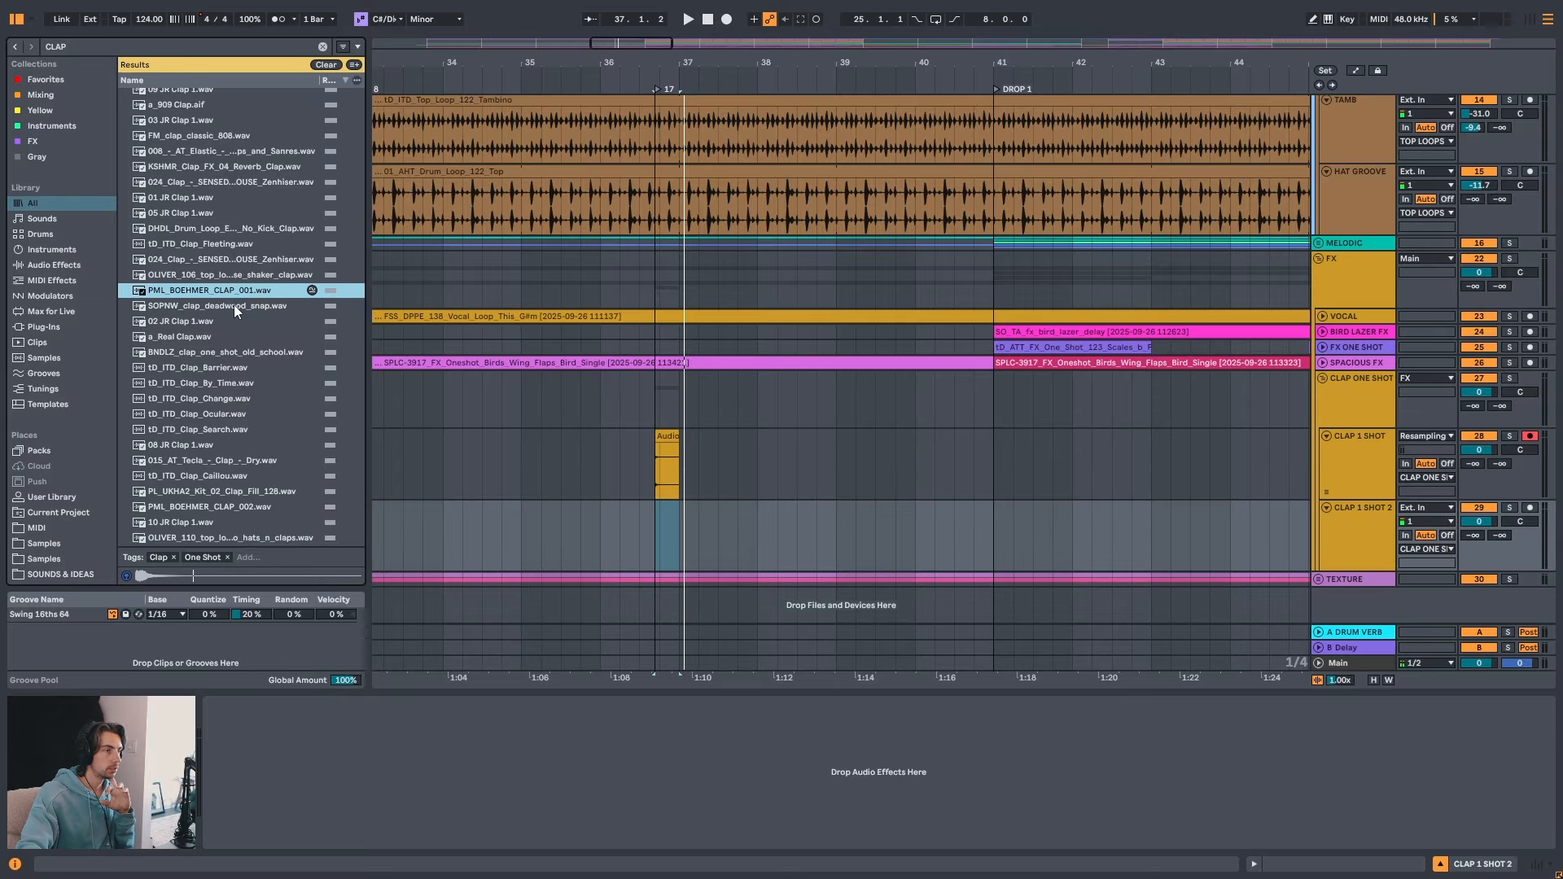
{"action": "left_click", "coordinate": [233, 305]}
- Place SOPNW_clap_deadwood_snap.wav at 36.3.4 on CLAP 1 SHOT 2 and set the track volume to -16.6 dB
{"action": "left_click_drag", "start_coordinate": [251, 306], "coordinate": [655, 527]}
{"action": "left_click_drag", "start_coordinate": [652, 62], "coordinate": [654, 187]}
{"action": "left_click", "coordinate": [723, 520]}
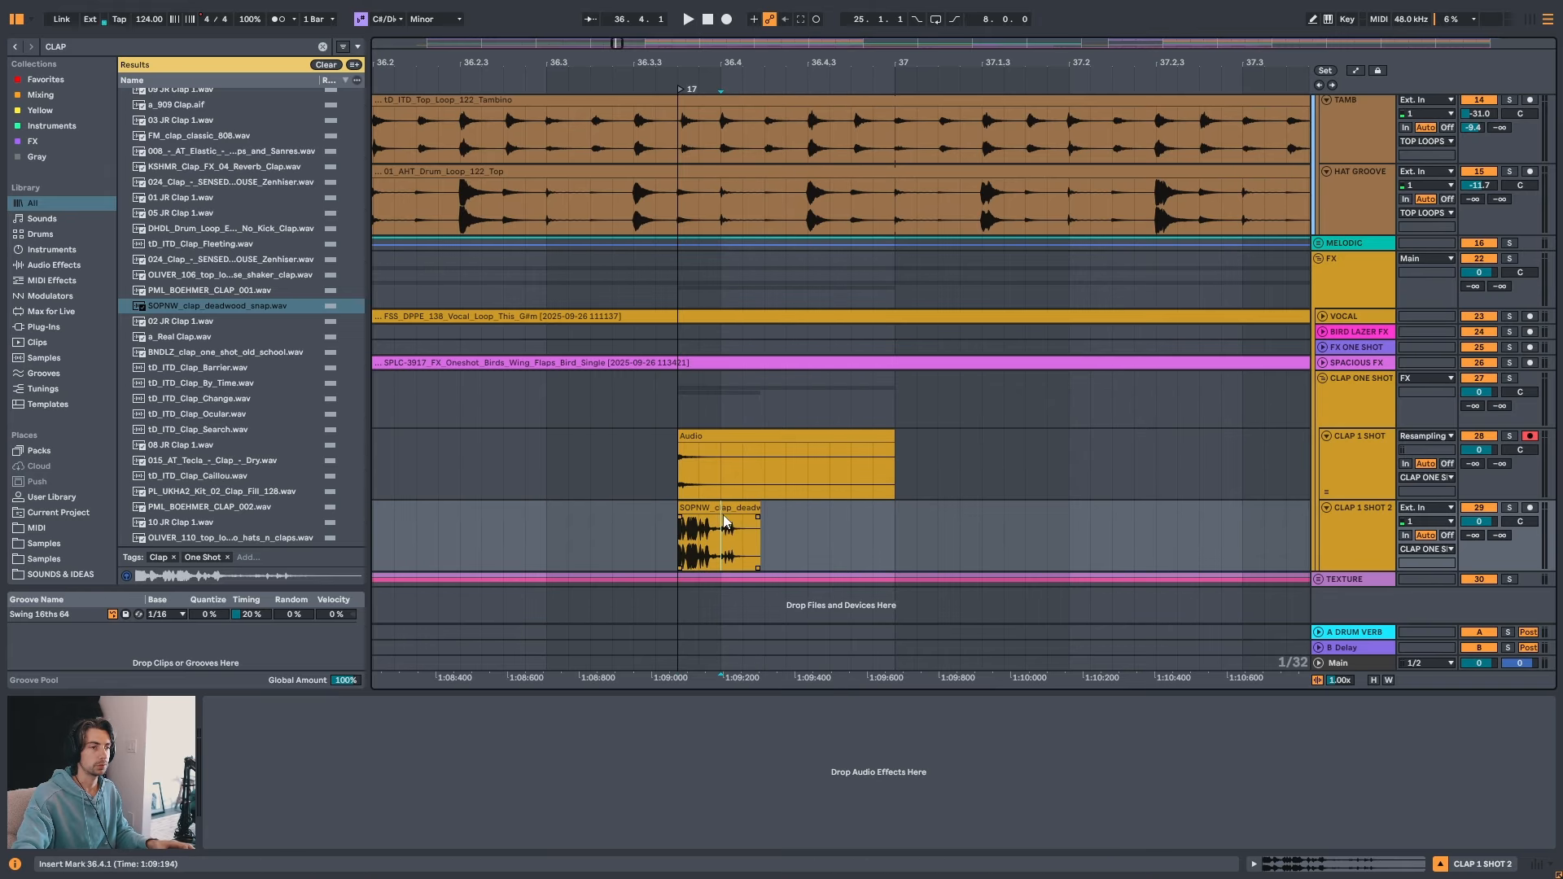
{"action": "double_click", "coordinate": [723, 517]}
{"action": "key", "text": "shift+Tab"}
{"action": "left_click_drag", "start_coordinate": [1479, 573], "coordinate": [1478, 609]}
{"action": "key", "text": "space"}
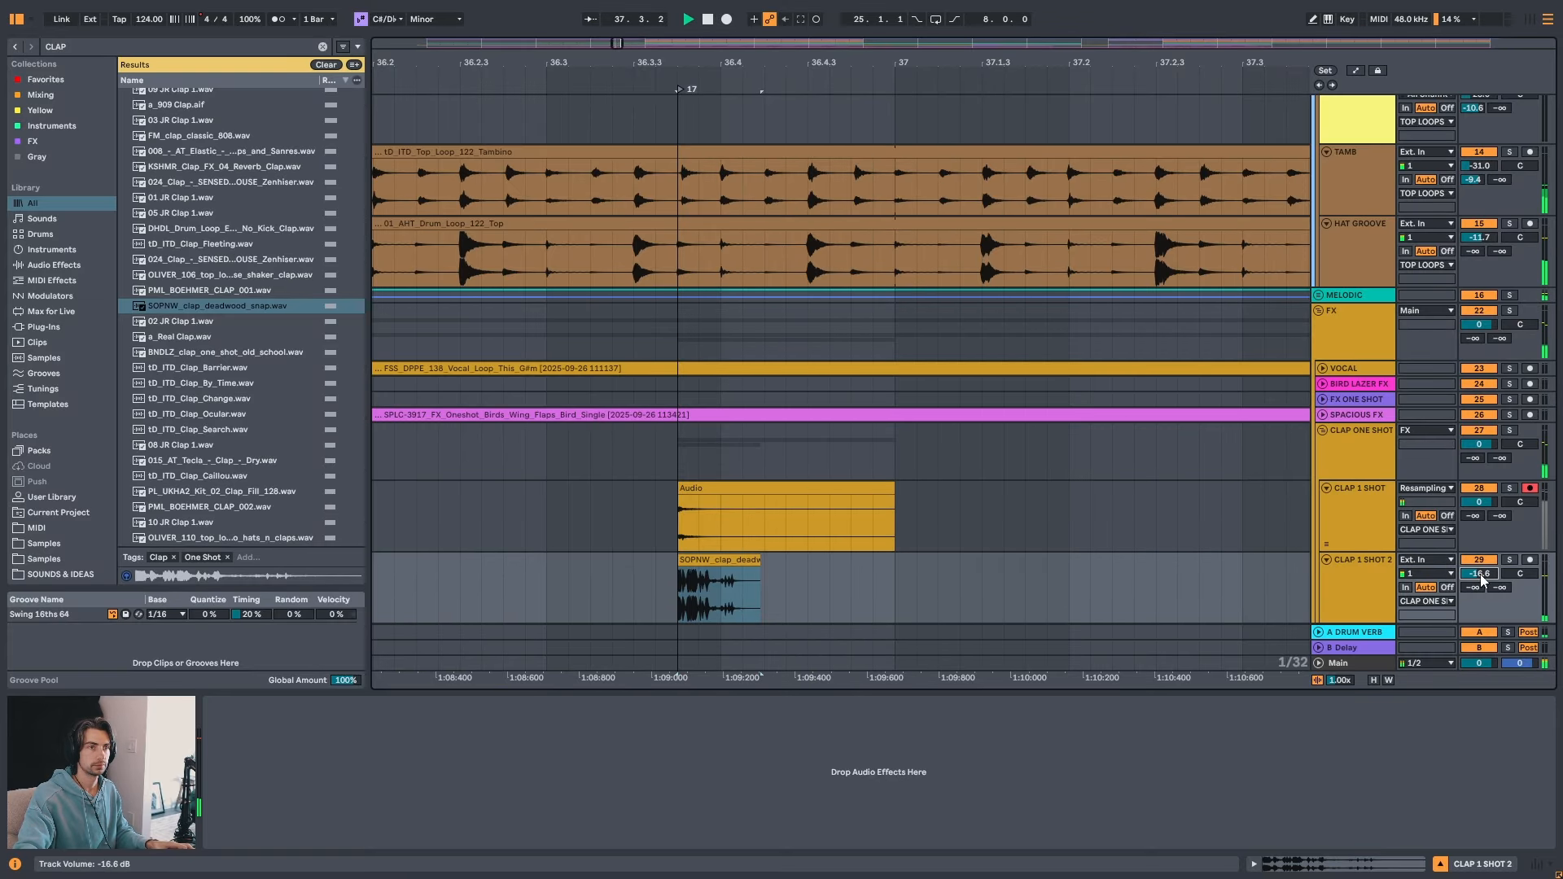
- Replay the layered claps in context from 36.1.1 and 36.3.1 to judge the transition
{"action": "left_click_drag", "start_coordinate": [648, 63], "coordinate": [648, 6]}
{"action": "left_click", "coordinate": [601, 560]}
{"action": "key", "text": "space"}
{"action": "key", "text": "space"}
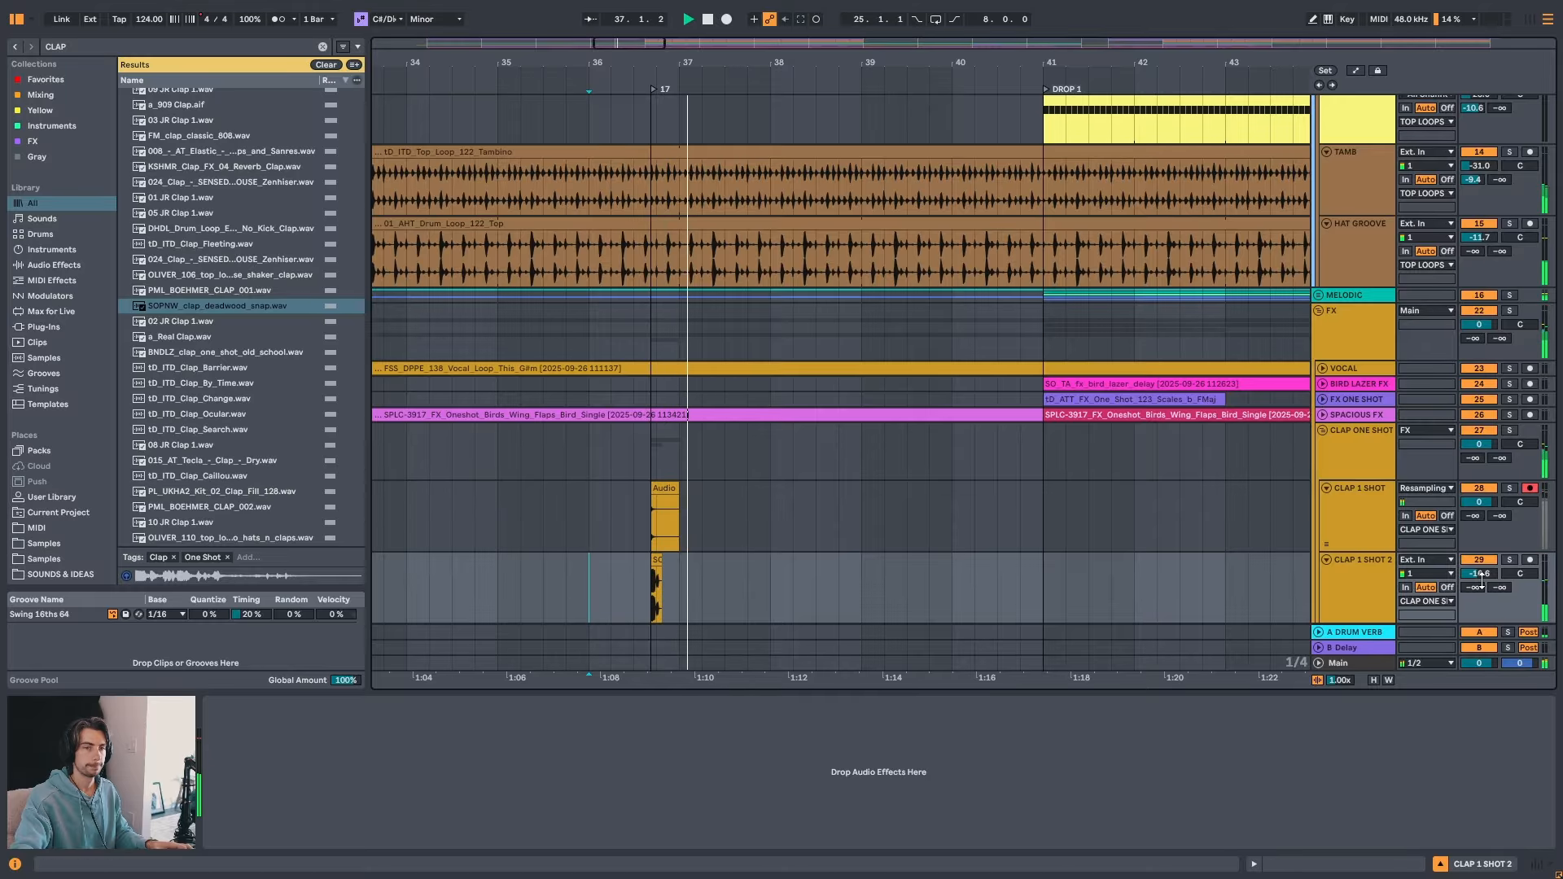
{"action": "key", "text": "space"}
{"action": "key", "text": "space"}
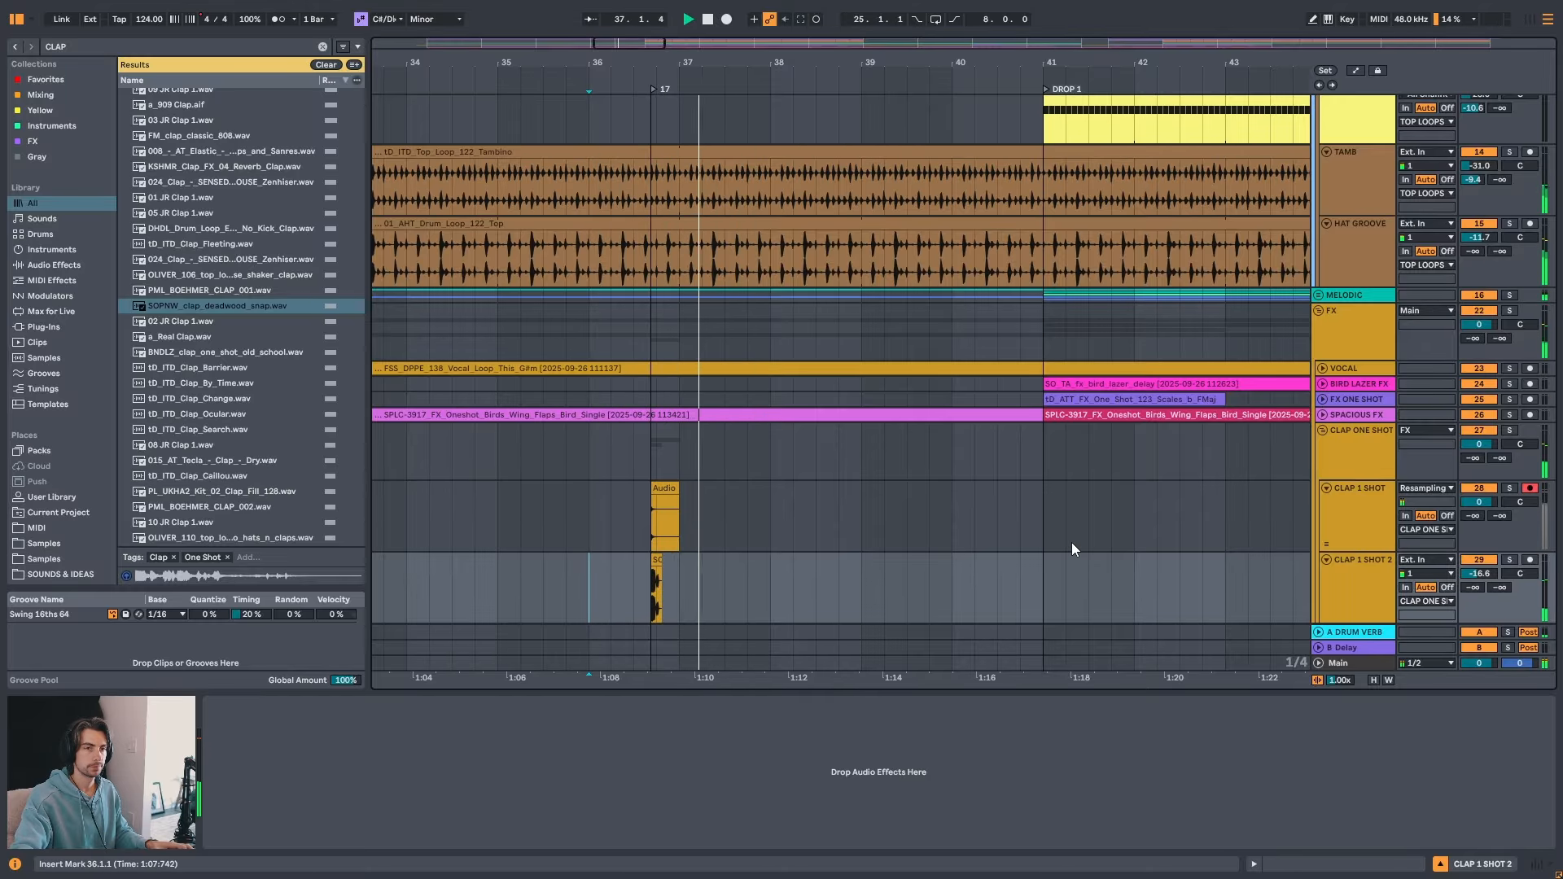
{"action": "left_click", "coordinate": [627, 510]}
{"action": "key", "text": "space"}
{"action": "key", "text": "space"}
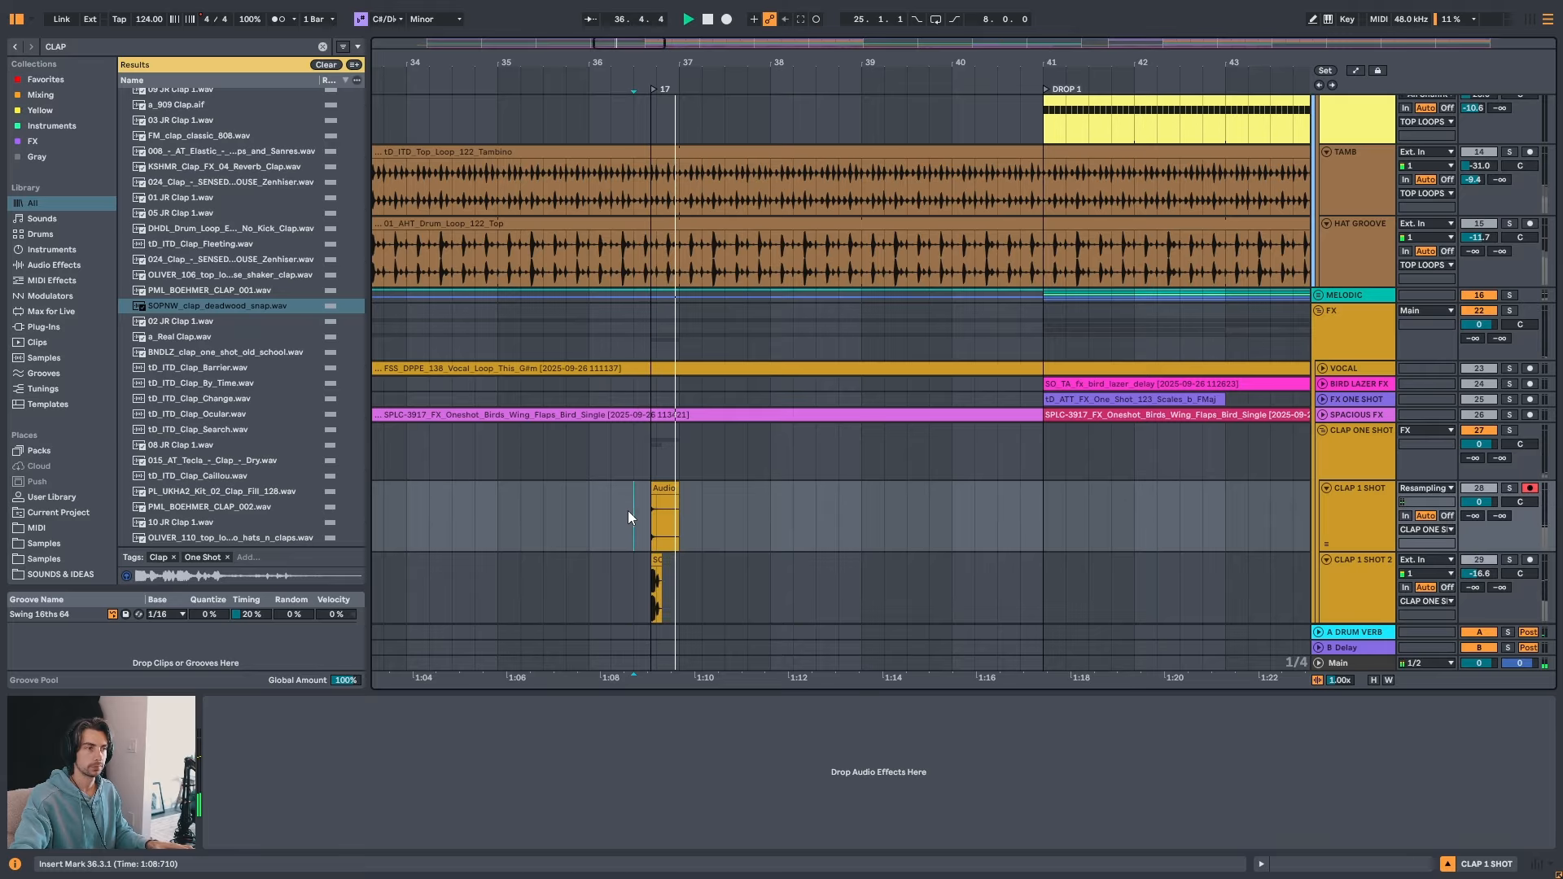
{"action": "left_click", "coordinate": [601, 509]}
{"action": "key", "text": "space"}
{"action": "key", "text": "space"}
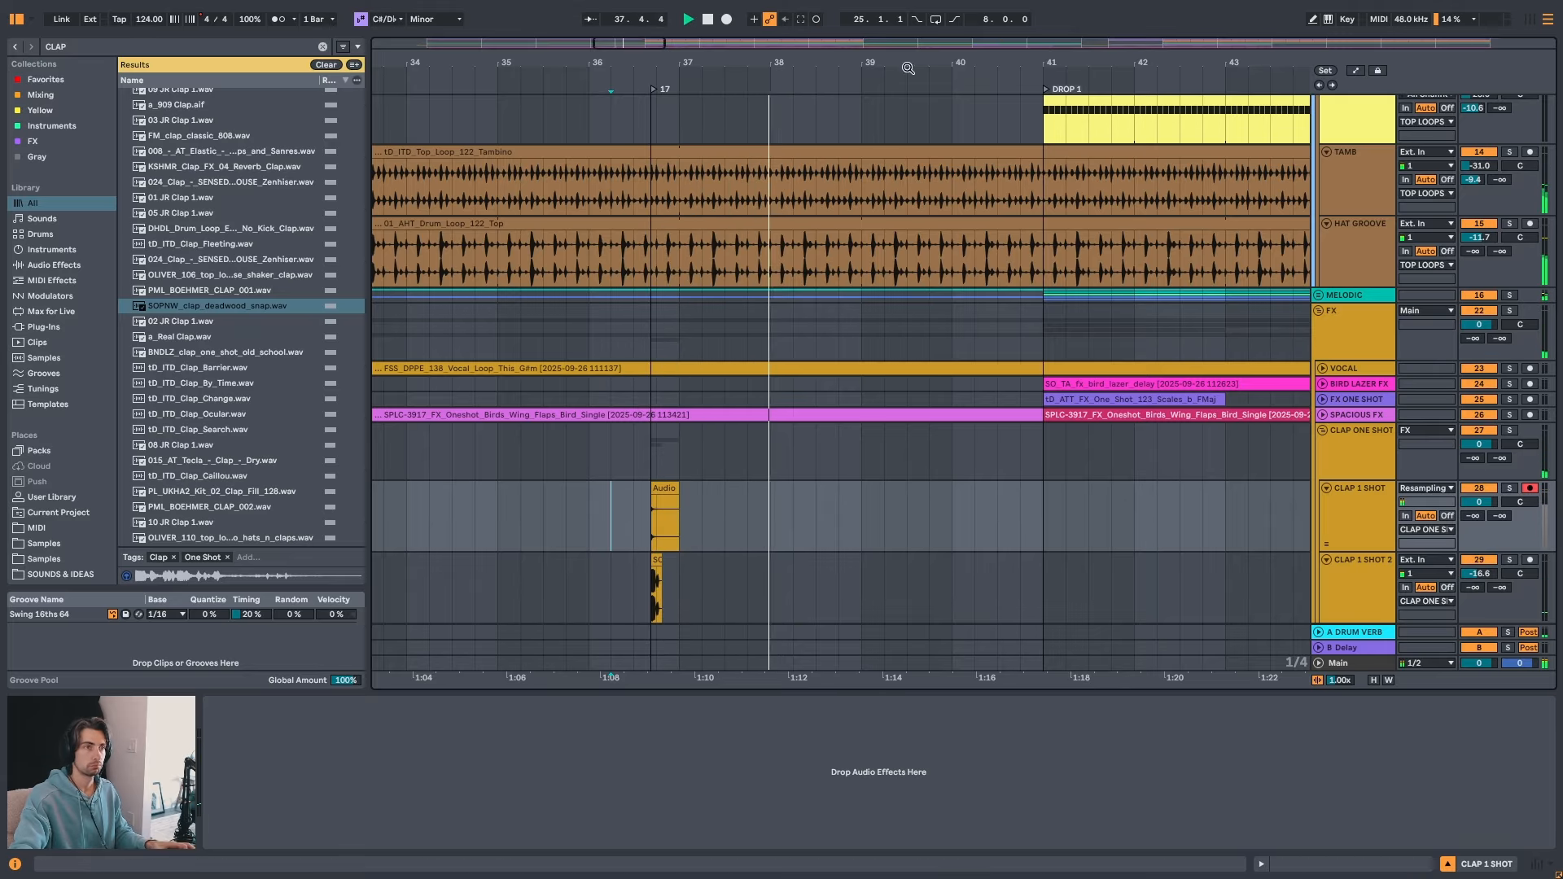
- Stop playback and delete the locator named 17 at the clap hit
{"action": "key", "text": "minus"}
{"action": "left_click_drag", "start_coordinate": [689, 63], "coordinate": [656, 90]}
{"action": "key", "text": "space"}
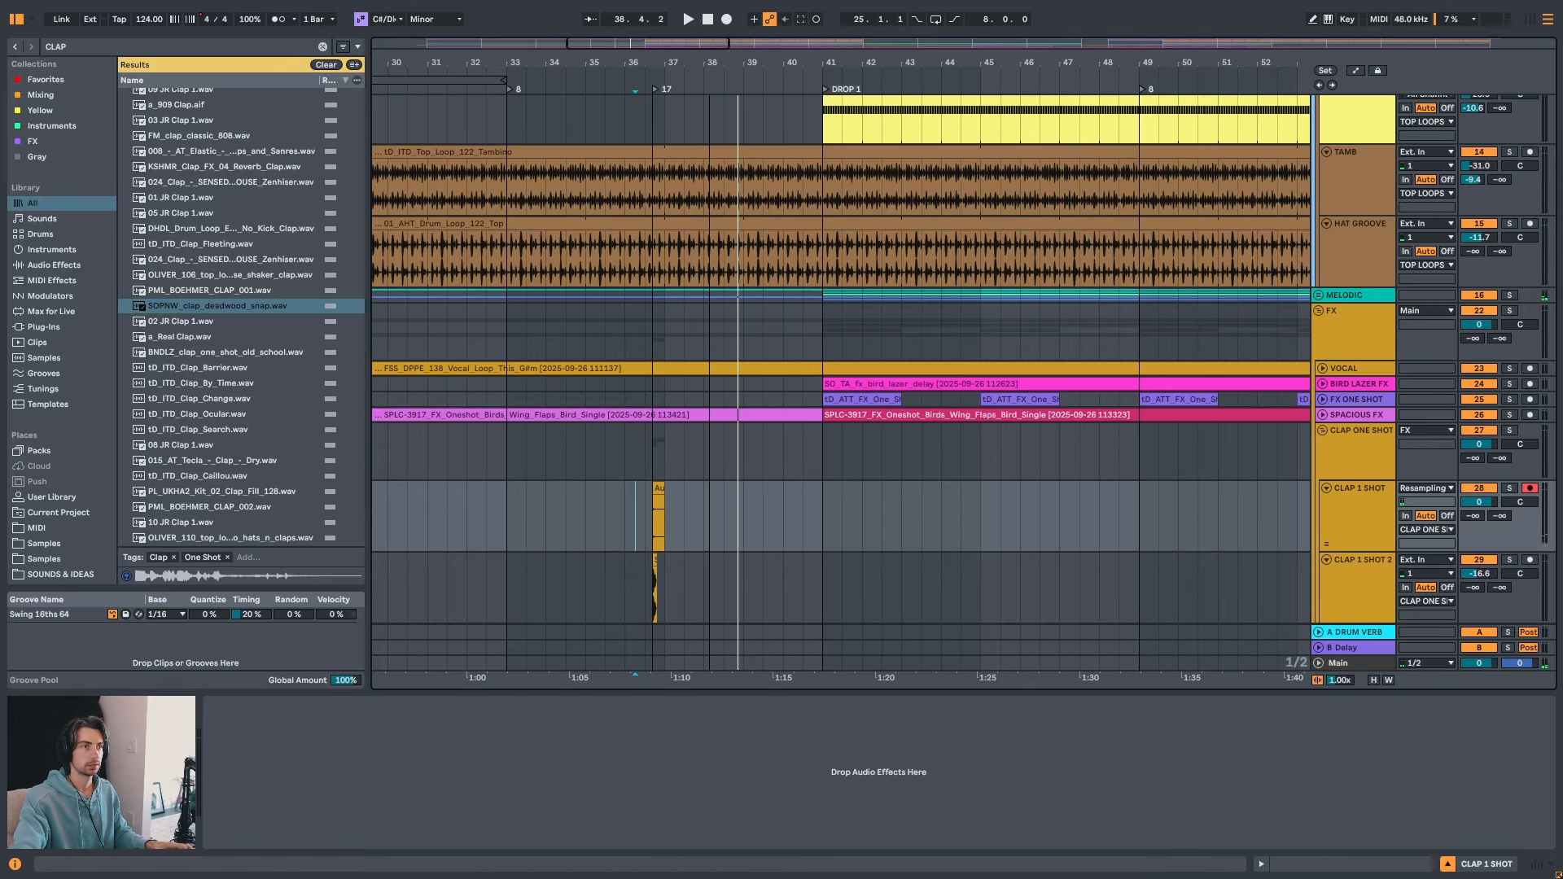
{"action": "right_click", "coordinate": [656, 90]}
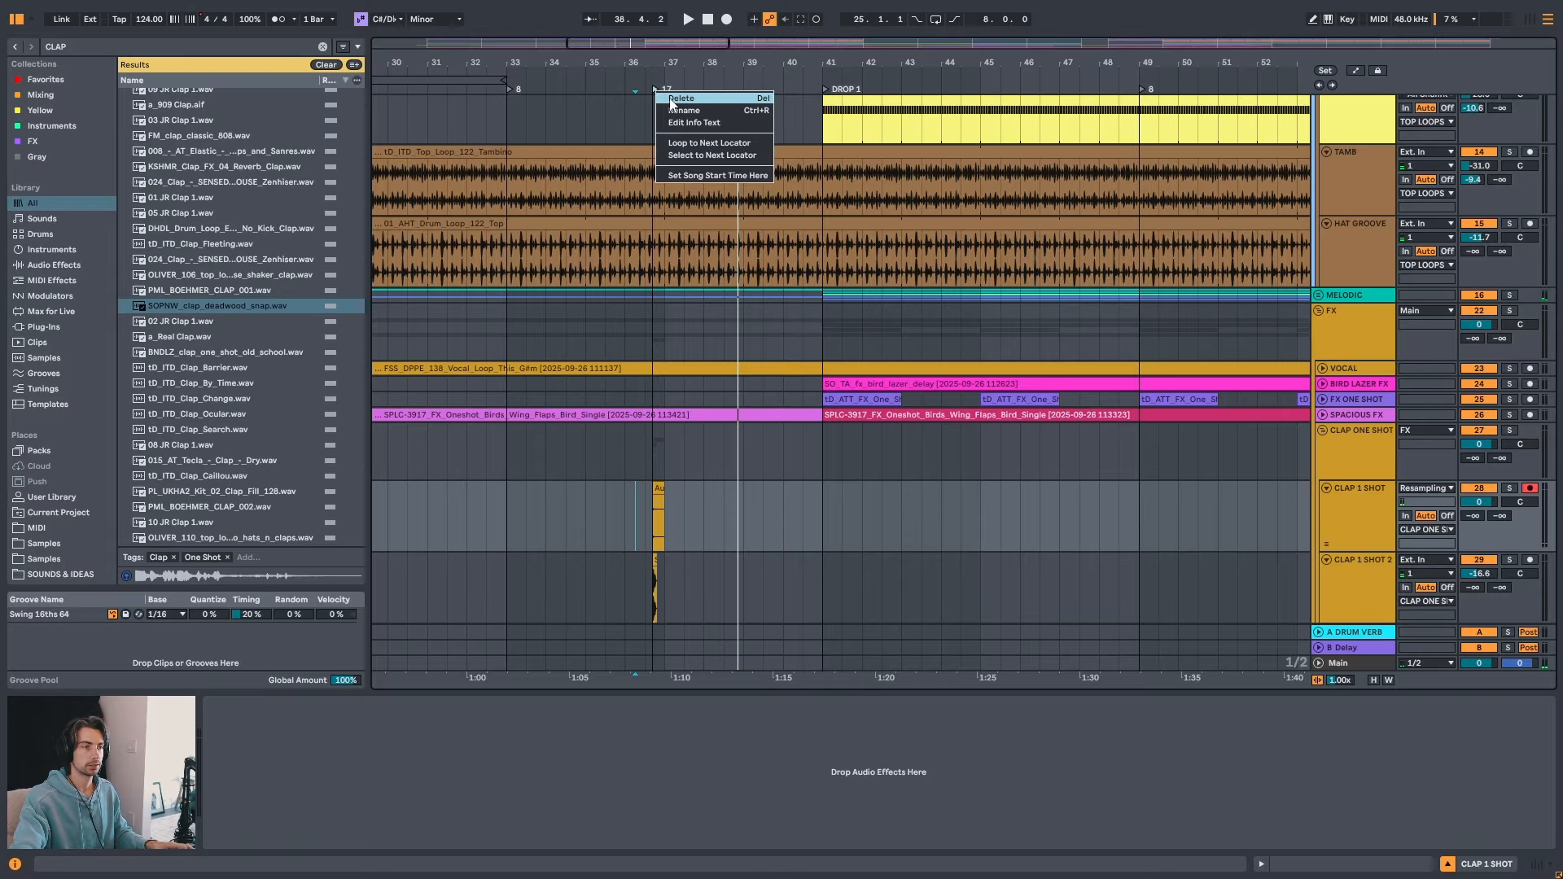
{"action": "left_click", "coordinate": [679, 99]}
- Consolidate CLAP 1 SHOT and CLAP 1 SHOT 2 from 33.1.1 to 41.1.1 into one eight-bar clip per track
{"action": "left_click_drag", "start_coordinate": [511, 492], "coordinate": [817, 581]}
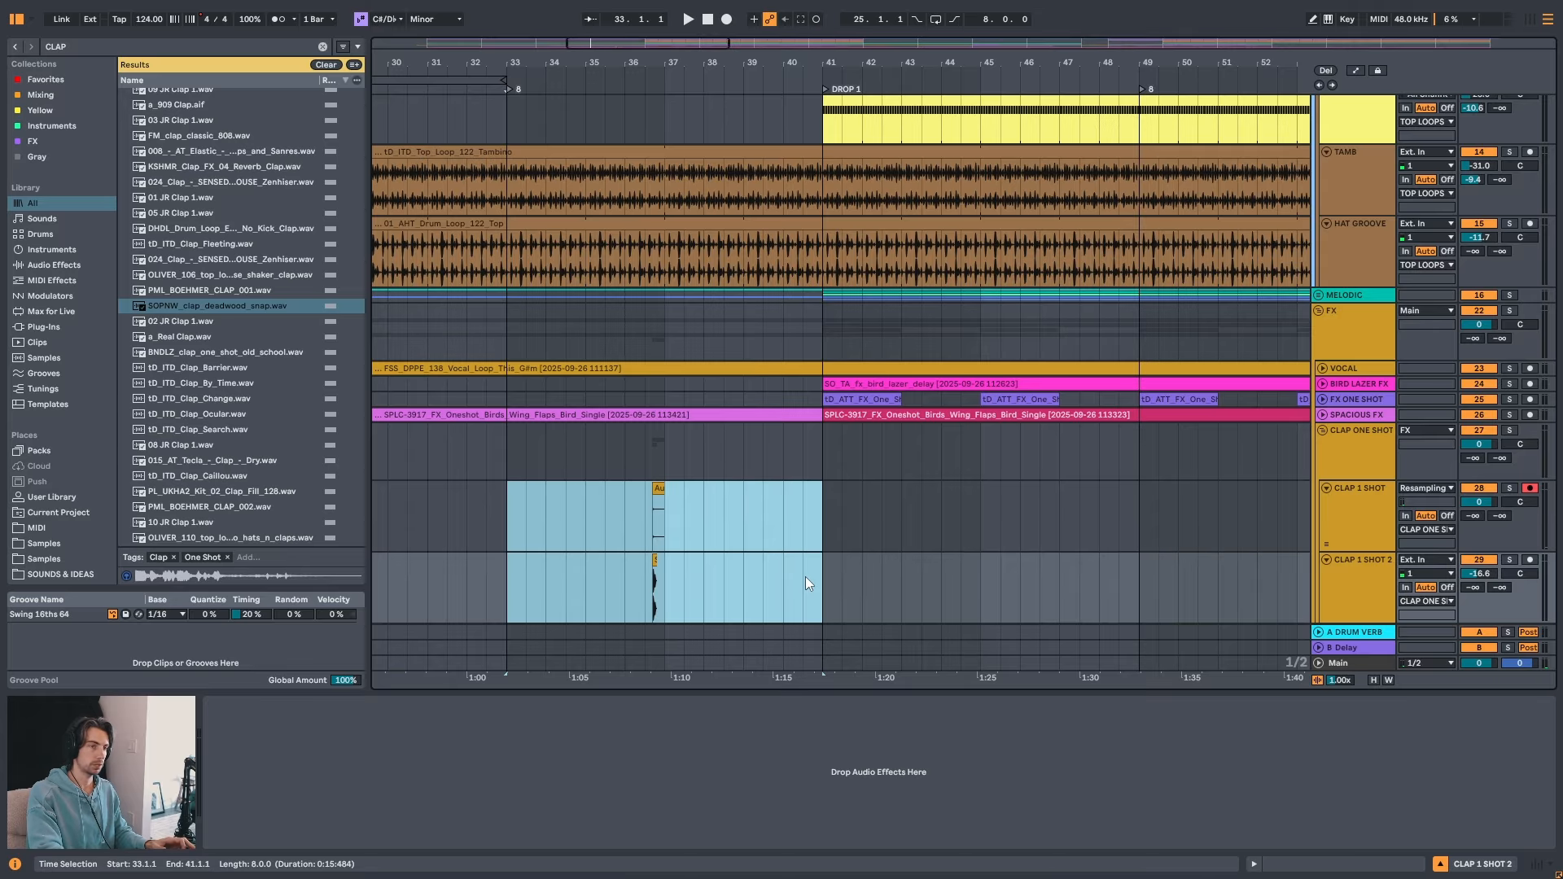
{"action": "key", "text": "ctrl+j"}
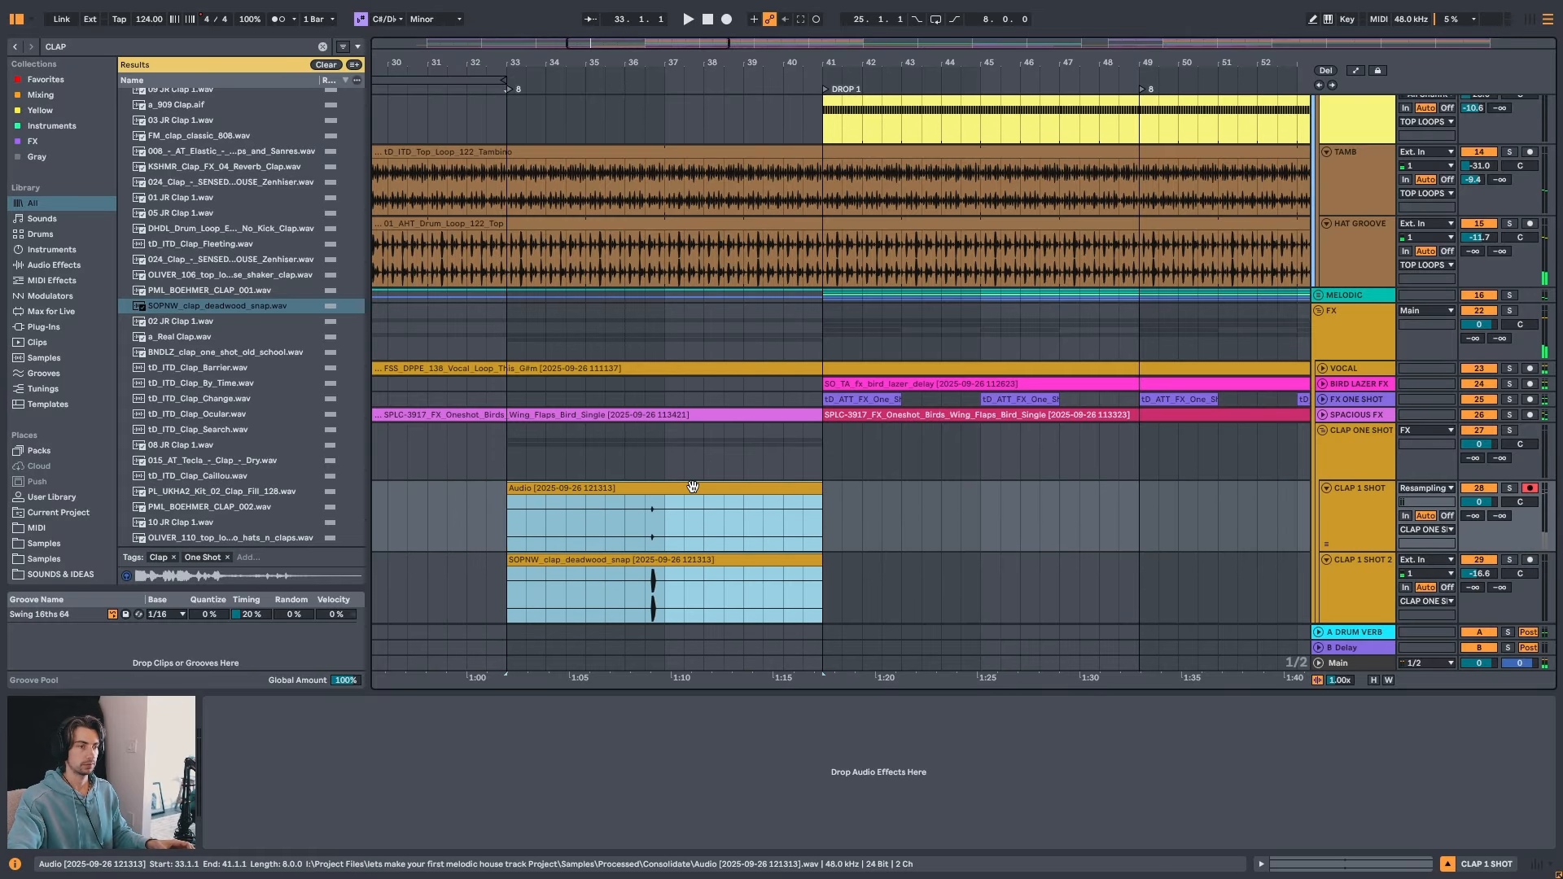
- Unfold the VOCAL track to compare its hits with the consolidated clap clips between 33.1.1 and 41.1.1
{"action": "left_click", "coordinate": [692, 486]}
{"action": "scroll", "coordinate": [781, 325], "scroll_direction": "up", "scroll_amount": 1}
{"action": "left_click_drag", "start_coordinate": [852, 62], "coordinate": [596, 68]}
{"action": "scroll", "coordinate": [609, 563], "scroll_direction": "down", "scroll_amount": 3}
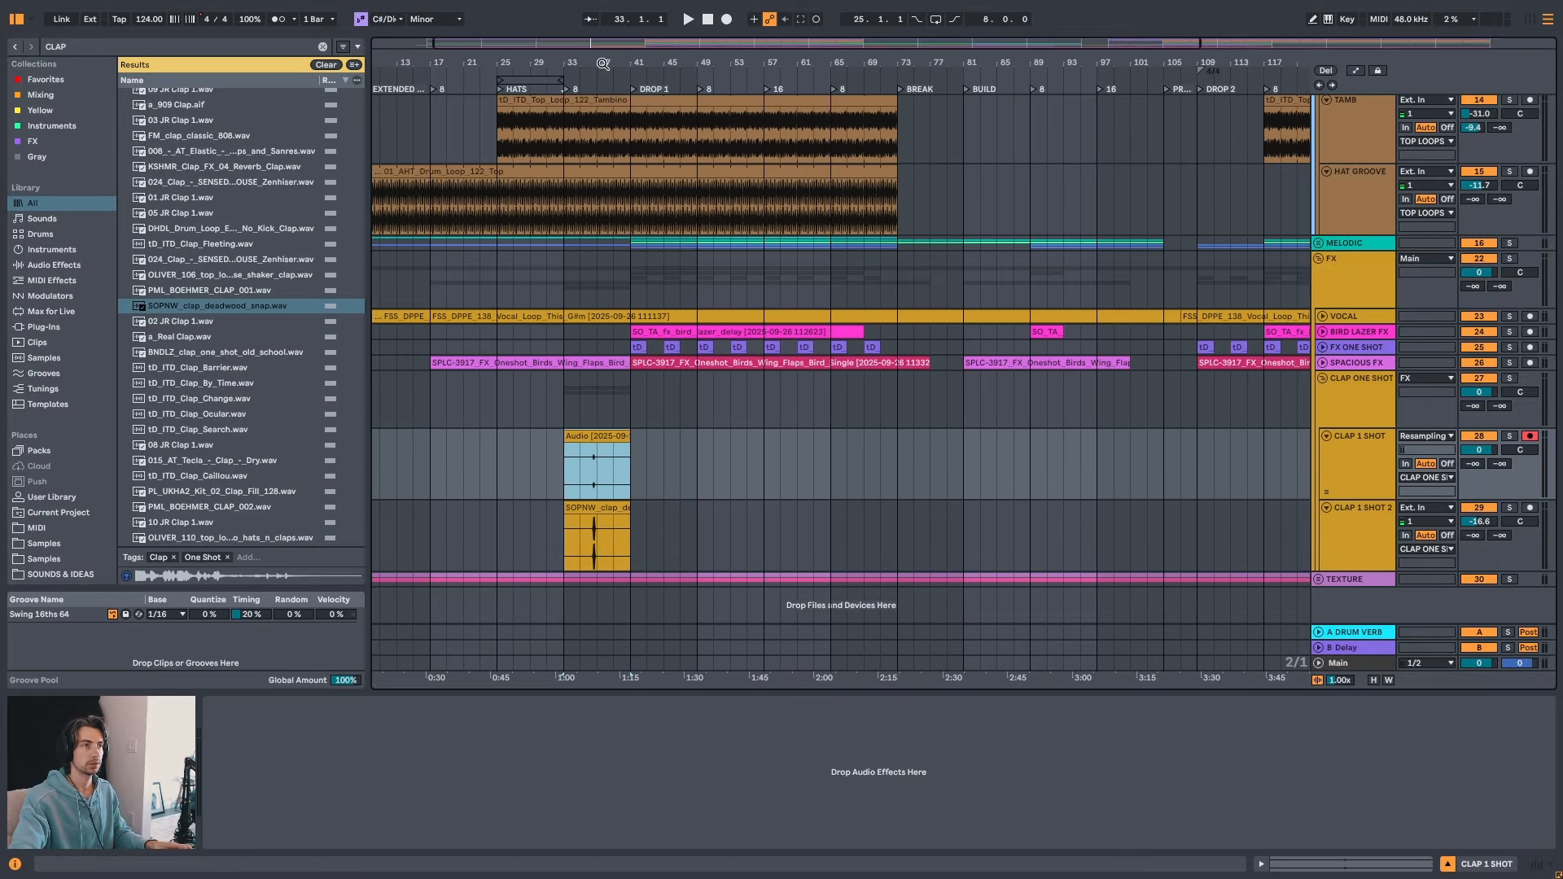
{"action": "left_click_drag", "start_coordinate": [602, 64], "coordinate": [536, 169]}
{"action": "left_click_drag", "start_coordinate": [500, 471], "coordinate": [638, 476]}
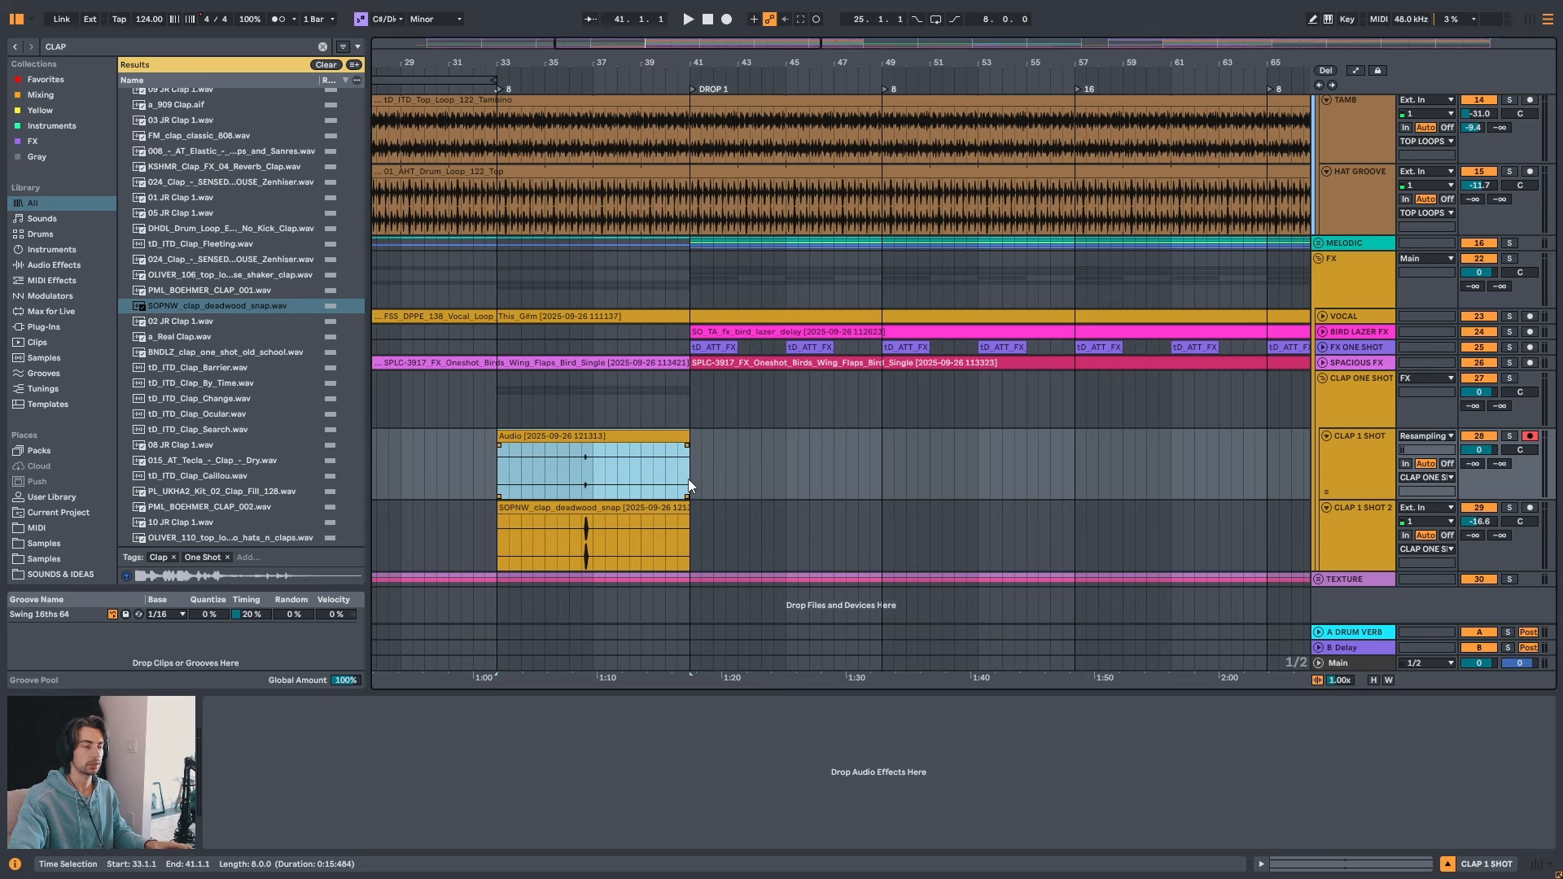
{"action": "scroll", "coordinate": [658, 472], "scroll_direction": "up", "scroll_amount": 2}
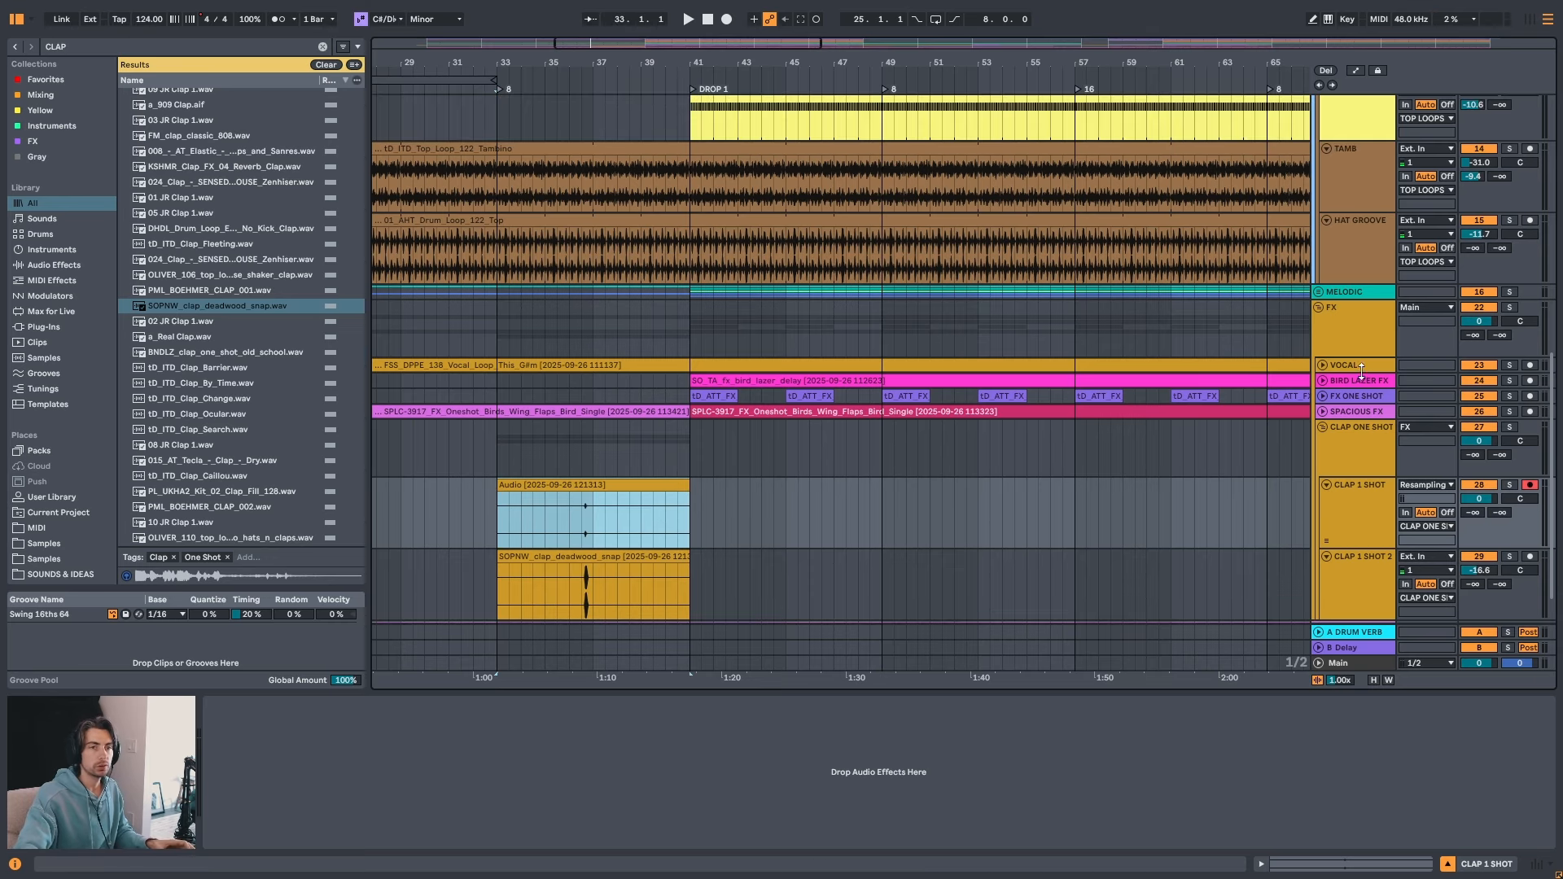
{"action": "left_click", "coordinate": [1322, 366]}
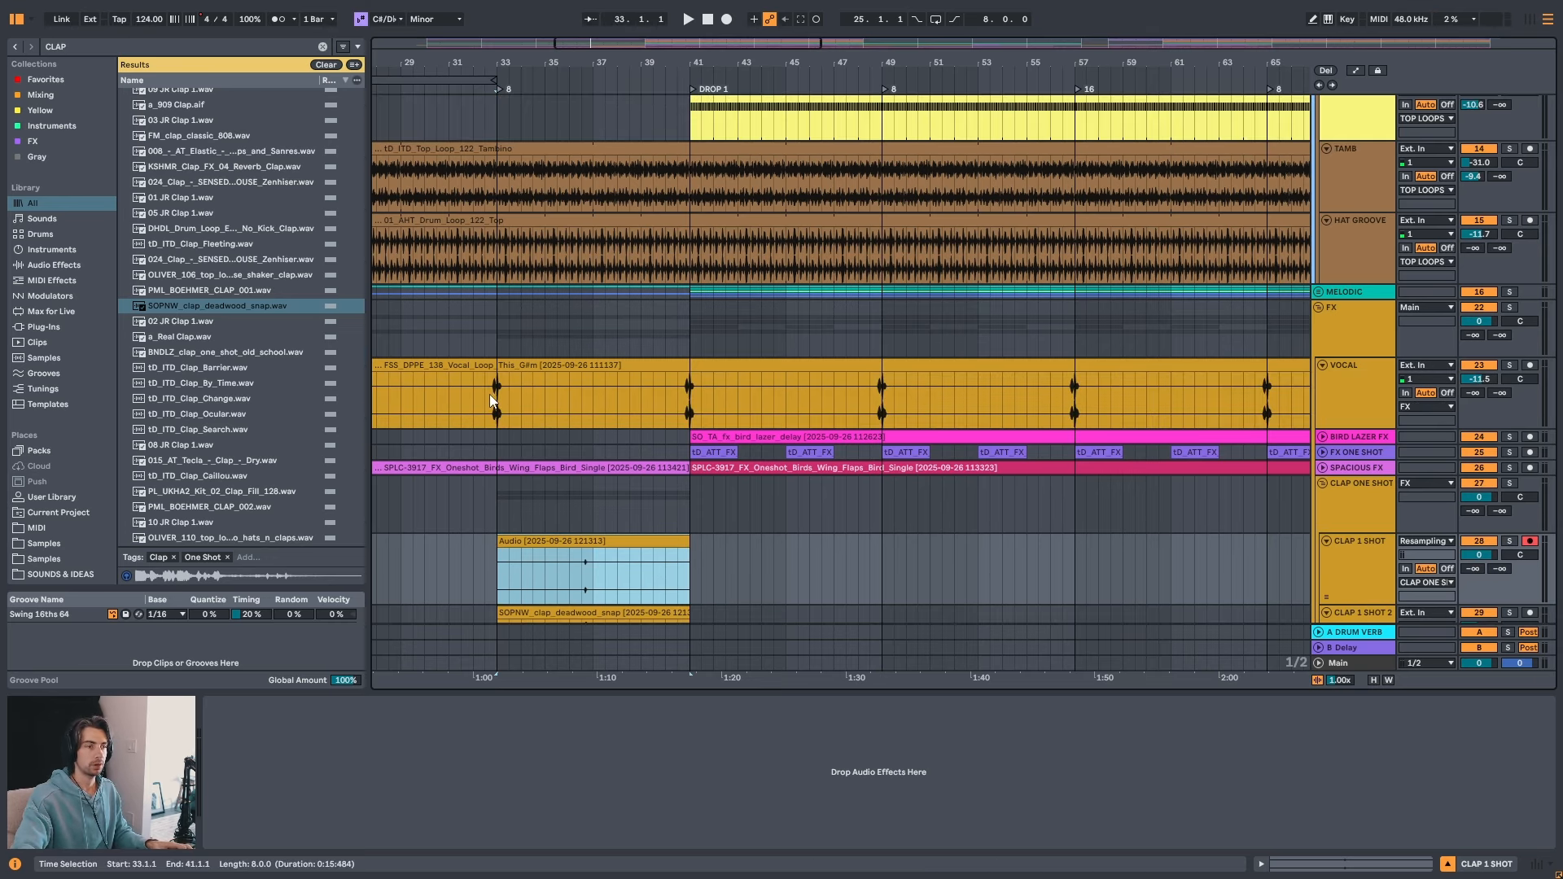
{"action": "scroll", "coordinate": [616, 265], "scroll_direction": "down", "scroll_amount": 3}
{"action": "left_click_drag", "start_coordinate": [757, 61], "coordinate": [525, 144]}
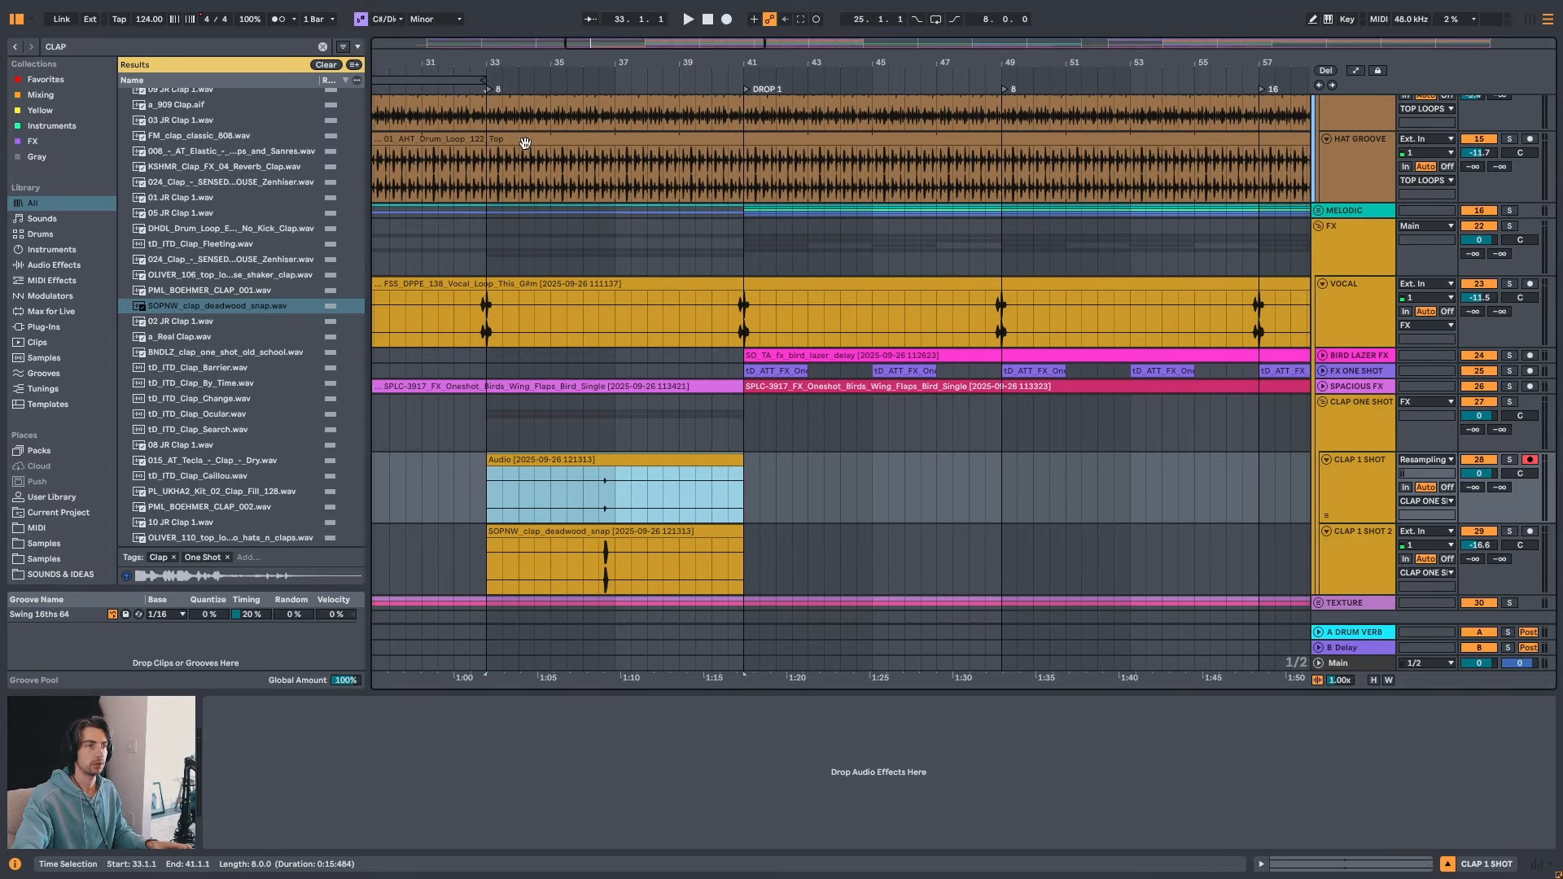
- Examine the clap hit around 36.3.1 and the CLAP ONE SHOT group's Long Tail and Delay settings within the wider arrangement
{"action": "left_click", "coordinate": [596, 507]}
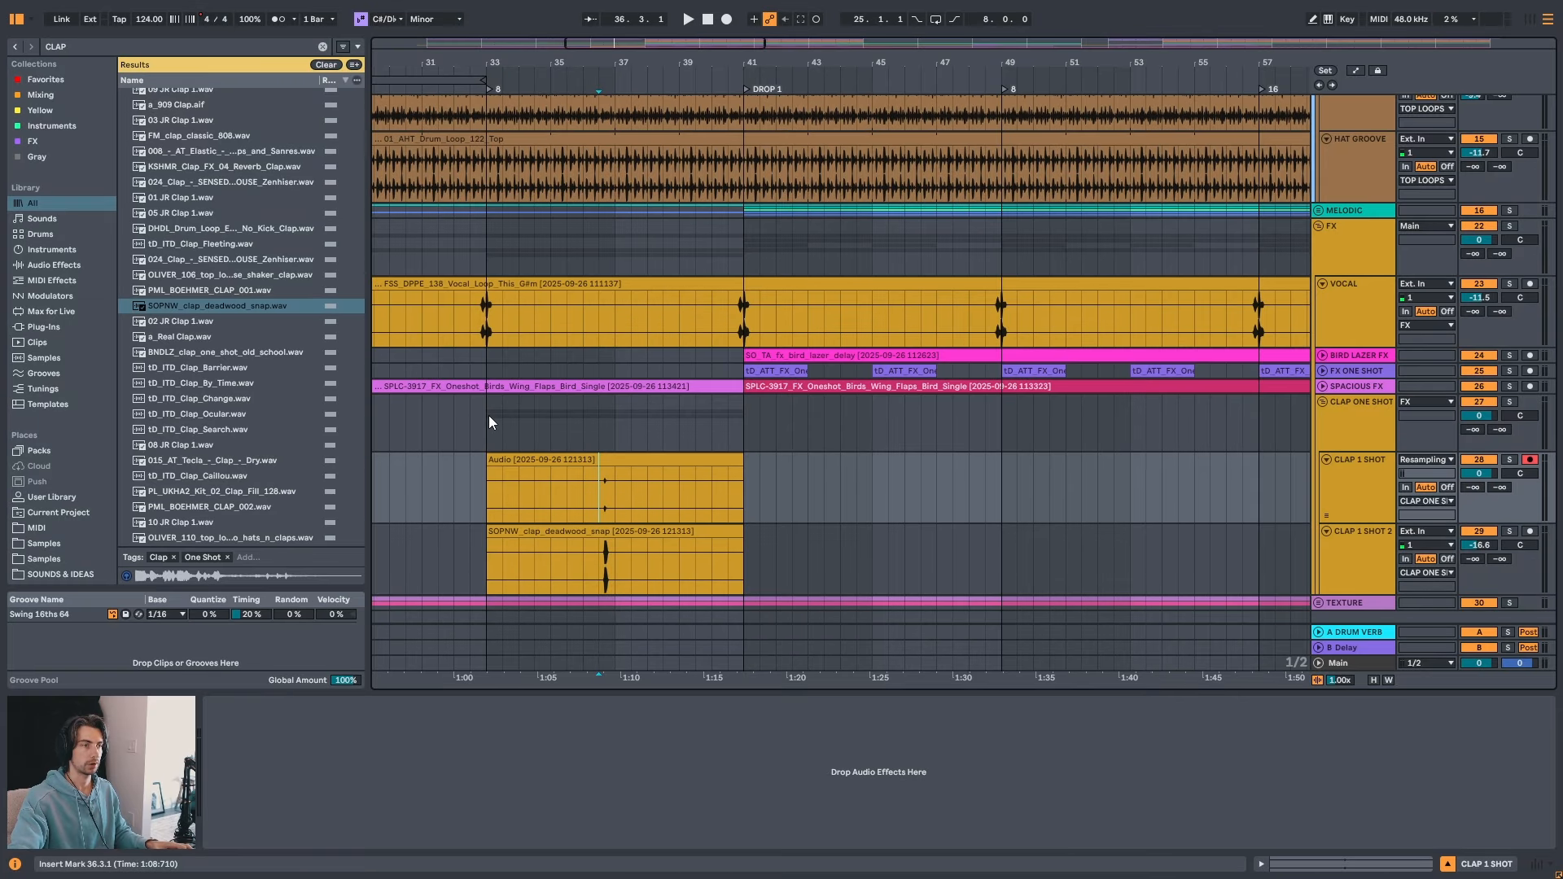
{"action": "left_click_drag", "start_coordinate": [584, 415], "coordinate": [636, 416]}
{"action": "left_click", "coordinate": [604, 417]}
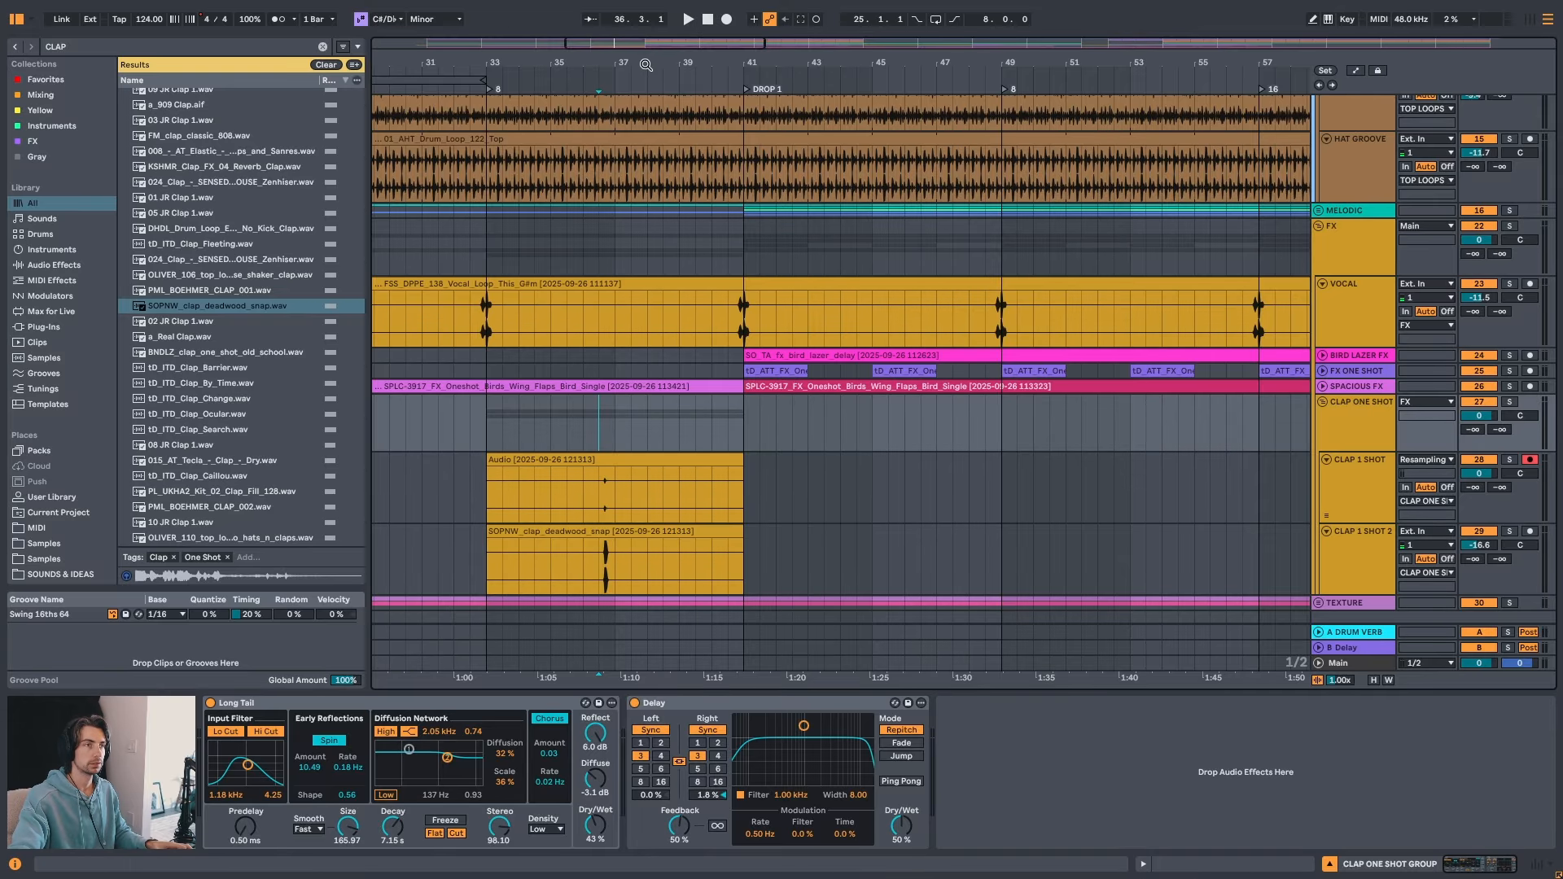
{"action": "mouse_move", "coordinate": [646, 64]}
{"action": "left_mouse_down"}
{"action": "mouse_move", "coordinate": [646, 36]}
{"action": "mouse_move", "coordinate": [706, 17]}
{"action": "mouse_move", "coordinate": [723, 91]}
{"action": "mouse_move", "coordinate": [724, 54]}
{"action": "mouse_move", "coordinate": [719, 26]}
{"action": "mouse_move", "coordinate": [712, 91]}
{"action": "mouse_move", "coordinate": [736, 51]}
{"action": "left_mouse_up"}
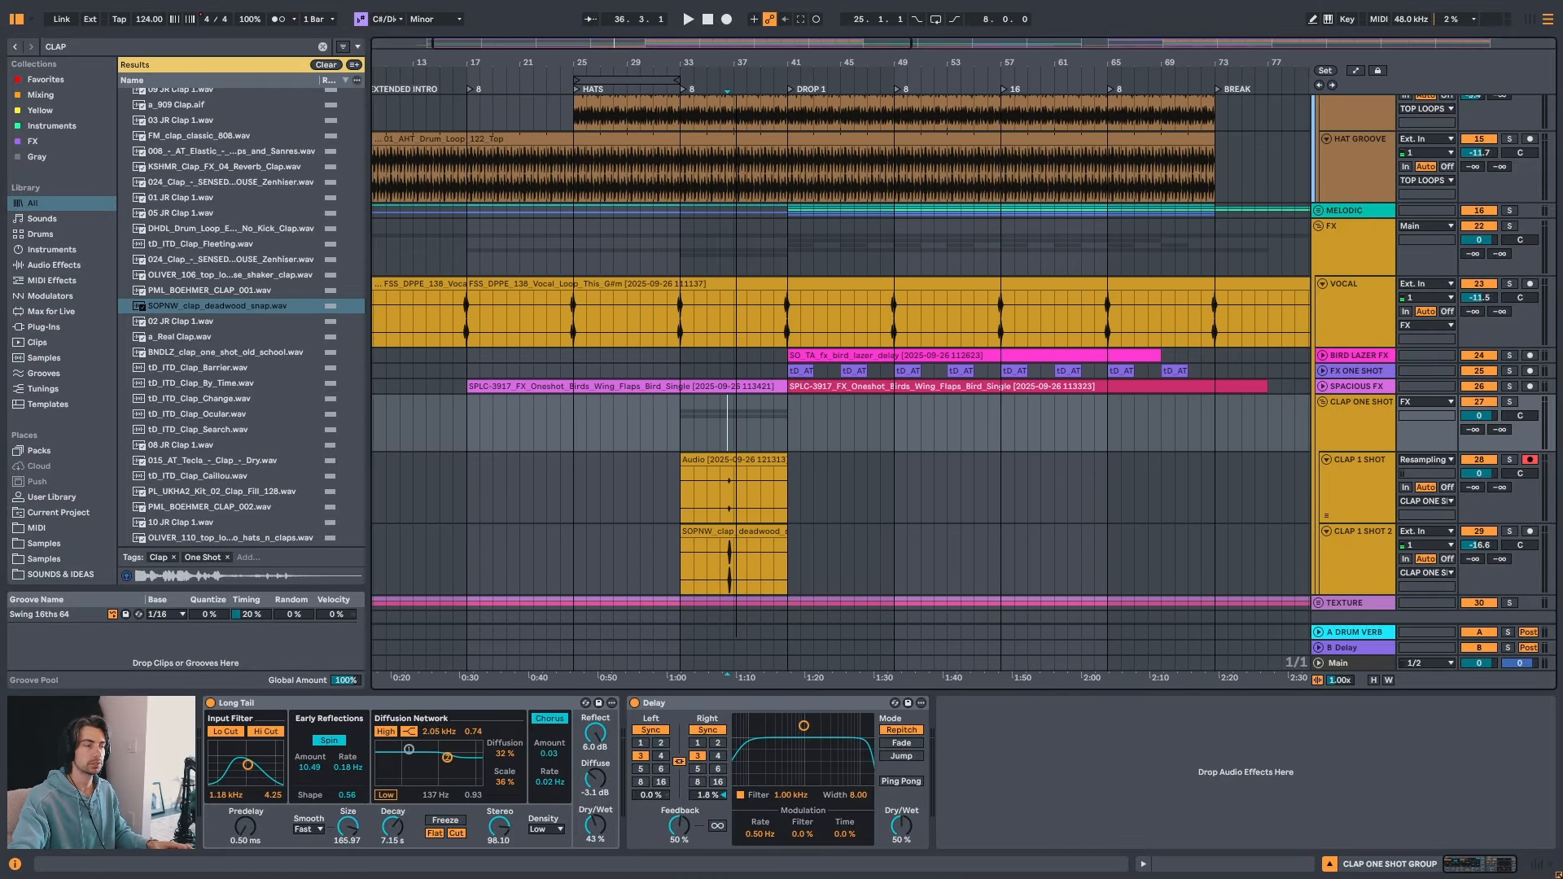
{"action": "scroll", "coordinate": [763, 215], "scroll_direction": "down", "scroll_amount": 1}
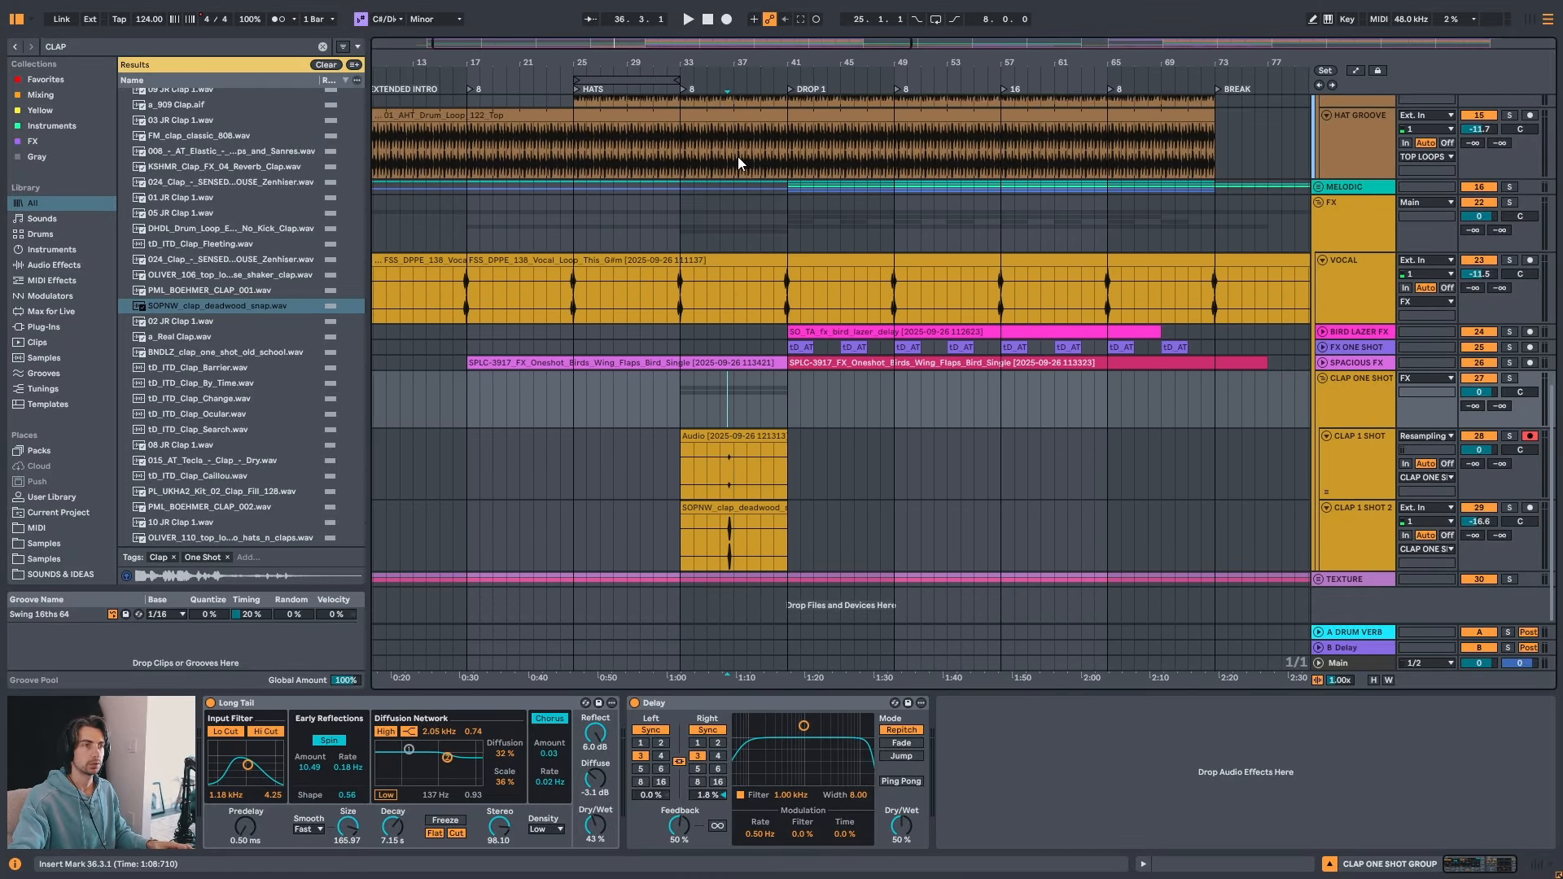
{"action": "scroll", "coordinate": [764, 390], "scroll_direction": "up", "scroll_amount": 5}
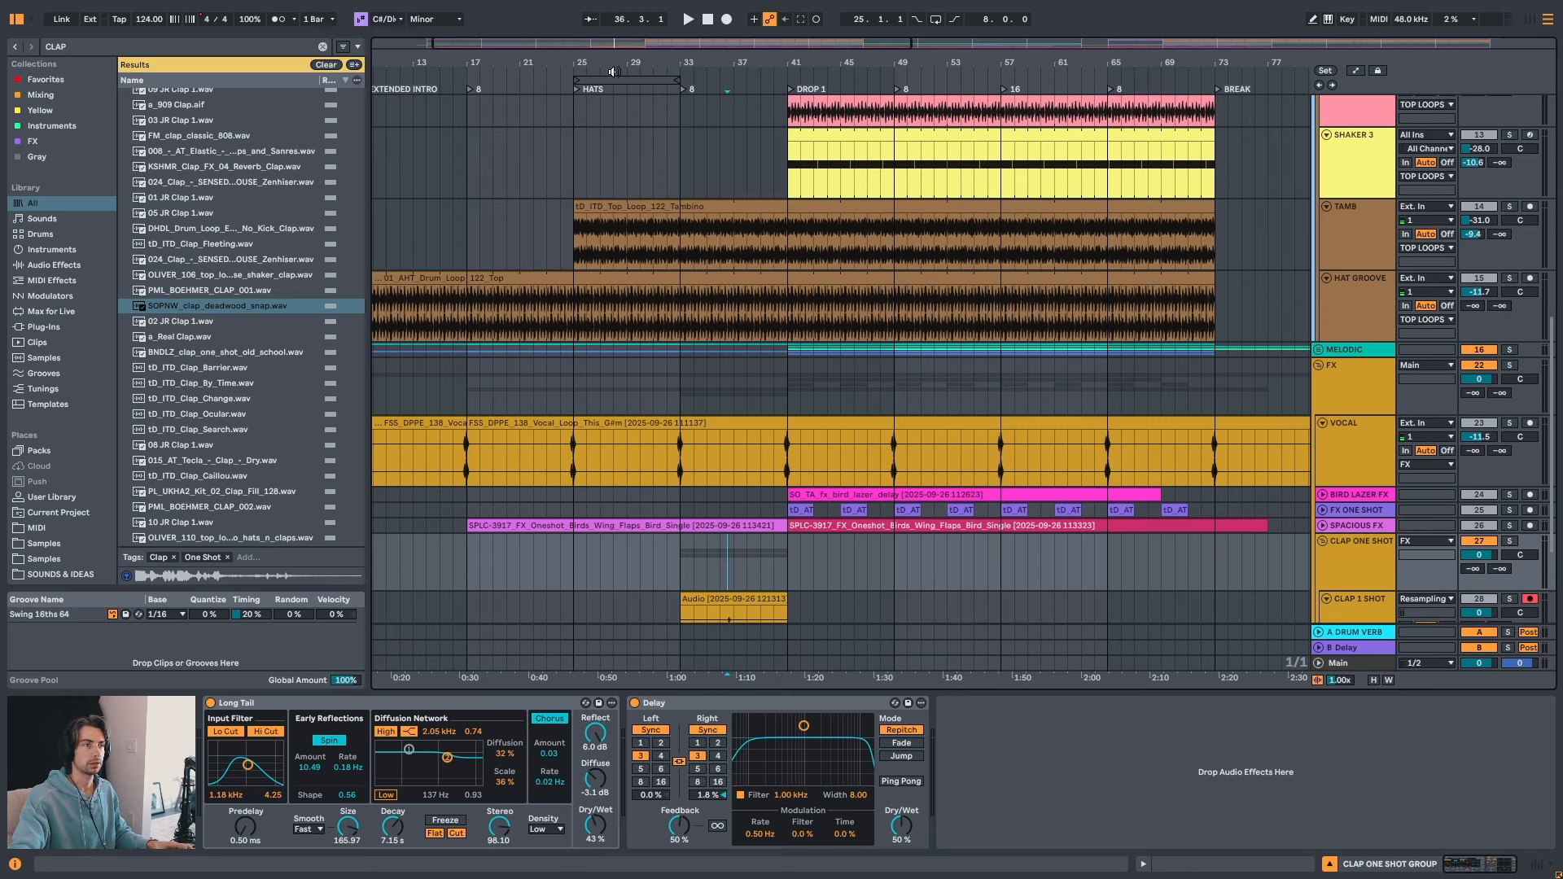
- Play the arrangement from around bar 21 to judge the section leading into HATS
{"action": "mouse_move", "coordinate": [629, 58]}
{"action": "left_mouse_down"}
{"action": "mouse_move", "coordinate": [656, 47]}
{"action": "mouse_move", "coordinate": [607, 68]}
{"action": "left_mouse_up"}
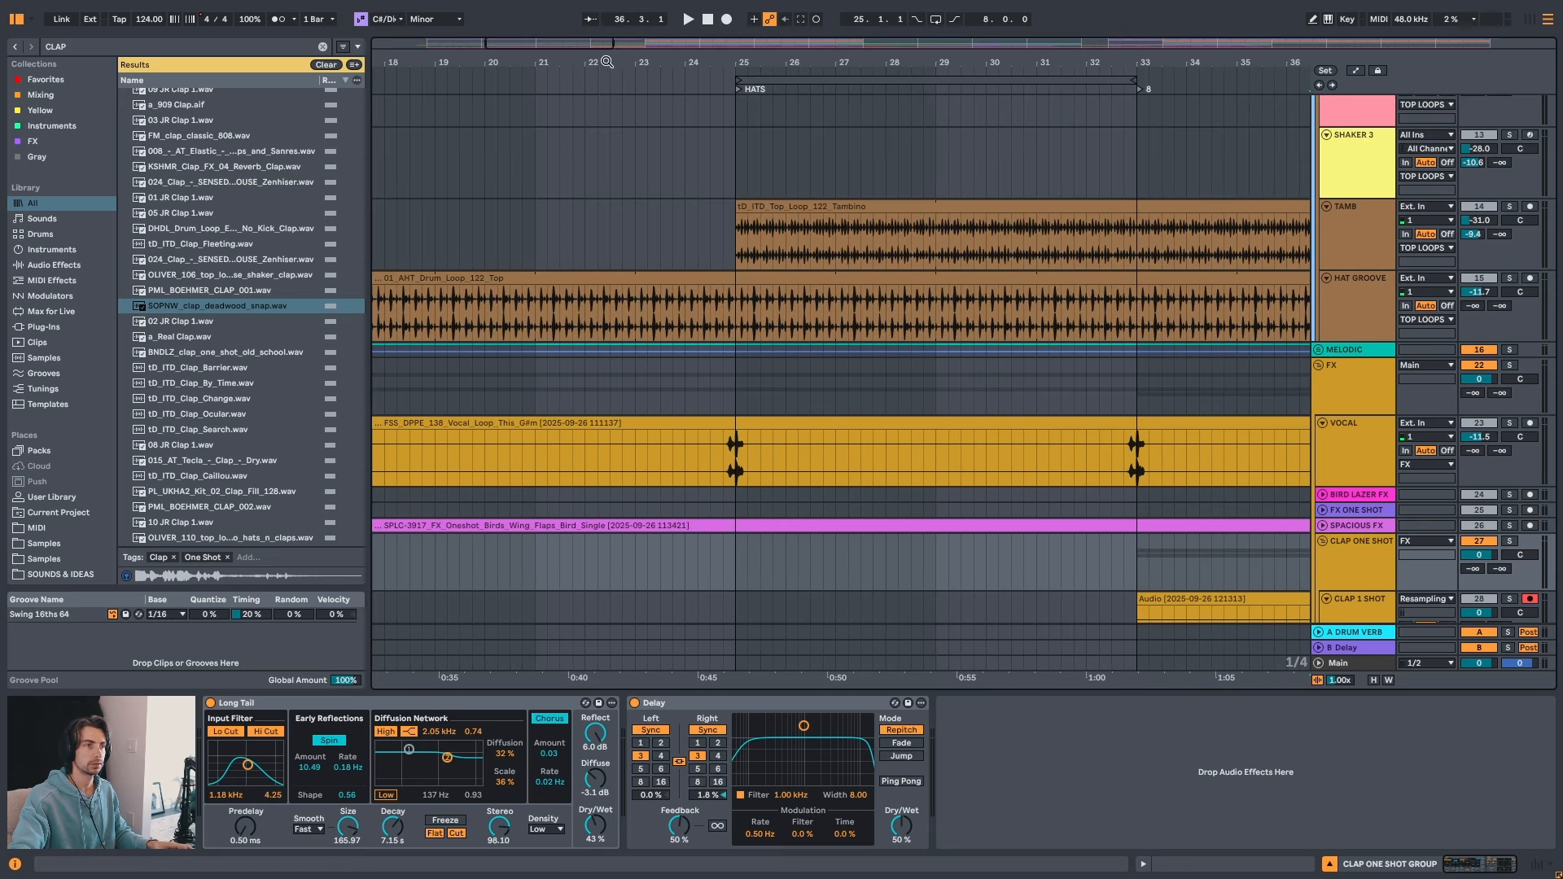
{"action": "left_click", "coordinate": [518, 181]}
{"action": "key", "text": "space"}
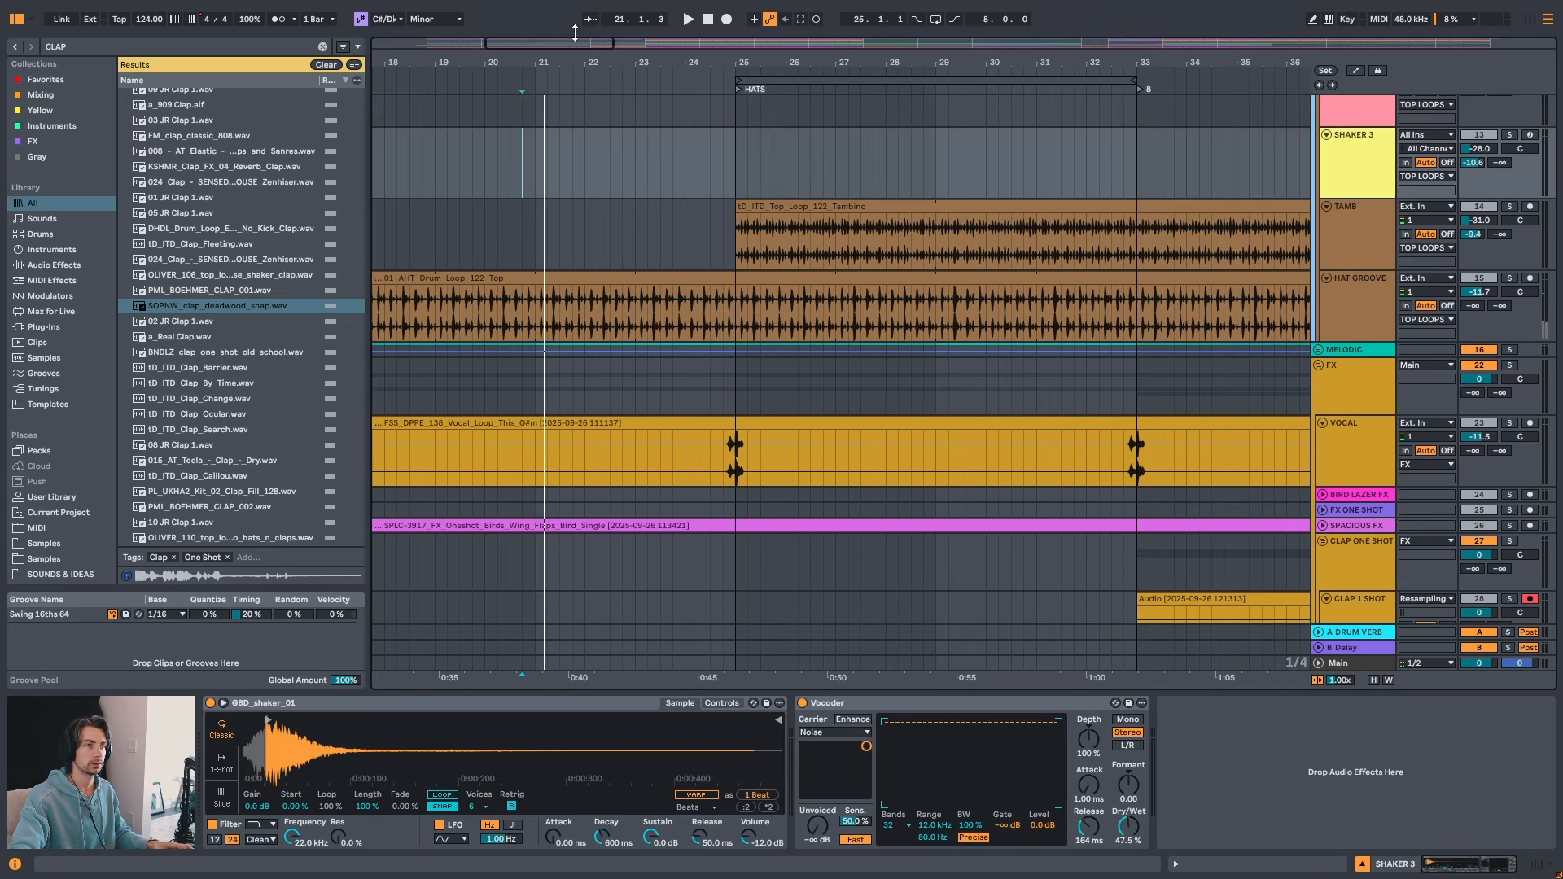
{"action": "left_click", "coordinate": [512, 156]}
{"action": "key", "text": "space"}
{"action": "left_click_drag", "start_coordinate": [654, 62], "coordinate": [692, 45]}
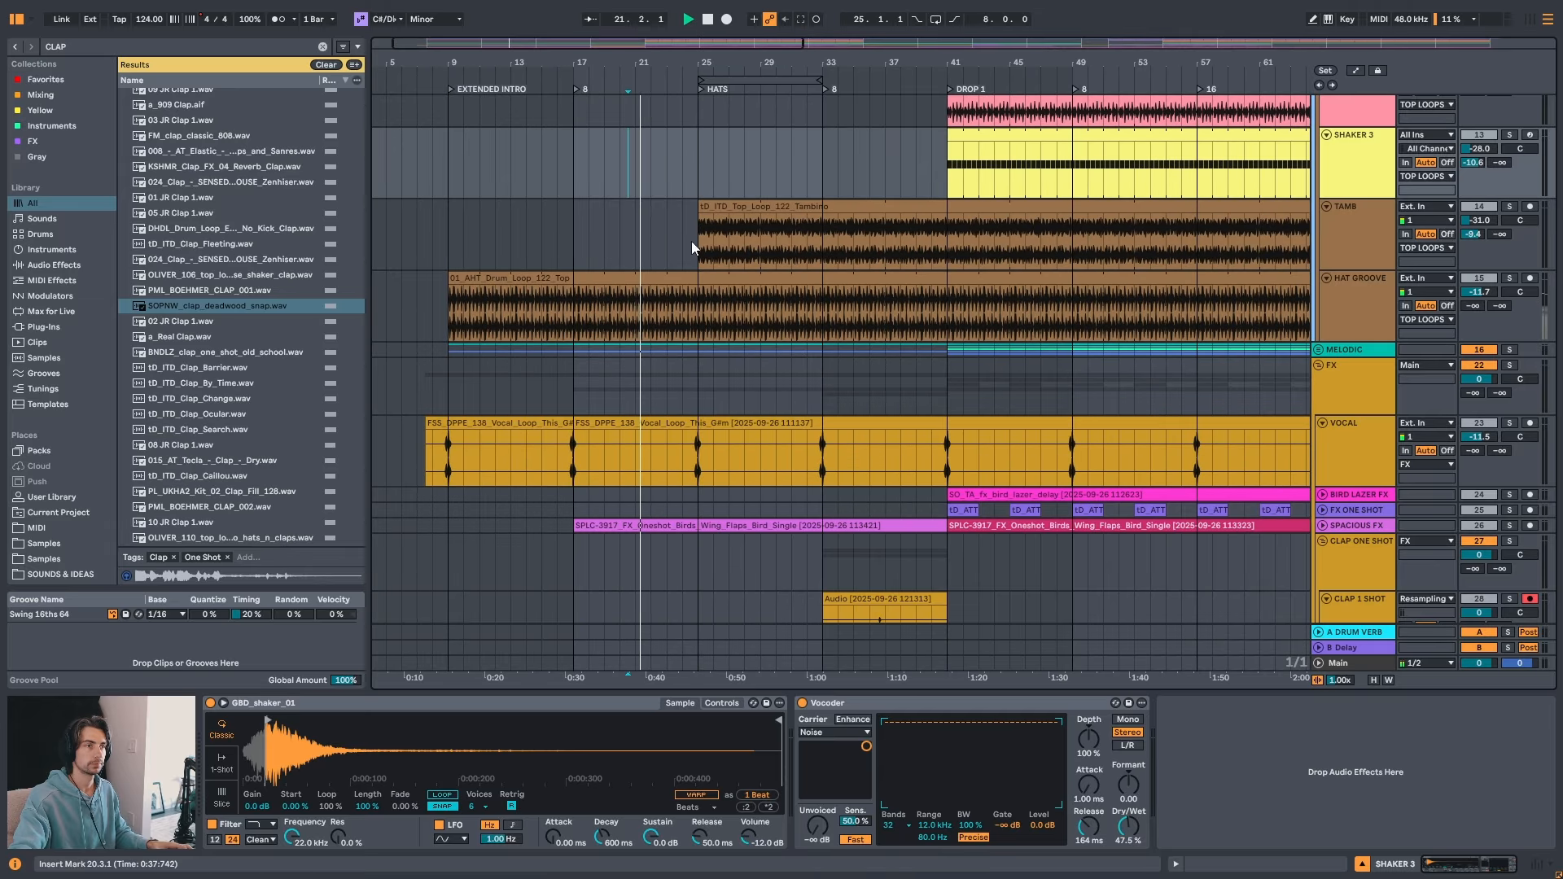
{"action": "scroll", "coordinate": [866, 555], "scroll_direction": "down", "scroll_amount": 3}
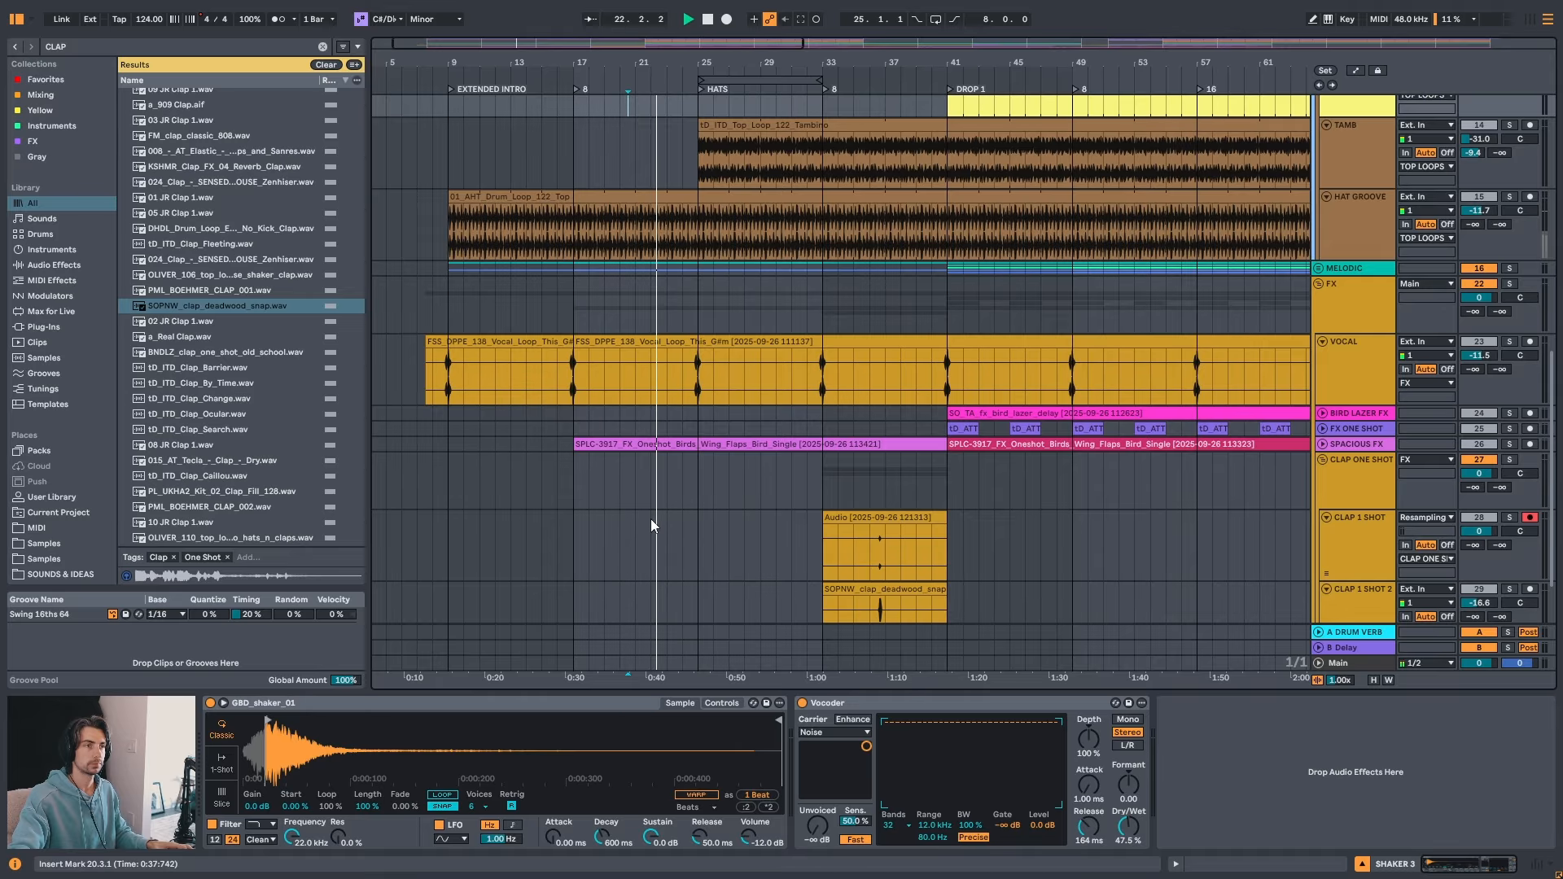
- Audition the EXTENDED INTRO from 12.1.1 and the HATS section around bar 29 to find places for the clap hit
{"action": "key", "text": "space"}
{"action": "key", "text": "space"}
{"action": "left_click", "coordinate": [494, 531]}
{"action": "key", "text": "space"}
{"action": "key", "text": "space"}
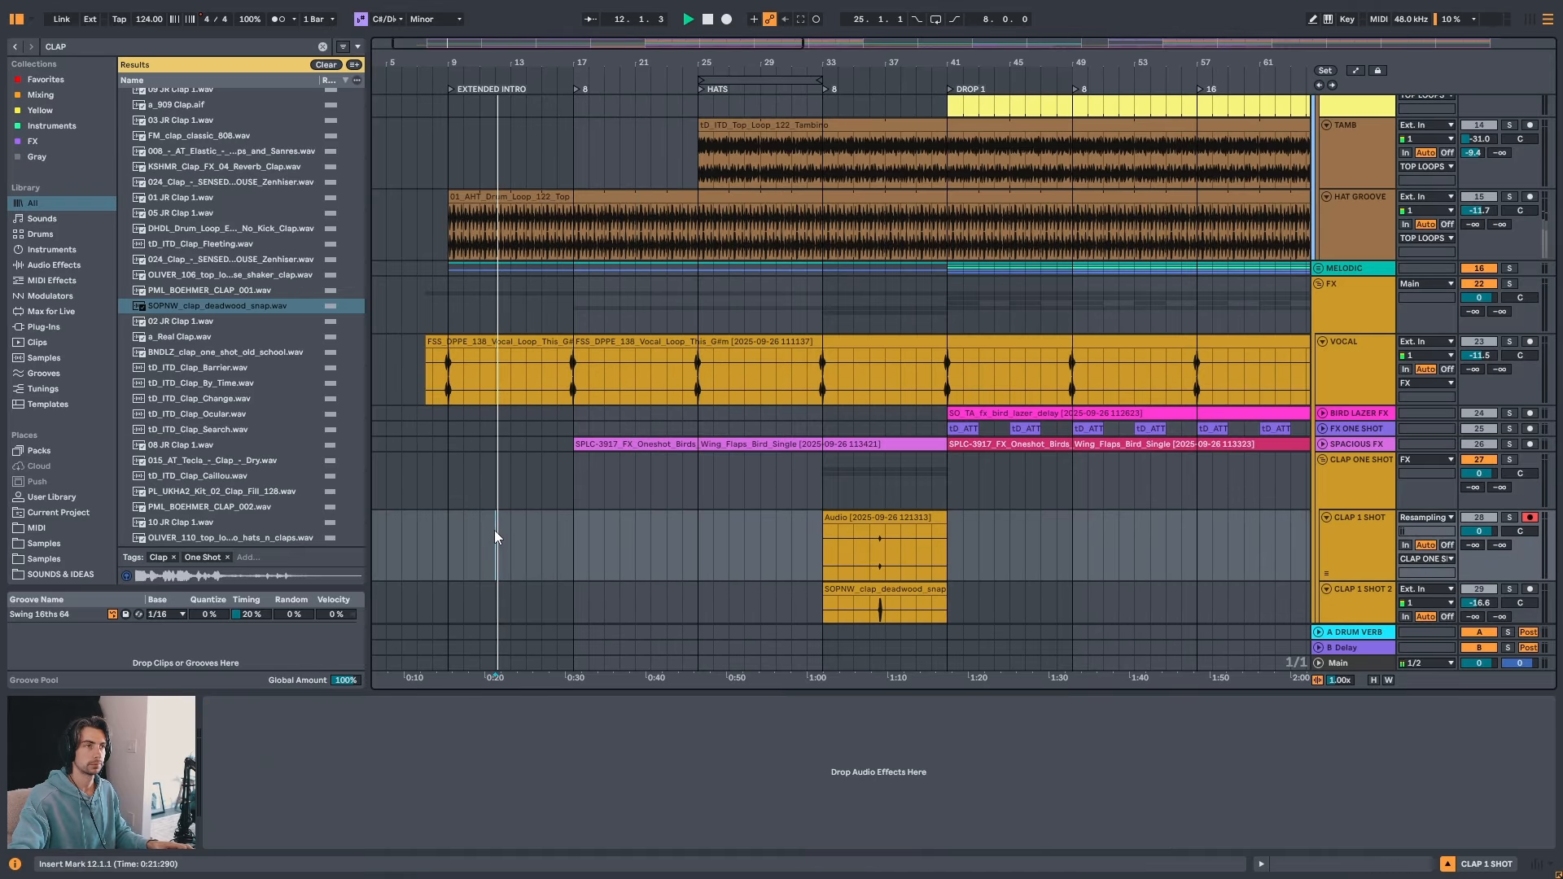
{"action": "left_click", "coordinate": [761, 536]}
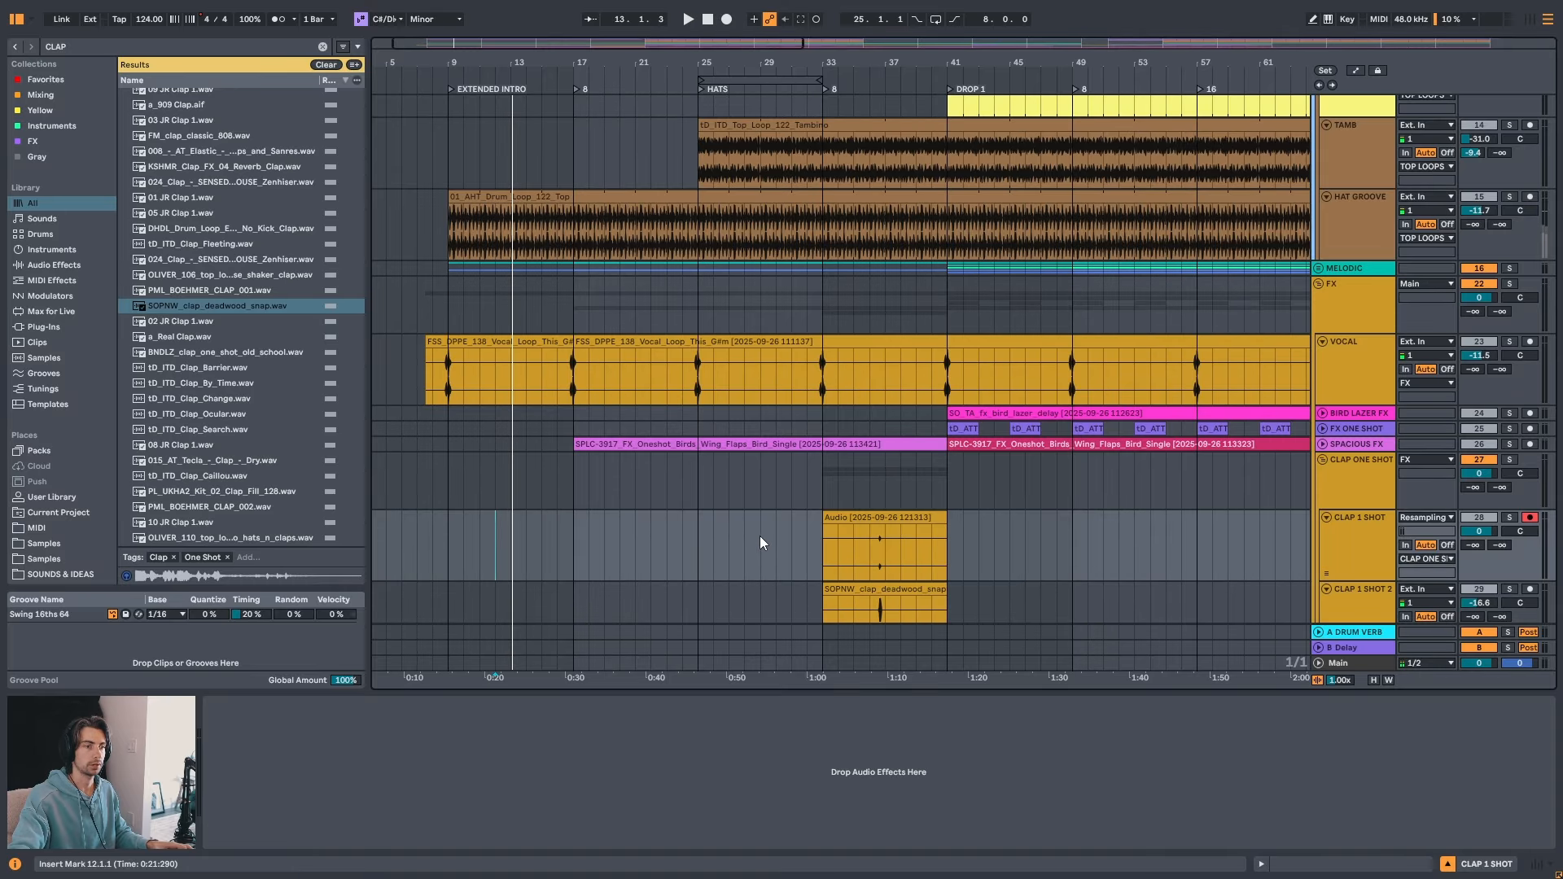
{"action": "key", "text": "space"}
{"action": "key", "text": "space"}
- Copy both clap clips at 33.1.1 on CLAP 1 SHOT and CLAP 1 SHOT 2 to 17.1.1
{"action": "left_click", "coordinate": [884, 528]}
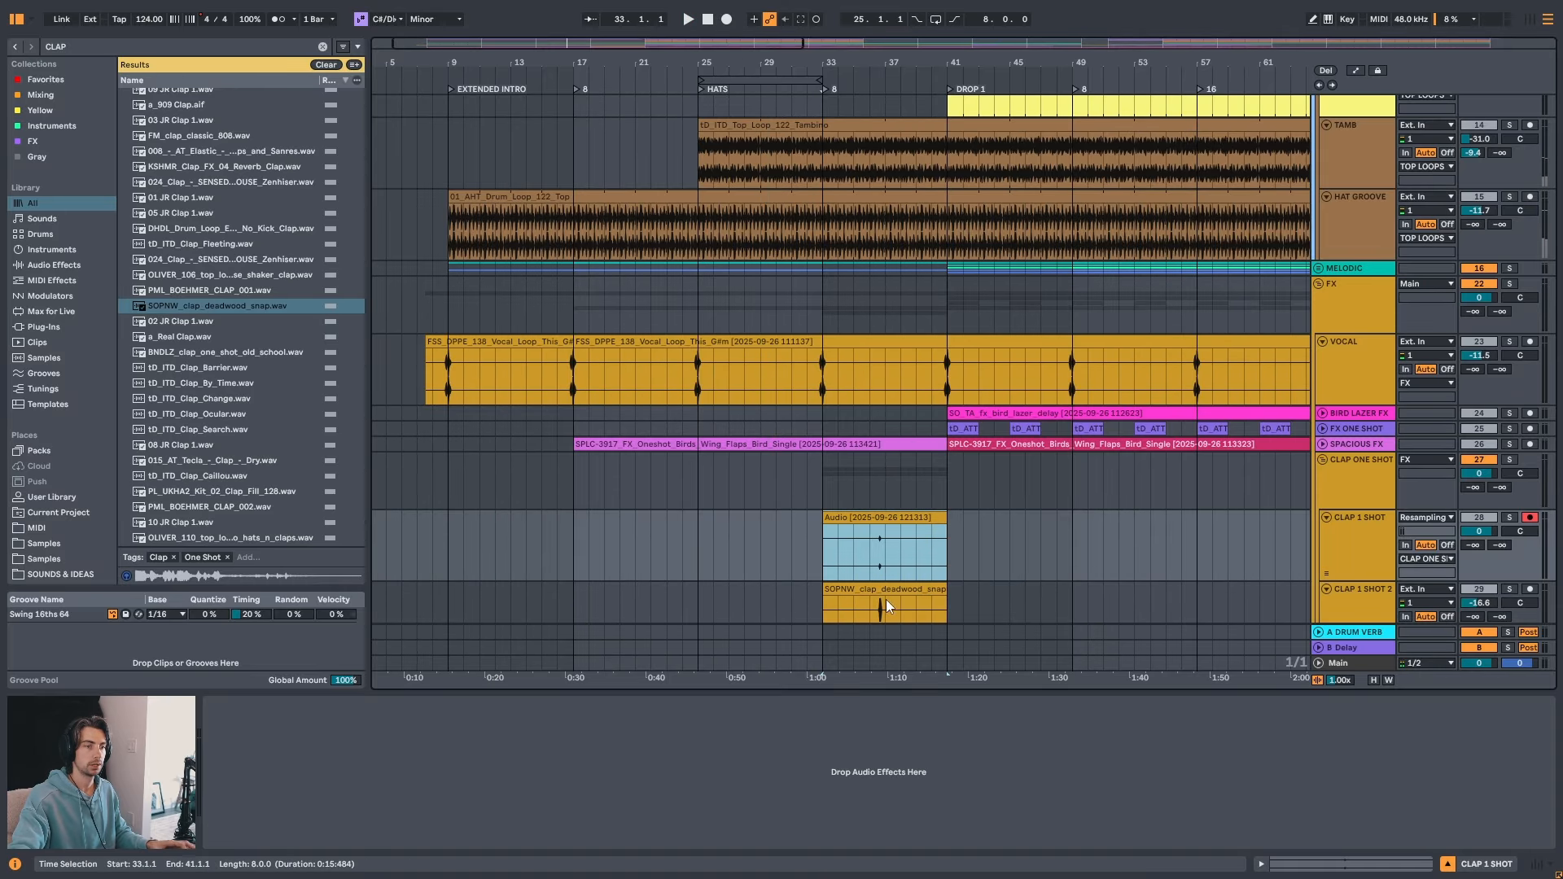
{"action": "left_click", "coordinate": [885, 601], "text": "shift"}
{"action": "left_click_drag", "start_coordinate": [881, 532], "coordinate": [629, 529]}
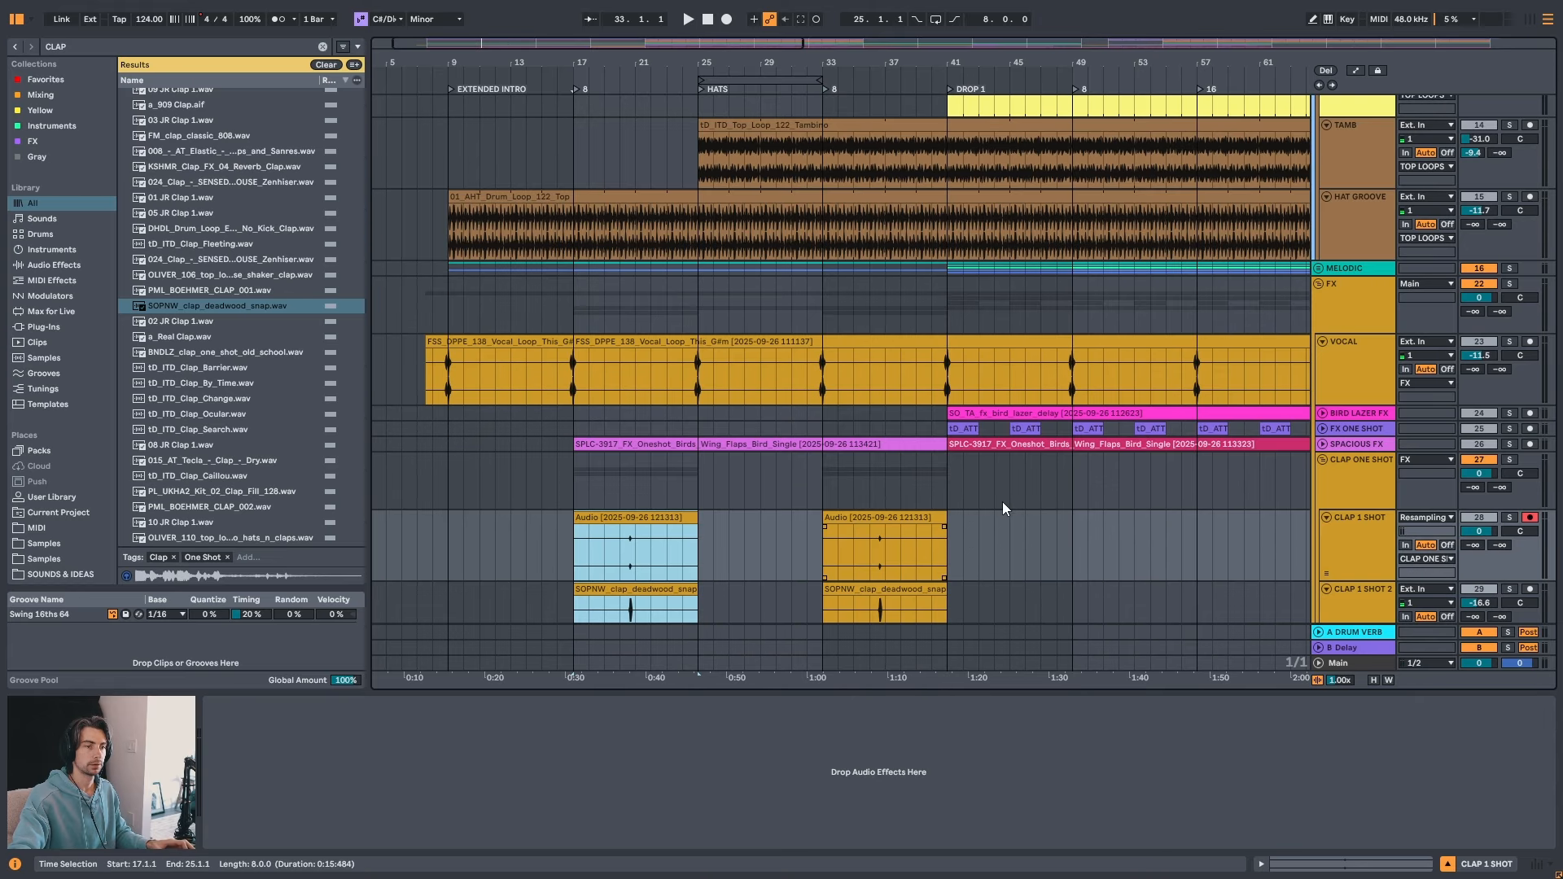
- Audition DROP 1 from 45.1.1 and 53.1.1 to decide where the clap hit should repeat
{"action": "scroll", "coordinate": [997, 508], "scroll_direction": "down", "scroll_amount": 2}
{"action": "scroll", "coordinate": [814, 455], "scroll_direction": "right", "scroll_amount": 5}
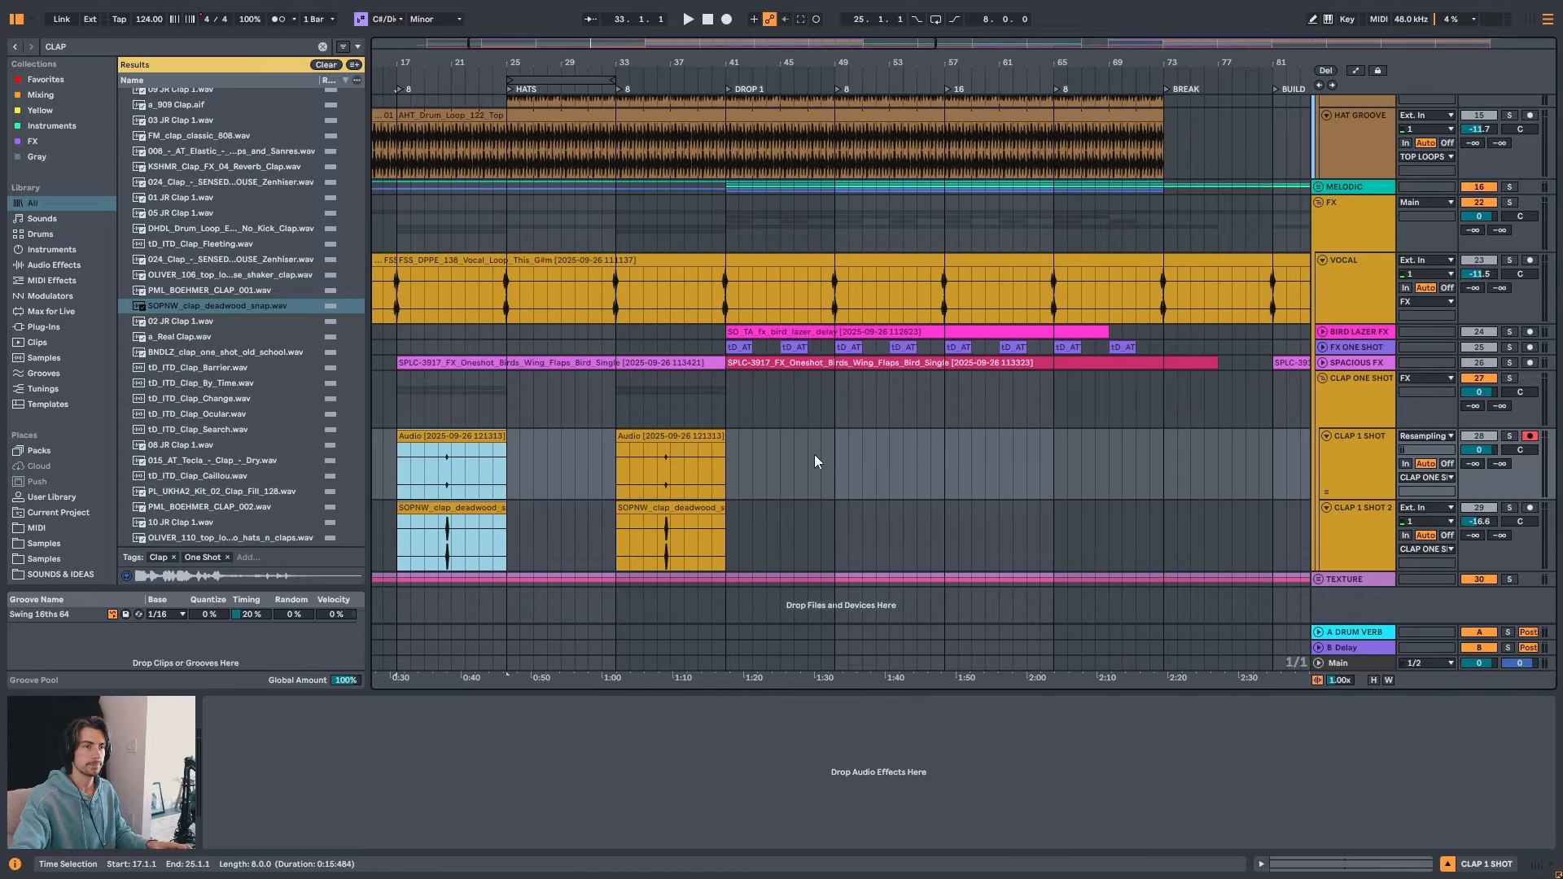
{"action": "left_click", "coordinate": [770, 475]}
{"action": "key", "text": "space"}
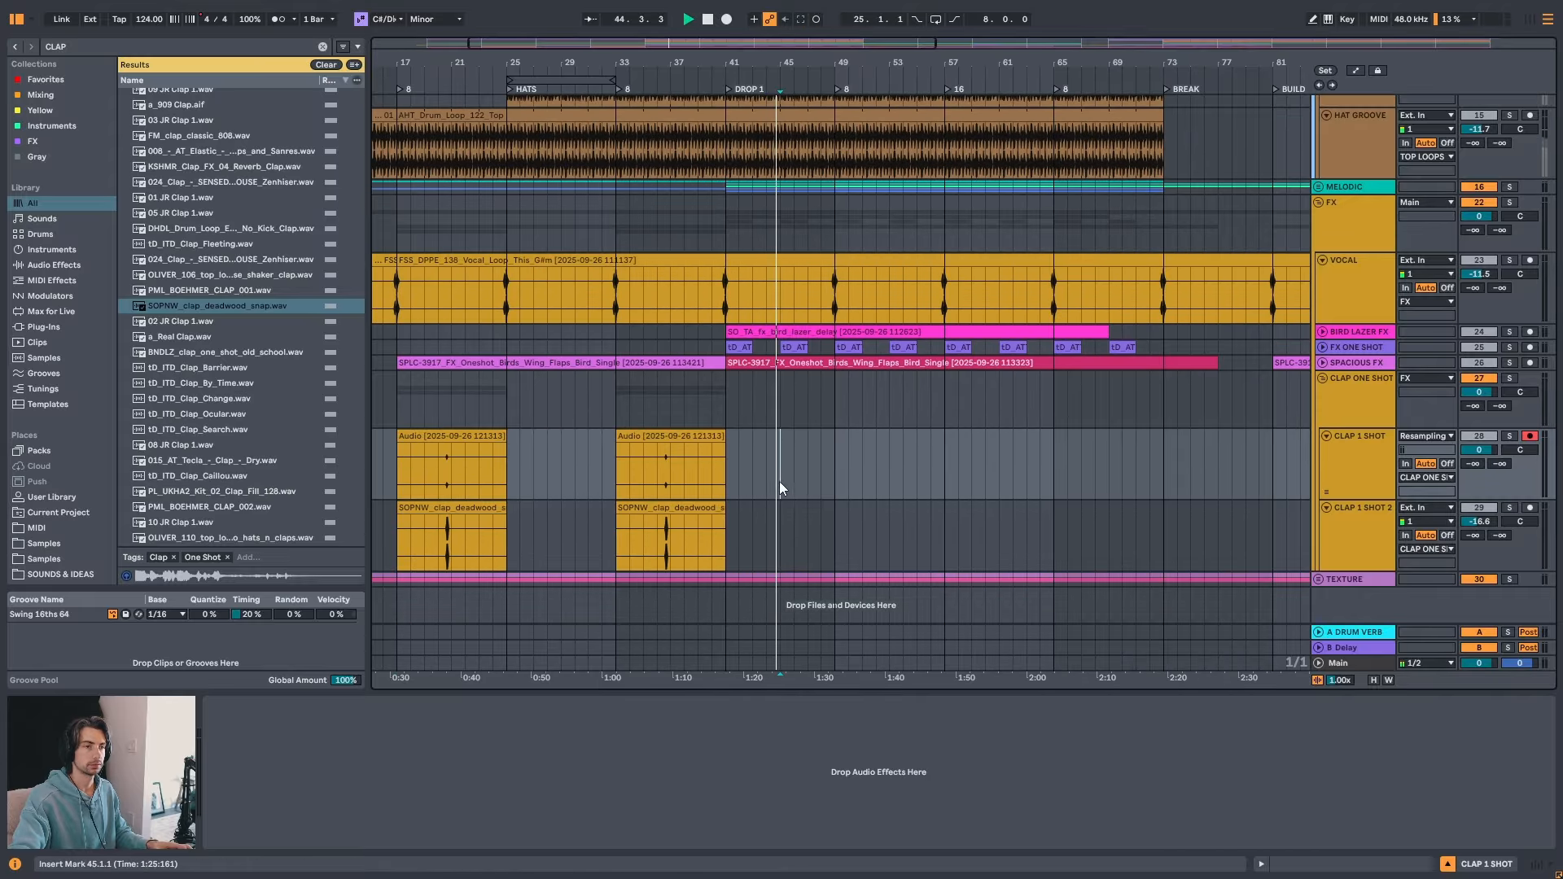
{"action": "left_click", "coordinate": [782, 481]}
{"action": "key", "text": "space"}
{"action": "left_click", "coordinate": [891, 466]}
{"action": "key", "text": "space"}
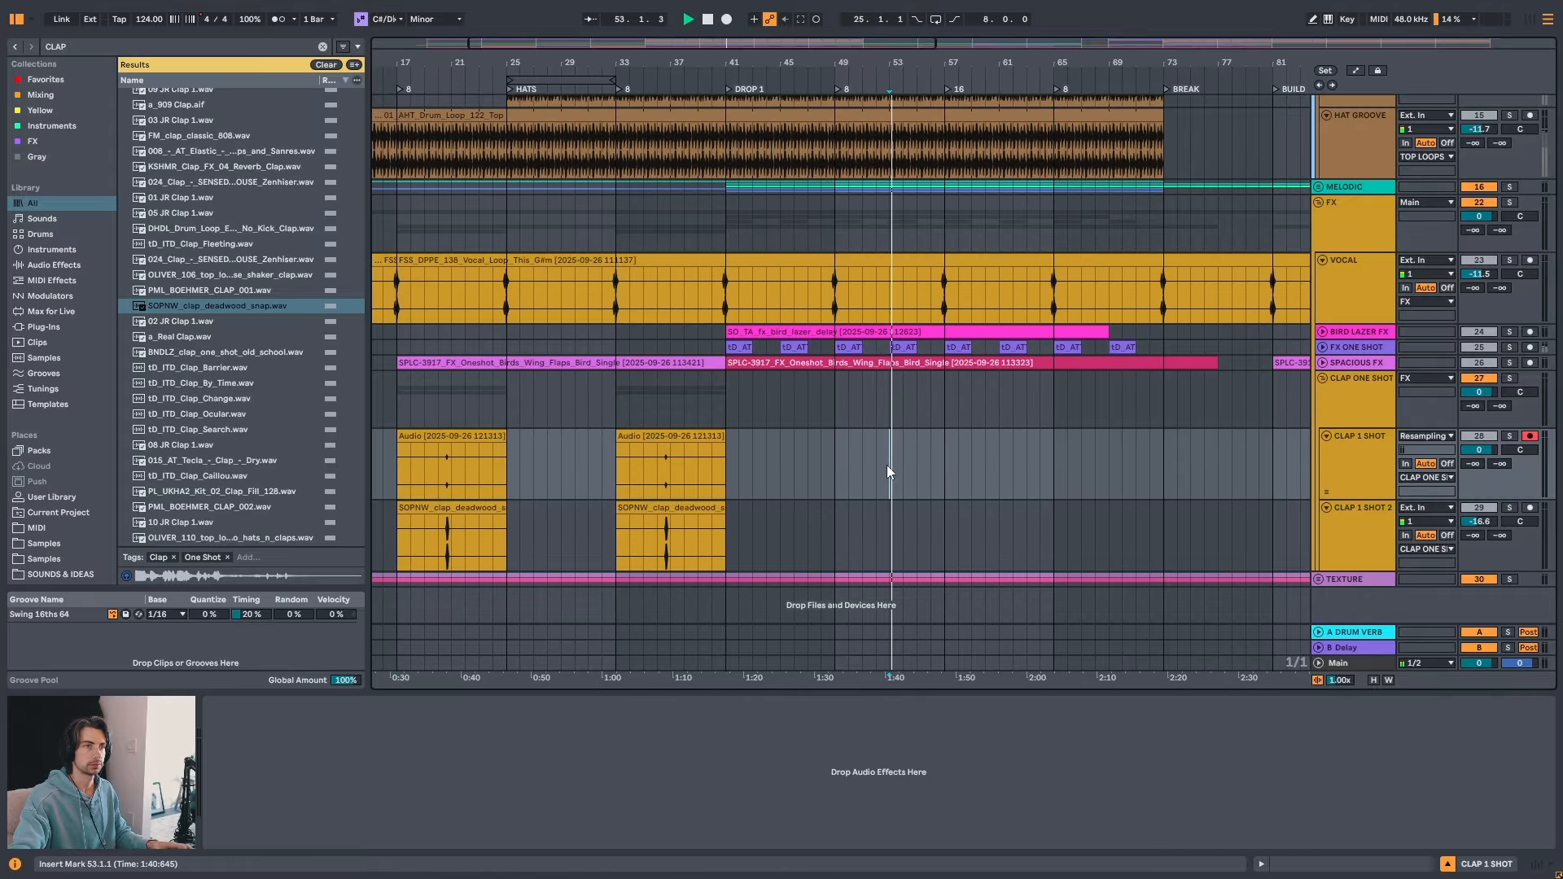
{"action": "key", "text": "space"}
- Copy the pair of clap clips at 33.1.1 to 49.1.1 on the same tracks
{"action": "left_click", "coordinate": [703, 436]}
{"action": "left_click", "coordinate": [692, 507], "text": "shift"}
{"action": "left_click_drag", "start_coordinate": [669, 451], "coordinate": [892, 447]}
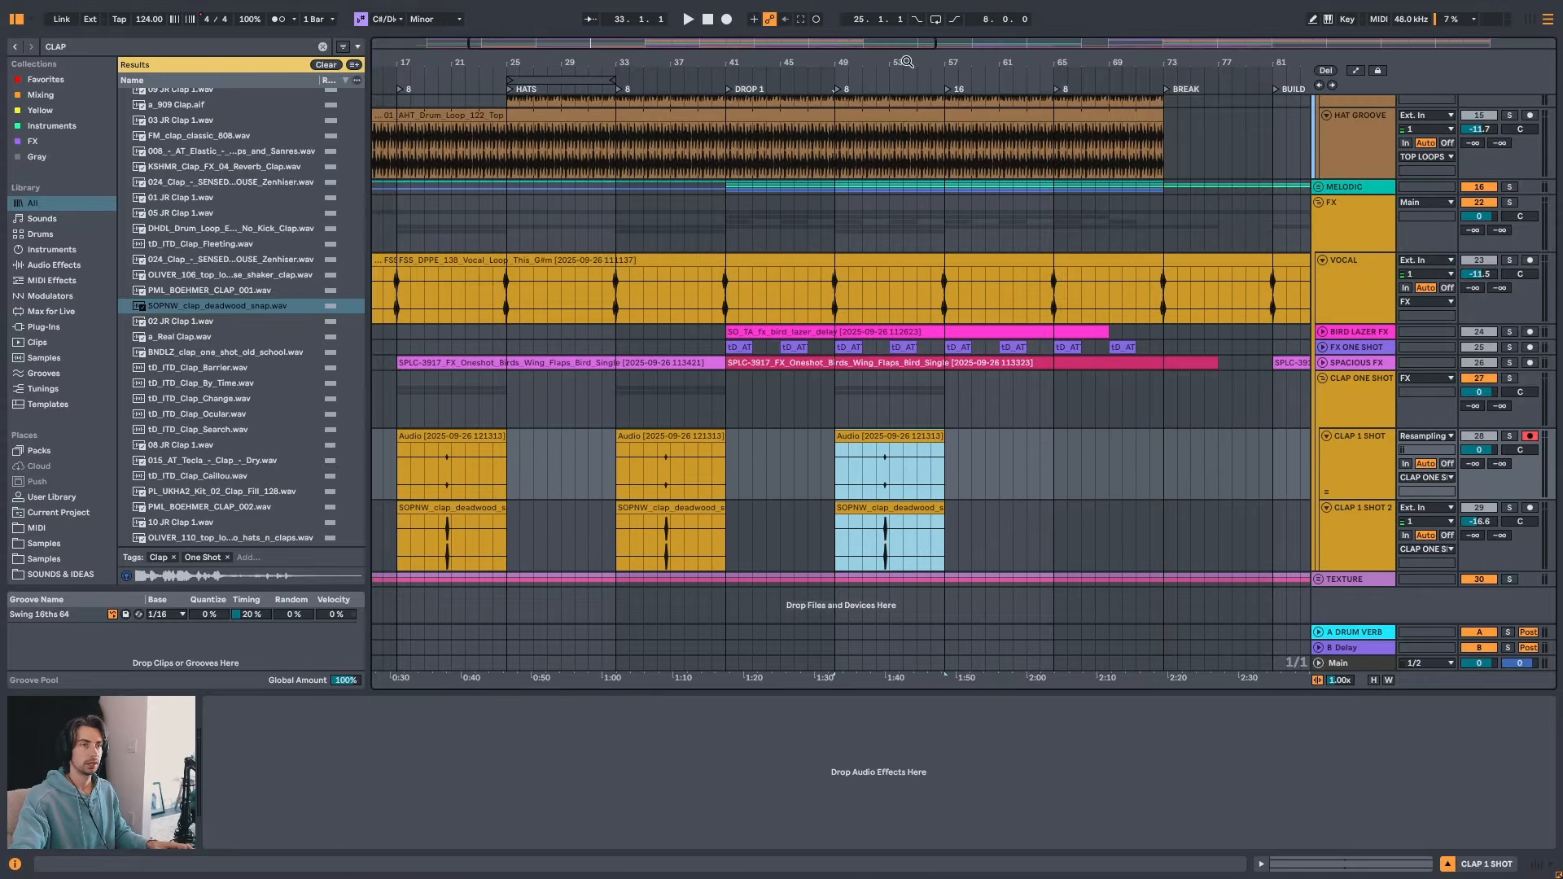
- Audition the second half of DROP 1, including from 69.1.1, to find the next clap position
{"action": "left_click_drag", "start_coordinate": [906, 61], "coordinate": [822, 78]}
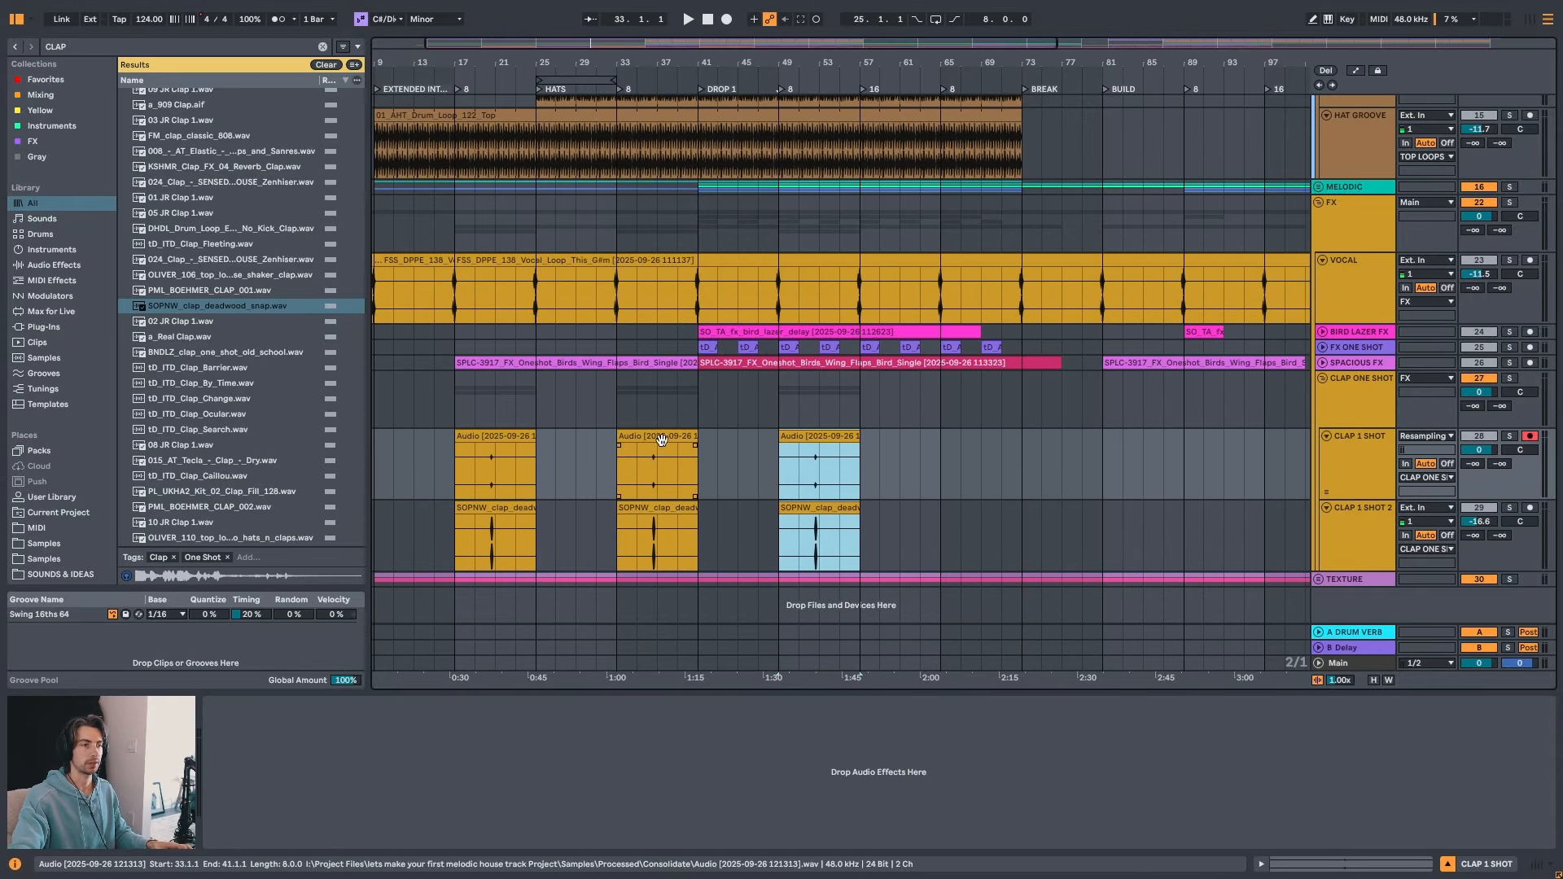
{"action": "left_click_drag", "start_coordinate": [960, 61], "coordinate": [885, 57]}
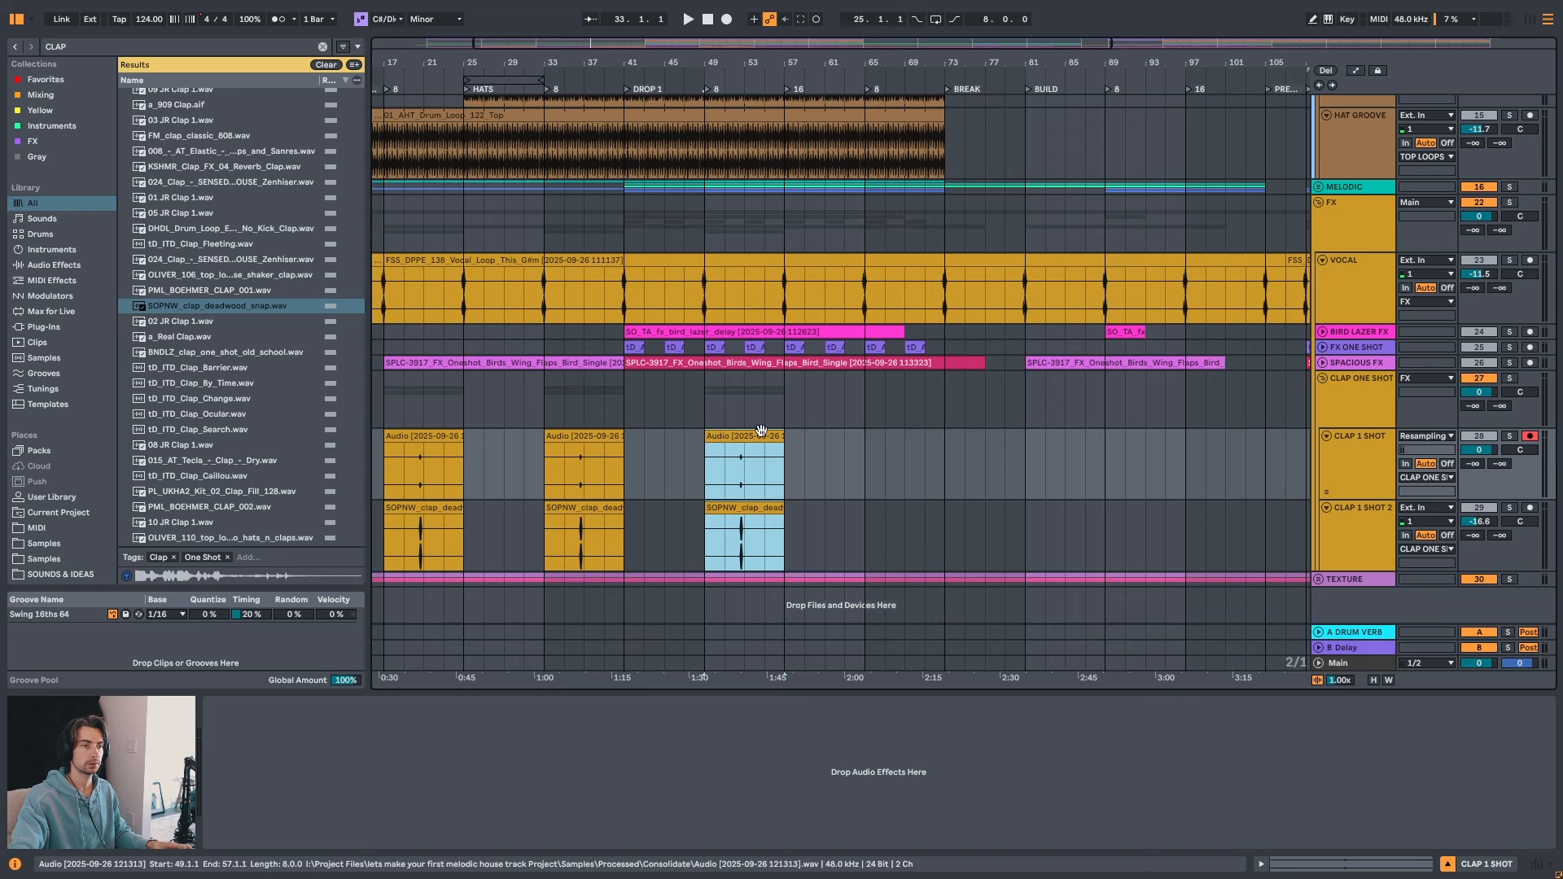
{"action": "left_click", "coordinate": [818, 452]}
{"action": "key", "text": "space"}
{"action": "left_click", "coordinate": [905, 460]}
{"action": "key", "text": "space"}
{"action": "key", "text": "space"}
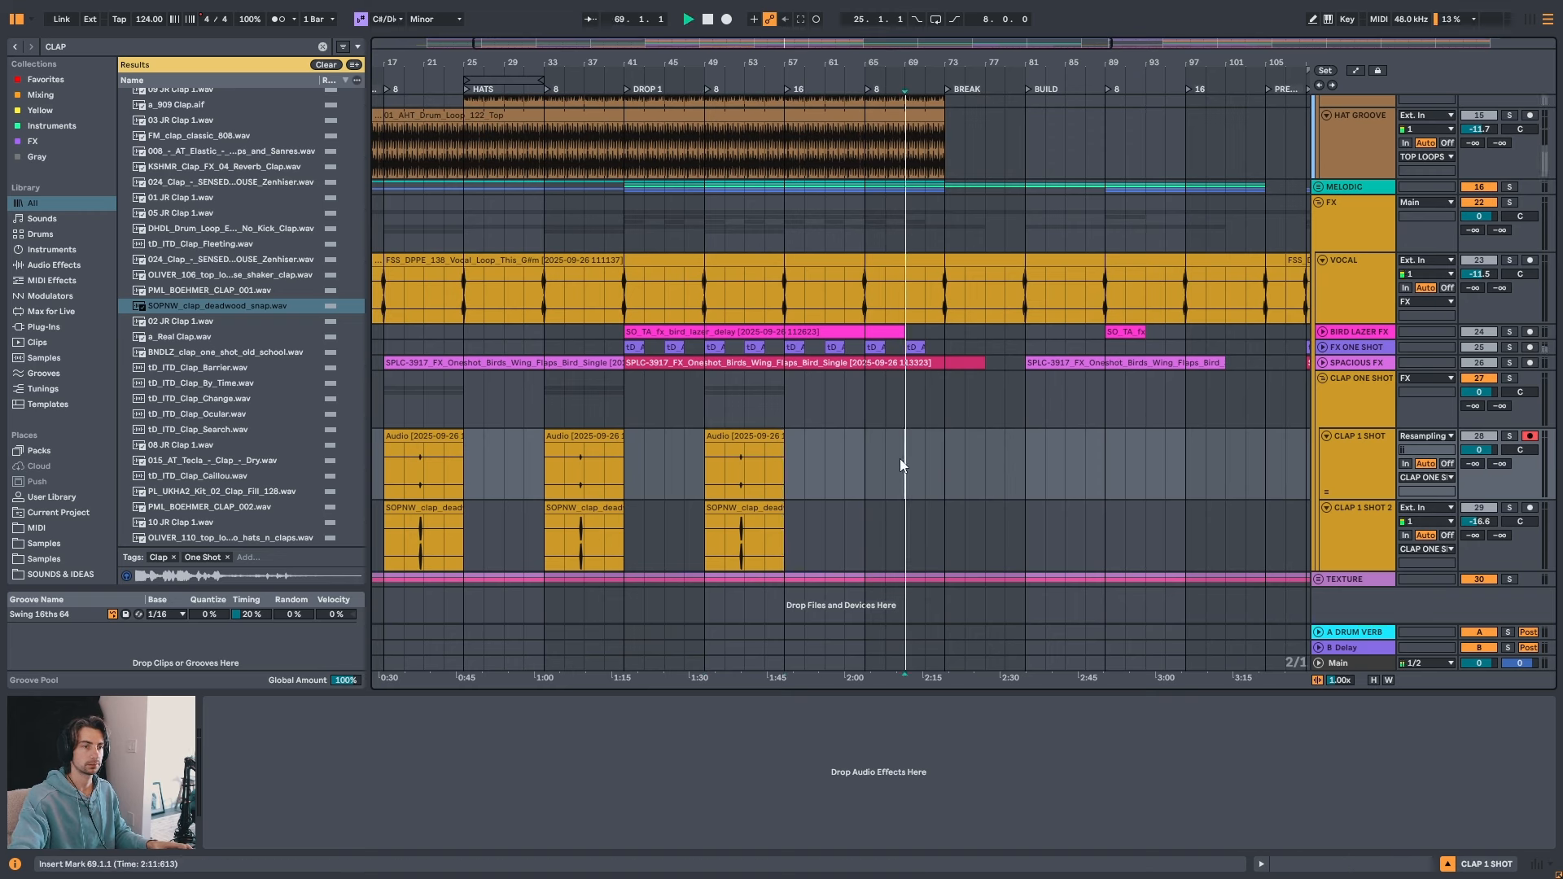
{"action": "key", "text": "space"}
- Copy the pair of clap clips at 49.1.1 to 65.1.1, ending at the BREAK
{"action": "left_click", "coordinate": [753, 436]}
{"action": "left_click", "coordinate": [744, 507], "text": "shift"}
{"action": "left_click_drag", "start_coordinate": [744, 507], "coordinate": [900, 502]}
- Audition the BREAK and BUILD sections at points such as 85.1.1, 93.1.1, 97.1.1 and 101.1.1 for another clap placement
{"action": "left_click", "coordinate": [987, 469]}
{"action": "key", "text": "space"}
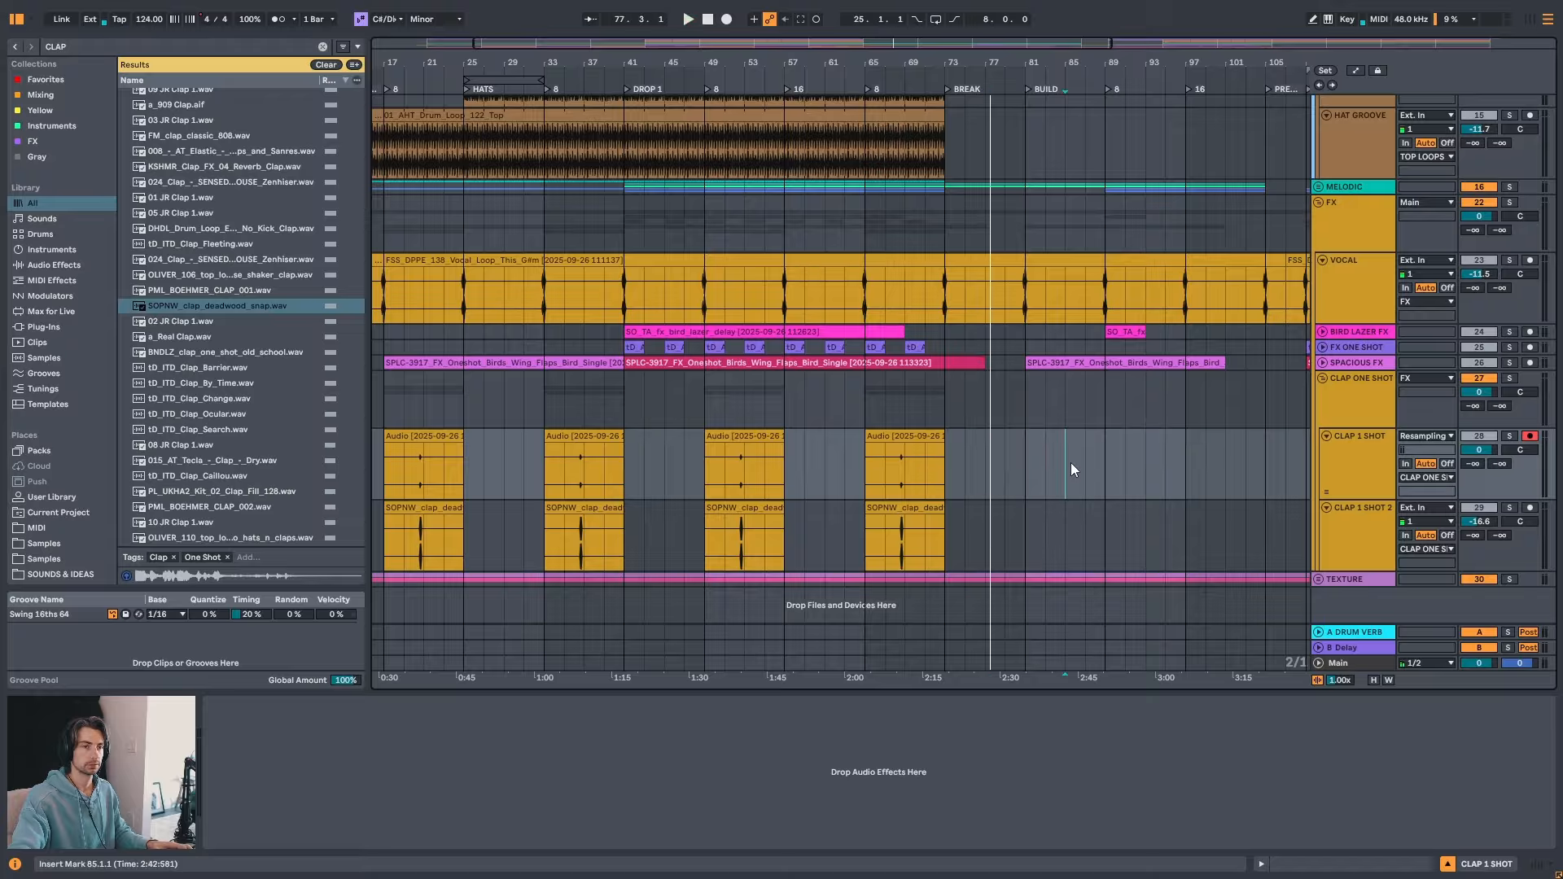
{"action": "left_click", "coordinate": [1071, 462]}
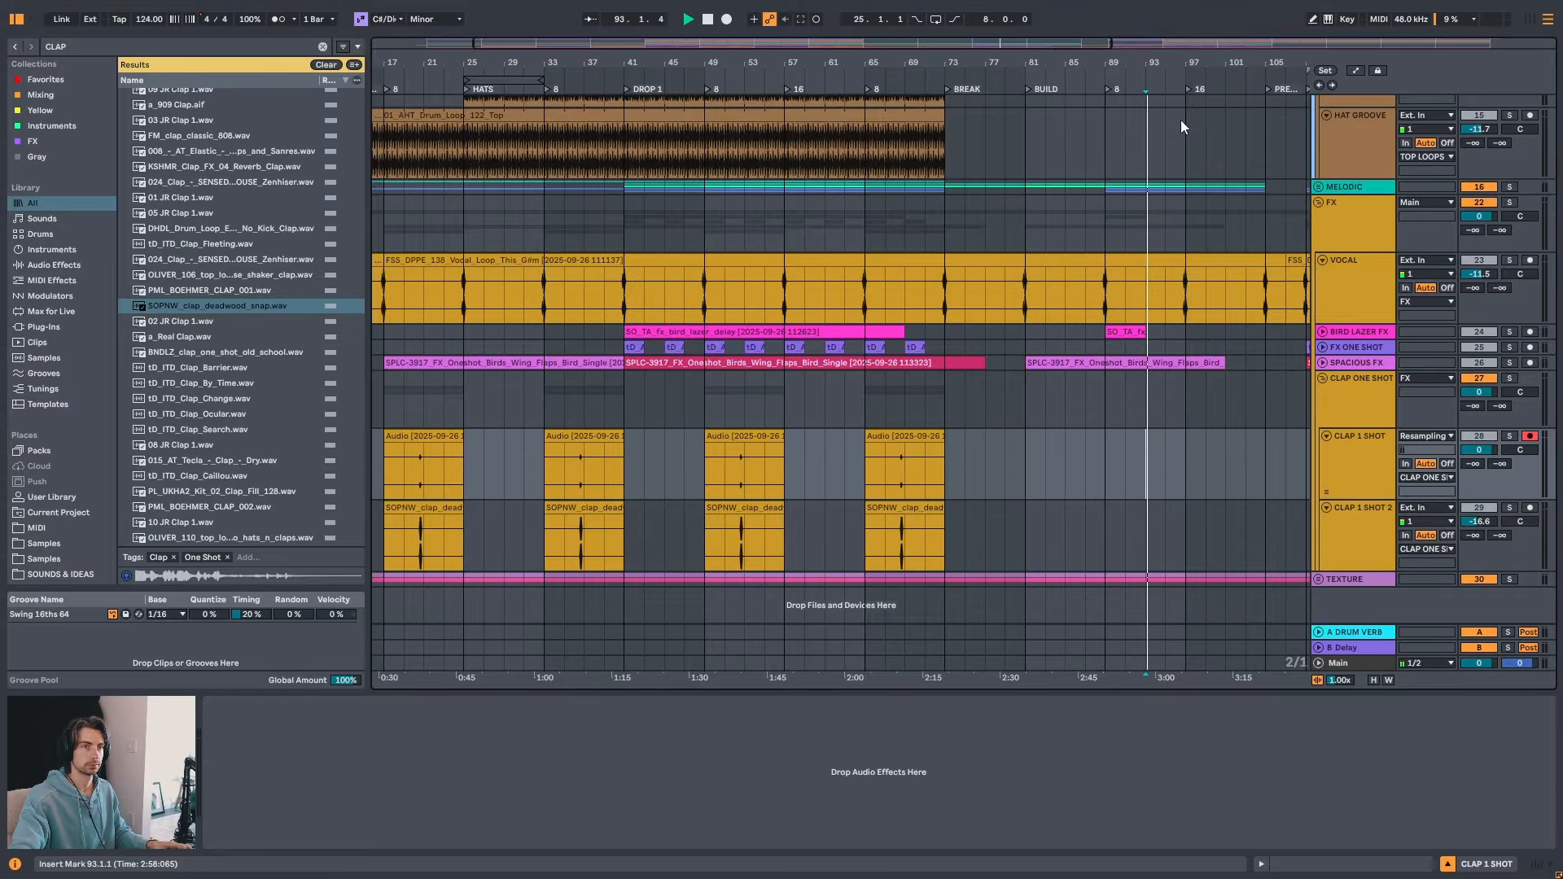
{"action": "scroll", "coordinate": [1180, 122], "scroll_direction": "right", "scroll_amount": 5}
{"action": "left_click", "coordinate": [996, 467]}
{"action": "key", "text": "space"}
{"action": "left_click", "coordinate": [1080, 467]}
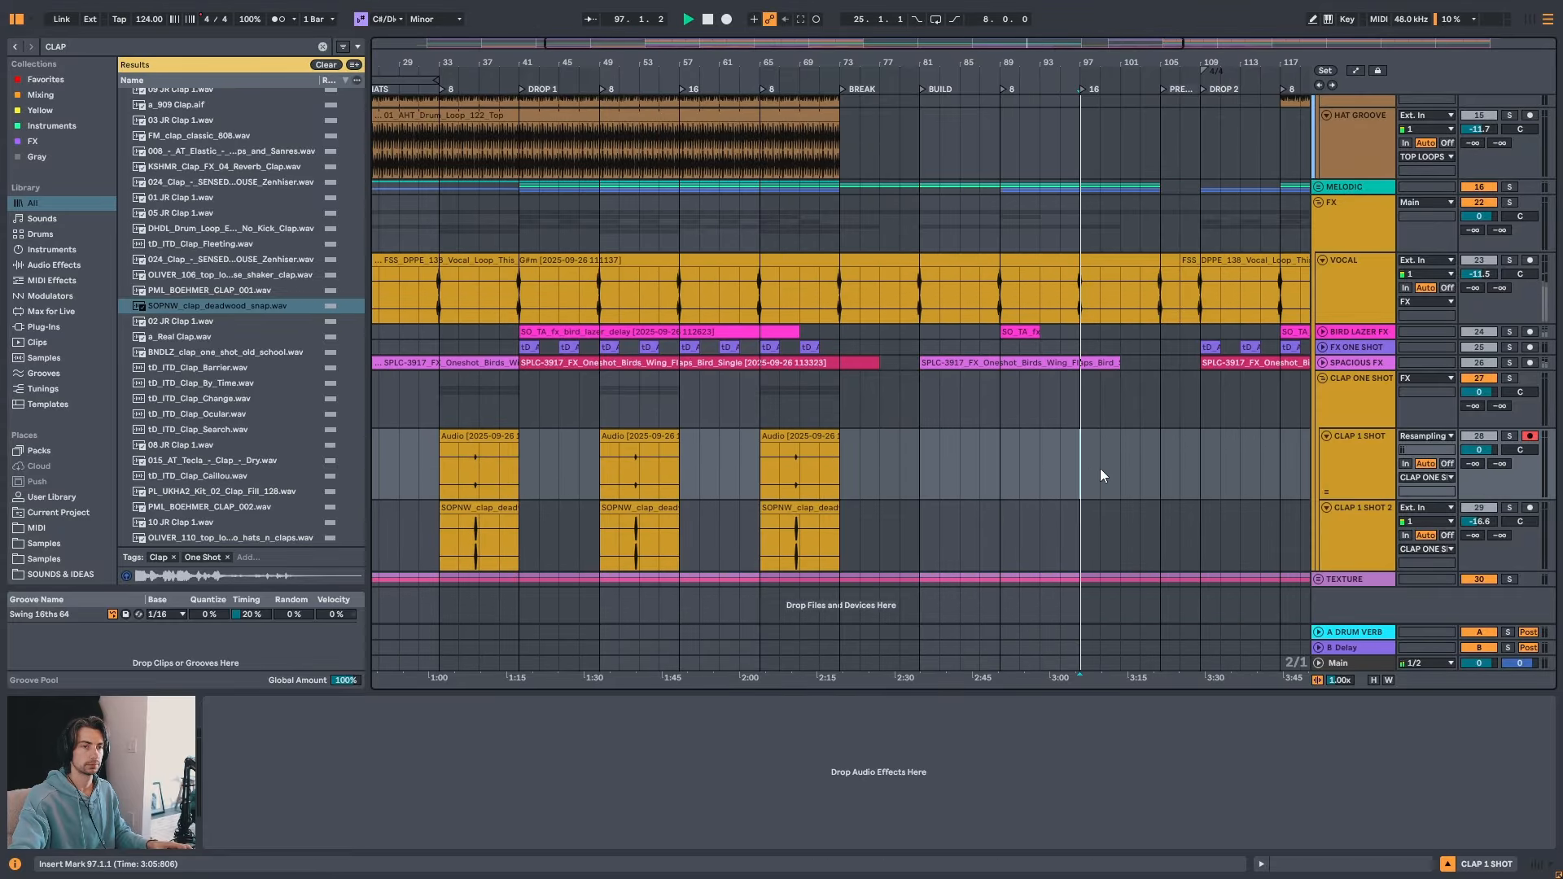
{"action": "left_click", "coordinate": [1120, 467]}
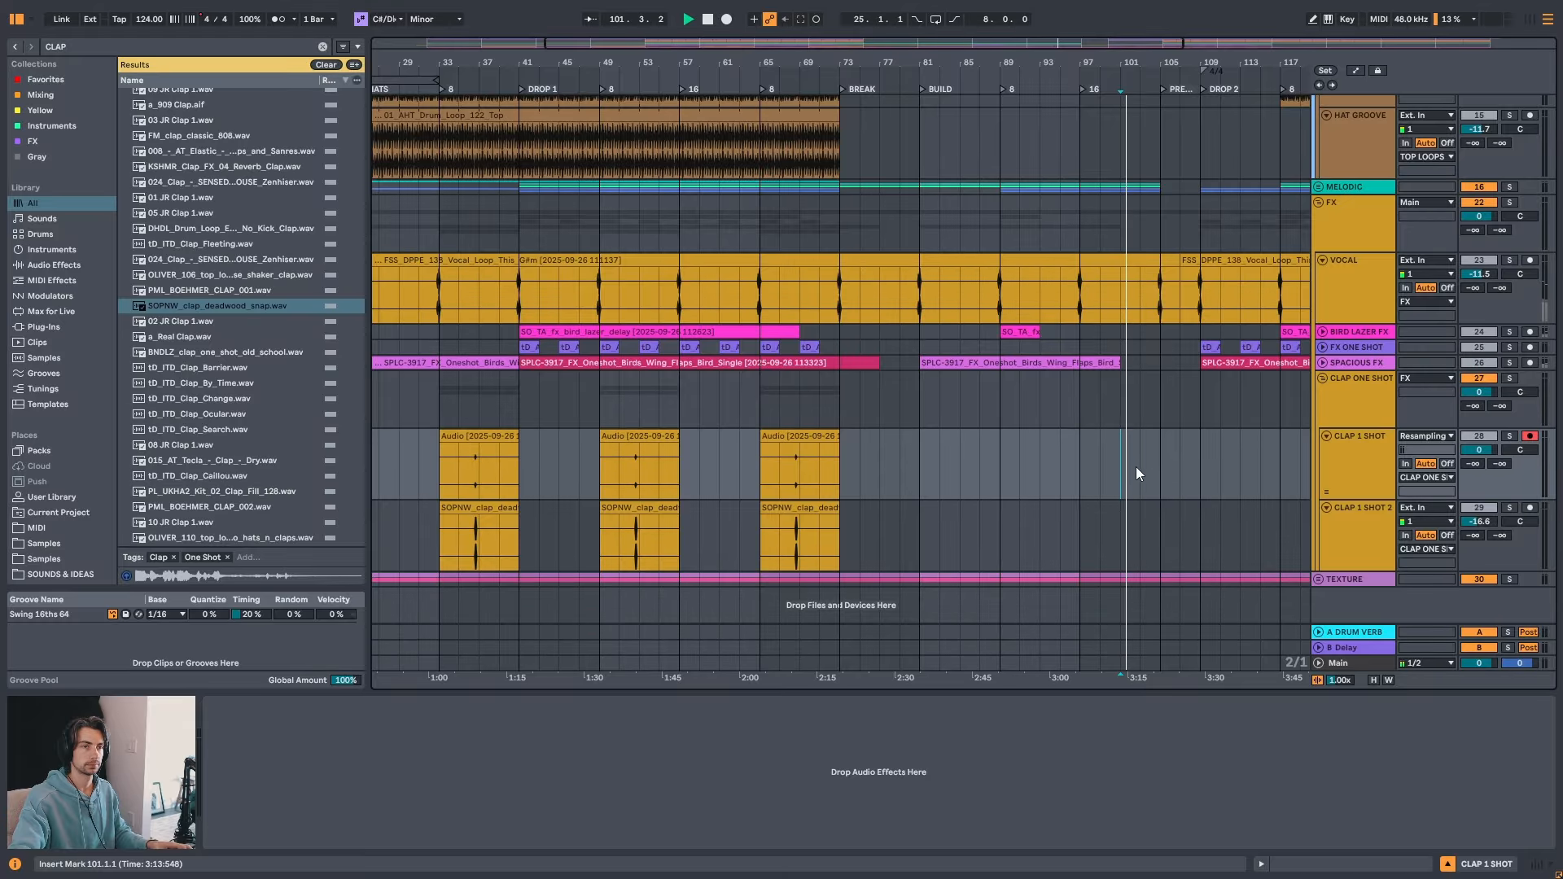
{"action": "left_click_drag", "start_coordinate": [1151, 63], "coordinate": [936, 54]}
{"action": "left_click", "coordinate": [918, 85]}
{"action": "key", "text": "space"}
- Copy the pair of clap clips at 65.1.1 to 97.1.1, ending at the PREDROP
{"action": "left_click", "coordinate": [680, 437]}
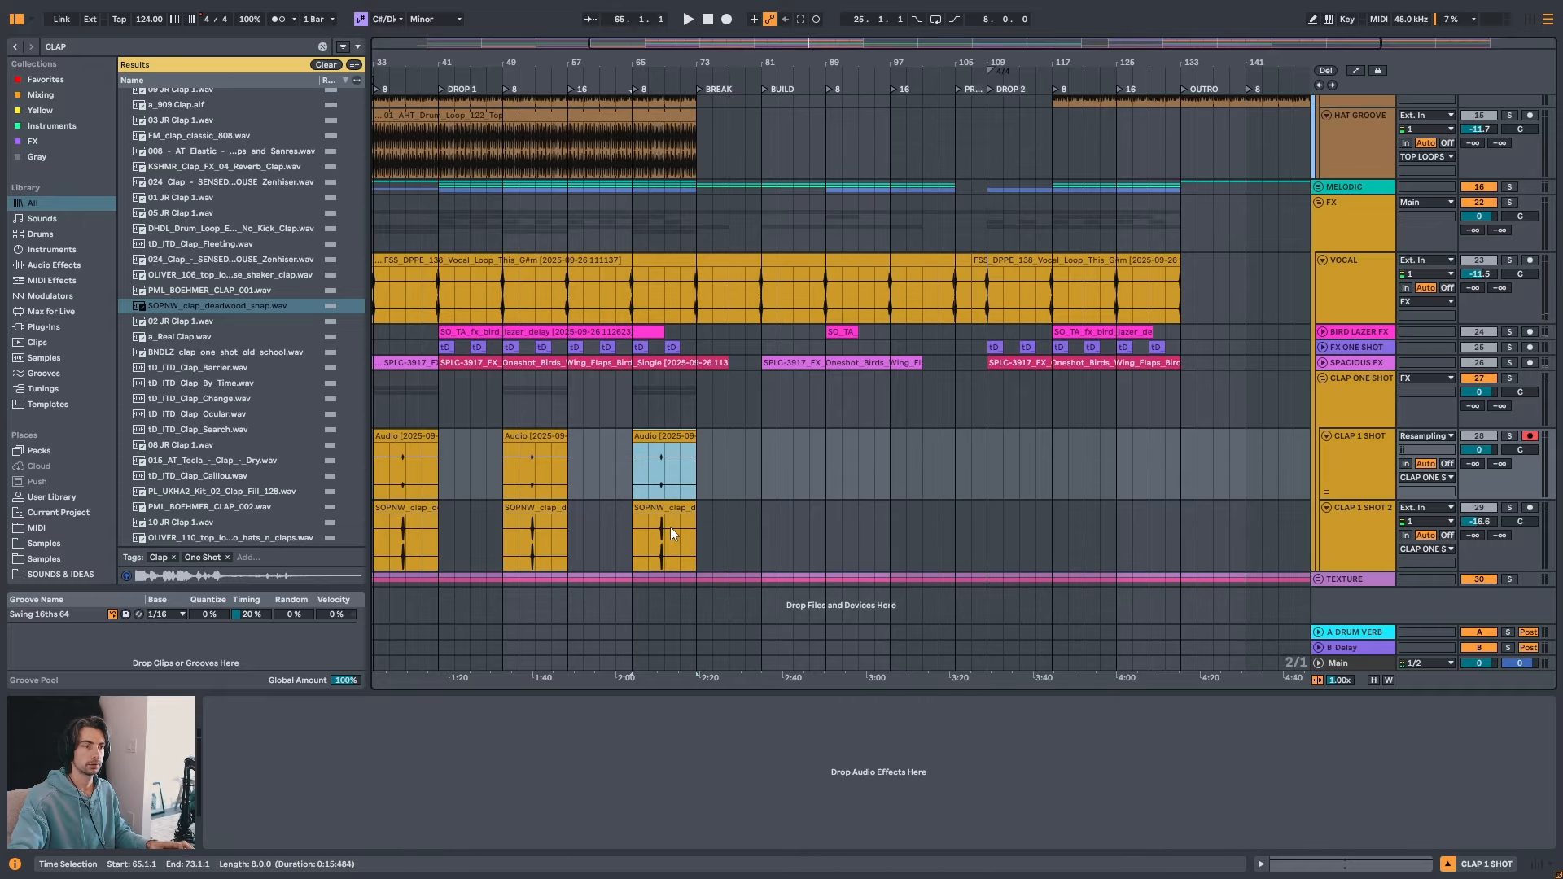
{"action": "left_click", "coordinate": [667, 510], "text": "shift"}
{"action": "left_click_drag", "start_coordinate": [665, 508], "coordinate": [915, 508]}
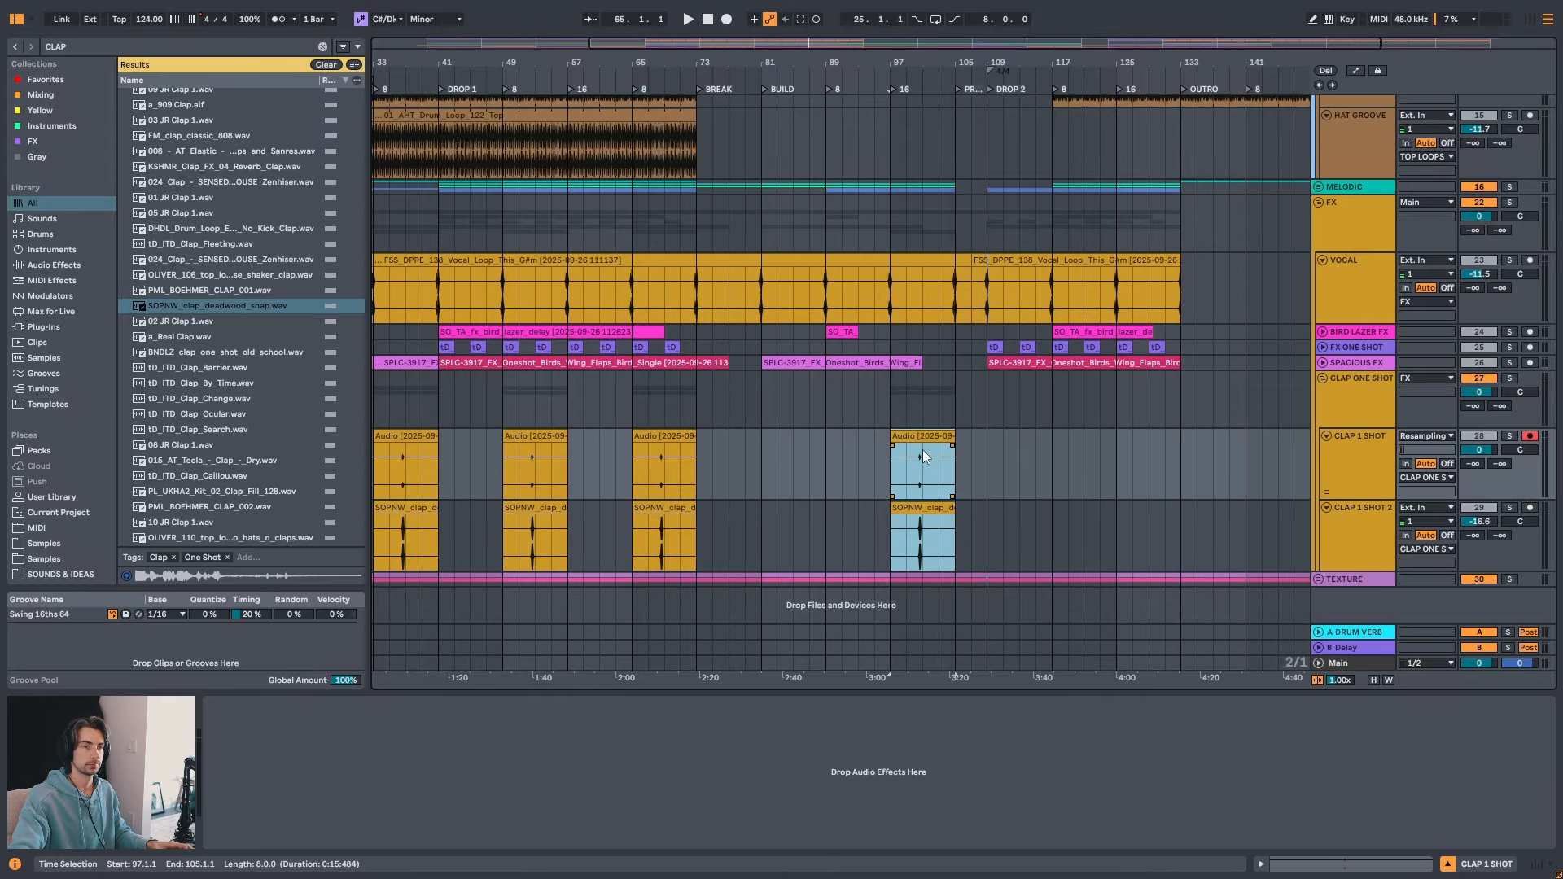
- Play the BUILD from 92.1.1 and 84.1.1 to check the clap placement, and save the project
{"action": "left_click_drag", "start_coordinate": [955, 63], "coordinate": [937, 72]}
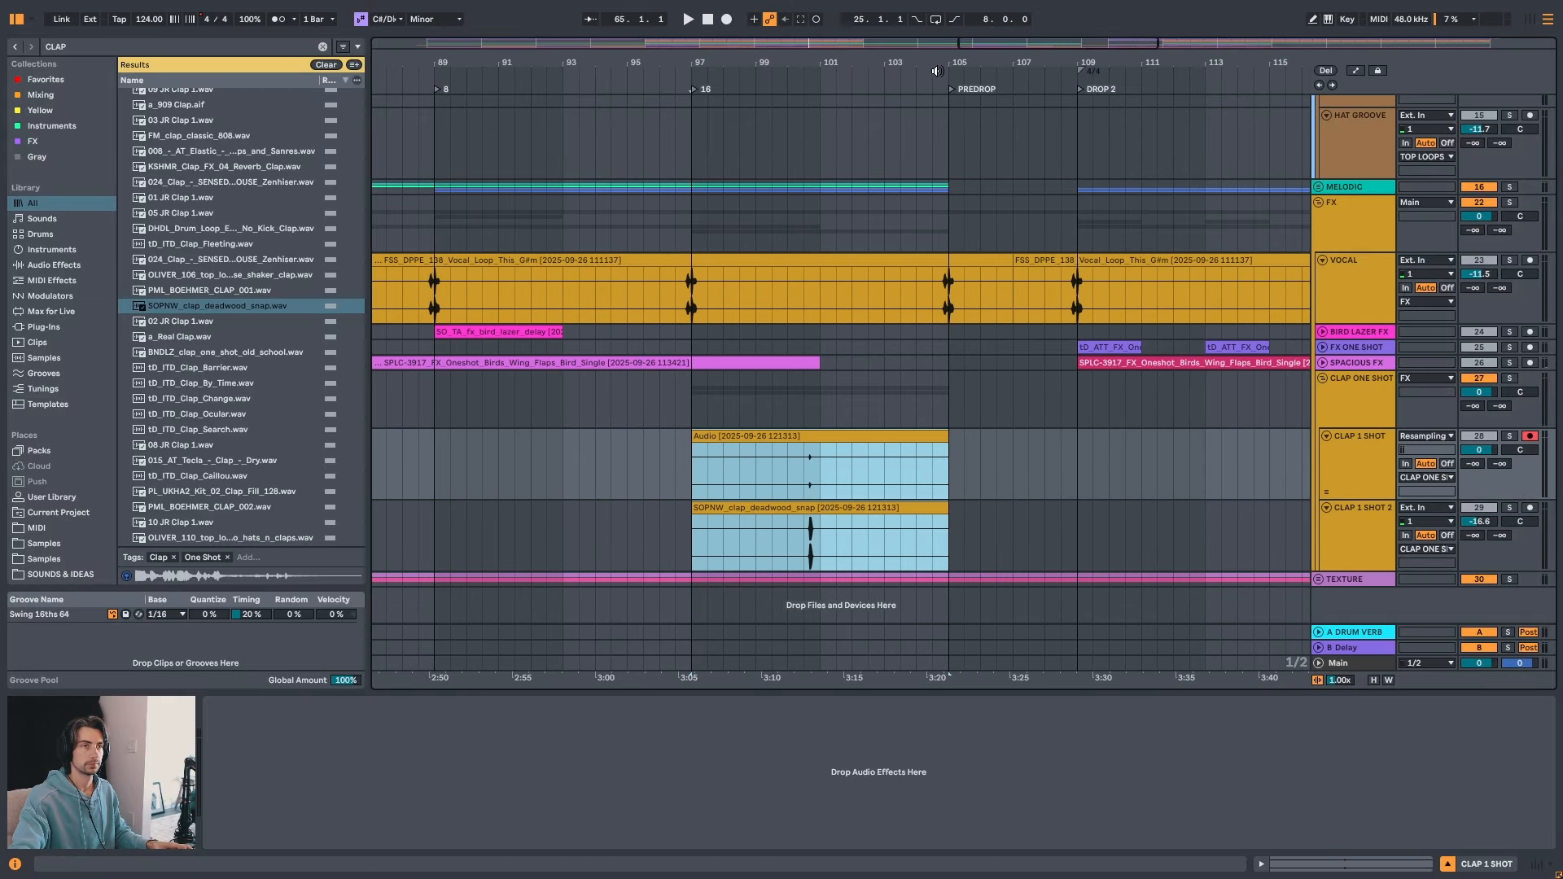
{"action": "left_click", "coordinate": [791, 82]}
{"action": "left_click_drag", "start_coordinate": [840, 62], "coordinate": [839, 49]}
{"action": "left_click", "coordinate": [699, 460]}
{"action": "key", "text": "space"}
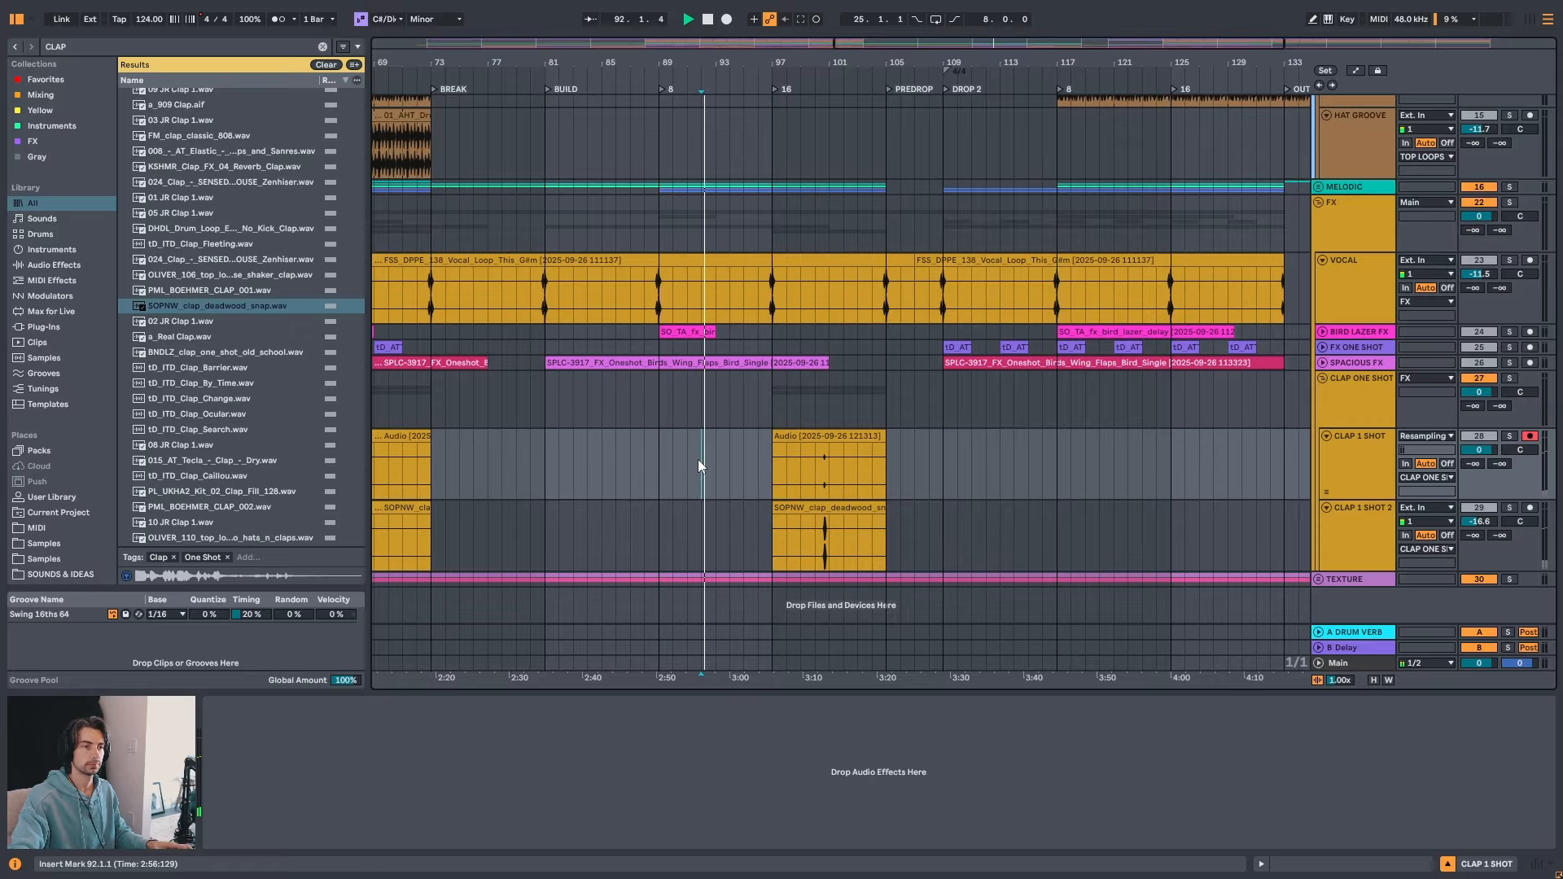
{"action": "left_click", "coordinate": [586, 459]}
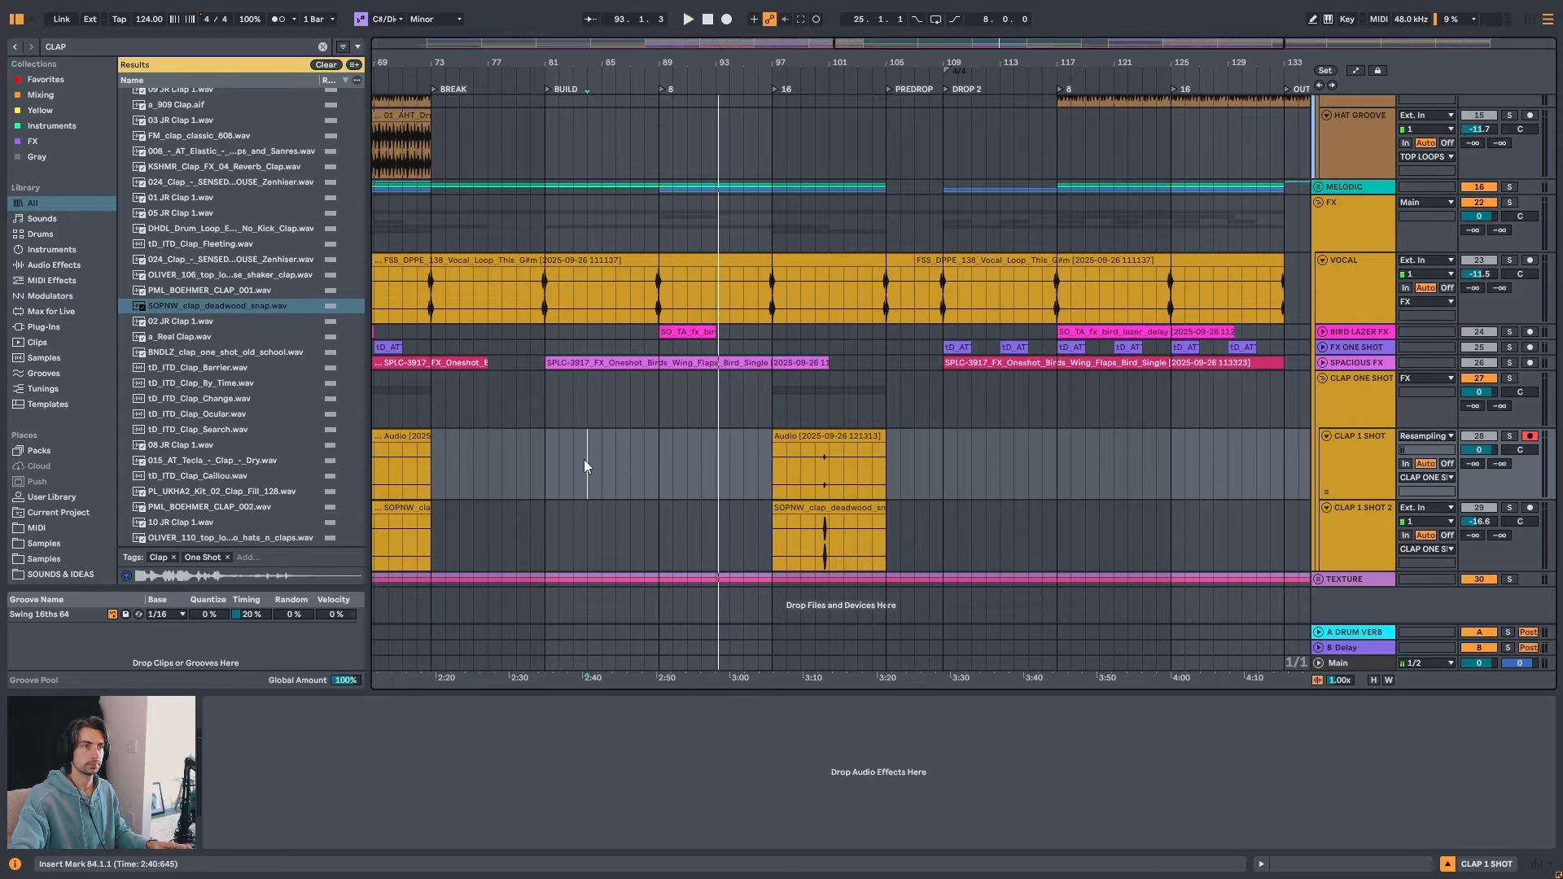
{"action": "key", "text": "ctrl+s"}
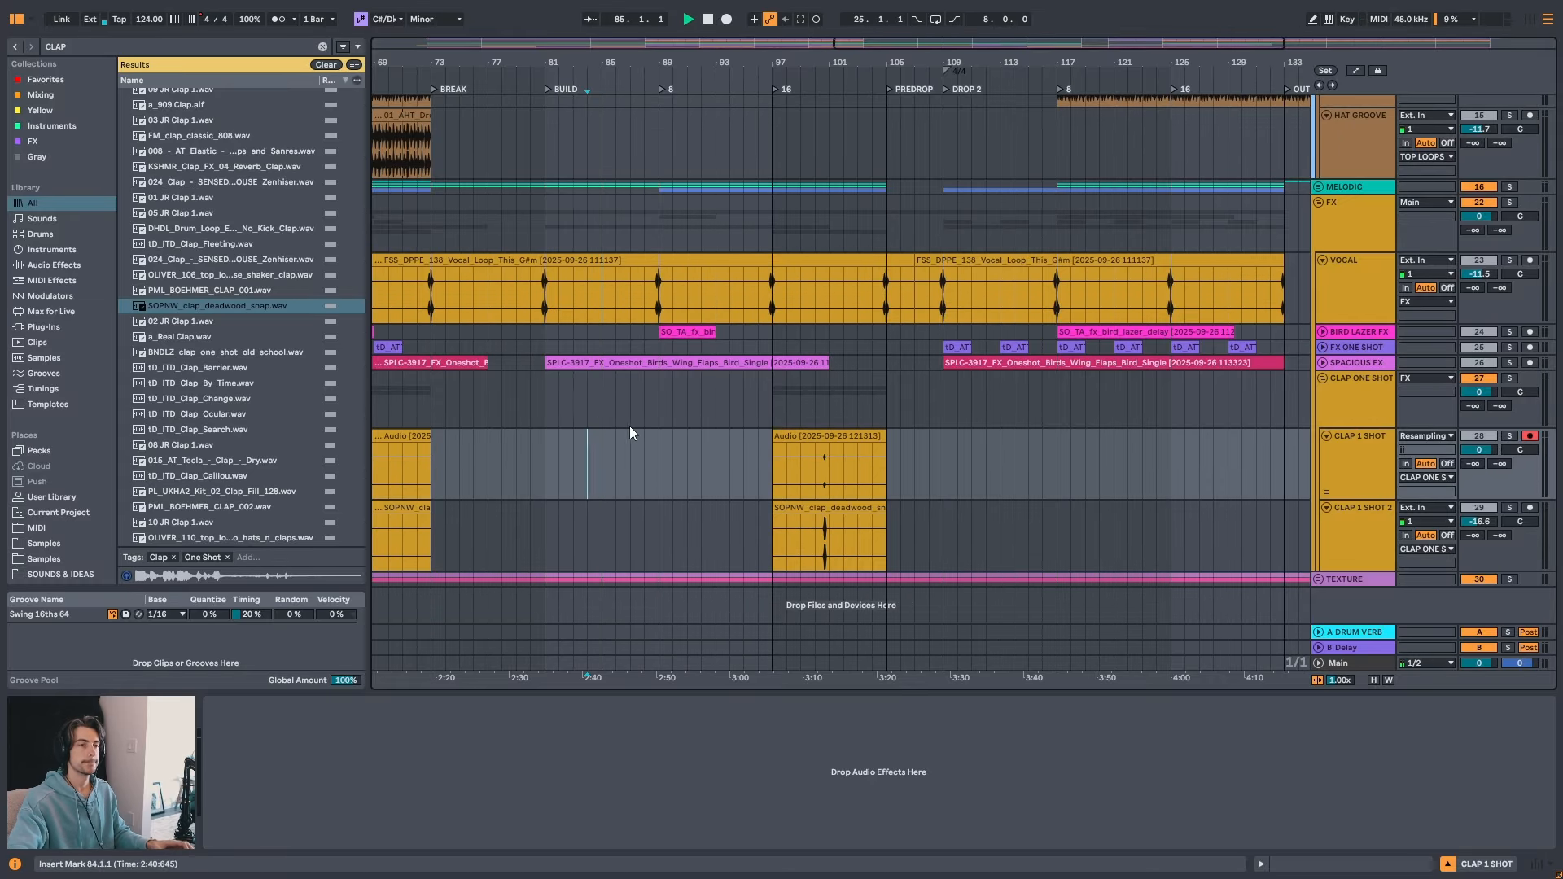
- Copy the pair of clap clips at 97.1.1 to 109.1.1, at the start of DROP 2
{"action": "scroll", "coordinate": [758, 292], "scroll_direction": "right", "scroll_amount": 5}
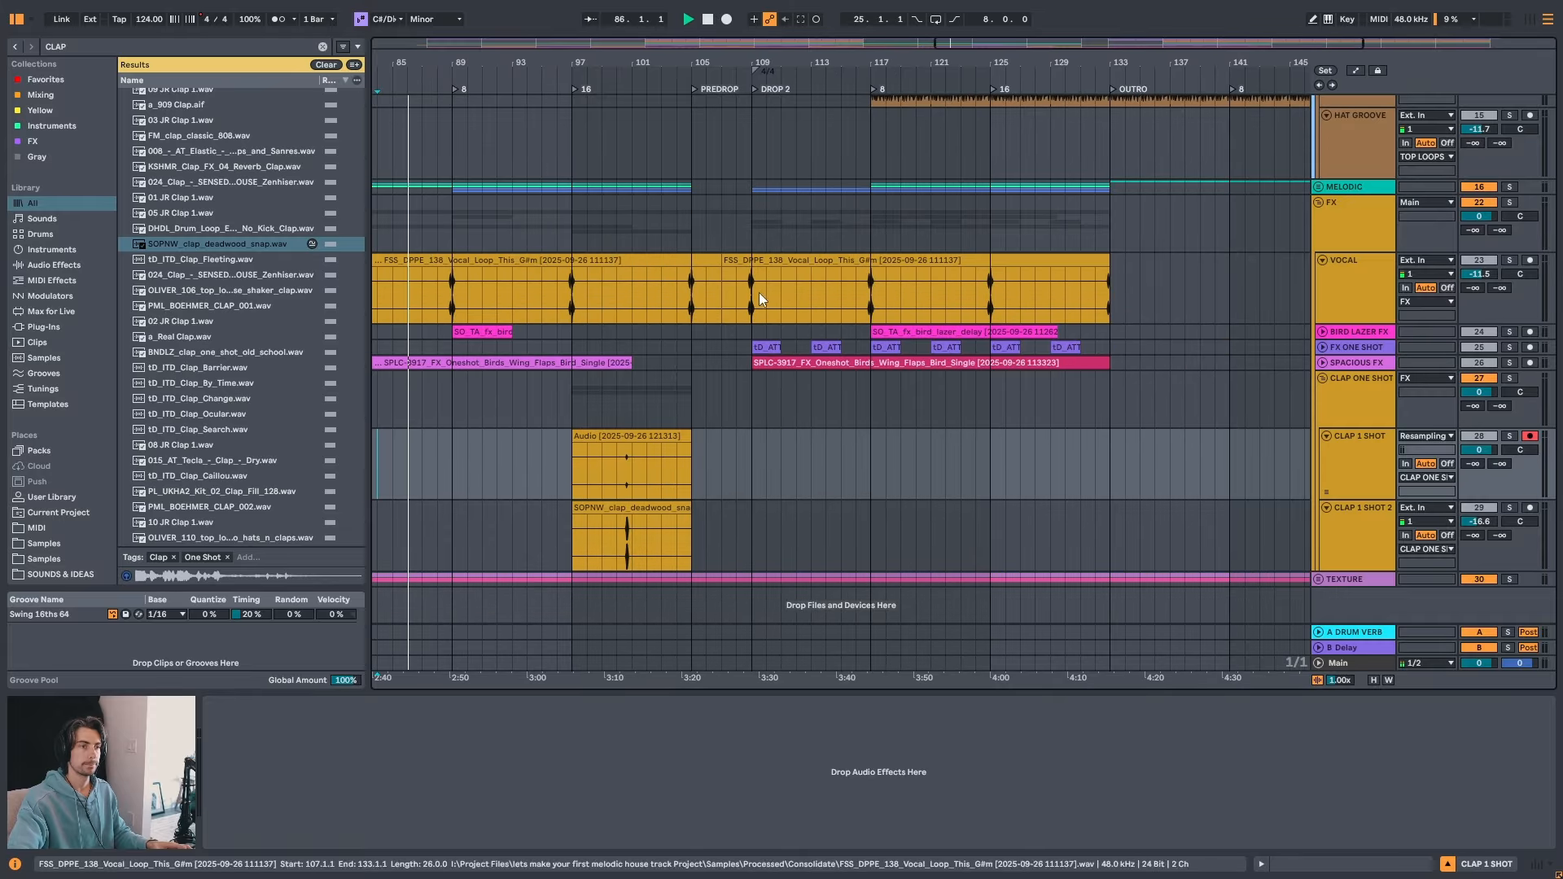
{"action": "left_click", "coordinate": [796, 454]}
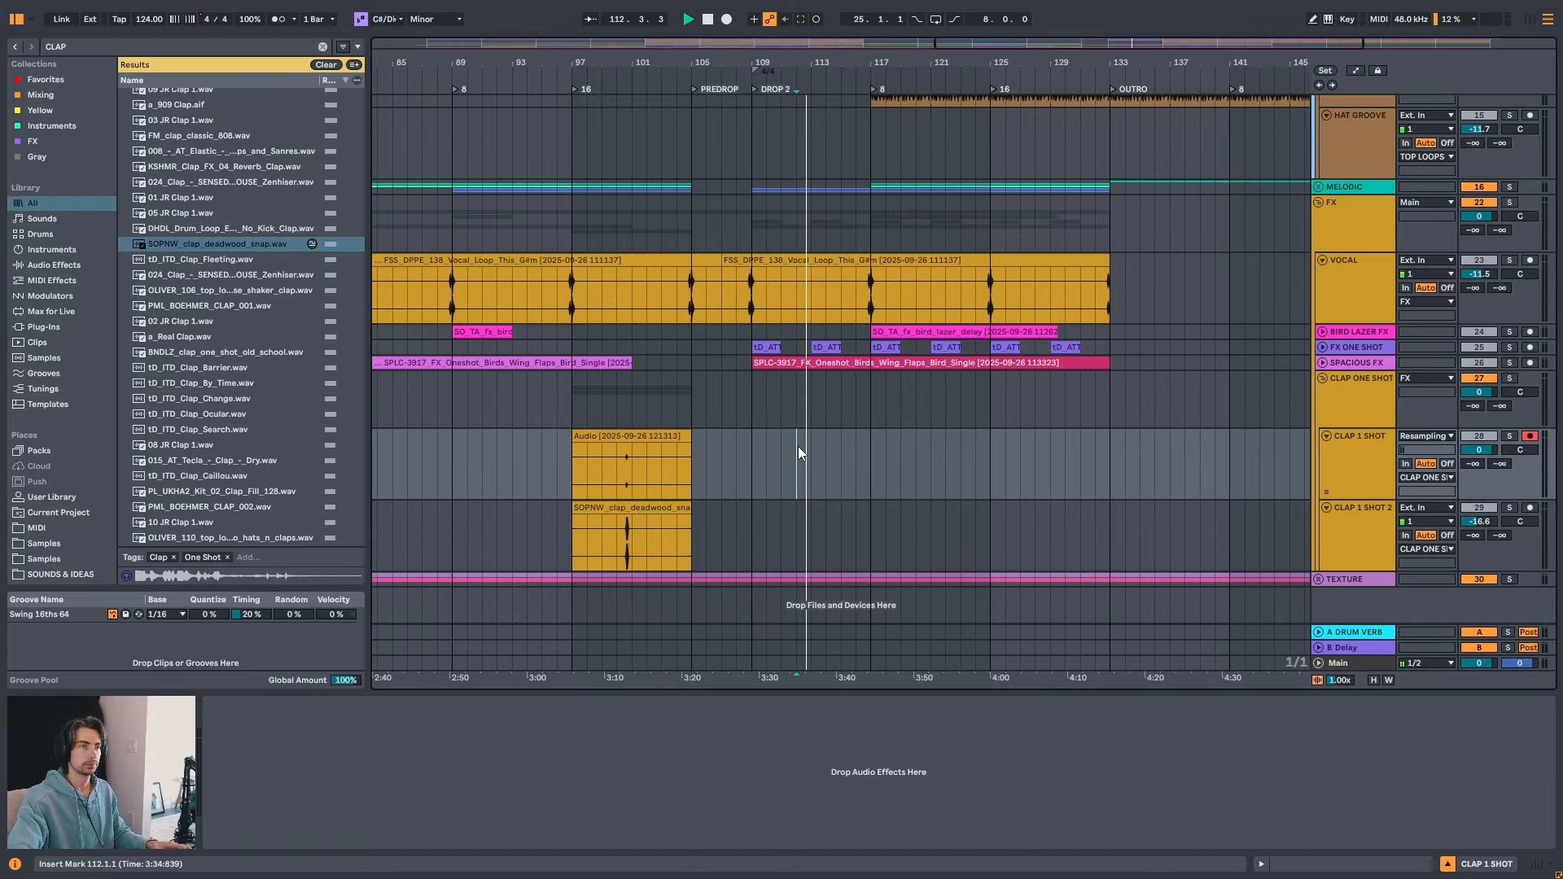
{"action": "left_click", "coordinate": [656, 446]}
{"action": "left_click", "coordinate": [618, 507], "text": "shift"}
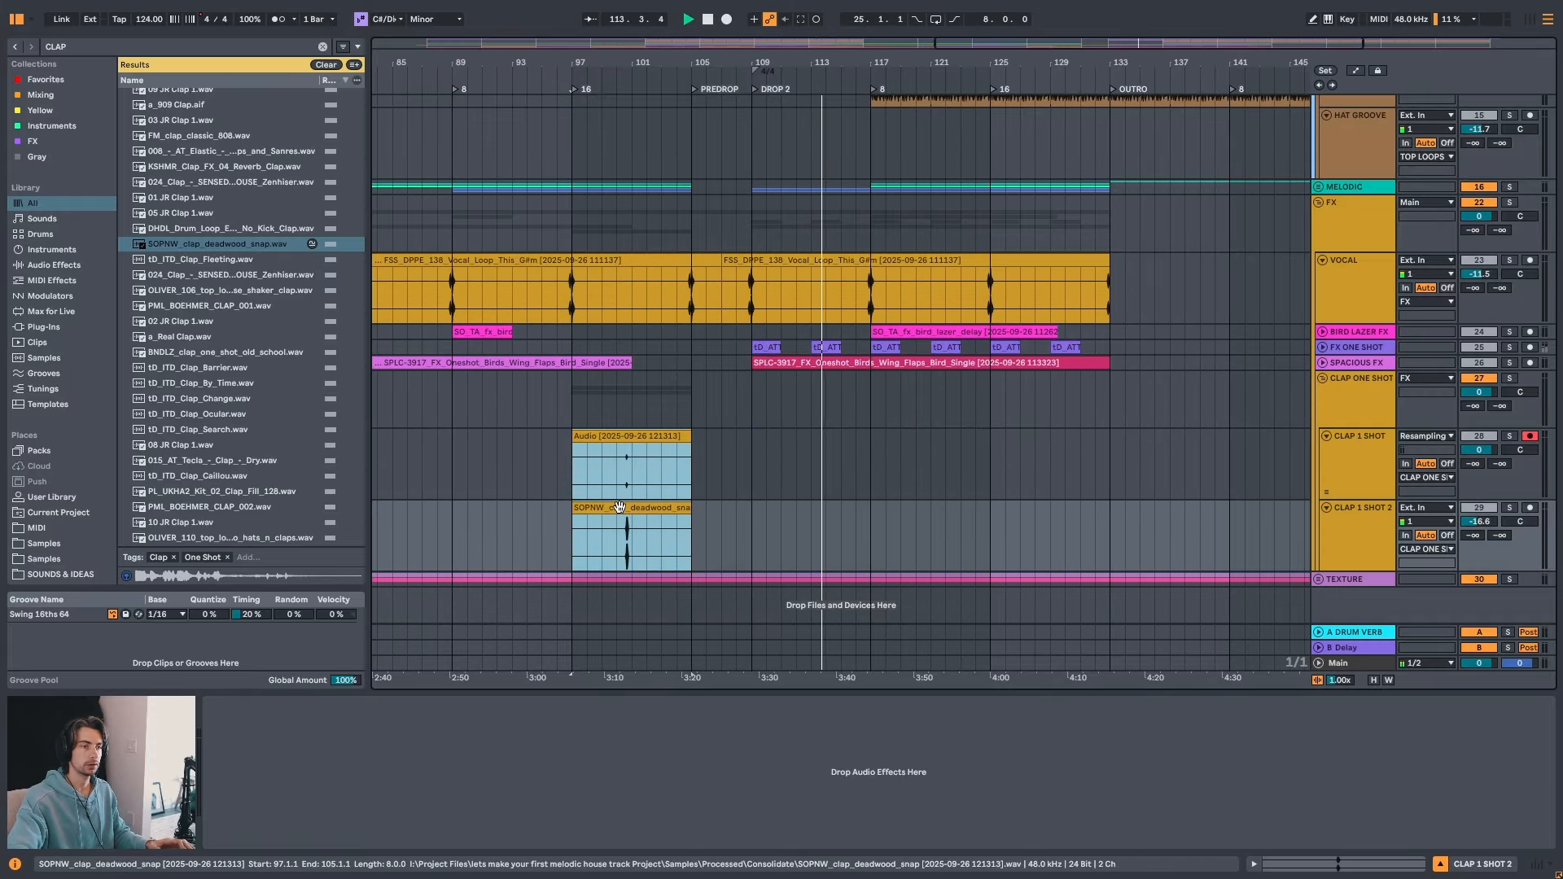
{"action": "left_click_drag", "start_coordinate": [618, 507], "coordinate": [798, 504]}
- Audition DROP 2 from 120.1.1 and extend both clap clips at 109.1.1 to end at 125.1.1
{"action": "left_click", "coordinate": [922, 456]}
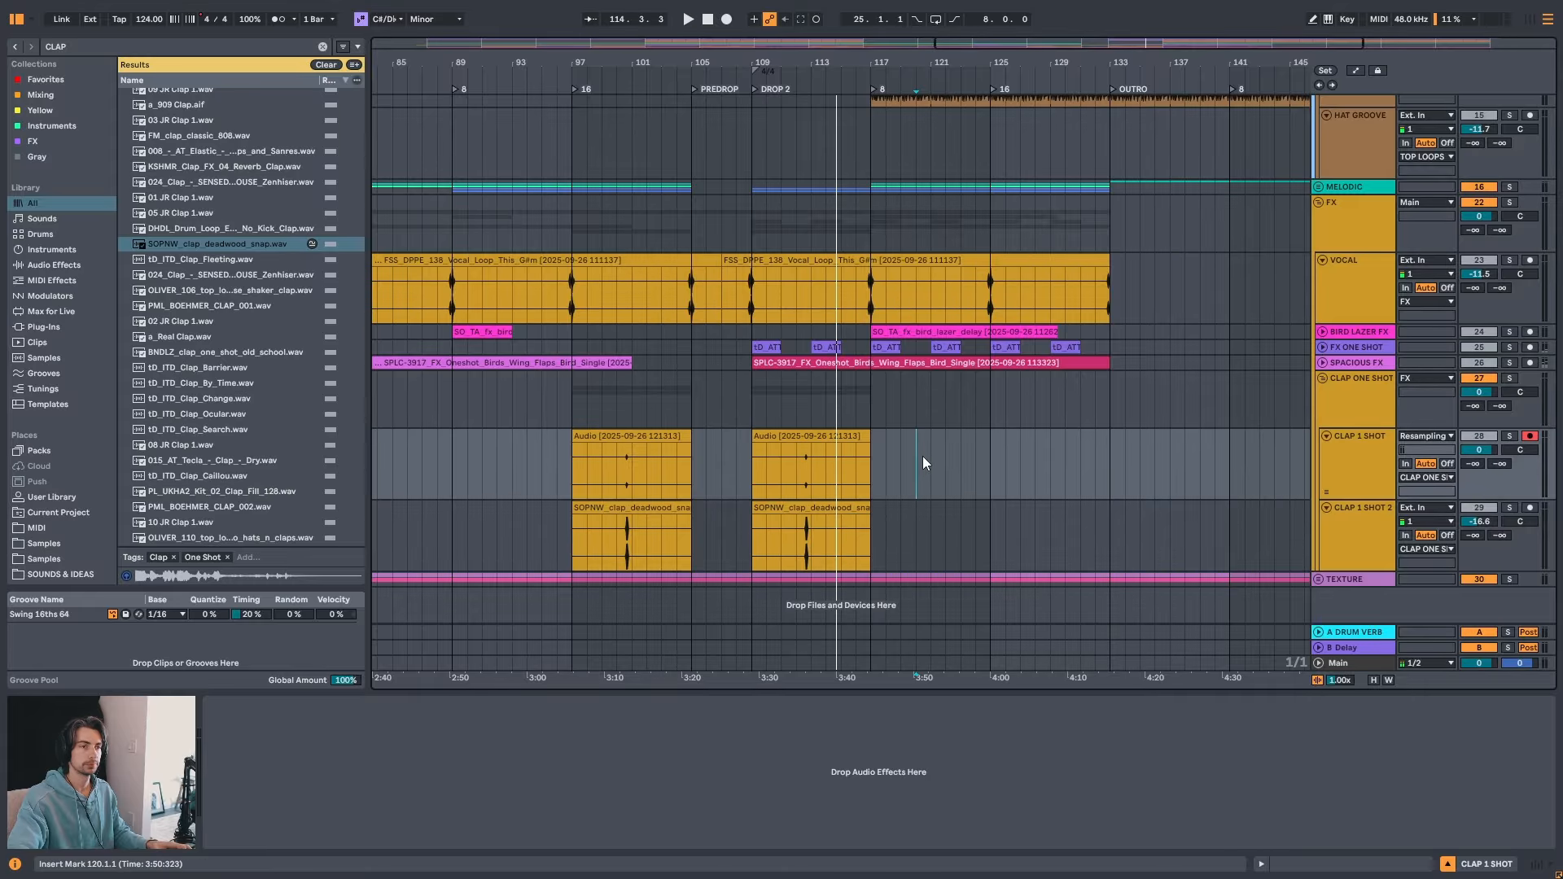
{"action": "key", "text": "space"}
{"action": "key", "text": "space"}
{"action": "left_click_drag", "start_coordinate": [977, 64], "coordinate": [843, 101]}
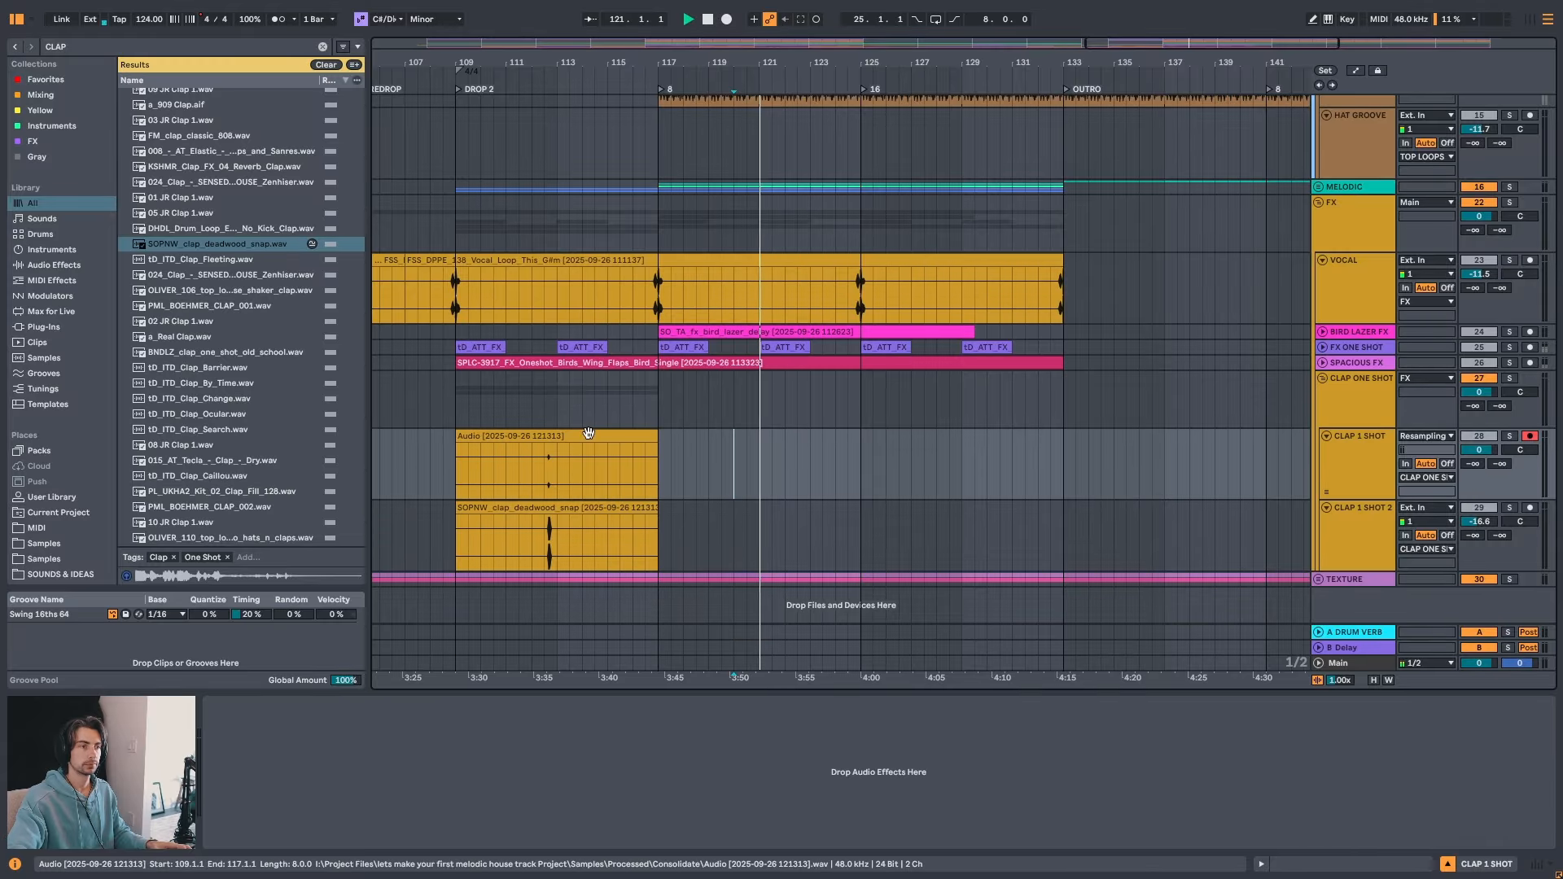
{"action": "left_click", "coordinate": [656, 437]}
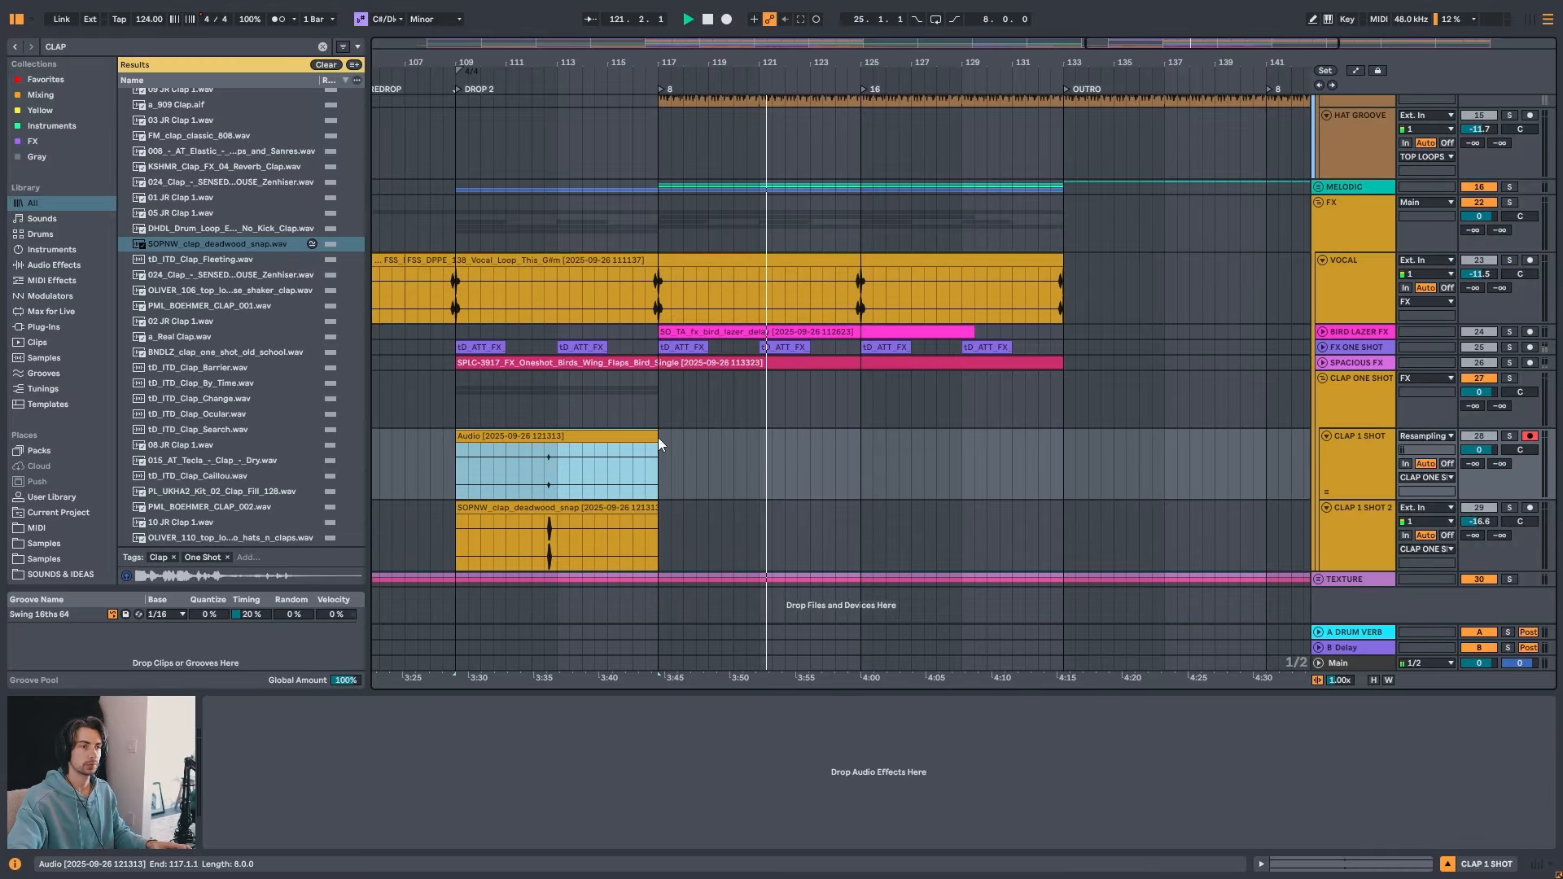
{"action": "left_click", "coordinate": [585, 507], "text": "shift"}
{"action": "key", "text": "shift+Tab"}
{"action": "key", "text": "shift+Tab"}
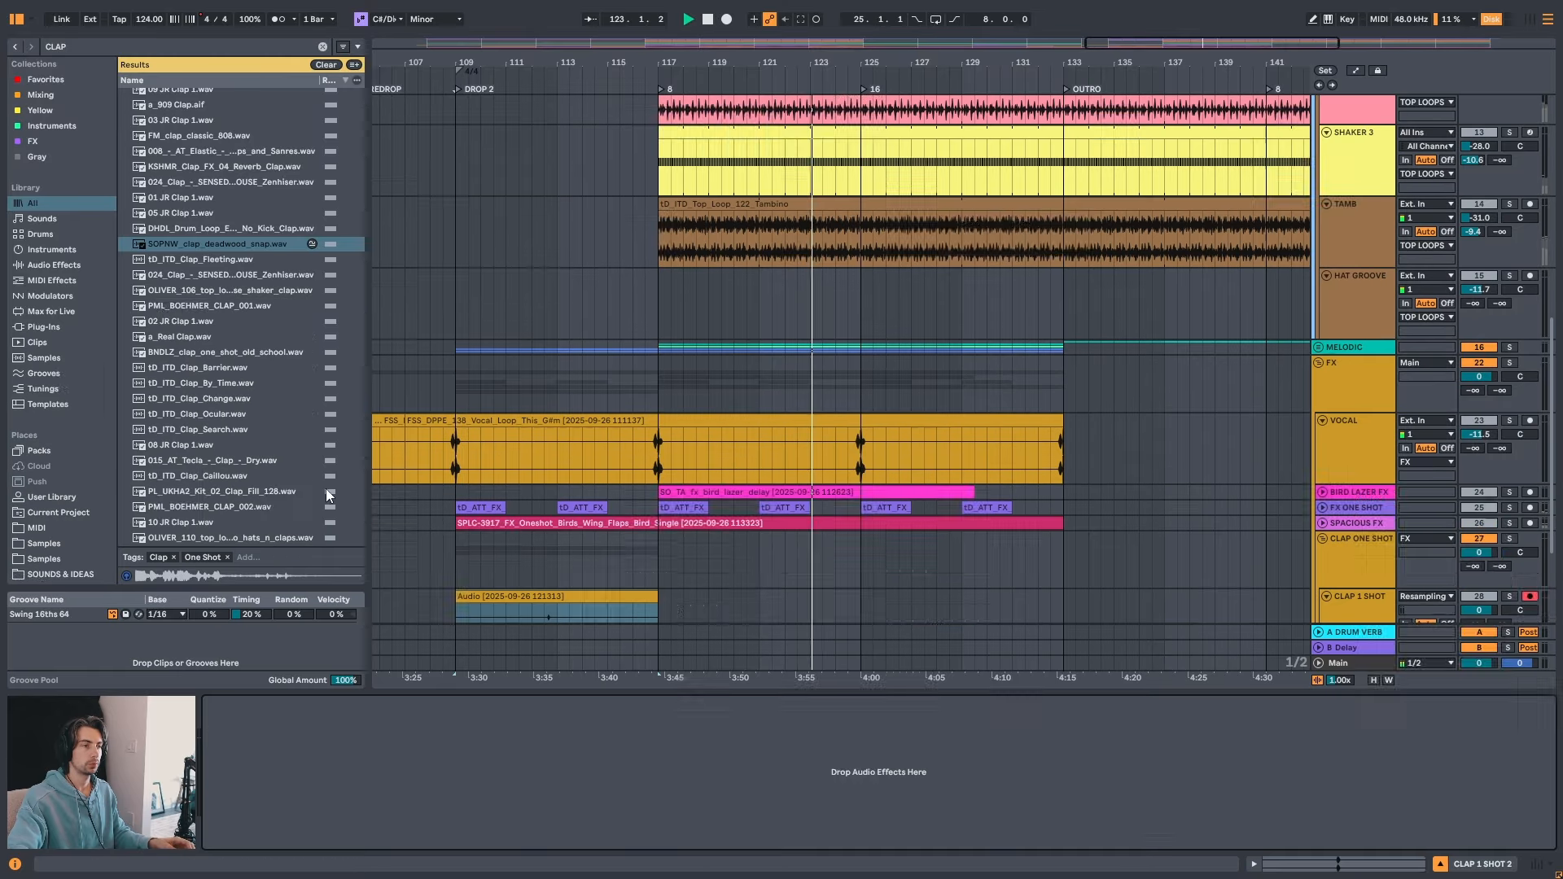
{"action": "scroll", "coordinate": [691, 544], "scroll_direction": "down", "scroll_amount": 3}
{"action": "left_click_drag", "start_coordinate": [657, 454], "coordinate": [860, 453]}
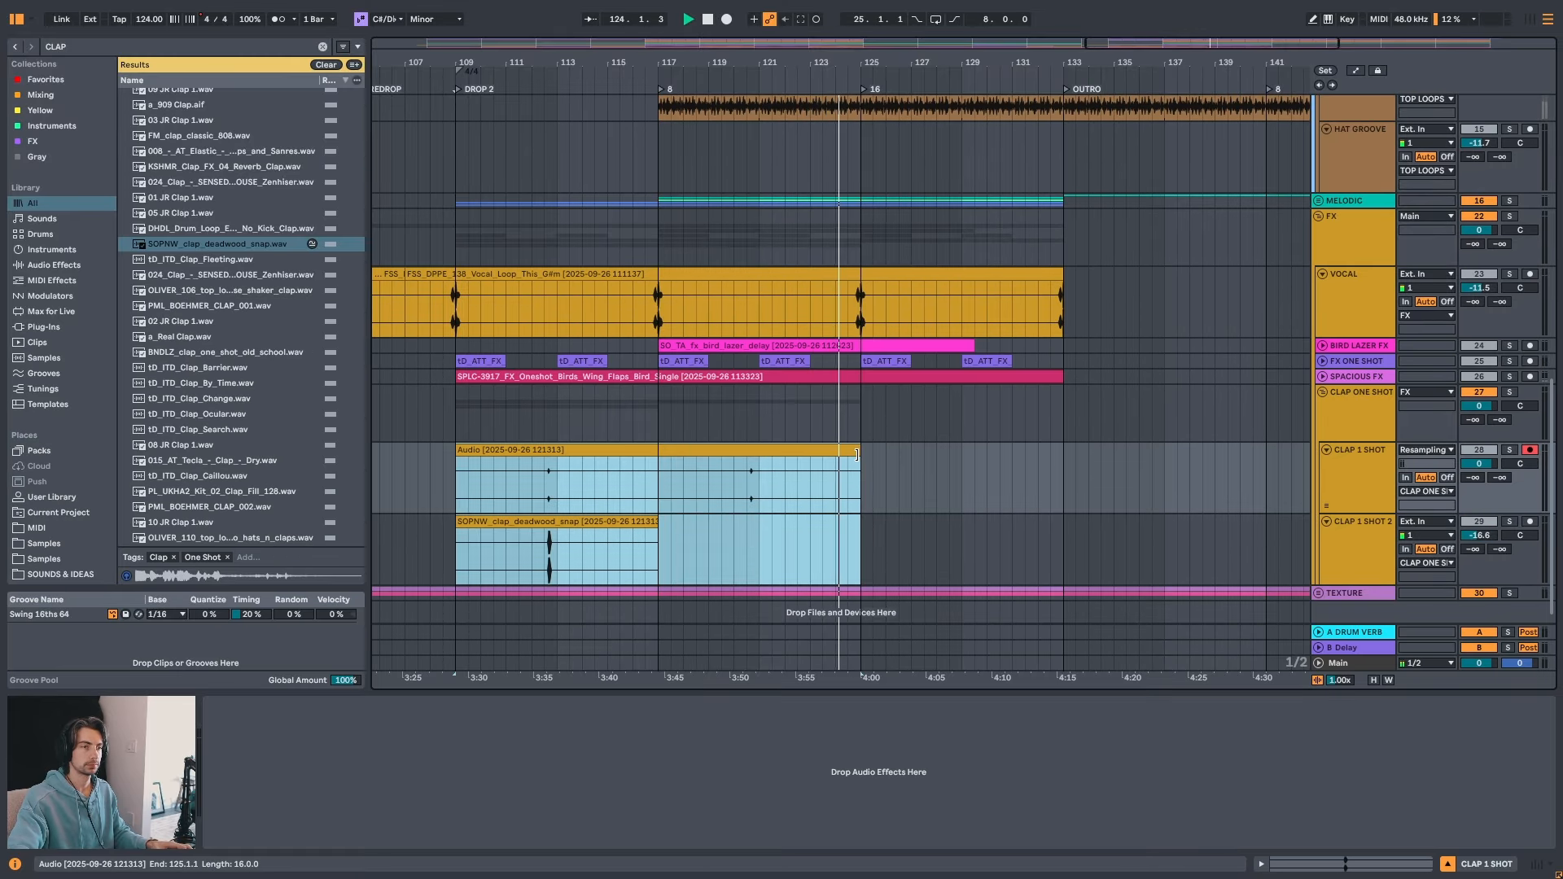
{"action": "left_click", "coordinate": [758, 504]}
{"action": "left_click_drag", "start_coordinate": [849, 521], "coordinate": [860, 517]}
- Audition from 128.3.1 and extend both DROP 2 clap clips to the OUTRO at 133.1.1
{"action": "left_click", "coordinate": [944, 471]}
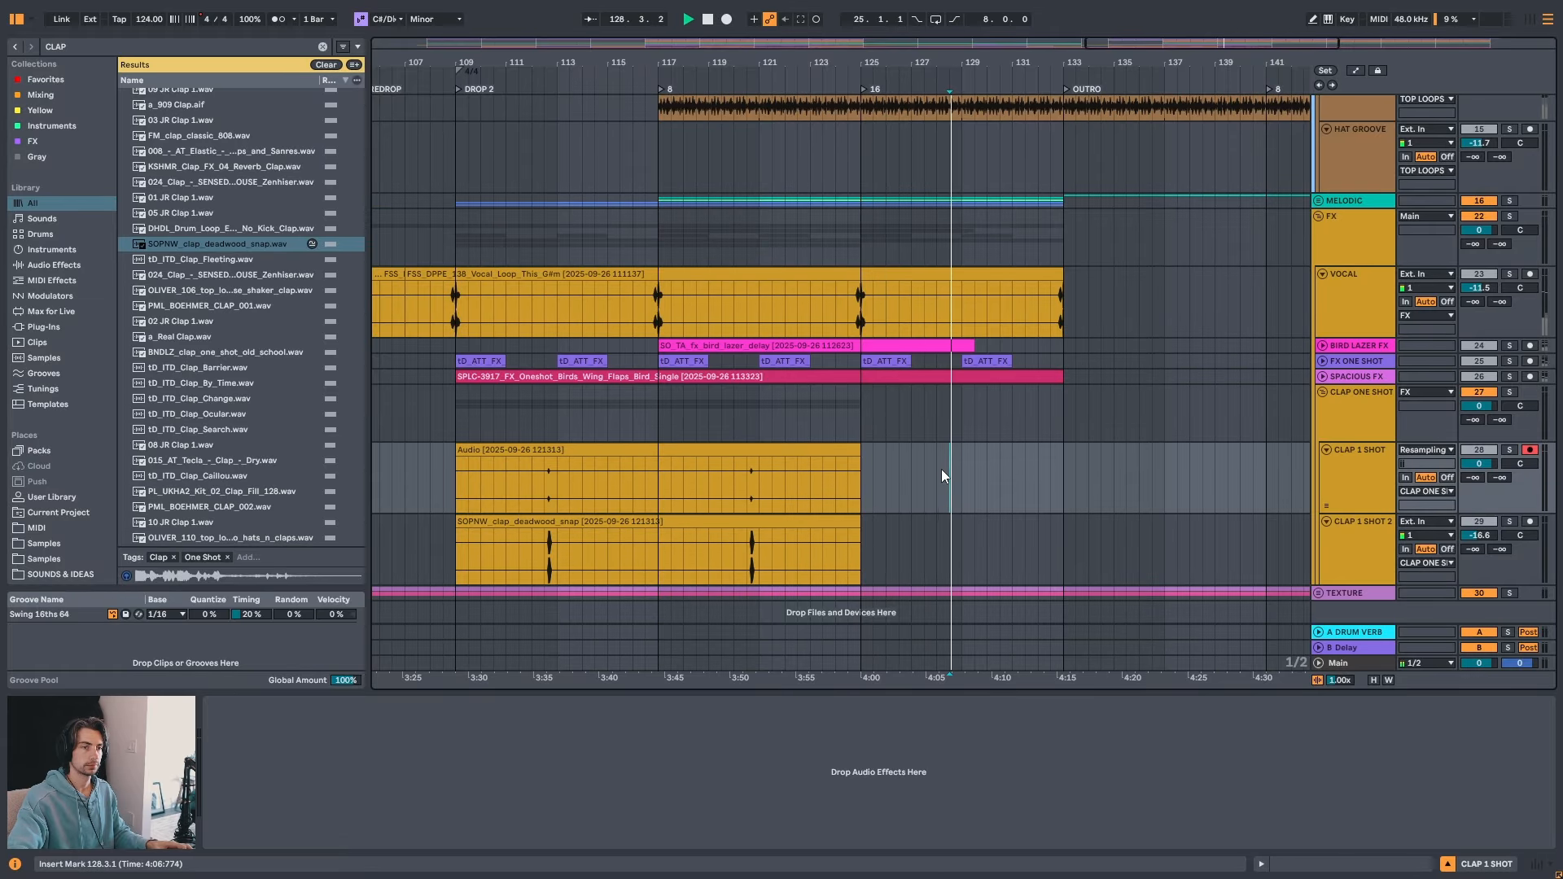
{"action": "left_click", "coordinate": [834, 449]}
{"action": "left_click_drag", "start_coordinate": [857, 450], "coordinate": [1060, 451]}
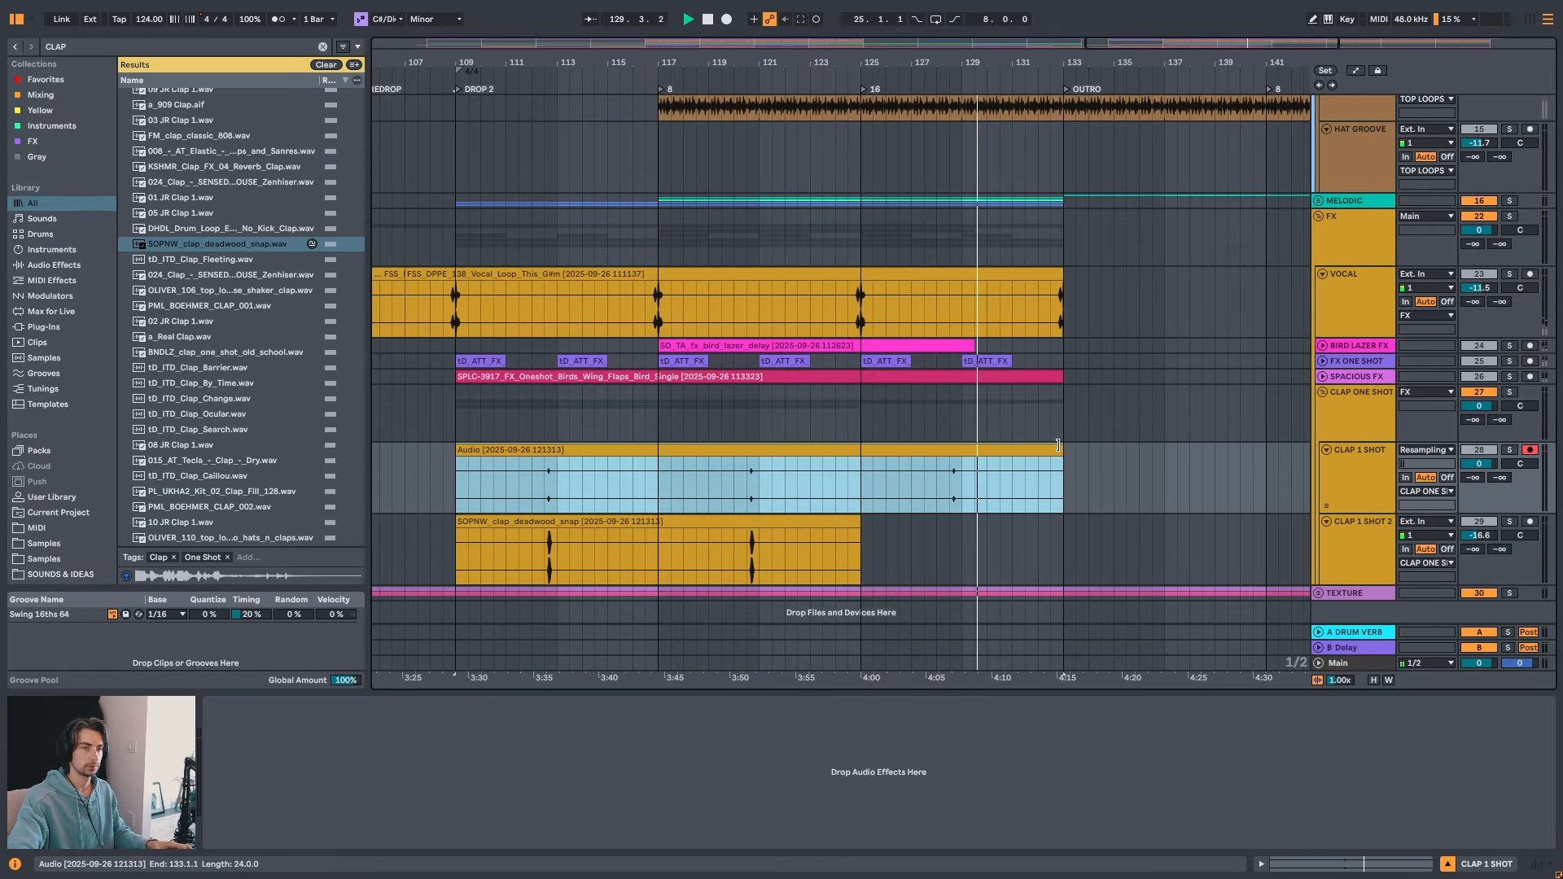
{"action": "left_click_drag", "start_coordinate": [855, 523], "coordinate": [1063, 520]}
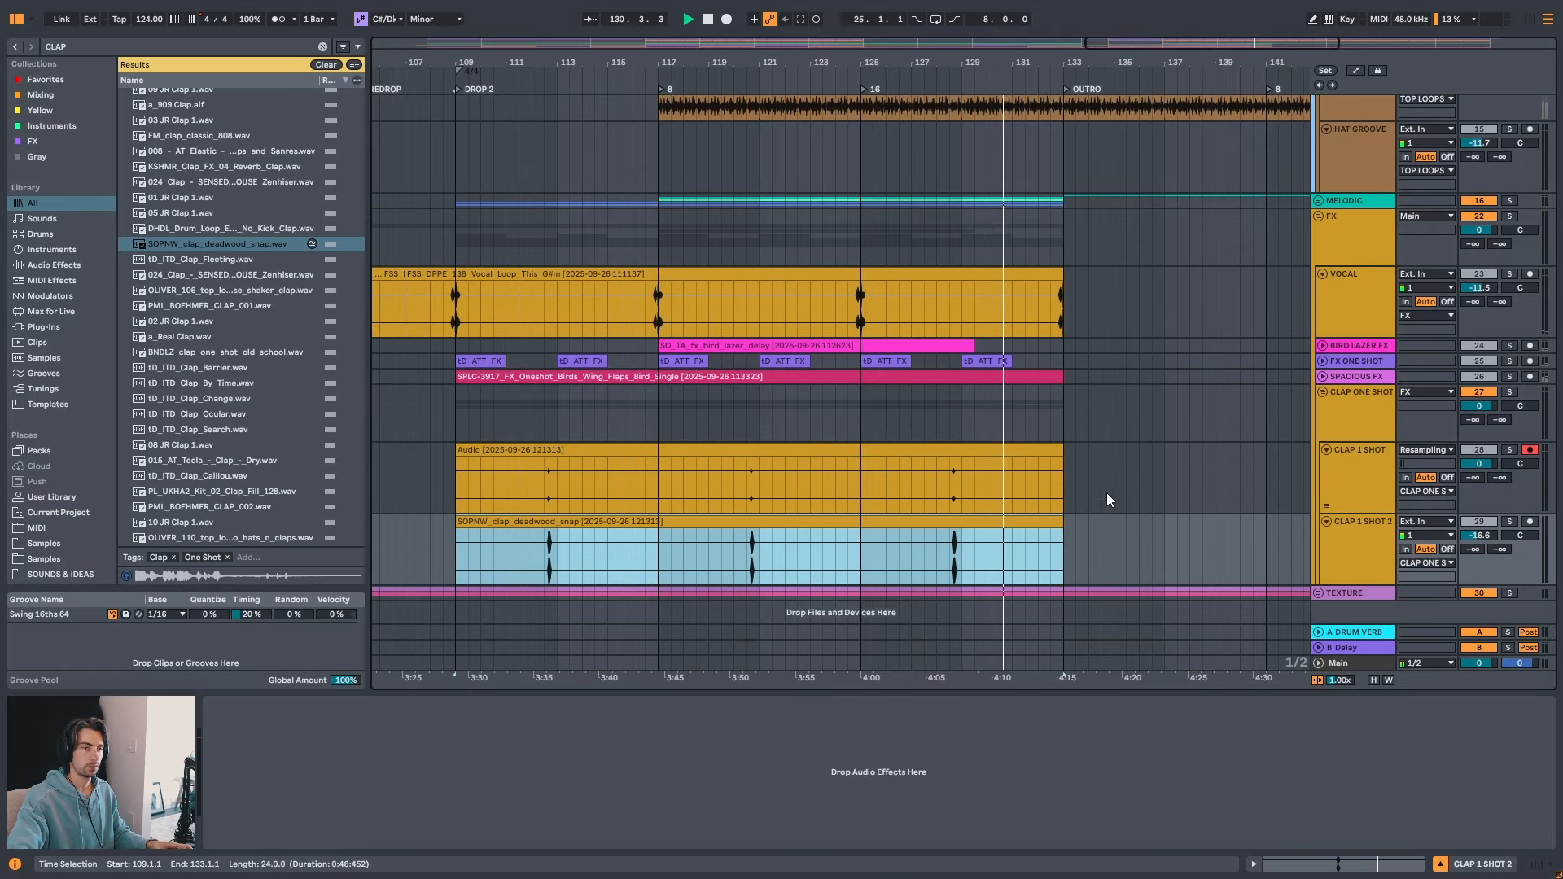
- Audition the OUTRO from 137.1.1 and extend both clap clips to end at 141.1.1
{"action": "left_click_drag", "start_coordinate": [1147, 64], "coordinate": [838, 105]}
{"action": "left_click", "coordinate": [780, 456]}
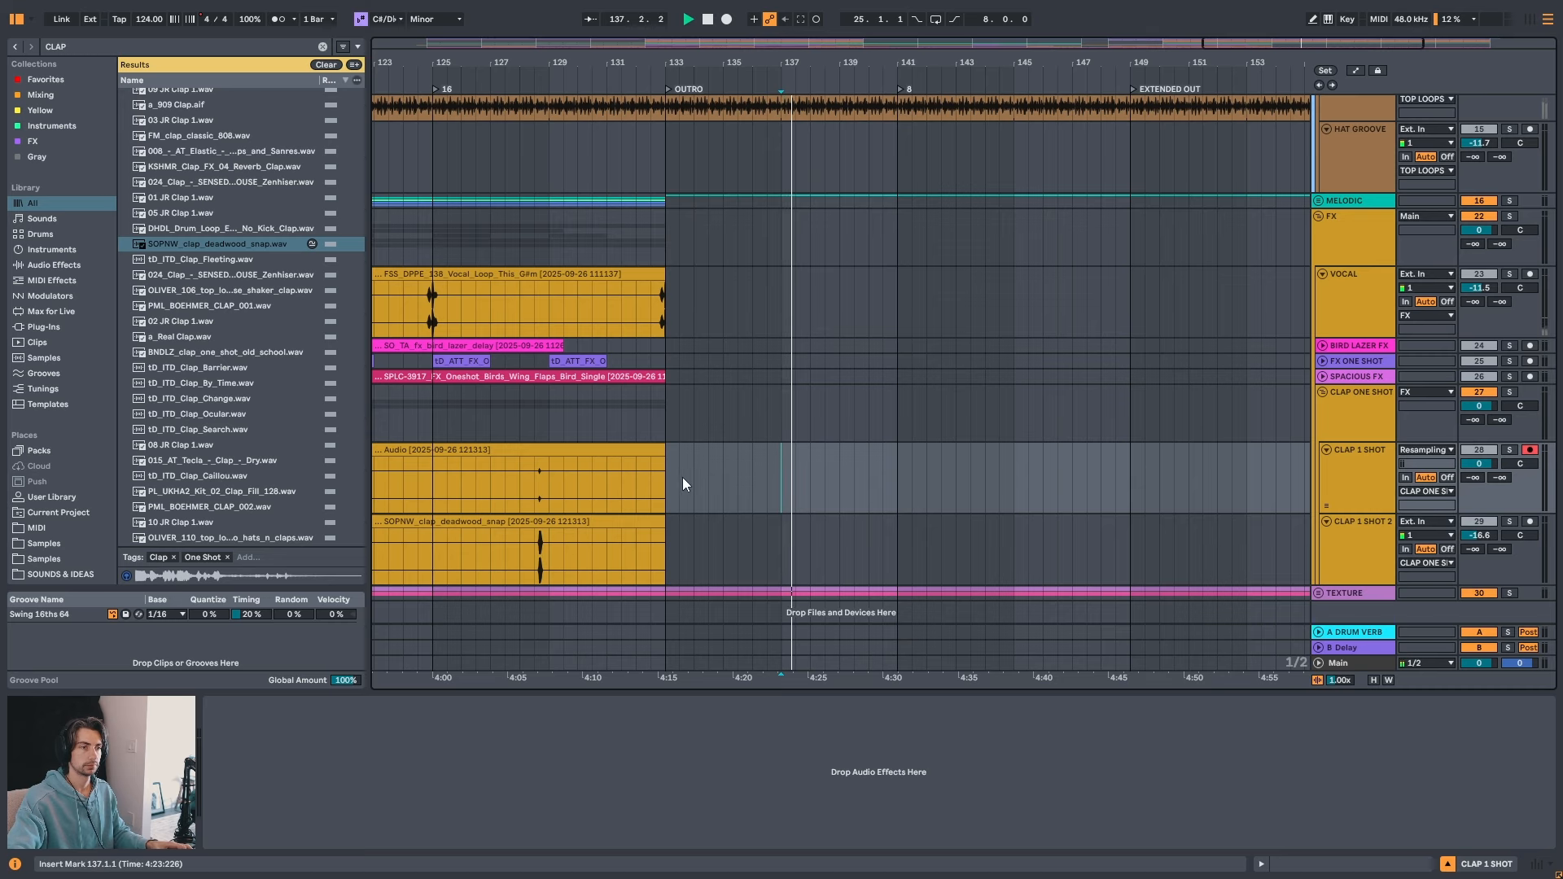
{"action": "left_click_drag", "start_coordinate": [661, 451], "coordinate": [897, 451]}
{"action": "left_click", "coordinate": [697, 523]}
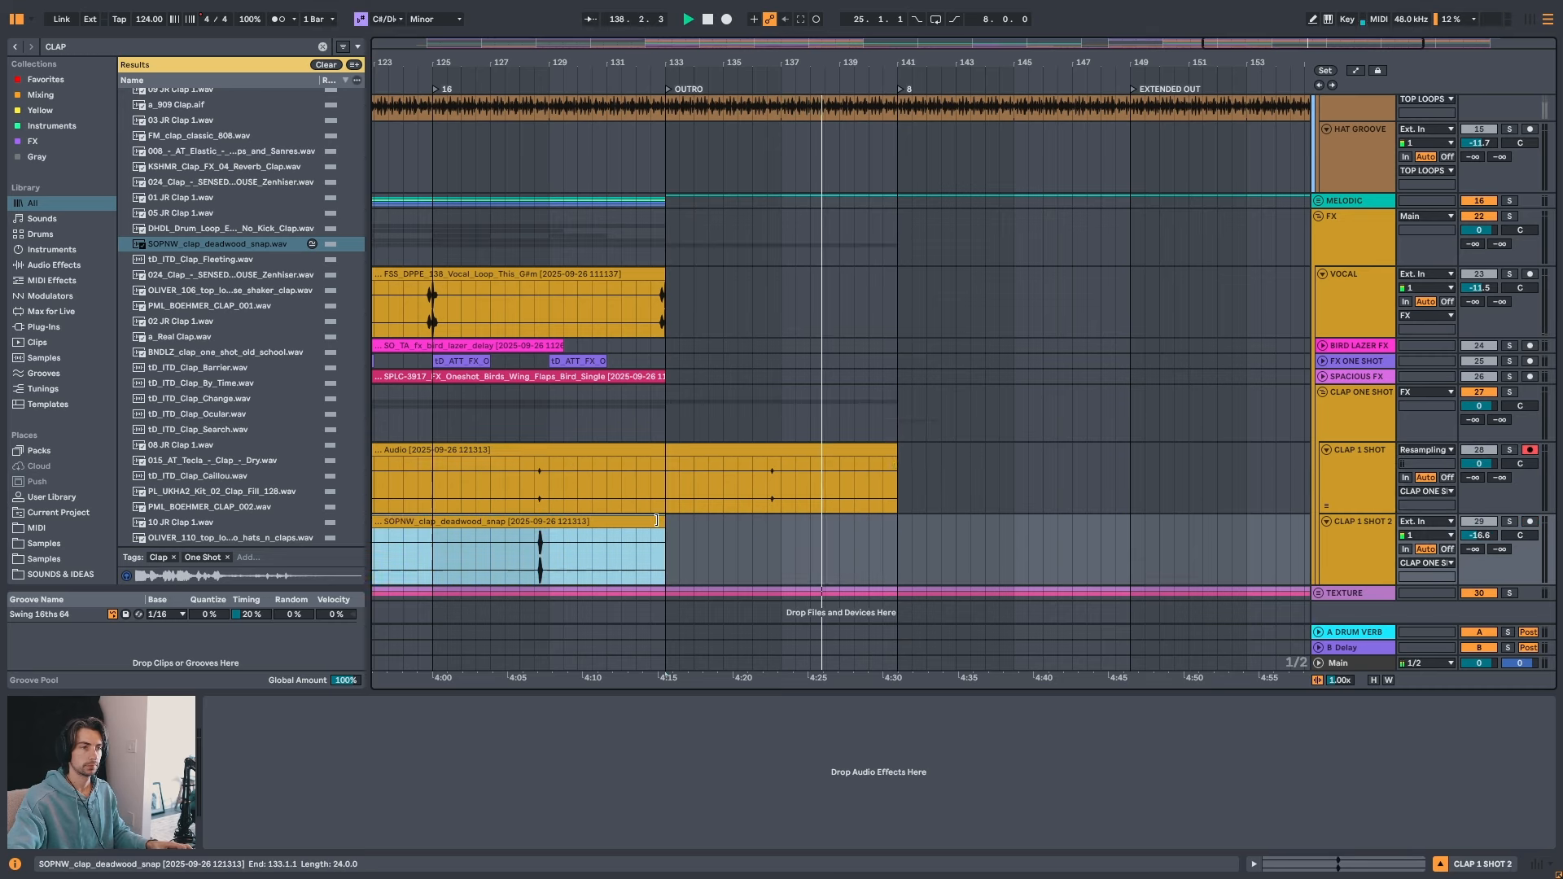
{"action": "left_click_drag", "start_coordinate": [662, 523], "coordinate": [900, 522]}
- Audition the rest of the OUTRO and EXTENDED OUT from 145.1.1, 153.1.1 and 161.1.1 for further clap hits
{"action": "left_click", "coordinate": [1012, 457]}
{"action": "key", "text": "space"}
{"action": "key", "text": "space"}
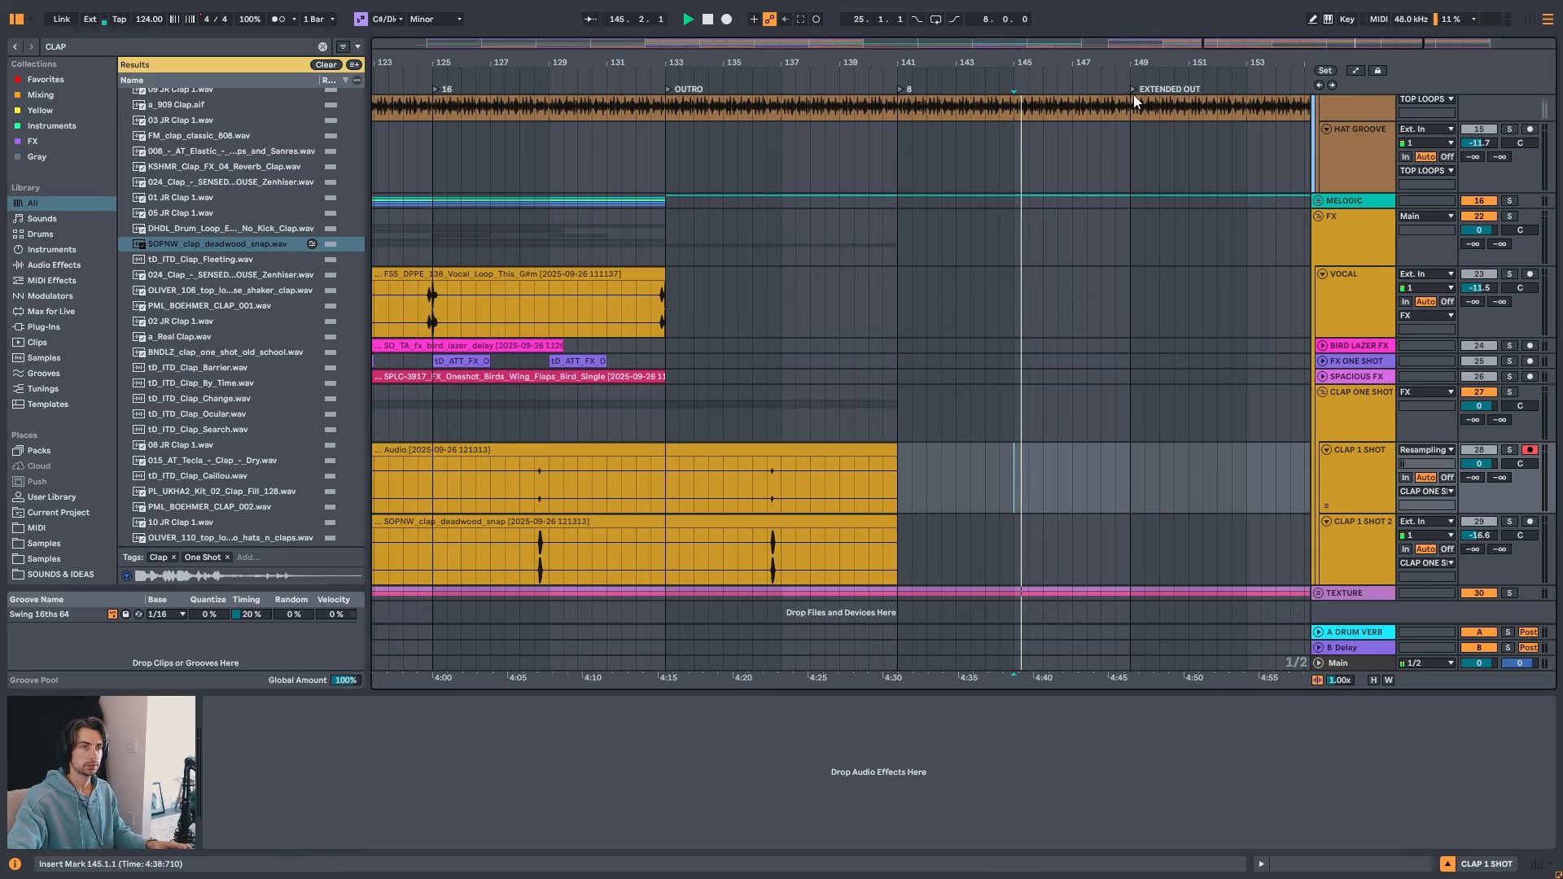
{"action": "left_click_drag", "start_coordinate": [1135, 63], "coordinate": [881, 45]}
{"action": "left_click", "coordinate": [959, 461]}
{"action": "key", "text": "space"}
{"action": "key", "text": "space"}
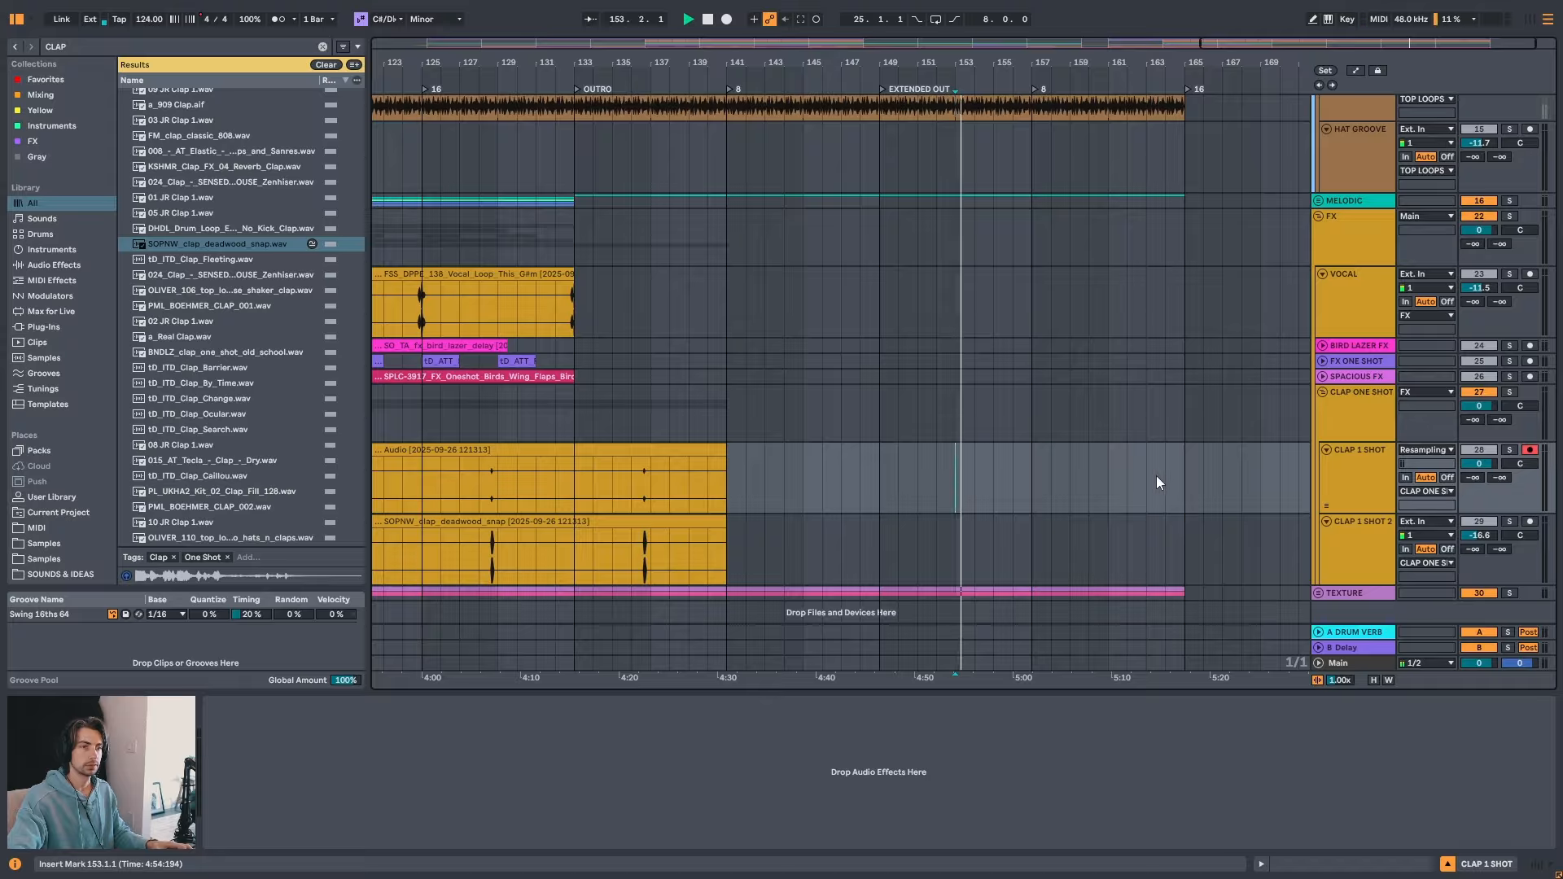
{"action": "left_click", "coordinate": [1107, 467]}
{"action": "key", "text": "space"}
{"action": "key", "text": "space"}
{"action": "left_click_drag", "start_coordinate": [1182, 53], "coordinate": [1148, 32]}
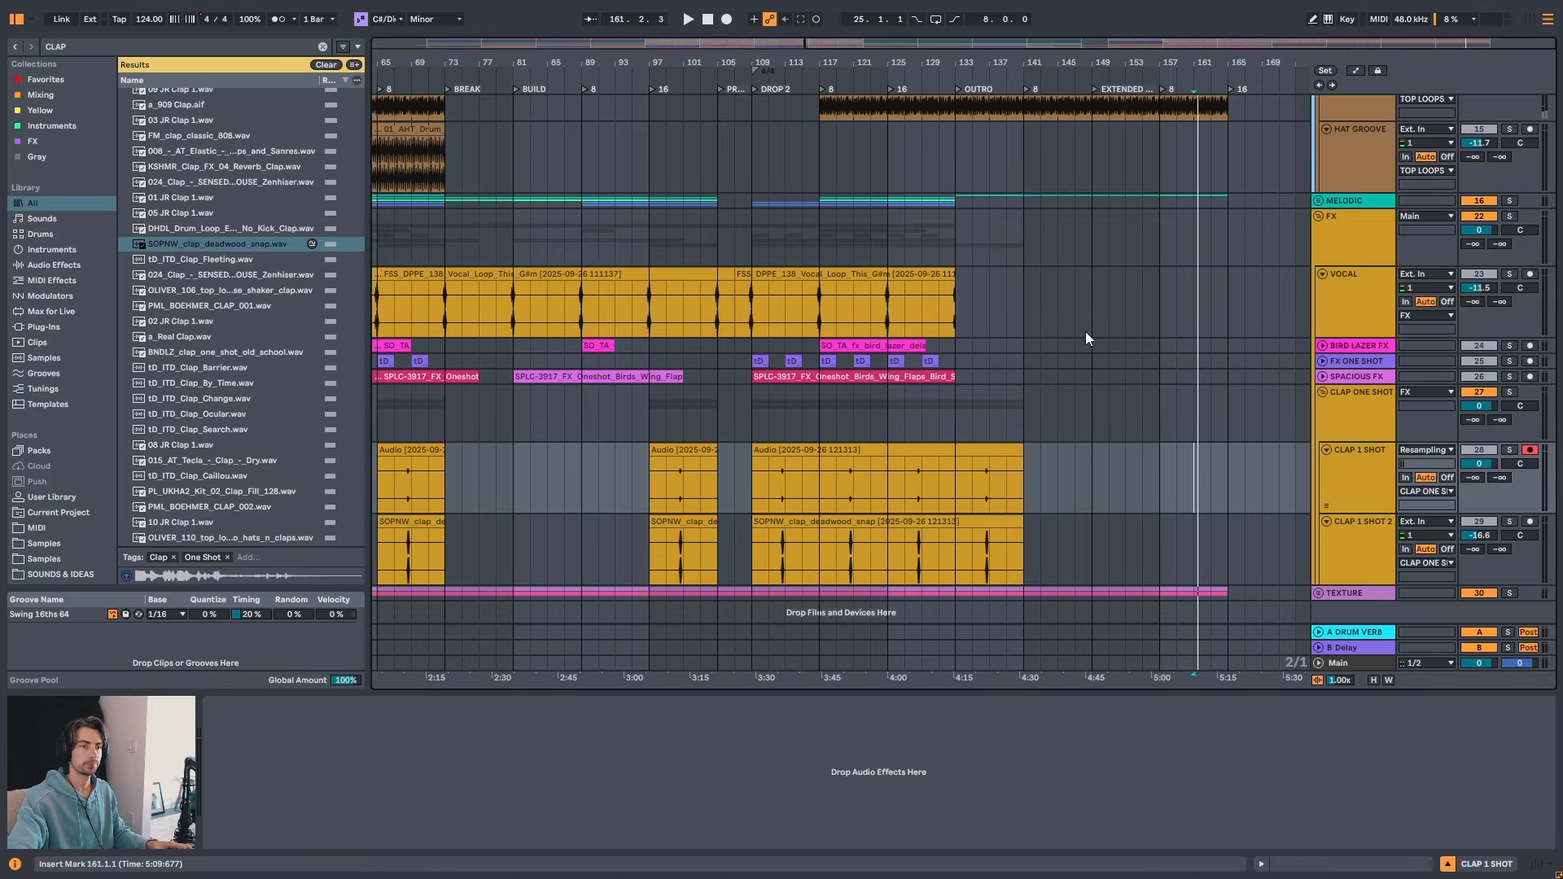
- Extend both clap clips together to the end of the arrangement at 165.1.1
{"action": "key", "text": "space"}
{"action": "left_click", "coordinate": [1006, 451]}
{"action": "left_click", "coordinate": [1018, 522], "text": "shift"}
{"action": "left_click_drag", "start_coordinate": [1017, 524], "coordinate": [1227, 523]}
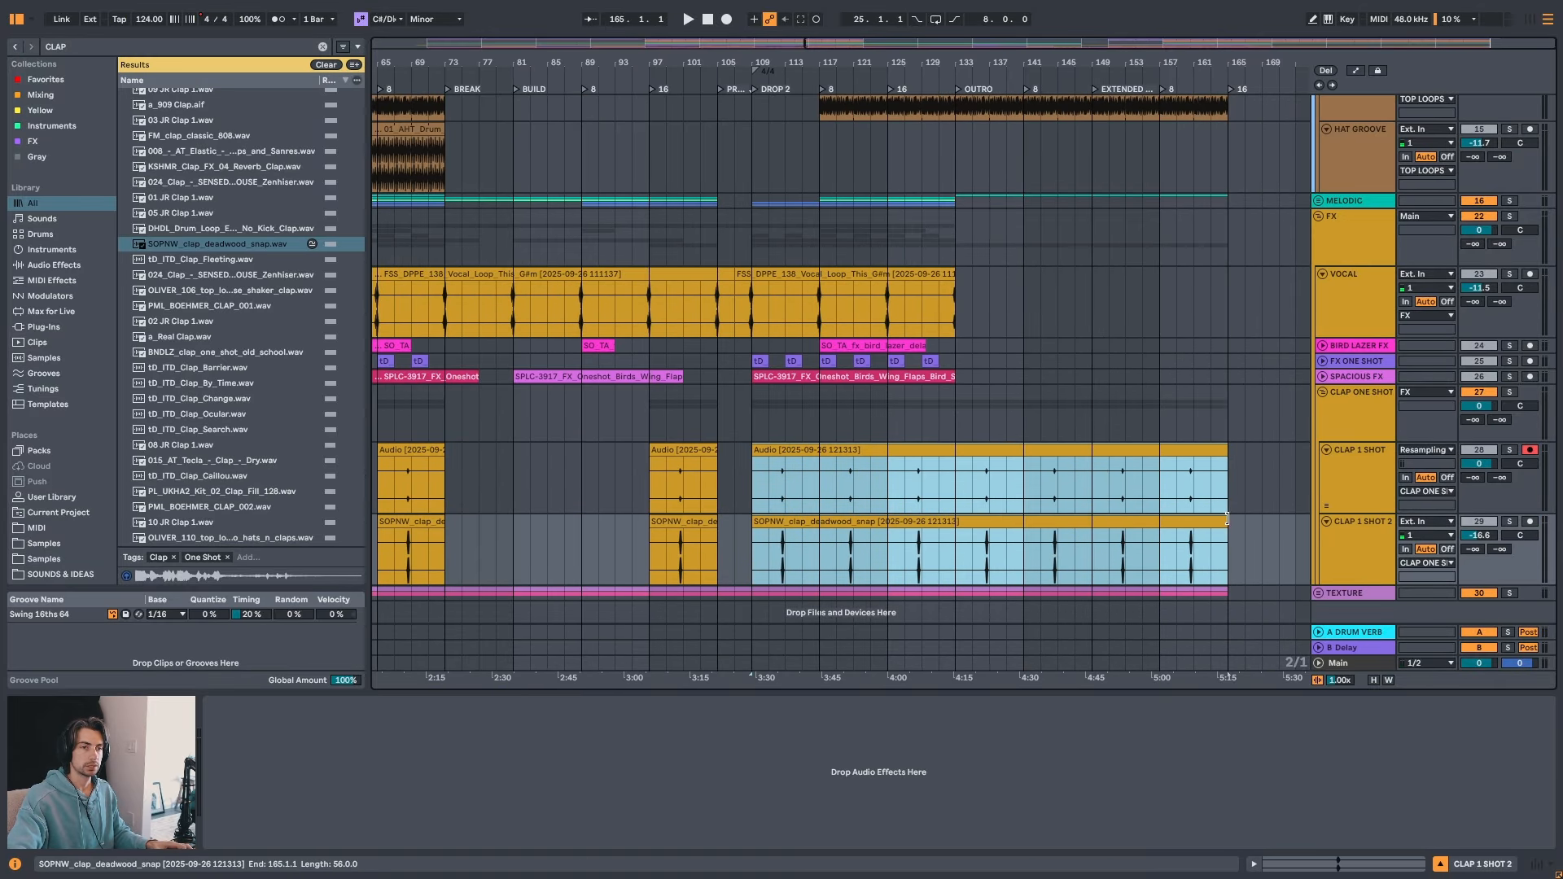
- Play the OUTRO from 135.1.1 to check the extended clap hits
{"action": "left_click", "coordinate": [1155, 476]}
{"action": "left_click", "coordinate": [975, 473]}
{"action": "key", "text": "space"}
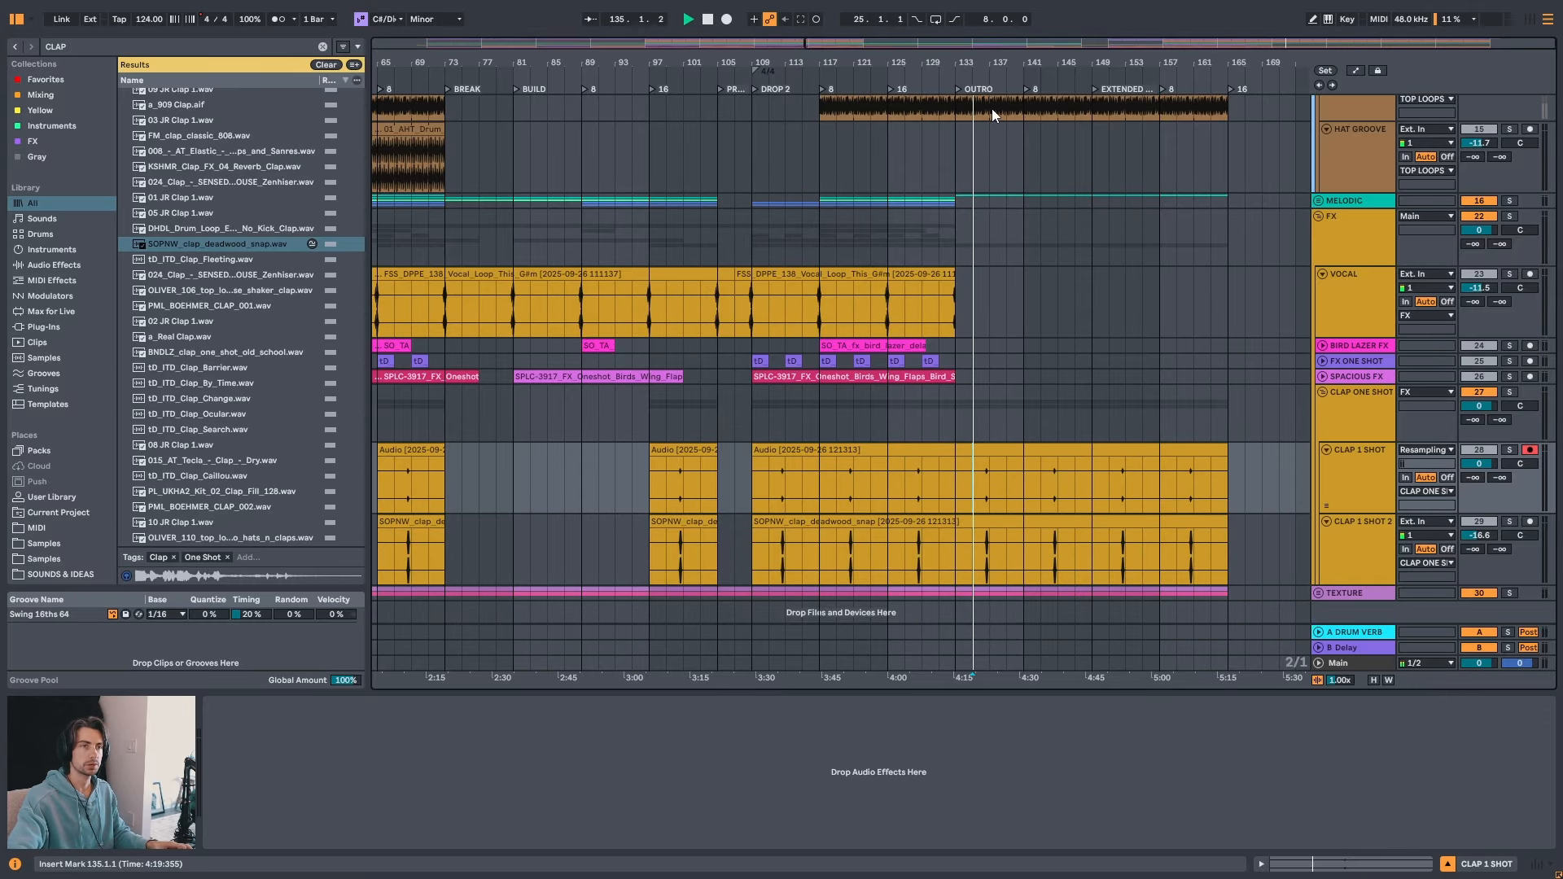
{"action": "left_click_drag", "start_coordinate": [1001, 61], "coordinate": [1001, 150]}
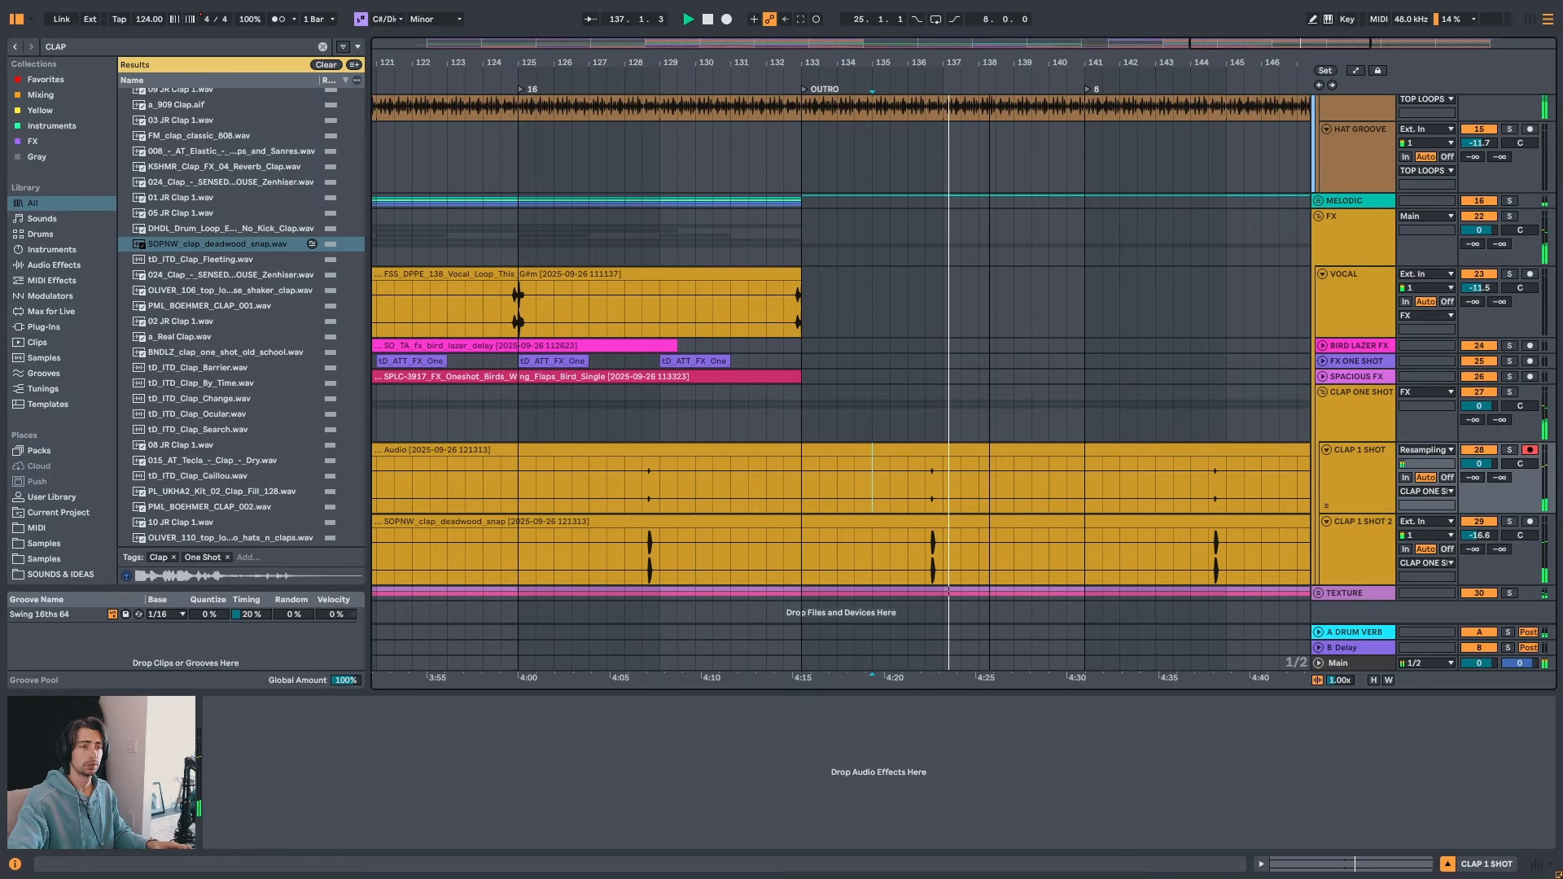
{"action": "left_click_drag", "start_coordinate": [991, 61], "coordinate": [1091, 28]}
{"action": "key", "text": "space"}
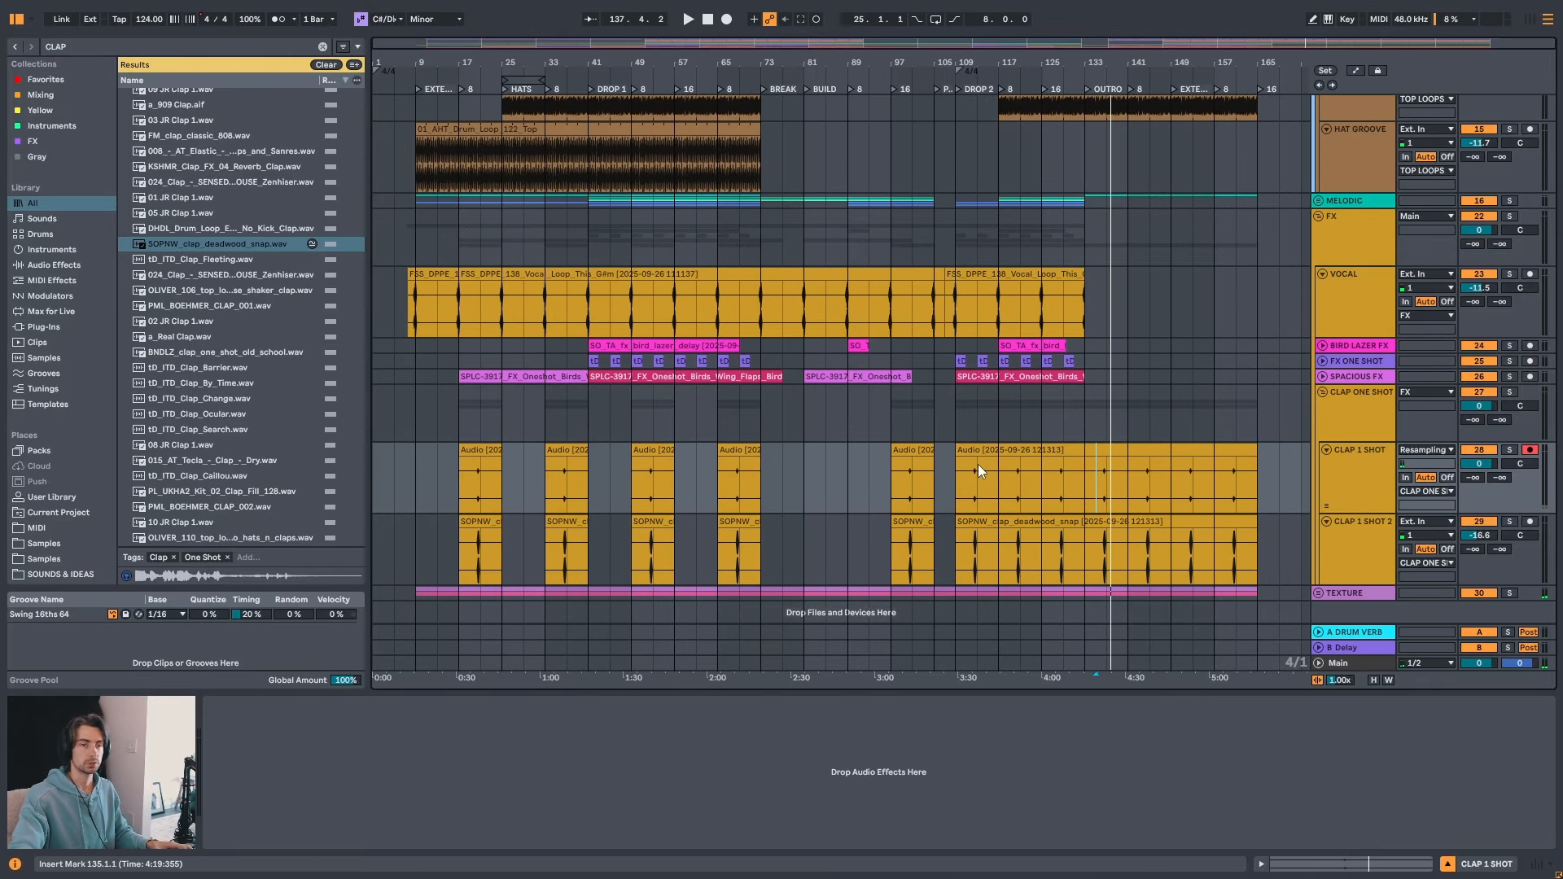
- Unfold the MELODIC group and review all tracks of the arrangement from the clap one-shots up to the reference track
{"action": "scroll", "coordinate": [975, 463], "scroll_direction": "down", "scroll_amount": 1}
{"action": "scroll", "coordinate": [962, 484], "scroll_direction": "up", "scroll_amount": 4}
{"action": "scroll", "coordinate": [960, 486], "scroll_direction": "up", "scroll_amount": 4}
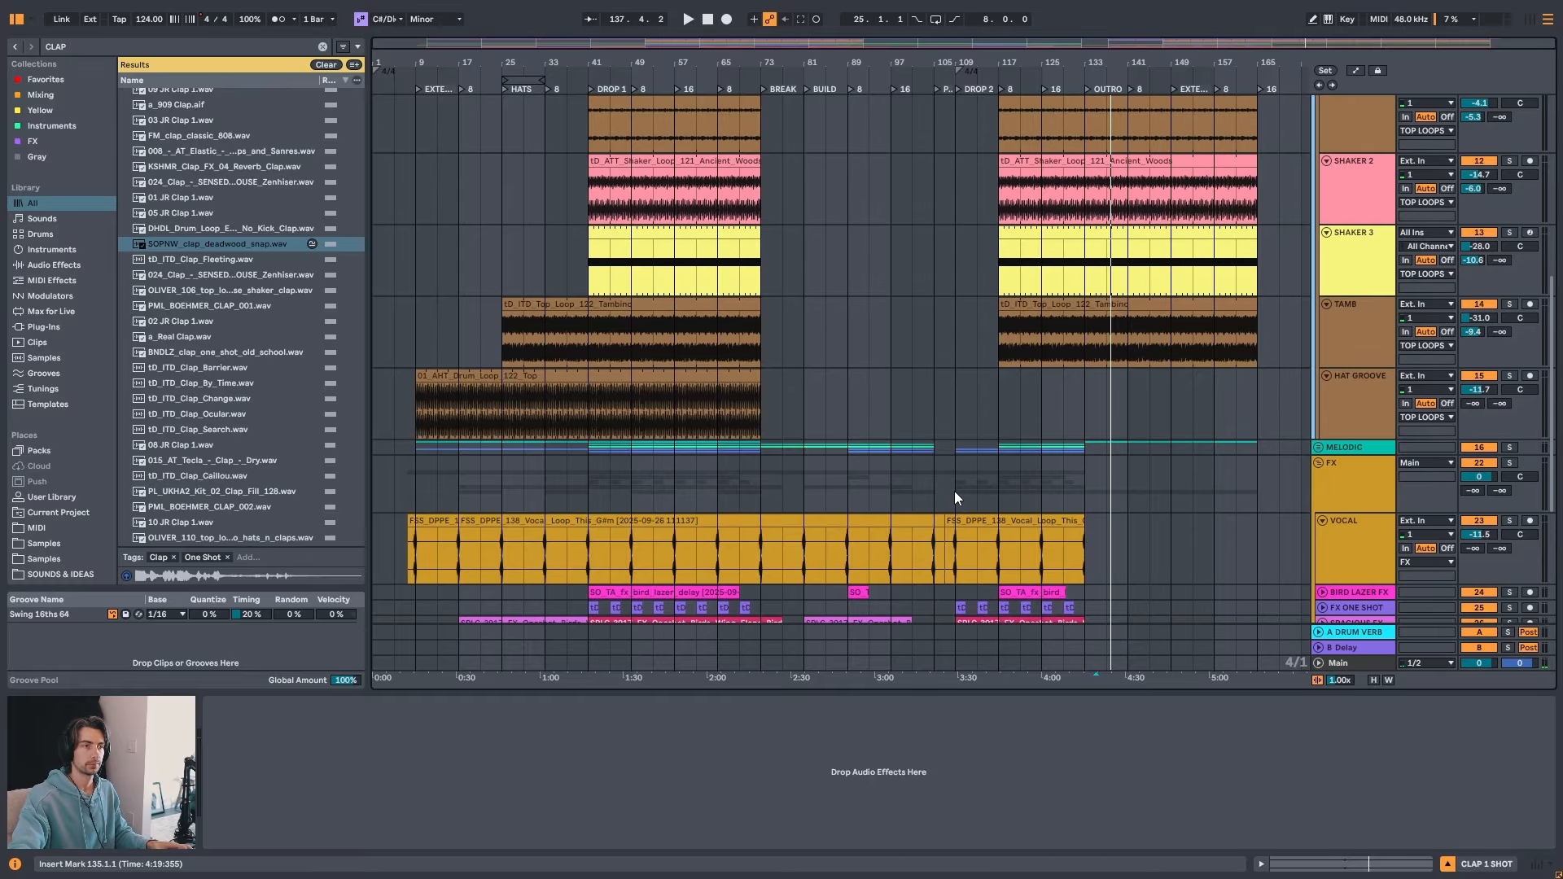
{"action": "left_click", "coordinate": [583, 72]}
{"action": "left_click", "coordinate": [547, 346]}
{"action": "scroll", "coordinate": [552, 345], "scroll_direction": "down", "scroll_amount": 4}
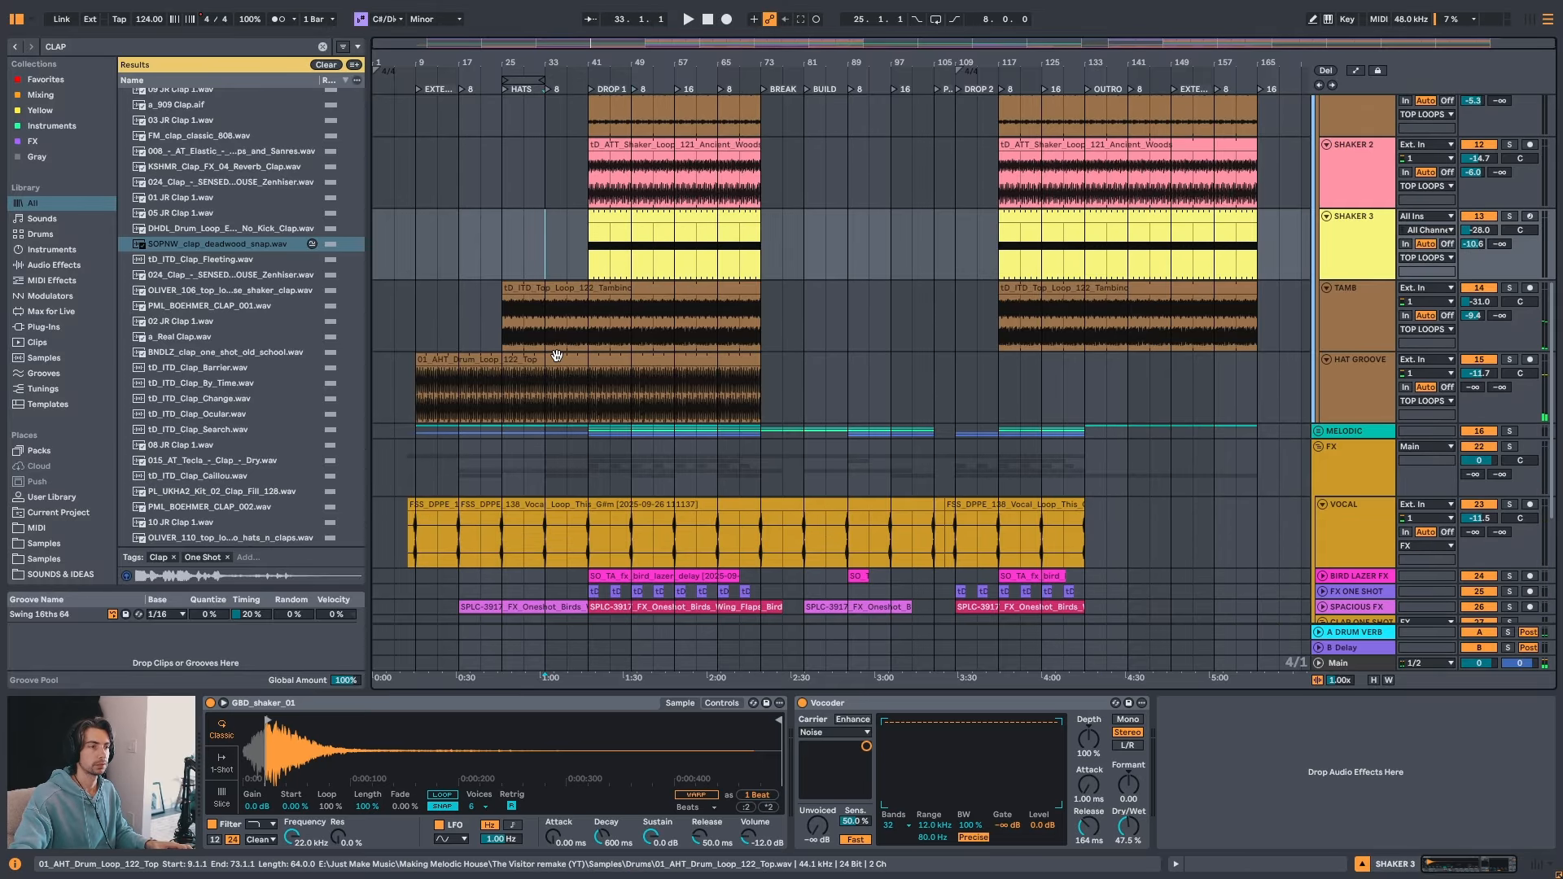
{"action": "left_click", "coordinate": [1323, 368]}
{"action": "scroll", "coordinate": [675, 383], "scroll_direction": "down", "scroll_amount": 4}
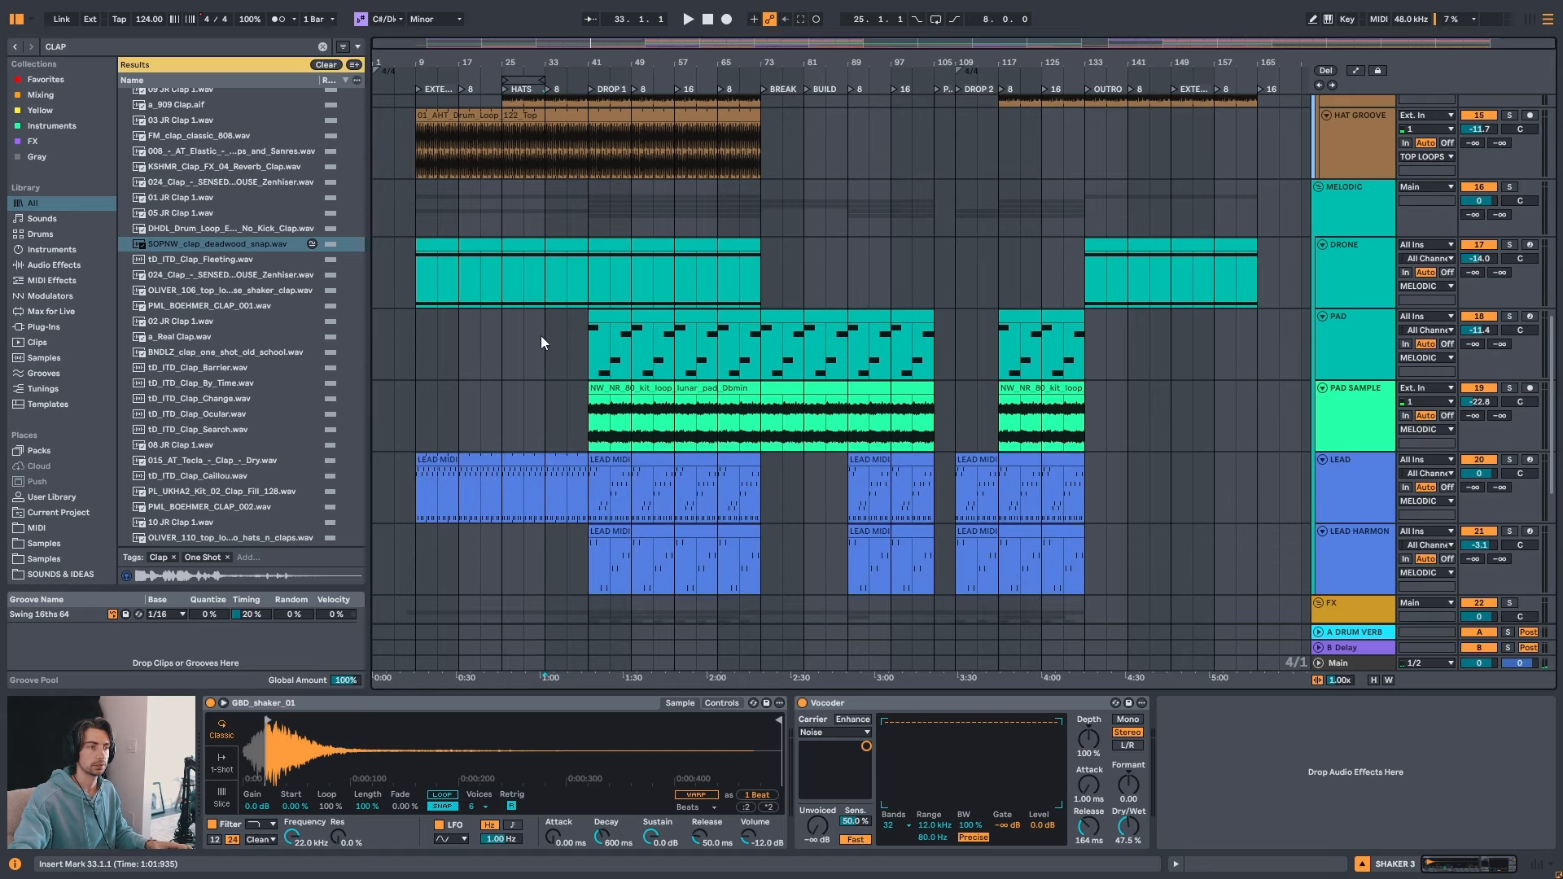
{"action": "scroll", "coordinate": [563, 381], "scroll_direction": "down", "scroll_amount": 7}
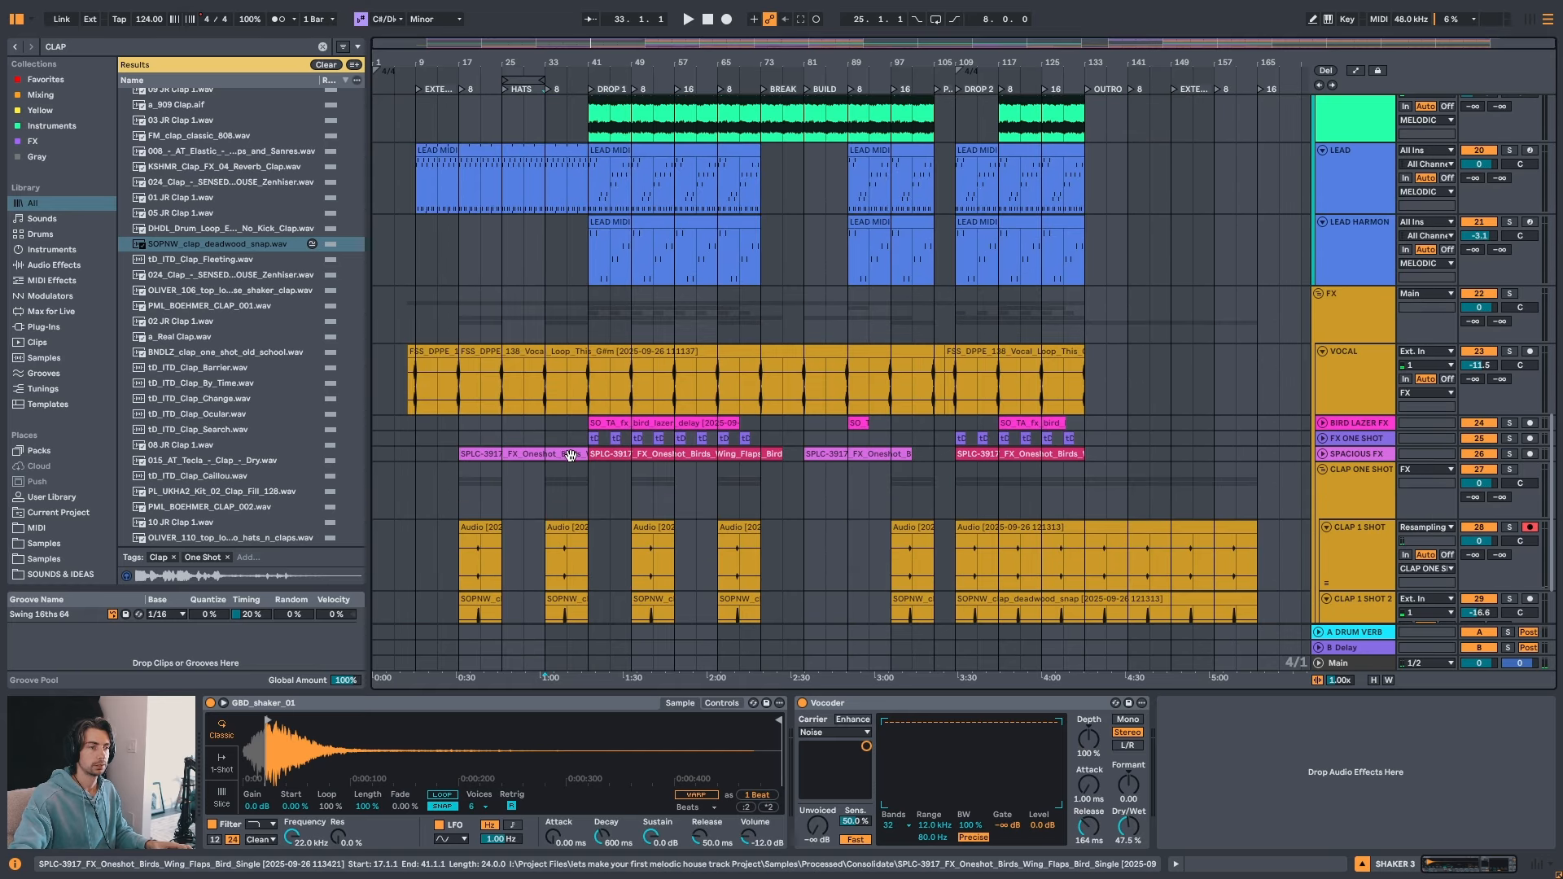
{"action": "left_click", "coordinate": [1322, 453]}
{"action": "scroll", "coordinate": [595, 486], "scroll_direction": "up", "scroll_amount": 4}
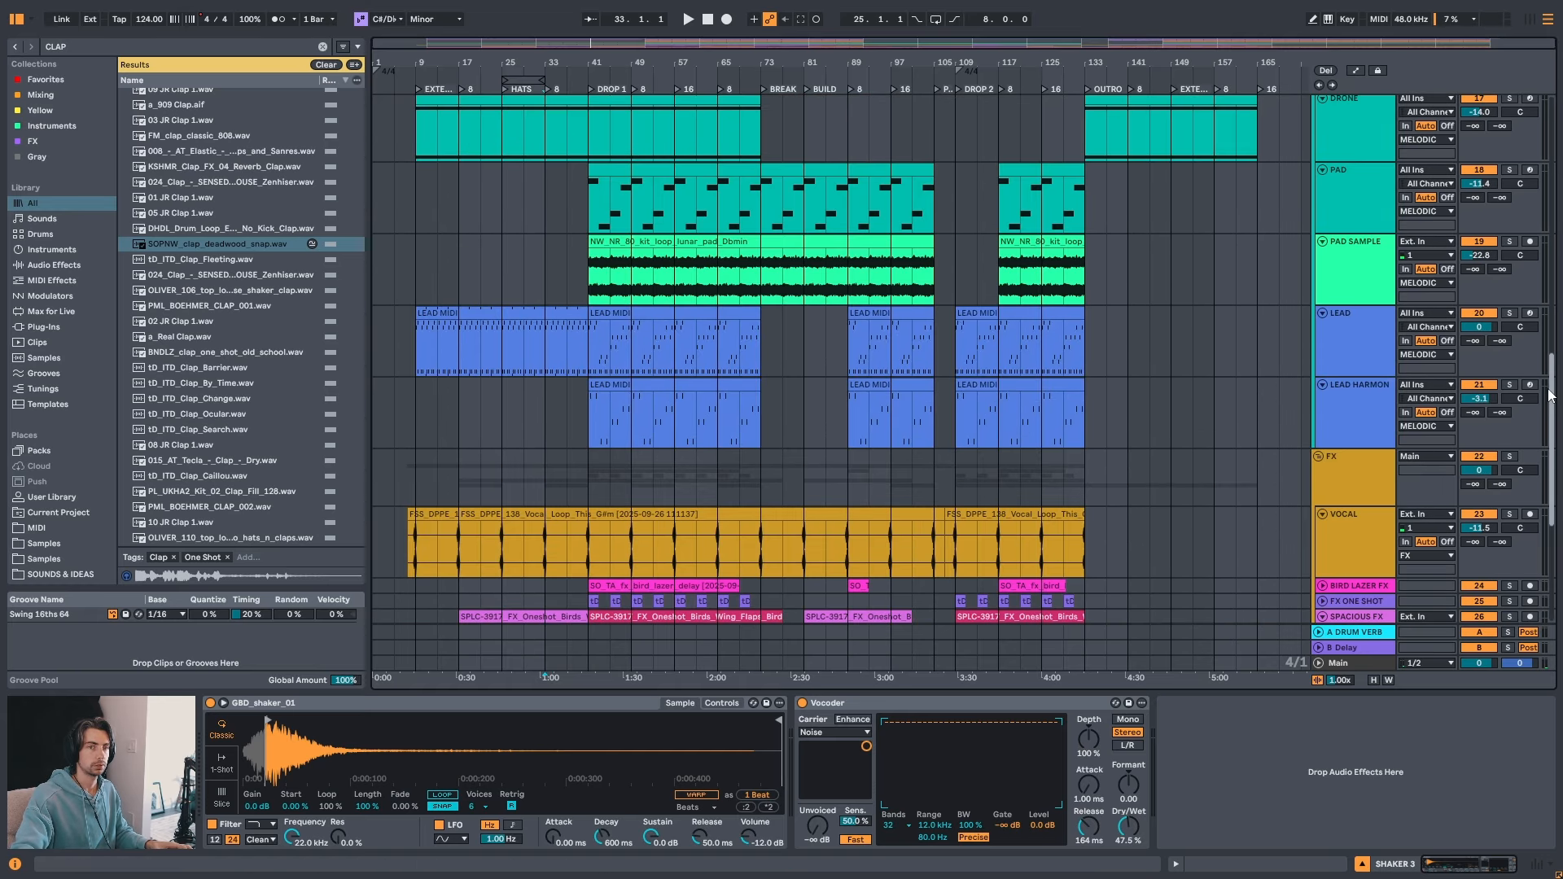
{"action": "left_click_drag", "start_coordinate": [1550, 391], "coordinate": [1549, 132]}
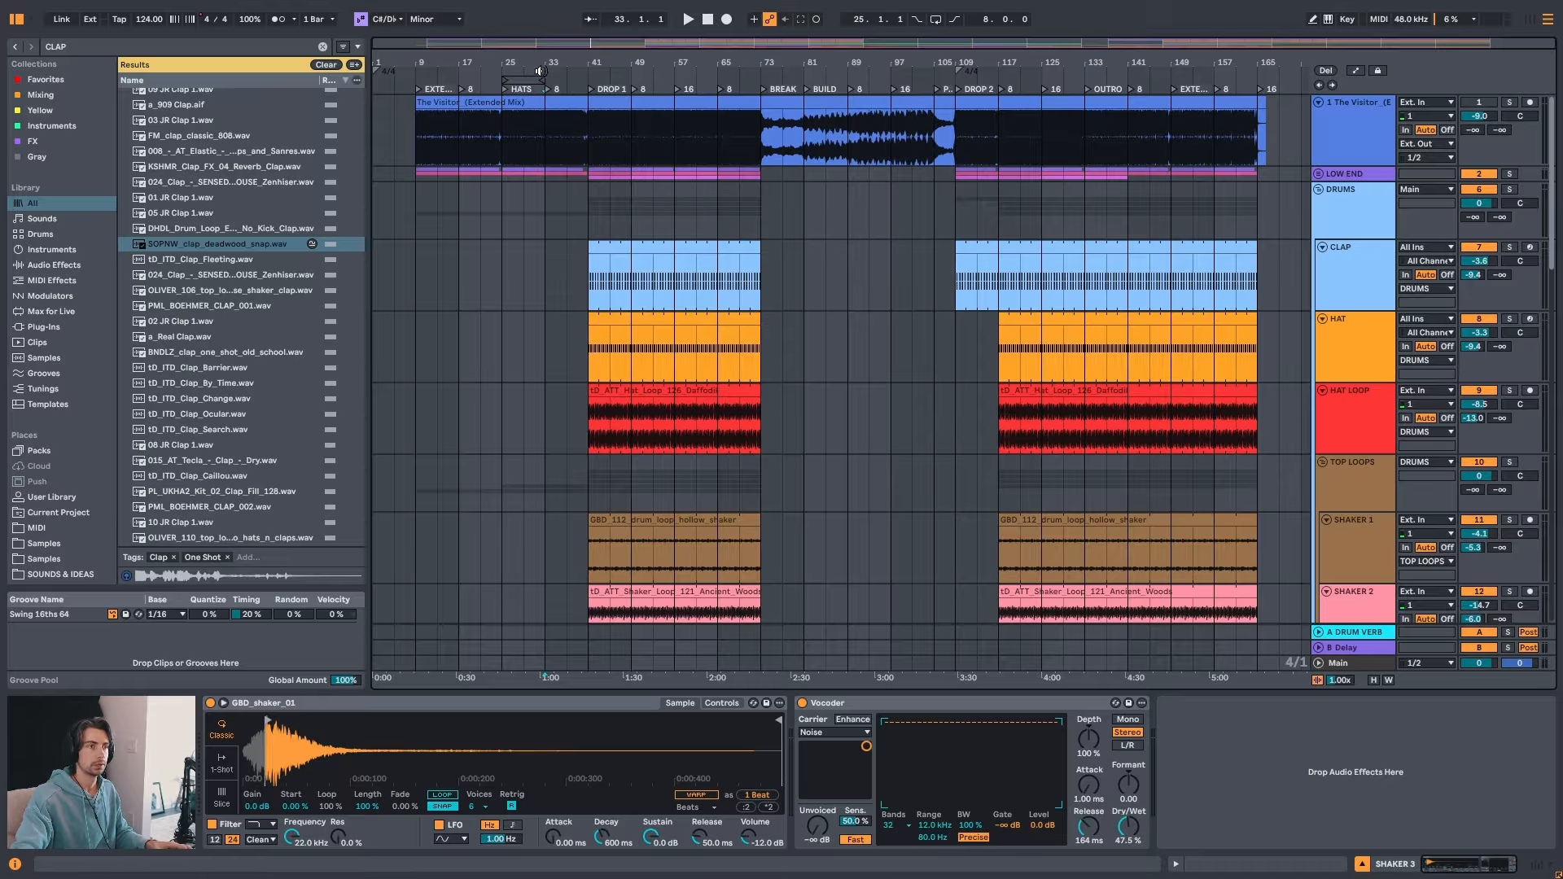
- Play The Visitor reference from 35.1.1 and 37.1.1 to examine its transition into DROP 1
{"action": "left_click_drag", "start_coordinate": [540, 71], "coordinate": [579, 123]}
{"action": "left_click", "coordinate": [575, 150]}
{"action": "key", "text": "space"}
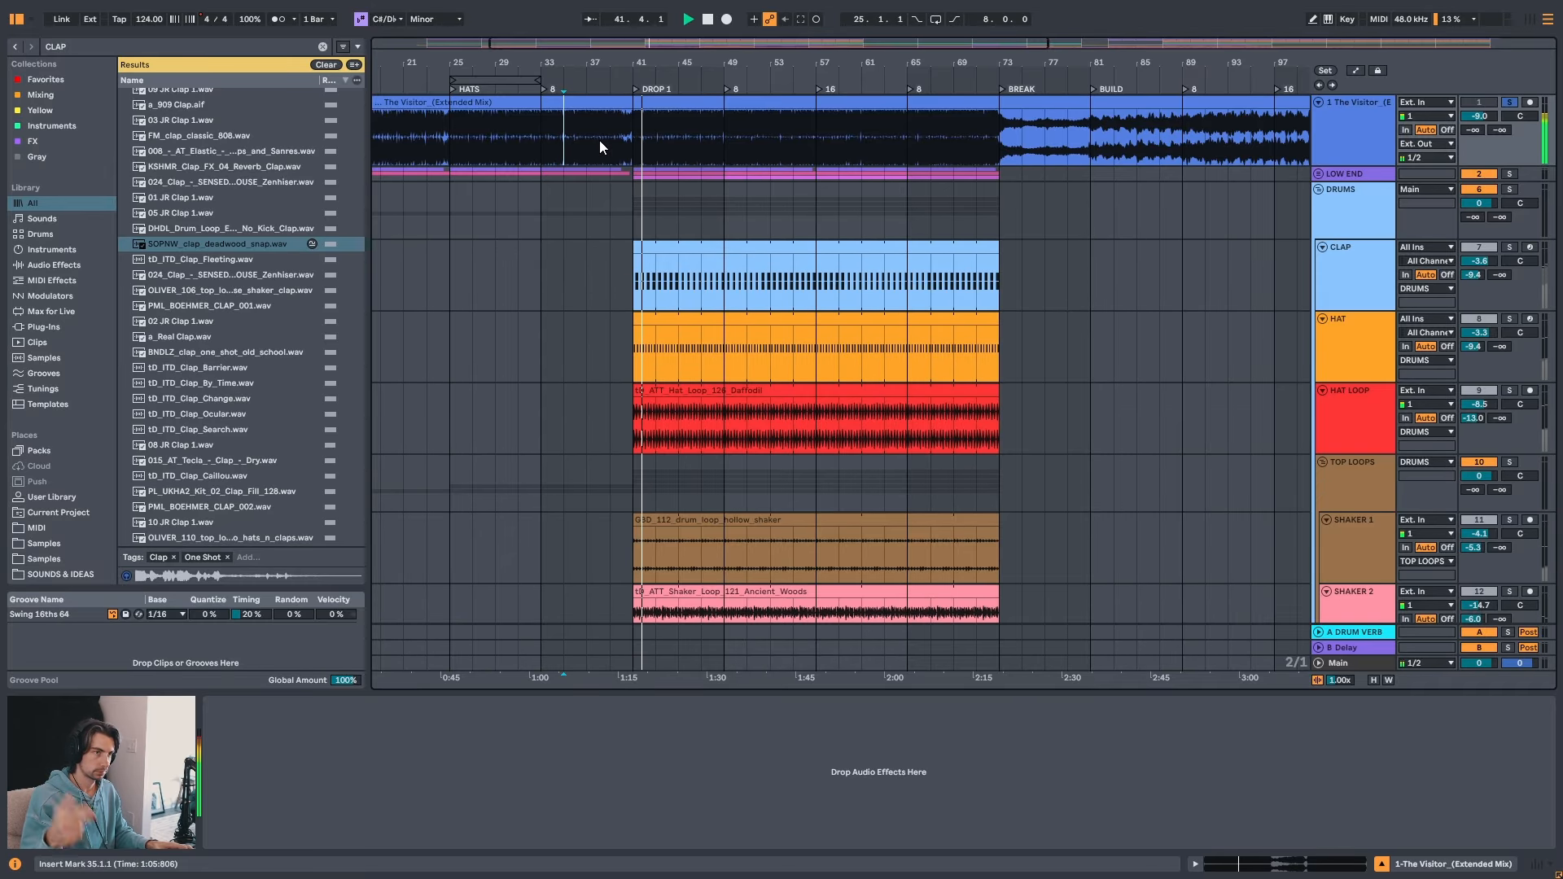
{"action": "left_click", "coordinate": [586, 139]}
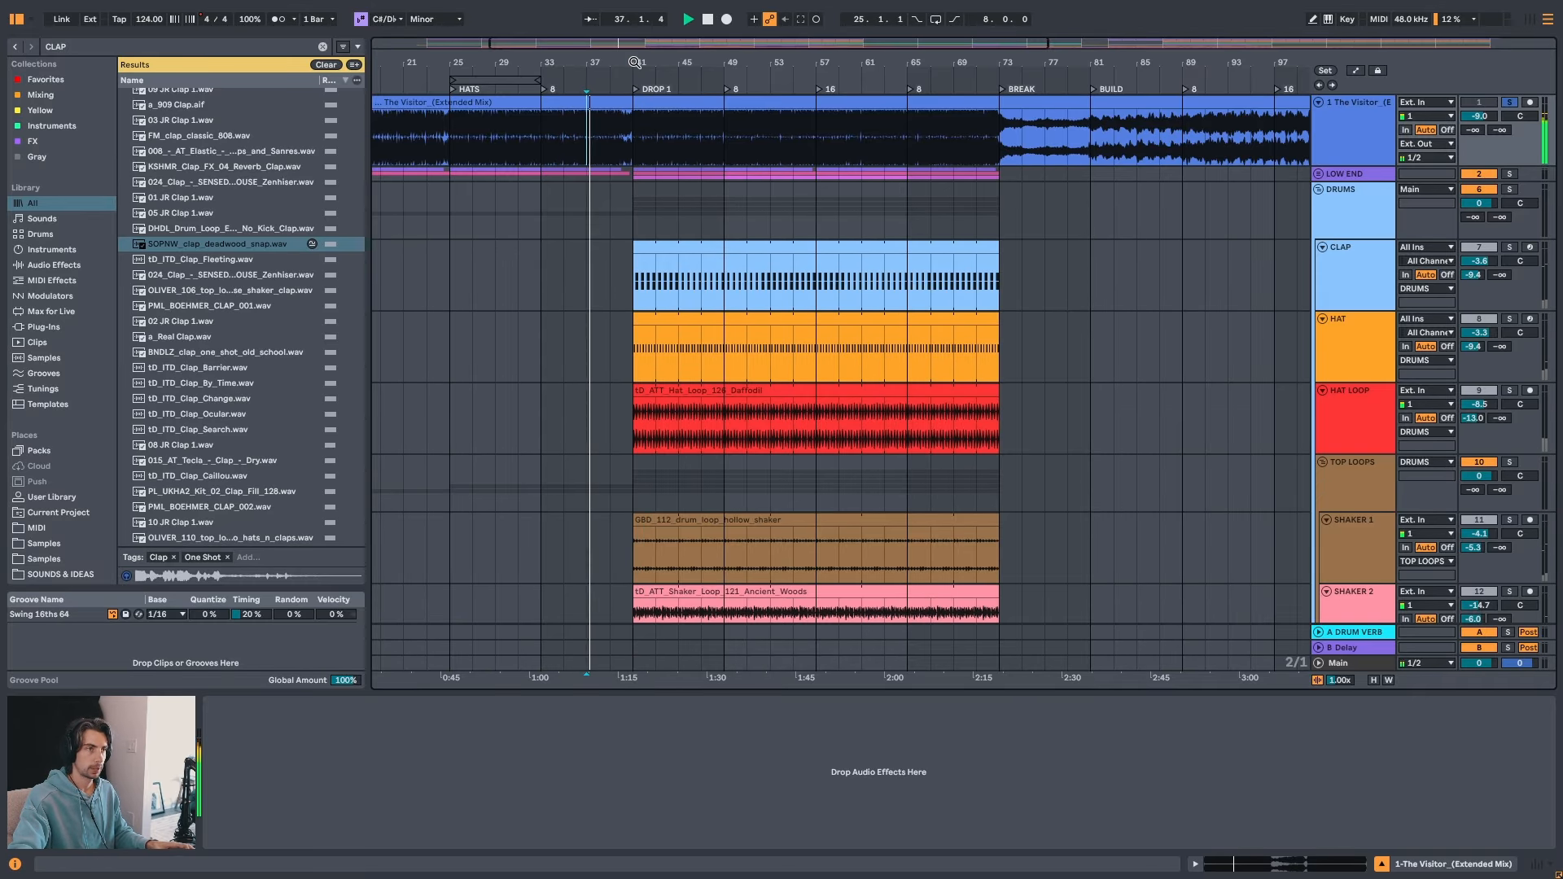
- Collapse the DRUMS group to get to the melodic tracks
{"action": "left_click_drag", "start_coordinate": [586, 65], "coordinate": [635, 64]}
{"action": "scroll", "coordinate": [1351, 189], "scroll_direction": "down", "scroll_amount": 1}
{"action": "left_click", "coordinate": [1319, 160]}
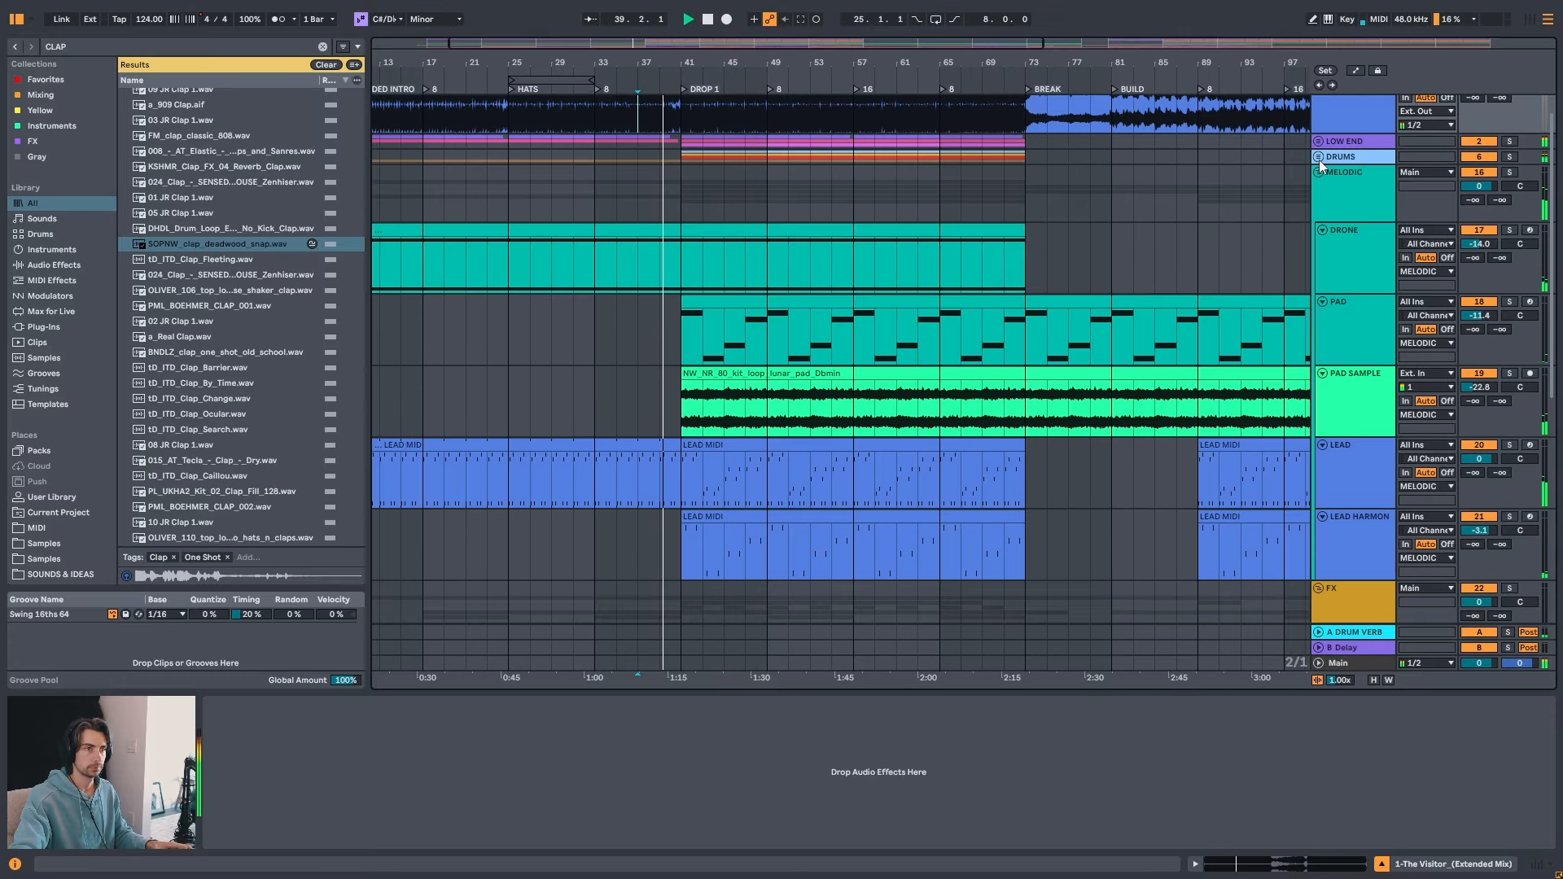
{"action": "scroll", "coordinate": [1083, 307], "scroll_direction": "down", "scroll_amount": 3}
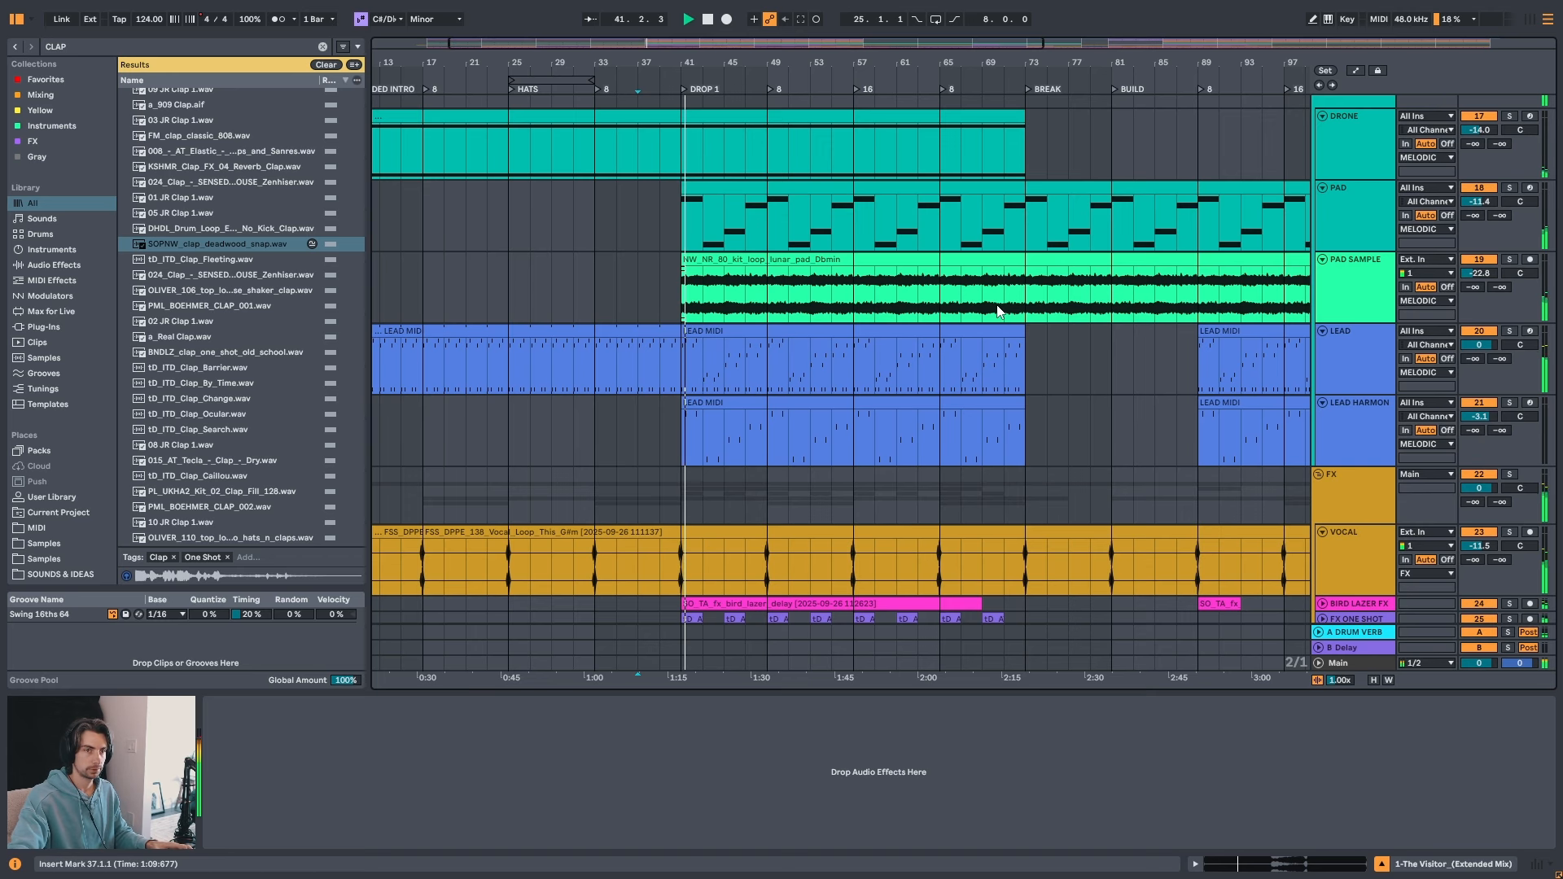
{"action": "scroll", "coordinate": [738, 130], "scroll_direction": "up", "scroll_amount": 3}
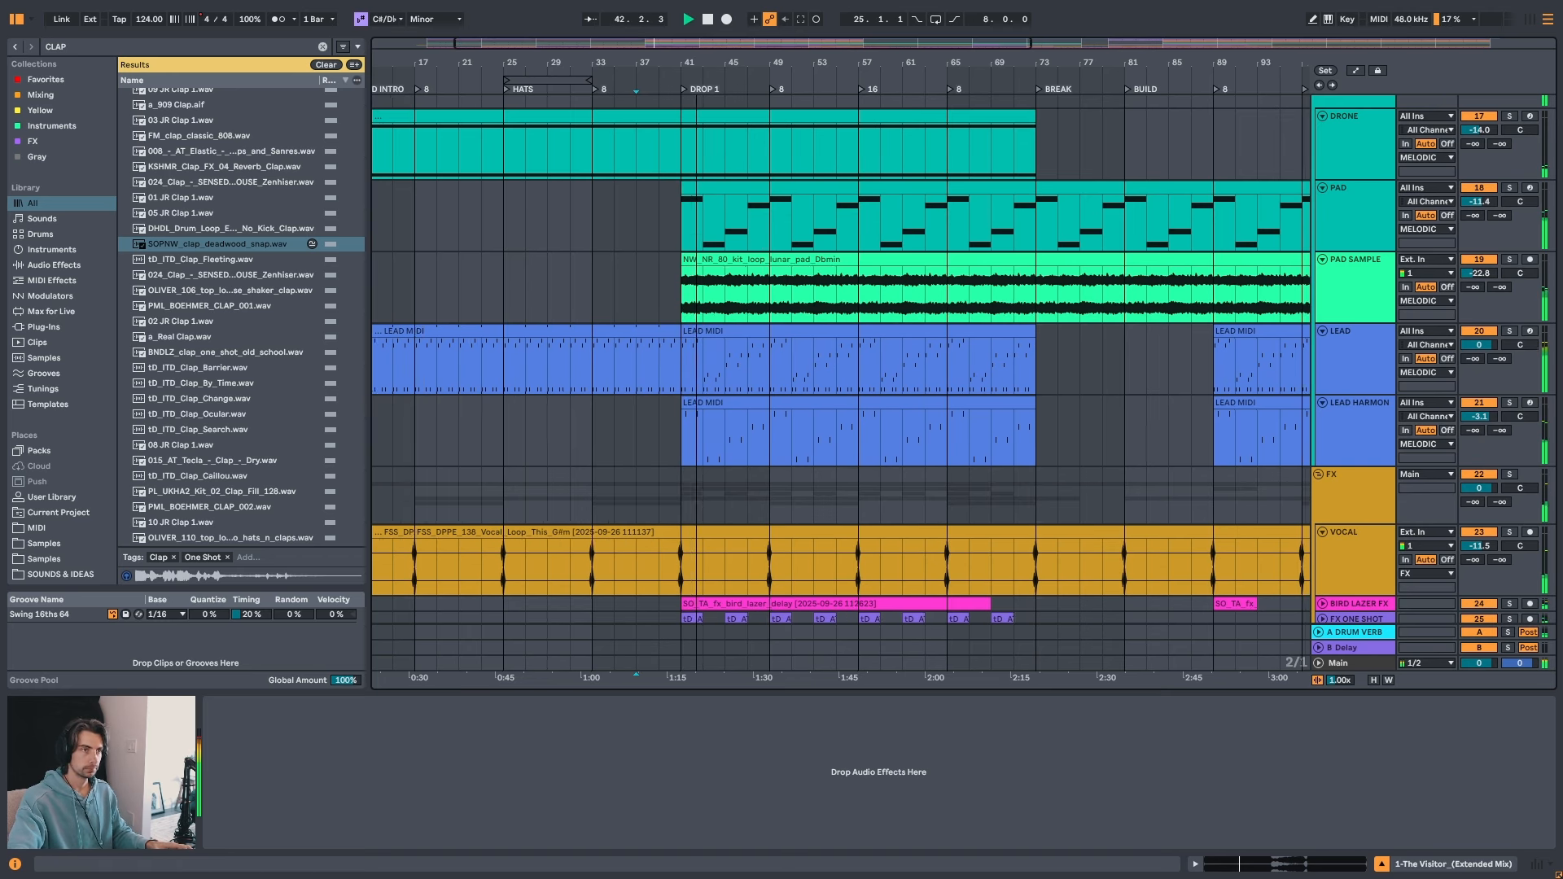
- Stop playback, place the insert marker at bar 39 on the LEAD track and show the arrangement's automation
{"action": "key", "text": "space"}
{"action": "left_click", "coordinate": [666, 342]}
{"action": "key", "text": "a"}
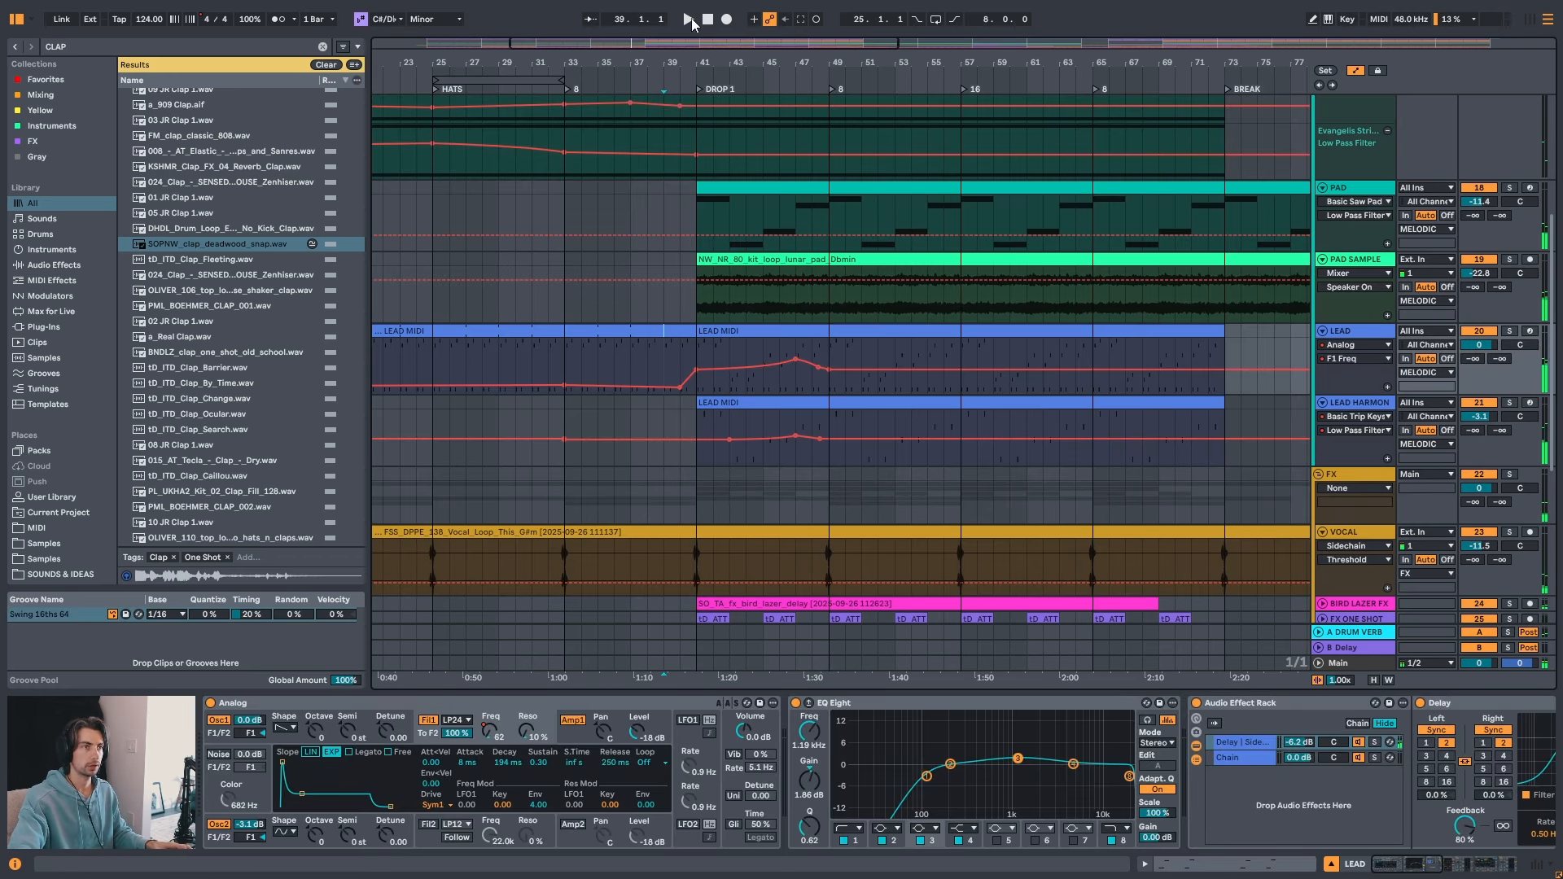
- Reshape LEAD's F1 Freq automation into one smooth curved rise from bar 33 to DROP 1 at bar 41
{"action": "mouse_move", "coordinate": [685, 54]}
{"action": "left_mouse_down"}
{"action": "mouse_move", "coordinate": [773, 52]}
{"action": "mouse_move", "coordinate": [733, 45]}
{"action": "mouse_move", "coordinate": [729, 85]}
{"action": "left_mouse_up"}
{"action": "left_click", "coordinate": [654, 368]}
{"action": "left_click", "coordinate": [707, 388]}
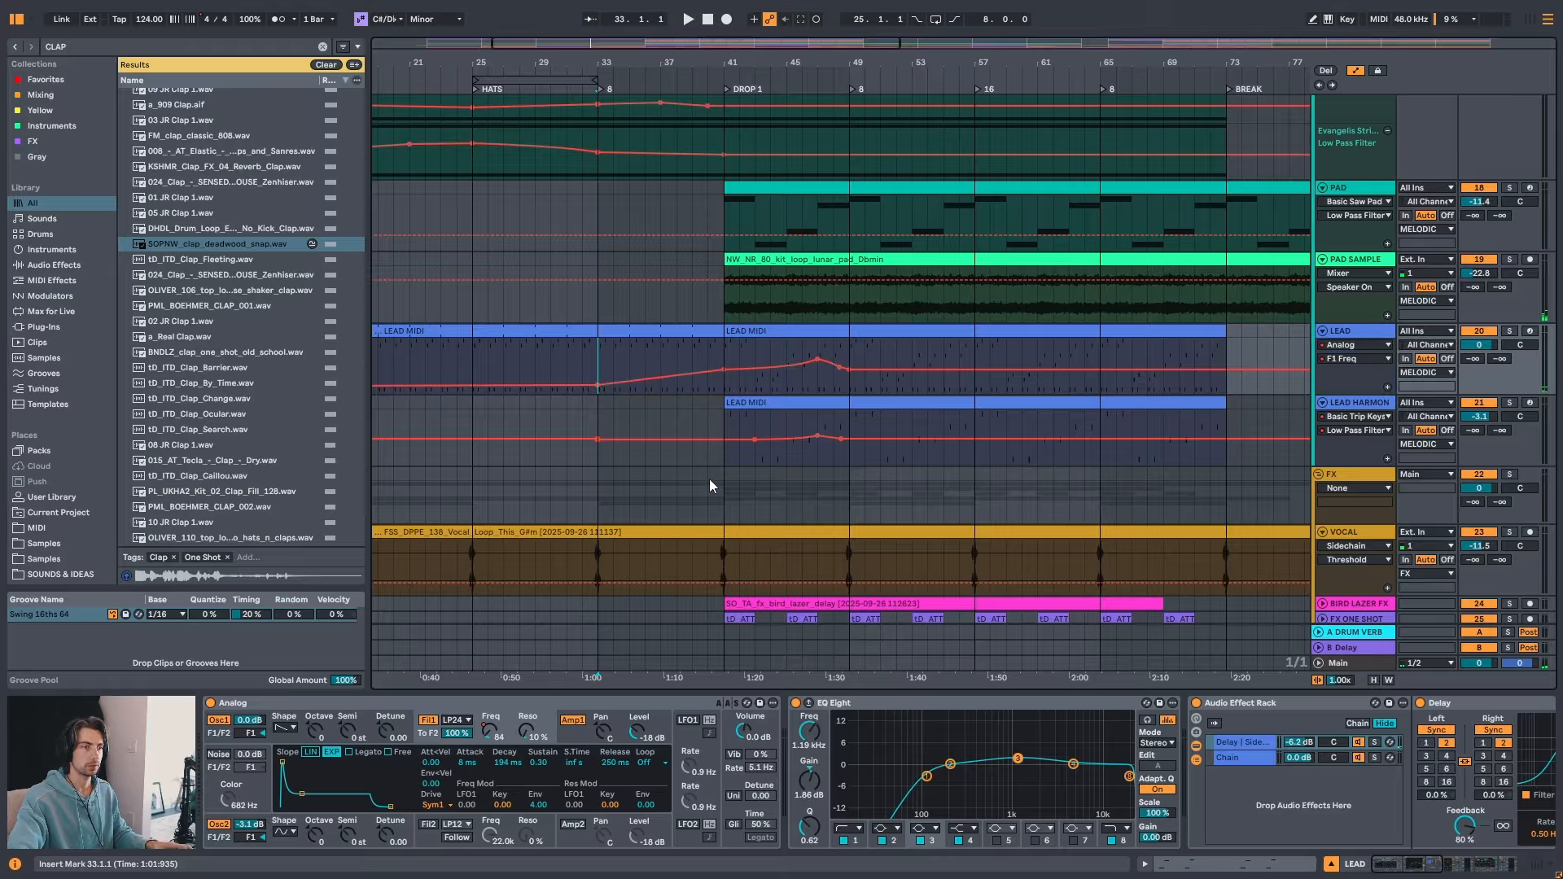
{"action": "left_click", "coordinate": [673, 368]}
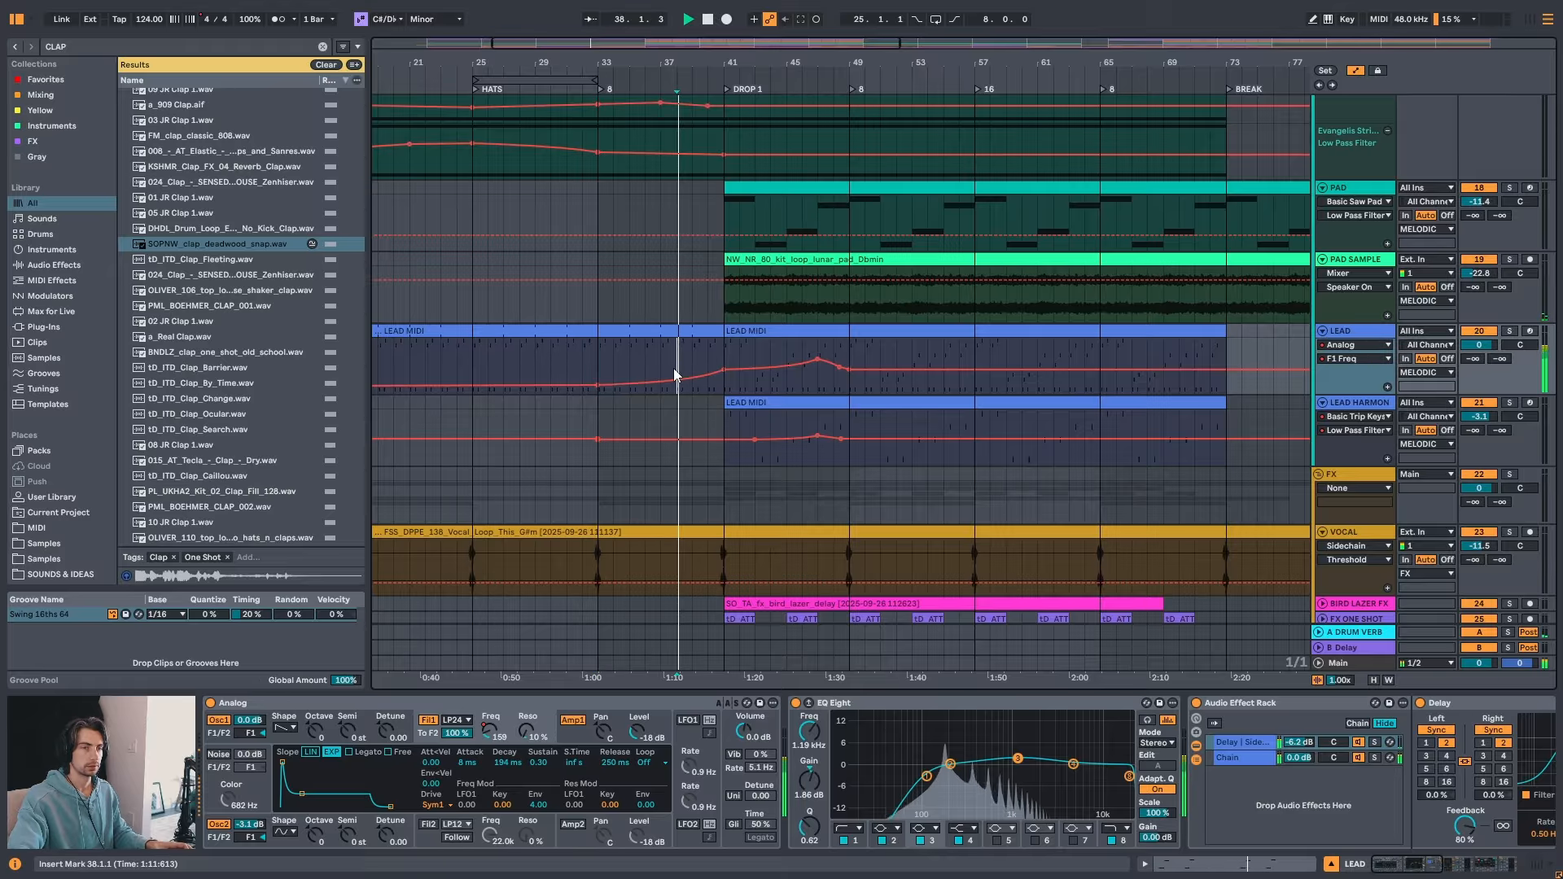
- Audition the LEAD filter sweep around DROP 1, playing from several points between bars 35 and 65
{"action": "key", "text": "space"}
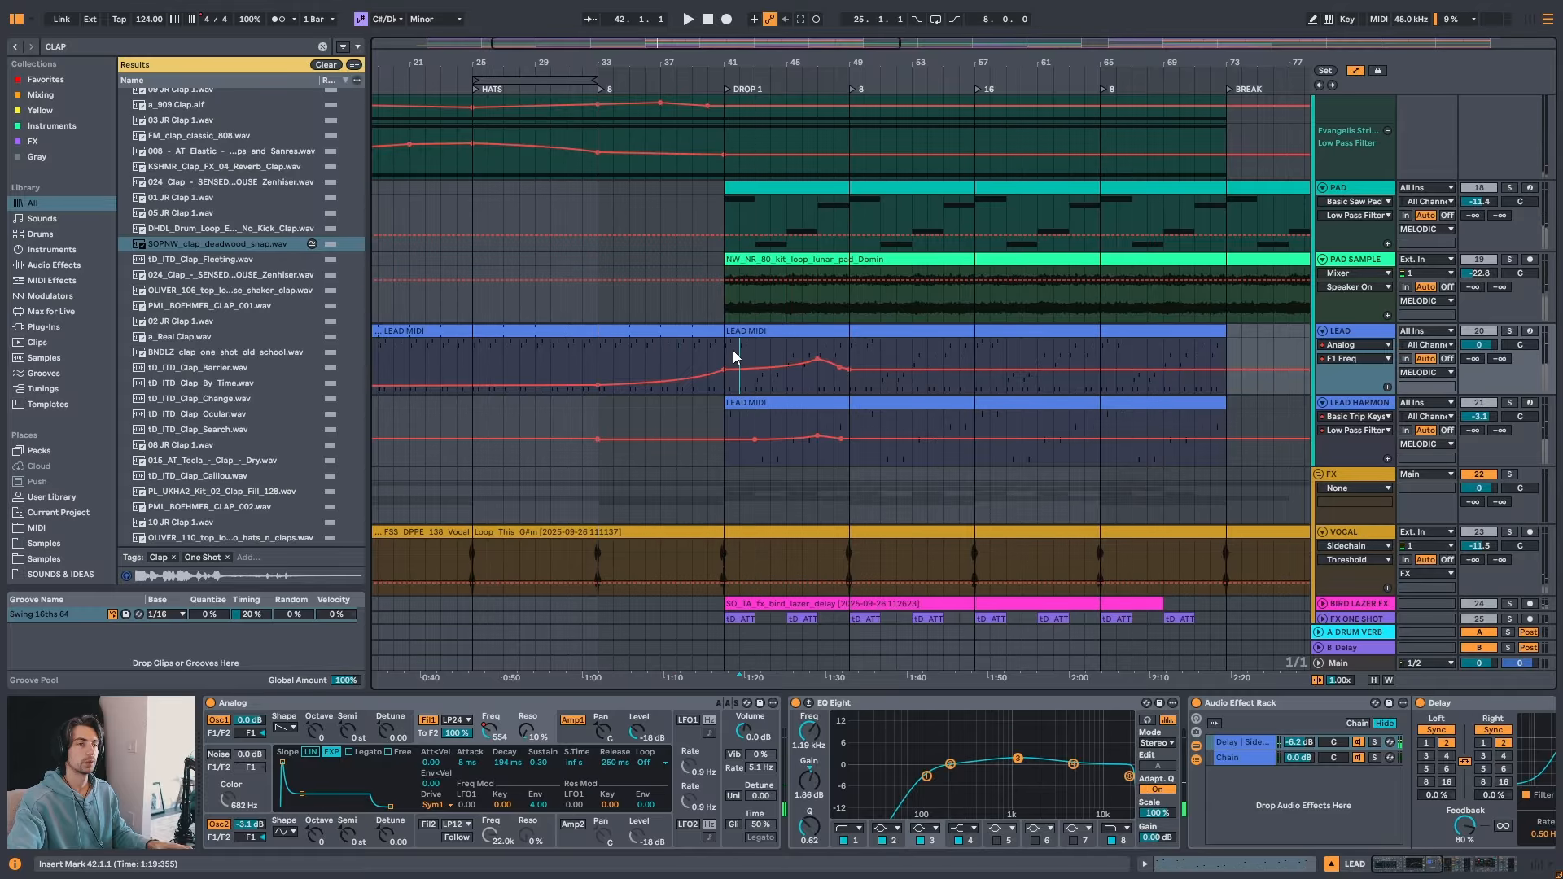
{"action": "left_click", "coordinate": [726, 352]}
{"action": "key", "text": "space"}
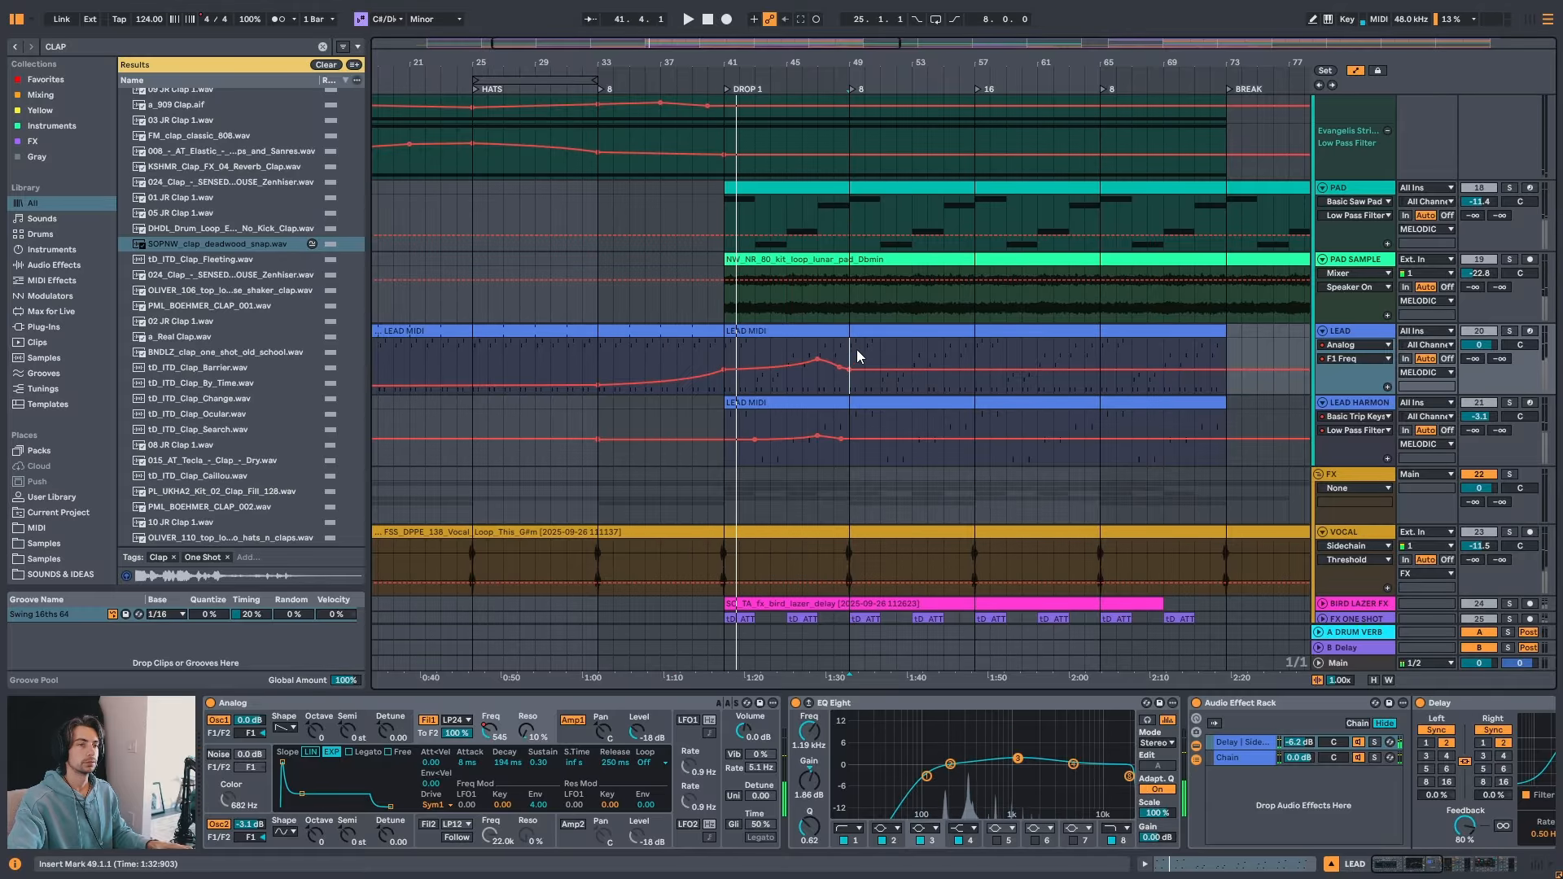
{"action": "left_click", "coordinate": [853, 350]}
{"action": "left_click", "coordinate": [1104, 349]}
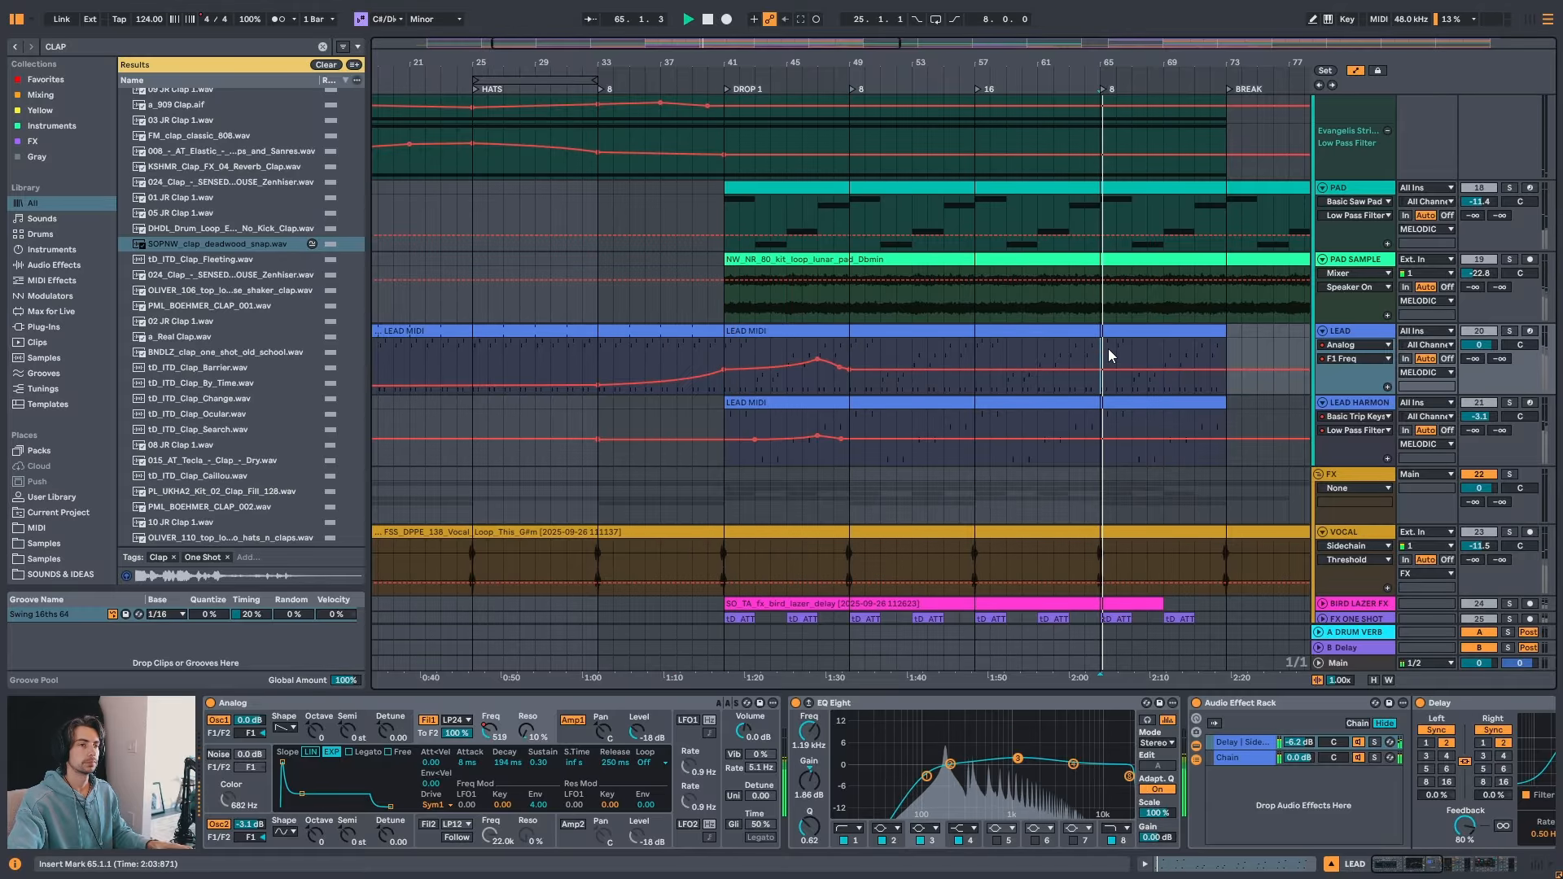
{"action": "left_click", "coordinate": [631, 351]}
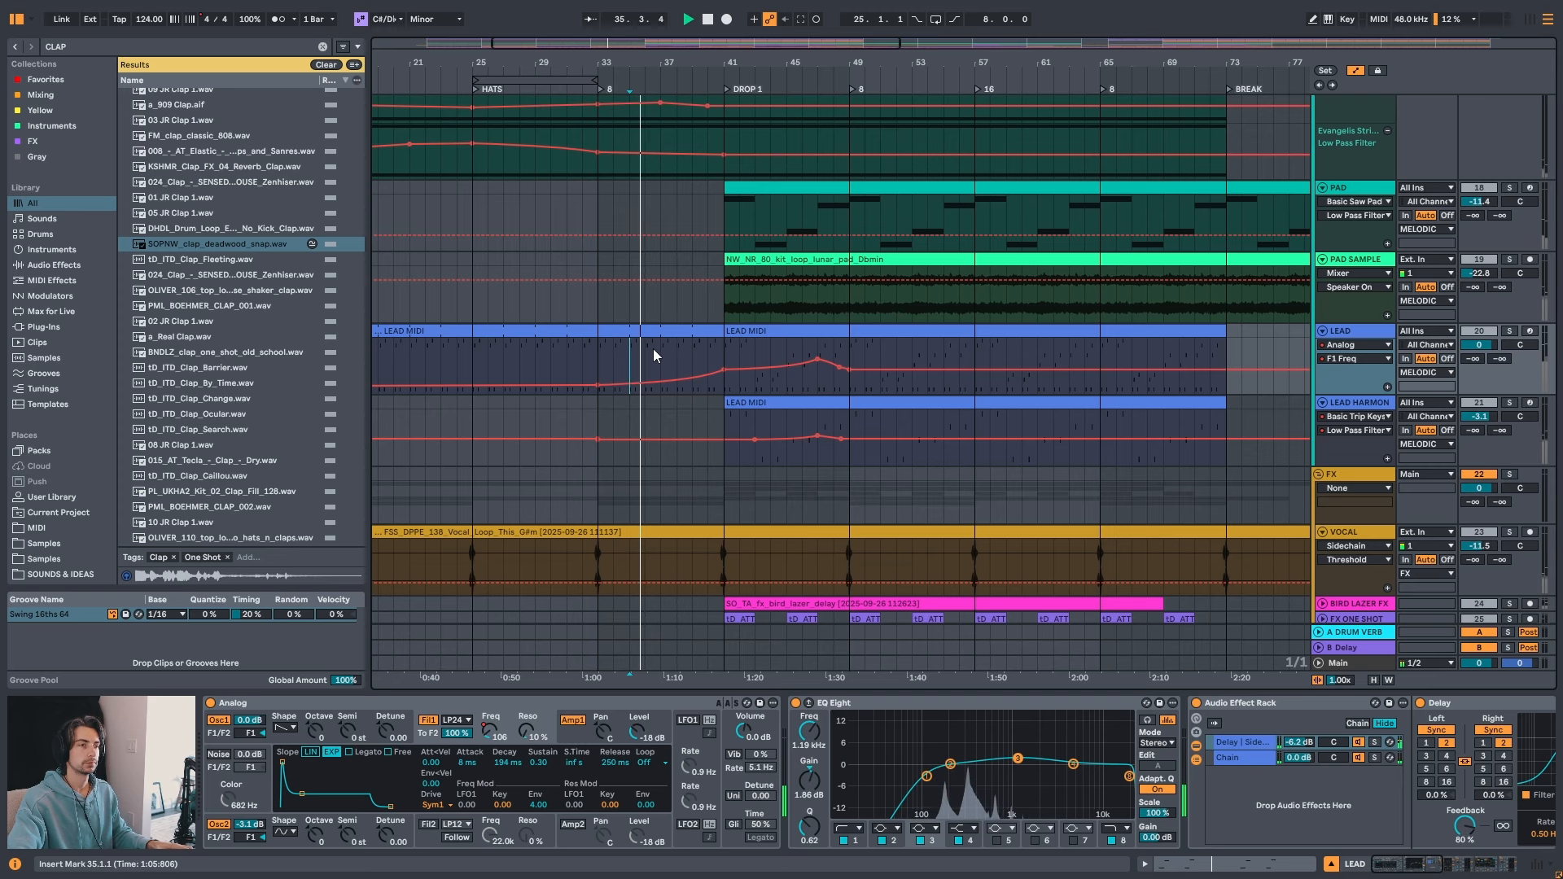
{"action": "key", "text": "space"}
{"action": "key", "text": "space"}
- Add a peak of about 757 to LEAD's F1 Freq automation just before DROP 1, near bar 40
{"action": "left_click_drag", "start_coordinate": [650, 64], "coordinate": [649, 94]}
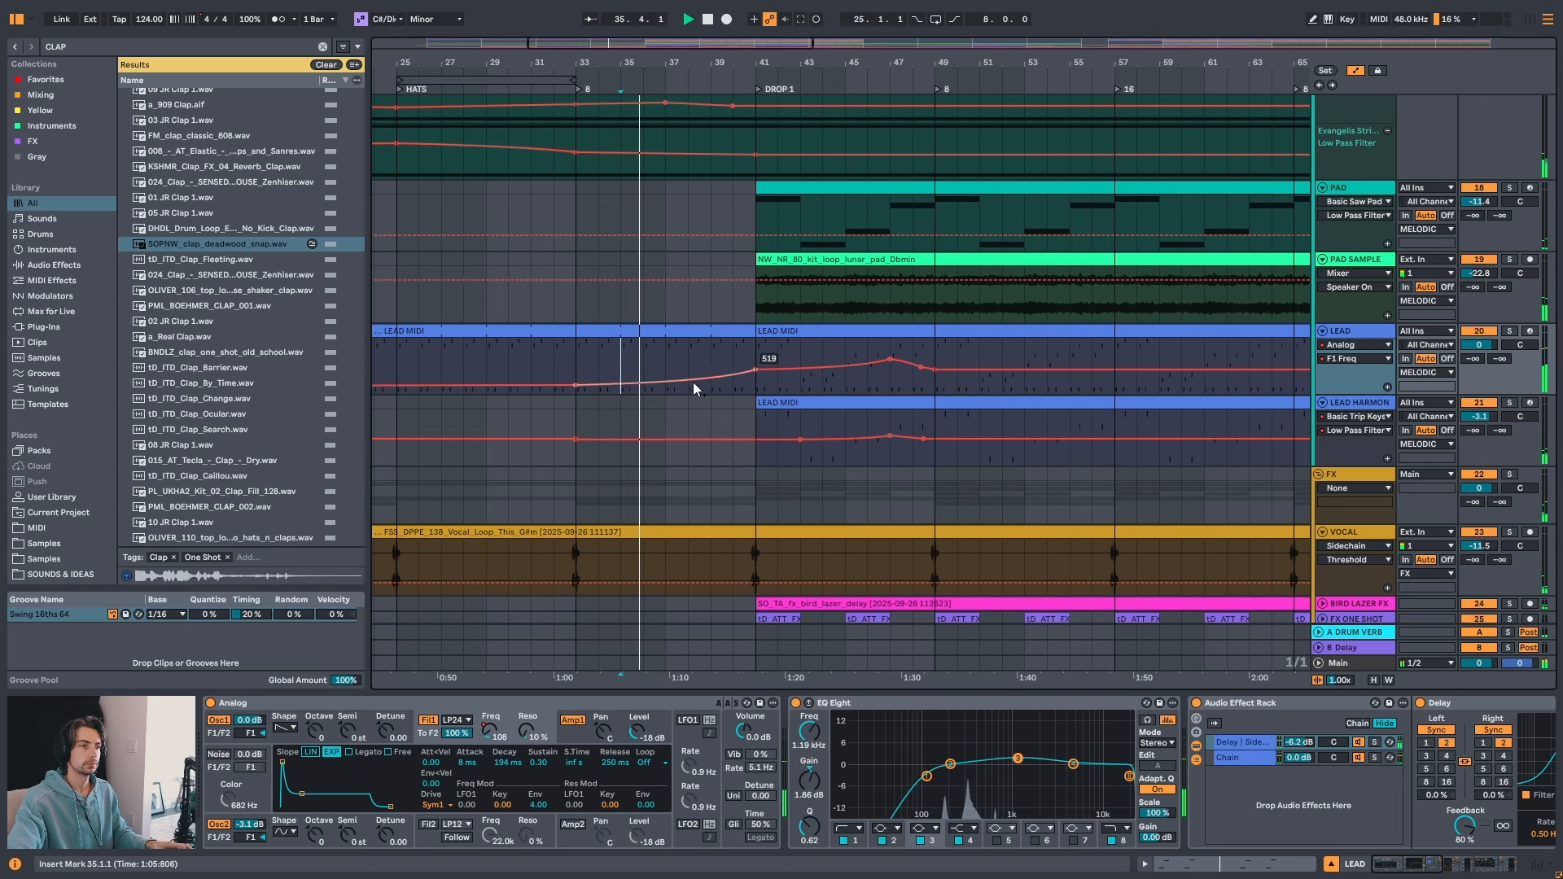
{"action": "left_click", "coordinate": [700, 330]}
{"action": "left_click_drag", "start_coordinate": [816, 62], "coordinate": [804, 57]}
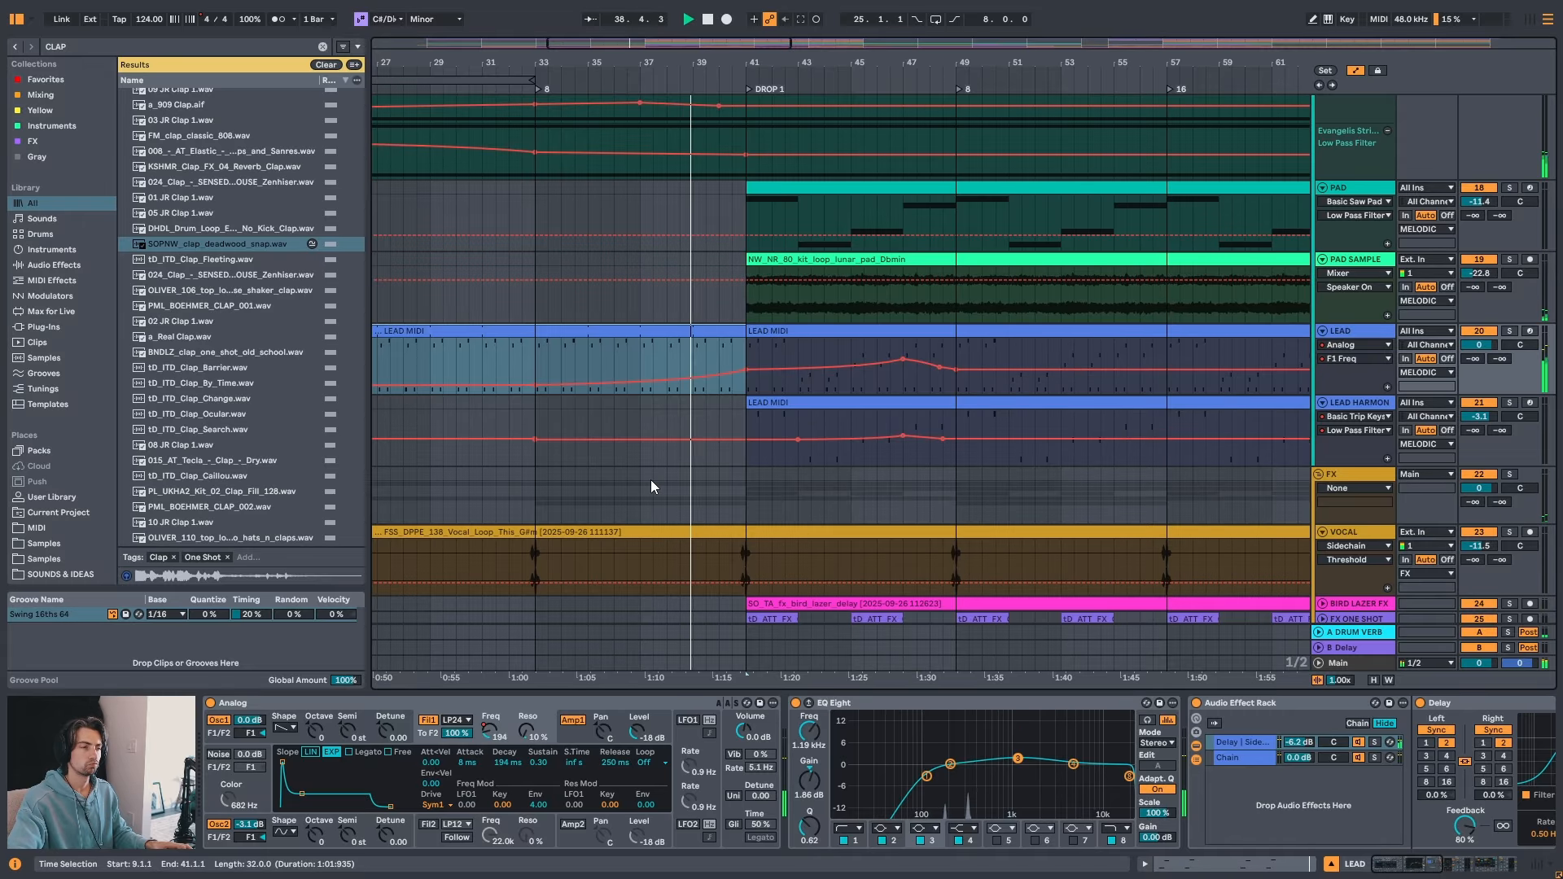
{"action": "left_click_drag", "start_coordinate": [732, 371], "coordinate": [731, 366]}
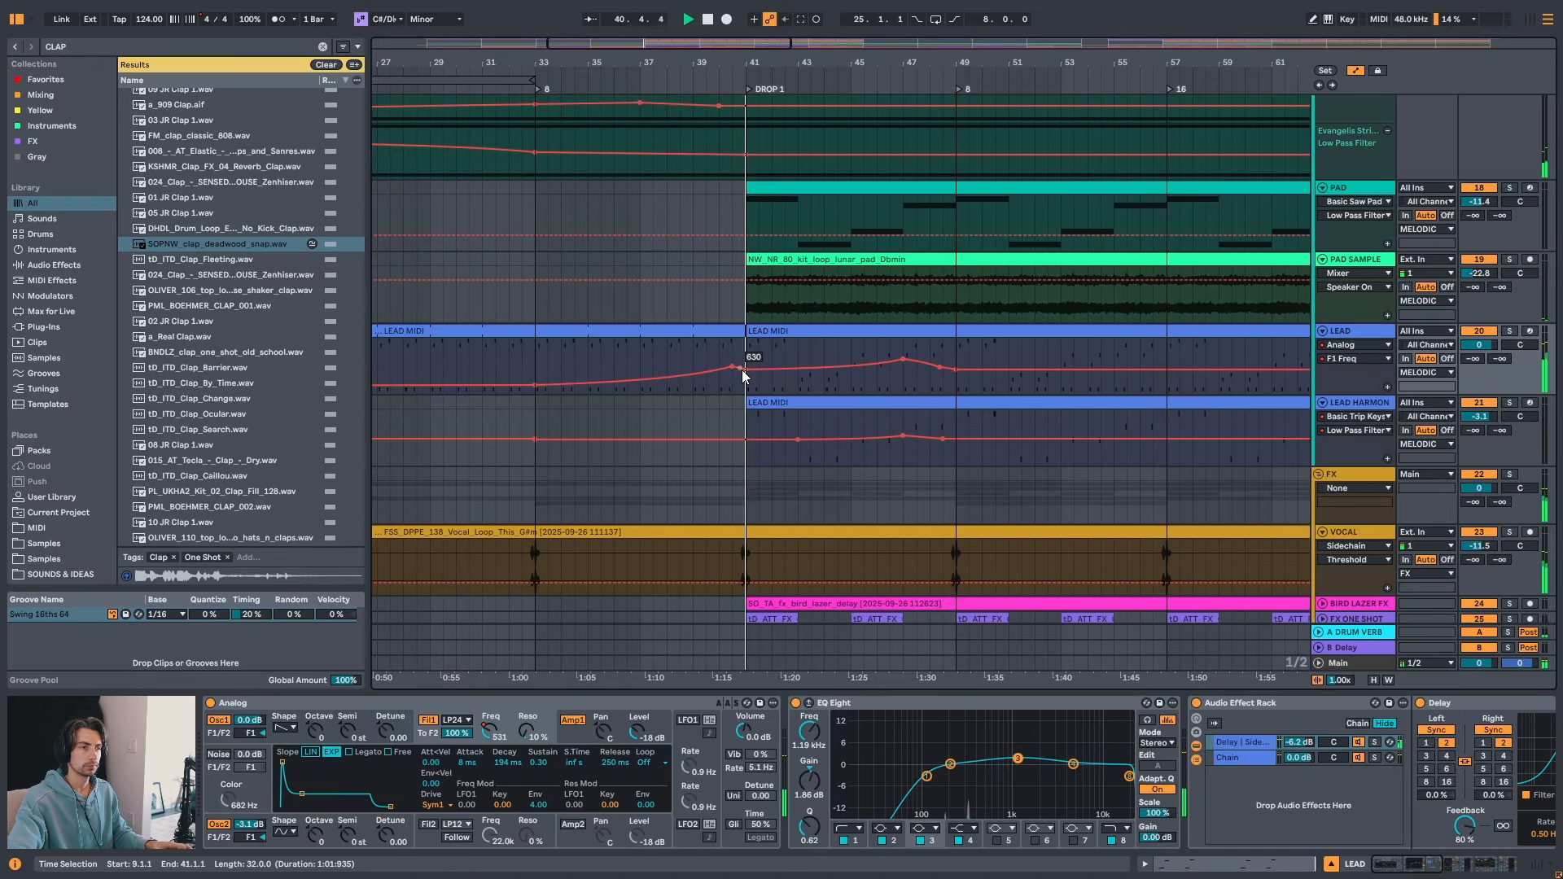
- Play the LEAD filter rise from bar 33 through DROP 1
{"action": "mouse_move", "coordinate": [750, 64]}
{"action": "left_mouse_down"}
{"action": "mouse_move", "coordinate": [746, 110]}
{"action": "mouse_move", "coordinate": [805, 65]}
{"action": "mouse_move", "coordinate": [749, 53]}
{"action": "left_mouse_up"}
{"action": "key", "text": "space"}
{"action": "left_click", "coordinate": [589, 356]}
{"action": "key", "text": "space"}
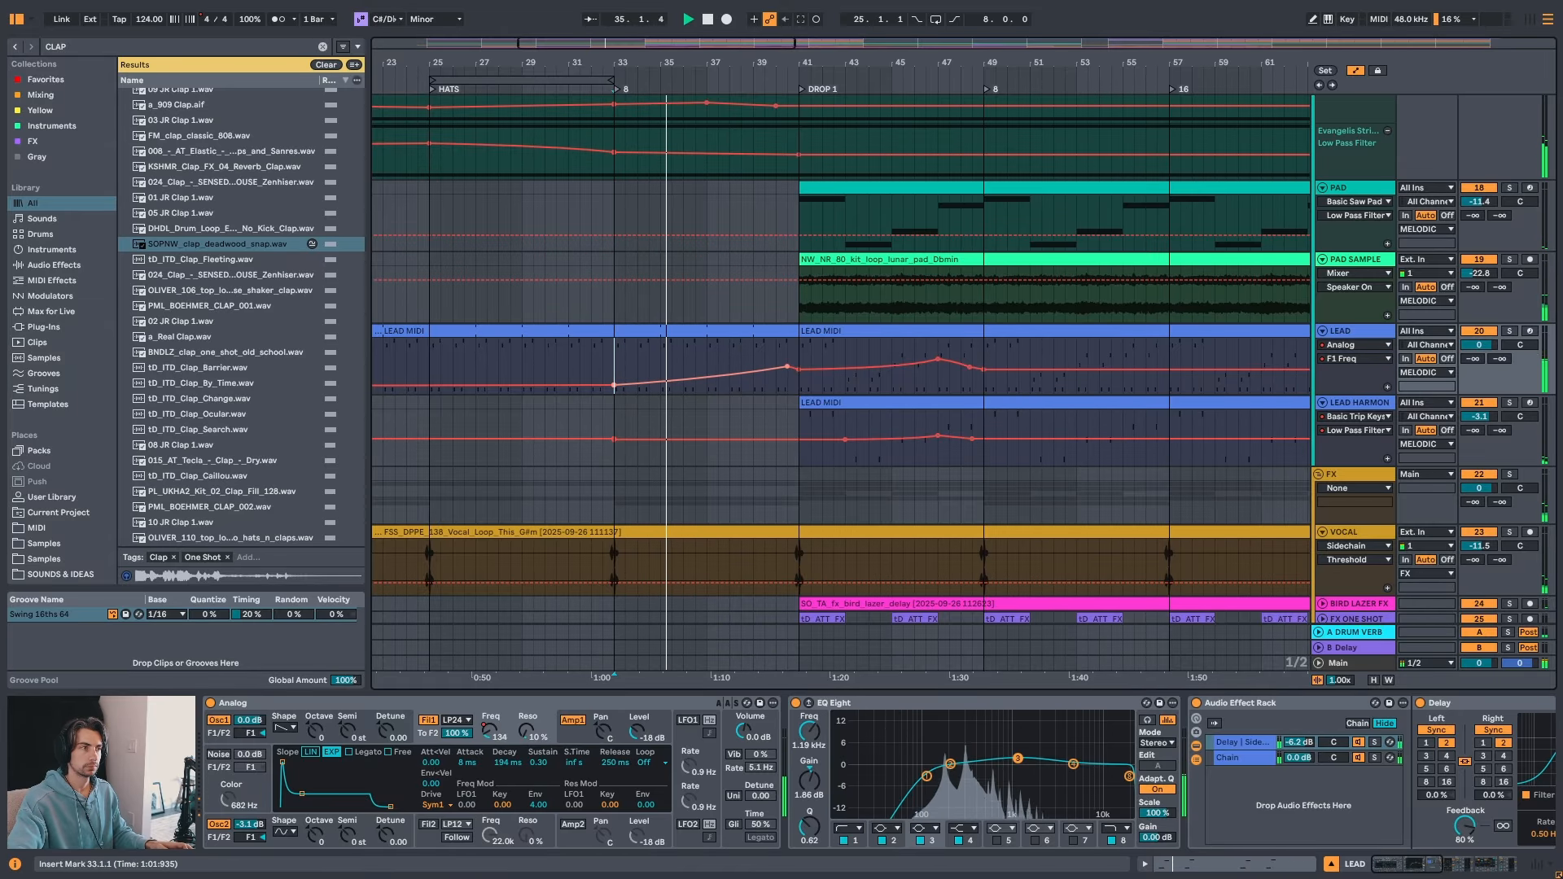
{"action": "left_click_drag", "start_coordinate": [756, 57], "coordinate": [754, 59]}
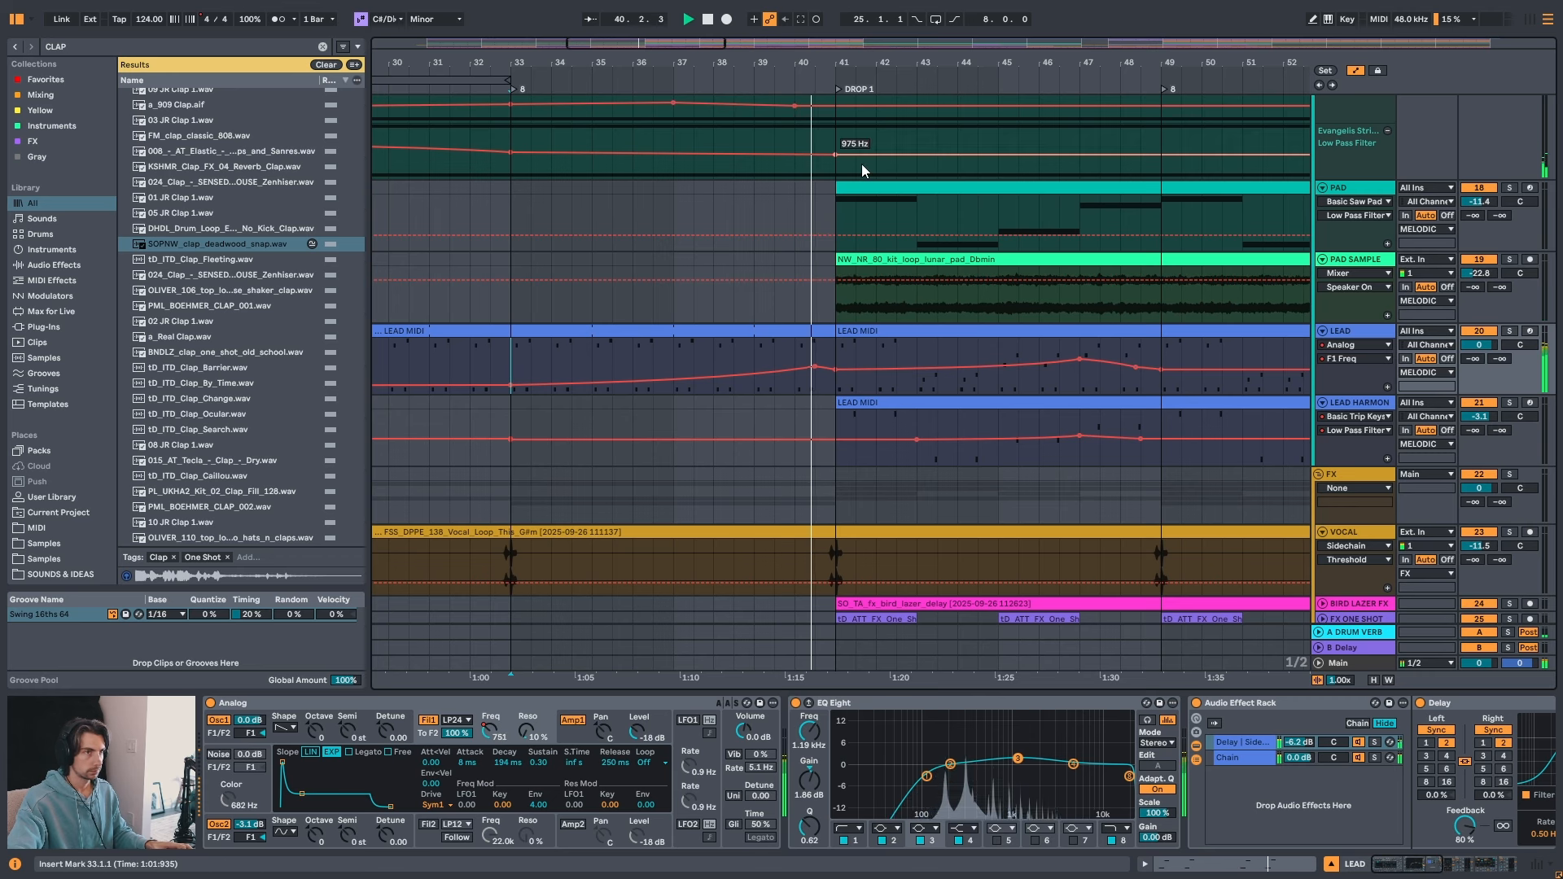
{"action": "left_click_drag", "start_coordinate": [843, 60], "coordinate": [756, 90]}
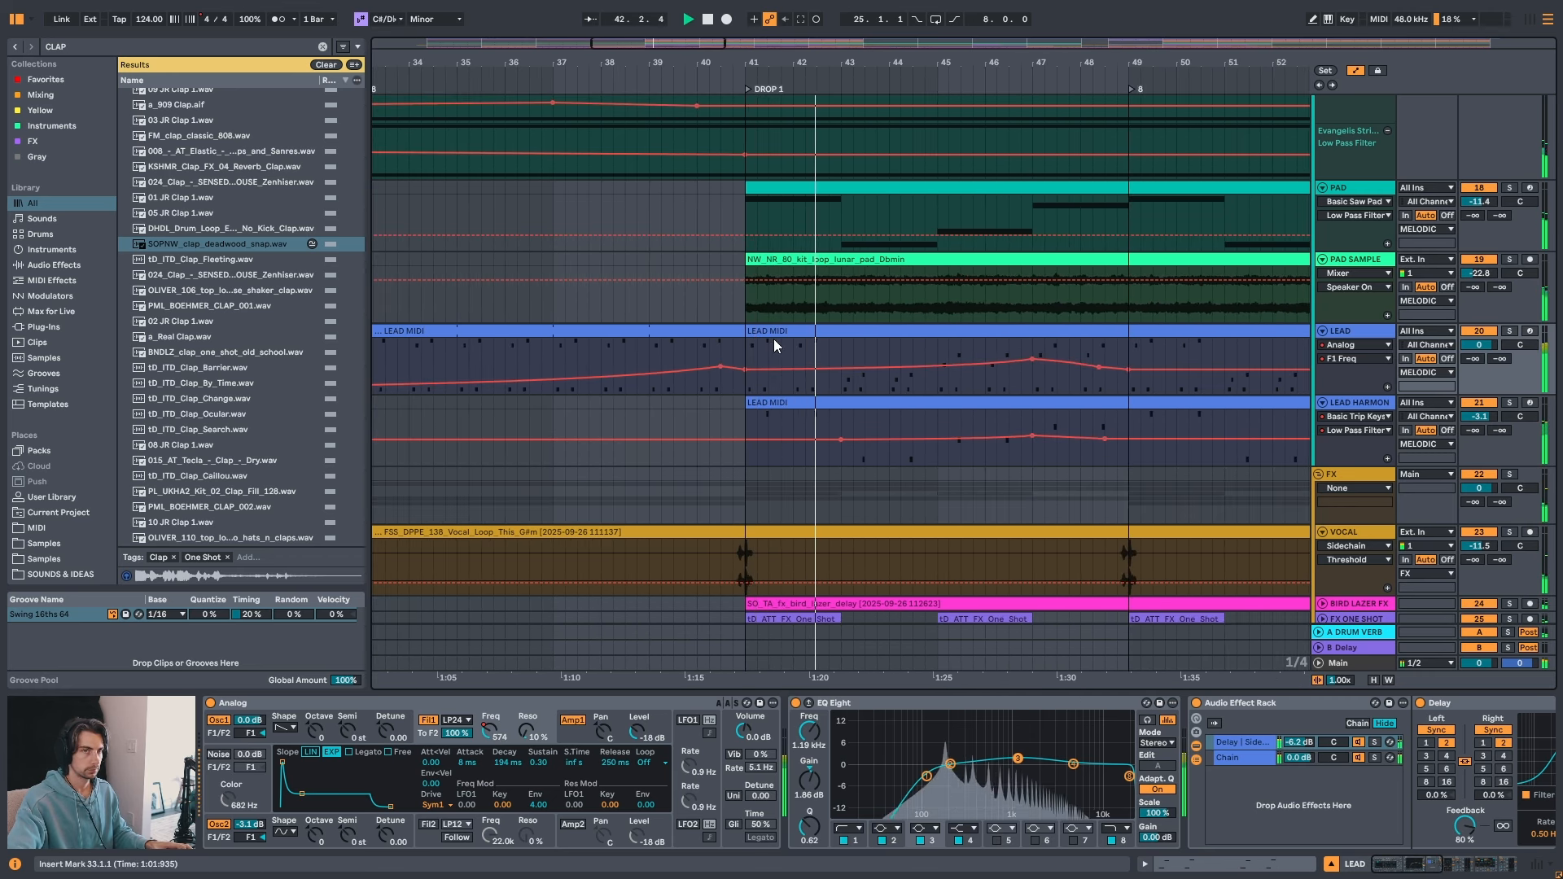
{"action": "scroll", "coordinate": [769, 338], "scroll_direction": "up", "scroll_amount": 5}
{"action": "scroll", "coordinate": [775, 337], "scroll_direction": "down", "scroll_amount": 6}
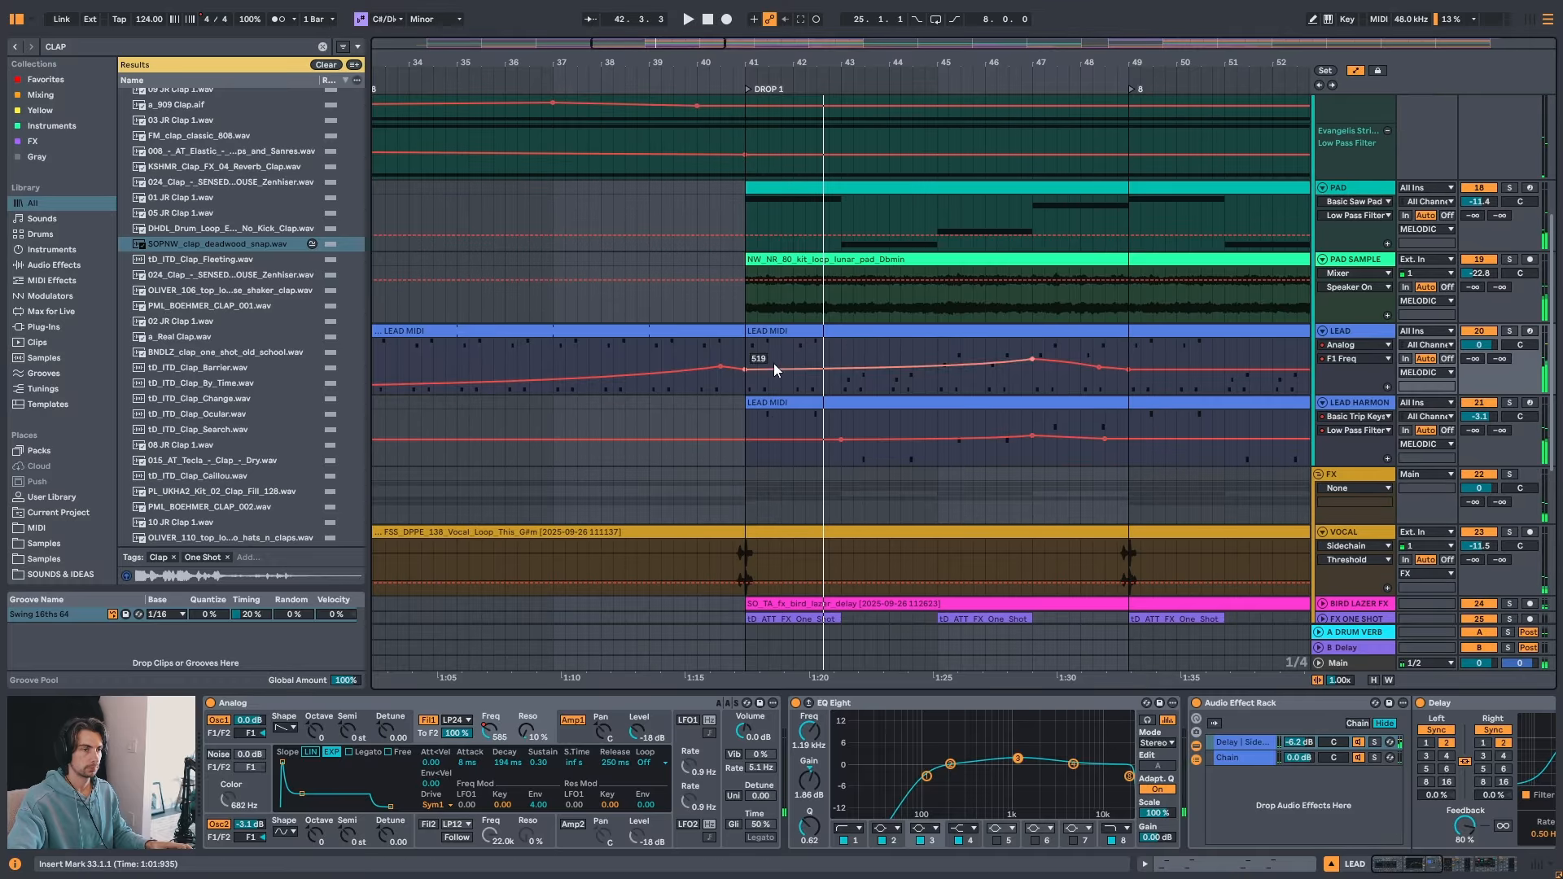
- Solo the LEAD track, display Analog's Amp1 envelope settings and play the lead from bar 37
{"action": "left_click", "coordinate": [652, 302]}
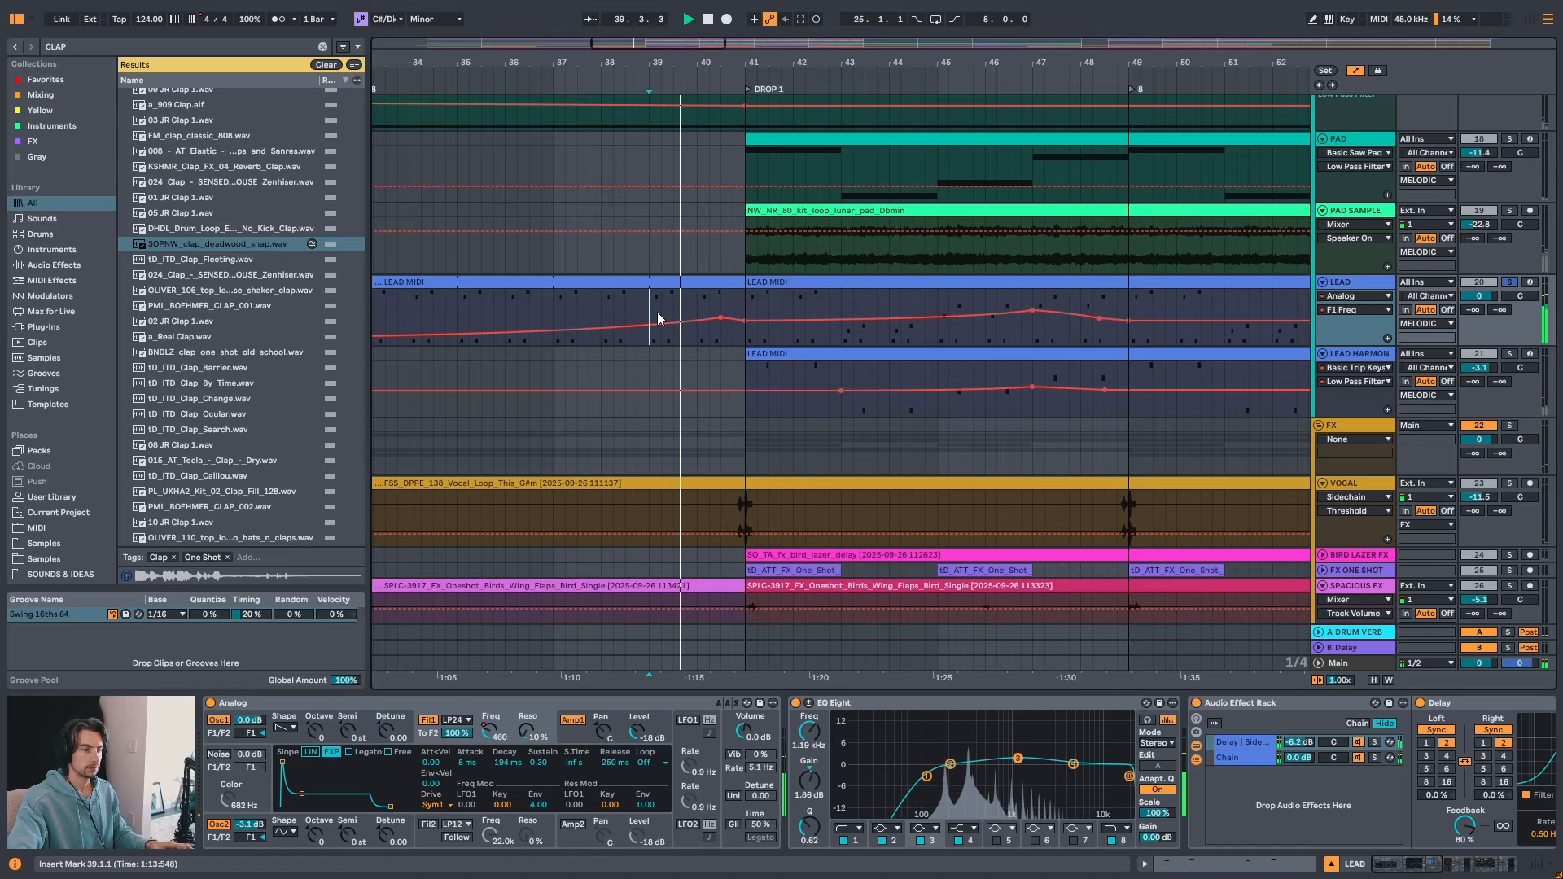
{"action": "left_click", "coordinate": [578, 734]}
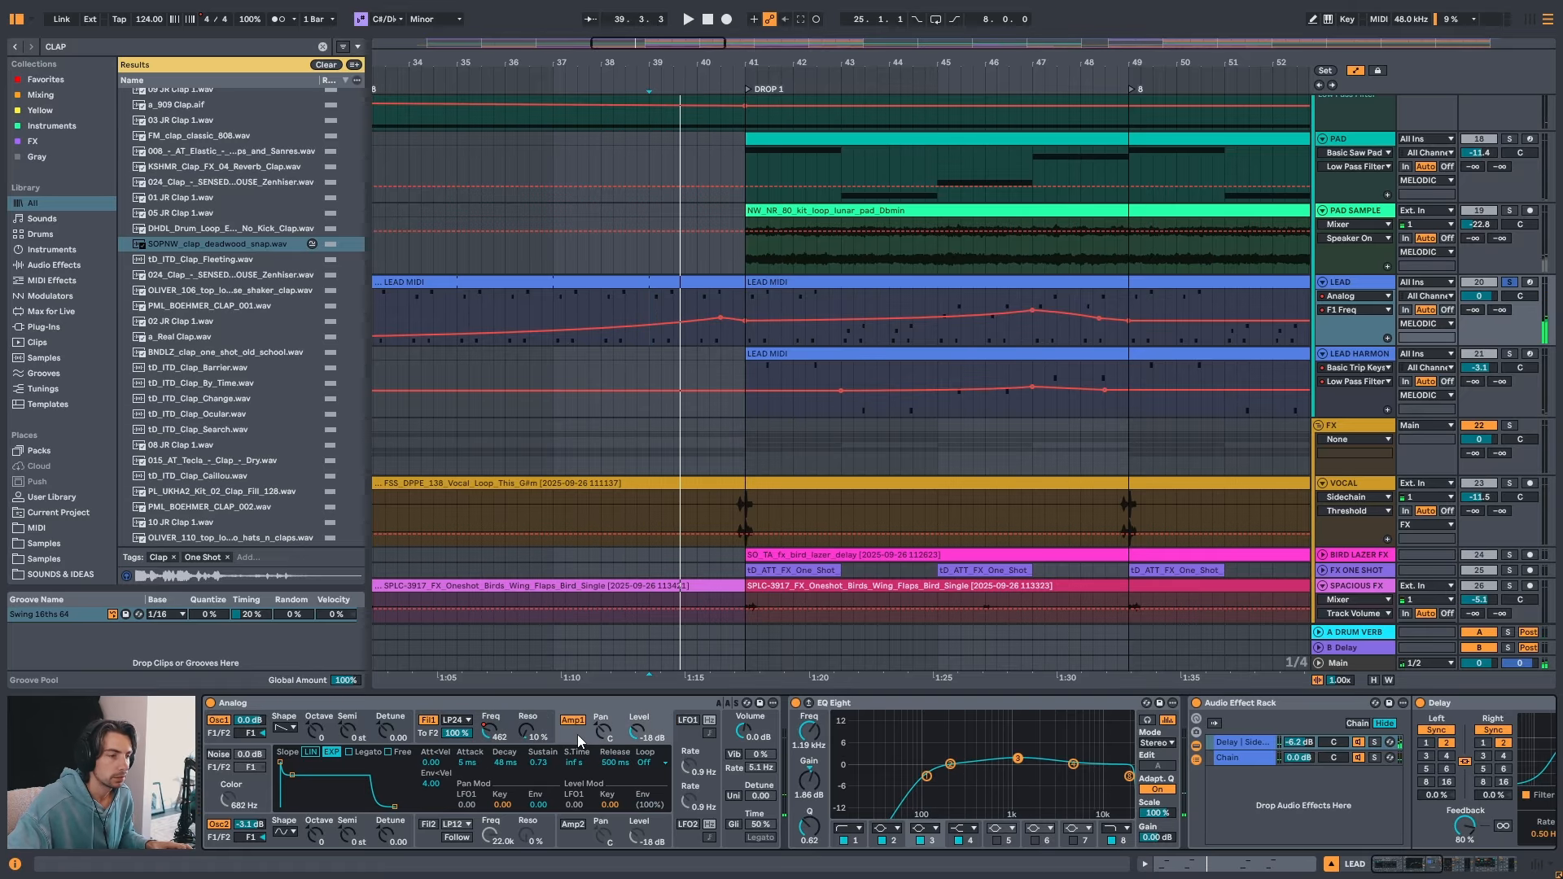
{"action": "mouse_move", "coordinate": [718, 324]}
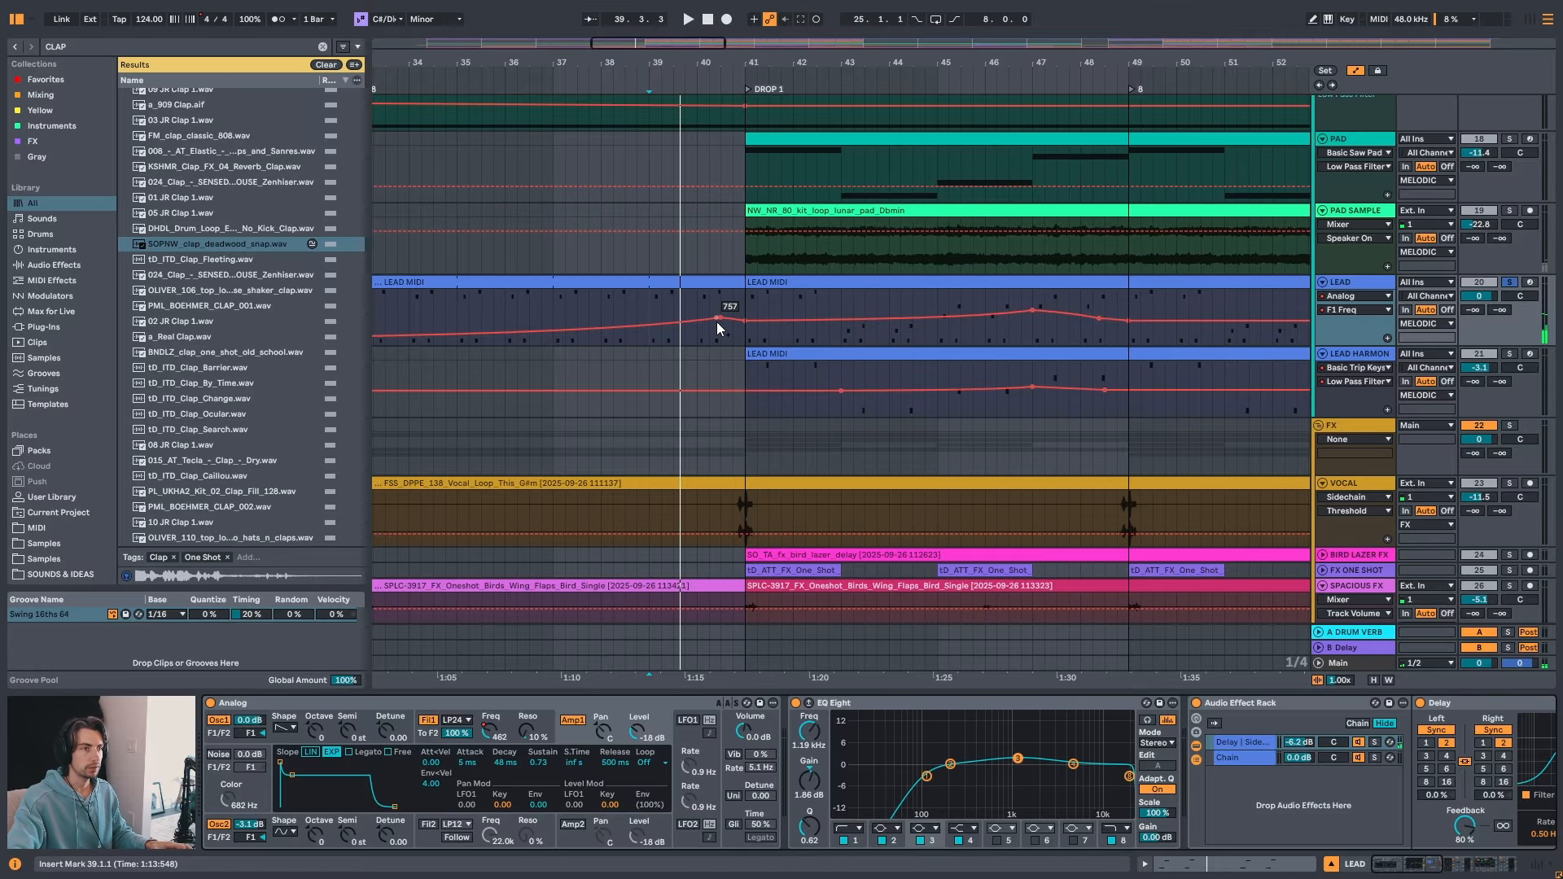
{"action": "left_click", "coordinate": [570, 306]}
{"action": "key", "text": "space"}
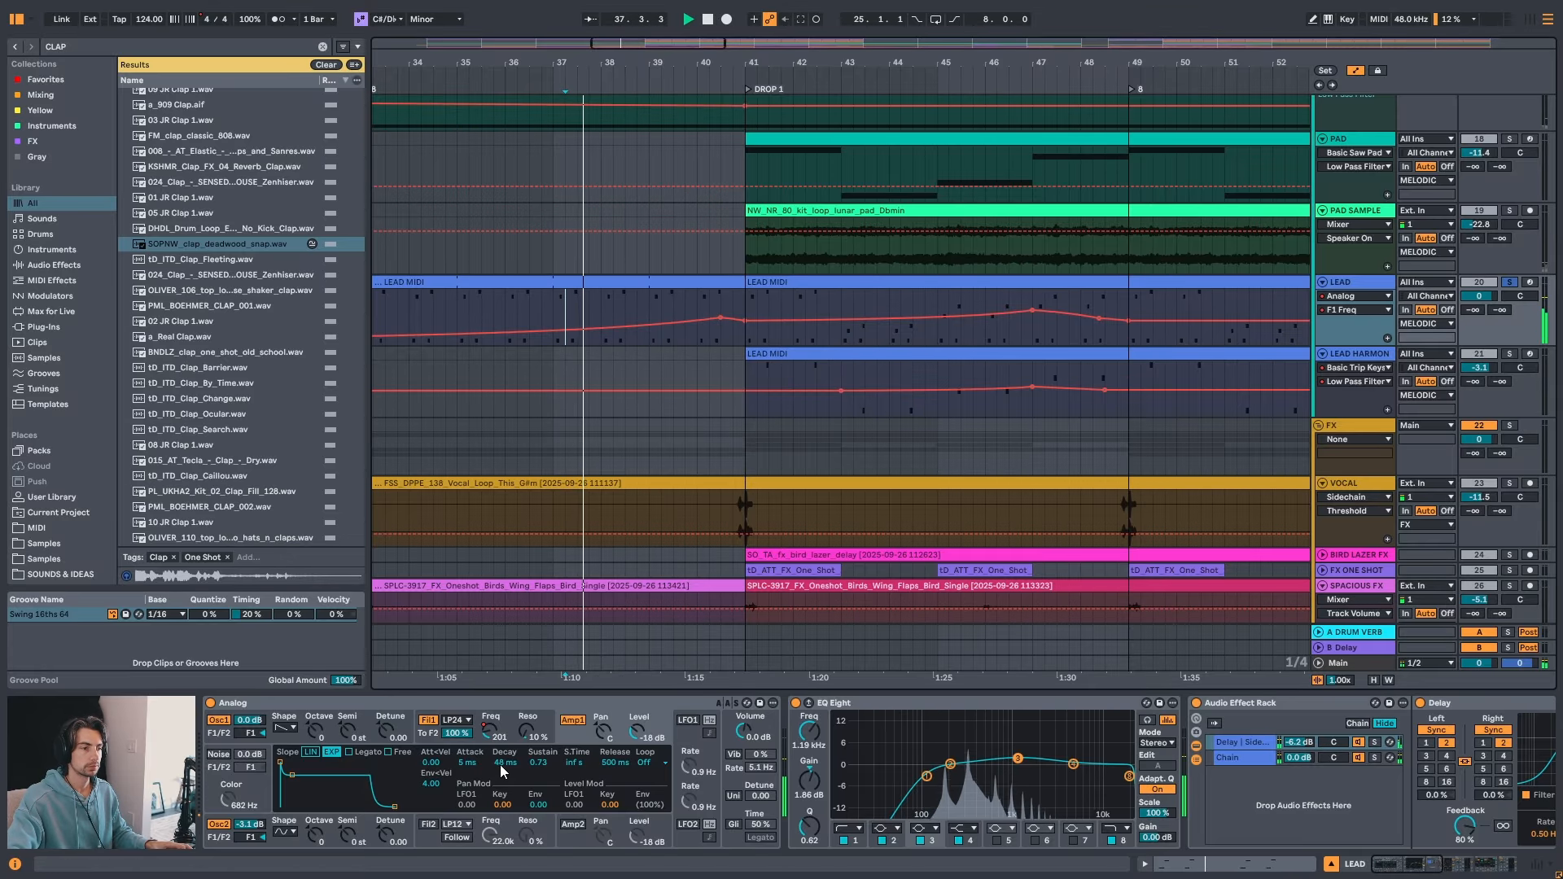
- Check LEAD's Amp1 release, F1 frequency, F1 resonance and filter envelope release automation while auditioning from bar 37
{"action": "left_click_drag", "start_coordinate": [506, 762], "coordinate": [610, 769]}
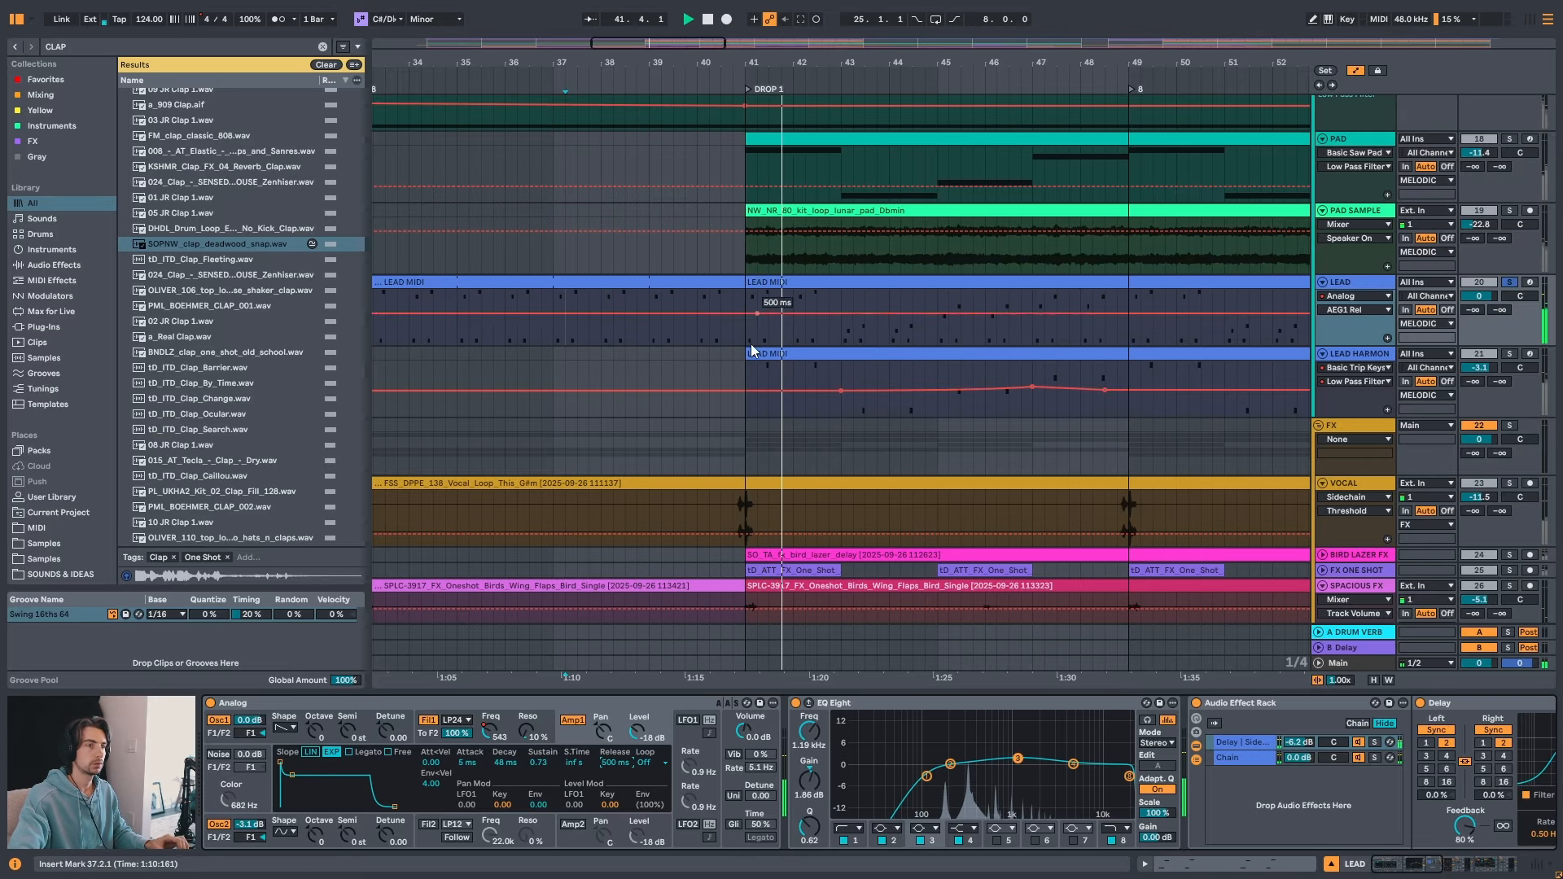
{"action": "left_click", "coordinate": [485, 732]}
{"action": "key", "text": "space"}
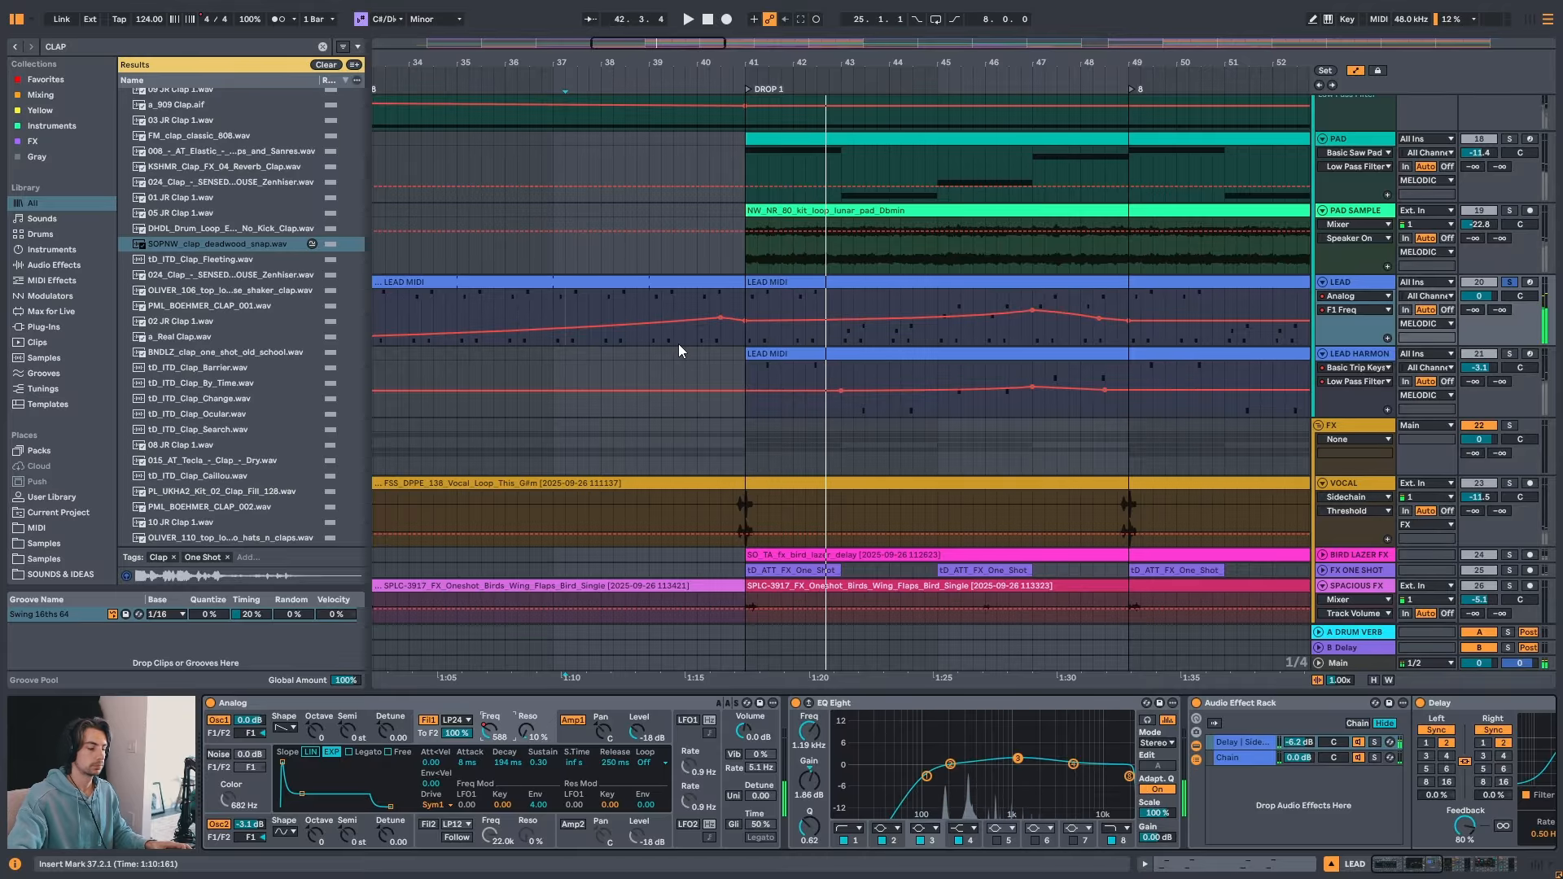
{"action": "left_click", "coordinate": [547, 724]}
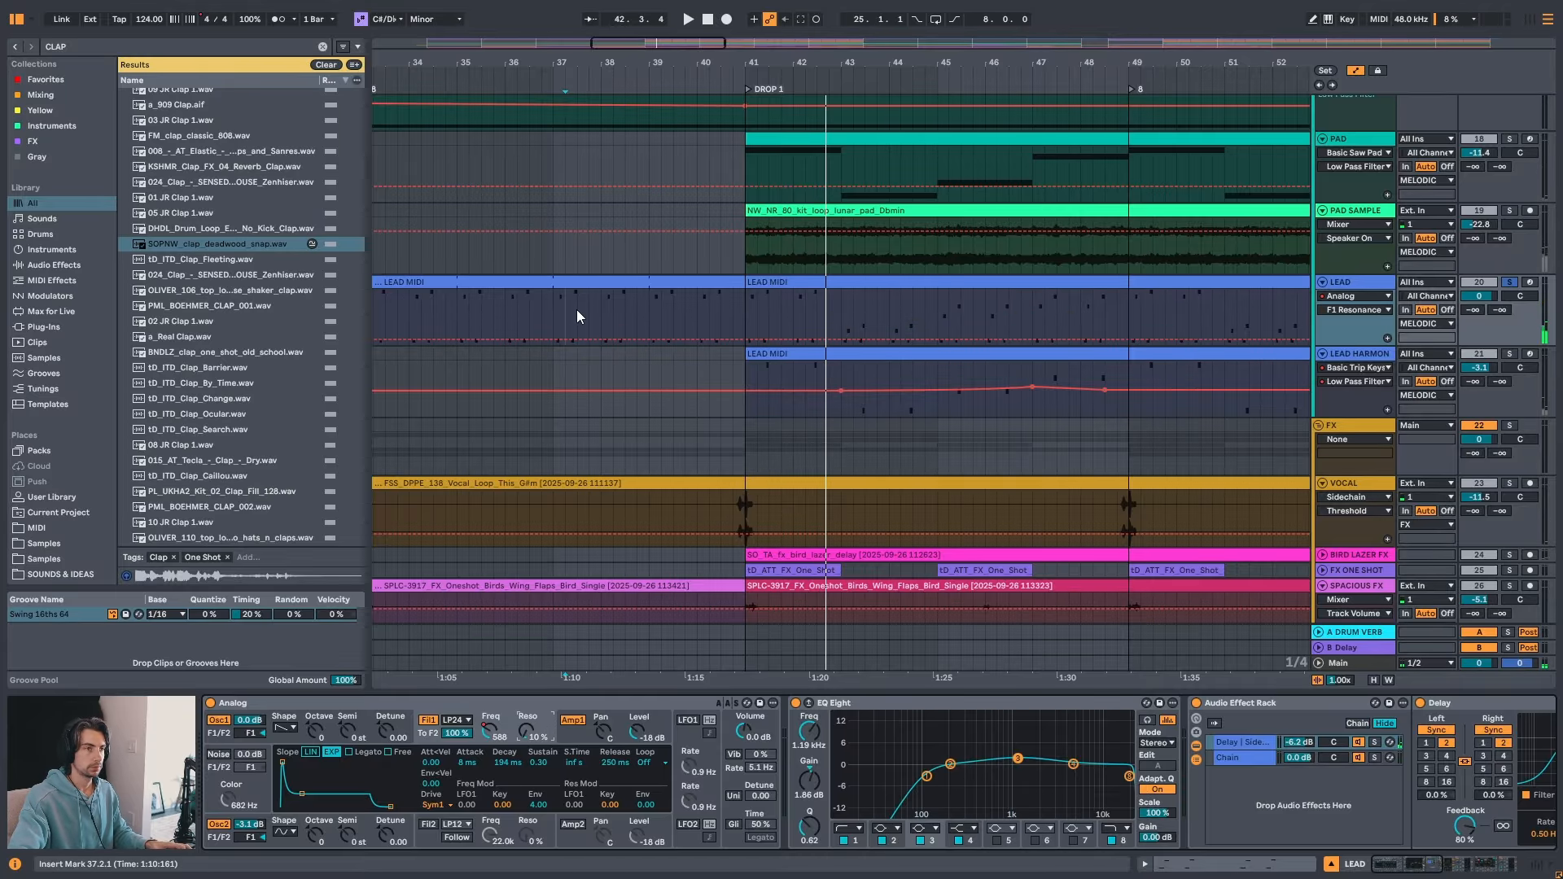
{"action": "left_click", "coordinate": [556, 309]}
{"action": "key", "text": "space"}
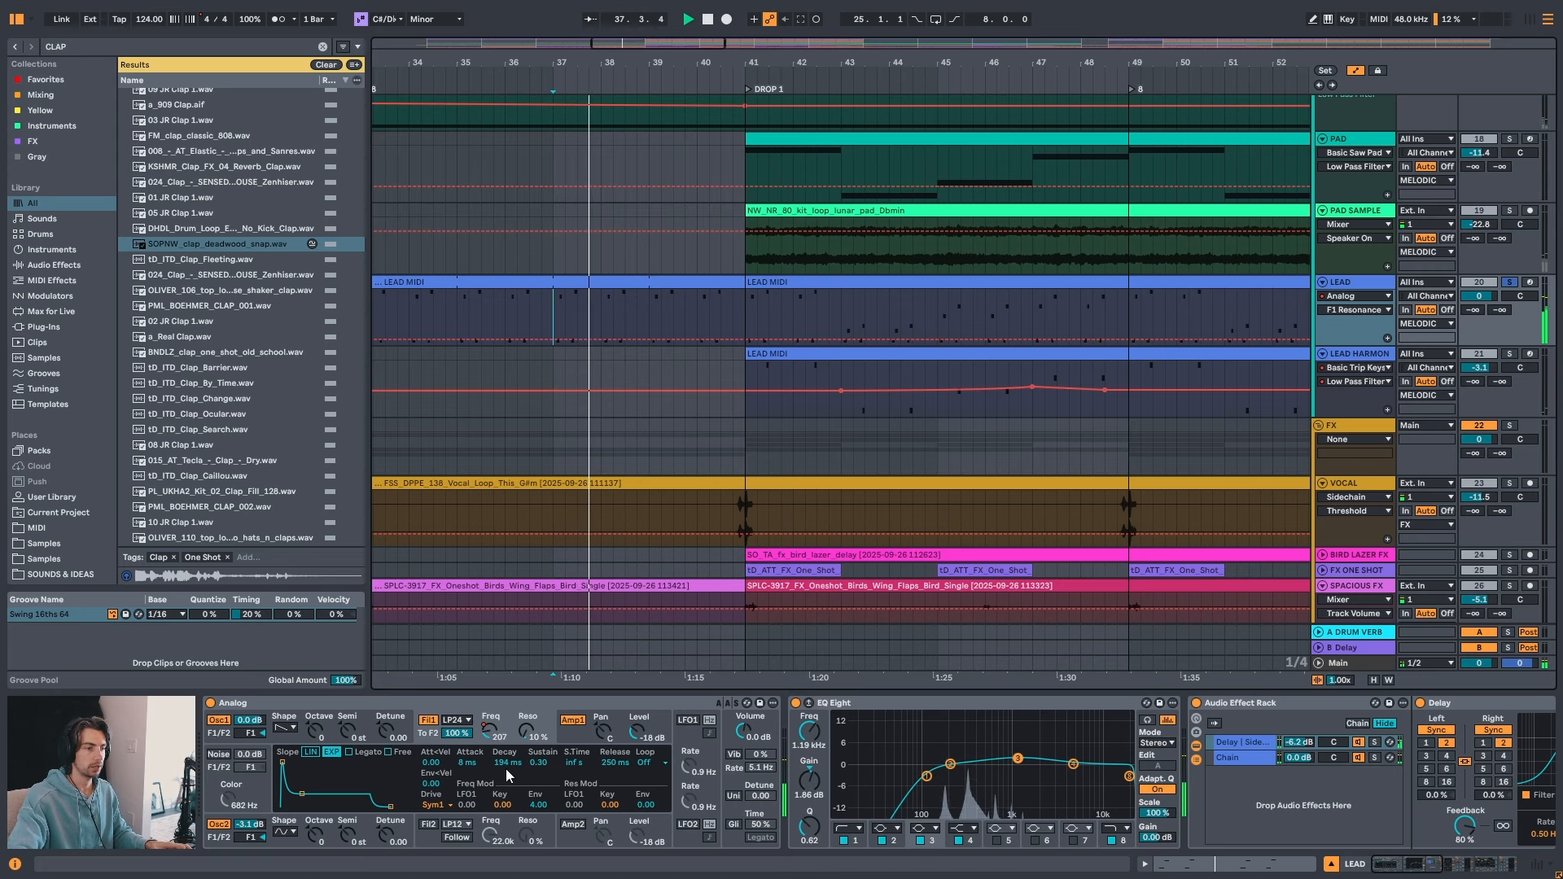
{"action": "left_click", "coordinate": [615, 763]}
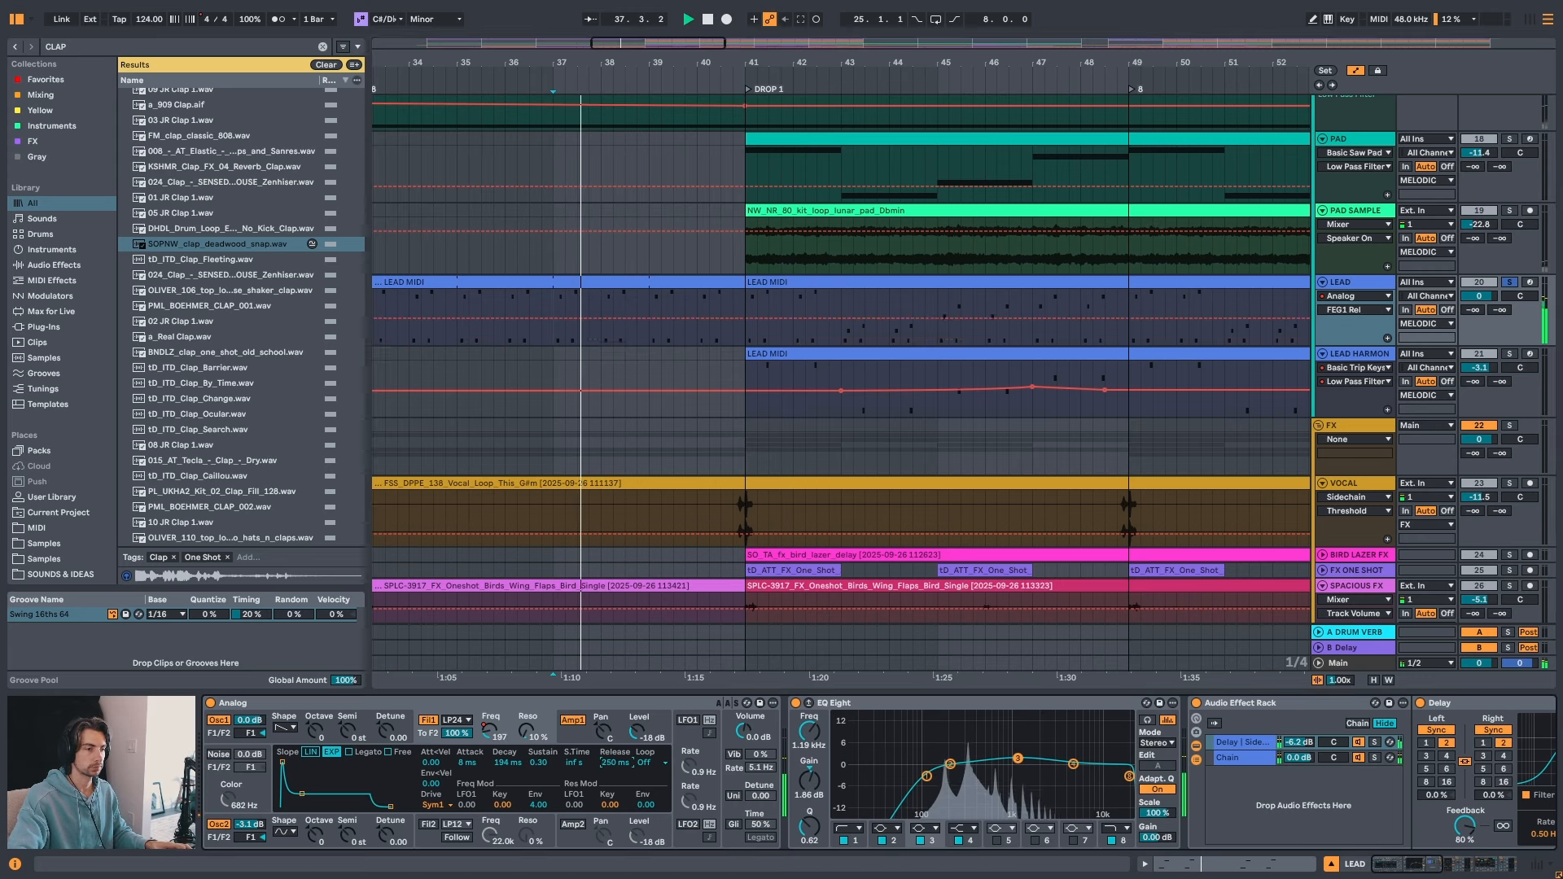
- Try a much longer filter envelope Decay in LEAD's Analog during playback, and undo the change
{"action": "key", "text": "space"}
{"action": "key", "text": "space"}
{"action": "left_click_drag", "start_coordinate": [505, 762], "coordinate": [505, 690]}
{"action": "key", "text": "space"}
{"action": "key", "text": "space"}
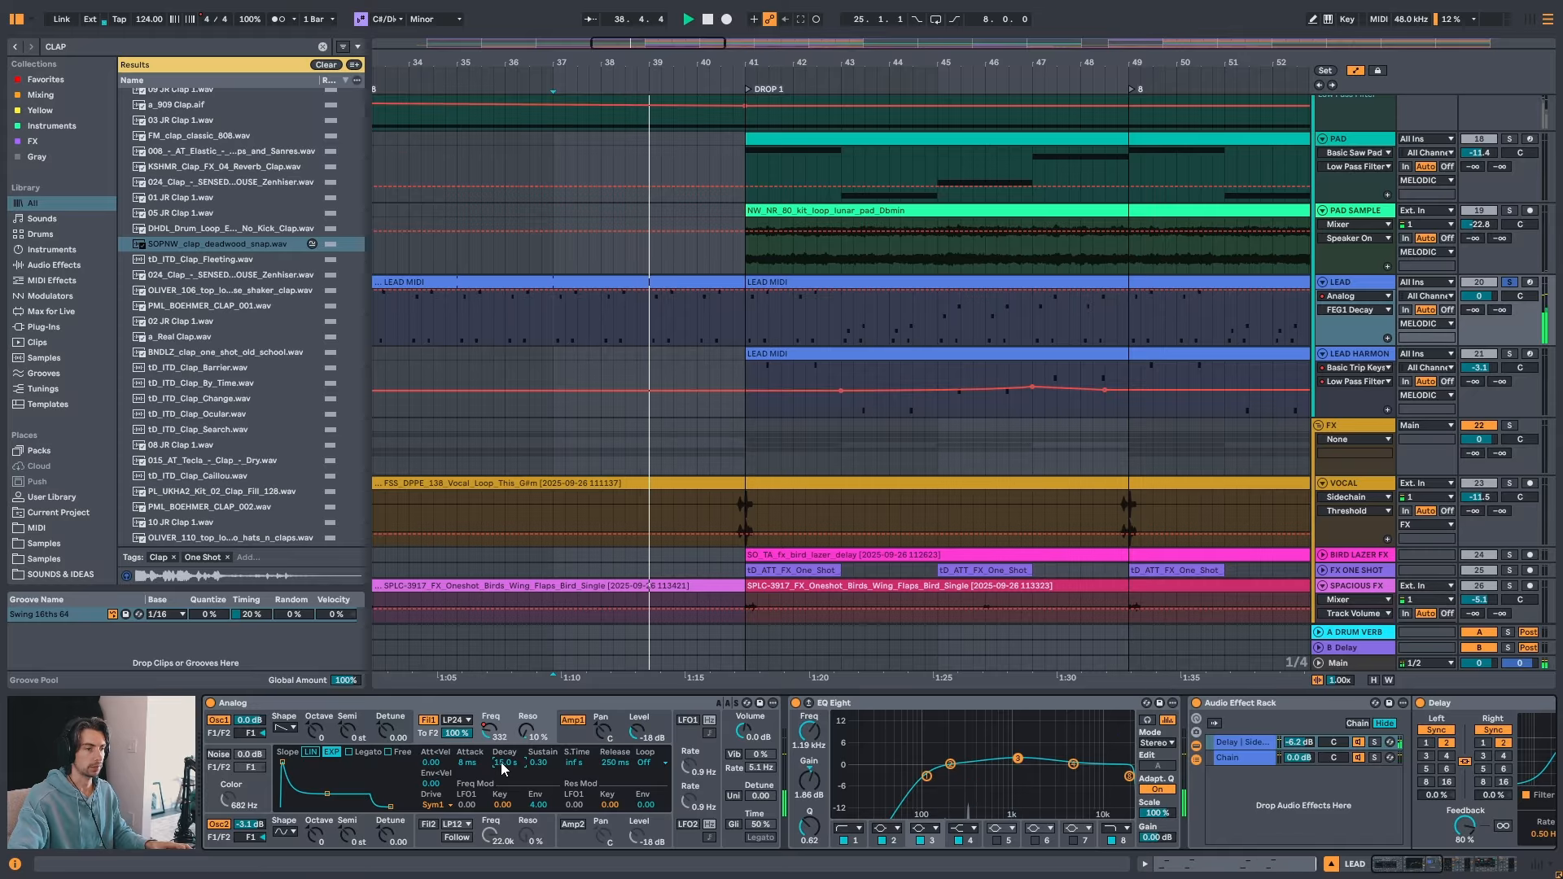
{"action": "key", "text": "ctrl+z"}
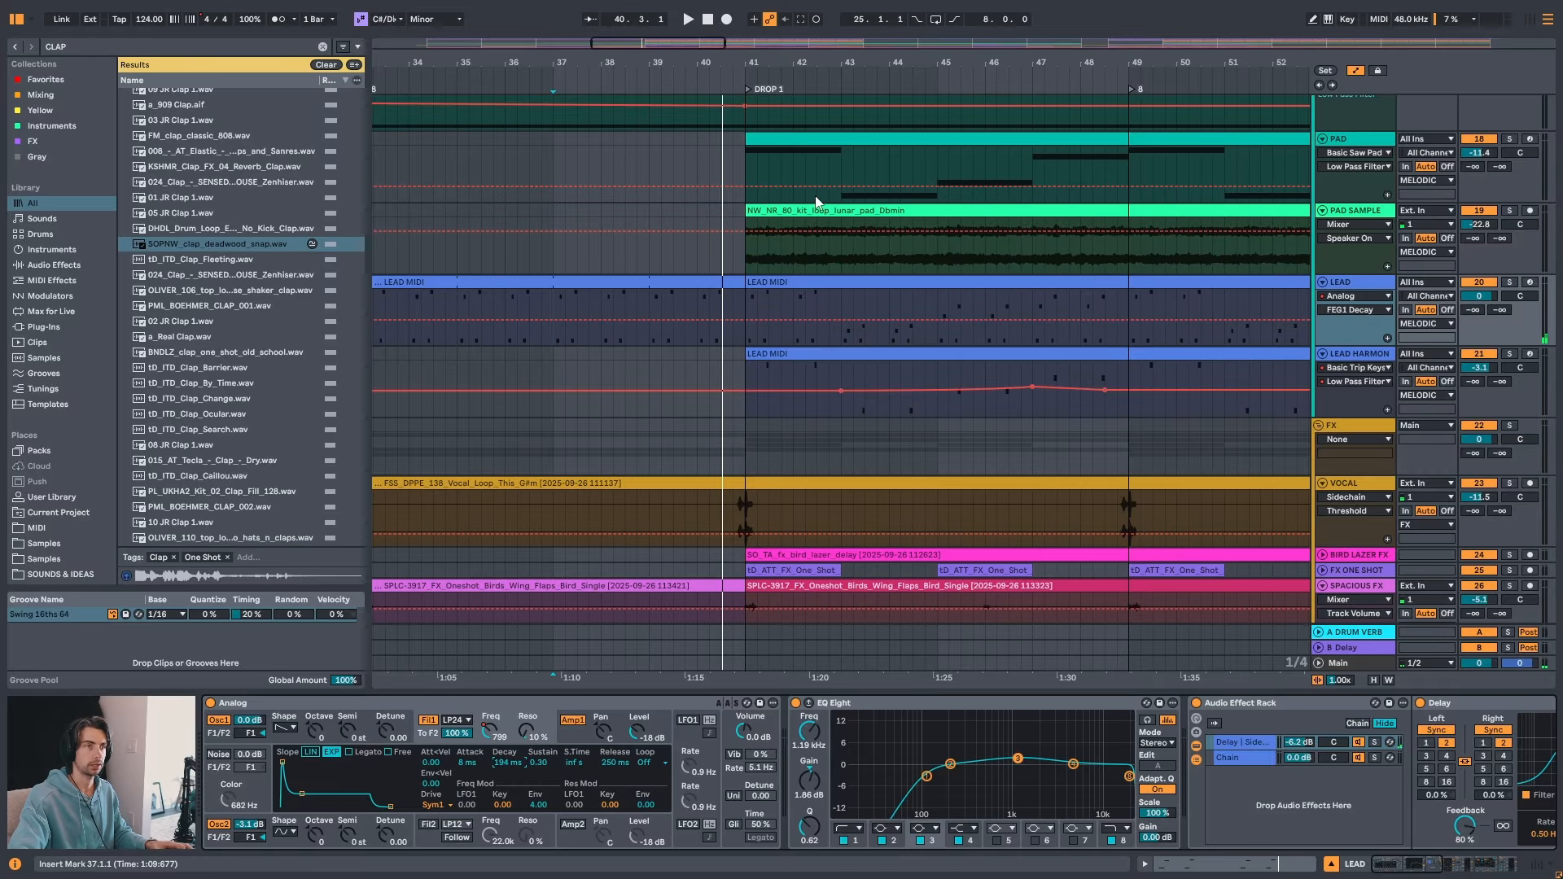
- Add breakpoints at 194 ms to LEAD's FEG1 Decay automation at bar 33 and at DROP 1
{"action": "left_click_drag", "start_coordinate": [785, 58], "coordinate": [804, 28]}
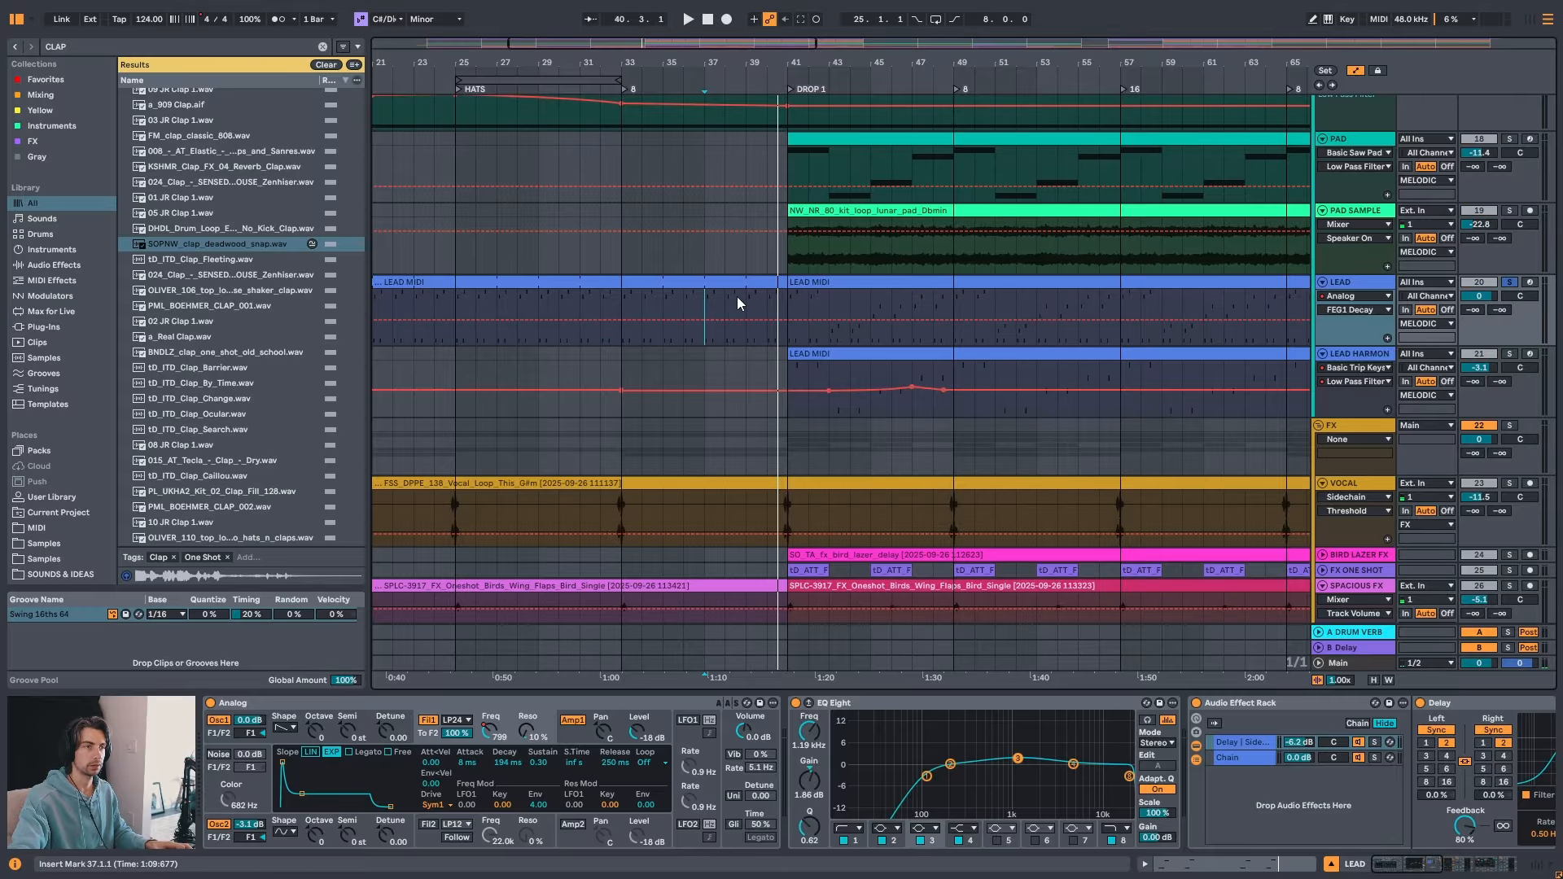
{"action": "key", "text": "space"}
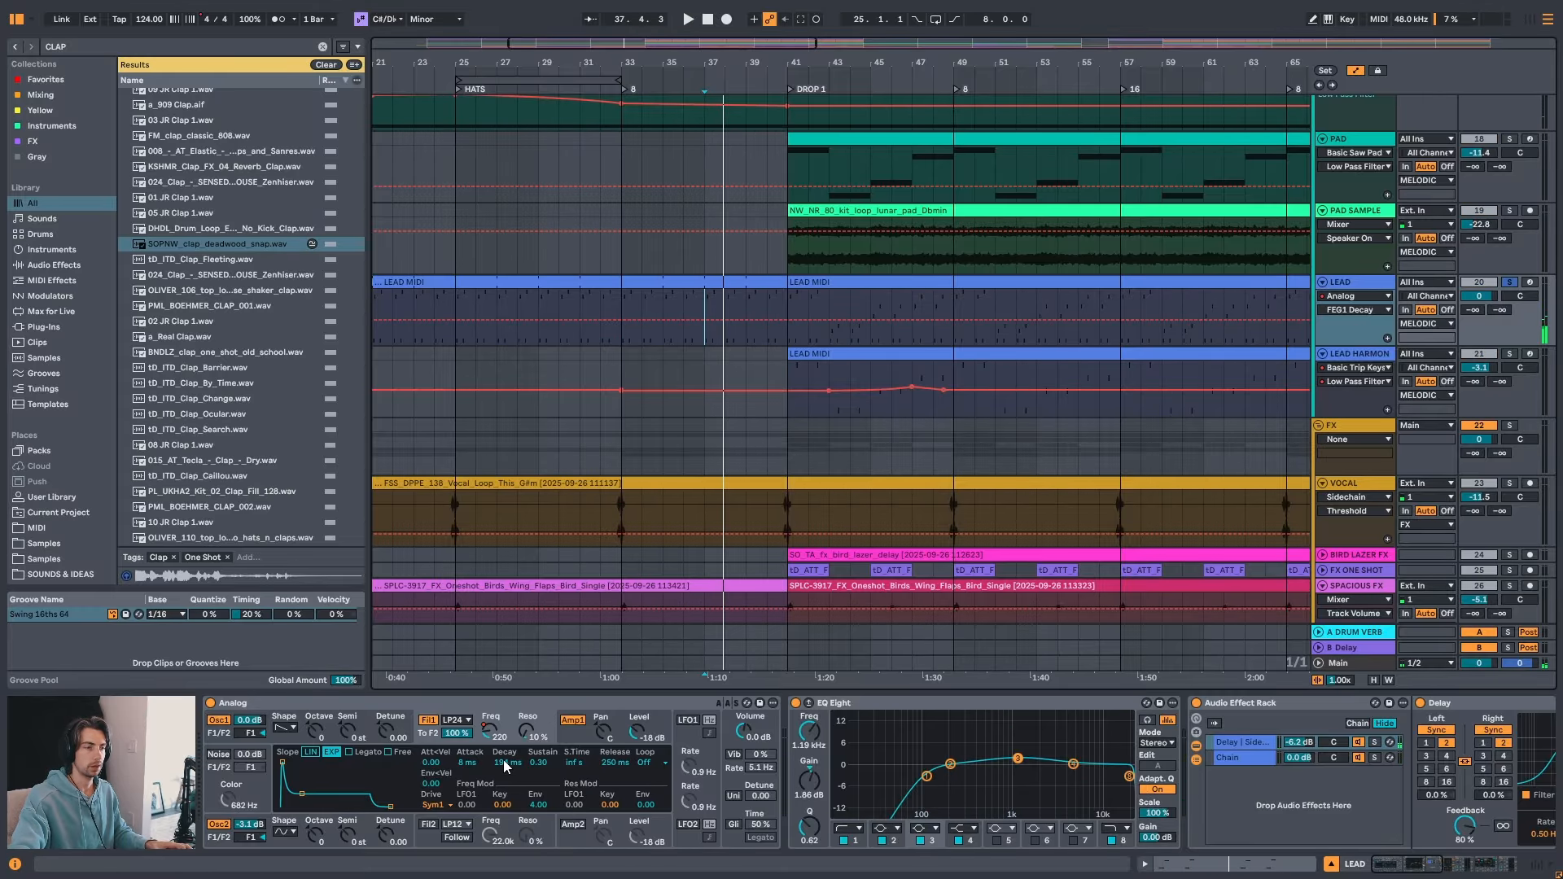
{"action": "left_click", "coordinate": [502, 761]}
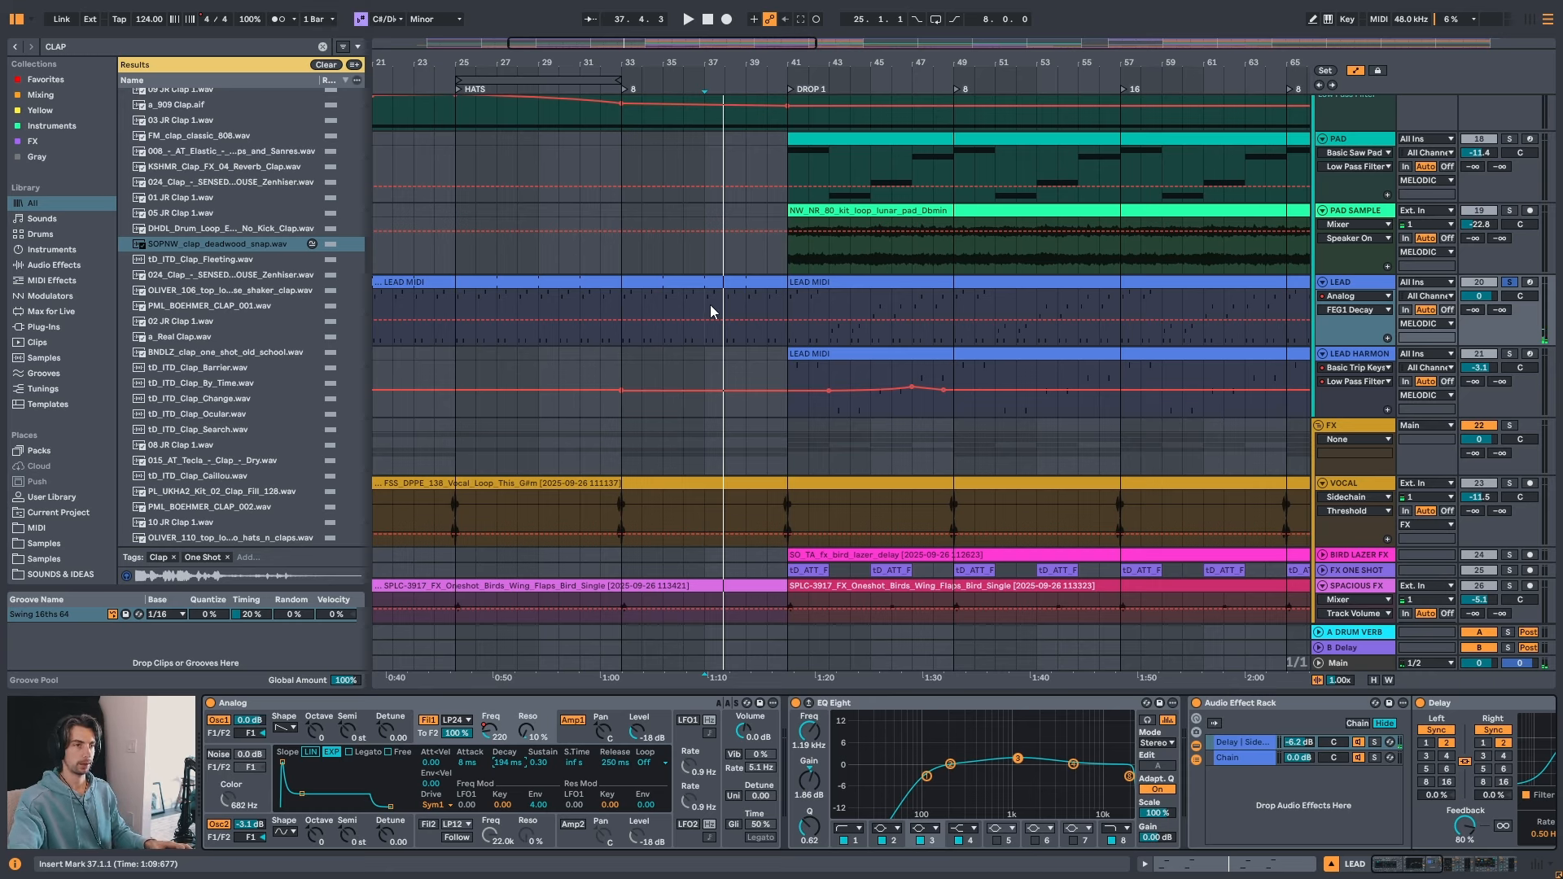
{"action": "left_click", "coordinate": [627, 295]}
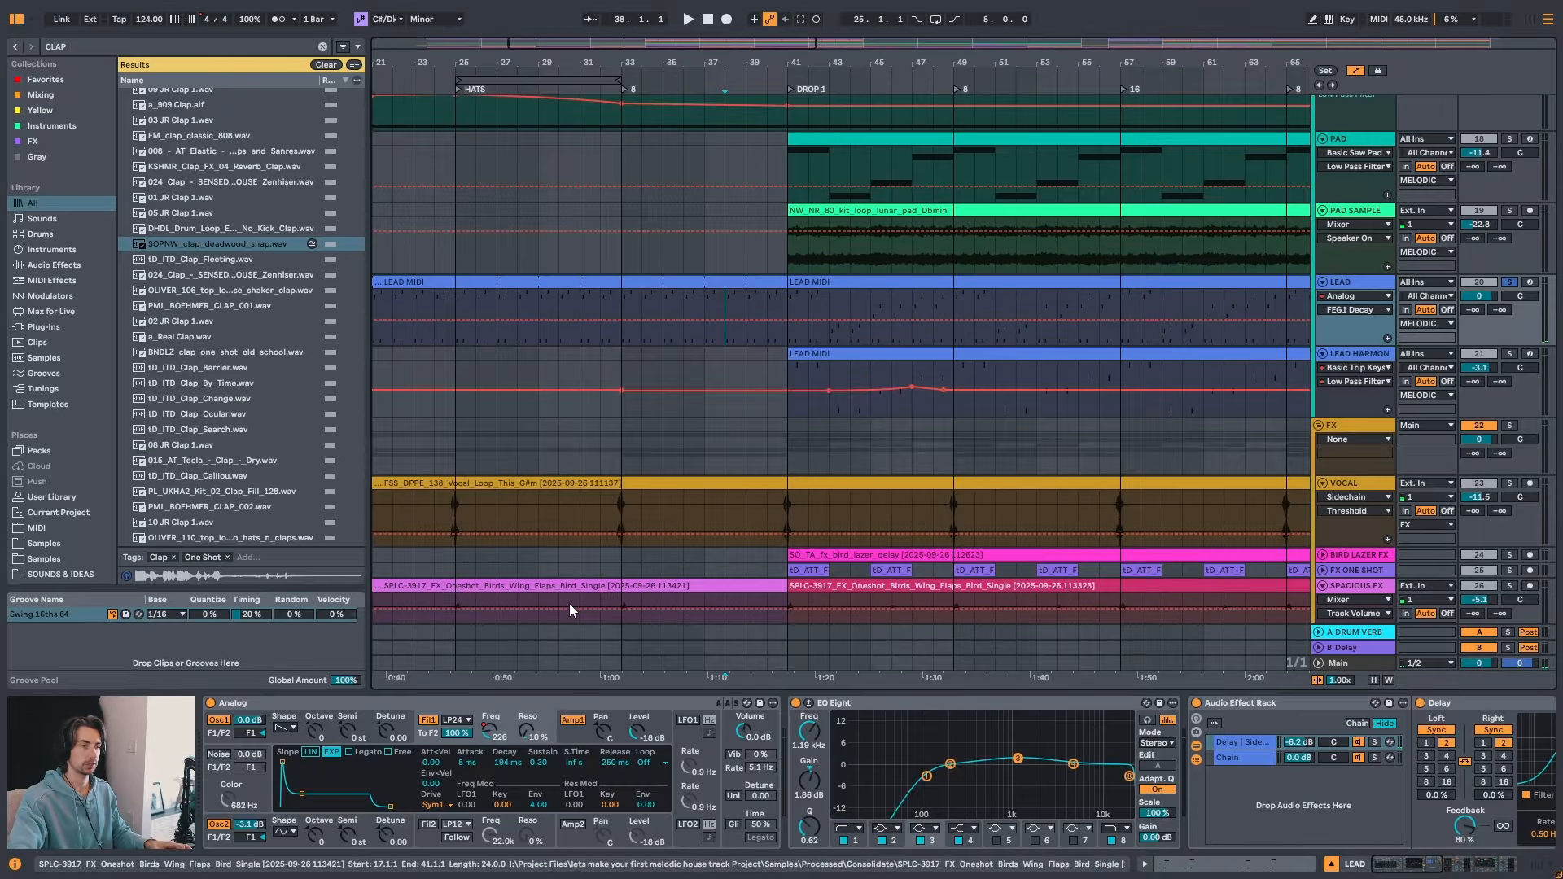
{"action": "key", "text": "space"}
{"action": "left_click", "coordinate": [624, 313]}
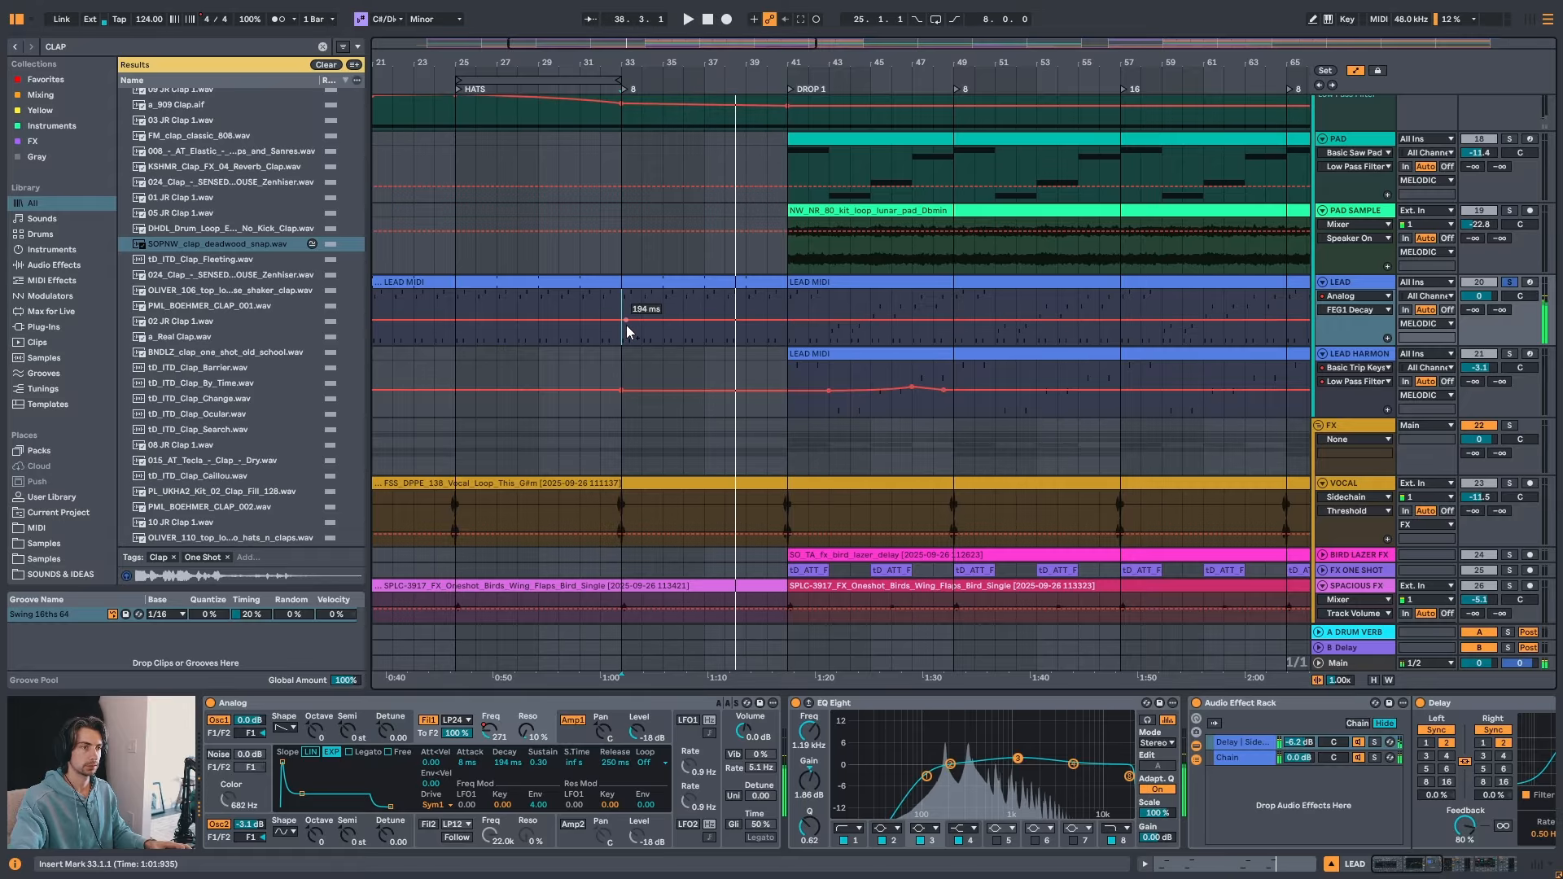
{"action": "left_click", "coordinate": [792, 320]}
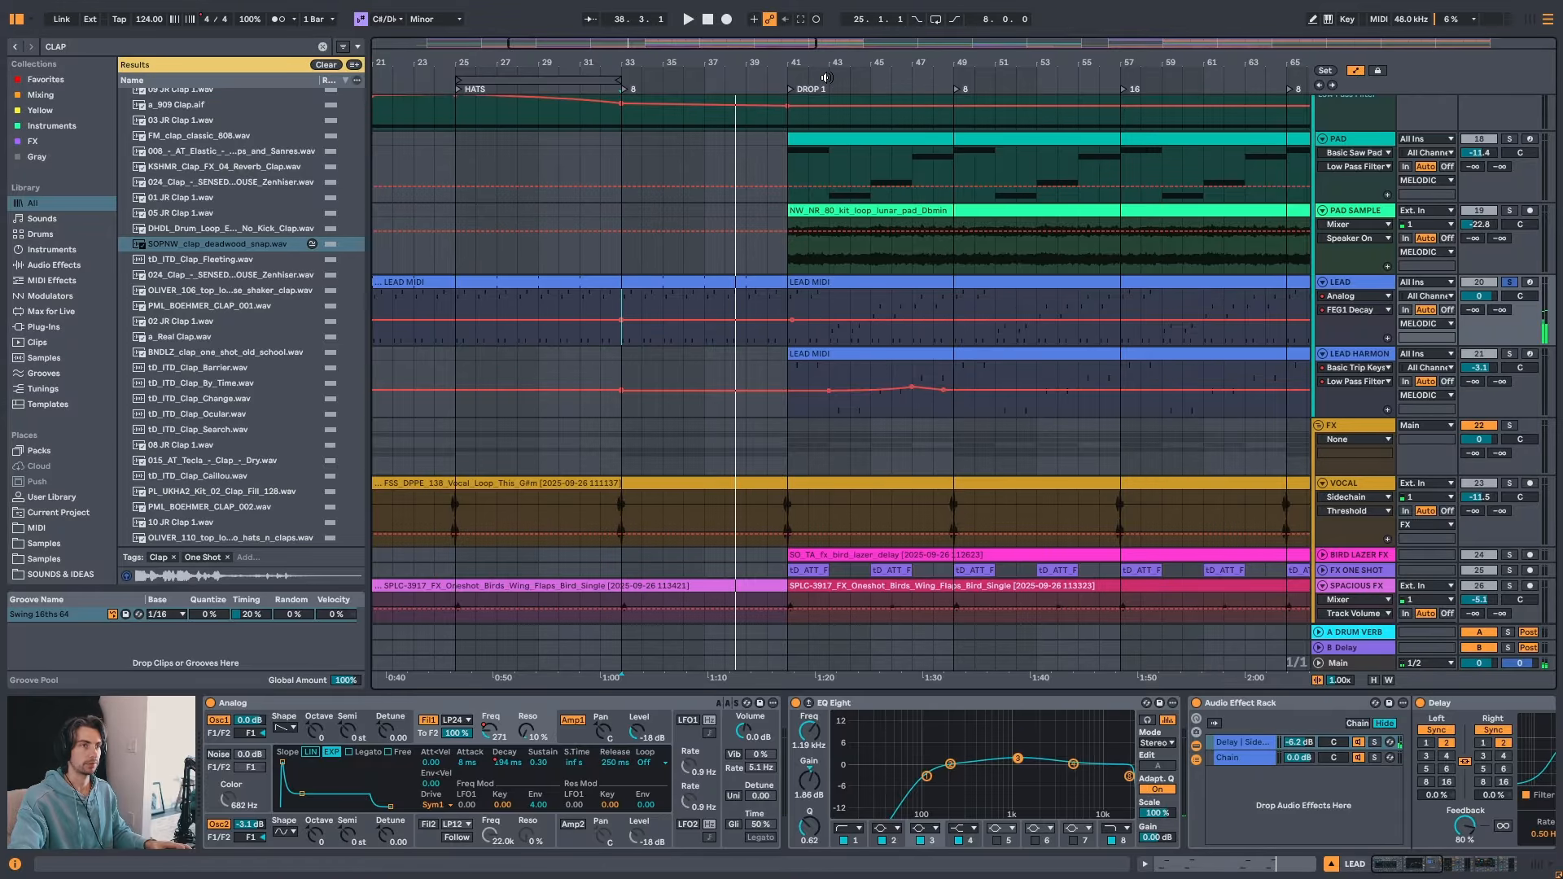
{"action": "left_click_drag", "start_coordinate": [829, 56], "coordinate": [814, 53]}
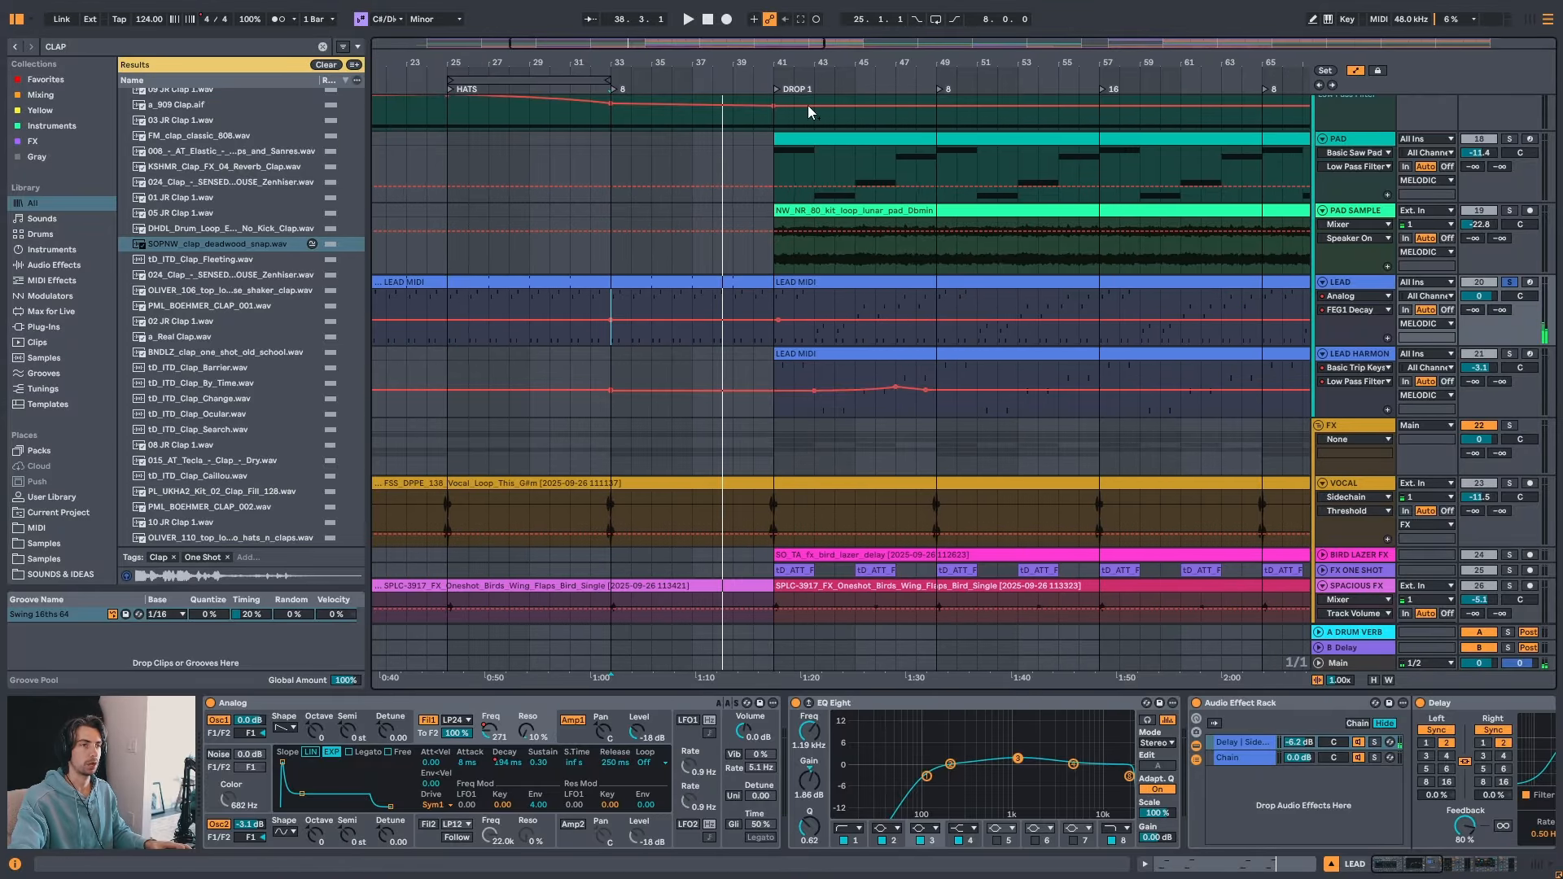
- Shape LEAD's FEG1 Decay automation into a curved rise from bar 33 to about 6.83 s just before DROP 1, and audition it
{"action": "left_click", "coordinate": [776, 303]}
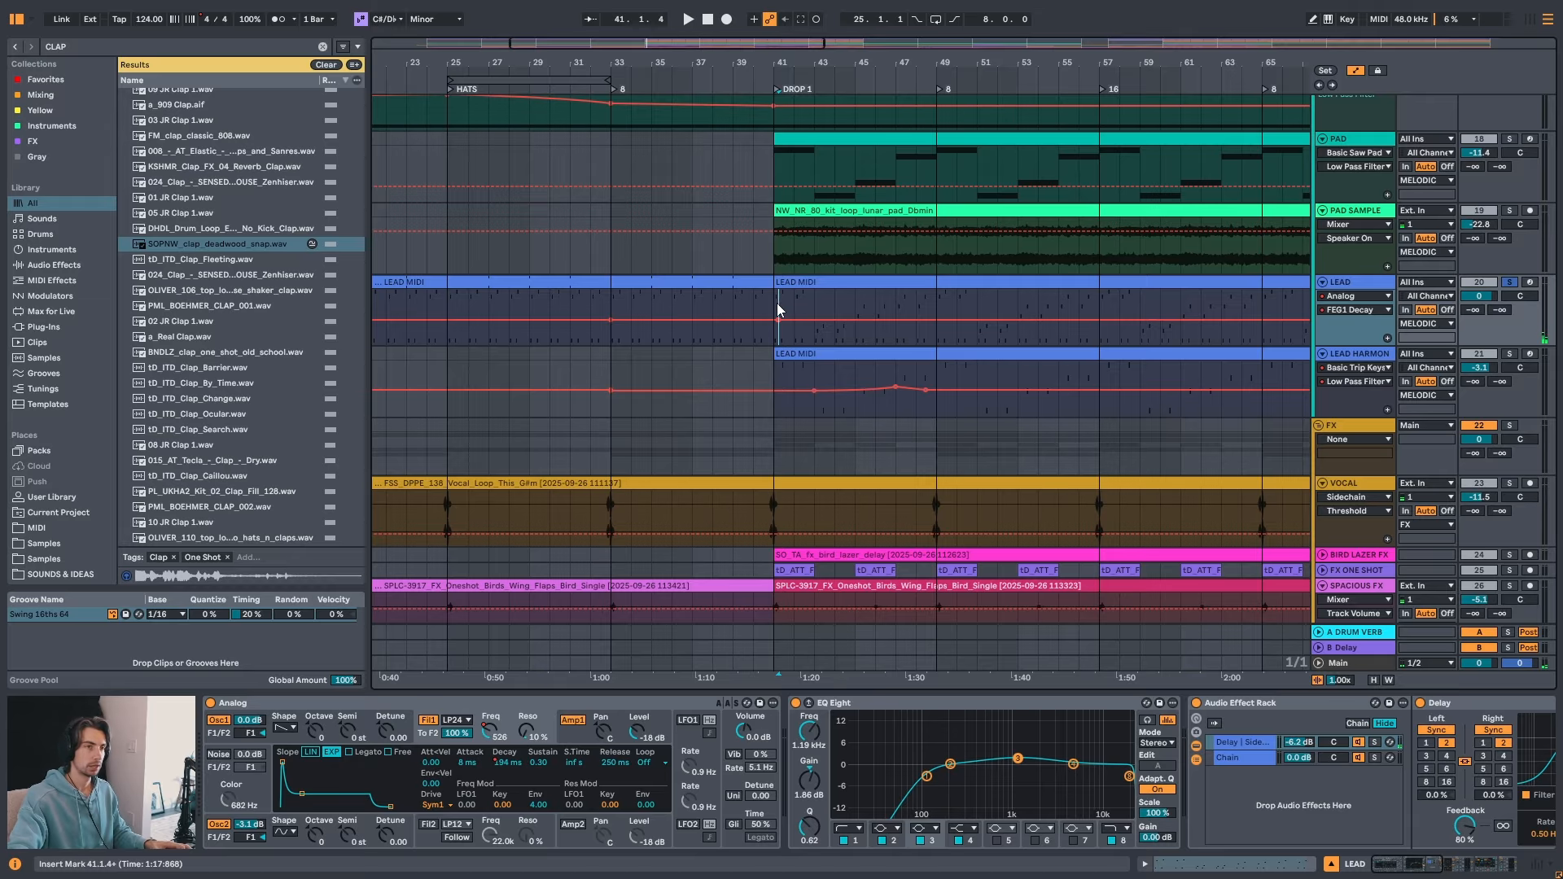
{"action": "left_click_drag", "start_coordinate": [814, 58], "coordinate": [814, 75]}
{"action": "left_click", "coordinate": [758, 319]}
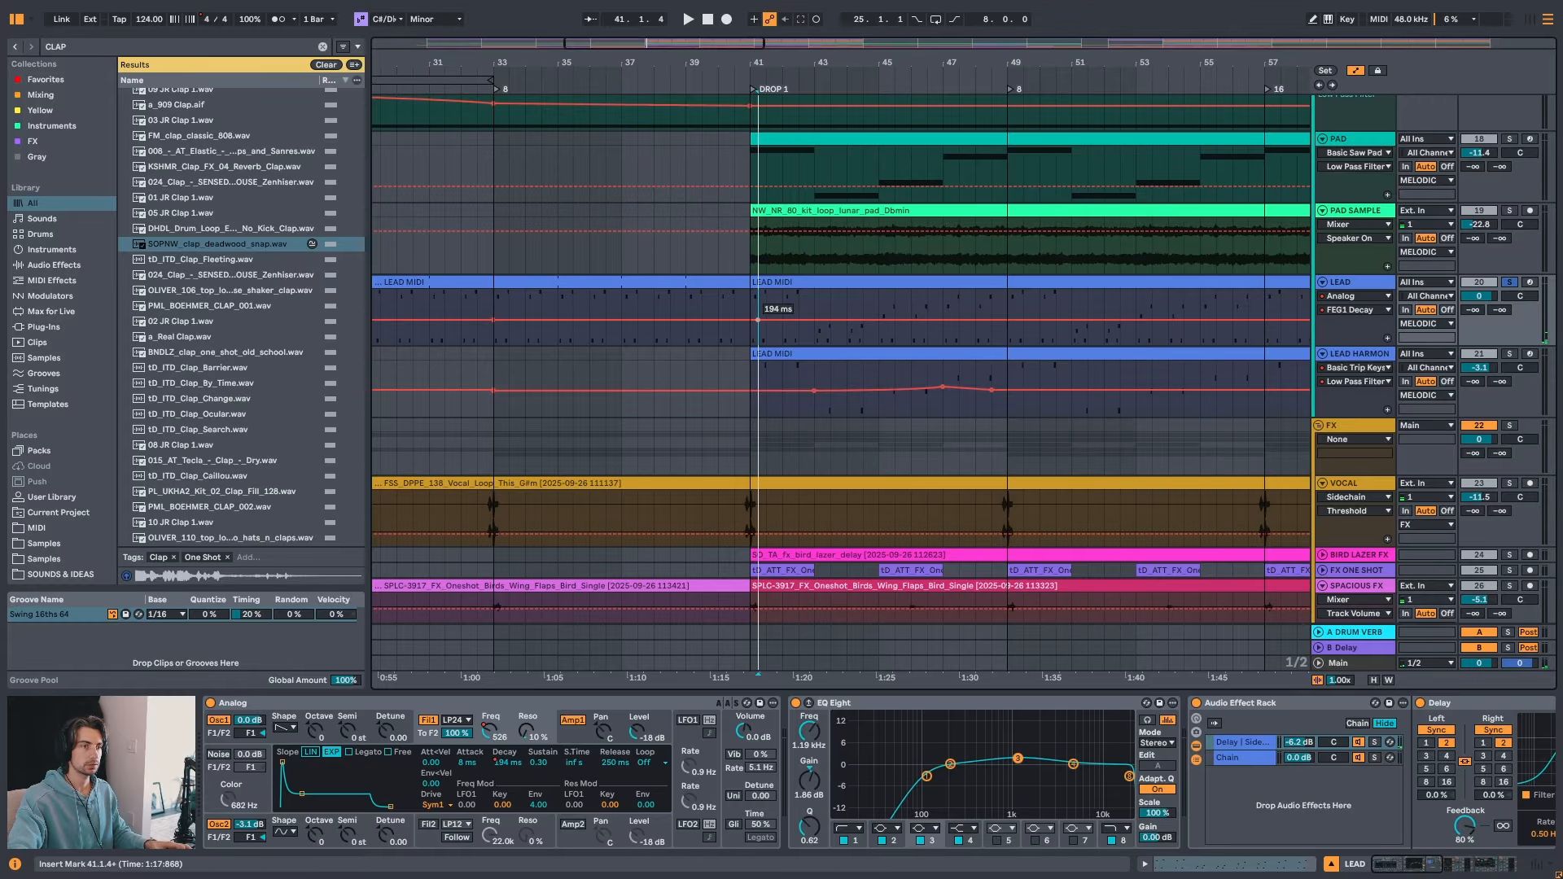
{"action": "left_click_drag", "start_coordinate": [757, 319], "coordinate": [704, 305]}
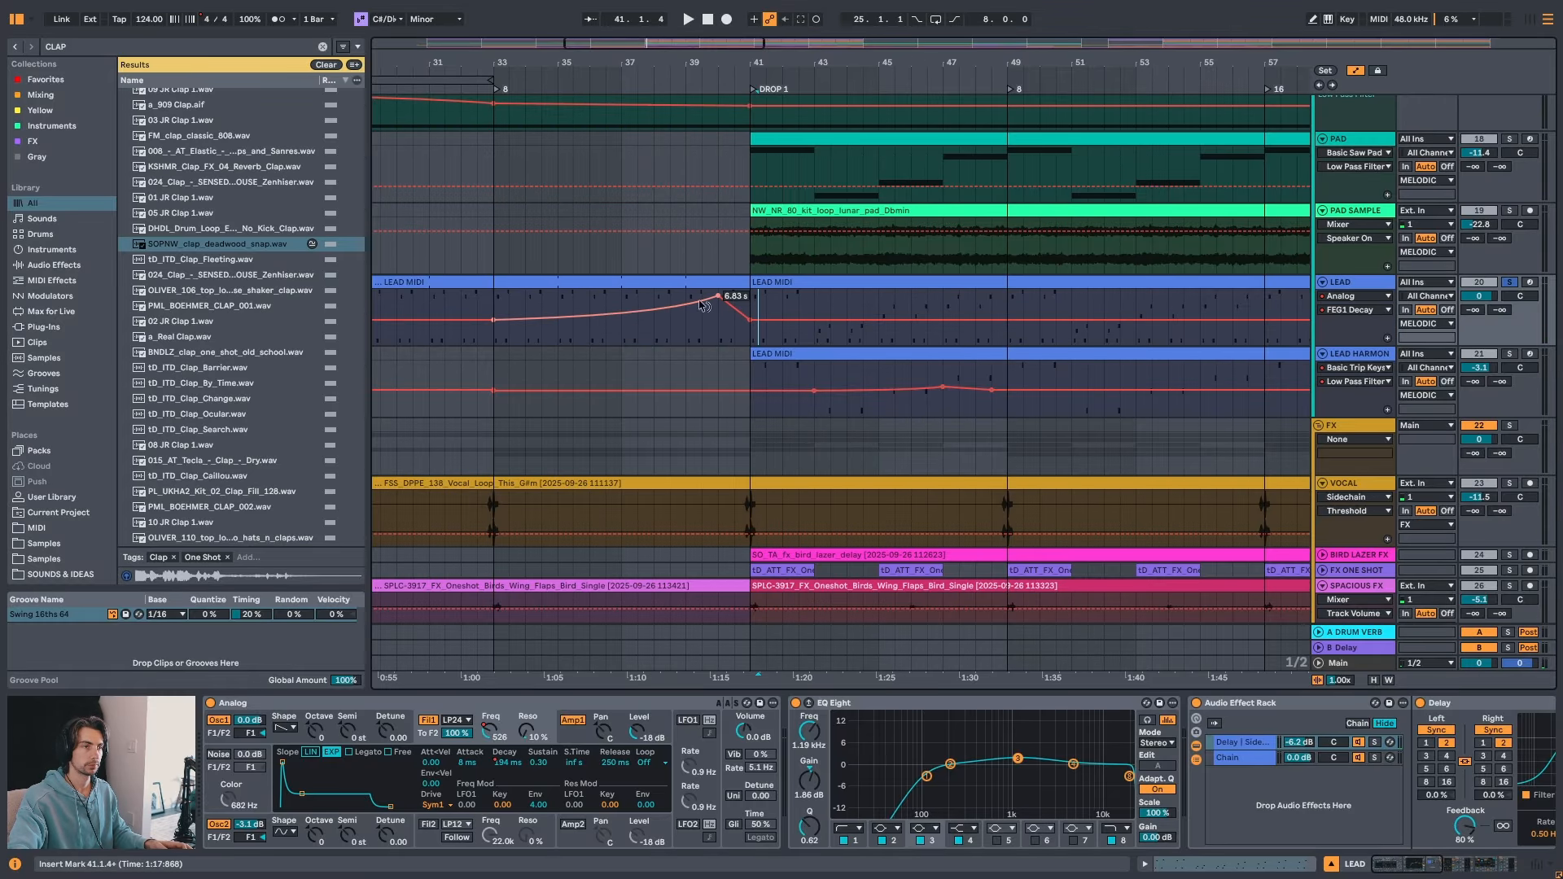
{"action": "key", "text": "space"}
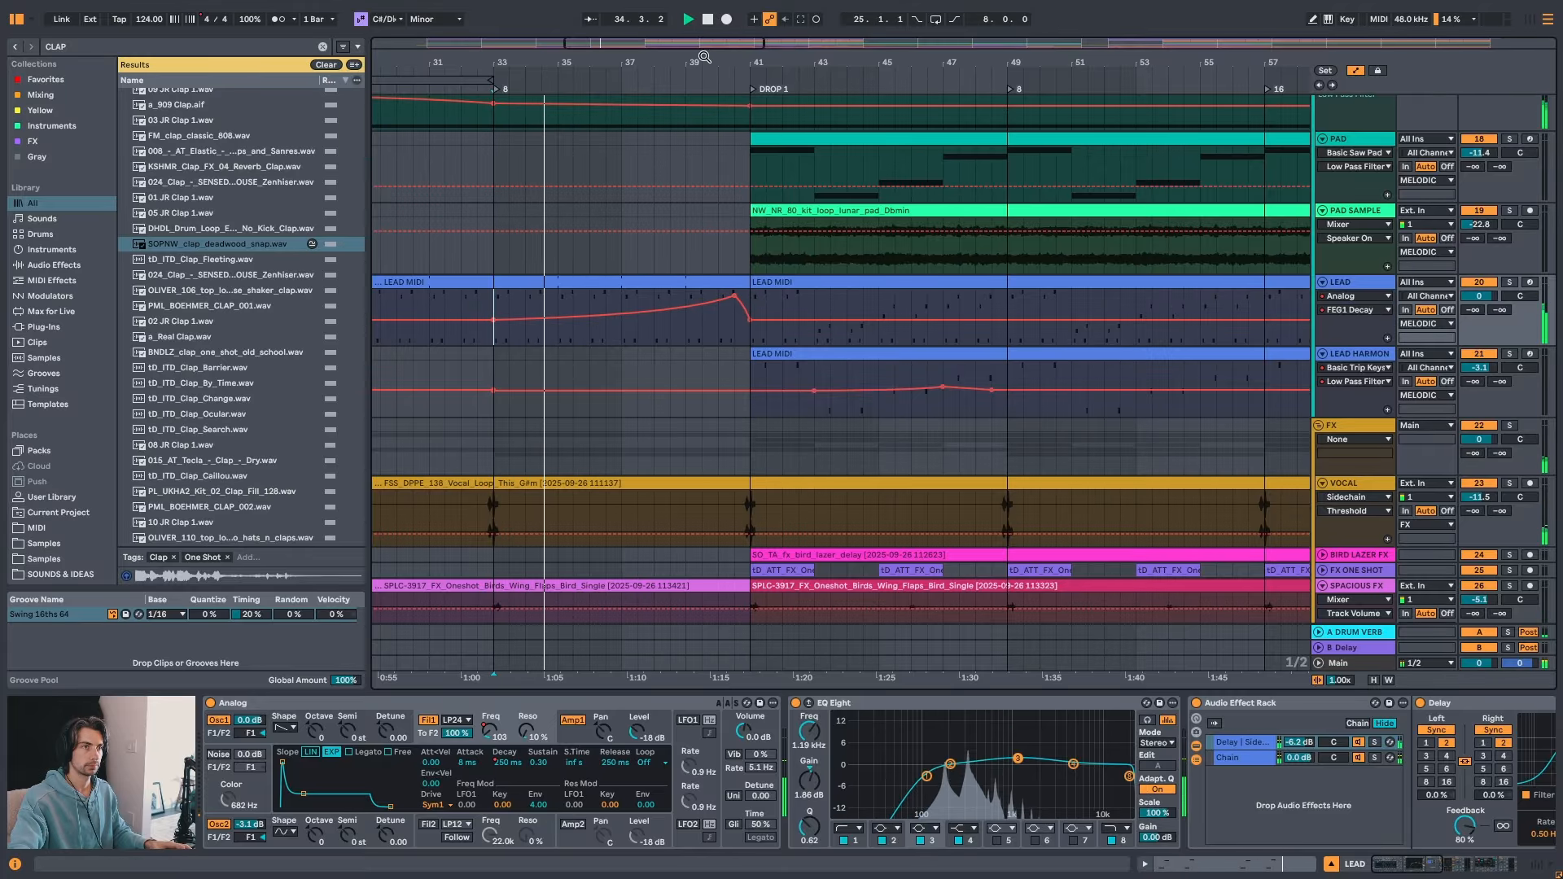
{"action": "scroll", "coordinate": [702, 102], "scroll_direction": "up", "scroll_amount": 3}
{"action": "left_click_drag", "start_coordinate": [554, 314], "coordinate": [553, 308]}
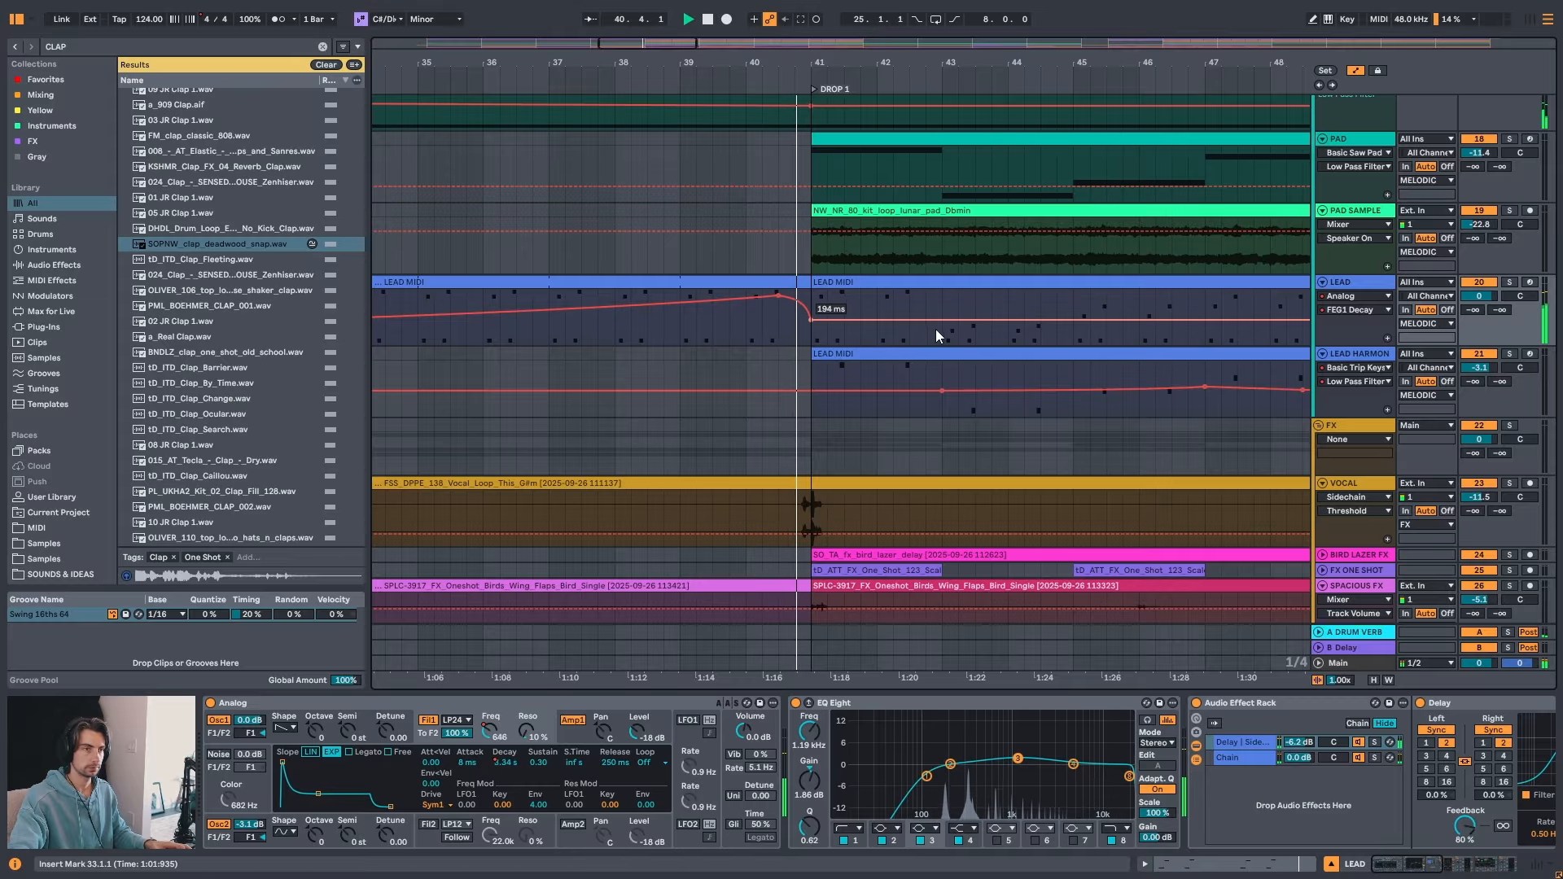
{"action": "left_click_drag", "start_coordinate": [906, 63], "coordinate": [760, 53]}
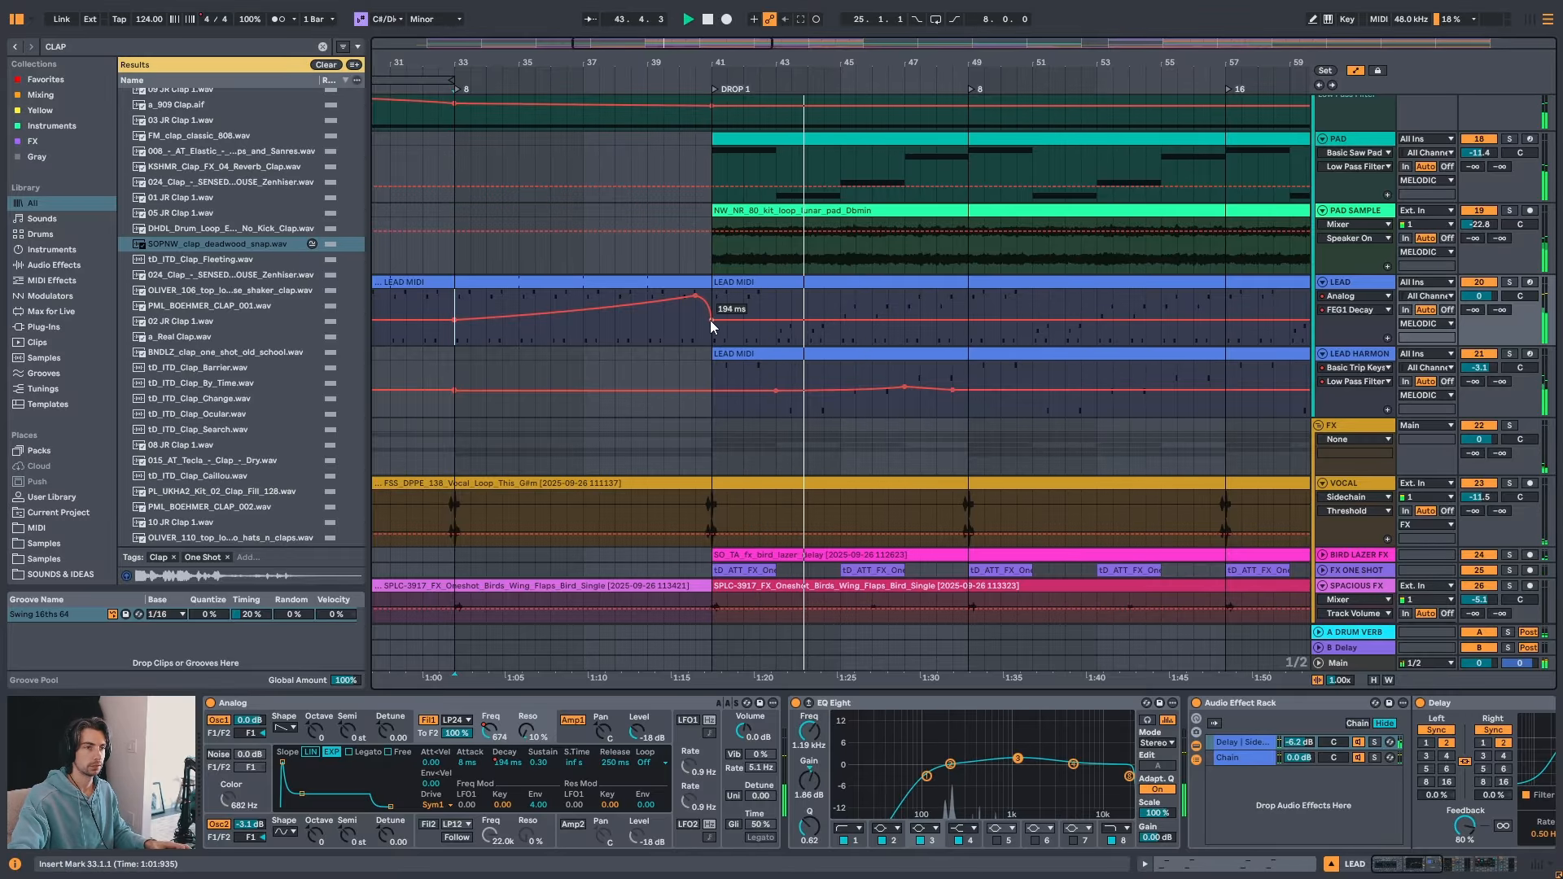
- Try lowering LEAD's FEG1 Decay automation to 58 ms at DROP 1, then undo the change and stop playback
{"action": "left_click_drag", "start_coordinate": [710, 320], "coordinate": [712, 329]}
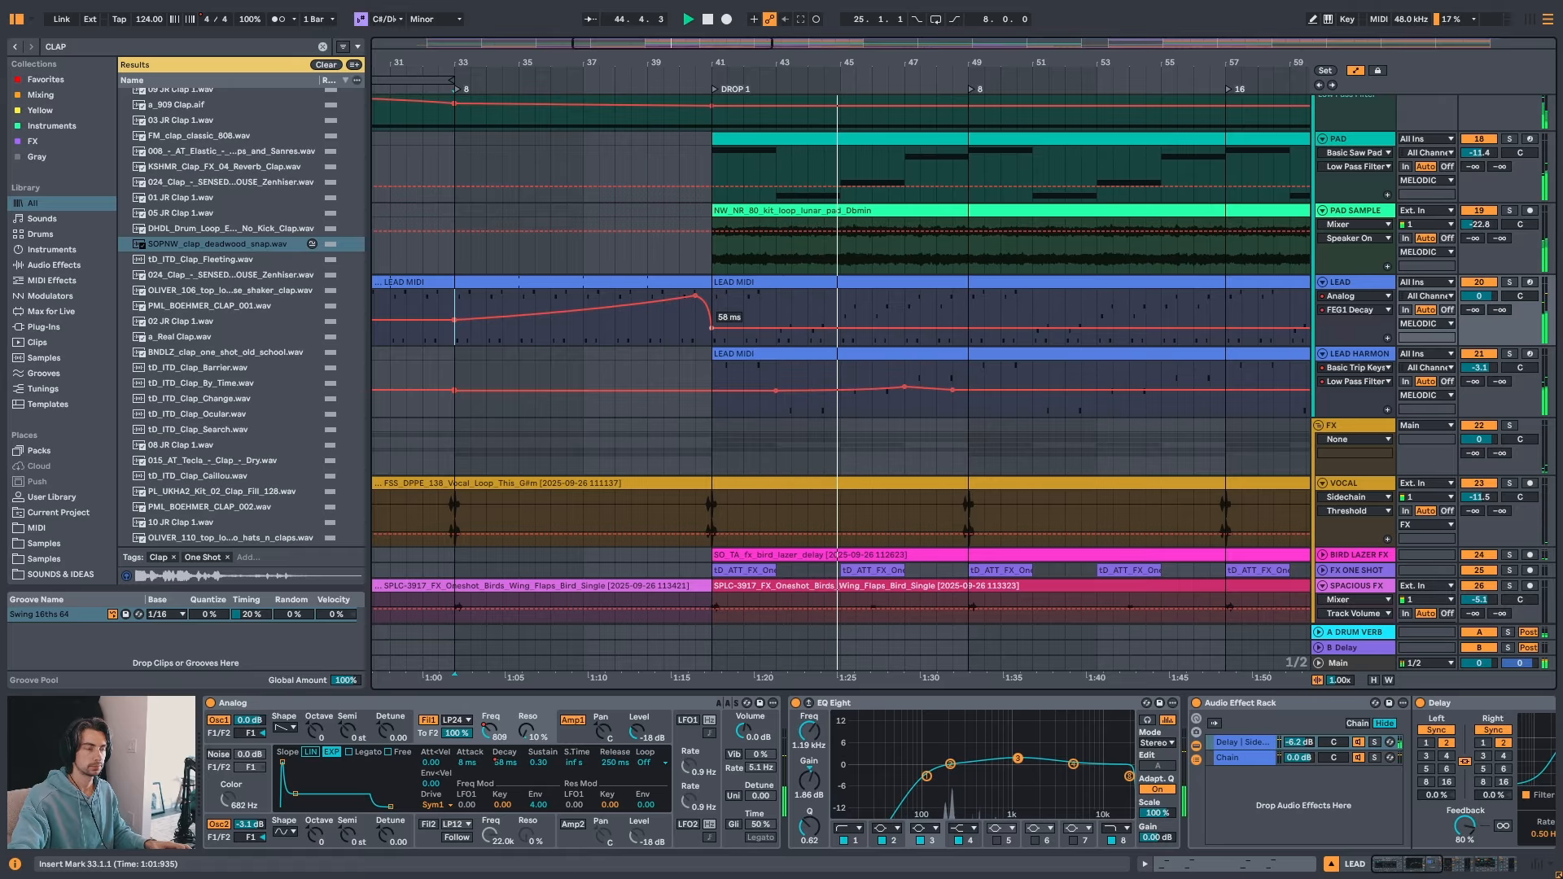
{"action": "key", "text": "ctrl+z"}
{"action": "key", "text": "space"}
{"action": "left_click_drag", "start_coordinate": [760, 64], "coordinate": [682, 158]}
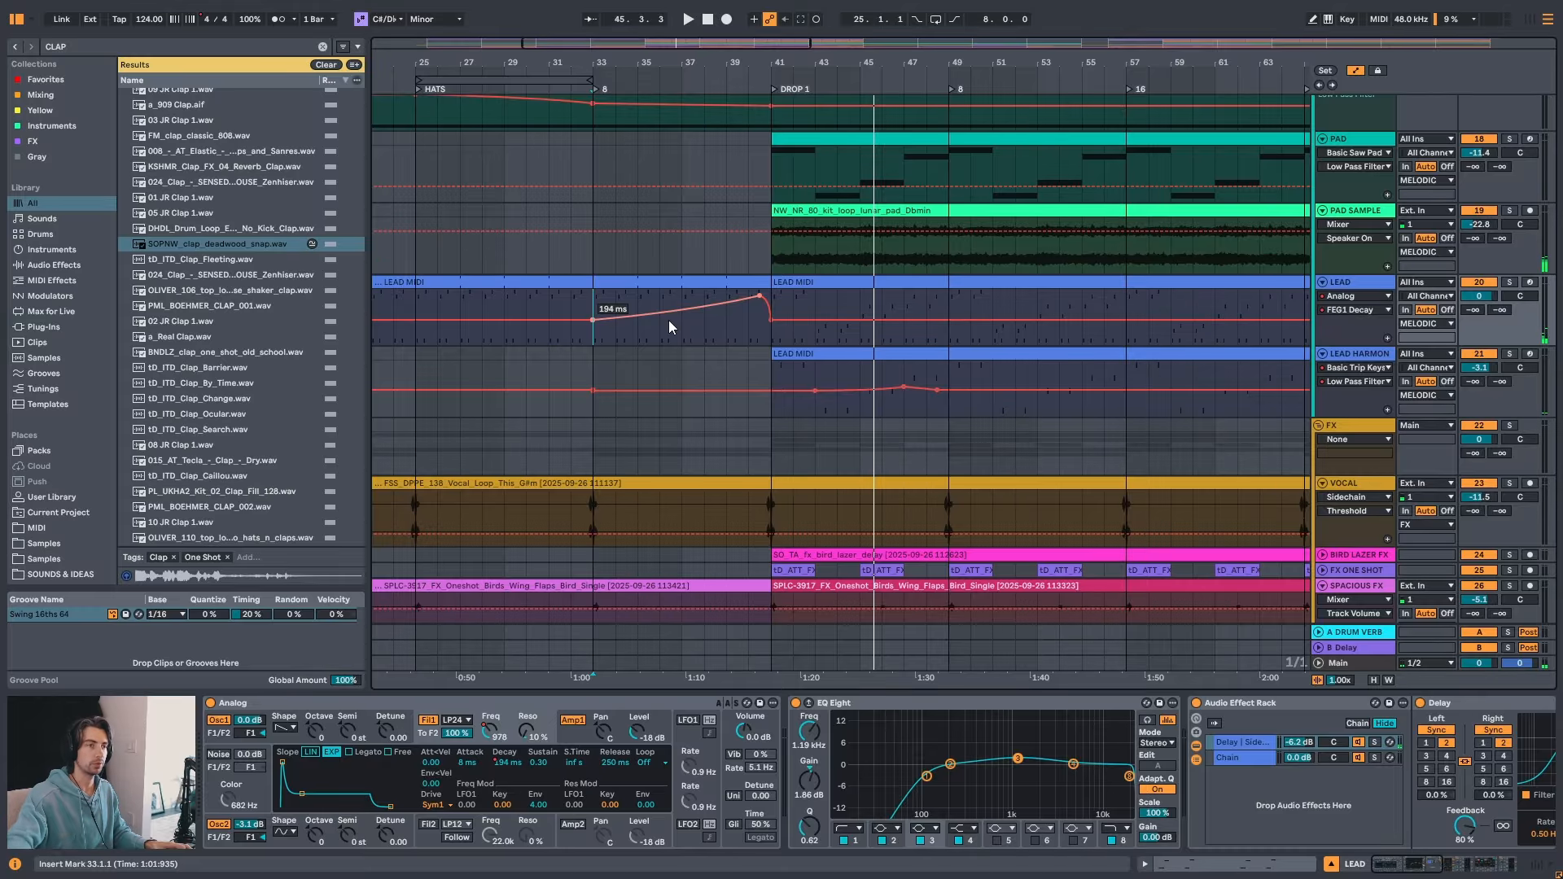
{"action": "mouse_move", "coordinate": [740, 60]}
{"action": "left_mouse_down"}
{"action": "mouse_move", "coordinate": [736, 16]}
{"action": "mouse_move", "coordinate": [732, 75]}
{"action": "left_mouse_up"}
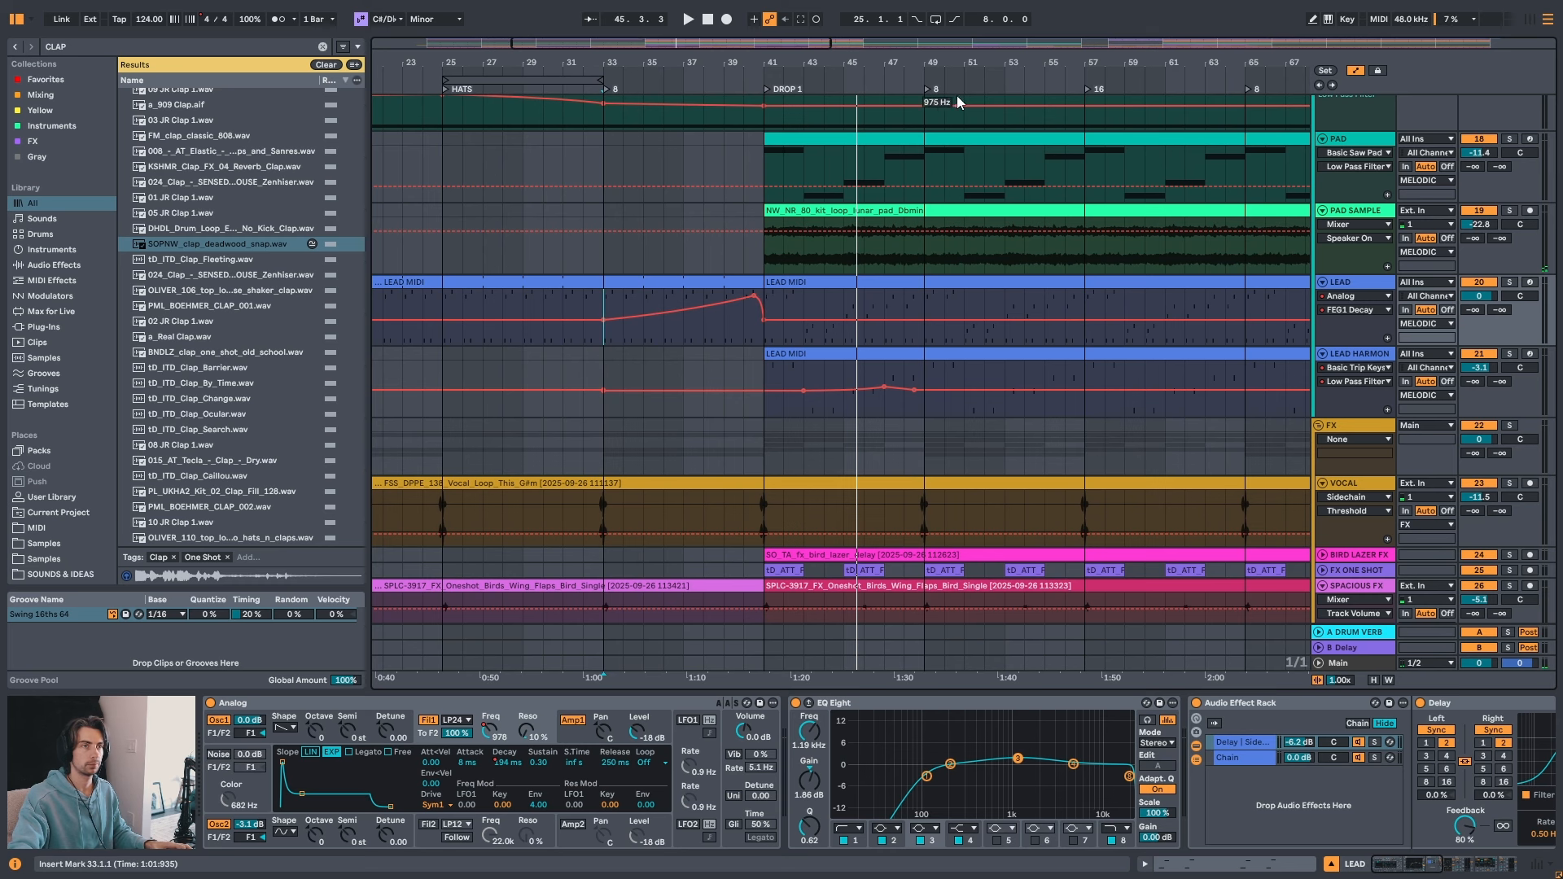
{"action": "left_click_drag", "start_coordinate": [956, 64], "coordinate": [804, 41]}
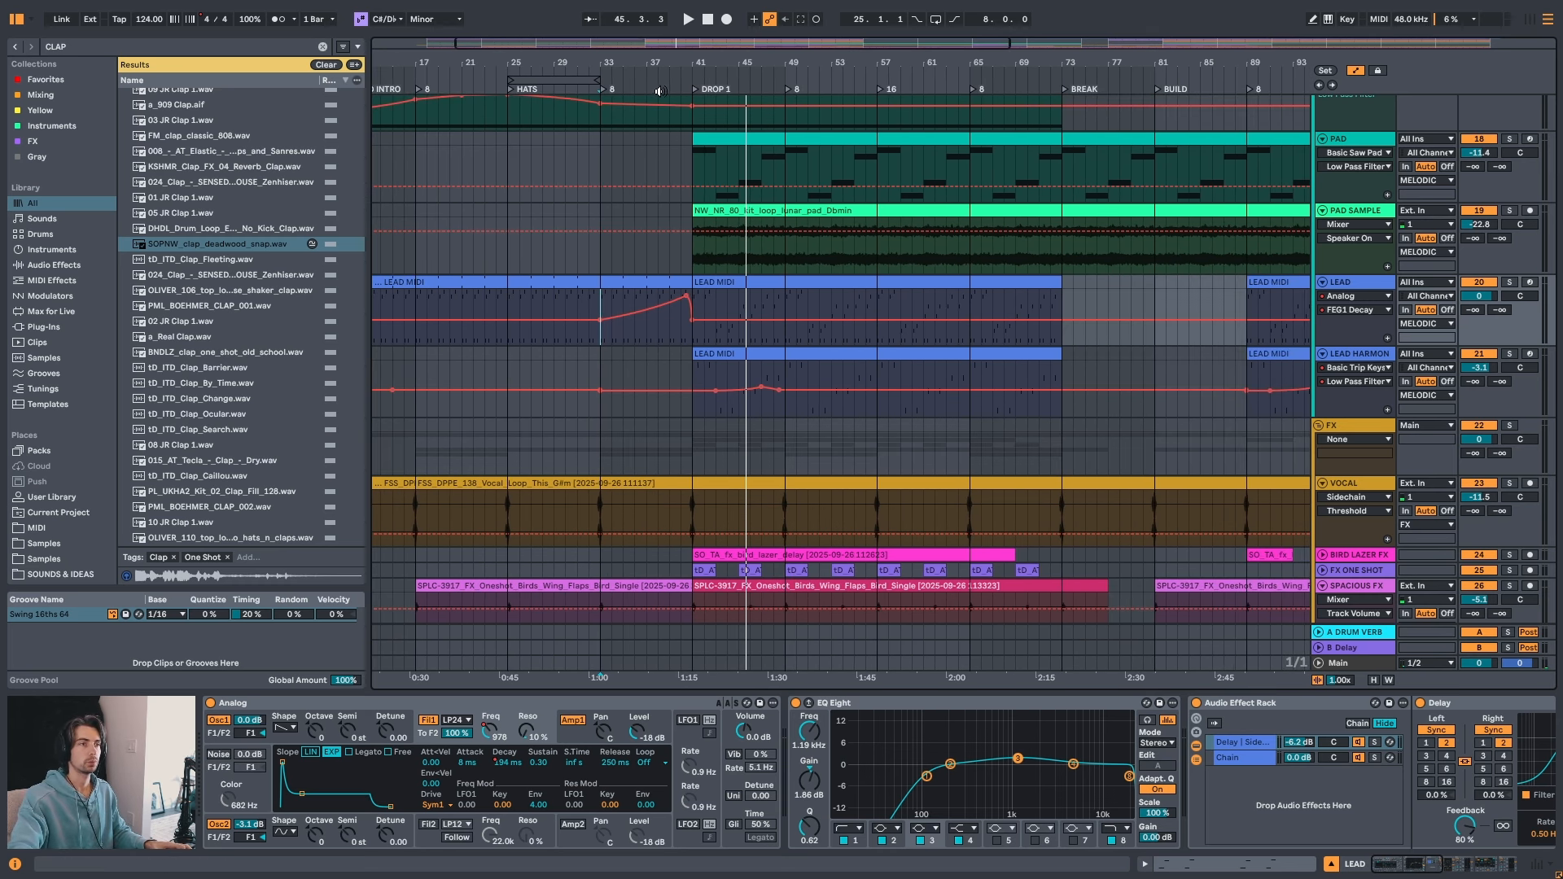
{"action": "left_click_drag", "start_coordinate": [674, 65], "coordinate": [728, 50]}
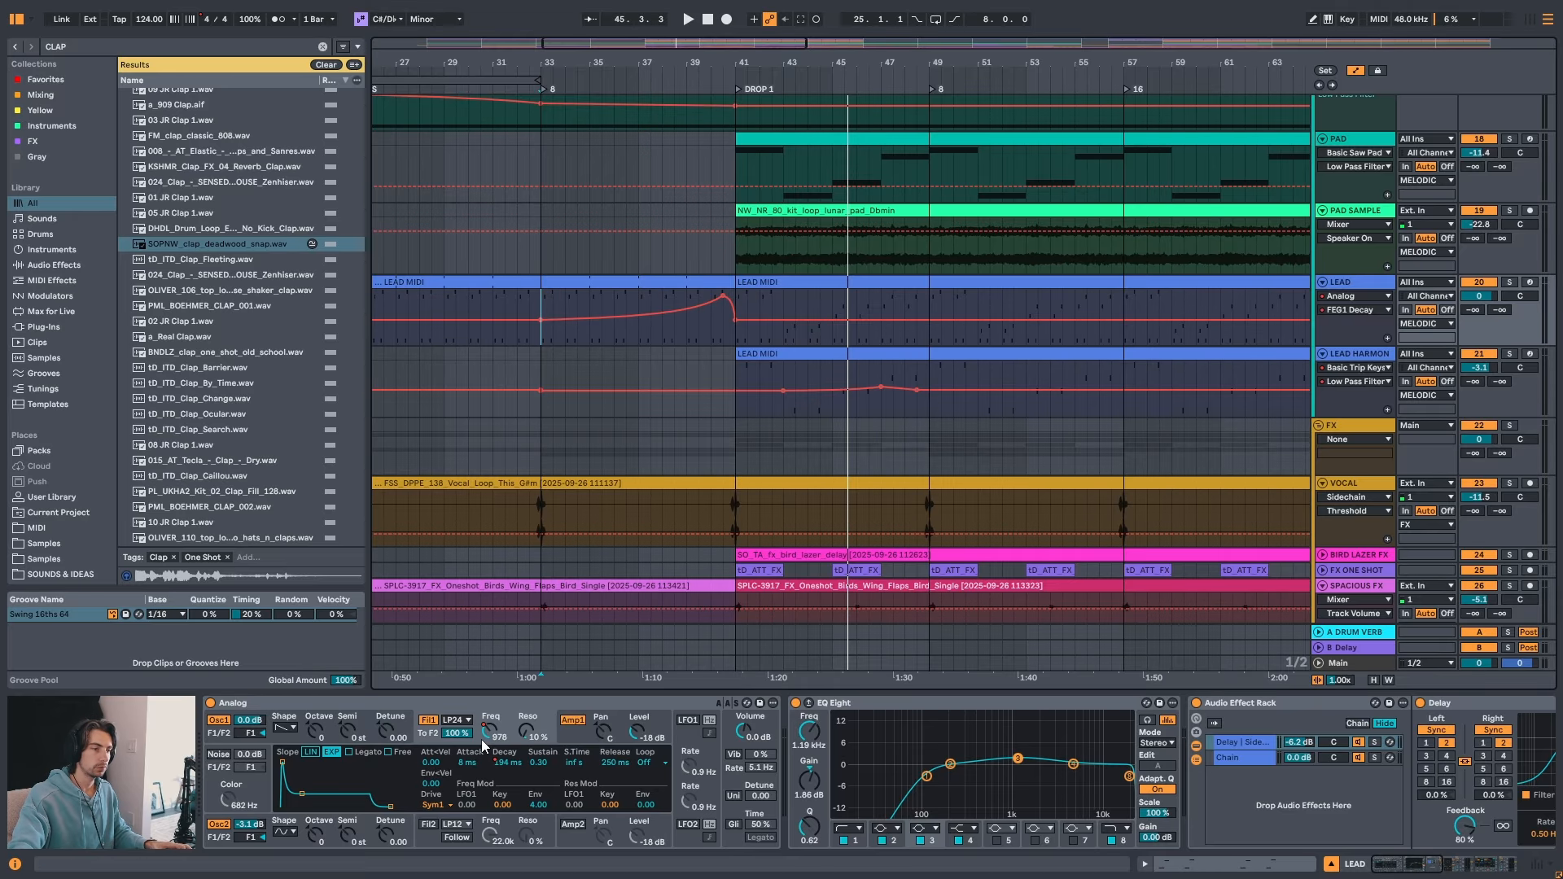
{"action": "left_click_drag", "start_coordinate": [726, 58], "coordinate": [723, 66]}
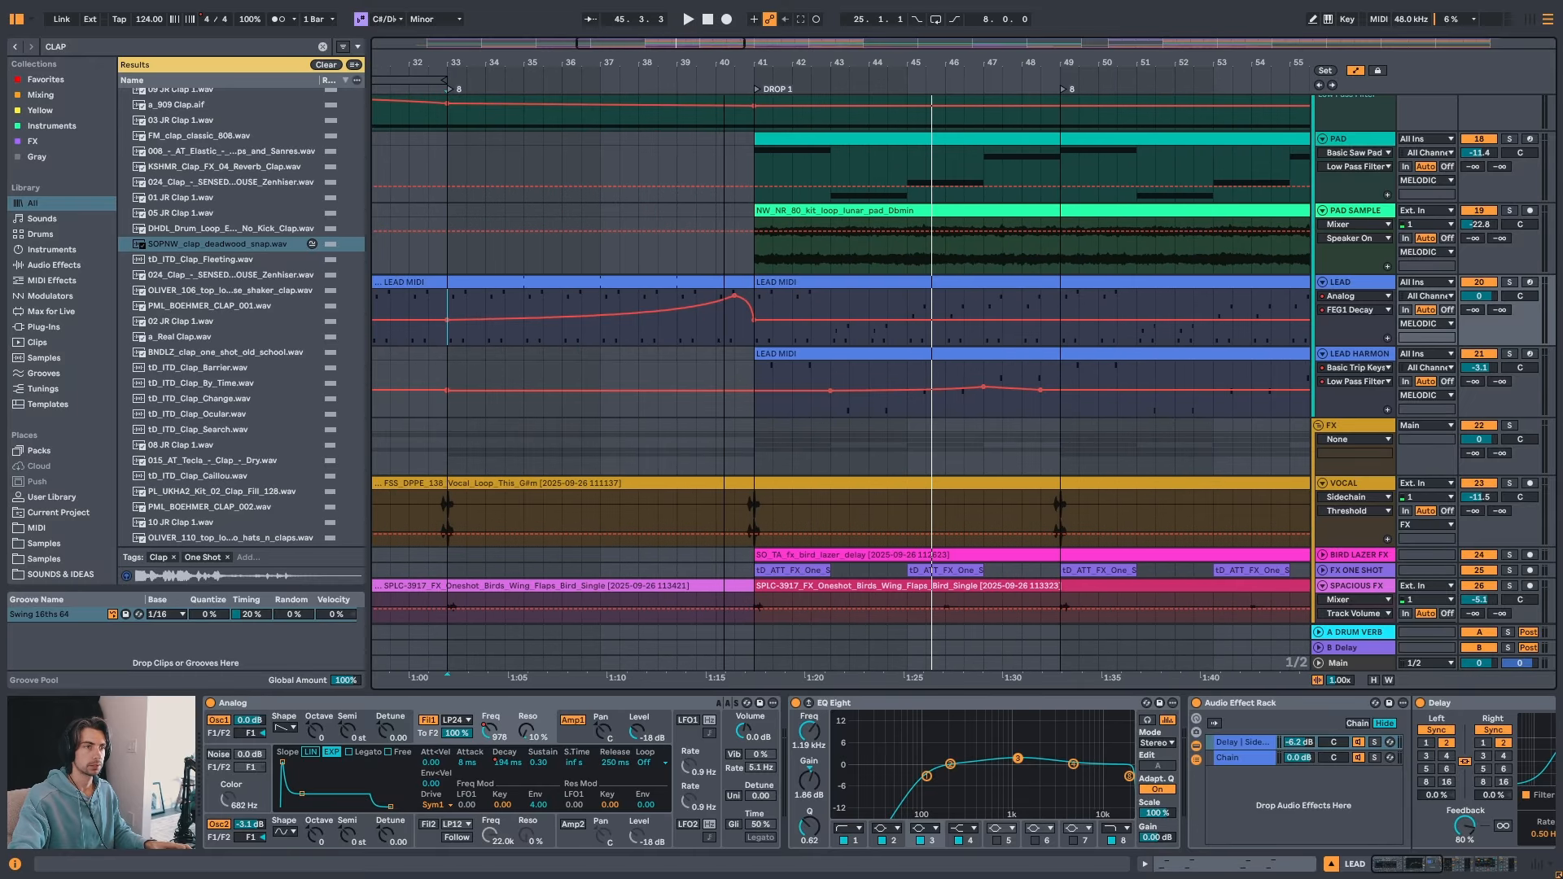
- Play from bar 33 and slightly lower the breakpoint just before DROP 1 in LEAD's F1 Freq automation
{"action": "key", "text": "space"}
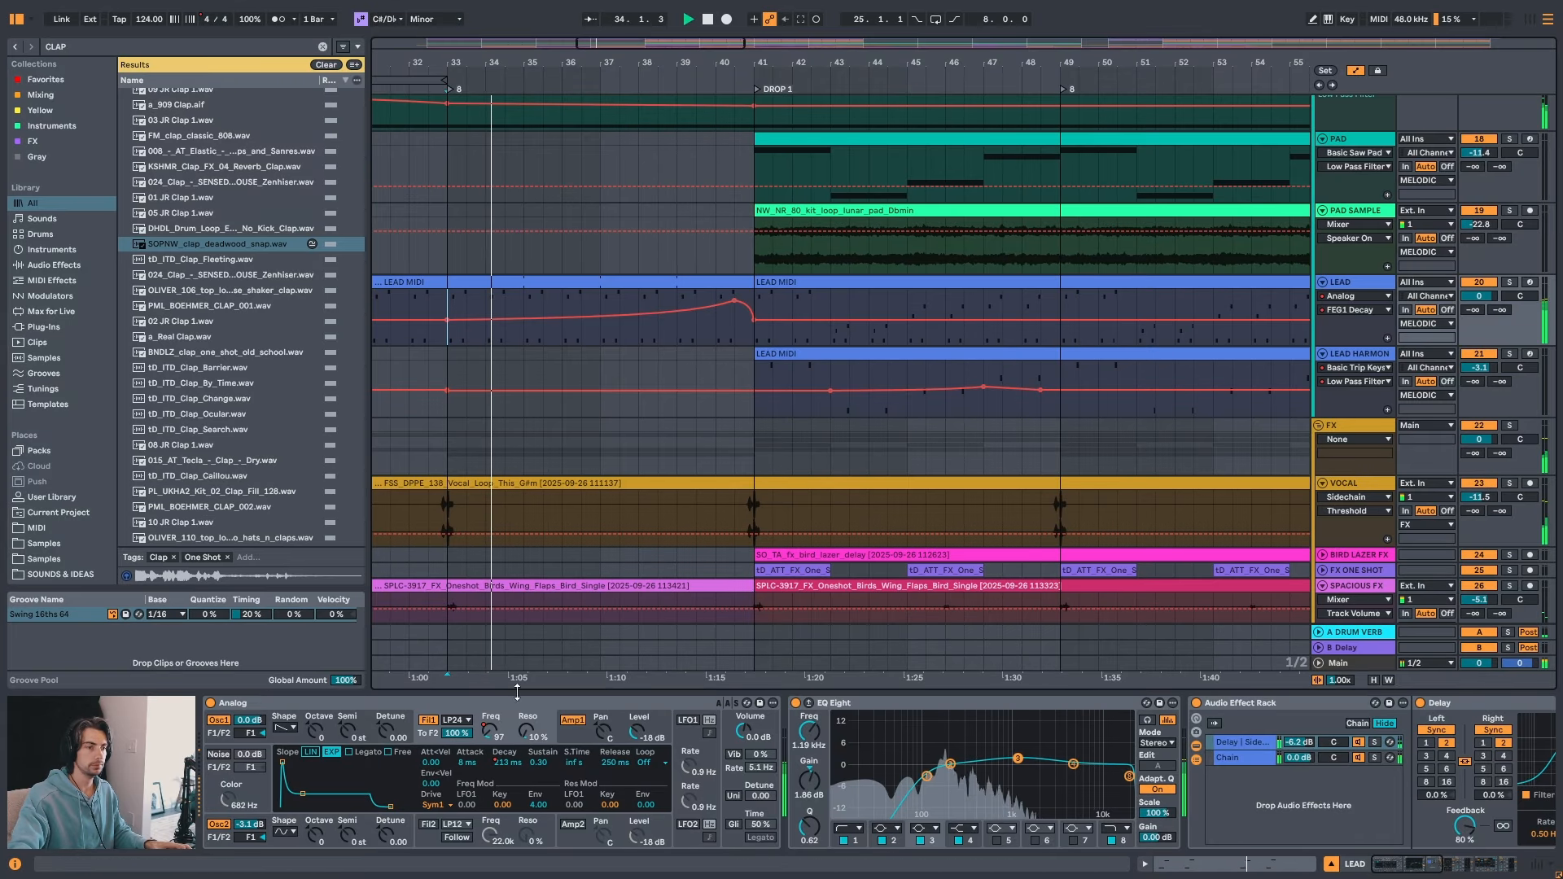
{"action": "left_click", "coordinate": [492, 735]}
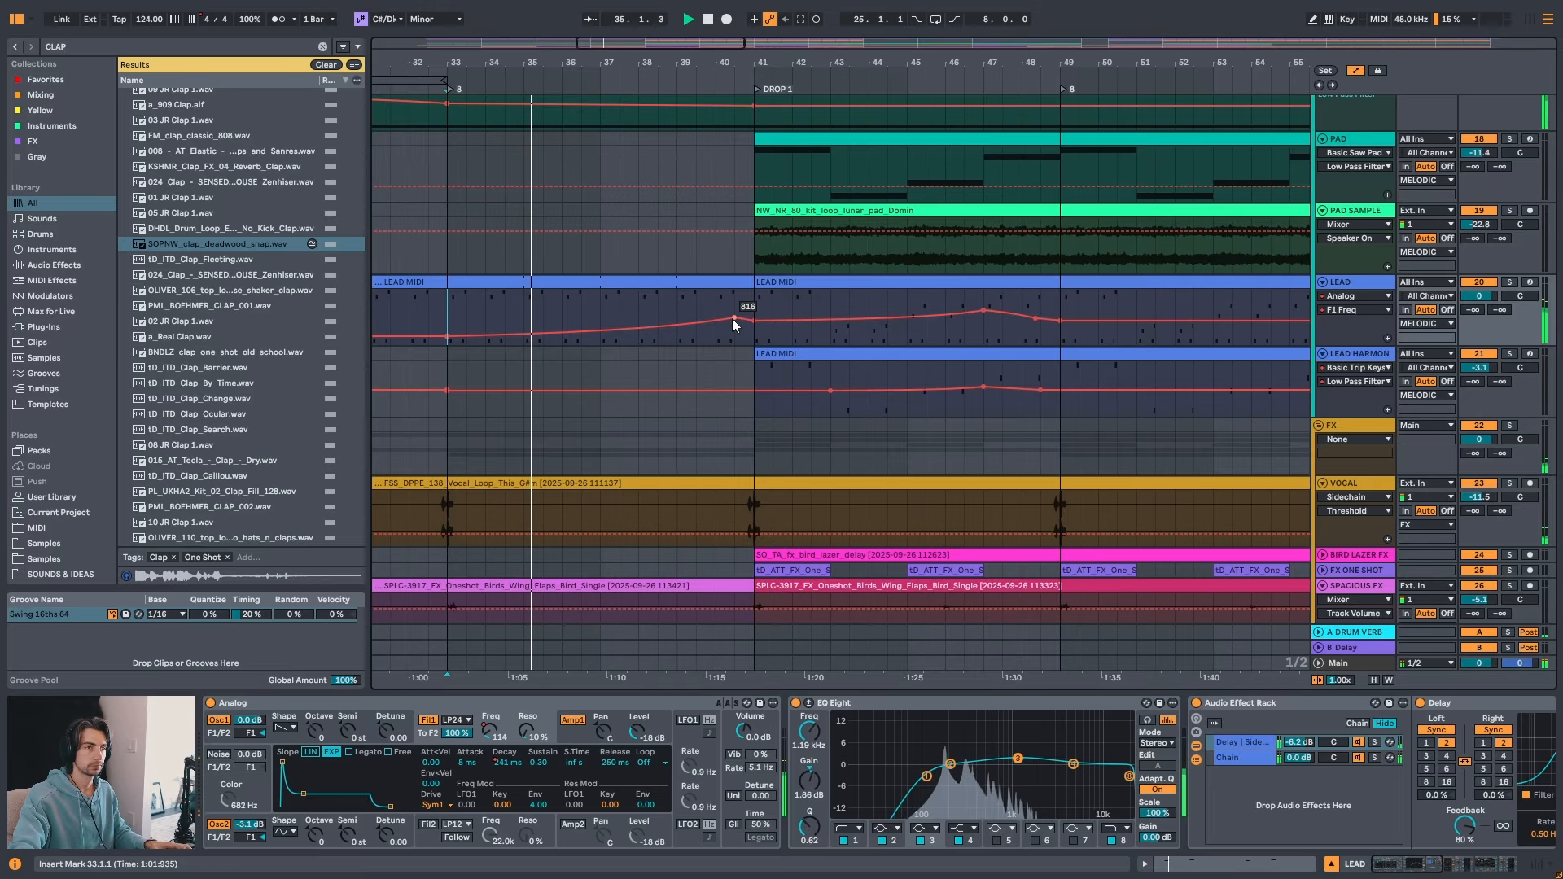
{"action": "left_click_drag", "start_coordinate": [734, 319], "coordinate": [732, 322]}
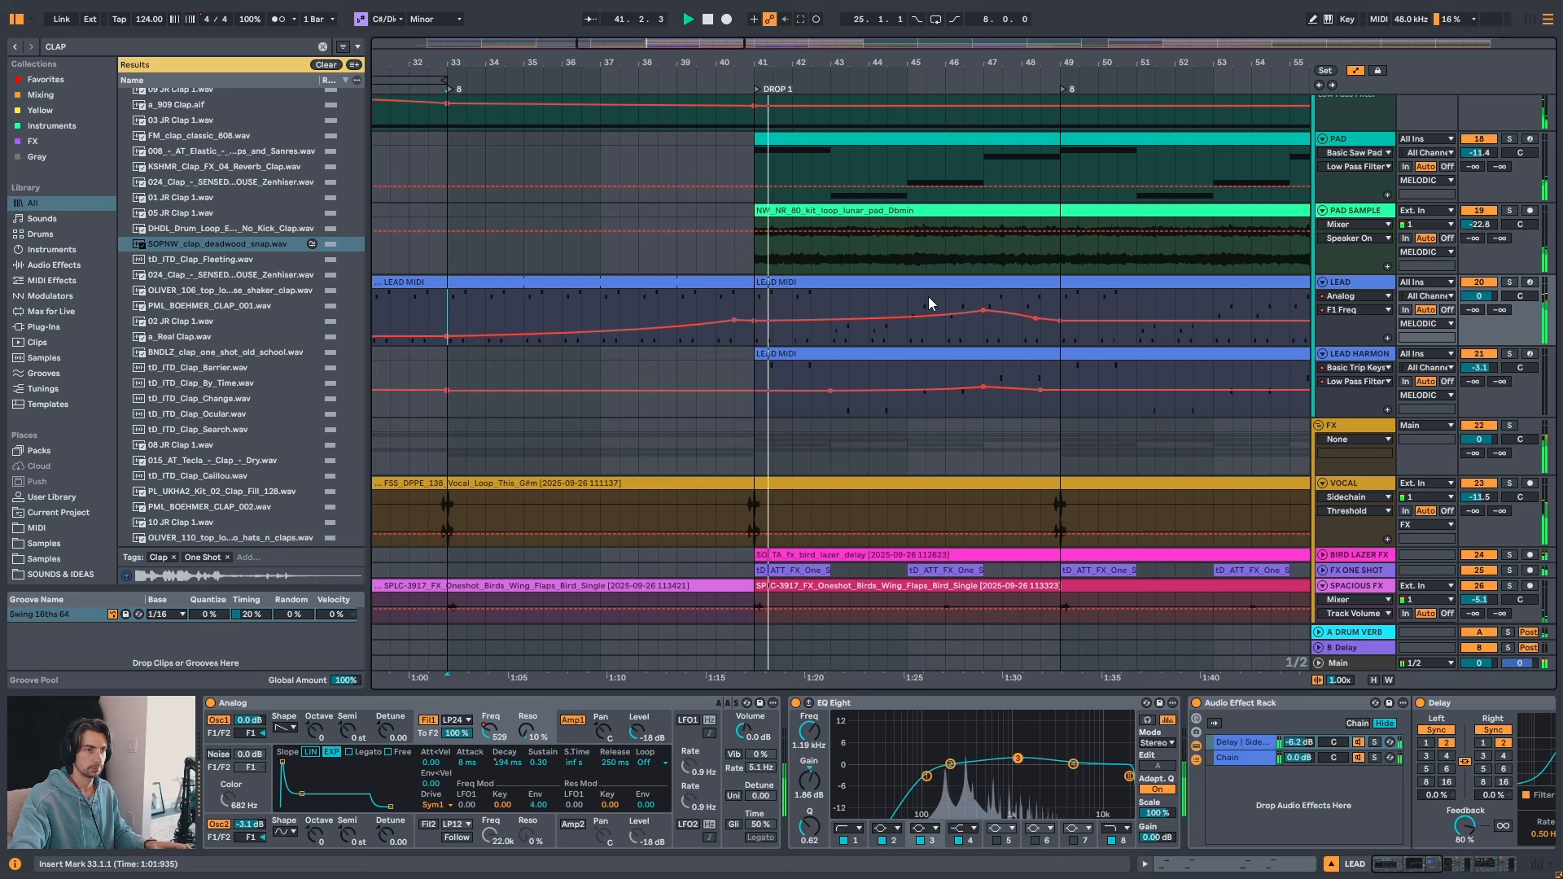
- Audition the lead's filter transition into DROP 1 repeatedly, starting playback from bar 39 and bar 37
{"action": "left_click_drag", "start_coordinate": [867, 67], "coordinate": [691, 12]}
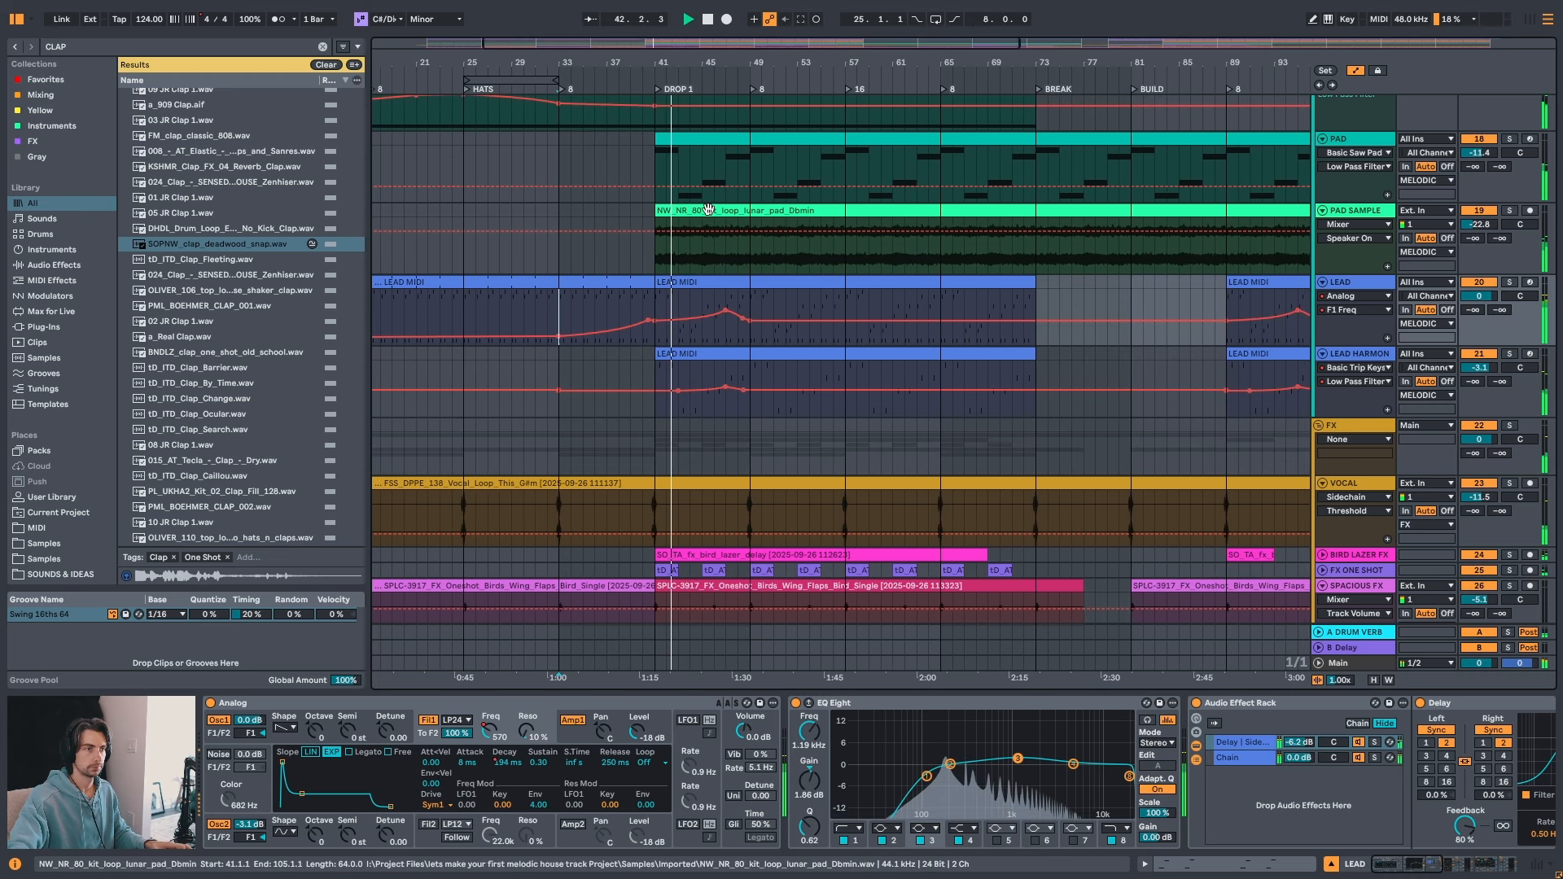
{"action": "left_click", "coordinate": [630, 309]}
{"action": "key", "text": "space"}
{"action": "key", "text": "space"}
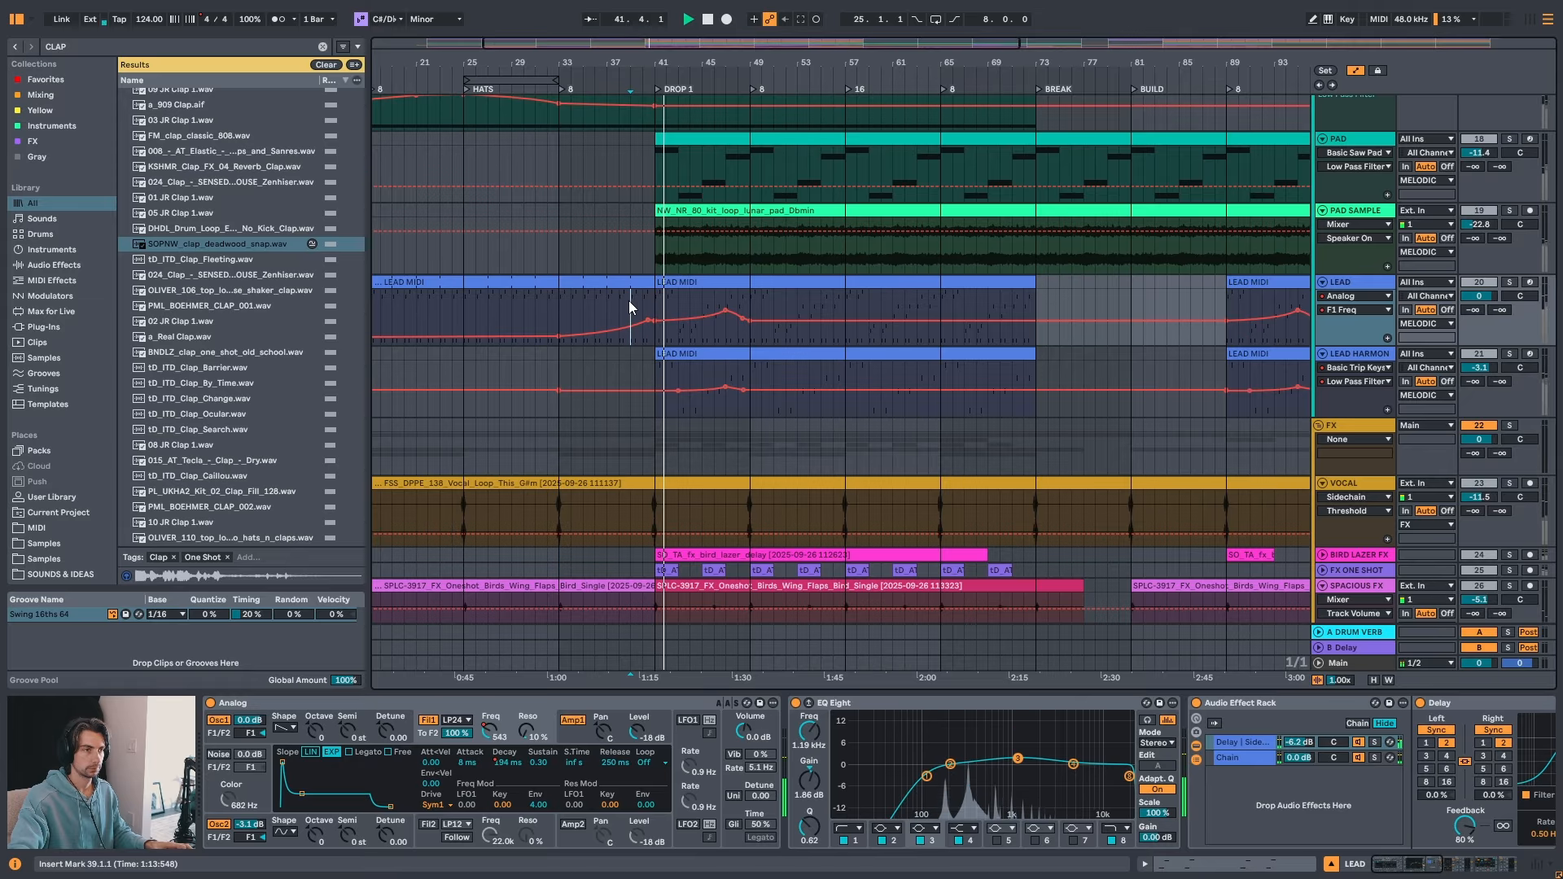
{"action": "key", "text": "space"}
{"action": "key", "text": "space"}
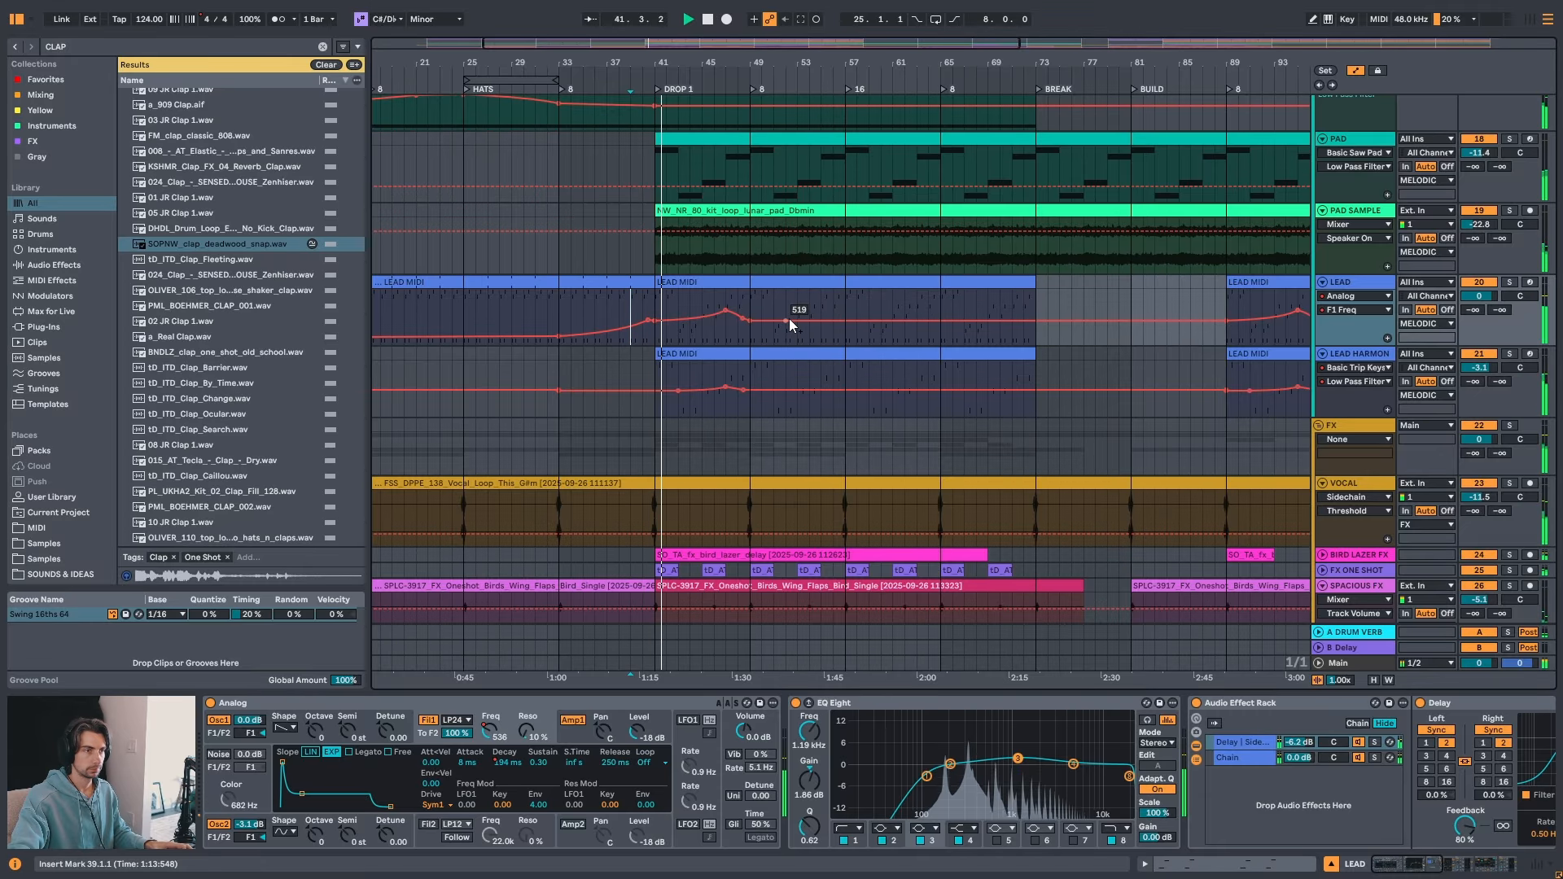
{"action": "left_click", "coordinate": [612, 298]}
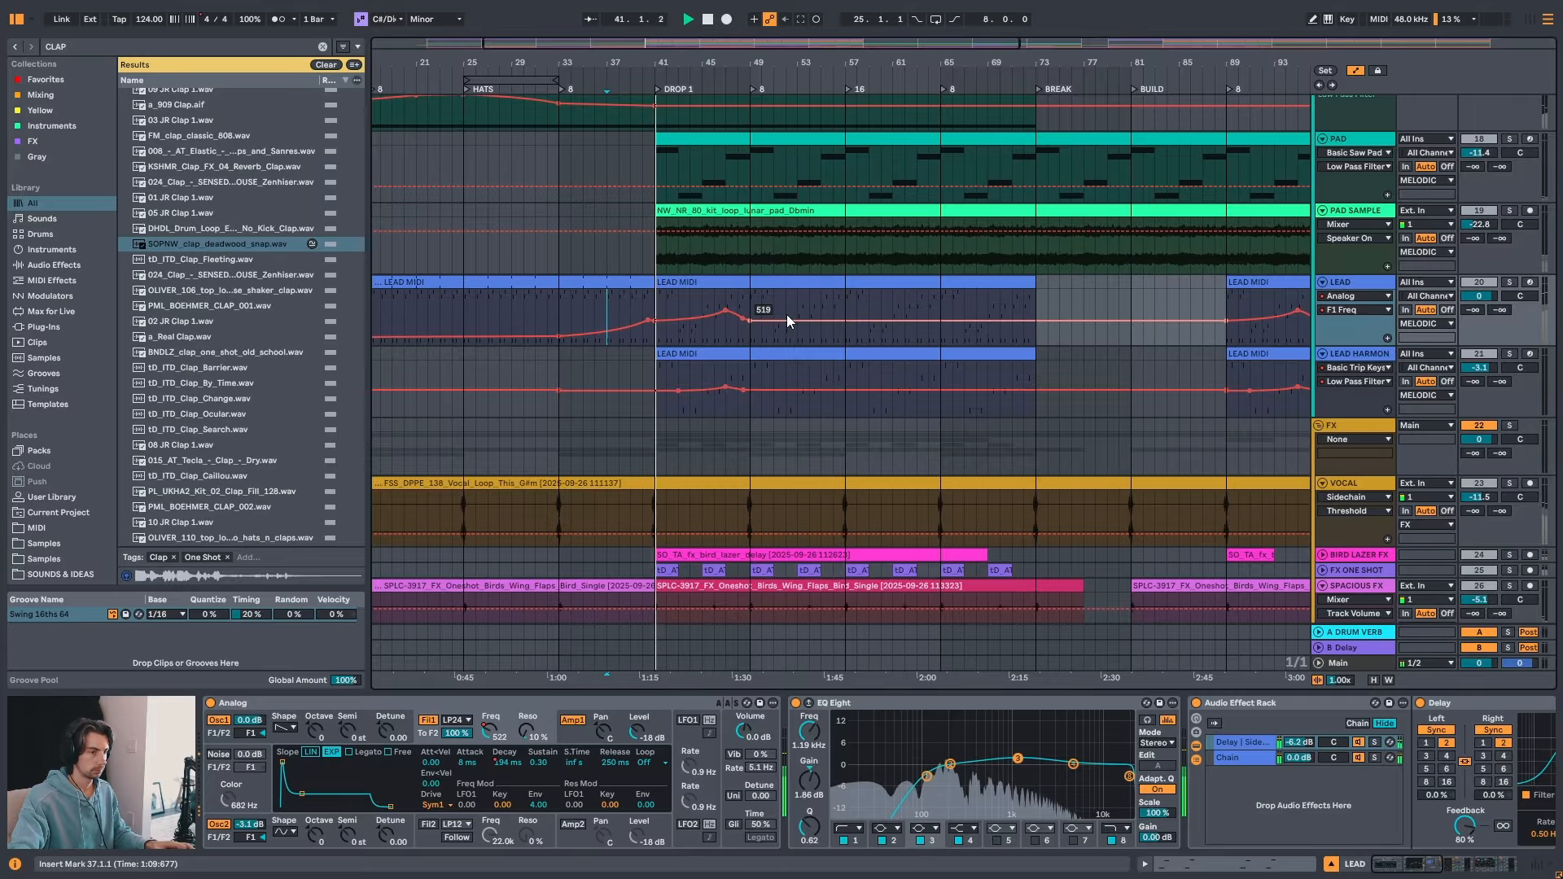
{"action": "key", "text": "space"}
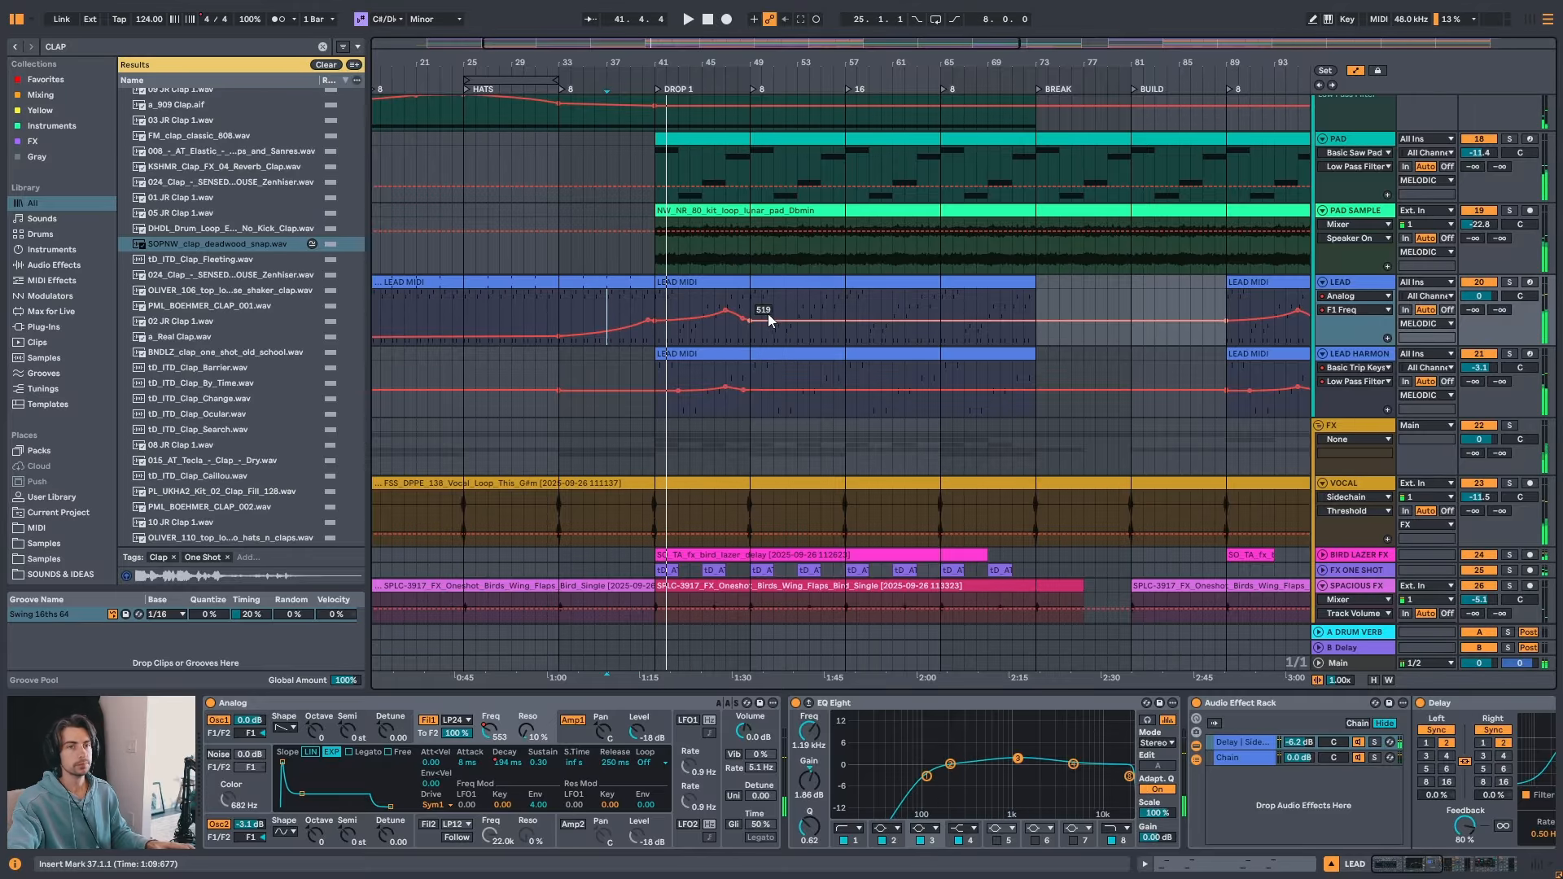
- Unfold the LOW END group and select the BASS clip at DROP 1 to display its devices
{"action": "scroll", "coordinate": [765, 338], "scroll_direction": "up", "scroll_amount": 2}
{"action": "scroll", "coordinate": [763, 340], "scroll_direction": "up", "scroll_amount": 4}
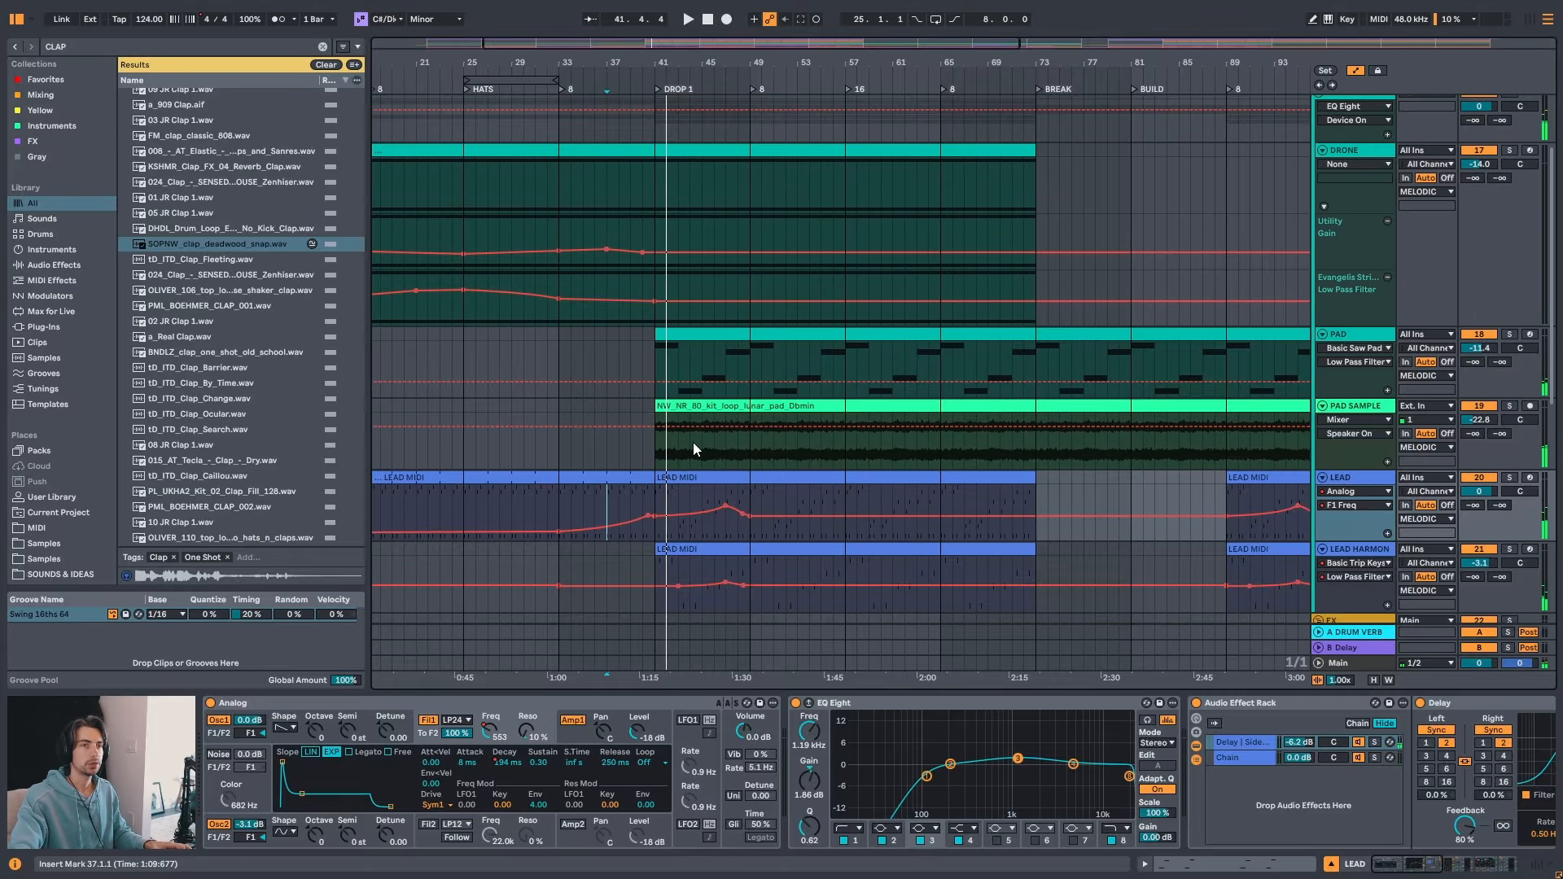
{"action": "scroll", "coordinate": [692, 442], "scroll_direction": "up", "scroll_amount": 3}
{"action": "scroll", "coordinate": [676, 407], "scroll_direction": "up", "scroll_amount": 1}
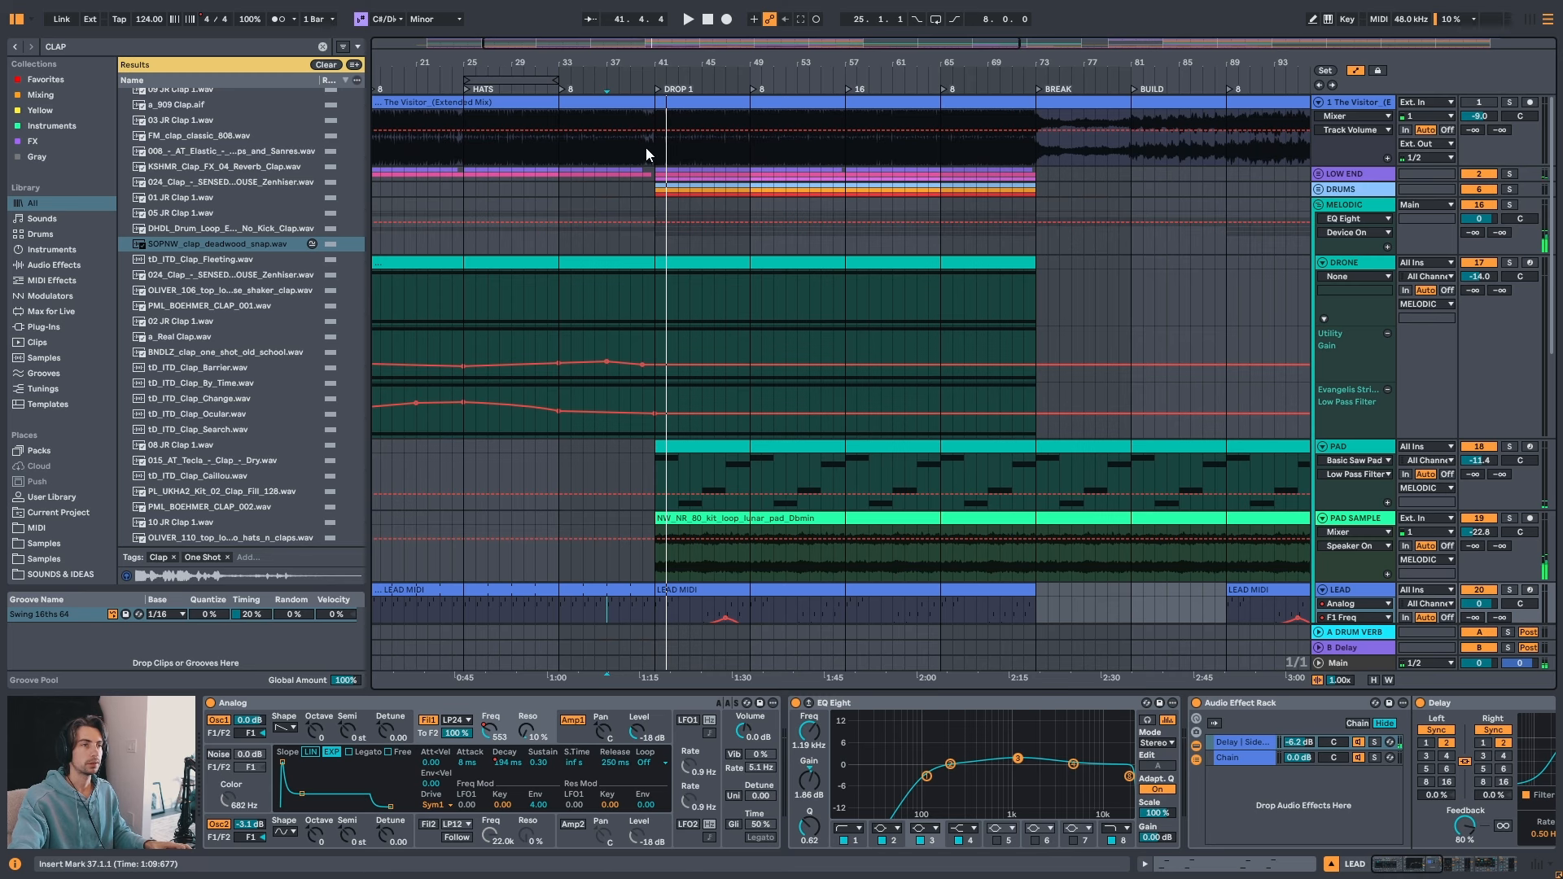
{"action": "left_click", "coordinate": [1318, 174]}
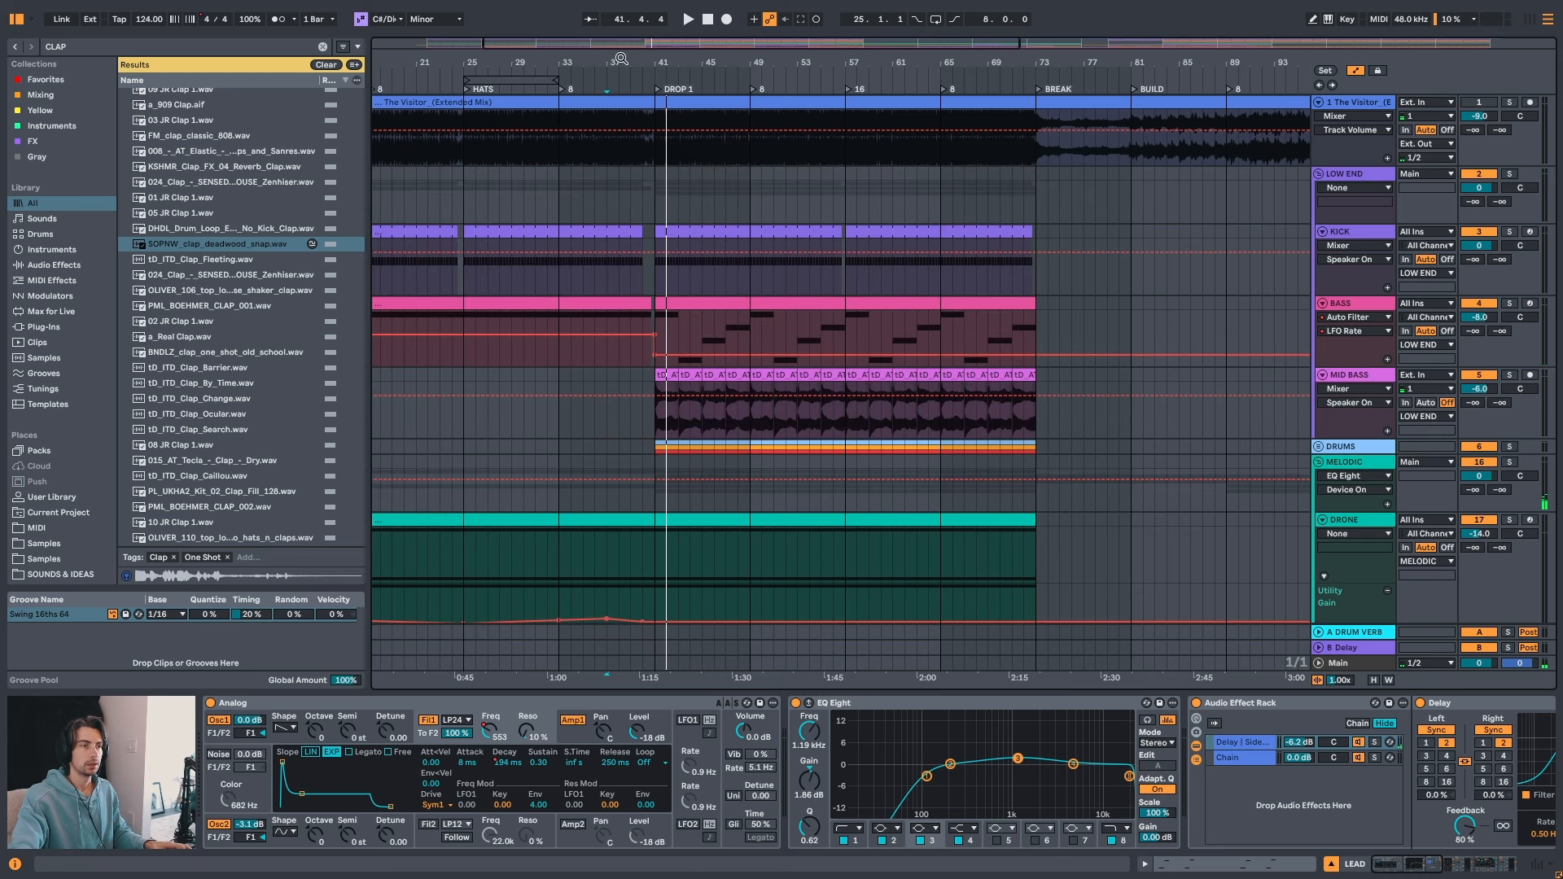
{"action": "left_click_drag", "start_coordinate": [635, 61], "coordinate": [745, 324]}
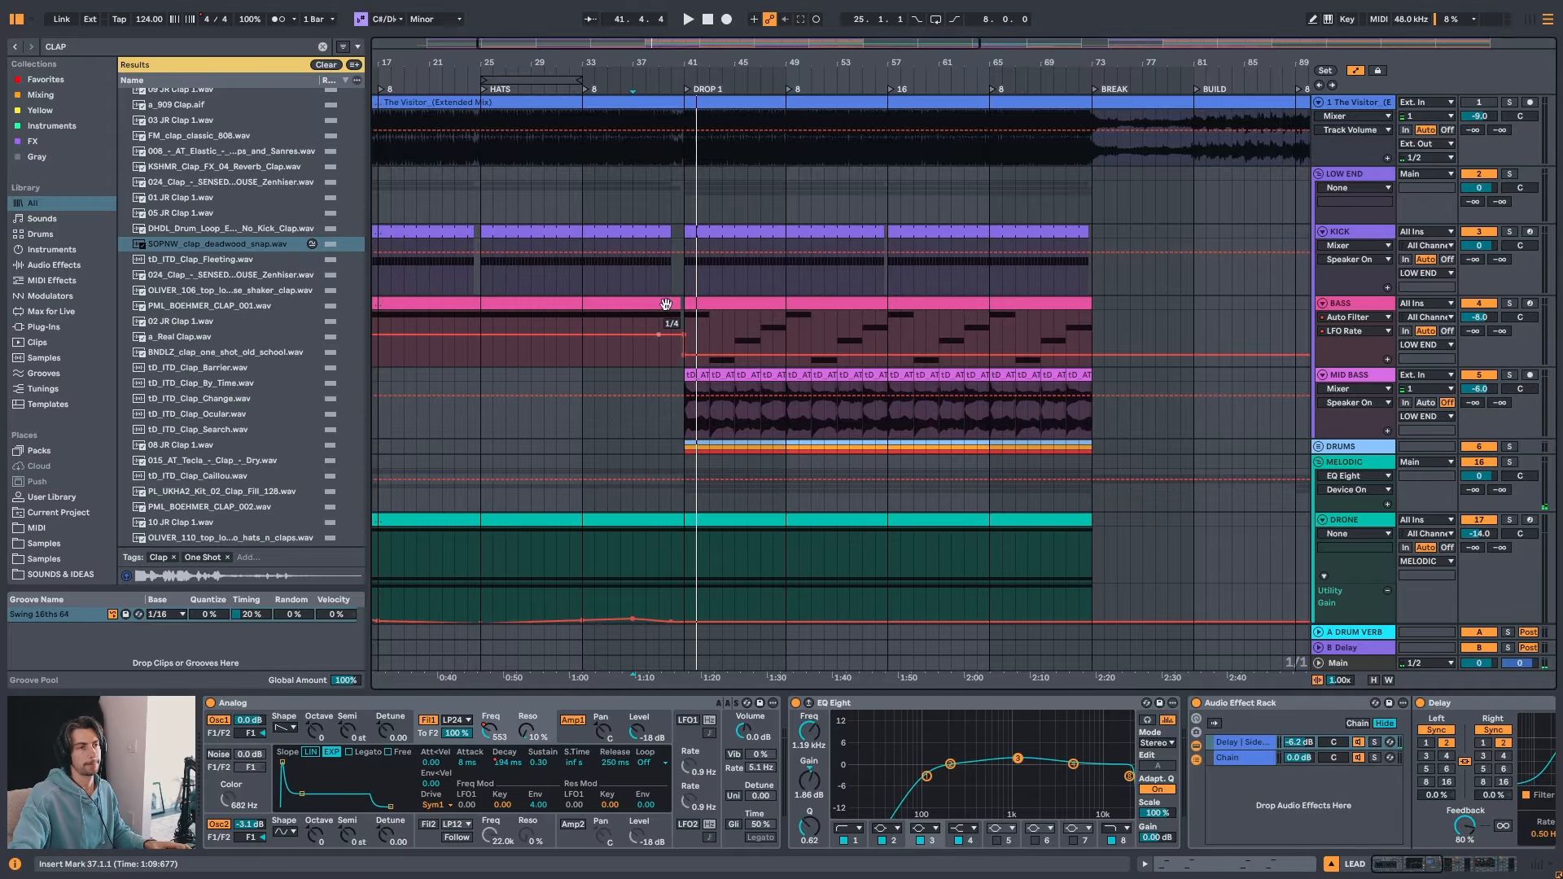
{"action": "scroll", "coordinate": [698, 340], "scroll_direction": "up", "scroll_amount": 3}
{"action": "left_click", "coordinate": [700, 305]}
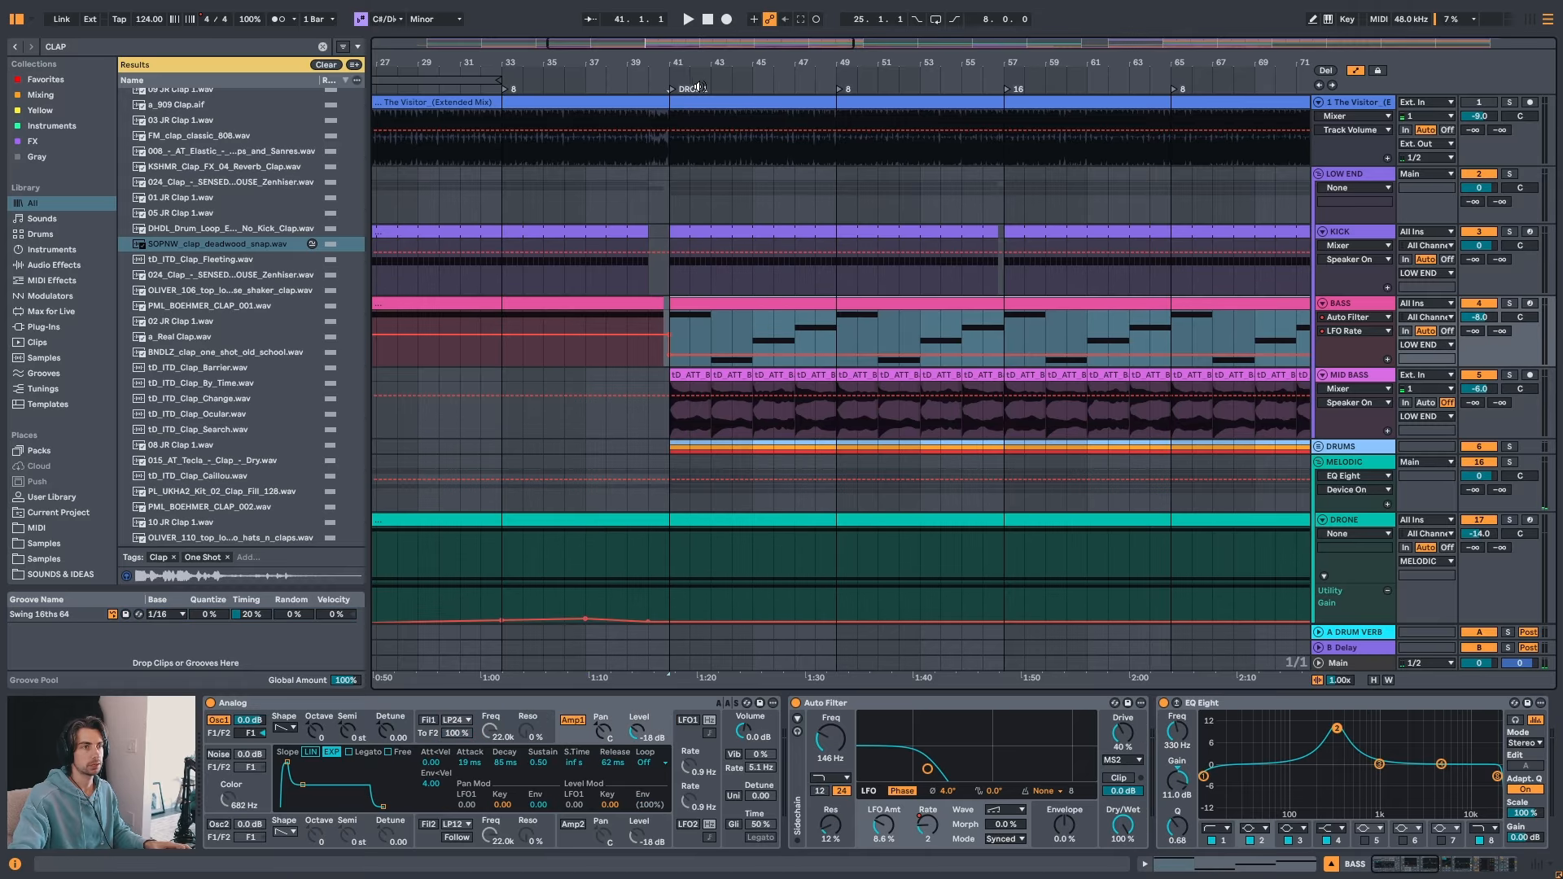
- Inspect the gaps in KICK and BASS just before DROP 1 and look through BASS's device chain
{"action": "left_click_drag", "start_coordinate": [688, 67], "coordinate": [684, 304]}
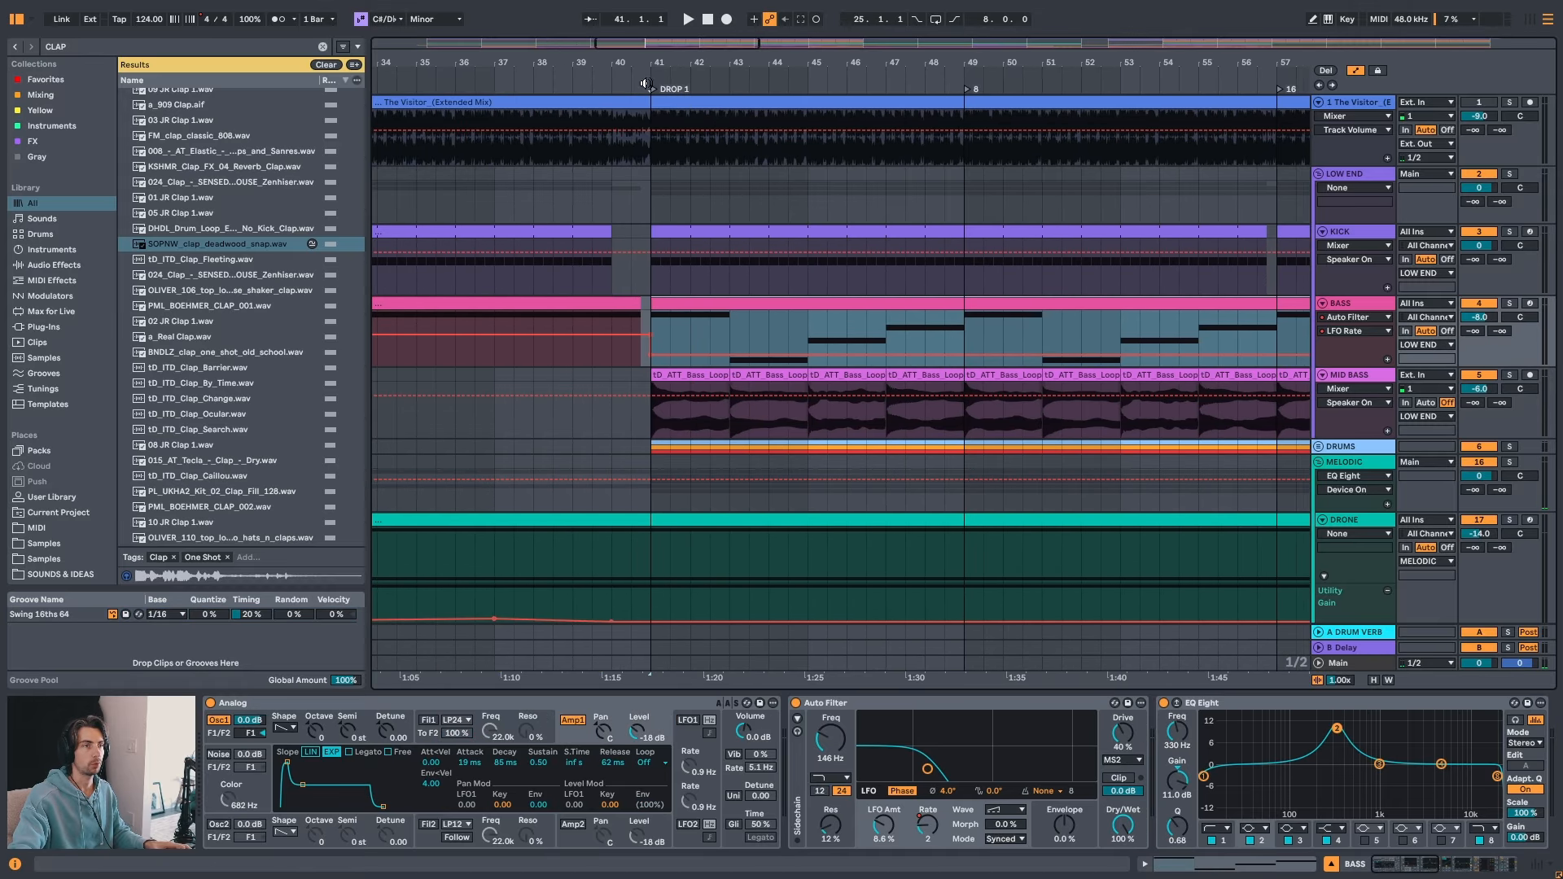
{"action": "left_click_drag", "start_coordinate": [645, 68], "coordinate": [651, 350]}
{"action": "left_click", "coordinate": [620, 314]}
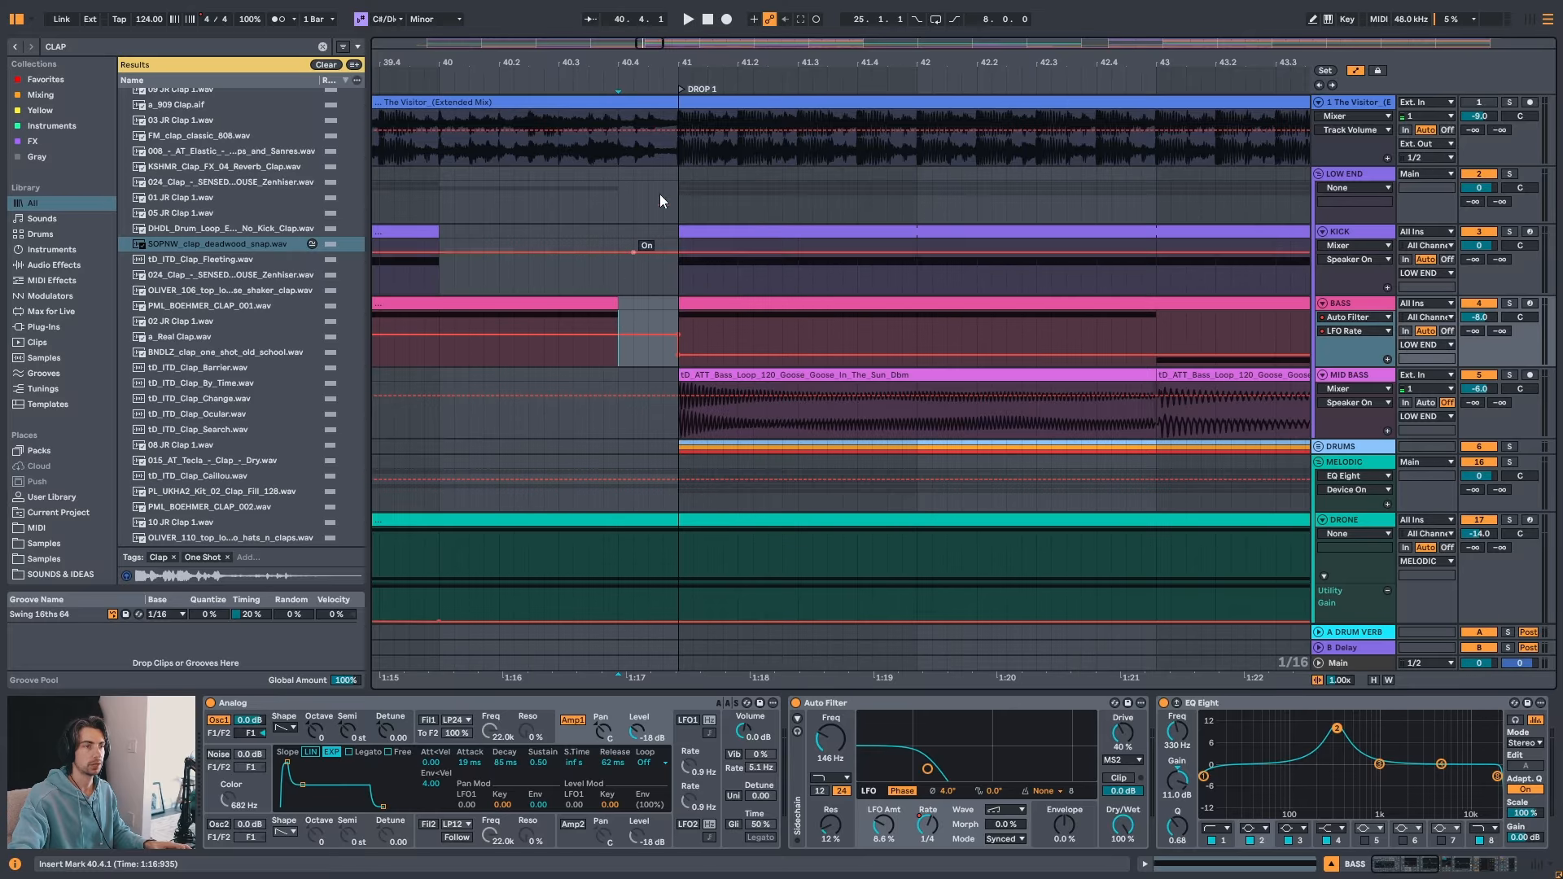
{"action": "left_click_drag", "start_coordinate": [702, 65], "coordinate": [727, 66]}
{"action": "left_click", "coordinate": [1366, 306]}
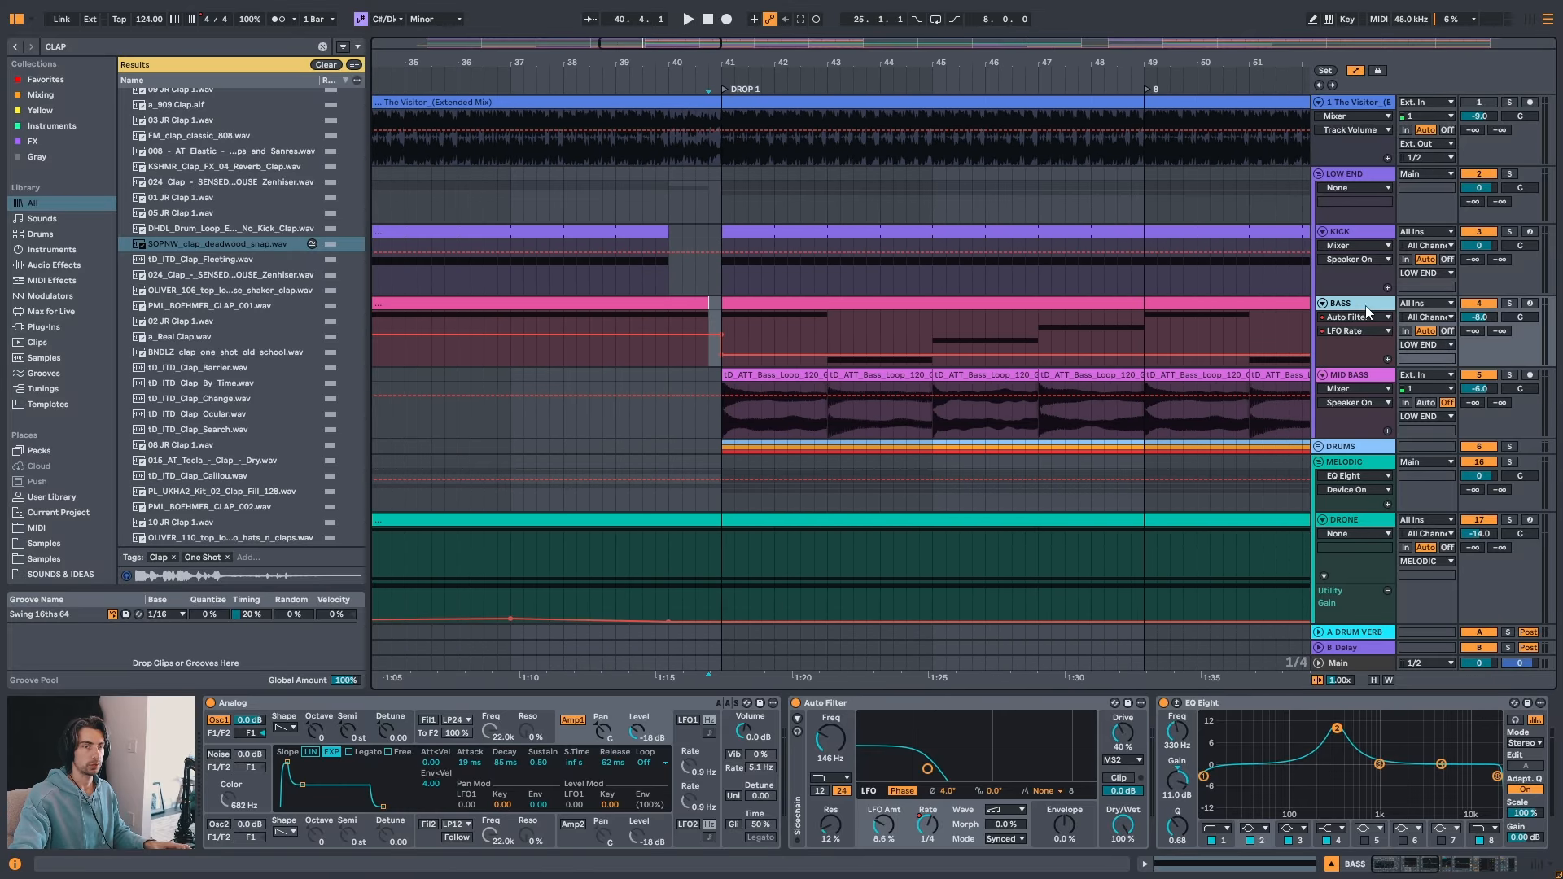
{"action": "mouse_move", "coordinate": [1402, 869]}
{"action": "left_mouse_down"}
{"action": "mouse_move", "coordinate": [1500, 863]}
{"action": "mouse_move", "coordinate": [1409, 863]}
{"action": "left_mouse_up"}
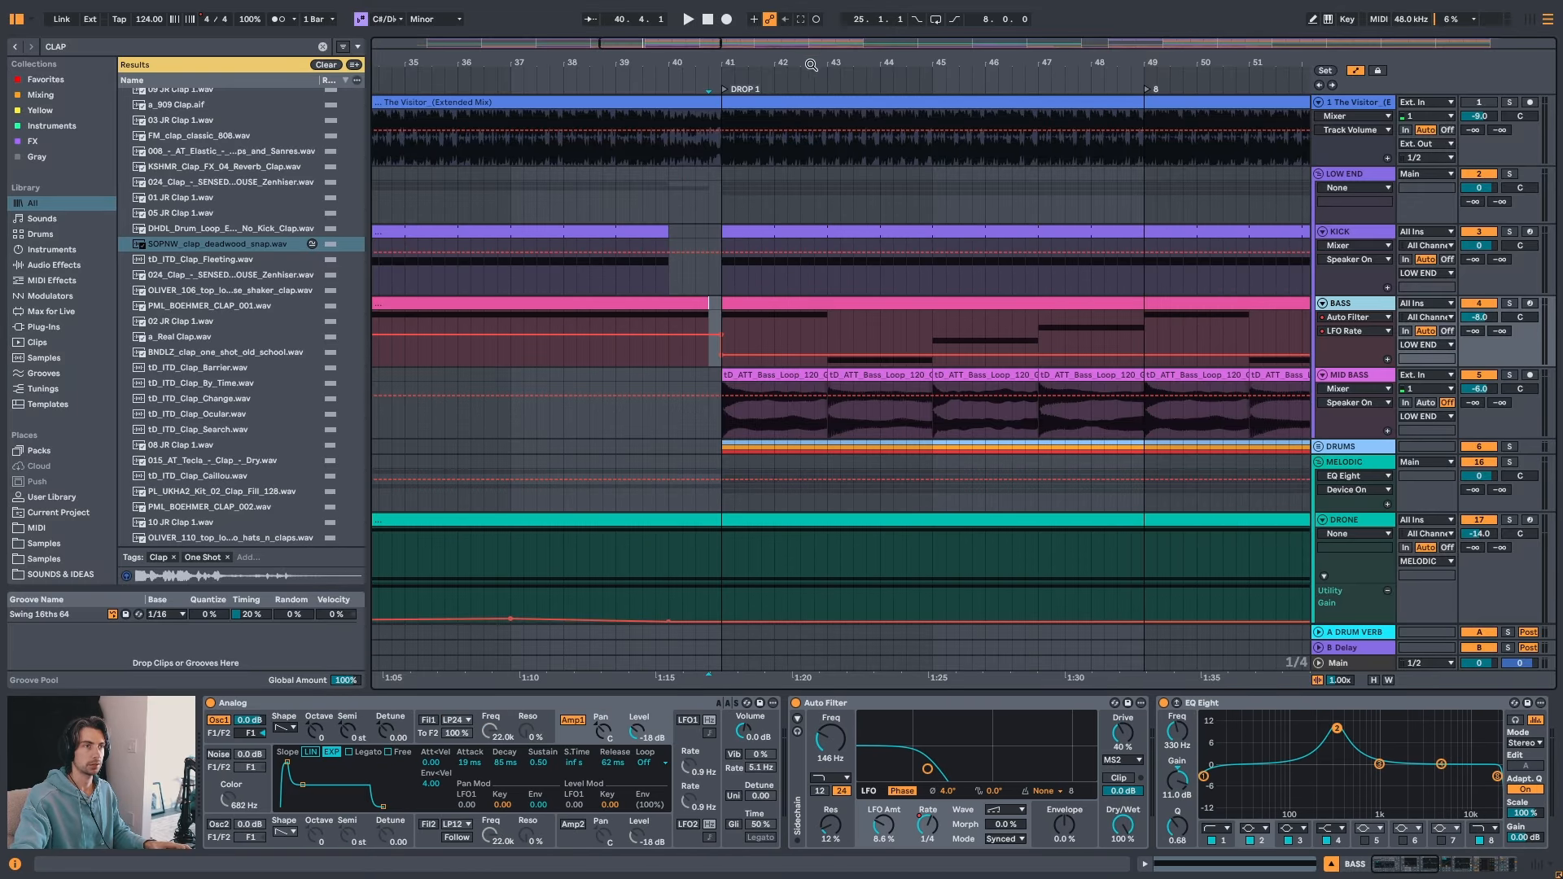
{"action": "left_click_drag", "start_coordinate": [811, 64], "coordinate": [697, 81]}
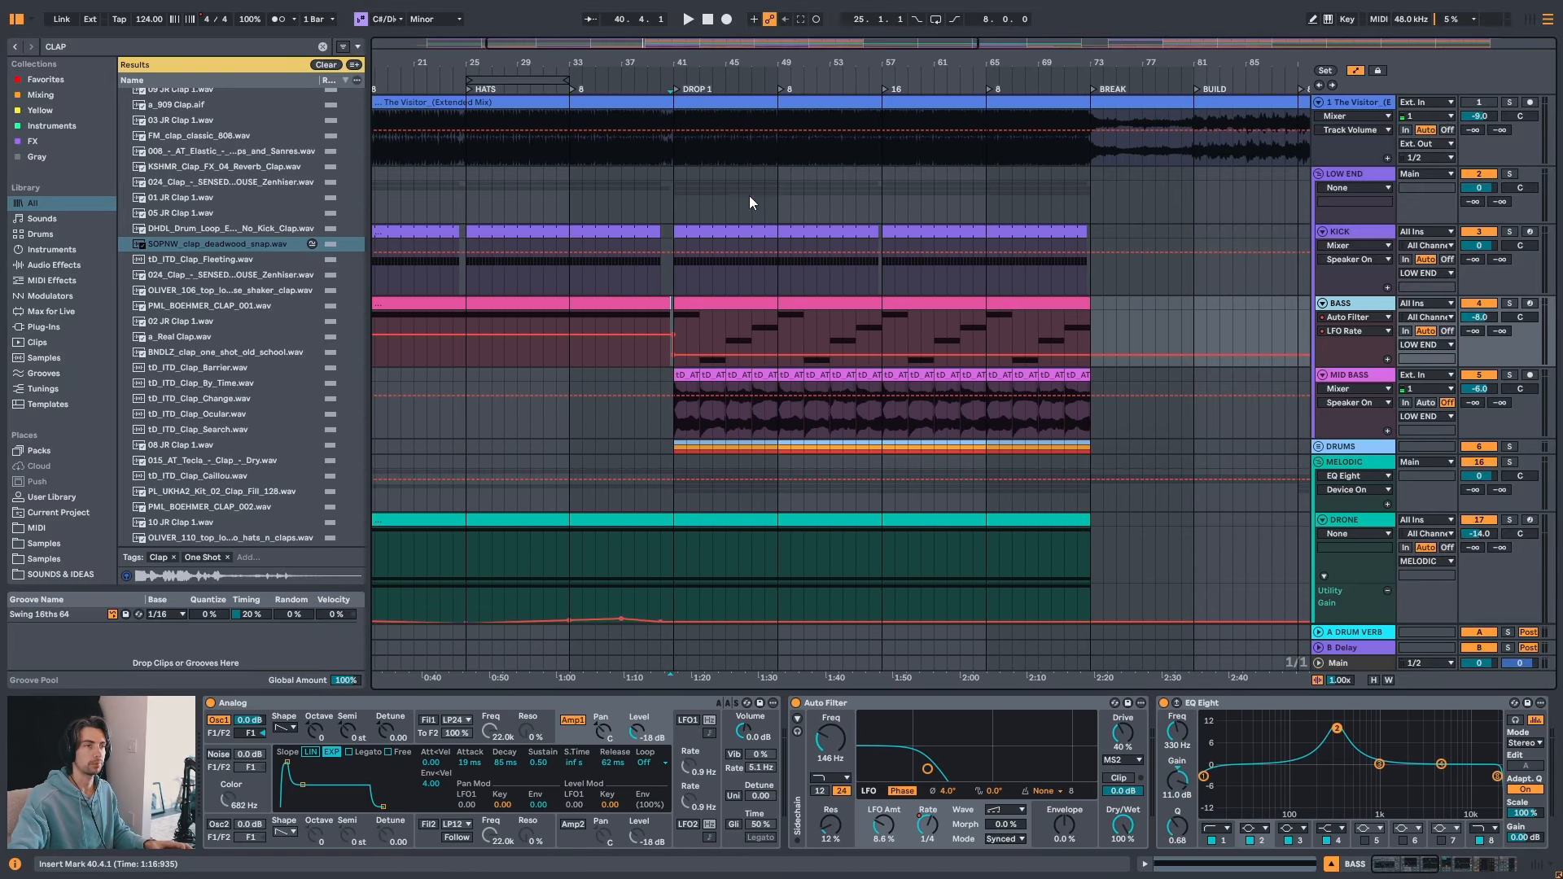
- Add an Auto Filter from the Favorites collection to the LOW END group
{"action": "left_click", "coordinate": [1358, 175]}
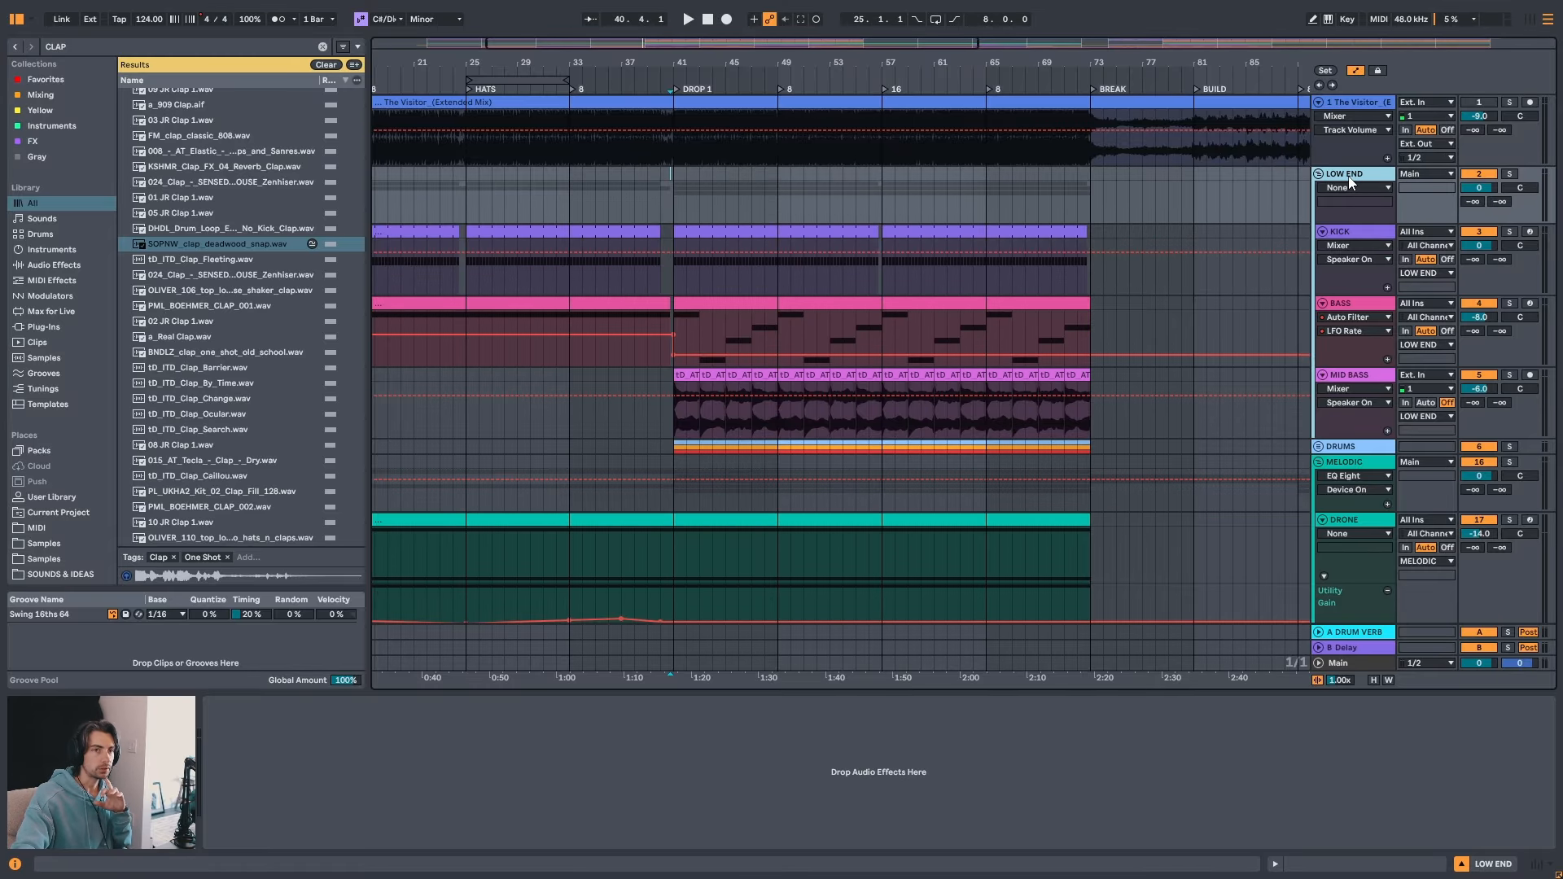
{"action": "scroll", "coordinate": [643, 259], "scroll_direction": "up", "scroll_amount": 5}
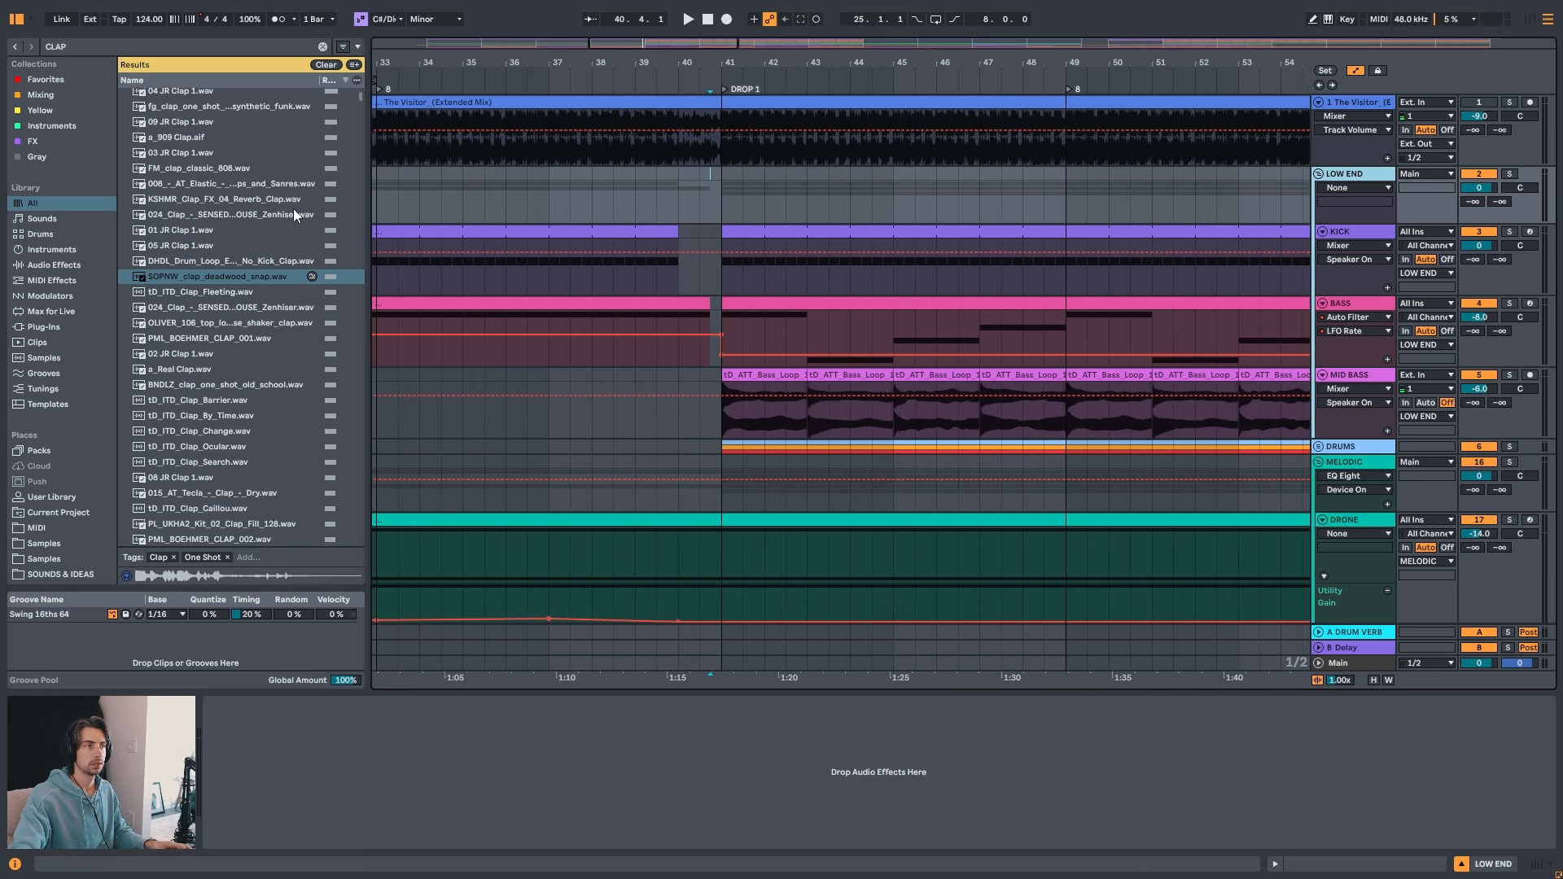
{"action": "scroll", "coordinate": [293, 209], "scroll_direction": "up", "scroll_amount": 3}
{"action": "left_click", "coordinate": [56, 82]}
{"action": "left_click", "coordinate": [324, 47]}
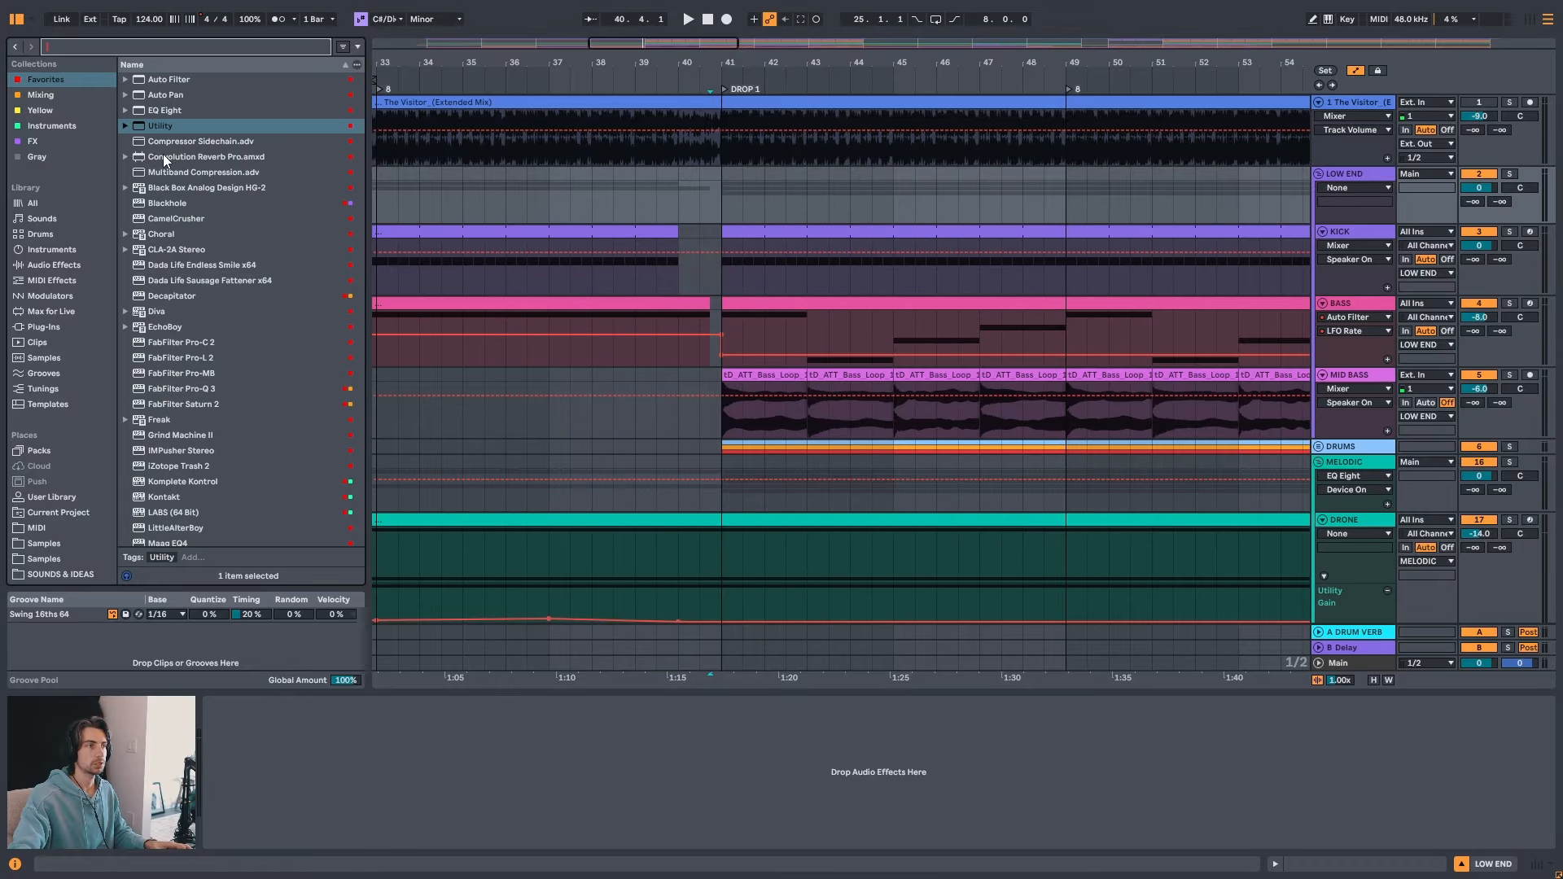
{"action": "left_click", "coordinate": [179, 79]}
{"action": "left_click_drag", "start_coordinate": [1364, 176], "coordinate": [1364, 175]}
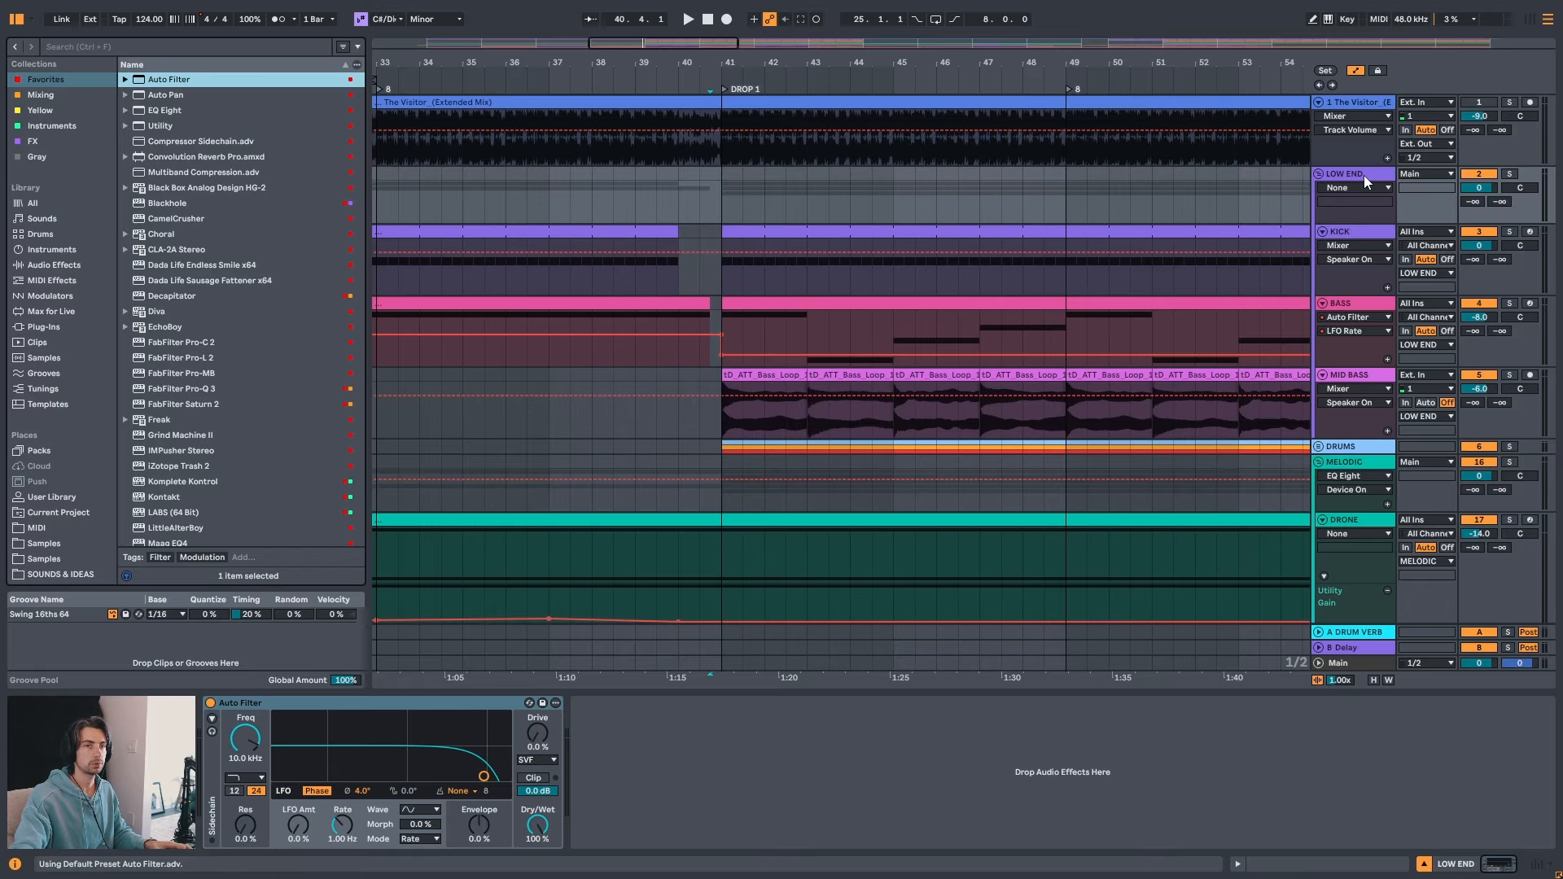
- Change the LOW END group's Auto Filter to a High-pass with its frequency at 20 Hz
{"action": "left_click", "coordinate": [244, 777]}
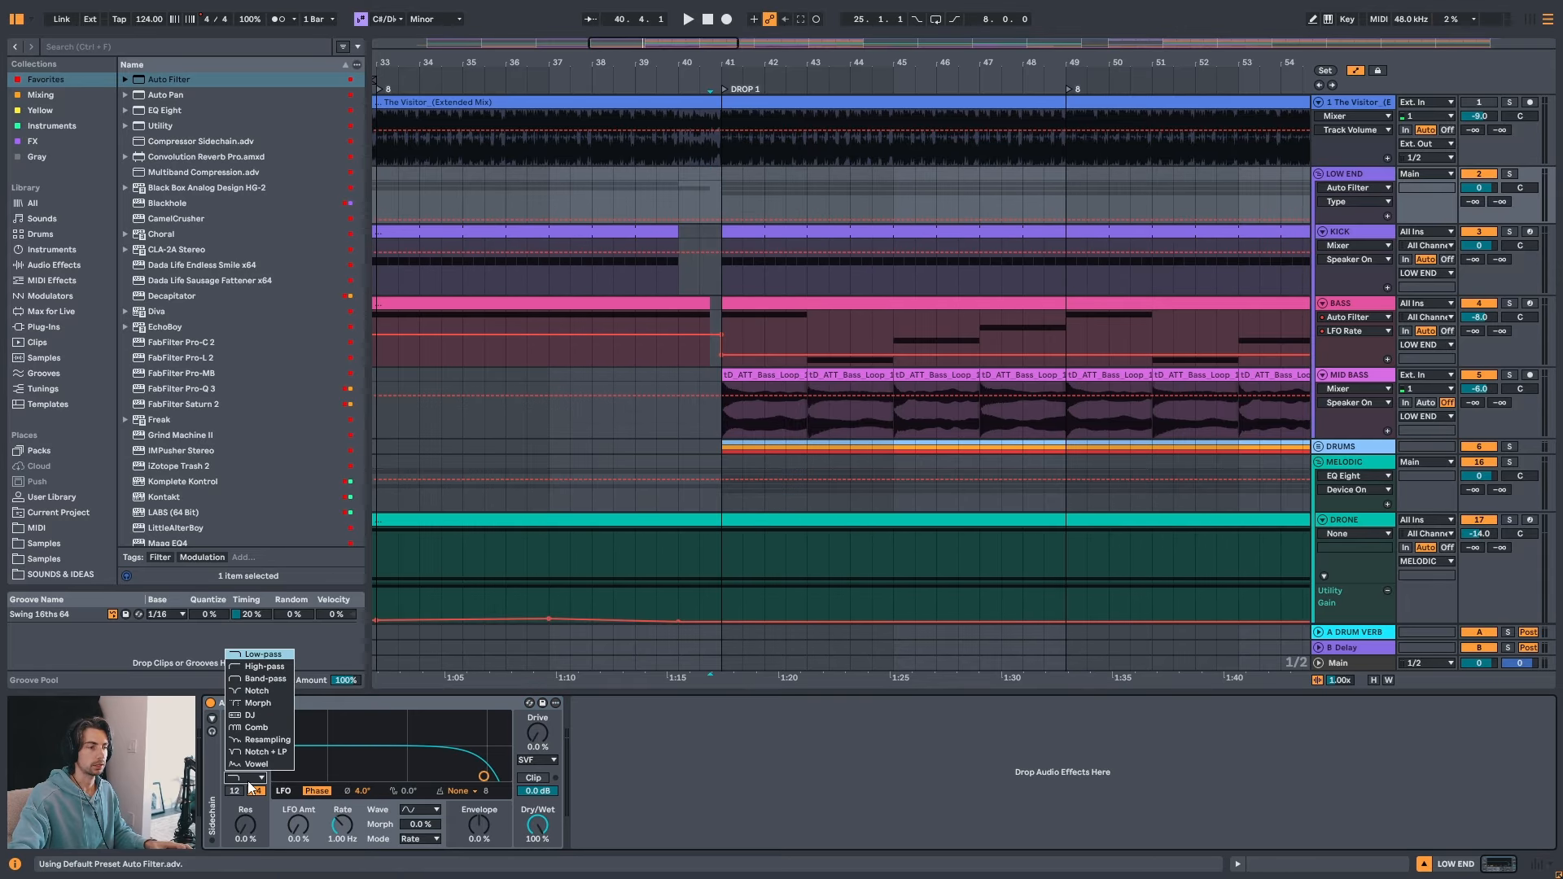
{"action": "left_click", "coordinate": [276, 671]}
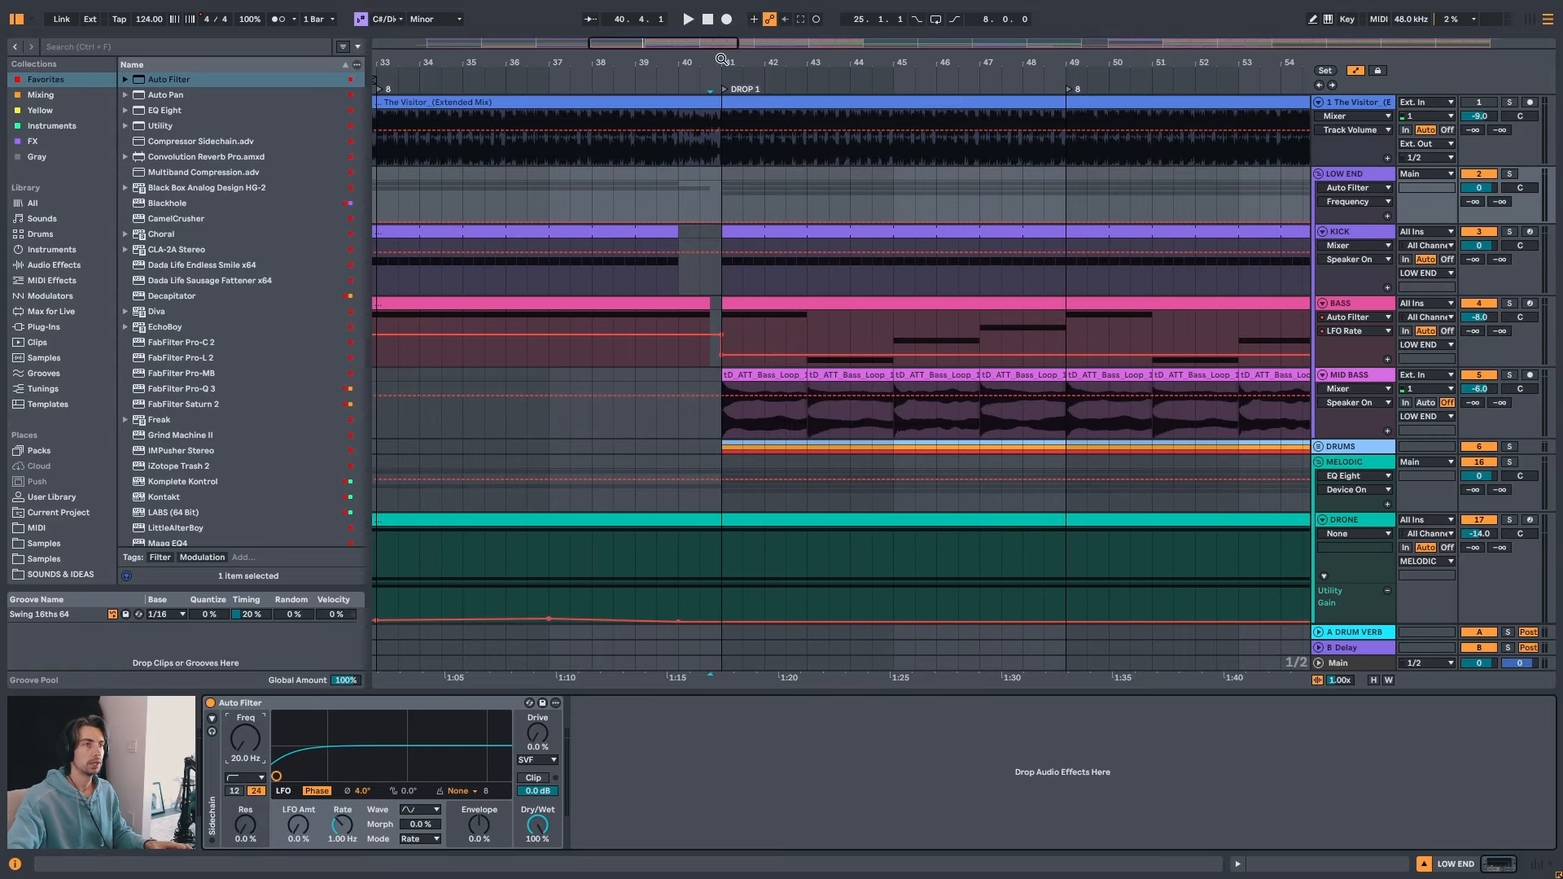
- Mark out the four bars from 37 to 41 on the LOW END group leading into DROP 1
{"action": "left_click_drag", "start_coordinate": [802, 62], "coordinate": [803, 31]}
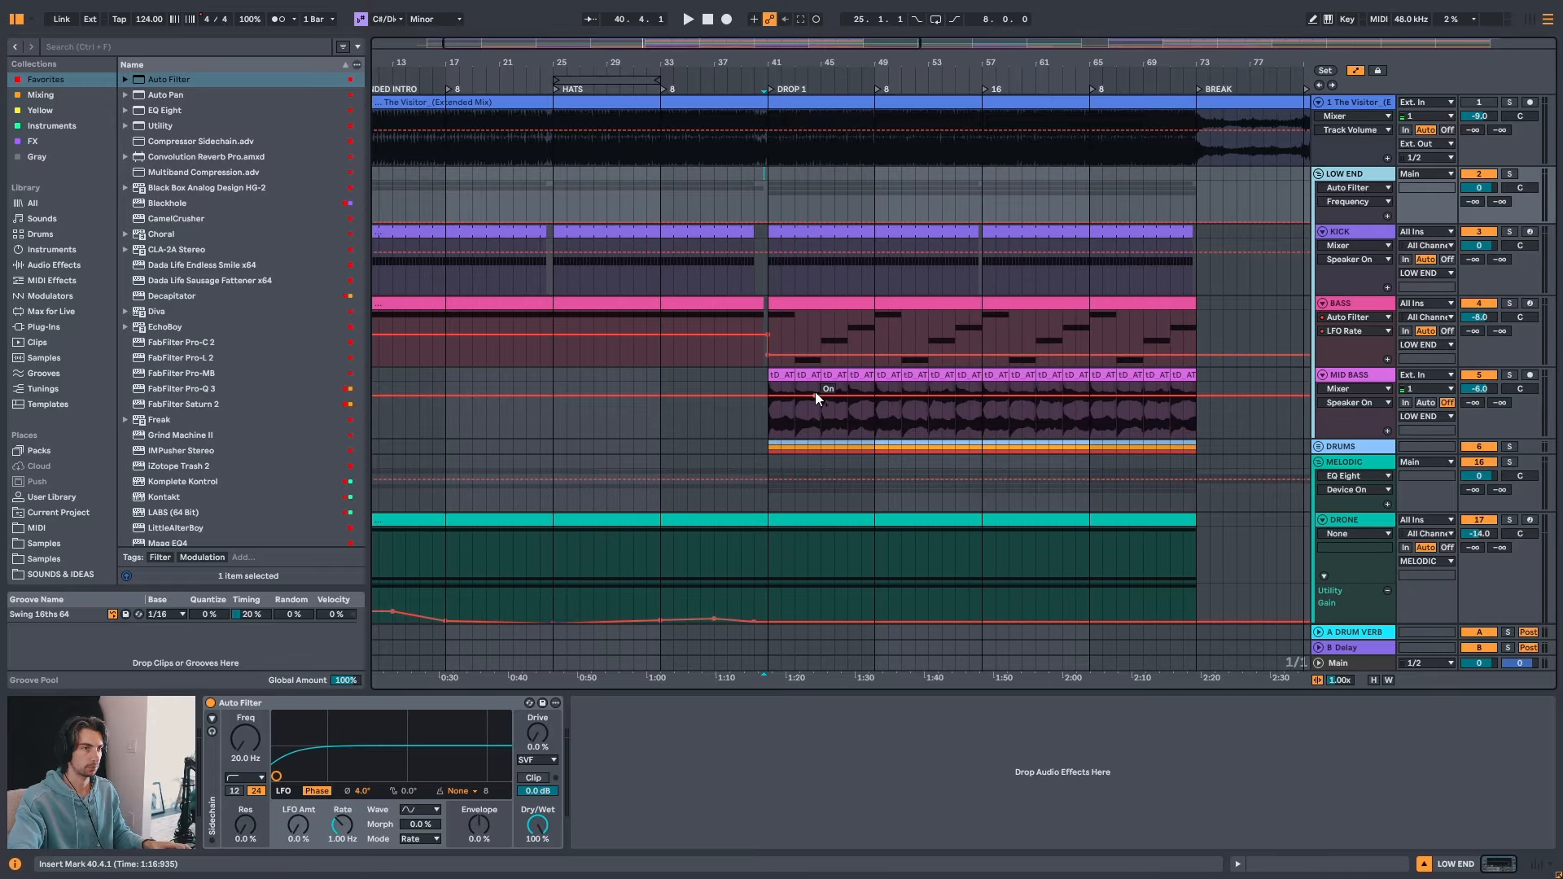
{"action": "left_click", "coordinate": [660, 203]}
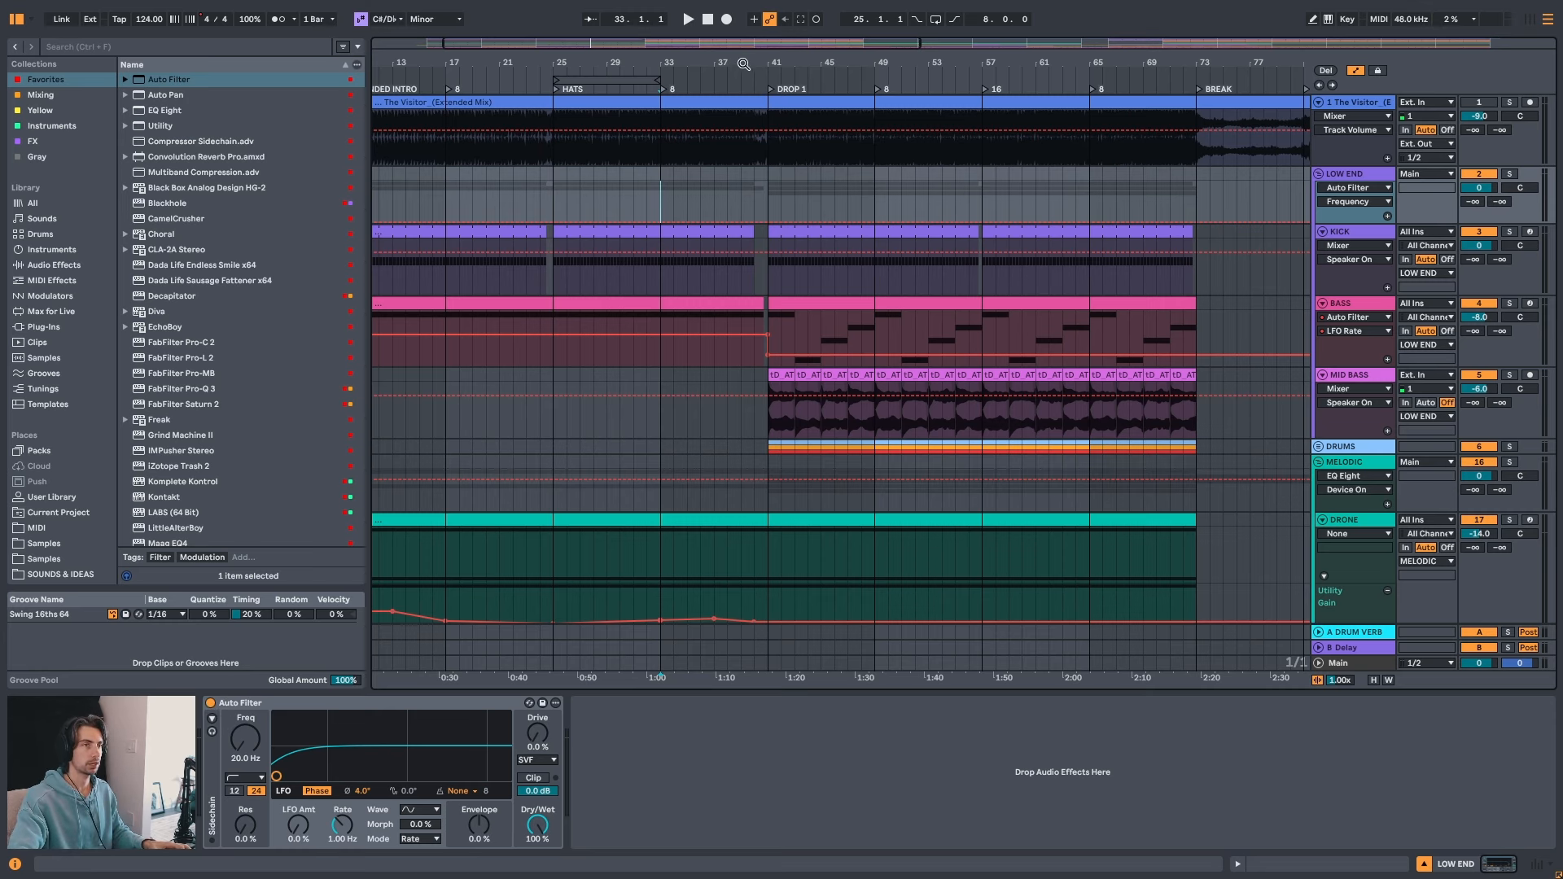
{"action": "left_click_drag", "start_coordinate": [742, 63], "coordinate": [690, 123]}
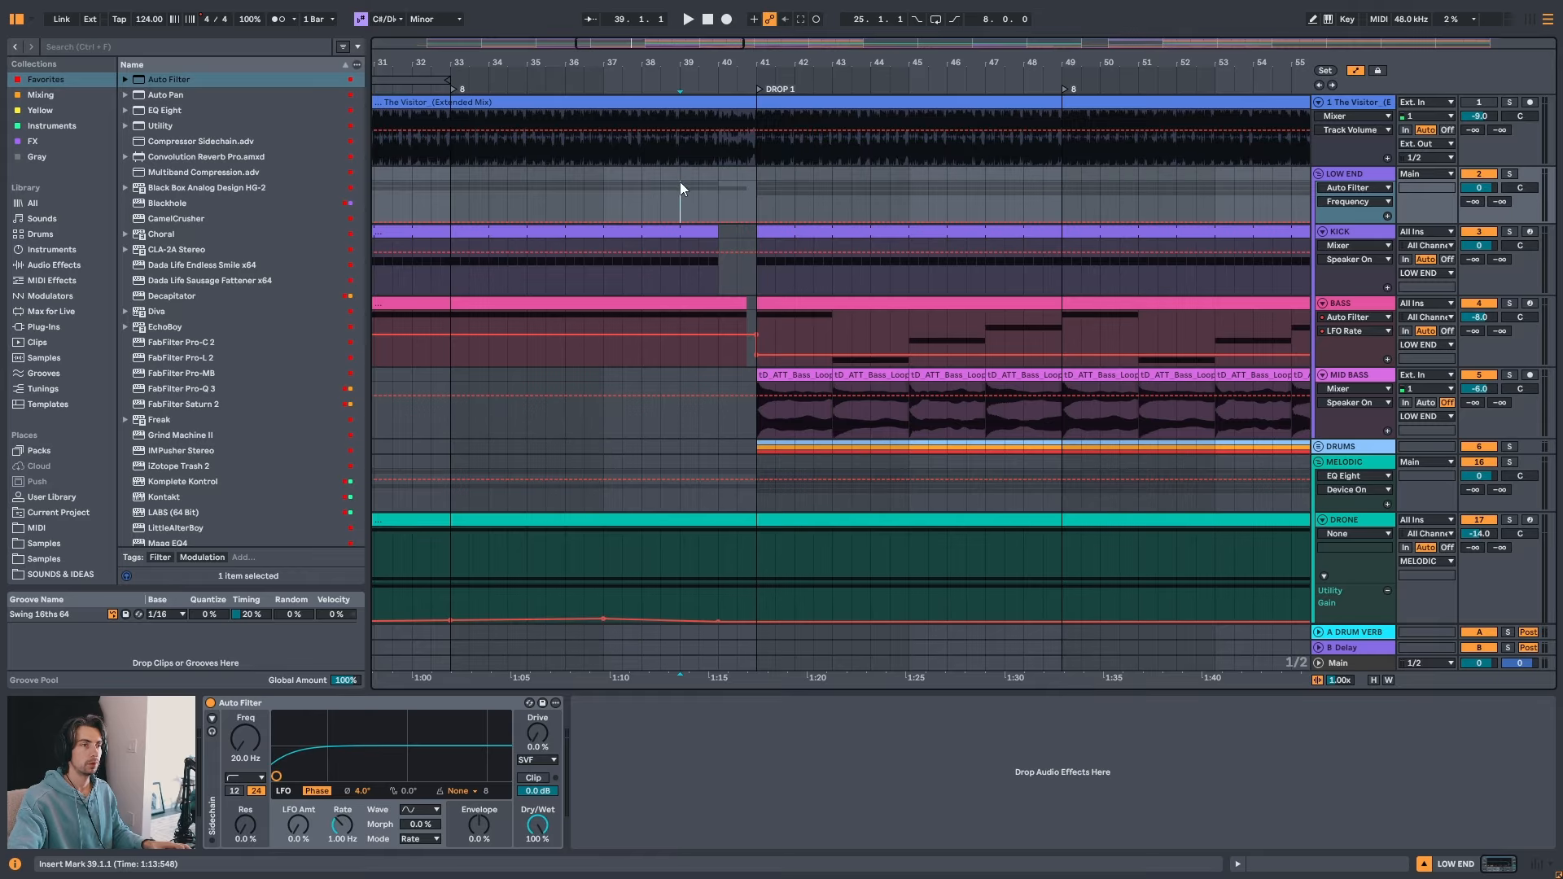
{"action": "left_click_drag", "start_coordinate": [681, 182], "coordinate": [756, 185]}
{"action": "left_click", "coordinate": [755, 183]}
{"action": "left_click_drag", "start_coordinate": [604, 186], "coordinate": [760, 184]}
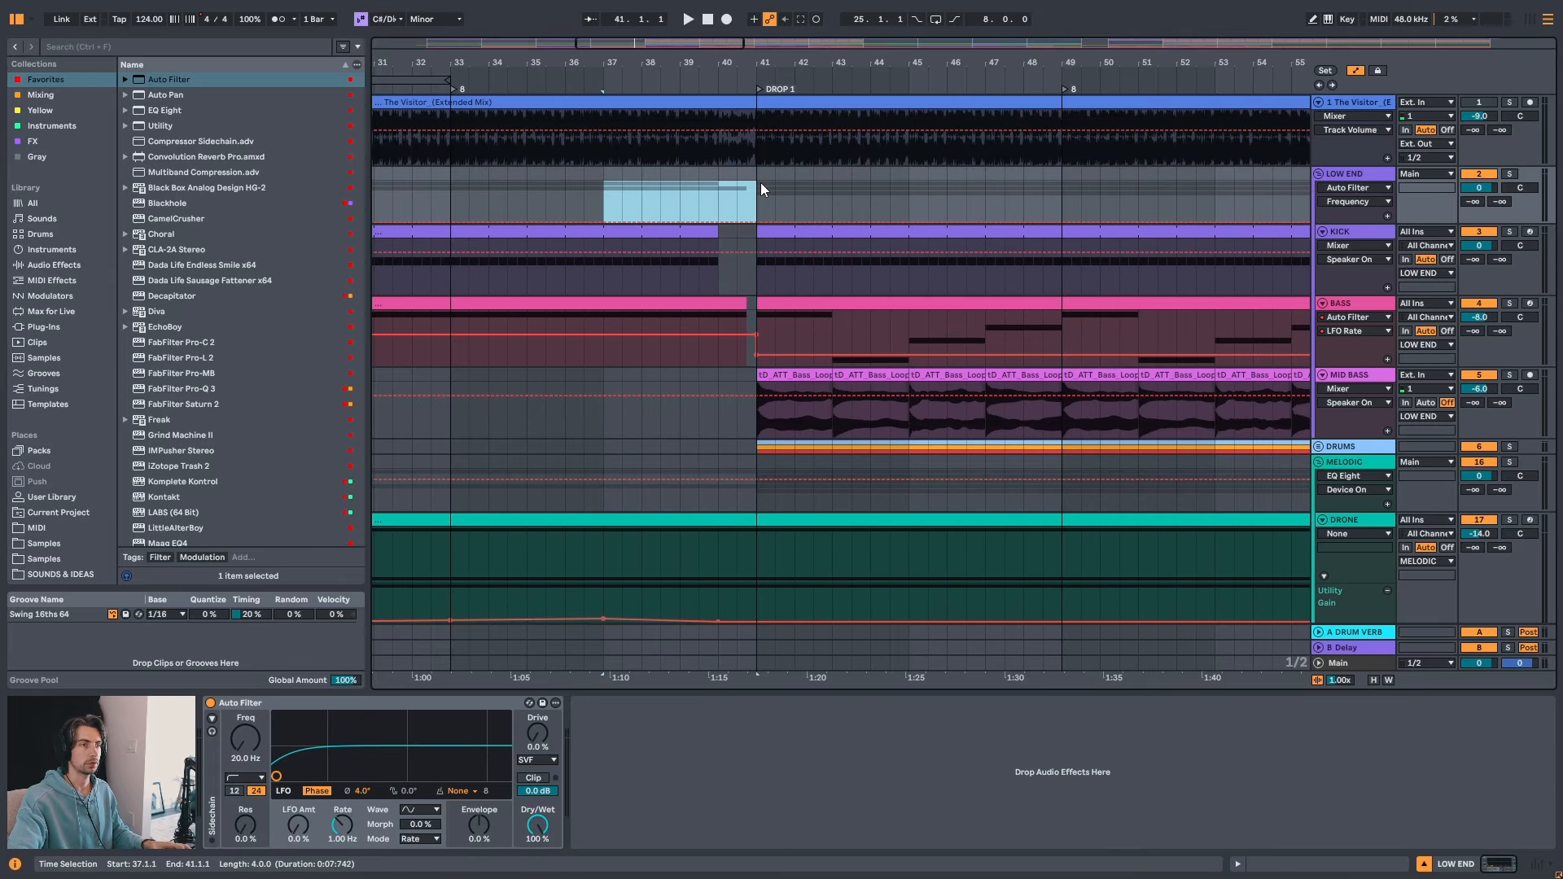
{"action": "left_click", "coordinate": [759, 184]}
{"action": "left_click", "coordinate": [604, 195]}
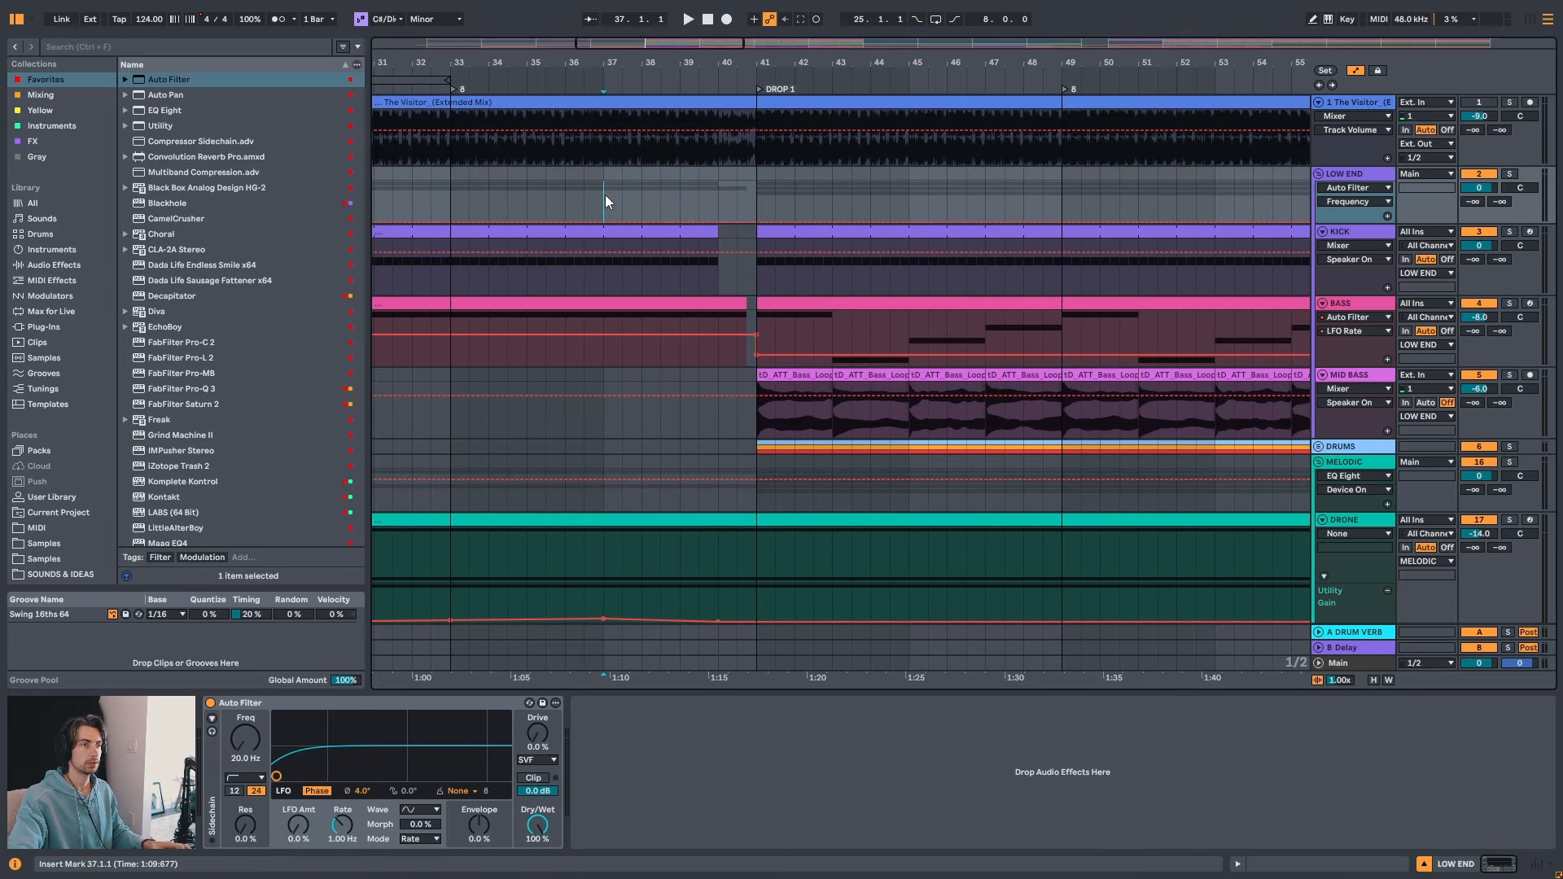
- Switch LOW END's Auto Filter off and automate its Device On to be active only from bar 37 to bar 41
{"action": "left_click", "coordinate": [211, 704]}
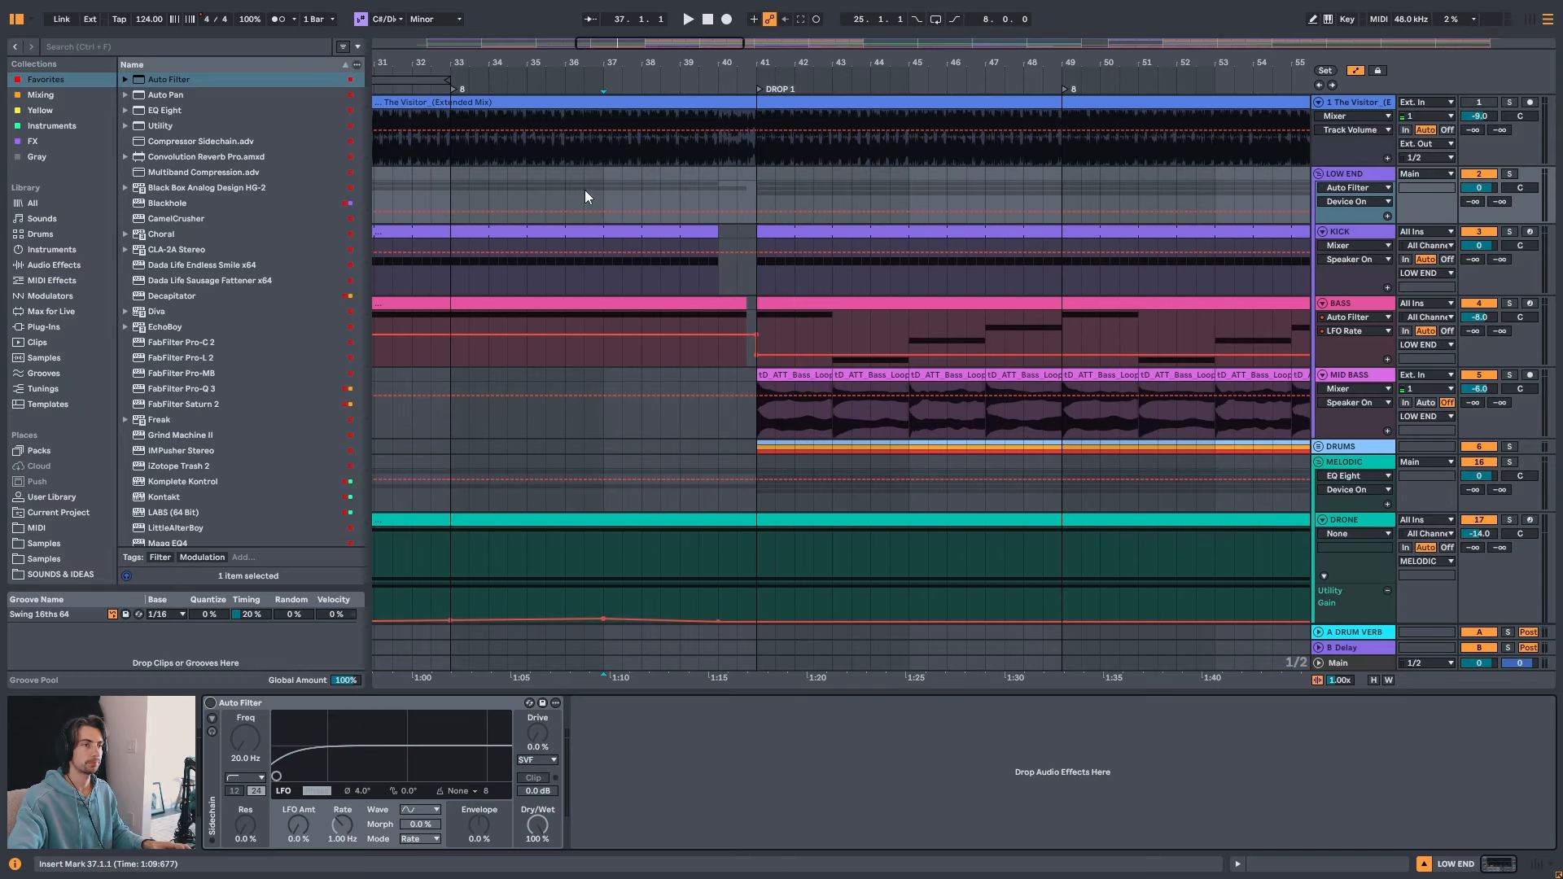
{"action": "left_click", "coordinate": [604, 212]}
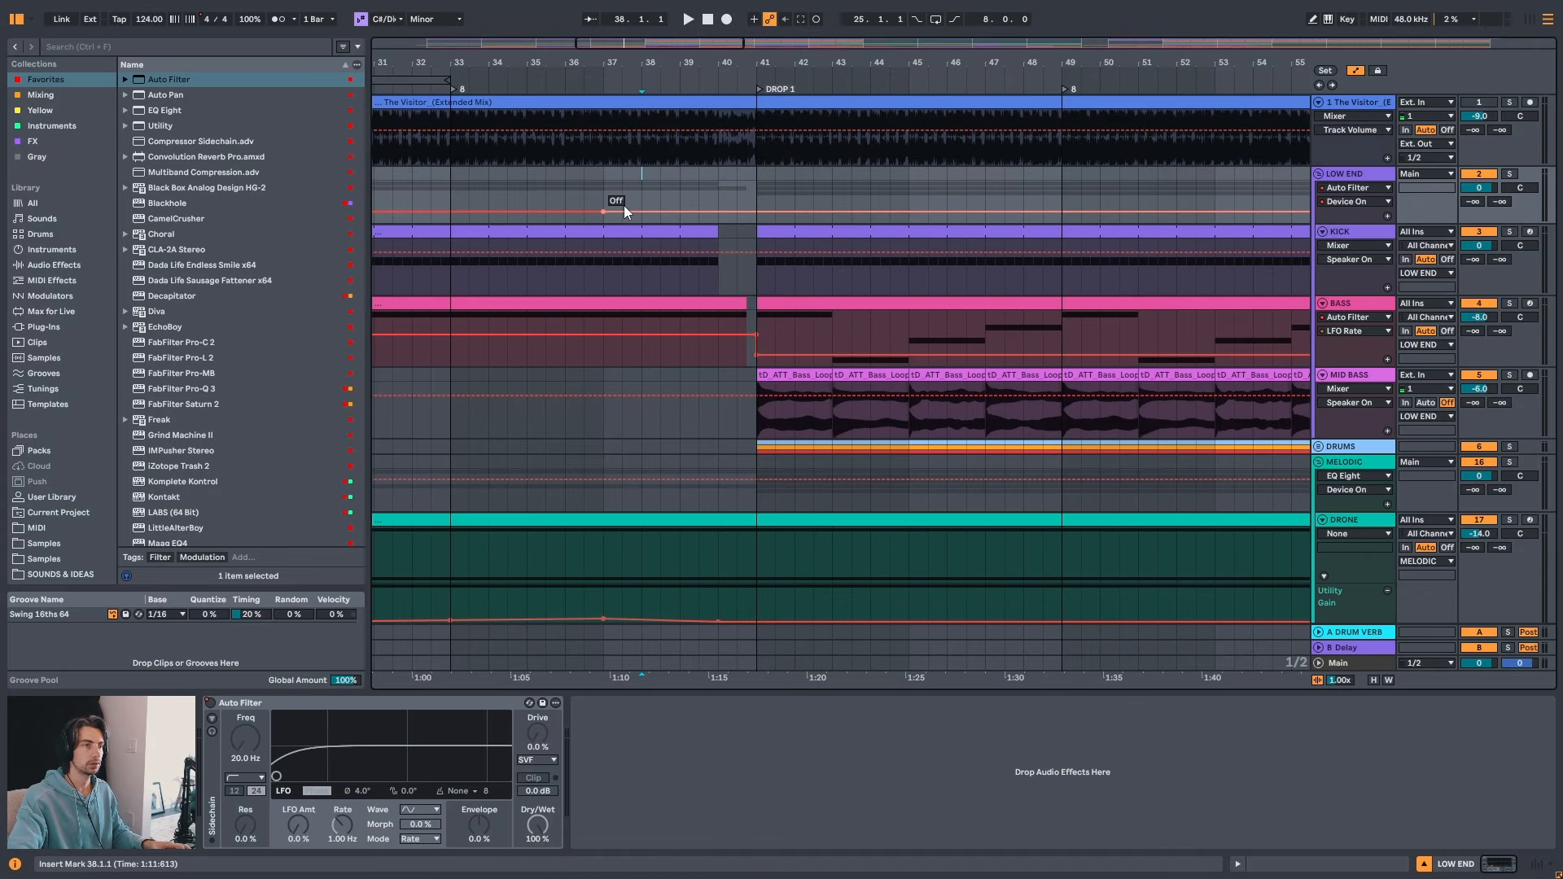
{"action": "left_click_drag", "start_coordinate": [624, 210], "coordinate": [604, 192]}
{"action": "left_click", "coordinate": [755, 193]}
{"action": "left_click_drag", "start_coordinate": [774, 193], "coordinate": [749, 213]}
- Check the LOW END filter's on/off automation across the whole arrangement and at bar 61
{"action": "left_click_drag", "start_coordinate": [834, 66], "coordinate": [834, 10]}
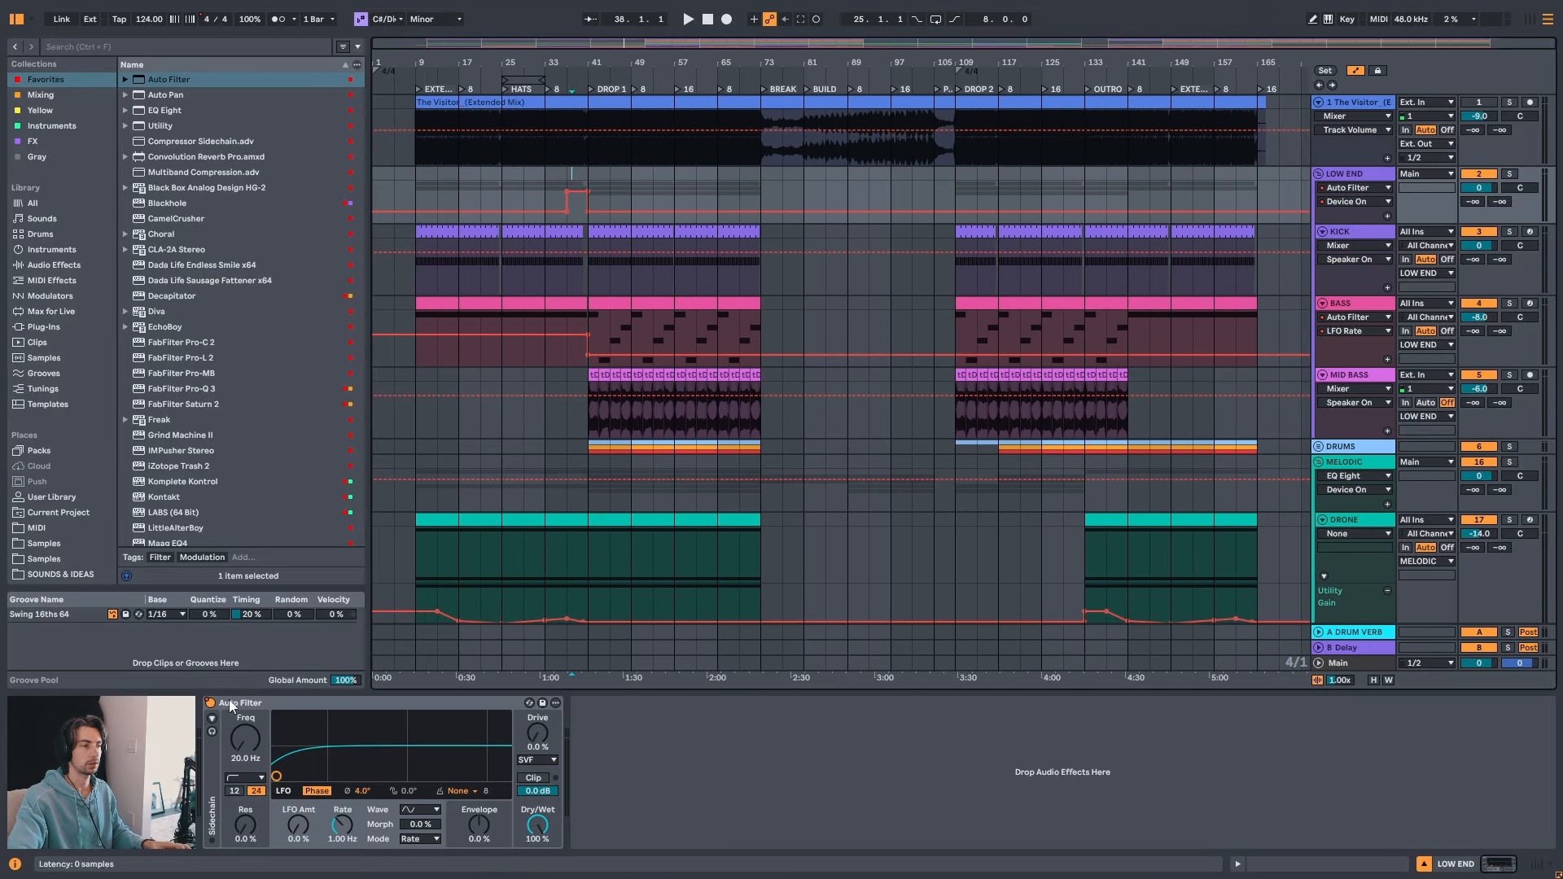
{"action": "left_click_drag", "start_coordinate": [612, 181], "coordinate": [698, 185]}
{"action": "left_click", "coordinate": [697, 186]}
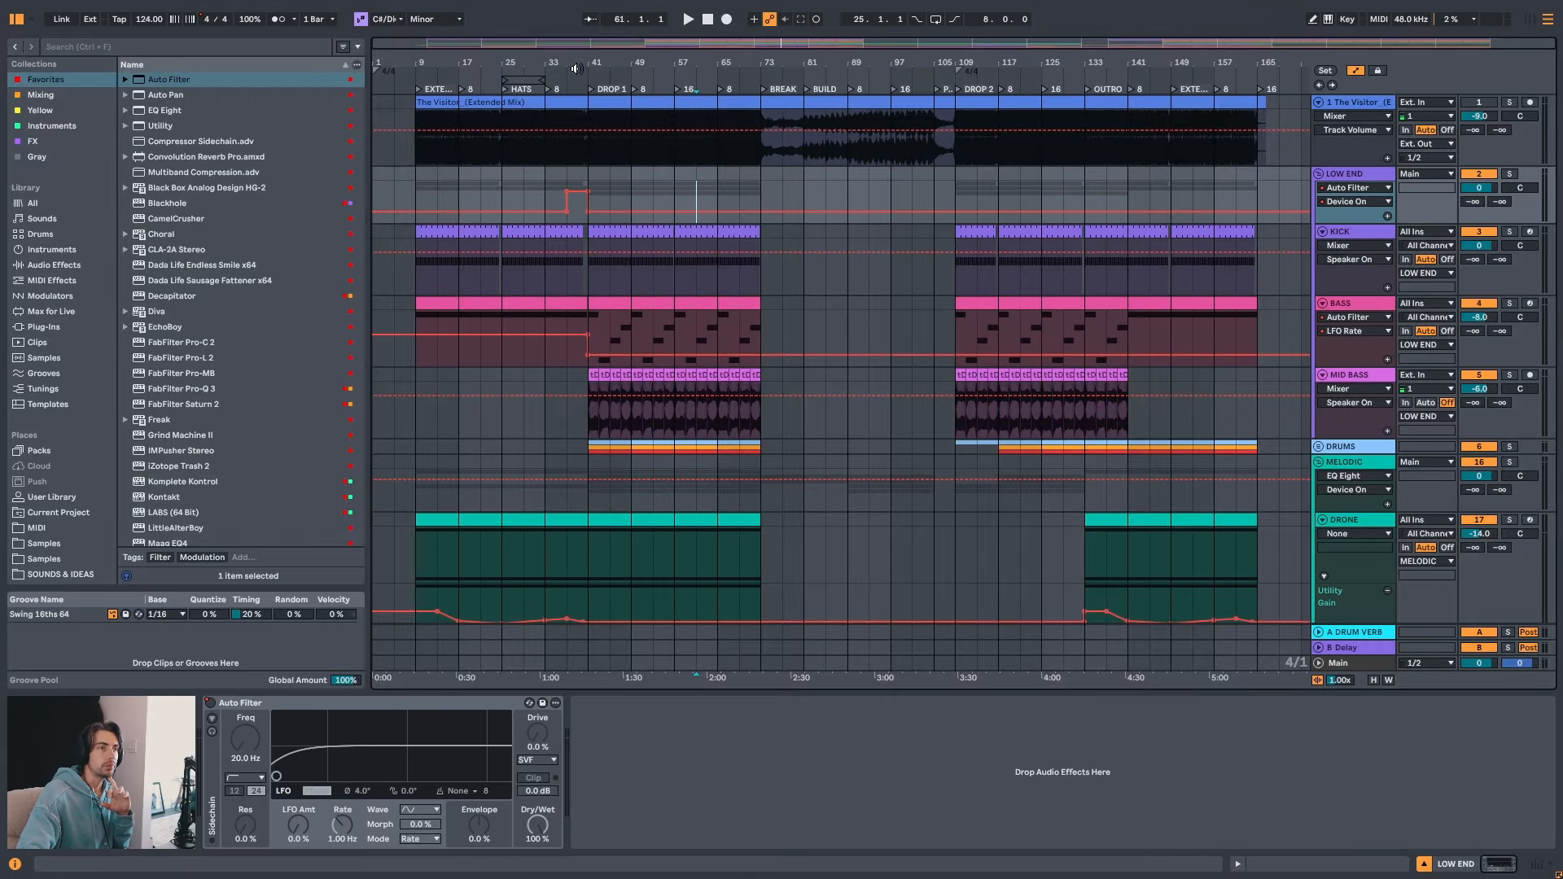
{"action": "left_click_drag", "start_coordinate": [576, 68], "coordinate": [562, 226]}
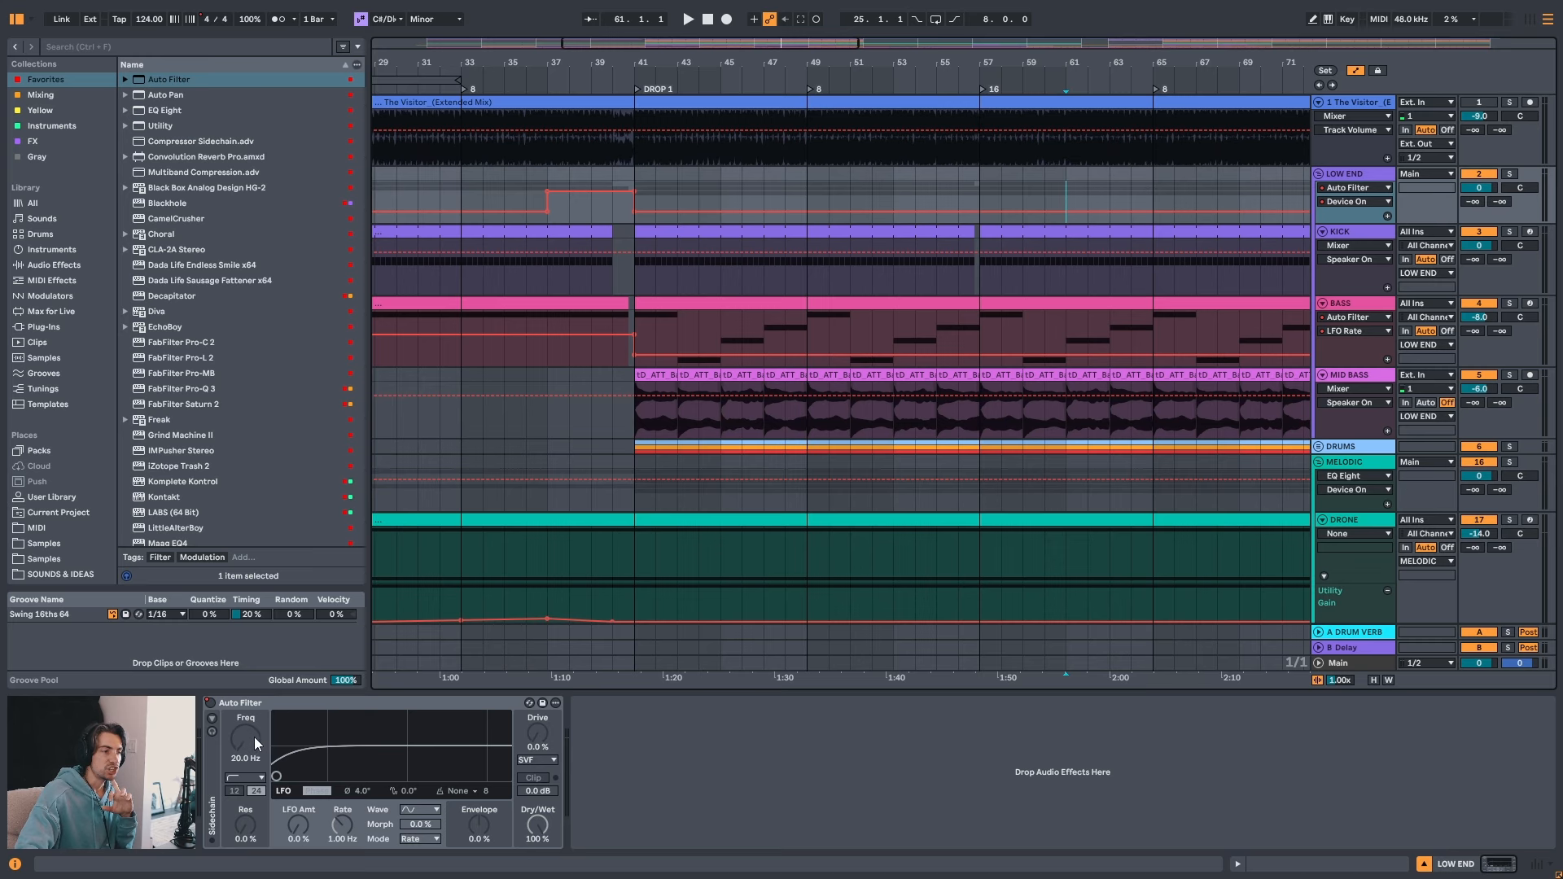
- Give Device On its own automation lane and ramp LOW END's filter Frequency from 20 Hz at bar 37 to about 91 Hz just before DROP 1
{"action": "left_click", "coordinate": [1387, 216]}
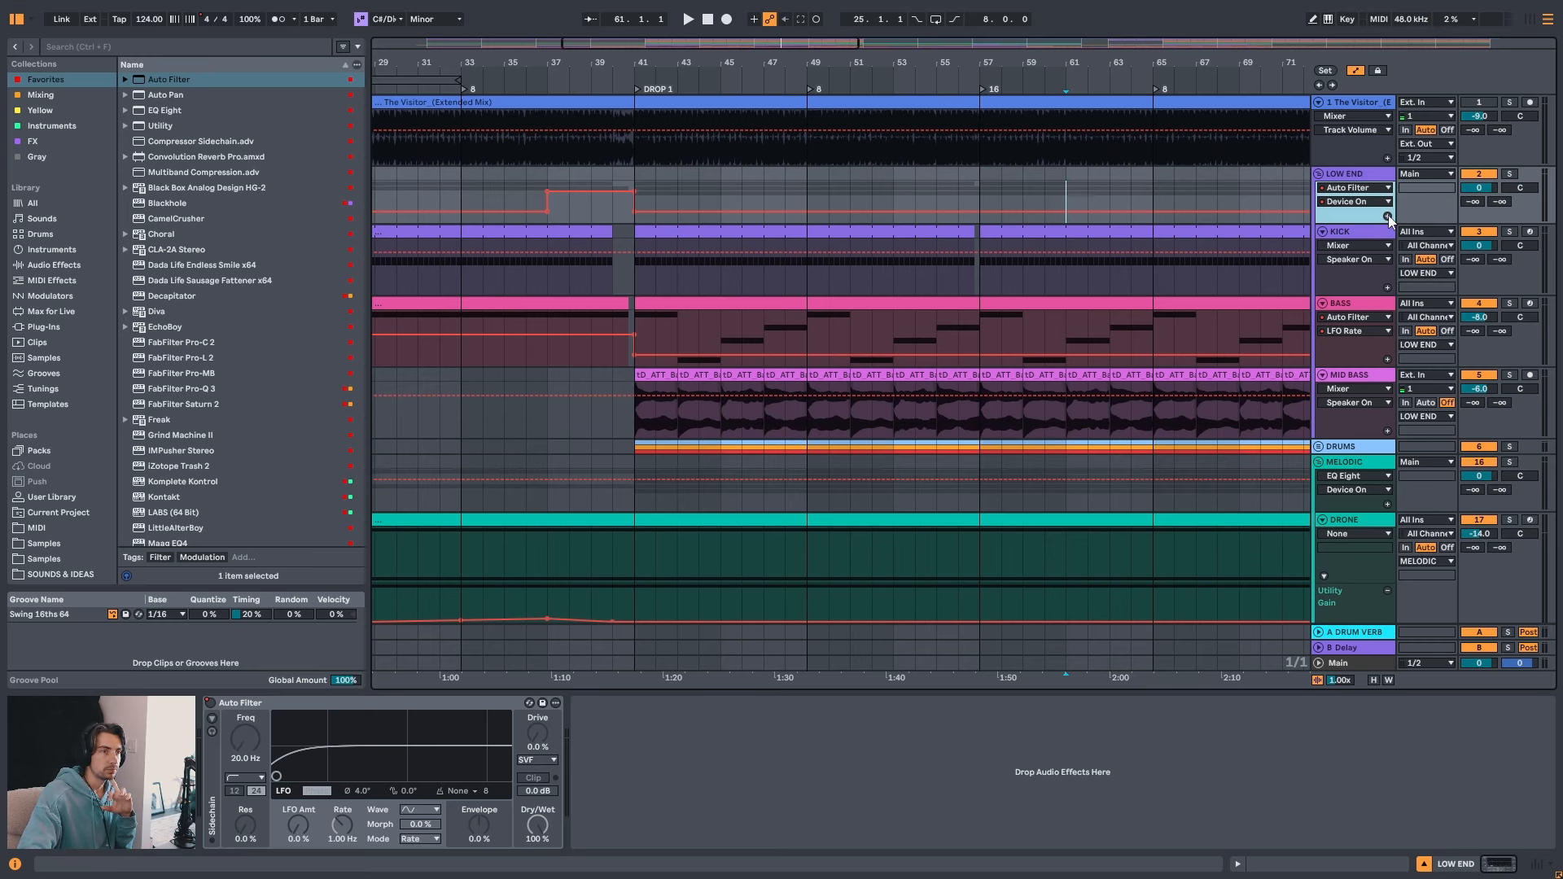
{"action": "left_click", "coordinate": [247, 741]}
{"action": "left_click_drag", "start_coordinate": [580, 67], "coordinate": [577, 113]}
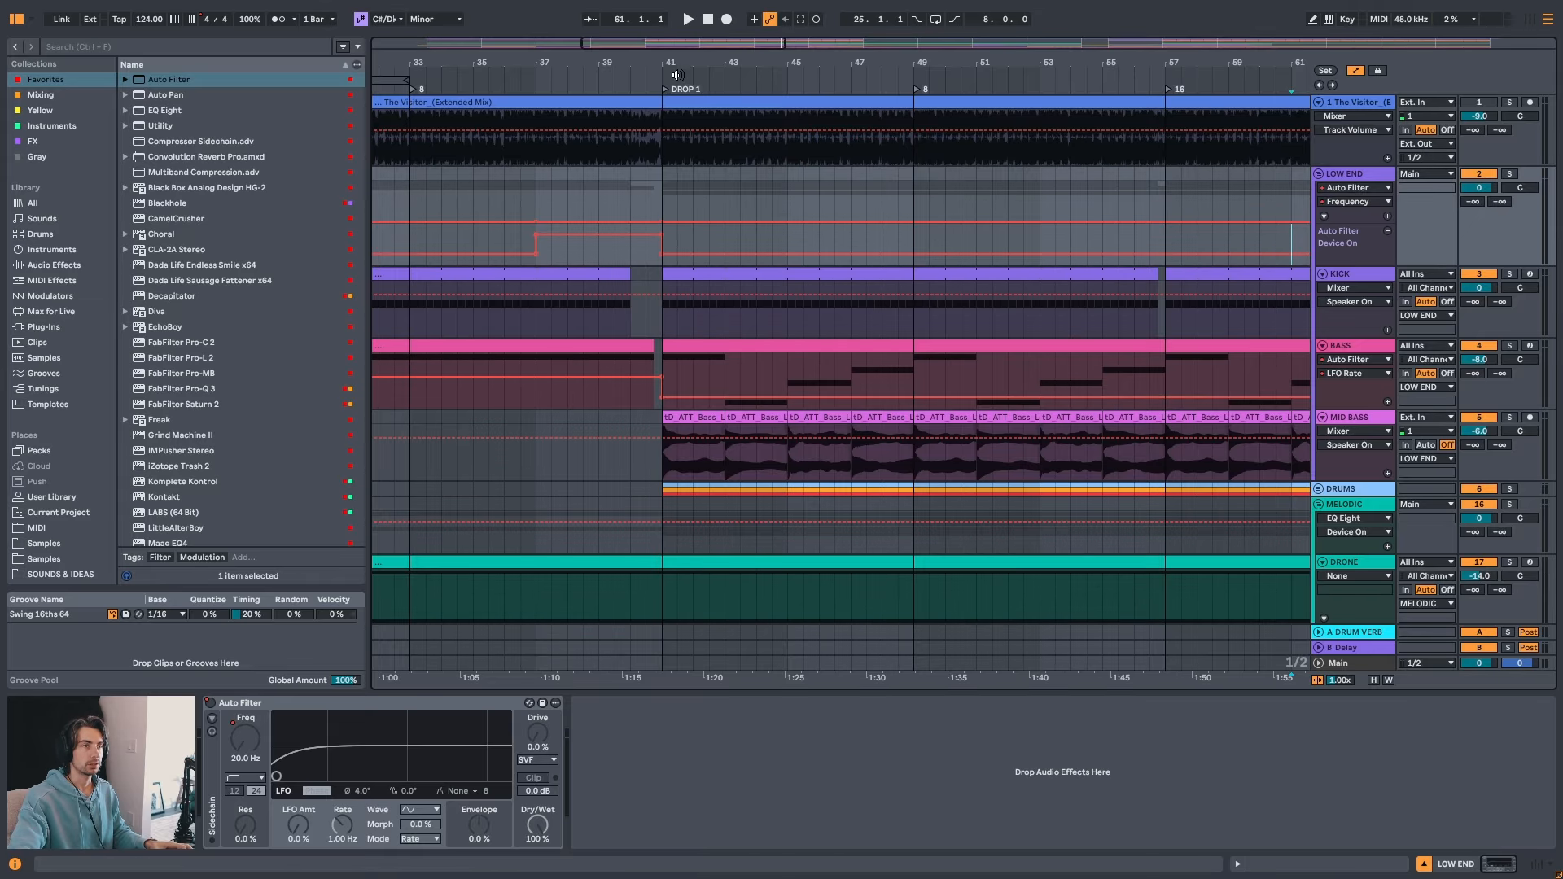
{"action": "left_click_drag", "start_coordinate": [658, 66], "coordinate": [800, 102]}
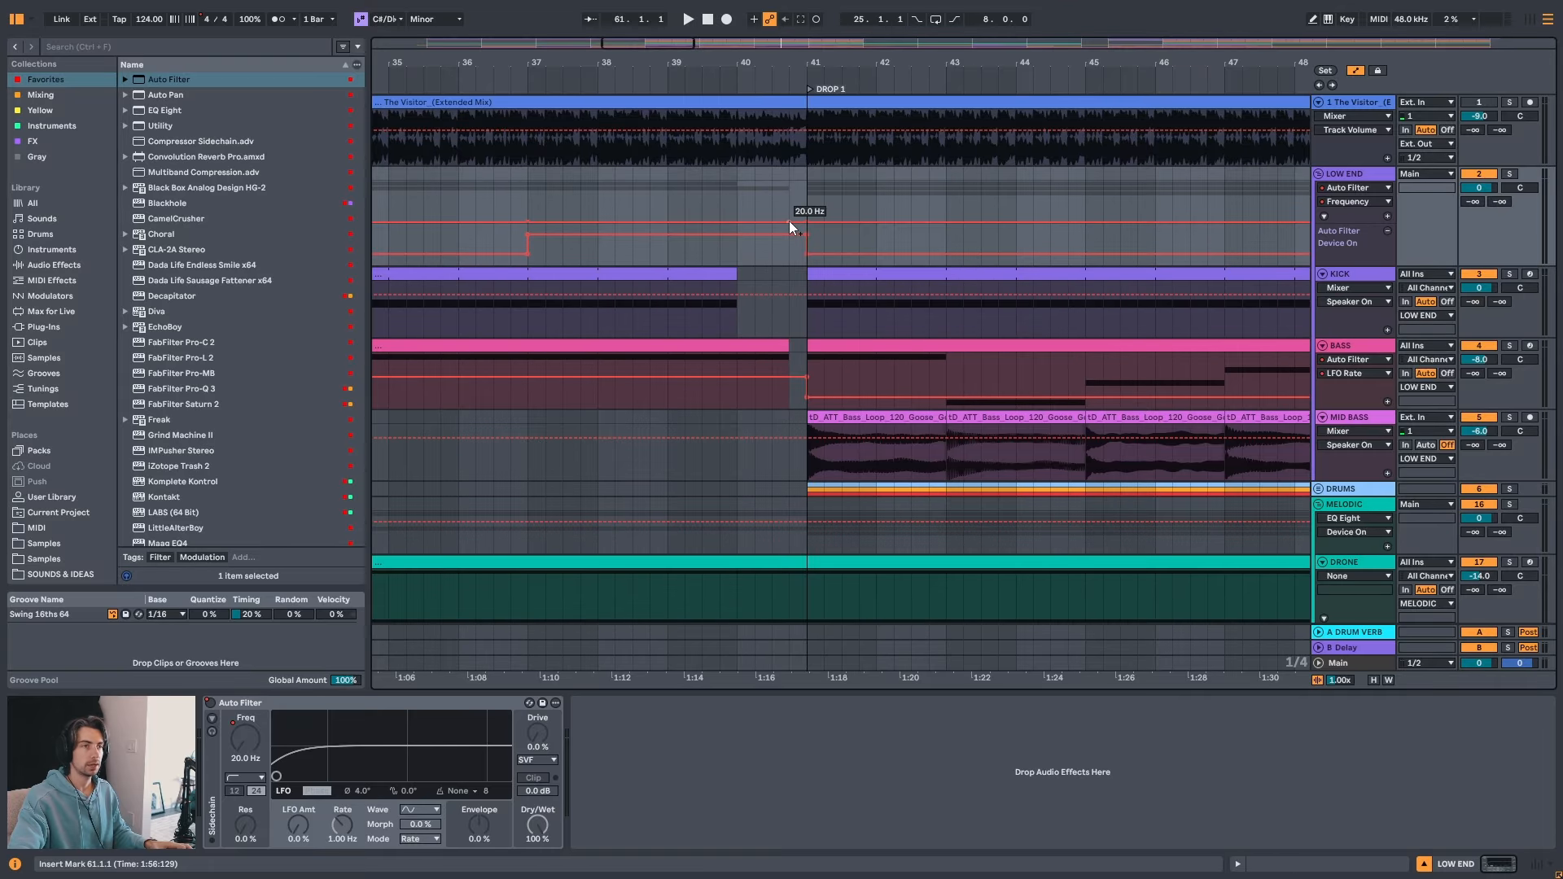
{"action": "left_click_drag", "start_coordinate": [788, 222], "coordinate": [789, 215]}
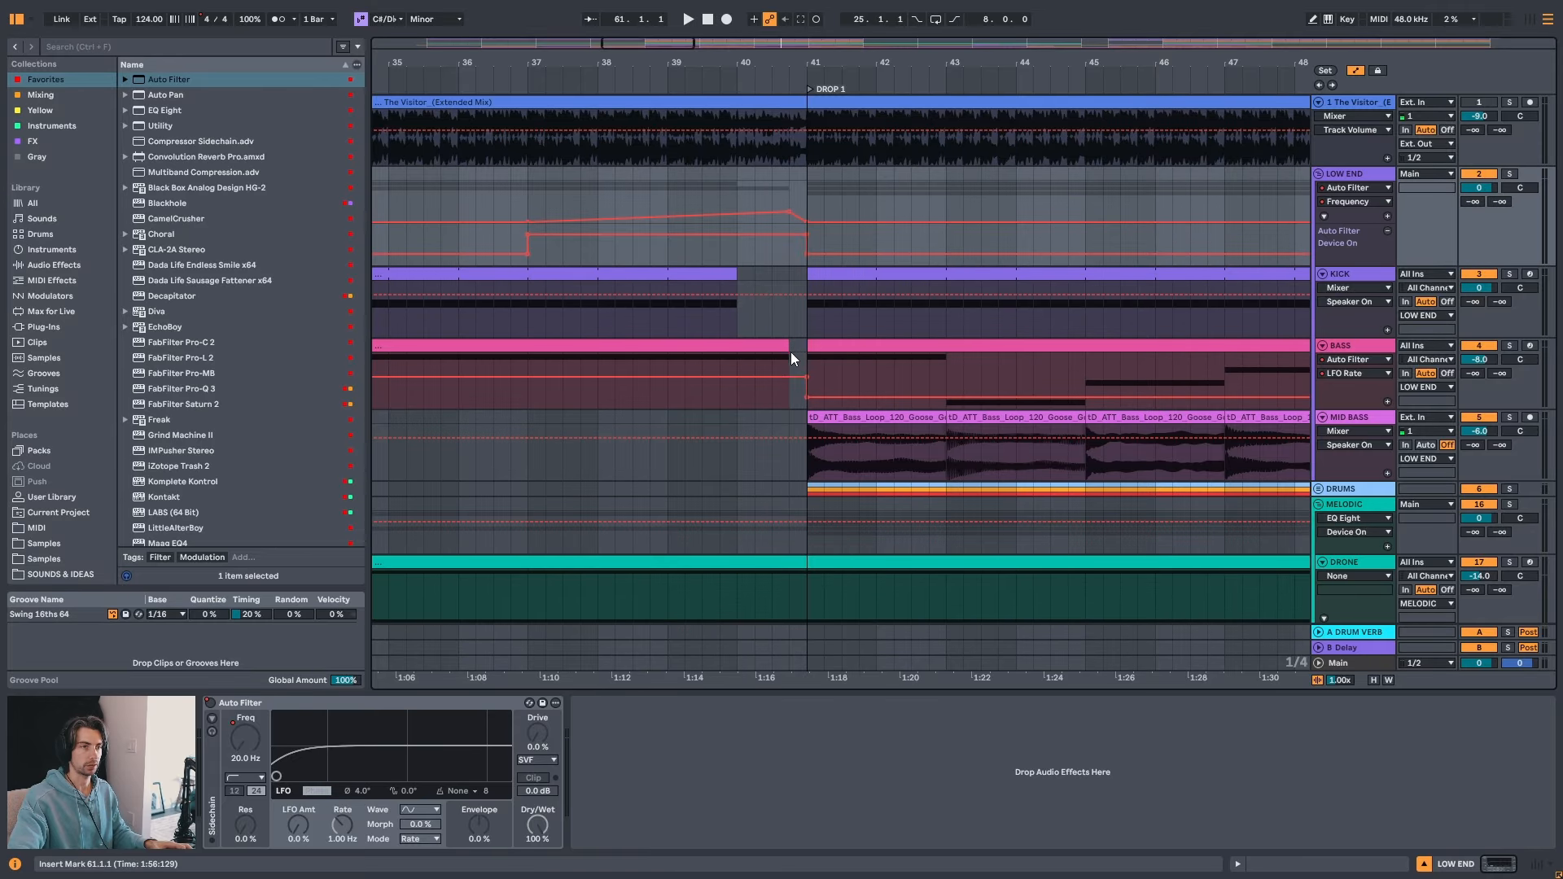
{"action": "left_click_drag", "start_coordinate": [801, 51], "coordinate": [798, 73]}
{"action": "left_click", "coordinate": [784, 210]}
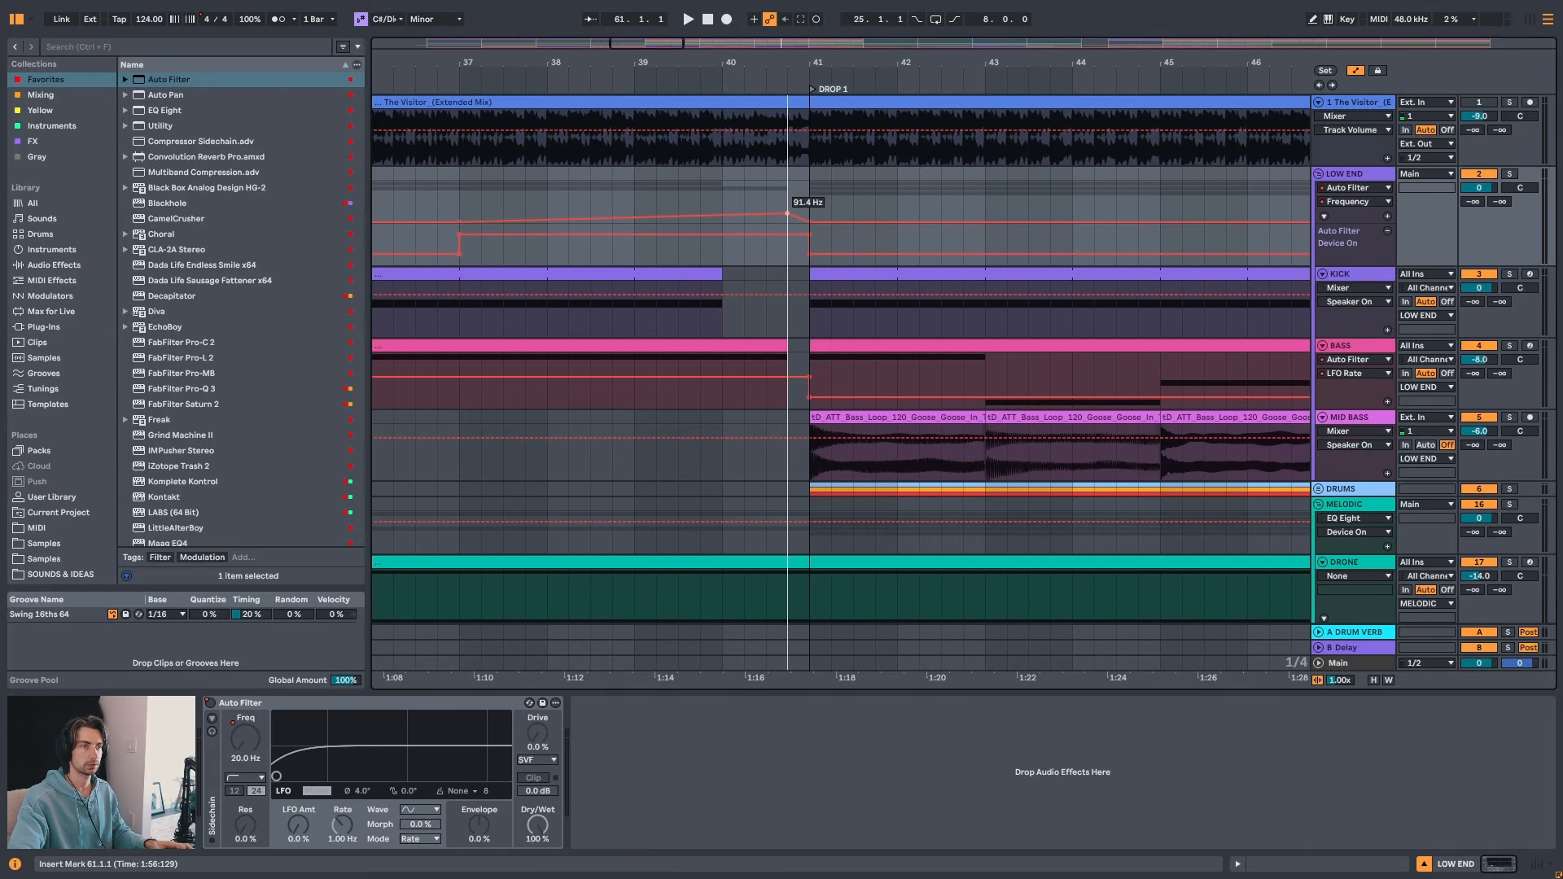
- Audition the LOW END filter sweep into DROP 1, starting playback from bar 37
{"action": "left_click", "coordinate": [461, 194]}
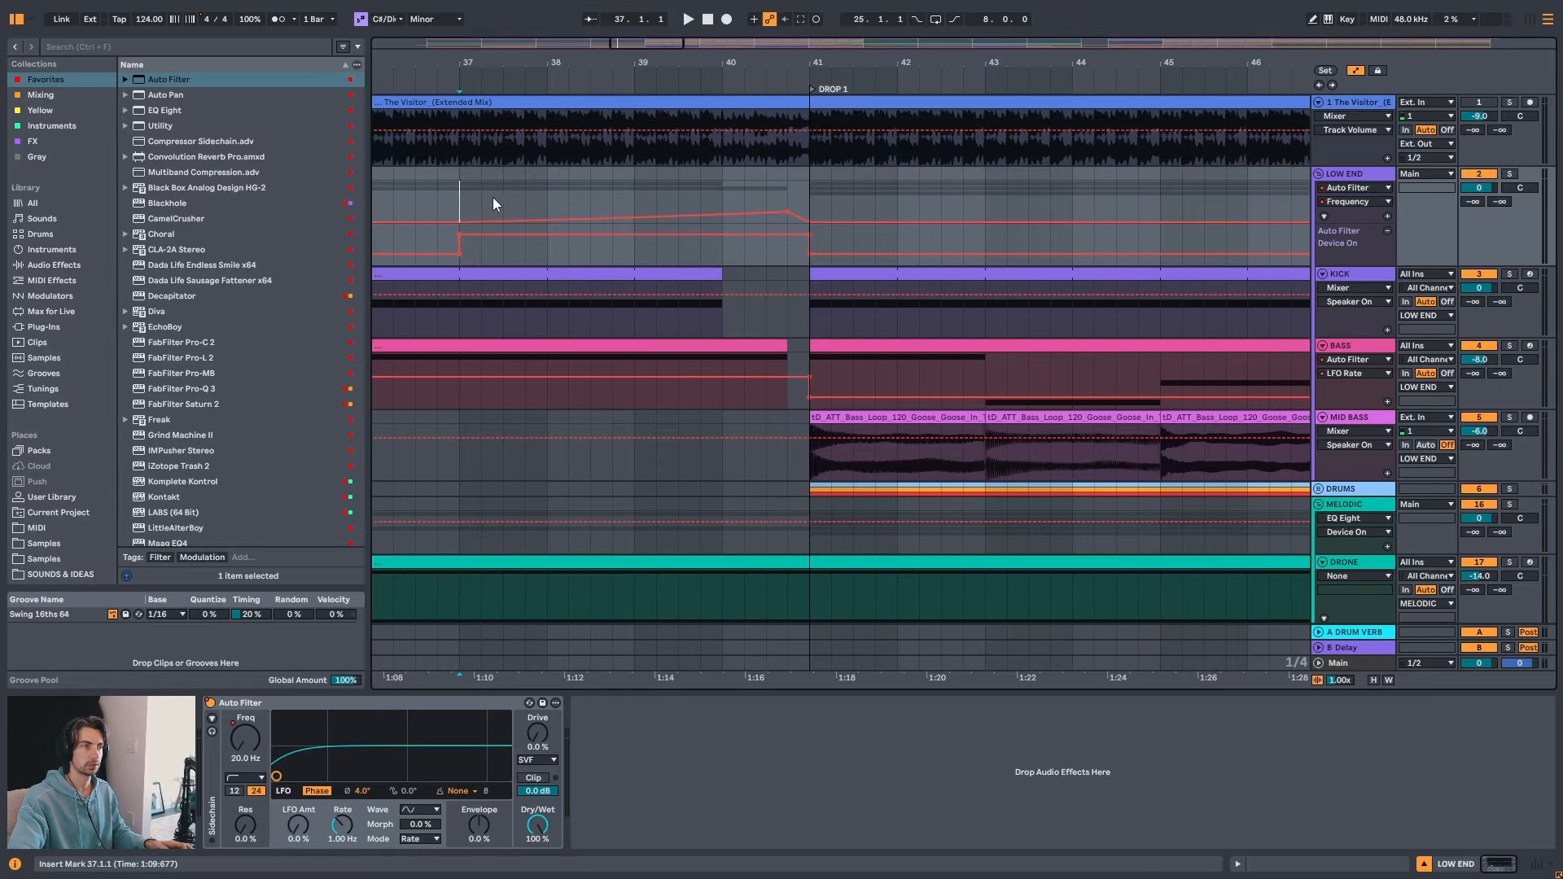
{"action": "key", "text": "space"}
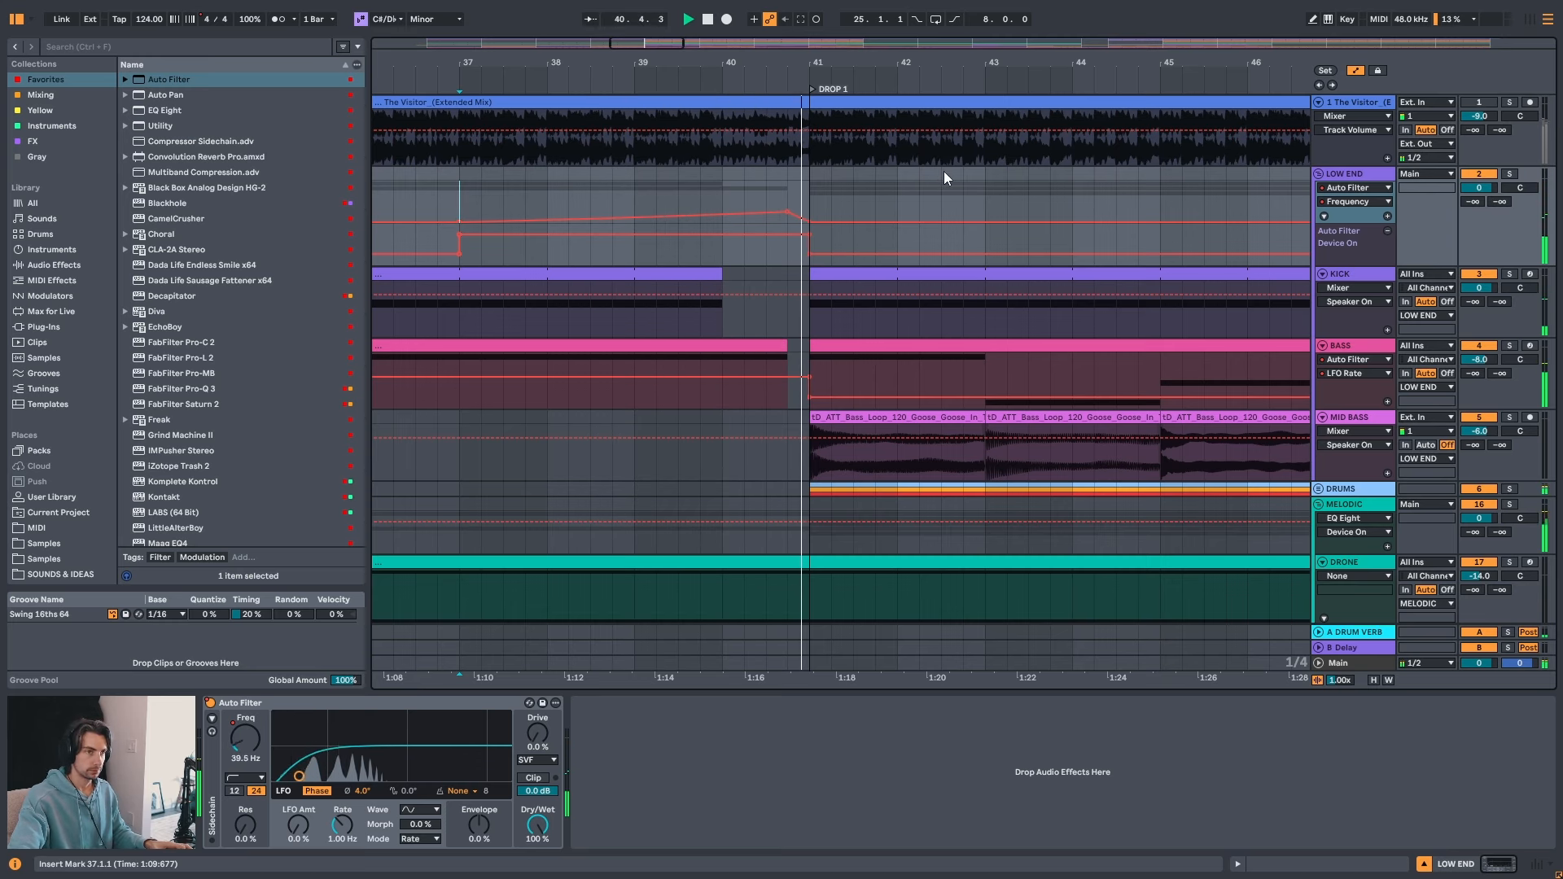
{"action": "left_click_drag", "start_coordinate": [933, 63], "coordinate": [934, 26]}
{"action": "key", "text": "space"}
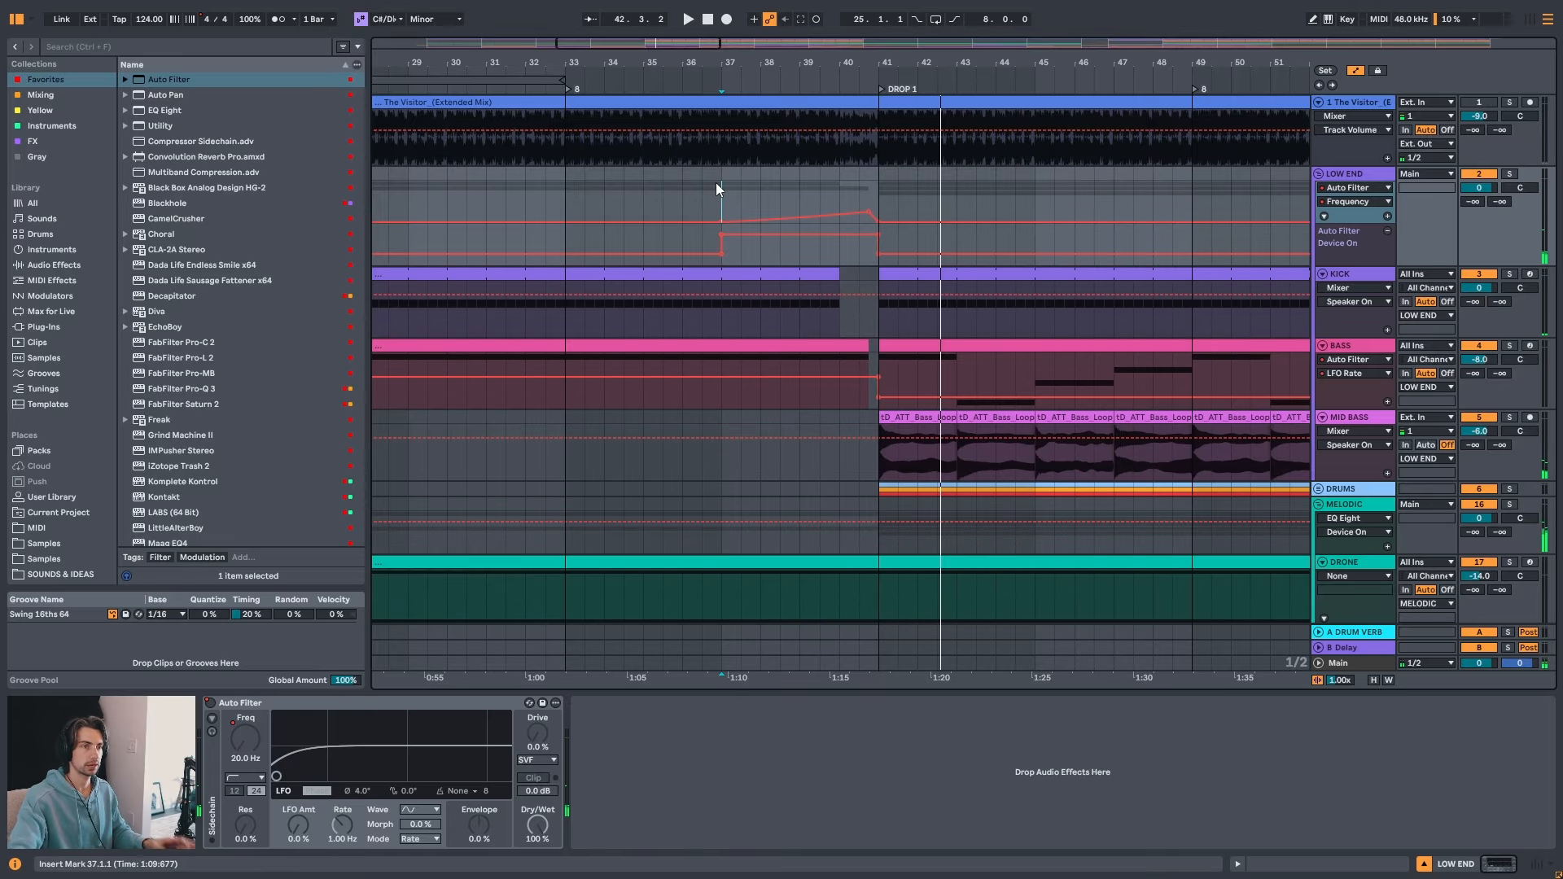
{"action": "key", "text": "space"}
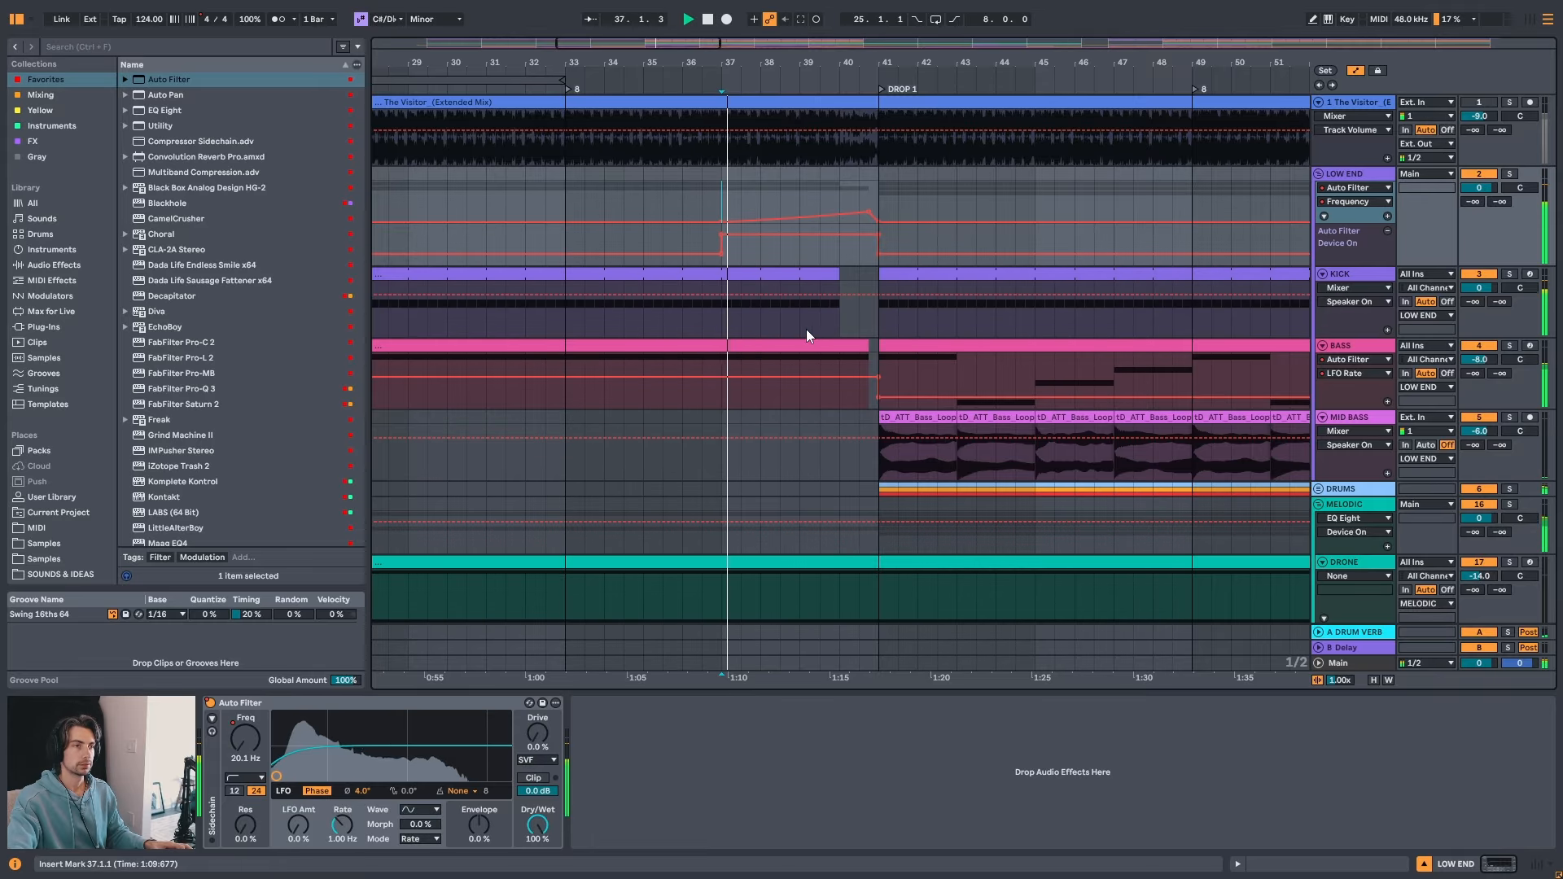
- Compare the build with LOW END's Auto Filter bypassed, re-enable its automation and replay the transition into DROP 1
{"action": "left_click", "coordinate": [211, 703]}
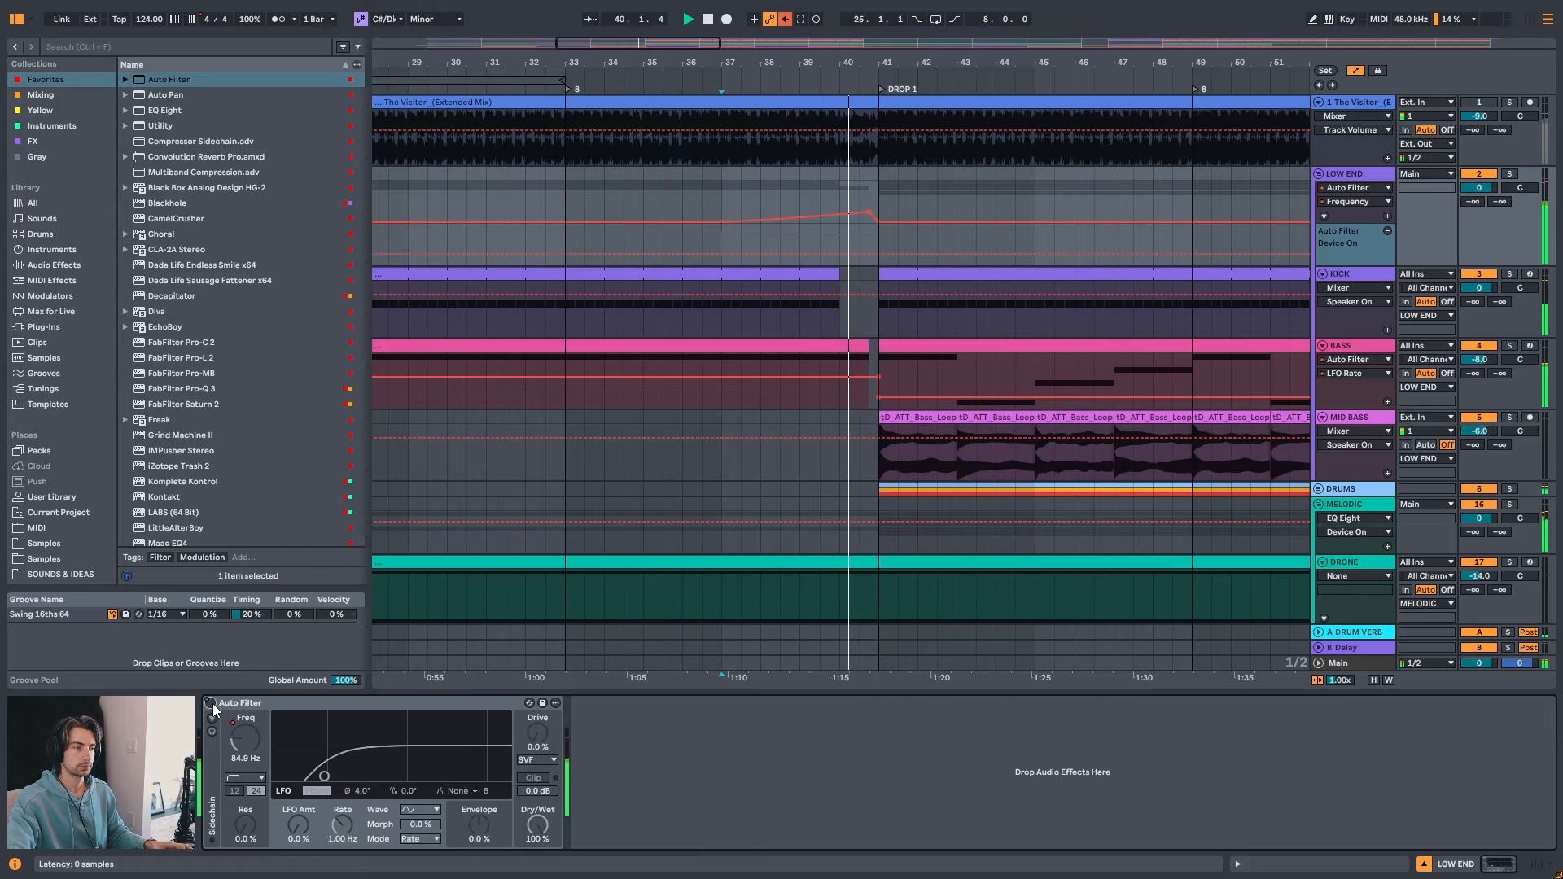
{"action": "left_click", "coordinate": [784, 19]}
{"action": "key", "text": "space"}
{"action": "key", "text": "space"}
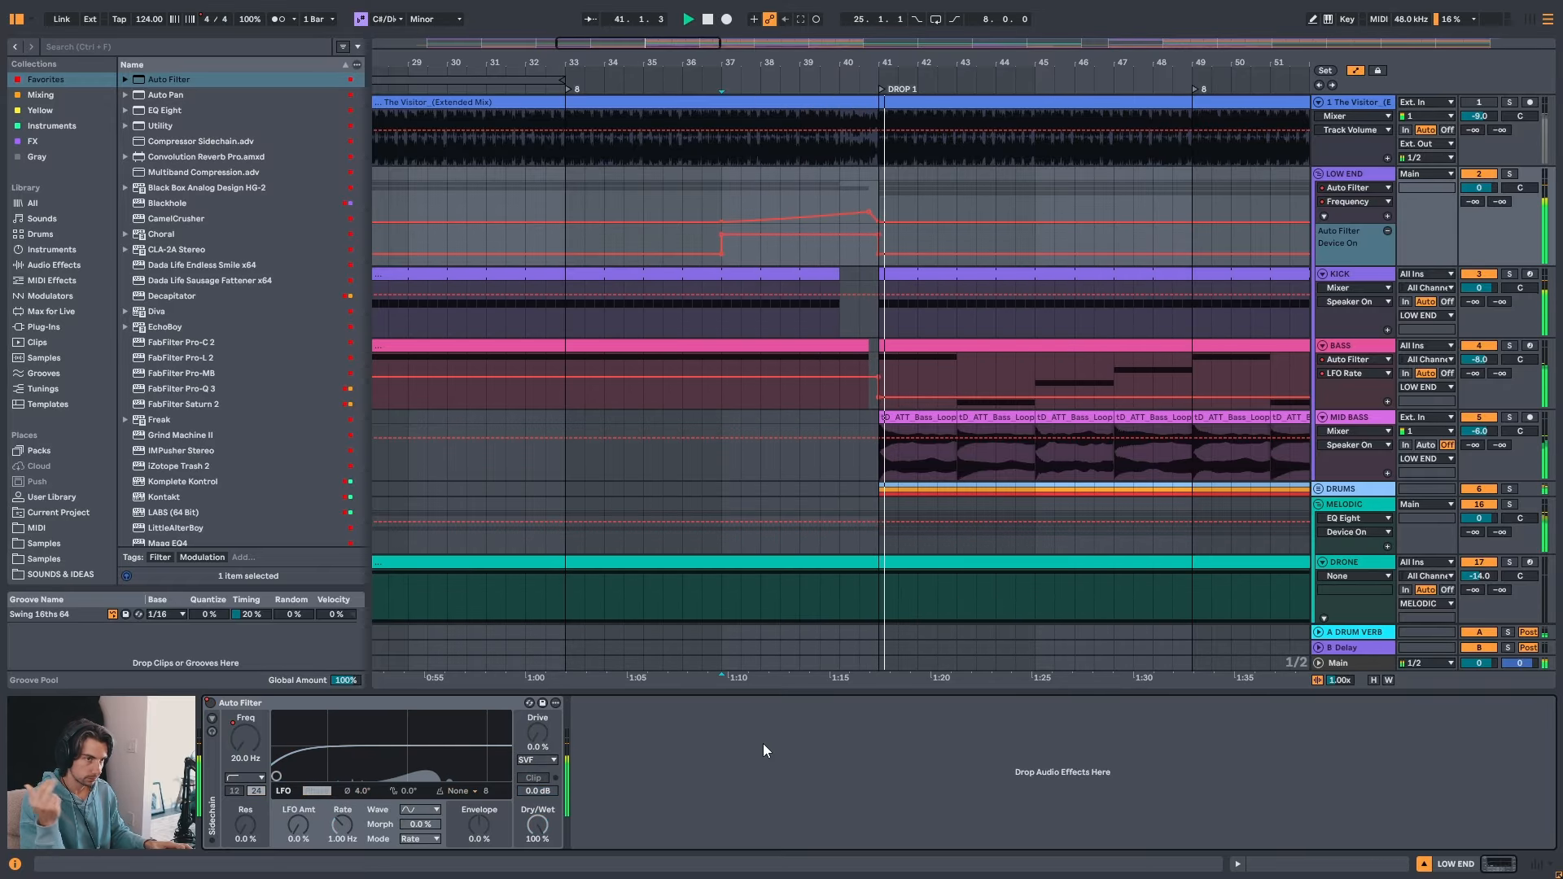
{"action": "key", "text": "space"}
- Look over the arrangement around DROP 1 and select the LEAD MIDI clip spanning bars 9 to 41
{"action": "left_click_drag", "start_coordinate": [936, 64], "coordinate": [872, 50]}
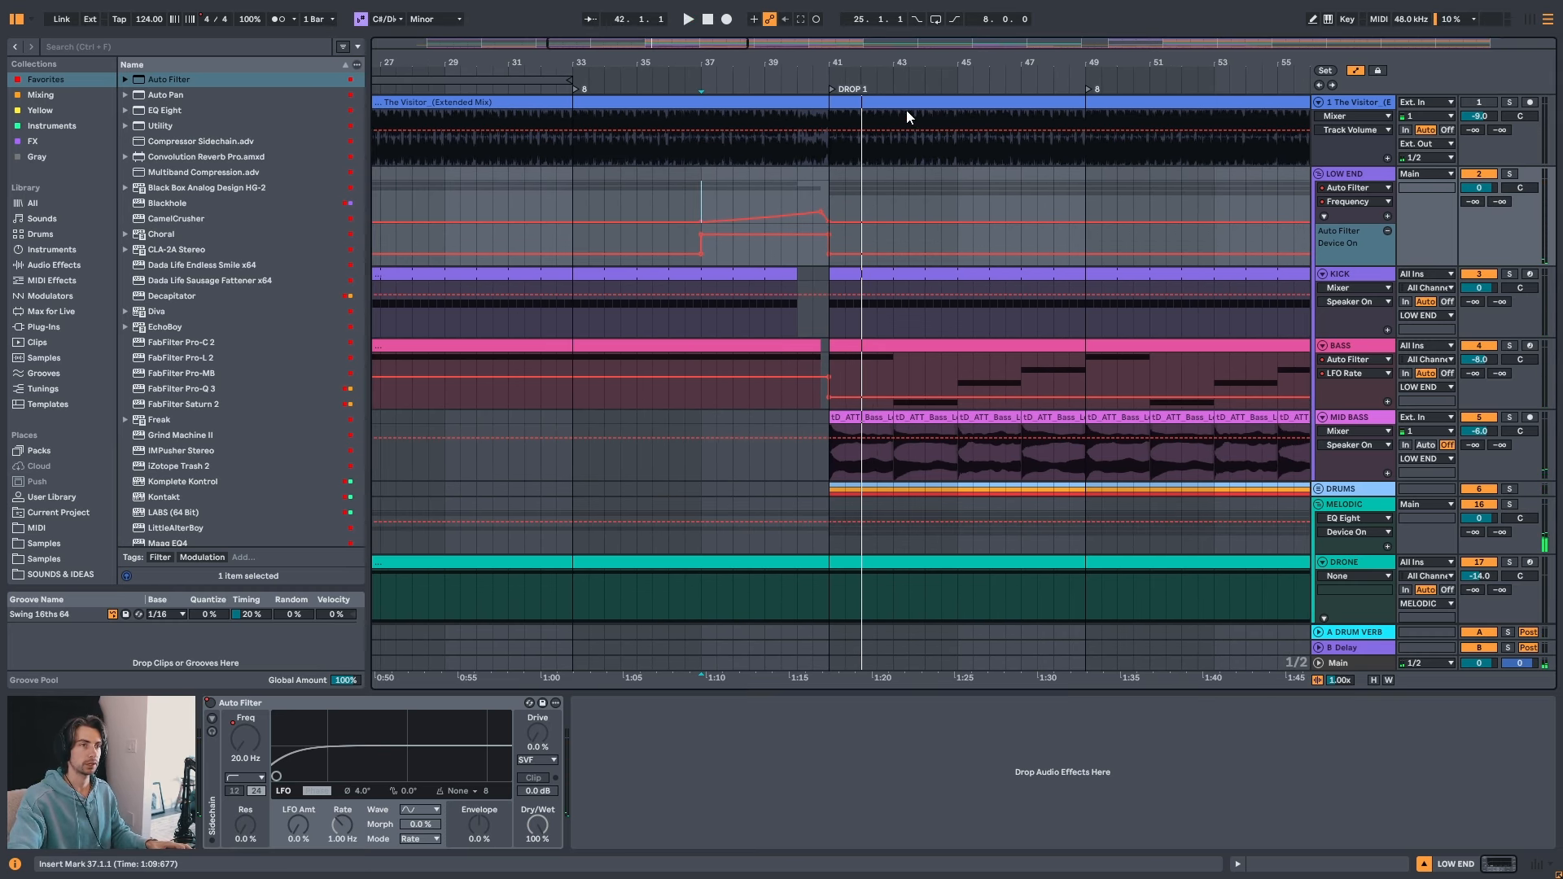
{"action": "left_click_drag", "start_coordinate": [885, 63], "coordinate": [732, 63]}
{"action": "scroll", "coordinate": [724, 313], "scroll_direction": "down", "scroll_amount": 4}
{"action": "scroll", "coordinate": [681, 332], "scroll_direction": "up", "scroll_amount": 2}
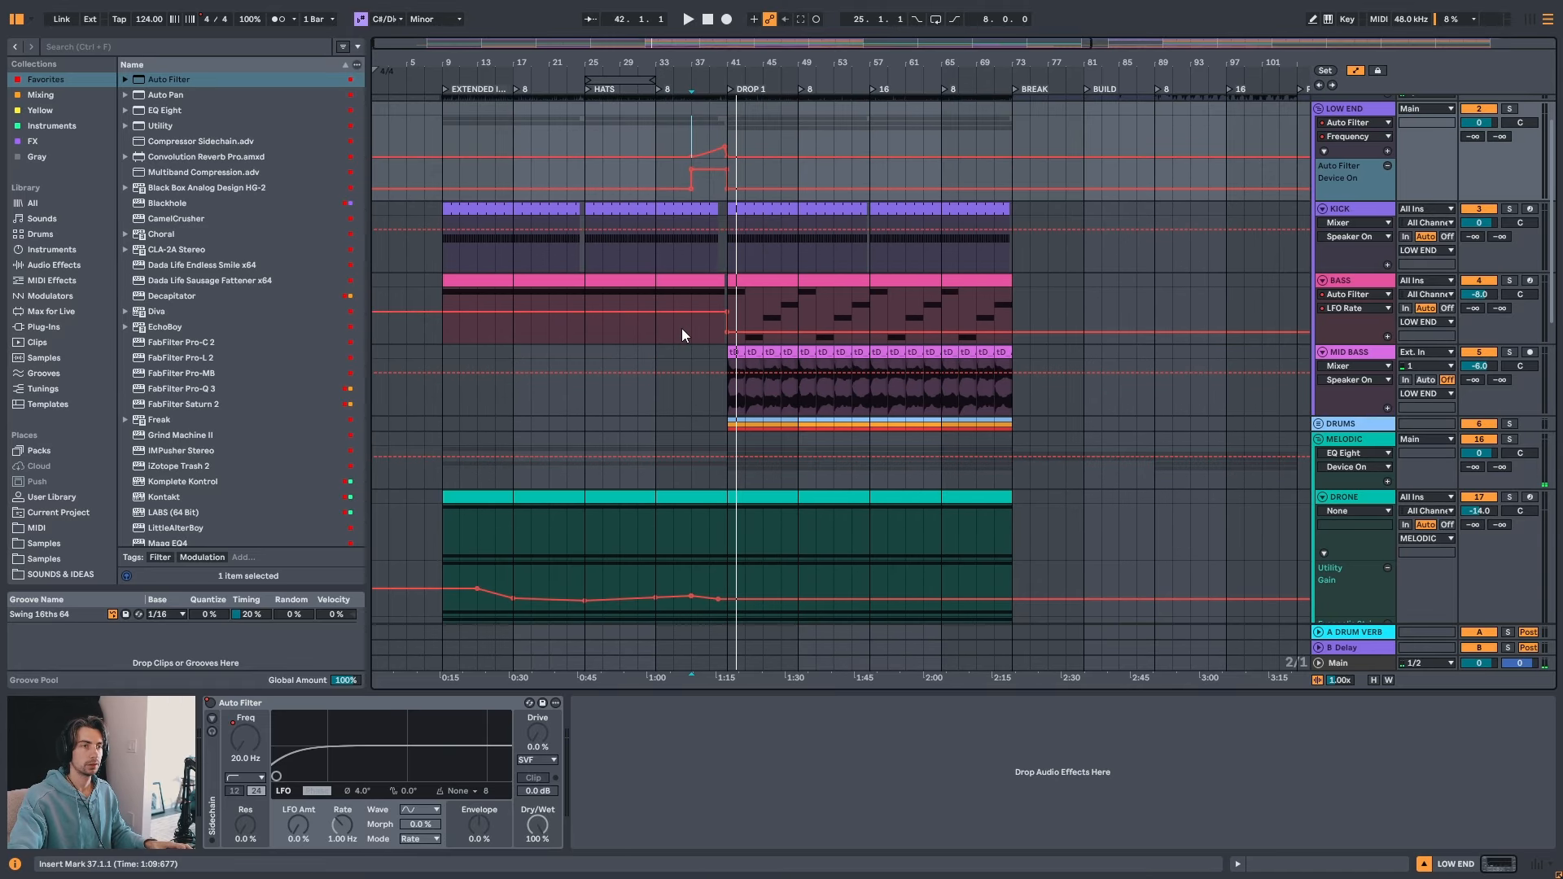
{"action": "scroll", "coordinate": [682, 329], "scroll_direction": "up", "scroll_amount": 2}
{"action": "scroll", "coordinate": [682, 329], "scroll_direction": "down", "scroll_amount": 3}
{"action": "left_click_drag", "start_coordinate": [1552, 218], "coordinate": [1545, 433]}
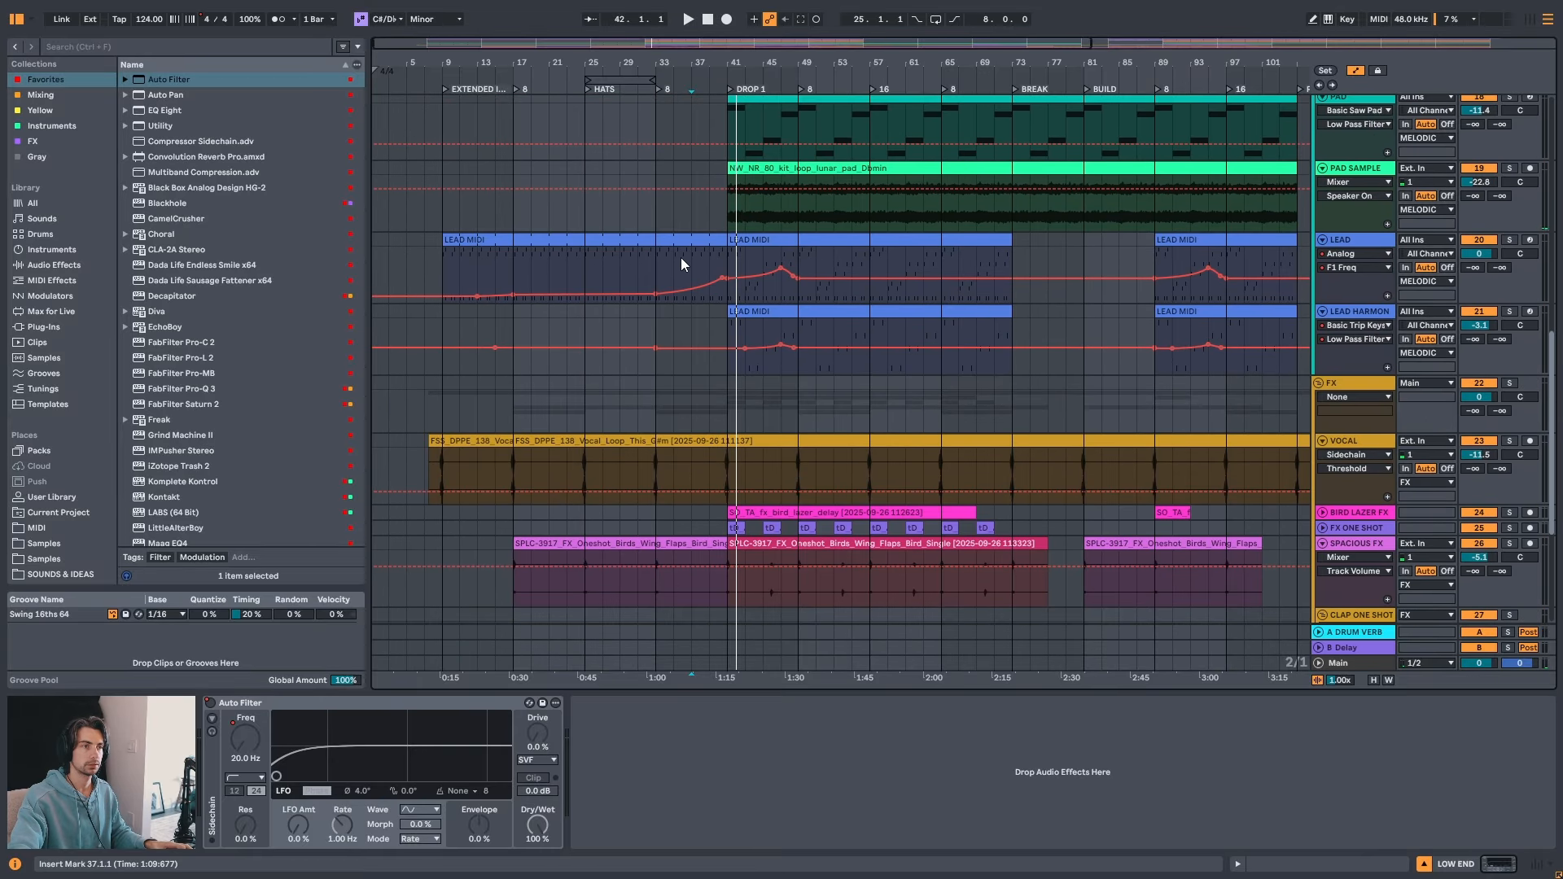
{"action": "scroll", "coordinate": [681, 257], "scroll_direction": "up", "scroll_amount": 3}
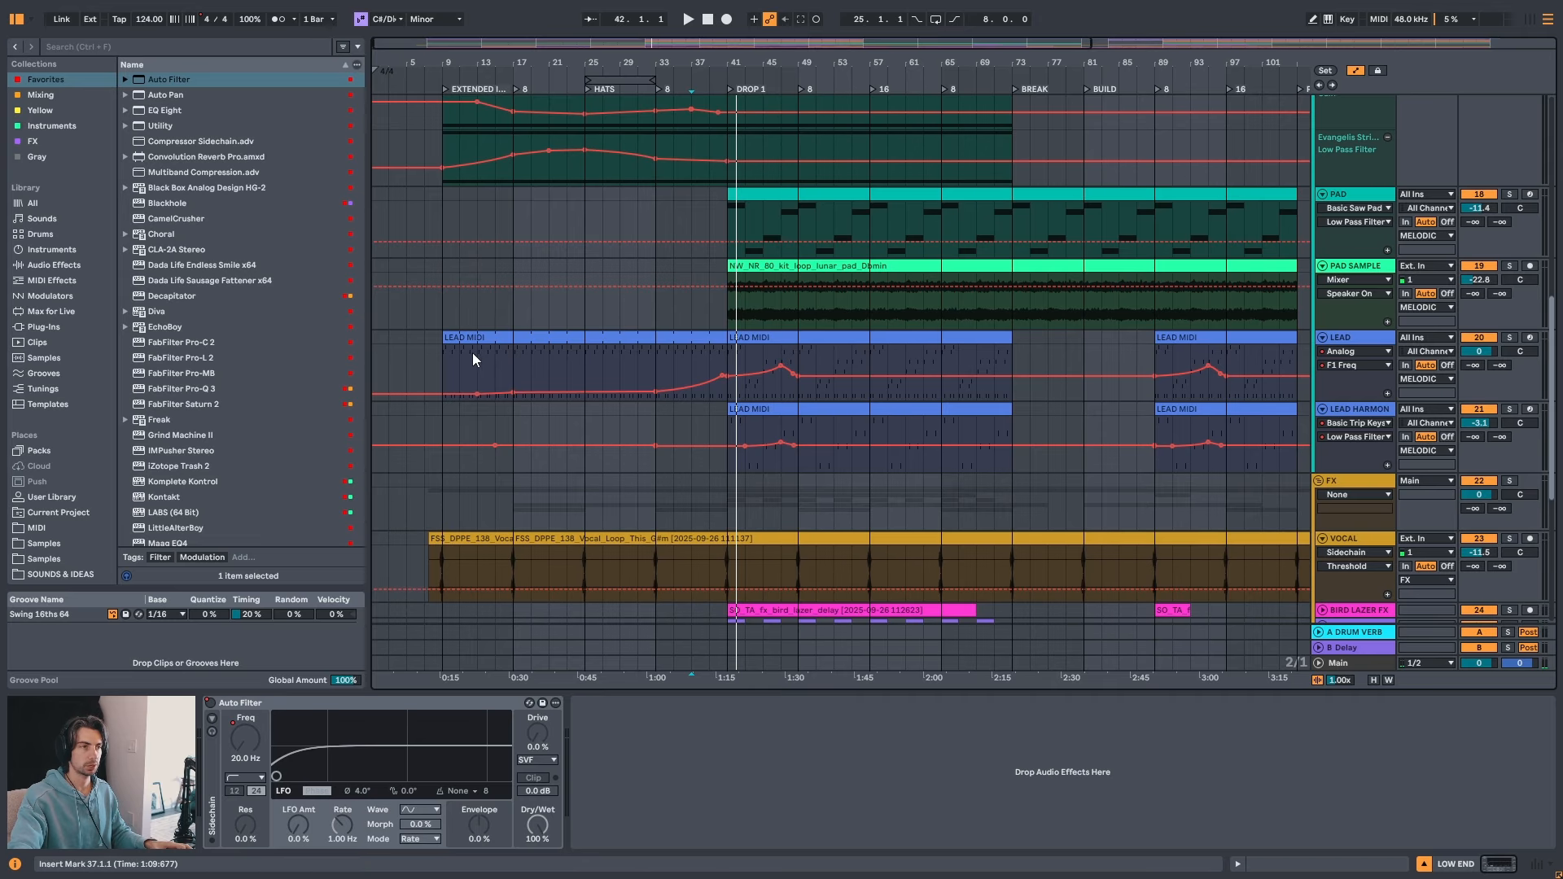
{"action": "left_click_drag", "start_coordinate": [472, 353], "coordinate": [749, 355]}
{"action": "left_click", "coordinate": [615, 337]}
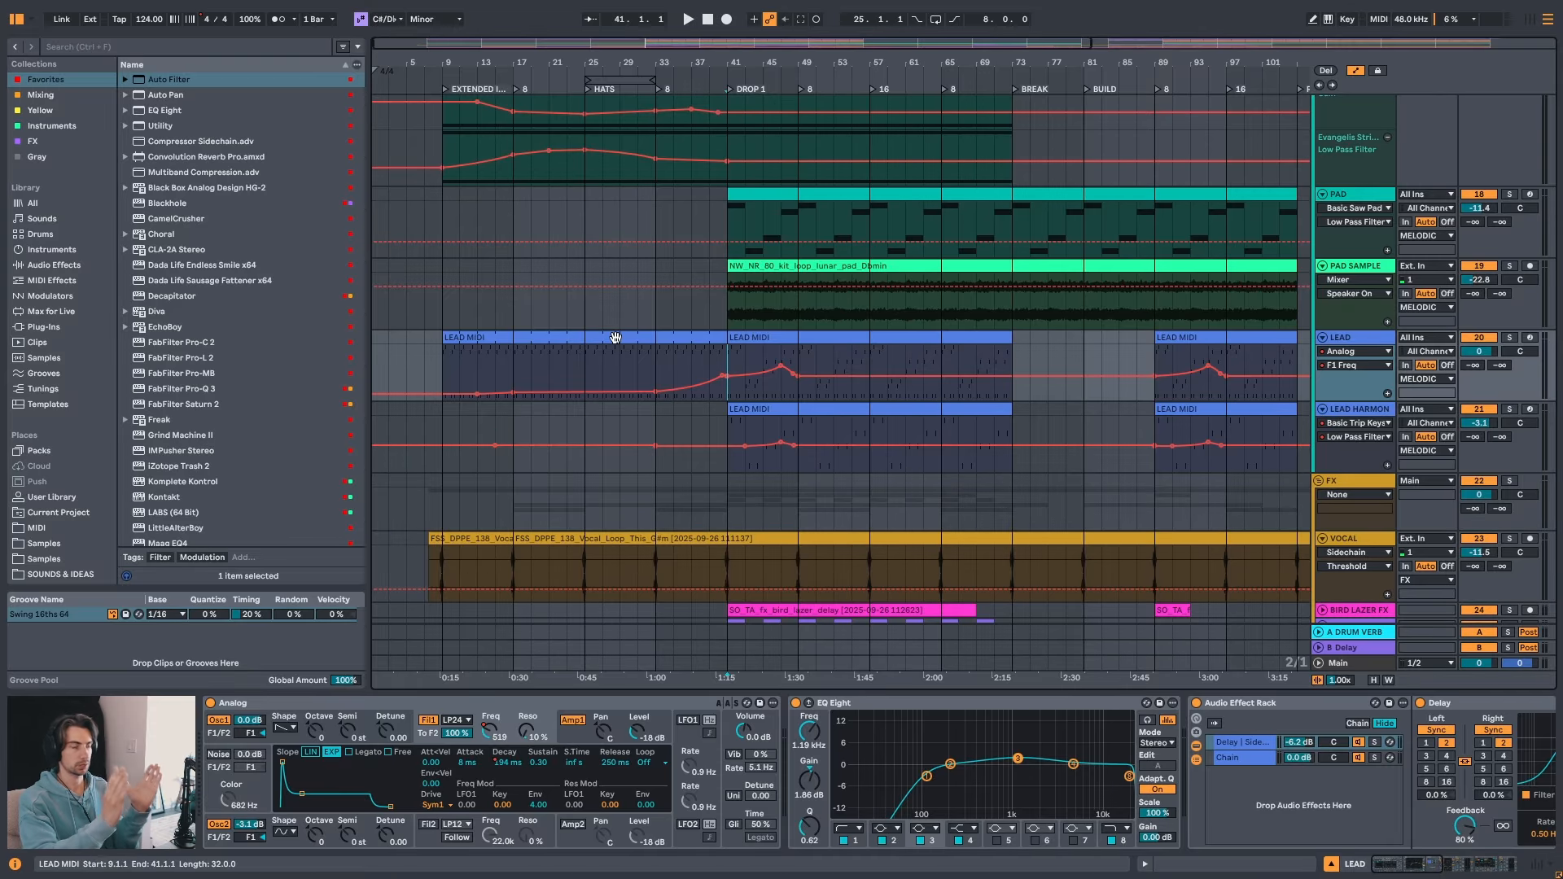
- Look through the melodic and FX tracks and place the insert marker on the FX group at DROP 1
{"action": "scroll", "coordinate": [847, 260], "scroll_direction": "up", "scroll_amount": 2}
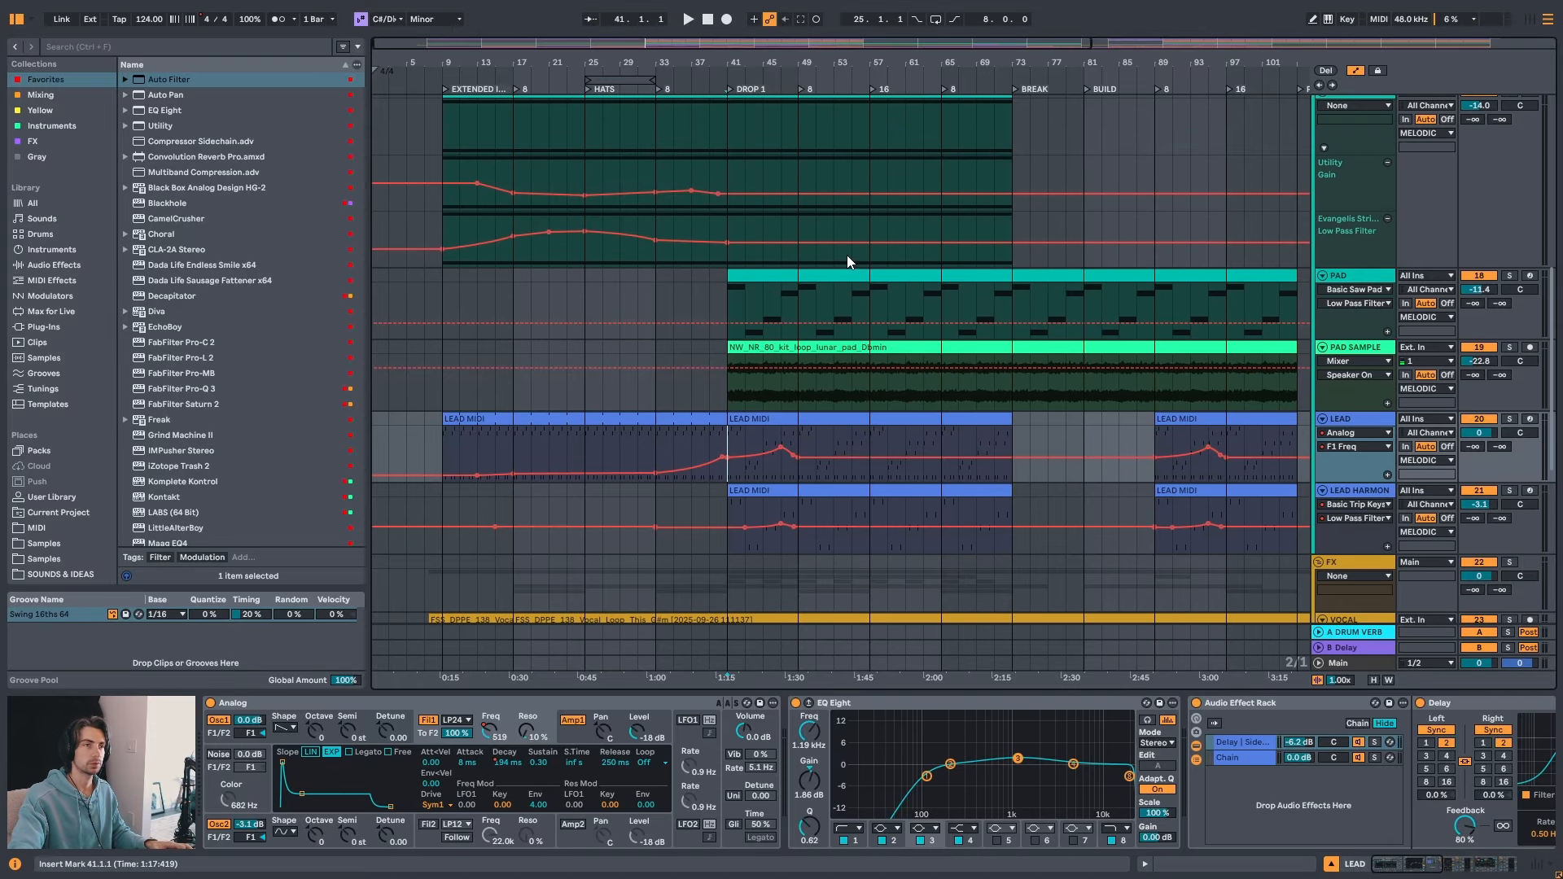
{"action": "scroll", "coordinate": [844, 261], "scroll_direction": "up", "scroll_amount": 3}
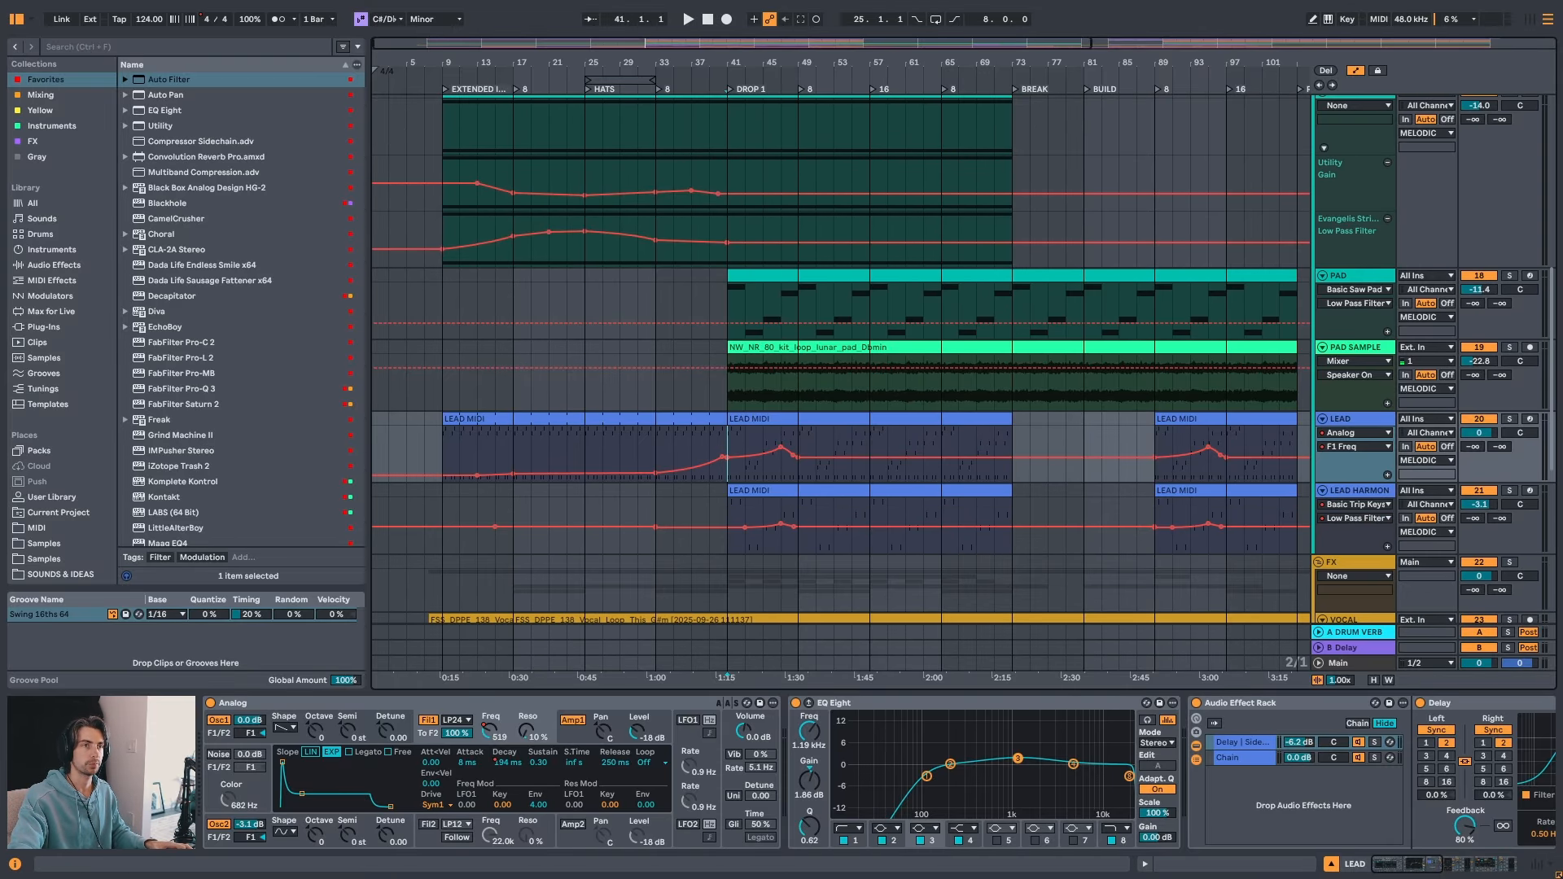
{"action": "left_click_drag", "start_coordinate": [733, 46], "coordinate": [732, 31]}
{"action": "scroll", "coordinate": [739, 342], "scroll_direction": "down", "scroll_amount": 6}
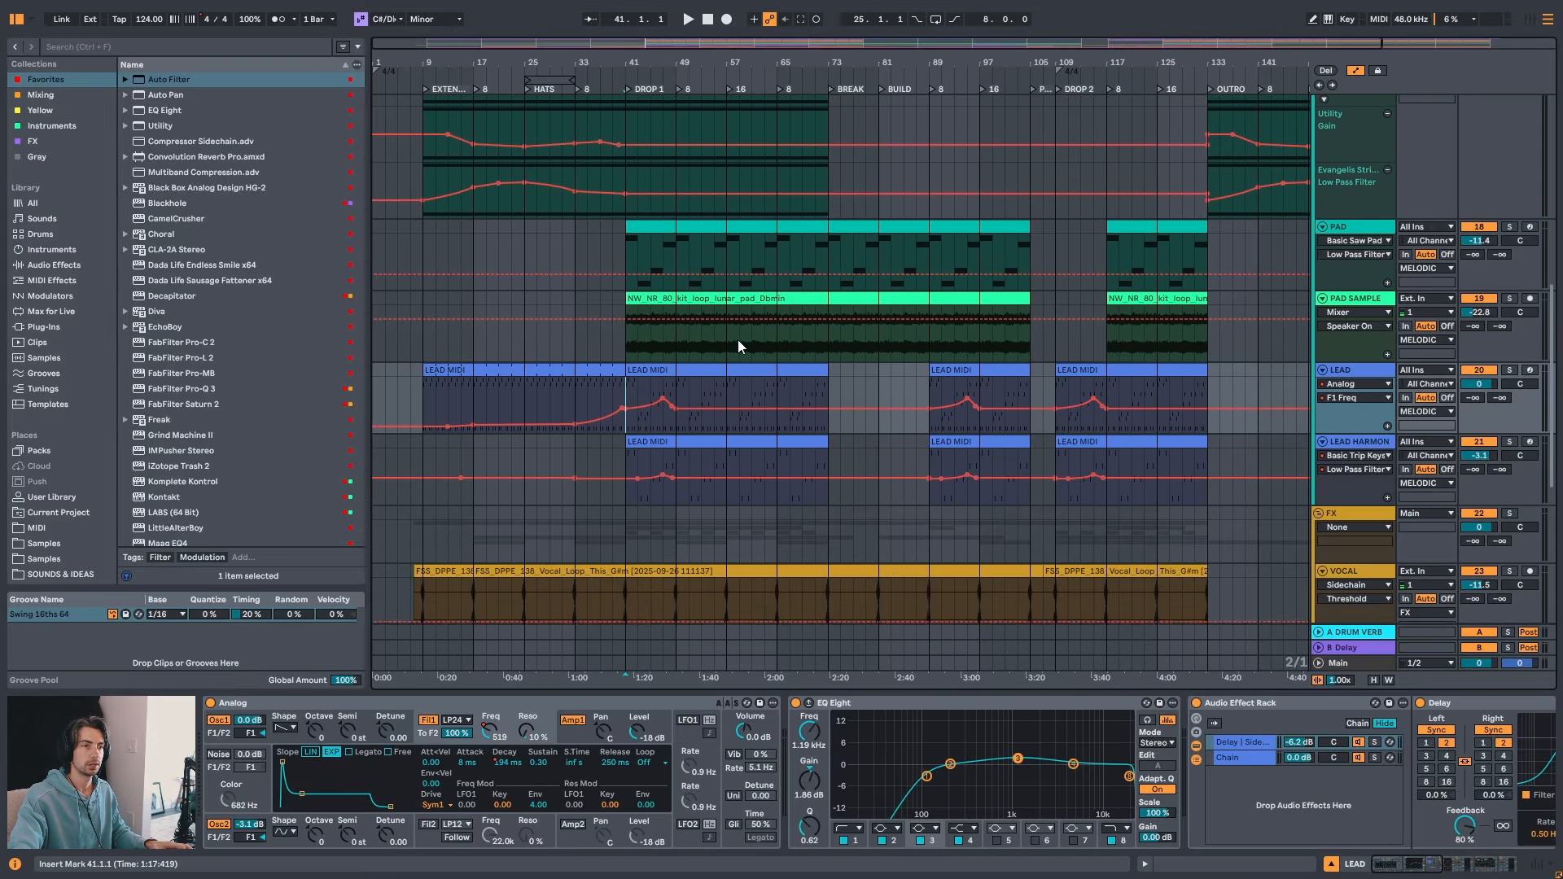
{"action": "left_click", "coordinate": [634, 347]}
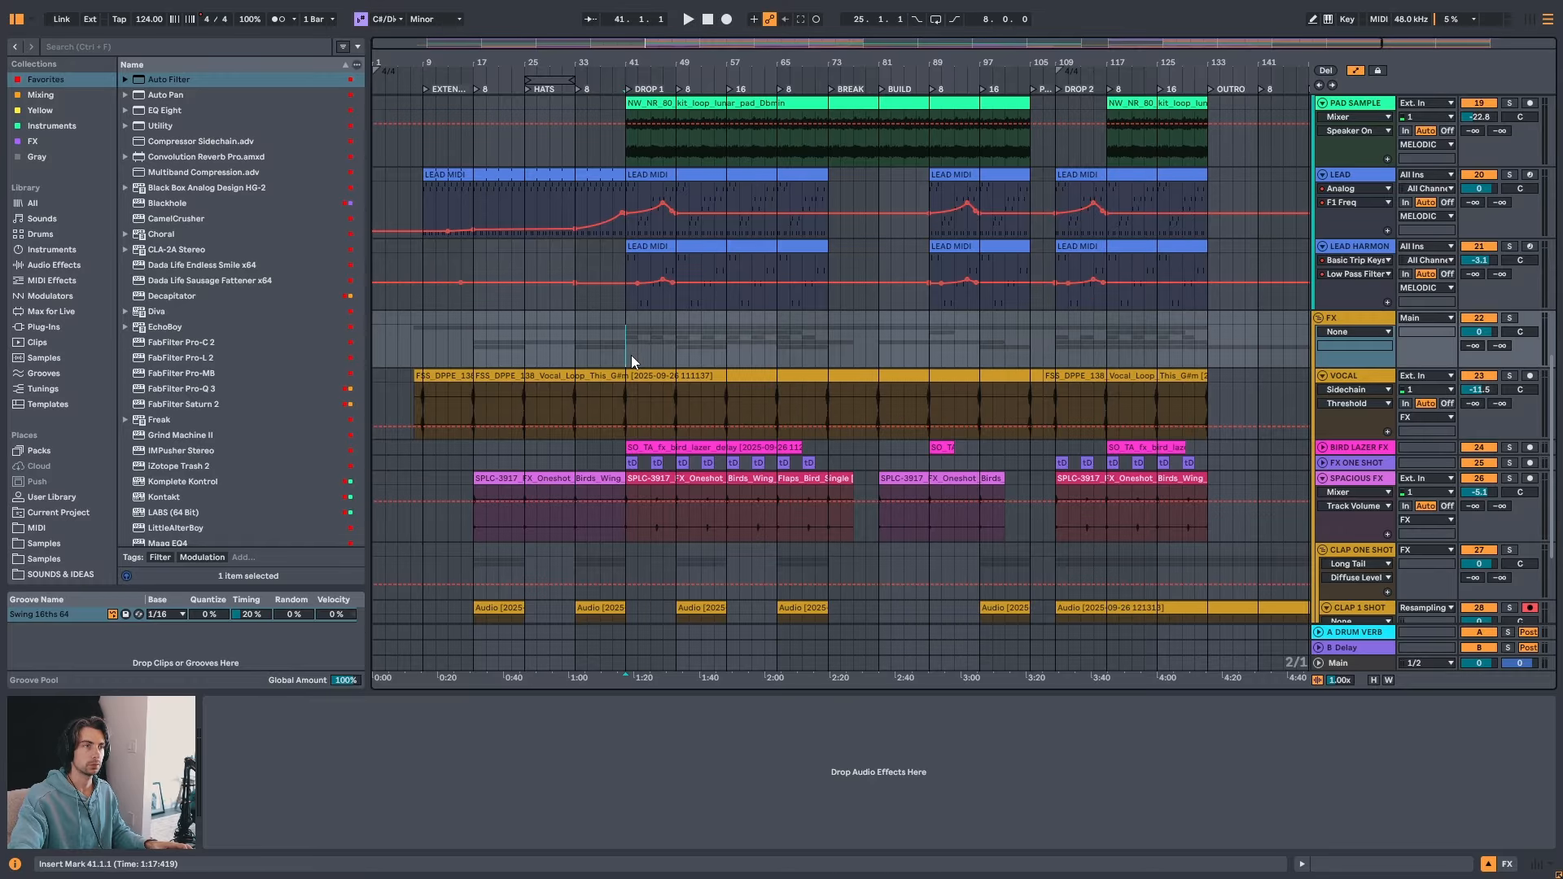
- Select the first VOCAL clip in the extended intro and play from it while reviewing the FX tracks
{"action": "left_click_drag", "start_coordinate": [487, 62], "coordinate": [498, 82]}
{"action": "left_click", "coordinate": [440, 376]}
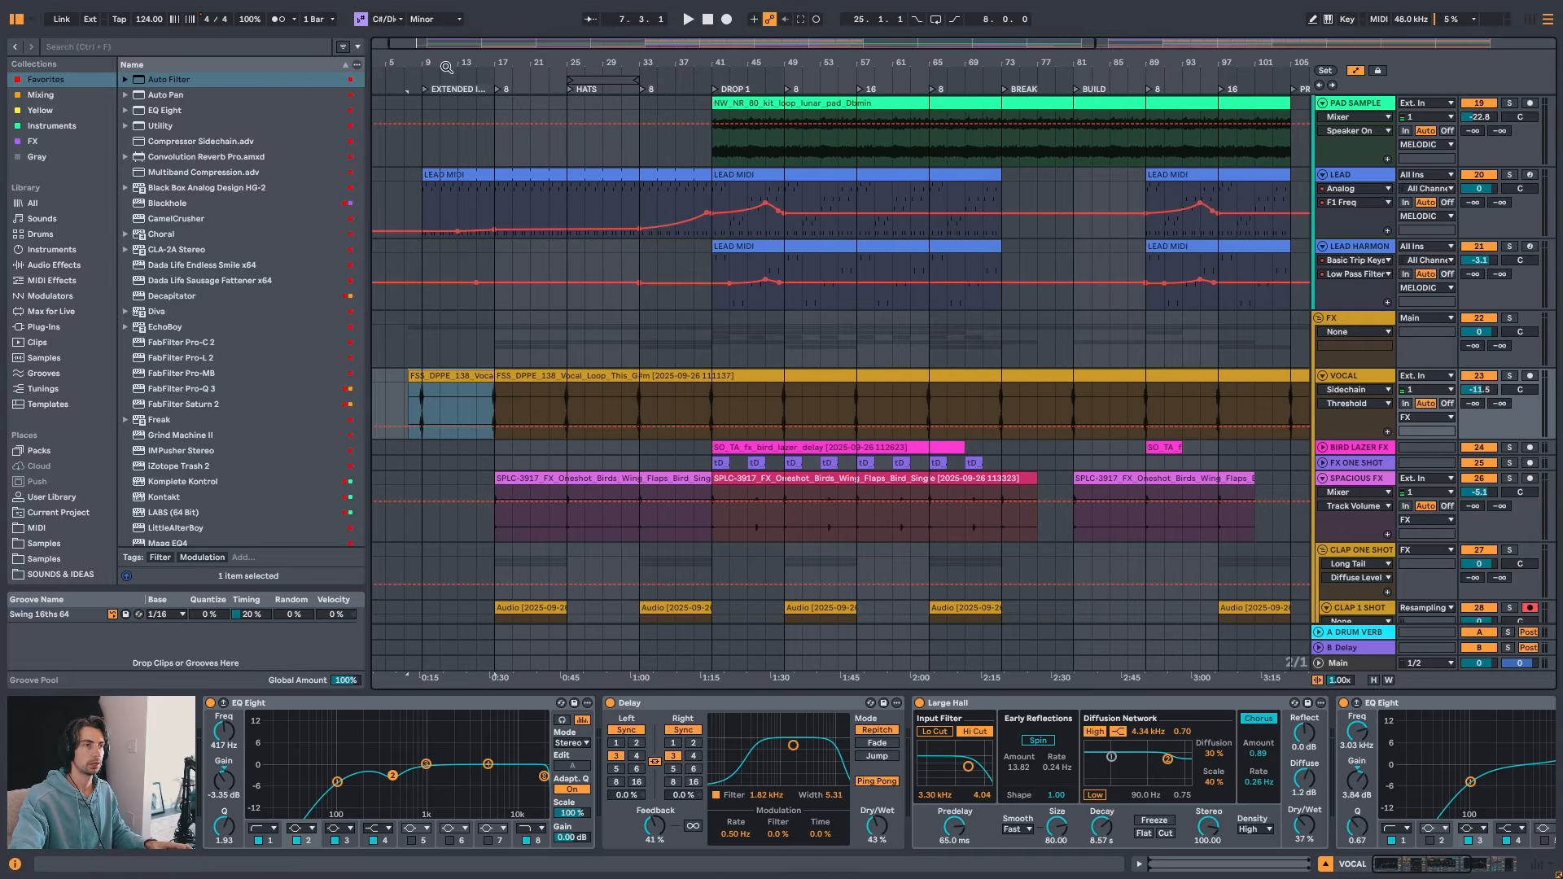
{"action": "scroll", "coordinate": [693, 281], "scroll_direction": "up", "scroll_amount": 2}
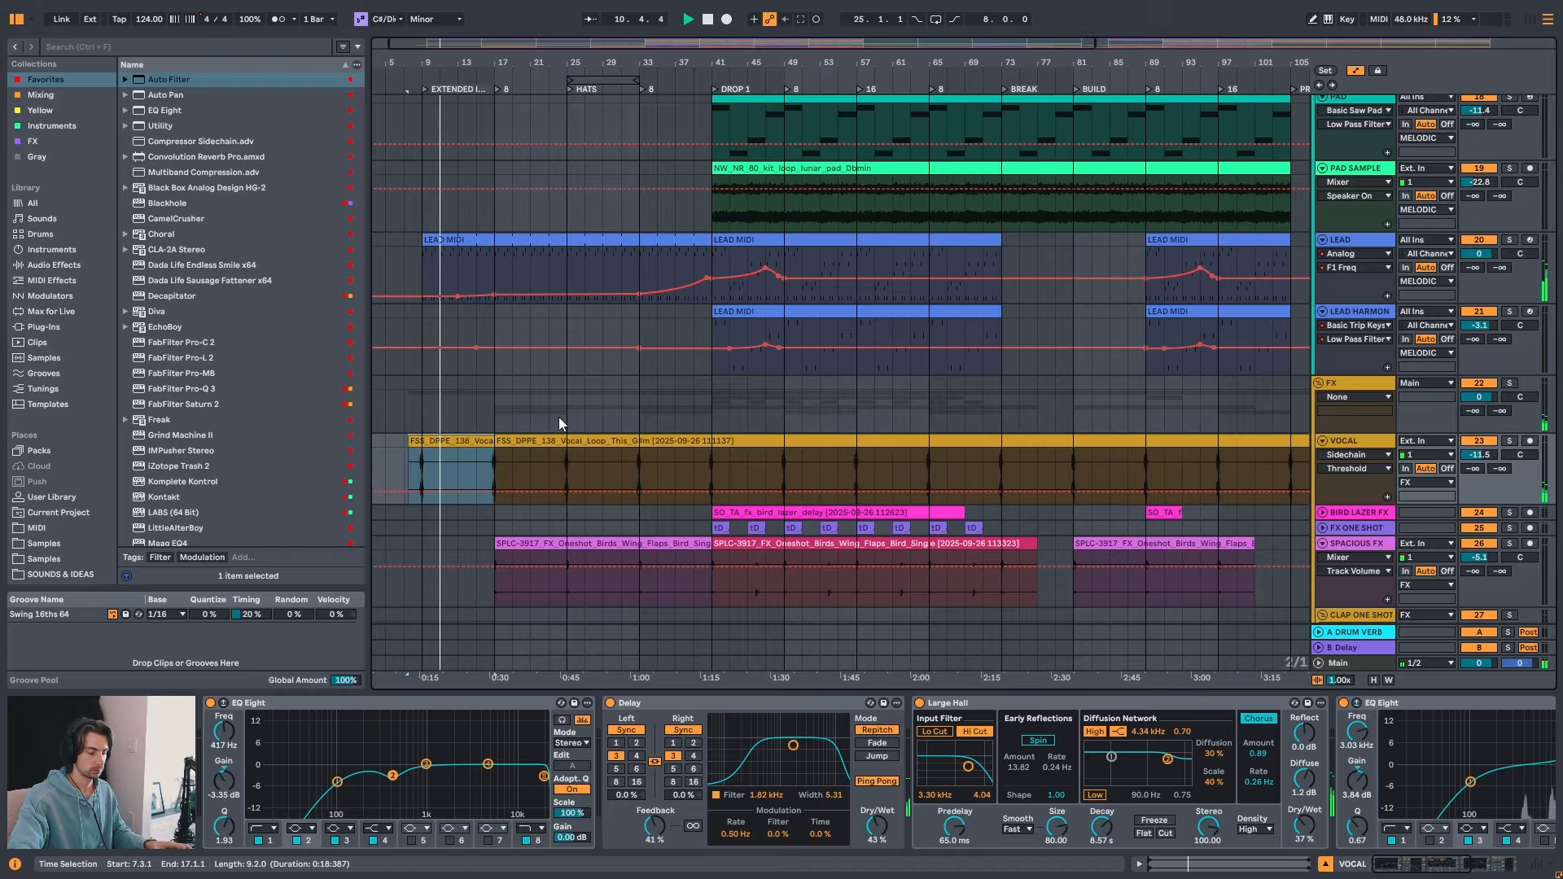
{"action": "scroll", "coordinate": [570, 455], "scroll_direction": "down", "scroll_amount": 5}
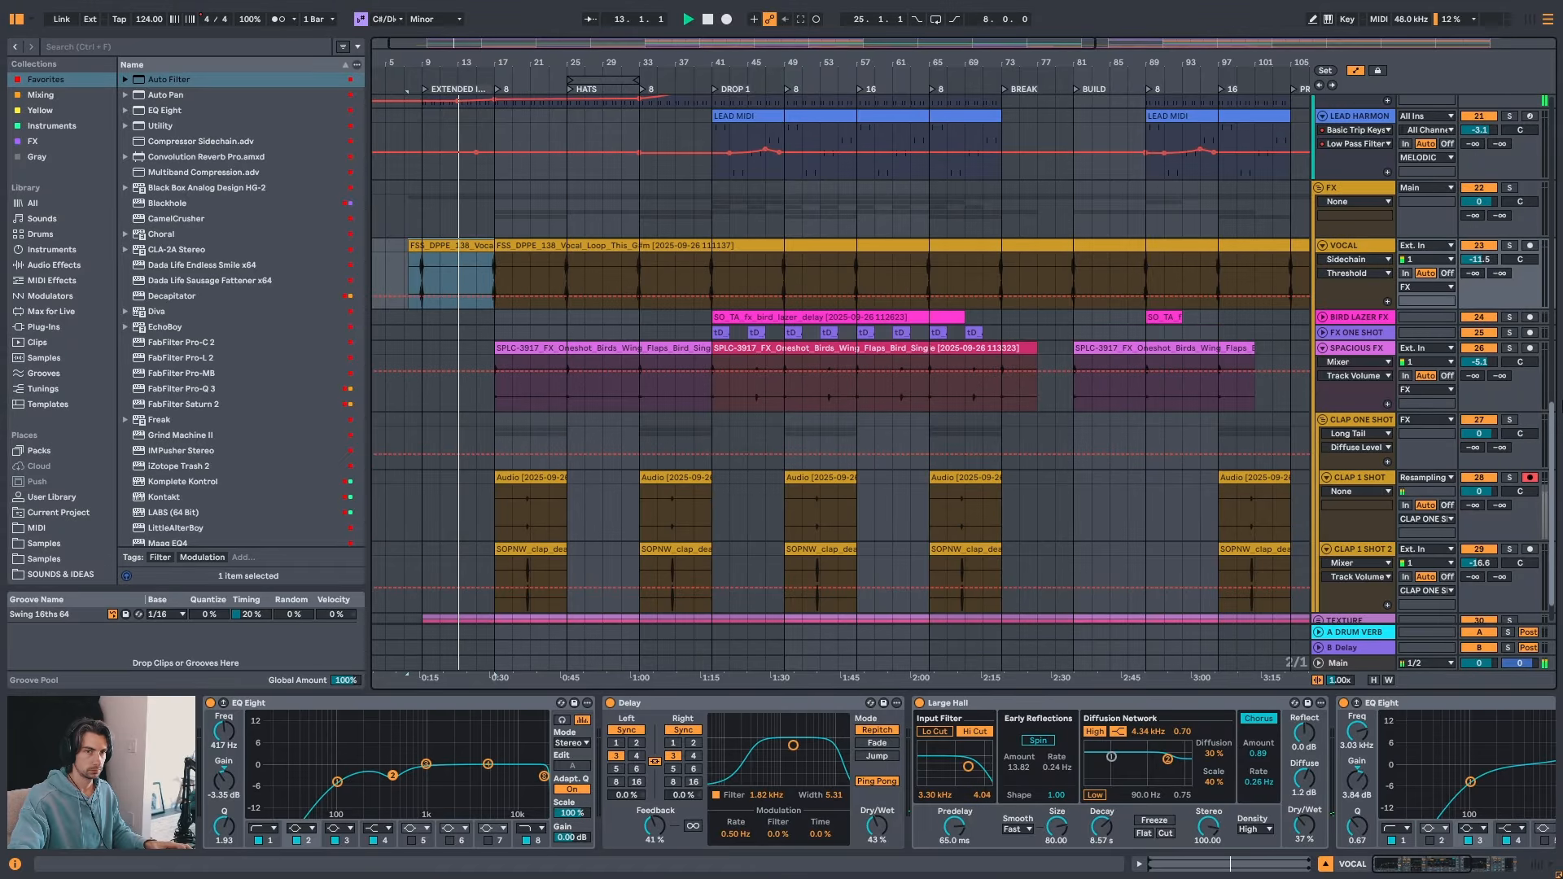
- Play through the extended intro while reviewing the tracks from the FX group up to LOW END and the reference track
{"action": "scroll", "coordinate": [1561, 466], "scroll_direction": "down", "scroll_amount": 1}
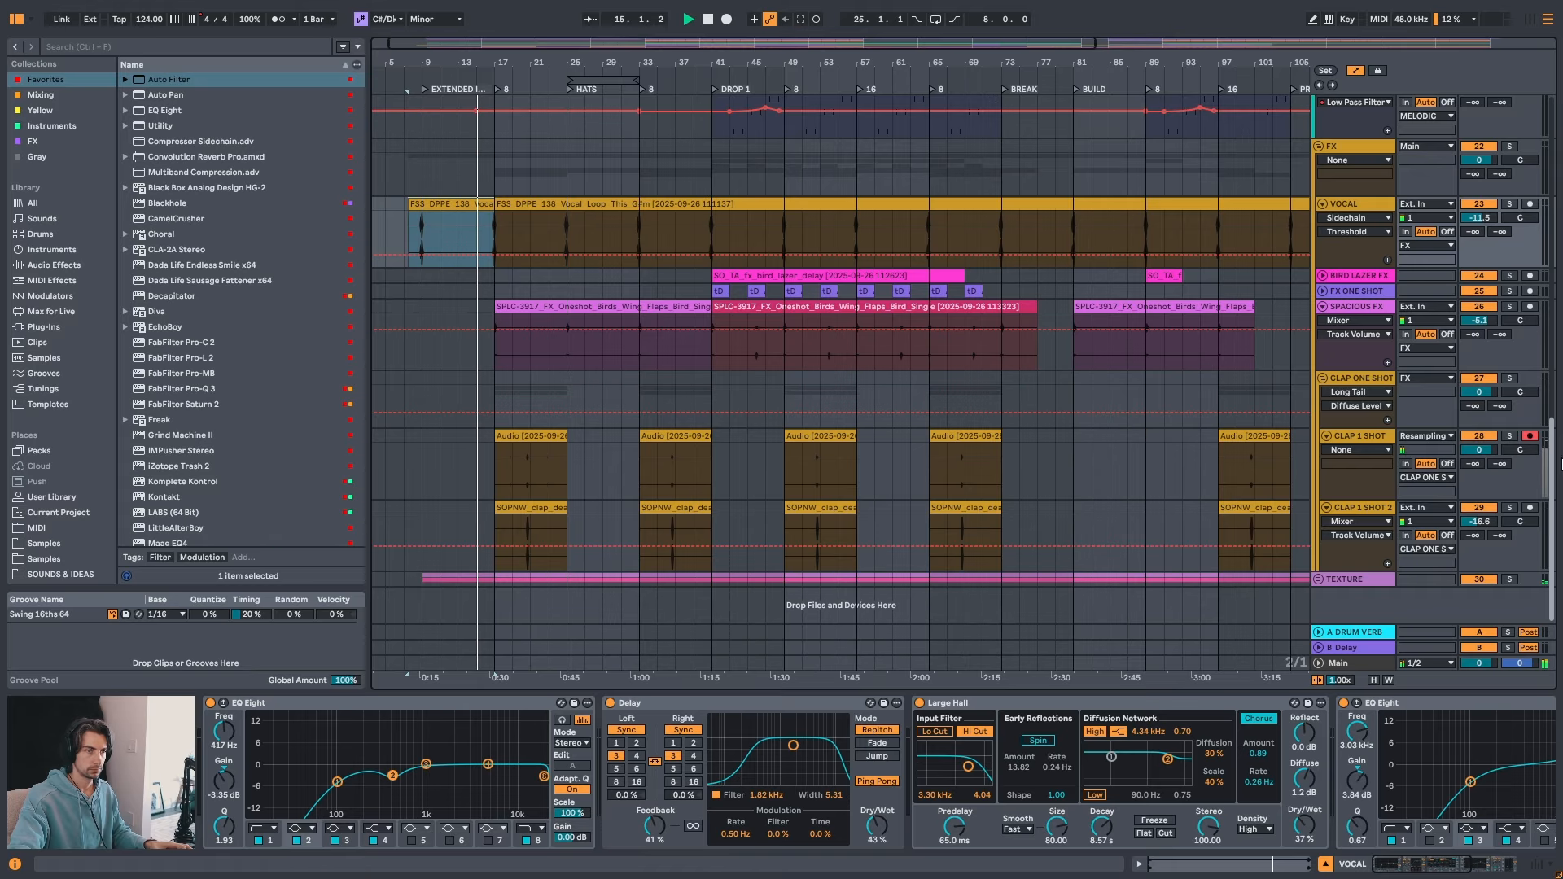
{"action": "scroll", "coordinate": [1560, 456], "scroll_direction": "up", "scroll_amount": 2}
{"action": "scroll", "coordinate": [1560, 419], "scroll_direction": "up", "scroll_amount": 3}
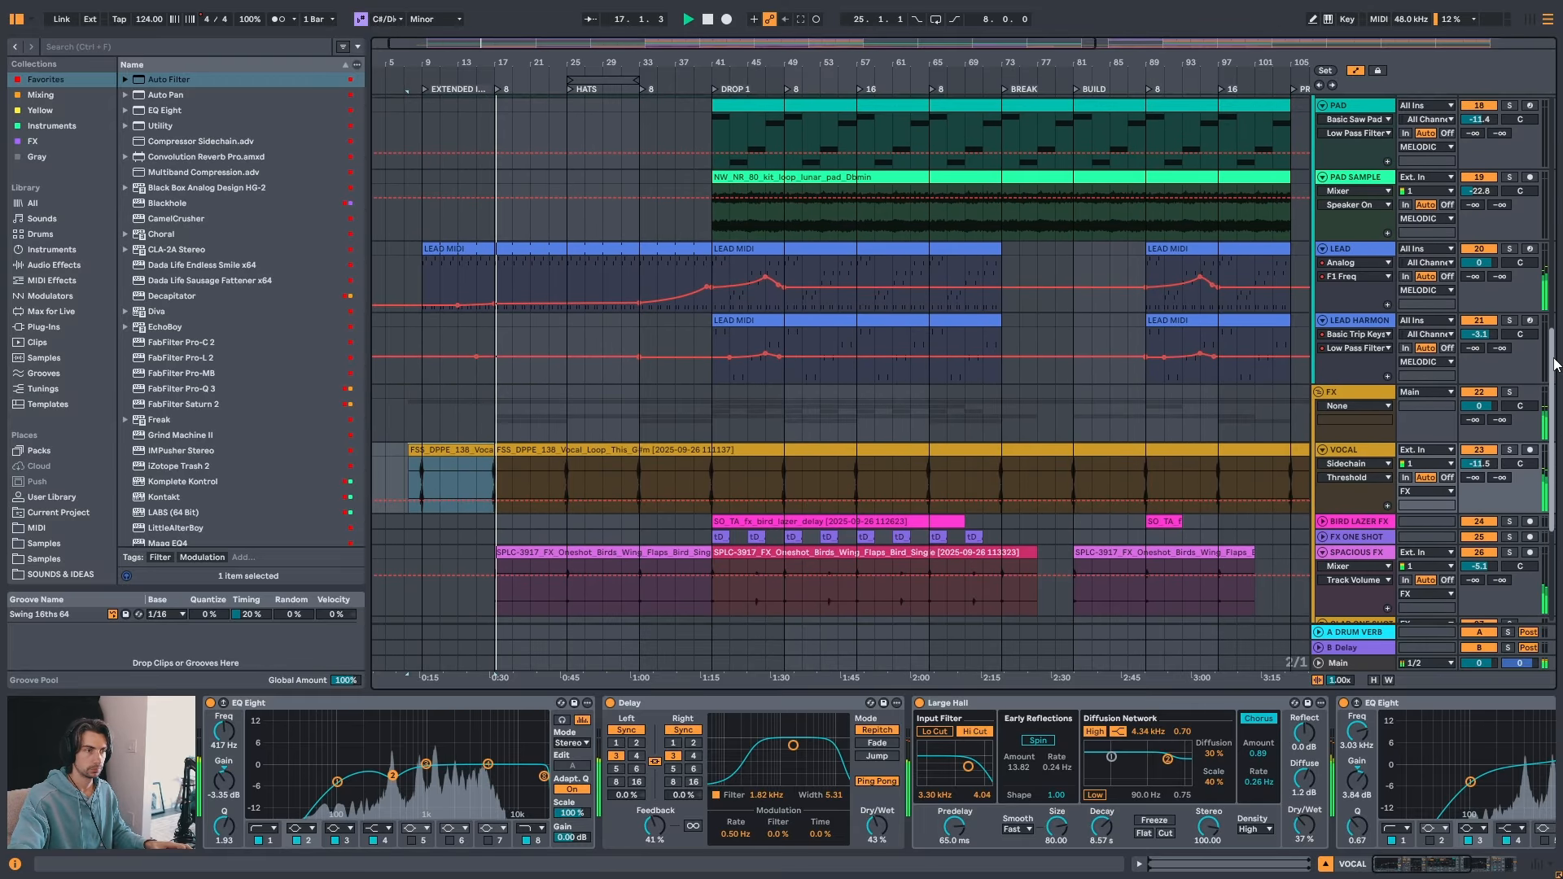
{"action": "scroll", "coordinate": [1558, 373], "scroll_direction": "up", "scroll_amount": 3}
{"action": "scroll", "coordinate": [1546, 327], "scroll_direction": "up", "scroll_amount": 10}
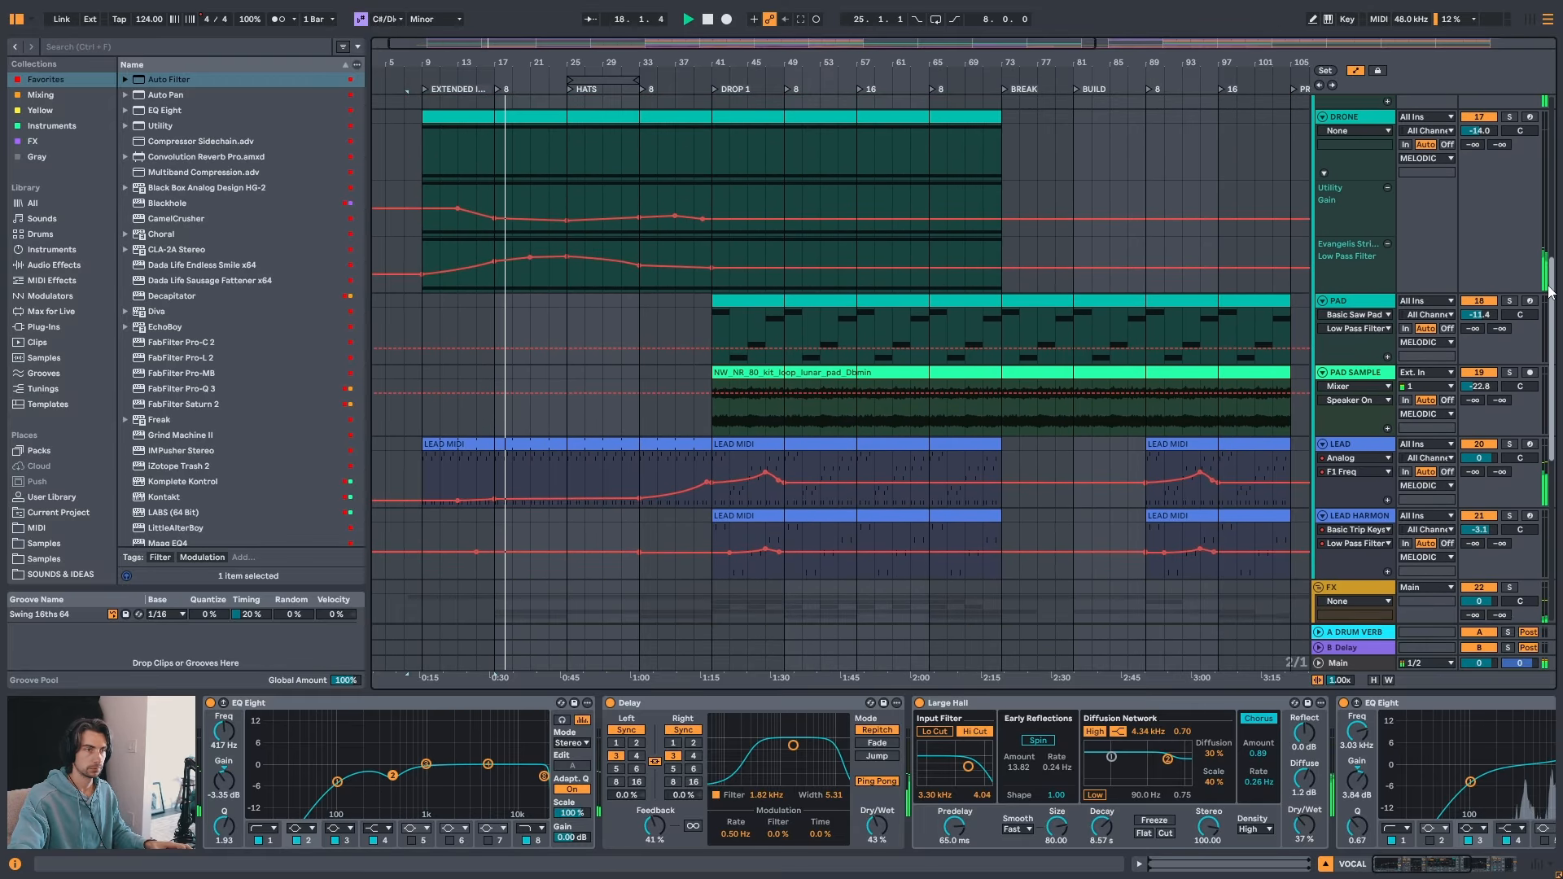
{"action": "scroll", "coordinate": [1150, 319], "scroll_direction": "up", "scroll_amount": 1}
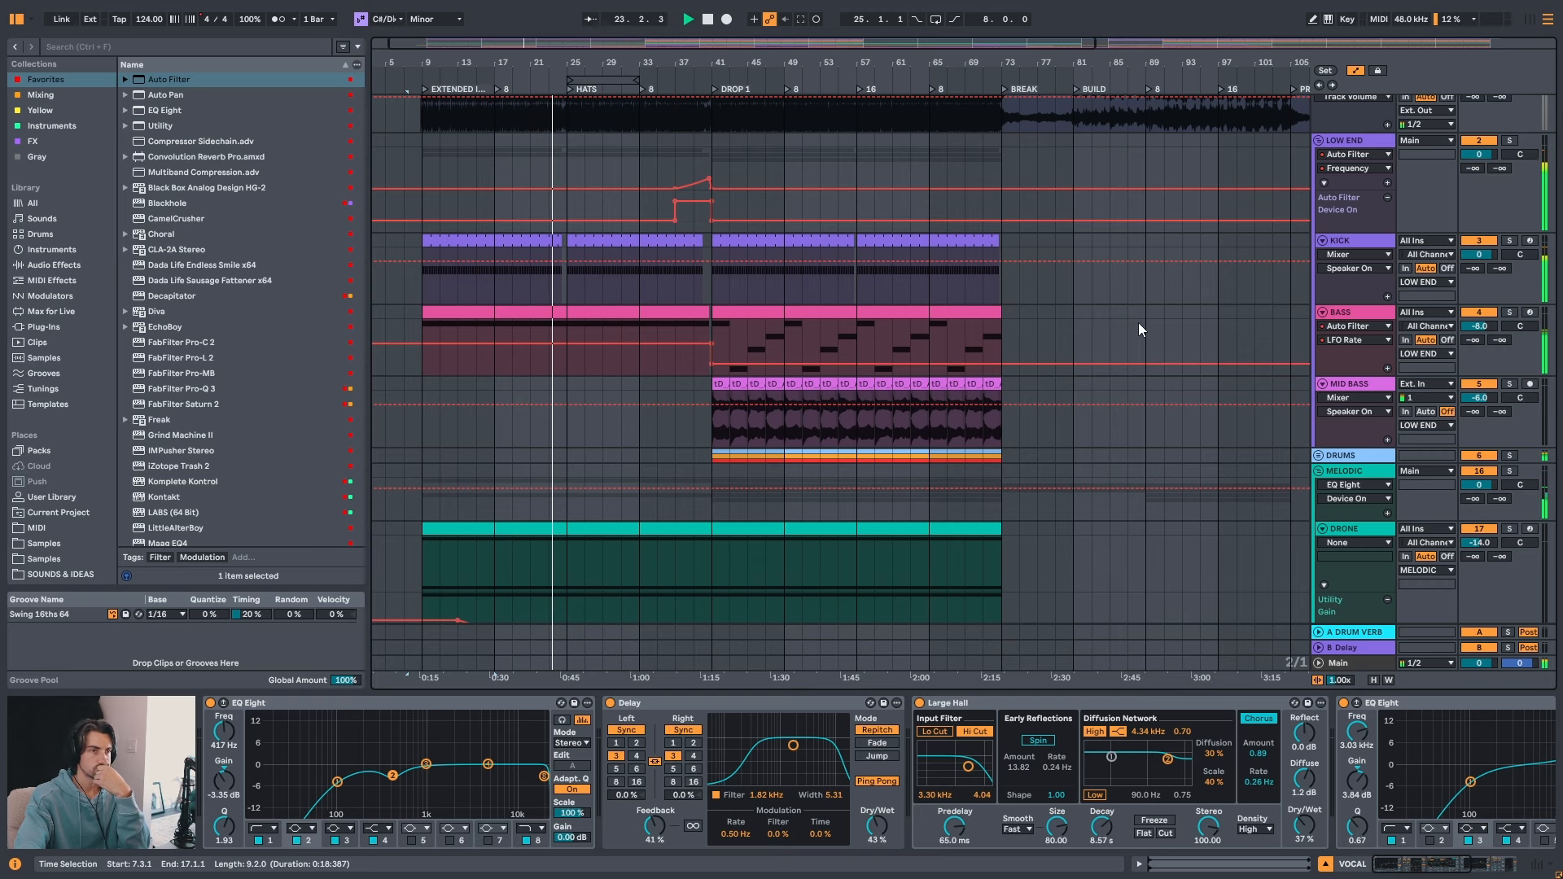
{"action": "scroll", "coordinate": [1138, 322], "scroll_direction": "up", "scroll_amount": 1}
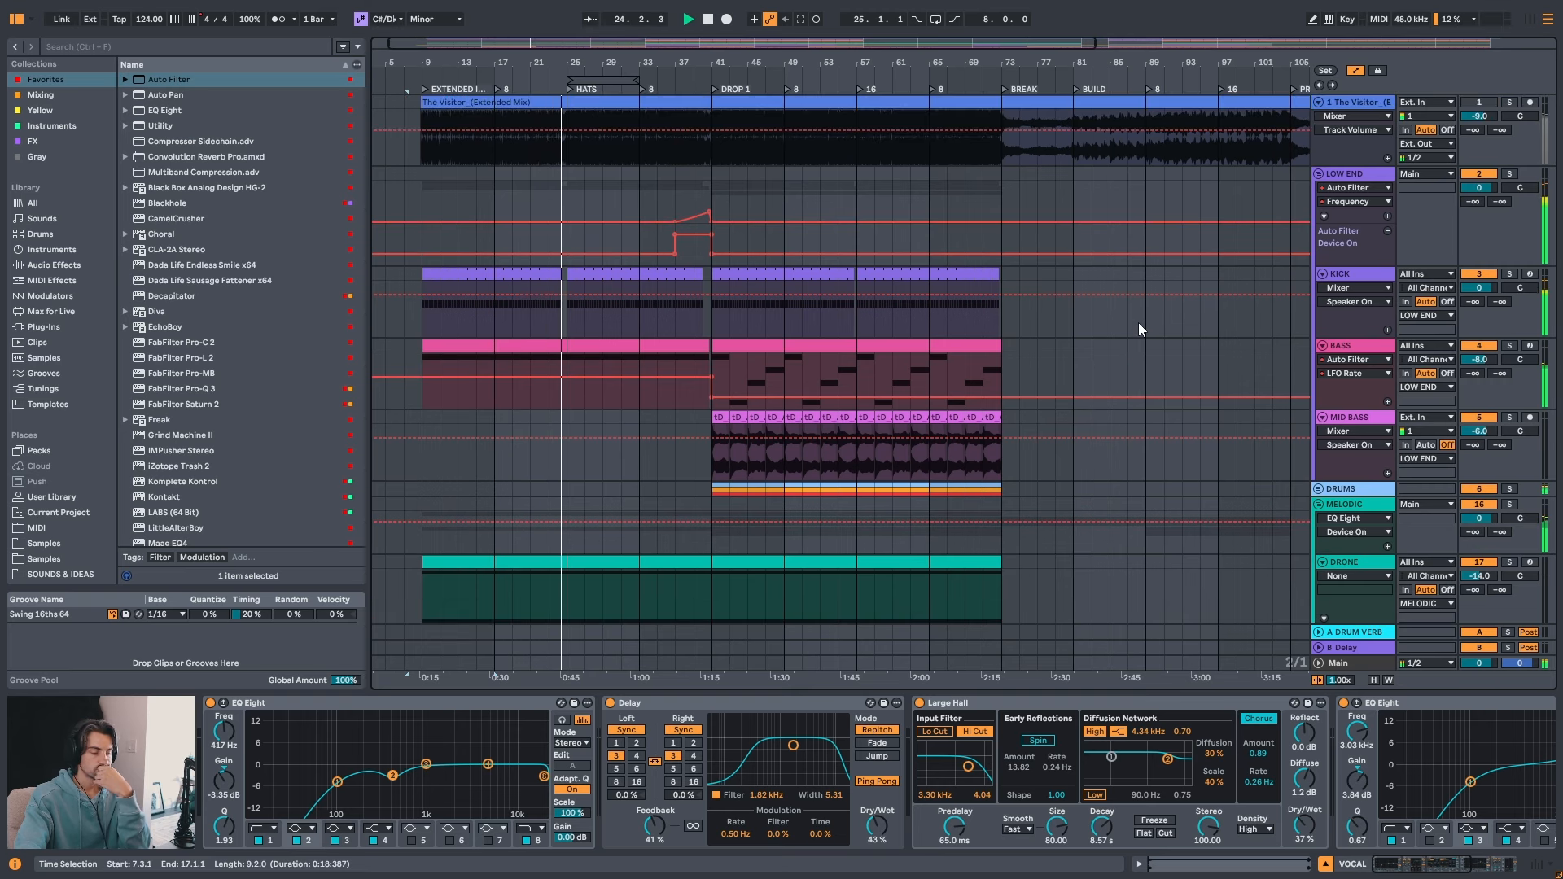
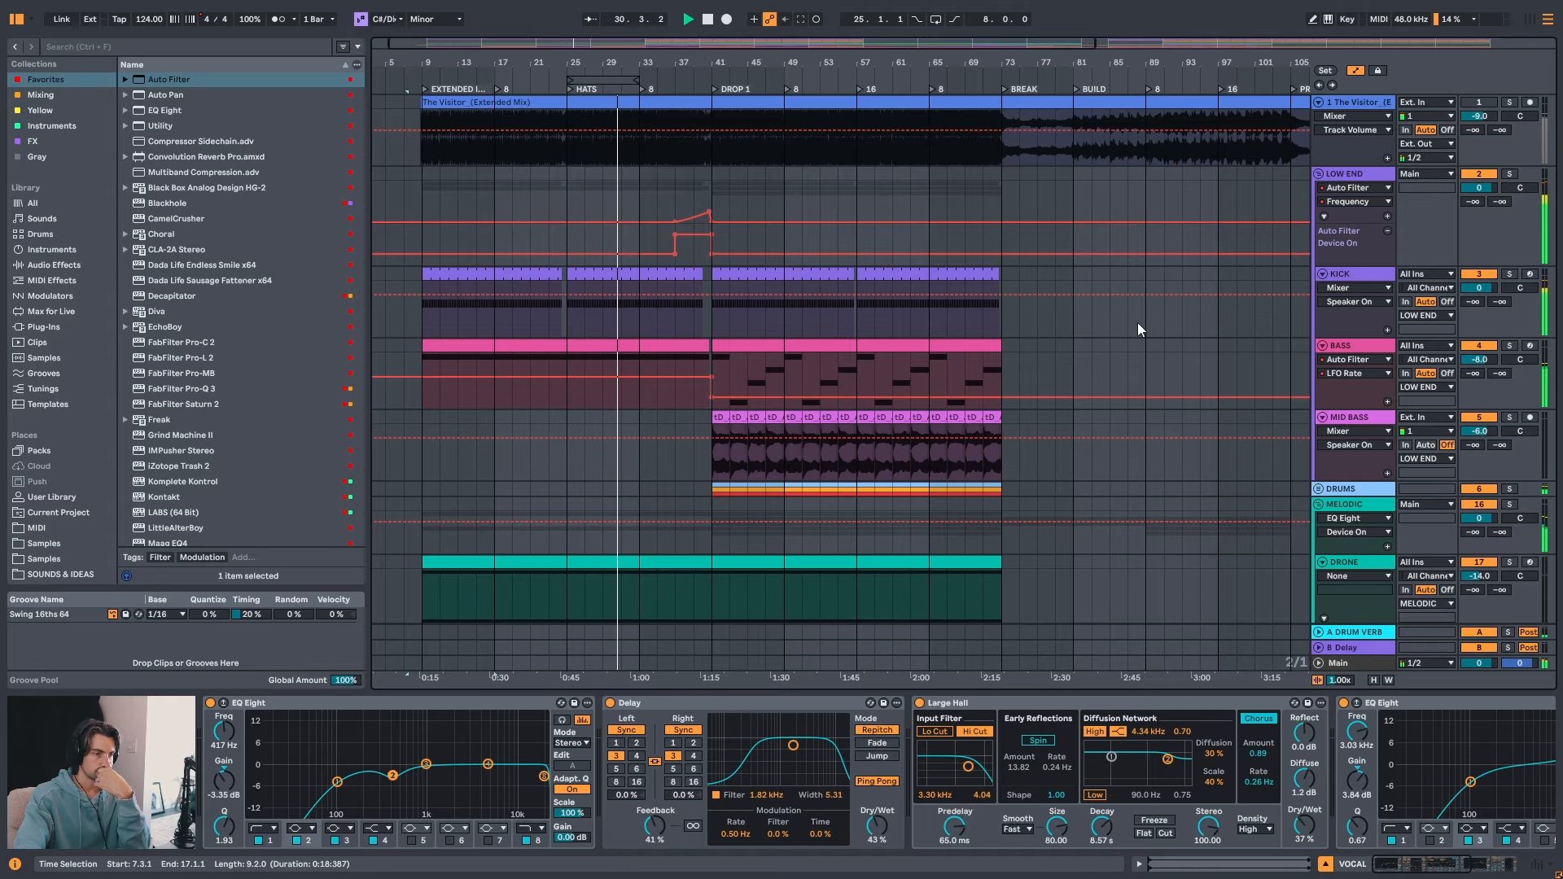
- Show the Auto Filter Frequency automation of the BASS track, listen into DROP 1 and stop playback
{"action": "left_click", "coordinate": [1077, 394]}
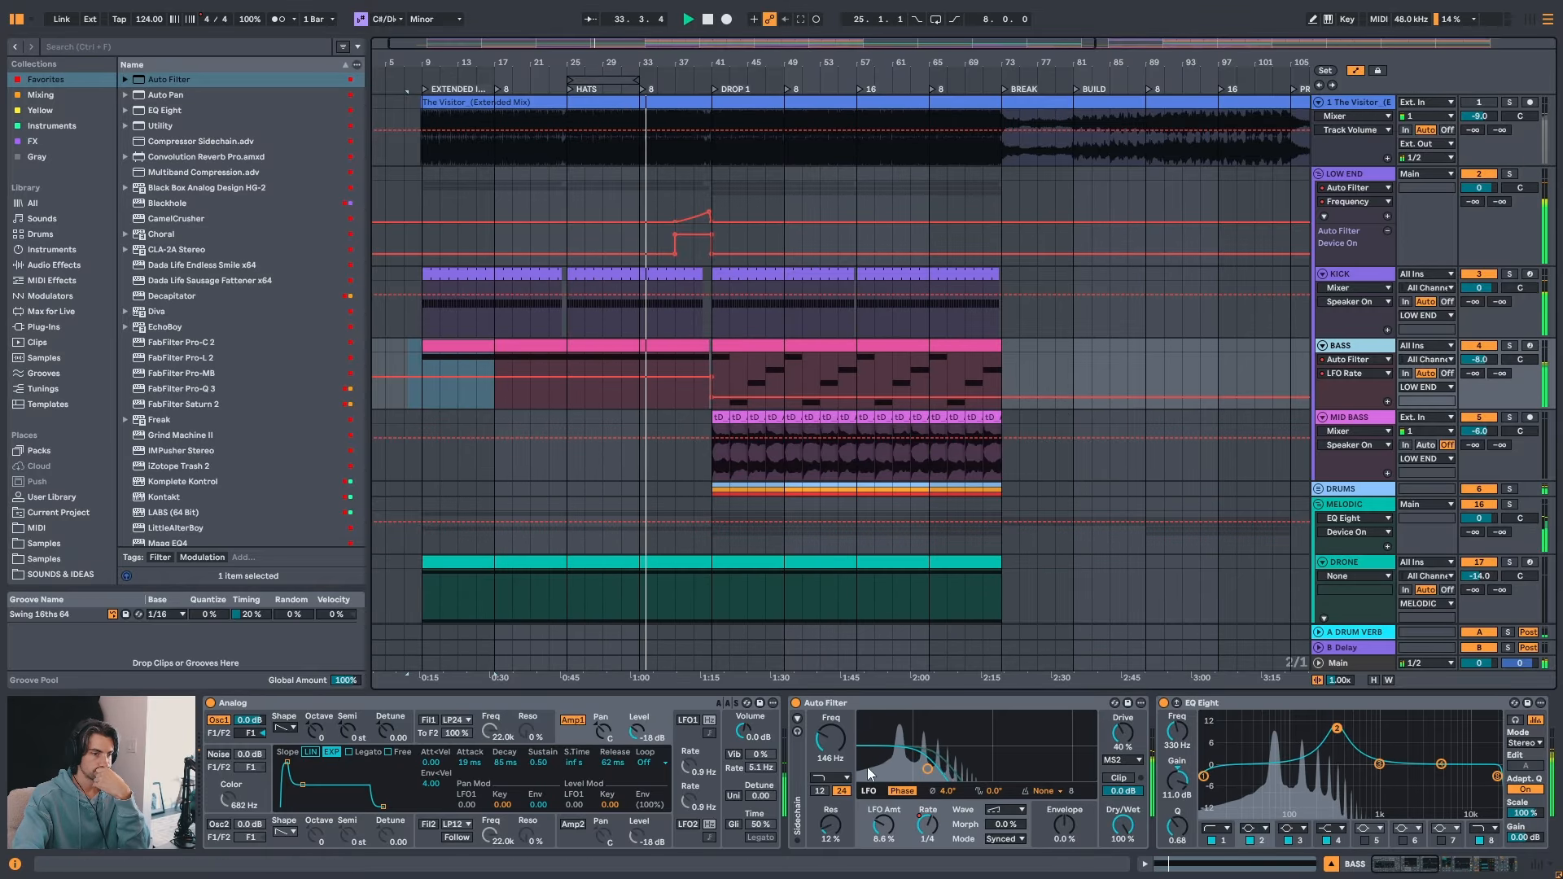
{"action": "left_click_drag", "start_coordinate": [827, 753], "coordinate": [827, 747]}
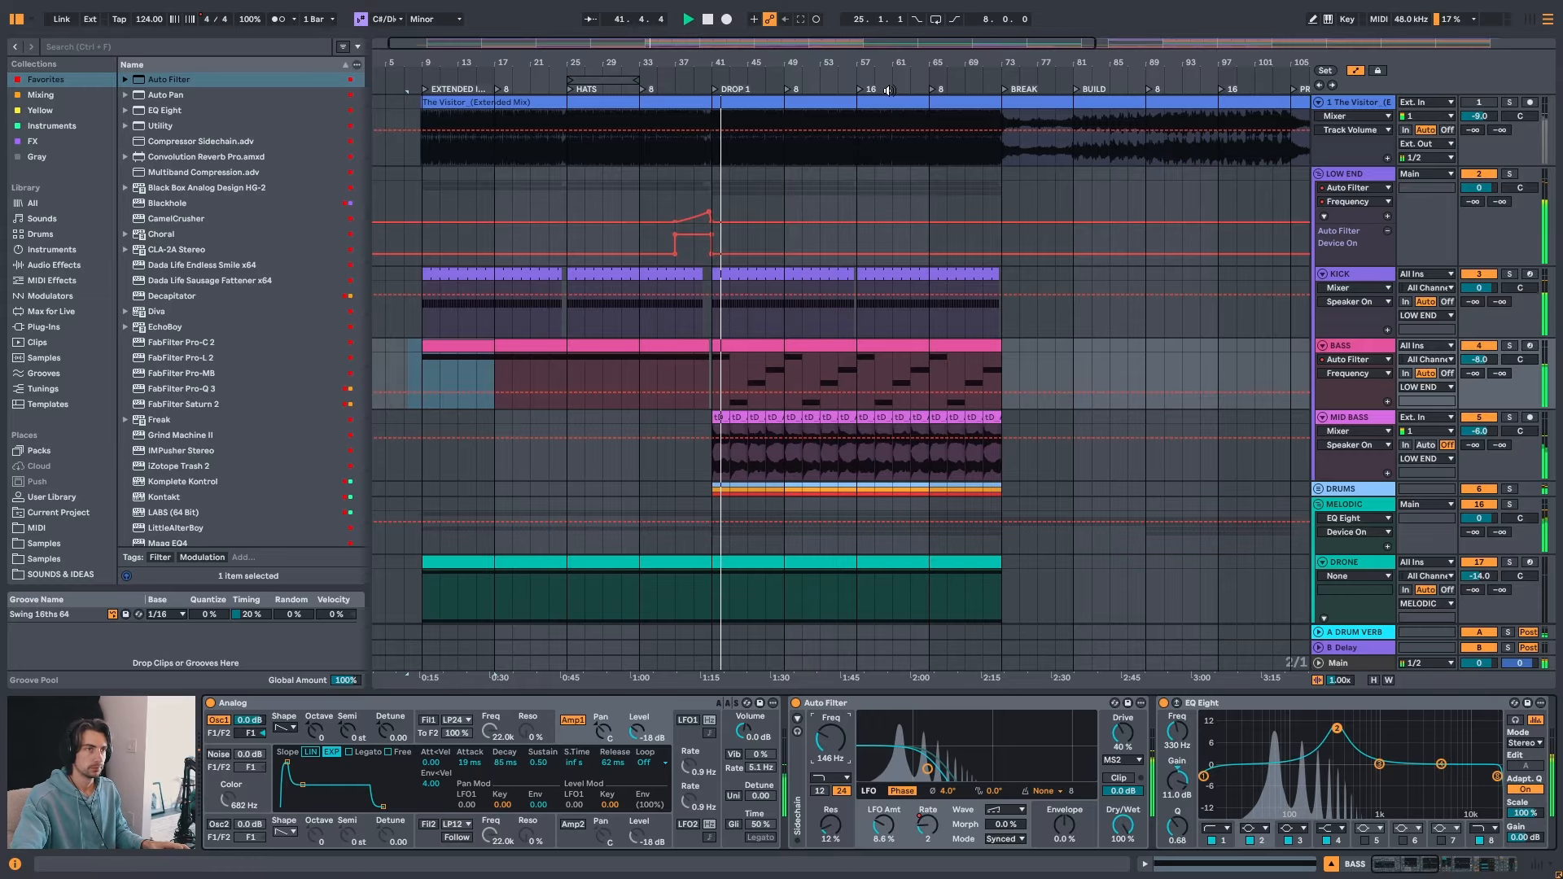
{"action": "left_click_drag", "start_coordinate": [881, 62], "coordinate": [761, 60]}
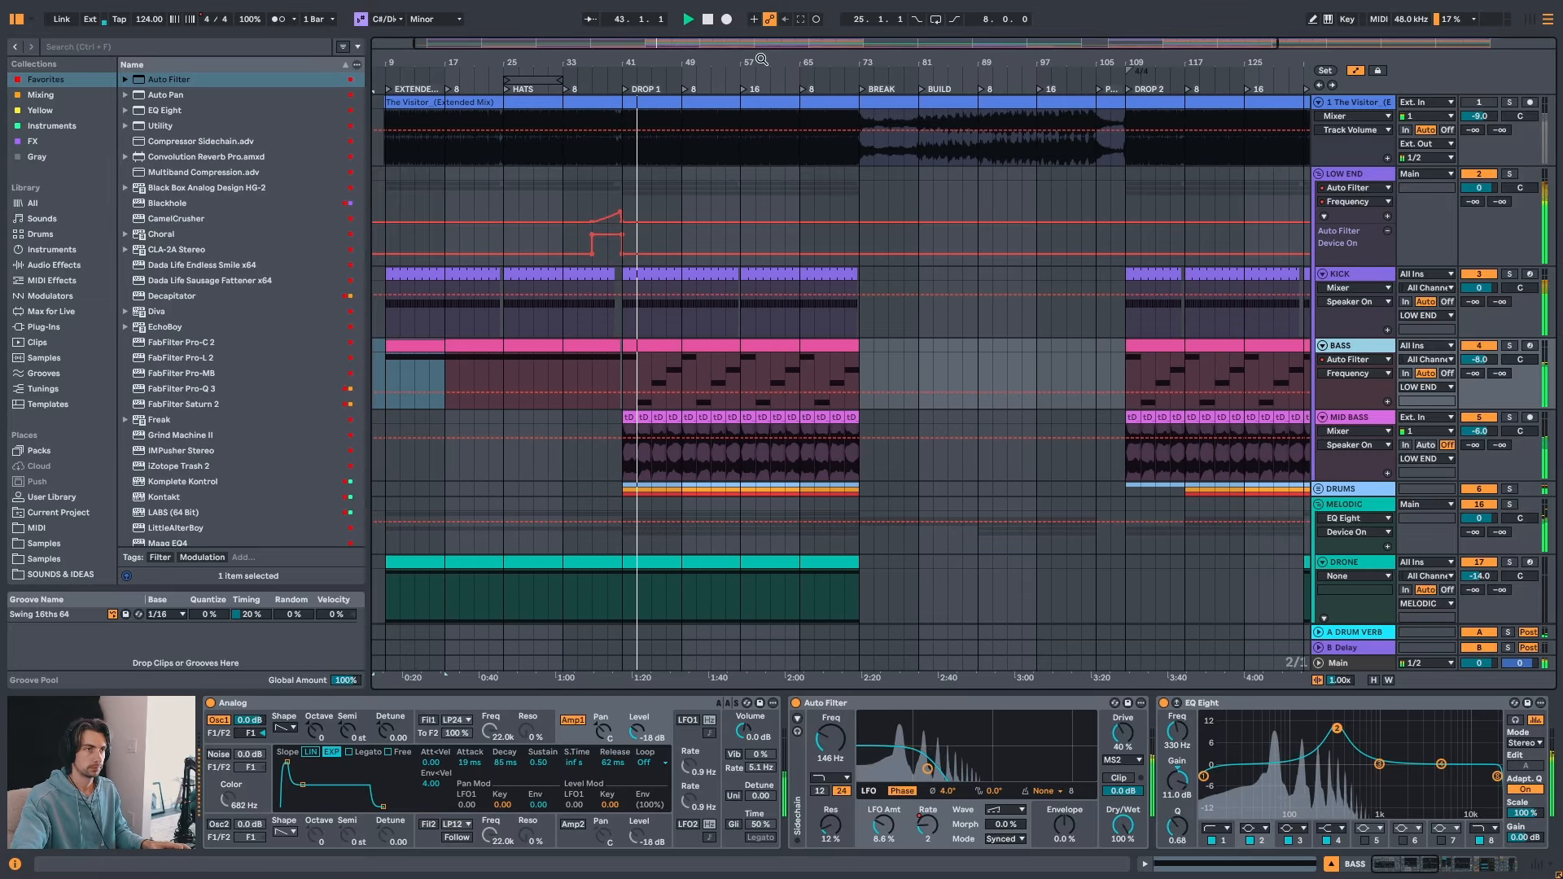
{"action": "left_click_drag", "start_coordinate": [661, 64], "coordinate": [662, 58]}
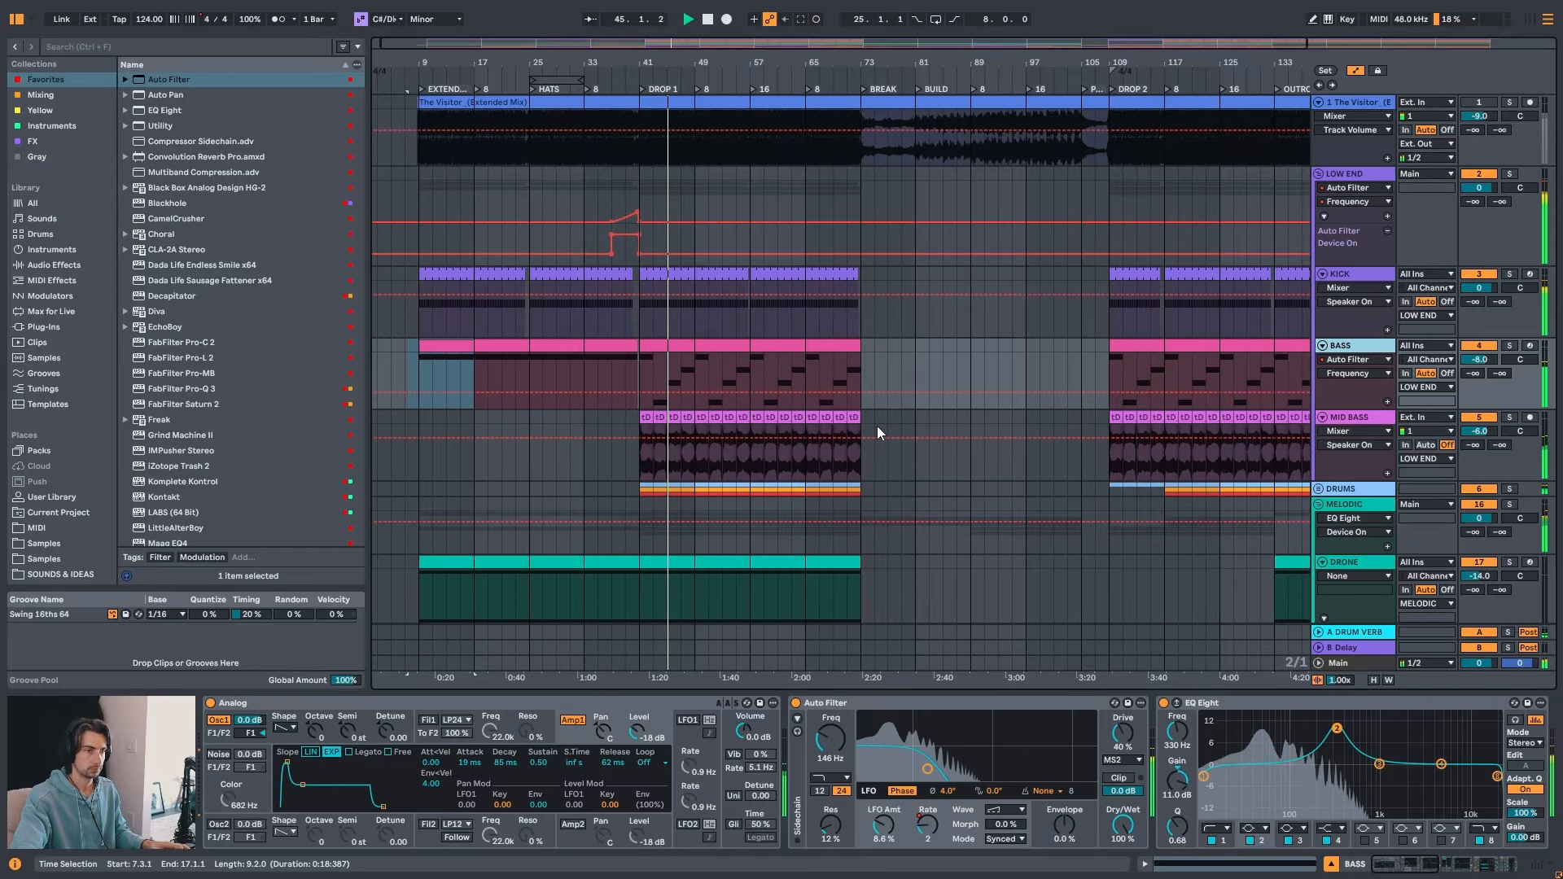
{"action": "key", "text": "space"}
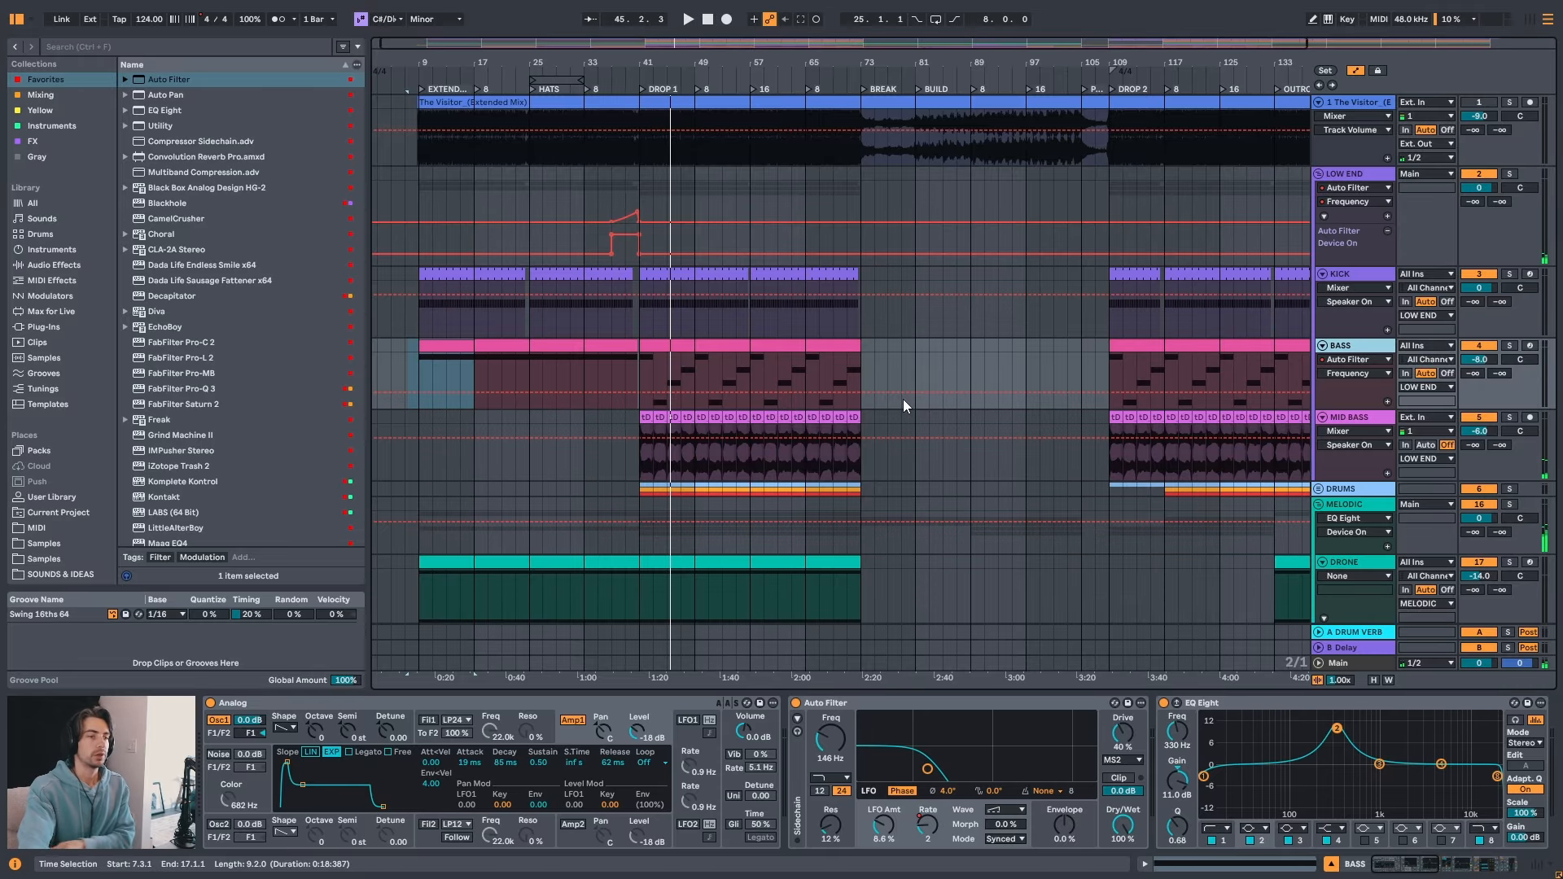
- Select the BASS part across the whole of DROP 1, from bar 41 to bar 73
{"action": "left_click_drag", "start_coordinate": [632, 376], "coordinate": [846, 373]}
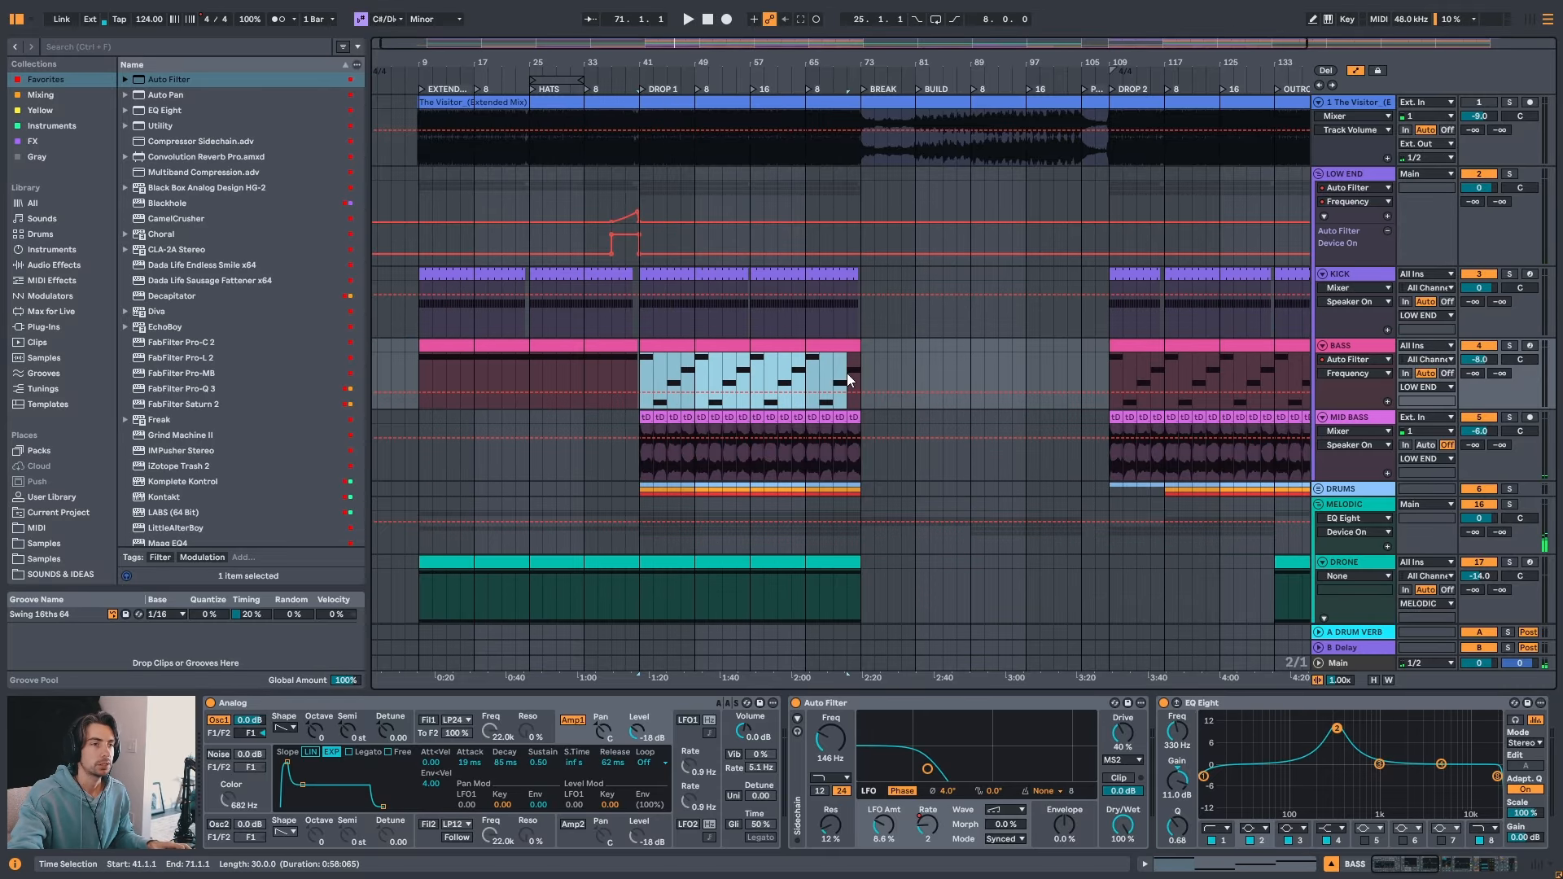
{"action": "left_click", "coordinate": [722, 376]}
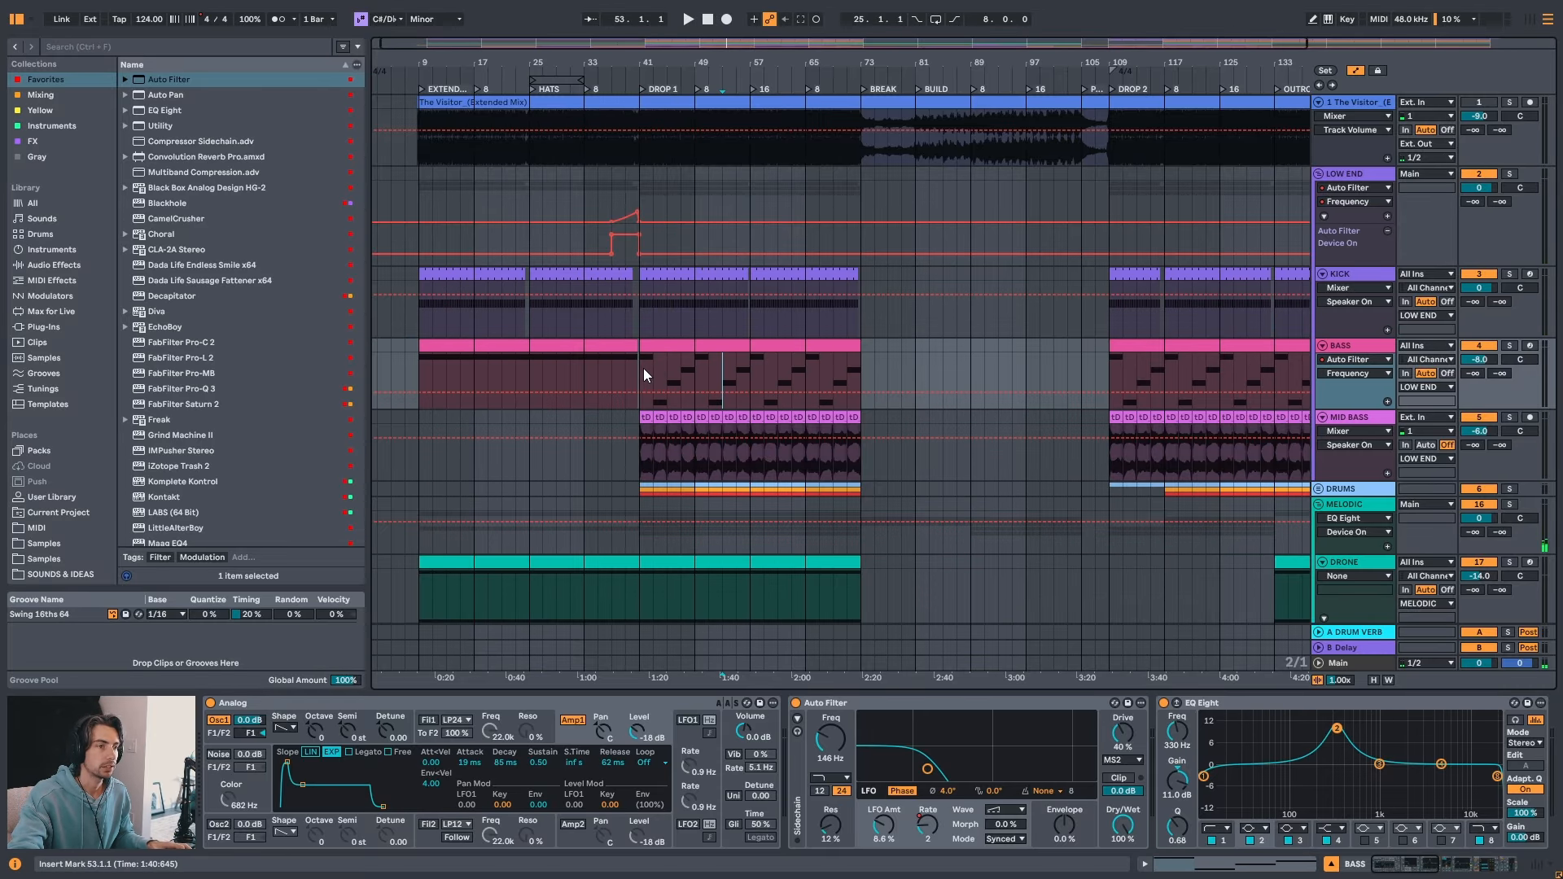
{"action": "left_click_drag", "start_coordinate": [643, 367], "coordinate": [848, 368]}
{"action": "left_click", "coordinate": [722, 369]}
{"action": "left_click_drag", "start_coordinate": [636, 365], "coordinate": [856, 368]}
{"action": "scroll", "coordinate": [700, 305], "scroll_direction": "down", "scroll_amount": 2}
{"action": "scroll", "coordinate": [700, 305], "scroll_direction": "up", "scroll_amount": 2}
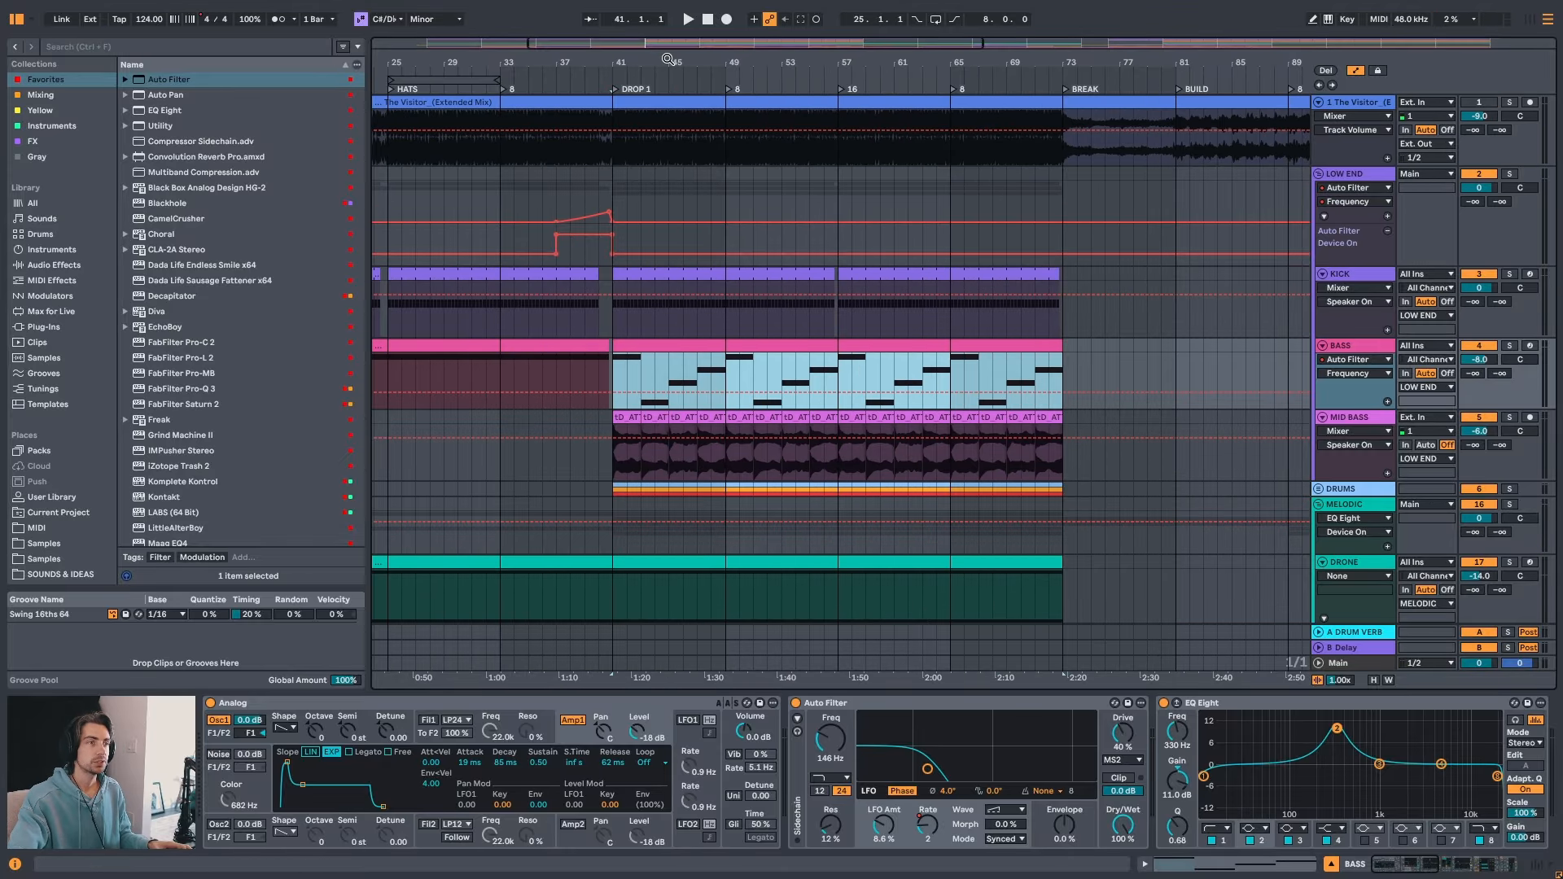
- Mark out the DROP 1 section on the reference track up to bar 73, and place the insert marker at bar 43
{"action": "left_click_drag", "start_coordinate": [668, 59], "coordinate": [661, 46]}
{"action": "left_click_drag", "start_coordinate": [618, 154], "coordinate": [906, 153]}
{"action": "left_click_drag", "start_coordinate": [939, 66], "coordinate": [926, 62]}
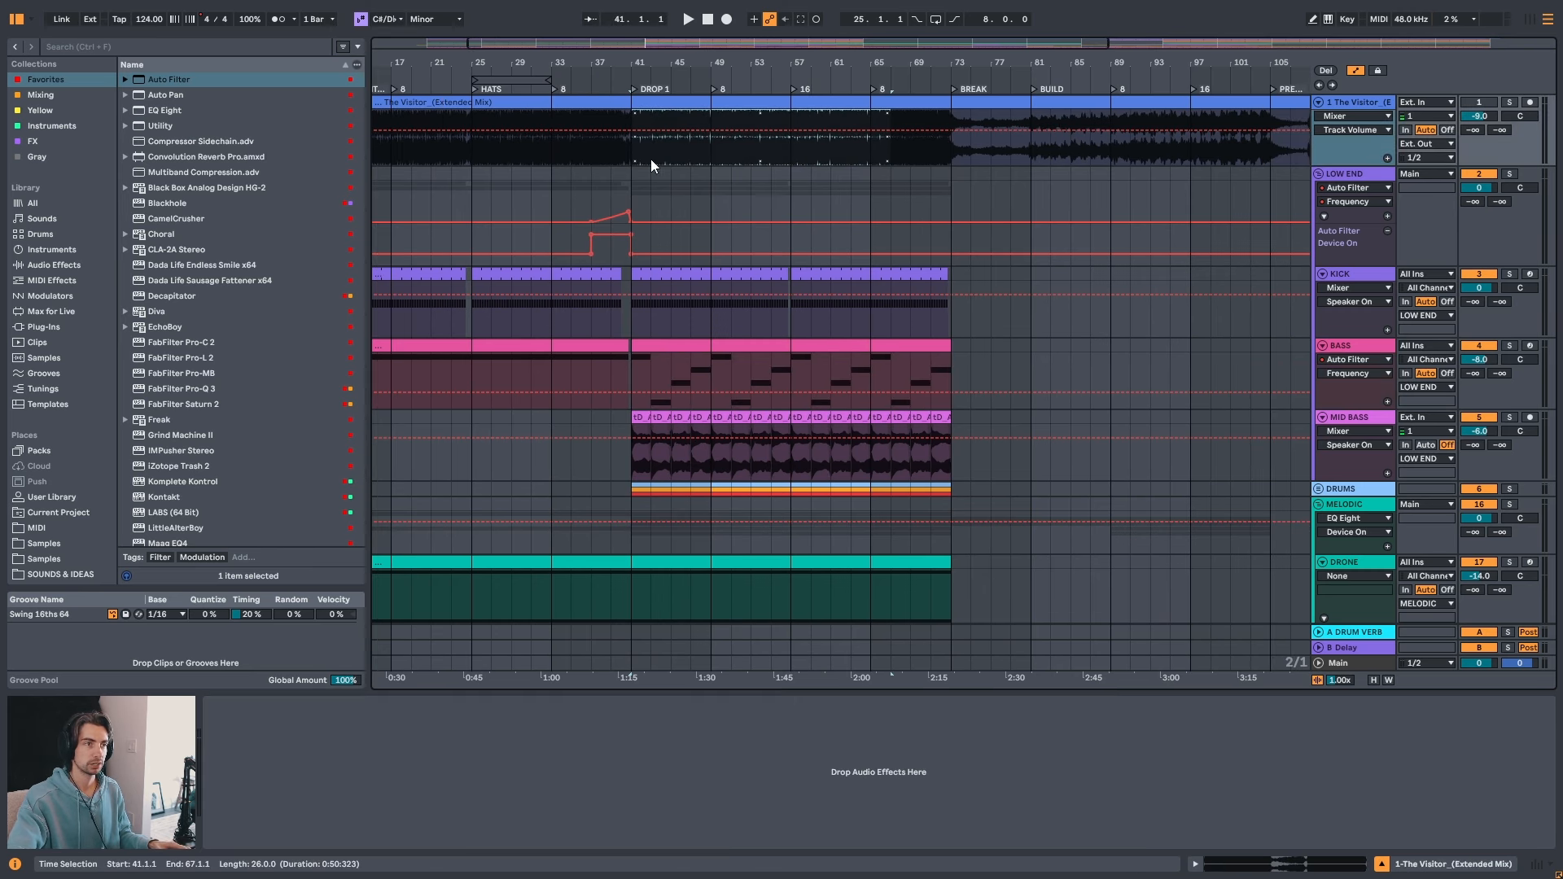
{"action": "left_click", "coordinate": [631, 152]}
{"action": "left_click_drag", "start_coordinate": [634, 149], "coordinate": [944, 153]}
{"action": "left_click", "coordinate": [946, 153]}
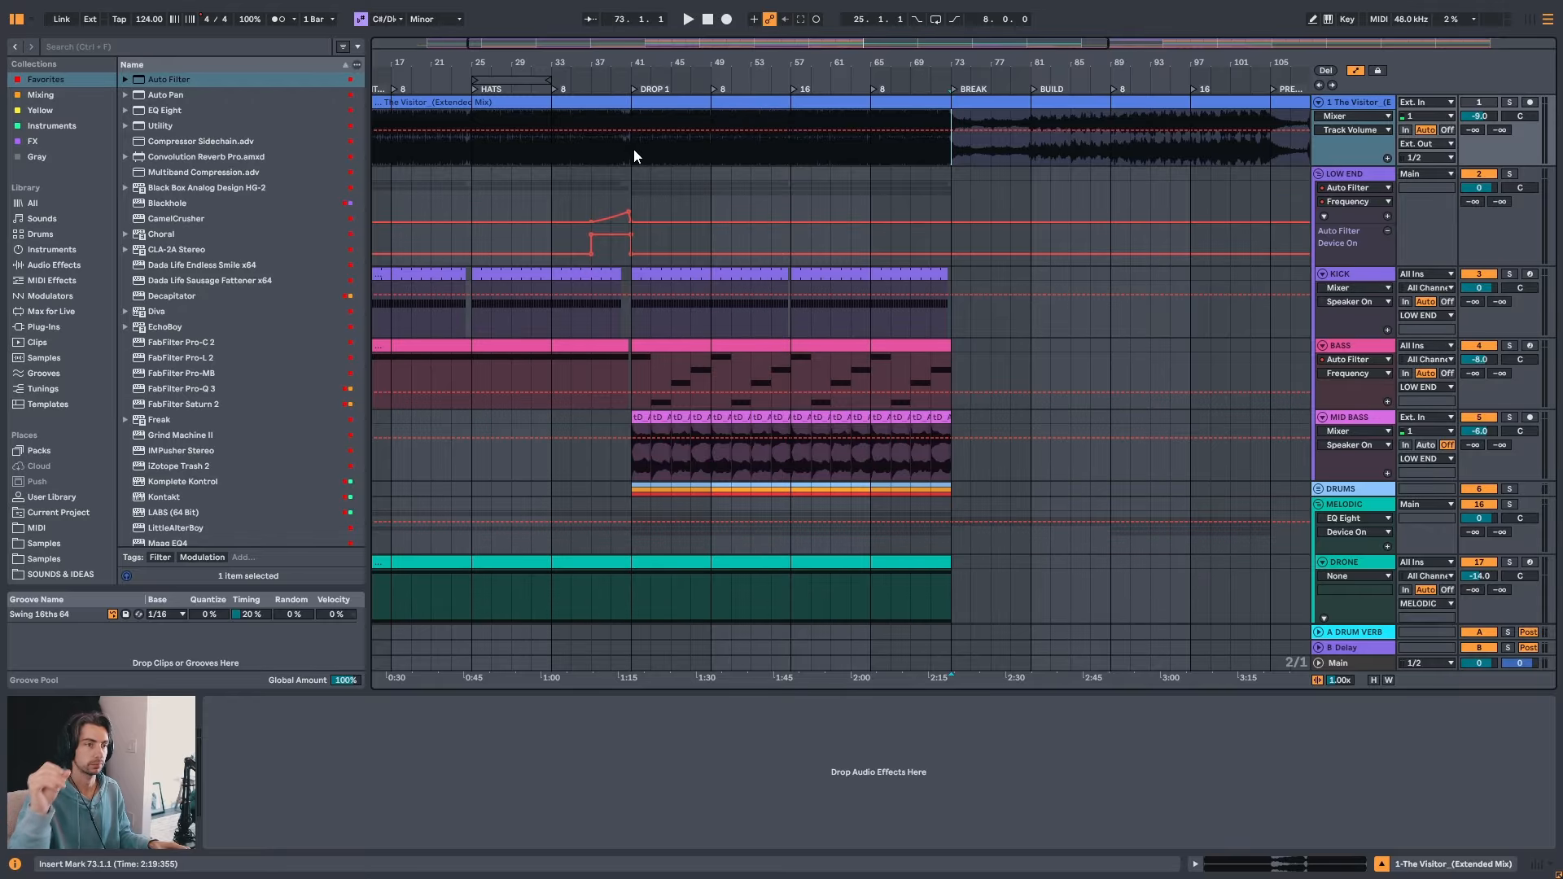
{"action": "left_click_drag", "start_coordinate": [842, 59], "coordinate": [803, 54]}
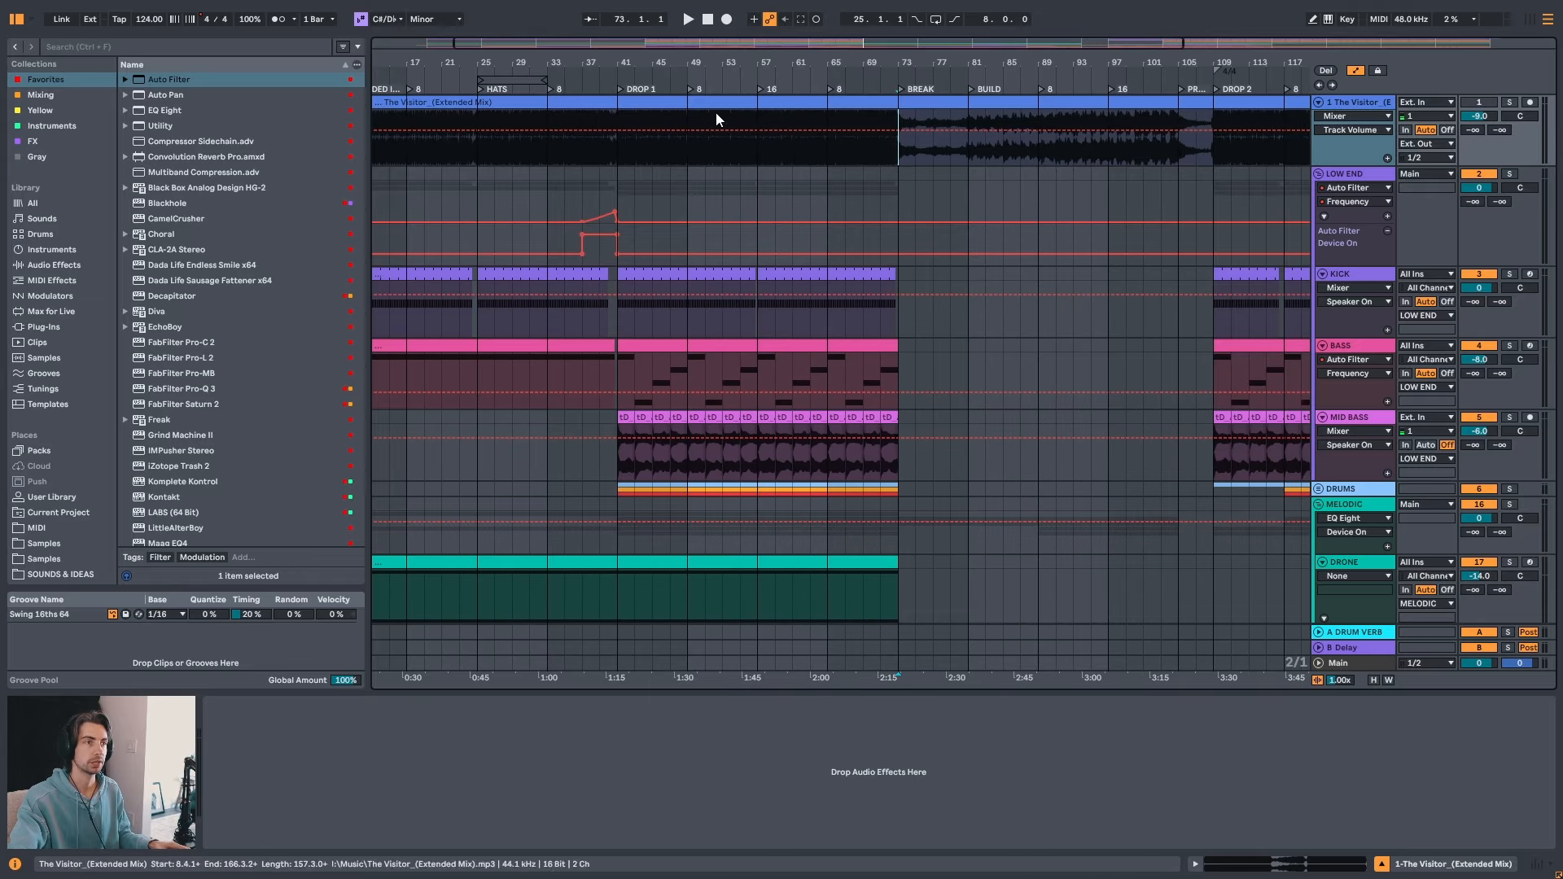
{"action": "left_click", "coordinate": [629, 152]}
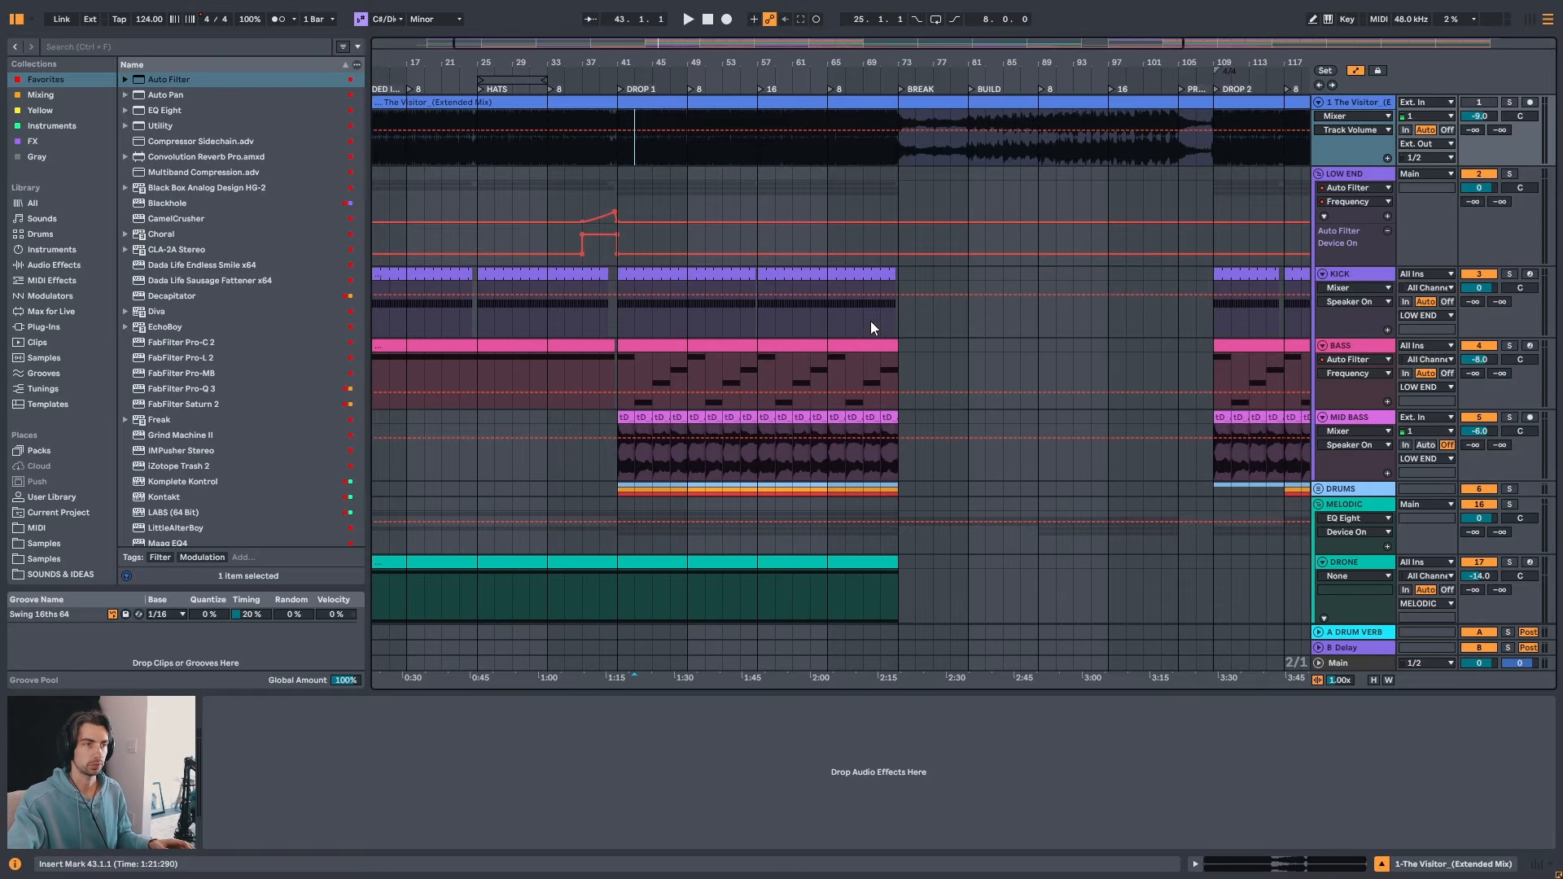
- Examine the tracks playing in DROP 1, unfolding and refolding the DRUMS group and continuing down to the melodic and FX tracks
{"action": "scroll", "coordinate": [799, 350], "scroll_direction": "down", "scroll_amount": 1}
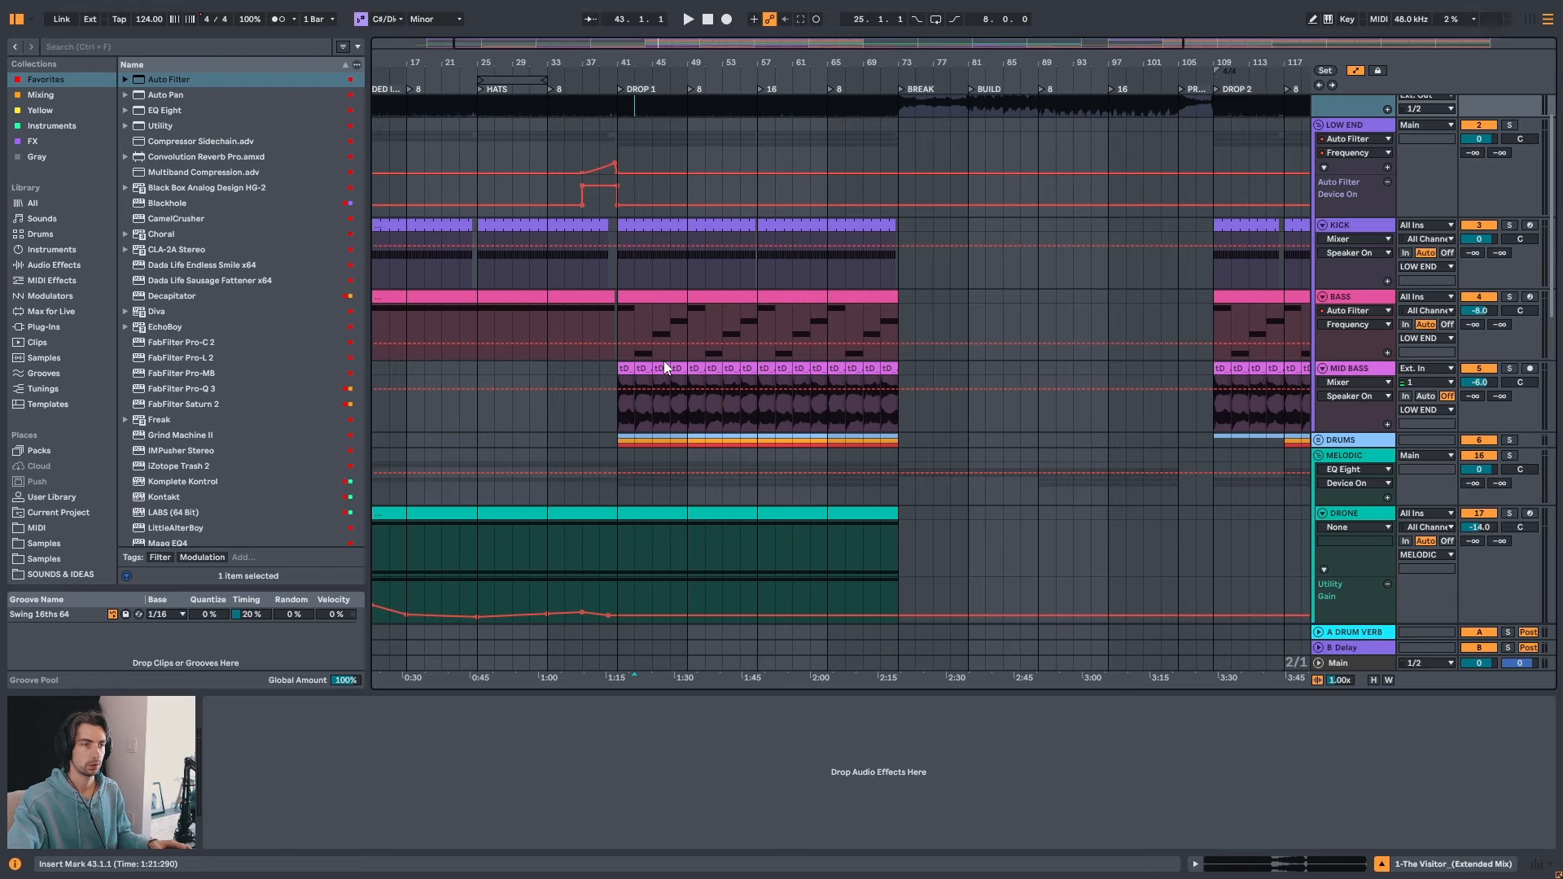
{"action": "scroll", "coordinate": [662, 360], "scroll_direction": "down", "scroll_amount": 2}
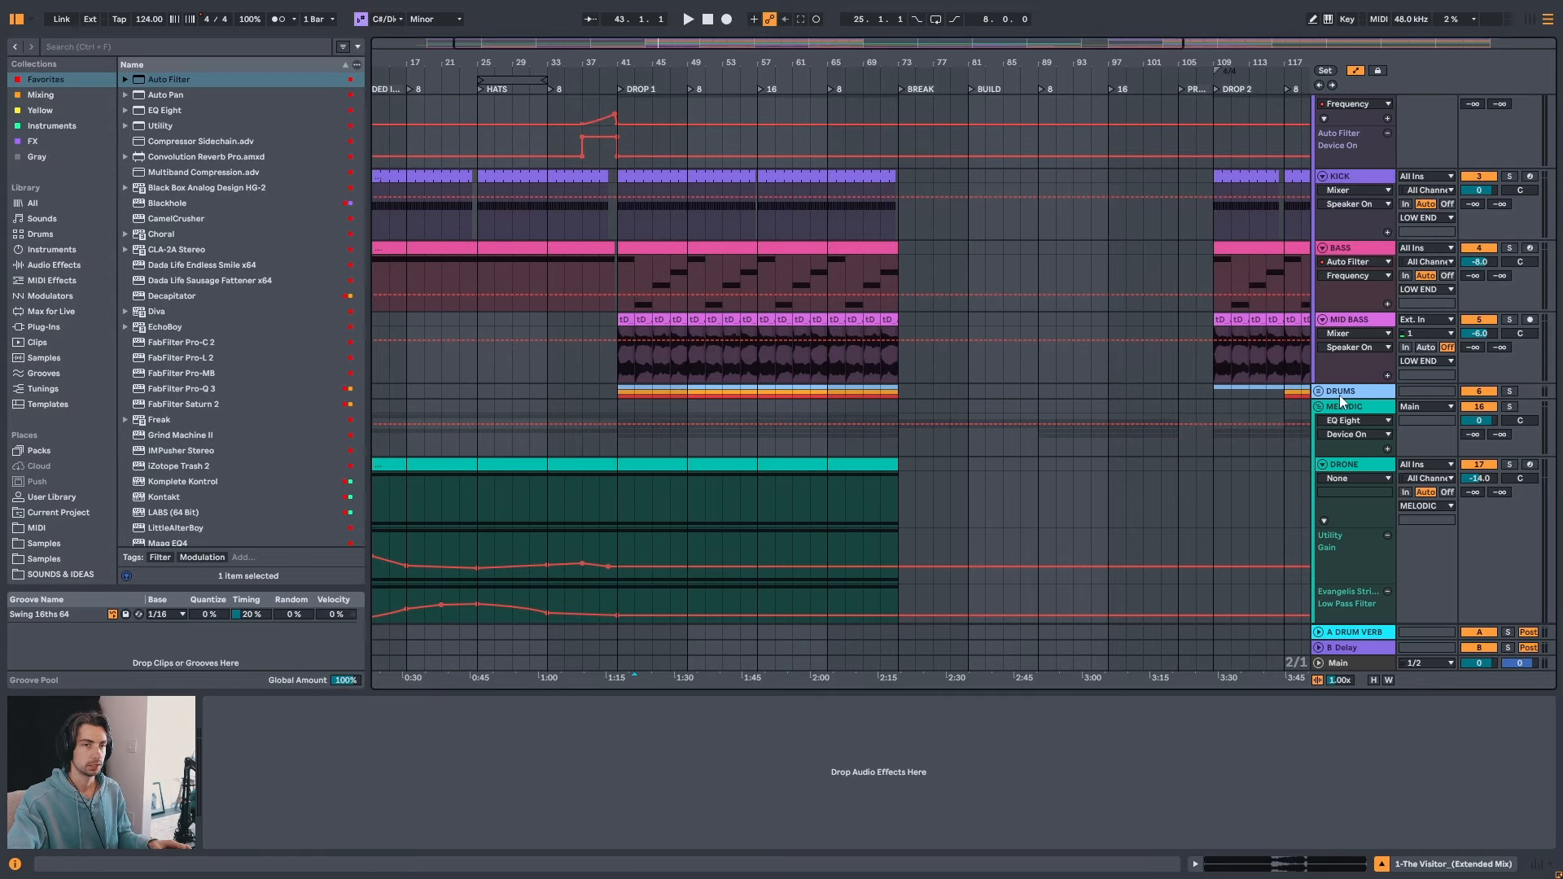
{"action": "left_click", "coordinate": [1319, 391]}
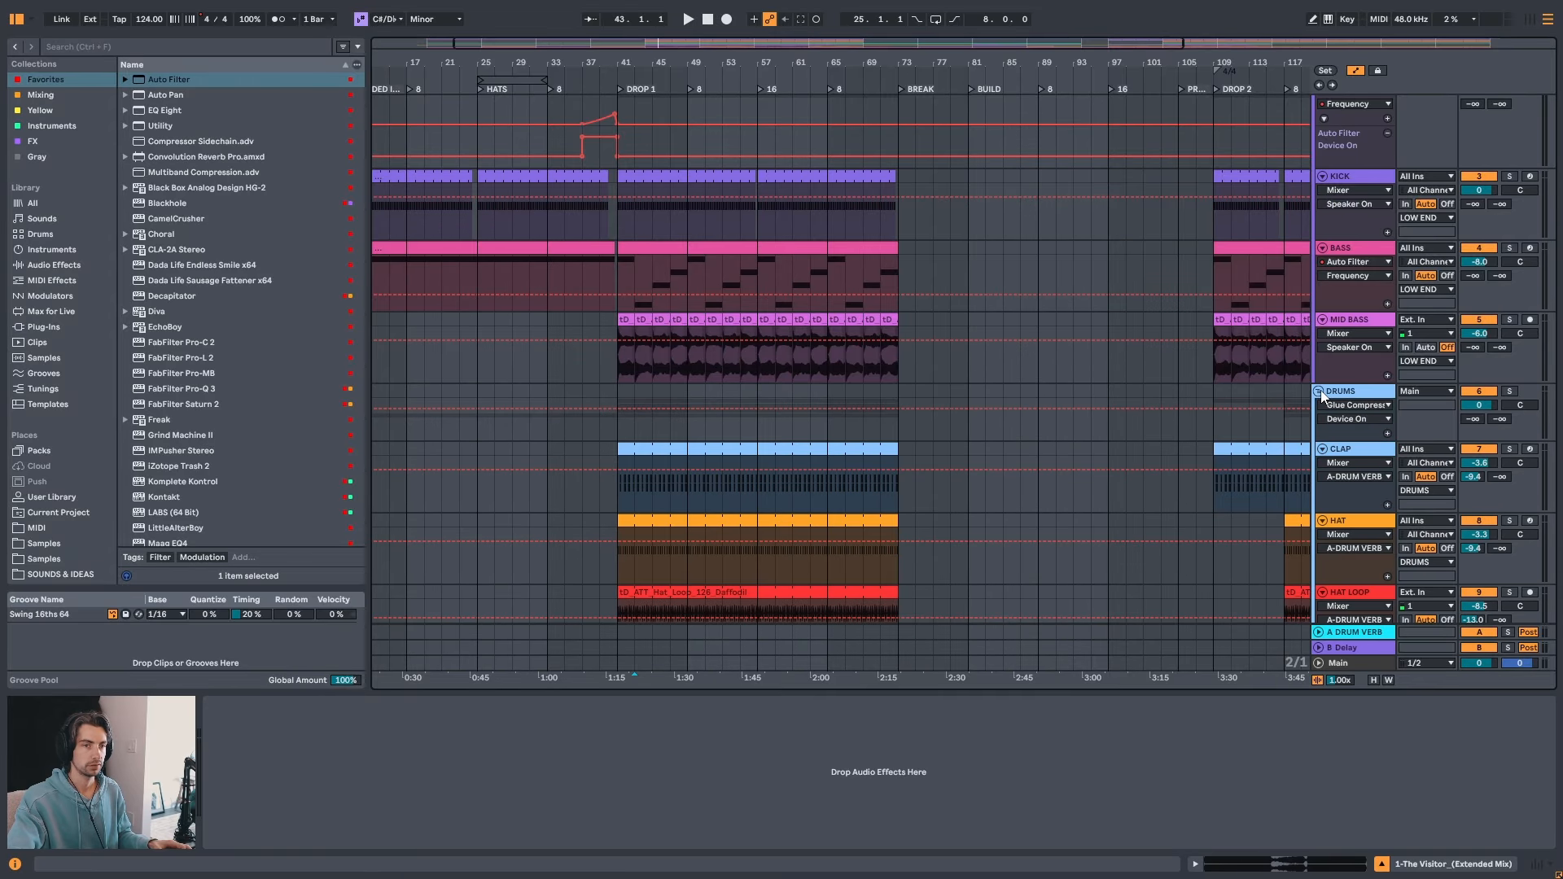
{"action": "left_click", "coordinate": [1319, 391]}
{"action": "scroll", "coordinate": [1320, 403], "scroll_direction": "down", "scroll_amount": 3}
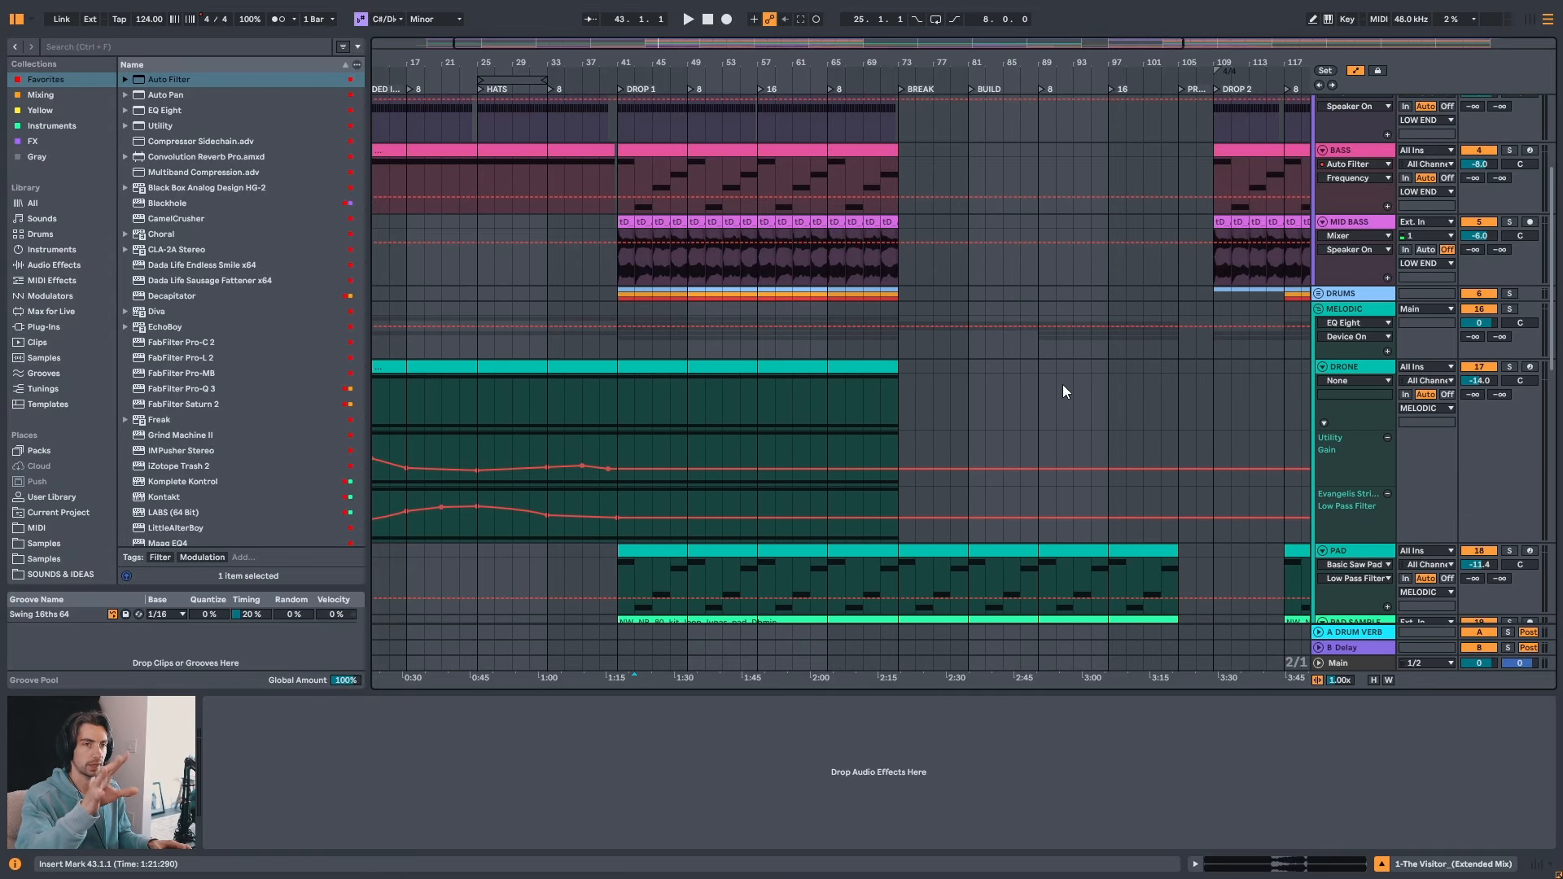
{"action": "scroll", "coordinate": [648, 363], "scroll_direction": "down", "scroll_amount": 5}
{"action": "scroll", "coordinate": [700, 408], "scroll_direction": "down", "scroll_amount": 2}
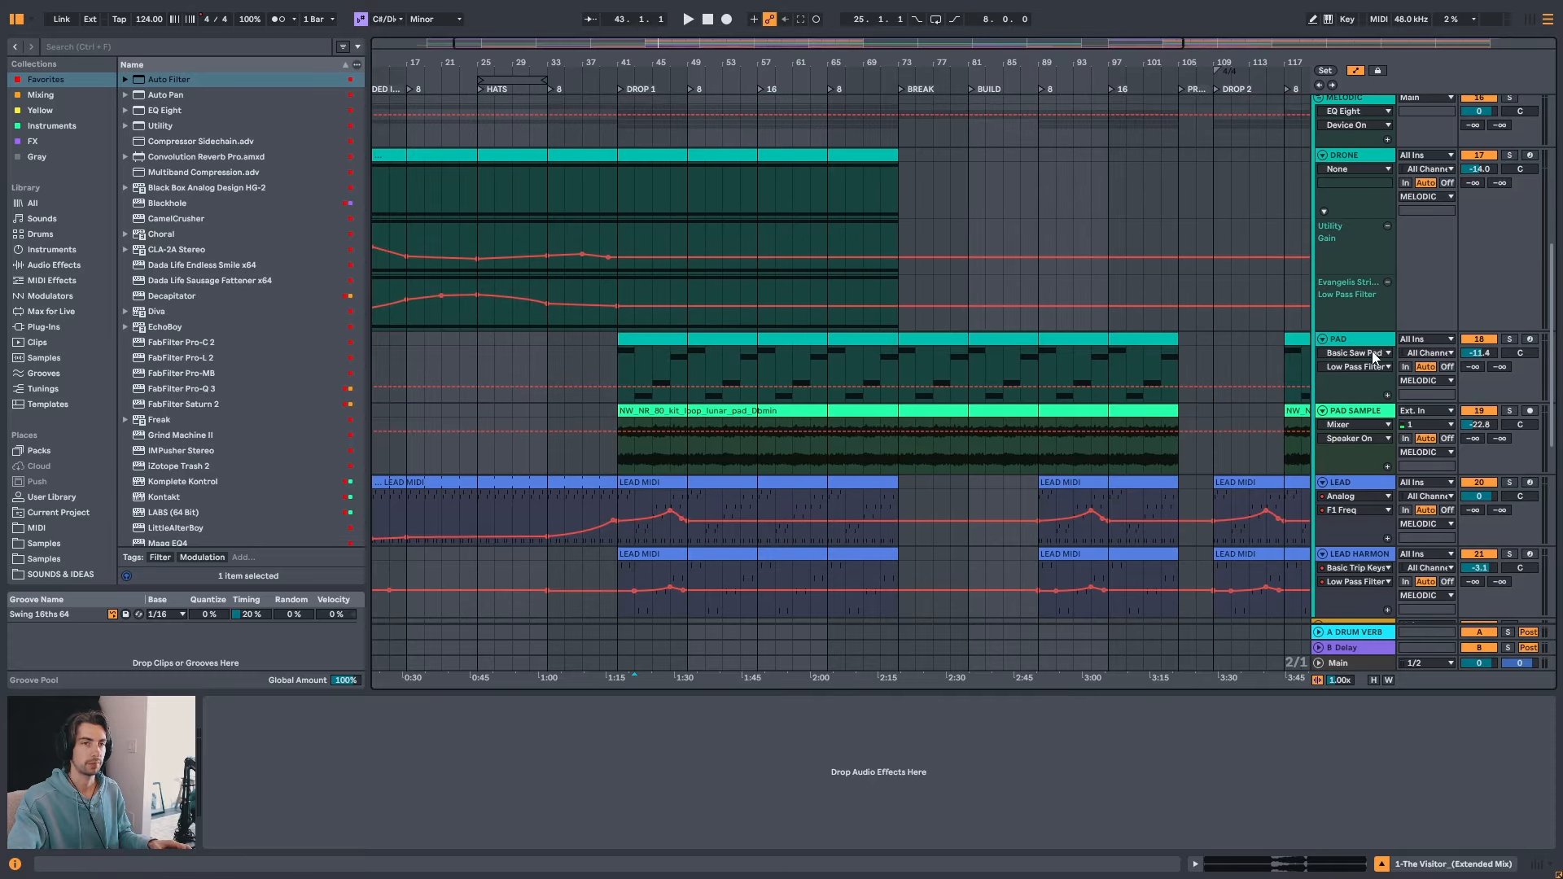
{"action": "scroll", "coordinate": [1342, 421], "scroll_direction": "down", "scroll_amount": 2}
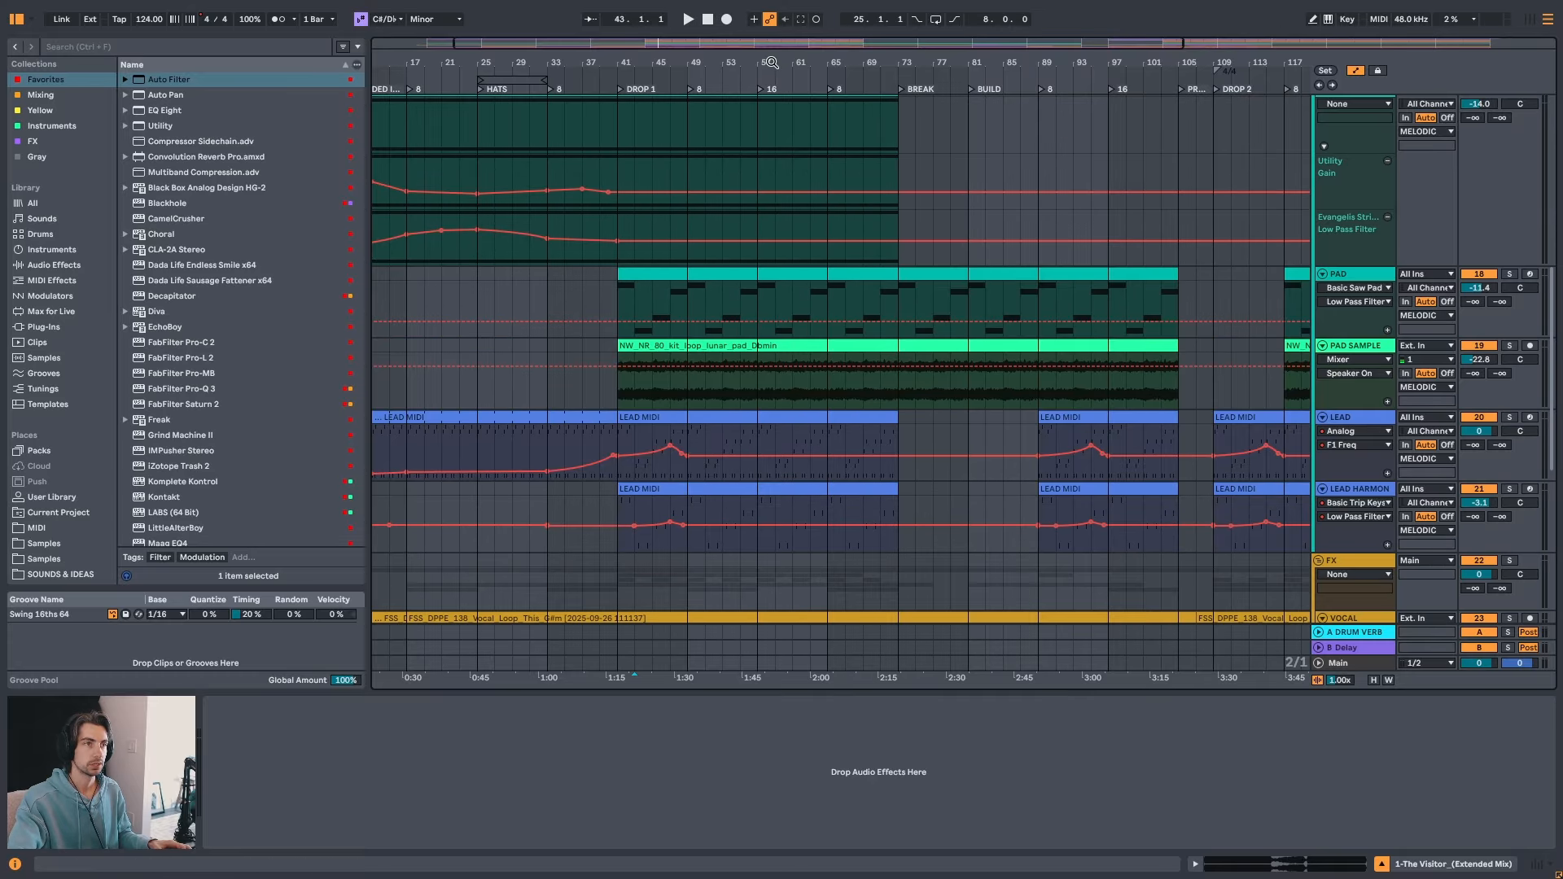
- Select the LEAD track, mark its opening phrase in DROP 1 and place the insert marker at bar 51
{"action": "left_click_drag", "start_coordinate": [771, 63], "coordinate": [637, 75]}
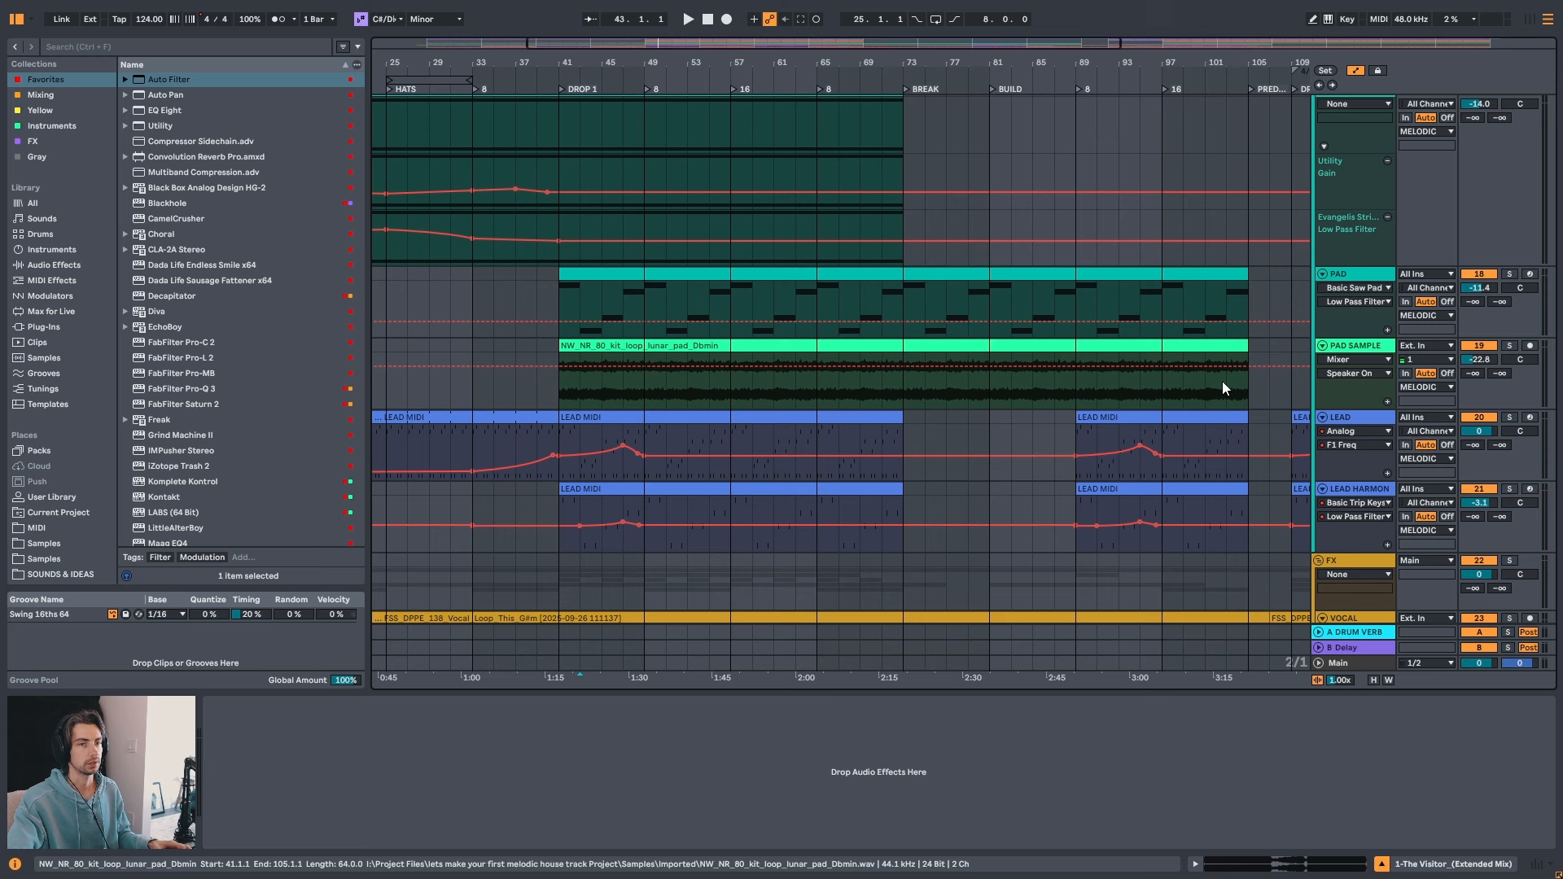
{"action": "left_click", "coordinate": [1344, 417]}
{"action": "scroll", "coordinate": [711, 419], "scroll_direction": "down", "scroll_amount": 2}
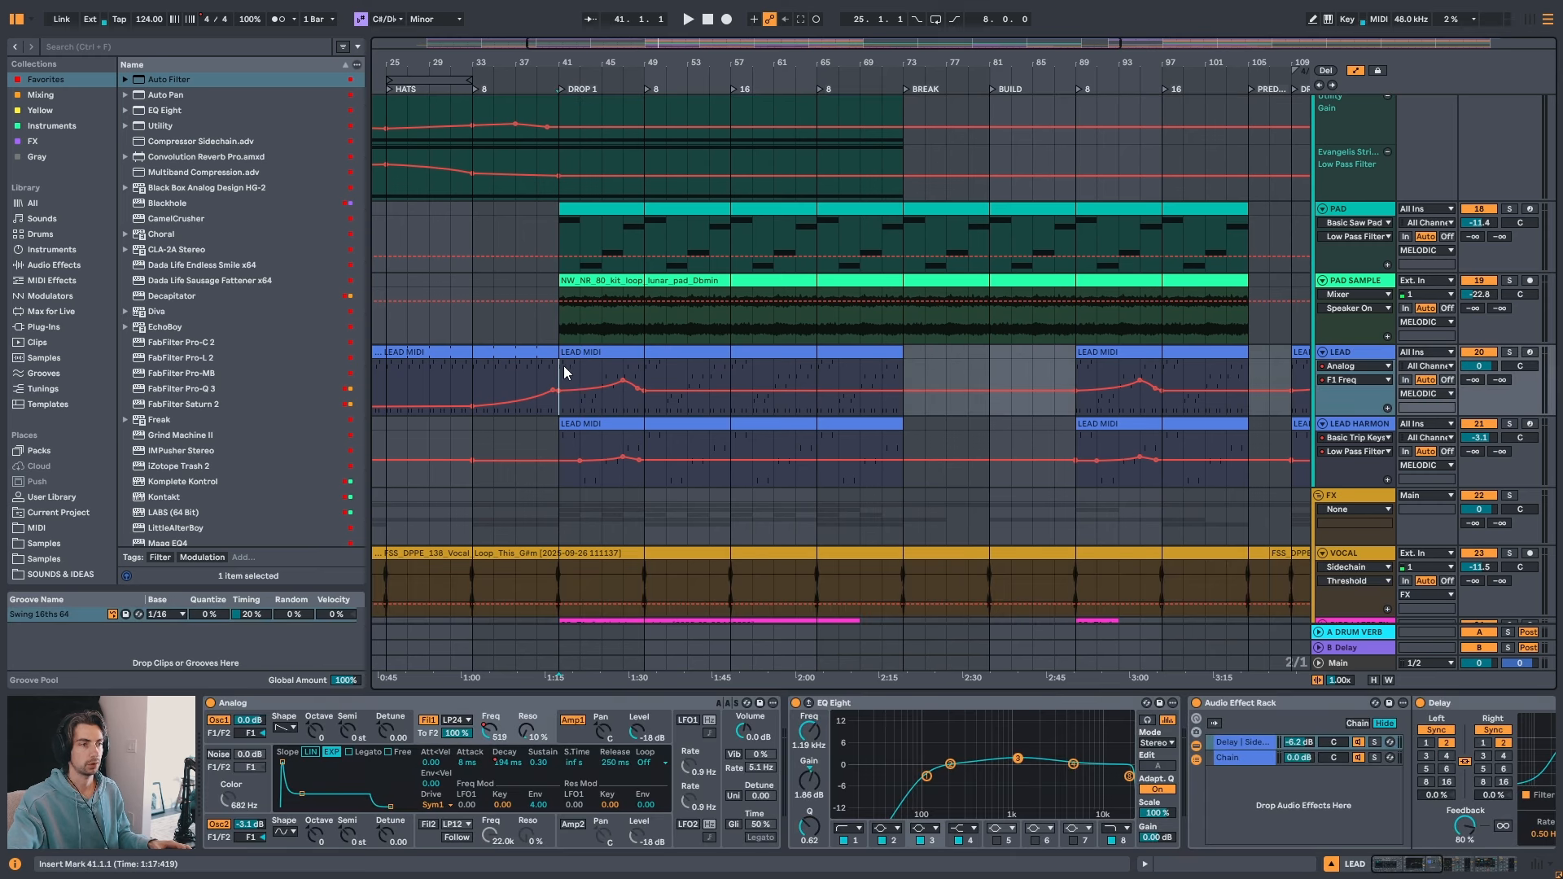
{"action": "left_click_drag", "start_coordinate": [562, 365], "coordinate": [653, 369]}
{"action": "left_click", "coordinate": [669, 396]}
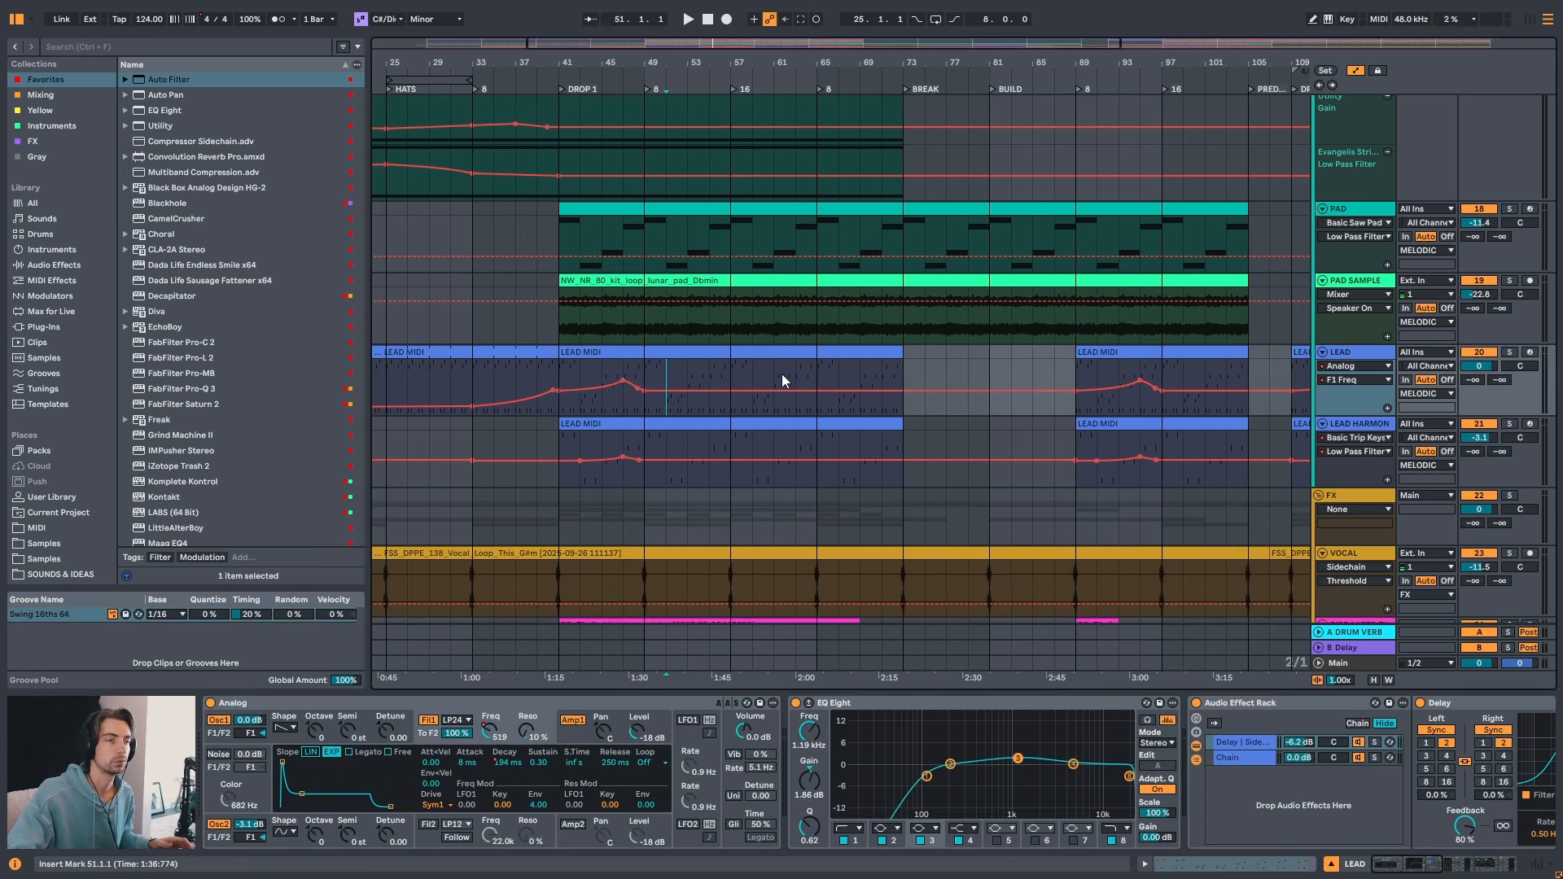
- Play DROP 1 from bar 41 and follow the LEAD filter automation through its first eight bars
{"action": "scroll", "coordinate": [794, 301], "scroll_direction": "up", "scroll_amount": 1}
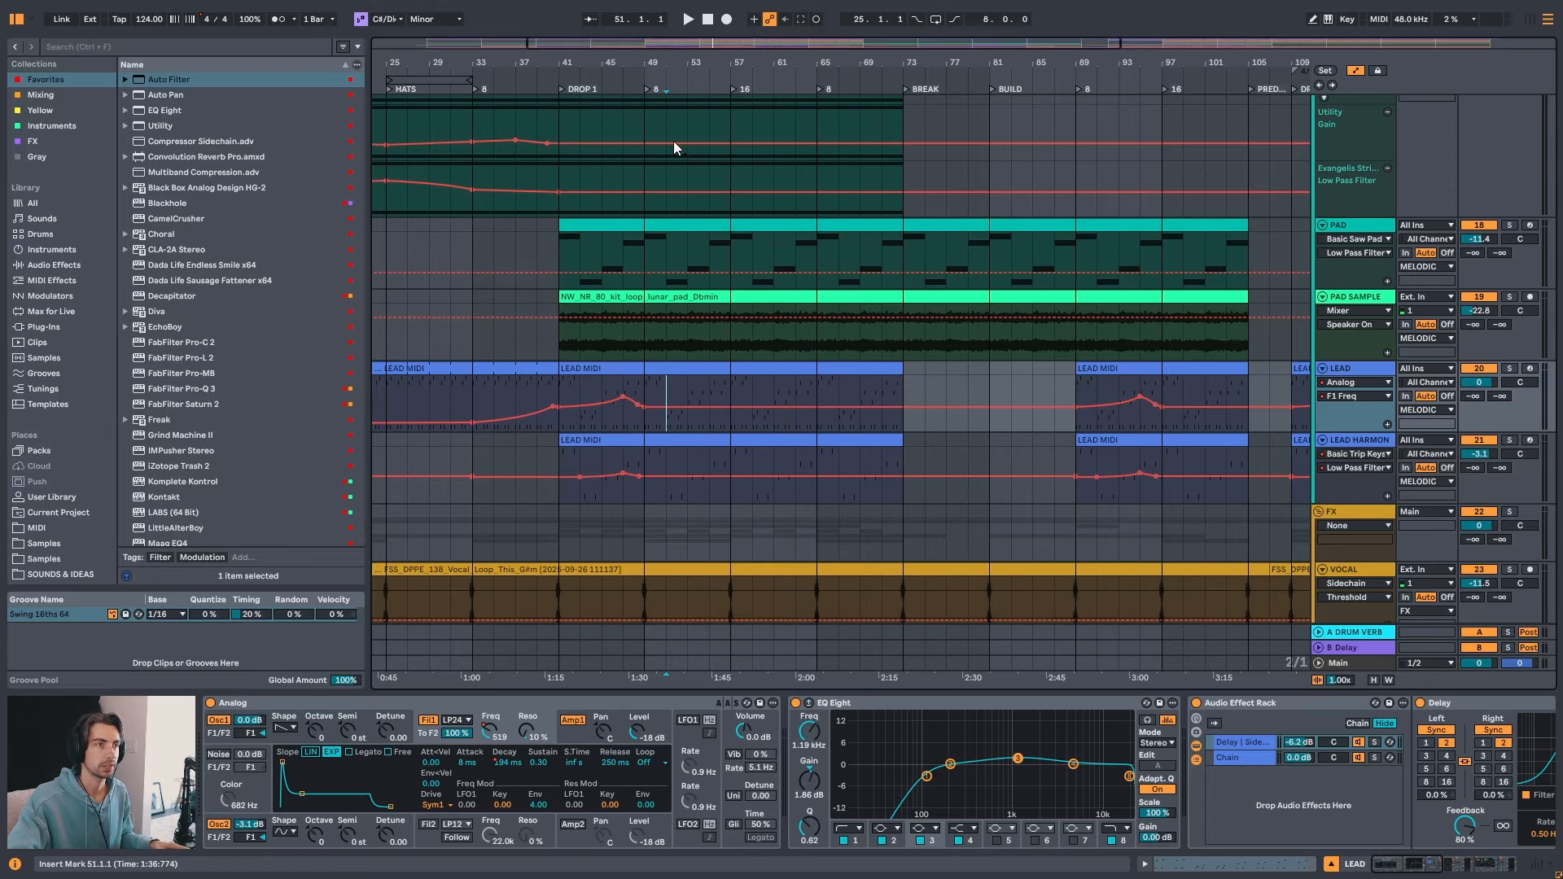
{"action": "left_click", "coordinate": [560, 382]}
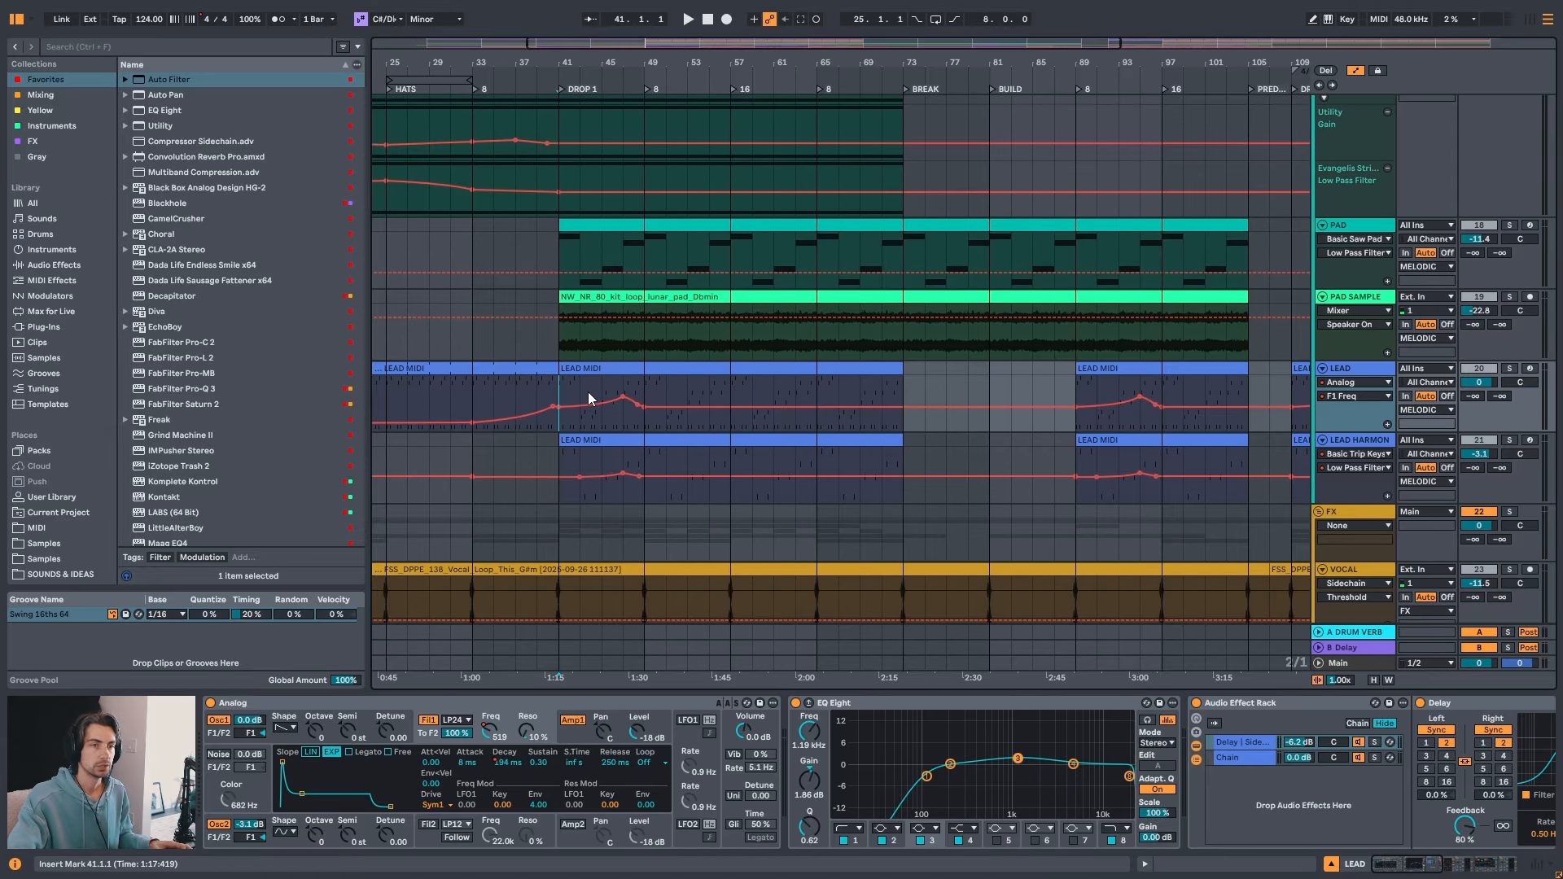
{"action": "key", "text": "space"}
{"action": "left_click_drag", "start_coordinate": [587, 64], "coordinate": [586, 74]}
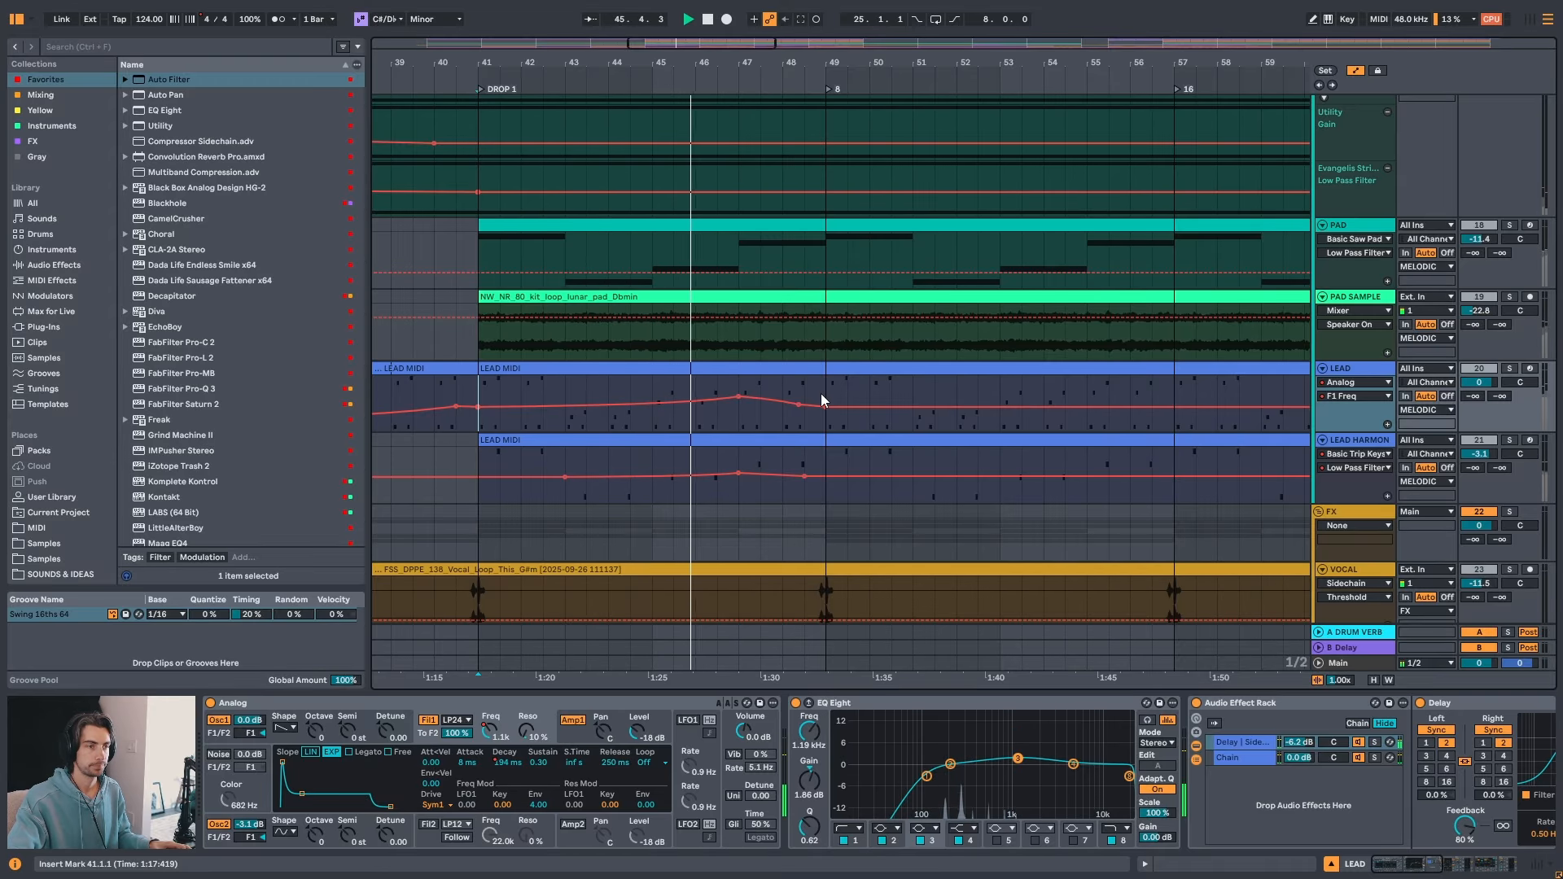
{"action": "left_click_drag", "start_coordinate": [834, 61], "coordinate": [665, 16]}
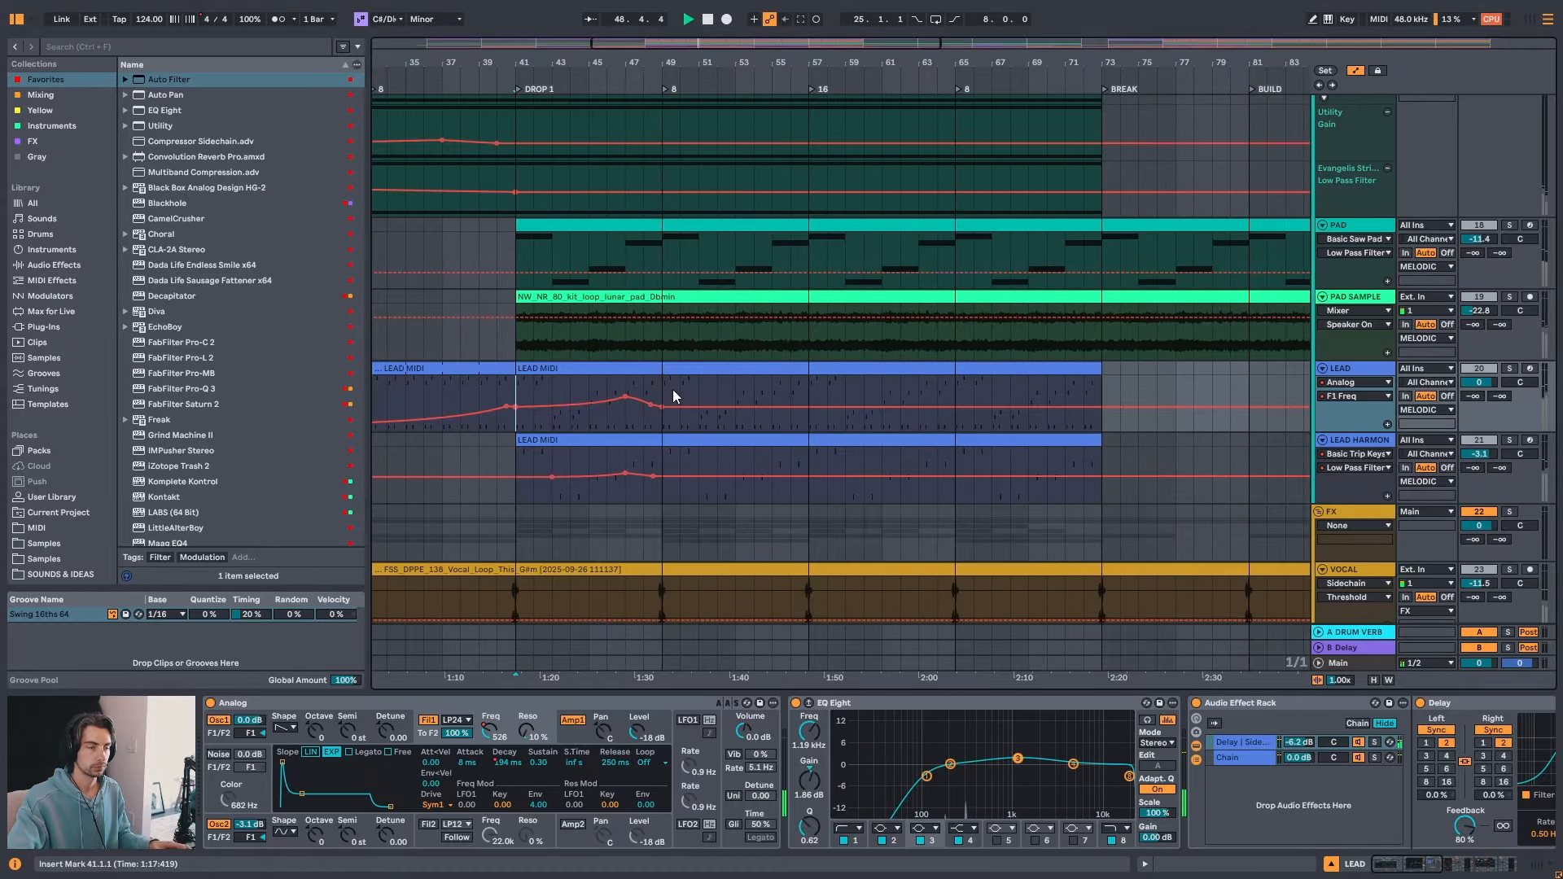
- Skip playback forward through DROP 1 from bars 51, 56, 58 and 62
{"action": "left_click", "coordinate": [699, 388]}
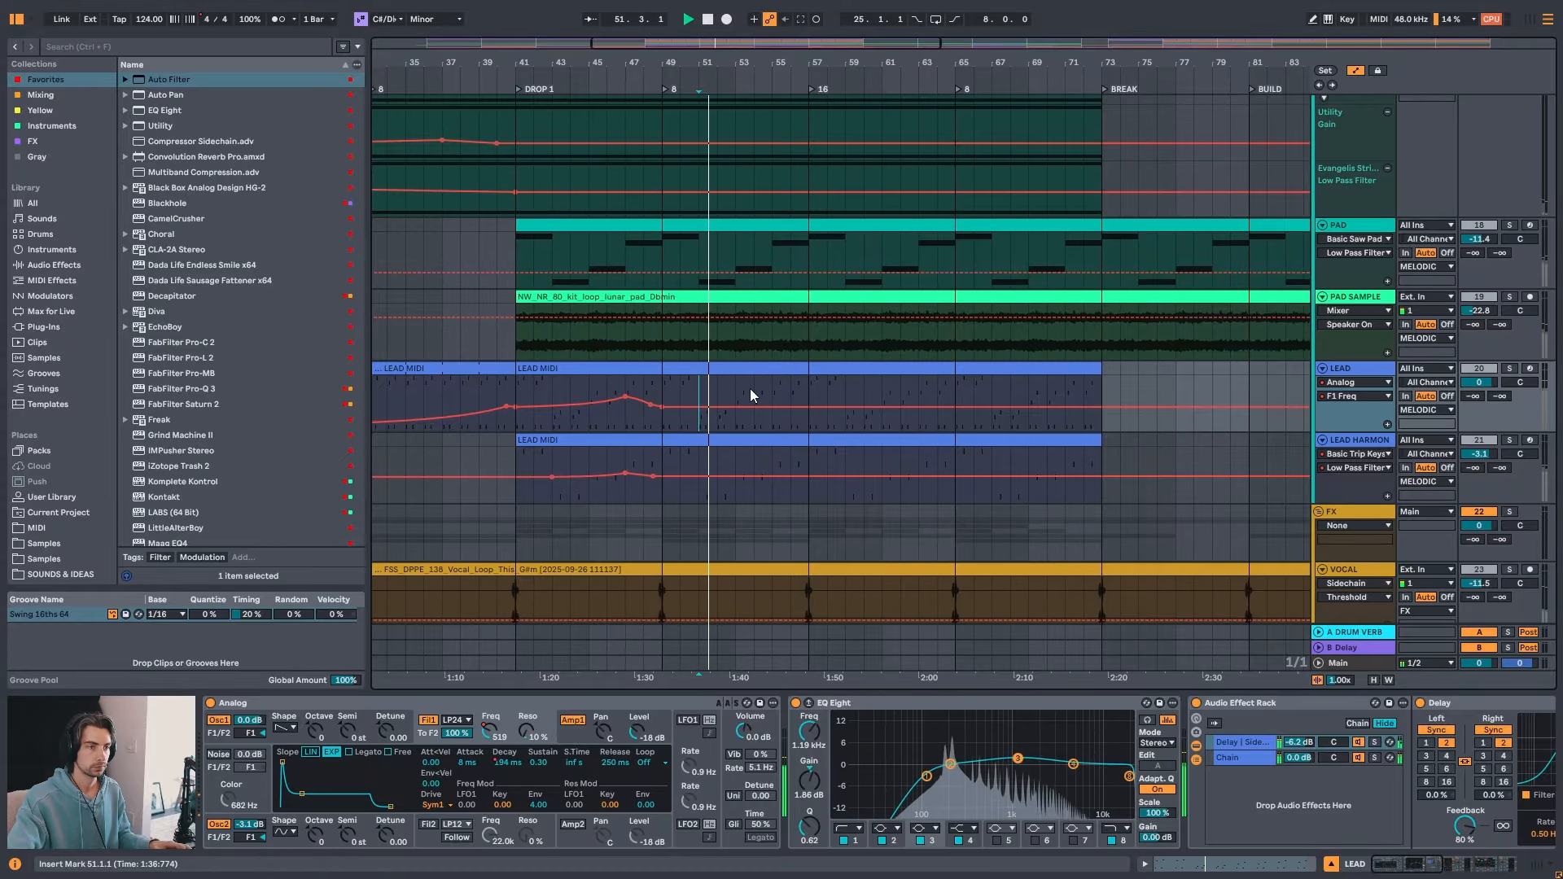
{"action": "left_click", "coordinate": [791, 392]}
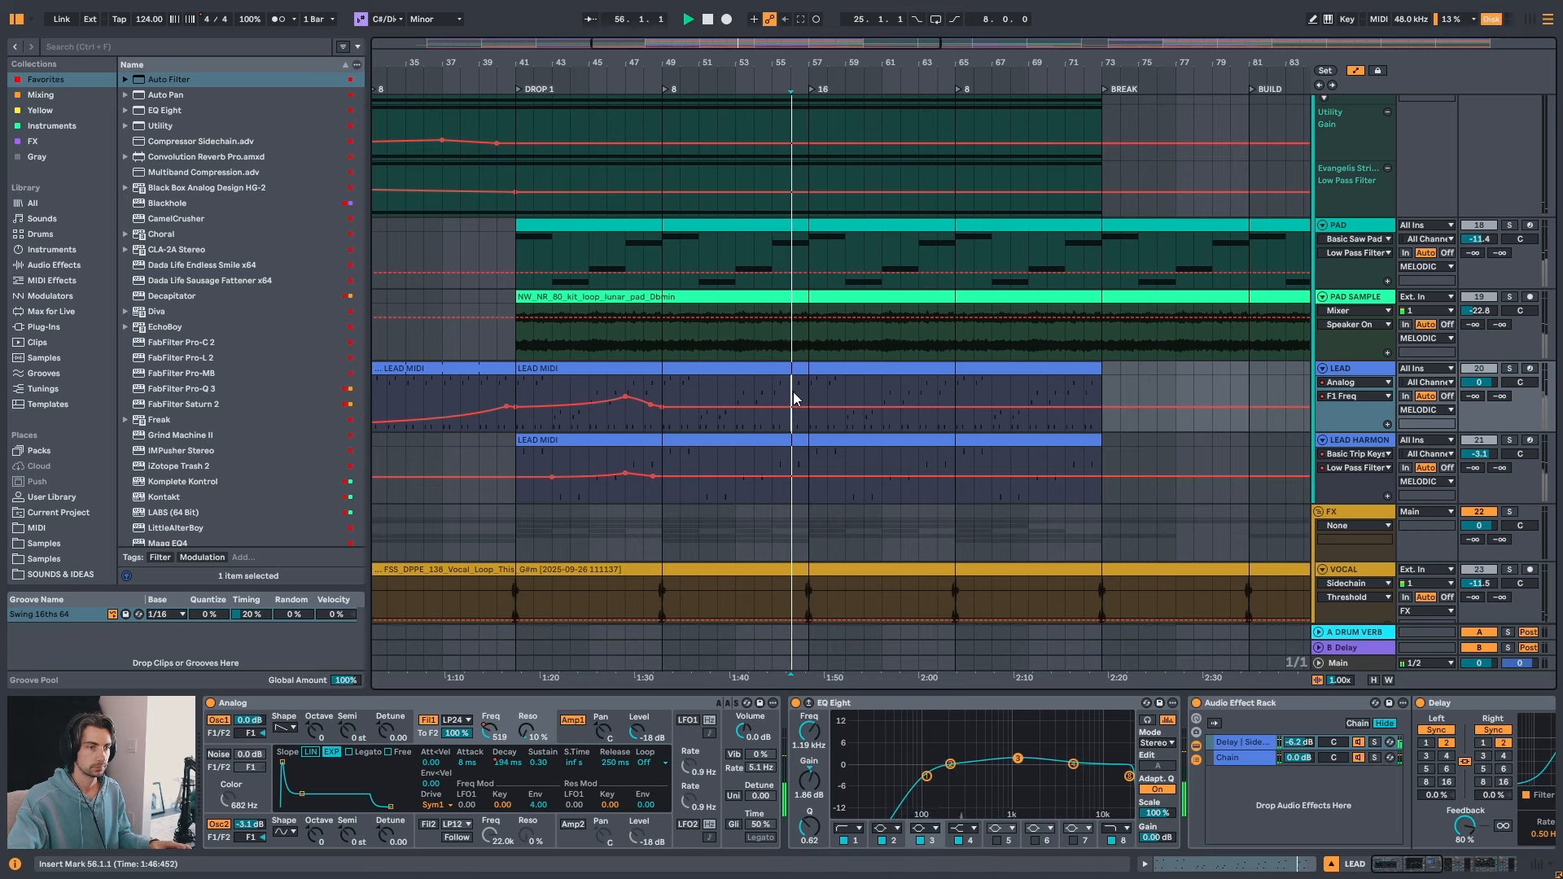
{"action": "left_click", "coordinate": [830, 393]}
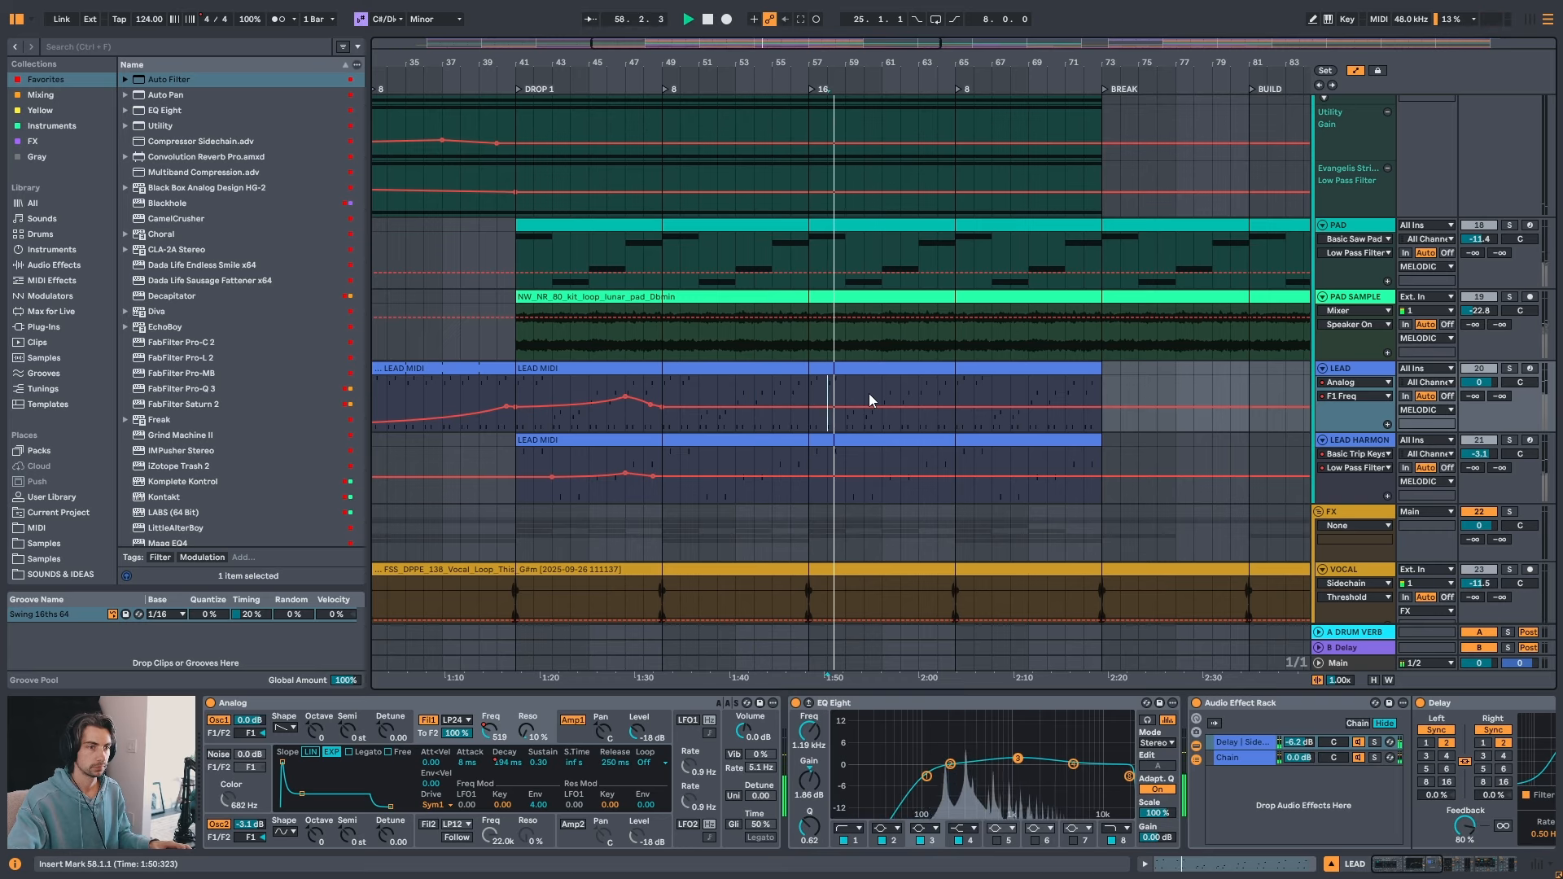
{"action": "left_click", "coordinate": [906, 392]}
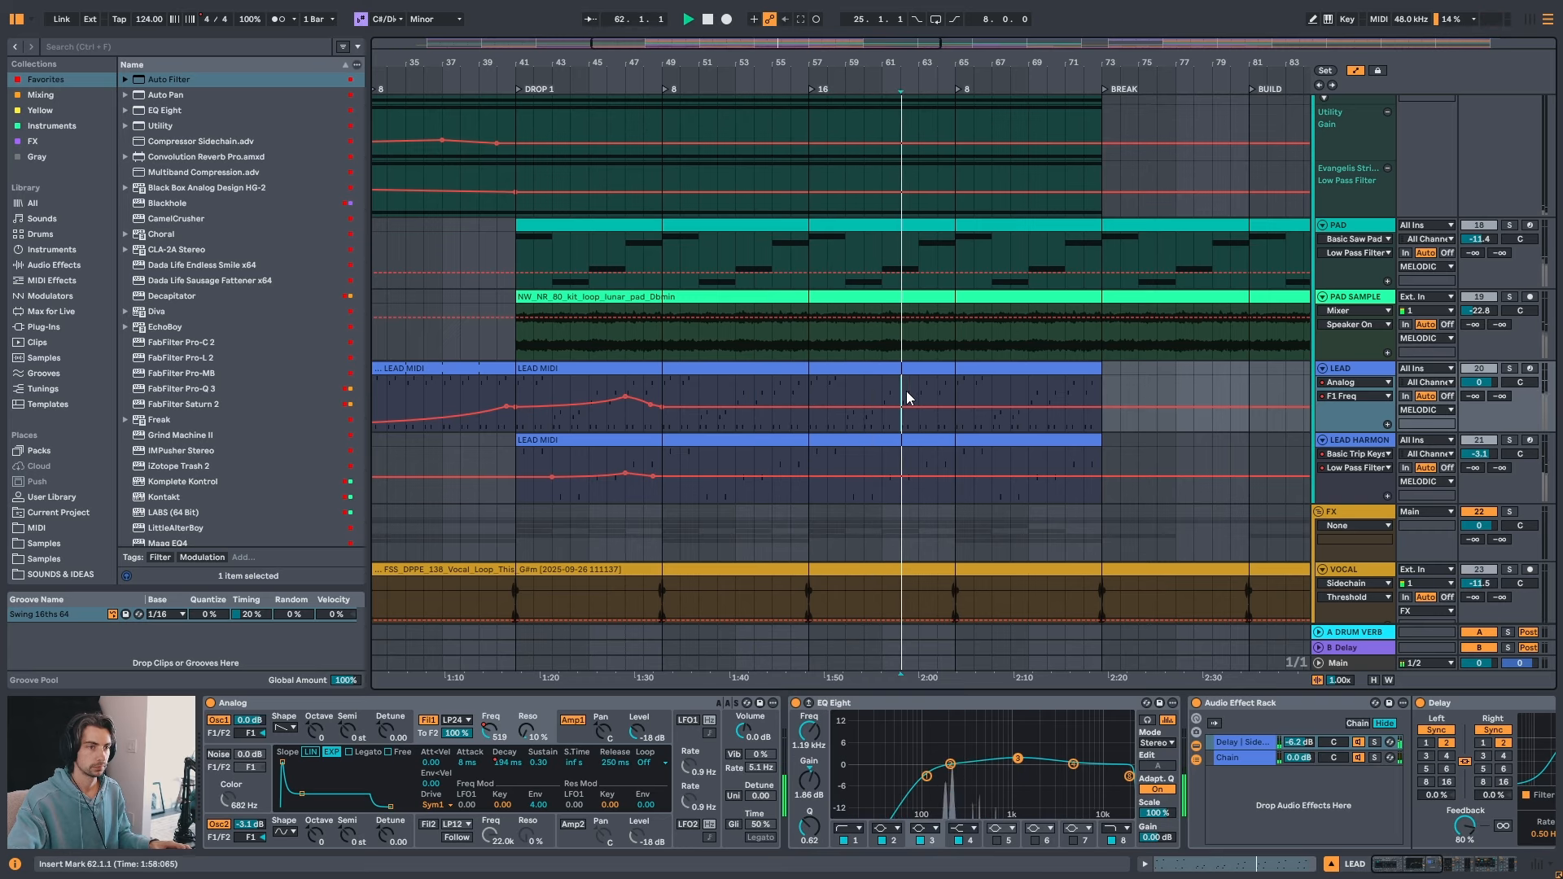
- Skip playback forward through the end of DROP 1, starting from bars 64 and 70, and stop near the BREAK
{"action": "left_click", "coordinate": [936, 389]}
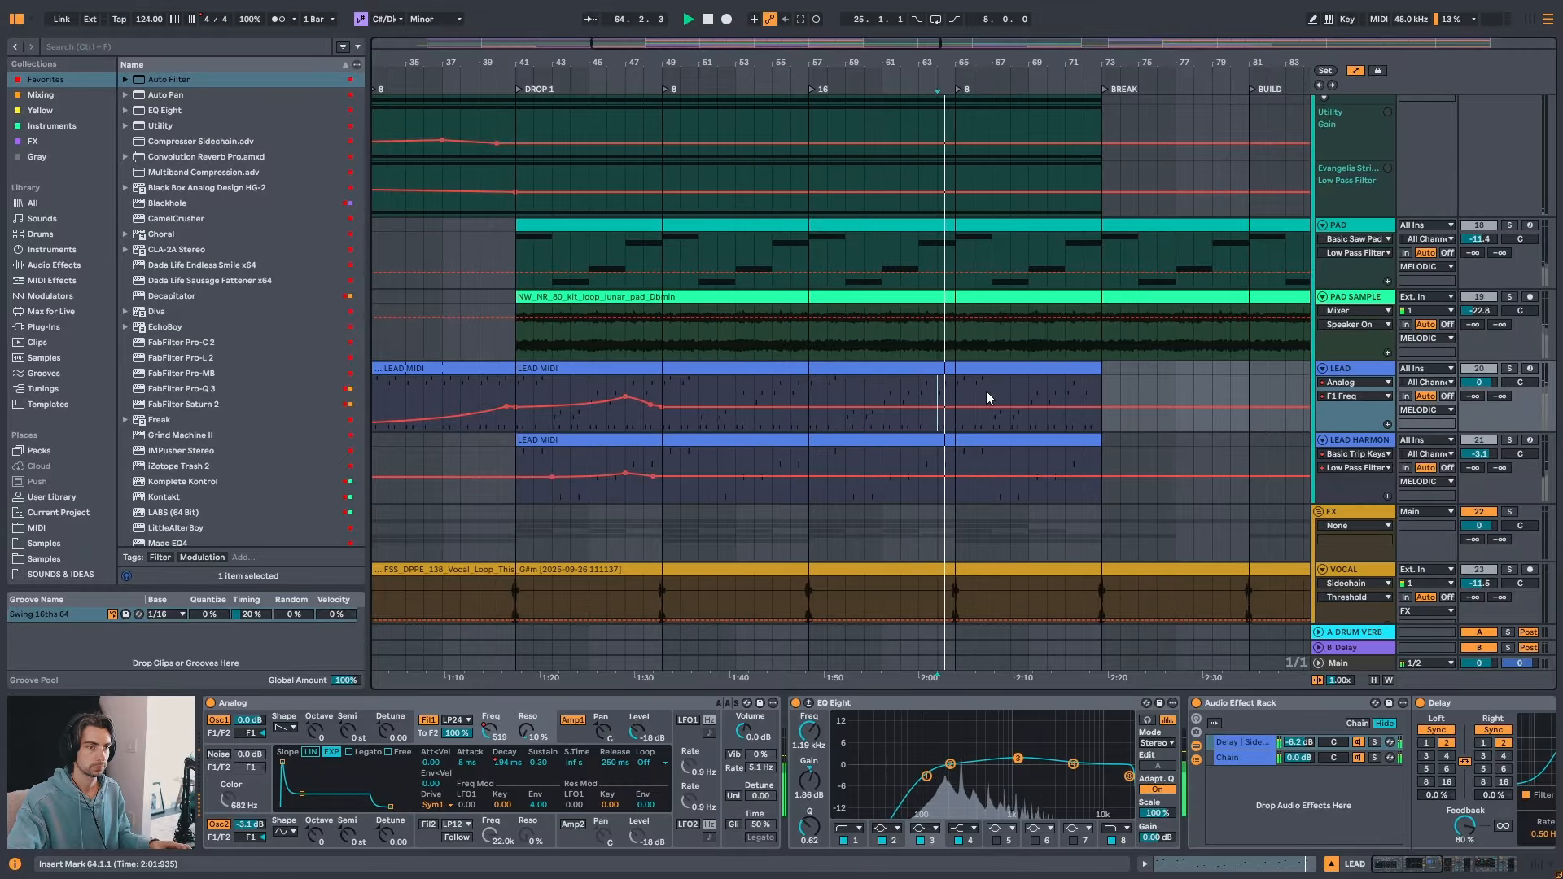
{"action": "left_click", "coordinate": [1060, 392]}
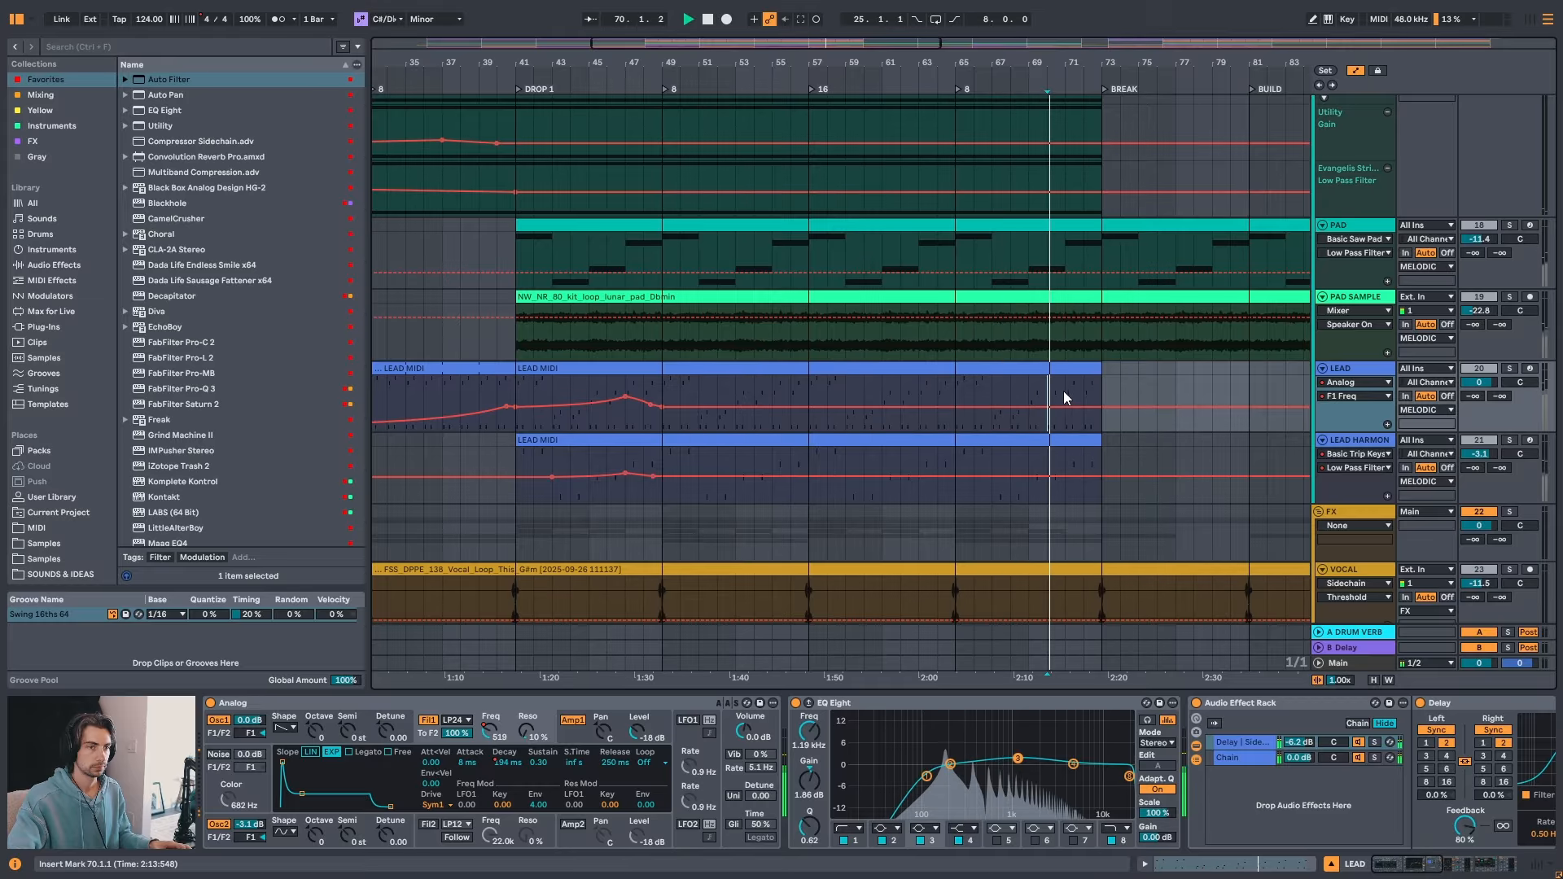
{"action": "left_click", "coordinate": [1085, 396]}
{"action": "key", "text": "space"}
{"action": "key", "text": "space"}
{"action": "left_click_drag", "start_coordinate": [1128, 64], "coordinate": [1090, 54]}
{"action": "key", "text": "space"}
- Mark bars 41 to 57 and bars 65 to 73 of the LEAD clip to compare the drop's opening and closing phrases
{"action": "left_click_drag", "start_coordinate": [588, 394], "coordinate": [818, 389]}
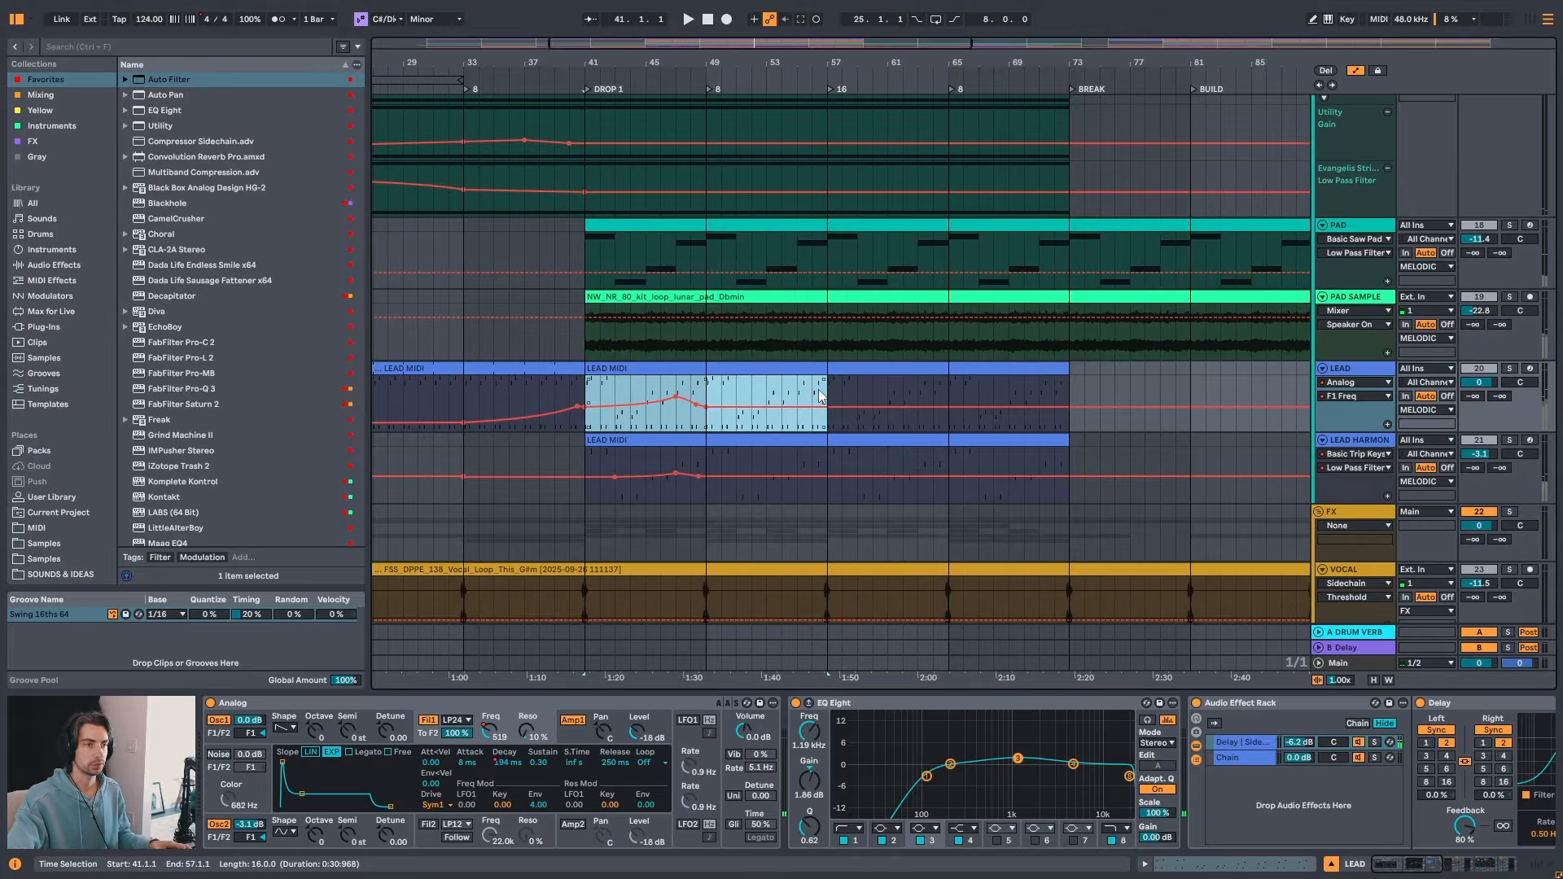
{"action": "left_click", "coordinate": [818, 389]}
{"action": "left_click_drag", "start_coordinate": [945, 389], "coordinate": [1063, 391]}
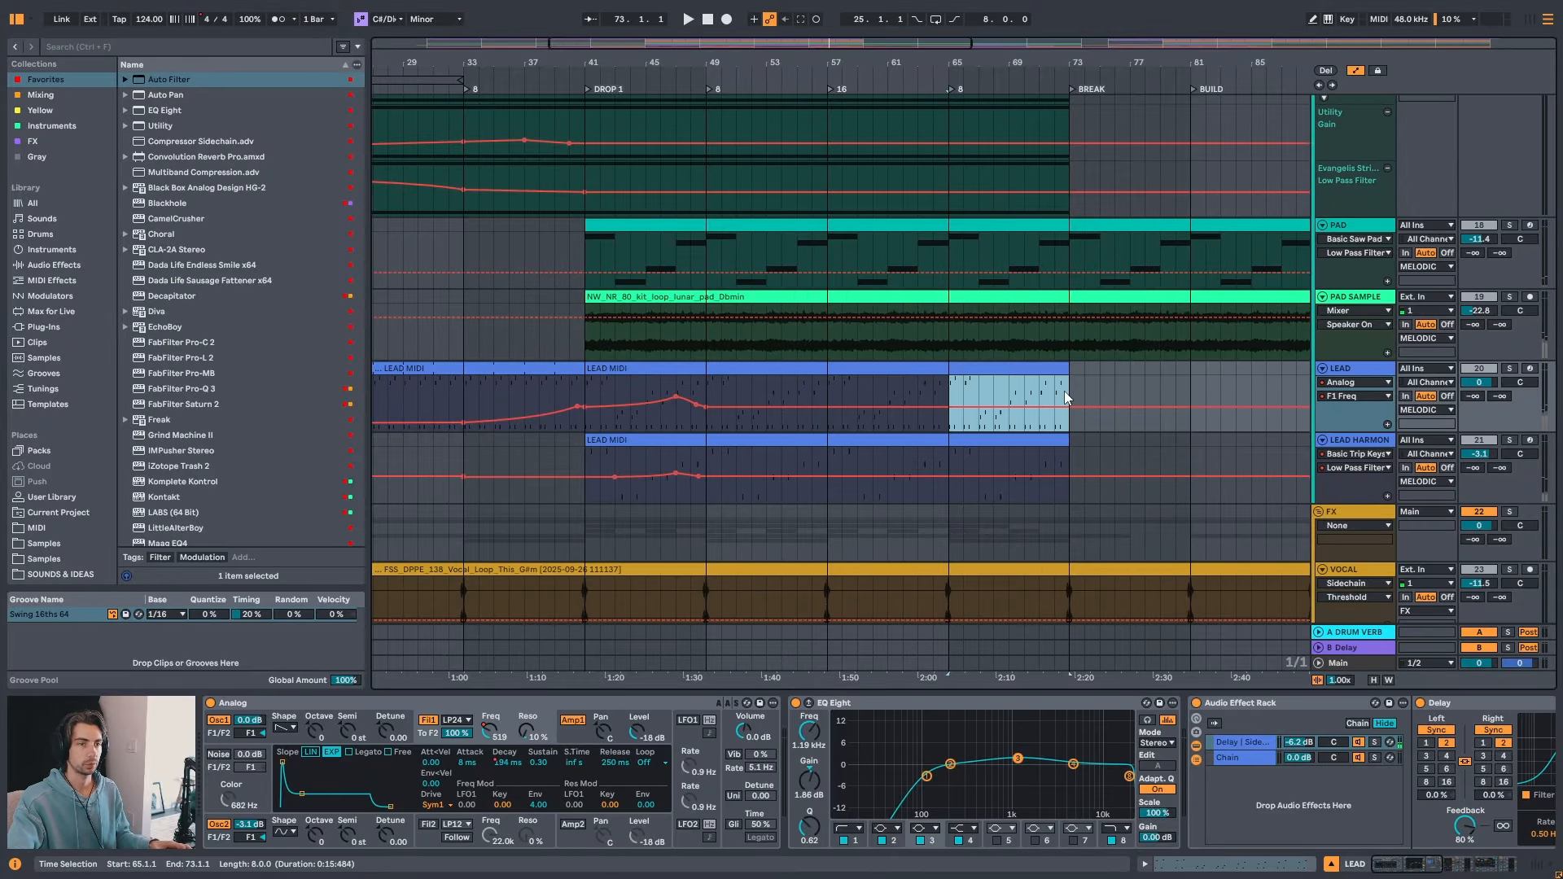
{"action": "left_click", "coordinate": [1023, 394]}
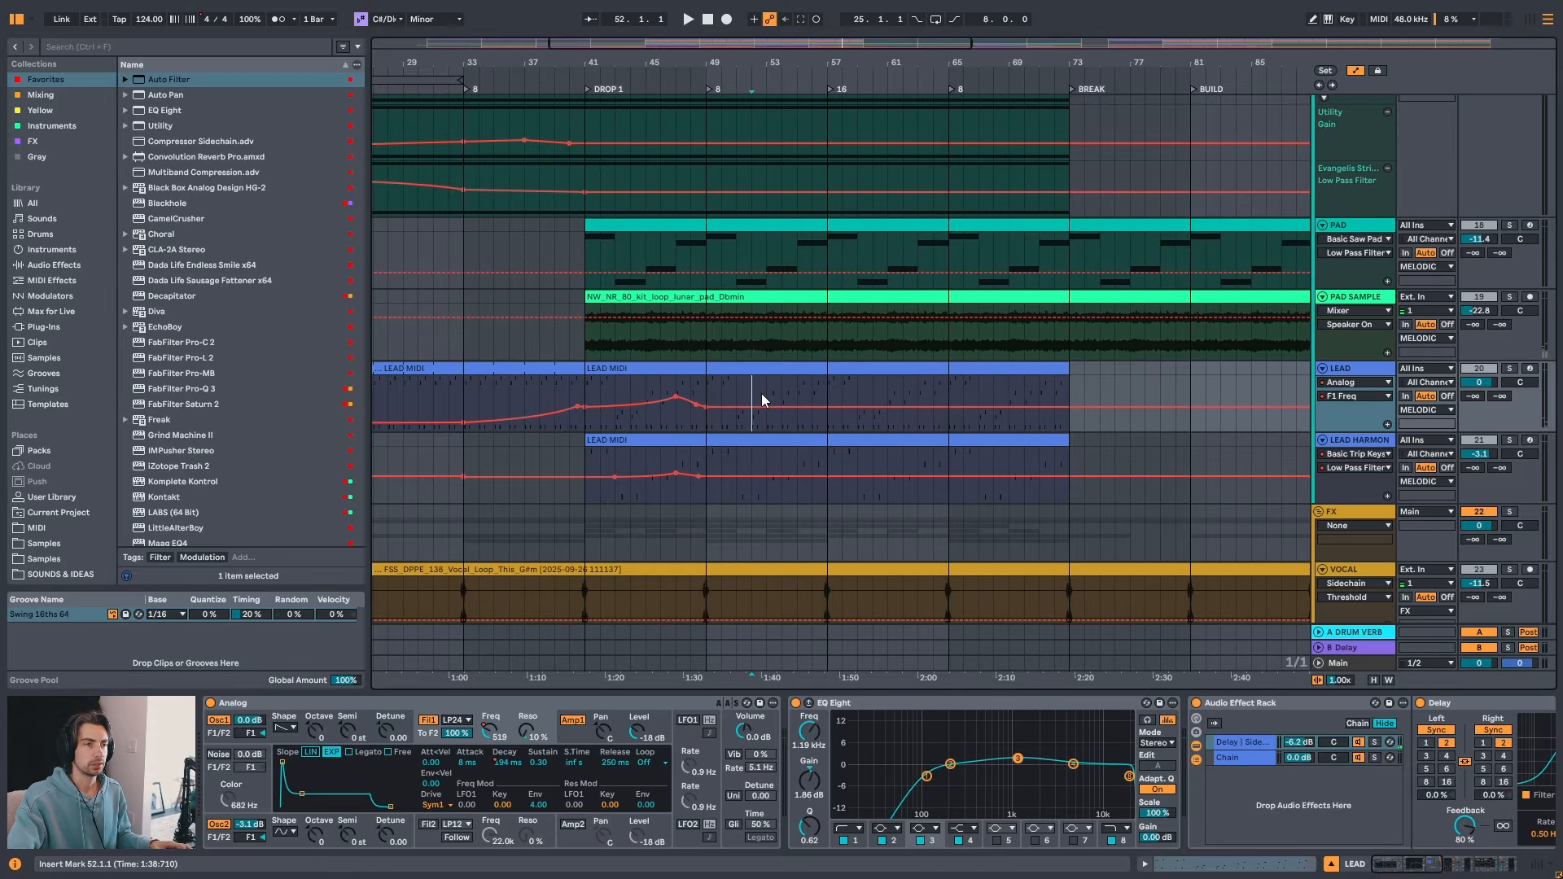
- Play the soloed reference from bar 50.3 in DROP 1 and stop at bar 52
{"action": "mouse_move", "coordinate": [730, 63]}
{"action": "left_mouse_down"}
{"action": "mouse_move", "coordinate": [730, 94]}
{"action": "mouse_move", "coordinate": [800, 52]}
{"action": "left_mouse_up"}
{"action": "left_click", "coordinate": [727, 389]}
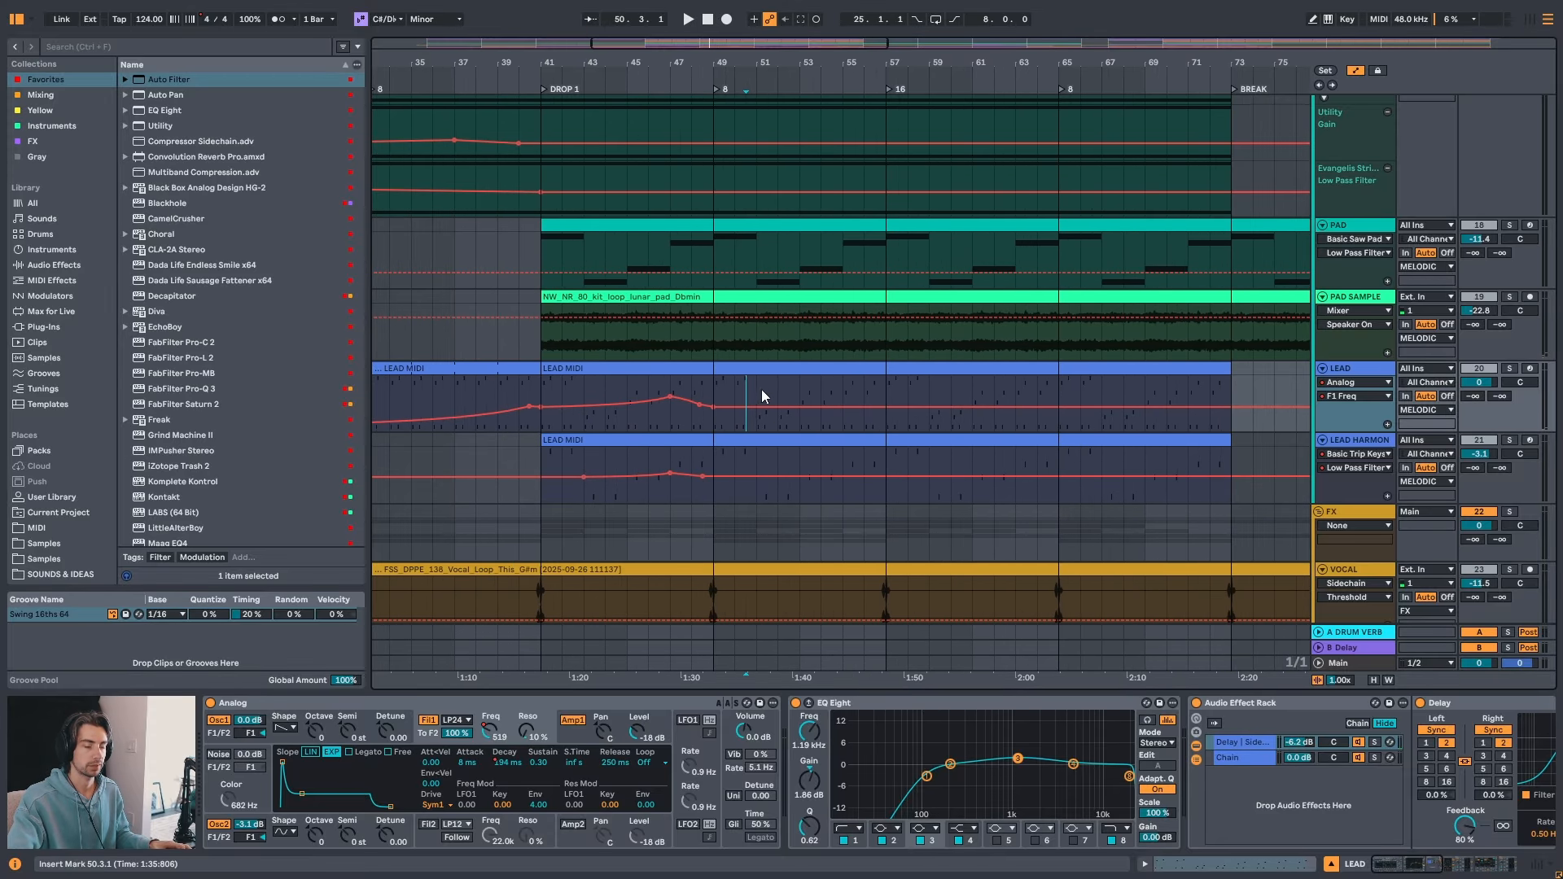
{"action": "key", "text": "space"}
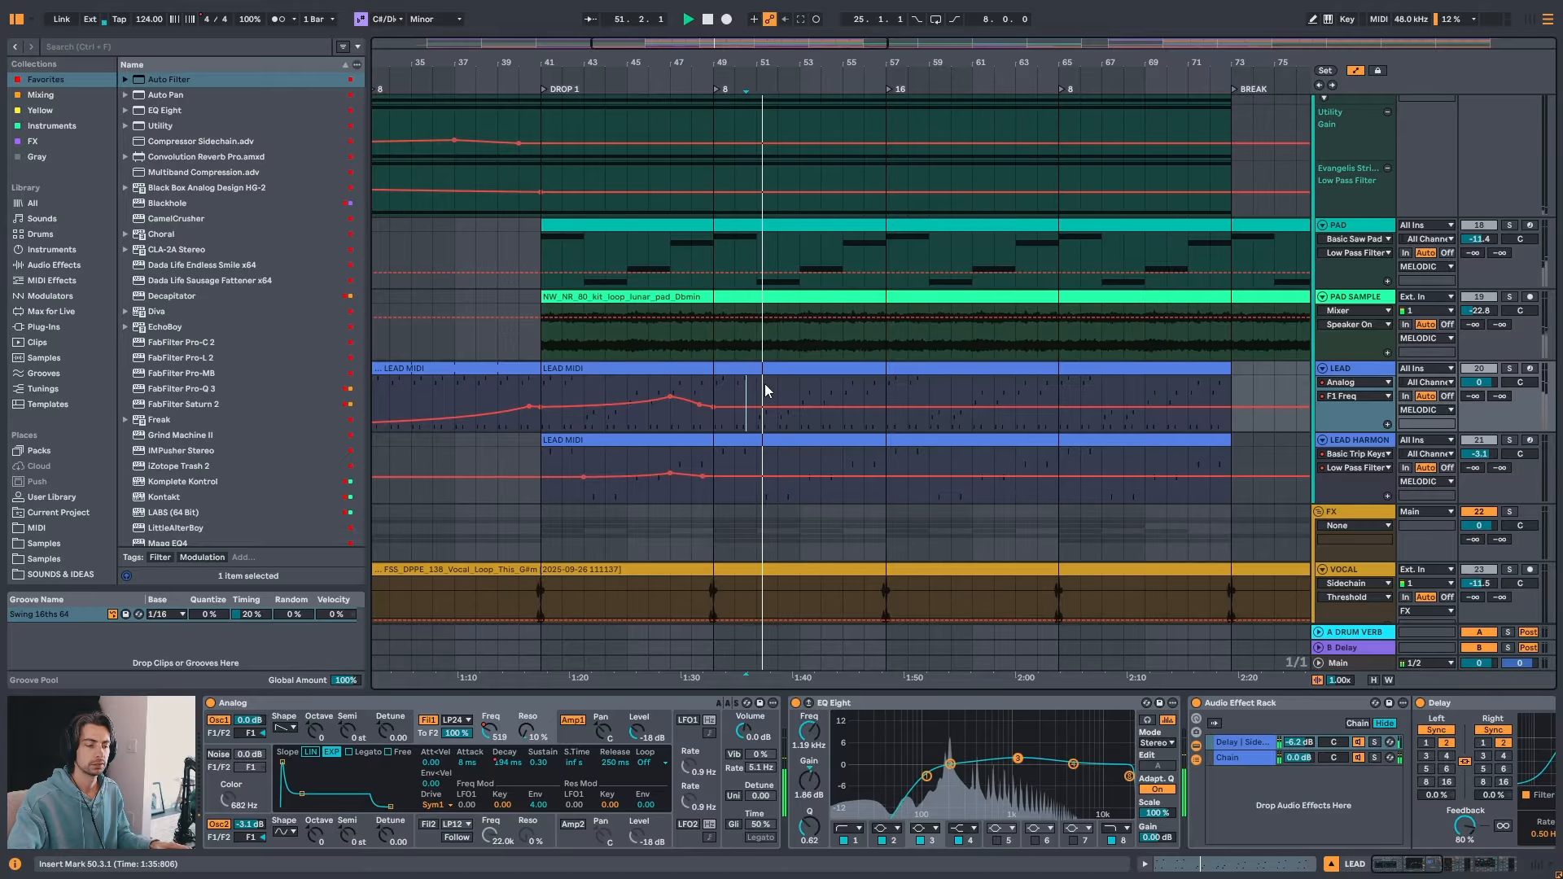
{"action": "scroll", "coordinate": [787, 399], "scroll_direction": "up", "scroll_amount": 3}
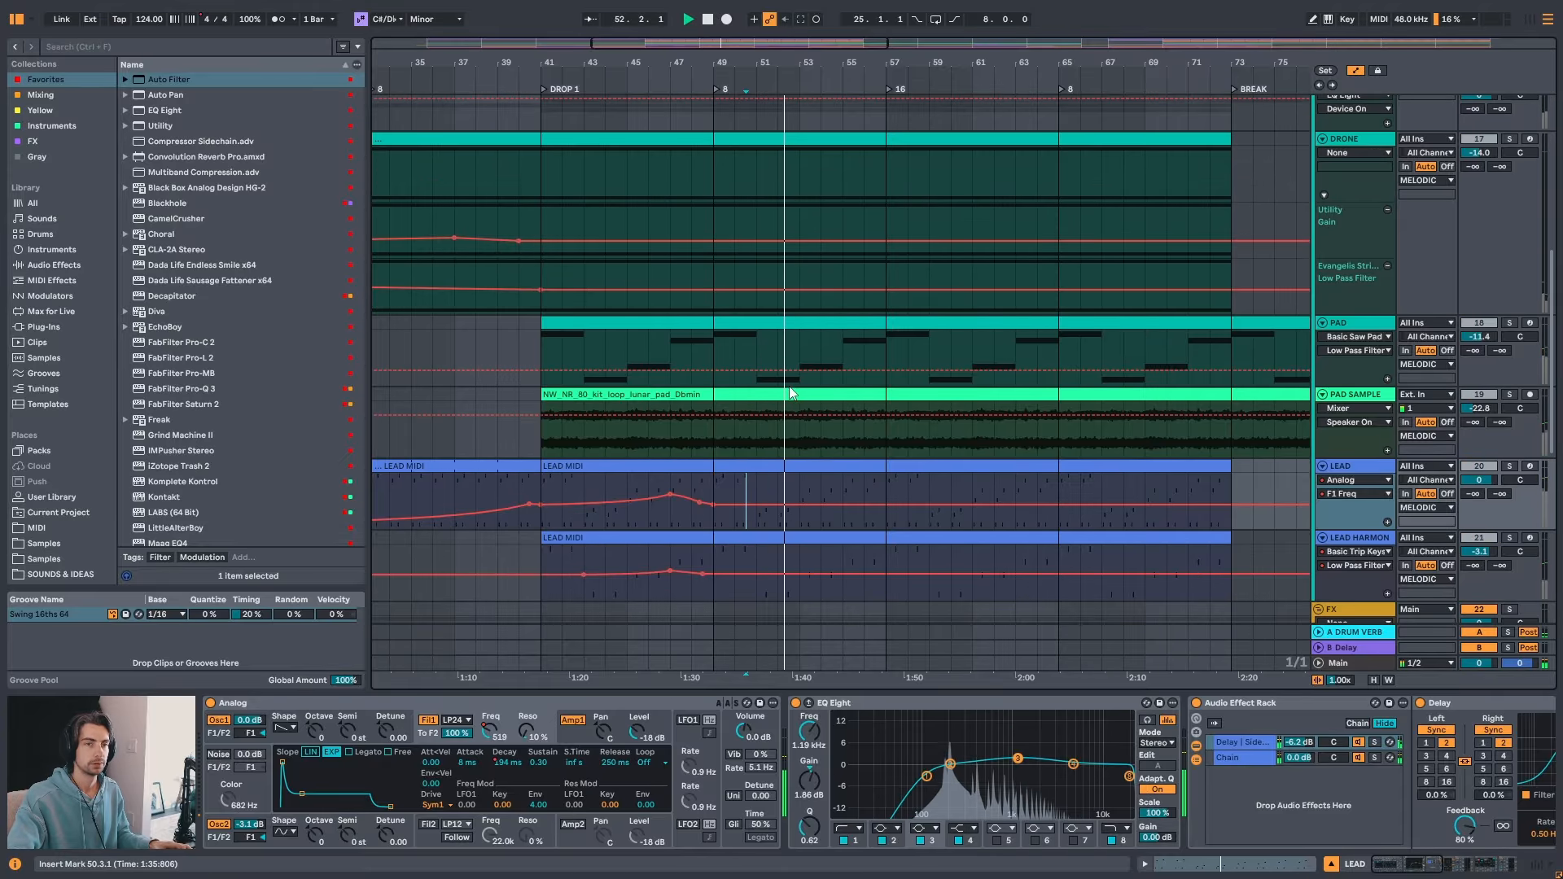
{"action": "scroll", "coordinate": [790, 394], "scroll_direction": "up", "scroll_amount": 5}
{"action": "key", "text": "space"}
- Turn off the reference track's solo and play the project's own DROP 1 layers from bar 50.3
{"action": "left_click_drag", "start_coordinate": [1553, 267], "coordinate": [1560, 142]}
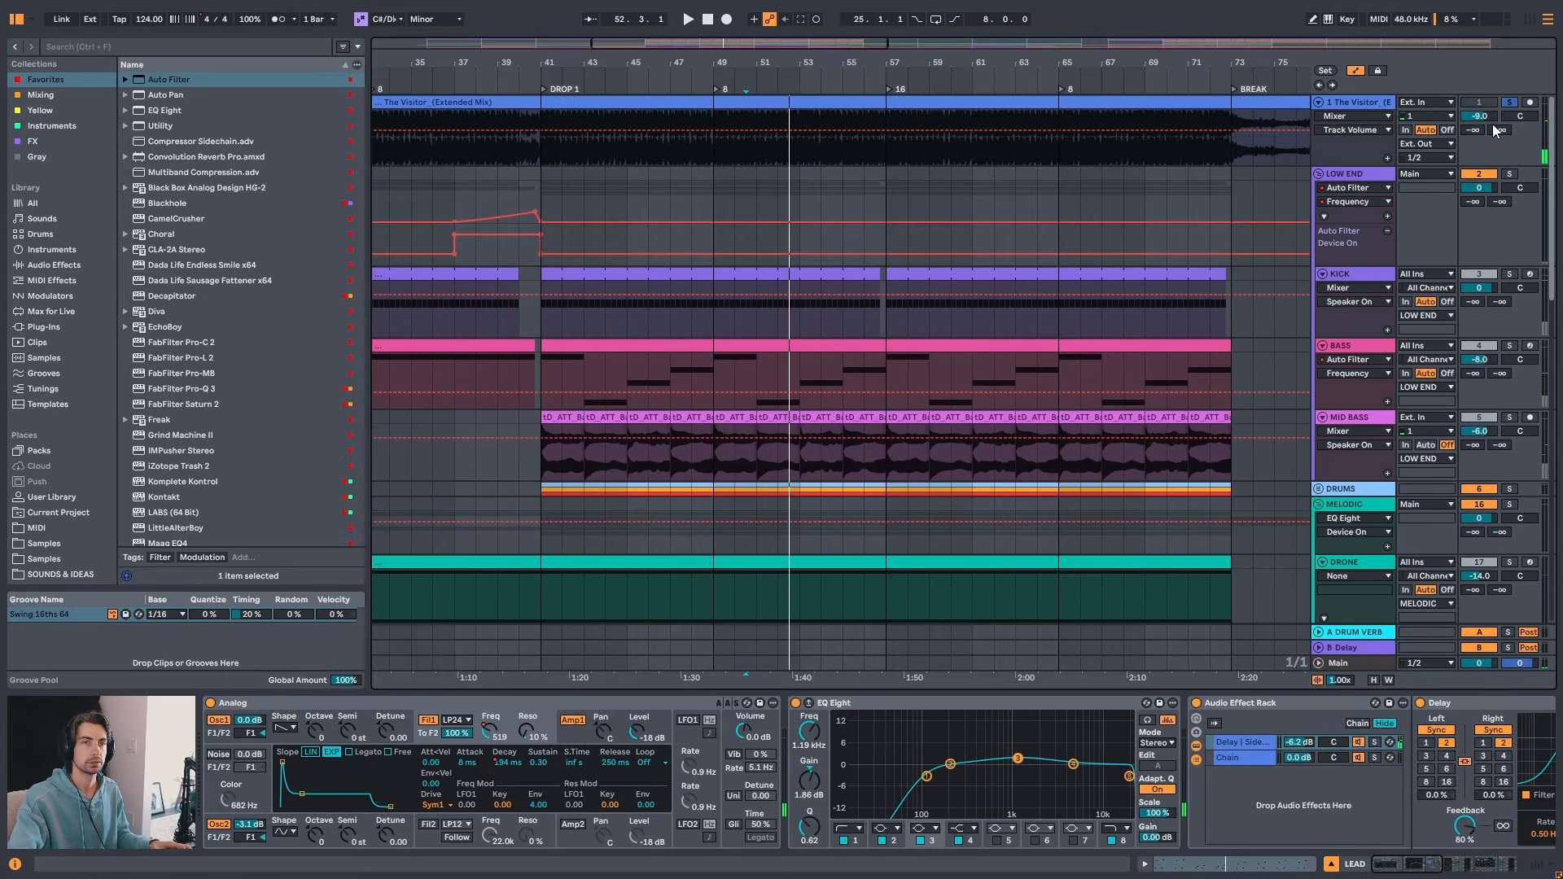
{"action": "scroll", "coordinate": [924, 296], "scroll_direction": "down", "scroll_amount": 10}
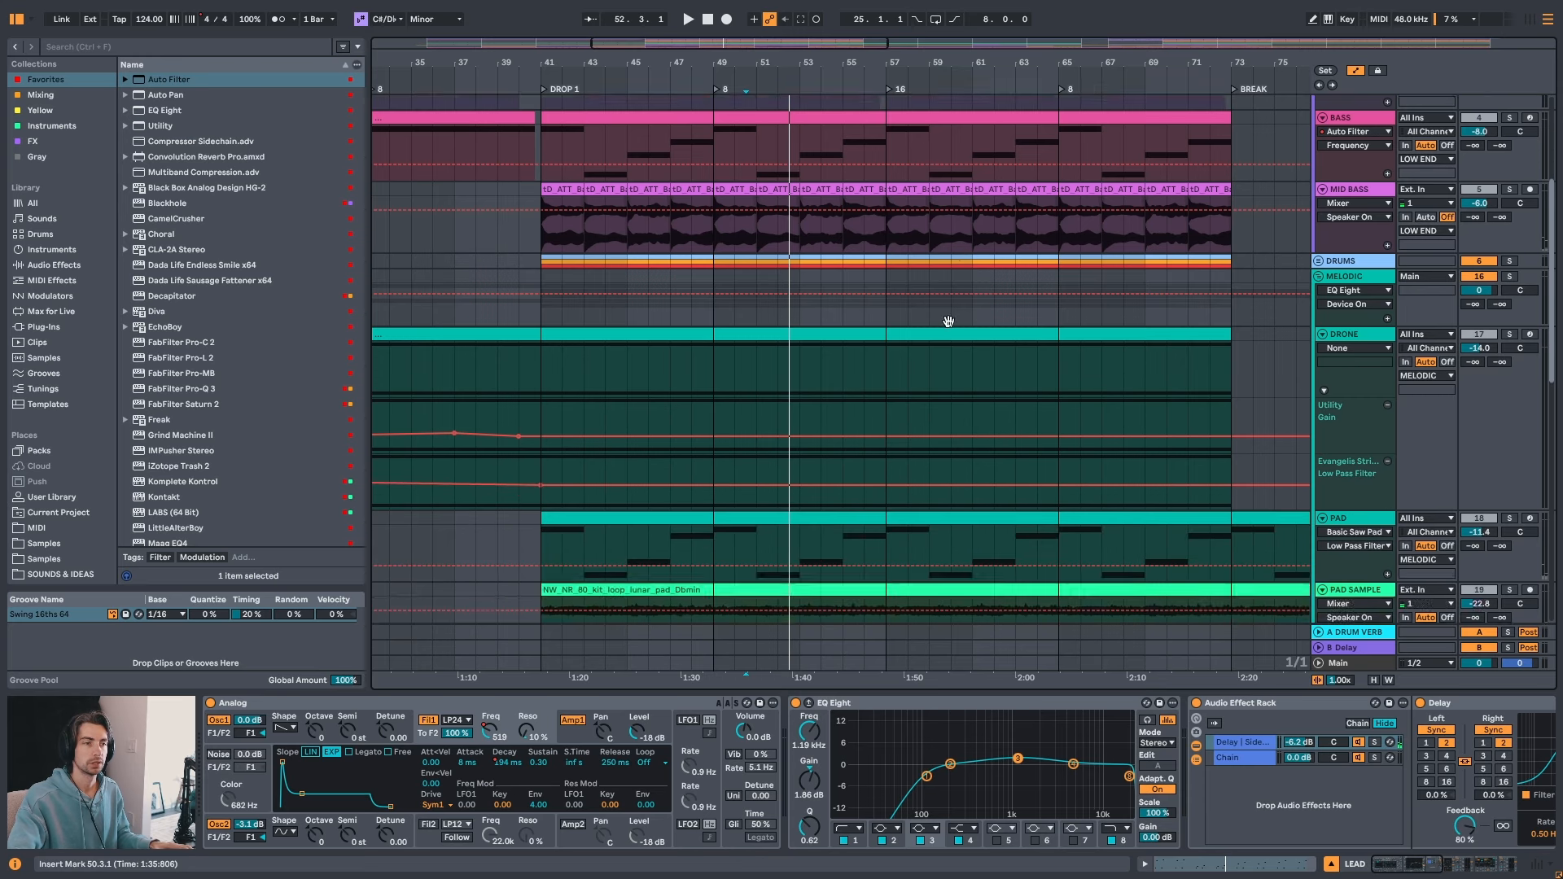
{"action": "scroll", "coordinate": [1556, 307], "scroll_direction": "down", "scroll_amount": 4}
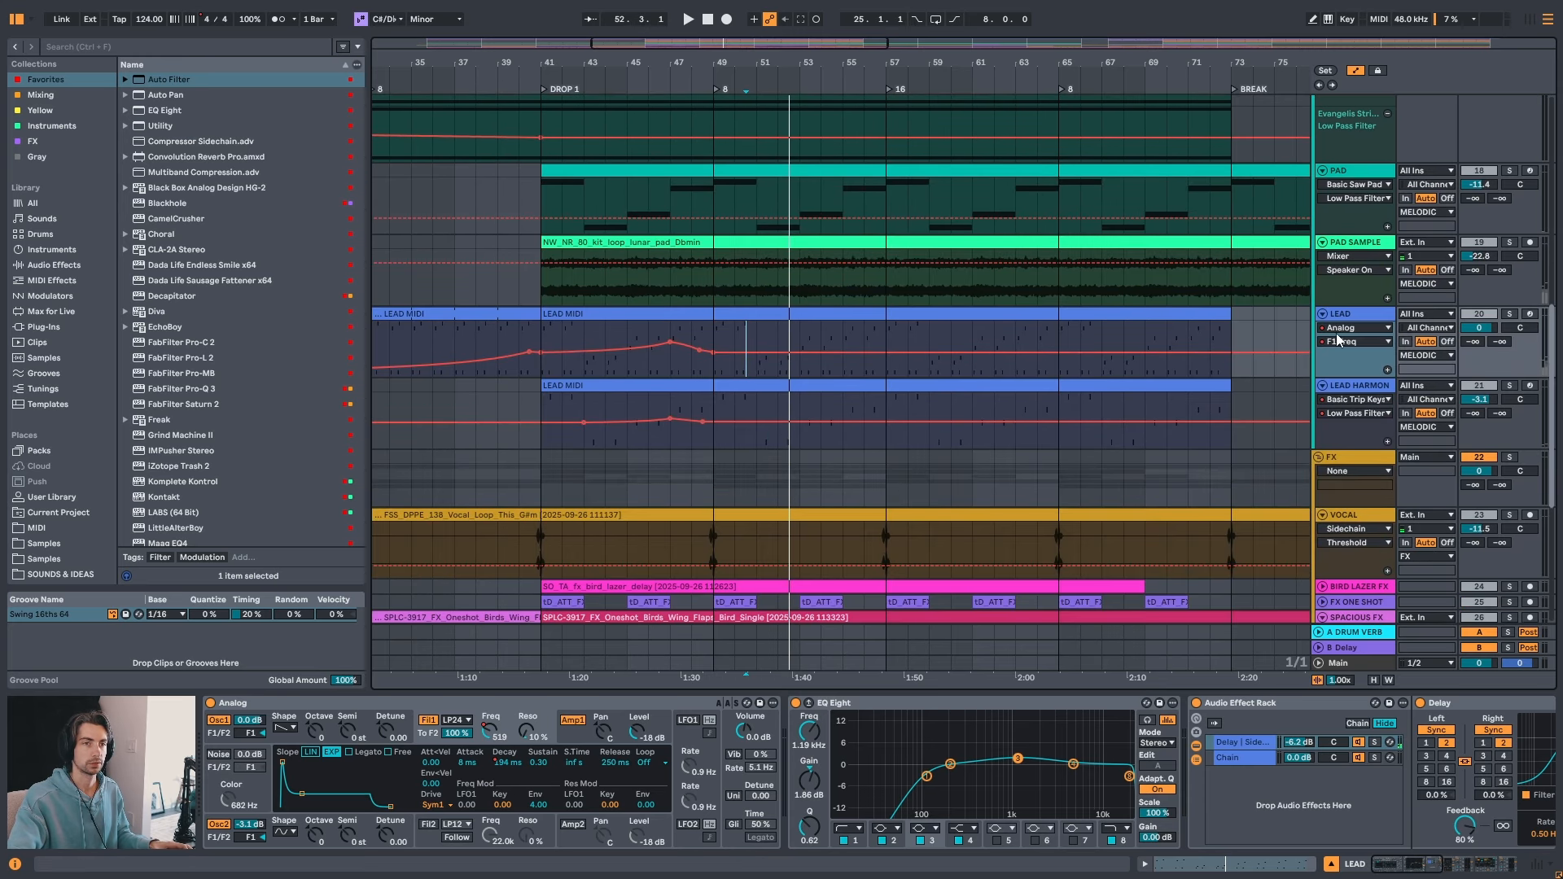
{"action": "key", "text": "space"}
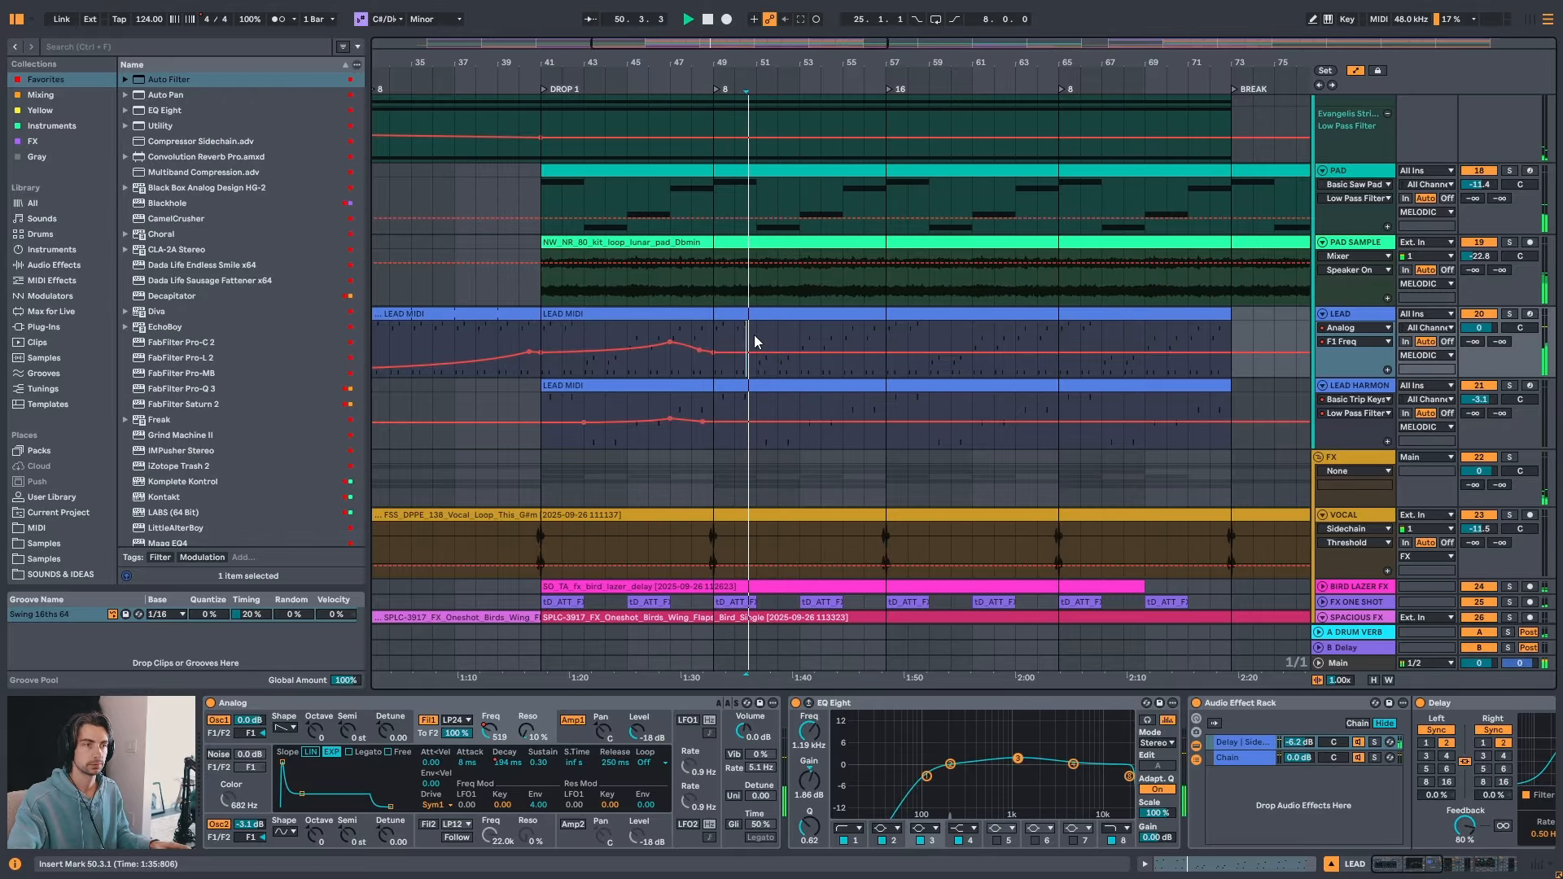
{"action": "mouse_move", "coordinate": [754, 64]}
{"action": "left_mouse_down"}
{"action": "mouse_move", "coordinate": [781, 77]}
{"action": "mouse_move", "coordinate": [727, 45]}
{"action": "left_mouse_up"}
{"action": "key", "text": "space"}
- Show the LEAD track's Analog F1 Freq automation in its own lane and play its peak from bar 47
{"action": "left_click", "coordinate": [540, 336]}
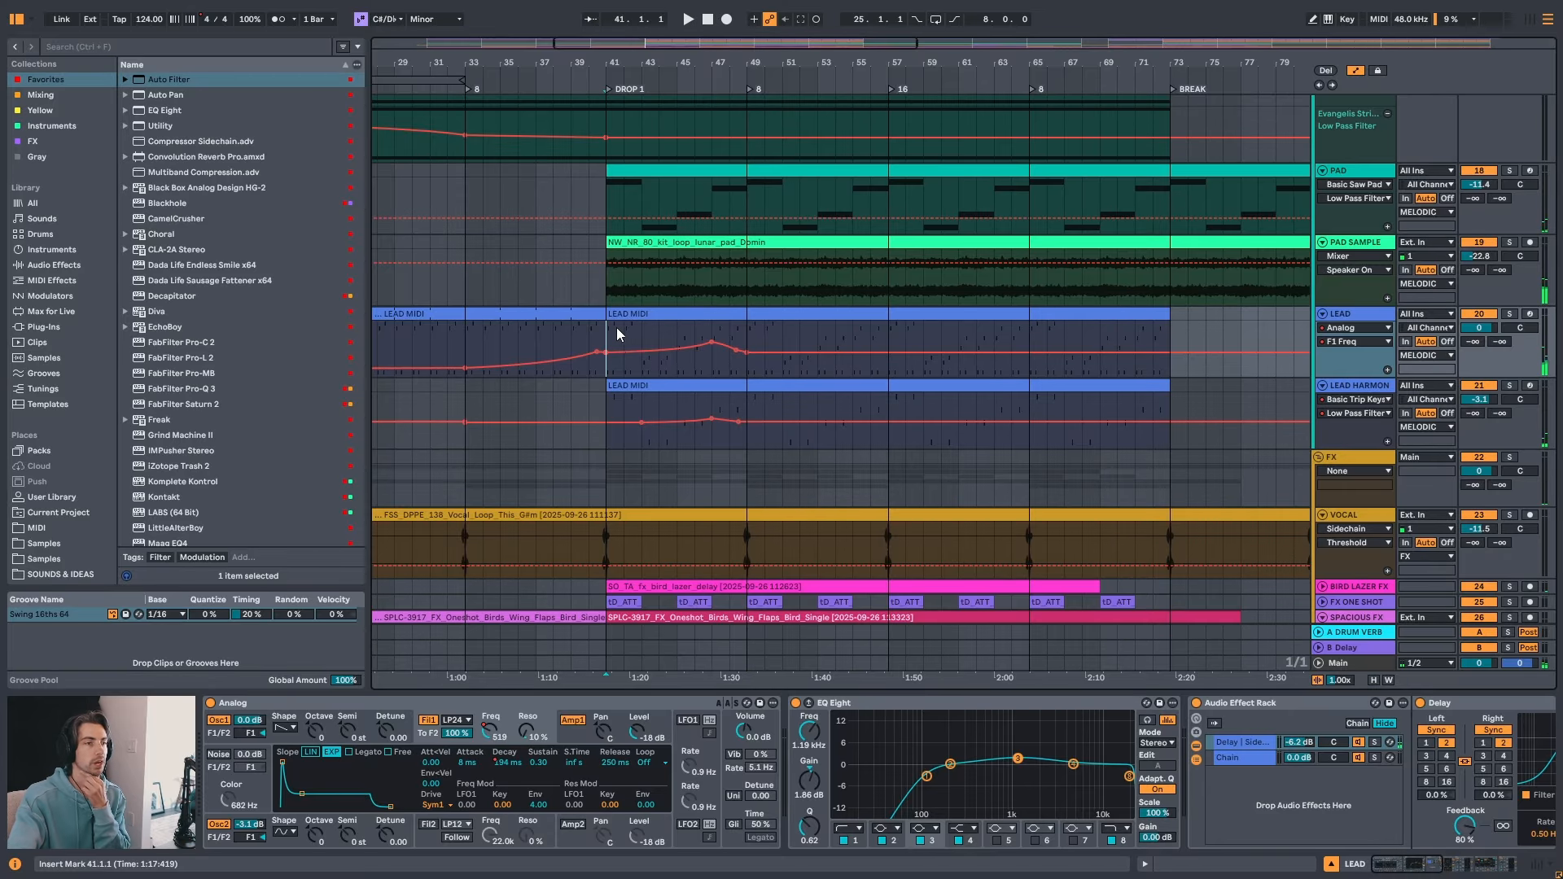
{"action": "left_click", "coordinate": [1387, 369]}
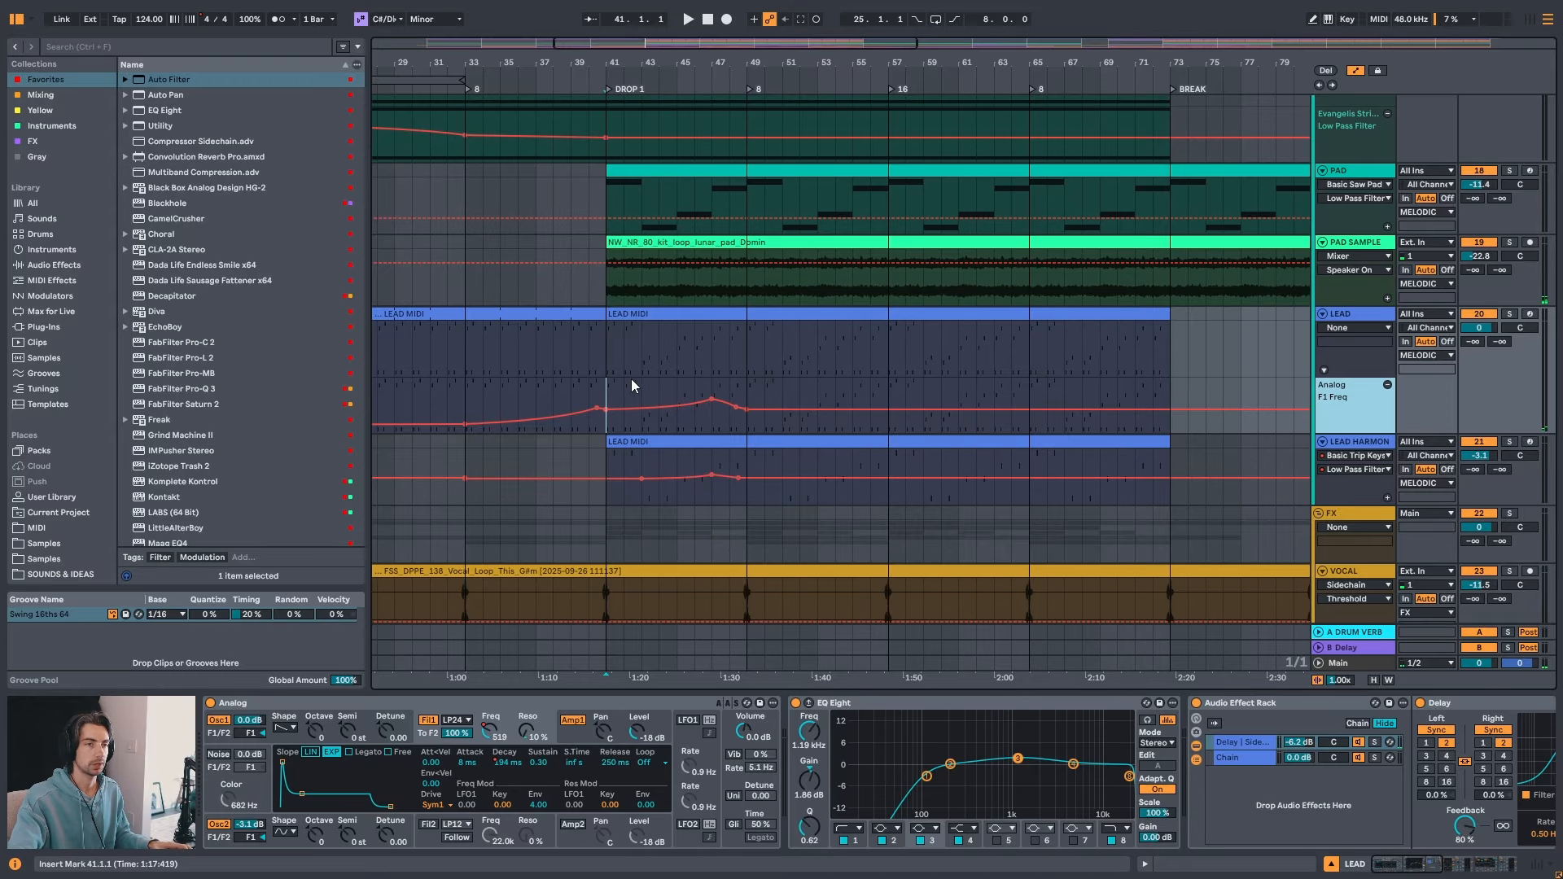
{"action": "left_click", "coordinate": [715, 402]}
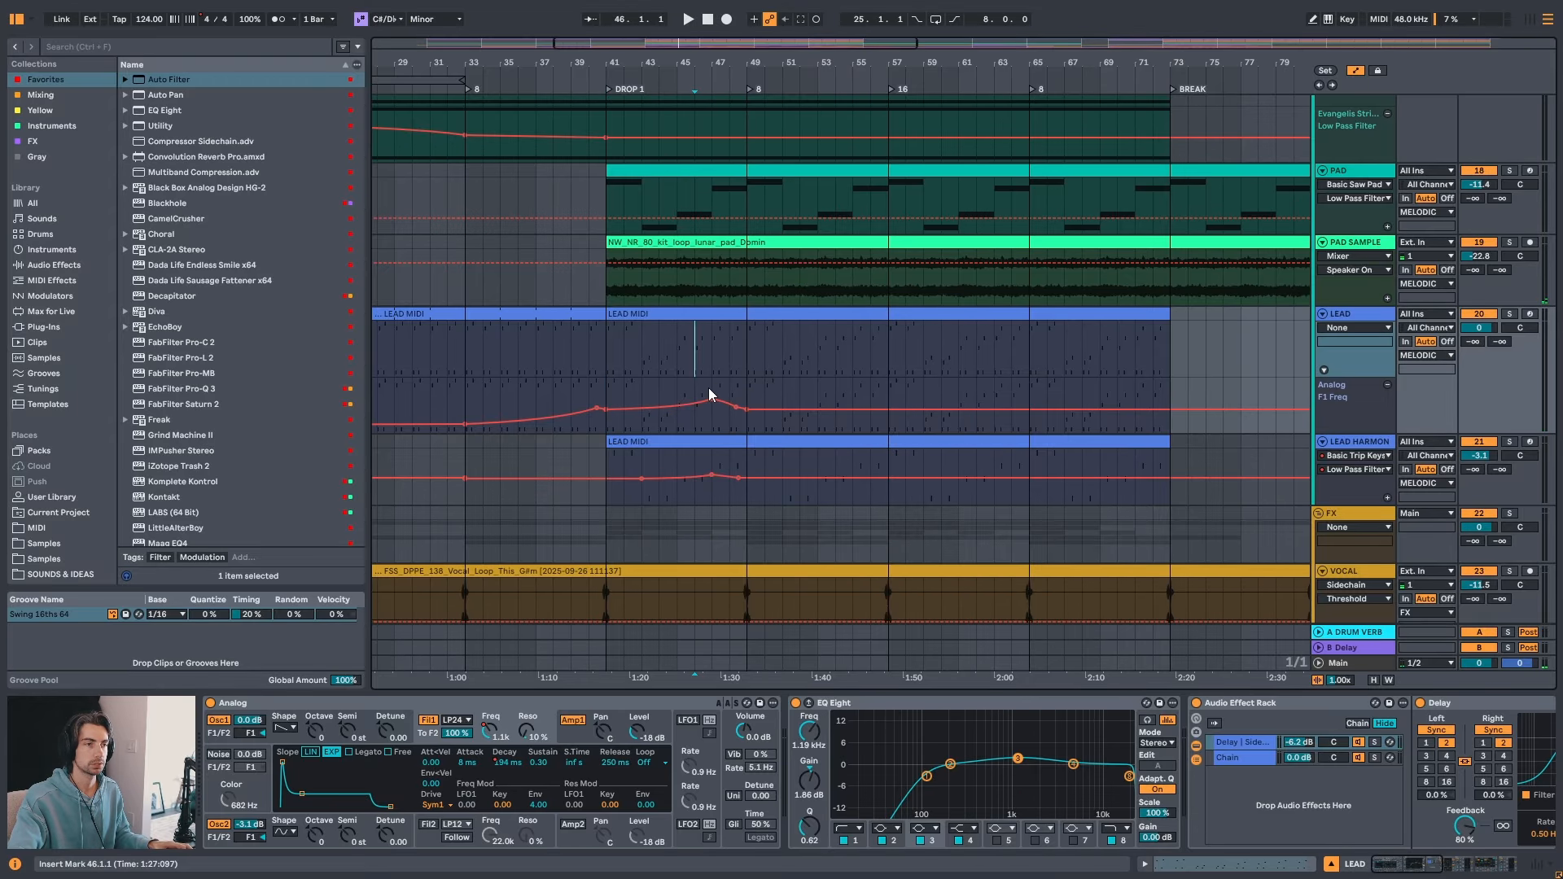
{"action": "left_click", "coordinate": [710, 389]}
{"action": "key", "text": "space"}
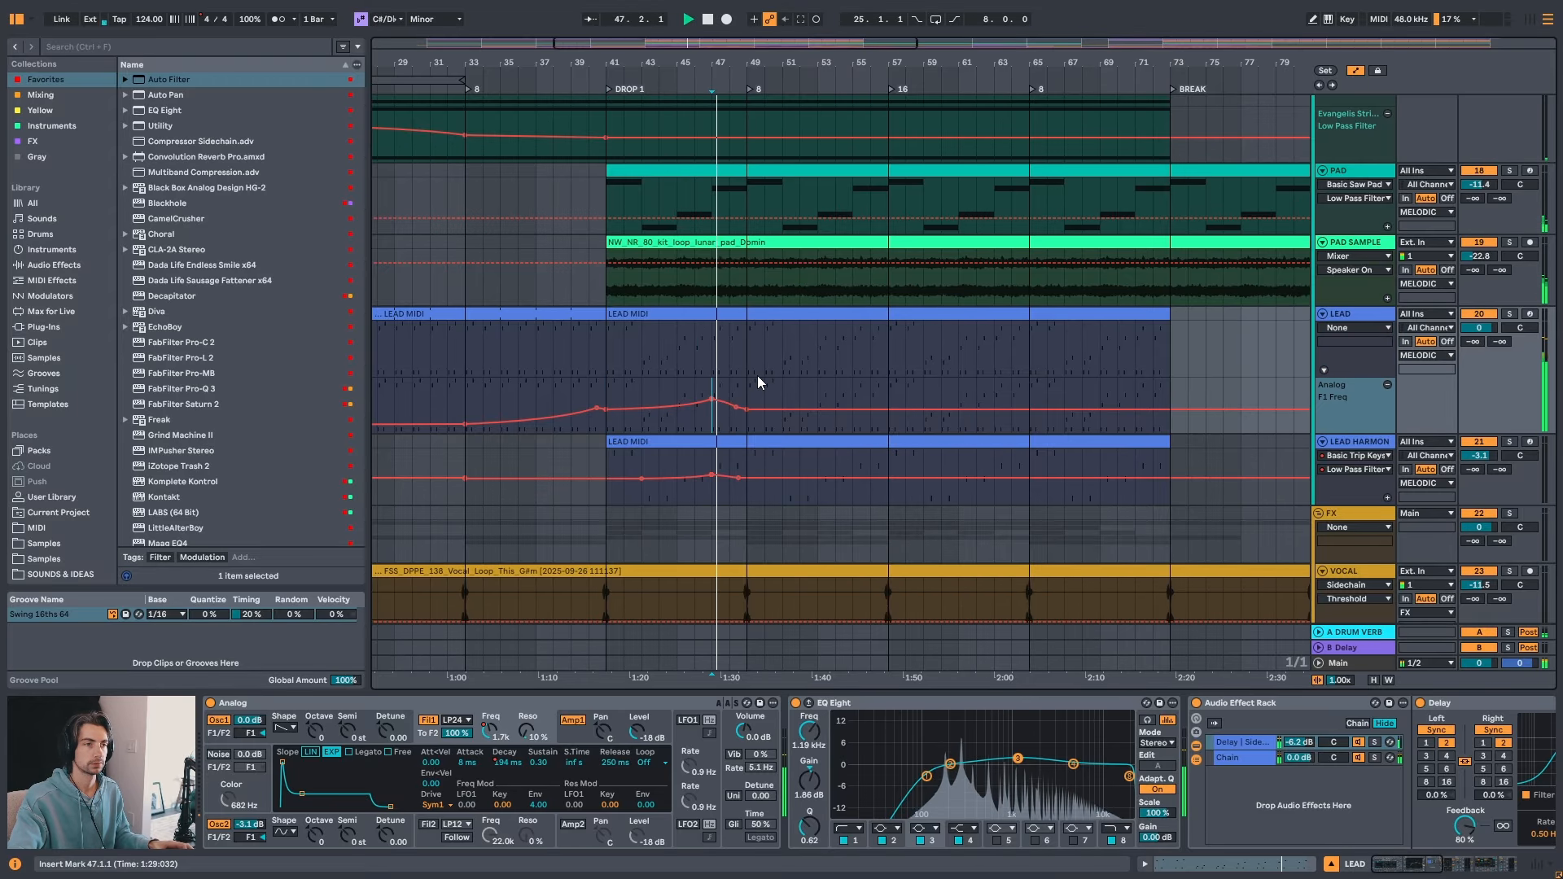
- Copy the LEAD F1 Freq automation from bars 41 to 49 and paste it at bar 65
{"action": "left_click_drag", "start_coordinate": [772, 65], "coordinate": [815, 54]}
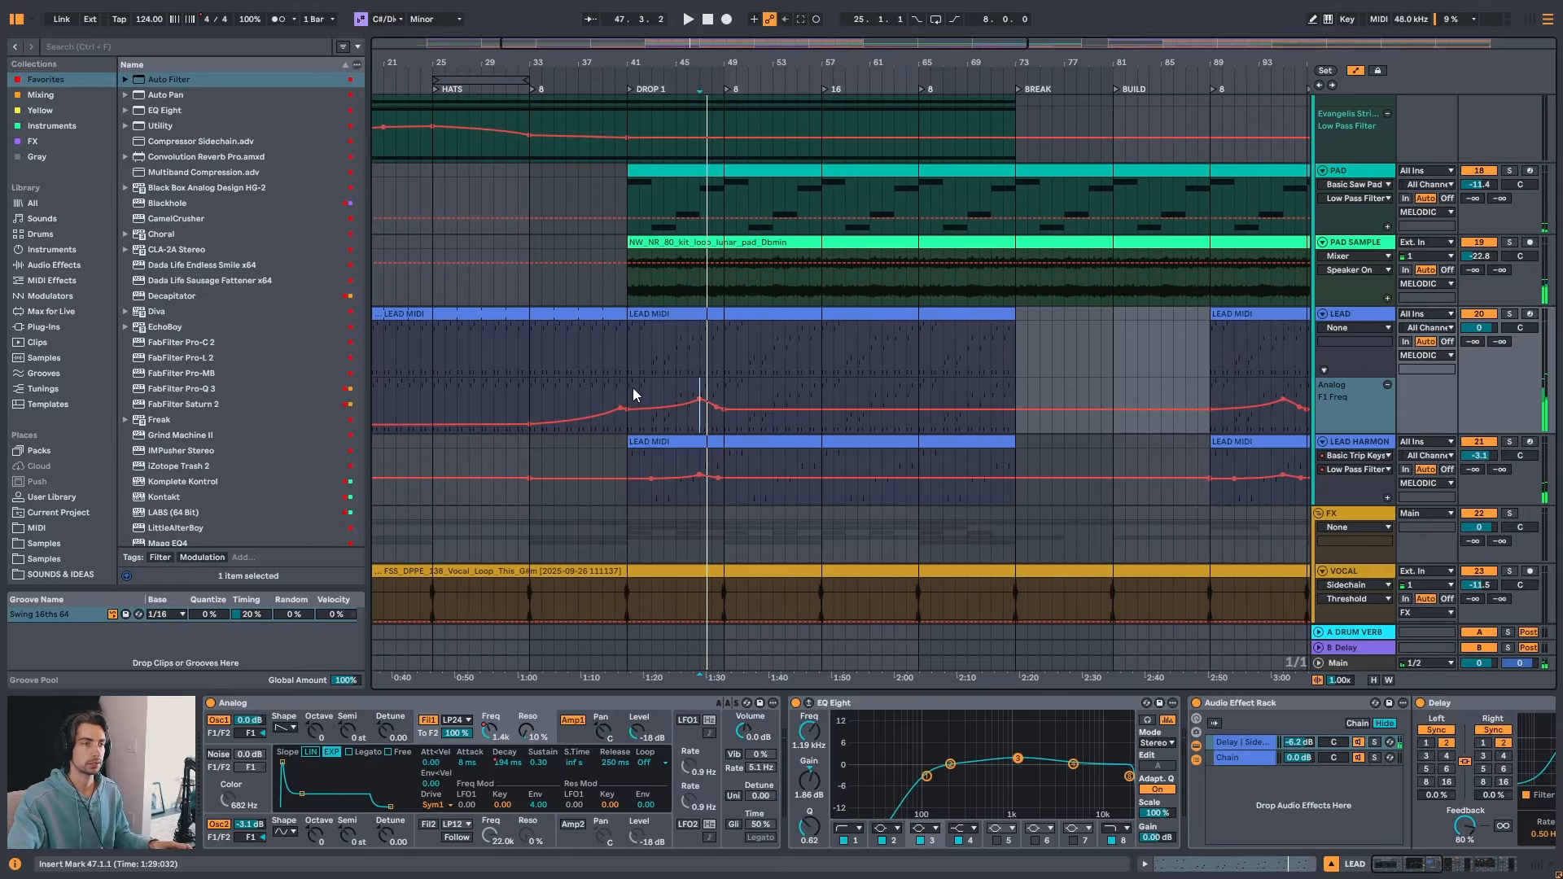
{"action": "left_click_drag", "start_coordinate": [627, 389], "coordinate": [724, 387]}
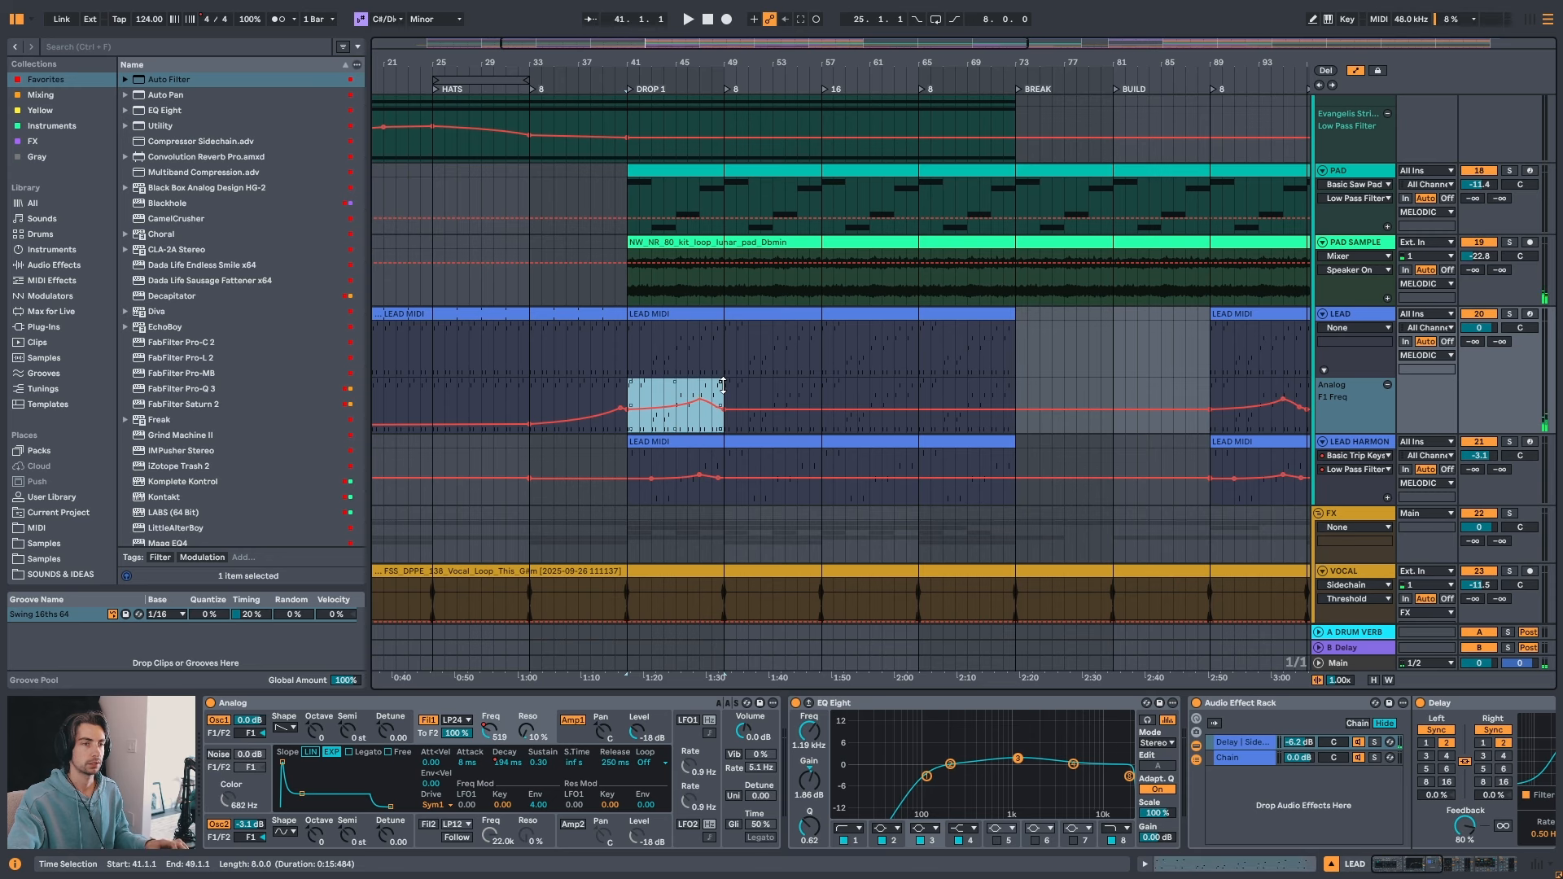
{"action": "left_click", "coordinate": [918, 389]}
{"action": "key", "text": "ctrl+v"}
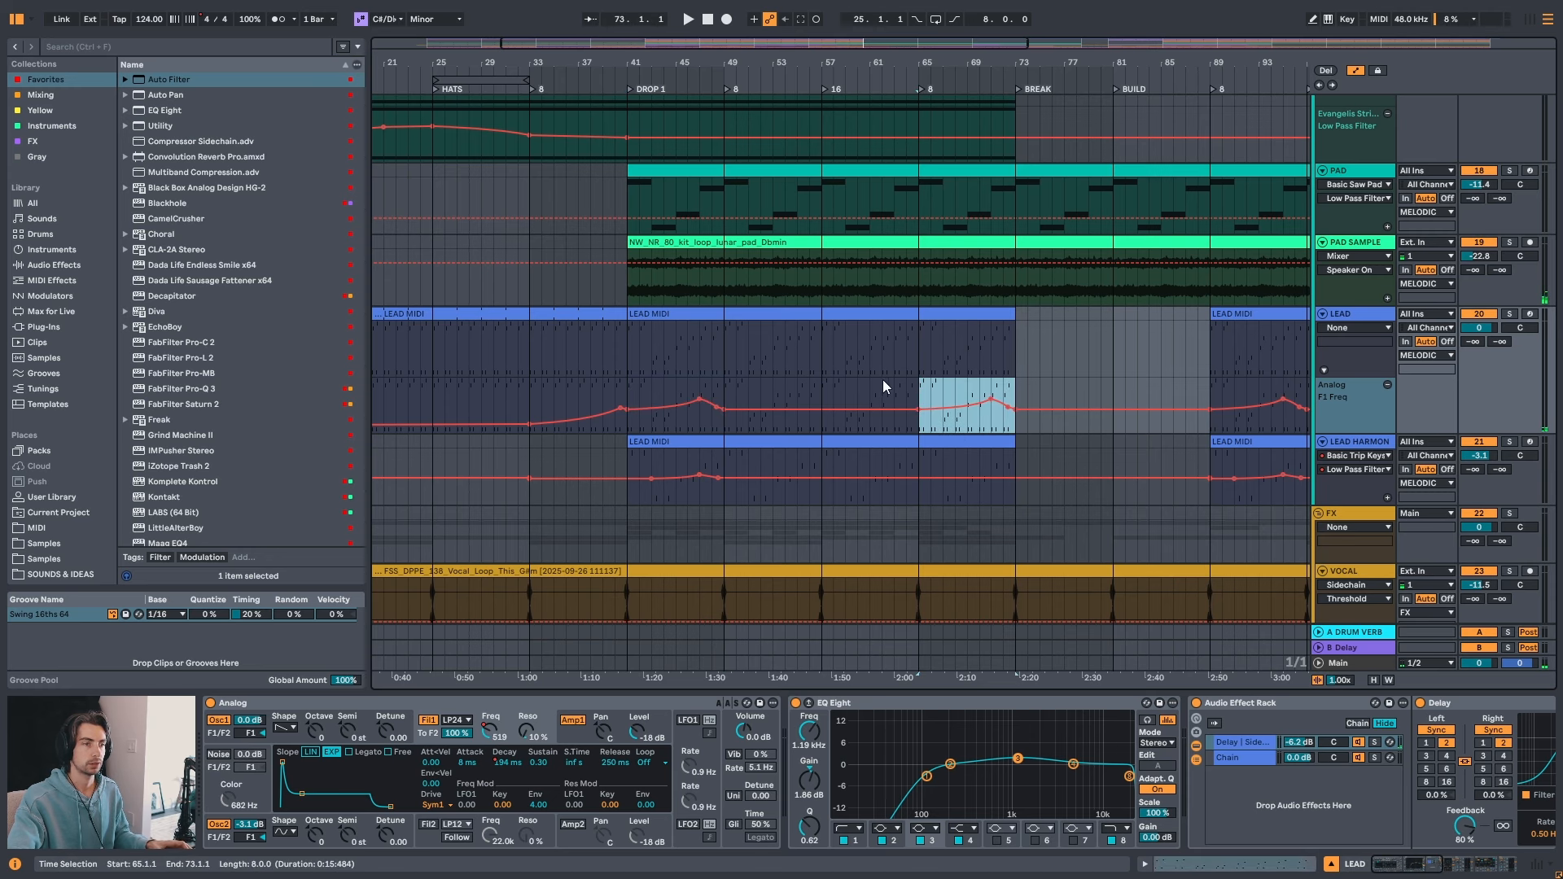
{"action": "left_click", "coordinate": [882, 382]}
- Flatten the LEAD F1 Freq peak near bar 47 into a gentle rise and play DROP 1 from bar 41
{"action": "left_click_drag", "start_coordinate": [692, 61], "coordinate": [693, 102]}
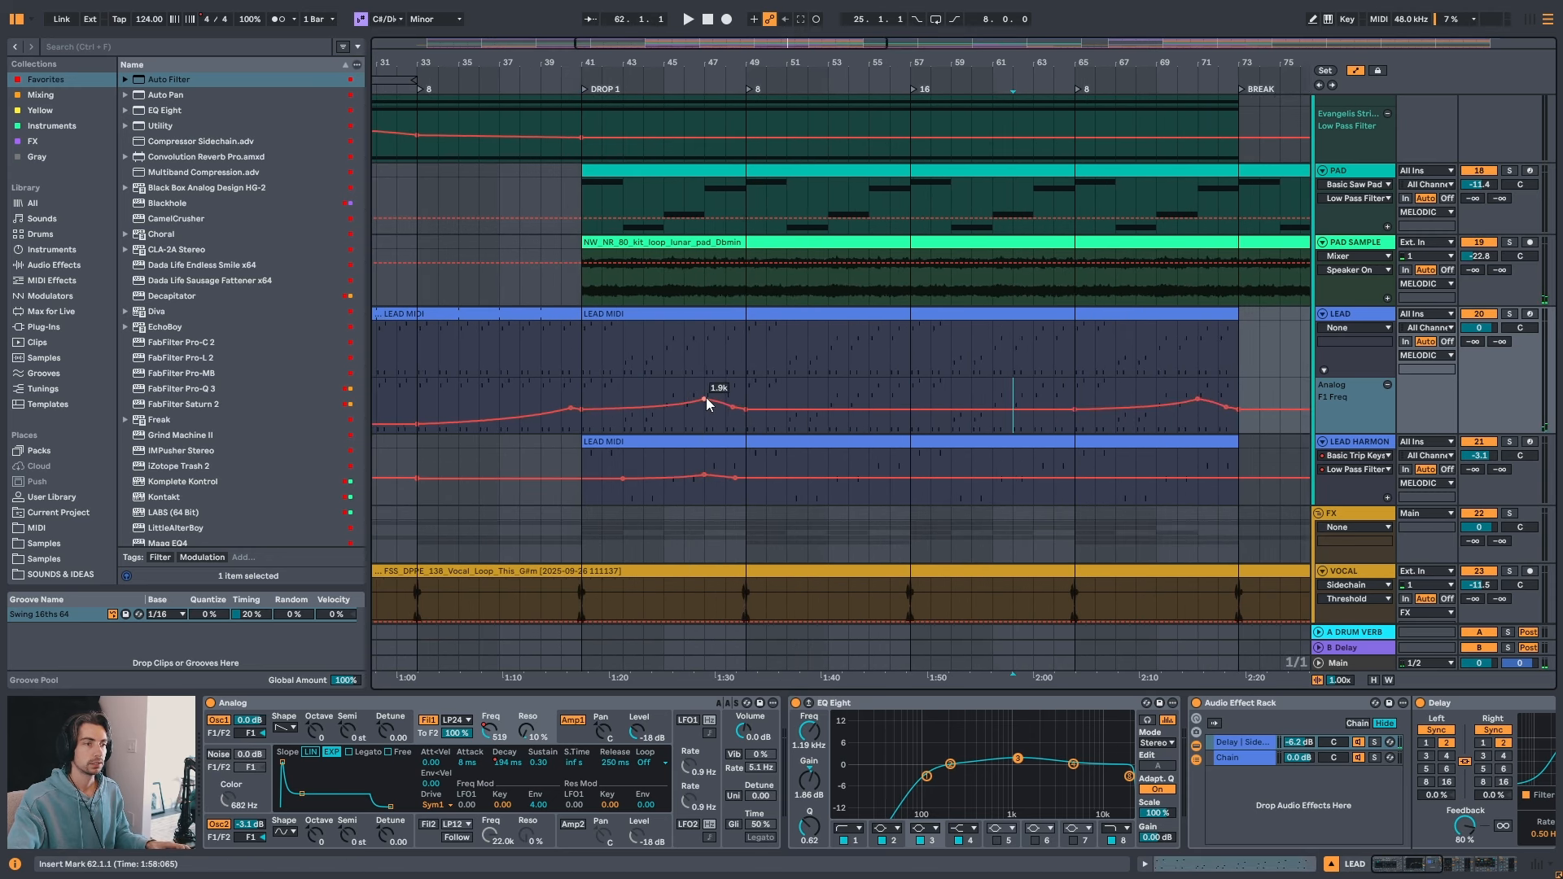
{"action": "left_click_drag", "start_coordinate": [706, 397], "coordinate": [708, 408]}
{"action": "left_click", "coordinate": [586, 386]}
{"action": "key", "text": "space"}
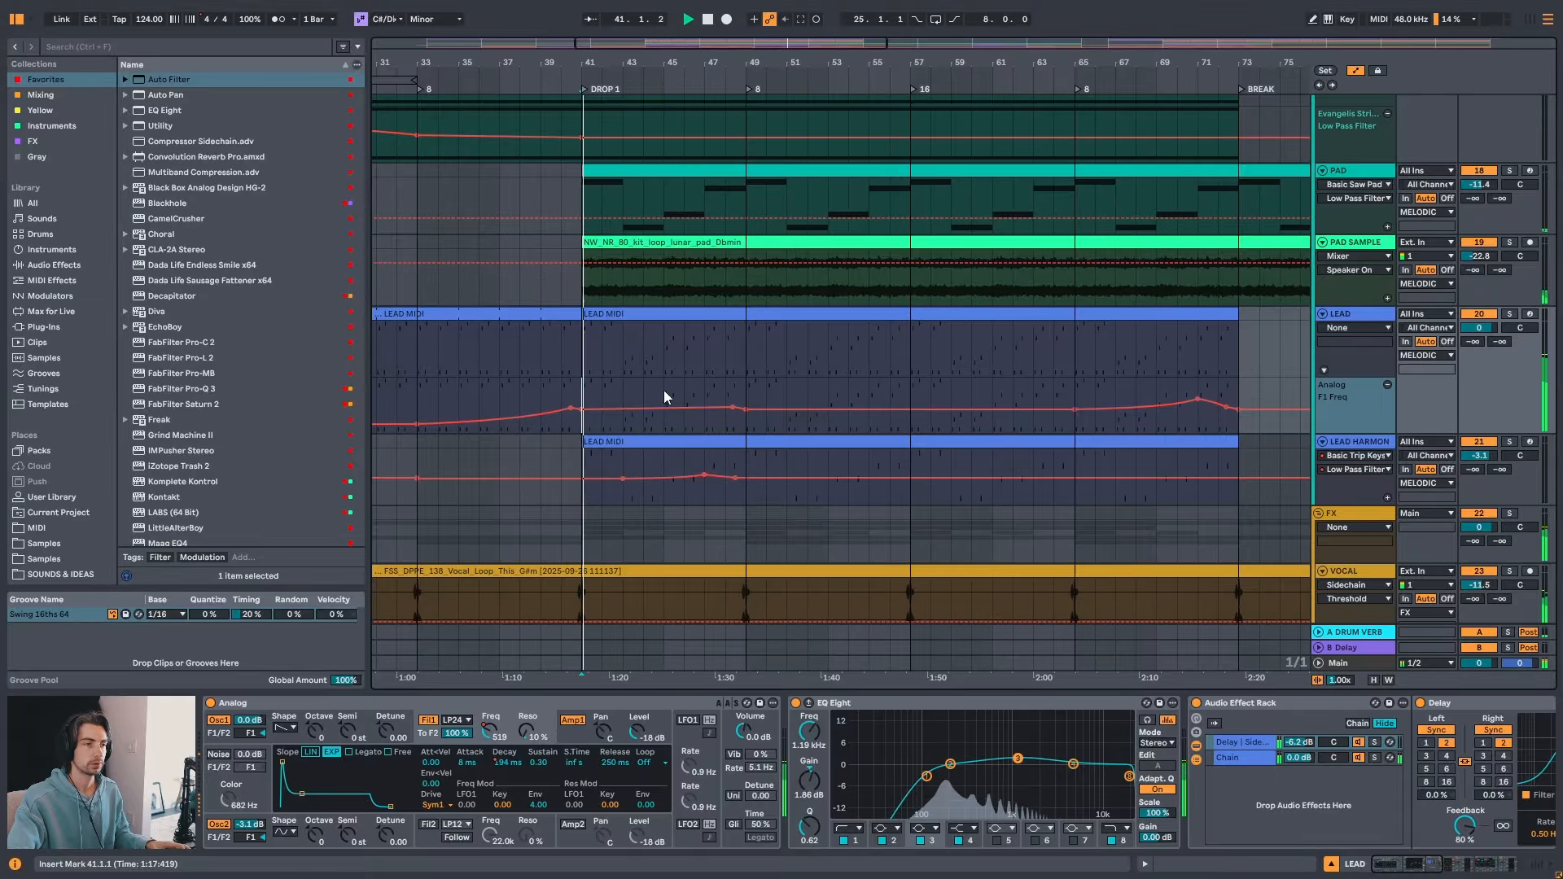
- Audition the gentler LEAD filter rise by playing from bars 45, 46 and 47
{"action": "left_click", "coordinate": [665, 389]}
{"action": "key", "text": "space"}
{"action": "key", "text": "space"}
{"action": "left_click", "coordinate": [686, 389]}
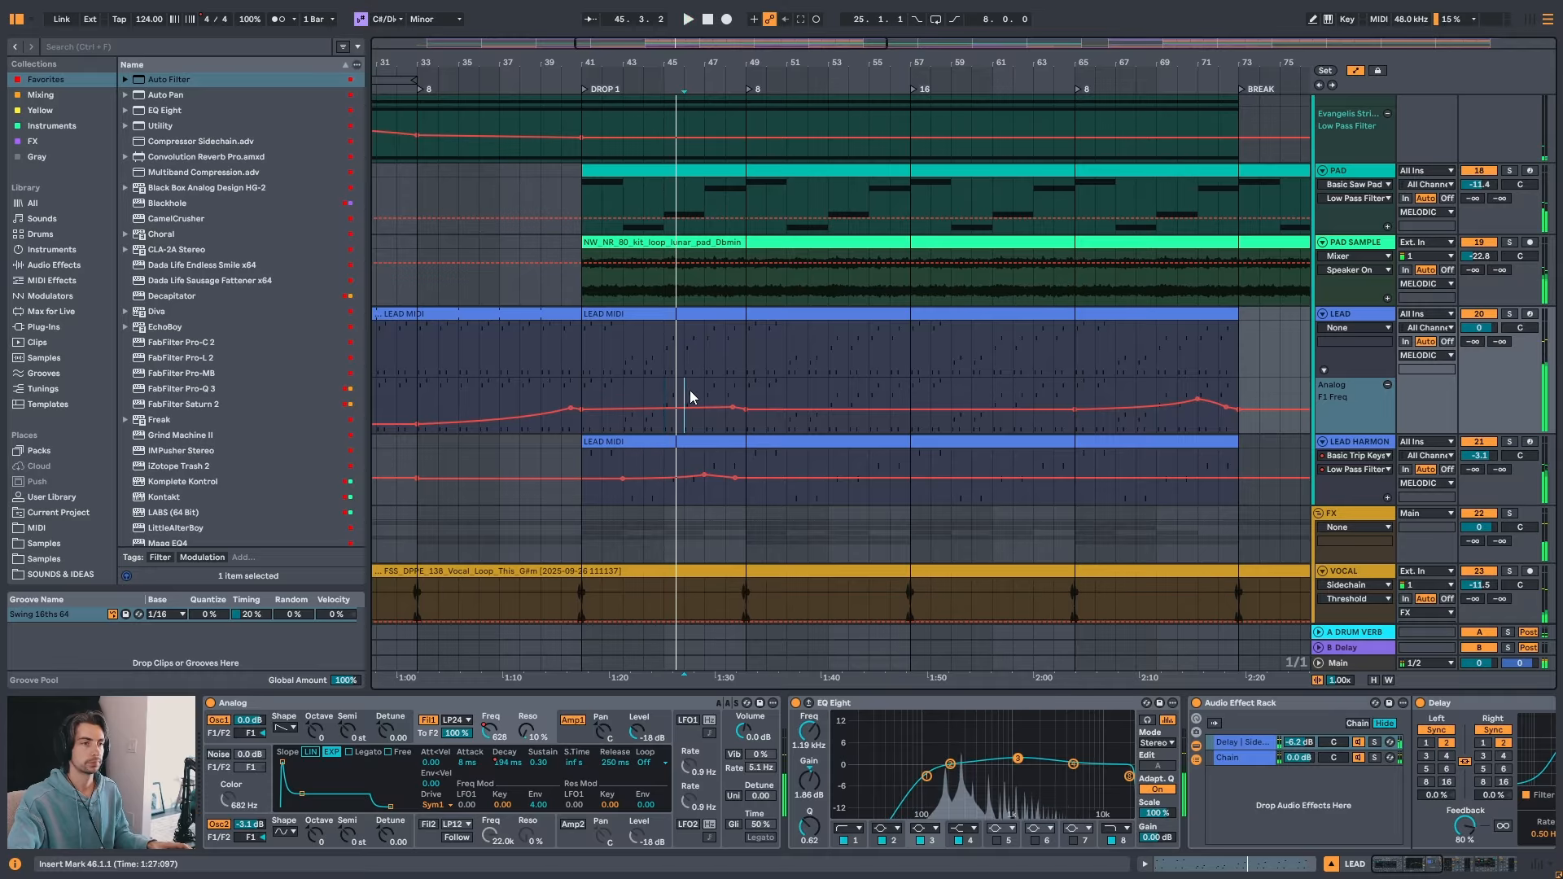
{"action": "key", "text": "space"}
{"action": "key", "text": "space"}
{"action": "left_click", "coordinate": [705, 387]}
{"action": "key", "text": "space"}
{"action": "key", "text": "space"}
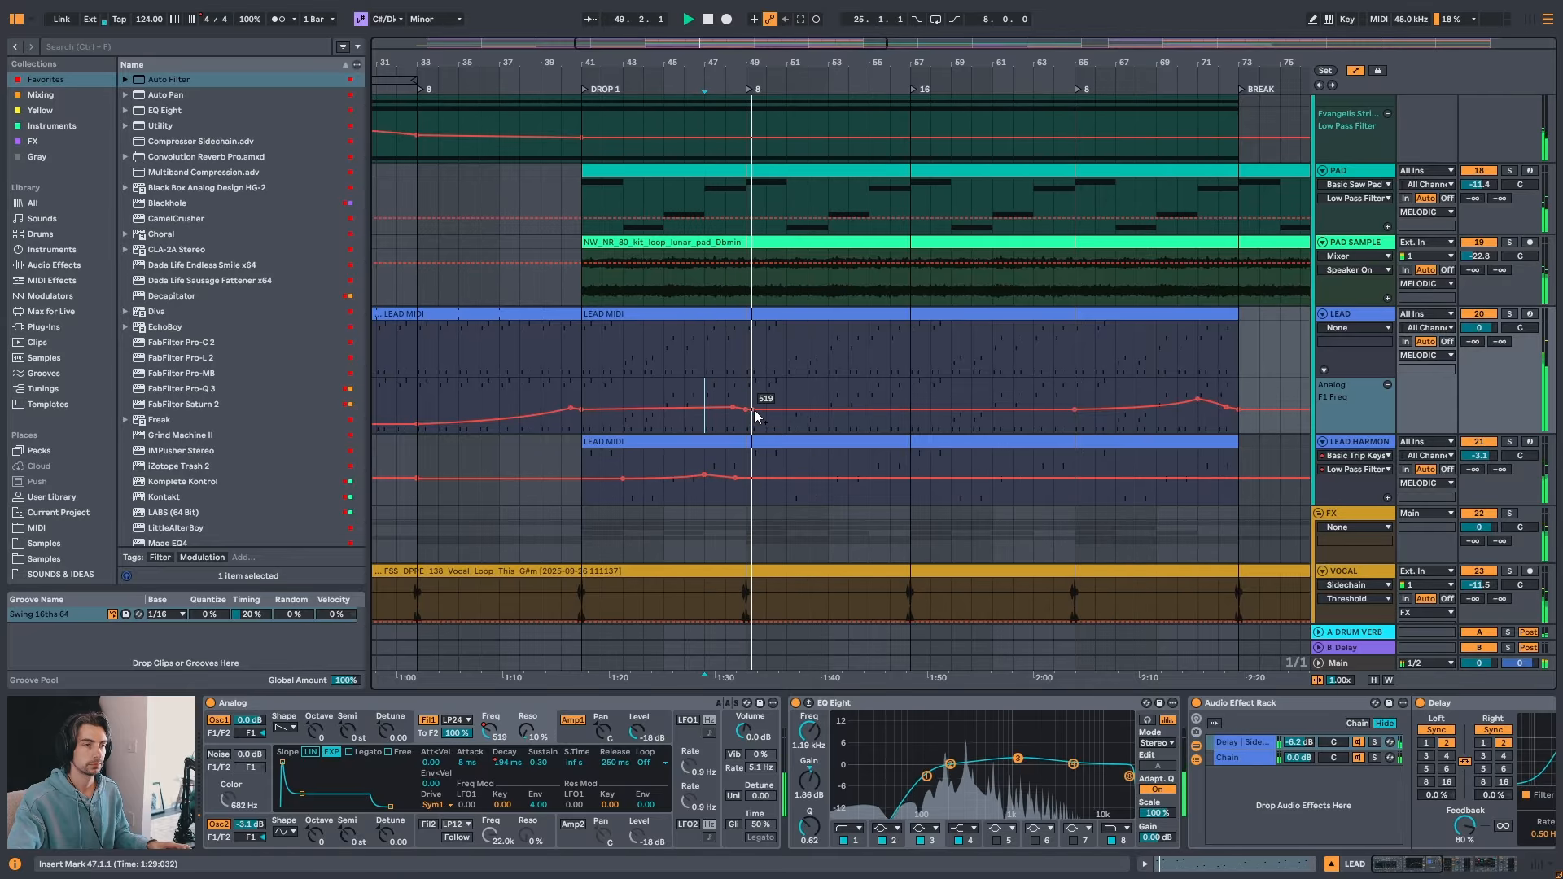
{"action": "key", "text": "space"}
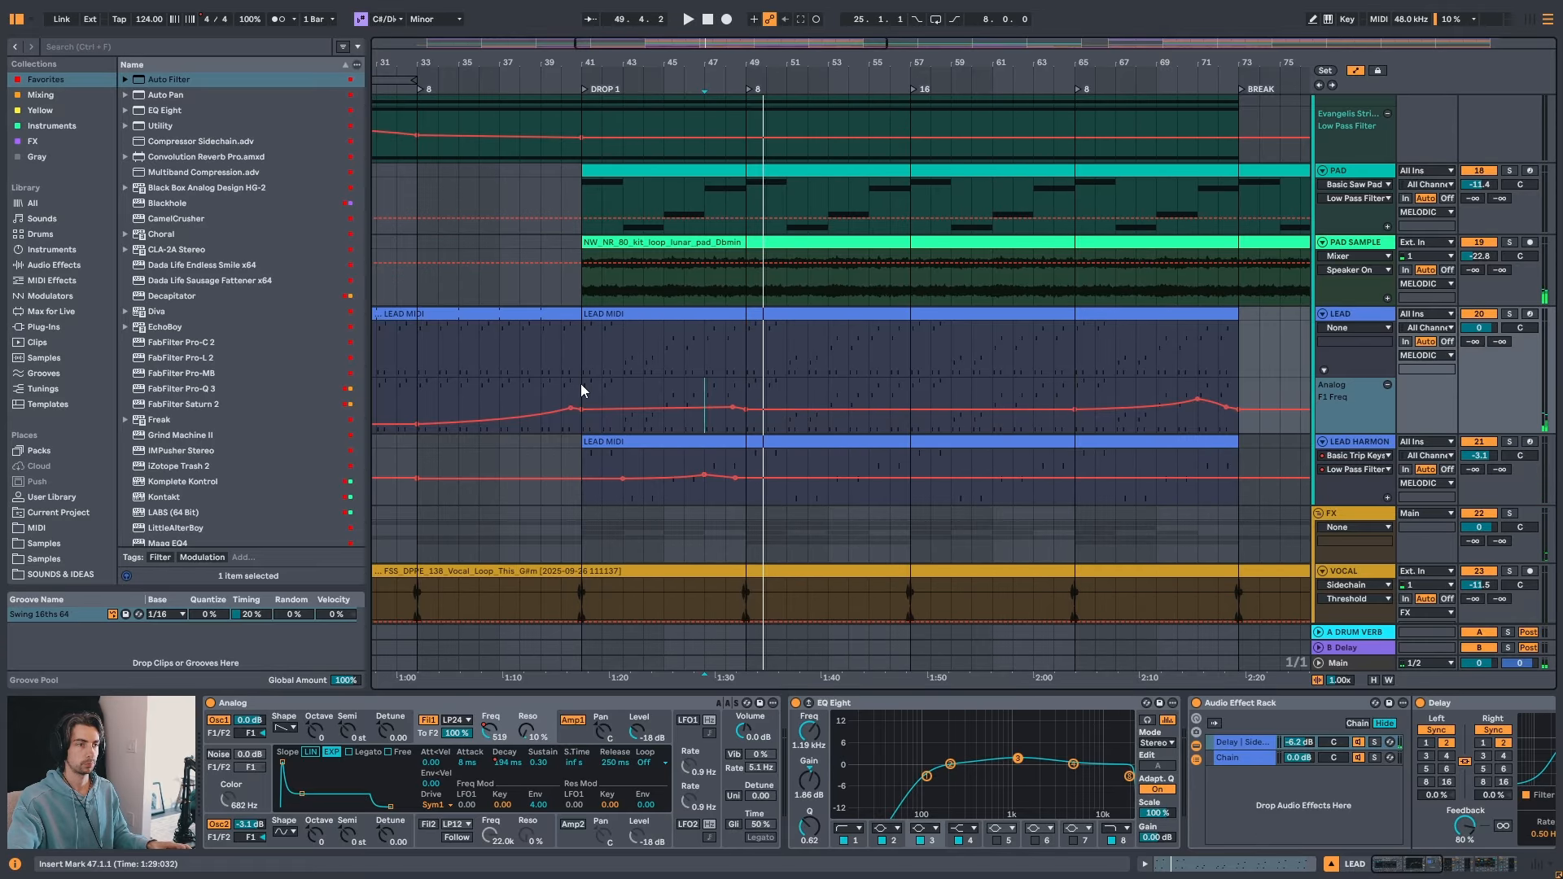
- Duplicate the LEAD F1 Freq automation of bars 41 to 49 twice, filling bars 49 to 65
{"action": "left_click_drag", "start_coordinate": [580, 383], "coordinate": [742, 387]}
{"action": "left_click", "coordinate": [687, 360]}
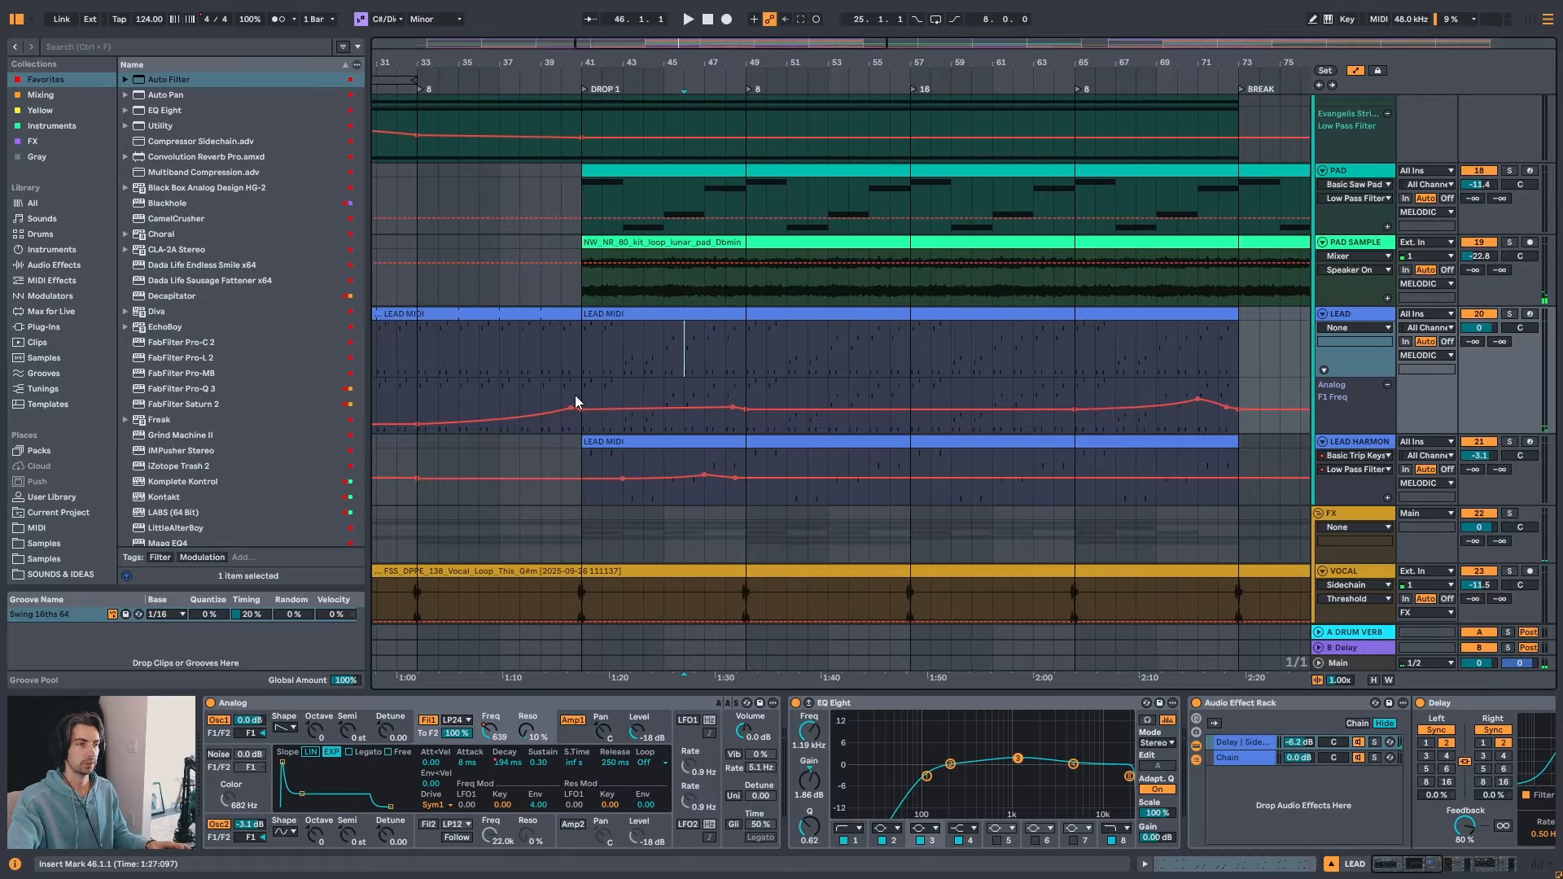
{"action": "left_click_drag", "start_coordinate": [583, 386], "coordinate": [746, 388]}
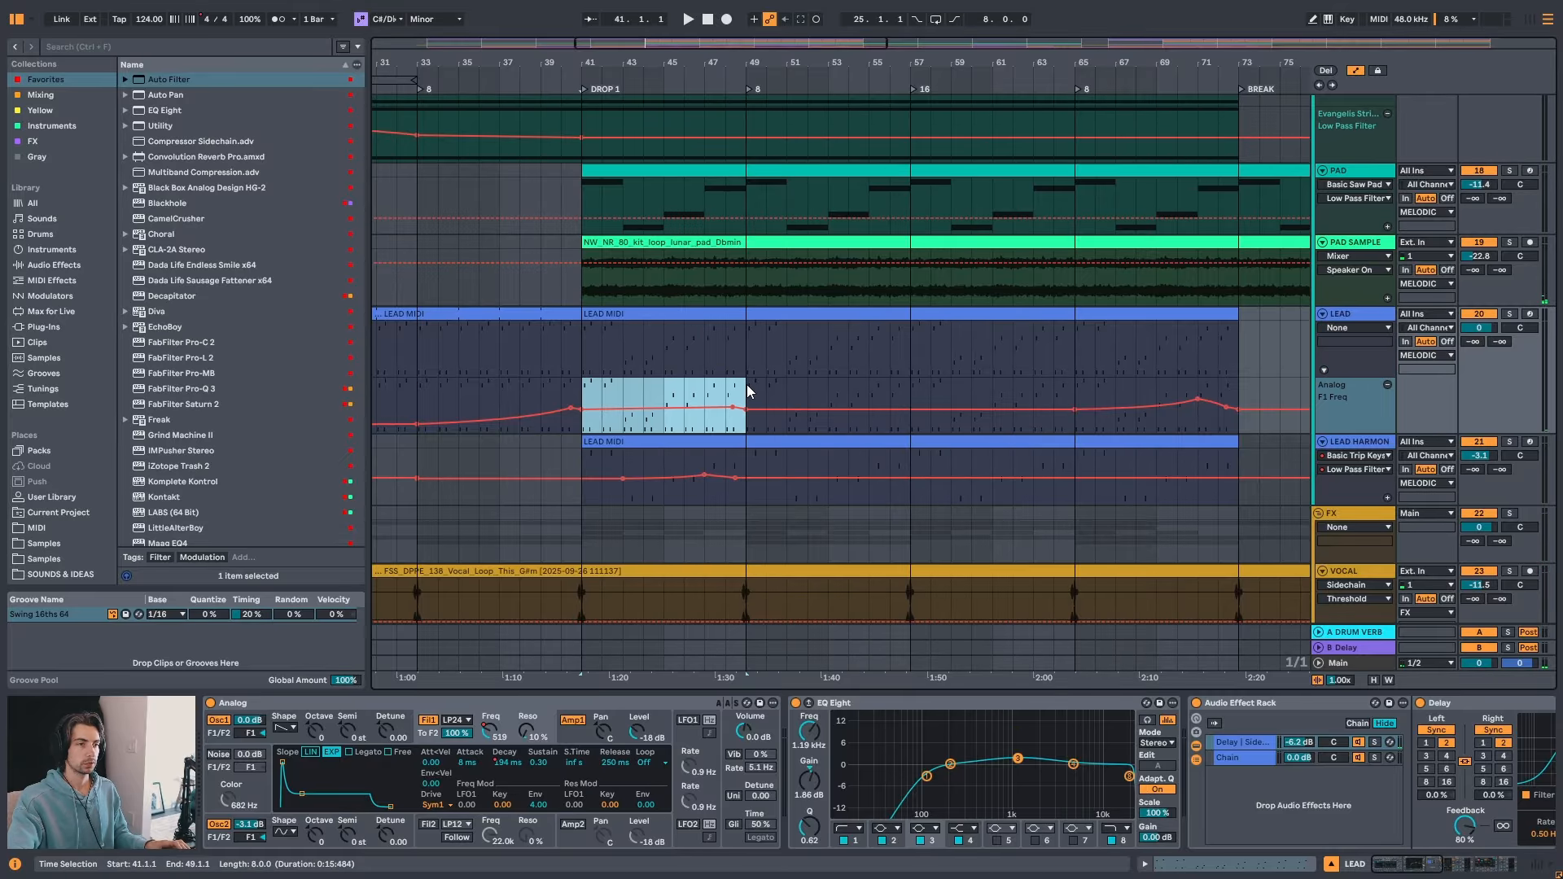
{"action": "key", "text": "ctrl+d"}
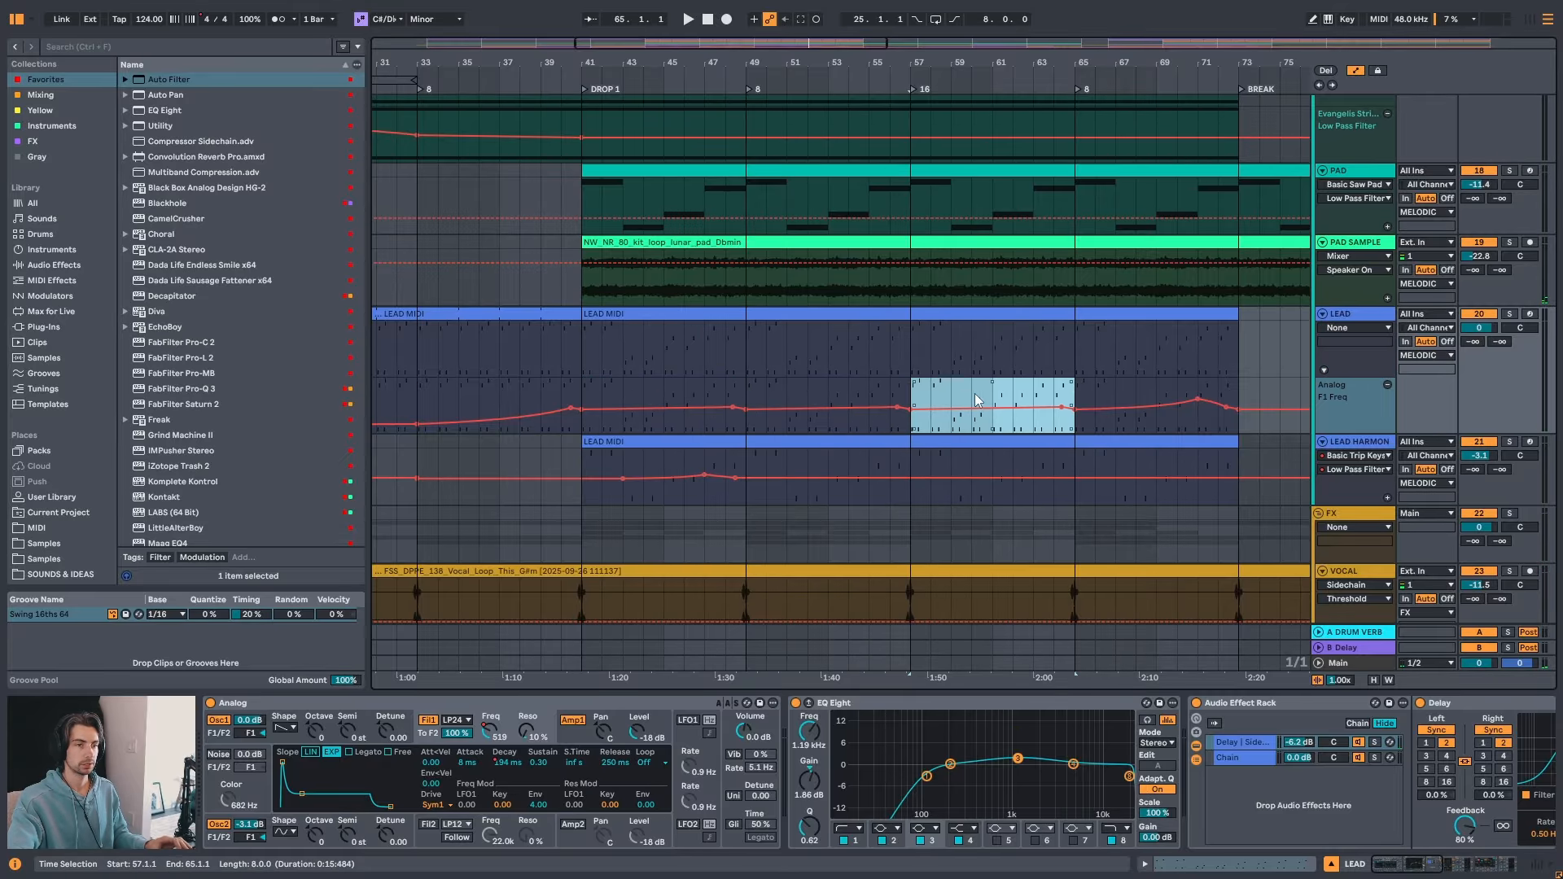
{"action": "left_click", "coordinate": [848, 391]}
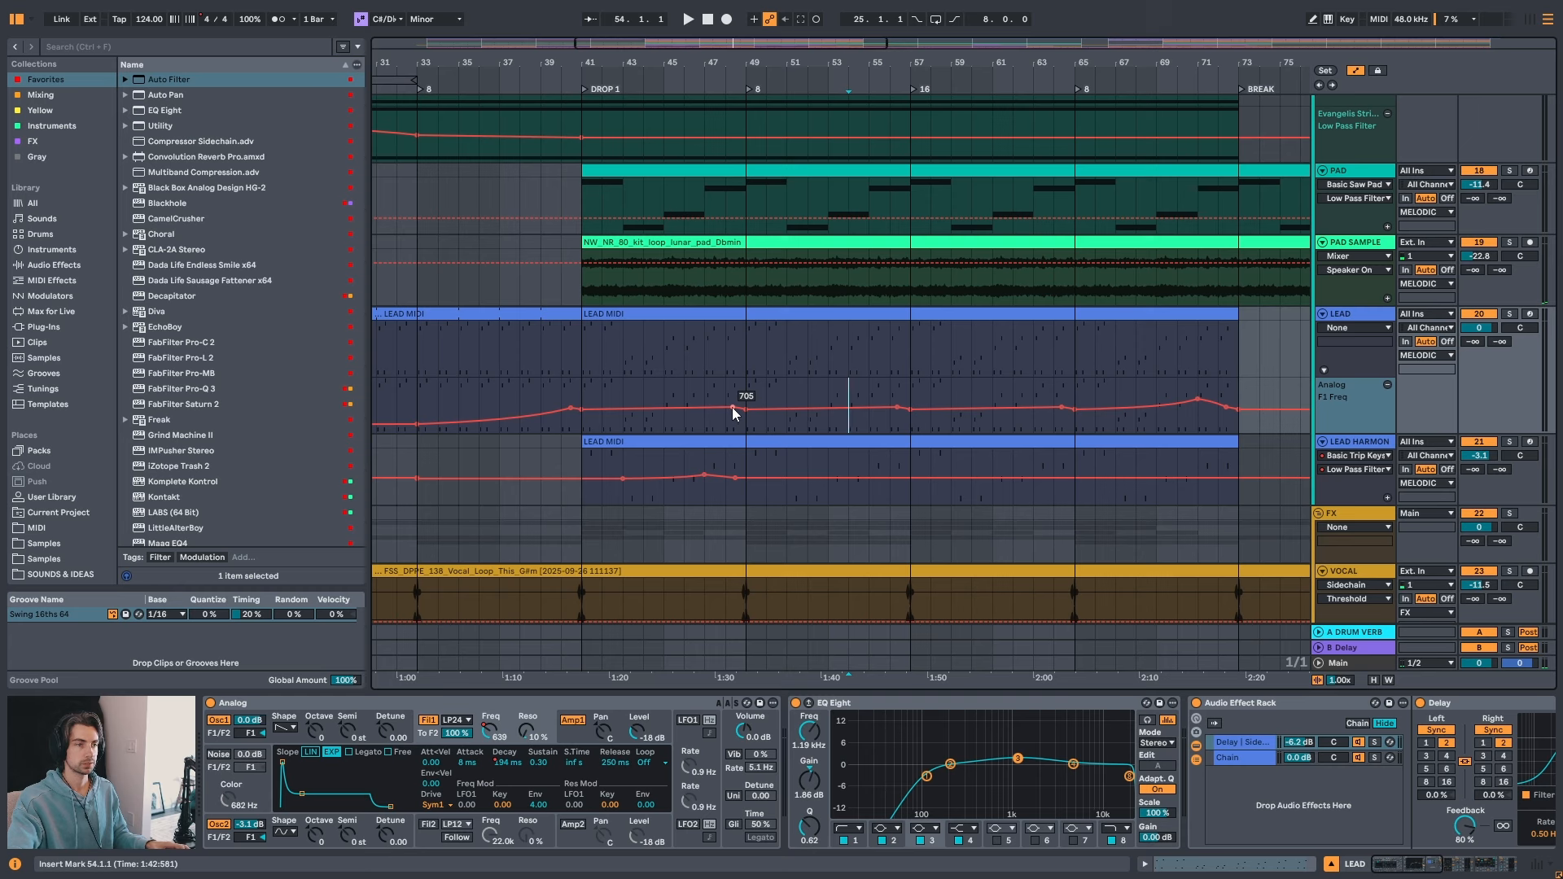
- Raise the LEAD F1 Freq points just before bars 57 and 65, the latter to 821, and remove the breakpoint at bar 65
{"action": "left_click_drag", "start_coordinate": [895, 407], "coordinate": [895, 405]}
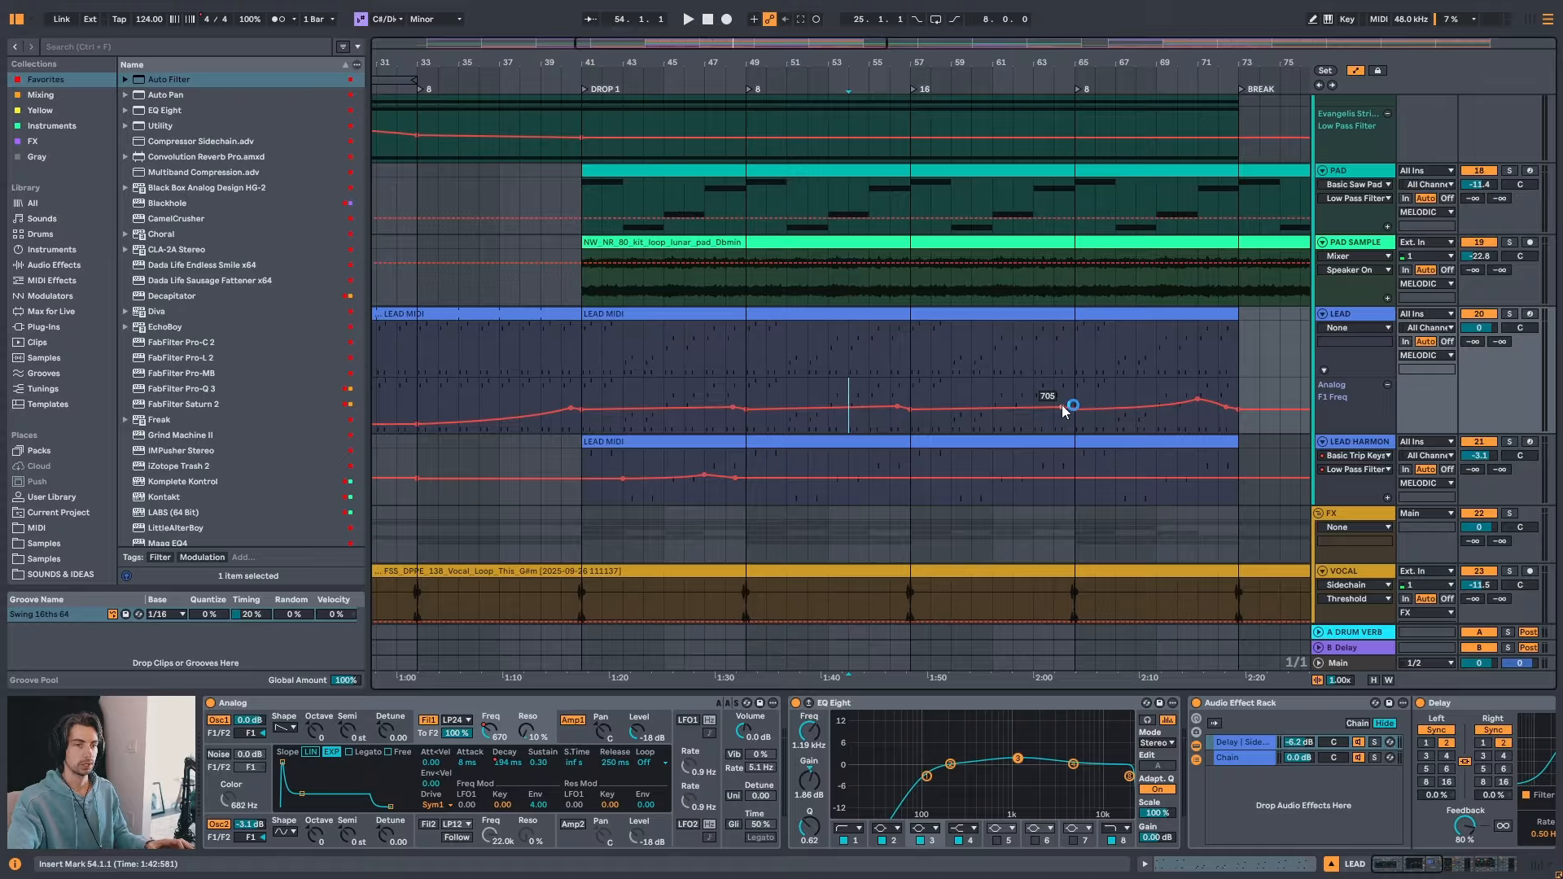
{"action": "left_click_drag", "start_coordinate": [1063, 409], "coordinate": [1062, 405]}
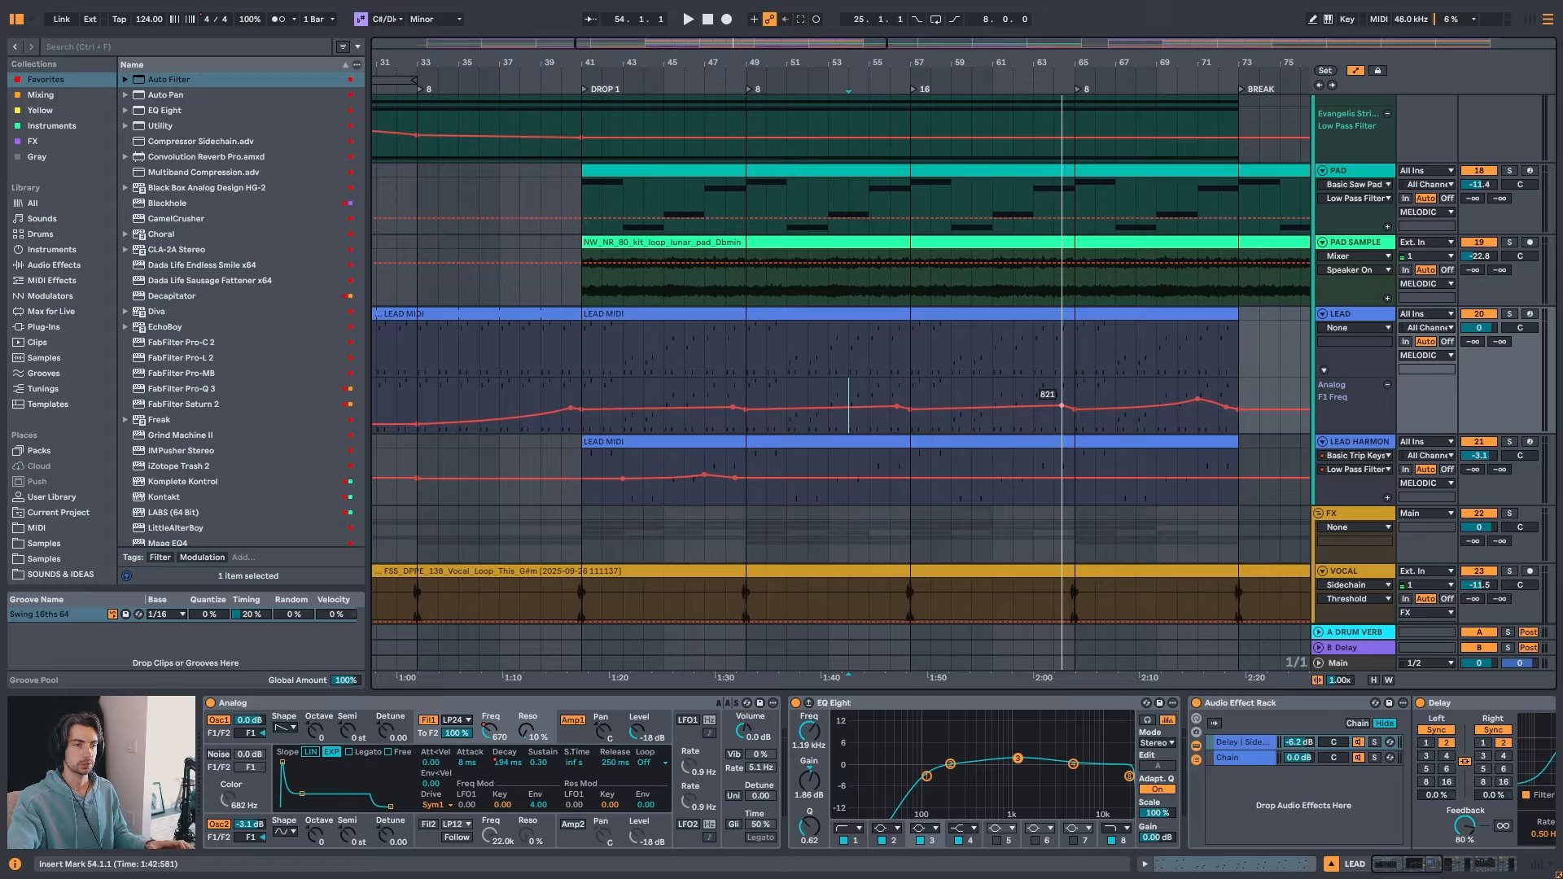
{"action": "left_click", "coordinate": [1074, 412]}
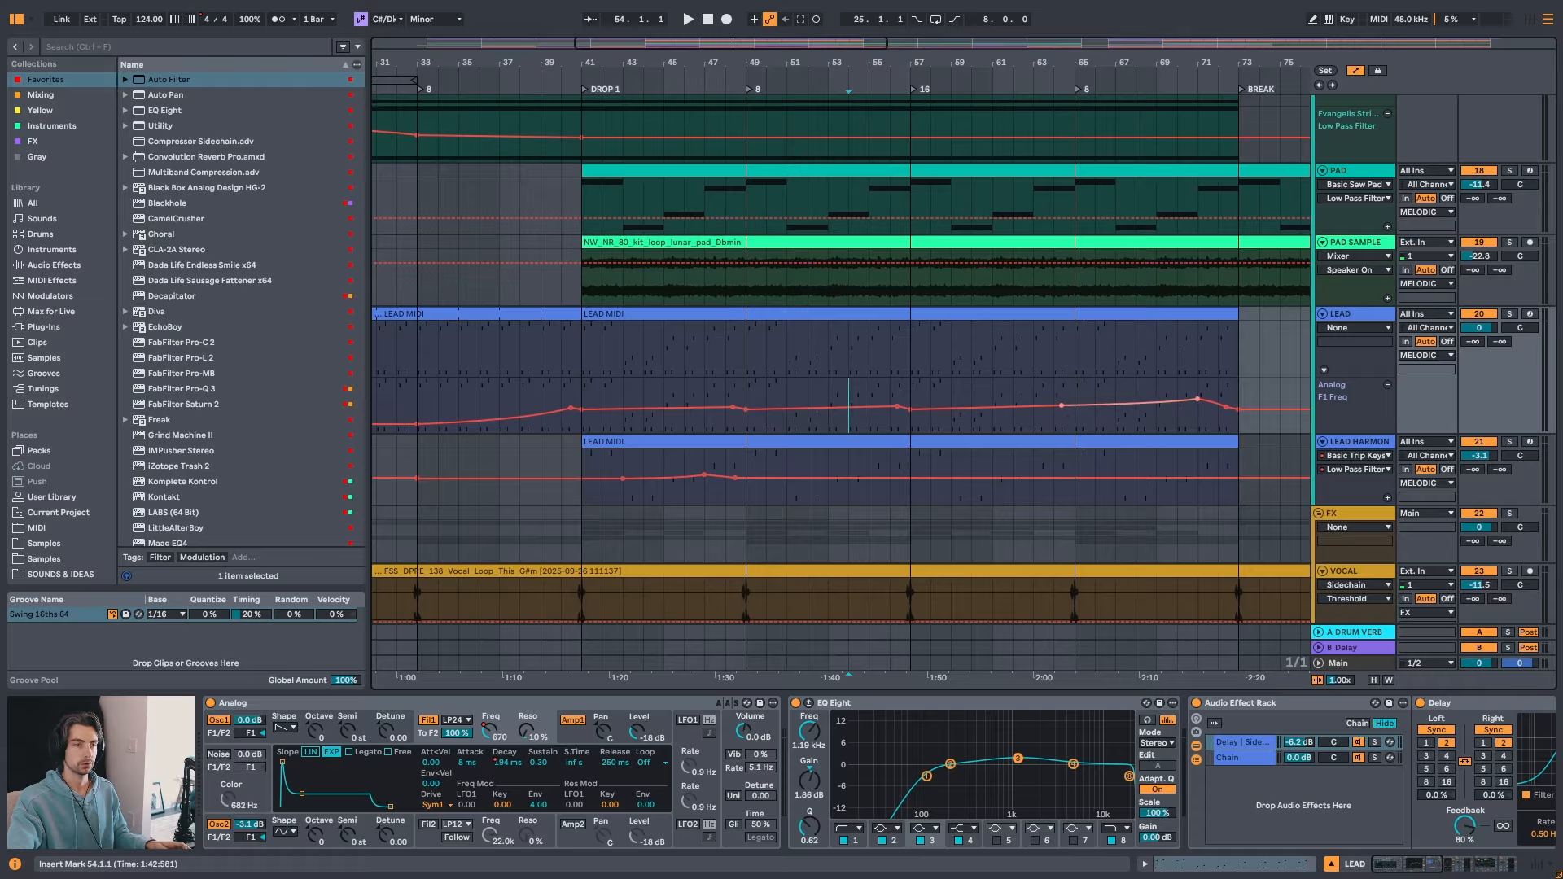
{"action": "left_click", "coordinate": [1087, 405]}
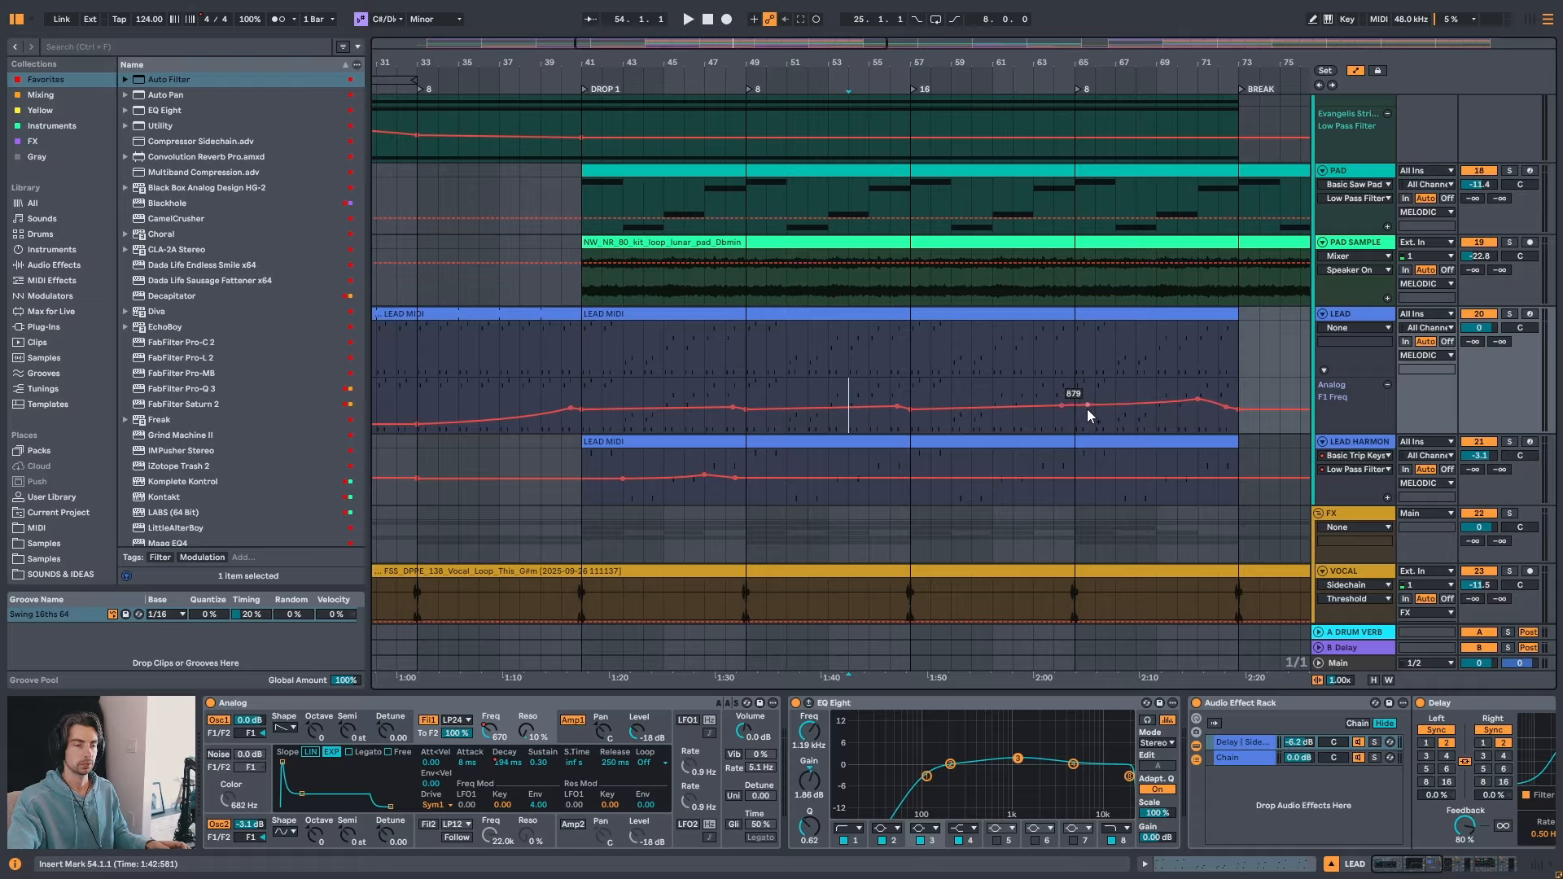
- Raise the LEAD F1 Freq breakpoints at bars 49 and 57 slightly and play the result from bar 55
{"action": "left_click", "coordinate": [745, 389]}
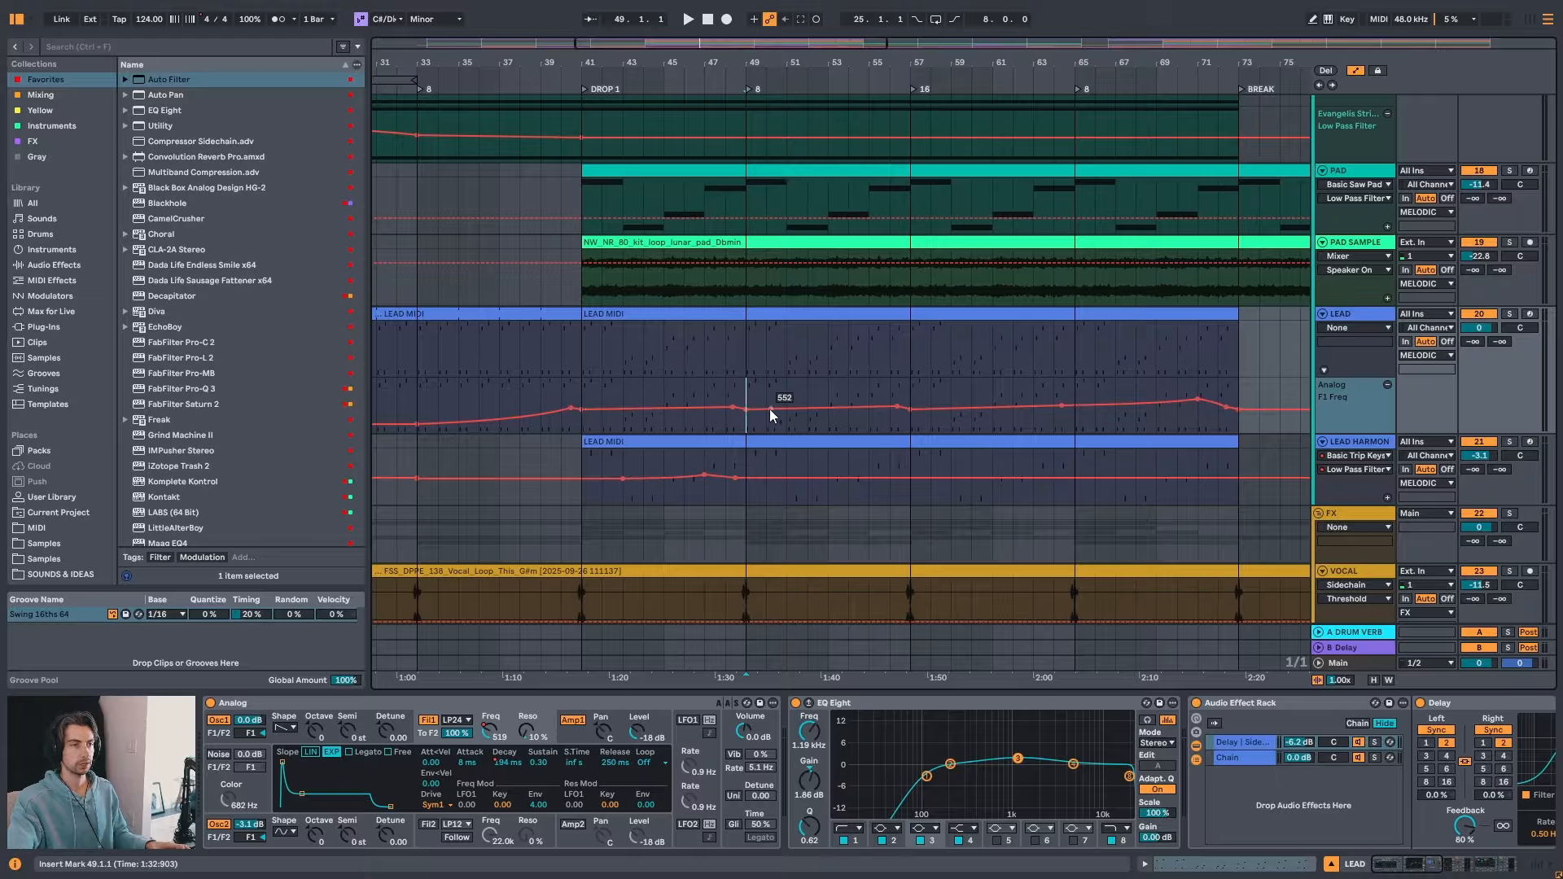
{"action": "left_click_drag", "start_coordinate": [744, 412], "coordinate": [744, 407]}
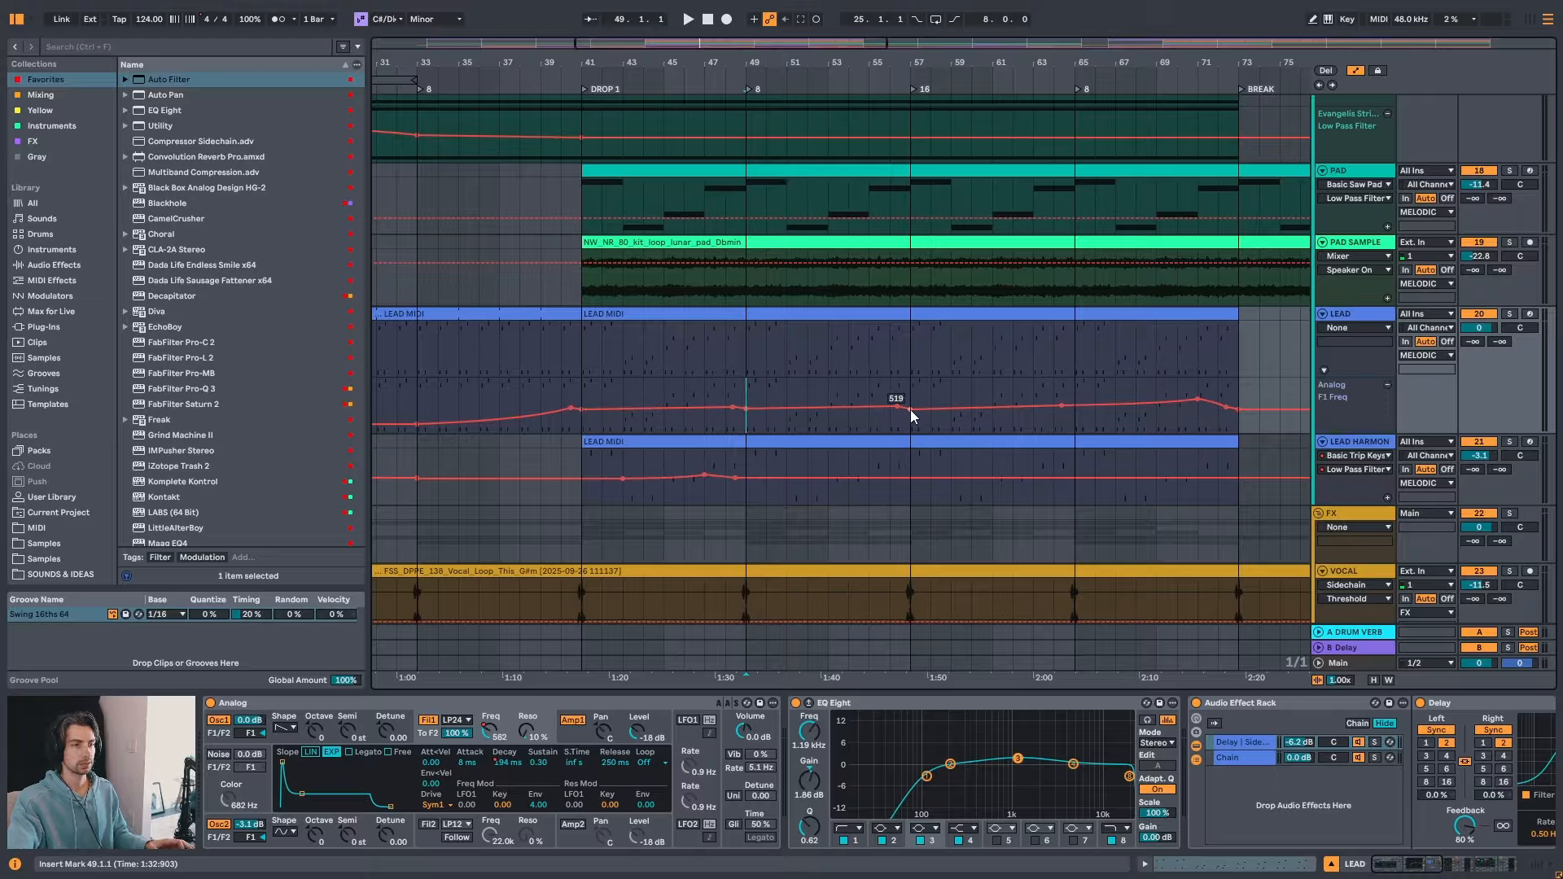
{"action": "left_click_drag", "start_coordinate": [910, 412], "coordinate": [910, 410]}
{"action": "left_click", "coordinate": [869, 380]}
{"action": "key", "text": "space"}
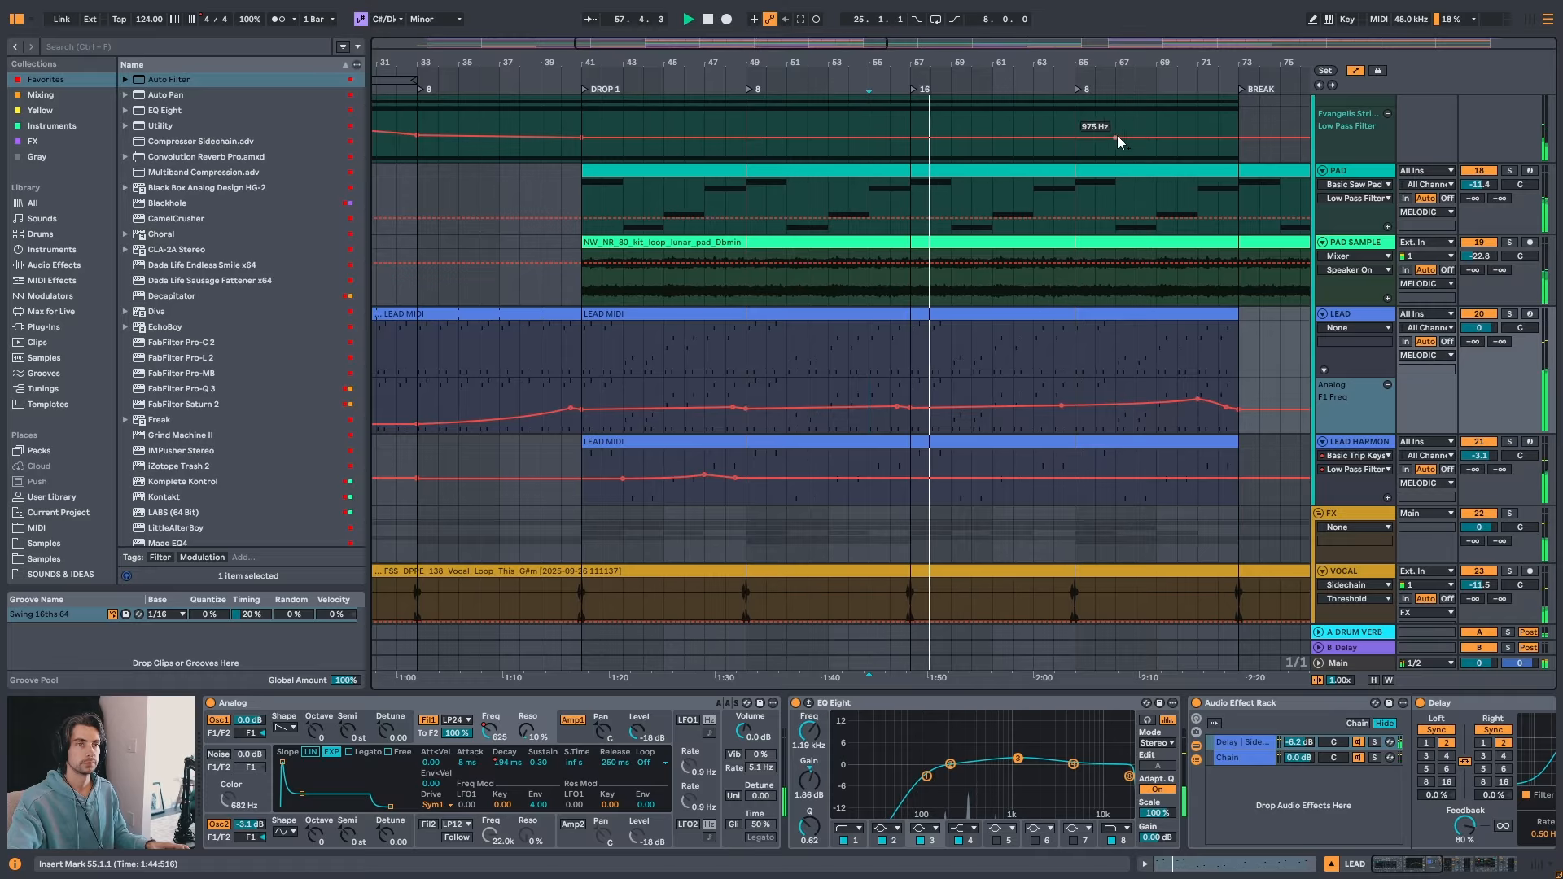
- Play the LEAD filter rise from bar 64 through the end of DROP 1 into the BREAK
{"action": "left_click", "coordinate": [921, 378]}
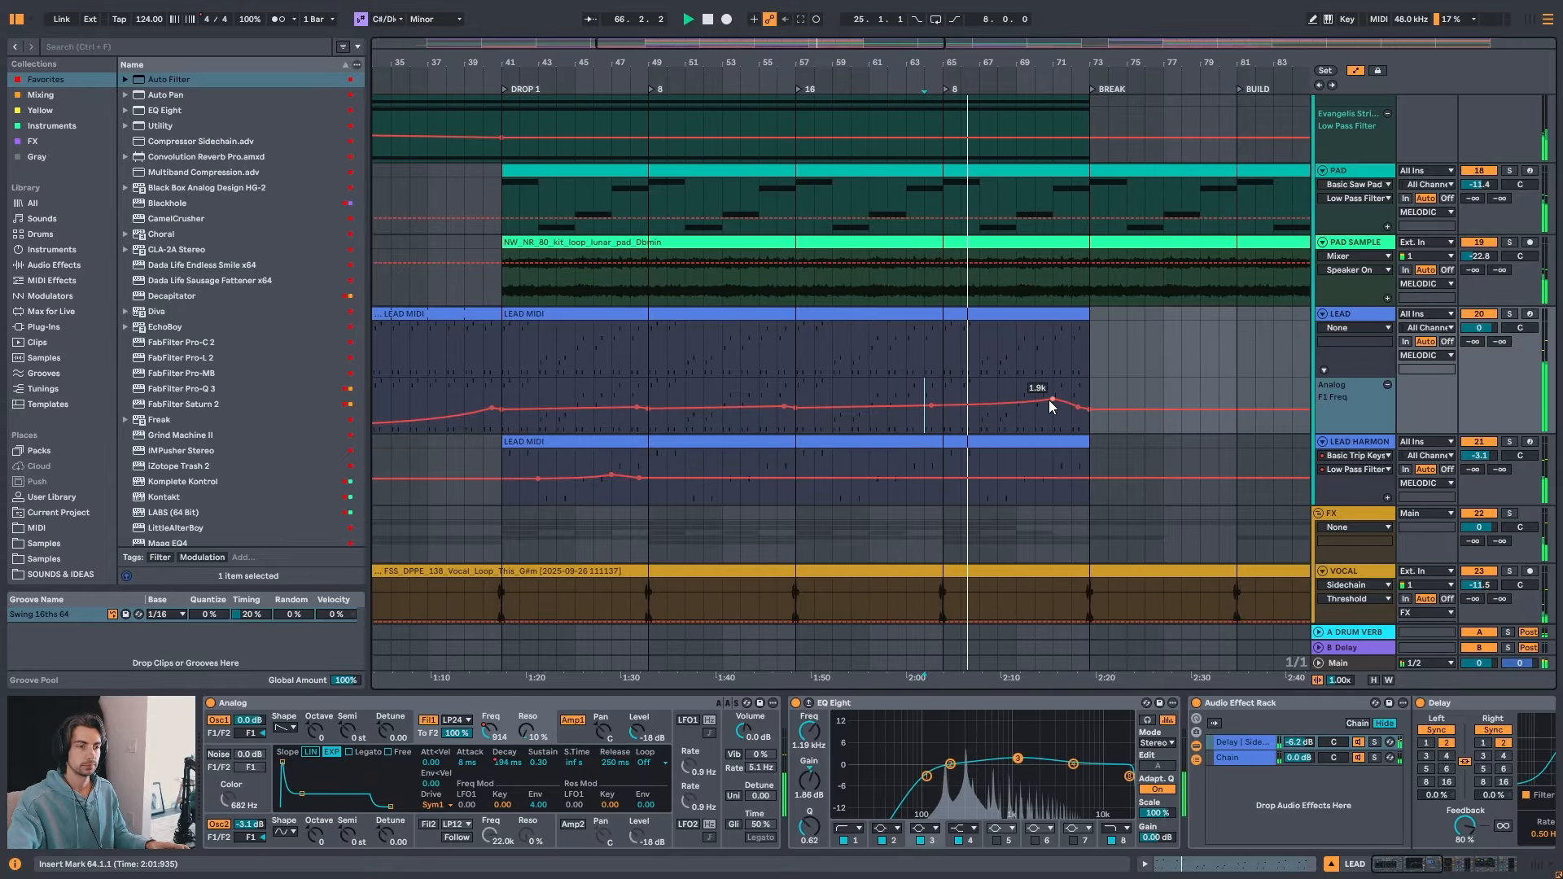
{"action": "left_click_drag", "start_coordinate": [1060, 62], "coordinate": [831, 57]}
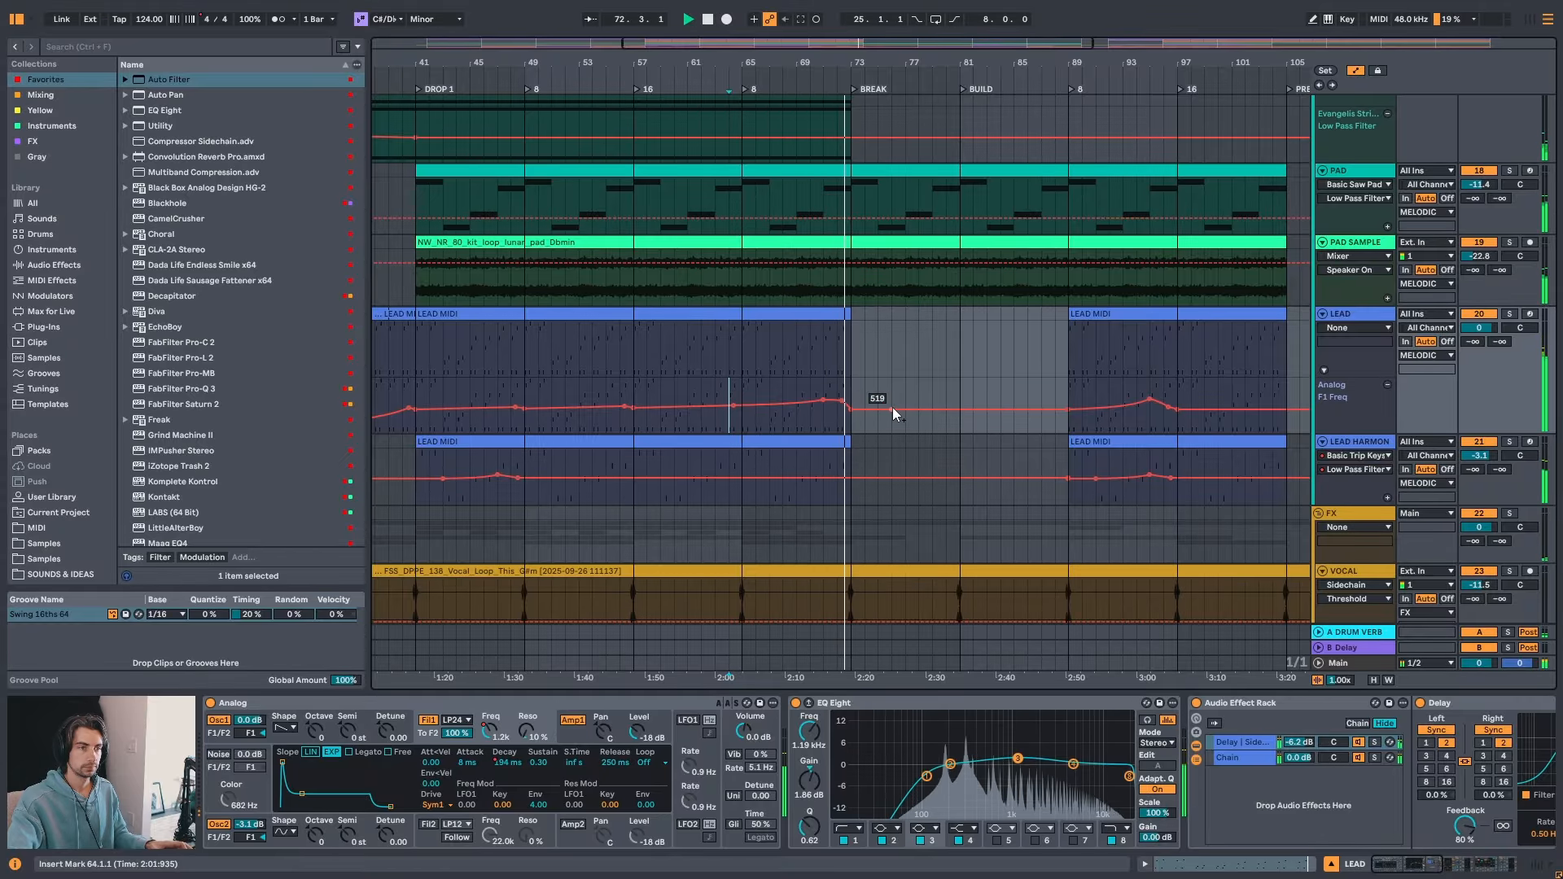
{"action": "left_click_drag", "start_coordinate": [900, 65], "coordinate": [900, 37]}
{"action": "key", "text": "space"}
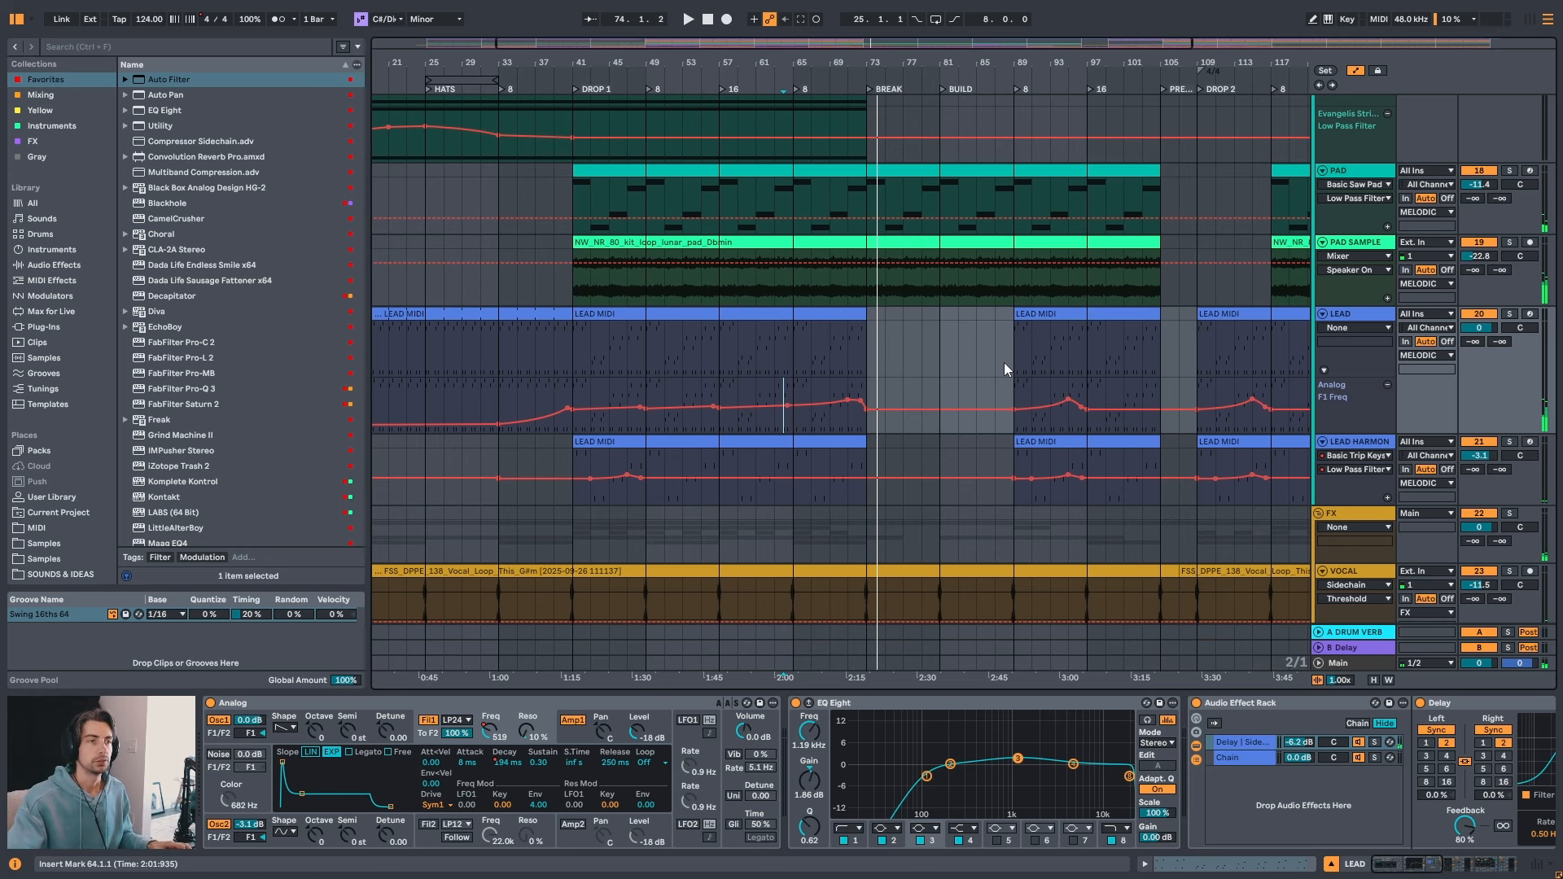
- Solo the PAD track and audition its part from bars 41, 45 and 47
{"action": "scroll", "coordinate": [926, 388], "scroll_direction": "up", "scroll_amount": 2}
{"action": "left_click_drag", "start_coordinate": [1066, 67], "coordinate": [1055, 44]}
{"action": "scroll", "coordinate": [771, 412], "scroll_direction": "down", "scroll_amount": 2}
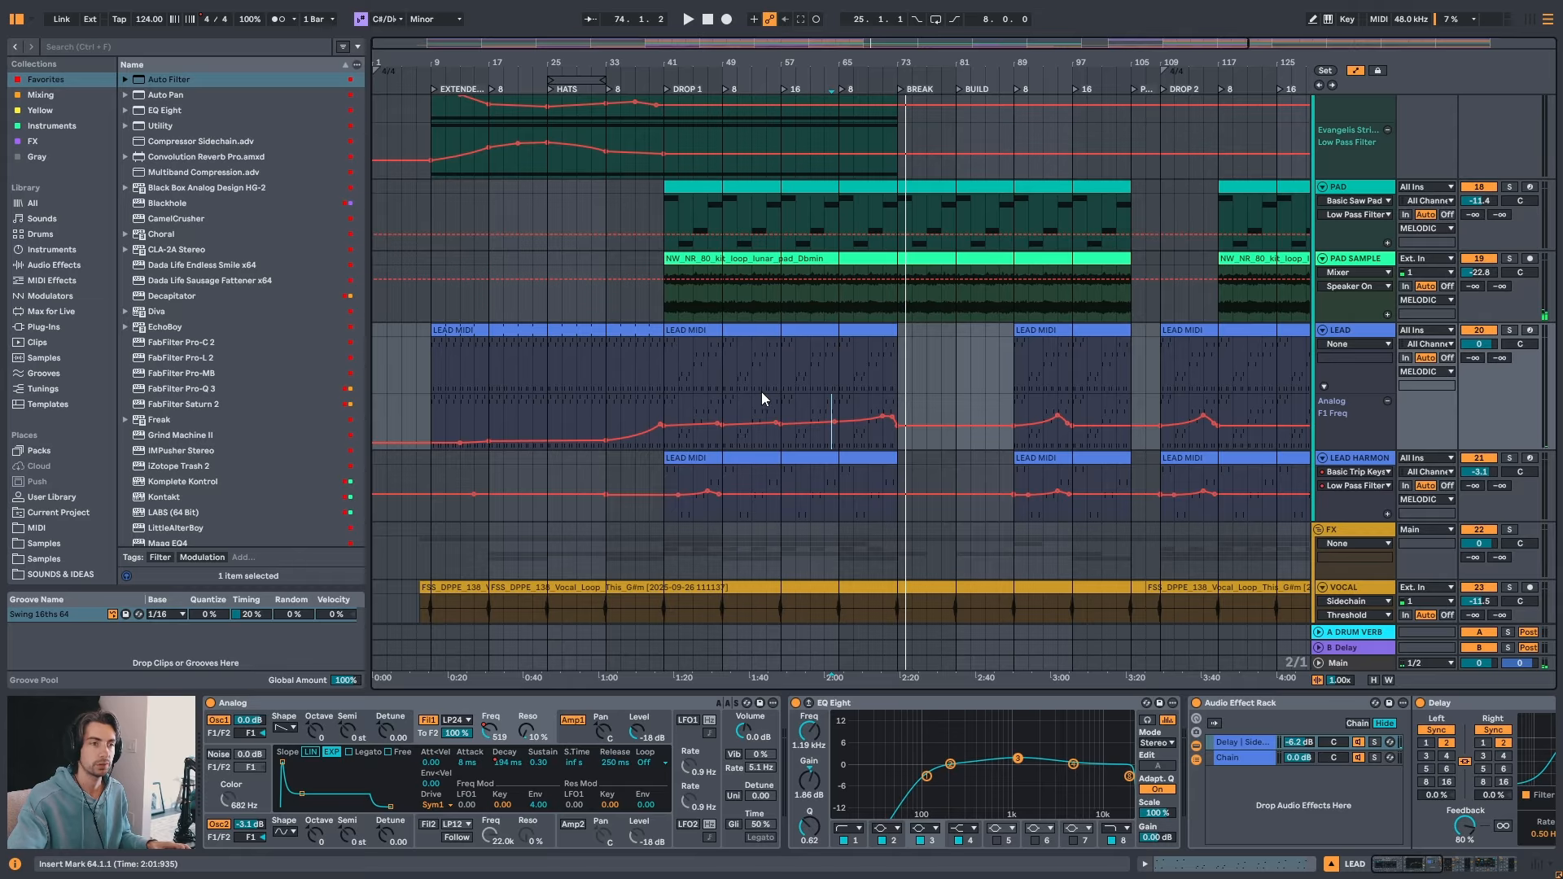
{"action": "scroll", "coordinate": [760, 392], "scroll_direction": "up", "scroll_amount": 1}
{"action": "scroll", "coordinate": [716, 431], "scroll_direction": "down", "scroll_amount": 3, "text": "ctrl"}
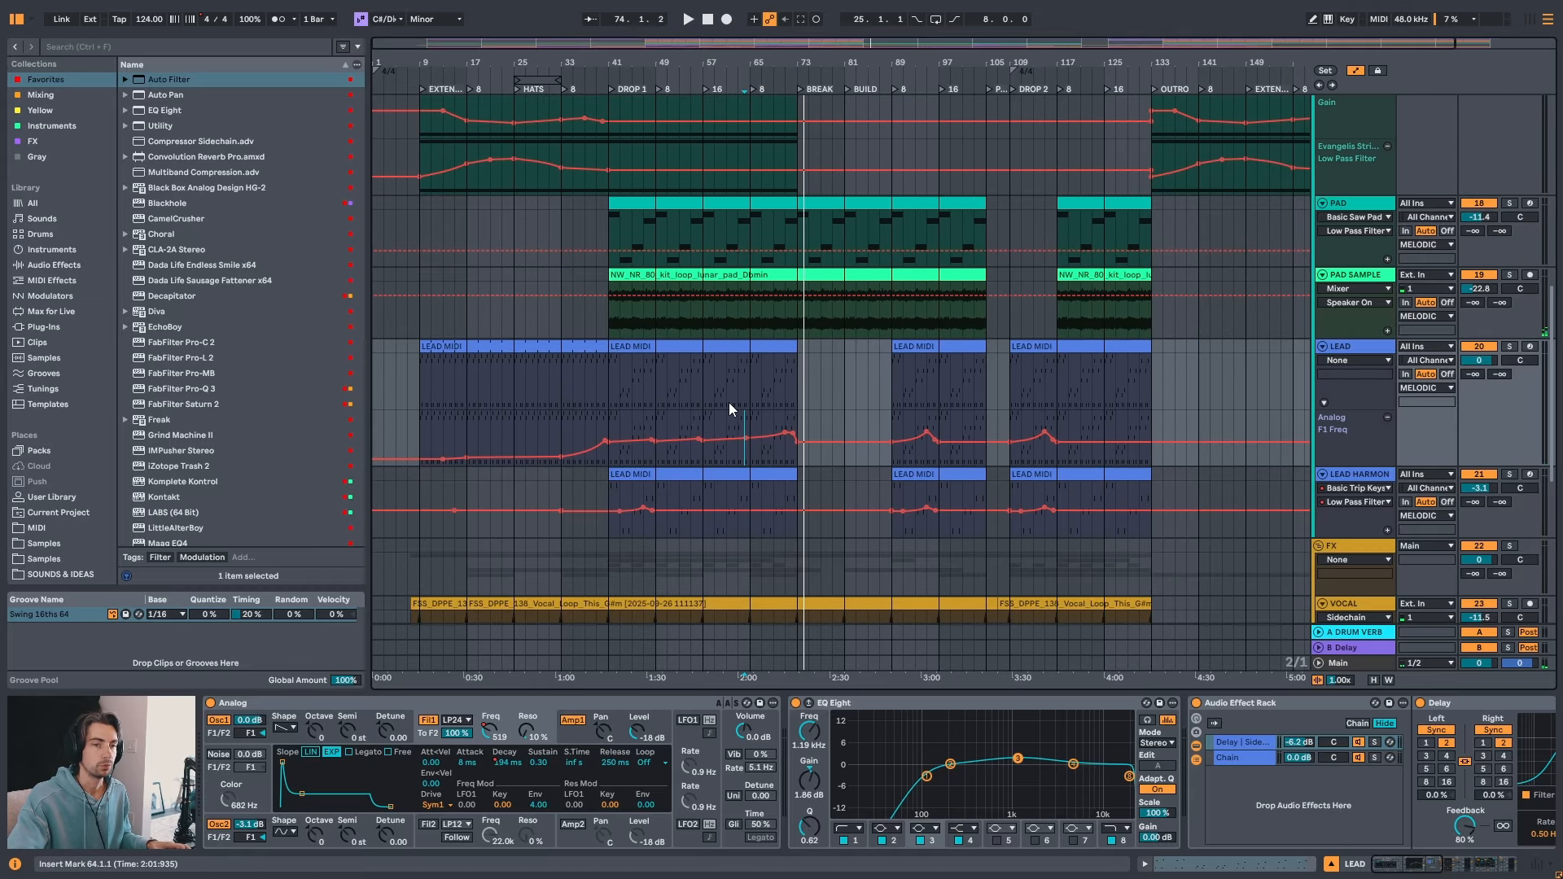
{"action": "scroll", "coordinate": [706, 469], "scroll_direction": "up", "scroll_amount": 6}
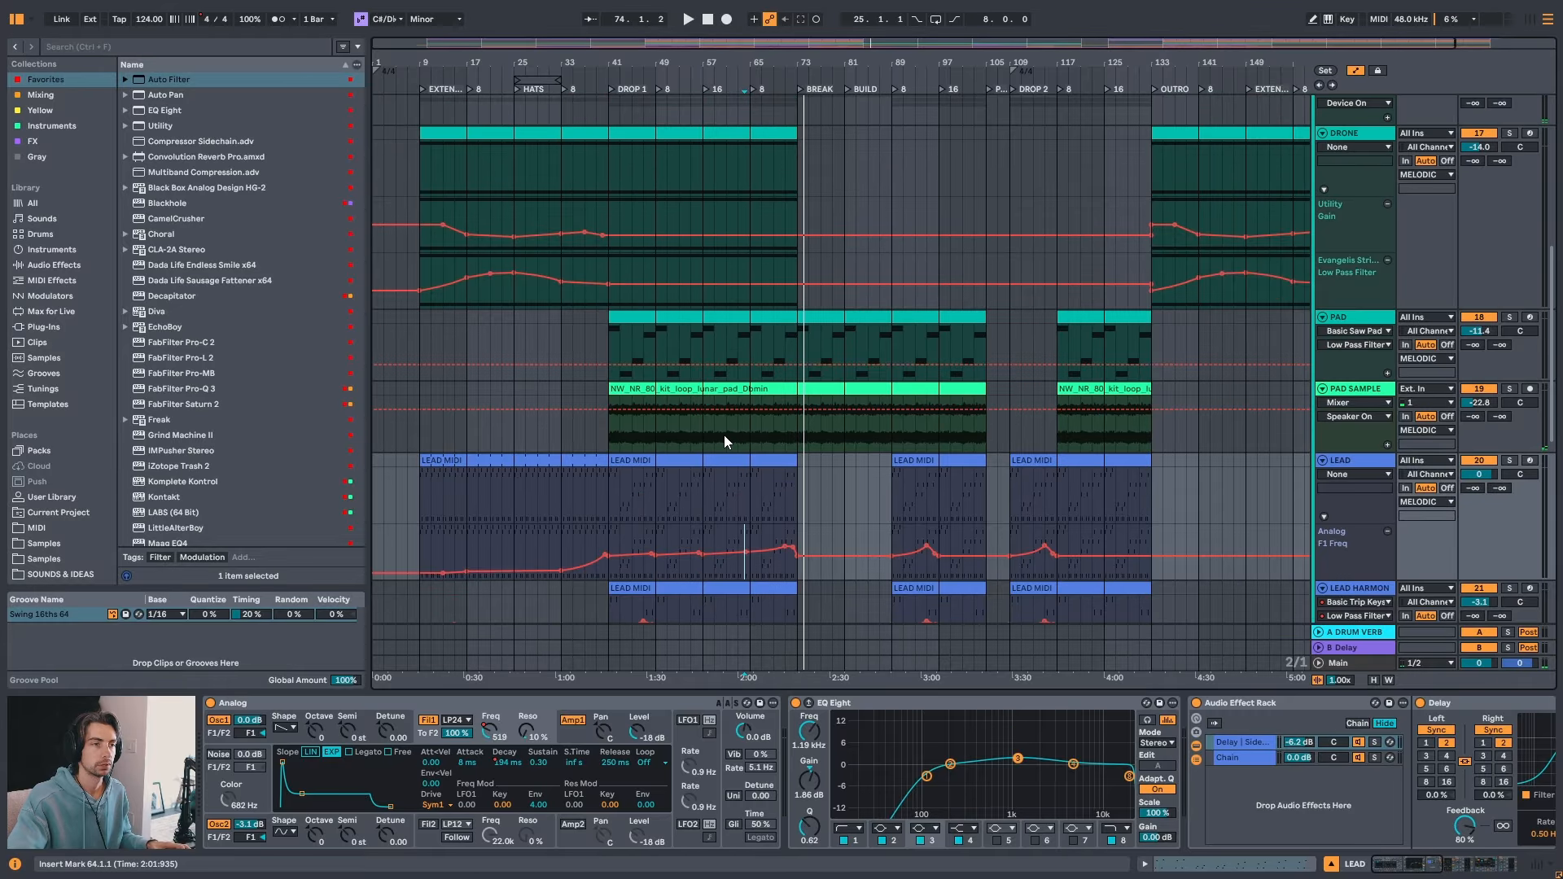
{"action": "scroll", "coordinate": [650, 389], "scroll_direction": "up", "scroll_amount": 4, "text": "ctrl"}
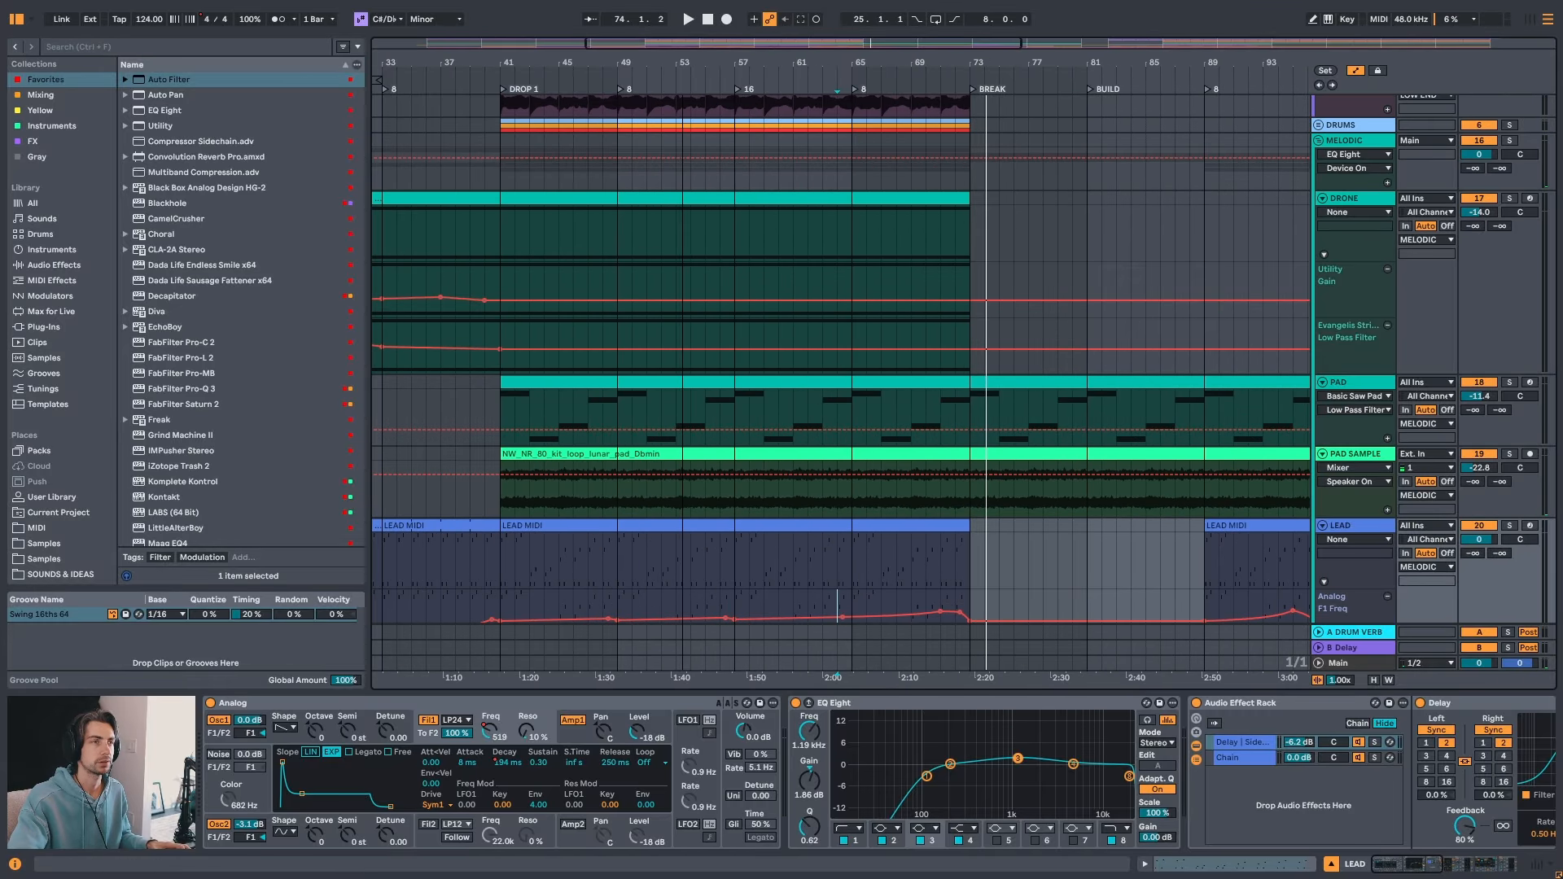
{"action": "left_click", "coordinate": [649, 389]}
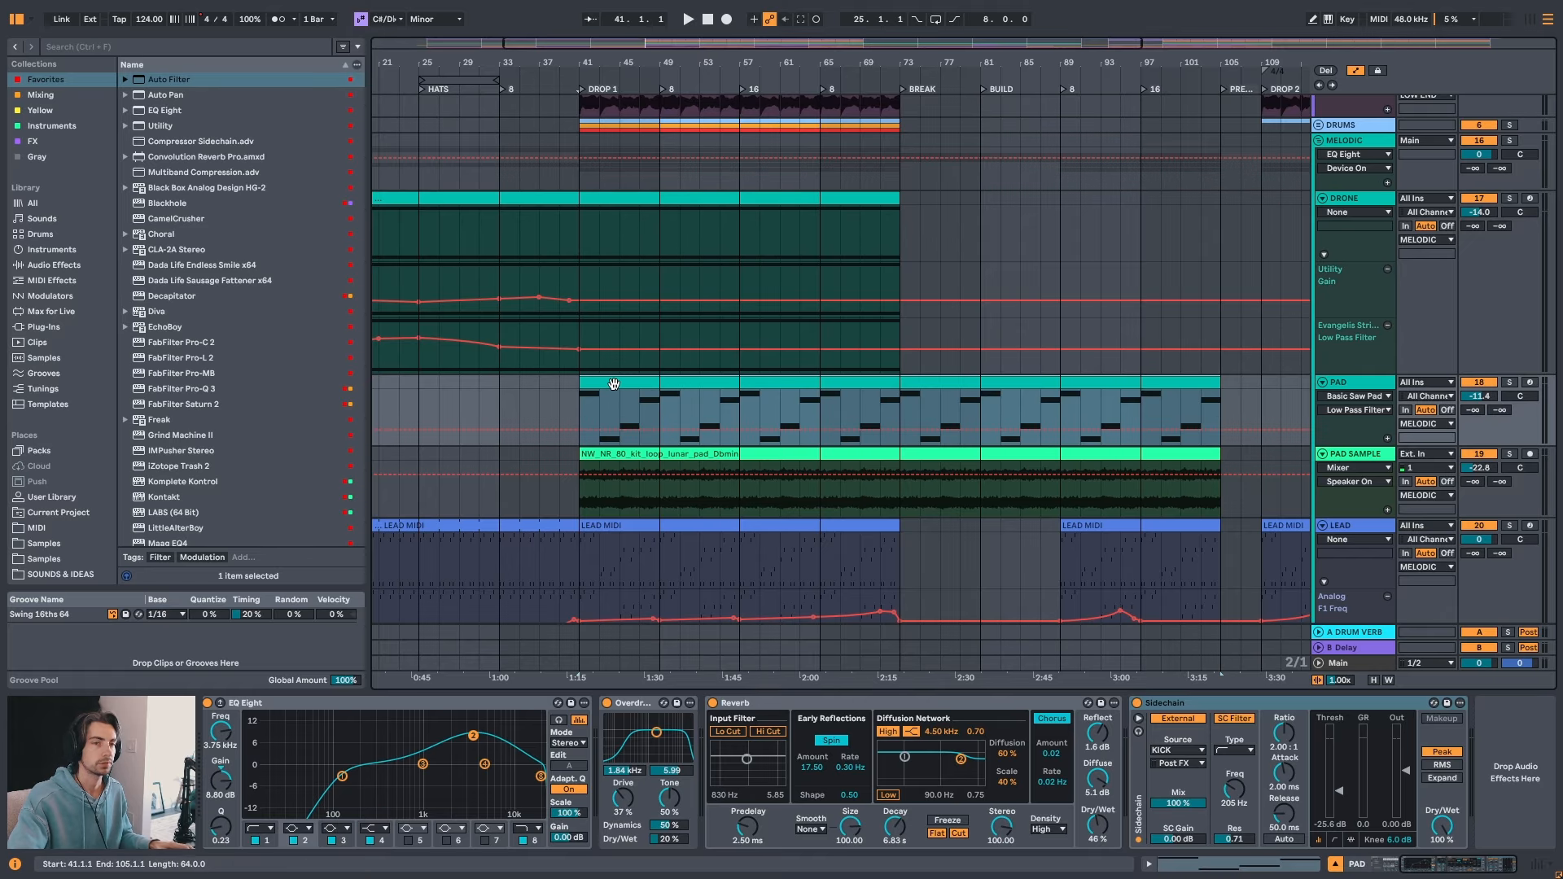
{"action": "scroll", "coordinate": [629, 386], "scroll_direction": "up", "scroll_amount": 9}
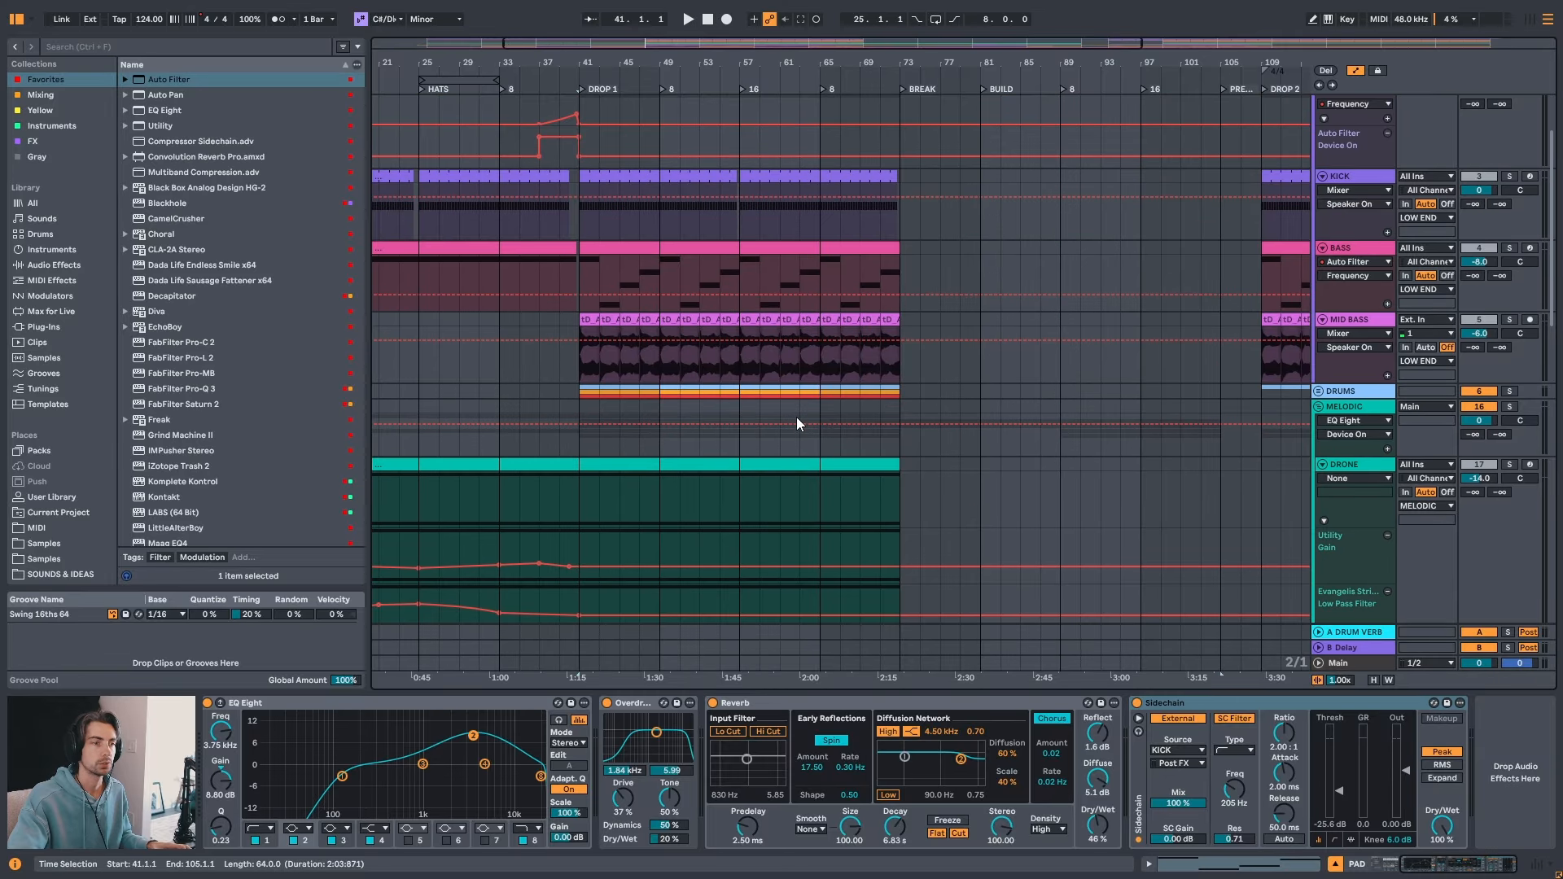
{"action": "scroll", "coordinate": [687, 503], "scroll_direction": "down", "scroll_amount": 6}
{"action": "key", "text": "space"}
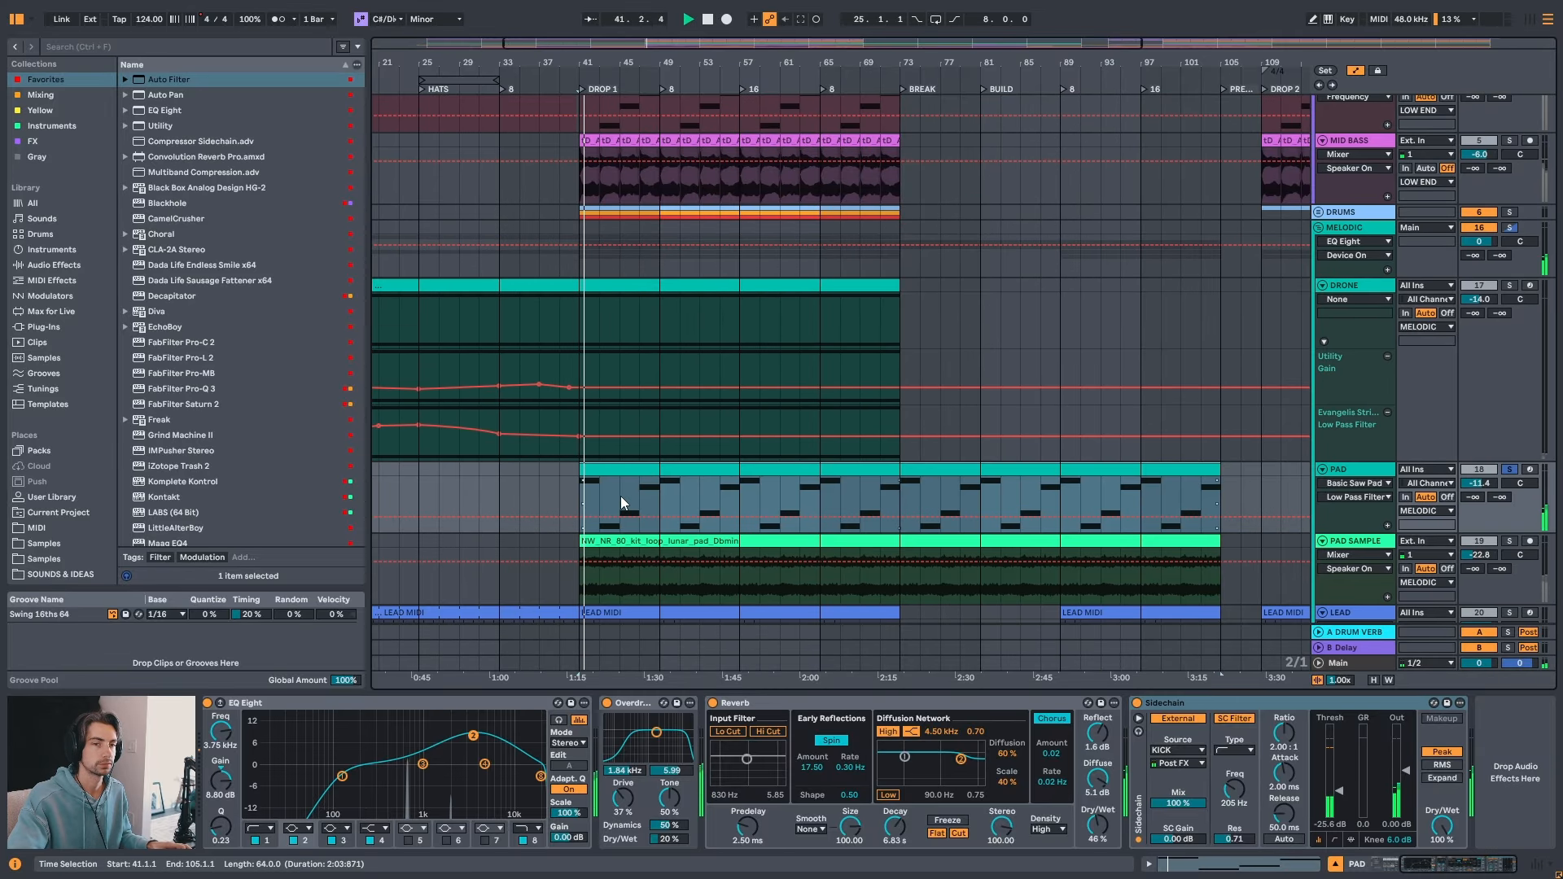
{"action": "left_click", "coordinate": [621, 496]}
{"action": "left_click", "coordinate": [642, 494]}
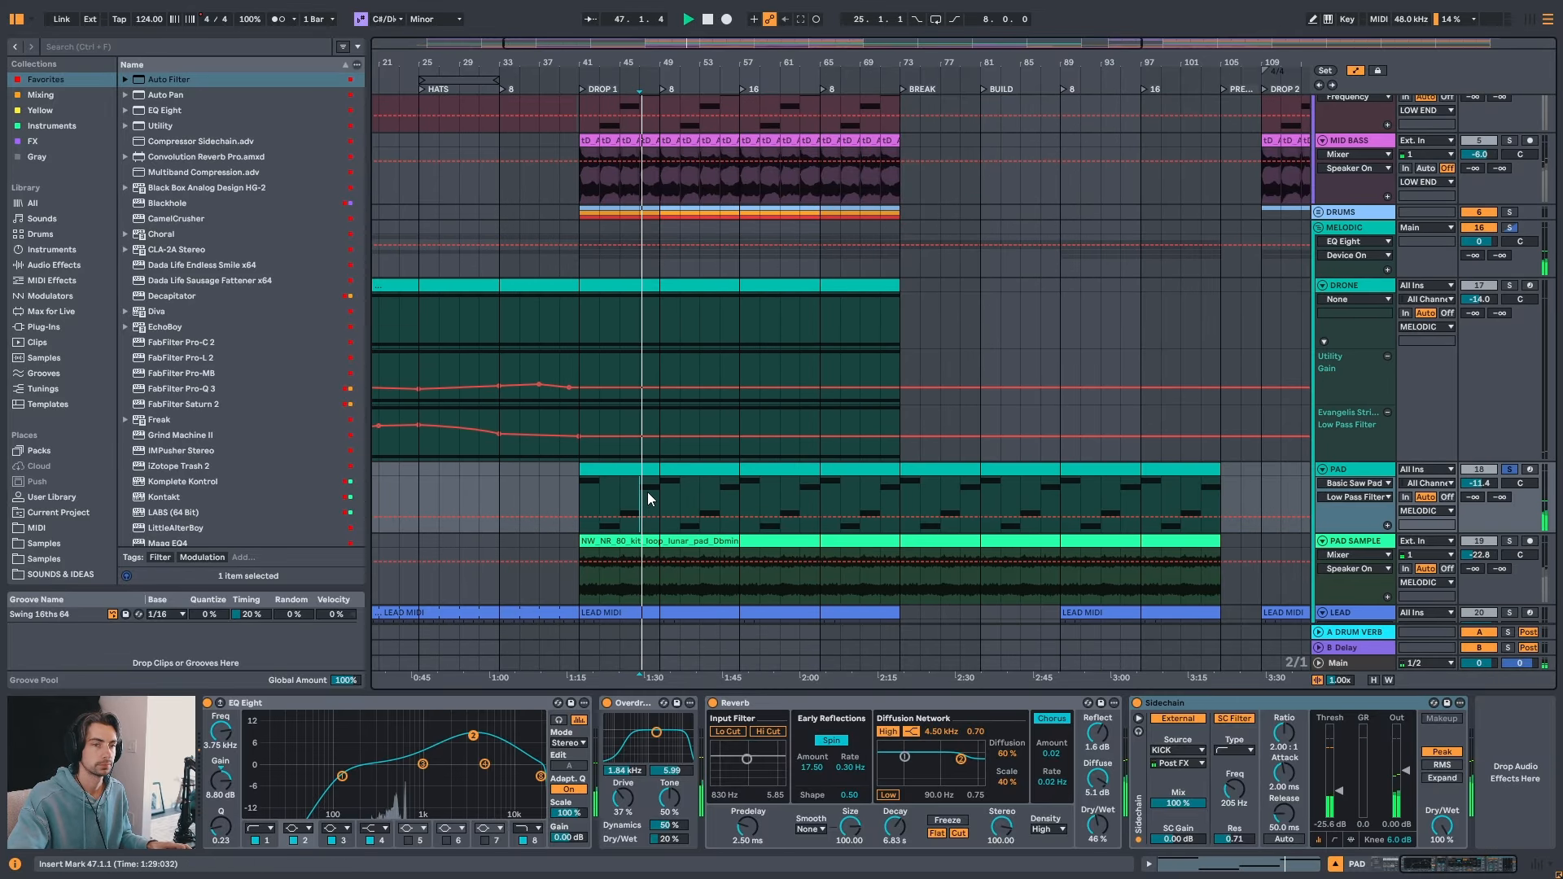
{"action": "key", "text": "space"}
- Solo The Visitor reference track and play its drop from bar 41 to compare it with the melodic tracks
{"action": "scroll", "coordinate": [652, 363], "scroll_direction": "up", "scroll_amount": 9}
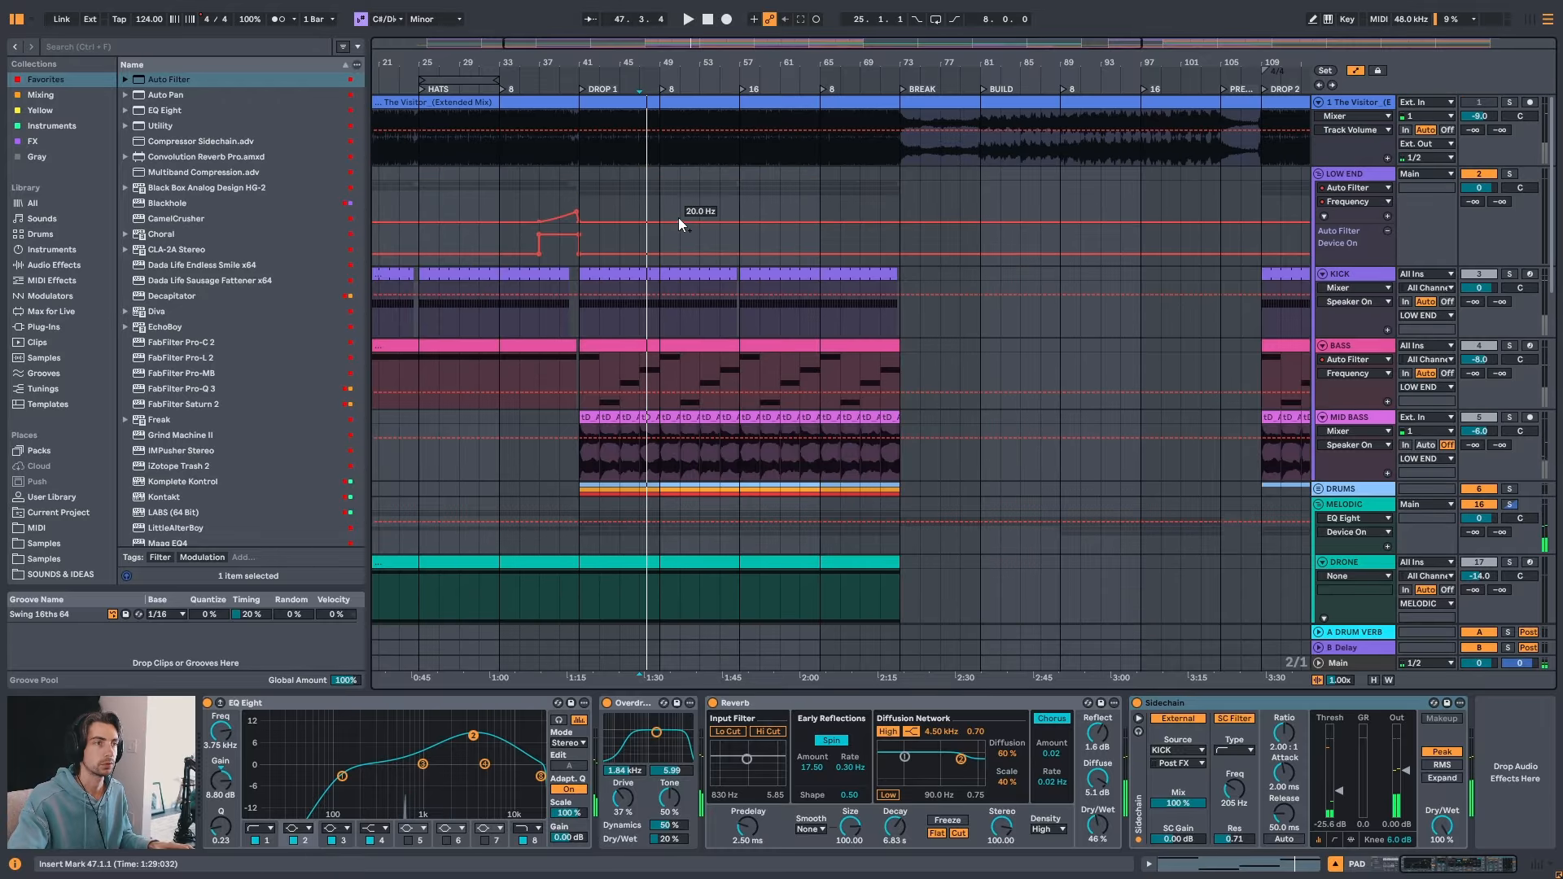
{"action": "left_click", "coordinate": [583, 148]}
{"action": "key", "text": "space"}
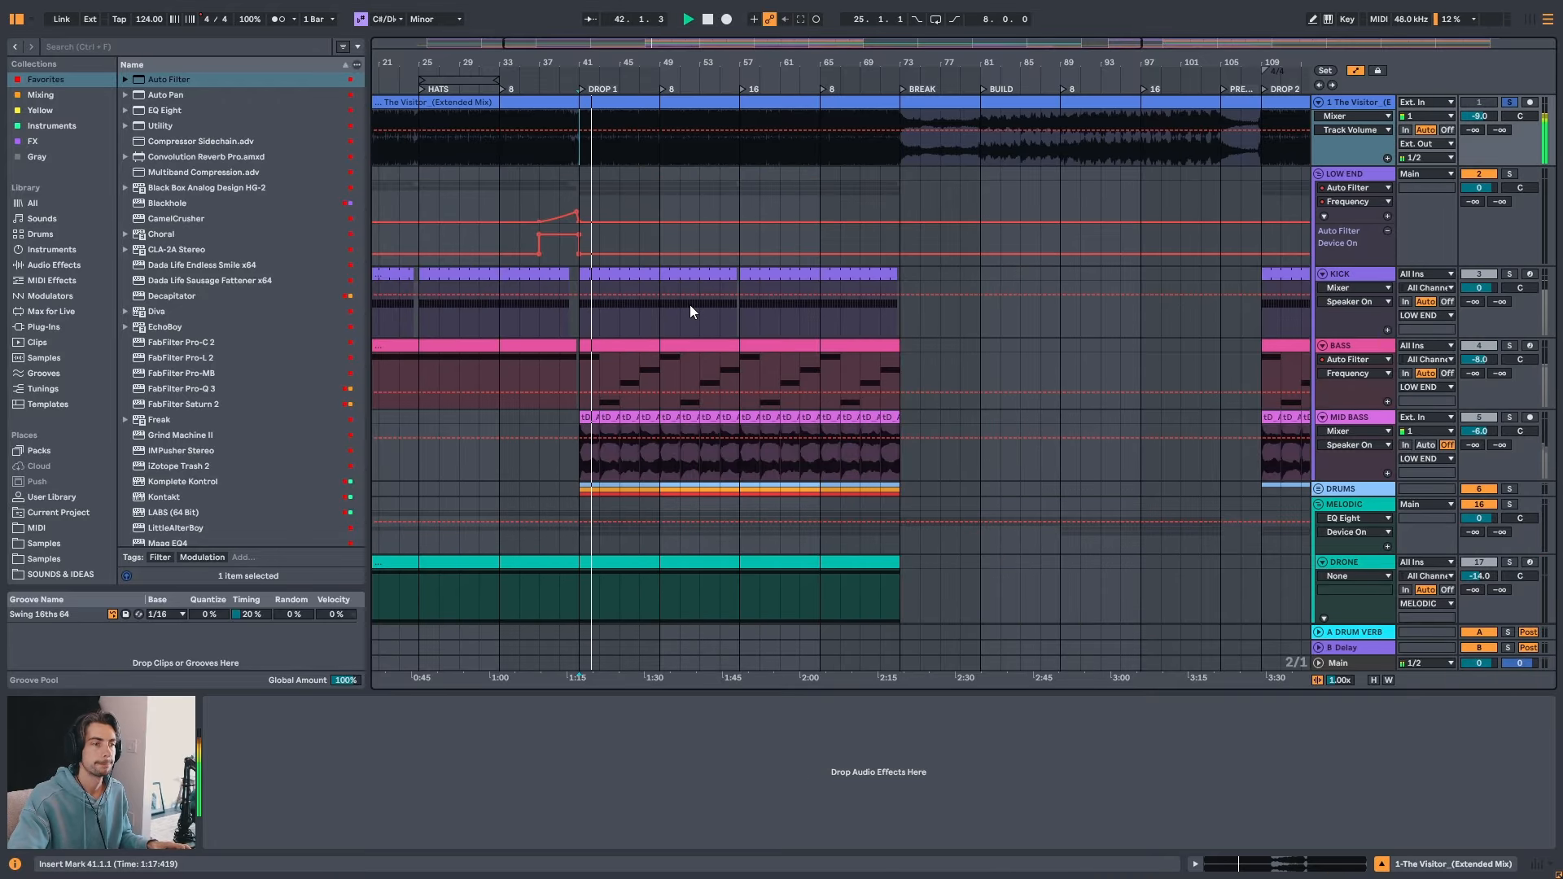
{"action": "scroll", "coordinate": [690, 305], "scroll_direction": "down", "scroll_amount": 3}
{"action": "scroll", "coordinate": [685, 311], "scroll_direction": "down", "scroll_amount": 9}
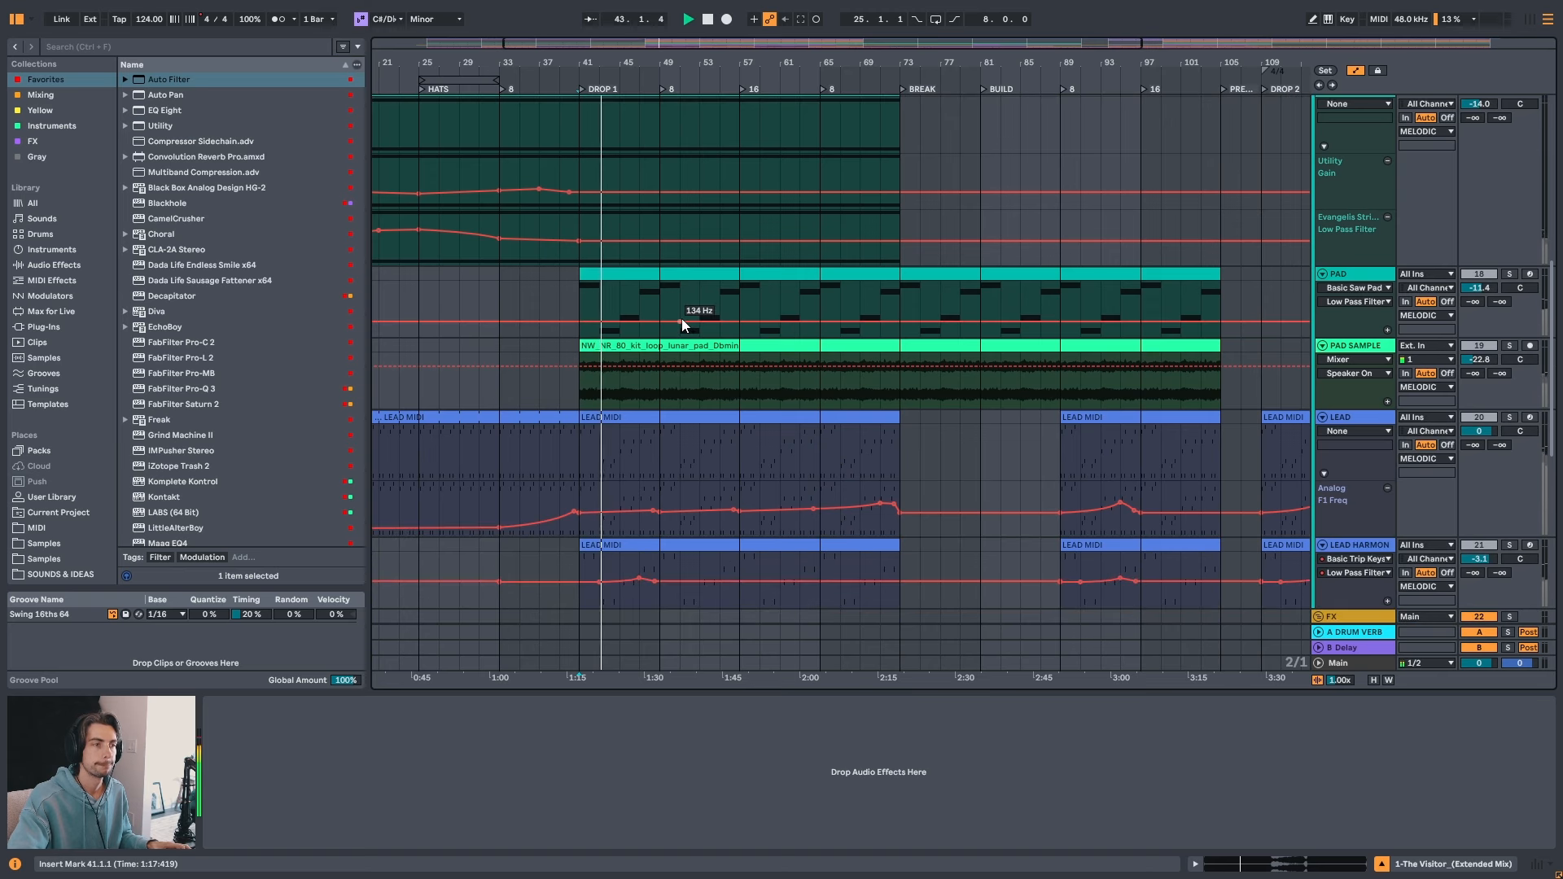
{"action": "left_click_drag", "start_coordinate": [620, 64], "coordinate": [619, 101]}
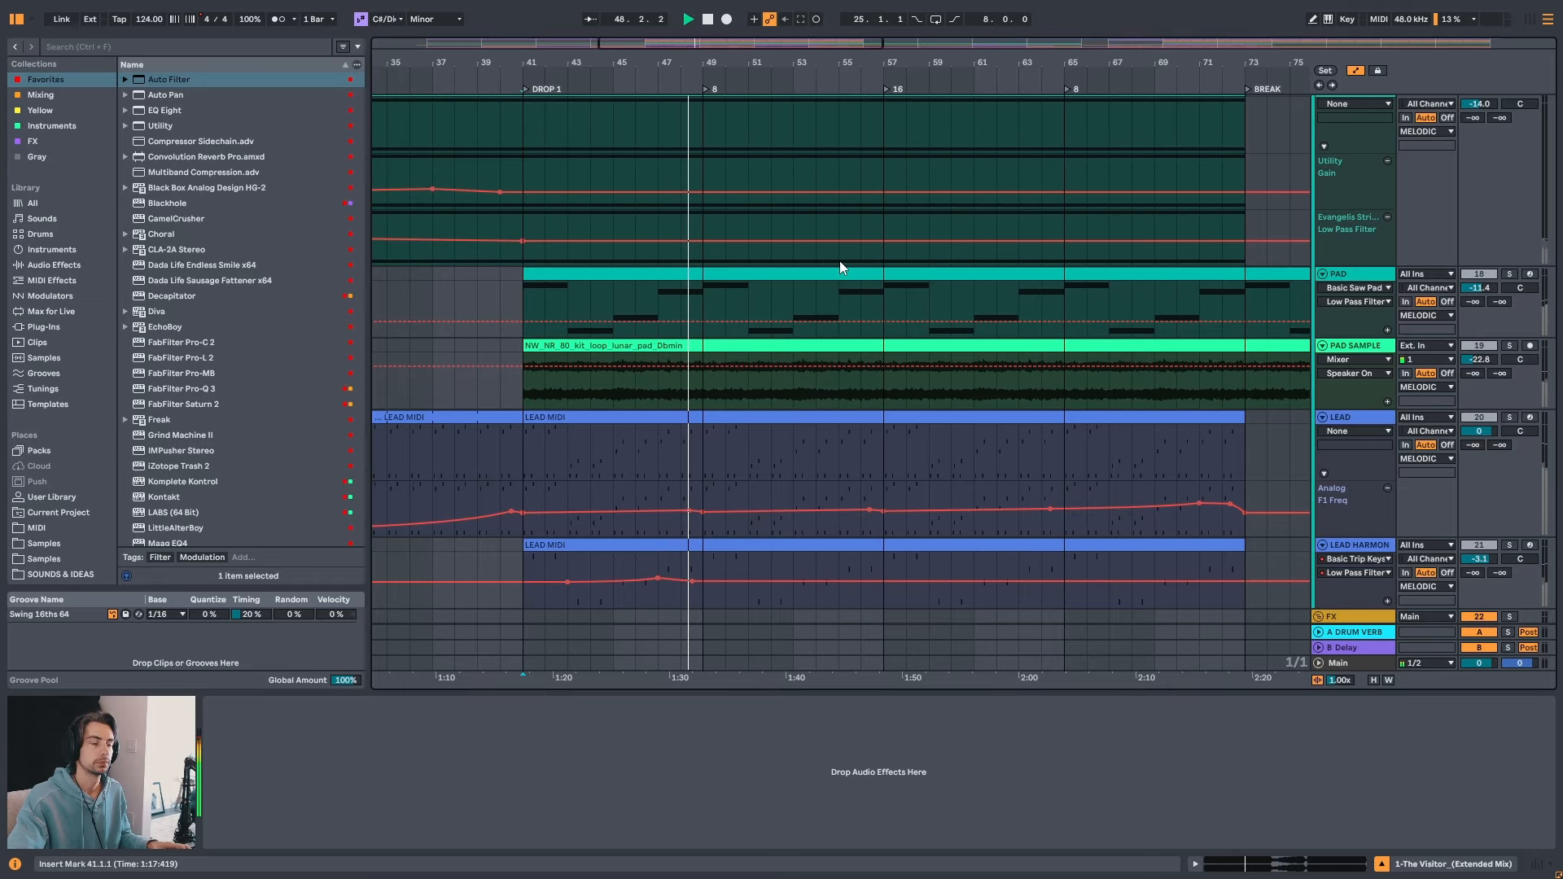
{"action": "key", "text": "space"}
- Split the PAD clip at bar 49 and play its separated first eight bars from bar 41
{"action": "left_click", "coordinate": [665, 275]}
{"action": "left_click", "coordinate": [700, 306]}
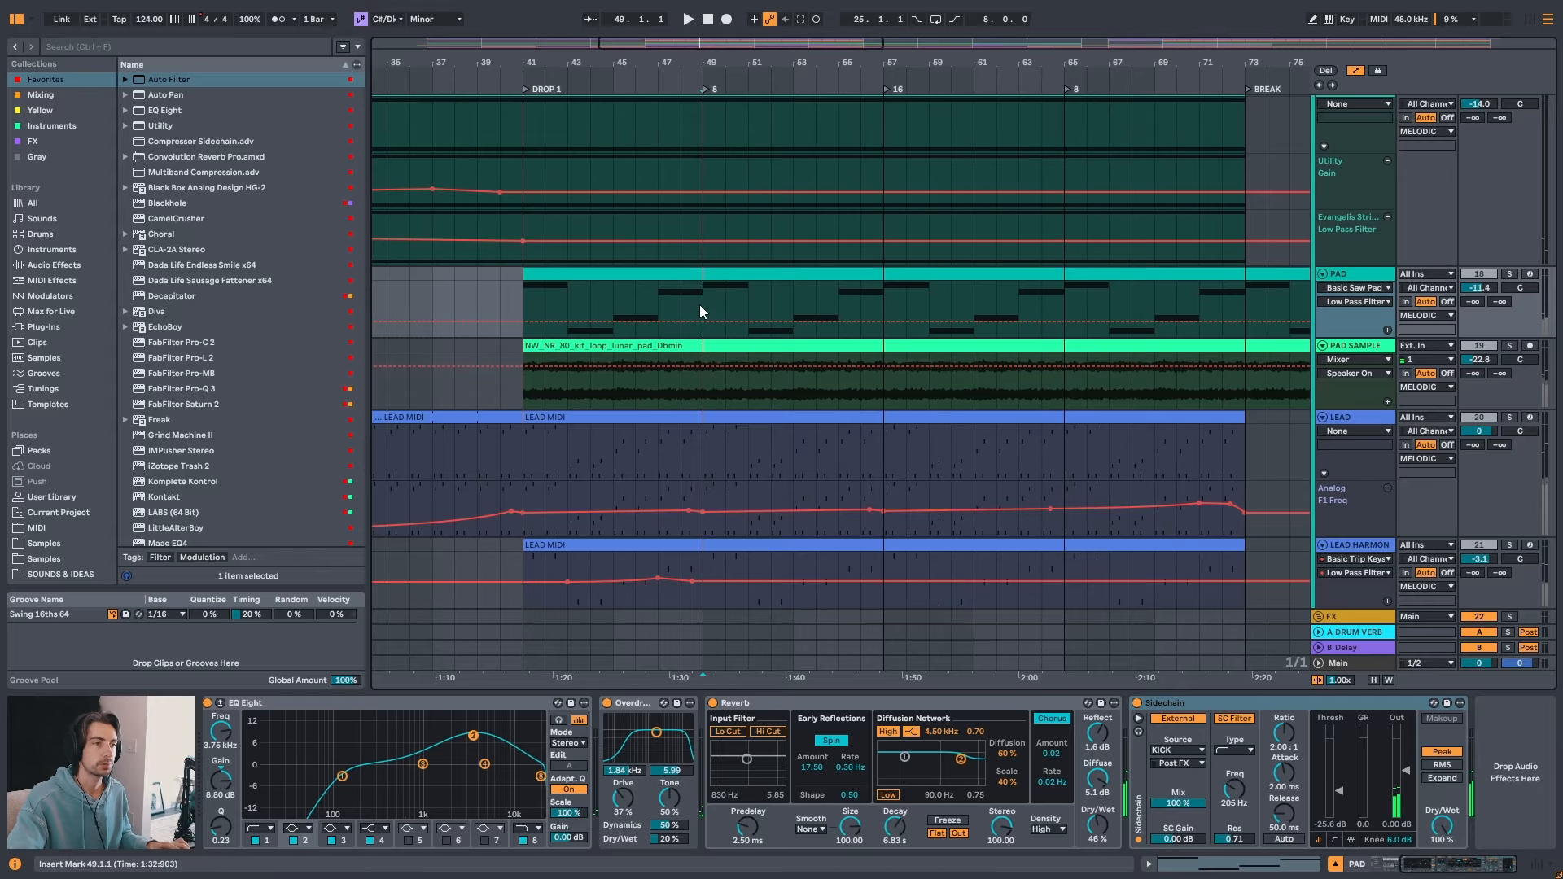
{"action": "key", "text": "ctrl+e"}
{"action": "left_click", "coordinate": [666, 274]}
{"action": "left_click", "coordinate": [529, 296]}
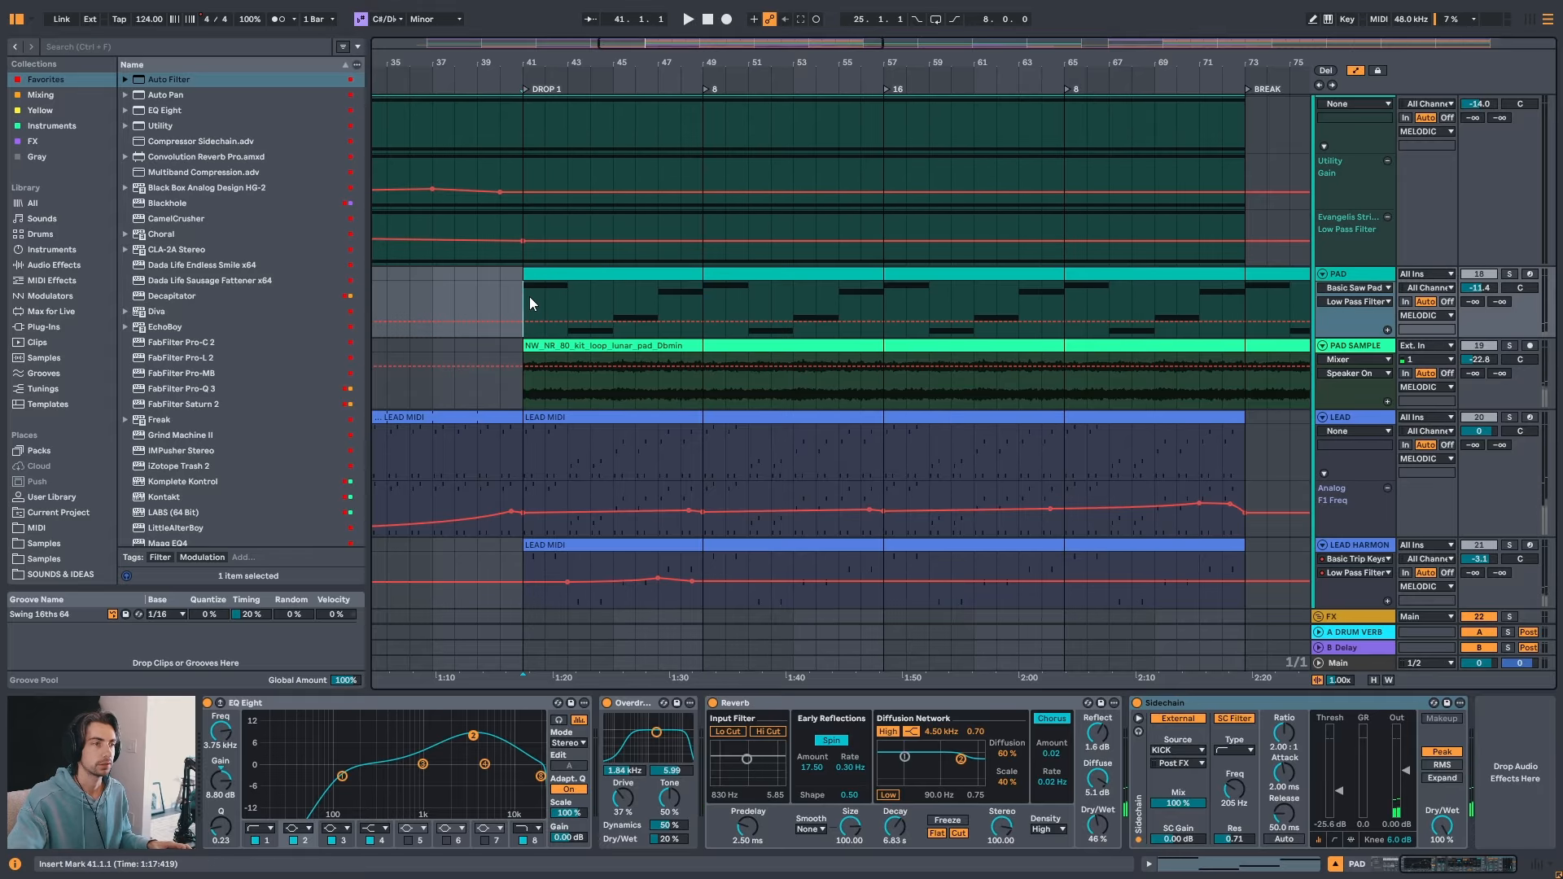
{"action": "left_click", "coordinate": [634, 298]}
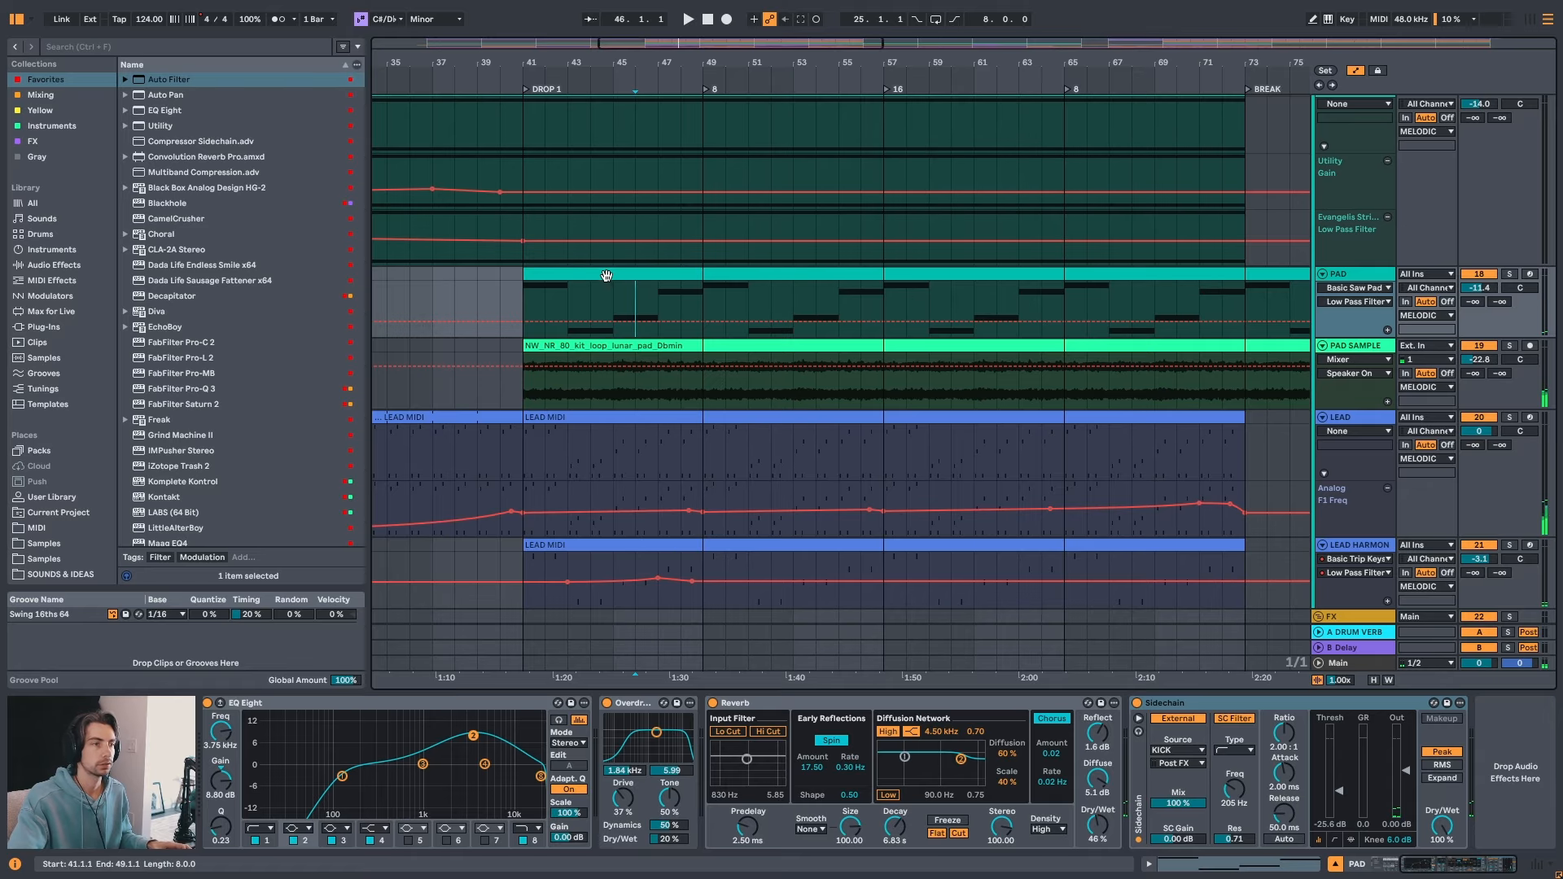
{"action": "left_click", "coordinate": [604, 274]}
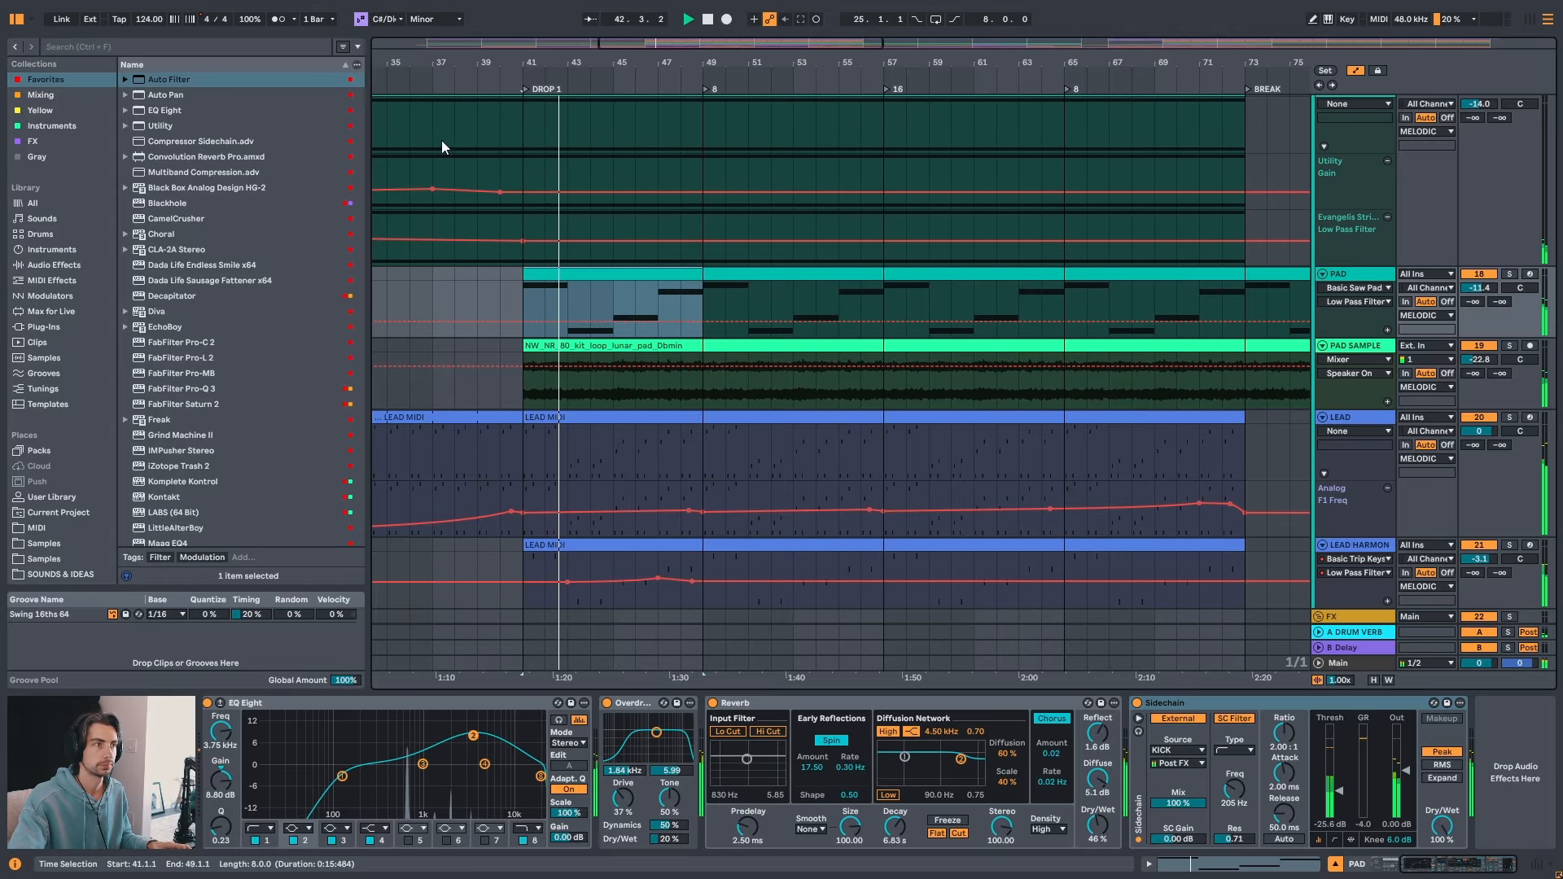
- Open the eight-bar PAD clip's notes and delete the A3 note
{"action": "double_click", "coordinate": [583, 275]}
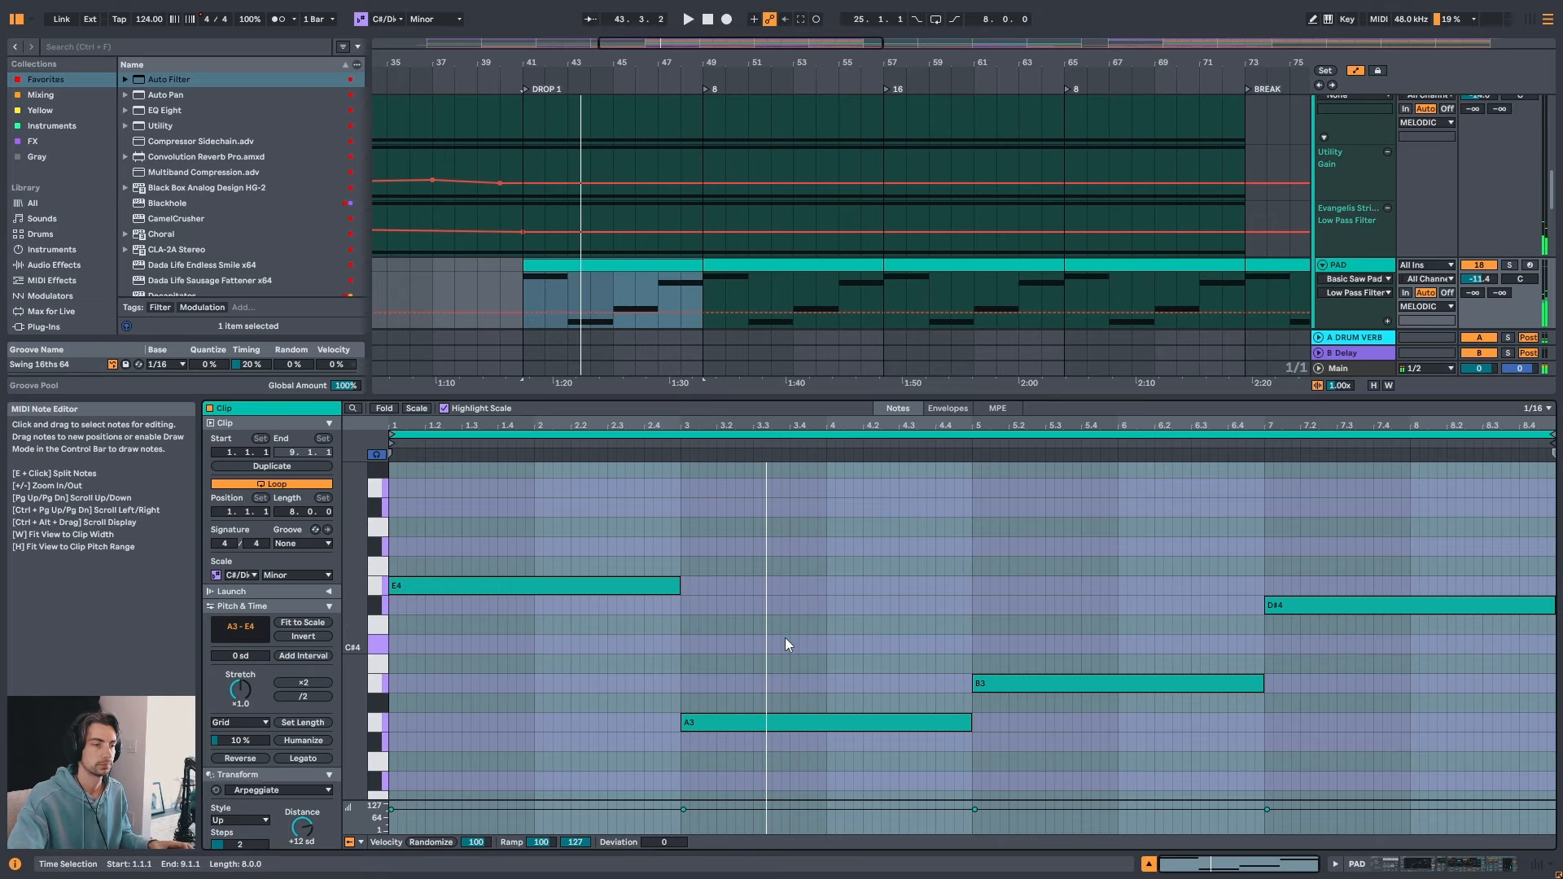
{"action": "key", "text": "space"}
{"action": "left_click", "coordinate": [796, 722]}
{"action": "key", "text": "Delete"}
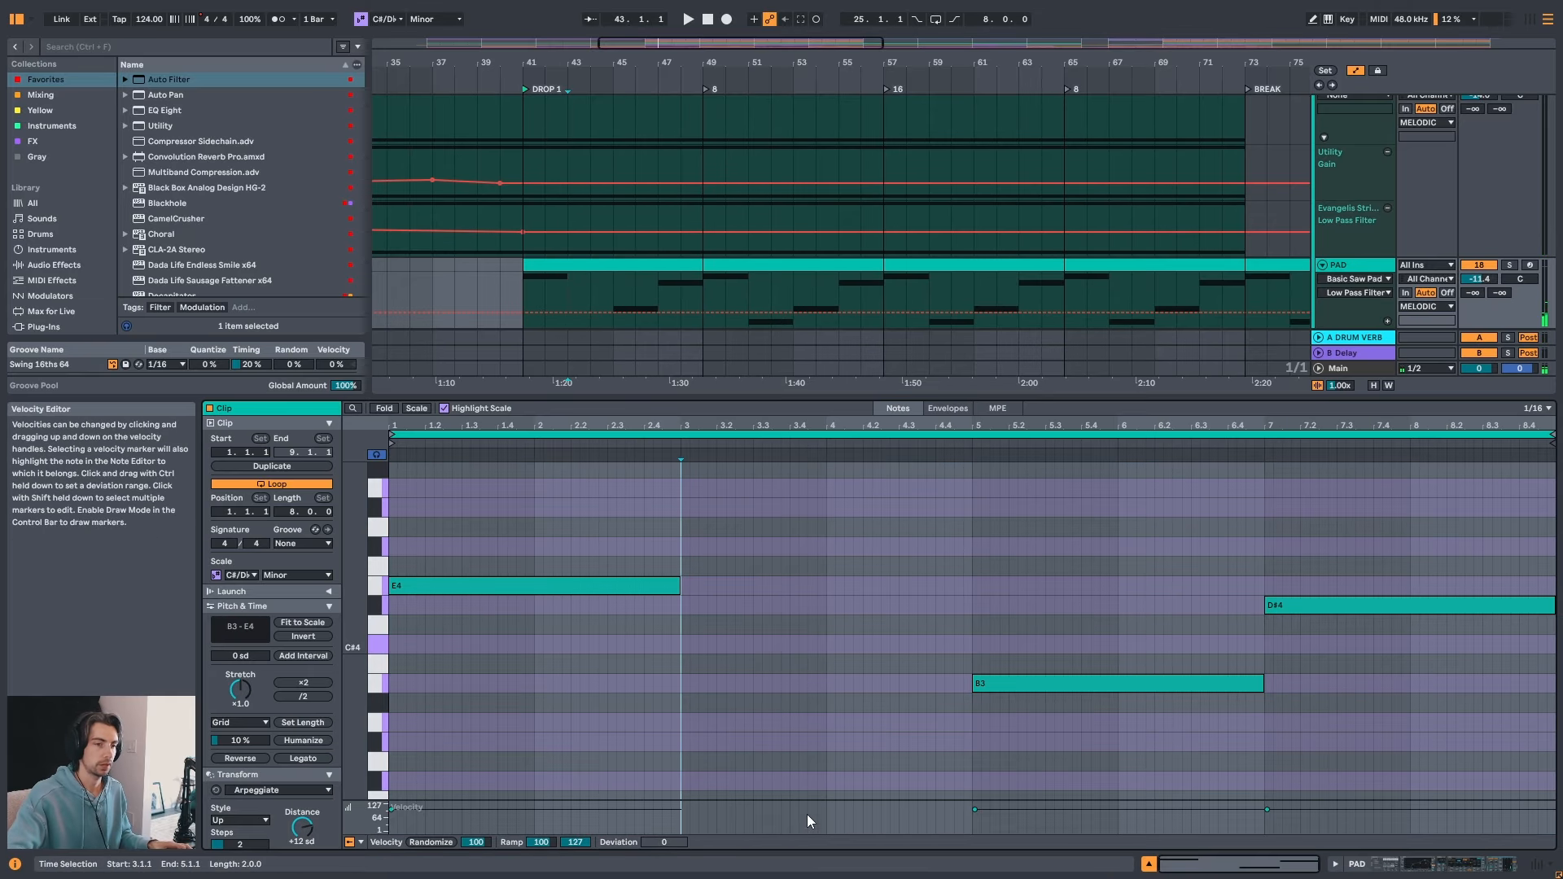
- Check the B3 note by playing from bar 45 with the PAD muted, and delete the D#4 note
{"action": "left_click", "coordinate": [1009, 683]}
{"action": "left_click", "coordinate": [1022, 696]}
{"action": "left_click", "coordinate": [1022, 687]}
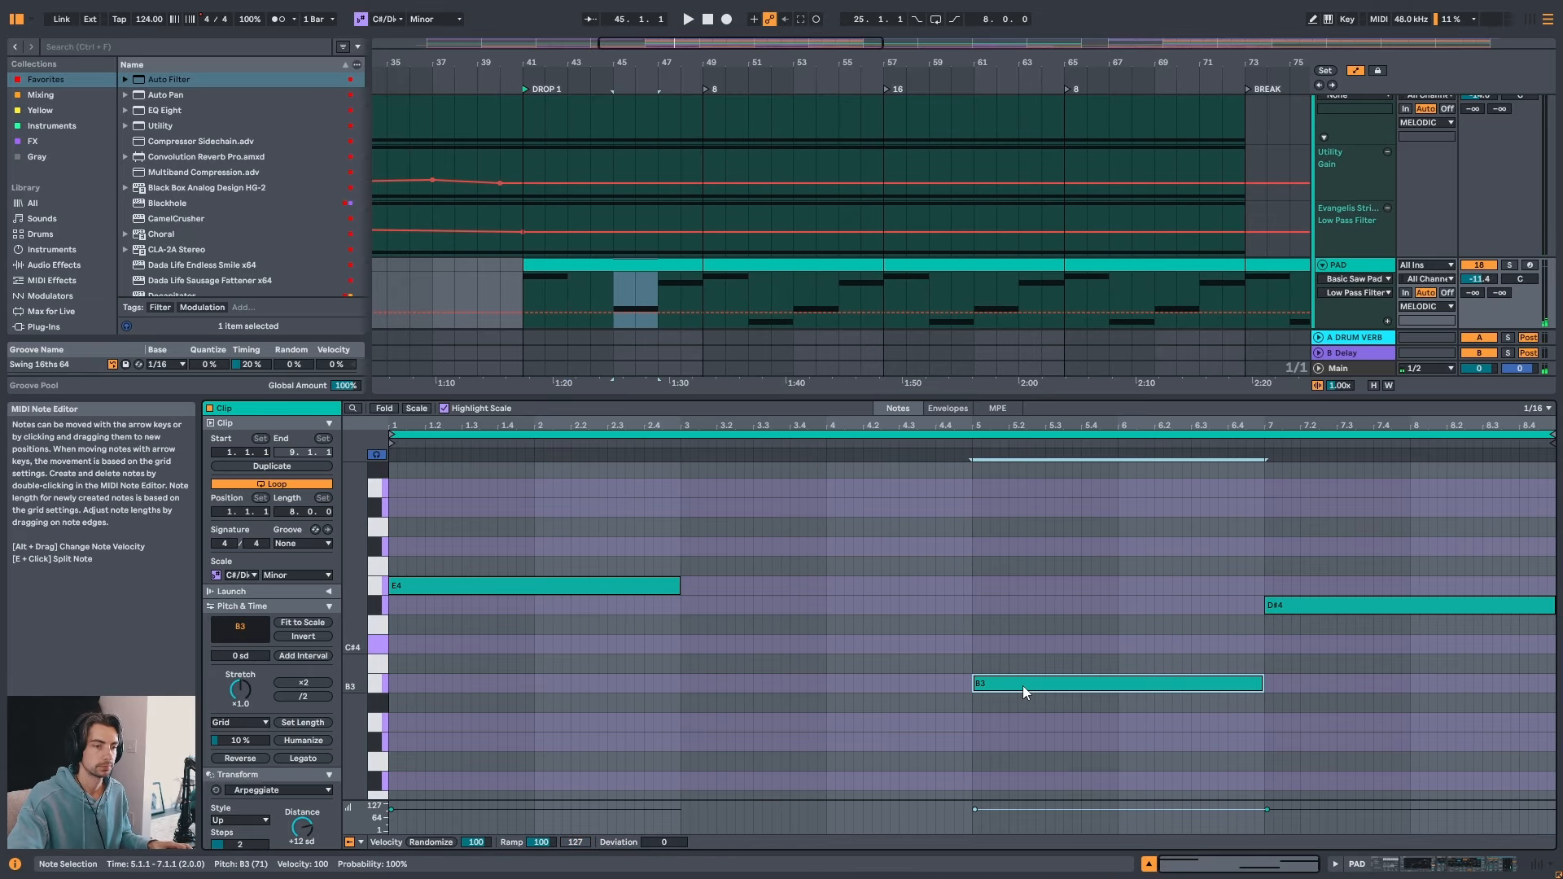
{"action": "left_click", "coordinate": [616, 288]}
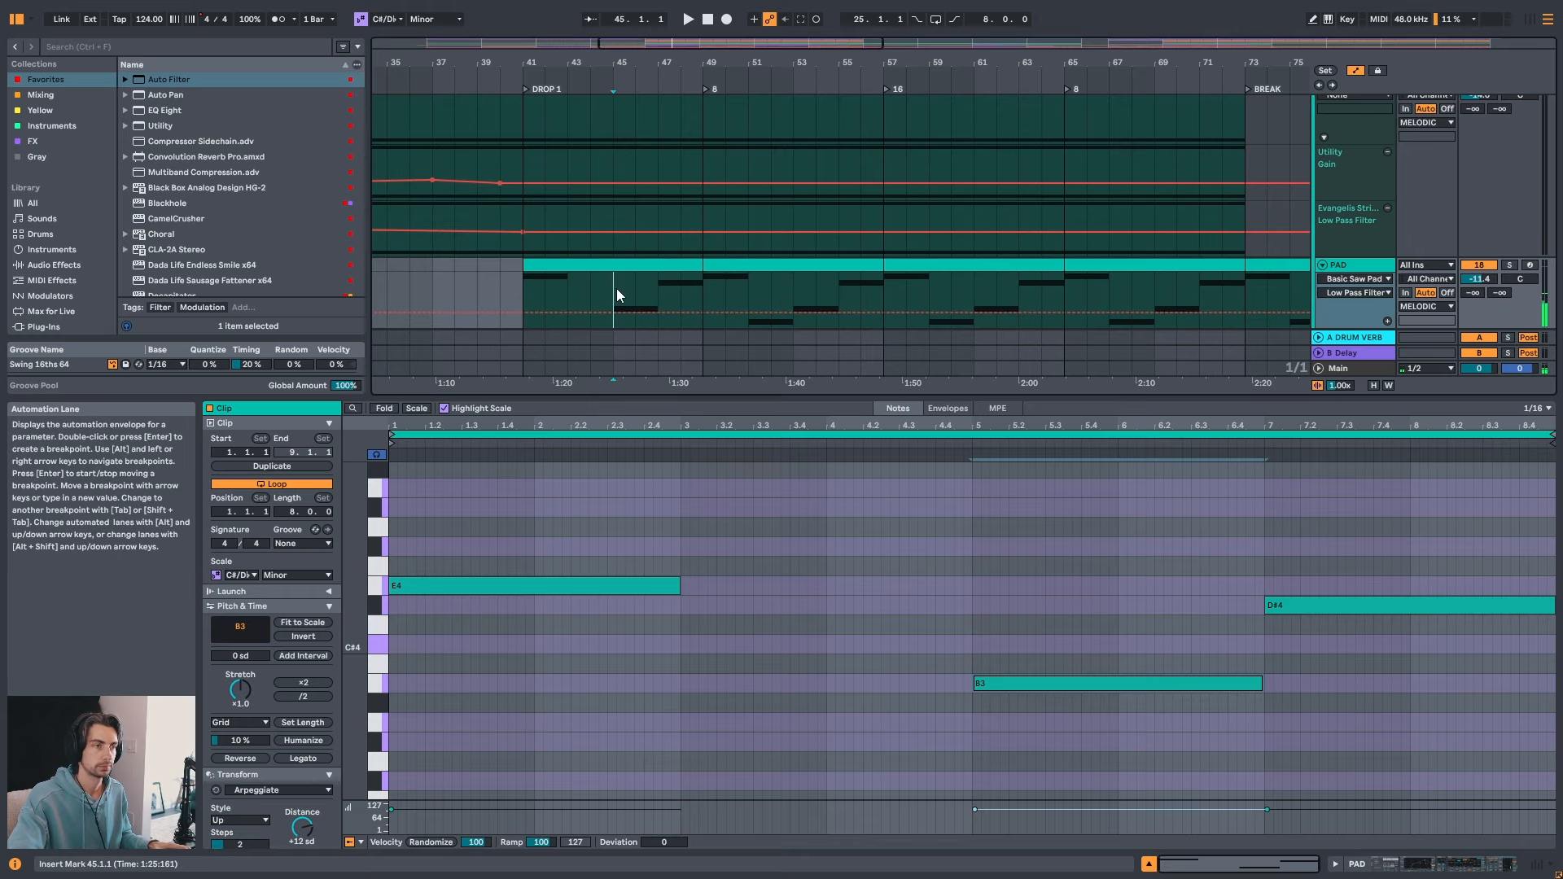
{"action": "key", "text": "space"}
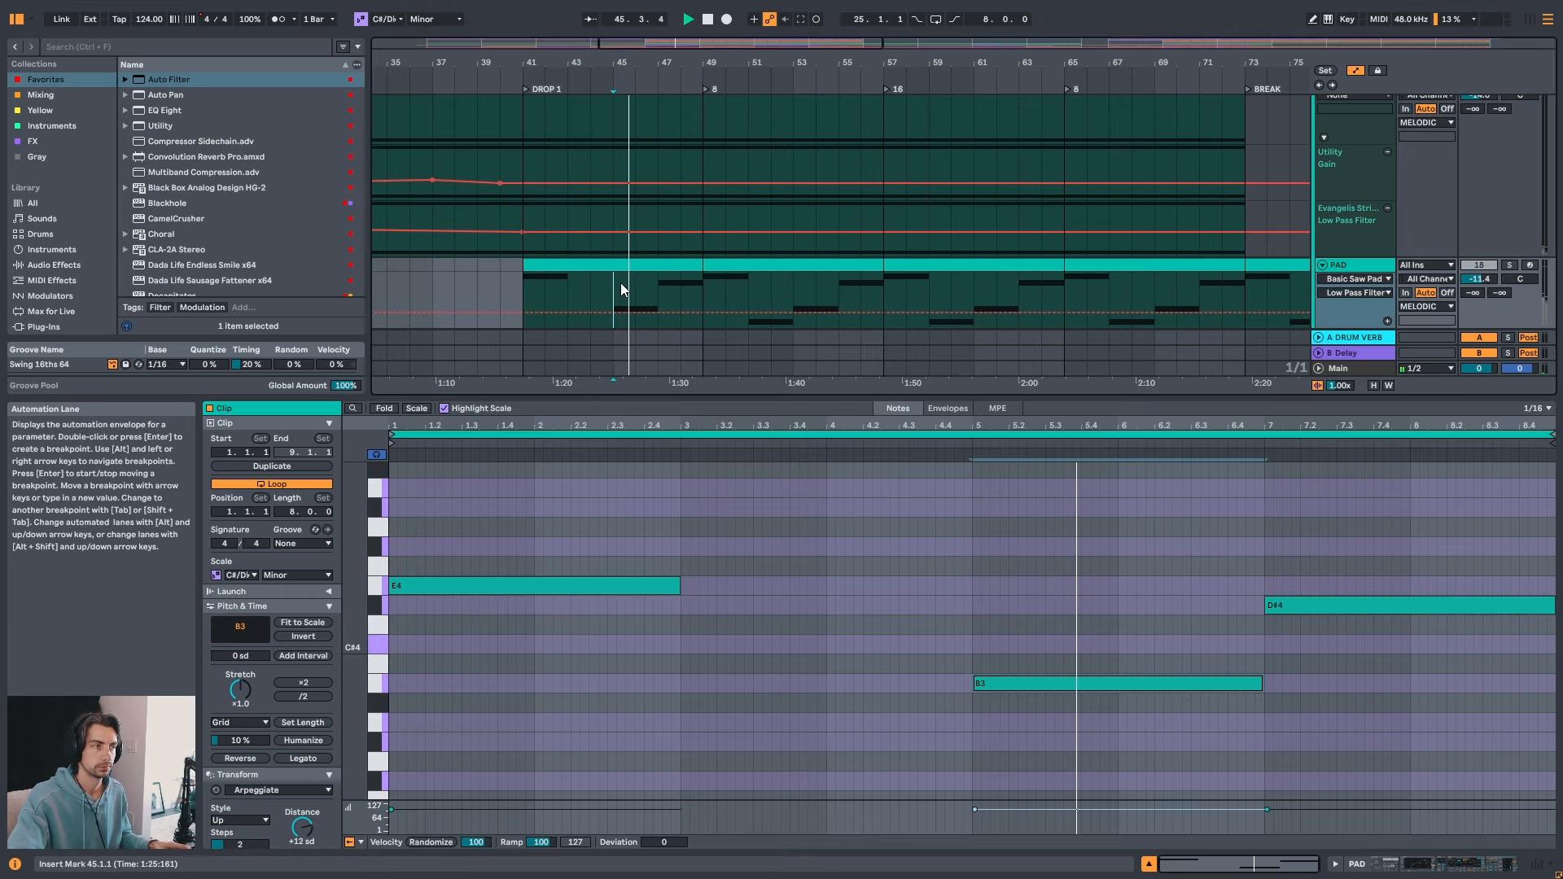
{"action": "key", "text": "space"}
{"action": "double_click", "coordinate": [1344, 620]}
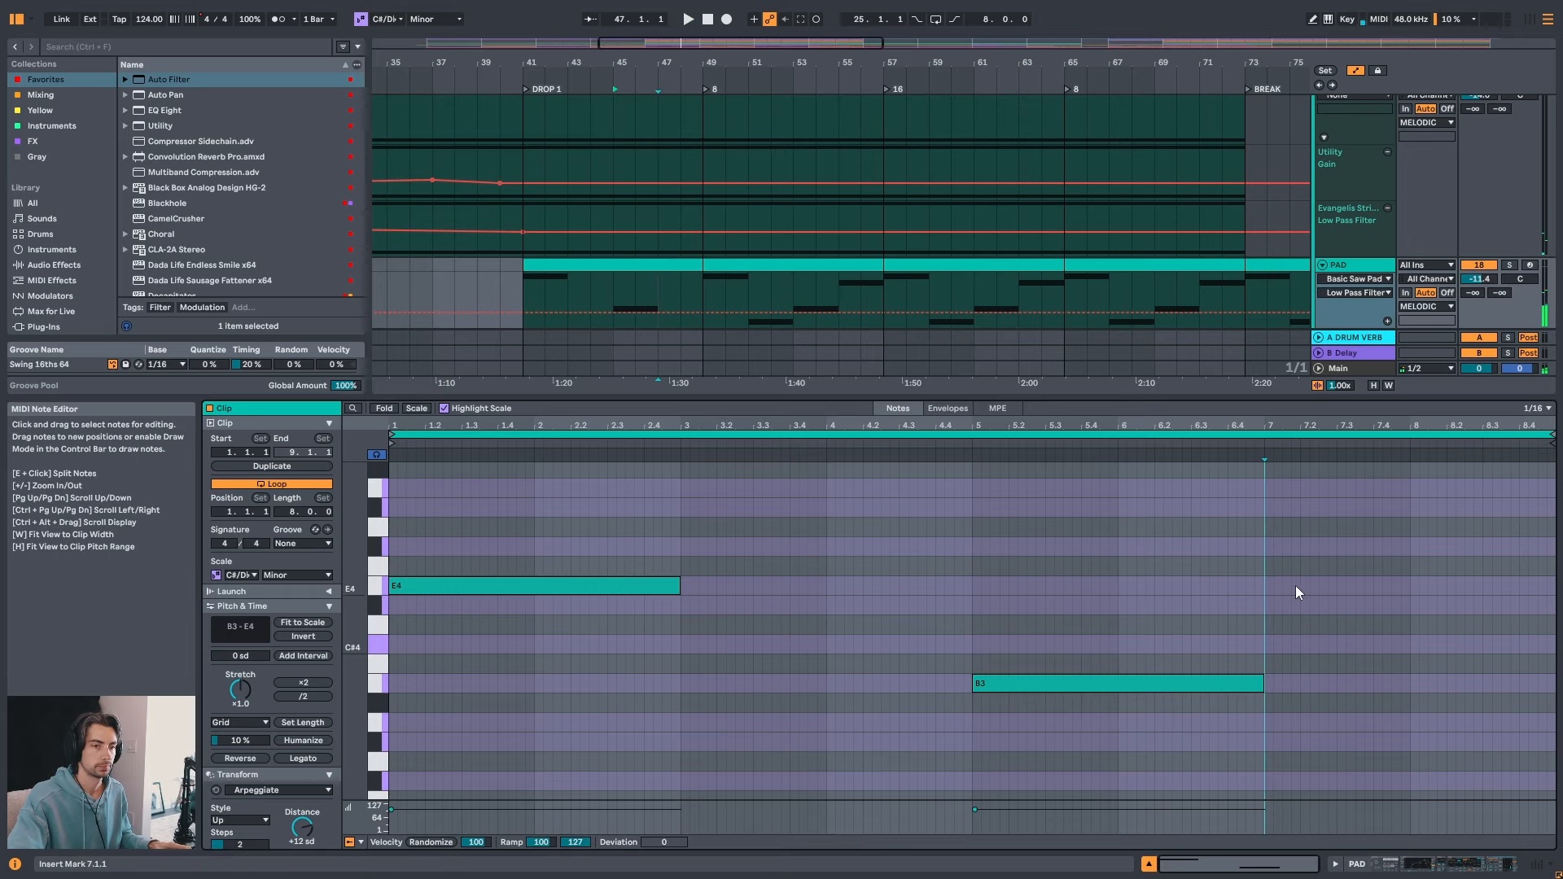
- Play the thinned PAD clip from bar 41 and return to the track's devices
{"action": "left_click", "coordinate": [588, 267]}
{"action": "key", "text": "space"}
{"action": "key", "text": "shift+Tab"}
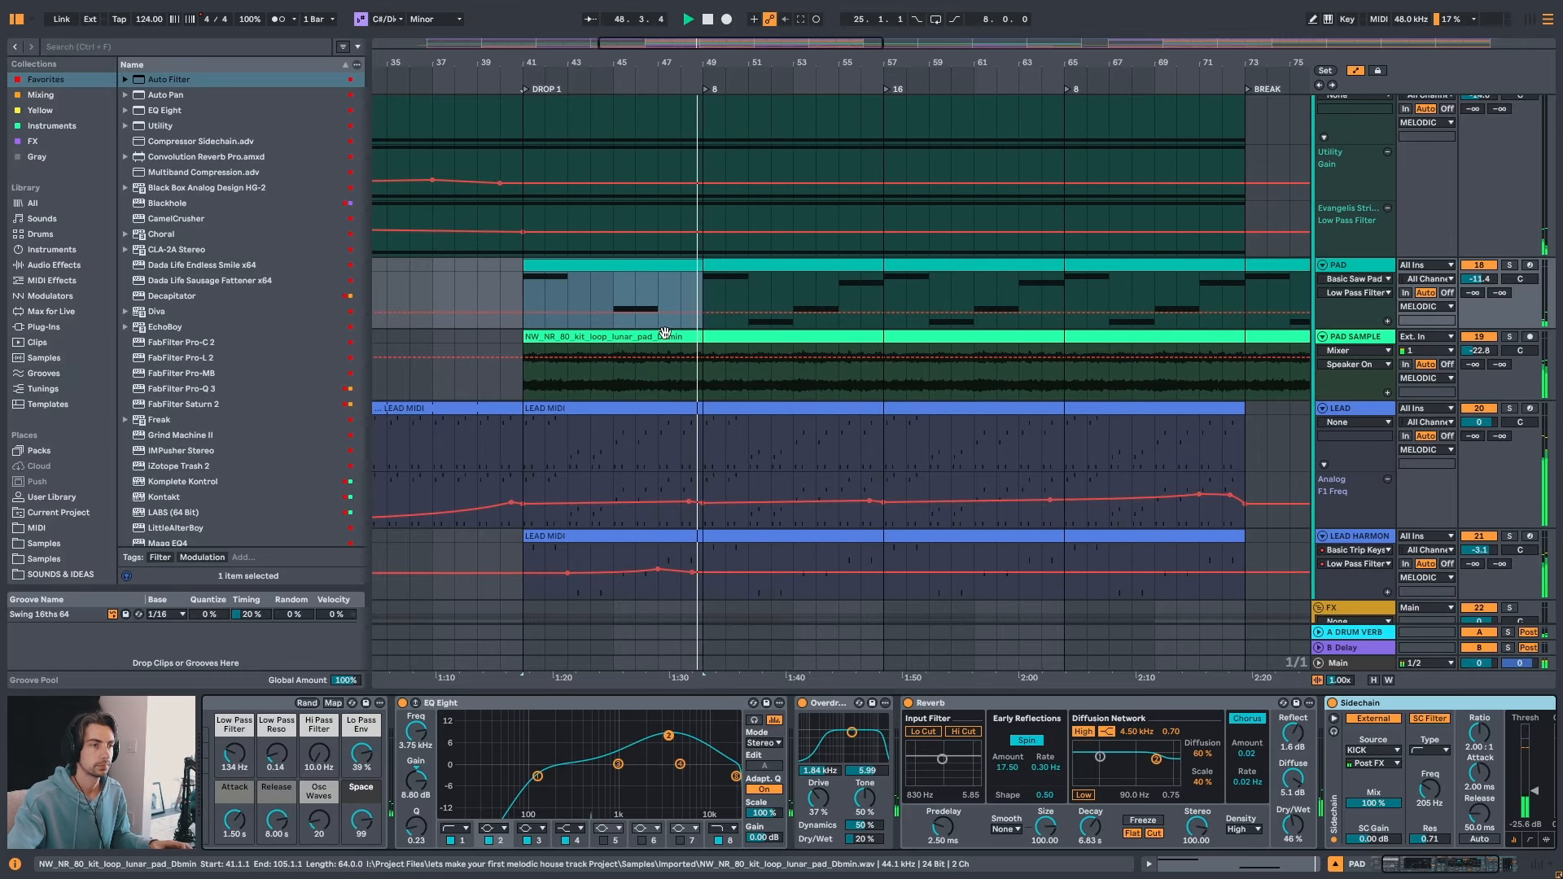
- Compare the drop with PAD SAMPLE muted and unmuted, and solo that track to hear it from bar 41
{"action": "left_click", "coordinate": [606, 337]}
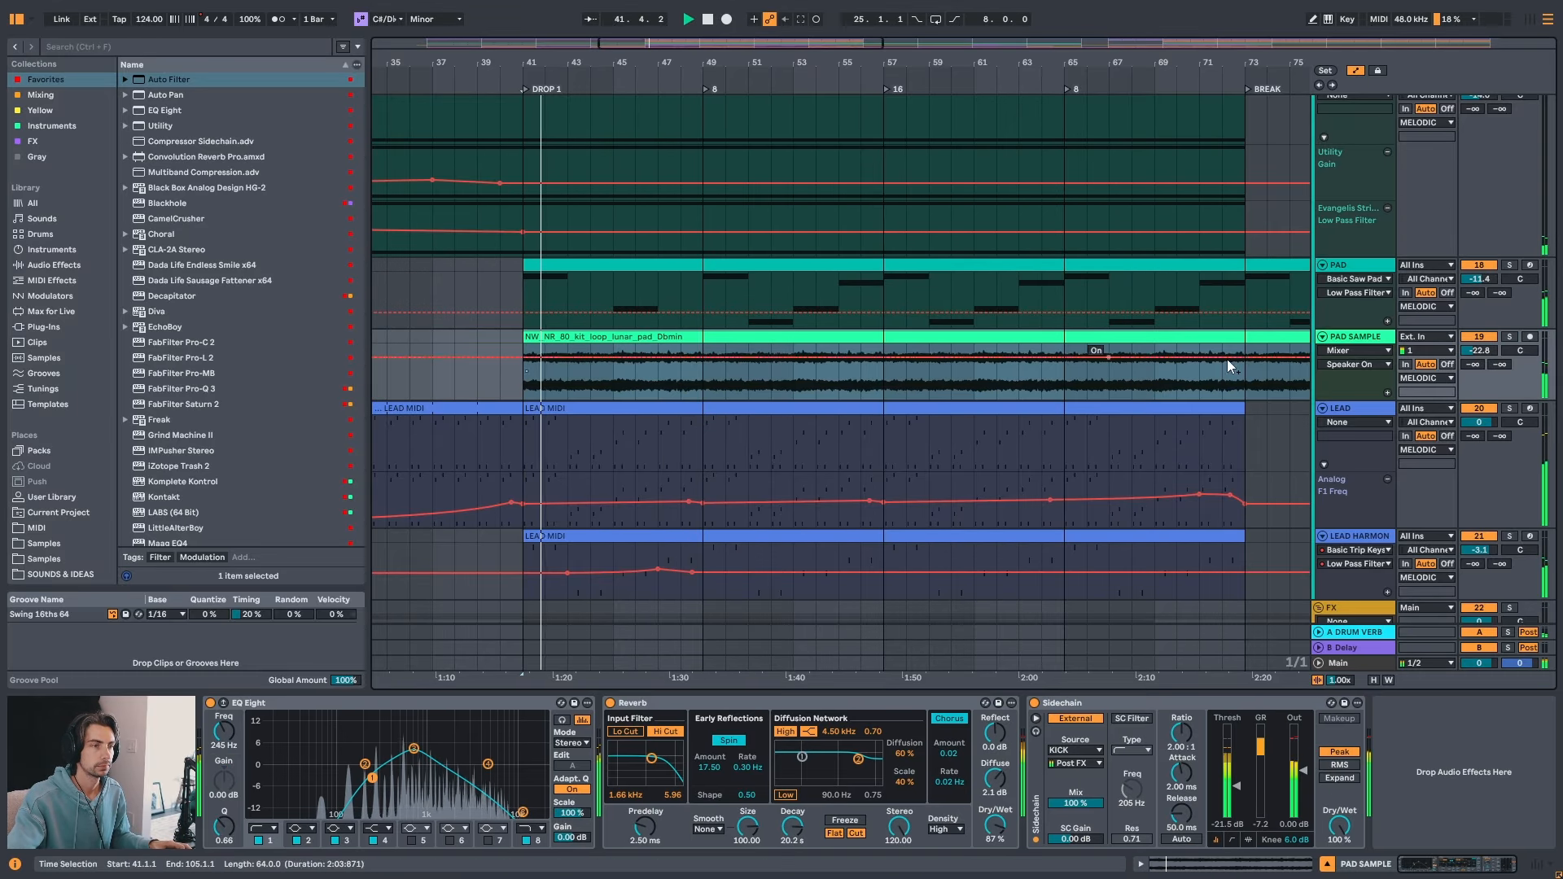
{"action": "left_click", "coordinate": [1480, 338]}
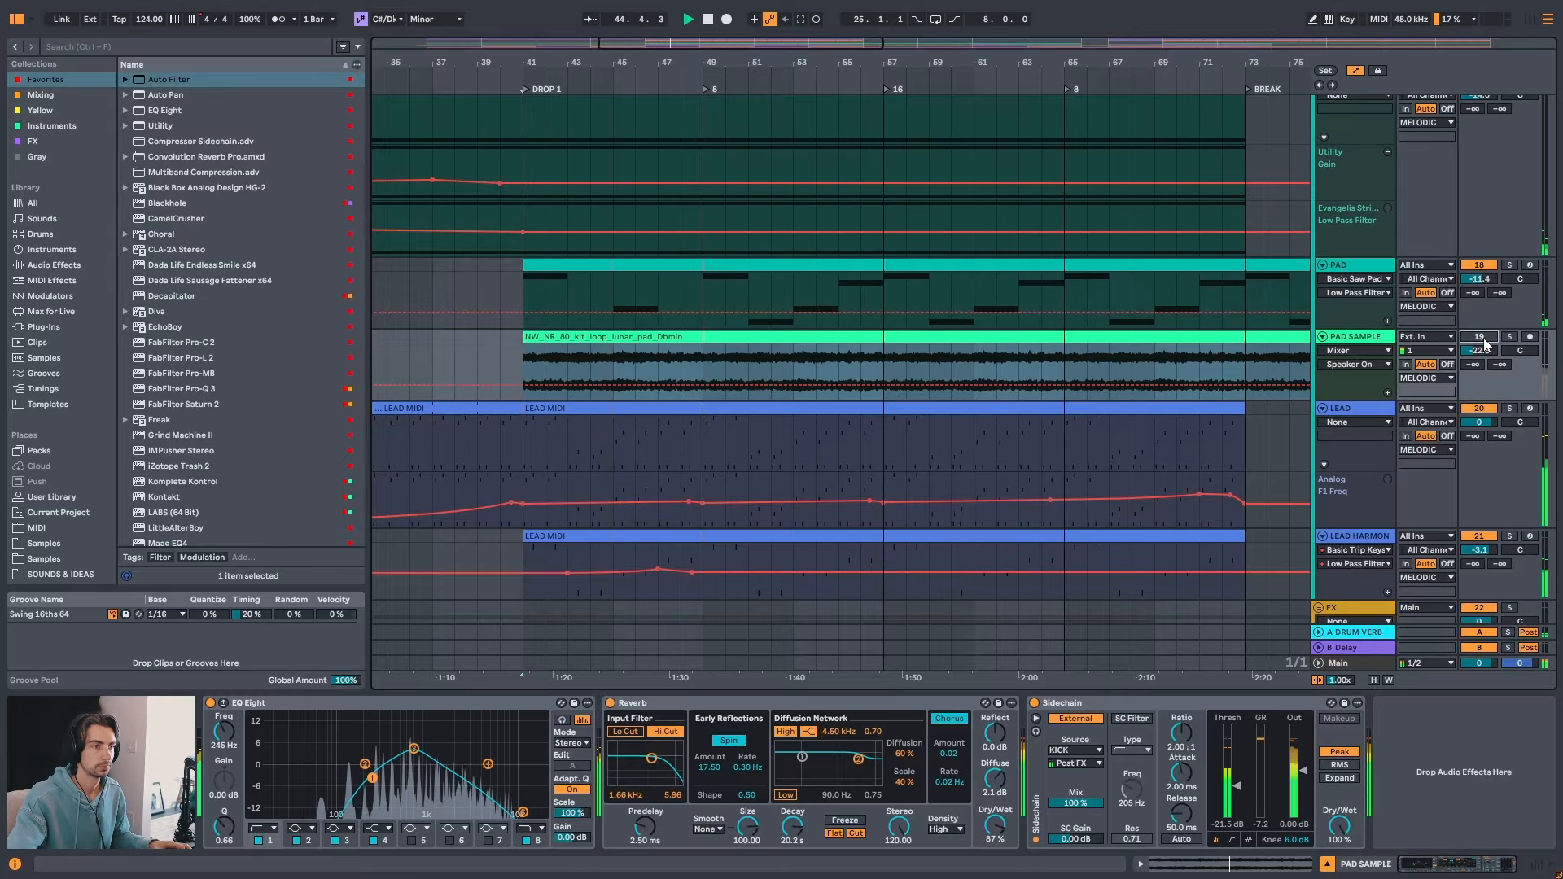
{"action": "left_click", "coordinate": [1480, 337]}
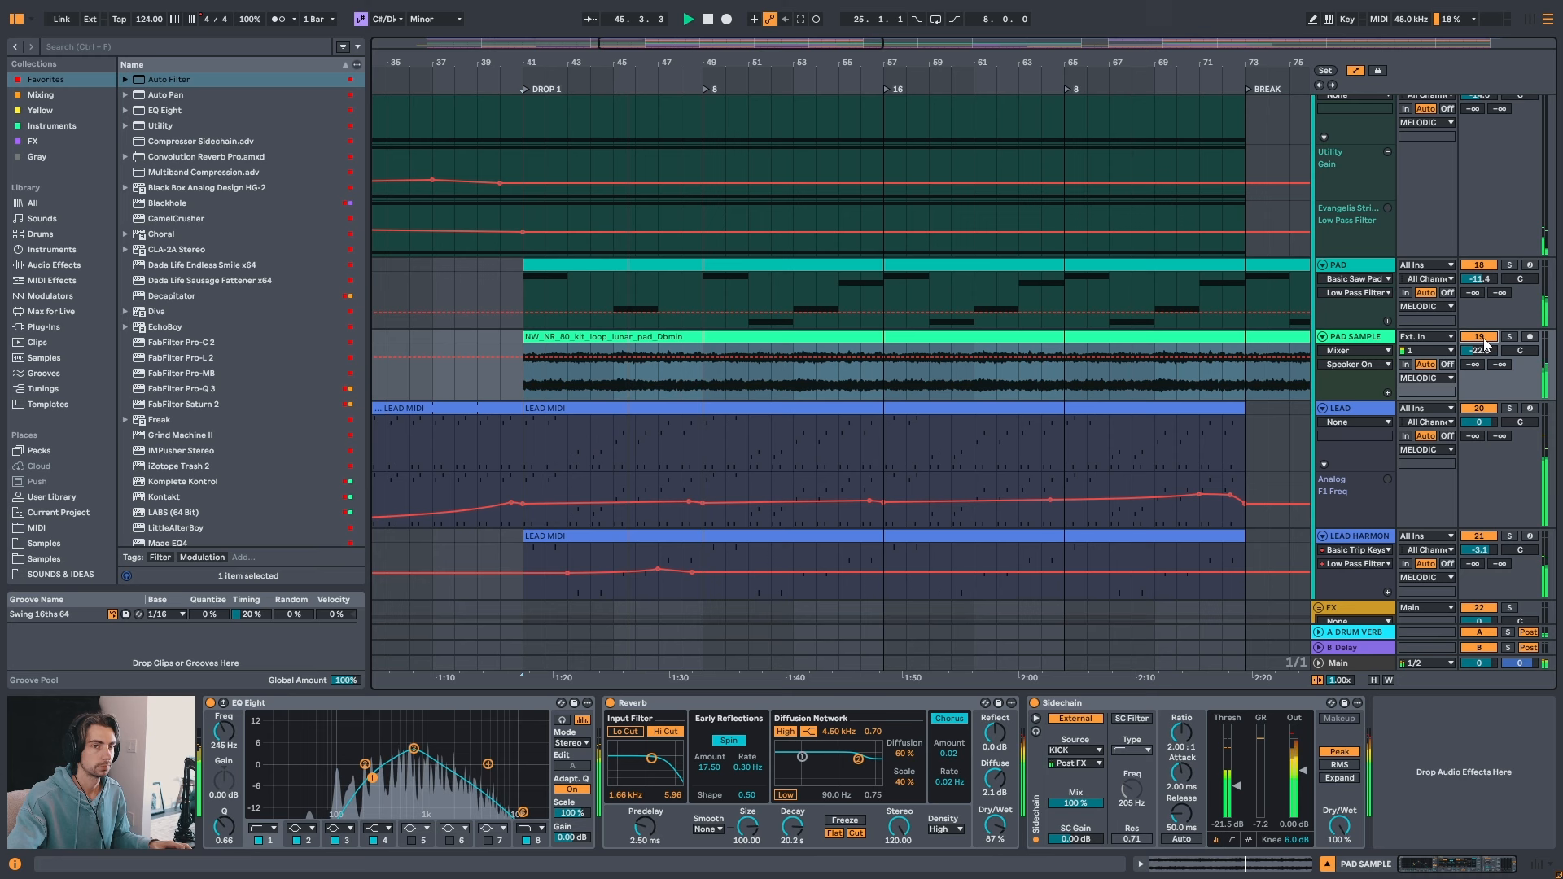
{"action": "left_click", "coordinate": [589, 337]}
{"action": "key", "text": "s"}
{"action": "key", "text": "space"}
{"action": "key", "text": "space"}
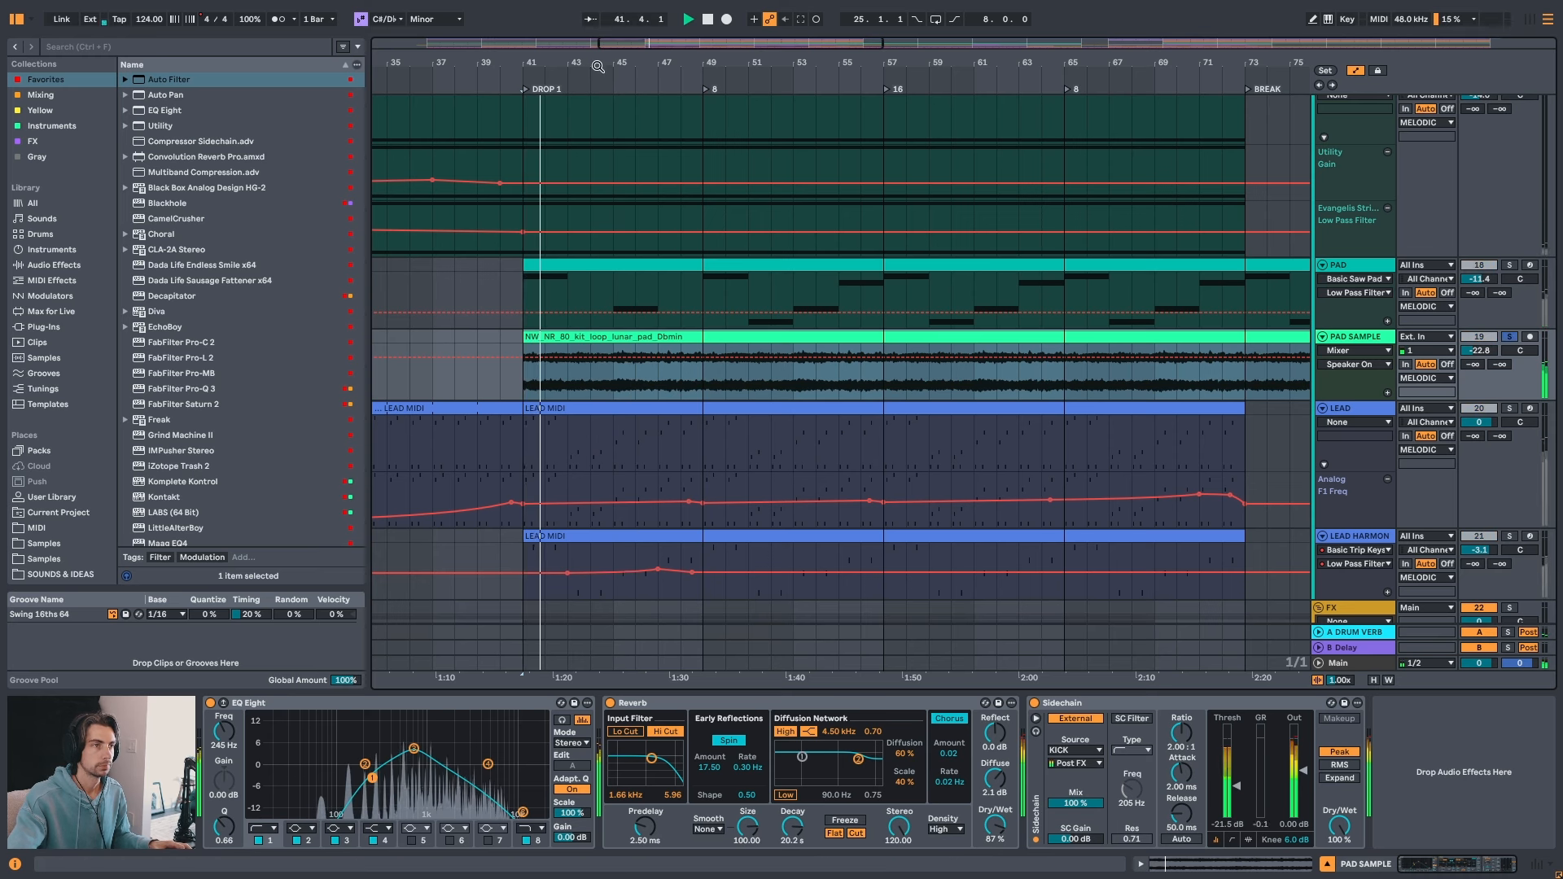
- Cut the PAD SAMPLE clip so only bars 41 to 43 and 45 to 47 remain before bar 49, and play it
{"action": "scroll", "coordinate": [594, 281], "scroll_direction": "up", "scroll_amount": 3, "text": "ctrl"}
{"action": "left_click", "coordinate": [545, 382]}
{"action": "key", "text": "ctrl+e"}
{"action": "left_click_drag", "start_coordinate": [549, 337], "coordinate": [759, 337]}
{"action": "left_click", "coordinate": [494, 337]}
{"action": "key", "text": "space"}
{"action": "left_click", "coordinate": [691, 386]}
{"action": "key", "text": "ctrl+e"}
{"action": "left_click", "coordinate": [484, 336]}
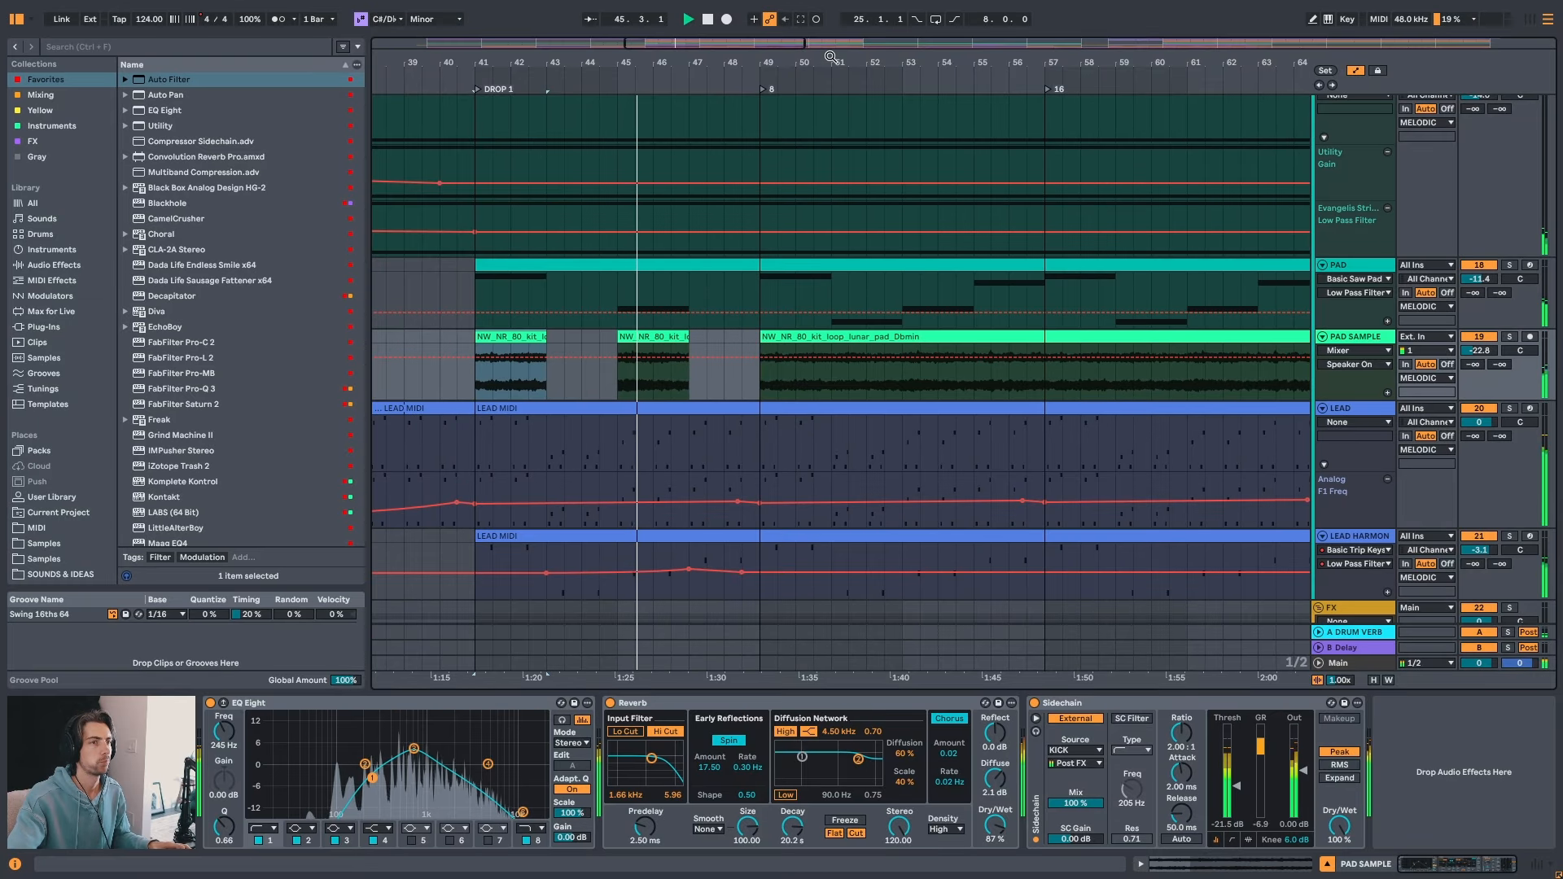
- Remove all PAD SAMPLE audio between bars 41 and 49 and play into the drop from bar 40
{"action": "left_click_drag", "start_coordinate": [827, 59], "coordinate": [744, 45]}
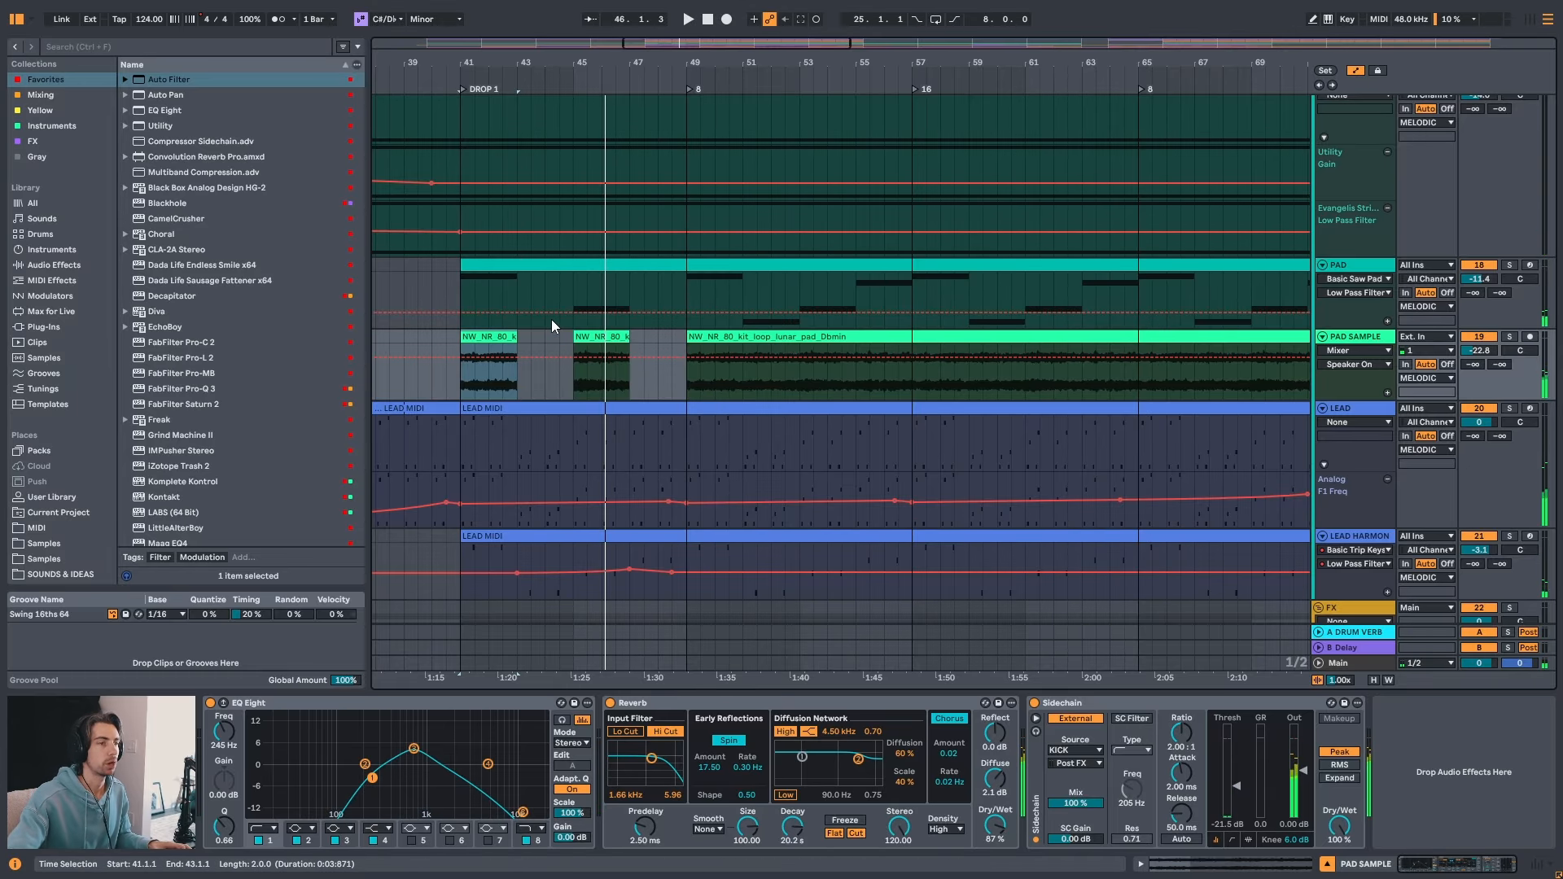
{"action": "left_click_drag", "start_coordinate": [517, 336], "coordinate": [686, 336]}
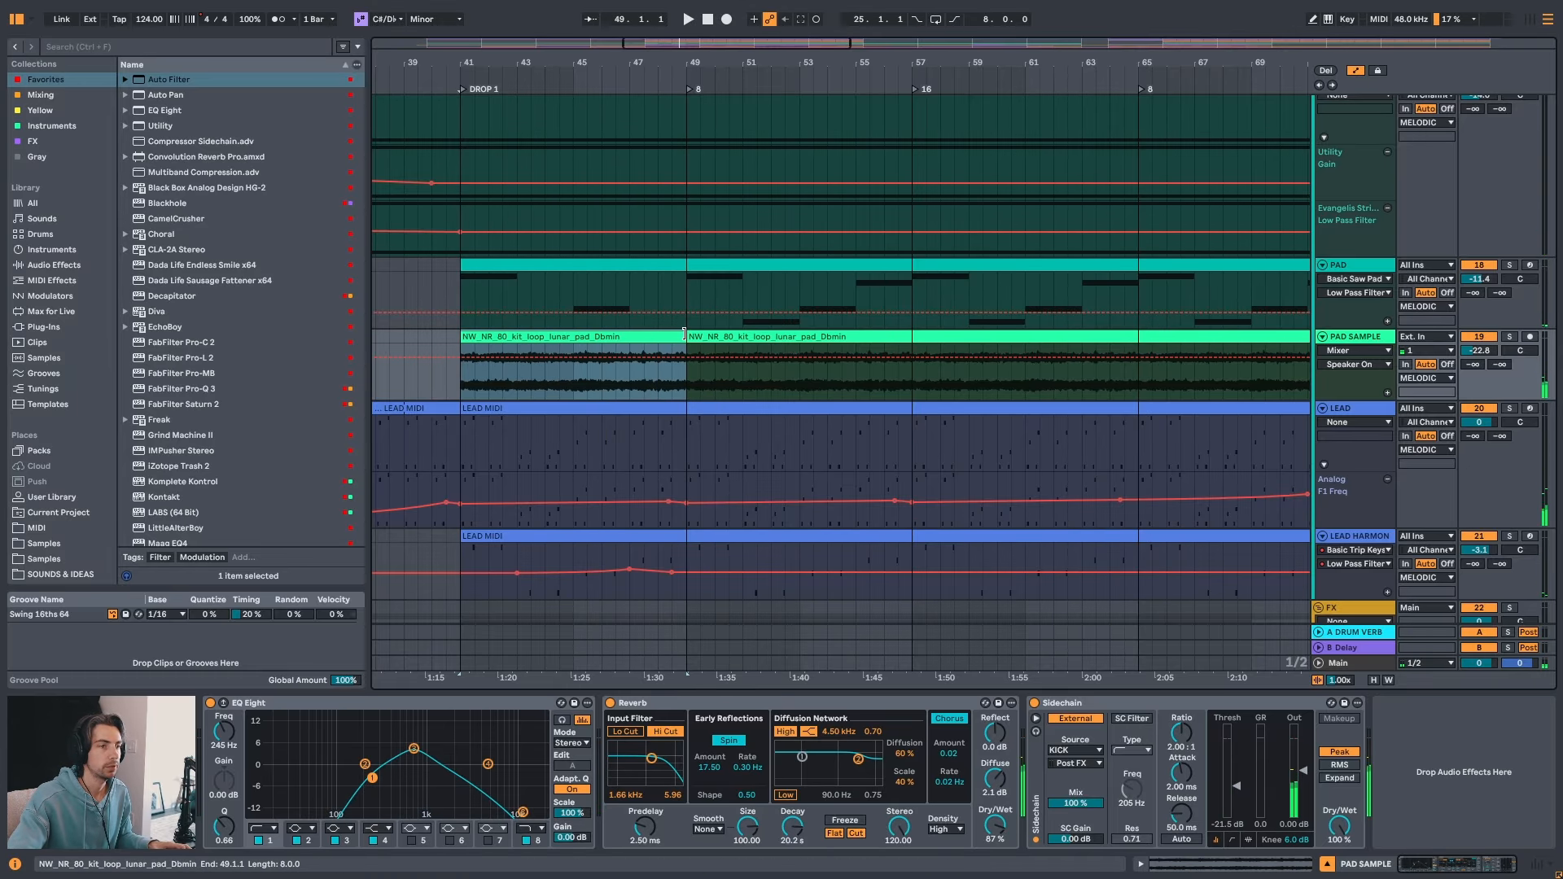
{"action": "key", "text": "Delete"}
{"action": "left_click", "coordinate": [420, 337]}
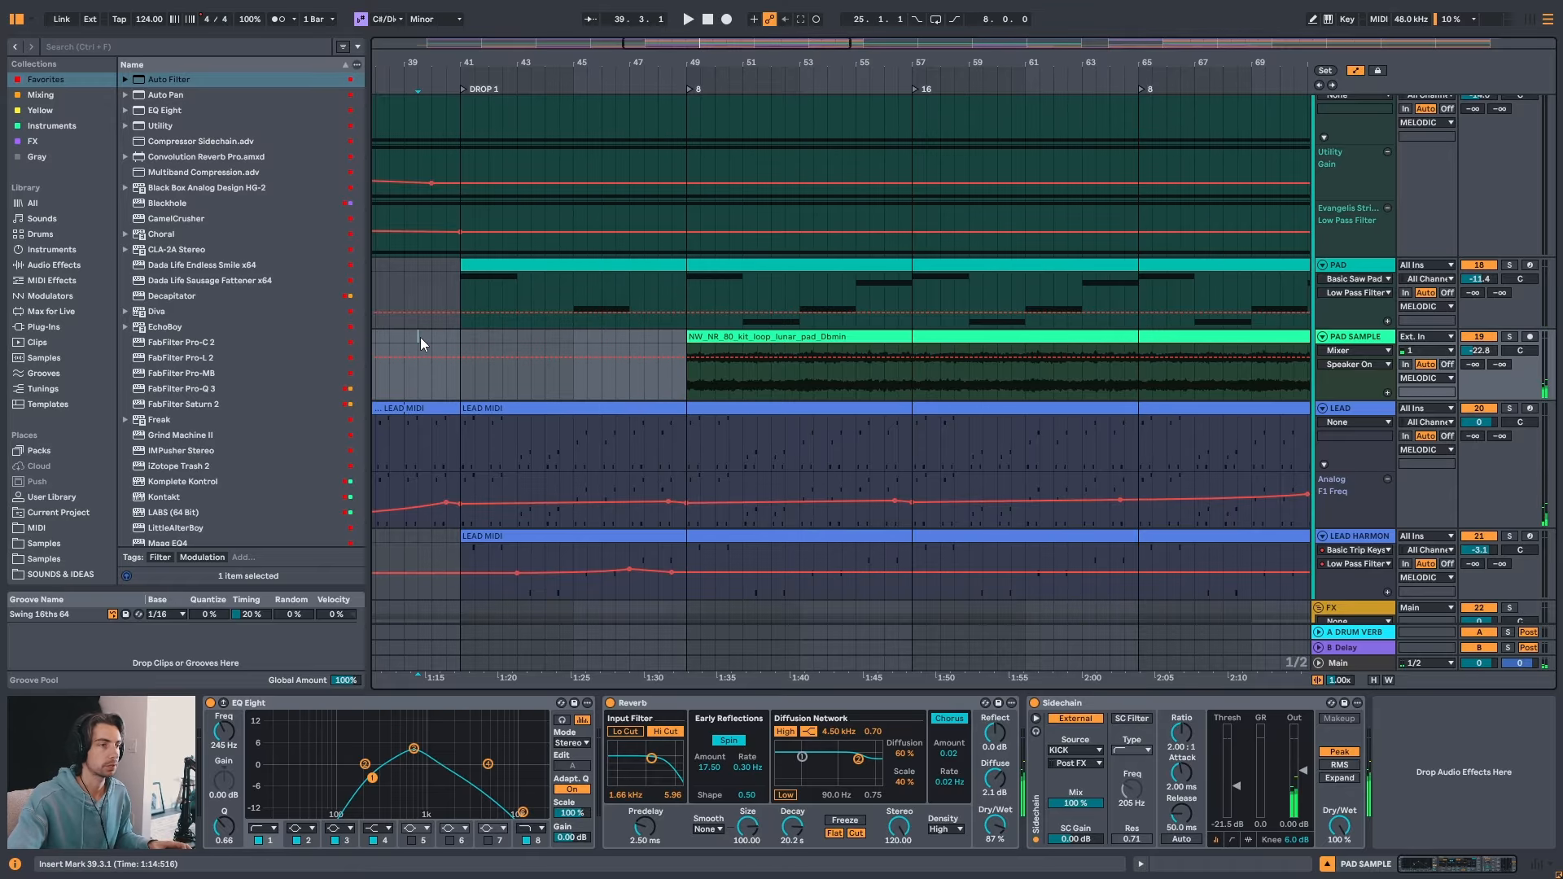
{"action": "key", "text": "space"}
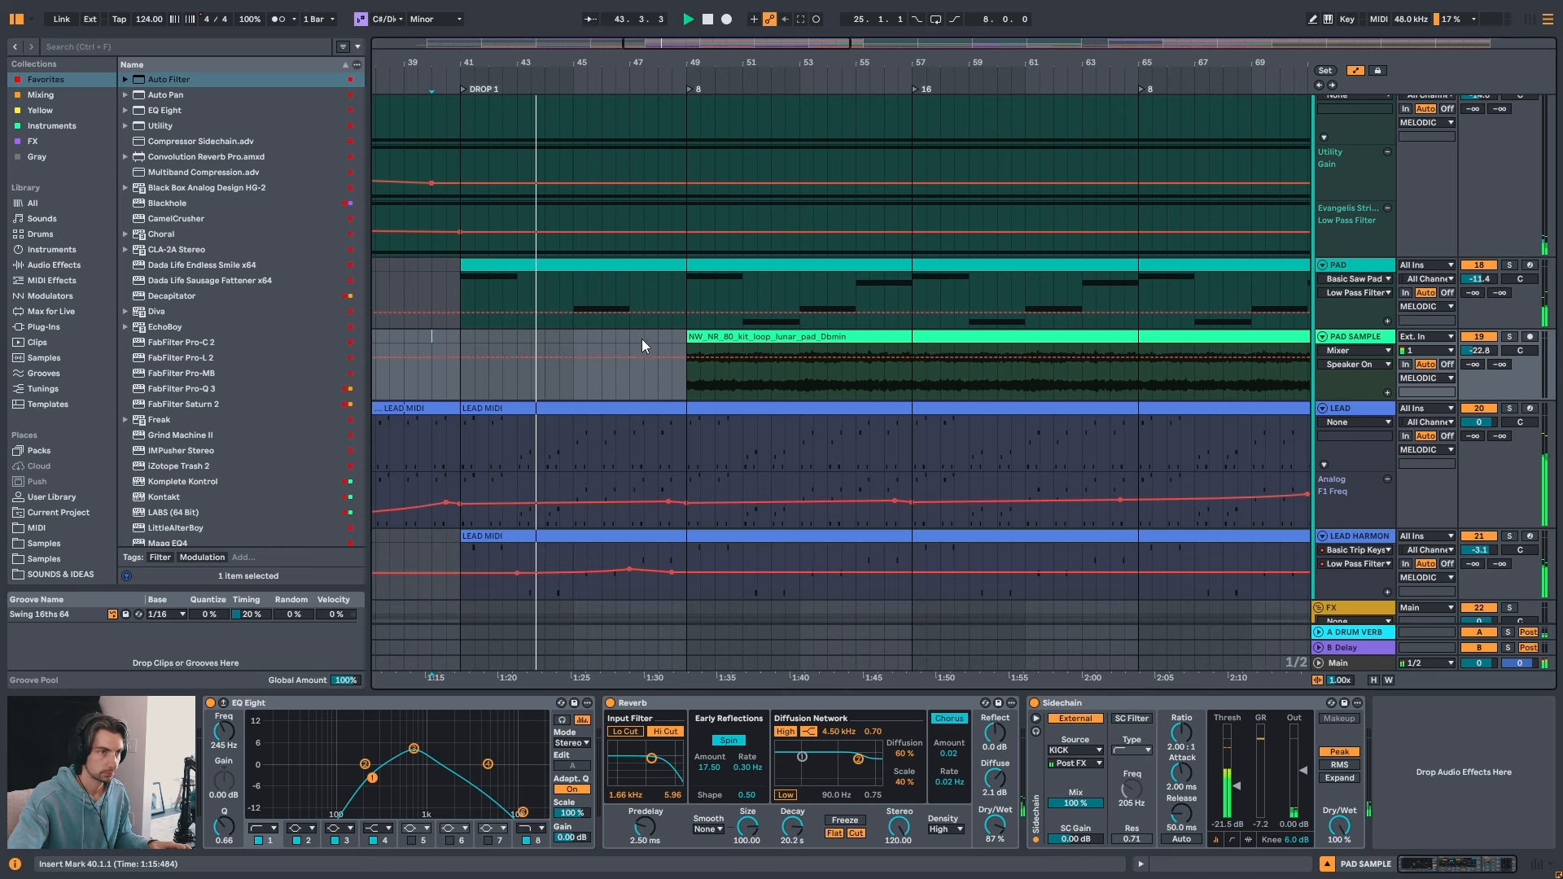
- Play DROP 1 past bar 49, switch to the soloed reference track, and collapse the LOW END group
{"action": "left_click_drag", "start_coordinate": [808, 64], "coordinate": [672, 37]}
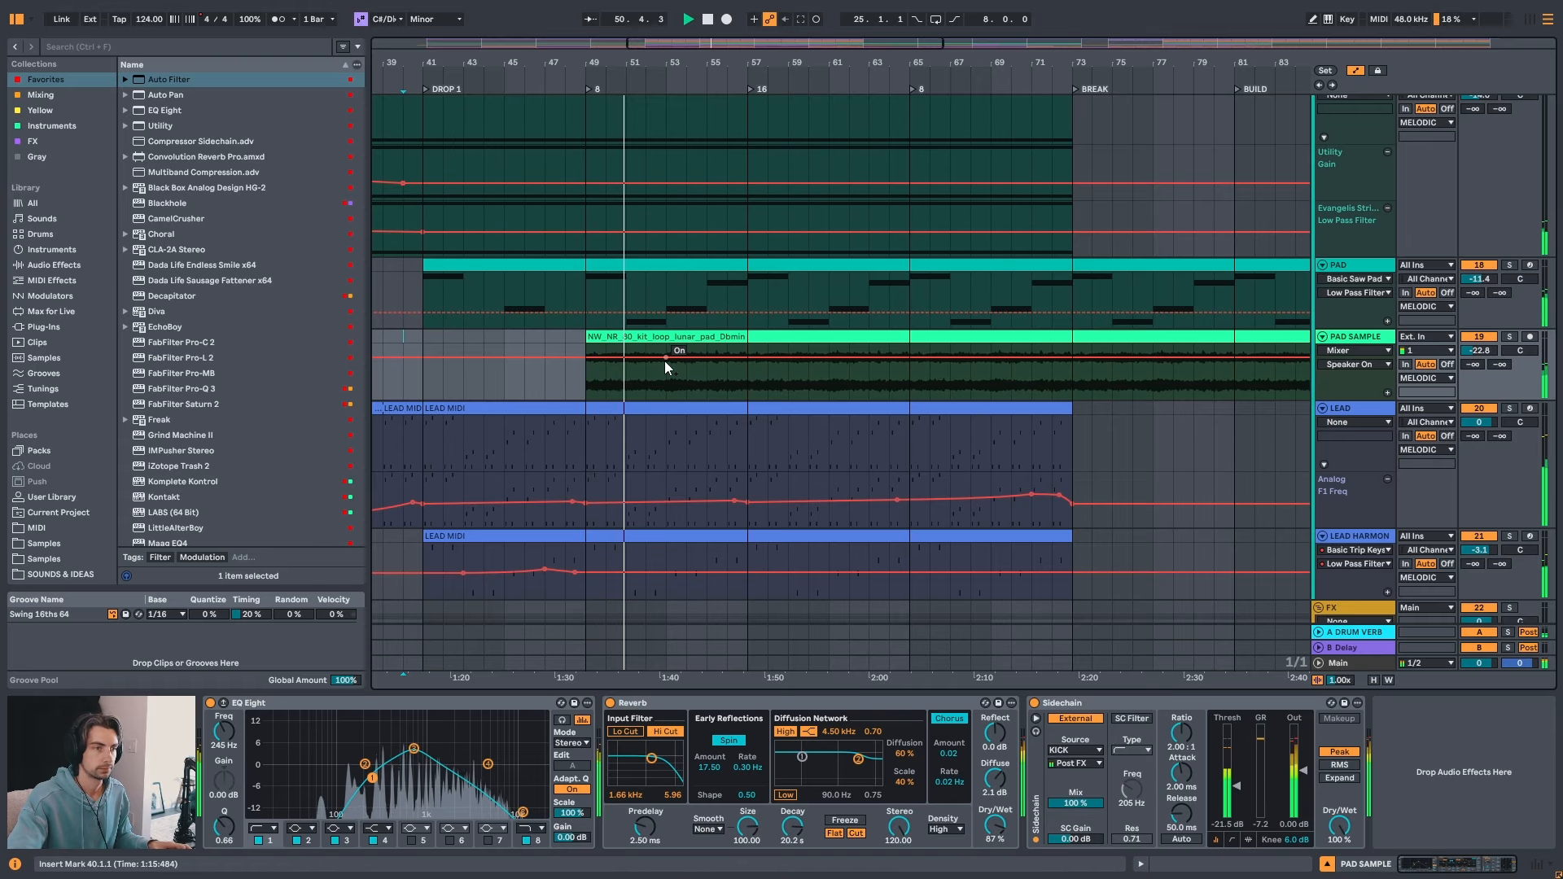
{"action": "scroll", "coordinate": [664, 359], "scroll_direction": "up", "scroll_amount": 10}
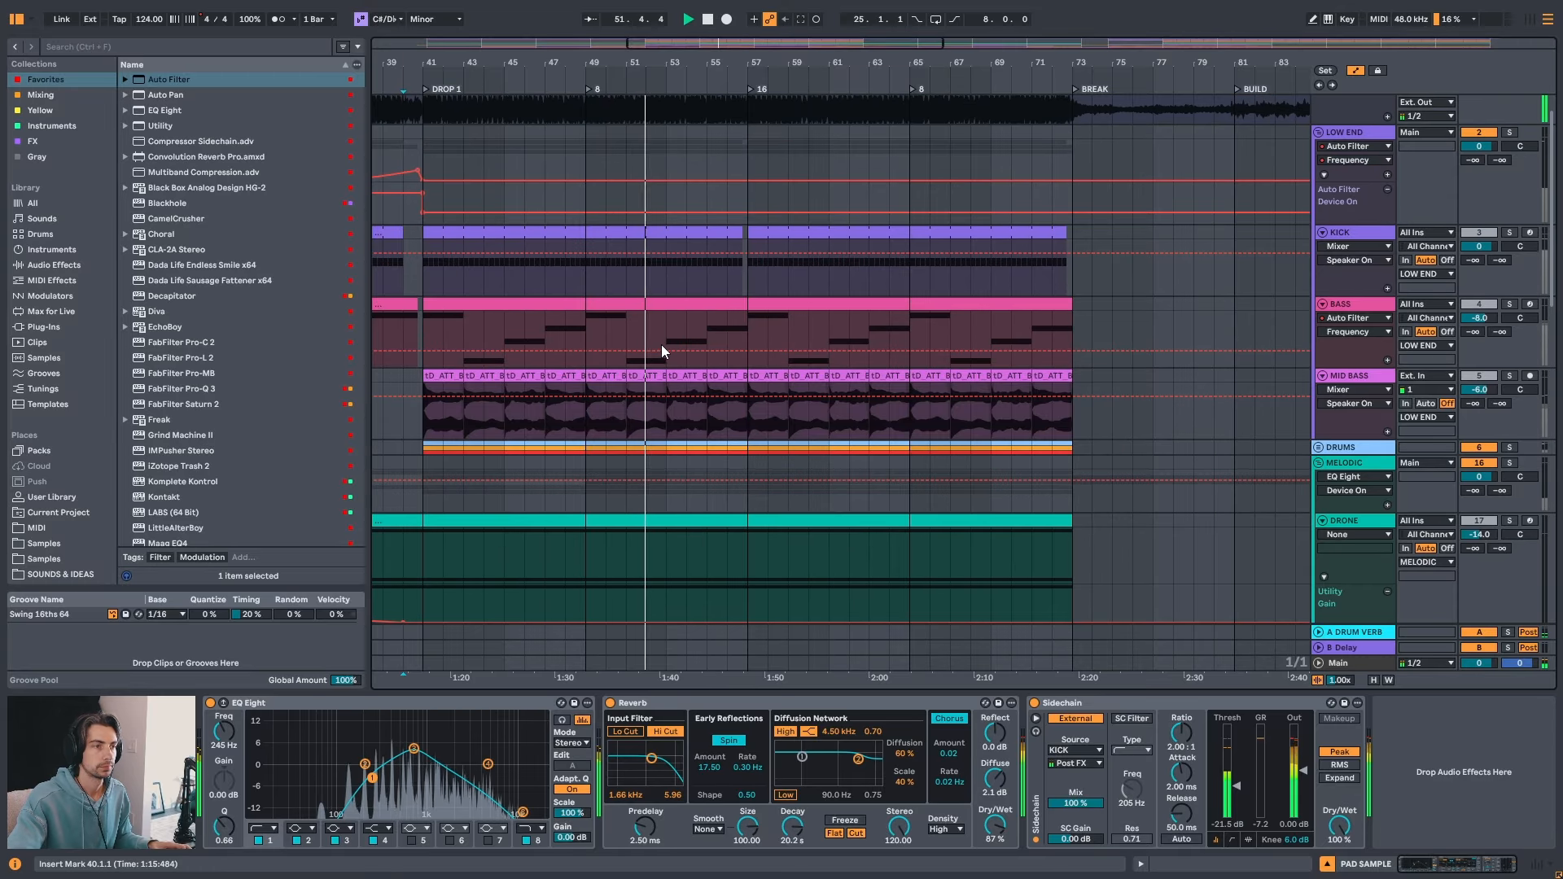
{"action": "scroll", "coordinate": [661, 345], "scroll_direction": "up", "scroll_amount": 1}
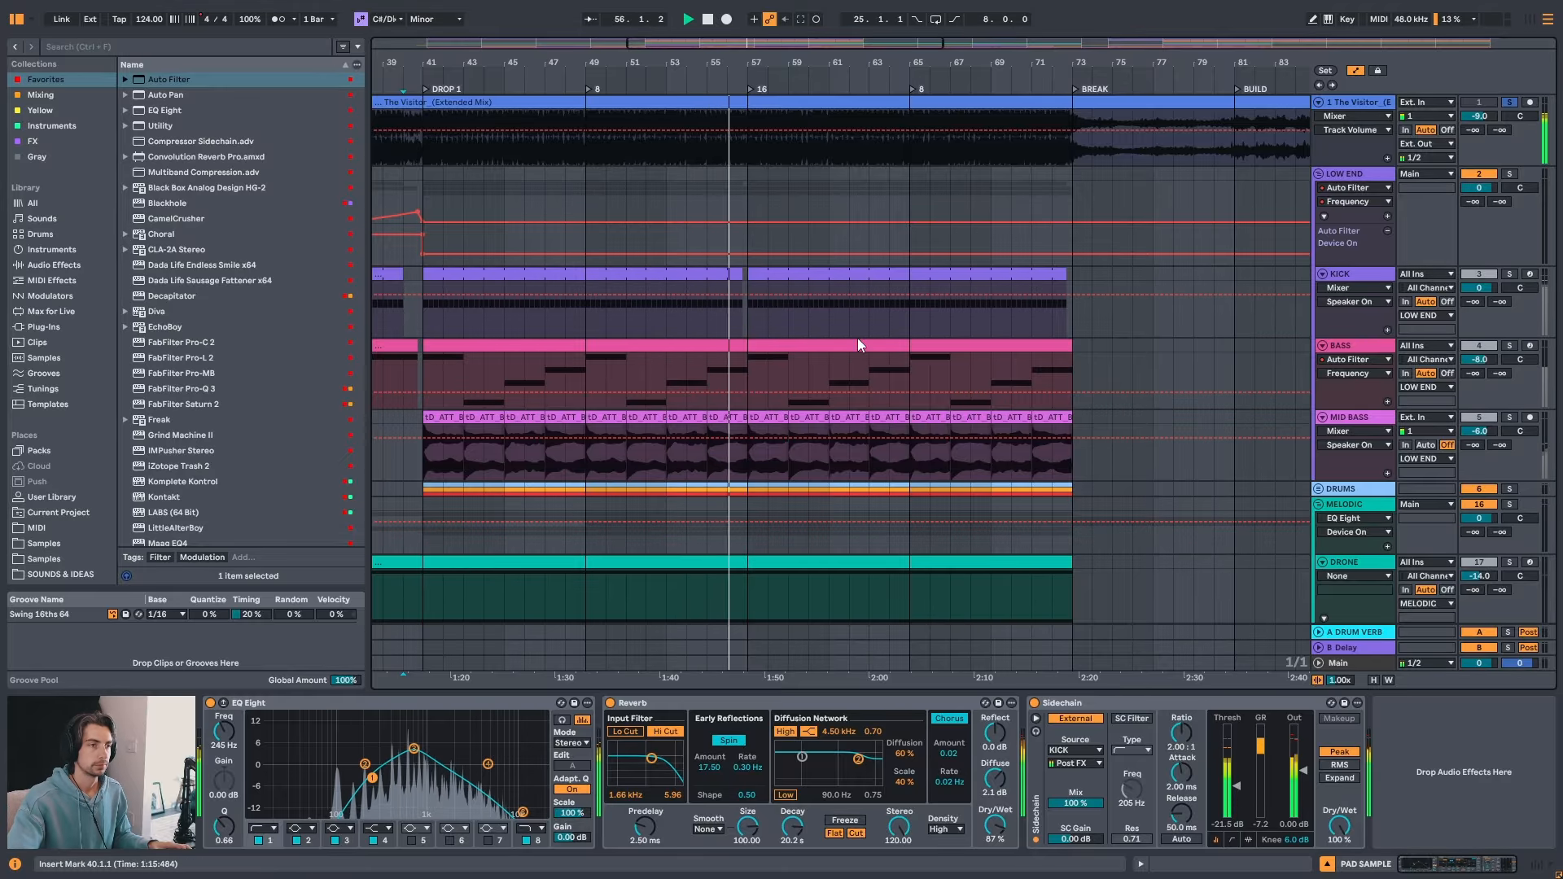
{"action": "scroll", "coordinate": [860, 327], "scroll_direction": "down", "scroll_amount": 2}
{"action": "scroll", "coordinate": [1267, 234], "scroll_direction": "up", "scroll_amount": 2}
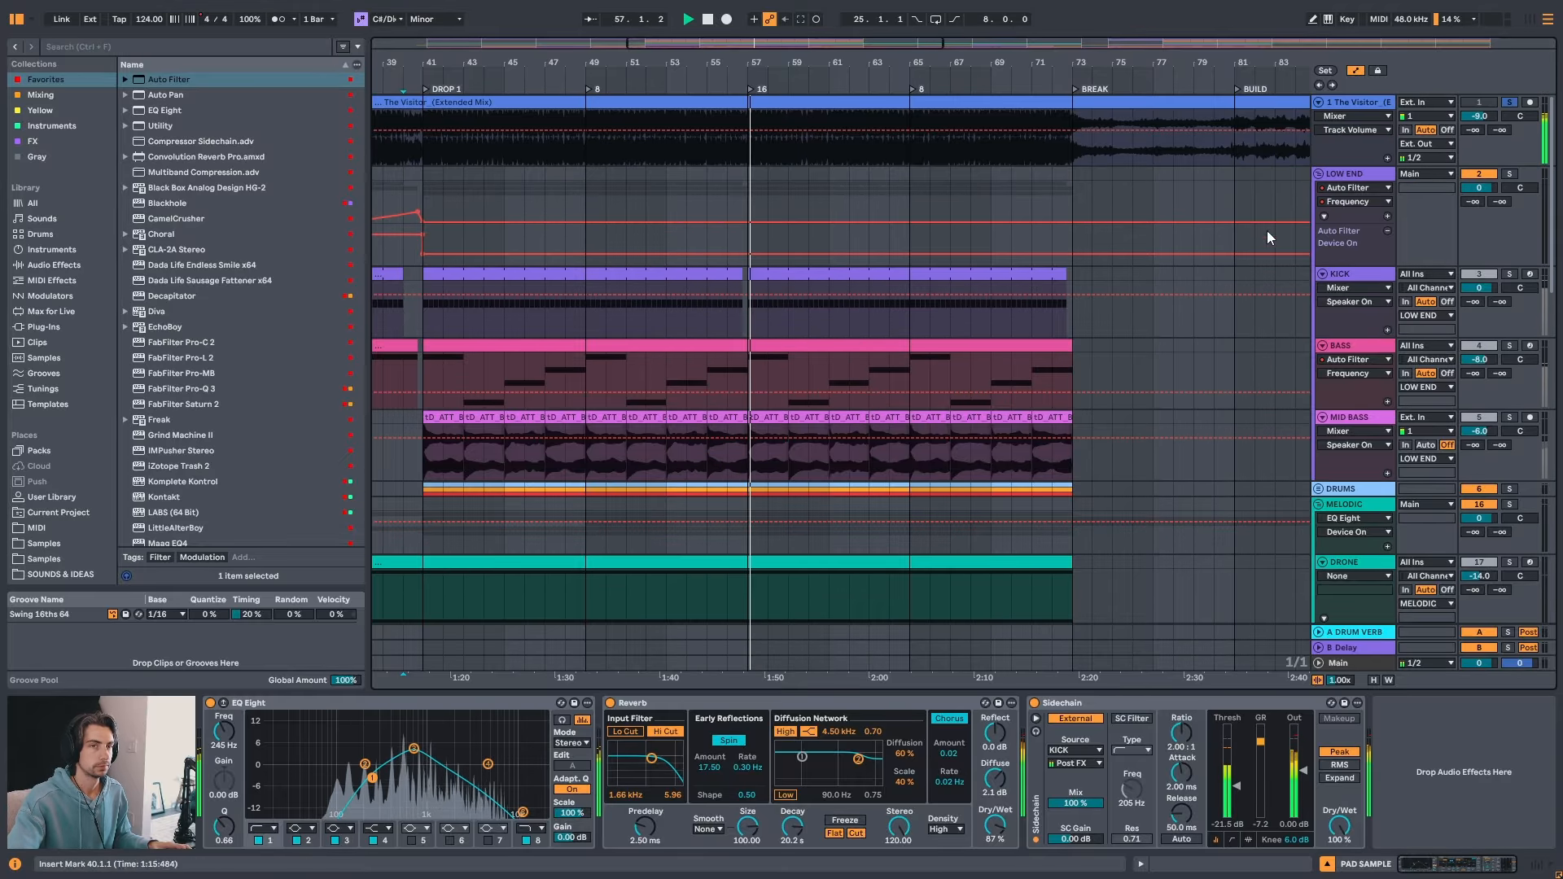
{"action": "left_click", "coordinate": [1317, 174]}
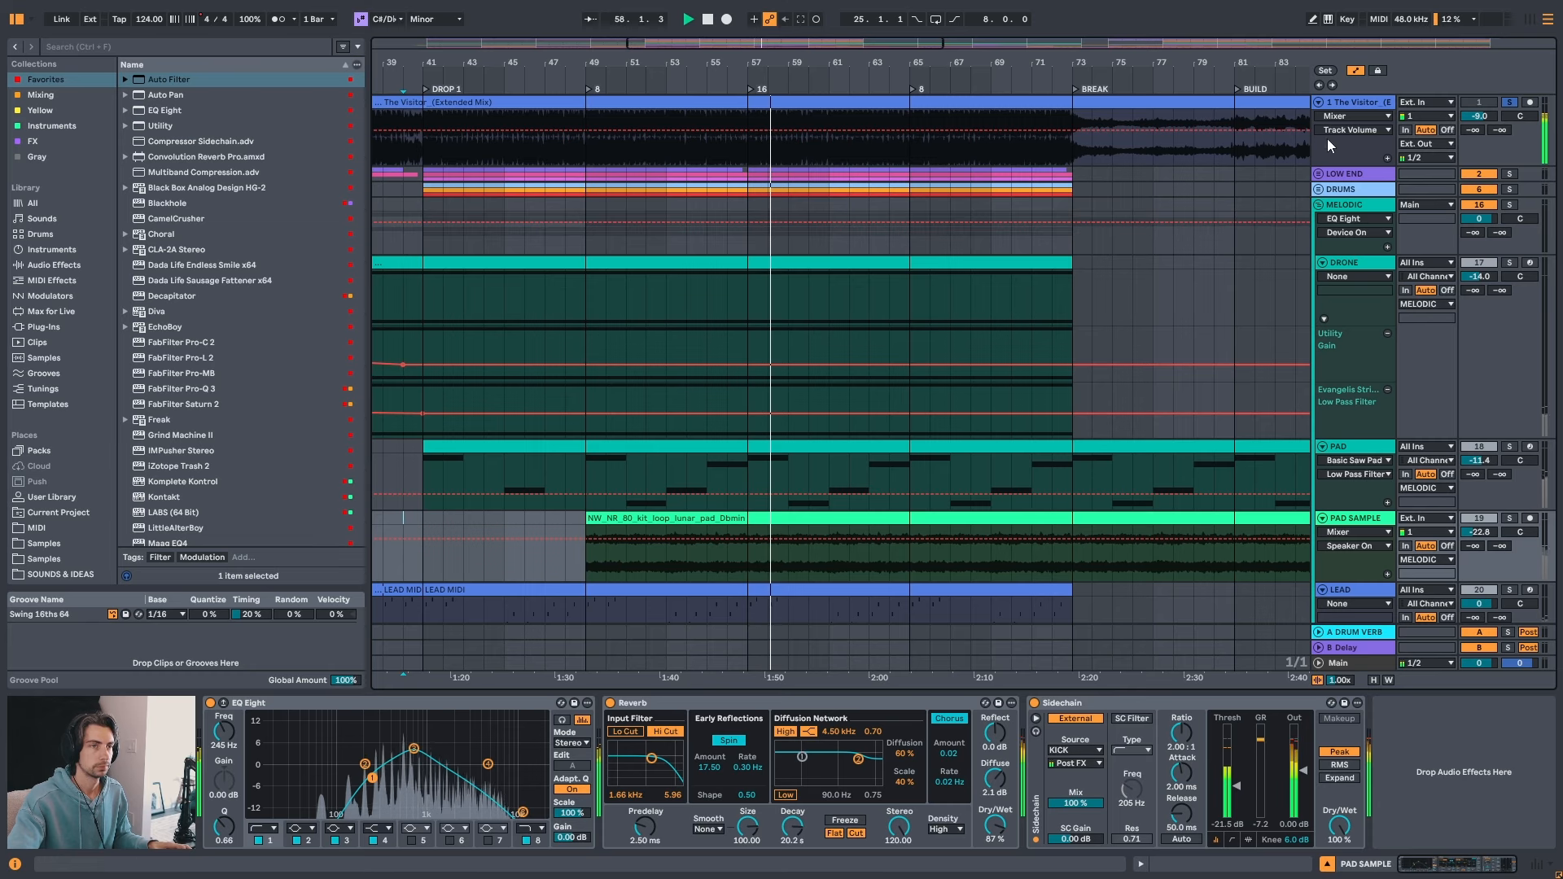
- Audition the reference track from bars 60, 62 and 63, finishing with another playback from bar 62
{"action": "left_click", "coordinate": [808, 155]}
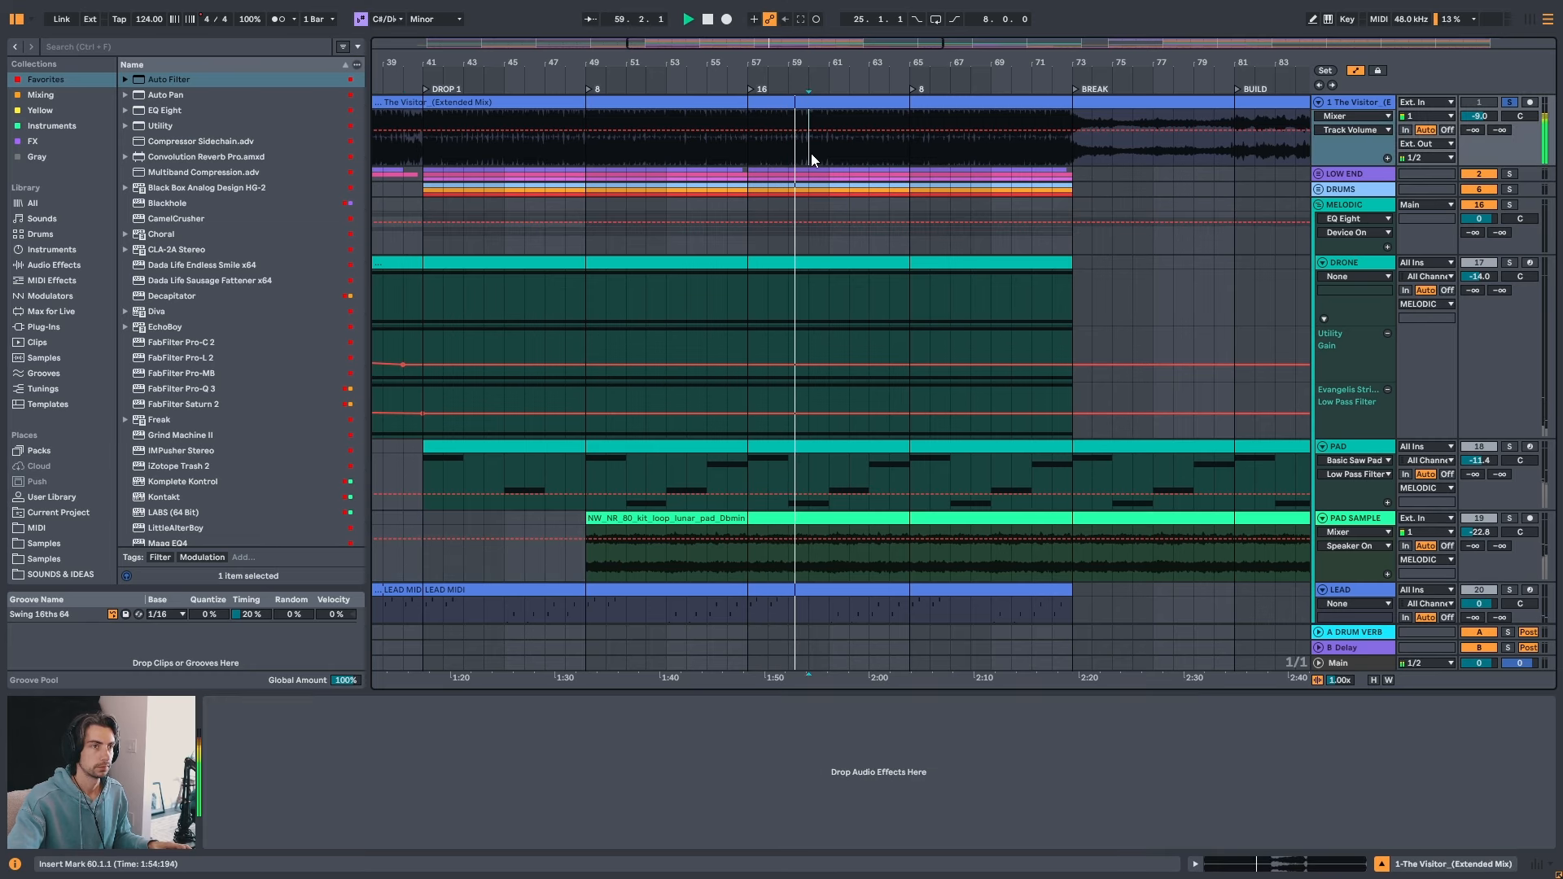
{"action": "left_click", "coordinate": [848, 153]}
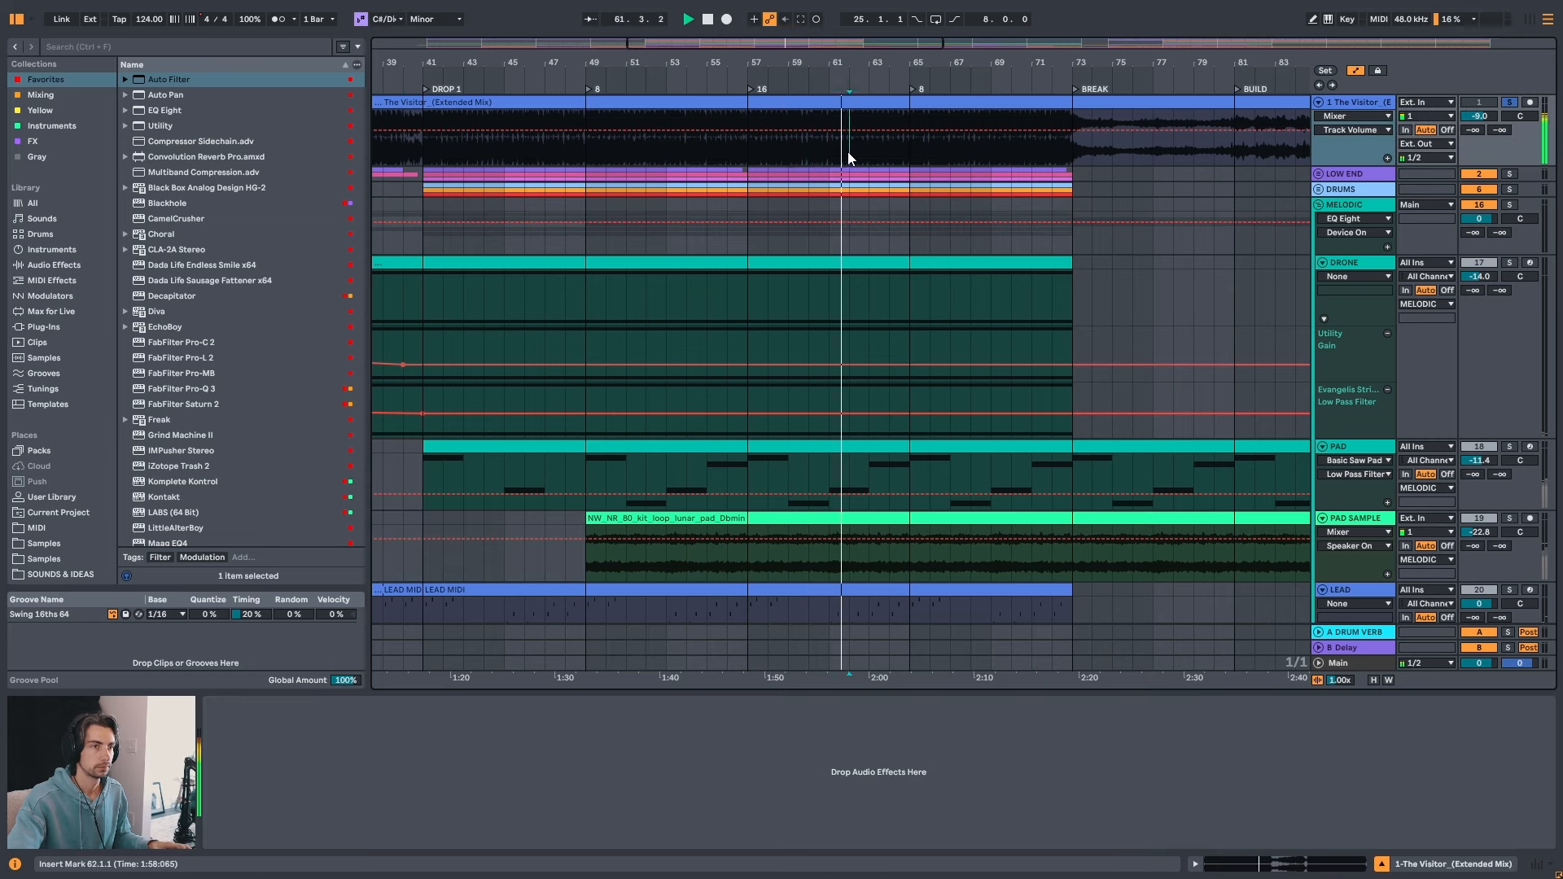
{"action": "left_click", "coordinate": [868, 145]}
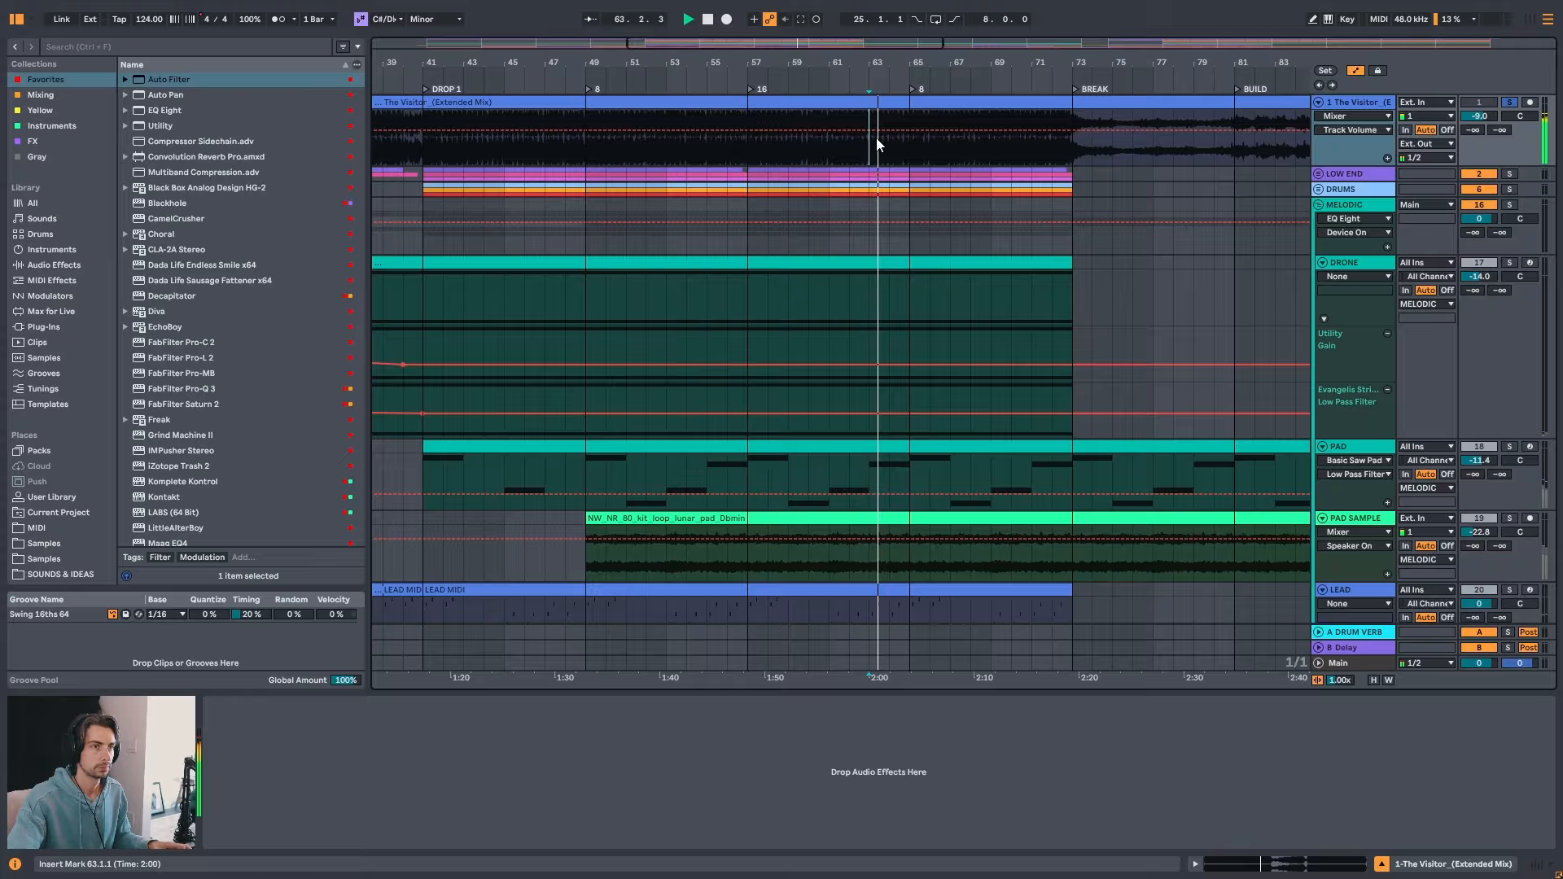
{"action": "left_click", "coordinate": [850, 144]}
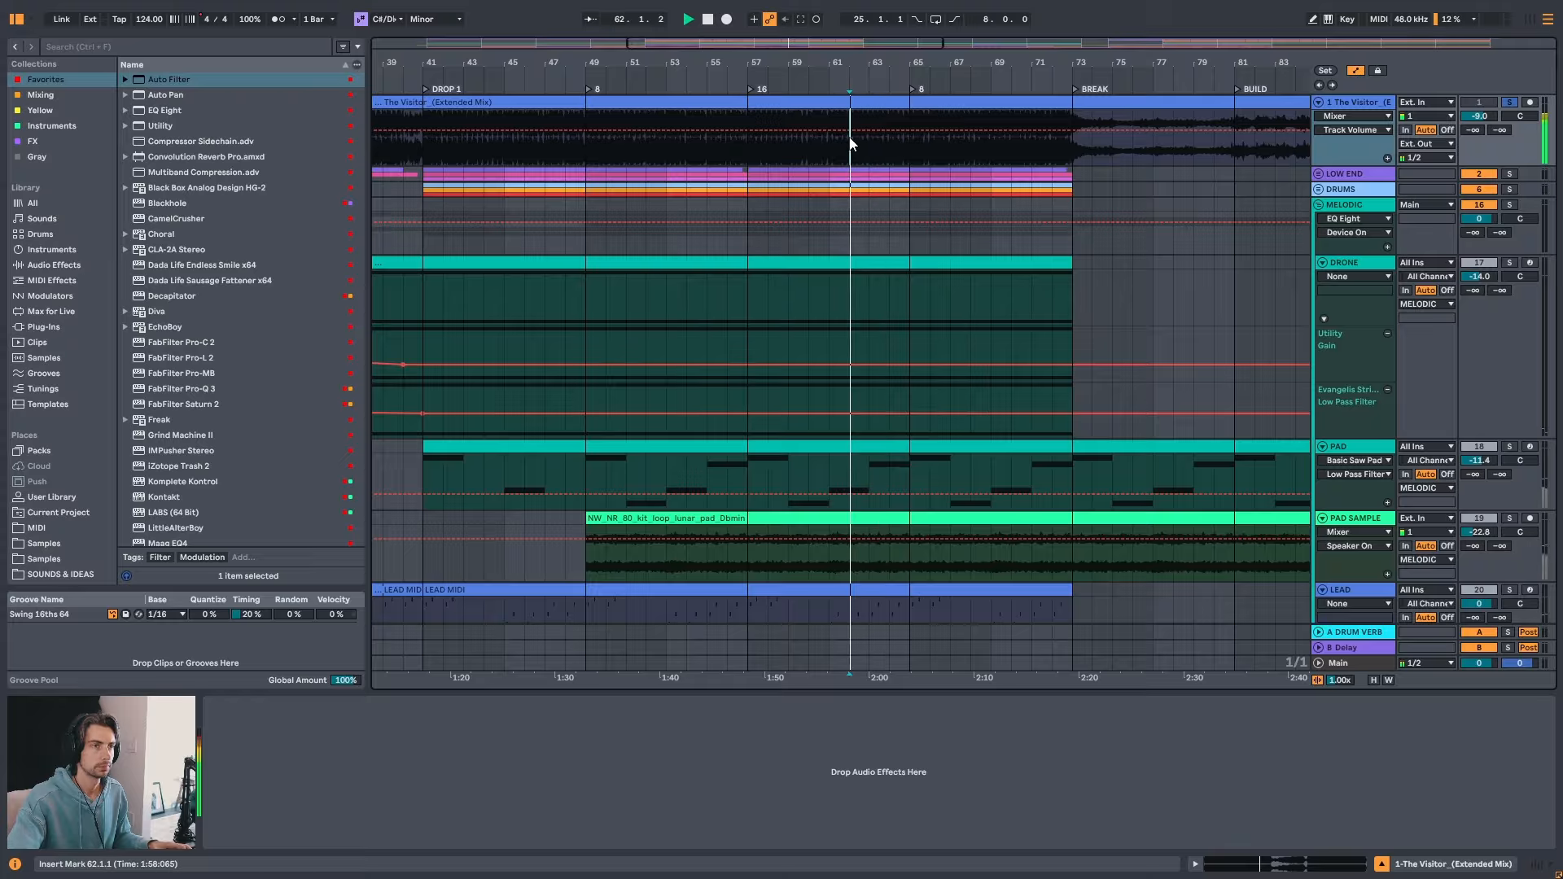
- Play the reference track from bar 54 and replay it repeatedly from bar 53 to study its melodic layers
{"action": "left_click", "coordinate": [687, 149]}
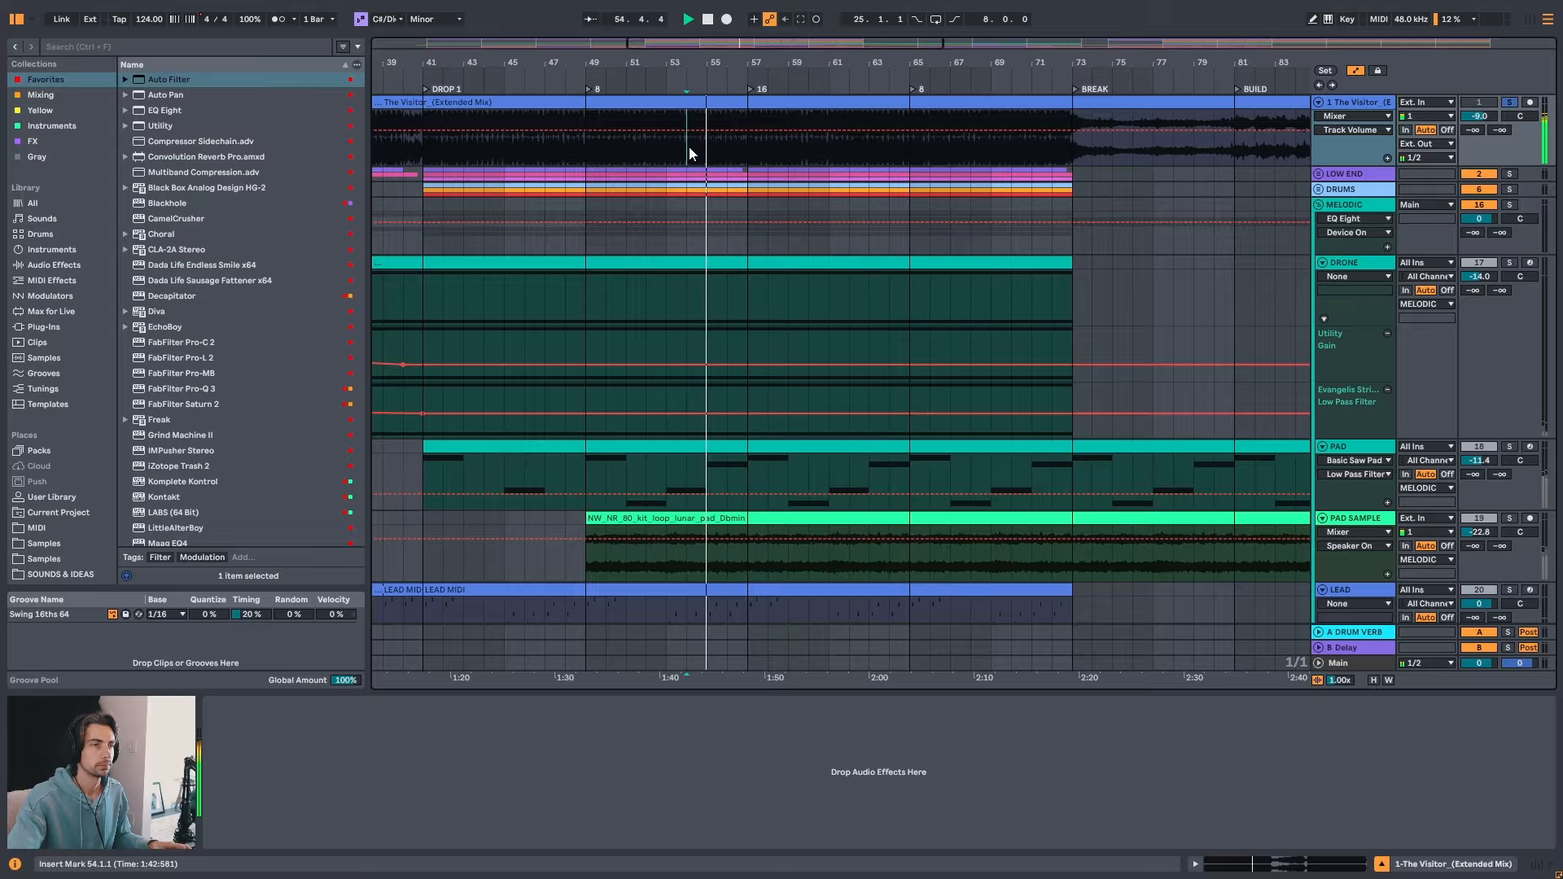
{"action": "left_click", "coordinate": [672, 146]}
{"action": "key", "text": "space"}
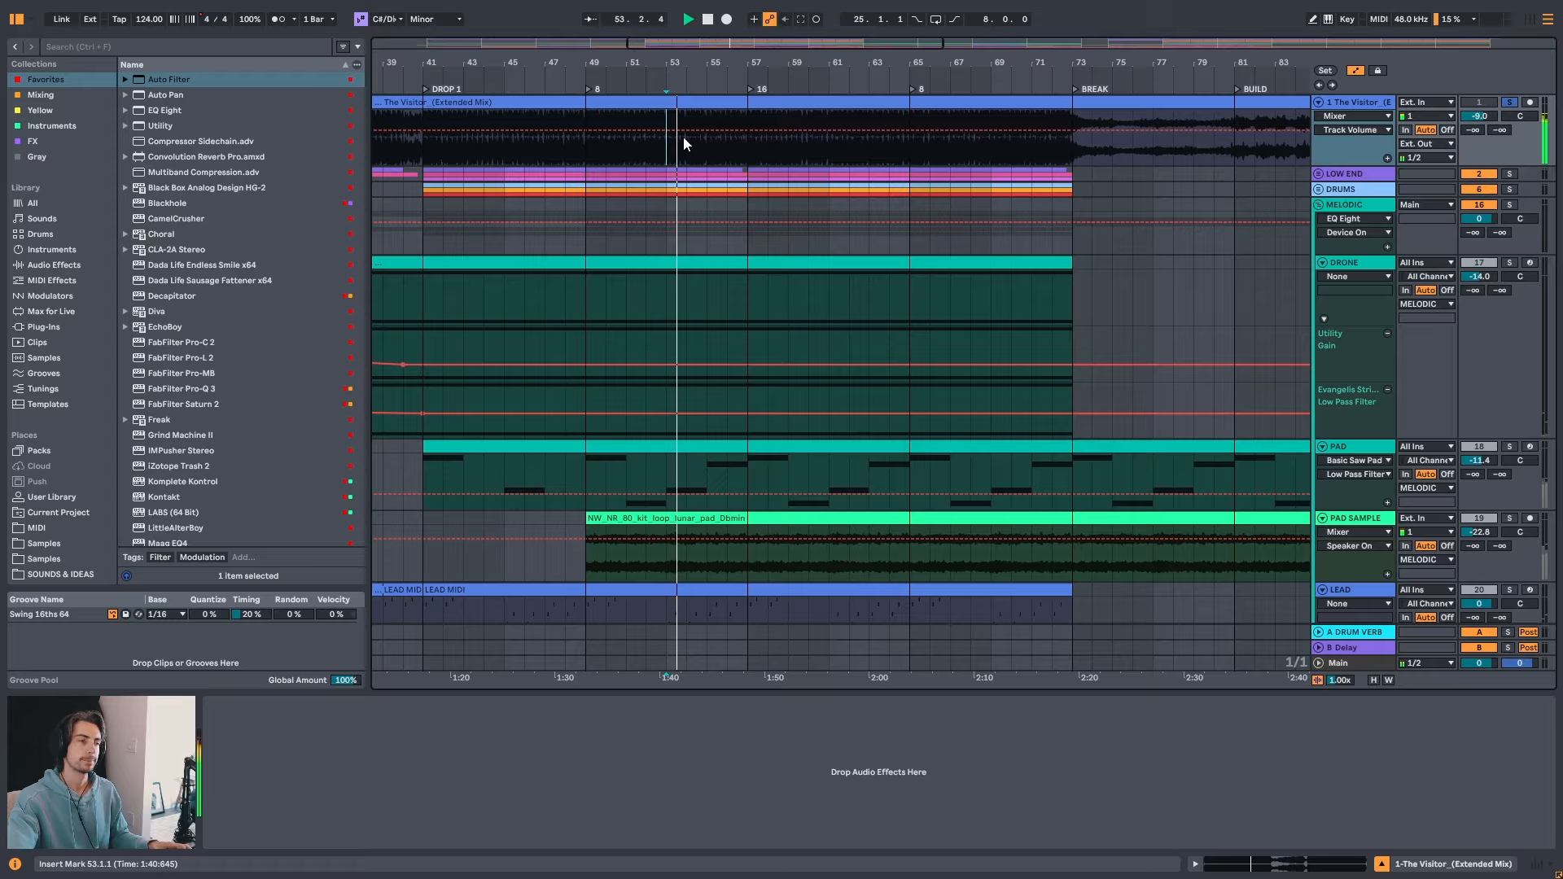
{"action": "key", "text": "space"}
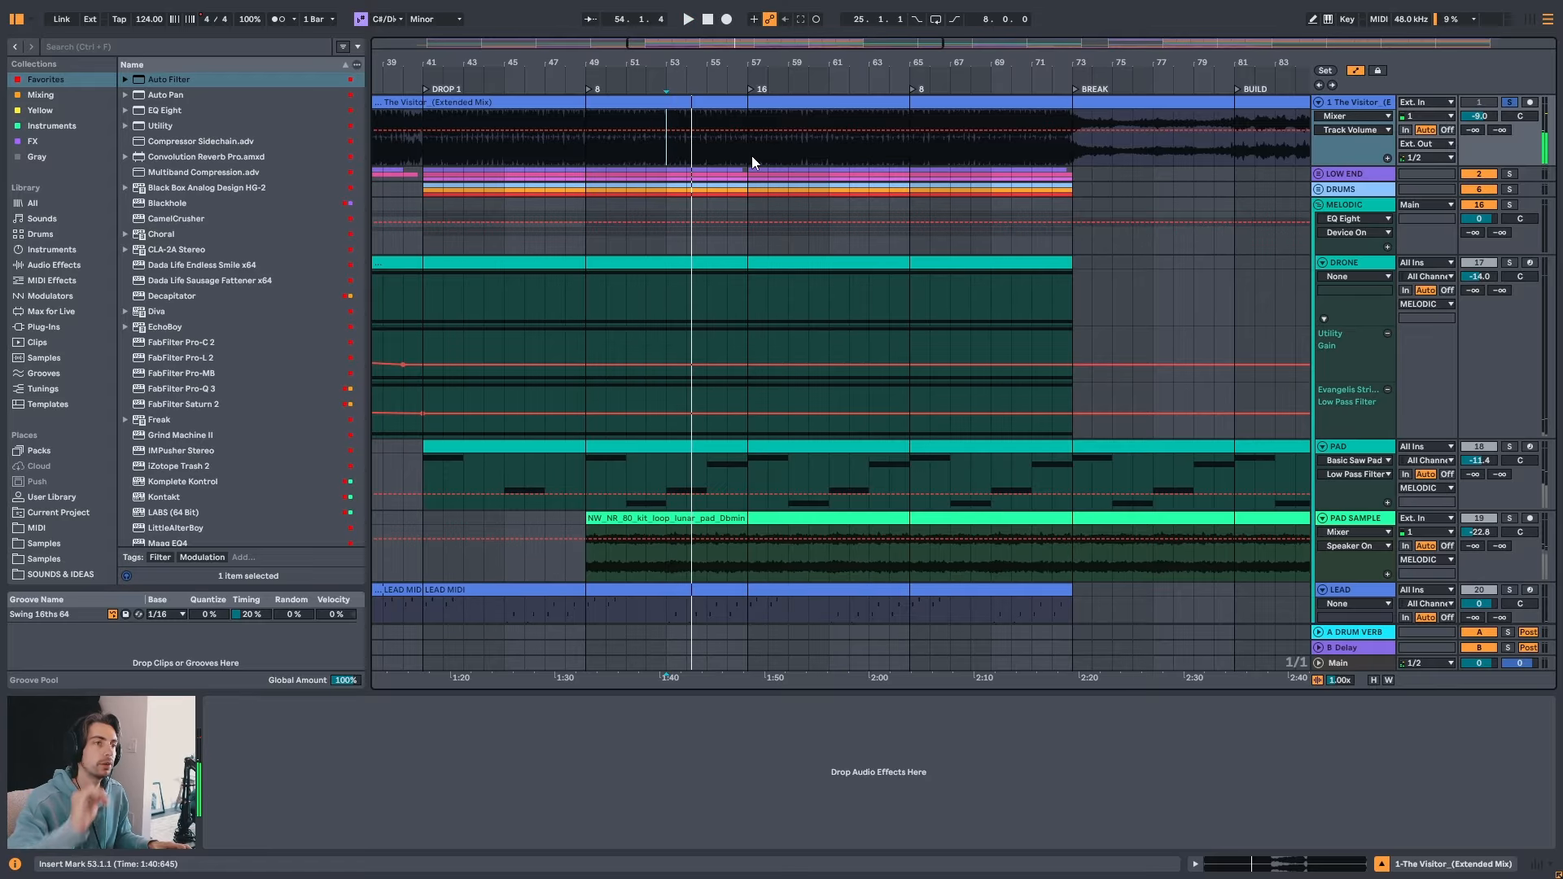
{"action": "key", "text": "space"}
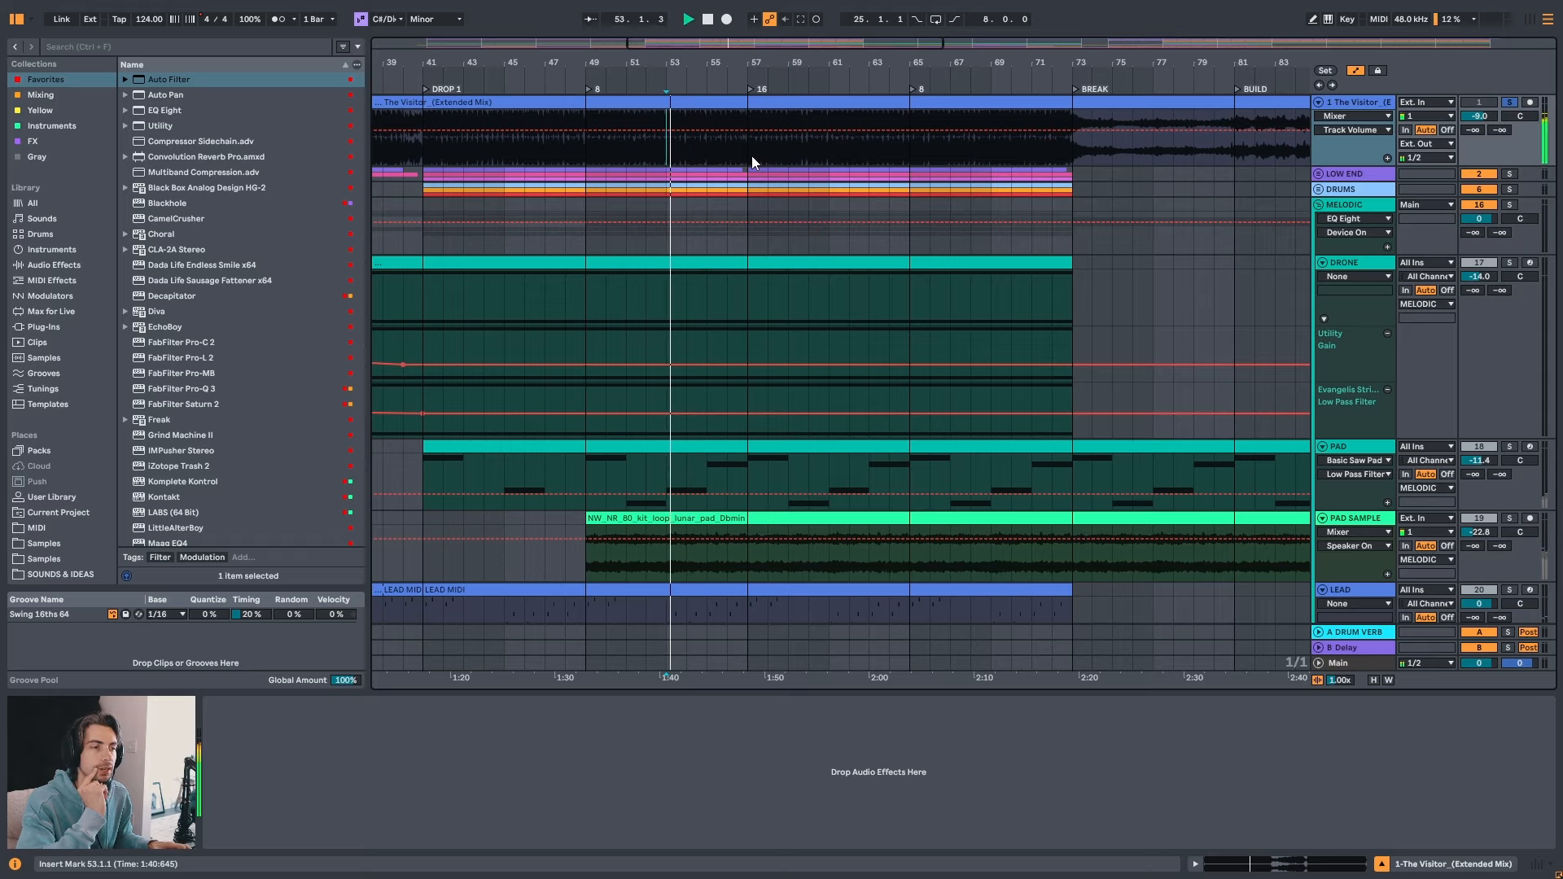
{"action": "key", "text": "space"}
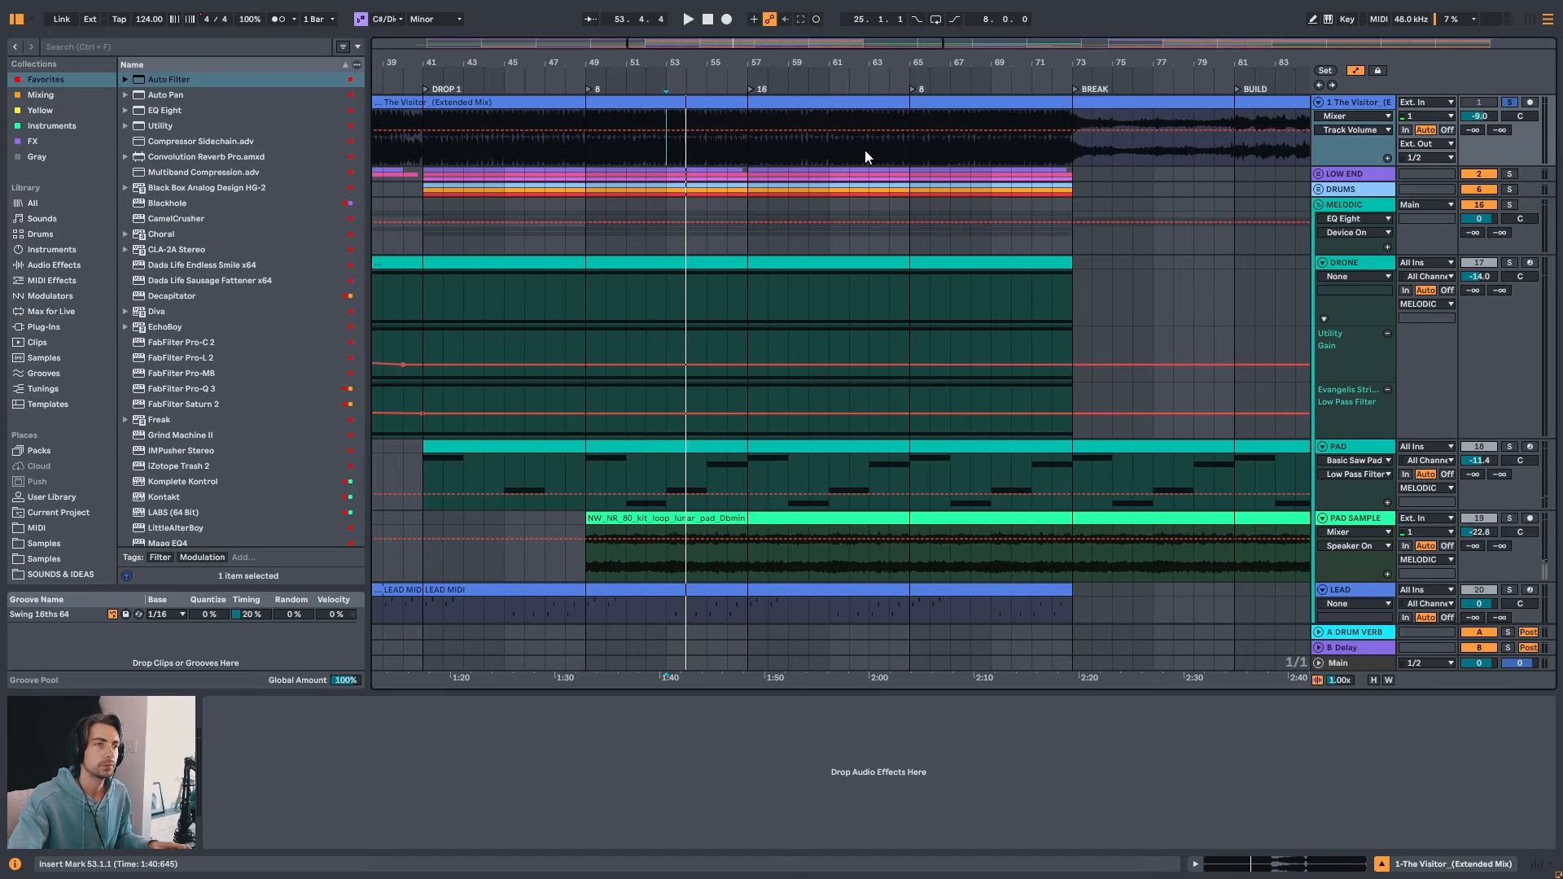
{"action": "key", "text": "space"}
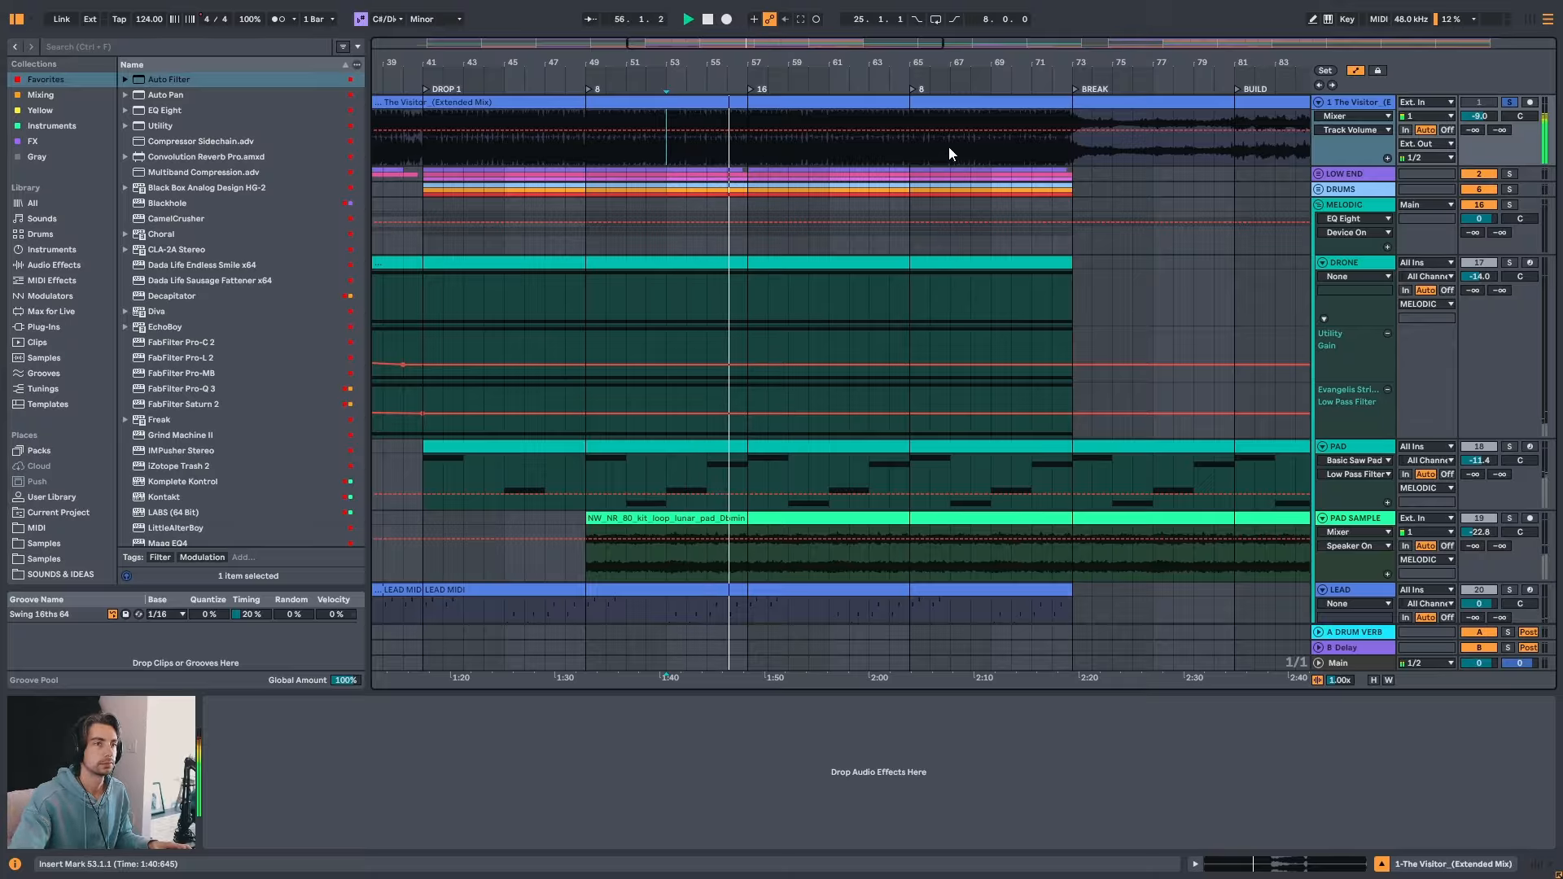
- Play the reference track from bar 61 to the start of the BREAK section and stop
{"action": "left_click", "coordinate": [832, 148]}
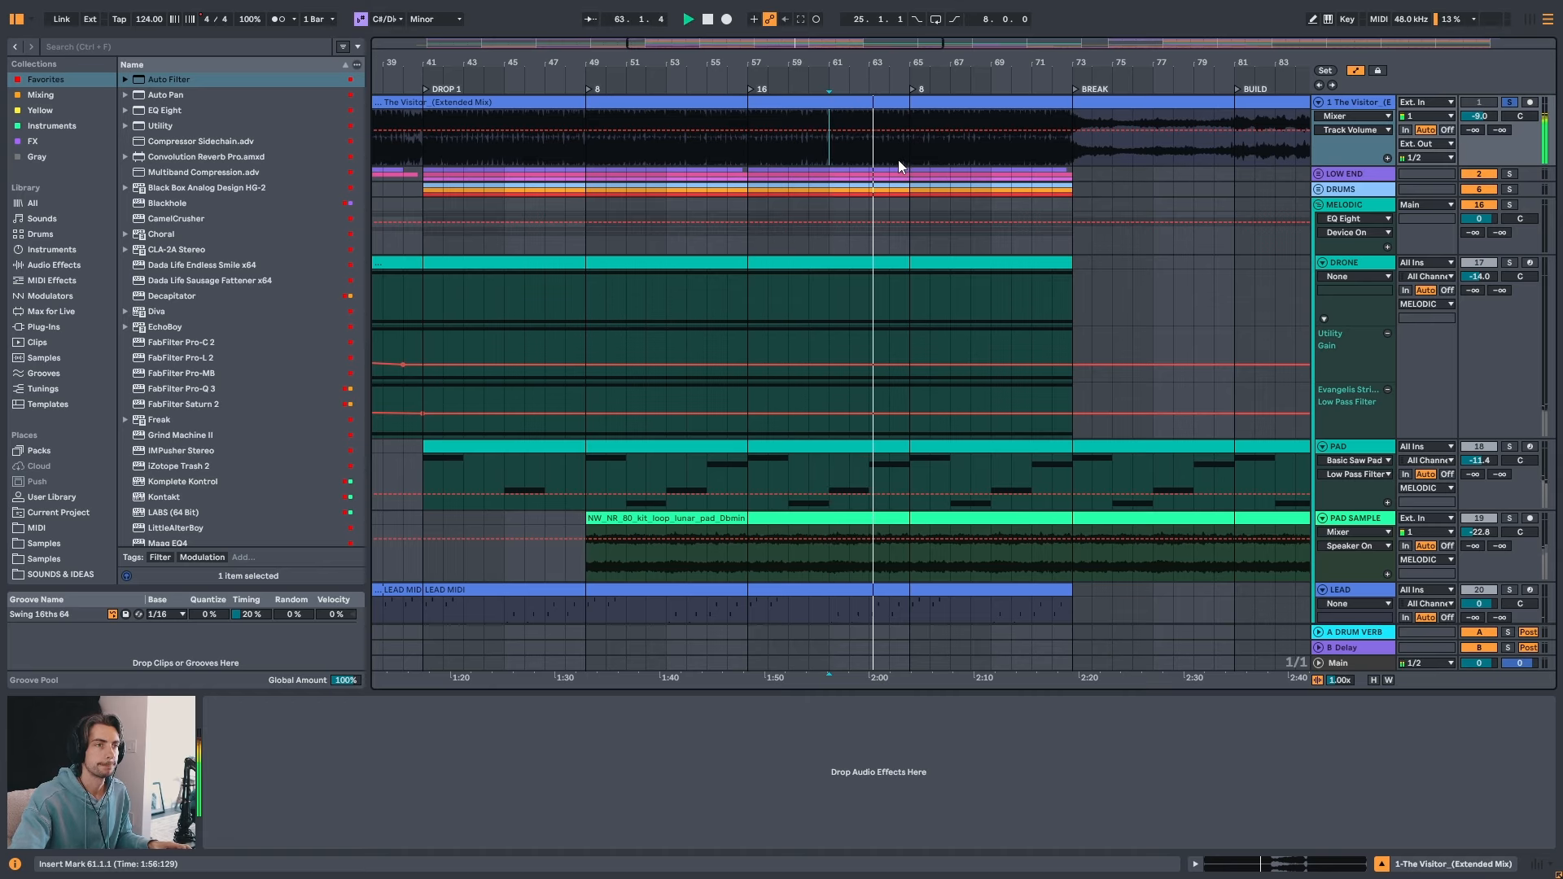
{"action": "left_click_drag", "start_coordinate": [949, 67], "coordinate": [834, 60]}
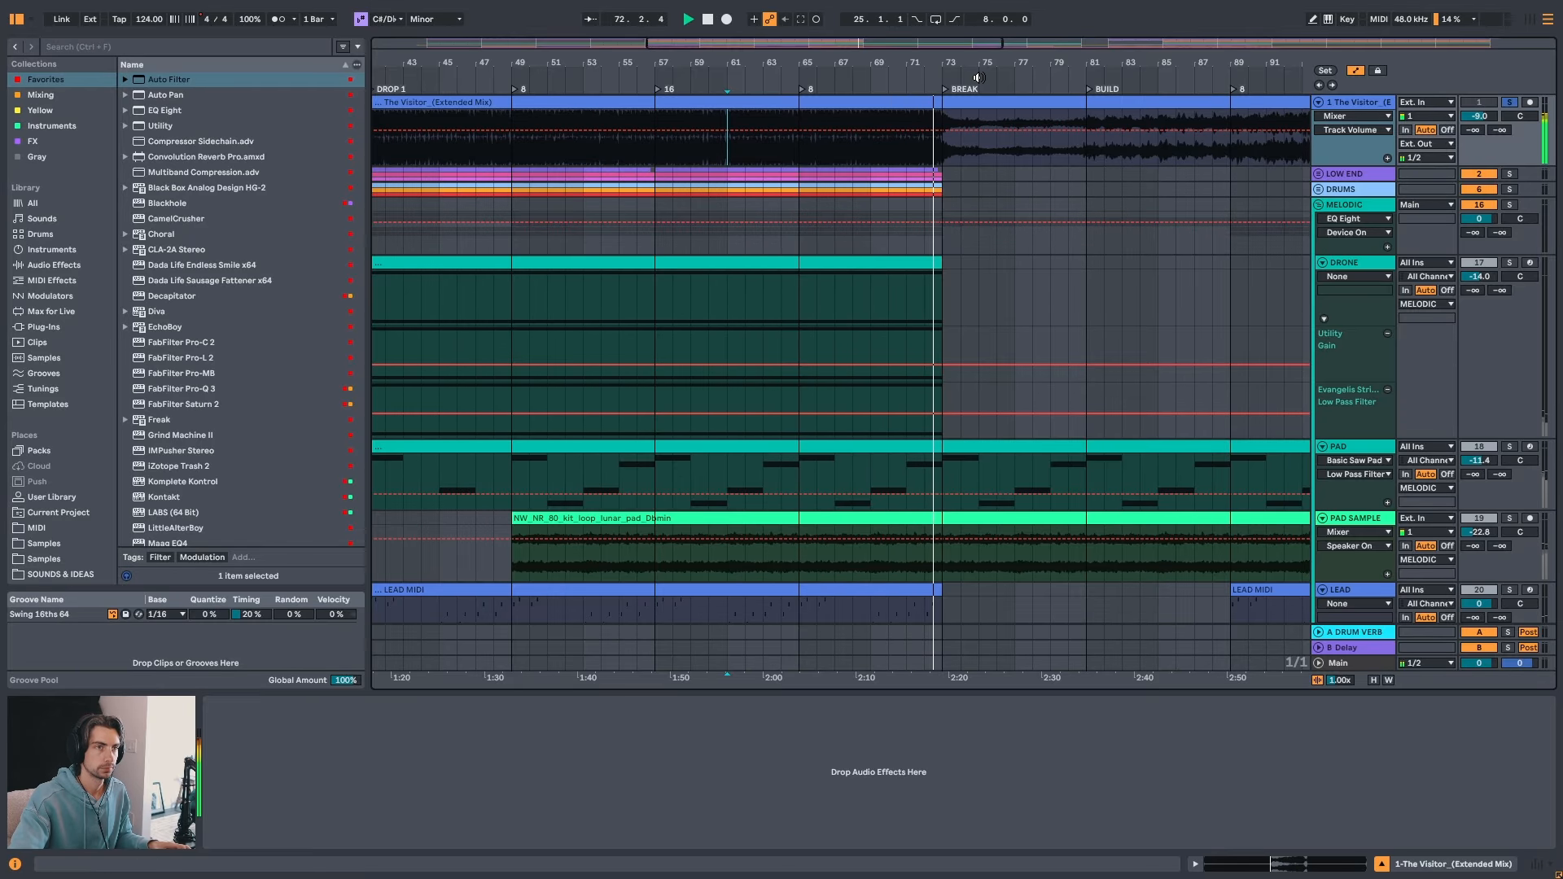
{"action": "left_click_drag", "start_coordinate": [979, 64], "coordinate": [950, 29]}
{"action": "key", "text": "space"}
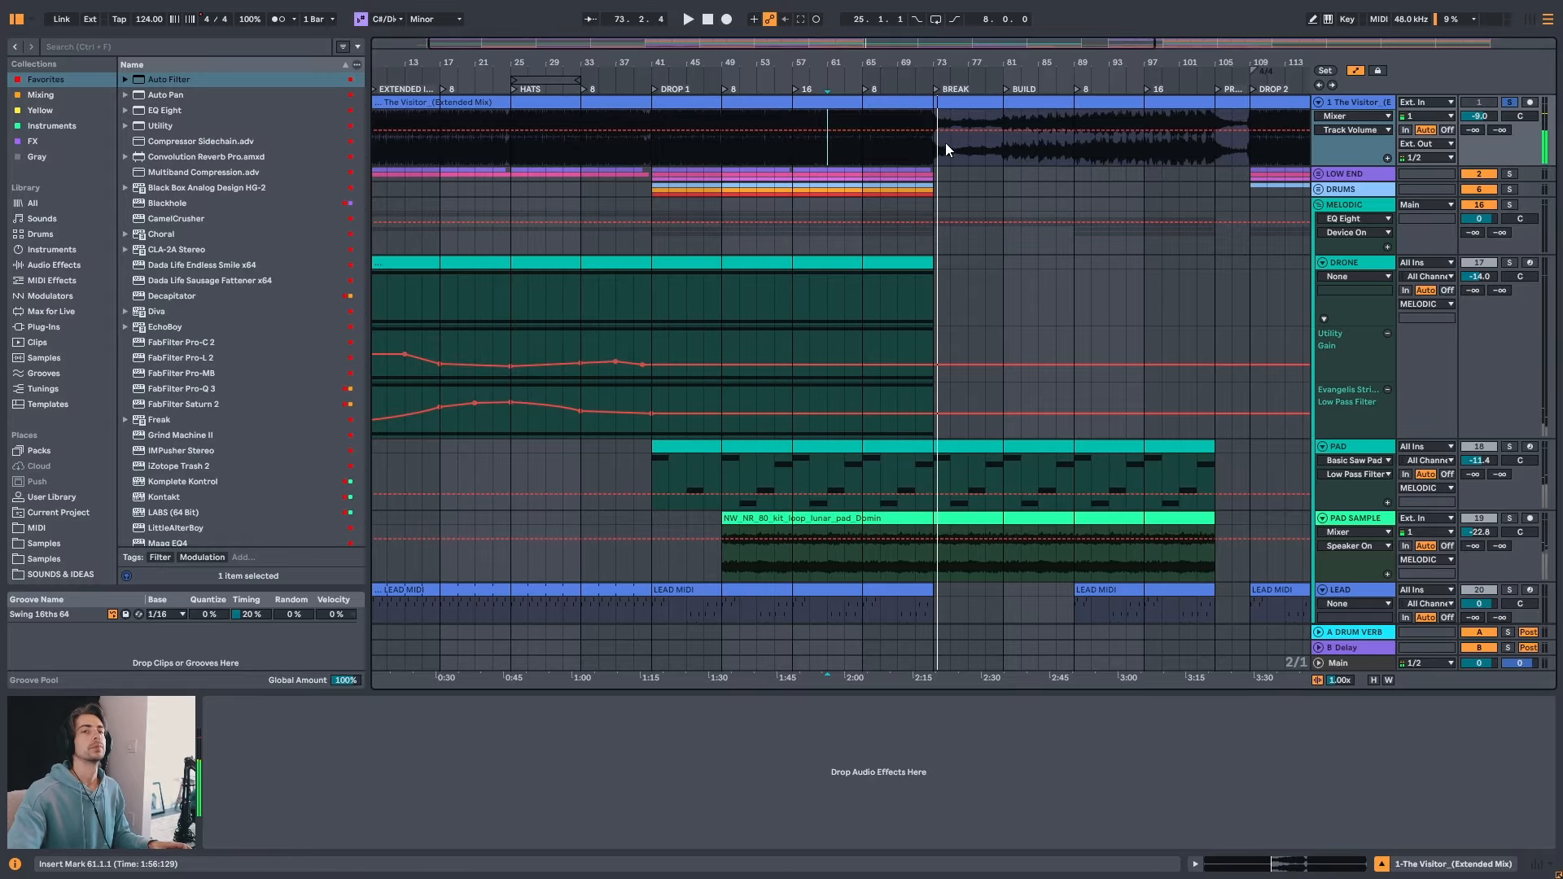
- Review the unsoloed melodic and FX tracks and show the PAD track's devices with its automation lanes
{"action": "scroll", "coordinate": [979, 275], "scroll_direction": "down", "scroll_amount": 3}
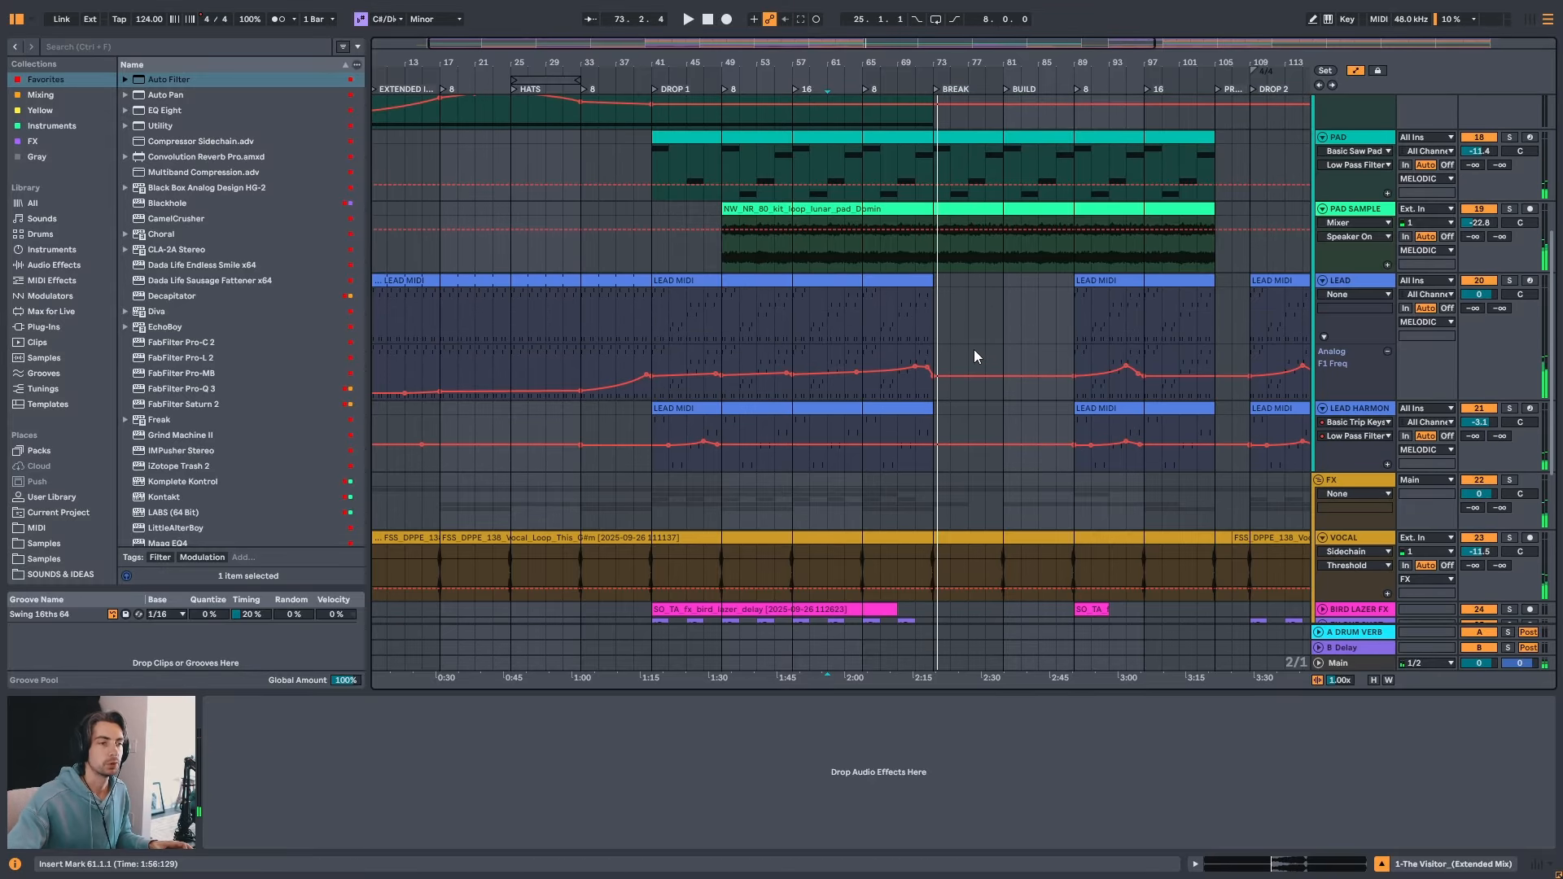
{"action": "scroll", "coordinate": [972, 362], "scroll_direction": "down", "scroll_amount": 3}
{"action": "scroll", "coordinate": [970, 370], "scroll_direction": "up", "scroll_amount": 5}
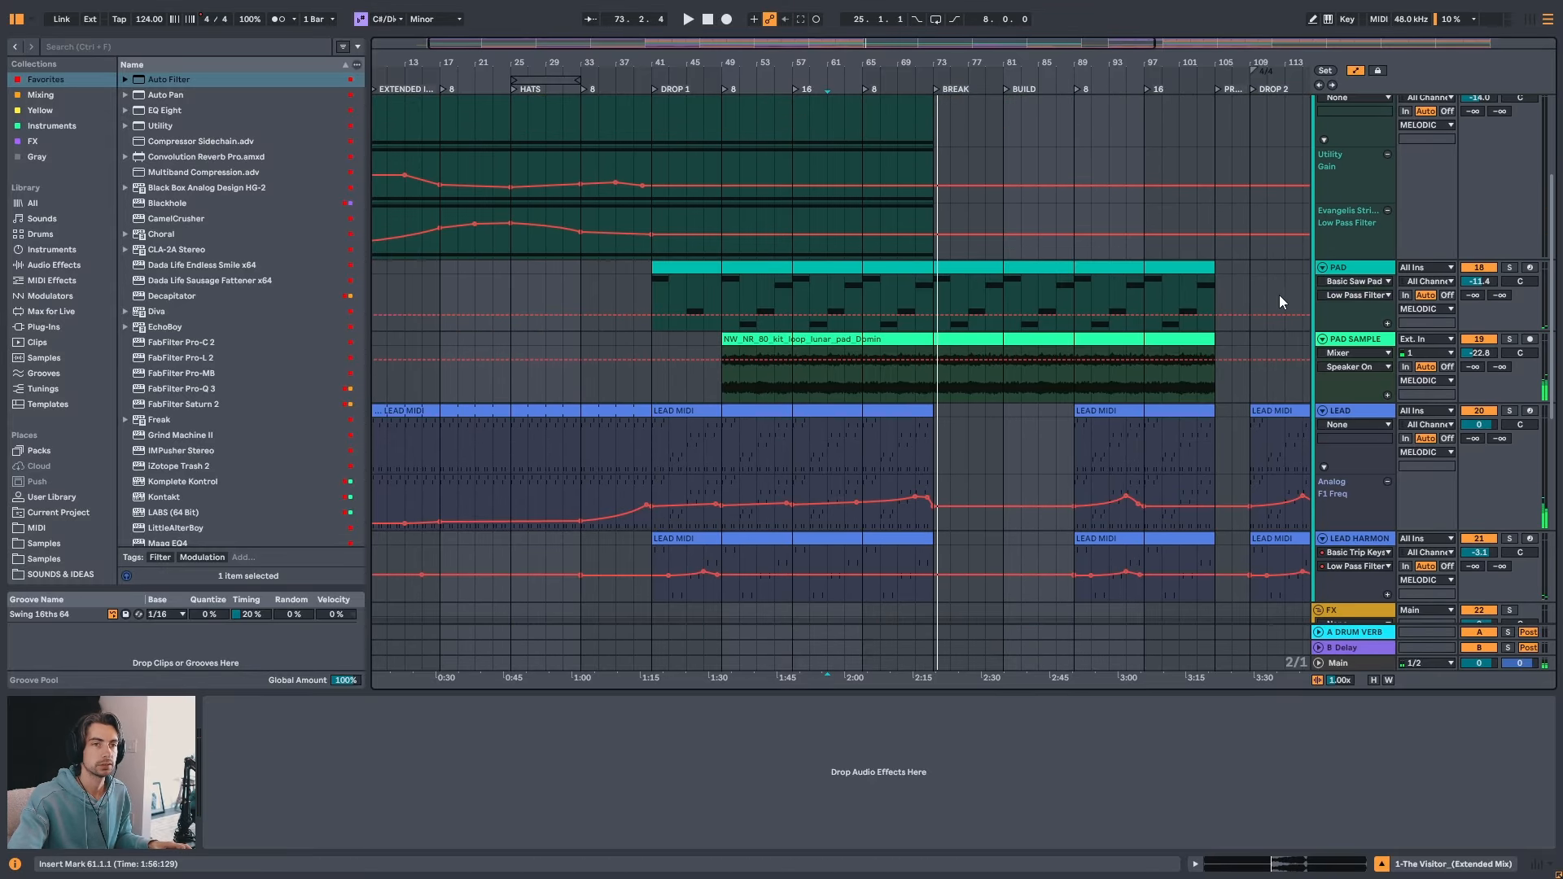
{"action": "left_click", "coordinate": [1341, 270]}
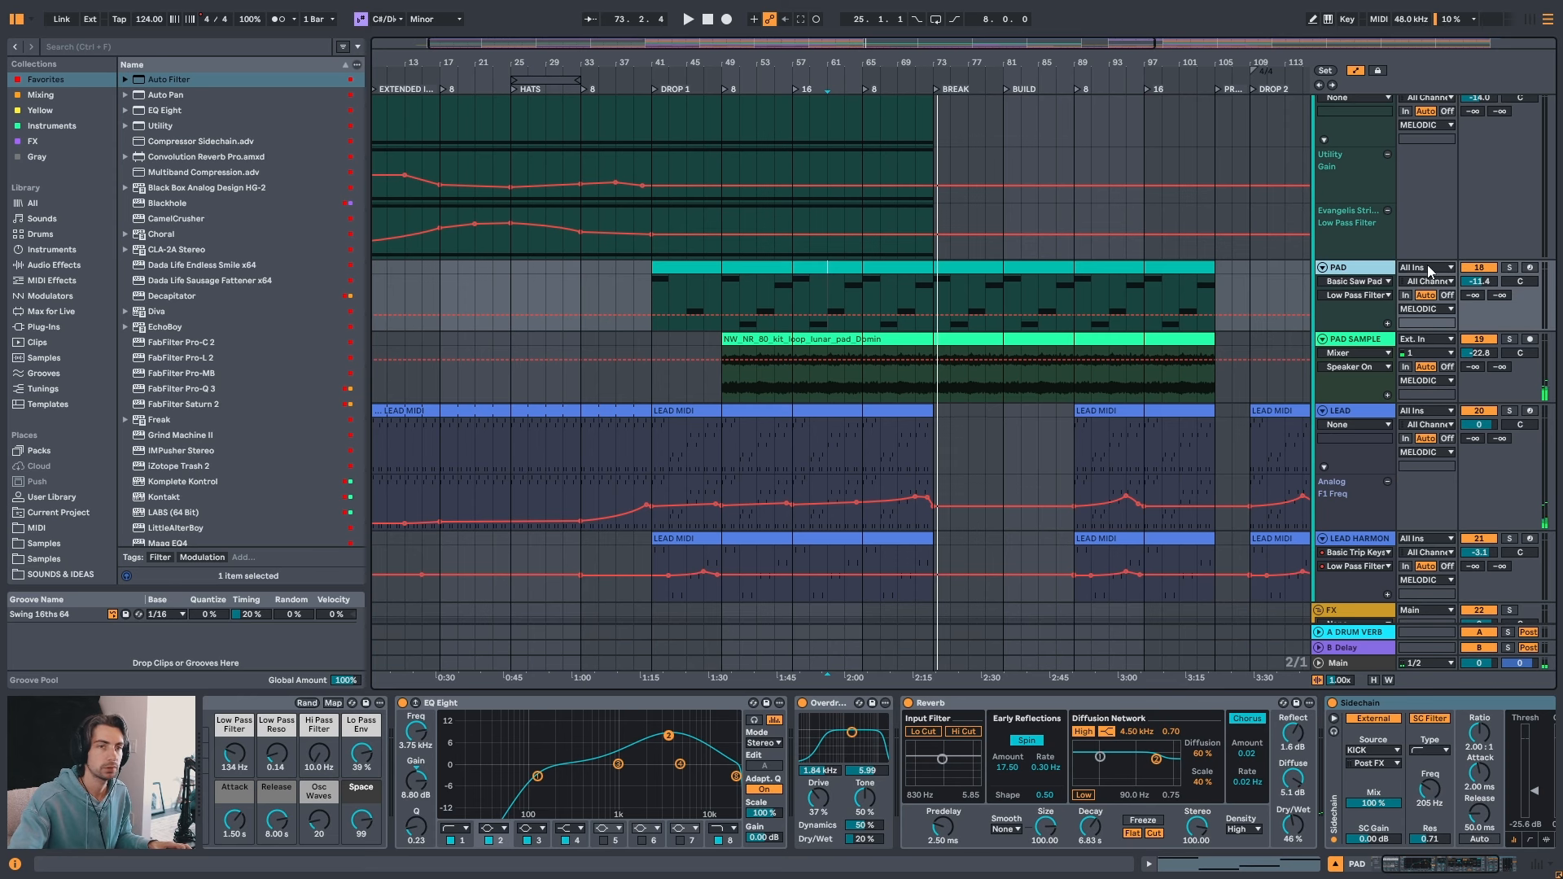
{"action": "scroll", "coordinate": [873, 211], "scroll_direction": "up", "scroll_amount": 1}
{"action": "key", "text": "a"}
{"action": "key", "text": "a"}
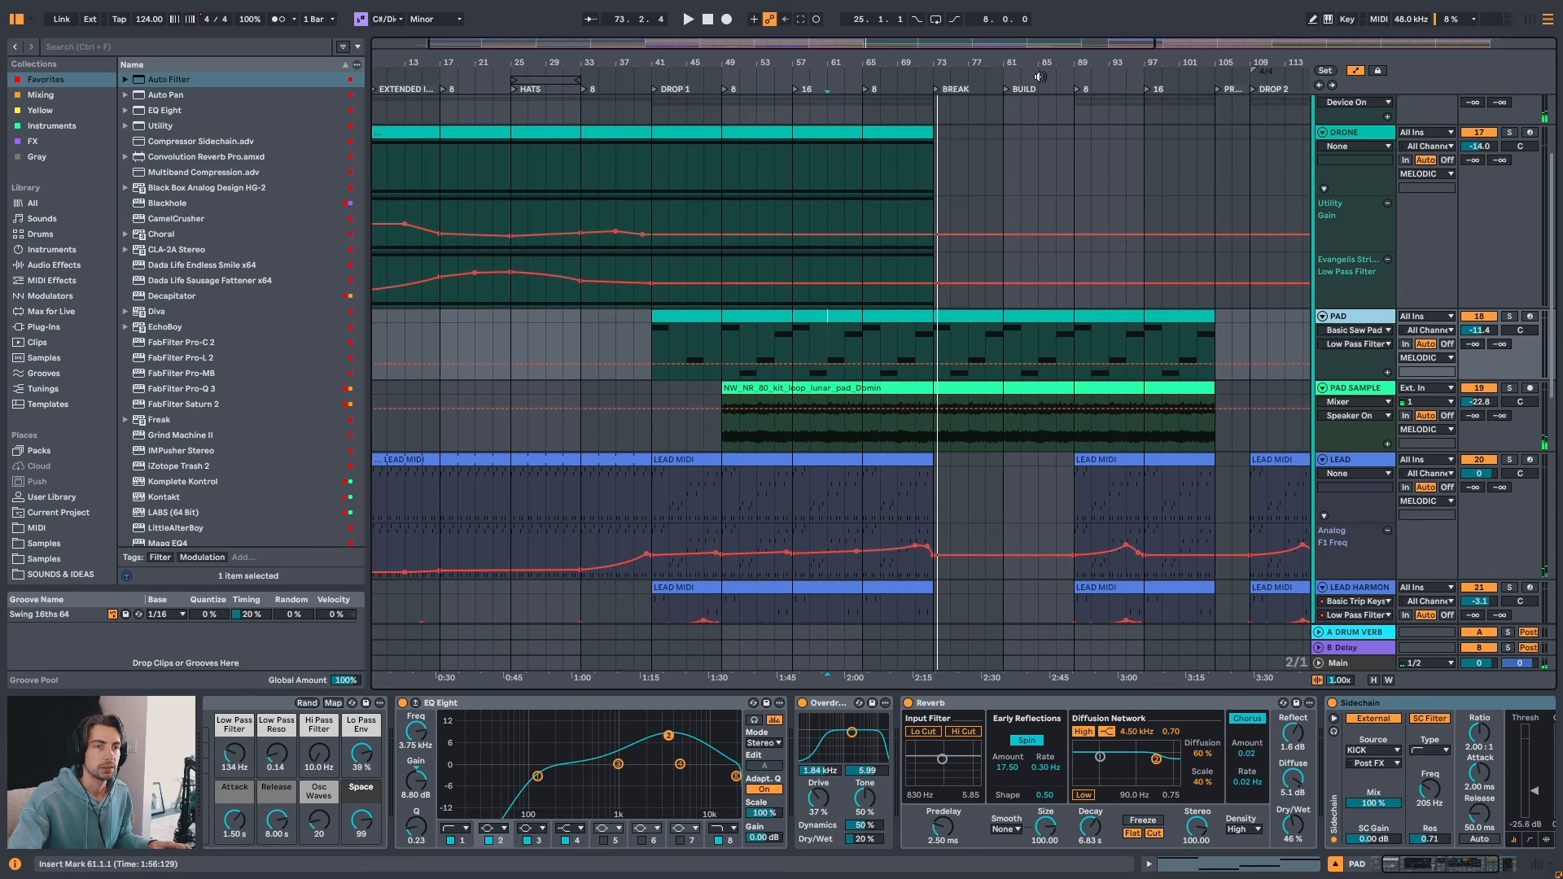
- Select the PAD clip from bar 49 to bar 105 and play the arrangement briefly from bar 49
{"action": "left_click_drag", "start_coordinate": [860, 62], "coordinate": [816, 62]}
{"action": "left_click", "coordinate": [716, 319]}
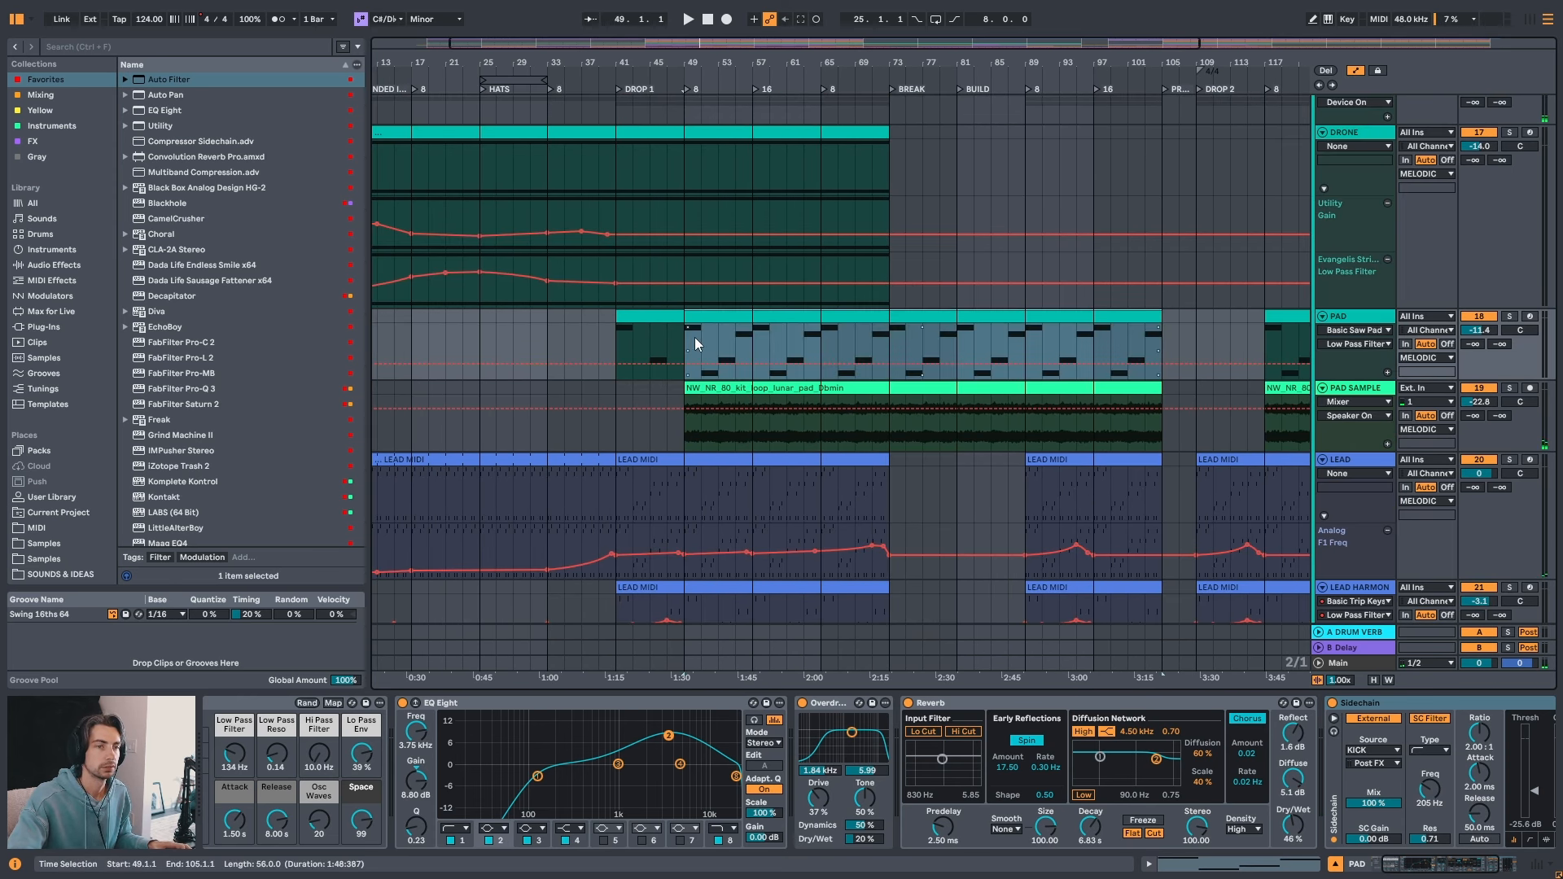
{"action": "left_click_drag", "start_coordinate": [699, 63], "coordinate": [696, 97]}
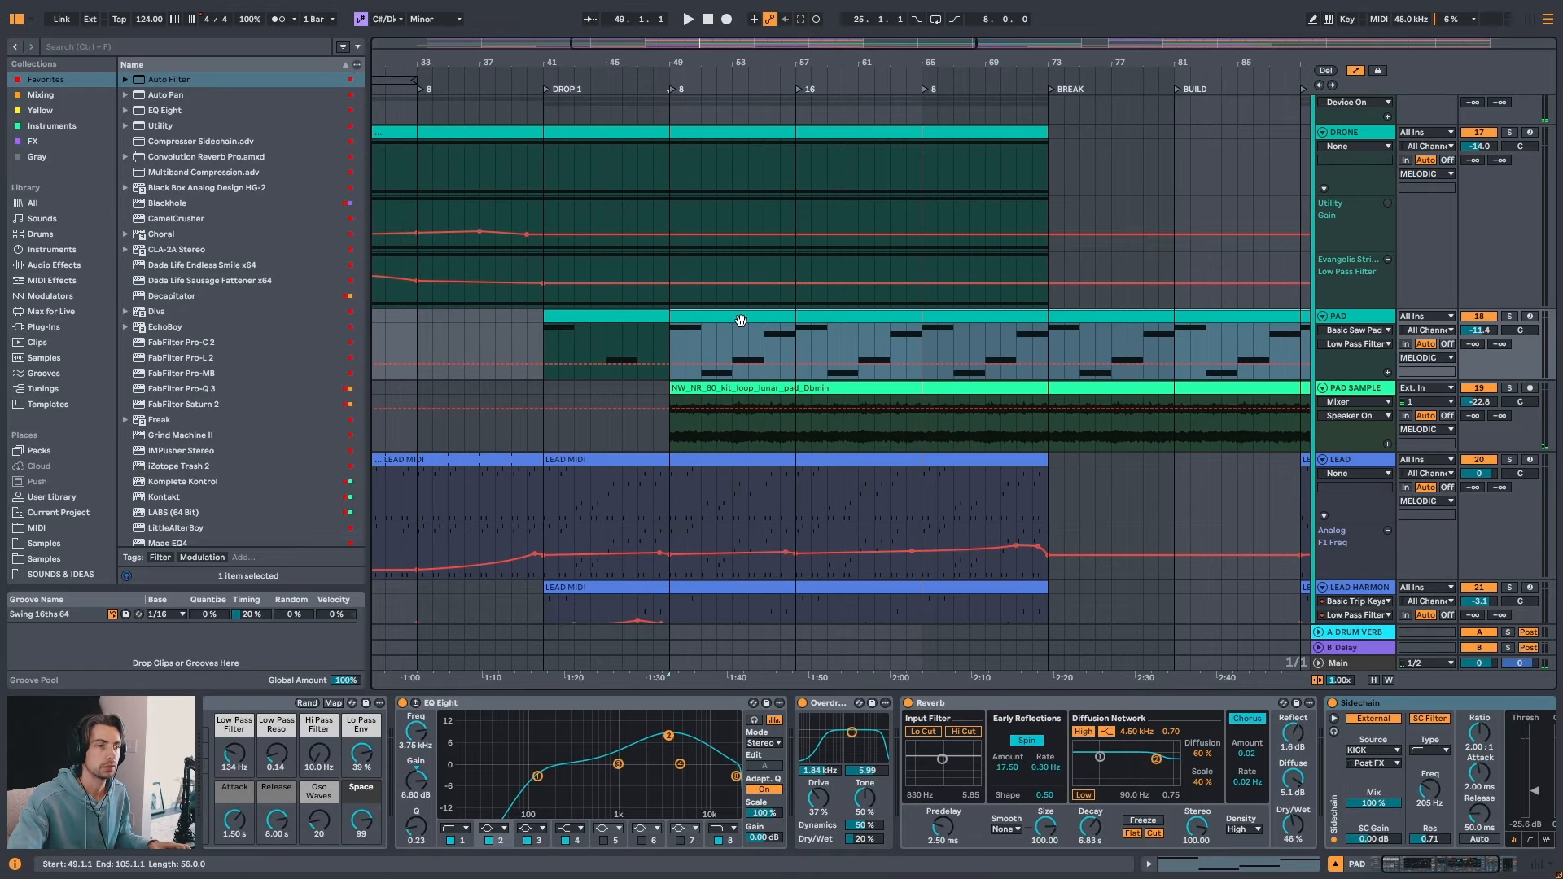
{"action": "key", "text": "space"}
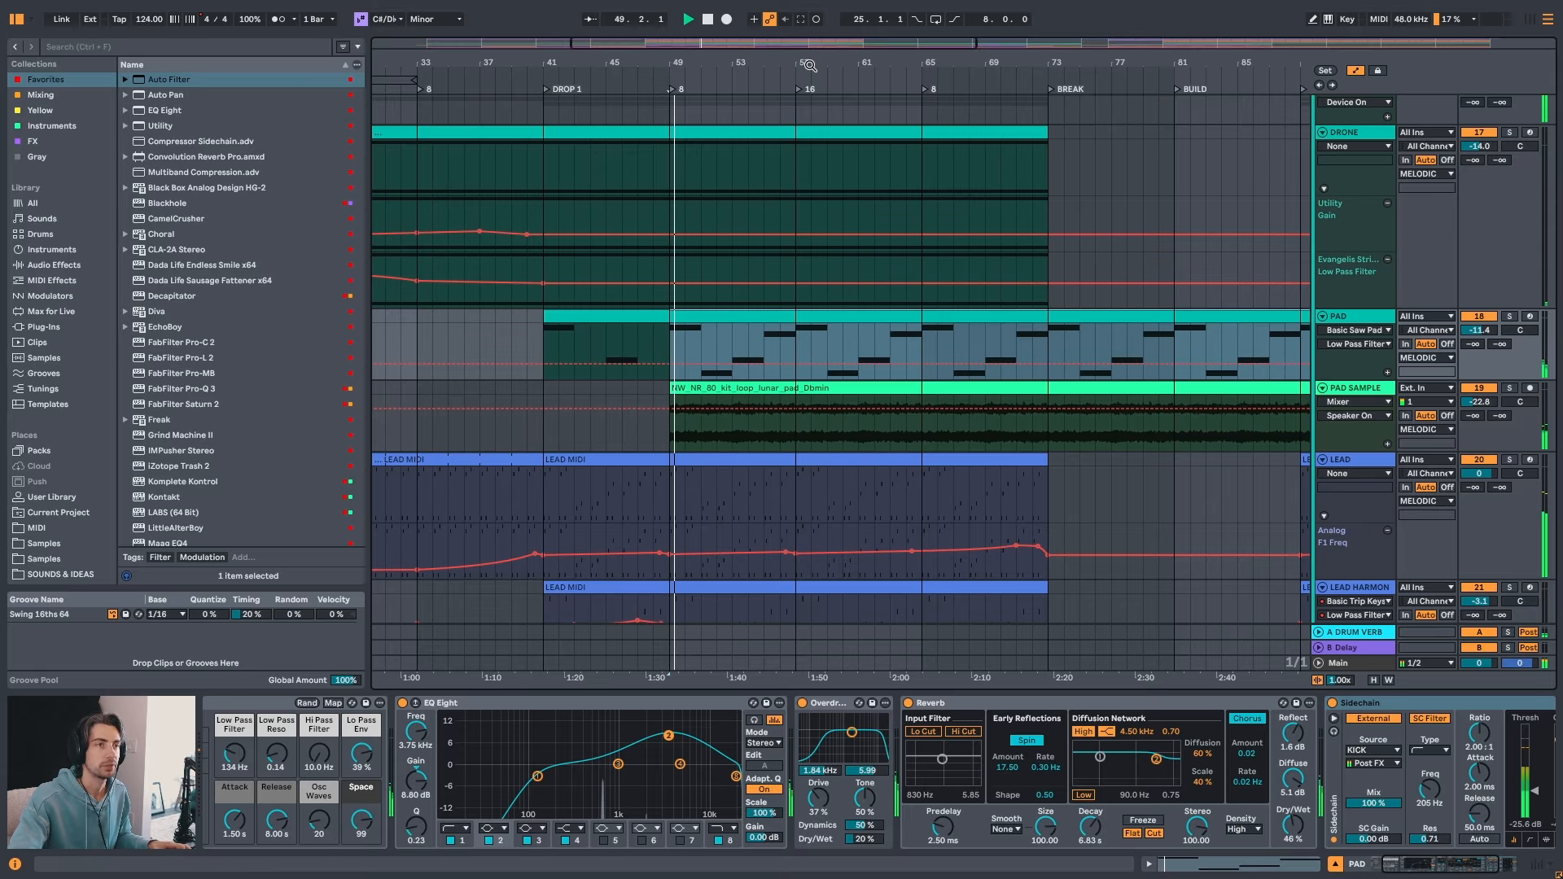
{"action": "scroll", "coordinate": [838, 149], "scroll_direction": "down", "scroll_amount": 2}
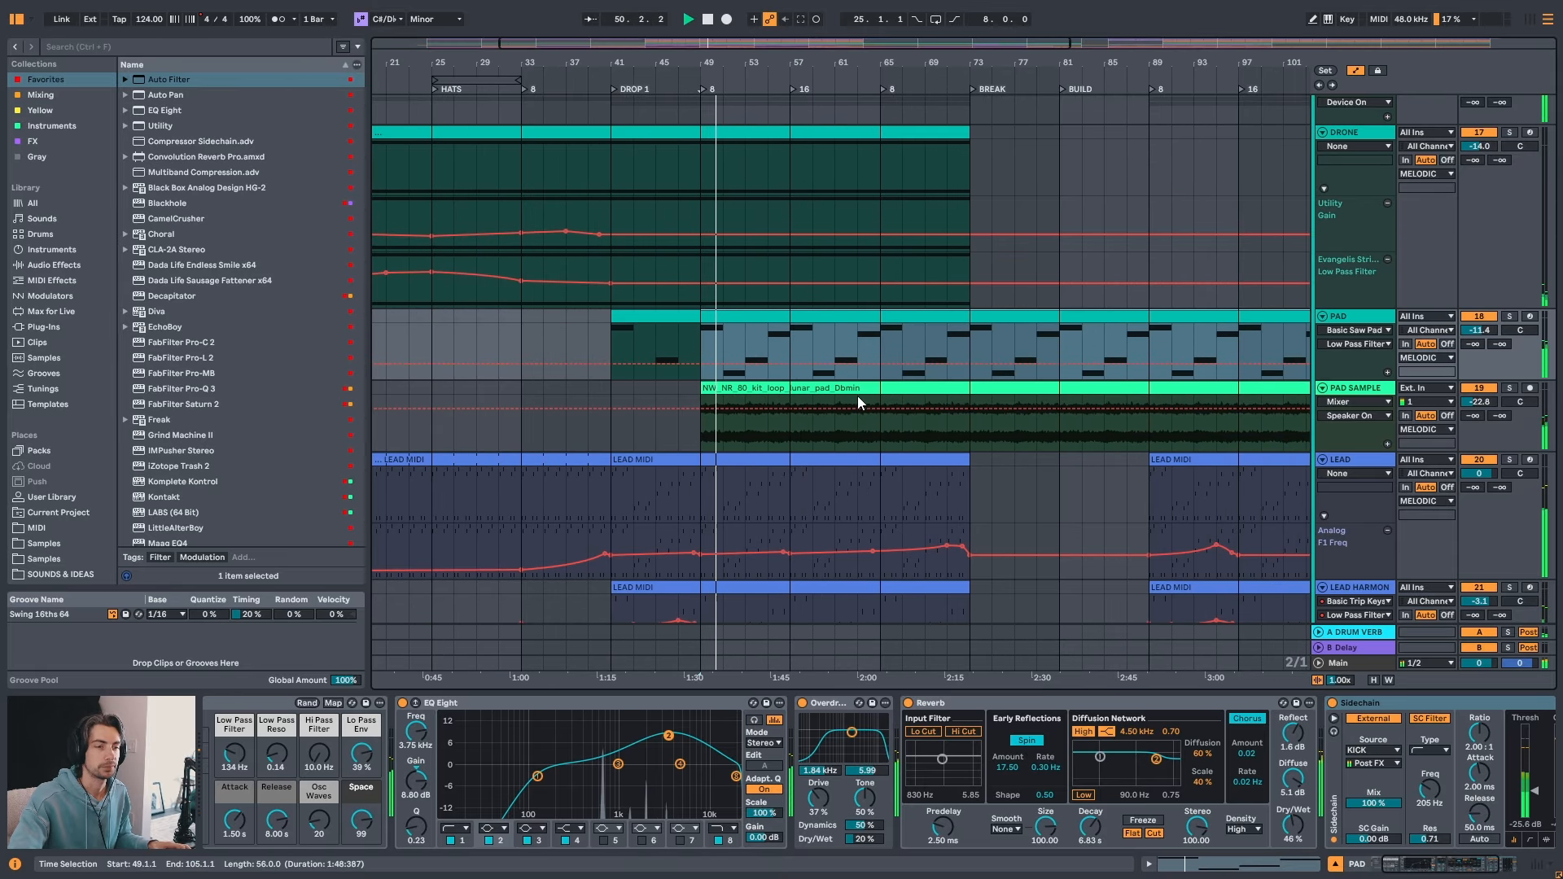
{"action": "key", "text": "space"}
- Bring the PAD track's Basic Saw Pad rack into view and play the arrangement around bars 57 to 61
{"action": "left_click_drag", "start_coordinate": [1442, 866], "coordinate": [1382, 871]}
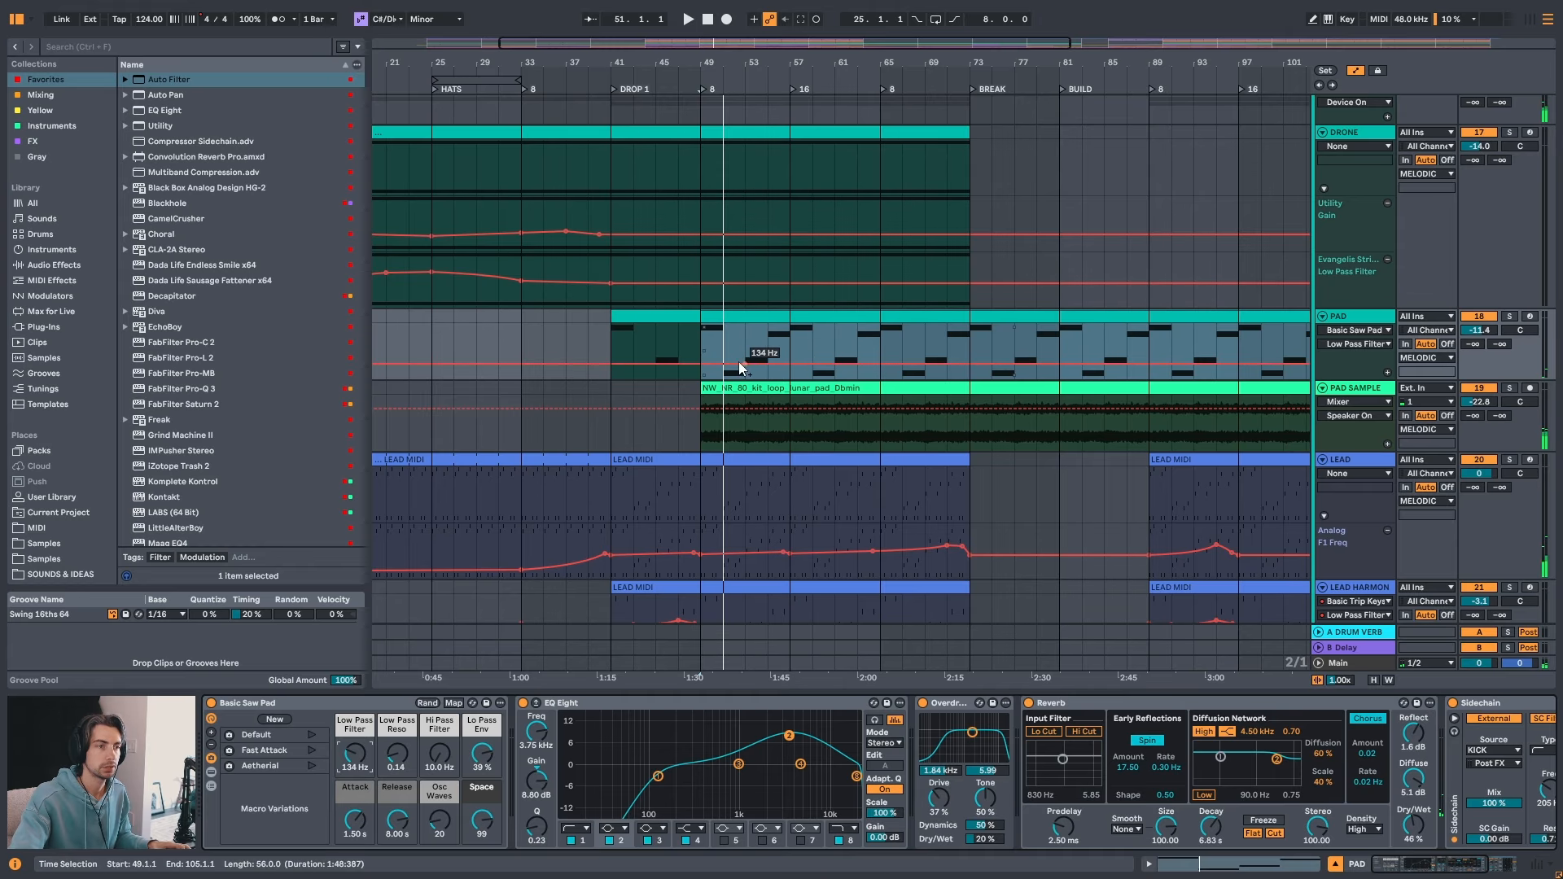
{"action": "key", "text": "plus"}
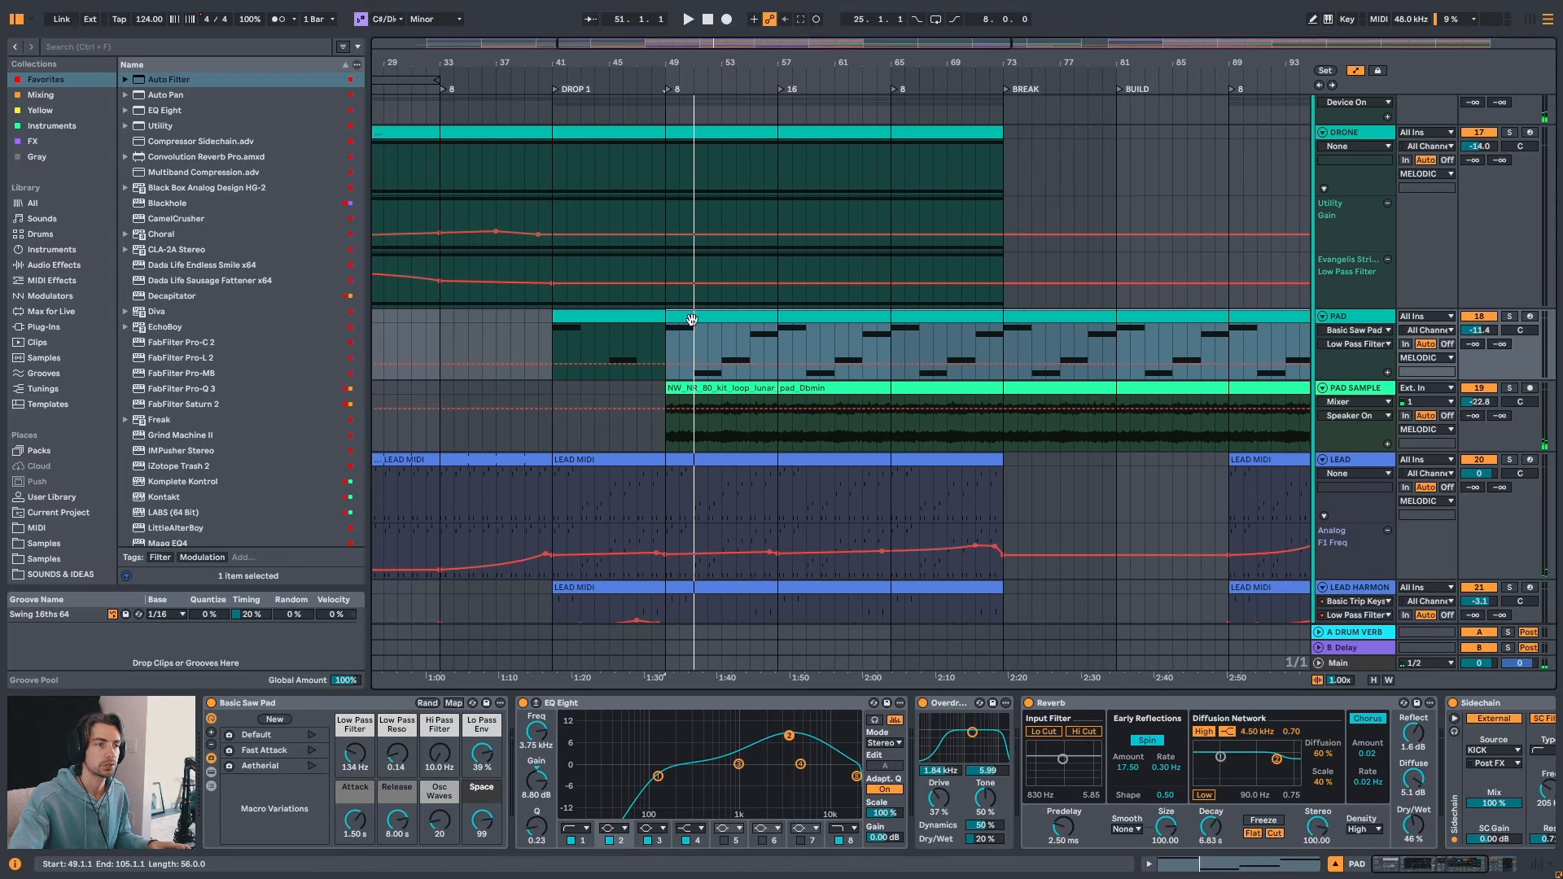
{"action": "left_click", "coordinate": [780, 344]}
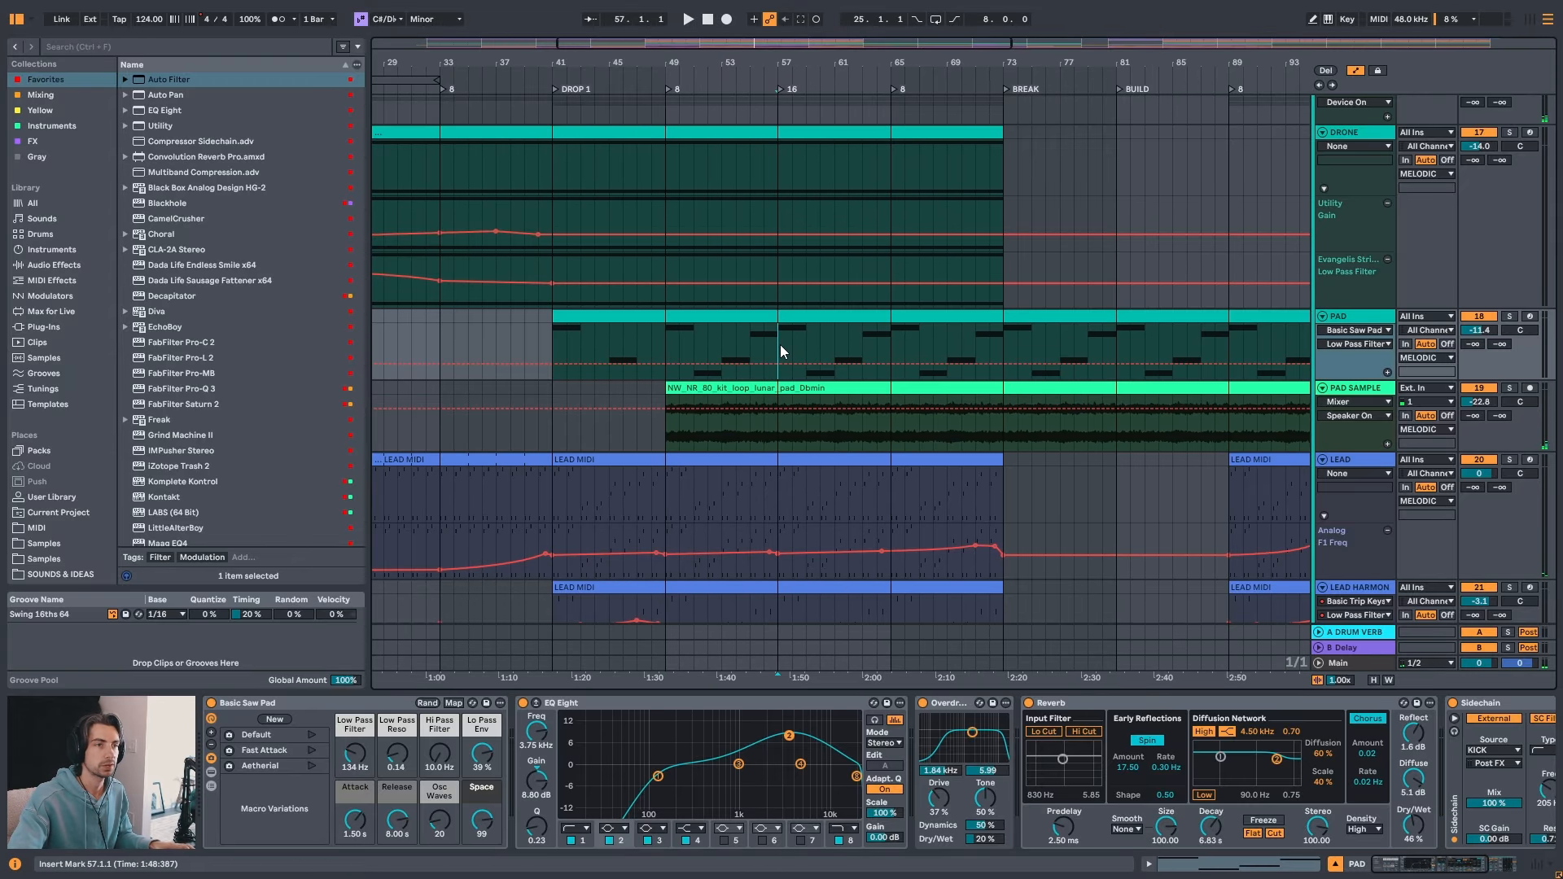
{"action": "key", "text": "space"}
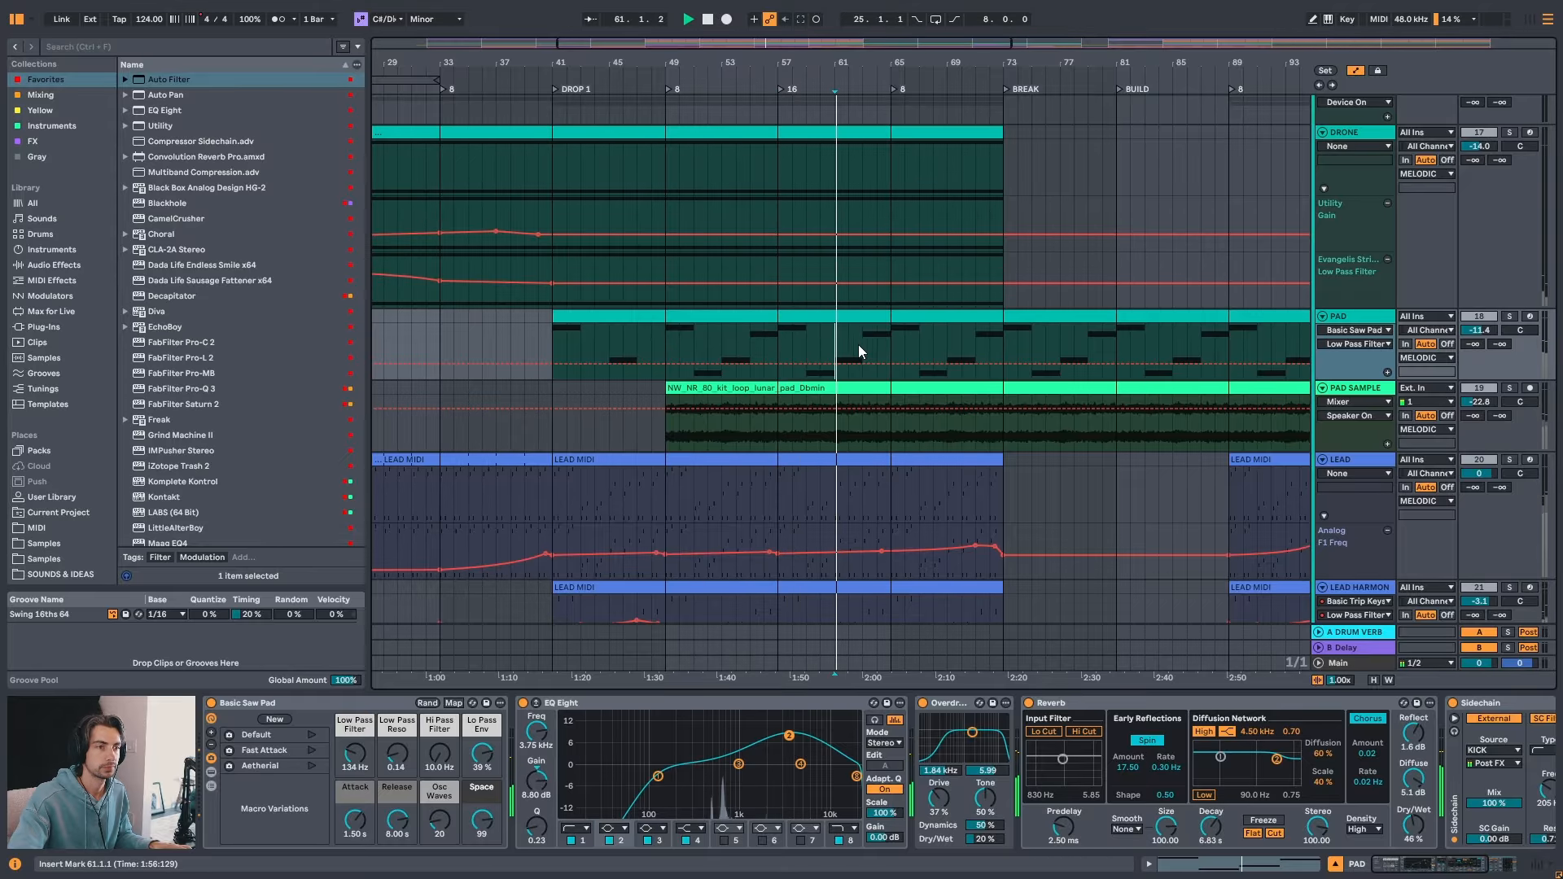
{"action": "left_click", "coordinate": [814, 346]}
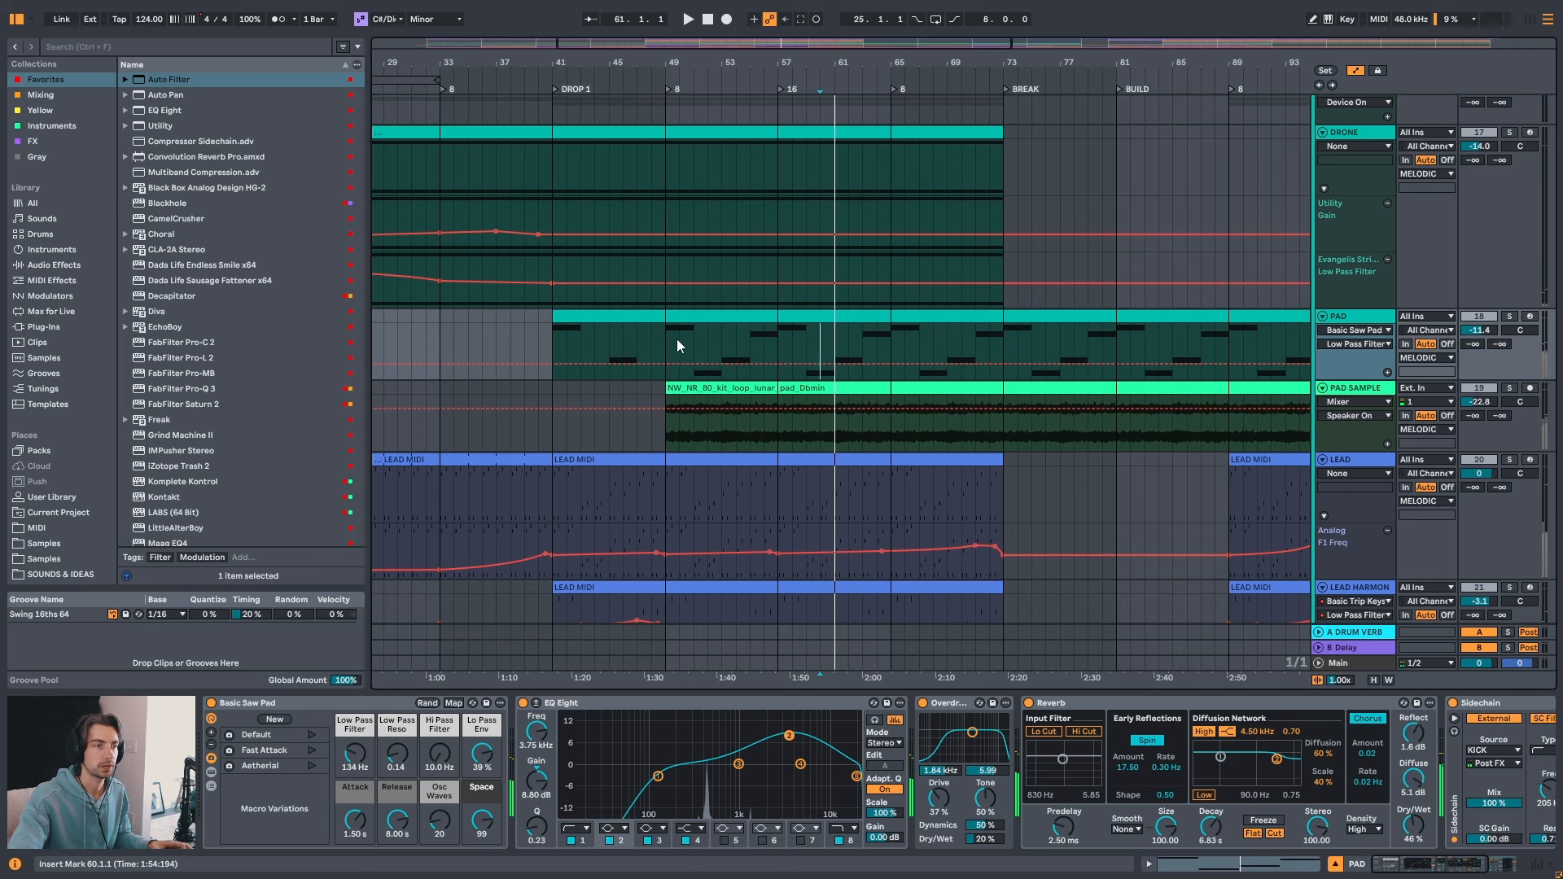
{"action": "left_click", "coordinate": [735, 346]}
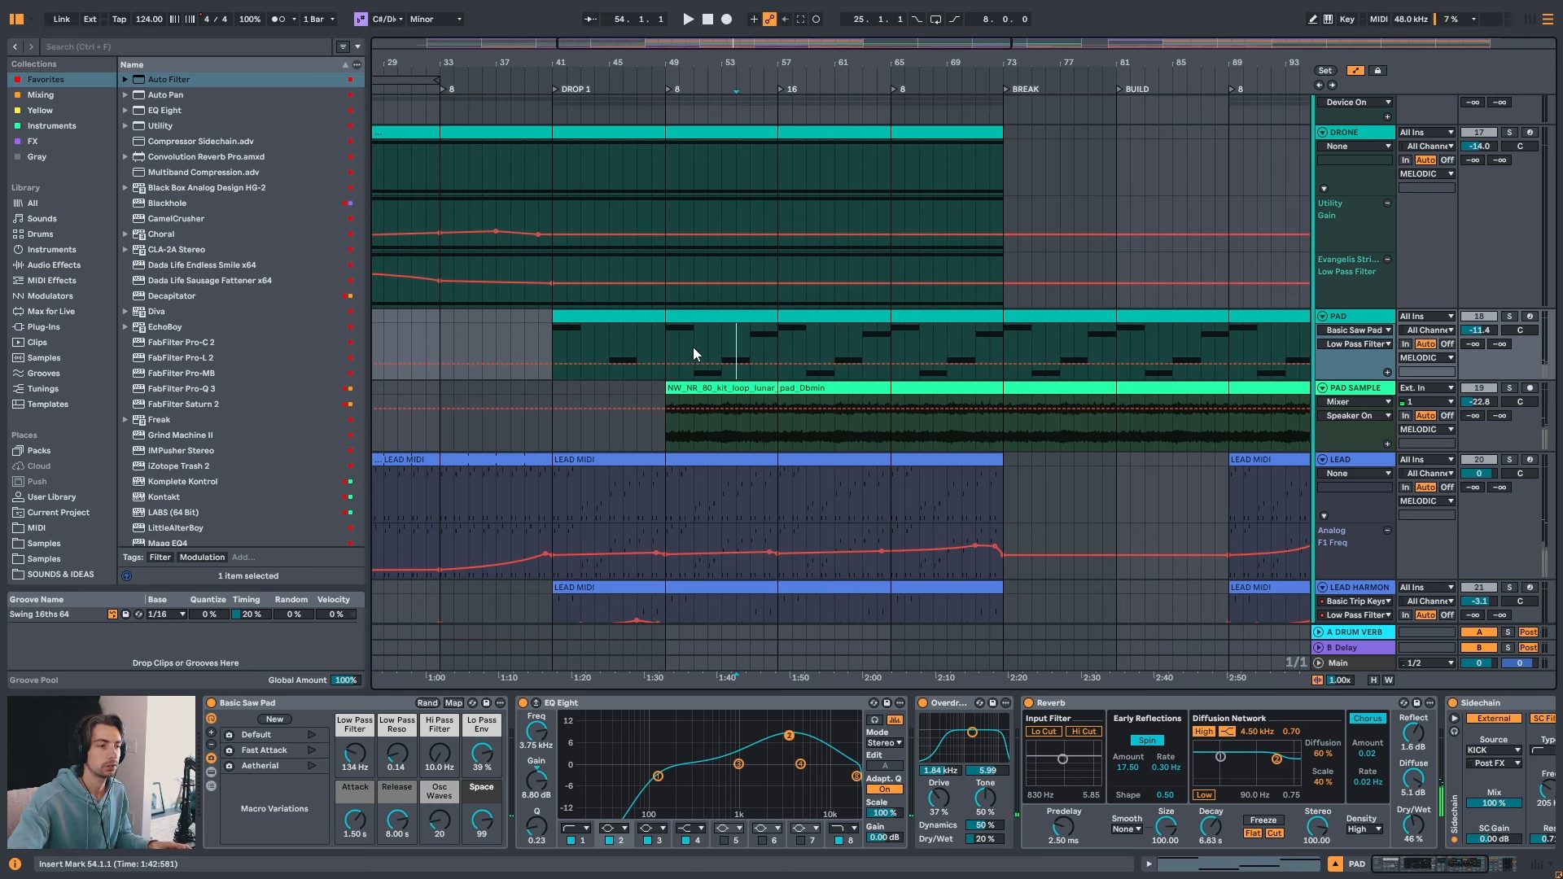
- Play from bar 49 and draw two peaks in the PAD track's Low Pass Filter automation between bars 49 and 57
{"action": "key", "text": "plus"}
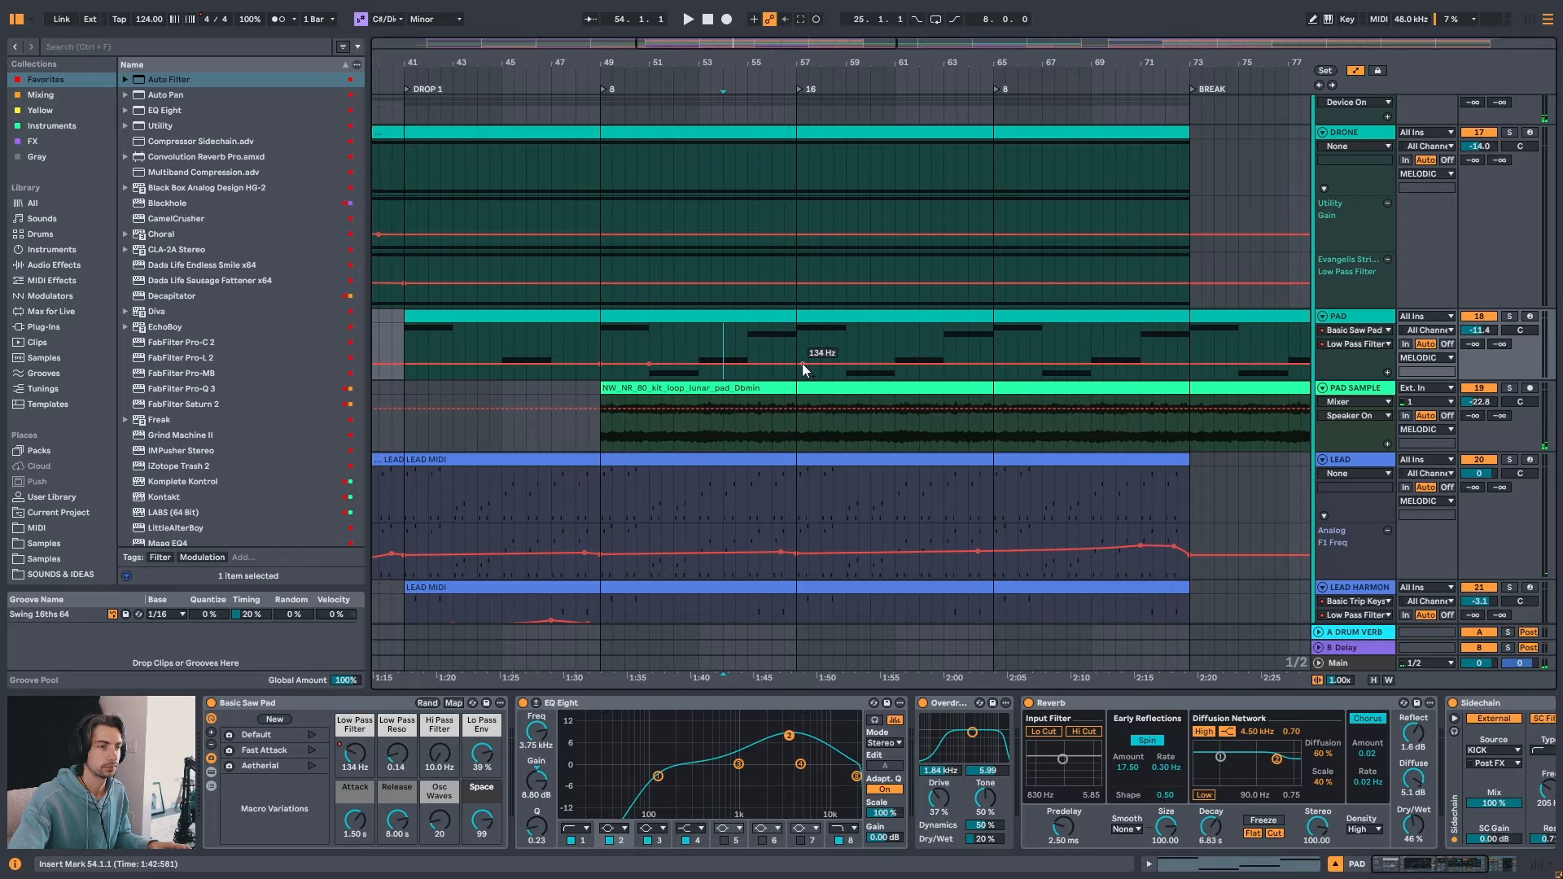
{"action": "left_click_drag", "start_coordinate": [638, 363], "coordinate": [637, 351]}
{"action": "left_click", "coordinate": [600, 339]}
{"action": "key", "text": "space"}
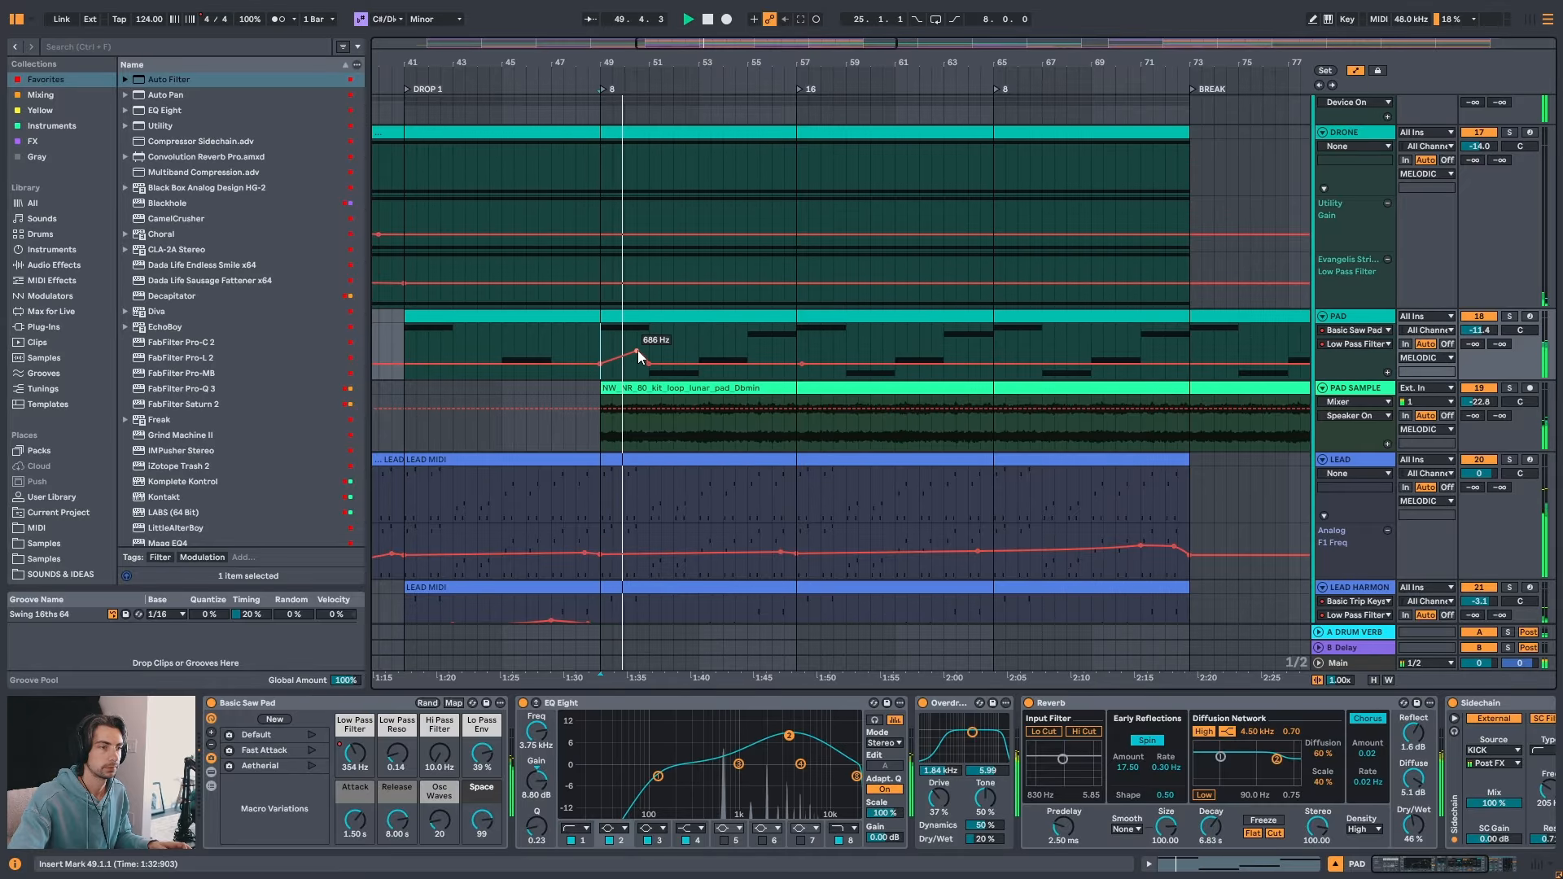
{"action": "left_click_drag", "start_coordinate": [637, 350], "coordinate": [637, 343]}
{"action": "left_click", "coordinate": [697, 363]}
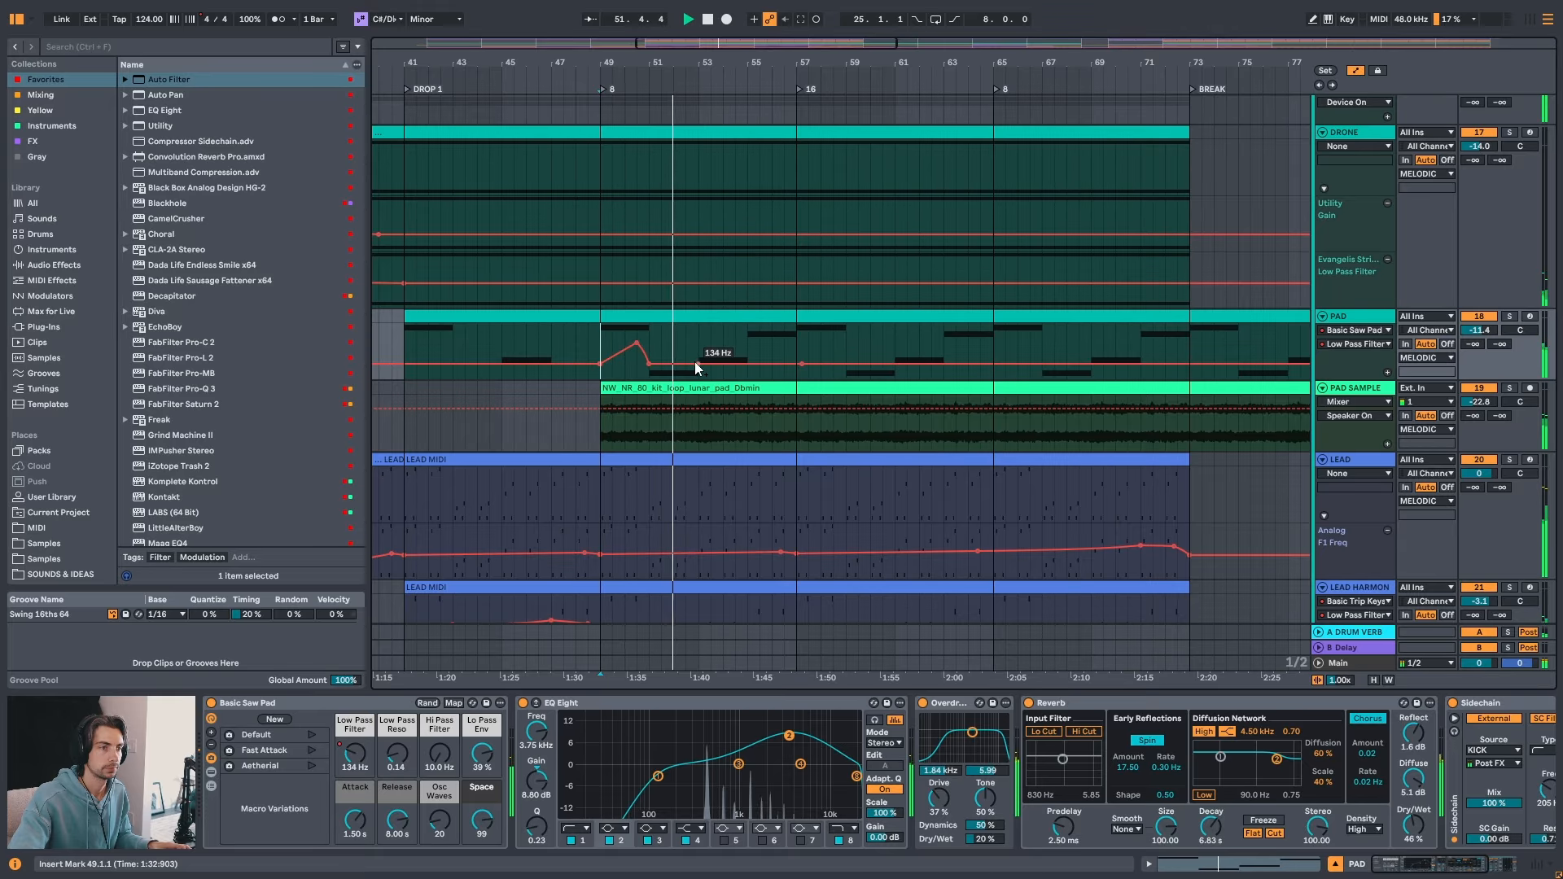
{"action": "mouse_move", "coordinate": [729, 364]}
{"action": "left_mouse_down"}
{"action": "mouse_move", "coordinate": [729, 334]}
{"action": "mouse_move", "coordinate": [747, 355]}
{"action": "left_mouse_up"}
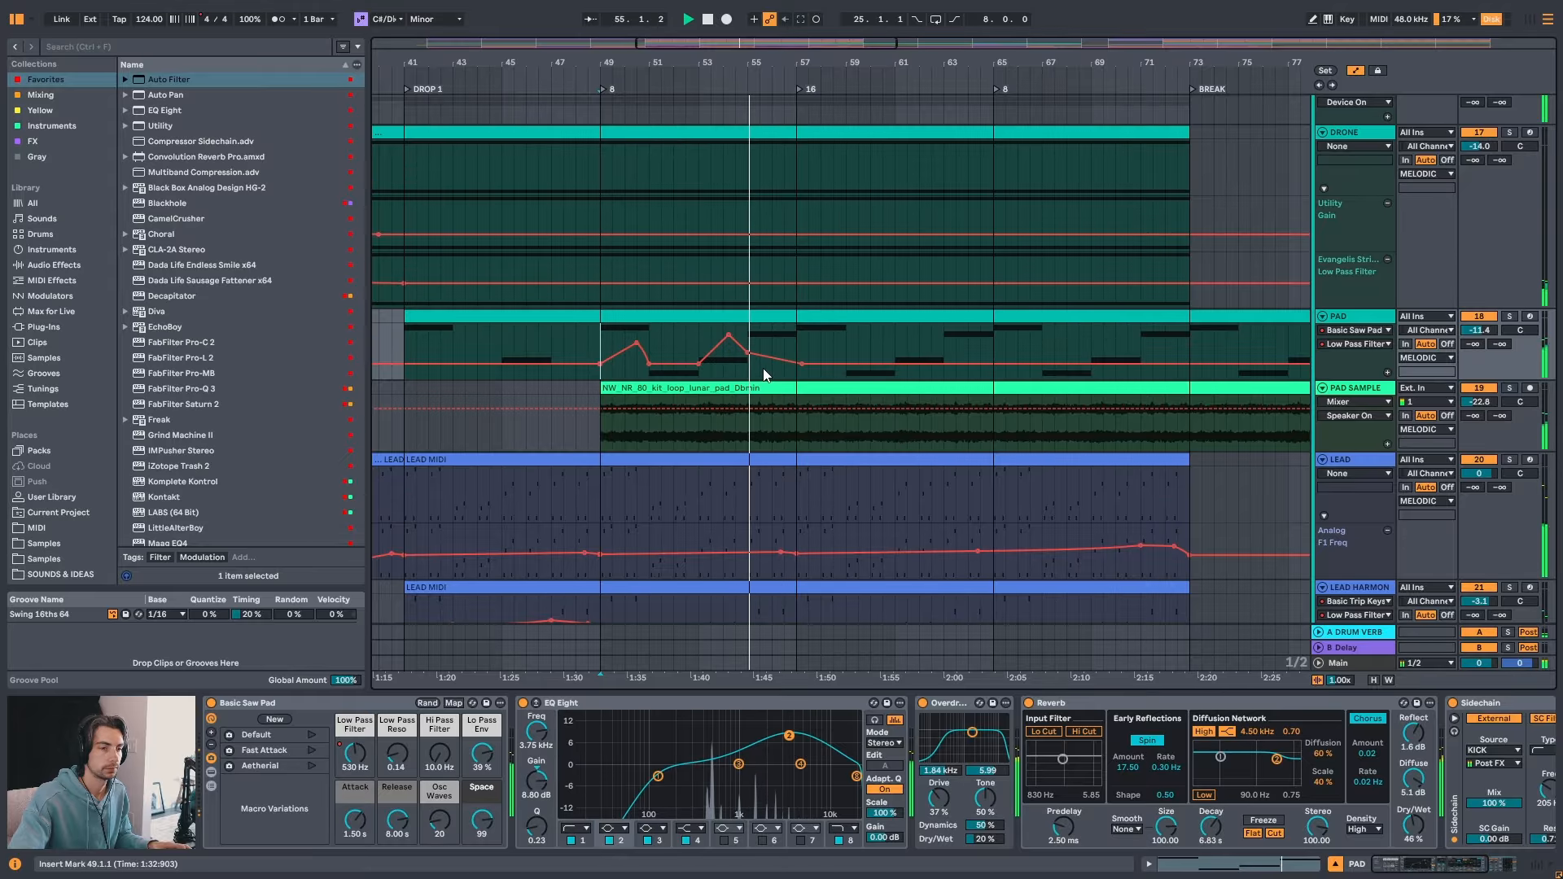
{"action": "left_click", "coordinate": [1409, 864]}
{"action": "left_click", "coordinate": [1377, 865]}
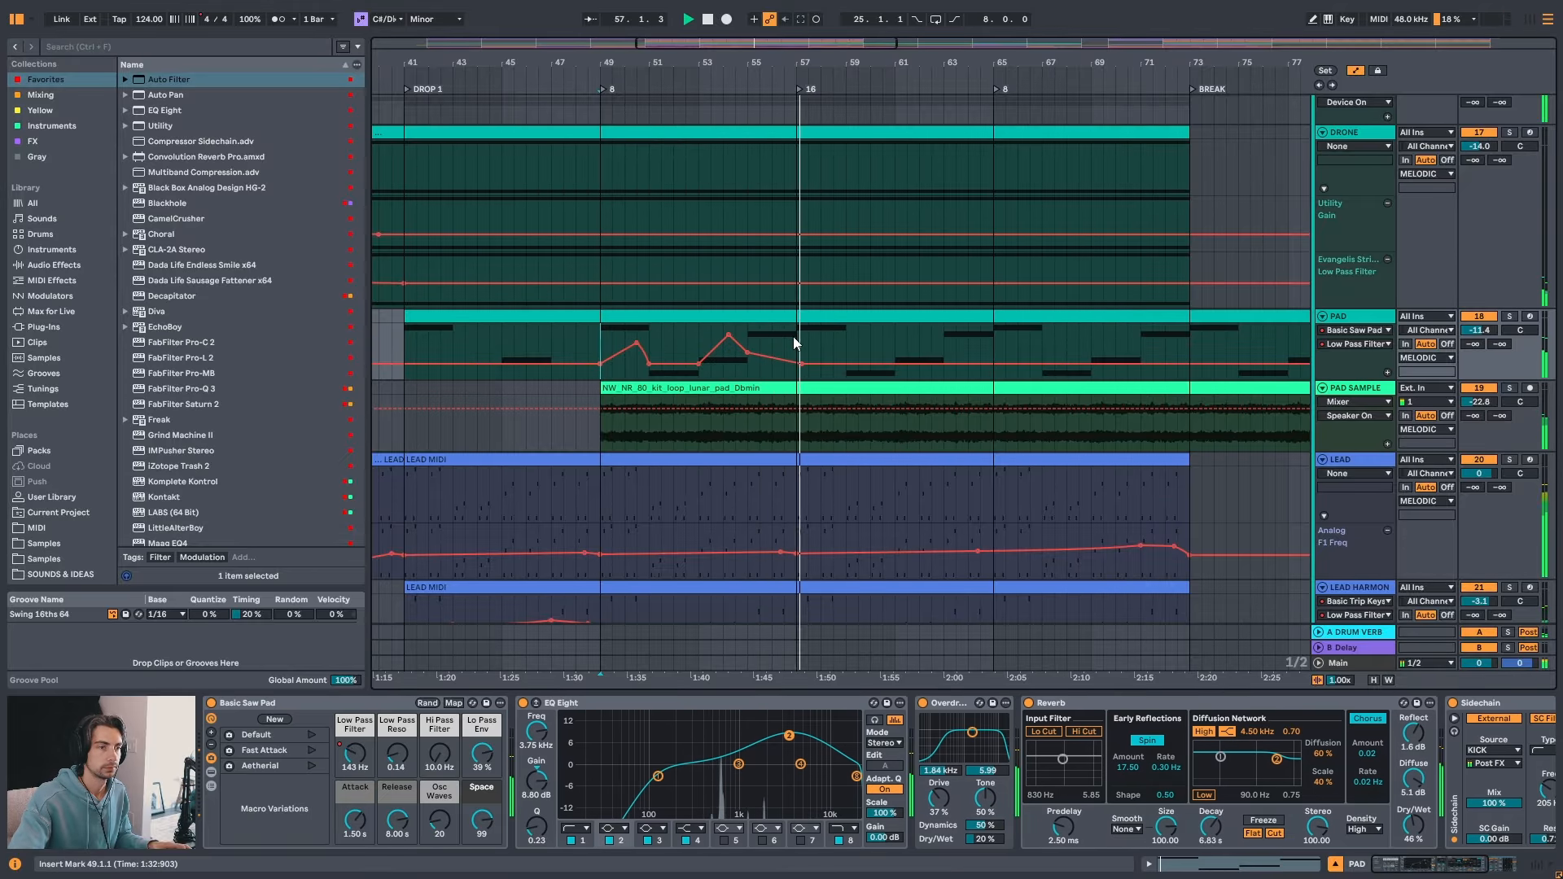
- Duplicate the PAD filter automation from bars 49–57 twice, filling up to the BREAK at bar 73
{"action": "left_click_drag", "start_coordinate": [793, 335], "coordinate": [599, 340]}
{"action": "key", "text": "ctrl+d"}
{"action": "key", "text": "ctrl+d"}
{"action": "left_click", "coordinate": [870, 334]}
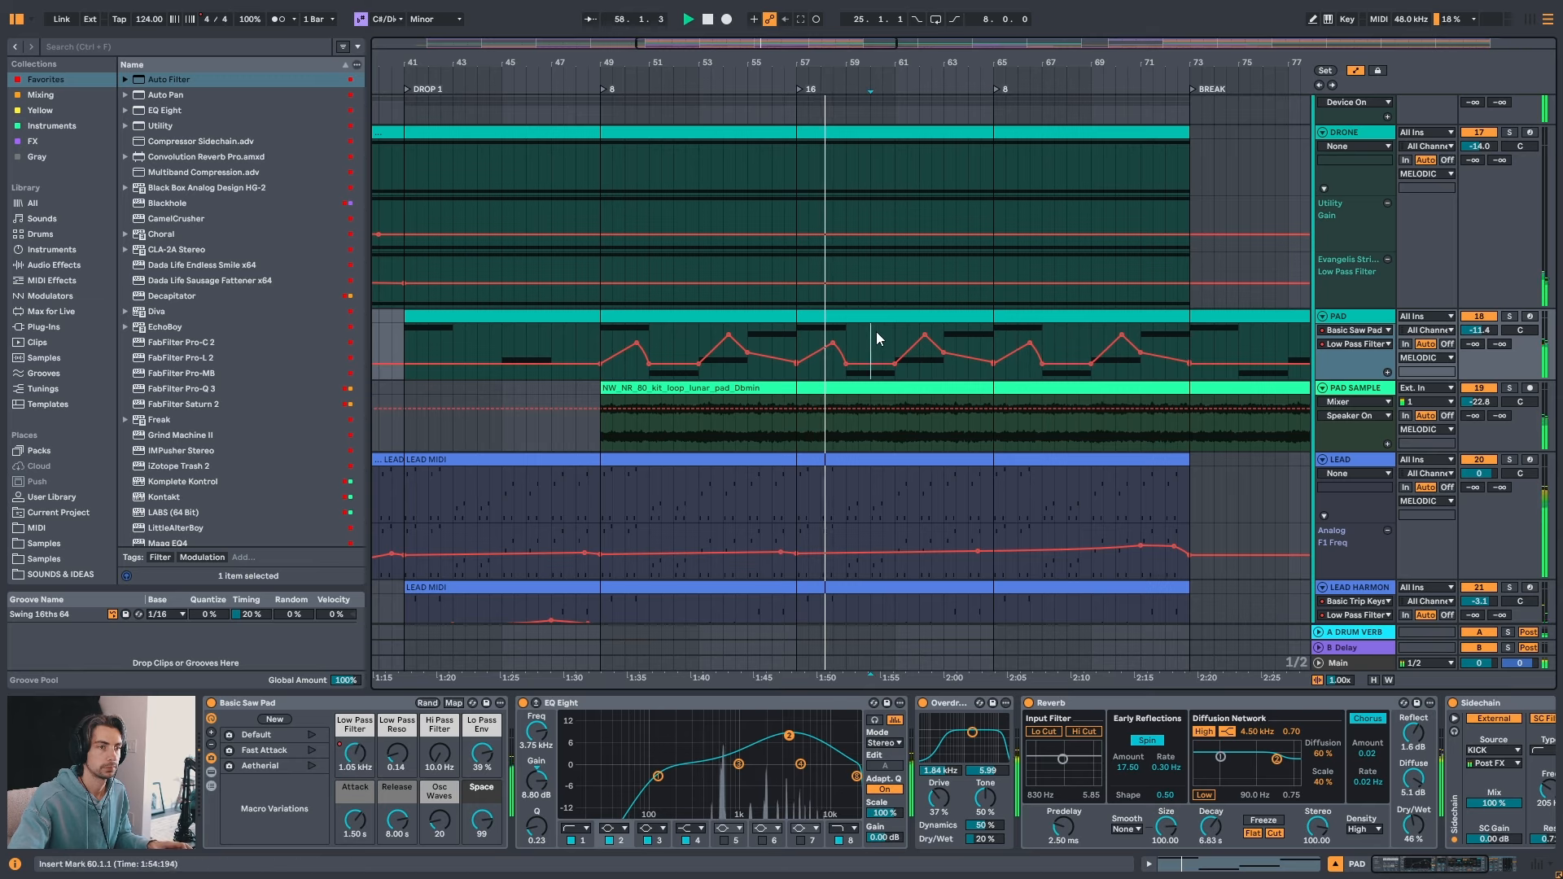
- Vary the duplicated PAD filter peaks by raising the bar 57–65 peaks and adding a small bump near bar 68
{"action": "left_click_drag", "start_coordinate": [844, 330], "coordinate": [931, 330]}
{"action": "left_click_drag", "start_coordinate": [972, 65], "coordinate": [797, 57]}
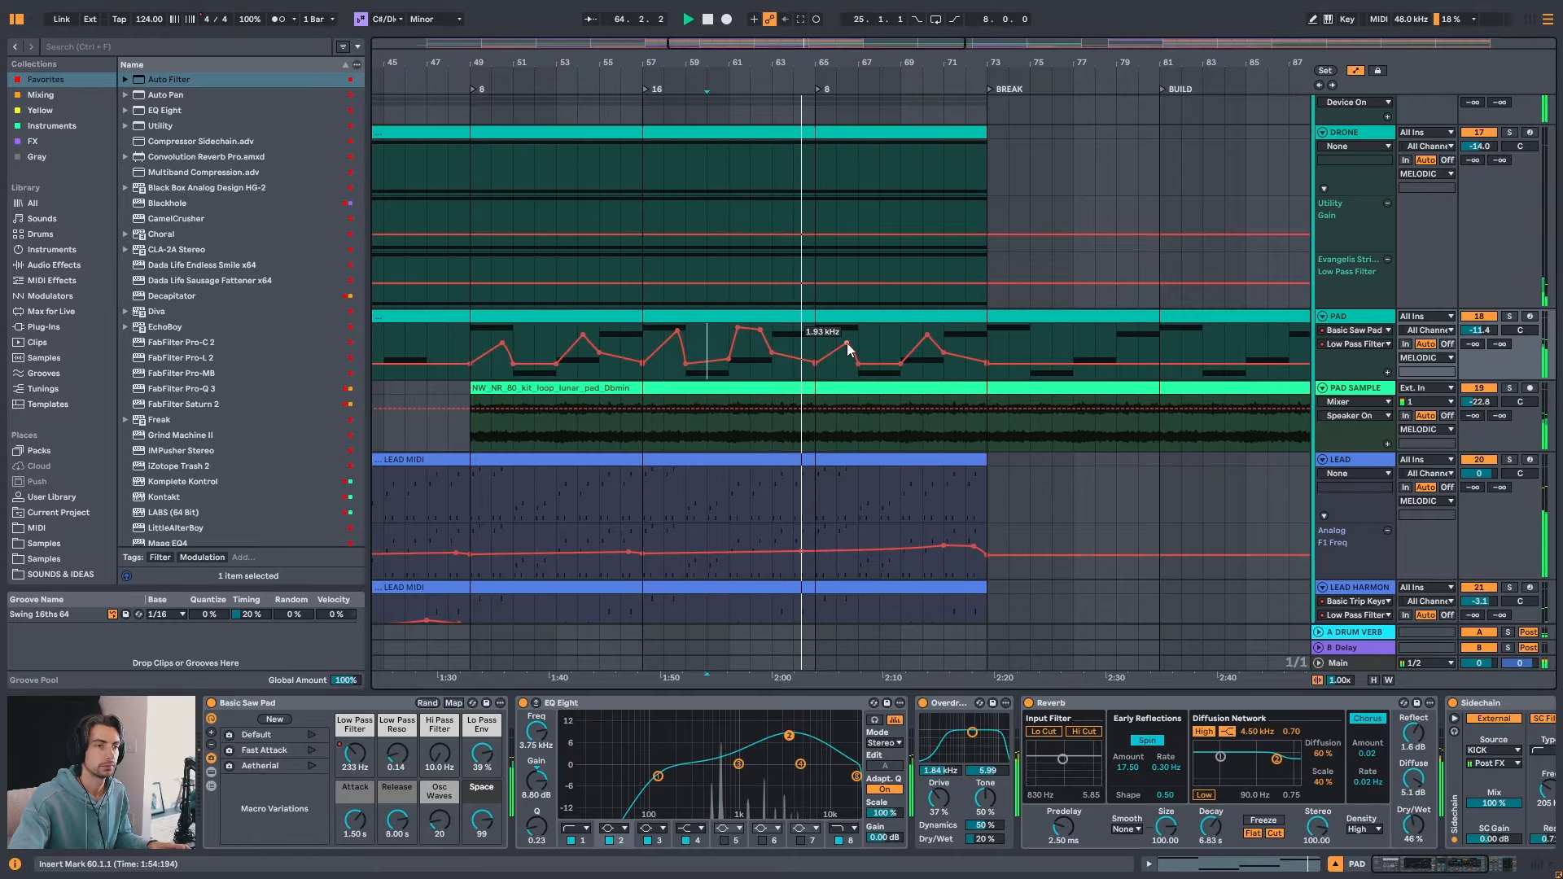
{"action": "left_click_drag", "start_coordinate": [882, 363], "coordinate": [879, 350]}
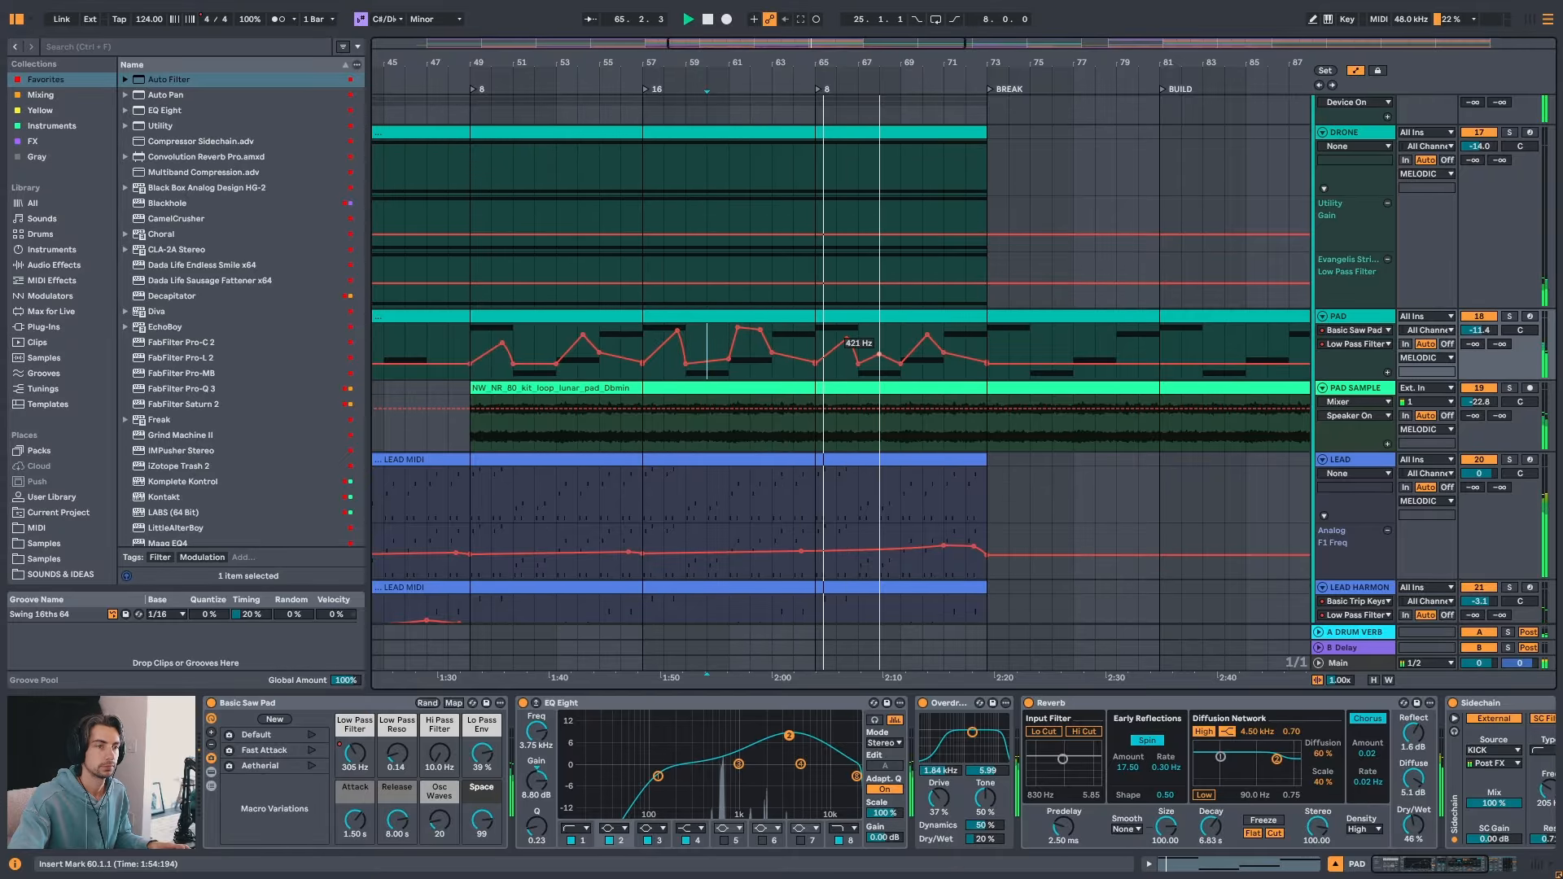
- Try out the Basic Saw Pad's Hi Pass Filter, Low Pass Reso and Osc Waves macros during playback
{"action": "left_click", "coordinate": [440, 755]}
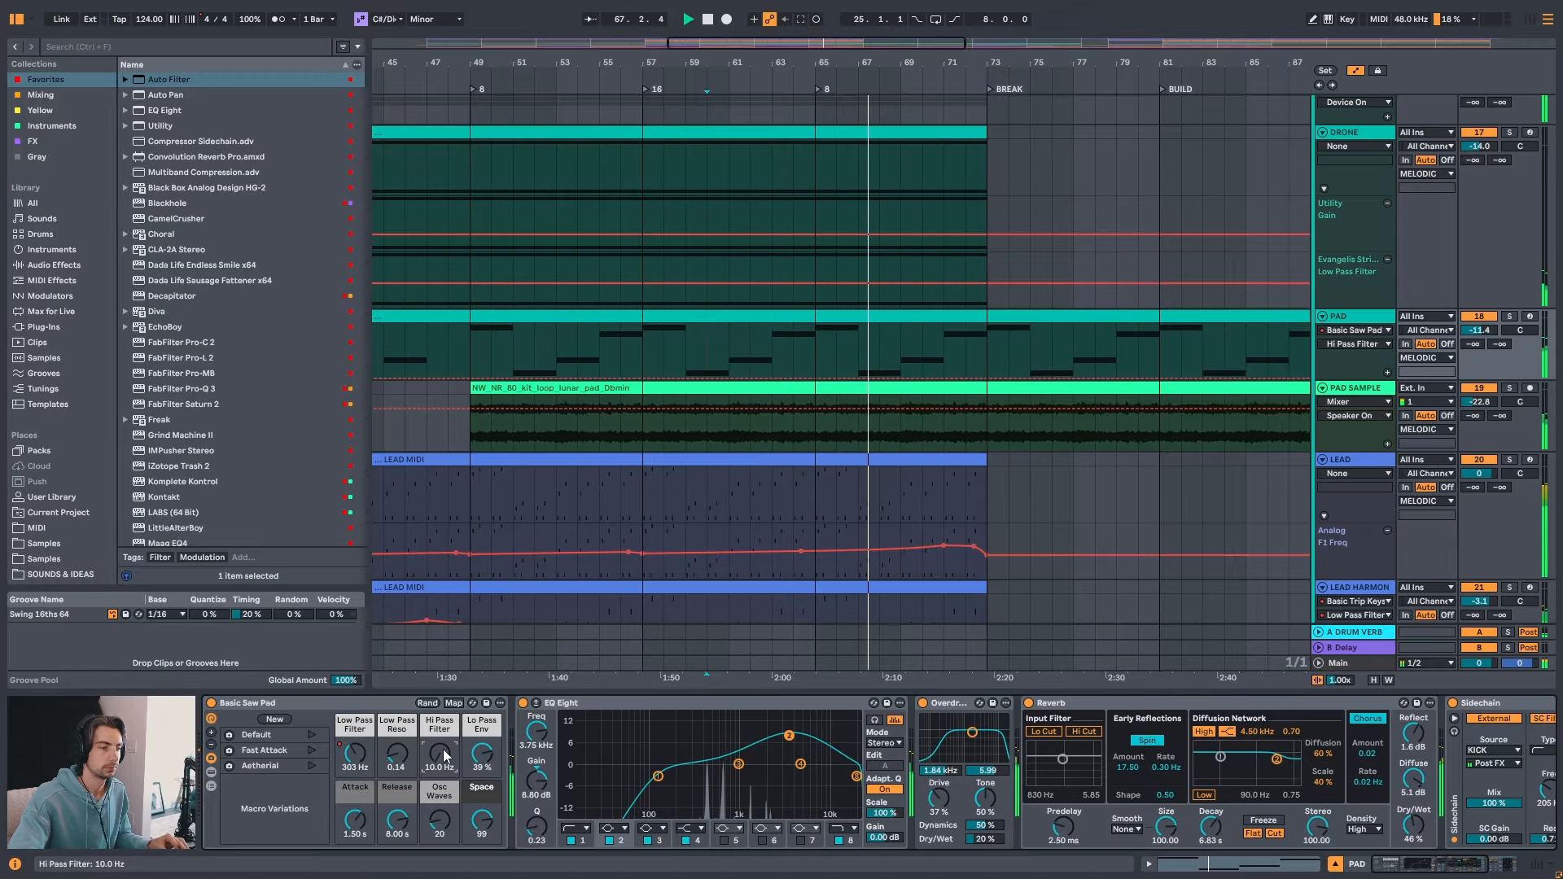
{"action": "mouse_move", "coordinate": [396, 754]}
{"action": "left_mouse_down"}
{"action": "mouse_move", "coordinate": [396, 692]}
{"action": "mouse_move", "coordinate": [404, 760]}
{"action": "left_mouse_up"}
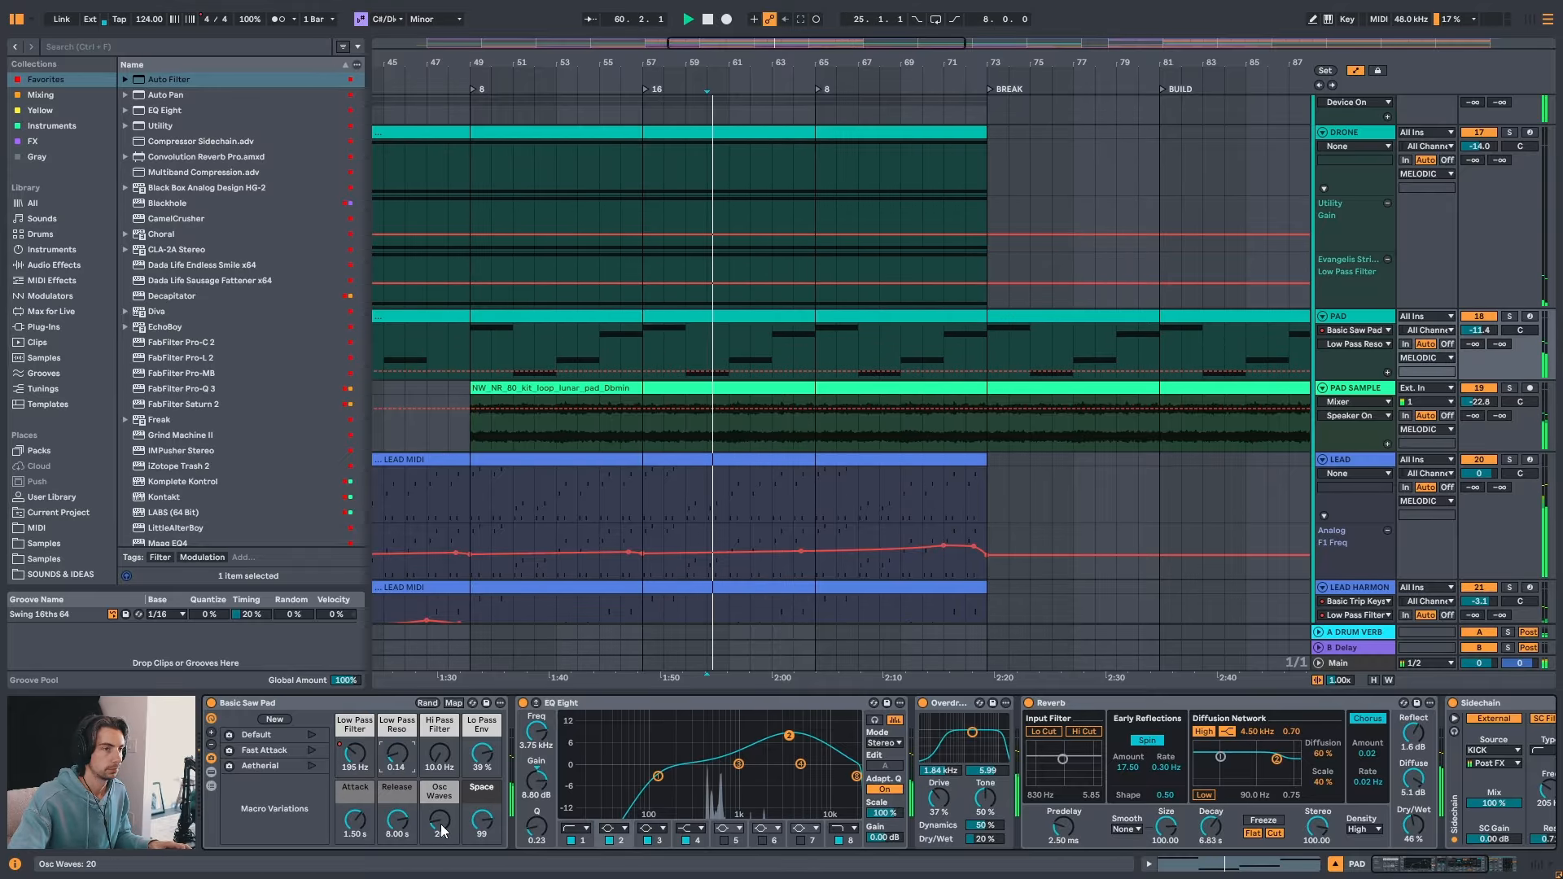
{"action": "mouse_move", "coordinate": [439, 821]}
{"action": "left_mouse_down"}
{"action": "mouse_move", "coordinate": [440, 771]}
{"action": "mouse_move", "coordinate": [449, 829]}
{"action": "left_mouse_up"}
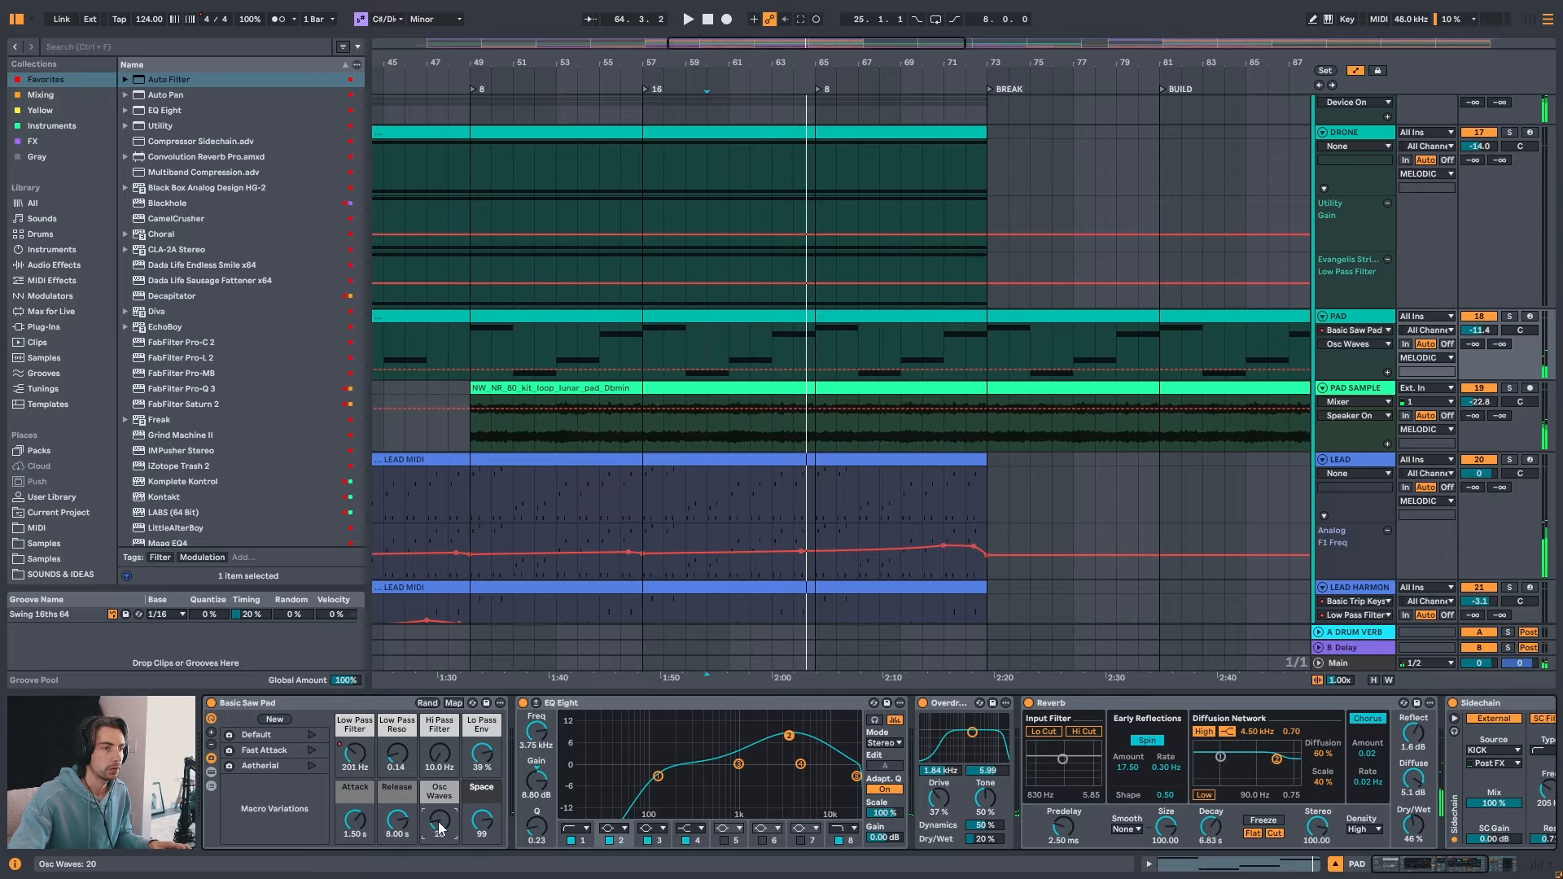
- Show the PAD track's Low Pass Filter and Osc Waves automation in separate lanes
{"action": "left_click_drag", "start_coordinate": [695, 63], "coordinate": [741, 40]}
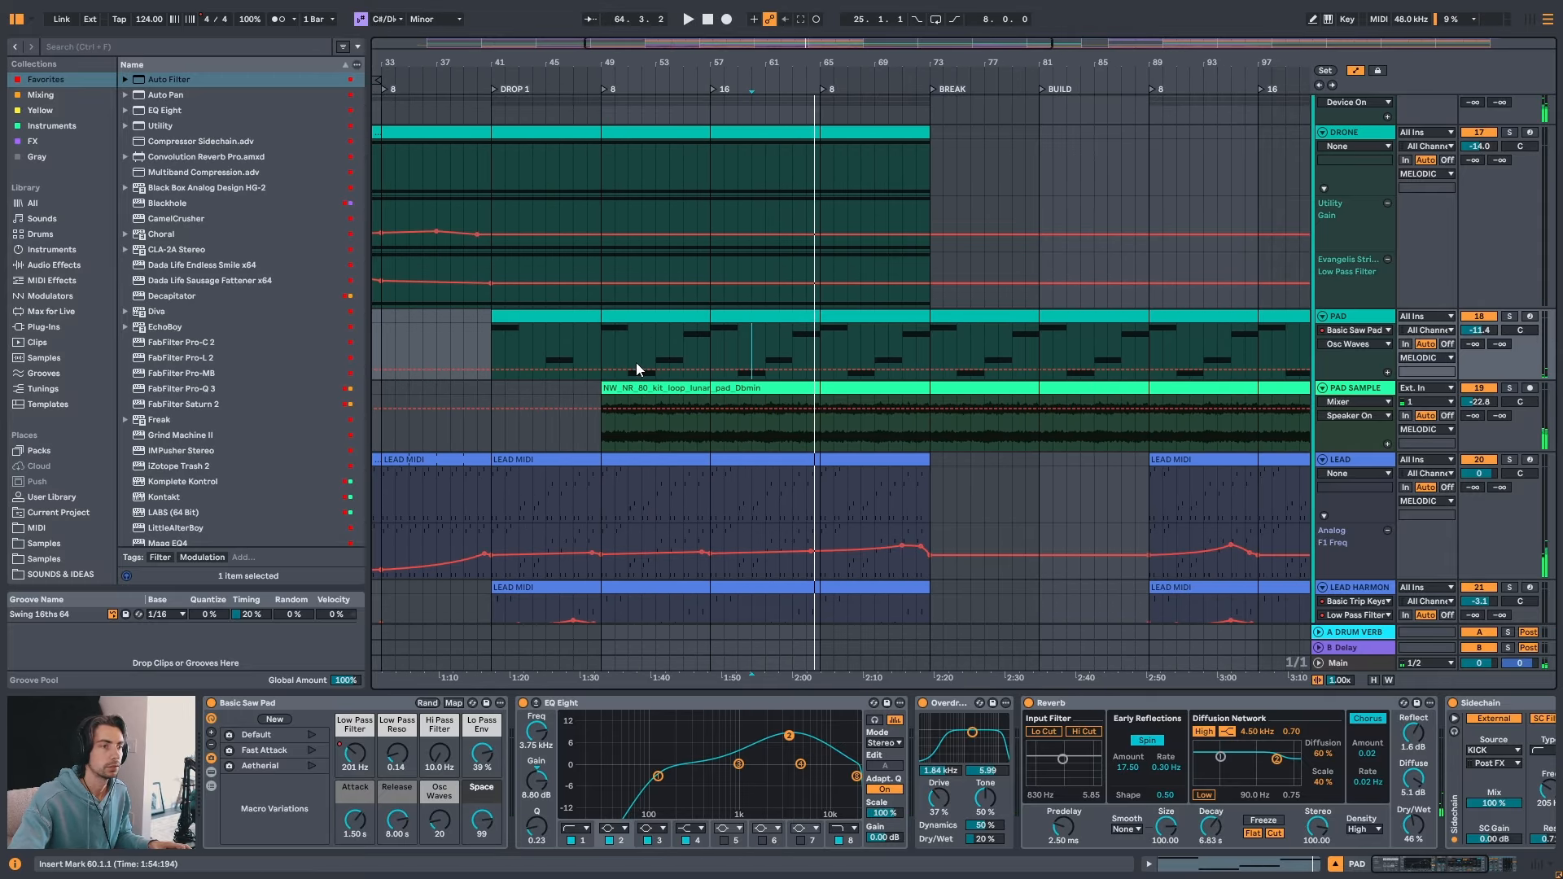
{"action": "left_click", "coordinate": [613, 369]}
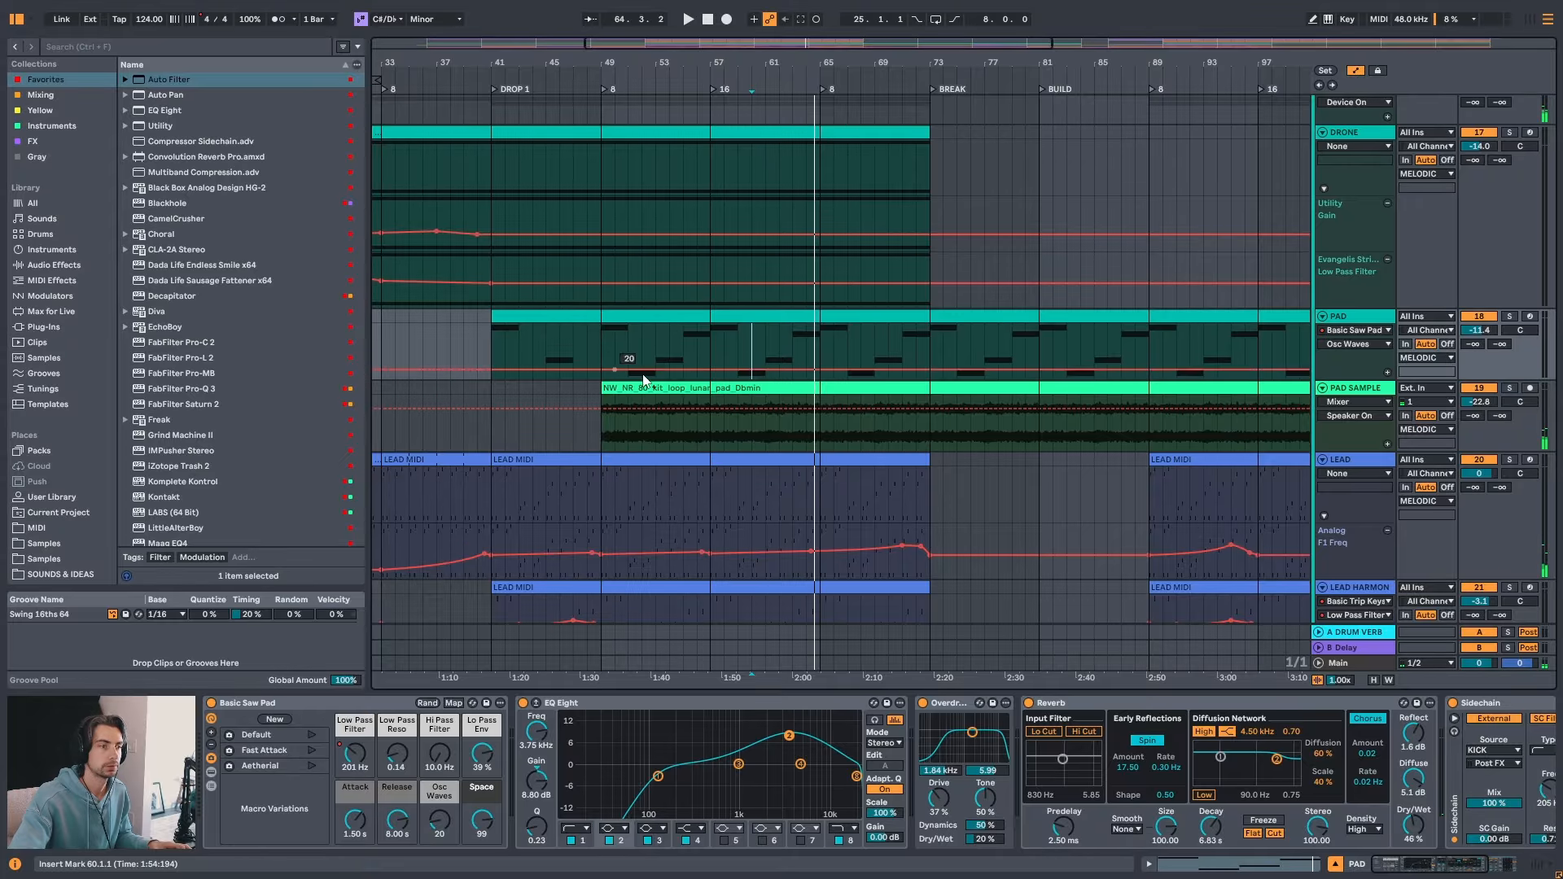
{"action": "left_click", "coordinate": [1387, 372]}
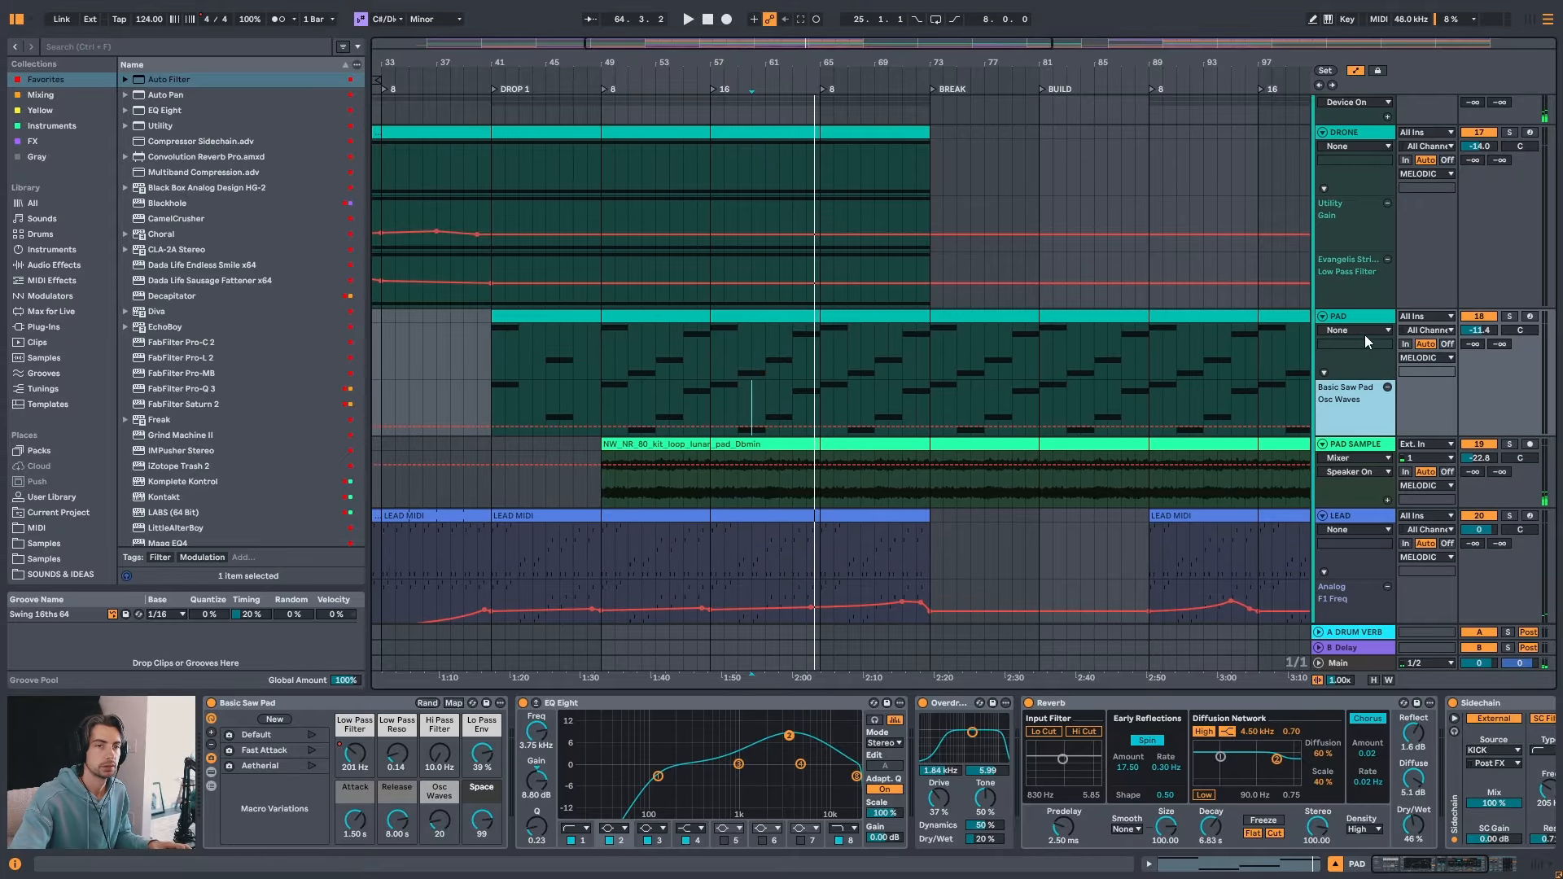
{"action": "left_click", "coordinate": [1364, 331]}
{"action": "left_click", "coordinate": [1364, 369]}
{"action": "left_click", "coordinate": [1362, 346]}
{"action": "left_click", "coordinate": [1366, 369]}
{"action": "left_click", "coordinate": [1387, 372]}
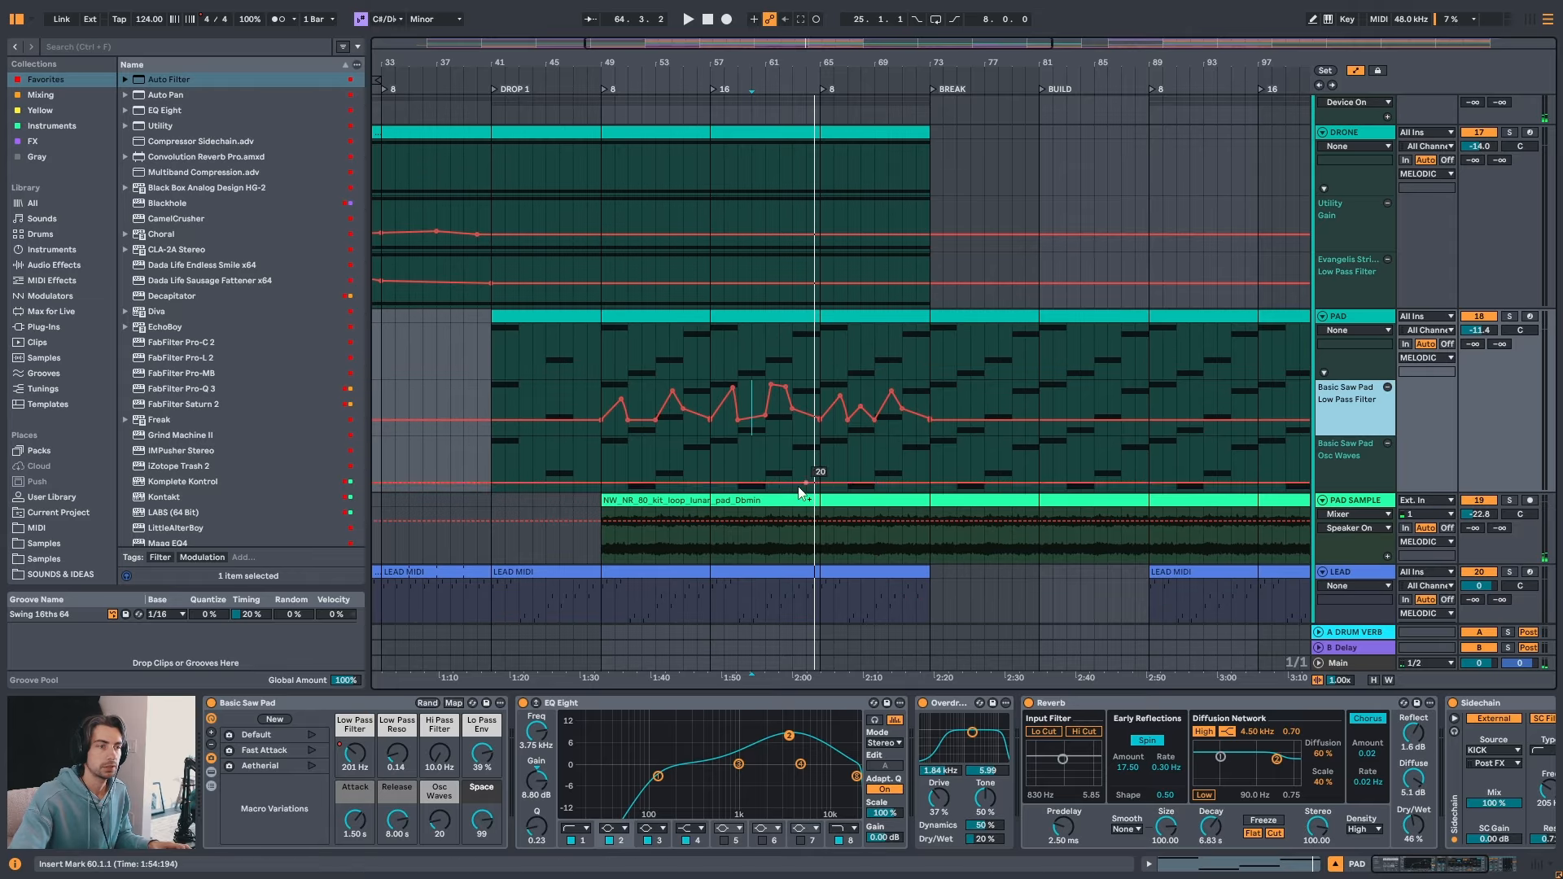
- Play from bar 57 and draw a gradual rise in the PAD's Osc Waves automation from 20 to about 51
{"action": "left_click", "coordinate": [602, 474]}
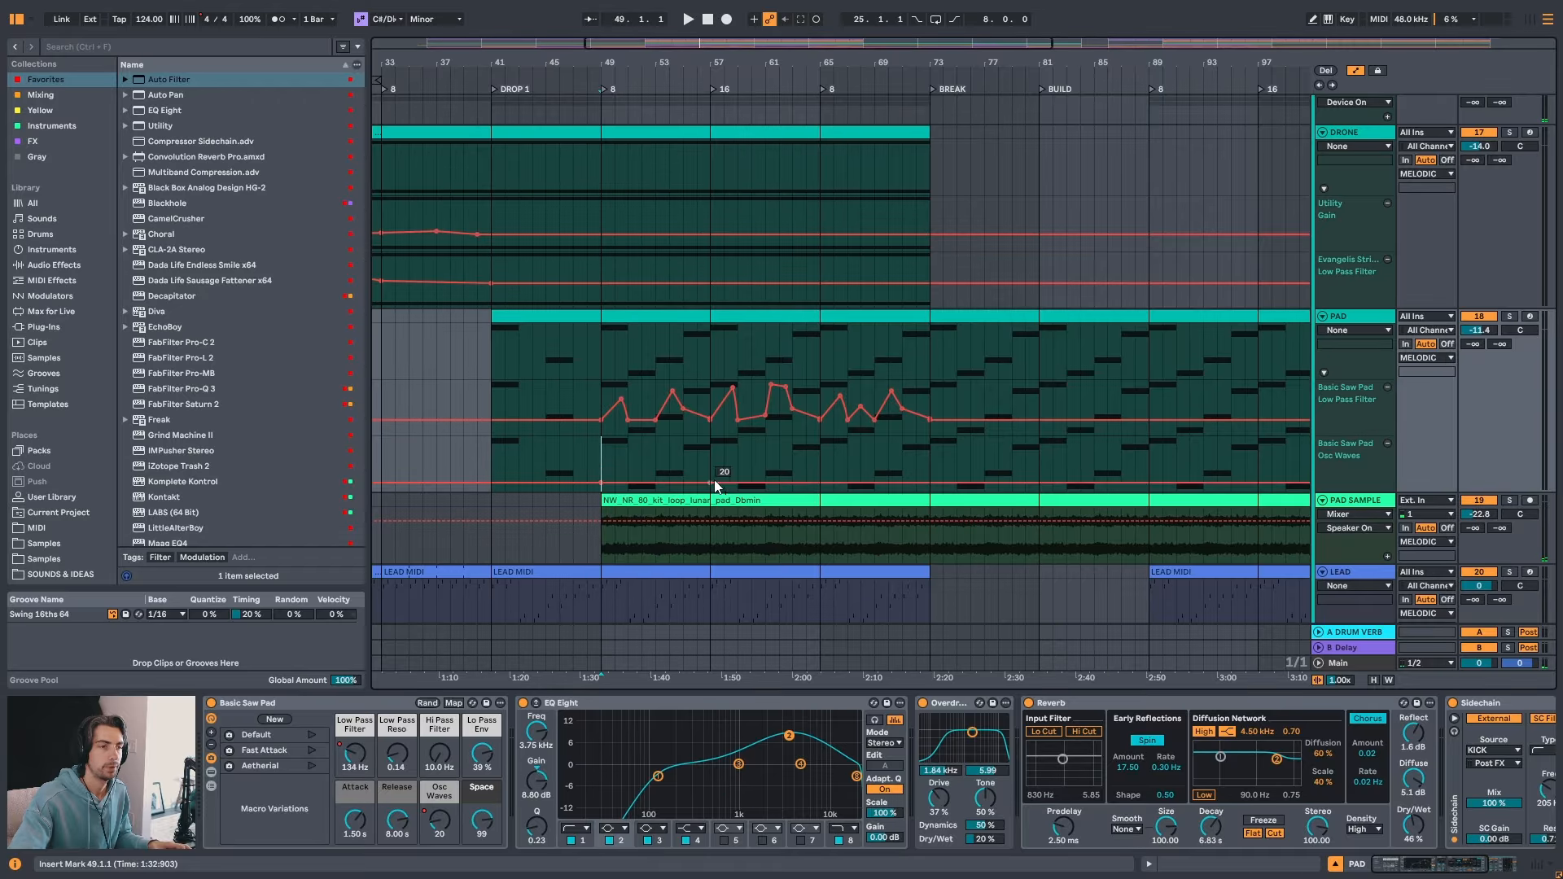
{"action": "left_click_drag", "start_coordinate": [494, 459], "coordinate": [716, 458]}
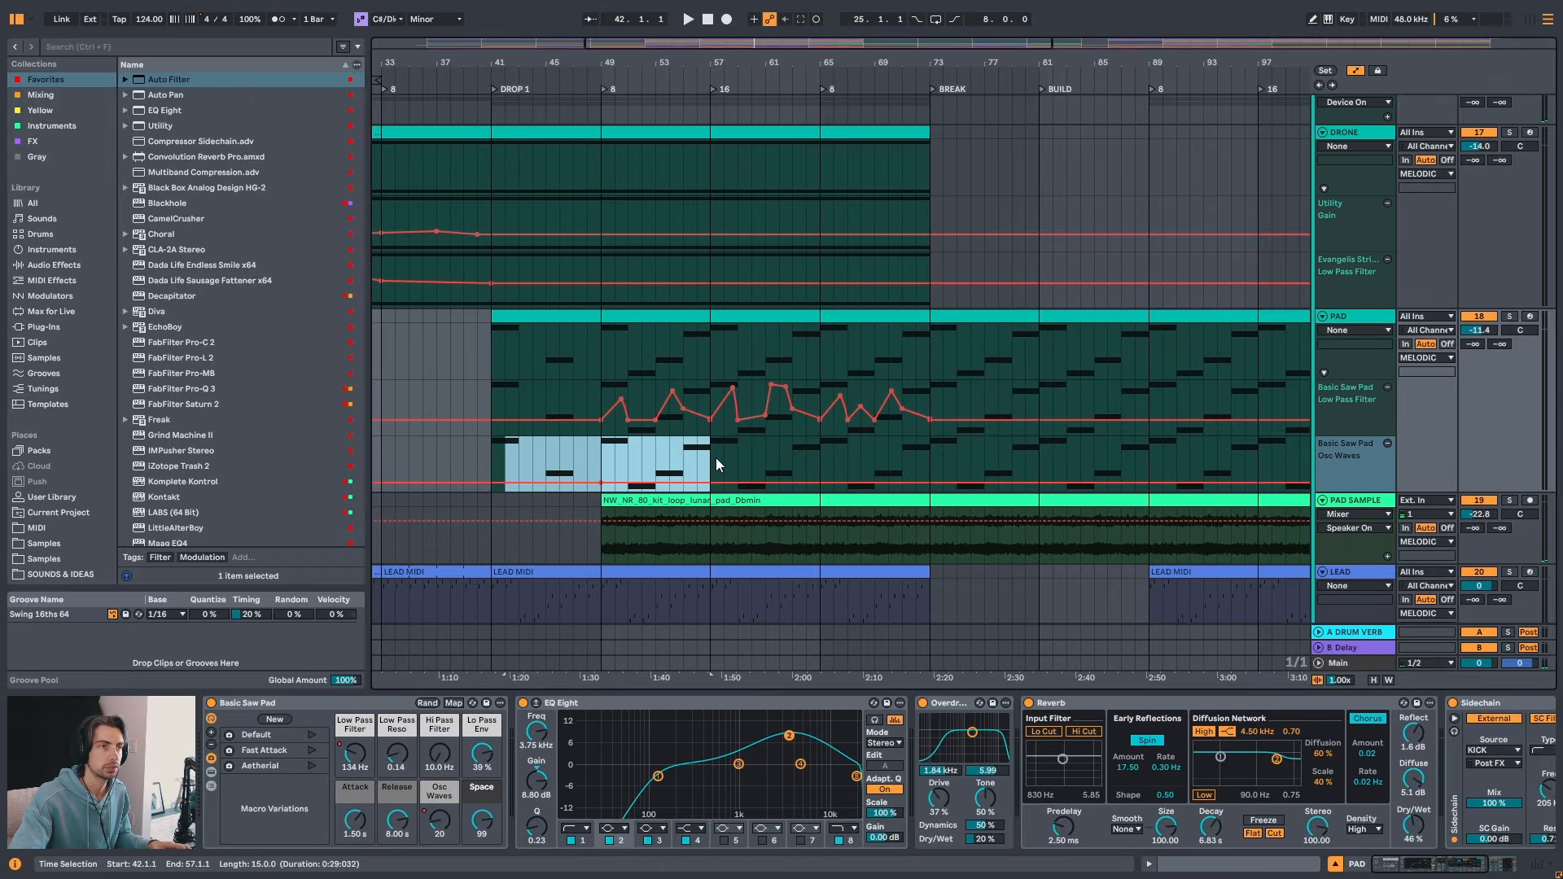
{"action": "left_click", "coordinate": [700, 455]}
{"action": "left_click", "coordinate": [708, 465]}
{"action": "key", "text": "space"}
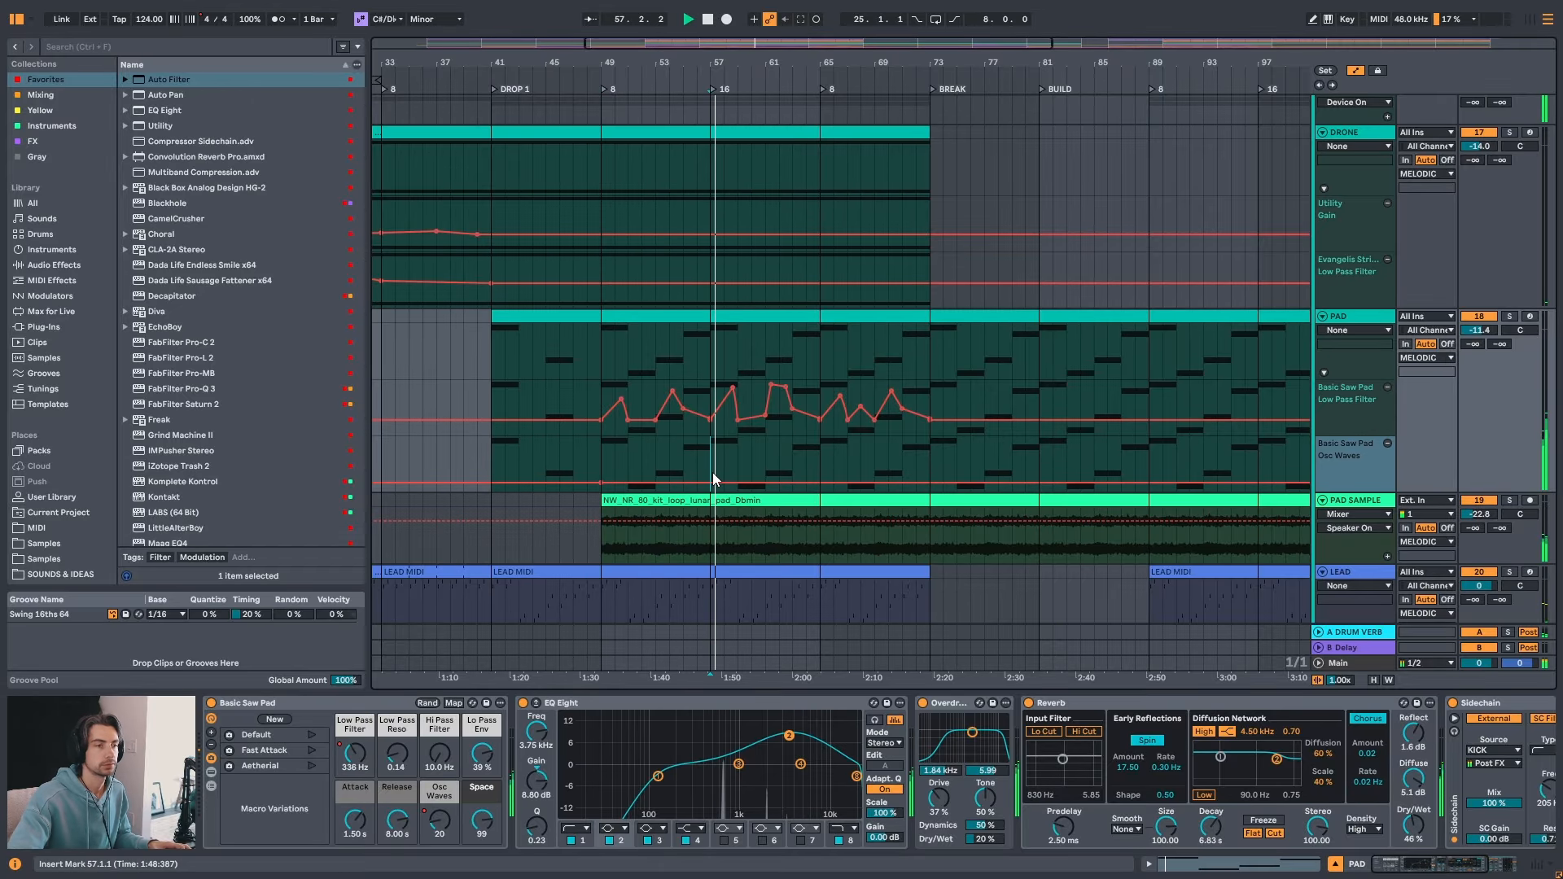
{"action": "left_click", "coordinate": [711, 482]}
{"action": "left_click_drag", "start_coordinate": [736, 482], "coordinate": [785, 462]}
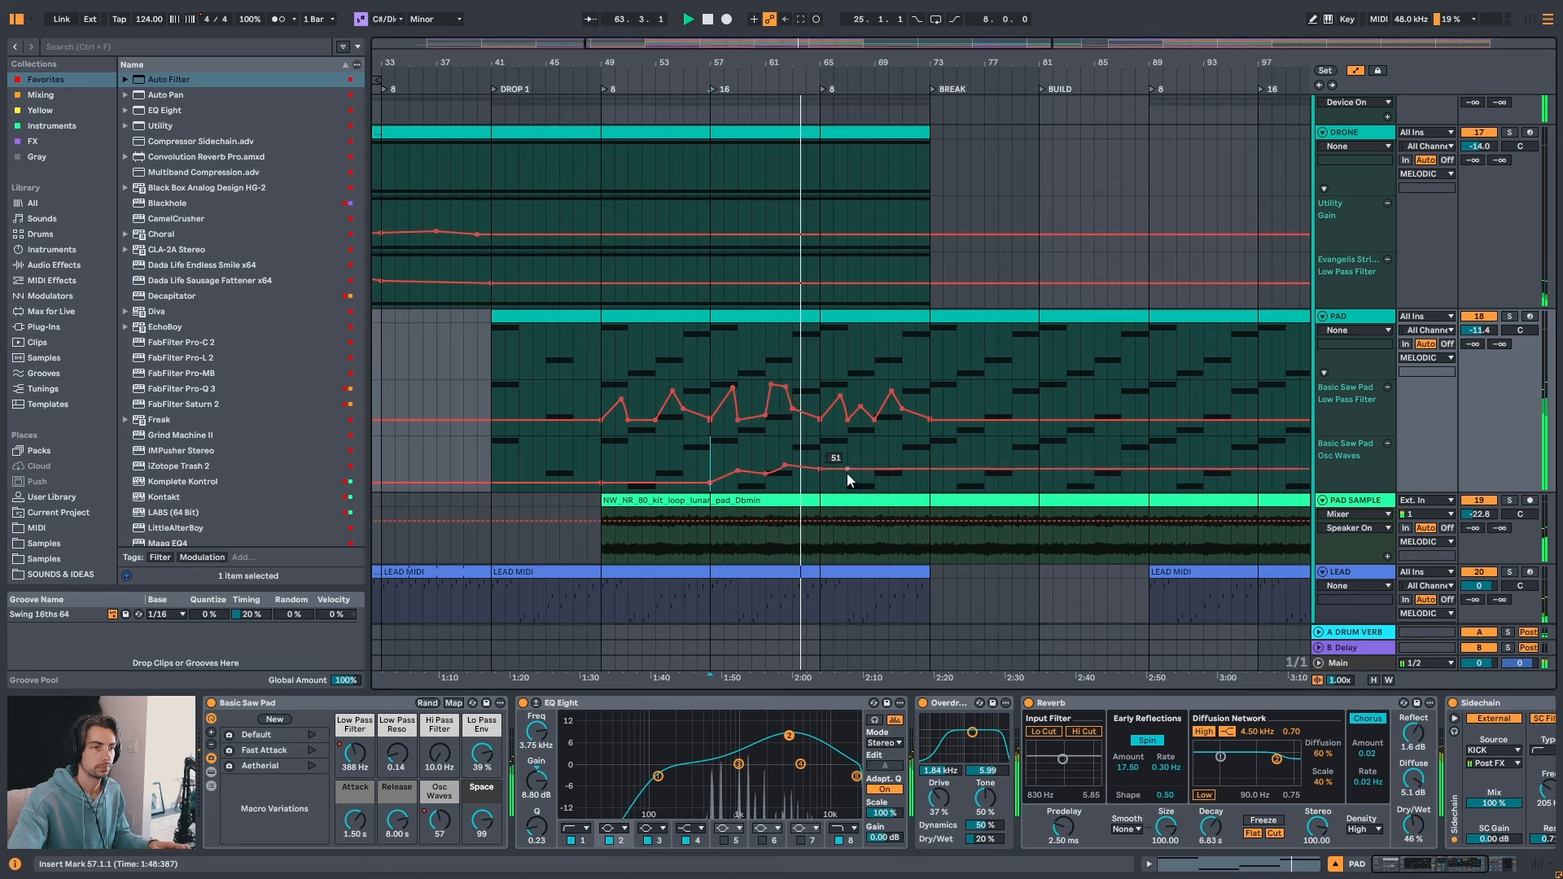
- Continue the Osc Waves rise to 88 near bar 71 and curve it down to about 40 at bar 73
{"action": "left_click_drag", "start_coordinate": [838, 470], "coordinate": [874, 457]}
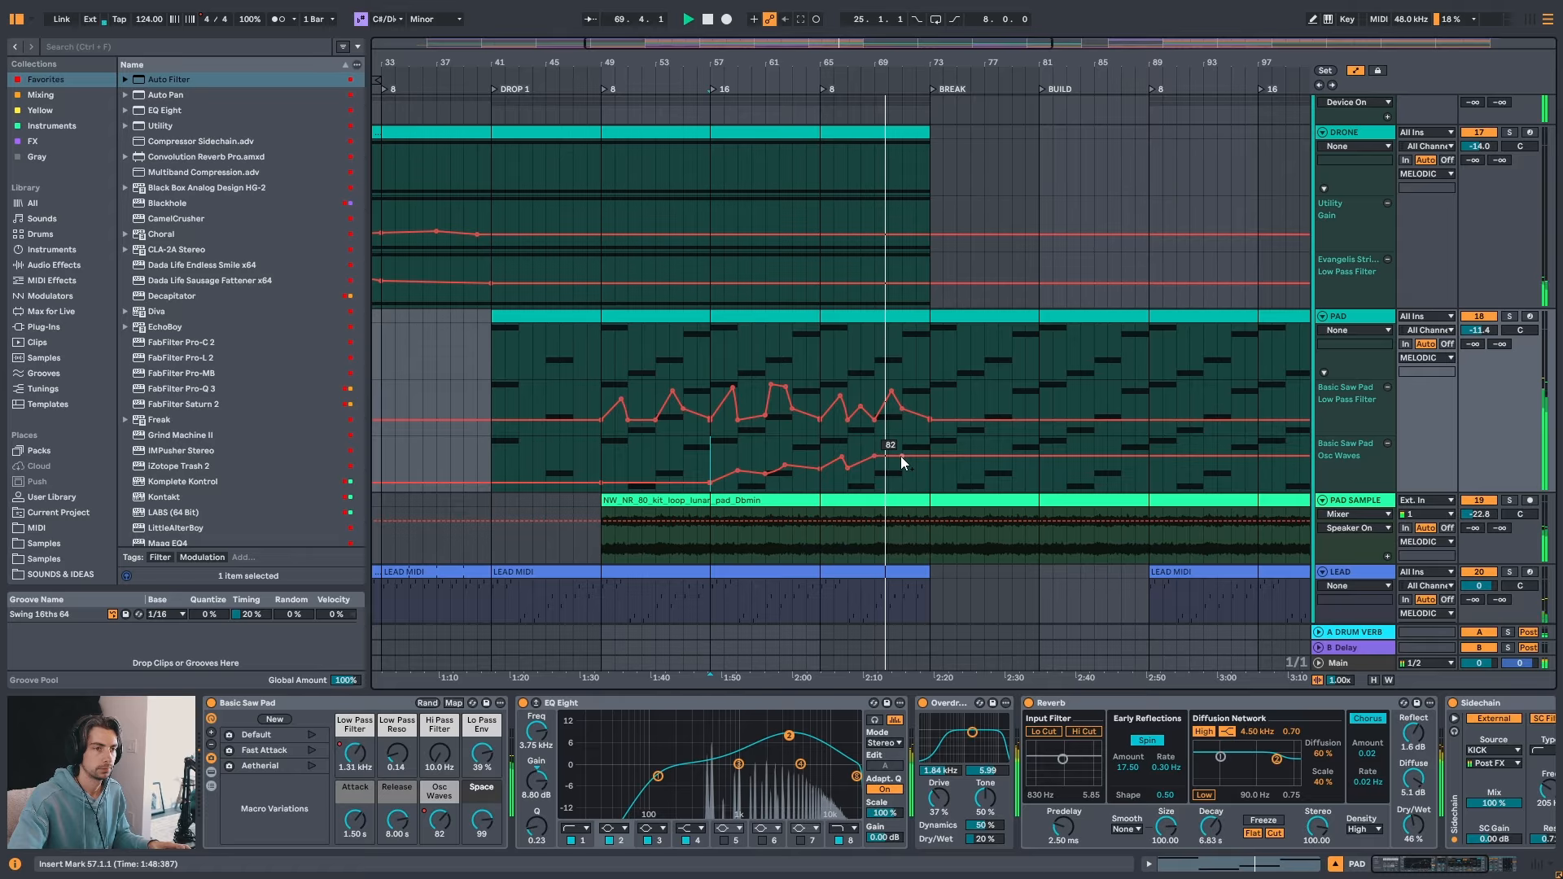
{"action": "left_click_drag", "start_coordinate": [900, 456], "coordinate": [839, 466]}
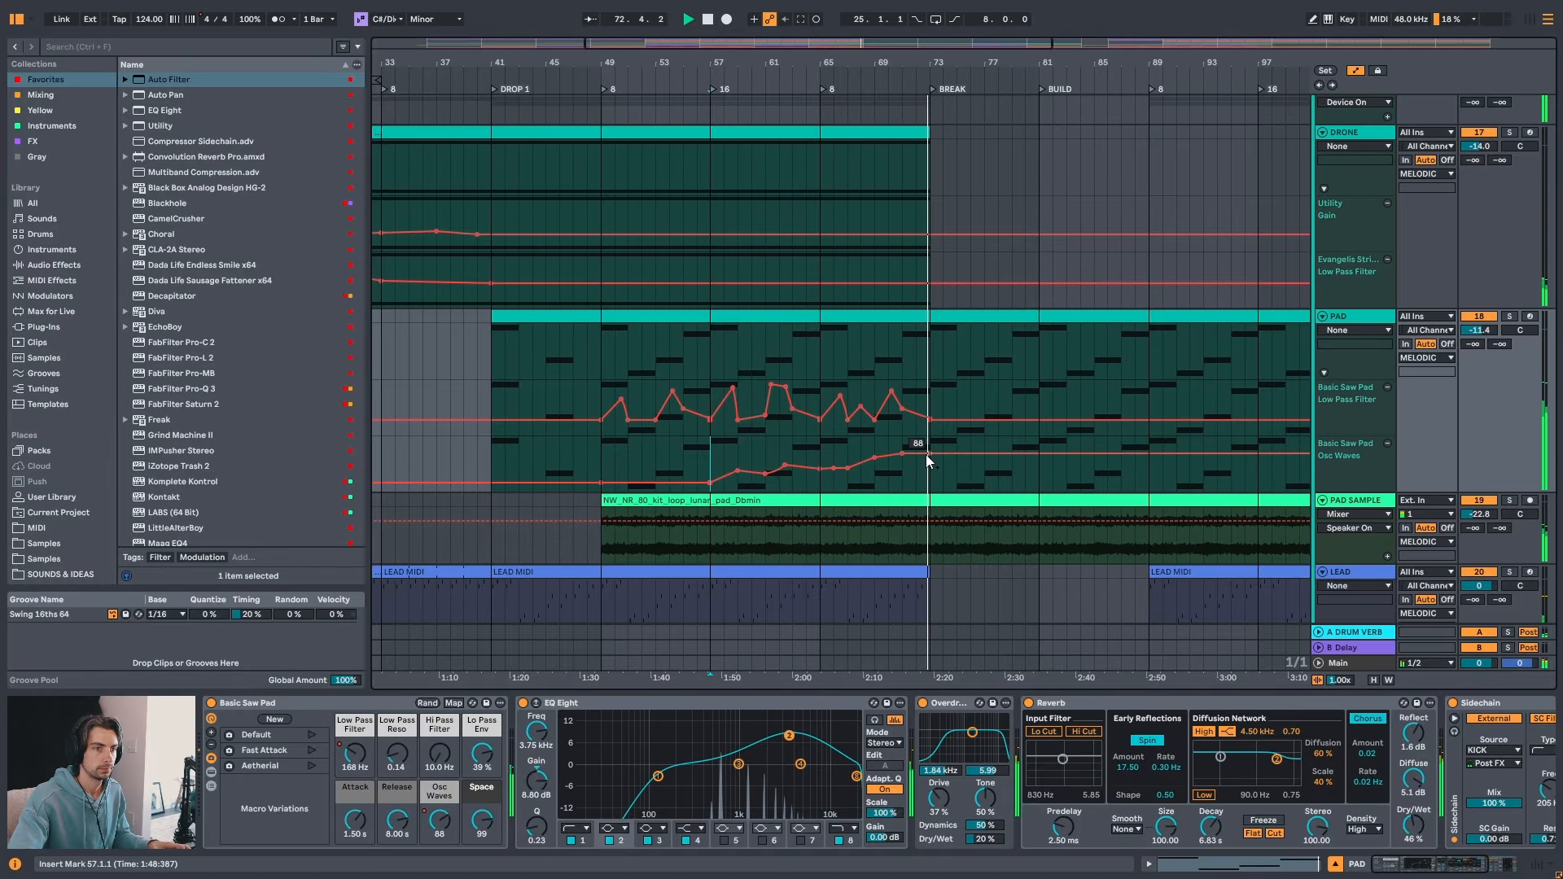
{"action": "mouse_move", "coordinate": [925, 455]}
{"action": "left_mouse_down"}
{"action": "mouse_move", "coordinate": [929, 473]}
{"action": "mouse_move", "coordinate": [915, 453]}
{"action": "left_mouse_up"}
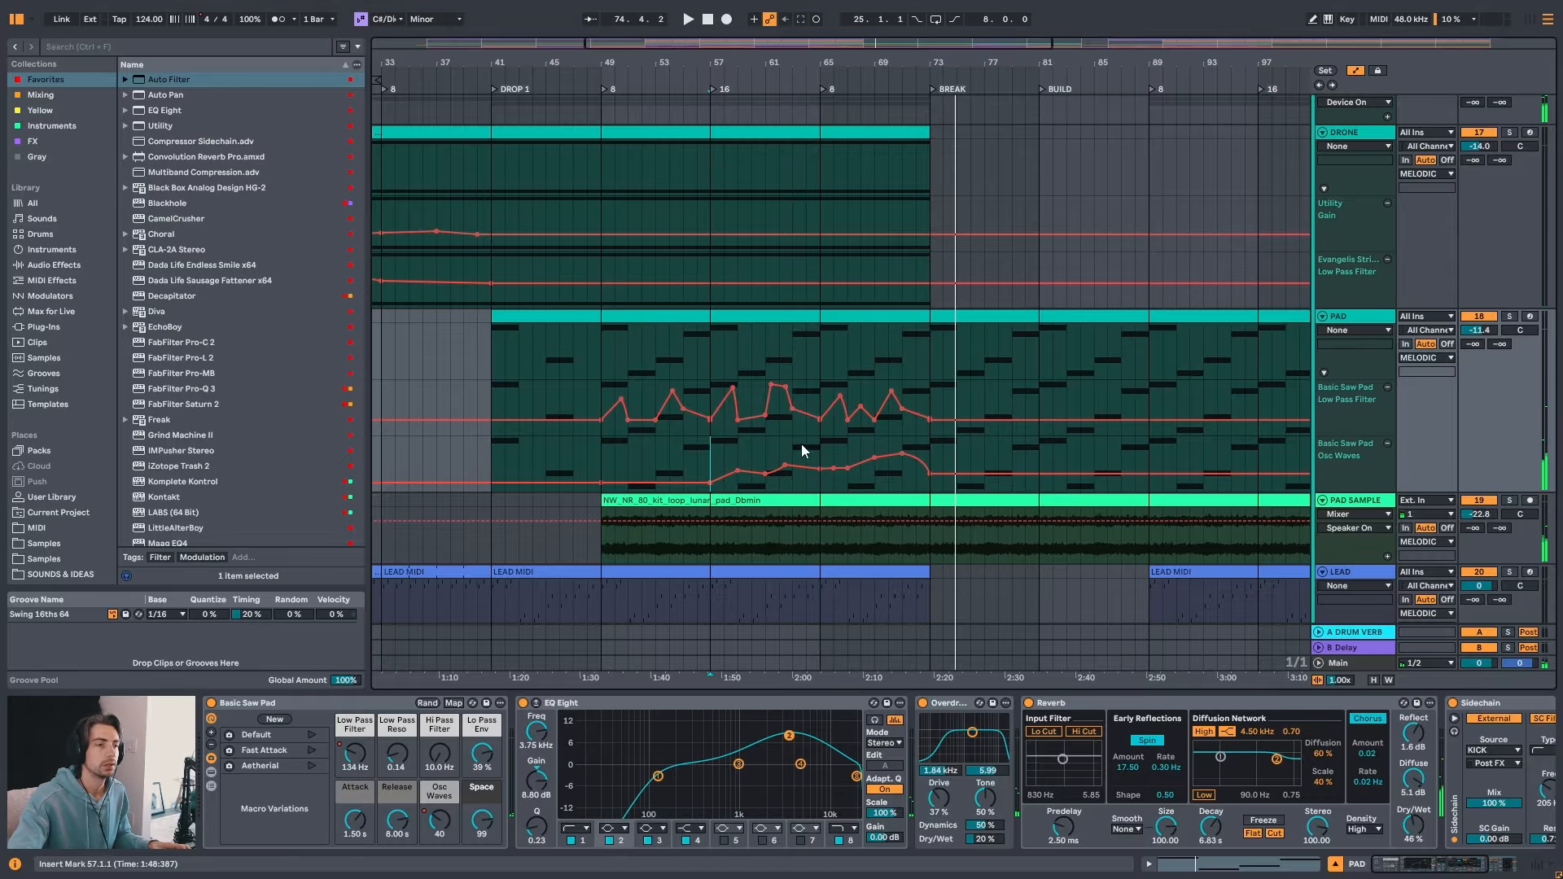
- Review the whole arrangement and the DRONE track's Utility Gain automation before DROP 1
{"action": "key", "text": "minus"}
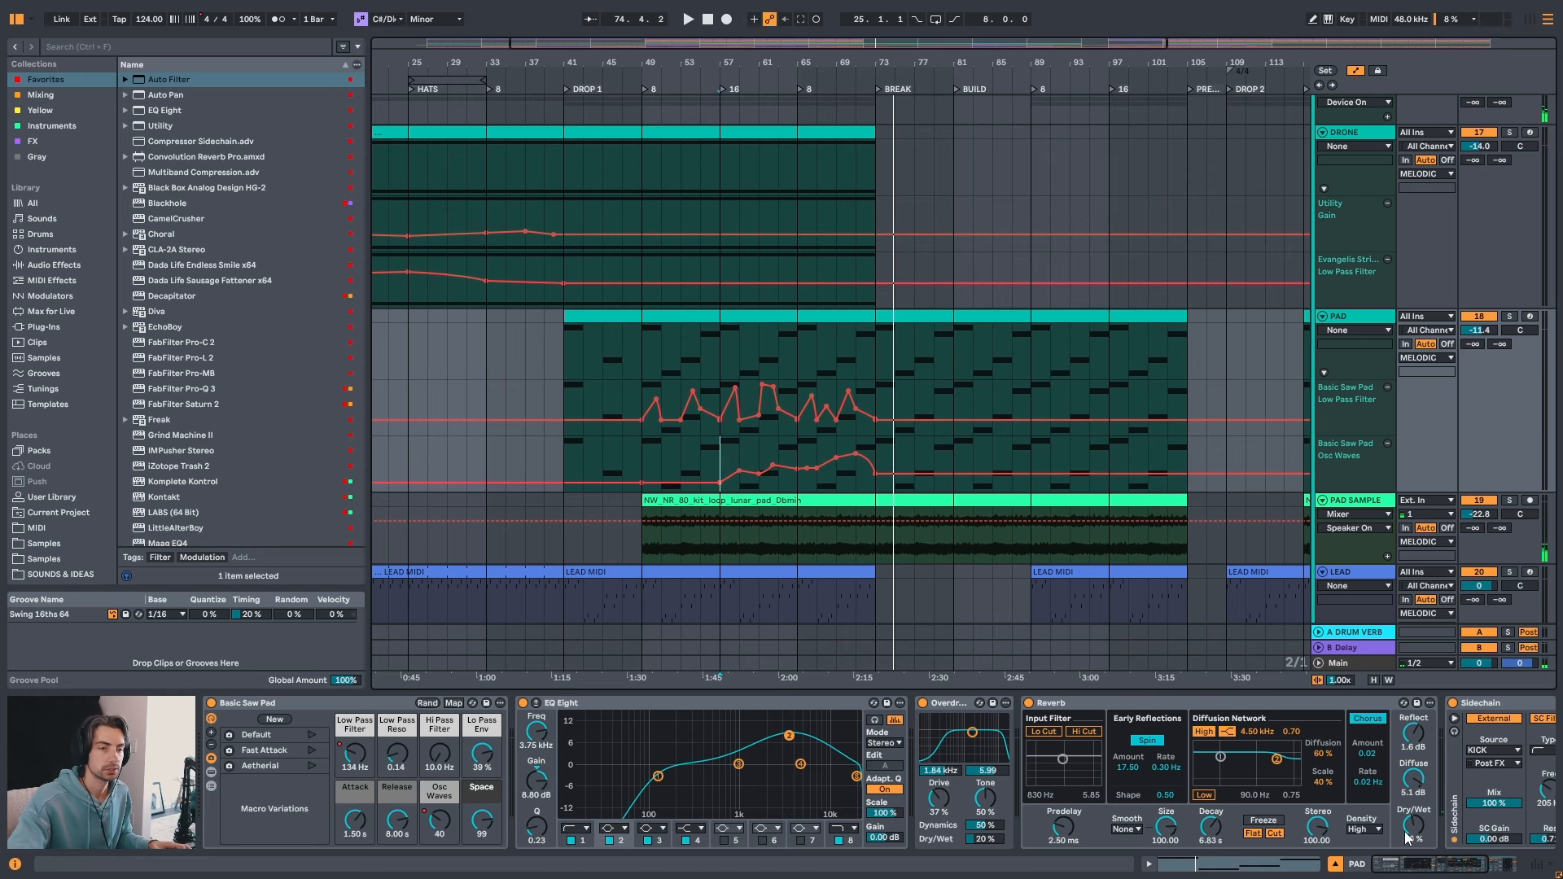
{"action": "left_click_drag", "start_coordinate": [1430, 863], "coordinate": [1398, 865]}
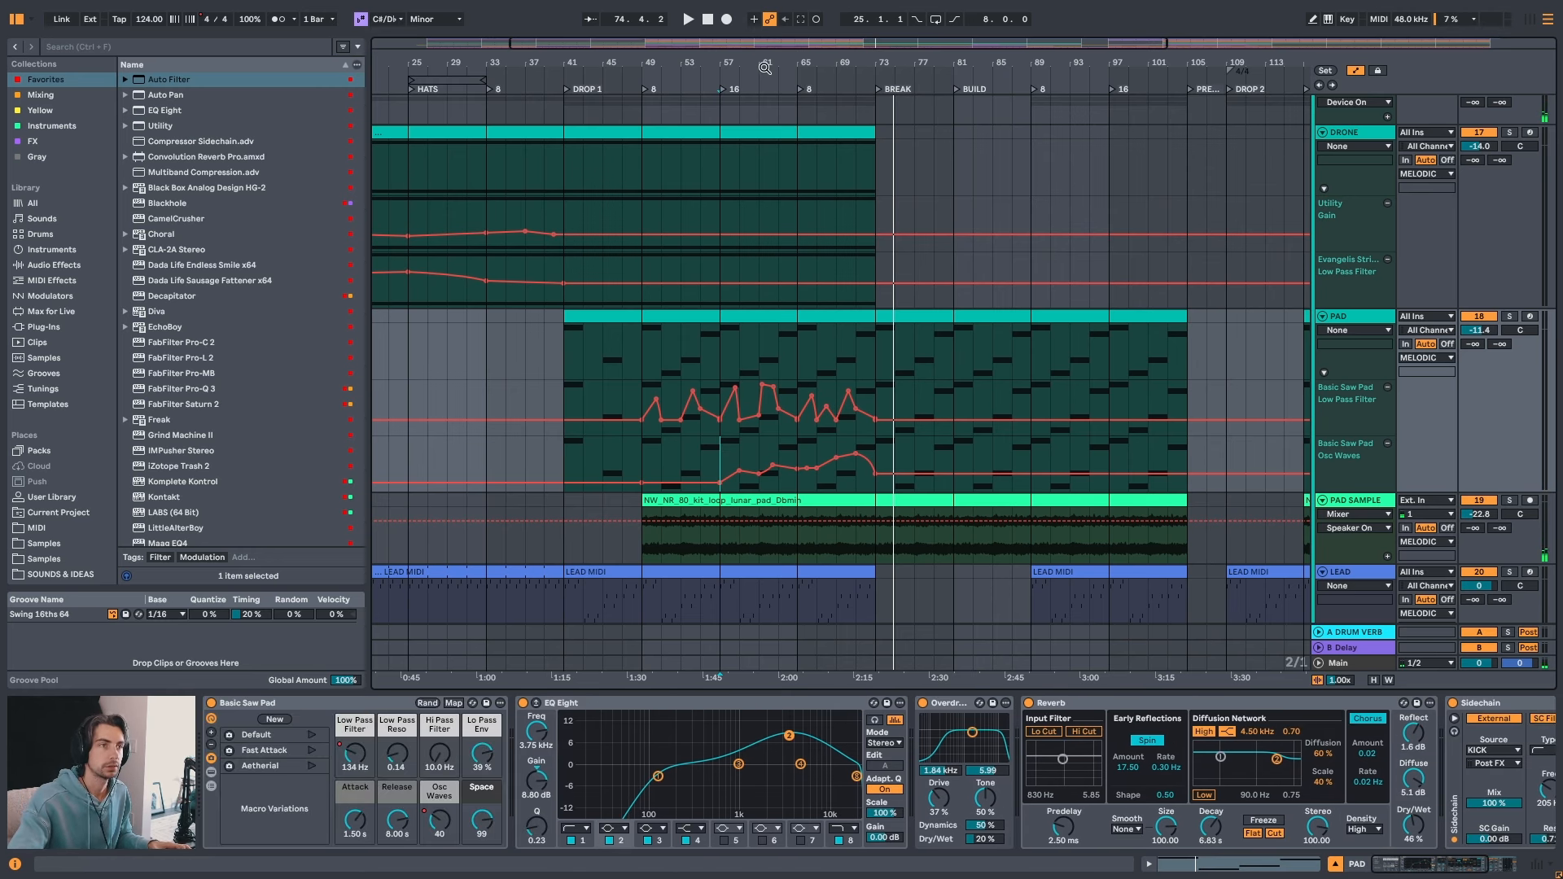
{"action": "left_click_drag", "start_coordinate": [765, 67], "coordinate": [749, 61]}
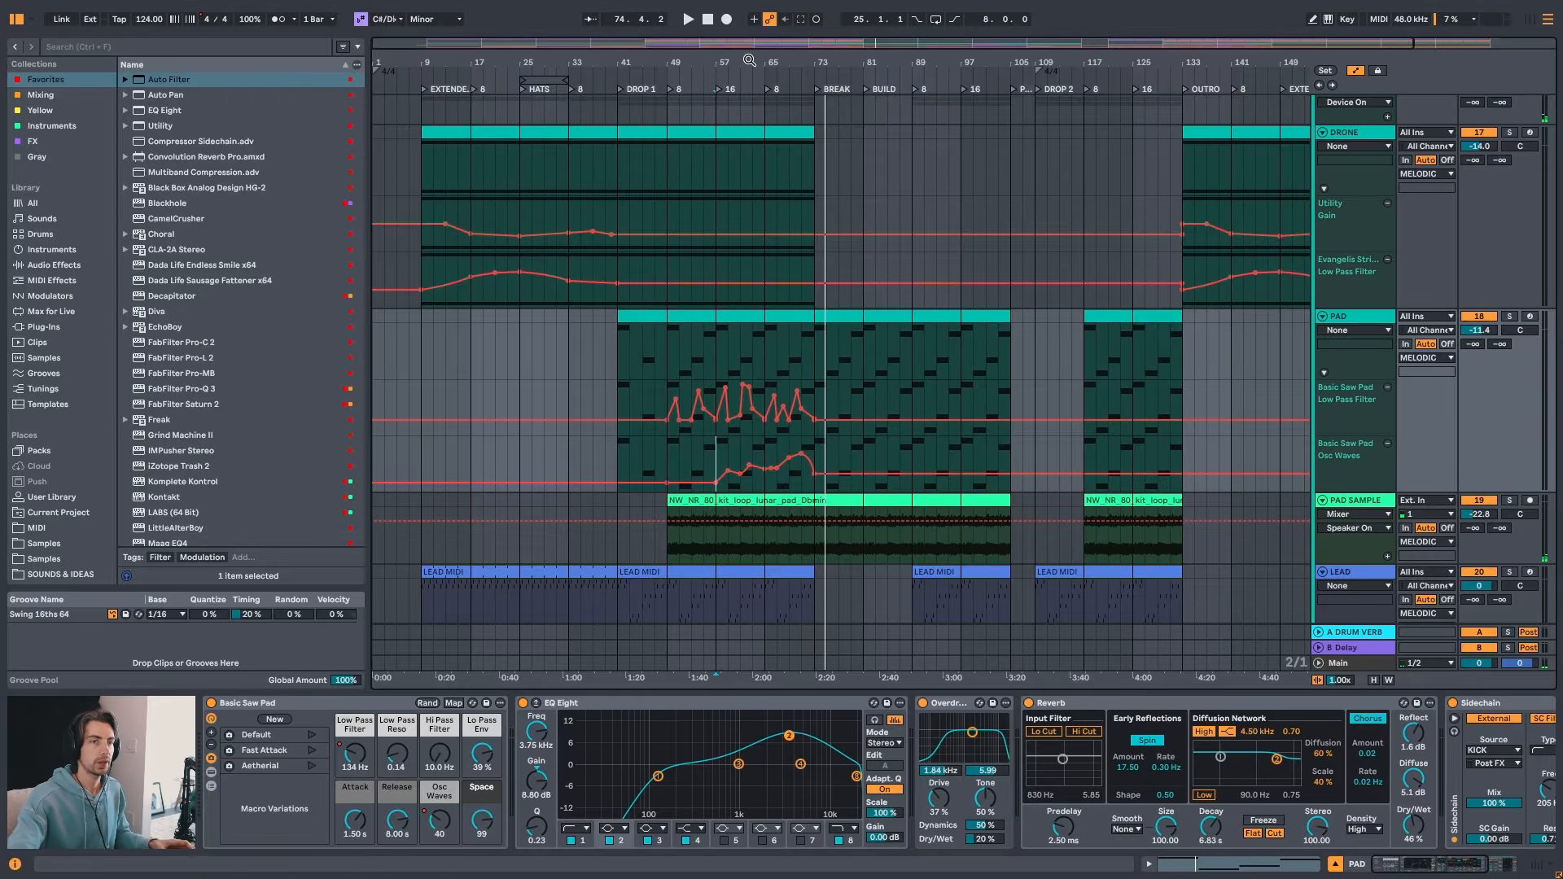
{"action": "left_click_drag", "start_coordinate": [445, 214], "coordinate": [603, 203]}
{"action": "left_click", "coordinate": [603, 205]}
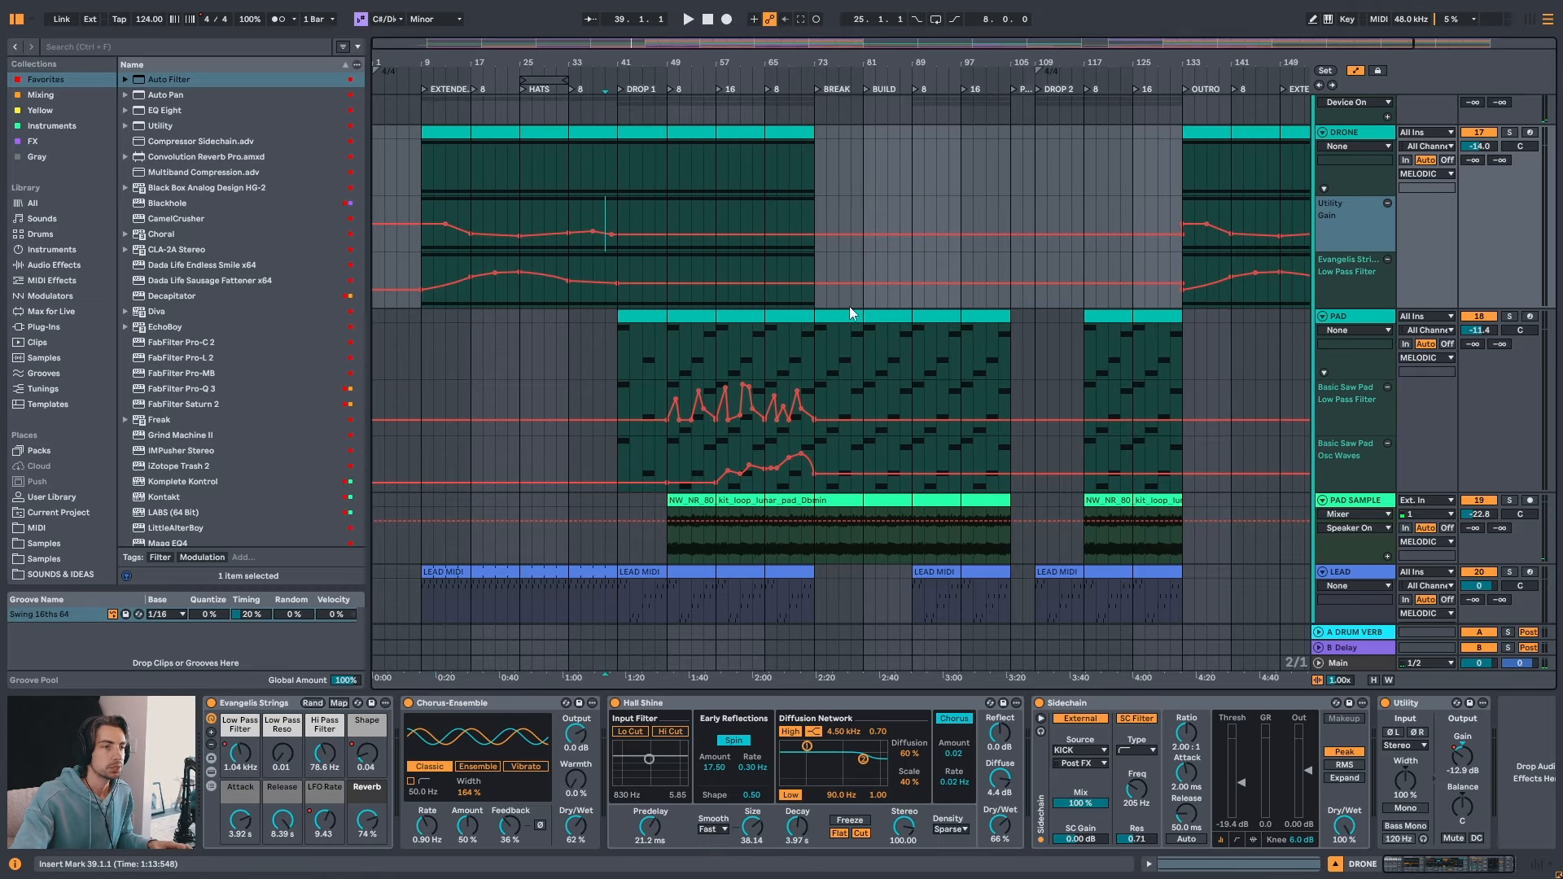
{"action": "left_click_drag", "start_coordinate": [749, 62], "coordinate": [729, 91]}
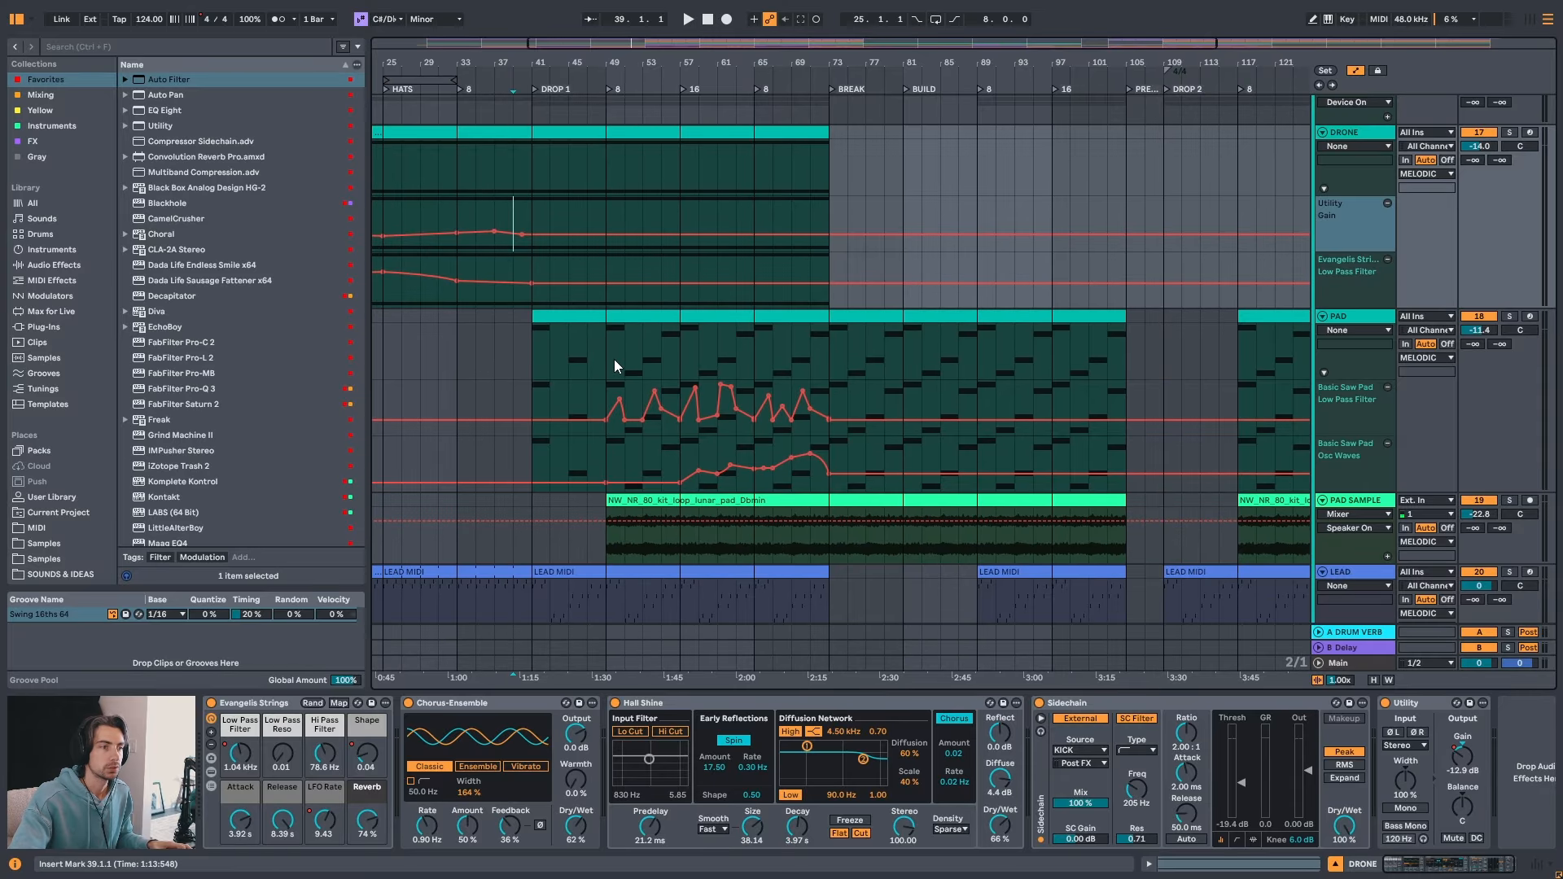
- Add a Utility at the end of the PAD track's device chain and show its Gain in a separate automation lane
{"action": "left_click", "coordinate": [1345, 324]}
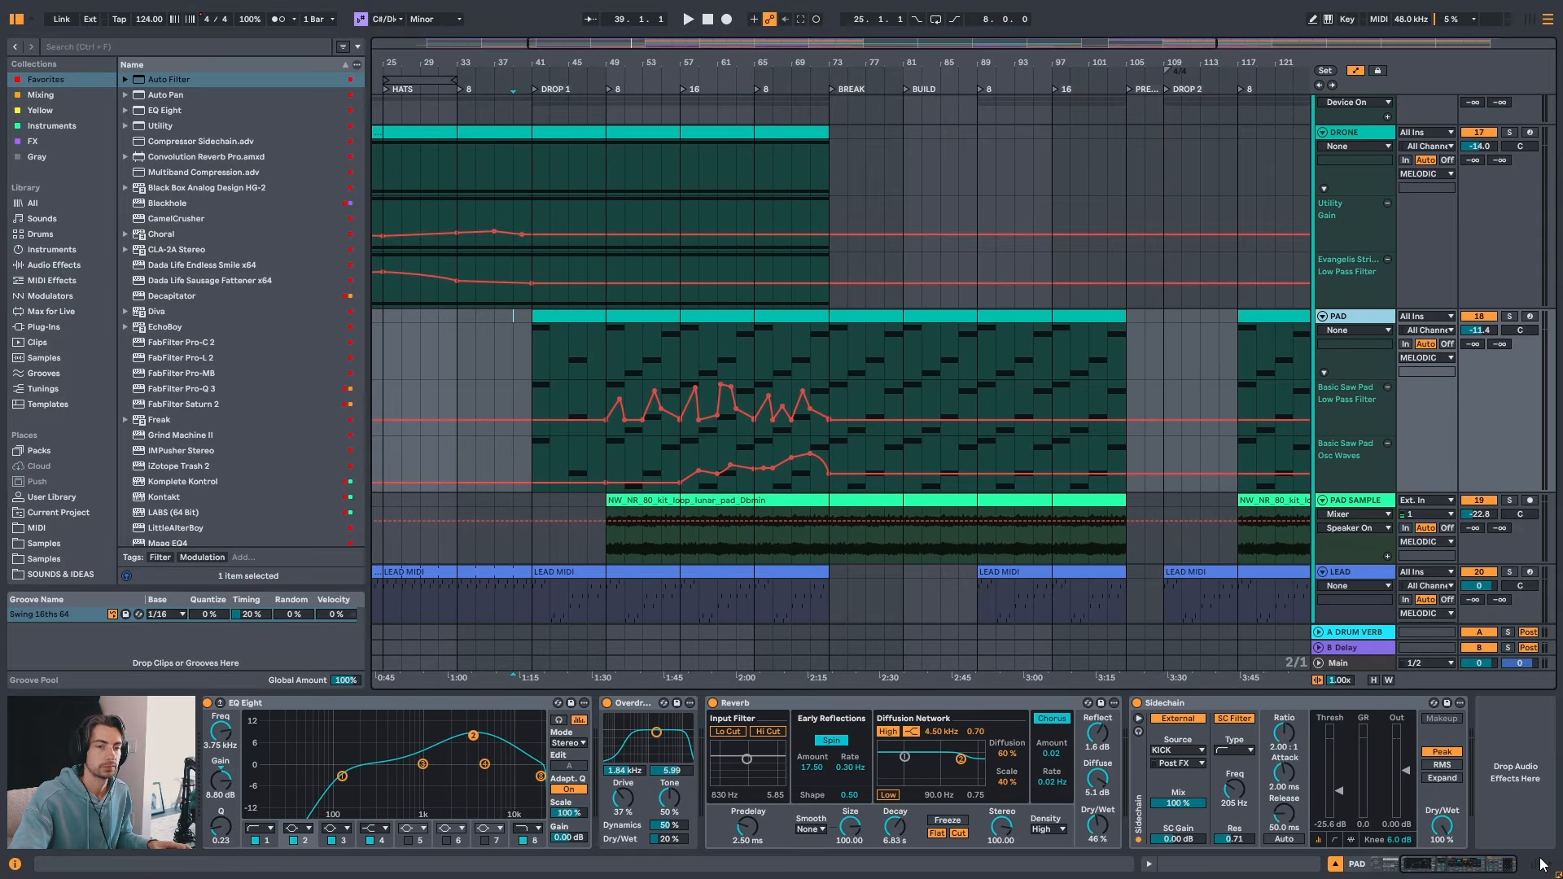
{"action": "left_click_drag", "start_coordinate": [160, 125], "coordinate": [1414, 744]}
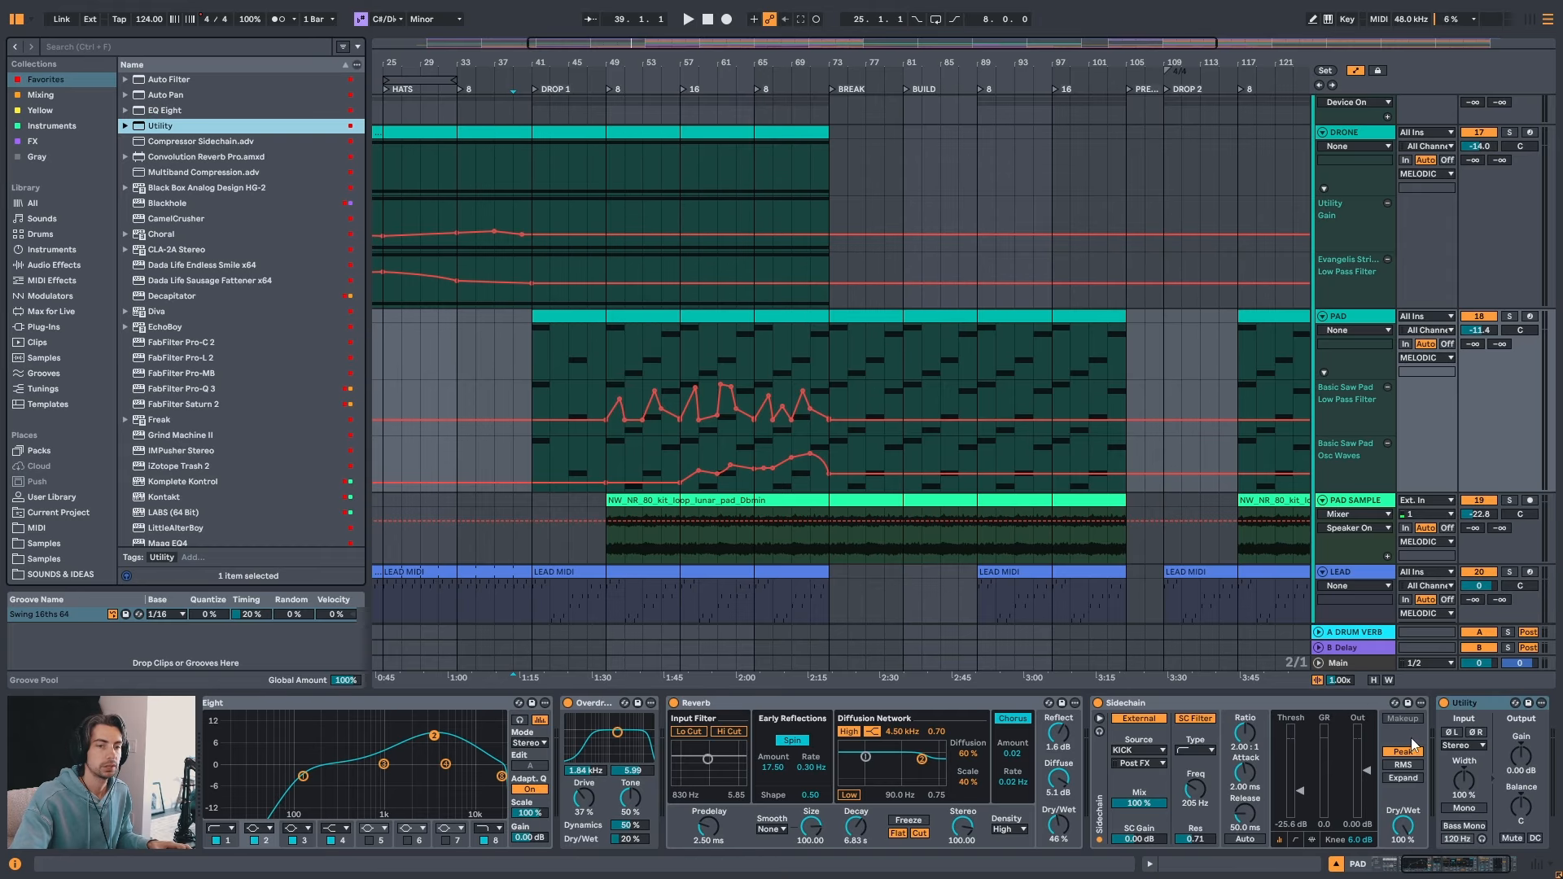
{"action": "left_click", "coordinate": [1390, 373]}
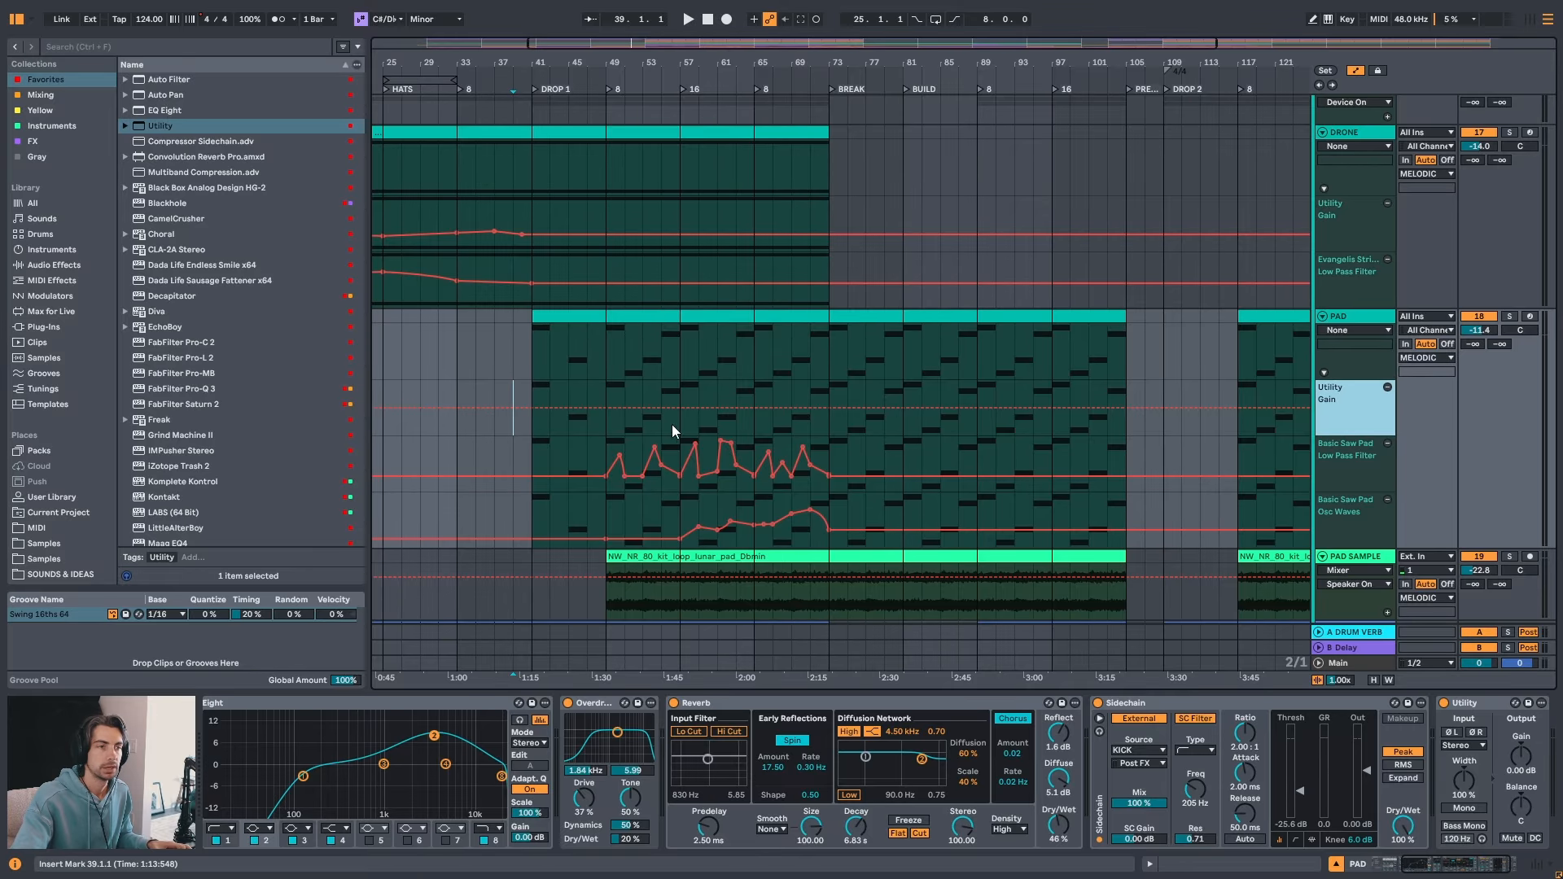
- Draw a slight Utility Gain rise on the PAD track from bar 41 to bar 43
{"action": "key", "text": "space"}
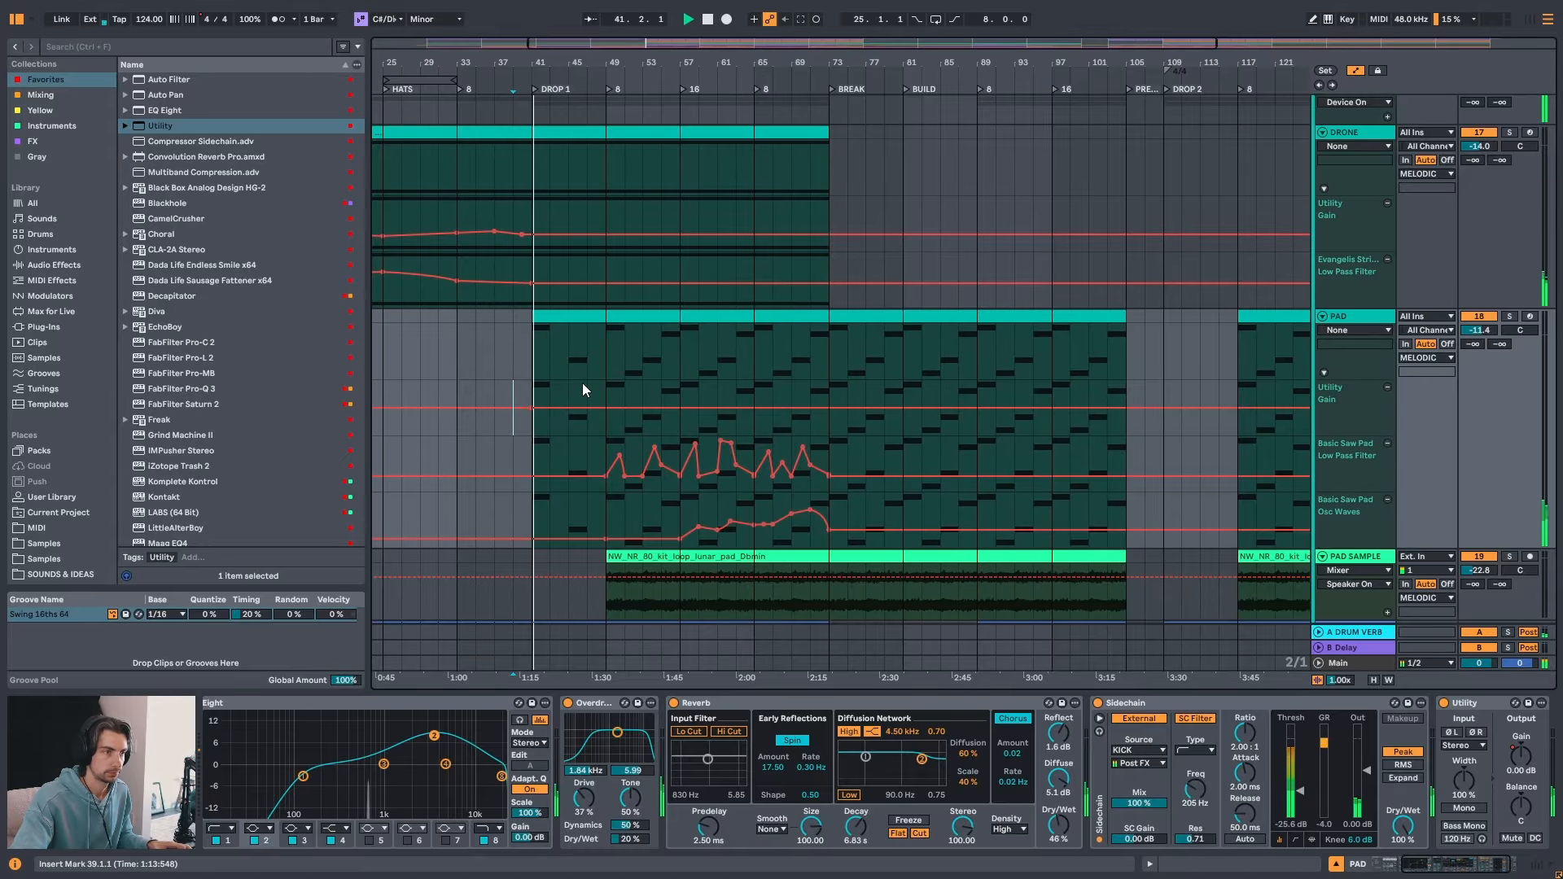
{"action": "scroll", "coordinate": [550, 358], "scroll_direction": "up", "scroll_amount": 3}
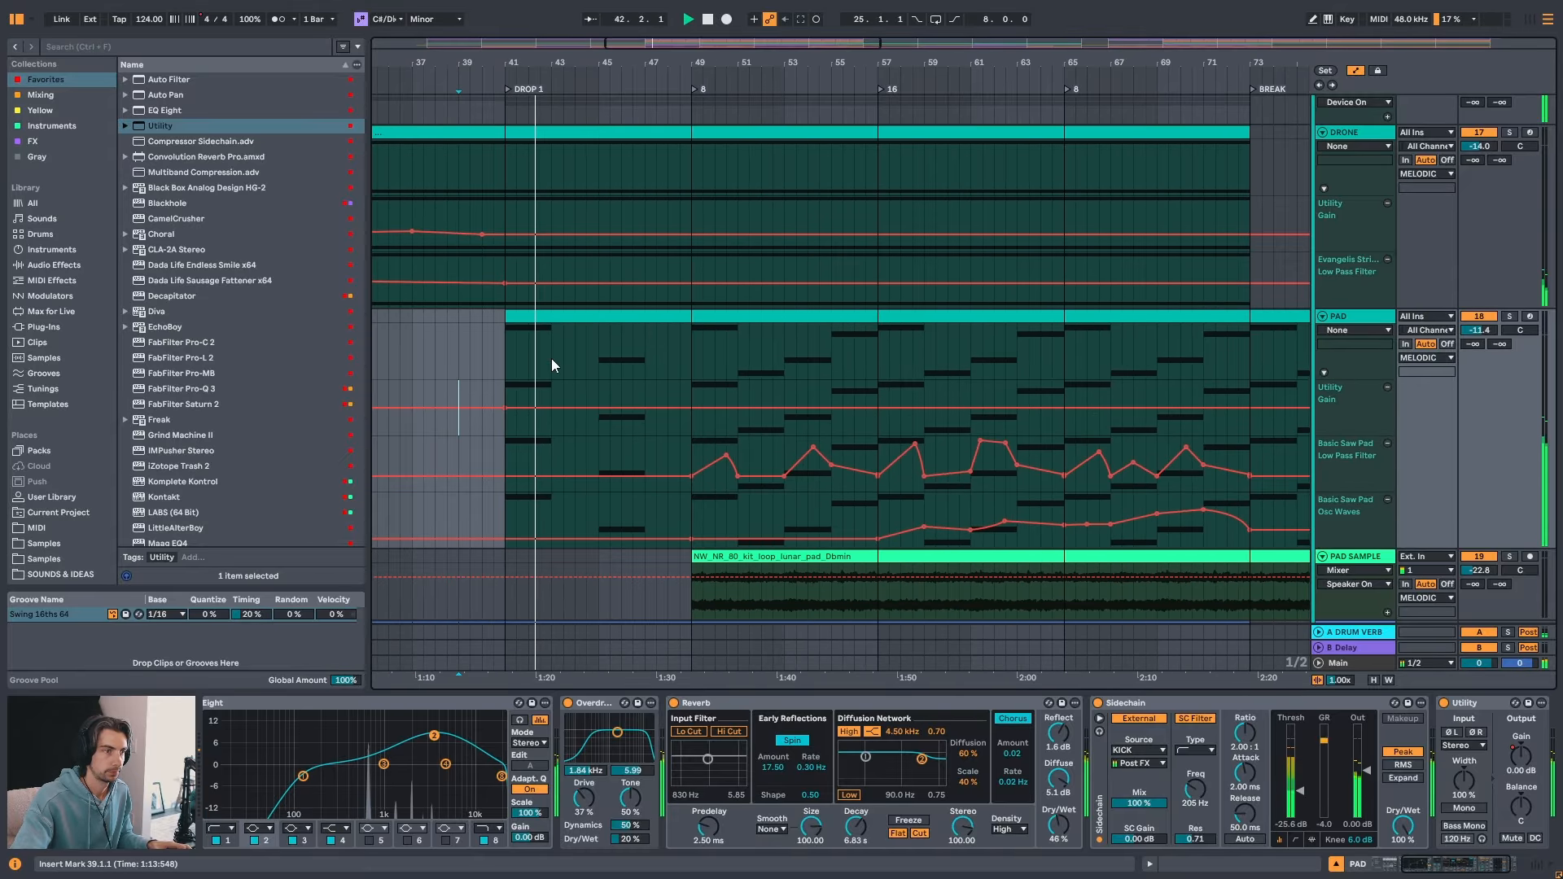
{"action": "left_click", "coordinate": [550, 408]}
{"action": "key", "text": "space"}
{"action": "left_click_drag", "start_coordinate": [504, 407], "coordinate": [505, 412]}
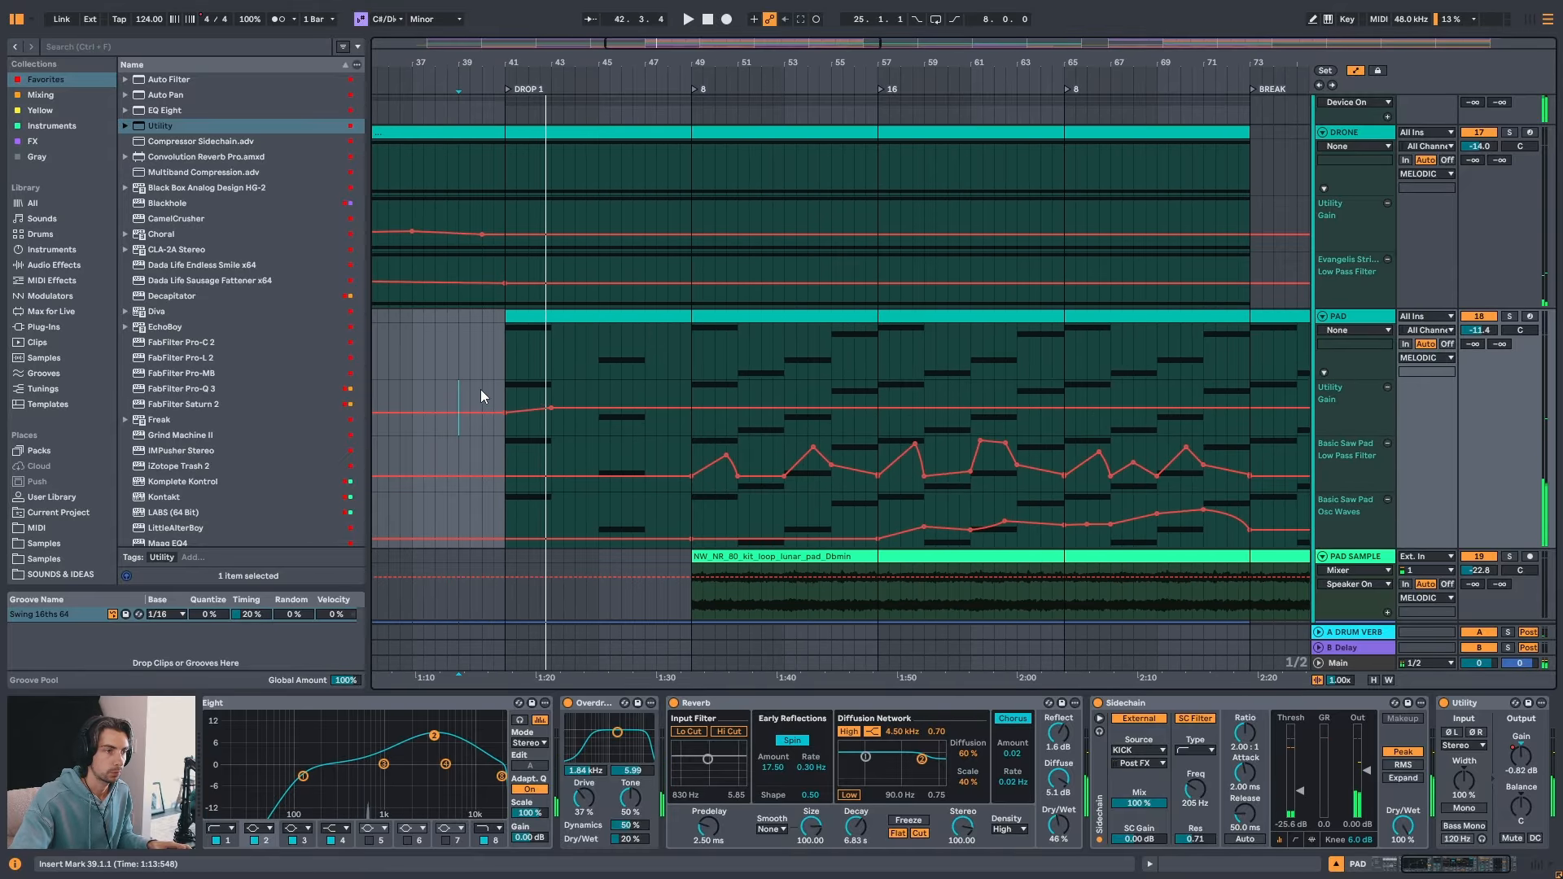
- Add Utility Gain automation points on the PAD track between bars 42 and 47, with a slight dip at bar 45, while playing back
{"action": "left_click", "coordinate": [481, 389]}
{"action": "key", "text": "space"}
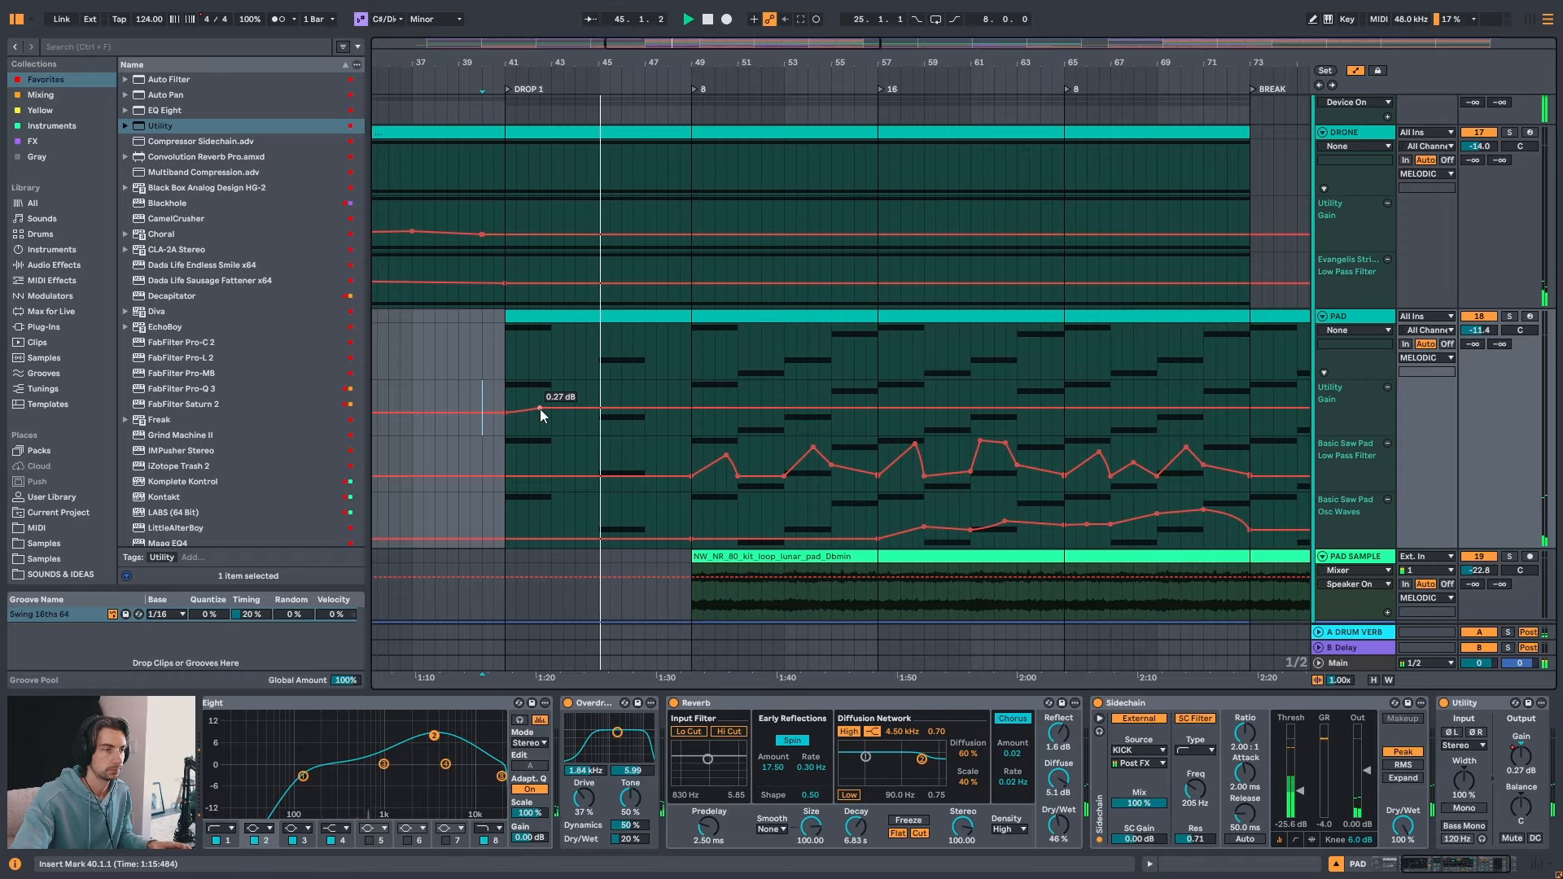
{"action": "left_click", "coordinate": [540, 408]}
{"action": "key", "text": "ctrl+z"}
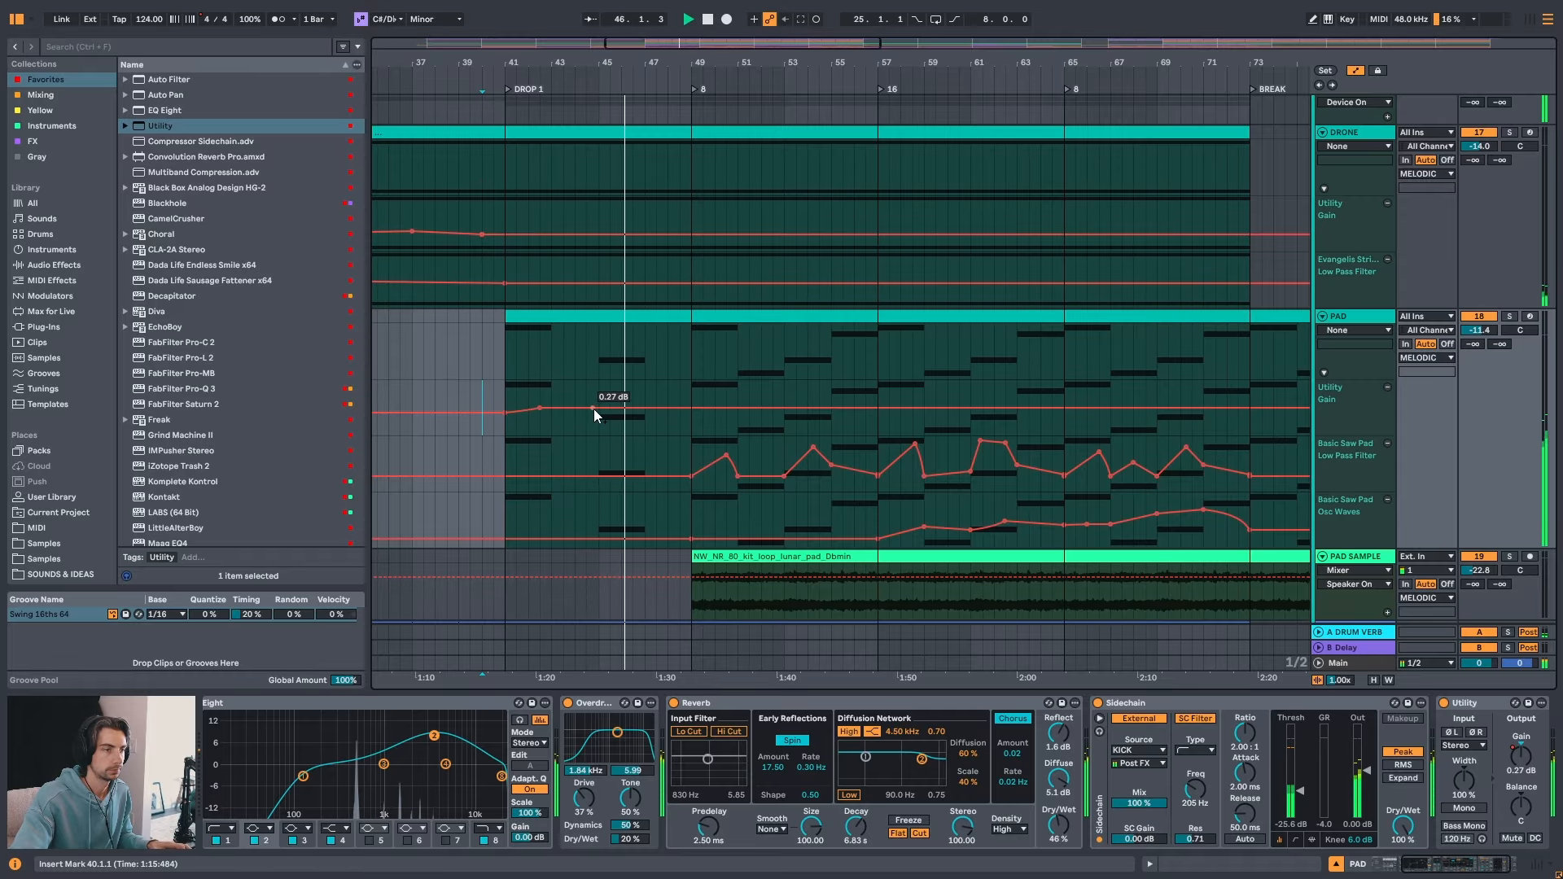
{"action": "left_click", "coordinate": [643, 408]}
{"action": "left_click_drag", "start_coordinate": [598, 408], "coordinate": [598, 411]}
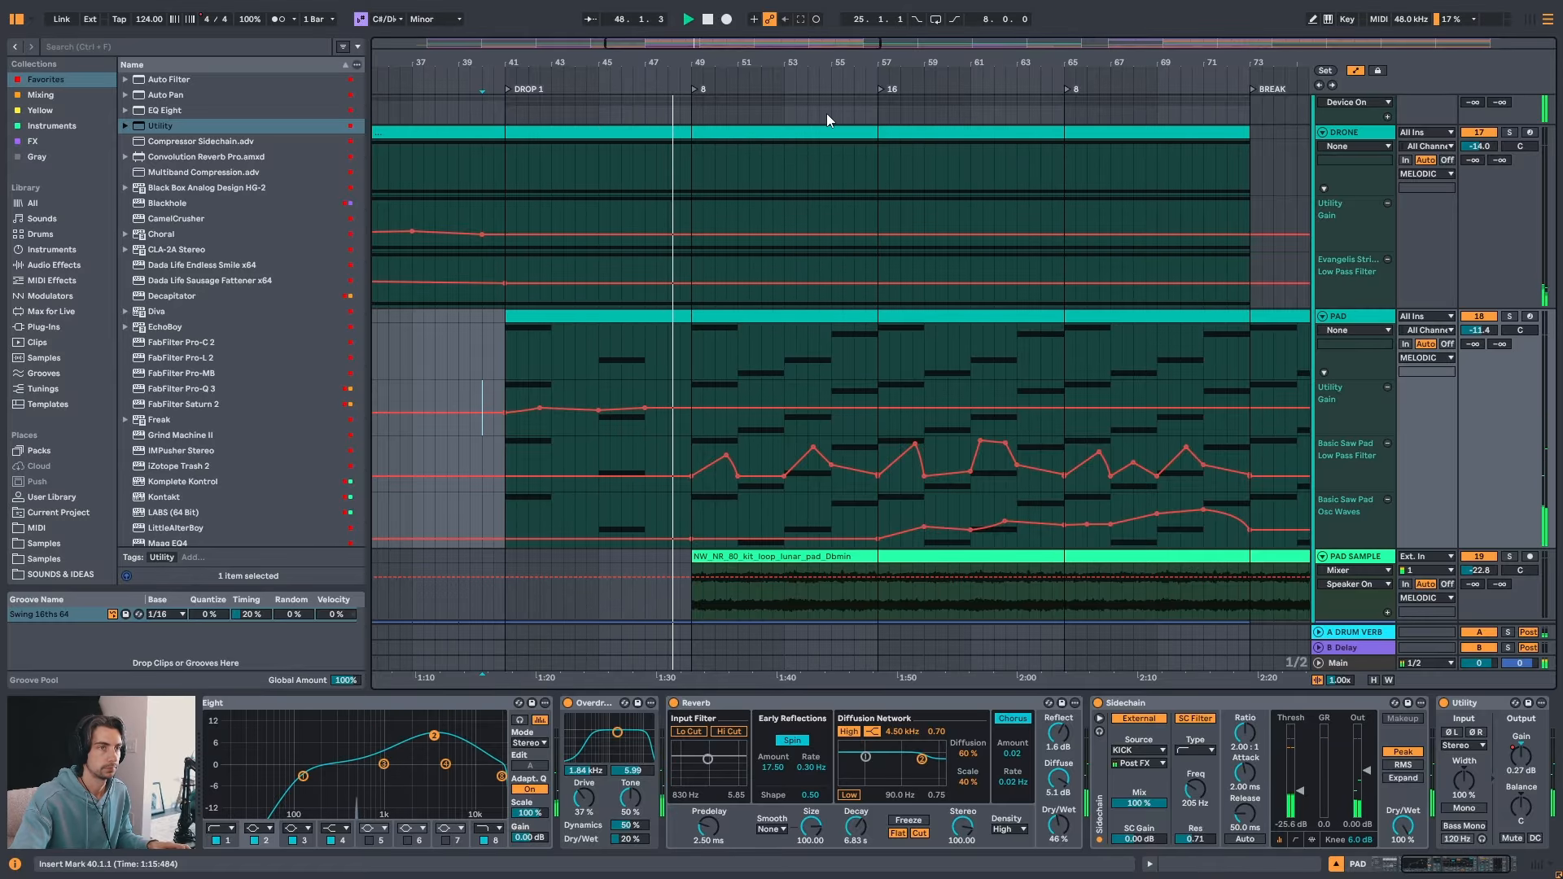
- Shape the PAD track's Utility Gain from bar 49 to bar 55, dipping to about -3.6 dB with a small bump near bar 54
{"action": "left_click_drag", "start_coordinate": [820, 64], "coordinate": [749, 70]}
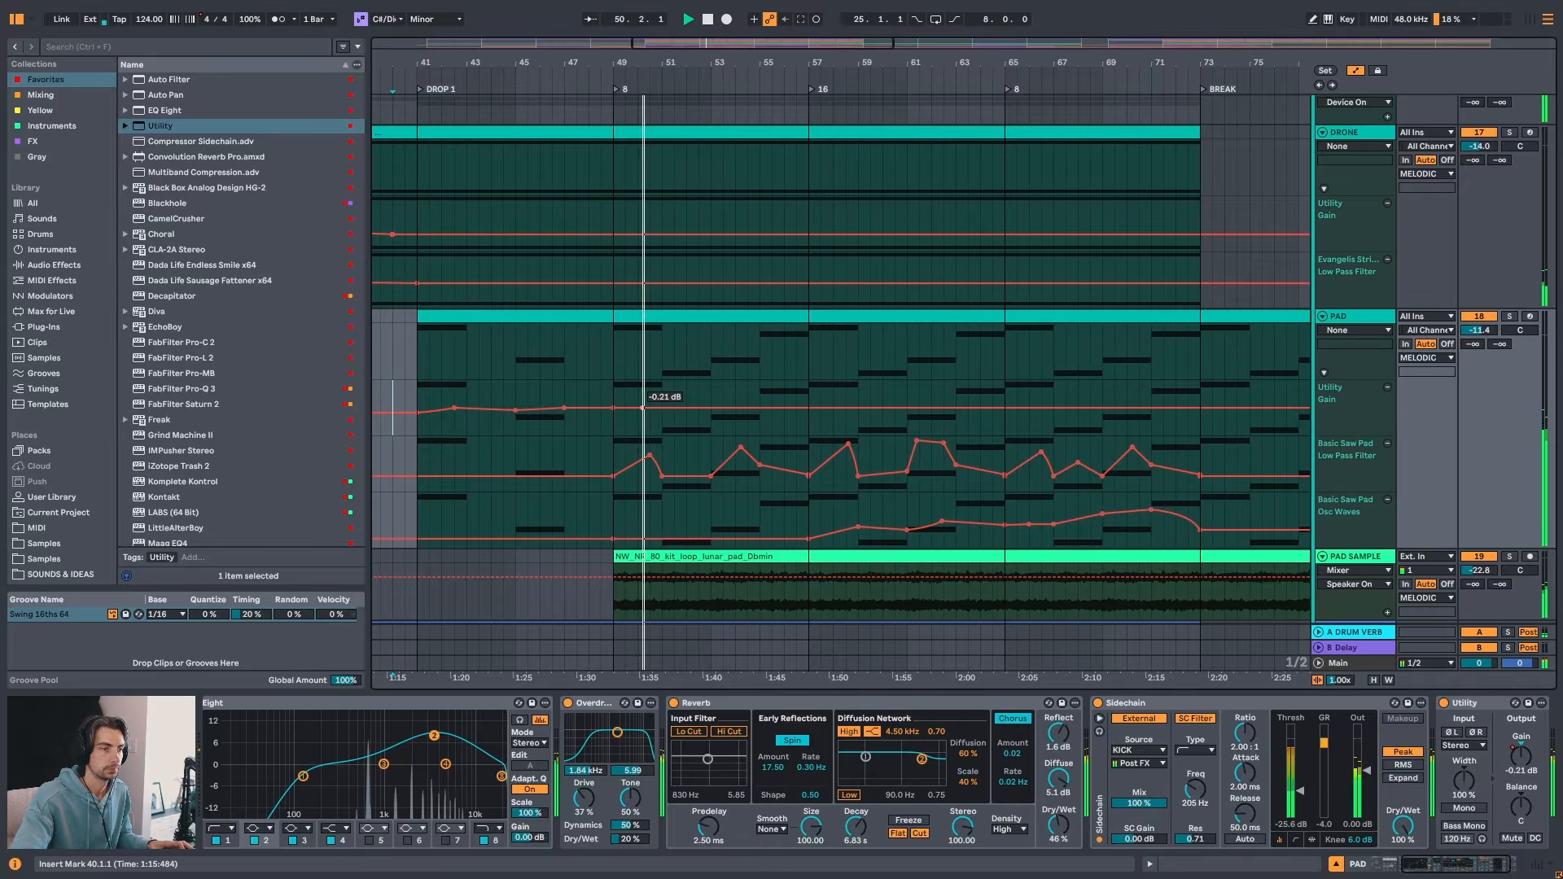
{"action": "left_click_drag", "start_coordinate": [642, 409], "coordinate": [638, 407]}
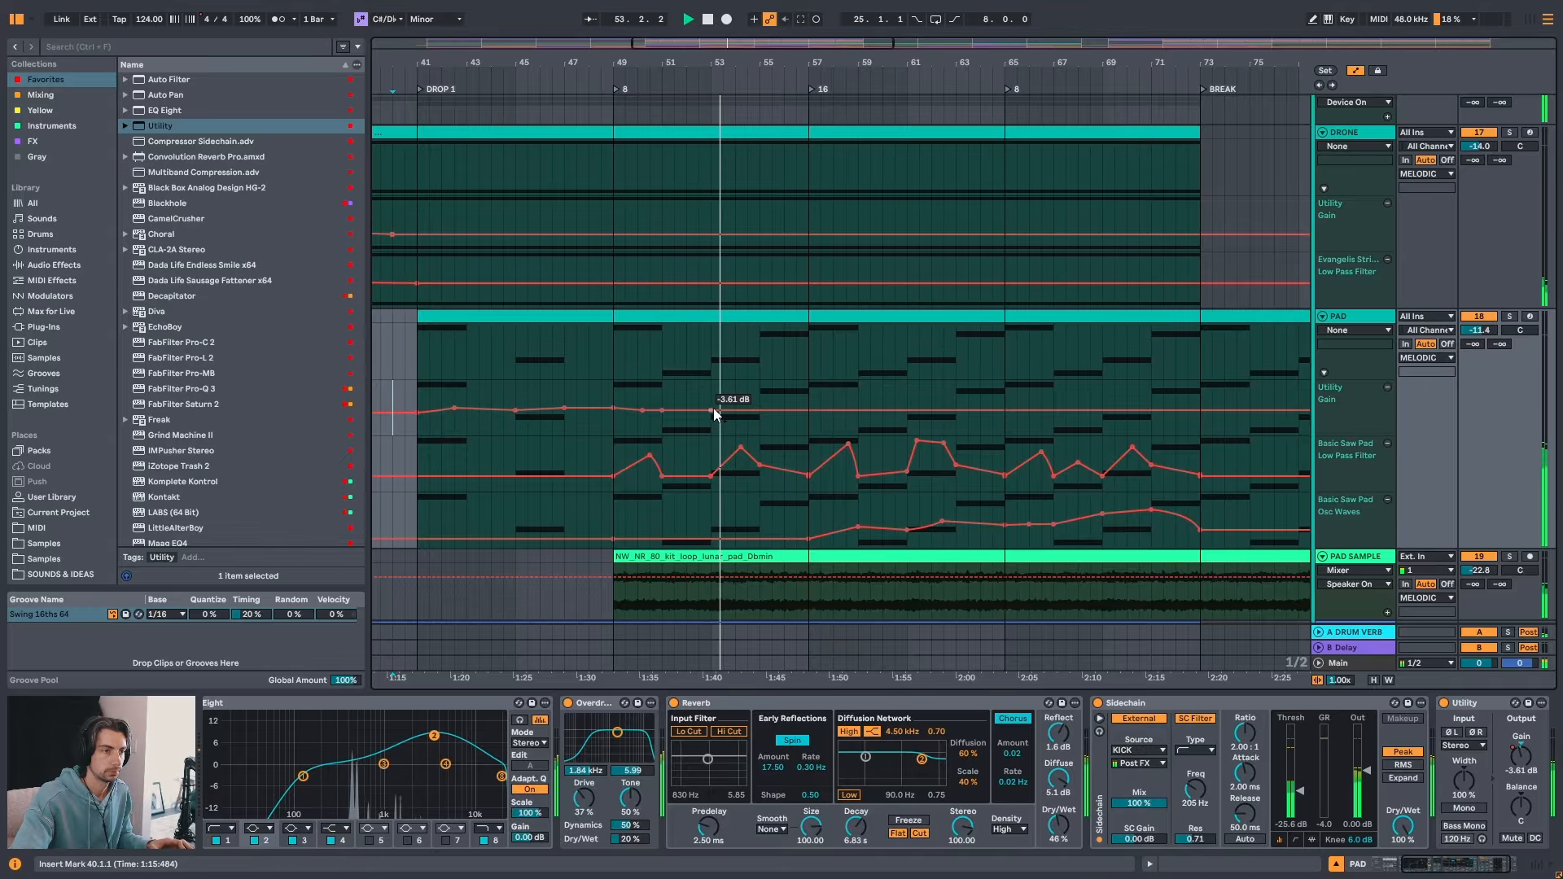
{"action": "left_click_drag", "start_coordinate": [747, 409], "coordinate": [763, 411]}
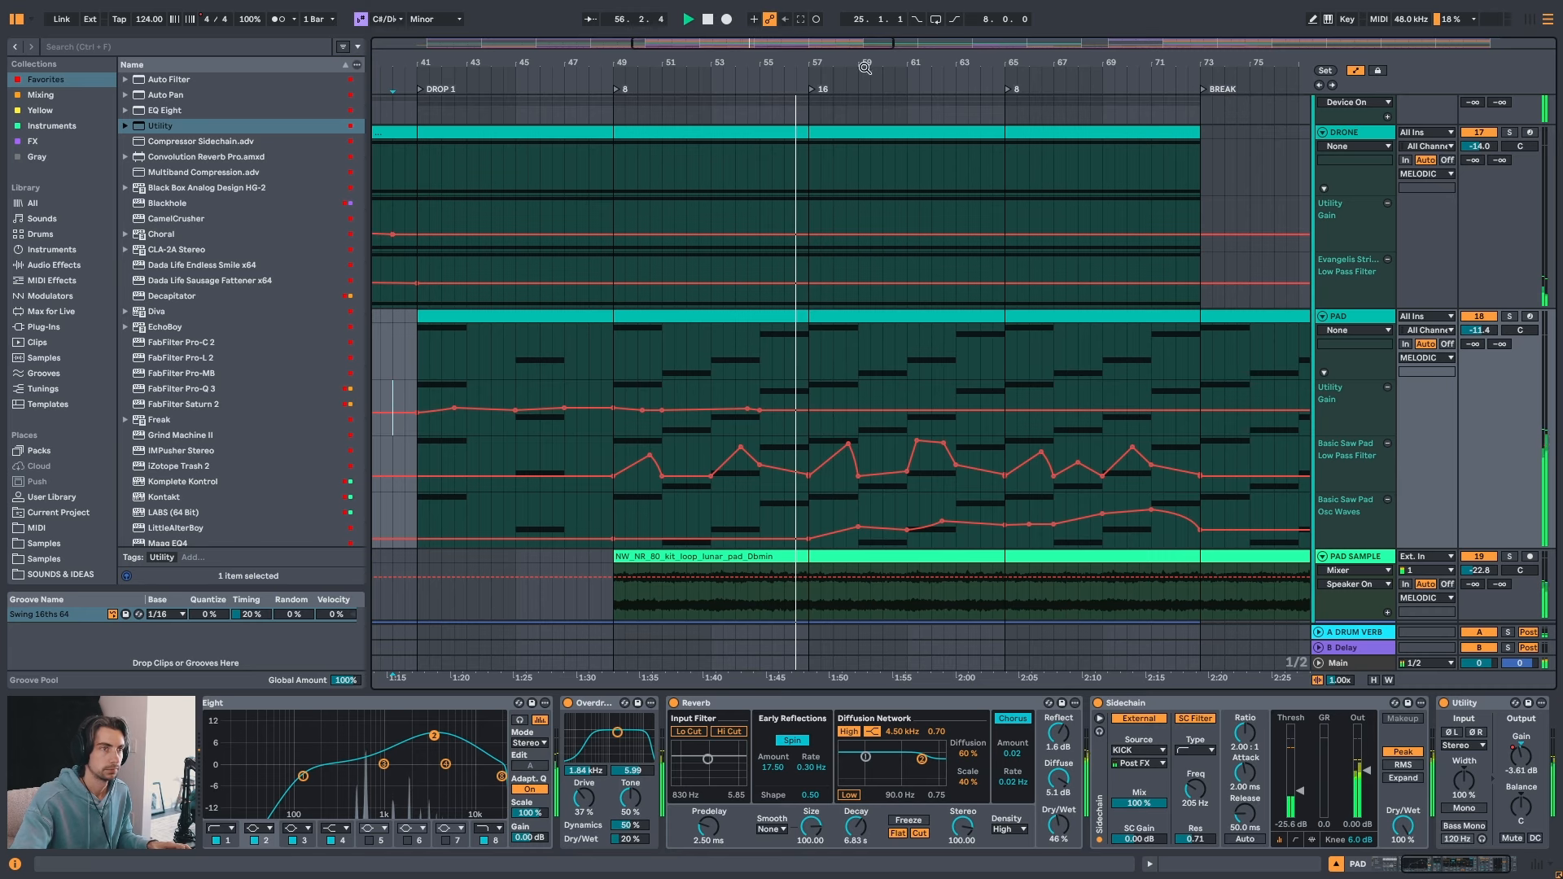
- Raise the PAD track's Utility Gain to about -1.6 dB near bar 59 and slightly higher at bar 61
{"action": "left_click_drag", "start_coordinate": [865, 64], "coordinate": [767, 59]}
{"action": "left_click", "coordinate": [750, 409]}
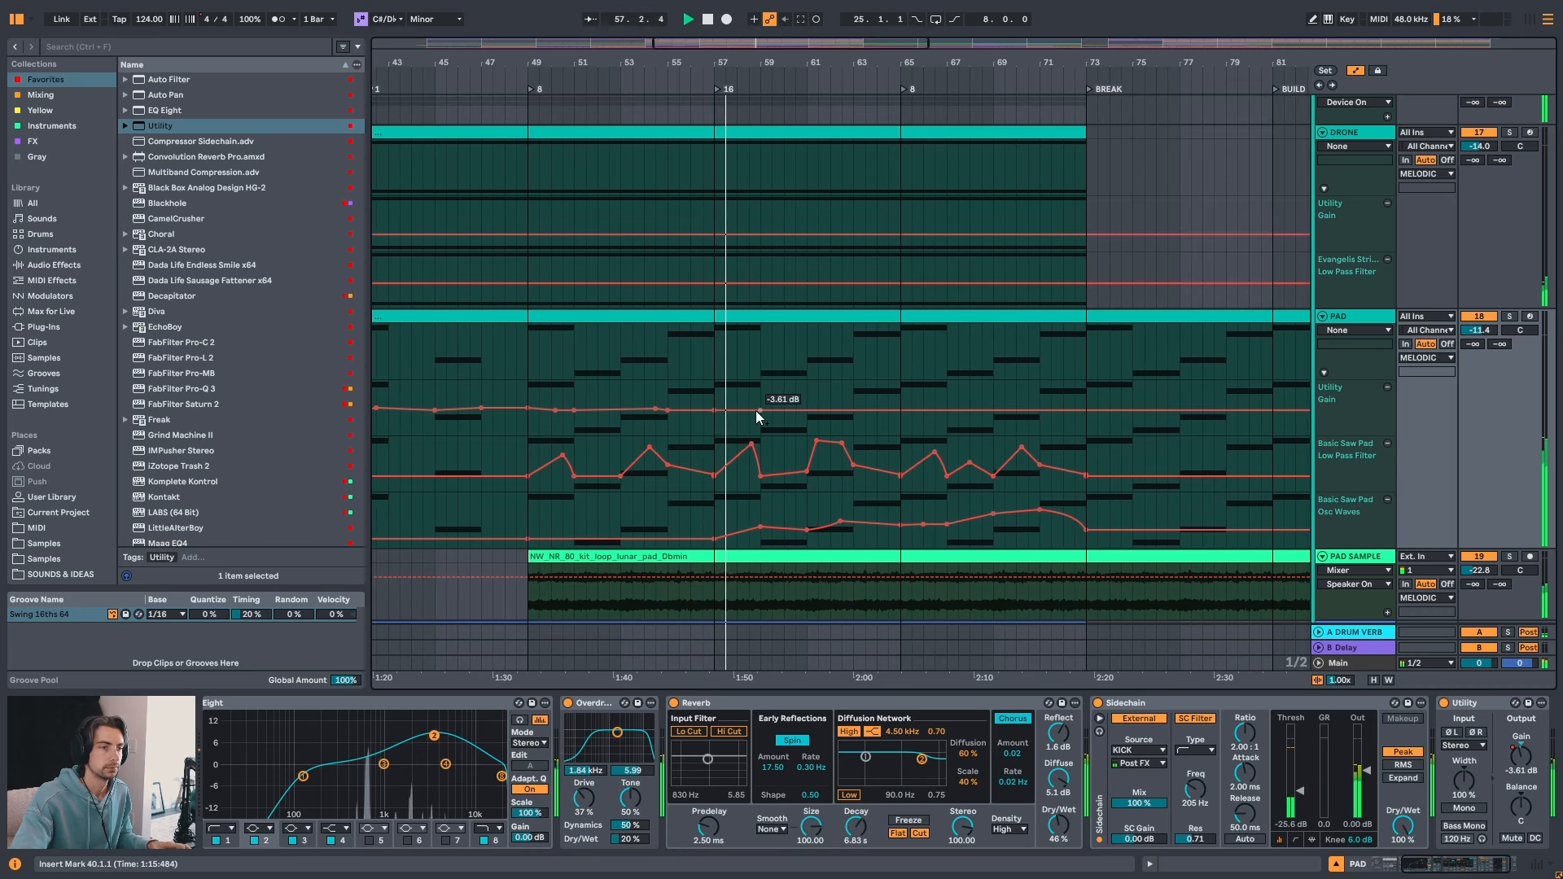
{"action": "left_click_drag", "start_coordinate": [754, 412], "coordinate": [754, 409]}
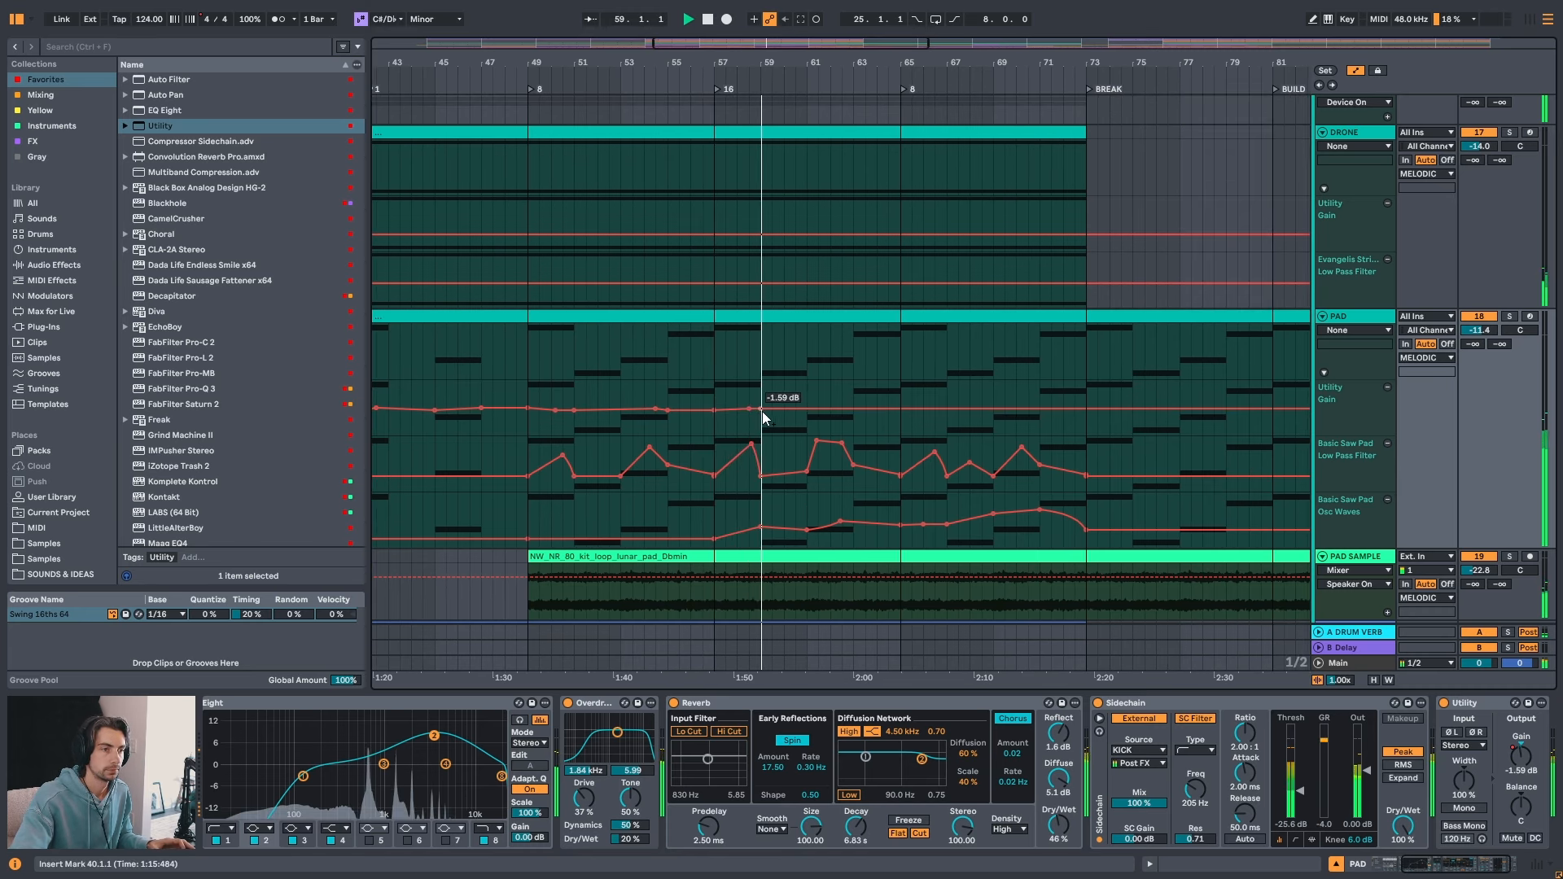
{"action": "left_click", "coordinate": [806, 408]}
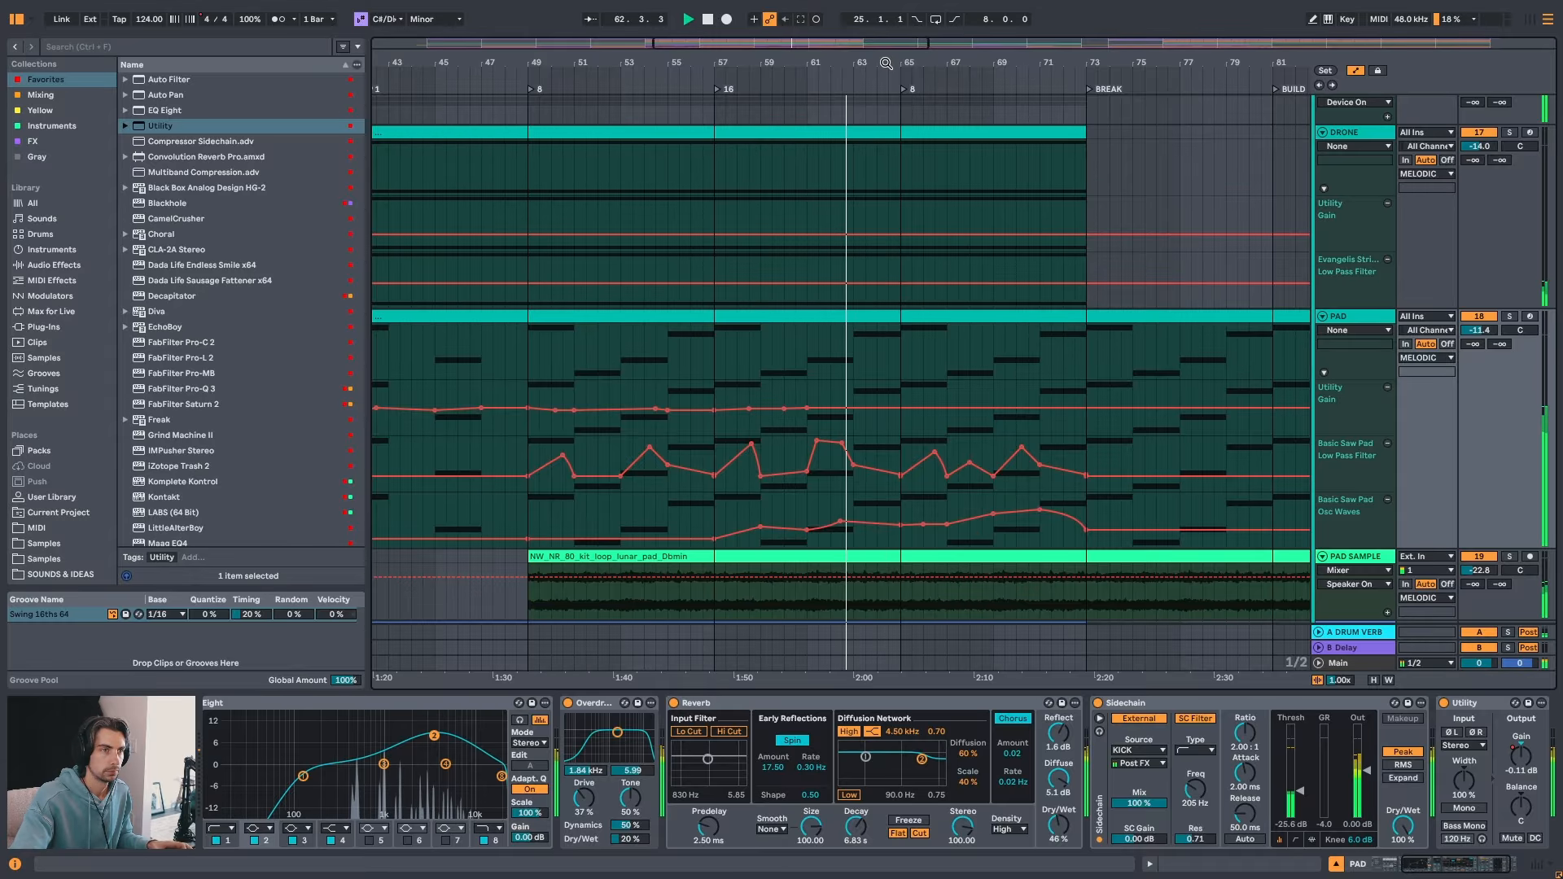
- Replay from bar 60 and lower the PAD track's Utility Gain to about -6.5 dB near bar 62 and -5.4 dB at bar 63
{"action": "left_click_drag", "start_coordinate": [886, 62], "coordinate": [735, 122]}
{"action": "key", "text": "space"}
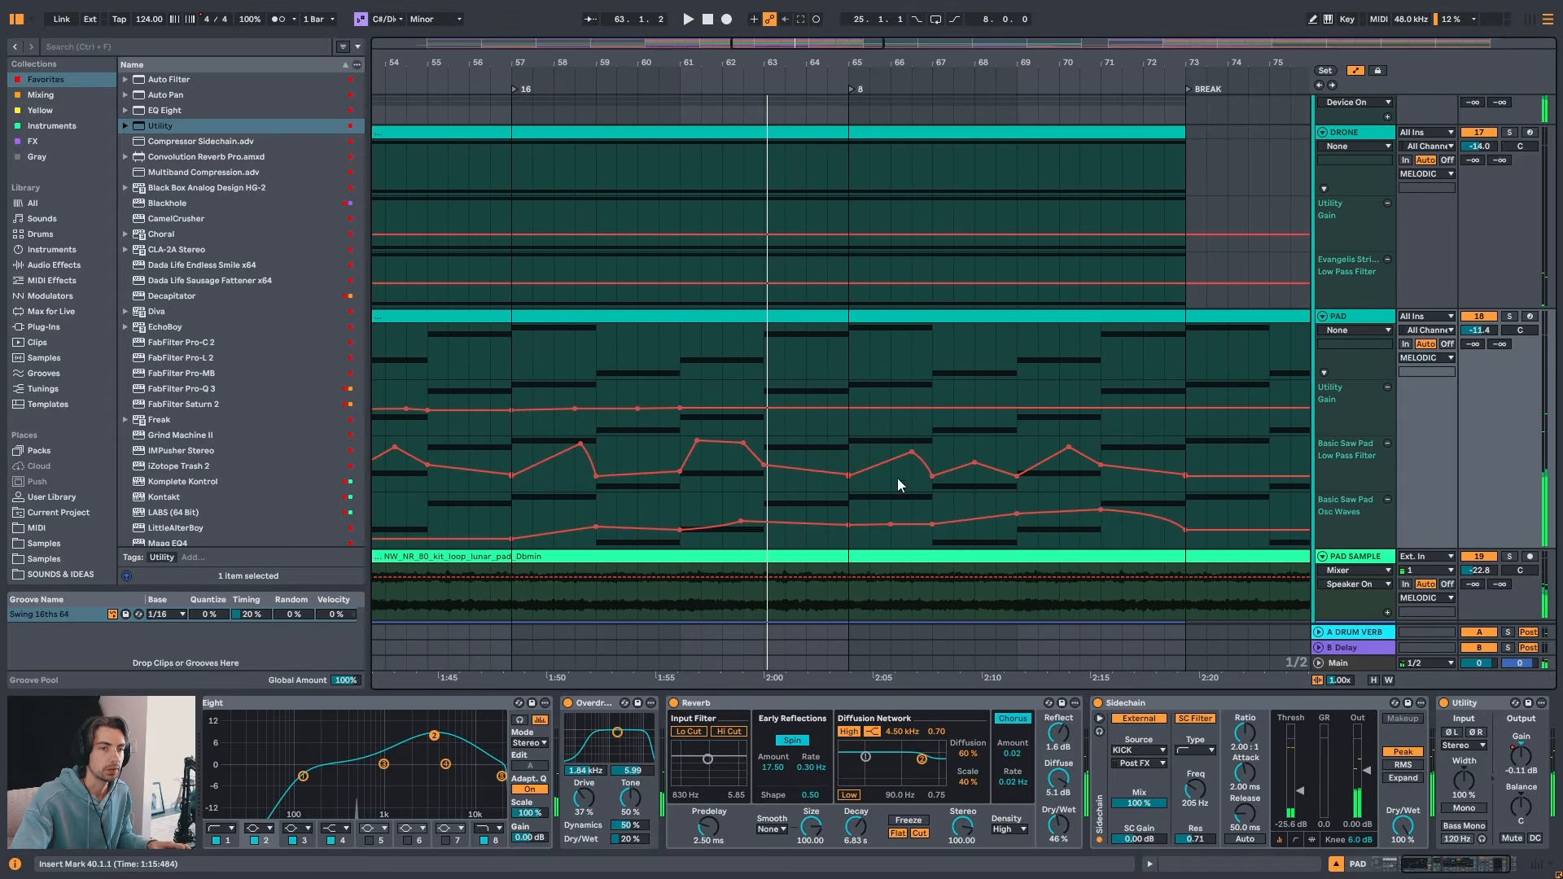
{"action": "left_click", "coordinate": [659, 407]}
{"action": "key", "text": "space"}
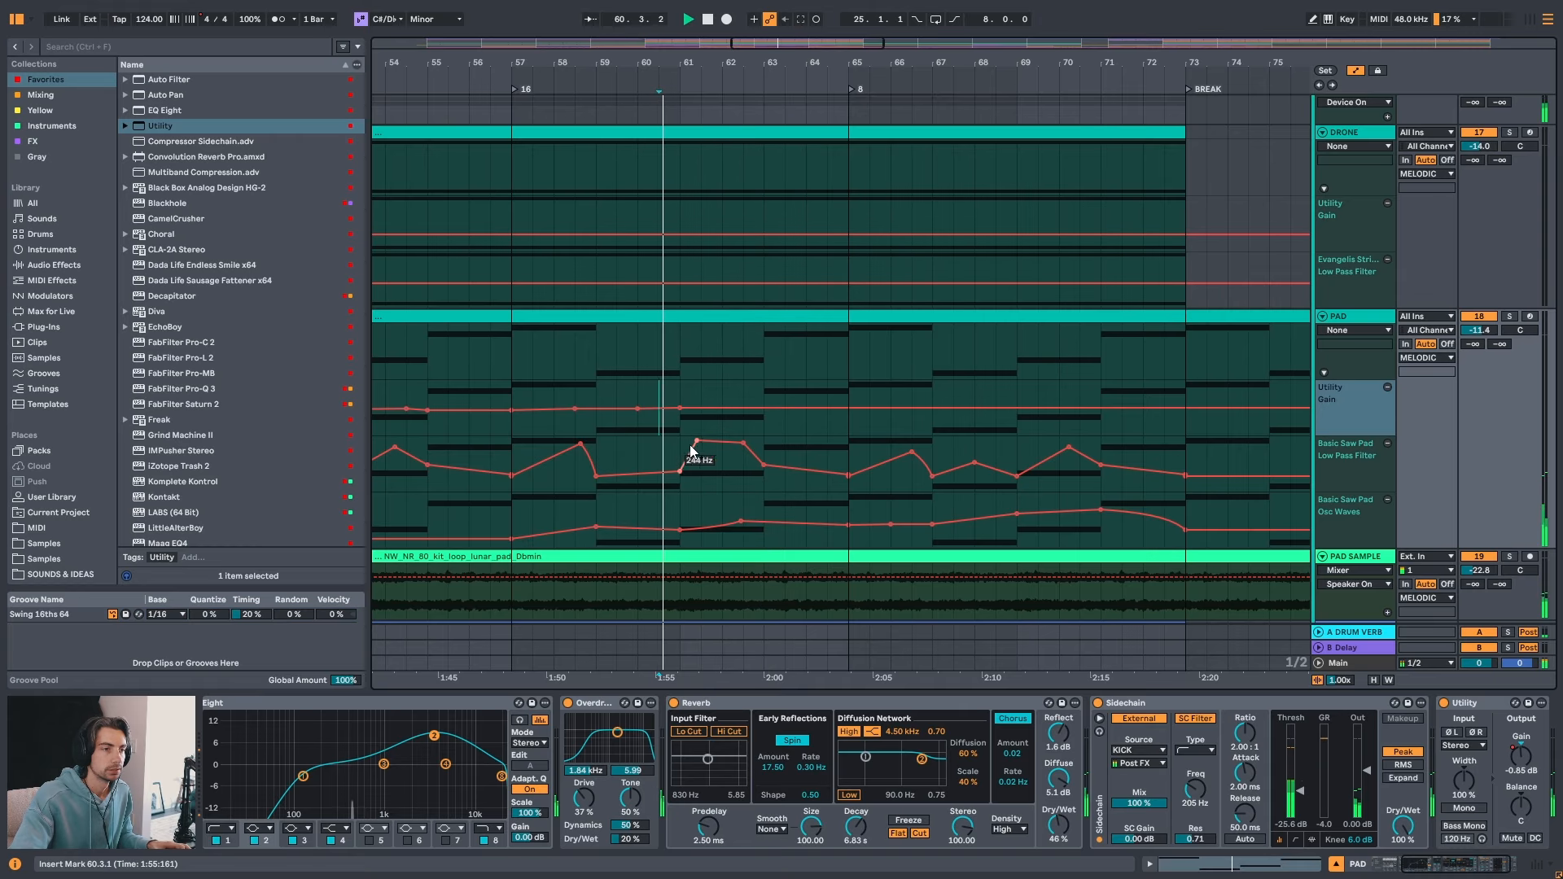
{"action": "left_click_drag", "start_coordinate": [700, 408], "coordinate": [722, 413]}
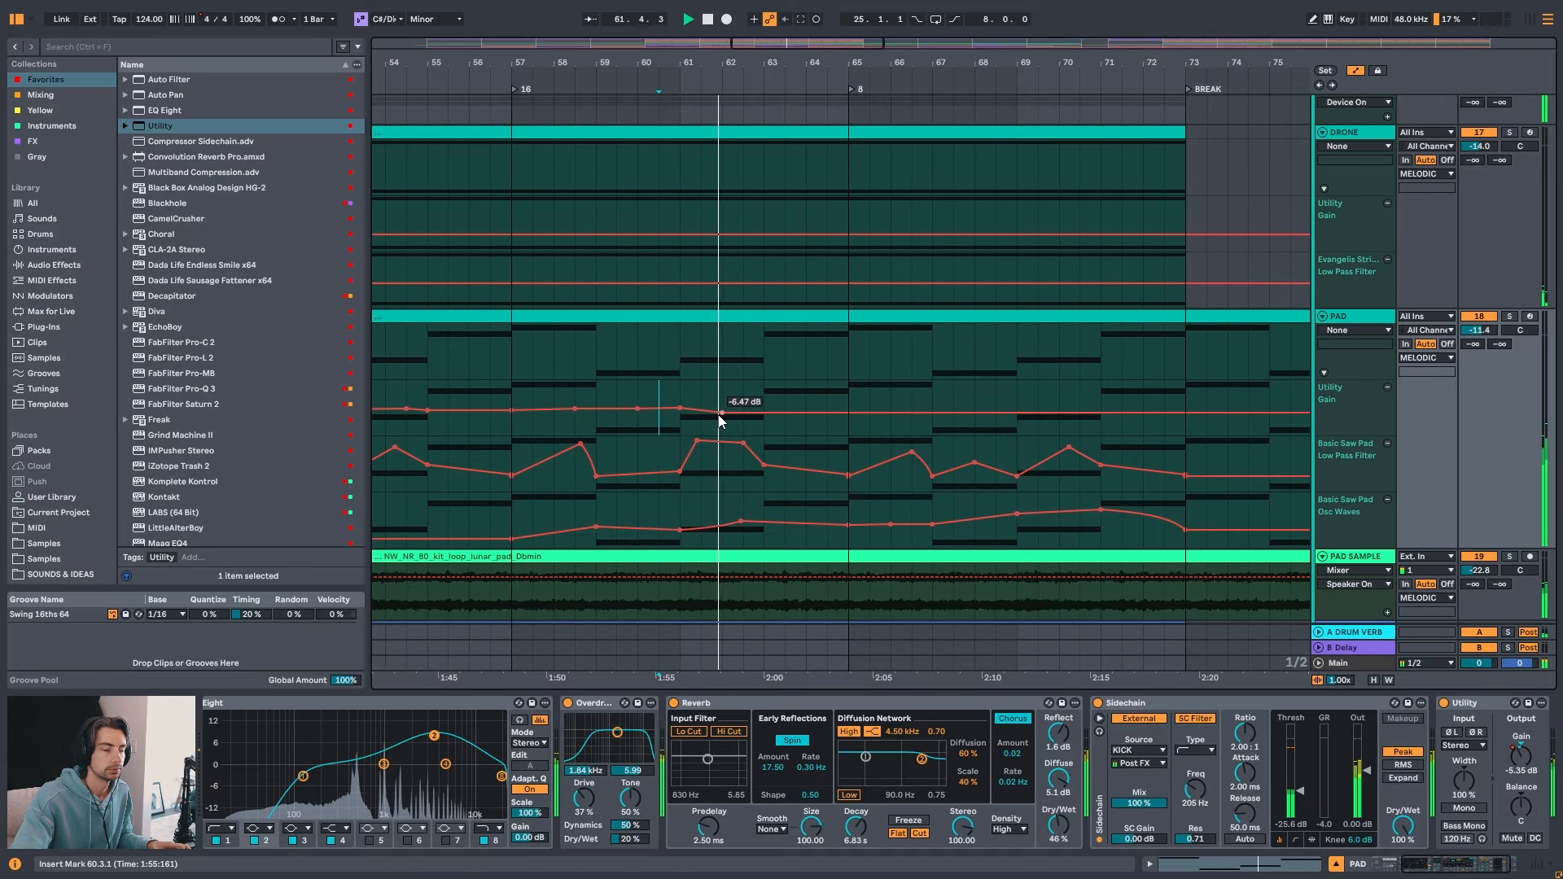
{"action": "left_click", "coordinate": [765, 411]}
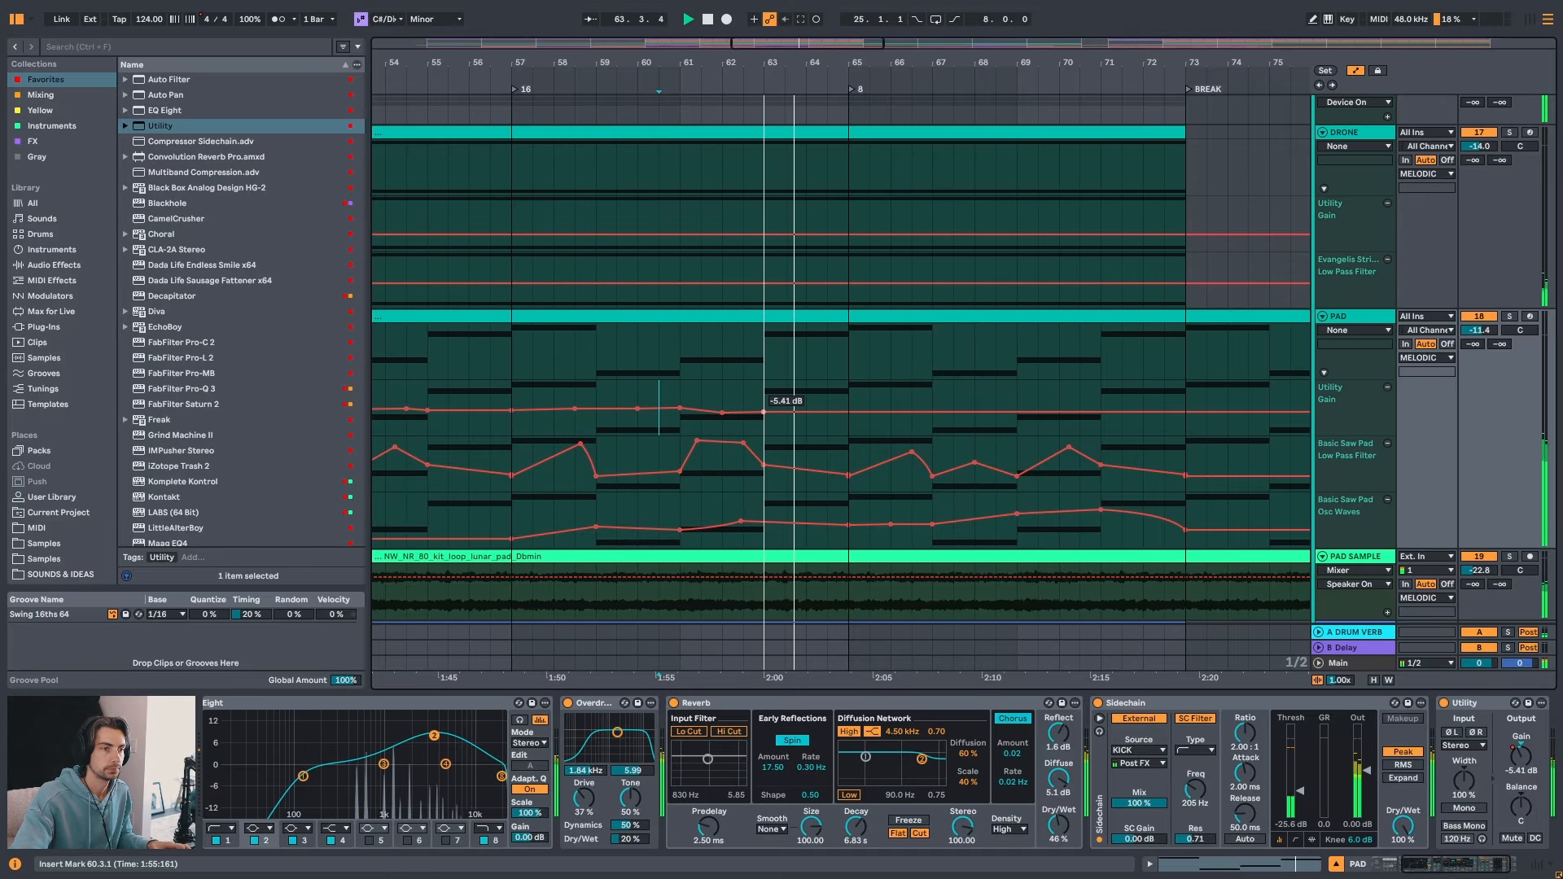
- Continue the PAD track's Utility Gain with points at bars 65, 67, 69 and 71, dipping gently toward bar 69 and rising at bar 71
{"action": "left_click_drag", "start_coordinate": [925, 59], "coordinate": [774, 32]}
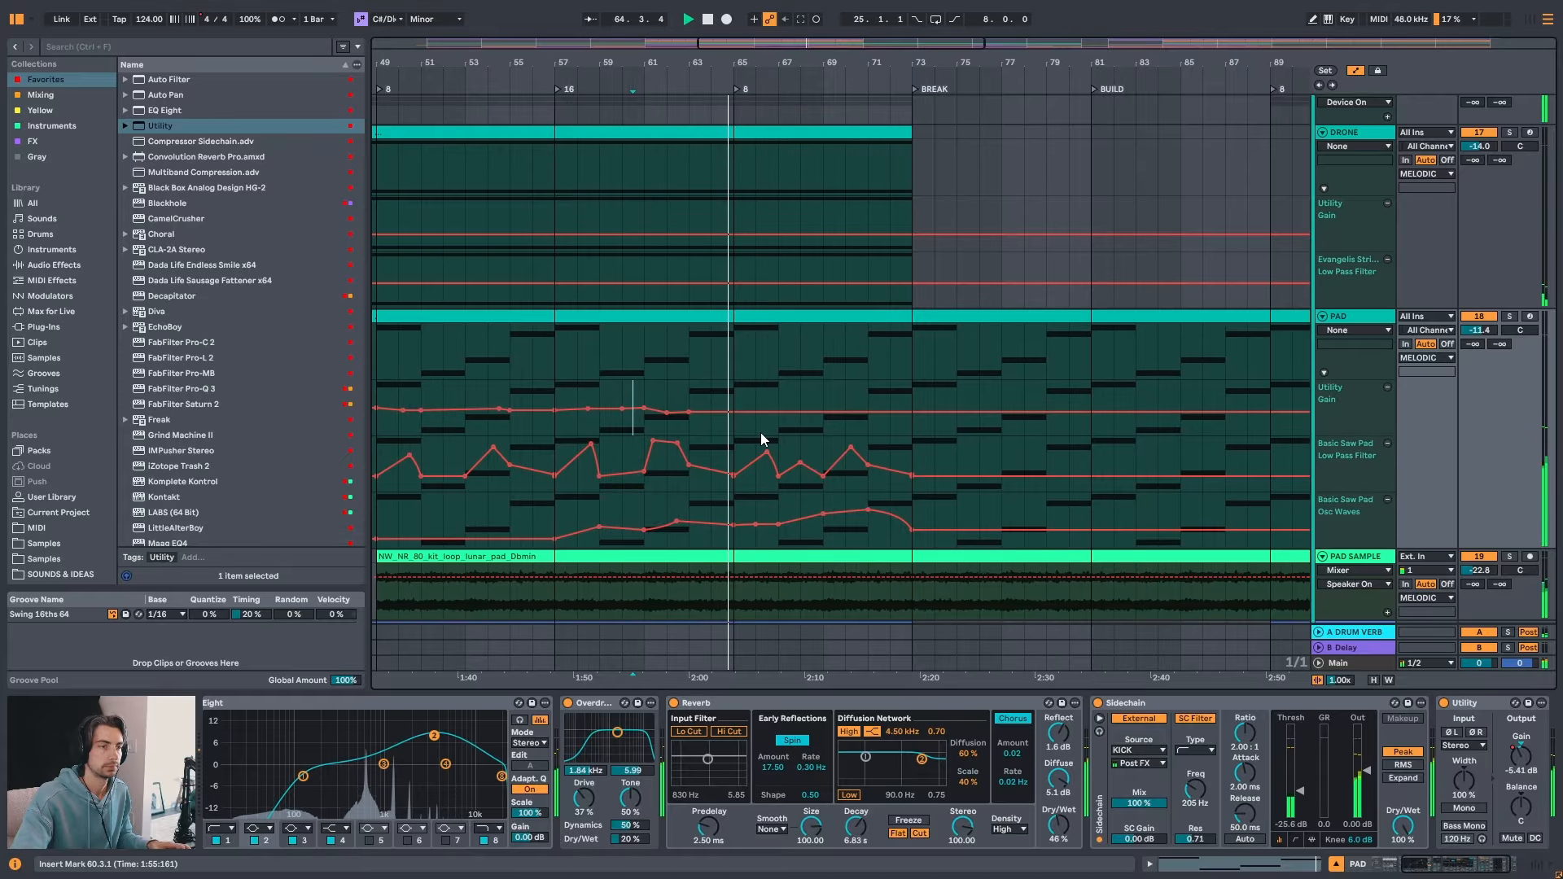
{"action": "left_click", "coordinate": [736, 412]}
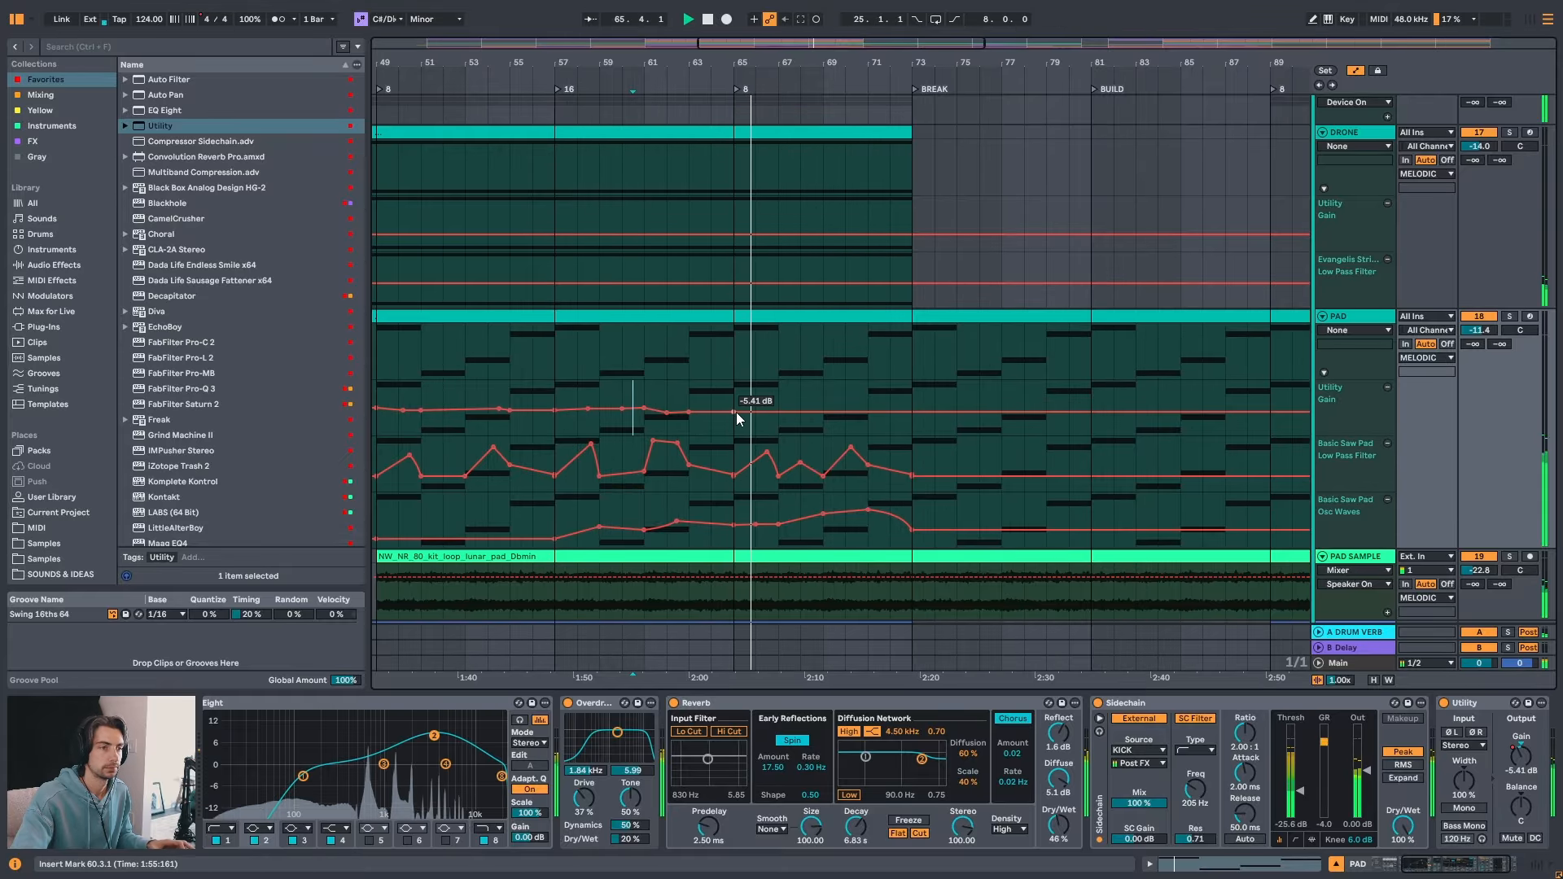
{"action": "left_click", "coordinate": [777, 413]}
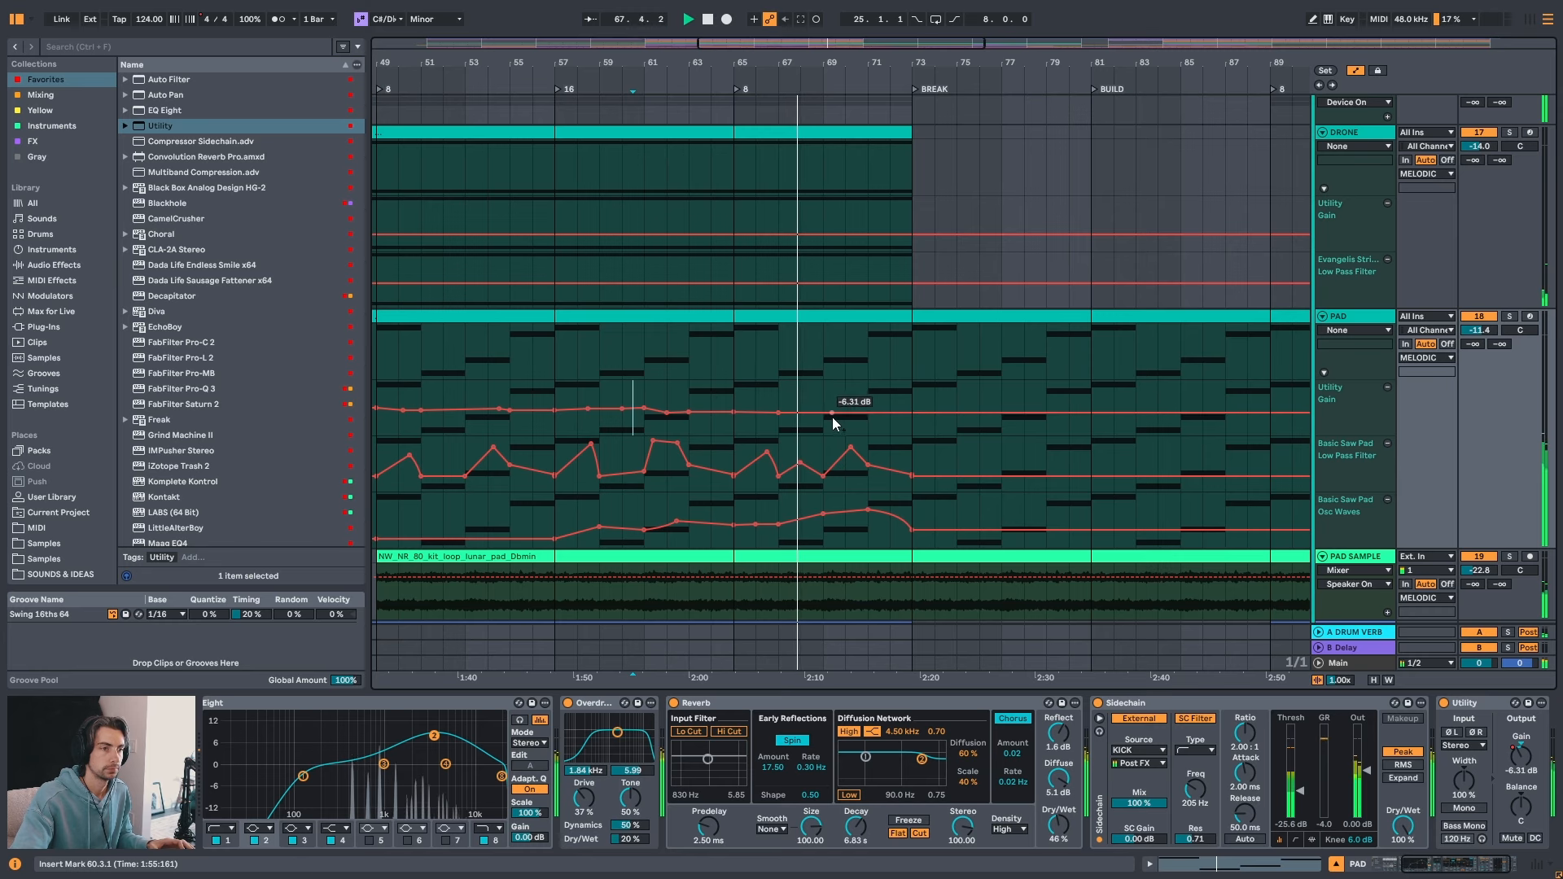
{"action": "left_click", "coordinate": [823, 414]}
{"action": "left_click_drag", "start_coordinate": [868, 413], "coordinate": [868, 410]}
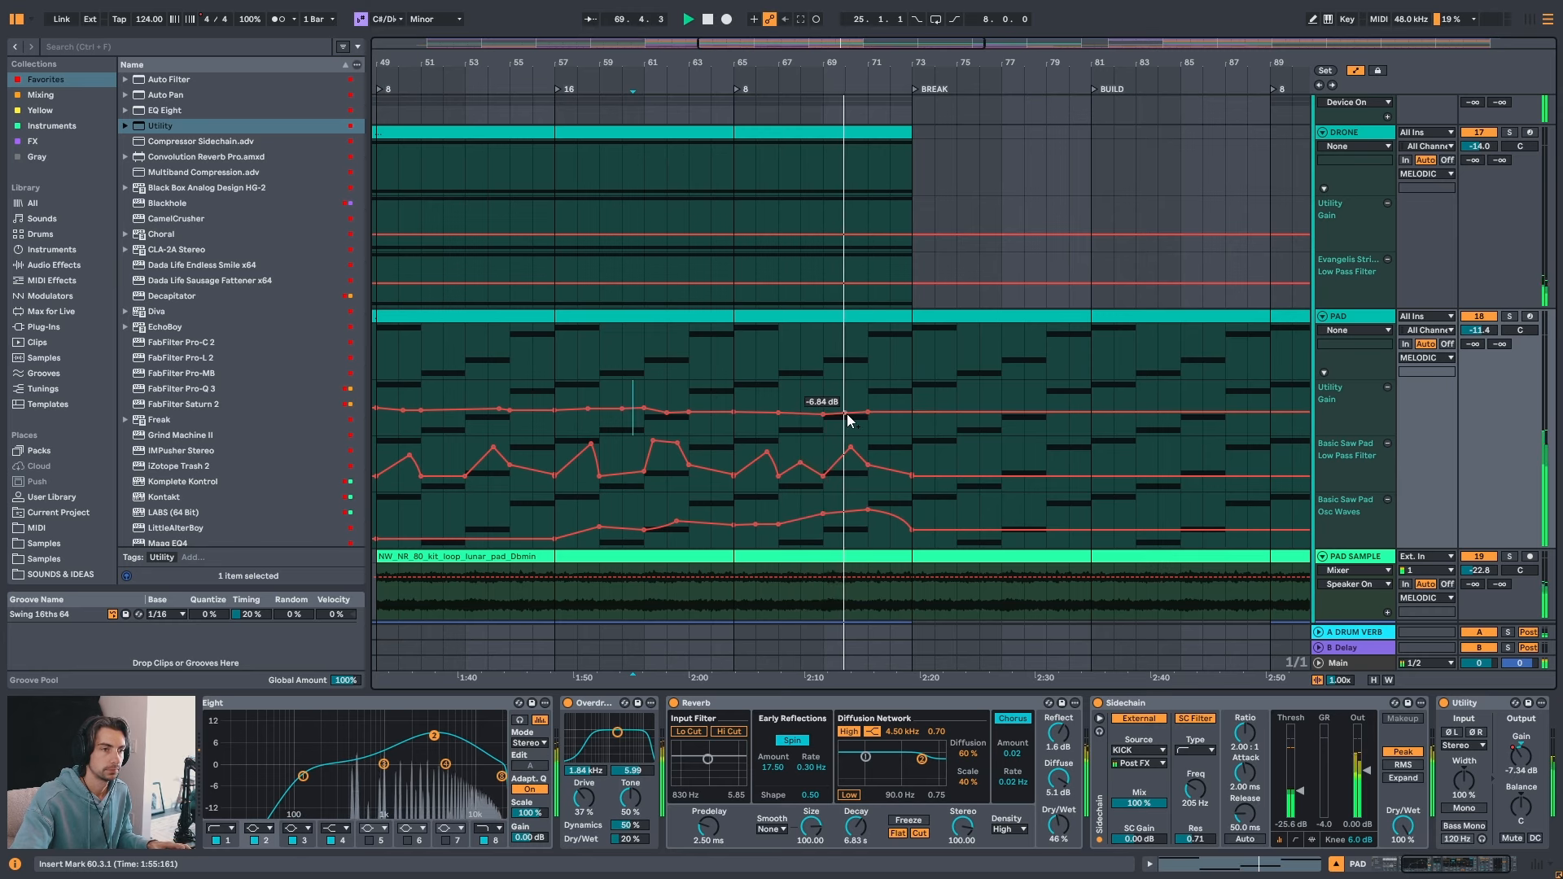
- Shift the peak of the PAD track's Osc Waves automation from bar 71 to about bar 72
{"action": "scroll", "coordinate": [866, 490], "scroll_direction": "down", "scroll_amount": 1}
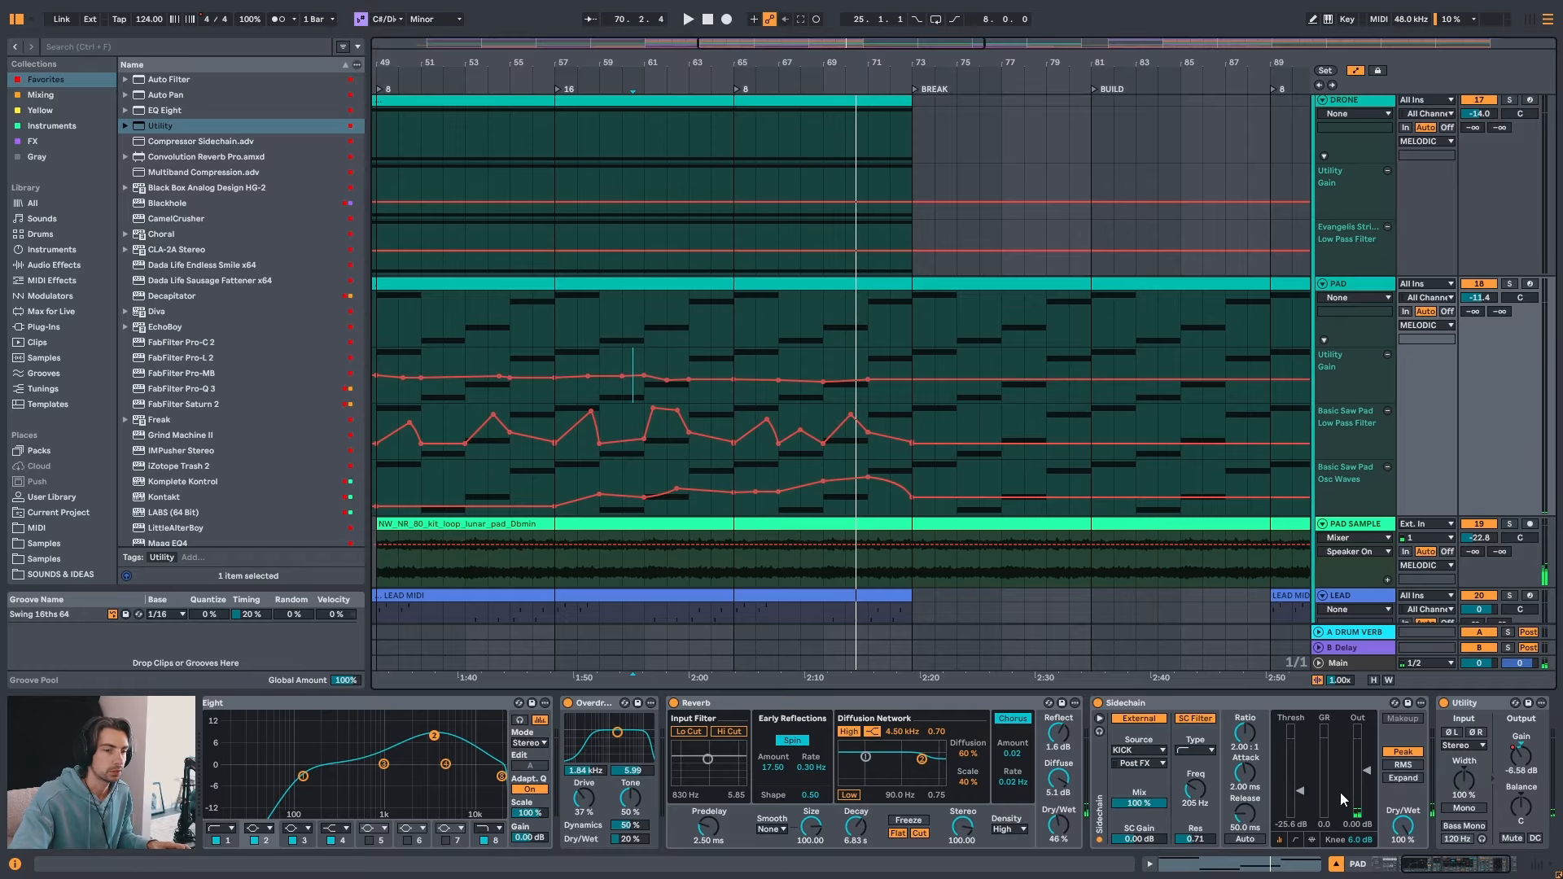
{"action": "left_click_drag", "start_coordinate": [1462, 865], "coordinate": [1424, 865]}
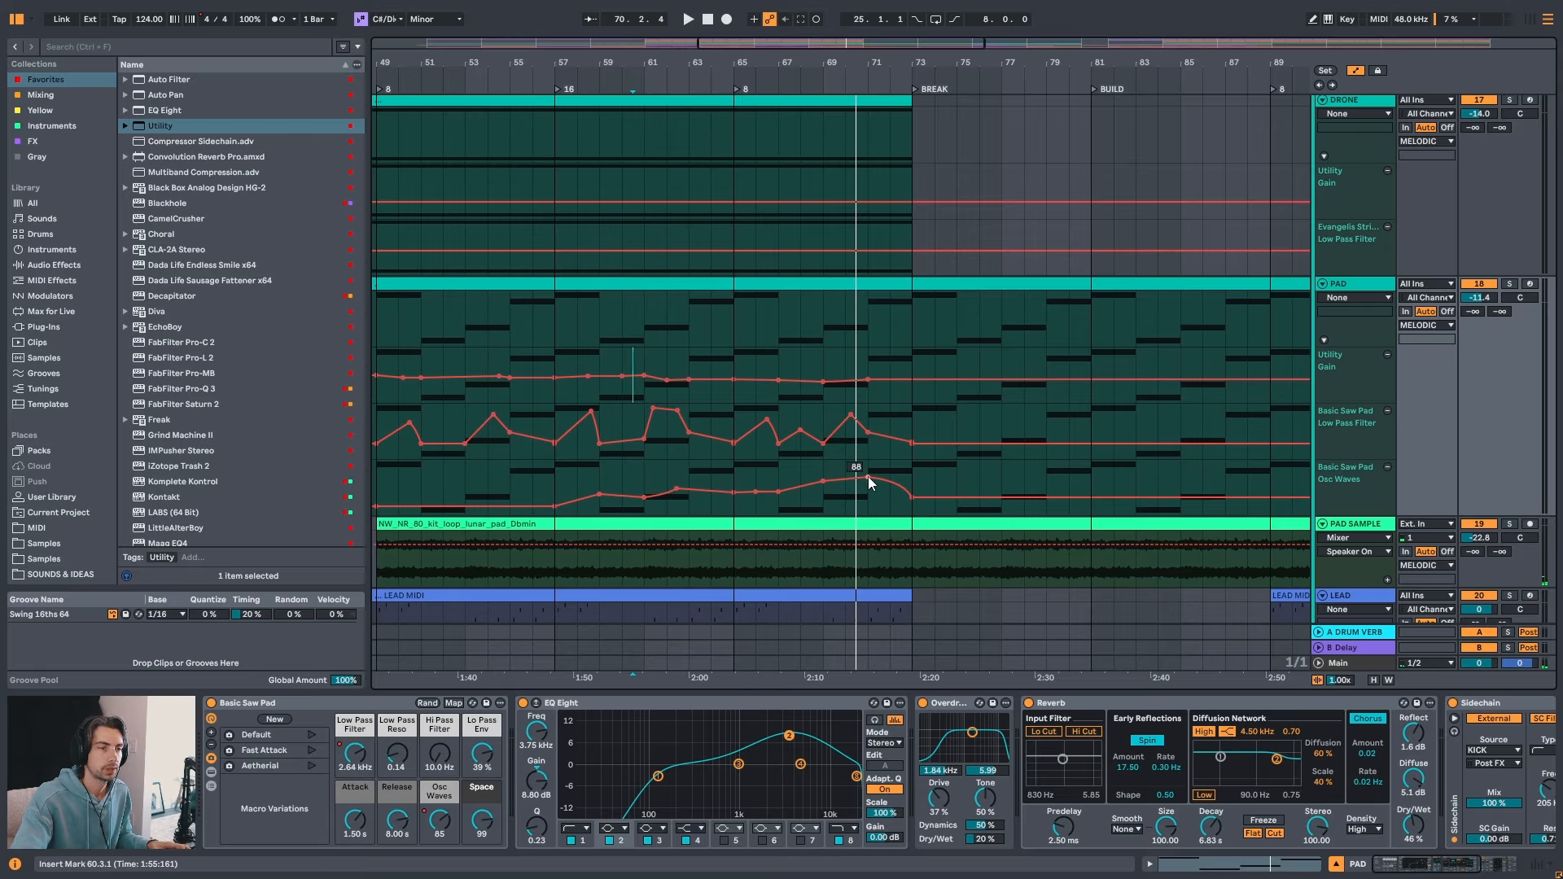
{"action": "left_click_drag", "start_coordinate": [868, 476], "coordinate": [889, 476]}
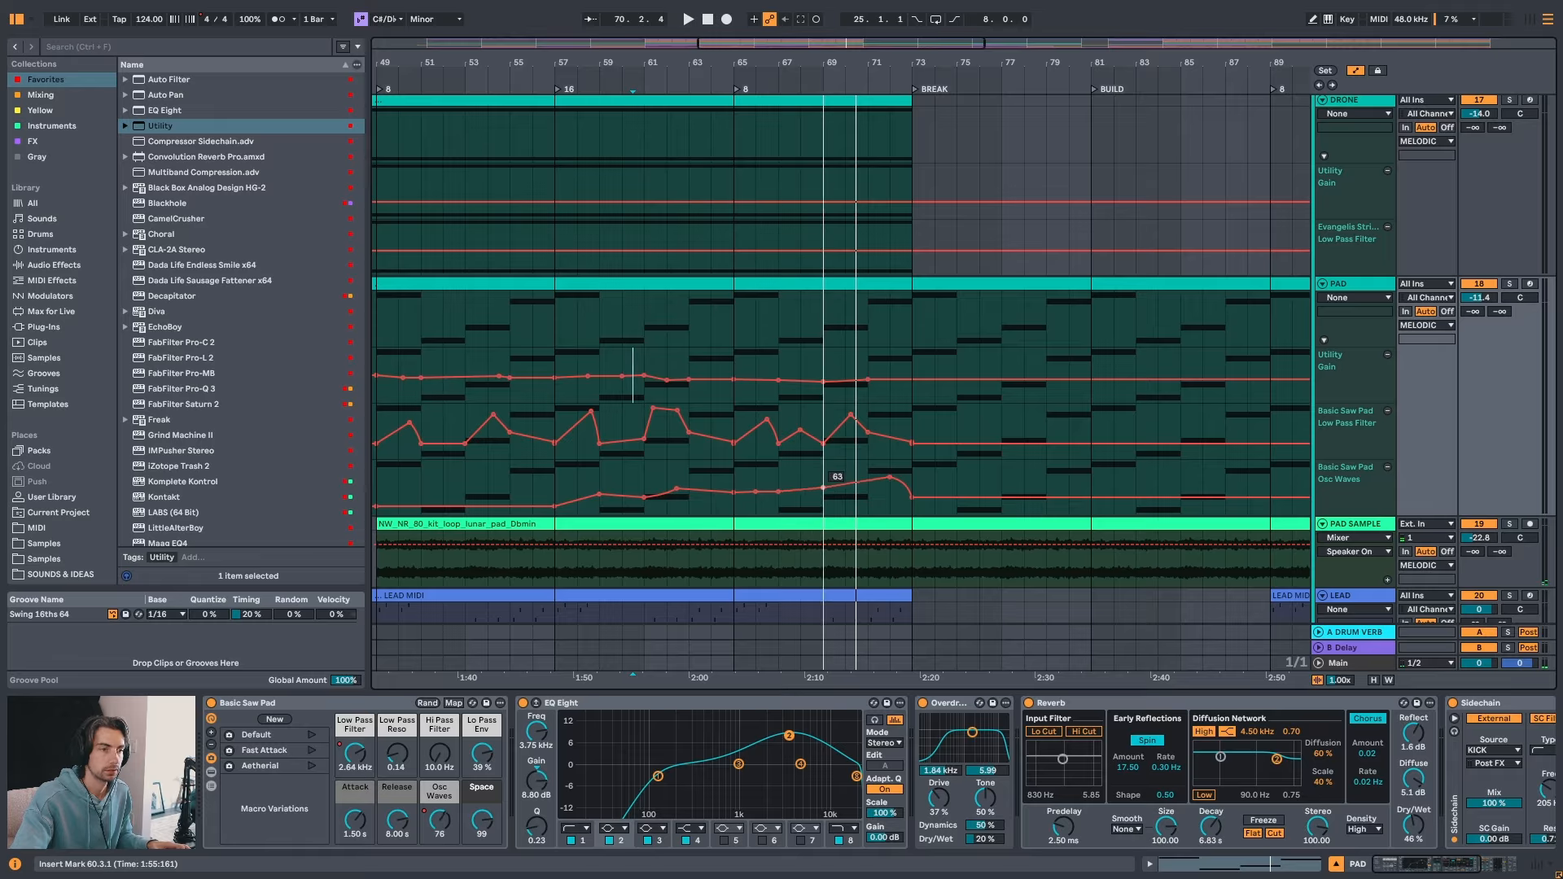
- Replay from bar 69 and add small PAD Utility Gain variations near bar 70 and from bar 72 to bar 73
{"action": "left_click", "coordinate": [828, 465]}
{"action": "key", "text": "space"}
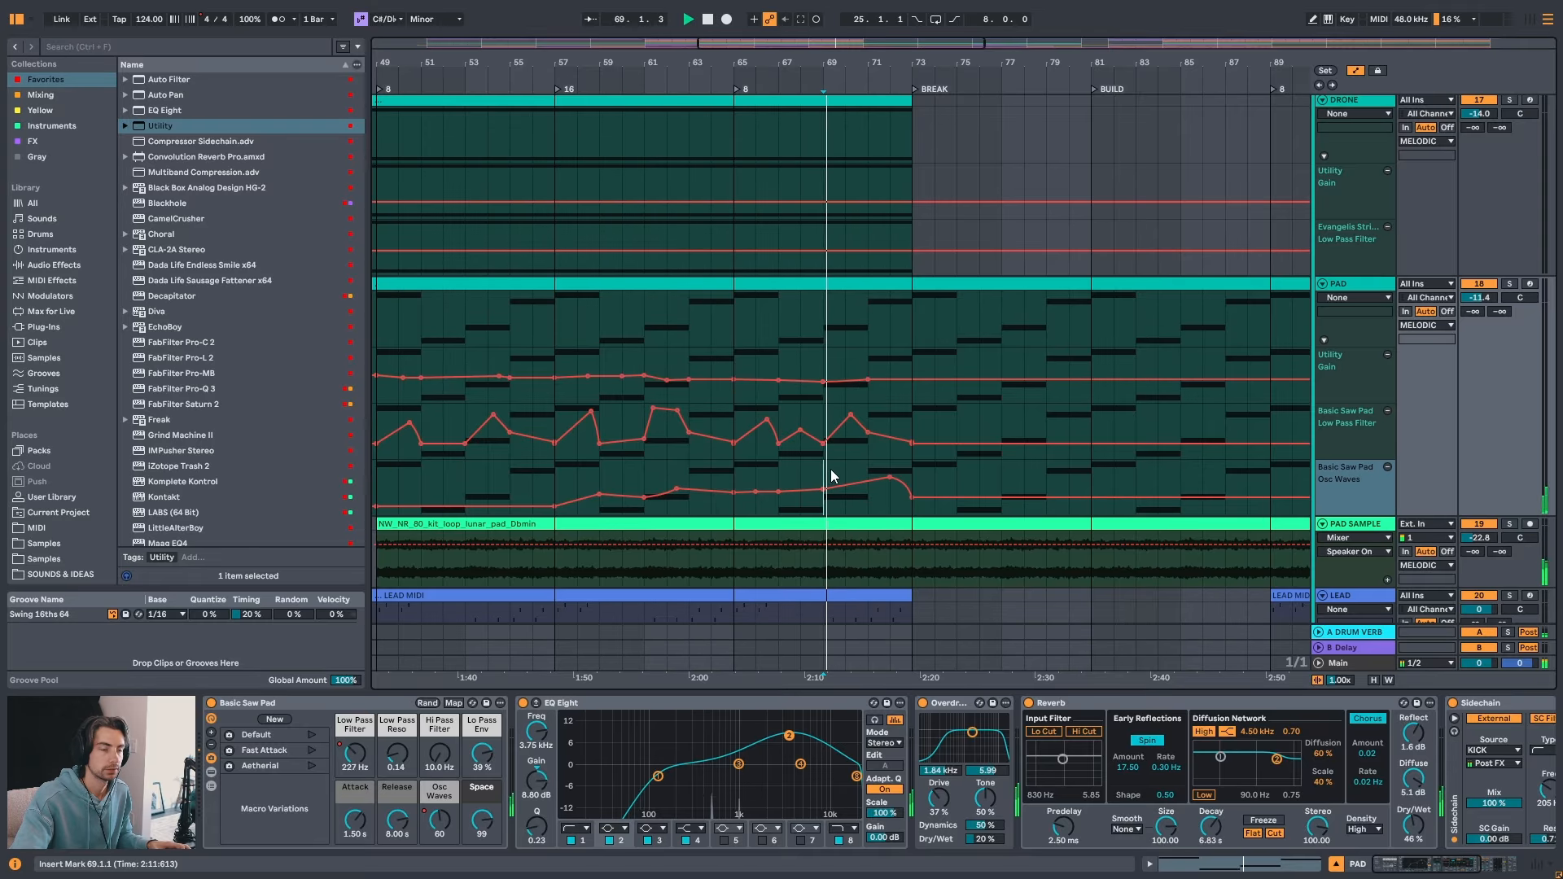
{"action": "left_click", "coordinate": [853, 390]}
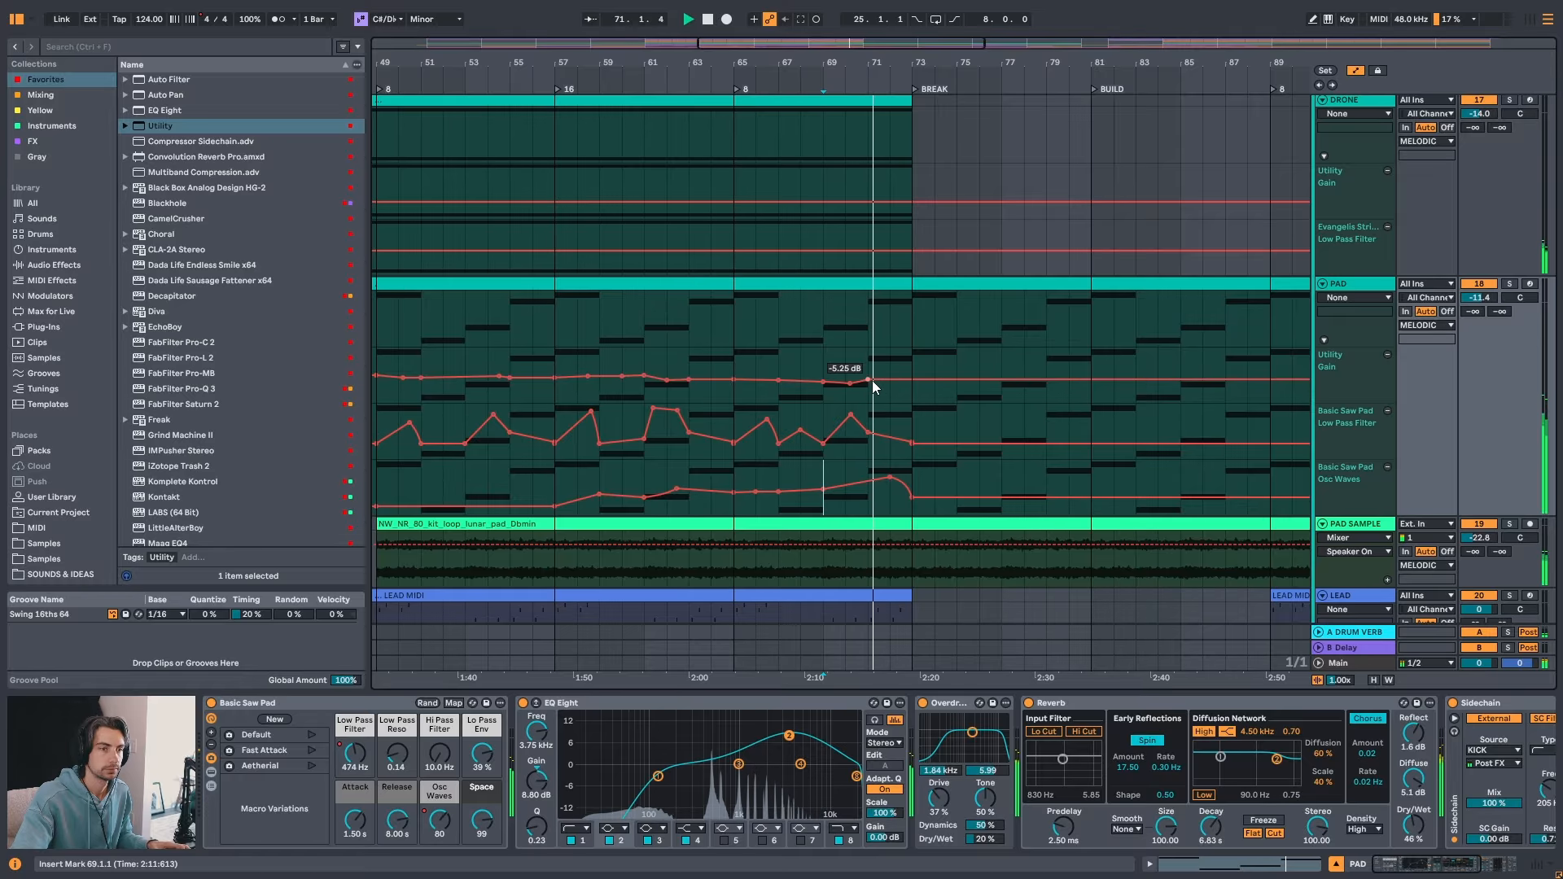
{"action": "left_click_drag", "start_coordinate": [892, 379], "coordinate": [912, 380]}
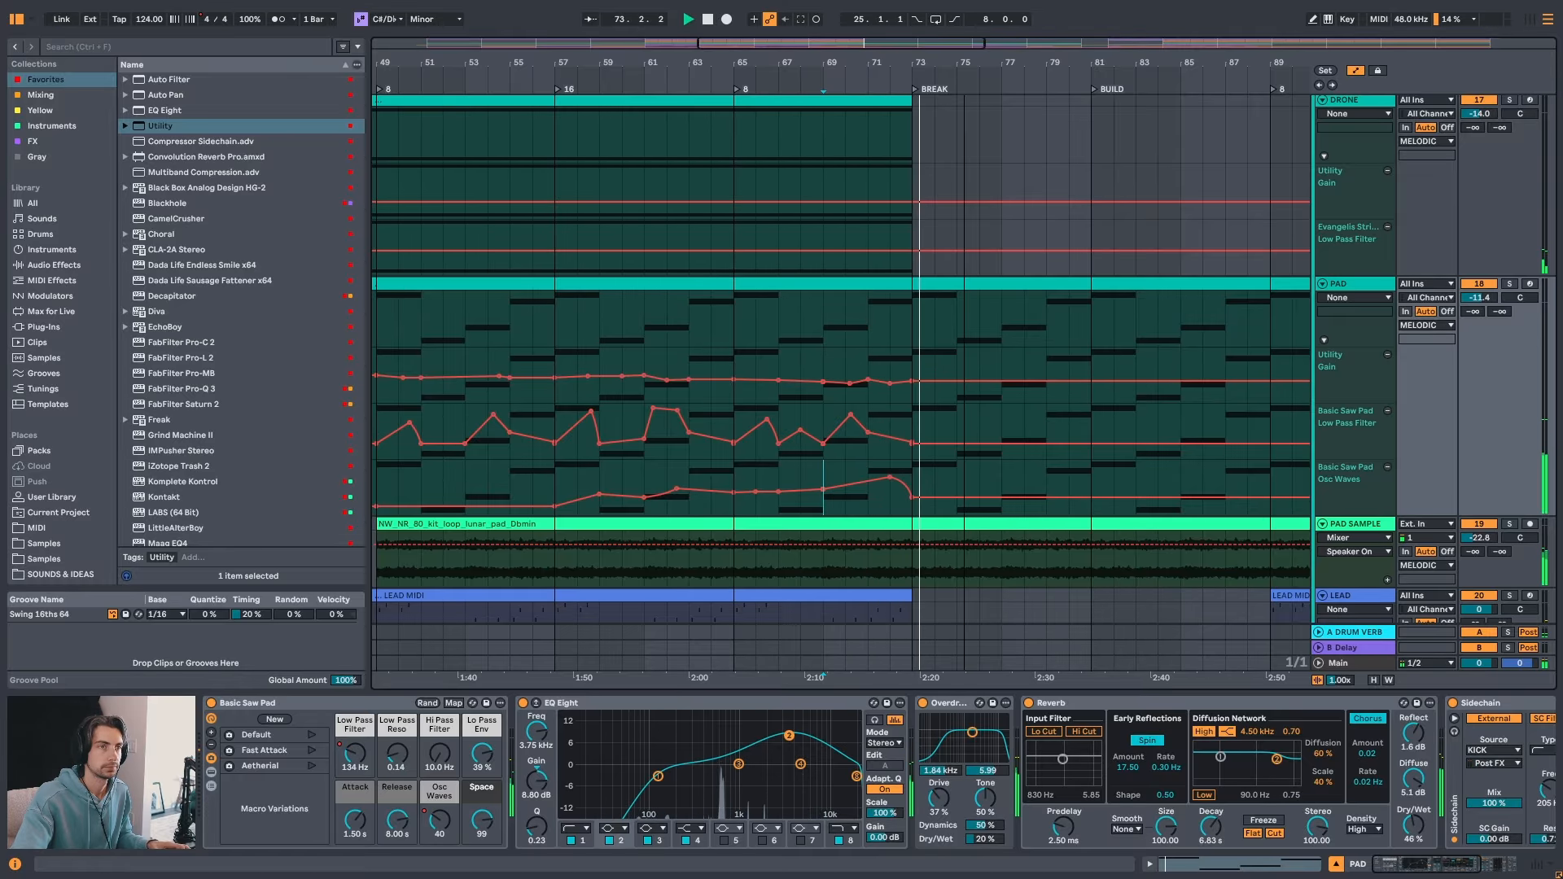
- Select the PAD SAMPLE clip and focus on its start at bar 49
{"action": "left_click_drag", "start_coordinate": [960, 64], "coordinate": [832, 27]}
{"action": "scroll", "coordinate": [916, 420], "scroll_direction": "down", "scroll_amount": 2}
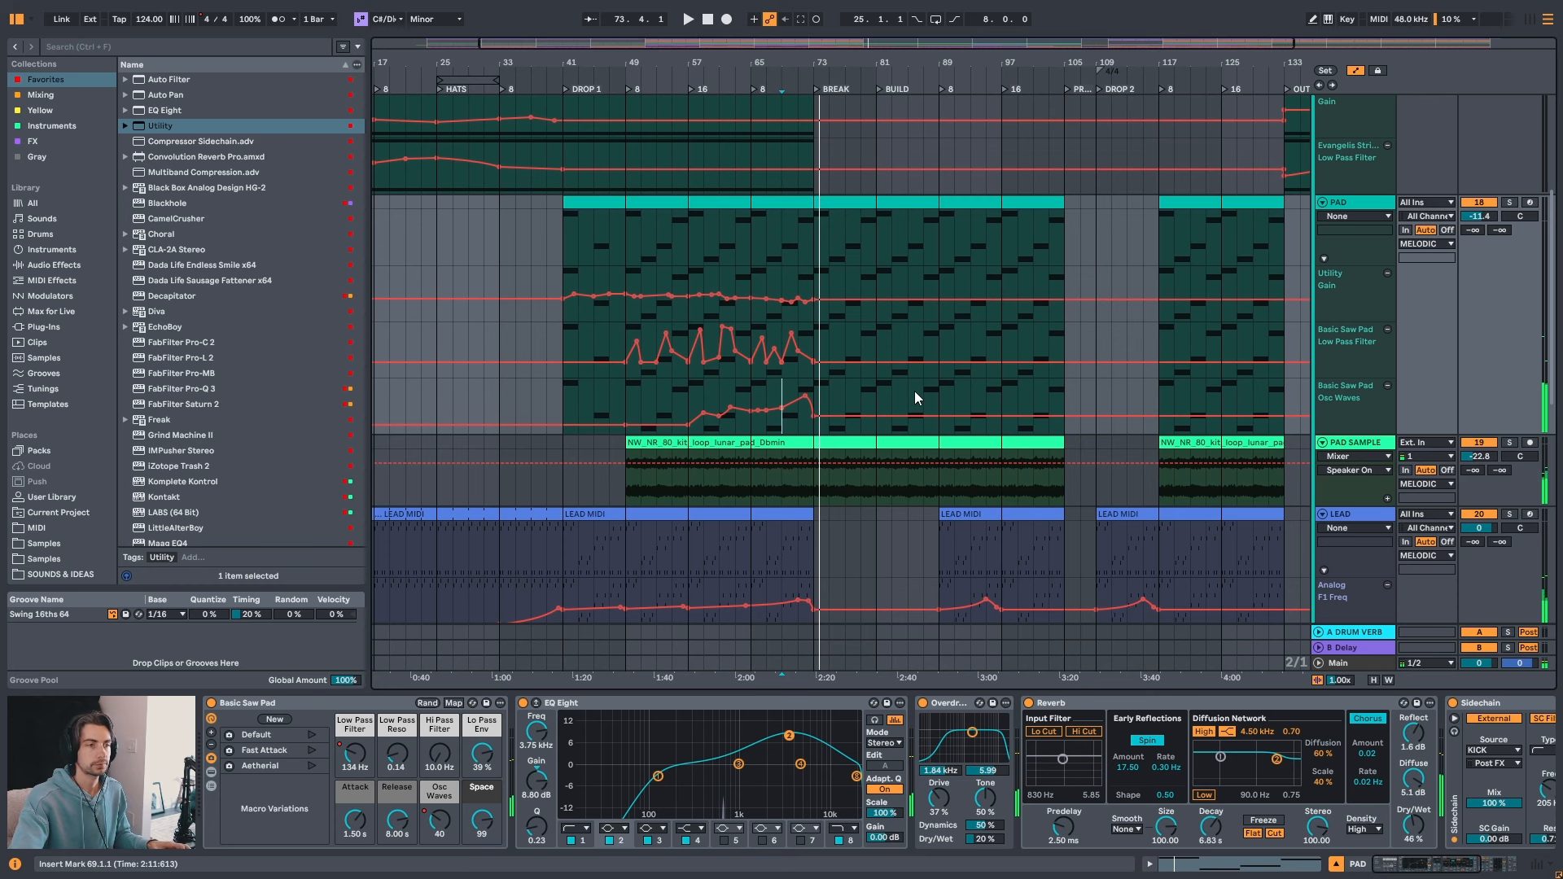
{"action": "scroll", "coordinate": [923, 385], "scroll_direction": "down", "scroll_amount": 2}
{"action": "left_click", "coordinate": [670, 410]}
{"action": "scroll", "coordinate": [669, 411], "scroll_direction": "up", "scroll_amount": 2}
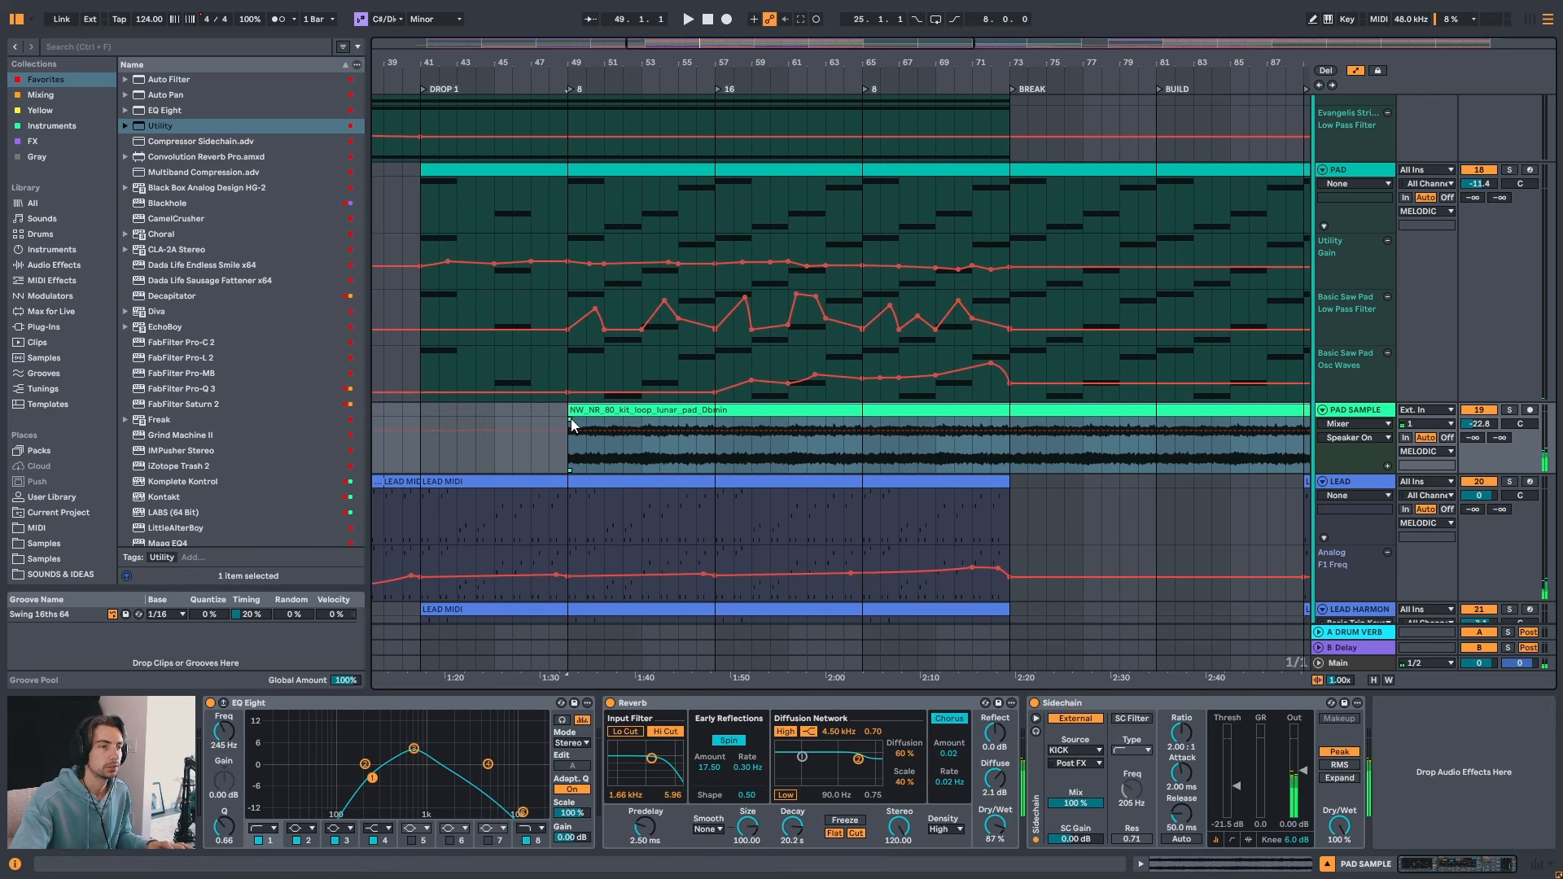
{"action": "left_click_drag", "start_coordinate": [610, 60], "coordinate": [616, 114]}
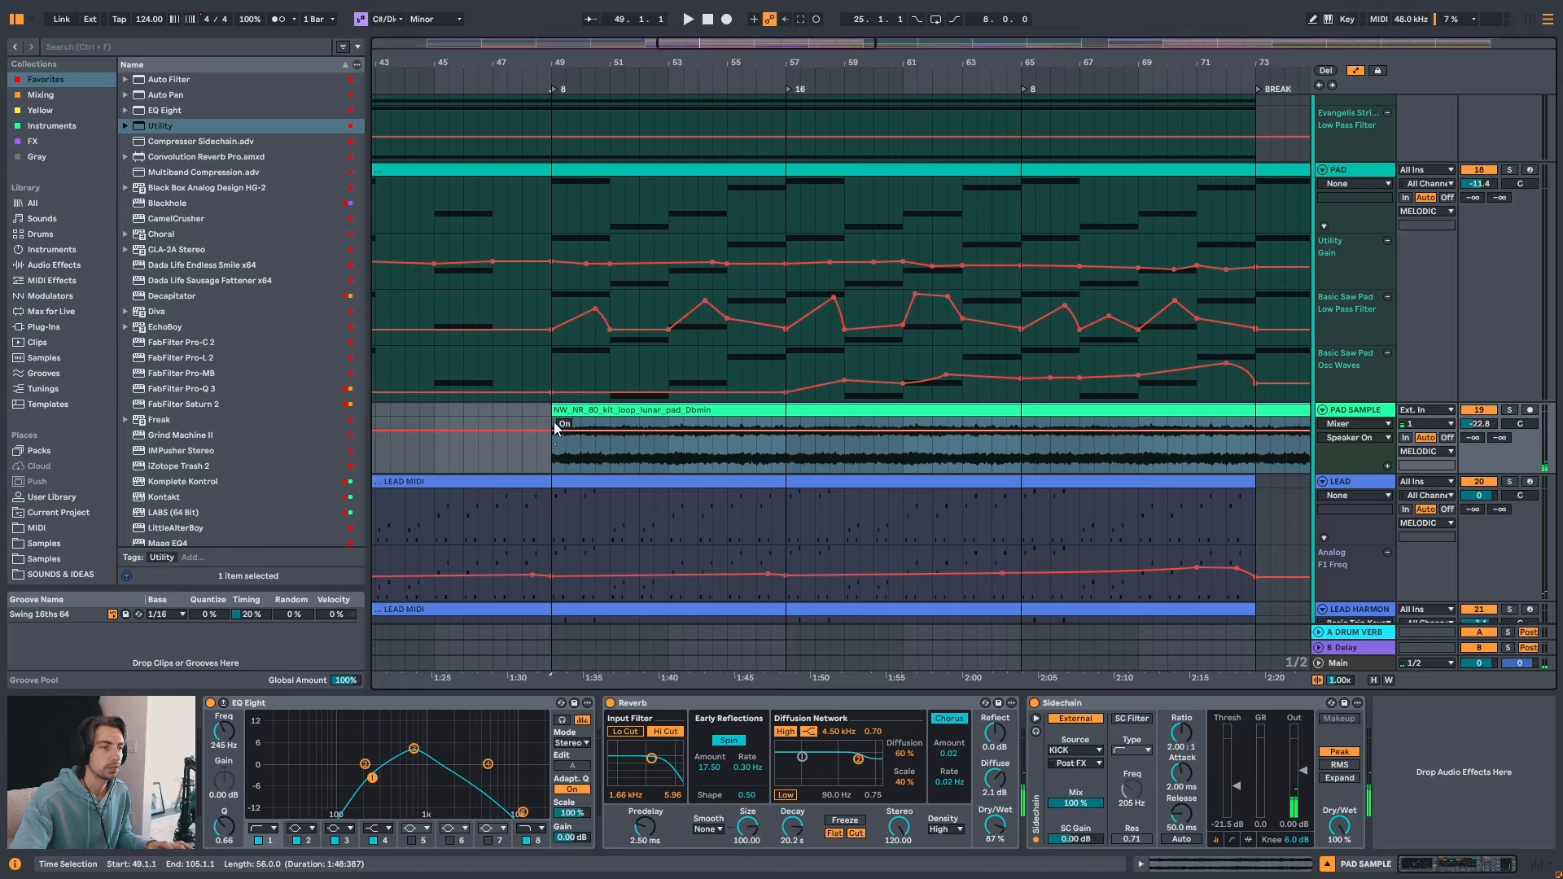
- Give the PAD SAMPLE clip a fade-in about three bars long from bar 49
{"action": "left_click", "coordinate": [559, 427]}
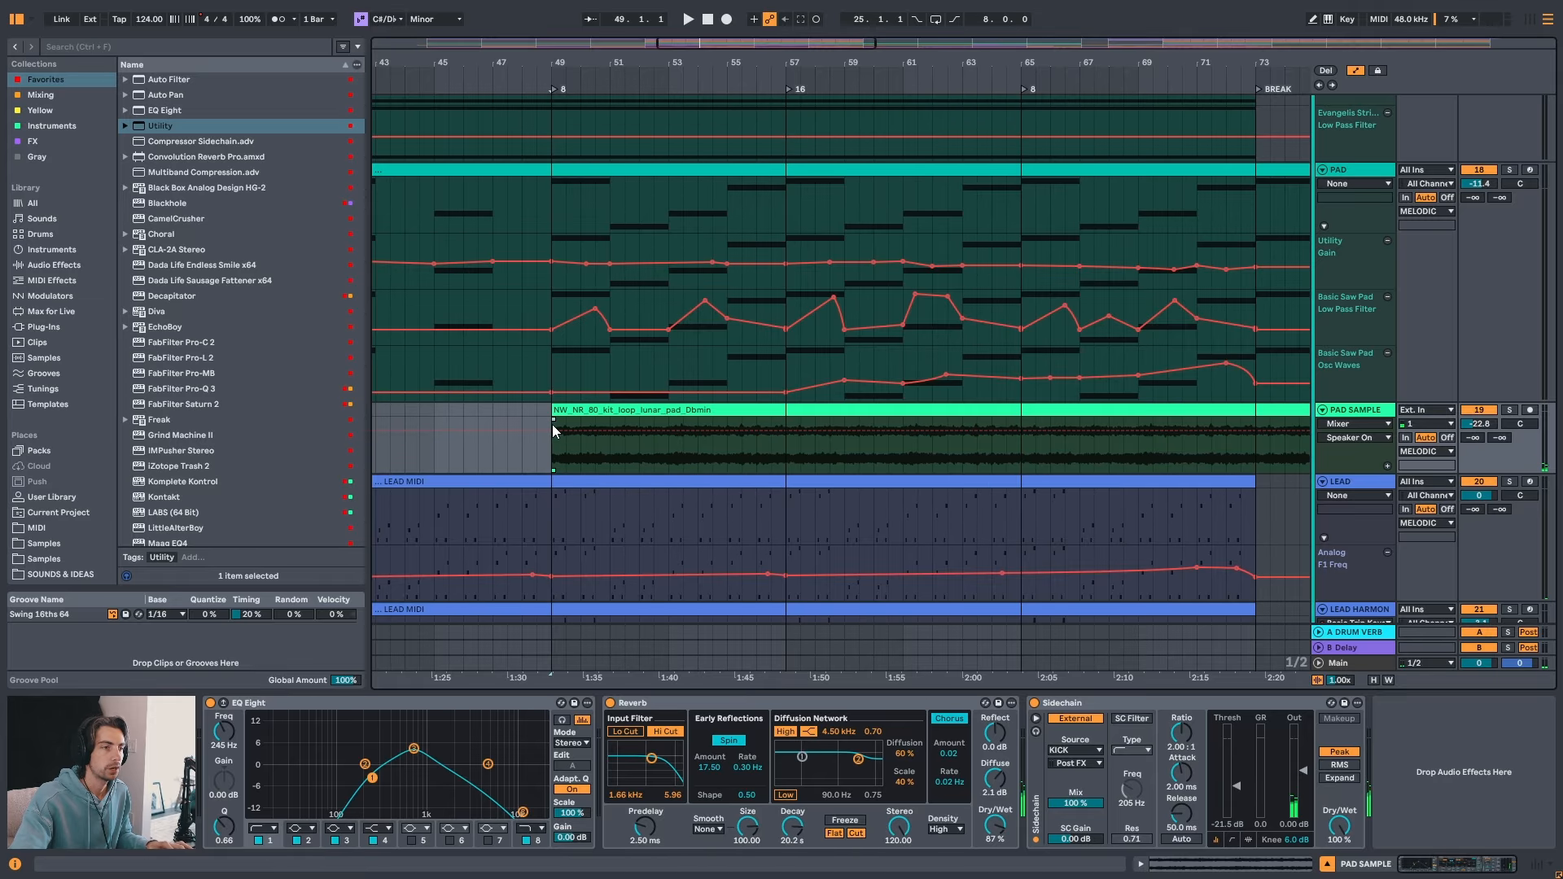
{"action": "left_click_drag", "start_coordinate": [572, 62], "coordinate": [573, 118]}
{"action": "key", "text": "a"}
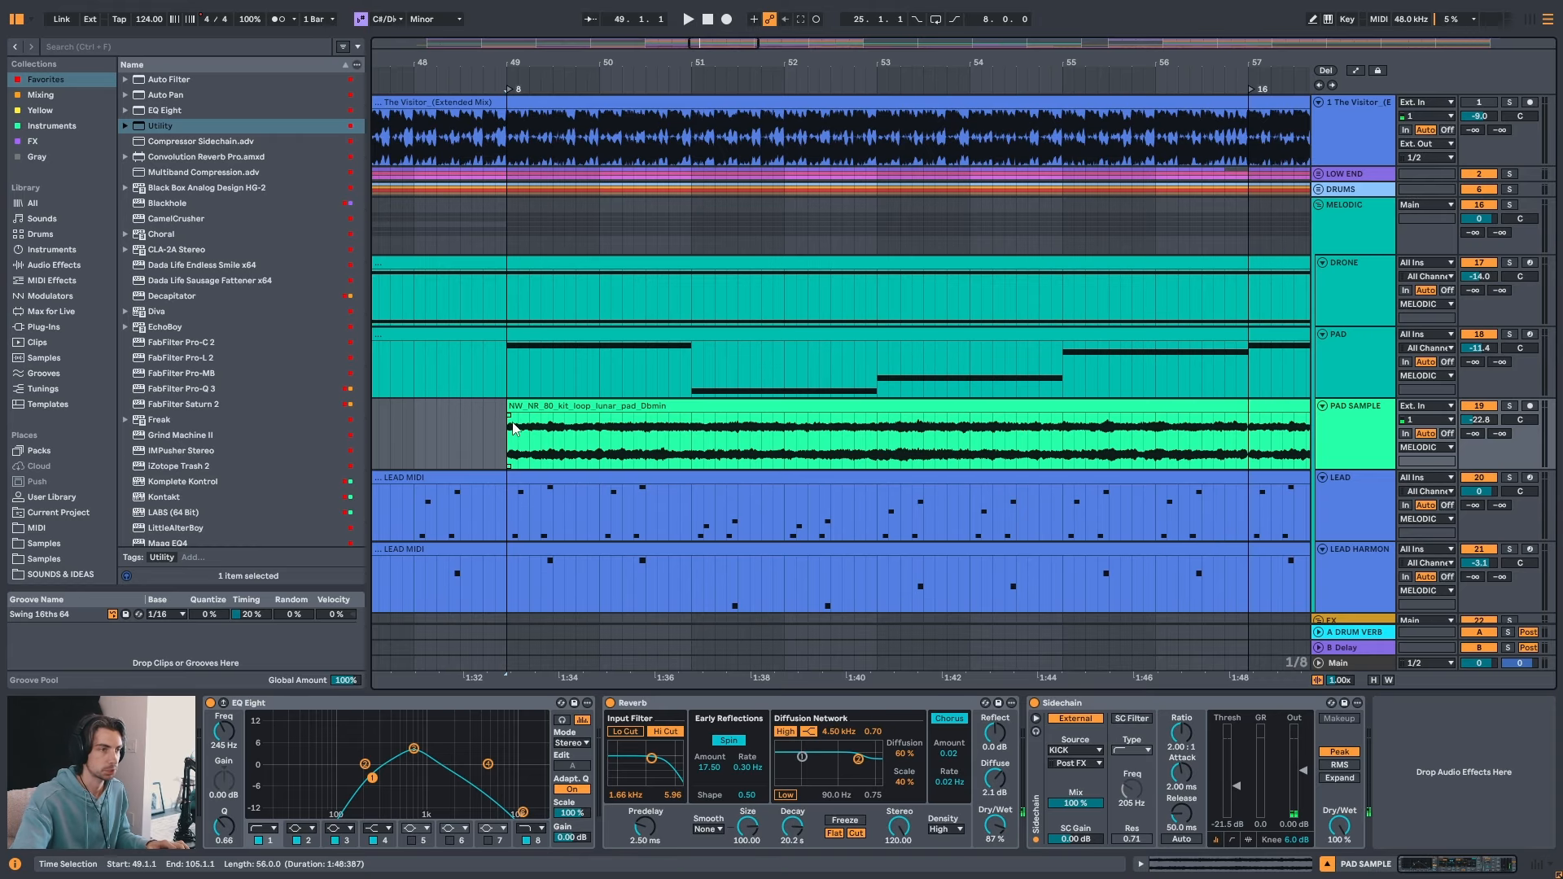
{"action": "key", "text": "a"}
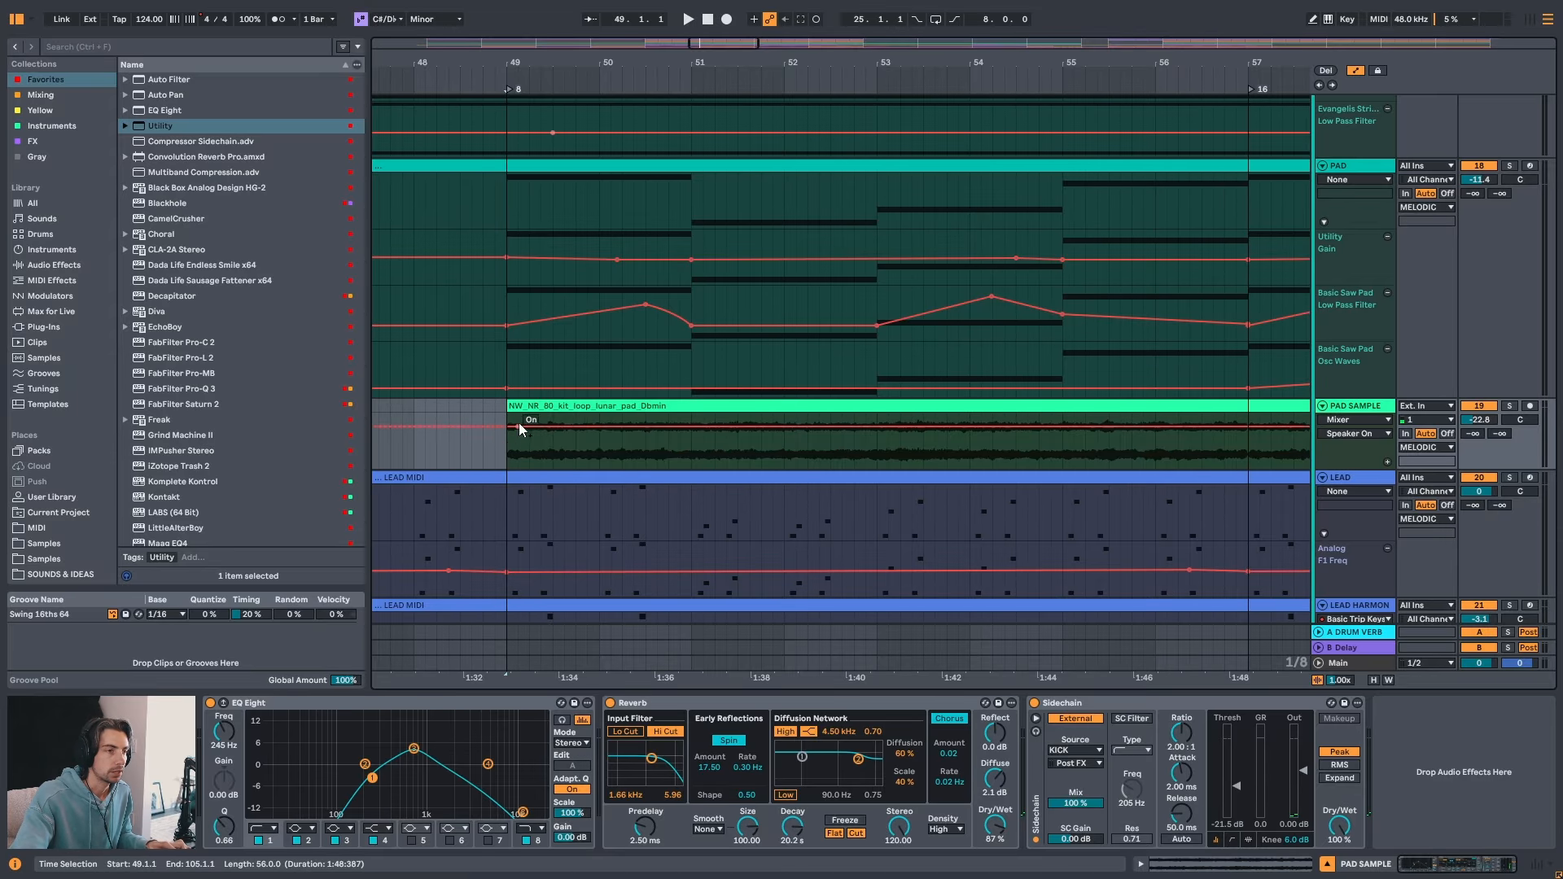
{"action": "key", "text": "a"}
{"action": "key", "text": "a"}
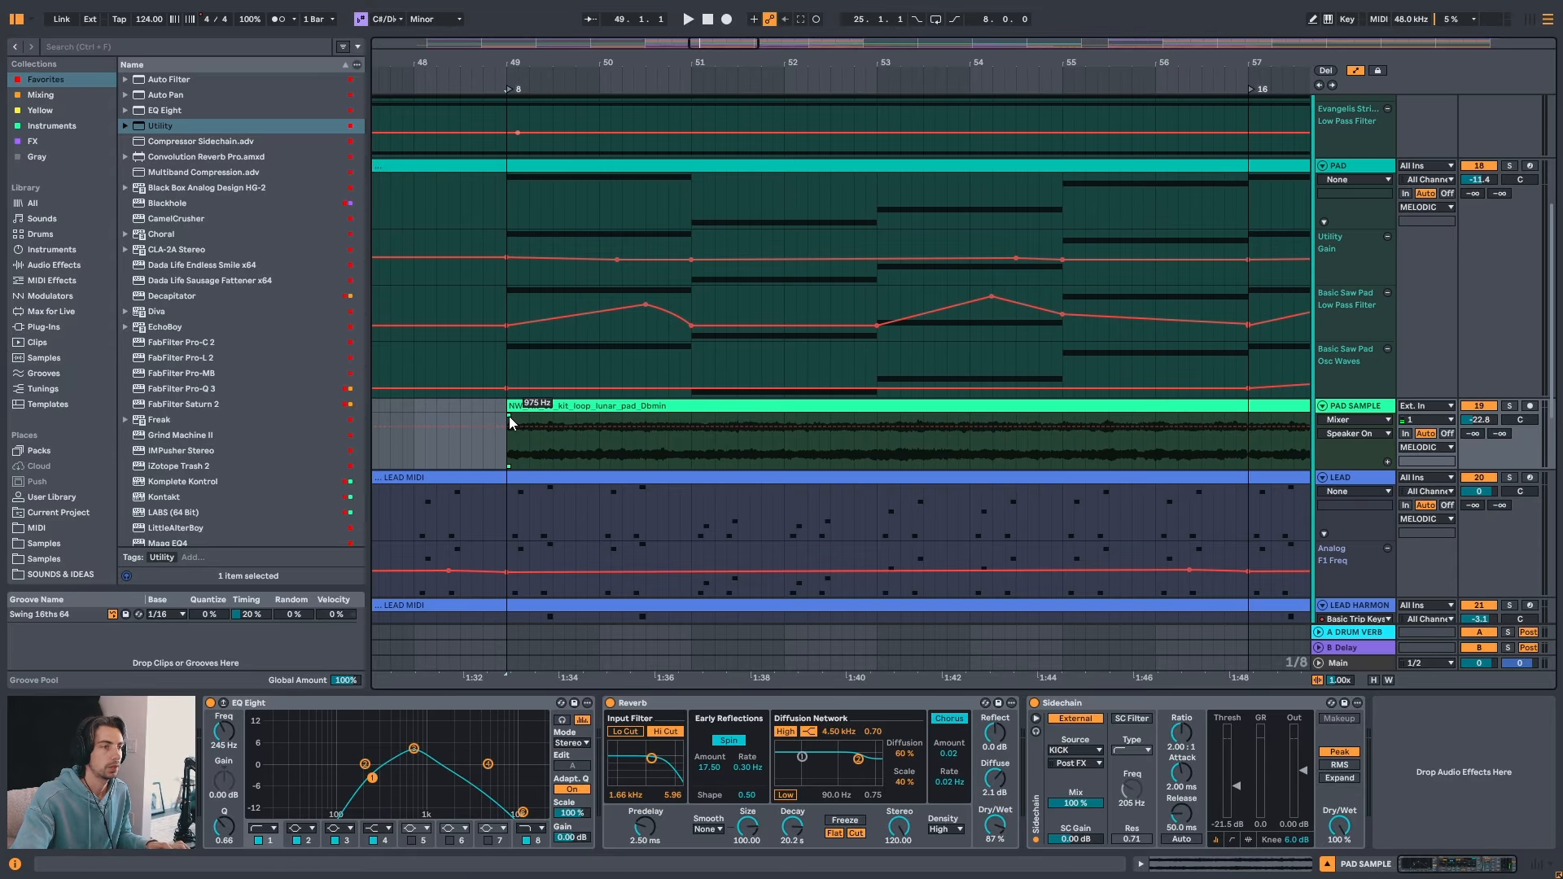
{"action": "left_click_drag", "start_coordinate": [509, 417], "coordinate": [803, 422]}
- Extend the PAD SAMPLE clip's fade-in to bar 57
{"action": "left_click_drag", "start_coordinate": [837, 59], "coordinate": [585, 10]}
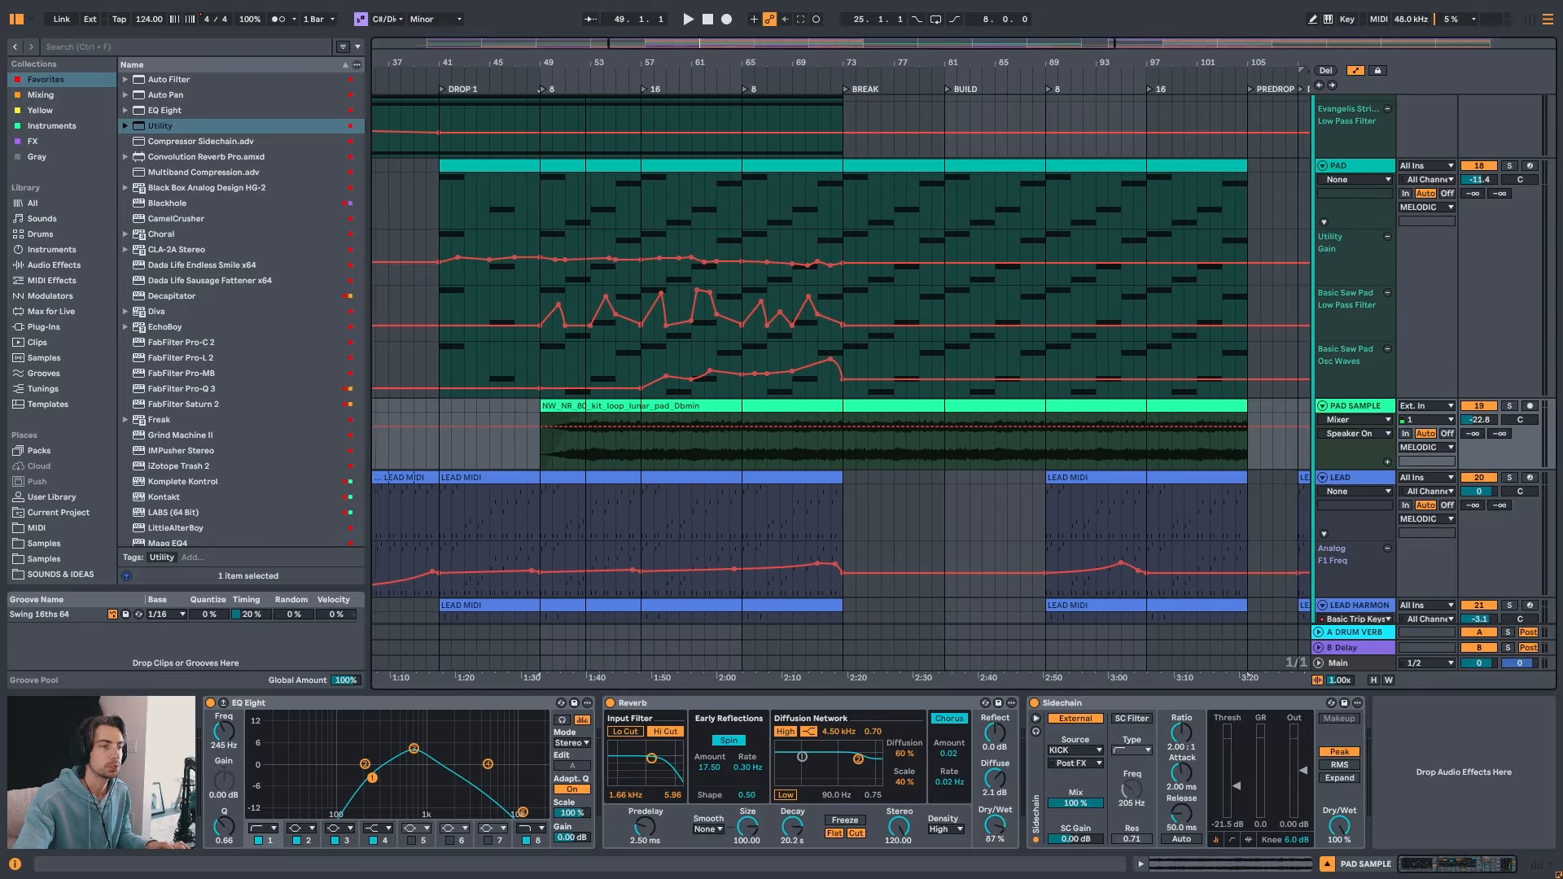
{"action": "left_click", "coordinate": [633, 413]}
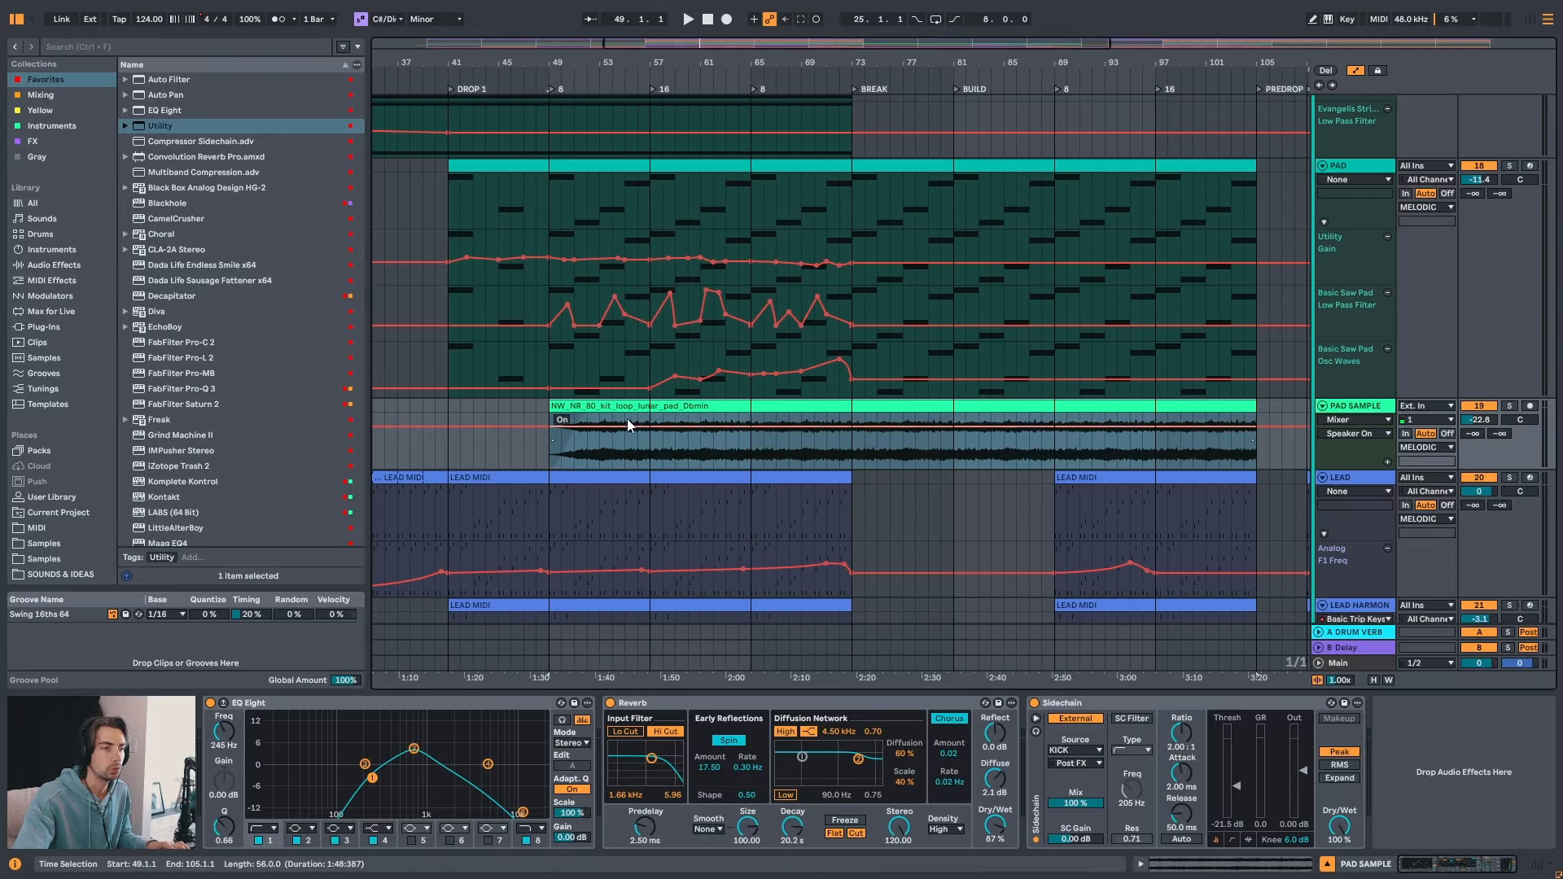
{"action": "left_click", "coordinate": [637, 413]}
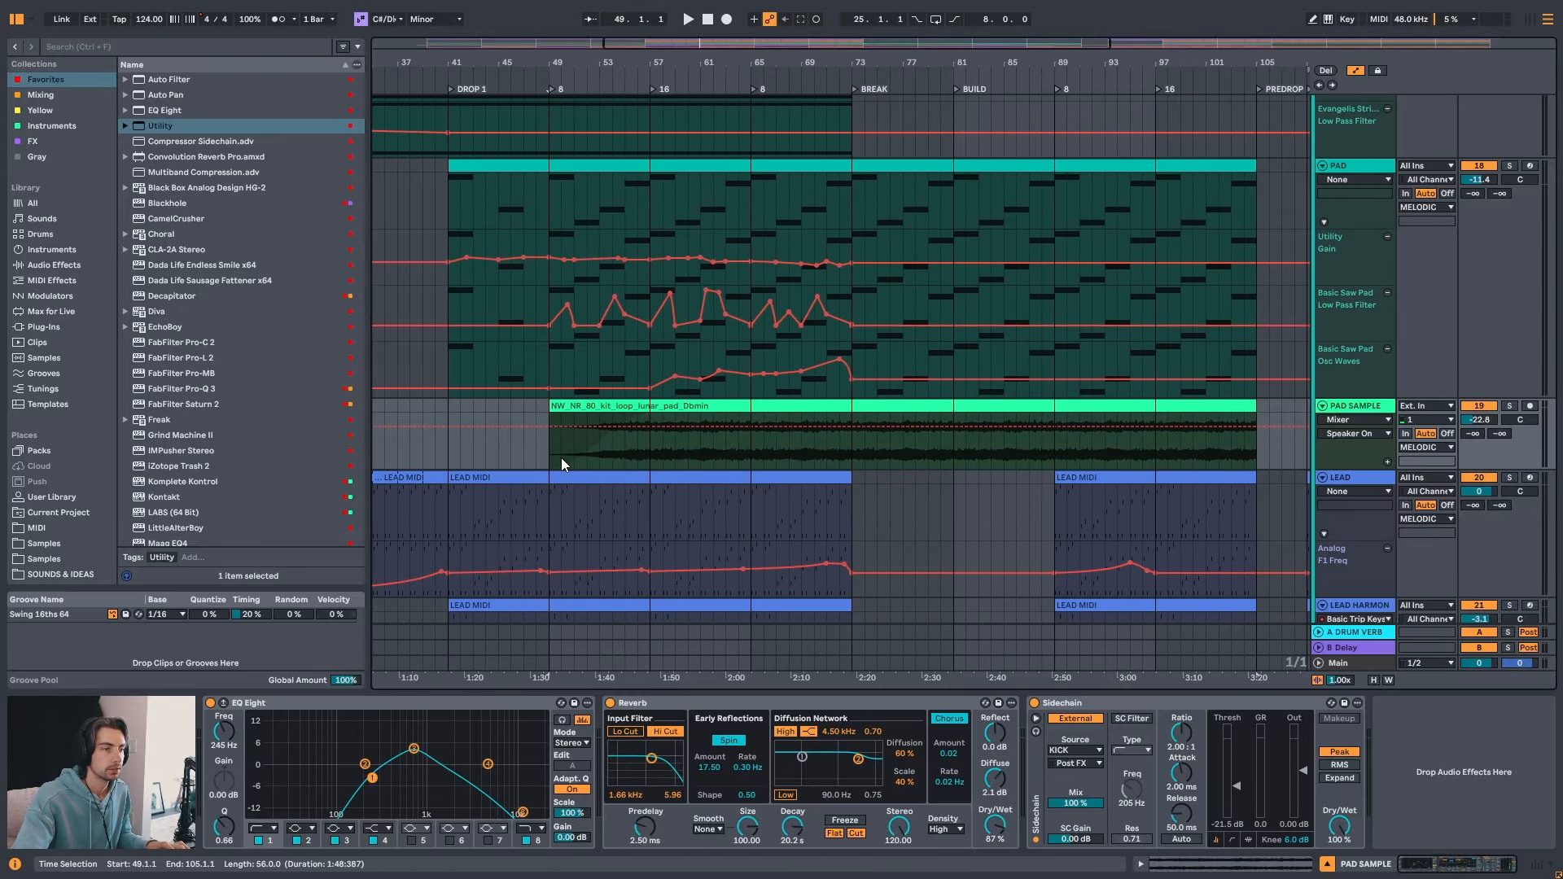
- Hide the automation lanes and play the PAD SAMPLE clip's fade-in toward bar 57 with its track soloed
{"action": "key", "text": "a"}
{"action": "scroll", "coordinate": [556, 454], "scroll_direction": "up", "scroll_amount": 3}
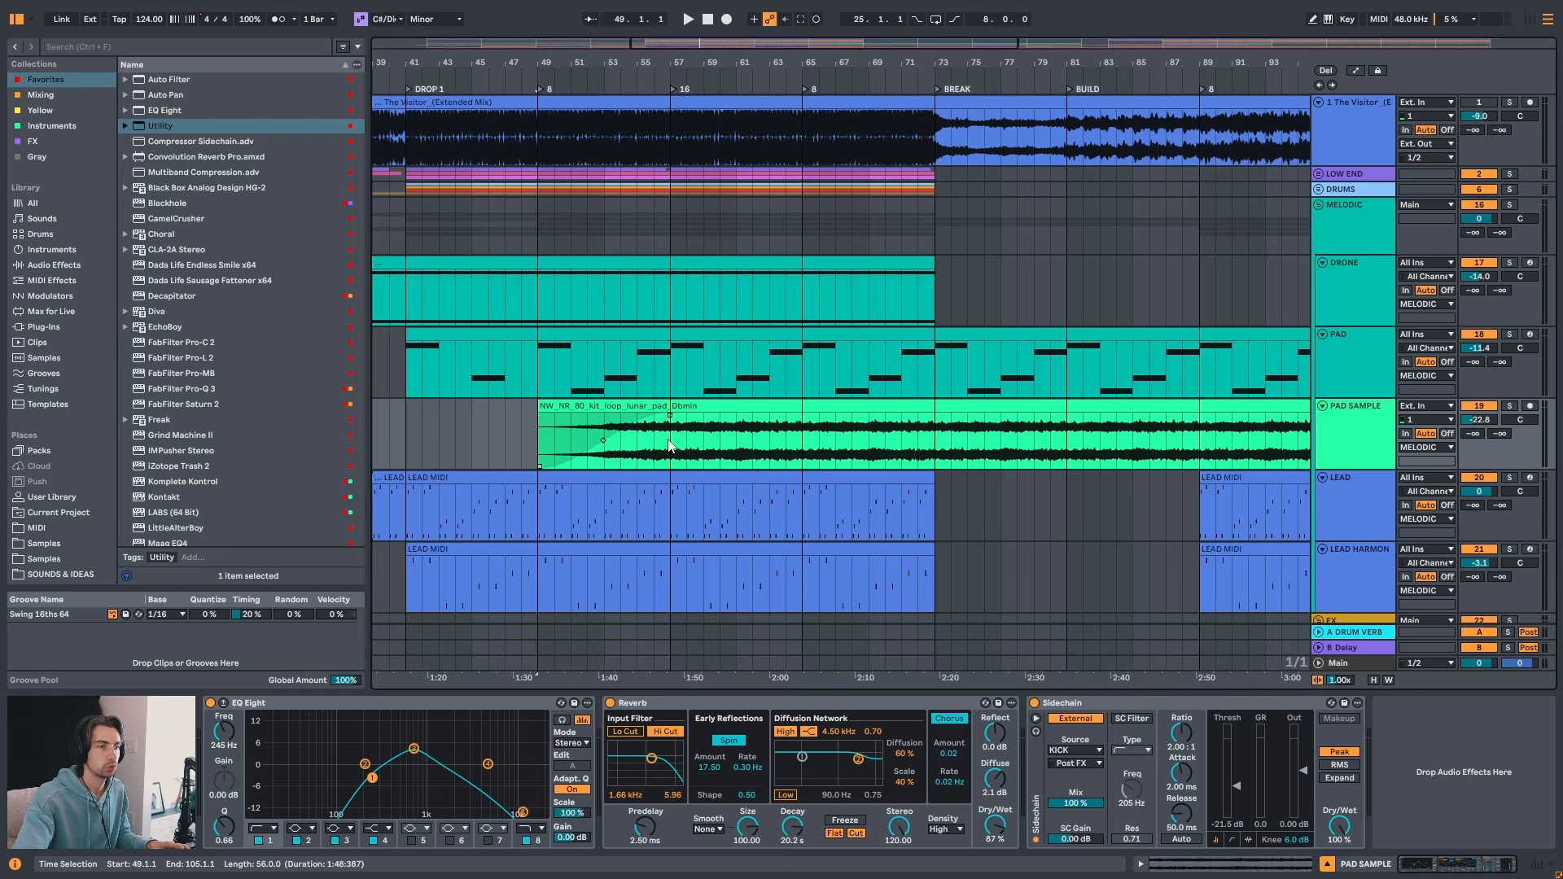
{"action": "left_click_drag", "start_coordinate": [401, 432], "coordinate": [672, 440]}
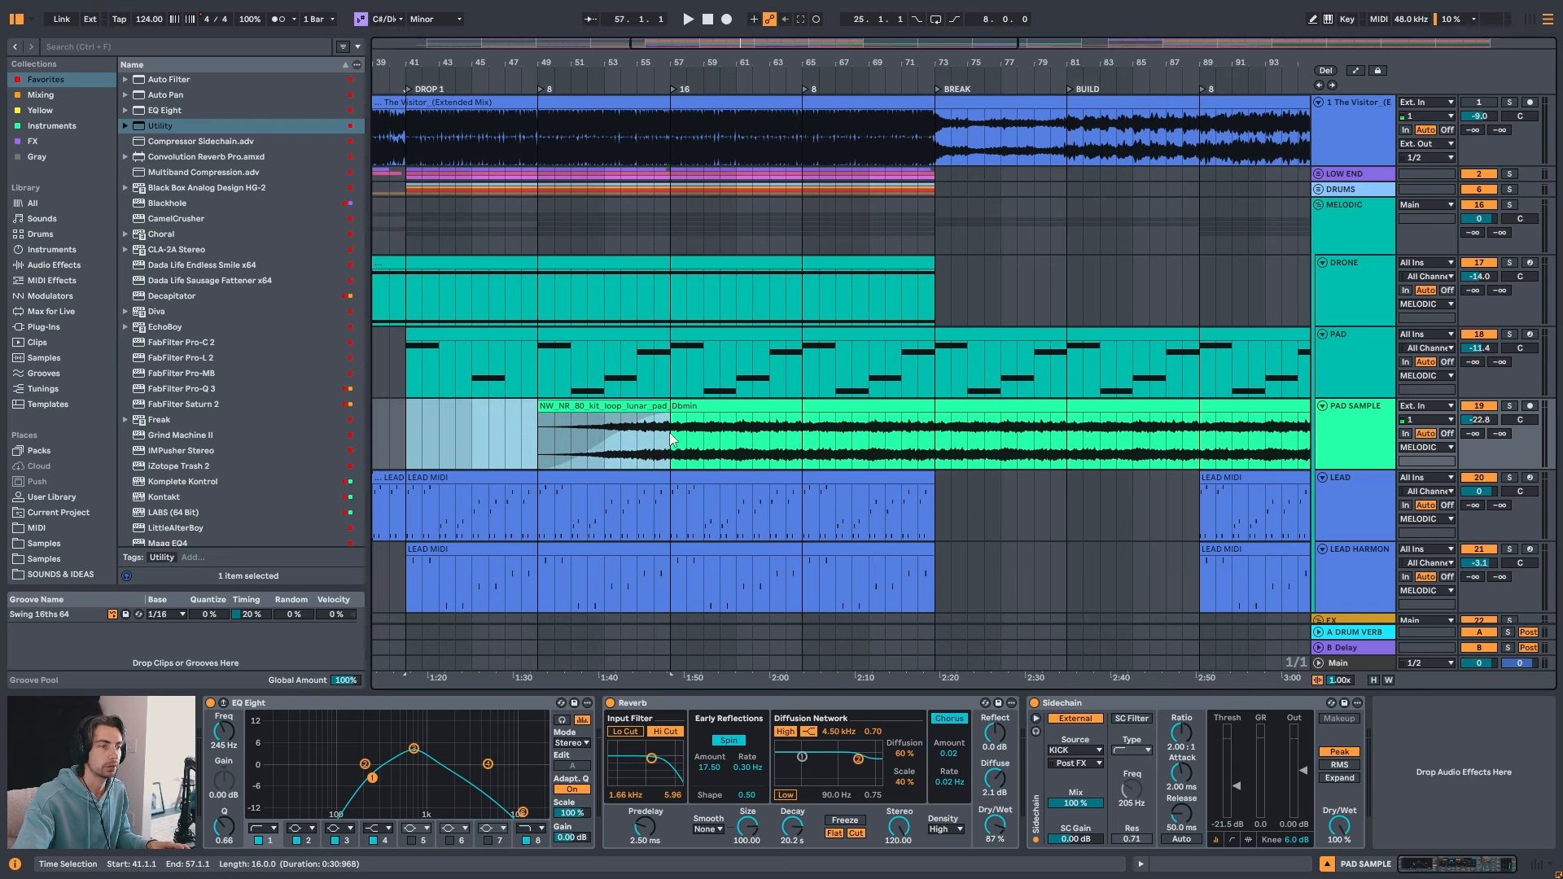
{"action": "left_click", "coordinate": [675, 440]}
{"action": "scroll", "coordinate": [745, 66], "scroll_direction": "down", "scroll_amount": 2}
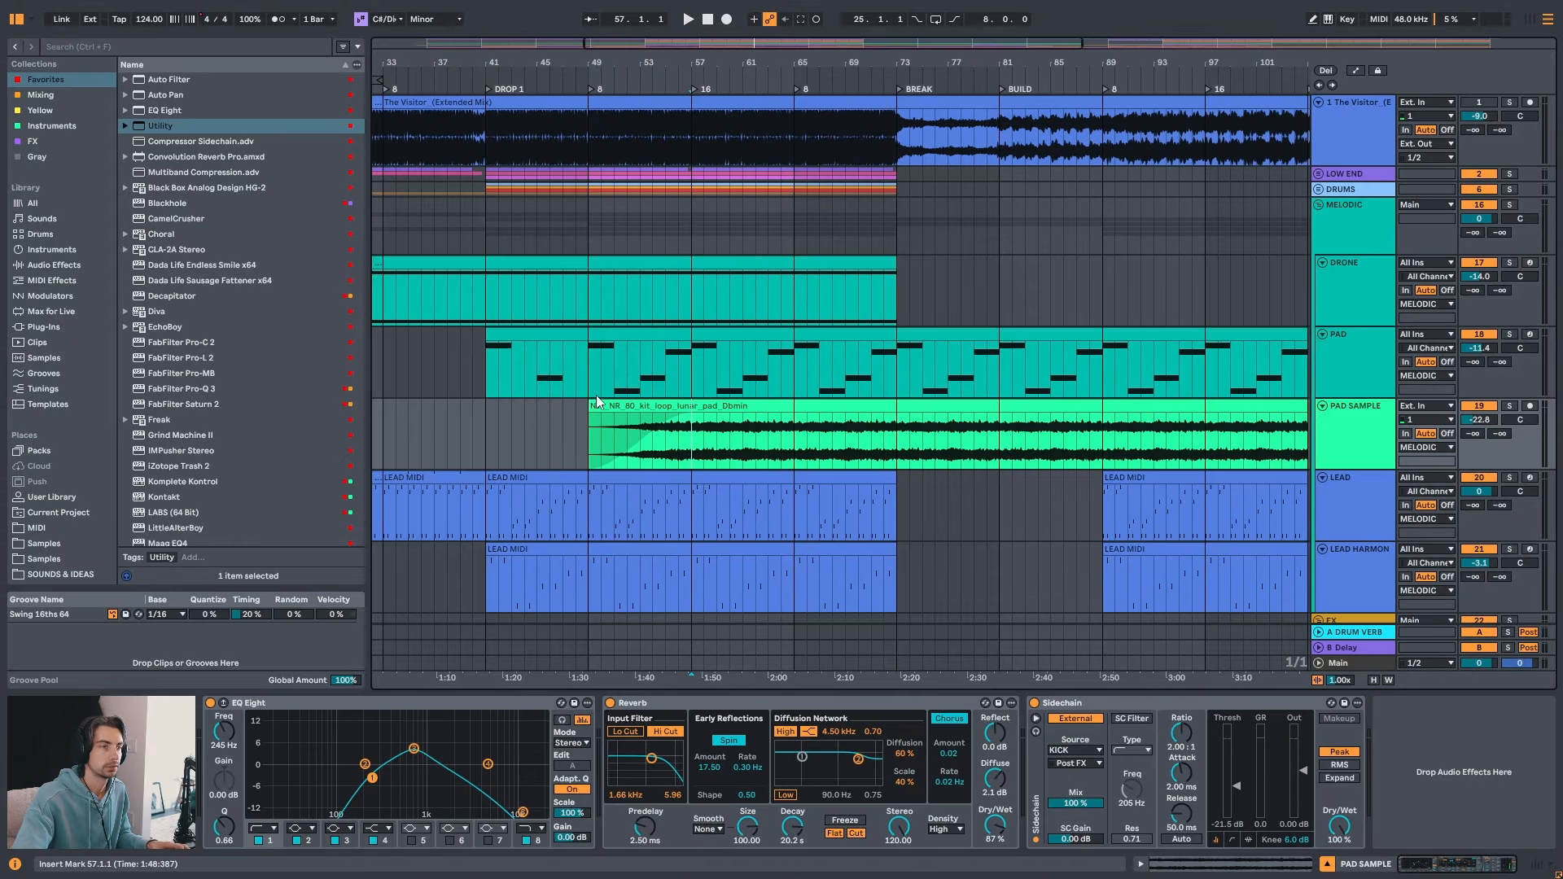
{"action": "left_click", "coordinate": [701, 435]}
{"action": "key", "text": "space"}
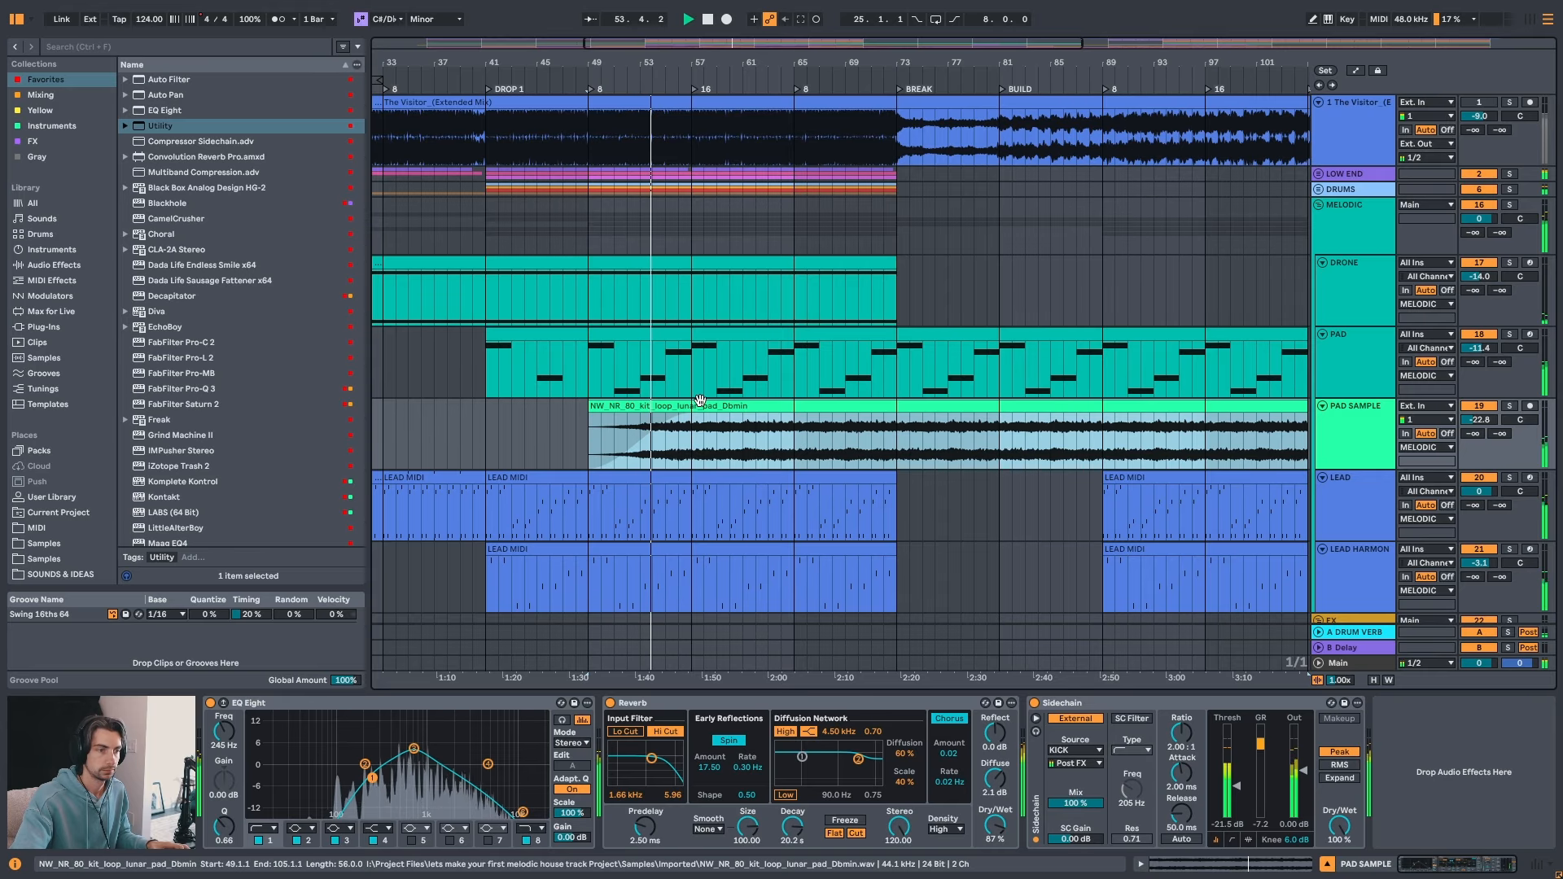
{"action": "scroll", "coordinate": [688, 400], "scroll_direction": "down", "scroll_amount": 2}
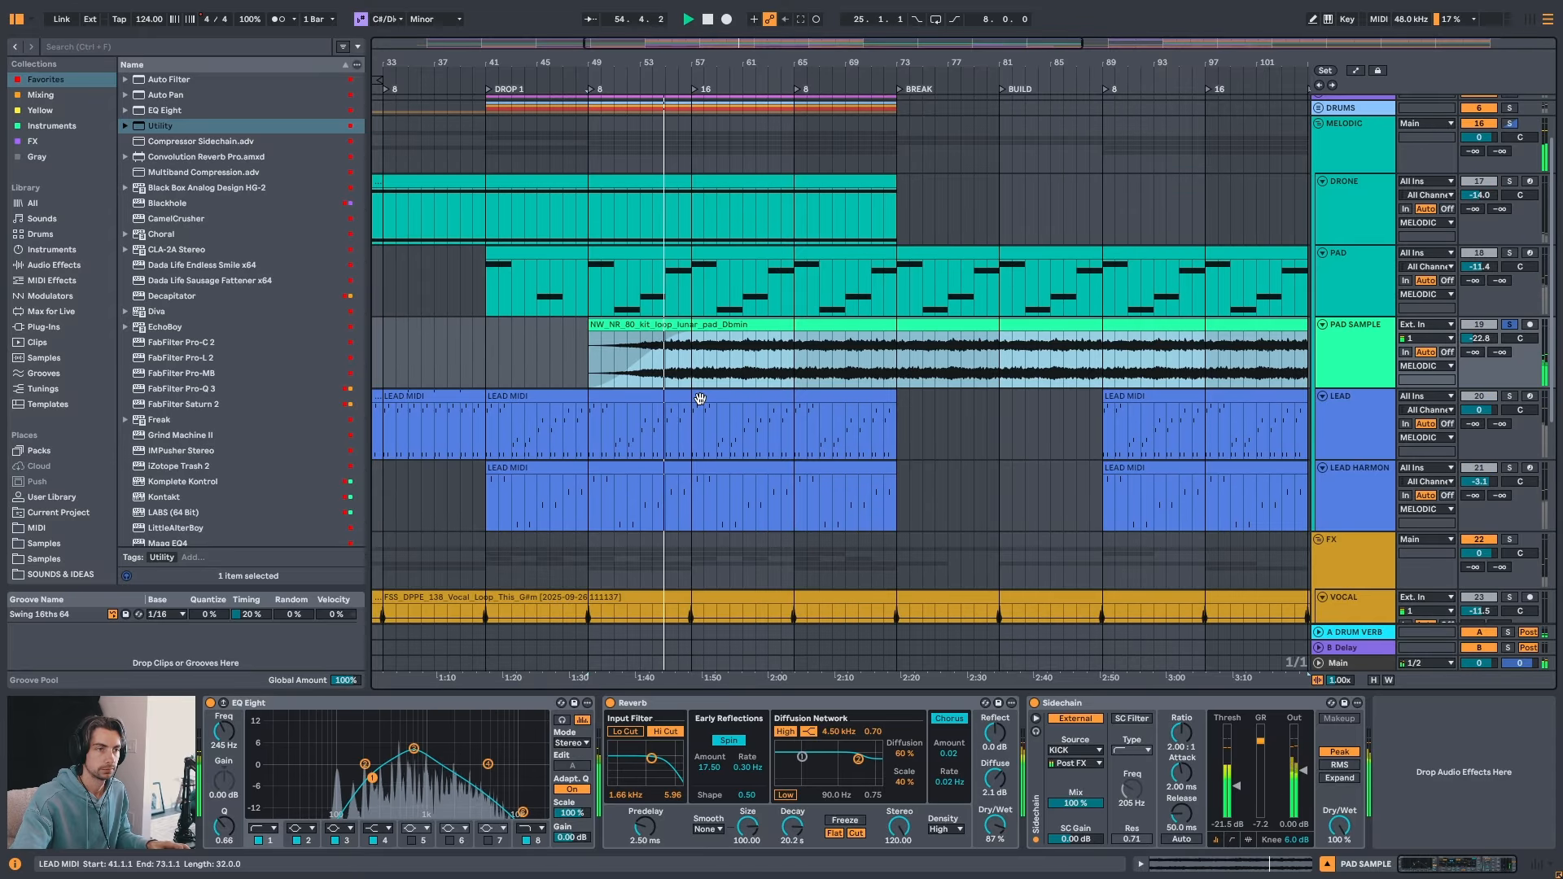
- Show the automation lanes again and select the LEAD HARMONY track with its Low Pass Filter automation
{"action": "key", "text": "a"}
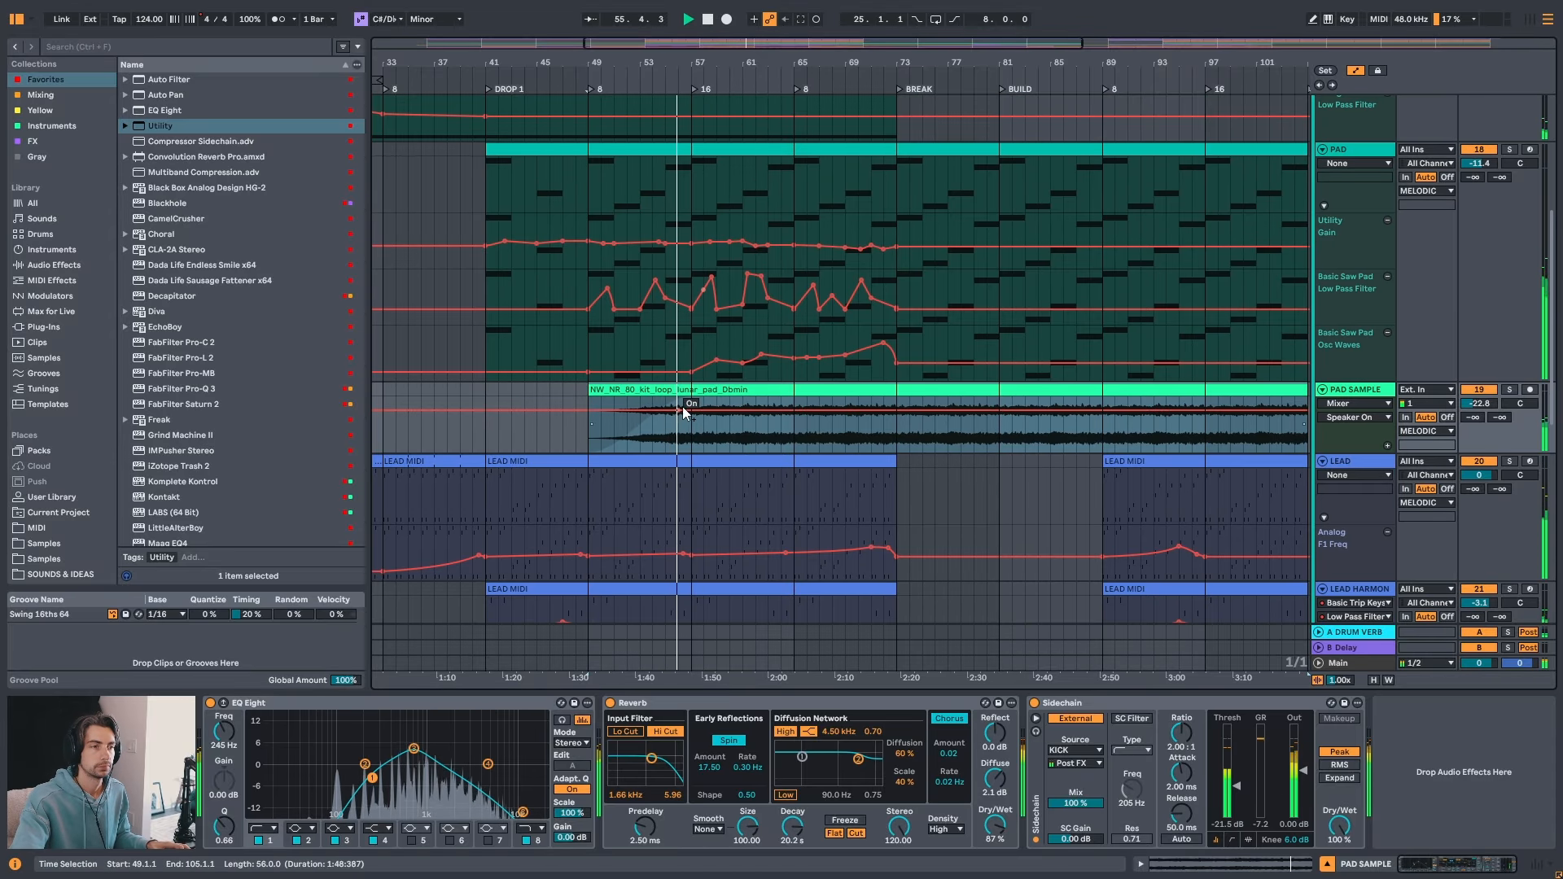
{"action": "scroll", "coordinate": [686, 409], "scroll_direction": "down", "scroll_amount": 2}
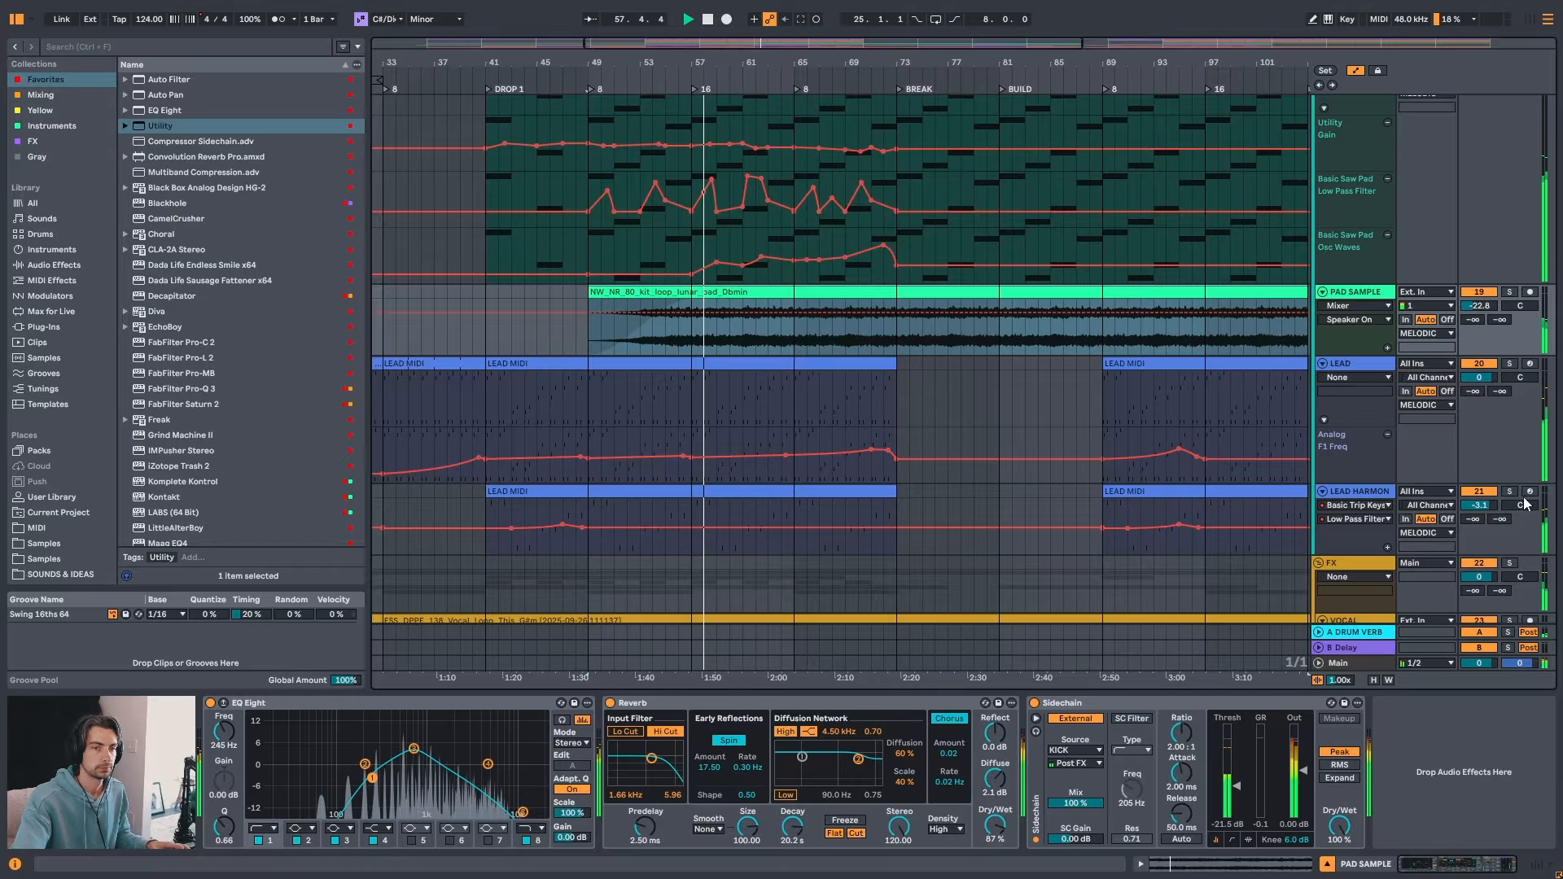
{"action": "left_click", "coordinate": [665, 527]}
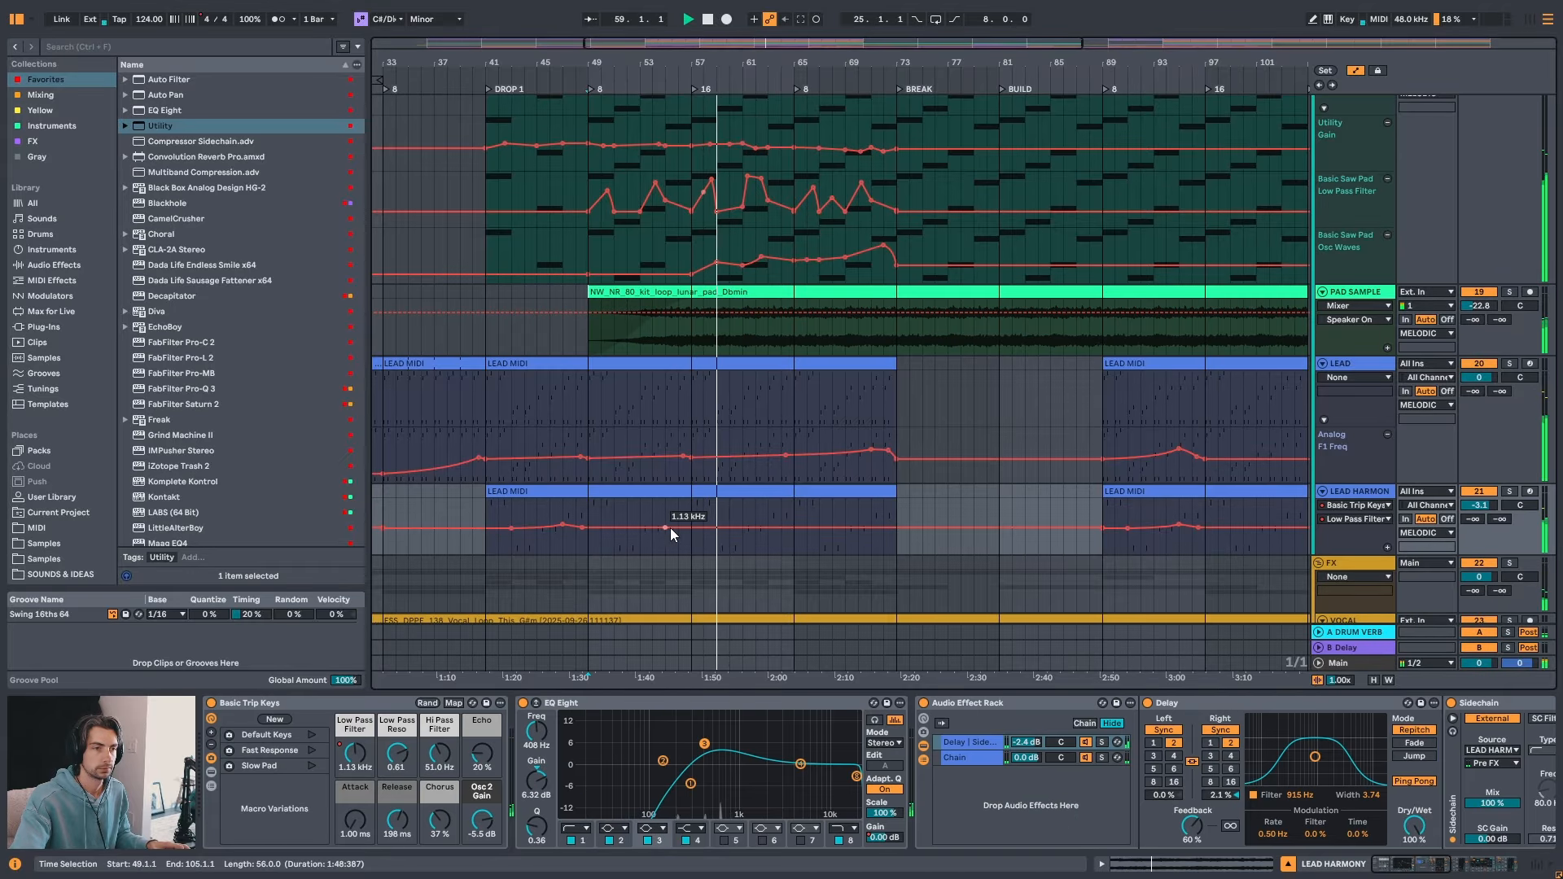
{"action": "left_click_drag", "start_coordinate": [704, 527], "coordinate": [703, 519]}
{"action": "left_click", "coordinate": [703, 519]}
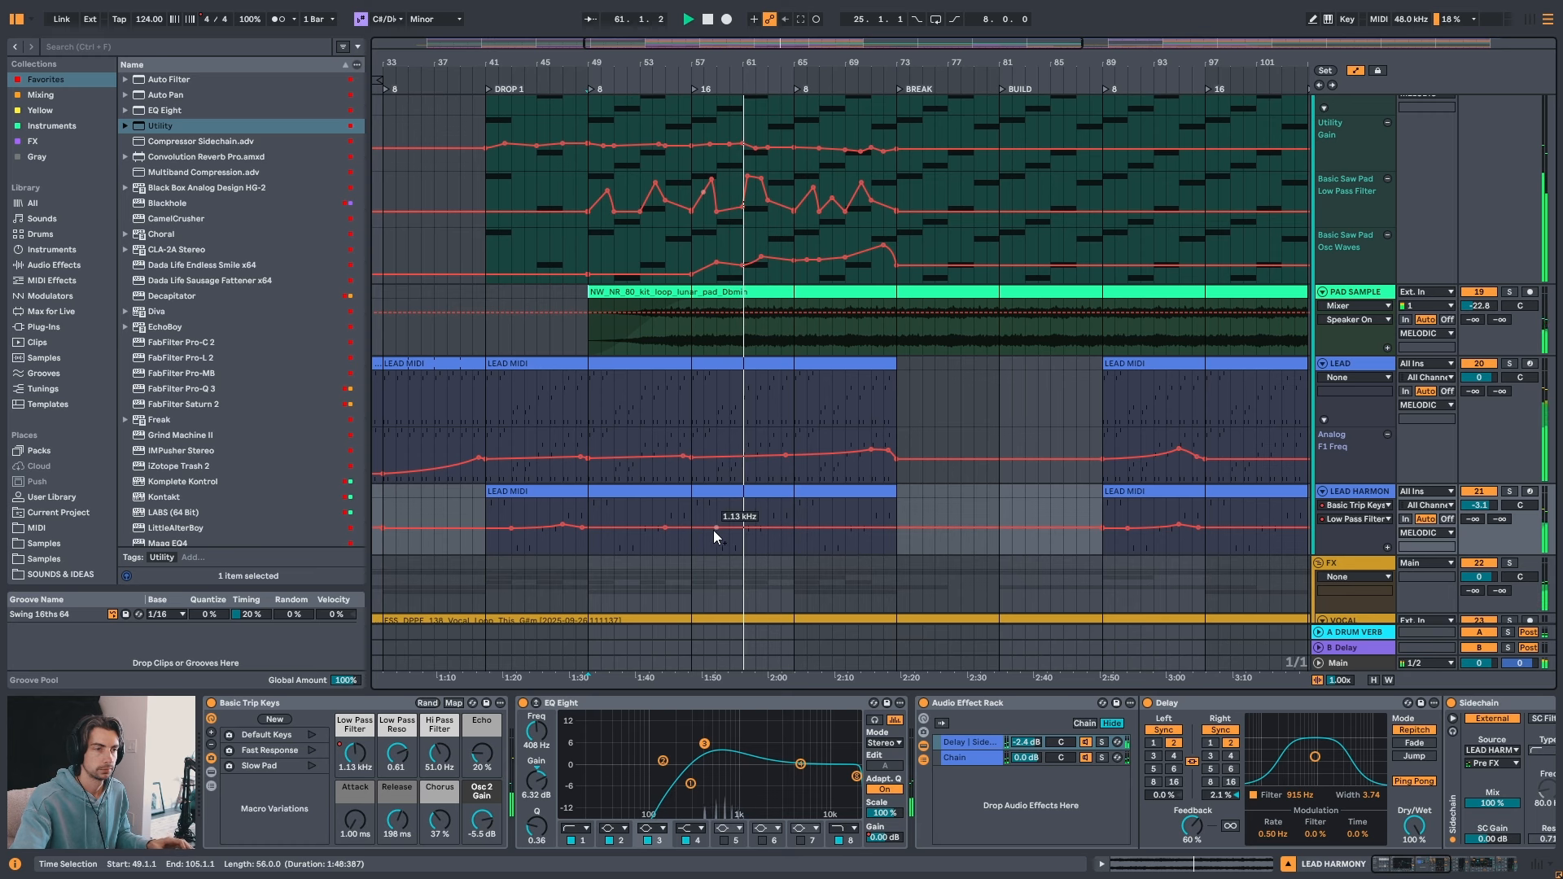
{"action": "left_click", "coordinate": [732, 488]}
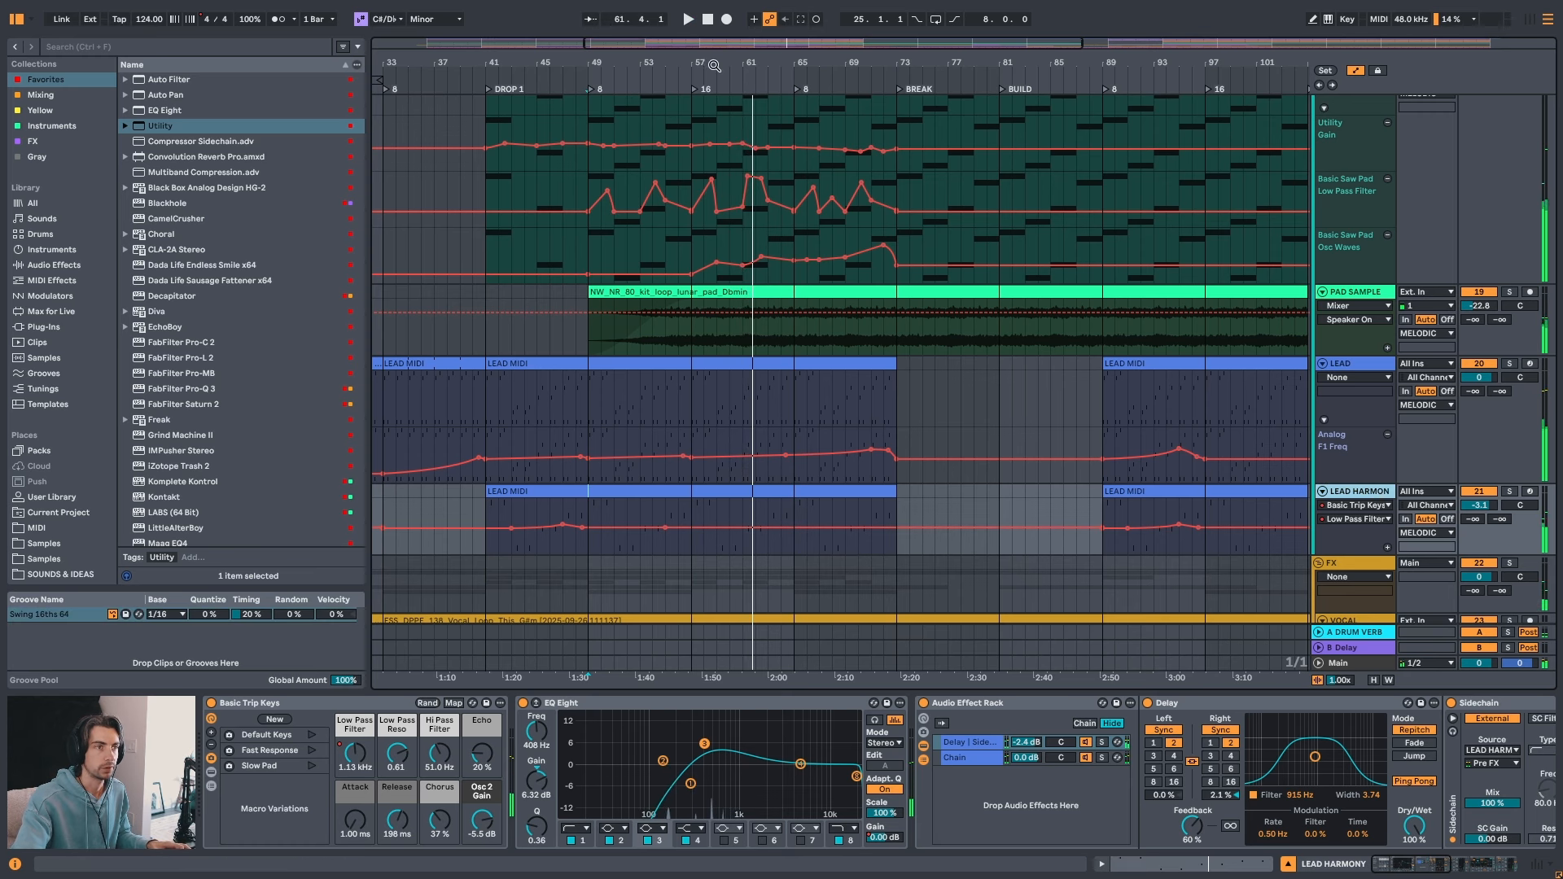
- Play LEAD HARMONY from bar 57 and raise its Low Pass Filter automation to 1.61 kHz at bar 65 and 1.91 kHz at bar 71
{"action": "left_click_drag", "start_coordinate": [714, 65], "coordinate": [713, 81]}
{"action": "key", "text": "s"}
{"action": "key", "text": "space"}
{"action": "left_click", "coordinate": [692, 516]}
{"action": "key", "text": "space"}
{"action": "key", "text": "space"}
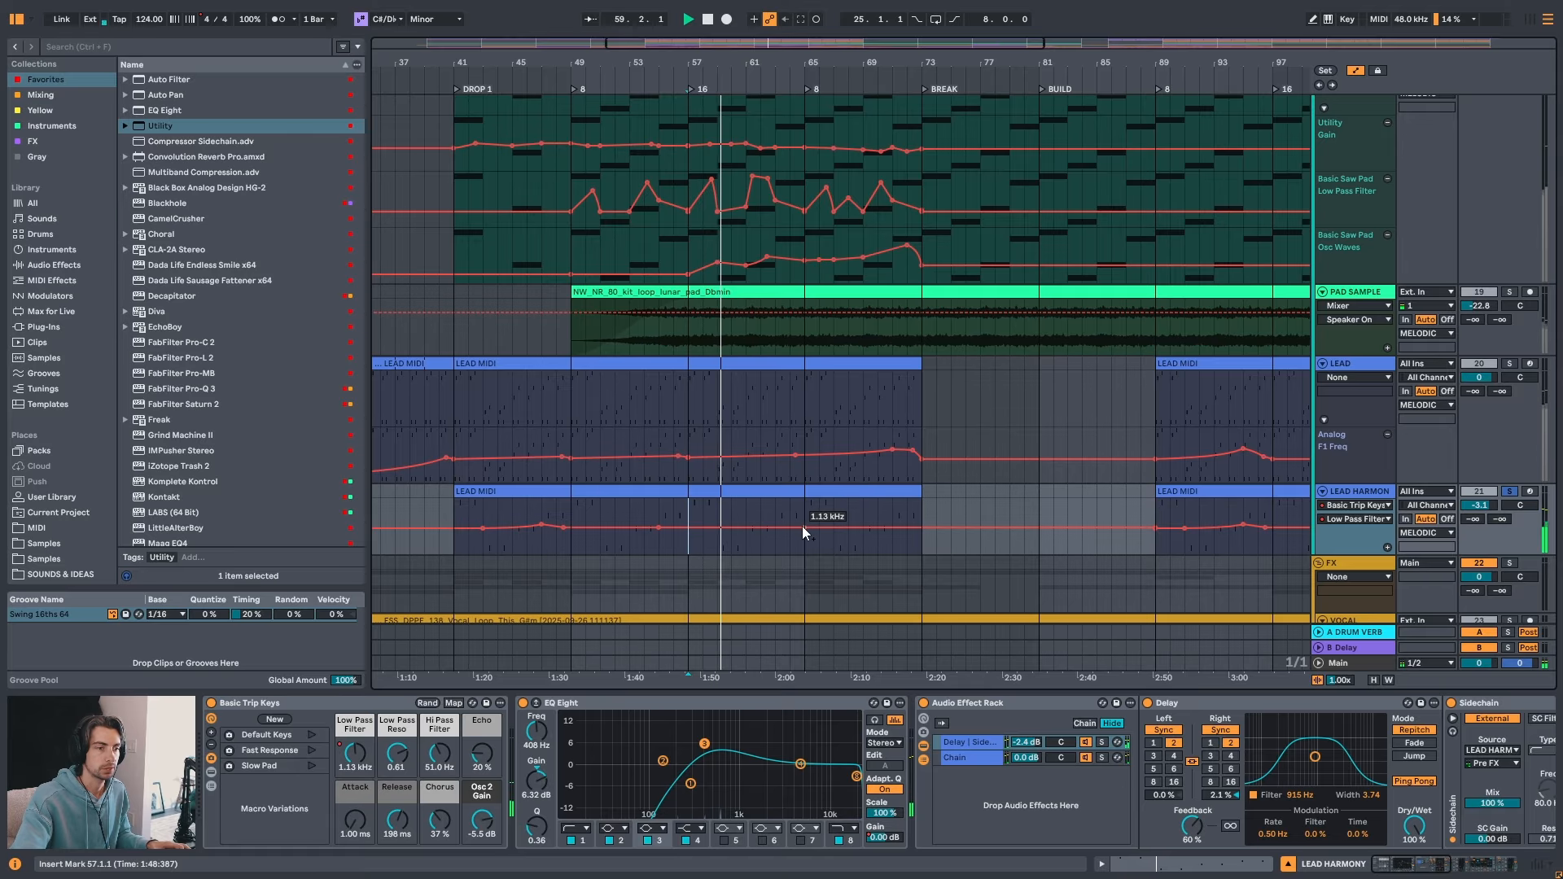
{"action": "left_click_drag", "start_coordinate": [802, 526], "coordinate": [802, 522]}
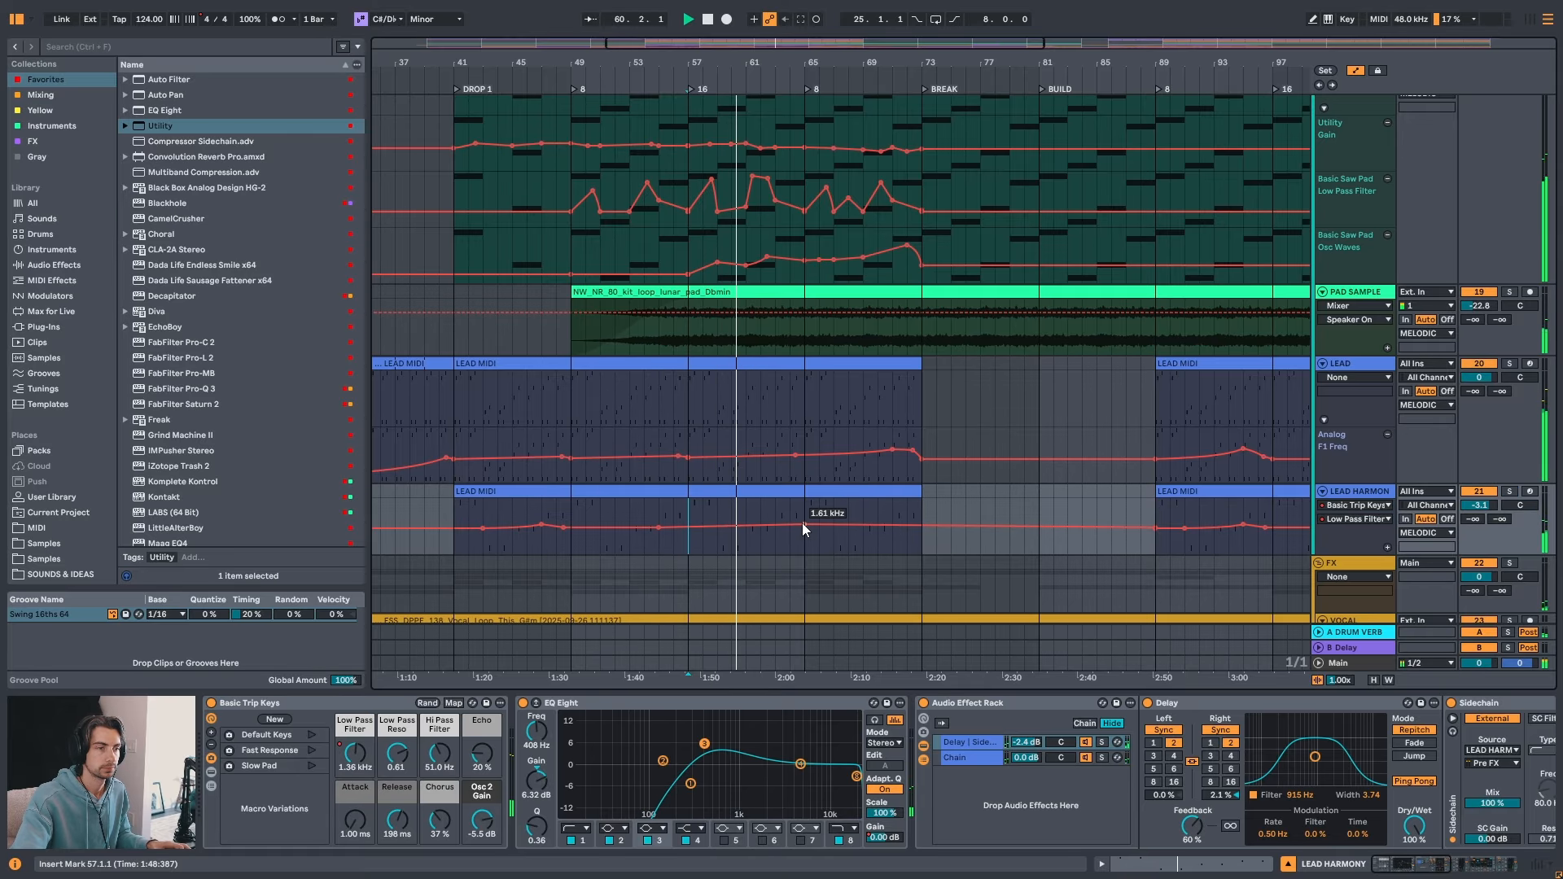
{"action": "left_click", "coordinate": [892, 524]}
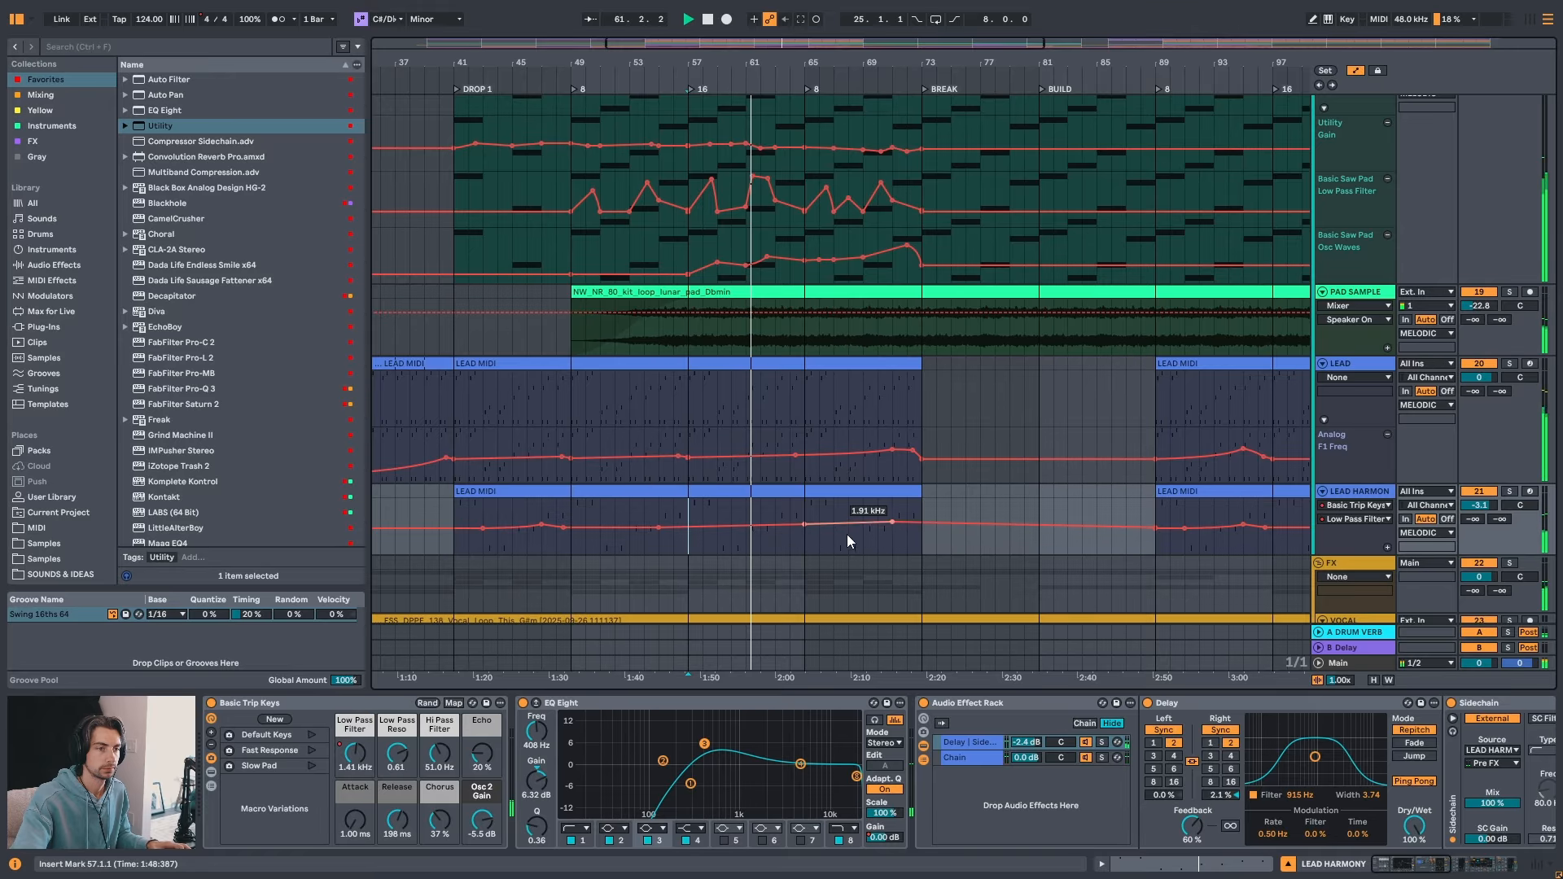
{"action": "left_click", "coordinate": [829, 539]}
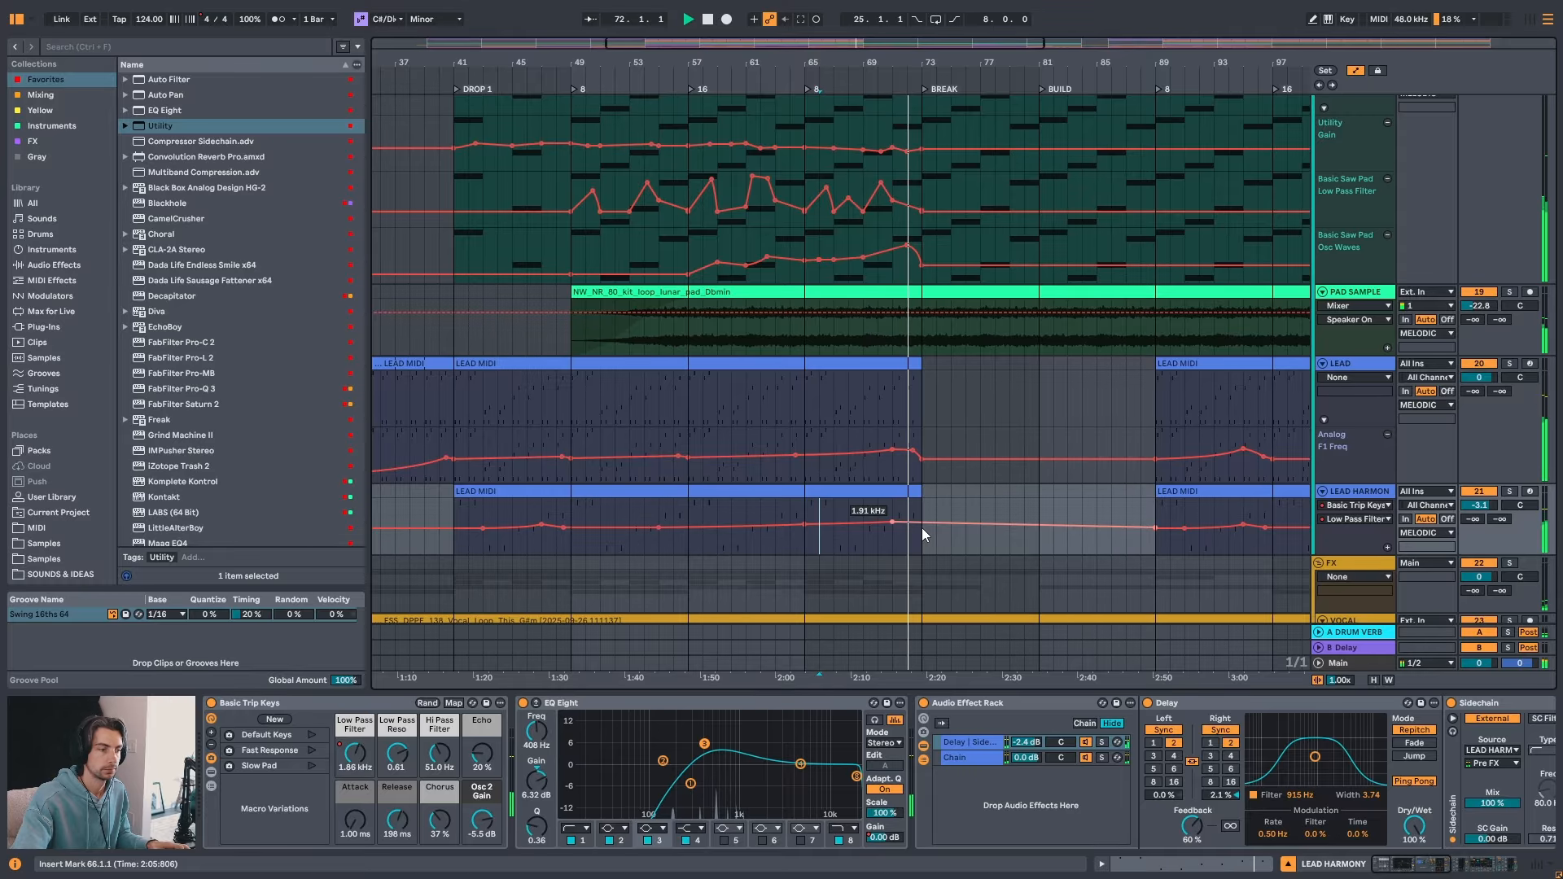
- Expand the LOW END group and play the BASS track from bar 69
{"action": "left_click_drag", "start_coordinate": [825, 63], "coordinate": [718, 29]}
{"action": "scroll", "coordinate": [817, 458], "scroll_direction": "up", "scroll_amount": 7}
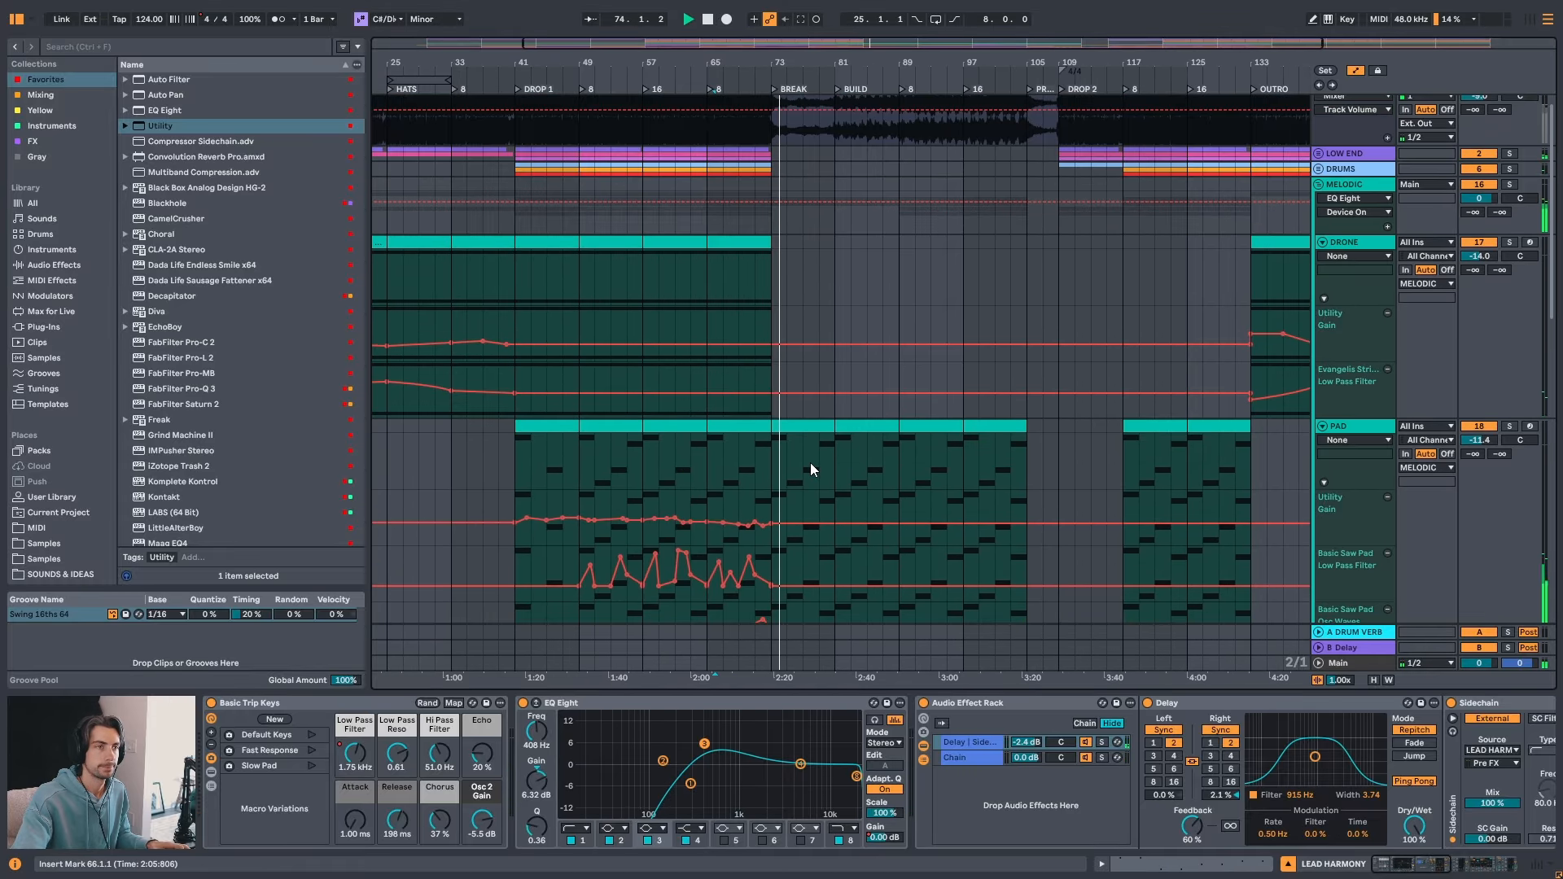
{"action": "scroll", "coordinate": [809, 462], "scroll_direction": "up", "scroll_amount": 1}
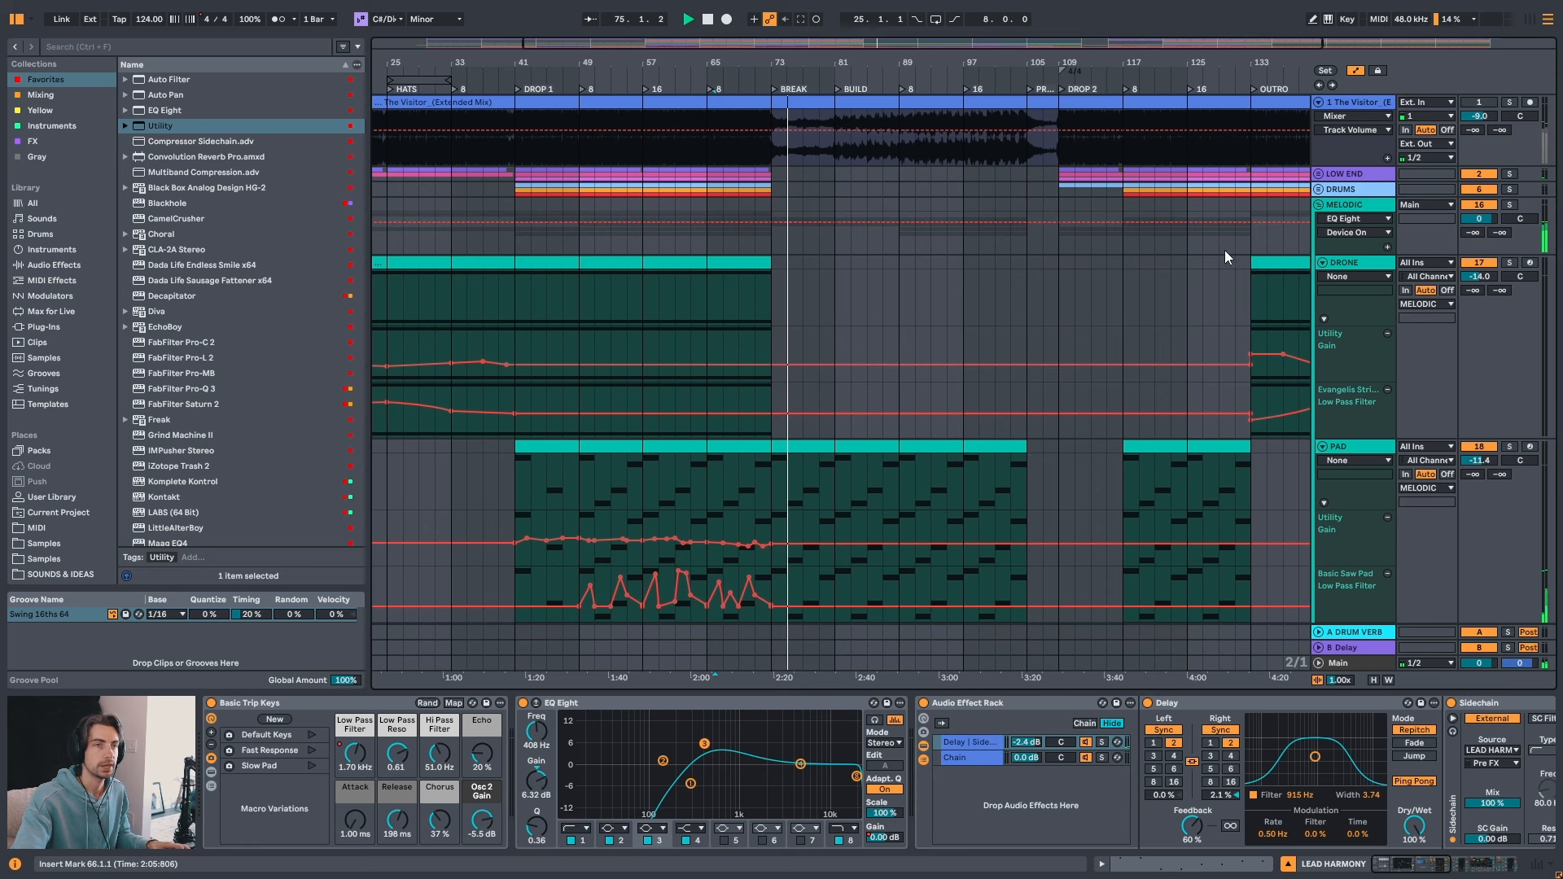
{"action": "left_click", "coordinate": [1319, 174]}
{"action": "scroll", "coordinate": [747, 277], "scroll_direction": "down", "scroll_amount": 2}
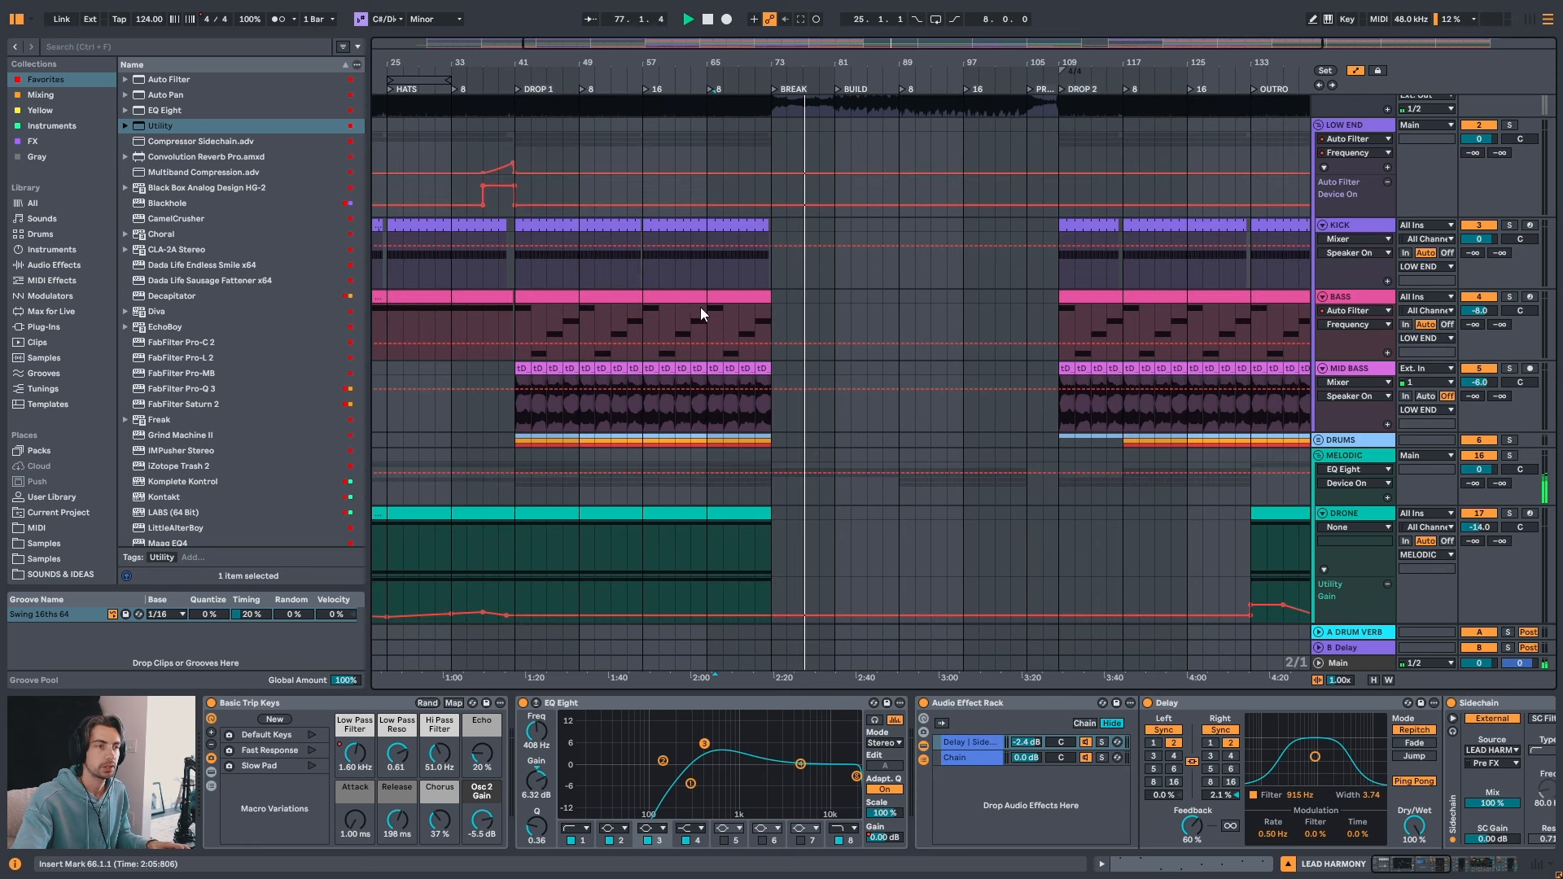
{"action": "left_click", "coordinate": [677, 315]}
{"action": "left_click", "coordinate": [740, 325]}
{"action": "key", "text": "space"}
{"action": "key", "text": "space"}
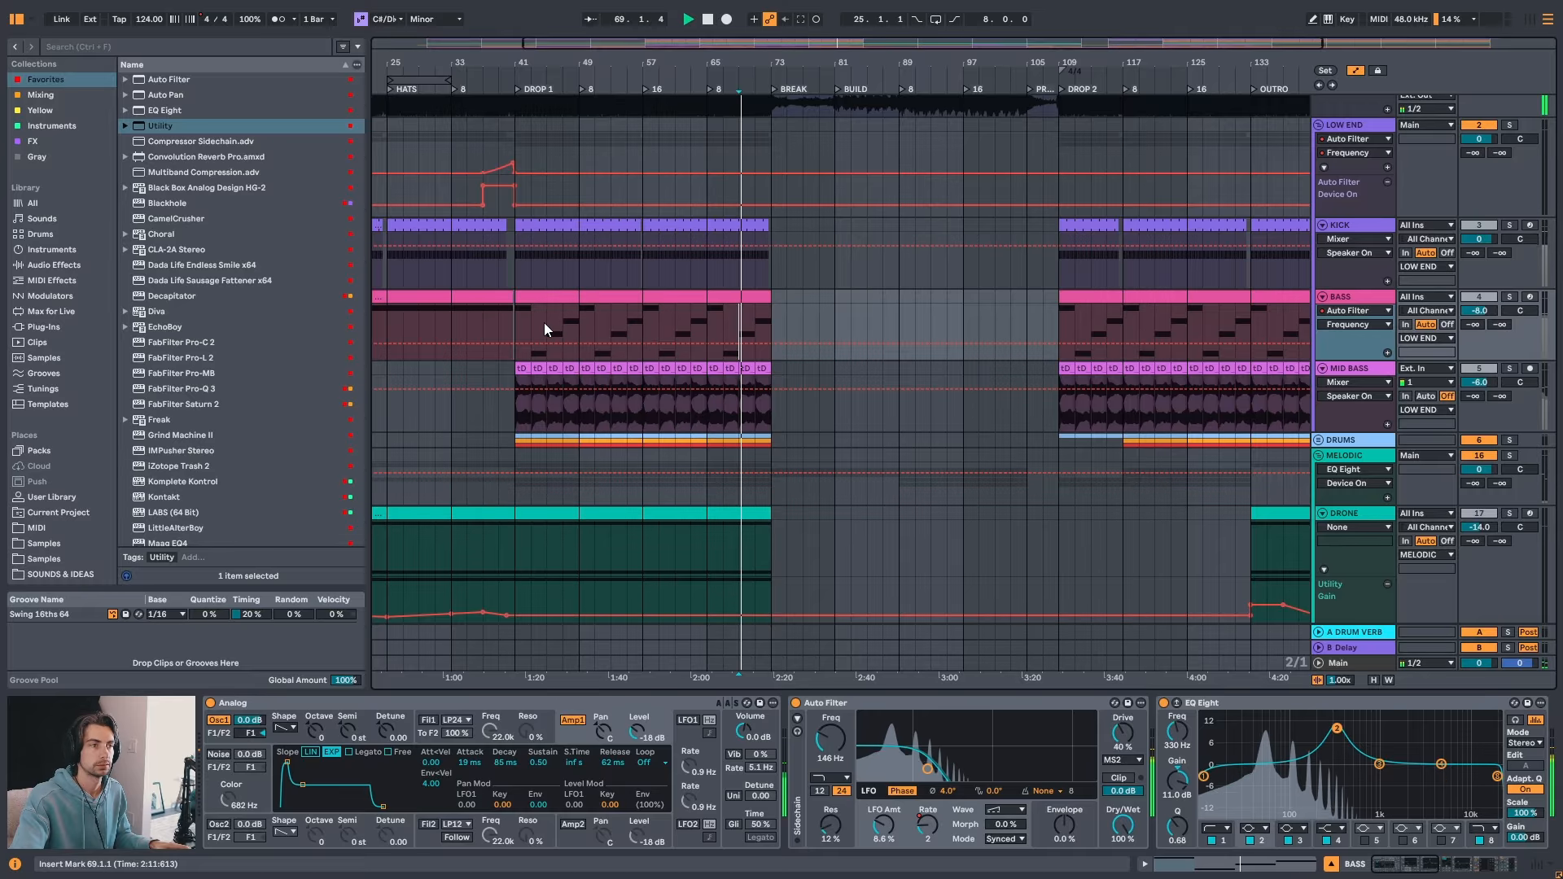
- Select the BASS clip in DROP 1 and play it soloed from bar 41
{"action": "left_click", "coordinate": [544, 323]}
{"action": "key", "text": "space"}
{"action": "key", "text": "space"}
{"action": "scroll", "coordinate": [656, 305], "scroll_direction": "left", "scroll_amount": 3}
{"action": "left_click", "coordinate": [656, 305]}
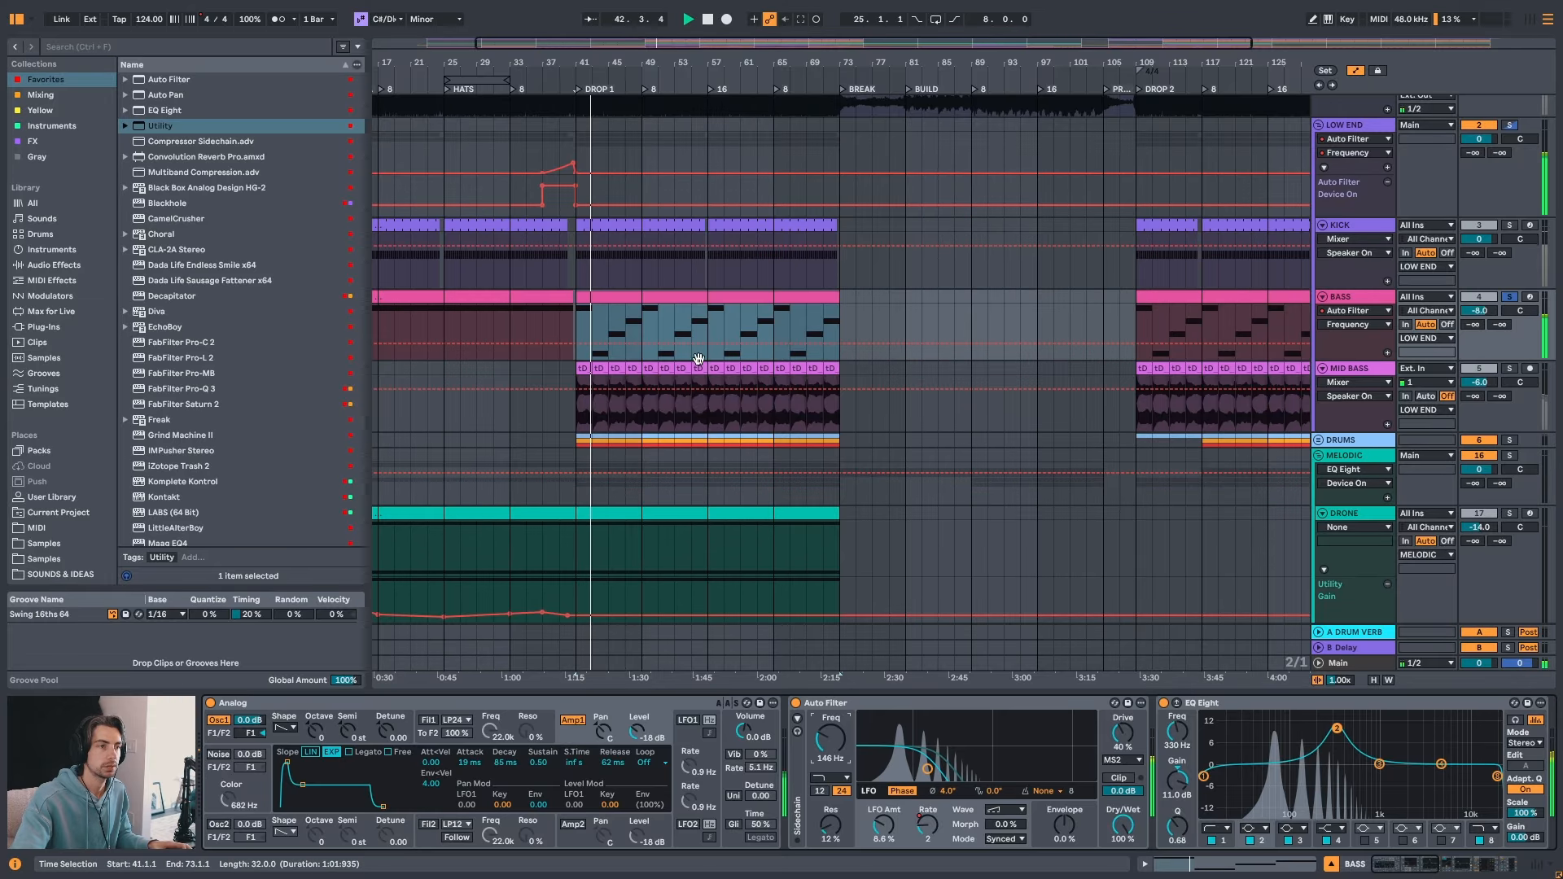
- Automate the BASS Auto Filter Frequency to rise from 146 Hz at bar 41 to 332 Hz at bar 57 and listen back
{"action": "scroll", "coordinate": [696, 230], "scroll_direction": "up", "scroll_amount": 2, "text": "ctrl"}
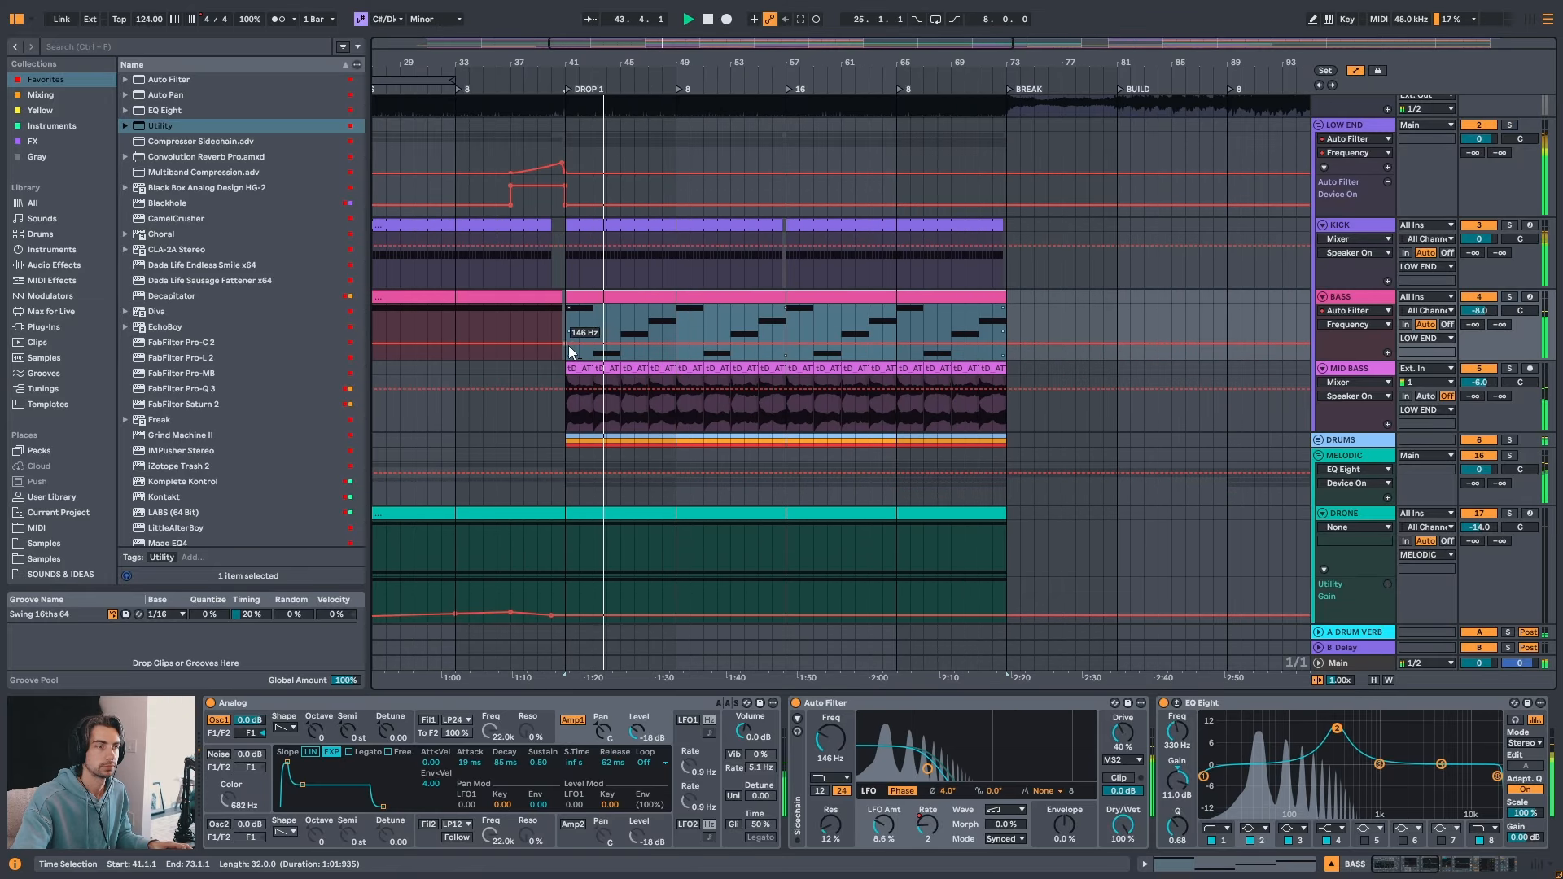
{"action": "scroll", "coordinate": [568, 345], "scroll_direction": "up", "scroll_amount": 2, "text": "ctrl"}
{"action": "mouse_move", "coordinate": [563, 345]}
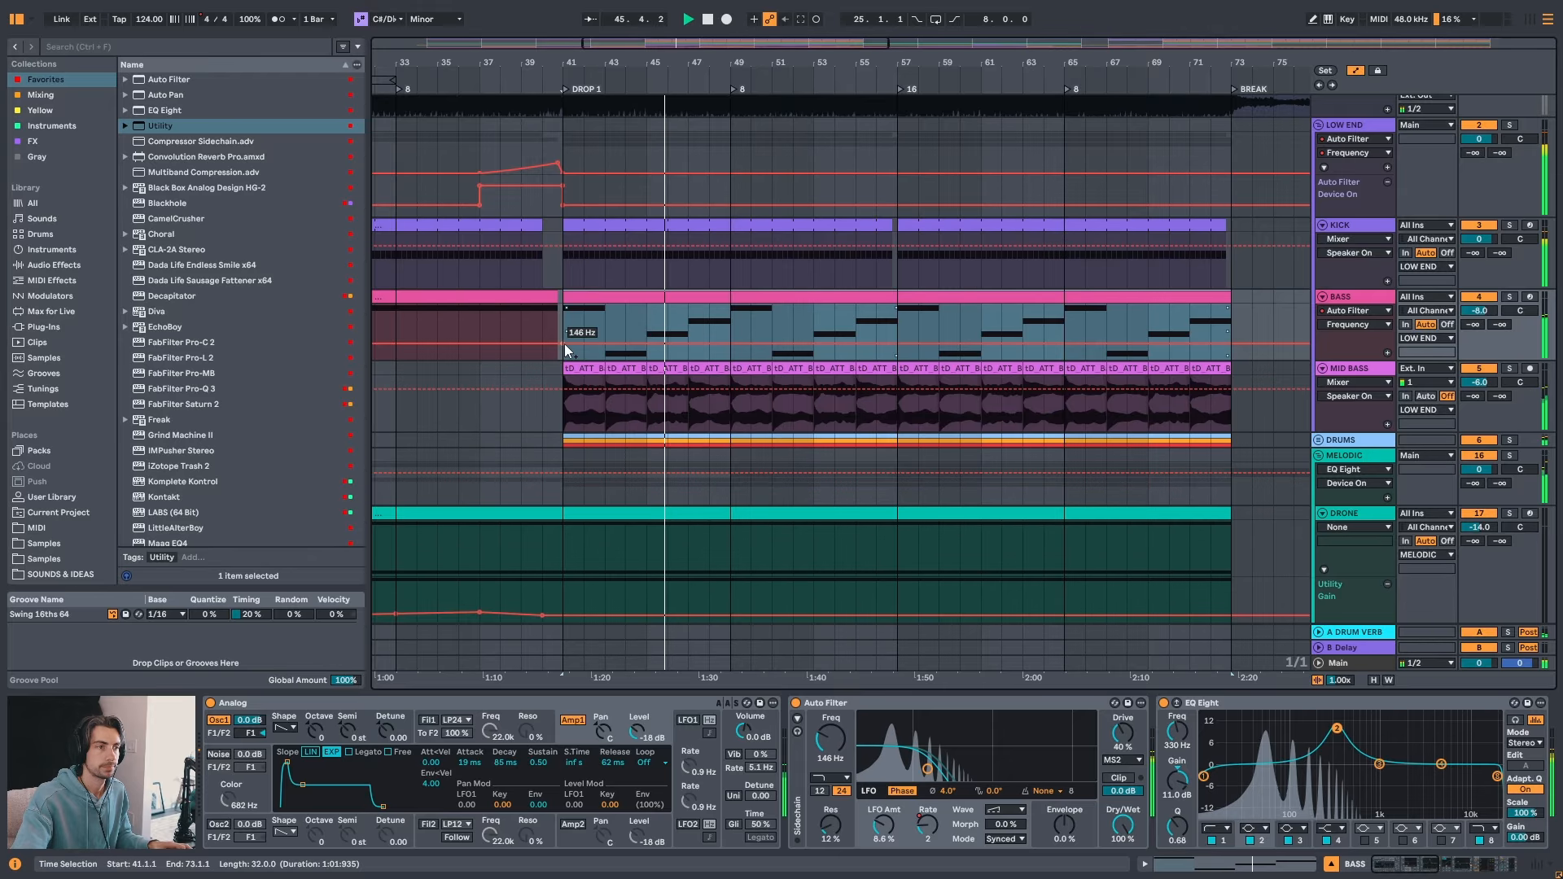
{"action": "left_click", "coordinate": [563, 344]}
{"action": "left_click_drag", "start_coordinate": [653, 344], "coordinate": [646, 339]}
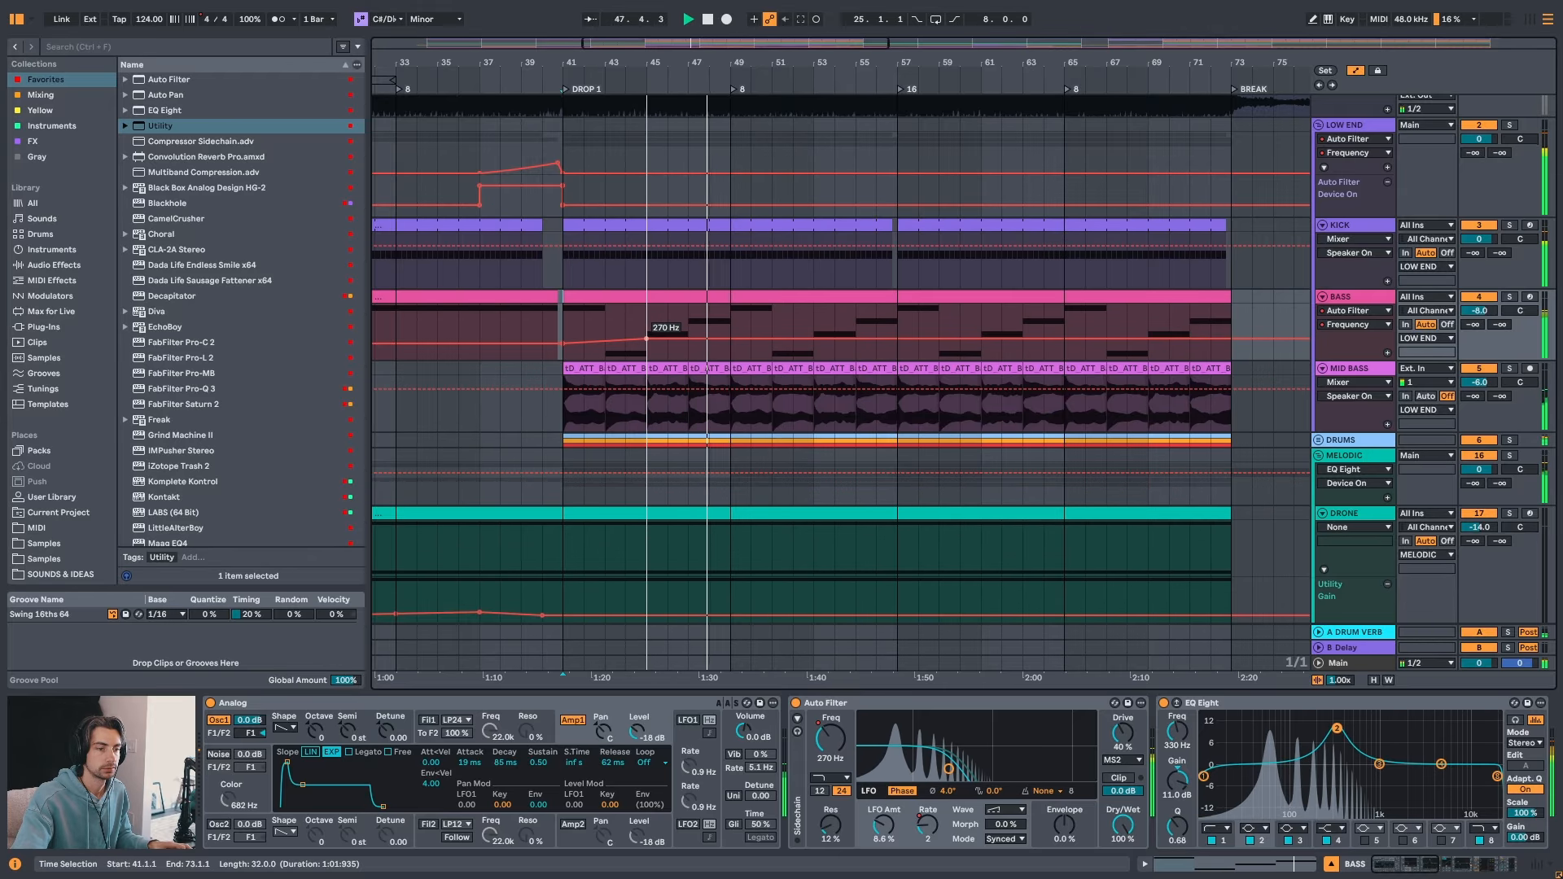
{"action": "left_click_drag", "start_coordinate": [646, 339], "coordinate": [897, 336]}
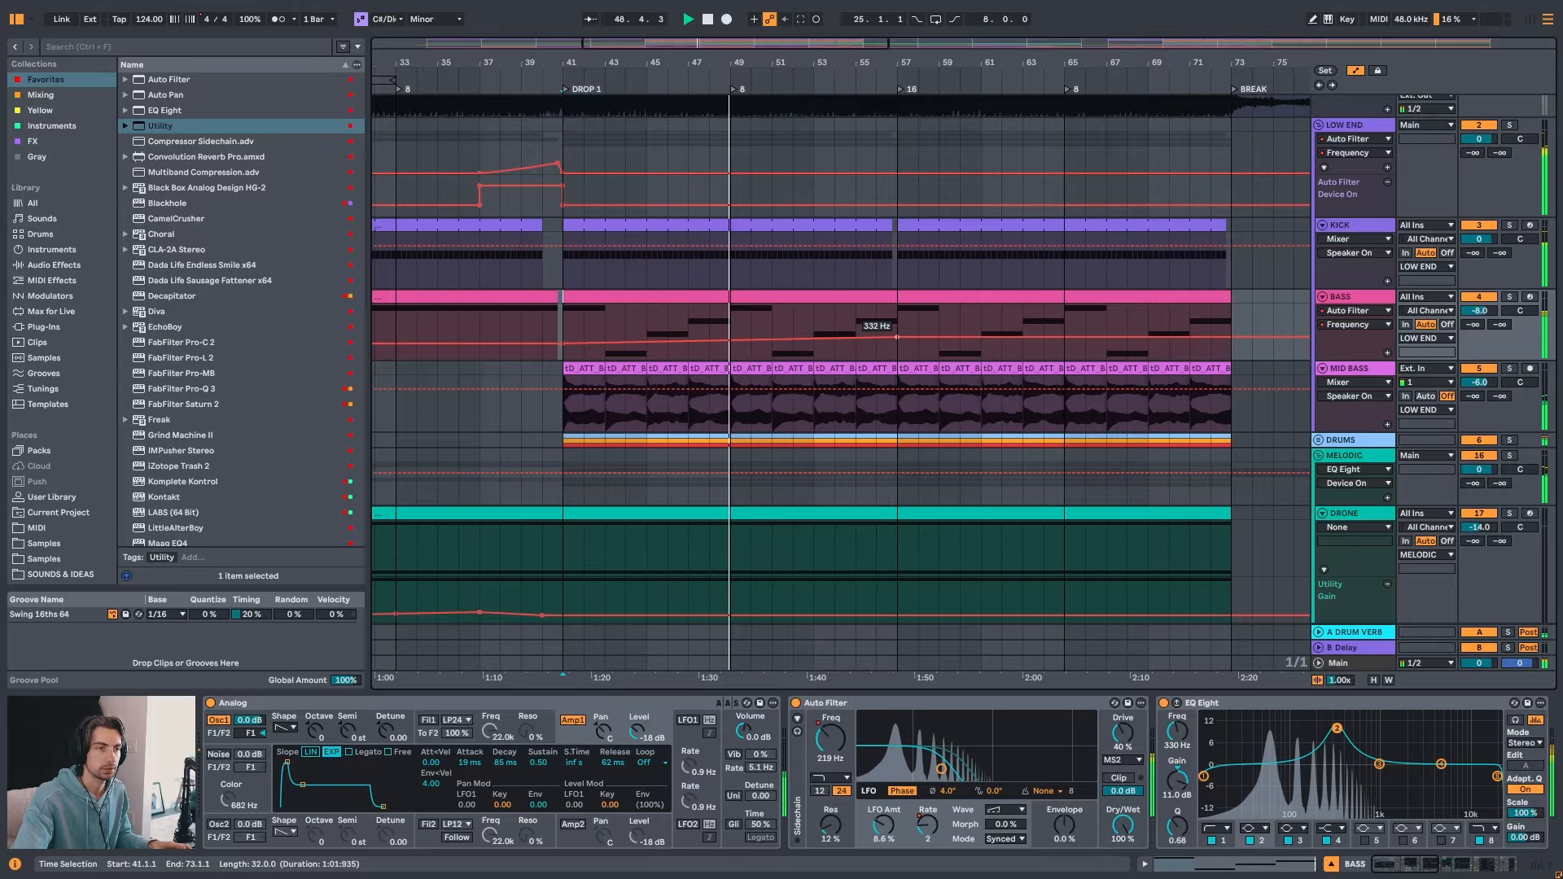
{"action": "left_click_drag", "start_coordinate": [882, 64], "coordinate": [731, 44]}
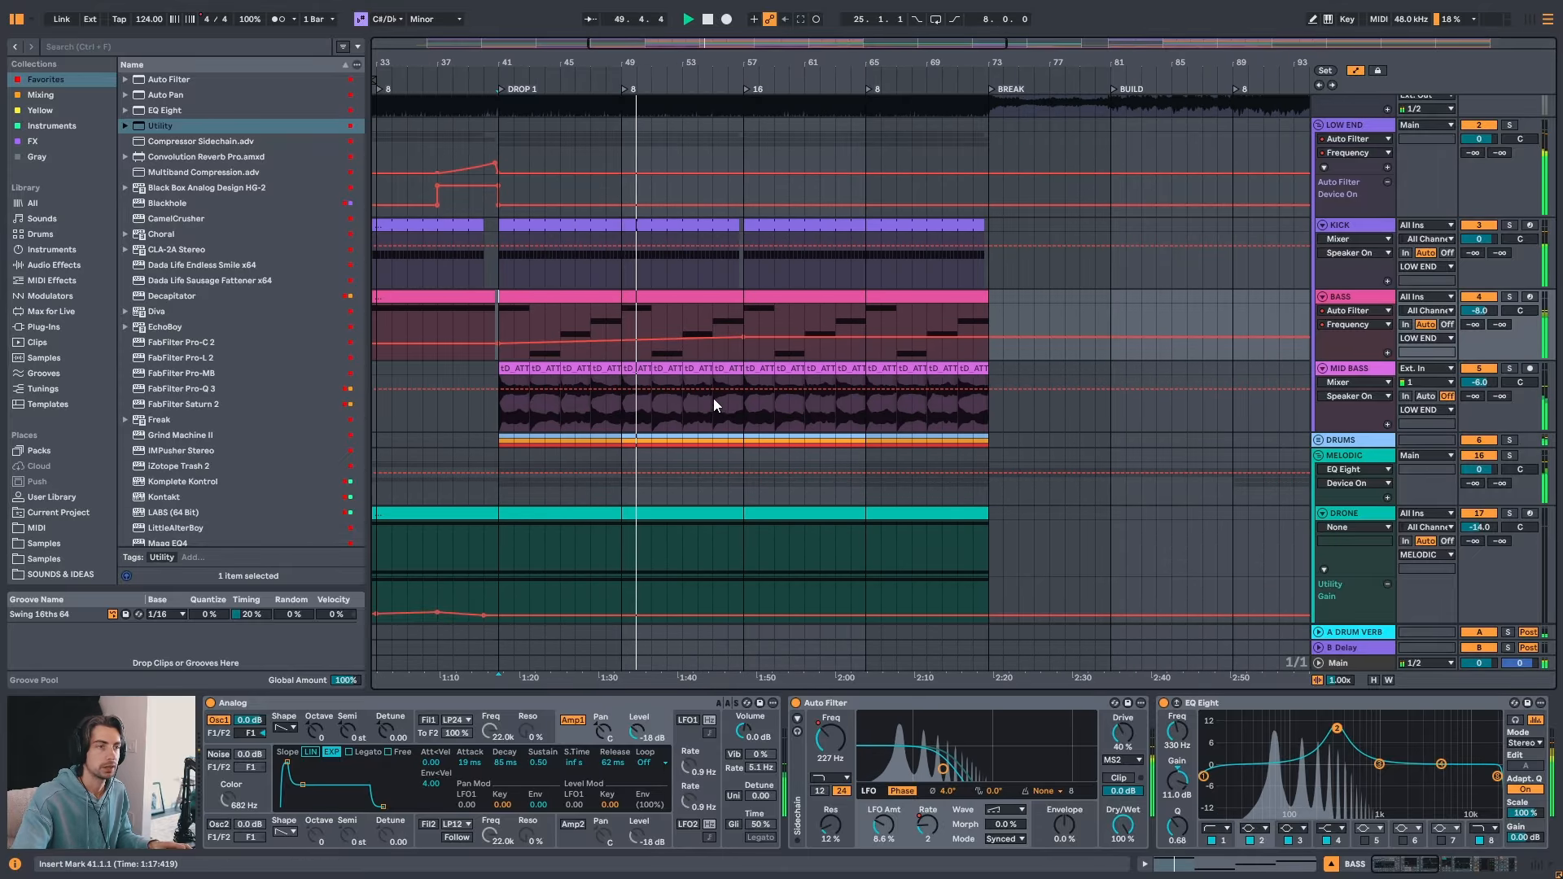
{"action": "mouse_move", "coordinate": [742, 340]}
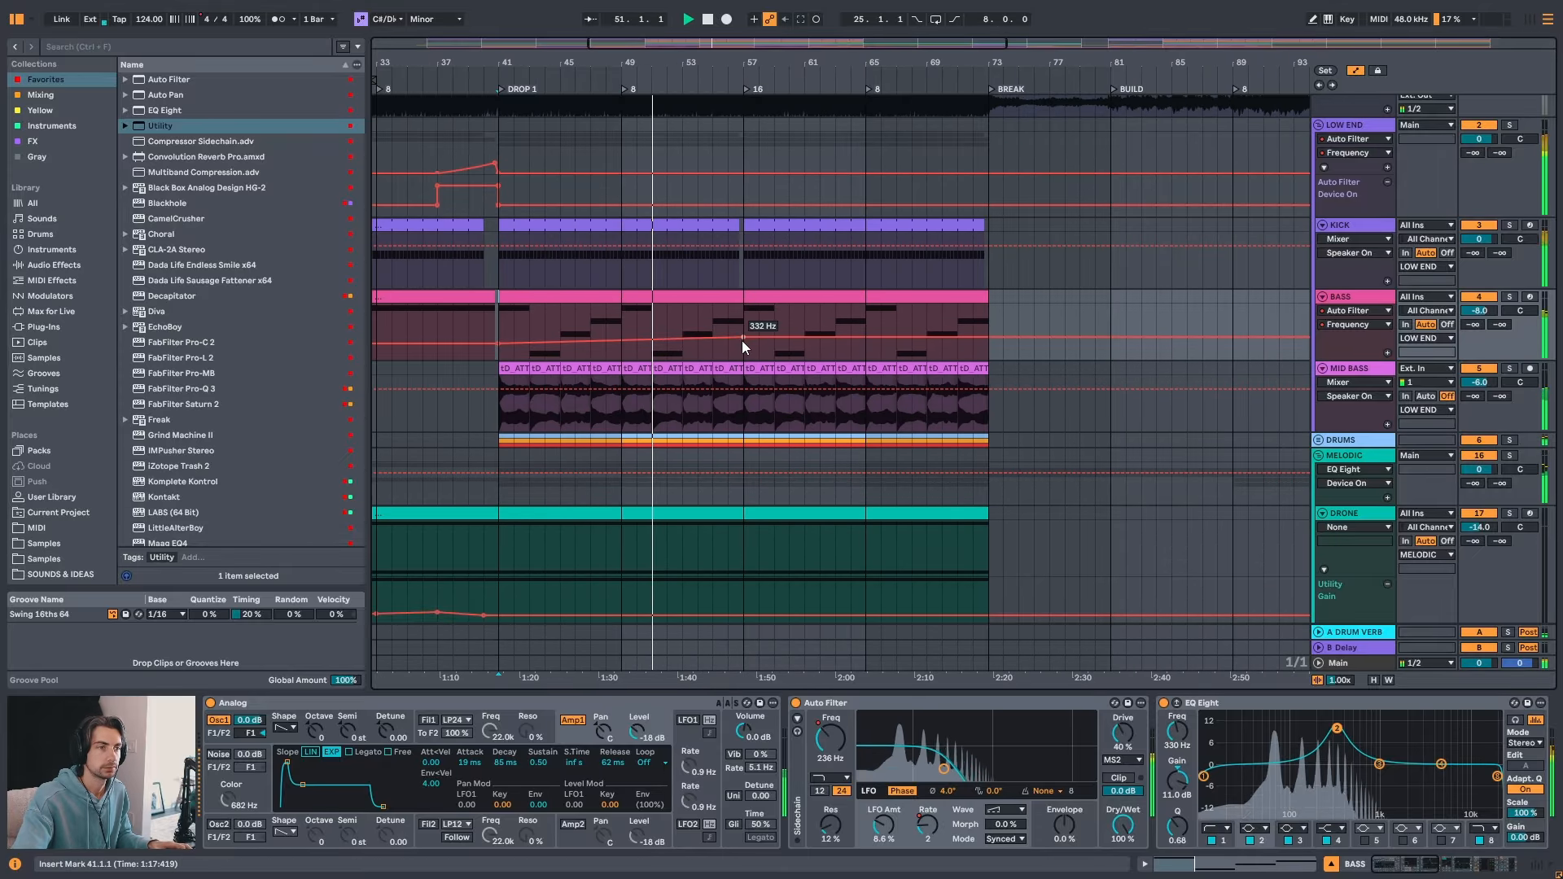
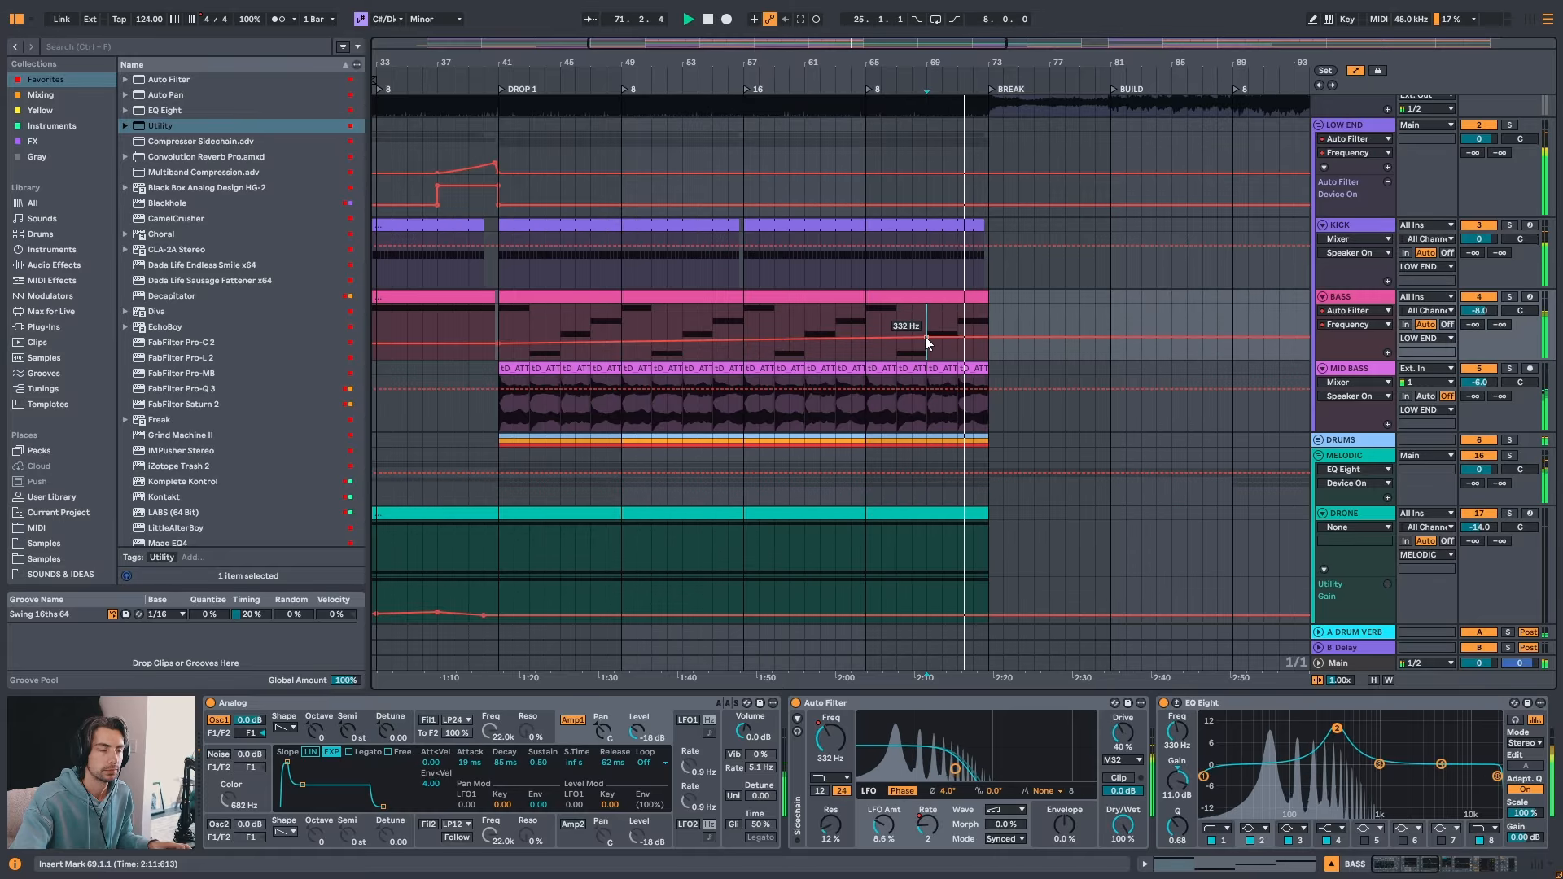
- Set the BASS Auto Filter Frequency automation to 179 Hz at bar 69 and 270 Hz at bar 73, and replay from bar 69
{"action": "key", "text": "space"}
{"action": "left_click_drag", "start_coordinate": [928, 335], "coordinate": [926, 342]}
{"action": "key", "text": "space"}
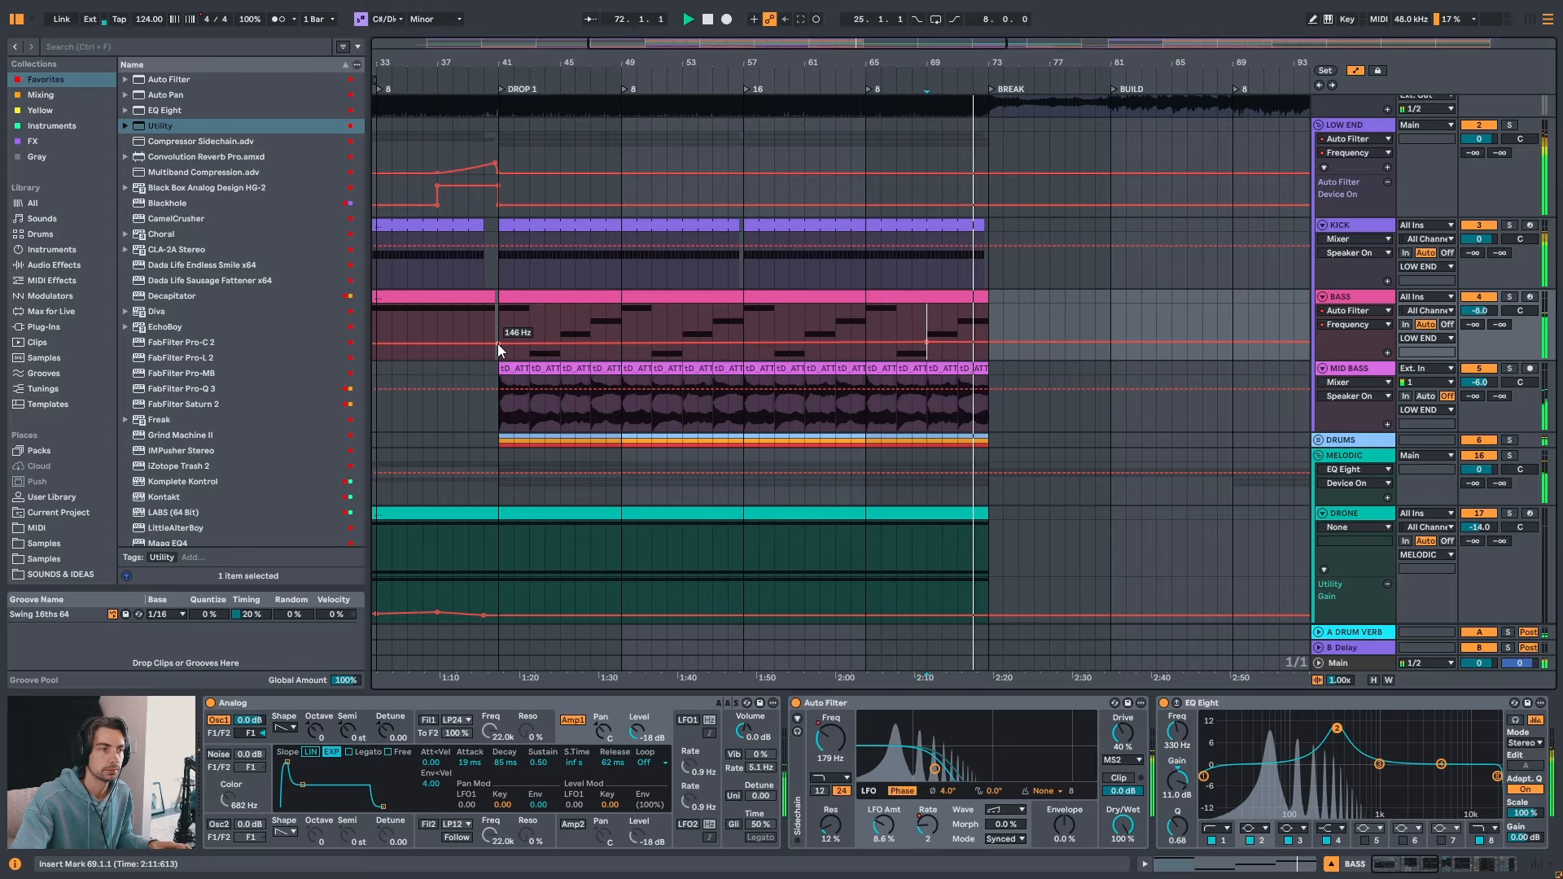
{"action": "left_click", "coordinate": [986, 339]}
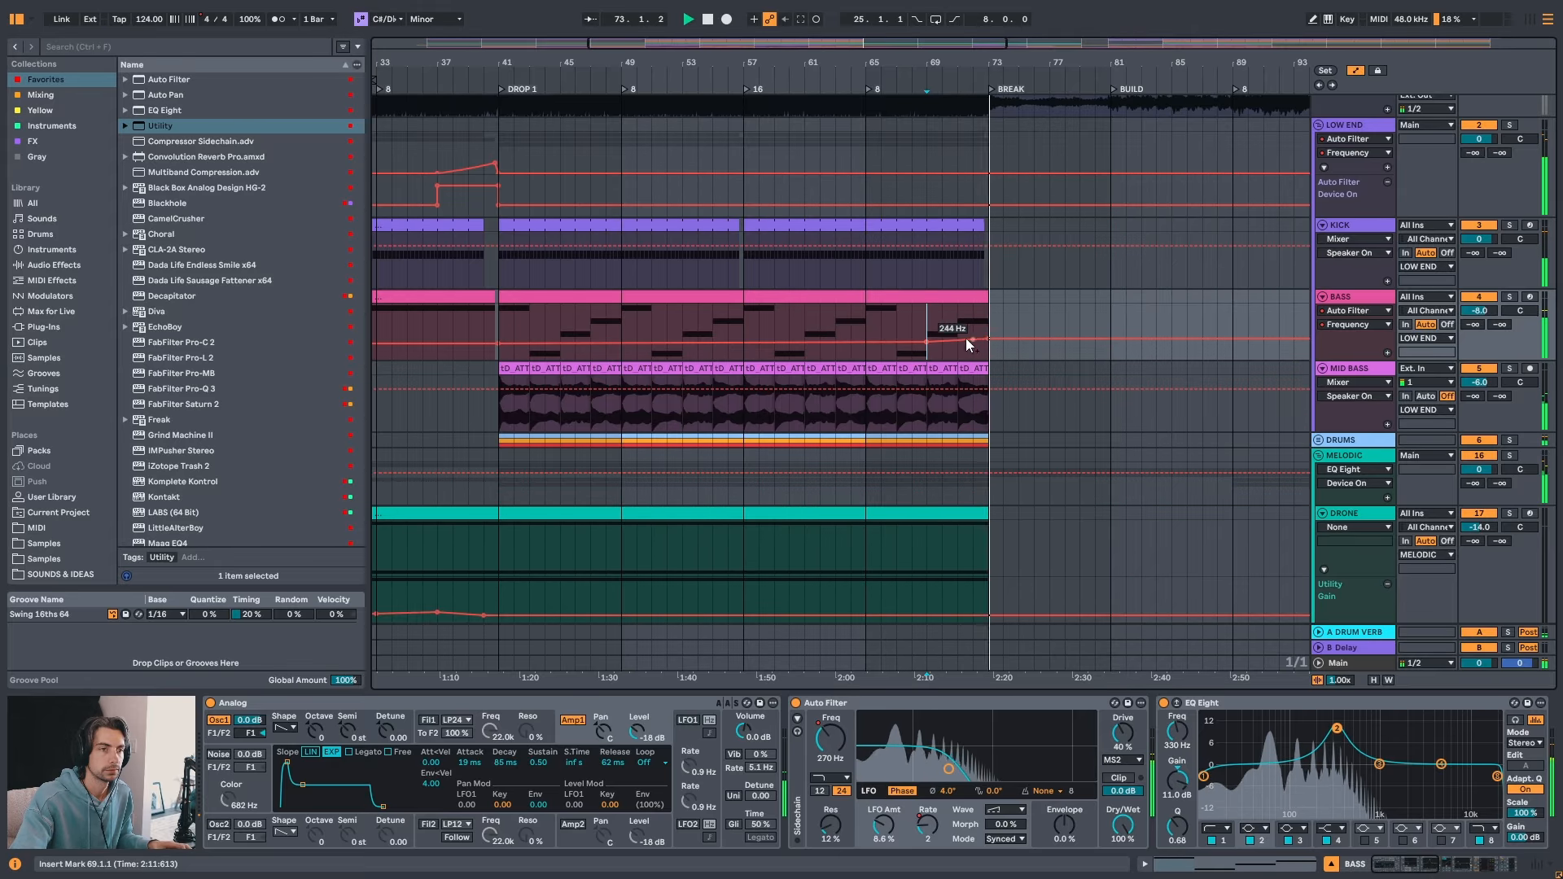
{"action": "left_click", "coordinate": [933, 324]}
{"action": "key", "text": "space"}
{"action": "key", "text": "space"}
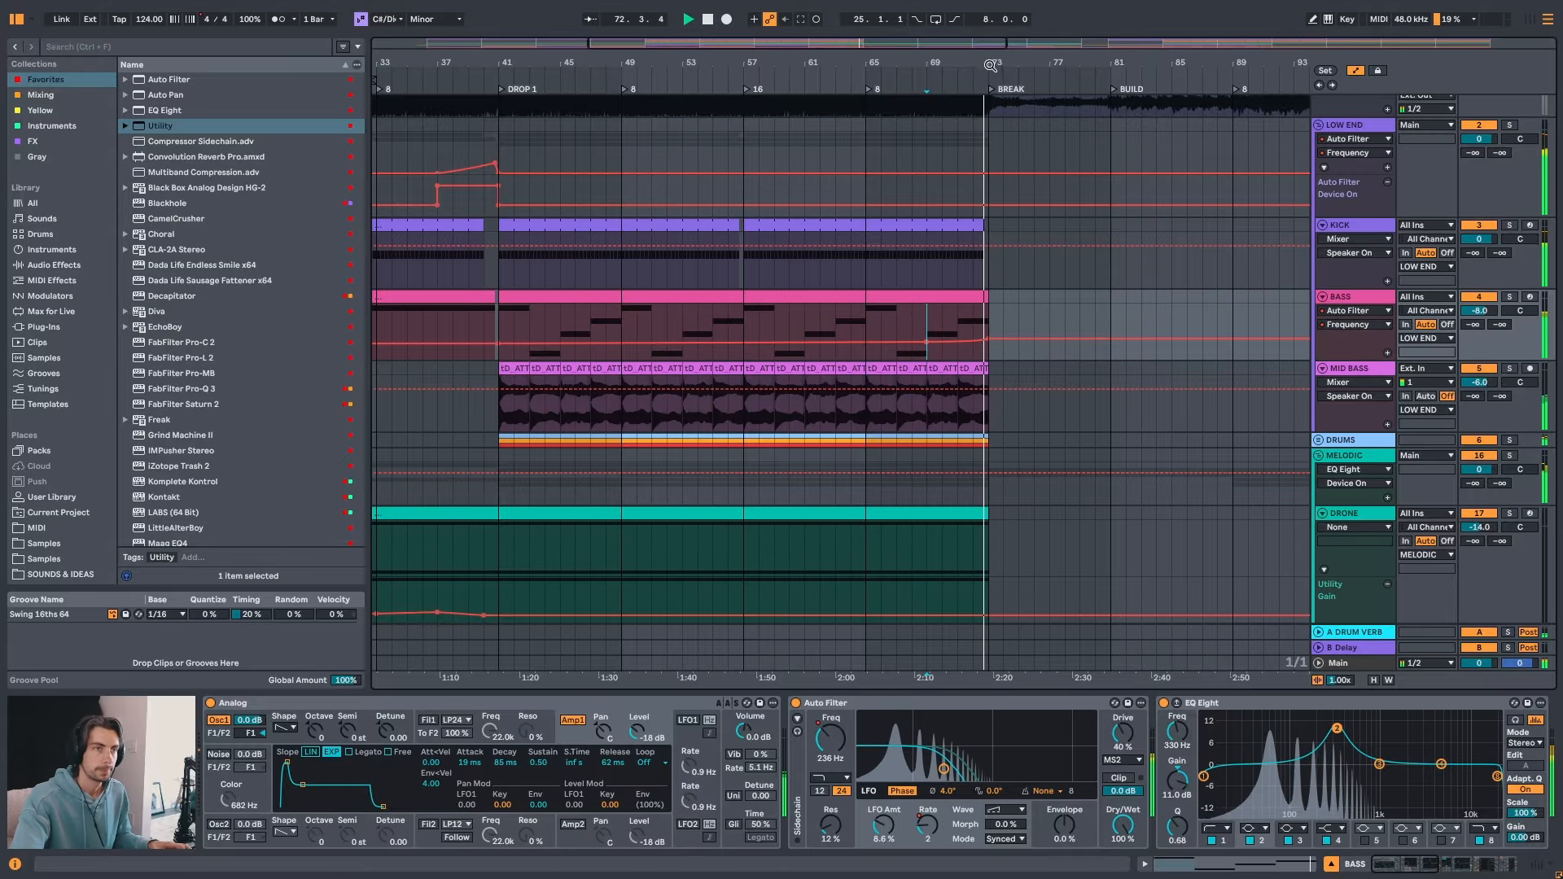
- Set the playback start at bar 71 and check the BASS filter automation across the transition into BREAK
{"action": "left_click_drag", "start_coordinate": [989, 65], "coordinate": [951, 74]}
{"action": "key", "text": "space"}
{"action": "left_click", "coordinate": [896, 327]}
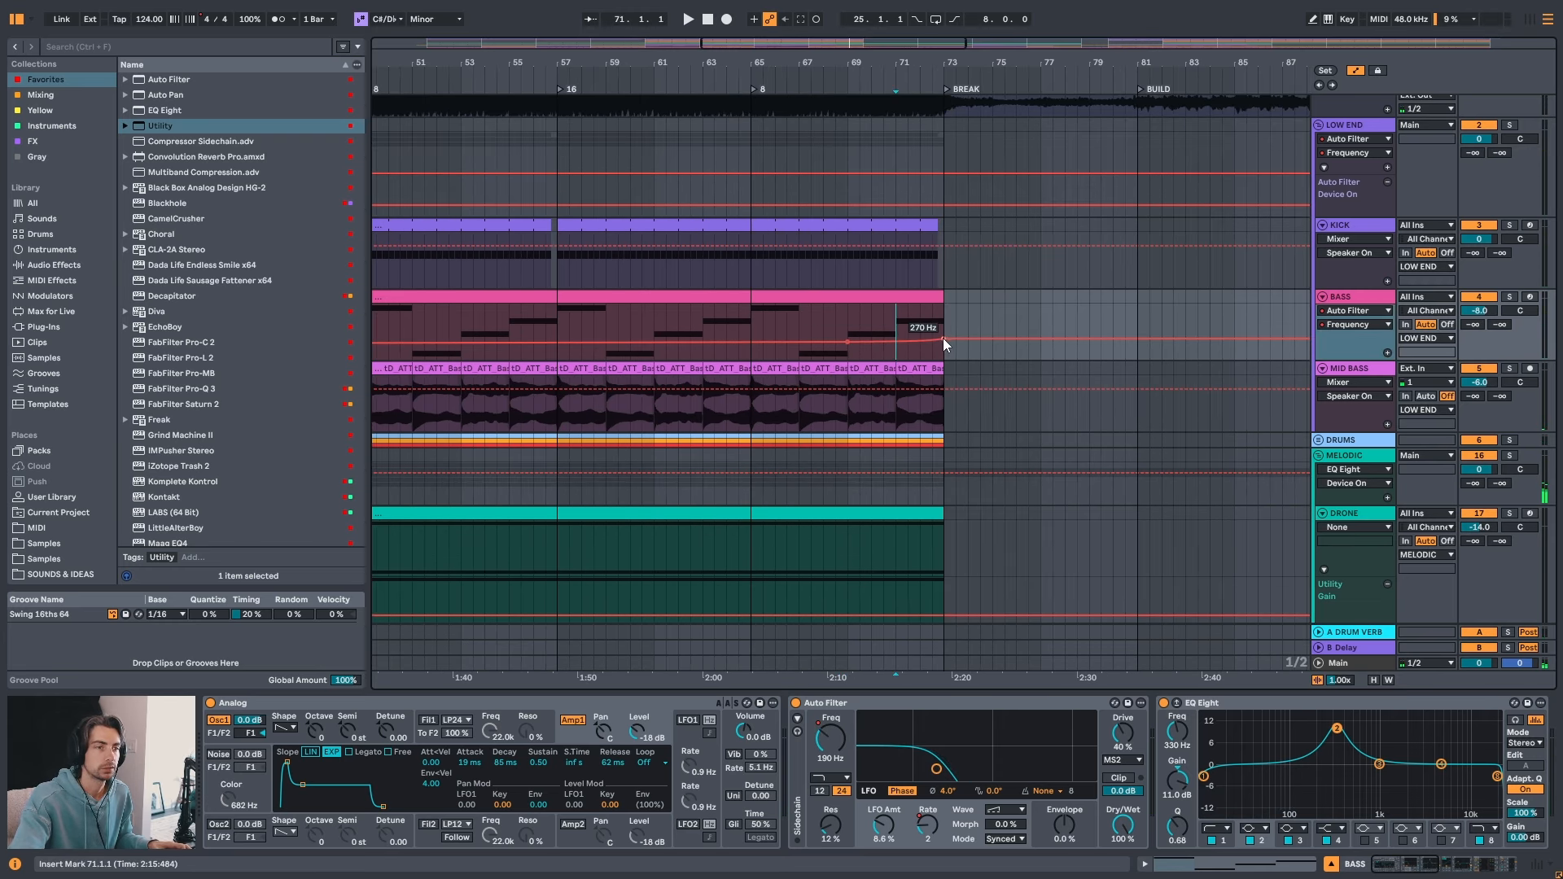
{"action": "left_click", "coordinate": [970, 99]}
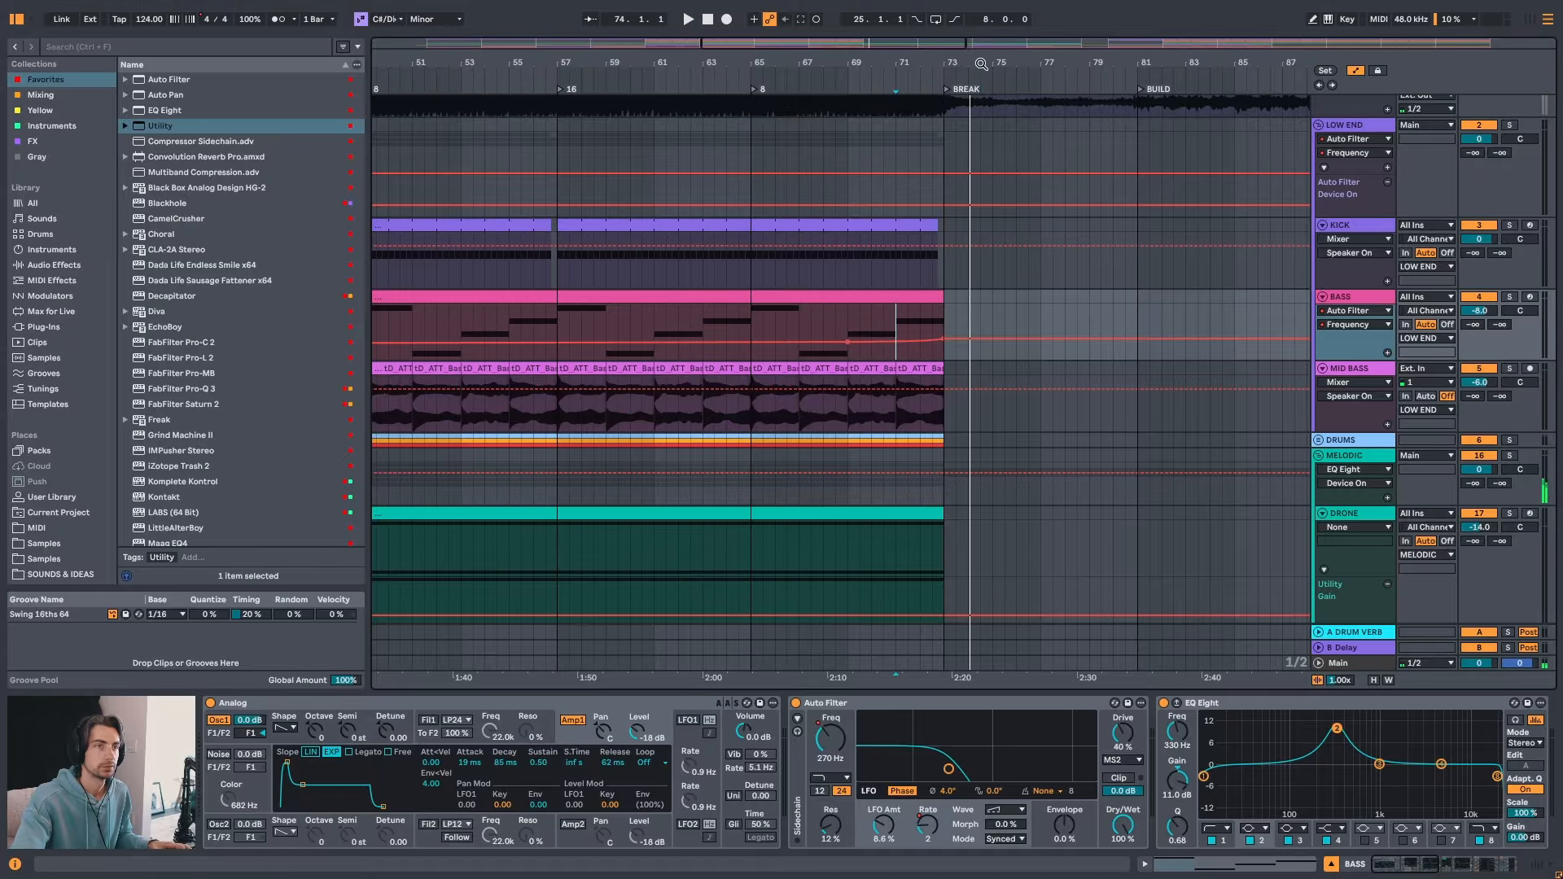
- Add a point at bar 37 to the BASS Auto Filter Frequency automation and set it to 157 Hz
{"action": "key", "text": "minus"}
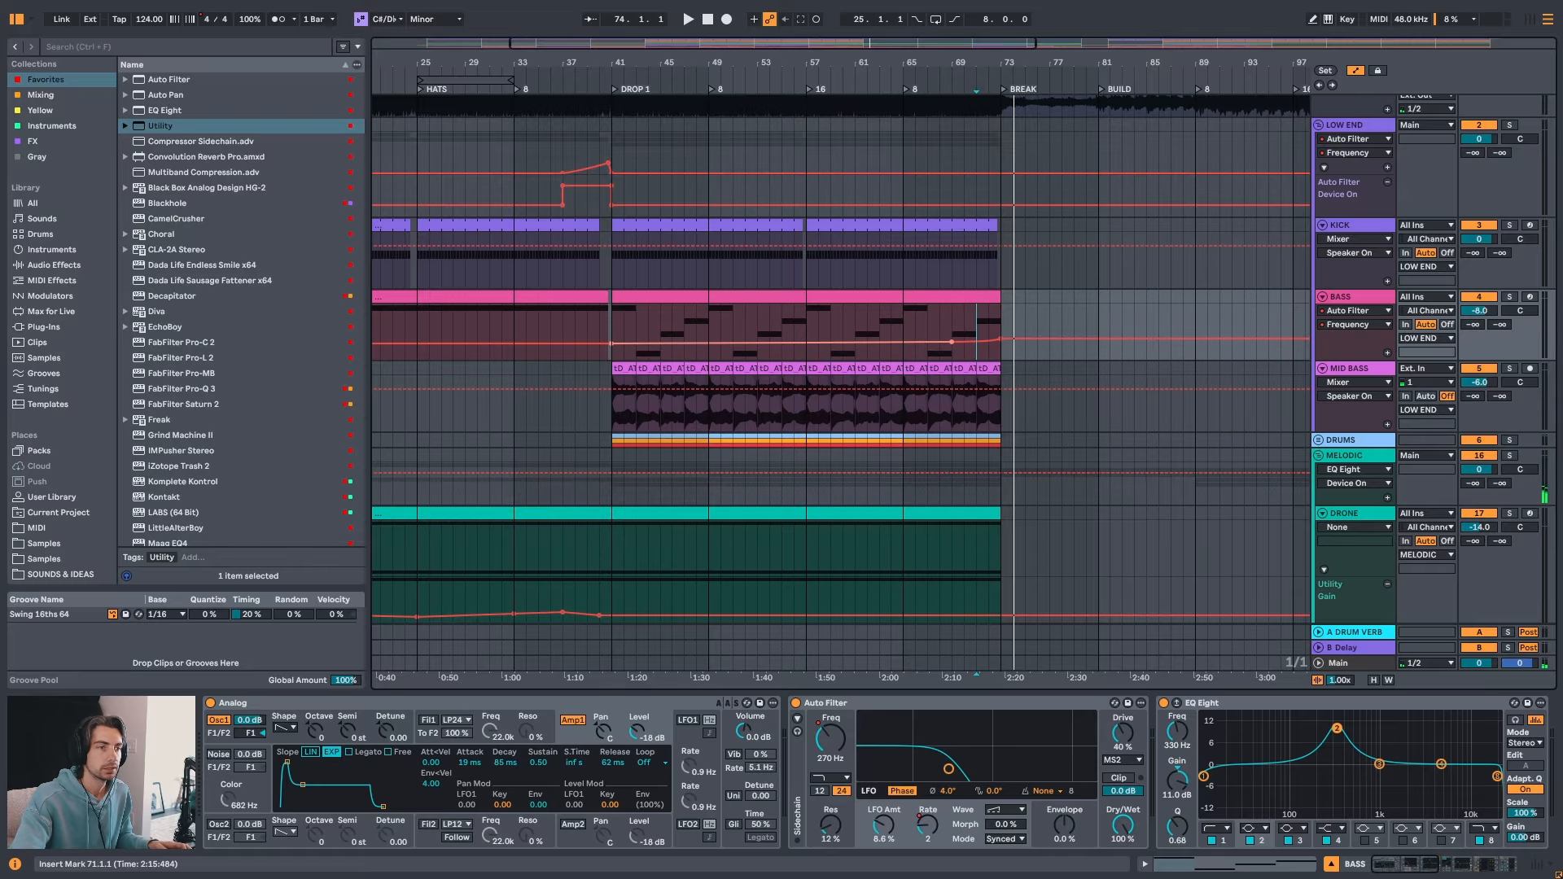
{"action": "left_click_drag", "start_coordinate": [529, 65], "coordinate": [647, 78]}
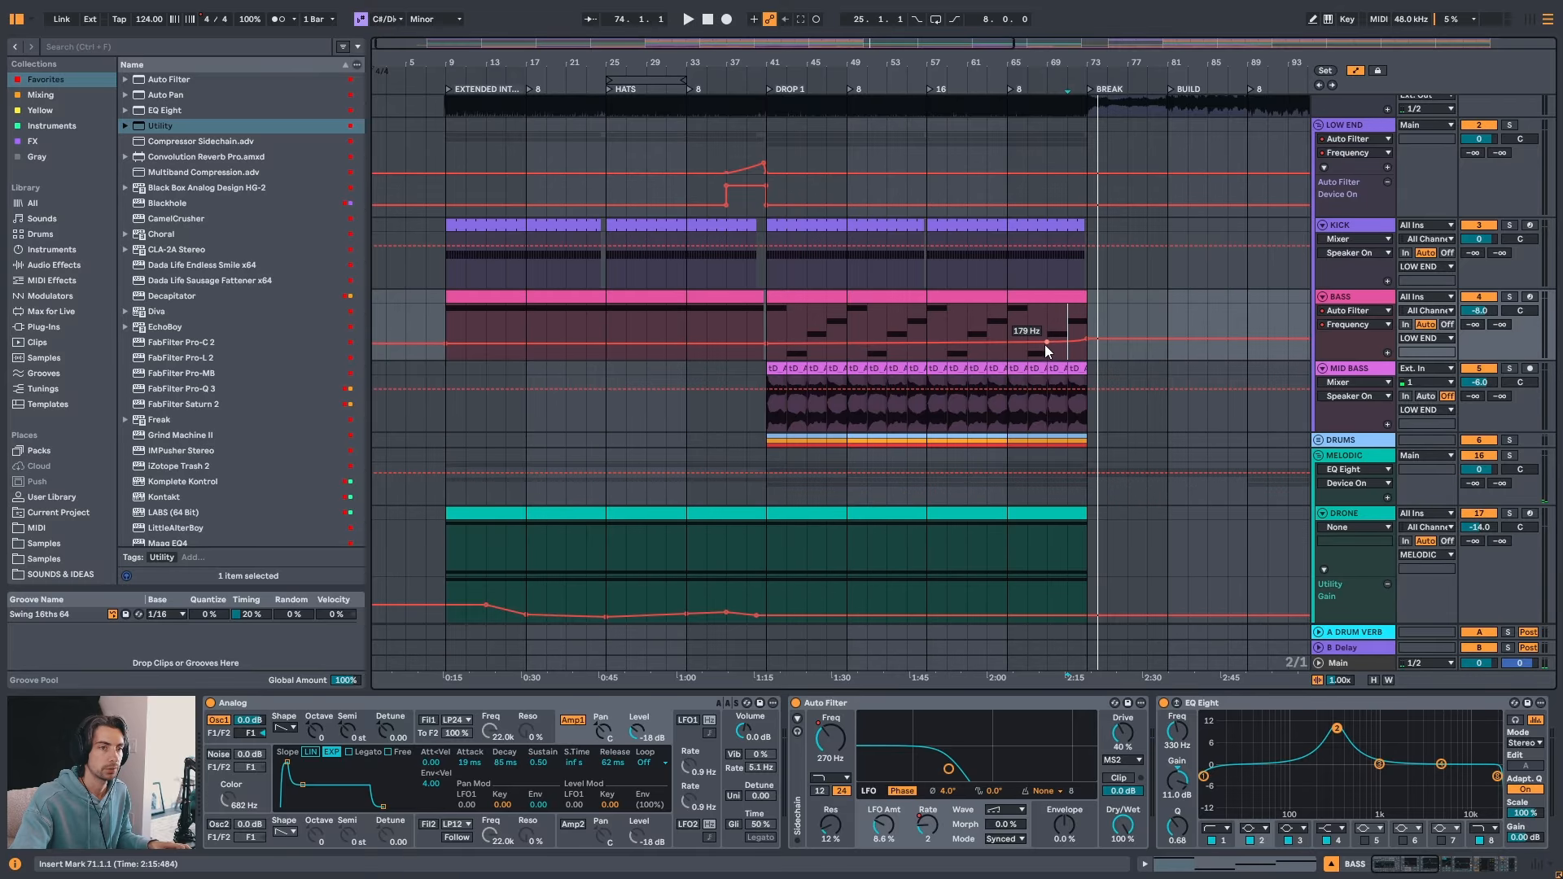
{"action": "left_click_drag", "start_coordinate": [752, 62], "coordinate": [757, 118]}
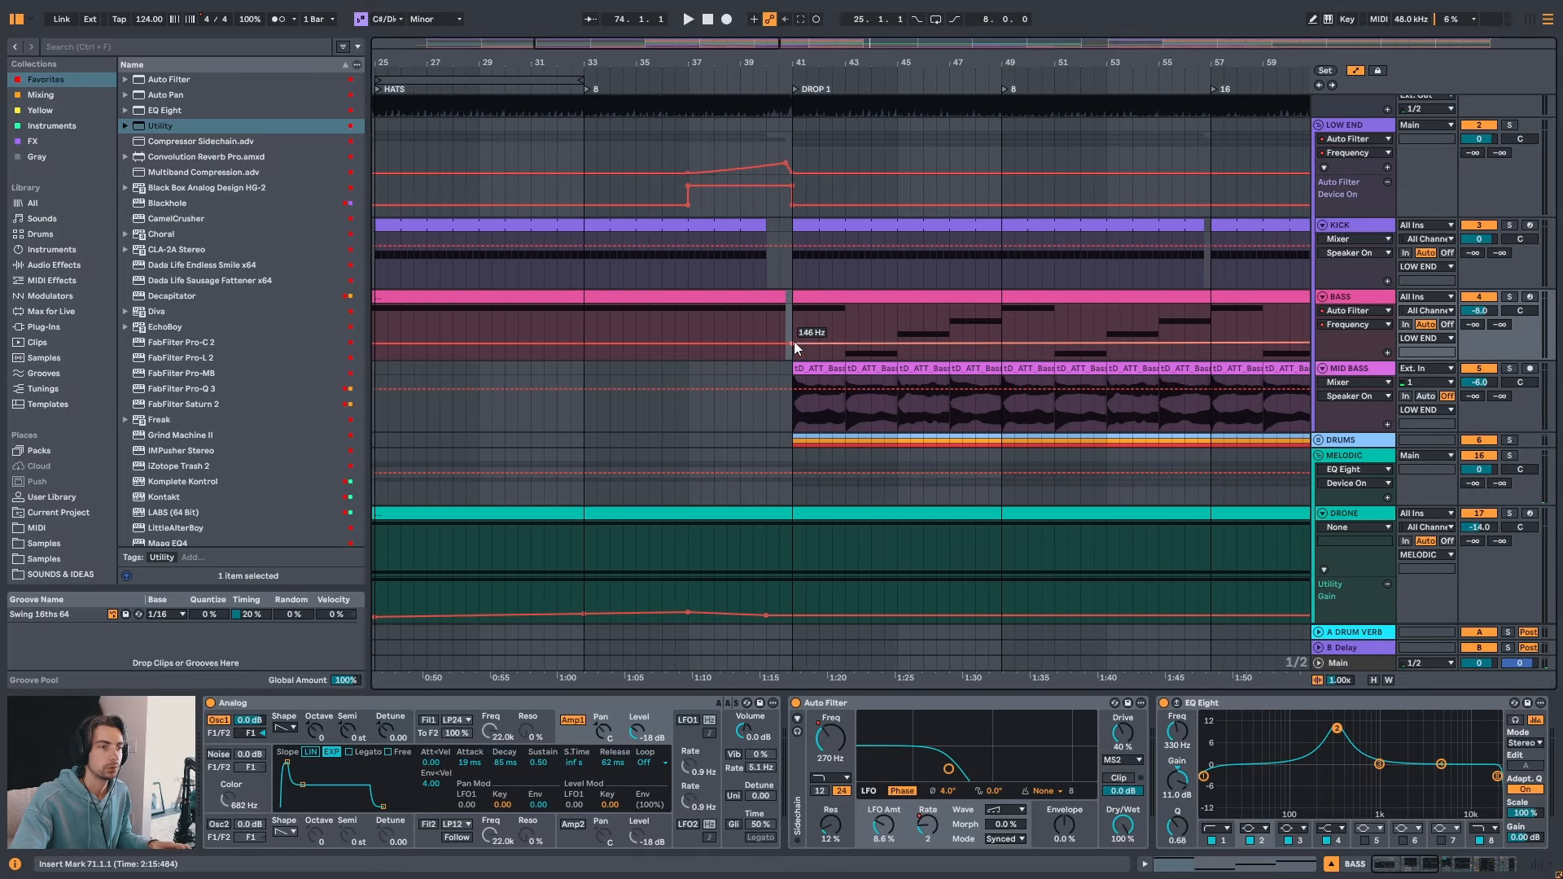
{"action": "left_click_drag", "start_coordinate": [775, 62], "coordinate": [775, 107]}
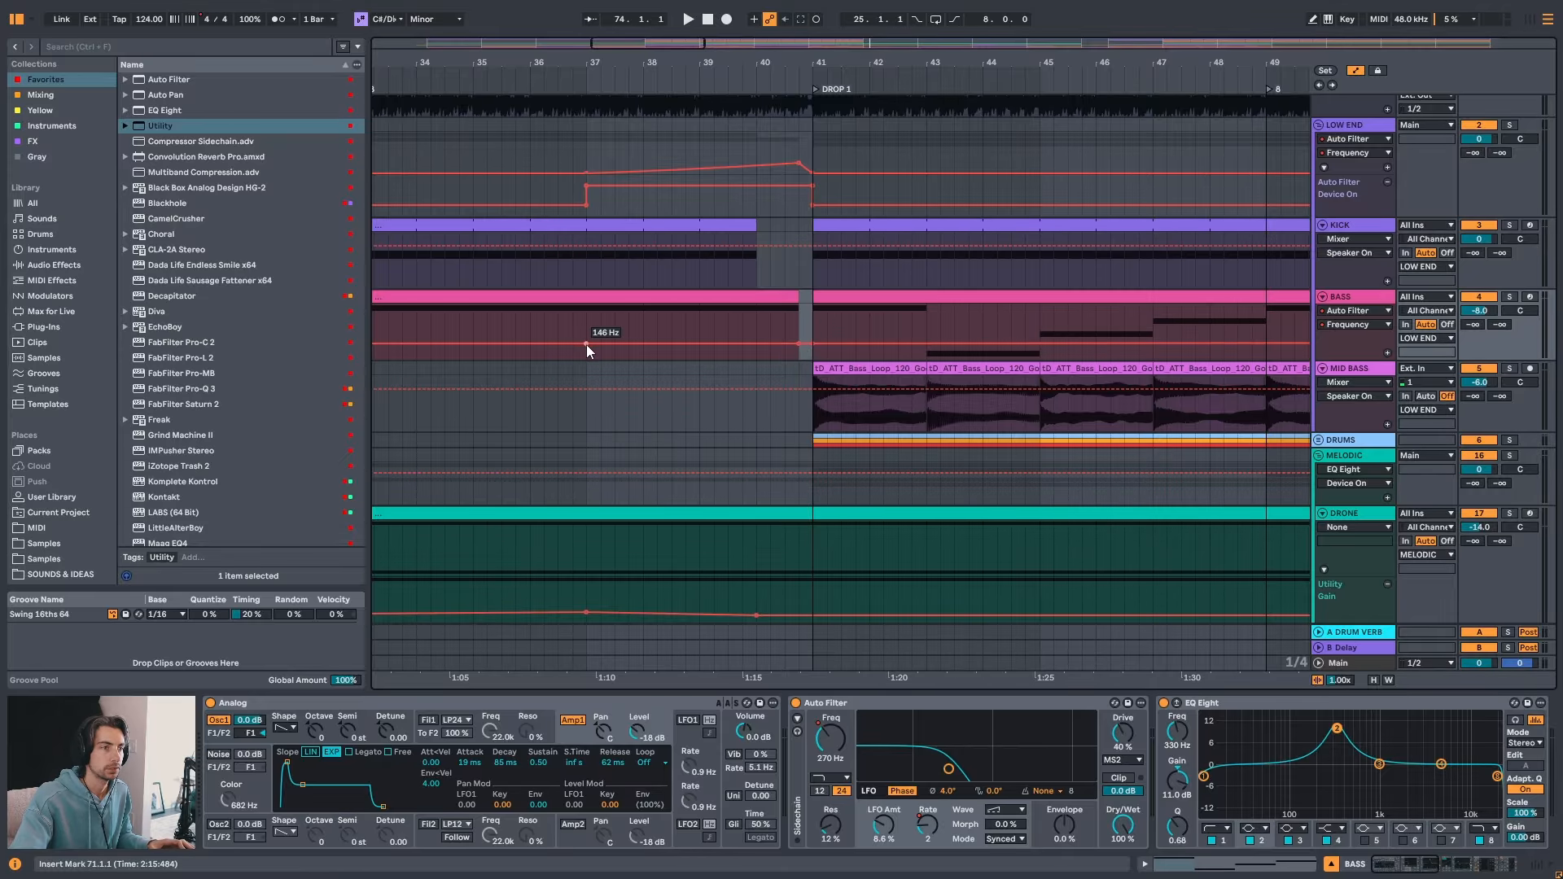
{"action": "left_click_drag", "start_coordinate": [586, 345], "coordinate": [586, 342]}
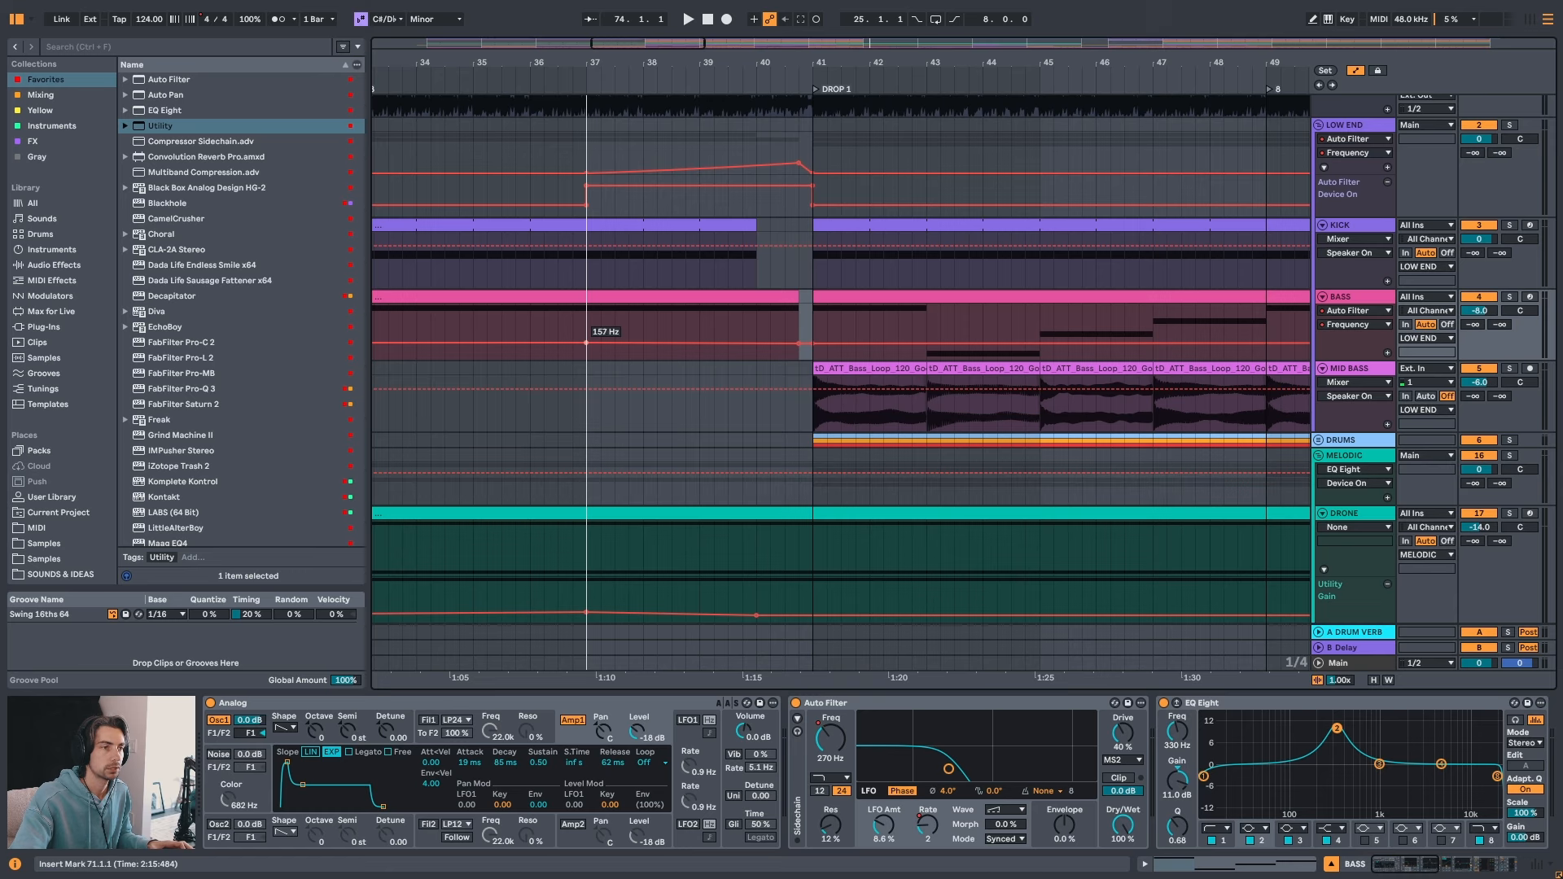
{"action": "left_click_drag", "start_coordinate": [586, 342], "coordinate": [586, 343]}
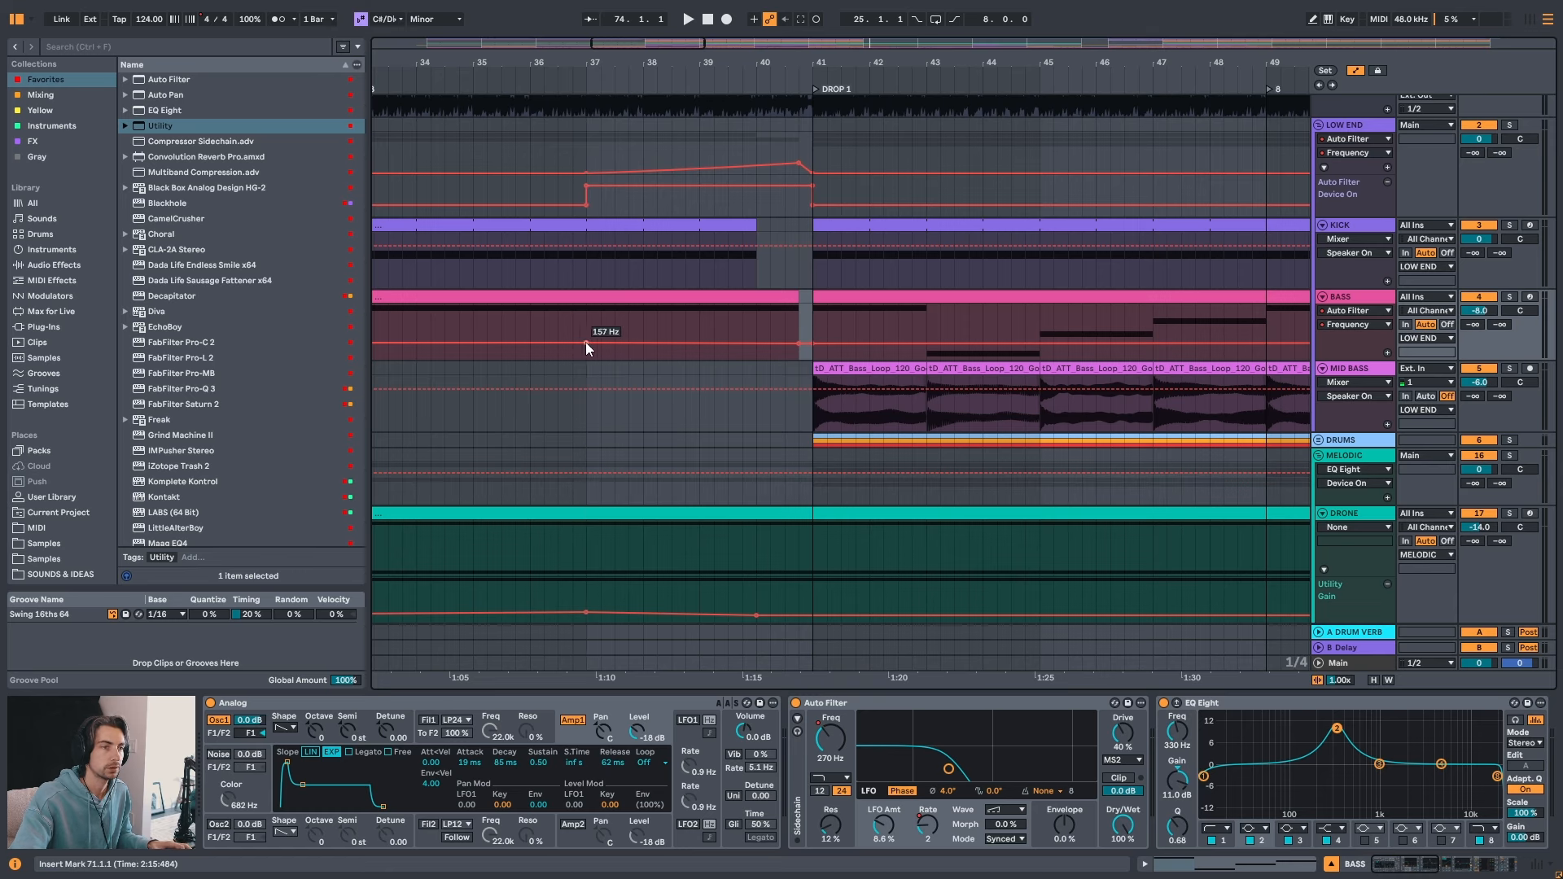
- Raise the BASS filter frequency automation into the end of the section before DROP 1, playing it back from bar 37
{"action": "left_click_drag", "start_coordinate": [798, 343], "coordinate": [798, 341]}
{"action": "left_click", "coordinate": [589, 318]}
{"action": "key", "text": "space"}
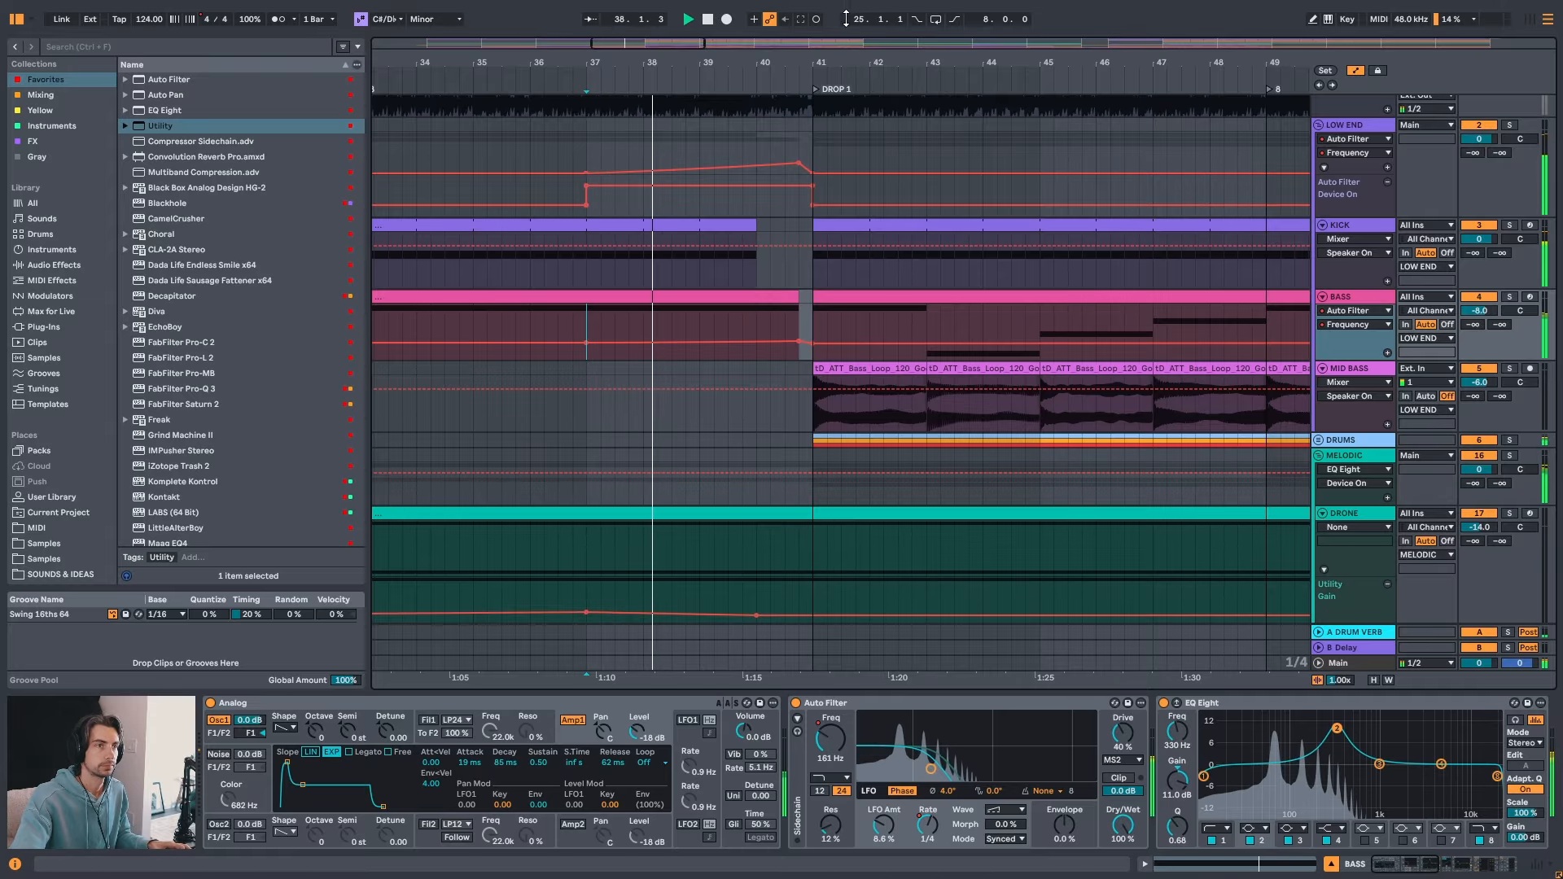
{"action": "left_click_drag", "start_coordinate": [847, 62], "coordinate": [691, 34]}
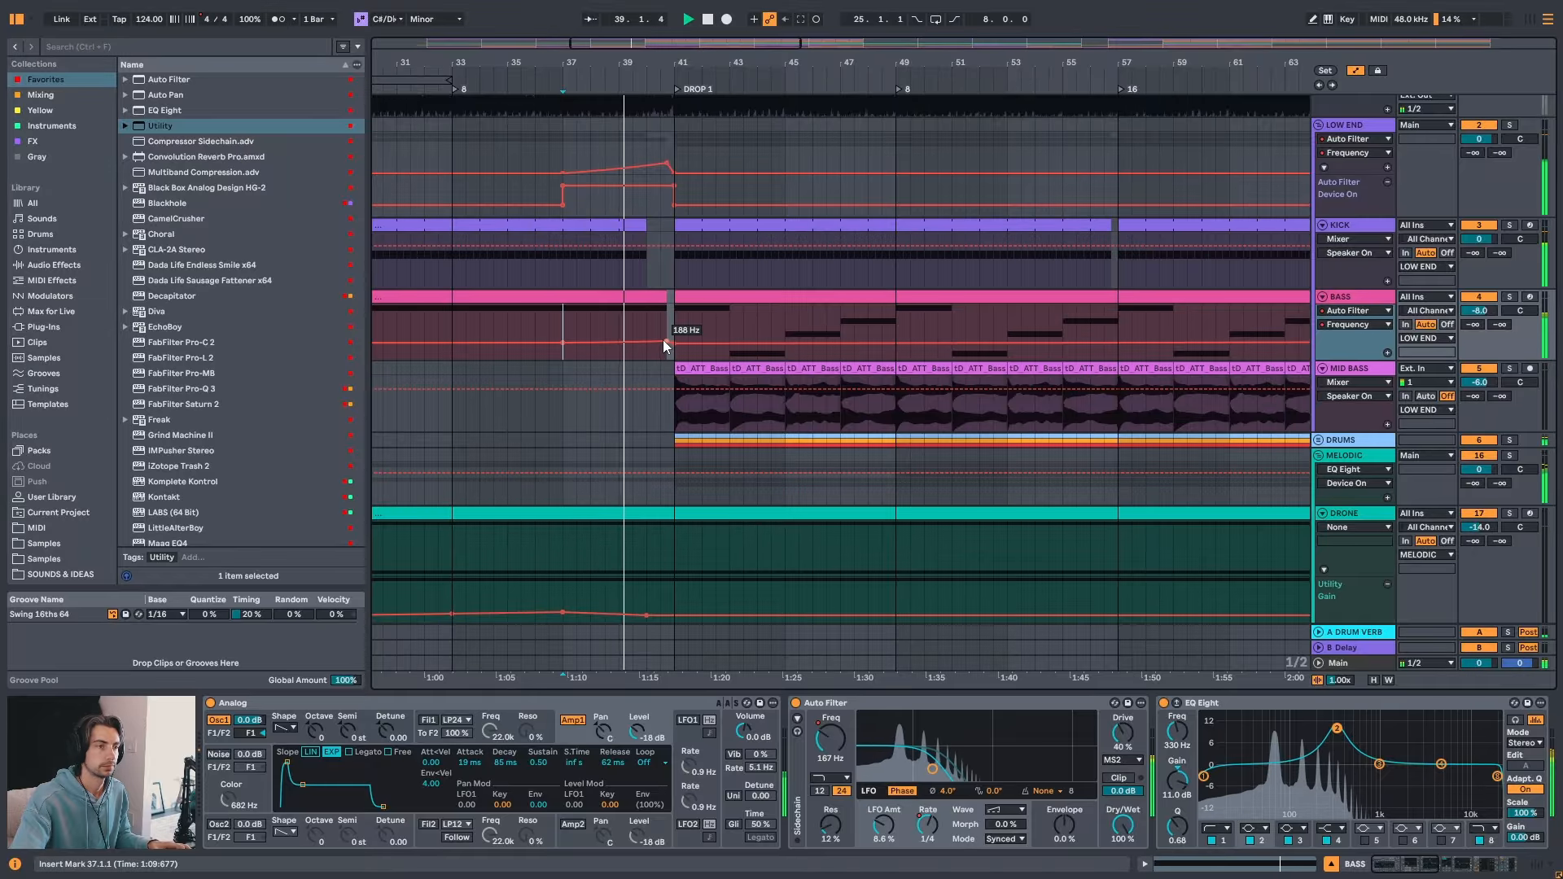
{"action": "left_click_drag", "start_coordinate": [663, 340], "coordinate": [666, 338]}
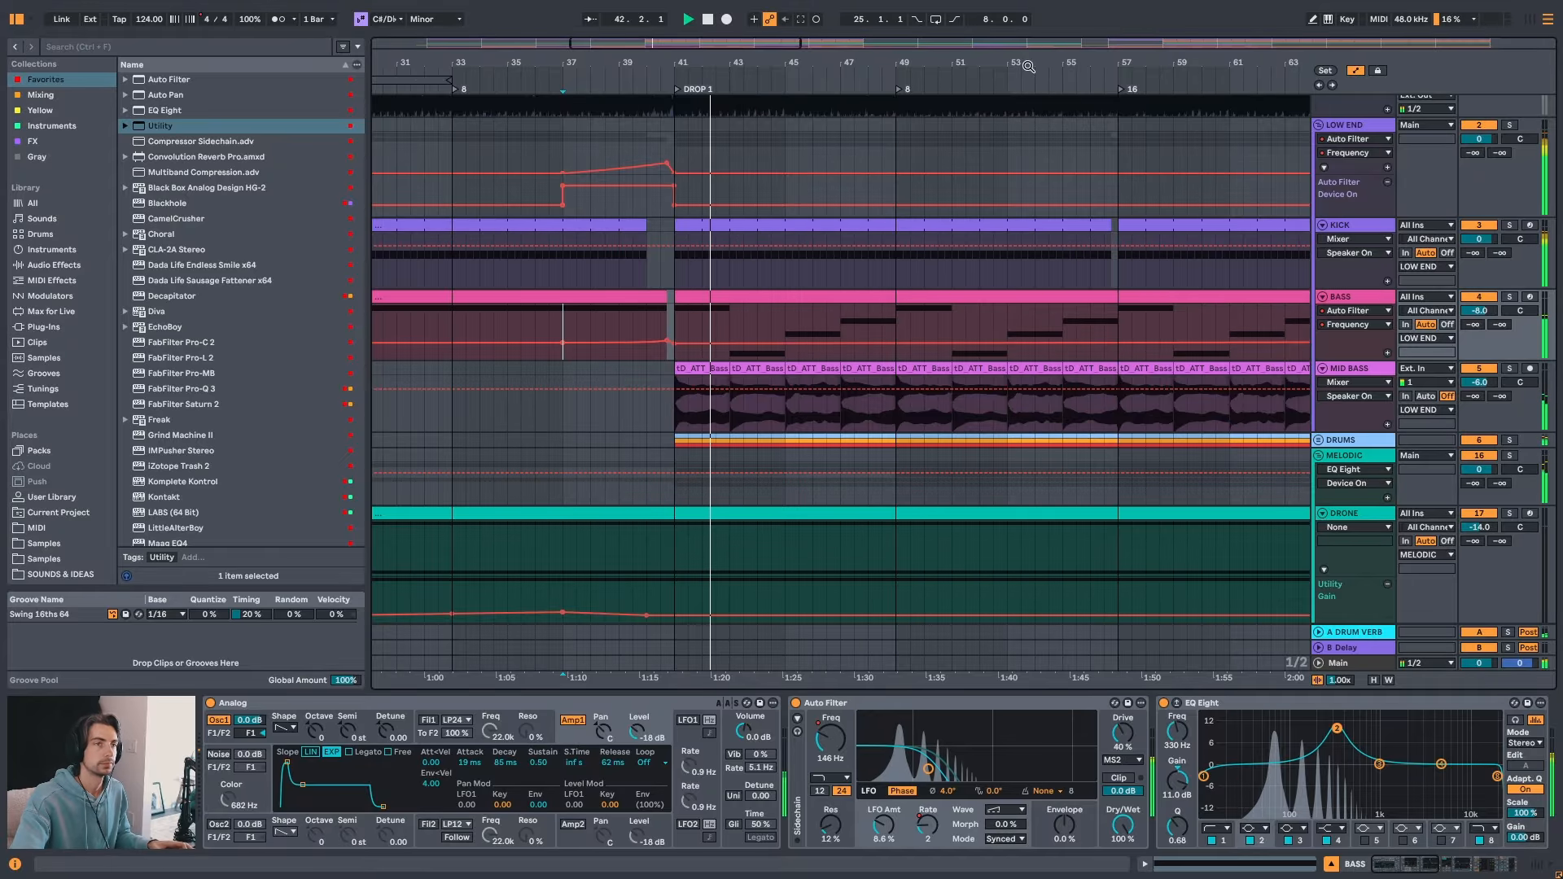
- Unfold the DRUMS group and review its tracks across DROP 1 during playback
{"action": "left_click_drag", "start_coordinate": [1028, 67], "coordinate": [830, 368]}
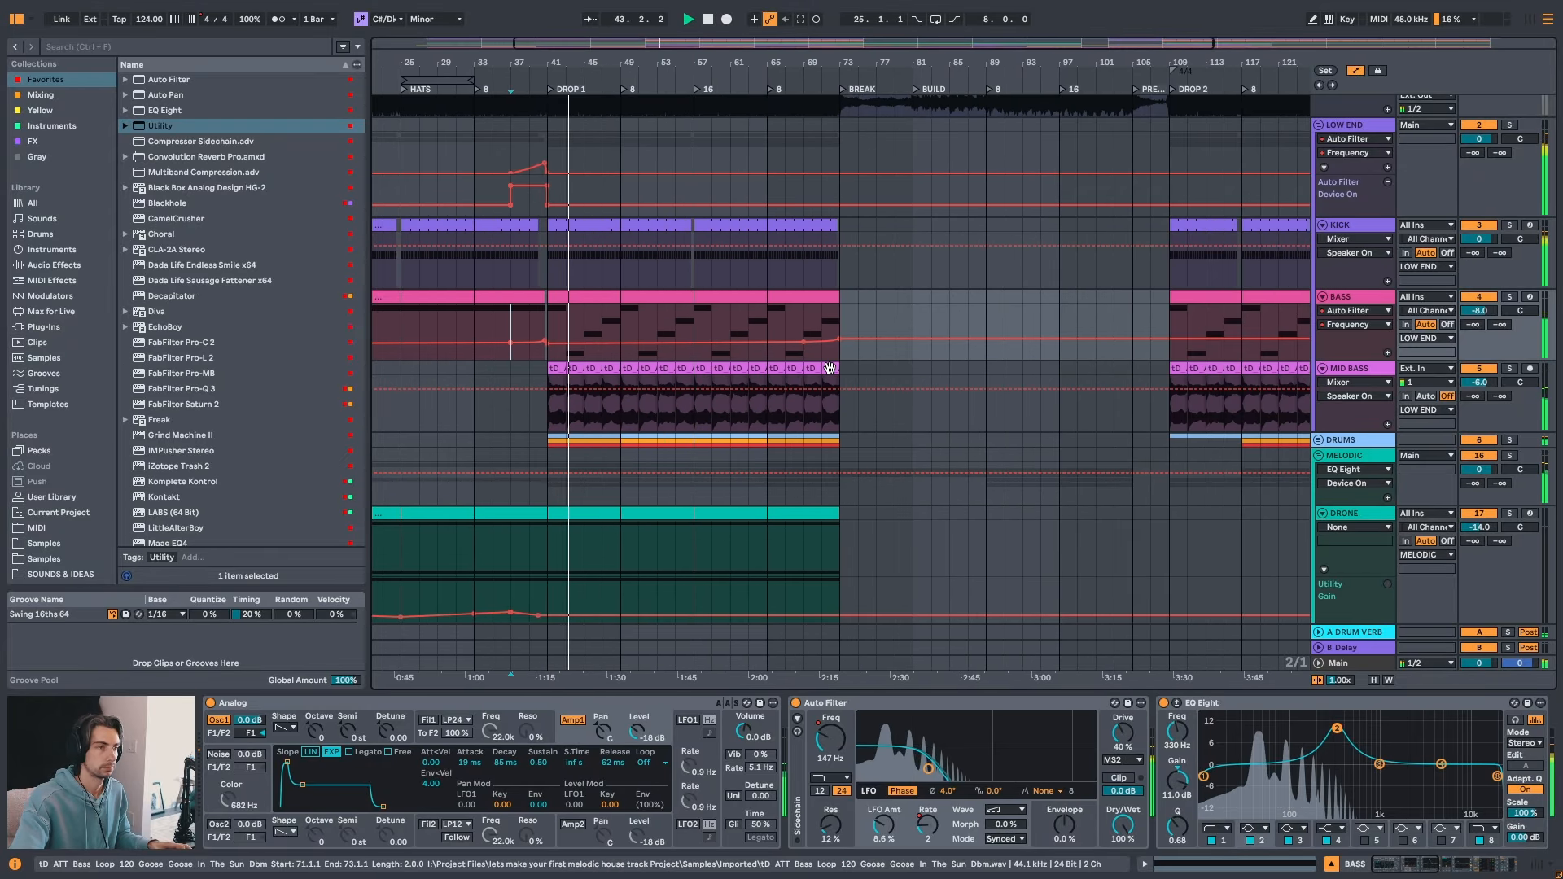
{"action": "scroll", "coordinate": [887, 372], "scroll_direction": "up", "scroll_amount": 1}
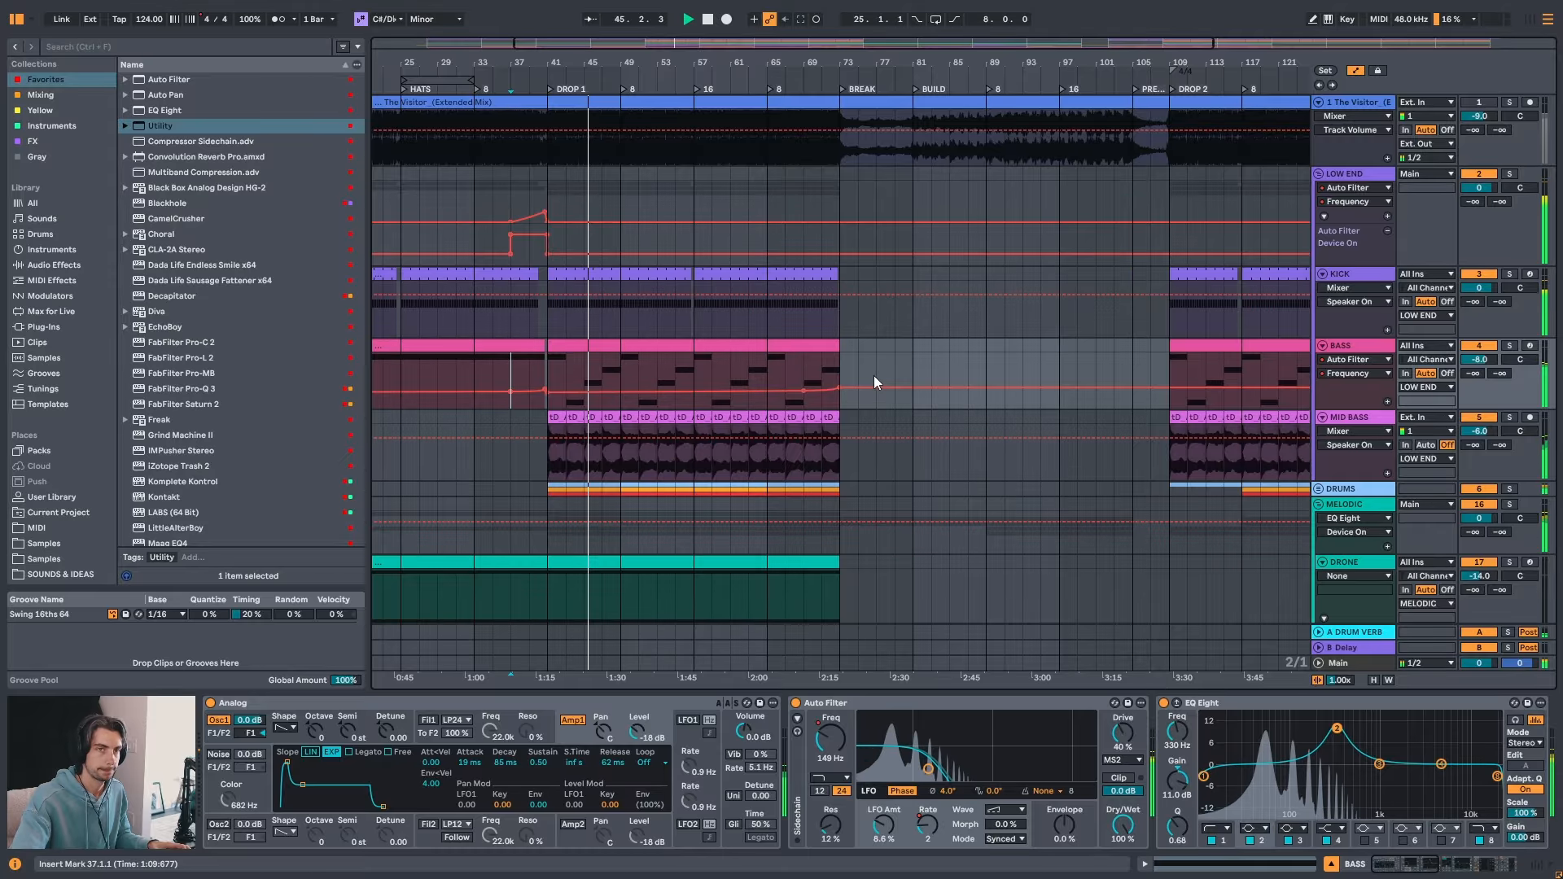
{"action": "left_click_drag", "start_coordinate": [606, 65], "coordinate": [609, 131]}
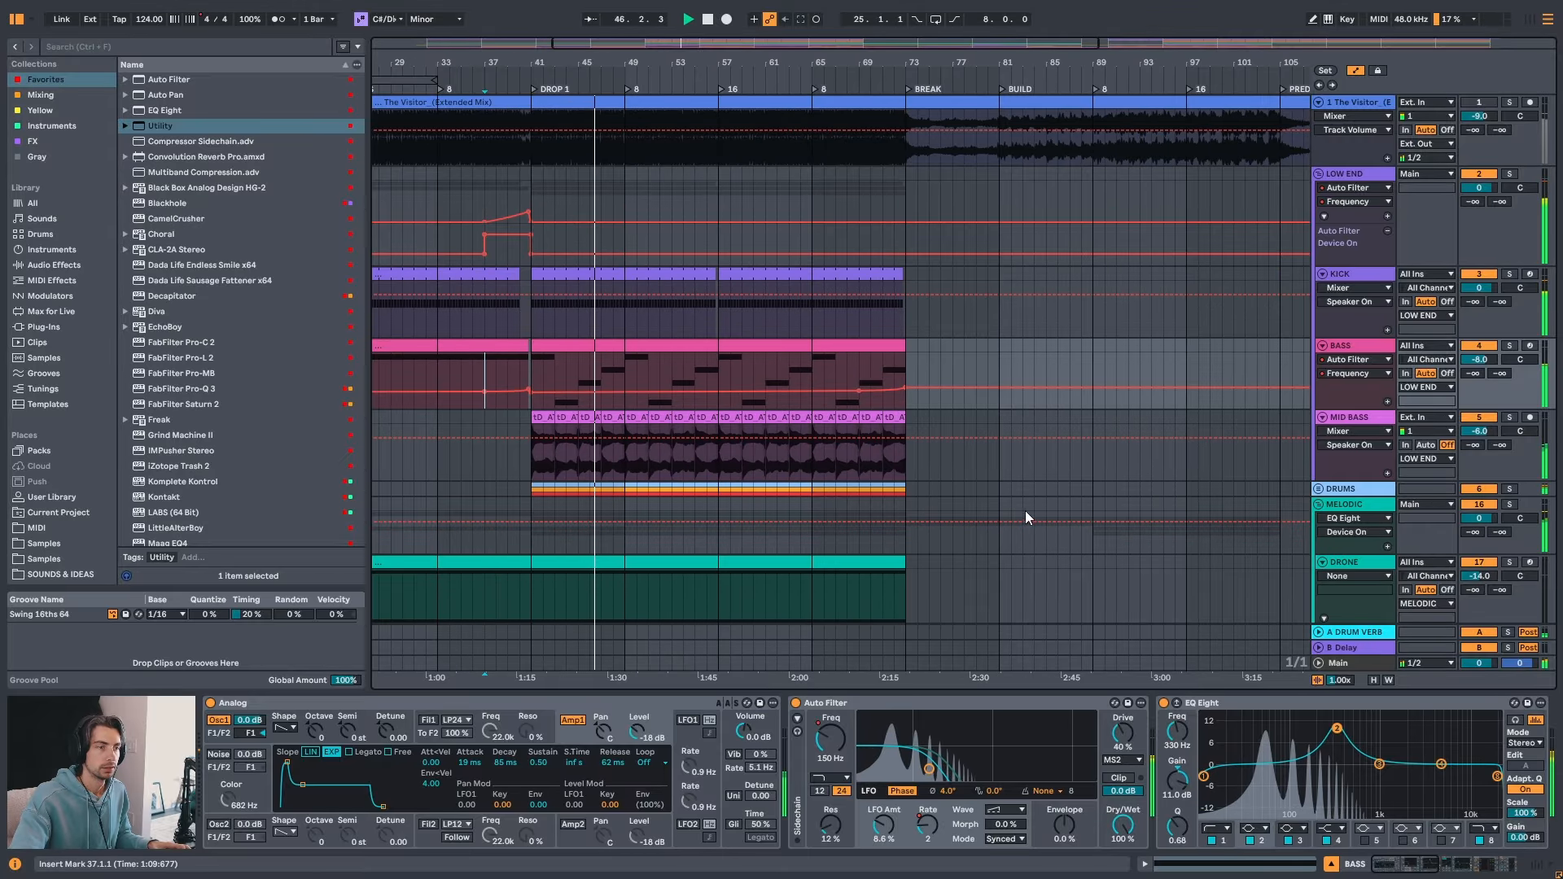
{"action": "left_click", "coordinate": [1318, 488]}
{"action": "scroll", "coordinate": [1360, 399], "scroll_direction": "down", "scroll_amount": 5}
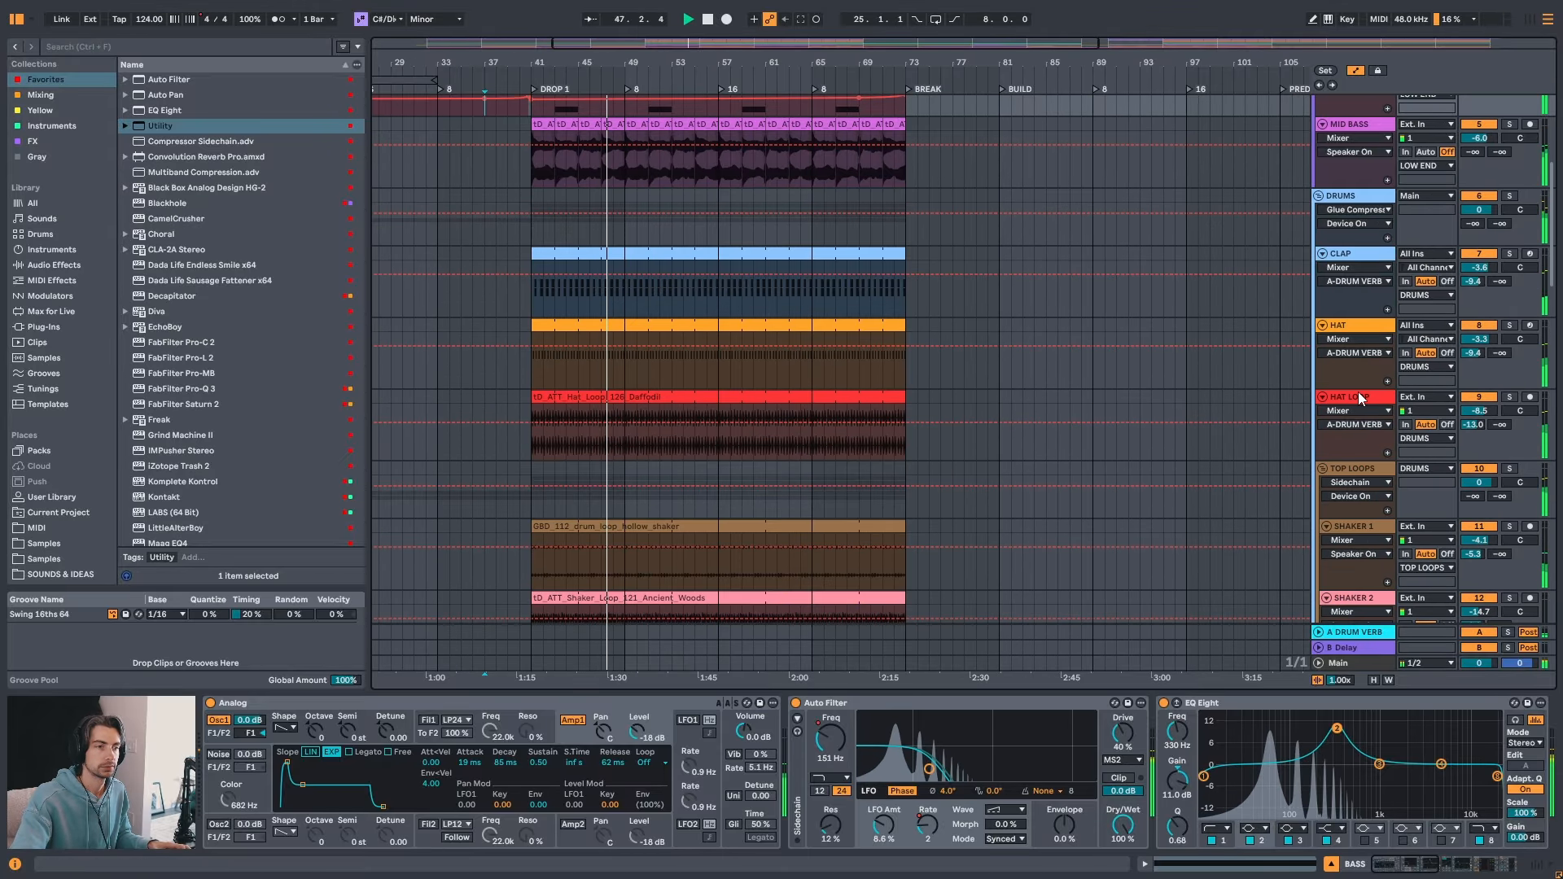
{"action": "scroll", "coordinate": [1359, 399], "scroll_direction": "down", "scroll_amount": 4}
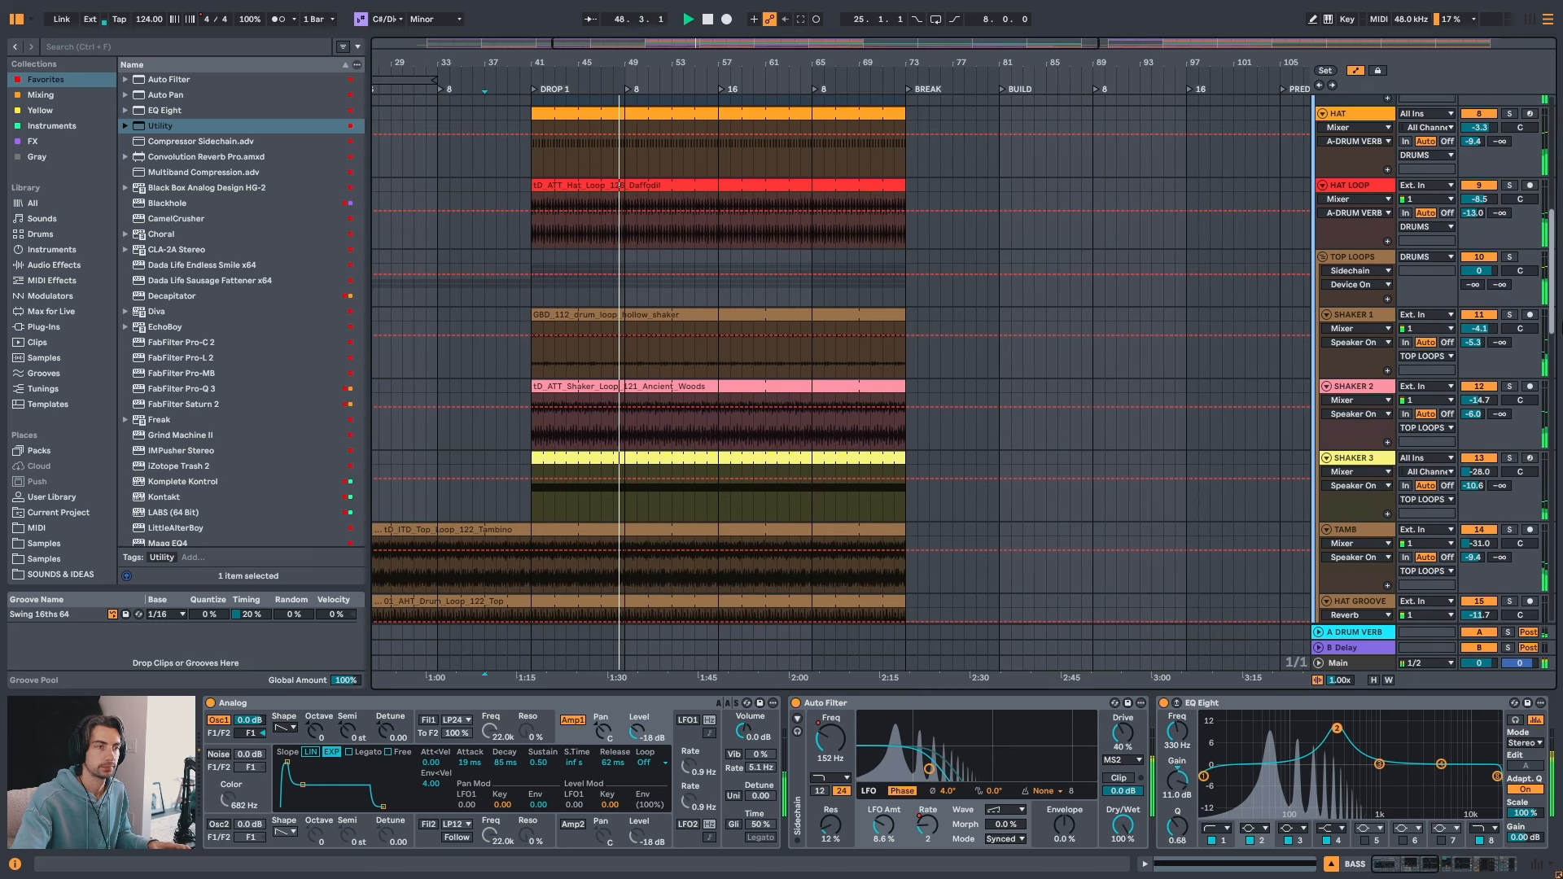
{"action": "scroll", "coordinate": [1359, 399], "scroll_direction": "down", "scroll_amount": 2}
{"action": "scroll", "coordinate": [1360, 399], "scroll_direction": "up", "scroll_amount": 1}
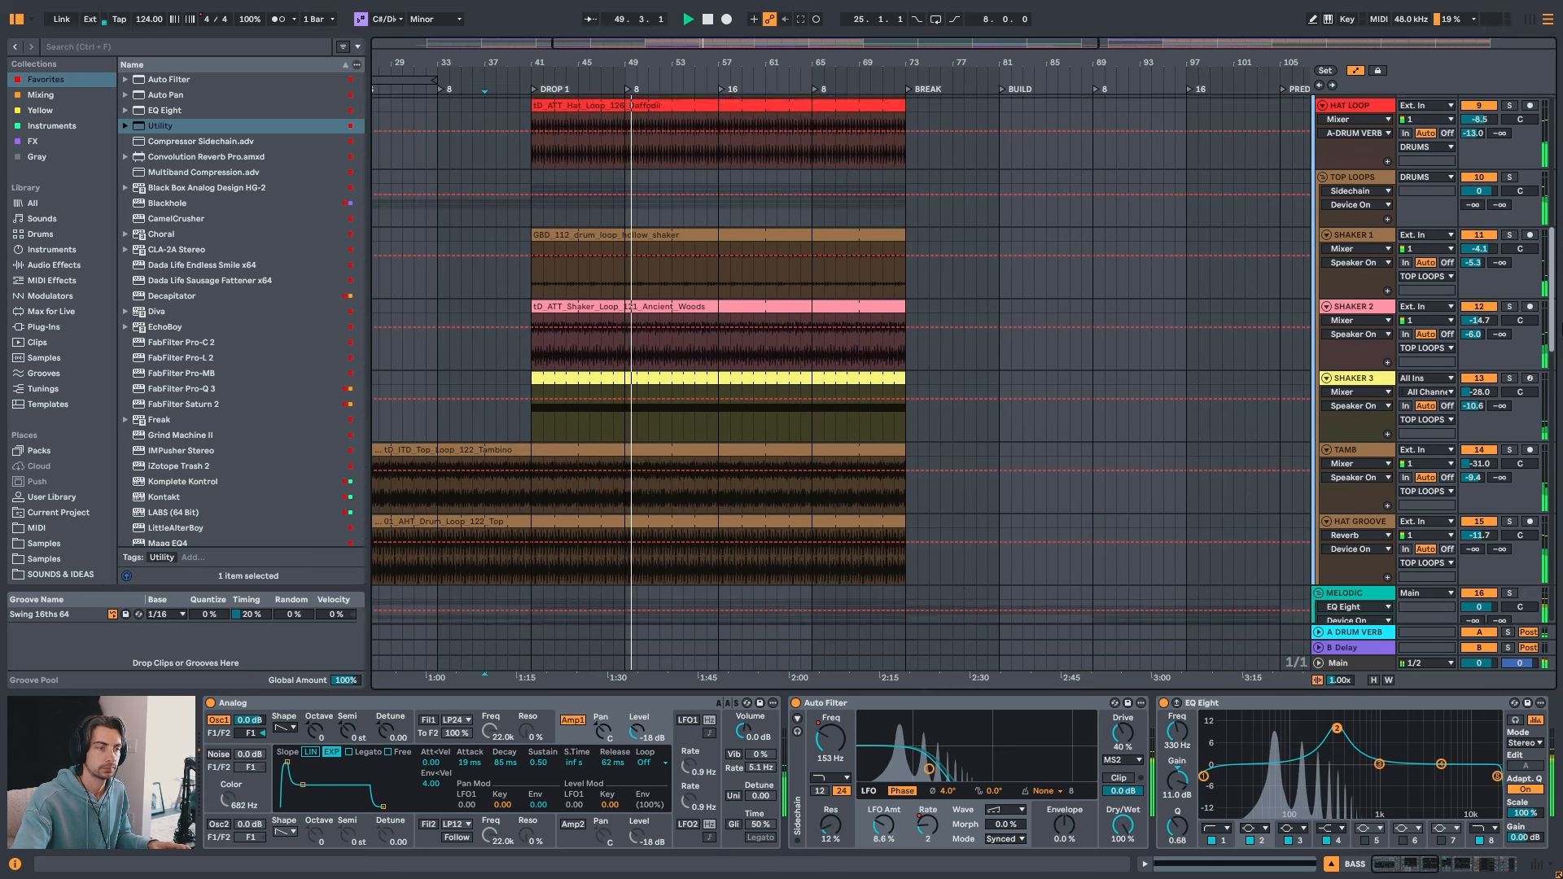
{"action": "scroll", "coordinate": [1359, 398], "scroll_direction": "up", "scroll_amount": 10}
- Audition the reference track in solo at several points through DROP 1, from bar 41 to the bars before BREAK
{"action": "left_click", "coordinate": [533, 153]}
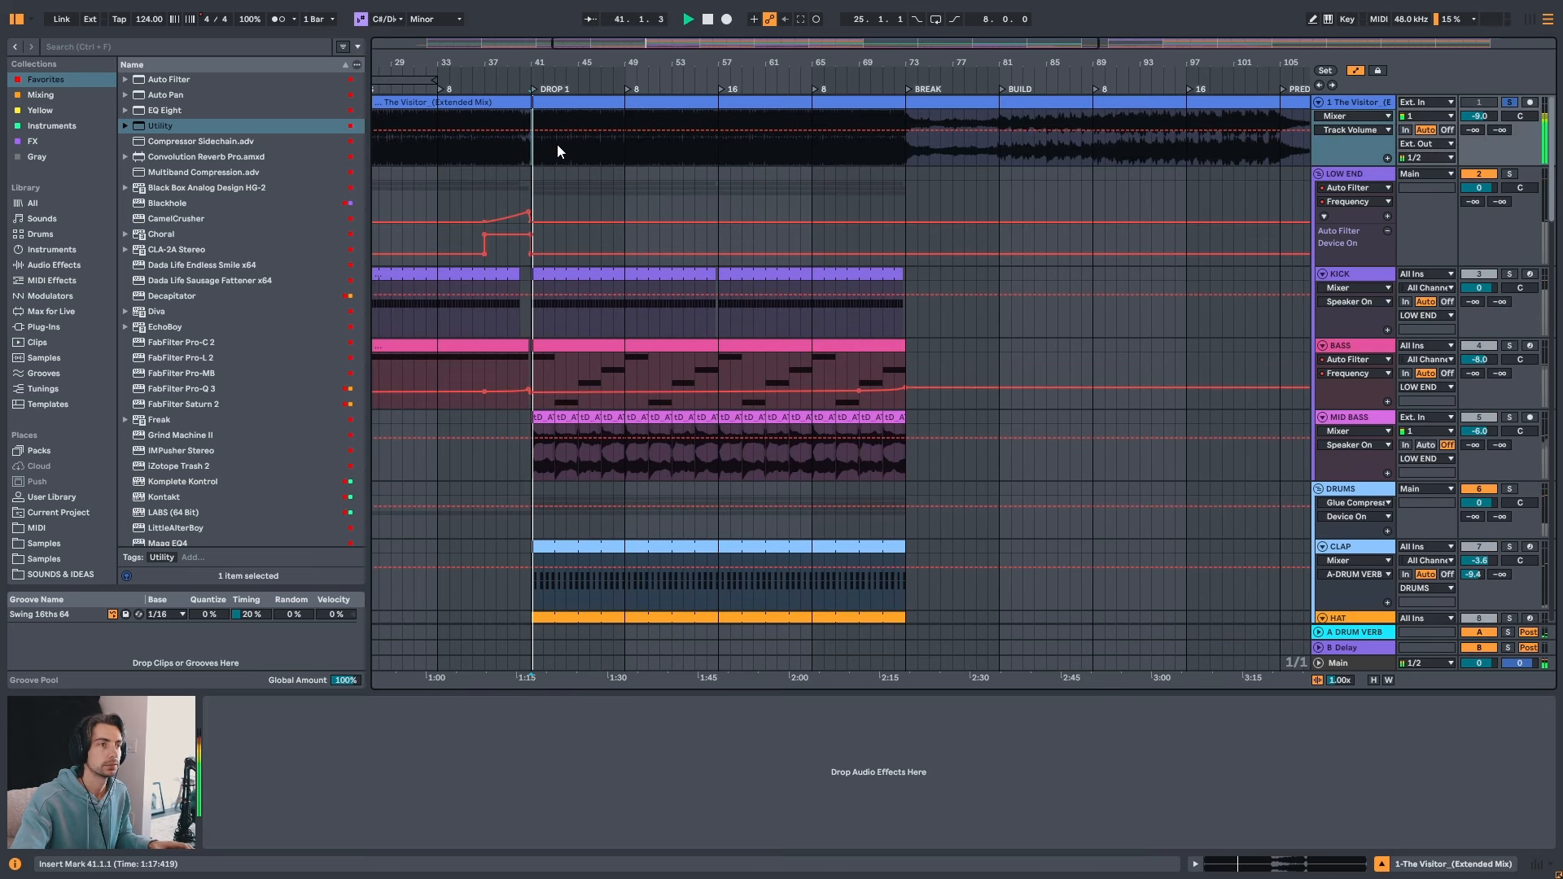
{"action": "left_click", "coordinate": [570, 140]}
{"action": "left_click", "coordinate": [608, 145]}
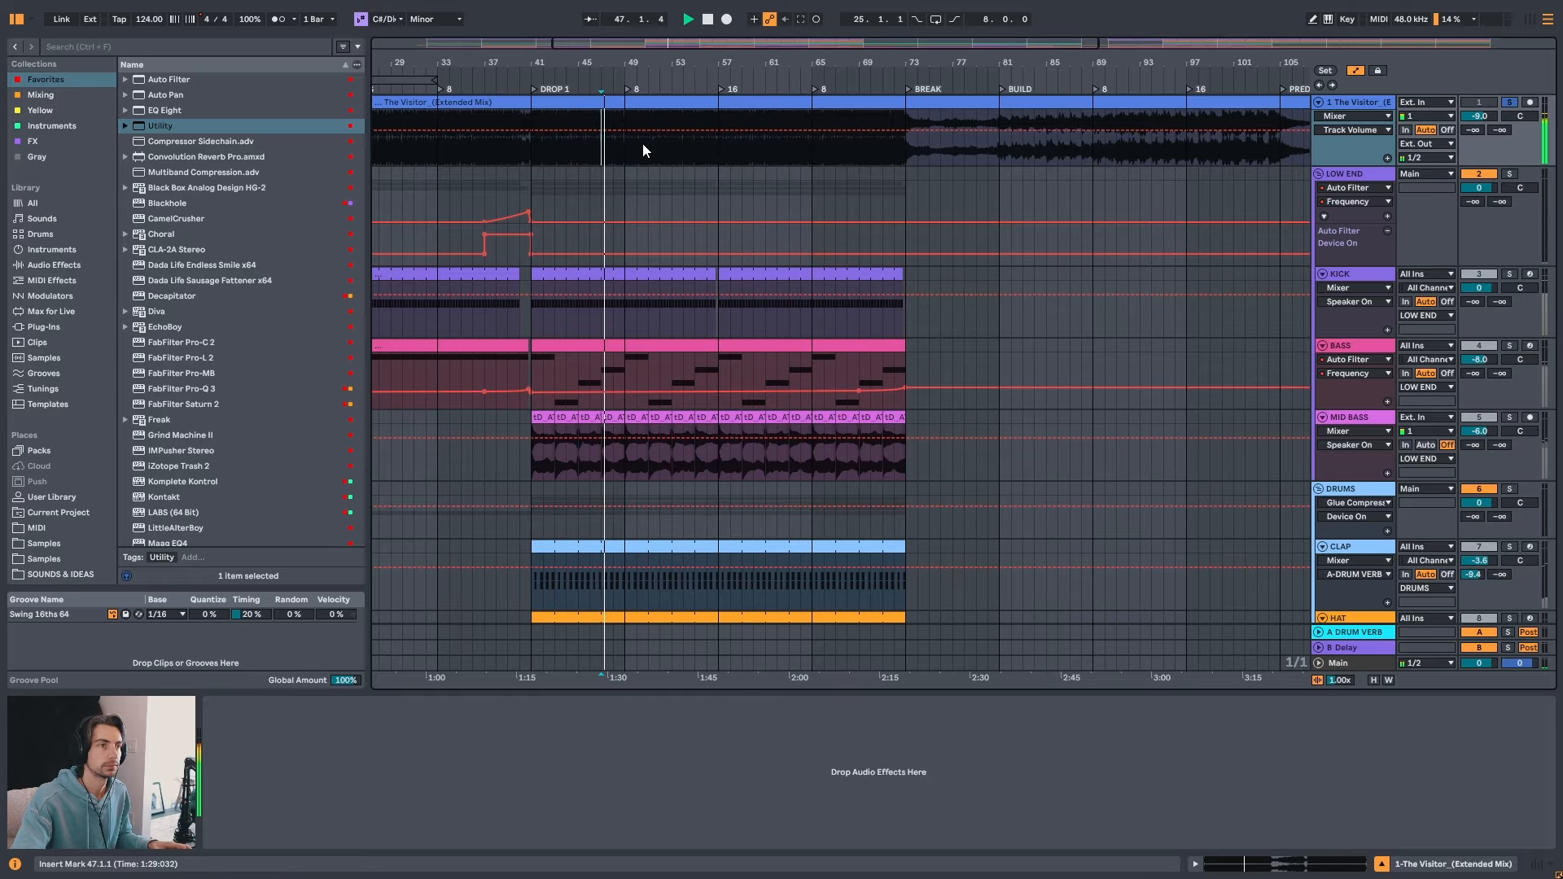
{"action": "left_click", "coordinate": [656, 143]}
{"action": "left_click", "coordinate": [698, 144]}
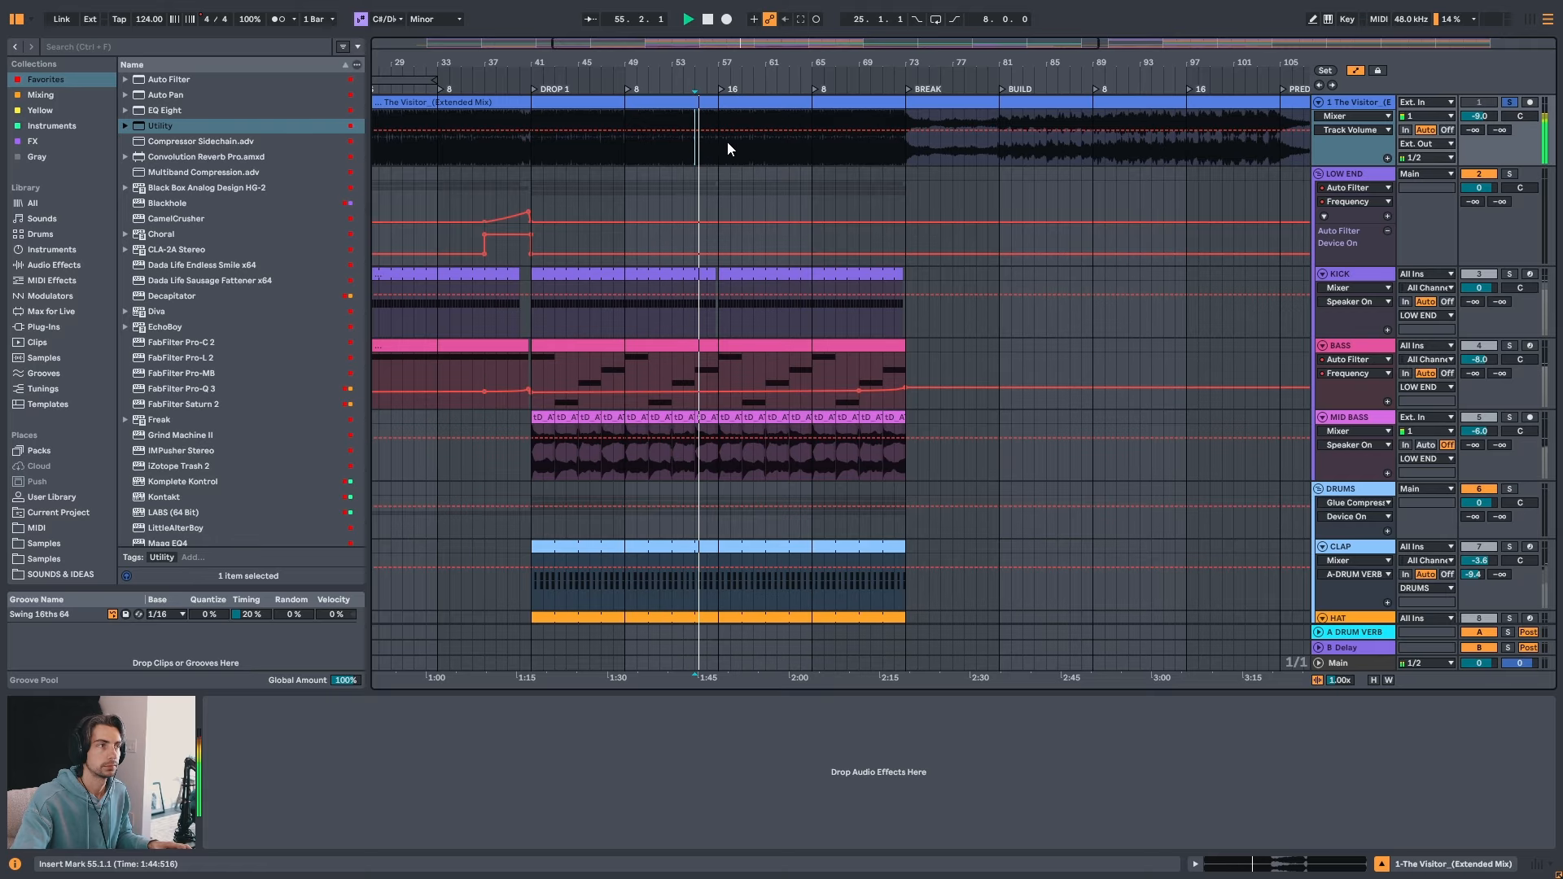
{"action": "left_click", "coordinate": [736, 140]}
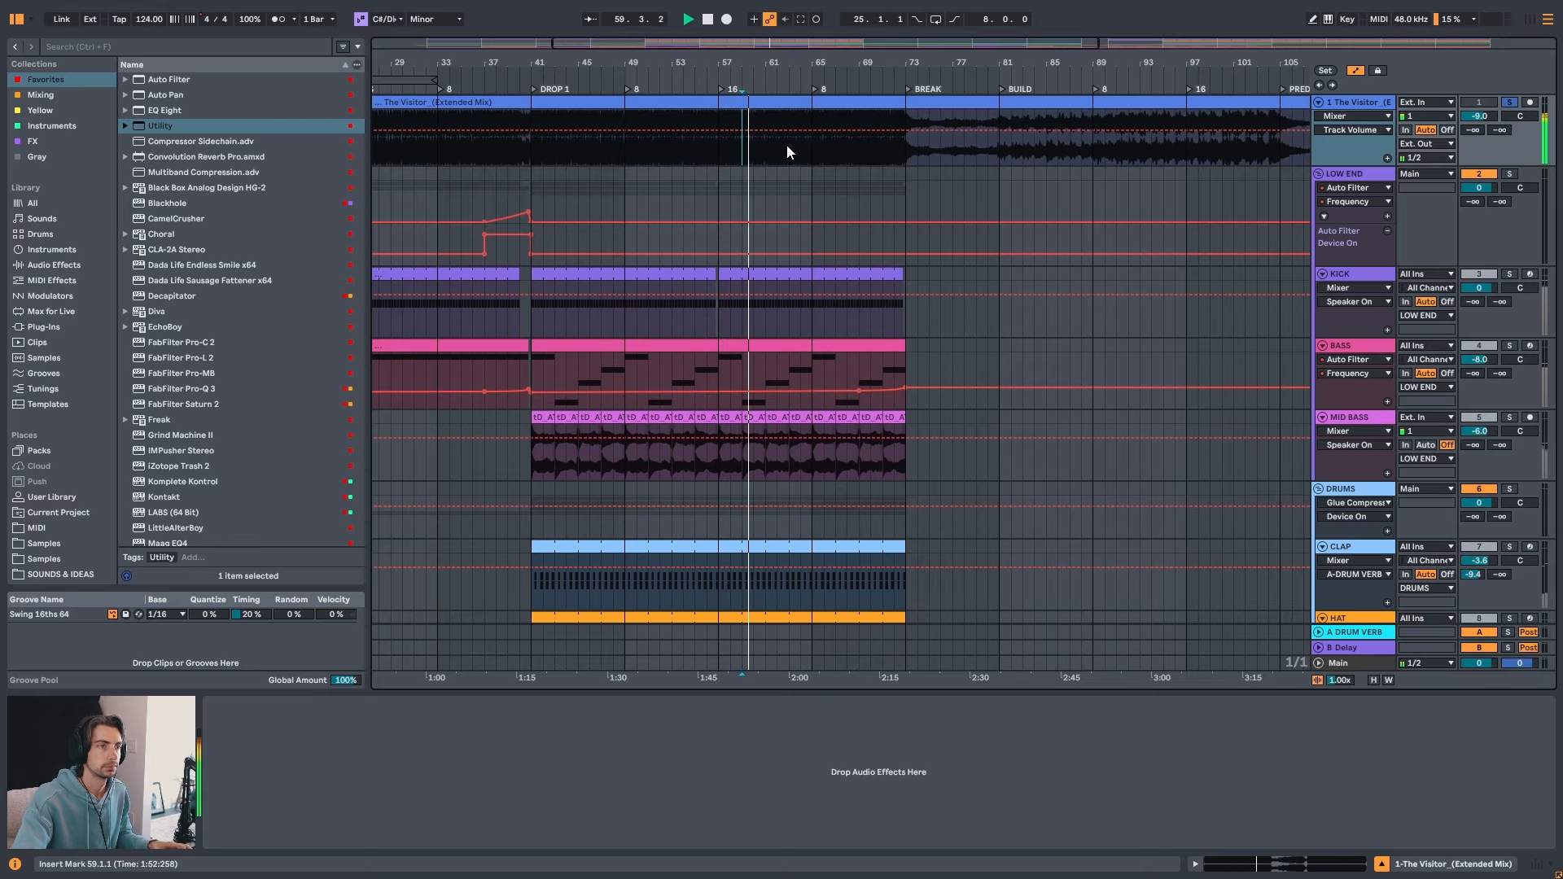
{"action": "left_click", "coordinate": [786, 145]}
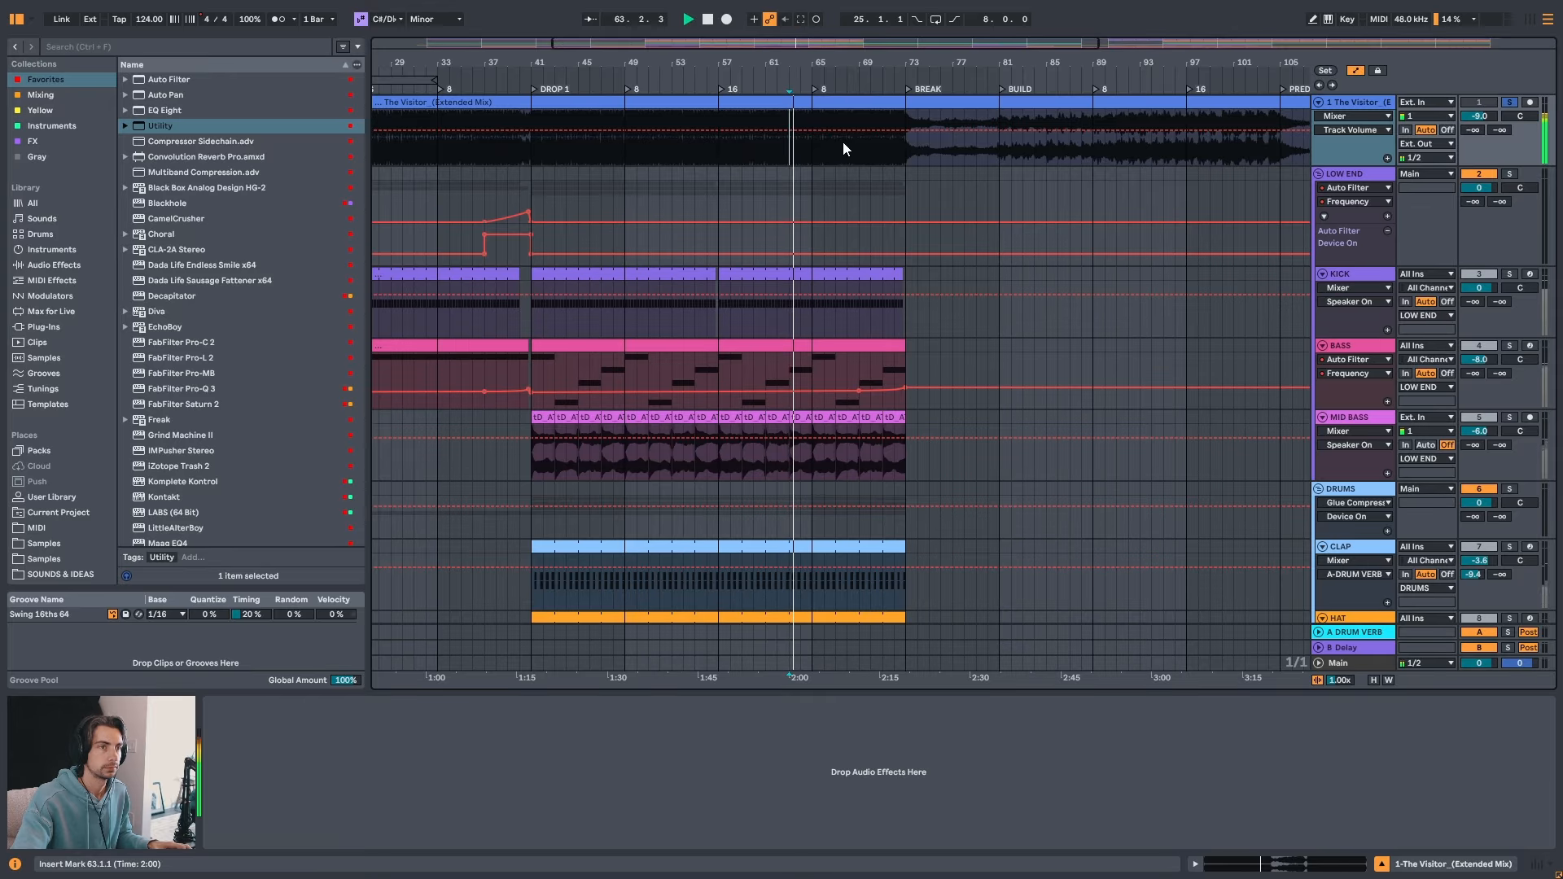
{"action": "left_click", "coordinate": [884, 143]}
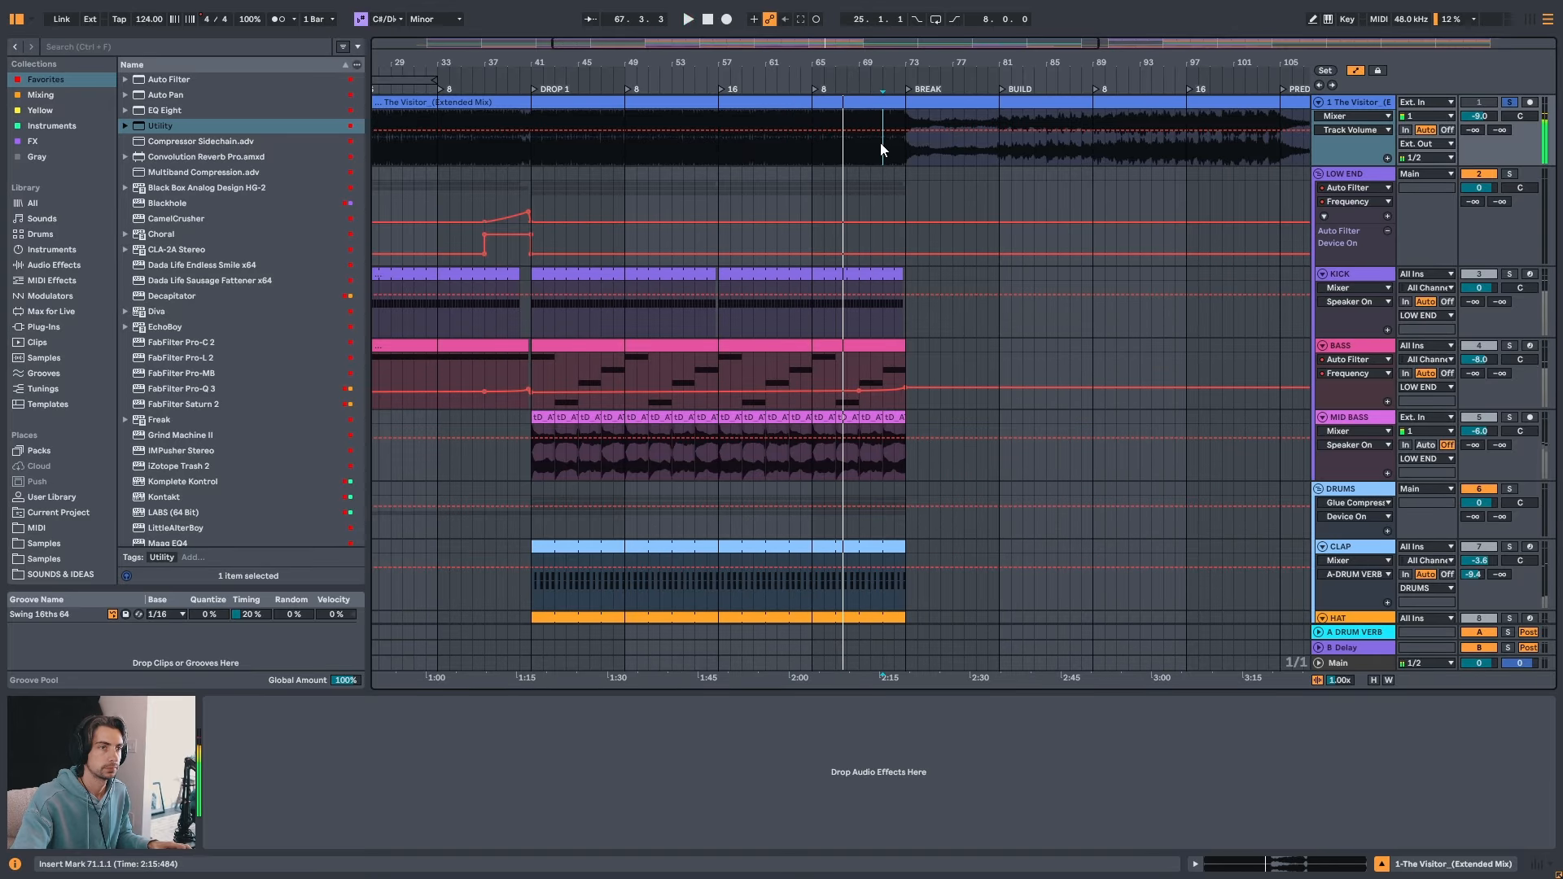
{"action": "key", "text": "space"}
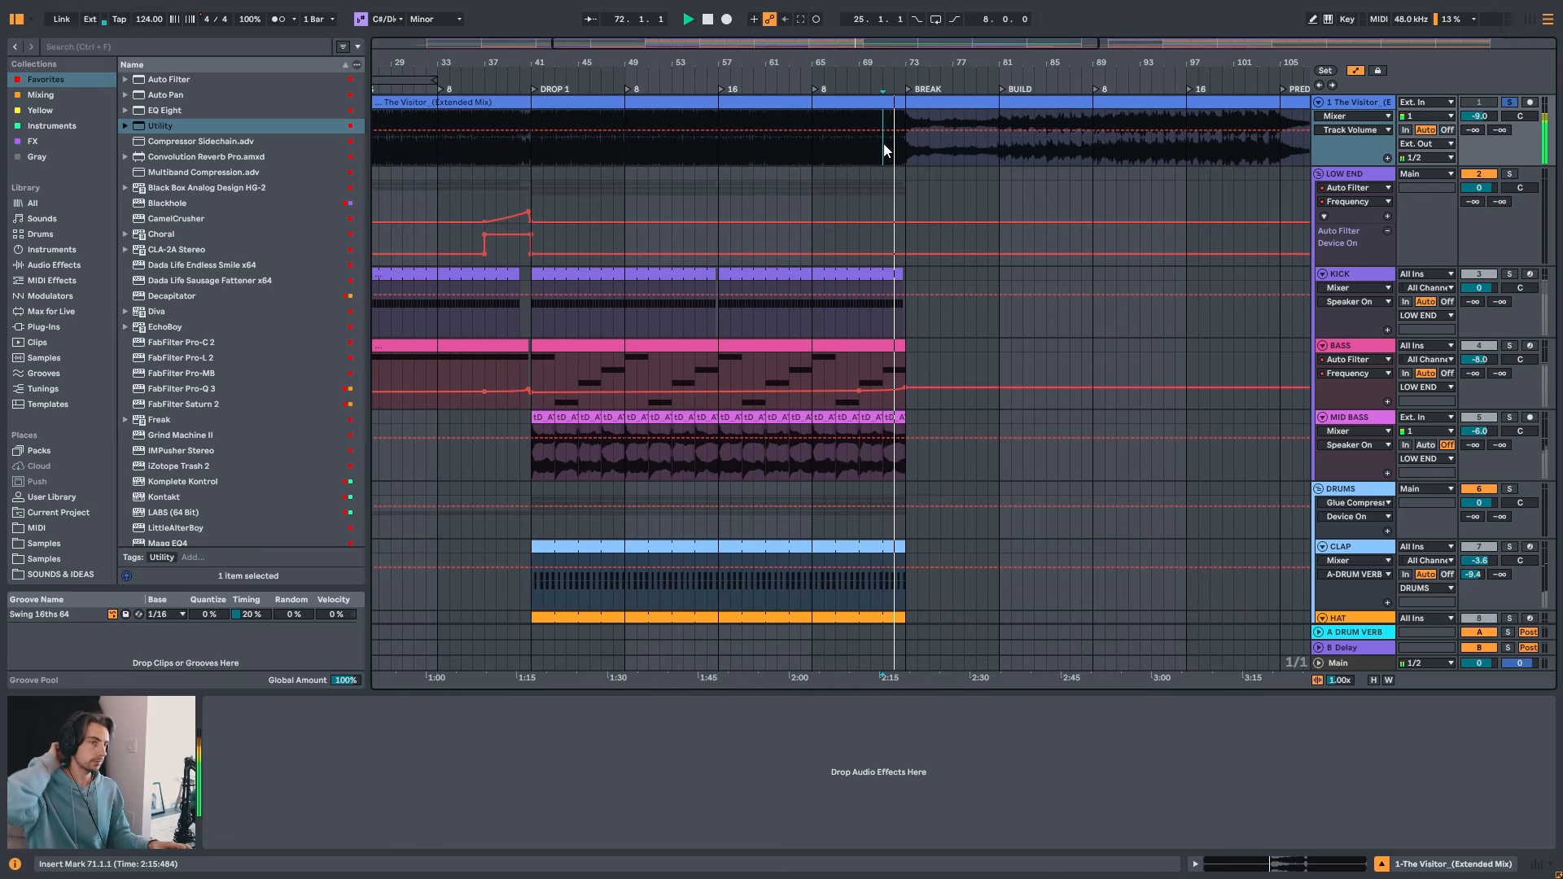
{"action": "key", "text": "space"}
- Unfold the FX ONE SHOT and BIRD LAZER FX tracks and look through the FX group's clips
{"action": "scroll", "coordinate": [1075, 220], "scroll_direction": "down", "scroll_amount": 2}
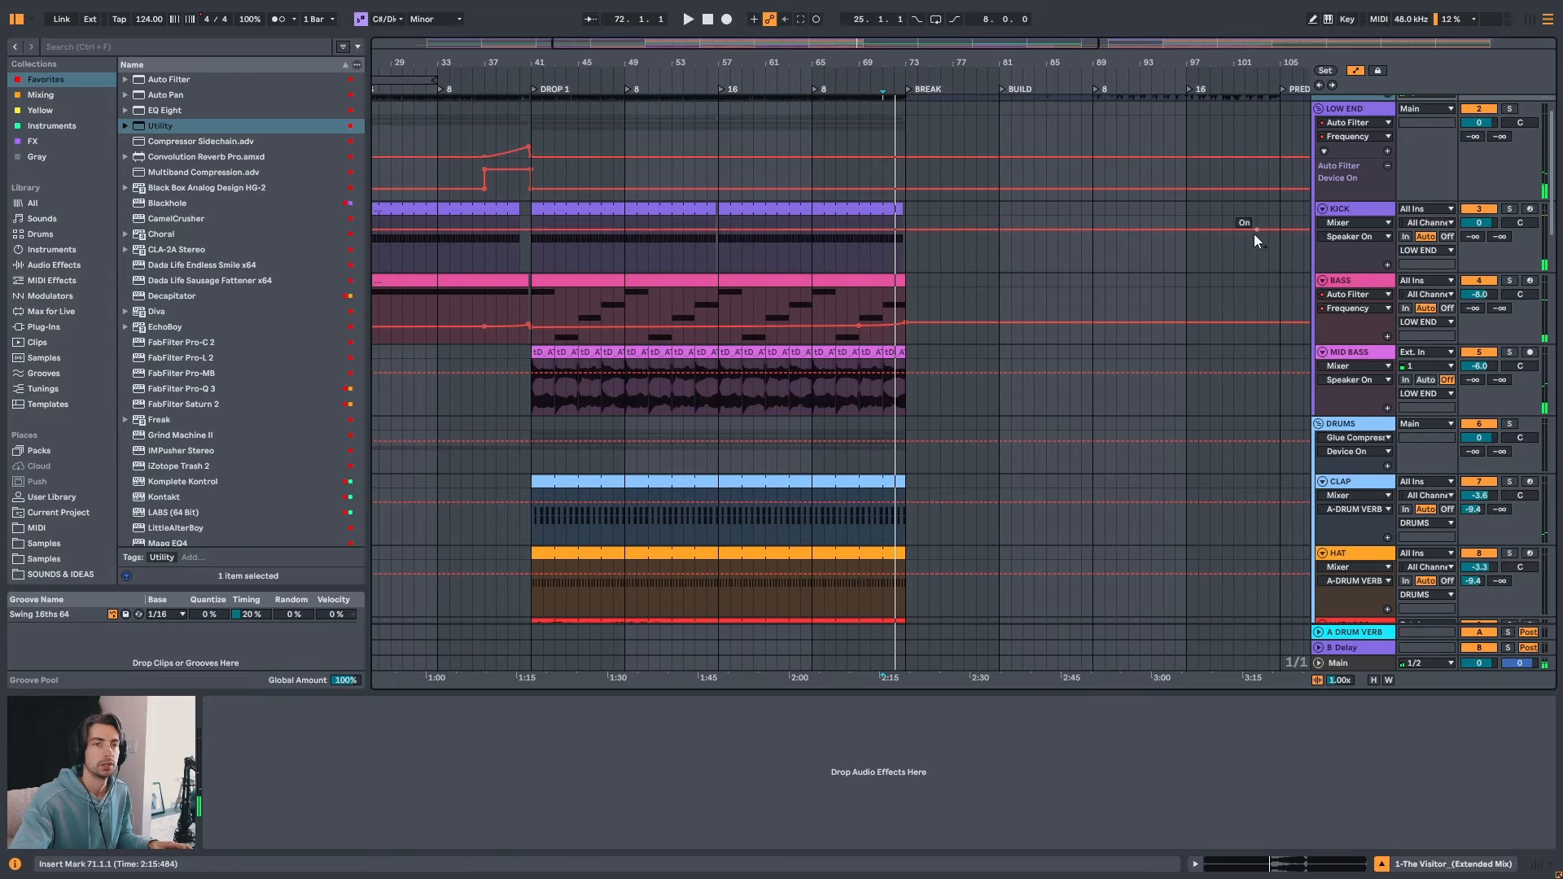
{"action": "scroll", "coordinate": [1253, 236], "scroll_direction": "up", "scroll_amount": 2}
{"action": "left_click_drag", "start_coordinate": [1551, 201], "coordinate": [1546, 563]}
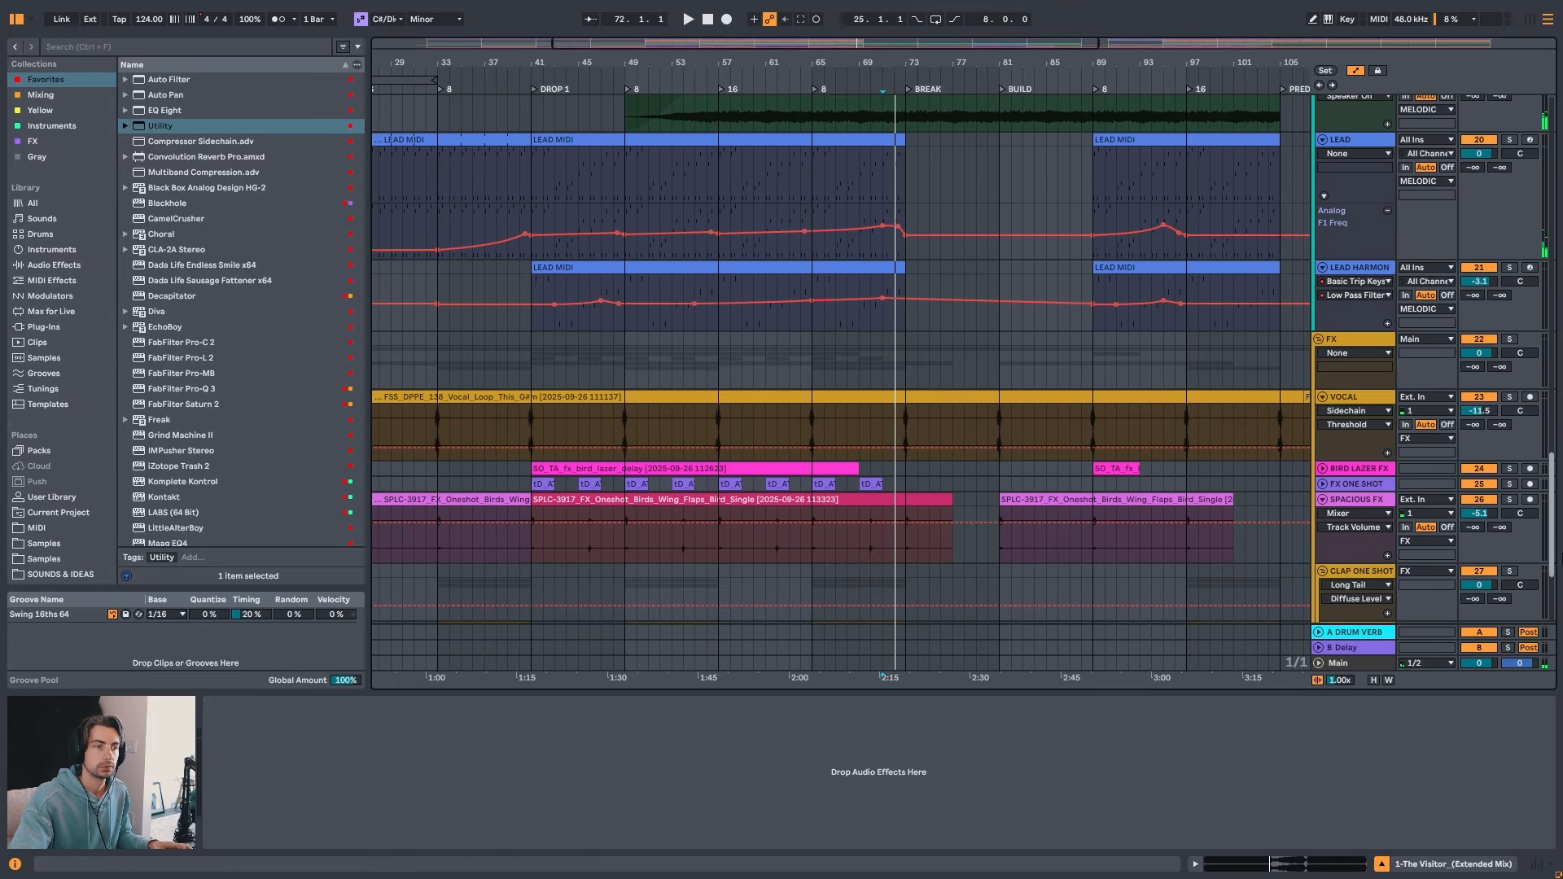
{"action": "left_click", "coordinate": [1317, 485]}
{"action": "scroll", "coordinate": [1262, 440], "scroll_direction": "down", "scroll_amount": 2}
{"action": "left_click", "coordinate": [1323, 387]}
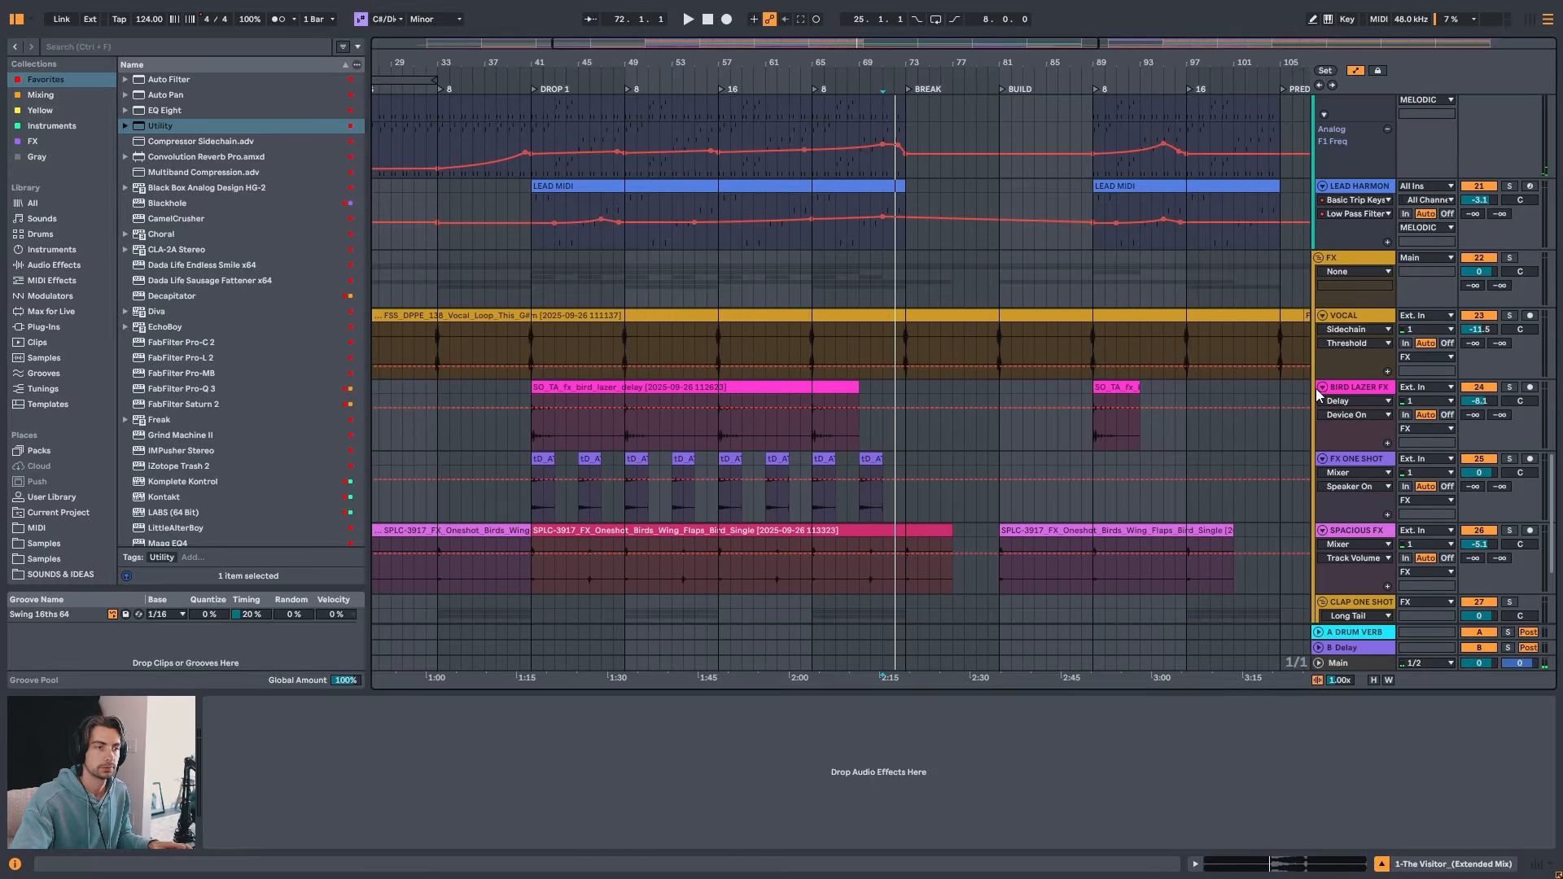
{"action": "scroll", "coordinate": [1265, 402], "scroll_direction": "down", "scroll_amount": 5}
{"action": "scroll", "coordinate": [1126, 438], "scroll_direction": "up", "scroll_amount": 5}
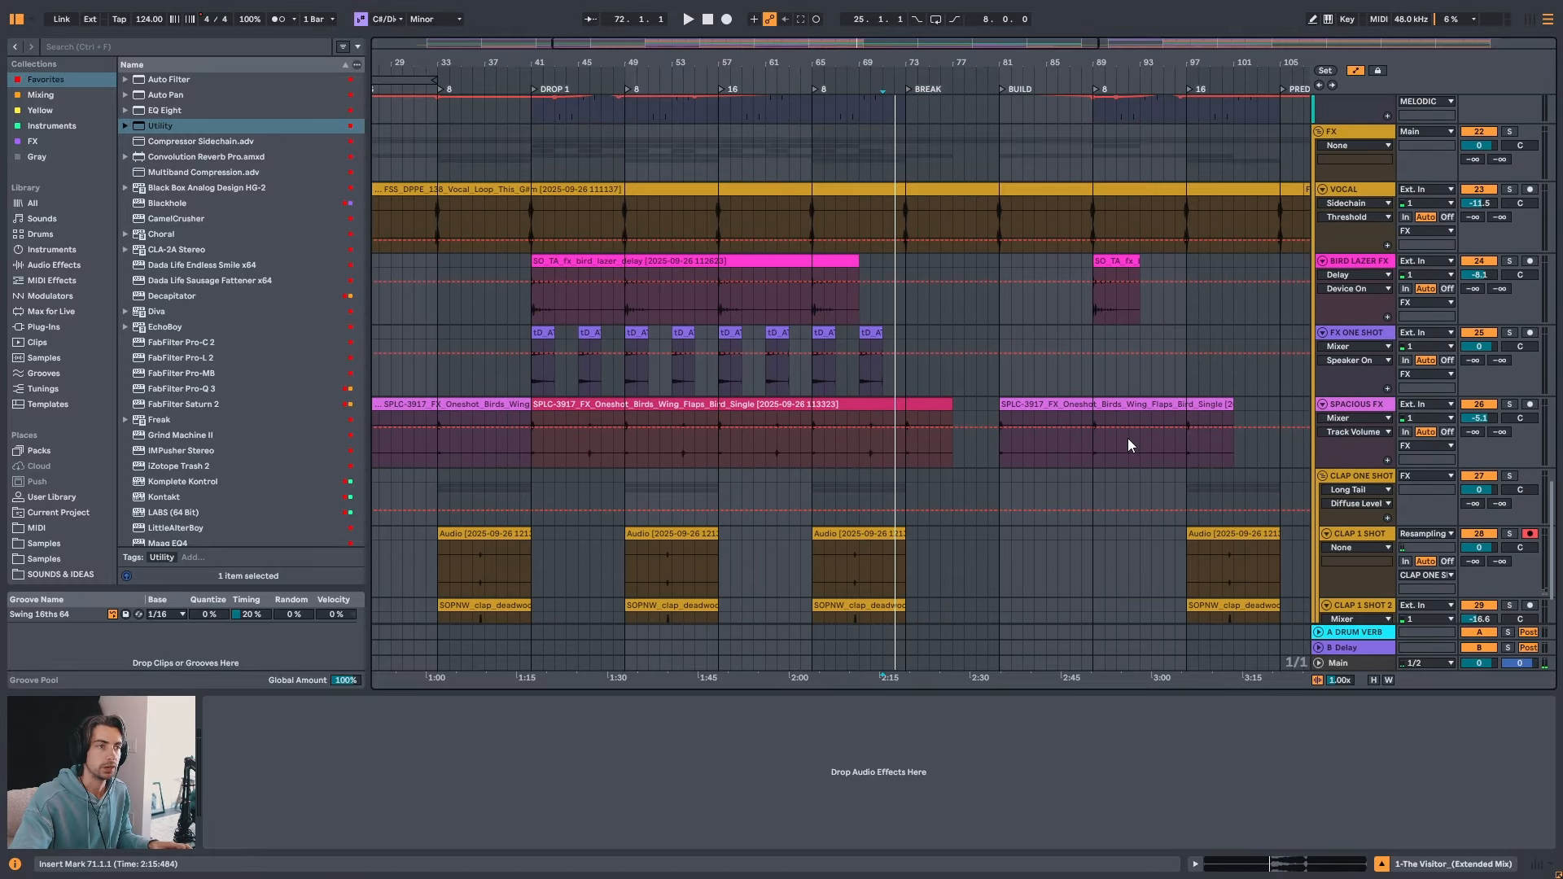
- Play DROP 1 from the start of the BIRD LAZER FX clip and review the melodic, drum and low-end tracks
{"action": "left_click", "coordinate": [612, 325]}
{"action": "key", "text": "space"}
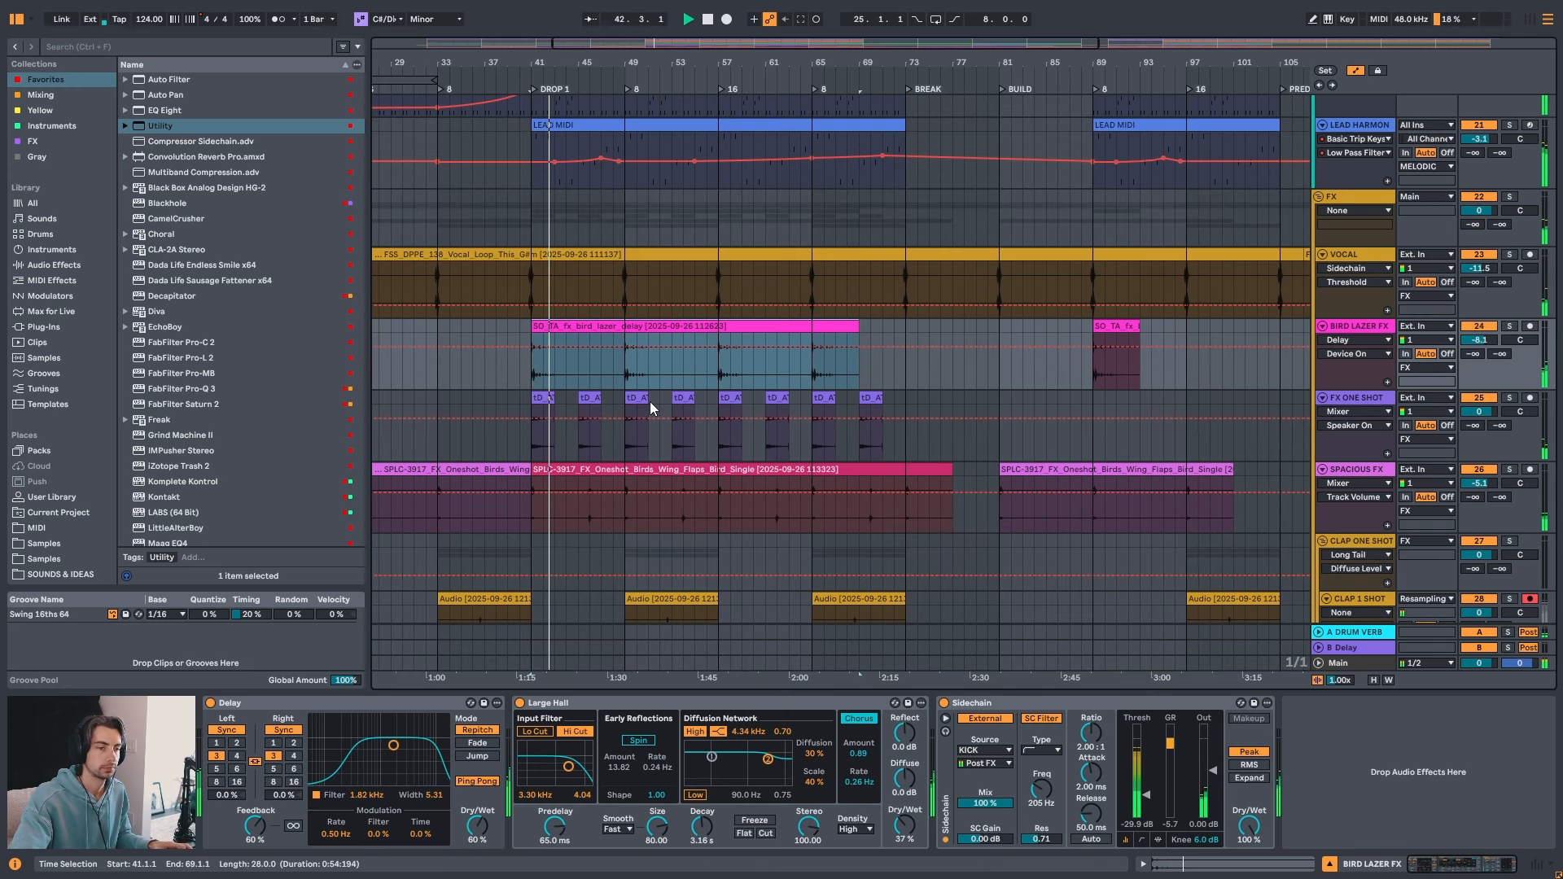
{"action": "scroll", "coordinate": [718, 447], "scroll_direction": "up", "scroll_amount": 5}
{"action": "scroll", "coordinate": [719, 454], "scroll_direction": "up", "scroll_amount": 8}
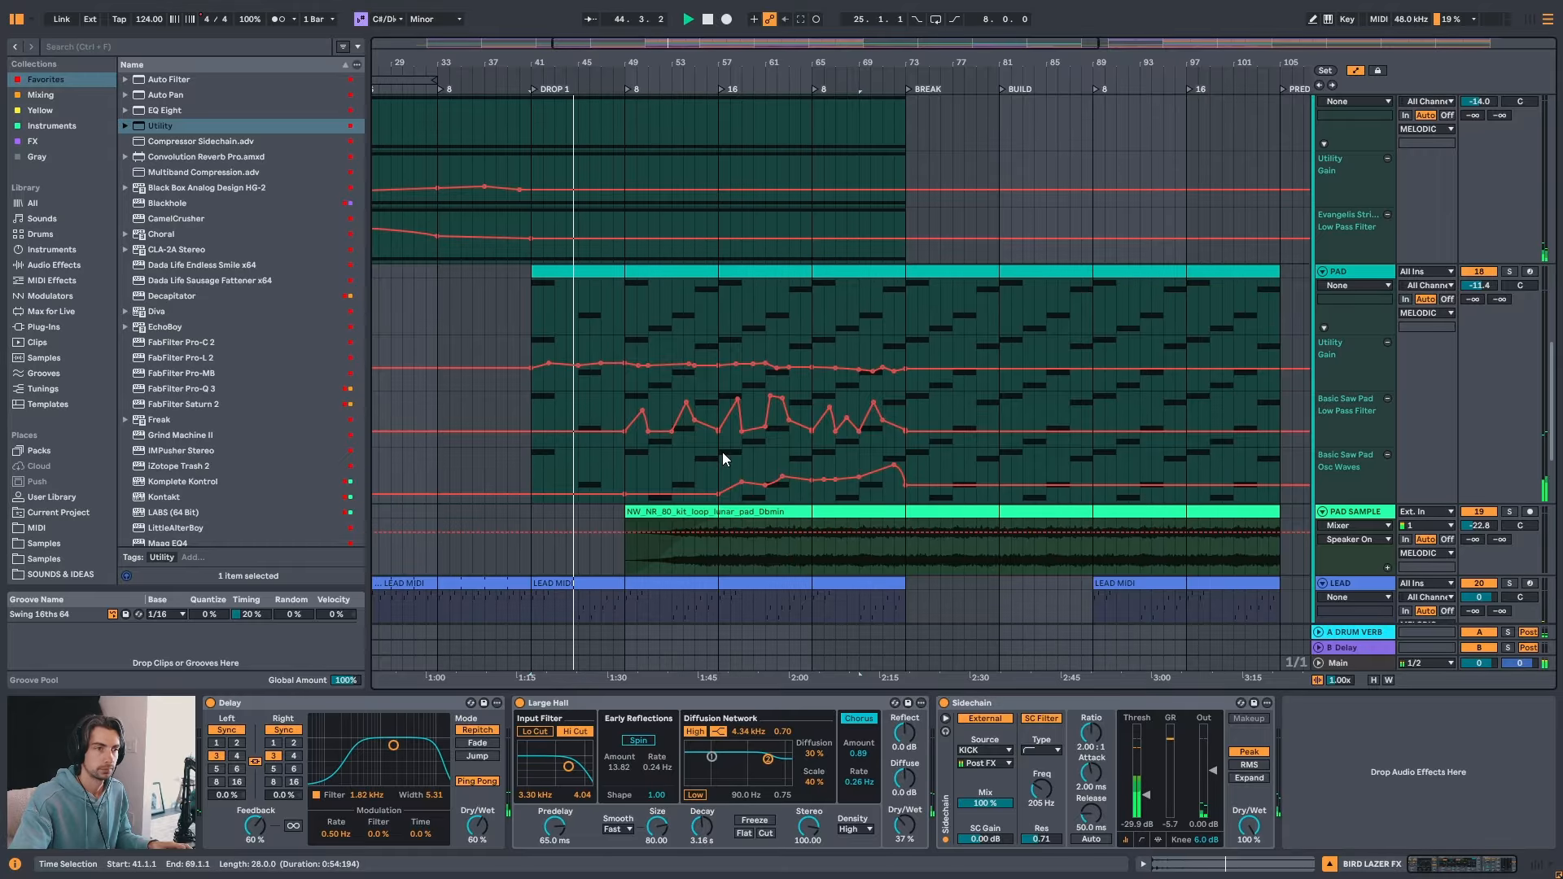
{"action": "scroll", "coordinate": [727, 412], "scroll_direction": "up", "scroll_amount": 2}
{"action": "scroll", "coordinate": [692, 407], "scroll_direction": "up", "scroll_amount": 4}
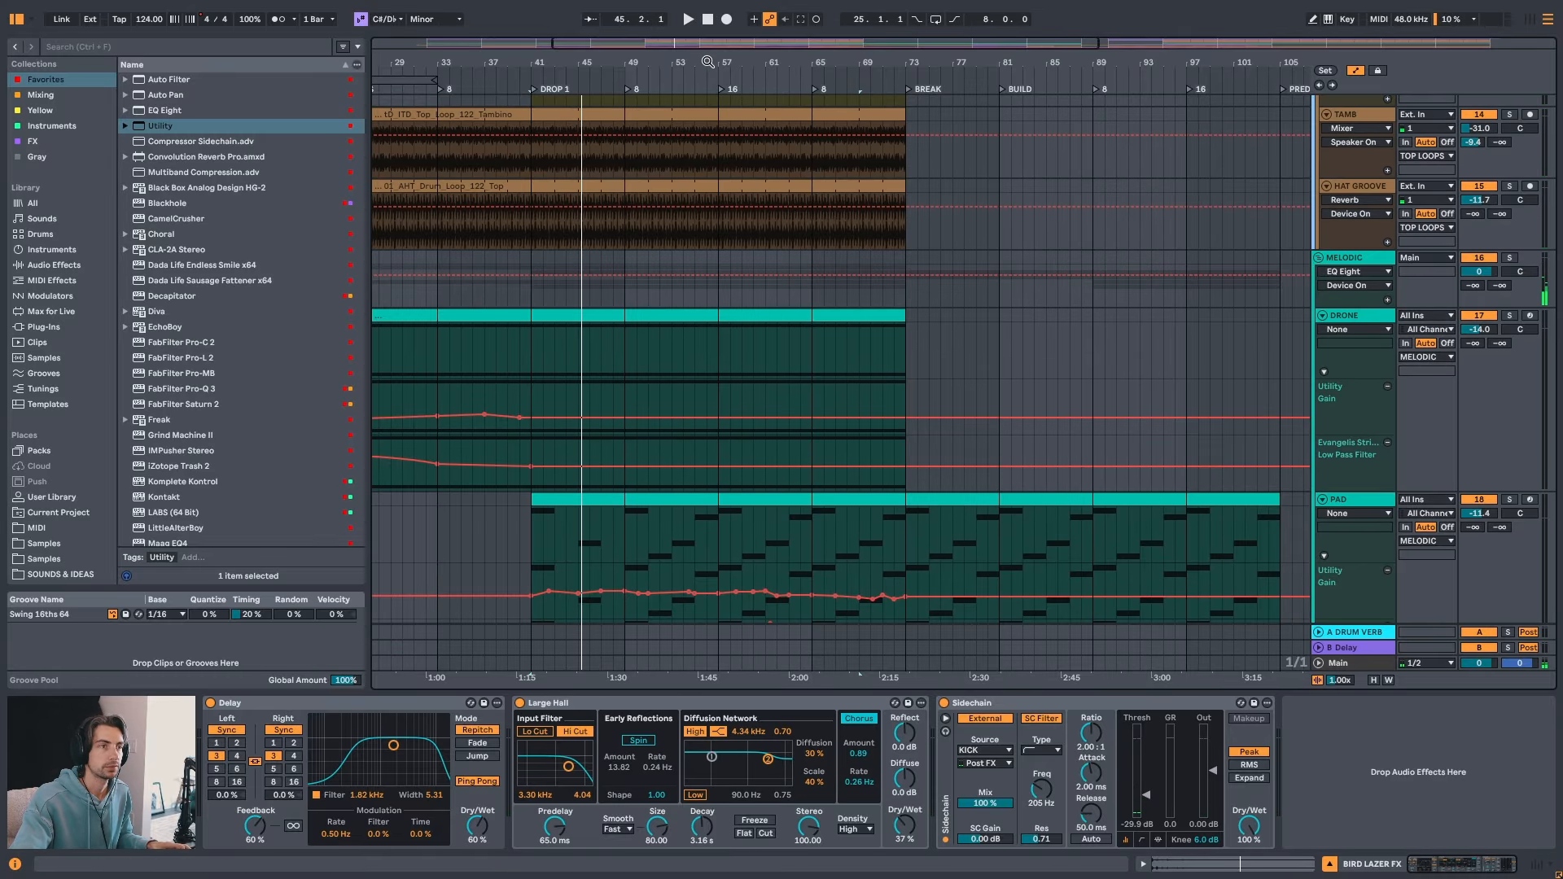
{"action": "left_click_drag", "start_coordinate": [710, 59], "coordinate": [718, 63]}
{"action": "scroll", "coordinate": [731, 382], "scroll_direction": "up", "scroll_amount": 14}
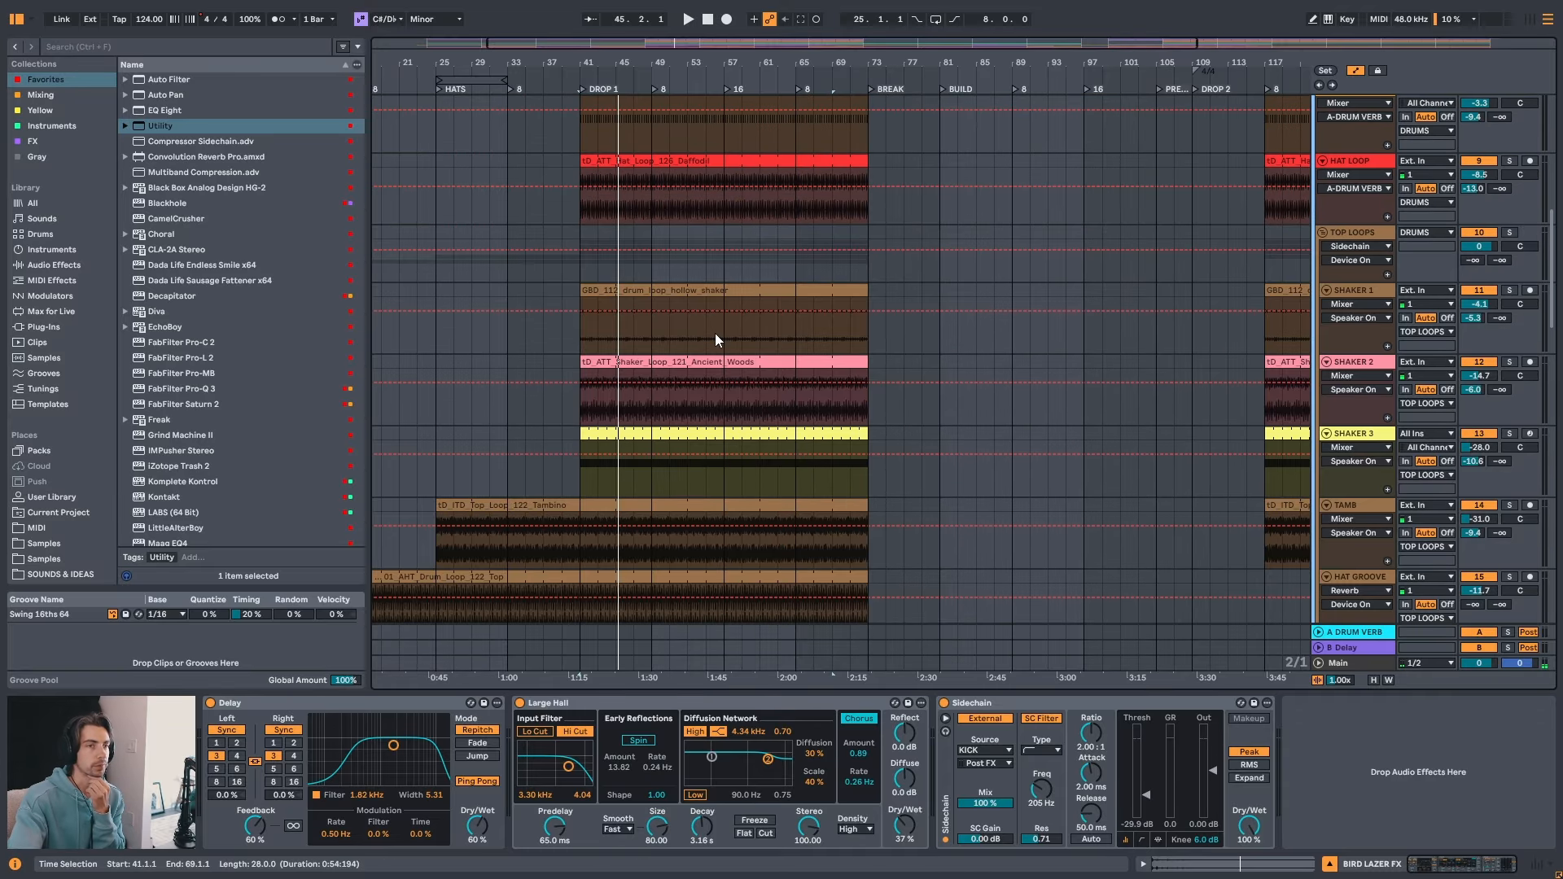
{"action": "scroll", "coordinate": [713, 339], "scroll_direction": "up", "scroll_amount": 10}
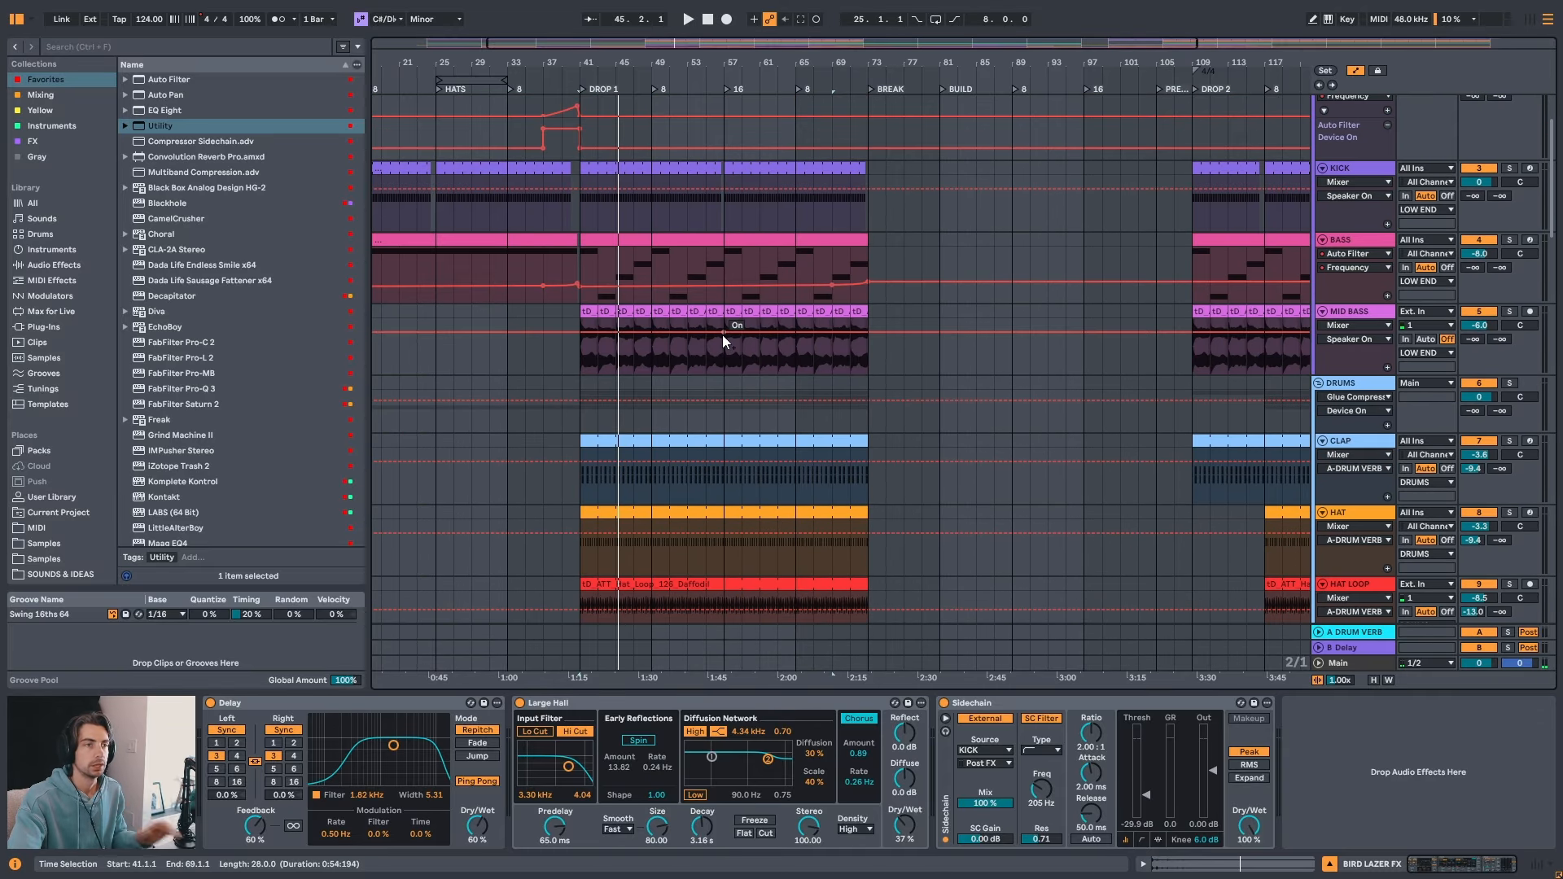
{"action": "left_click_drag", "start_coordinate": [706, 62], "coordinate": [704, 55]}
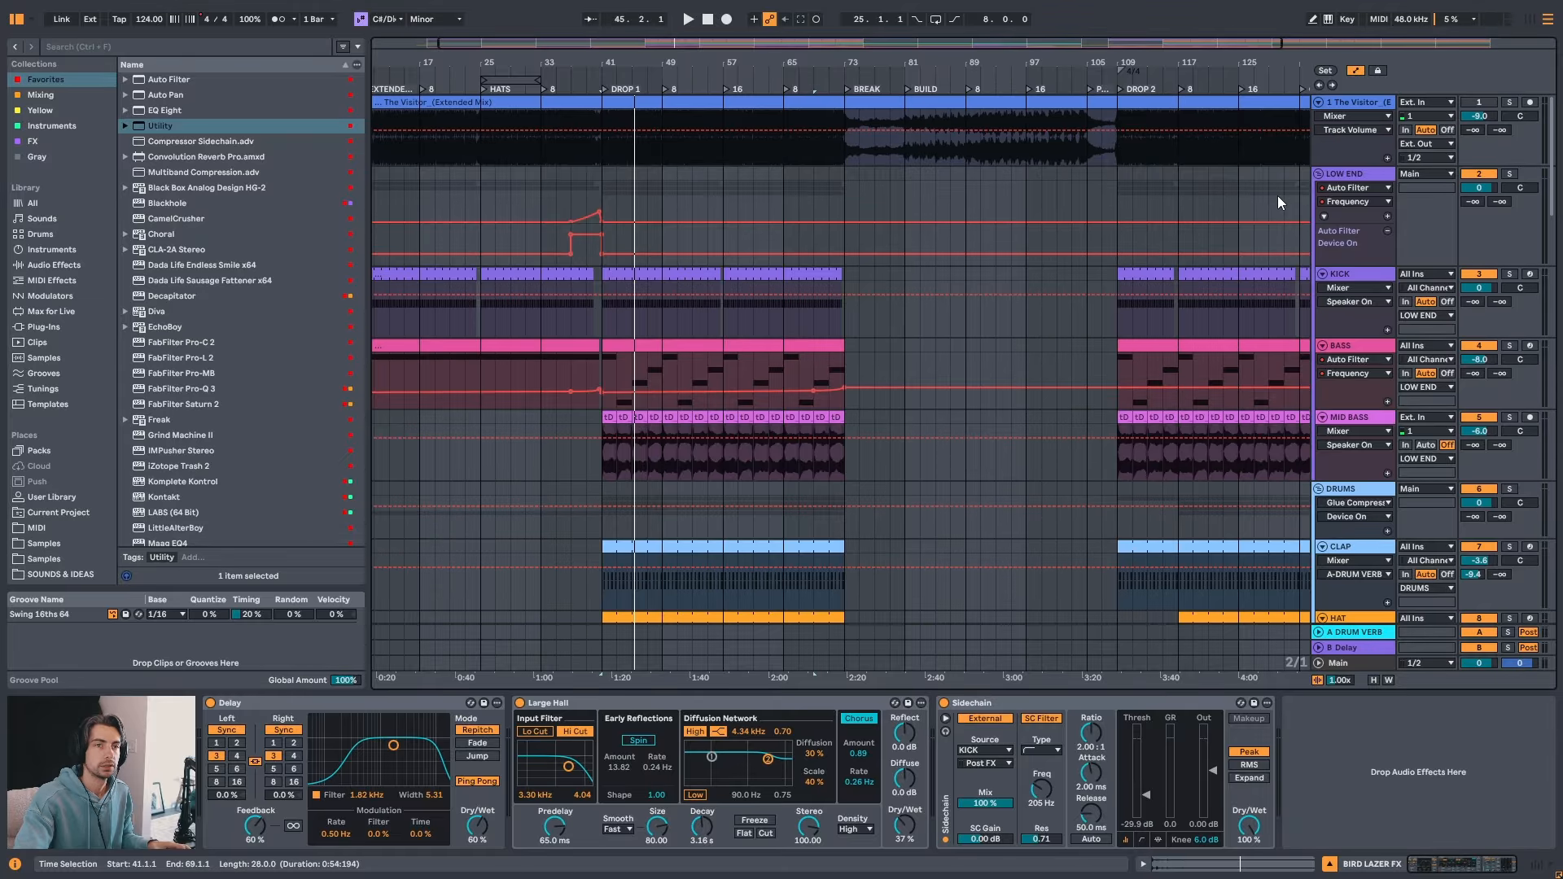
{"action": "left_click_drag", "start_coordinate": [607, 187], "coordinate": [857, 188]}
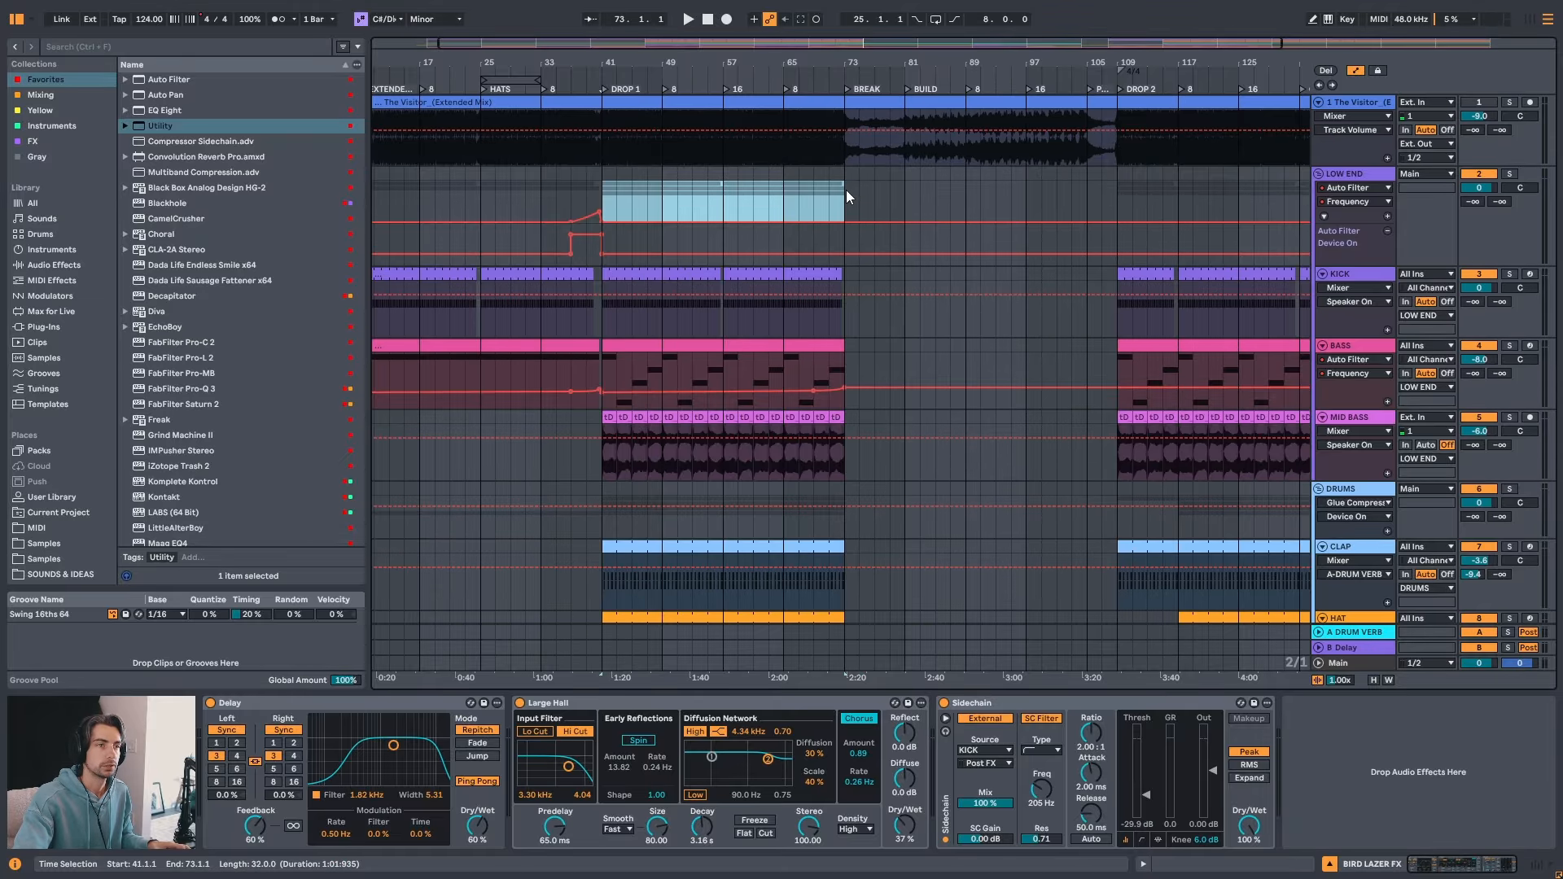
{"action": "left_click", "coordinate": [745, 195]}
{"action": "scroll", "coordinate": [1192, 229], "scroll_direction": "down", "scroll_amount": 2}
{"action": "scroll", "coordinate": [1192, 223], "scroll_direction": "up", "scroll_amount": 2}
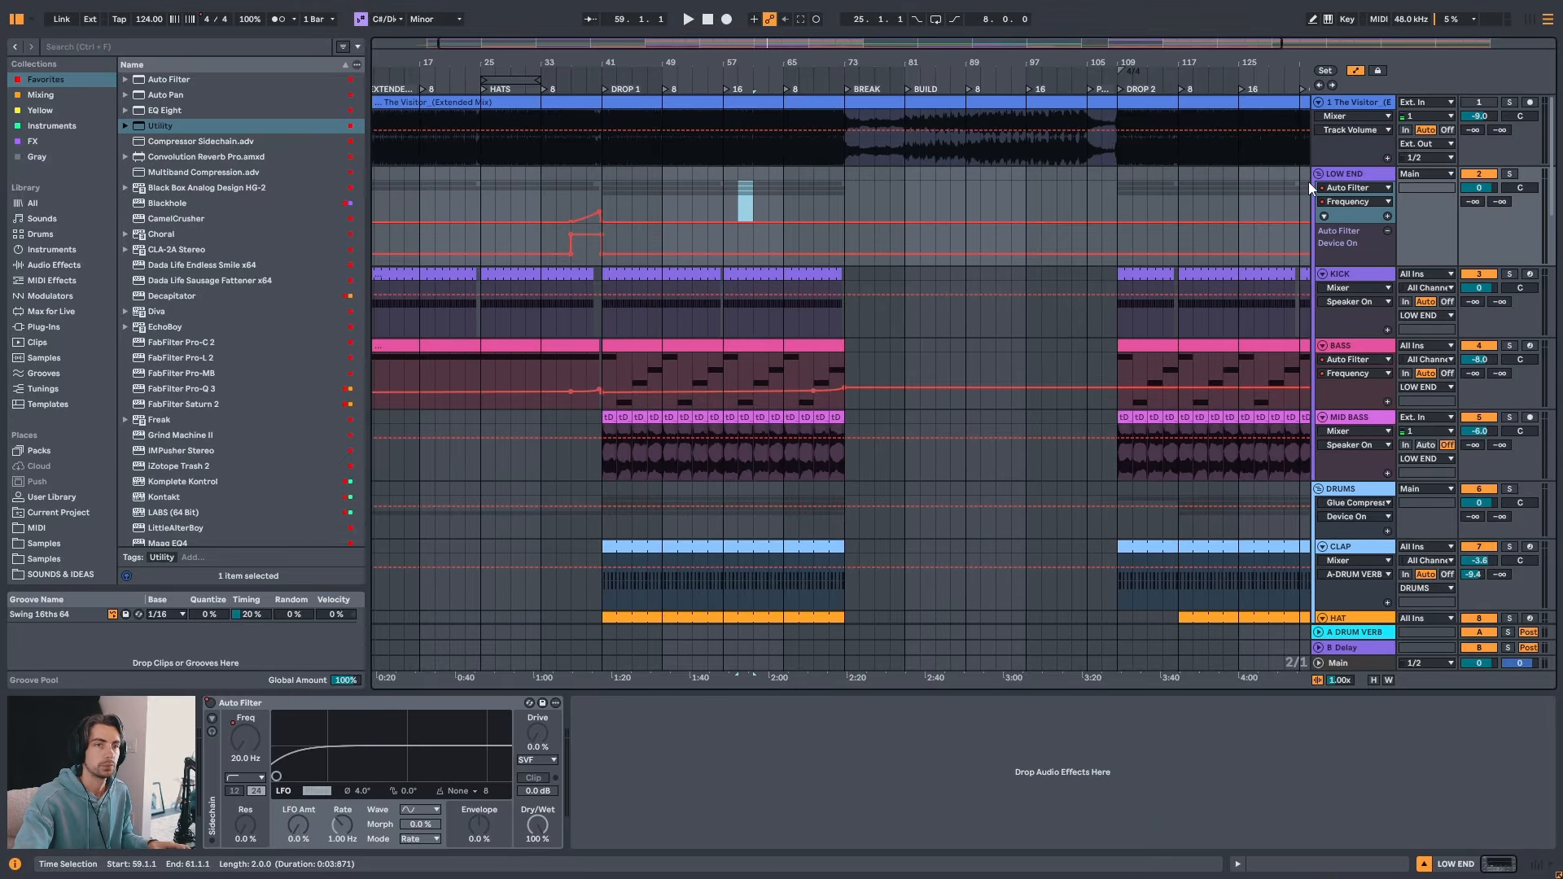
- Remove the Delay device from the B Delay return track
{"action": "left_click", "coordinate": [1354, 648]}
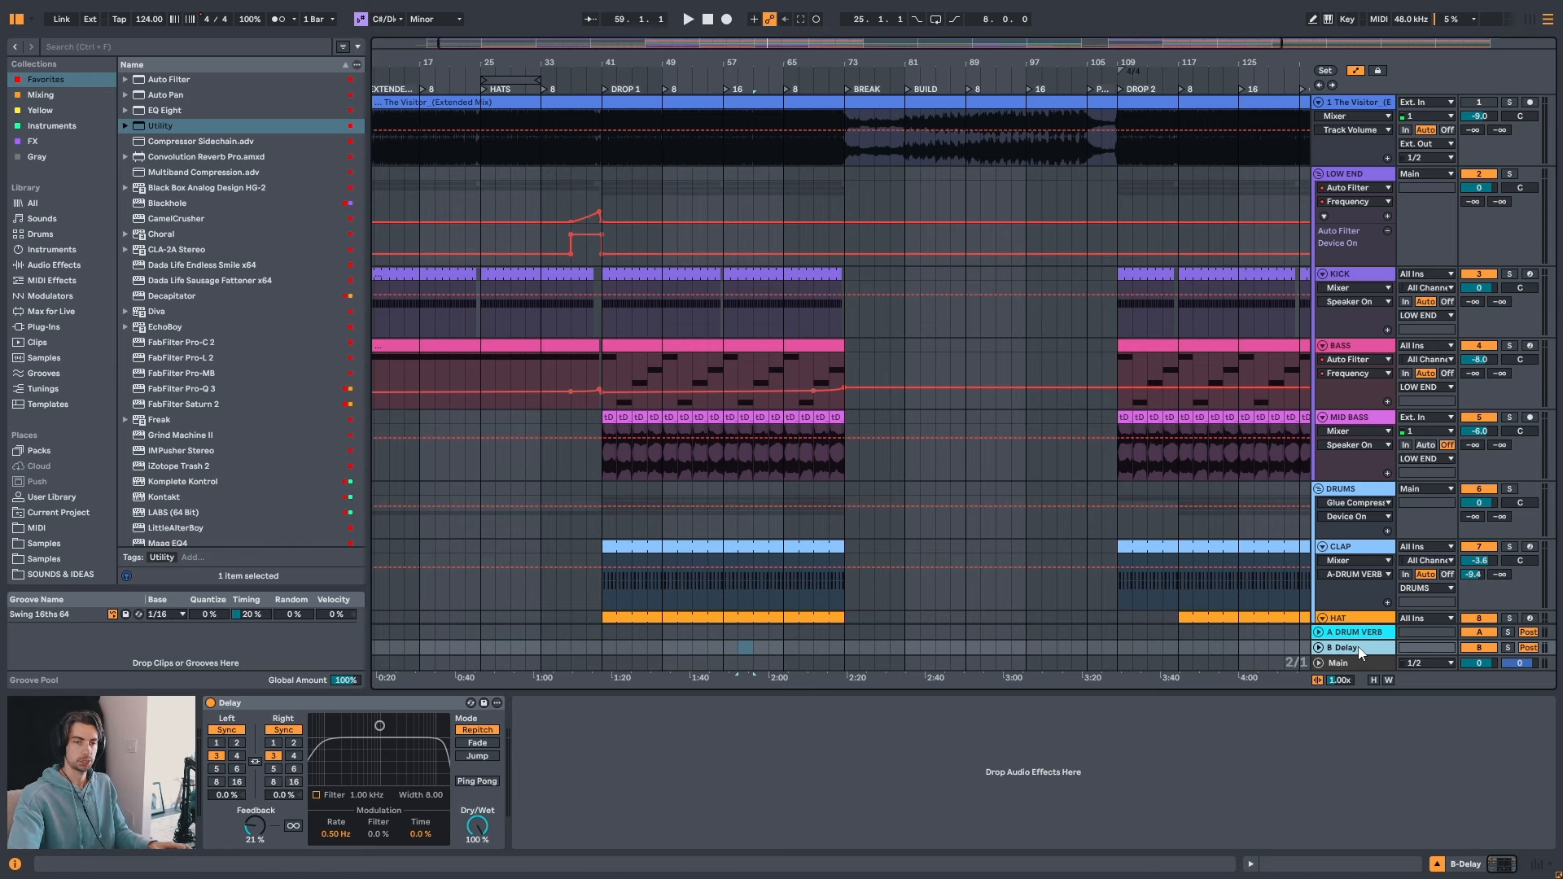
{"action": "left_click", "coordinate": [315, 705]}
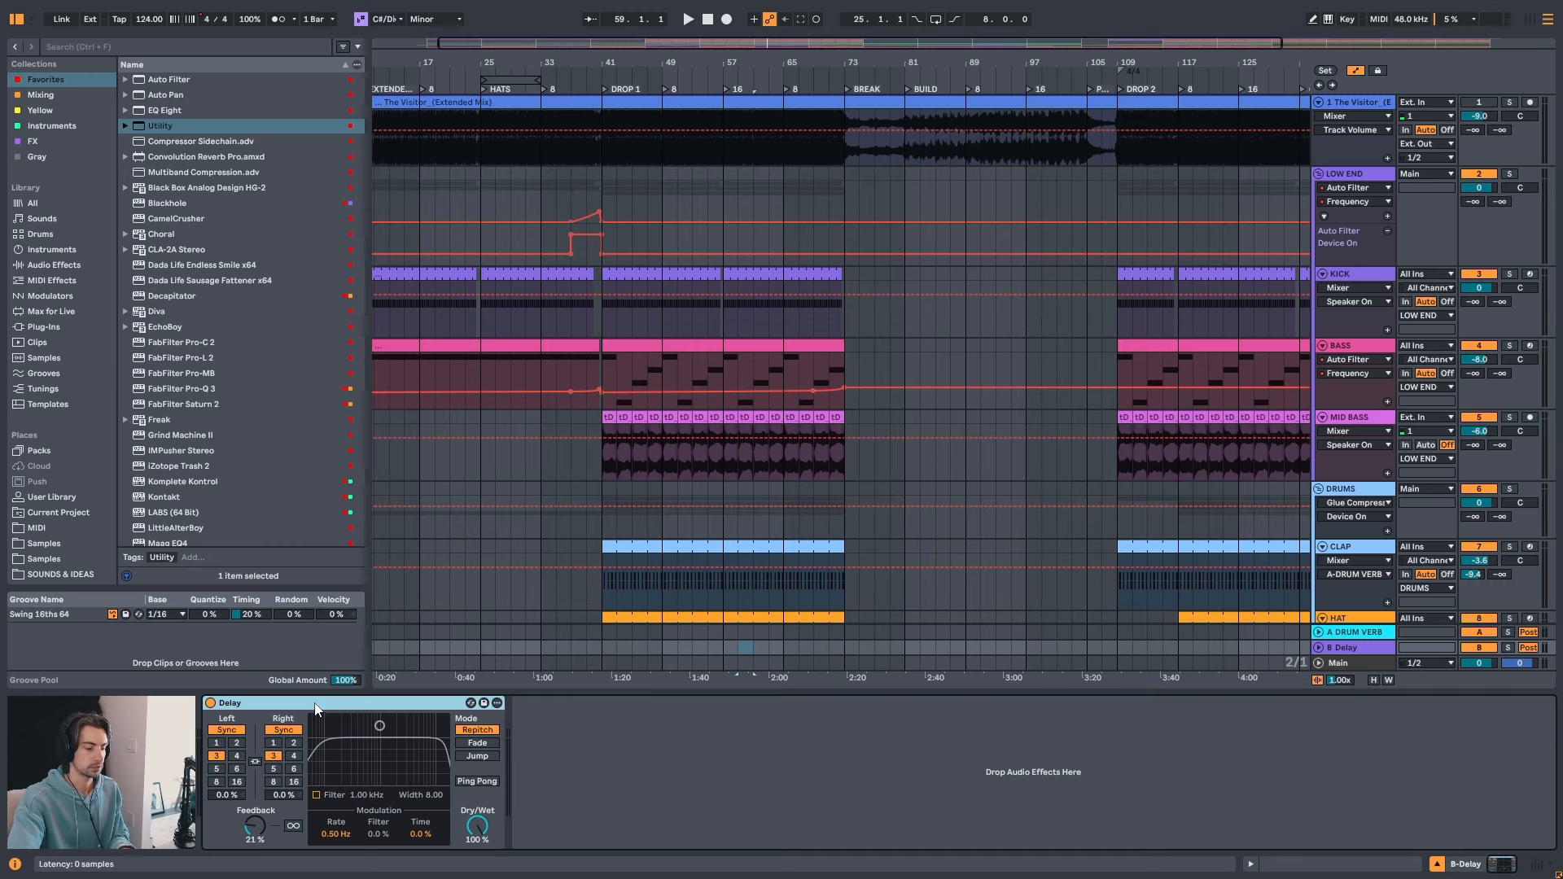
{"action": "key", "text": "Delete"}
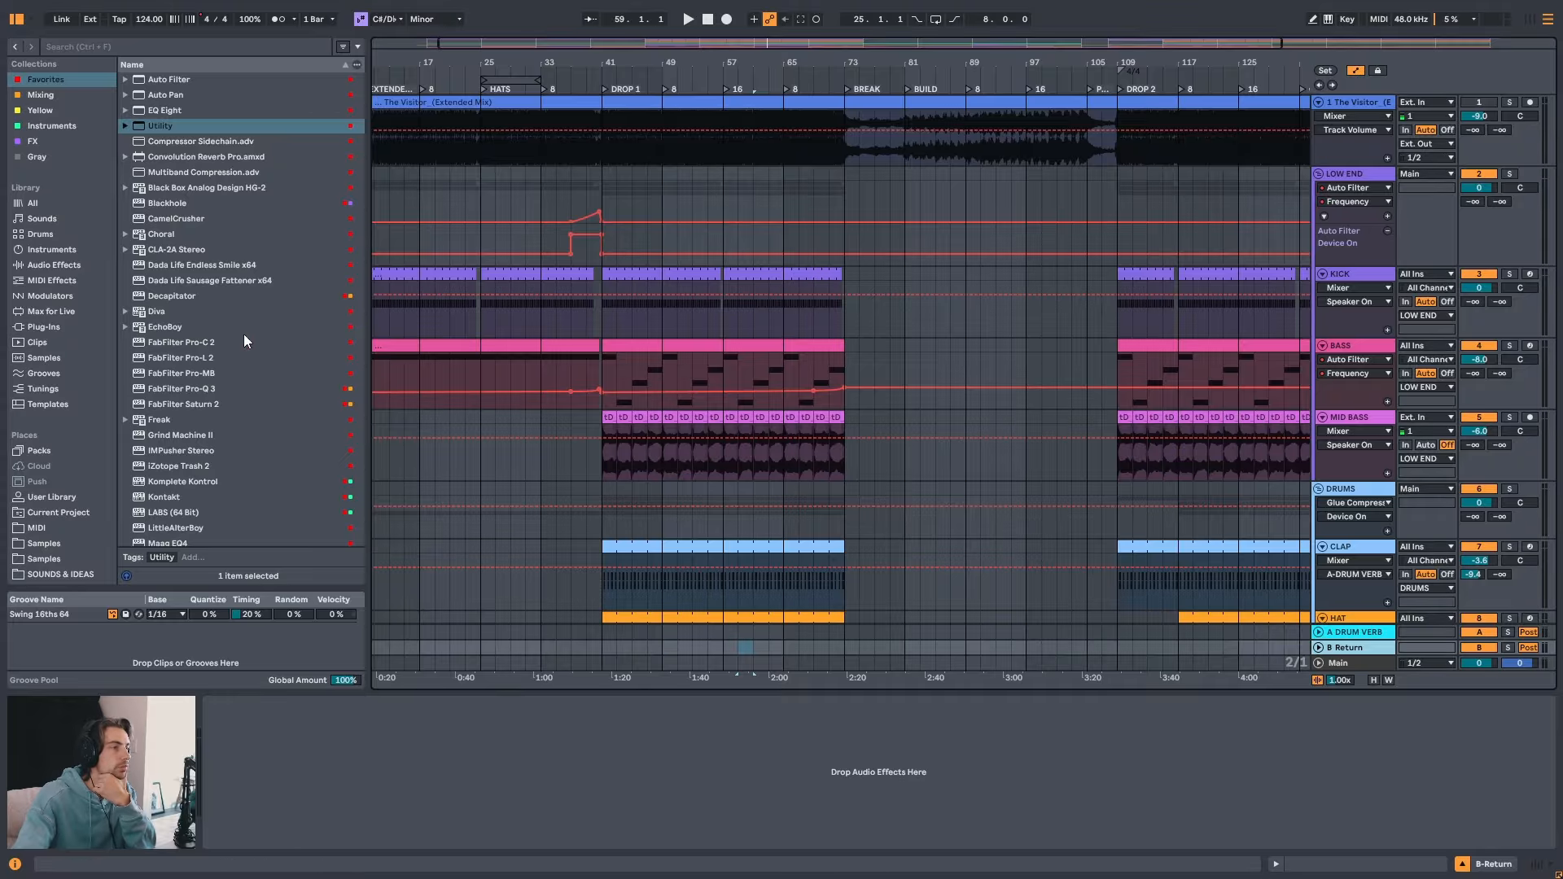
- Browse the audio effects library for a reverb preset for the B return track
{"action": "left_click", "coordinate": [72, 264]}
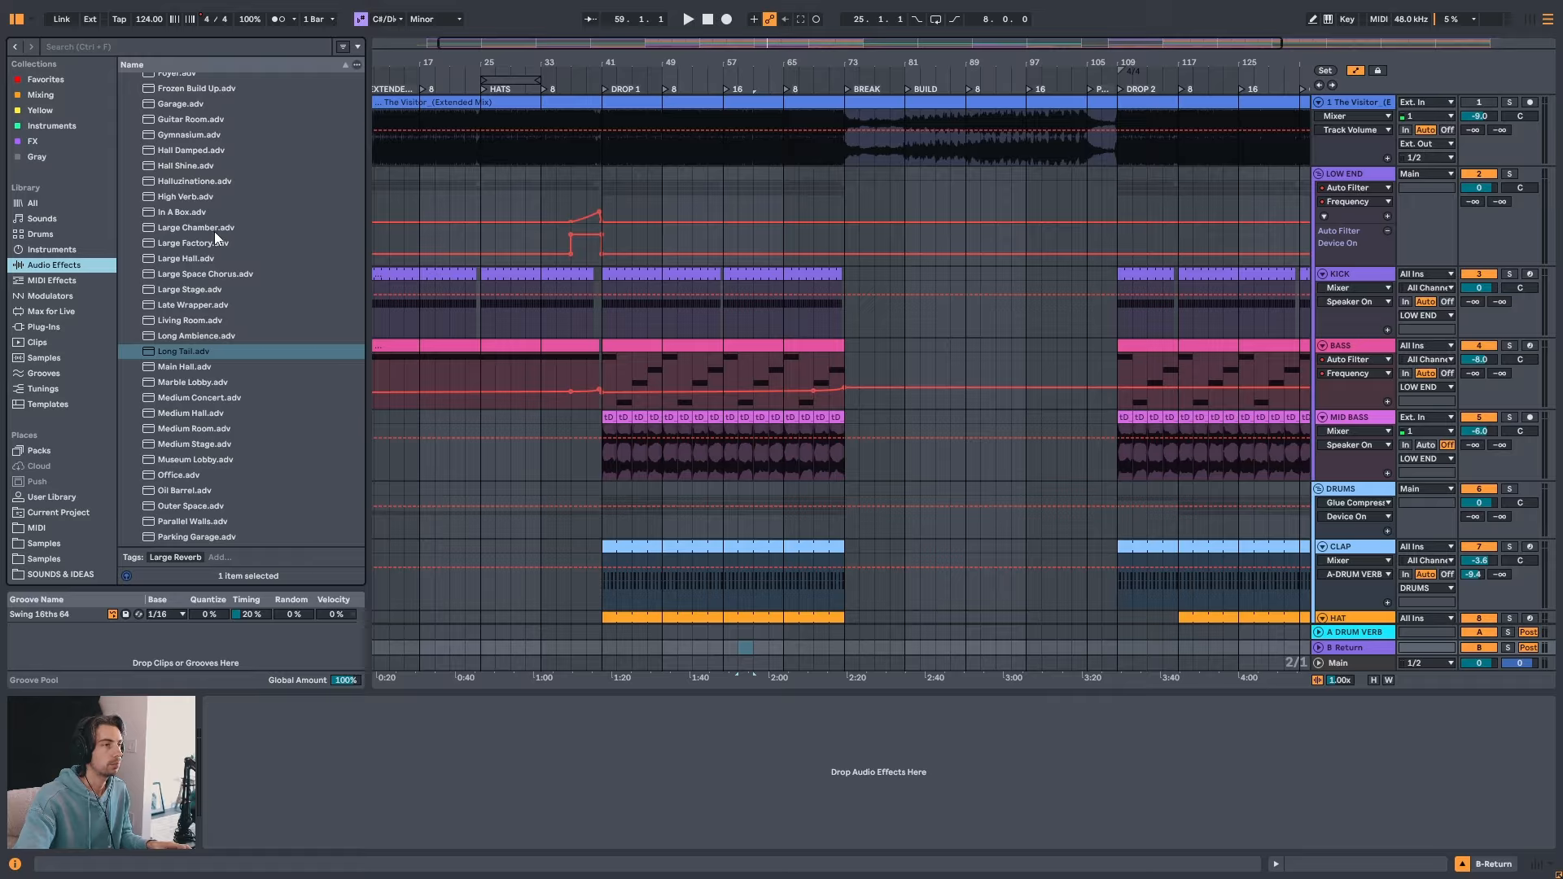
- Load the Spacious reverb preset onto return track B
{"action": "scroll", "coordinate": [223, 295], "scroll_direction": "down", "scroll_amount": 5}
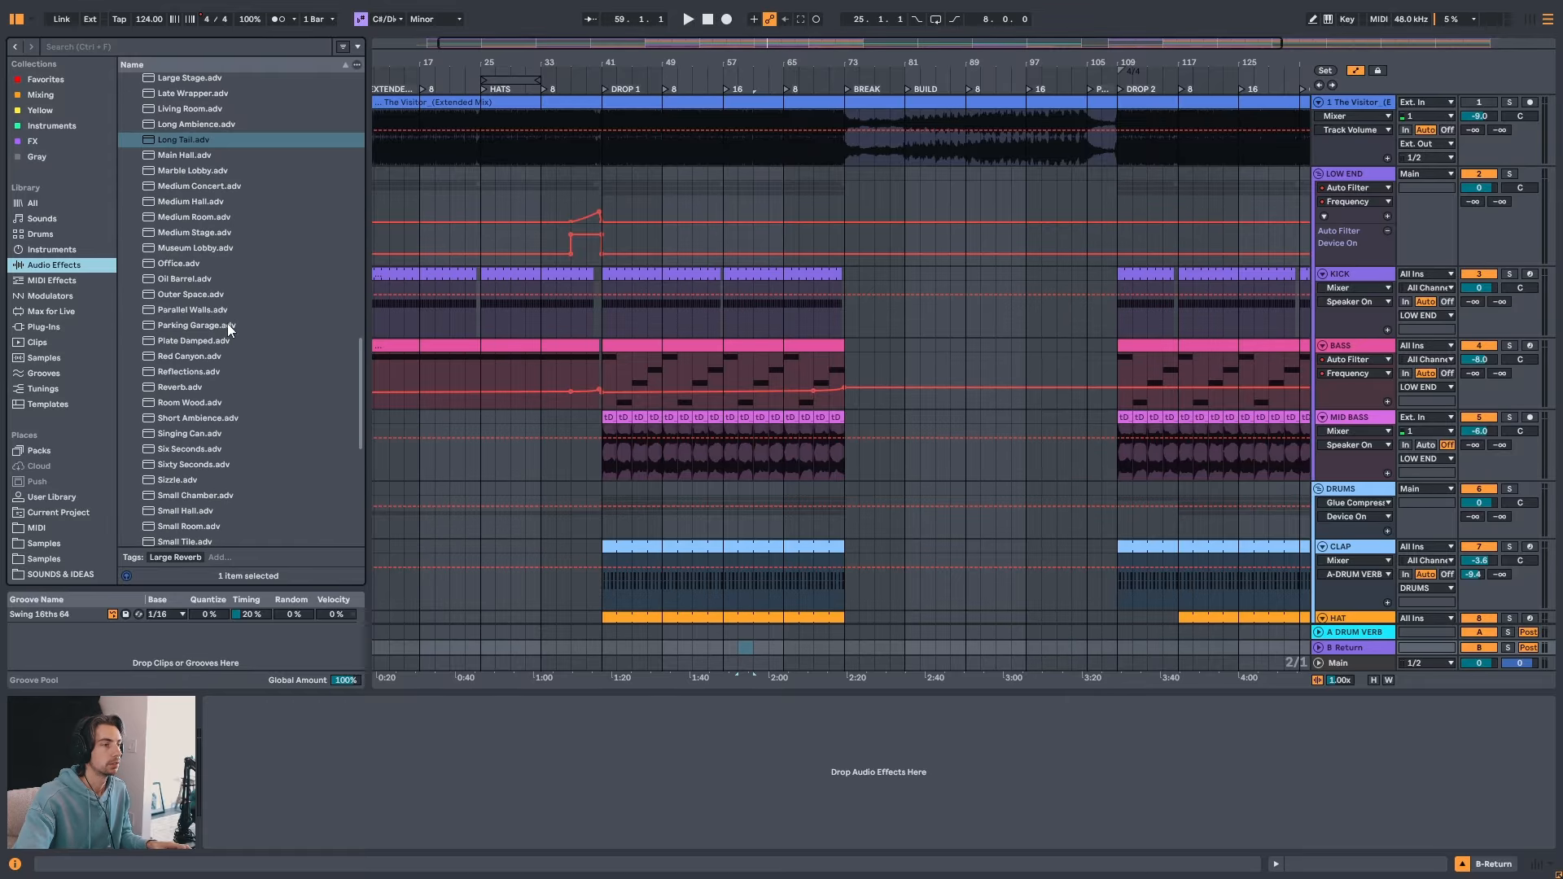
{"action": "scroll", "coordinate": [262, 392], "scroll_direction": "down", "scroll_amount": 3}
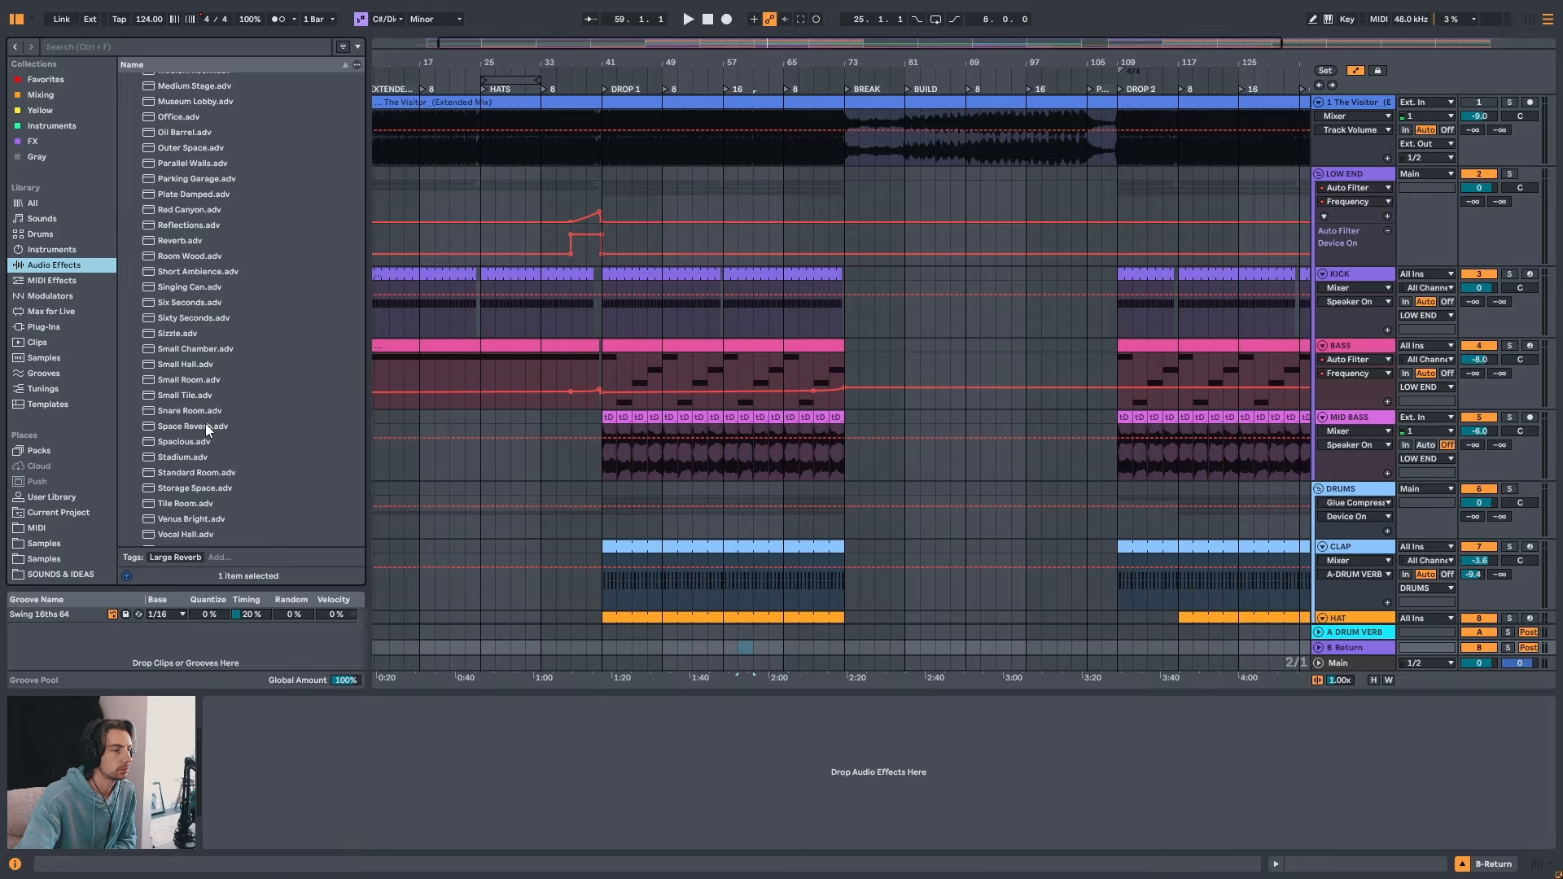
{"action": "scroll", "coordinate": [216, 424], "scroll_direction": "down", "scroll_amount": 1}
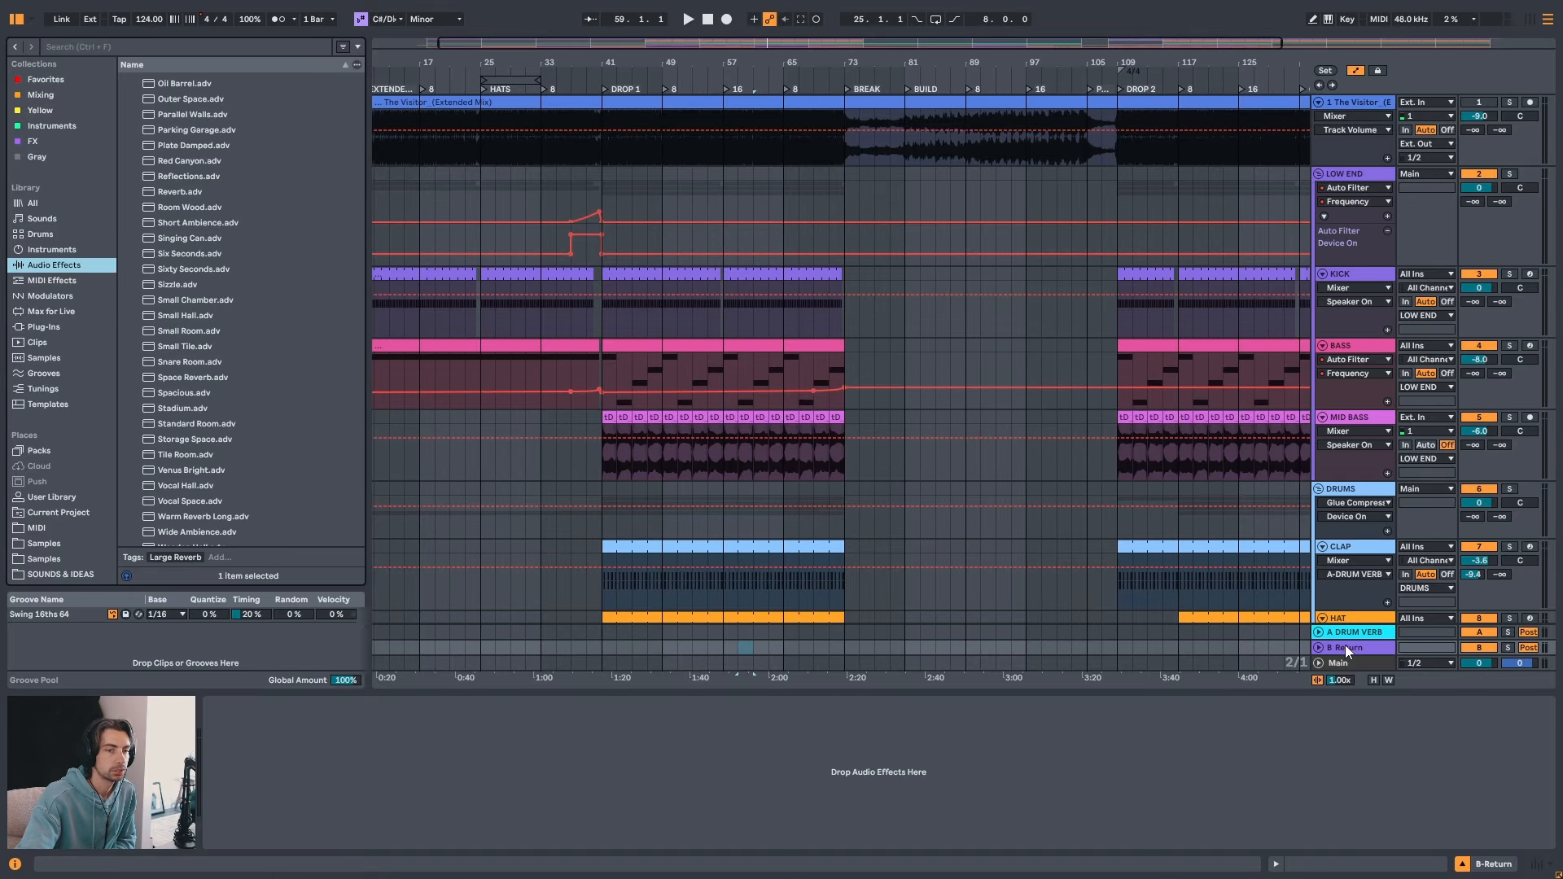
{"action": "double_click", "coordinate": [198, 394]}
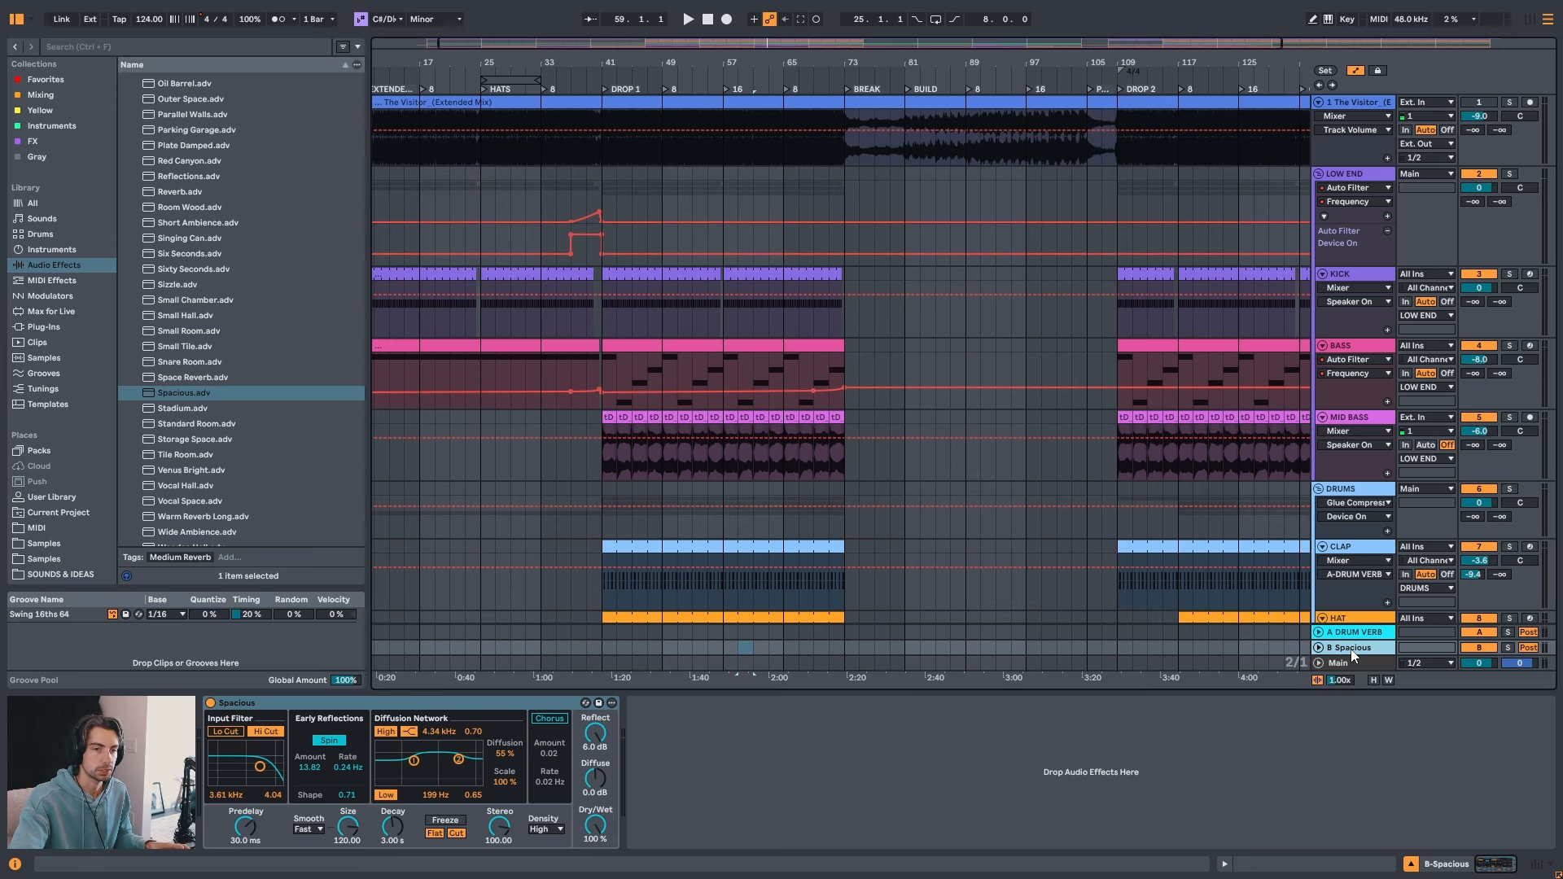
- Fold the LOW END and DRUMS groups, and automate MELODIC's send to return B as a curve from -inf at bar 41 to -7.0 dB at bar 73
{"action": "left_click", "coordinate": [1320, 174]}
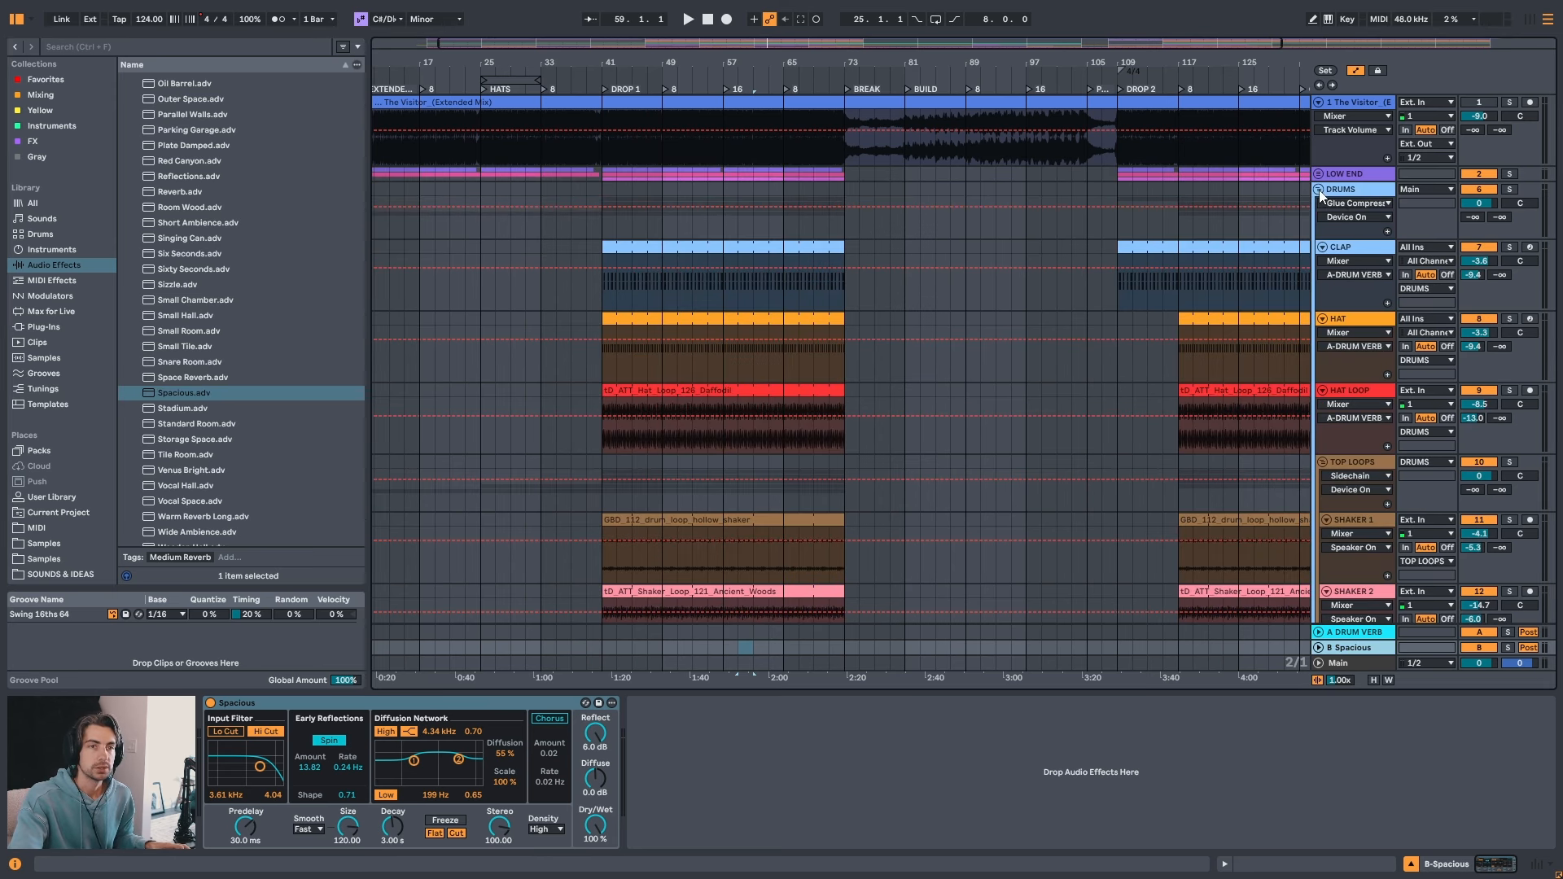
{"action": "left_click", "coordinate": [1319, 189]}
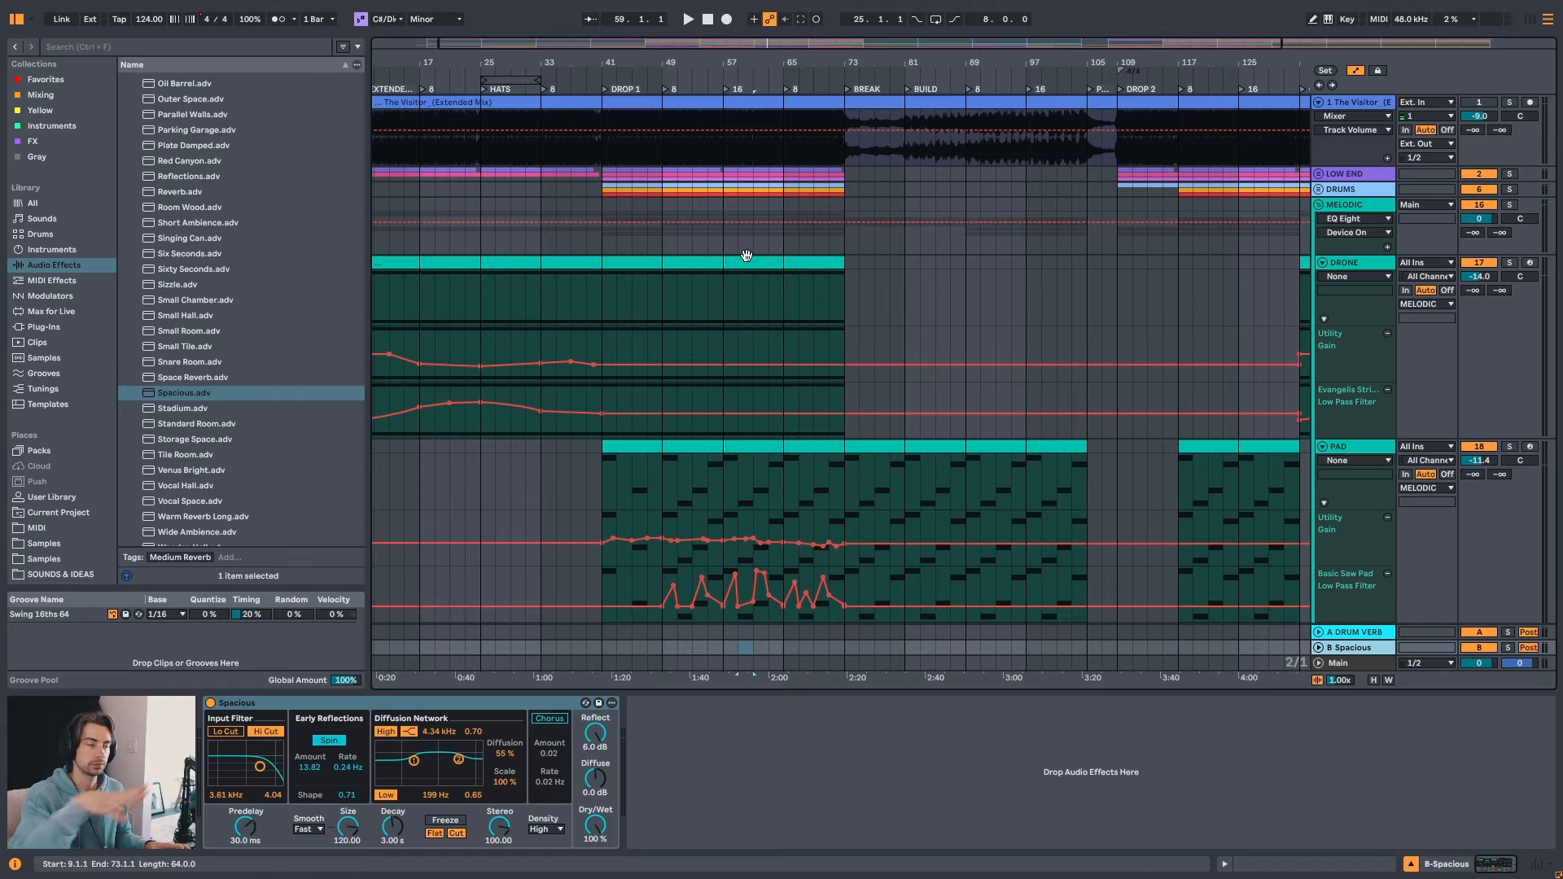
{"action": "left_click", "coordinate": [1500, 234]}
{"action": "left_click", "coordinate": [605, 252]}
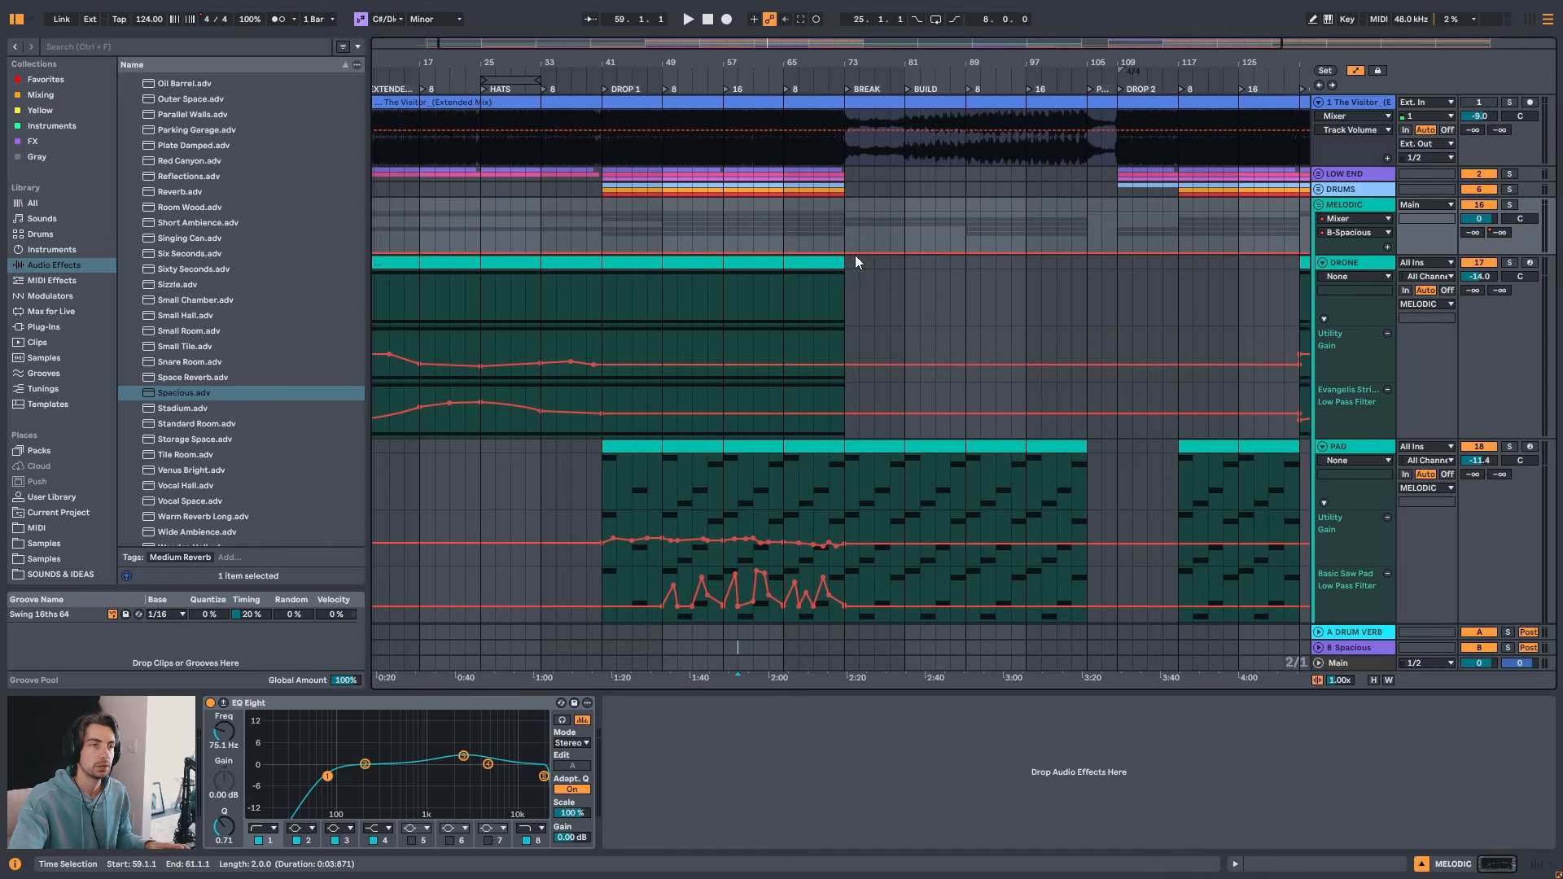
{"action": "left_click_drag", "start_coordinate": [844, 249], "coordinate": [828, 215]}
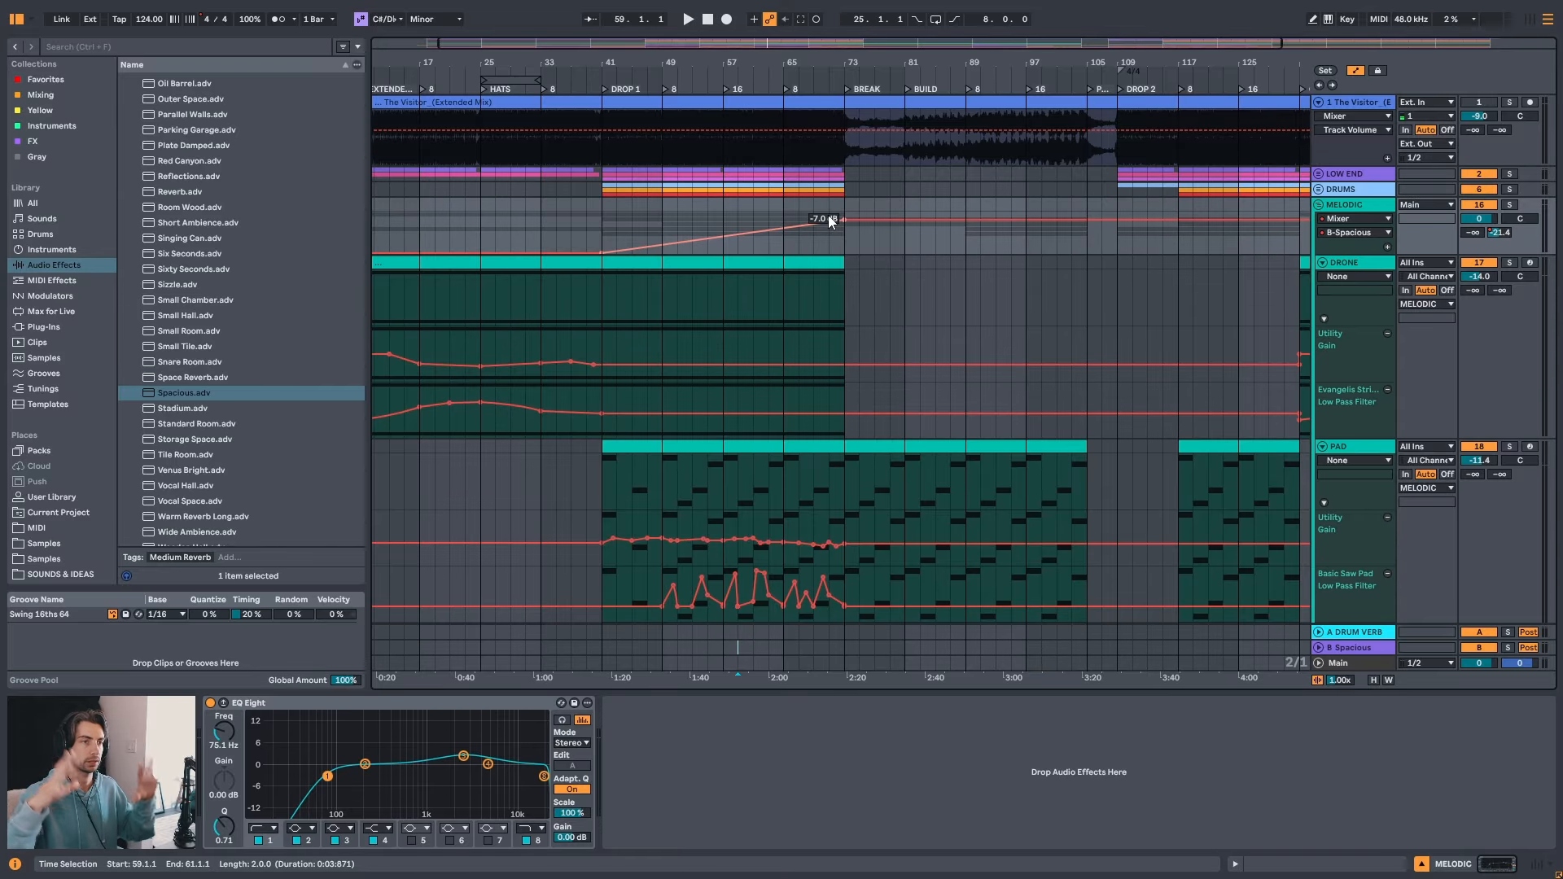
{"action": "left_click_drag", "start_coordinate": [755, 228], "coordinate": [757, 247]}
- With return B soloed during playback before the break, turn off Spacious's Hi Cut input filter and set its decay to 18.5 s
{"action": "left_click_drag", "start_coordinate": [848, 58], "coordinate": [848, 64]}
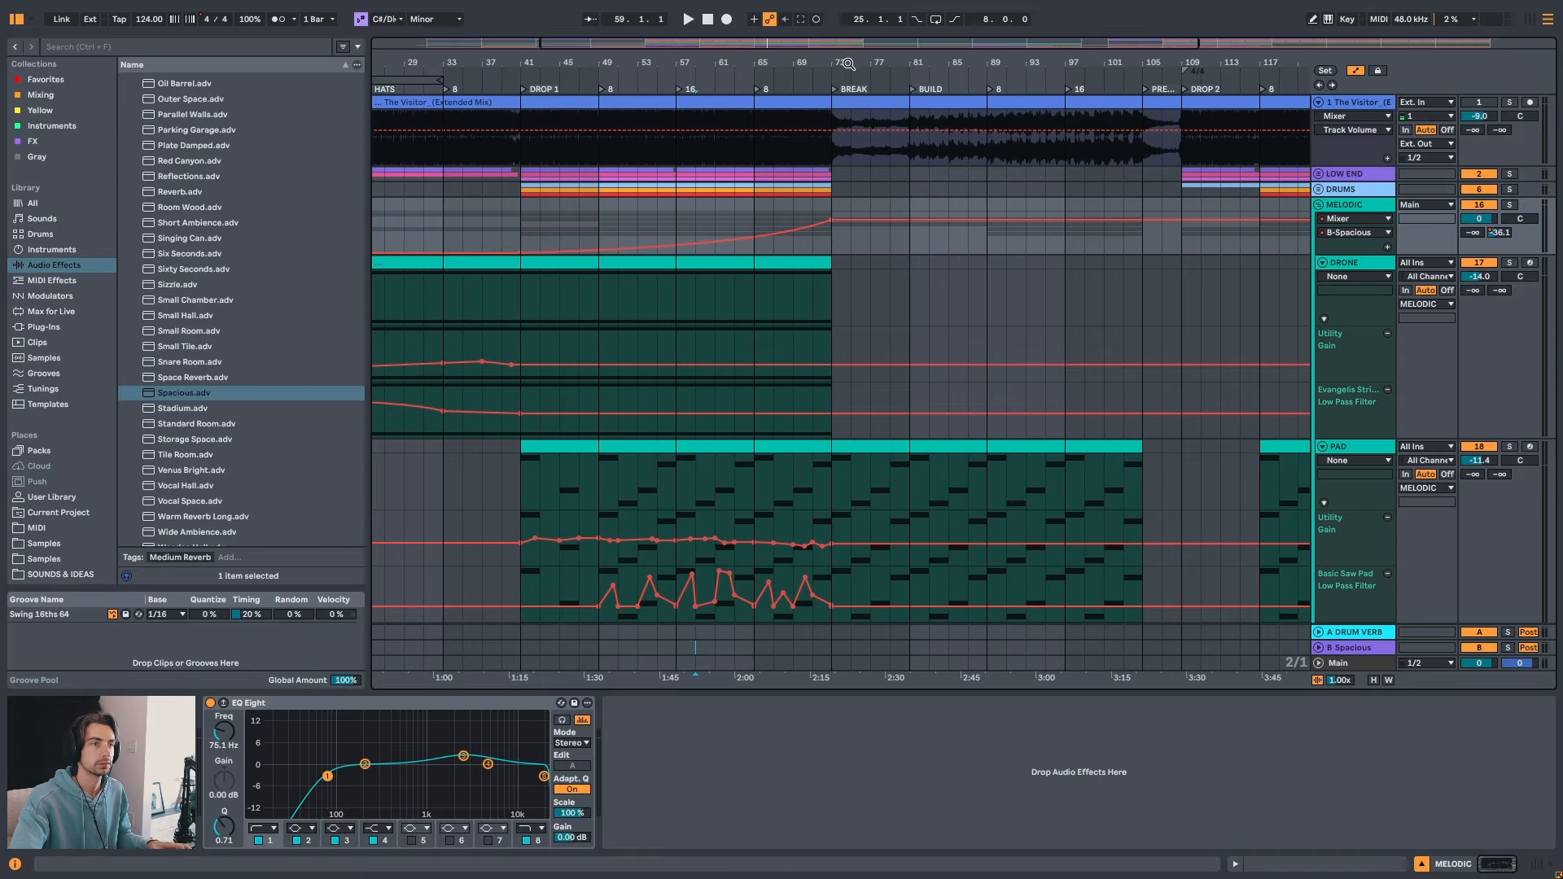
{"action": "left_click", "coordinate": [792, 242]}
{"action": "key", "text": "space"}
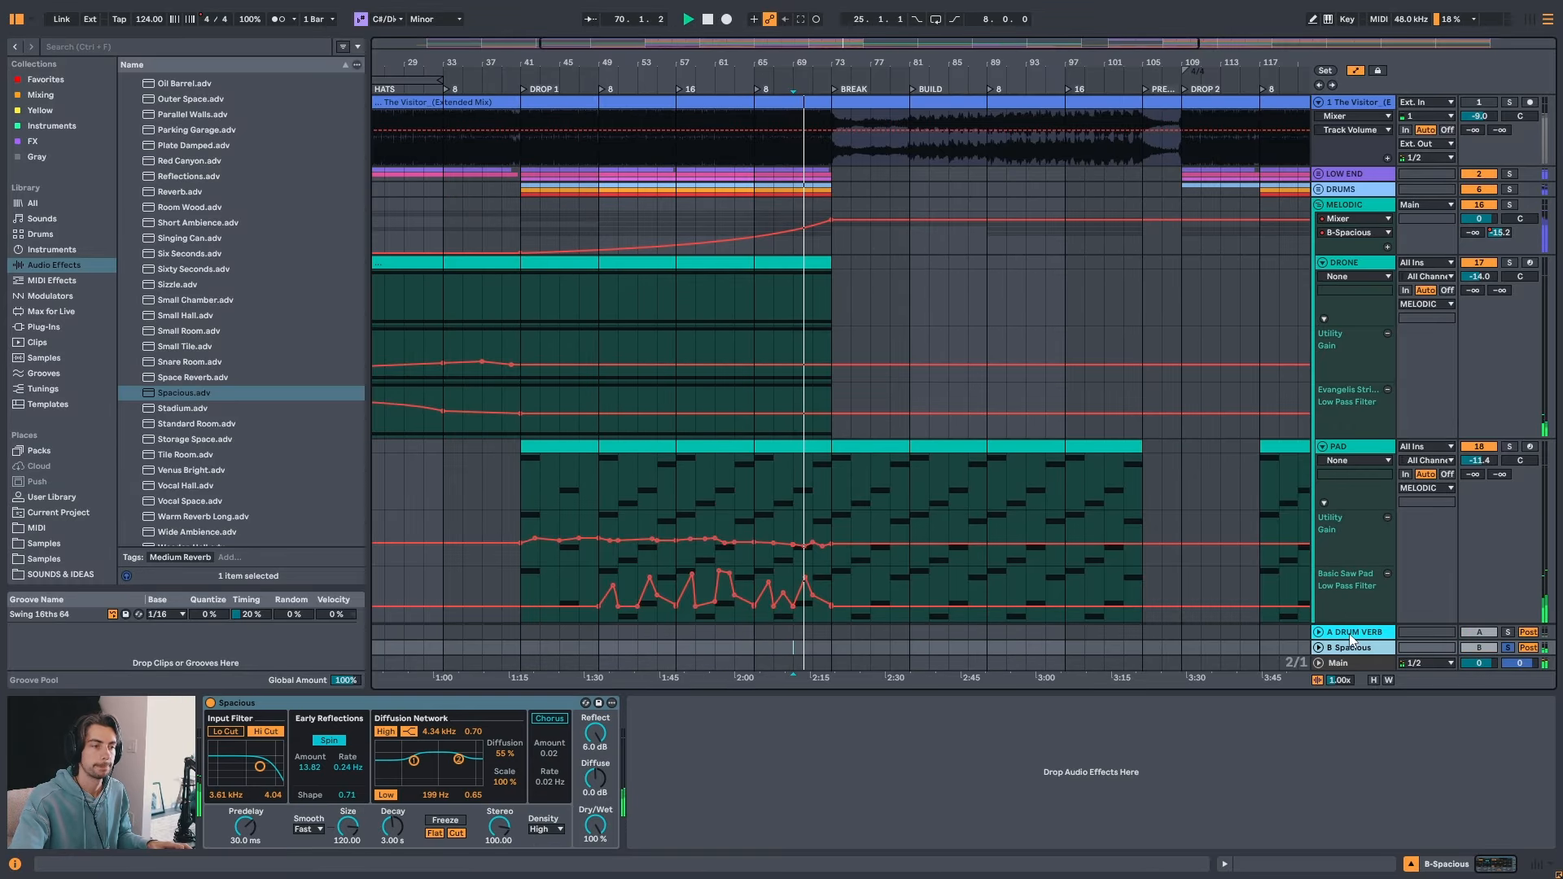
{"action": "left_click", "coordinate": [265, 731]}
{"action": "mouse_move", "coordinate": [381, 822]}
{"action": "left_mouse_down"}
{"action": "mouse_move", "coordinate": [381, 781]}
{"action": "mouse_move", "coordinate": [392, 806]}
{"action": "left_mouse_up"}
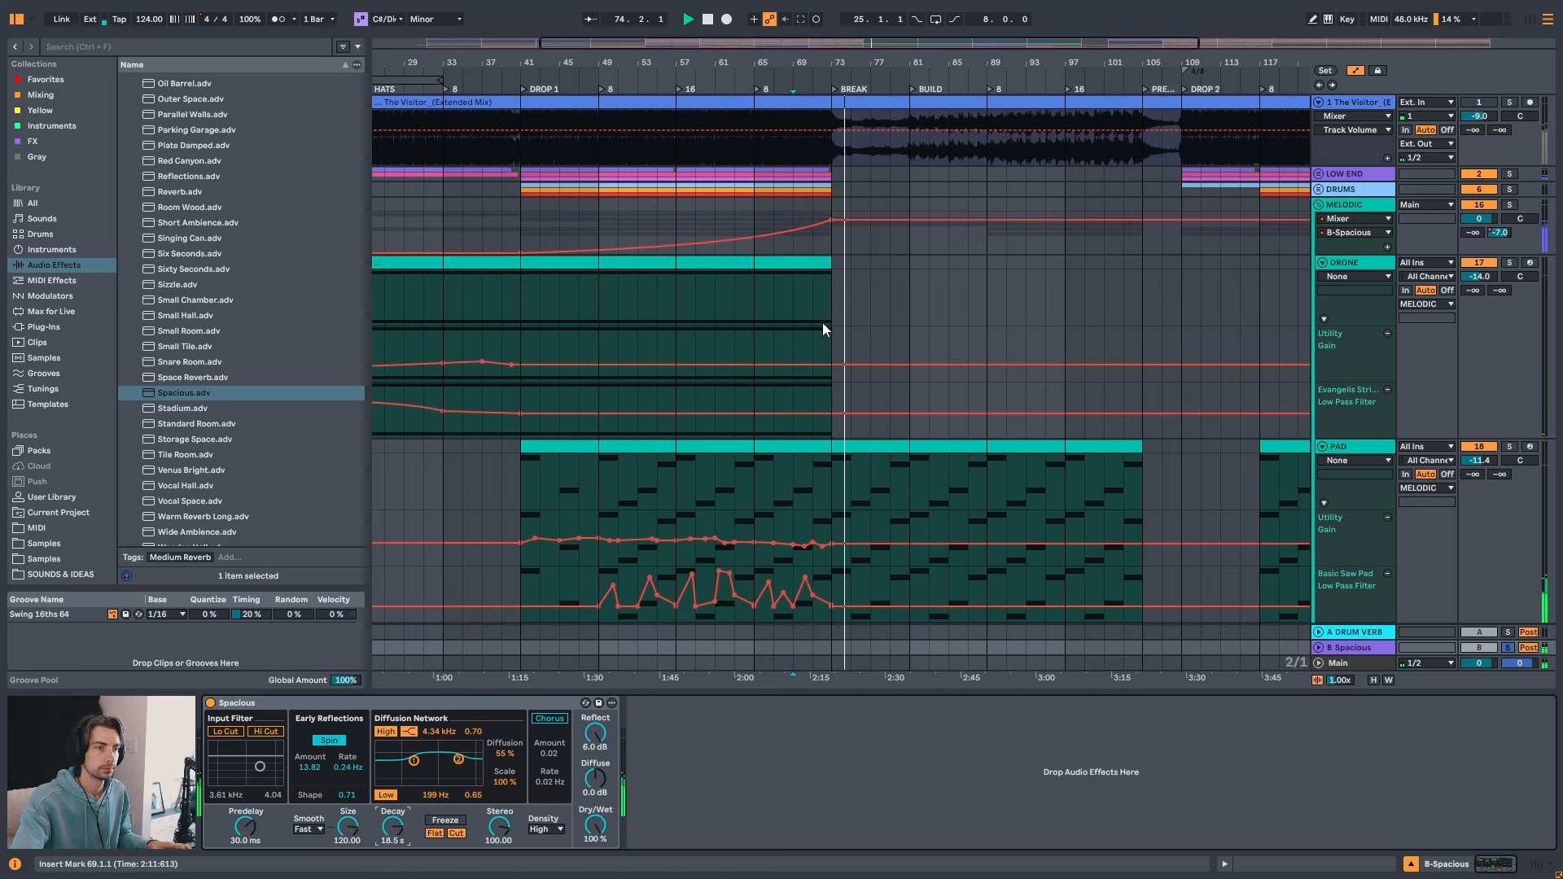
{"action": "key", "text": "space"}
{"action": "key", "text": "space"}
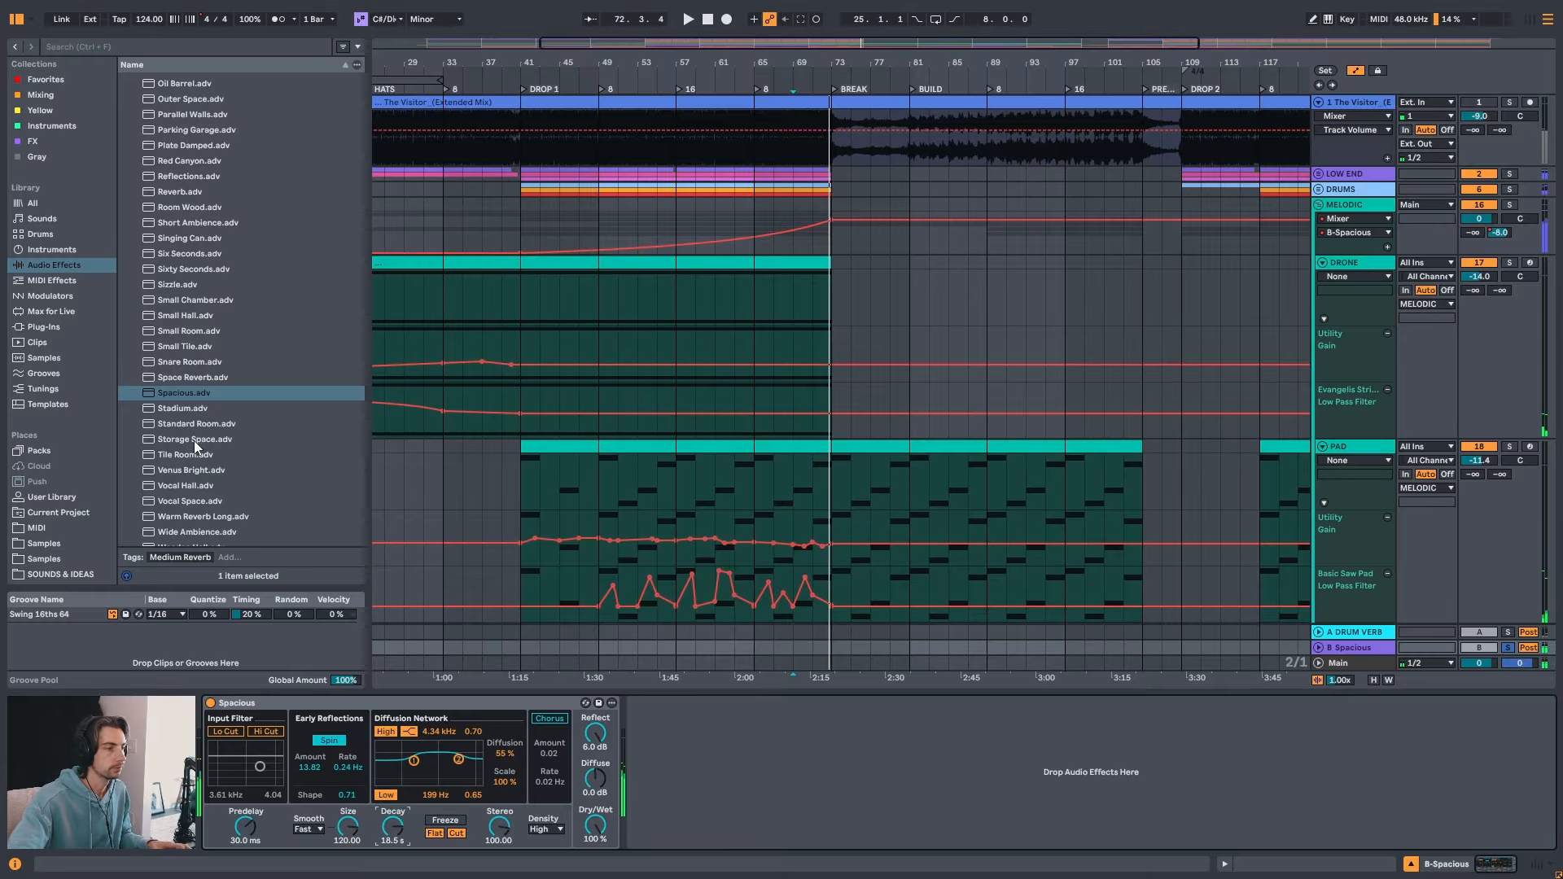
- Add the Venus Bright reverb preset after Spacious on return B and play the transition into the break
{"action": "scroll", "coordinate": [193, 446], "scroll_direction": "down", "scroll_amount": 3}
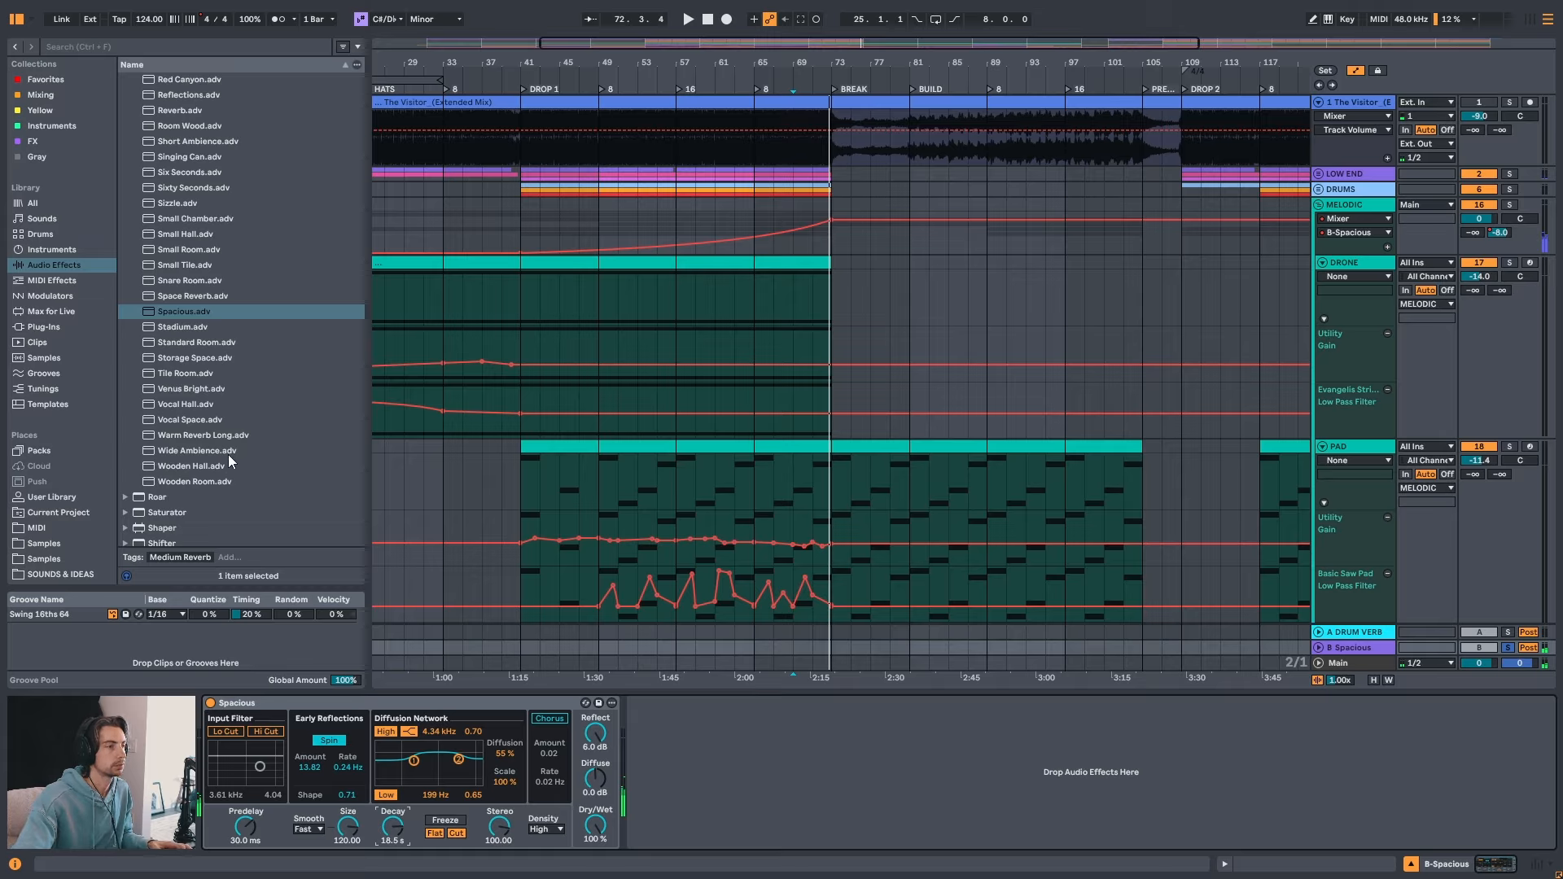
{"action": "left_click_drag", "start_coordinate": [202, 389], "coordinate": [761, 692]}
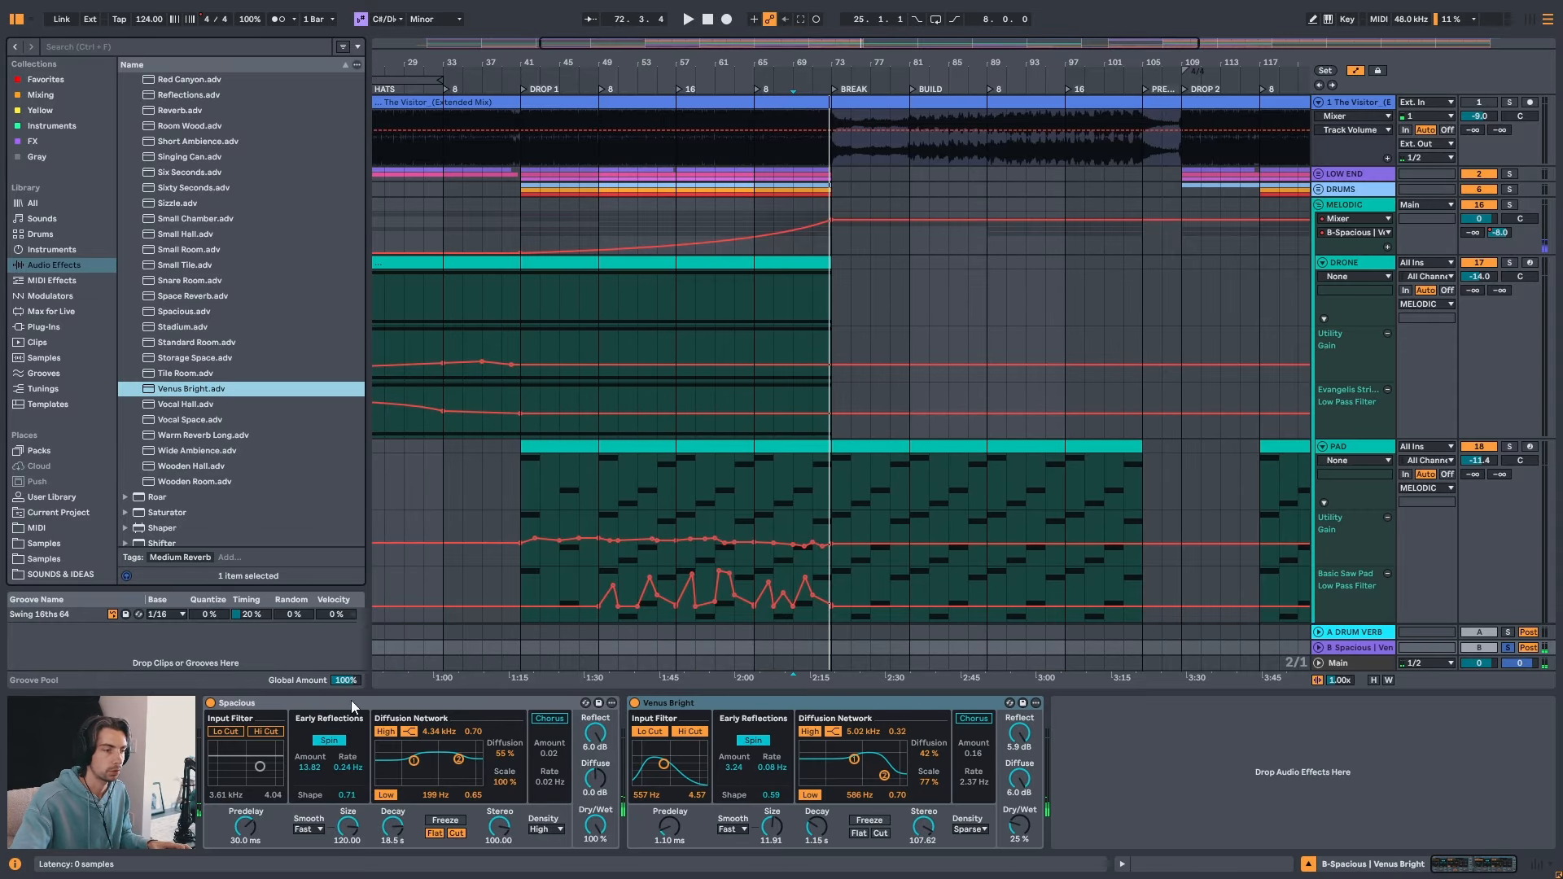
{"action": "key", "text": "space"}
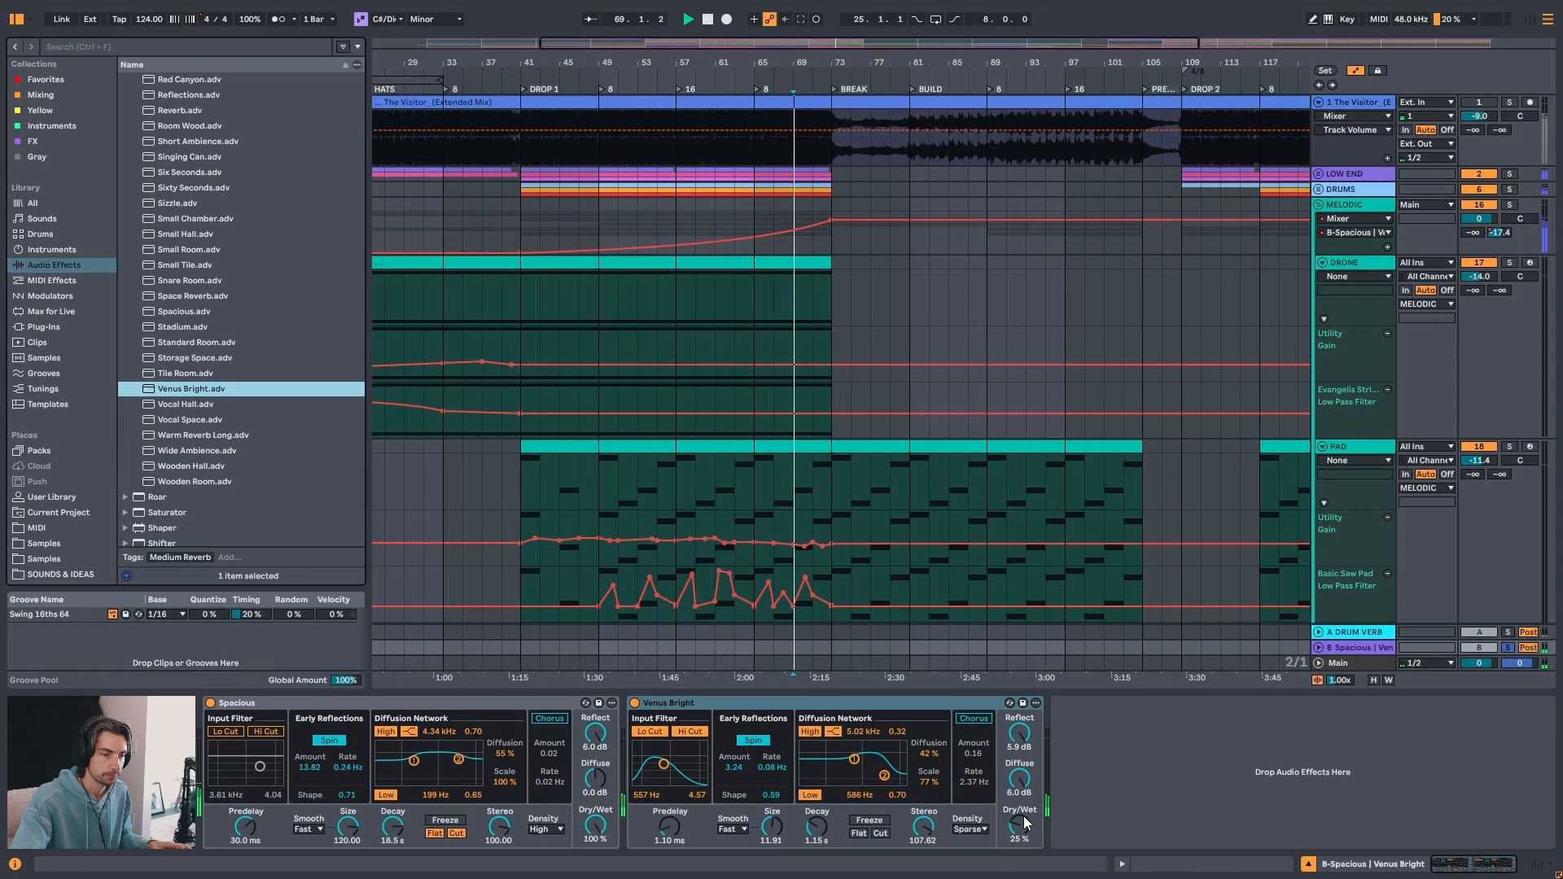
- Set Venus Bright to 100% wet with both input filters off and a decay of 14.1 s
{"action": "left_click", "coordinate": [660, 733]}
{"action": "left_click", "coordinate": [688, 731]}
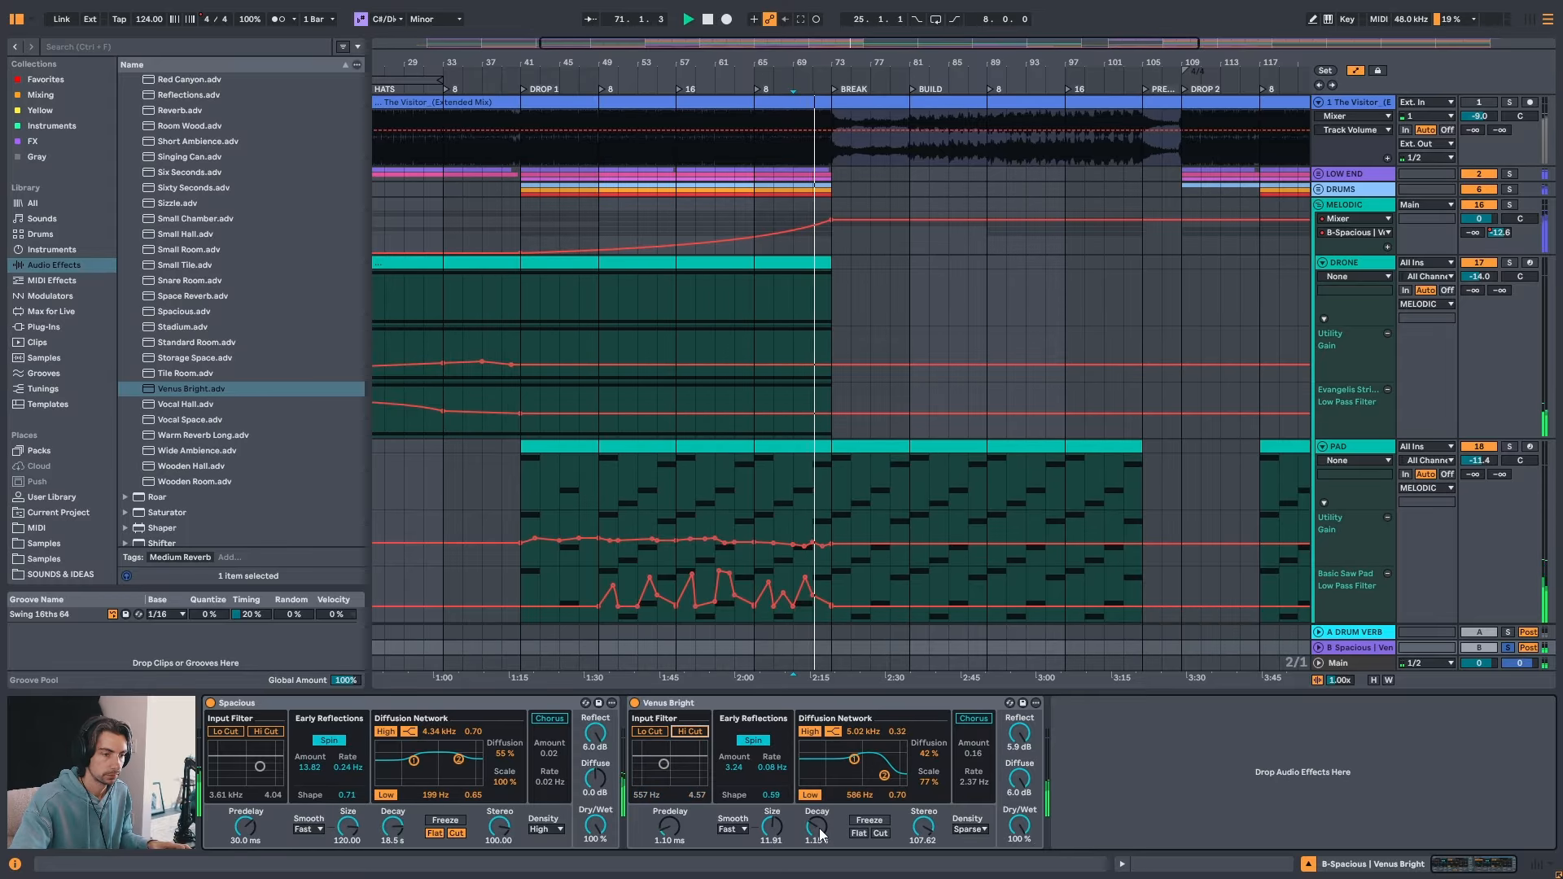
{"action": "left_click_drag", "start_coordinate": [819, 828], "coordinate": [819, 767]}
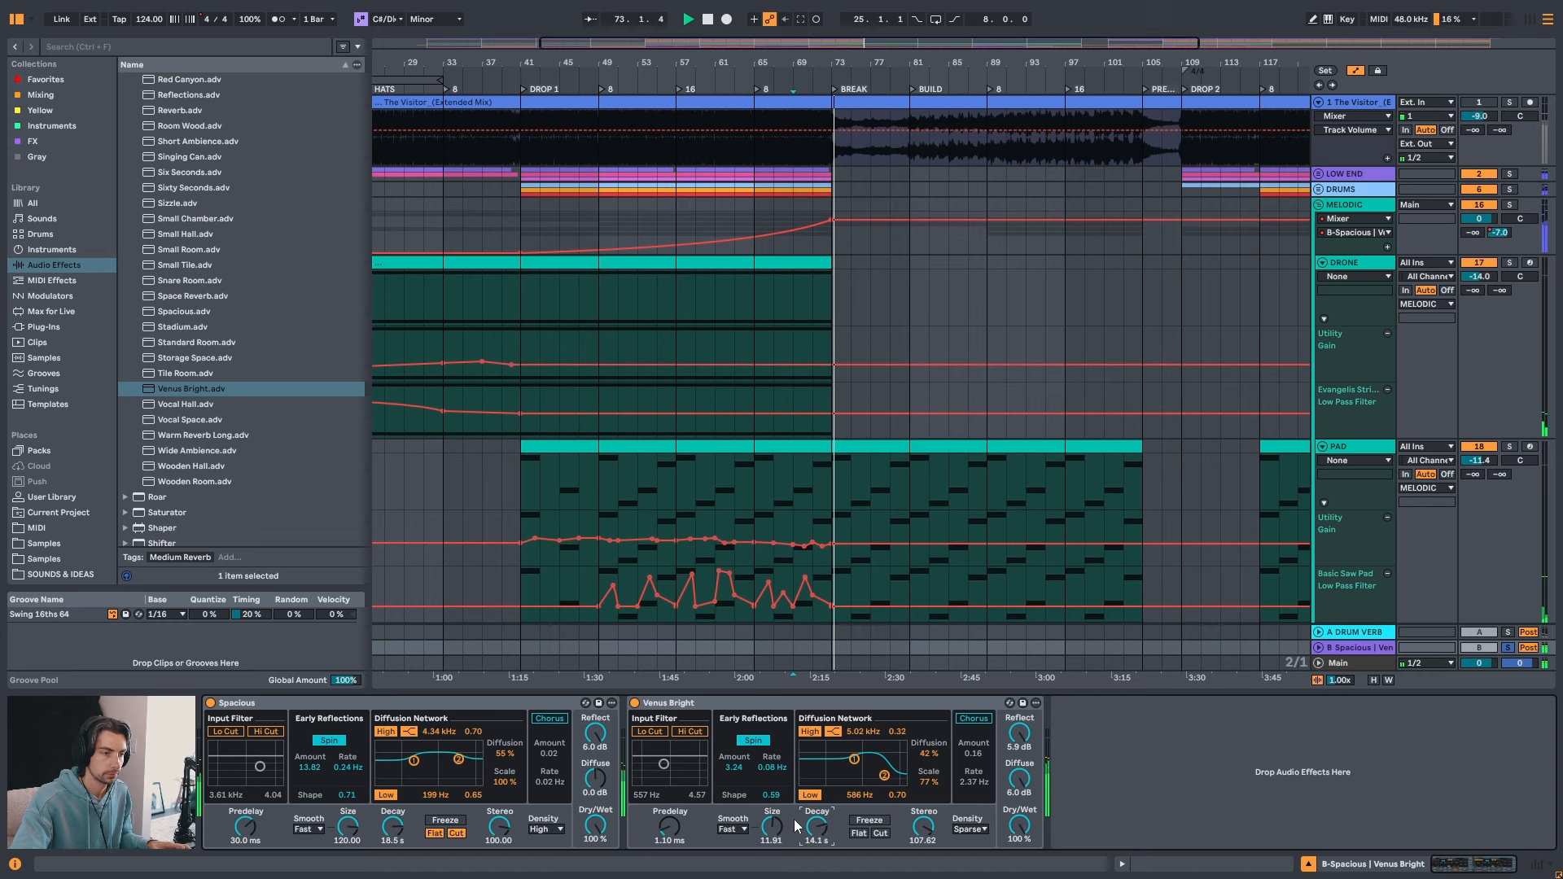
- Replay the transition into the break and set Venus Bright's Diffuse level to 4.8 dB
{"action": "key", "text": "space"}
{"action": "key", "text": "space"}
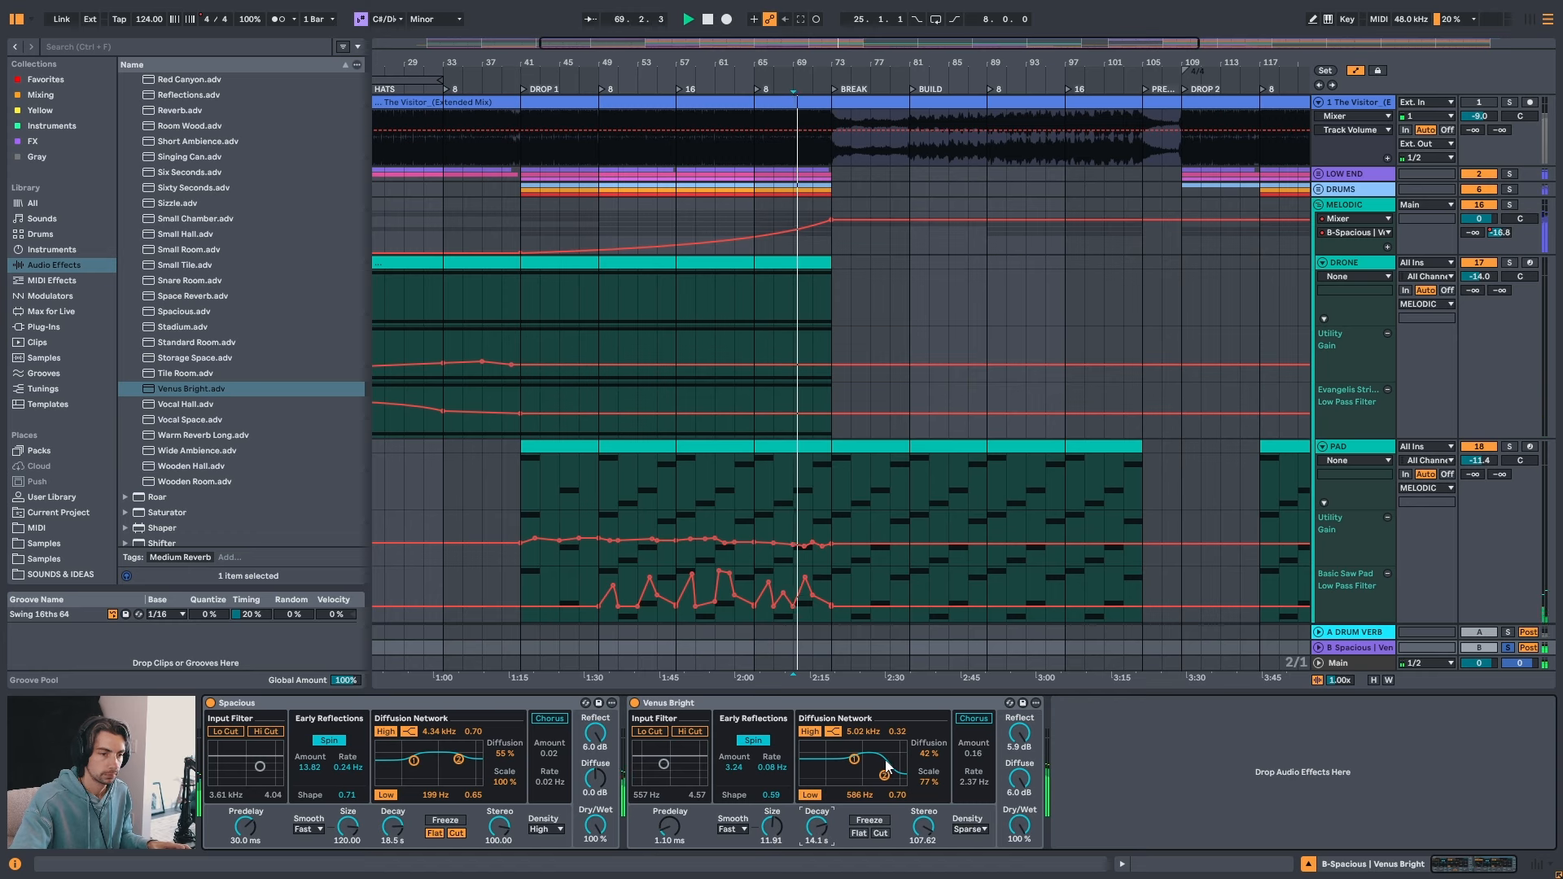
{"action": "mouse_move", "coordinate": [1019, 774]}
{"action": "left_mouse_down"}
{"action": "mouse_move", "coordinate": [1019, 802]}
{"action": "mouse_move", "coordinate": [1024, 781]}
{"action": "left_mouse_up"}
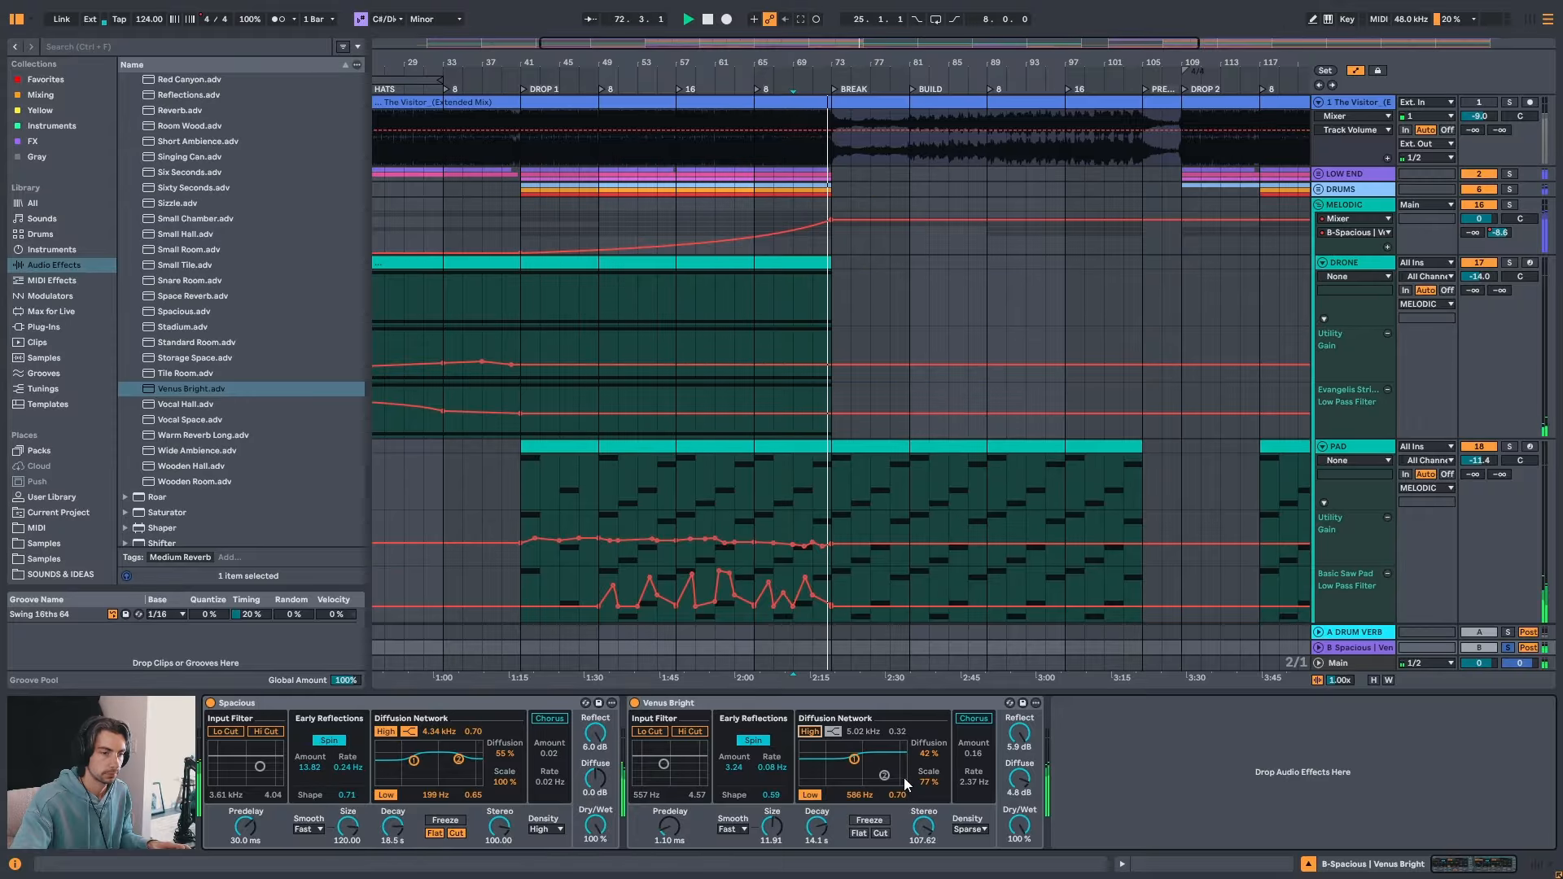
{"action": "key", "text": "space"}
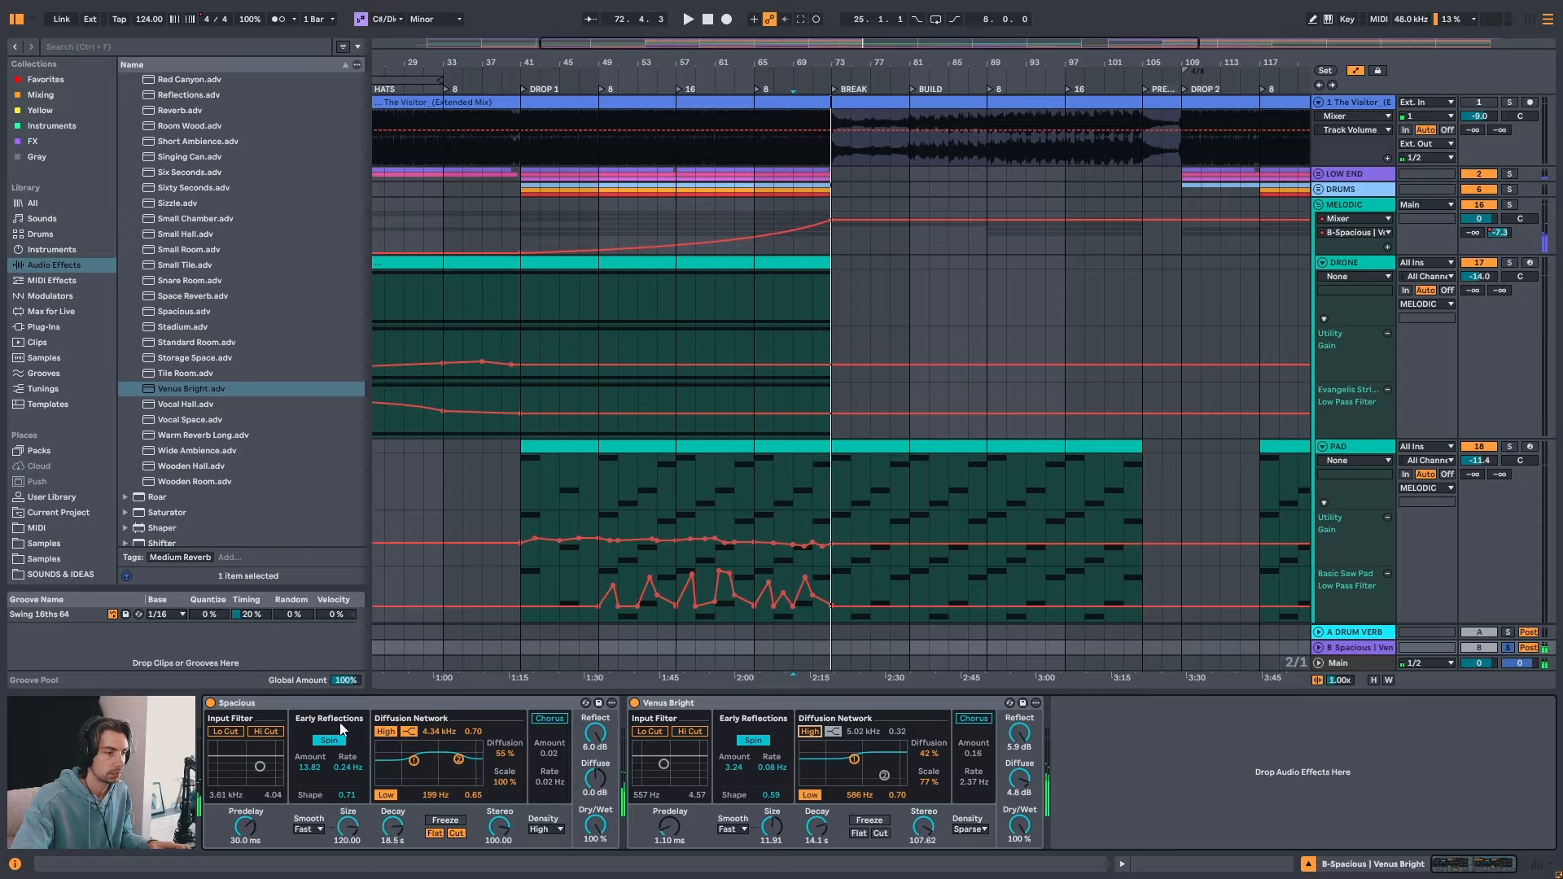
- Bypass the Spacious reverb and set Venus Bright's decay to 22.2 s during playback
{"action": "left_click", "coordinate": [210, 704]}
{"action": "key", "text": "space"}
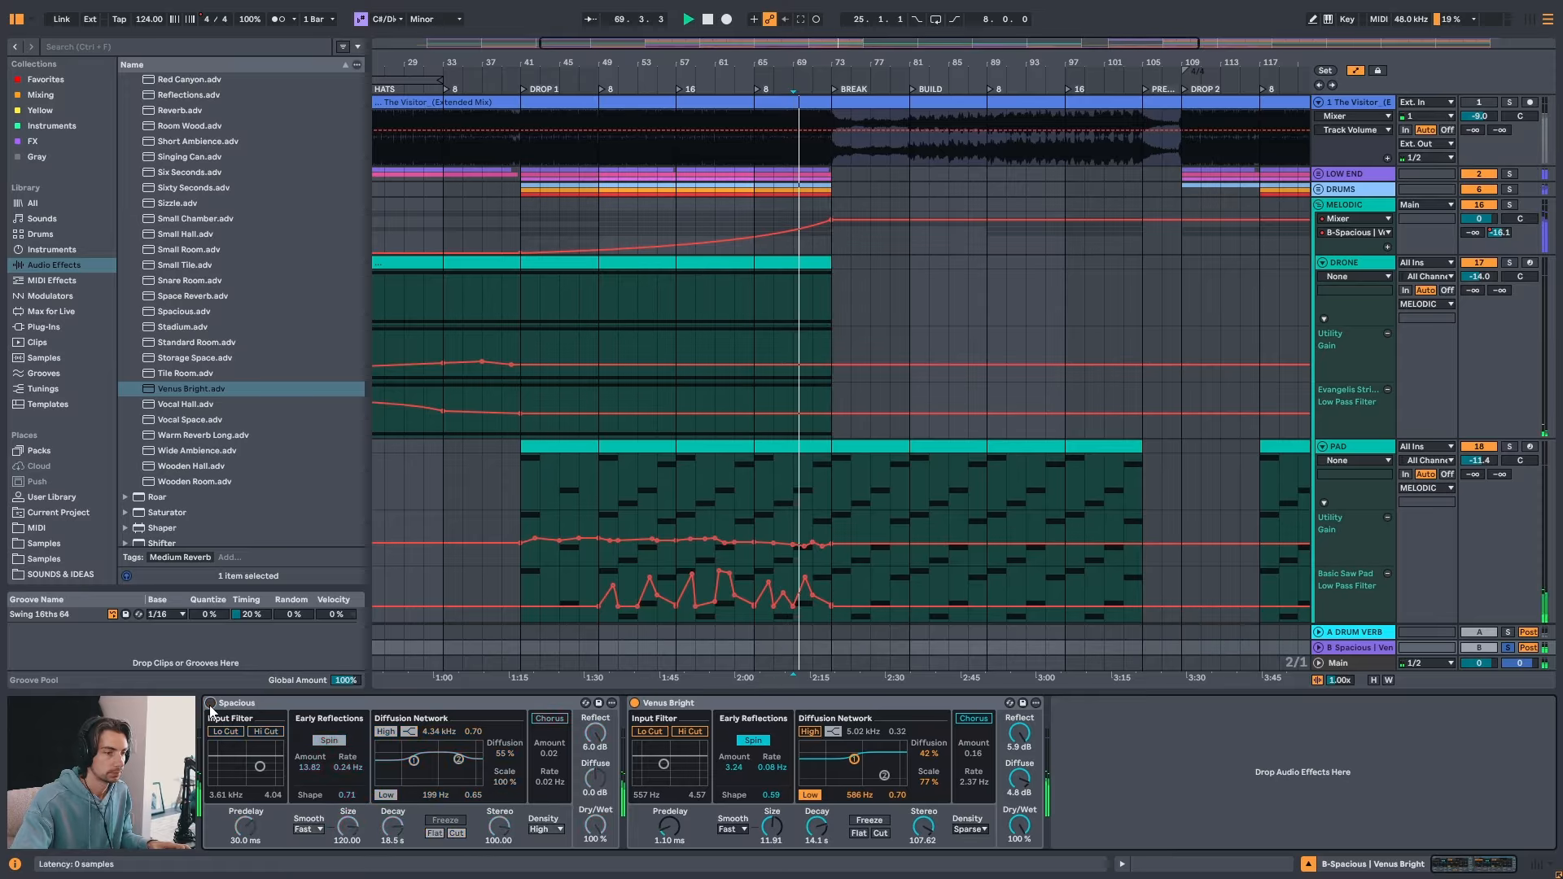
{"action": "left_click_drag", "start_coordinate": [816, 826], "coordinate": [816, 802]}
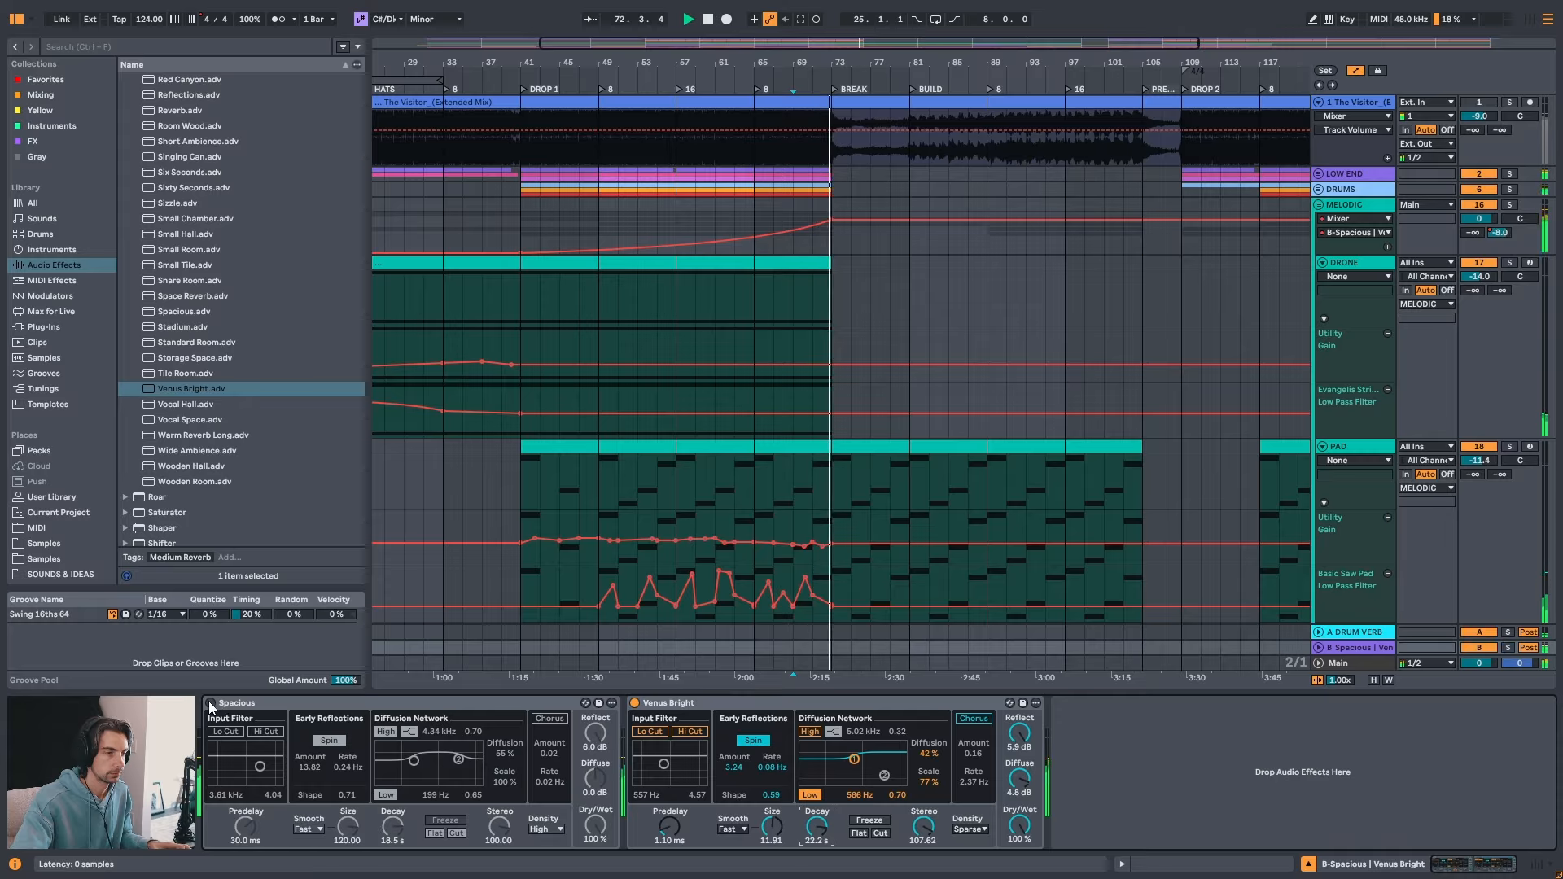
- Audition the full mix with the rising reverb send, restarting playback from bar 57
{"action": "left_click", "coordinate": [769, 244]}
{"action": "left_click", "coordinate": [1350, 647]}
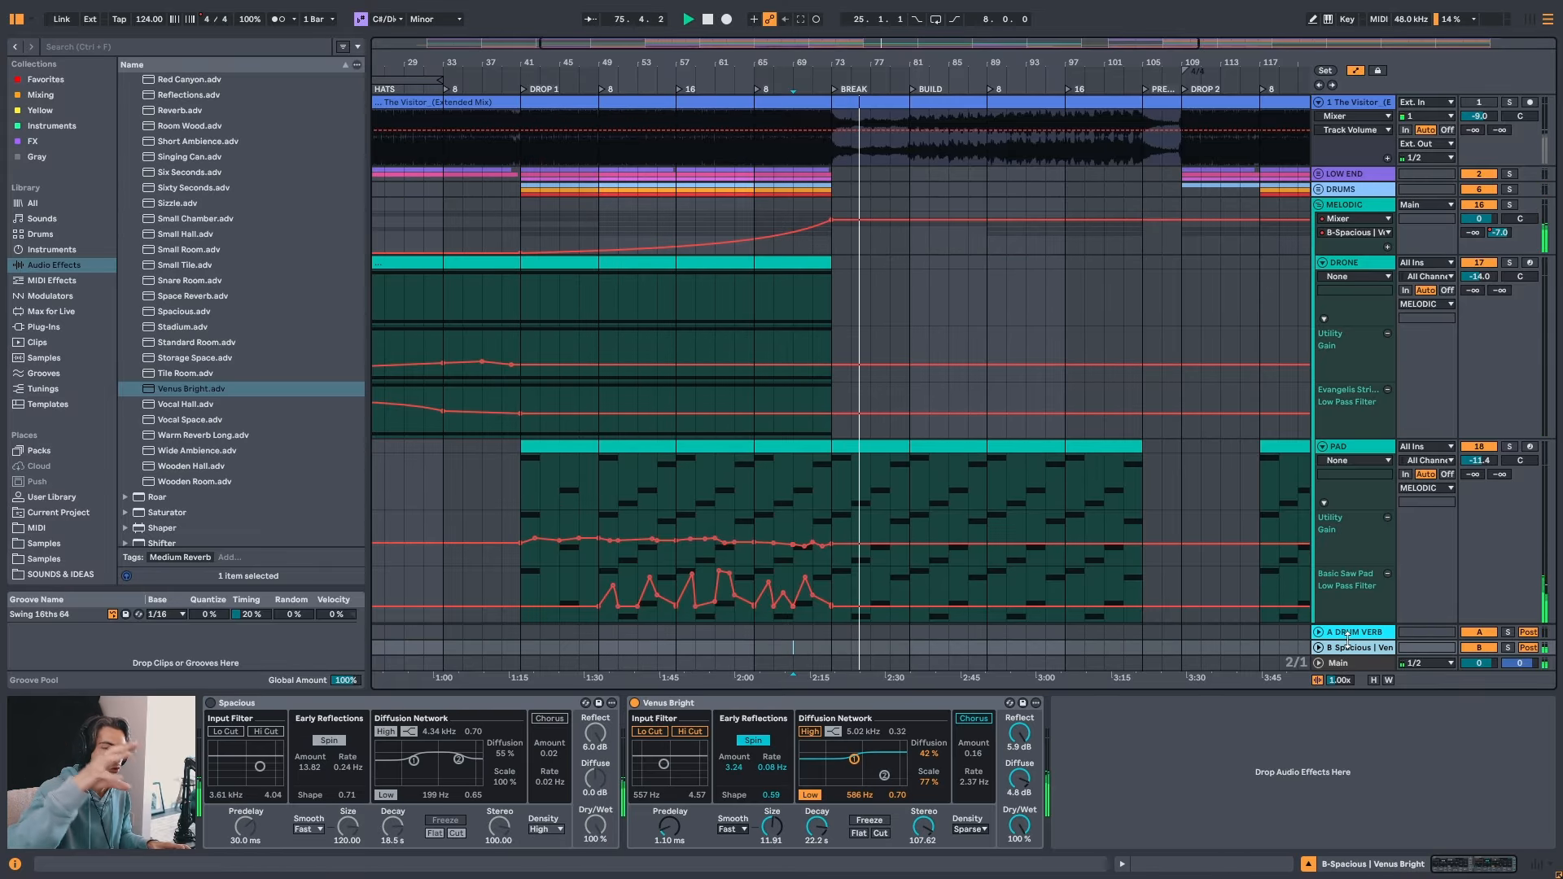
{"action": "left_click", "coordinate": [673, 219]}
{"action": "key", "text": "space"}
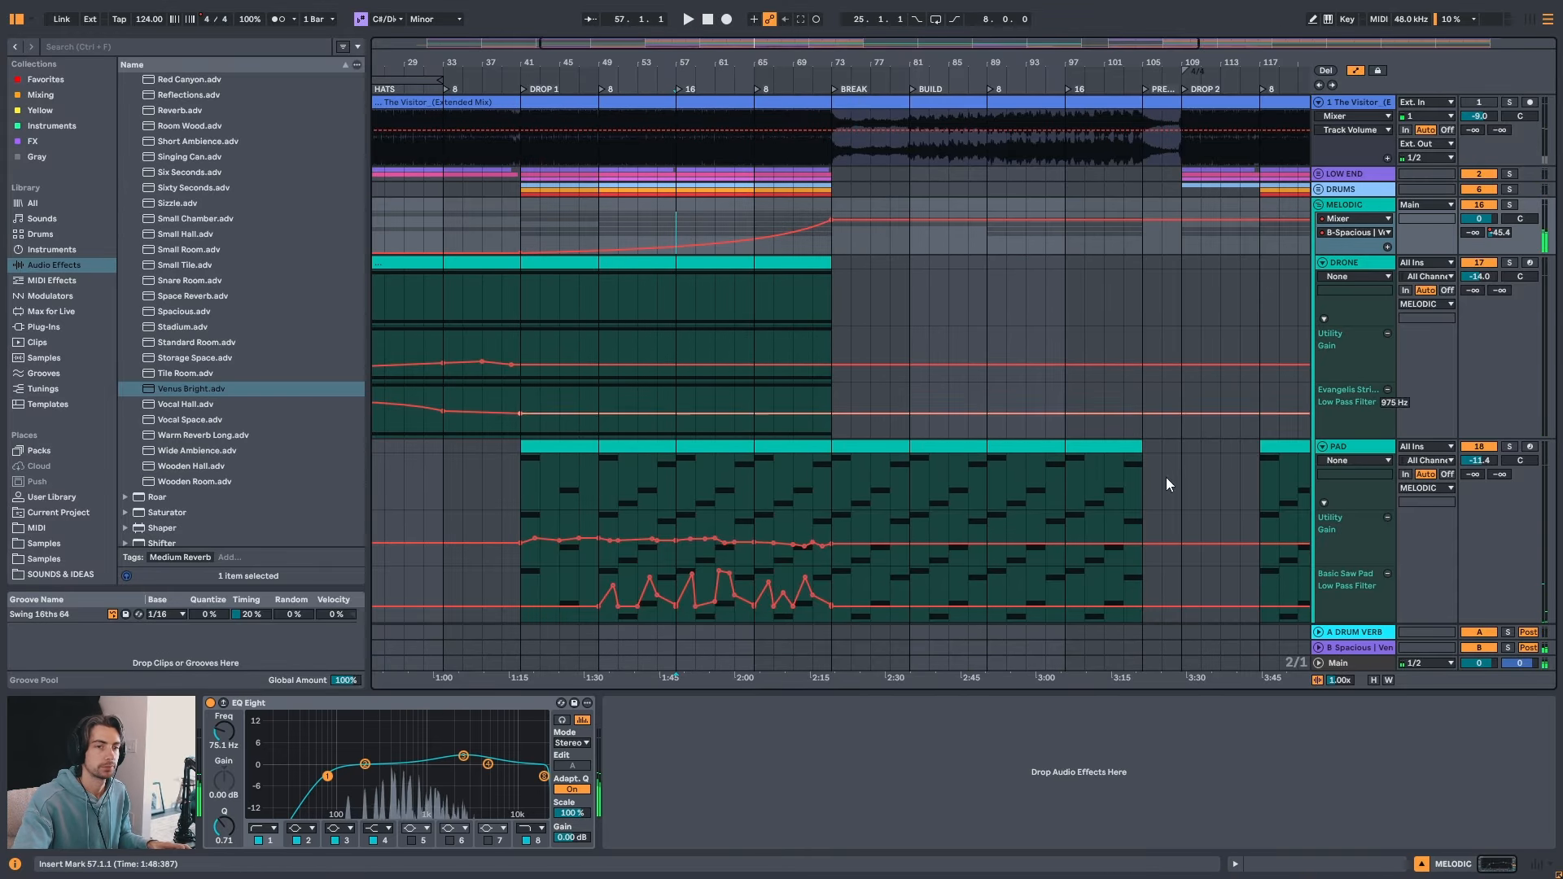
{"action": "left_click", "coordinate": [1374, 651]}
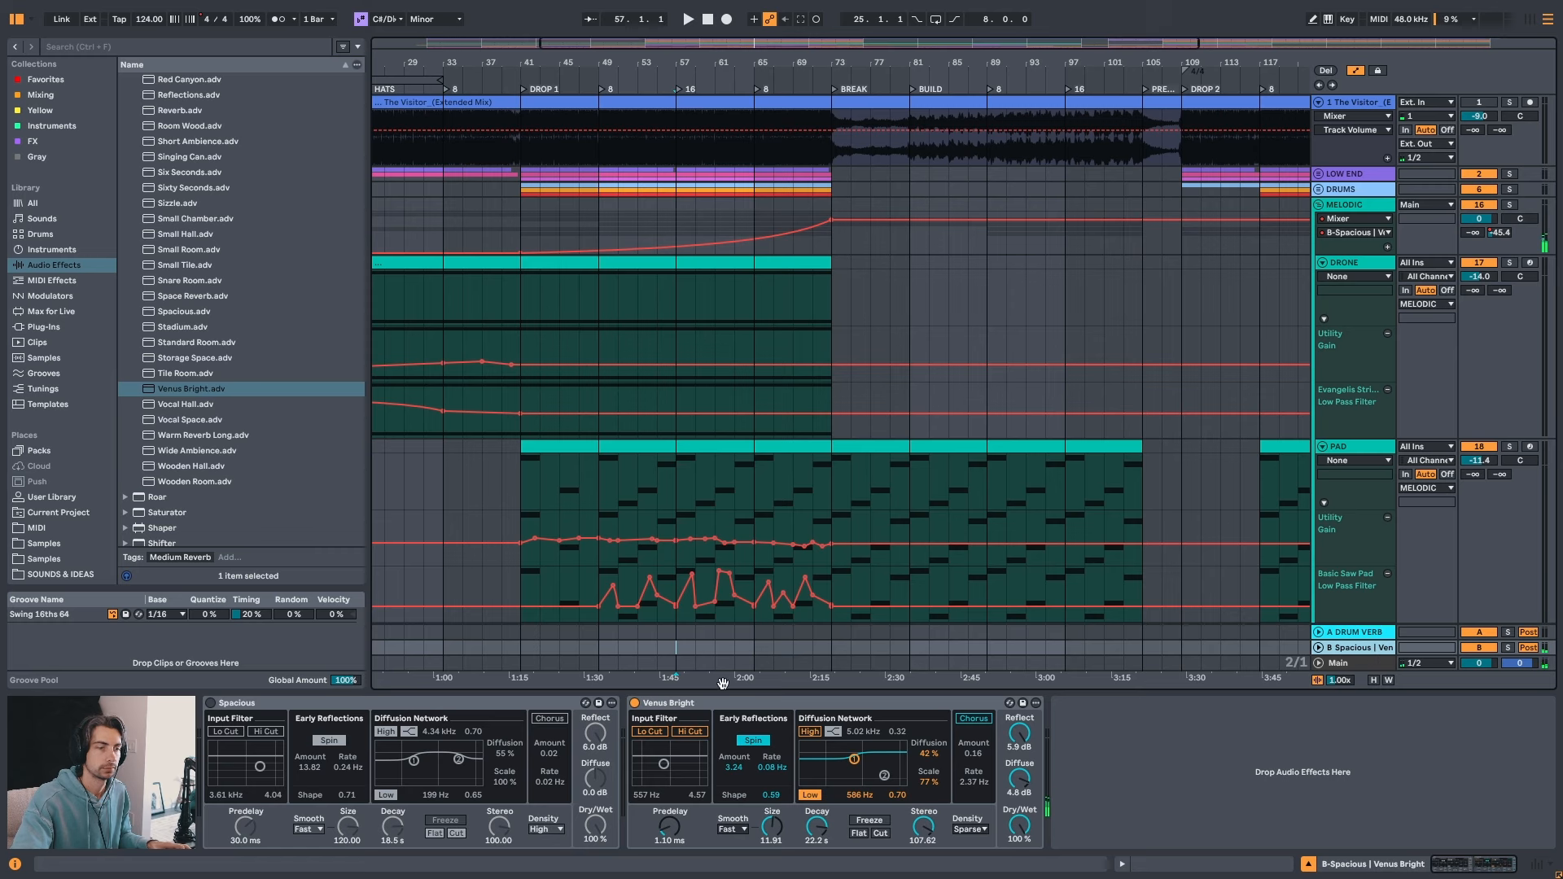
{"action": "key", "text": "space"}
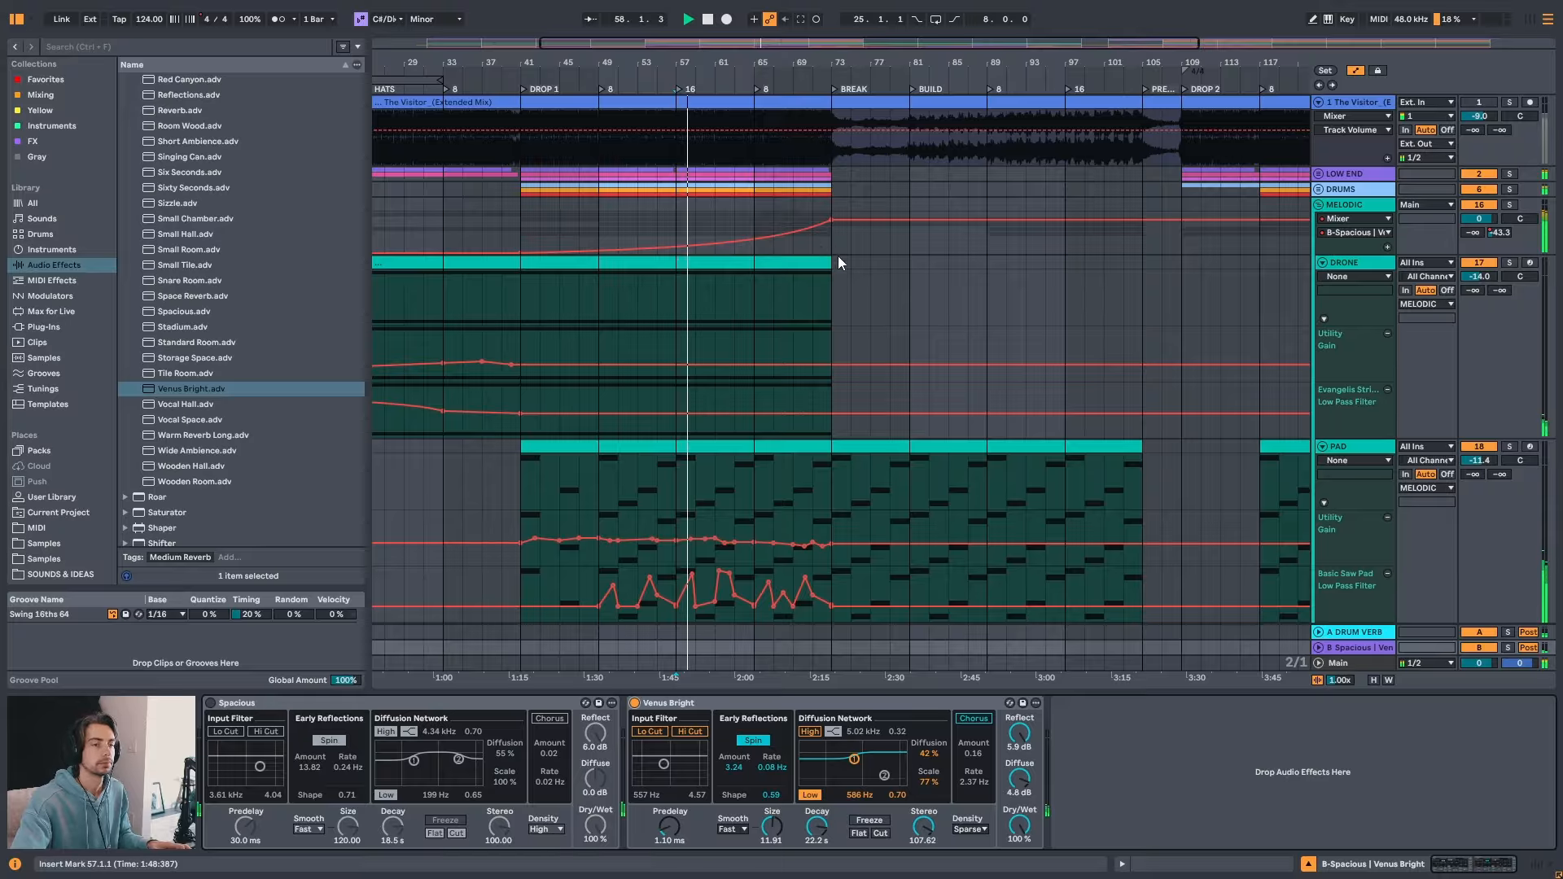
- Collapse the bypassed Spacious device on return B while the drop plays
{"action": "left_click", "coordinate": [1355, 632]}
{"action": "left_click", "coordinate": [1360, 648]}
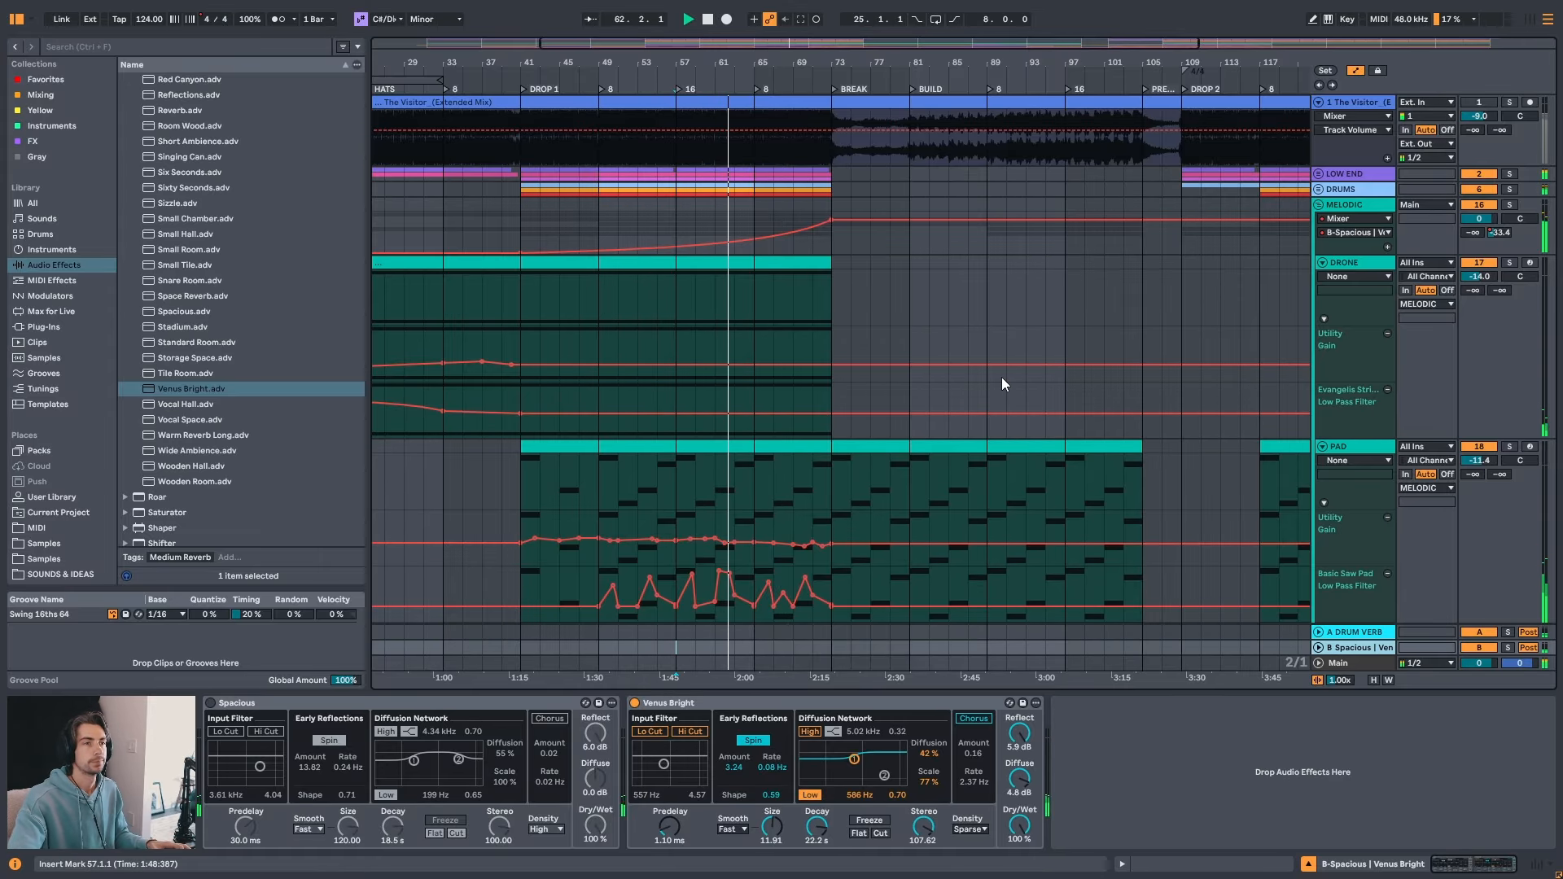
{"action": "left_click", "coordinate": [749, 237]}
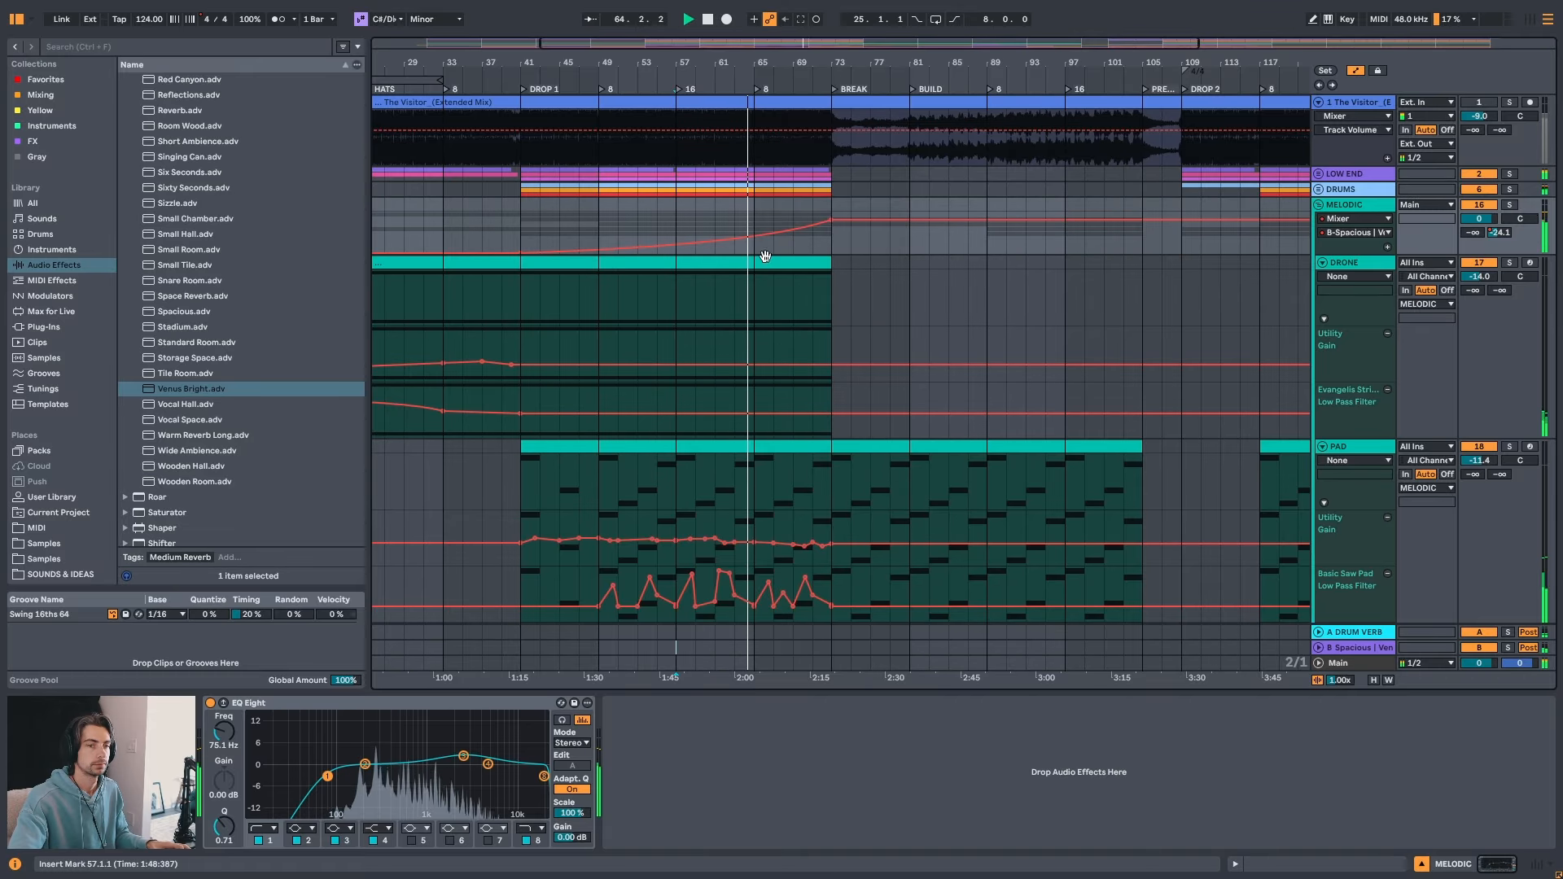
{"action": "left_click", "coordinate": [1371, 649]}
{"action": "double_click", "coordinate": [477, 699]}
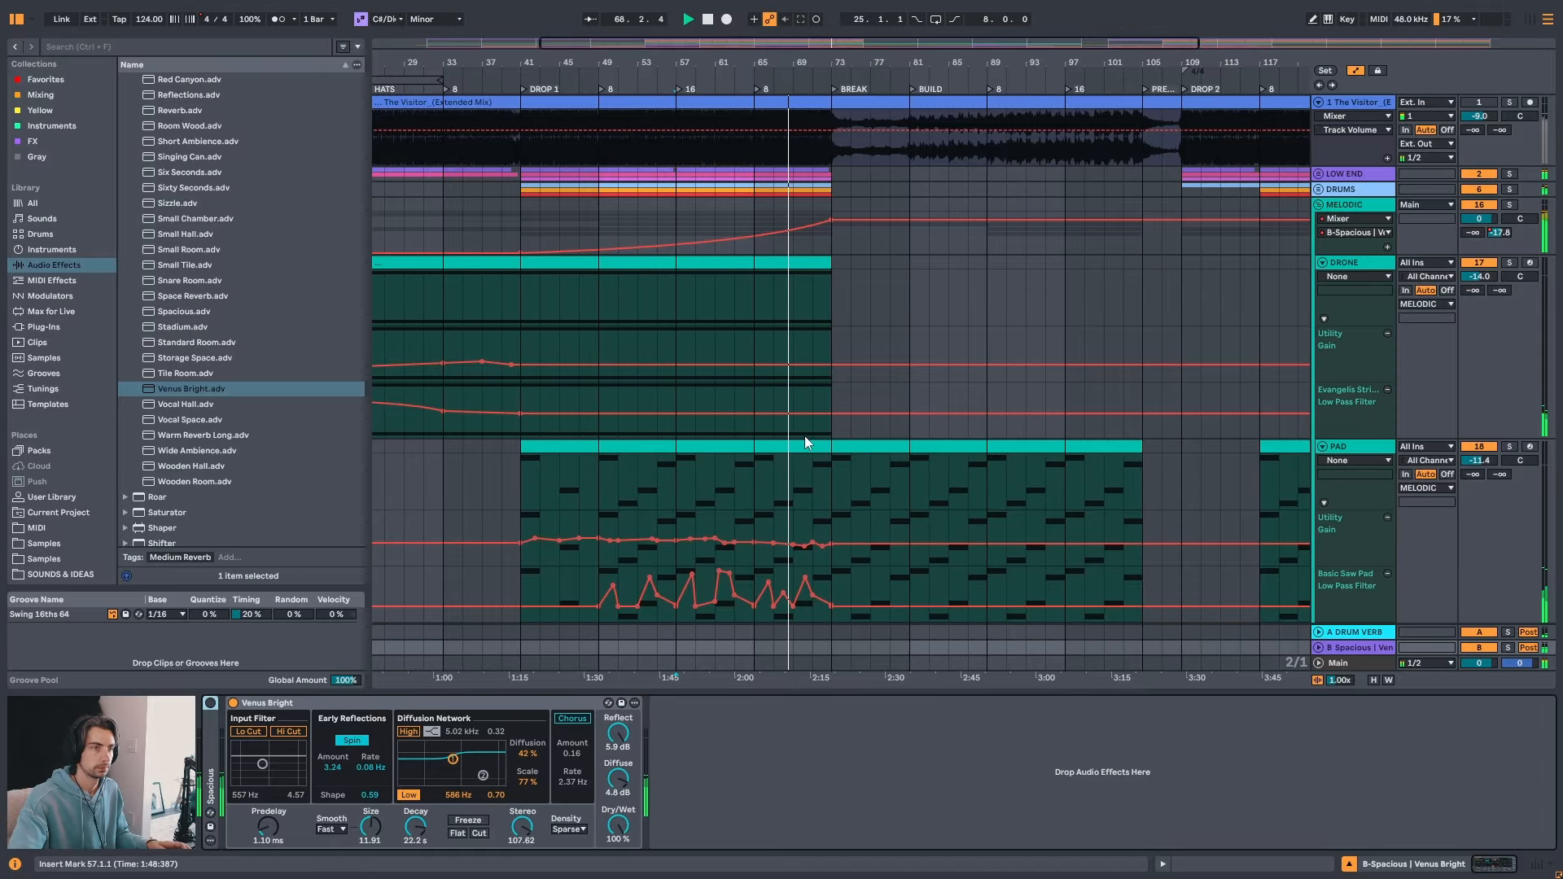
- Check return B's solo against the full mix at the start of the break, and stop playback with the insert marker at bar 65
{"action": "left_click_drag", "start_coordinate": [763, 234], "coordinate": [763, 234]}
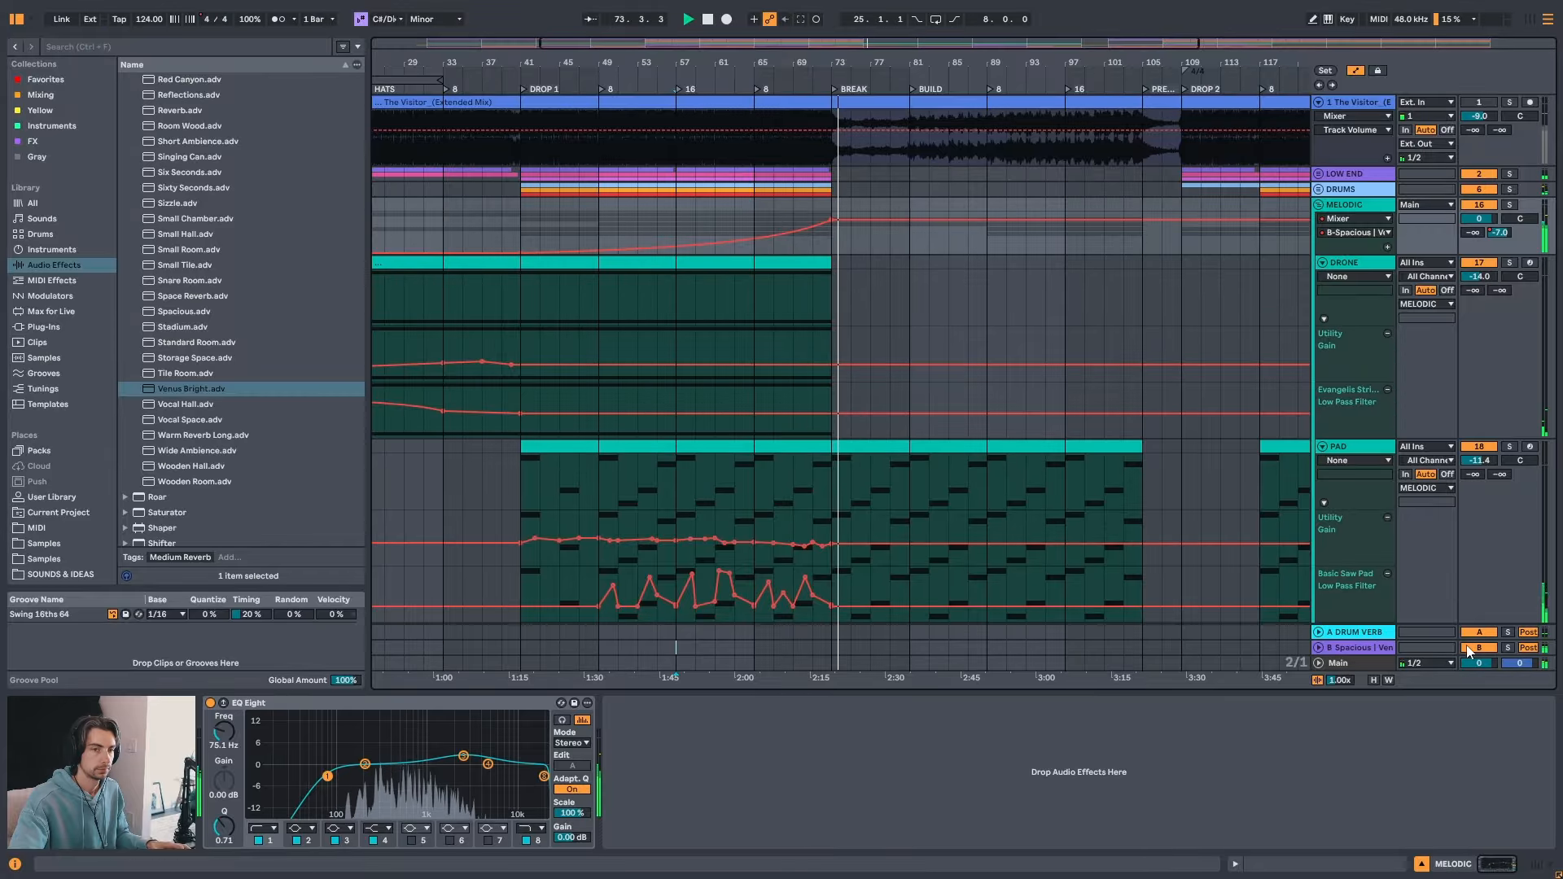
{"action": "left_click", "coordinate": [1511, 647]}
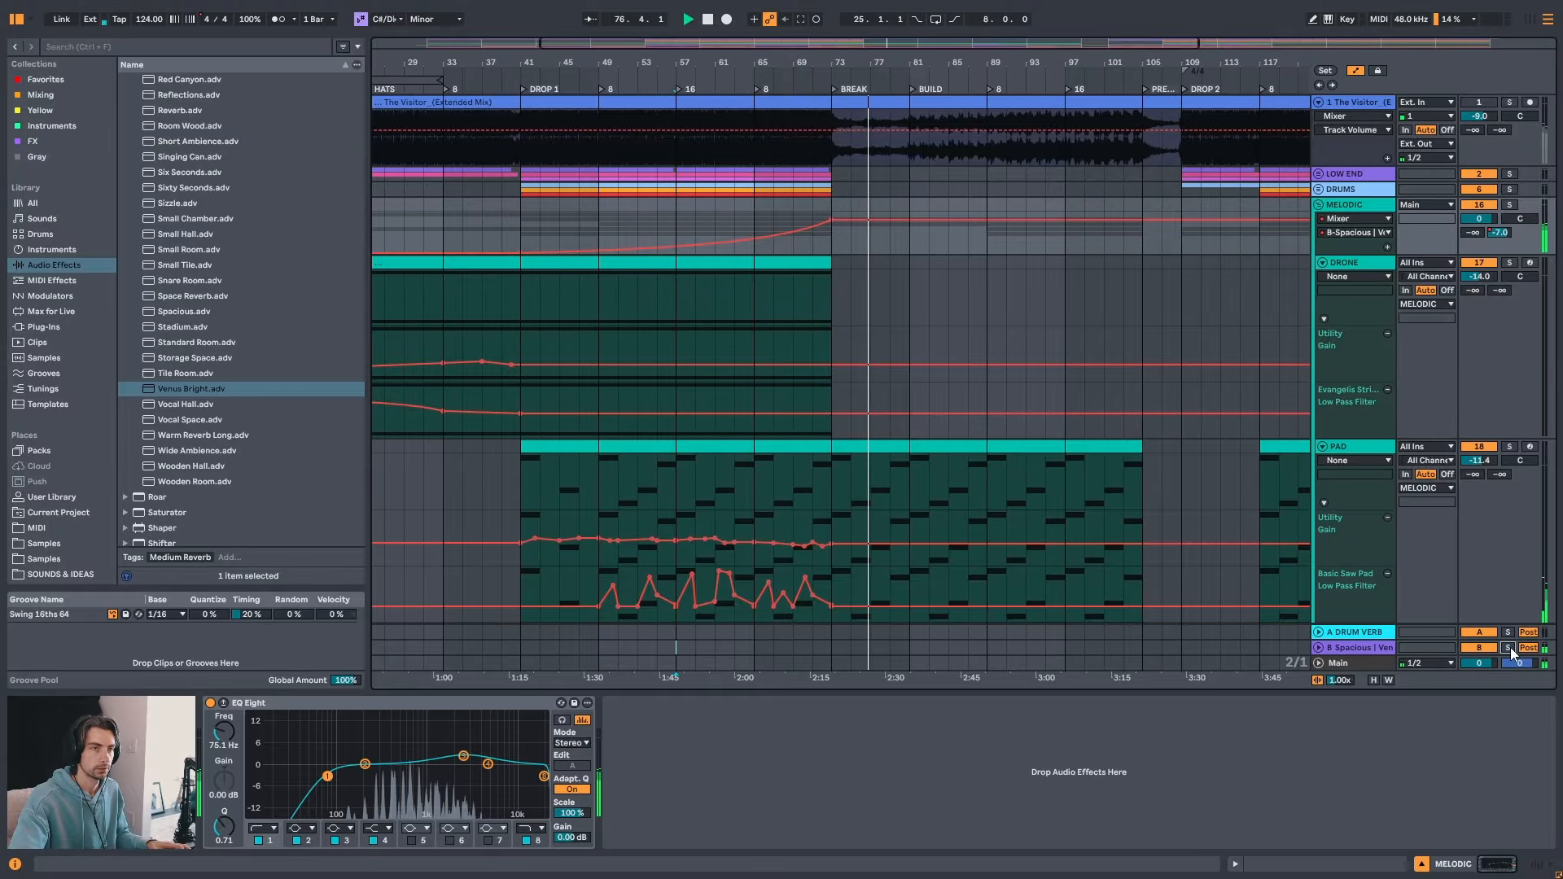
{"action": "left_click", "coordinate": [1511, 647]}
{"action": "left_click", "coordinate": [692, 220]}
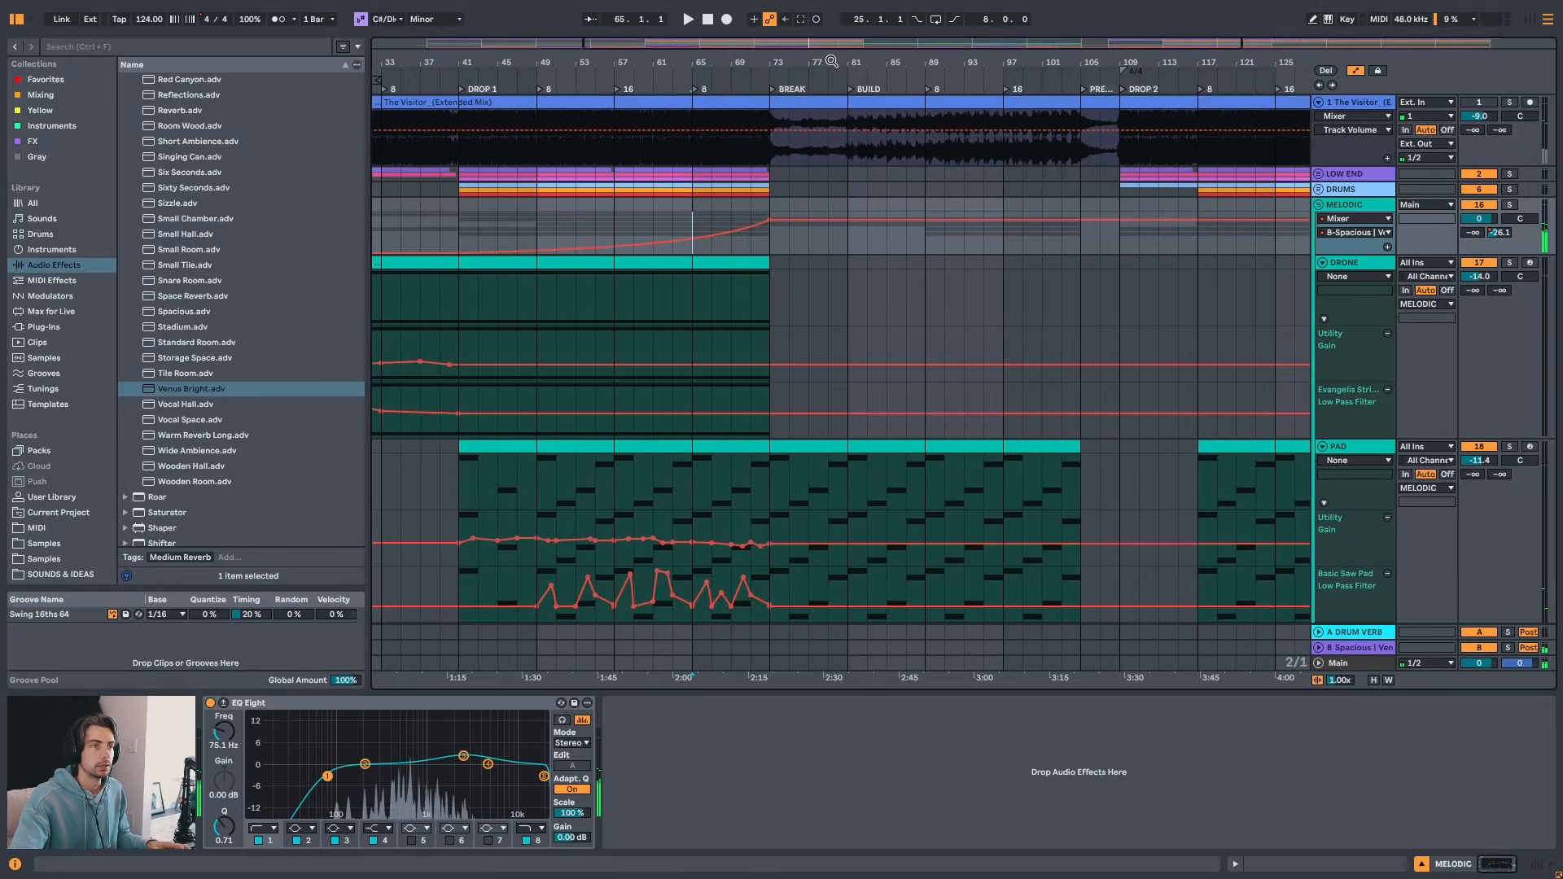
{"action": "key", "text": "space"}
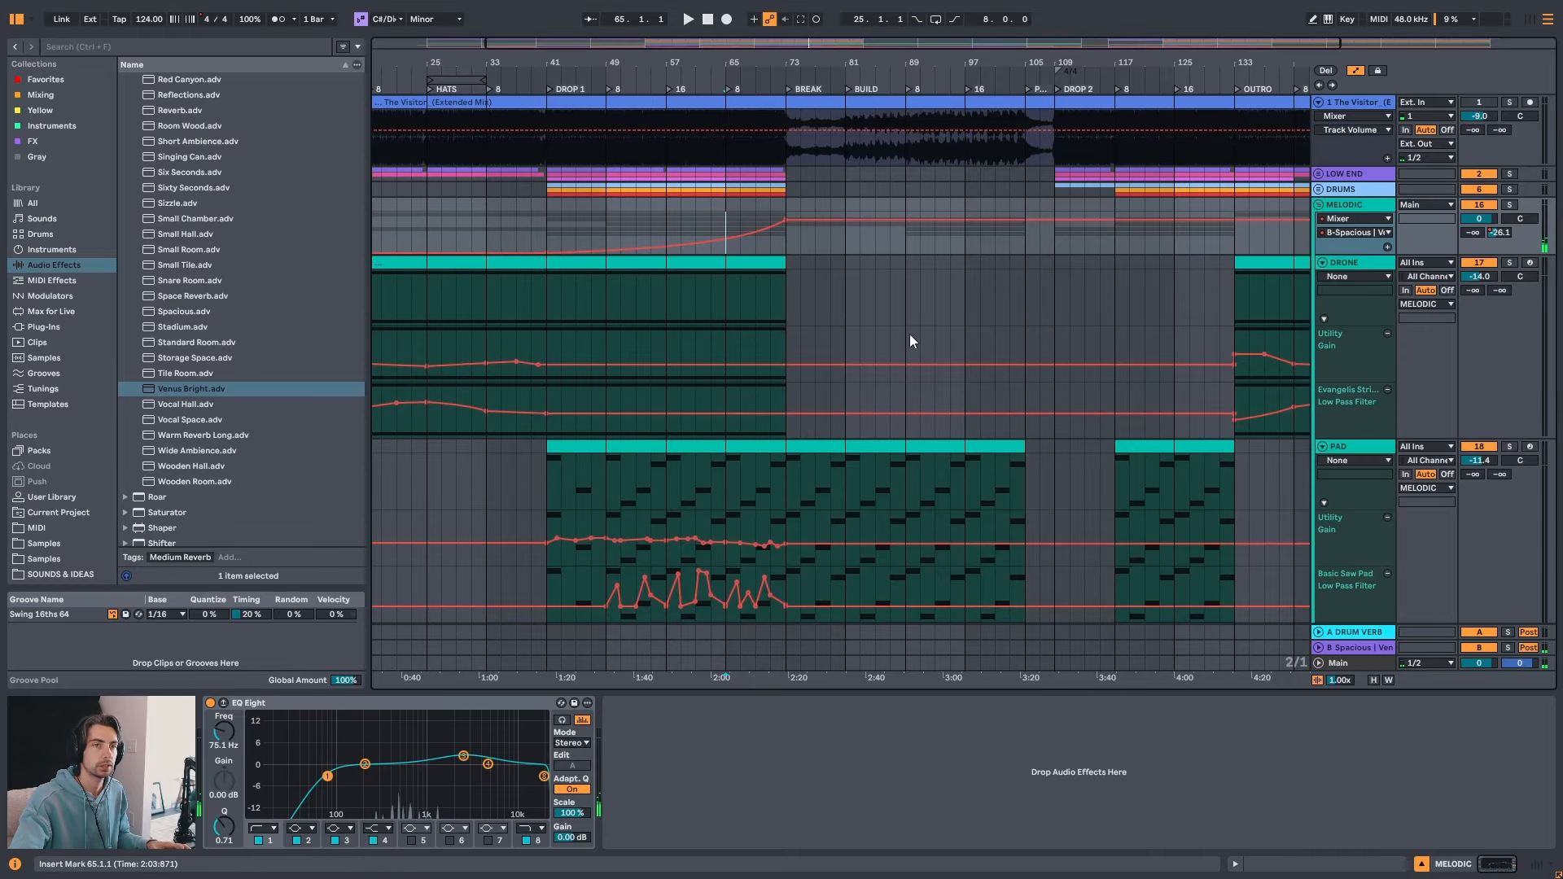
- Show the DRUMS group's send to return B and draw automation rising to a peak at bar 73 and falling away by bar 89
{"action": "left_click", "coordinate": [1317, 190]}
{"action": "left_click", "coordinate": [1362, 191]}
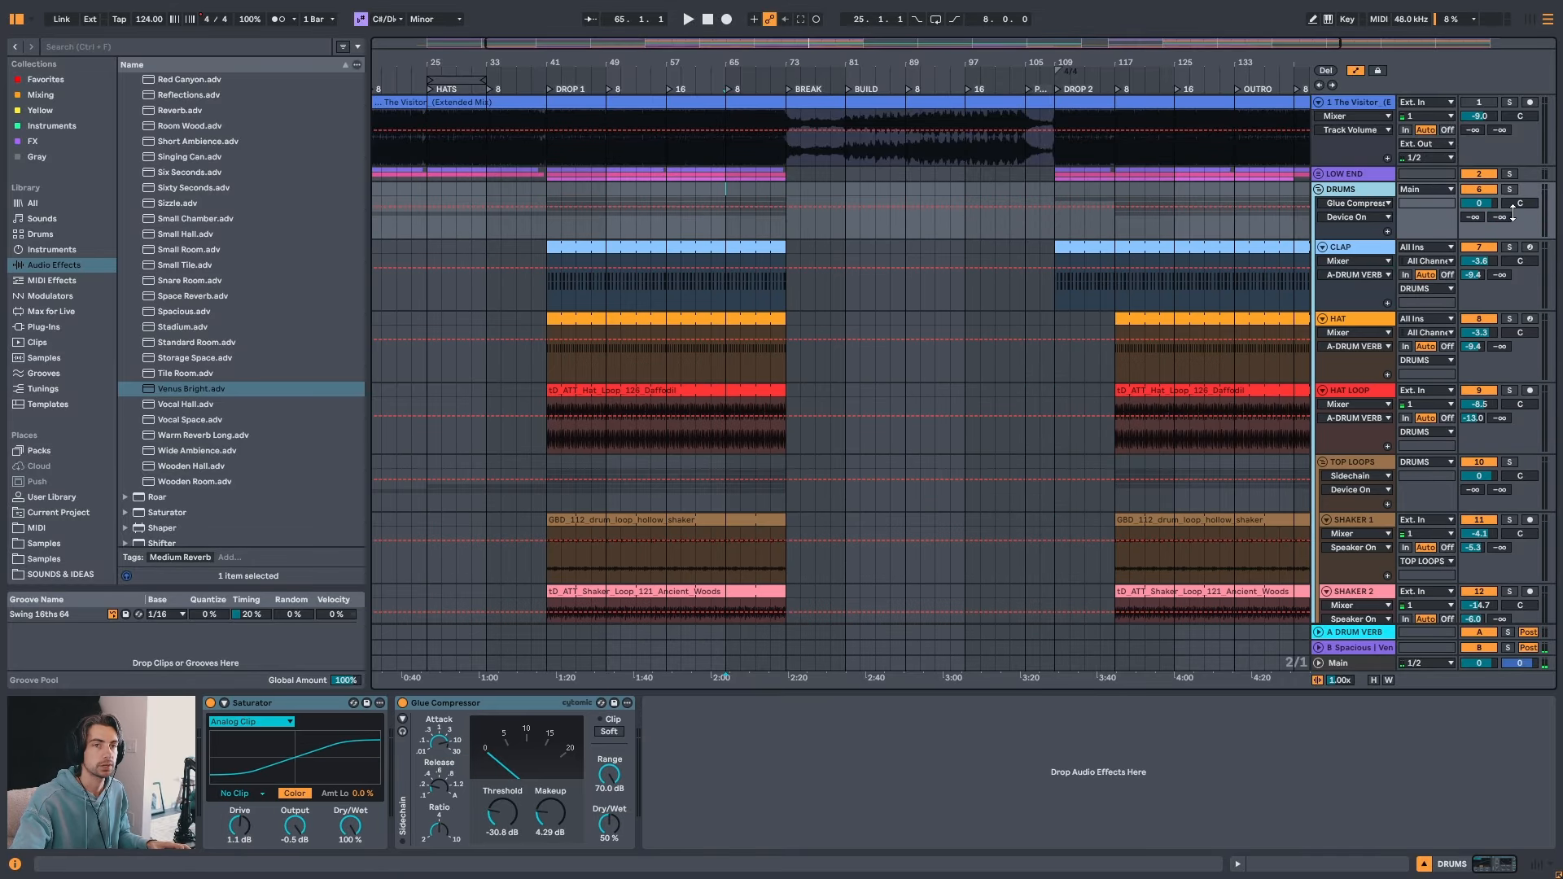
{"action": "left_click", "coordinate": [725, 240]}
{"action": "left_click", "coordinate": [785, 238]}
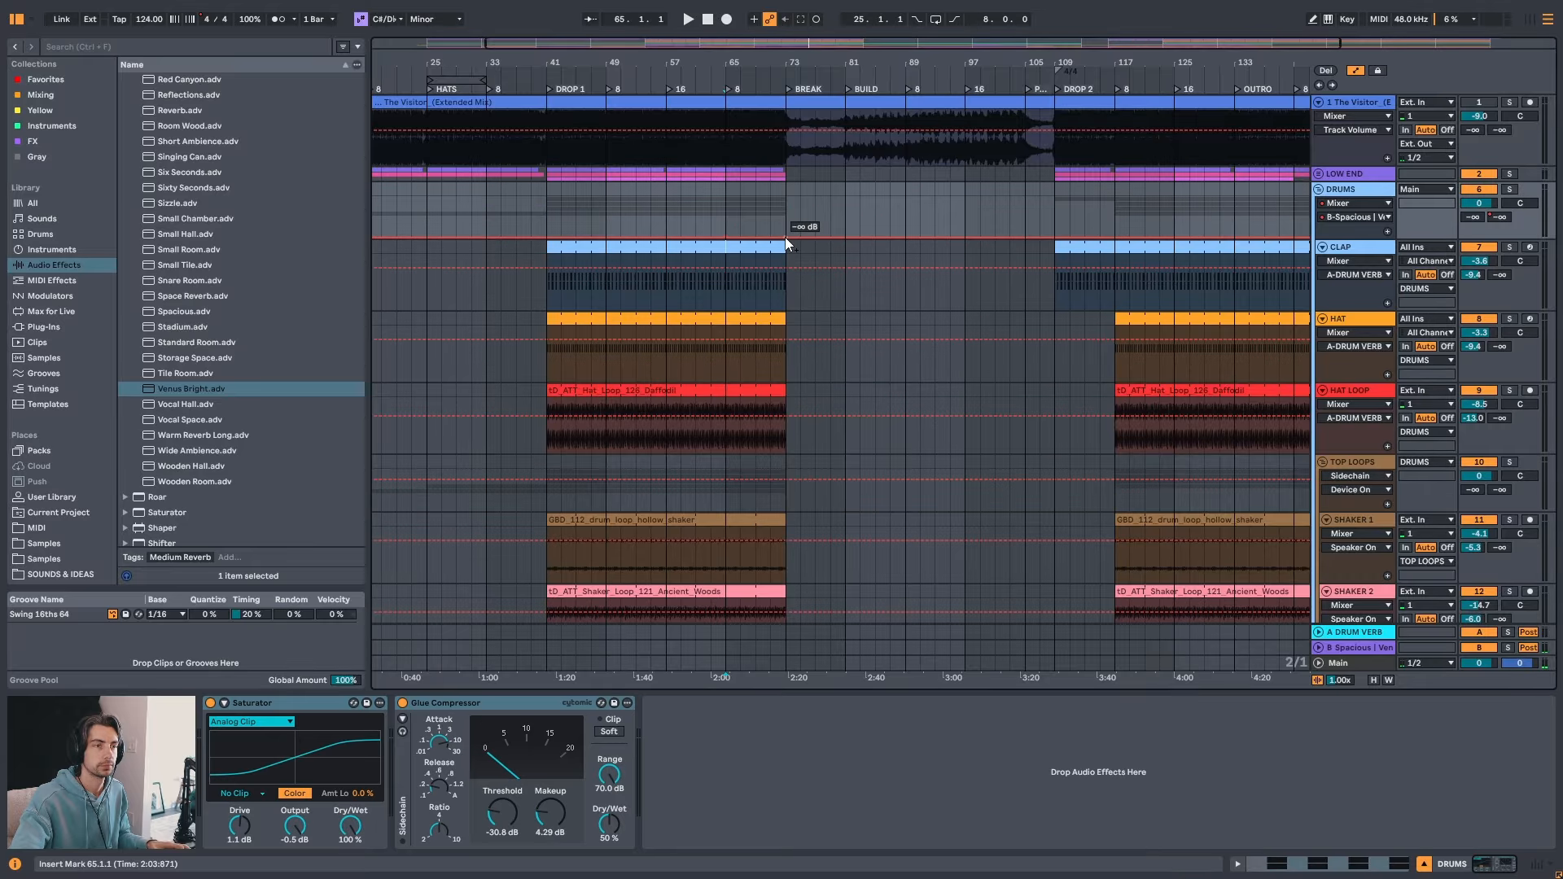
{"action": "left_click", "coordinate": [747, 217]}
{"action": "key", "text": "space"}
{"action": "left_click_drag", "start_coordinate": [785, 218], "coordinate": [786, 207]}
{"action": "left_click_drag", "start_coordinate": [907, 208], "coordinate": [786, 218]}
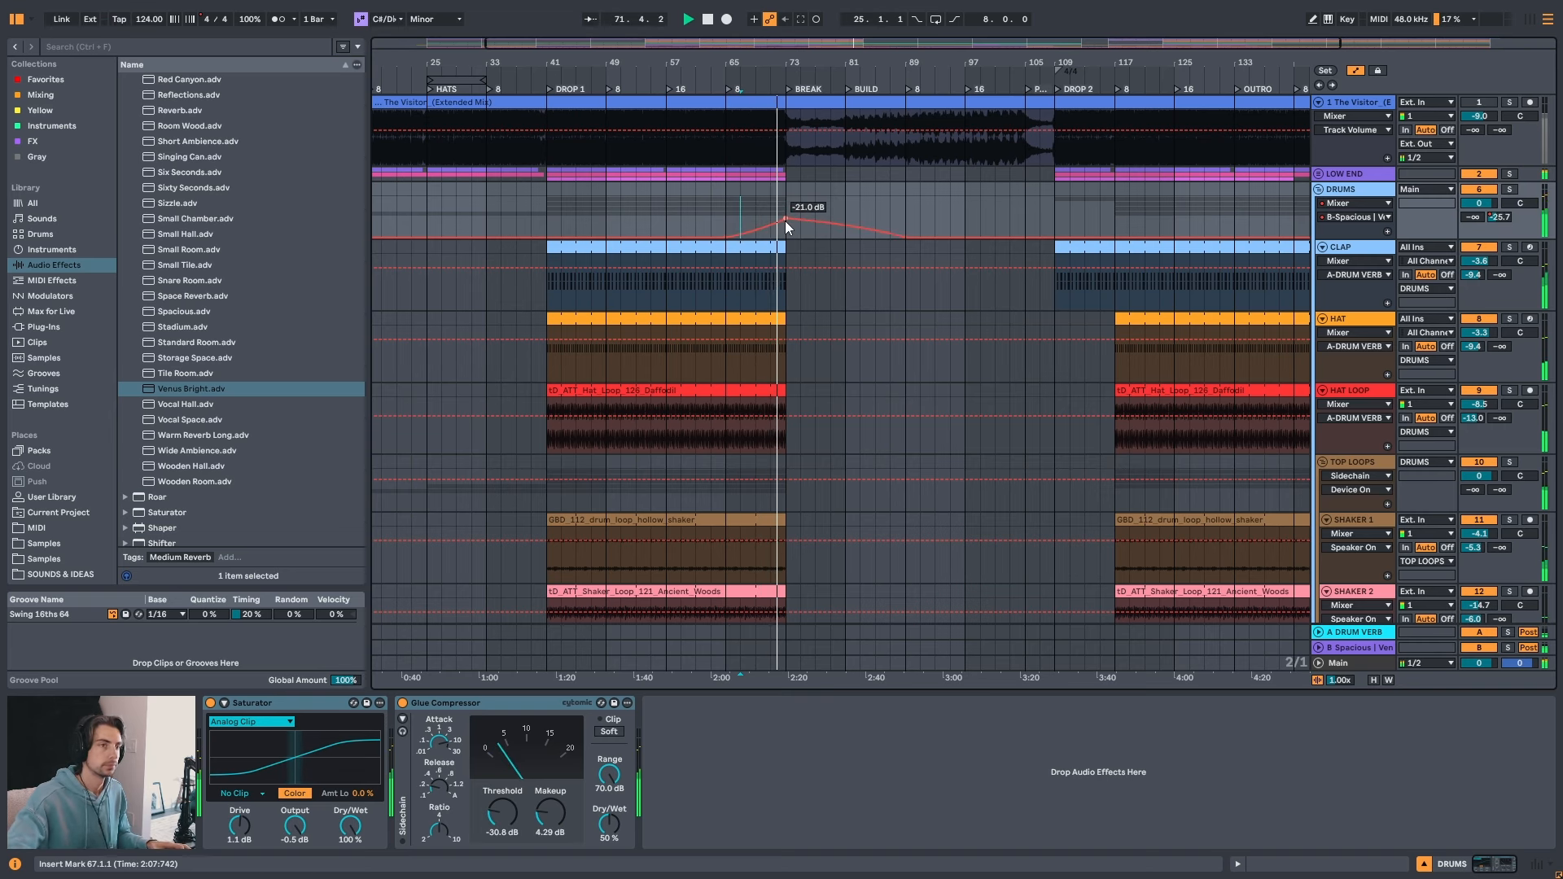
- Lower the drum send's peak at bar 73, move the start of its rise to about bar 65, and collapse the DRUMS group
{"action": "left_click_drag", "start_coordinate": [785, 218], "coordinate": [786, 226]}
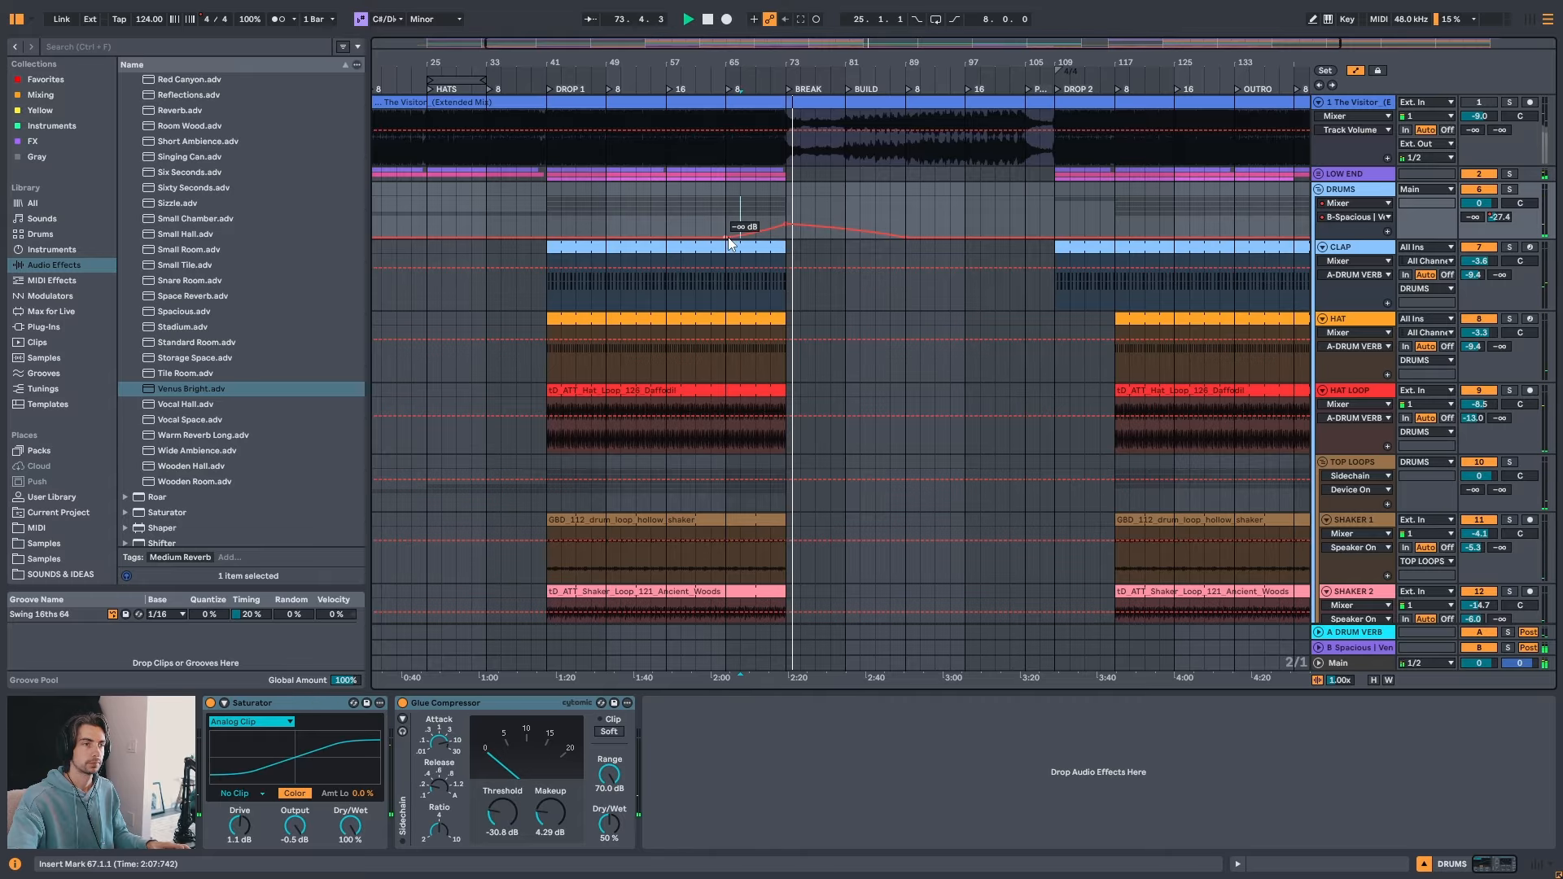
{"action": "left_click", "coordinate": [737, 237]}
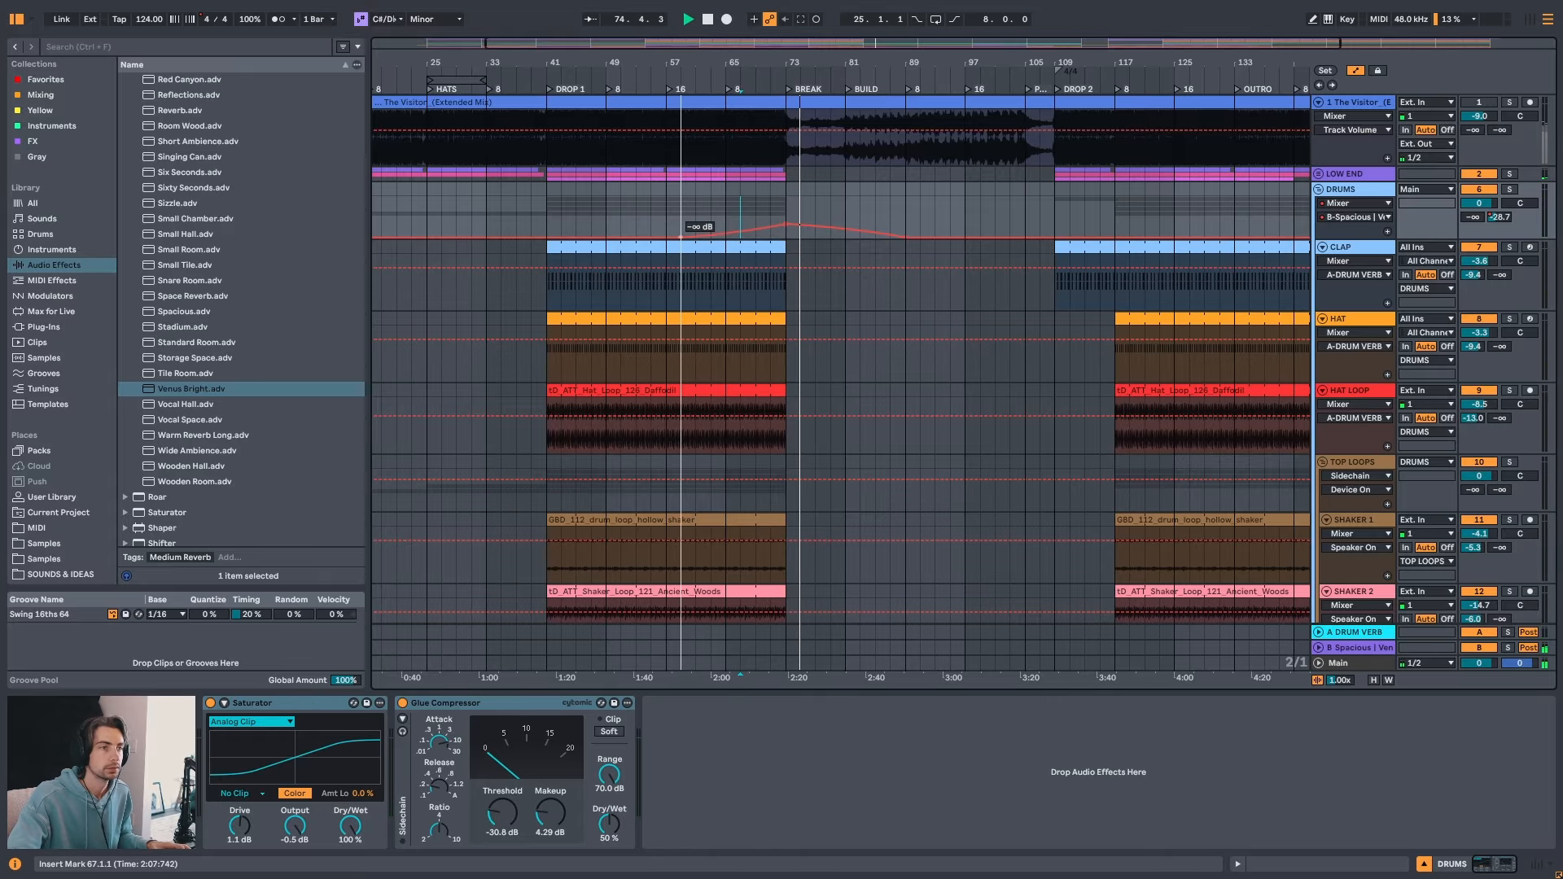
{"action": "left_click_drag", "start_coordinate": [727, 233], "coordinate": [726, 242]}
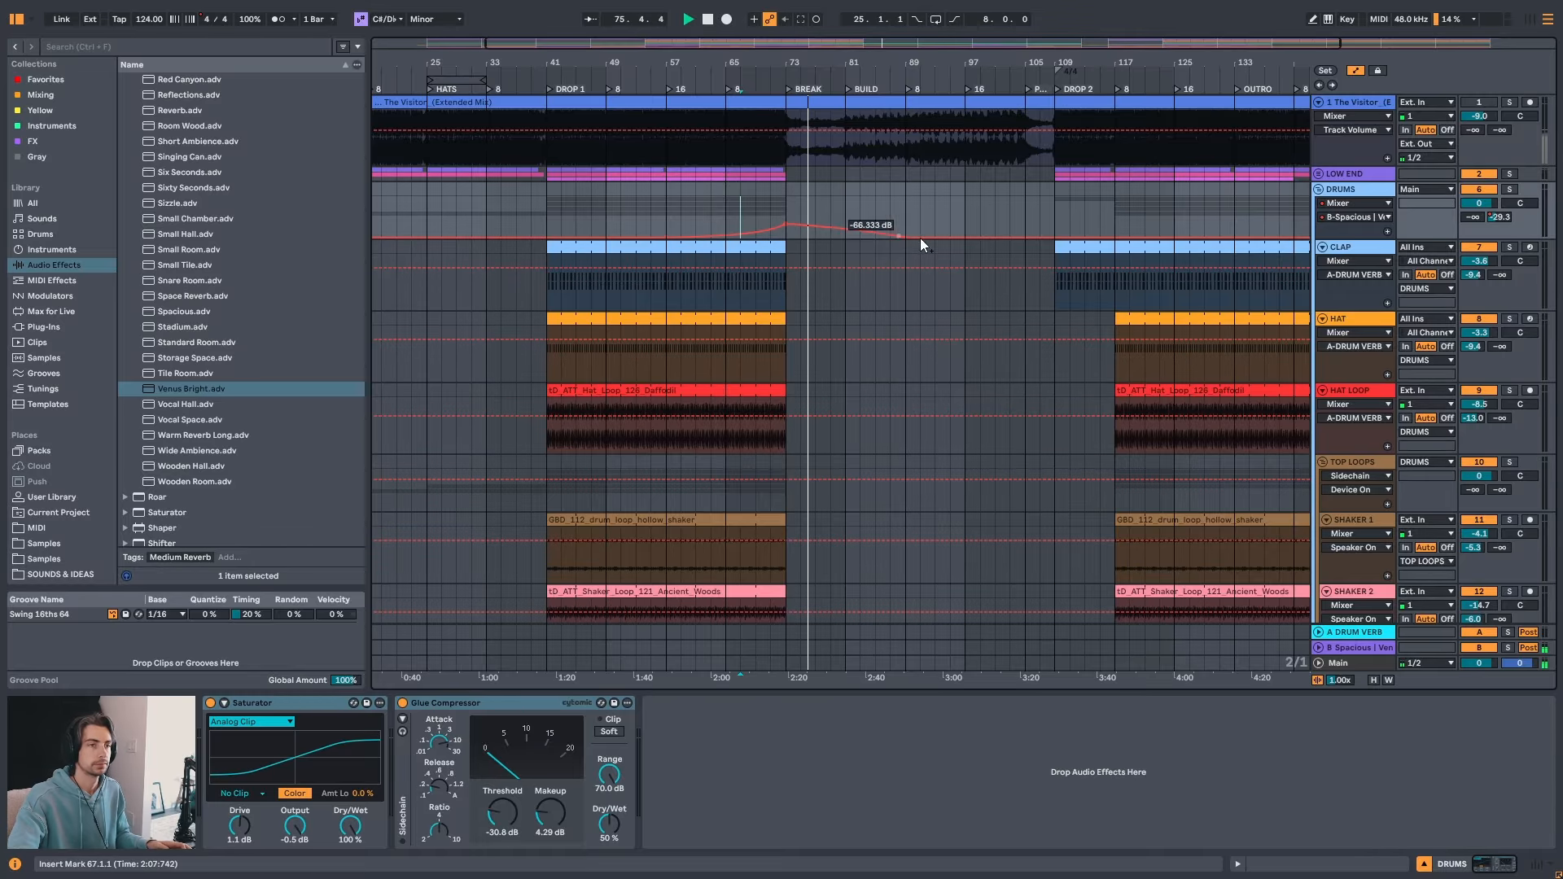
{"action": "left_click", "coordinate": [1322, 190]}
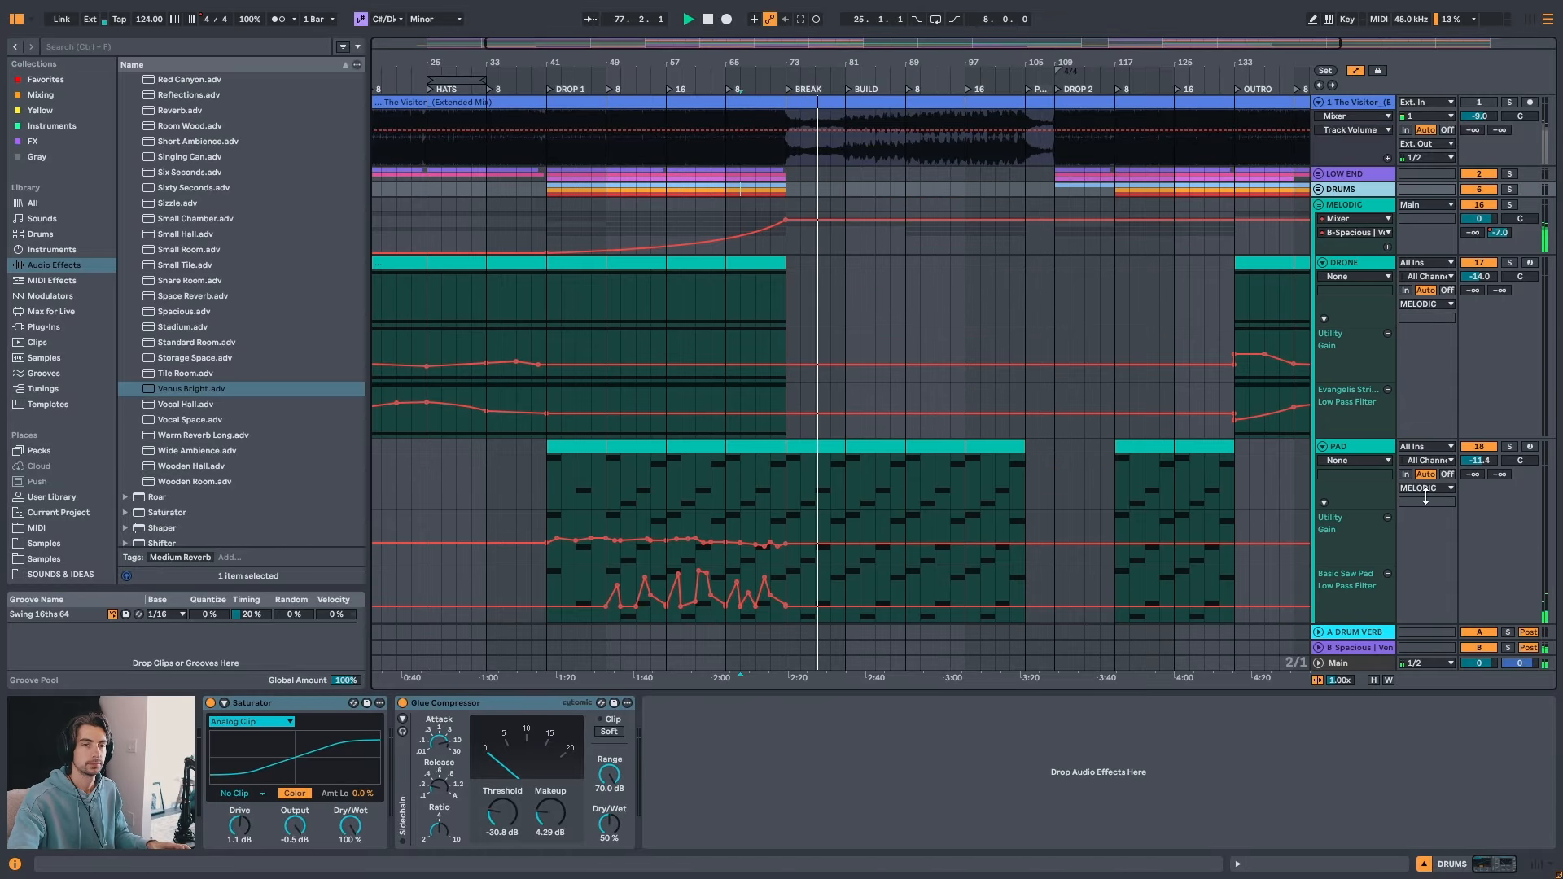
- Curve the MELODIC group's return B send down from its peak at bar 73 to minus infinity at bar 81
{"action": "left_click", "coordinate": [1480, 648]}
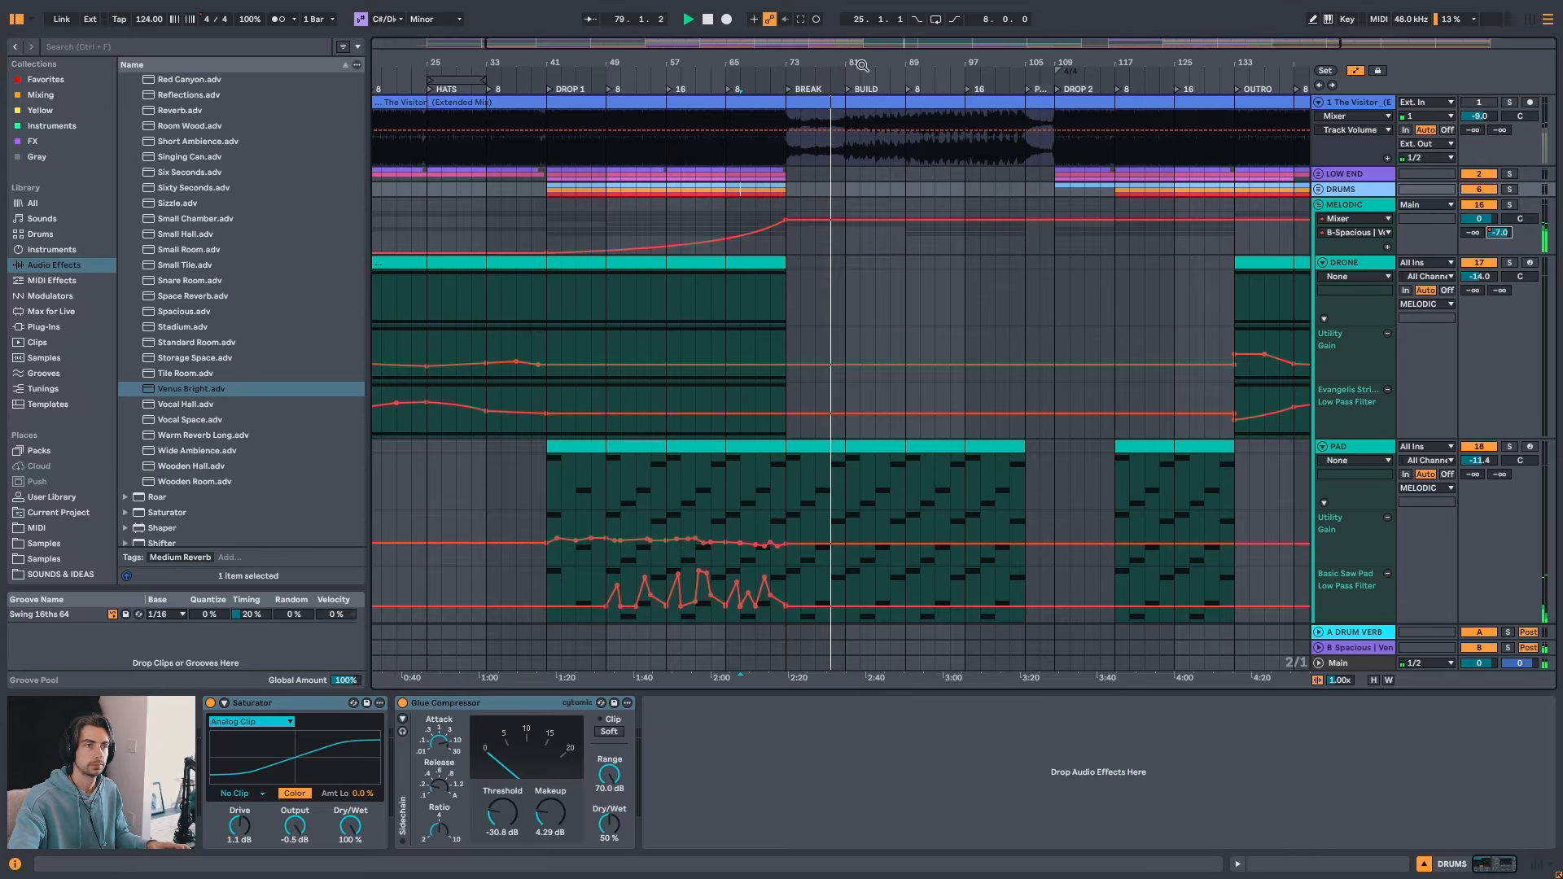
{"action": "left_click_drag", "start_coordinate": [861, 65], "coordinate": [807, 214]}
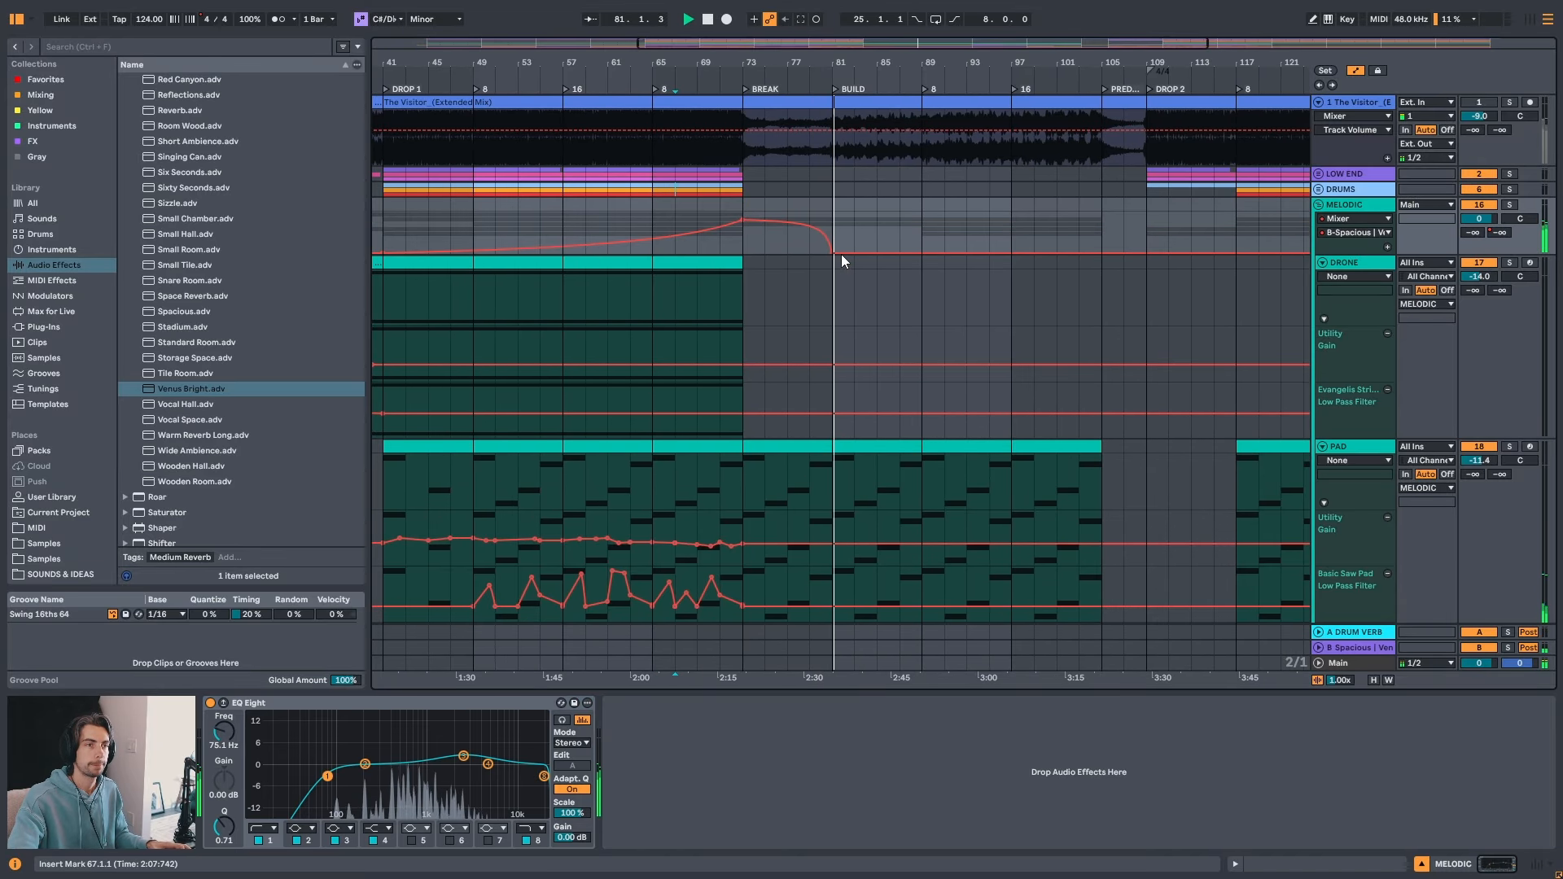
{"action": "left_click_drag", "start_coordinate": [886, 68], "coordinate": [839, 24]}
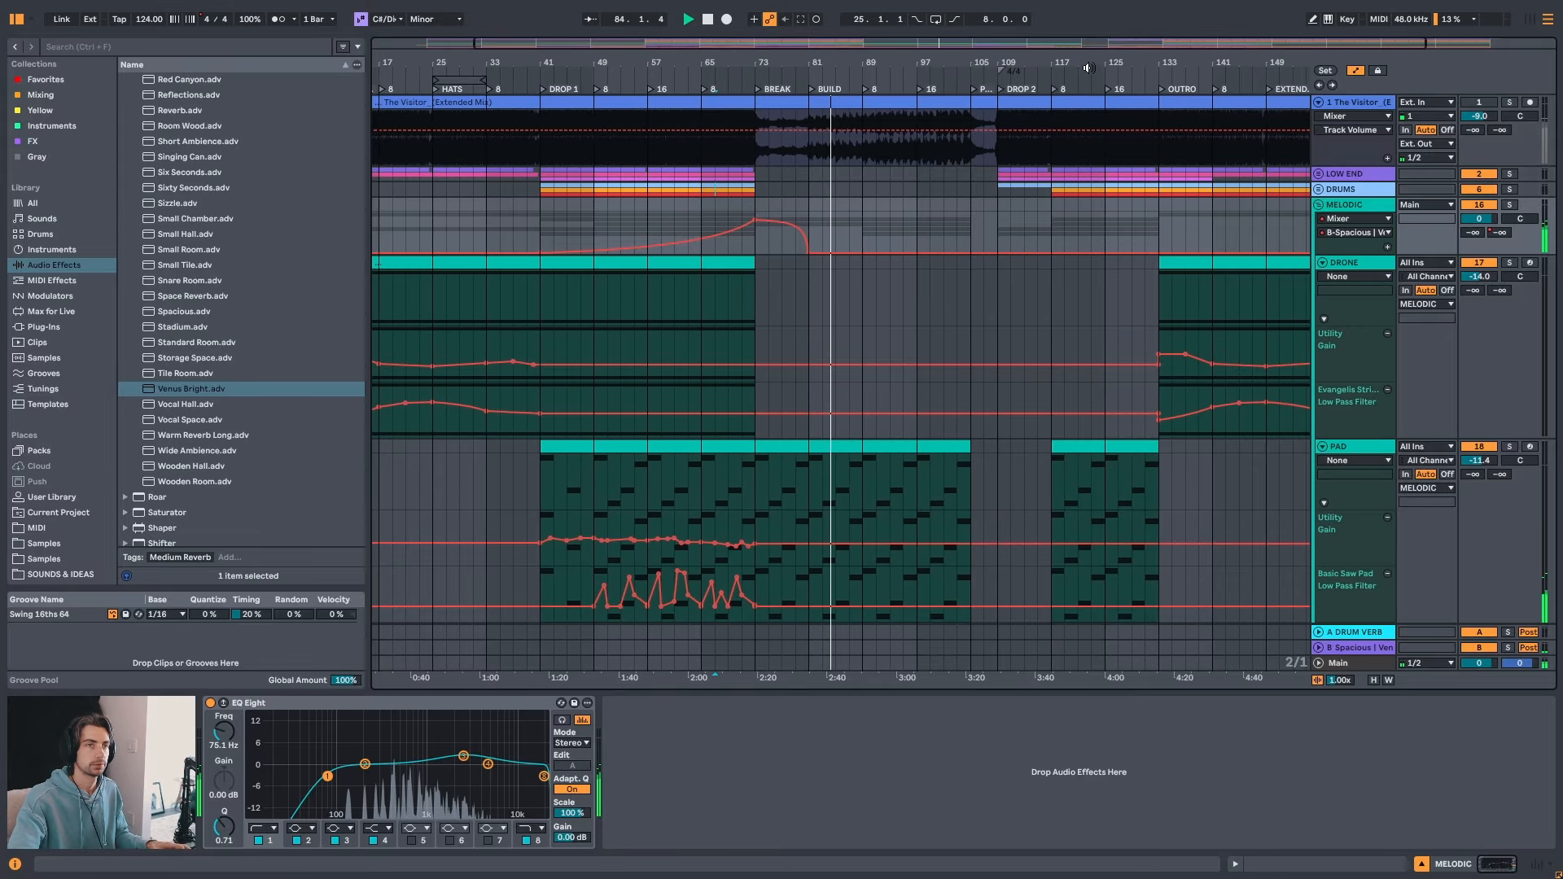
{"action": "left_click_drag", "start_coordinate": [1075, 62], "coordinate": [1067, 40]}
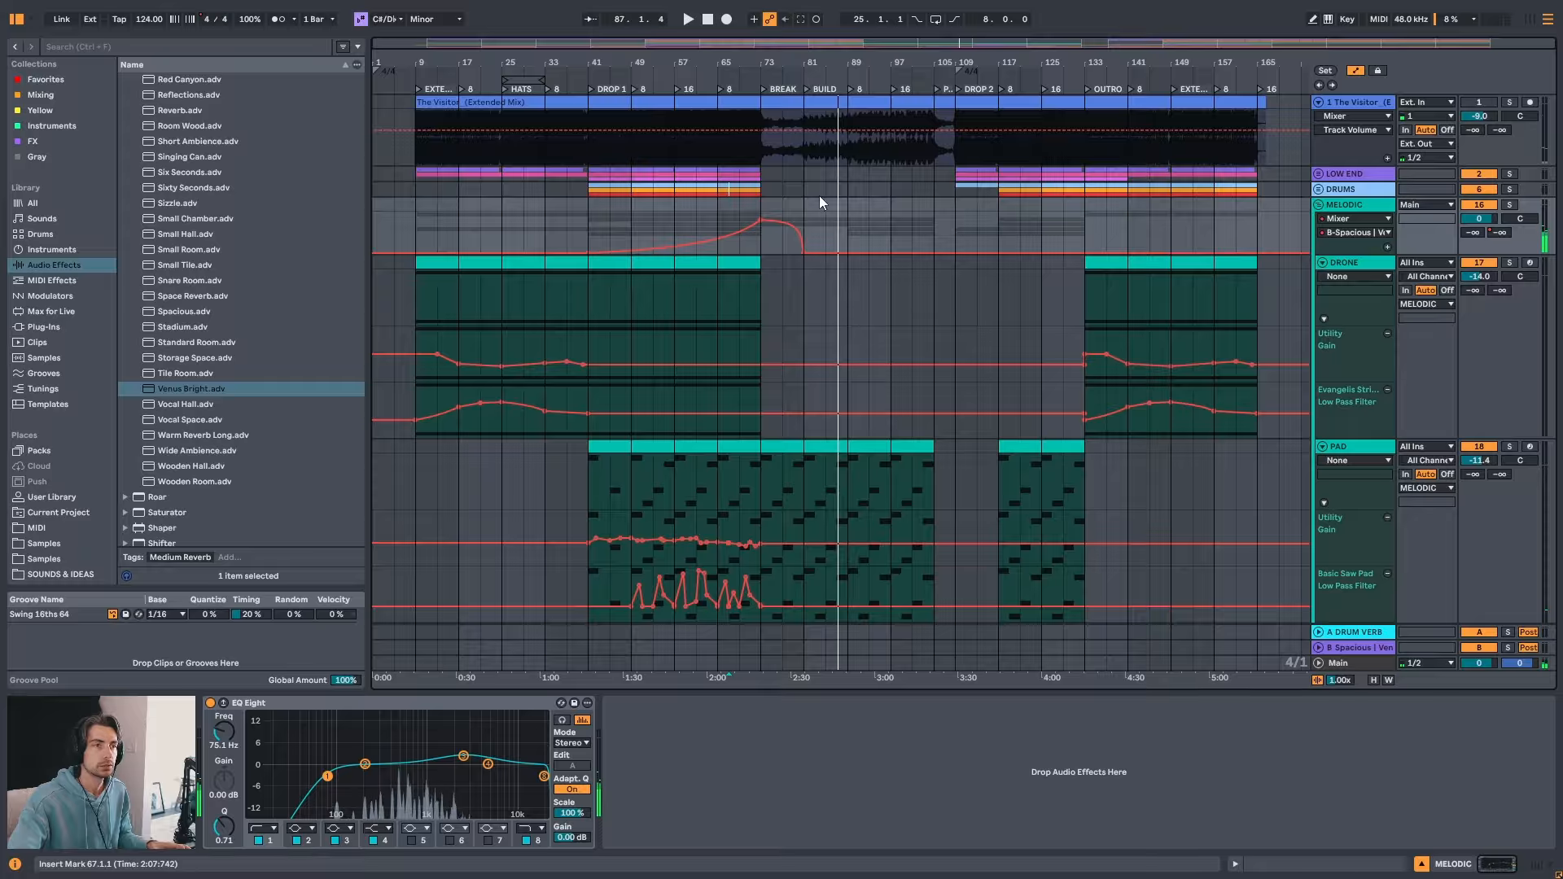
{"action": "left_click_drag", "start_coordinate": [599, 216], "coordinate": [752, 218]}
{"action": "left_click", "coordinate": [644, 218]}
{"action": "scroll", "coordinate": [855, 361], "scroll_direction": "down", "scroll_amount": 5}
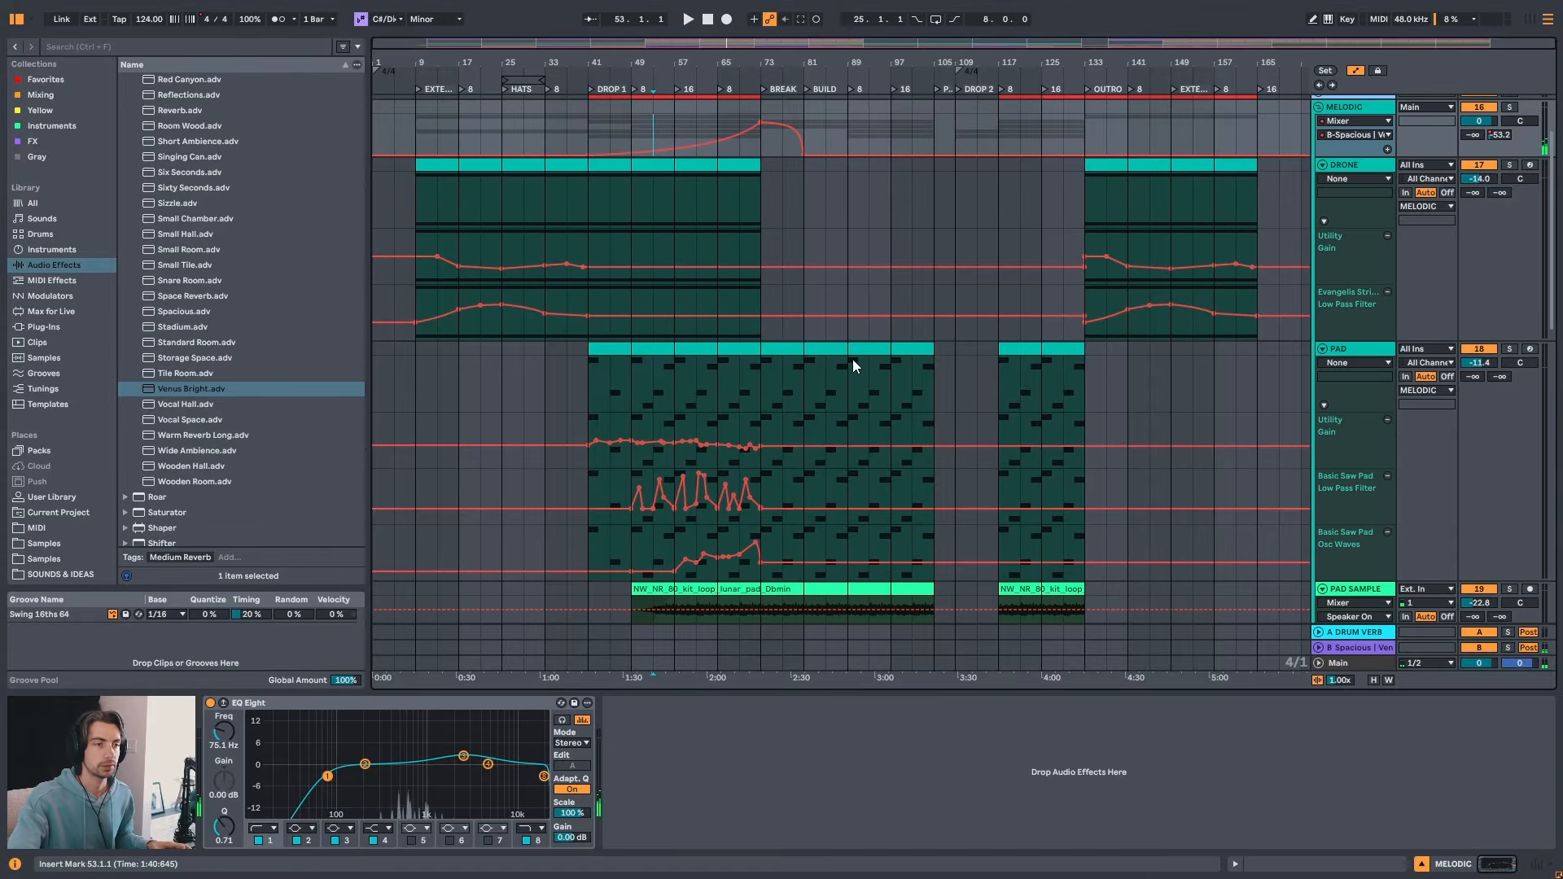
{"action": "scroll", "coordinate": [804, 423], "scroll_direction": "up", "scroll_amount": 3}
{"action": "scroll", "coordinate": [804, 426], "scroll_direction": "up", "scroll_amount": 3}
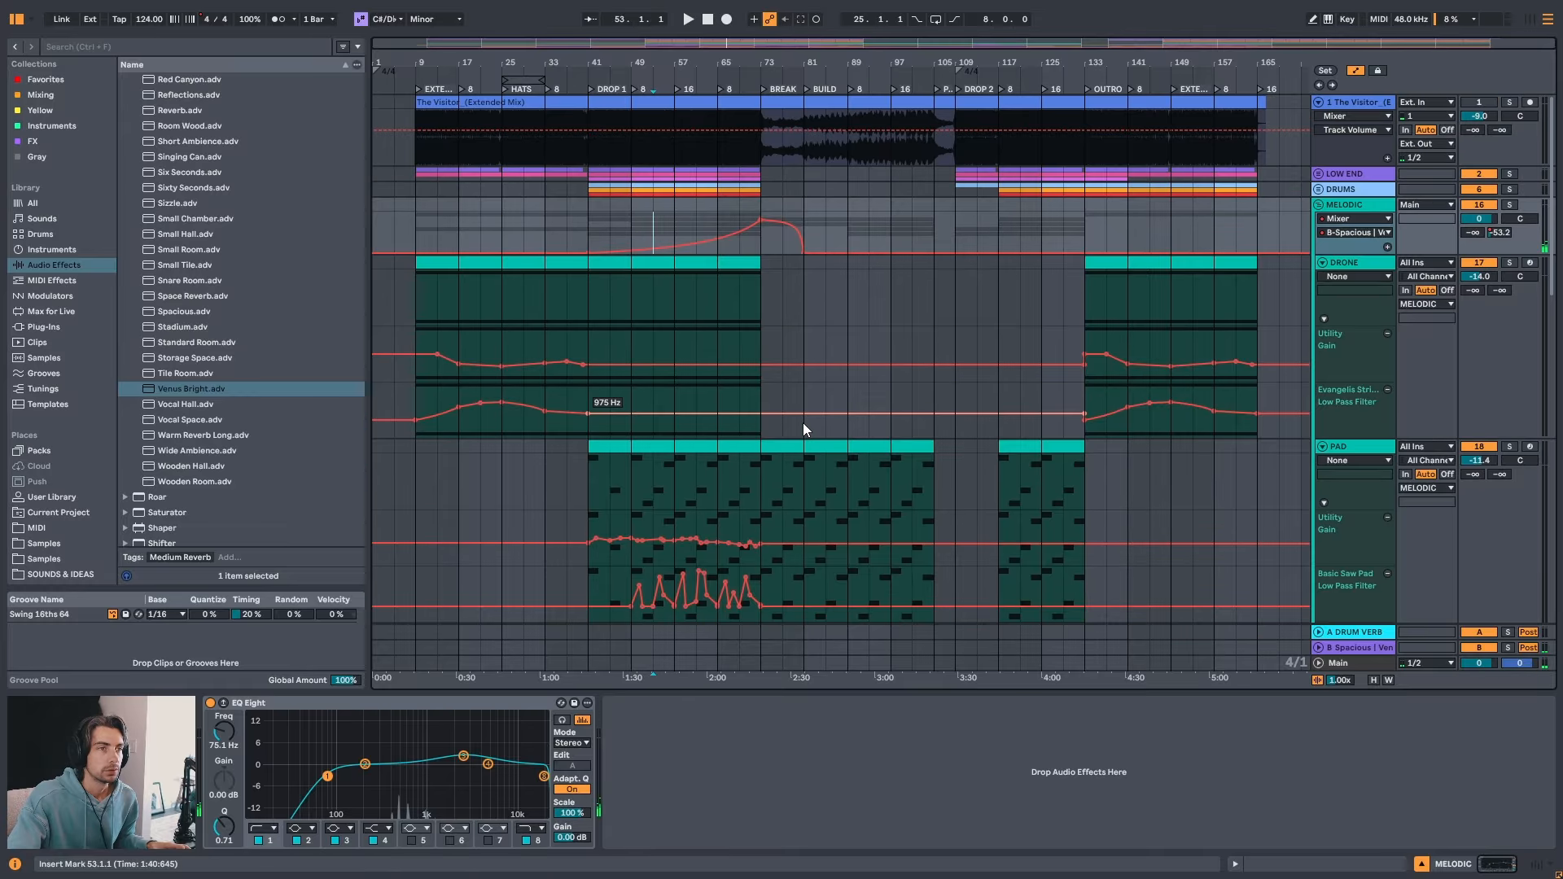
- Solo the reference track and audition its break and build, playing from bars 81, 75 and 77
{"action": "left_click", "coordinate": [804, 208]}
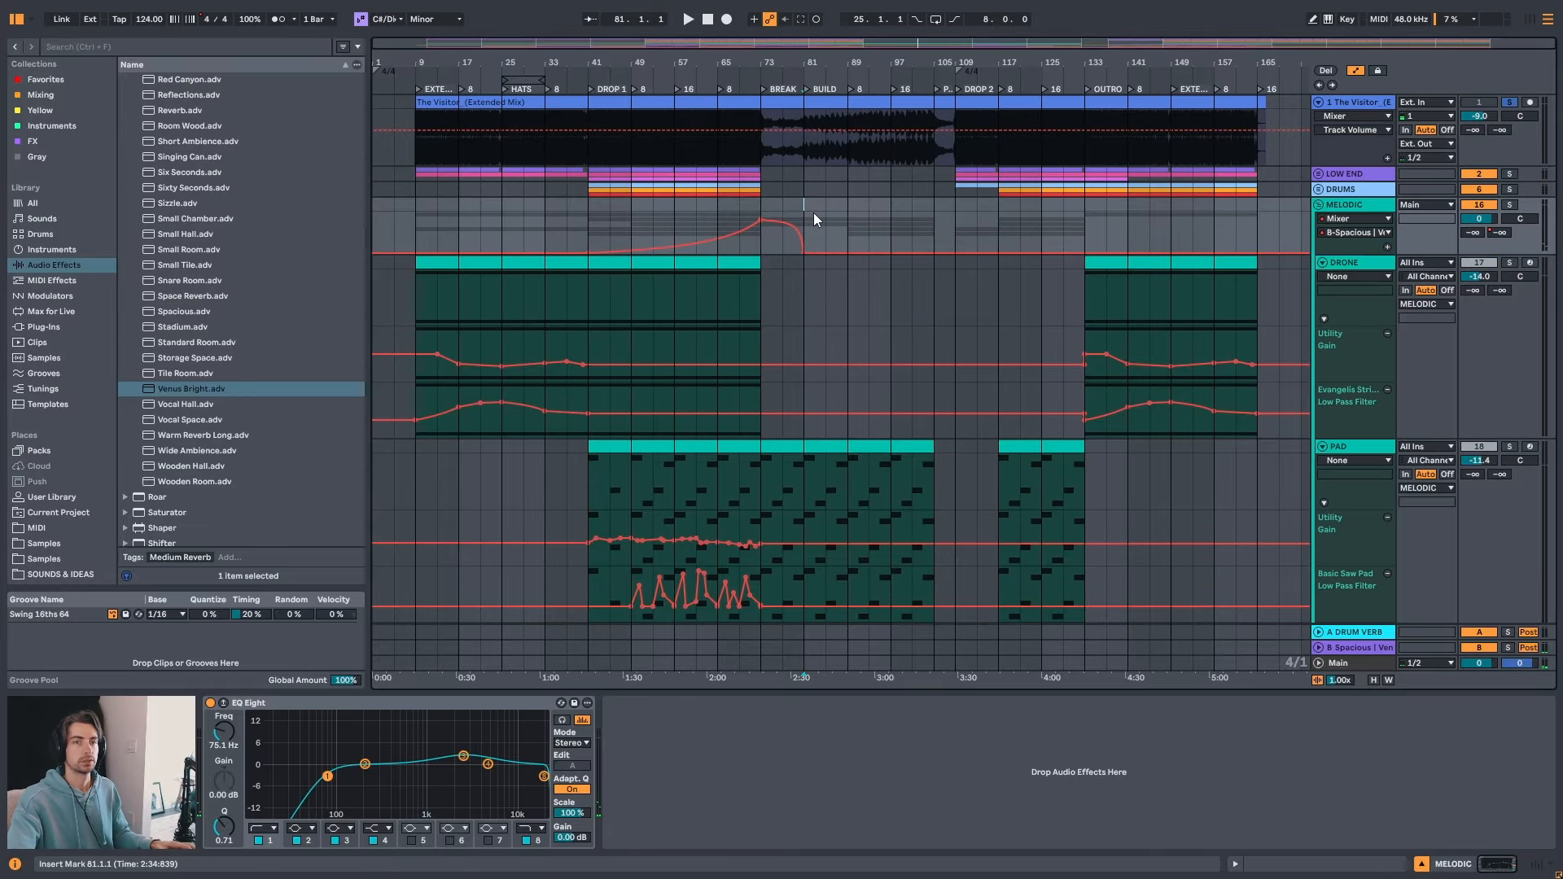
{"action": "key", "text": "space"}
{"action": "left_click_drag", "start_coordinate": [862, 65], "coordinate": [859, 122]}
{"action": "left_click", "coordinate": [612, 241]}
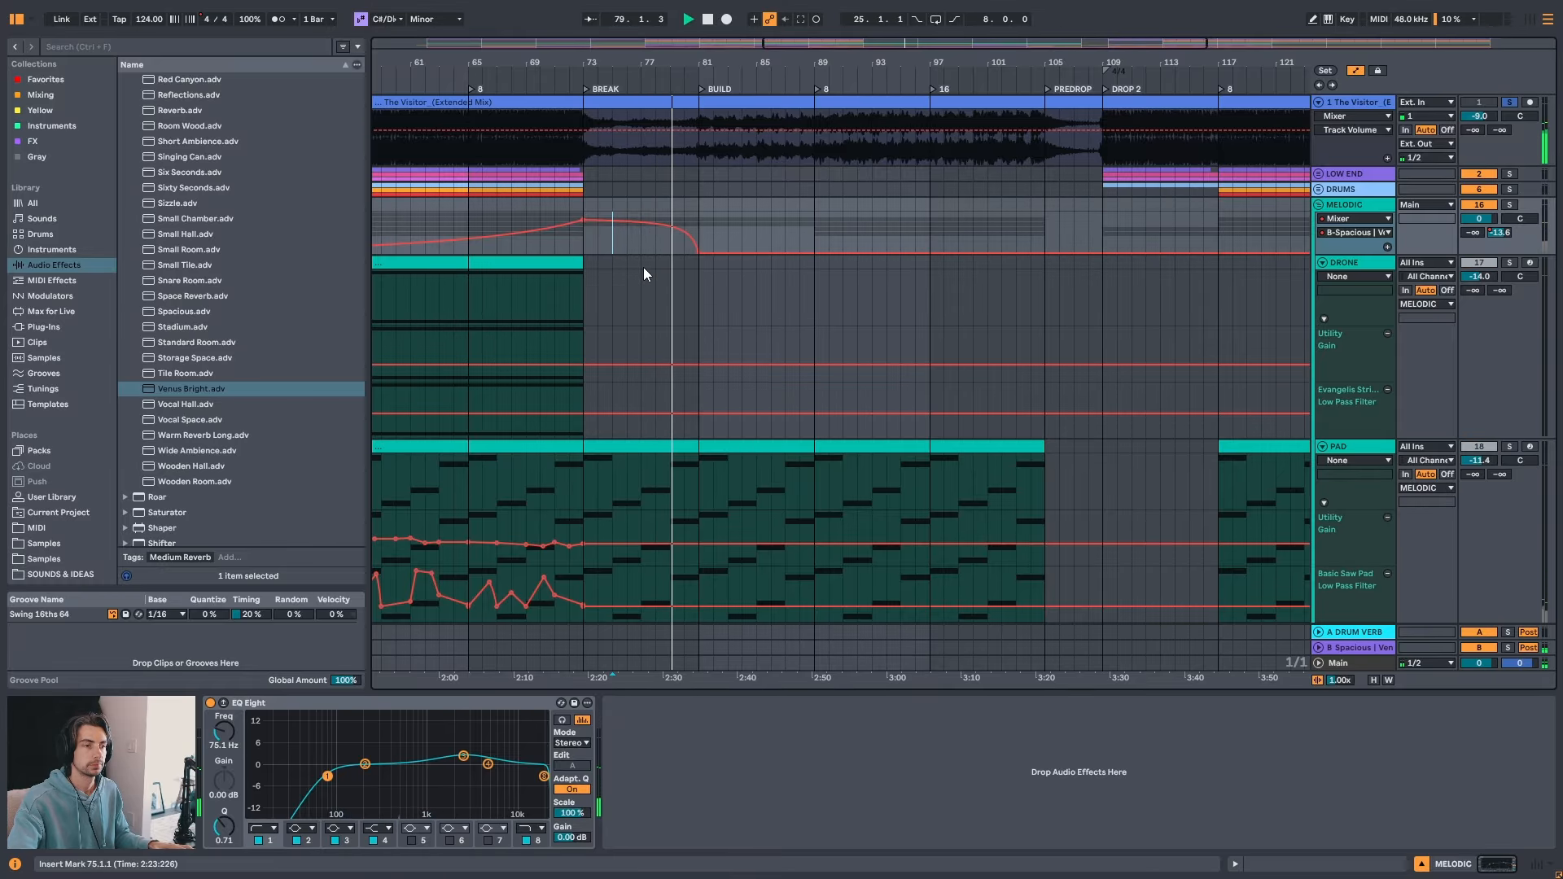
{"action": "left_click", "coordinate": [631, 450]}
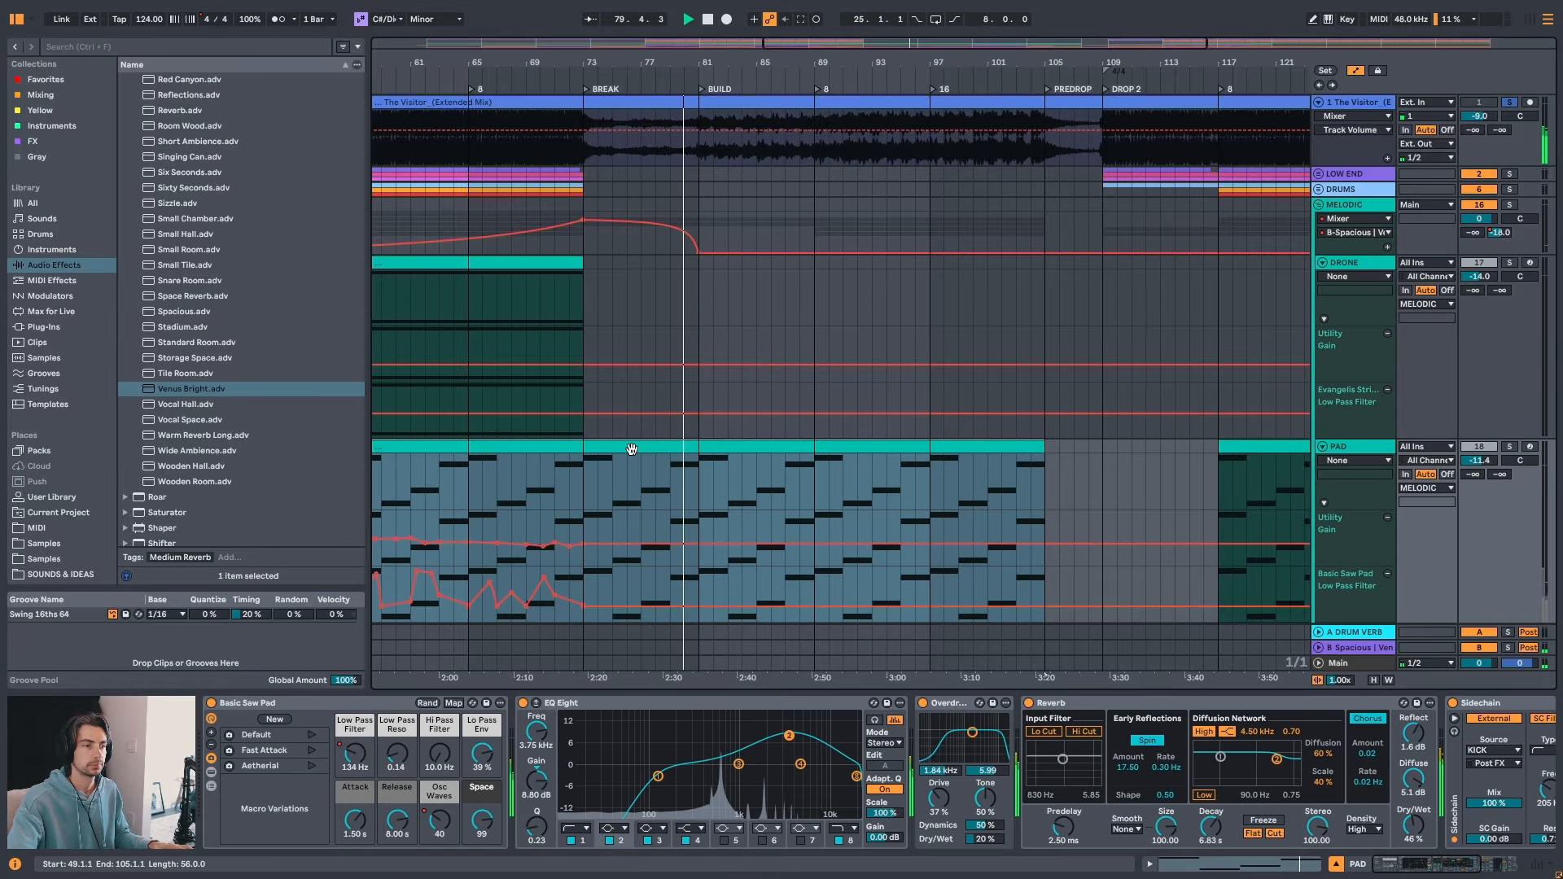
{"action": "left_click", "coordinate": [639, 375]}
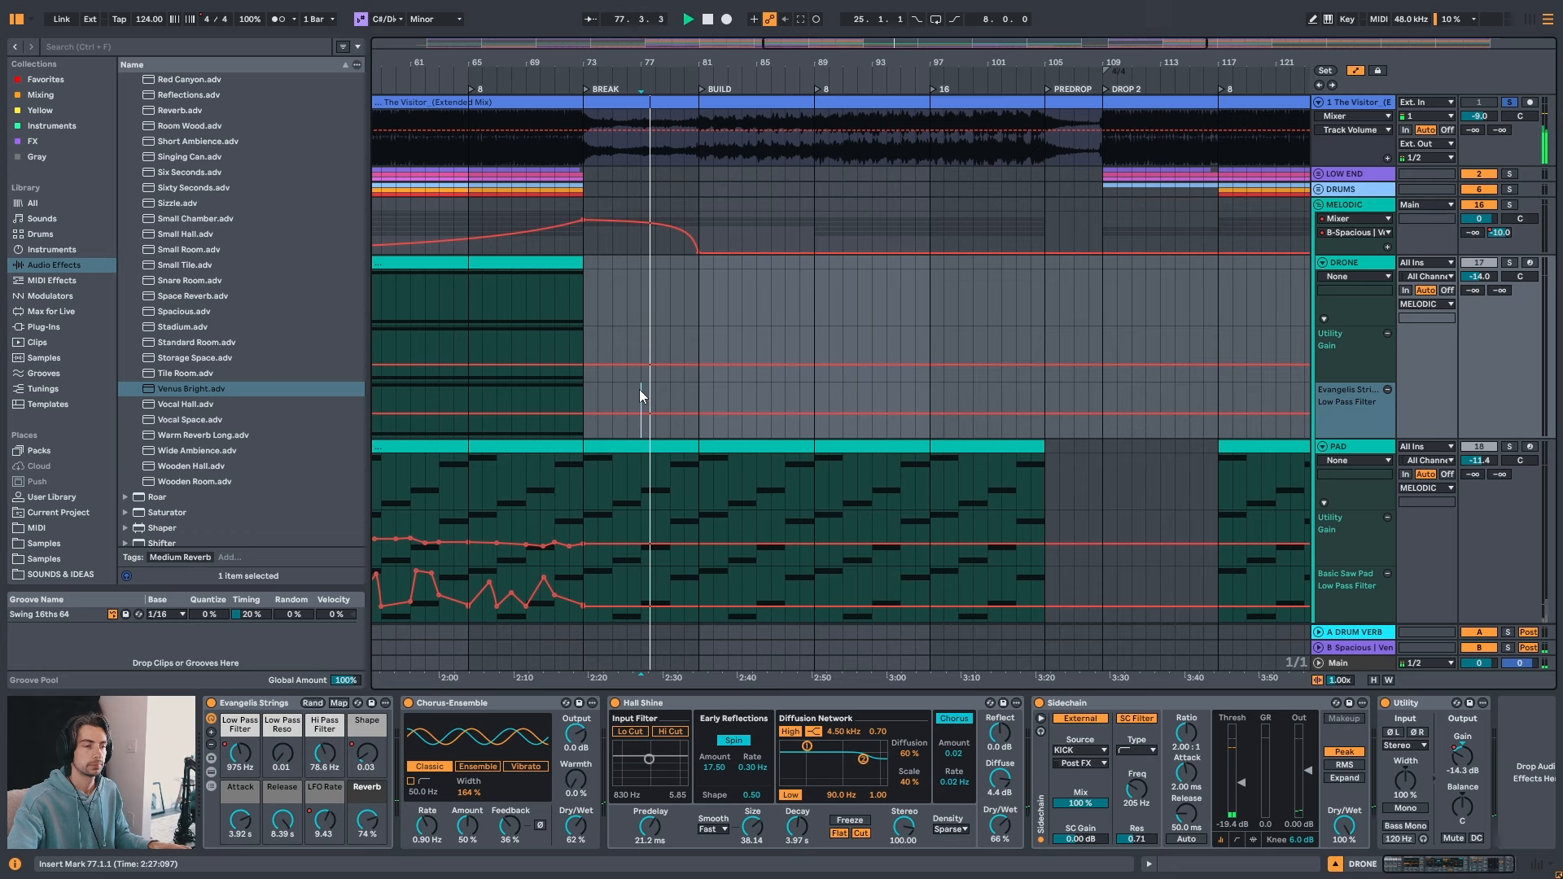
{"action": "left_click", "coordinate": [617, 393]}
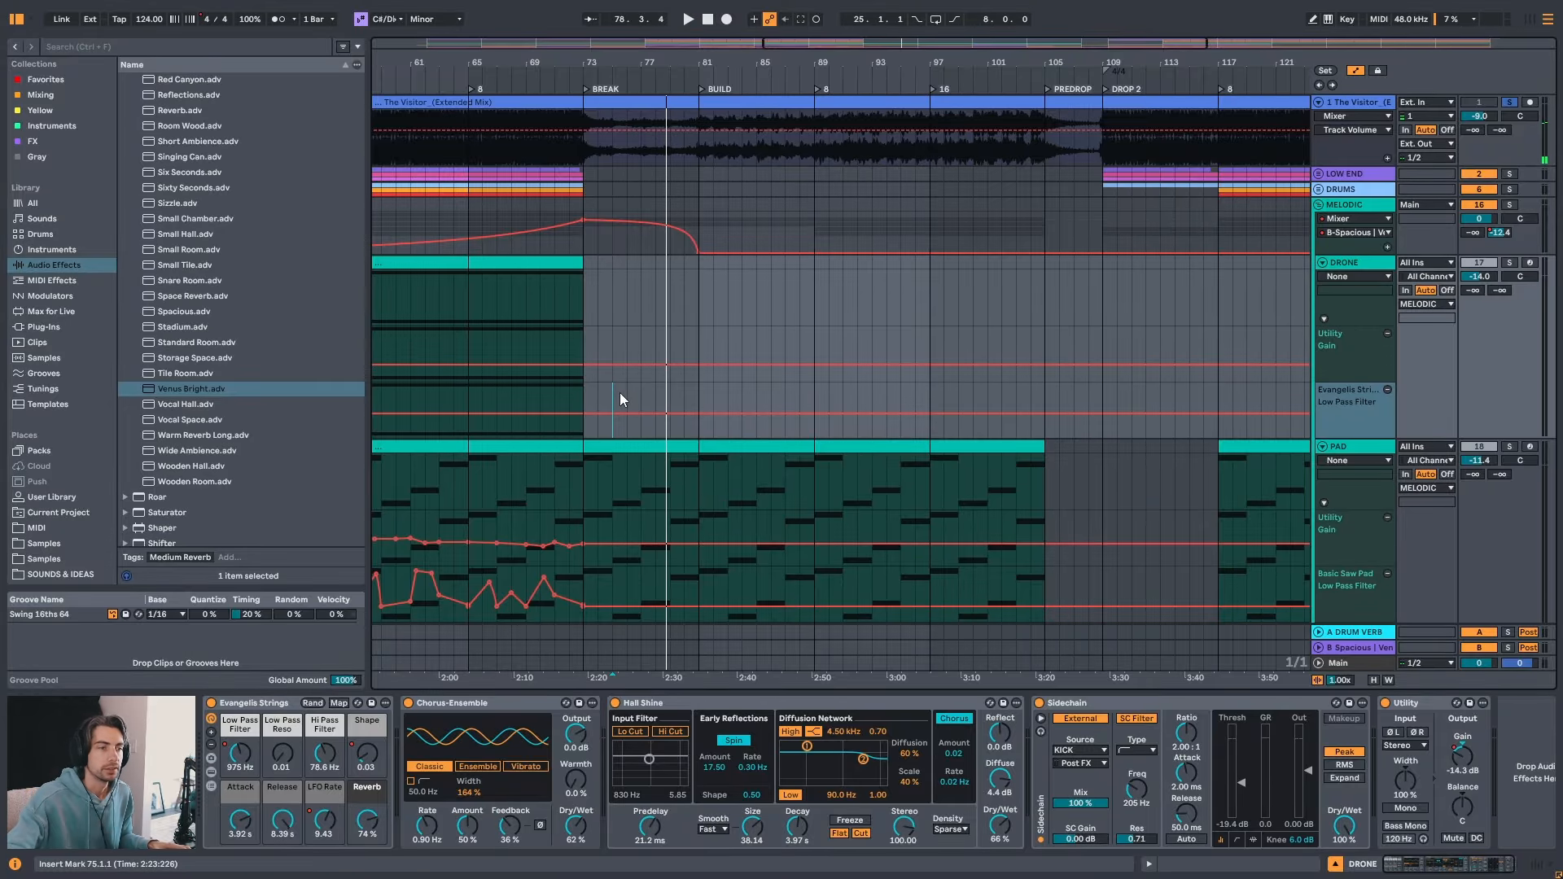
- Compare the reference track's break chords with the full mix, restarting playback from bars 75, 73 and 77
{"action": "left_click_drag", "start_coordinate": [634, 61], "coordinate": [640, 106]}
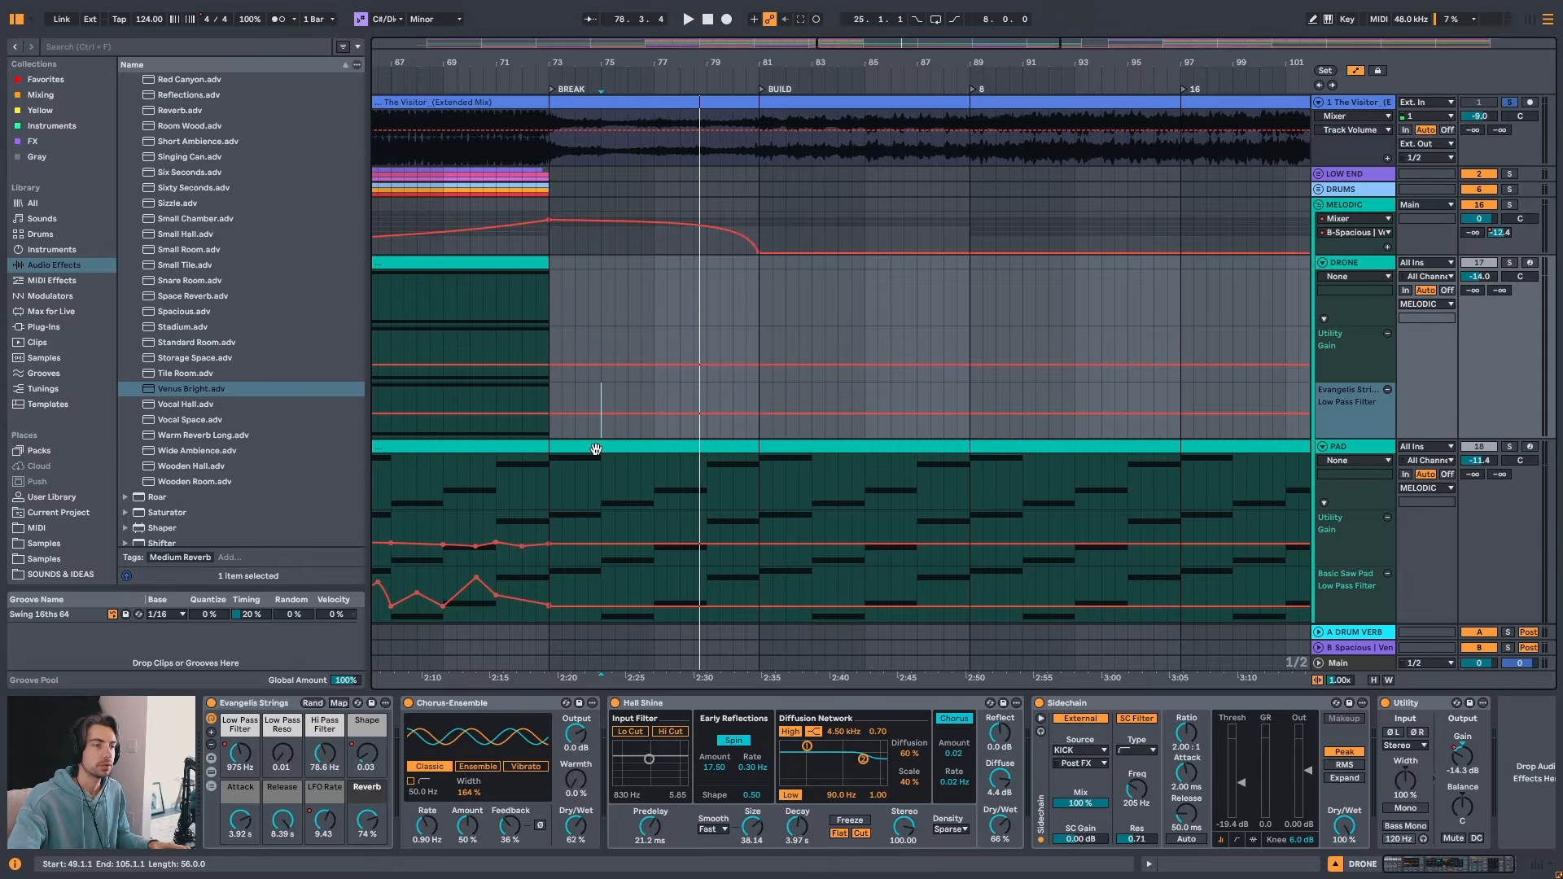
{"action": "key", "text": "space"}
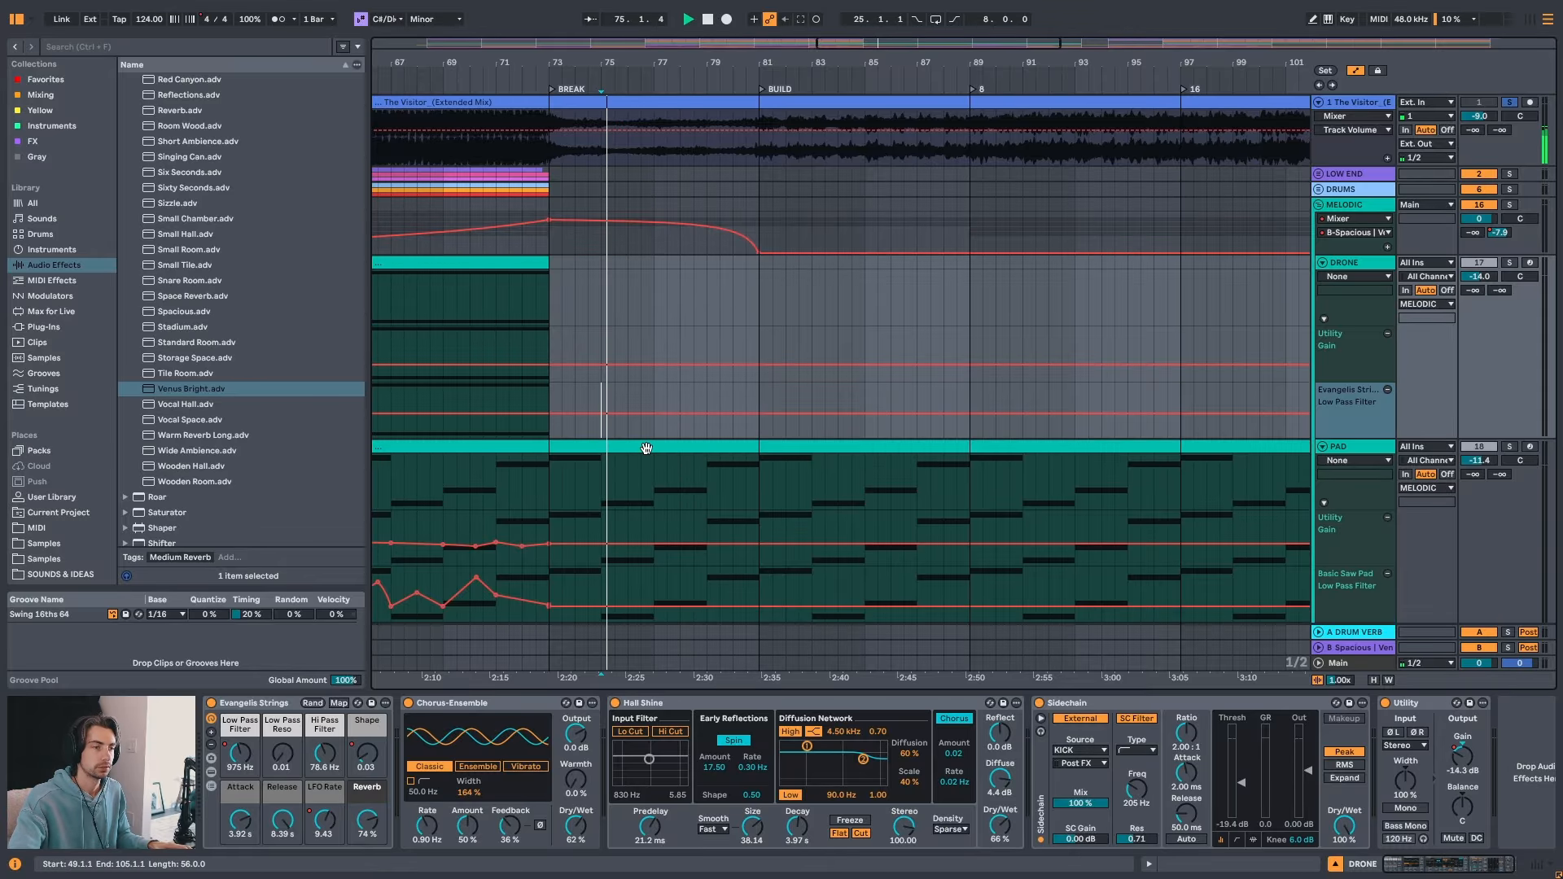
{"action": "left_click", "coordinate": [600, 450]}
{"action": "left_click", "coordinate": [547, 488]}
{"action": "key", "text": "space"}
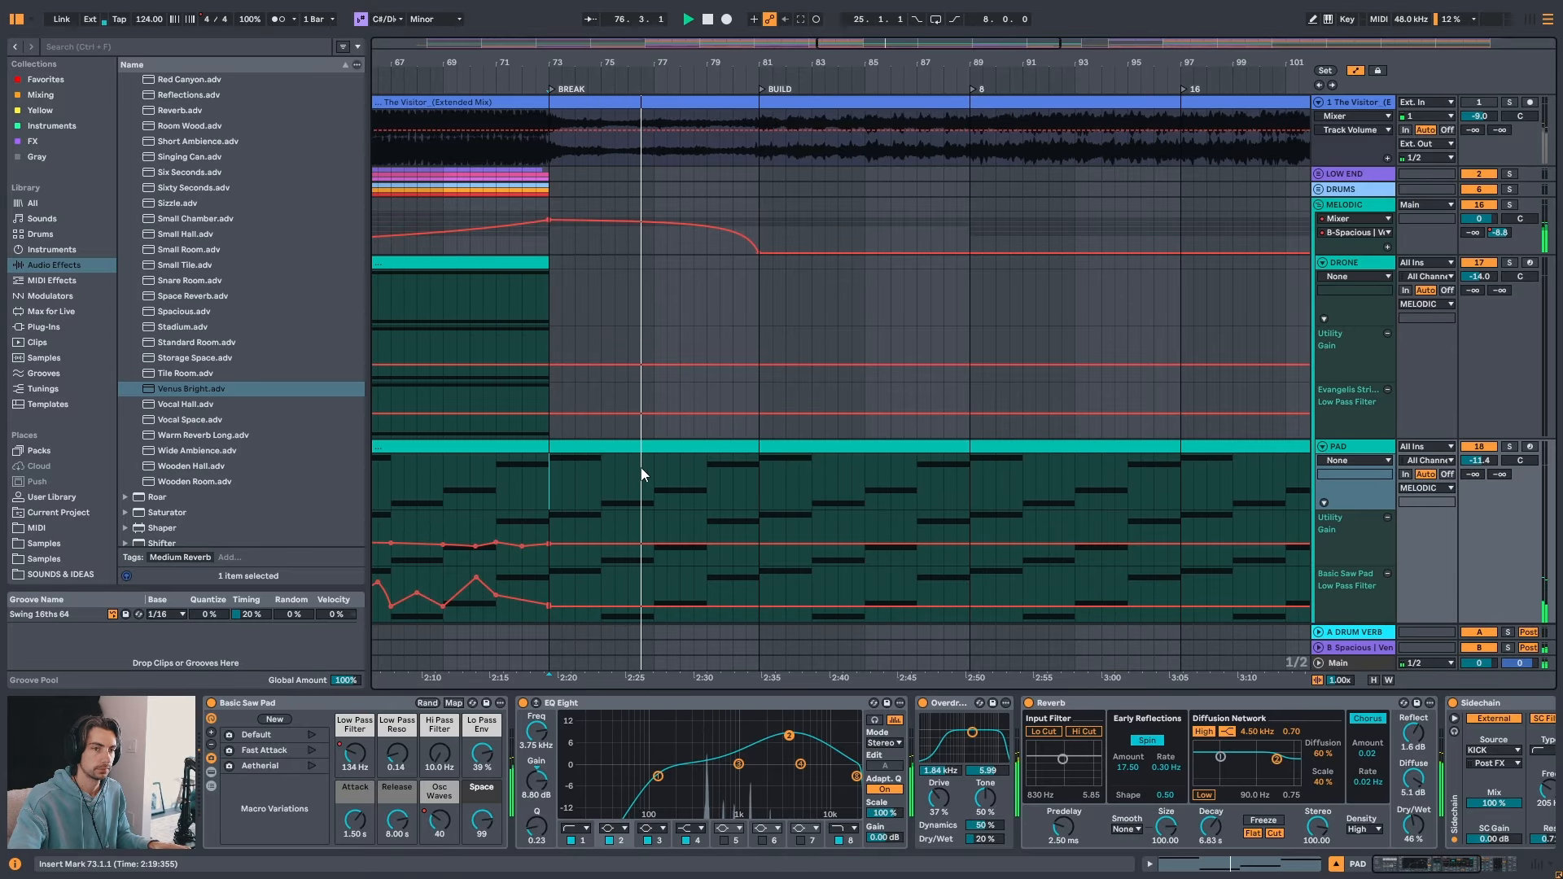
{"action": "left_click", "coordinate": [668, 479]}
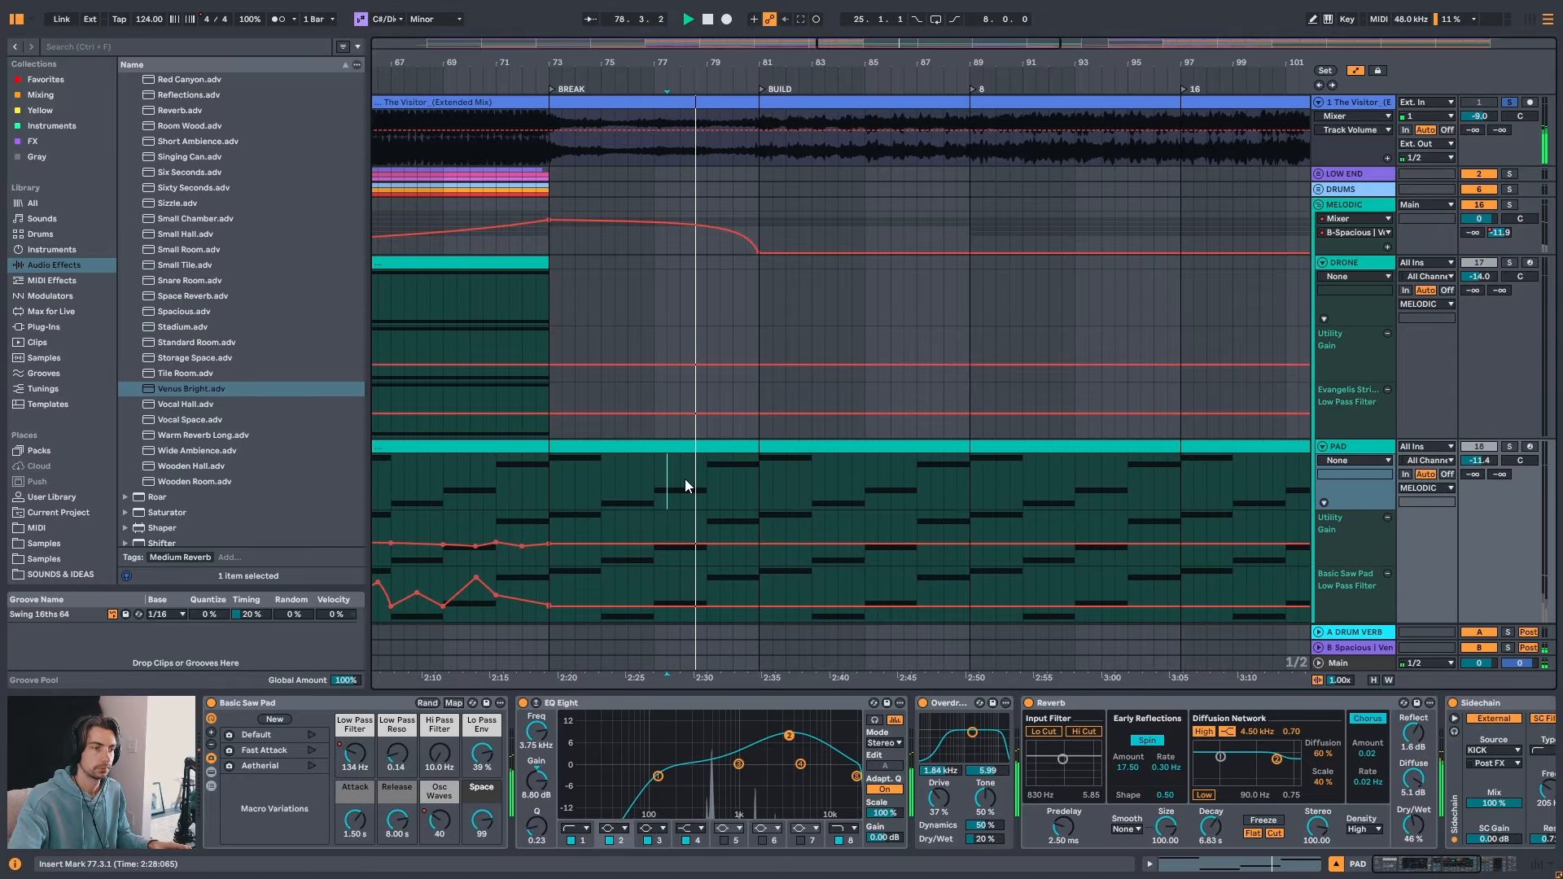
{"action": "left_click", "coordinate": [720, 462]}
{"action": "key", "text": "space"}
- Separate bars 73 to 81 of the PAD clip from the rest and play that section with the pad soloed
{"action": "left_click", "coordinate": [759, 486]}
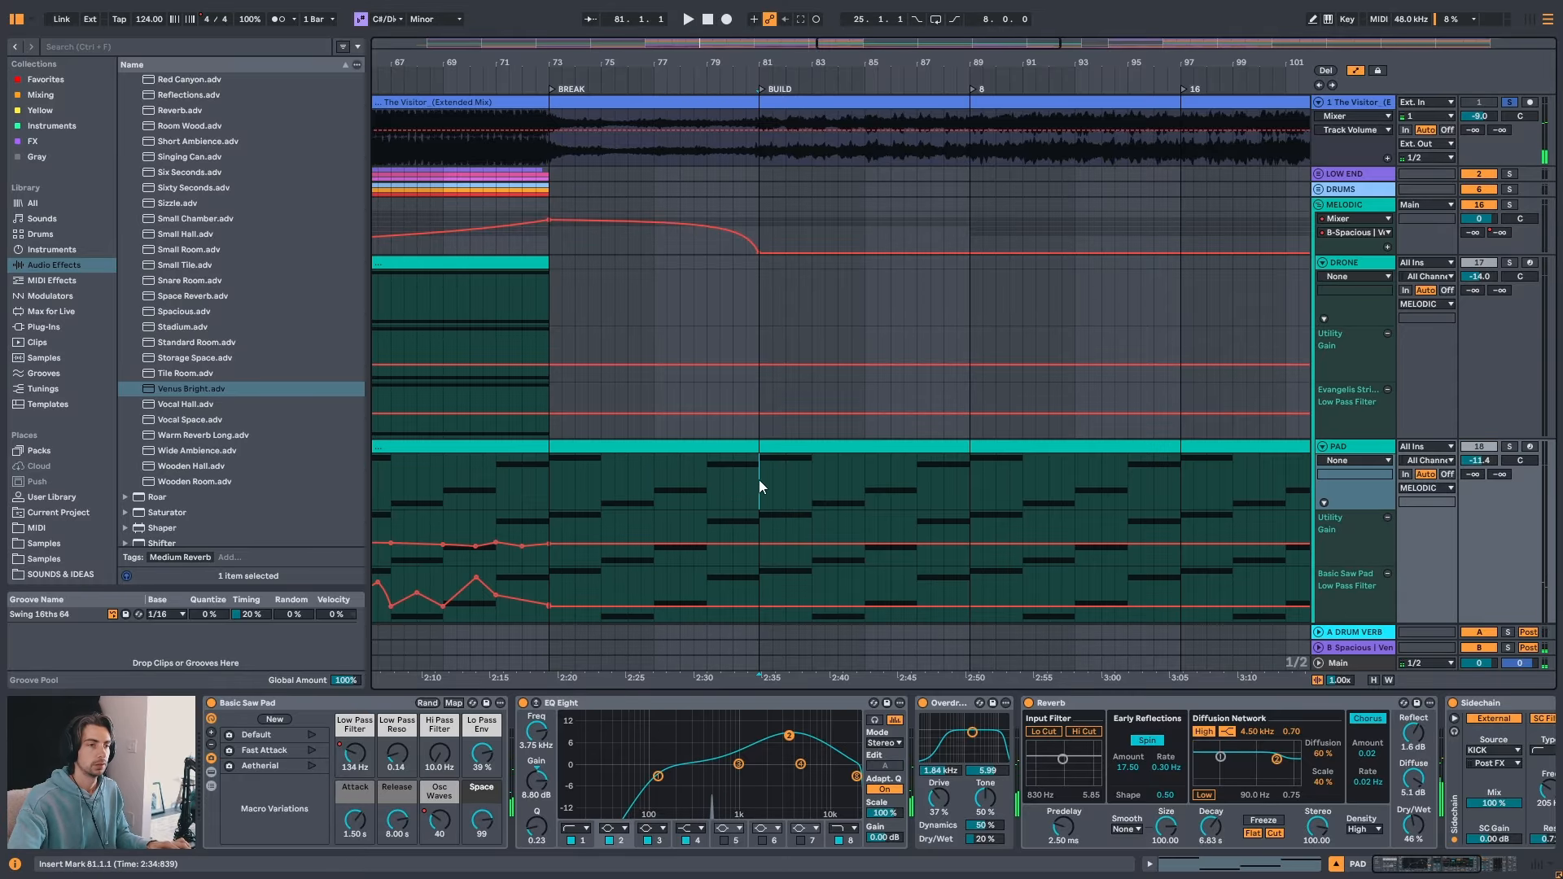
{"action": "left_click", "coordinate": [637, 458]}
{"action": "key", "text": "space"}
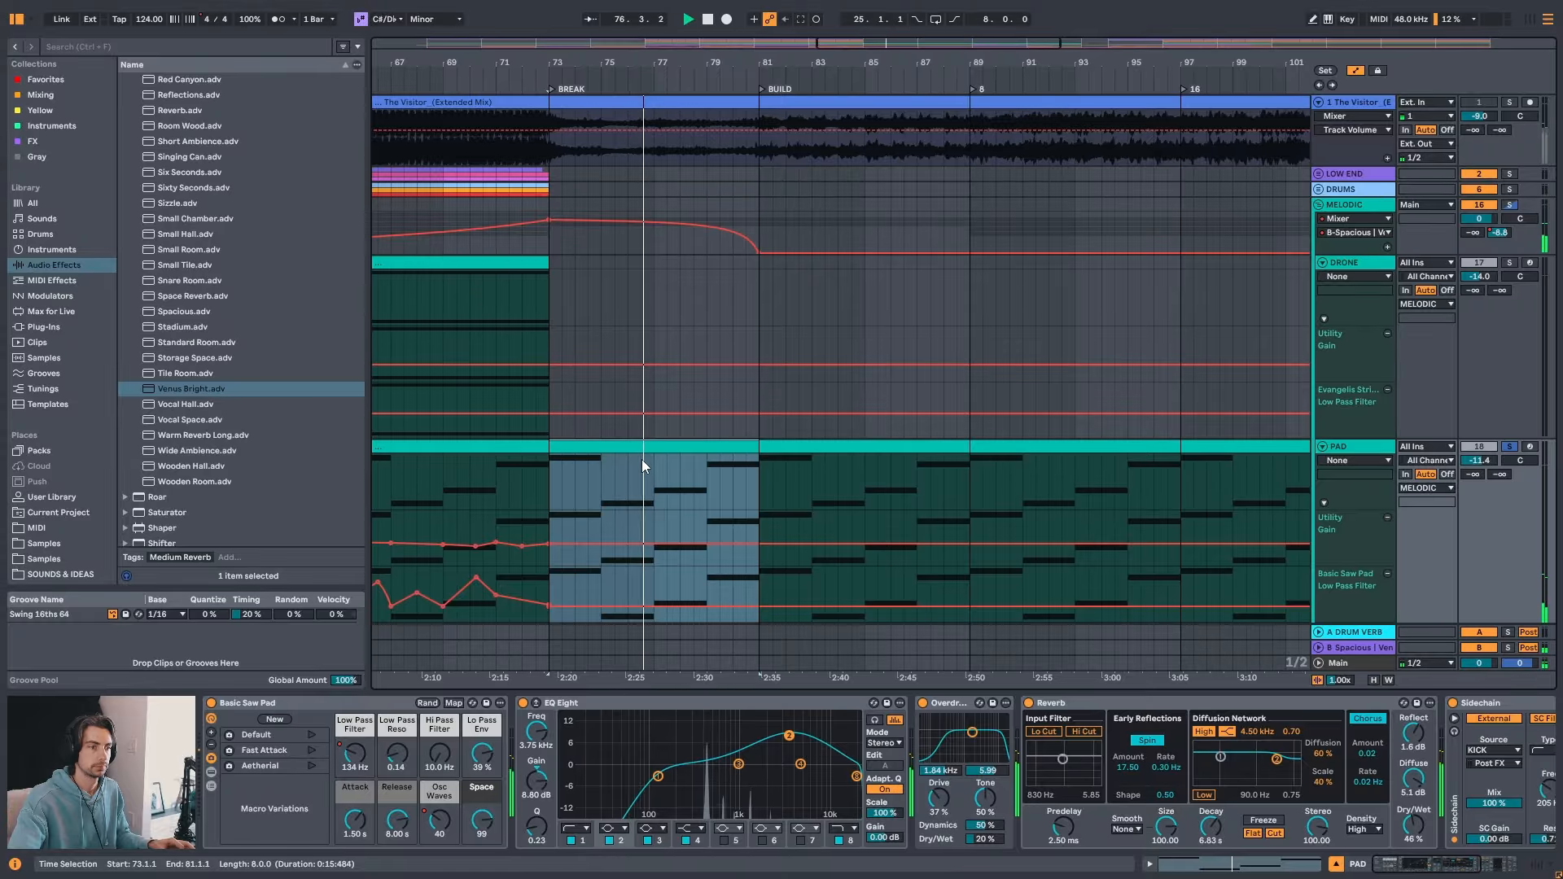
- Compare the pad's chord around bar 77 with the reference track and stop playback
{"action": "scroll", "coordinate": [685, 449], "scroll_direction": "down", "scroll_amount": 3}
{"action": "scroll", "coordinate": [685, 449], "scroll_direction": "up", "scroll_amount": 2}
{"action": "left_click", "coordinate": [674, 438]}
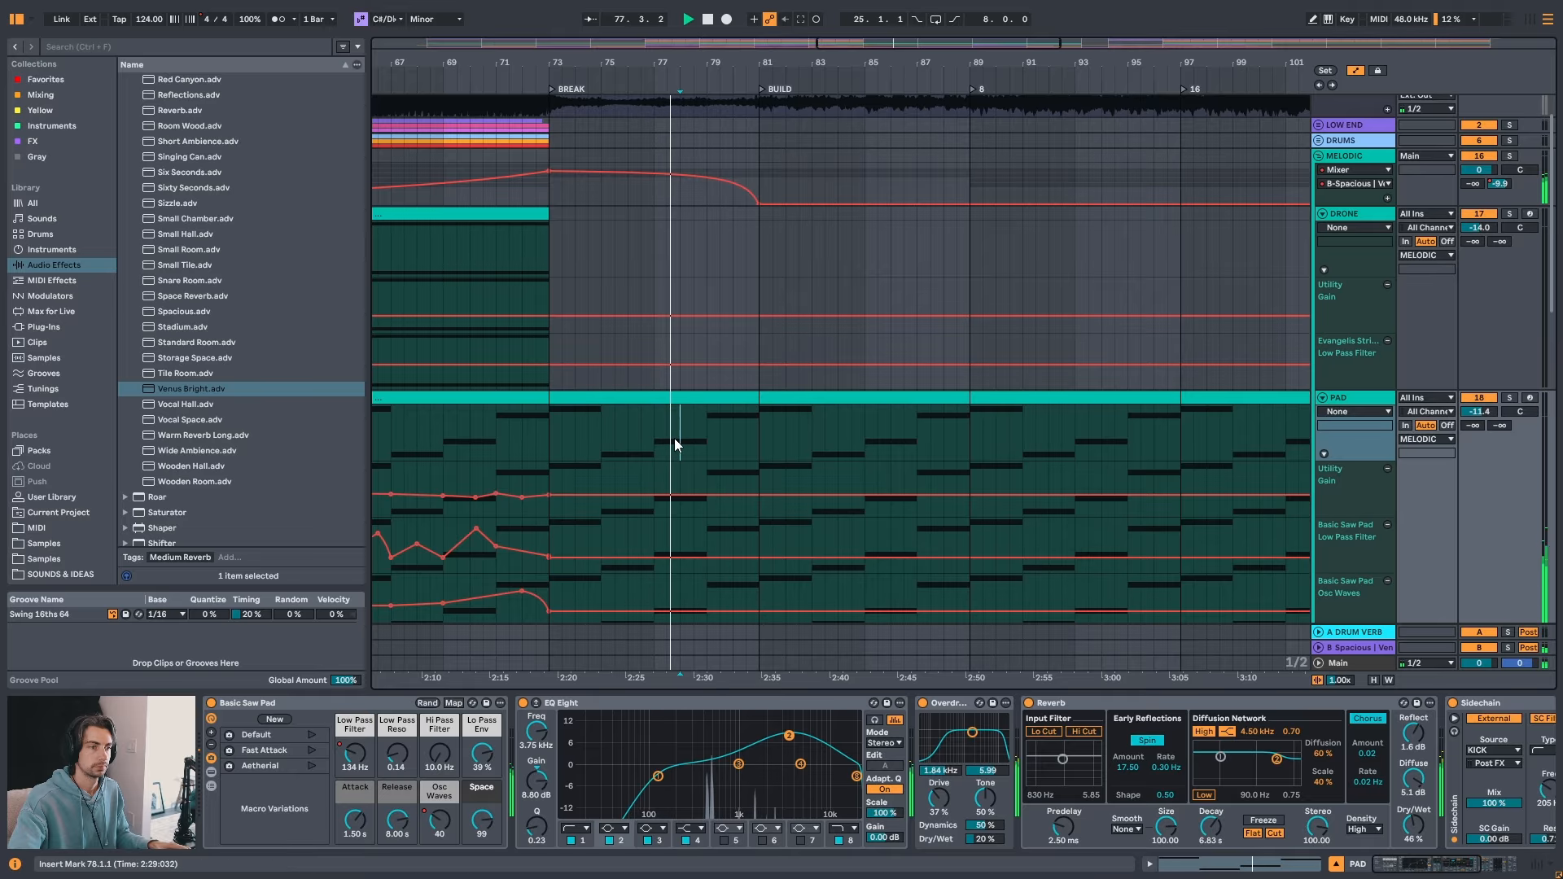
{"action": "key", "text": "space"}
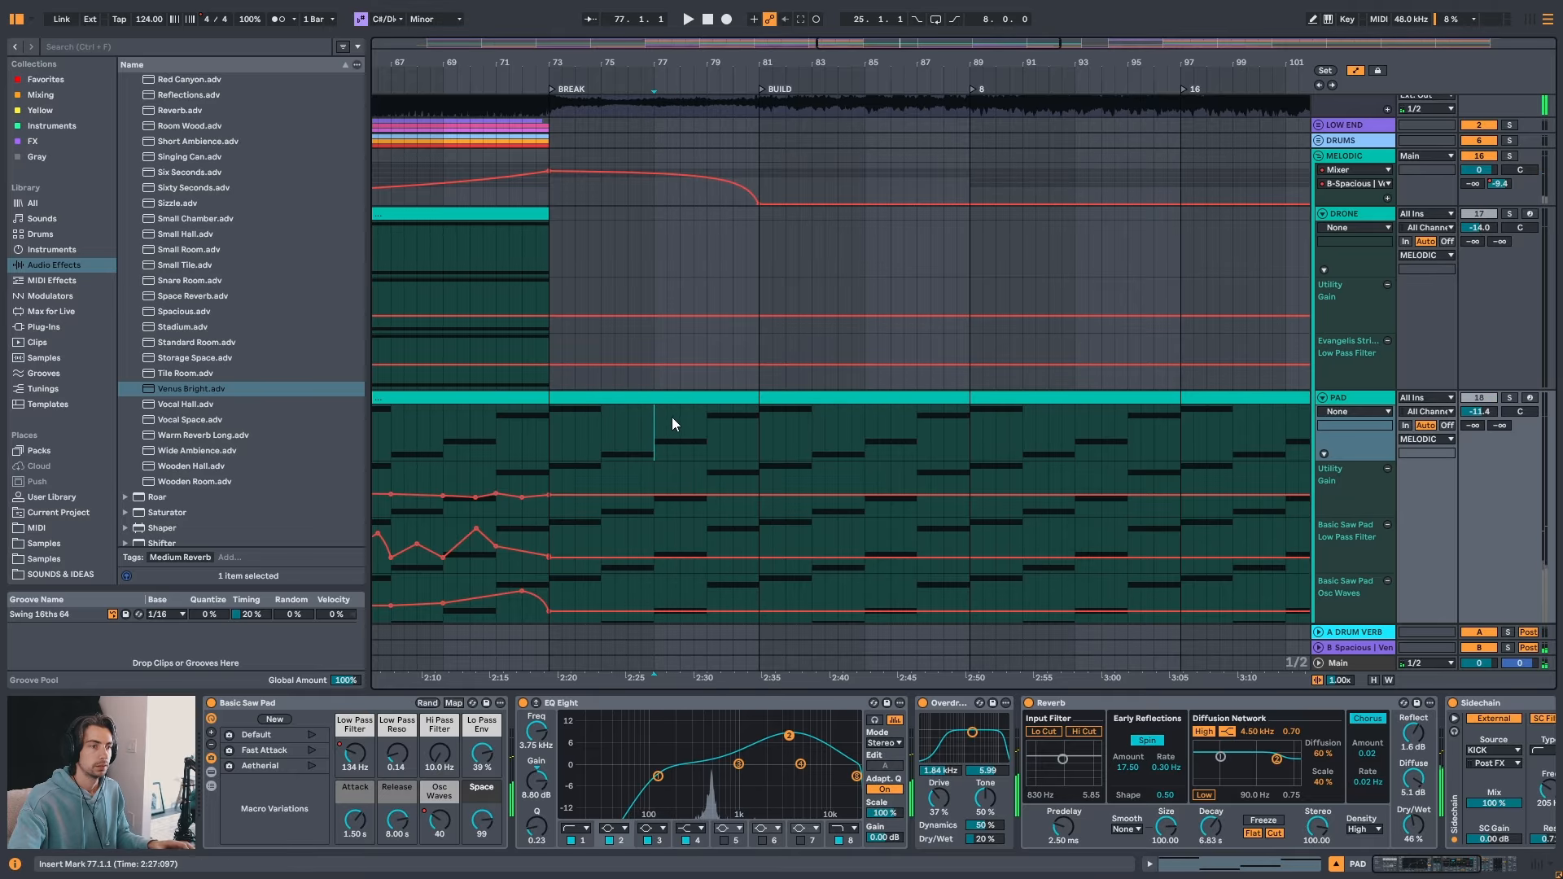
- Open the PAD clip at bars 73 to 81, raise its third note from B3 to C#4, and play the break
{"action": "left_click", "coordinate": [677, 397]}
{"action": "double_click", "coordinate": [677, 397]}
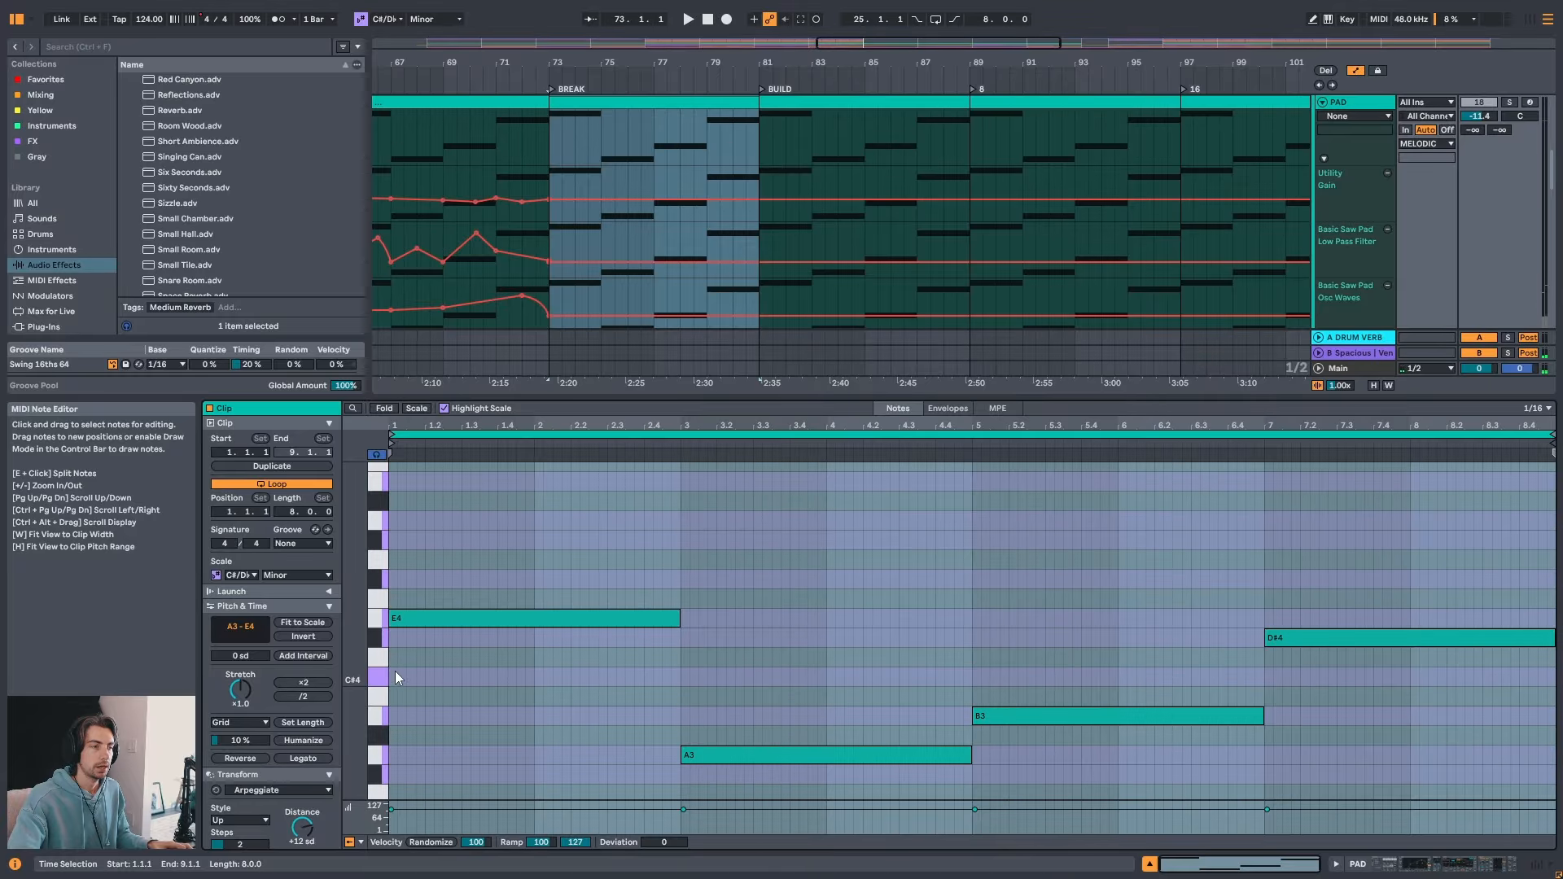
{"action": "left_click", "coordinate": [382, 676]}
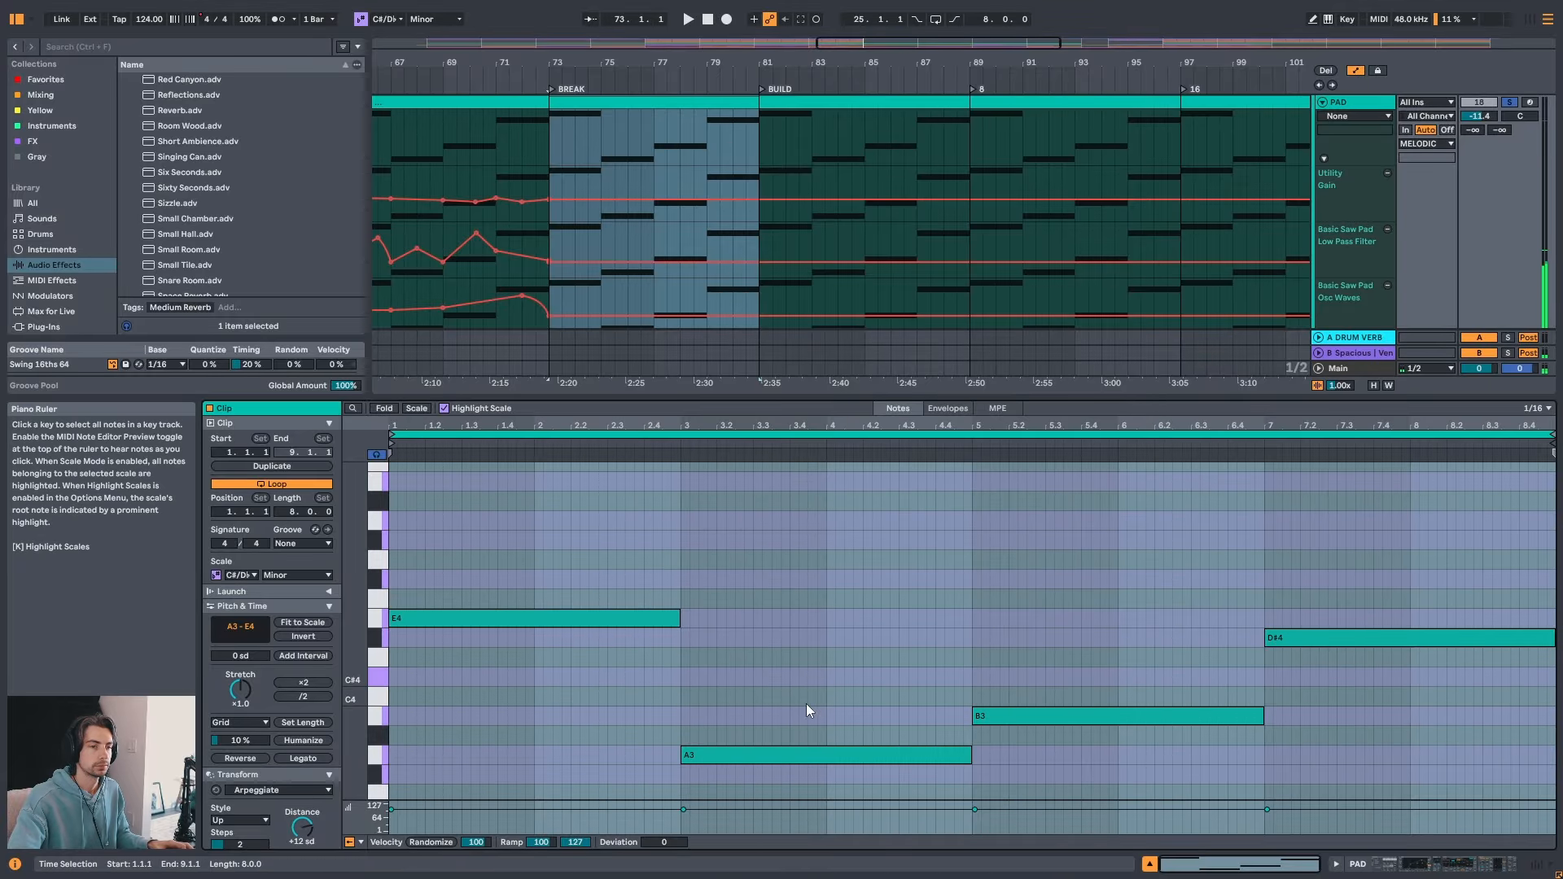
{"action": "left_click_drag", "start_coordinate": [1062, 715], "coordinate": [1062, 677]}
{"action": "key", "text": "space"}
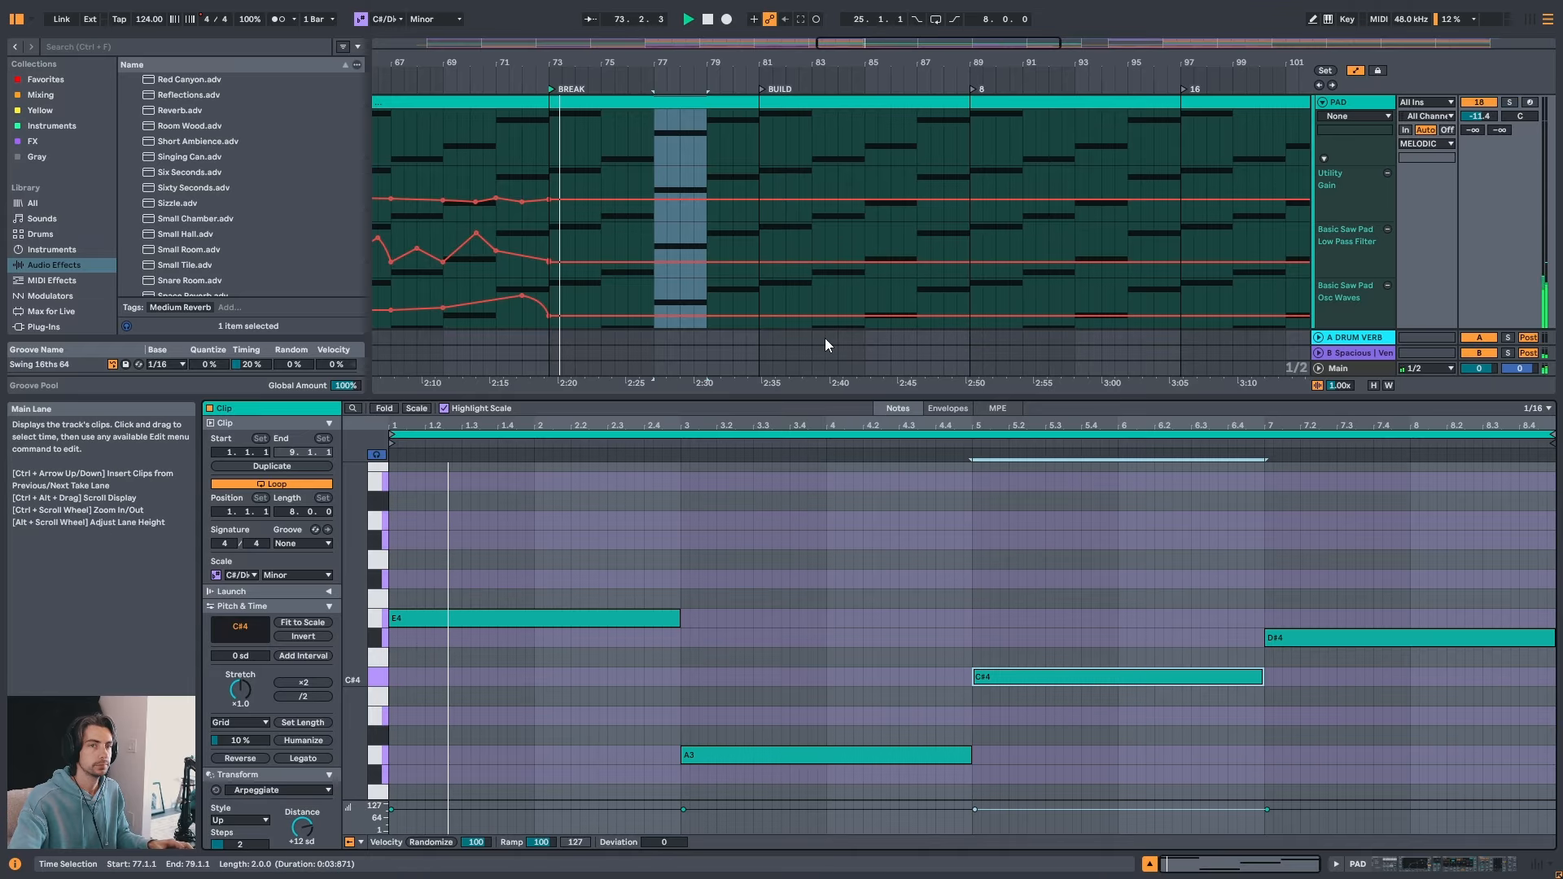
- Audition the changed pad notes against the reference track from bars 77 and 76, checking the A3 and C#4 notes
{"action": "left_click", "coordinate": [661, 244]}
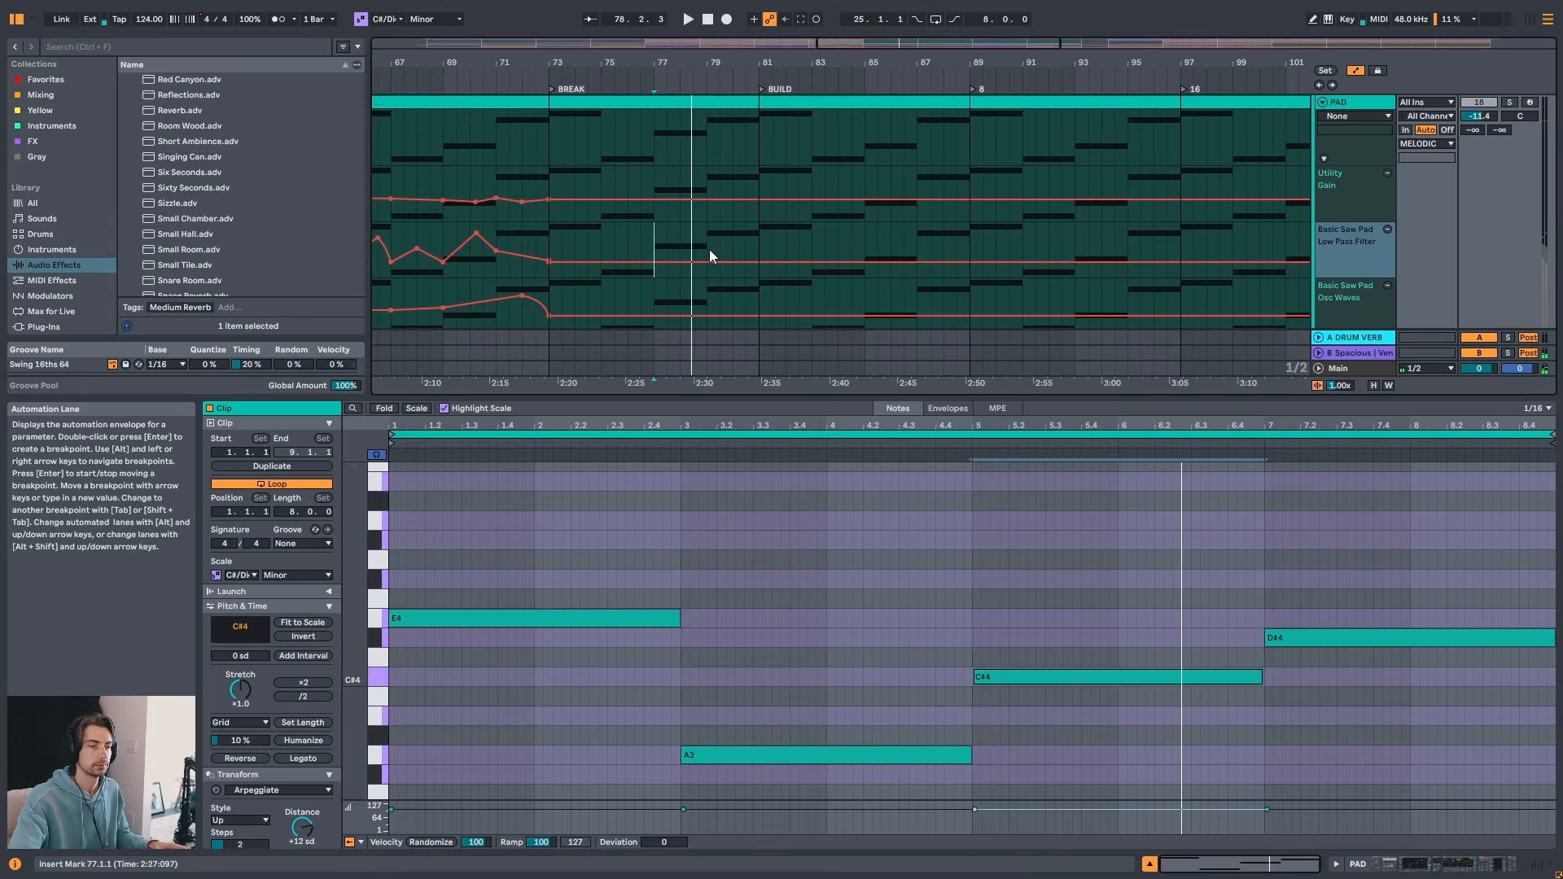
{"action": "key", "text": "space"}
{"action": "key", "text": "space"}
{"action": "key", "text": "space"}
{"action": "left_click", "coordinate": [895, 755]}
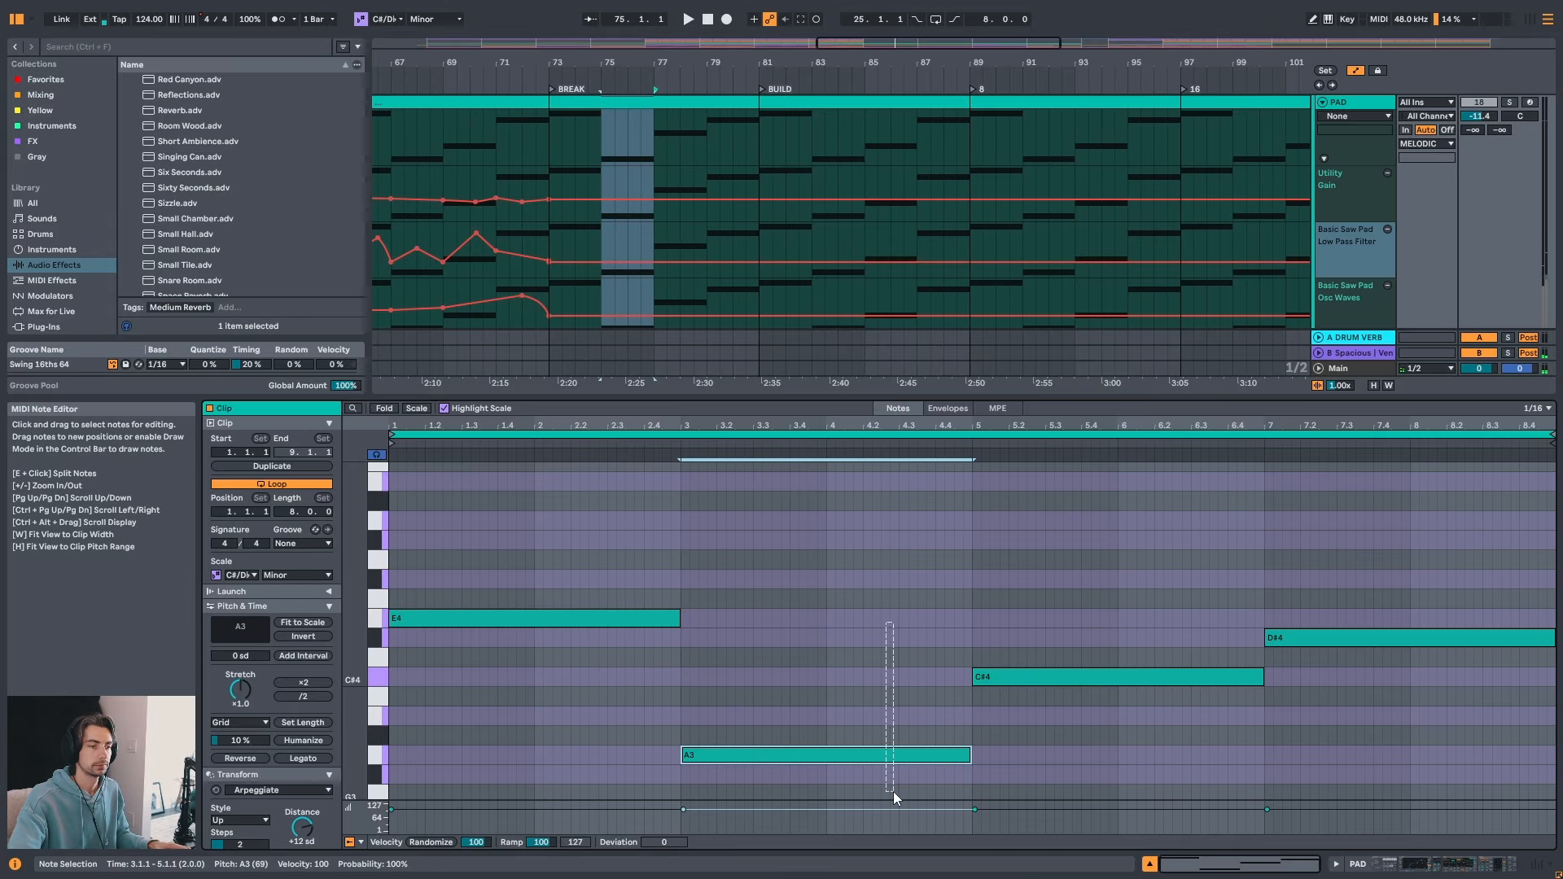
{"action": "left_click", "coordinate": [1015, 677]}
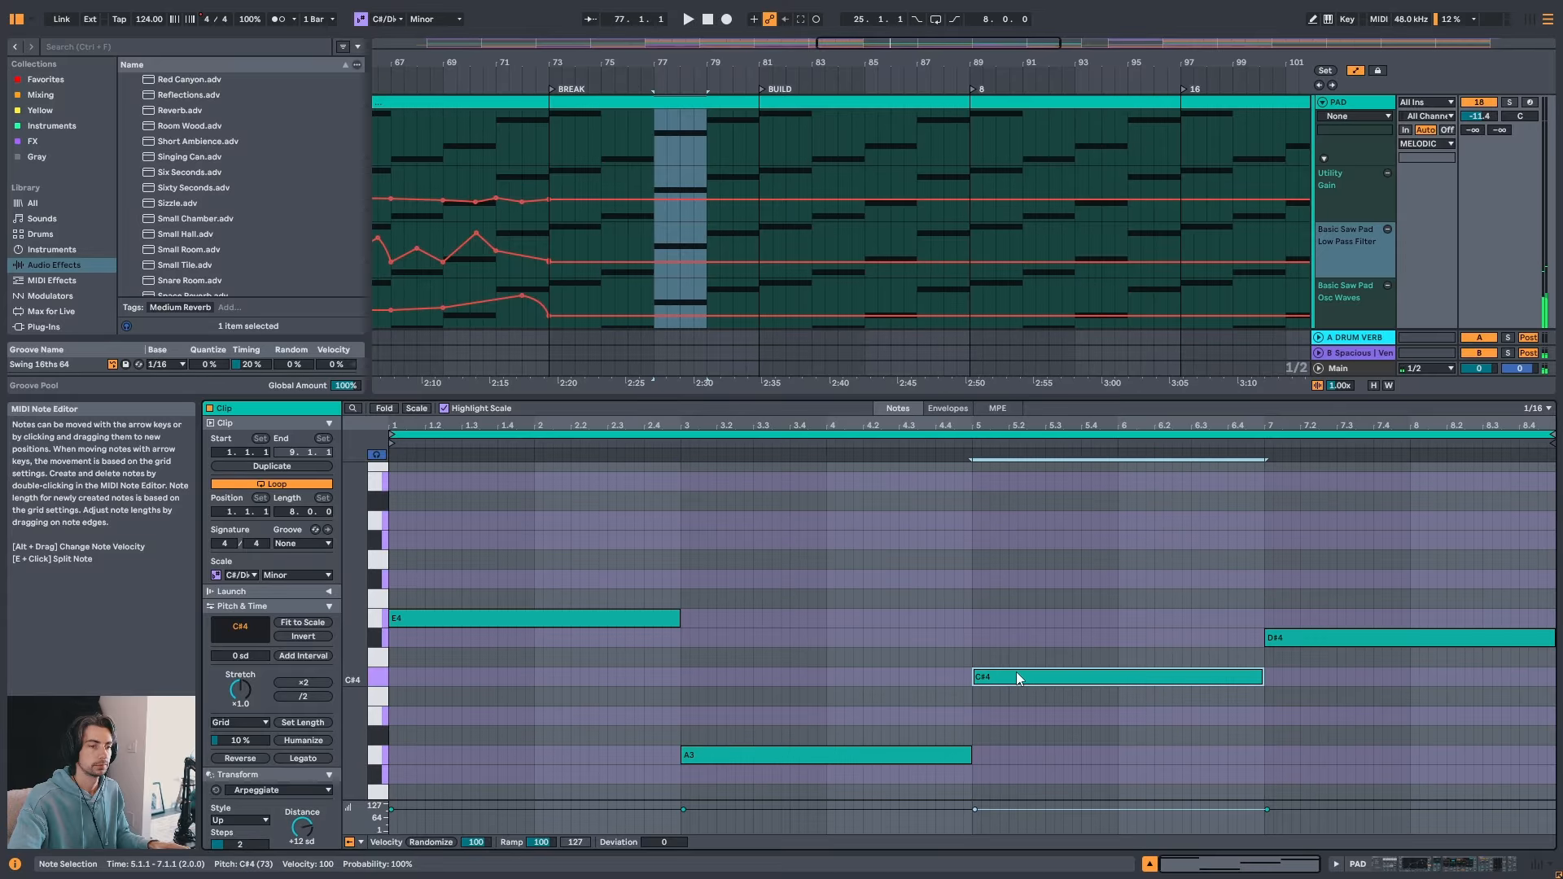
{"action": "left_click", "coordinate": [631, 226]}
{"action": "key", "text": "space"}
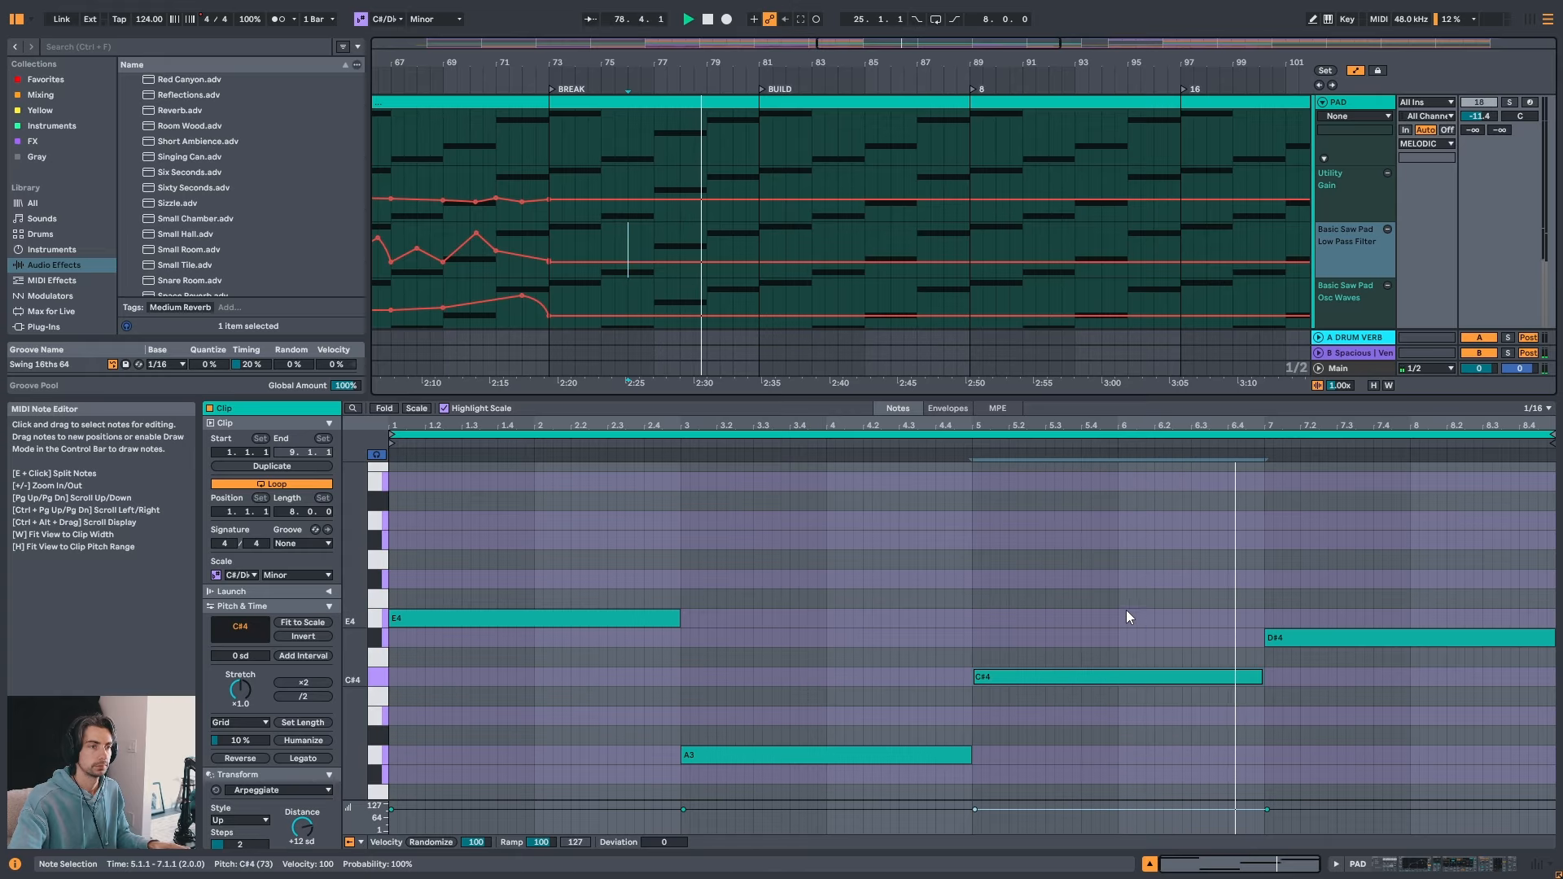
{"action": "key", "text": "0"}
{"action": "key", "text": "space"}
{"action": "key", "text": "space"}
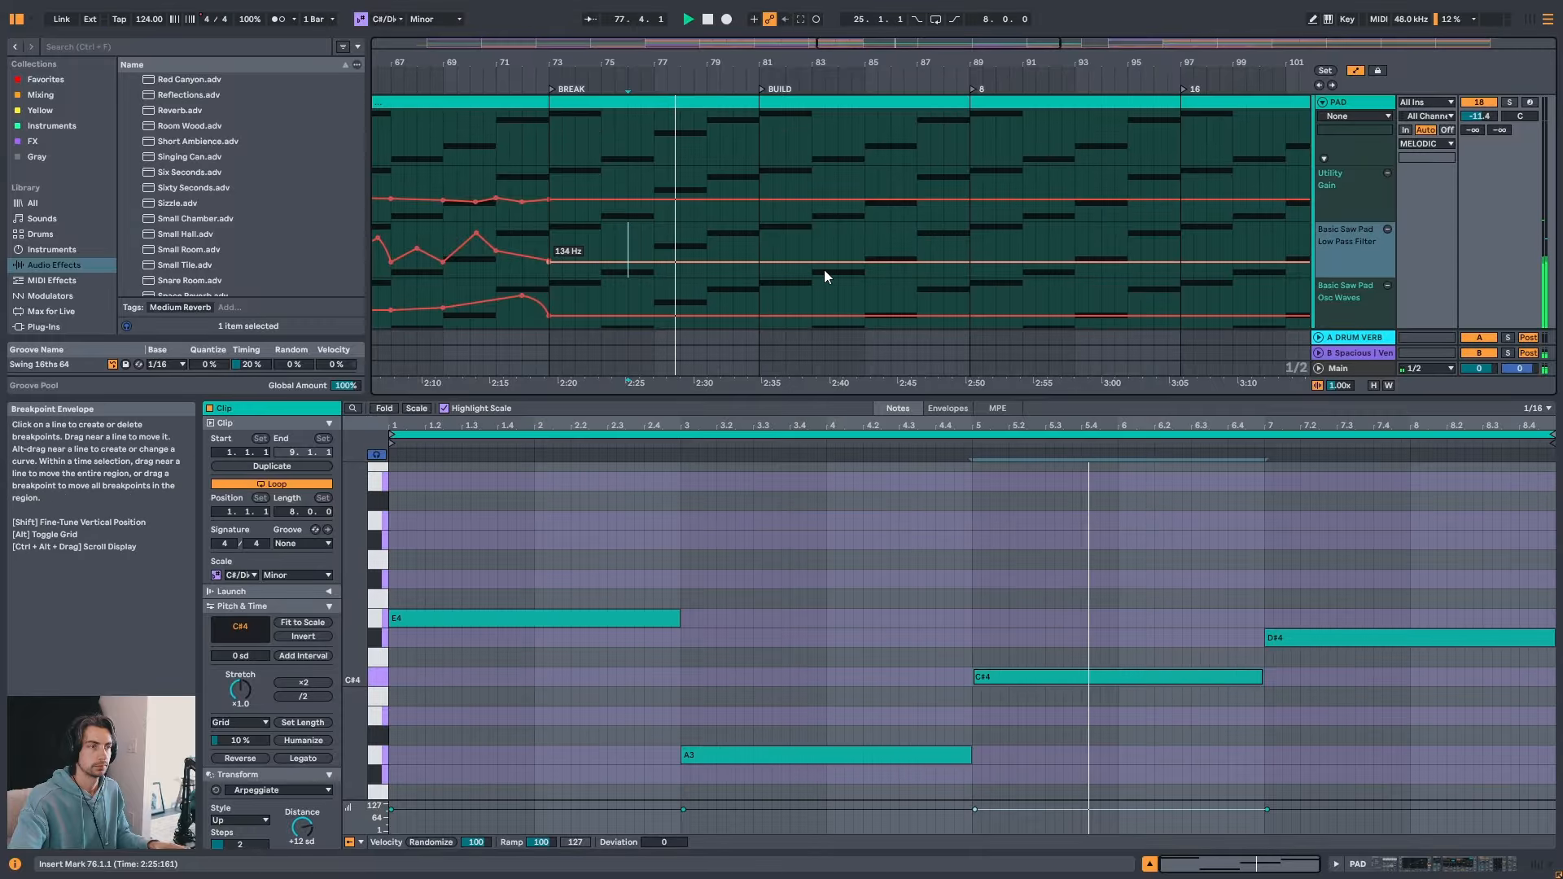
- Remove the PAD SAMPLE audio between bars 73 and 105, splitting the clip at bar 81 and keeping its Drop 1 part up to bar 73
{"action": "scroll", "coordinate": [824, 267], "scroll_direction": "down", "scroll_amount": 1}
{"action": "key", "text": "shift+Tab"}
{"action": "left_click", "coordinate": [687, 279]}
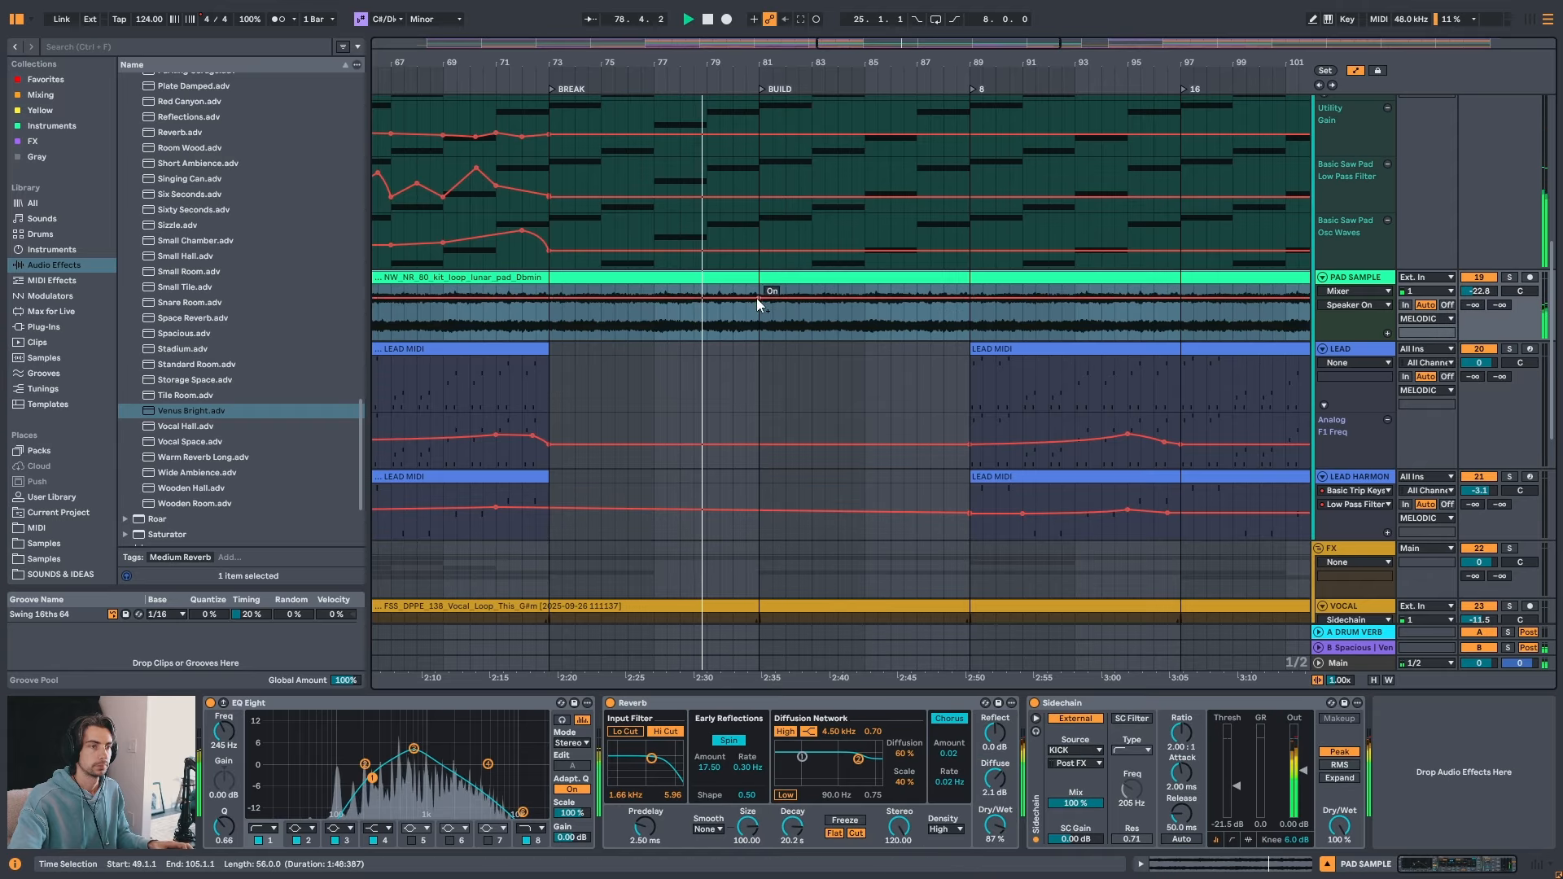
{"action": "left_click", "coordinate": [757, 298]}
{"action": "key", "text": "ctrl+e"}
{"action": "key", "text": "space"}
{"action": "left_click_drag", "start_coordinate": [755, 278], "coordinate": [545, 278]}
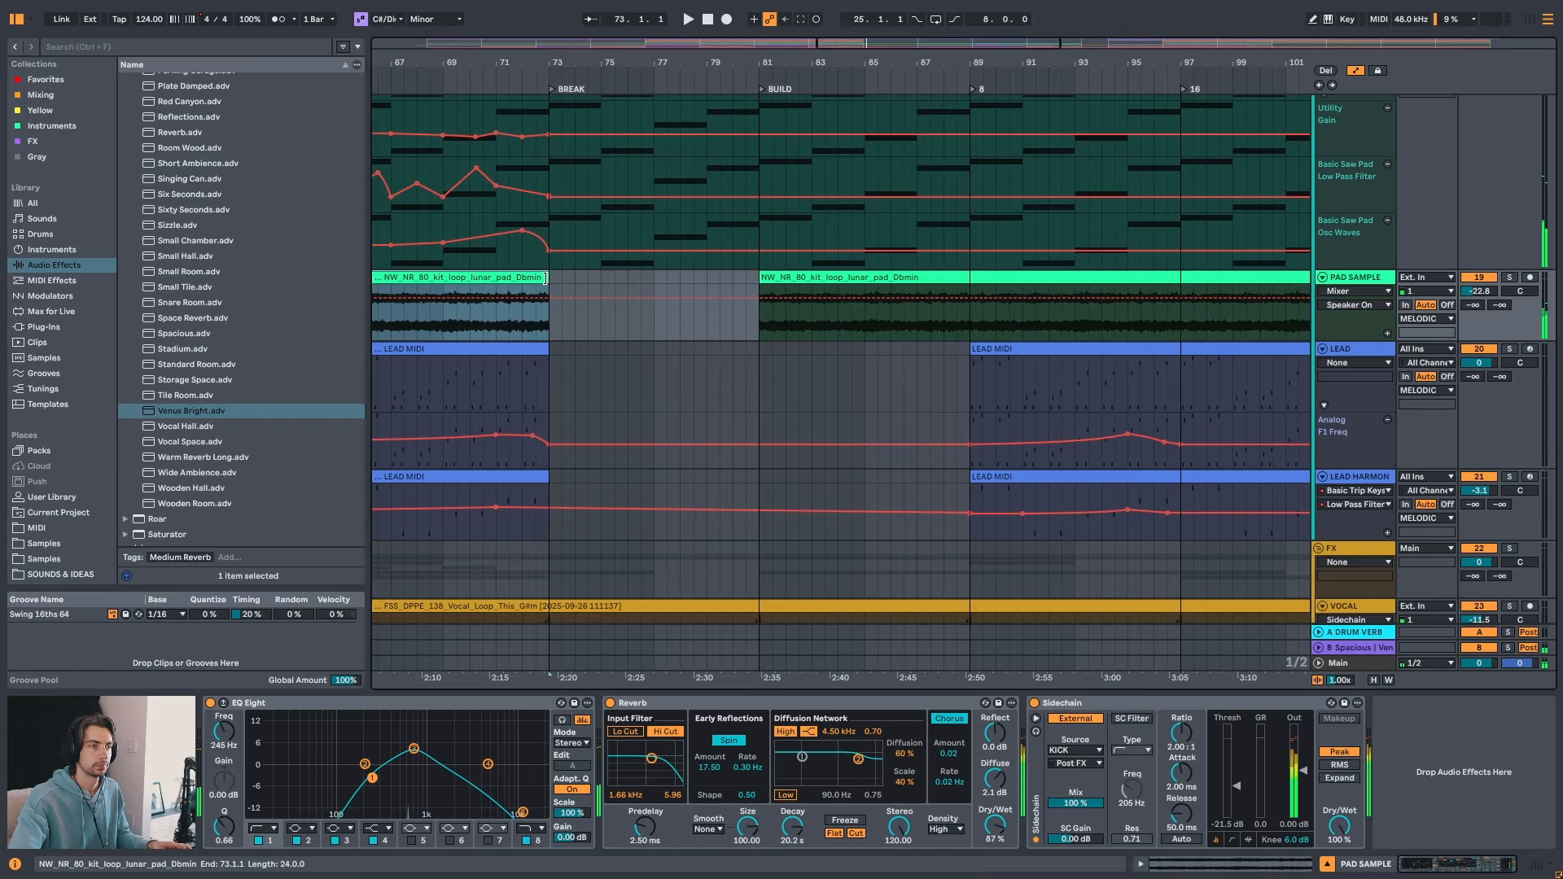
{"action": "left_click", "coordinate": [772, 279]}
{"action": "left_click_drag", "start_coordinate": [866, 64], "coordinate": [809, 20]}
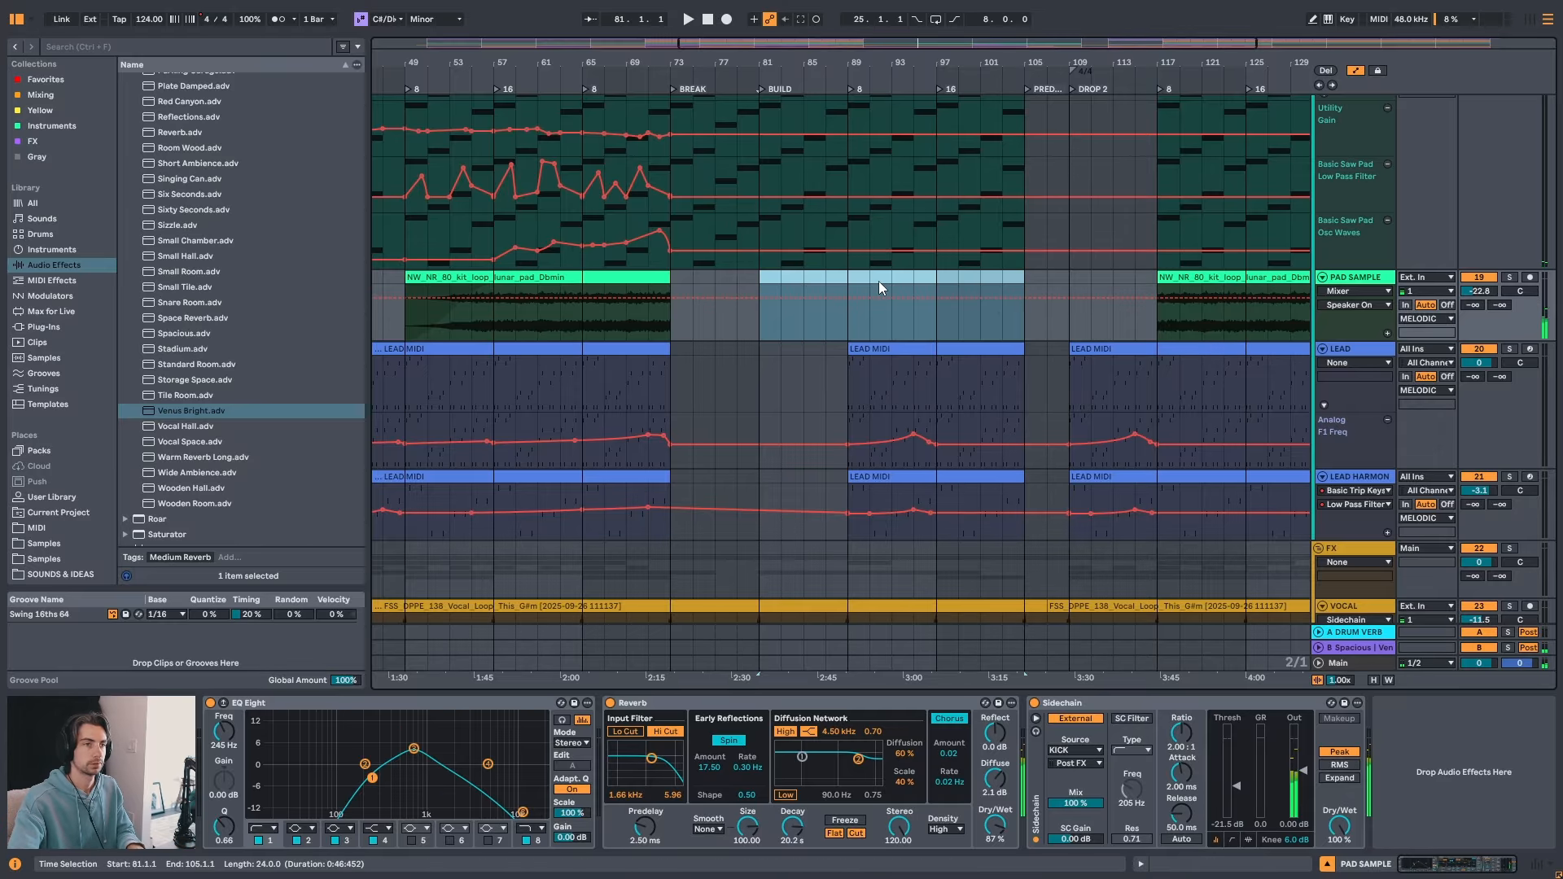
{"action": "key", "text": "Delete"}
- Play the transition into the break from bar 71, then place the playback start at bar 77
{"action": "left_click", "coordinate": [647, 323]}
{"action": "key", "text": "space"}
{"action": "scroll", "coordinate": [715, 344], "scroll_direction": "up", "scroll_amount": 3}
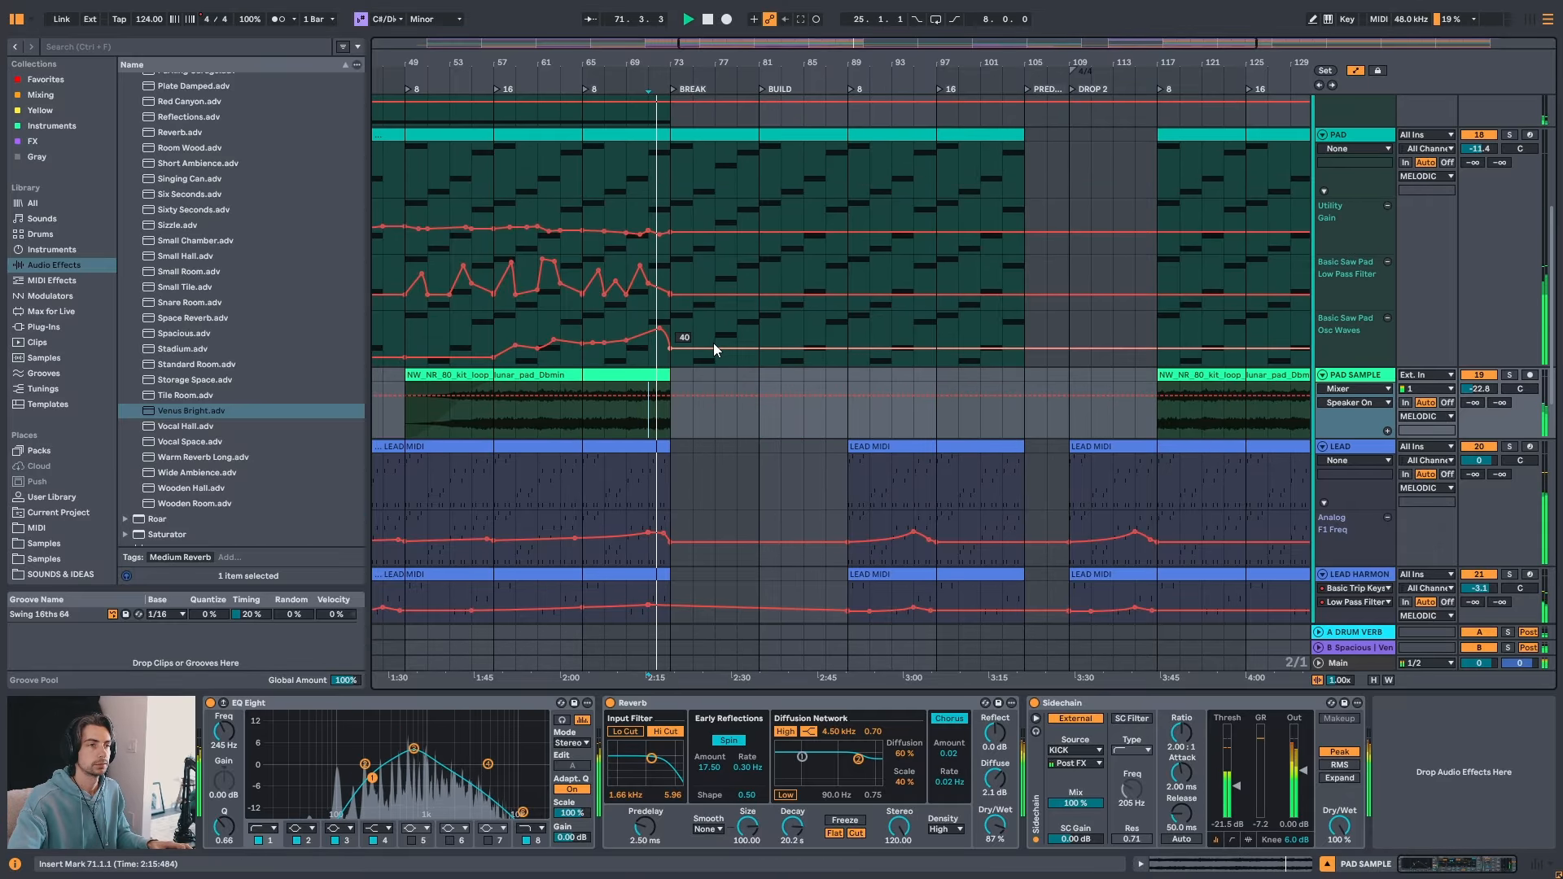
{"action": "scroll", "coordinate": [731, 391], "scroll_direction": "up", "scroll_amount": 3}
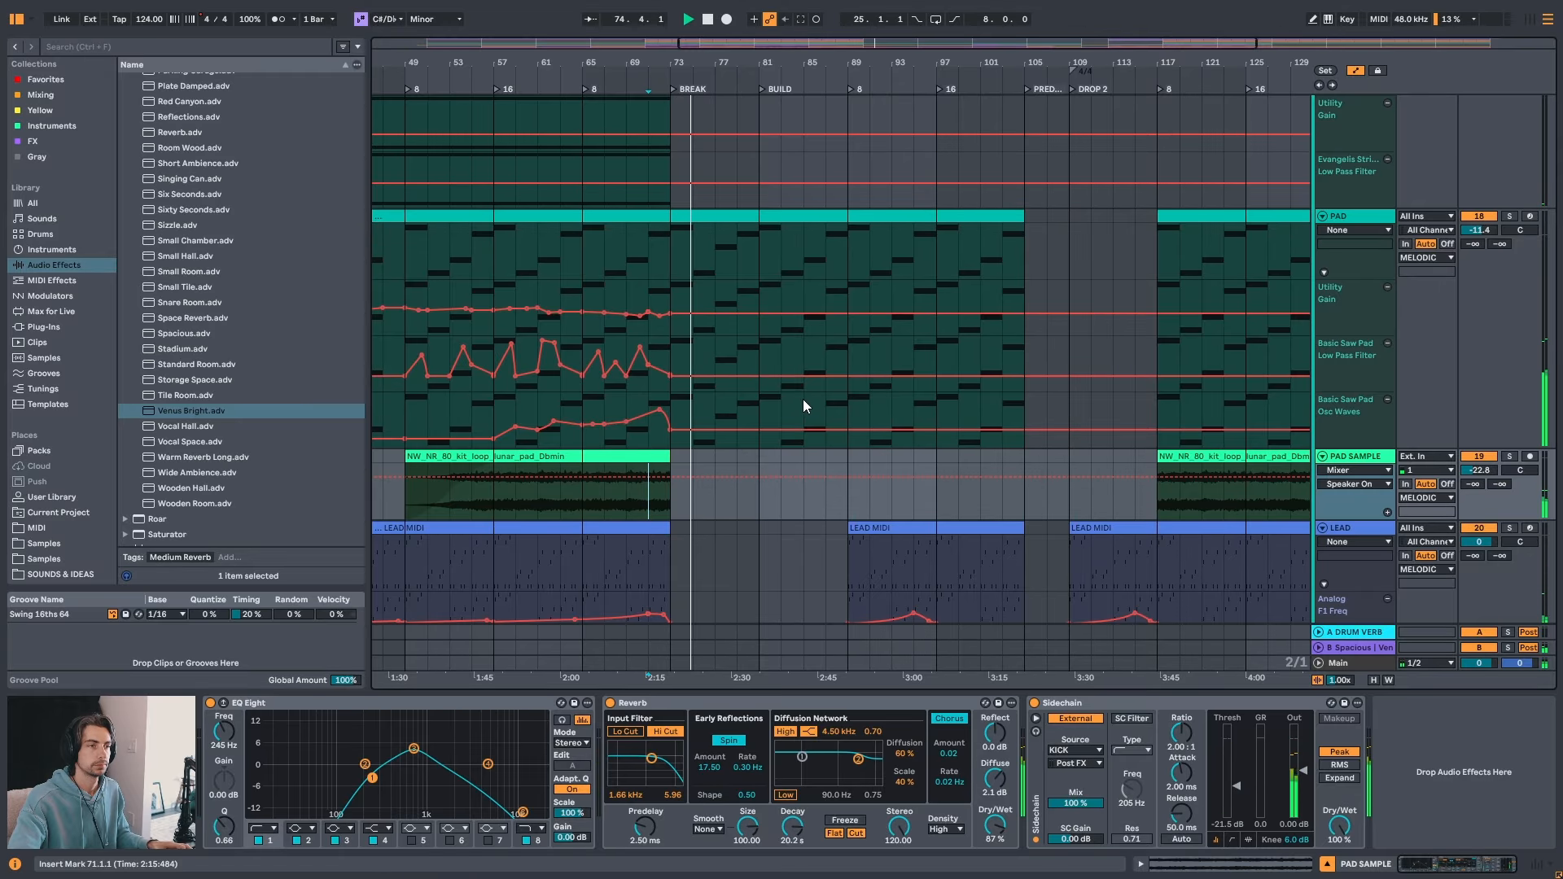
{"action": "left_click", "coordinate": [721, 354]}
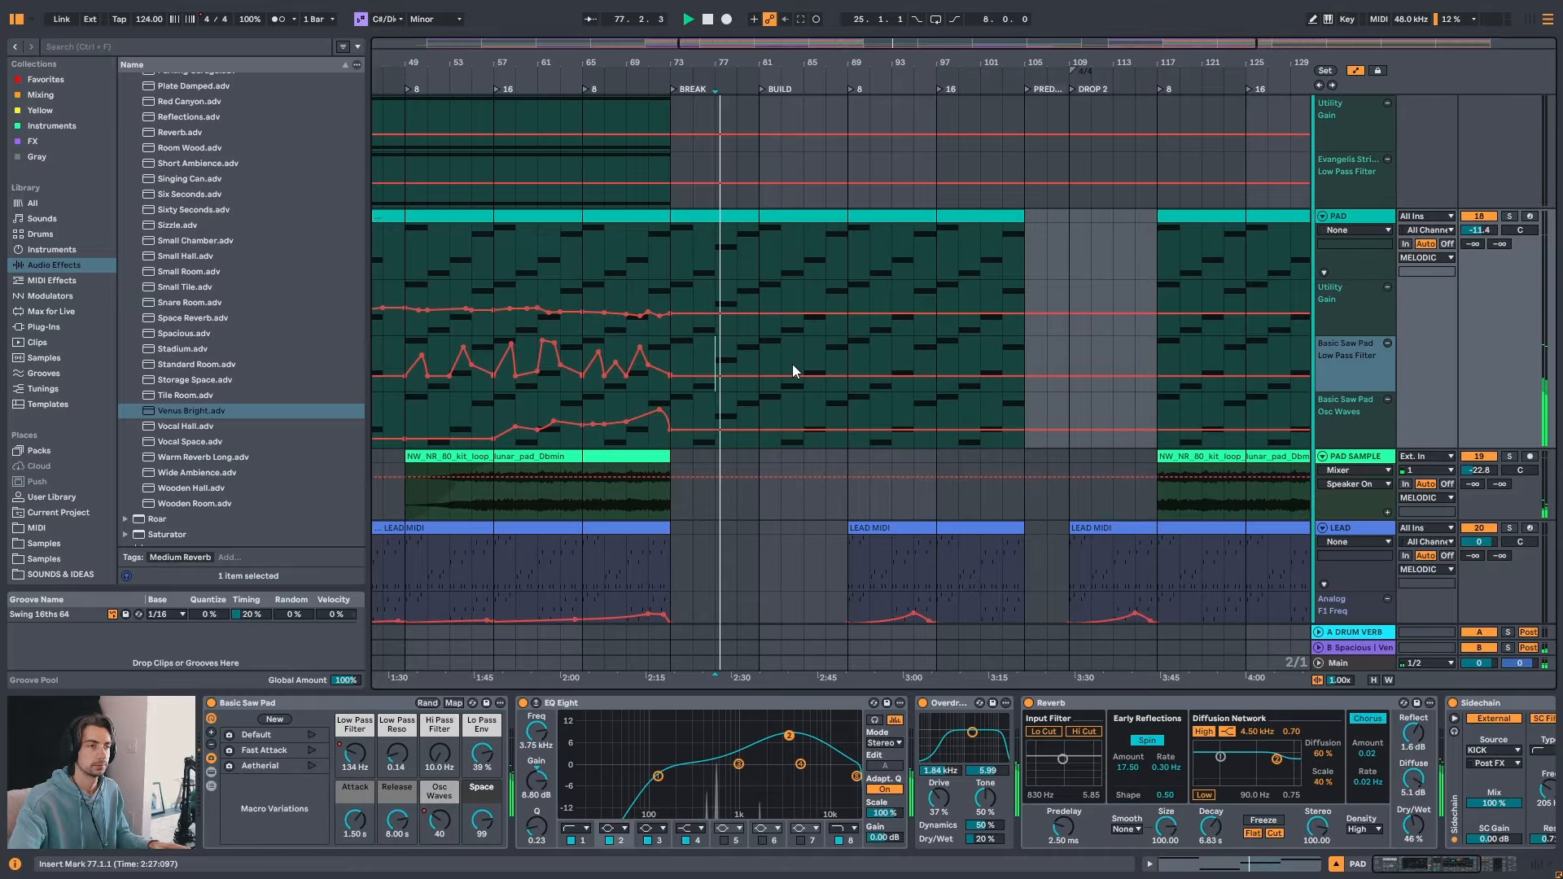
- Listen to the soloed reference track's chords at bars 82, 84 and 86 in the build
{"action": "mouse_move", "coordinate": [760, 63]}
{"action": "left_mouse_down"}
{"action": "mouse_move", "coordinate": [760, 163]}
{"action": "mouse_move", "coordinate": [769, 138]}
{"action": "mouse_move", "coordinate": [750, 114]}
{"action": "mouse_move", "coordinate": [664, 72]}
{"action": "left_mouse_up"}
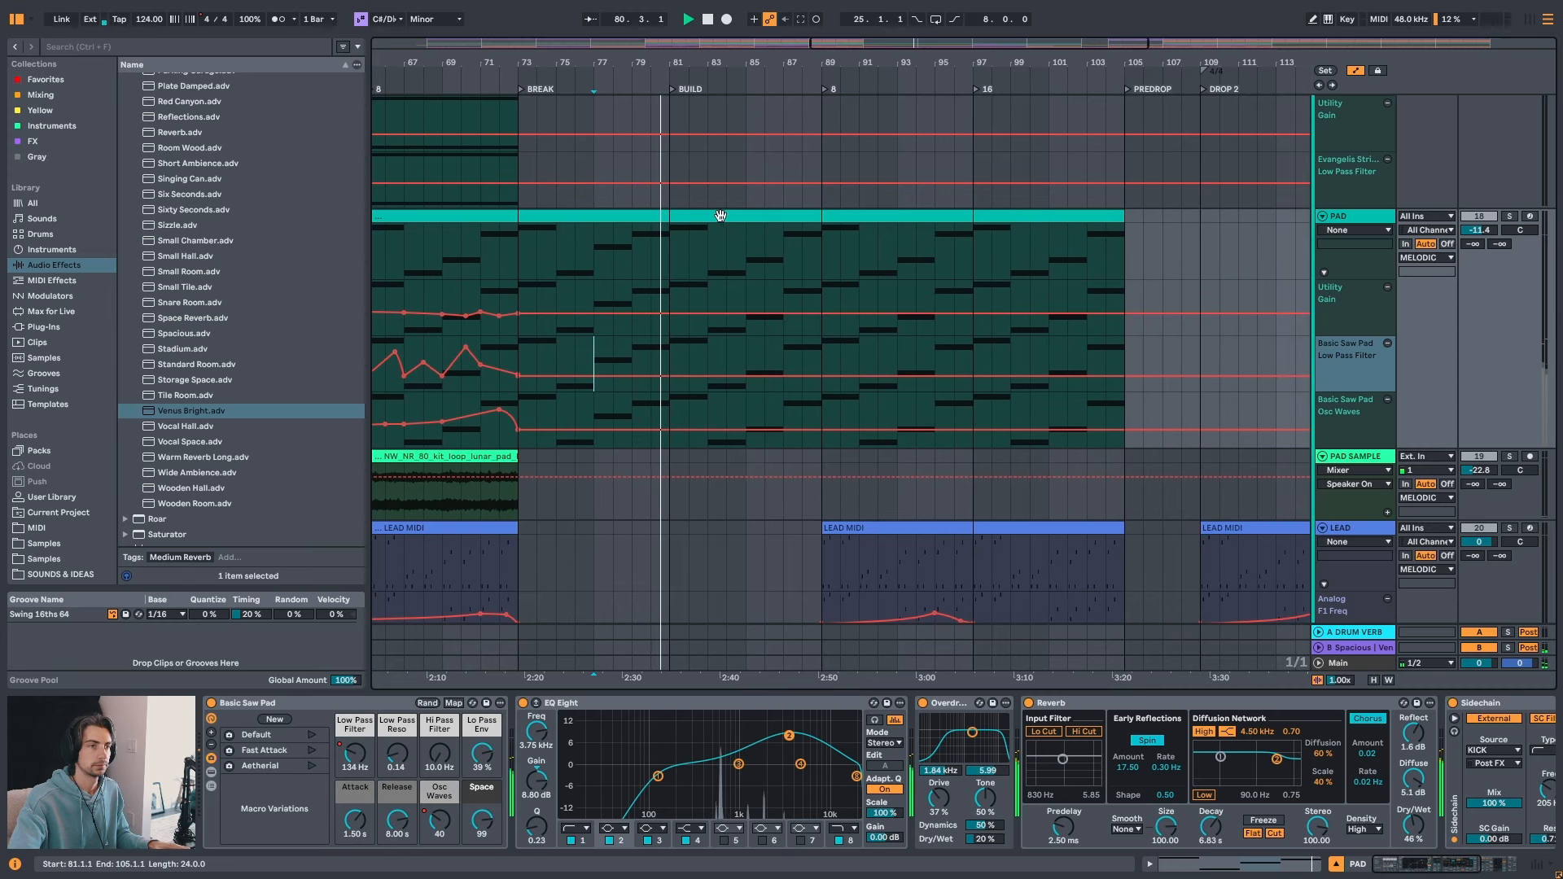
{"action": "left_click", "coordinate": [694, 247]}
{"action": "key", "text": "space"}
{"action": "key", "text": "space"}
{"action": "left_click", "coordinate": [729, 248]}
{"action": "key", "text": "space"}
{"action": "key", "text": "space"}
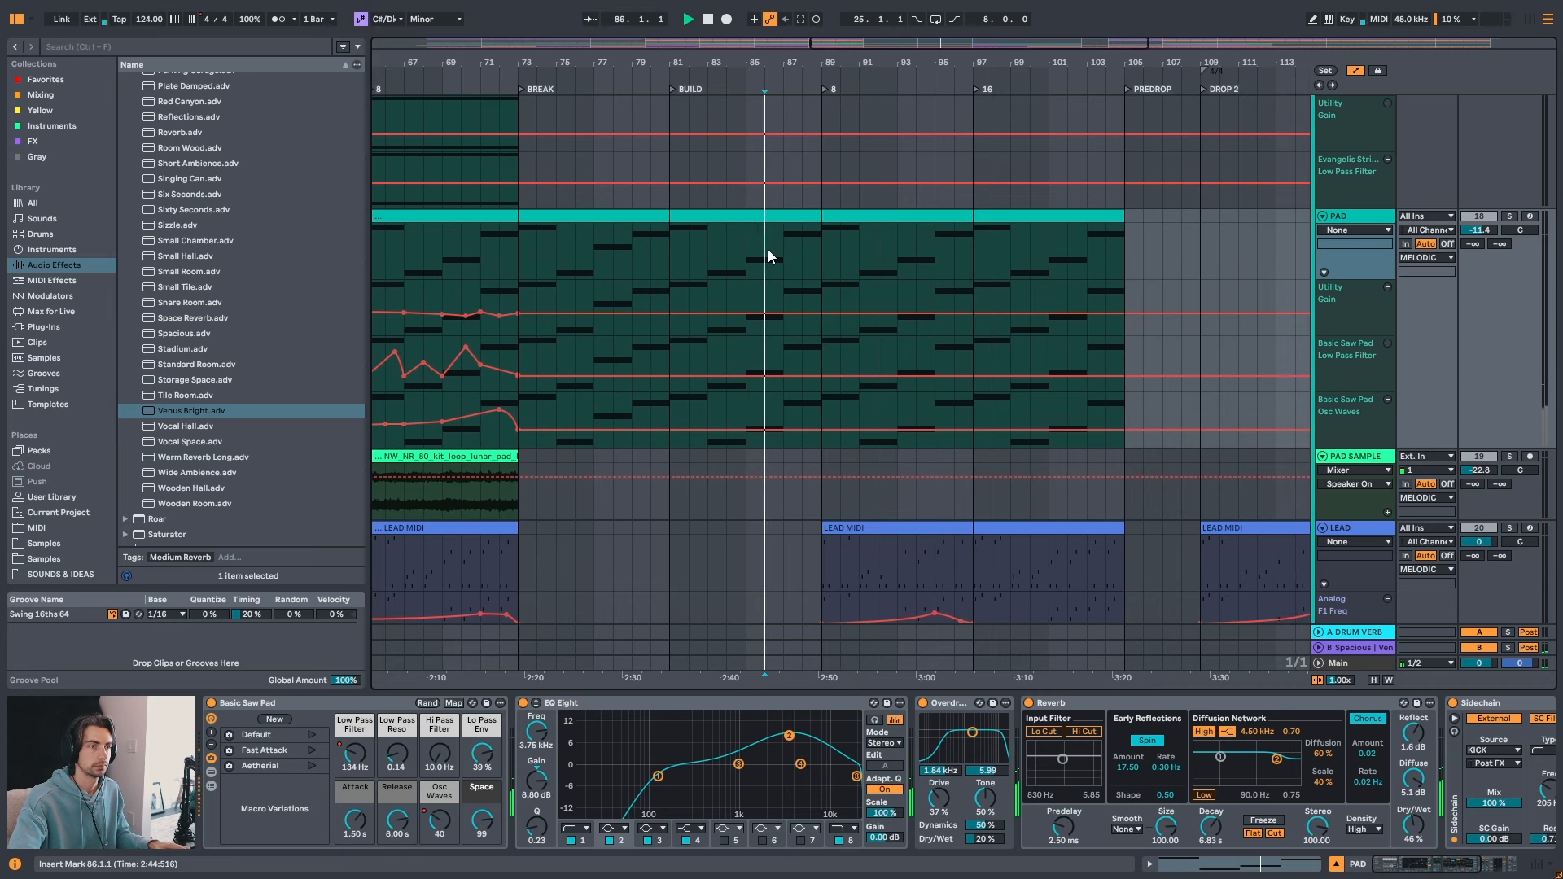
- Listen to the reference track's chords at bars 90, 92, 94 and 96
{"action": "left_click", "coordinate": [841, 256]}
{"action": "key", "text": "space"}
{"action": "left_click", "coordinate": [875, 254]}
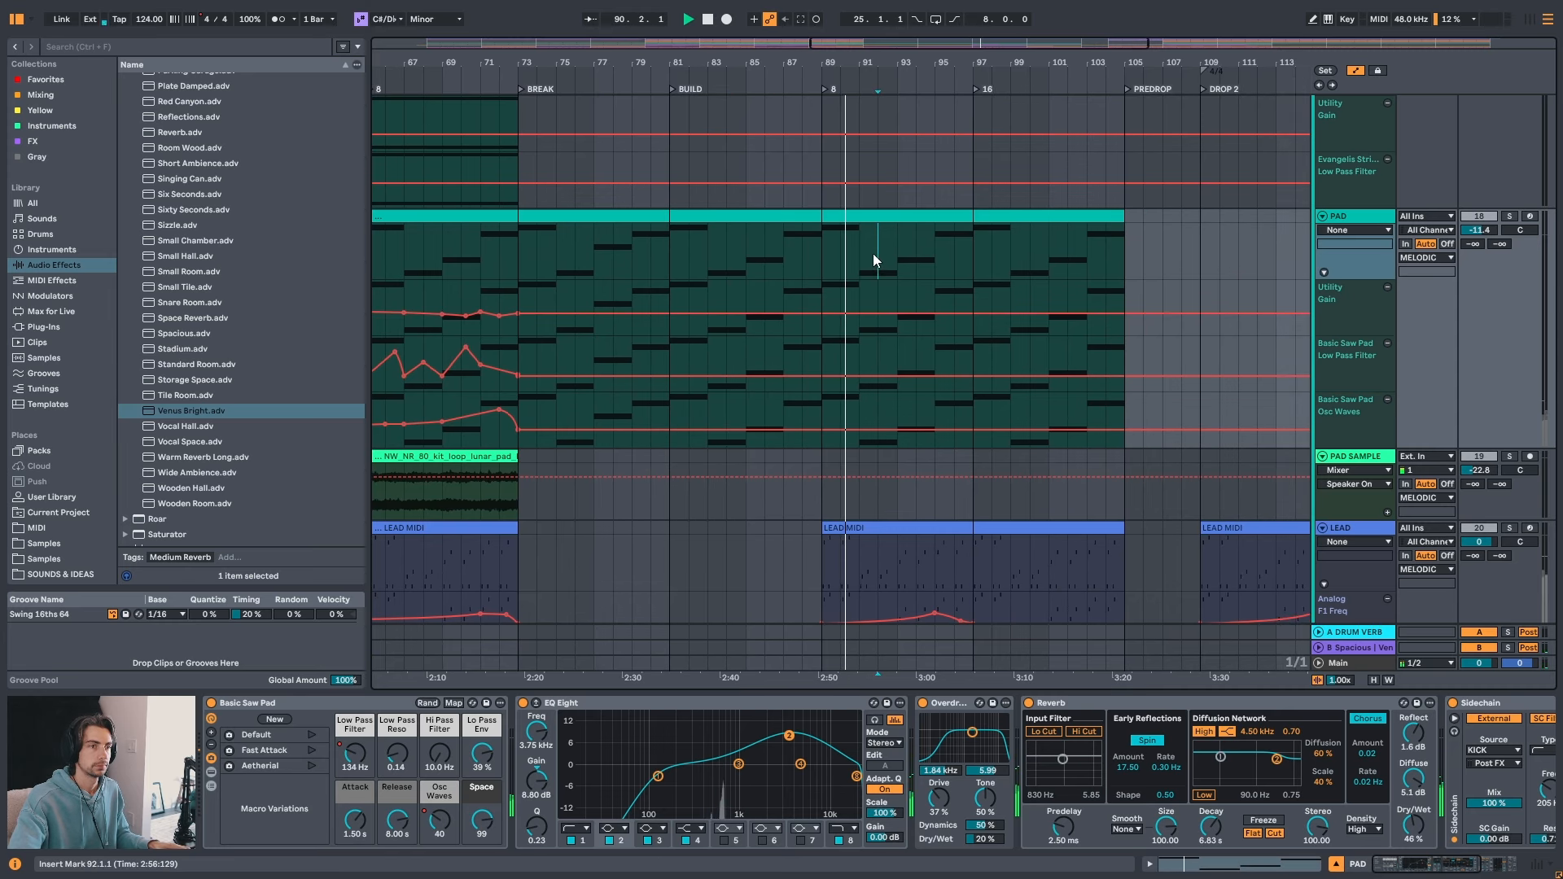
{"action": "key", "text": "space"}
{"action": "key", "text": "space"}
{"action": "left_click", "coordinate": [915, 253]}
{"action": "key", "text": "space"}
{"action": "key", "text": "space"}
{"action": "left_click", "coordinate": [953, 253]}
{"action": "key", "text": "space"}
{"action": "key", "text": "space"}
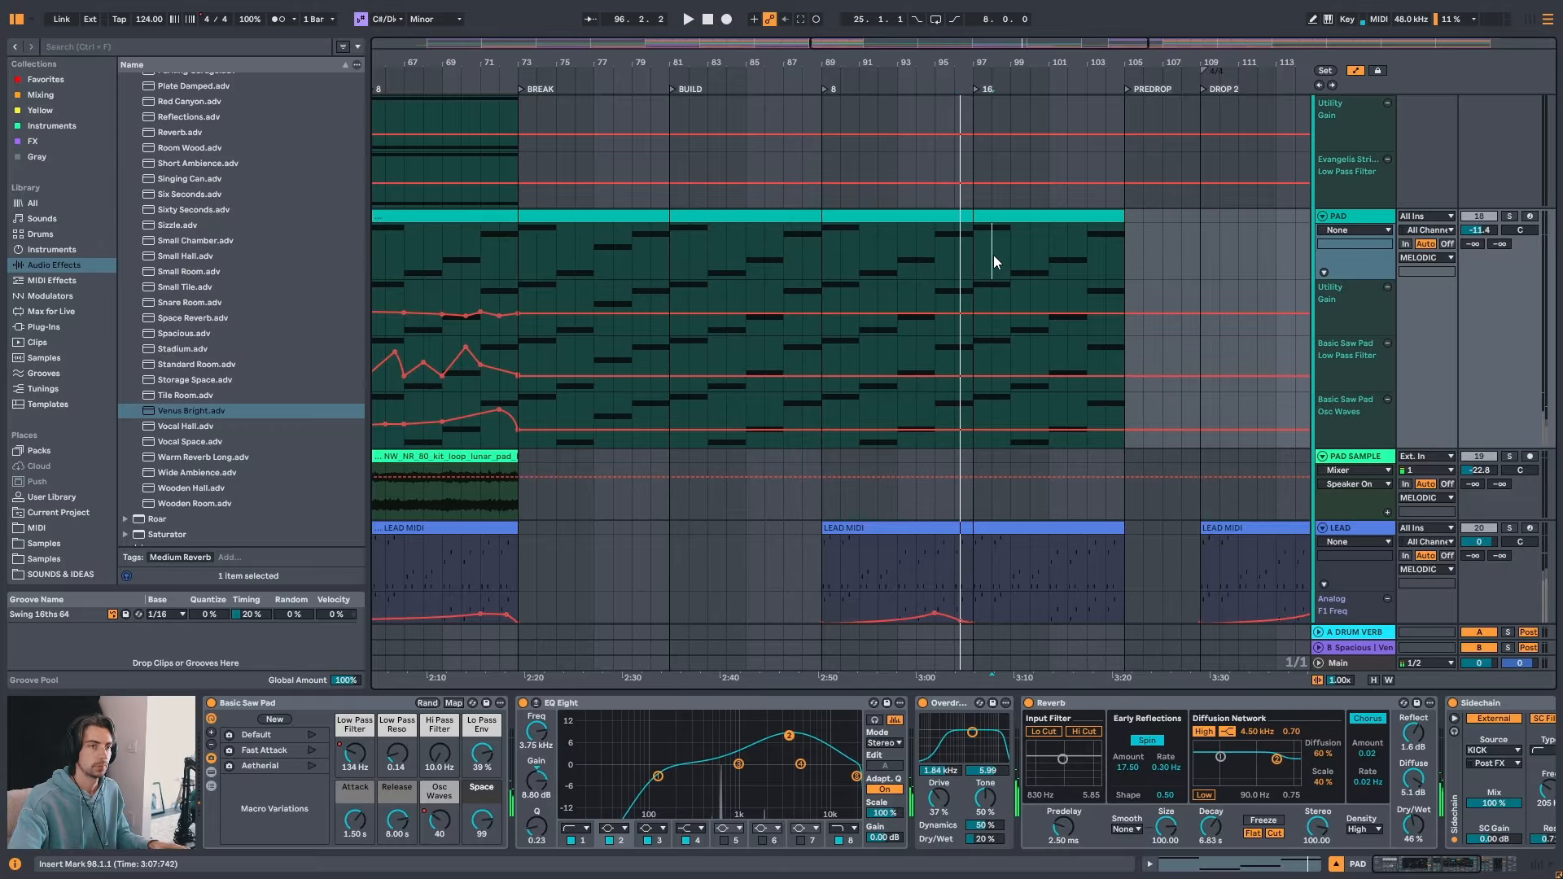
- Listen to the reference track's chords at bars 98, 100, 102 and 104, up to the predrop
{"action": "left_click", "coordinate": [992, 256]}
{"action": "key", "text": "space"}
{"action": "key", "text": "space"}
{"action": "left_click", "coordinate": [1032, 253]}
{"action": "key", "text": "space"}
{"action": "key", "text": "space"}
{"action": "left_click", "coordinate": [1066, 251]}
{"action": "key", "text": "space"}
{"action": "key", "text": "space"}
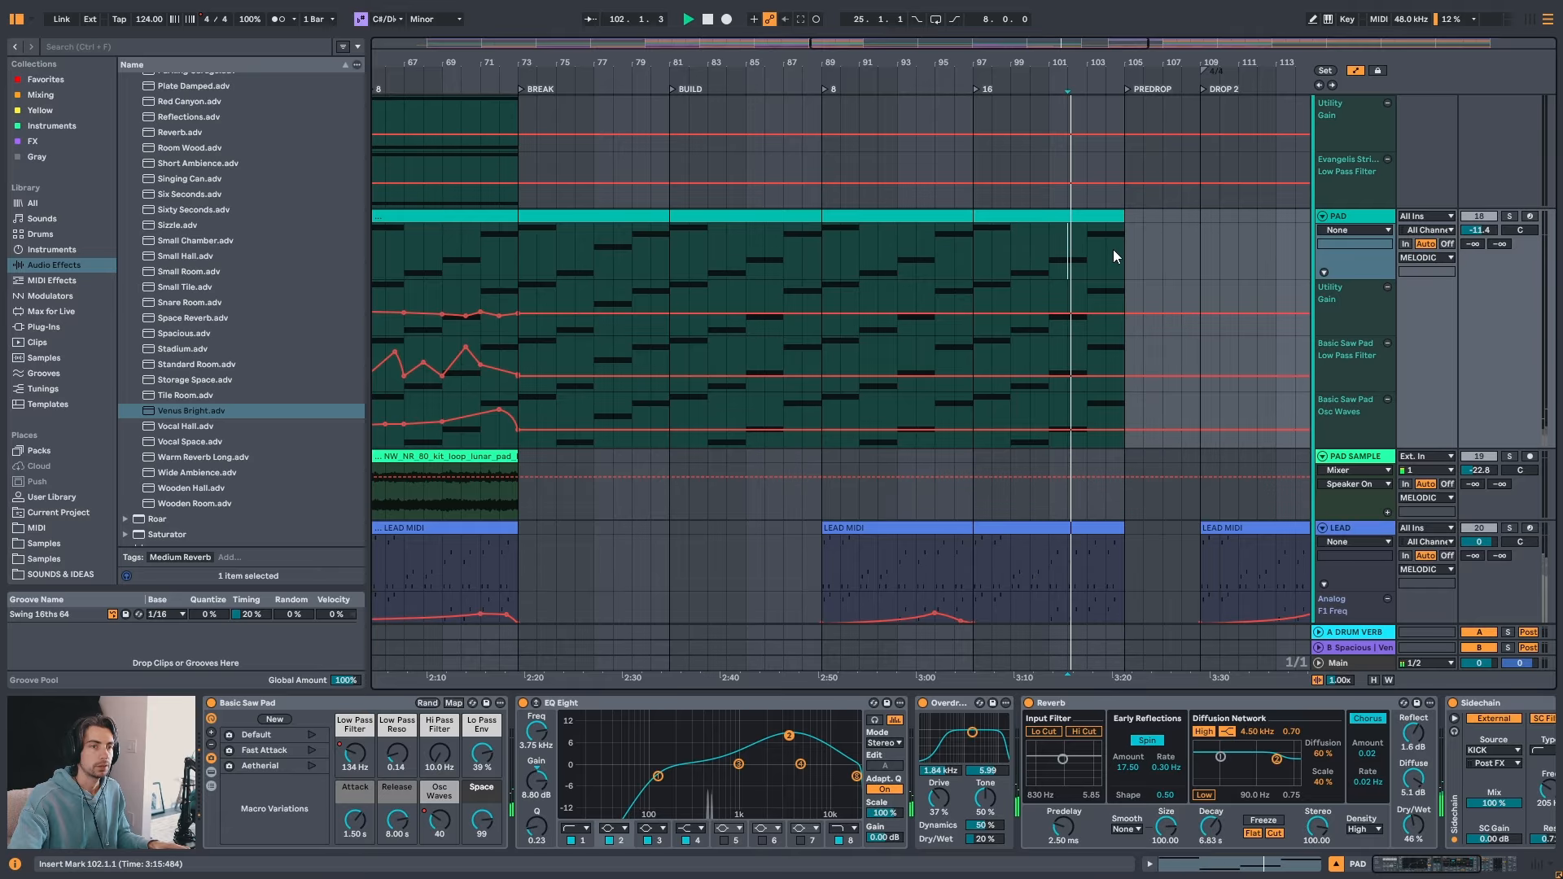
{"action": "left_click", "coordinate": [1109, 250]}
{"action": "key", "text": "space"}
{"action": "key", "text": "space"}
{"action": "key", "text": "space"}
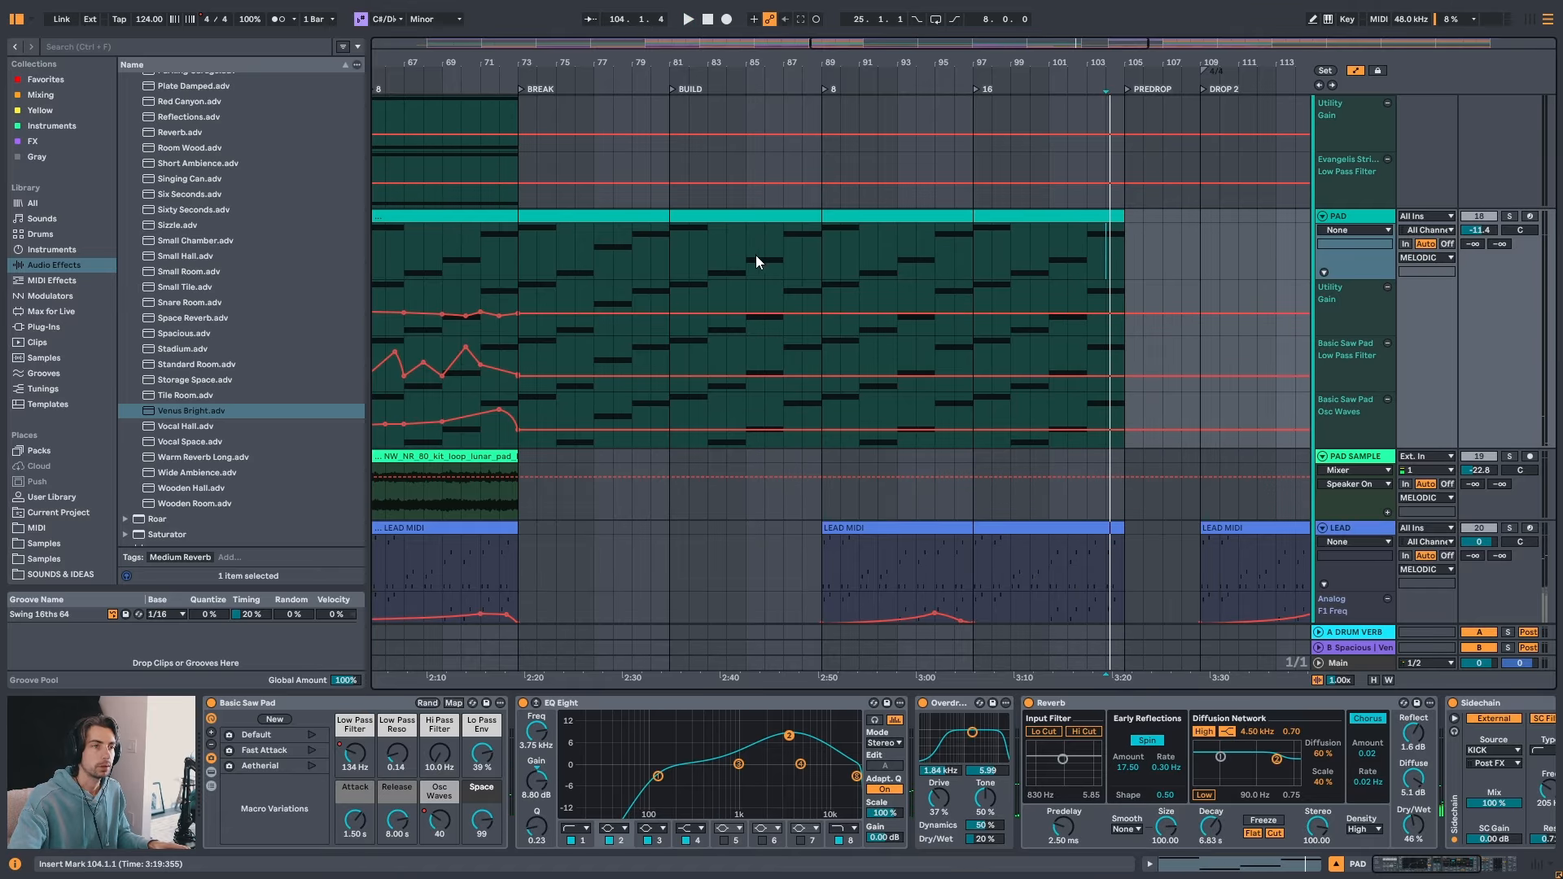
- Audition the pad's own chords at bars 82, 84, 86 and 88 for comparison with the reference
{"action": "left_click", "coordinate": [694, 252]}
{"action": "key", "text": "space"}
{"action": "left_click", "coordinate": [726, 255]}
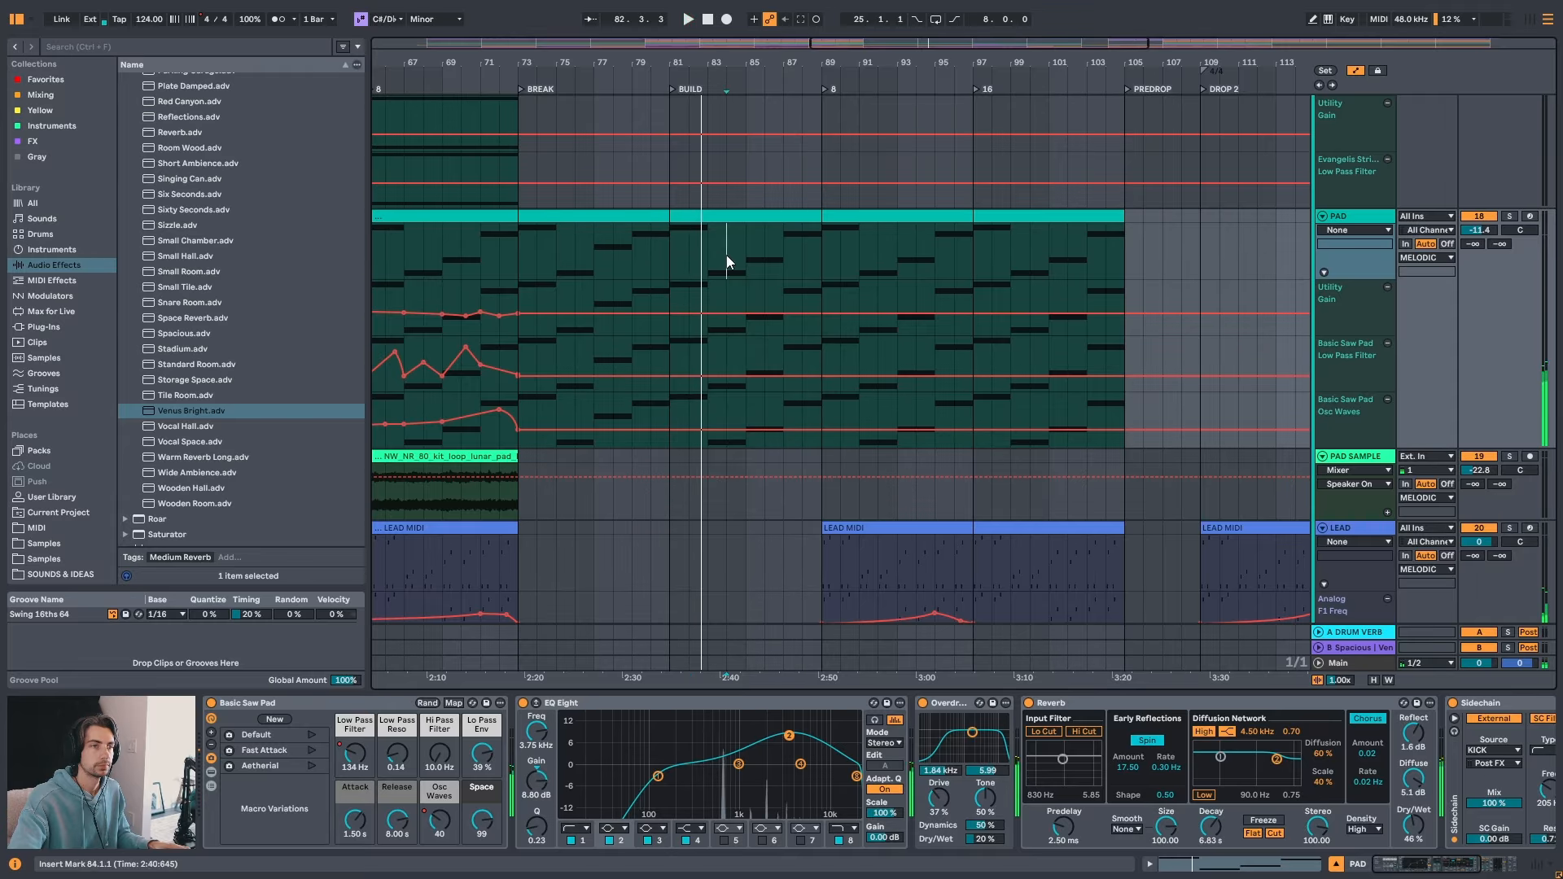
{"action": "key", "text": "space"}
{"action": "left_click", "coordinate": [769, 251]}
{"action": "key", "text": "space"}
{"action": "key", "text": "space"}
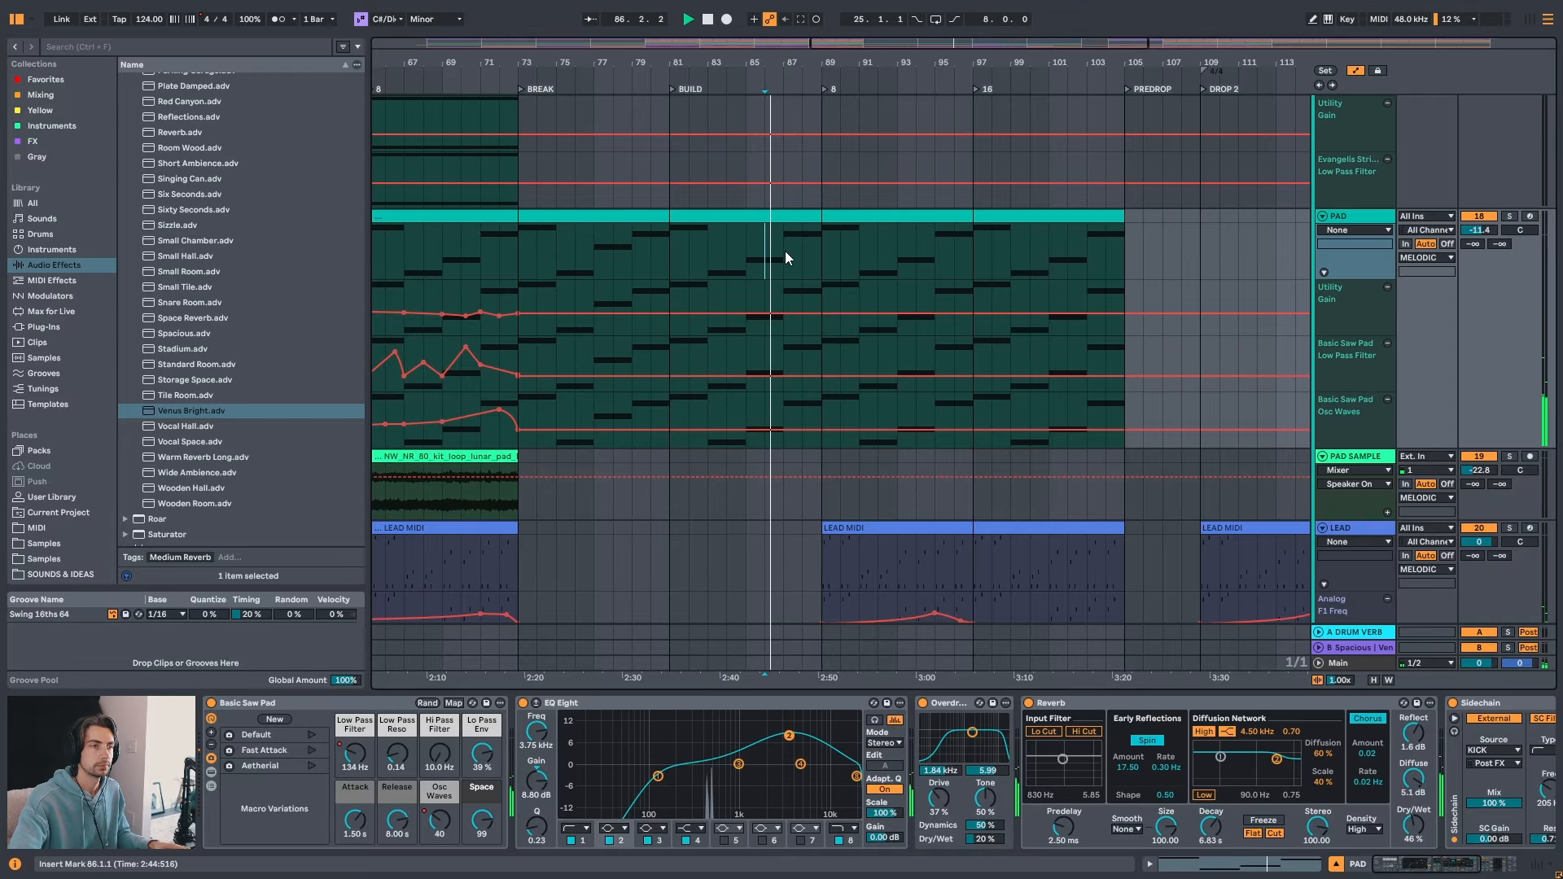
{"action": "left_click", "coordinate": [794, 246]}
{"action": "key", "text": "space"}
{"action": "key", "text": "space"}
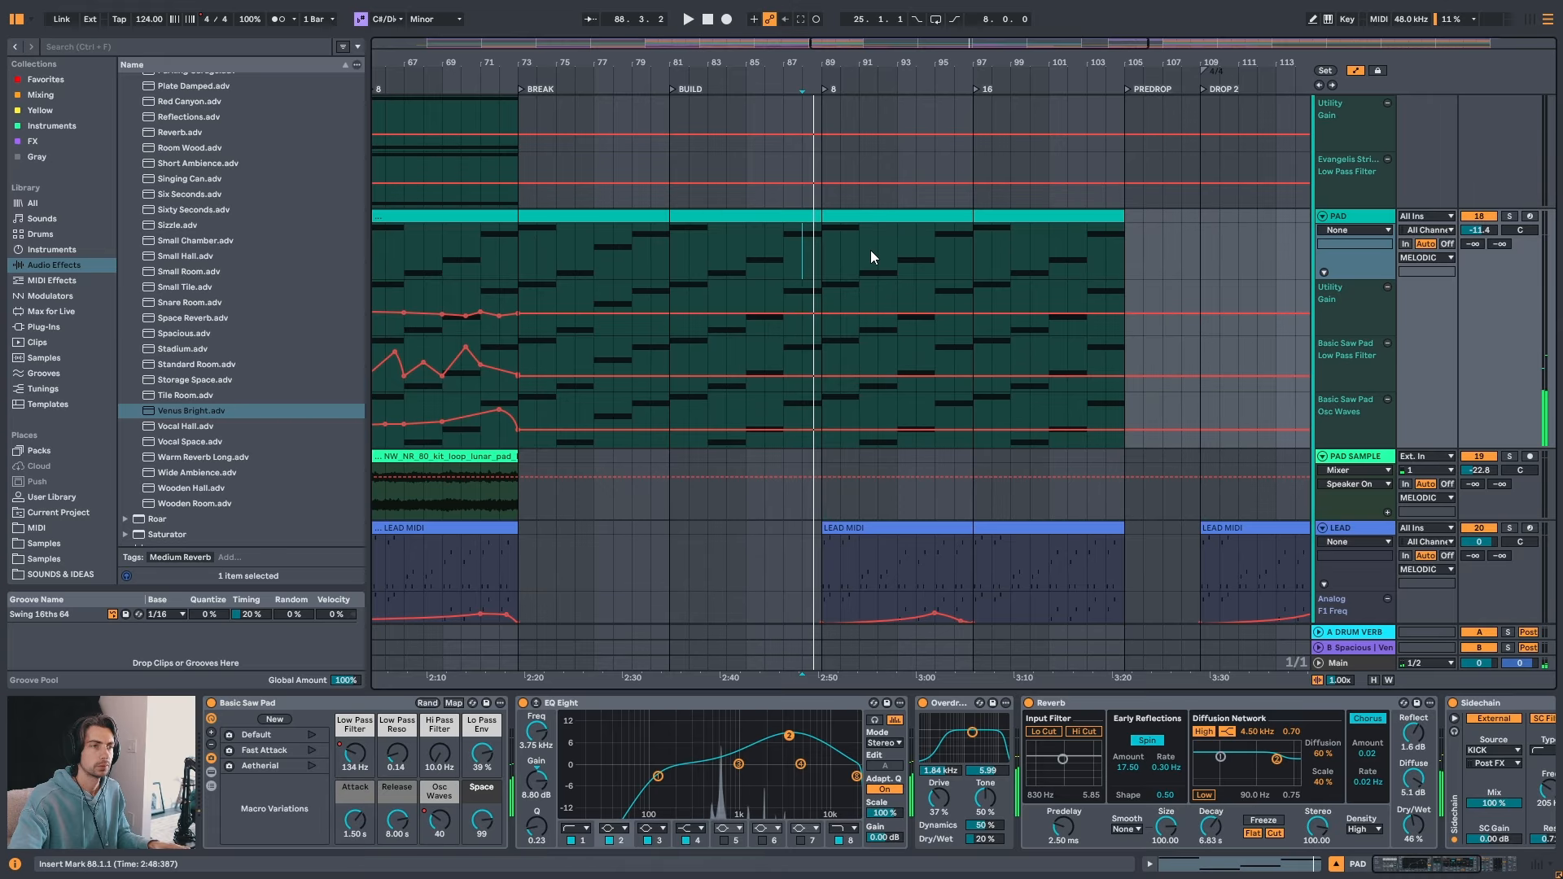
- Check the reference track's chords at bars 88 and 85, and compare the pad's chord at bar 85
{"action": "key", "text": "space"}
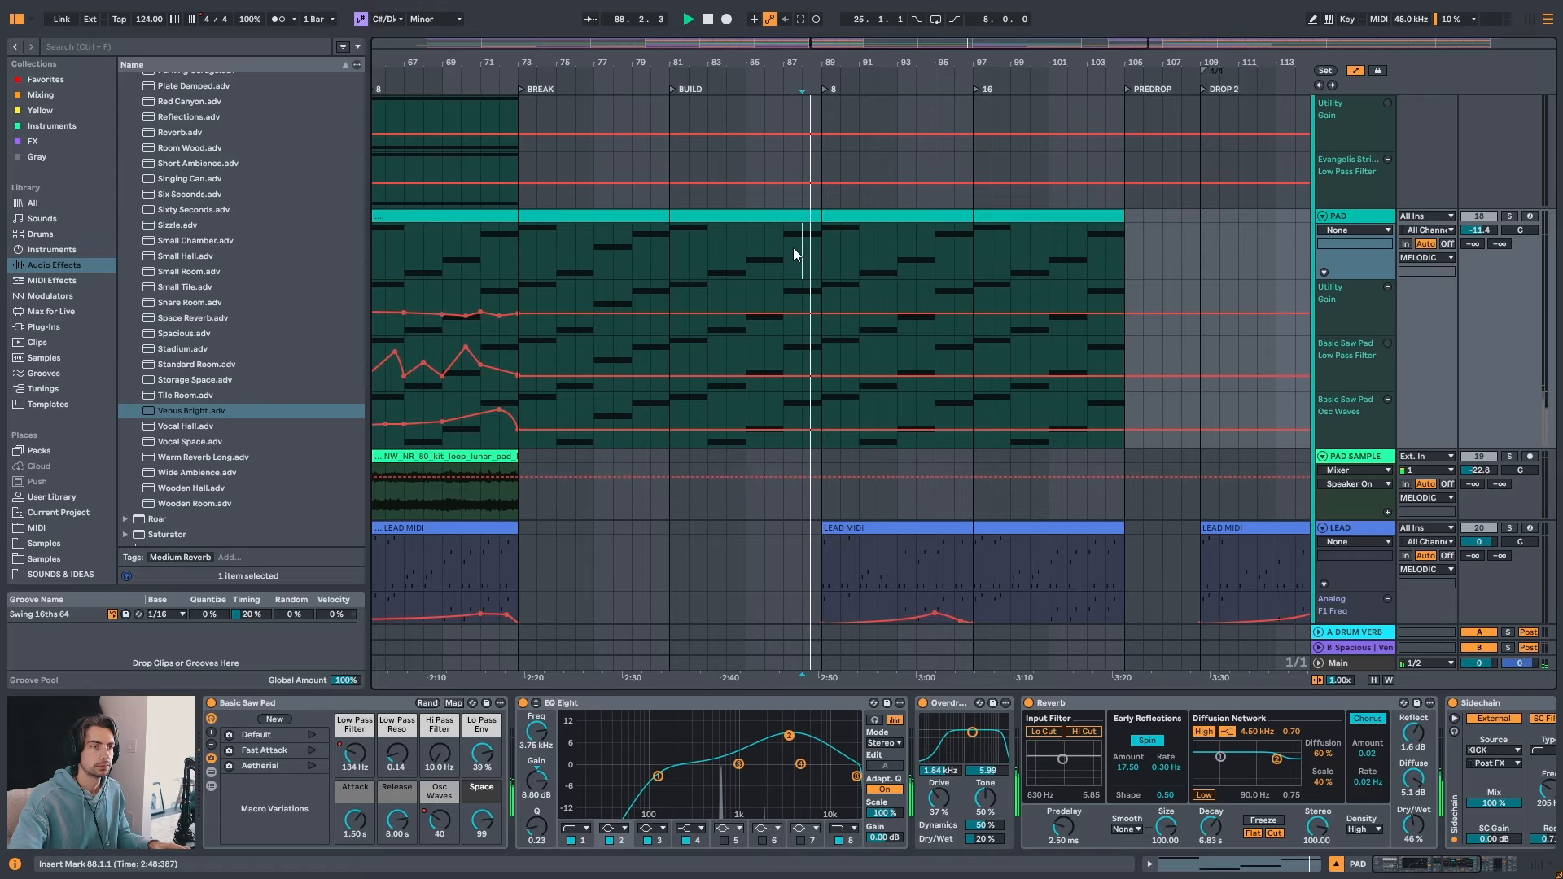
{"action": "left_click", "coordinate": [755, 247]}
{"action": "key", "text": "space"}
{"action": "key", "text": "space"}
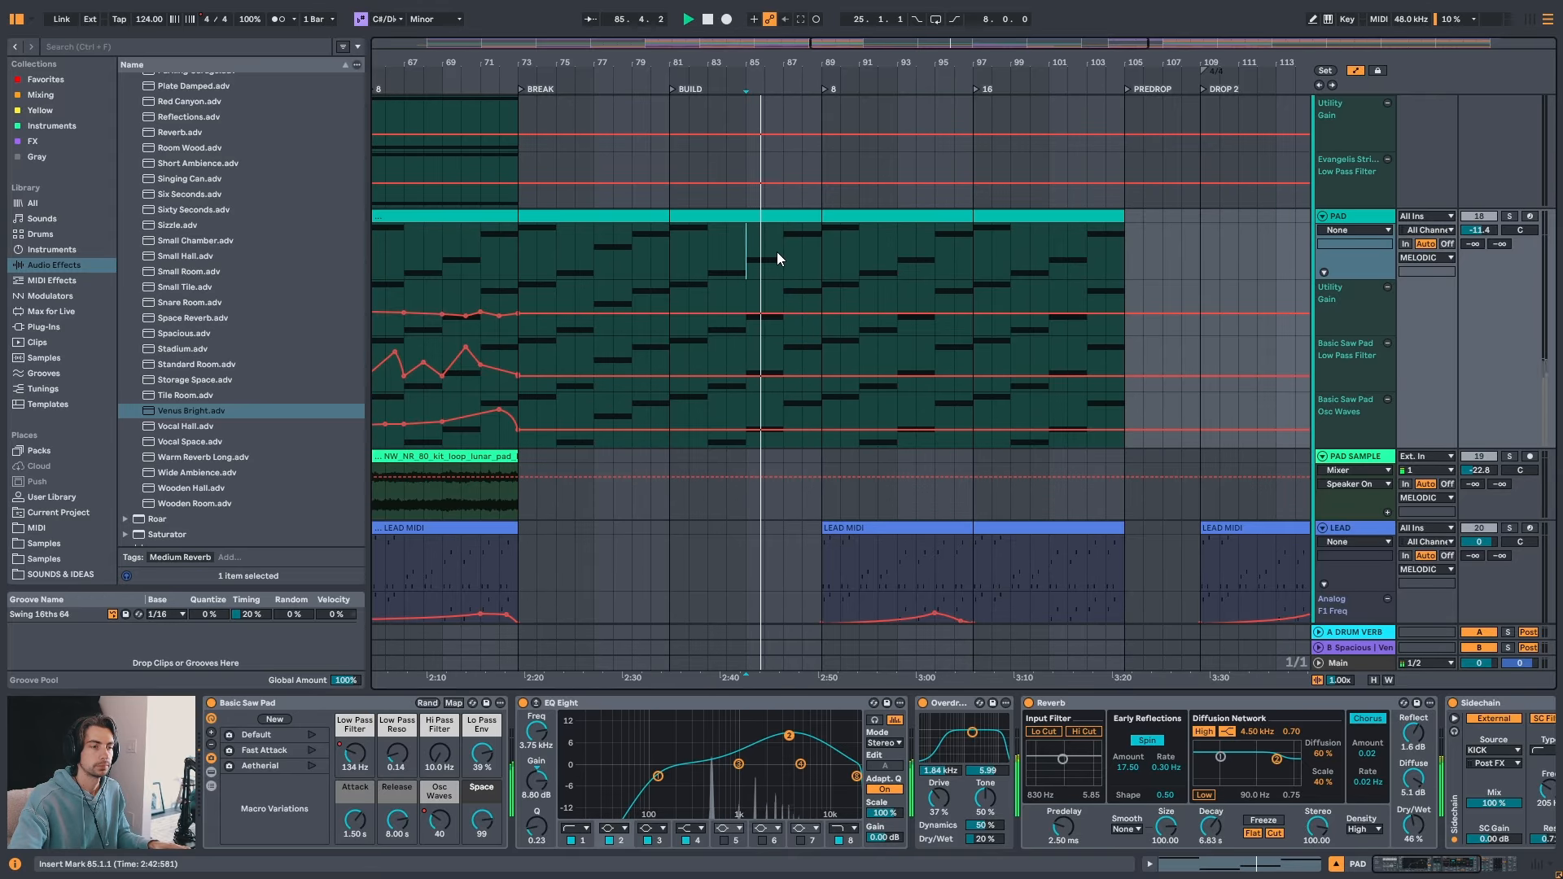
{"action": "key", "text": "space"}
{"action": "key", "text": "space"}
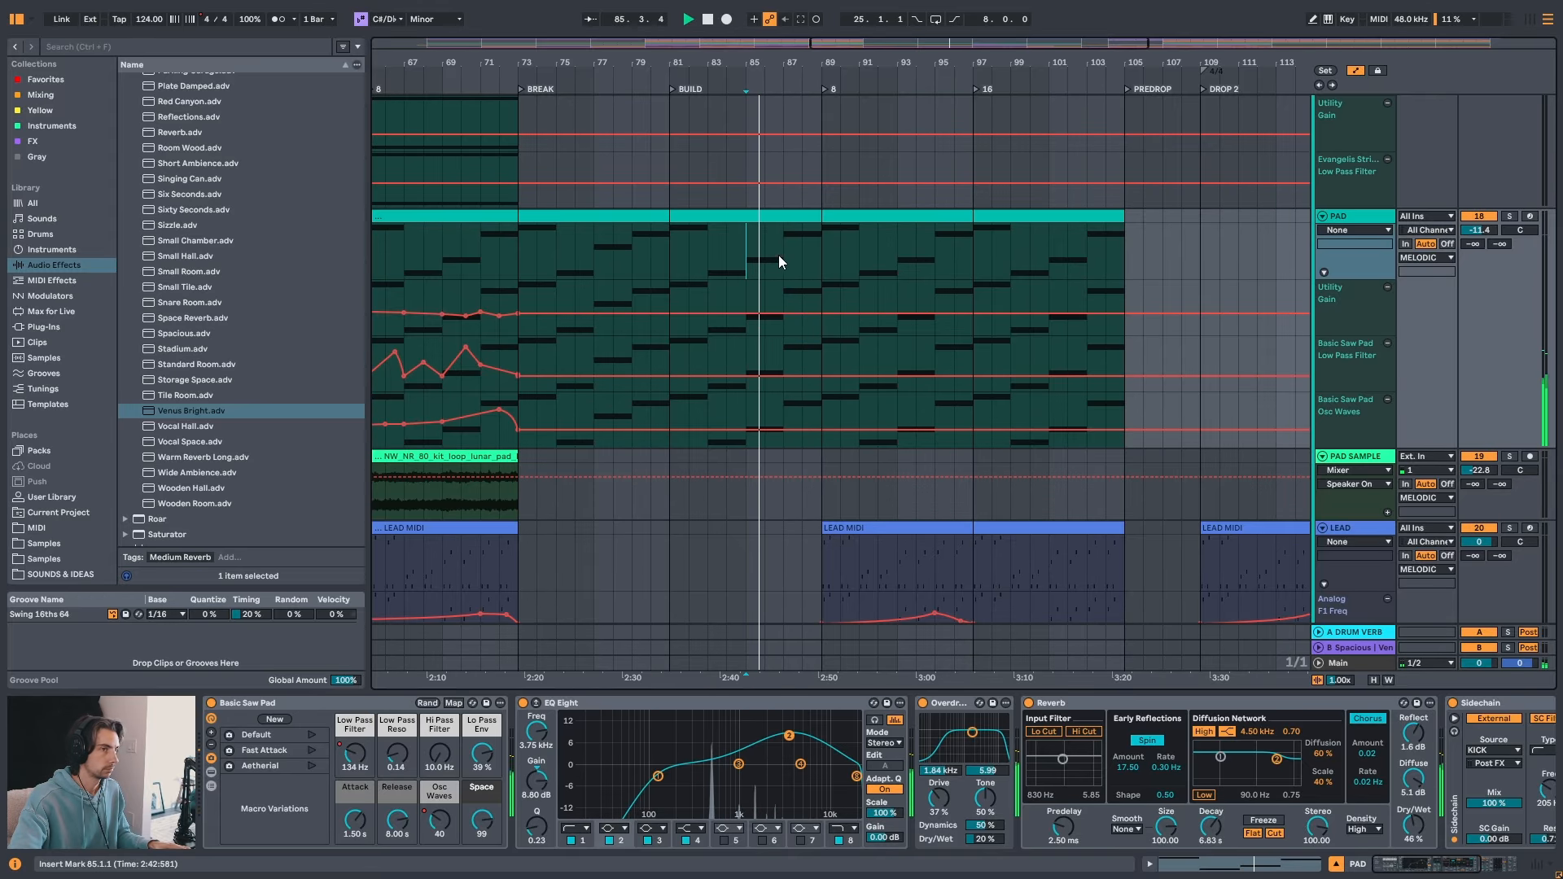
- Audition the pad's chords in the break at bars 77 and 80
{"action": "left_click", "coordinate": [607, 259]}
{"action": "key", "text": "space"}
{"action": "key", "text": "space"}
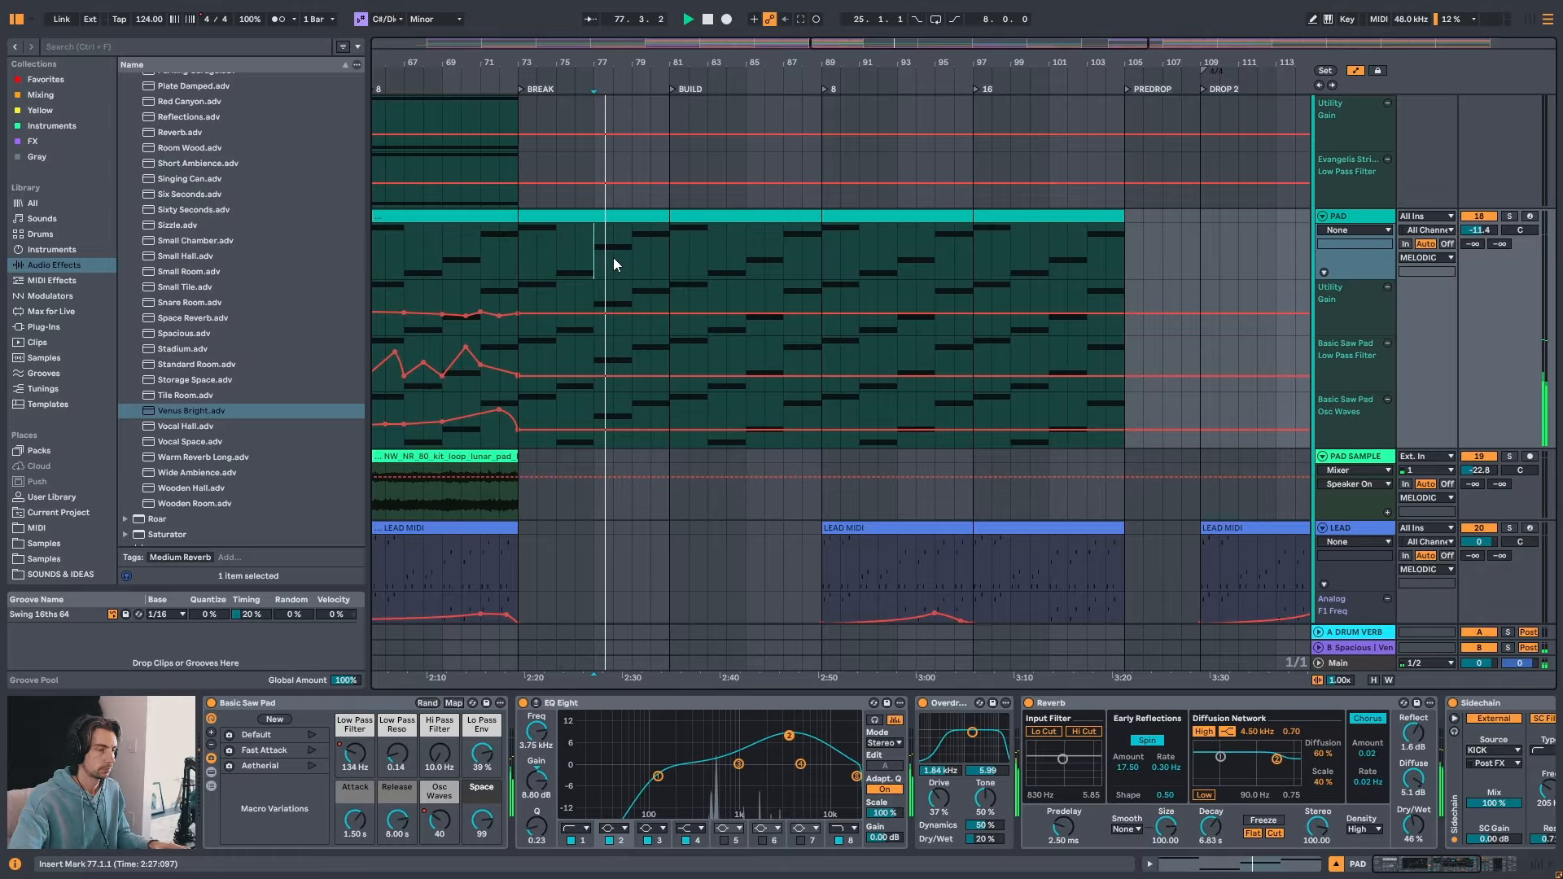
{"action": "left_click", "coordinate": [650, 253]}
{"action": "key", "text": "space"}
{"action": "key", "text": "space"}
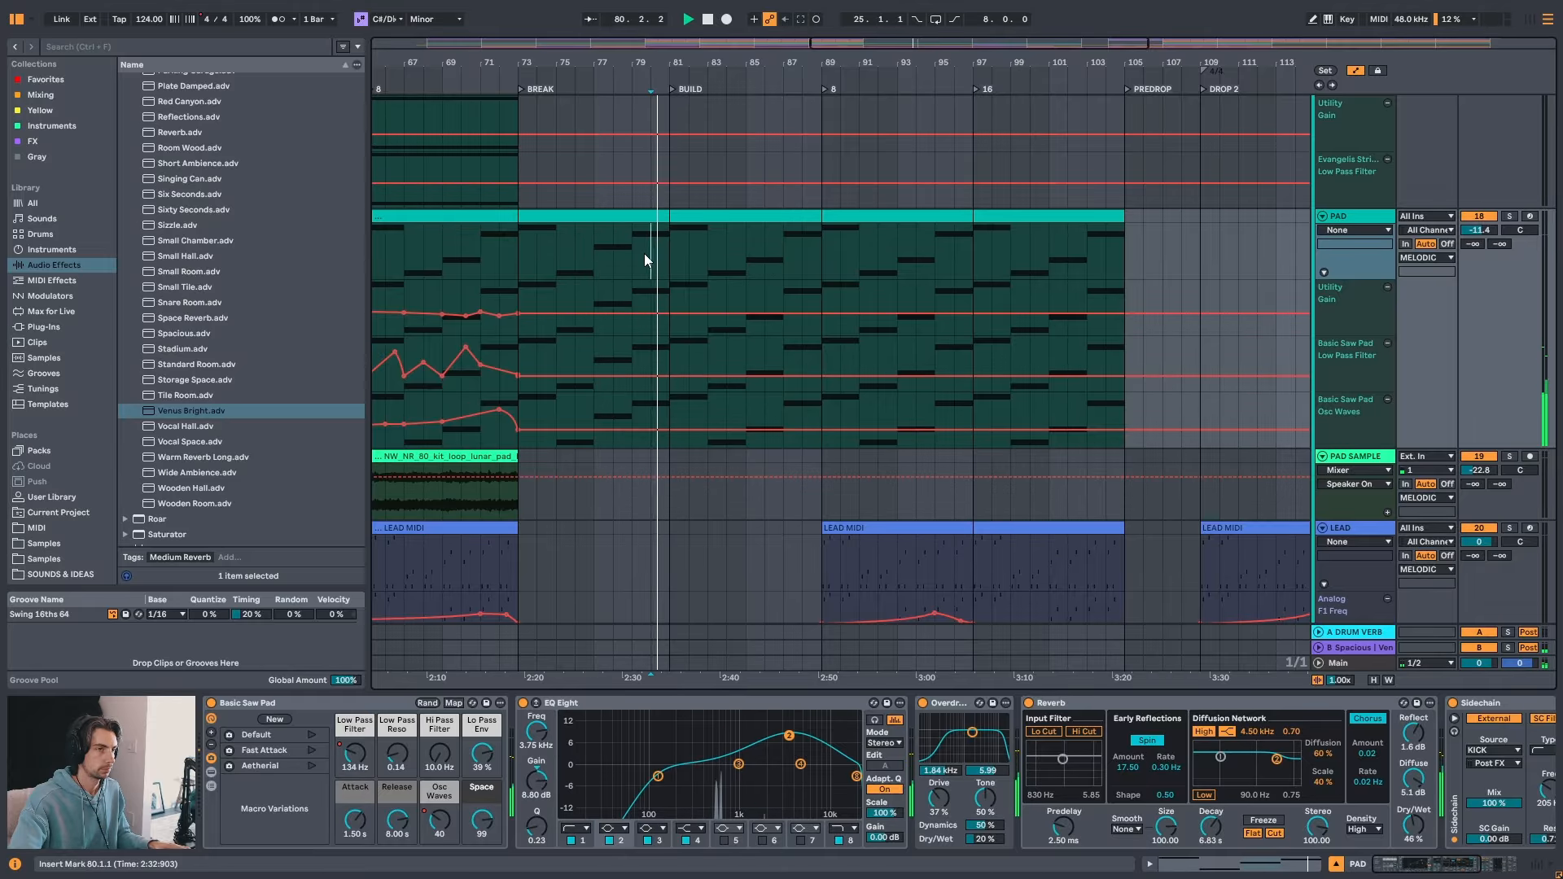
- Recheck the reference track's chord at bars 86 and 85, then stop playback
{"action": "left_click", "coordinate": [771, 257]}
{"action": "key", "text": "space"}
{"action": "key", "text": "space"}
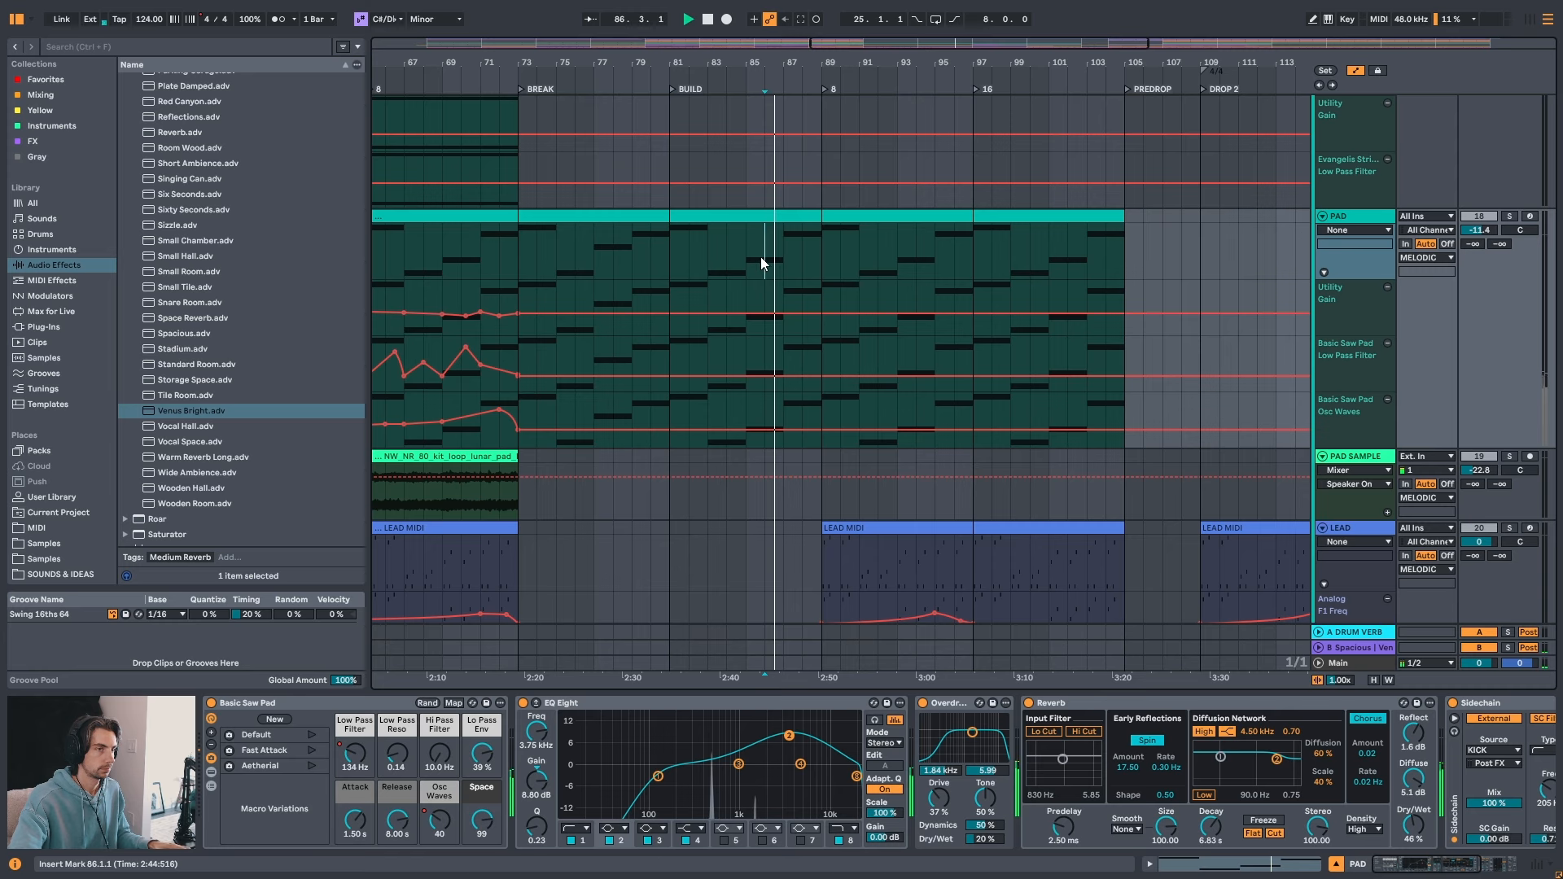
{"action": "left_click", "coordinate": [763, 258]}
{"action": "key", "text": "space"}
{"action": "key", "text": "space"}
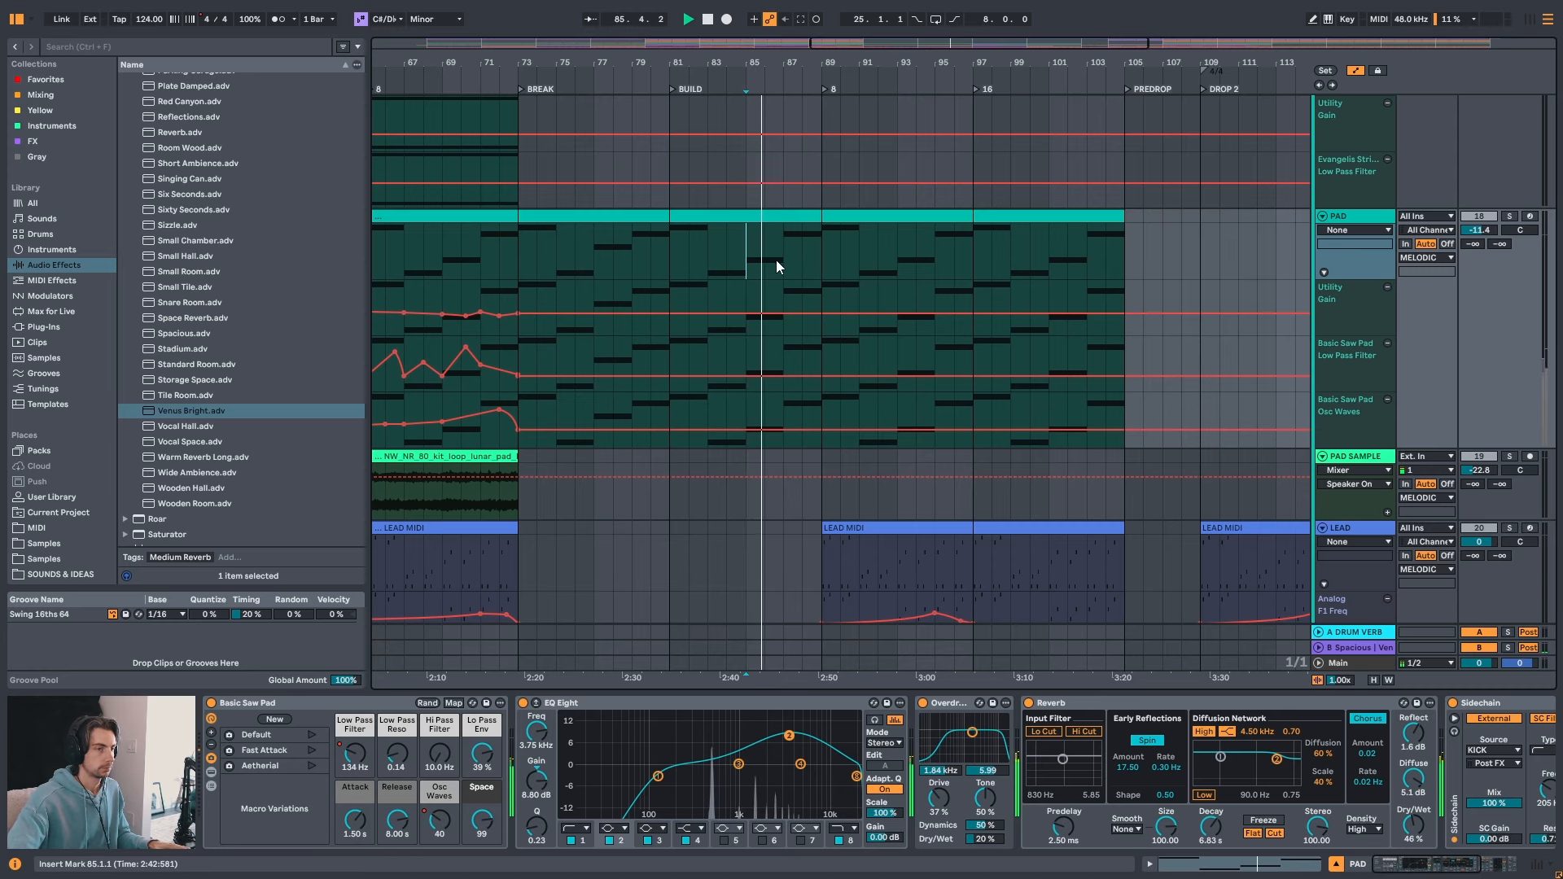
{"action": "key", "text": "space"}
{"action": "left_click", "coordinate": [647, 218]}
{"action": "scroll", "coordinate": [835, 255], "scroll_direction": "up", "scroll_amount": 5}
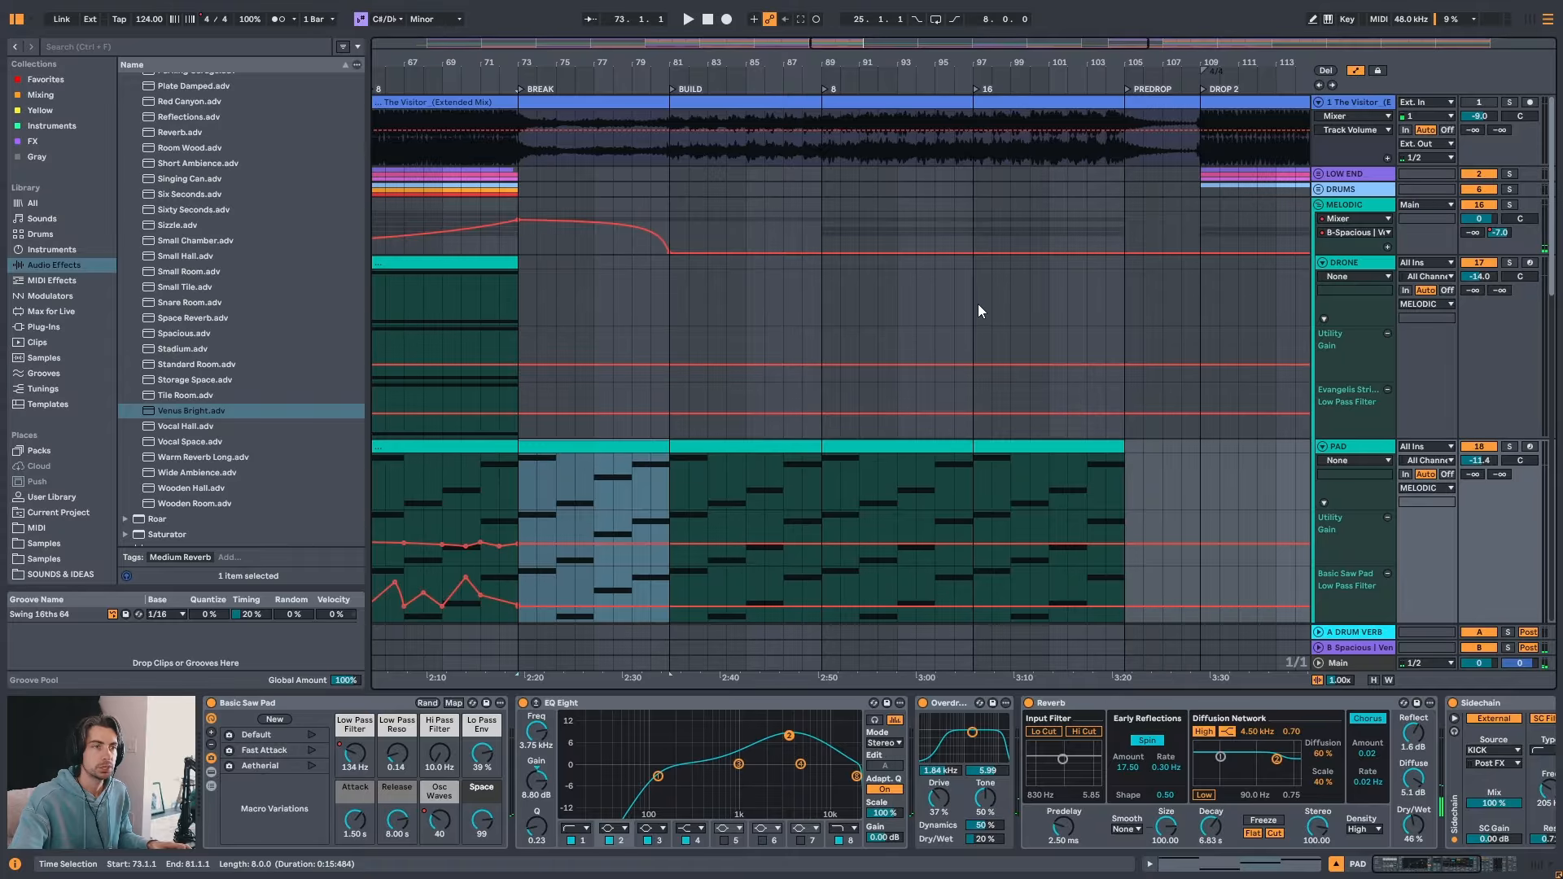
{"action": "scroll", "coordinate": [747, 335], "scroll_direction": "down", "scroll_amount": 5}
{"action": "scroll", "coordinate": [737, 394], "scroll_direction": "up", "scroll_amount": 4}
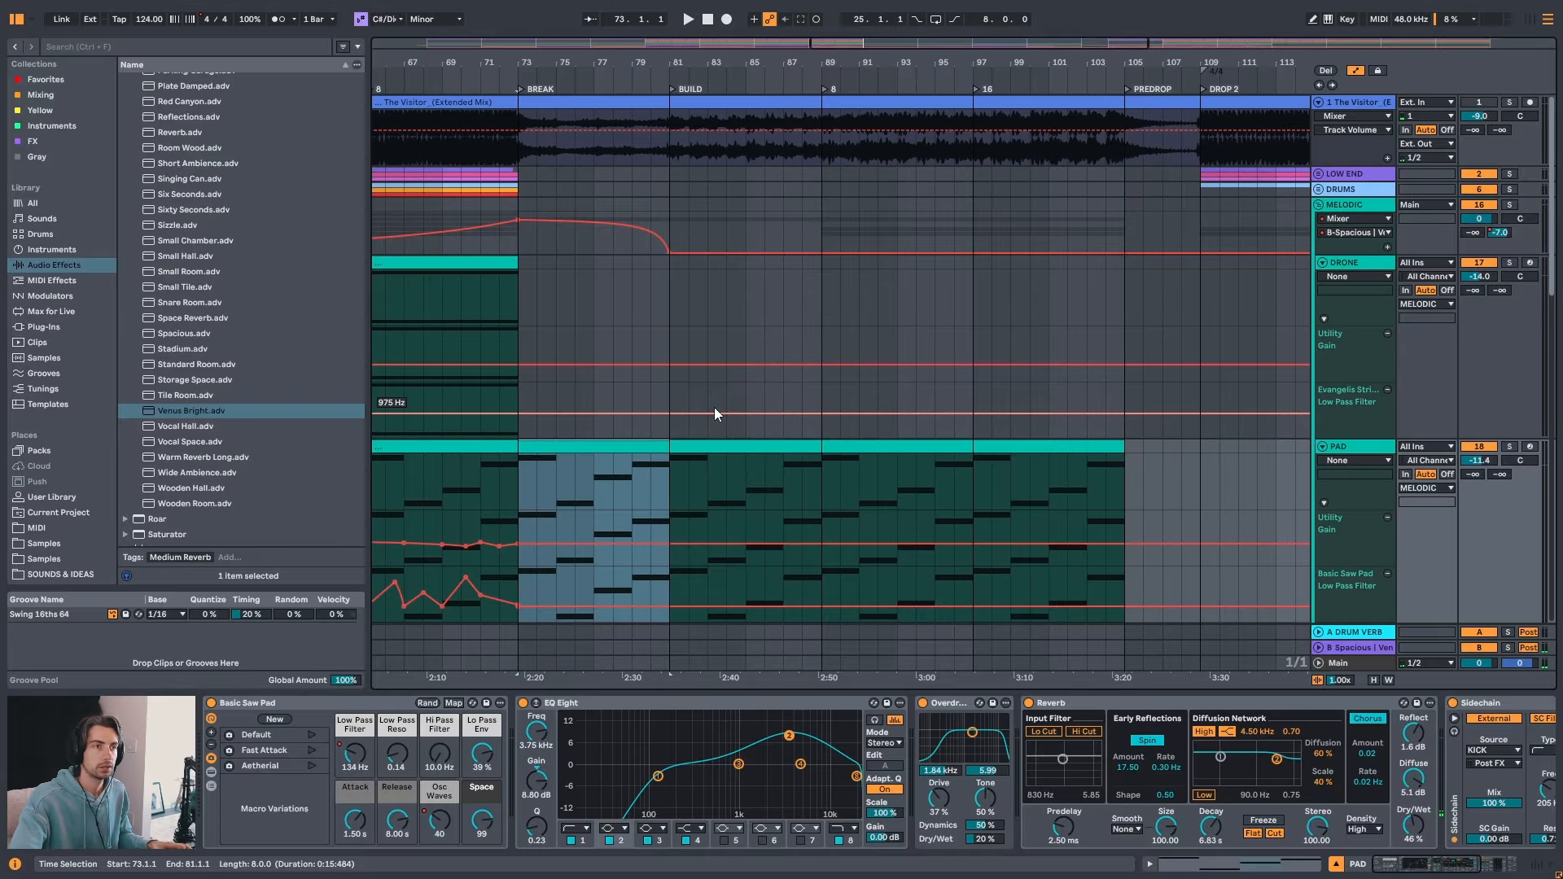
{"action": "scroll", "coordinate": [700, 451], "scroll_direction": "down", "scroll_amount": 2}
{"action": "scroll", "coordinate": [732, 404], "scroll_direction": "up", "scroll_amount": 4}
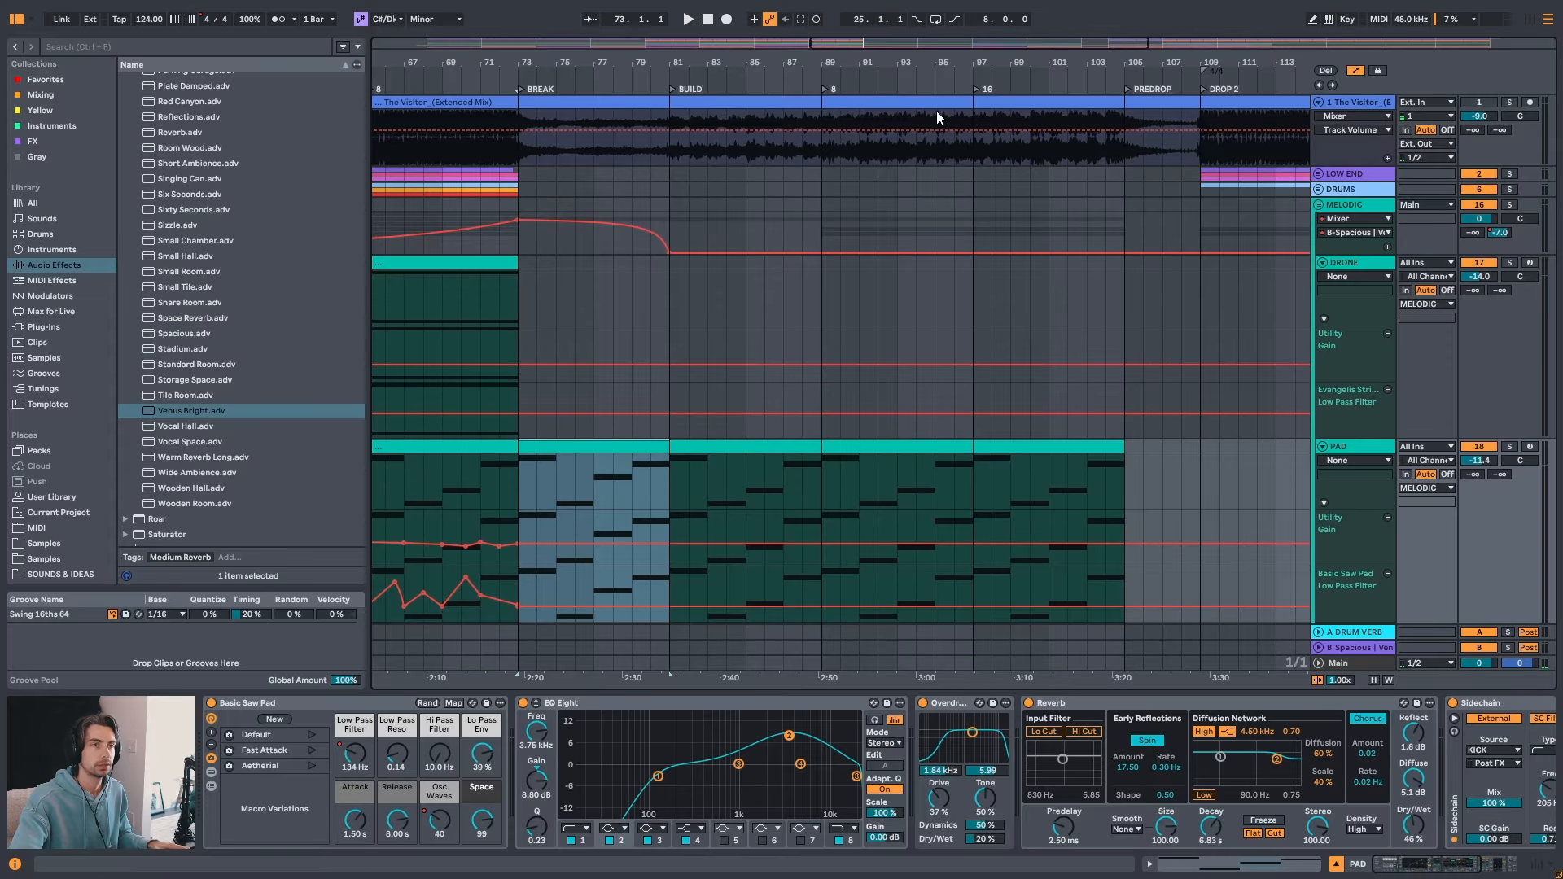
- Play the reference track from bar 94 and review the arrangement's pad, lead and vocal parts up to the outro
{"action": "left_click", "coordinate": [913, 151]}
{"action": "key", "text": "space"}
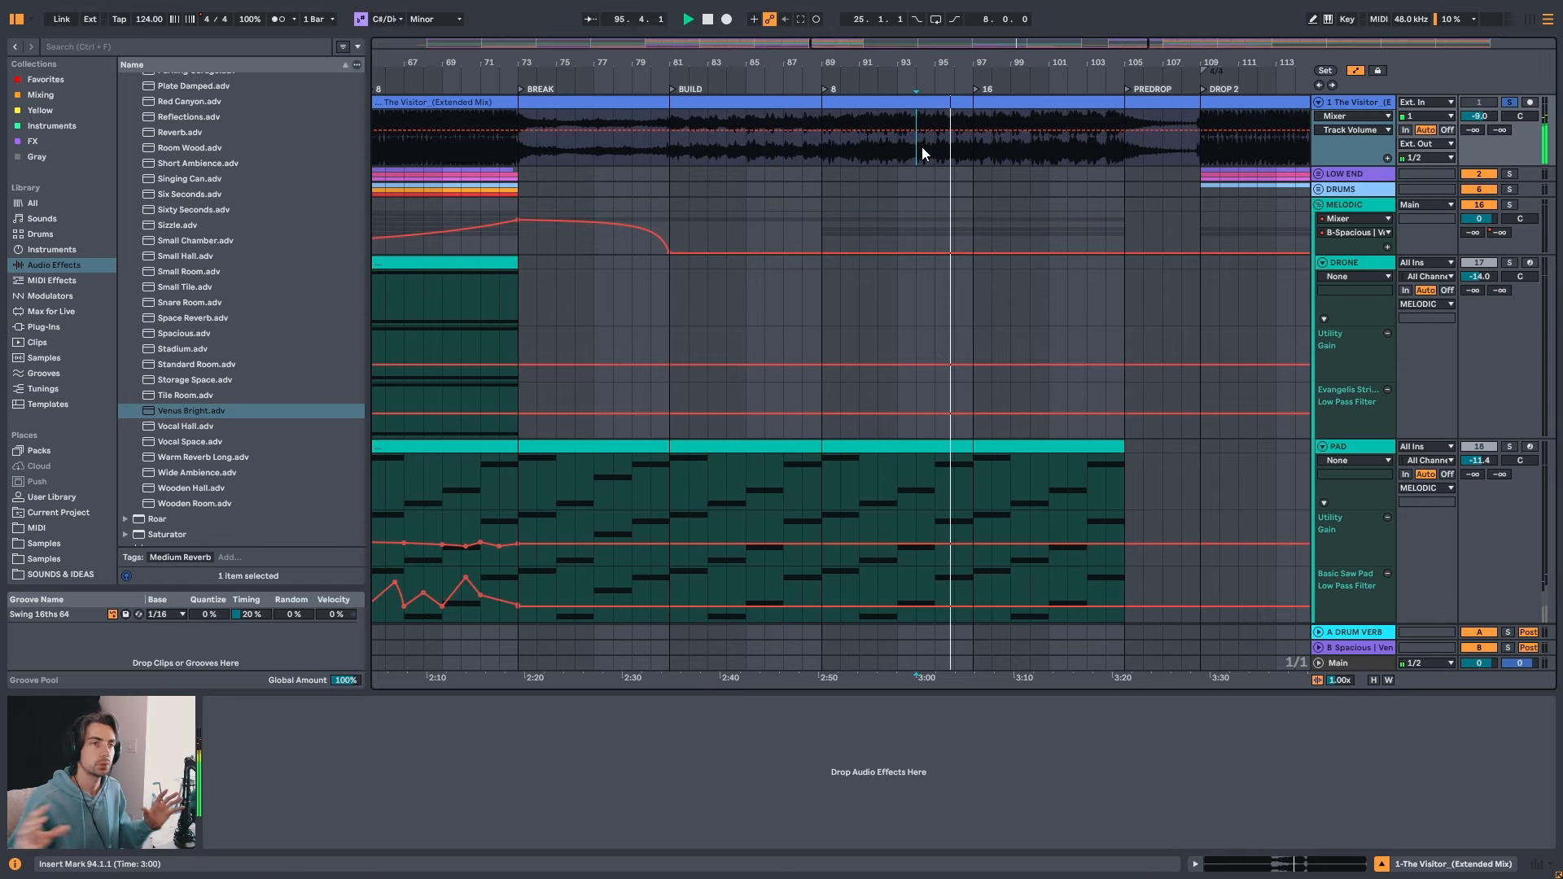
{"action": "left_click_drag", "start_coordinate": [1147, 60], "coordinate": [825, 50]}
{"action": "scroll", "coordinate": [761, 255], "scroll_direction": "down", "scroll_amount": 2}
{"action": "scroll", "coordinate": [1077, 276], "scroll_direction": "down", "scroll_amount": 6}
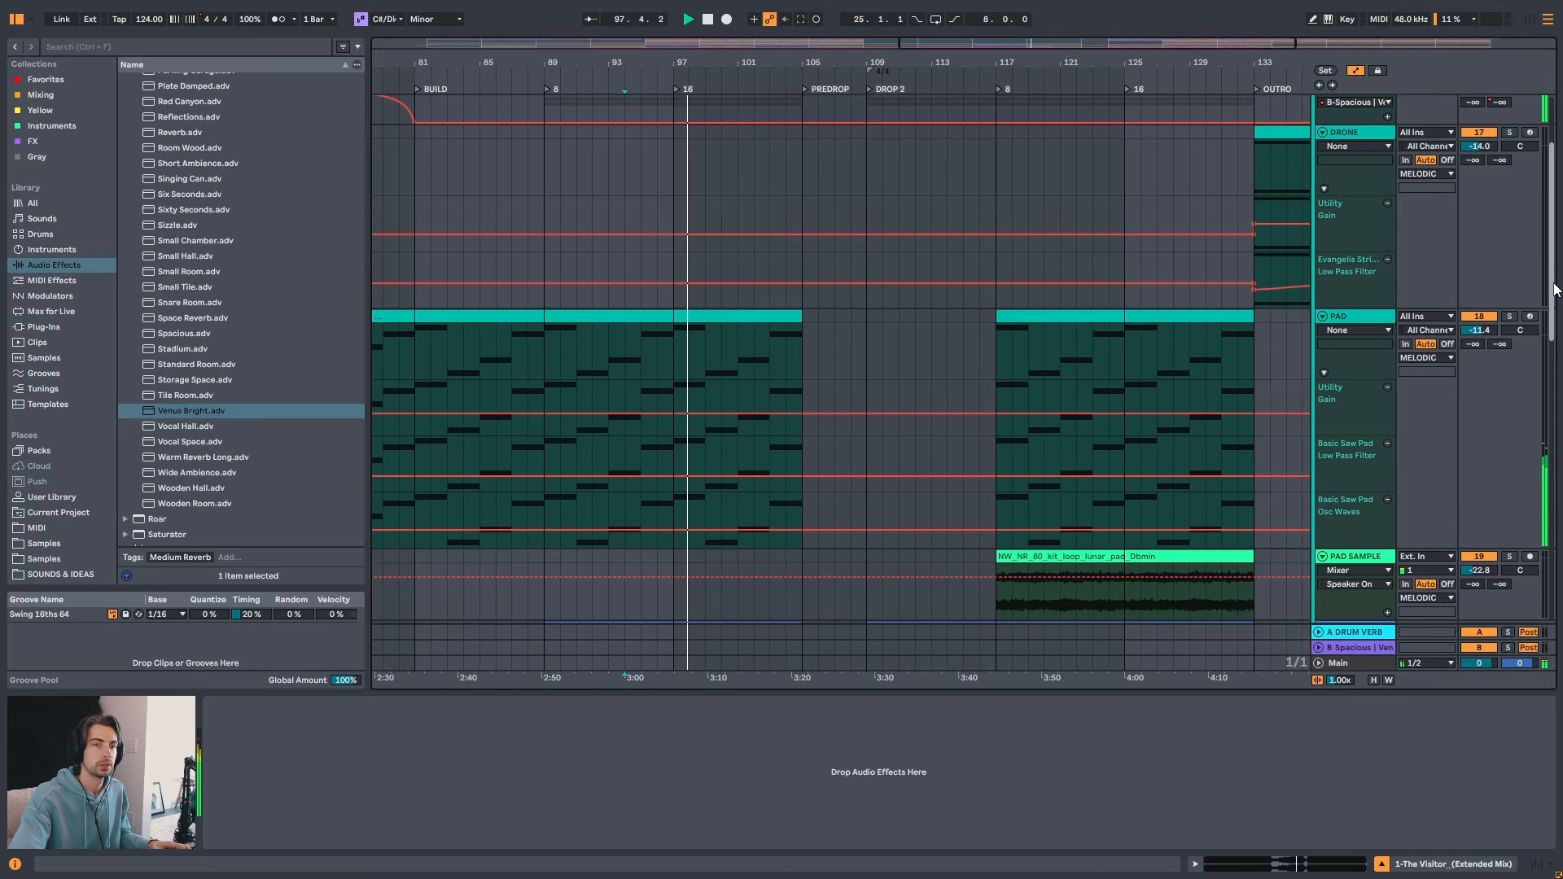
{"action": "scroll", "coordinate": [691, 293], "scroll_direction": "up", "scroll_amount": 5}
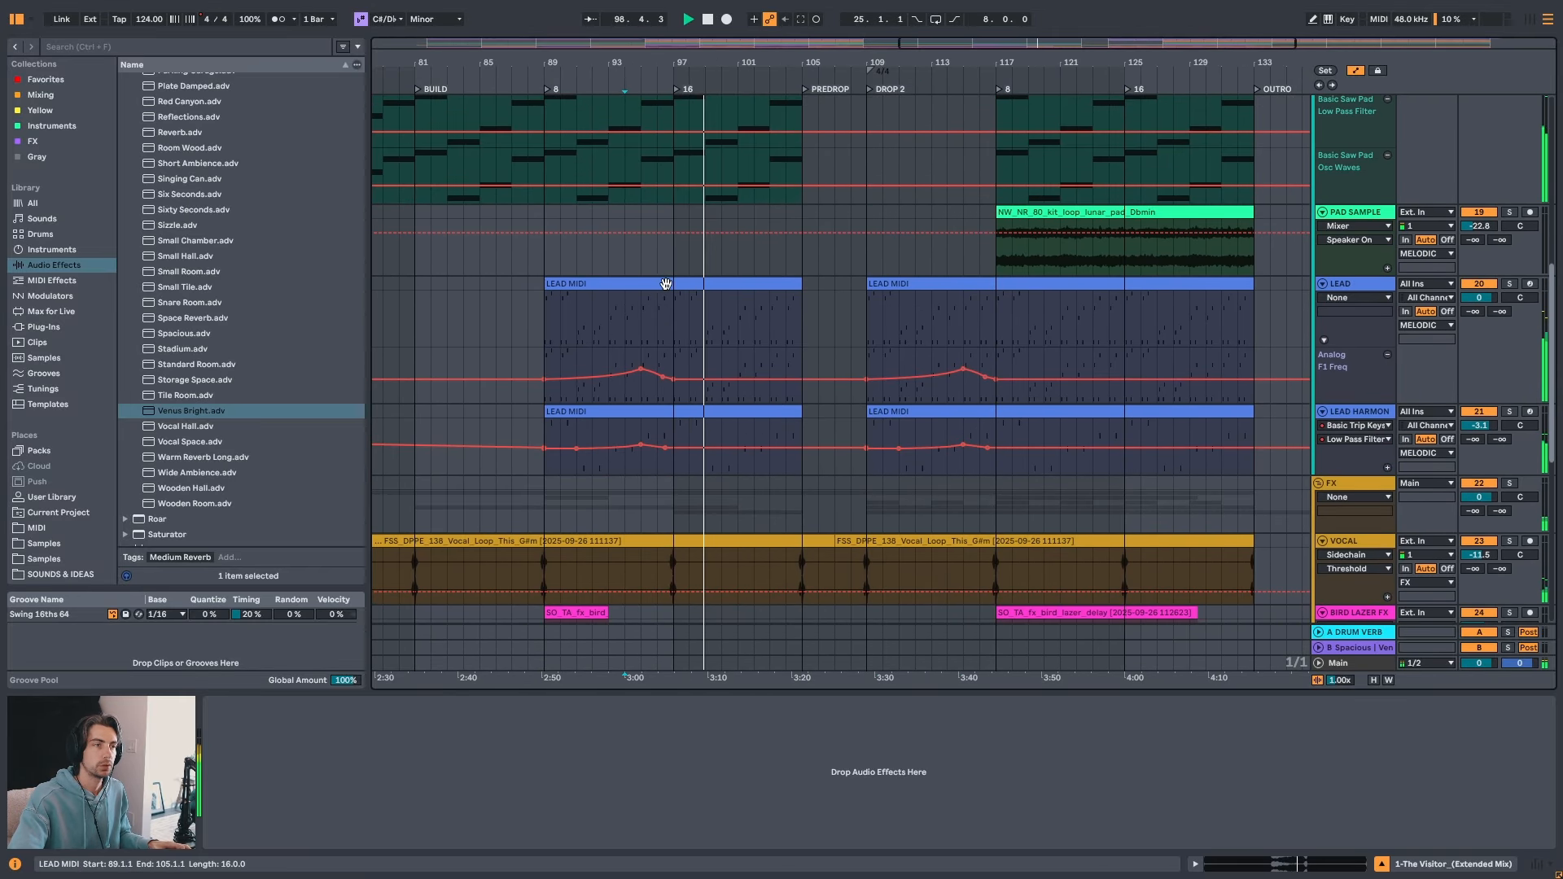
{"action": "scroll", "coordinate": [733, 310], "scroll_direction": "up", "scroll_amount": 4}
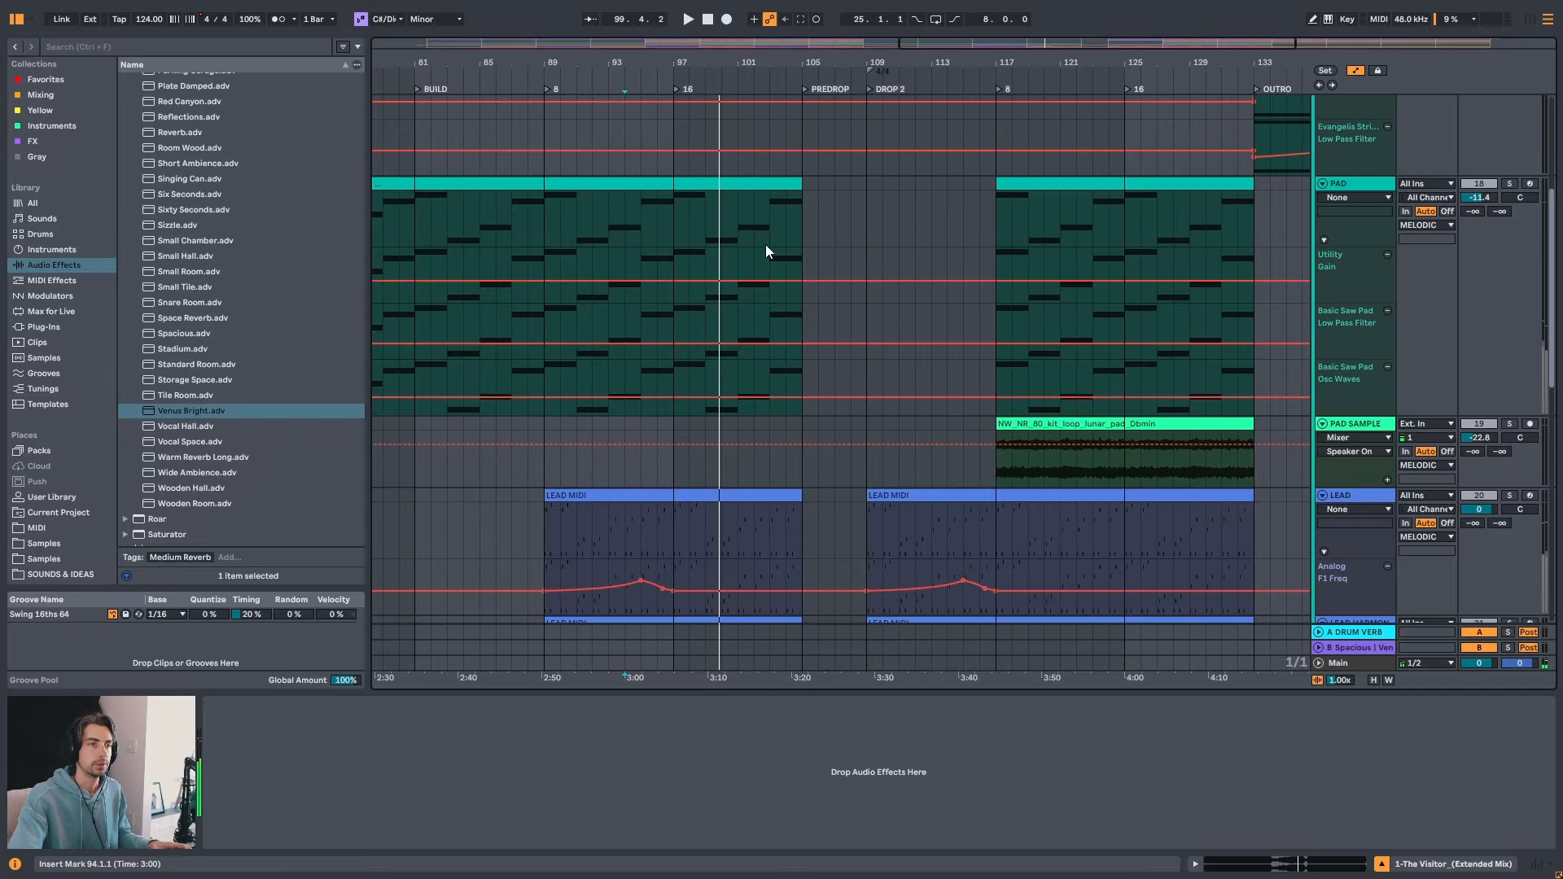
- Play the reference track from bar 103 into the predrop, then stop playback
{"action": "left_click", "coordinate": [768, 252]}
{"action": "scroll", "coordinate": [814, 269], "scroll_direction": "up", "scroll_amount": 4}
{"action": "scroll", "coordinate": [814, 270], "scroll_direction": "up", "scroll_amount": 2}
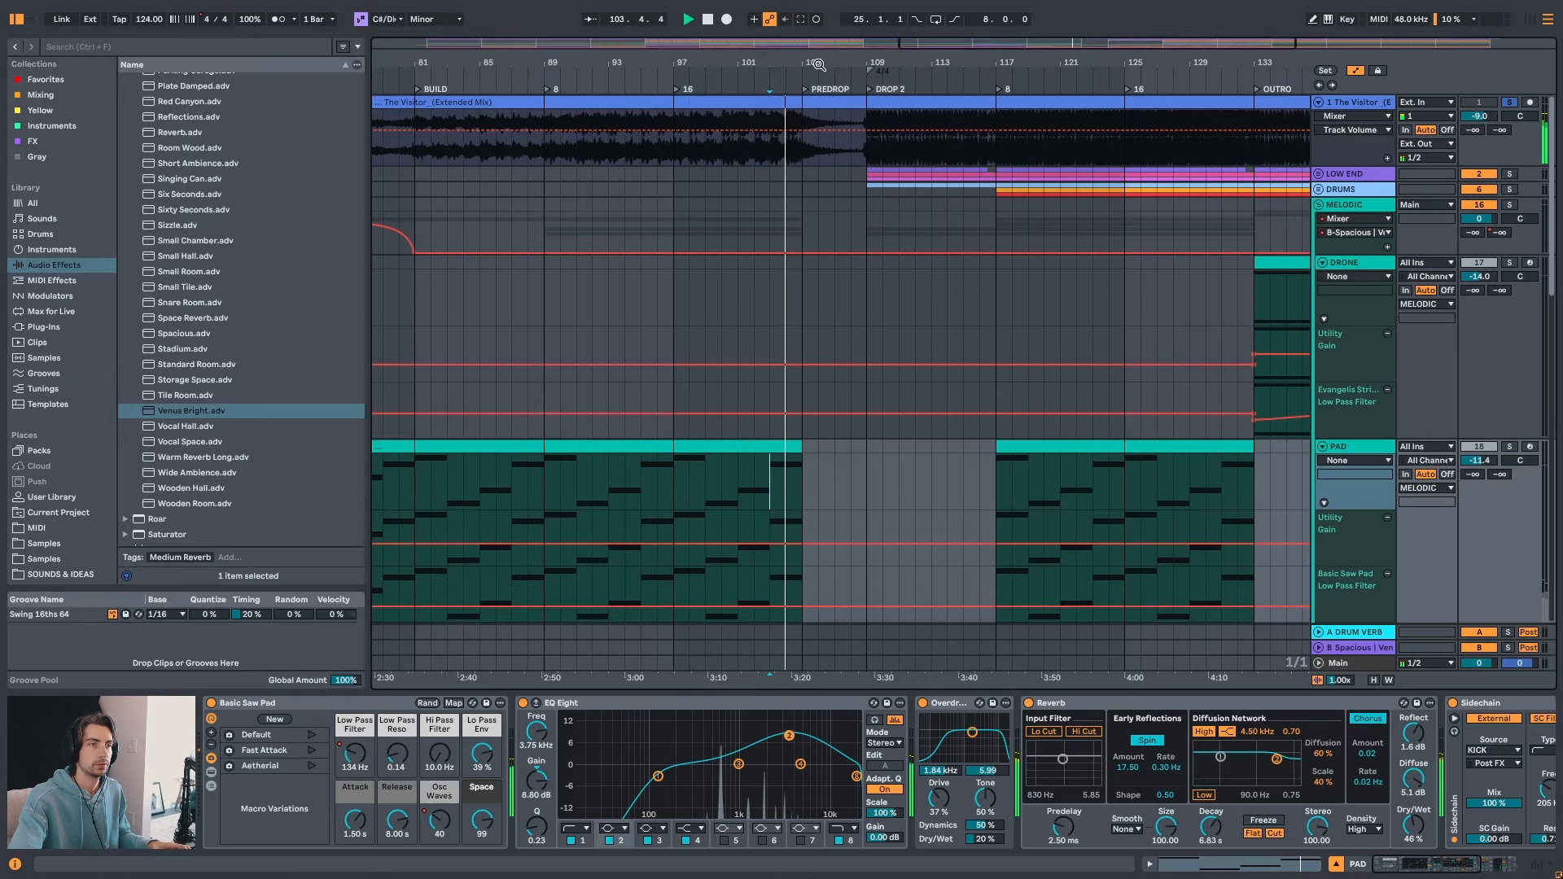
{"action": "scroll", "coordinate": [767, 189], "scroll_direction": "up", "scroll_amount": 3}
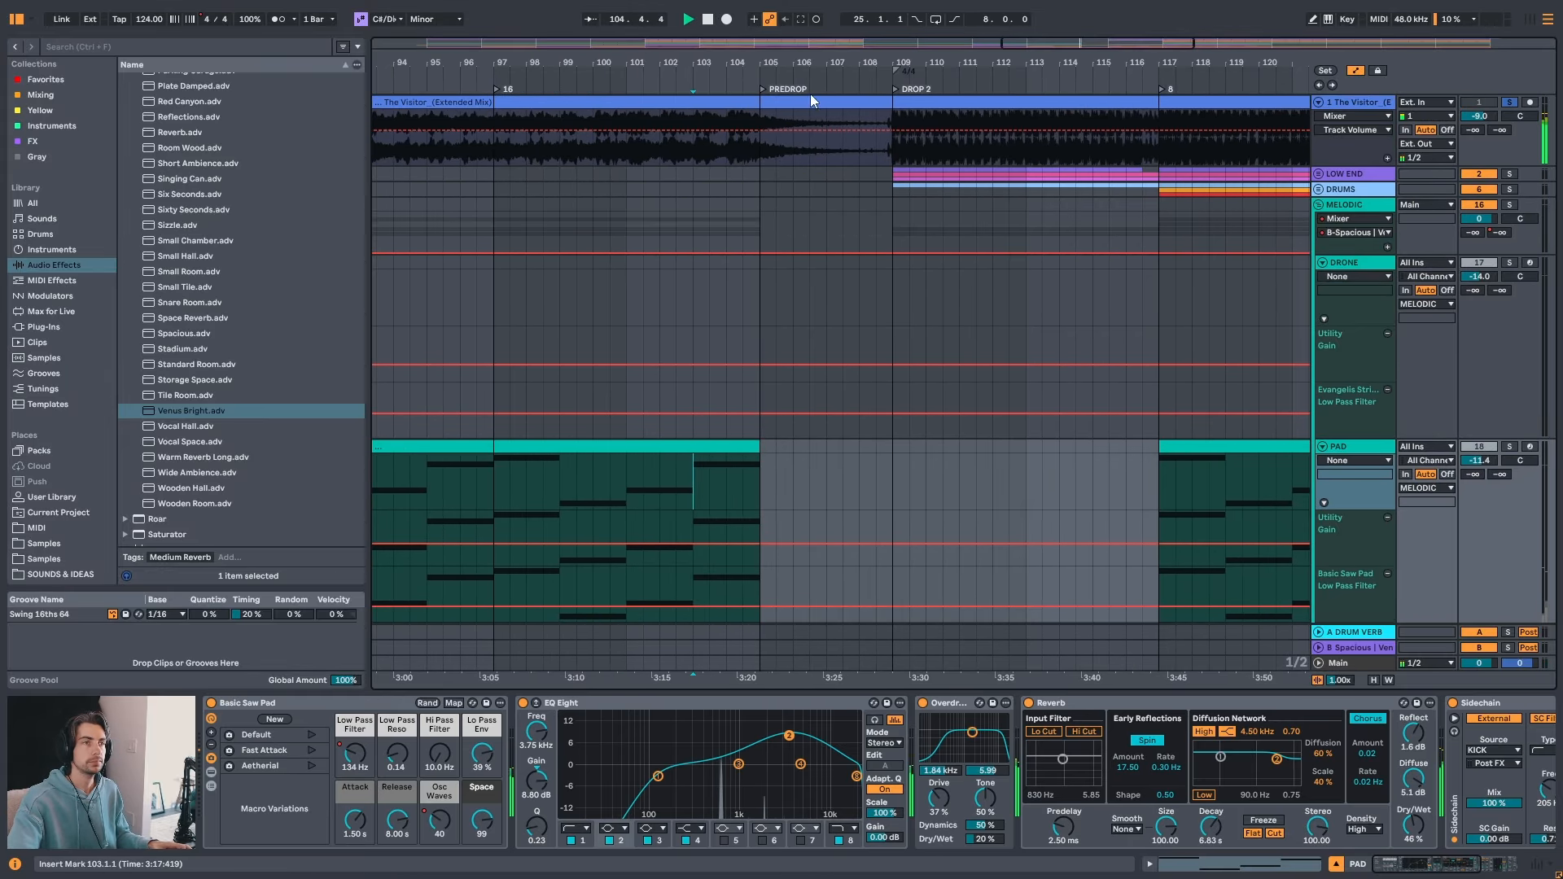
{"action": "left_click_drag", "start_coordinate": [805, 65], "coordinate": [924, 14]}
{"action": "key", "text": "space"}
- Review the pad, pad sample, lead and vocal parts across the arrangement from Drop 1 to the outro
{"action": "scroll", "coordinate": [878, 316], "scroll_direction": "down", "scroll_amount": 3}
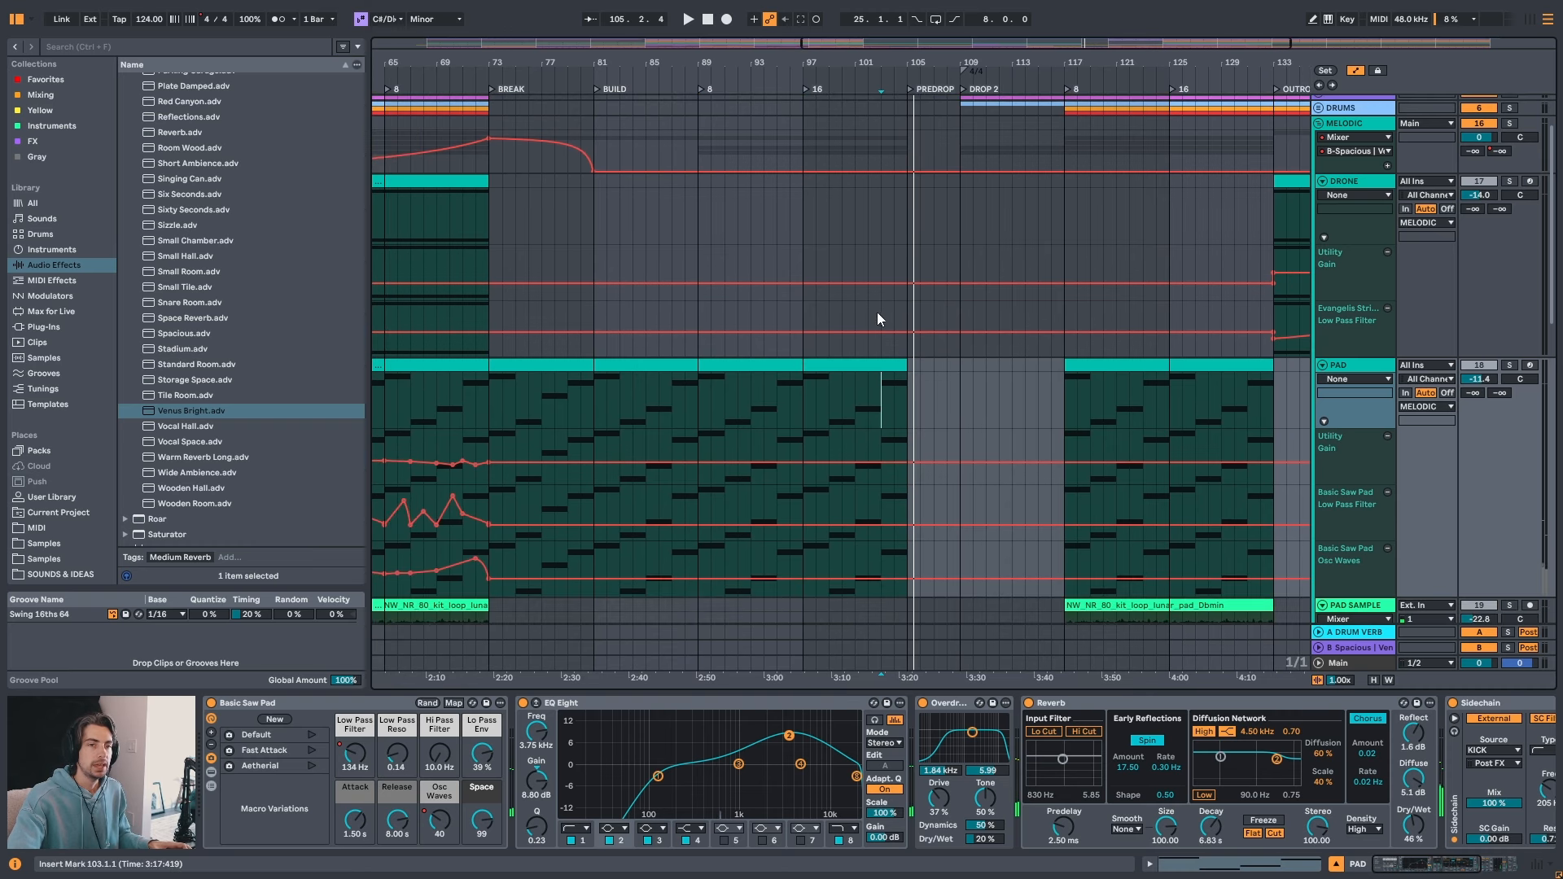
{"action": "left_click_drag", "start_coordinate": [1551, 321], "coordinate": [1560, 413]}
{"action": "scroll", "coordinate": [1105, 311], "scroll_direction": "up", "scroll_amount": 2}
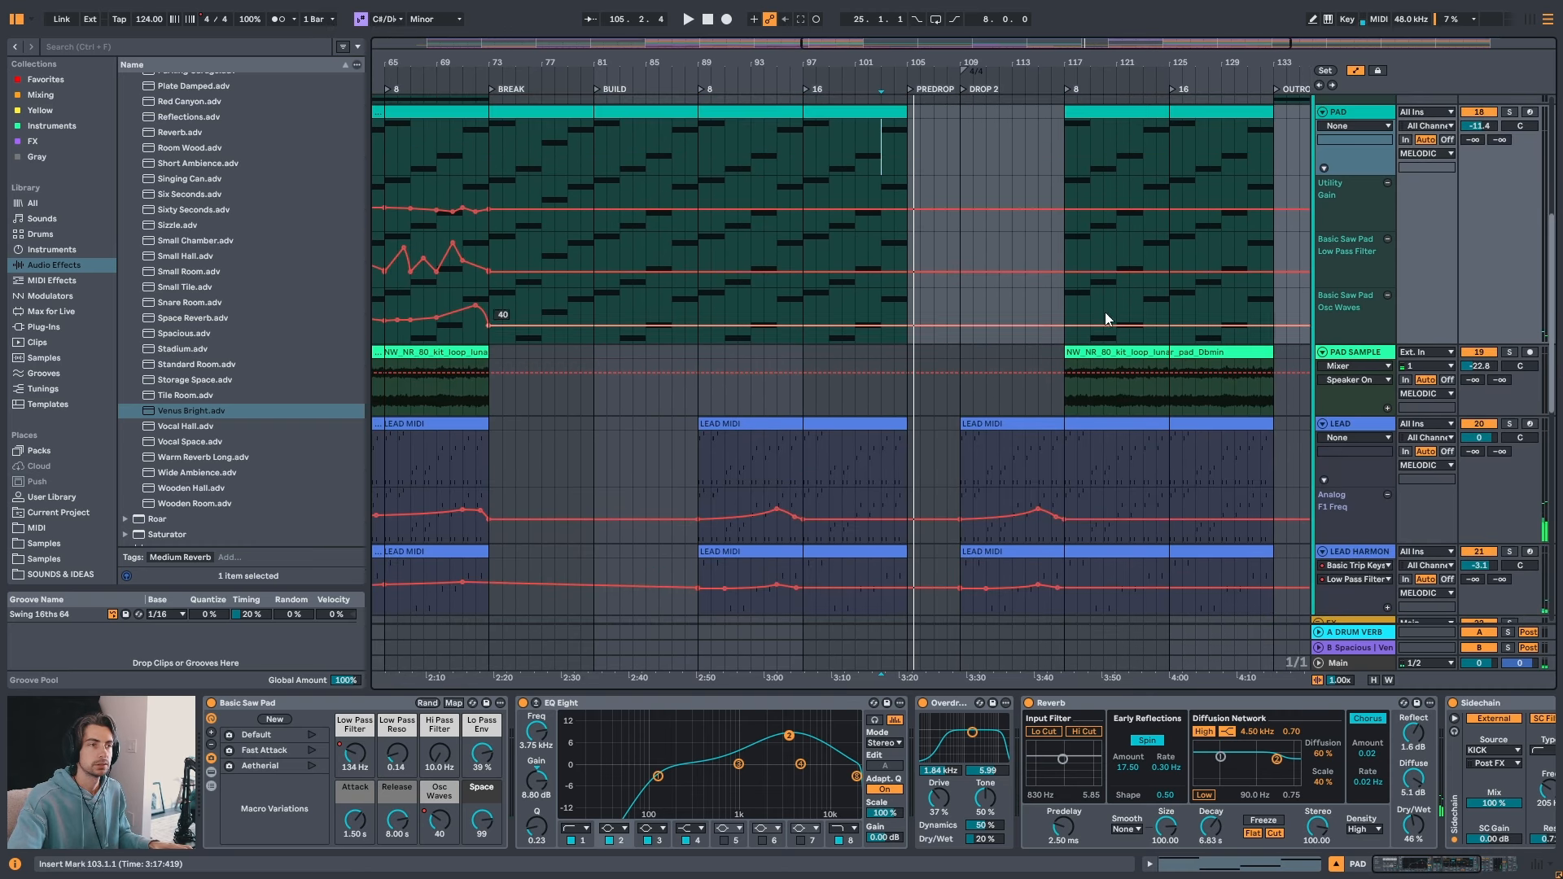
{"action": "scroll", "coordinate": [720, 265], "scroll_direction": "up", "scroll_amount": 4}
{"action": "left_click", "coordinate": [574, 275]}
{"action": "left_click", "coordinate": [708, 273]}
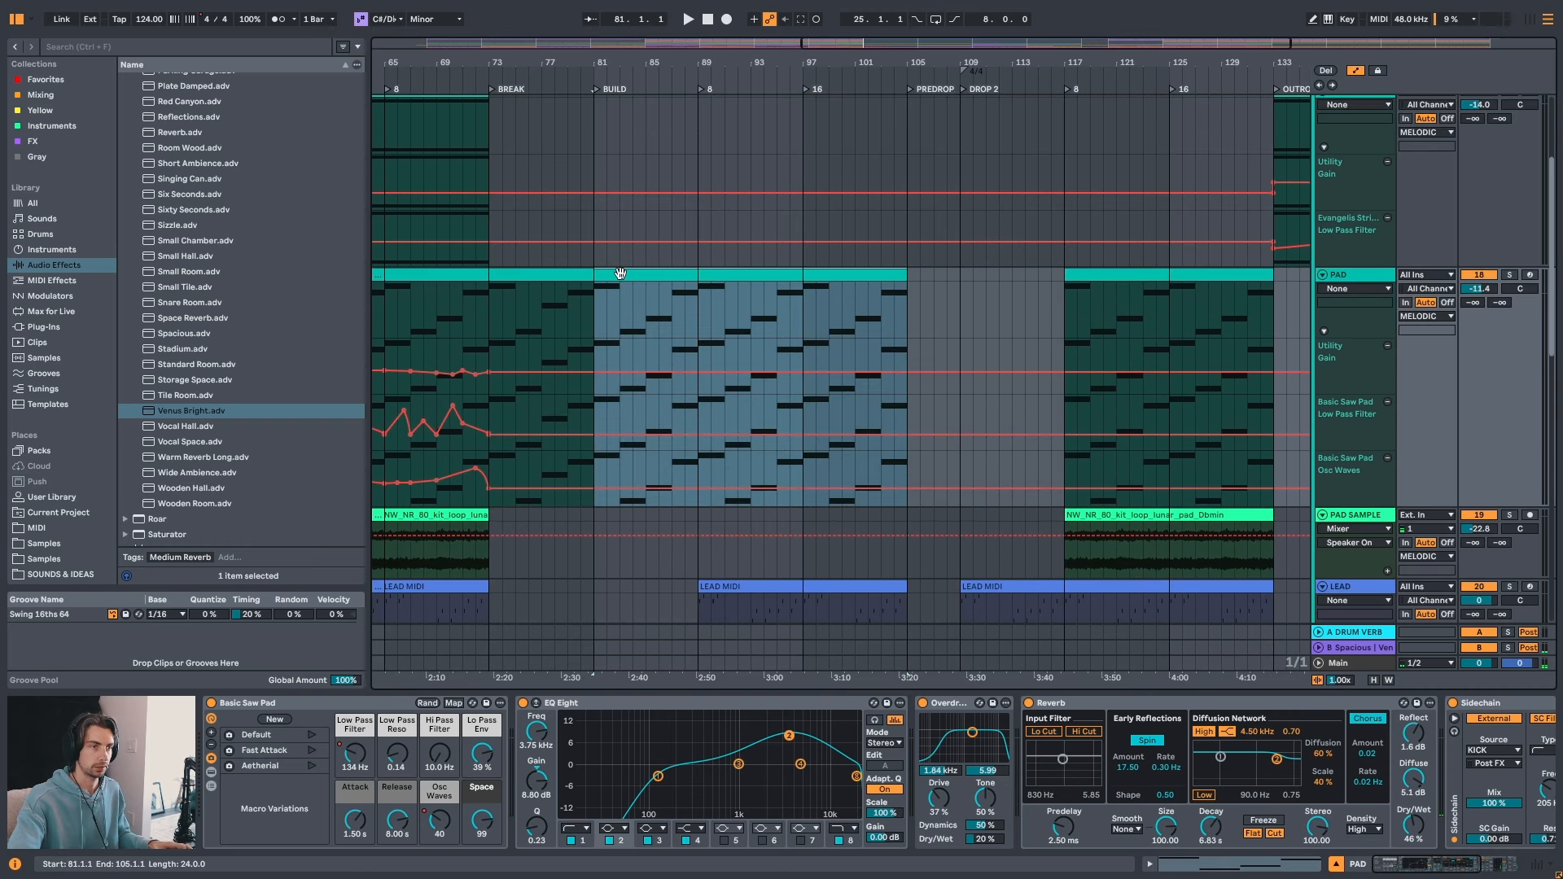
{"action": "left_click_drag", "start_coordinate": [685, 65], "coordinate": [789, 45]}
{"action": "scroll", "coordinate": [950, 340], "scroll_direction": "up", "scroll_amount": 1}
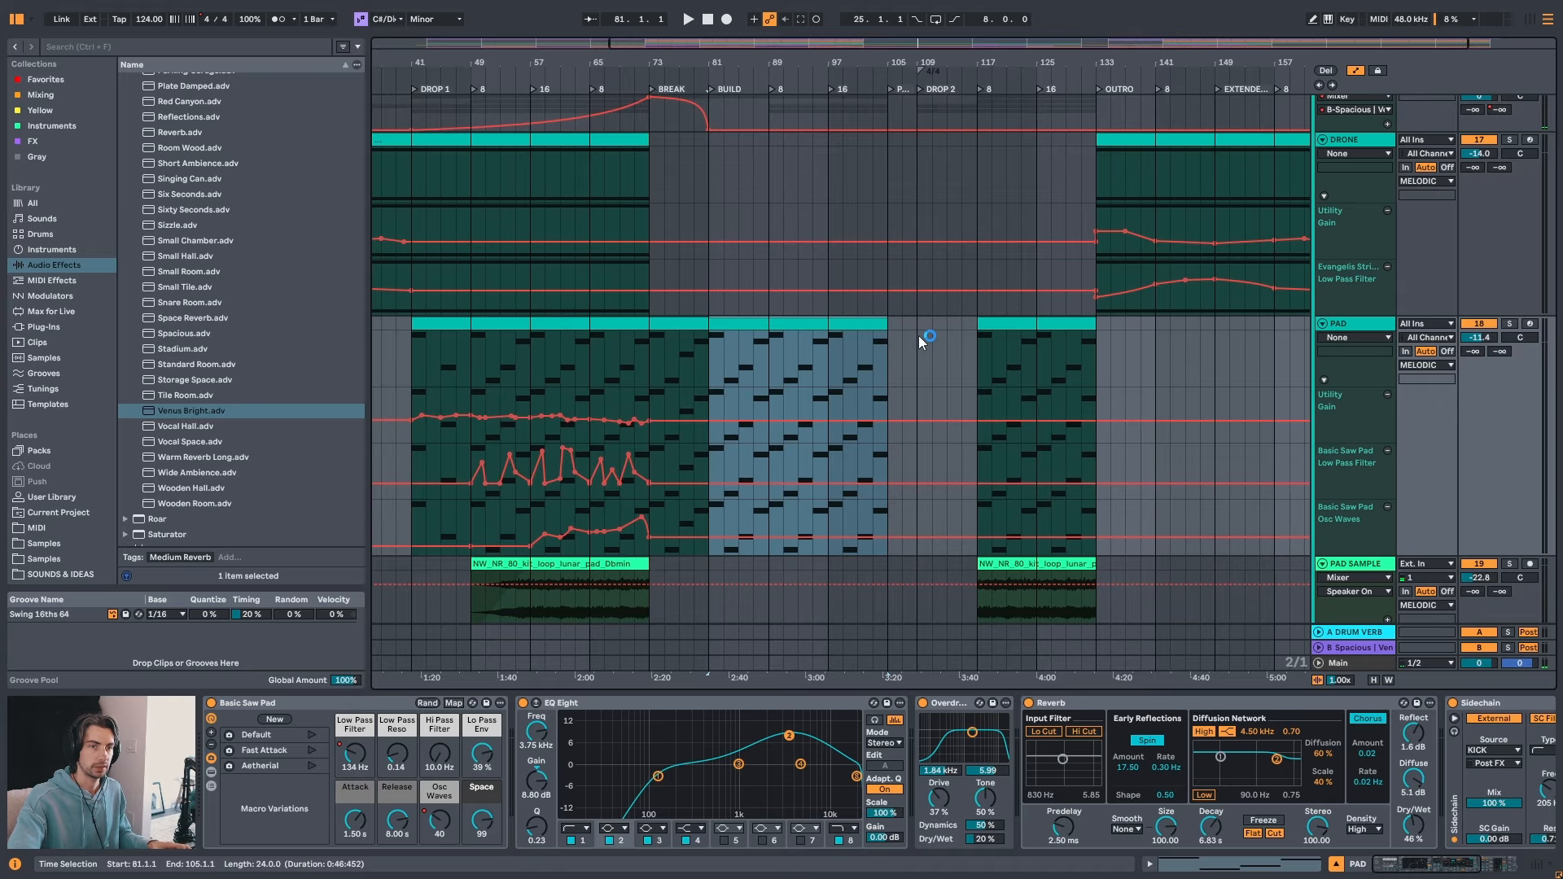
{"action": "scroll", "coordinate": [919, 336], "scroll_direction": "down", "scroll_amount": 7}
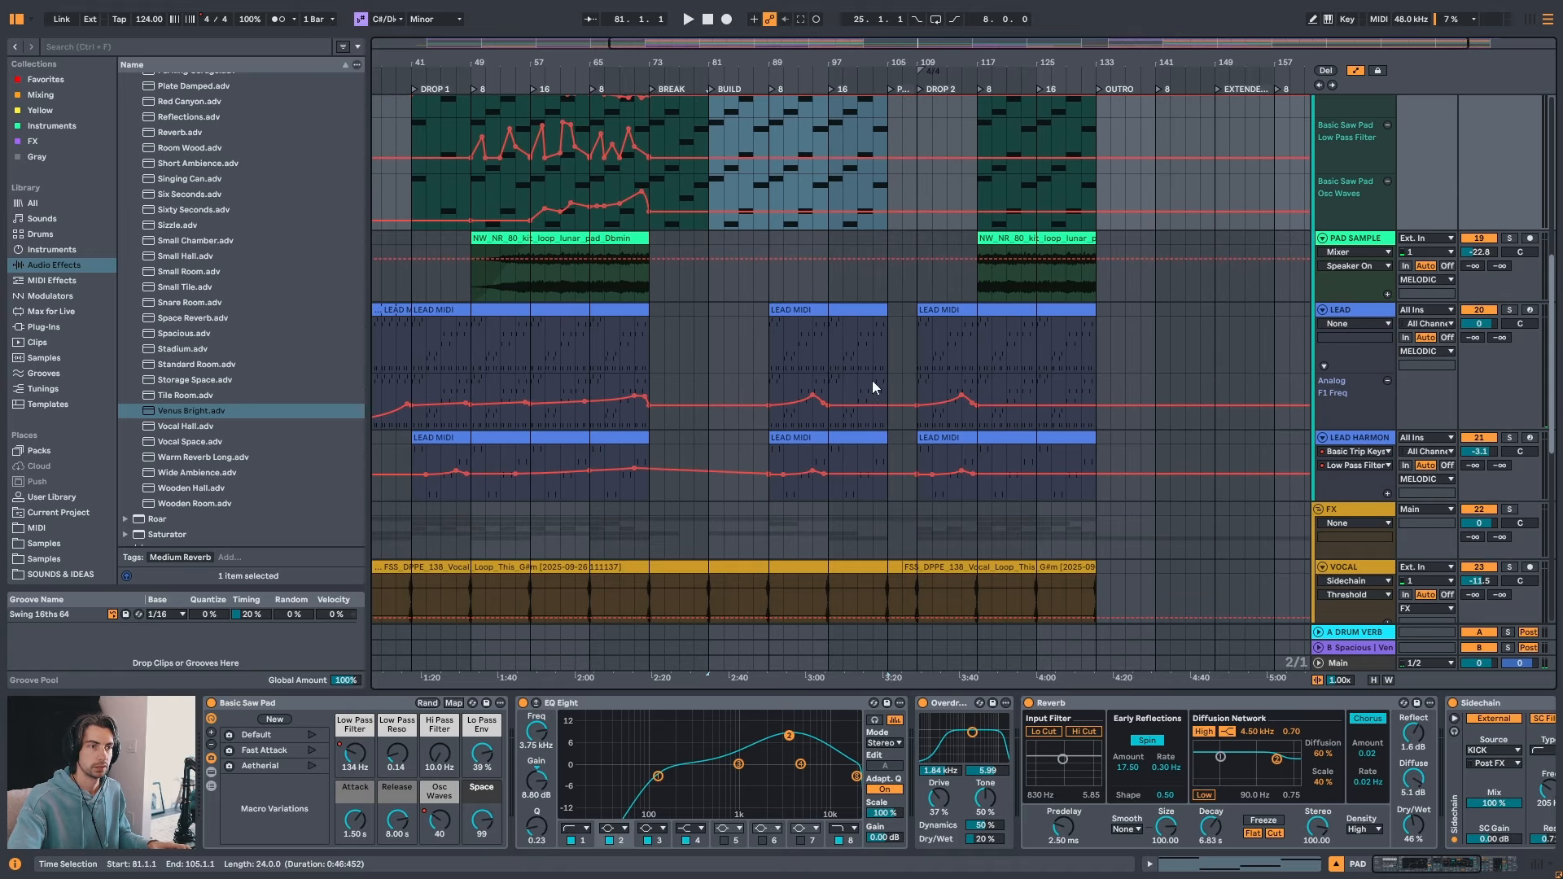
- Play briefly from the build at bar 81, then extend the first pad sample clip through the break to bar 81
{"action": "left_click", "coordinate": [707, 280]}
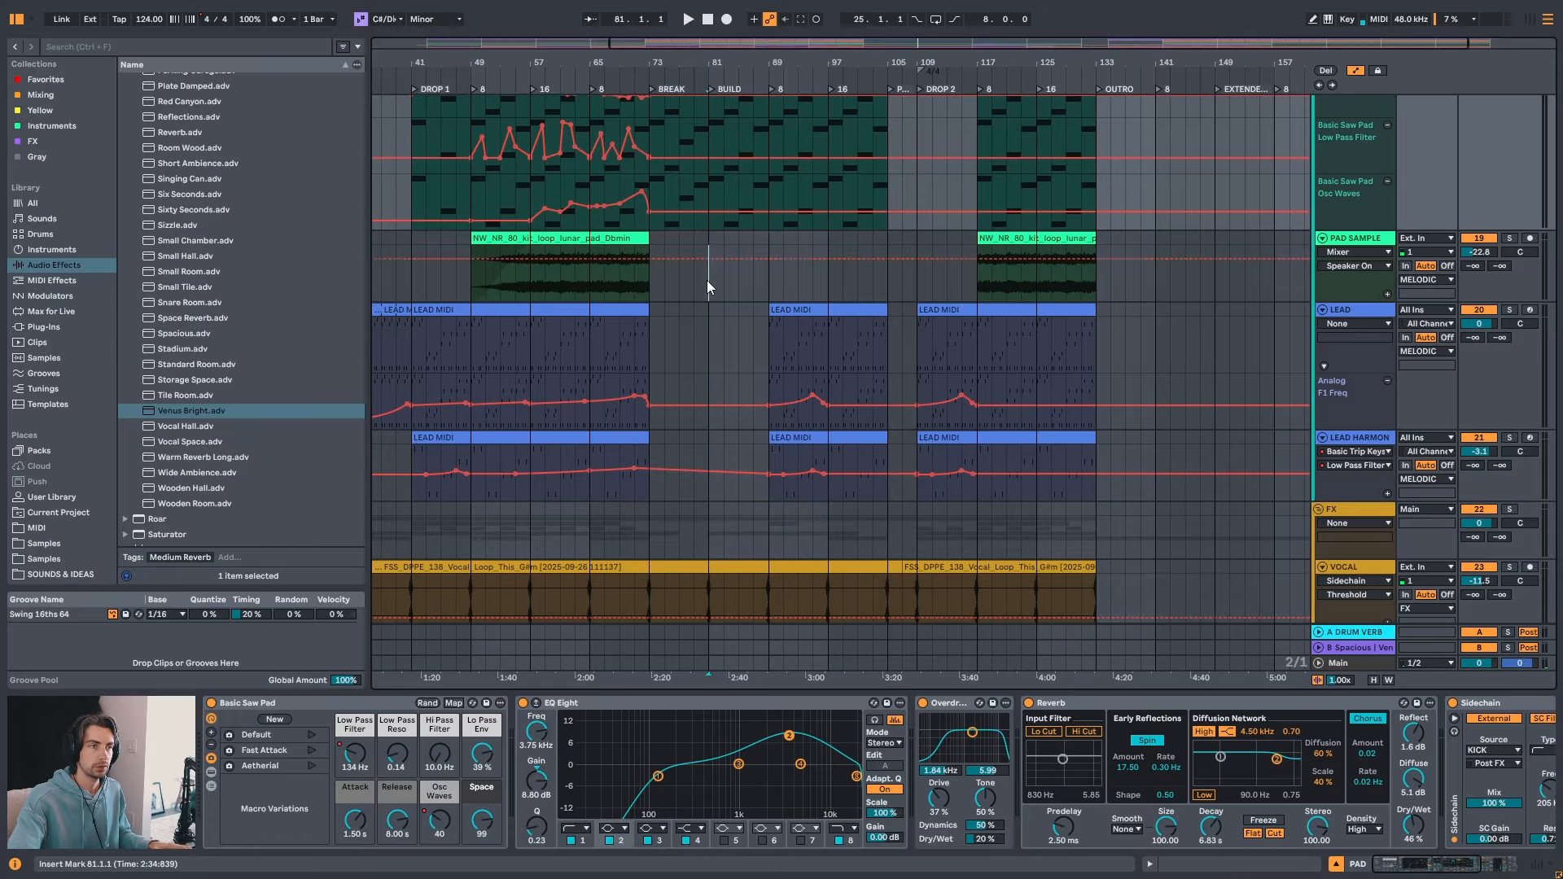
{"action": "key", "text": "space"}
{"action": "left_click", "coordinate": [633, 239]}
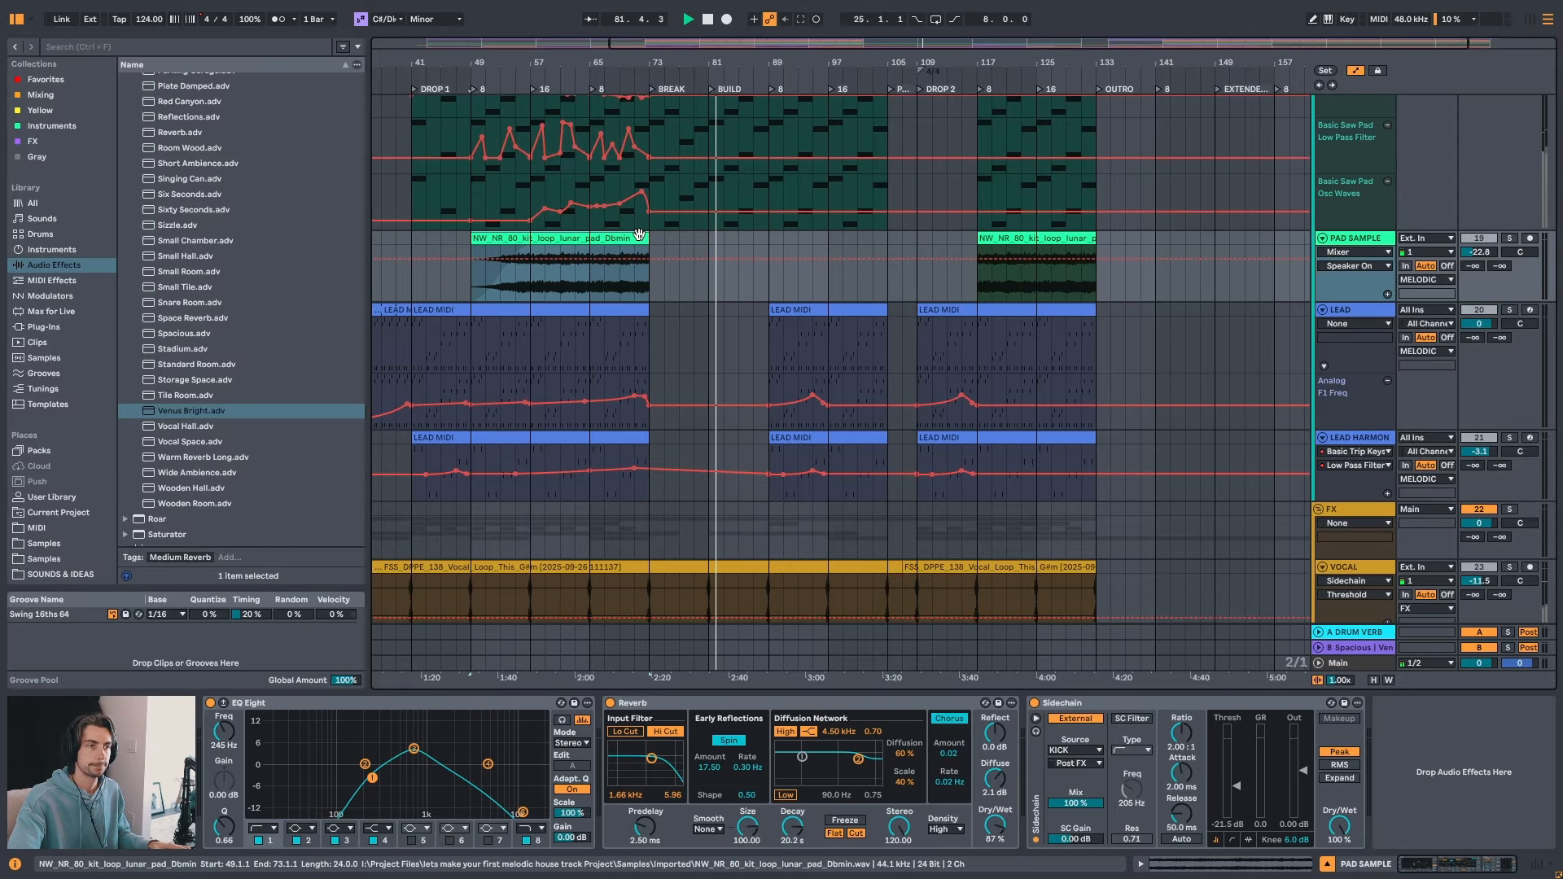
{"action": "key", "text": "space"}
{"action": "left_click_drag", "start_coordinate": [688, 73], "coordinate": [693, 65]}
{"action": "left_click_drag", "start_coordinate": [584, 244], "coordinate": [748, 248]}
- Audition the extended pad sample in the transition into the break from bars 73 and 70
{"action": "left_click", "coordinate": [602, 281]}
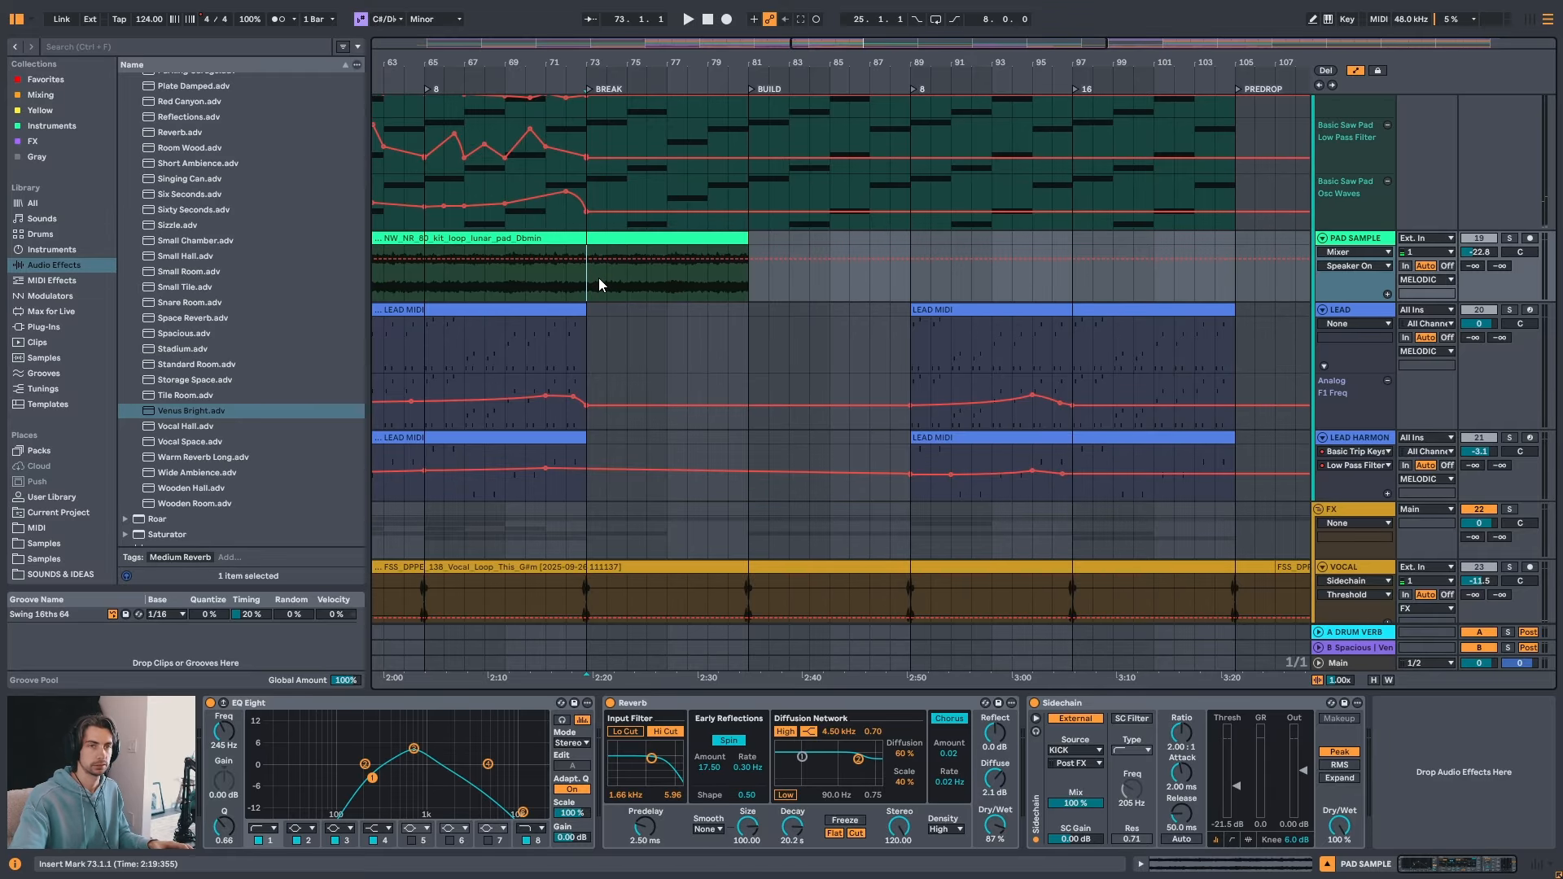
{"action": "key", "text": "space"}
{"action": "left_click", "coordinate": [529, 277]}
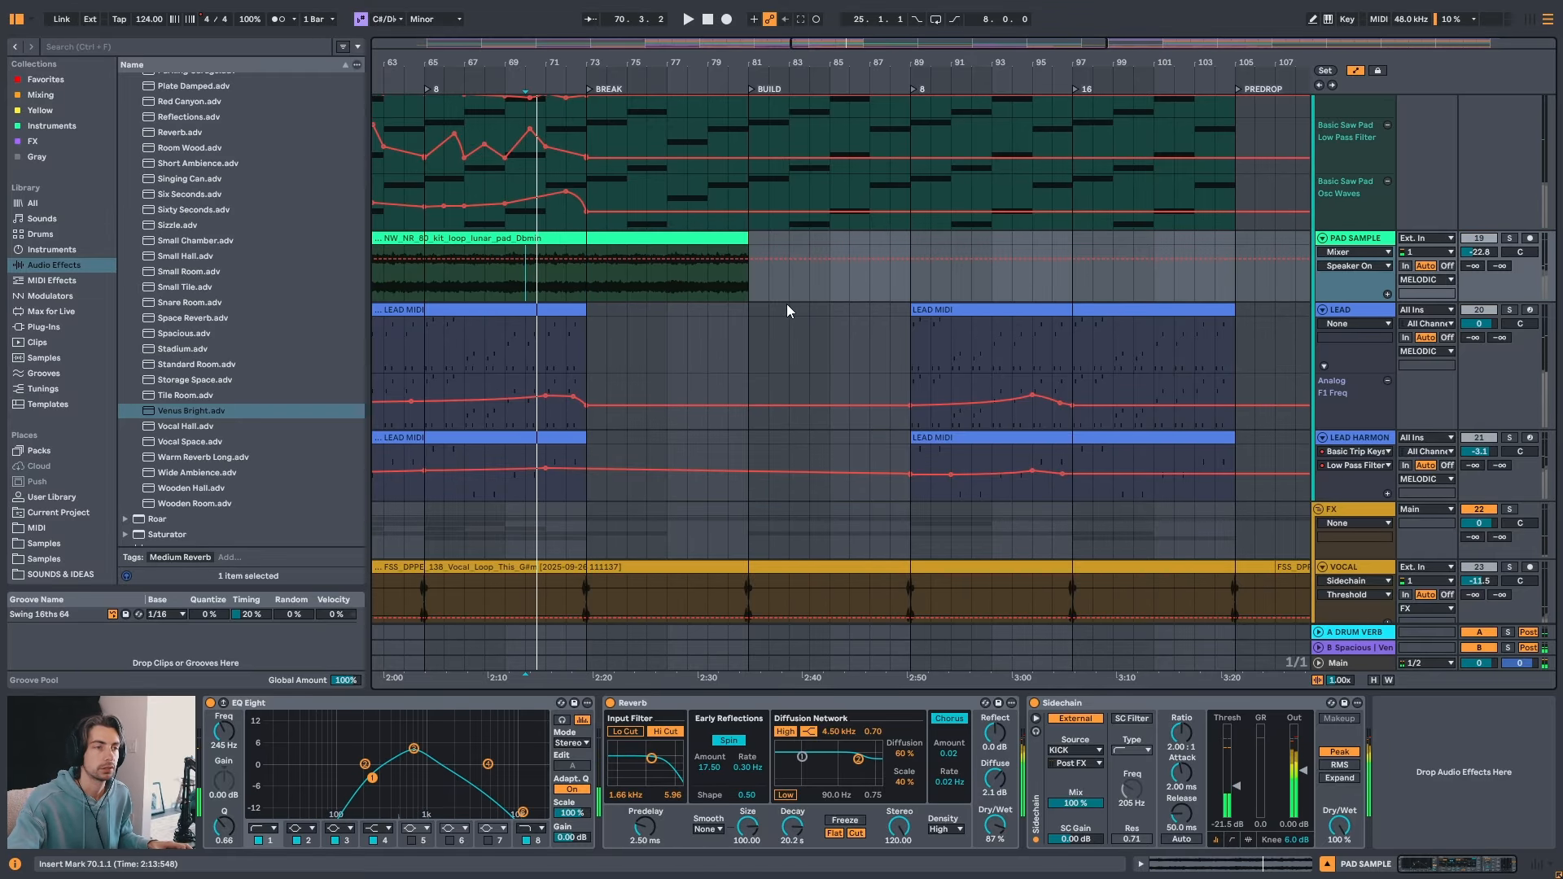
- Extend the pad sample clip through the build to the predrop at bar 105
{"action": "scroll", "coordinate": [806, 292], "scroll_direction": "up", "scroll_amount": 1}
{"action": "left_click_drag", "start_coordinate": [874, 68], "coordinate": [803, 61]}
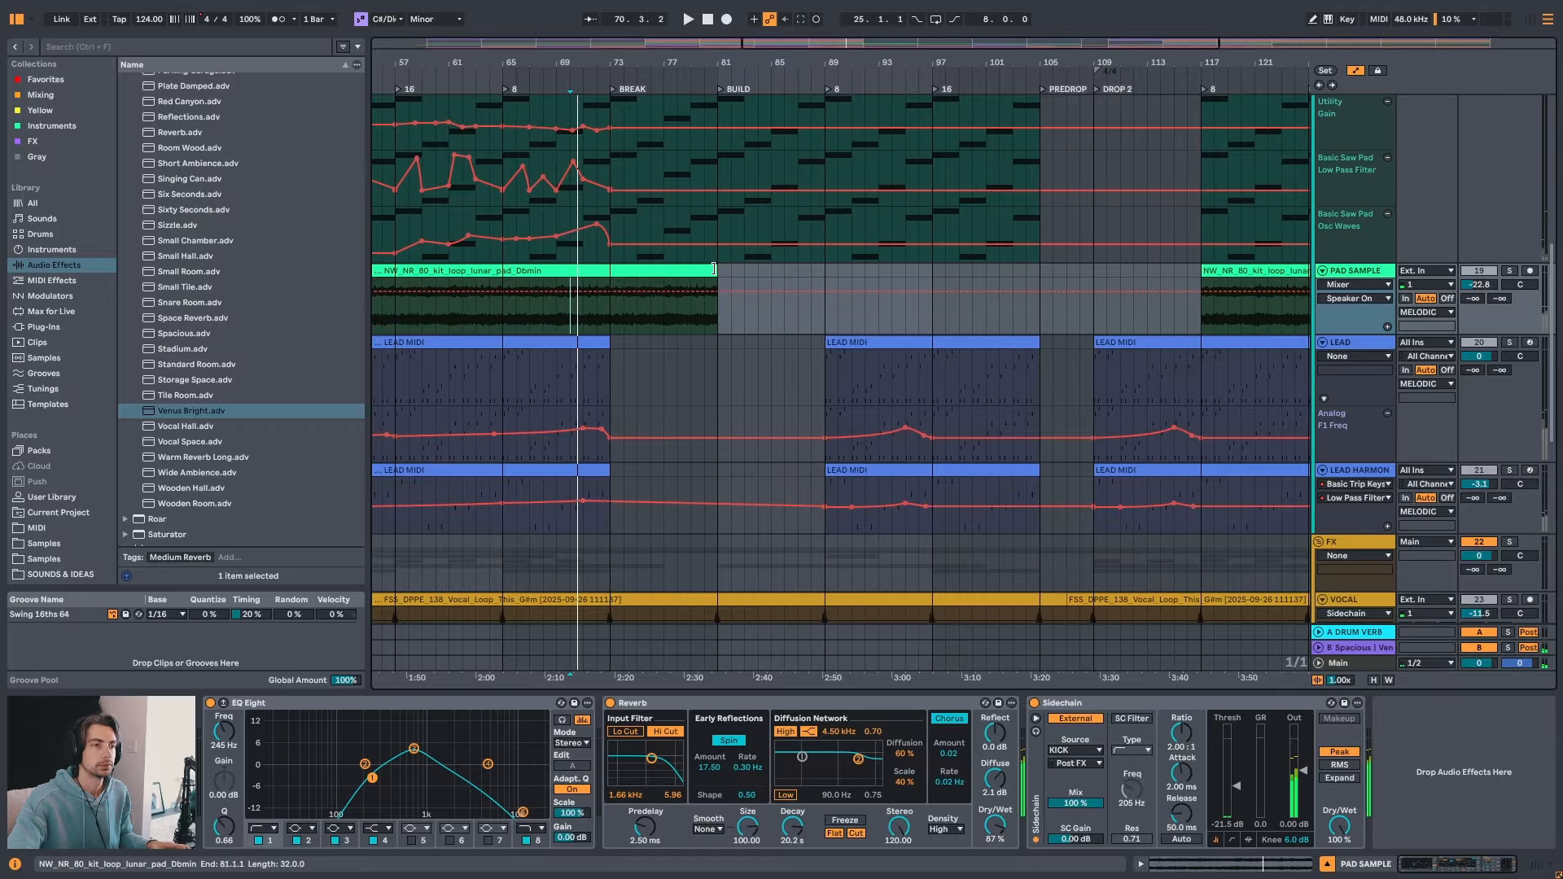
{"action": "left_click_drag", "start_coordinate": [713, 271], "coordinate": [1039, 273]}
{"action": "scroll", "coordinate": [1058, 380], "scroll_direction": "down", "scroll_amount": 1}
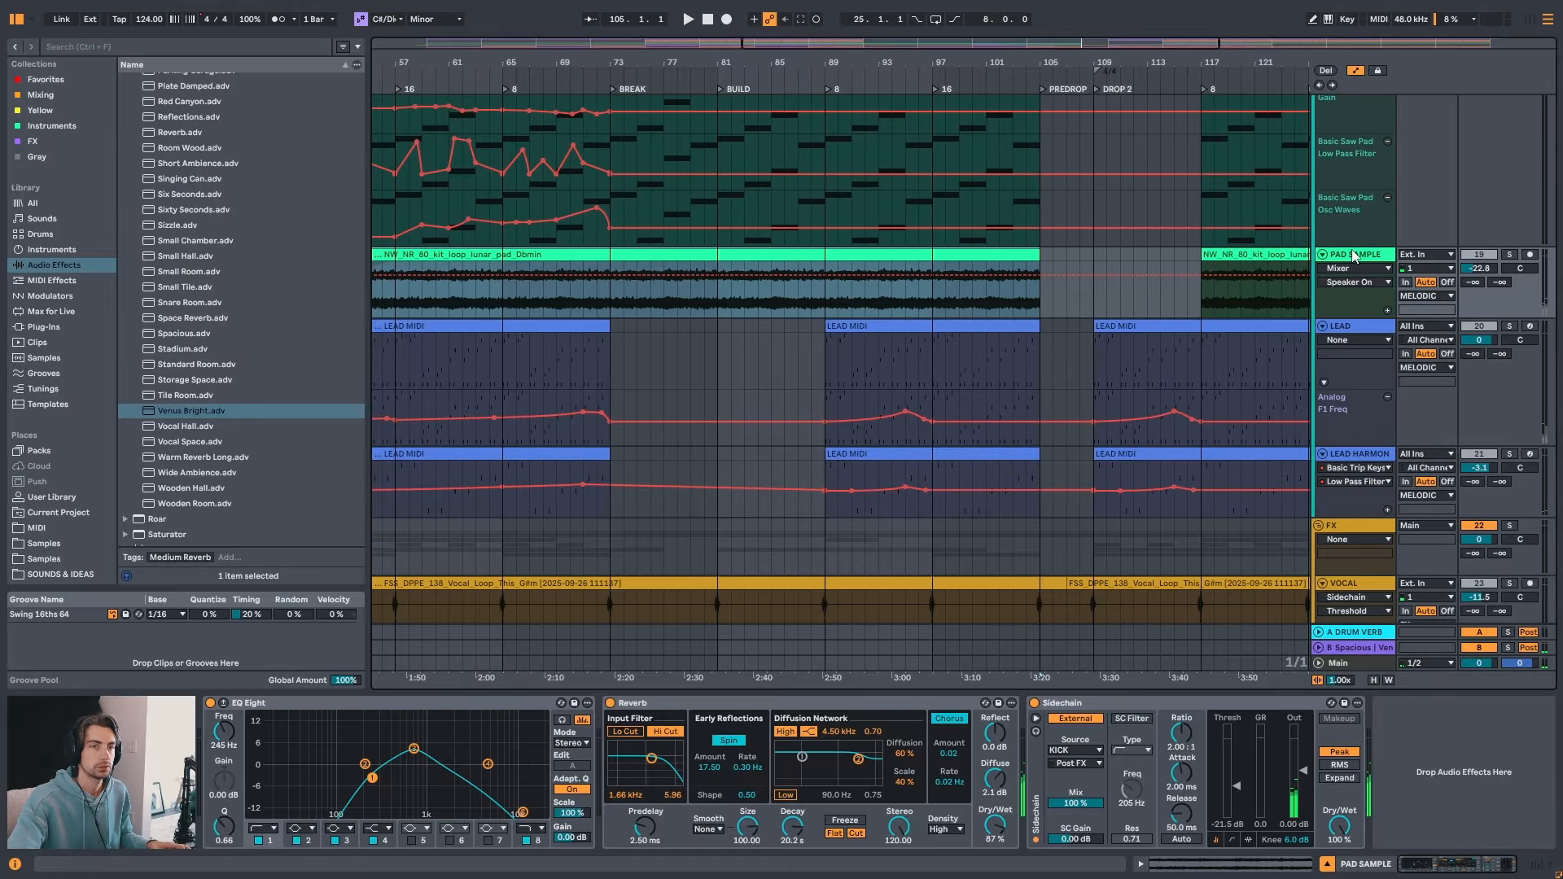
- Add a MIDI track below the lead harmony track and copy the bar 89 lead clip onto it, starting at bar 81
{"action": "left_click", "coordinate": [1358, 454]}
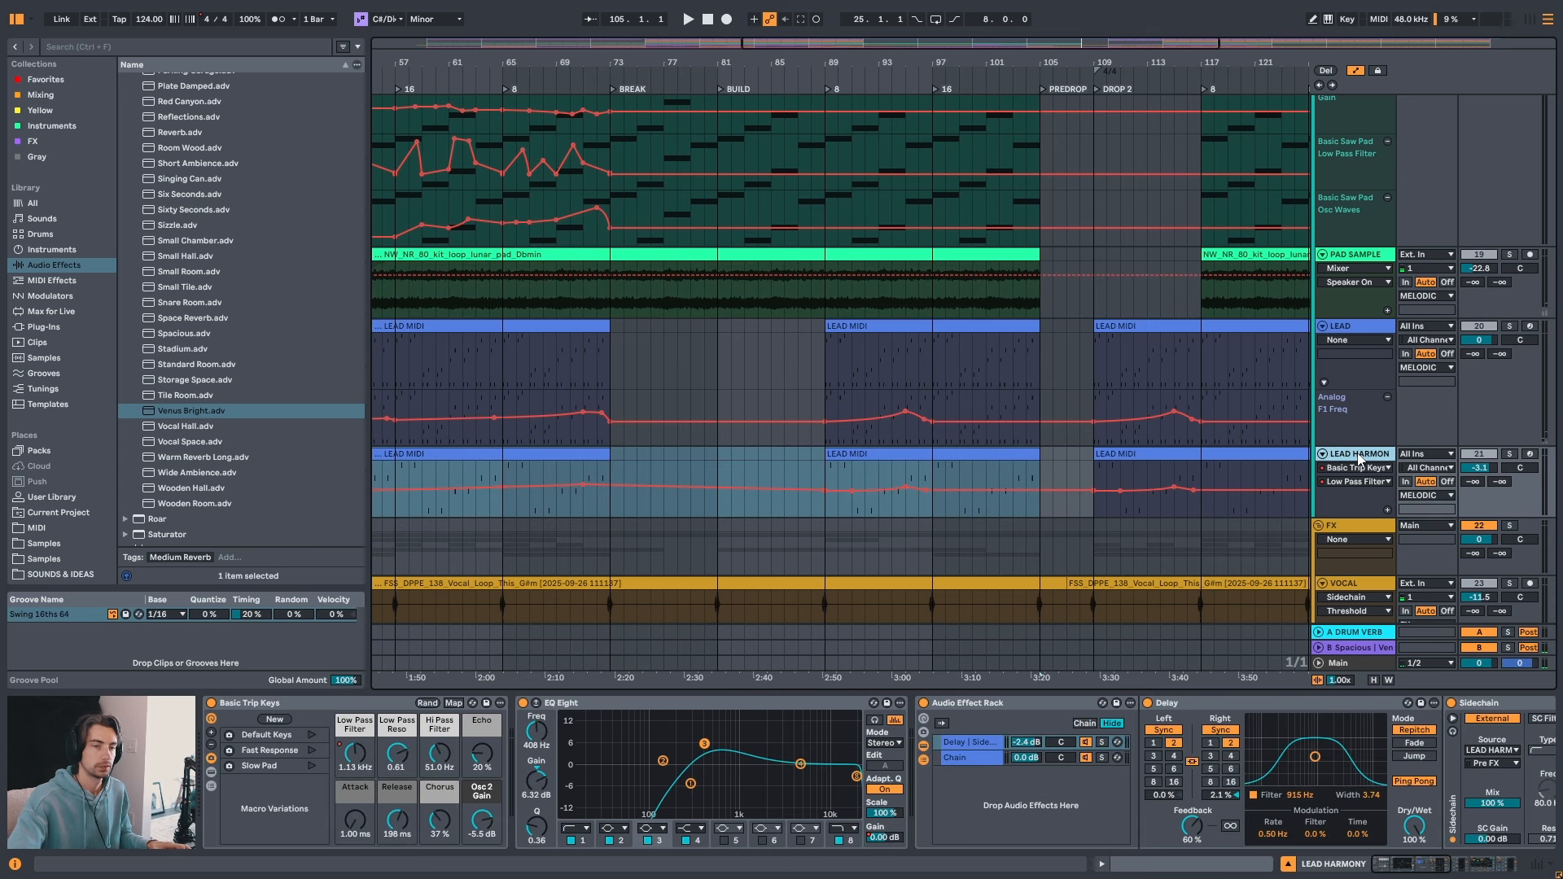
{"action": "key", "text": "ctrl+shift+t"}
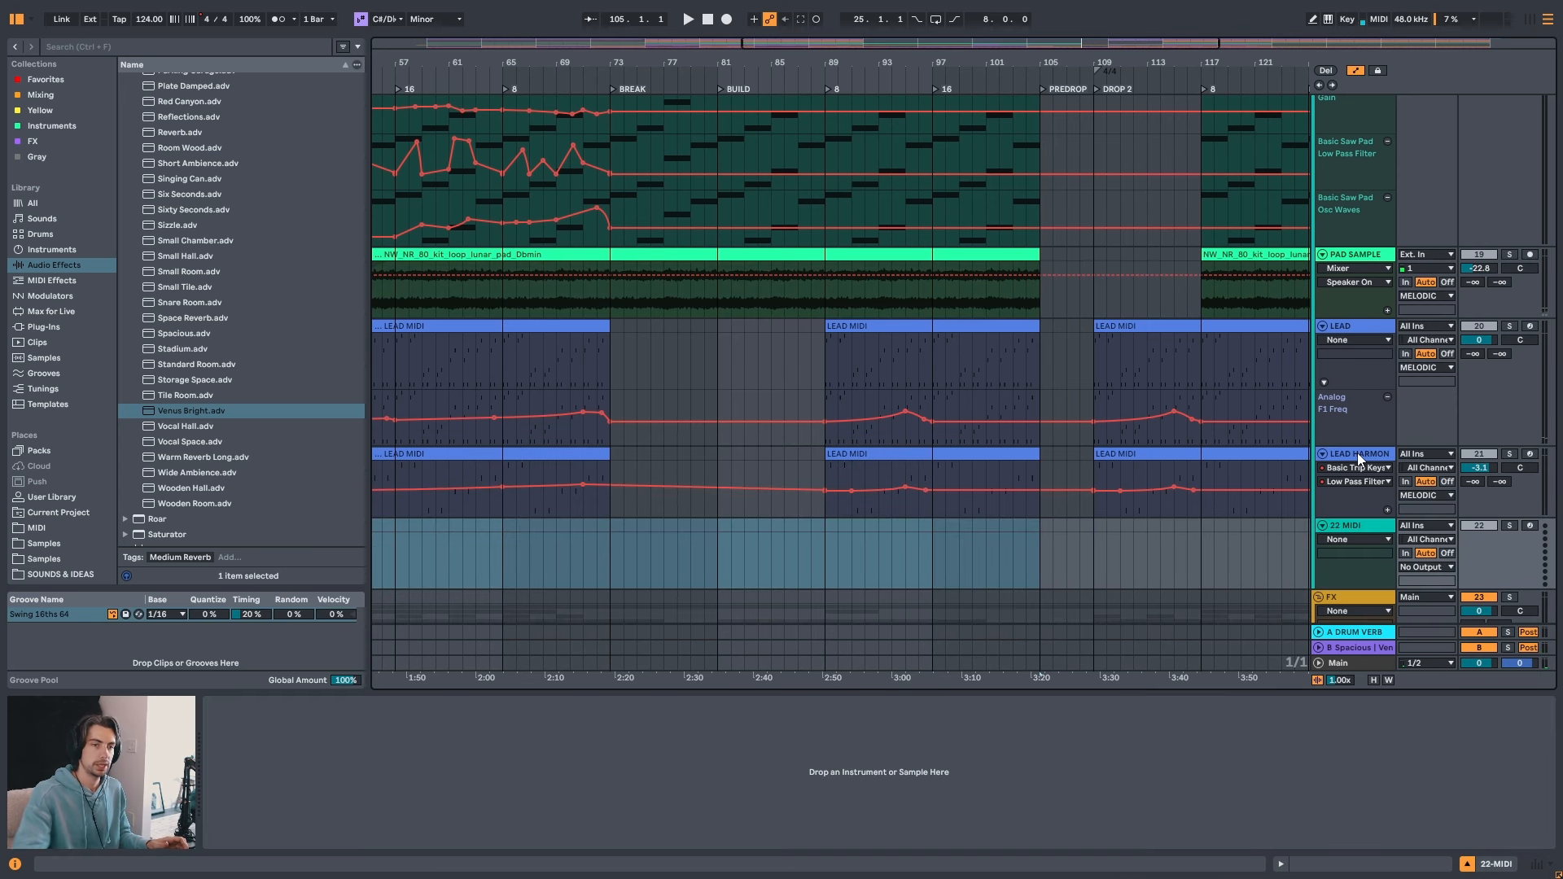
{"action": "left_click", "coordinate": [853, 327]}
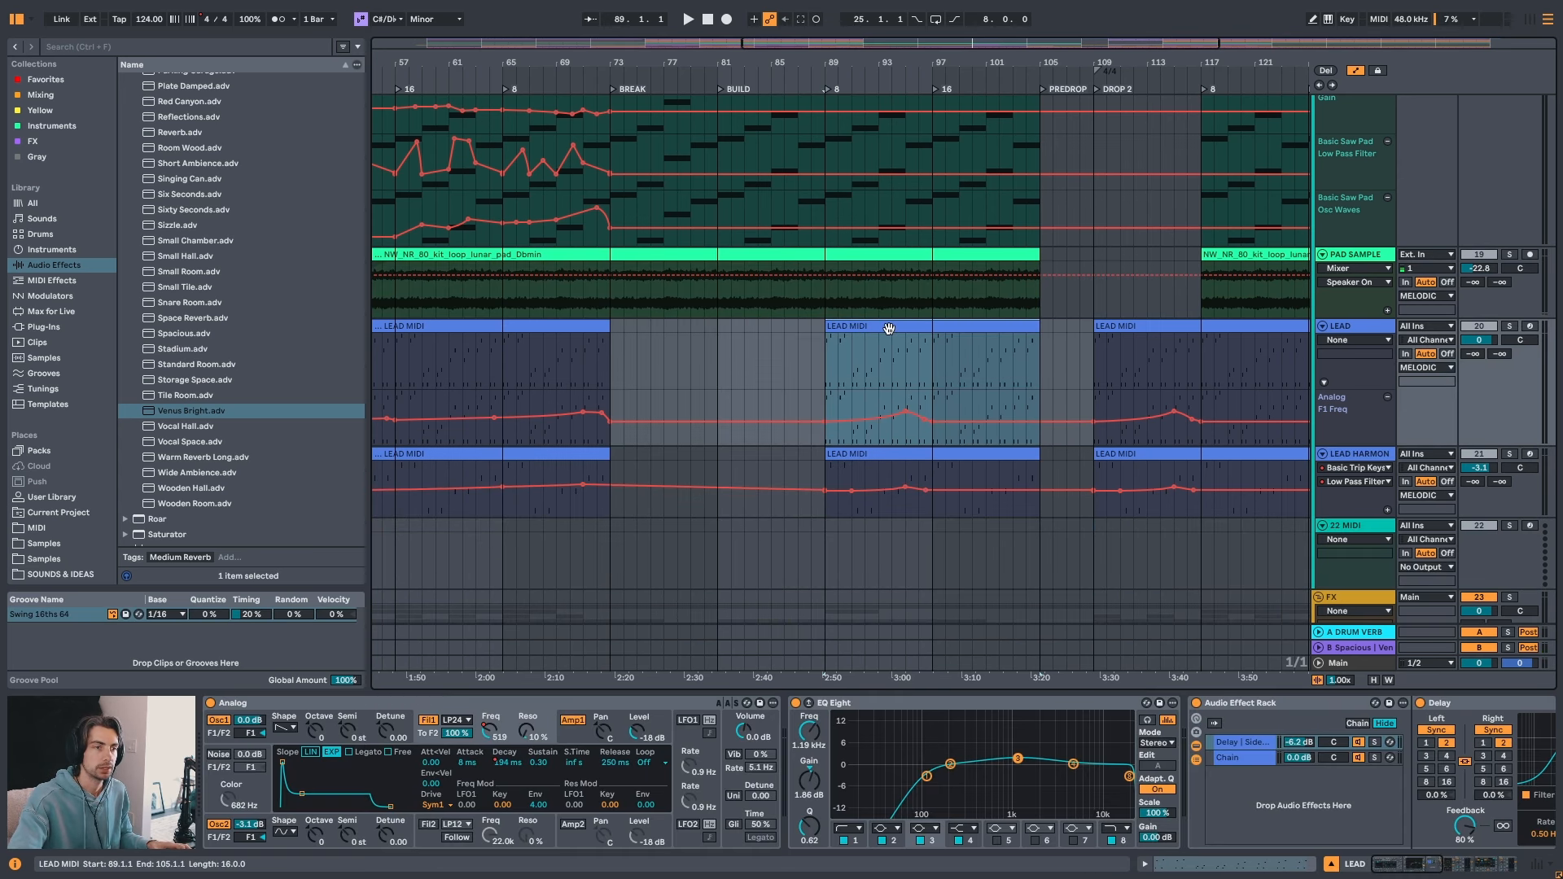
{"action": "left_click_drag", "start_coordinate": [892, 328], "coordinate": [783, 532]}
{"action": "scroll", "coordinate": [888, 524], "scroll_direction": "down", "scroll_amount": 2}
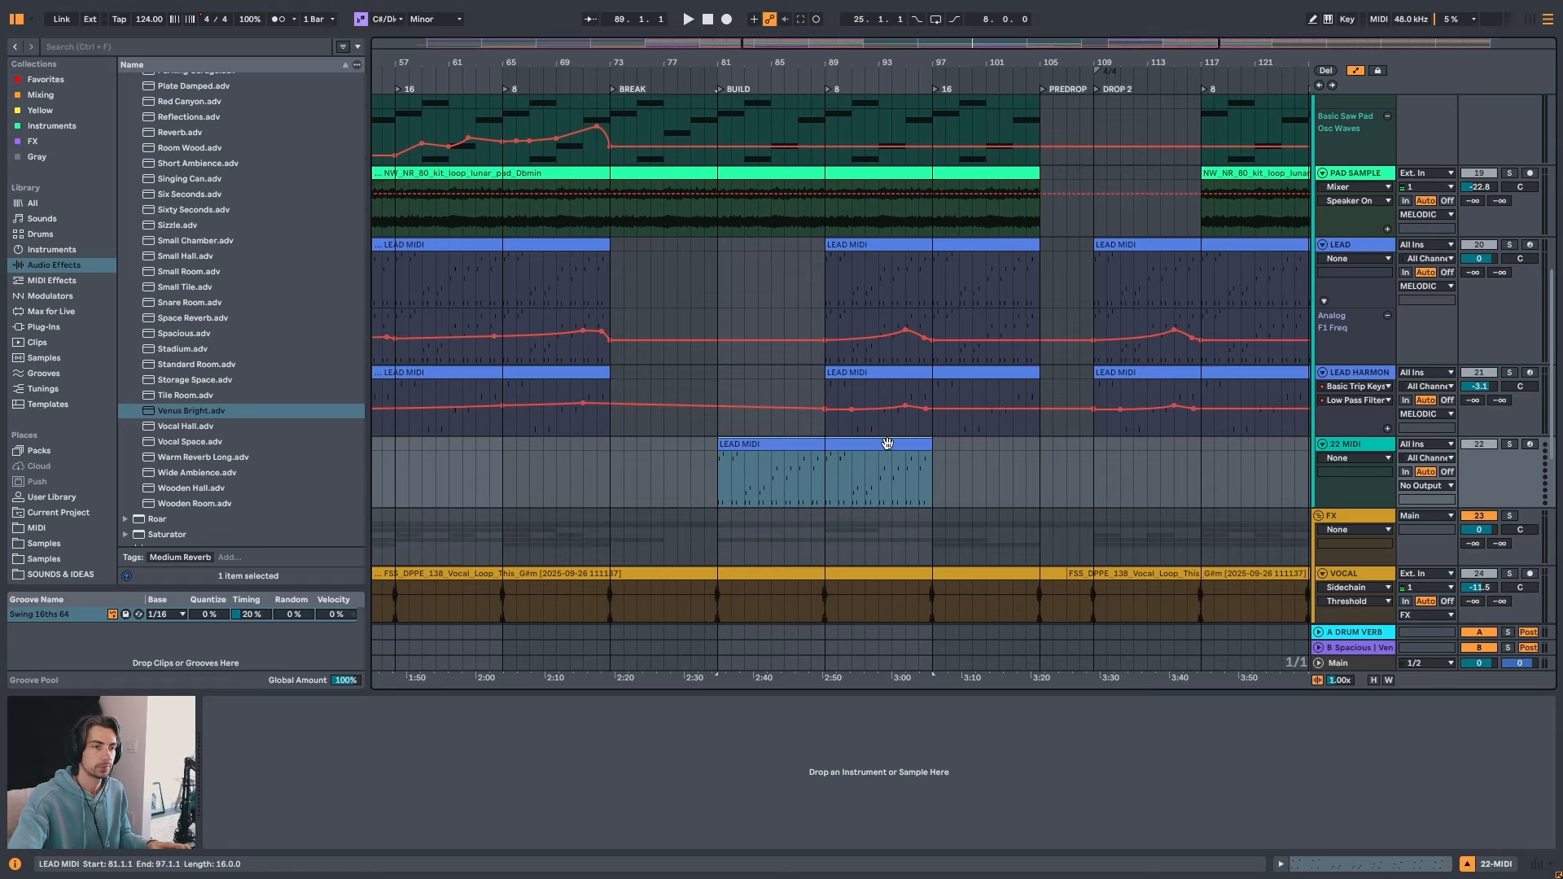
{"action": "left_click", "coordinate": [728, 451]}
{"action": "left_click", "coordinate": [727, 446]}
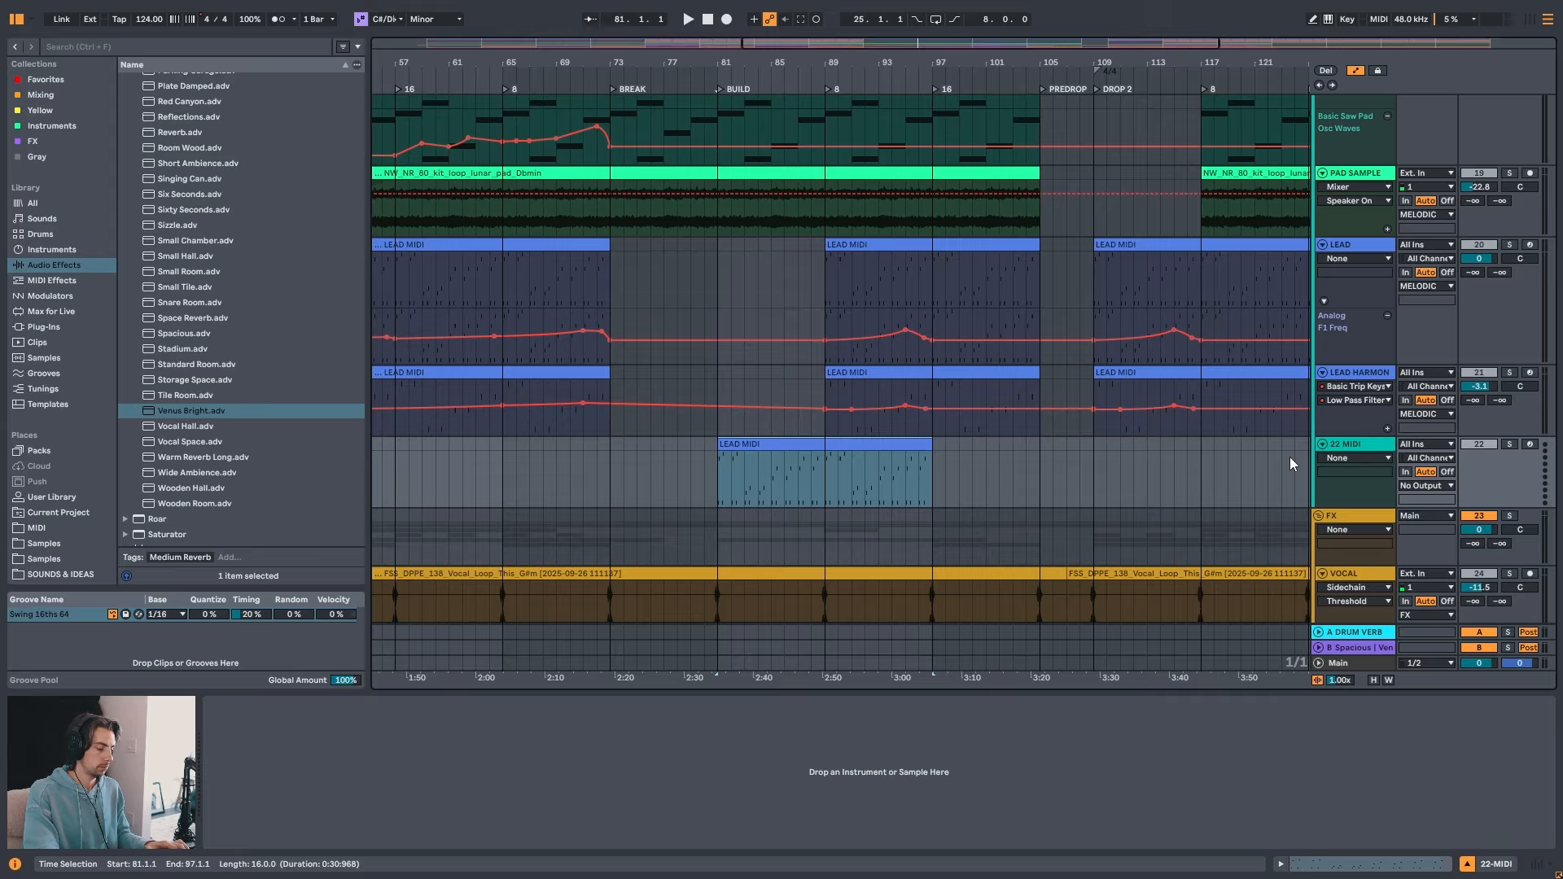
- Search the instruments library for "PIANO" and preview the presets from Ac Piano Upright to E-Piano Basic
{"action": "key", "text": "ctrl+f"}
{"action": "type", "text": "PIANO"}
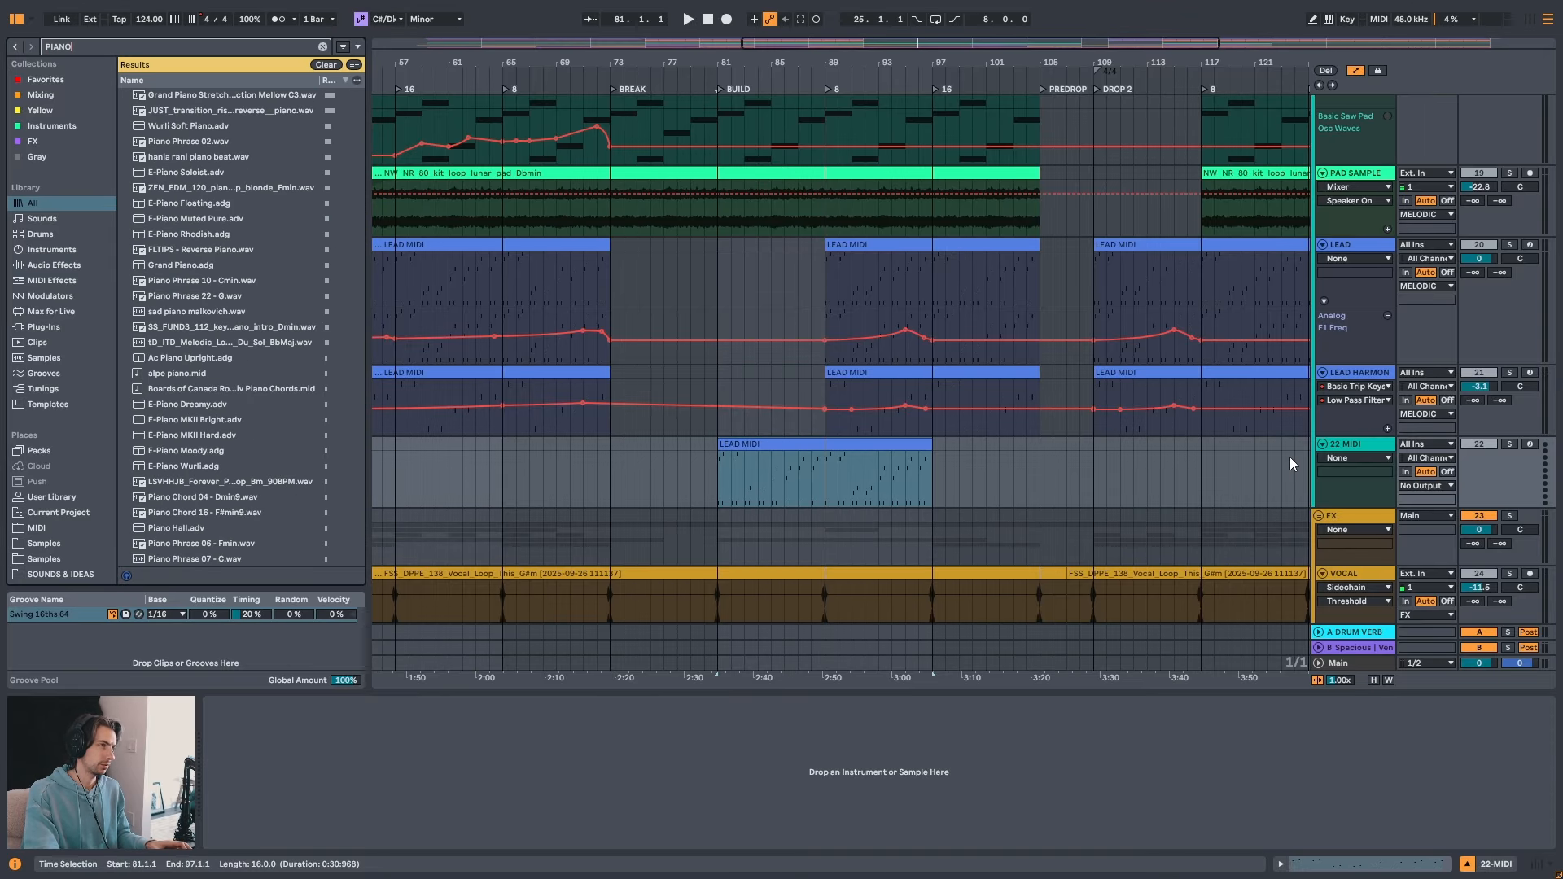
{"action": "left_click", "coordinate": [39, 249]}
{"action": "left_click", "coordinate": [198, 129]}
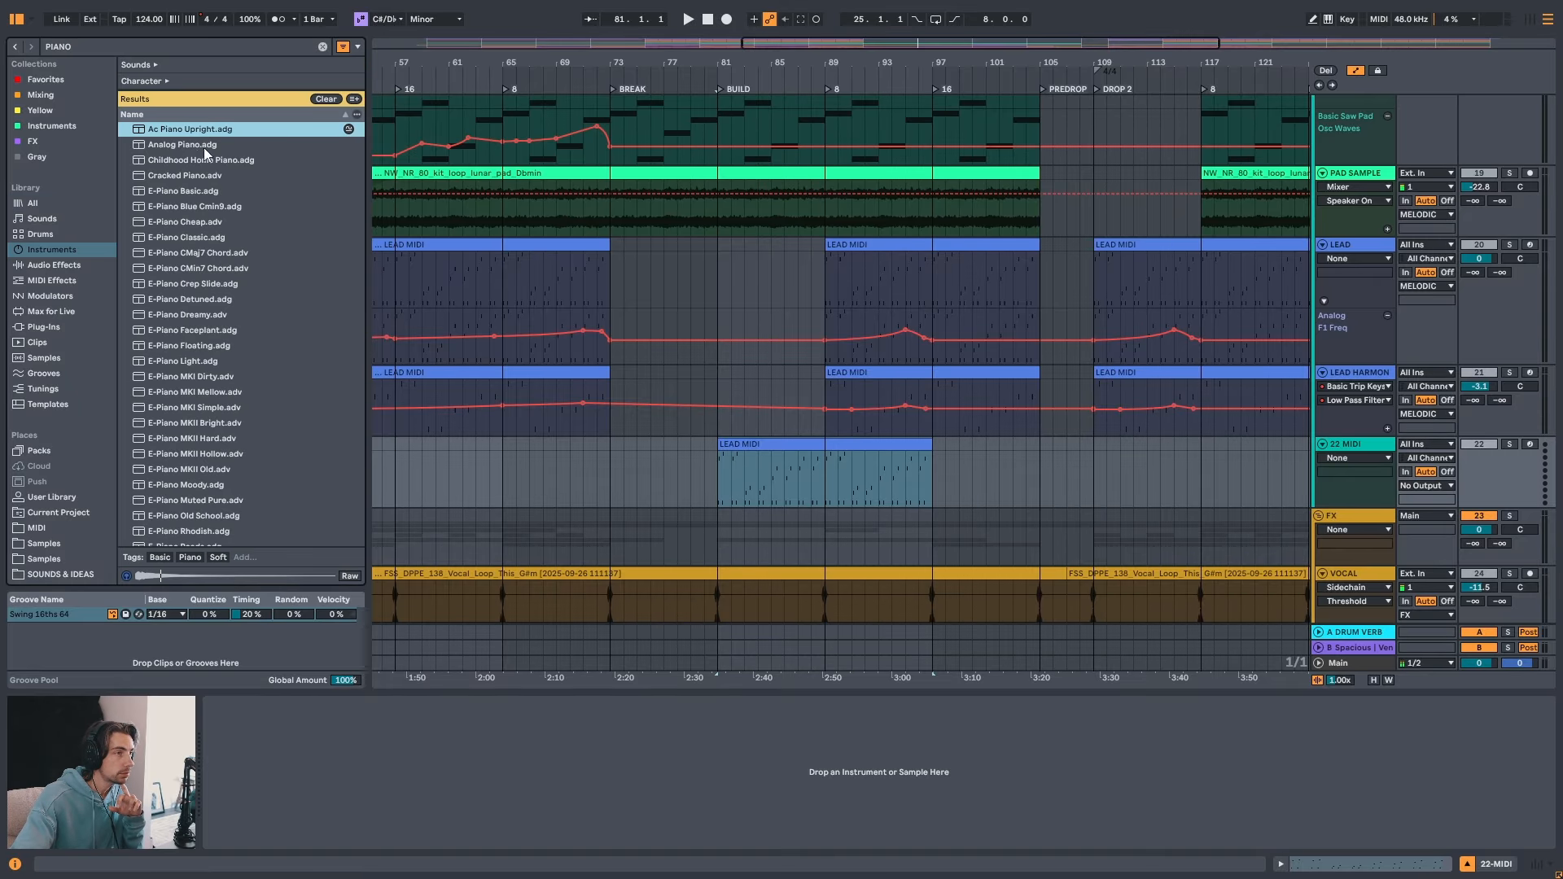
{"action": "left_click", "coordinate": [206, 159]}
{"action": "left_click", "coordinate": [212, 145]}
{"action": "left_click", "coordinate": [224, 132]}
{"action": "left_click", "coordinate": [227, 163]}
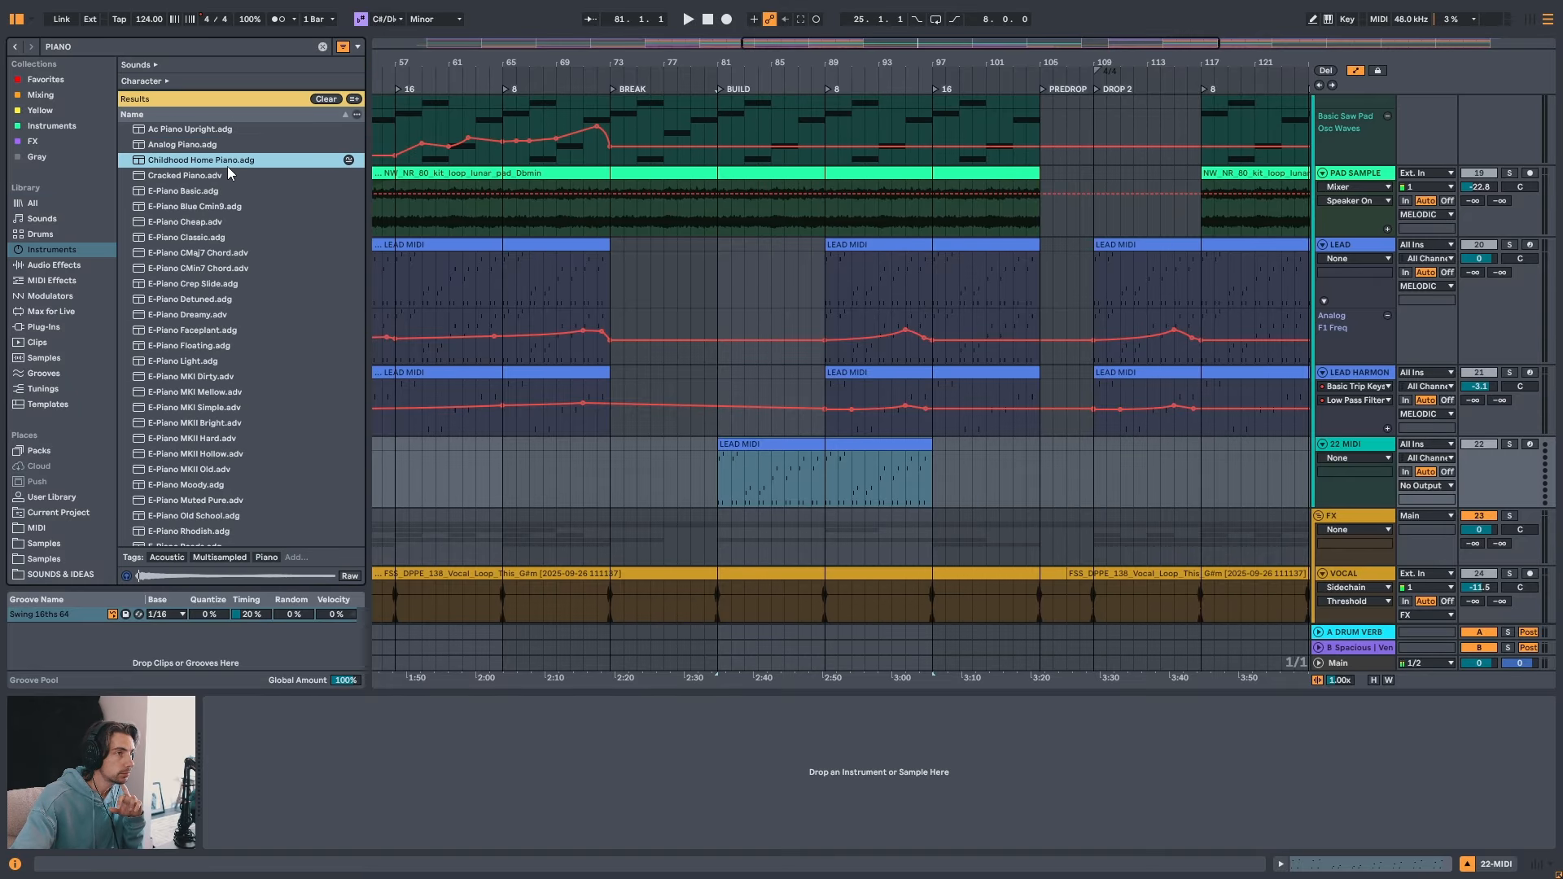
{"action": "left_click", "coordinate": [225, 178]}
{"action": "left_click", "coordinate": [220, 191]}
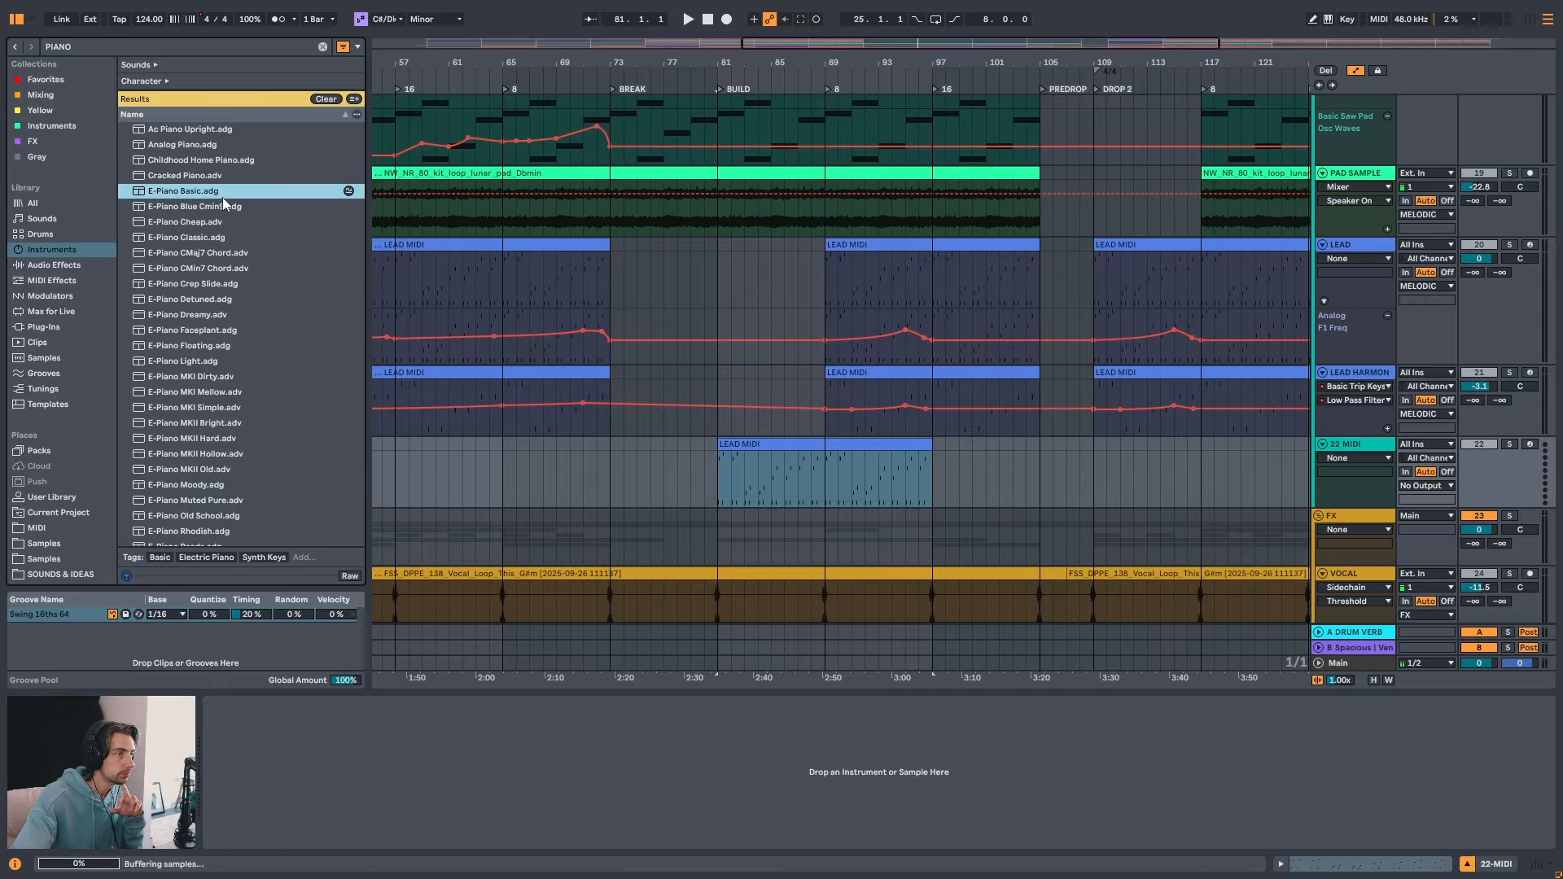
- Preview Grand Piano.adg, load it on the new MIDI track and expand its rack's device chain
{"action": "scroll", "coordinate": [225, 244], "scroll_direction": "down", "scroll_amount": 8}
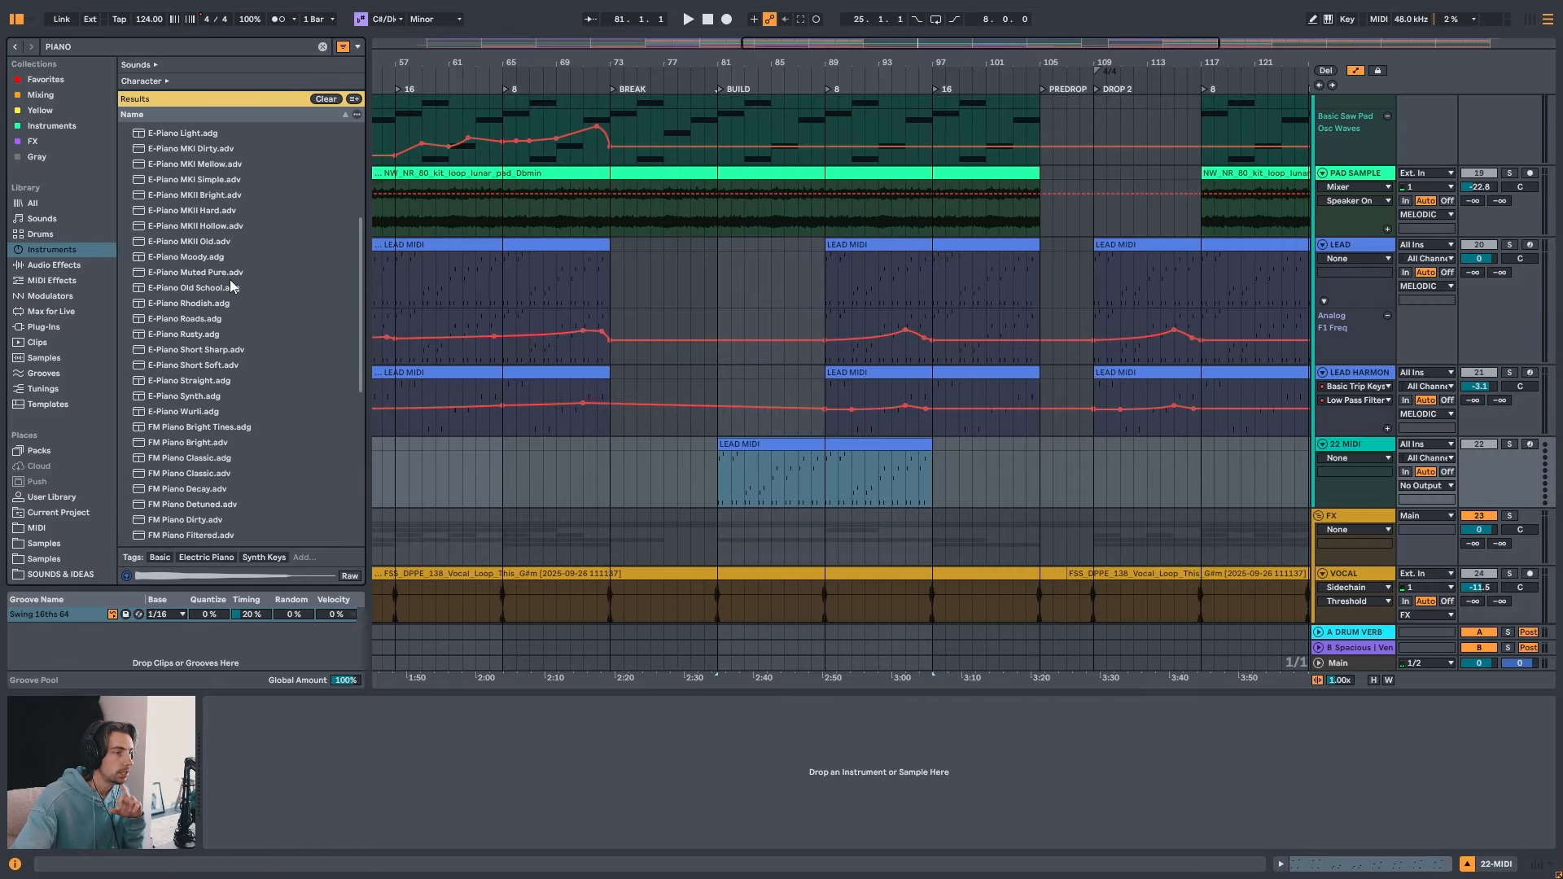
{"action": "left_click", "coordinate": [205, 467]}
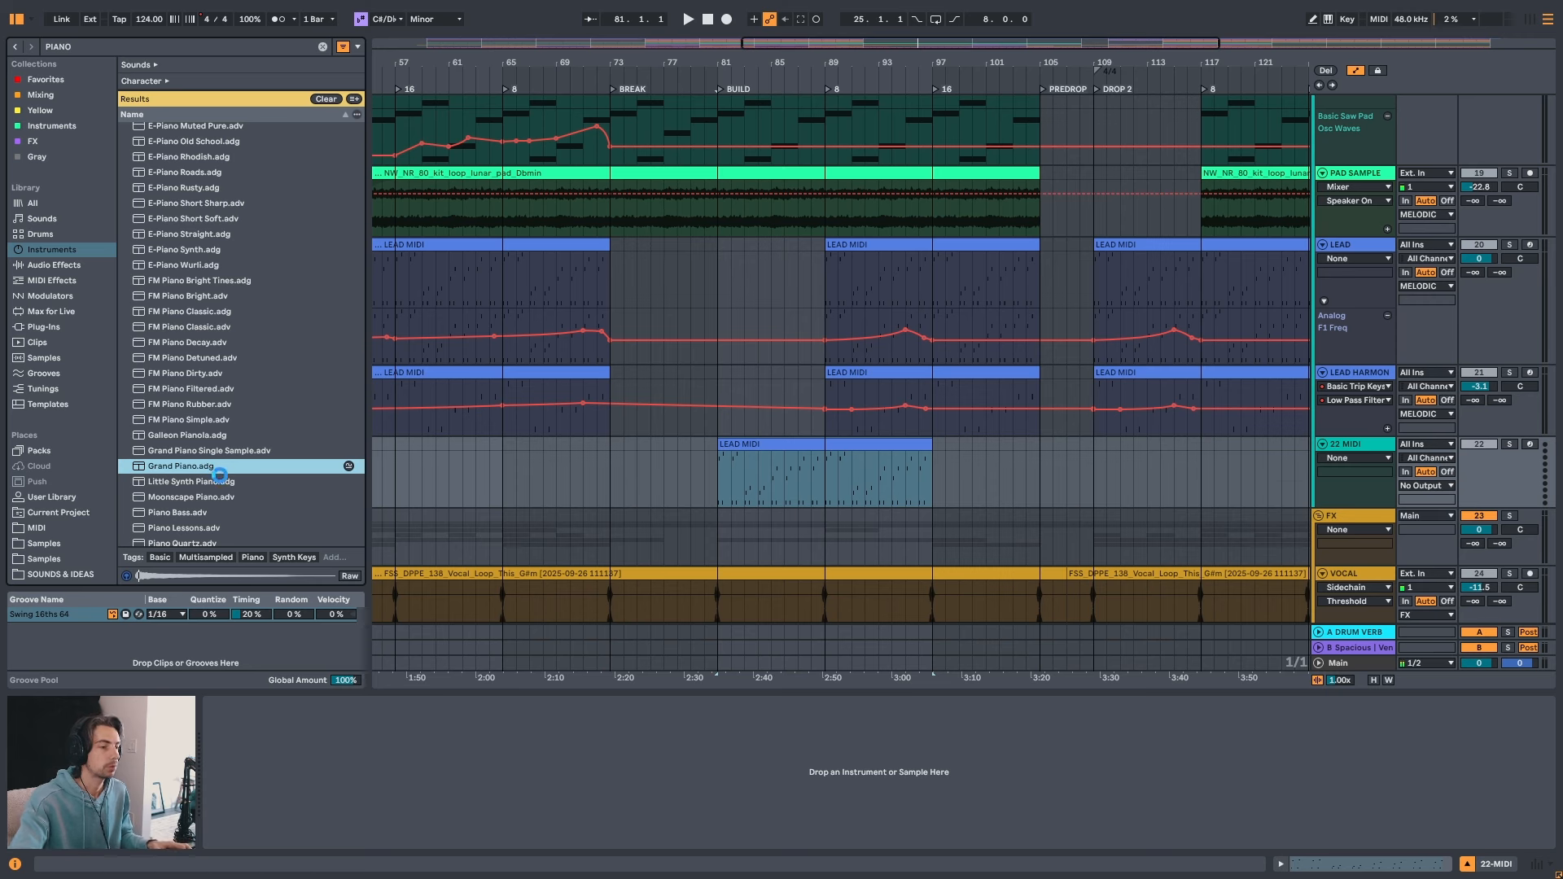
{"action": "double_click", "coordinate": [221, 470]}
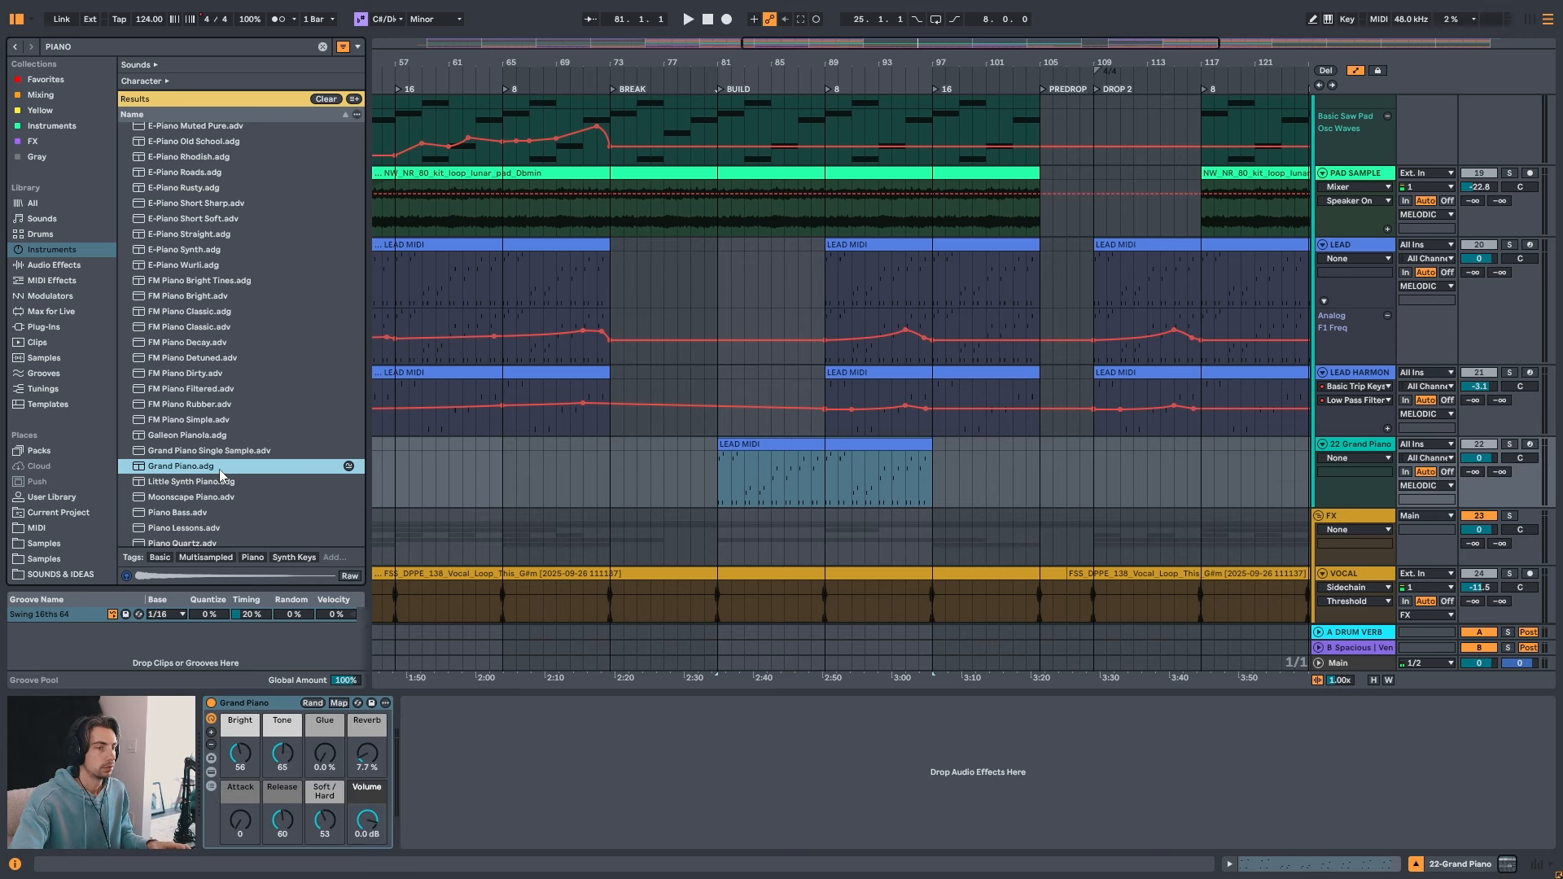
{"action": "left_click", "coordinate": [212, 772]}
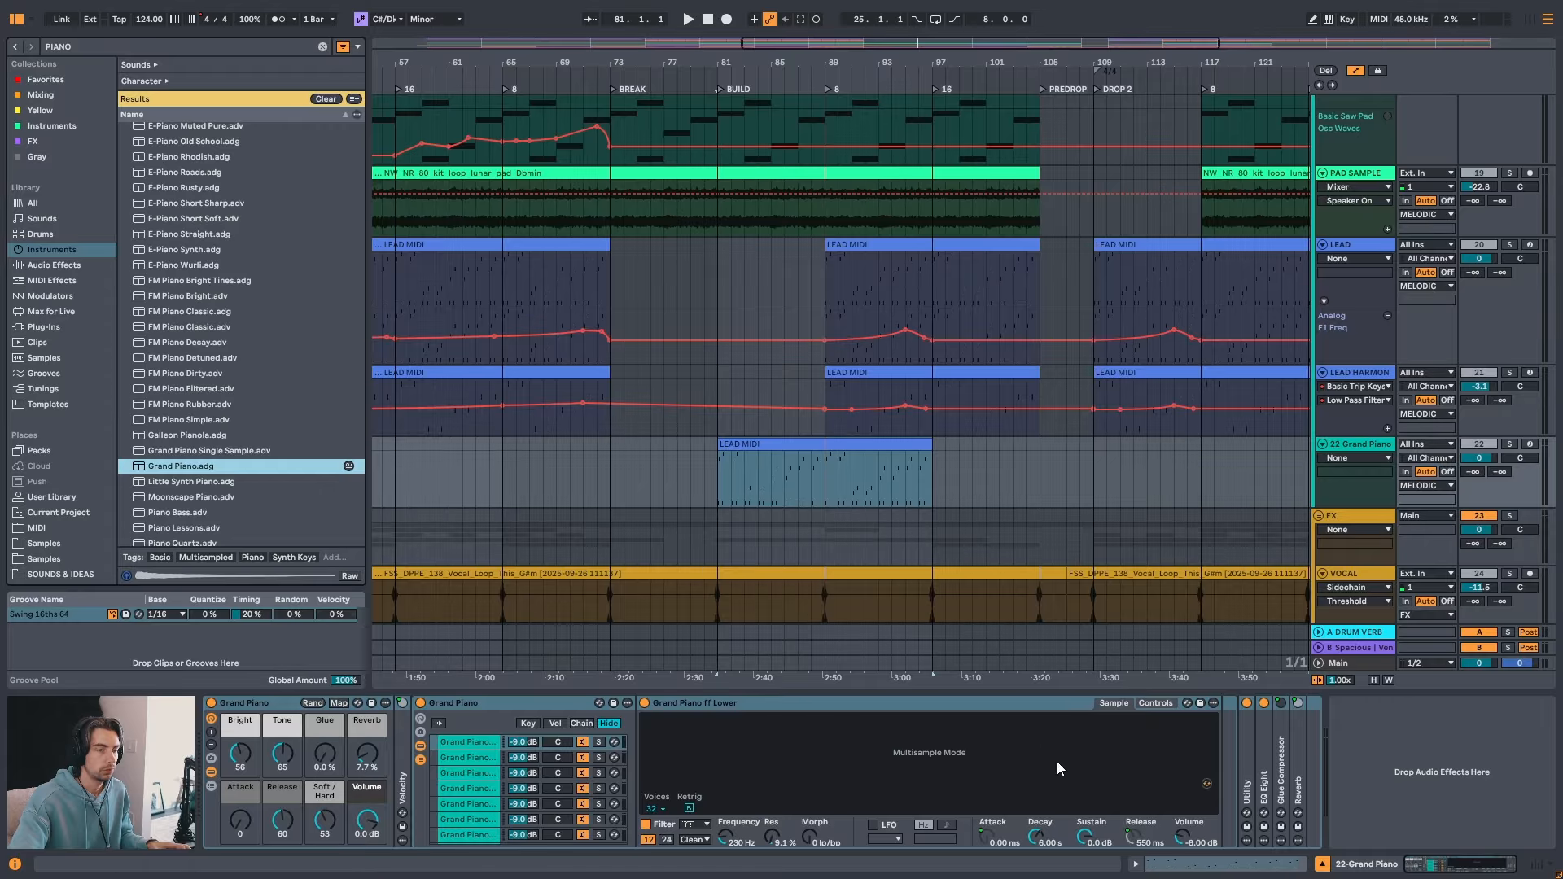
{"action": "scroll", "coordinate": [477, 764], "scroll_direction": "down", "scroll_amount": 5}
{"action": "scroll", "coordinate": [481, 766], "scroll_direction": "up", "scroll_amount": 5}
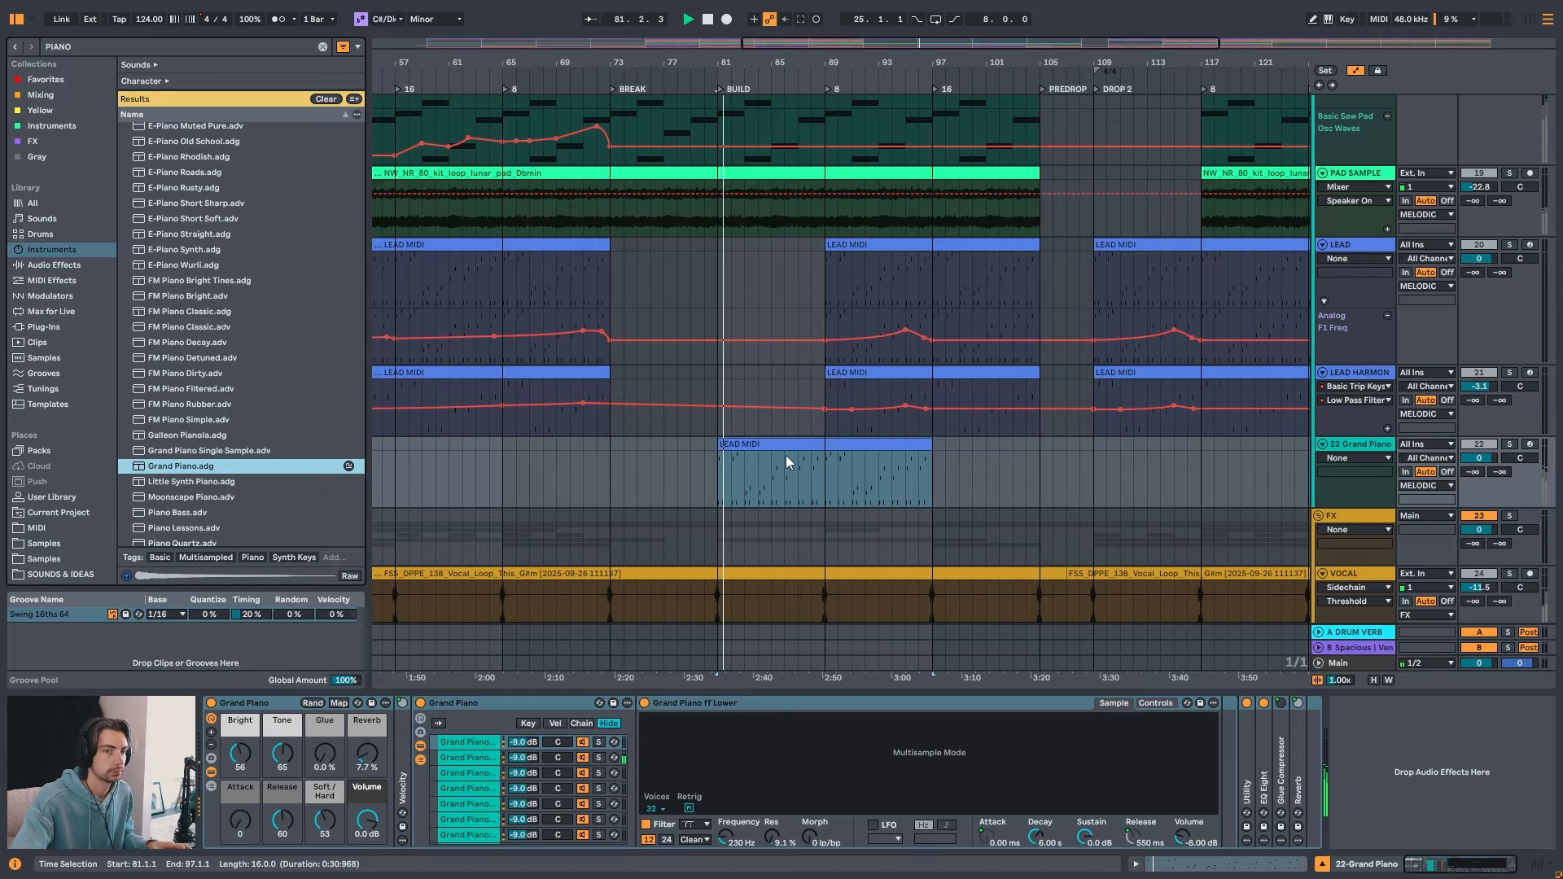
- Audition the piano clip from bar 81, comparing it soloed and with the full mix
{"action": "key", "text": "s"}
{"action": "key", "text": "space"}
{"action": "key", "text": "space"}
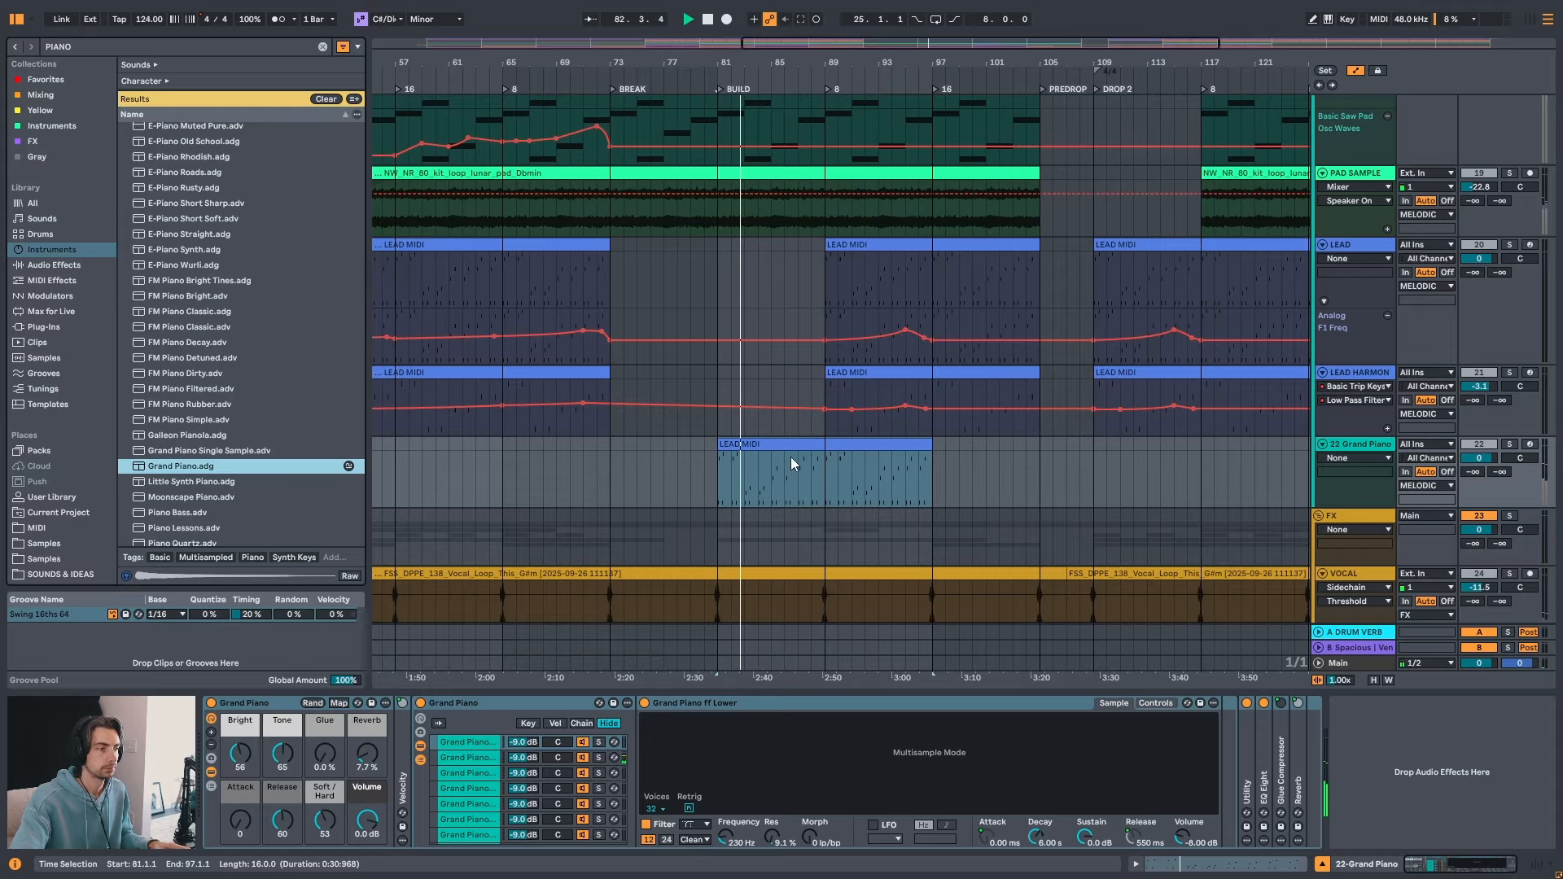
{"action": "key", "text": "s"}
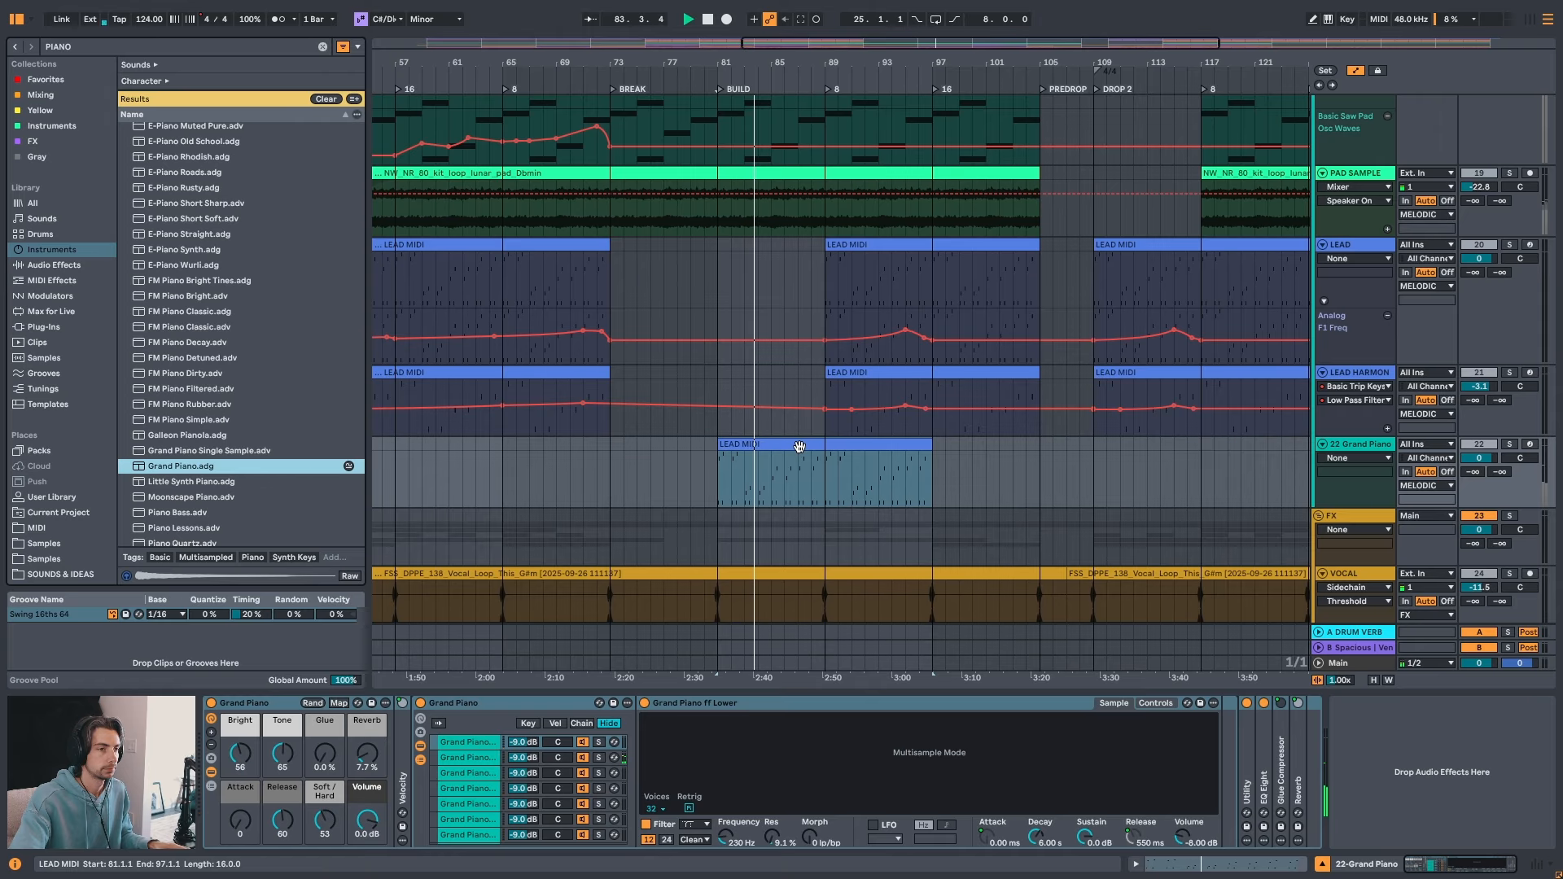
{"action": "key", "text": "space"}
- Open the piano clip's notes and transpose all of them up an octave
{"action": "double_click", "coordinate": [795, 445]}
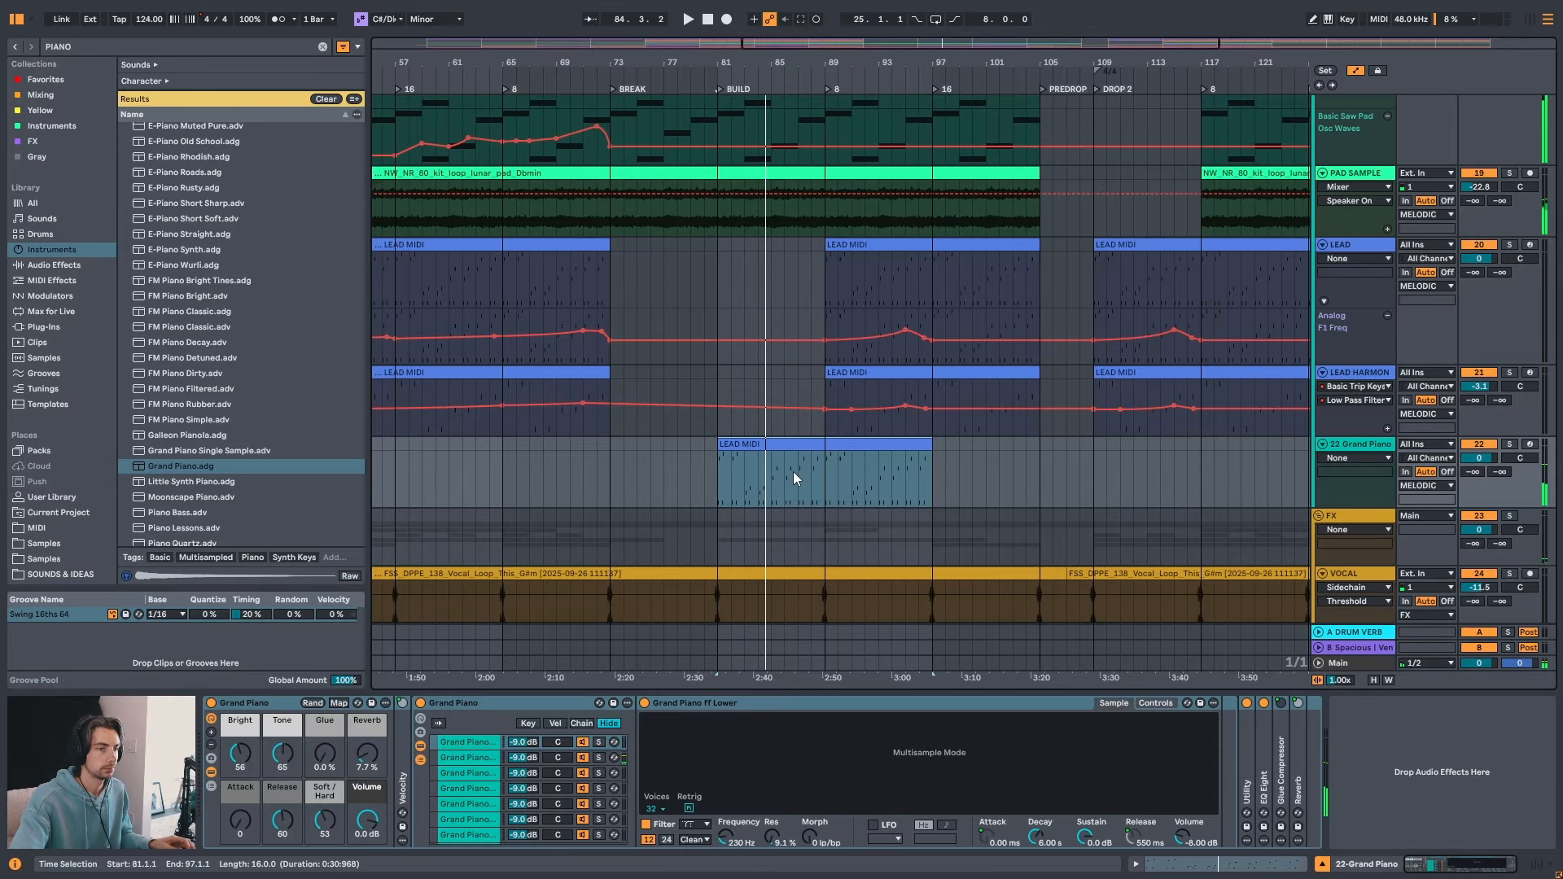
{"action": "left_click", "coordinate": [794, 587]}
{"action": "key", "text": "ctrl+a"}
{"action": "key", "text": "shift+Up"}
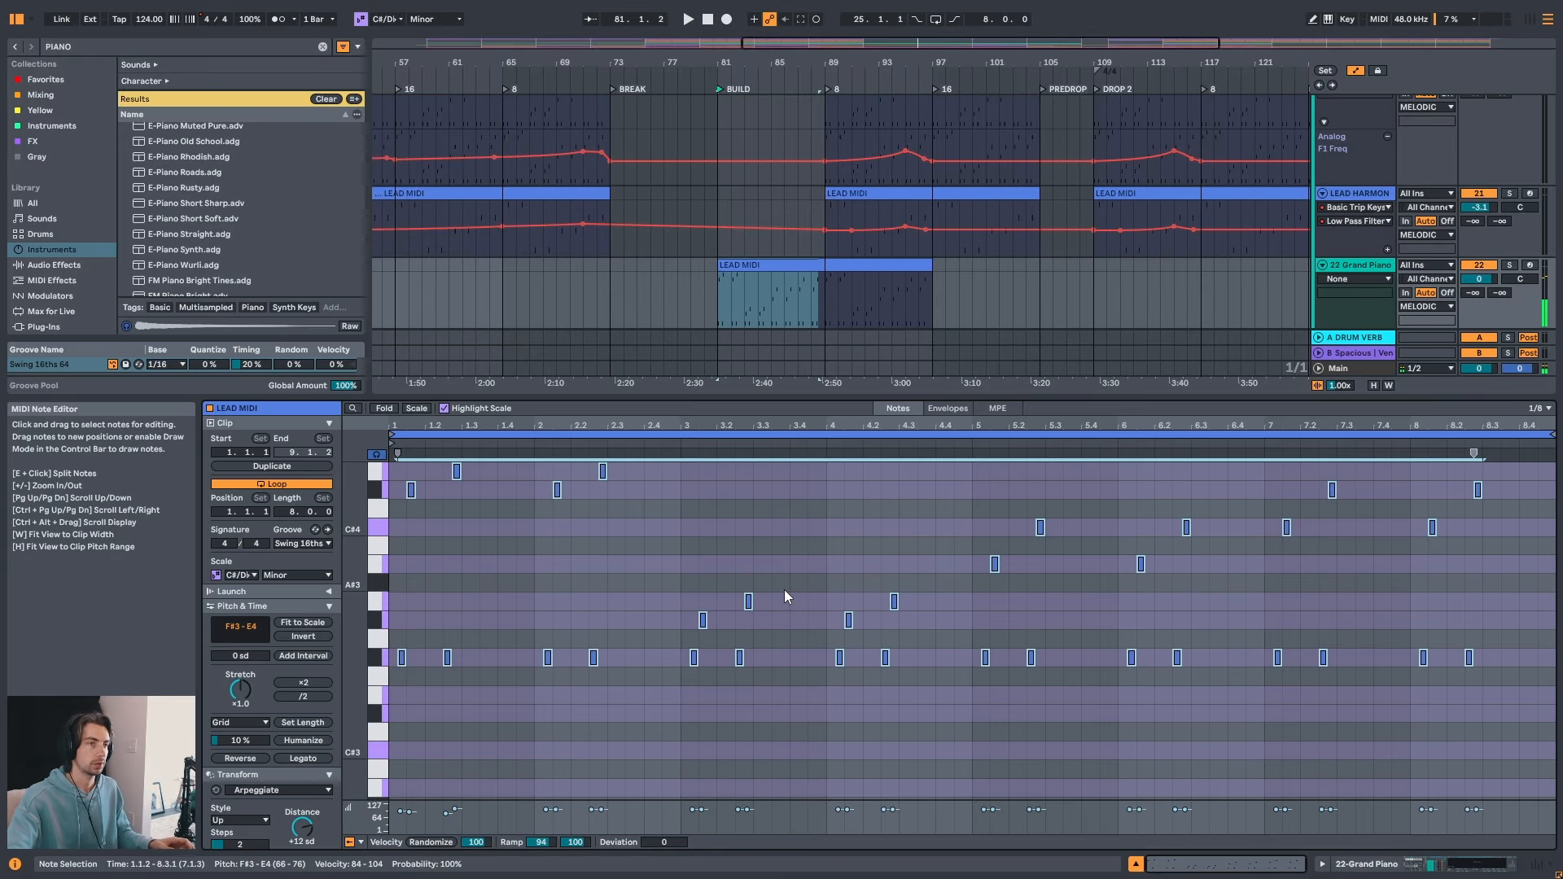
- Compare the piano clip's notes an octave lower several times, ending back in the F#3 to E4 range
{"action": "left_click", "coordinate": [807, 250]}
{"action": "left_click", "coordinate": [788, 264]}
{"action": "left_click", "coordinate": [728, 525]}
{"action": "key", "text": "ctrl+a"}
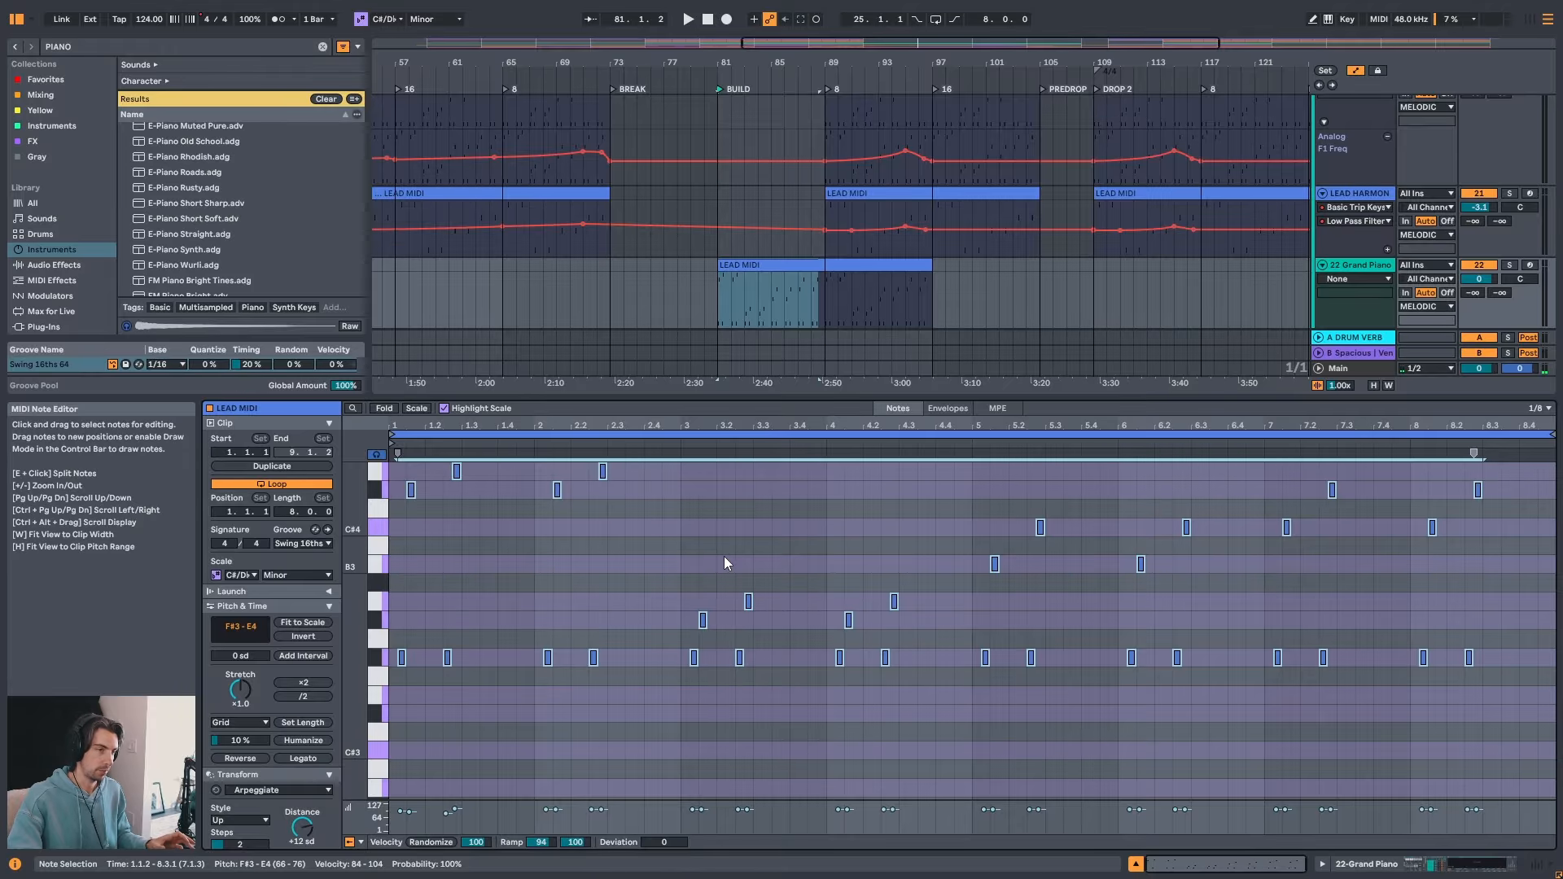
{"action": "key", "text": "shift+Down"}
{"action": "key", "text": "shift+Up"}
{"action": "key", "text": "shift+Down"}
{"action": "key", "text": "shift+Up"}
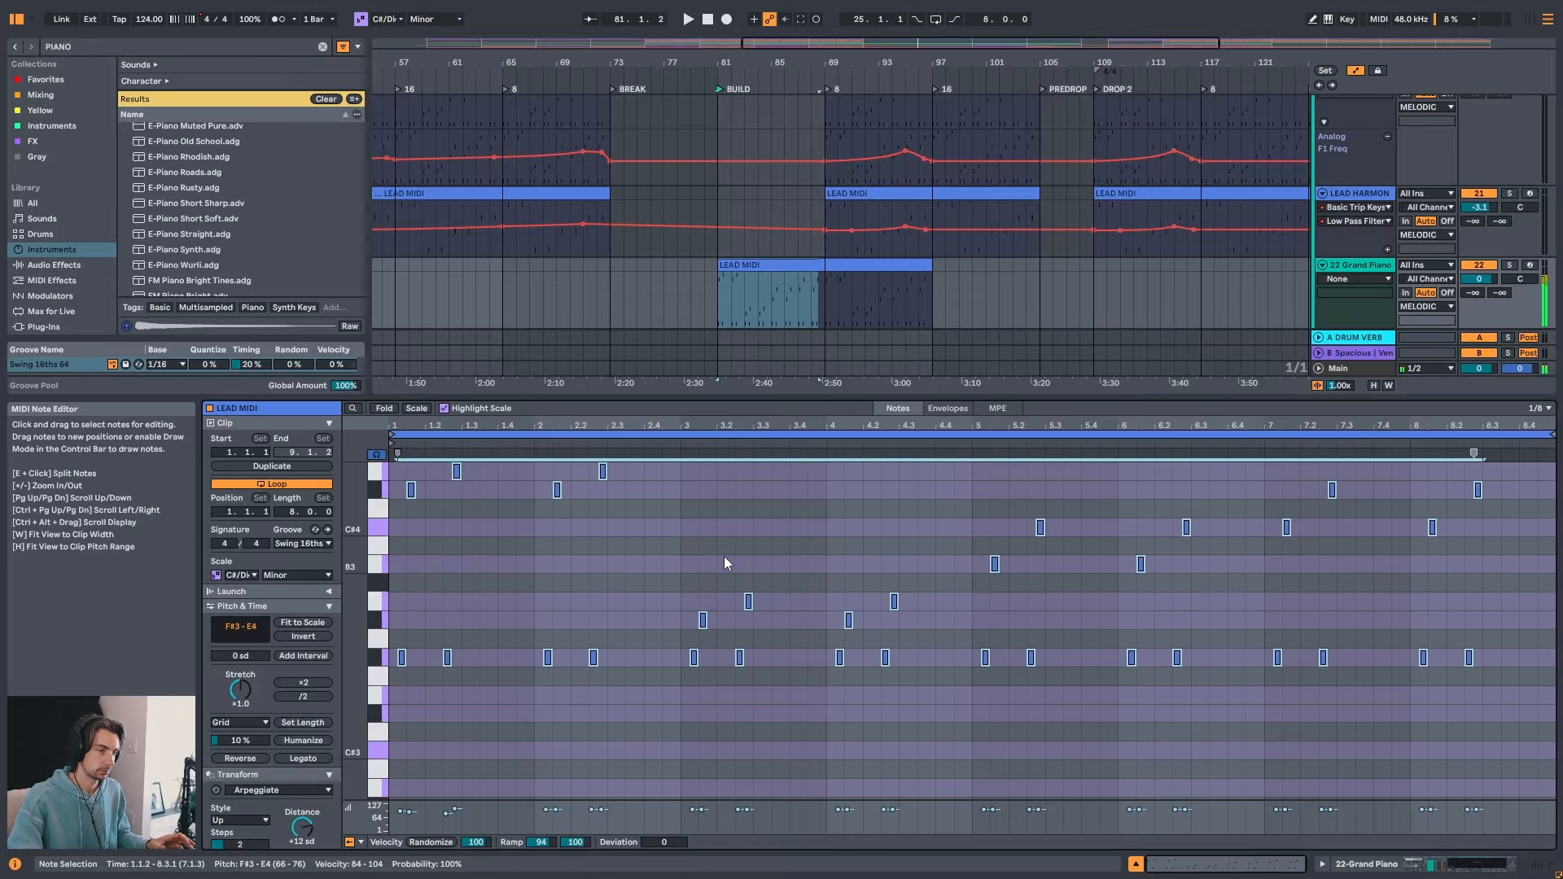
{"action": "key", "text": "shift+Down"}
{"action": "key", "text": "shift+Up"}
- Audition the piano part in the build, collapse the Grand Piano rack's chain, then stop playback and select the whole clip
{"action": "key", "text": "space"}
{"action": "key", "text": "shift+Tab"}
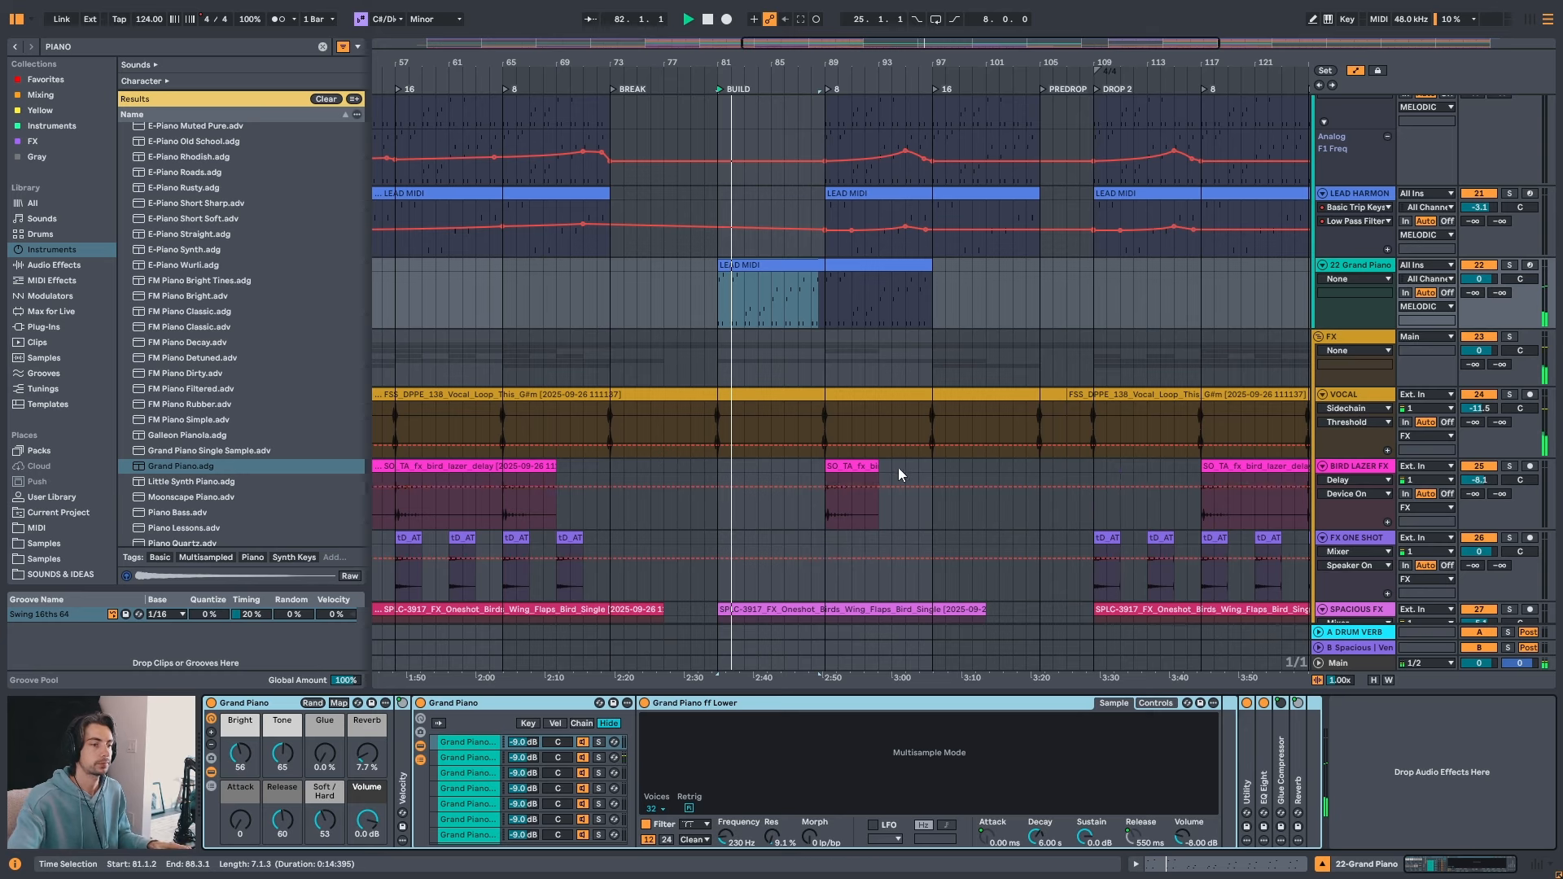
{"action": "left_click", "coordinate": [210, 772]}
{"action": "key", "text": "s"}
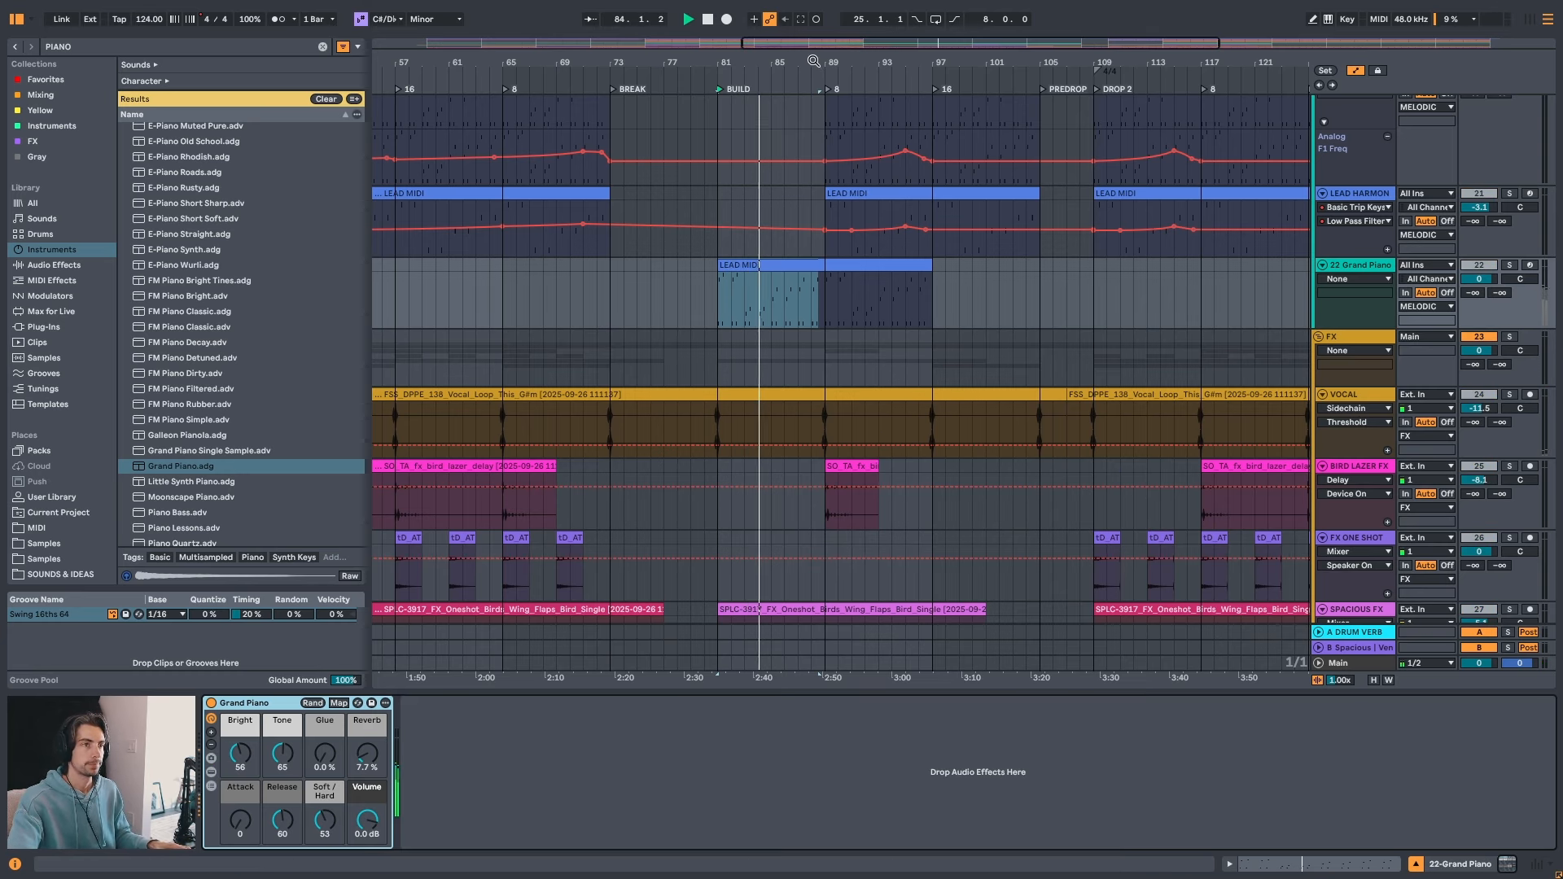
{"action": "left_click_drag", "start_coordinate": [814, 61], "coordinate": [773, 68]}
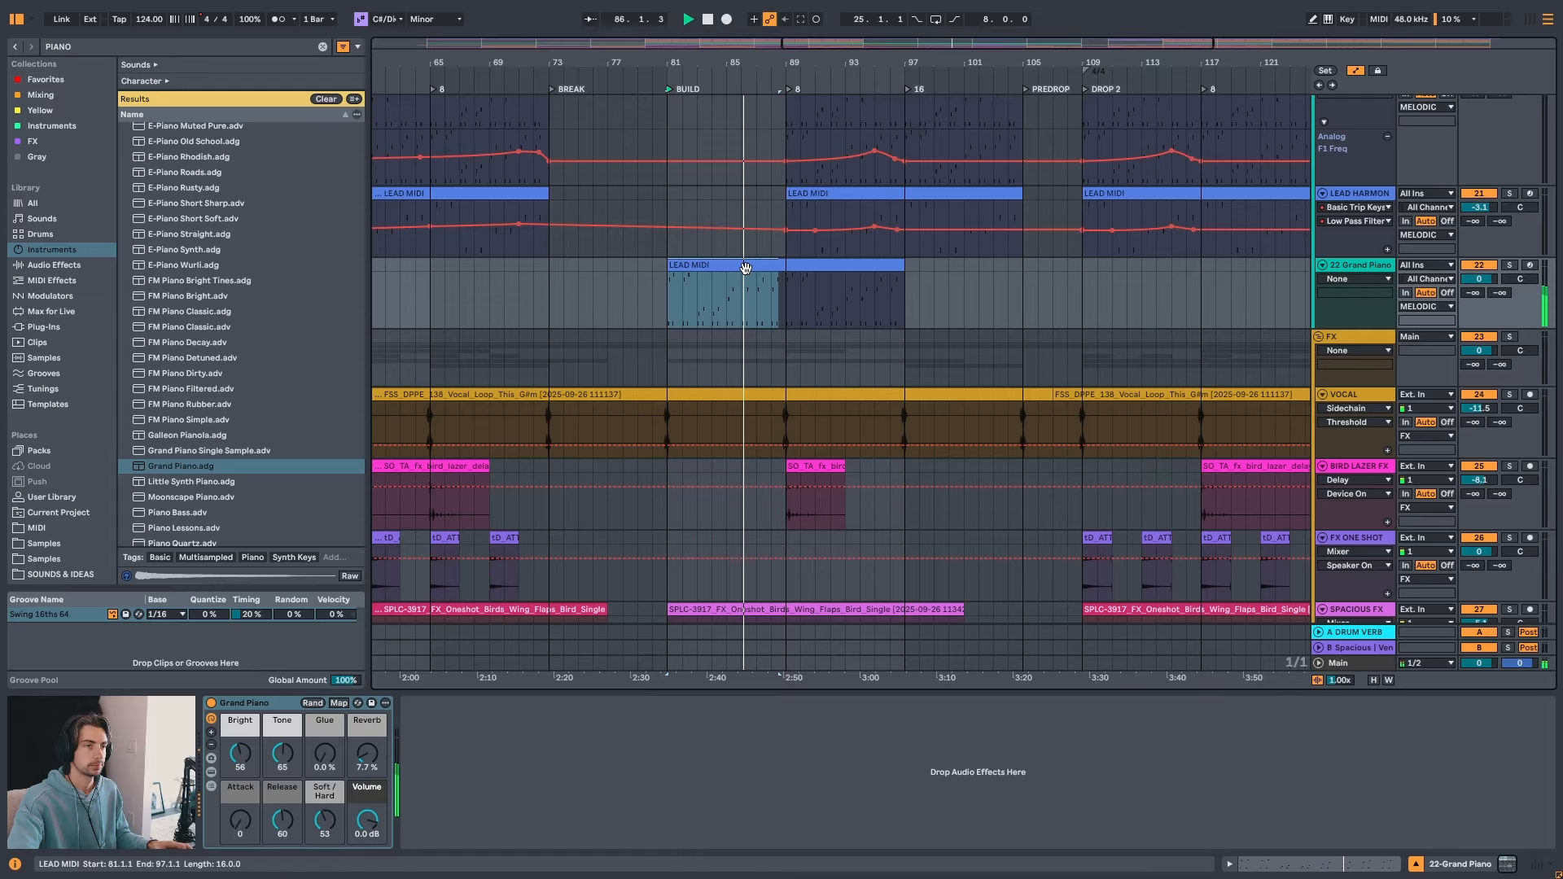
{"action": "left_click", "coordinate": [746, 267]}
{"action": "key", "text": "space"}
{"action": "left_click", "coordinate": [717, 268]}
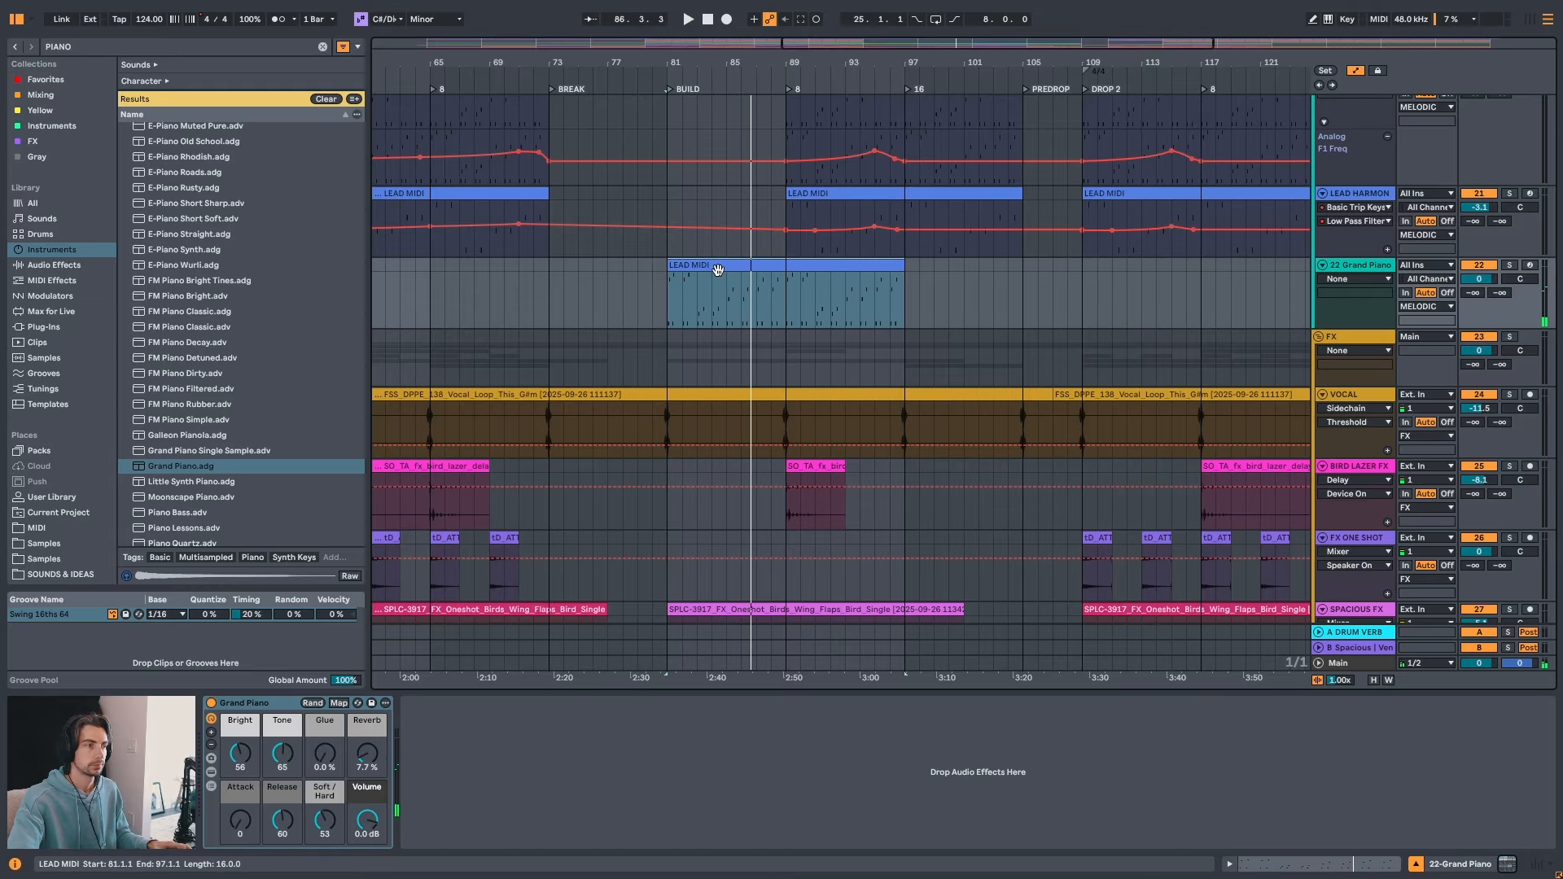
- Clear the browser search, find the Large Hall reverb preset among the audio effects, and load it onto the Grand Piano track
{"action": "key", "text": "space"}
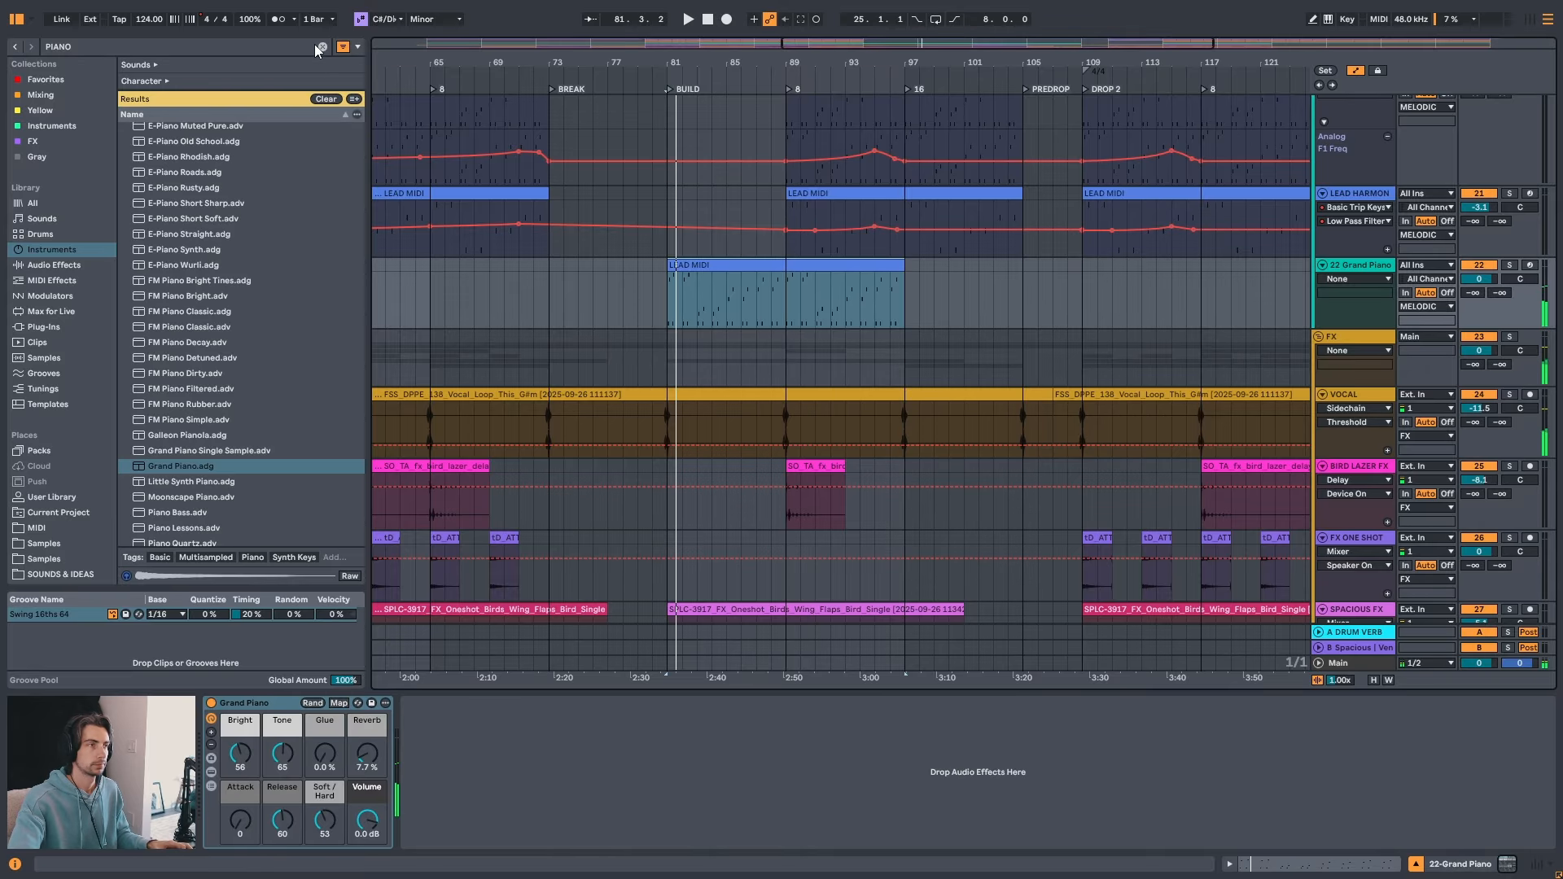
{"action": "left_click", "coordinate": [323, 47]}
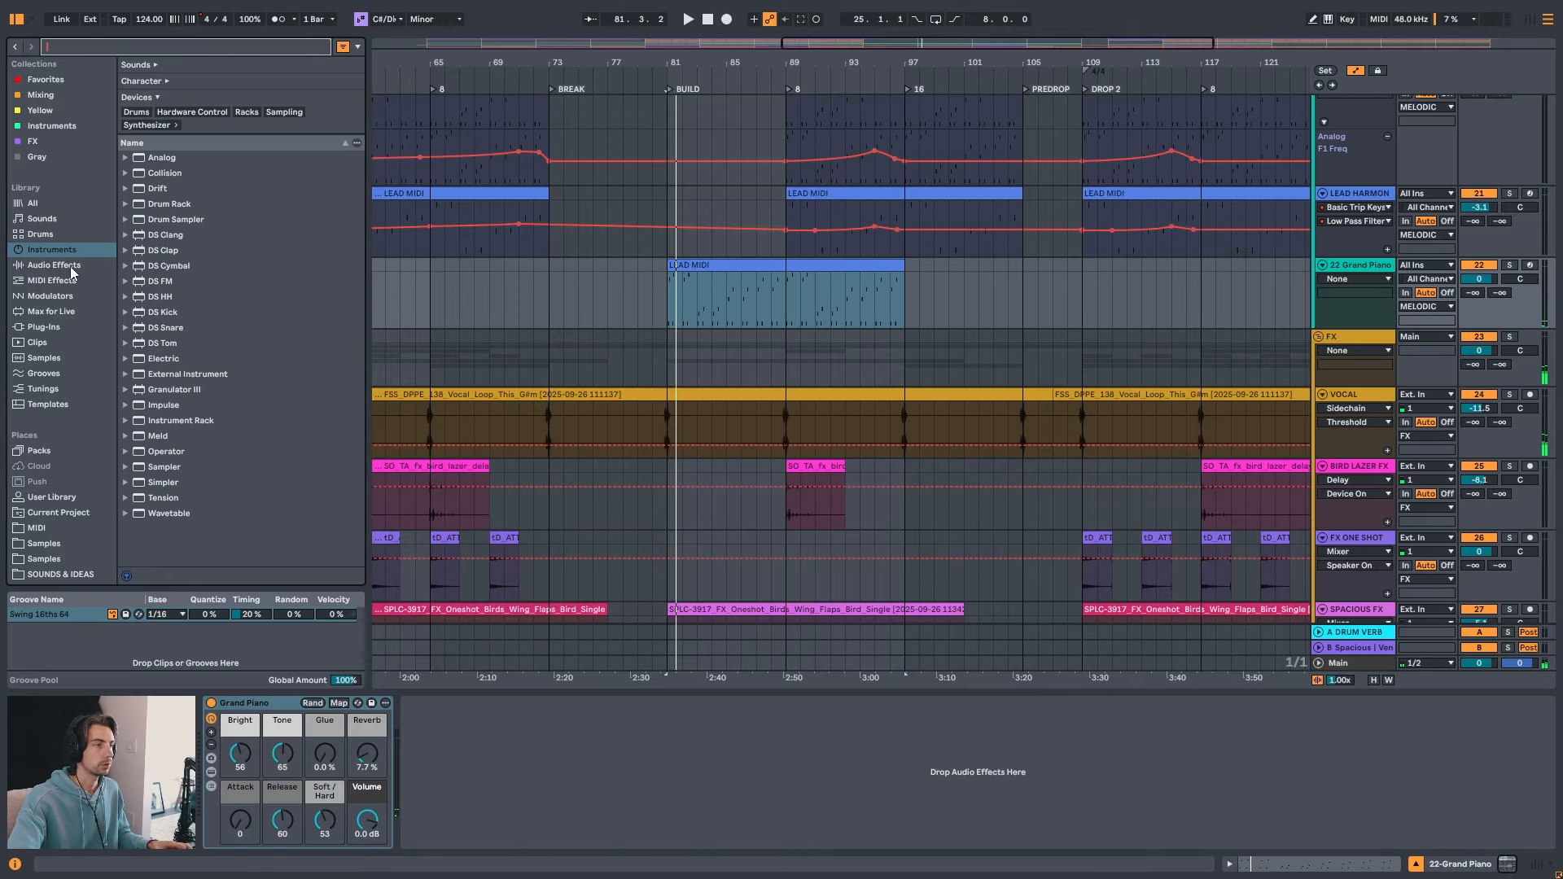
{"action": "left_click", "coordinate": [70, 267]}
{"action": "left_click", "coordinate": [62, 280]}
{"action": "left_click", "coordinate": [62, 255]}
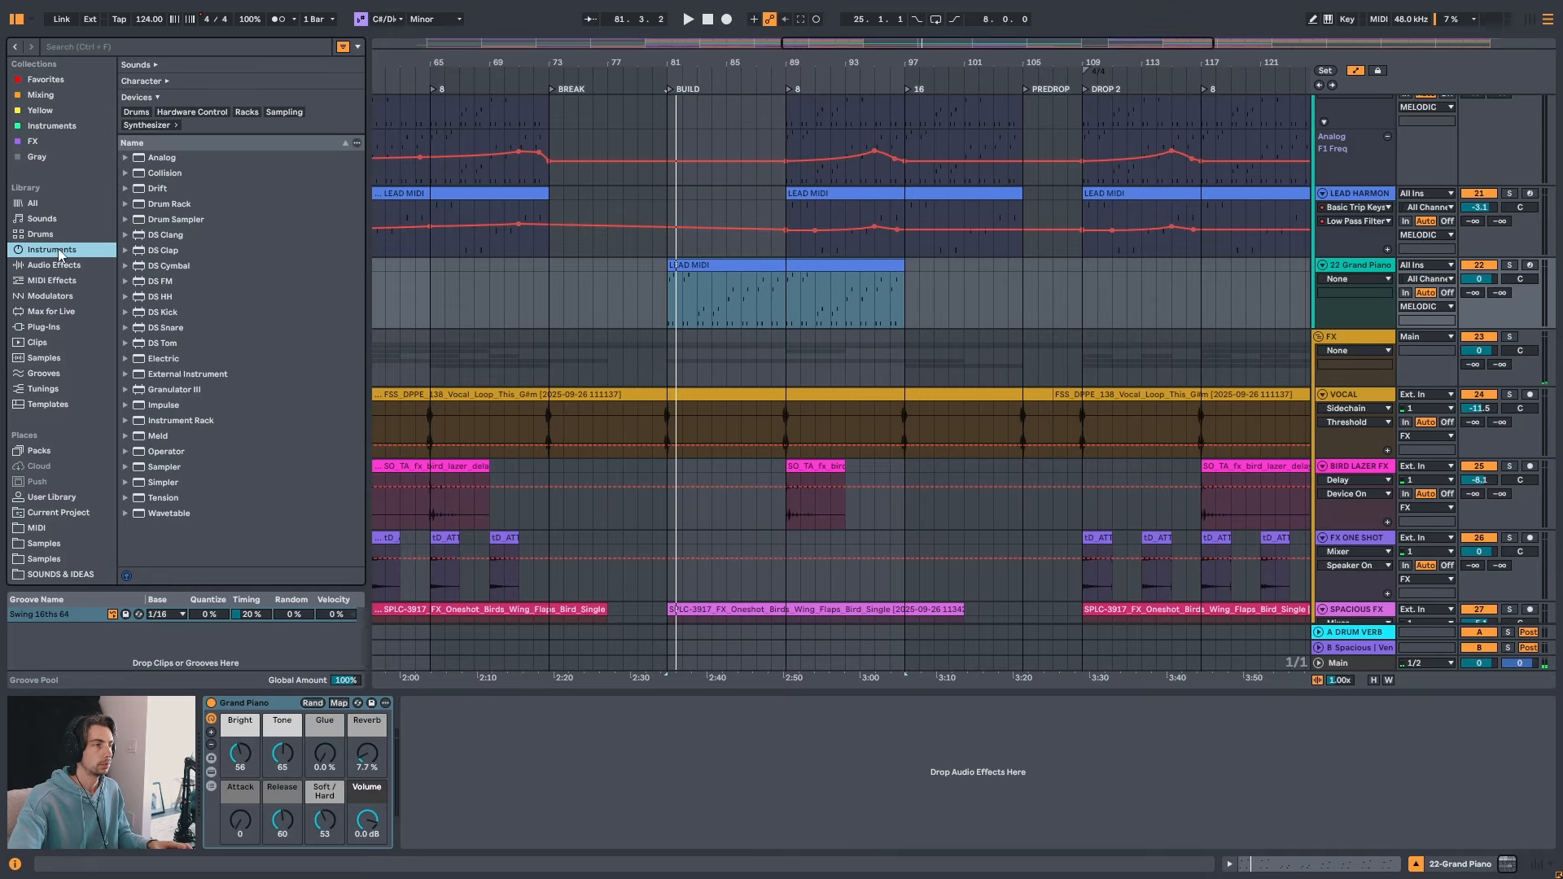
{"action": "left_click", "coordinate": [65, 265]}
{"action": "scroll", "coordinate": [194, 297], "scroll_direction": "down", "scroll_amount": 10}
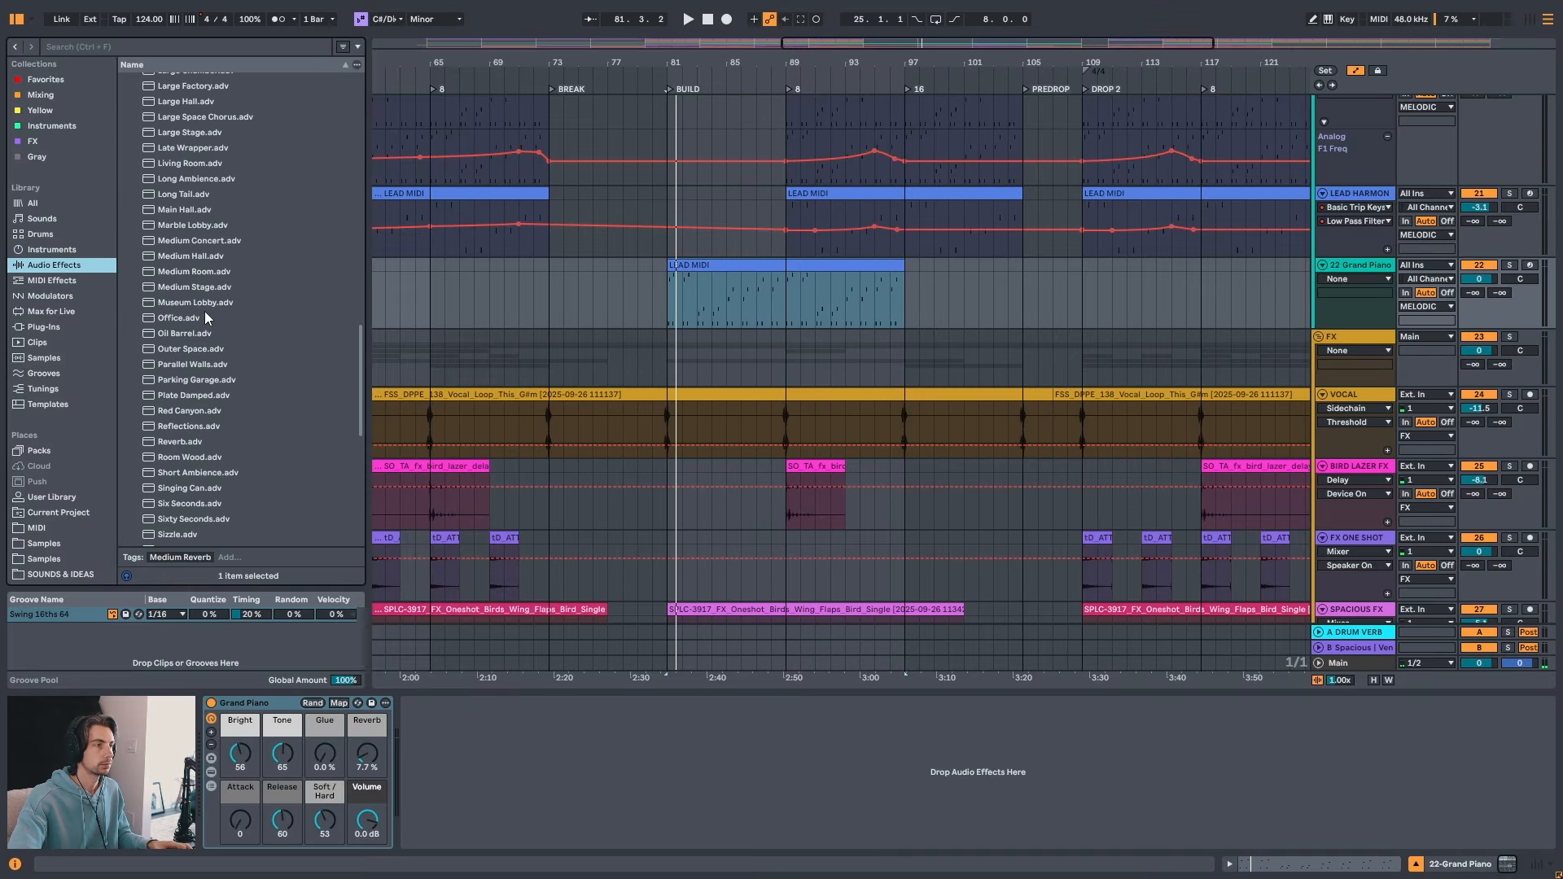
{"action": "scroll", "coordinate": [220, 326], "scroll_direction": "up", "scroll_amount": 2}
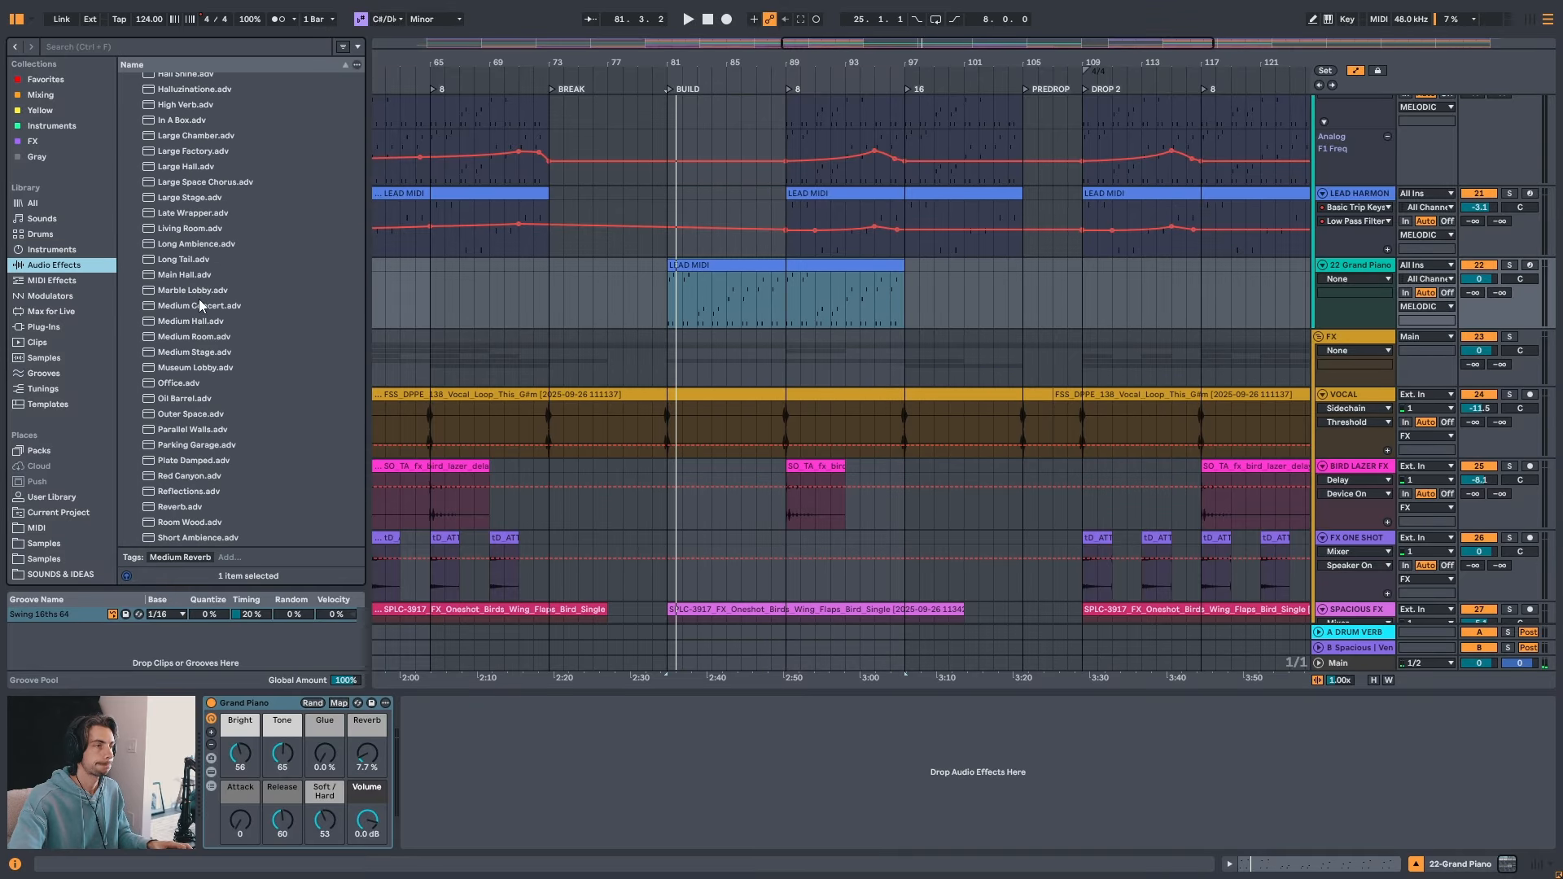
{"action": "scroll", "coordinate": [198, 271], "scroll_direction": "up", "scroll_amount": 5}
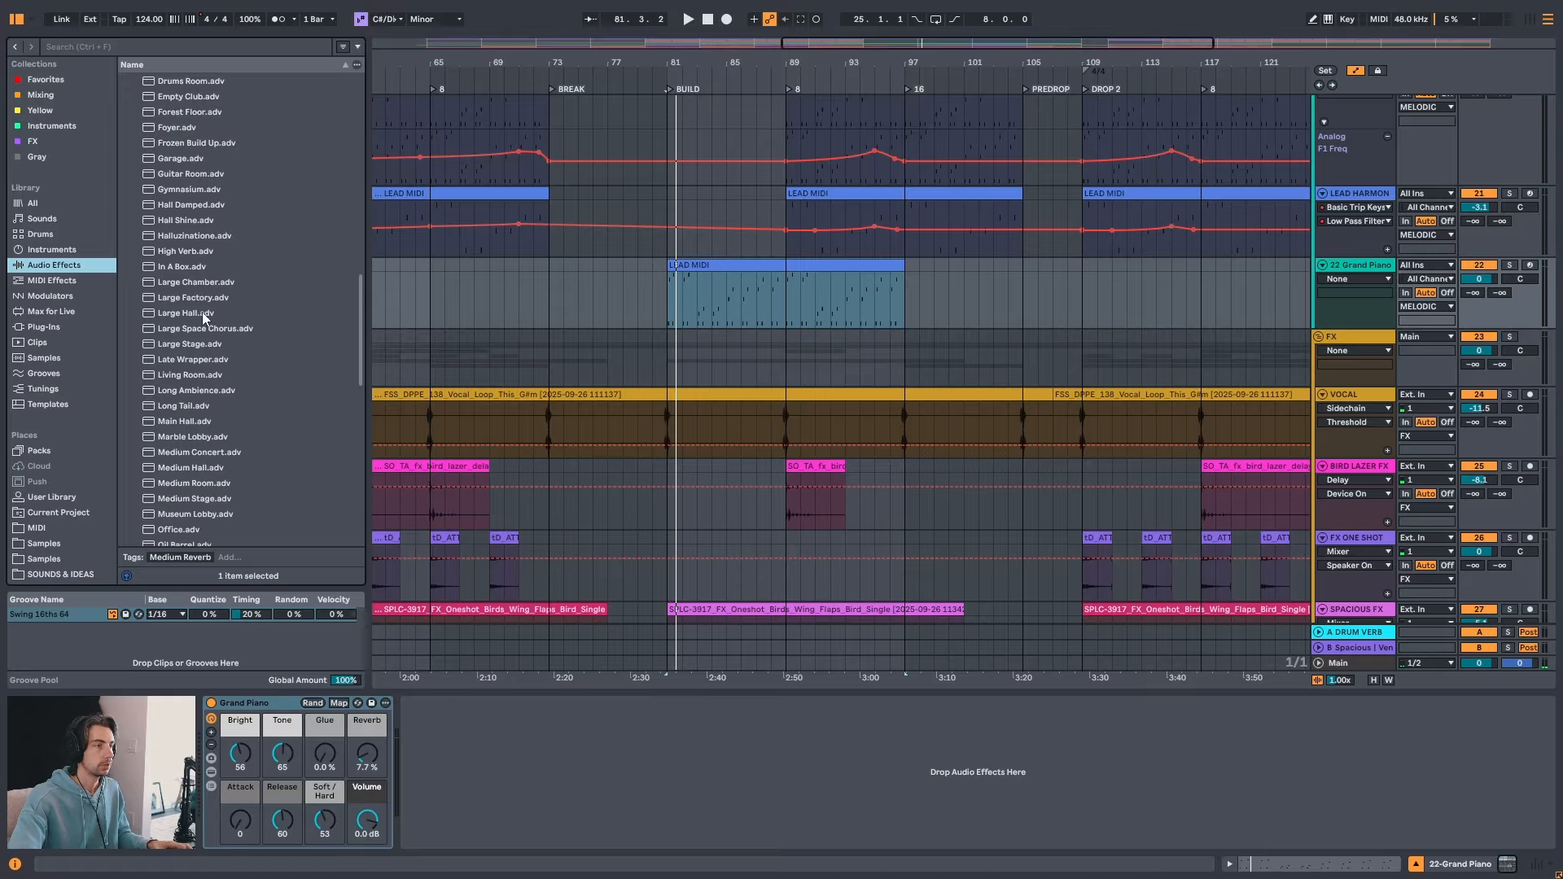
{"action": "left_click", "coordinate": [201, 313]}
- Set the Large Hall reverb's Dry/Wet to 61% while auditioning the piano clip from bar 81
{"action": "key", "text": "space"}
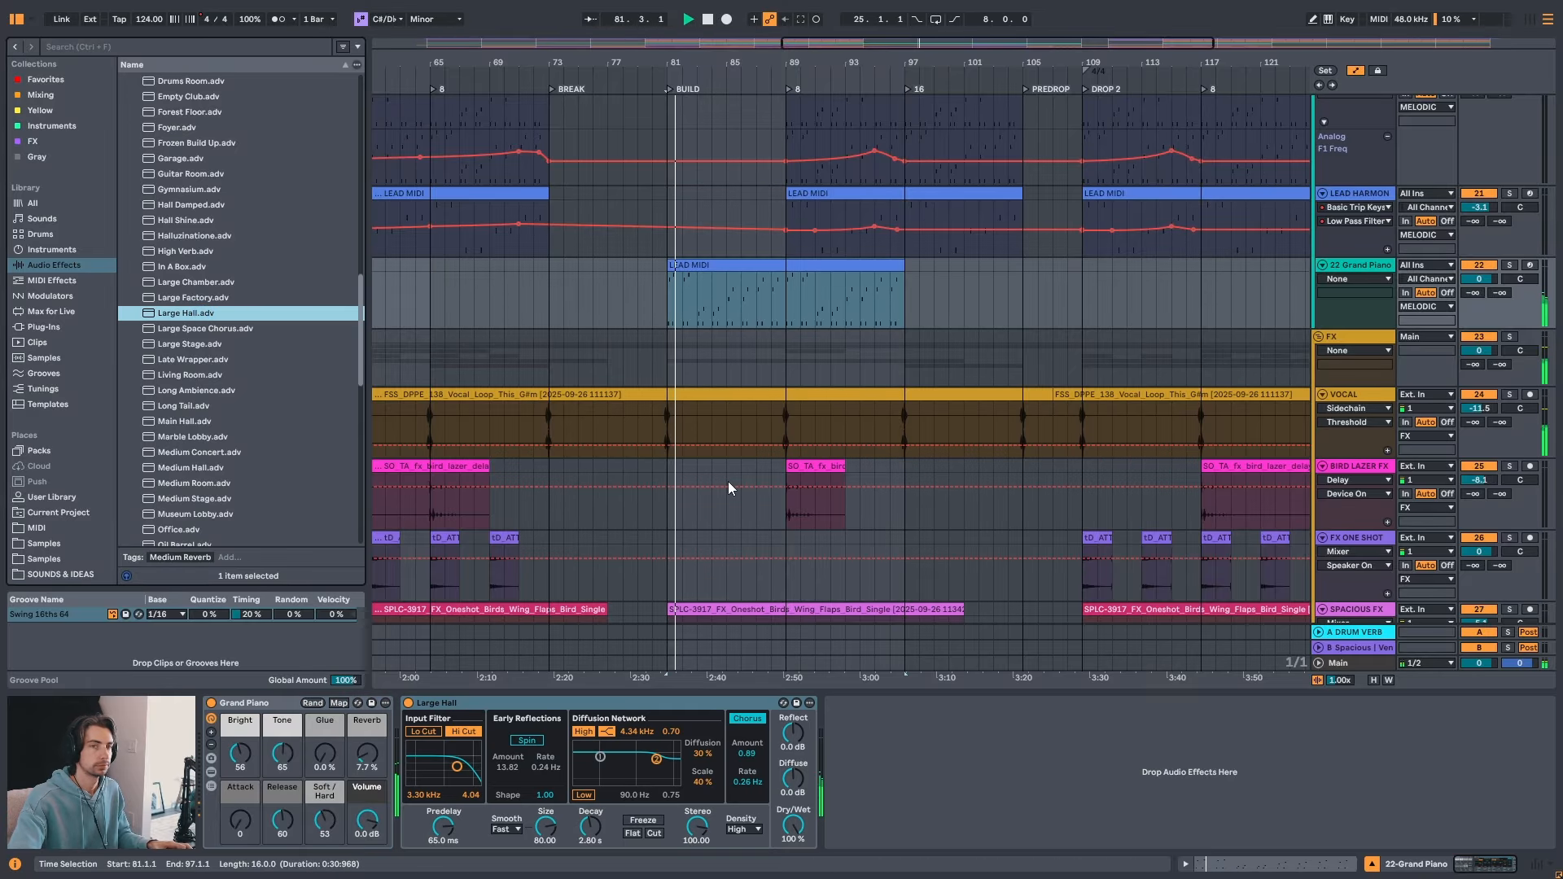
{"action": "left_click_drag", "start_coordinate": [792, 825], "coordinate": [793, 855]}
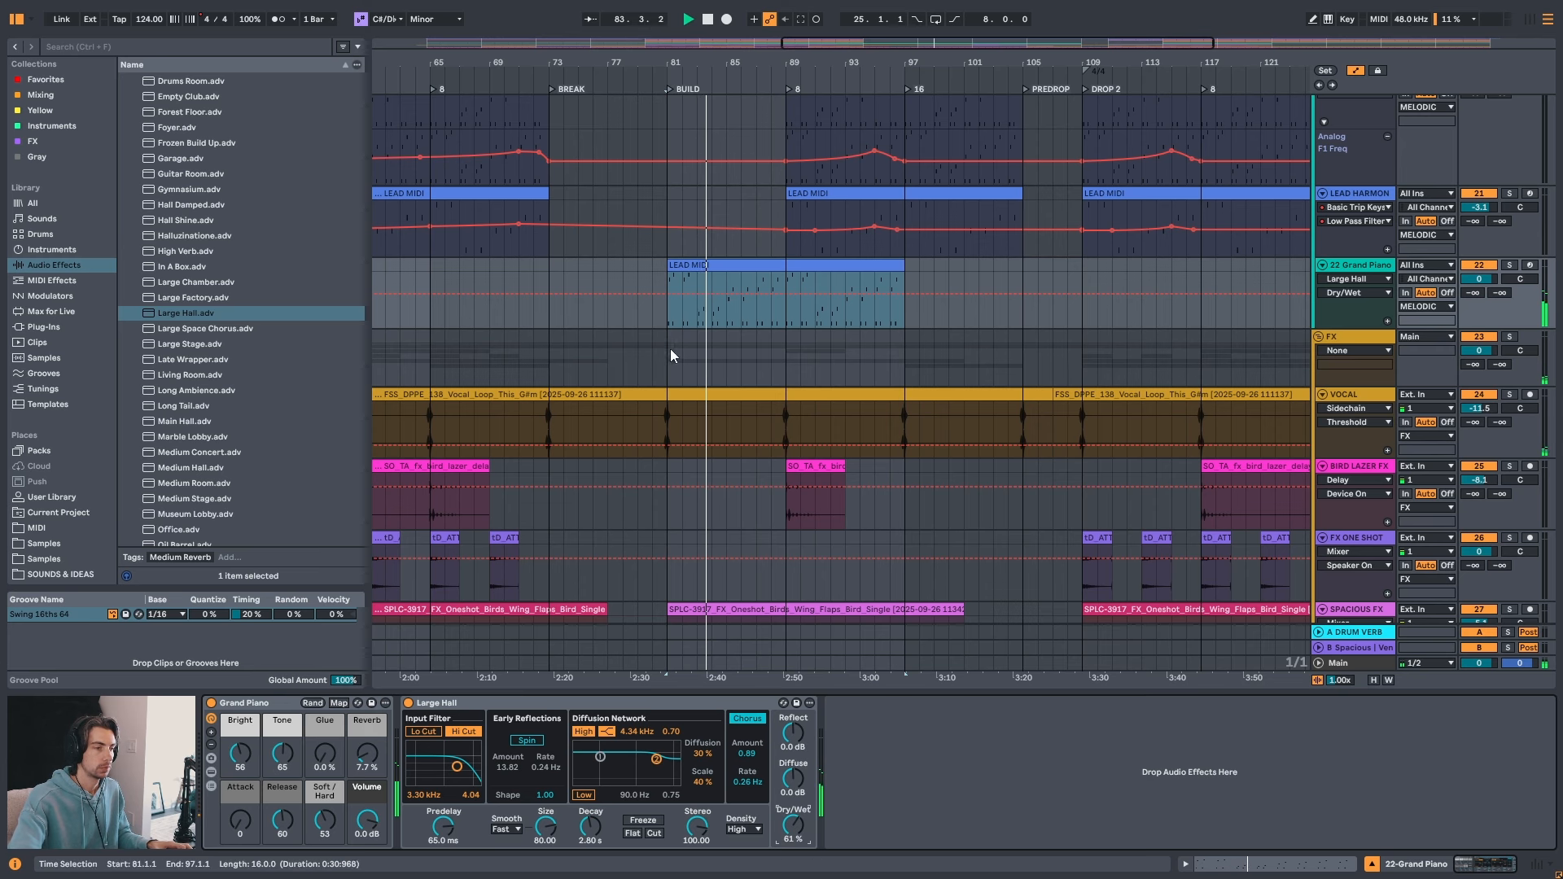
{"action": "left_click", "coordinate": [700, 274]}
{"action": "left_click", "coordinate": [701, 266]}
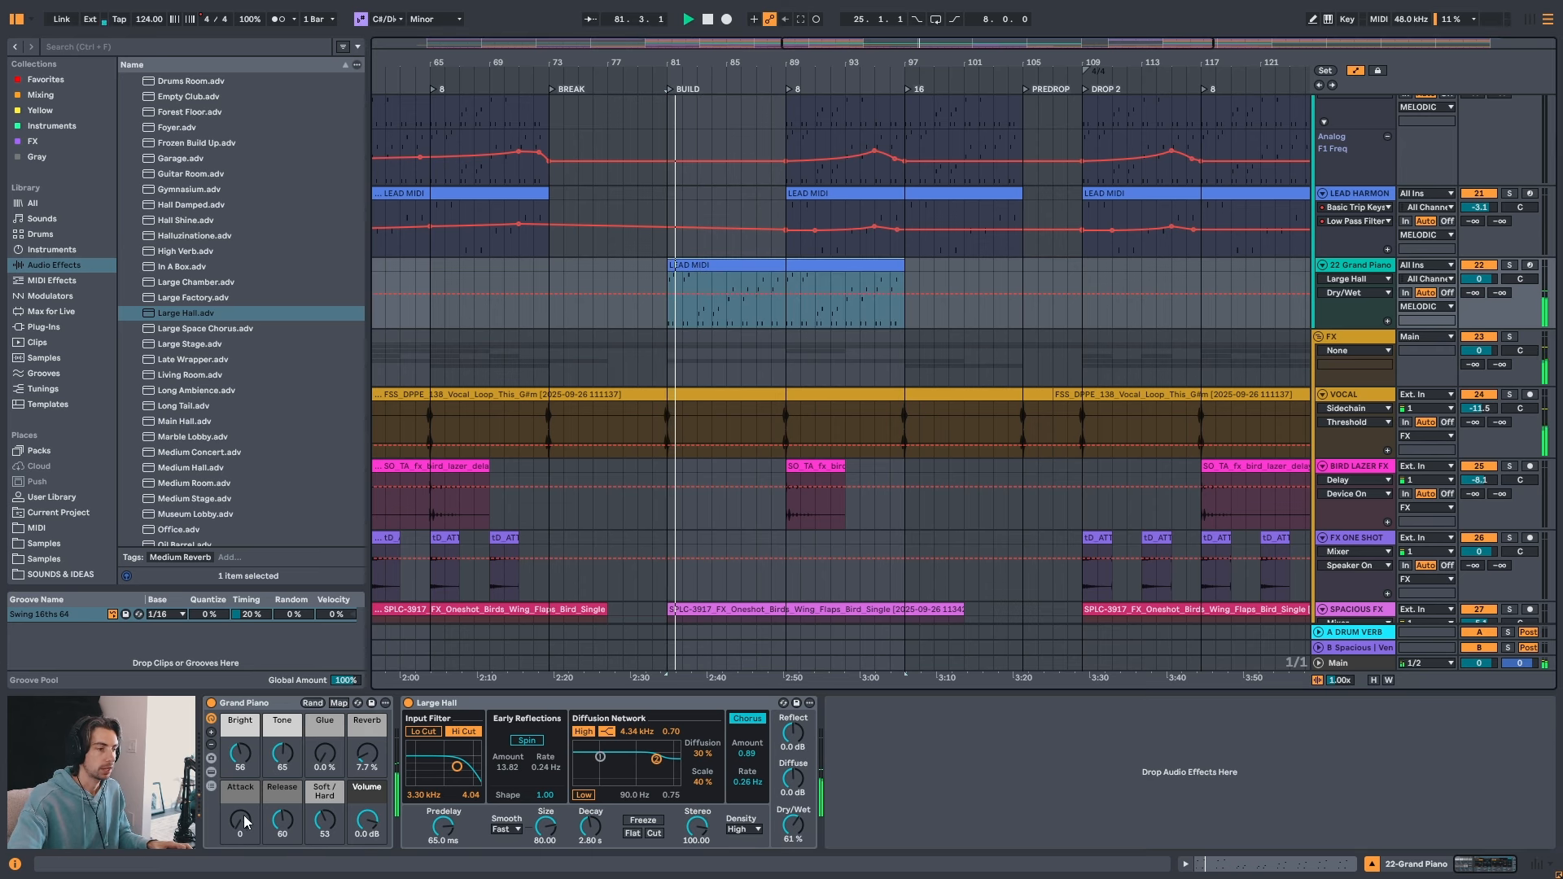
- Set the Grand Piano's Attack to 58, Tone to 67 and Bright to 29 while replaying the build
{"action": "left_click_drag", "start_coordinate": [689, 62], "coordinate": [689, 140]}
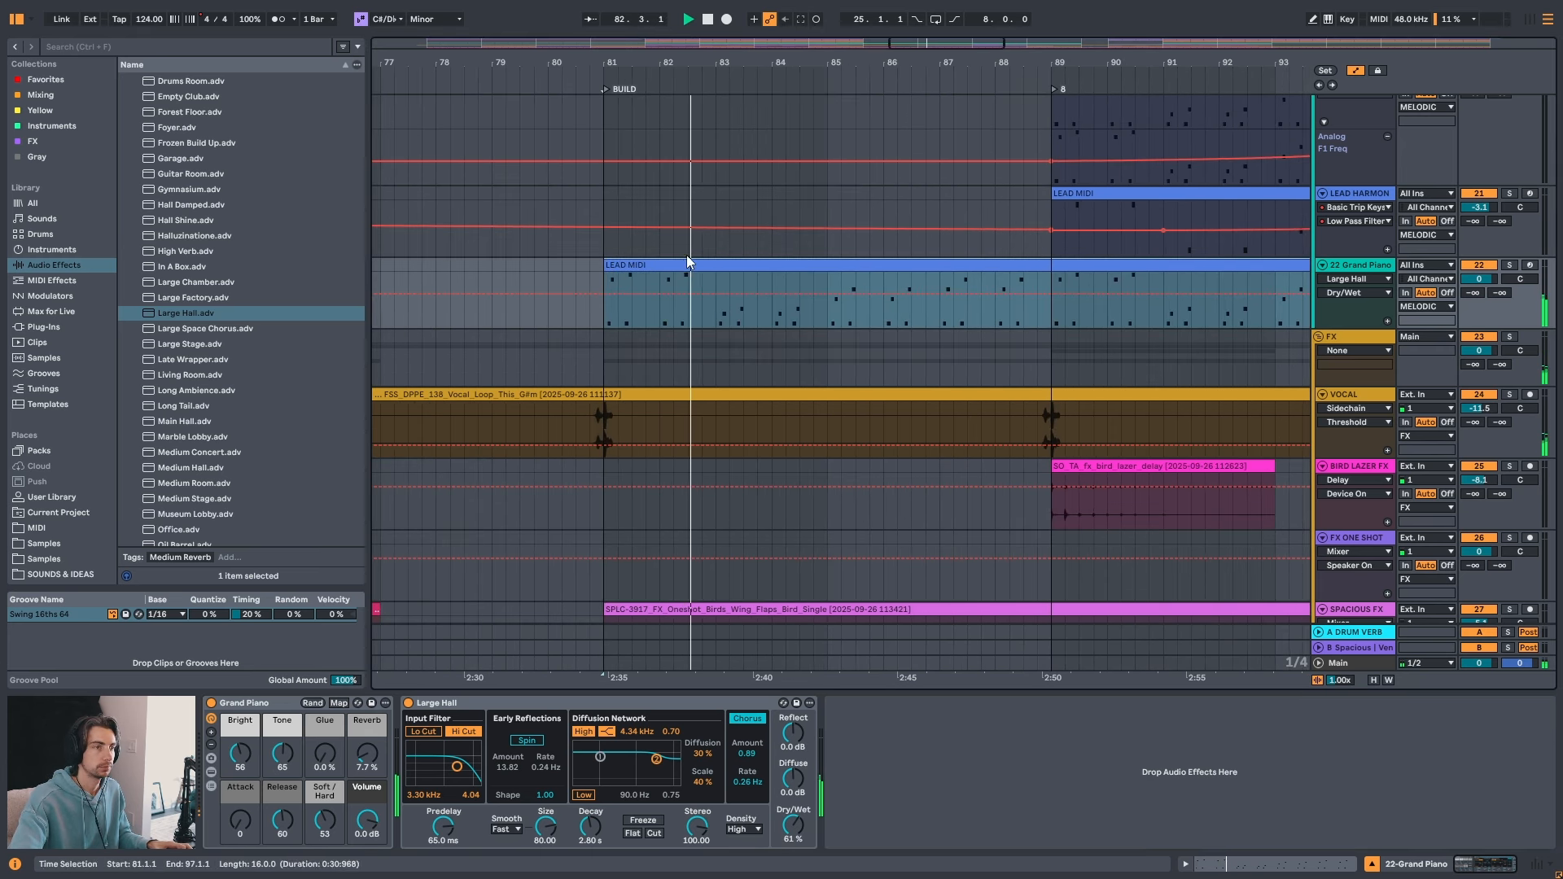
{"action": "left_click_drag", "start_coordinate": [240, 820], "coordinate": [240, 800]}
{"action": "key", "text": "space"}
{"action": "key", "text": "space"}
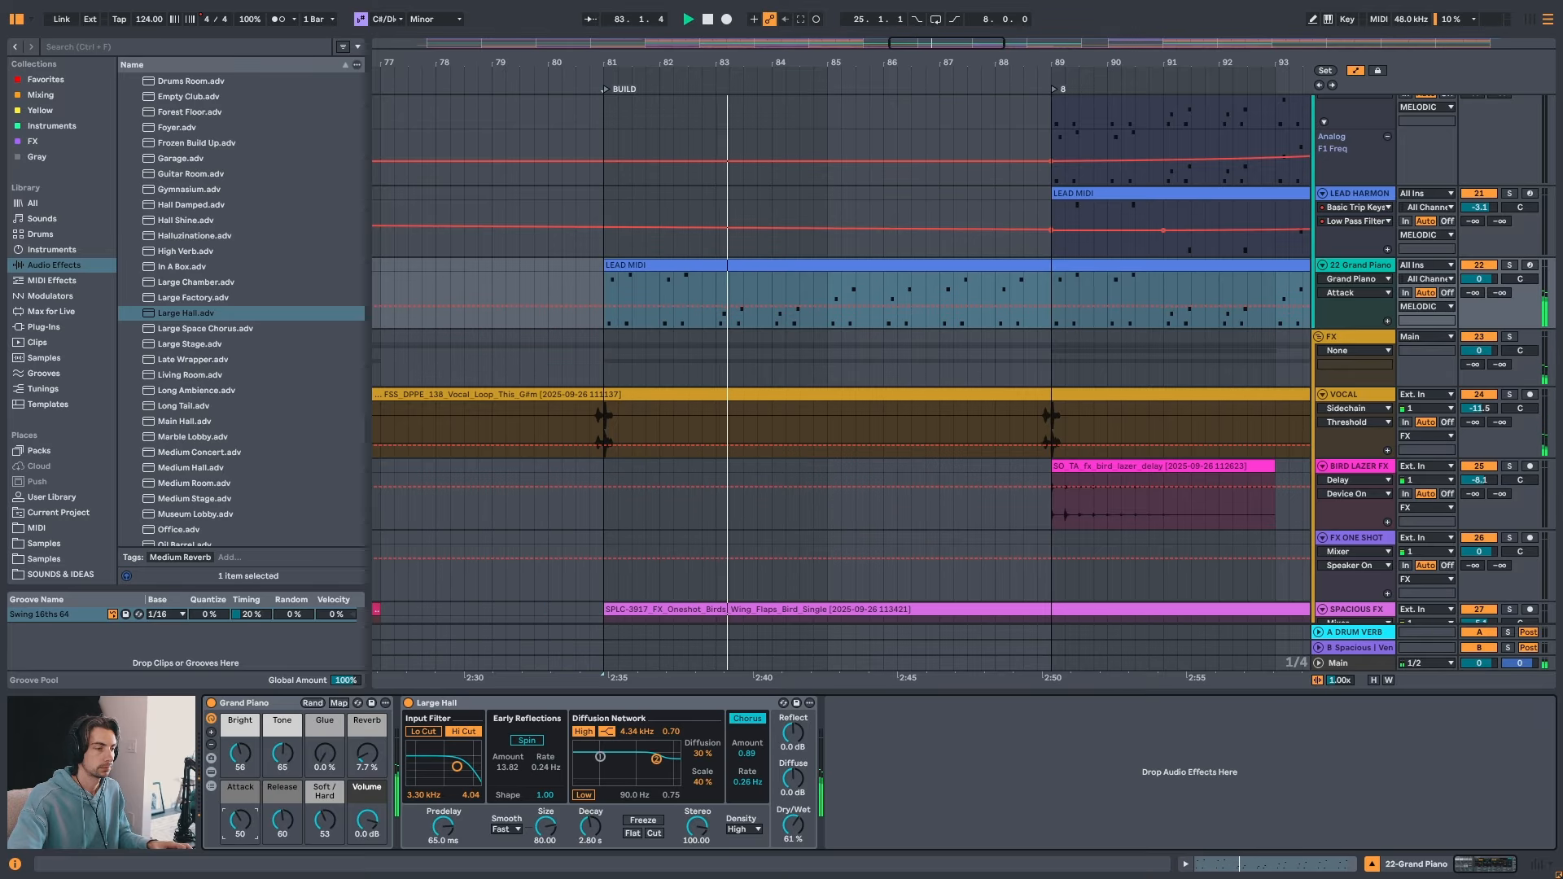
{"action": "left_click_drag", "start_coordinate": [240, 820], "coordinate": [240, 814]}
{"action": "left_click_drag", "start_coordinate": [282, 751], "coordinate": [240, 765]}
{"action": "key", "text": "space"}
{"action": "key", "text": "space"}
{"action": "key", "text": "space"}
{"action": "key", "text": "space"}
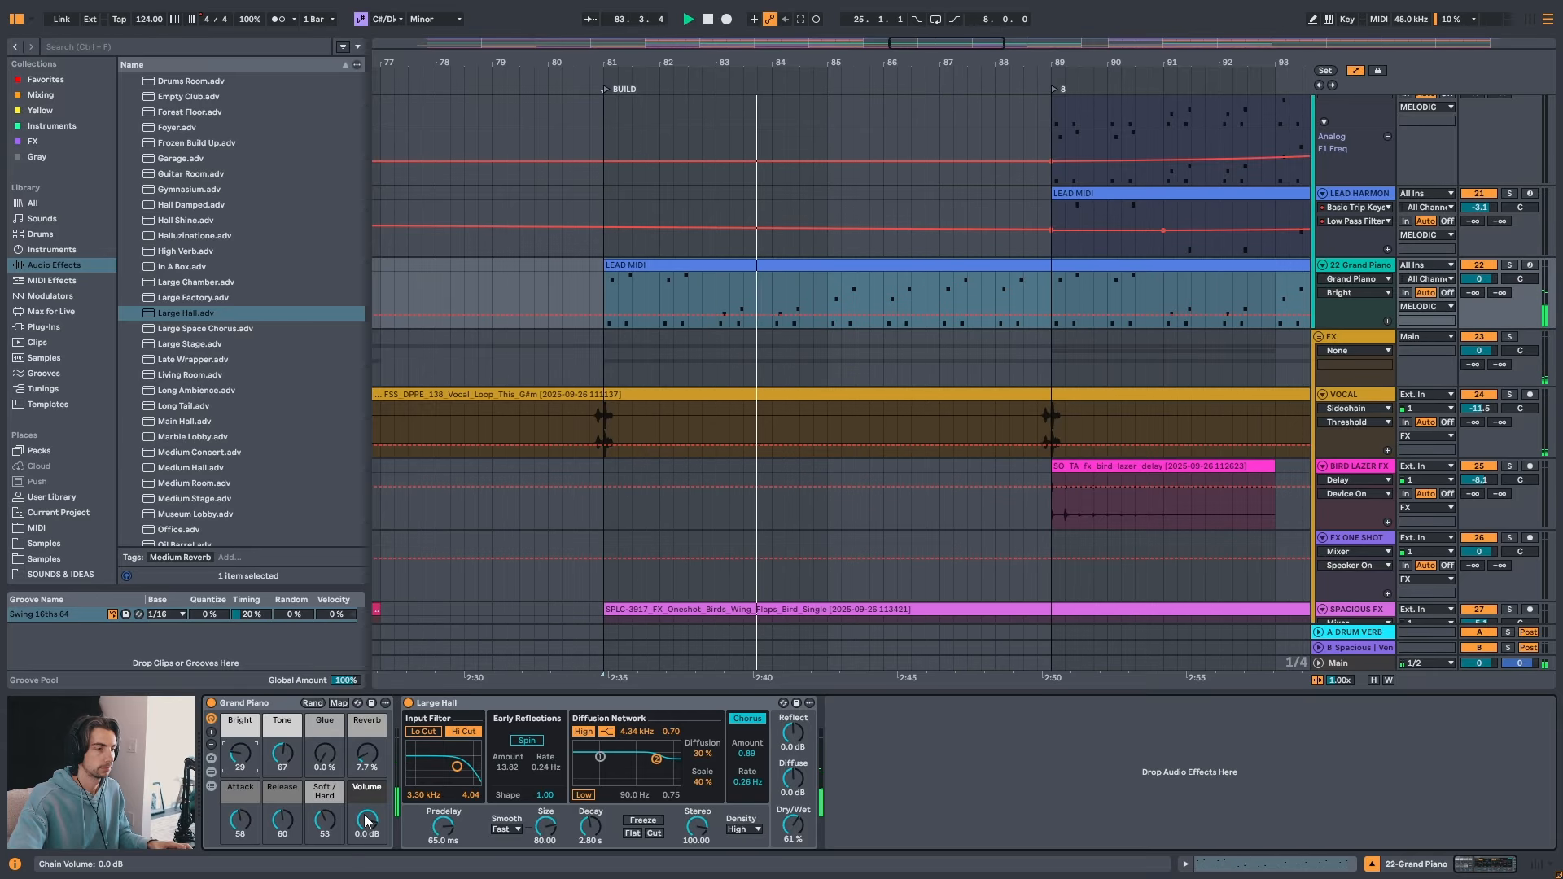
- Set the Grand Piano's Volume to 0.648 dB and the Large Hall's Dry/Wet to 71%, listening with the full arrangement
{"action": "left_click_drag", "start_coordinate": [366, 820], "coordinate": [367, 820]}
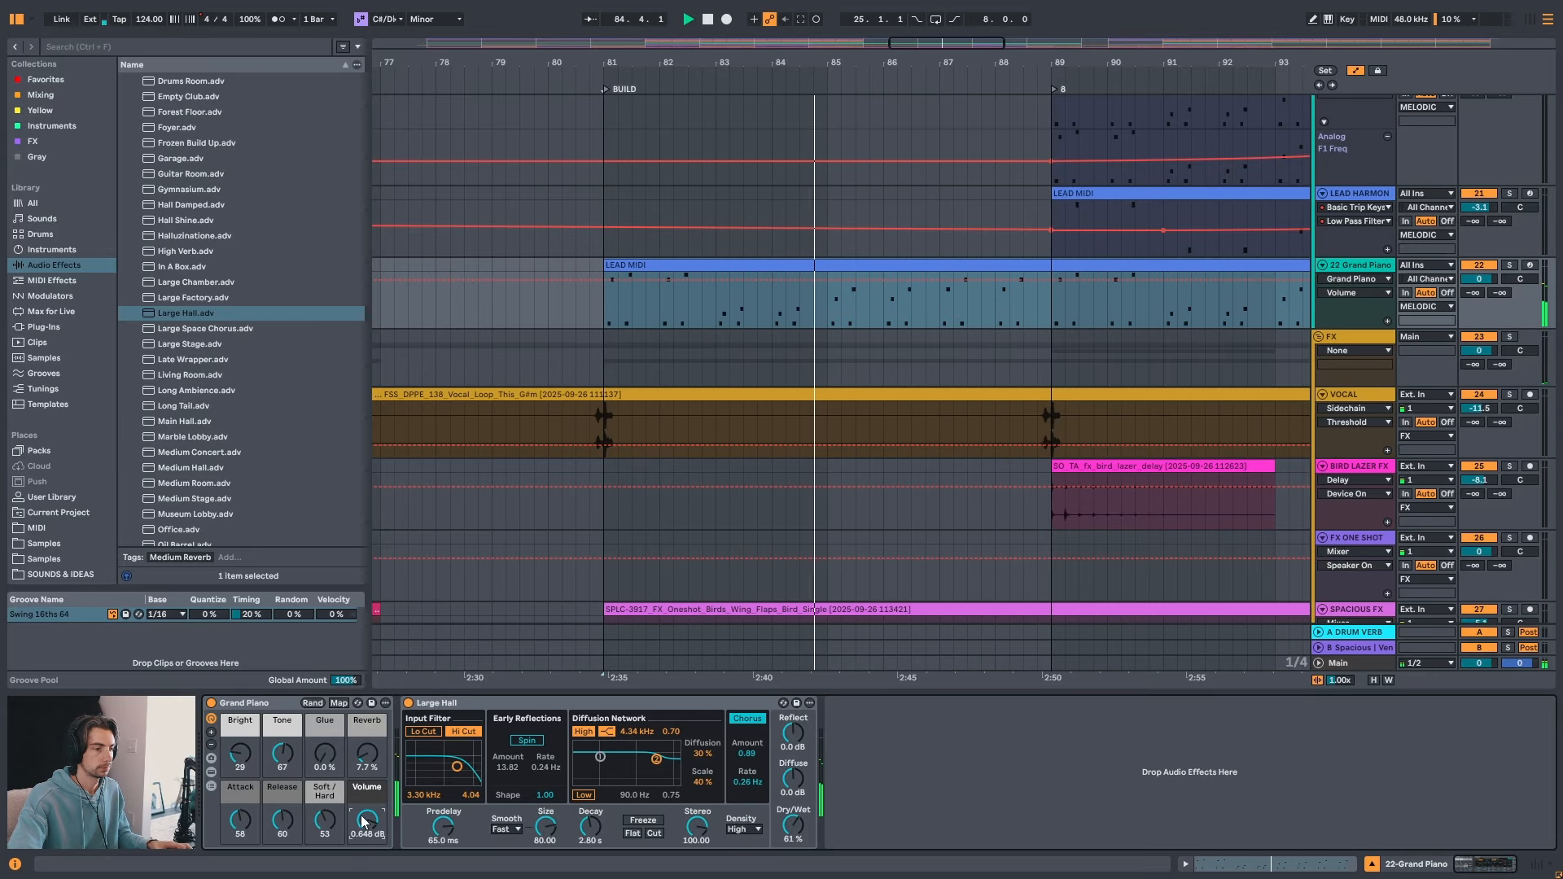
{"action": "left_click_drag", "start_coordinate": [794, 826], "coordinate": [794, 815]}
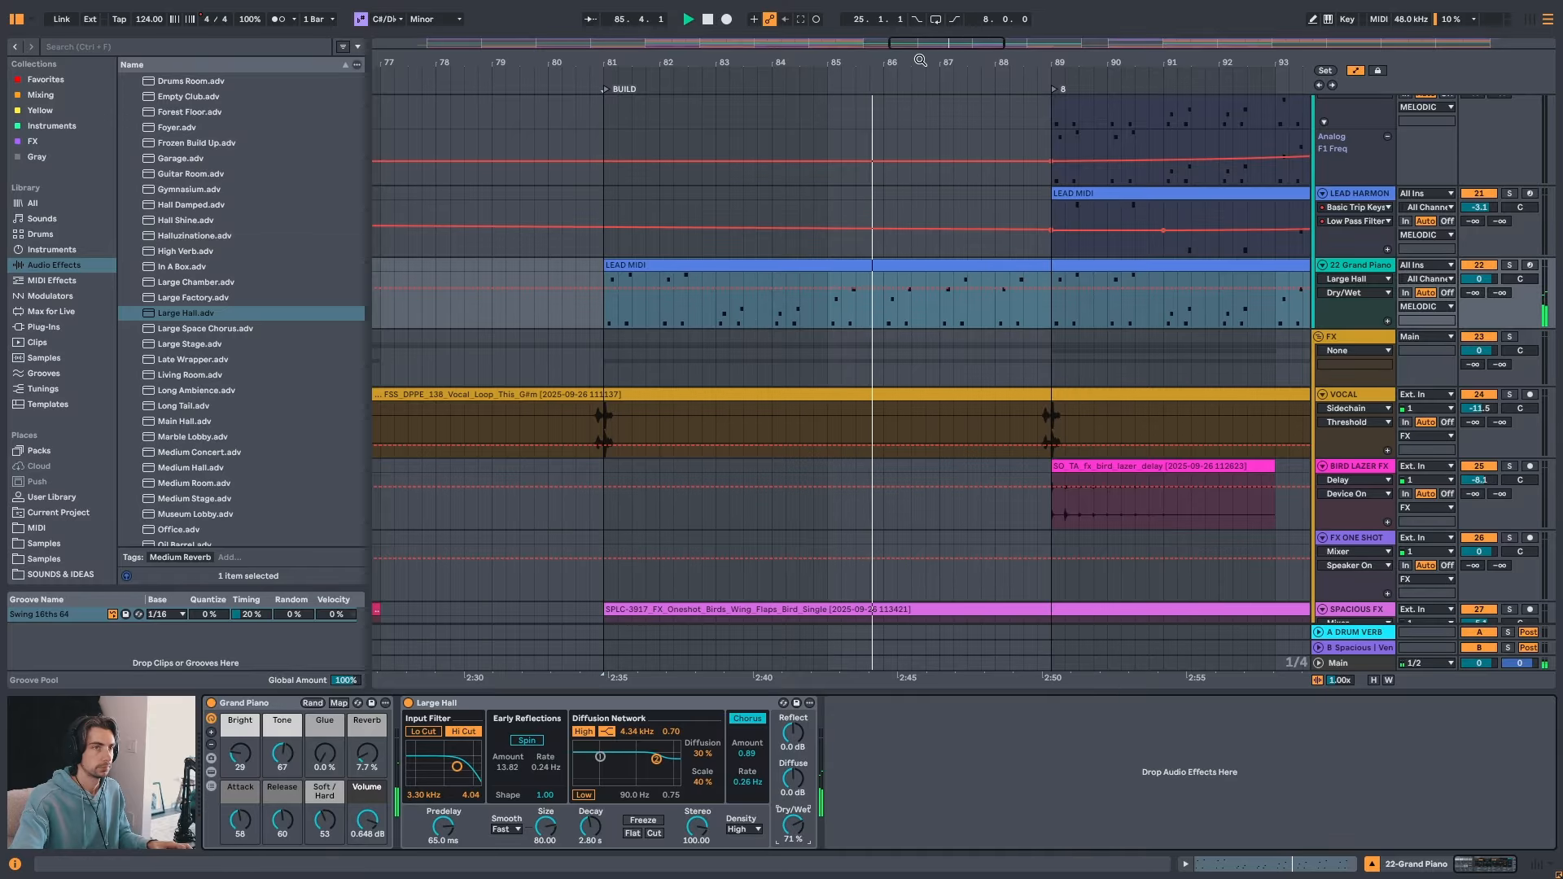
{"action": "left_click_drag", "start_coordinate": [921, 59], "coordinate": [780, 24]}
{"action": "scroll", "coordinate": [775, 371], "scroll_direction": "up", "scroll_amount": 5}
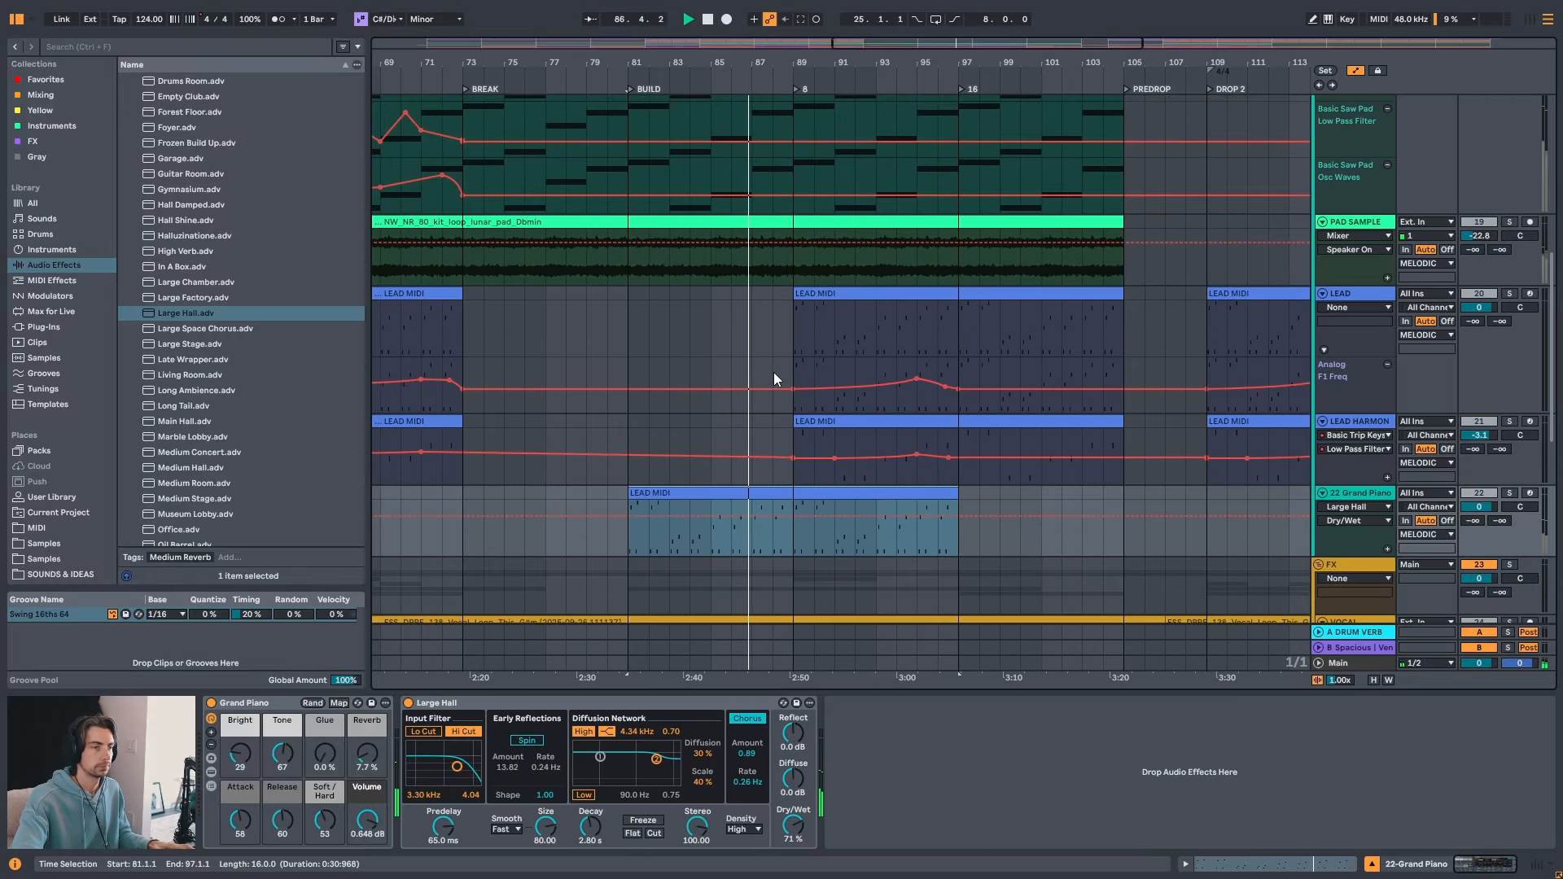
{"action": "scroll", "coordinate": [753, 376], "scroll_direction": "up", "scroll_amount": 4}
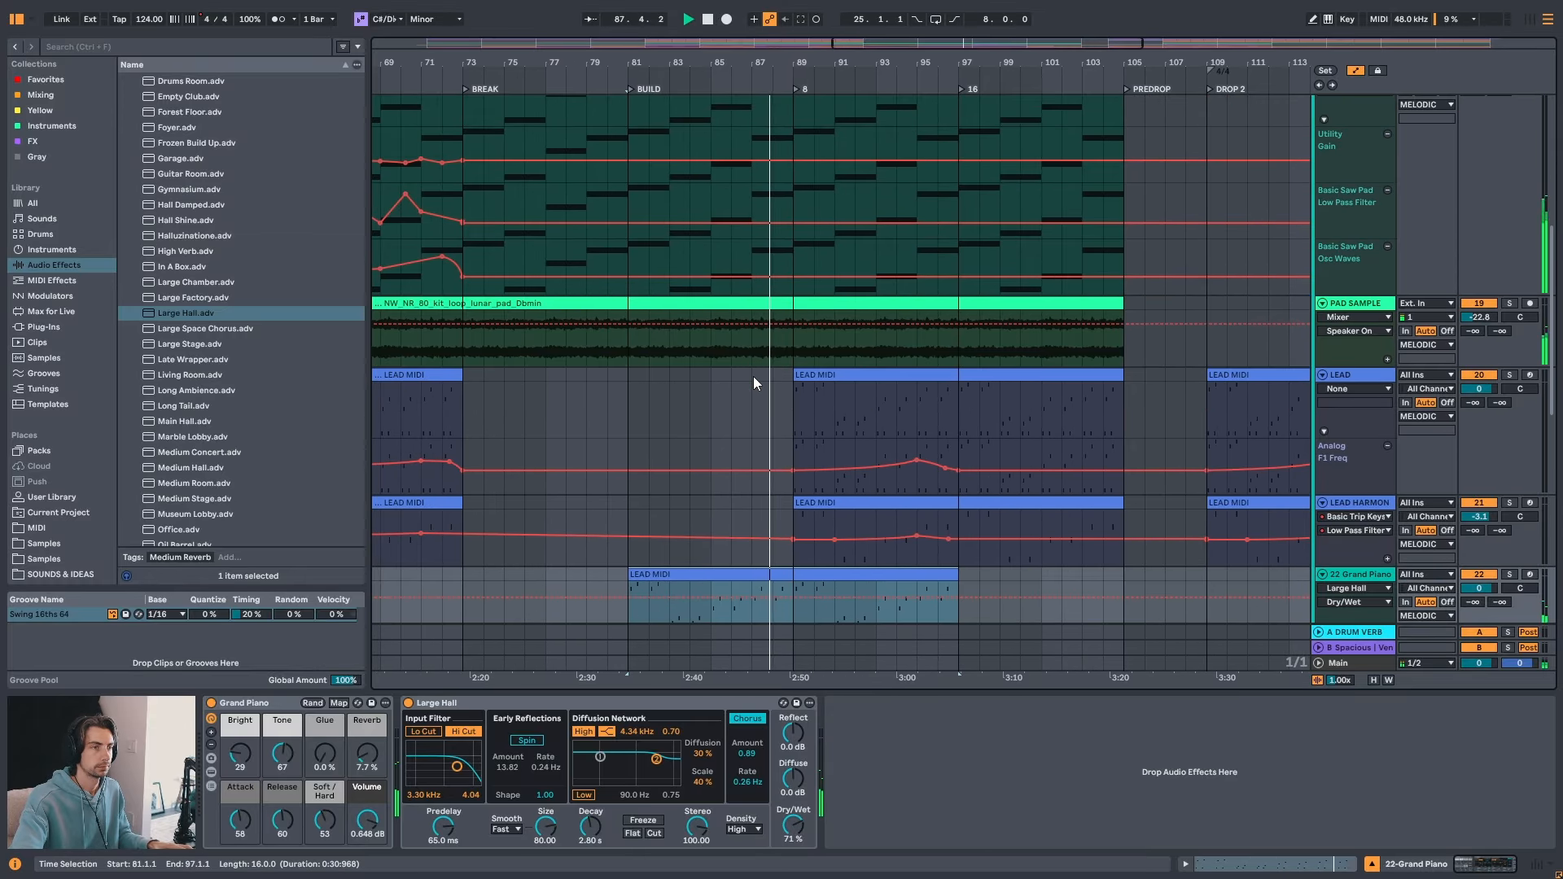
{"action": "scroll", "coordinate": [749, 379], "scroll_direction": "down", "scroll_amount": 5}
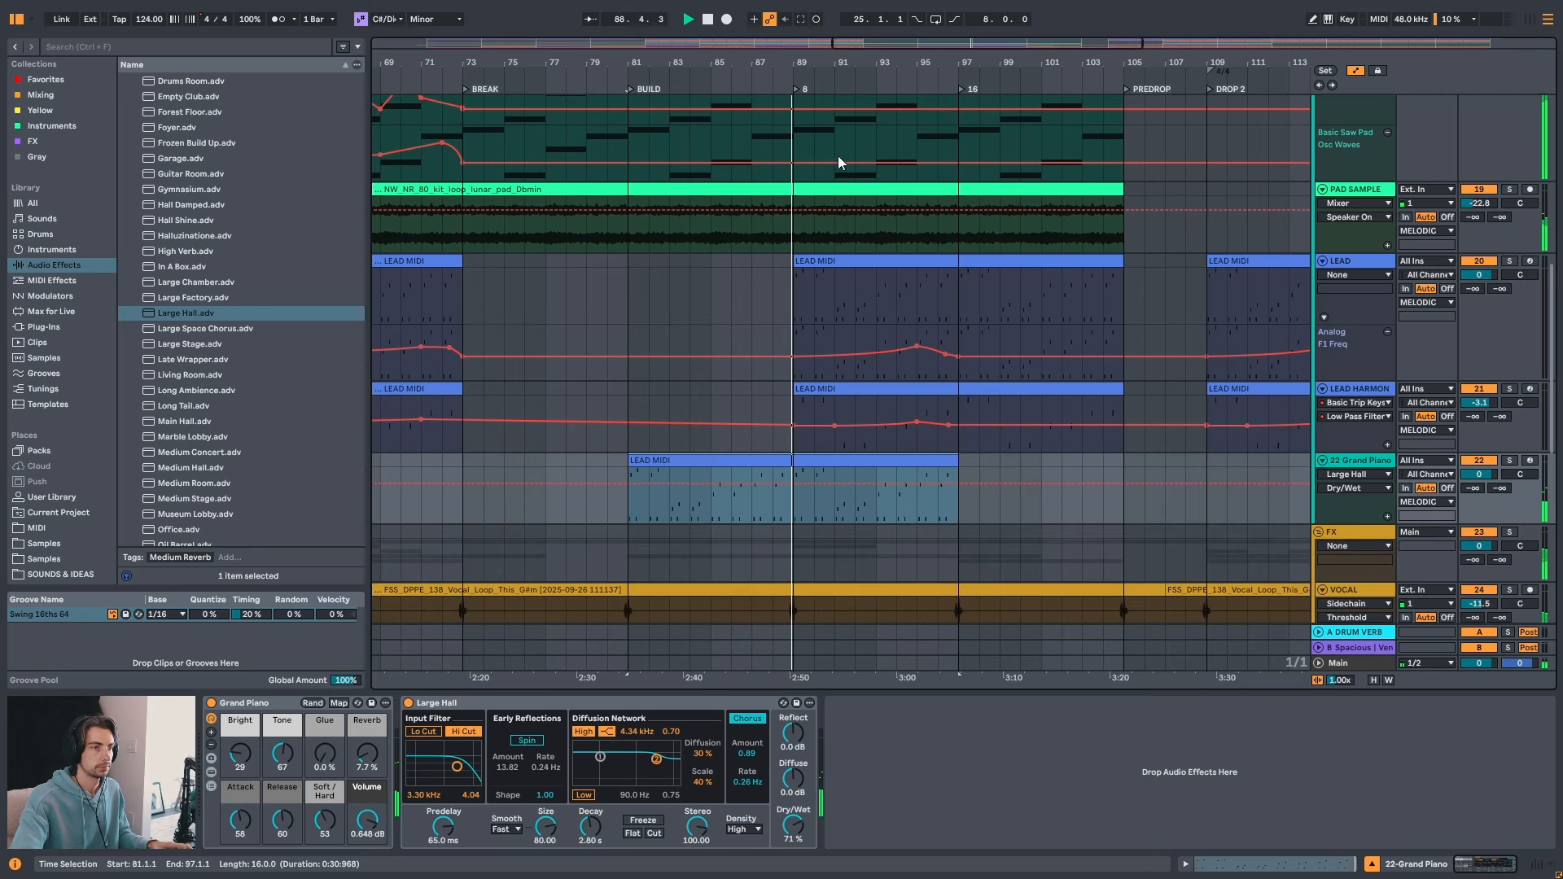
{"action": "left_click_drag", "start_coordinate": [852, 62], "coordinate": [740, 53]}
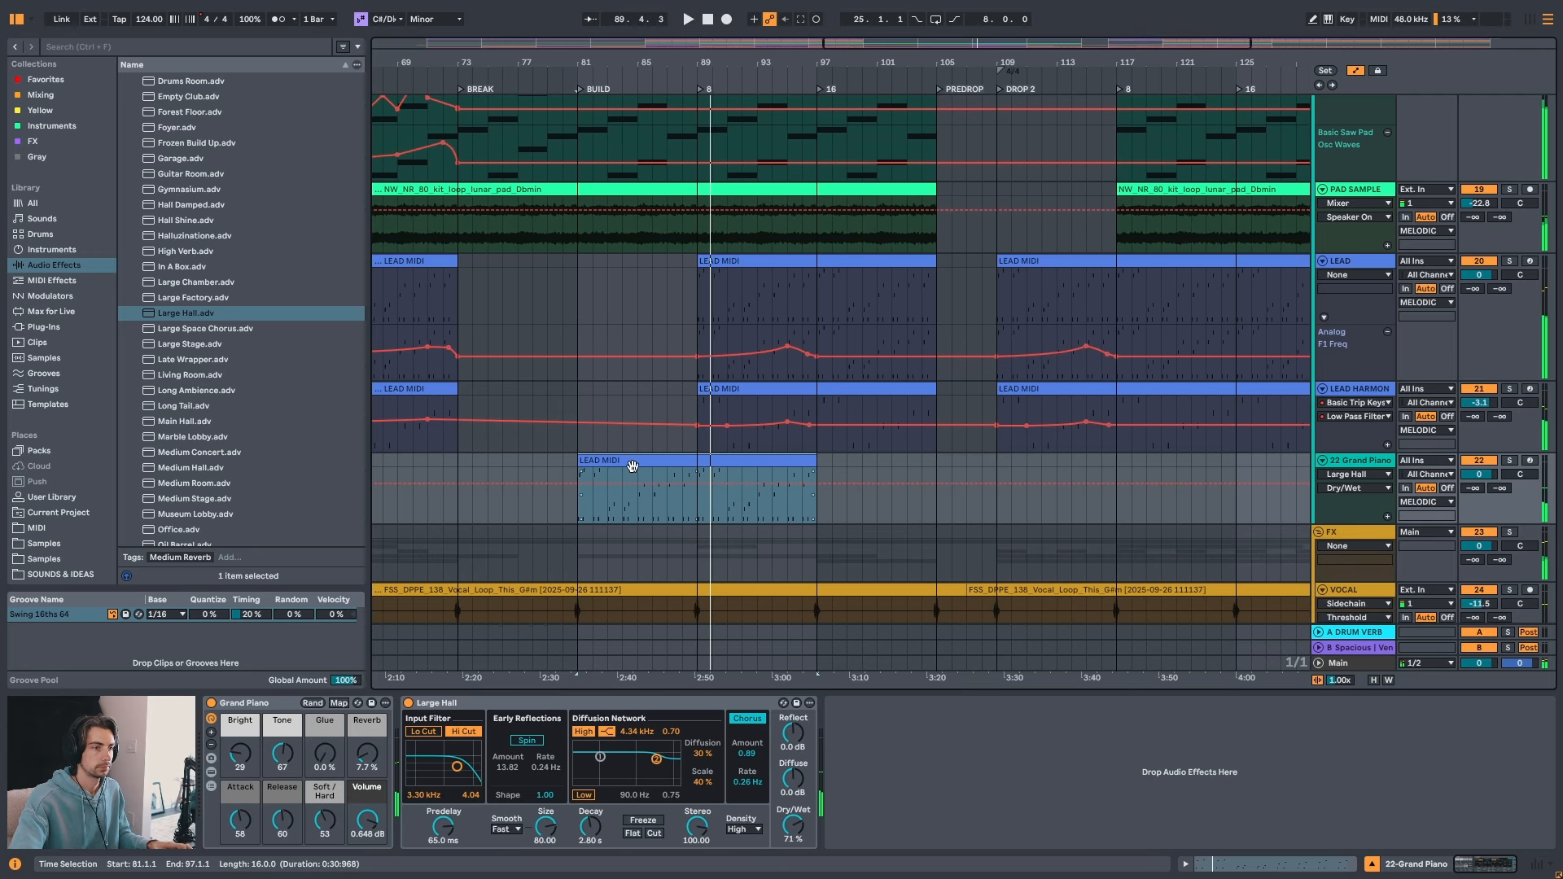
- Set the Grand Piano's Bright to 55, Tone to 88 and Soft/Hard to 81, and re-audition the clip from bar 81
{"action": "key", "text": "space"}
{"action": "key", "text": "space"}
{"action": "left_click_drag", "start_coordinate": [281, 754], "coordinate": [241, 758]}
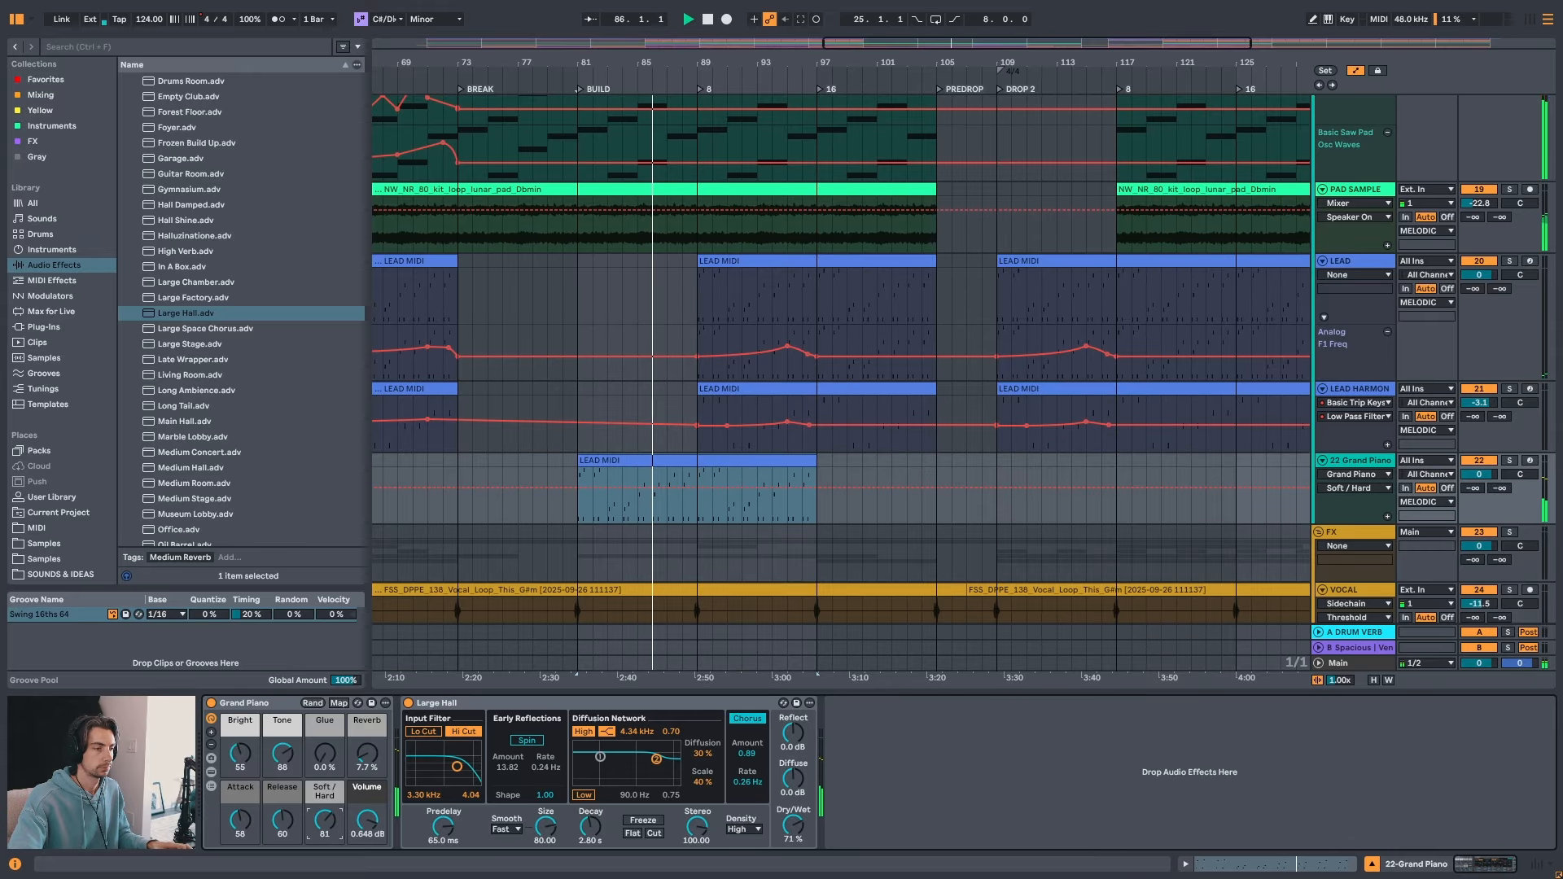
{"action": "left_click", "coordinate": [644, 460]}
{"action": "key", "text": "space"}
{"action": "key", "text": "space"}
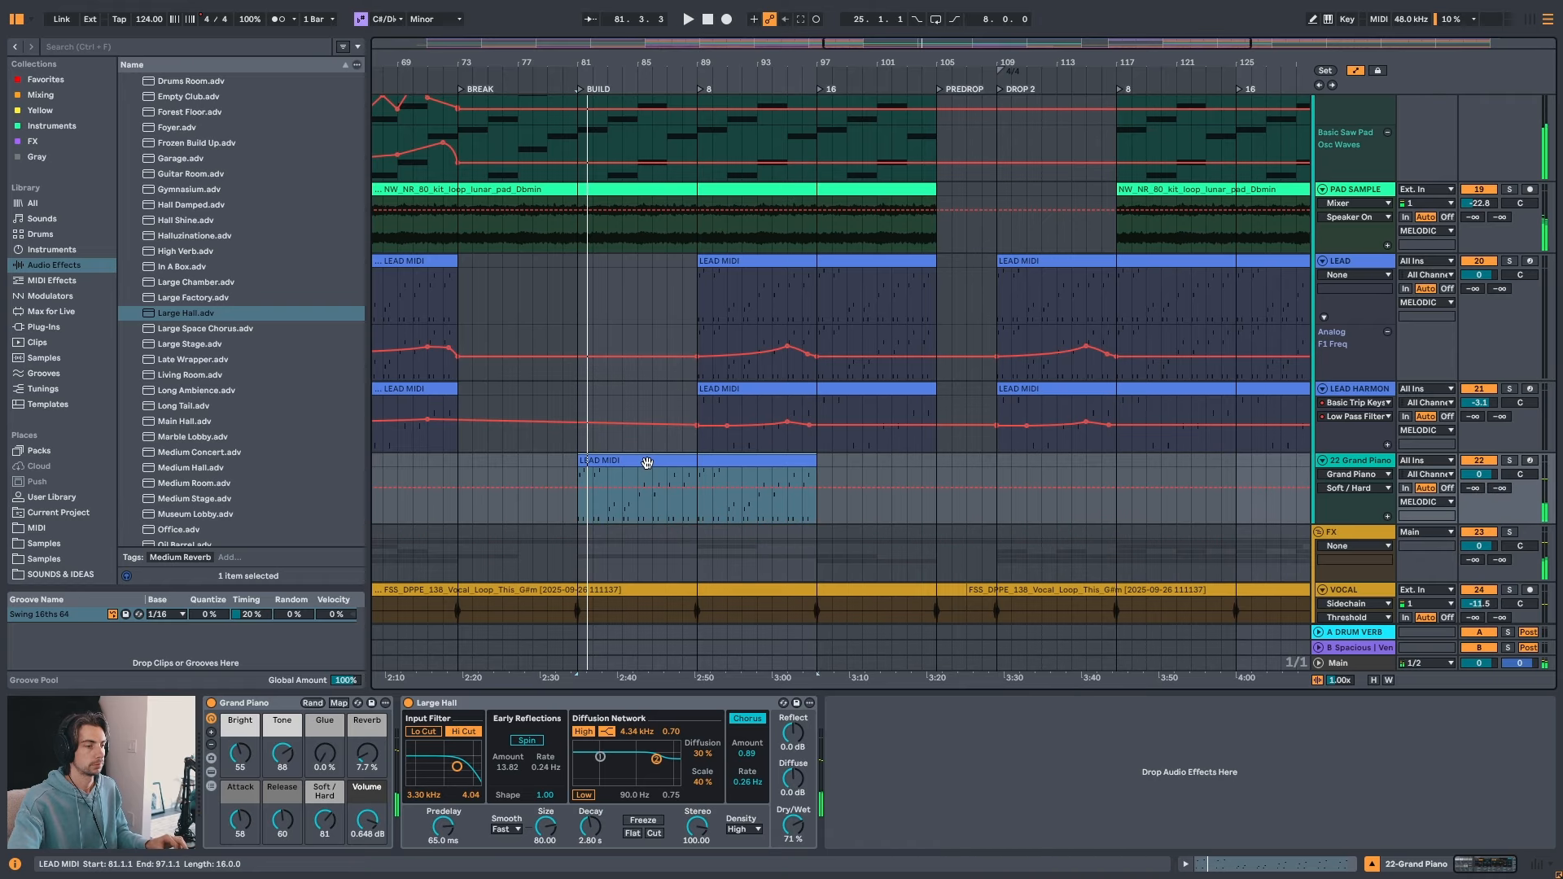
{"action": "key", "text": "space"}
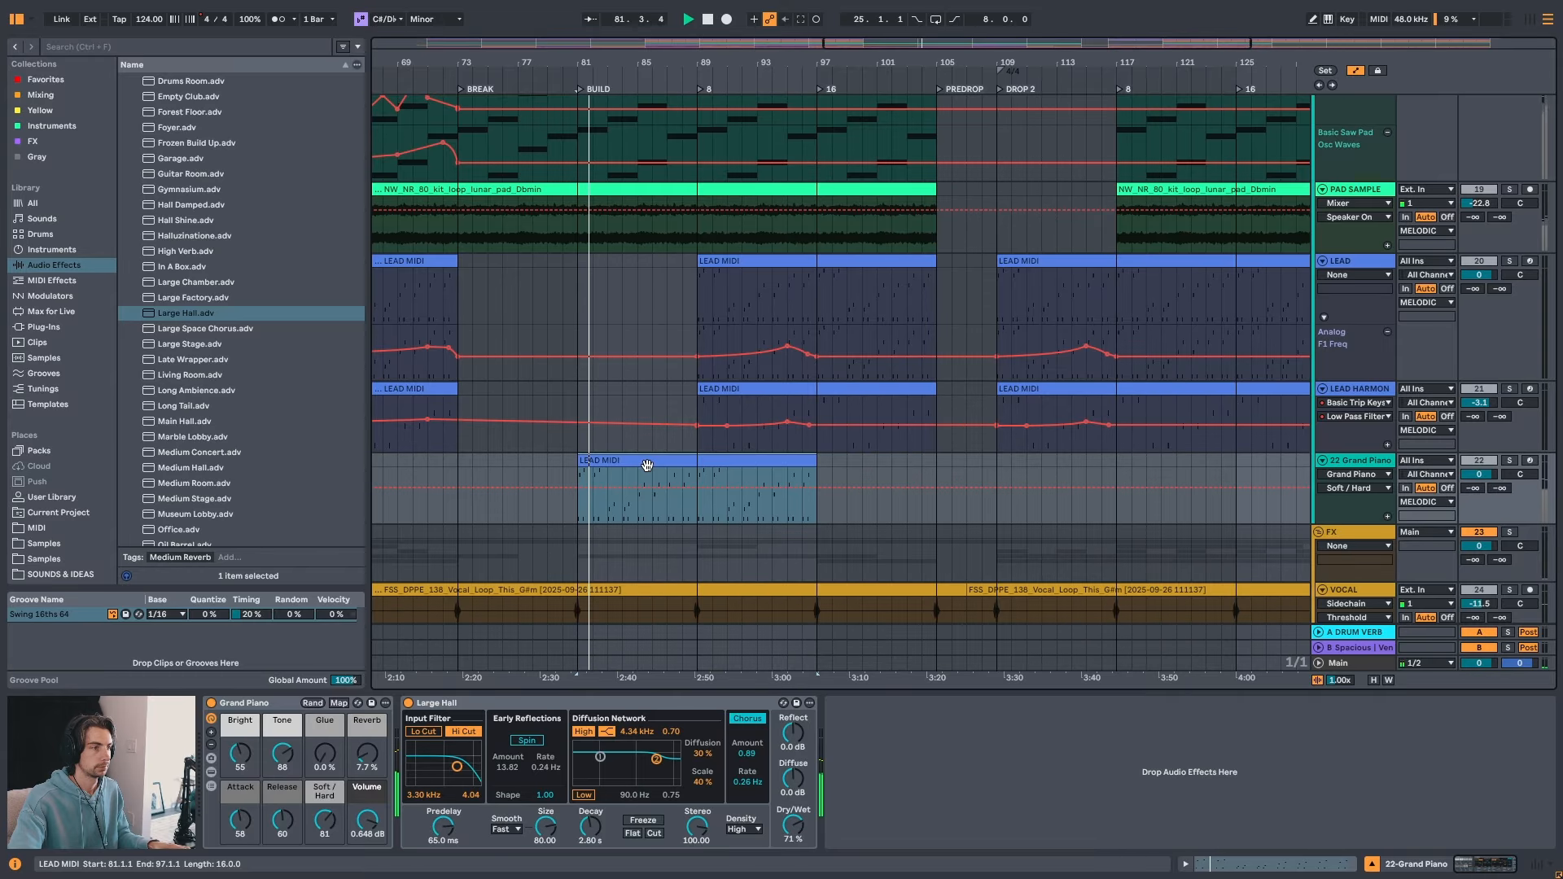
{"action": "key", "text": "space"}
- Copy the delay and sidechain Audio Effect Rack from the LEAD track to the end of the Grand Piano track's device chain
{"action": "scroll", "coordinate": [645, 477], "scroll_direction": "up", "scroll_amount": 2}
{"action": "left_click", "coordinate": [1355, 328]}
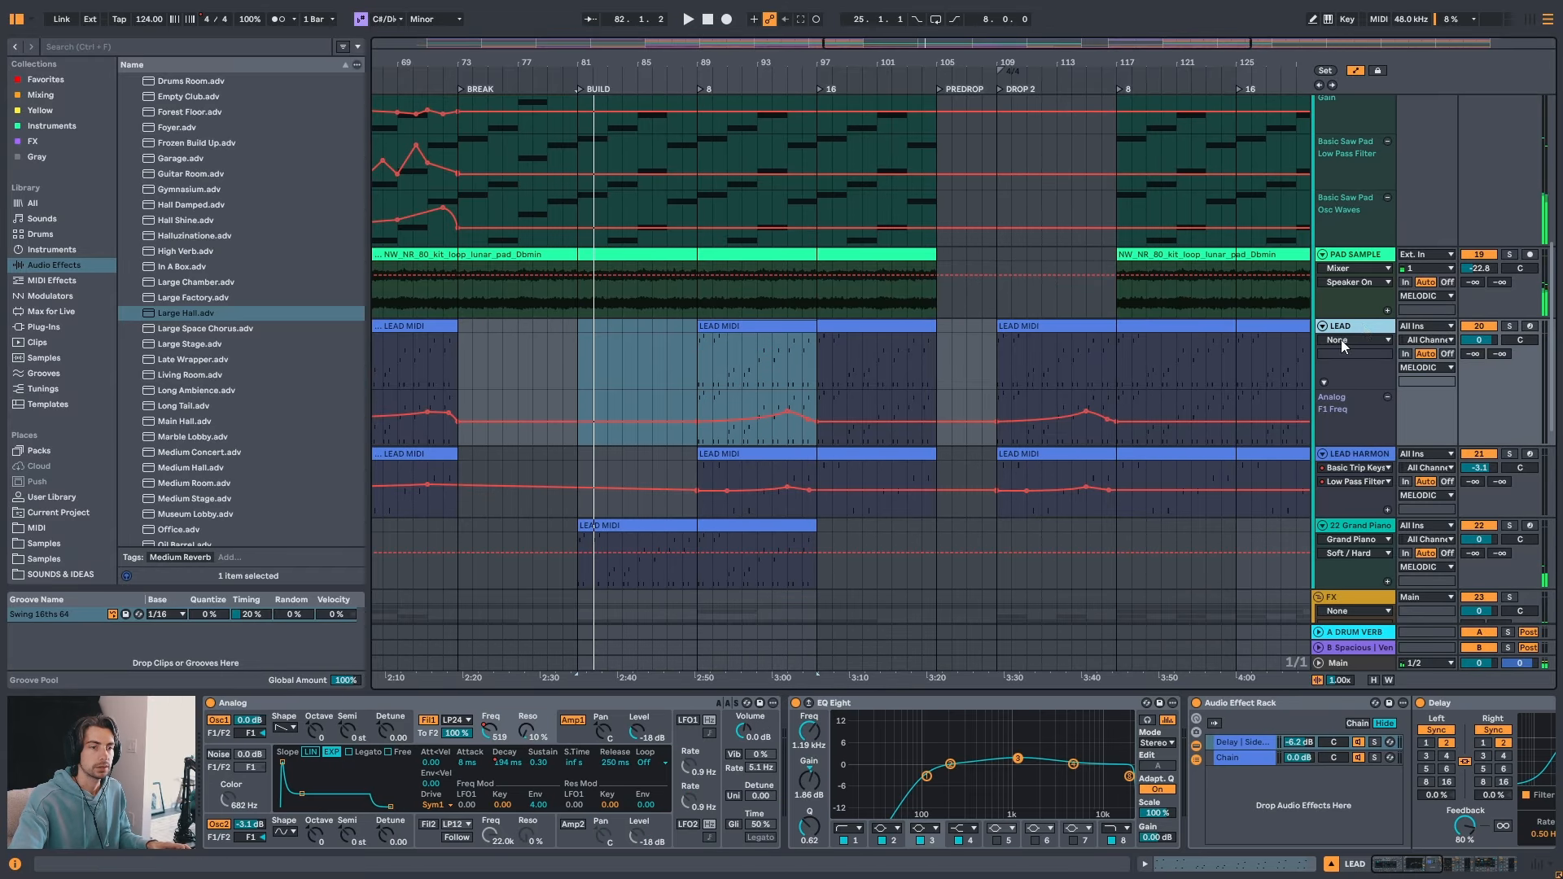
{"action": "left_click_drag", "start_coordinate": [1411, 865], "coordinate": [1430, 865]}
{"action": "left_click", "coordinate": [766, 703]}
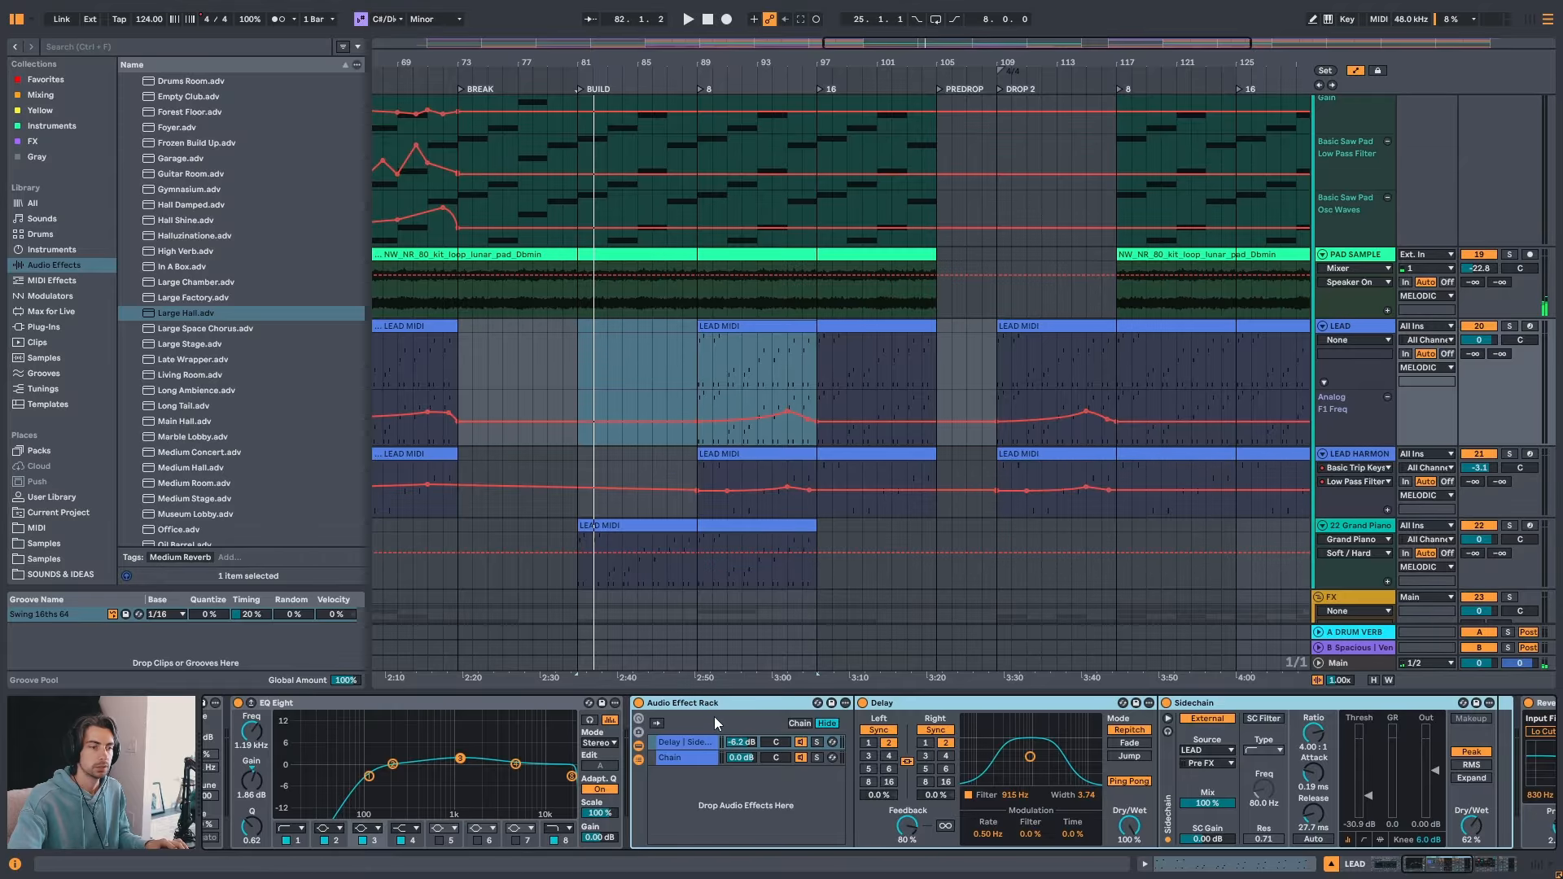
{"action": "left_click", "coordinate": [1357, 526]}
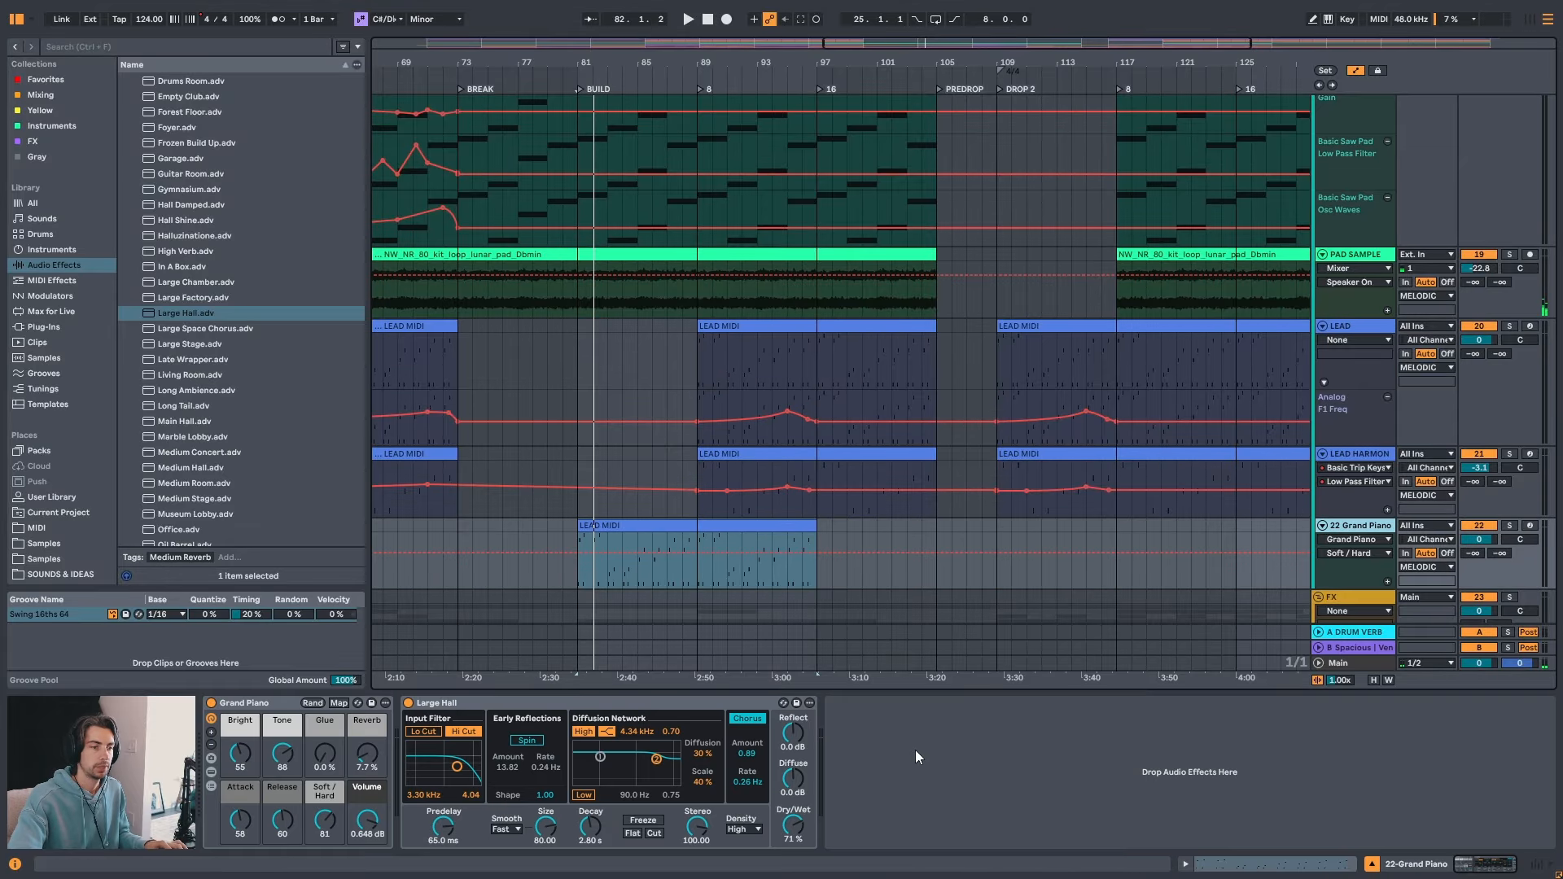
{"action": "key", "text": "ctrl+v"}
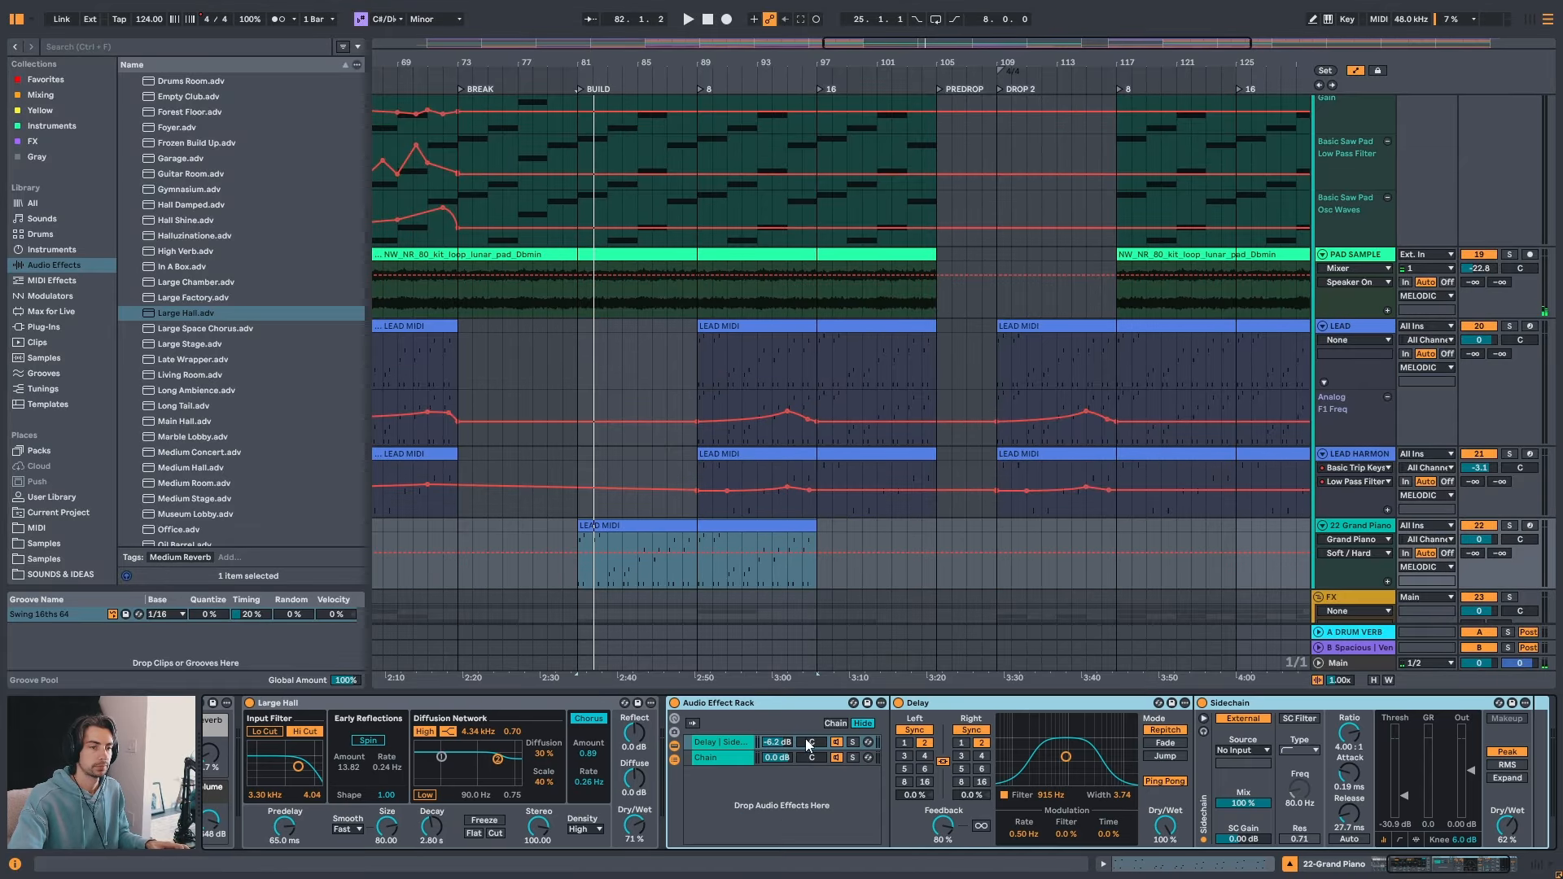
- Set the rack's delay chain volume to -4.3 dB and move the Audio Effect Rack ahead of the Large Hall reverb
{"action": "key", "text": "space"}
{"action": "left_click_drag", "start_coordinate": [777, 742], "coordinate": [777, 734]}
{"action": "left_click_drag", "start_coordinate": [1415, 867], "coordinate": [1399, 872]}
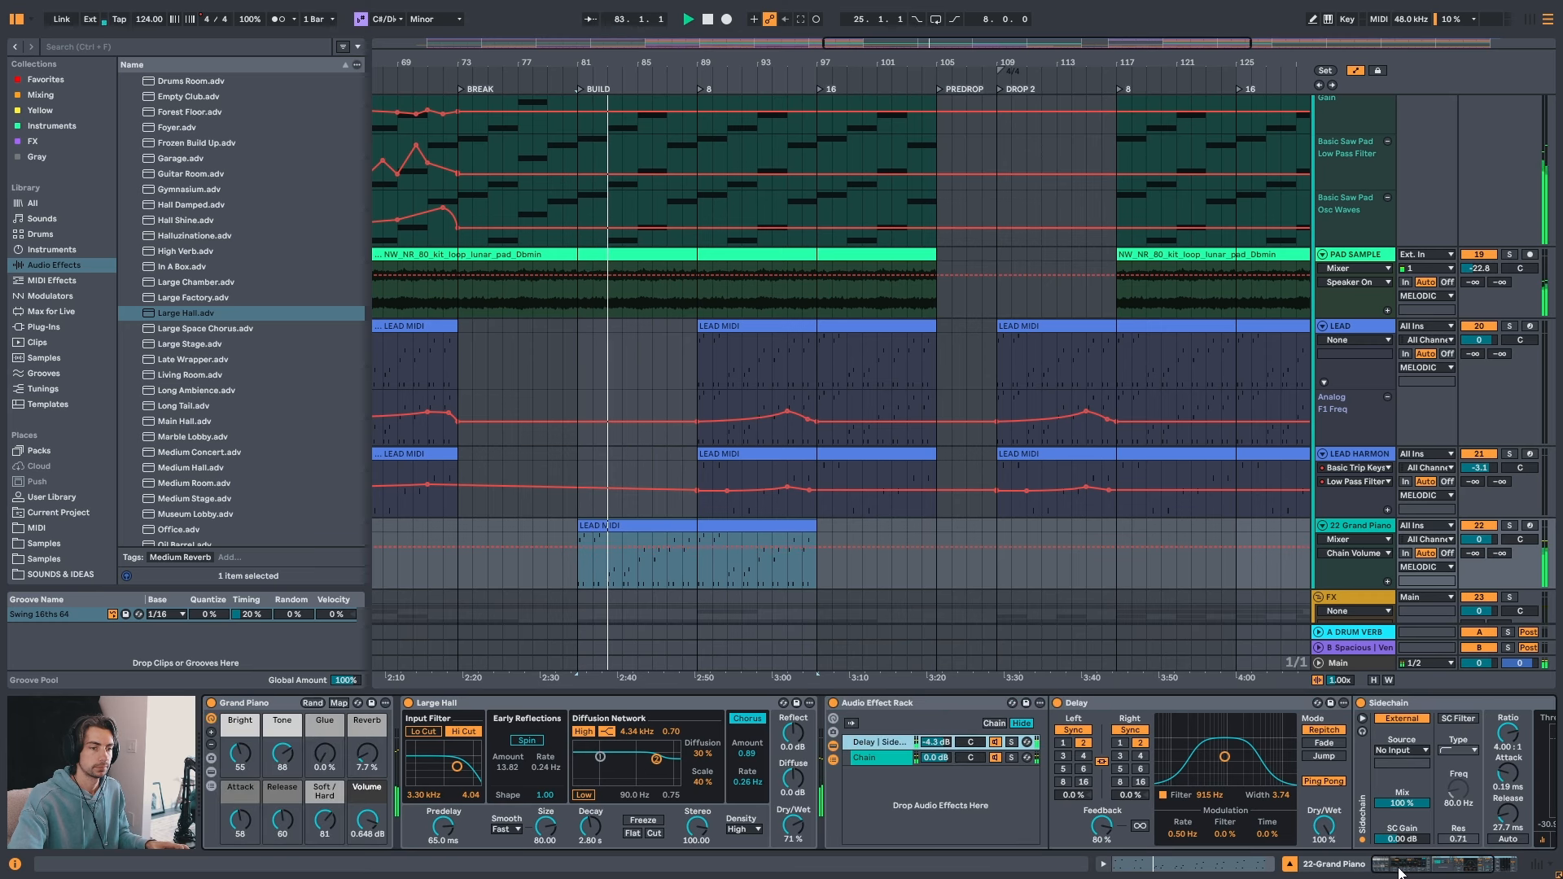
{"action": "left_click", "coordinate": [893, 709]}
{"action": "left_click_drag", "start_coordinate": [893, 706], "coordinate": [469, 723]}
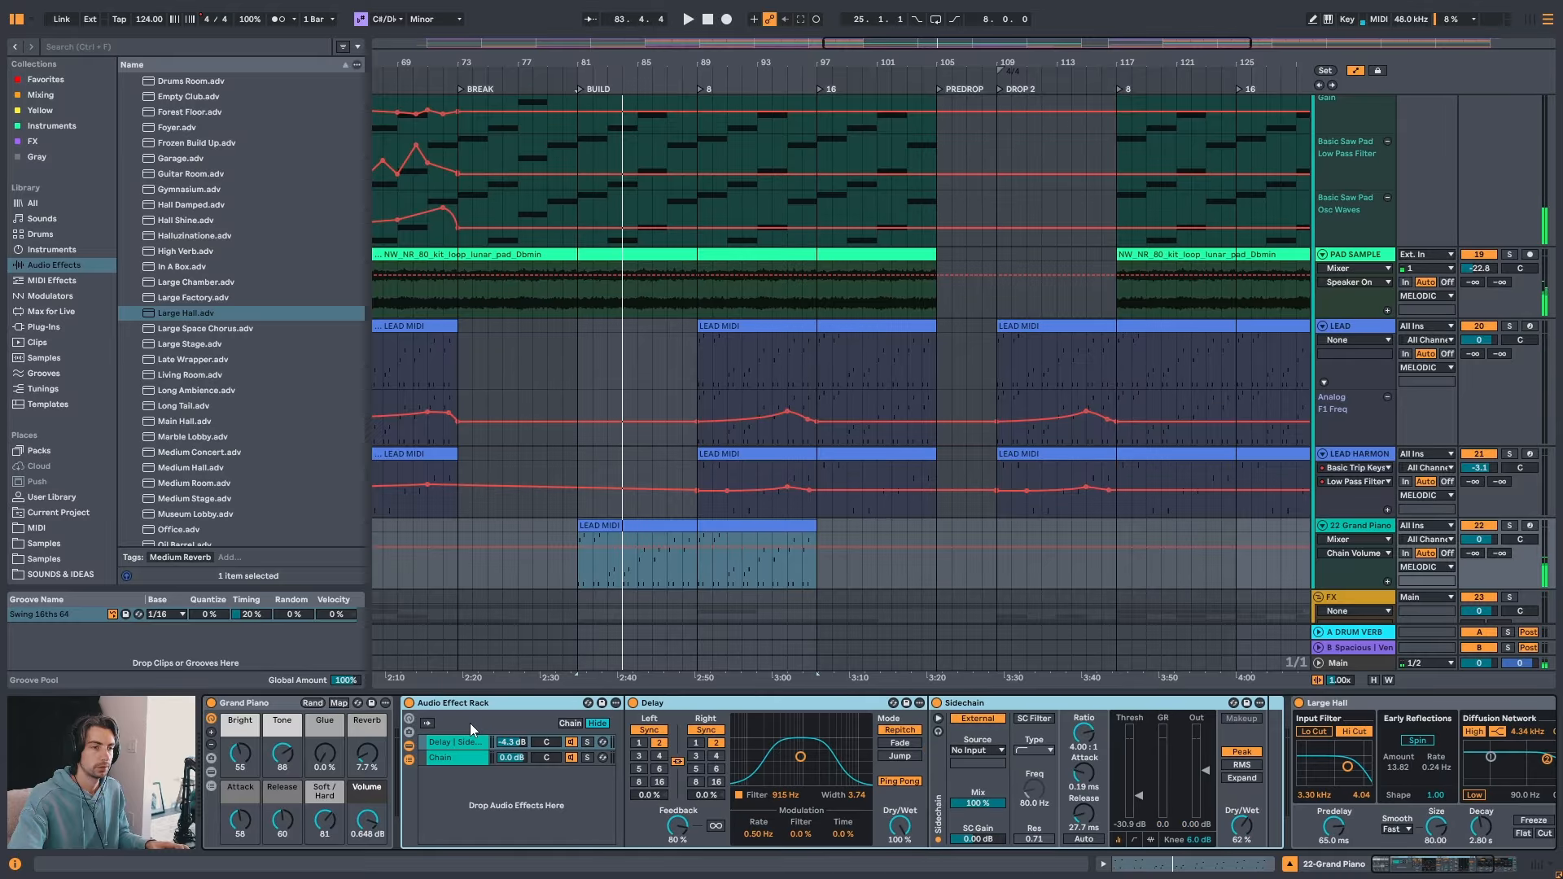
- Lower the rack's delay chain volume to -6.0 dB and set the Delay's Feedback to 71% during playback
{"action": "key", "text": "space"}
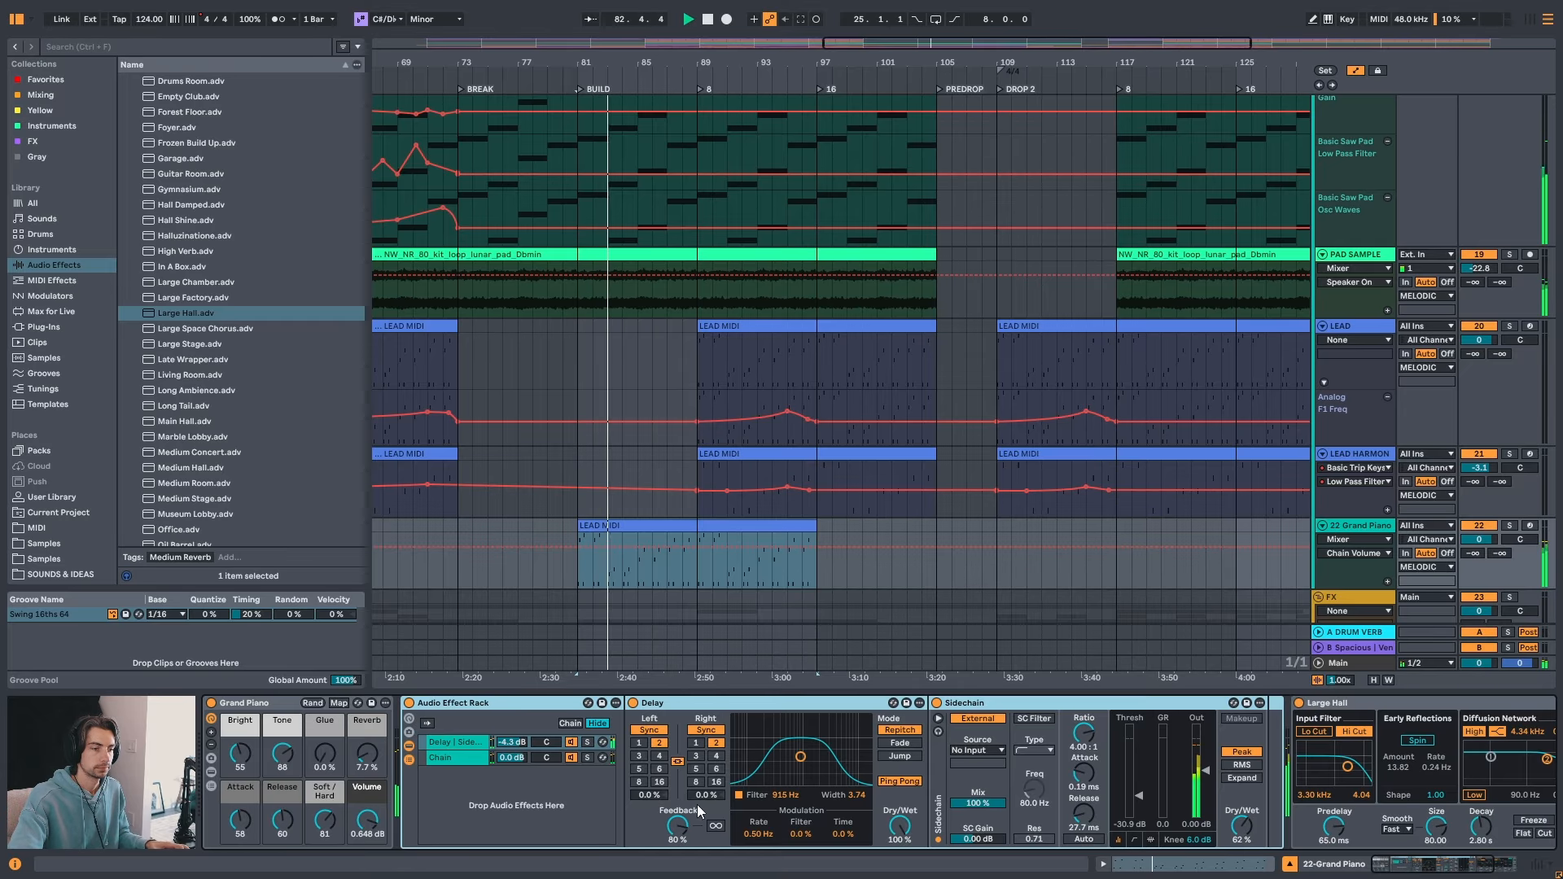
{"action": "left_click_drag", "start_coordinate": [515, 747], "coordinate": [515, 762]}
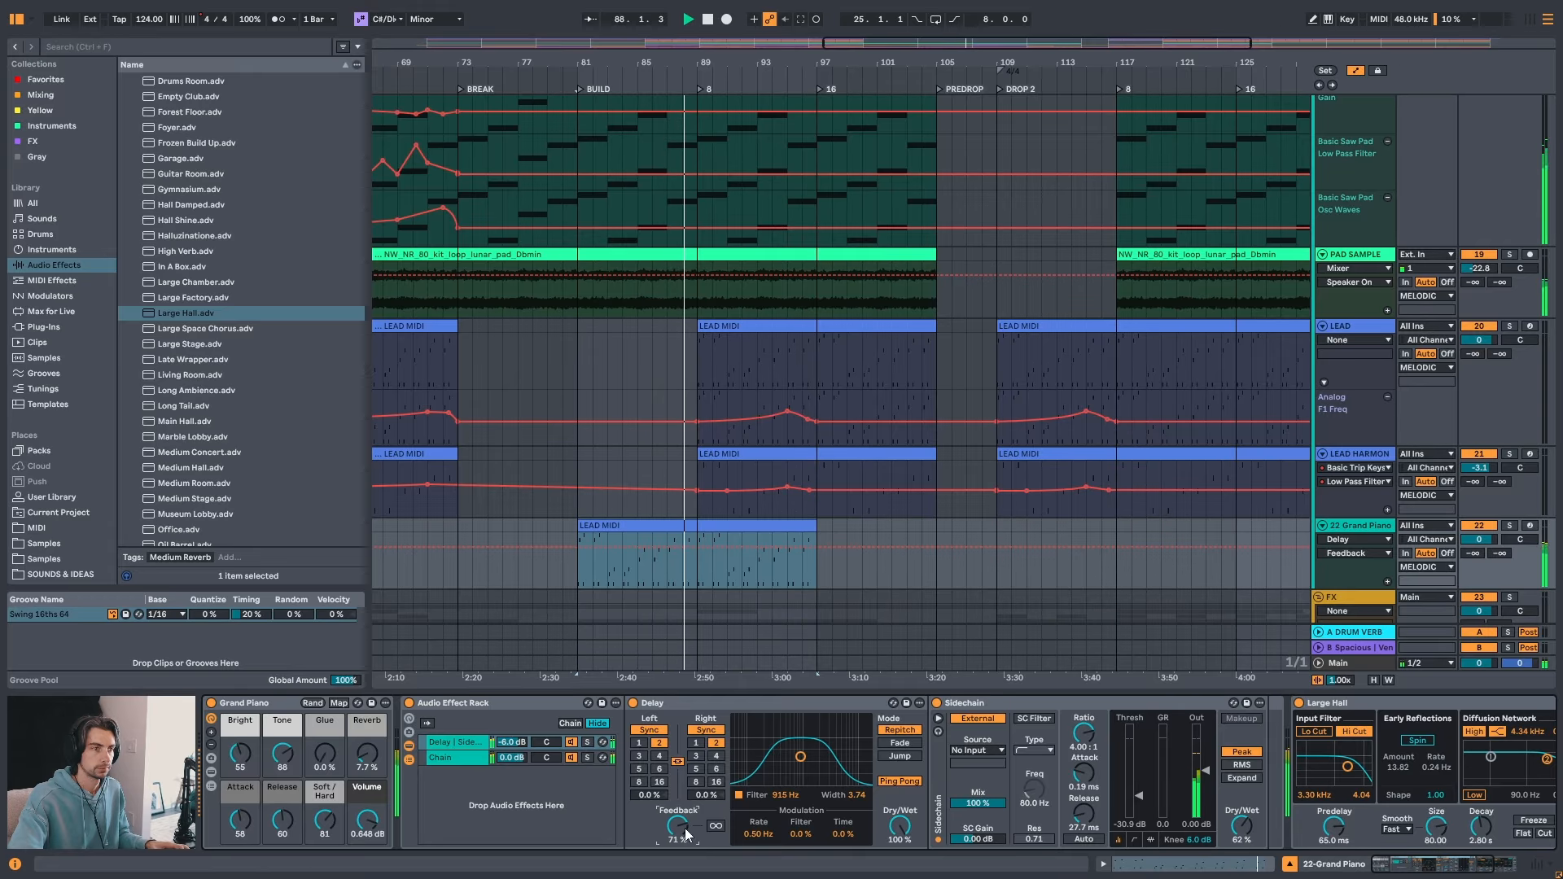
- Replay the piano clip and set the Grand Piano's Attack to 78, Bright to 13, Tone to 73 and Glue to 39%
{"action": "left_click", "coordinate": [590, 551]}
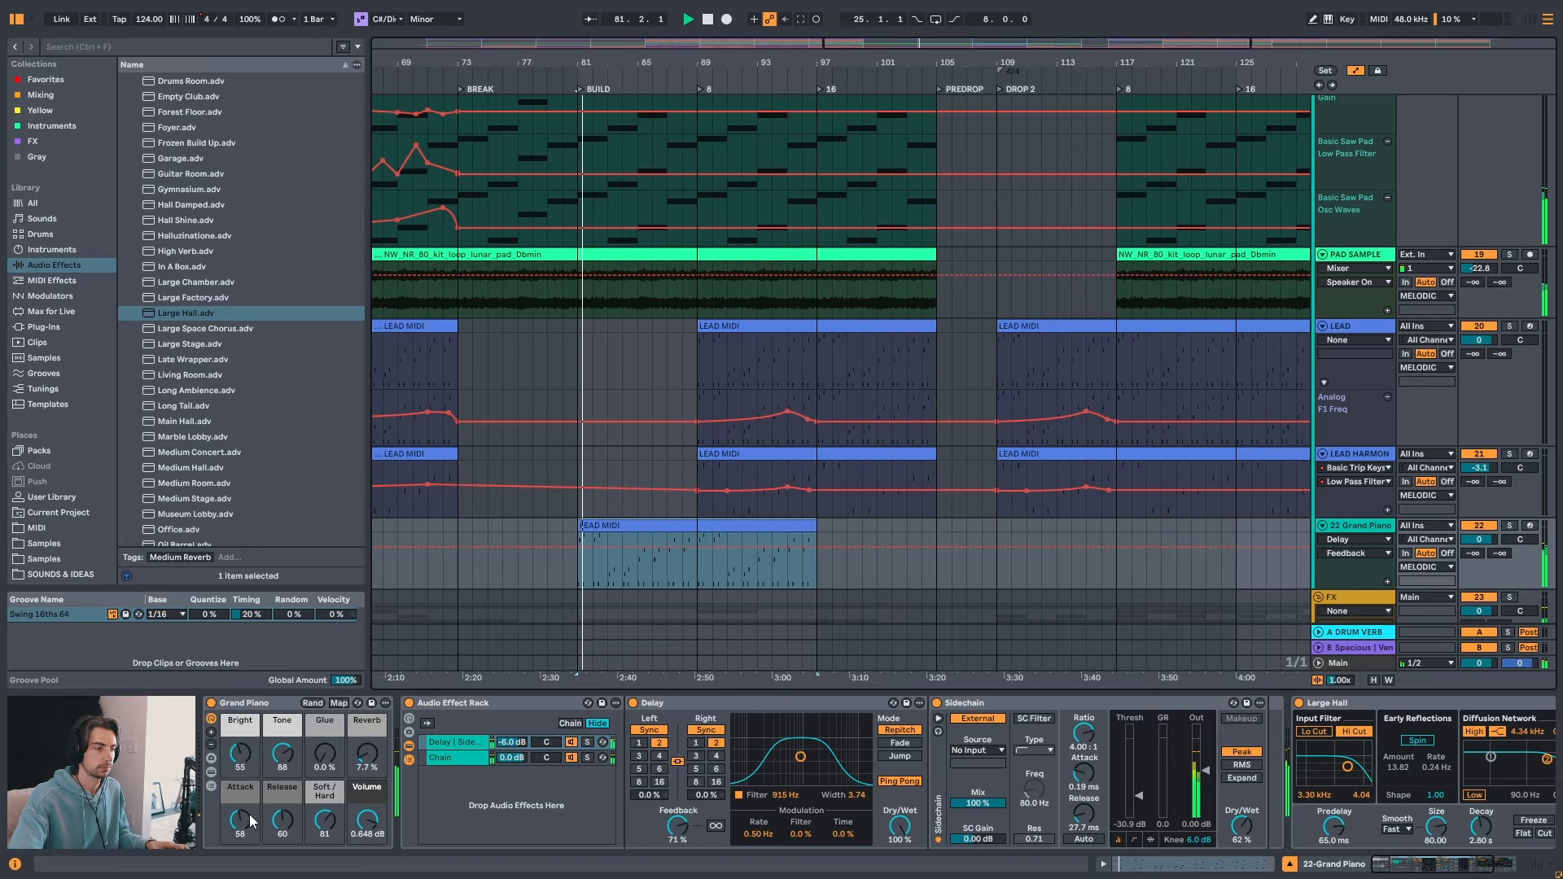
{"action": "left_click_drag", "start_coordinate": [240, 820], "coordinate": [240, 730]}
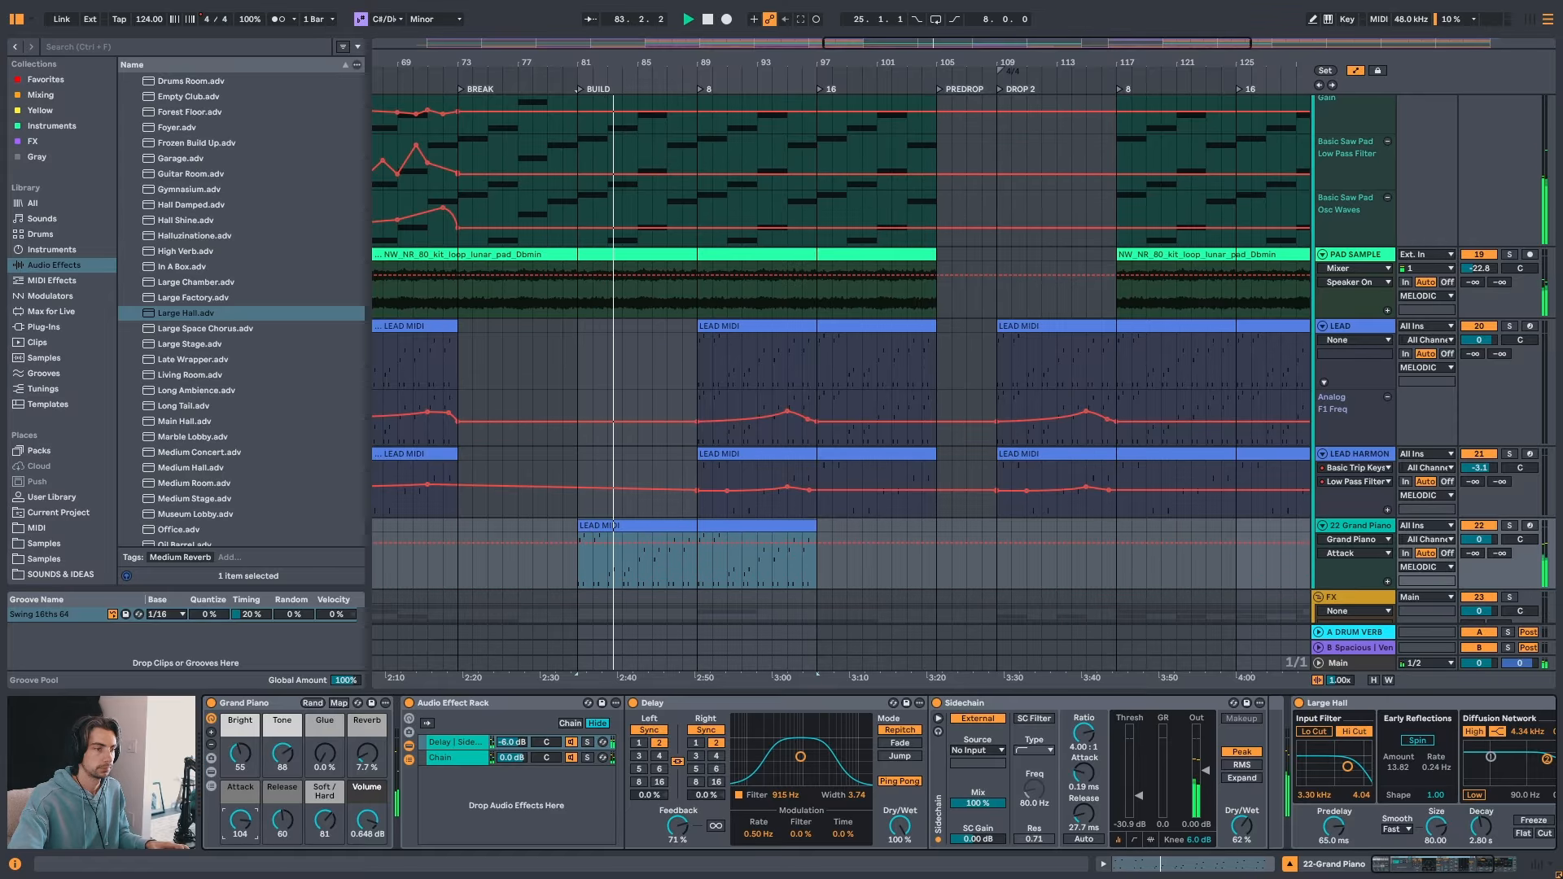
{"action": "left_click_drag", "start_coordinate": [240, 820], "coordinate": [240, 822]}
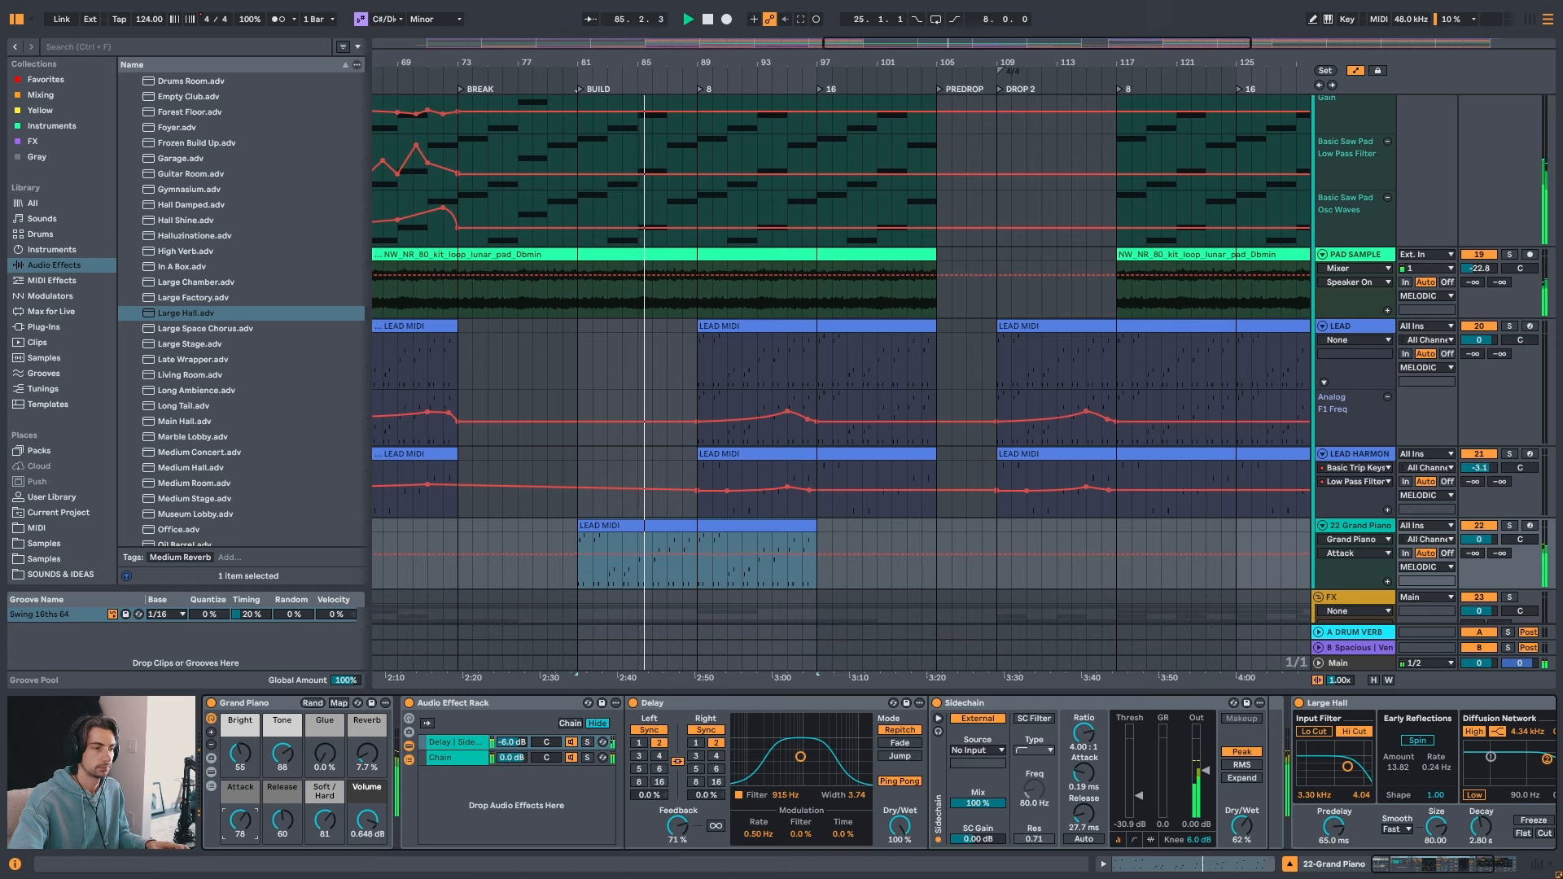
{"action": "left_click_drag", "start_coordinate": [240, 753], "coordinate": [240, 762]}
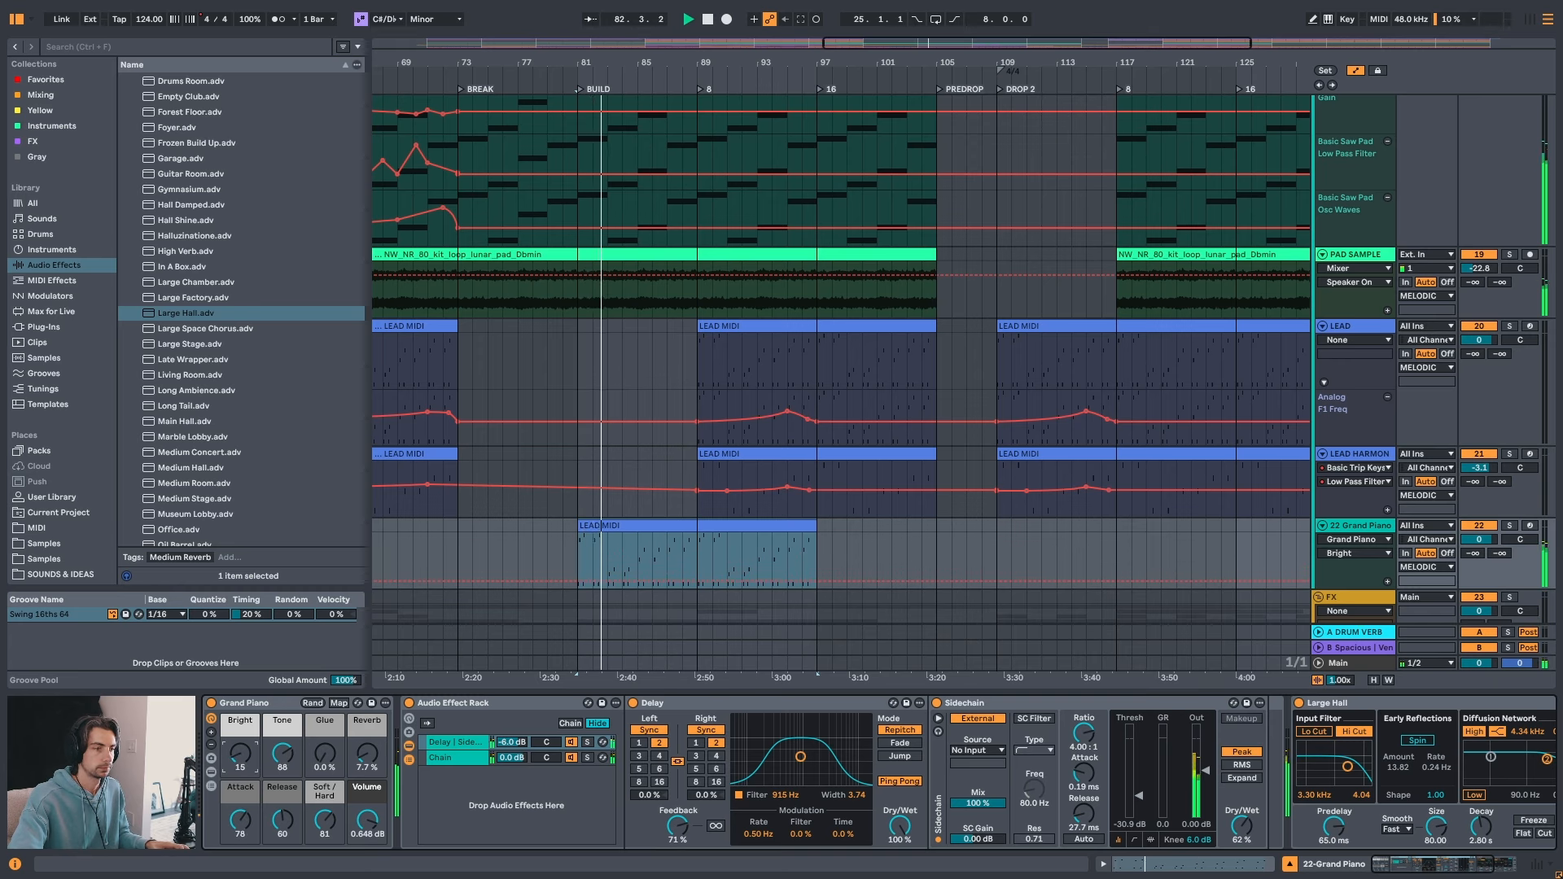
{"action": "left_click_drag", "start_coordinate": [282, 753], "coordinate": [282, 768]}
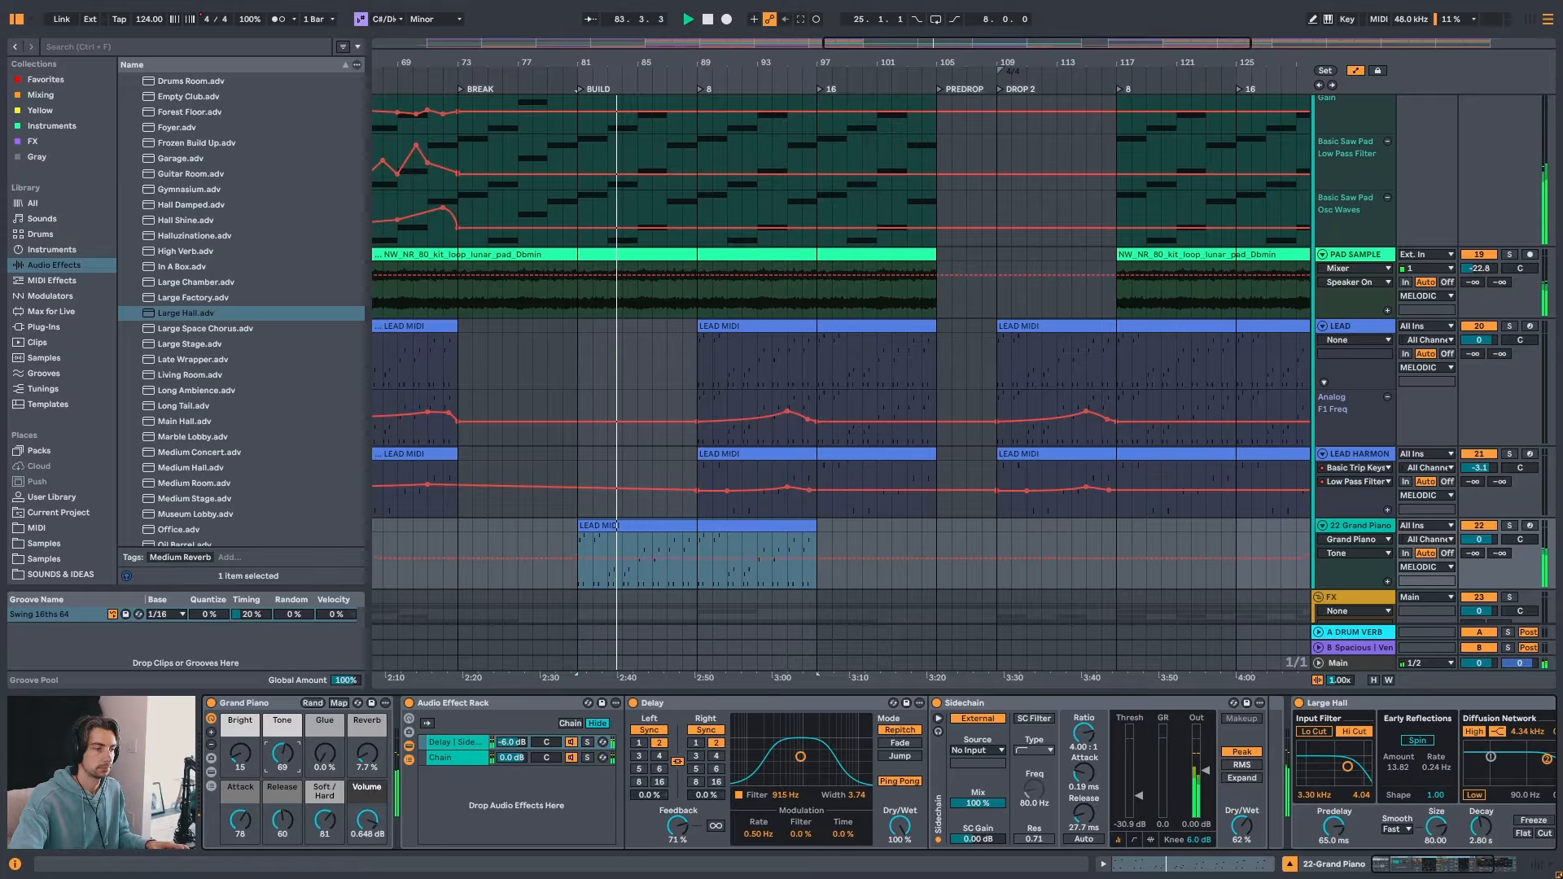
{"action": "left_click_drag", "start_coordinate": [282, 753], "coordinate": [325, 691]}
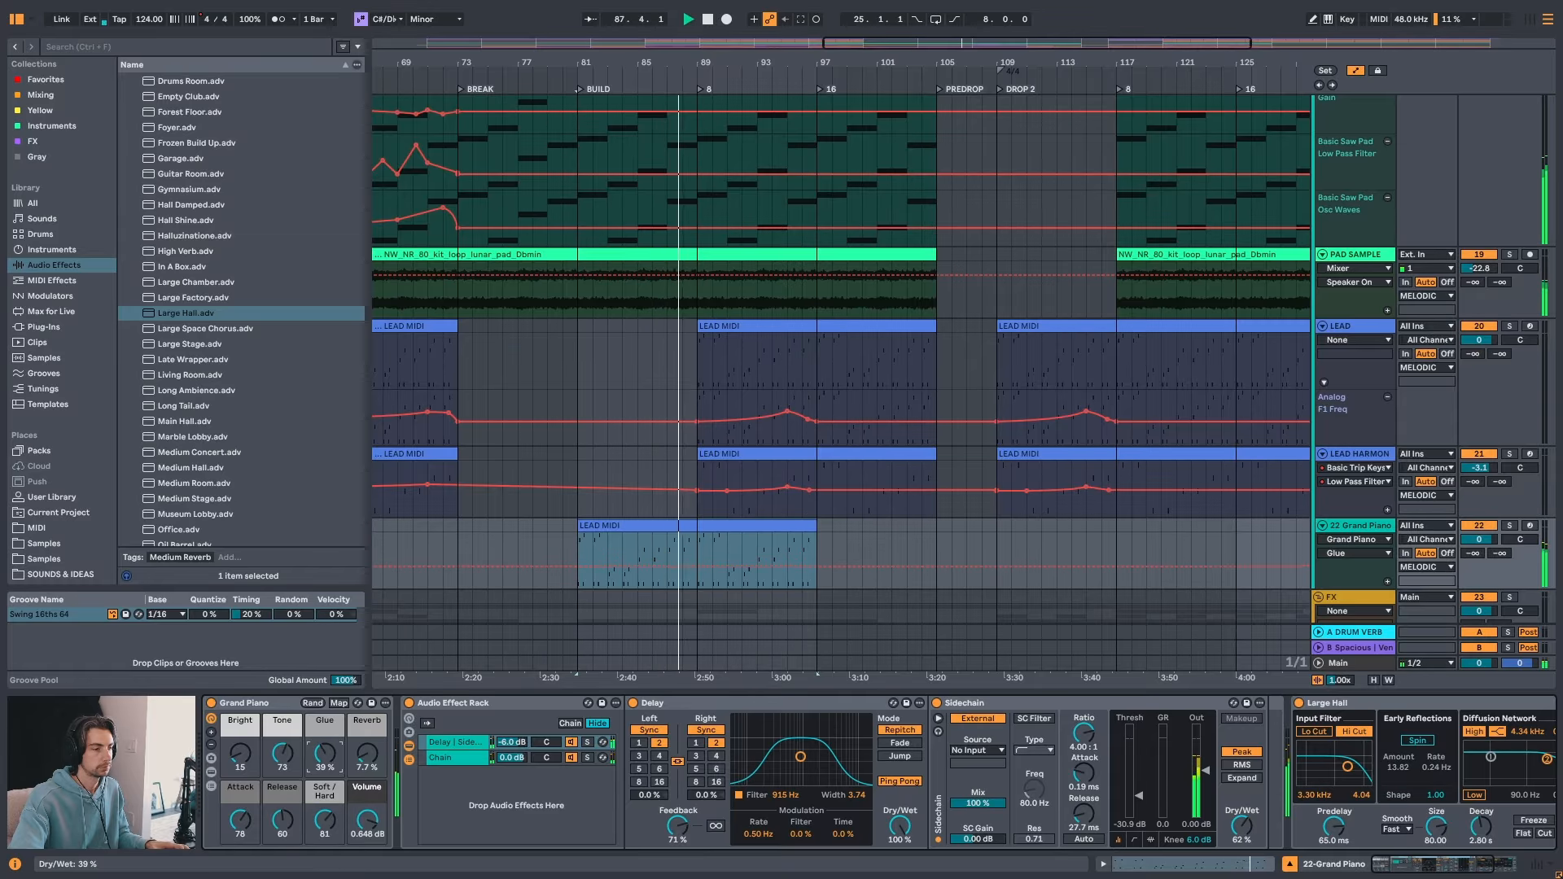
- Set the Grand Piano's Soft / Hard to 60 and play the build to hear the piano leading into the LEAD clip
{"action": "left_click_drag", "start_coordinate": [325, 820], "coordinate": [325, 834]}
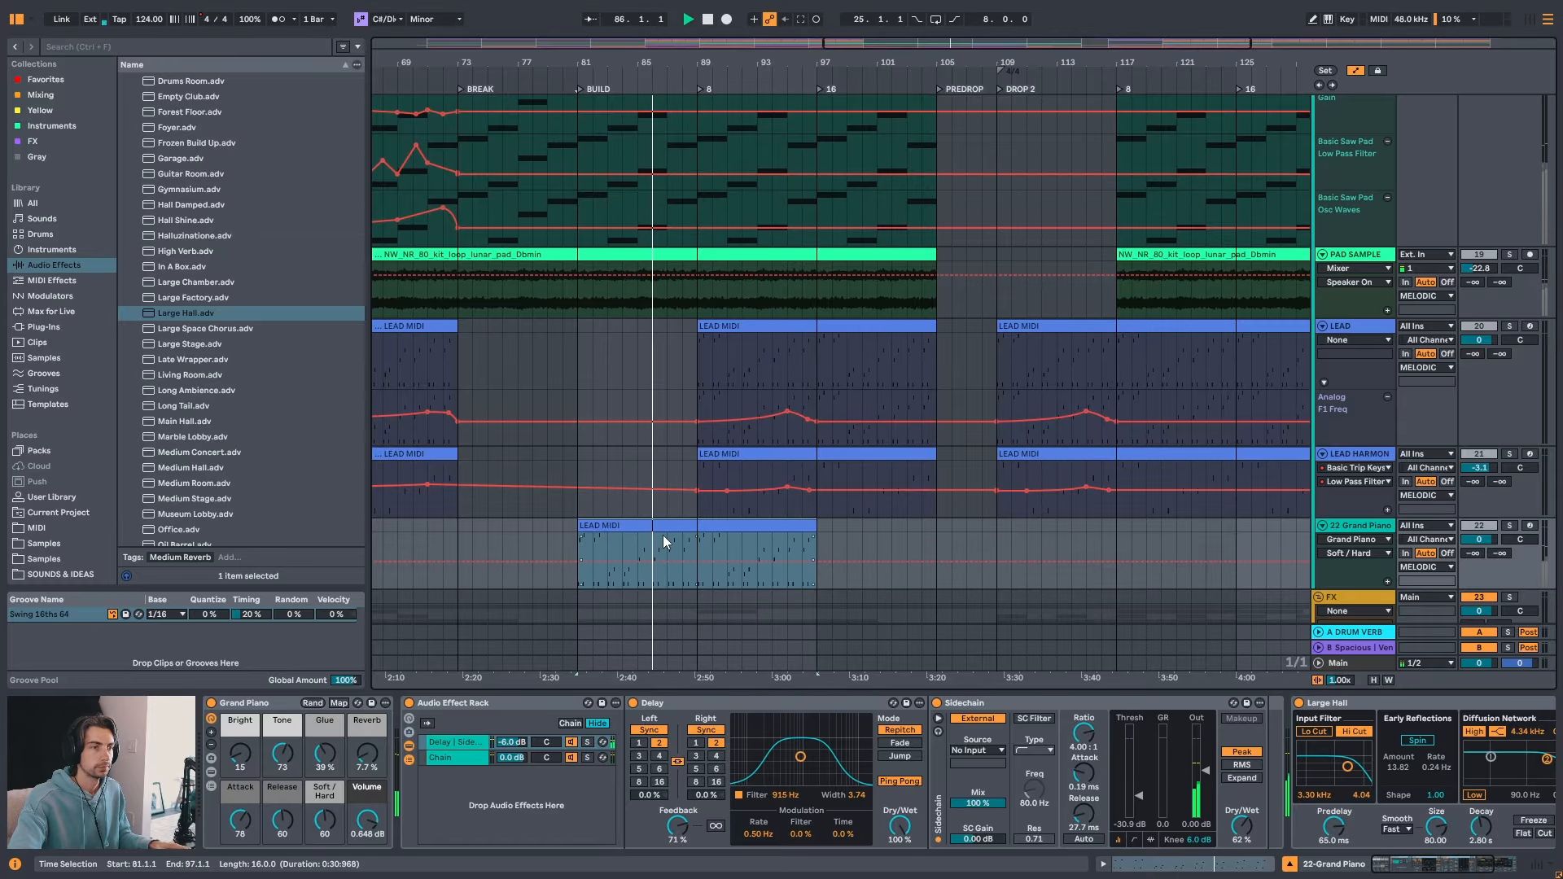
{"action": "scroll", "coordinate": [639, 485], "scroll_direction": "up", "scroll_amount": 3}
{"action": "left_click", "coordinate": [639, 452]}
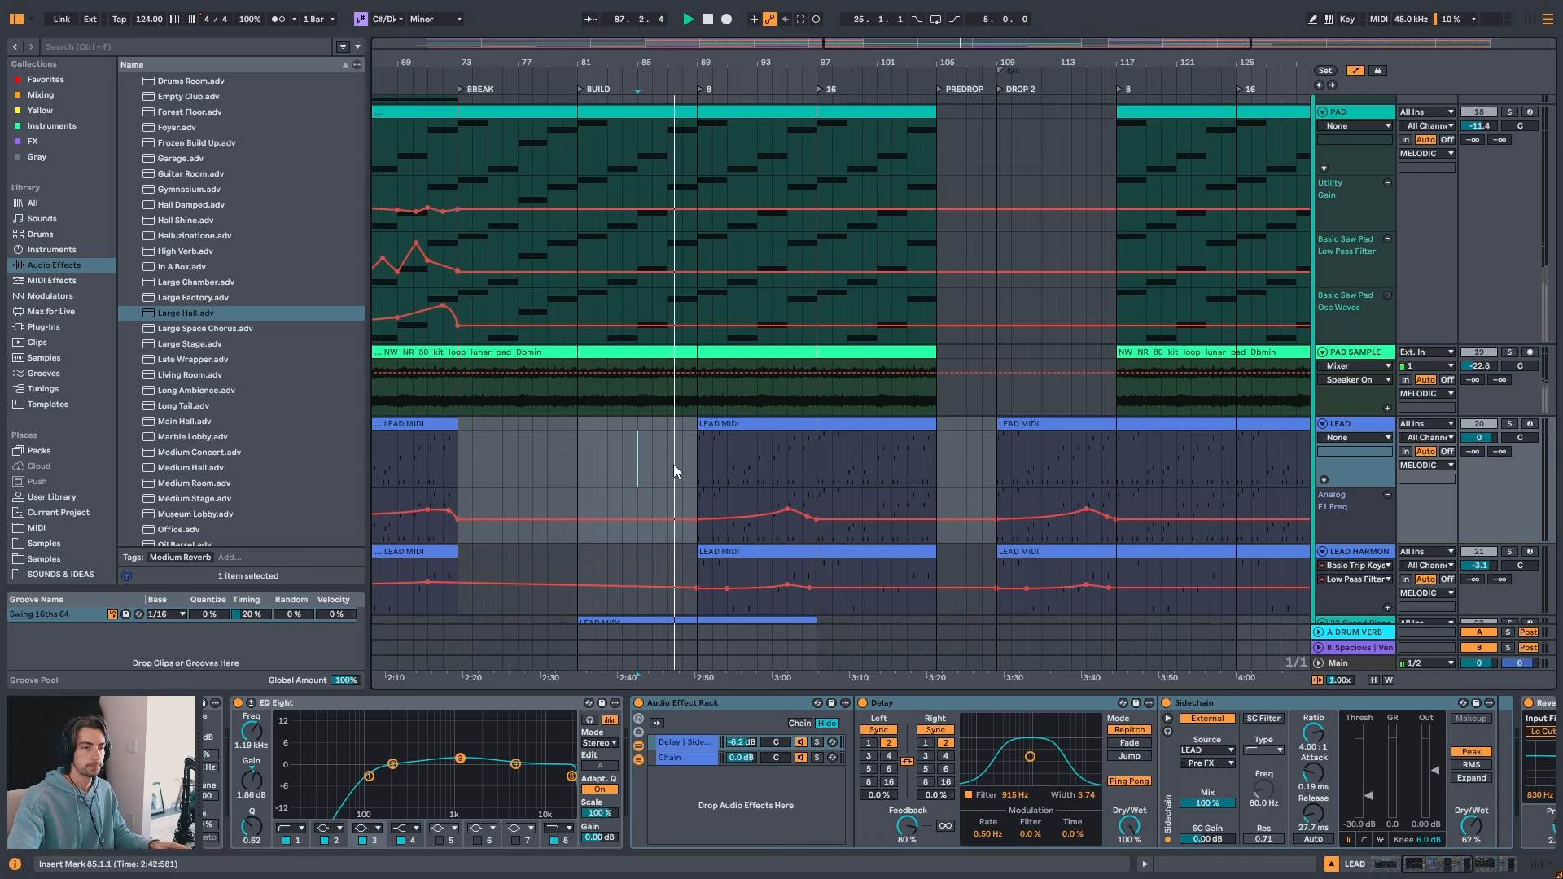
{"action": "scroll", "coordinate": [673, 462], "scroll_direction": "down", "scroll_amount": 2}
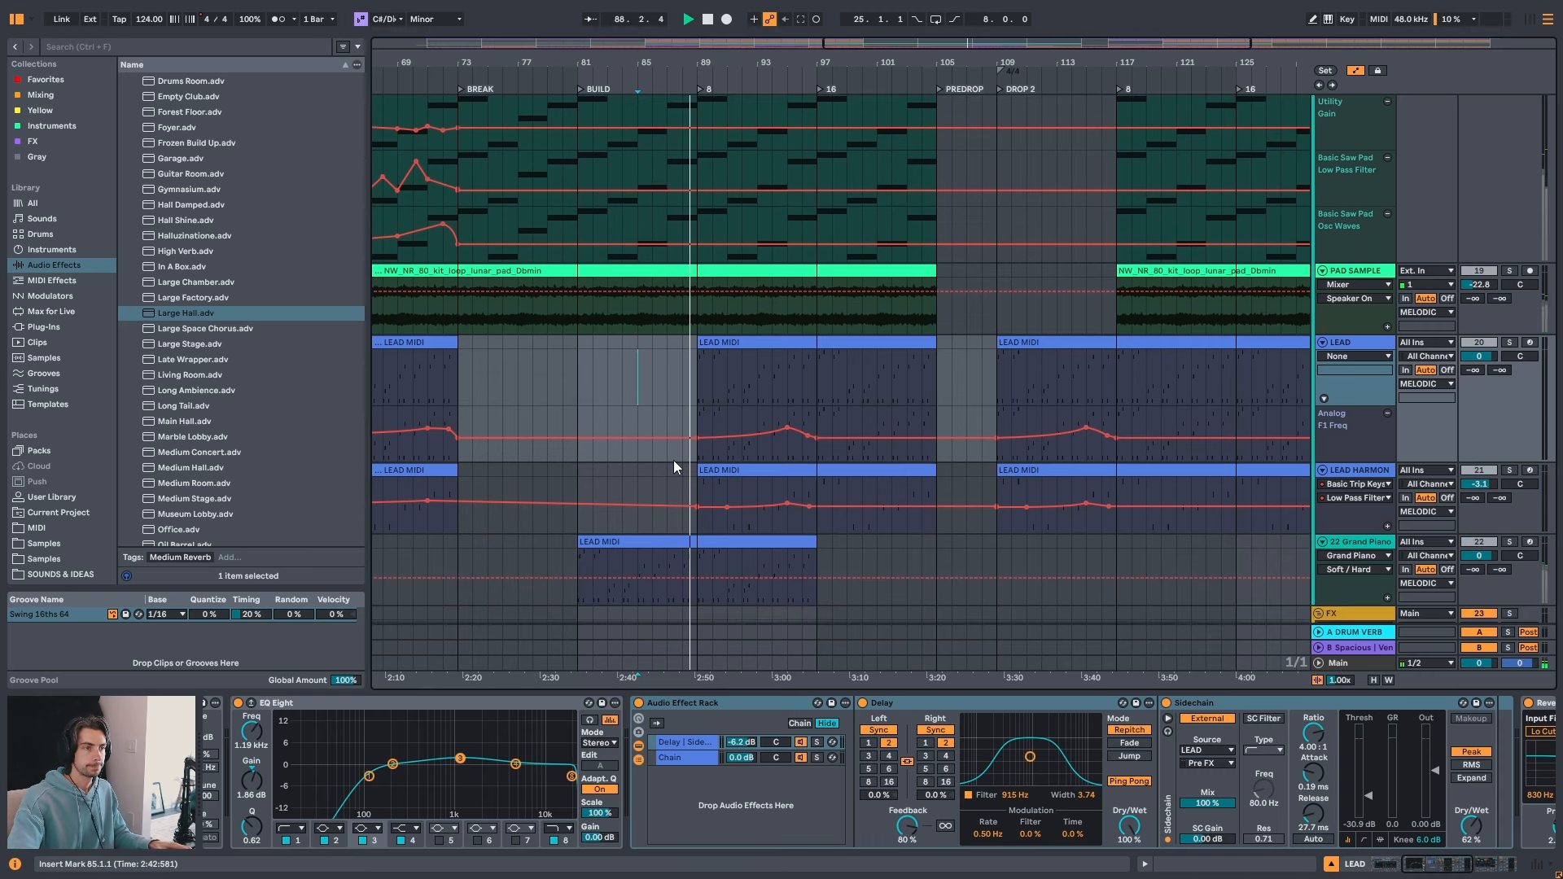
{"action": "scroll", "coordinate": [673, 461], "scroll_direction": "up", "scroll_amount": 2}
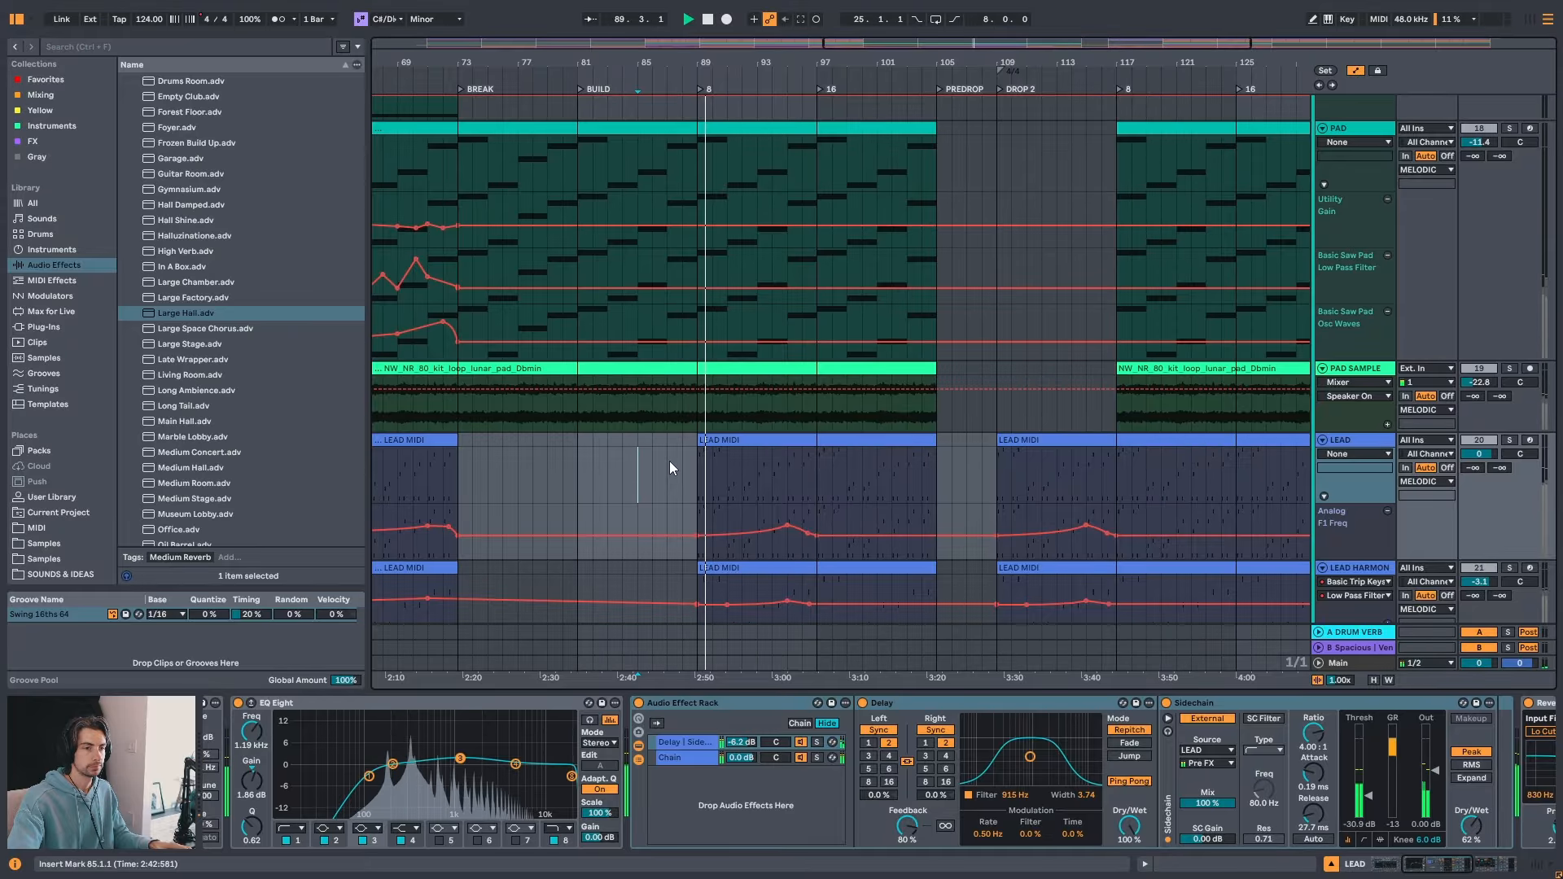
{"action": "scroll", "coordinate": [669, 461], "scroll_direction": "down", "scroll_amount": 2}
{"action": "scroll", "coordinate": [669, 461], "scroll_direction": "down", "scroll_amount": 1}
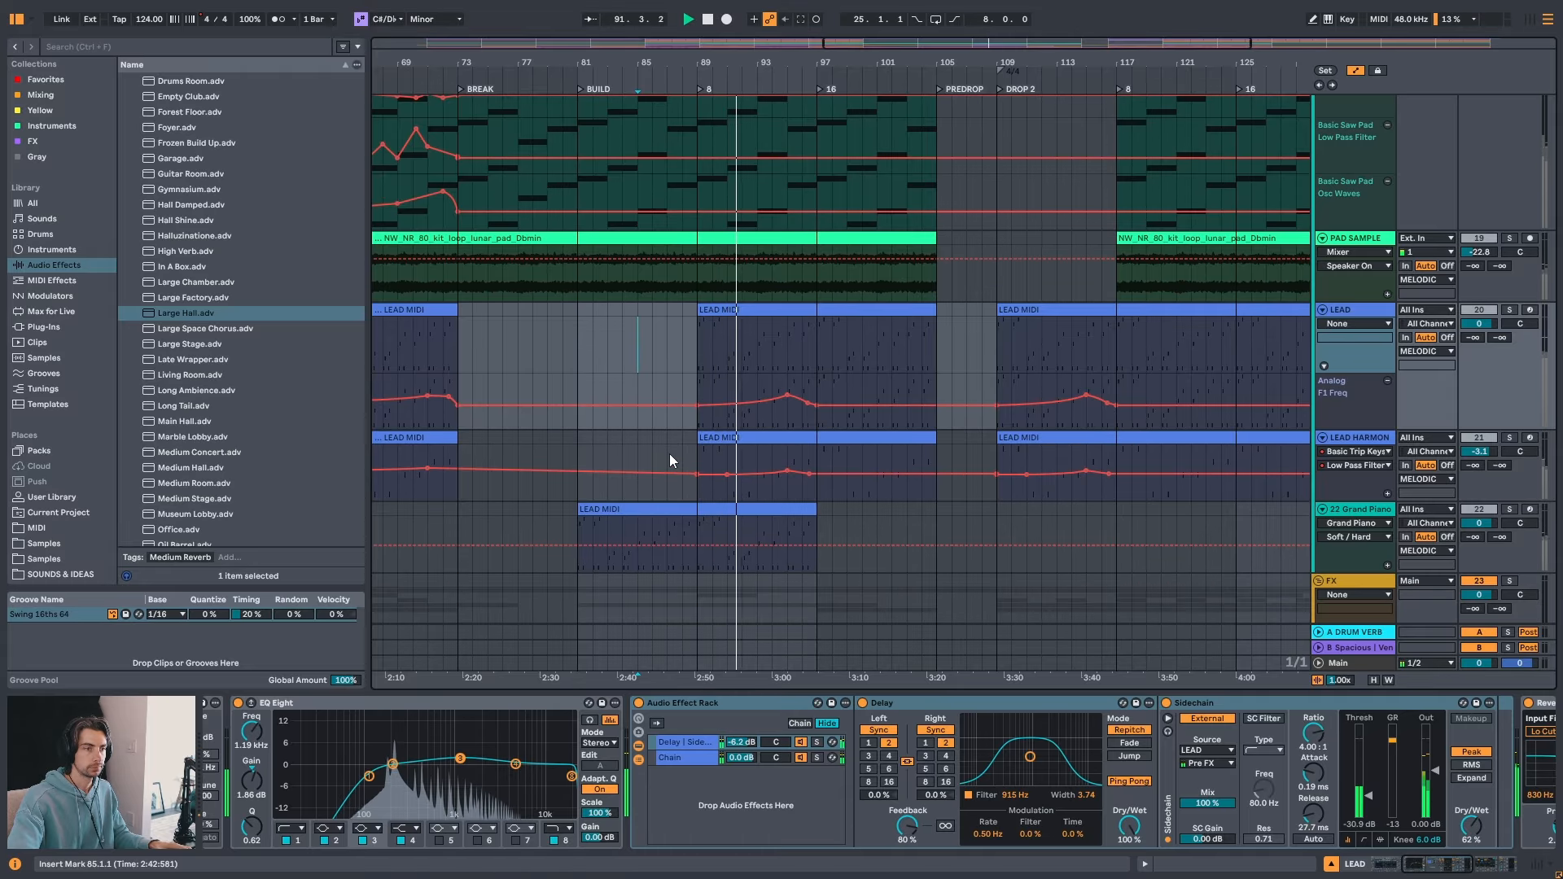
{"action": "left_click_drag", "start_coordinate": [804, 63], "coordinate": [765, 52]}
{"action": "scroll", "coordinate": [879, 480], "scroll_direction": "down", "scroll_amount": 1}
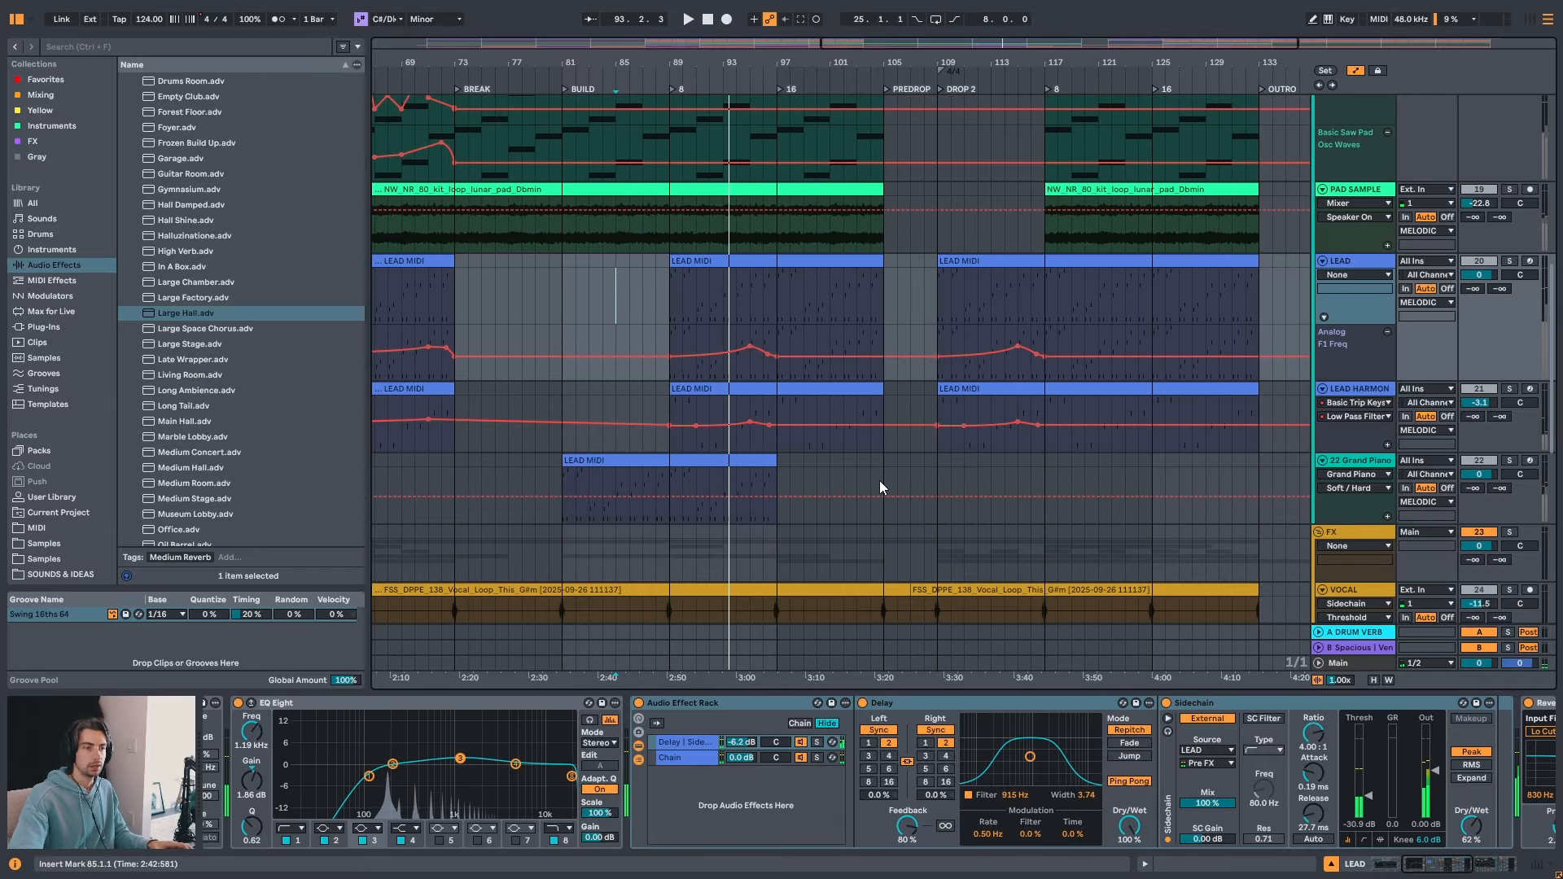
- Play the arrangement from bar 89, where the Grand Piano clip overlaps the lead parts
{"action": "left_click", "coordinate": [656, 460]}
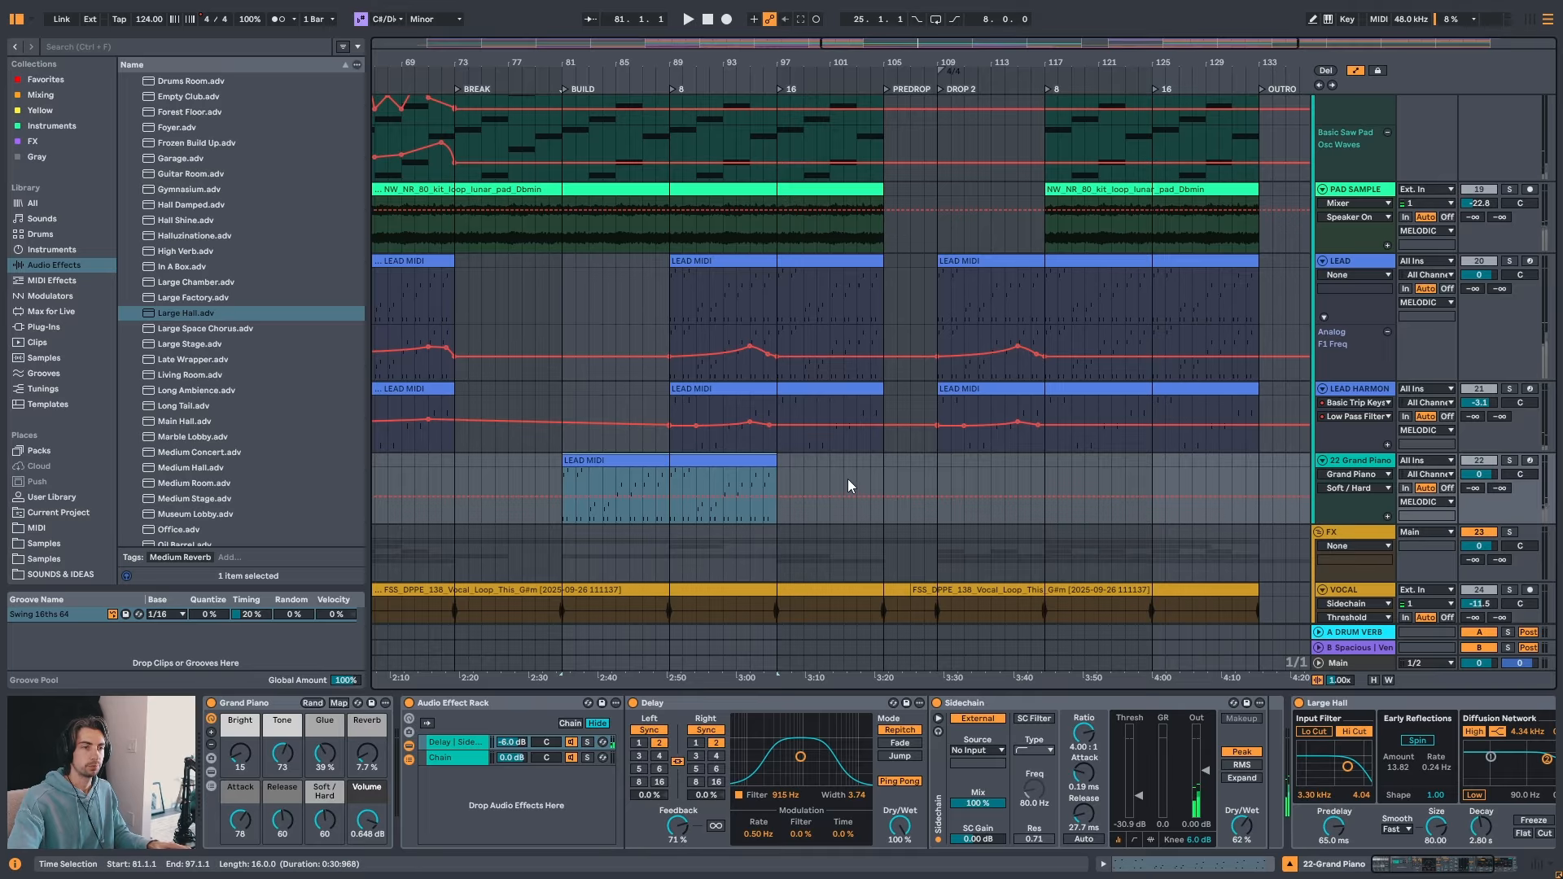
{"action": "left_click", "coordinate": [676, 480]}
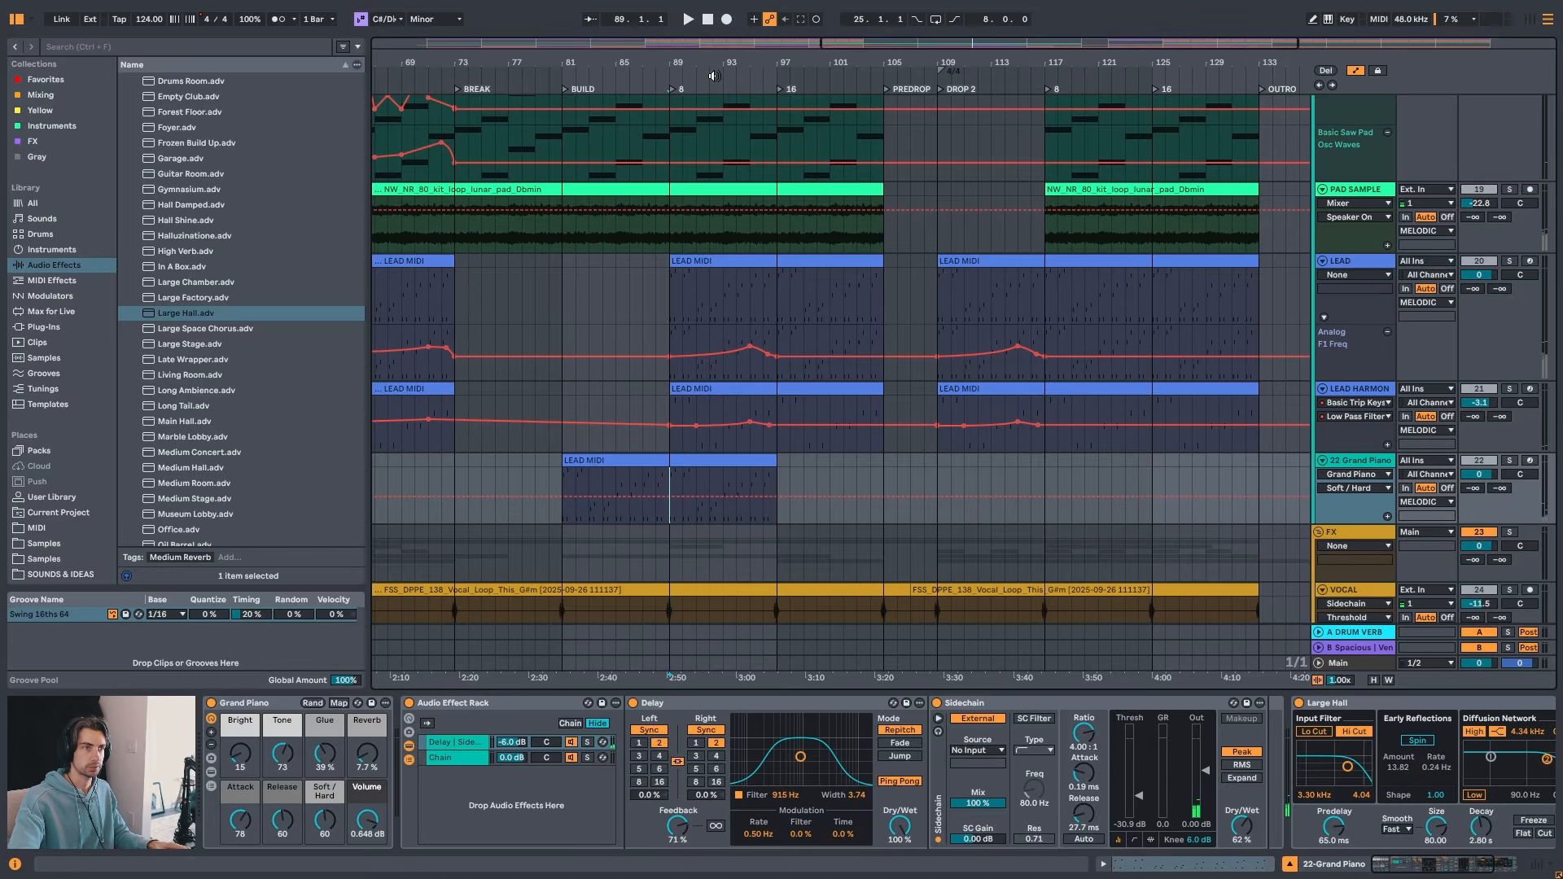
{"action": "key", "text": "space"}
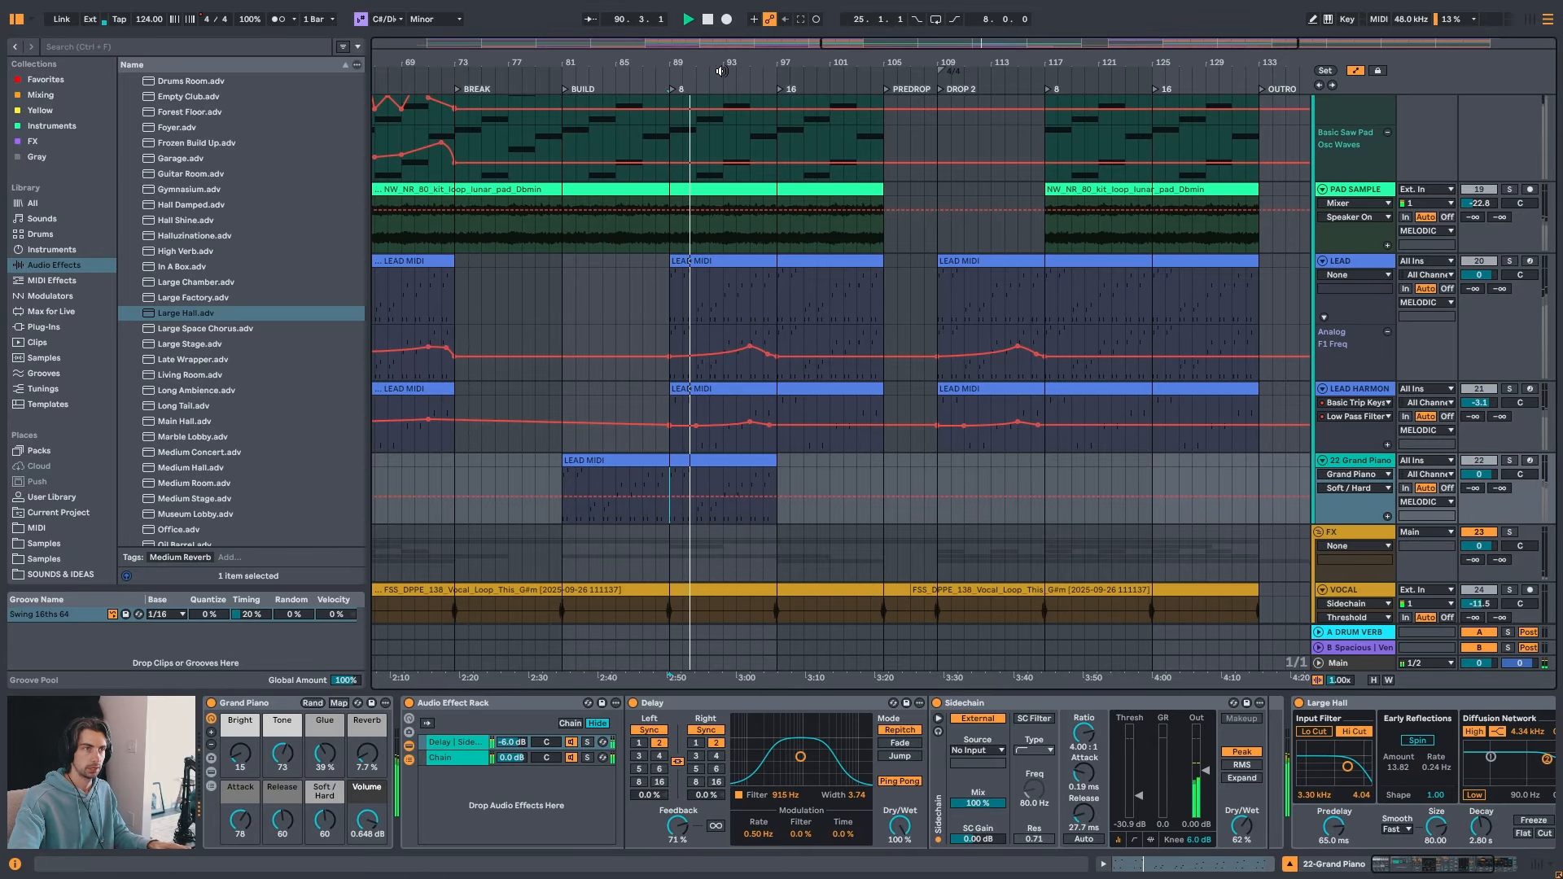
{"action": "key", "text": "space"}
- Insert an empty MIDI track directly below the Grand Piano track and place the insert marker at bar 89 on it
{"action": "left_click_drag", "start_coordinate": [691, 67], "coordinate": [691, 146]}
{"action": "left_click", "coordinate": [669, 461]}
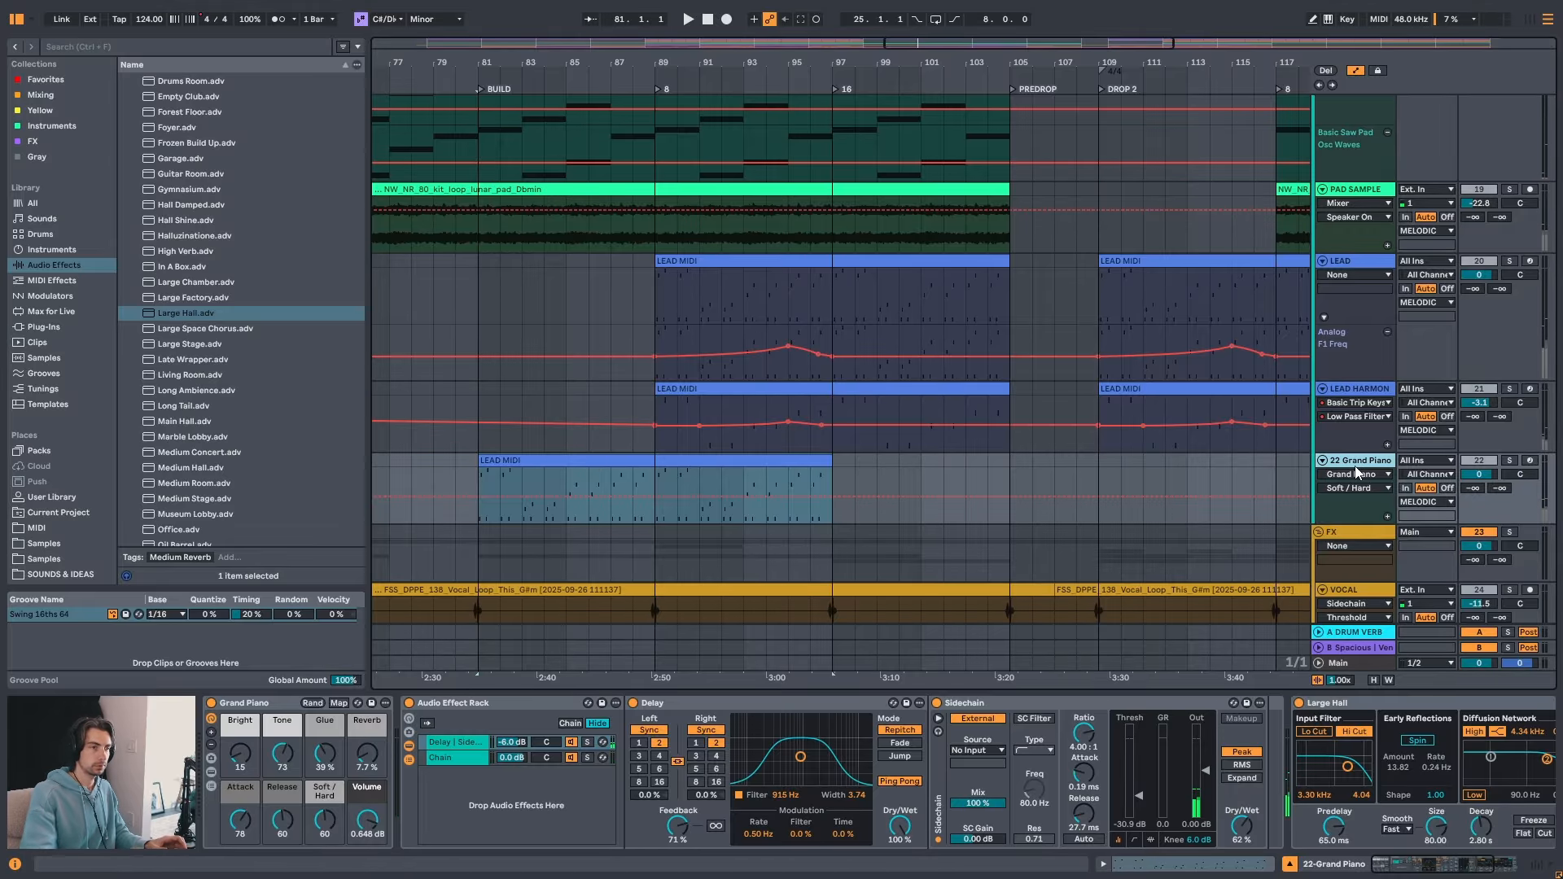
{"action": "key", "text": "ctrl+shift+t"}
{"action": "left_click", "coordinate": [722, 460]}
{"action": "left_click", "coordinate": [651, 569]}
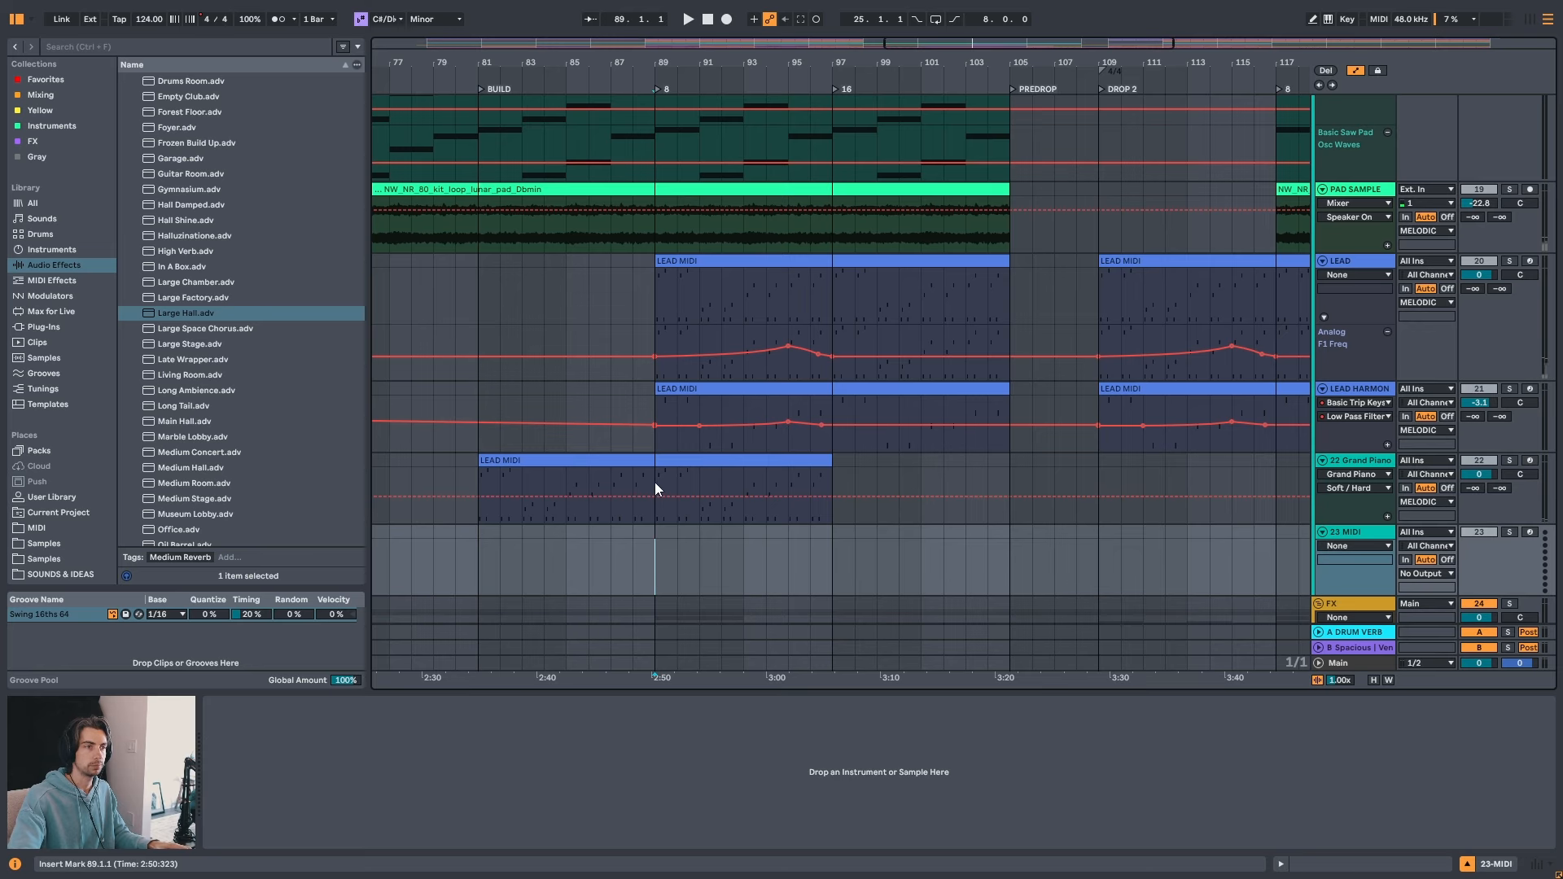
- Play the build from bar 89 to judge how the piano and lead parts sound together
{"action": "key", "text": "space"}
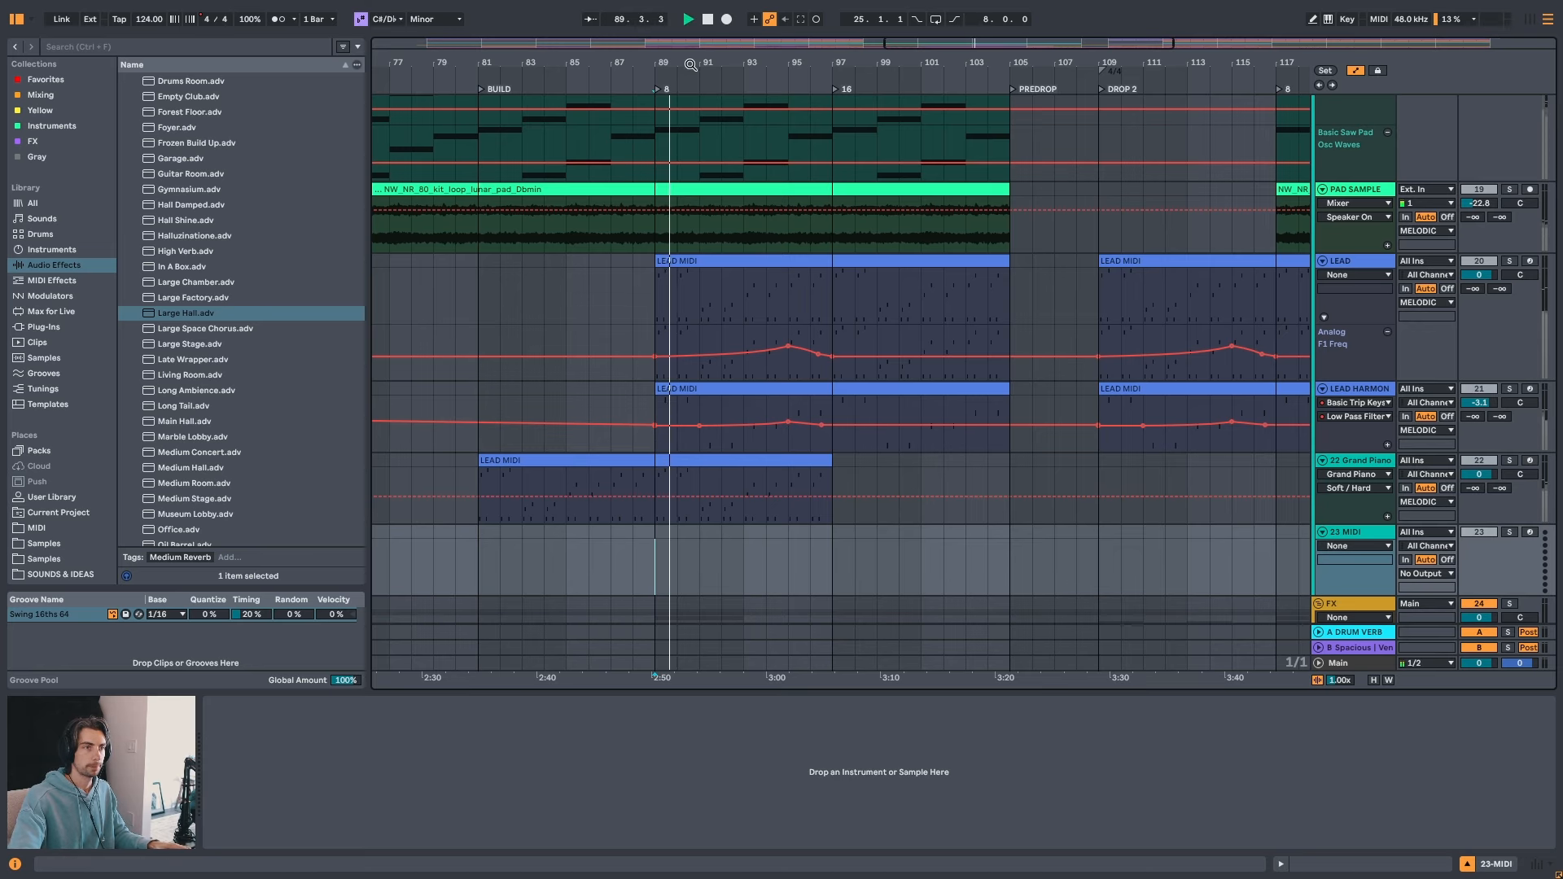
{"action": "left_click_drag", "start_coordinate": [692, 64], "coordinate": [691, 79]}
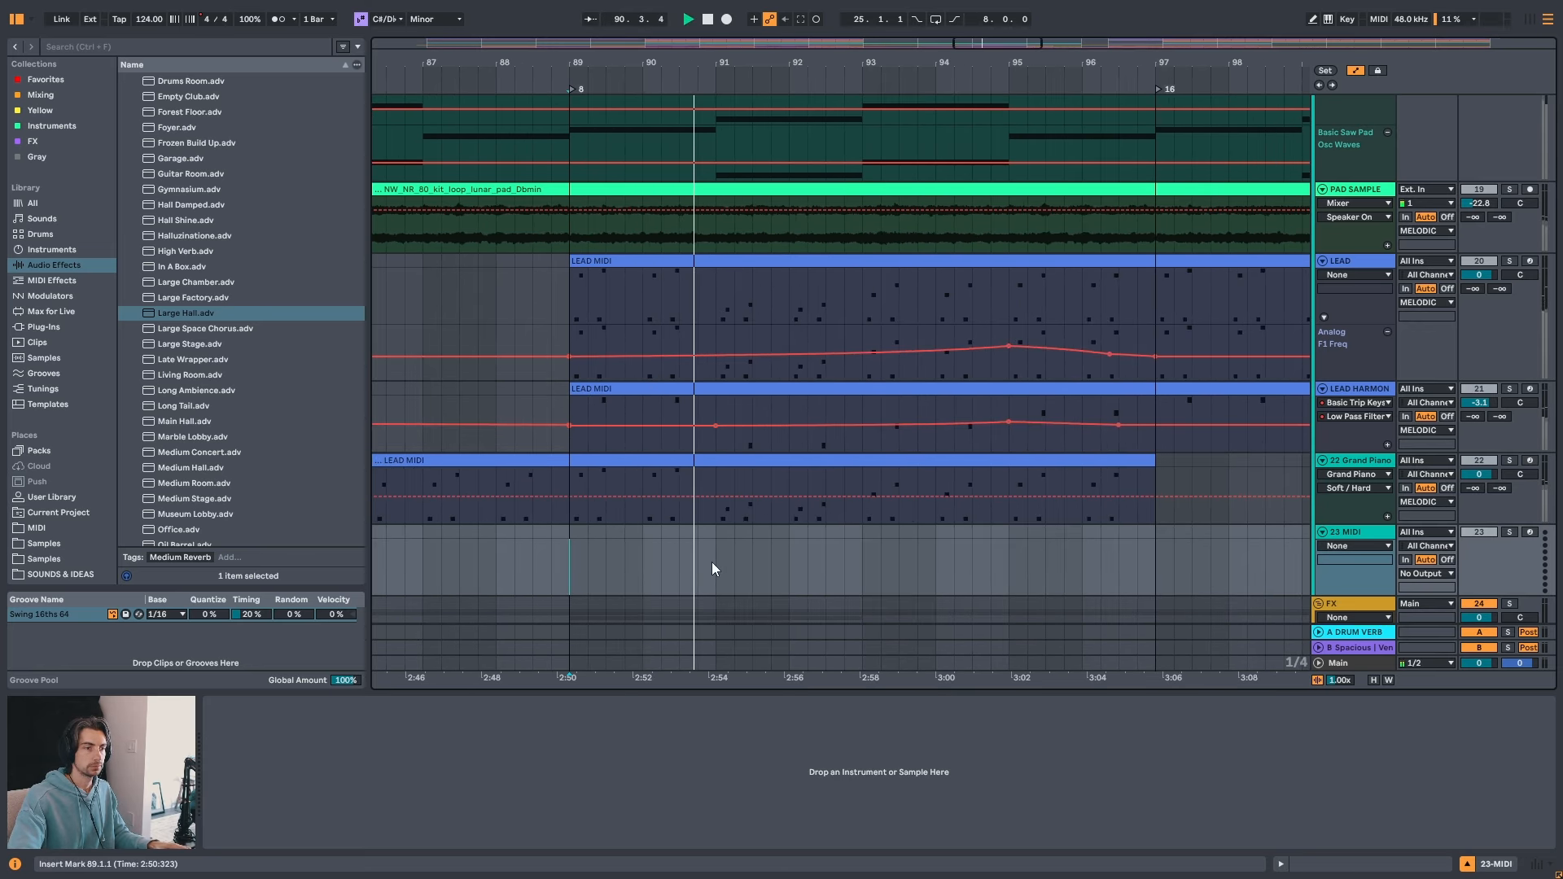
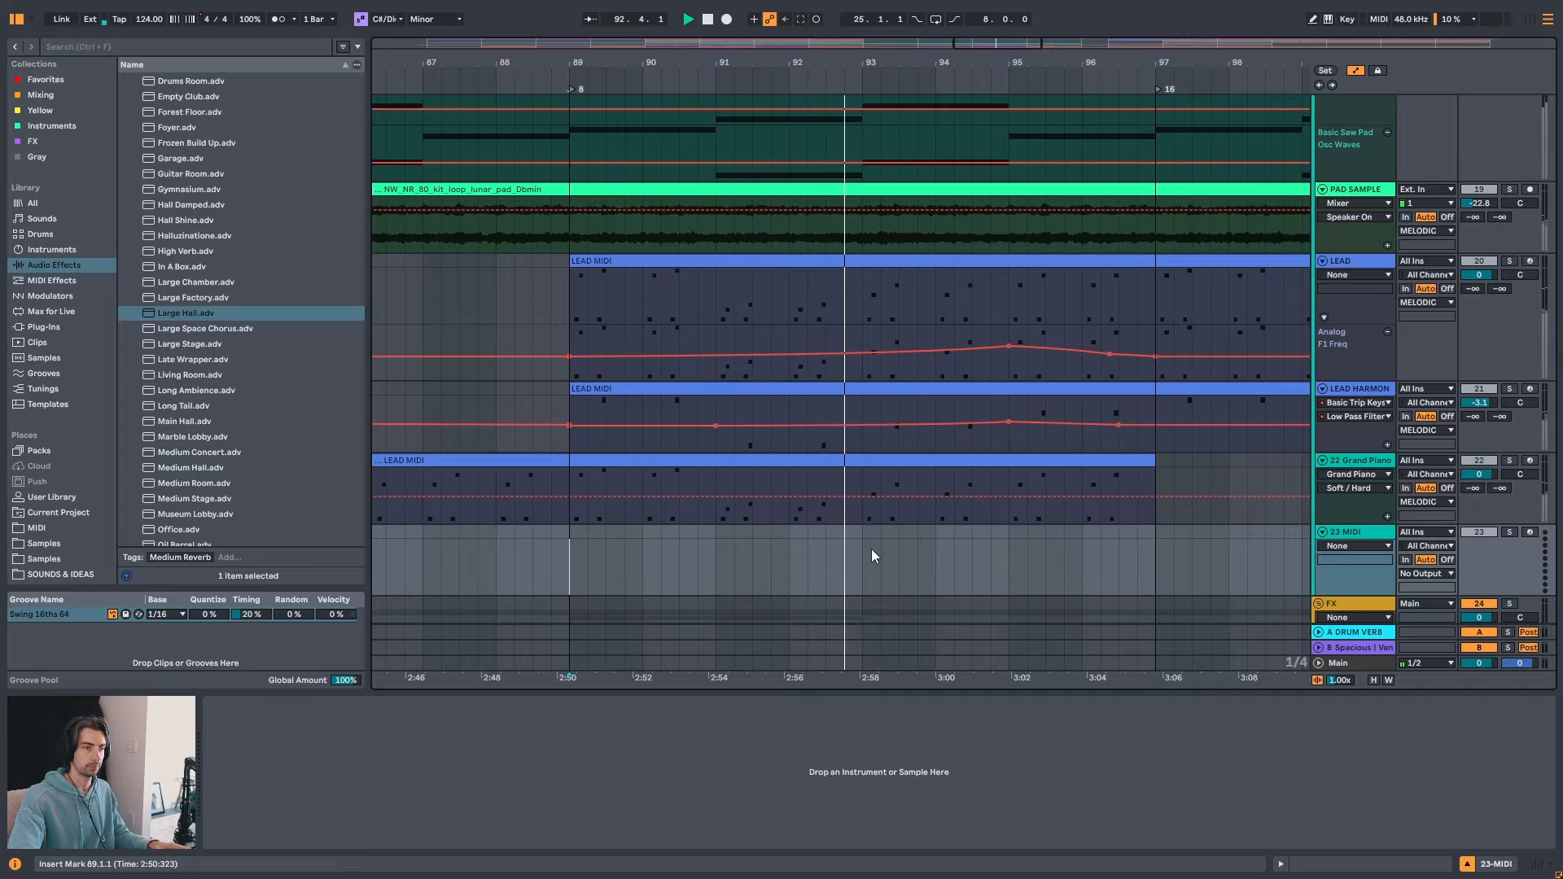
{"action": "key", "text": "space"}
{"action": "left_click_drag", "start_coordinate": [914, 64], "coordinate": [916, 58]}
{"action": "scroll", "coordinate": [826, 519], "scroll_direction": "up", "scroll_amount": 3}
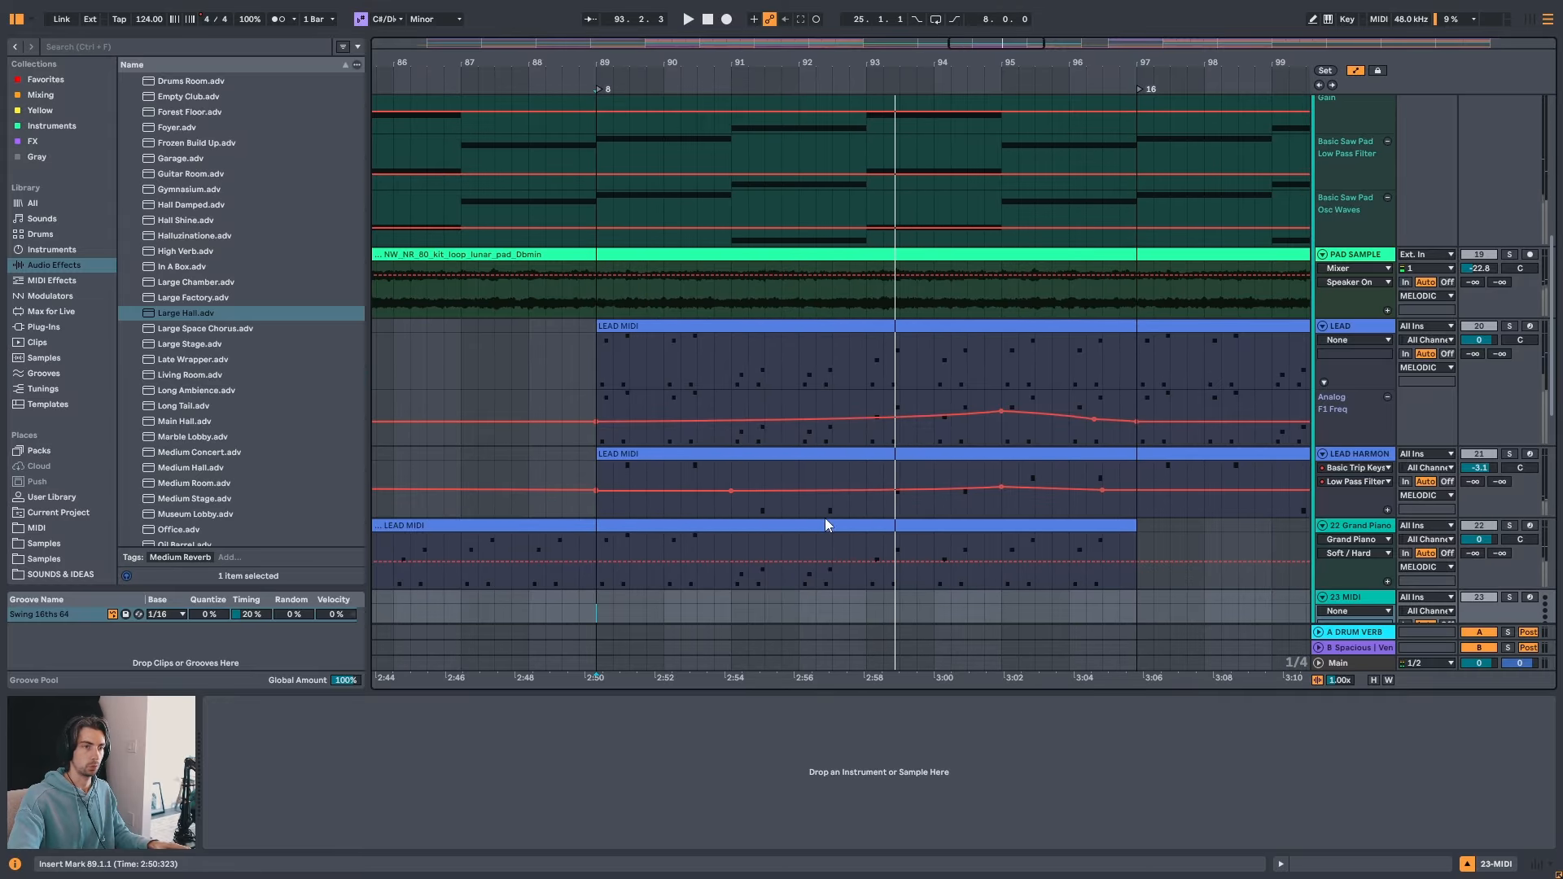
- Fold the DRUMS group, unfold the LOW END group and audition the BASS clip in Drop 2
{"action": "left_click_drag", "start_coordinate": [1554, 399], "coordinate": [1441, 220]}
{"action": "left_click", "coordinate": [1318, 189]}
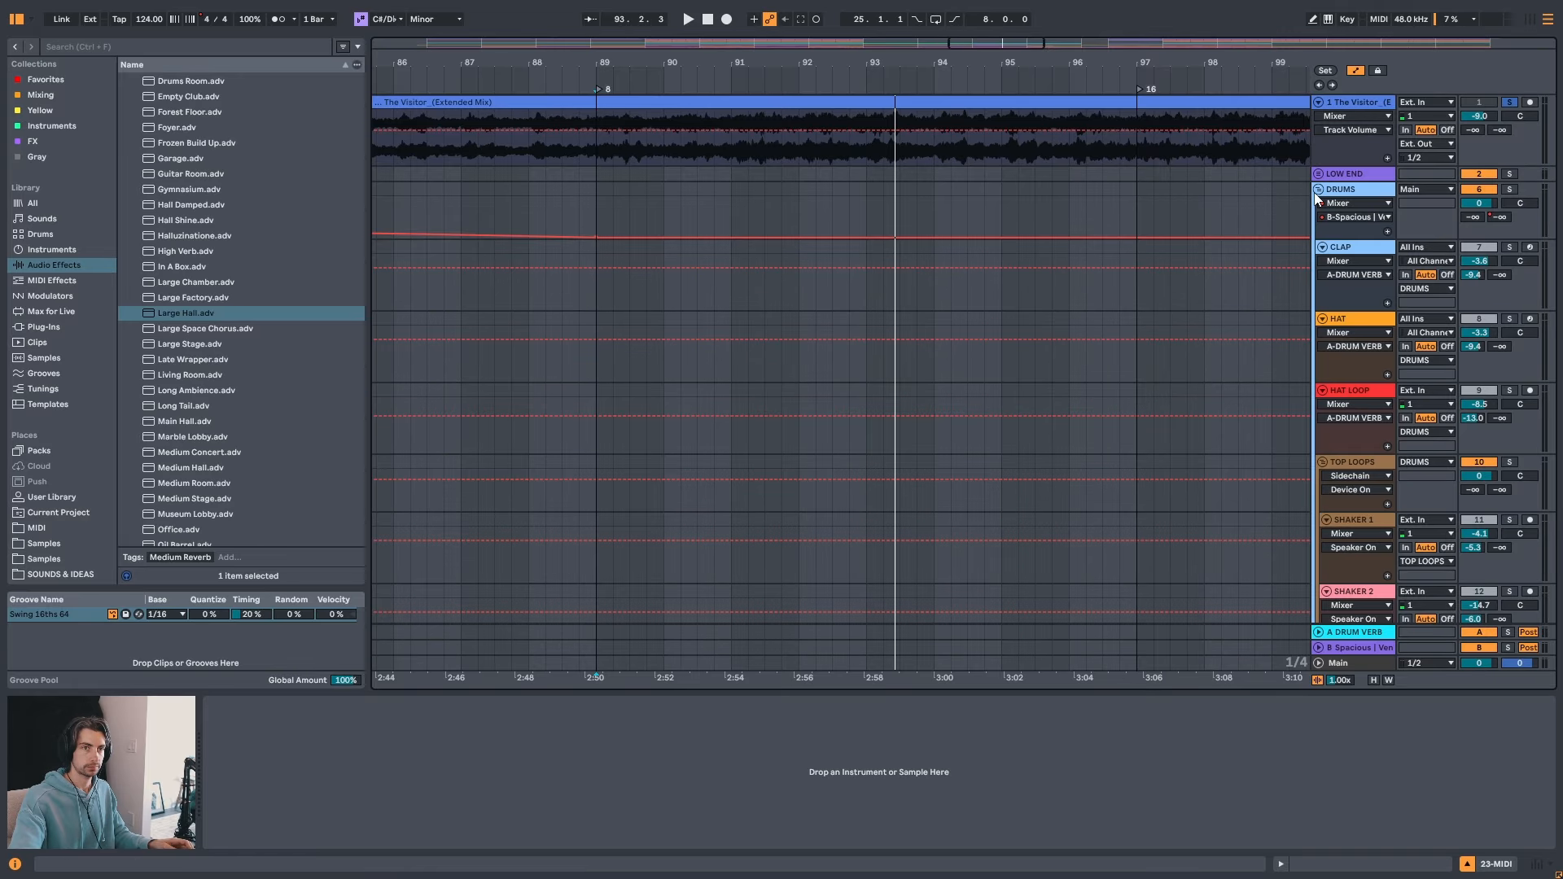
{"action": "left_click", "coordinate": [1318, 190]}
{"action": "left_click", "coordinate": [1318, 173]}
{"action": "left_click_drag", "start_coordinate": [925, 43], "coordinate": [768, 59]}
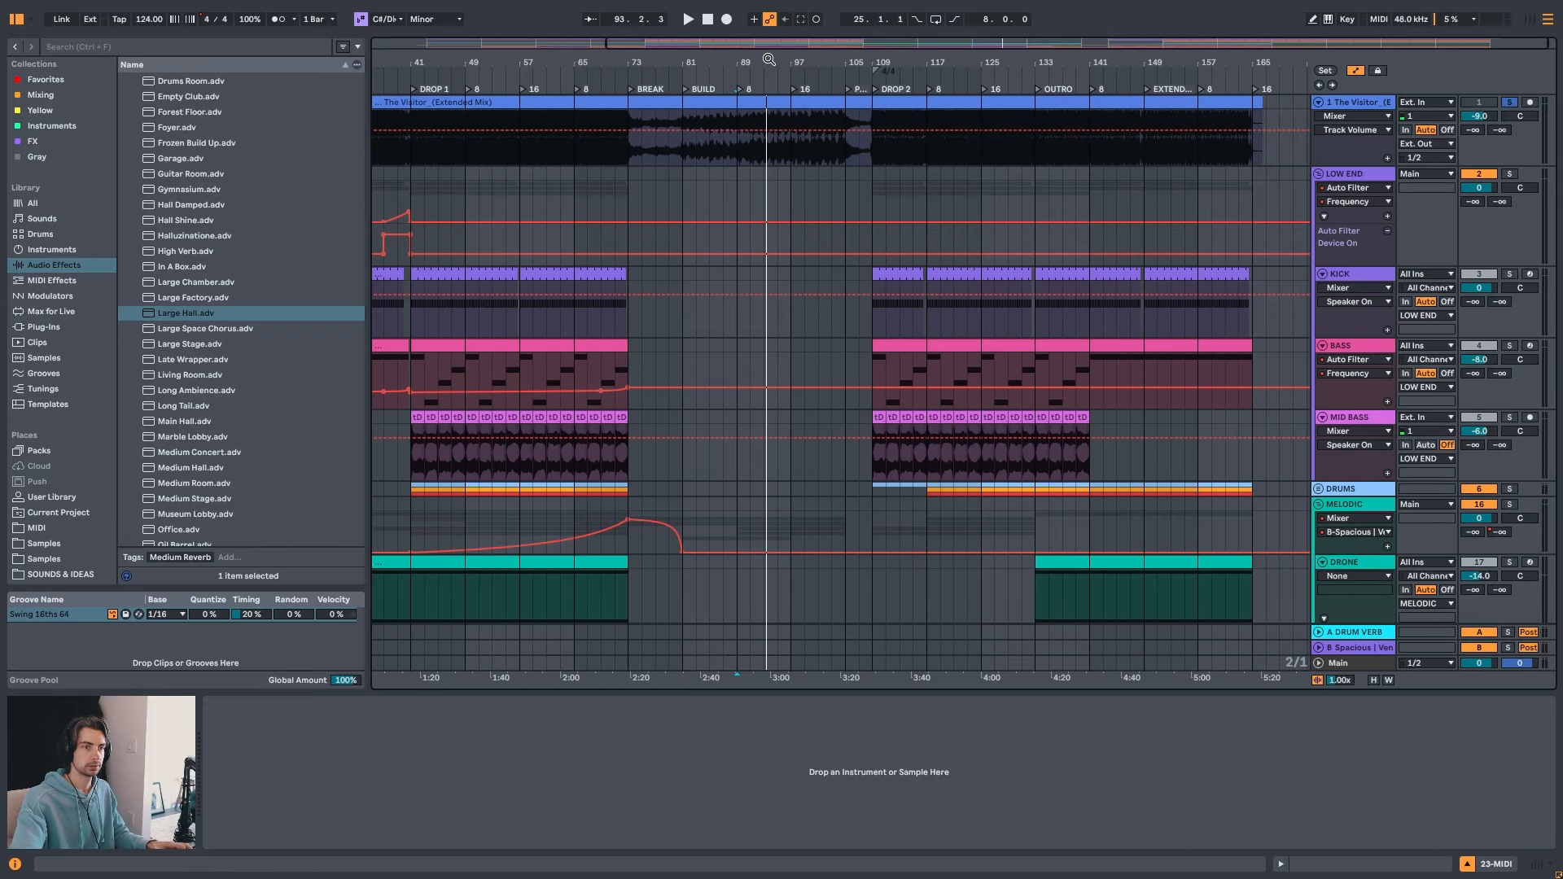
{"action": "left_click", "coordinate": [887, 369]}
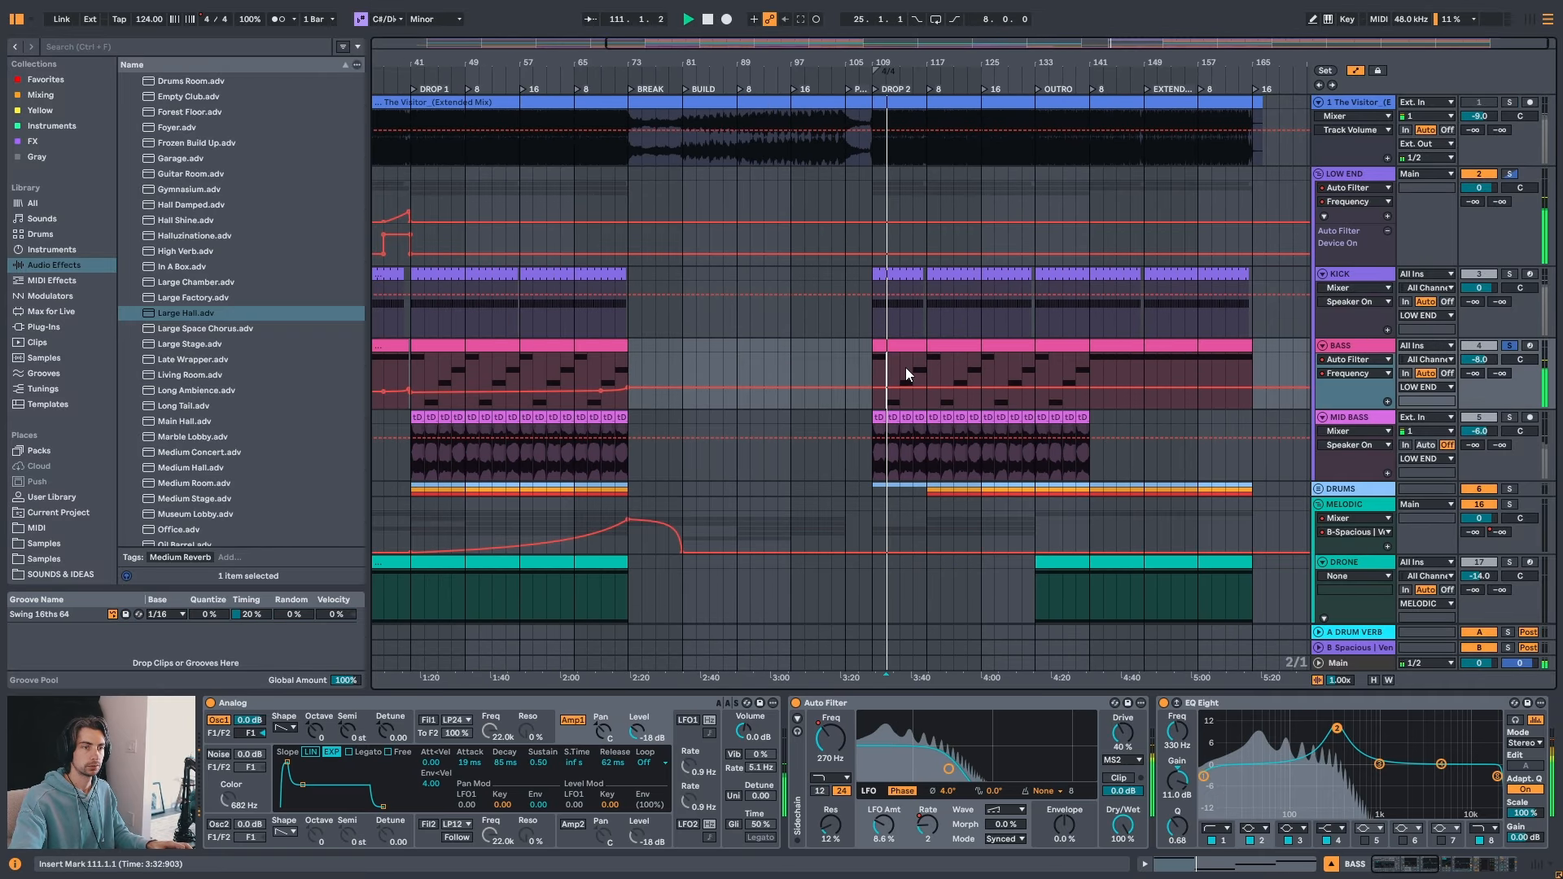
{"action": "left_click", "coordinate": [900, 348]}
{"action": "key", "text": "space"}
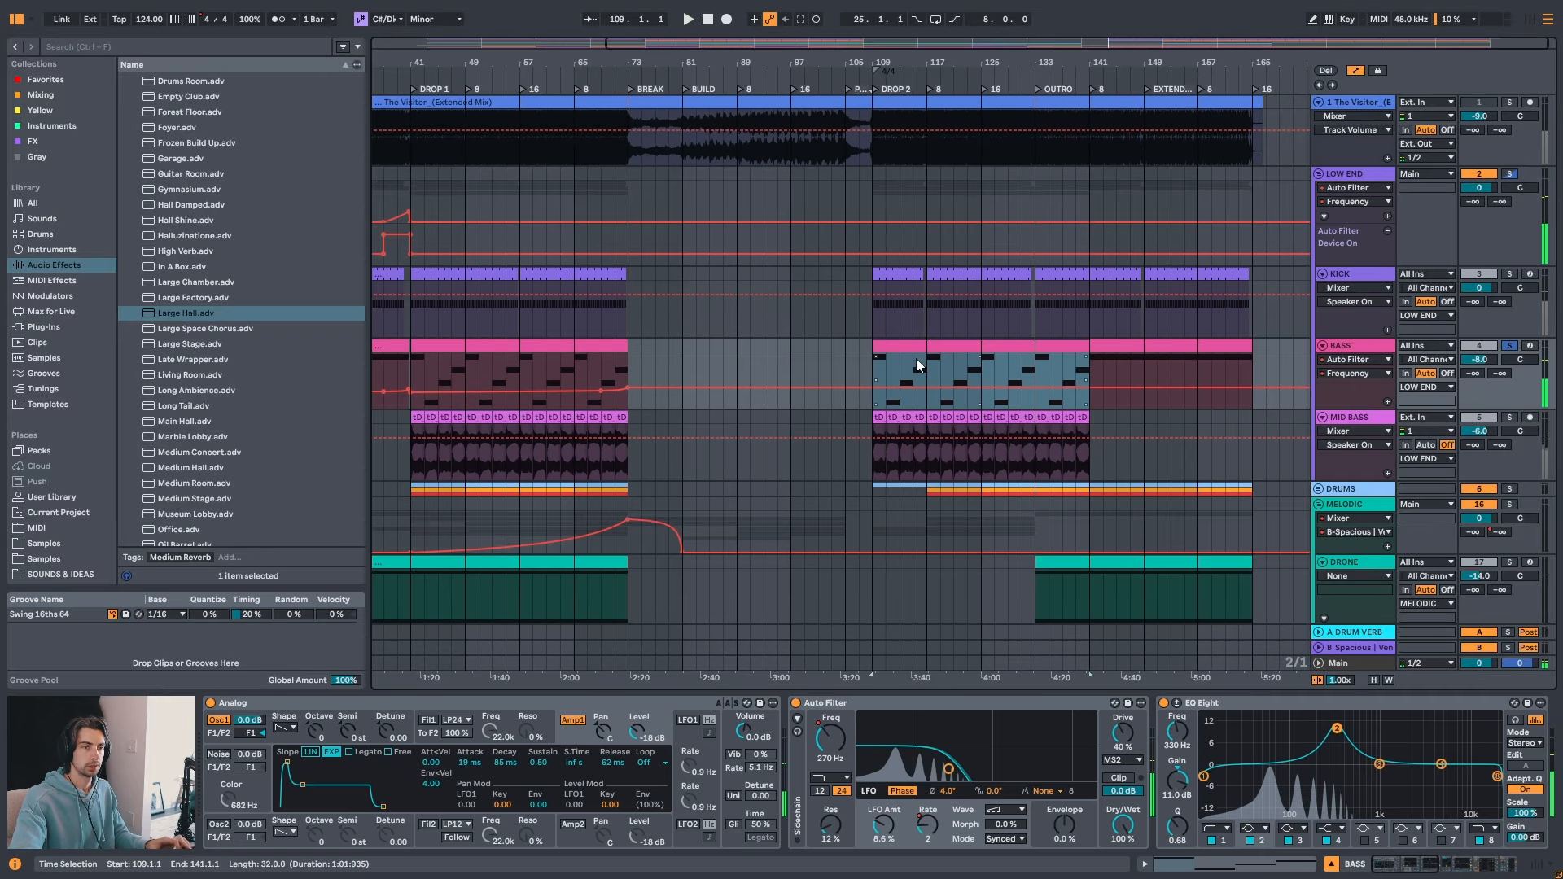
- Split the Drop 2 BASS clip at bar 117 and copy its first eight bars to the empty MIDI track at bar 89
{"action": "left_click", "coordinate": [925, 362]}
{"action": "key", "text": "ctrl+e"}
{"action": "left_click", "coordinate": [906, 346]}
{"action": "scroll", "coordinate": [876, 366], "scroll_direction": "down", "scroll_amount": 1}
{"action": "left_click_drag", "start_coordinate": [1557, 249], "coordinate": [1559, 480]}
{"action": "left_click", "coordinate": [732, 424]}
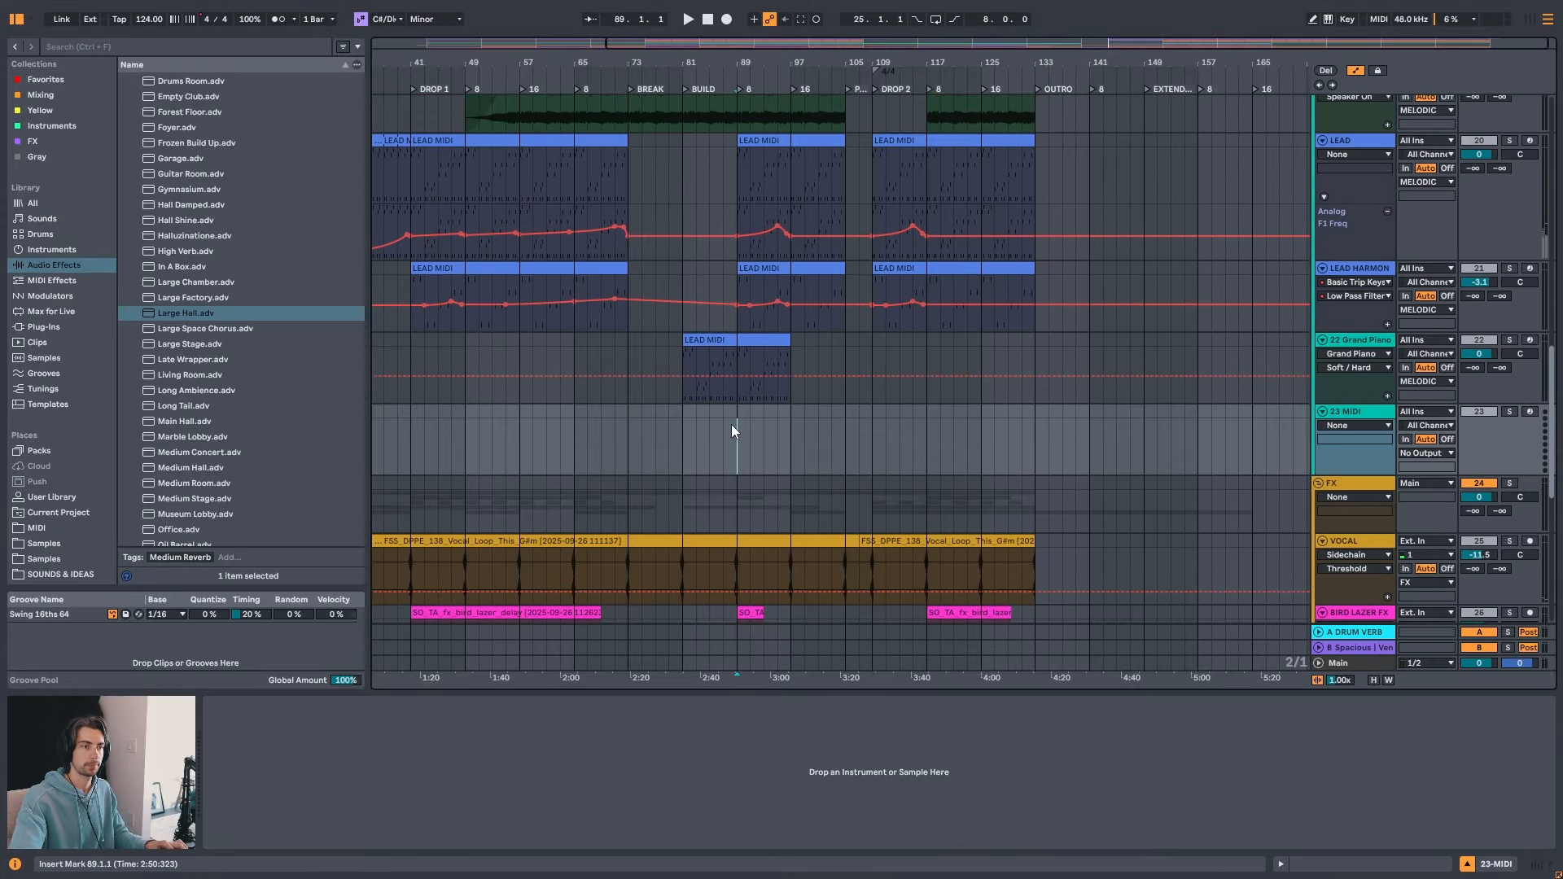
{"action": "key", "text": "ctrl+v"}
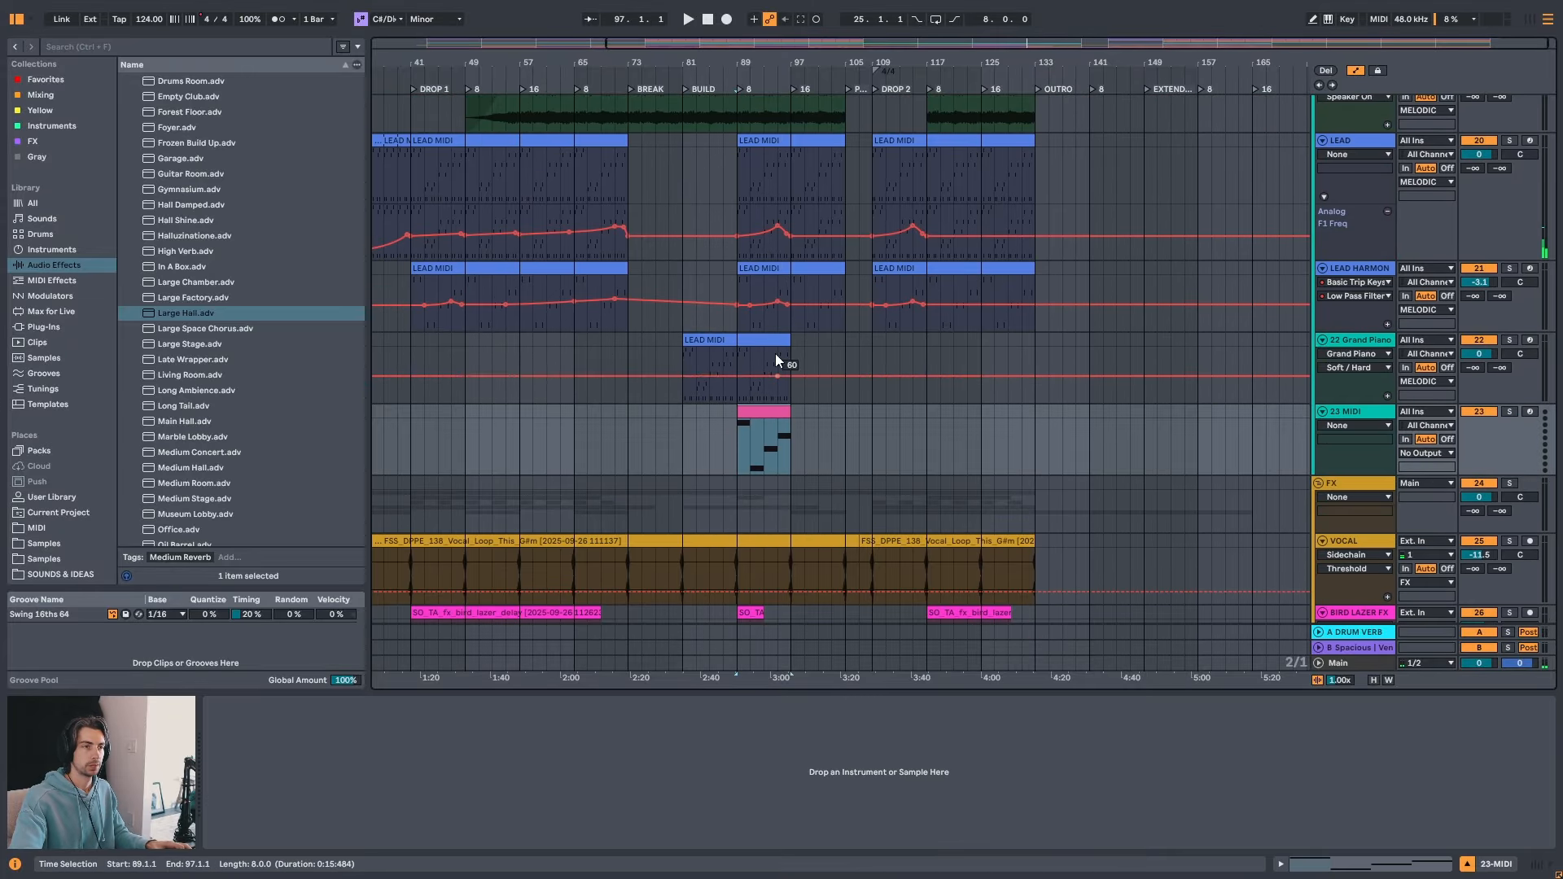
- Open the pasted bass clip's notes and apply the Chop transformation with 2 parts
{"action": "left_click_drag", "start_coordinate": [767, 62], "coordinate": [705, 397]}
{"action": "double_click", "coordinate": [708, 410]}
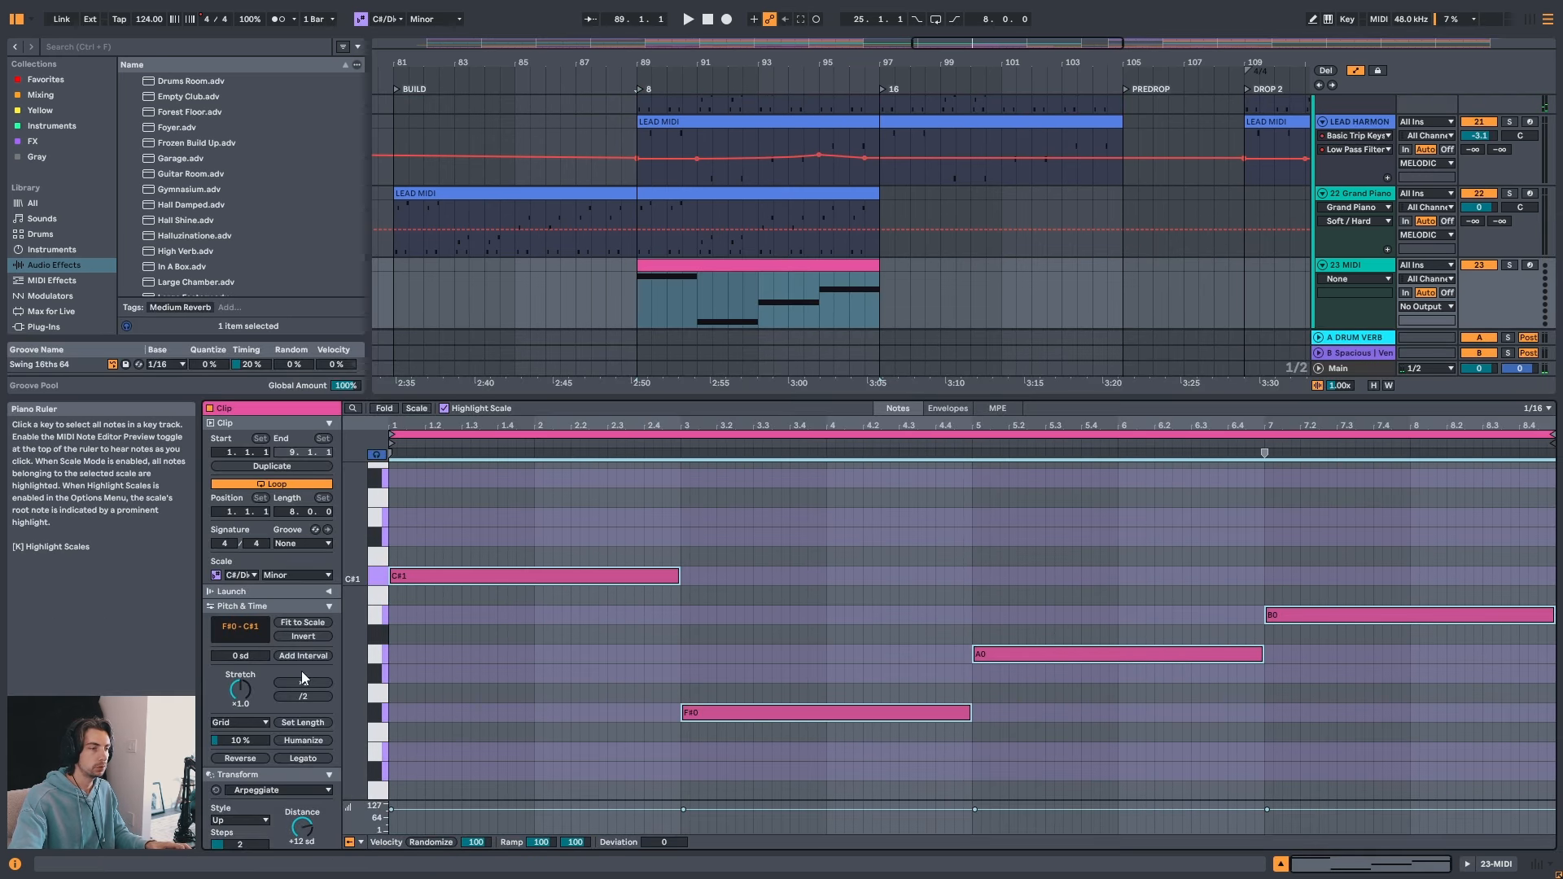
{"action": "scroll", "coordinate": [291, 749], "scroll_direction": "down", "scroll_amount": 3}
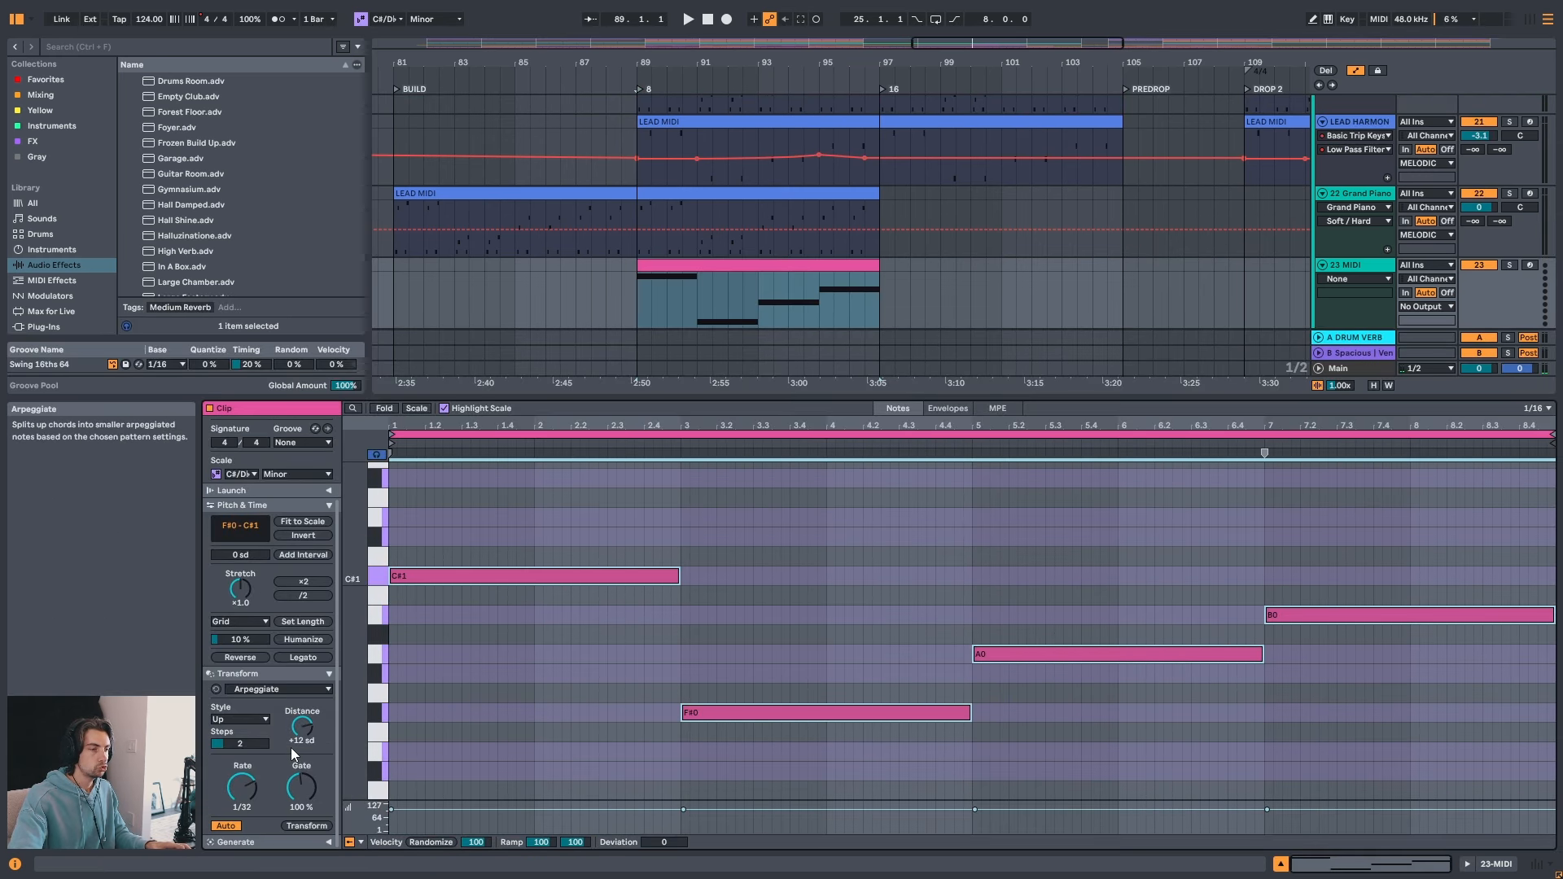
{"action": "left_click", "coordinate": [279, 689]}
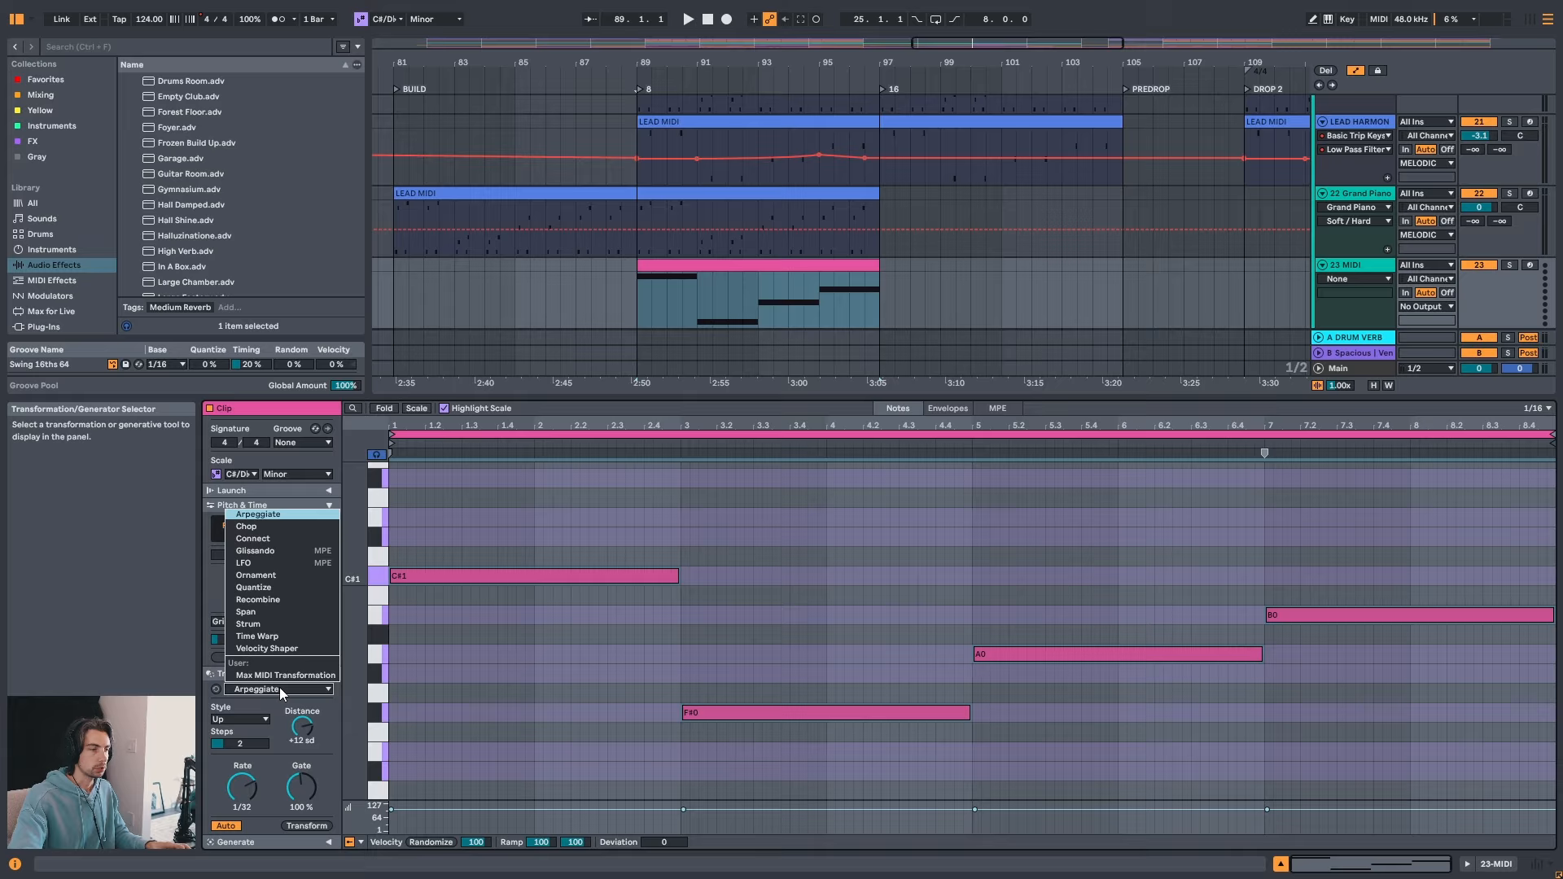
{"action": "left_click", "coordinate": [287, 527]}
{"action": "mouse_move", "coordinate": [248, 730]}
{"action": "left_mouse_down"}
{"action": "mouse_move", "coordinate": [249, 708]}
{"action": "mouse_move", "coordinate": [248, 739]}
{"action": "left_mouse_up"}
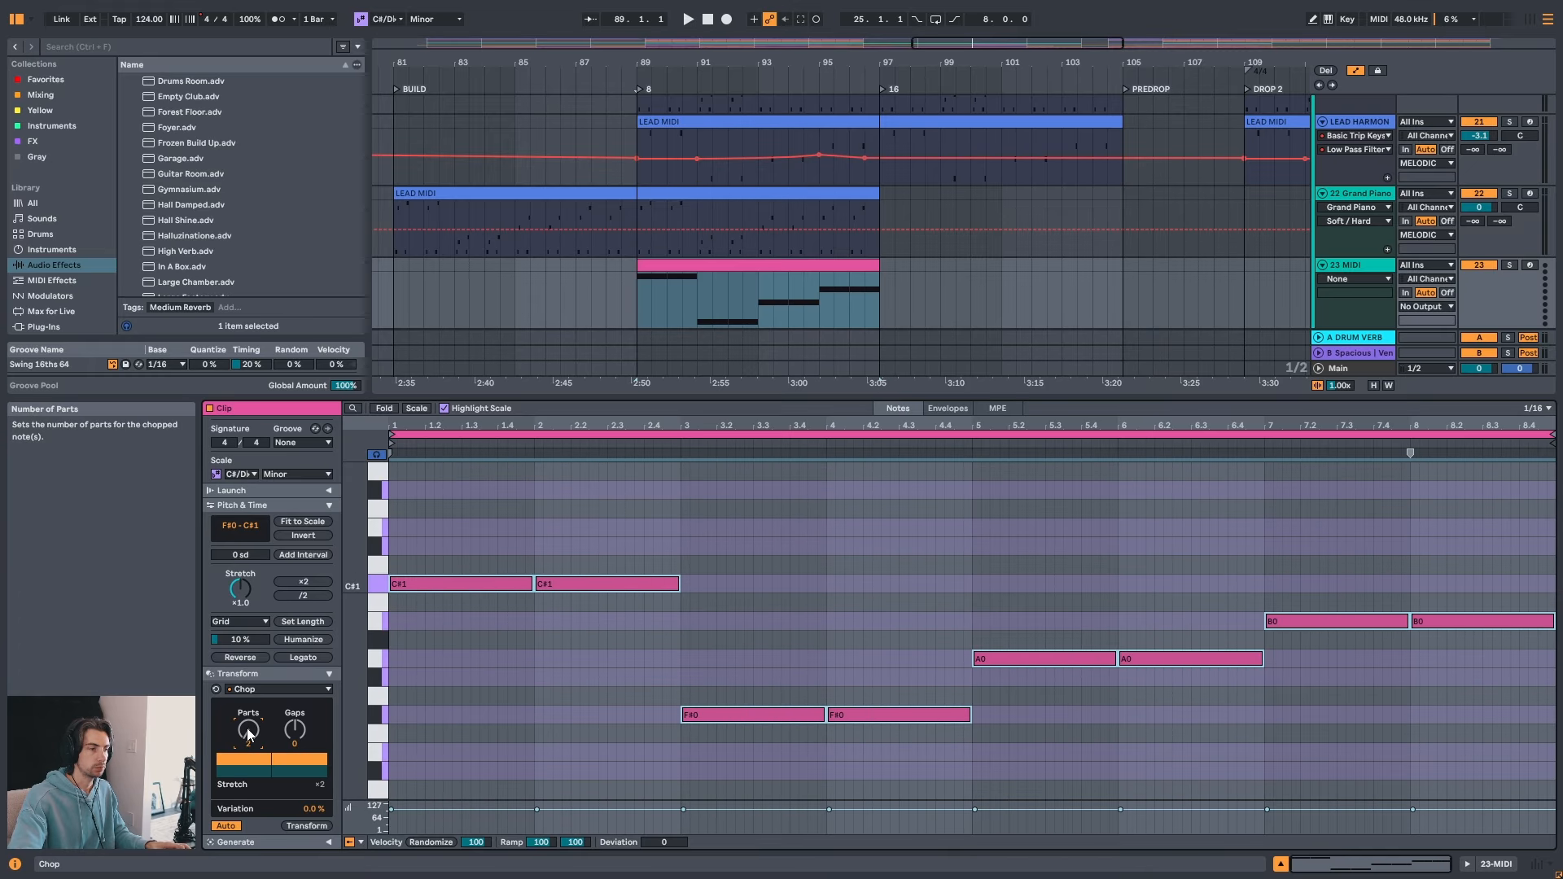
- Box-select each of the eight chopped notes in turn, then return from the note editor to the track's device chain
{"action": "left_click", "coordinate": [740, 561]}
{"action": "left_click_drag", "start_coordinate": [431, 495], "coordinate": [446, 643]}
{"action": "left_click_drag", "start_coordinate": [582, 521], "coordinate": [606, 627]}
{"action": "left_click_drag", "start_coordinate": [736, 647], "coordinate": [757, 728]}
{"action": "left_click_drag", "start_coordinate": [873, 641], "coordinate": [896, 727]}
{"action": "left_click_drag", "start_coordinate": [1046, 602], "coordinate": [1074, 662]}
{"action": "left_click_drag", "start_coordinate": [1176, 595], "coordinate": [1200, 666]}
{"action": "left_click_drag", "start_coordinate": [1316, 569], "coordinate": [1336, 633]}
{"action": "left_click_drag", "start_coordinate": [1462, 569], "coordinate": [1483, 631]}
{"action": "key", "text": "shift+Tab"}
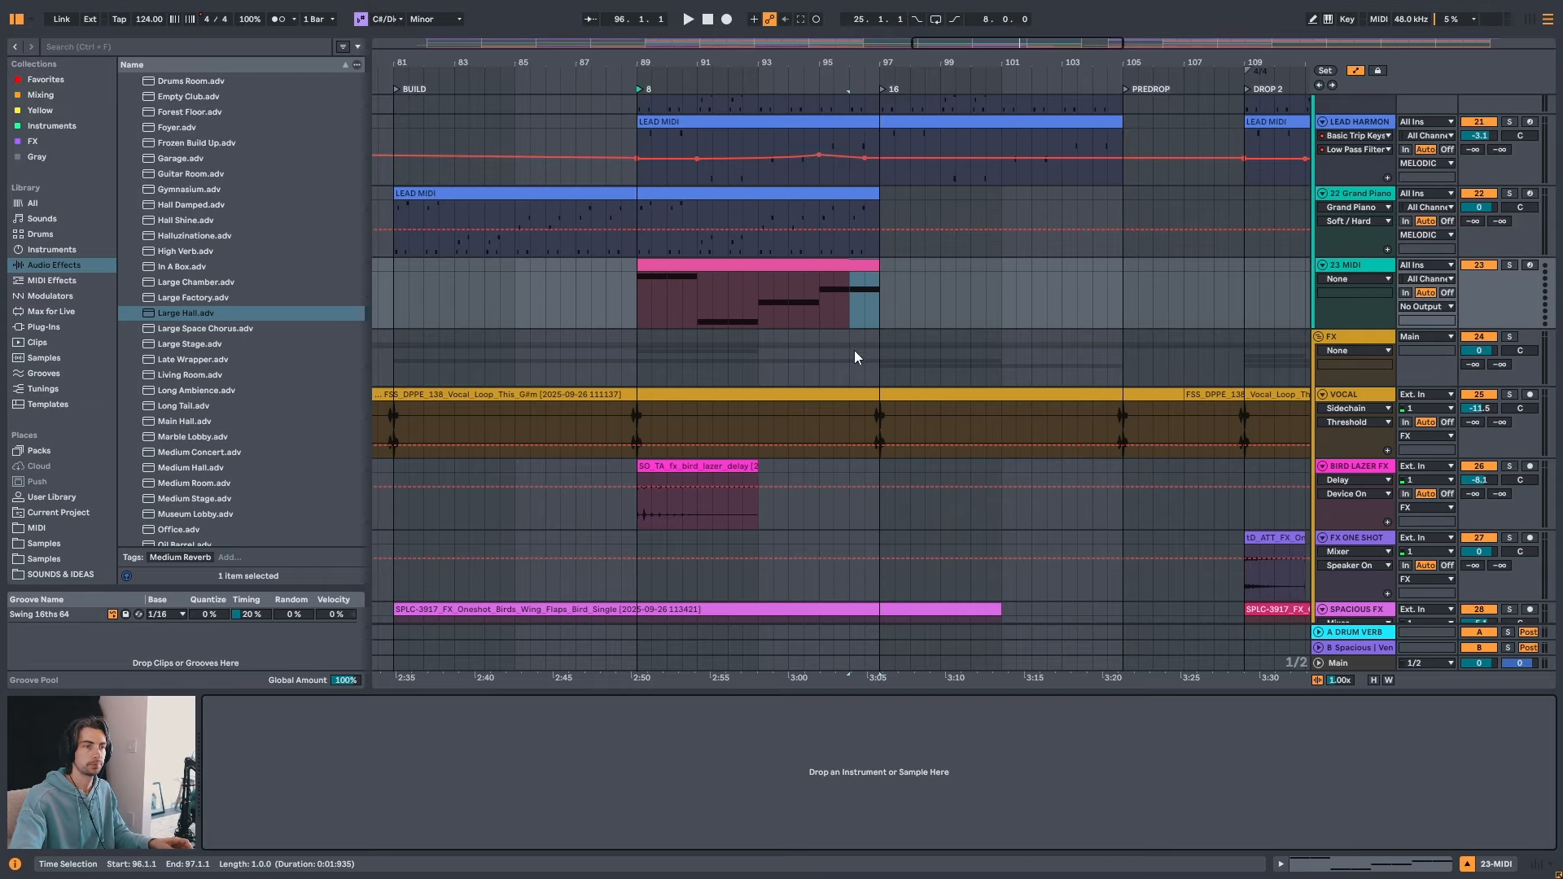
- Play the arrangement from the start of the pasted bass clip at bar 89 and compare it with the melodic tracks
{"action": "left_click", "coordinate": [783, 264]}
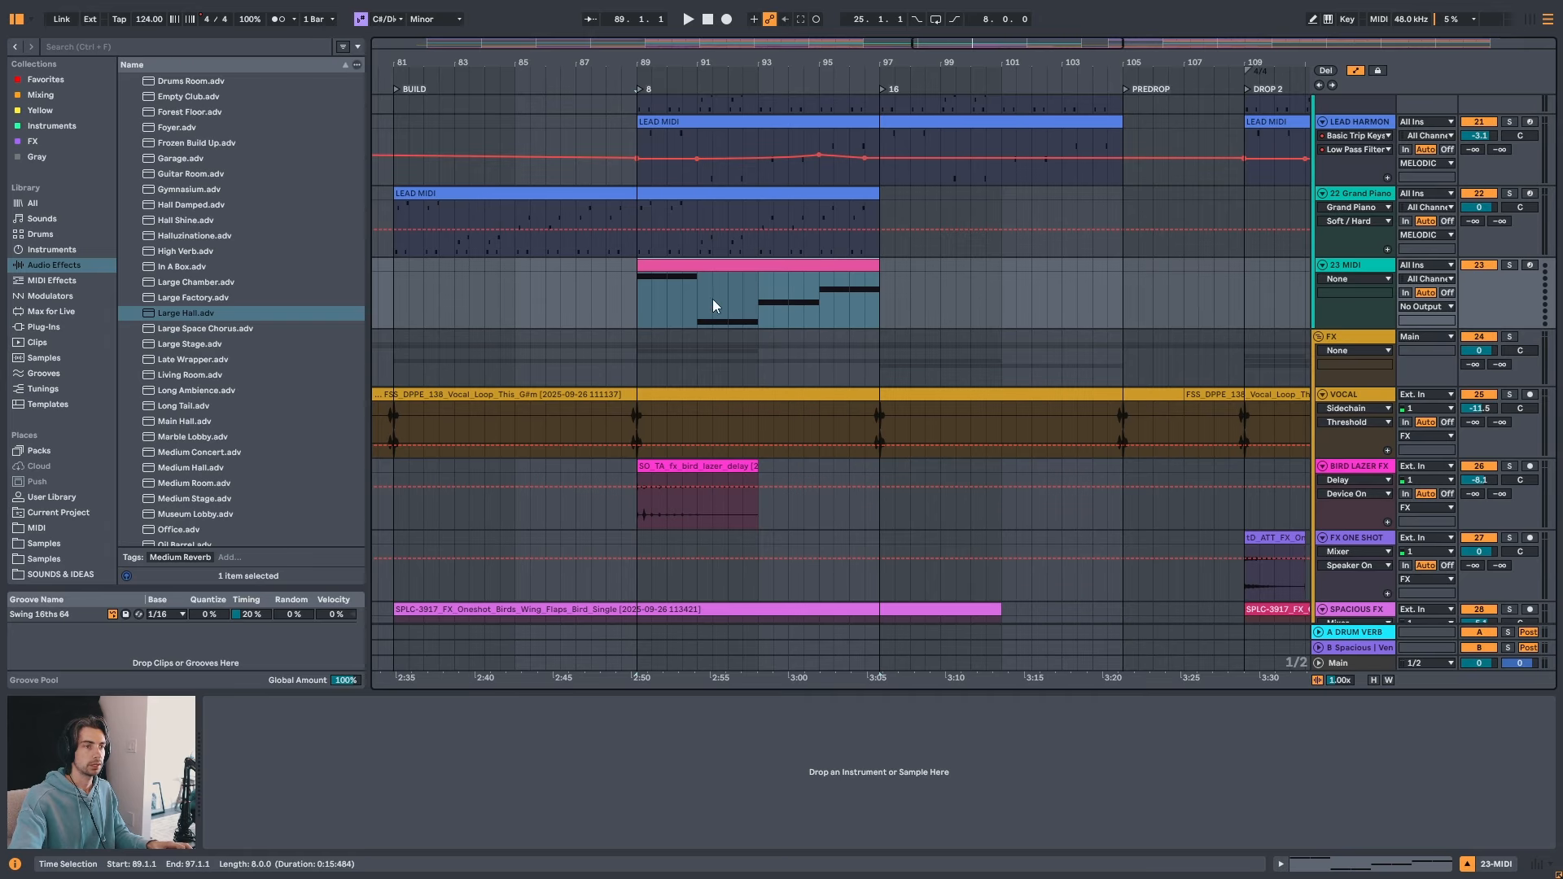
{"action": "key", "text": "space"}
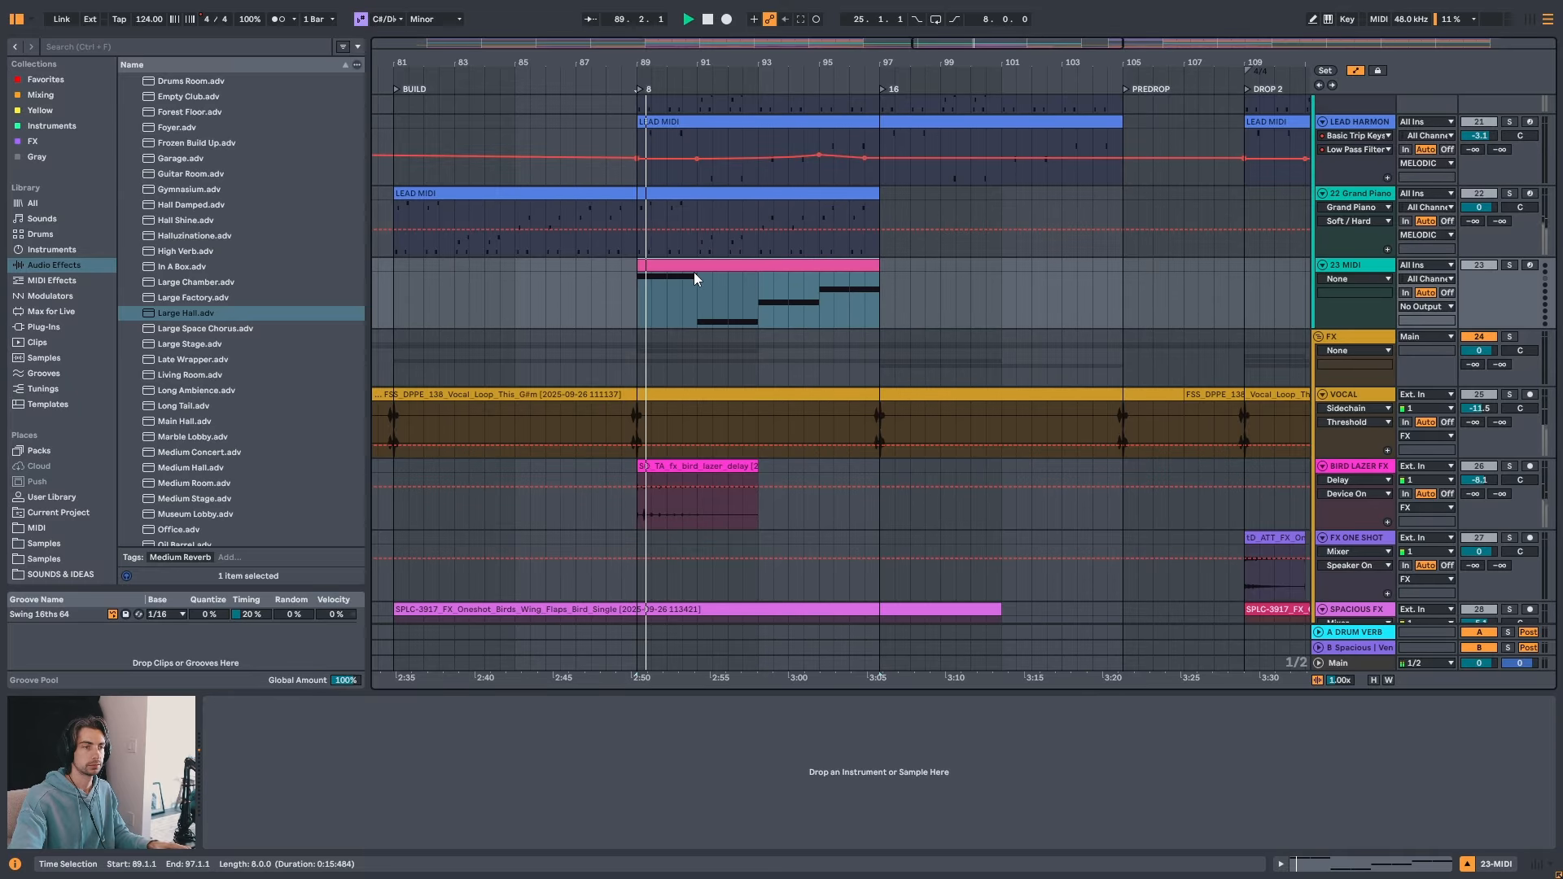
{"action": "scroll", "coordinate": [701, 272], "scroll_direction": "up", "scroll_amount": 3}
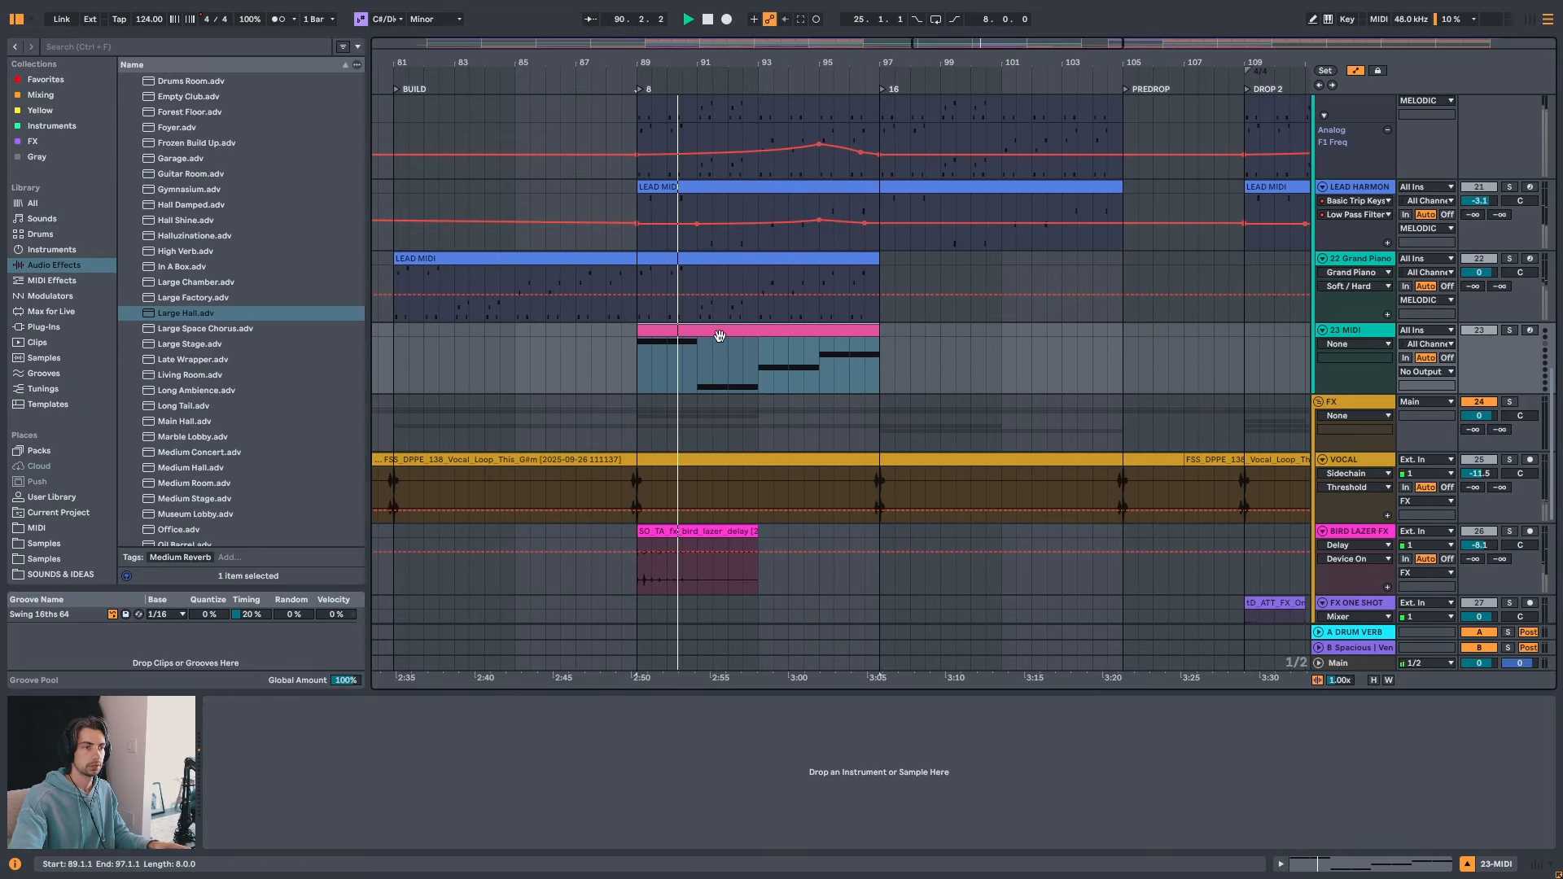
{"action": "scroll", "coordinate": [719, 336], "scroll_direction": "up", "scroll_amount": 3}
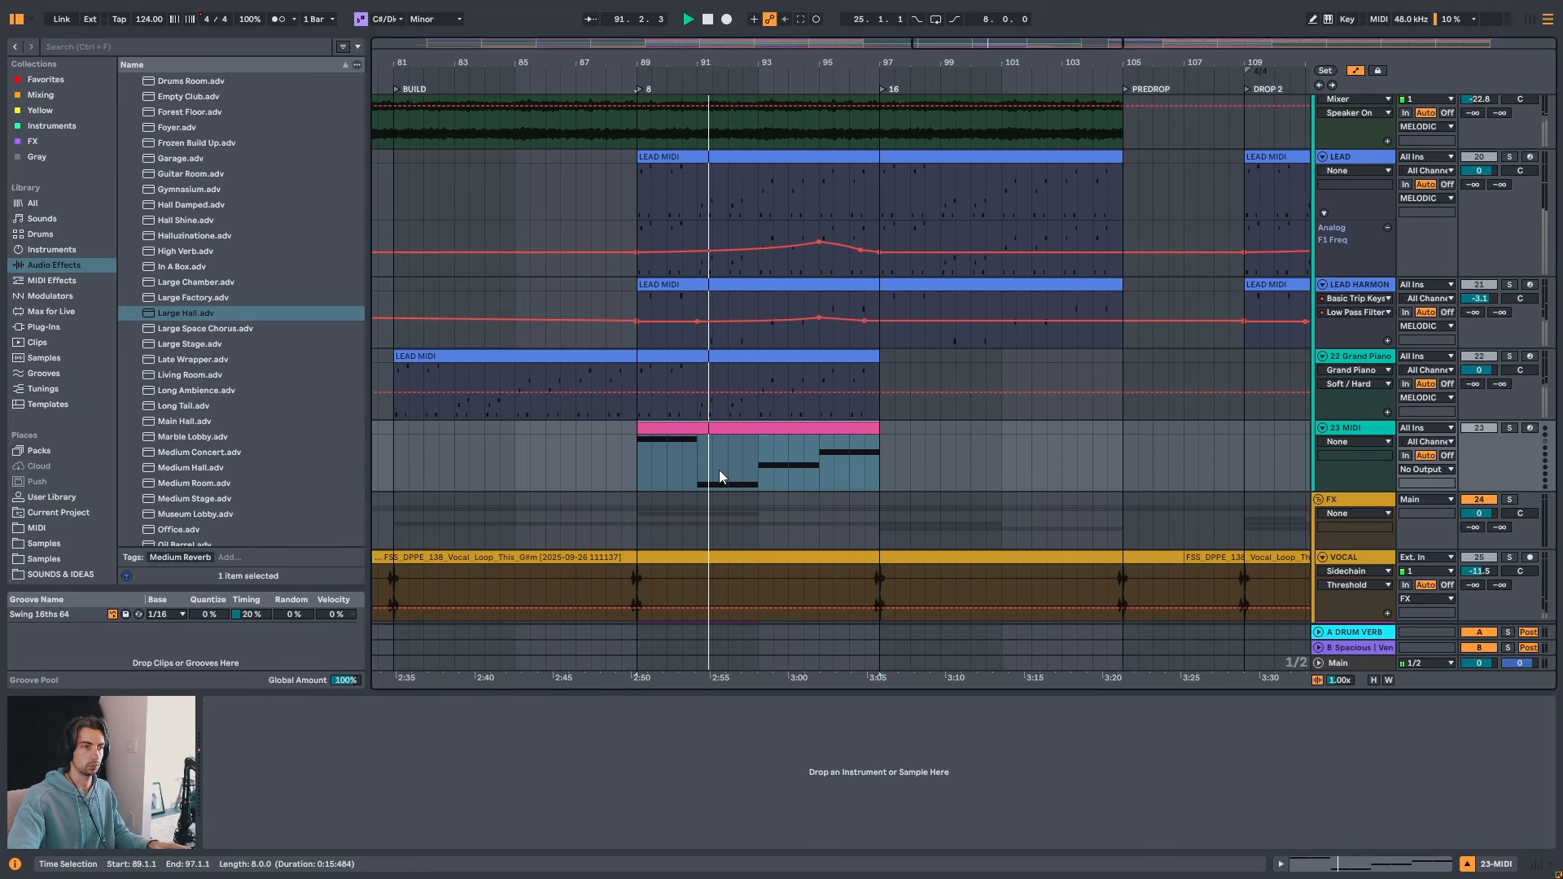
{"action": "key", "text": "space"}
- Search the browser library for "PIANO" and review the melodic tracks around the pasted bass clip
{"action": "left_click", "coordinate": [59, 253]}
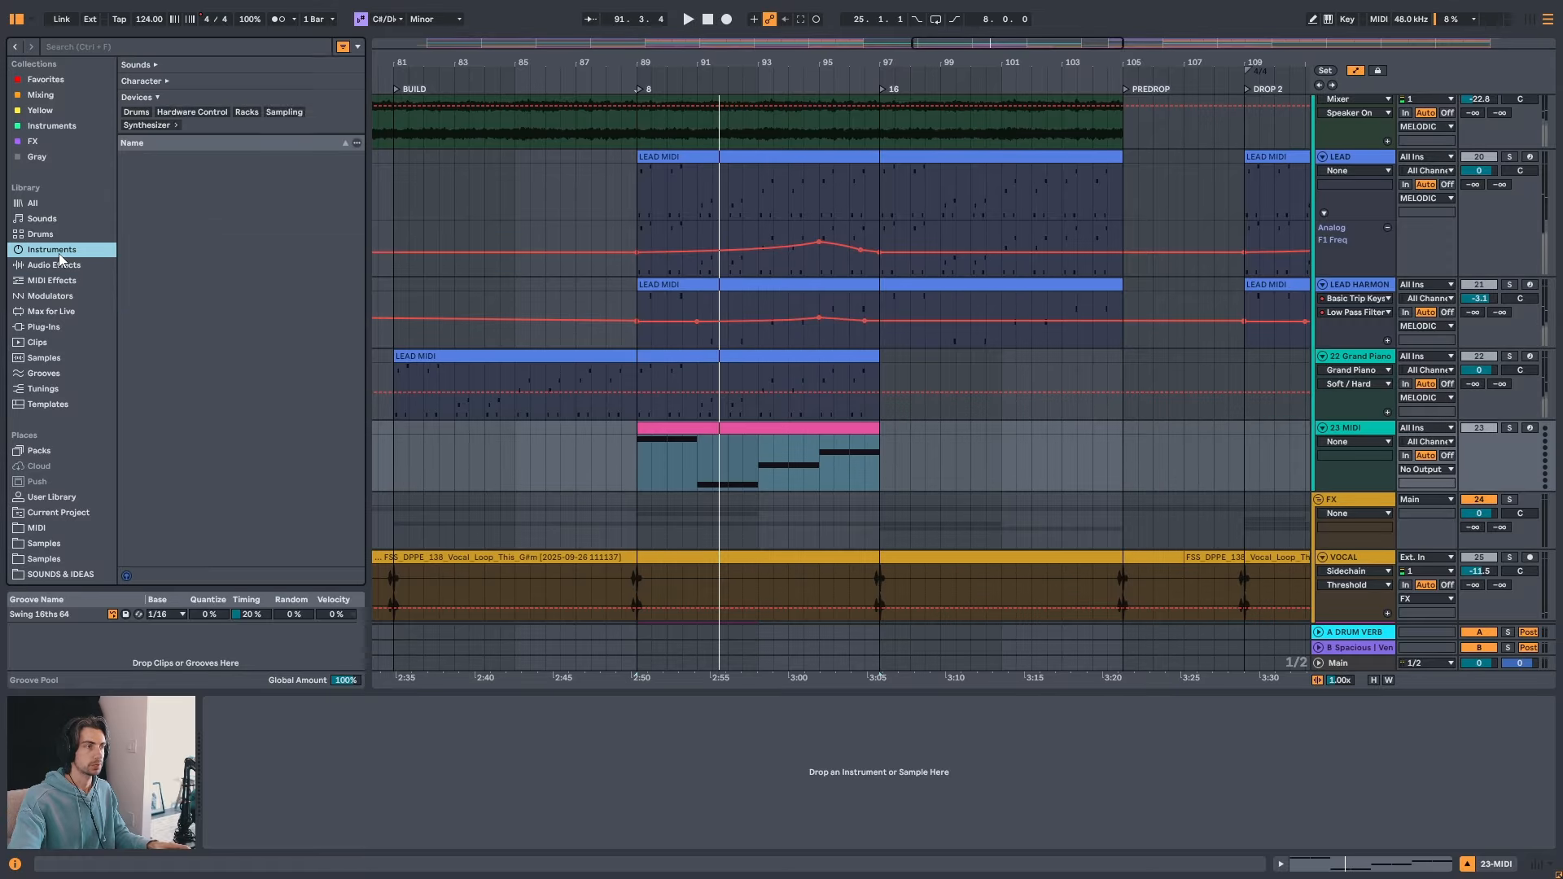
{"action": "key", "text": "ctrl+f"}
{"action": "type", "text": "PIANO"}
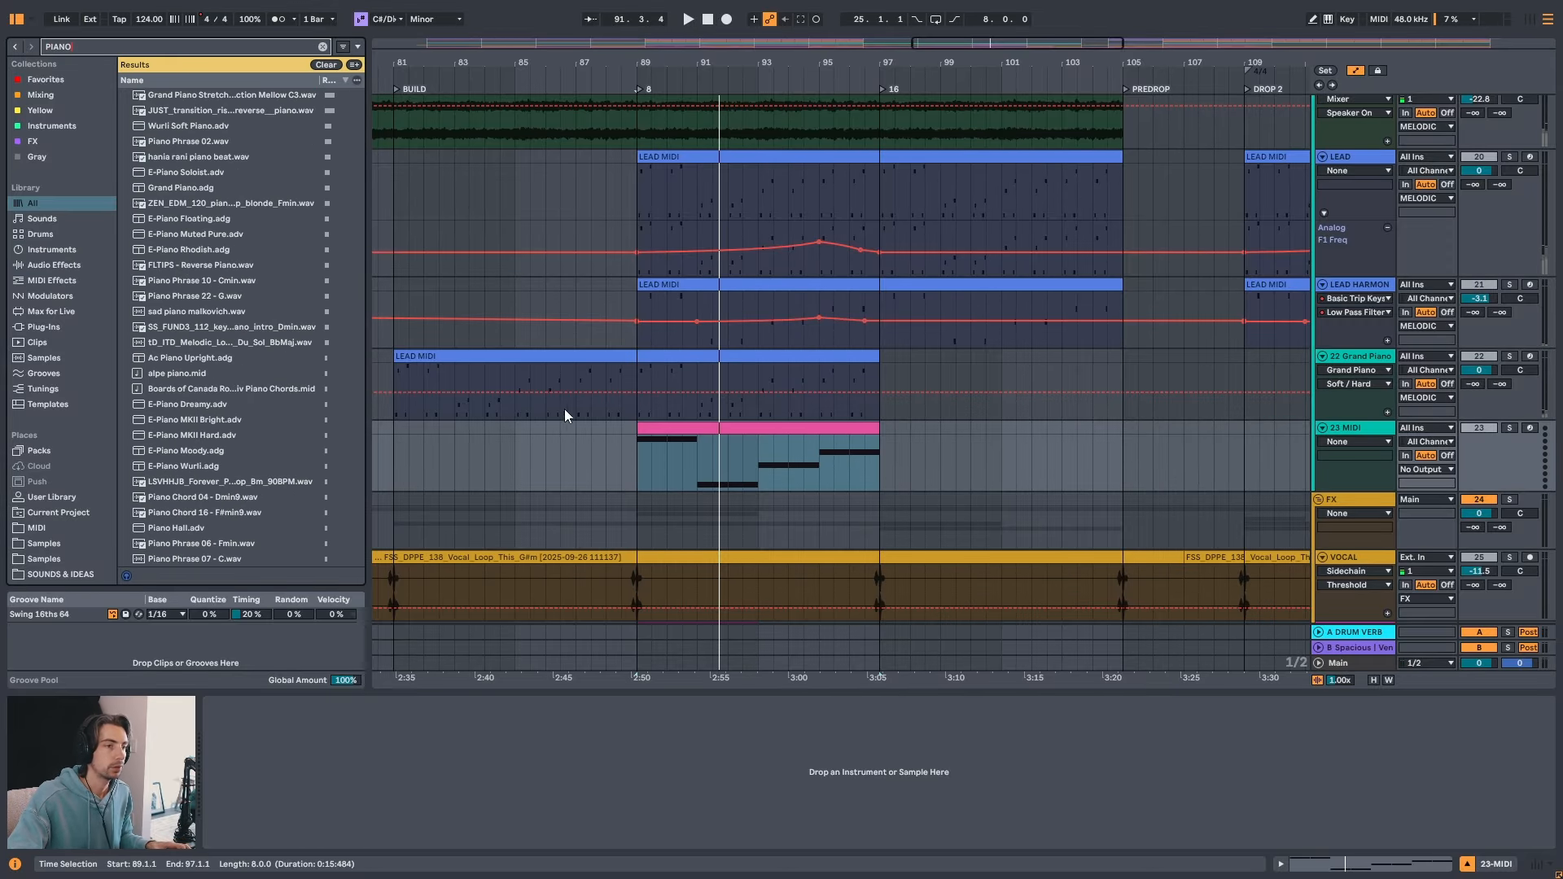
{"action": "left_click", "coordinate": [739, 427]}
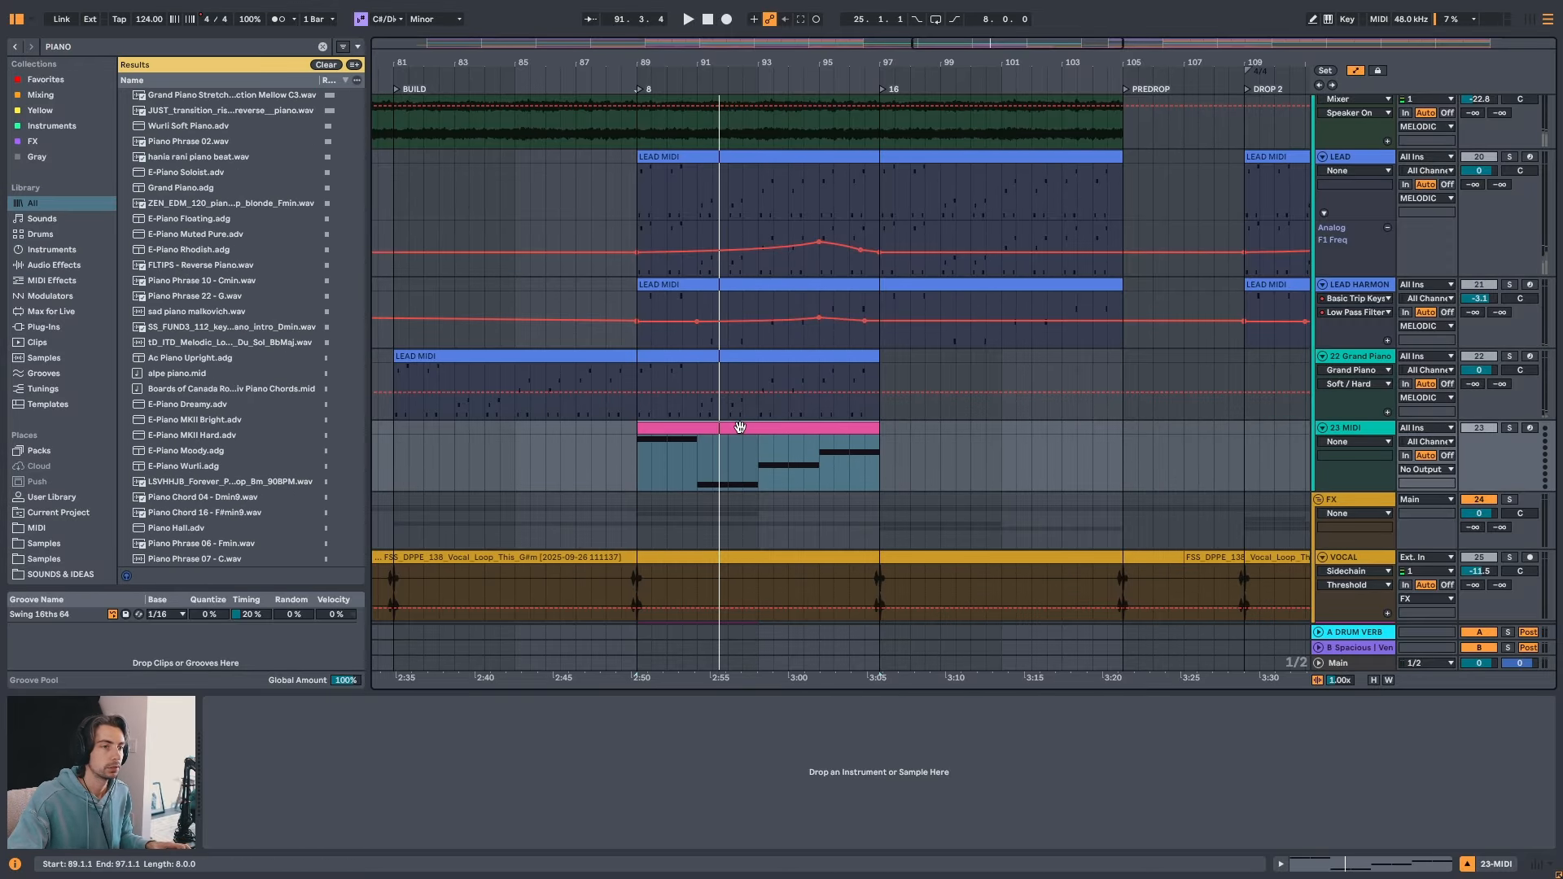
{"action": "left_click_drag", "start_coordinate": [729, 63], "coordinate": [730, 61]}
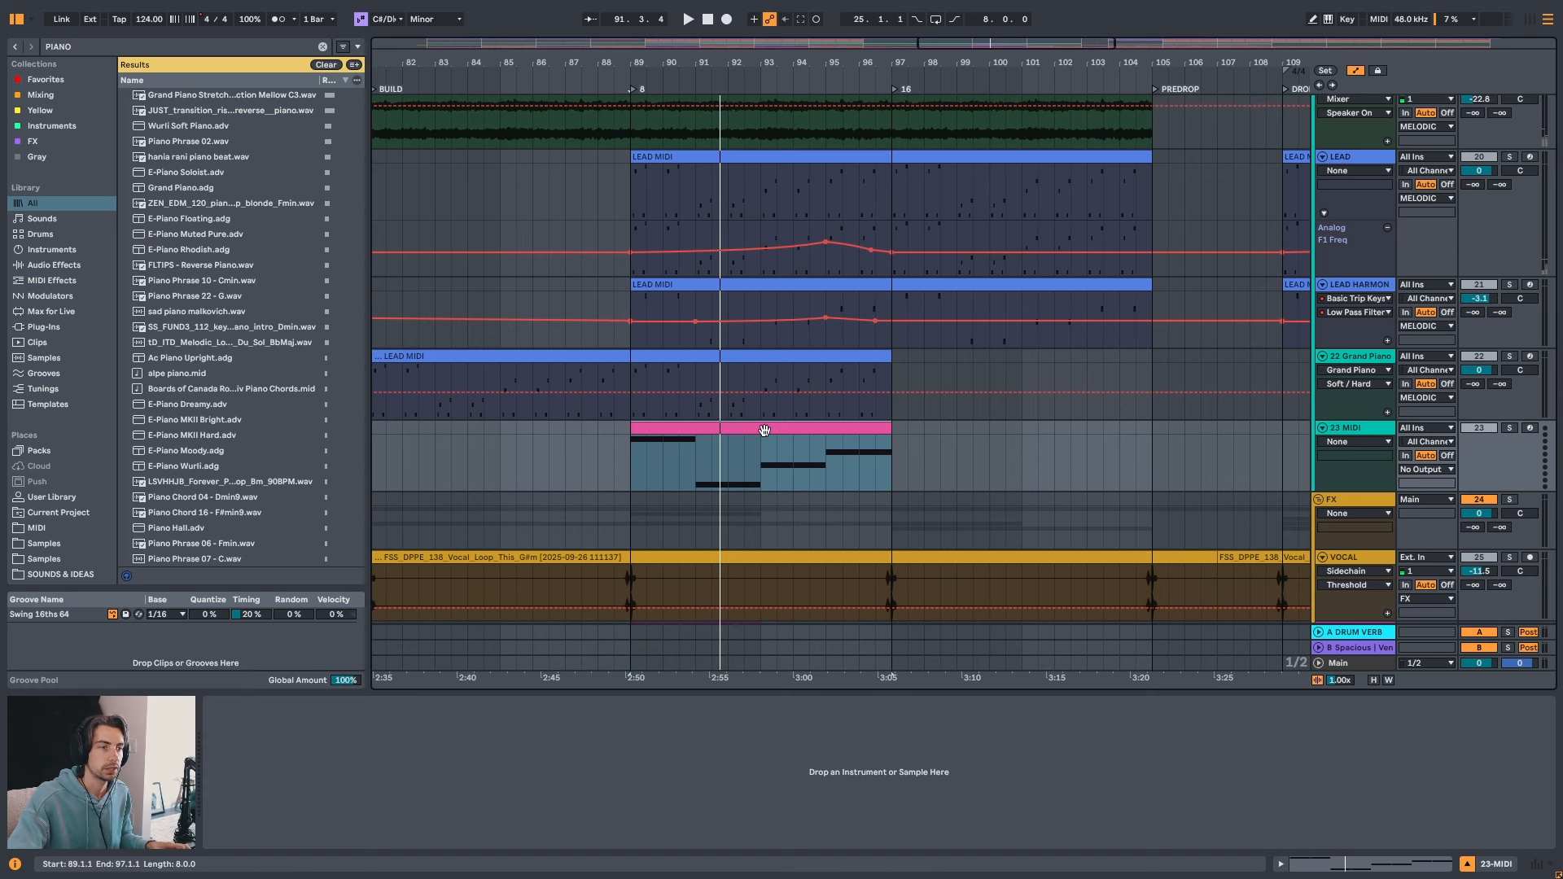
{"action": "scroll", "coordinate": [760, 318], "scroll_direction": "up", "scroll_amount": 3}
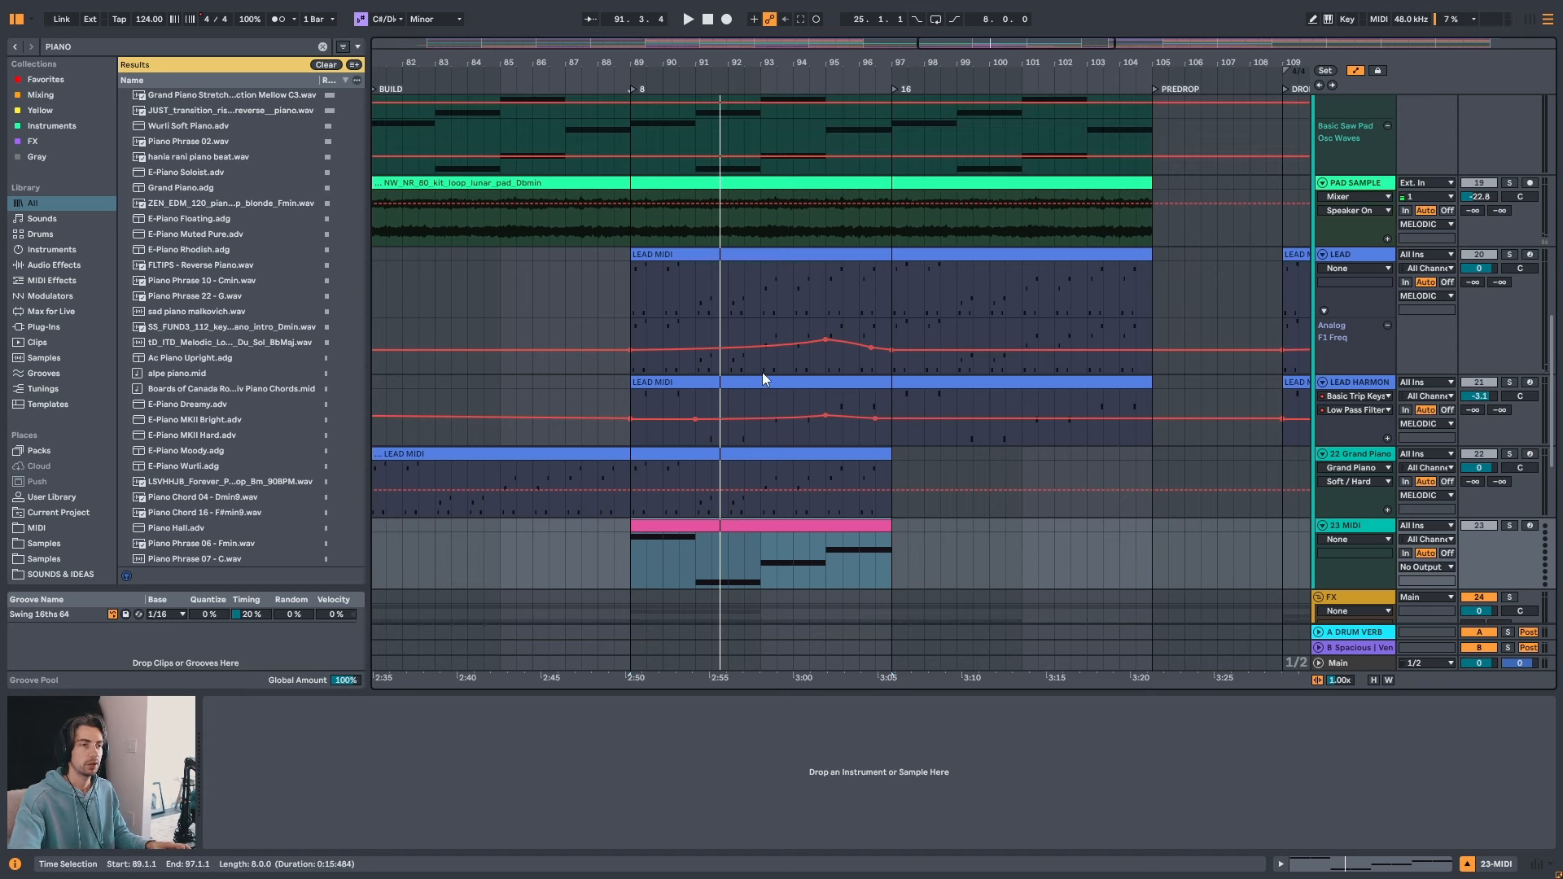
- Load the Wurli Soft Piano preset onto the 23 MIDI track that holds the pasted bass clip
{"action": "scroll", "coordinate": [798, 489], "scroll_direction": "up", "scroll_amount": 2}
{"action": "scroll", "coordinate": [806, 541], "scroll_direction": "down", "scroll_amount": 3}
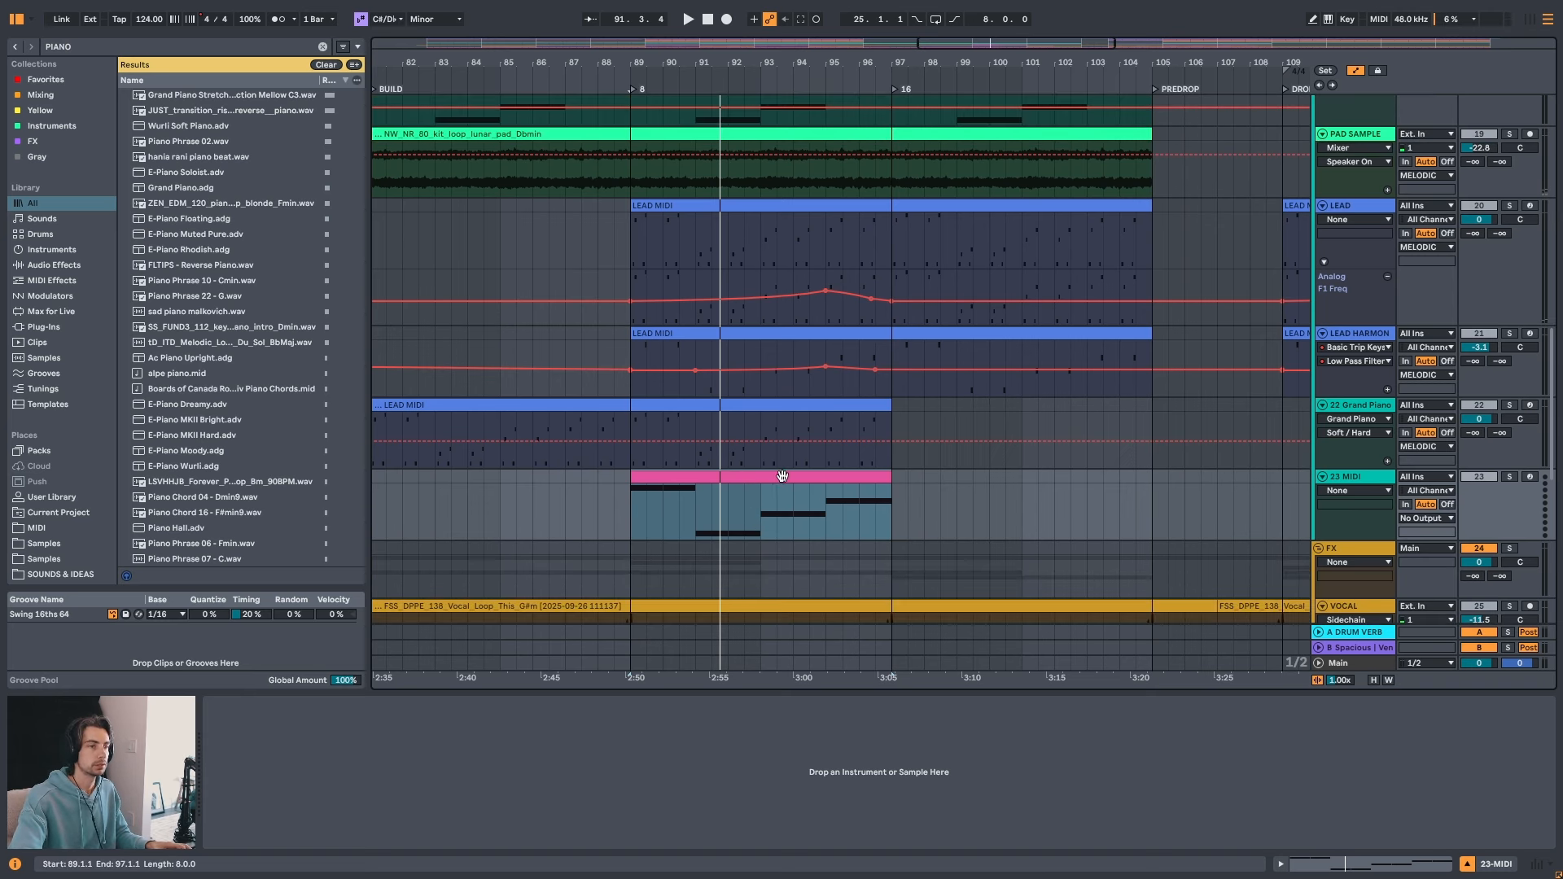
{"action": "left_click", "coordinate": [762, 493]}
{"action": "left_click", "coordinate": [743, 479]}
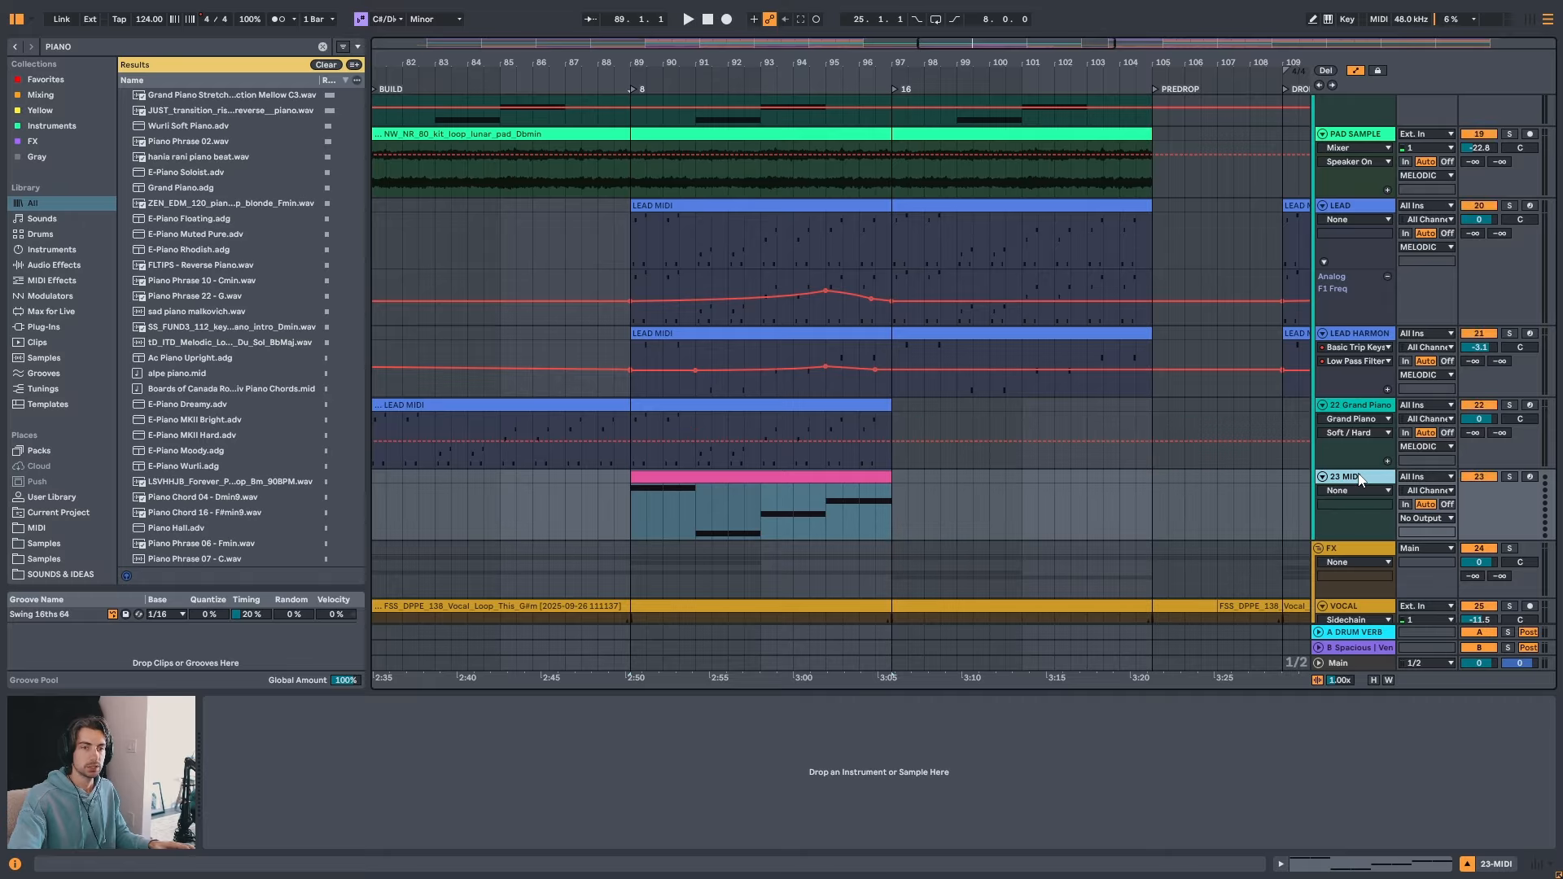
{"action": "left_click", "coordinate": [207, 125]}
{"action": "left_click_drag", "start_coordinate": [193, 124], "coordinate": [655, 511]}
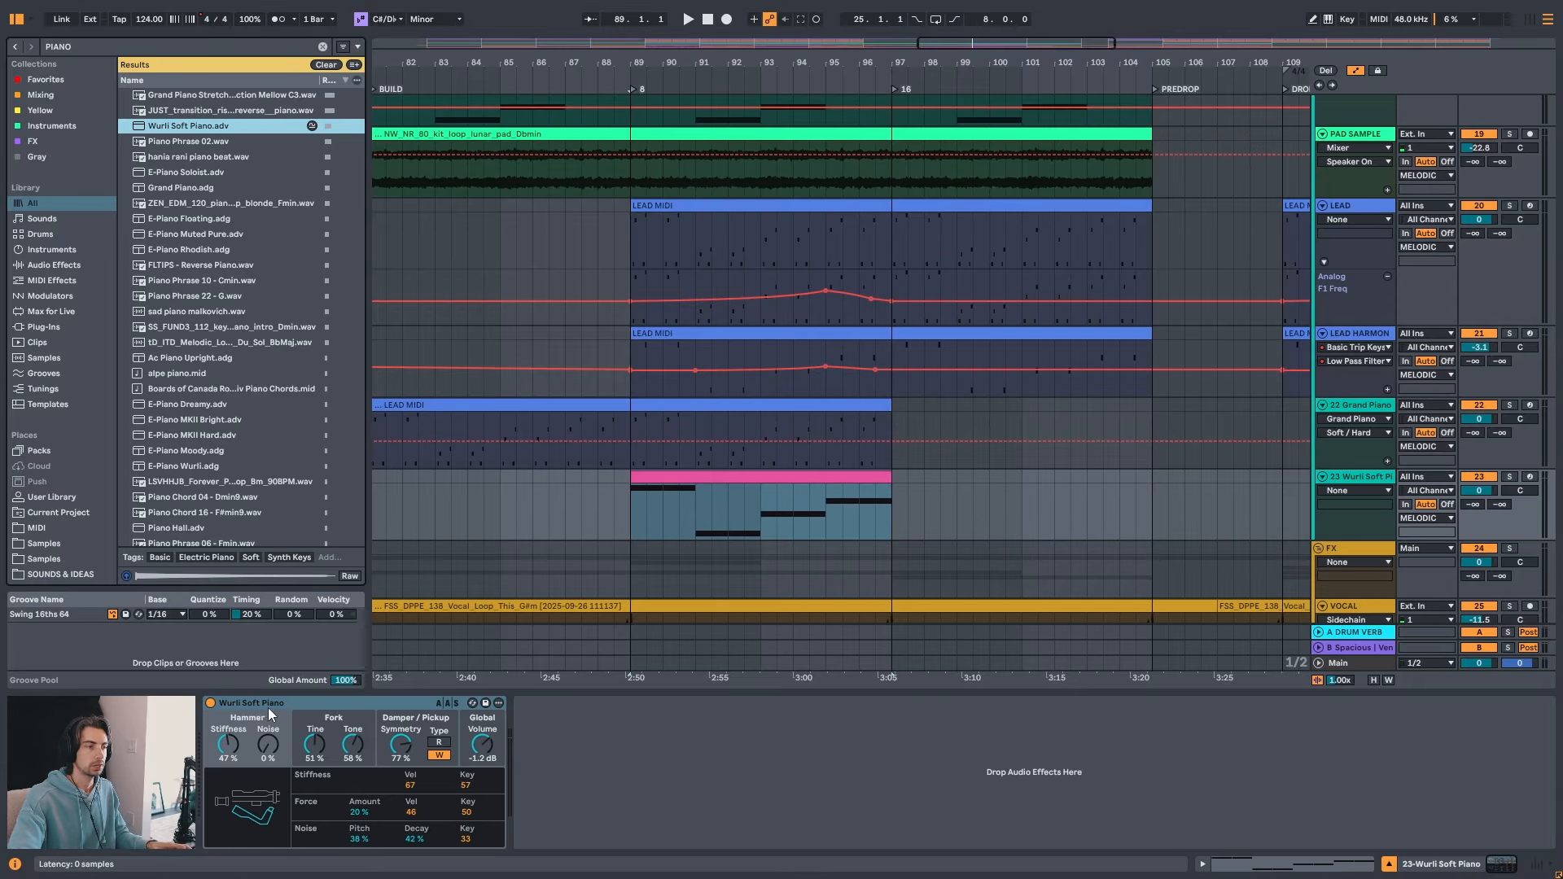
- Solo the Wurli track during playback and set Stiffness to 43%, Noise to 36%, Tine to 37% and Tone to 52%
{"action": "left_click", "coordinate": [747, 476]}
{"action": "key", "text": "space"}
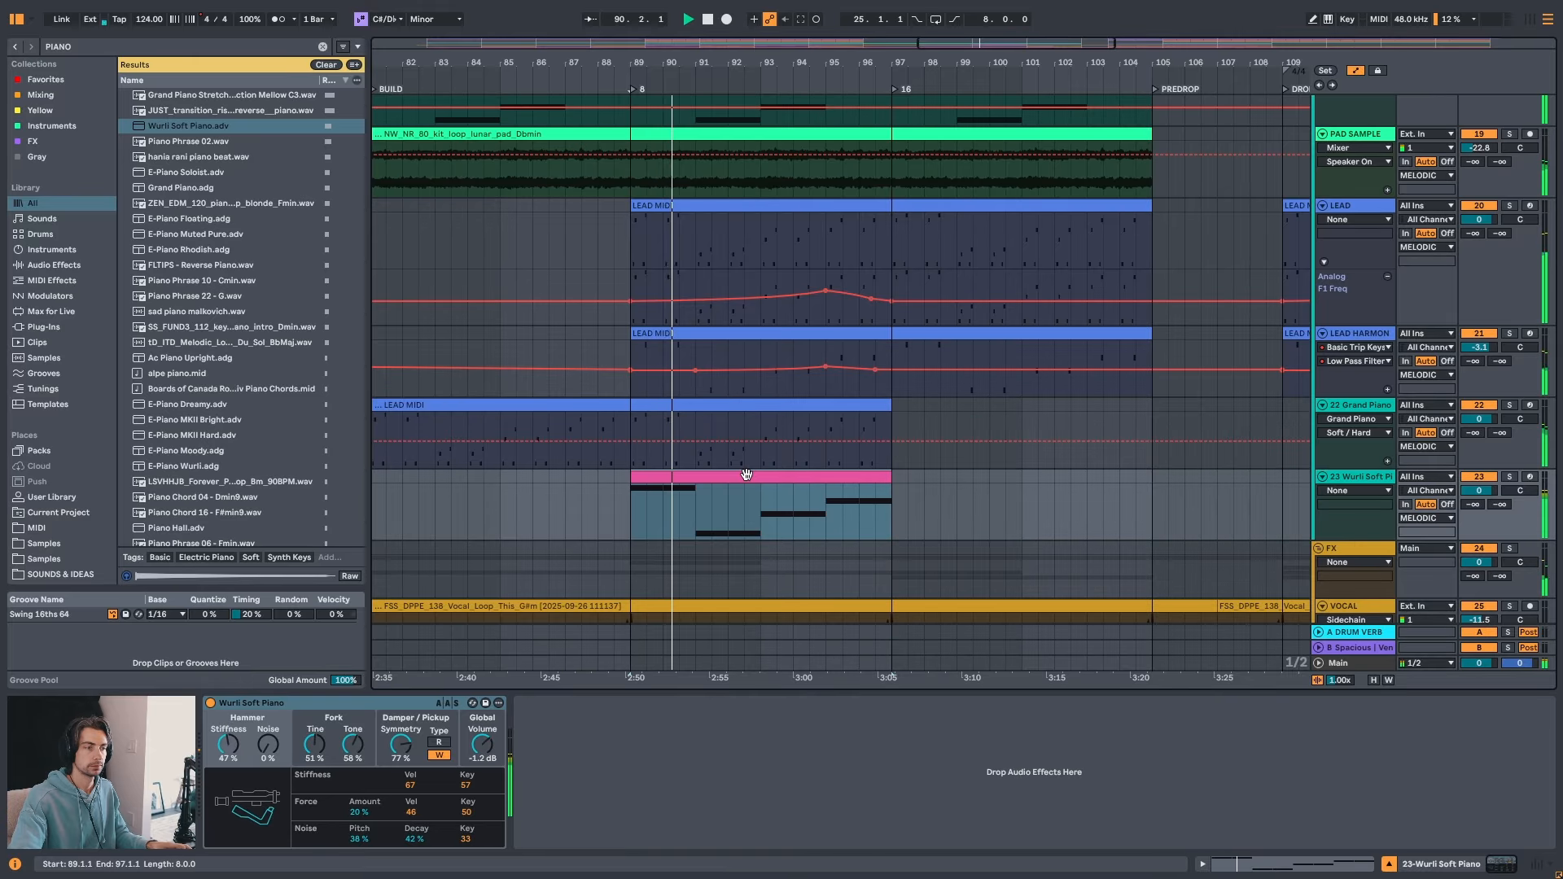
{"action": "key", "text": "s"}
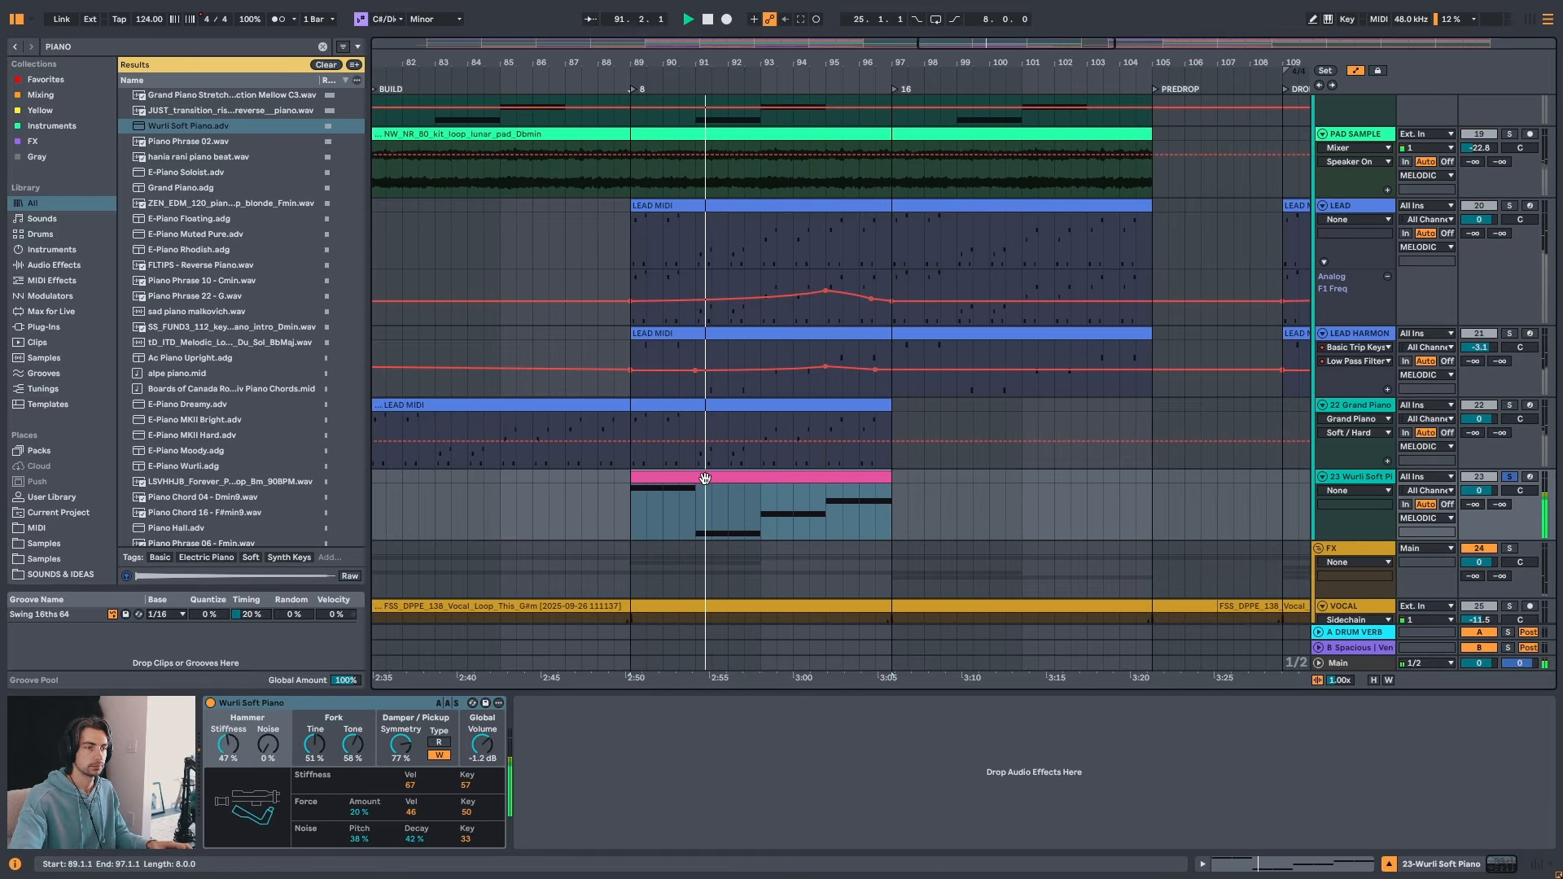
{"action": "left_click_drag", "start_coordinate": [228, 748], "coordinate": [228, 761]}
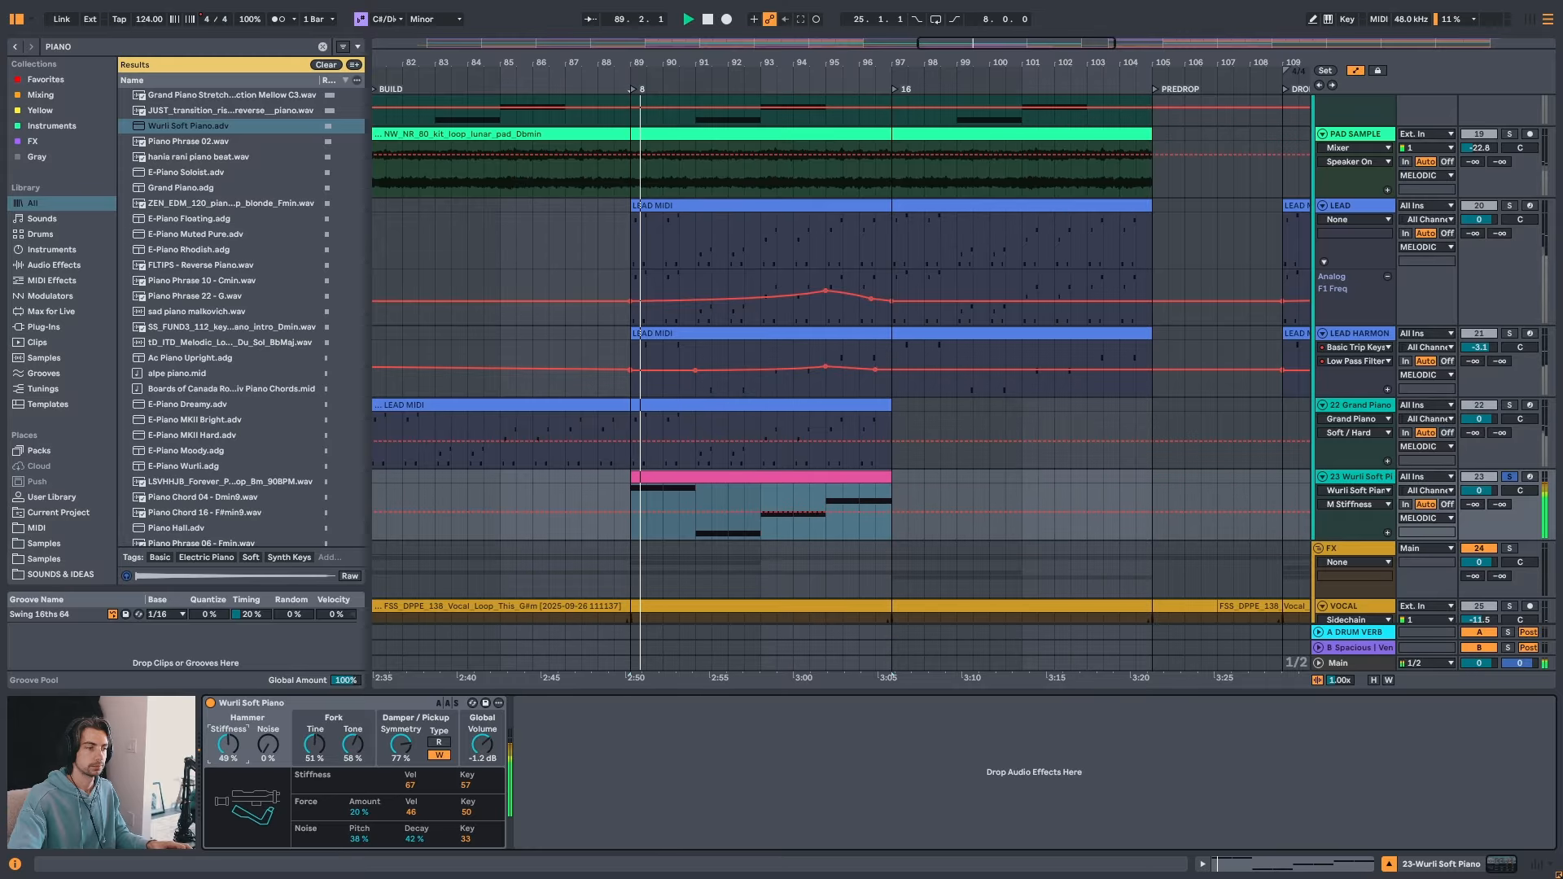
{"action": "left_click_drag", "start_coordinate": [320, 736], "coordinate": [321, 721]}
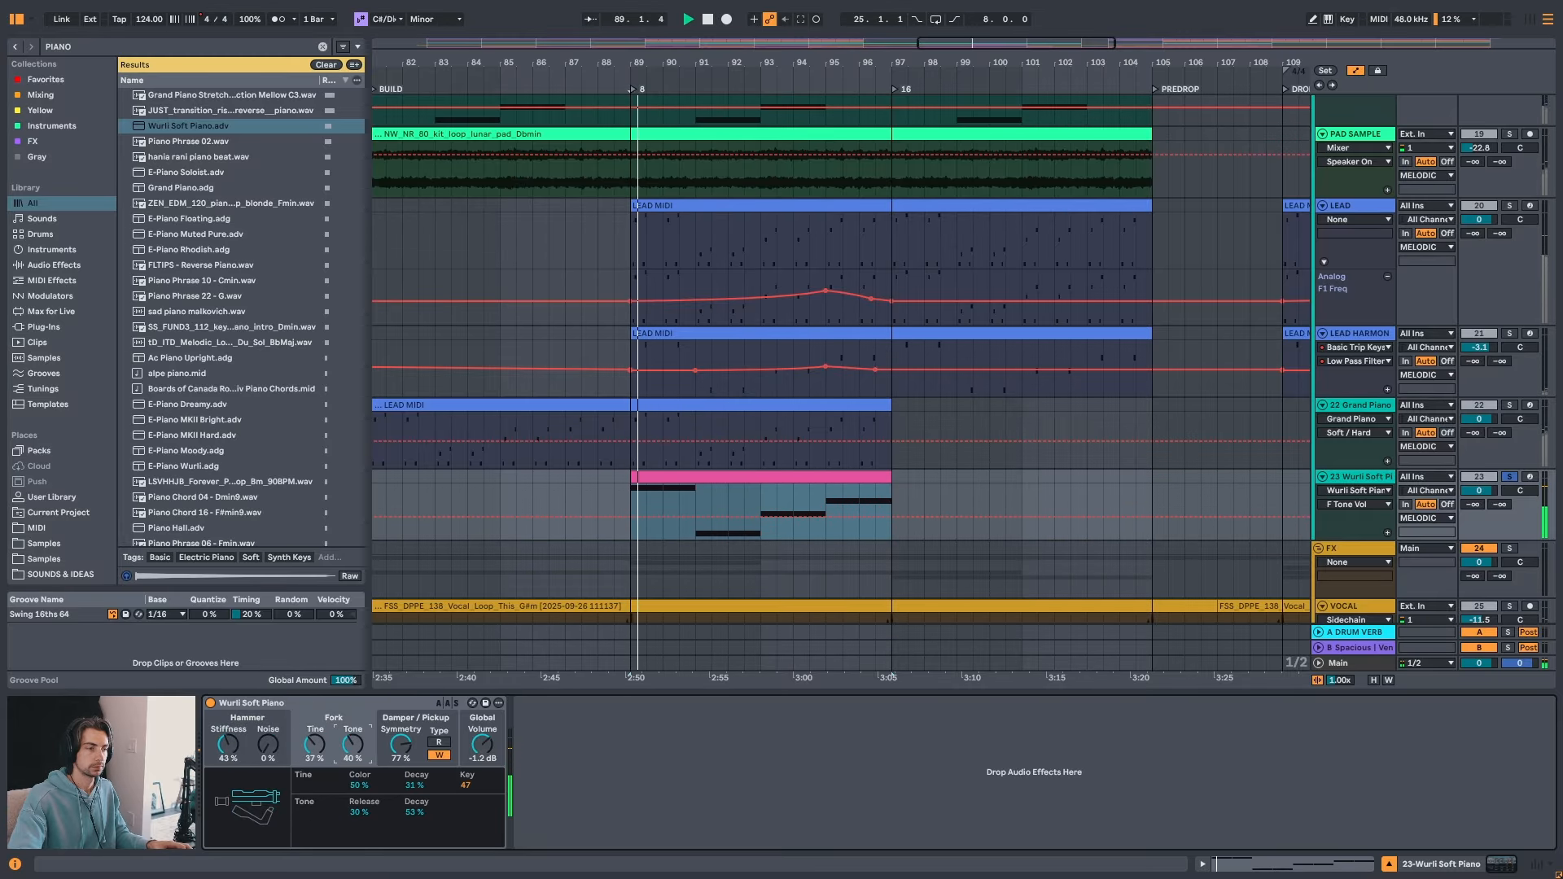
{"action": "left_click_drag", "start_coordinate": [268, 744], "coordinate": [267, 716]}
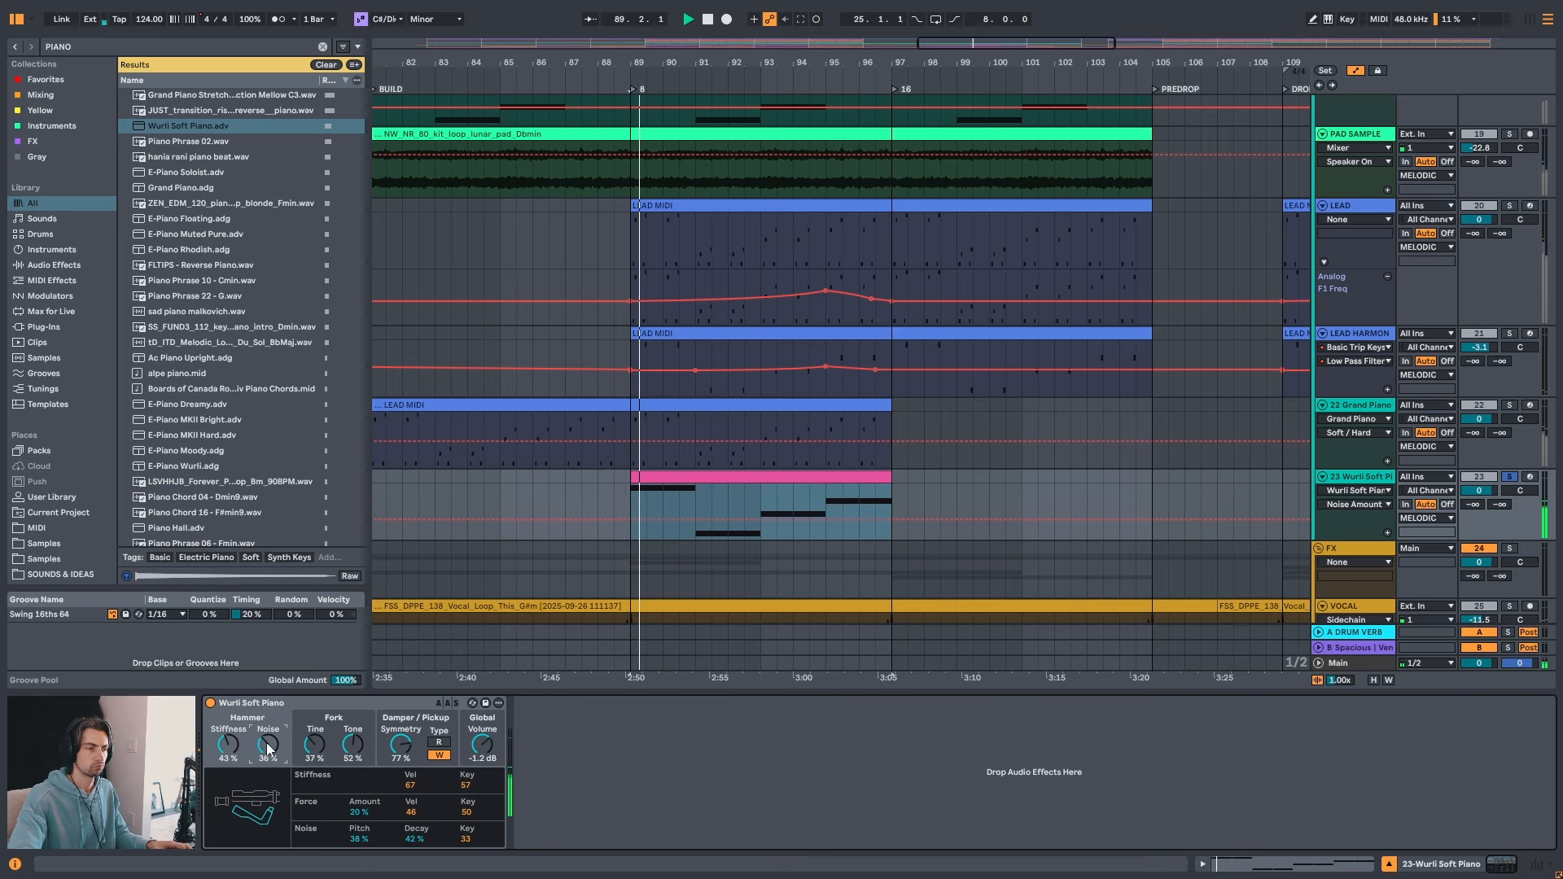
- Compare the Wurli piano in the full mix and in solo, and set its hammer Stiffness to 50%
{"action": "left_click", "coordinate": [685, 479]}
{"action": "key", "text": "s"}
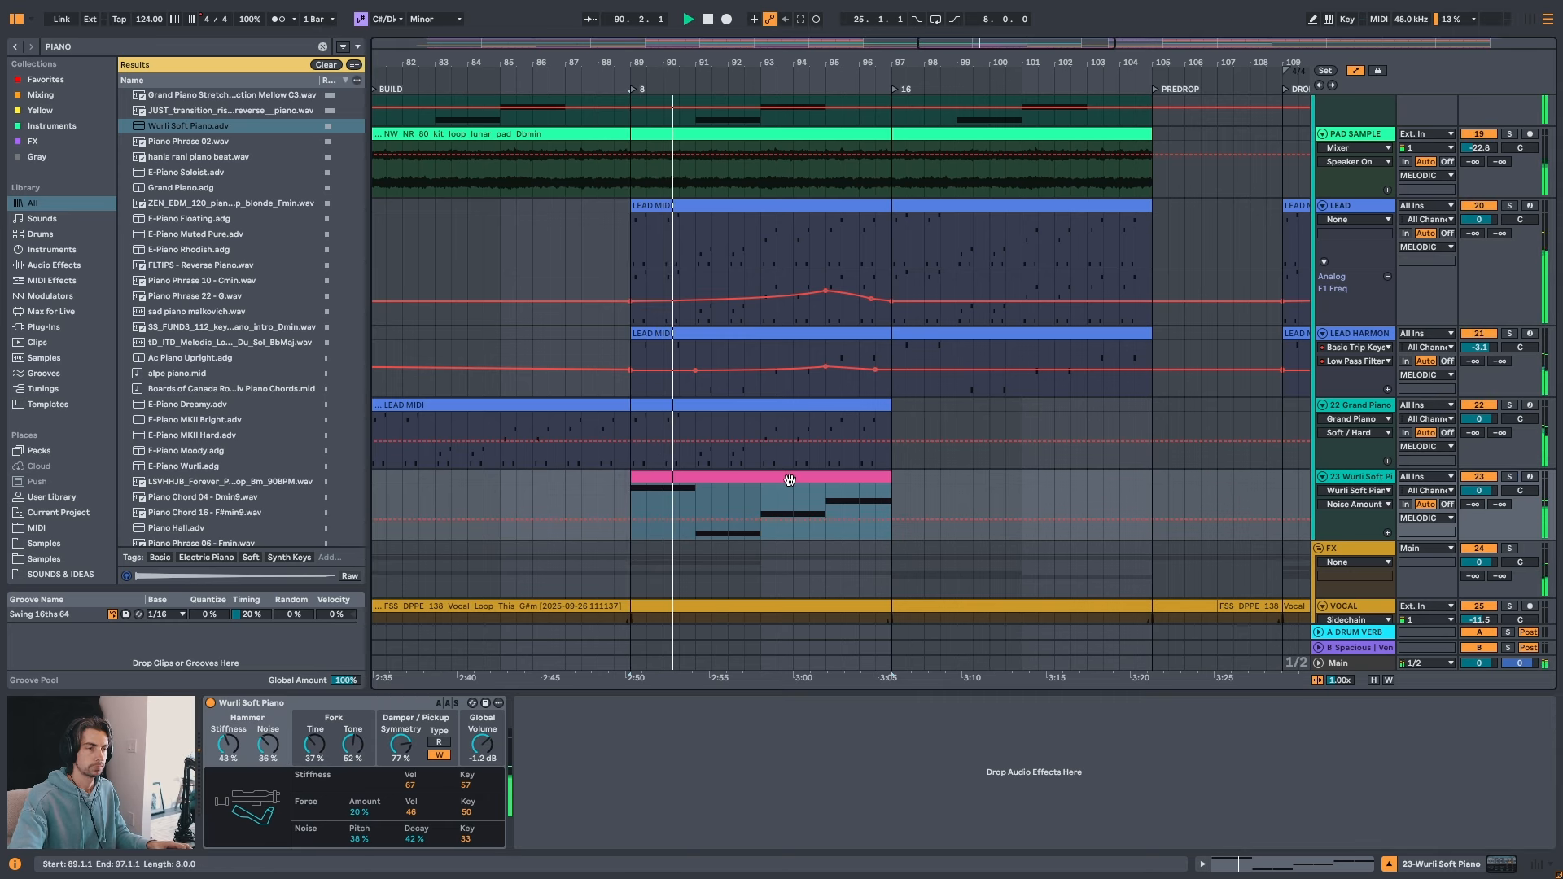
{"action": "key", "text": "space"}
{"action": "key", "text": "s"}
{"action": "left_click_drag", "start_coordinate": [228, 743], "coordinate": [228, 735]}
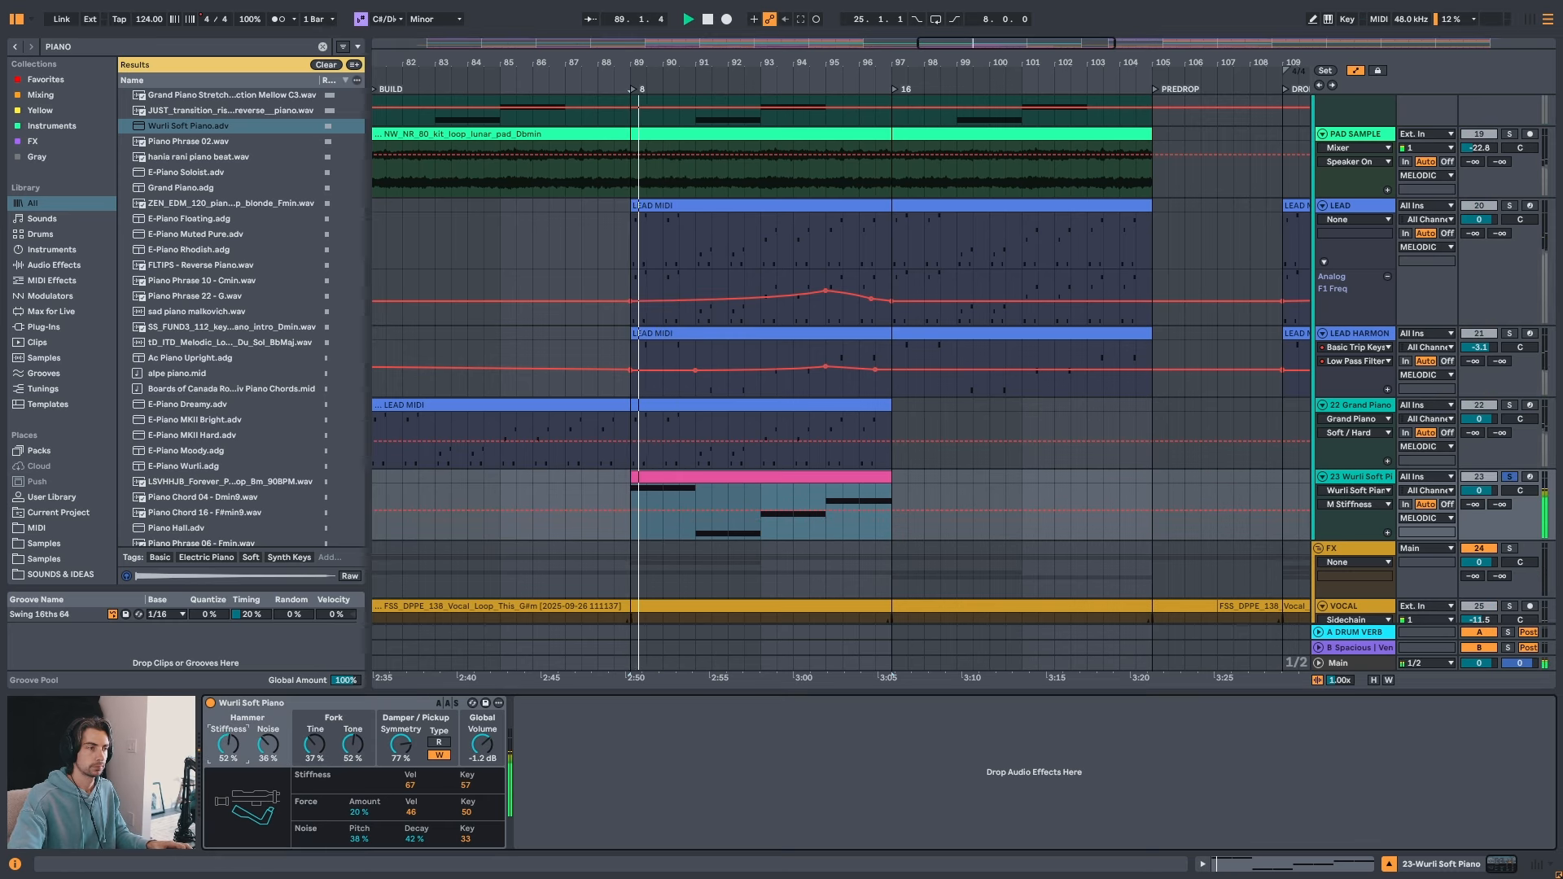
{"action": "key", "text": "space"}
- Transpose all notes of the Wurli clip up one octave and return to the track's devices
{"action": "double_click", "coordinate": [728, 509]}
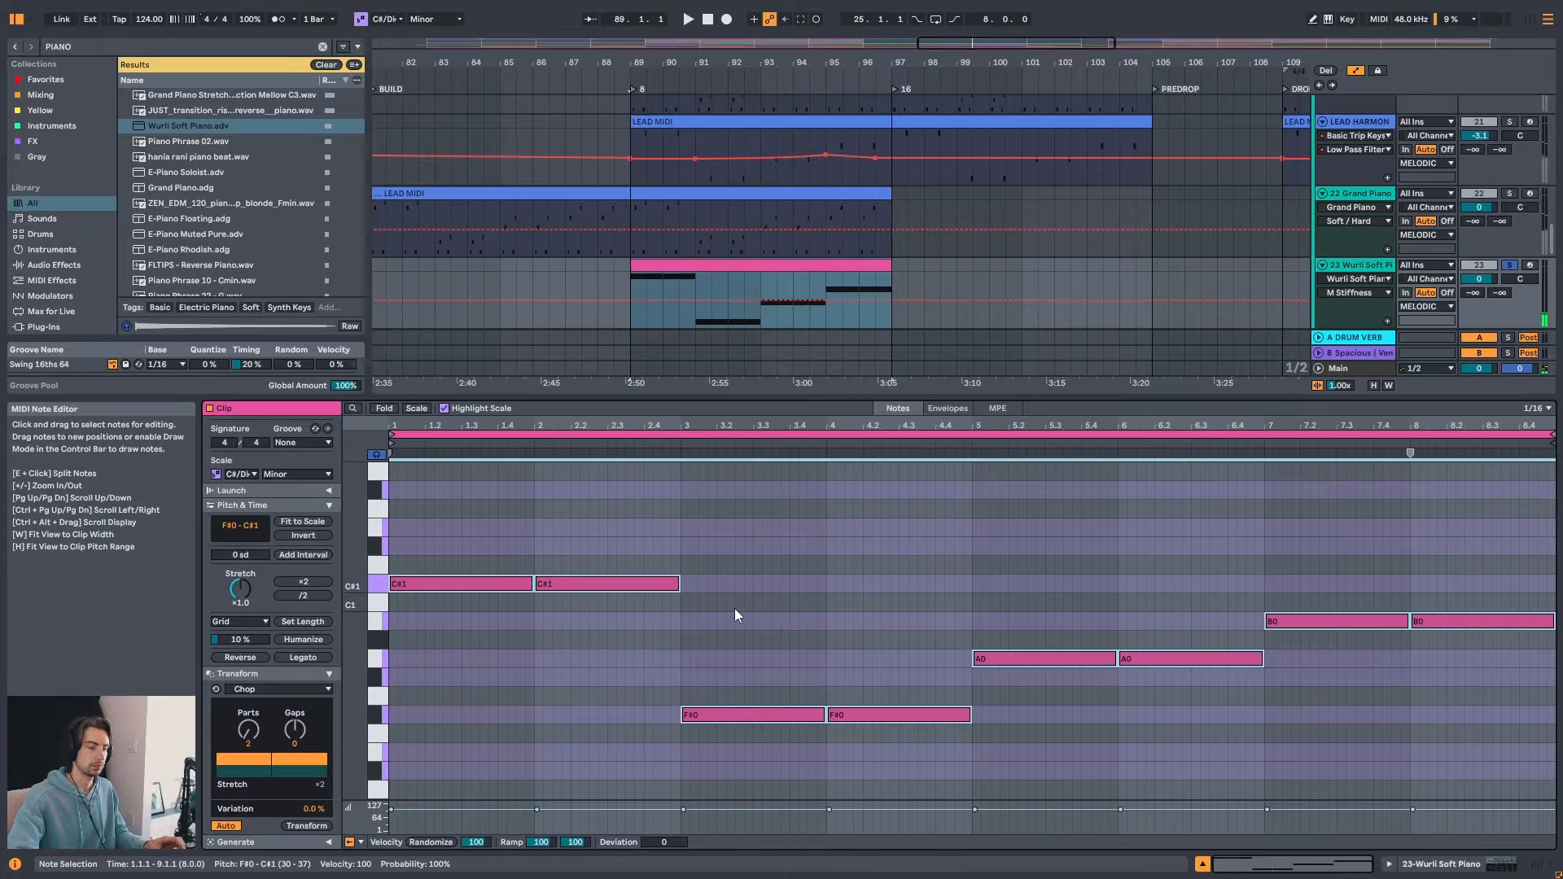
{"action": "key", "text": "shift+Up"}
{"action": "key", "text": "shift+Tab"}
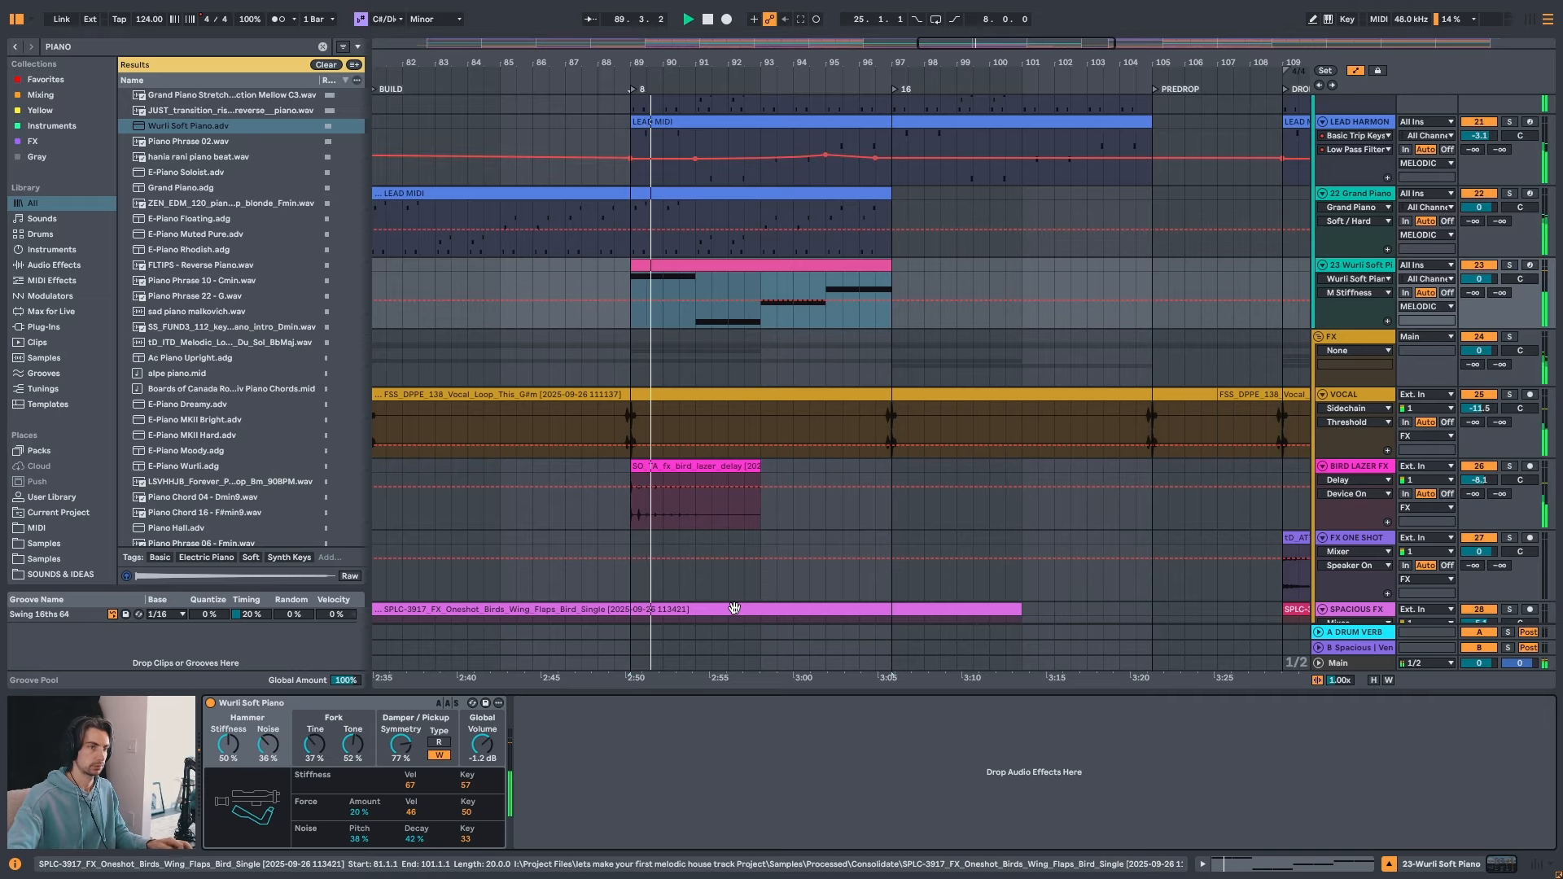
- Play the clip within the mix and set the Wurli track's volume to -7.4 dB
{"action": "scroll", "coordinate": [820, 490], "scroll_direction": "up", "scroll_amount": 4}
{"action": "left_click", "coordinate": [726, 415]}
{"action": "mouse_move", "coordinate": [1487, 426]}
{"action": "left_mouse_down"}
{"action": "mouse_move", "coordinate": [1486, 450]}
{"action": "mouse_move", "coordinate": [1487, 423]}
{"action": "left_mouse_up"}
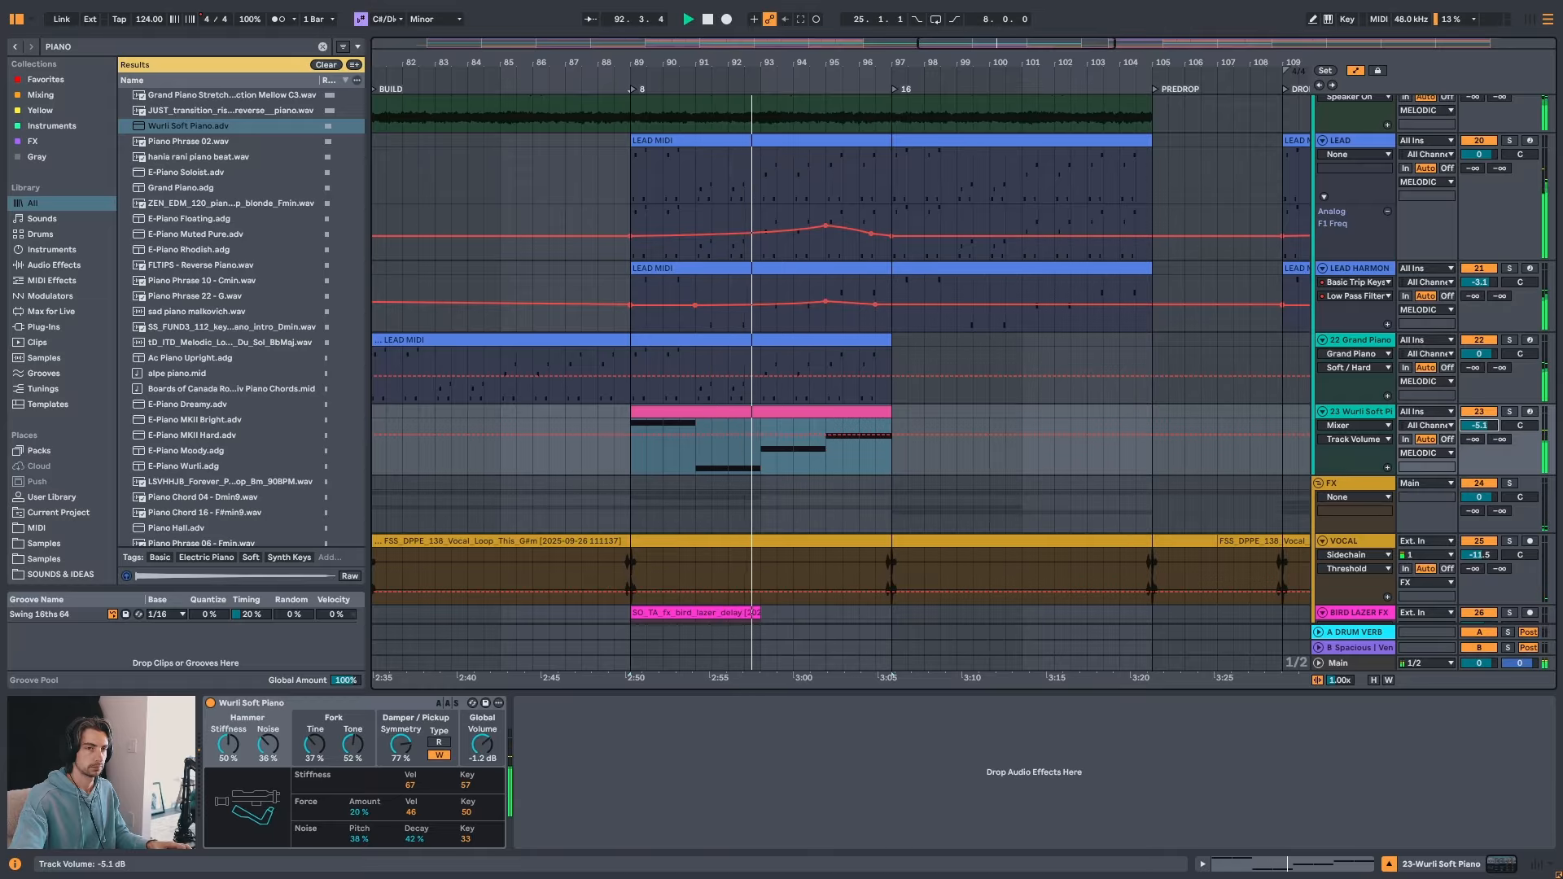
{"action": "left_click_drag", "start_coordinate": [1486, 425], "coordinate": [1486, 432]}
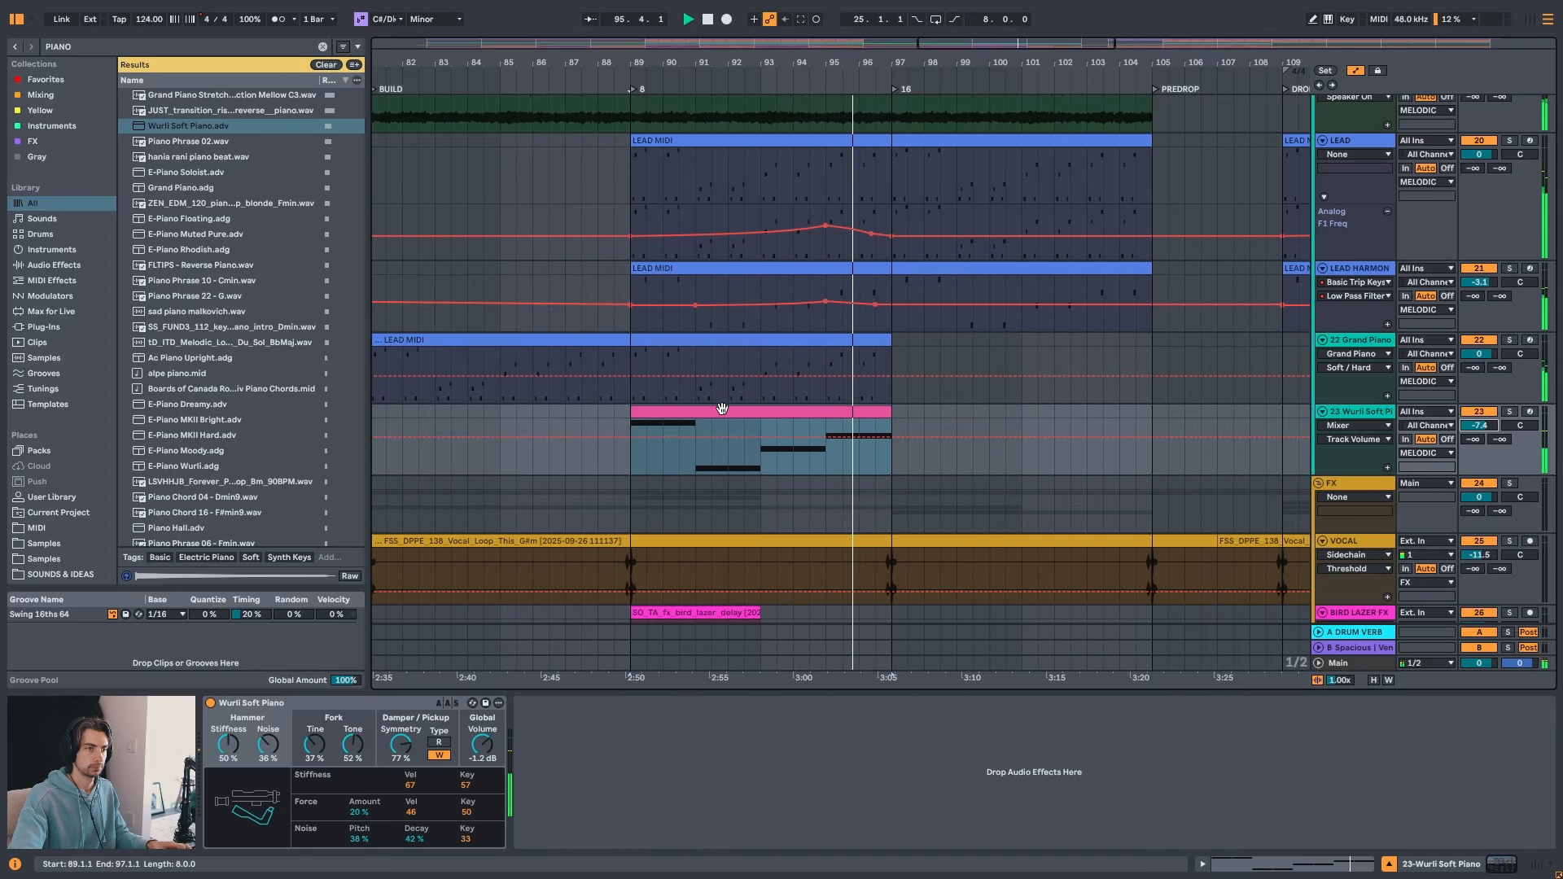
- Solo the Wurli track, copy the Large Hall reverb from the Grand Piano track onto it, and play it
{"action": "key", "text": "s"}
{"action": "key", "text": "space"}
{"action": "key", "text": "space"}
{"action": "key", "text": "space"}
{"action": "left_click", "coordinate": [1338, 342]}
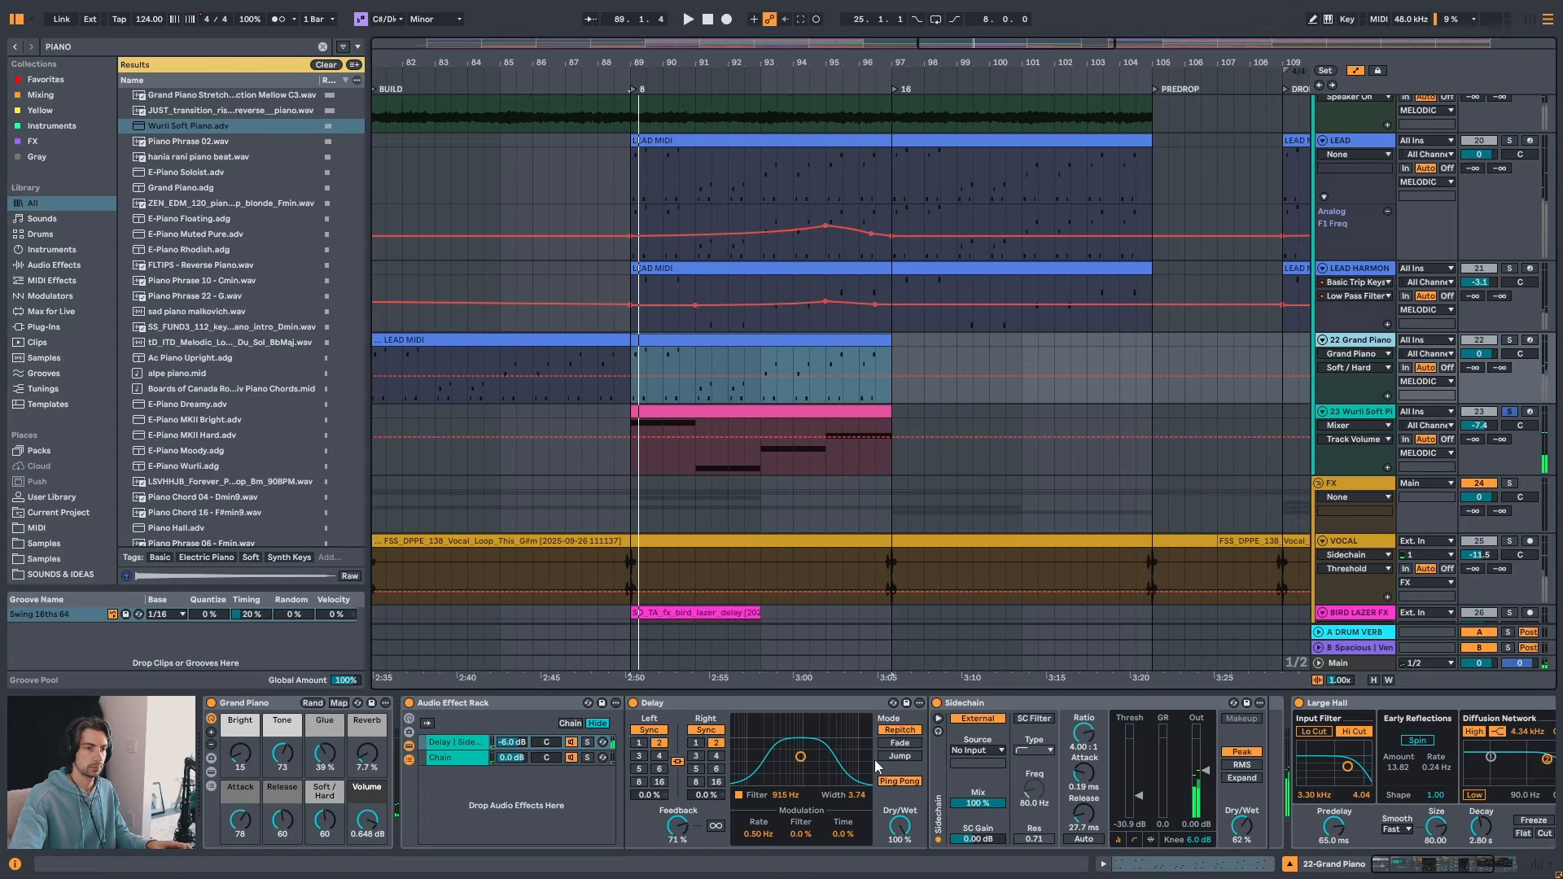
{"action": "left_click", "coordinate": [1346, 707]}
{"action": "left_click", "coordinate": [1356, 414]}
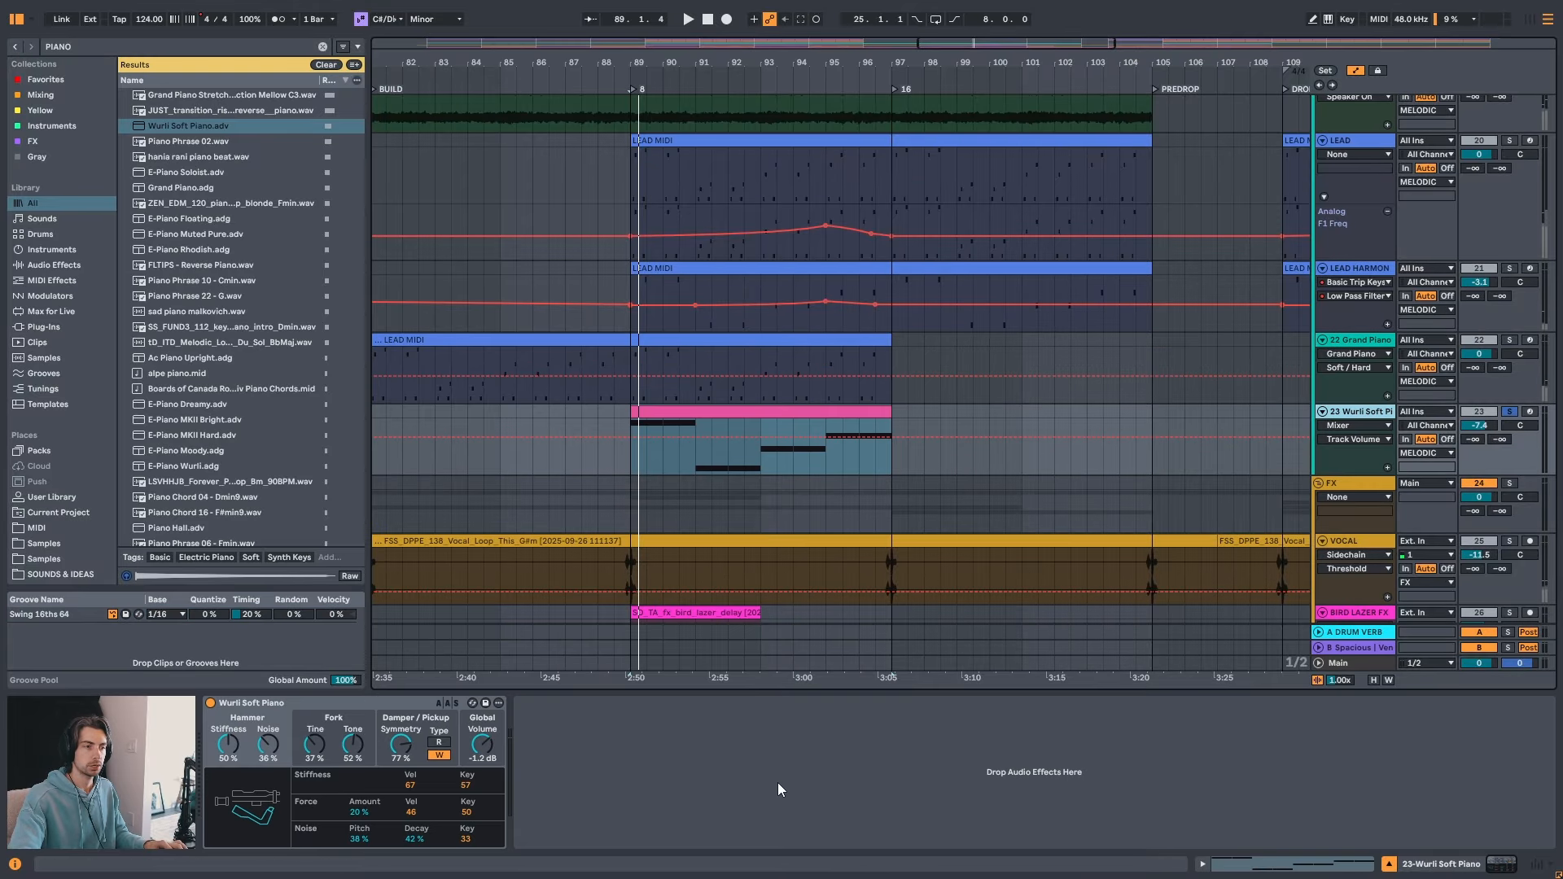
{"action": "key", "text": "space"}
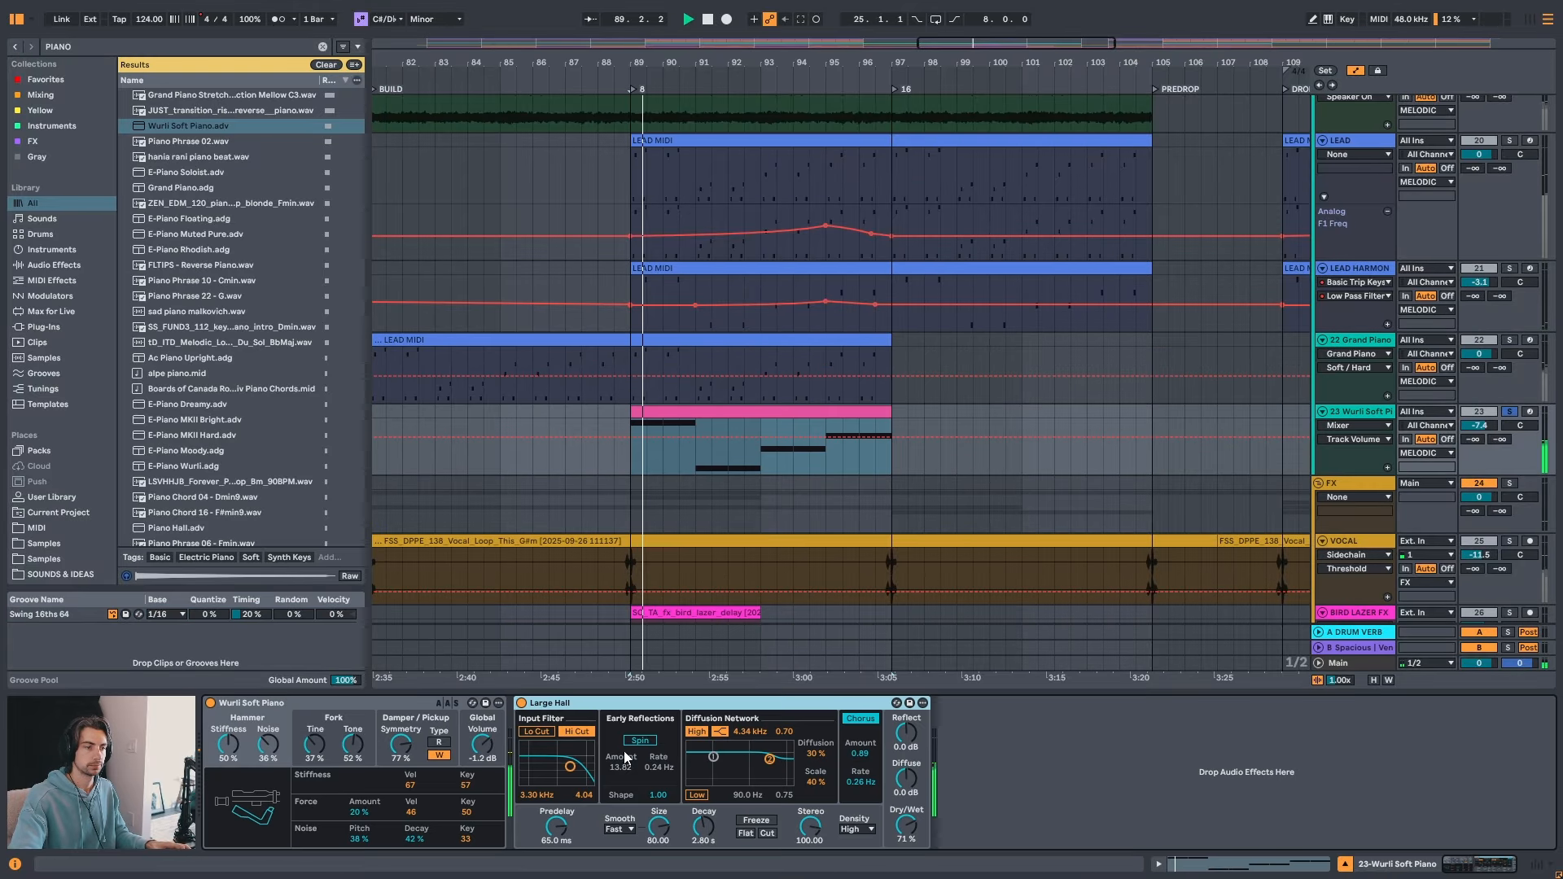
- Set the Wurli track's Large Hall reverb to 48% Dry/Wet, 3.46 s Decay and 2.2 dB Diffuse, and end the solo
{"action": "left_click_drag", "start_coordinate": [896, 812], "coordinate": [895, 846]}
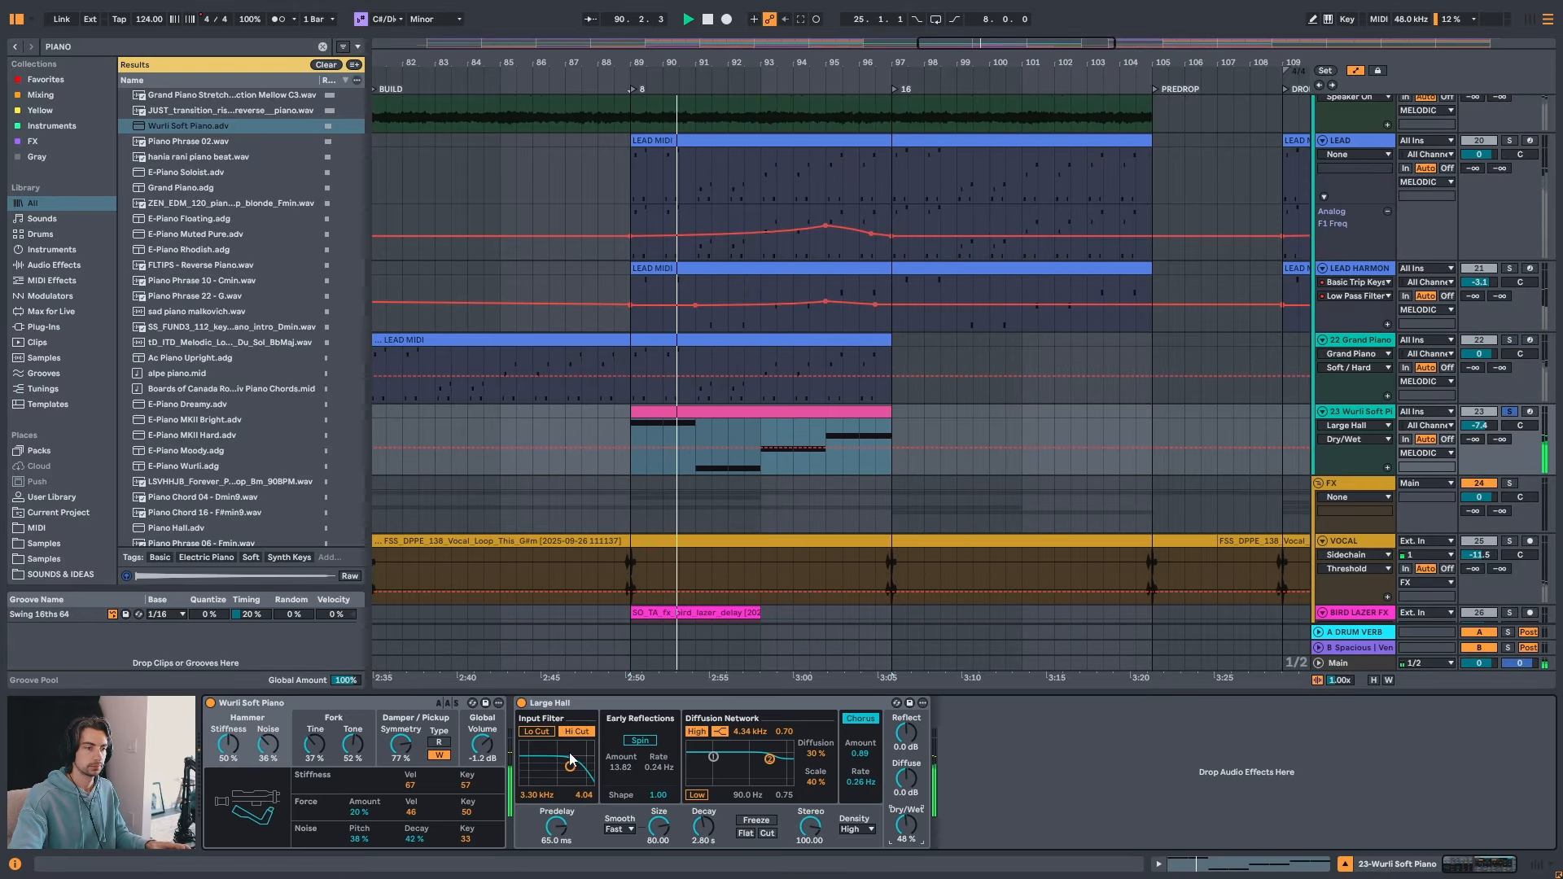
{"action": "left_click_drag", "start_coordinate": [703, 825], "coordinate": [703, 810]}
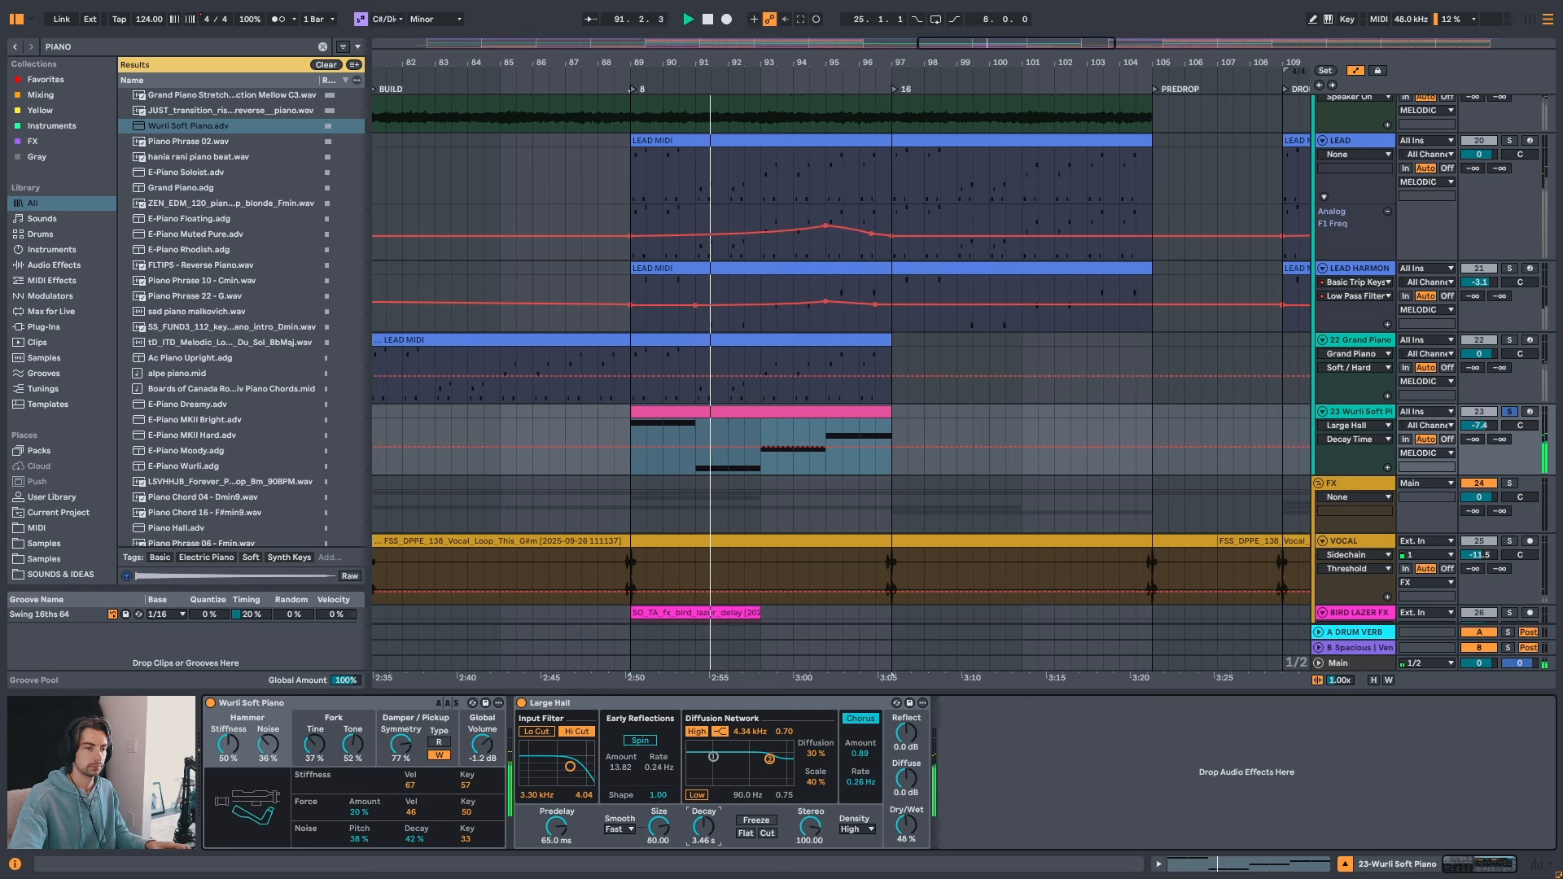
{"action": "left_click_drag", "start_coordinate": [906, 777], "coordinate": [905, 783]}
{"action": "key", "text": "s"}
- Set the Wurli track's volume to -7.8 dB during playback in the full mix
{"action": "left_click_drag", "start_coordinate": [782, 61], "coordinate": [761, 42]}
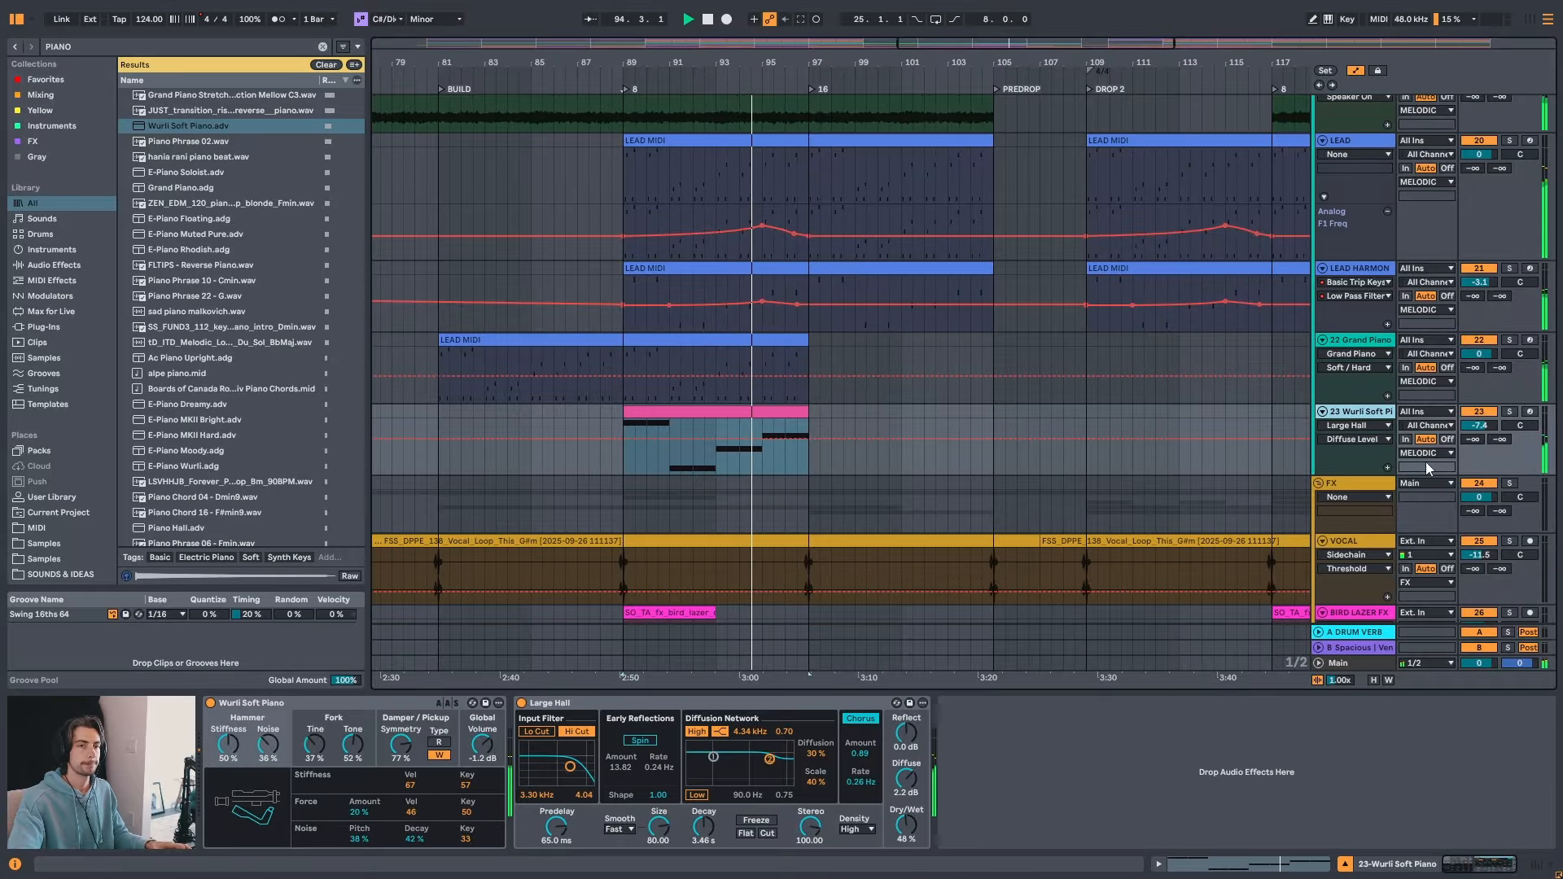
{"action": "left_click_drag", "start_coordinate": [1474, 433], "coordinate": [1473, 438]}
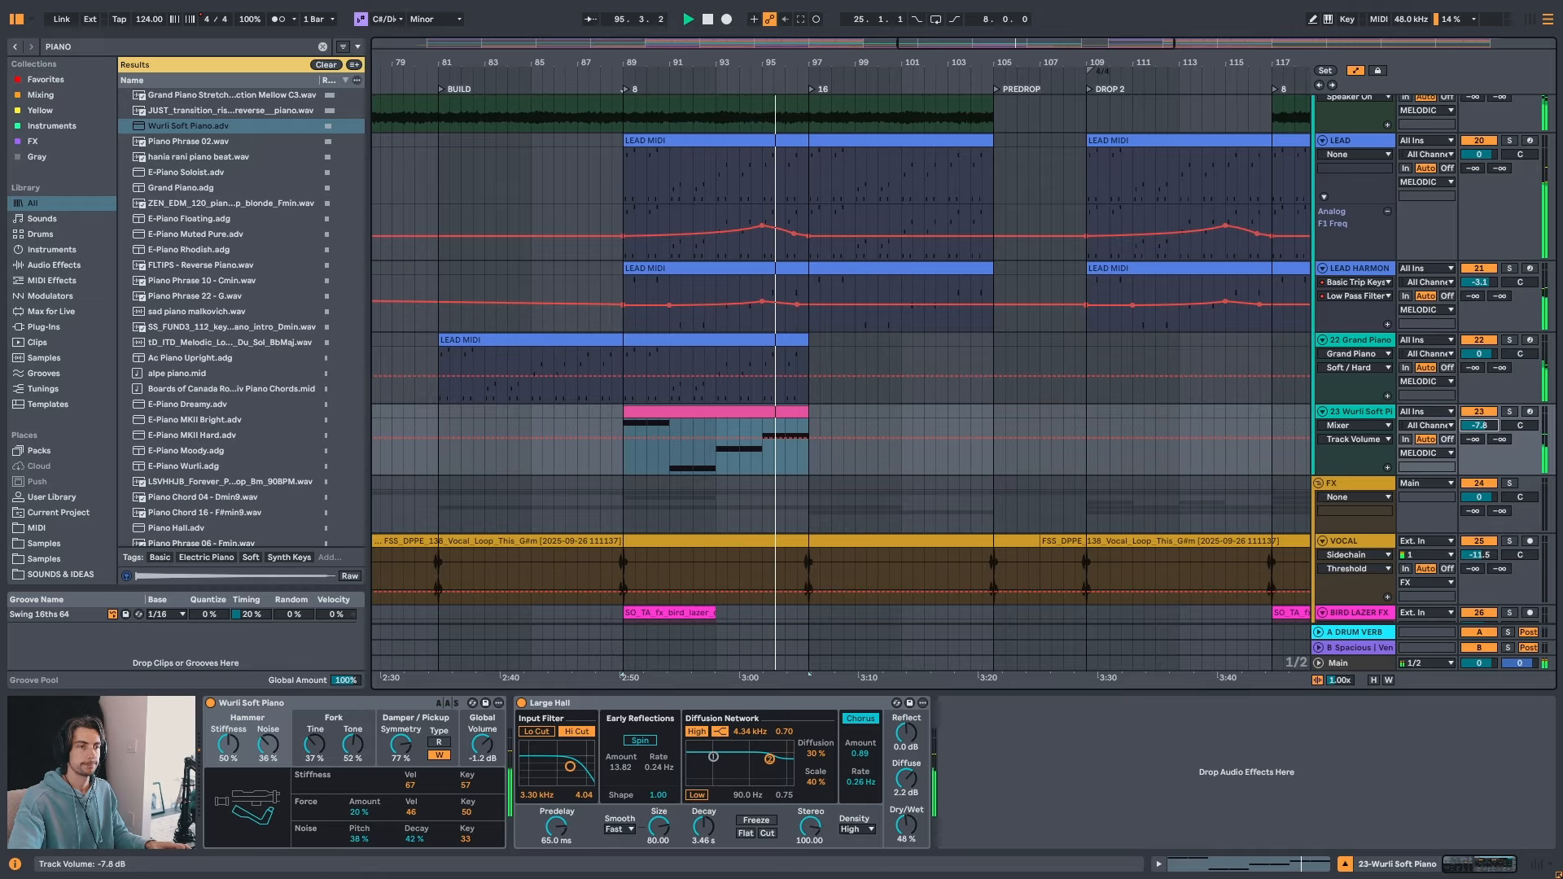
{"action": "key", "text": "space"}
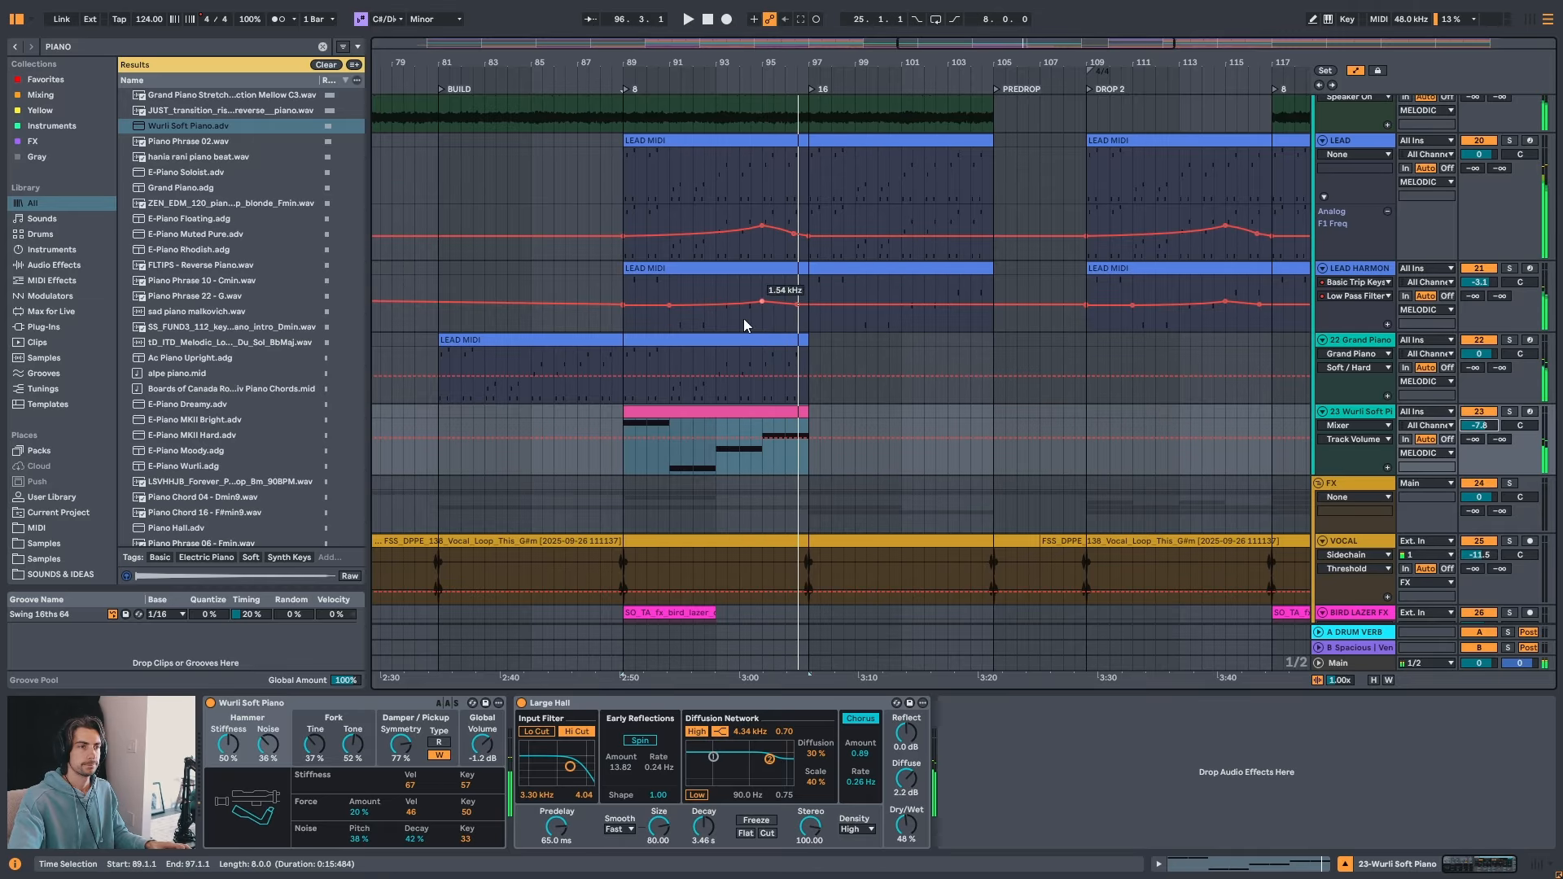
- Play from bar 89 and examine how the Wurli clip's notes line up with the lead and grand piano parts
{"action": "left_click", "coordinate": [643, 411]}
{"action": "left_click", "coordinate": [643, 412]}
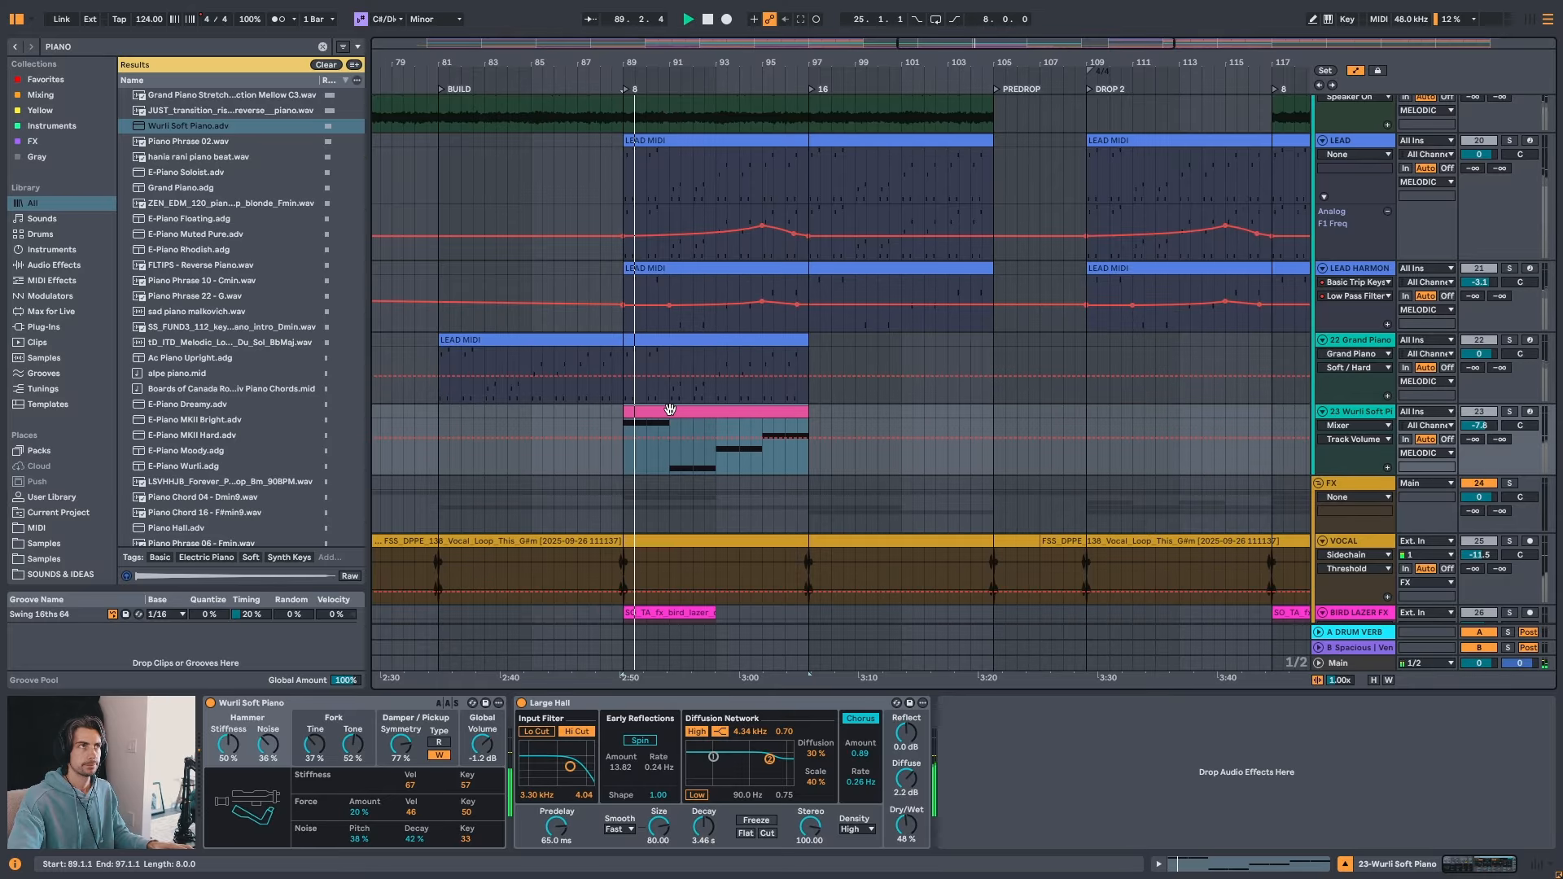
{"action": "left_click_drag", "start_coordinate": [644, 63], "coordinate": [597, 158]}
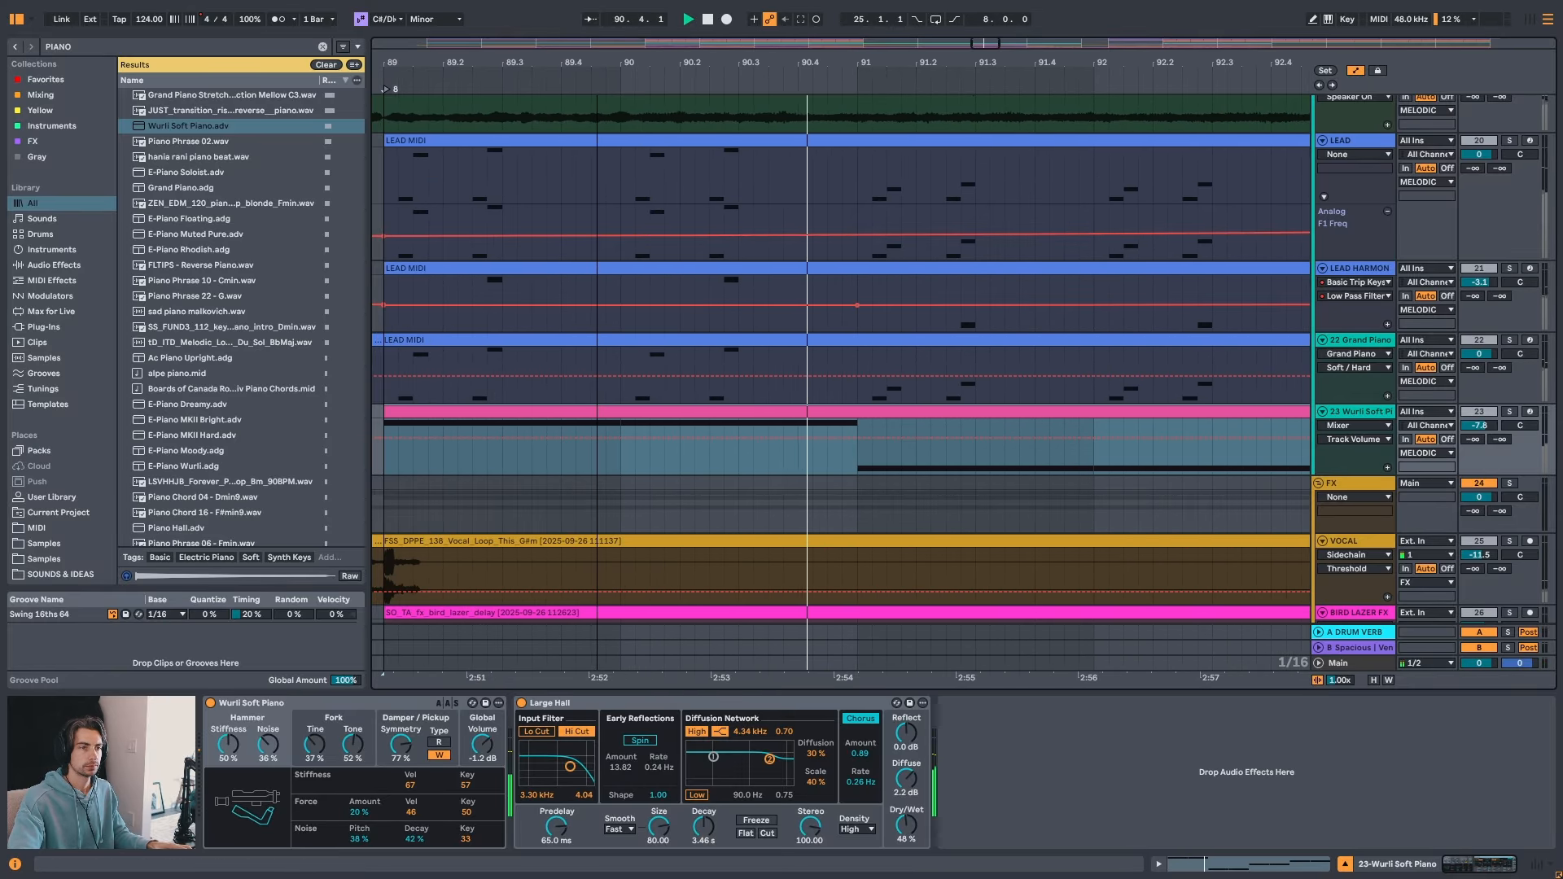
{"action": "left_click", "coordinate": [620, 462]}
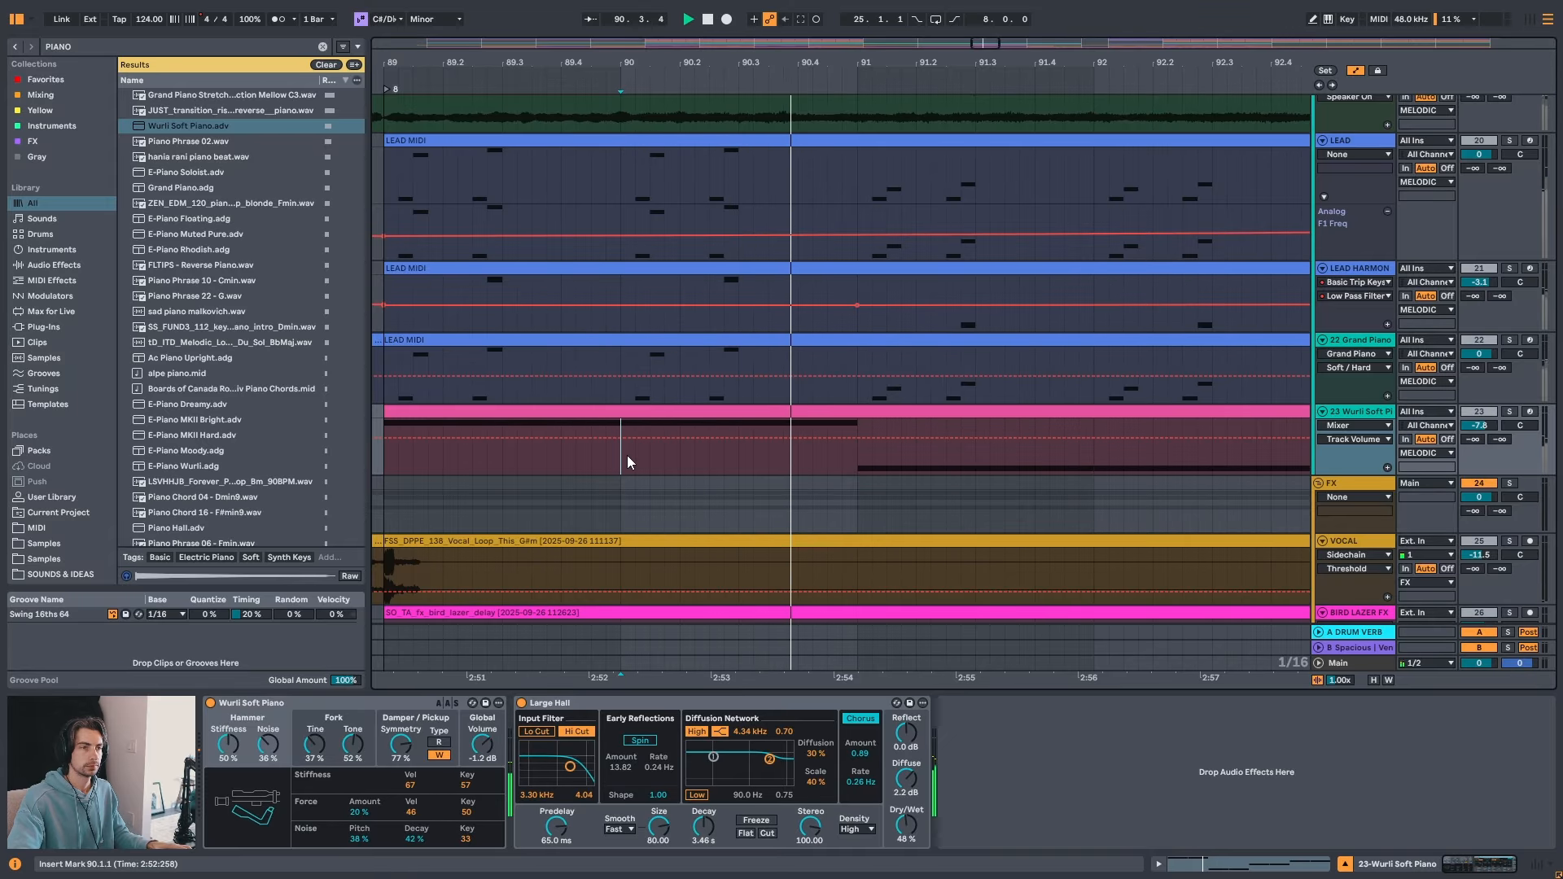
{"action": "left_click_drag", "start_coordinate": [913, 63], "coordinate": [737, 64]}
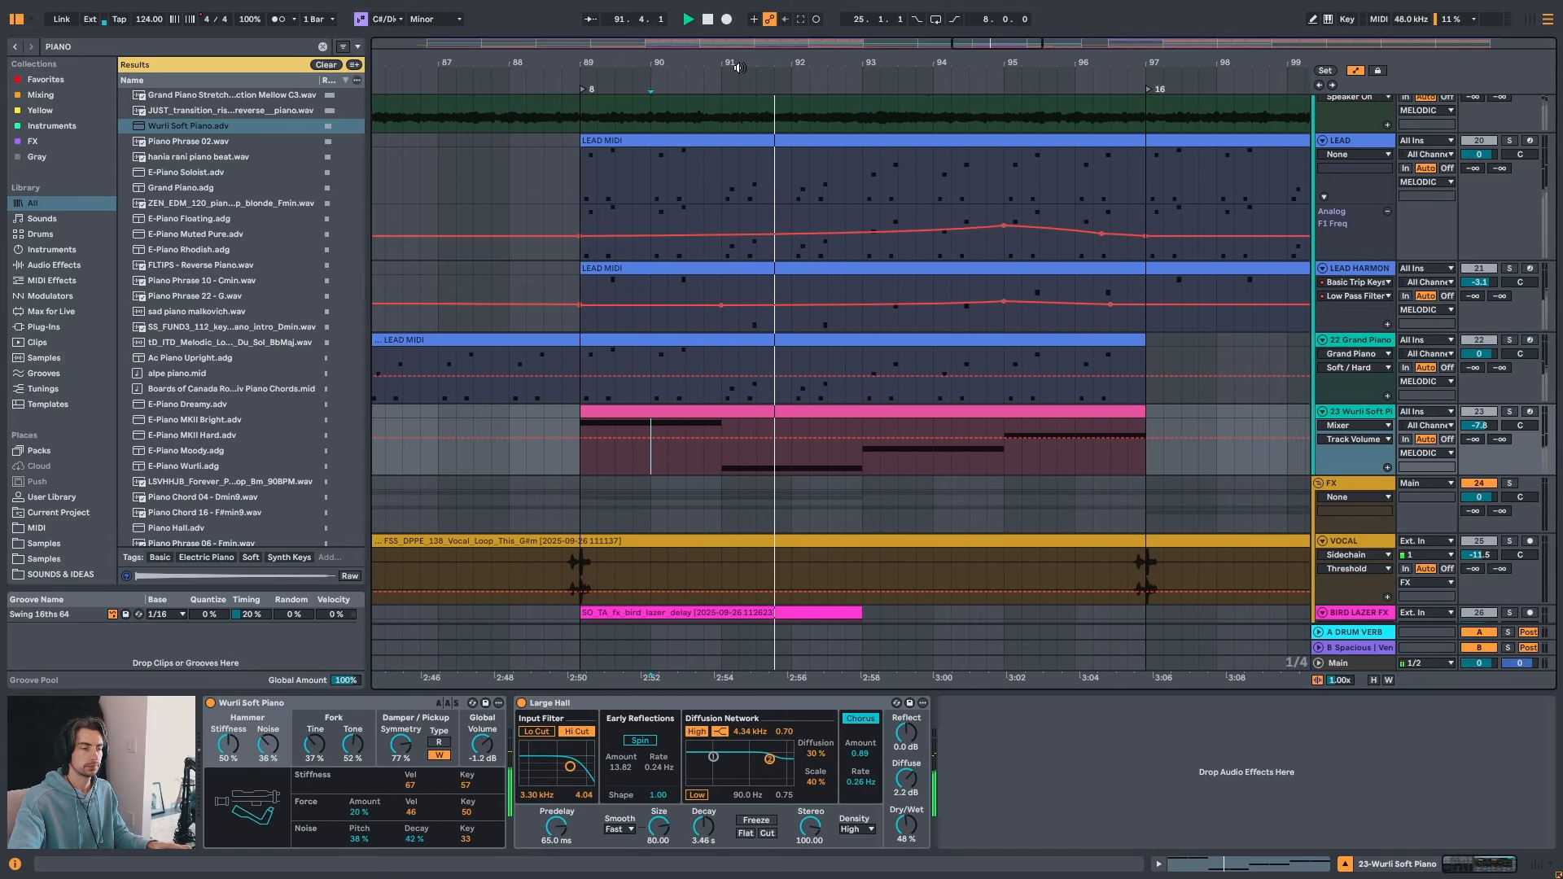
{"action": "left_click_drag", "start_coordinate": [900, 64], "coordinate": [851, 47]}
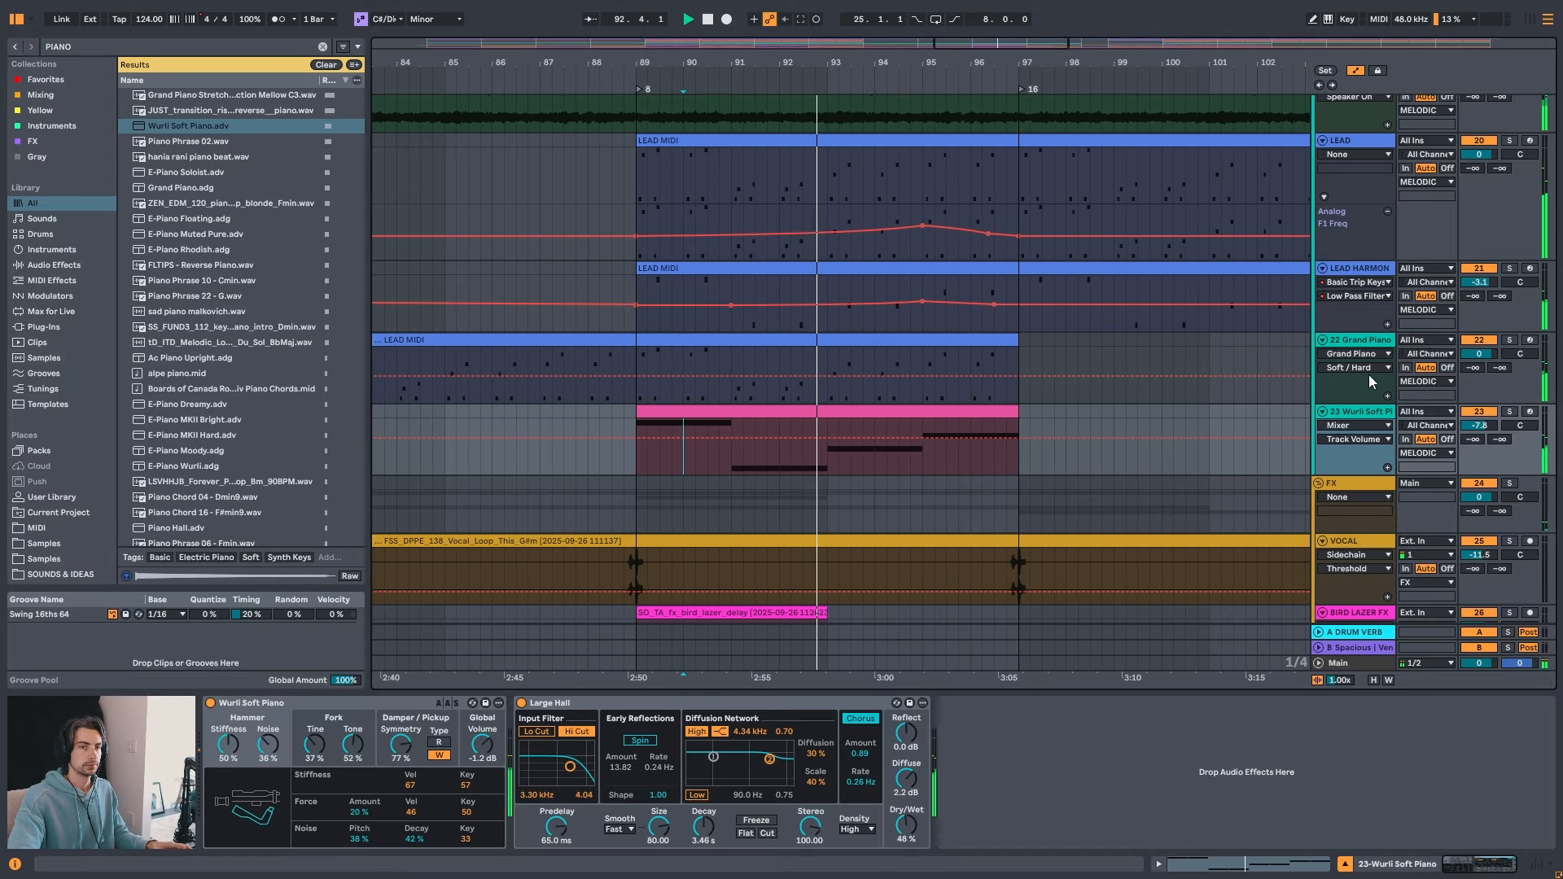
{"action": "left_click", "coordinate": [1370, 413]}
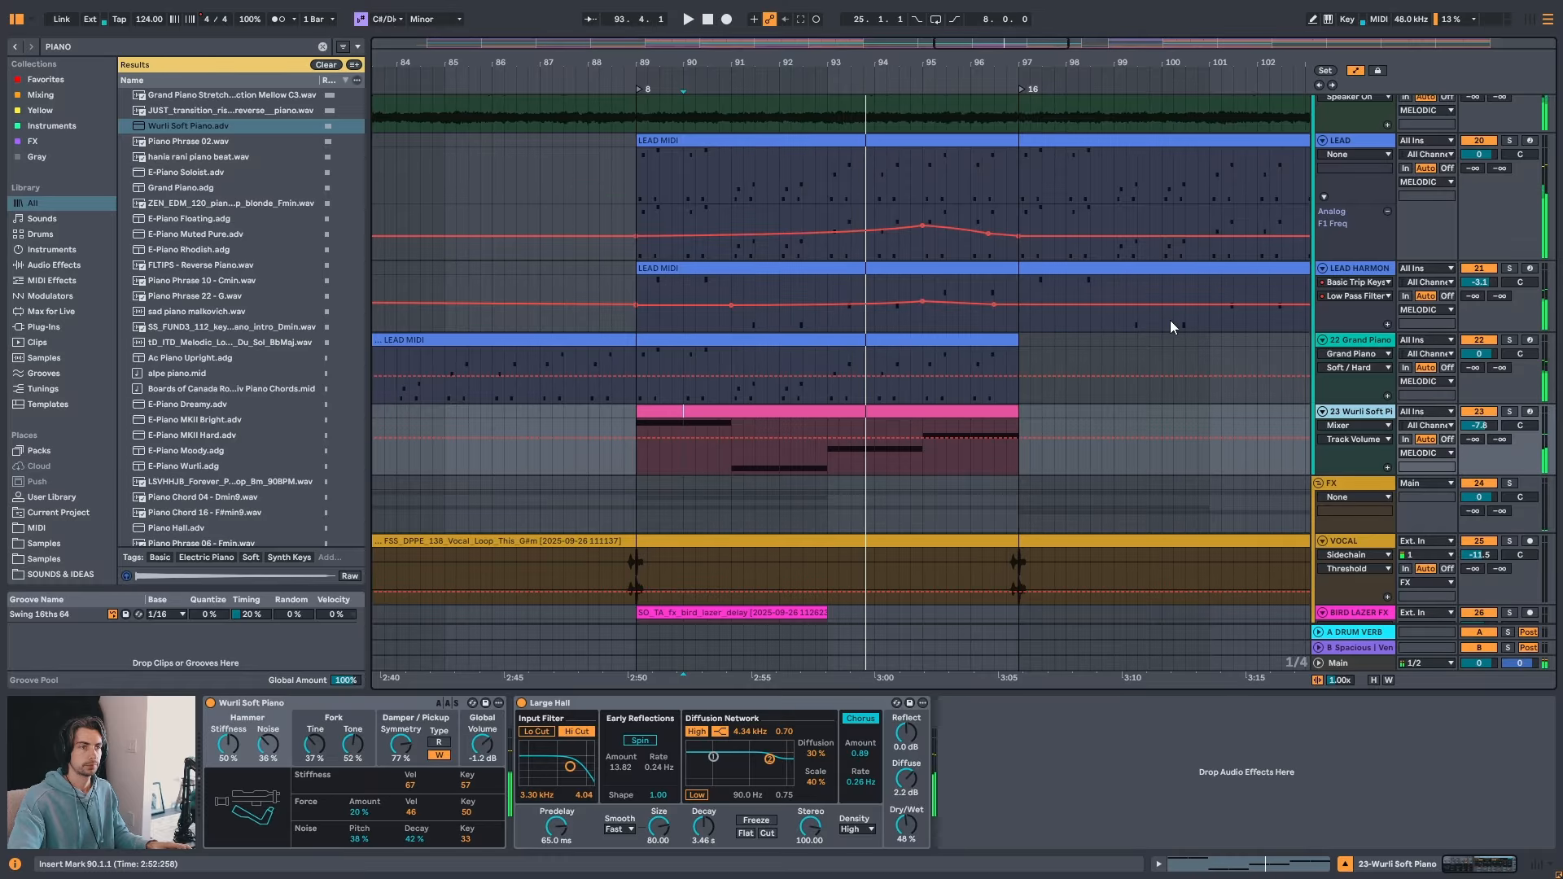
{"action": "key", "text": "space"}
- Move the LEAD track's F1 Freq automation peak to bar 105, lower the point at bar 89 to 155, and play the result
{"action": "scroll", "coordinate": [1400, 274], "scroll_direction": "up", "scroll_amount": 2}
{"action": "left_click", "coordinate": [1358, 210]}
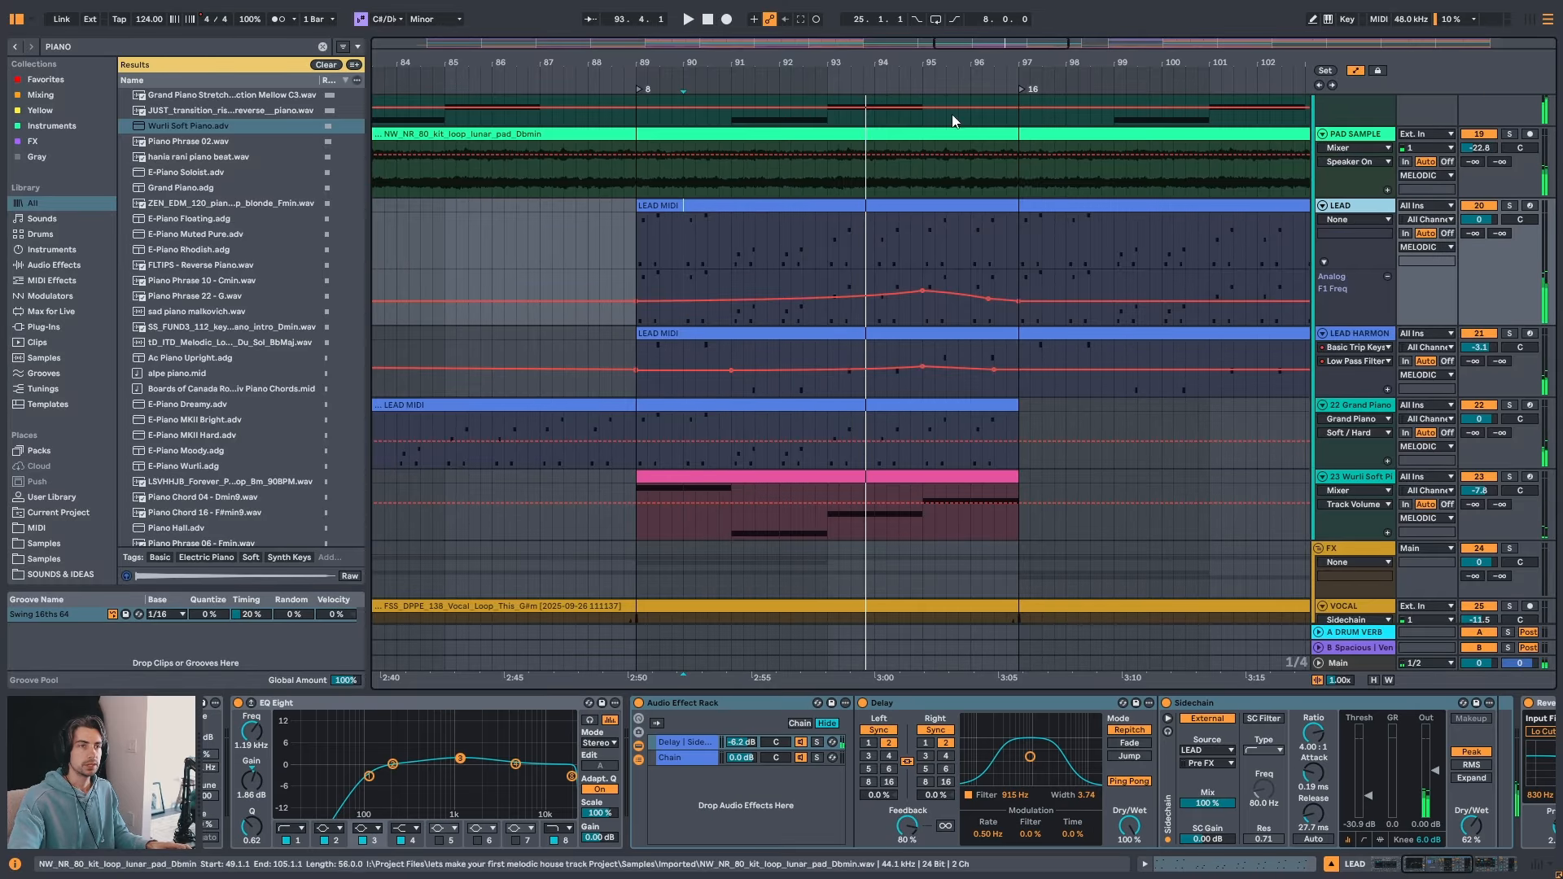
{"action": "scroll", "coordinate": [771, 135], "scroll_direction": "down", "scroll_amount": 5}
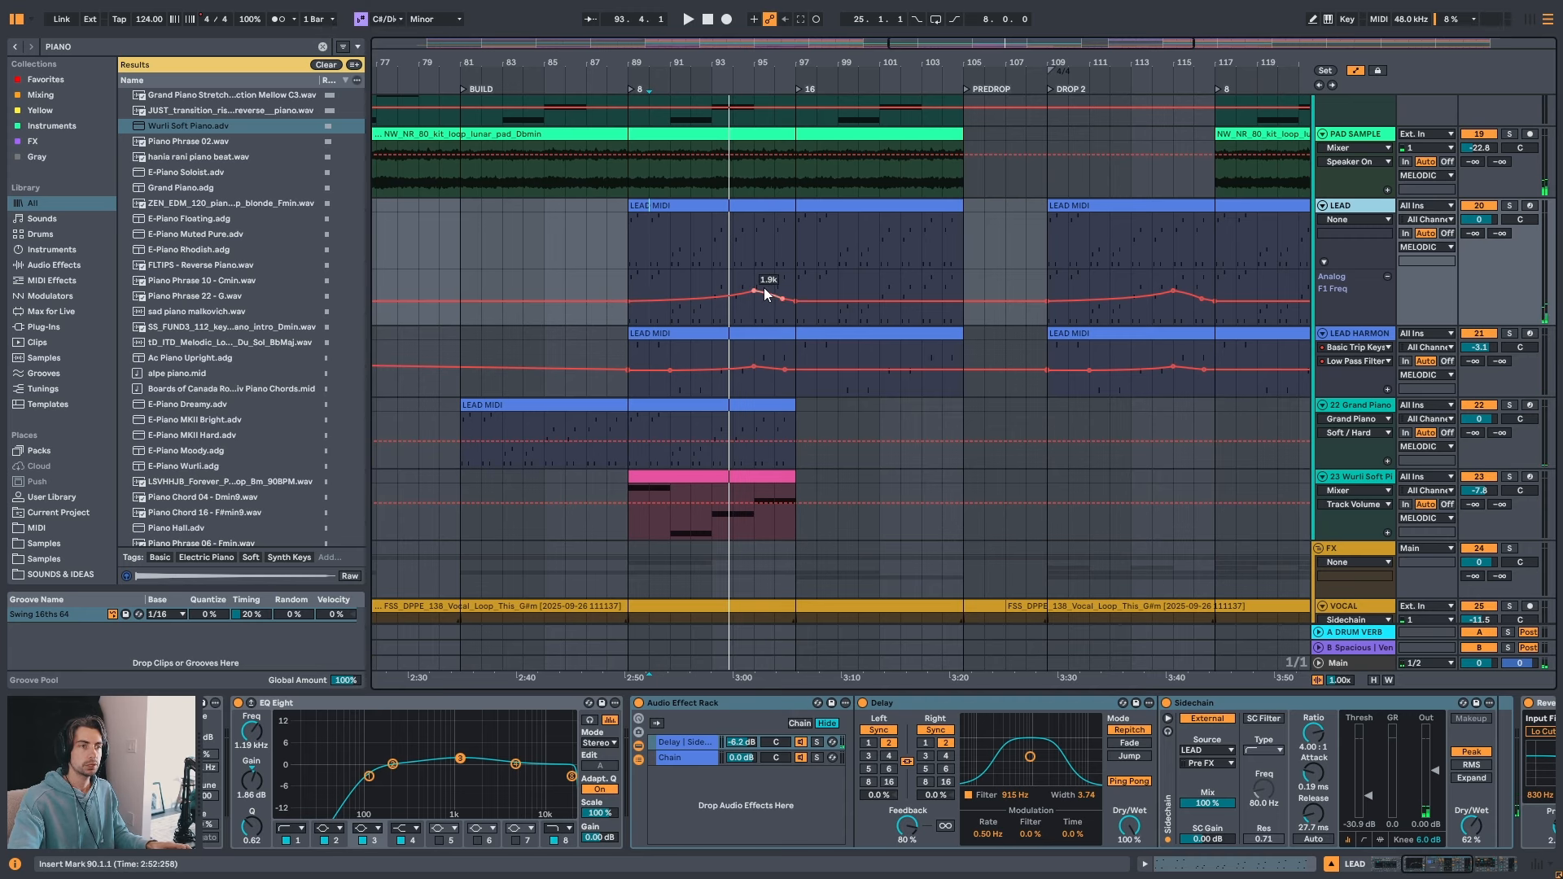
{"action": "left_click_drag", "start_coordinate": [756, 287], "coordinate": [962, 290]}
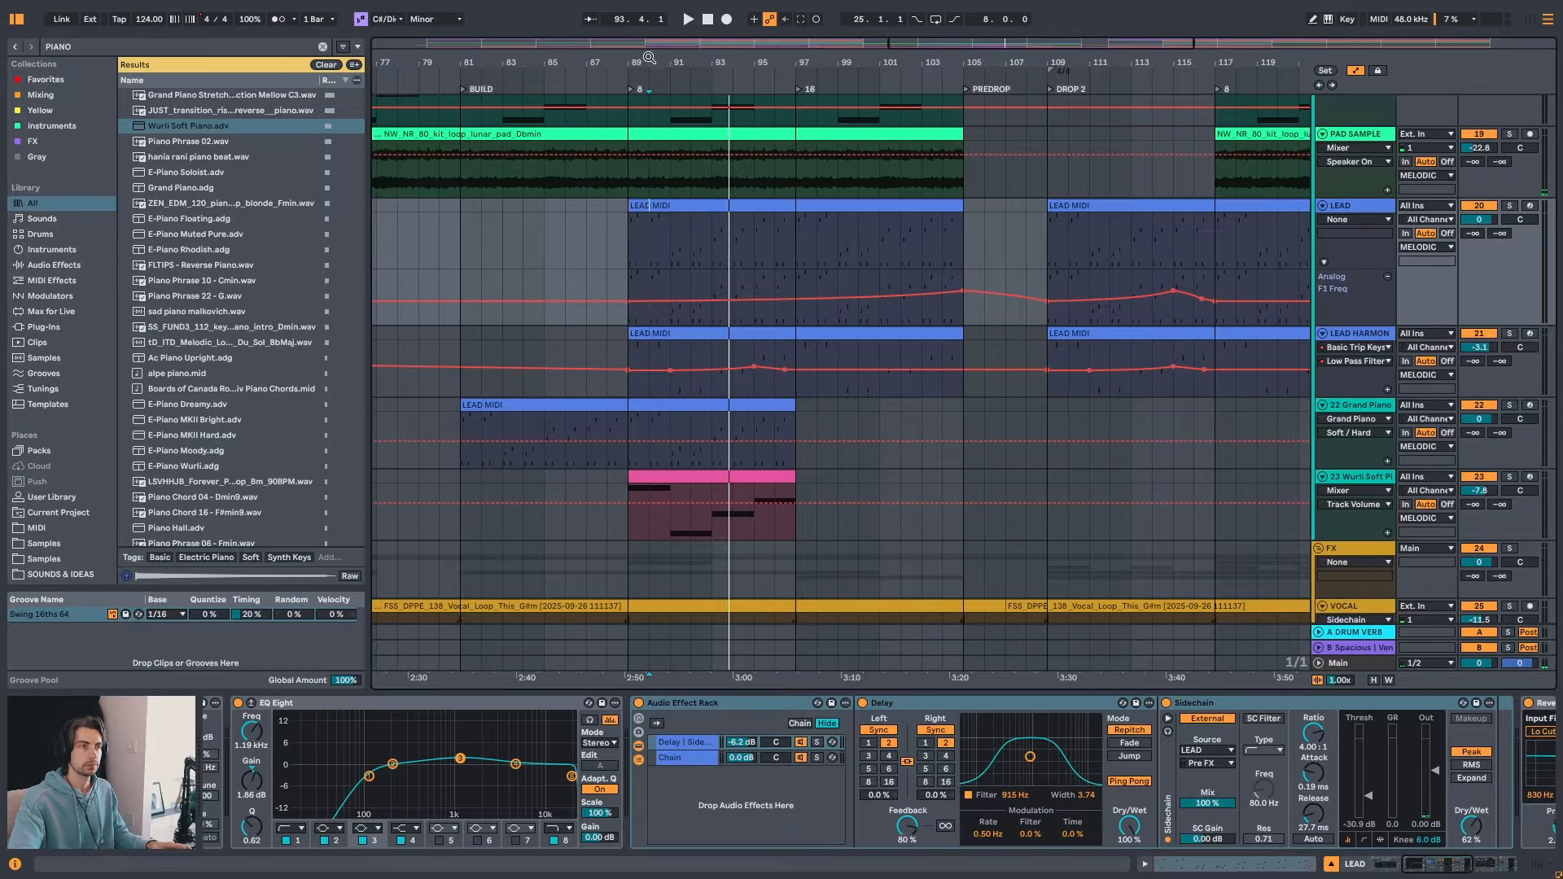
{"action": "left_click_drag", "start_coordinate": [649, 58], "coordinate": [729, 110]}
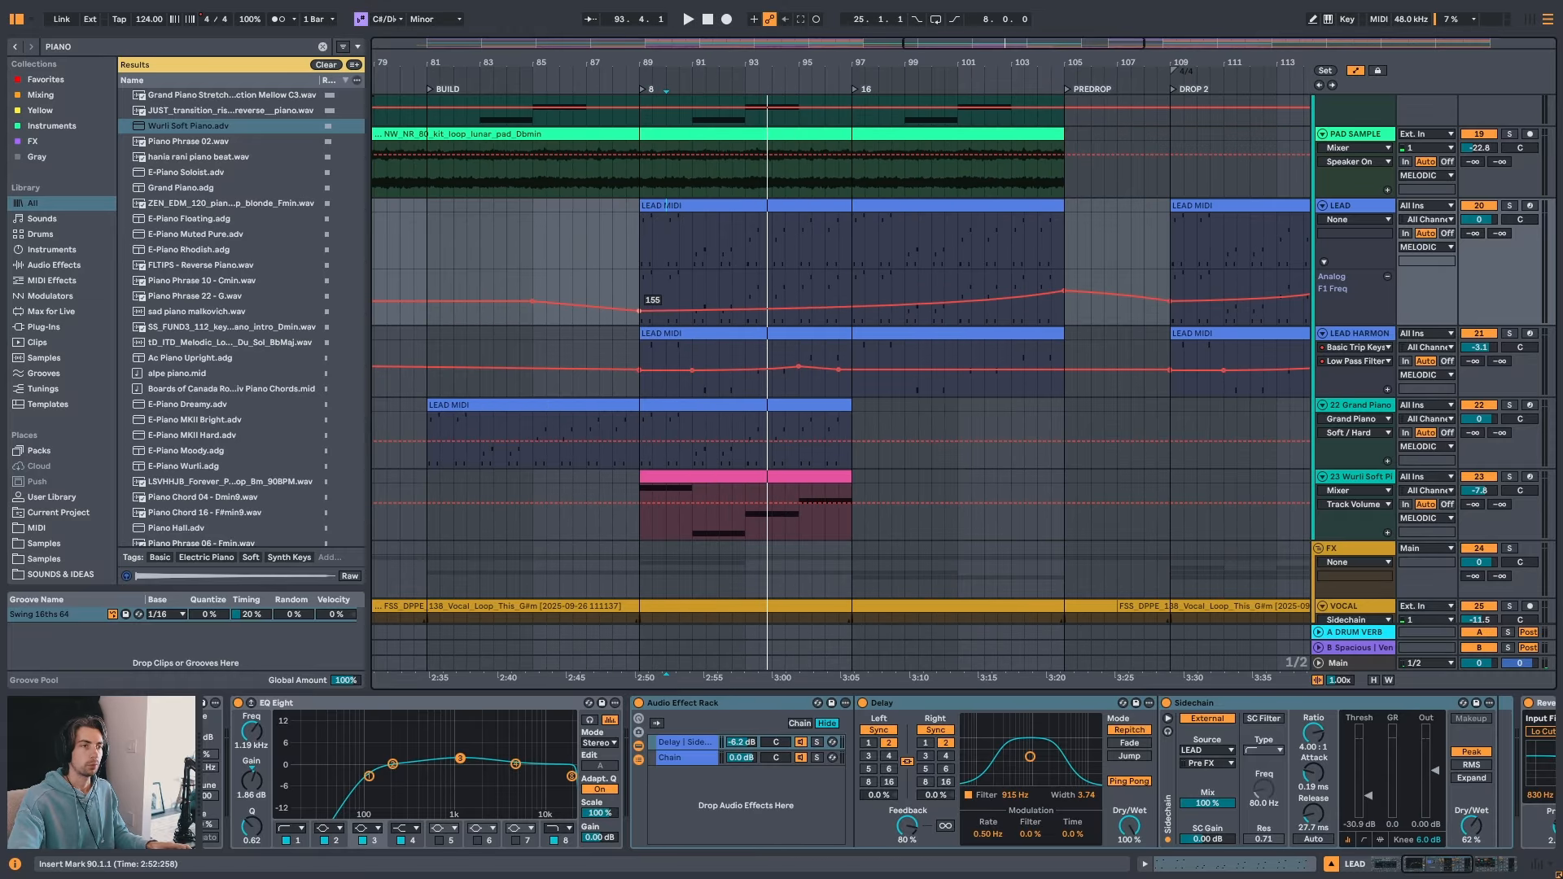
{"action": "left_click", "coordinate": [641, 261]}
{"action": "key", "text": "space"}
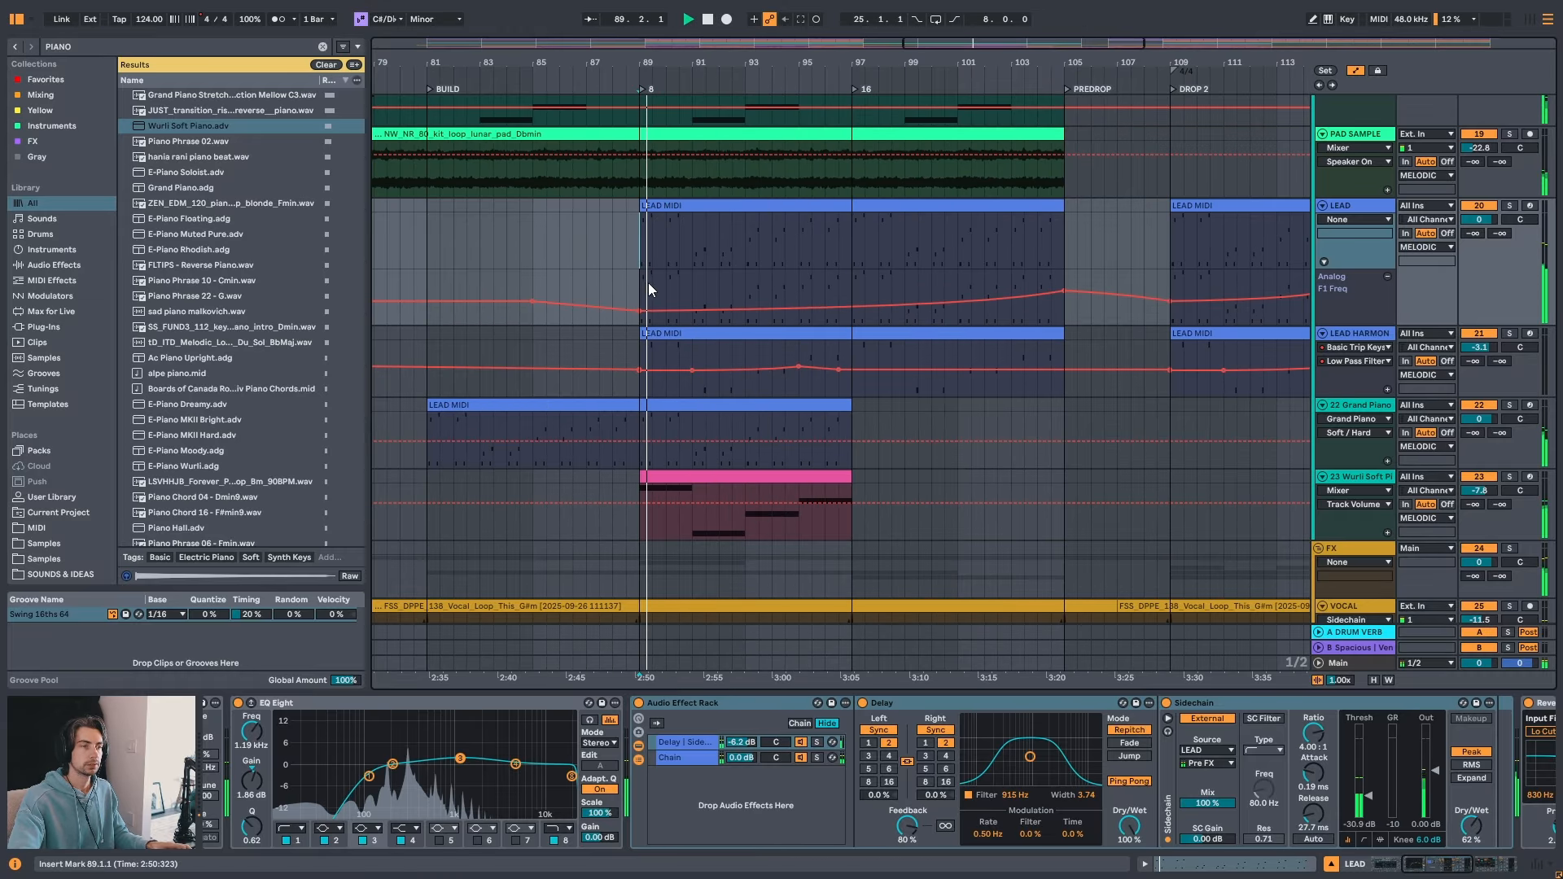
- Solo the LEAD HARMONY track and play its clip from bar 89
{"action": "left_click", "coordinate": [656, 332]}
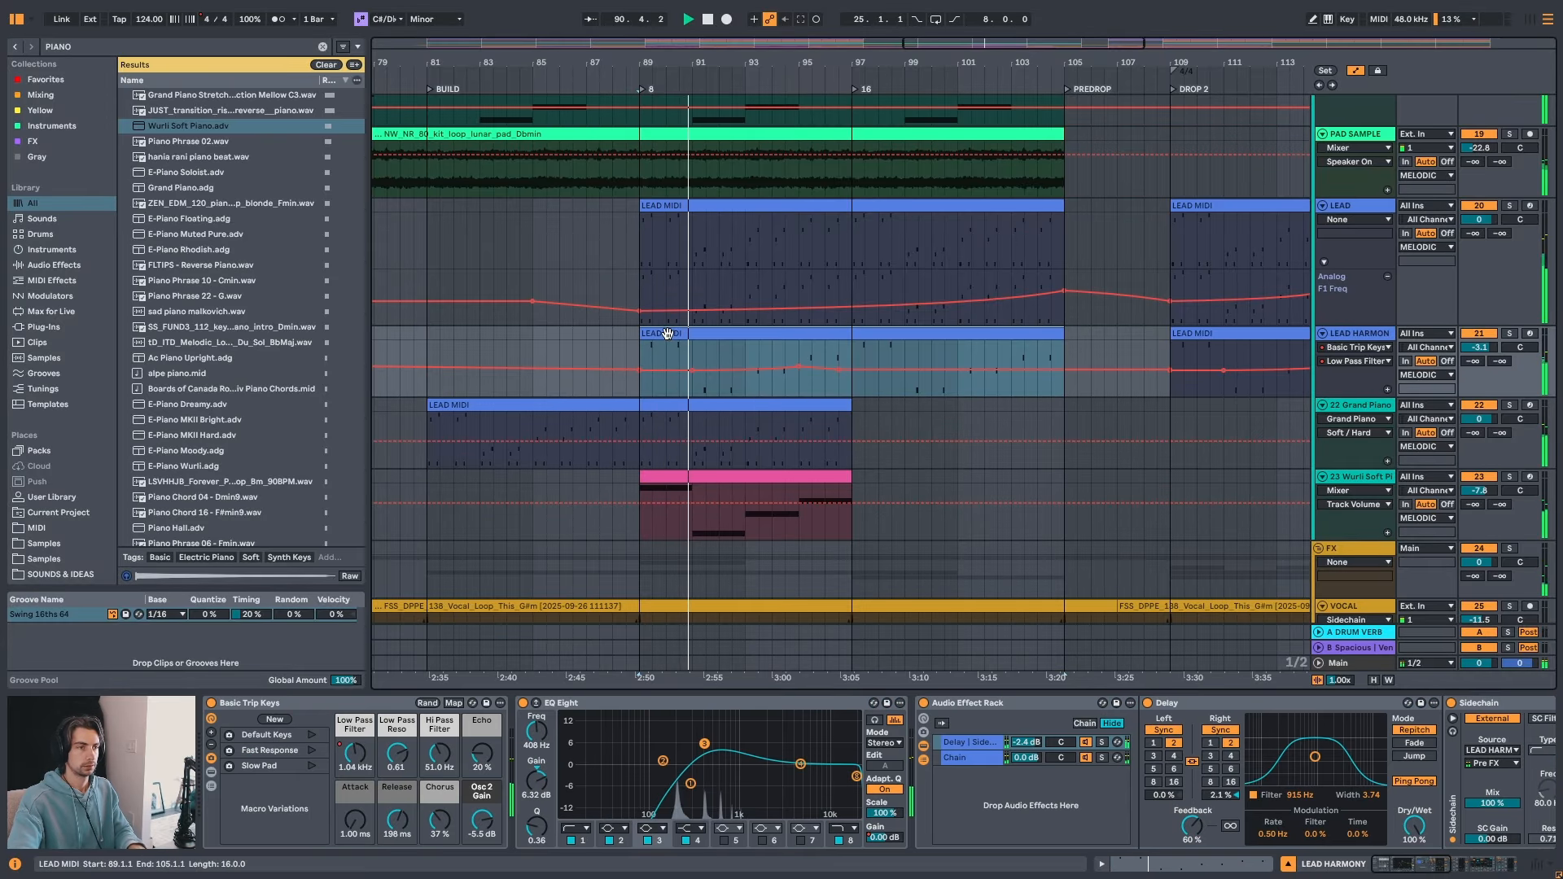
{"action": "key", "text": "s"}
{"action": "key", "text": "space"}
{"action": "key", "text": "space"}
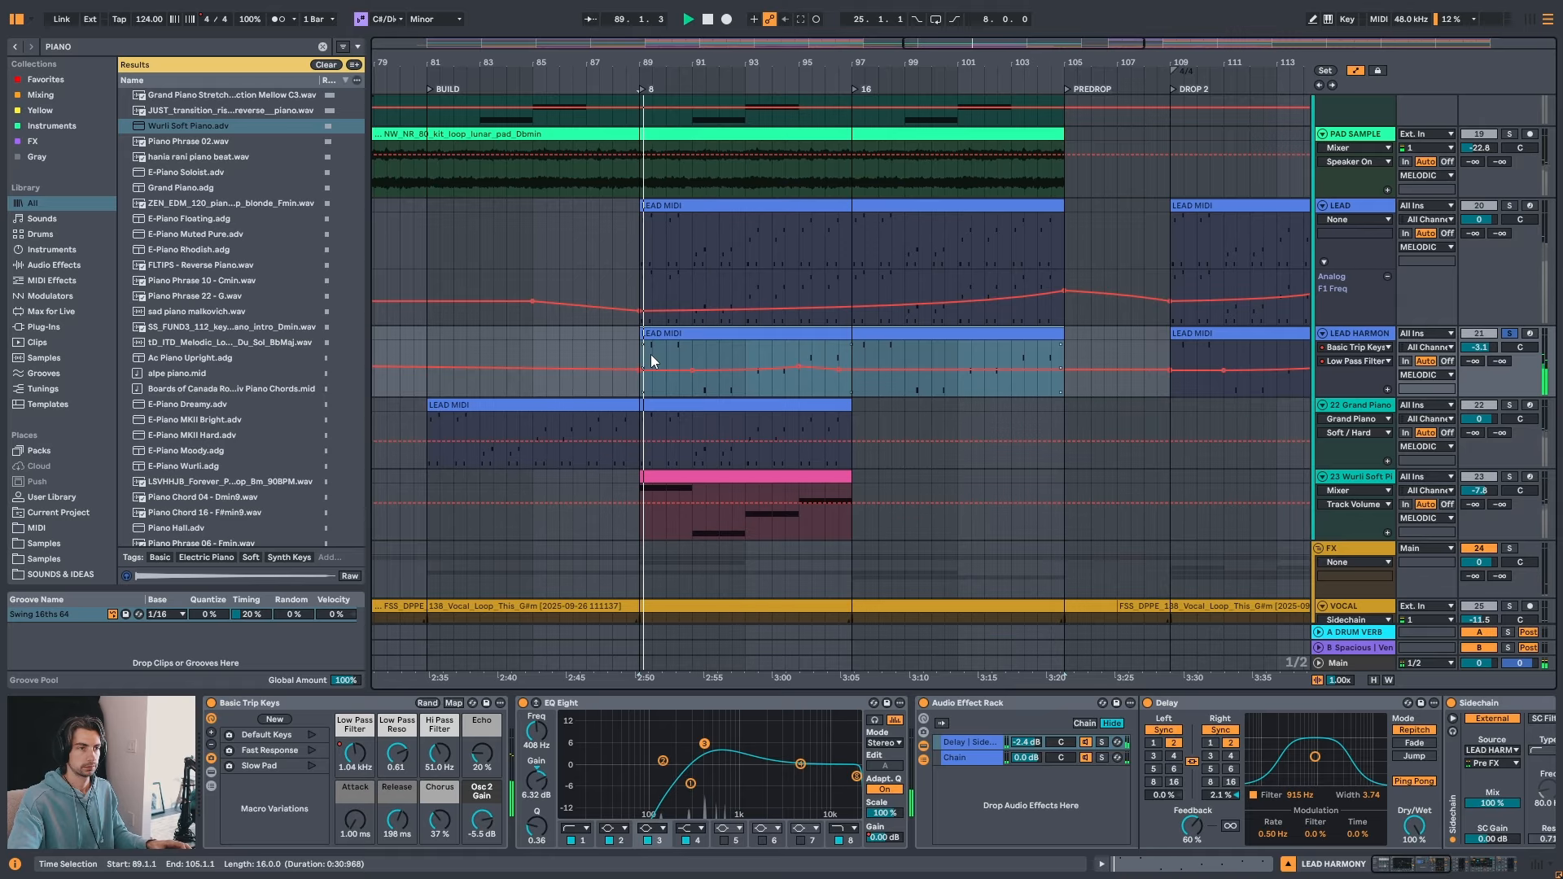
- Lower the LEAD HARMONY Low Pass Filter automation to about 497 Hz at bar 89 and move its peak to bar 105
{"action": "left_click", "coordinate": [612, 369]}
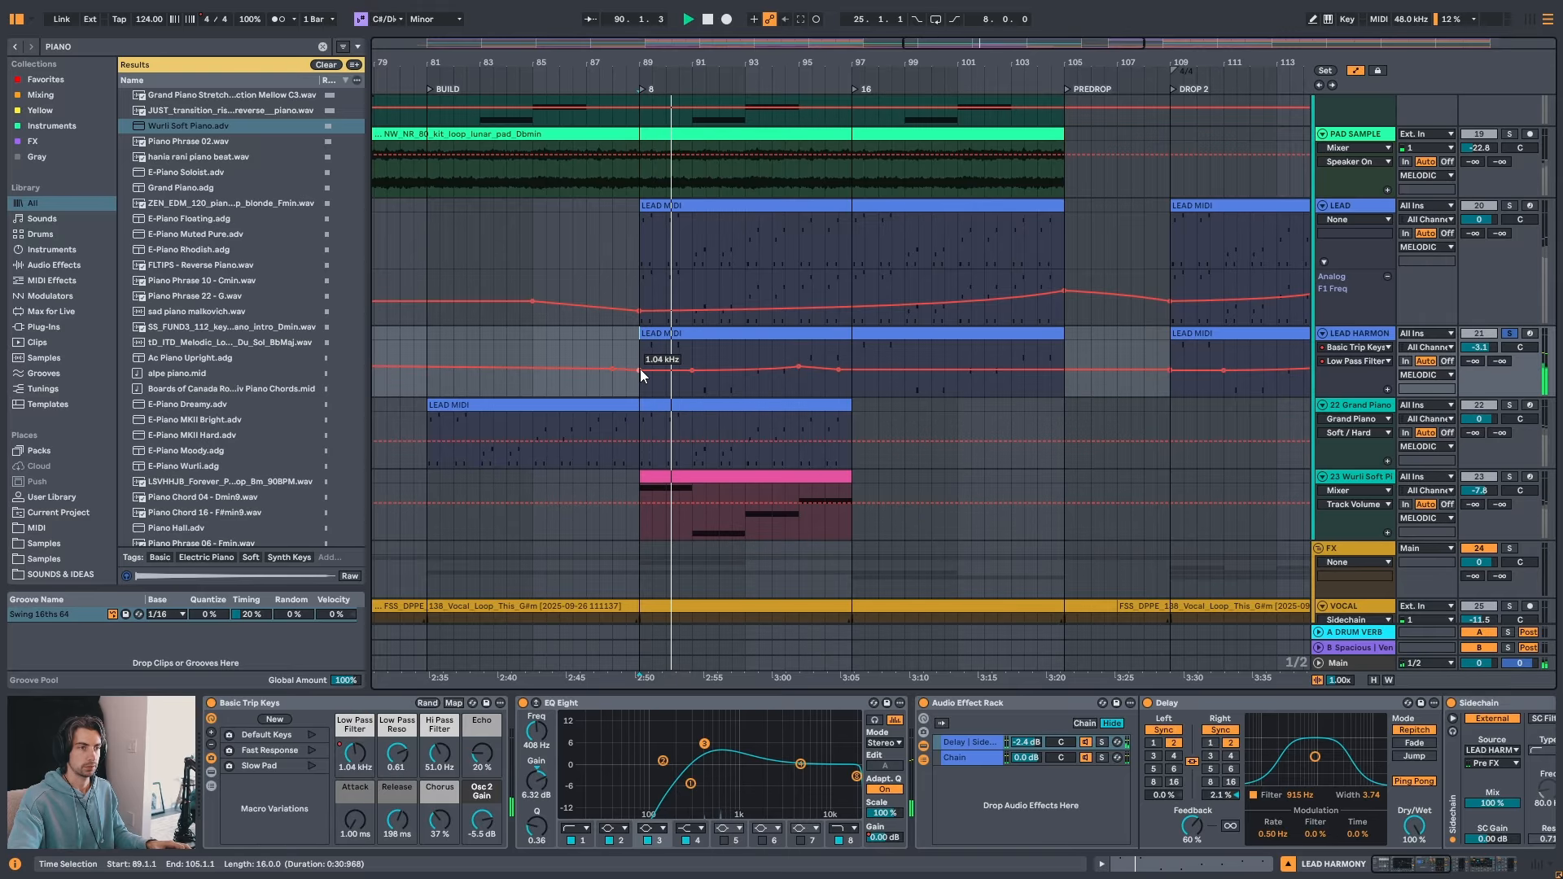
{"action": "left_click_drag", "start_coordinate": [640, 368], "coordinate": [639, 376]}
{"action": "left_click_drag", "start_coordinate": [801, 368], "coordinate": [1062, 370]}
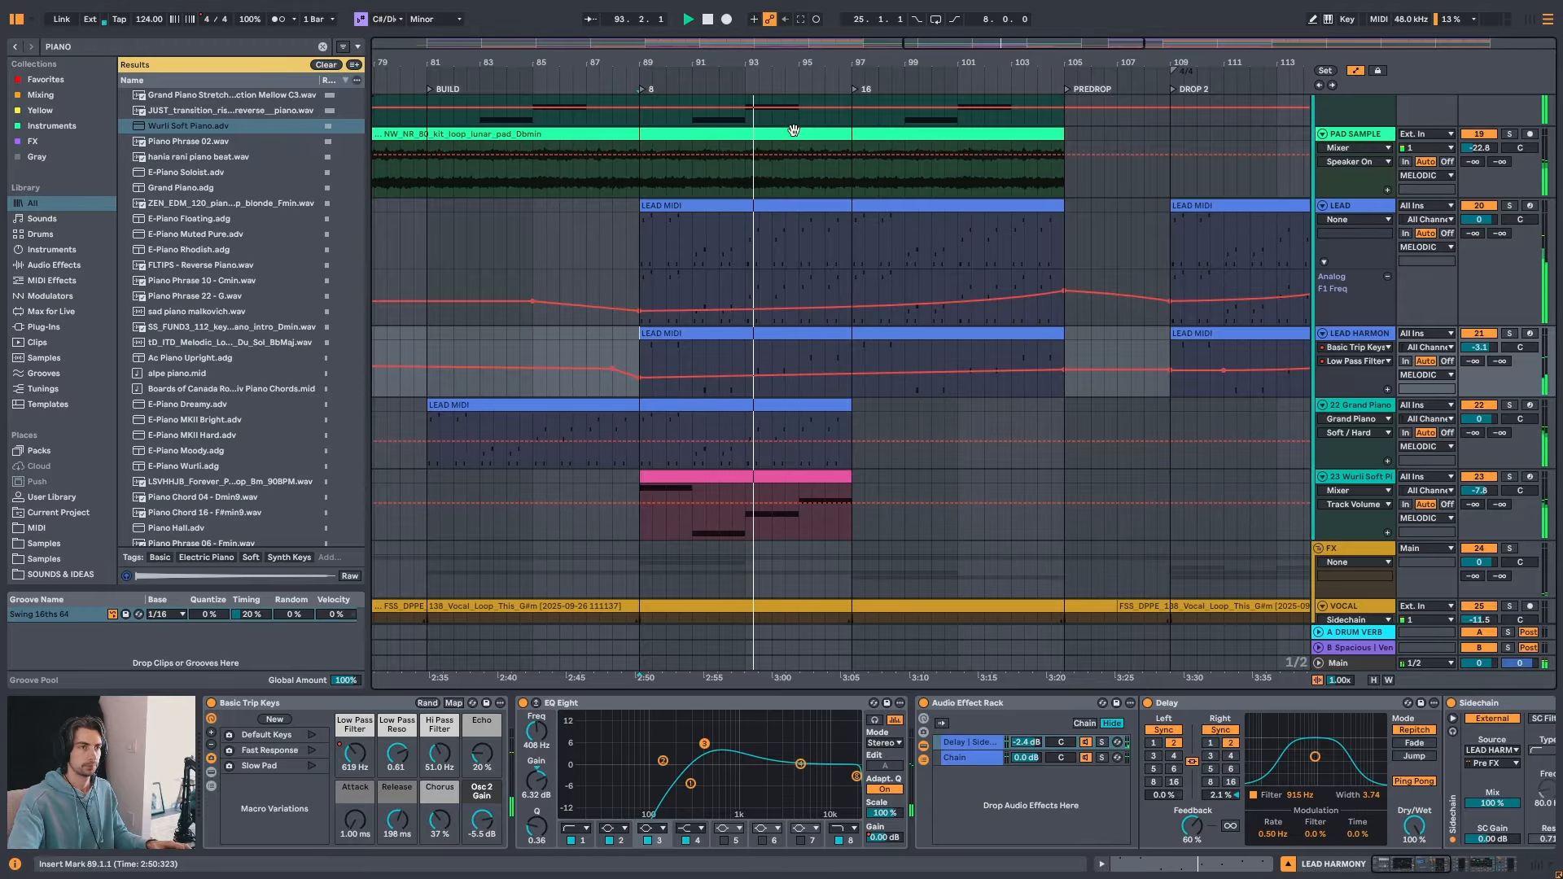
{"action": "left_click_drag", "start_coordinate": [812, 63], "coordinate": [737, 51]}
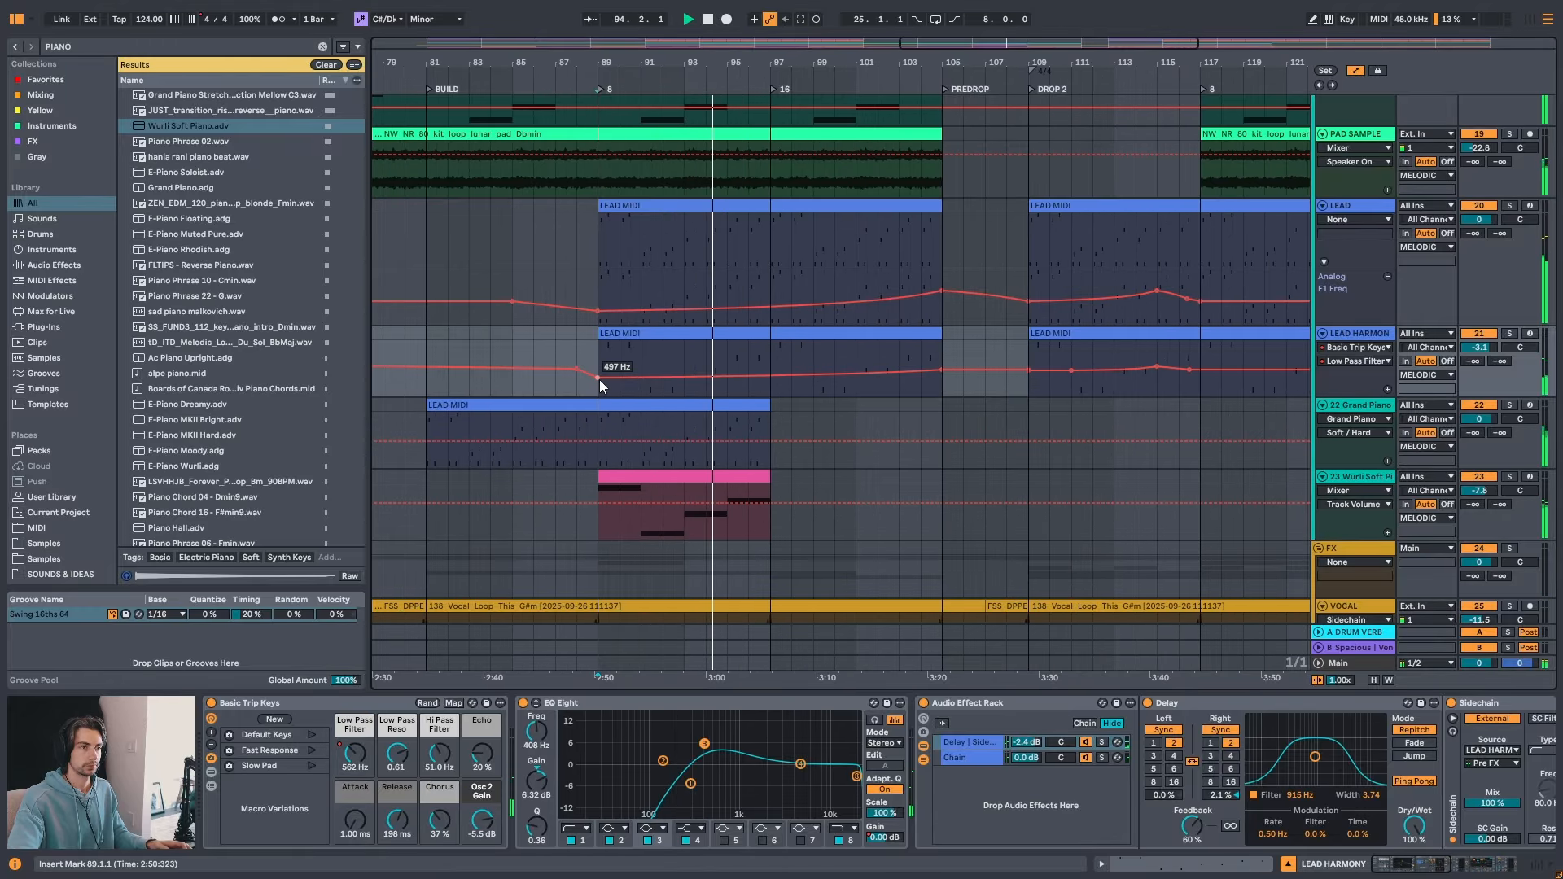
{"action": "scroll", "coordinate": [780, 399], "scroll_direction": "up", "scroll_amount": 2}
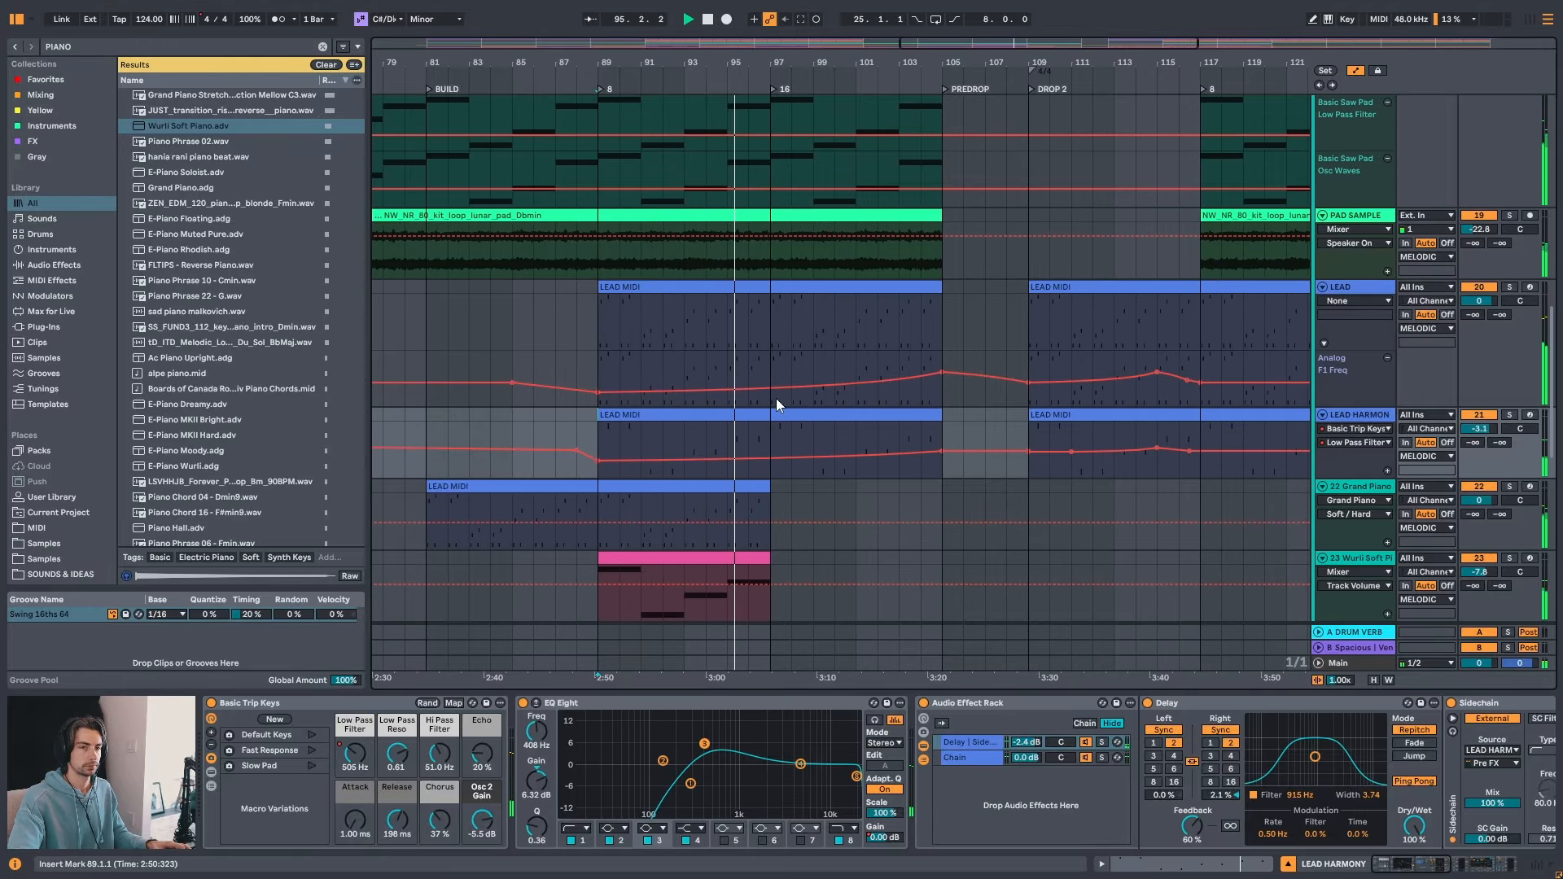
- Duplicate the Wurli clip after bar 97 and extend the Grand Piano clip to bar 105
{"action": "left_click", "coordinate": [604, 317]}
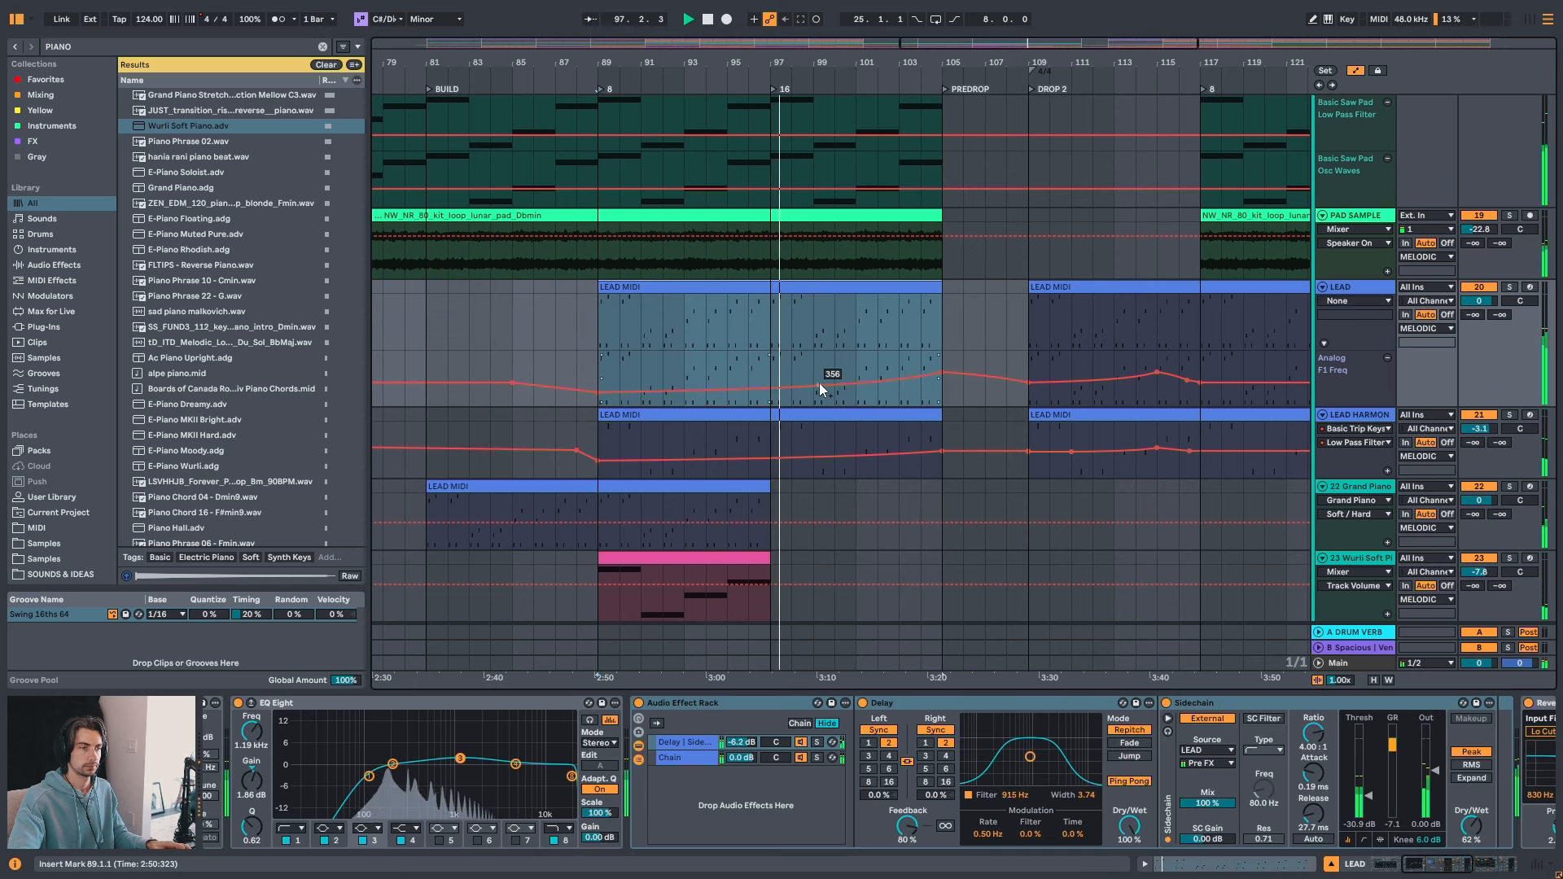
{"action": "scroll", "coordinate": [794, 488], "scroll_direction": "down", "scroll_amount": 2}
{"action": "left_click", "coordinate": [742, 477]}
{"action": "key", "text": "ctrl+d"}
{"action": "left_click", "coordinate": [702, 404]}
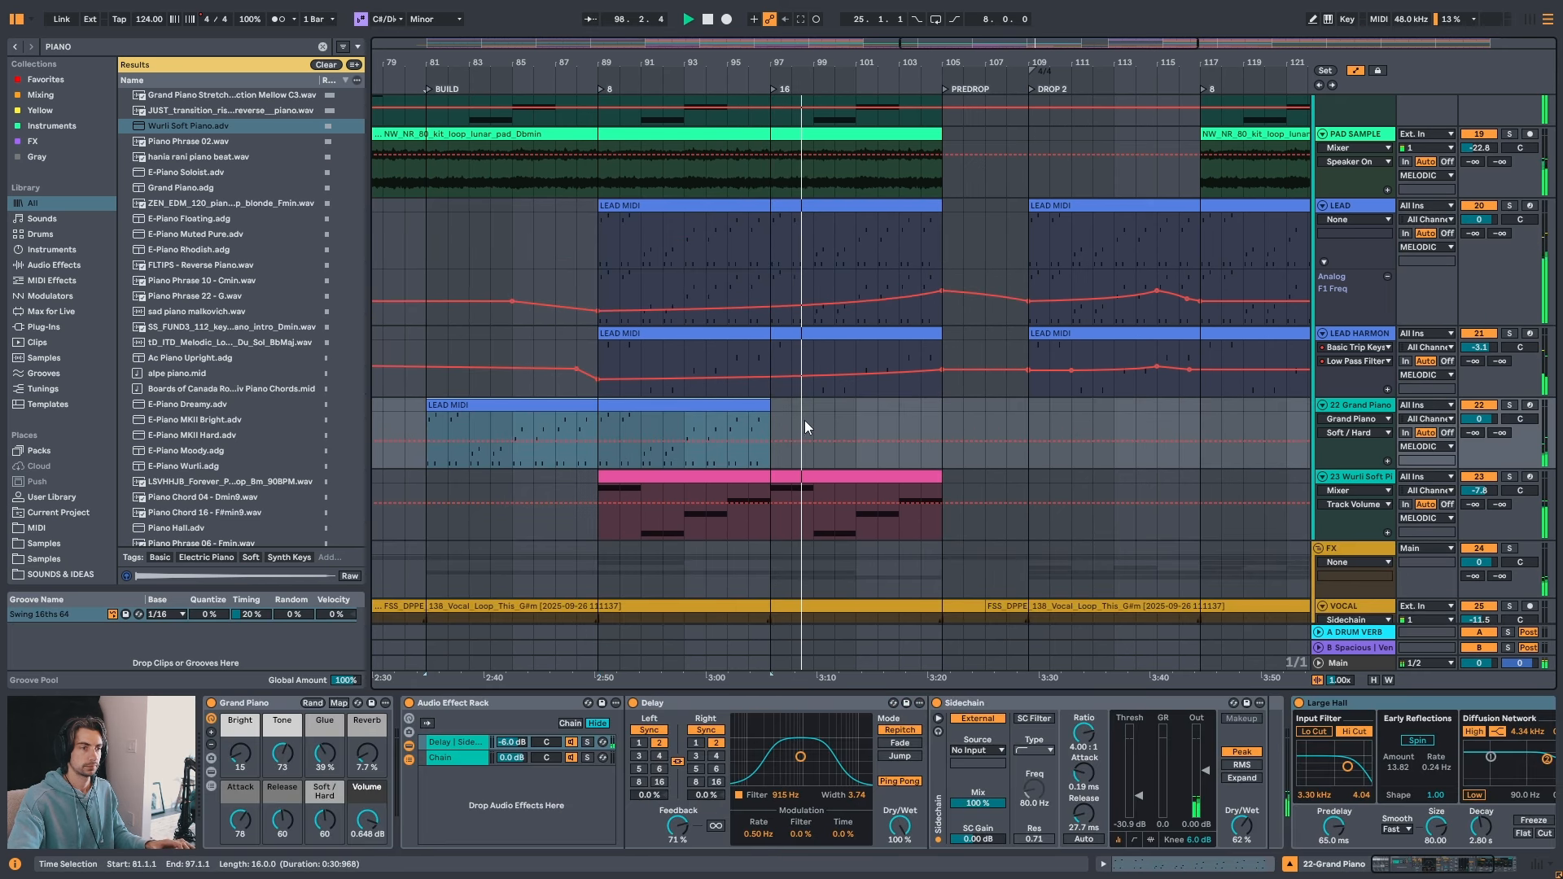
{"action": "left_click_drag", "start_coordinate": [770, 423], "coordinate": [942, 411]}
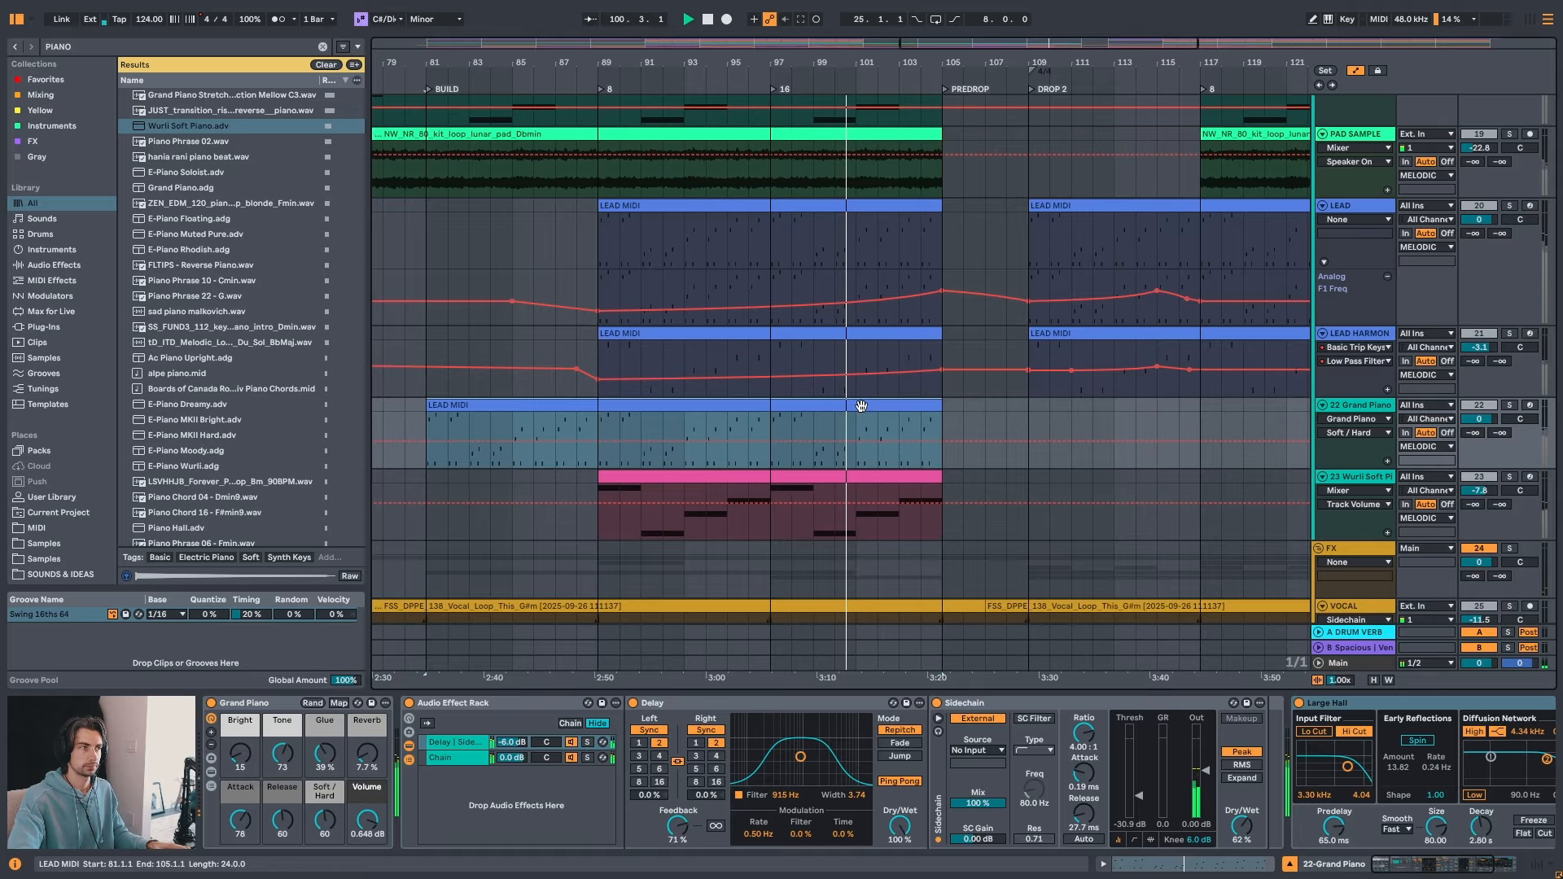
- Play from bar 100 and examine the piano and FX tracks approaching the predrop
{"action": "key", "text": "space"}
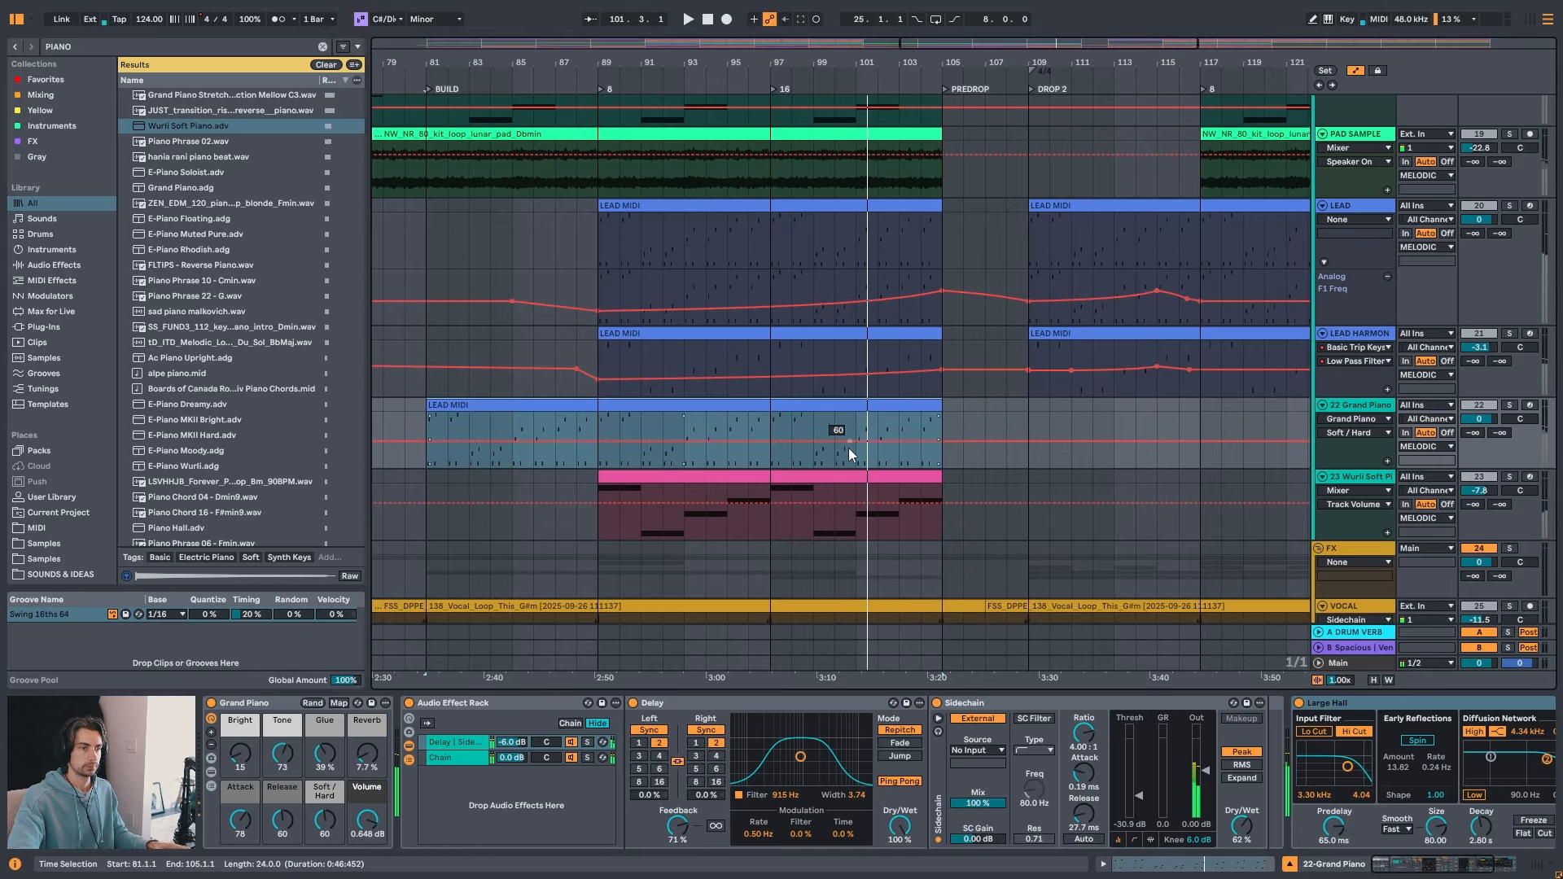
{"action": "left_click", "coordinate": [848, 453]}
{"action": "key", "text": "space"}
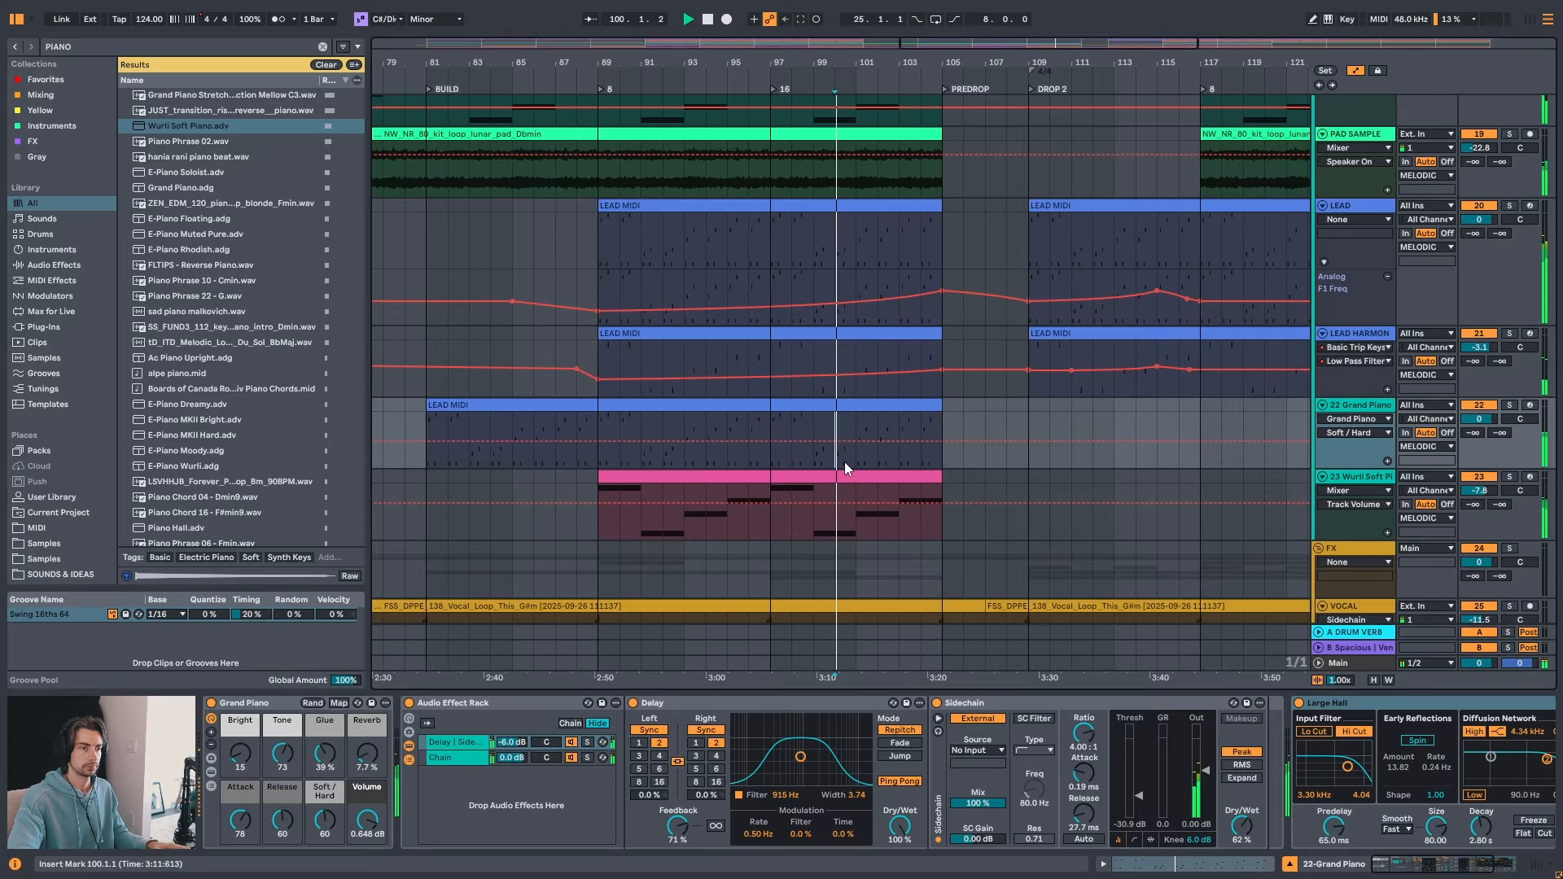
{"action": "scroll", "coordinate": [905, 457], "scroll_direction": "down", "scroll_amount": 6}
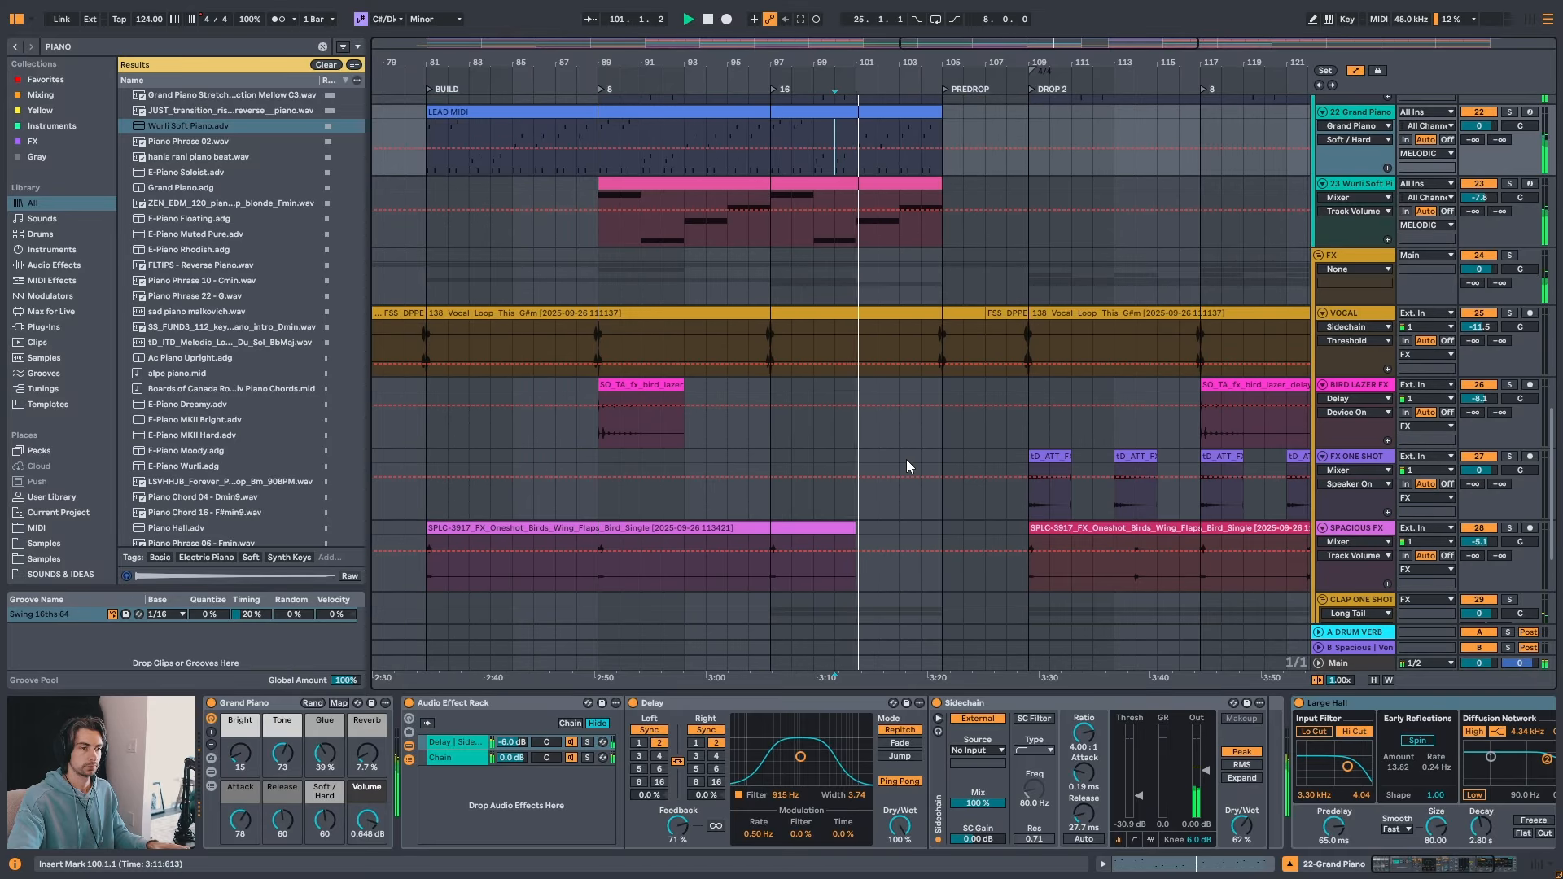
{"action": "scroll", "coordinate": [907, 461], "scroll_direction": "down", "scroll_amount": 5}
- Audition the CLAP 1 SHOT 2 track near bar 100 by toggling its solo
{"action": "left_click_drag", "start_coordinate": [864, 57], "coordinate": [865, 138]}
{"action": "left_click", "coordinate": [812, 525]}
{"action": "key", "text": "s"}
{"action": "key", "text": "space"}
{"action": "key", "text": "s"}
{"action": "key", "text": "space"}
{"action": "scroll", "coordinate": [835, 507], "scroll_direction": "up", "scroll_amount": 5}
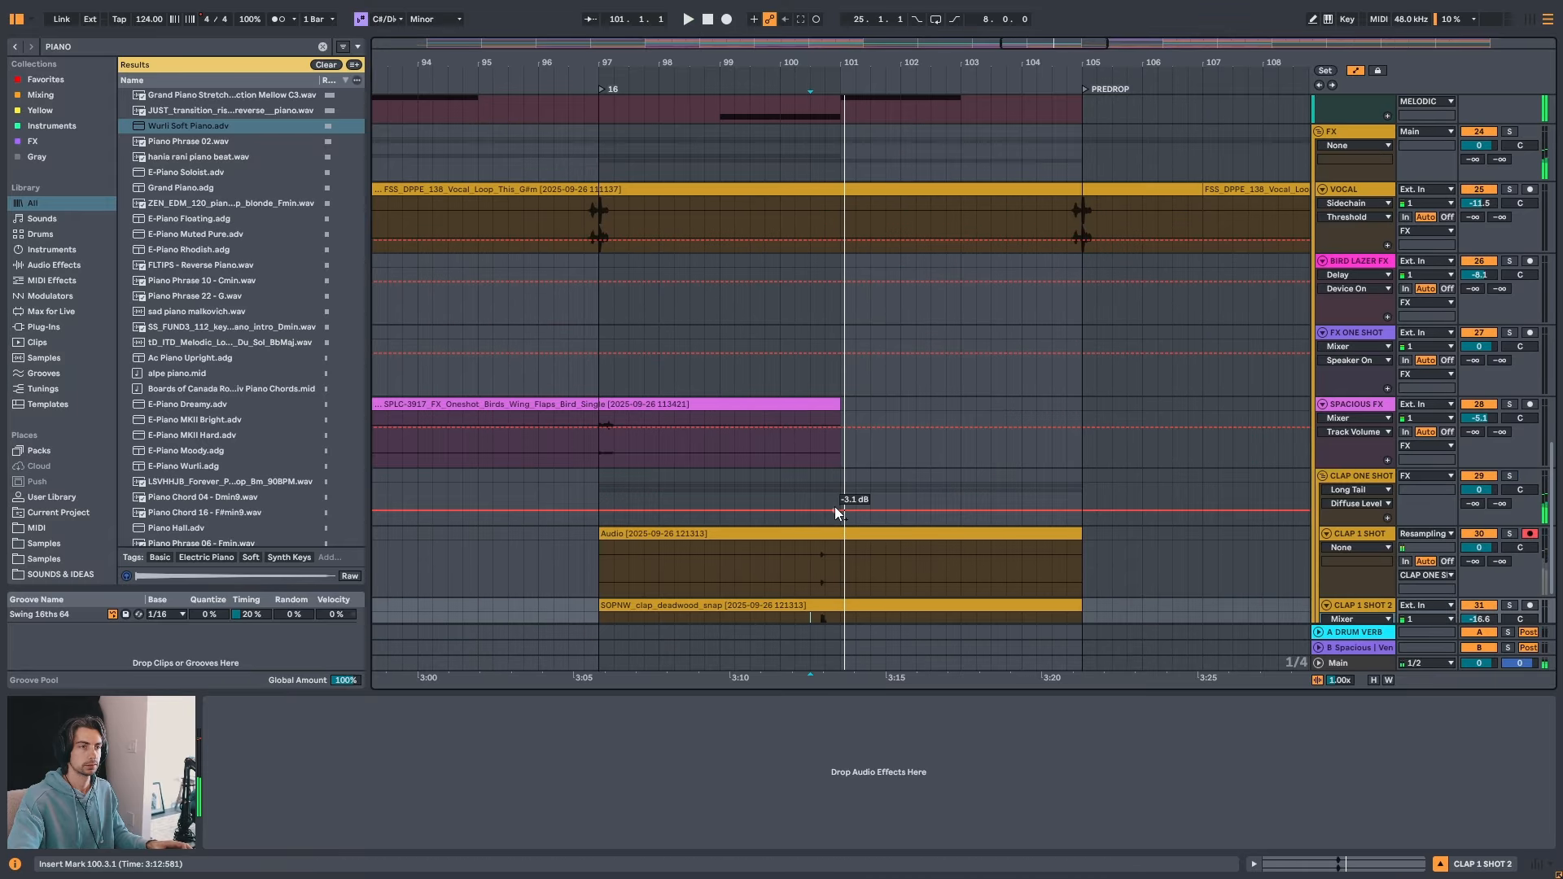
- Play the full mix from bar 100 into the predrop and examine the piano, lead and pad tracks
{"action": "left_click_drag", "start_coordinate": [898, 65], "coordinate": [900, 35]}
{"action": "scroll", "coordinate": [862, 325], "scroll_direction": "up", "scroll_amount": 3}
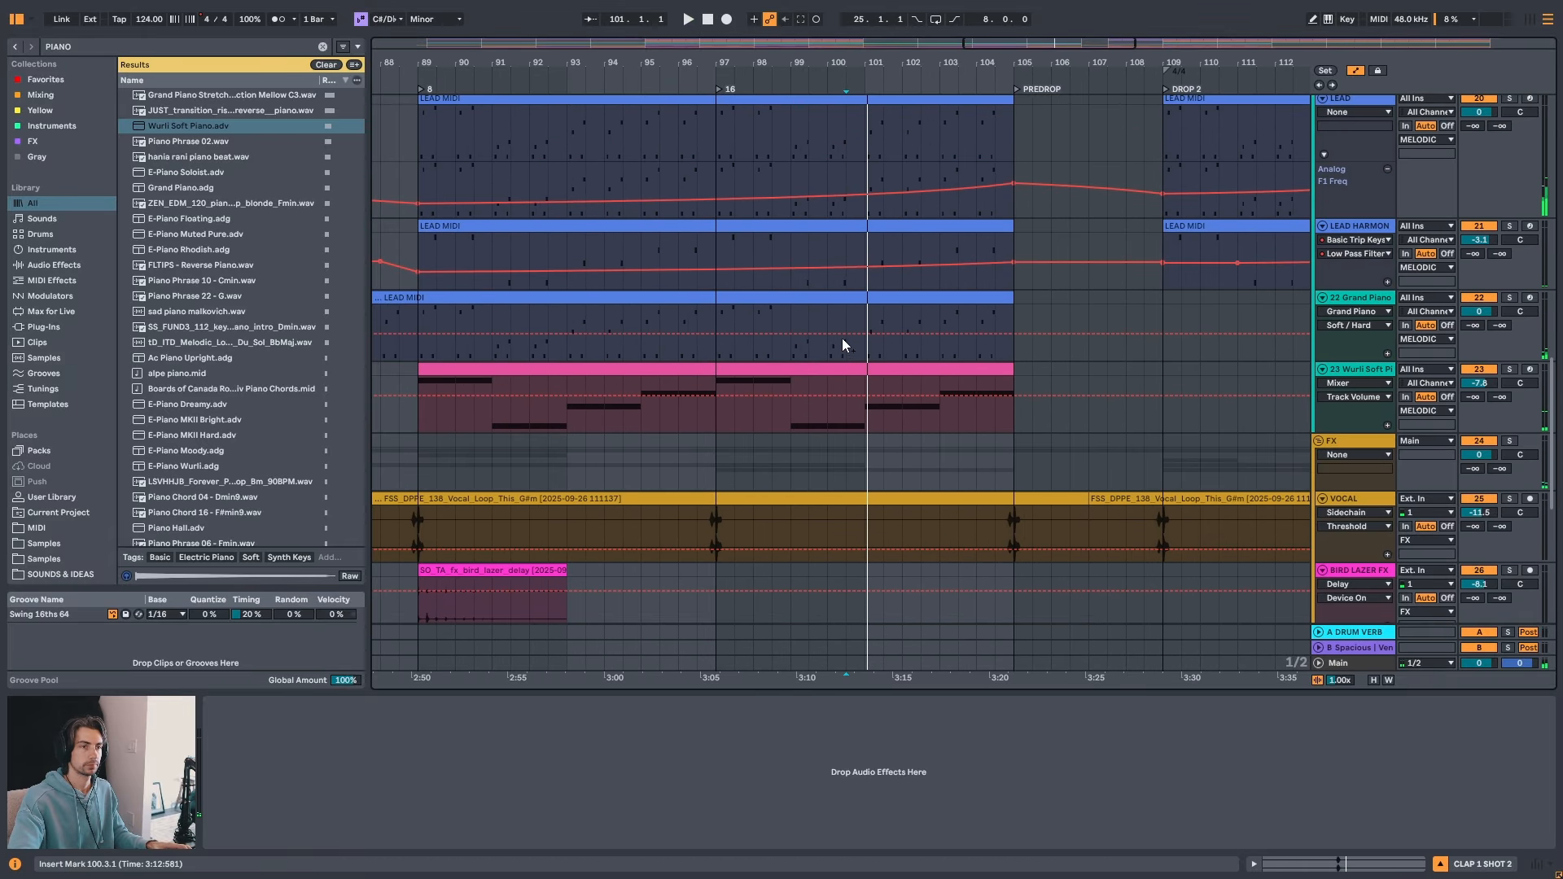
{"action": "left_click", "coordinate": [846, 337]}
{"action": "key", "text": "space"}
{"action": "scroll", "coordinate": [867, 358], "scroll_direction": "up", "scroll_amount": 3}
{"action": "scroll", "coordinate": [871, 371], "scroll_direction": "up", "scroll_amount": 2}
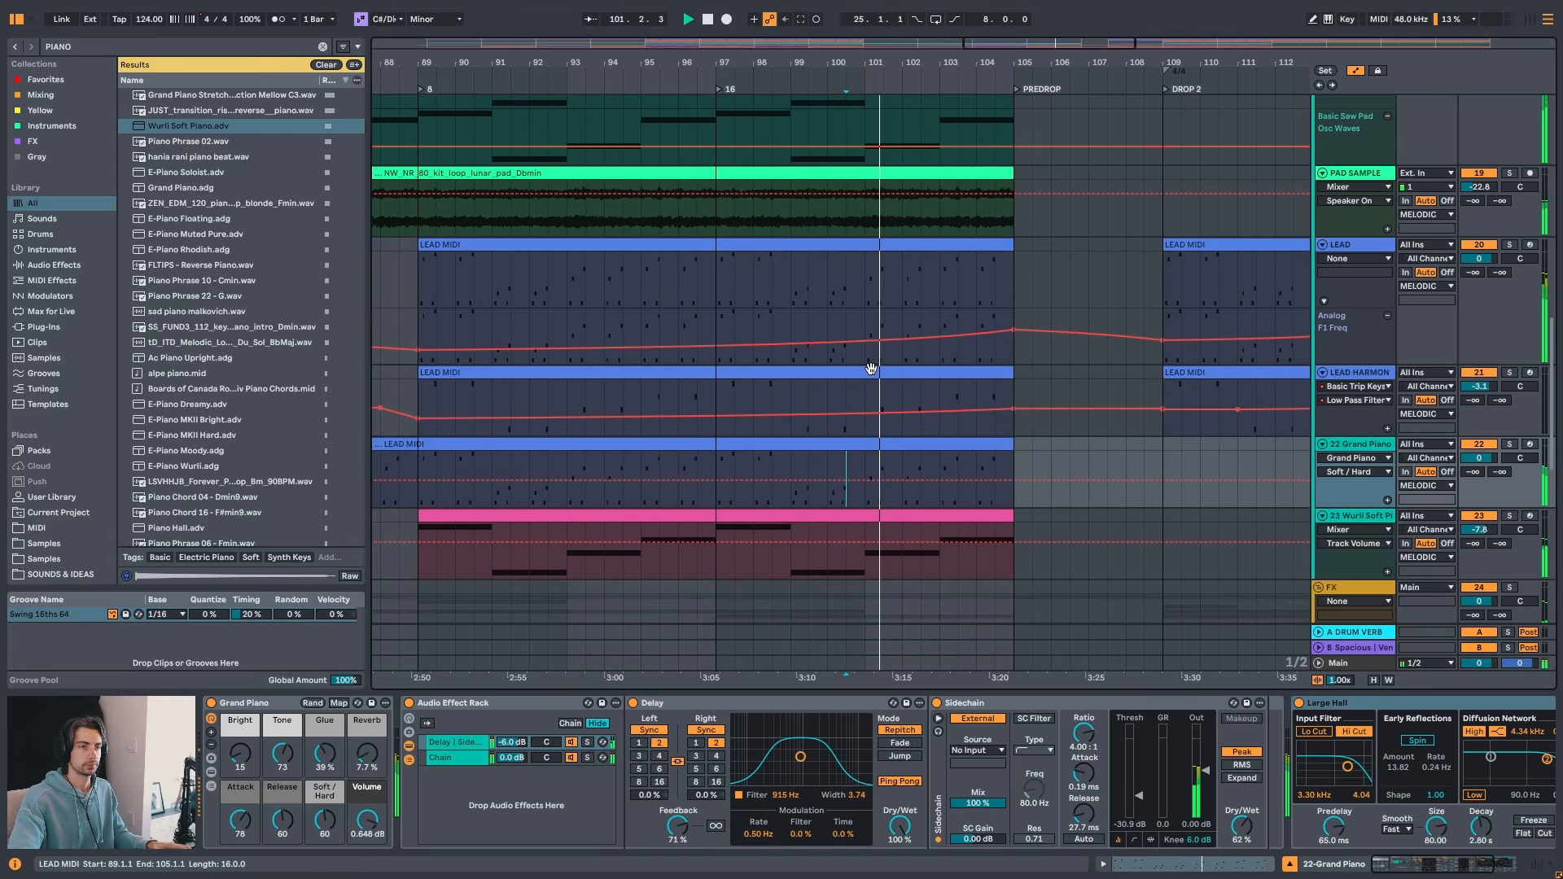
{"action": "left_click_drag", "start_coordinate": [958, 62], "coordinate": [945, 32]}
{"action": "scroll", "coordinate": [1008, 423], "scroll_direction": "up", "scroll_amount": 8}
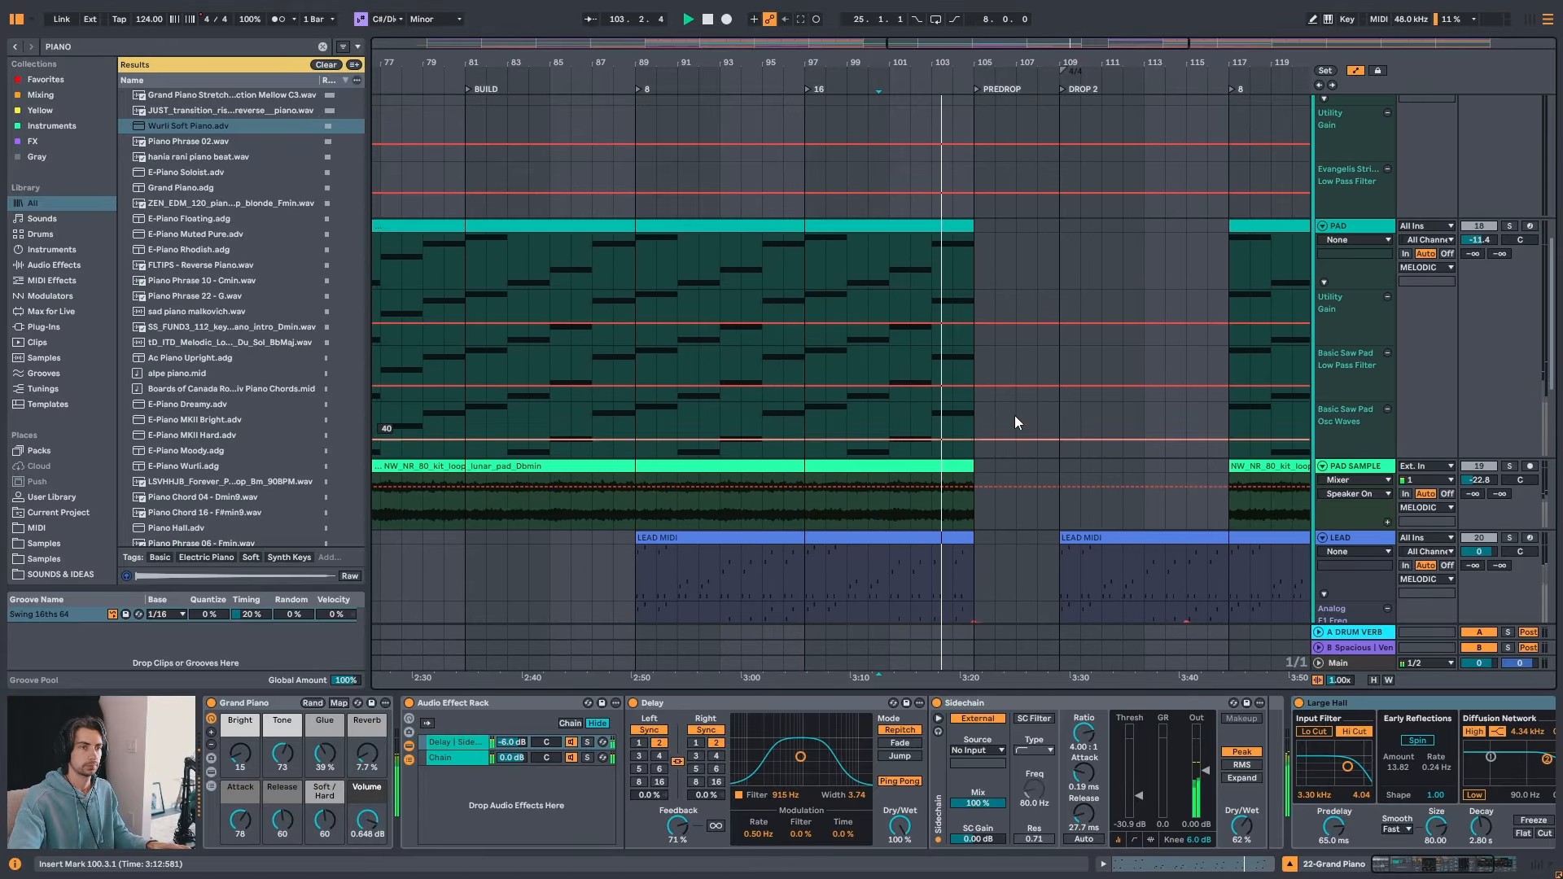
{"action": "scroll", "coordinate": [1009, 407], "scroll_direction": "down", "scroll_amount": 3}
{"action": "scroll", "coordinate": [1009, 338], "scroll_direction": "up", "scroll_amount": 2}
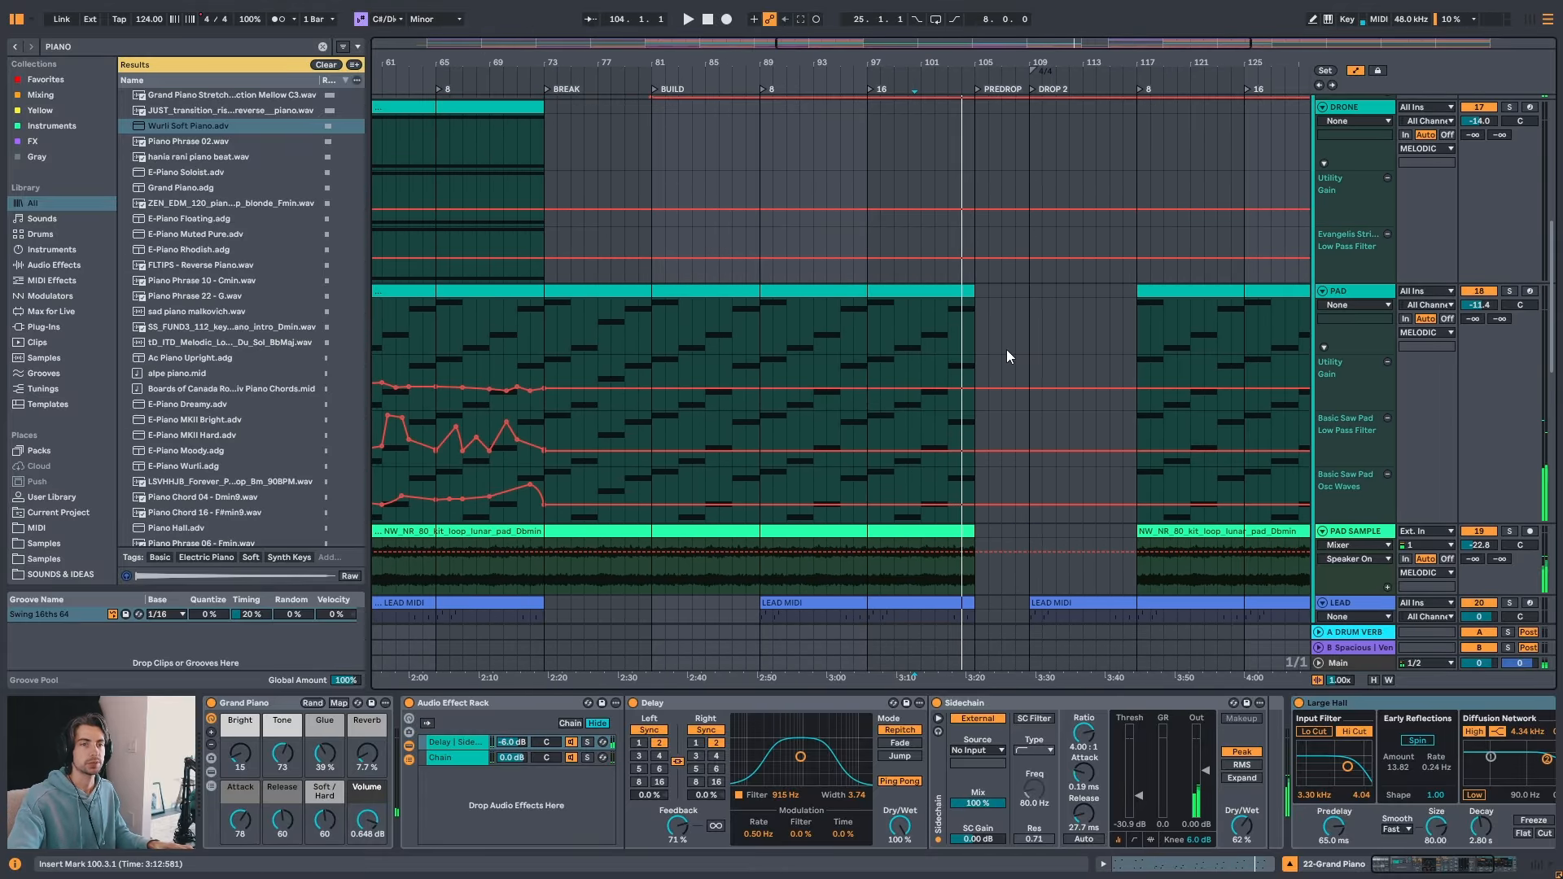
- Play from the break and from bar 81 and examine the PAD track's automation across the build
{"action": "left_click", "coordinate": [571, 352]}
{"action": "key", "text": "space"}
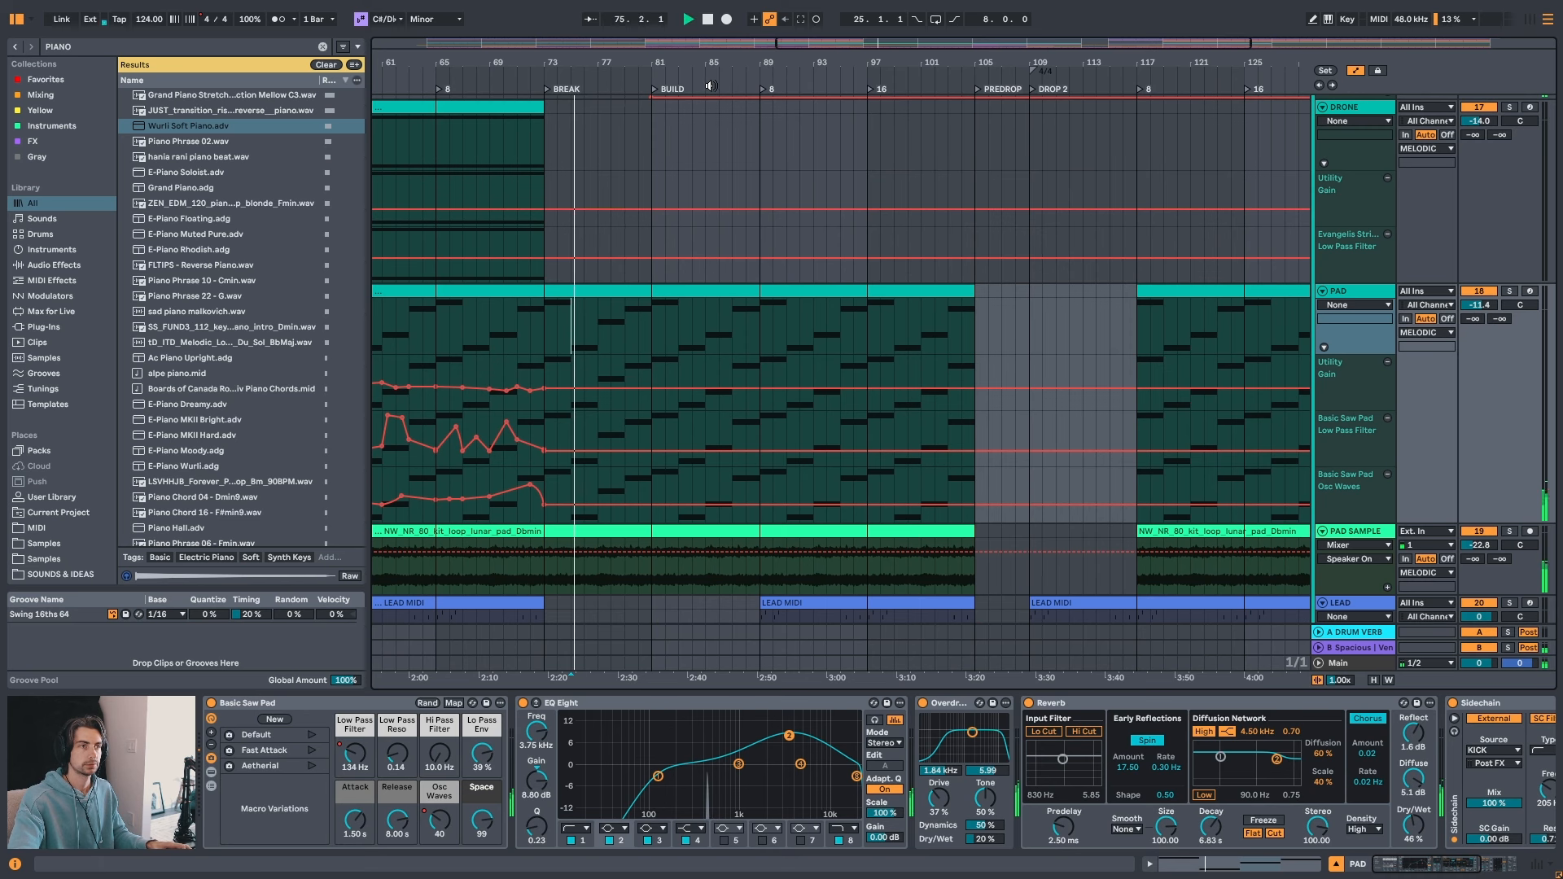
{"action": "left_click", "coordinate": [653, 326]}
{"action": "key", "text": "space"}
{"action": "key", "text": "space"}
{"action": "left_click_drag", "start_coordinate": [721, 63], "coordinate": [750, 27]}
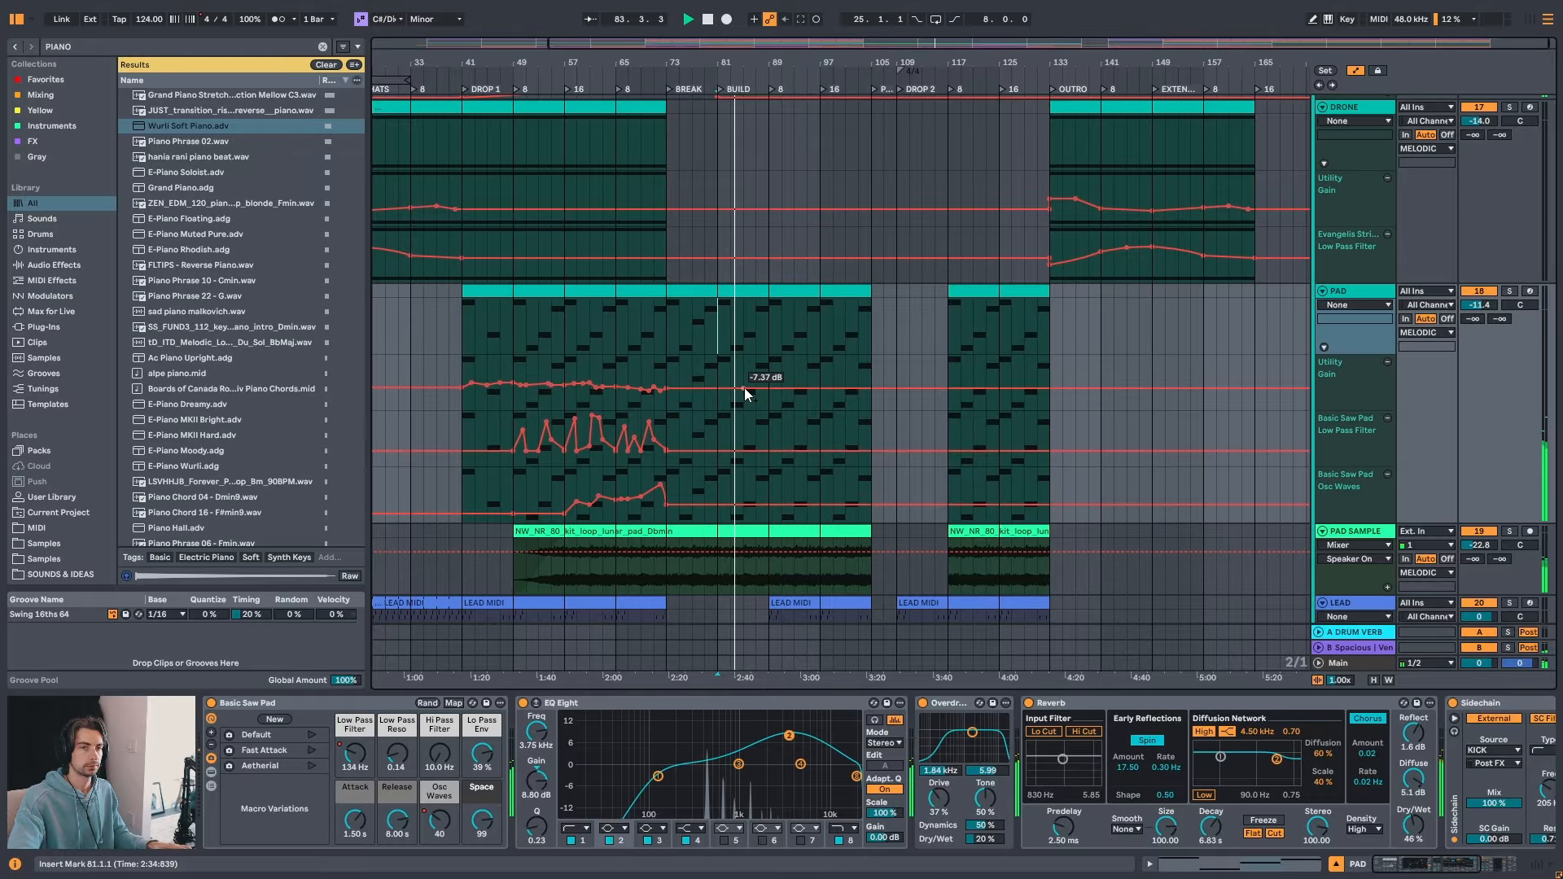
{"action": "left_click_drag", "start_coordinate": [751, 65], "coordinate": [753, 92]}
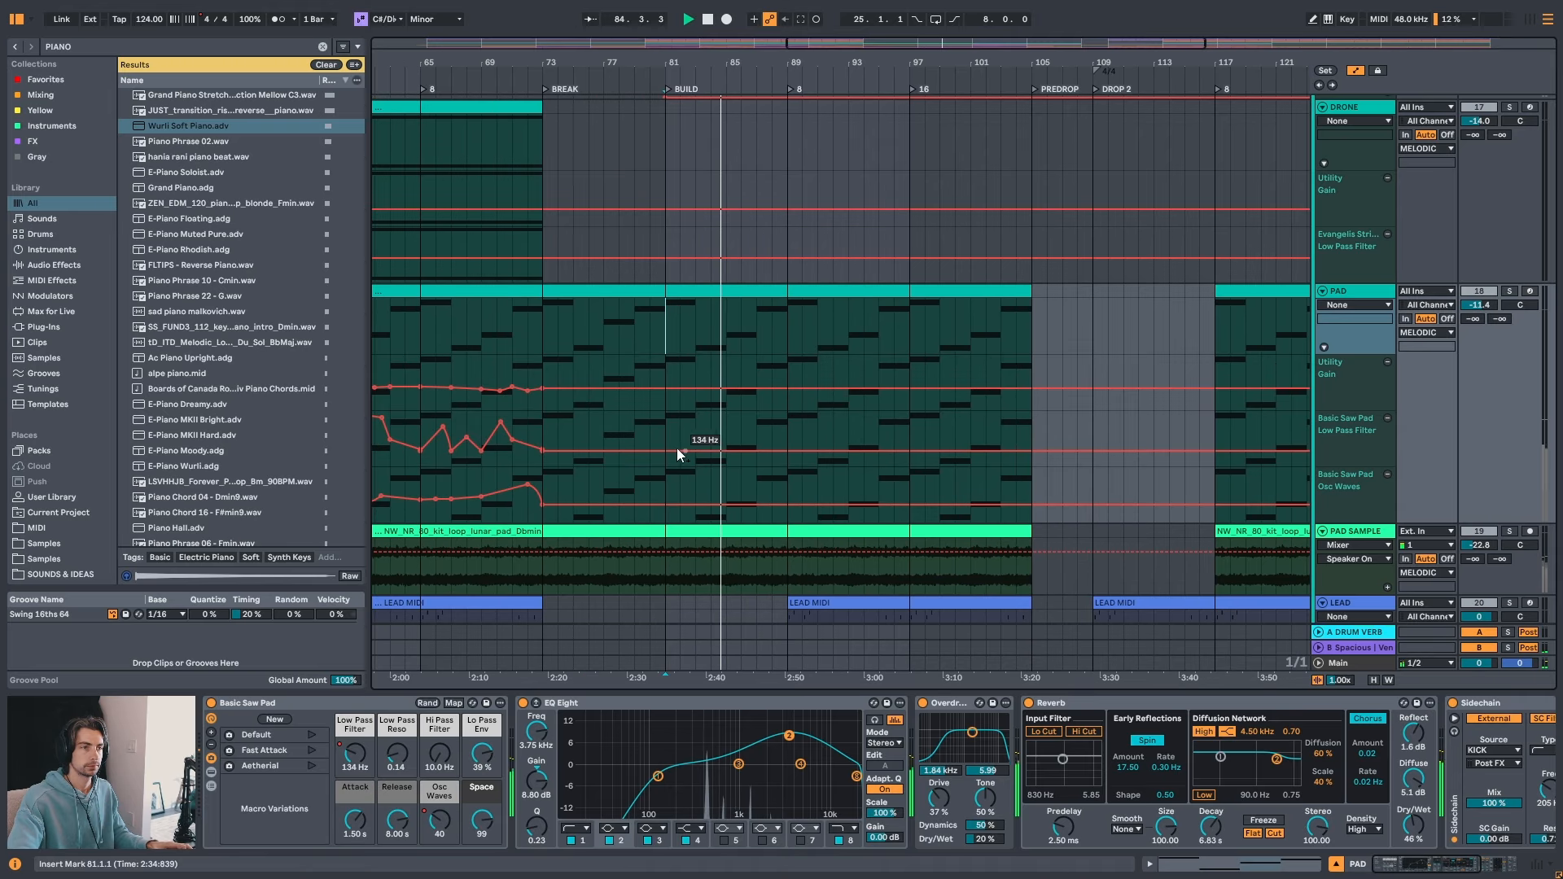
- Raise the PAD track's Low Pass Filter automation to 231 Hz from about bar 81 onward and play the result from bar 93
{"action": "left_click", "coordinate": [656, 451]}
{"action": "left_click_drag", "start_coordinate": [671, 451], "coordinate": [671, 447]}
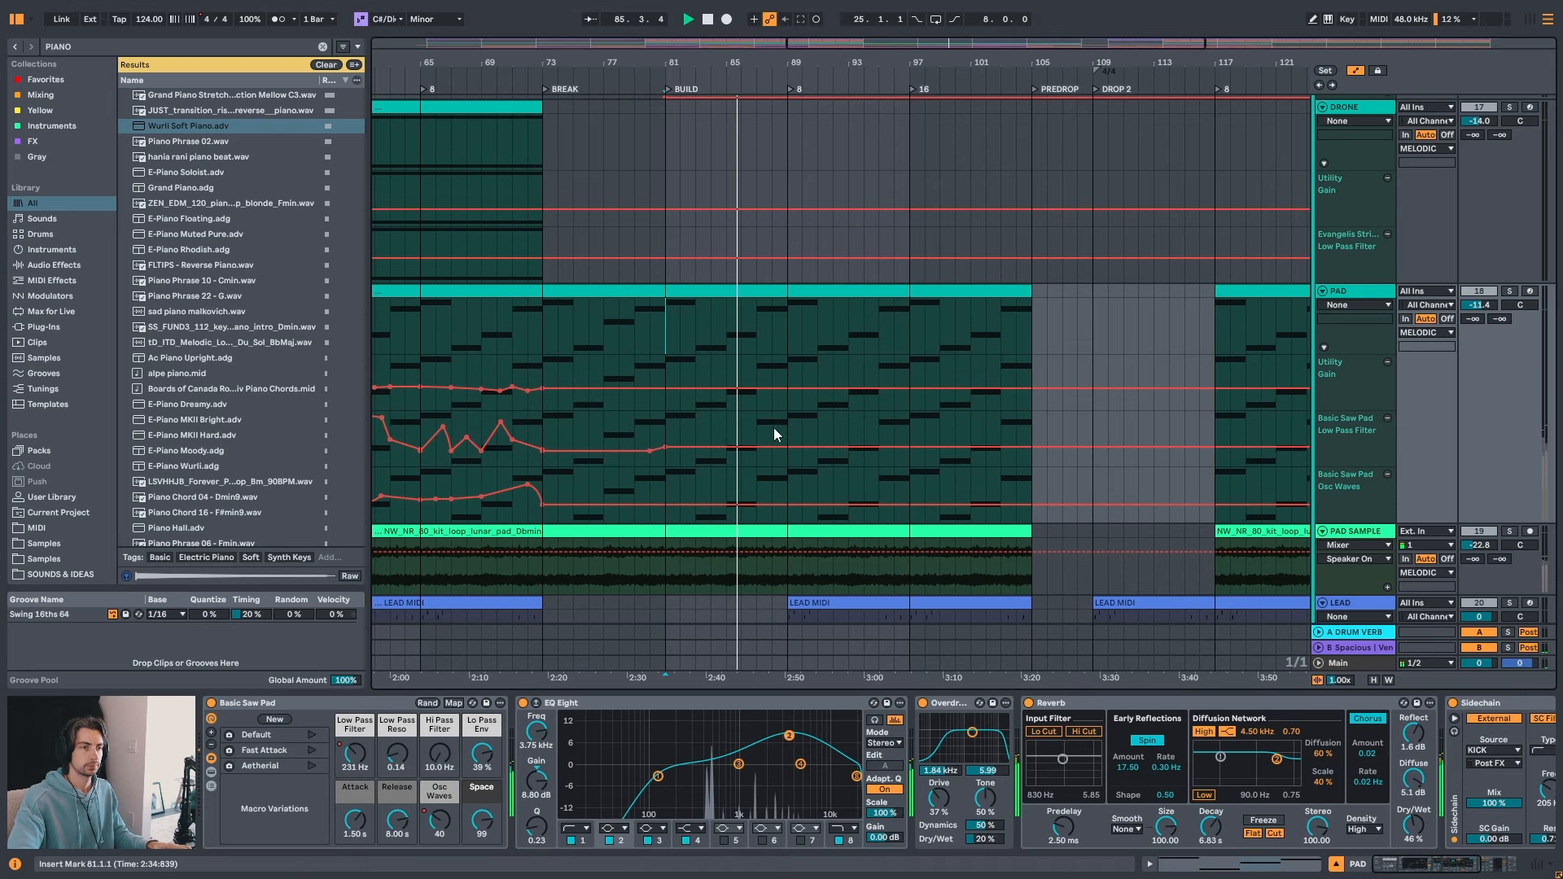
{"action": "left_click", "coordinate": [796, 424]}
{"action": "left_click", "coordinate": [849, 432]}
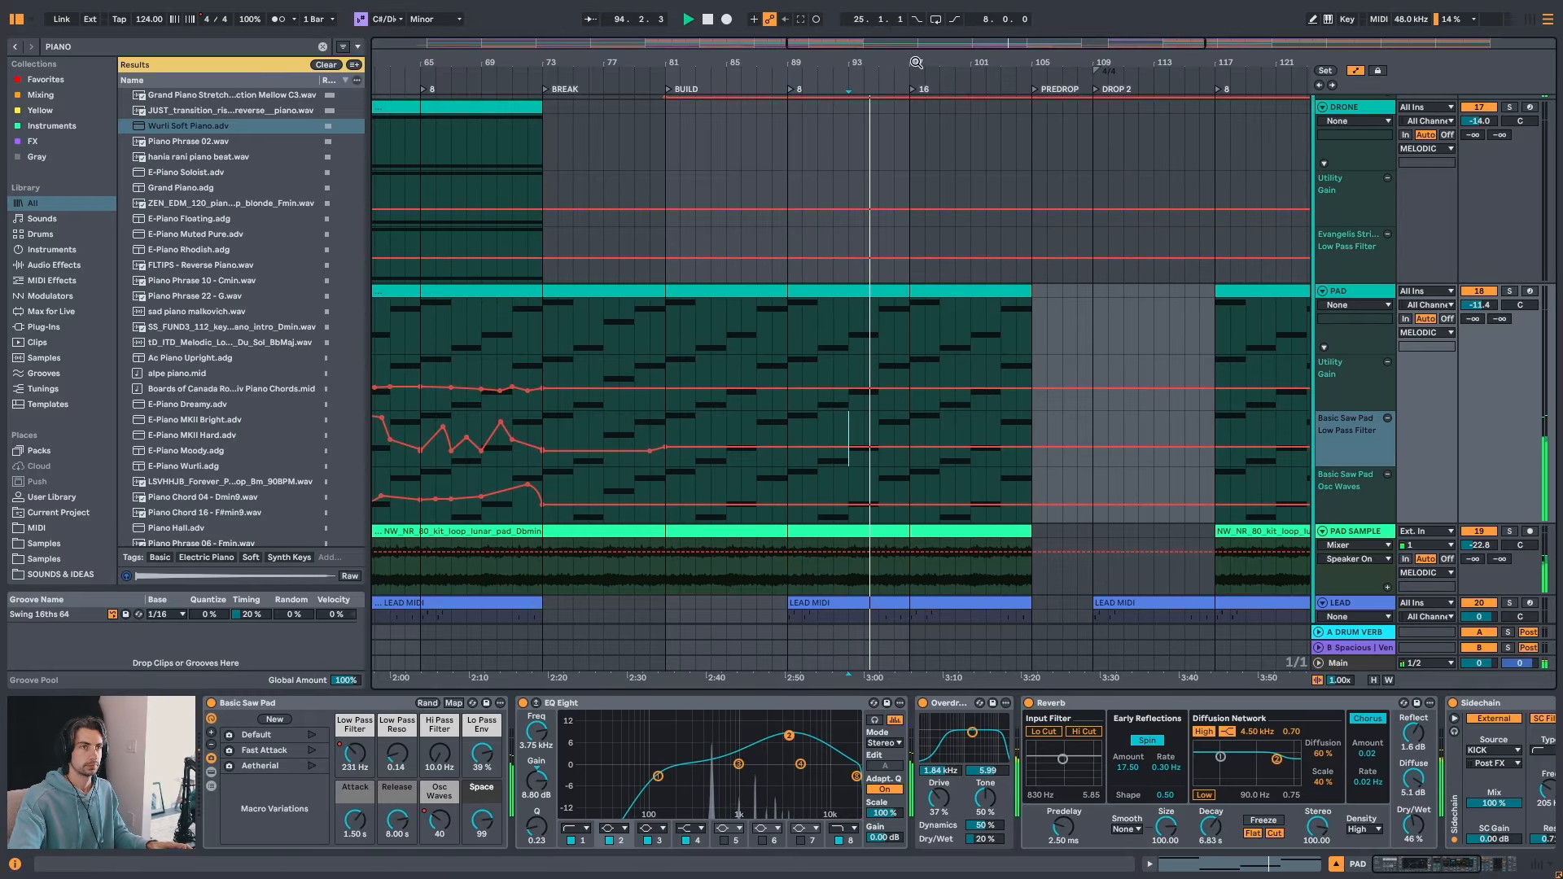
{"action": "left_click_drag", "start_coordinate": [914, 62], "coordinate": [914, 44]}
{"action": "key", "text": "space"}
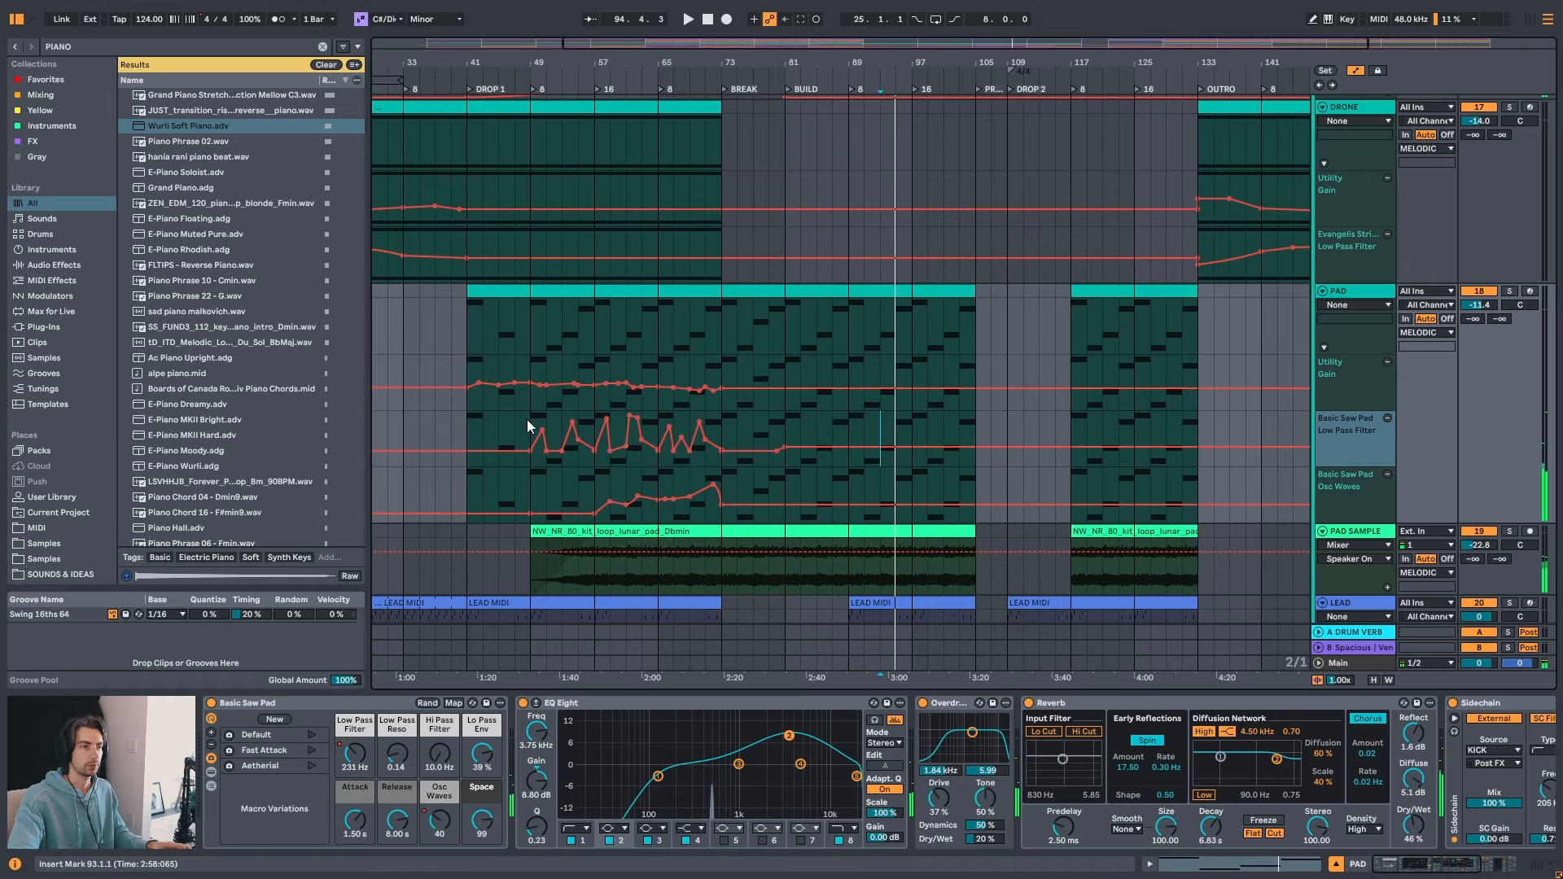
- Copy the PAD track's Gain, Low Pass Filter and Osc Waves automation from bars 49–73 to bar 81
{"action": "left_click_drag", "start_coordinate": [533, 497], "coordinate": [724, 376]}
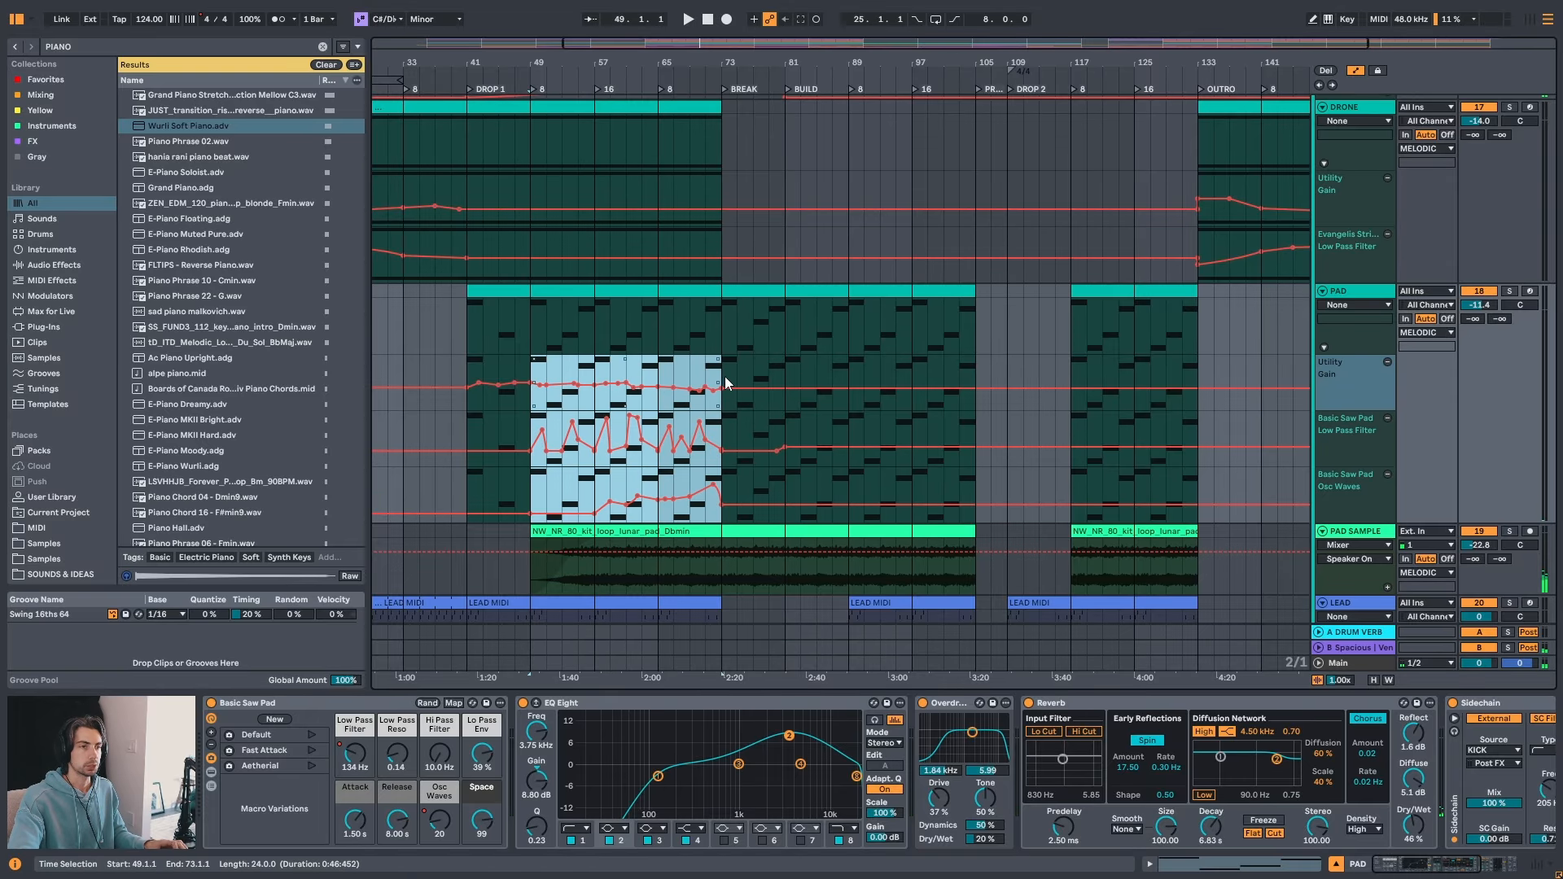
{"action": "left_click", "coordinate": [784, 364]}
{"action": "key", "text": "ctrl+v"}
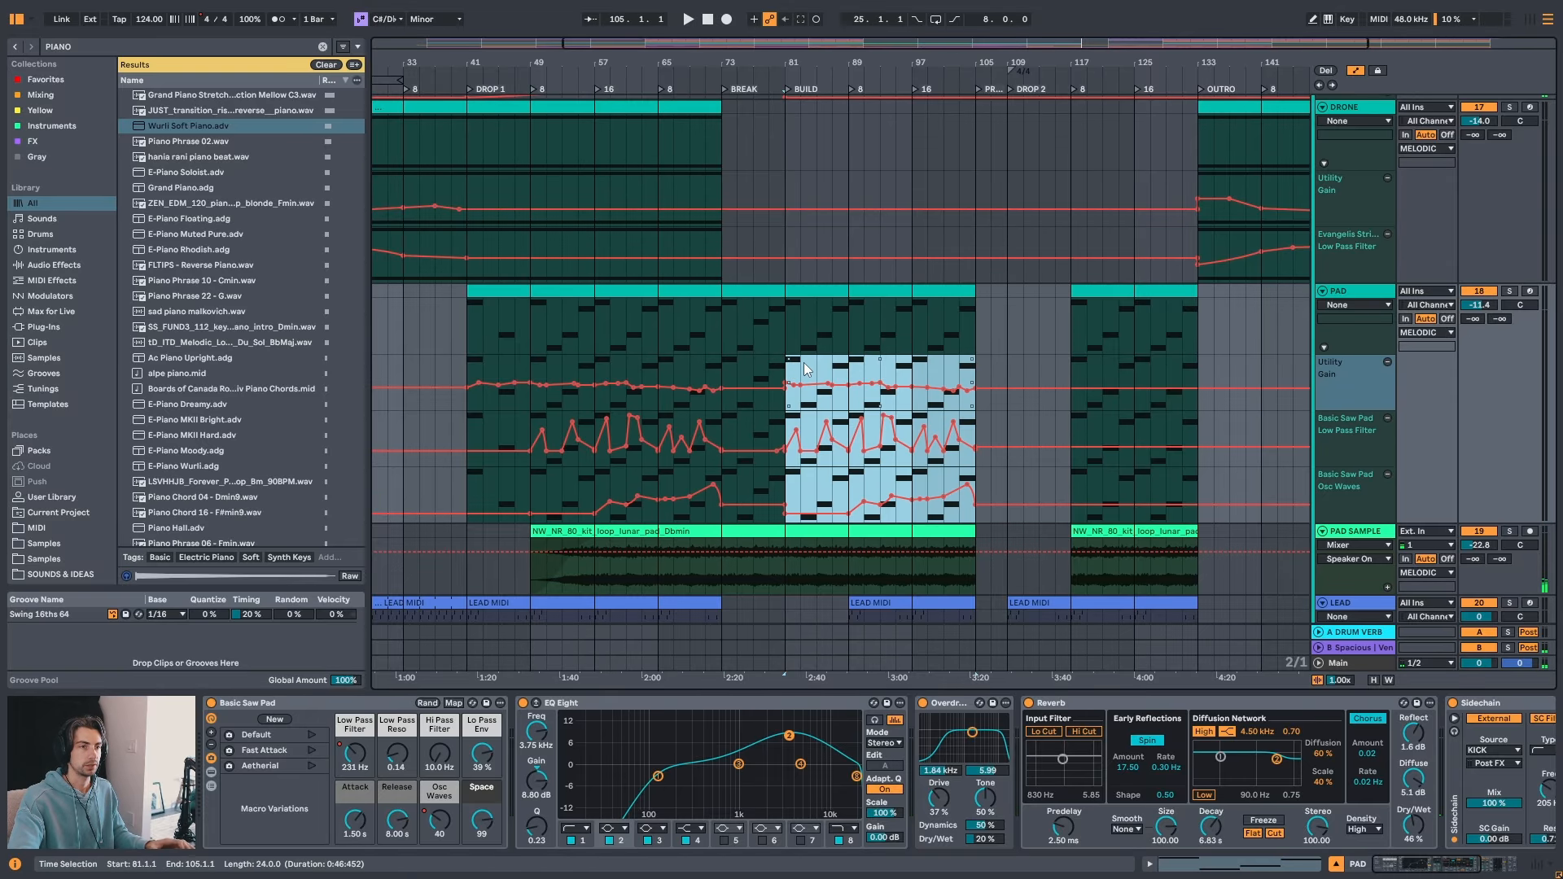
{"action": "left_click_drag", "start_coordinate": [865, 63], "coordinate": [865, 113]}
- Smooth the PAD track's Utility Gain automation into bar 81 by removing the stray breakpoint, and play from bar 80
{"action": "left_click", "coordinate": [676, 381]}
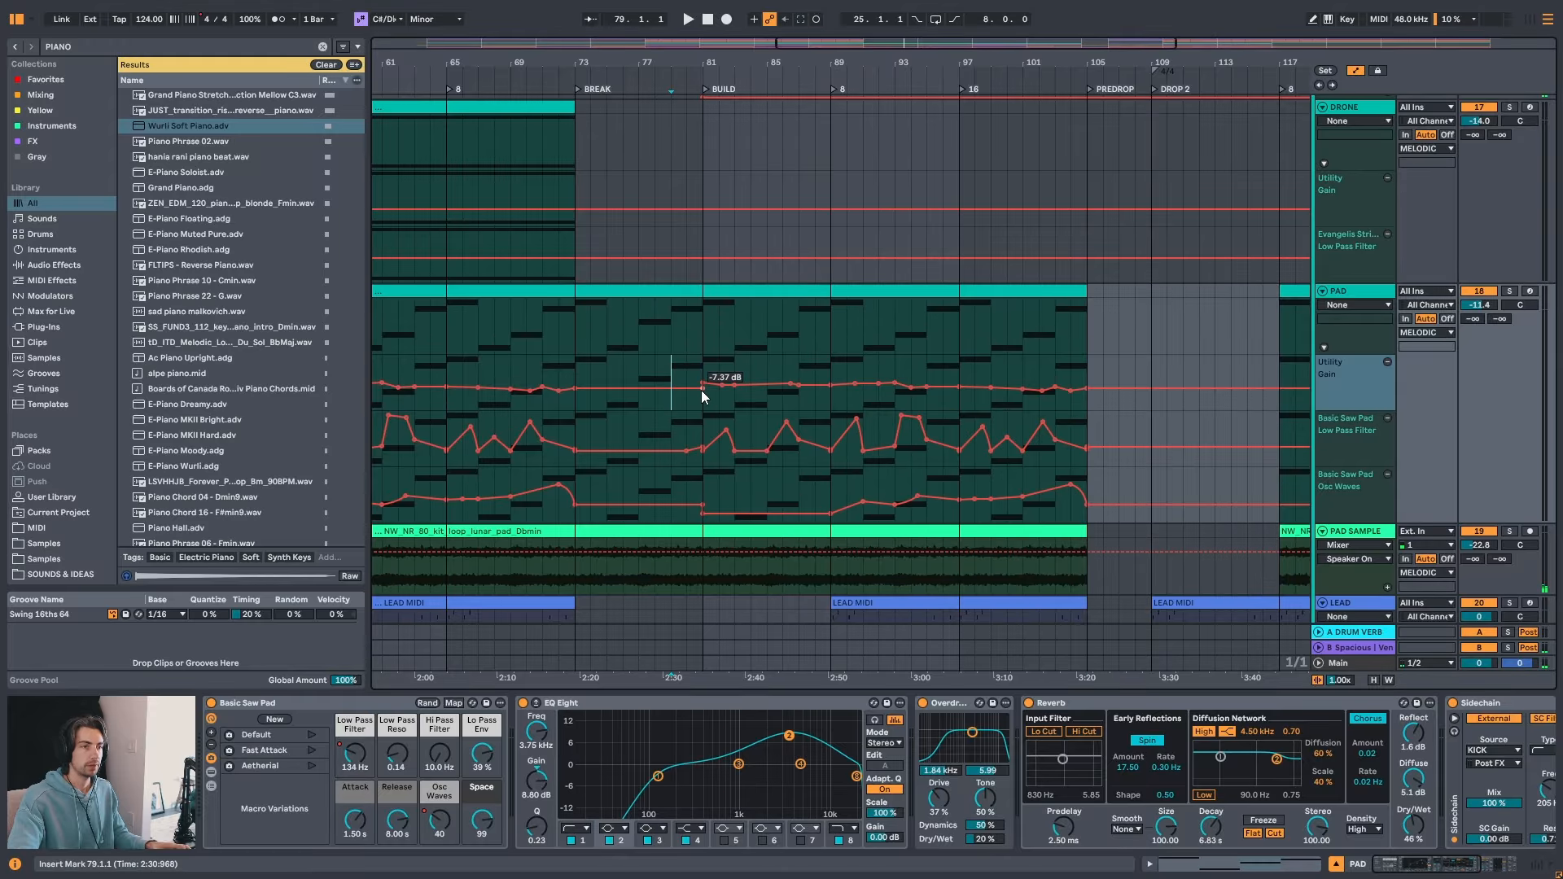
{"action": "left_click", "coordinate": [702, 389]}
{"action": "left_click_drag", "start_coordinate": [682, 391], "coordinate": [682, 399]}
{"action": "key", "text": "space"}
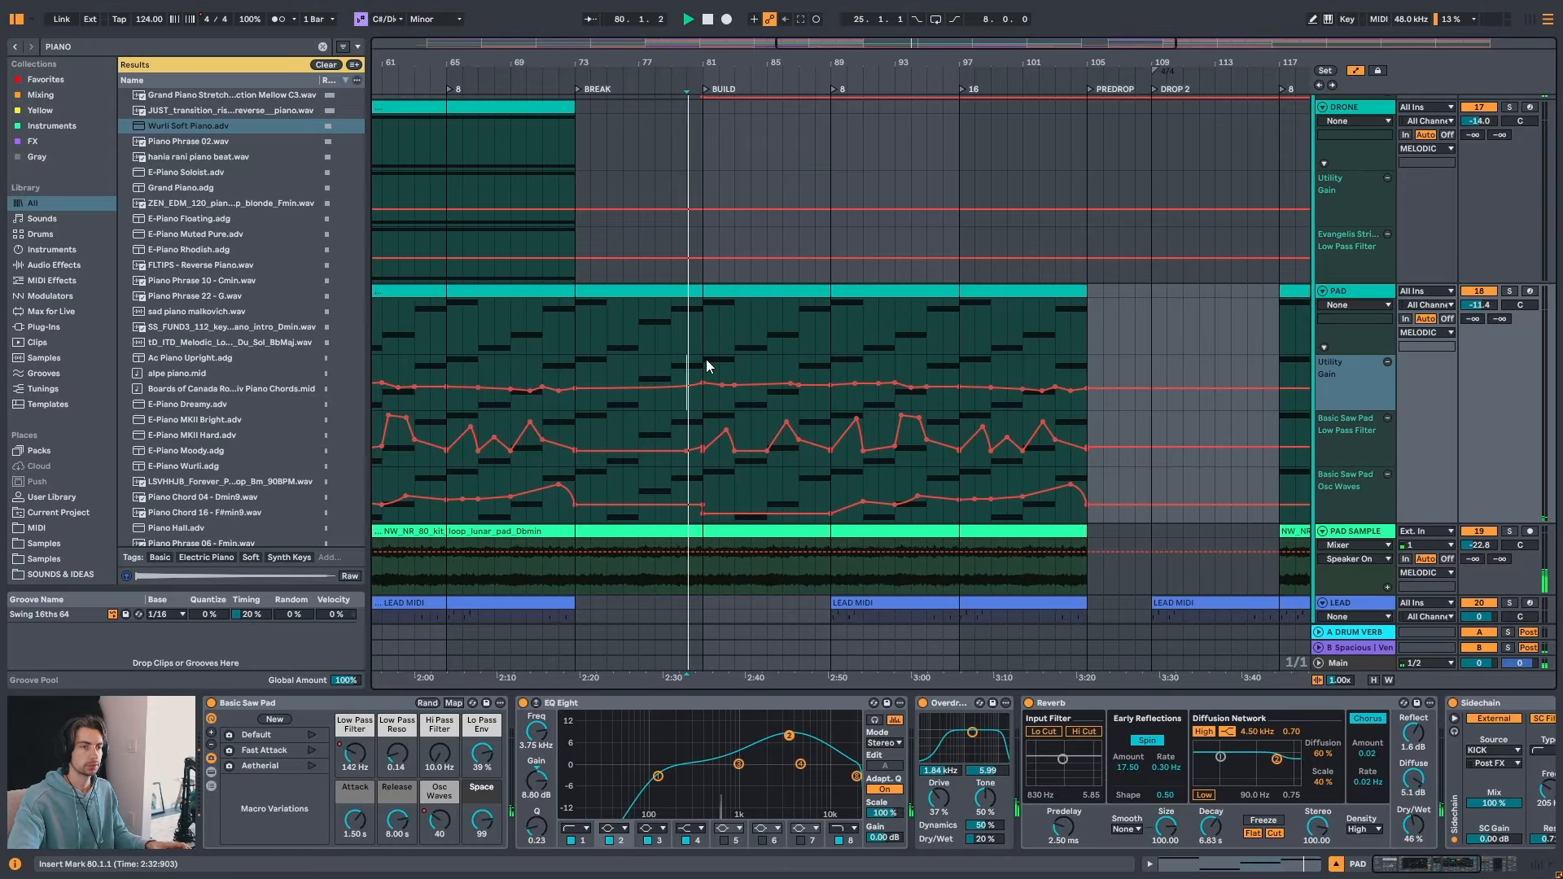
- Listen through the build and check the pad, lead and Grand Piano clips together
{"action": "left_click_drag", "start_coordinate": [888, 63], "coordinate": [740, 39]}
{"action": "scroll", "coordinate": [756, 393], "scroll_direction": "down", "scroll_amount": 3}
{"action": "scroll", "coordinate": [722, 398], "scroll_direction": "down", "scroll_amount": 5}
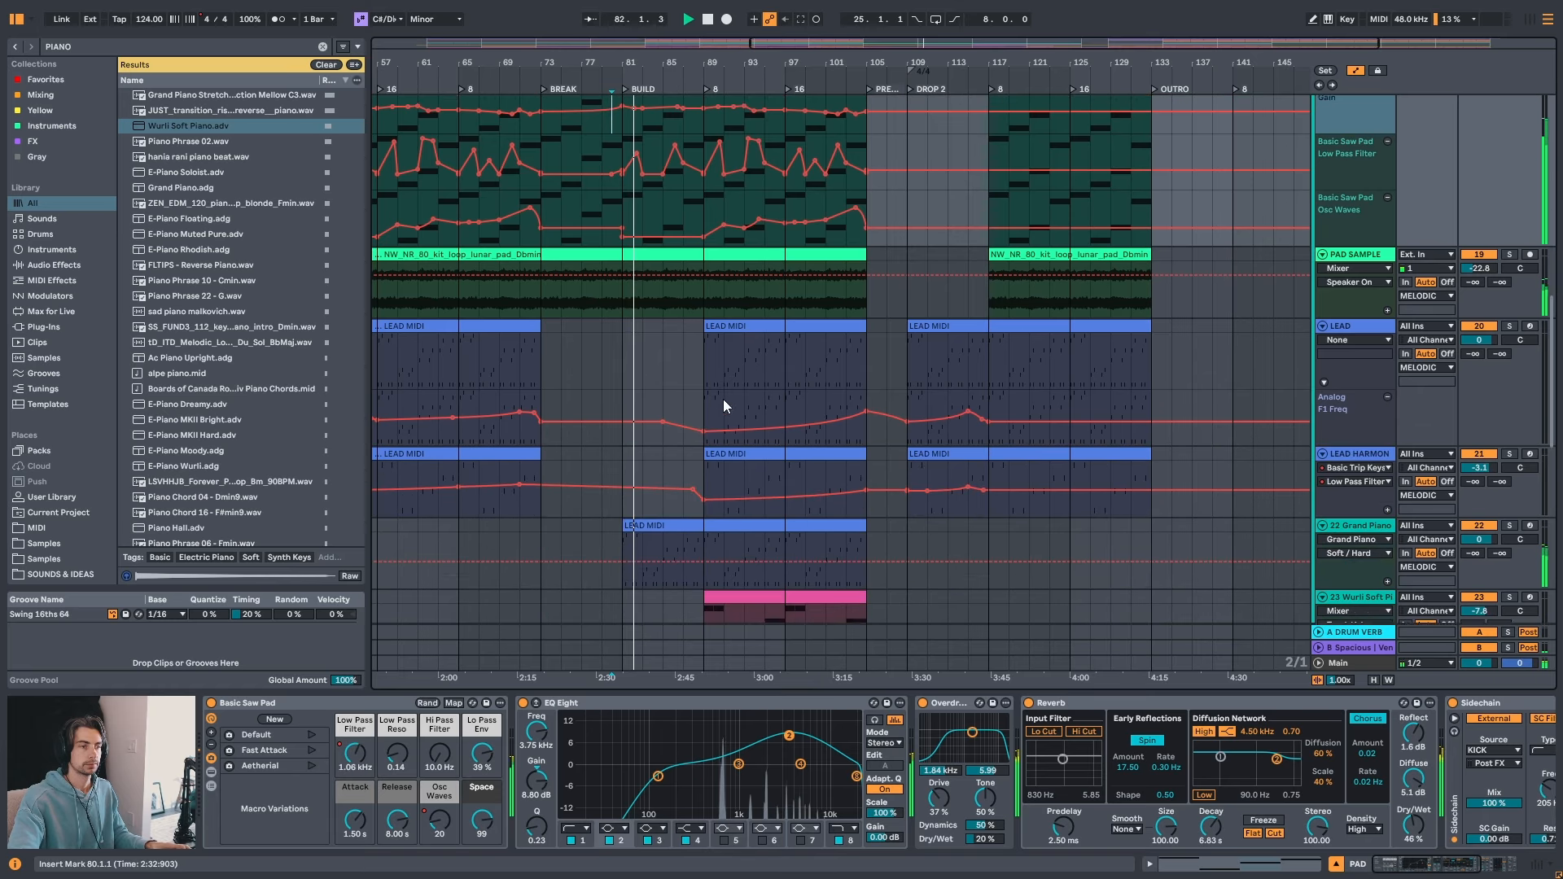
{"action": "left_click", "coordinate": [672, 446]}
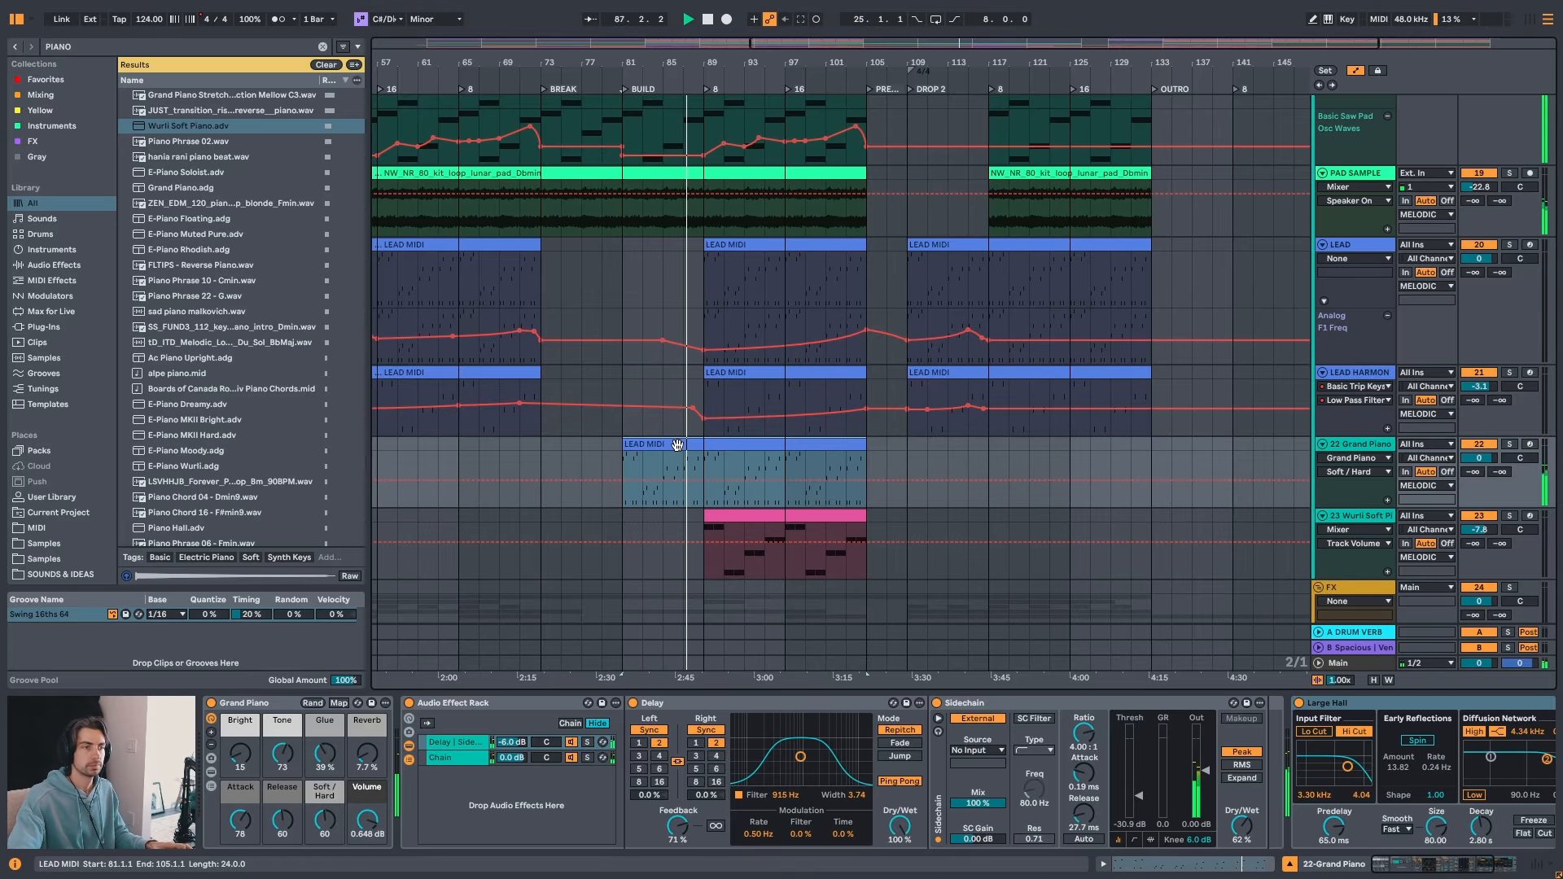
{"action": "scroll", "coordinate": [671, 446], "scroll_direction": "up", "scroll_amount": 2}
- Solo the PAD SAMPLE track, play it from bar 81 and turn off its Reverb device
{"action": "left_click", "coordinate": [618, 293]}
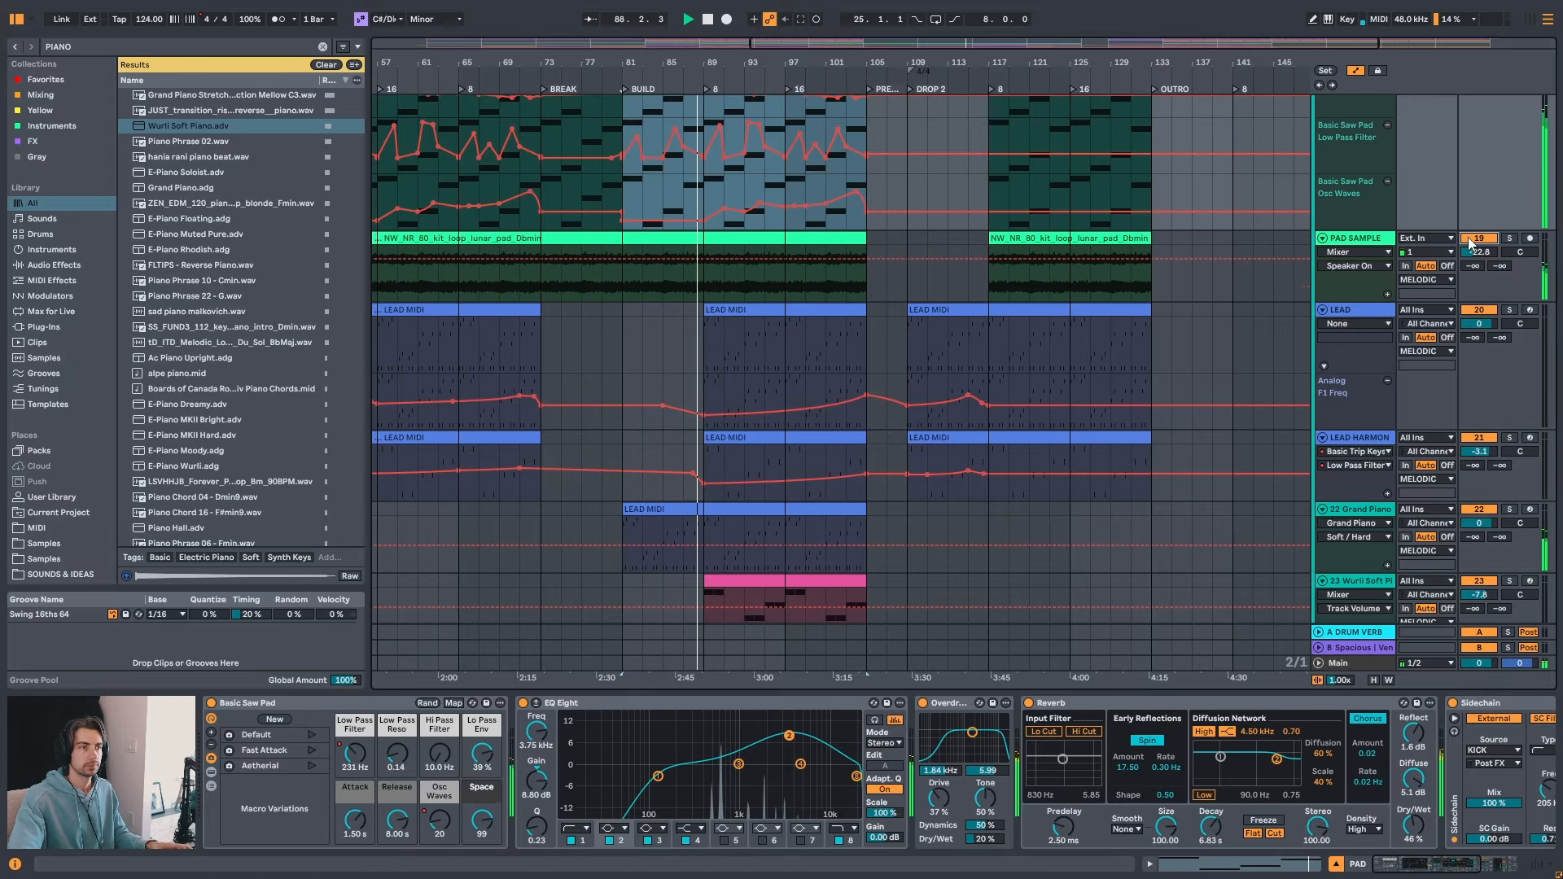
{"action": "key", "text": "space"}
{"action": "left_click", "coordinate": [618, 293]}
{"action": "key", "text": "space"}
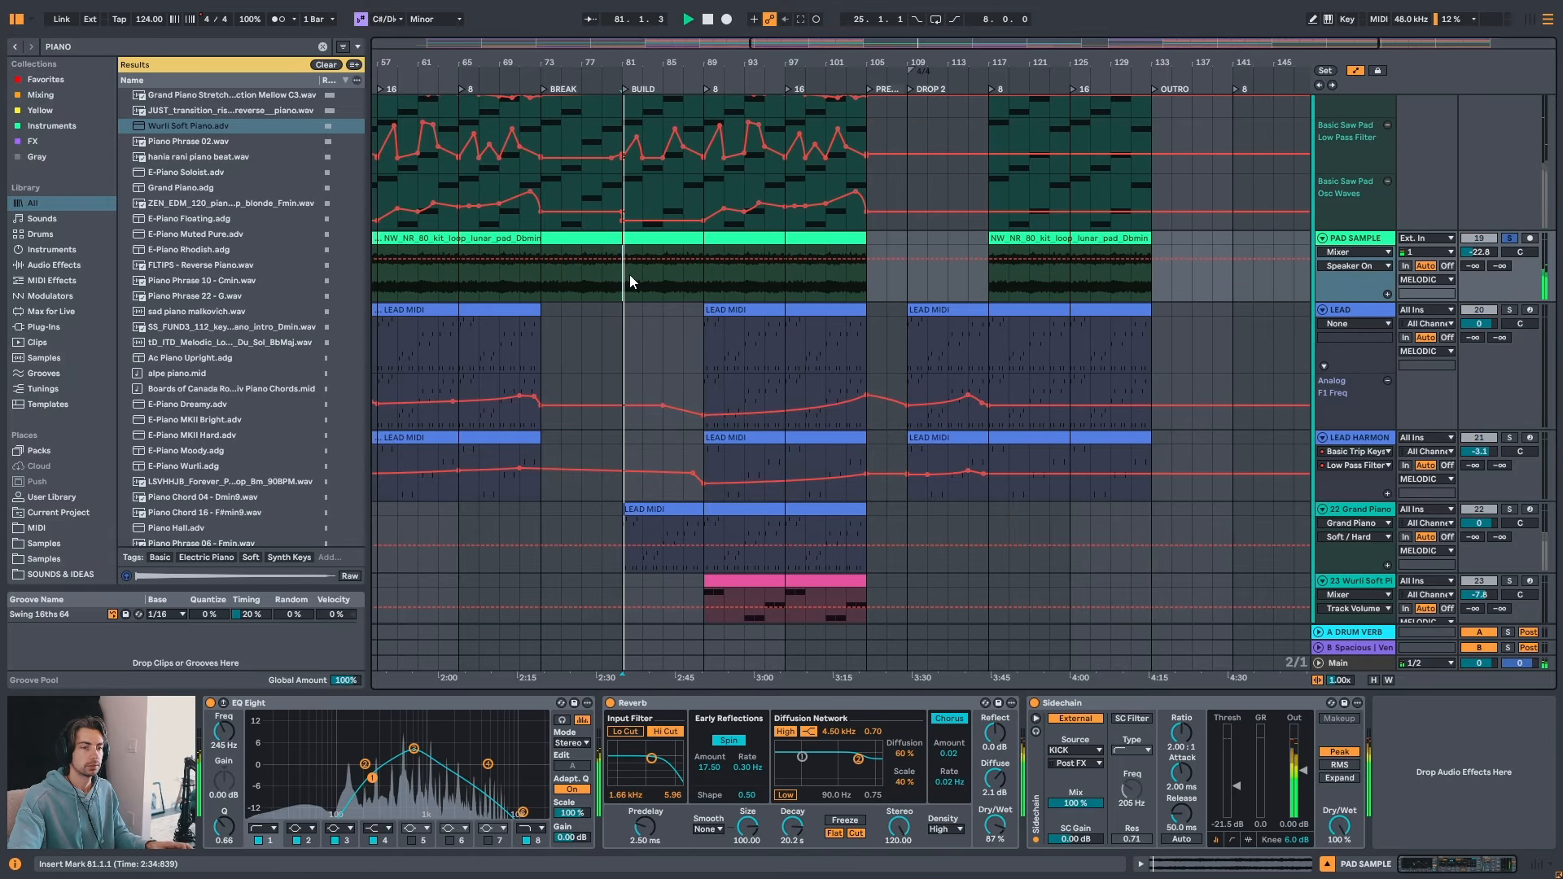
{"action": "scroll", "coordinate": [627, 277], "scroll_direction": "up", "scroll_amount": 2}
{"action": "left_click_drag", "start_coordinate": [691, 68], "coordinate": [690, 91]}
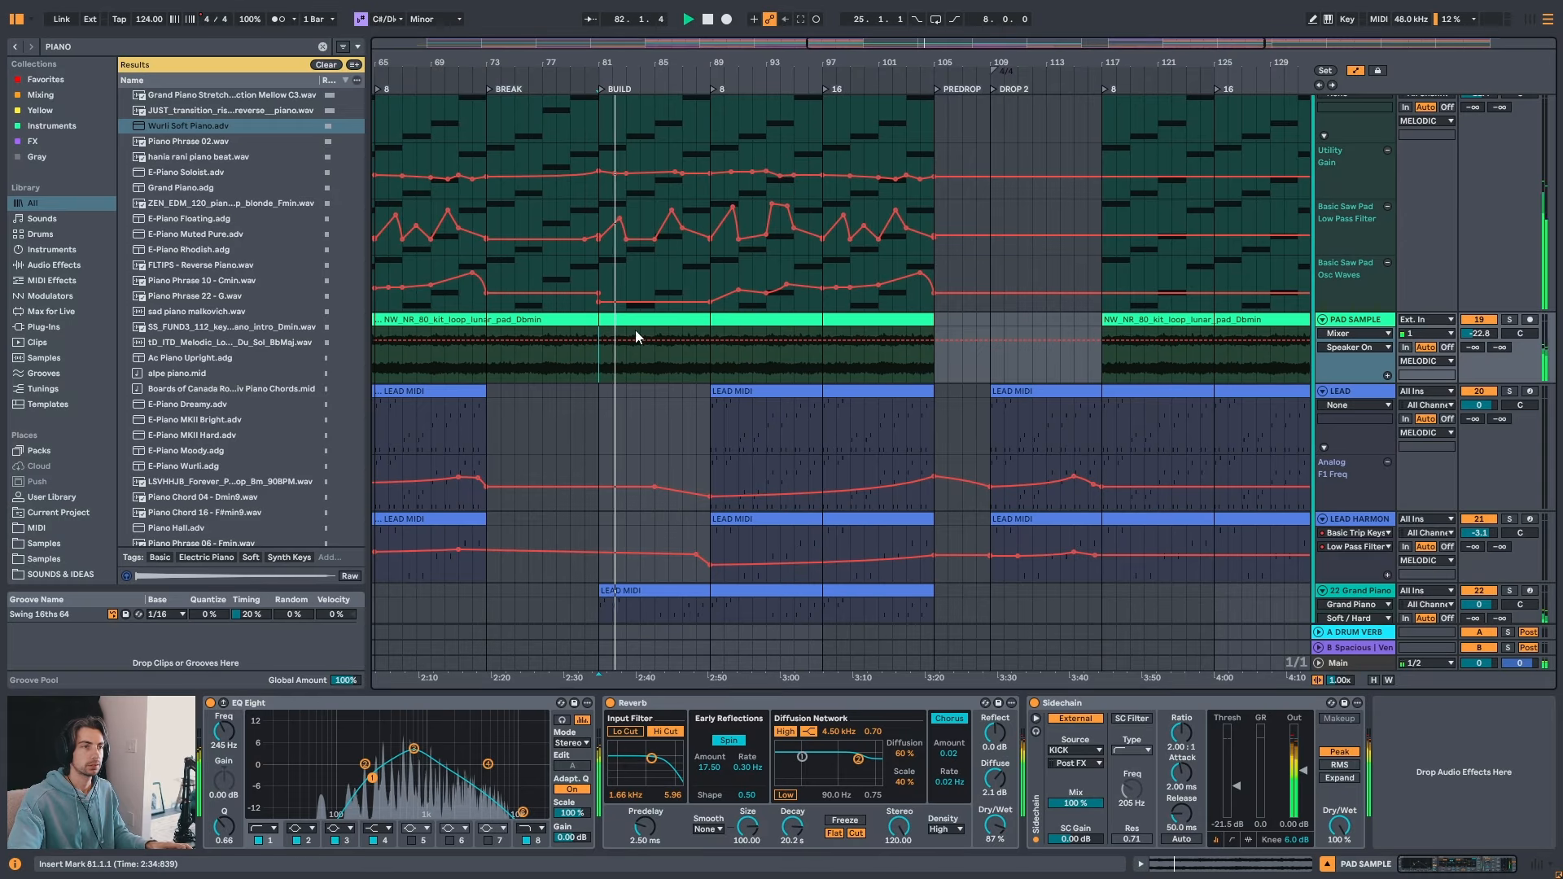
{"action": "left_click", "coordinate": [638, 334]}
{"action": "left_click", "coordinate": [610, 704]}
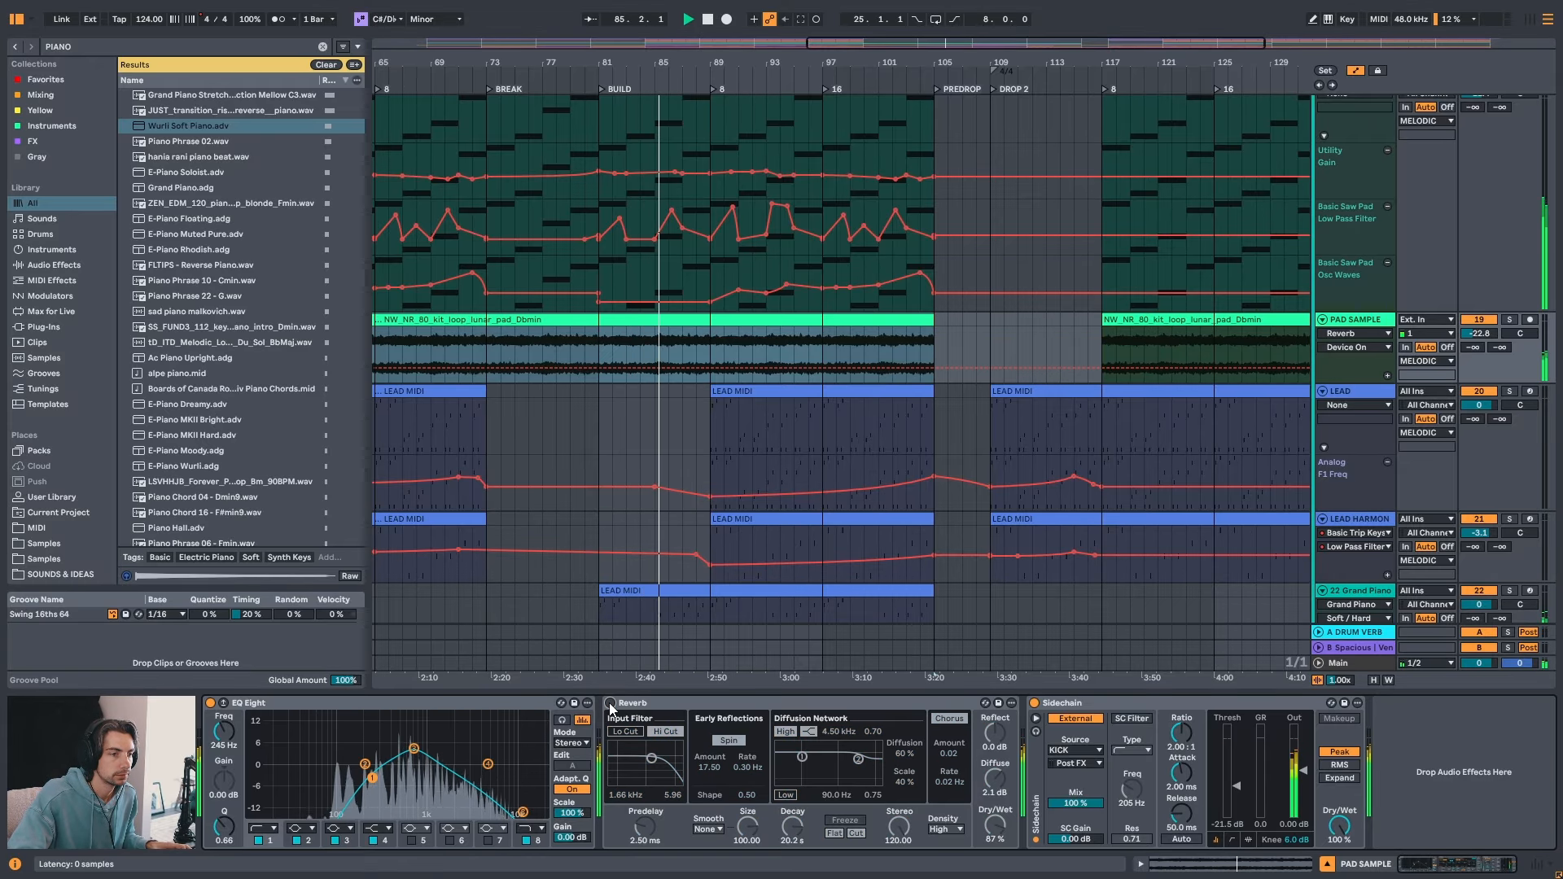
- Compare the Grand Piano track with its Large Hall reverb on and off, and stop playback
{"action": "scroll", "coordinate": [722, 551], "scroll_direction": "down", "scroll_amount": 3}
{"action": "left_click", "coordinate": [659, 506]}
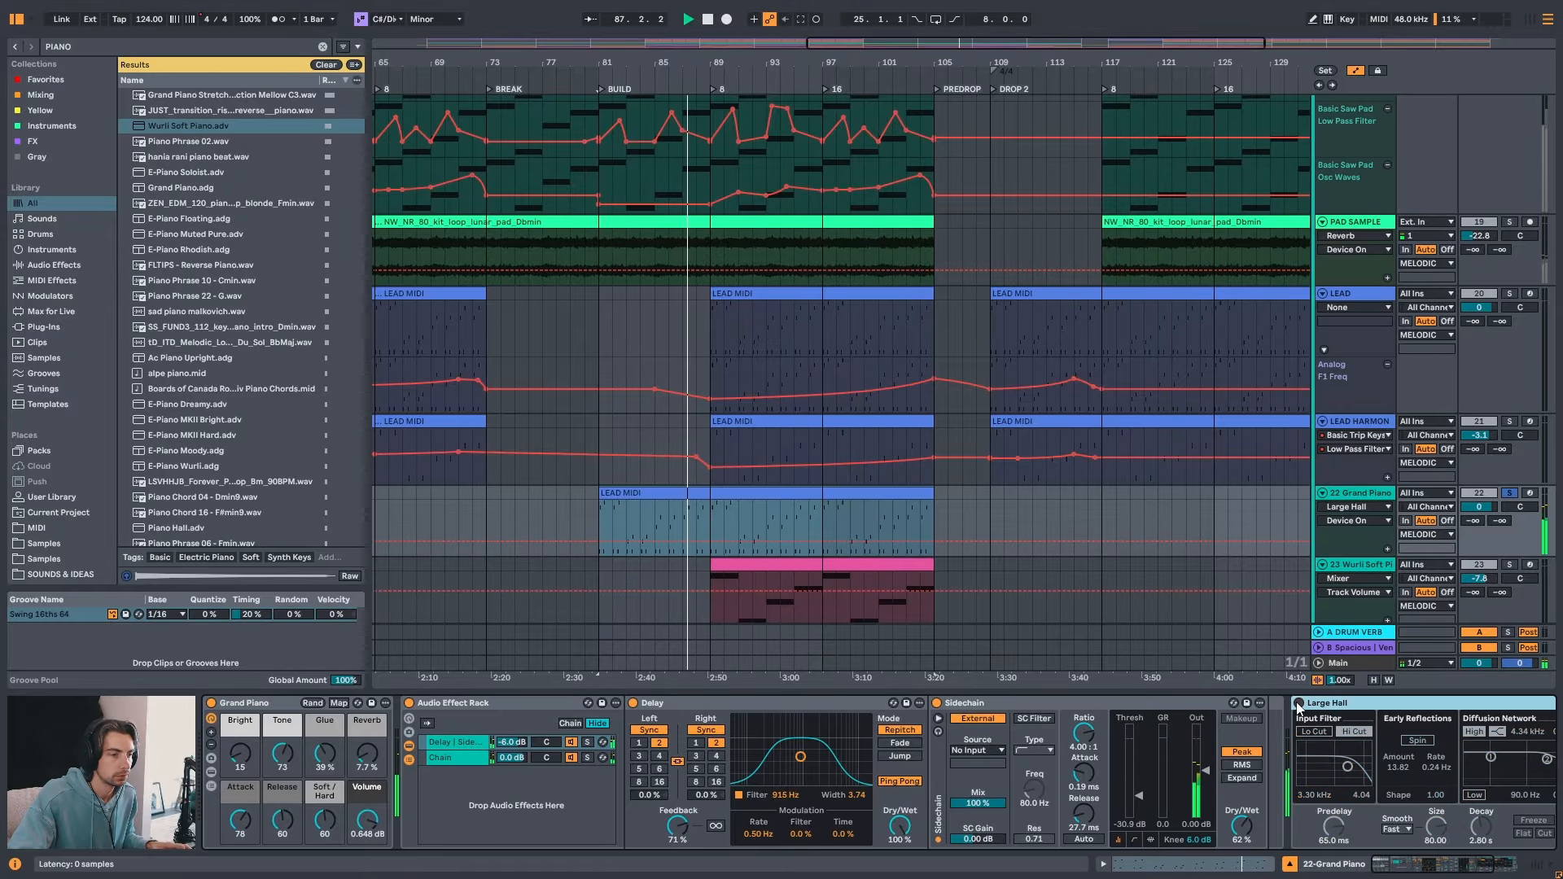
{"action": "left_click", "coordinate": [1298, 703]}
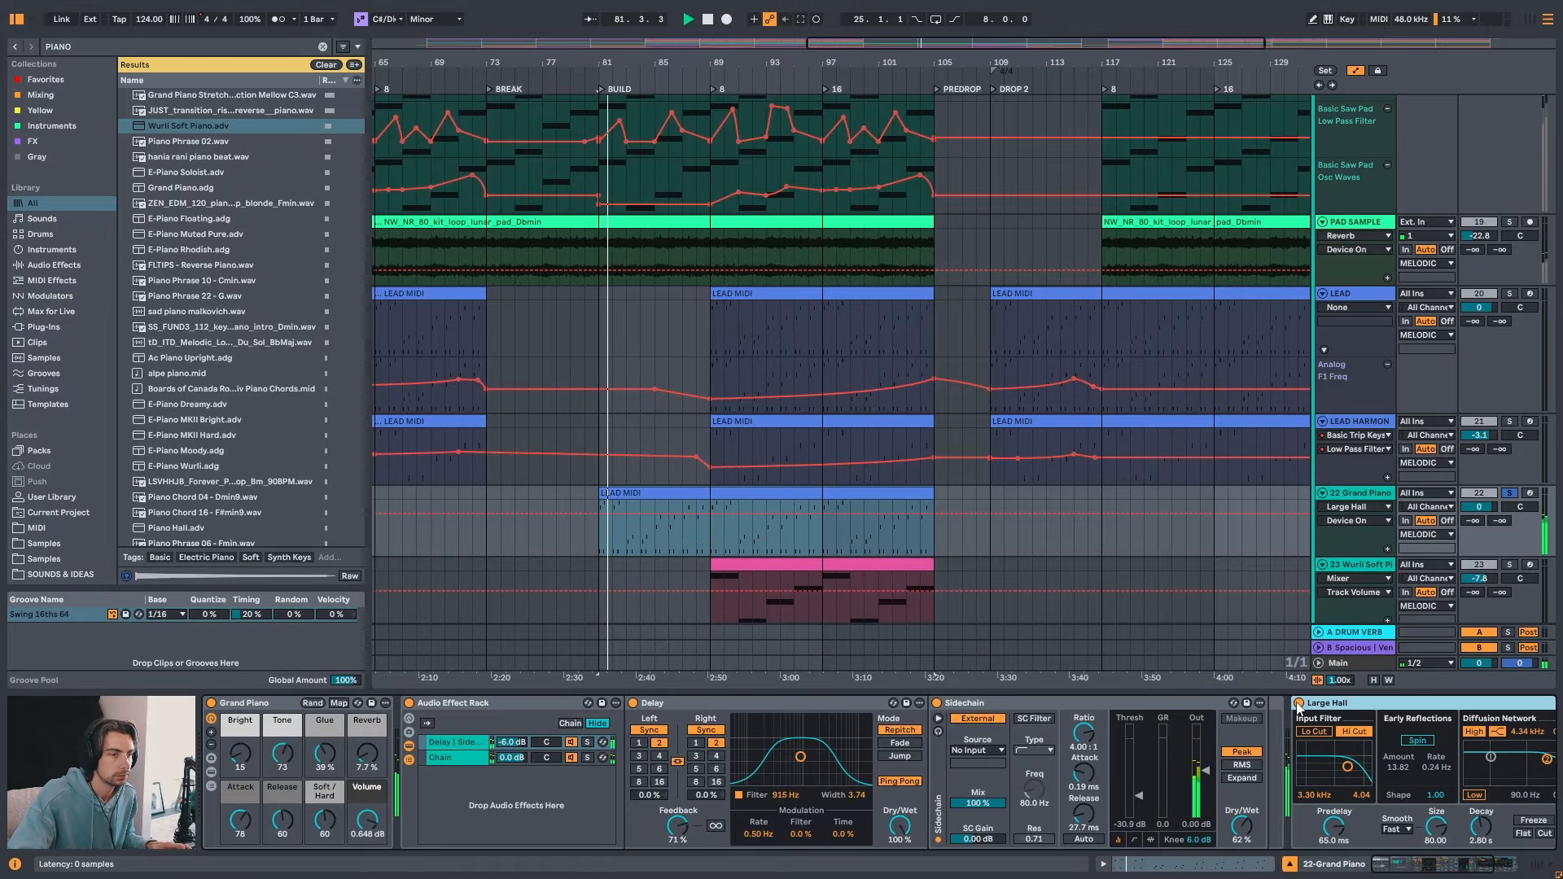
{"action": "left_click", "coordinate": [1299, 703]}
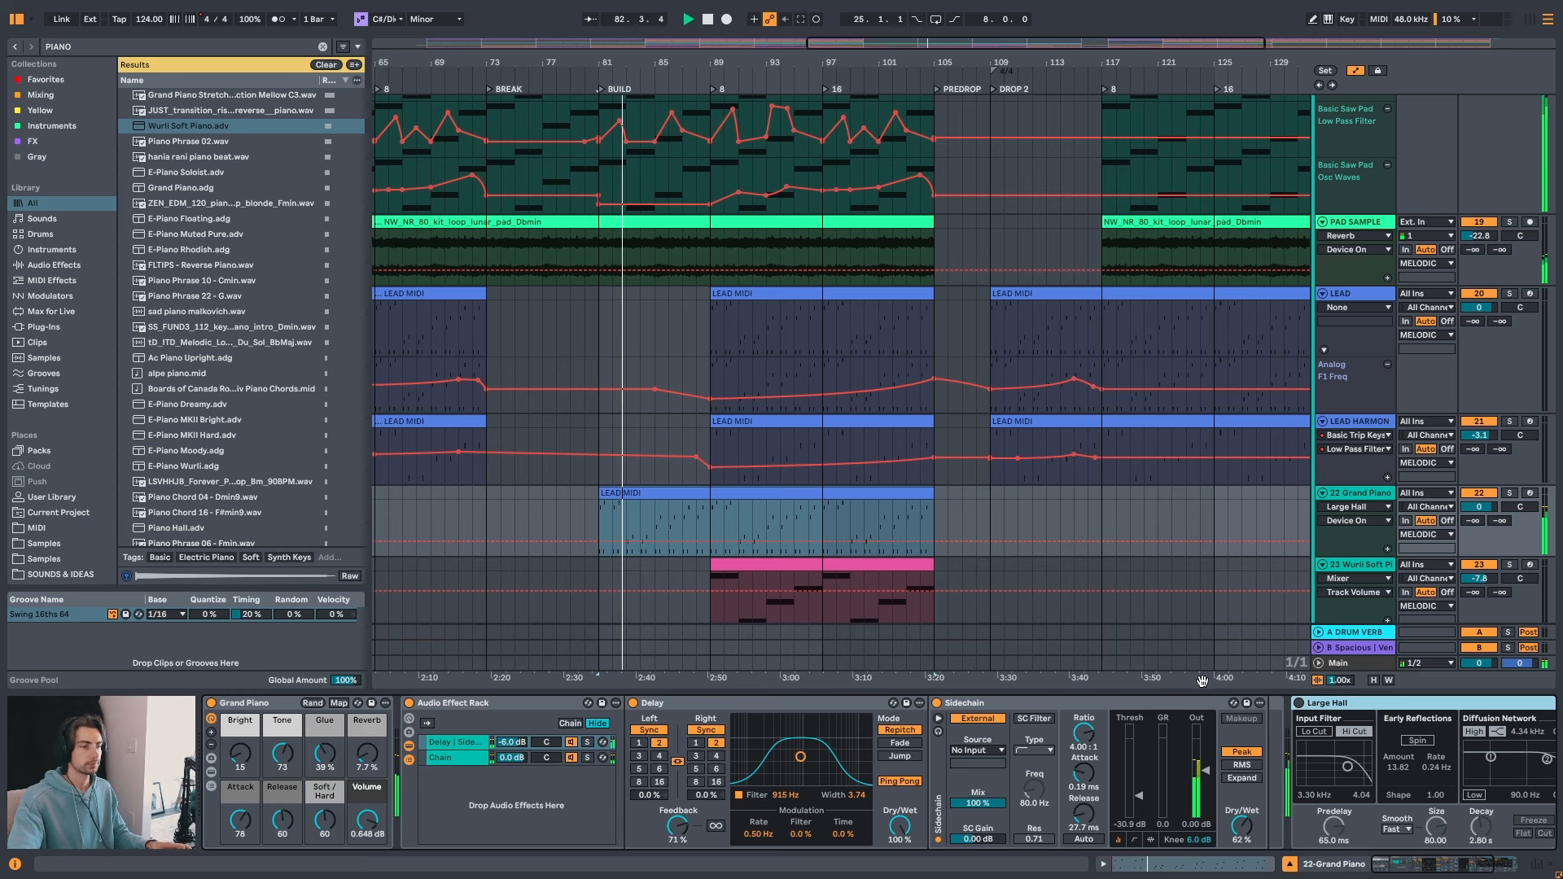
{"action": "left_click", "coordinate": [1298, 703]}
{"action": "mouse_move", "coordinate": [1430, 865]}
{"action": "left_mouse_down"}
{"action": "mouse_move", "coordinate": [1456, 862]}
{"action": "mouse_move", "coordinate": [1413, 865]}
{"action": "left_mouse_up"}
{"action": "left_click", "coordinate": [1445, 834]}
{"action": "scroll", "coordinate": [778, 469], "scroll_direction": "up", "scroll_amount": 2}
{"action": "key", "text": "space"}
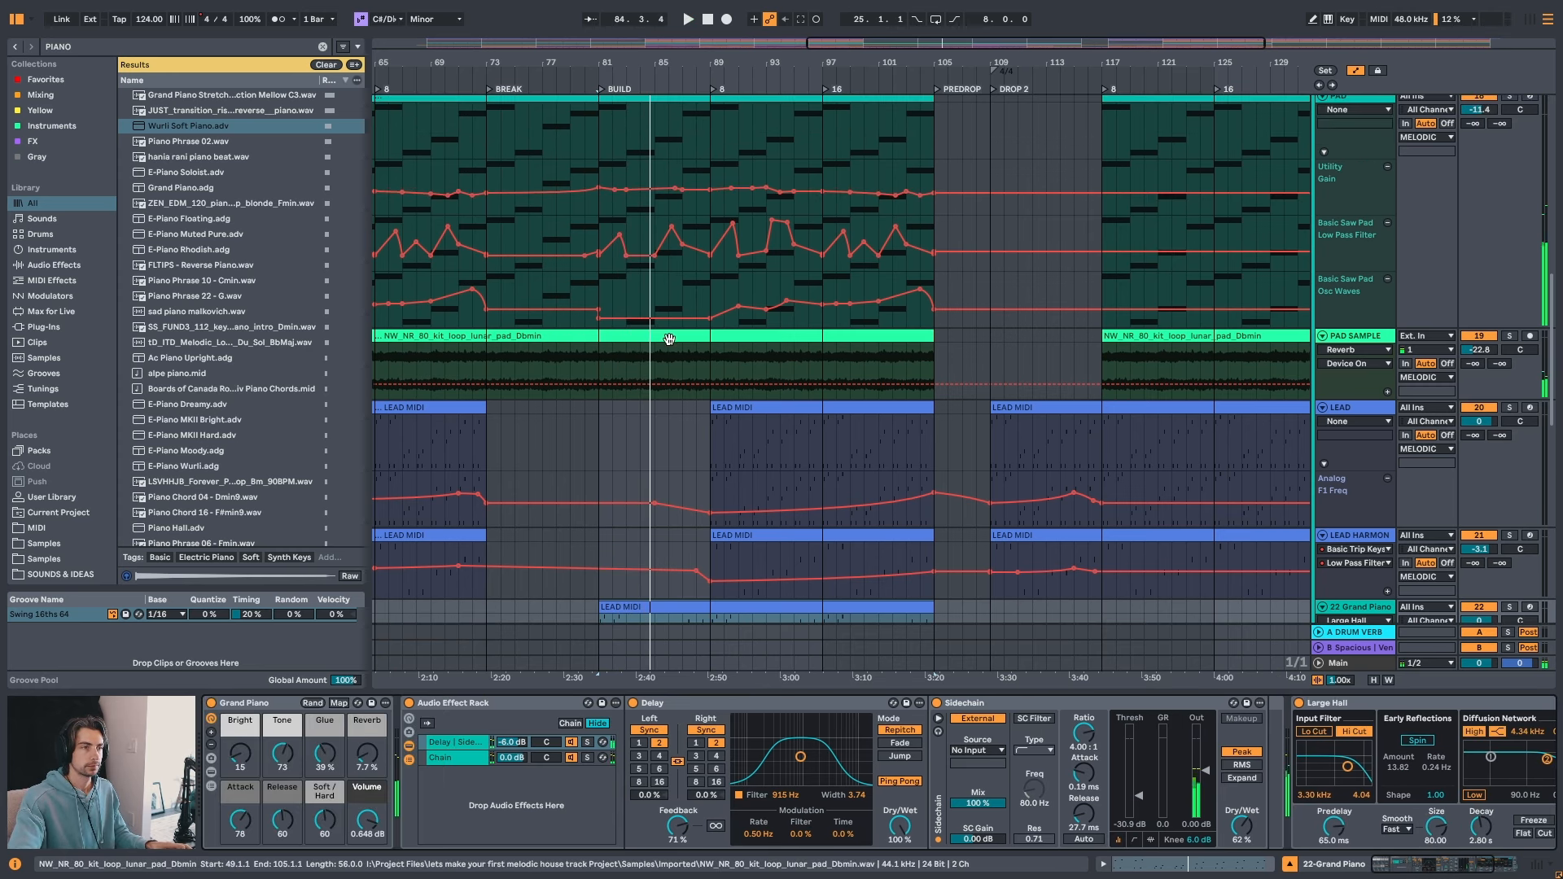
- Turn the PAD SAMPLE track's Reverb device back on and show its Dry/Wet automation
{"action": "left_click", "coordinate": [668, 338]}
{"action": "left_click", "coordinate": [609, 703]}
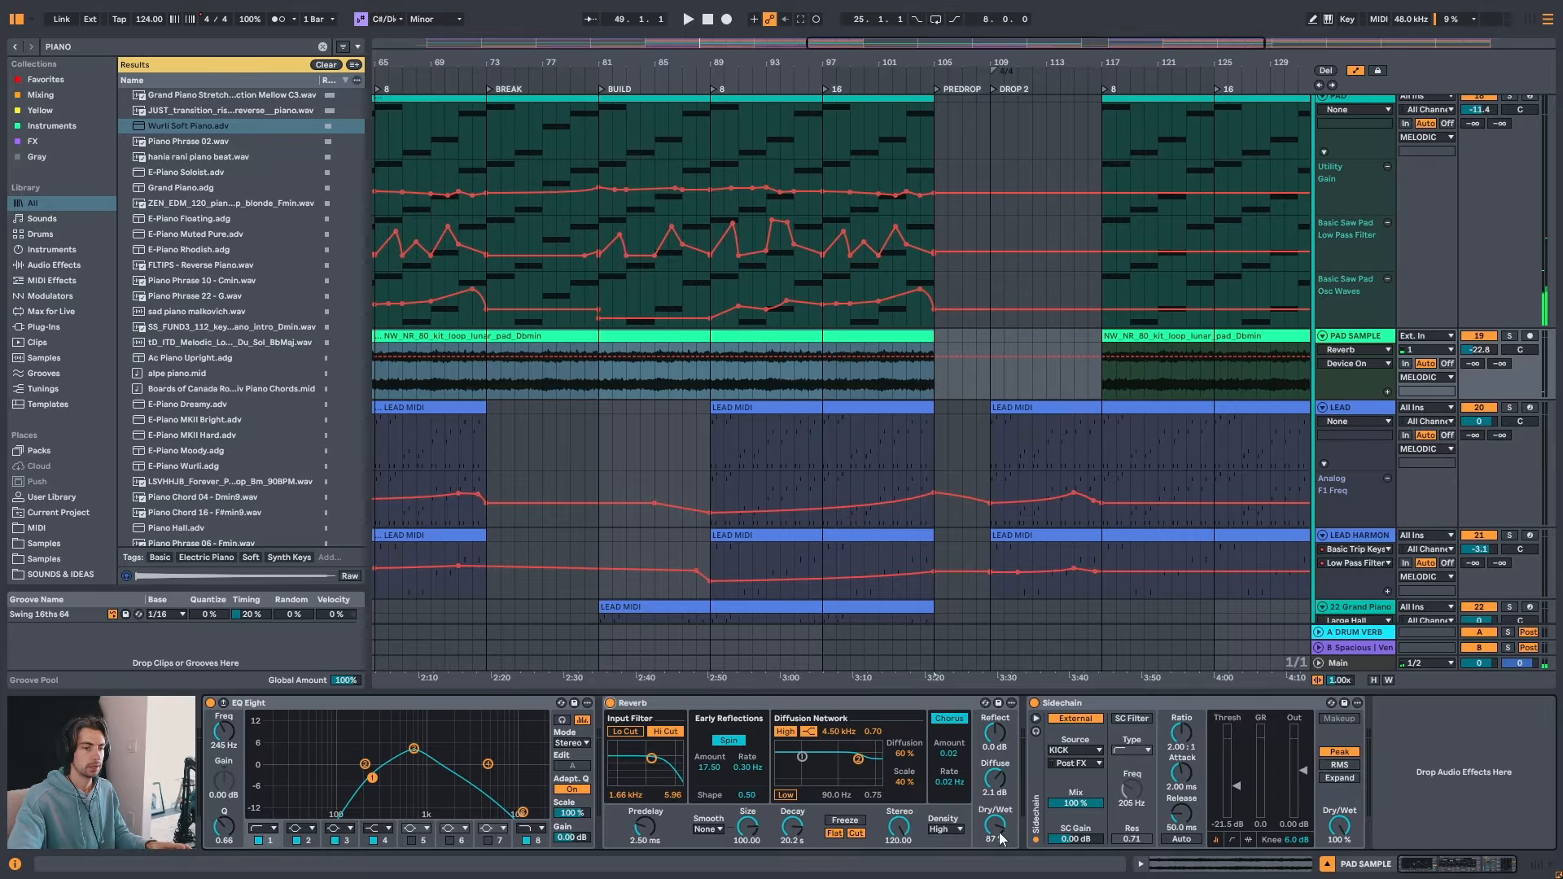
{"action": "left_click_drag", "start_coordinate": [642, 57], "coordinate": [737, 50]}
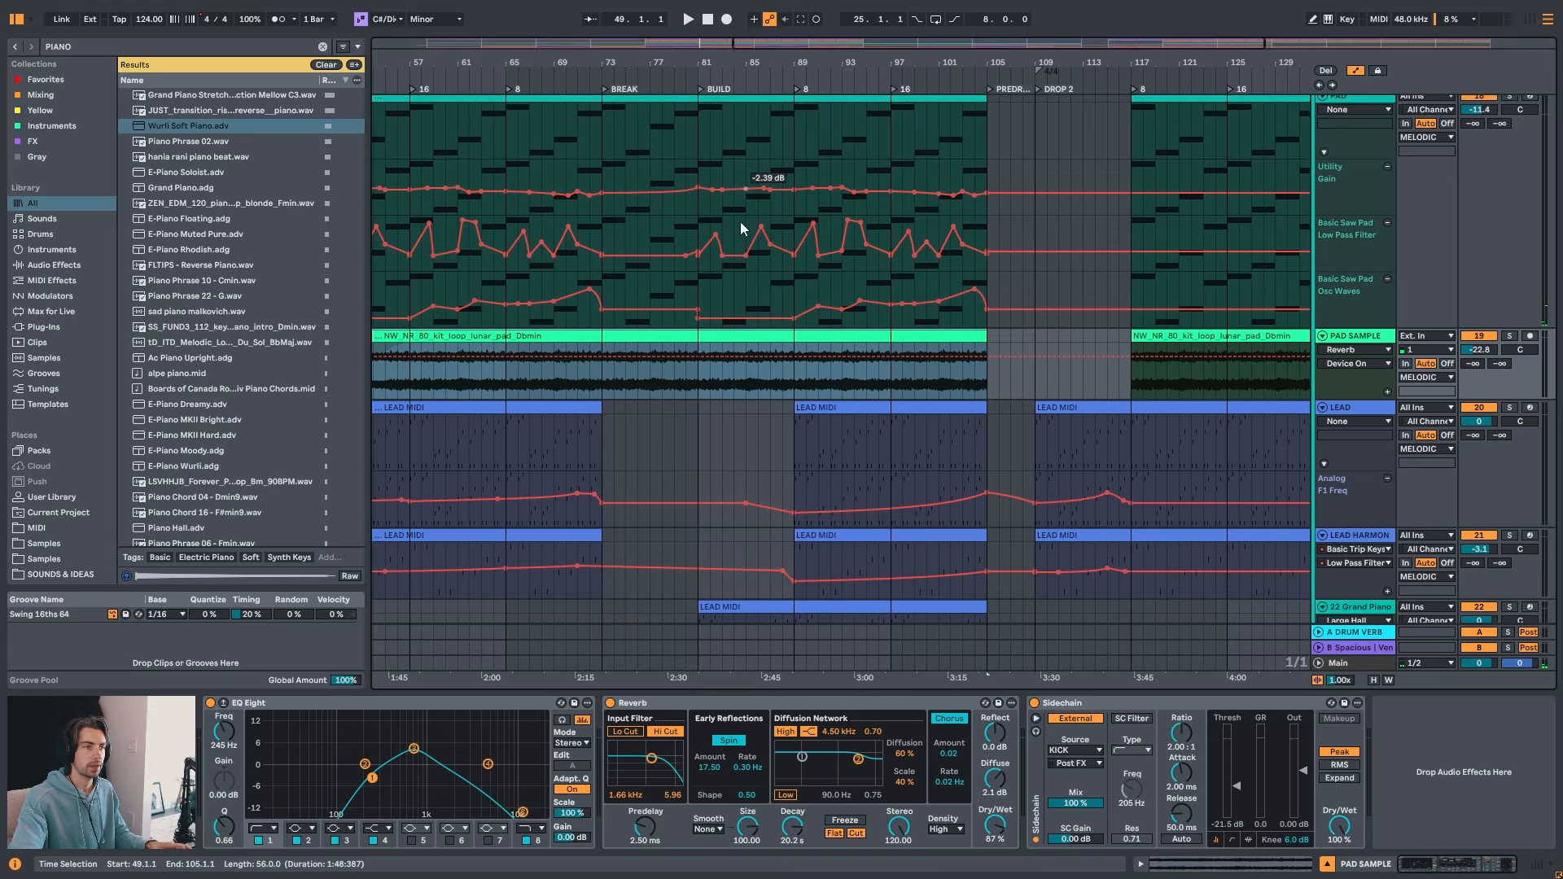
{"action": "left_click", "coordinate": [985, 813]}
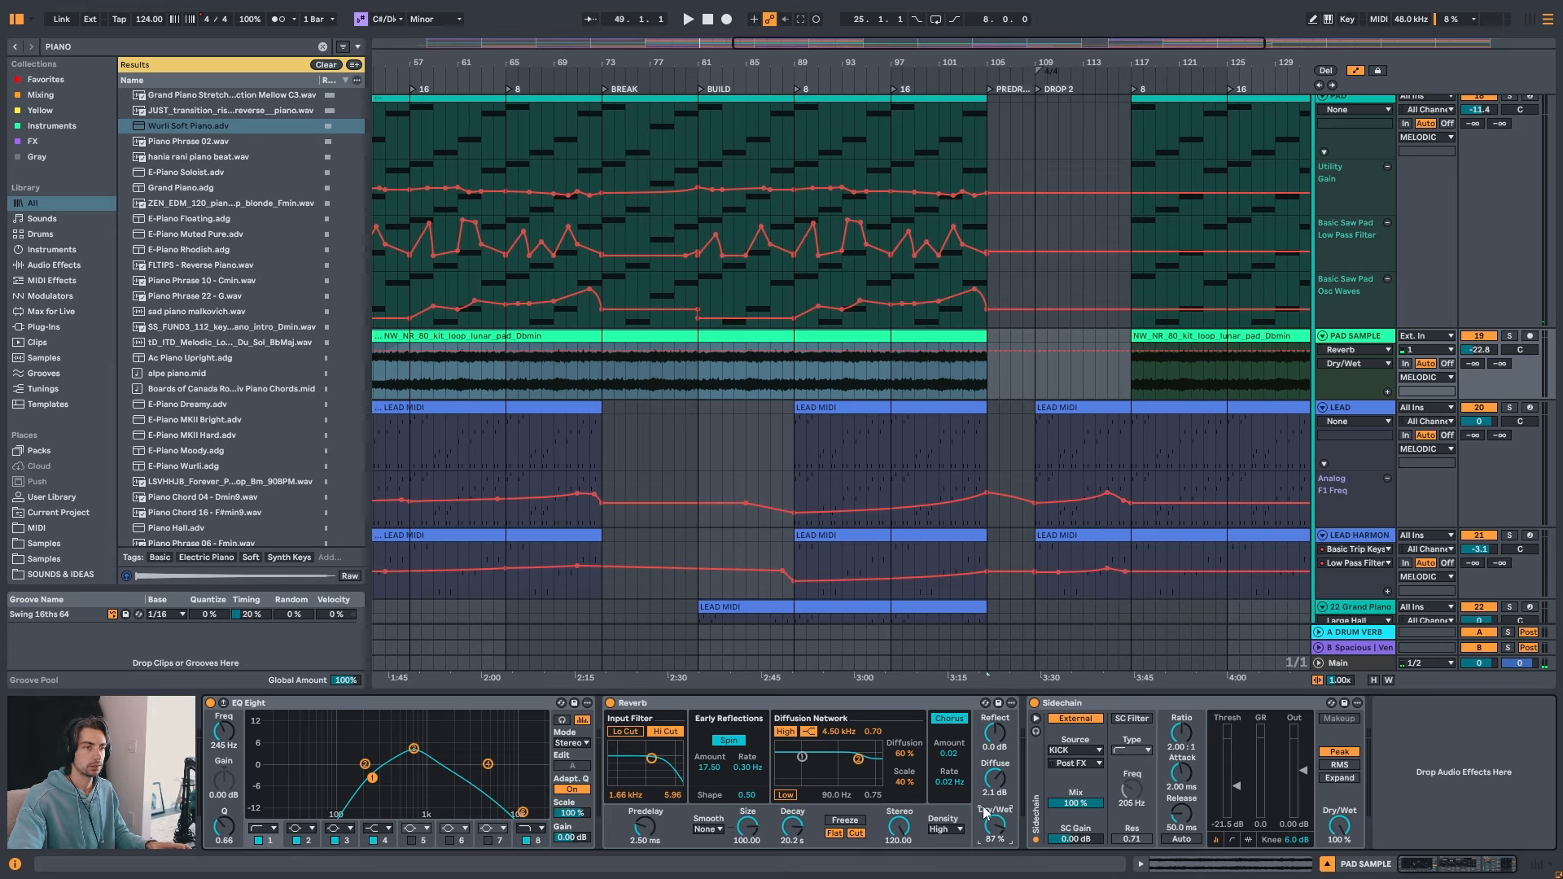
- Automate the PAD SAMPLE Reverb Dry/Wet to curve from bar 73 down to 0% at bar 81 and rise back by bar 97
{"action": "left_click", "coordinate": [652, 349]}
{"action": "left_click_drag", "start_coordinate": [698, 361], "coordinate": [787, 399]}
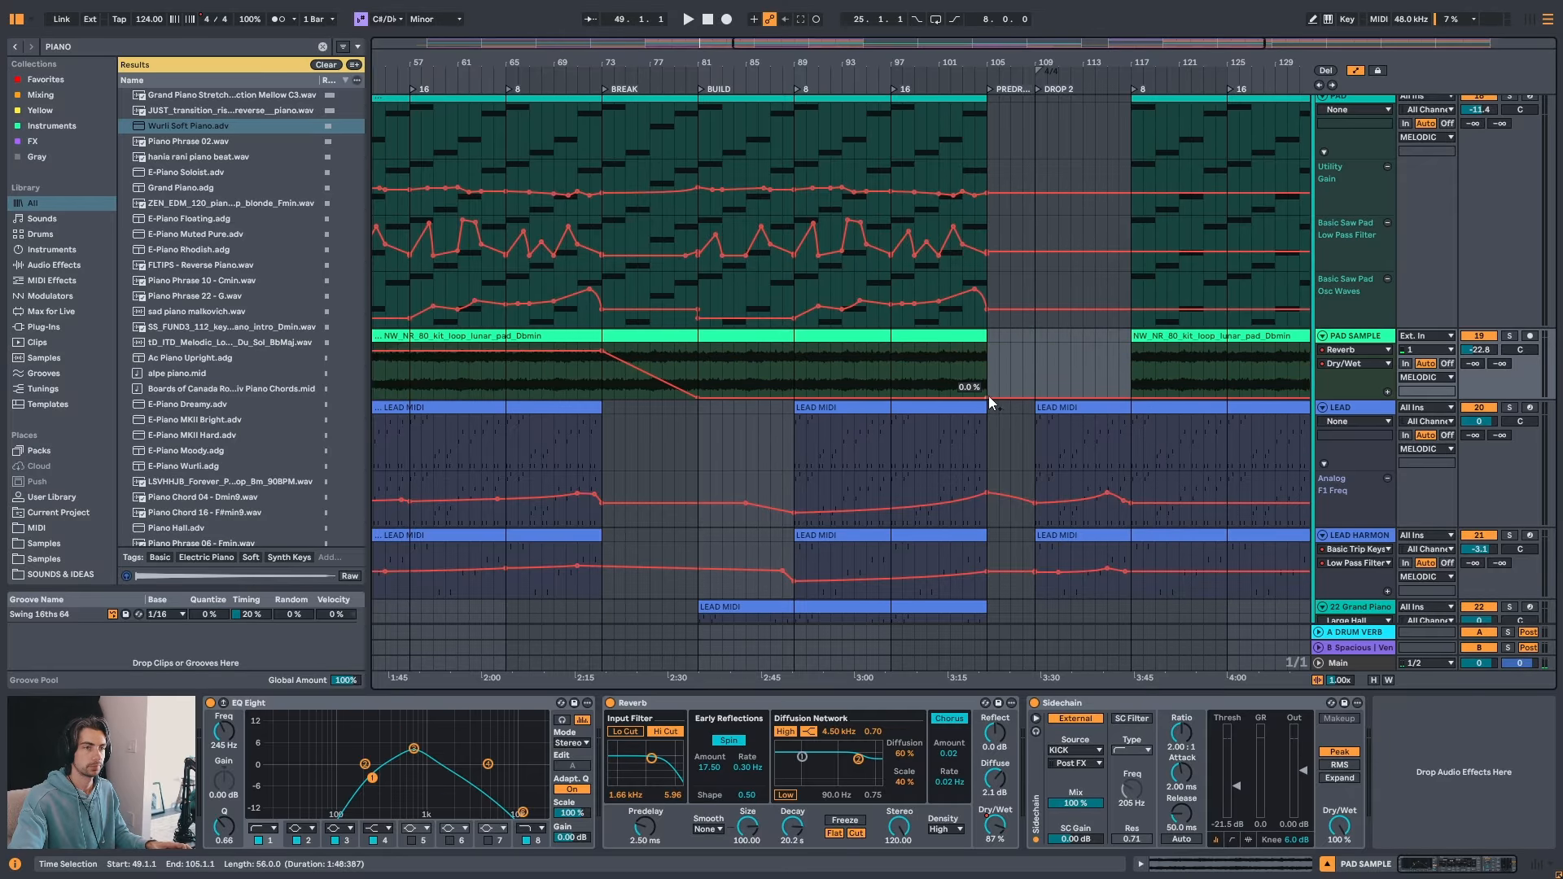
{"action": "left_click_drag", "start_coordinate": [989, 399], "coordinate": [902, 354]}
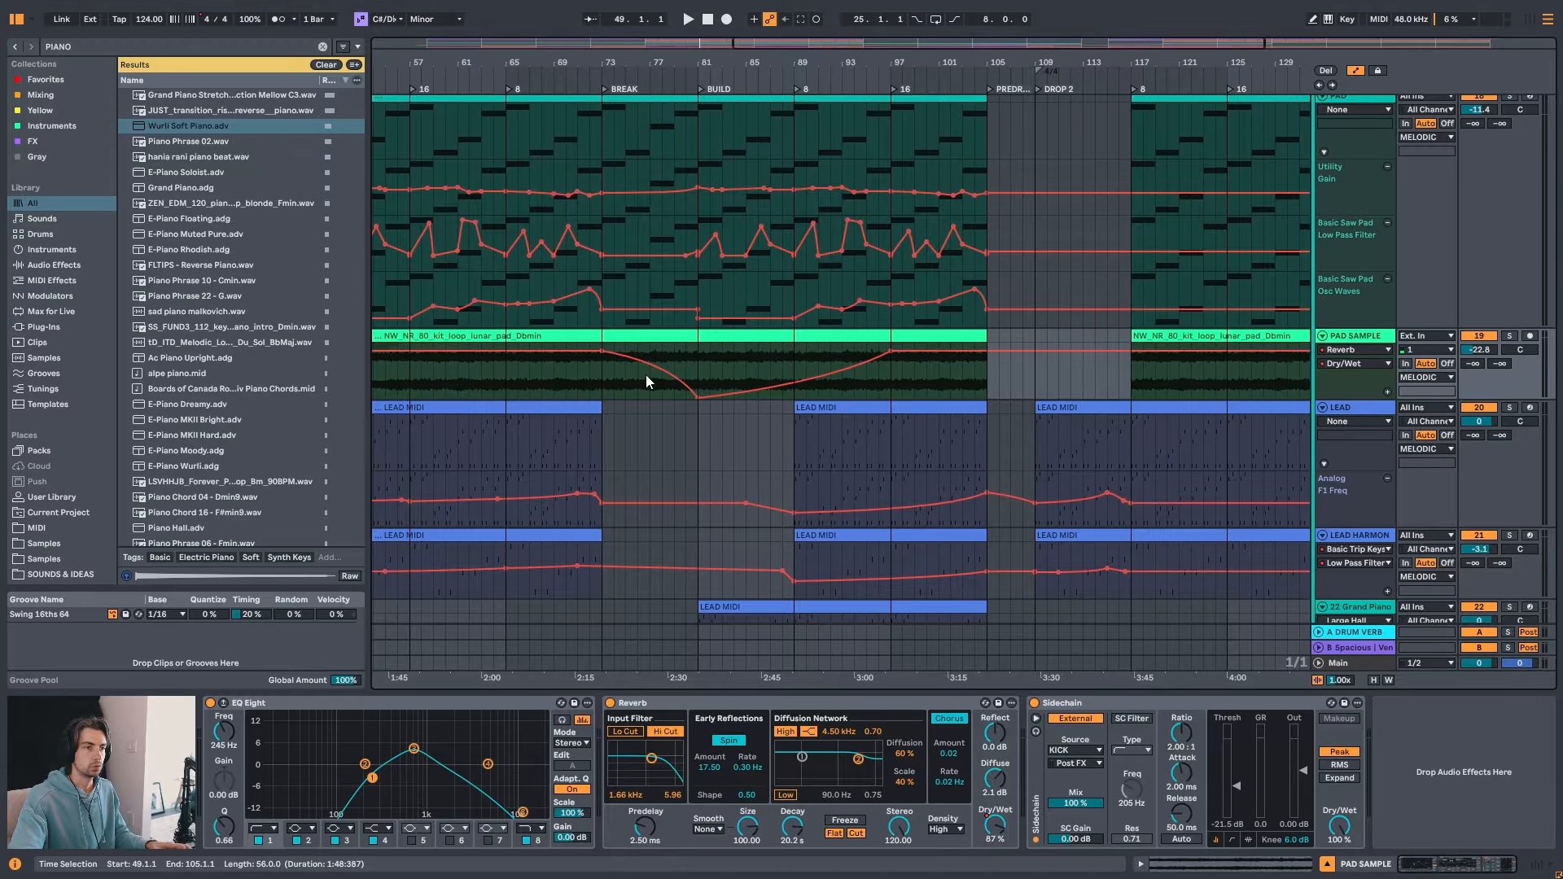
- Play from bar 77 and check how the pad sample's reverb dip sounds going into the build
{"action": "left_click", "coordinate": [652, 397]}
{"action": "key", "text": "space"}
{"action": "scroll", "coordinate": [708, 407], "scroll_direction": "down", "scroll_amount": 2}
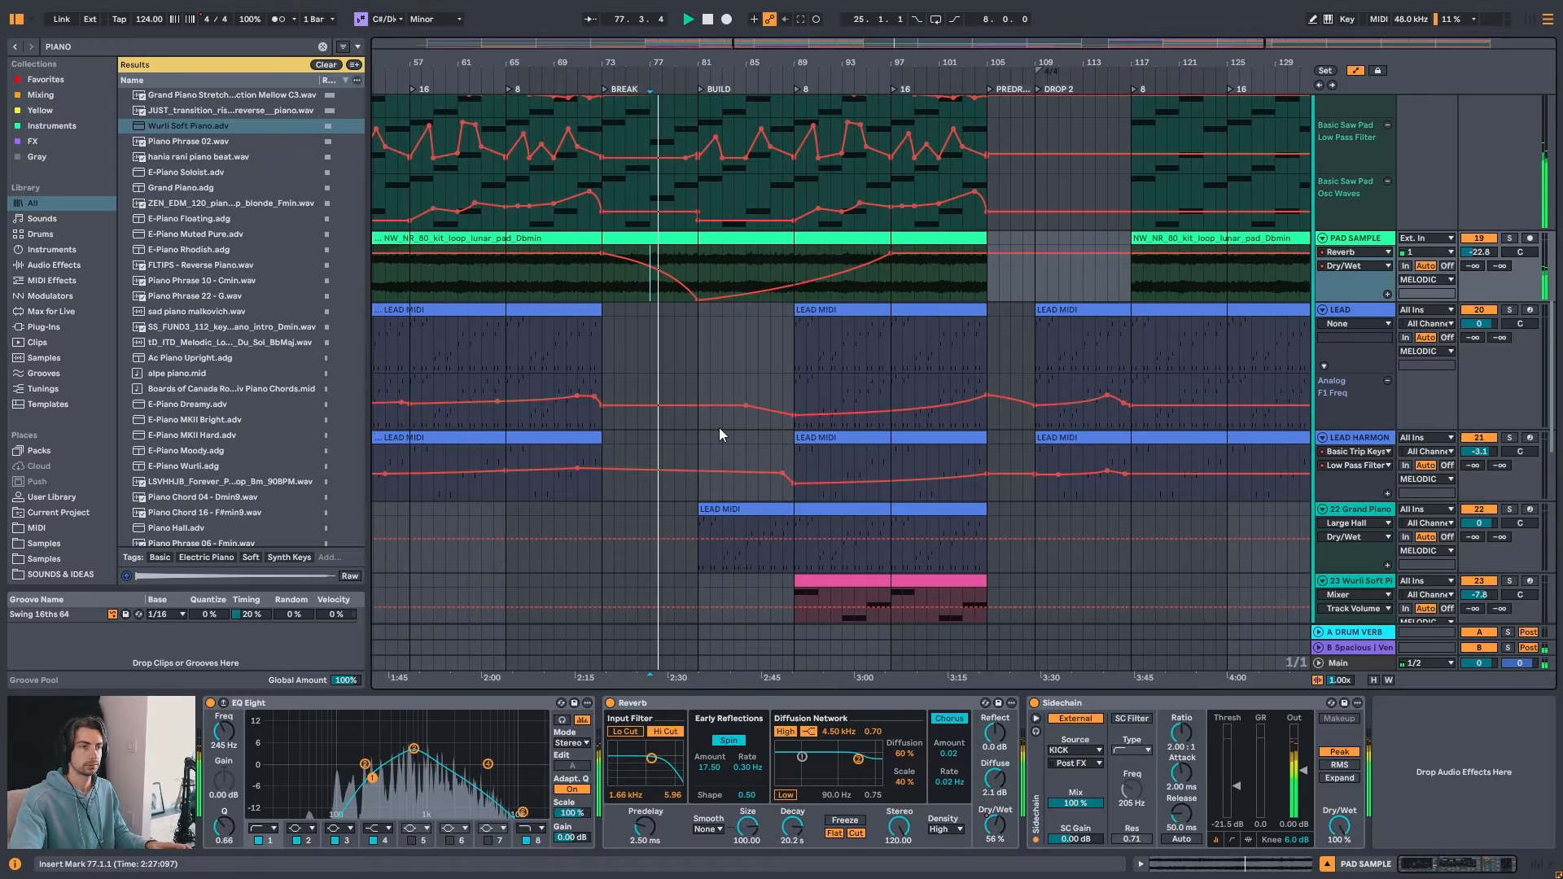
{"action": "scroll", "coordinate": [720, 428], "scroll_direction": "down", "scroll_amount": 2}
{"action": "scroll", "coordinate": [714, 401], "scroll_direction": "up", "scroll_amount": 2}
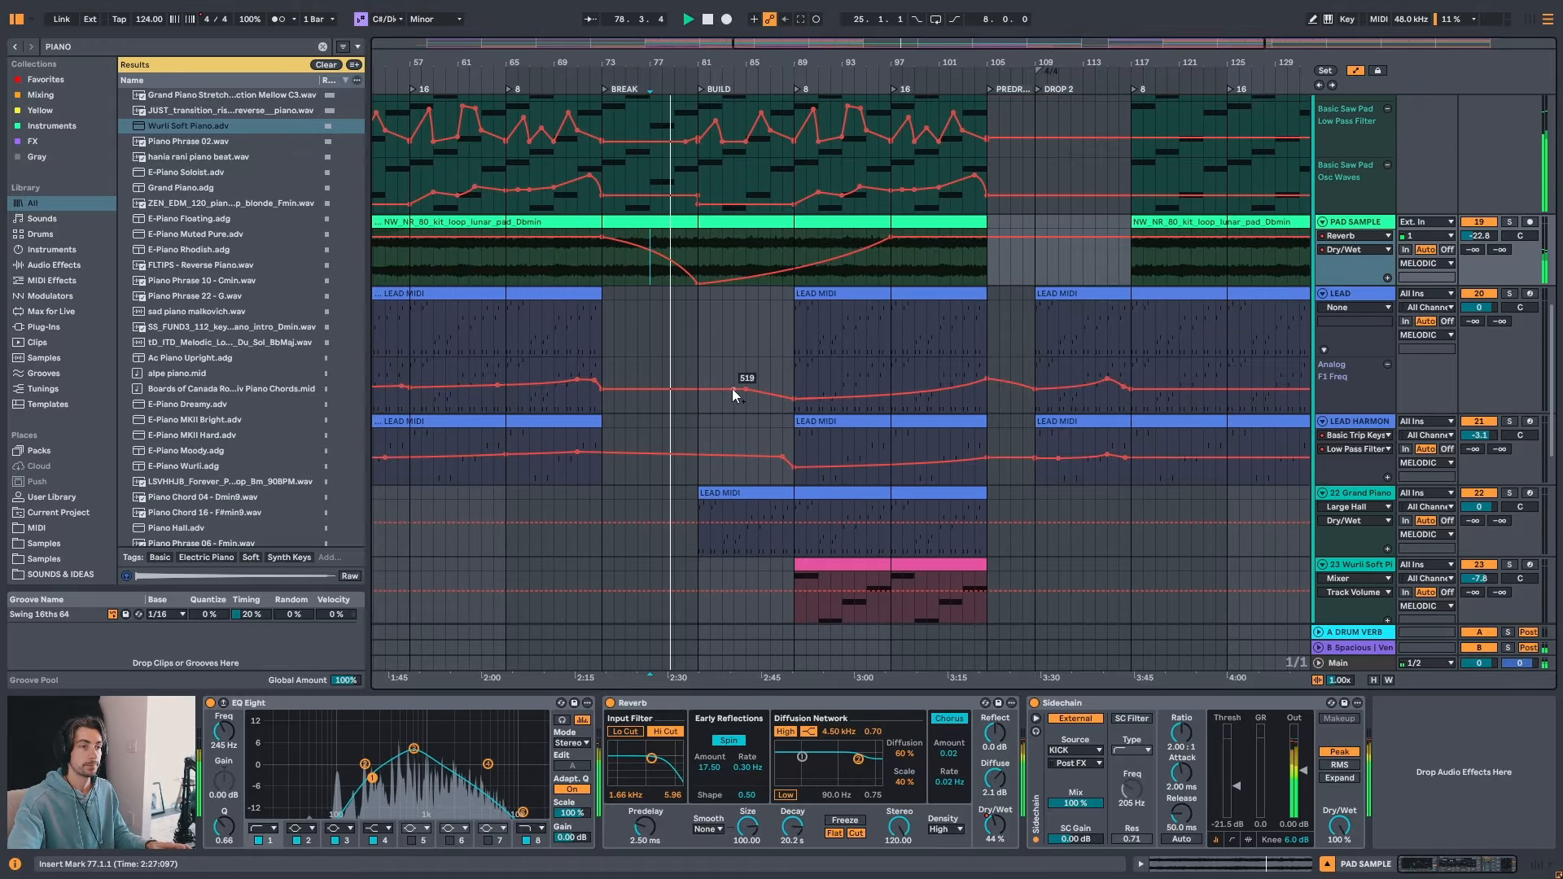
{"action": "scroll", "coordinate": [745, 436], "scroll_direction": "down", "scroll_amount": 2}
- Set the Grand Piano's Bright macro to 26, compare its Audio Effect Rack on and off, and stop playback
{"action": "left_click", "coordinate": [745, 436]}
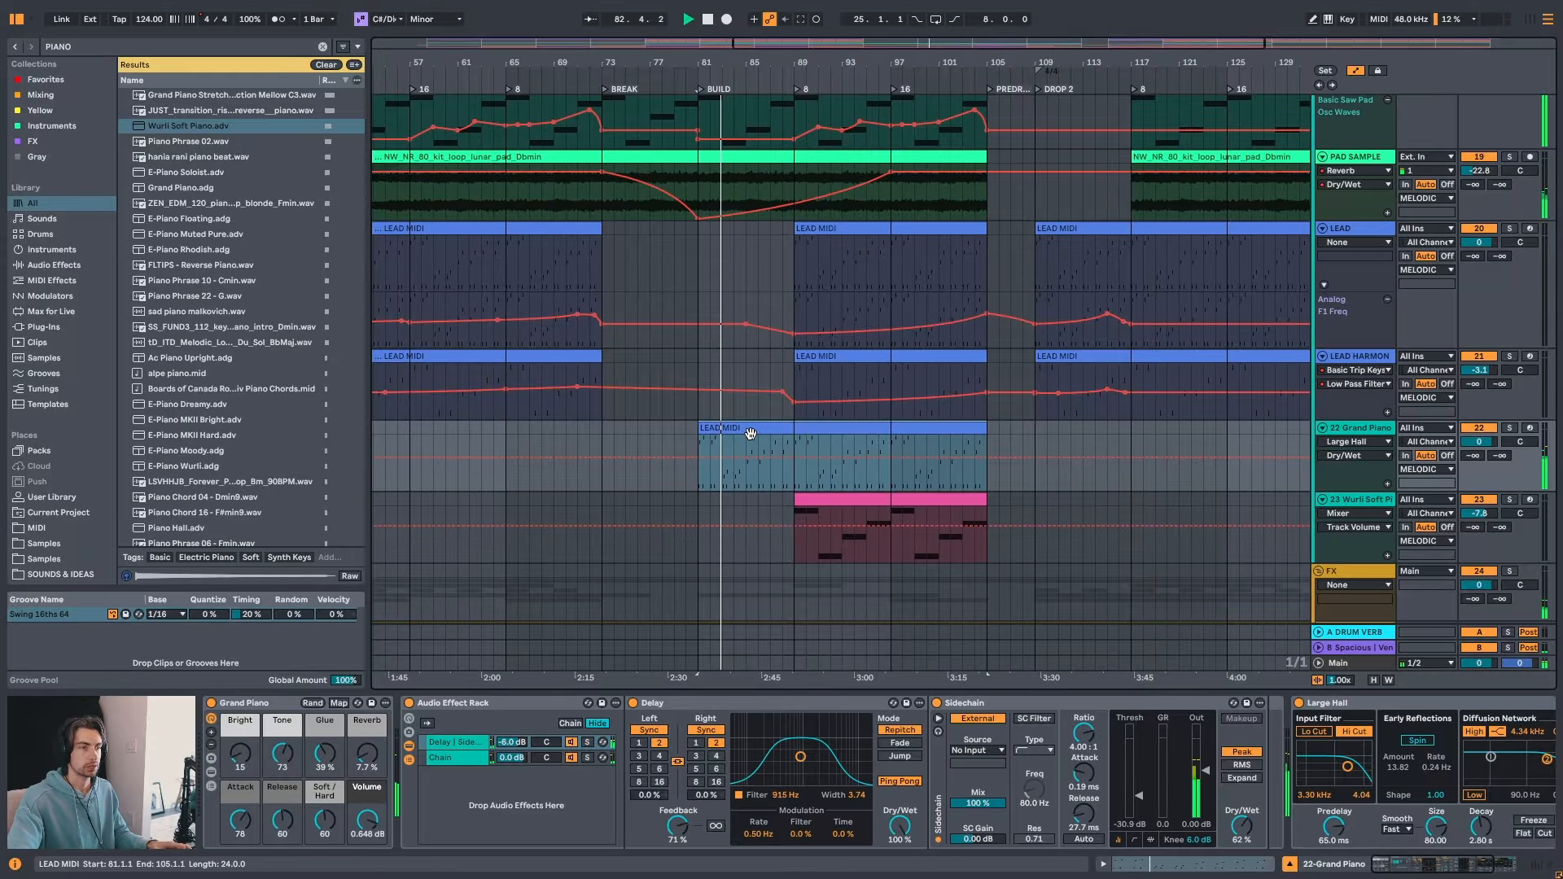
{"action": "left_click_drag", "start_coordinate": [240, 753], "coordinate": [241, 743]}
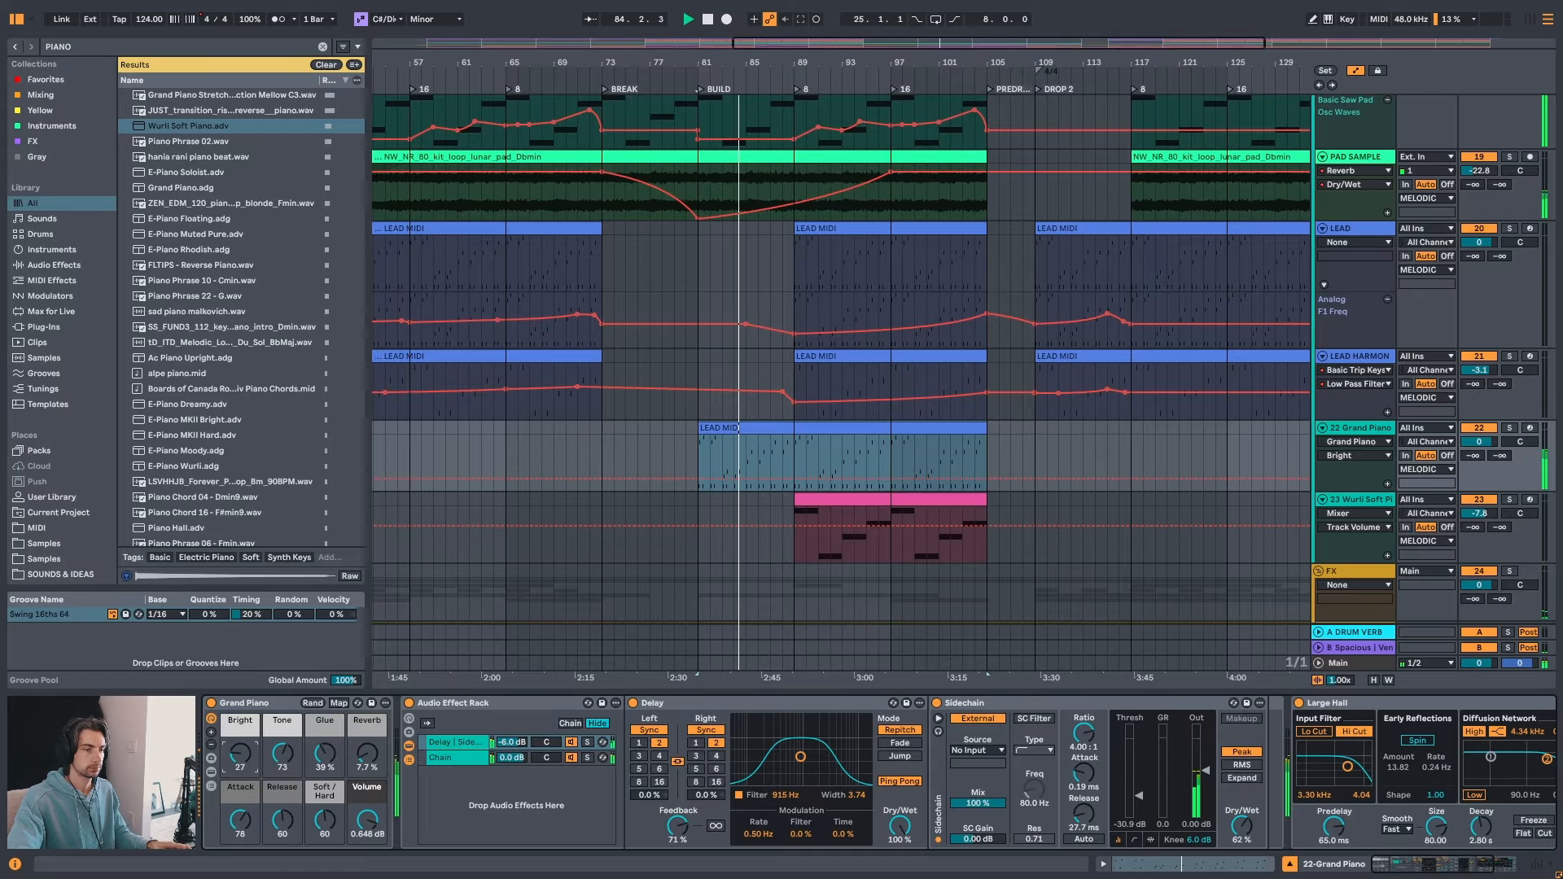
{"action": "left_click", "coordinate": [409, 704]}
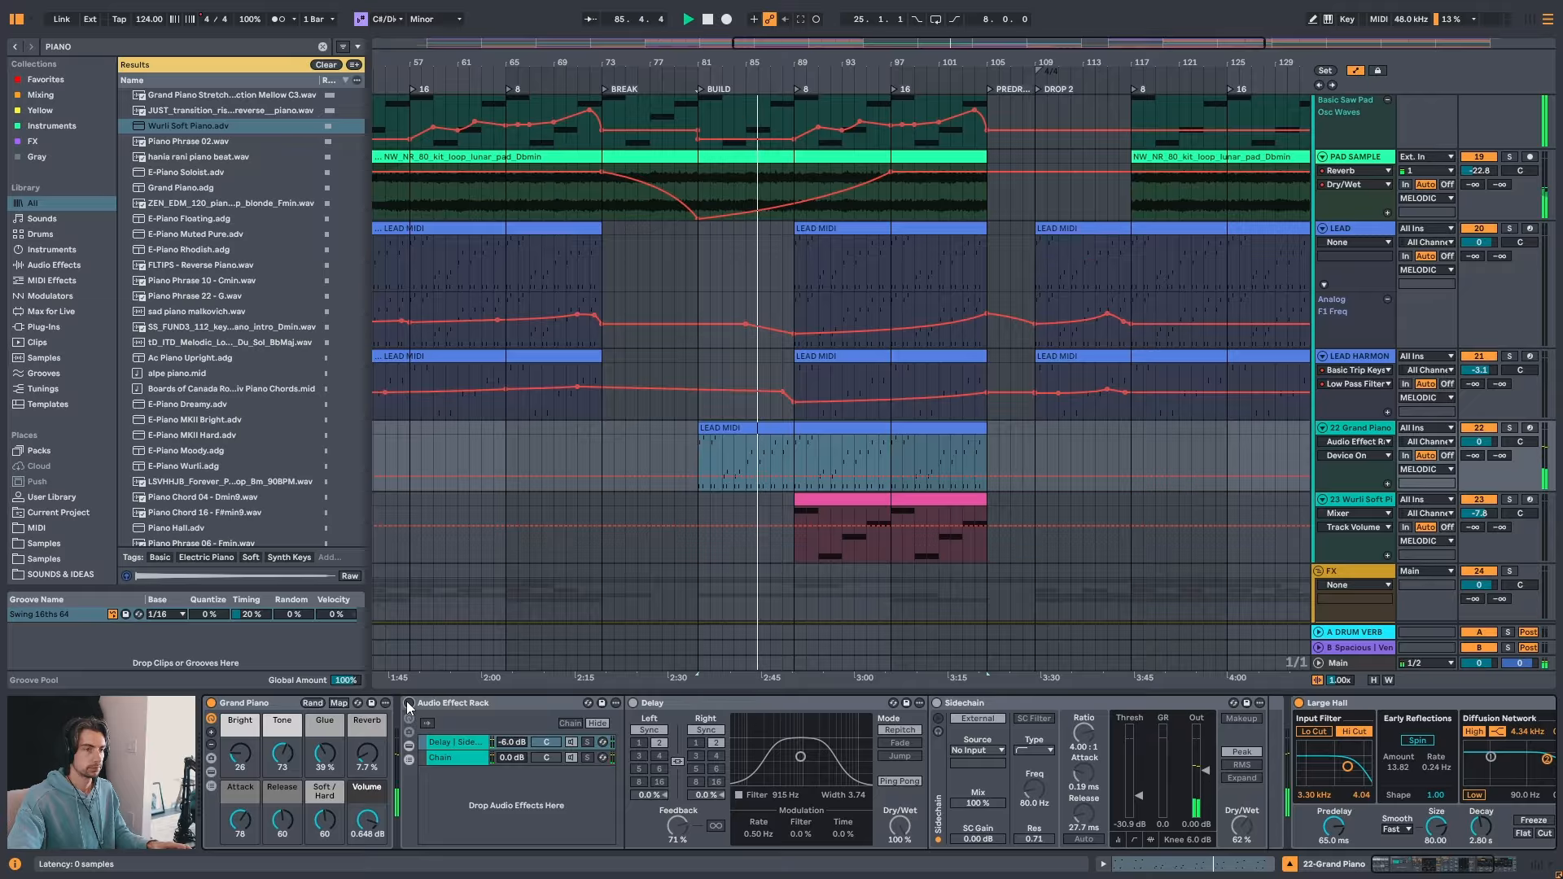
{"action": "left_click", "coordinate": [409, 705]}
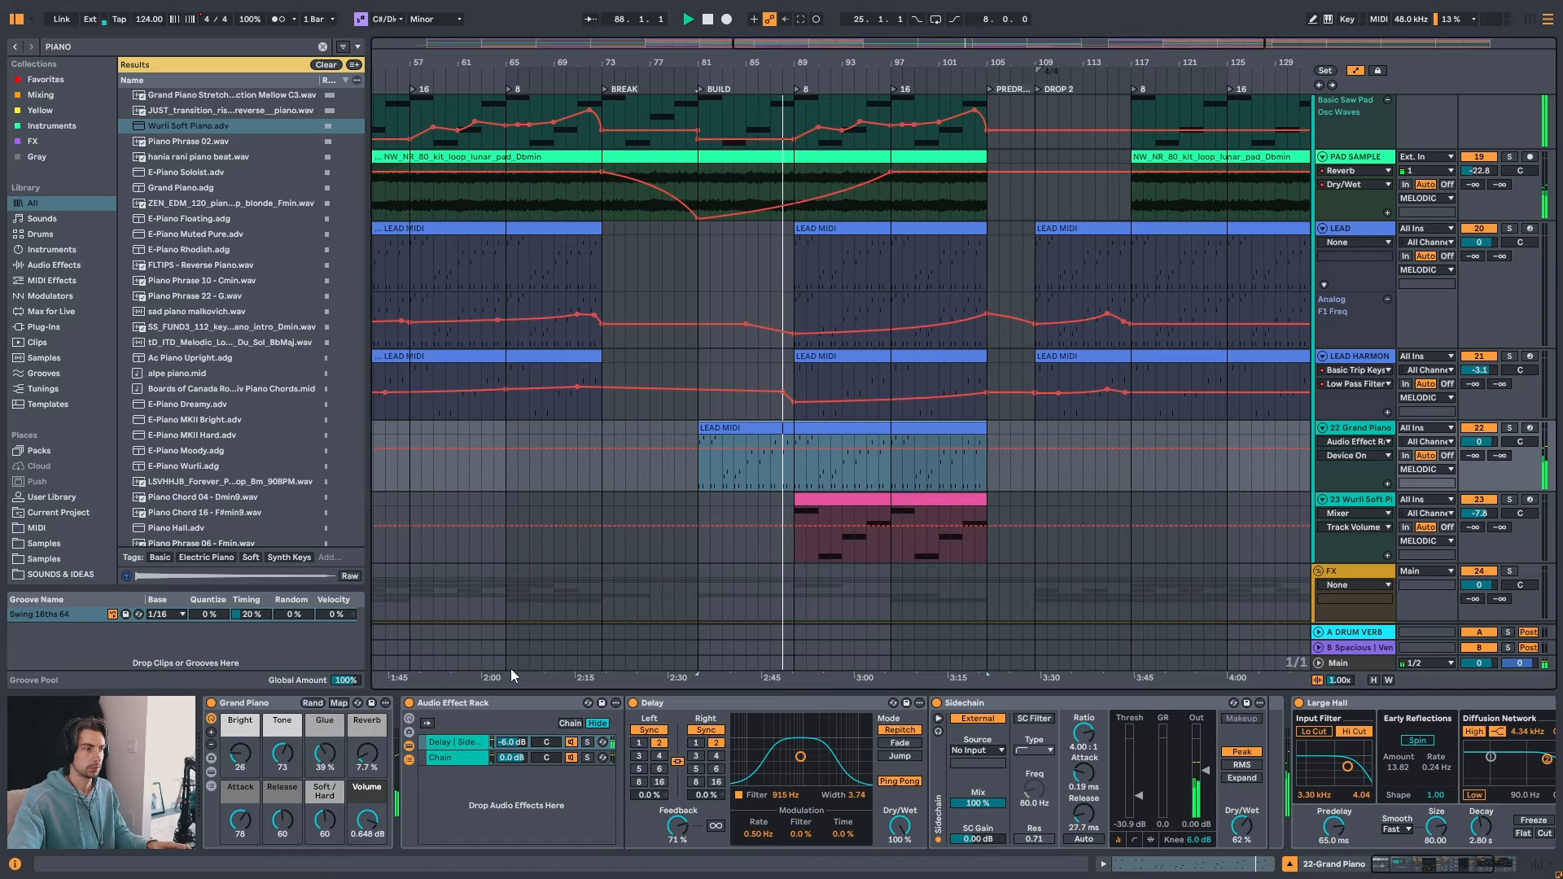
{"action": "key", "text": "space"}
- Audition piano search results, including E-Piano Dreamy, E-Piano MKII Bright, Piano Phrase 10 and Piano Phrase 07
{"action": "left_click", "coordinate": [203, 403]}
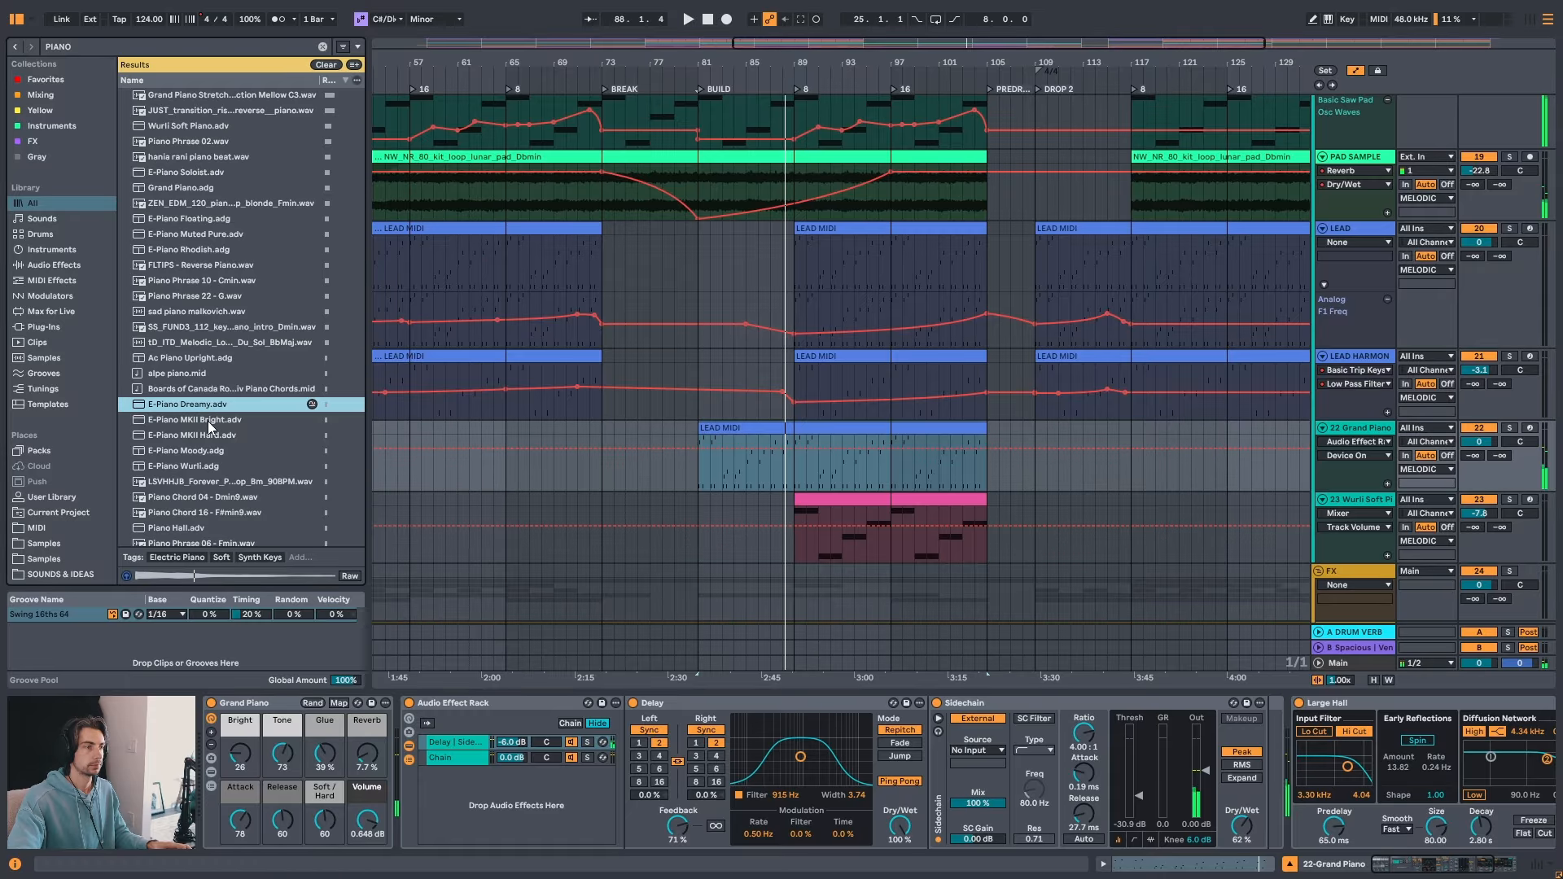
{"action": "left_click", "coordinate": [209, 421]}
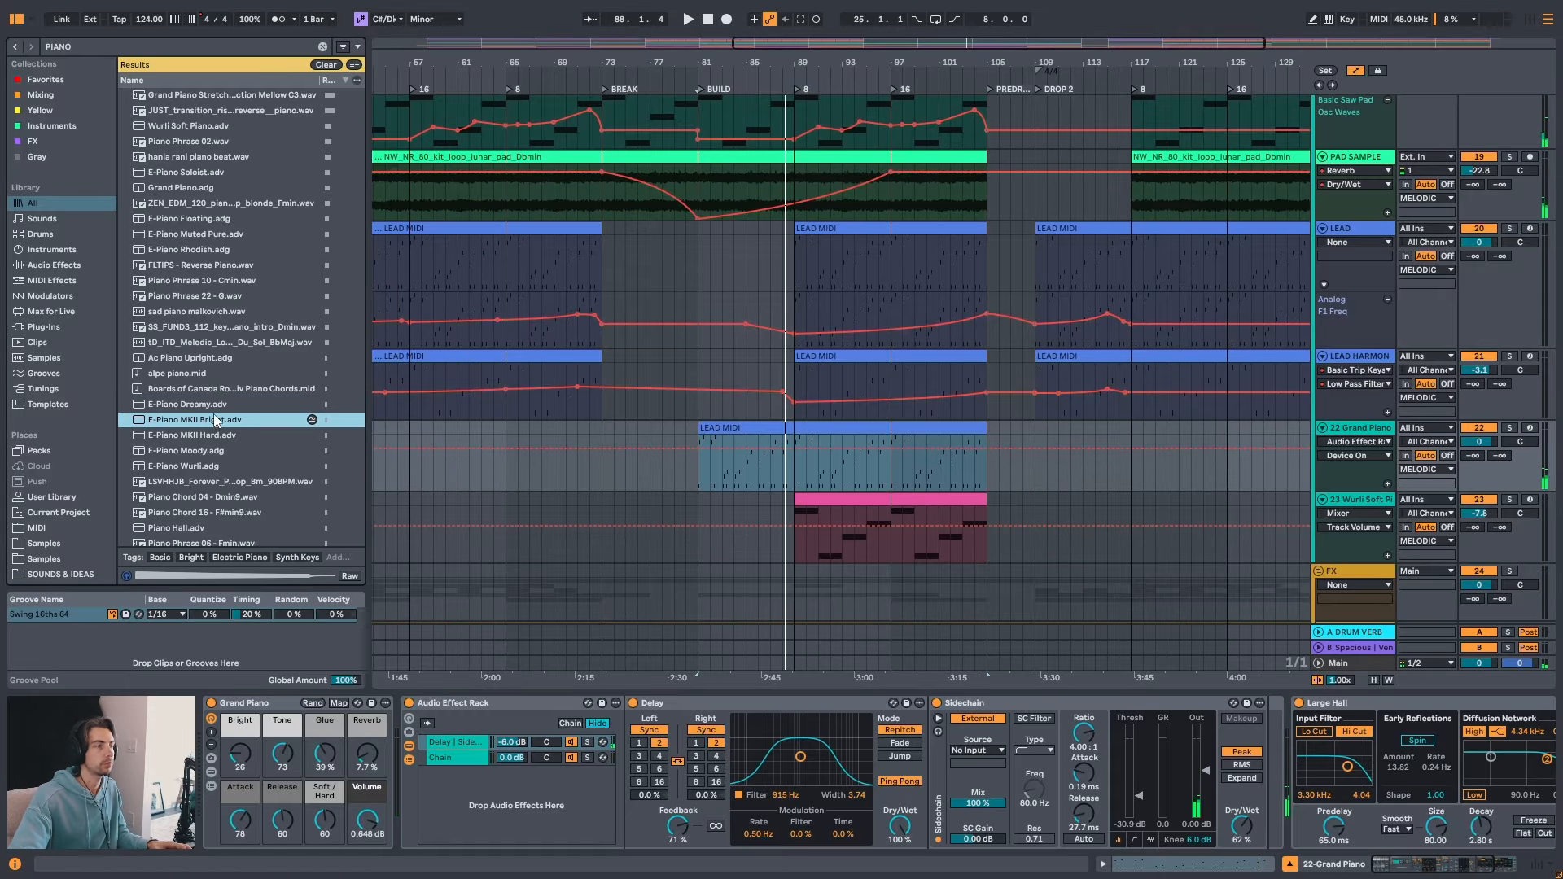
{"action": "scroll", "coordinate": [195, 428], "scroll_direction": "down", "scroll_amount": 1}
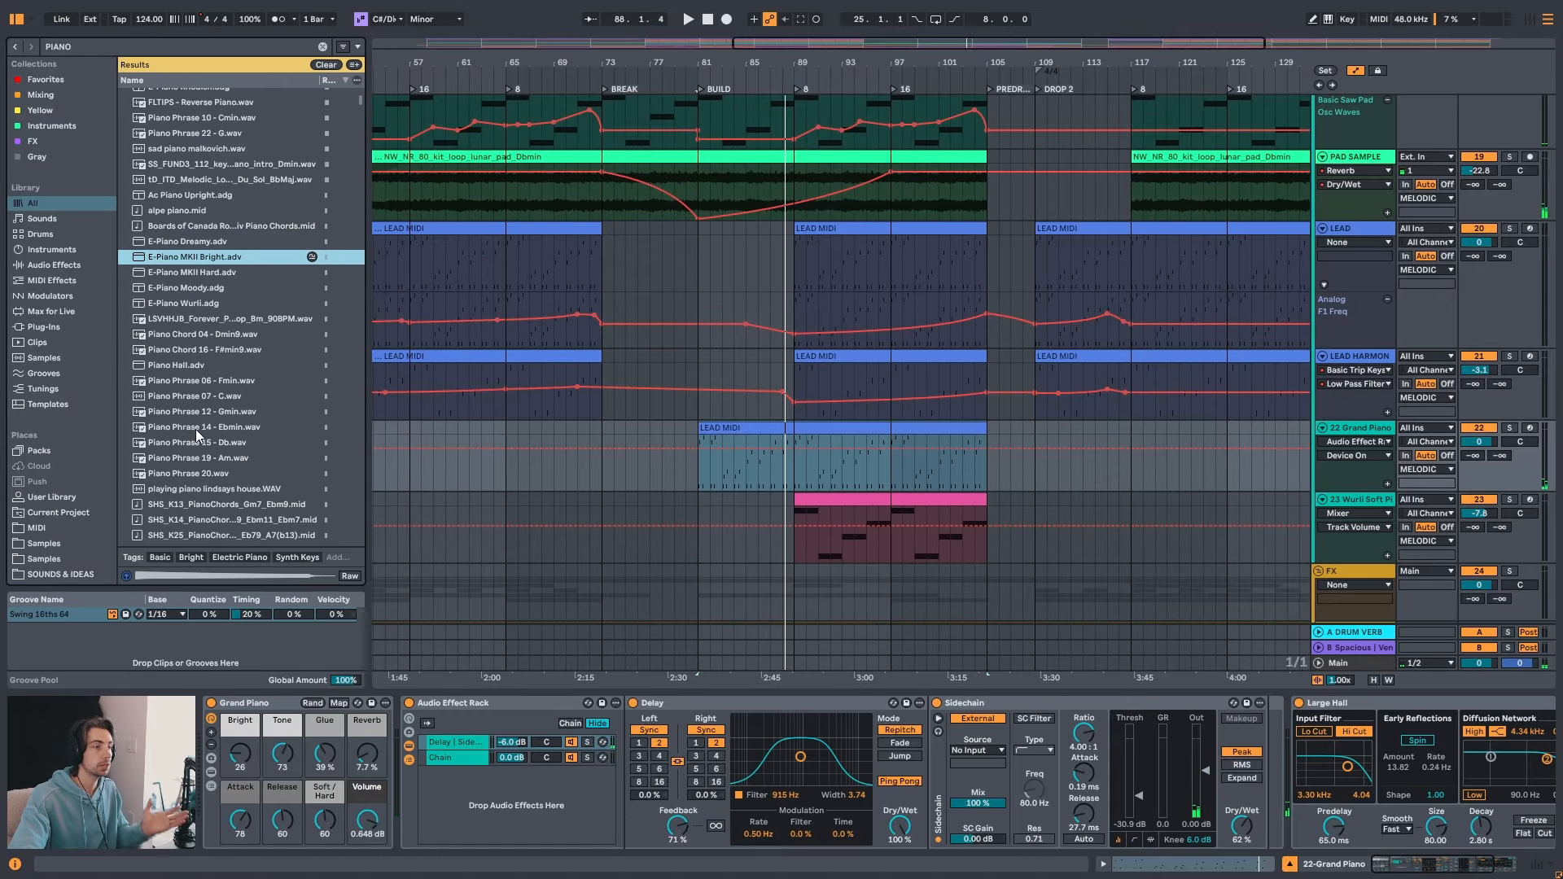
{"action": "scroll", "coordinate": [202, 430], "scroll_direction": "up", "scroll_amount": 1}
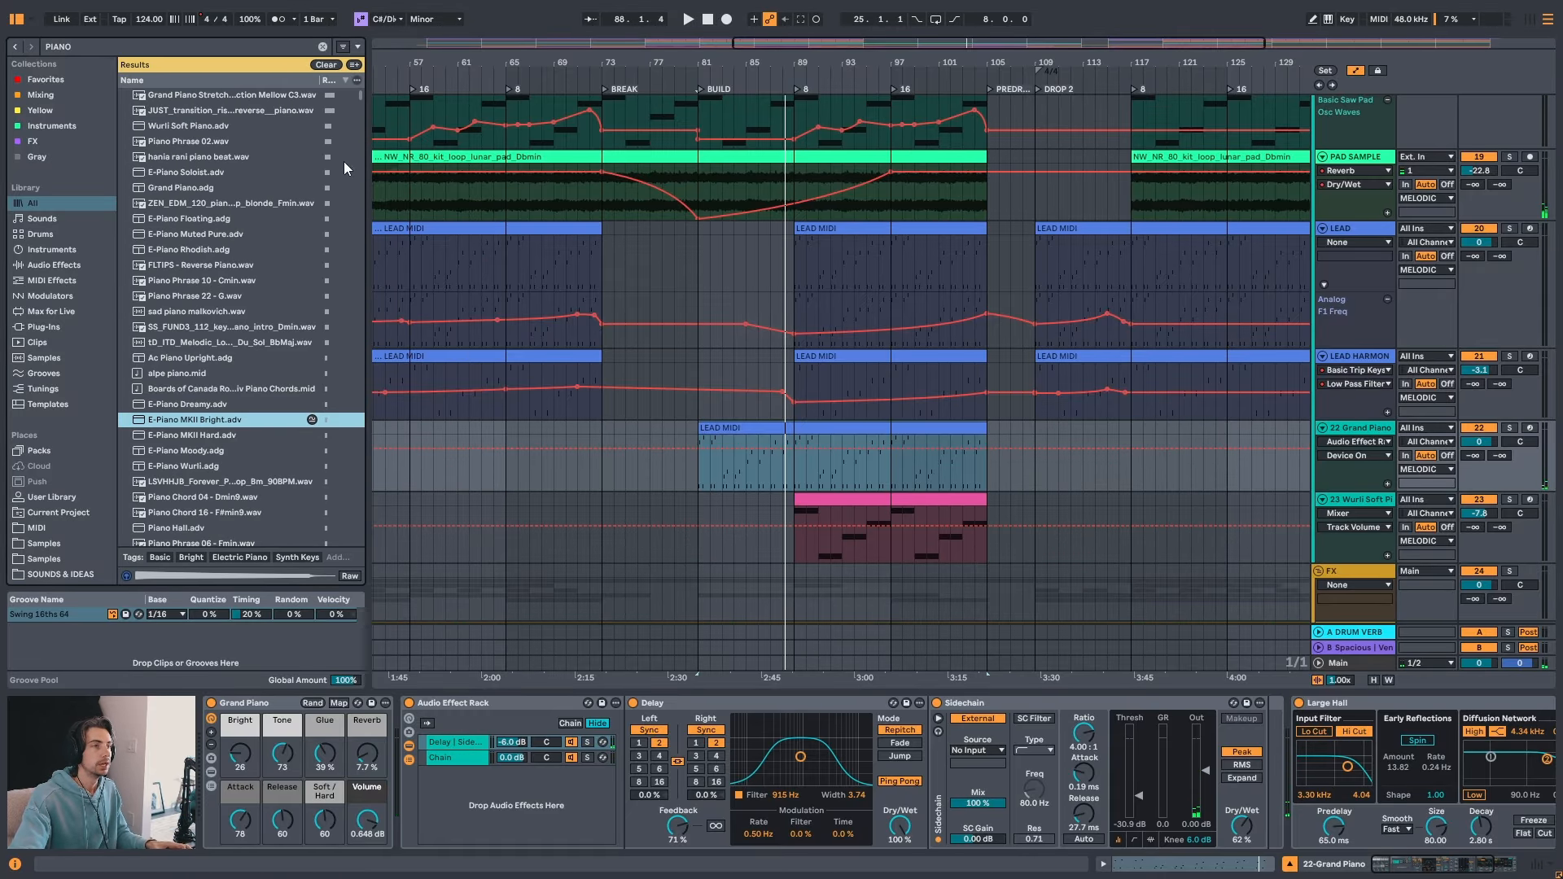
{"action": "left_click", "coordinate": [202, 223]}
{"action": "left_click", "coordinate": [211, 282]}
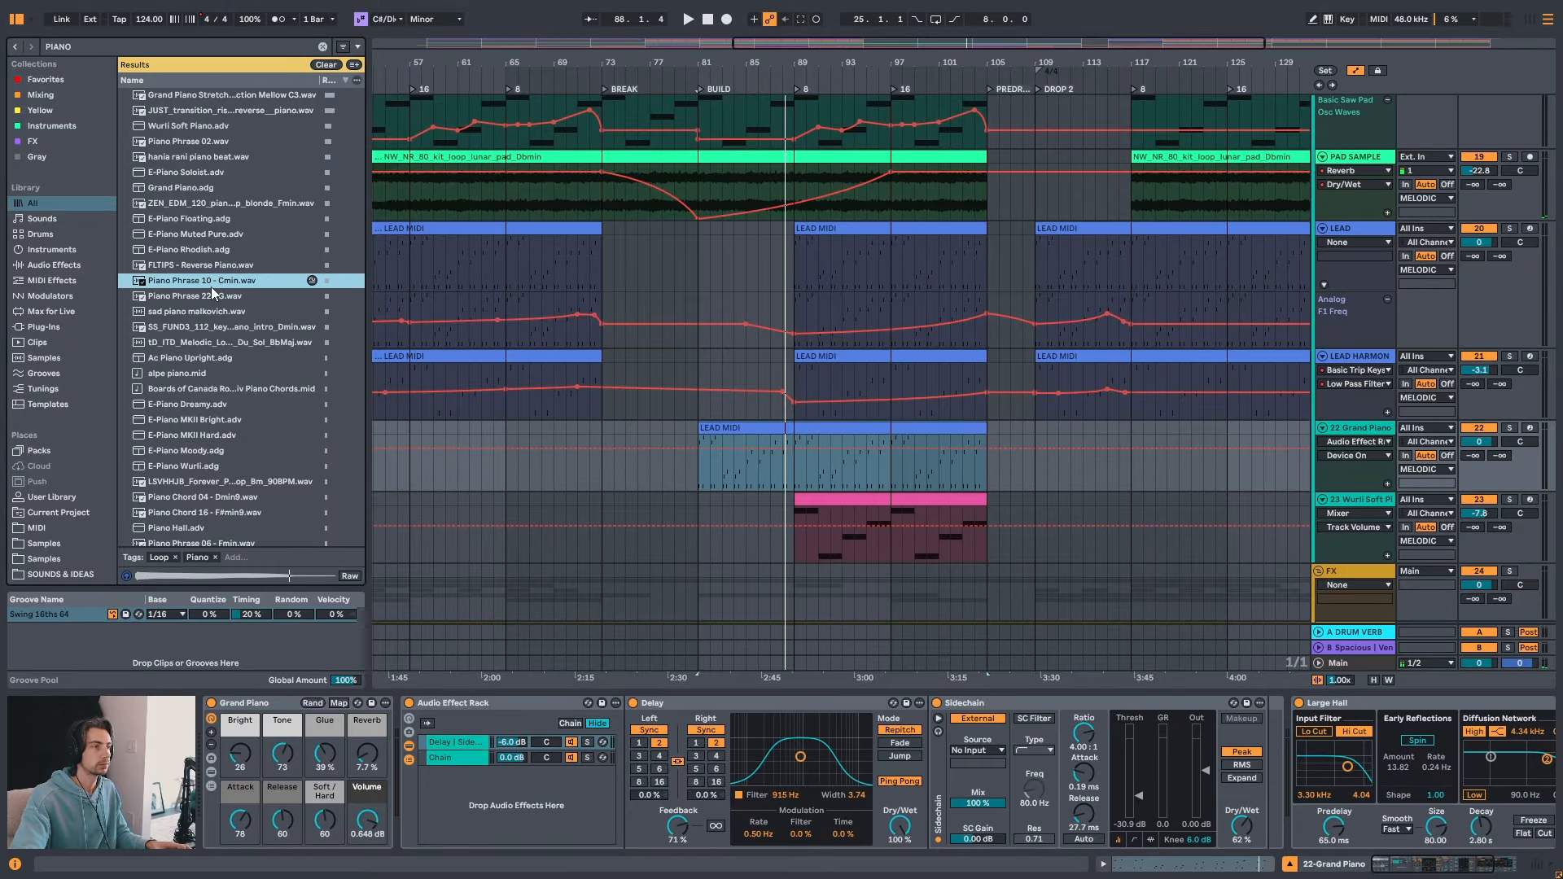
{"action": "scroll", "coordinate": [219, 342], "scroll_direction": "down", "scroll_amount": 5}
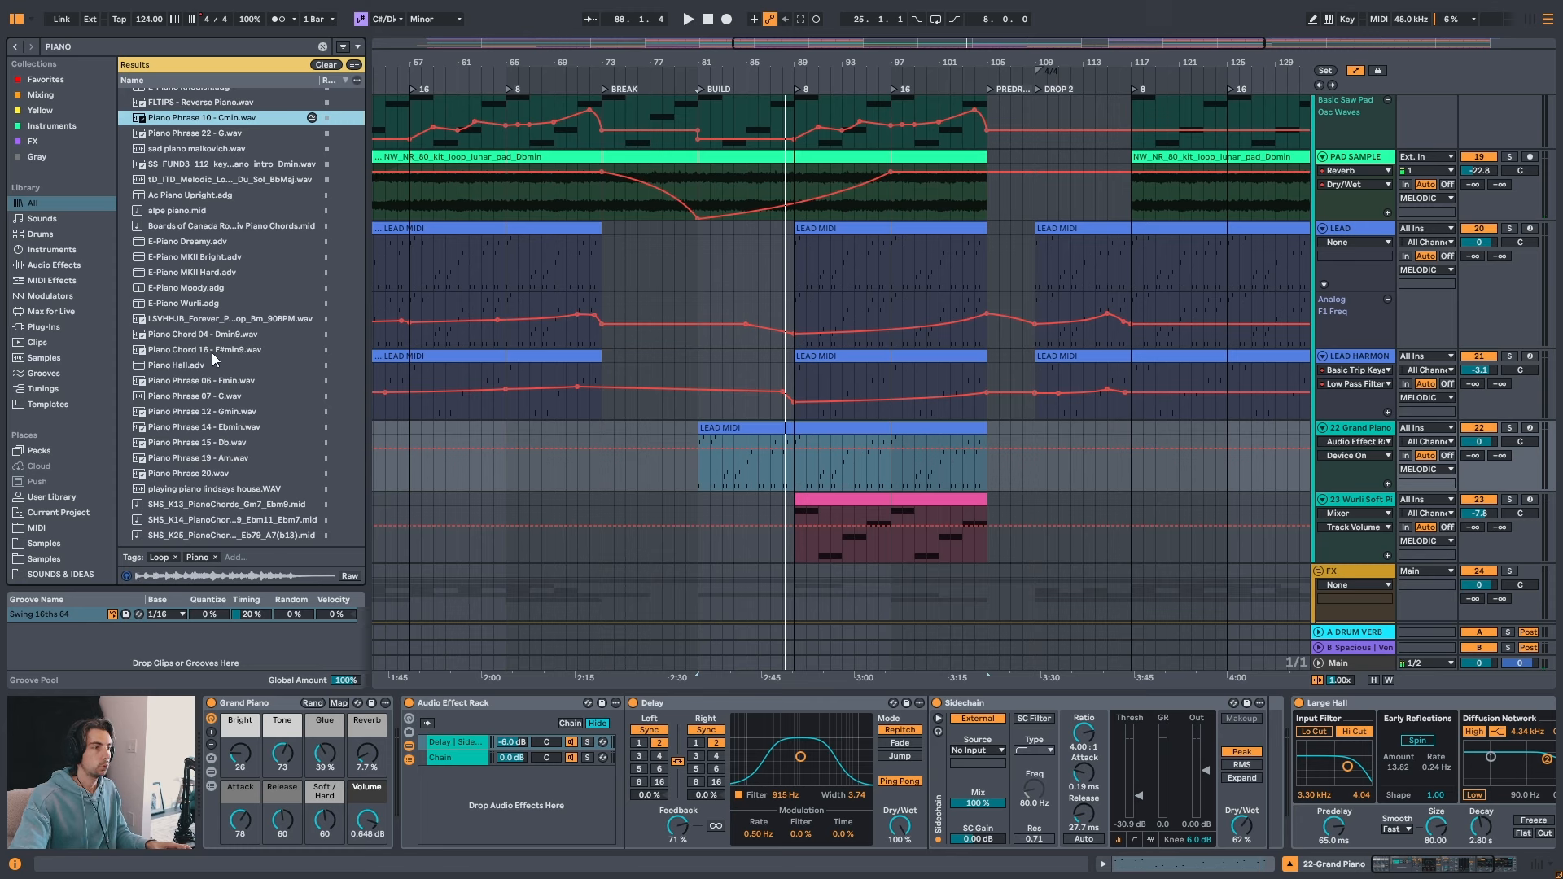
{"action": "left_click", "coordinate": [205, 397]}
{"action": "scroll", "coordinate": [217, 417], "scroll_direction": "down", "scroll_amount": 5}
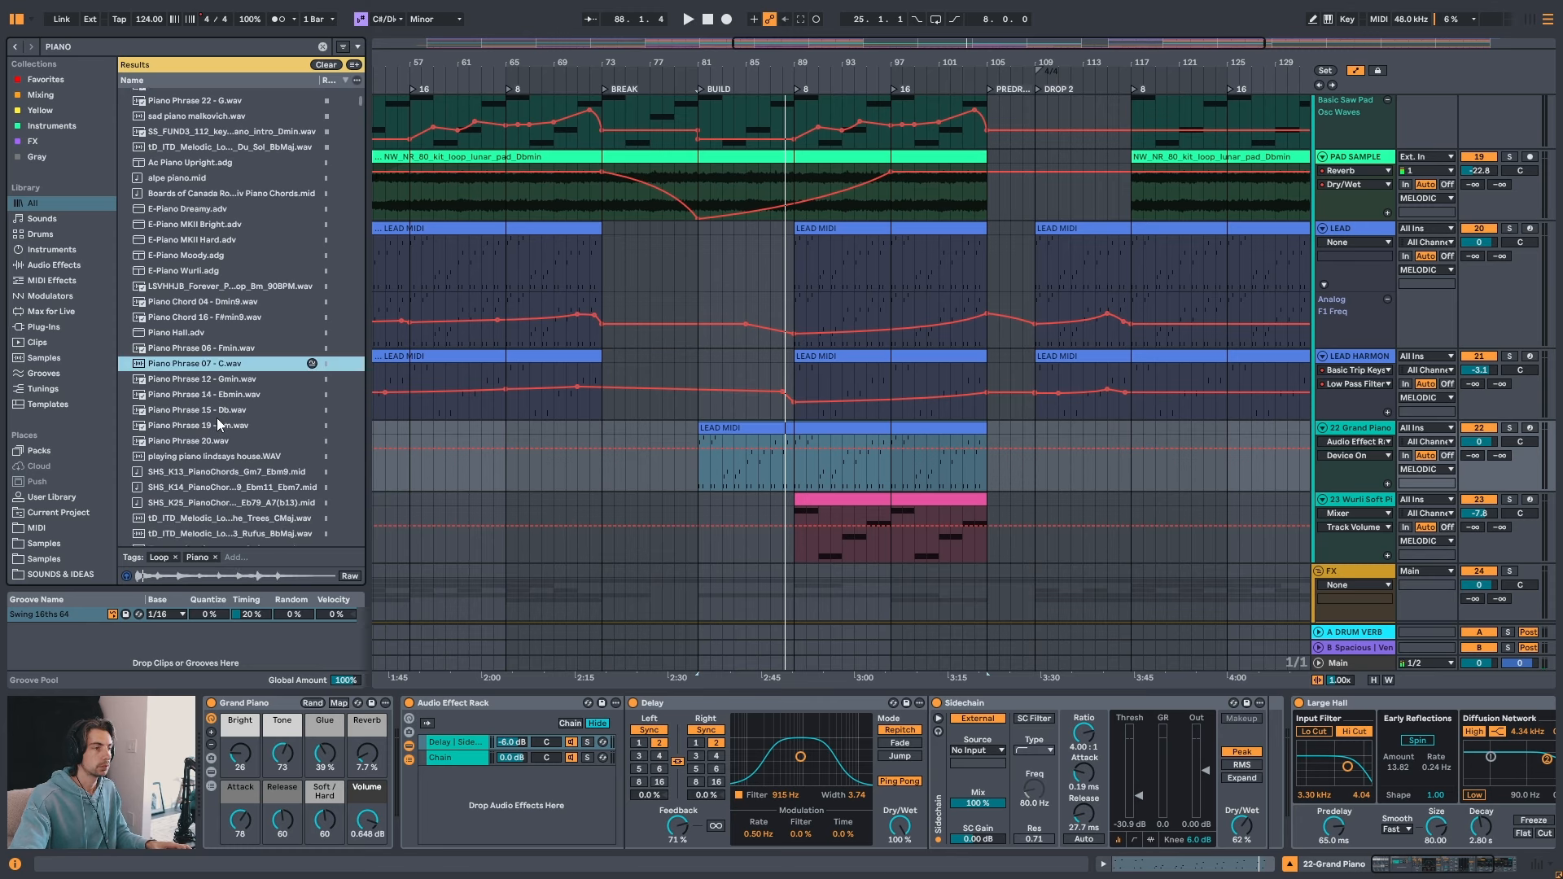
{"action": "scroll", "coordinate": [225, 433], "scroll_direction": "up", "scroll_amount": 4}
{"action": "scroll", "coordinate": [218, 407], "scroll_direction": "up", "scroll_amount": 6}
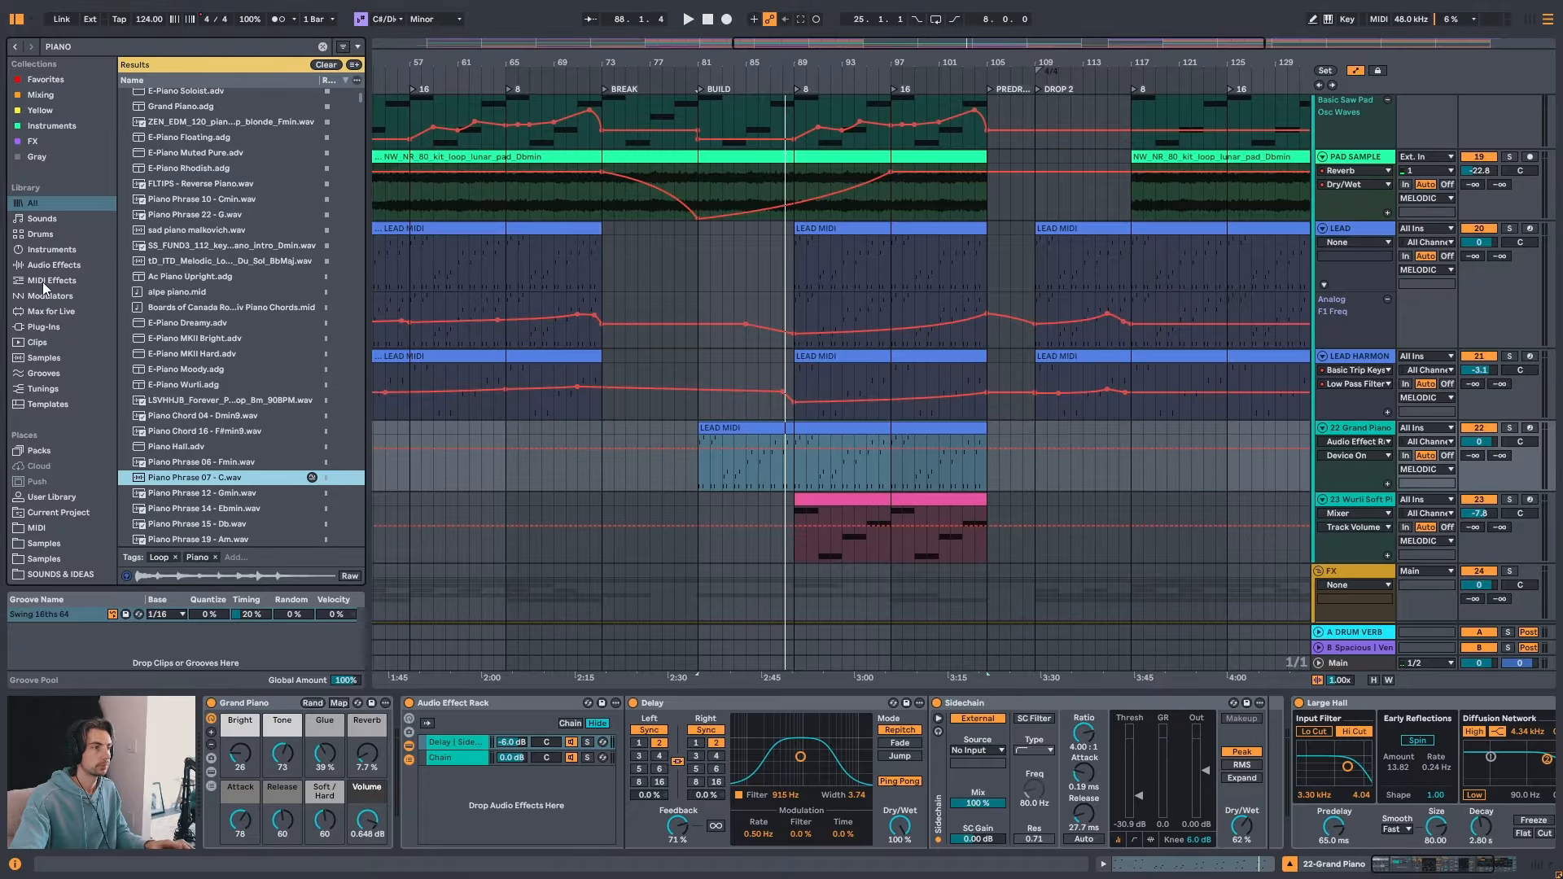
- Narrow the piano search to instruments, preview E-Piano Old School and E-Piano Synth, and replace track 22's Grand Piano with E-Piano Synth.adg
{"action": "left_click", "coordinate": [57, 250]}
{"action": "scroll", "coordinate": [244, 431], "scroll_direction": "down", "scroll_amount": 5}
{"action": "left_click", "coordinate": [247, 434]}
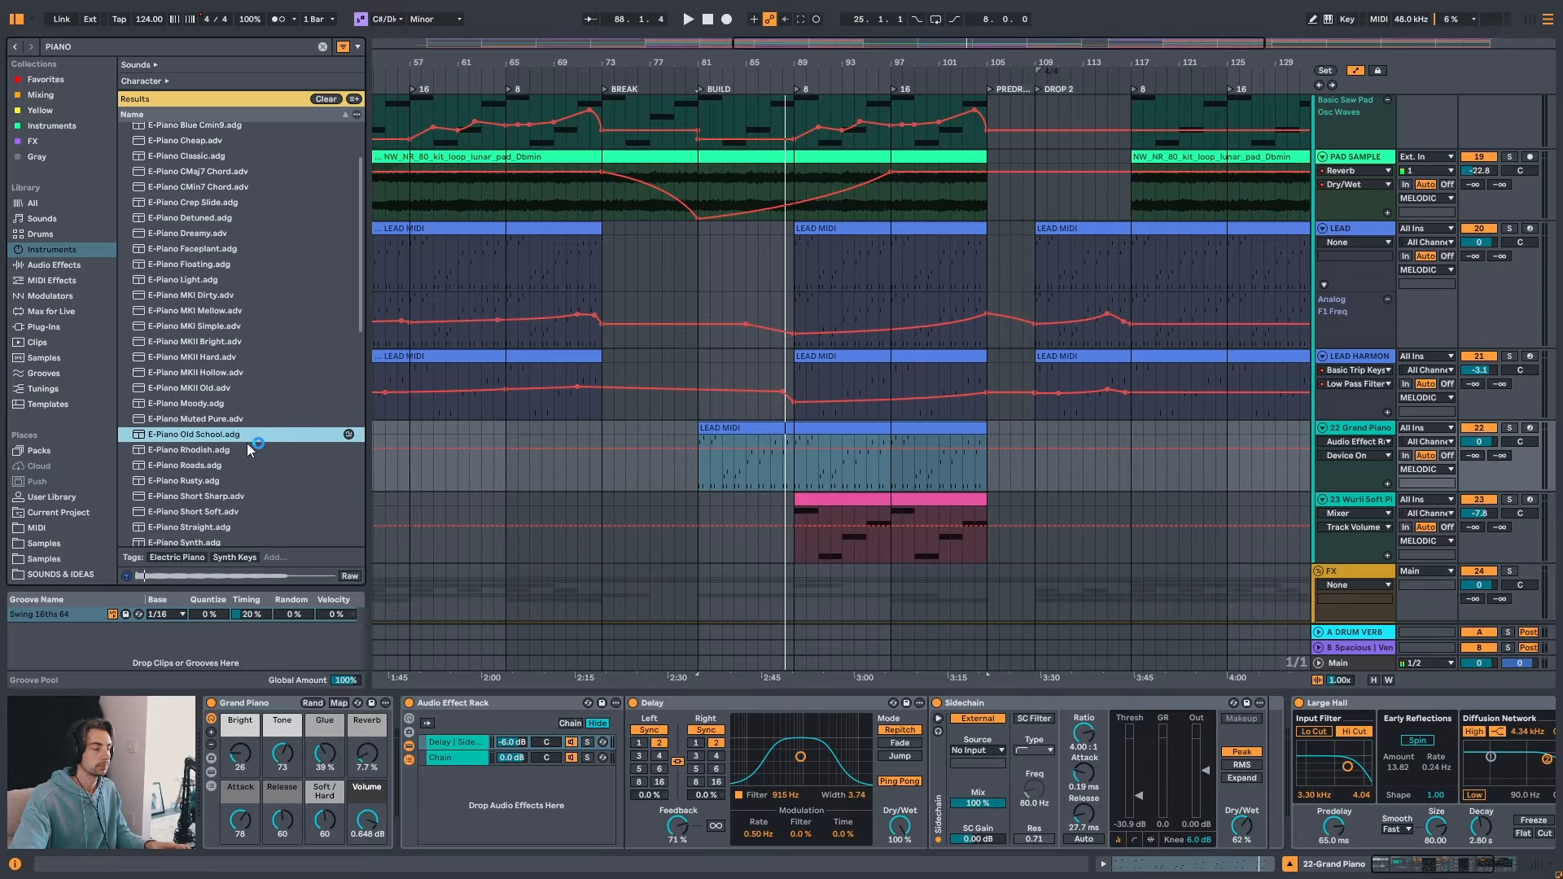
{"action": "scroll", "coordinate": [233, 418], "scroll_direction": "down", "scroll_amount": 5}
{"action": "left_click", "coordinate": [213, 380]}
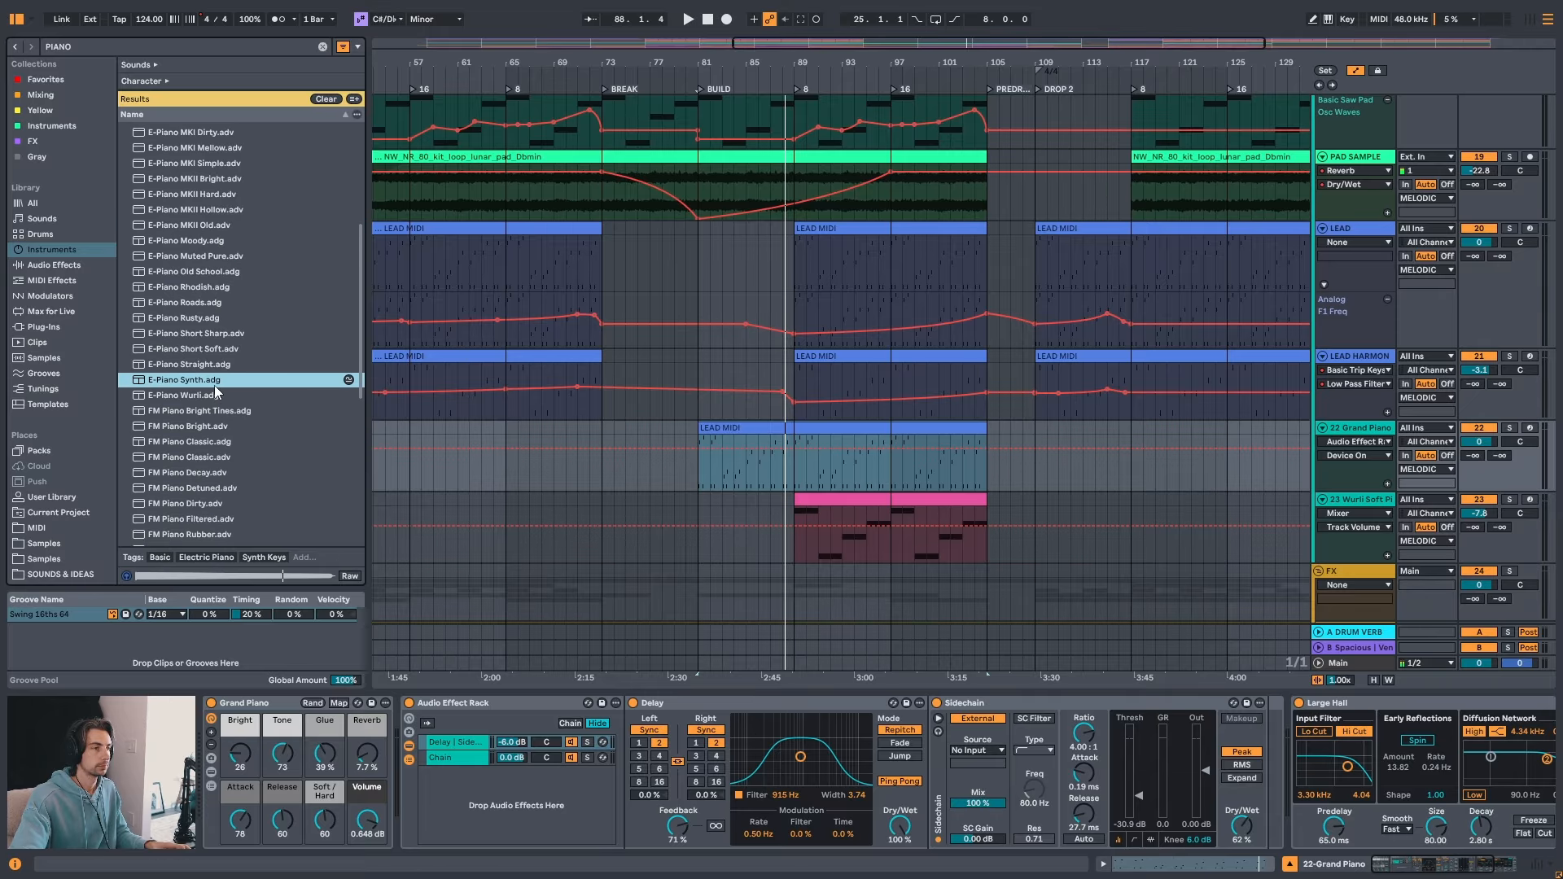
{"action": "left_click_drag", "start_coordinate": [213, 380], "coordinate": [743, 426]}
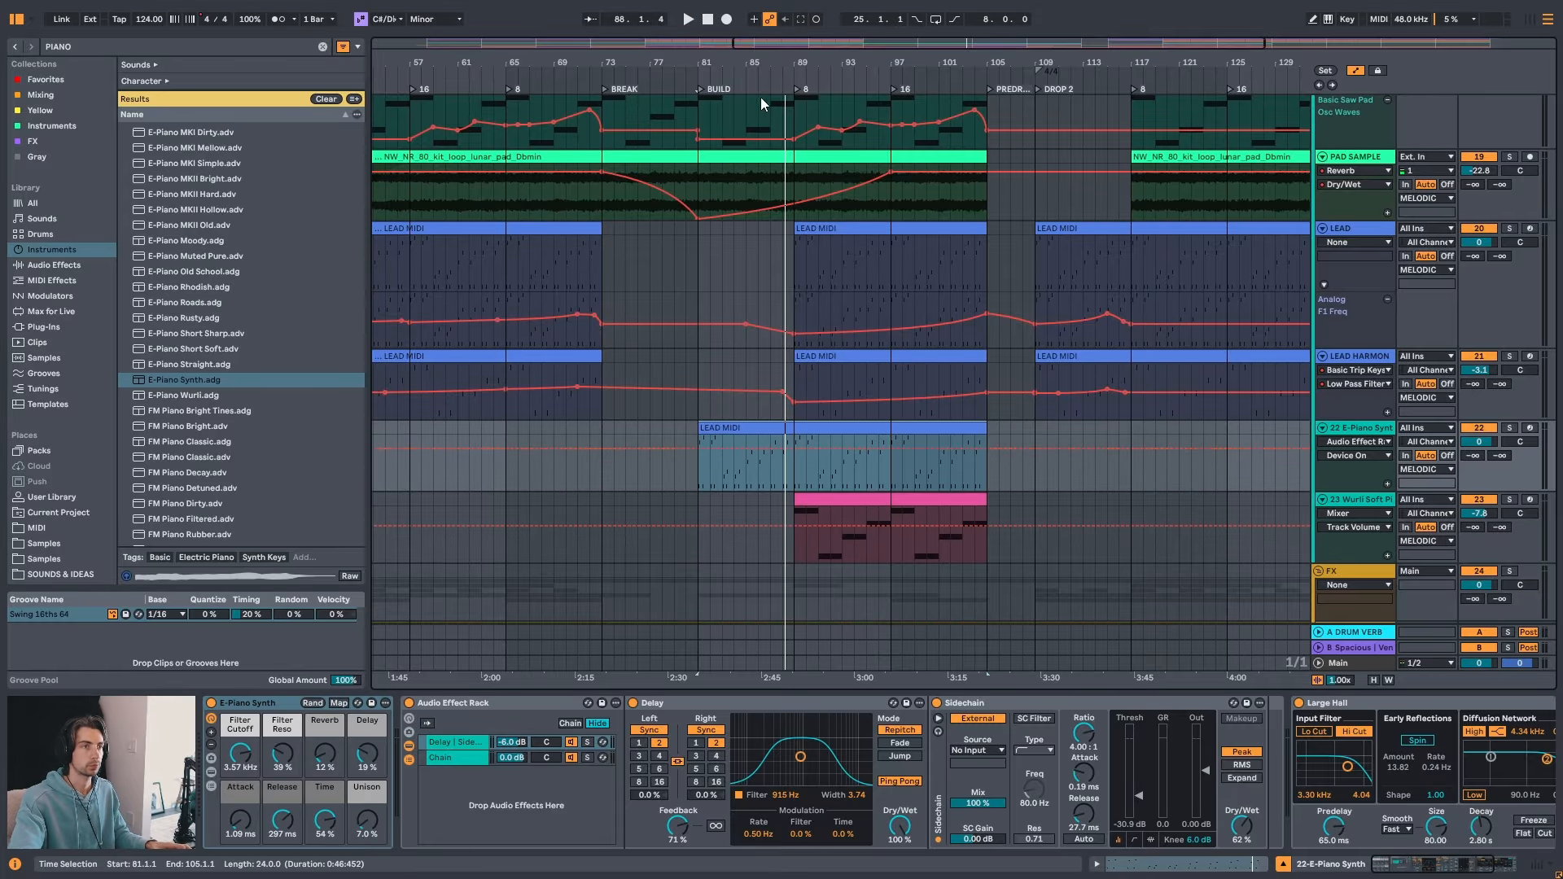
- Play the build from bar 81 with the E-Piano Synth and lower its Filter Cutoff macro to 799 Hz
{"action": "key", "text": "space"}
{"action": "scroll", "coordinate": [744, 426], "scroll_direction": "up", "scroll_amount": 3, "text": "ctrl"}
{"action": "left_click_drag", "start_coordinate": [721, 63], "coordinate": [721, 58]}
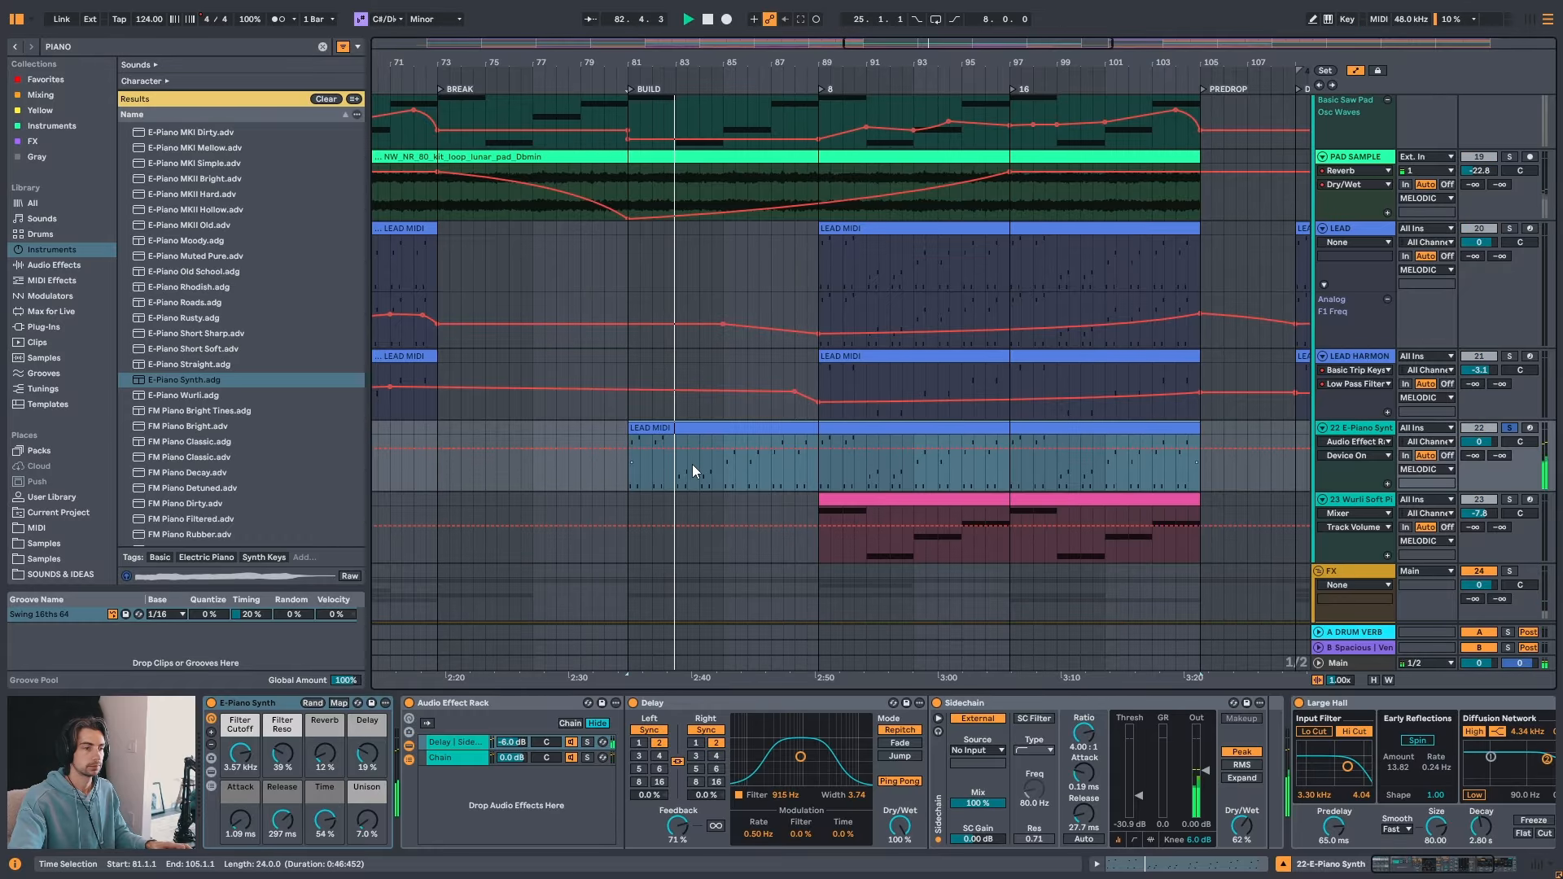
{"action": "left_click_drag", "start_coordinate": [254, 763], "coordinate": [254, 822]}
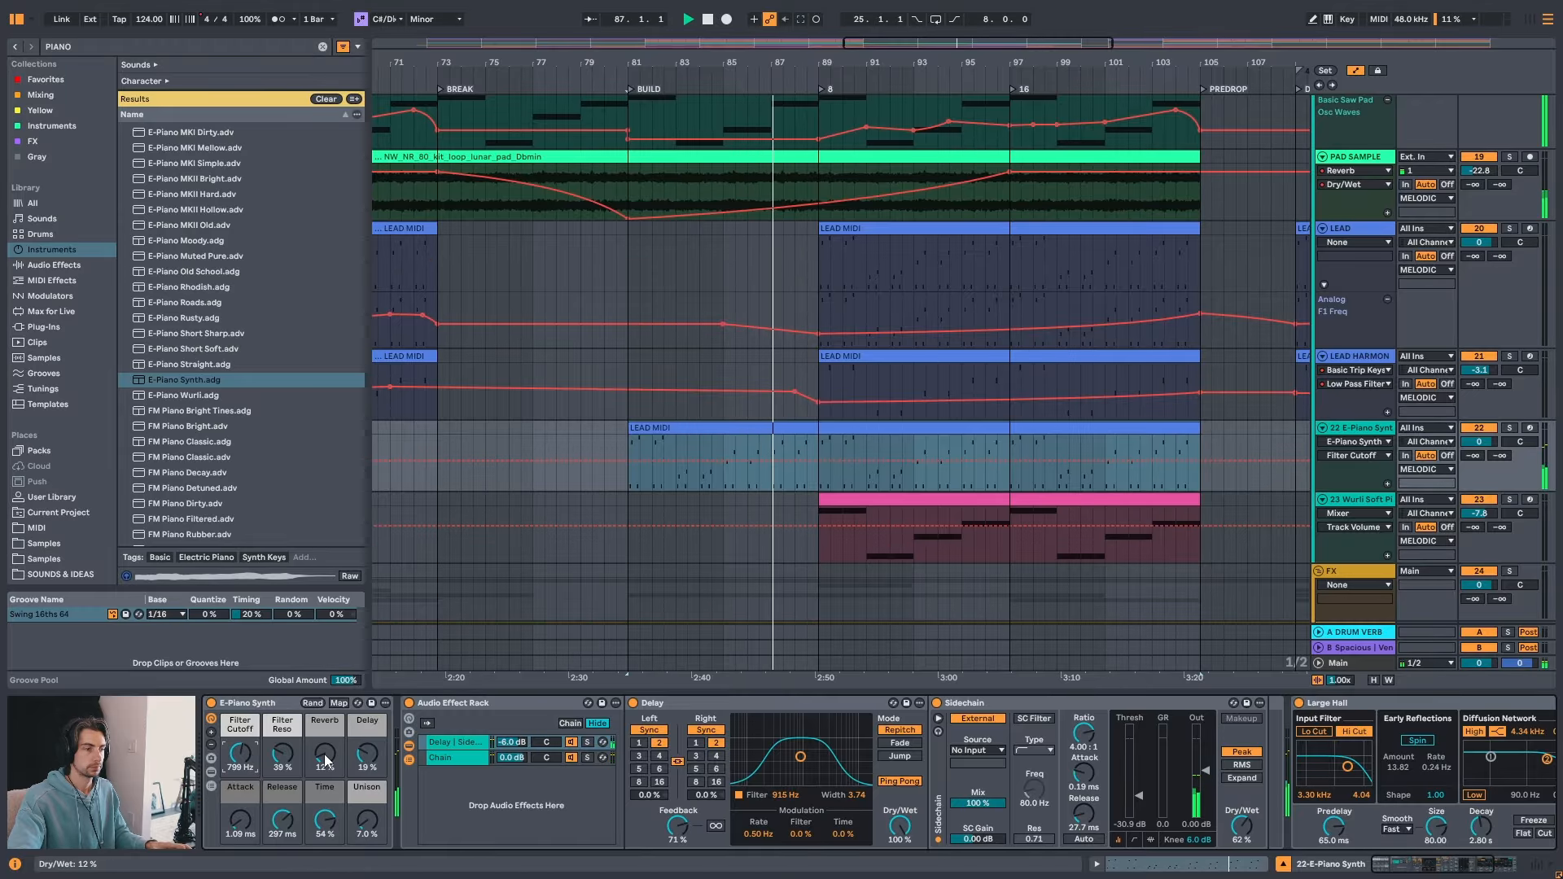
- Set the E-Piano Synth's Unison macro to 24% while replaying the build from bar 81
{"action": "mouse_move", "coordinate": [367, 820]}
{"action": "left_mouse_down"}
{"action": "mouse_move", "coordinate": [367, 788]}
{"action": "mouse_move", "coordinate": [367, 821]}
{"action": "left_mouse_up"}
{"action": "key", "text": "space"}
{"action": "key", "text": "space"}
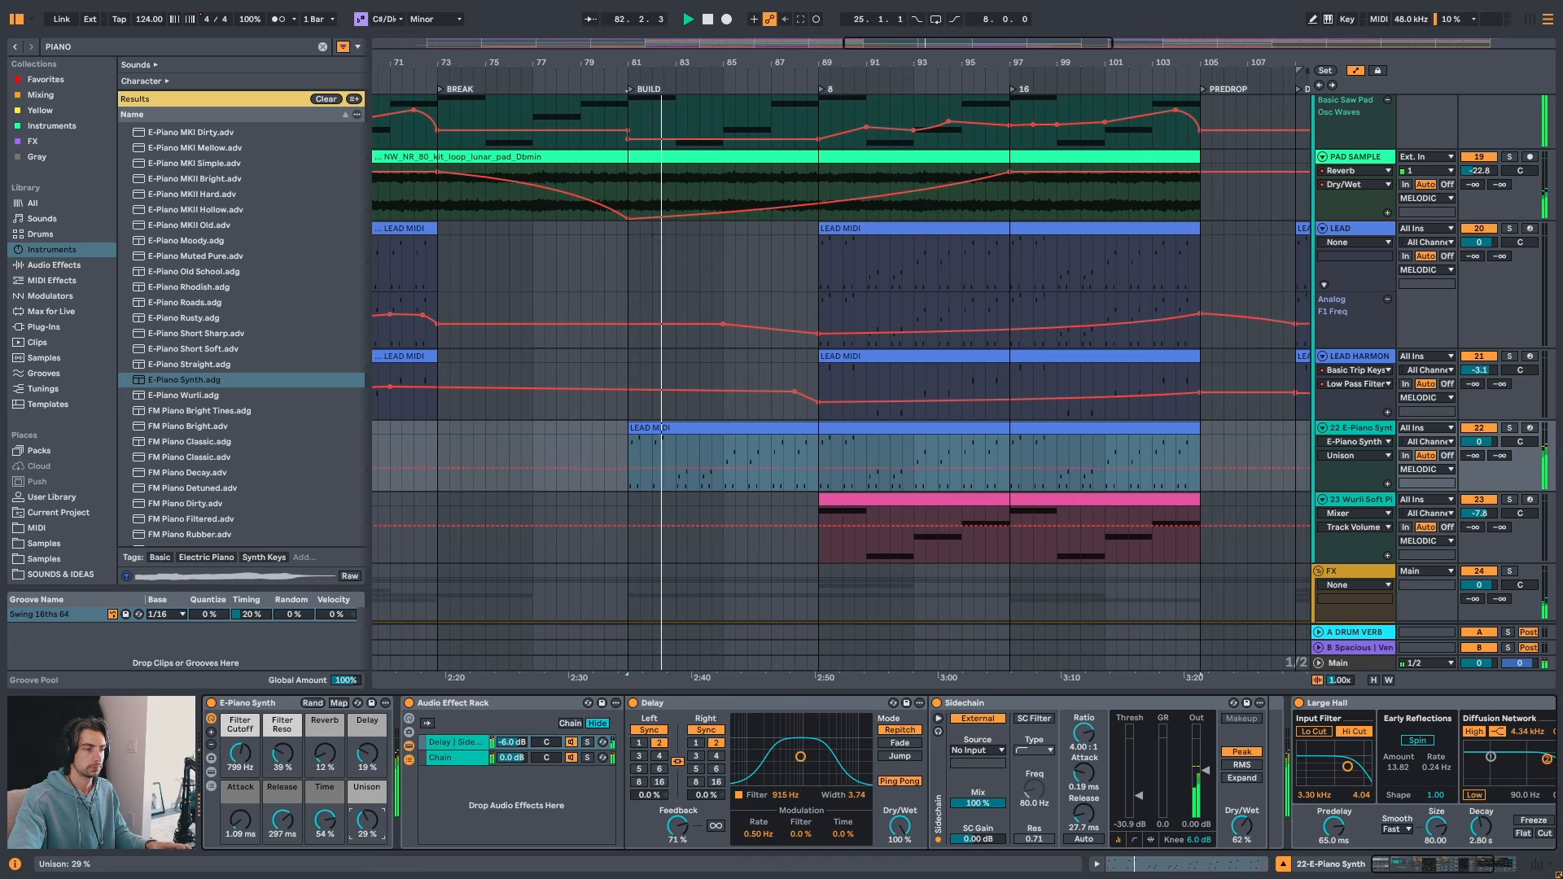
{"action": "left_click_drag", "start_coordinate": [367, 821], "coordinate": [367, 822]}
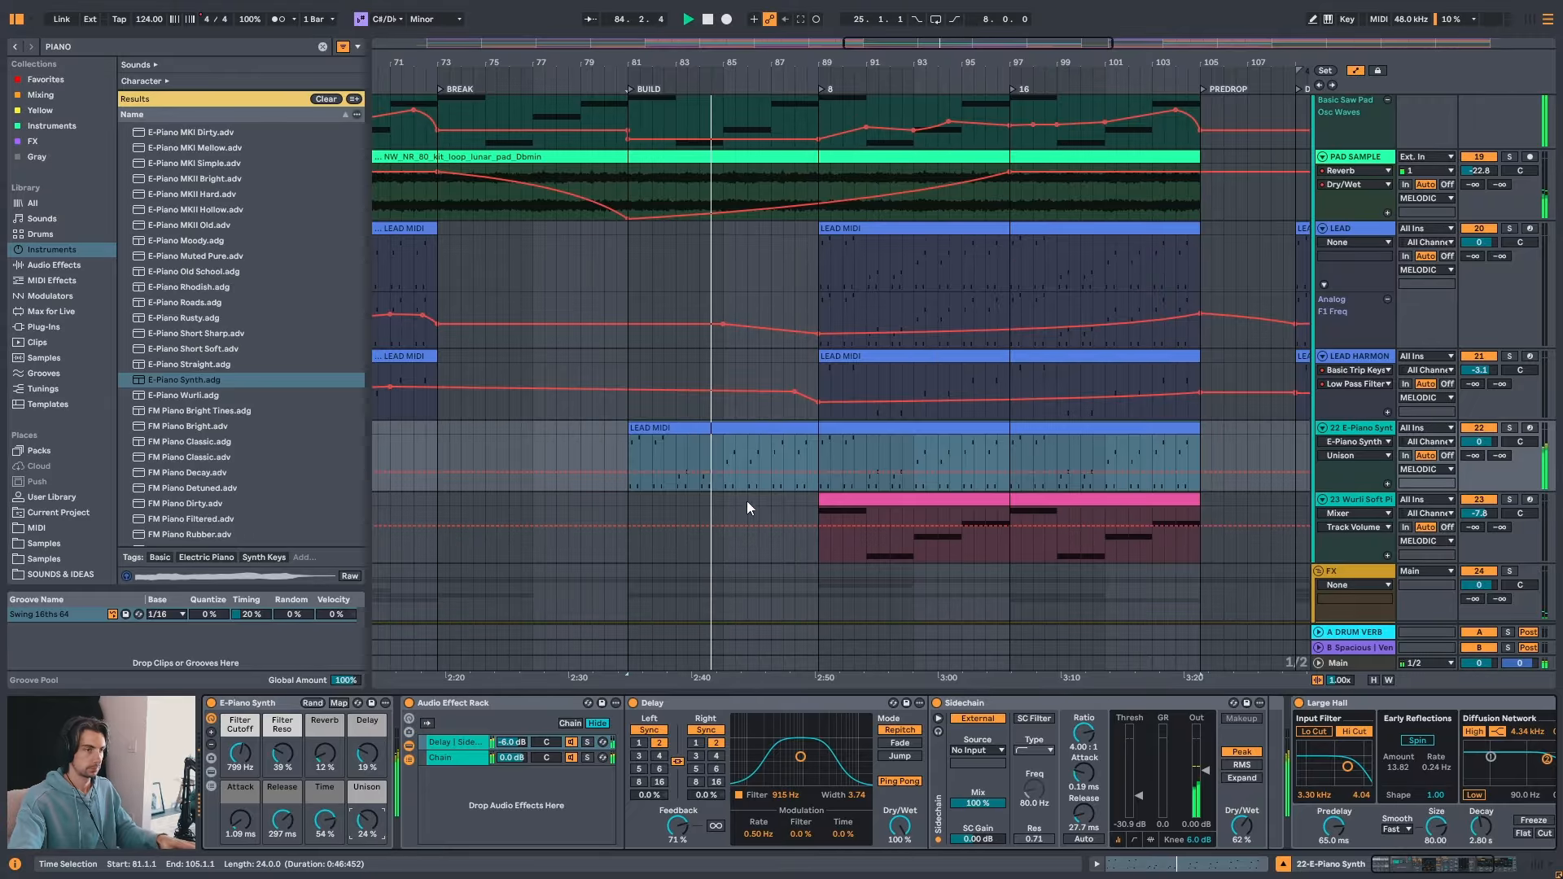
{"action": "left_click", "coordinate": [754, 462]}
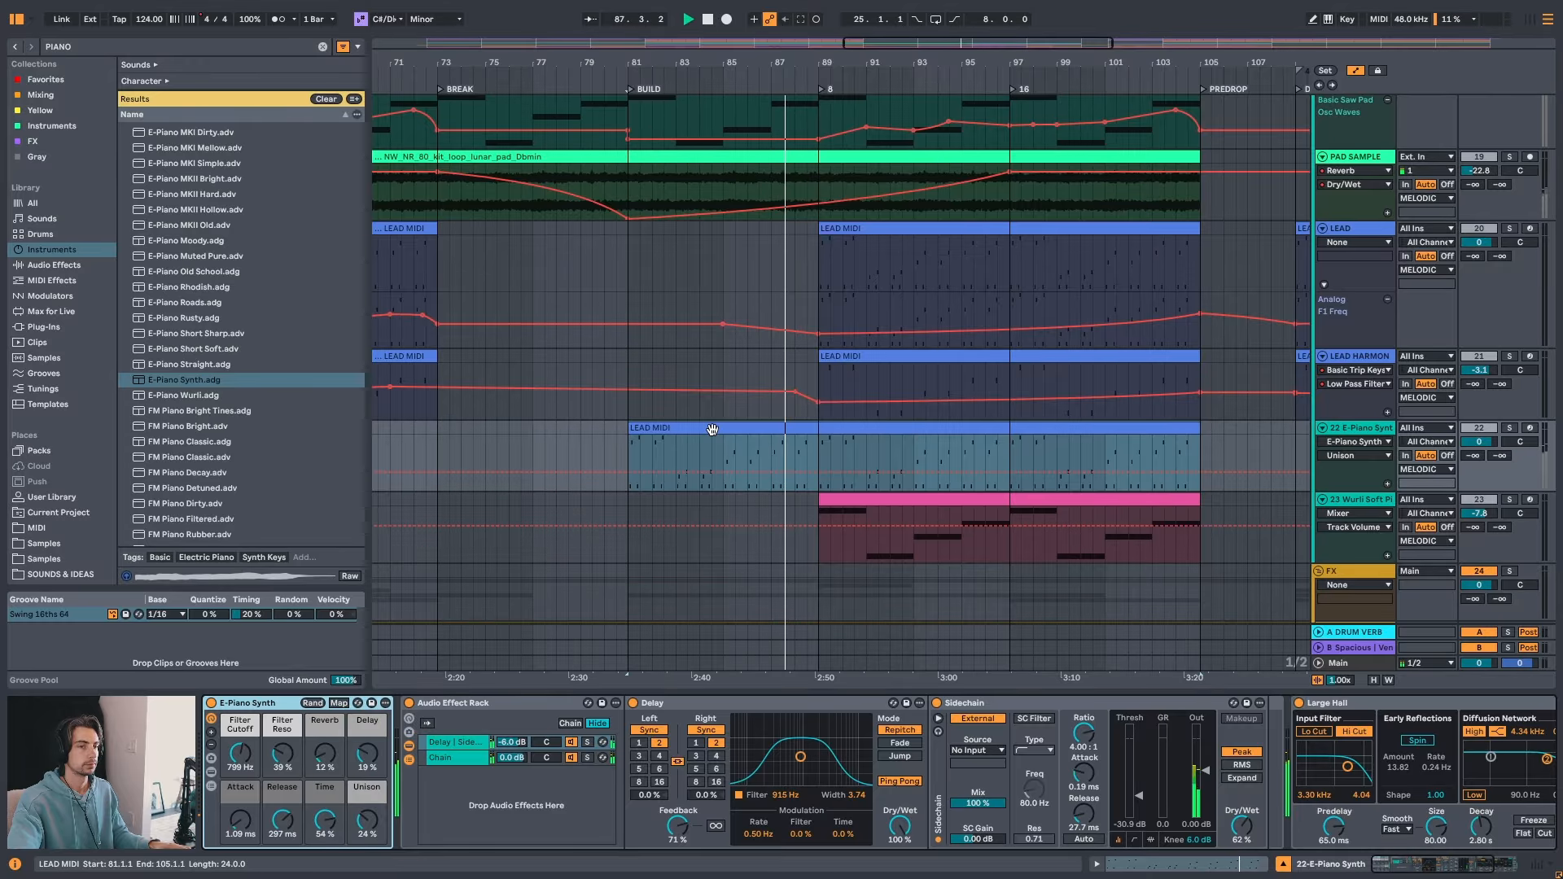
- Copy the eight-bar Wurli Soft Piano clip from bar 89 to bar 81 and play the build
{"action": "scroll", "coordinate": [889, 464], "scroll_direction": "down", "scroll_amount": 2}
{"action": "key", "text": "space"}
{"action": "left_click", "coordinate": [879, 450]}
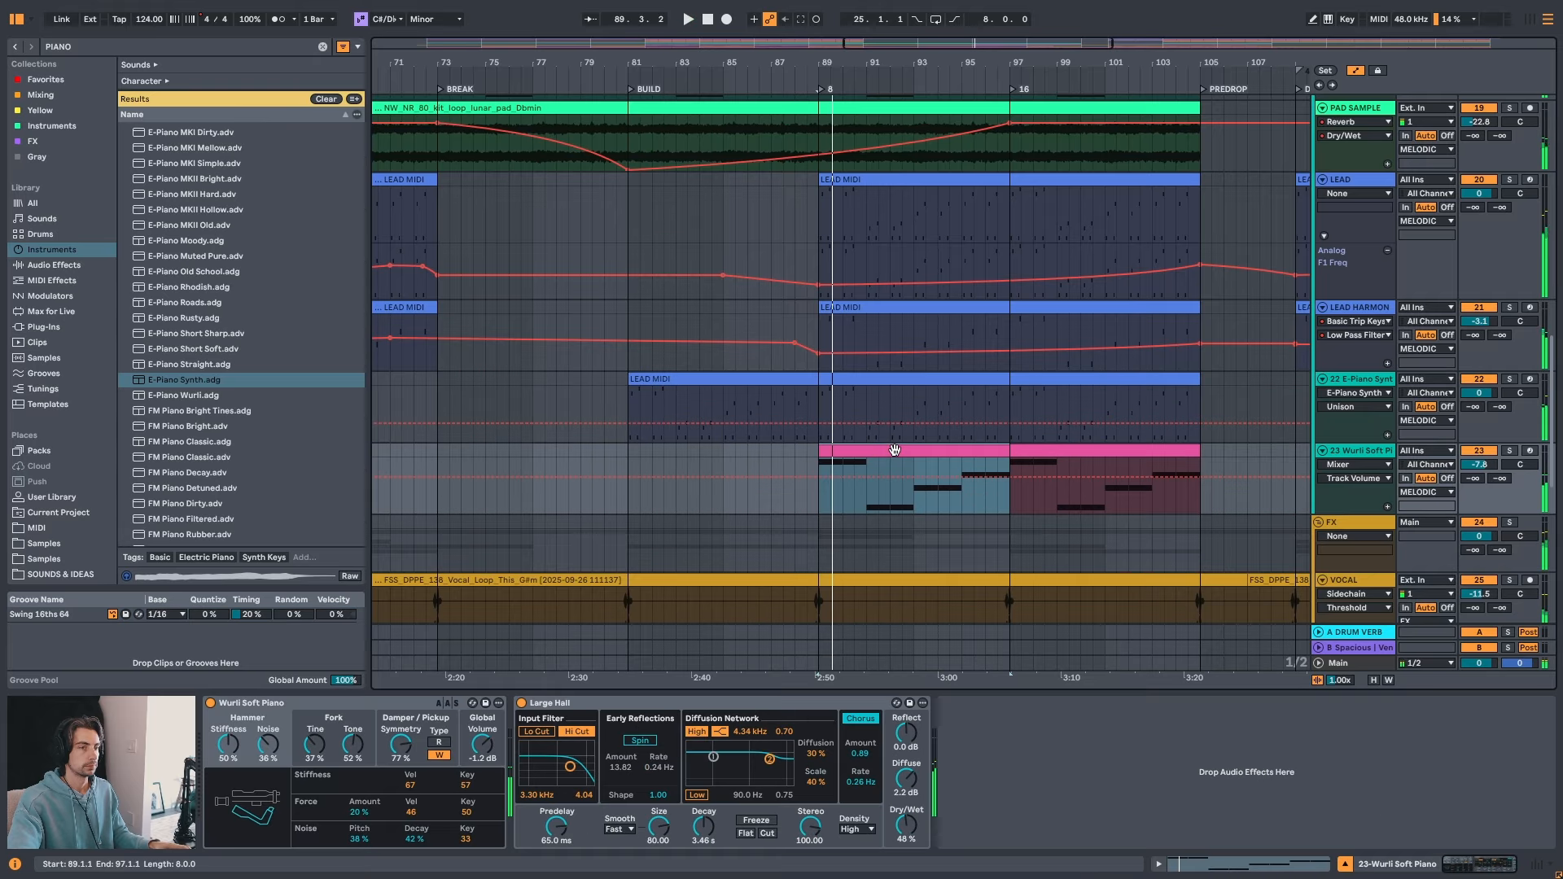
{"action": "left_click_drag", "start_coordinate": [893, 449], "coordinate": [706, 445]}
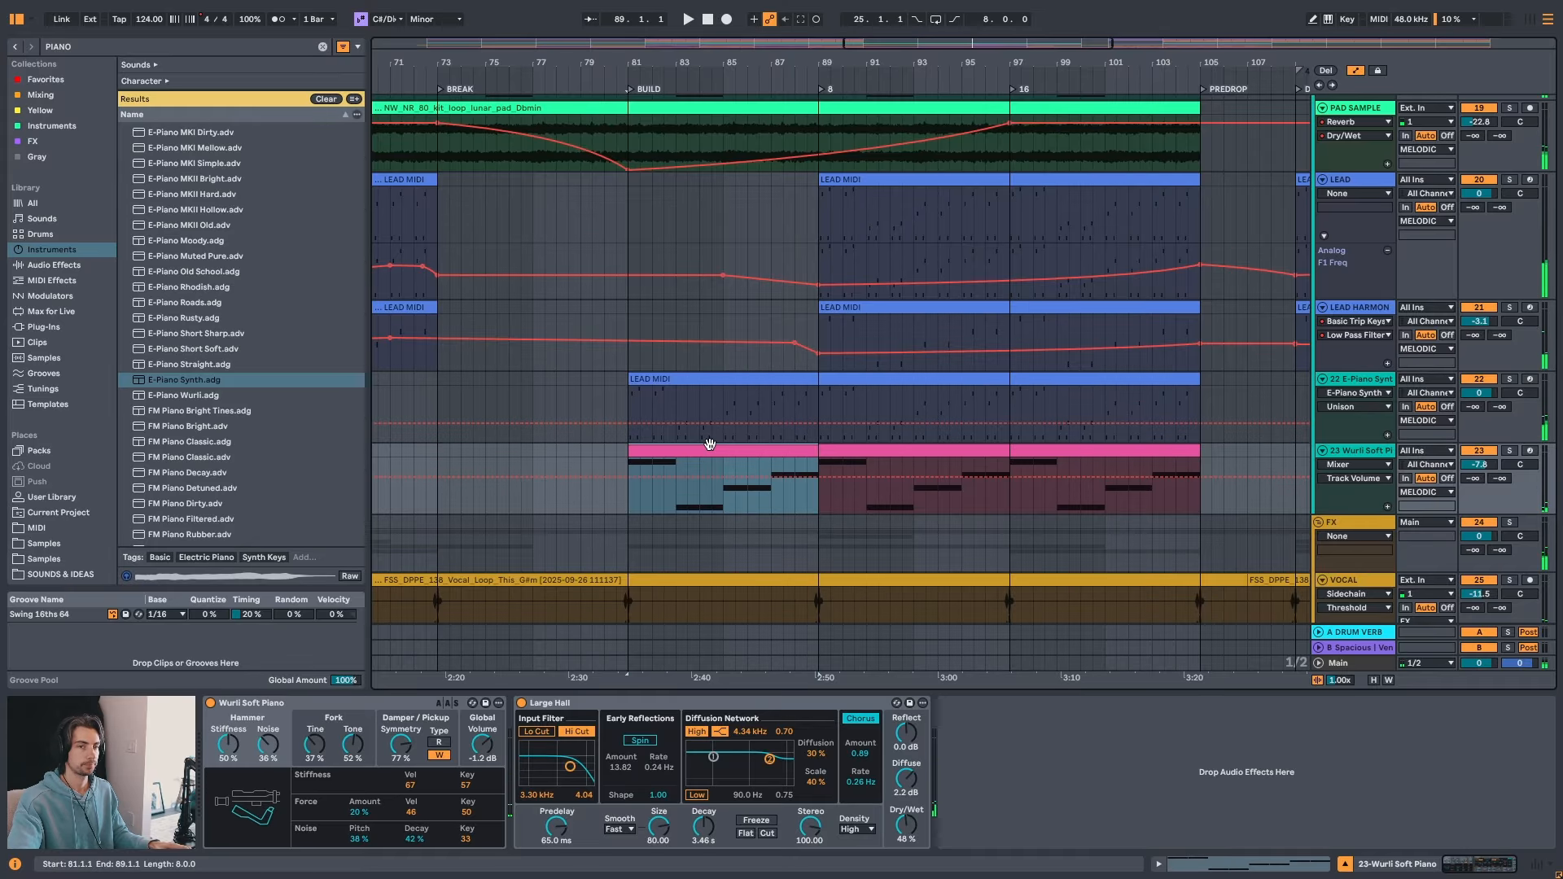
{"action": "key", "text": "space"}
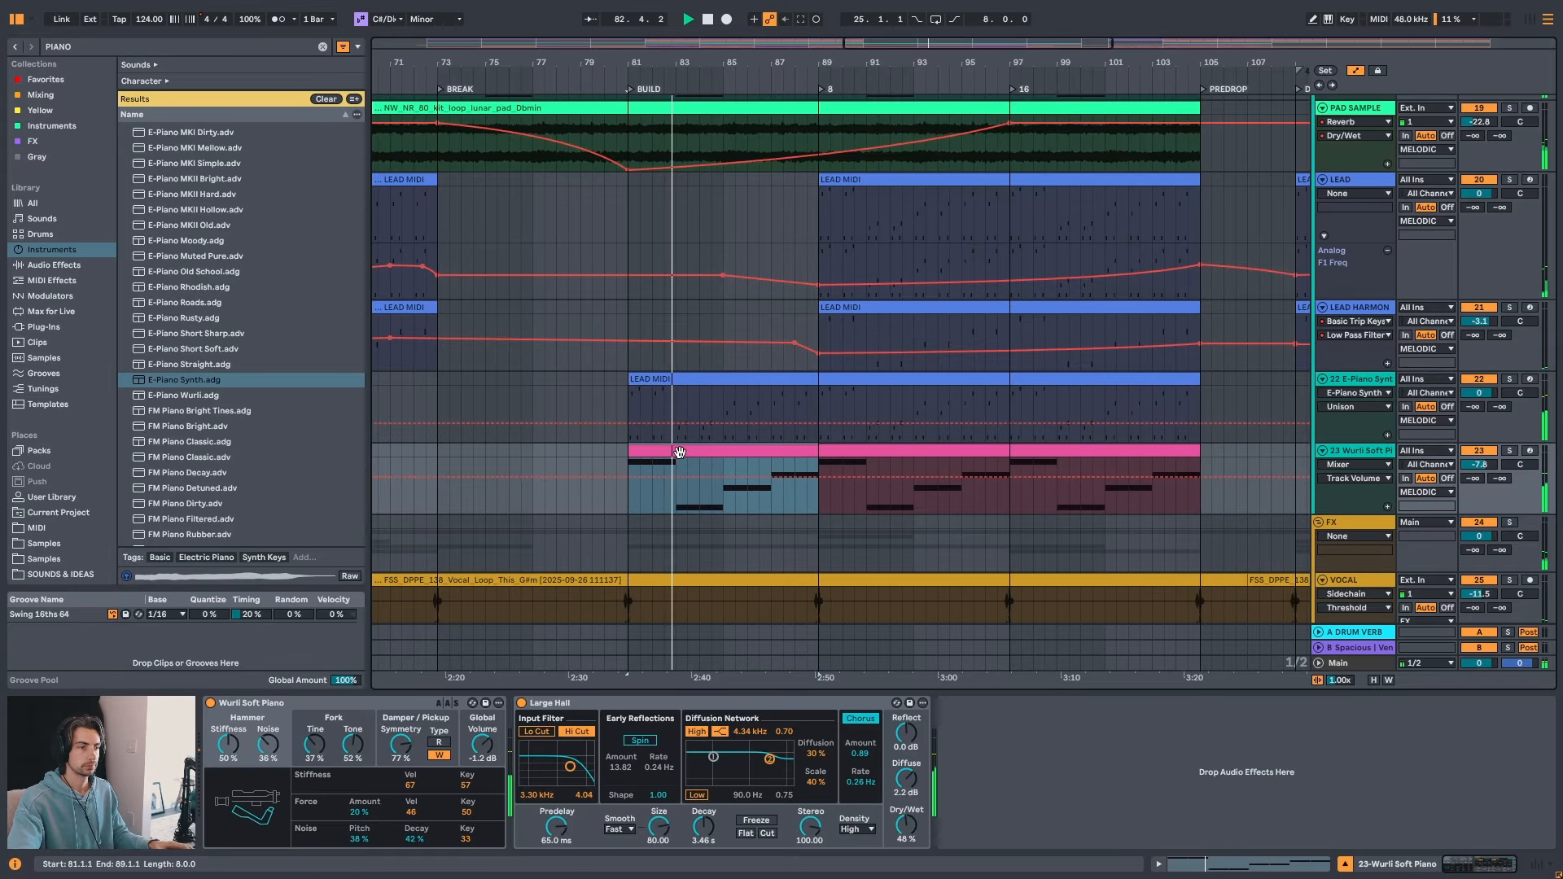
- Shorten all notes in the Wurli Soft Piano clip at bar 81 to half a bar each and play the result
{"action": "key", "text": "shift+Tab"}
{"action": "key", "text": "space"}
{"action": "scroll", "coordinate": [602, 635], "scroll_direction": "up", "scroll_amount": 2}
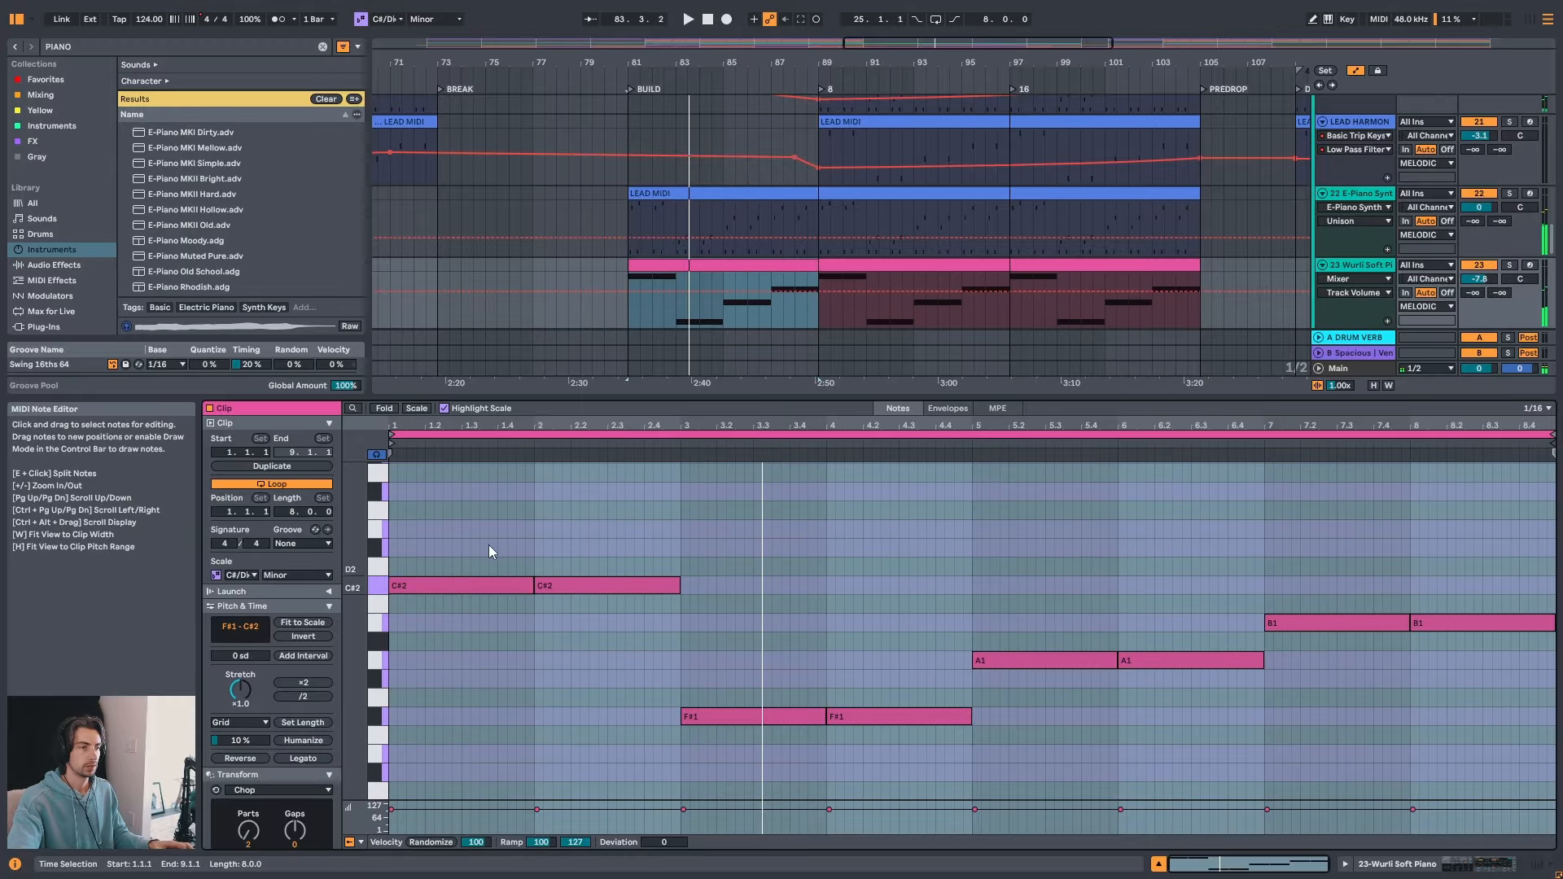
{"action": "left_click_drag", "start_coordinate": [461, 525], "coordinate": [1465, 749]}
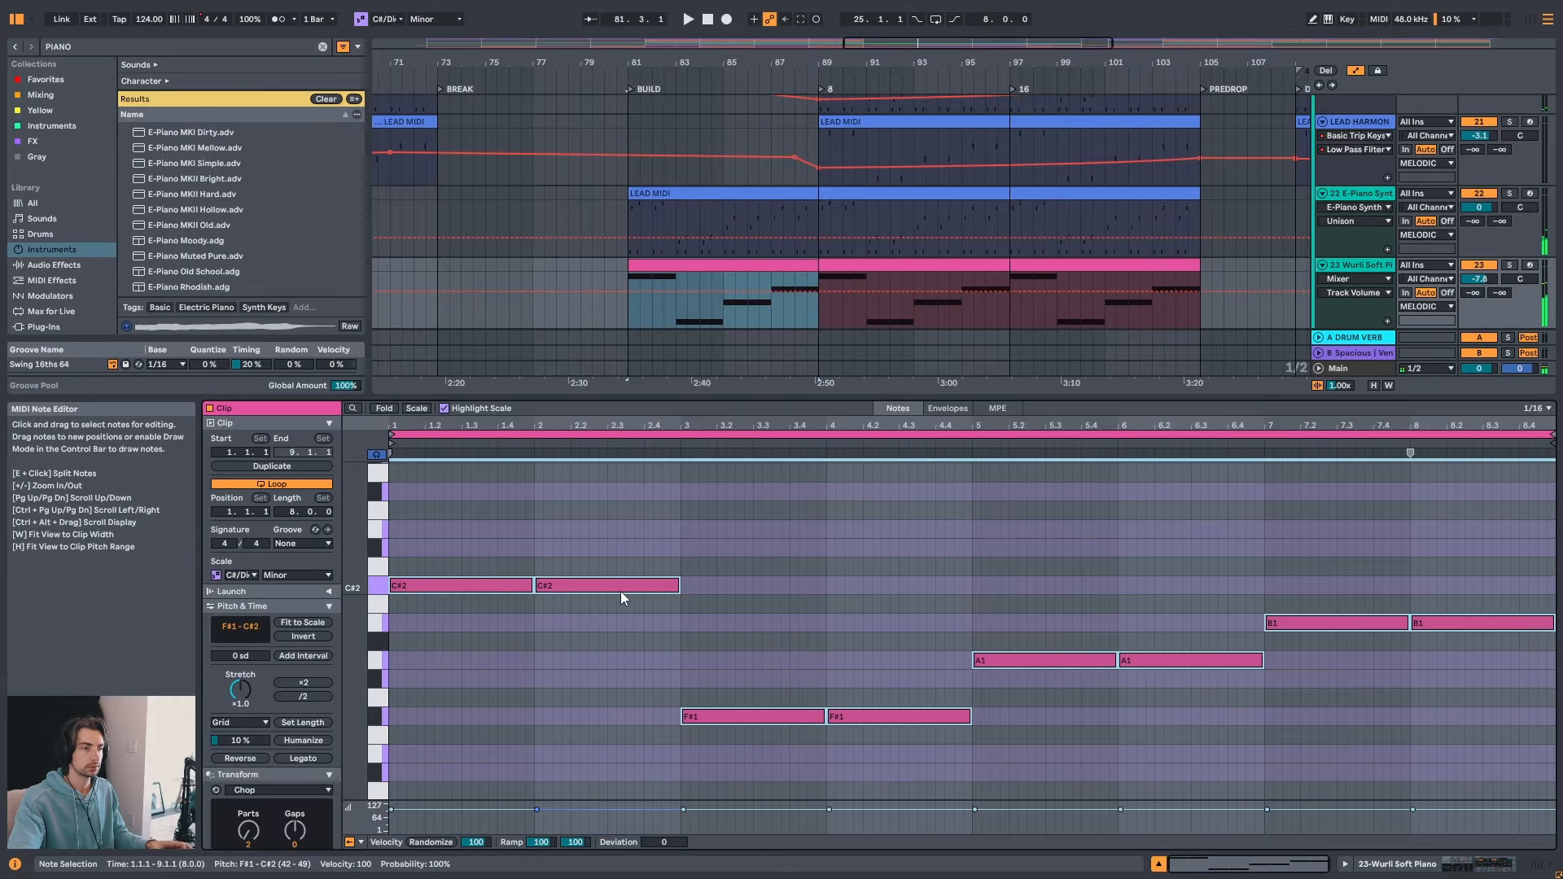
{"action": "left_click_drag", "start_coordinate": [531, 587], "coordinate": [462, 588]}
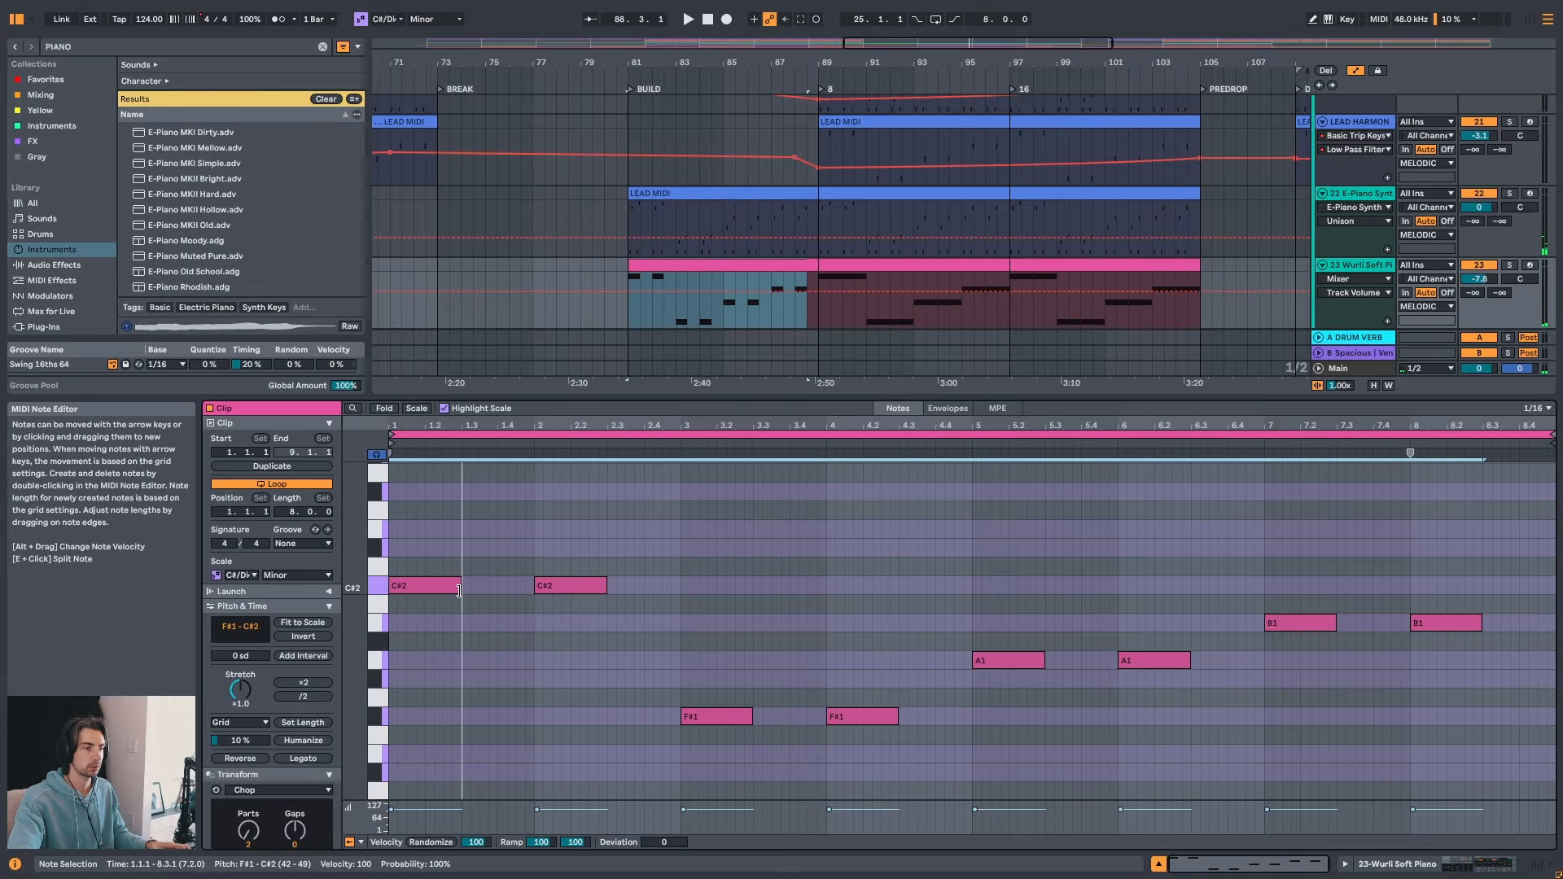
{"action": "key", "text": "space"}
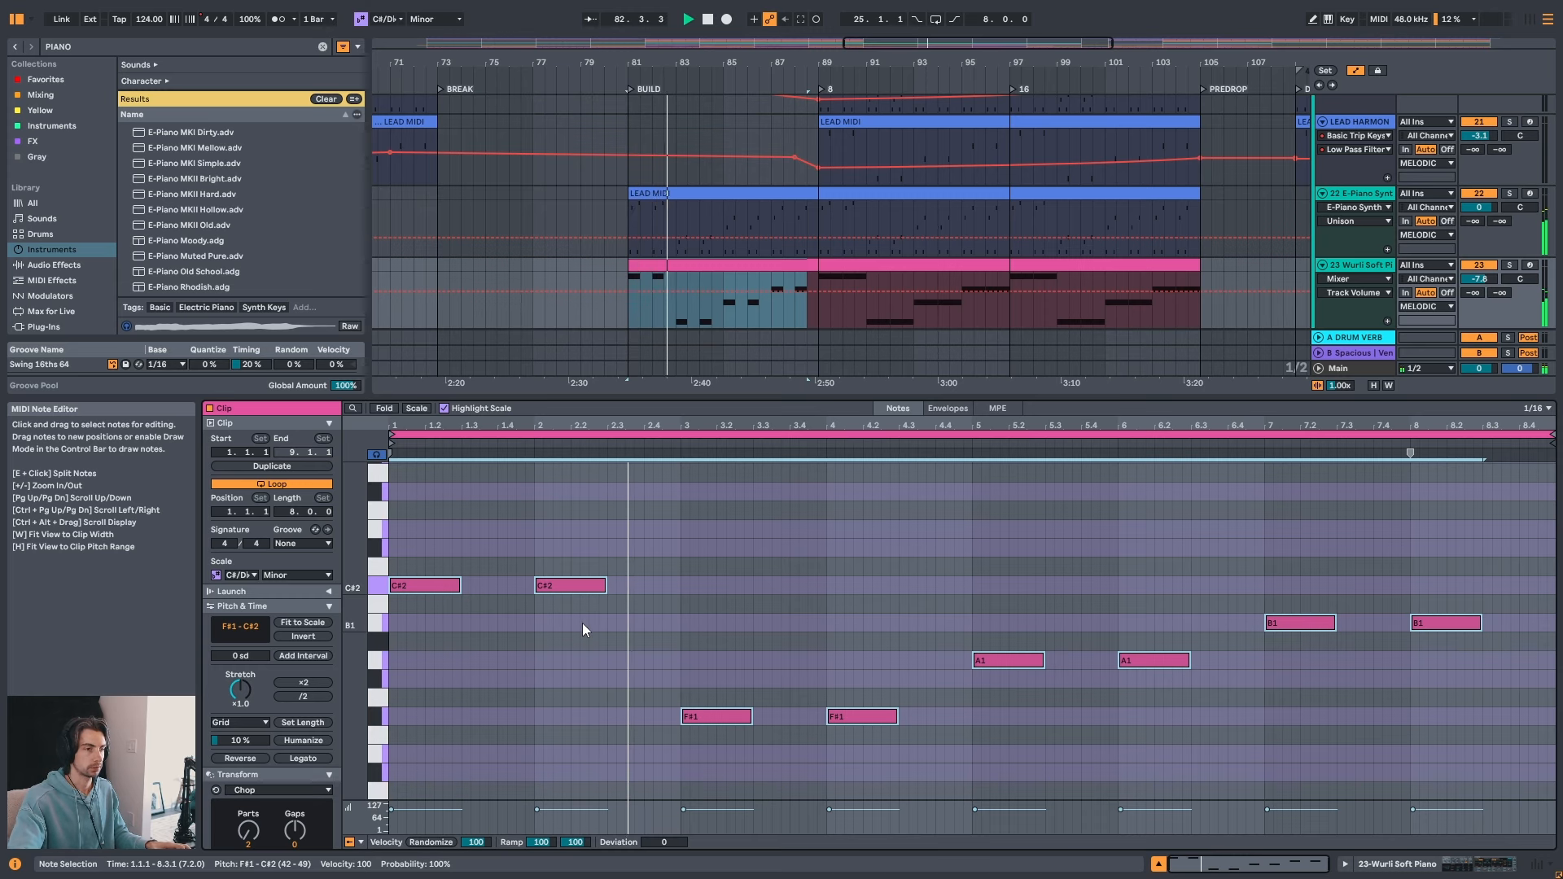
{"action": "key", "text": "space"}
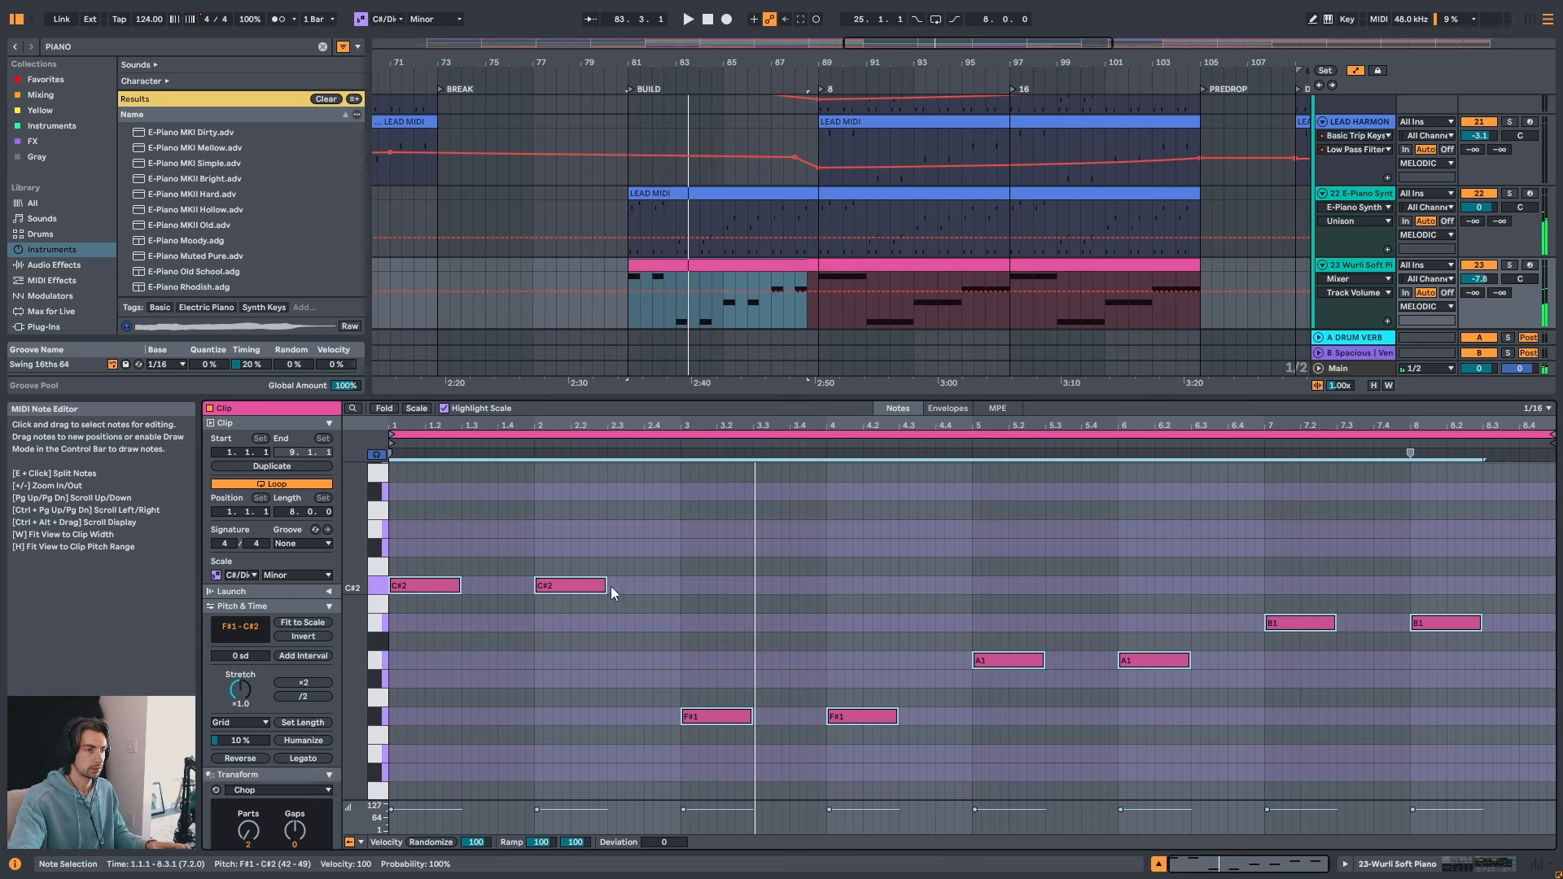
- Shorten all notes in the Wurli Soft Piano clip at bar 81 to about seven sixteenths each while the build plays
{"action": "left_click_drag", "start_coordinate": [606, 586], "coordinate": [589, 586]}
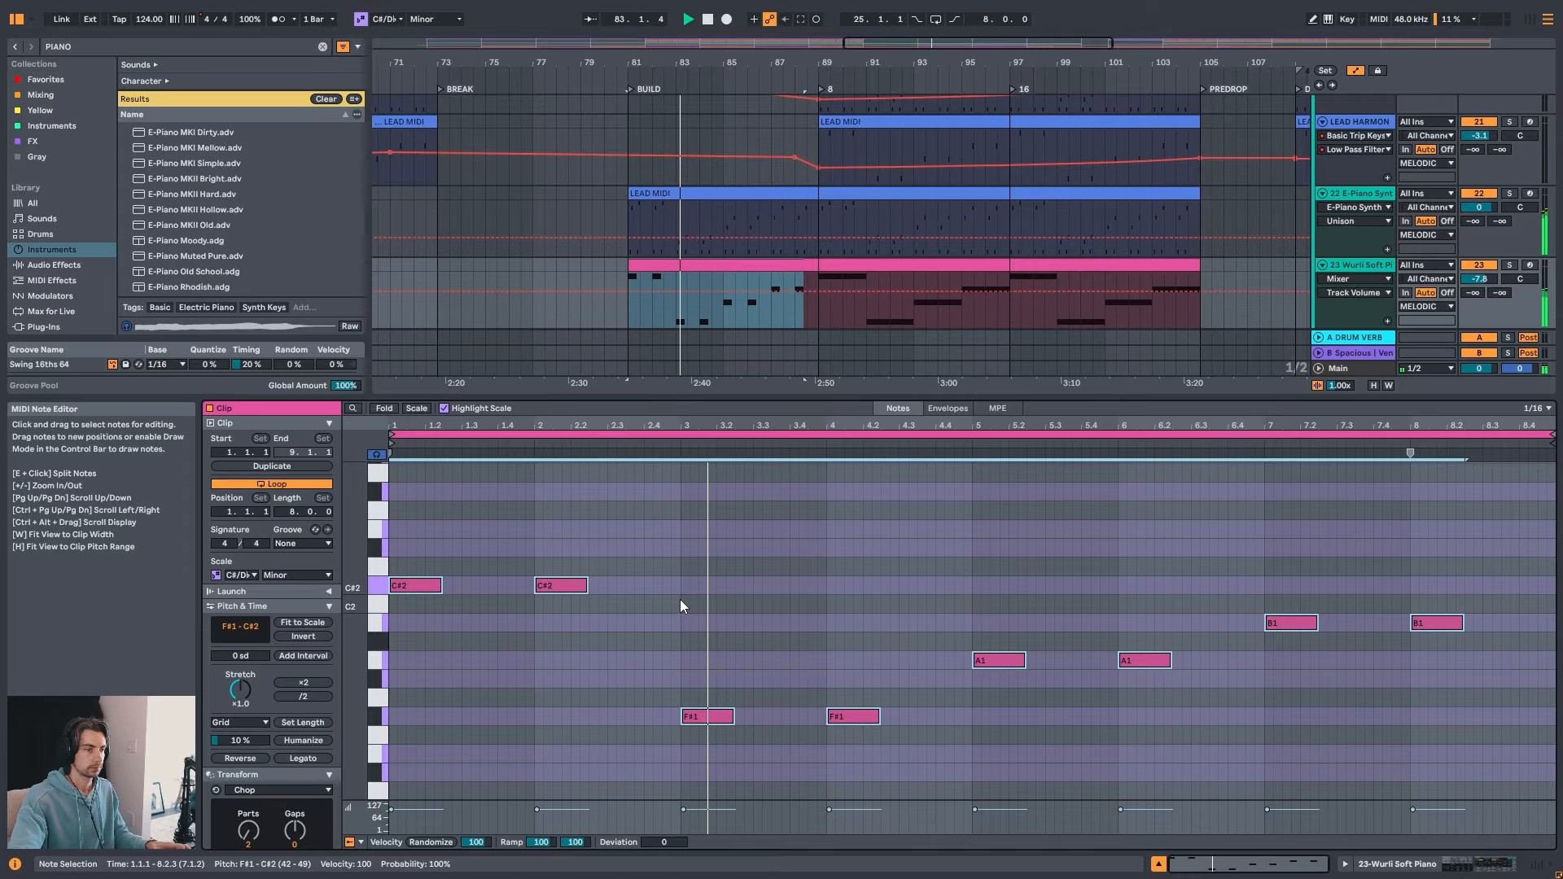
{"action": "key", "text": "shift+Right"}
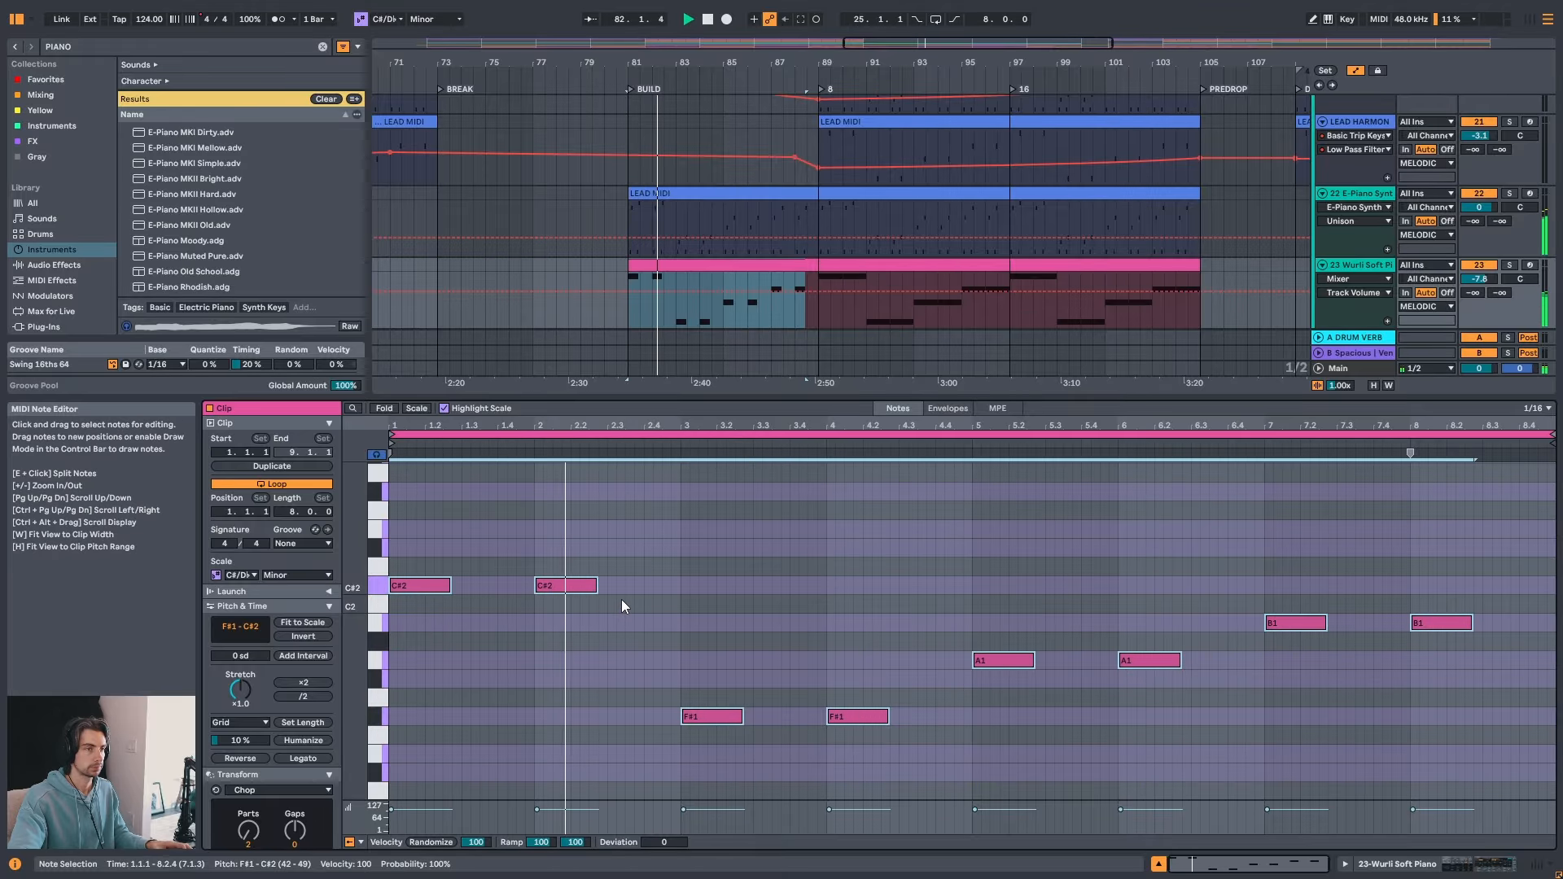
{"action": "key", "text": "shift+Tab"}
- Solo the E-Piano Synth track and play its LEAD MIDI clip from bar 81
{"action": "left_click", "coordinate": [767, 265]}
{"action": "scroll", "coordinate": [781, 439], "scroll_direction": "up", "scroll_amount": 3}
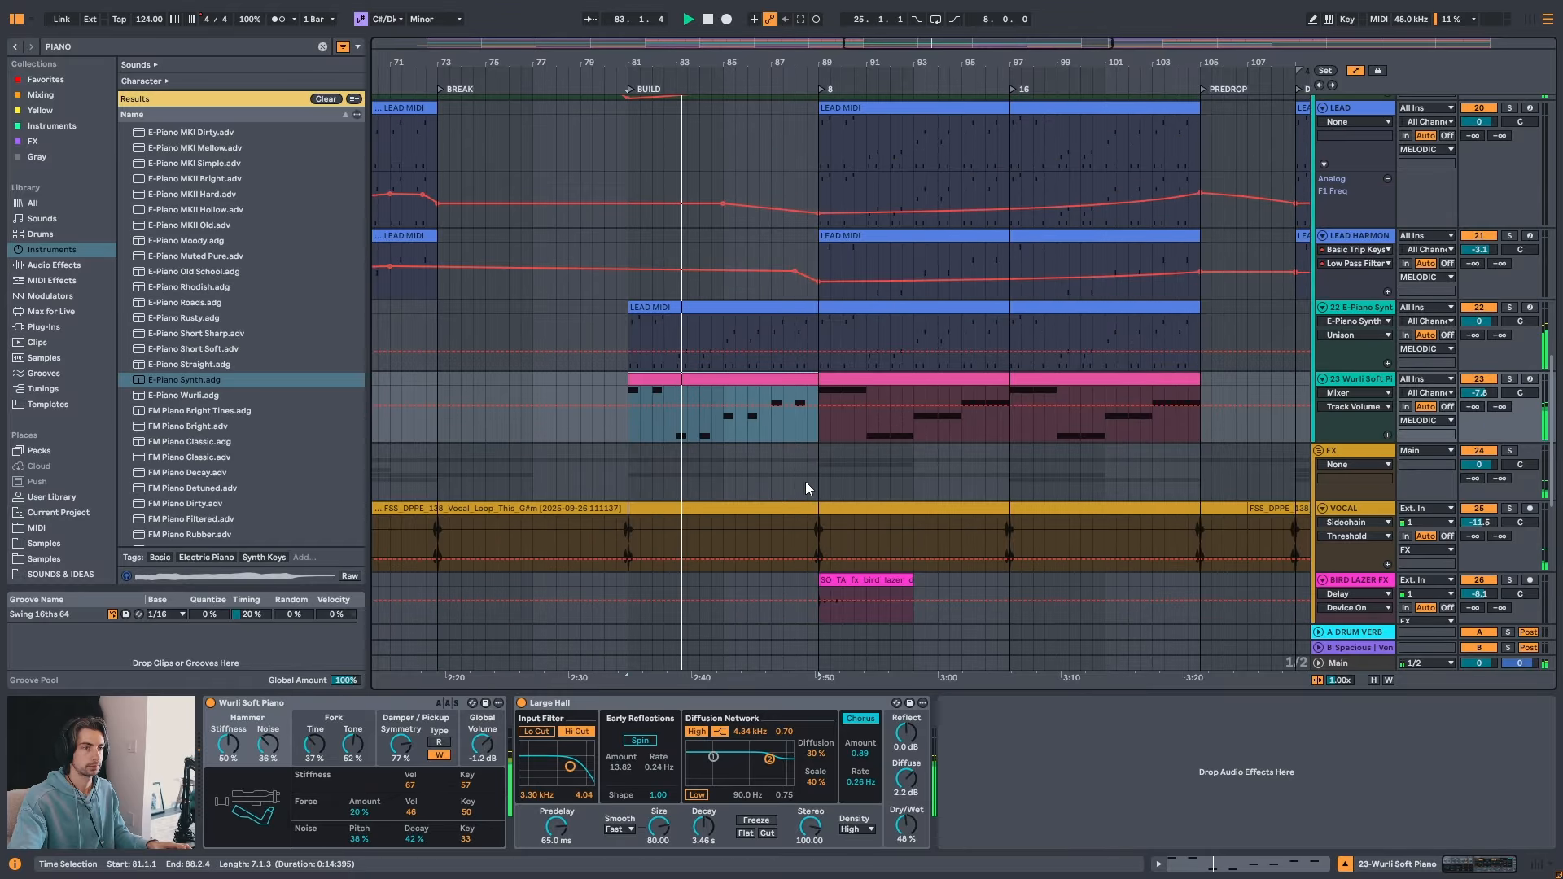
{"action": "scroll", "coordinate": [806, 487], "scroll_direction": "up", "scroll_amount": 2}
{"action": "left_click", "coordinate": [747, 356]}
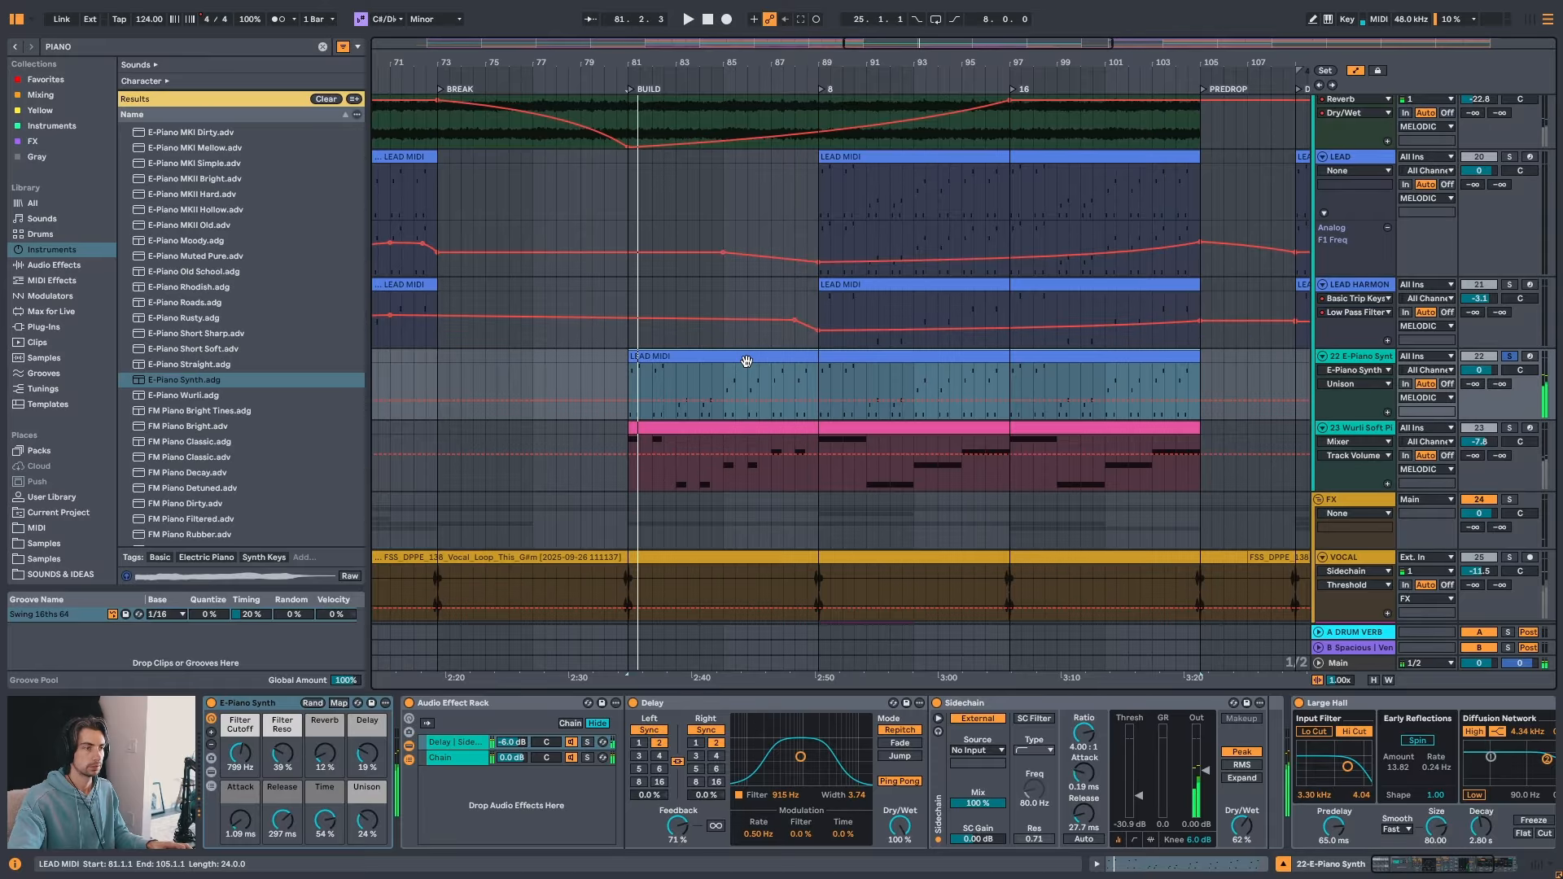
{"action": "scroll", "coordinate": [1100, 416], "scroll_direction": "down", "scroll_amount": 1}
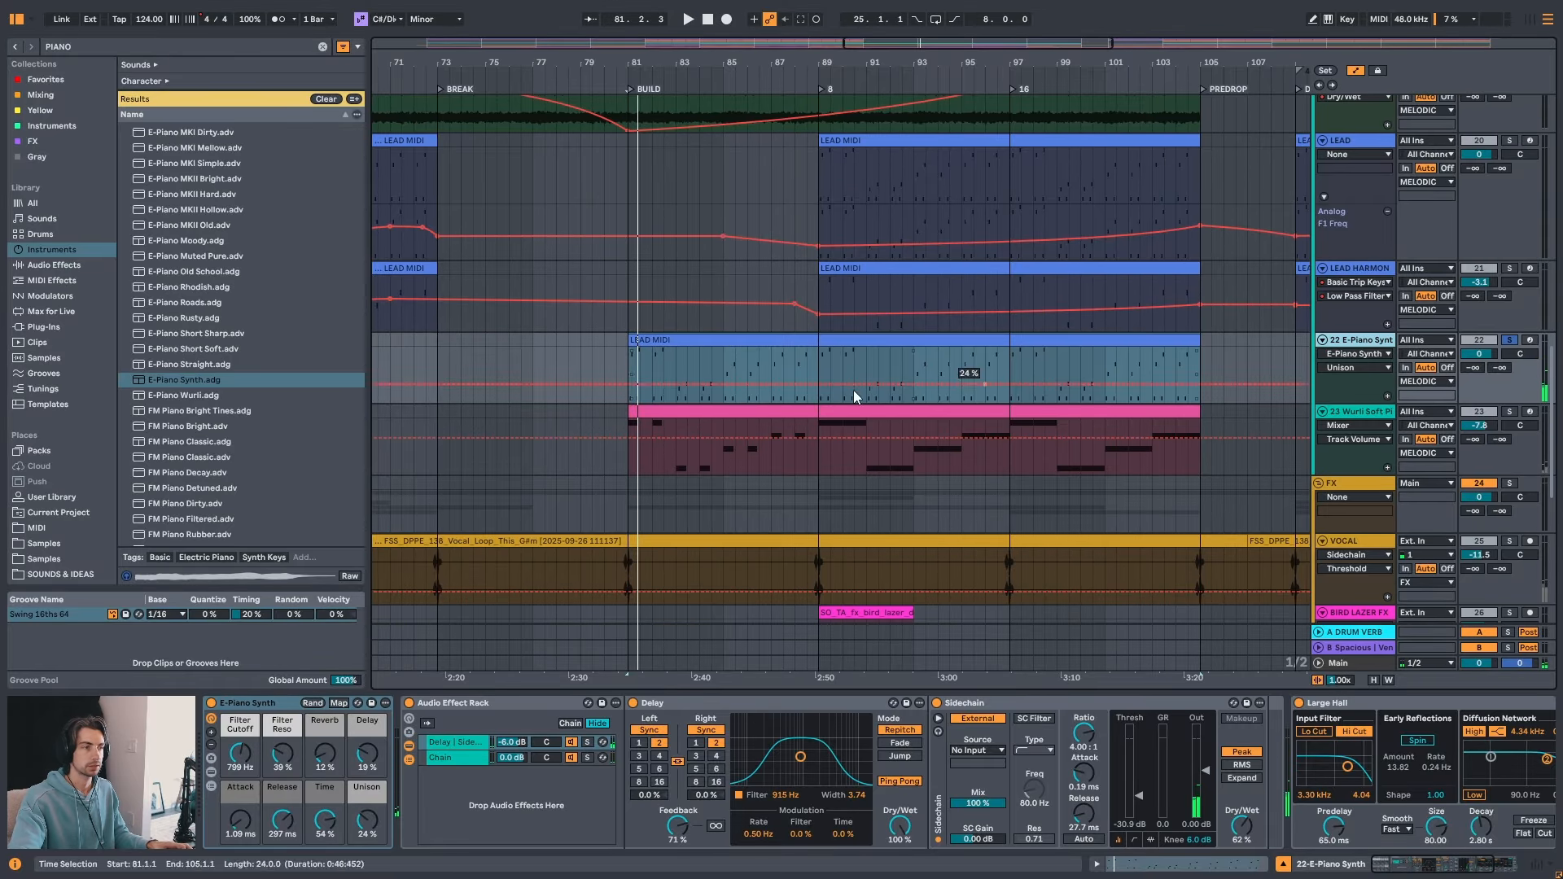
- Preview several piano presets, replace the E-Piano Synth with FM Piano Simple and play the clip from bar 81
{"action": "left_click", "coordinate": [203, 459]}
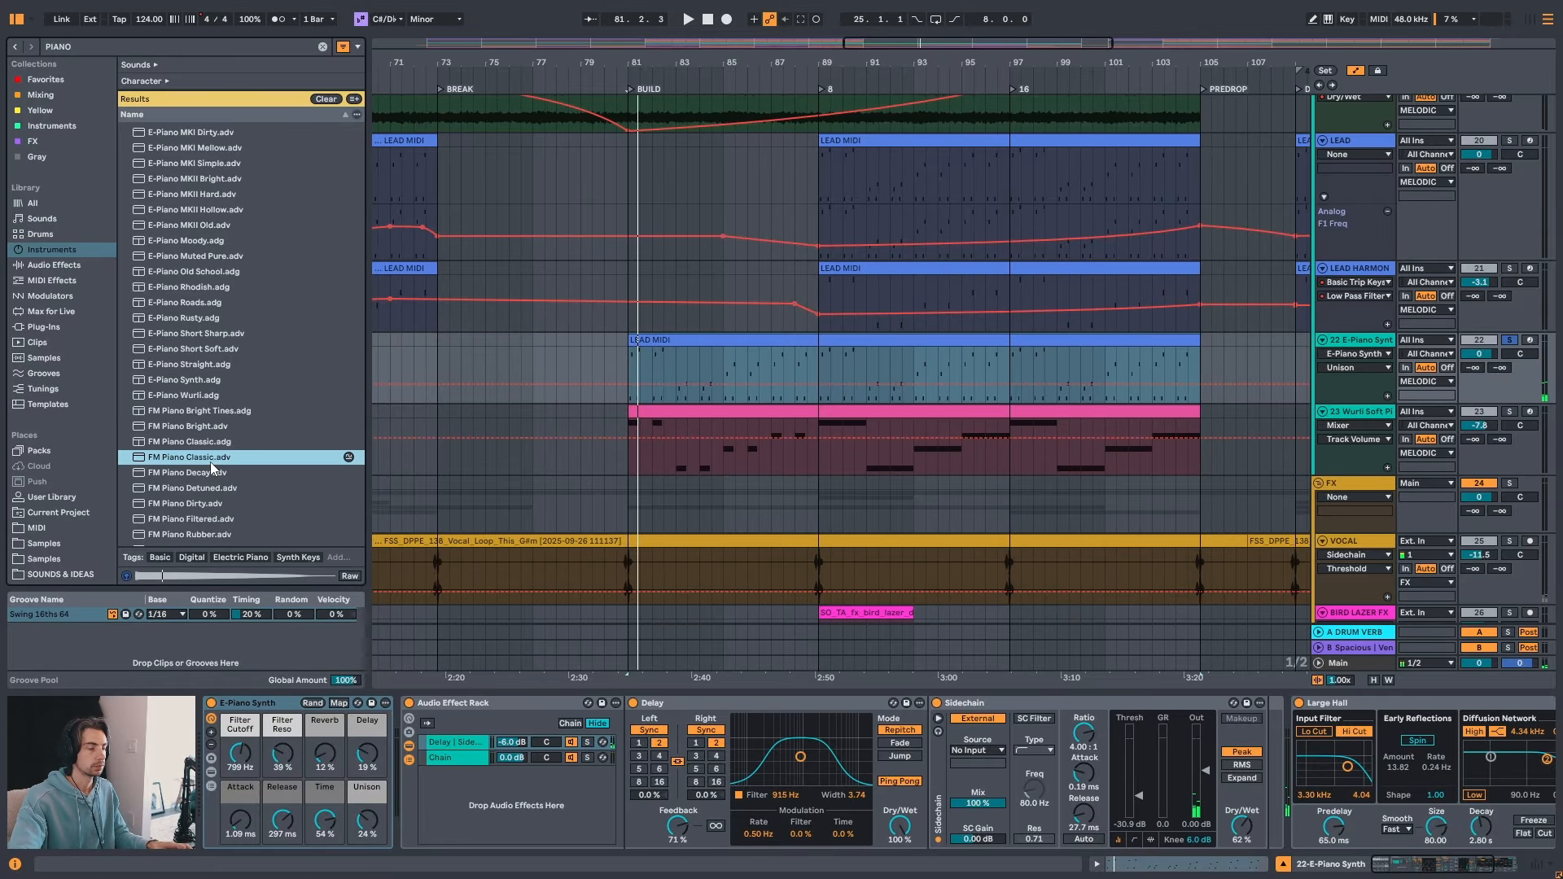
{"action": "left_click", "coordinate": [206, 475]}
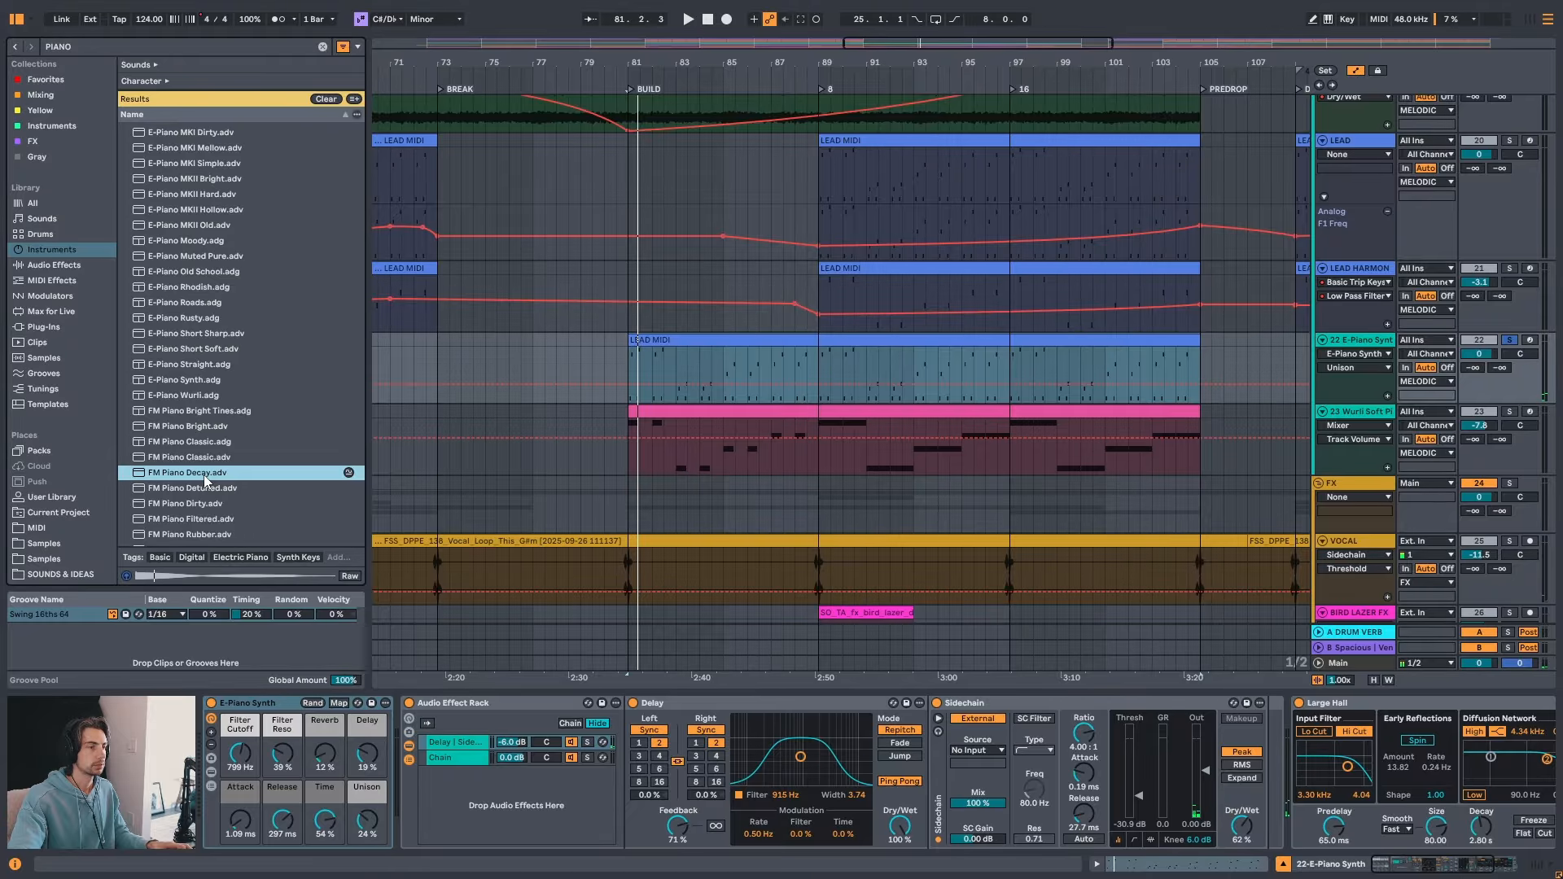
{"action": "left_click", "coordinate": [199, 366]}
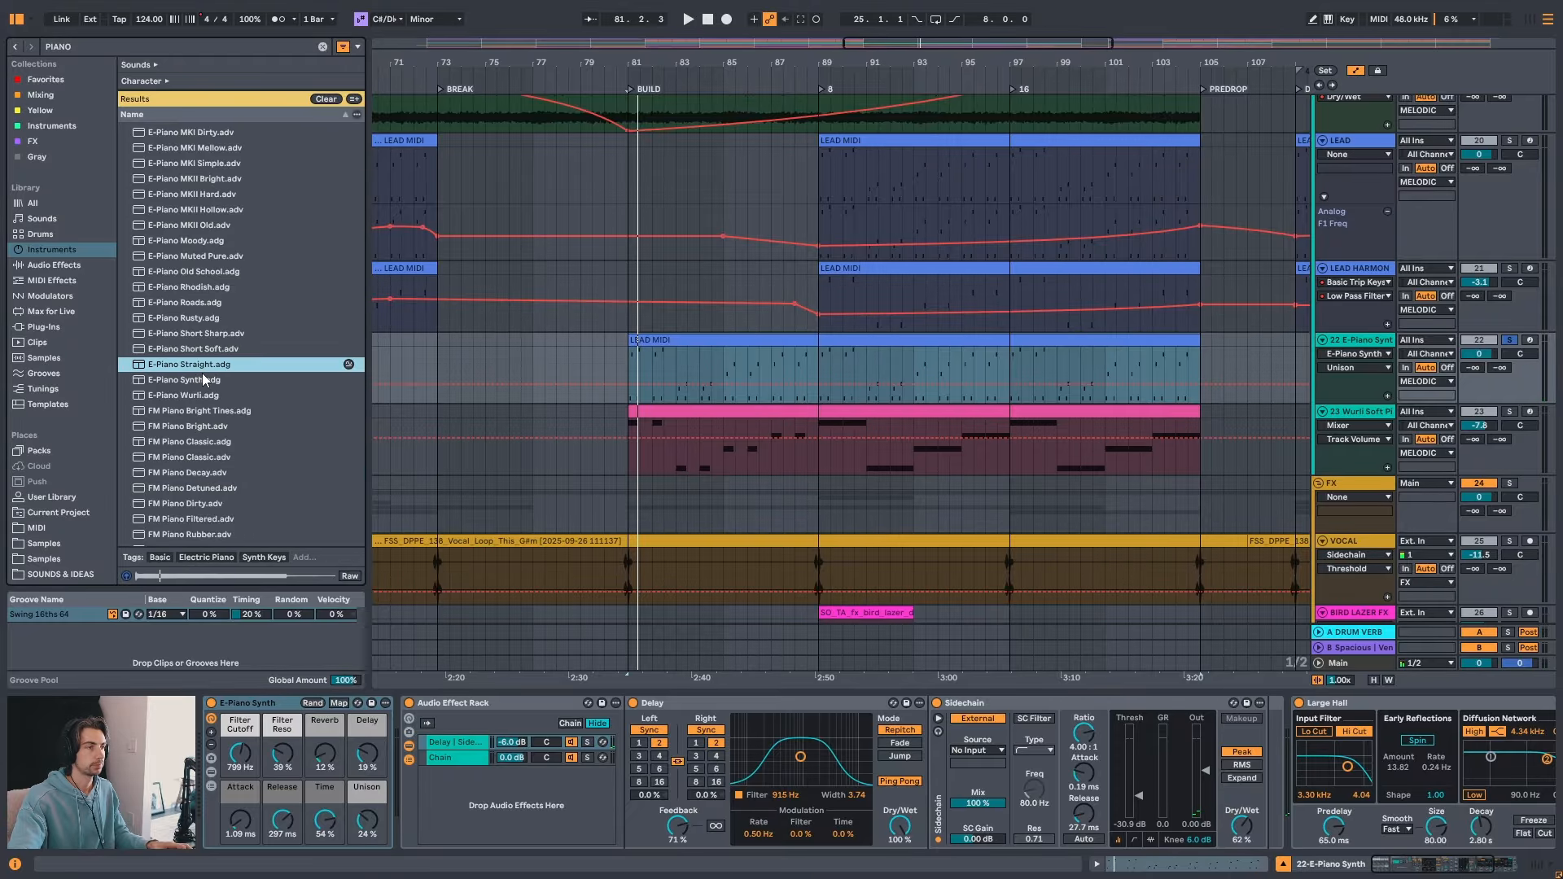
{"action": "scroll", "coordinate": [203, 378], "scroll_direction": "down", "scroll_amount": 4}
{"action": "left_click", "coordinate": [200, 391]}
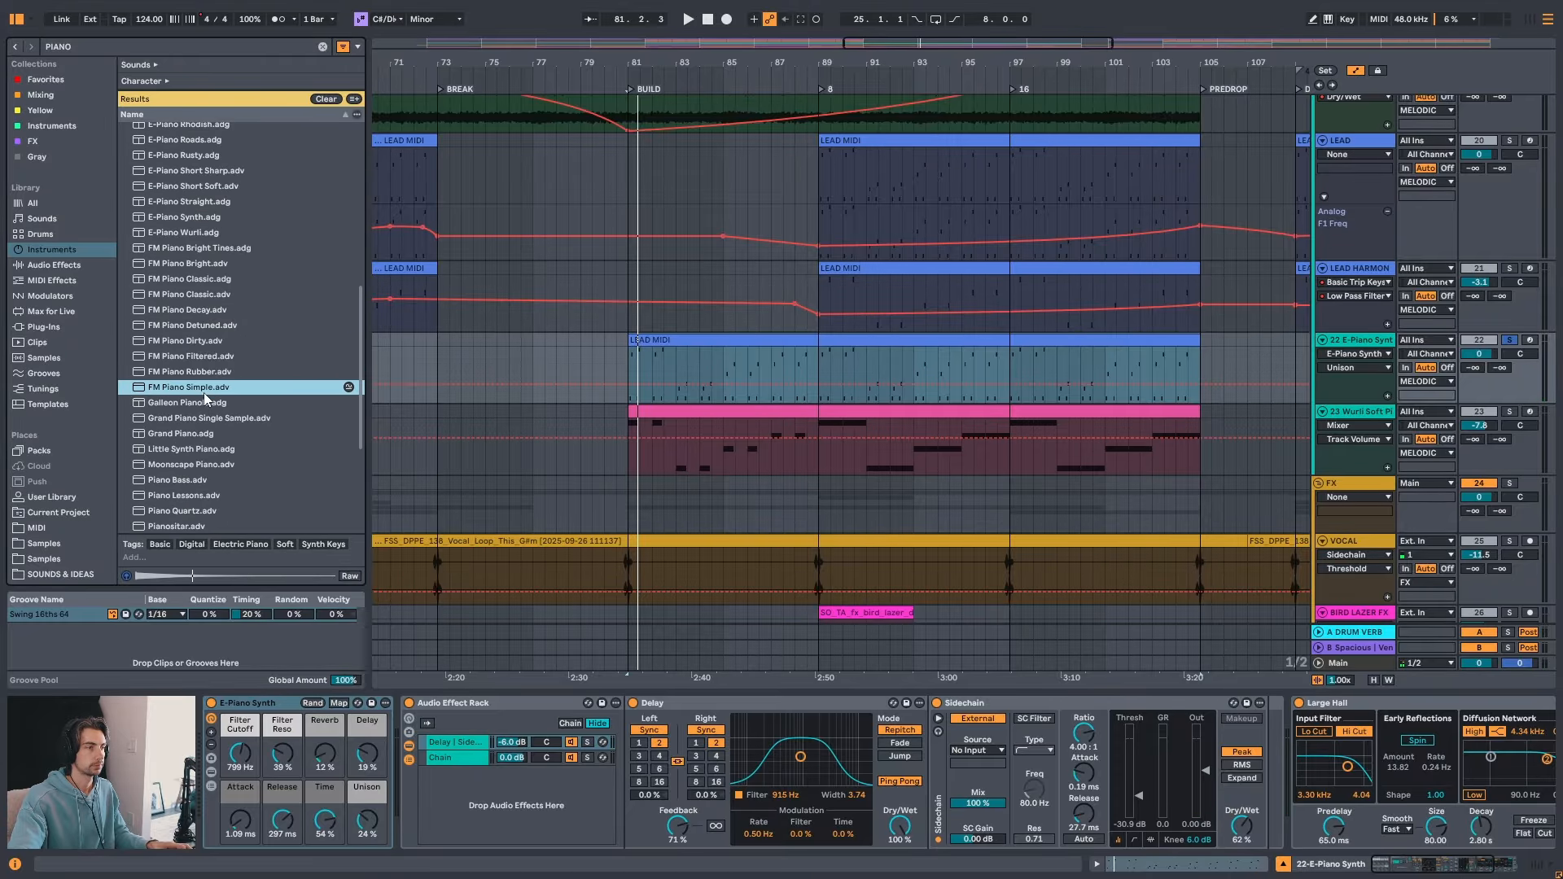
{"action": "double_click", "coordinate": [205, 388]}
{"action": "key", "text": "space"}
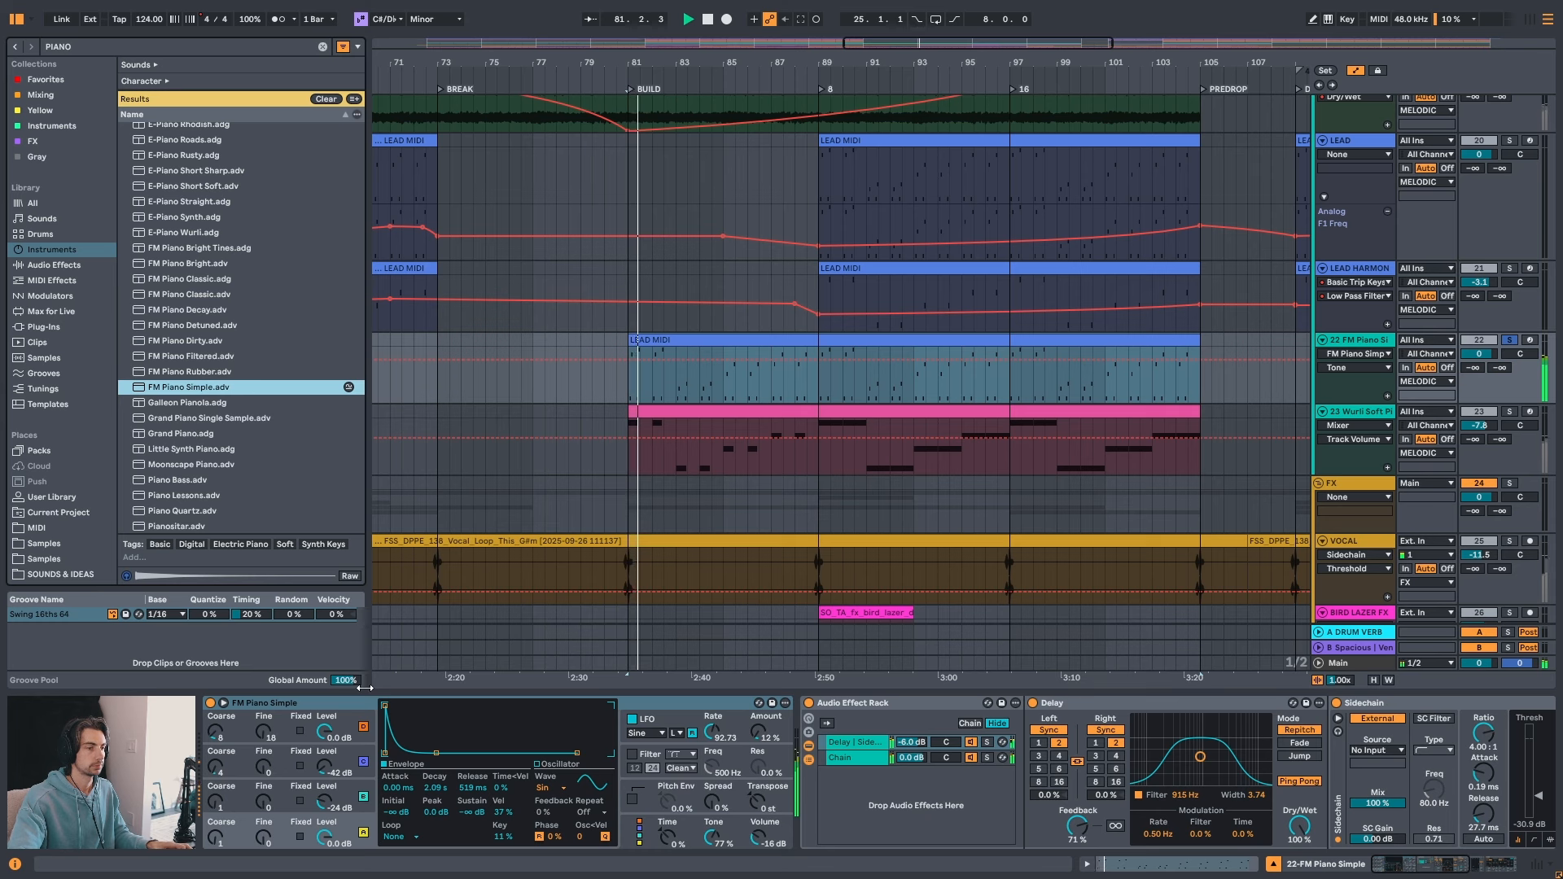
{"action": "left_click", "coordinate": [662, 361]}
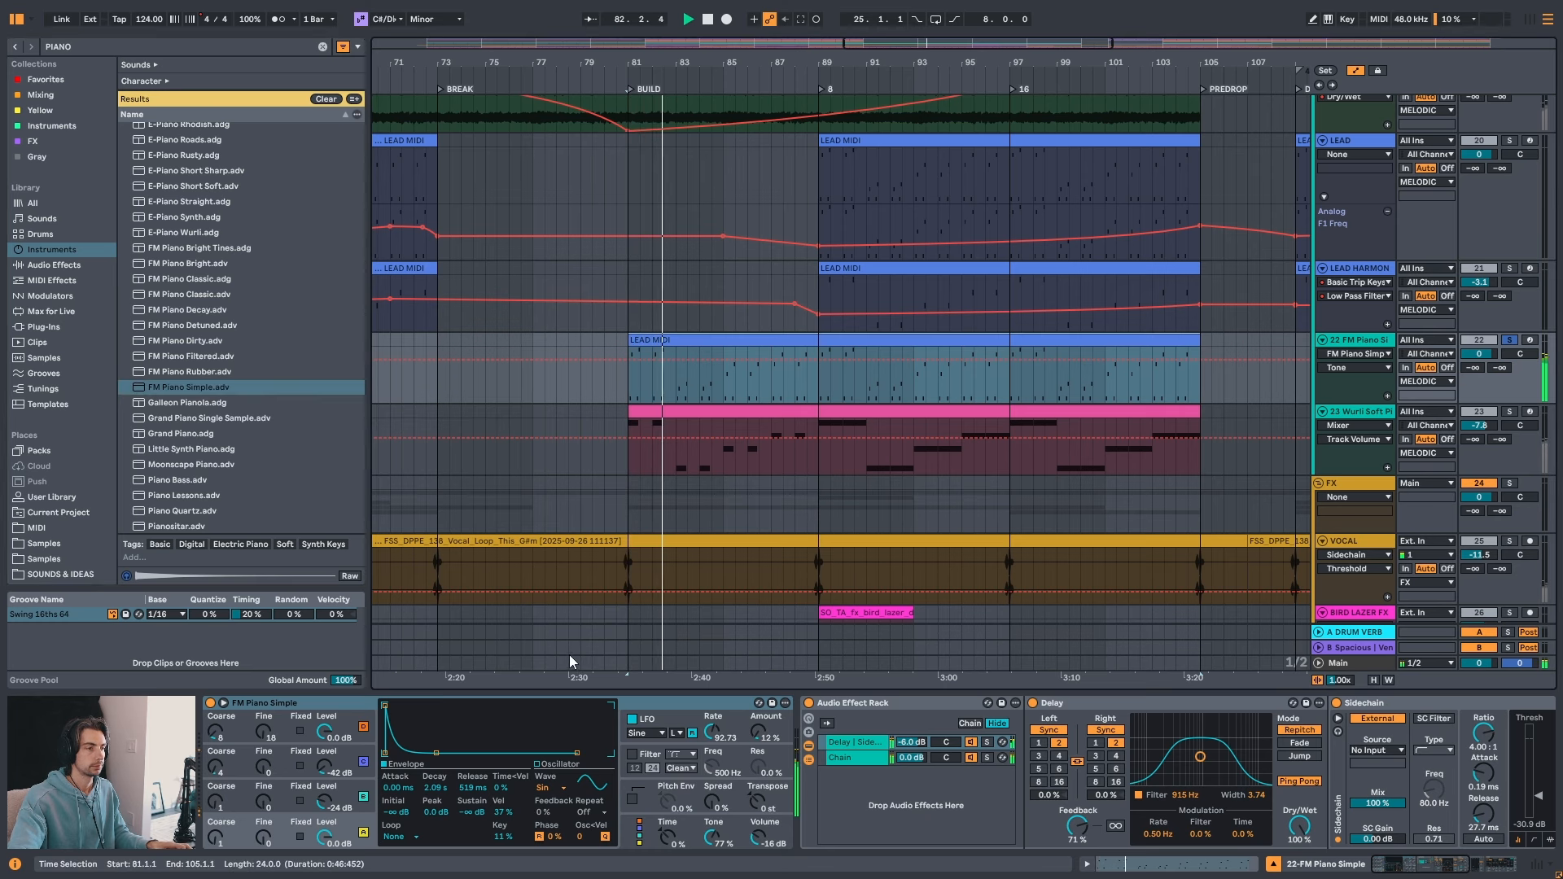
{"action": "key", "text": "space"}
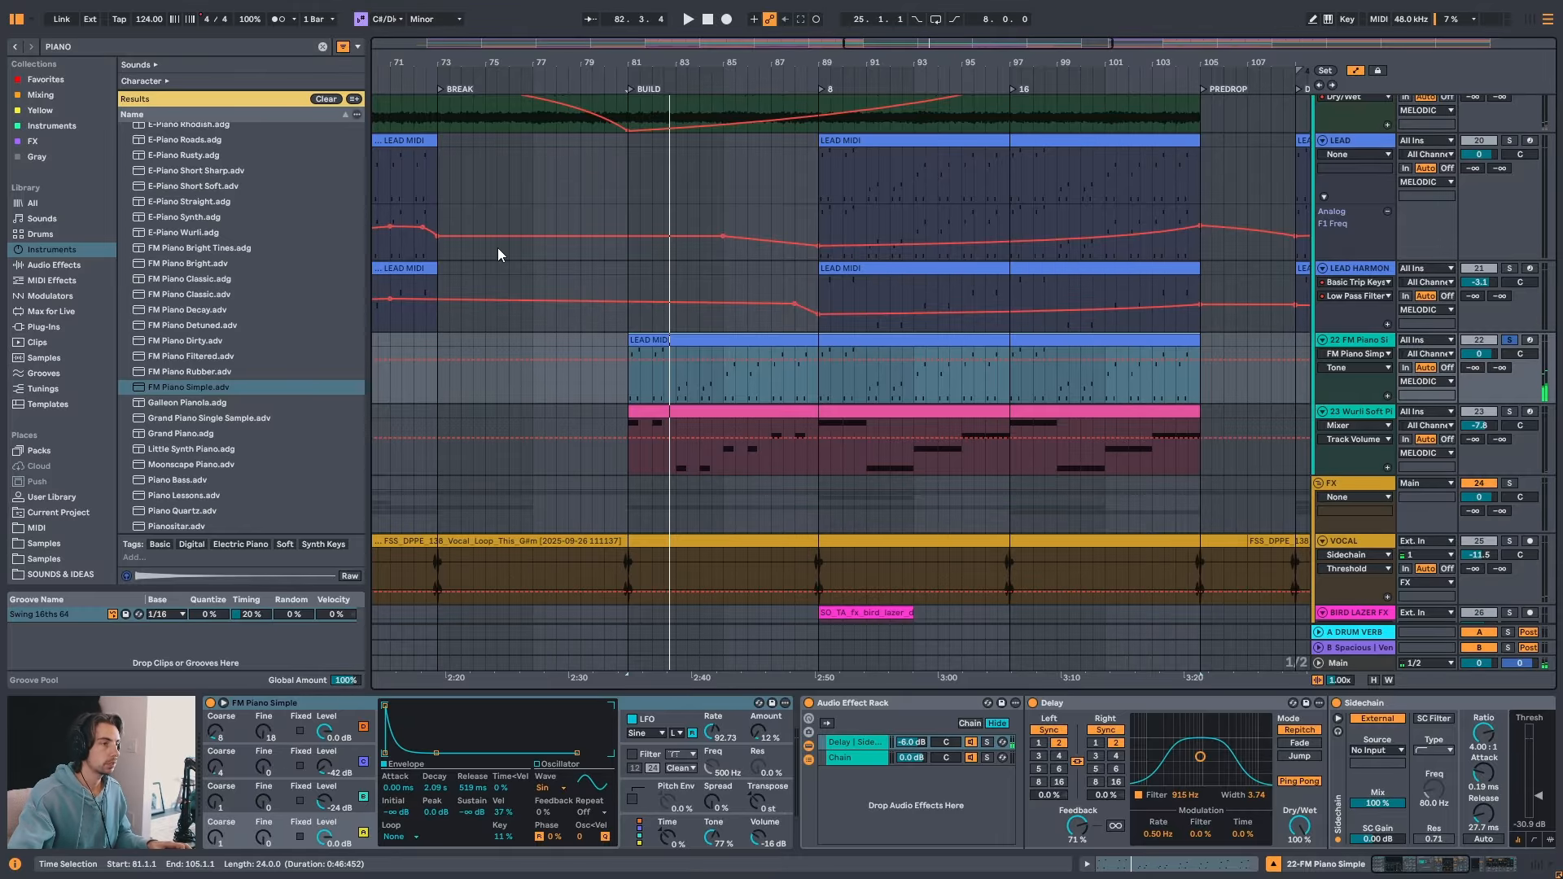
- Try the default Operator instrument in place of FM Piano Simple, undo the swap and replay the clip
{"action": "key", "text": "ctrl+f"}
{"action": "type", "text": "OPERATOR"}
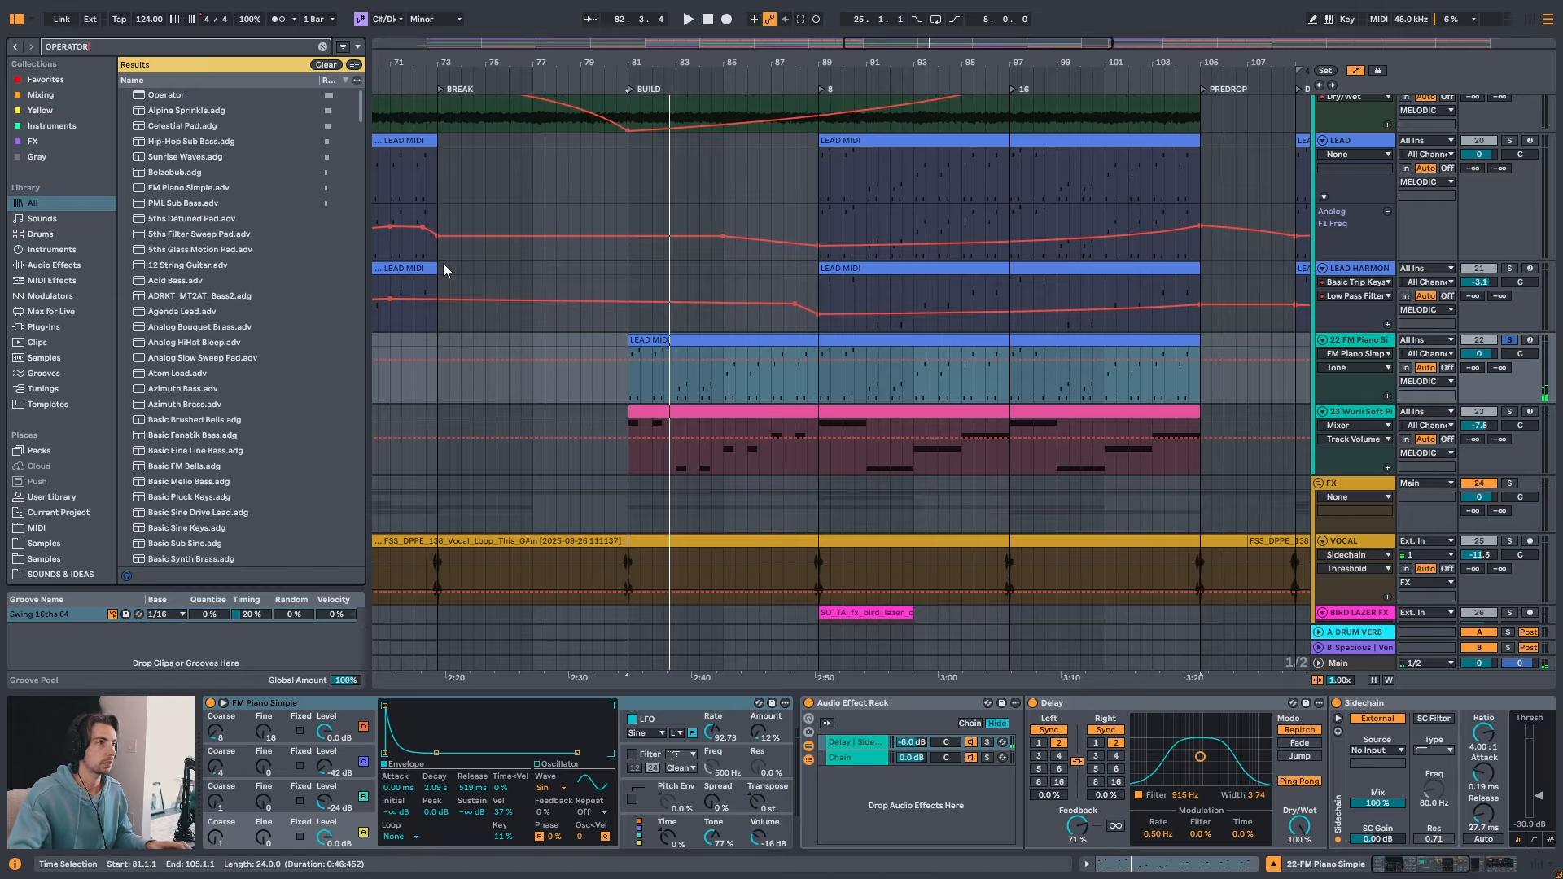
{"action": "double_click", "coordinate": [314, 95]}
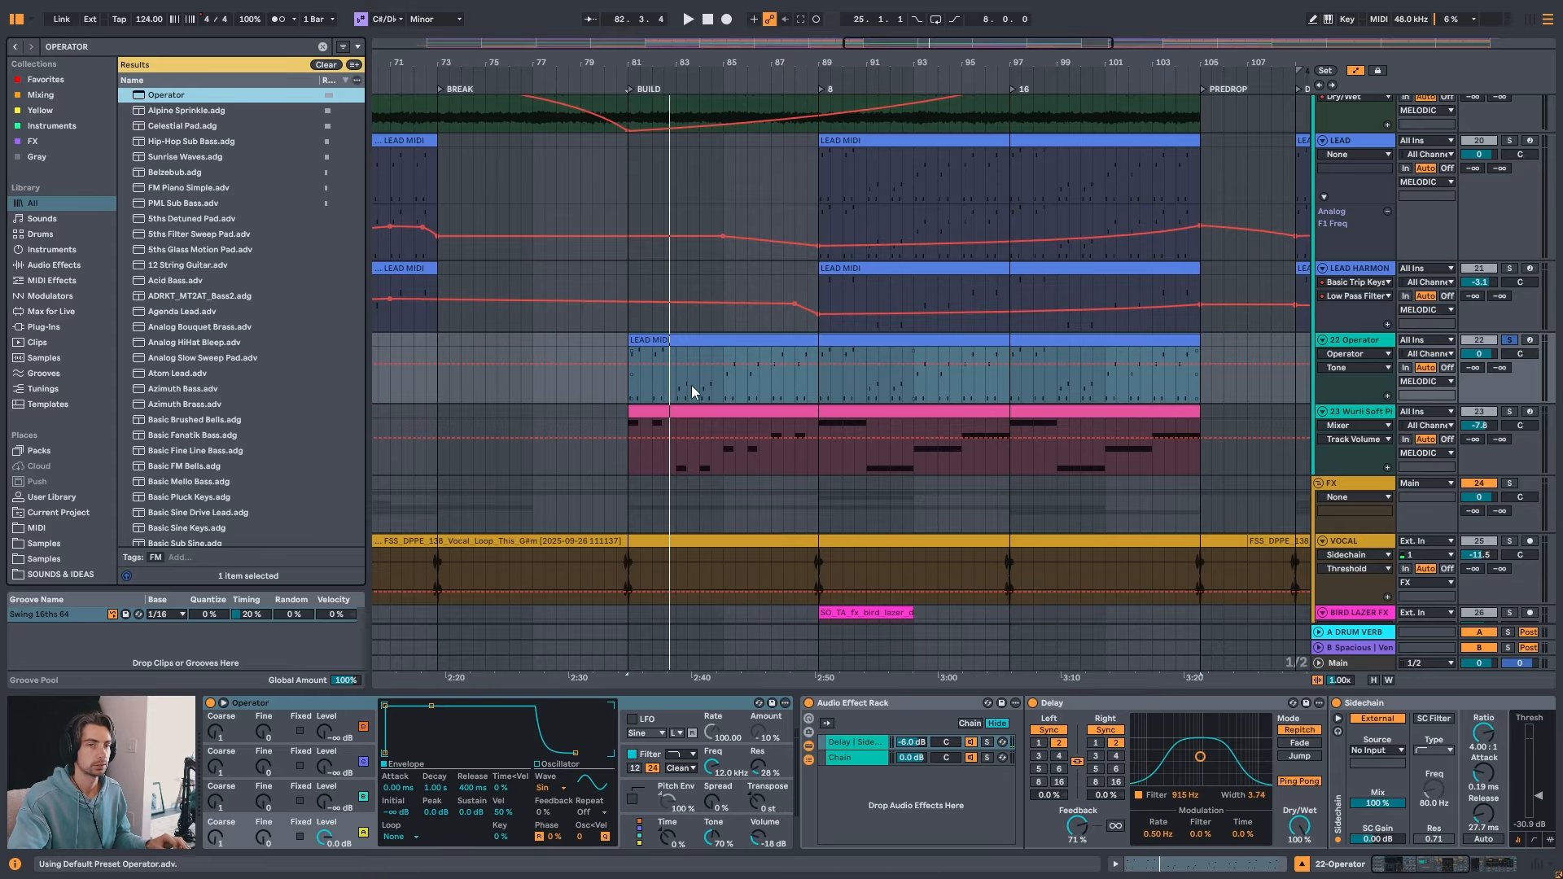
{"action": "key", "text": "ctrl+z"}
{"action": "key", "text": "space"}
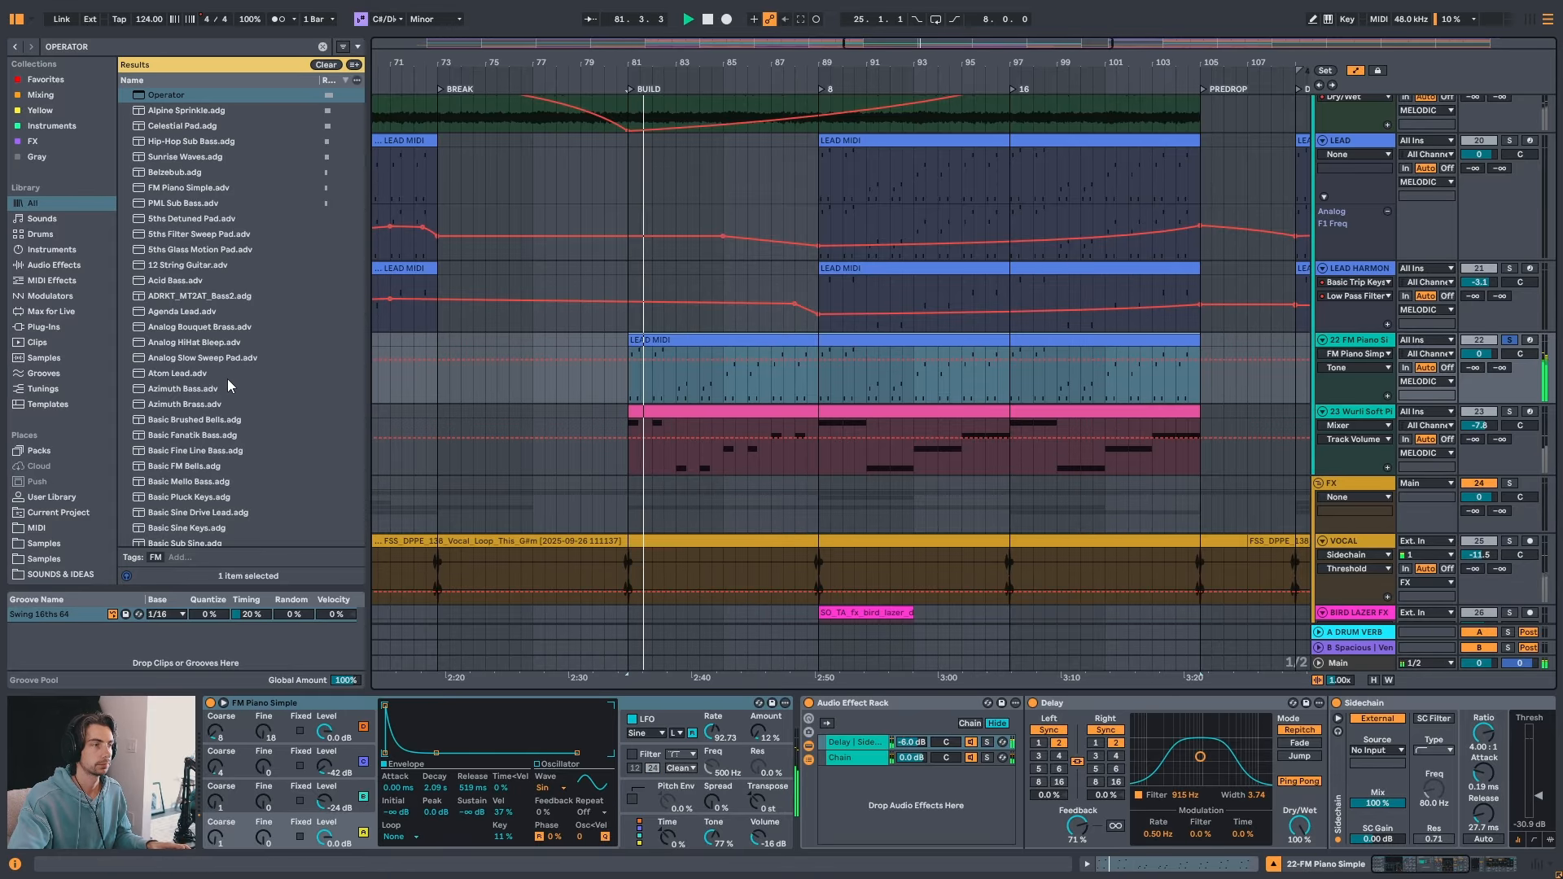
- Browse the Drift presets, load Atlas Keys on the soloed piano track and play the clip from bar 81
{"action": "left_click", "coordinate": [66, 249]}
{"action": "left_click", "coordinate": [322, 46]}
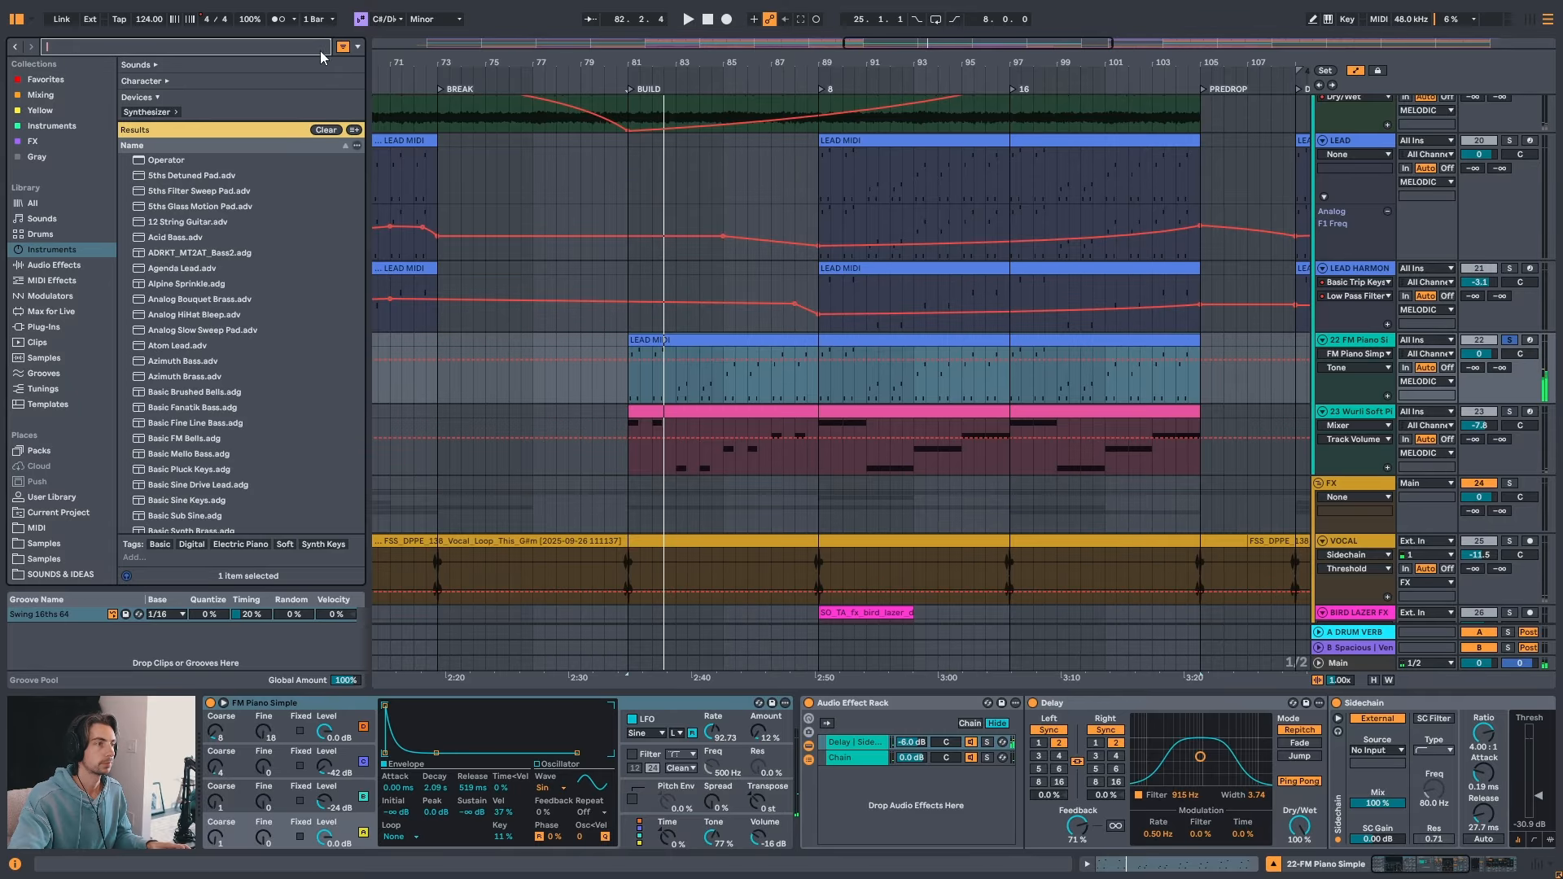
{"action": "left_click", "coordinate": [127, 190]}
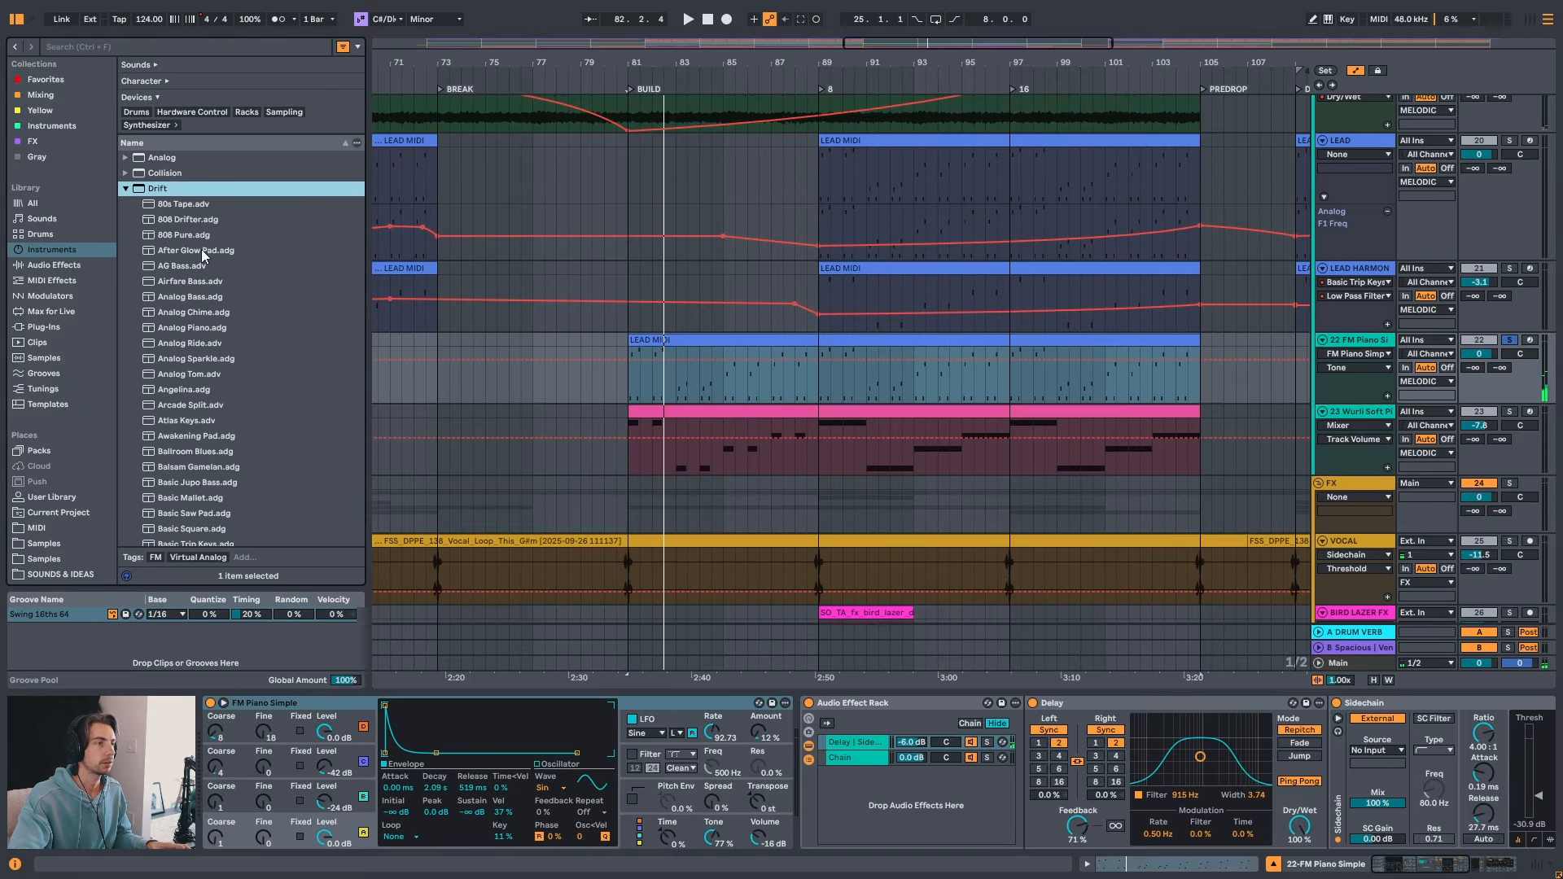
{"action": "scroll", "coordinate": [201, 249], "scroll_direction": "down", "scroll_amount": 2}
{"action": "left_click", "coordinate": [192, 356]}
{"action": "left_click", "coordinate": [189, 340]}
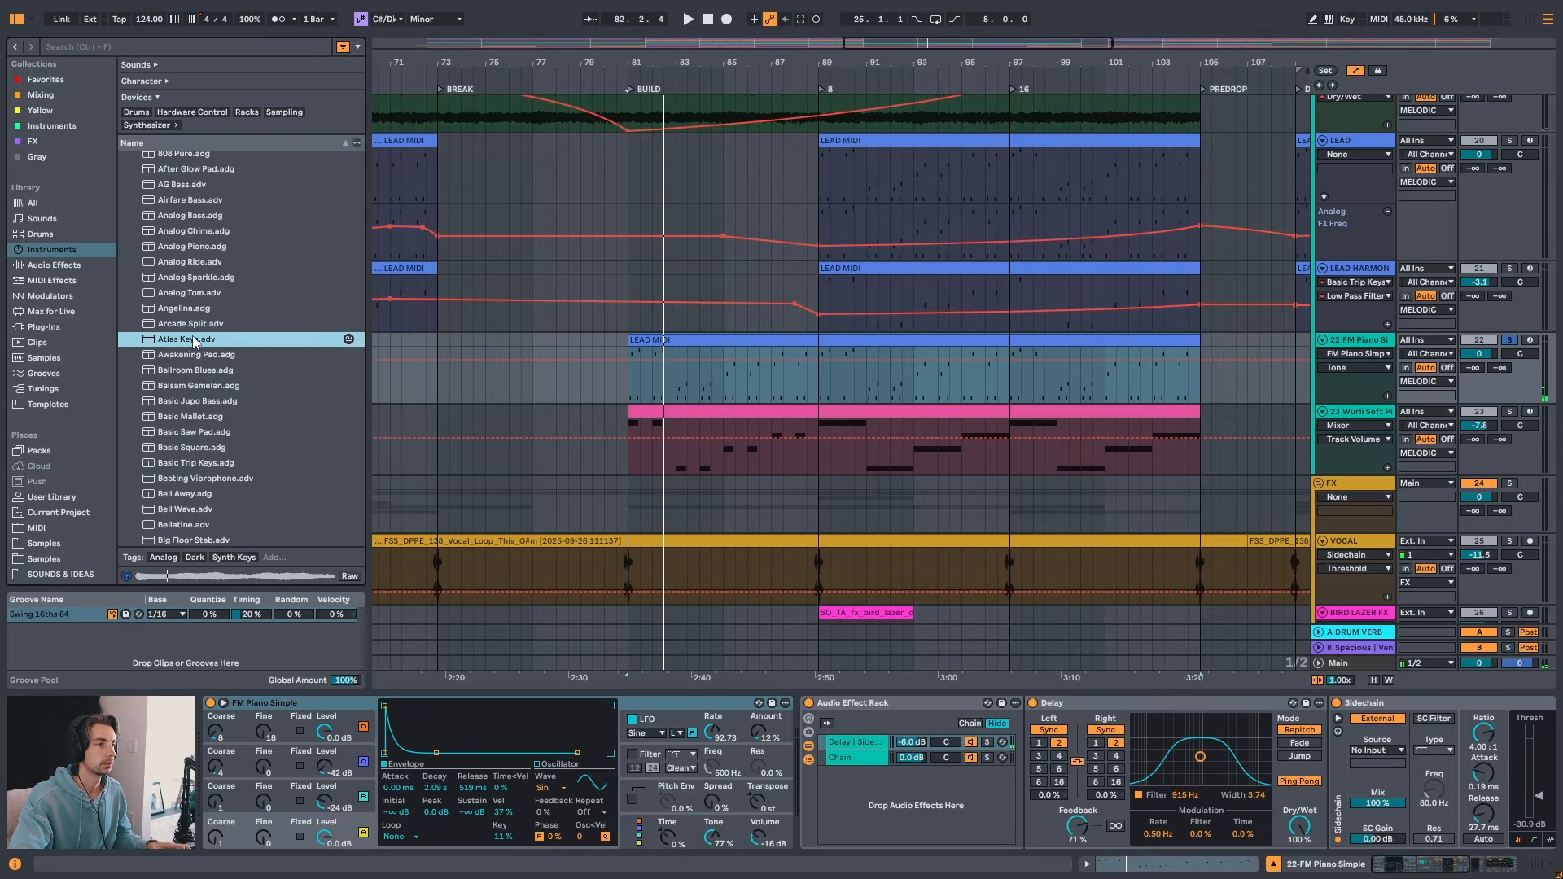
{"action": "double_click", "coordinate": [190, 339]}
{"action": "left_click", "coordinate": [630, 353]}
{"action": "key", "text": "space"}
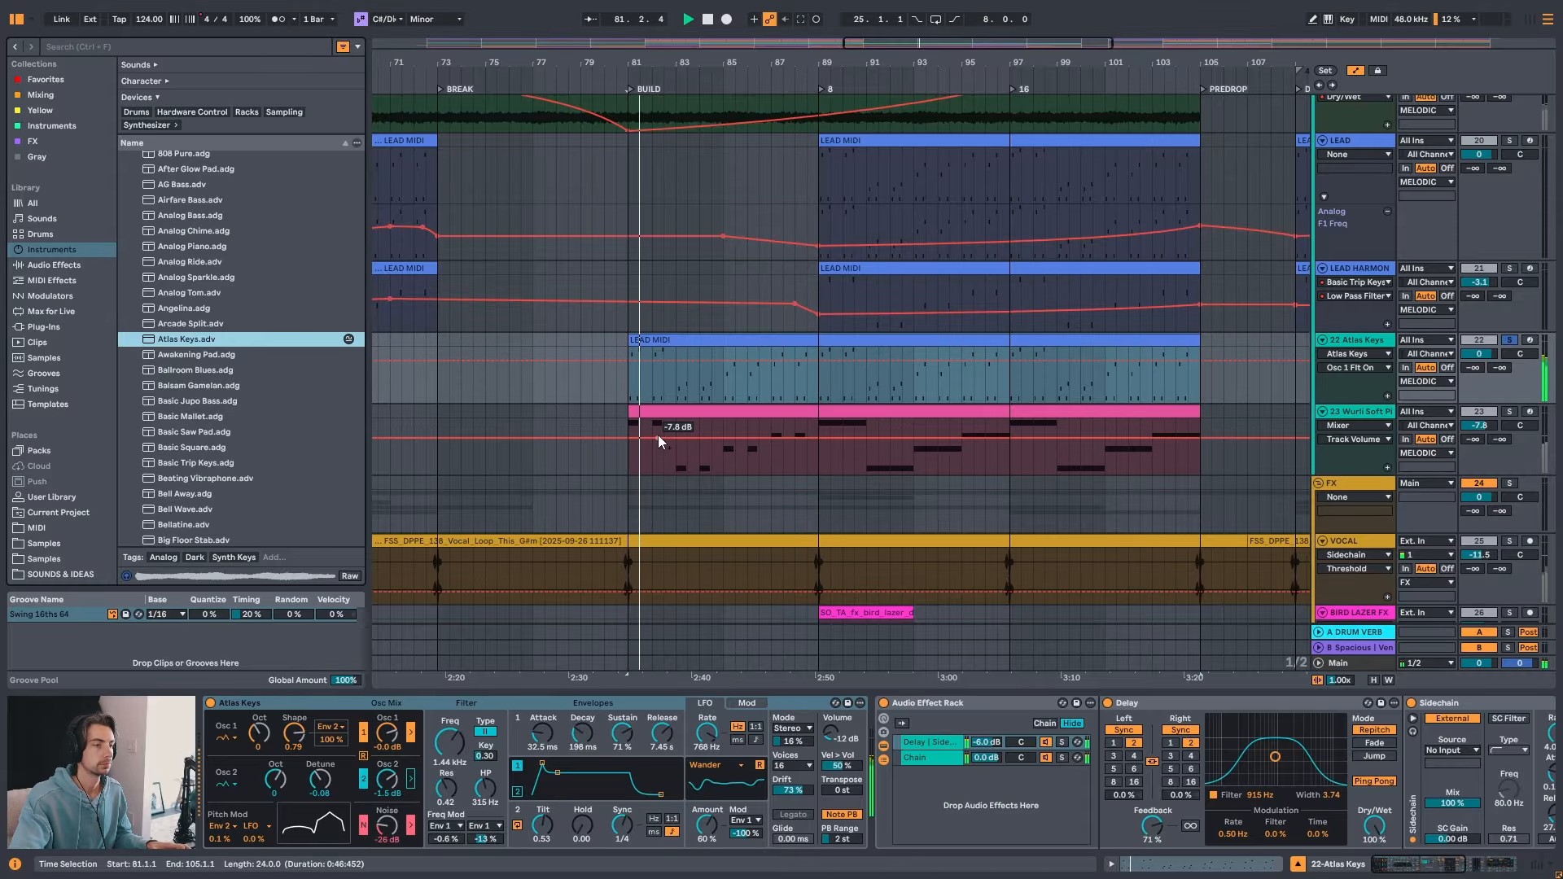
- Compare Atlas Keys with its noise and both oscillators switched off in turn, and set the noise level to -11 dB
{"action": "left_click_drag", "start_coordinate": [368, 828], "coordinate": [386, 838]}
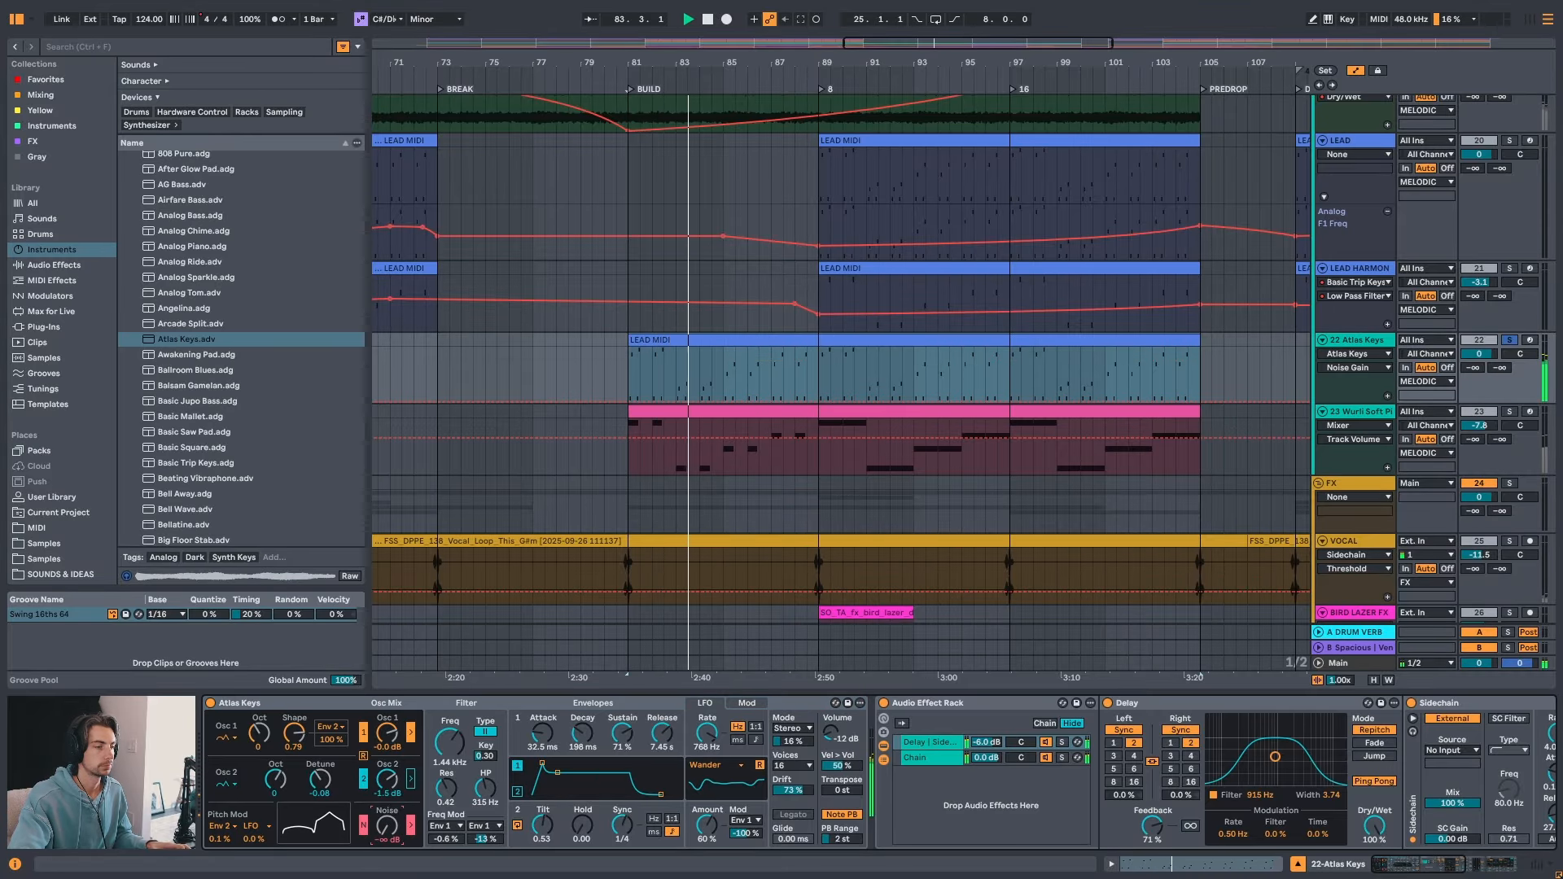
{"action": "left_click", "coordinate": [364, 826]}
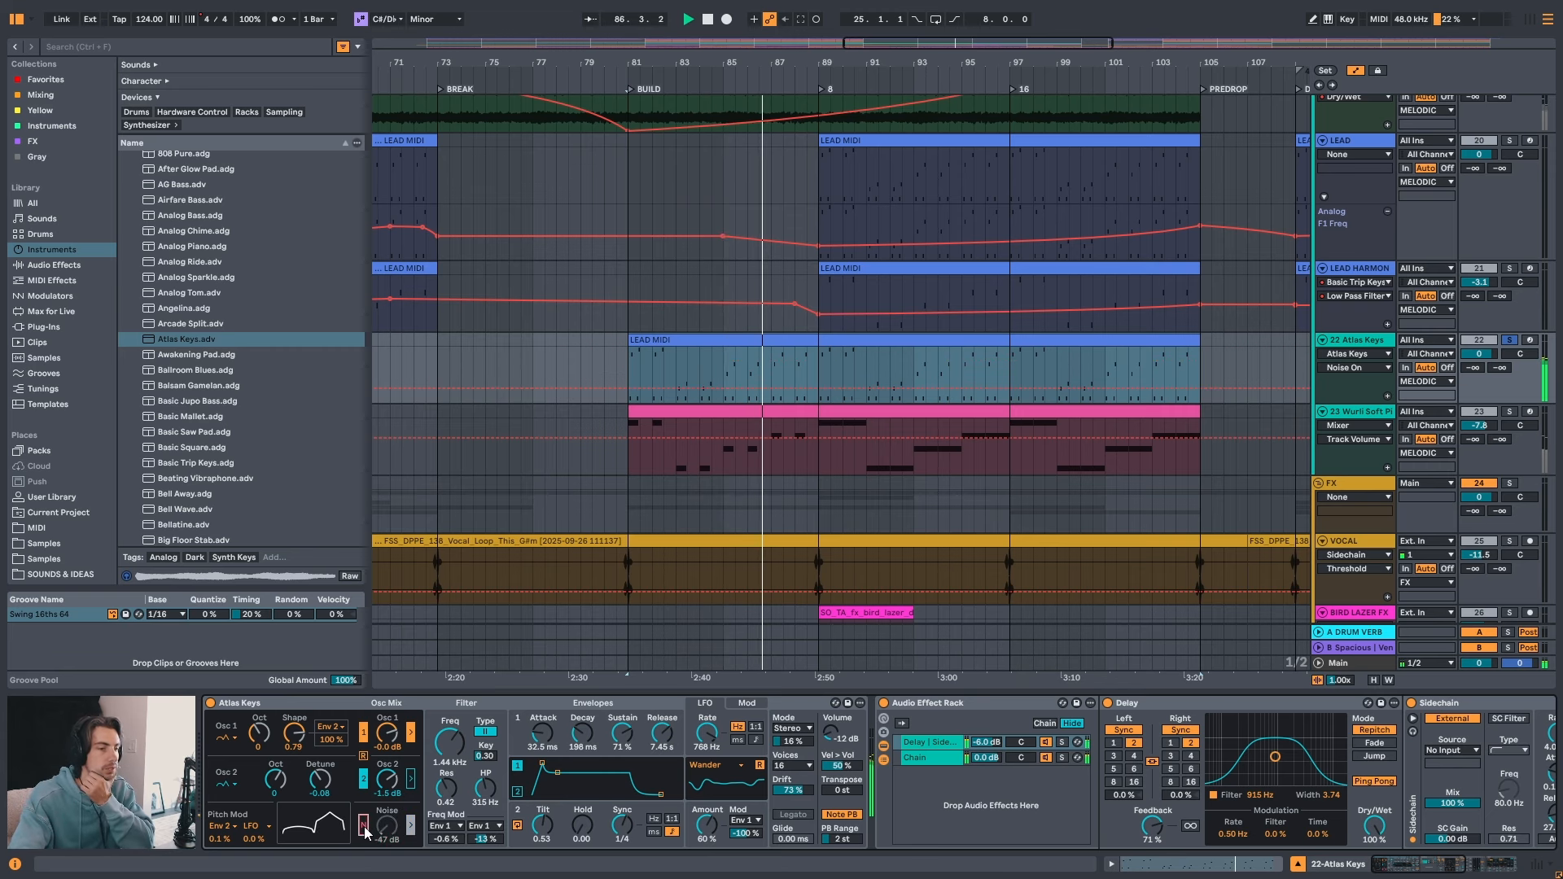
{"action": "left_click", "coordinate": [364, 825]}
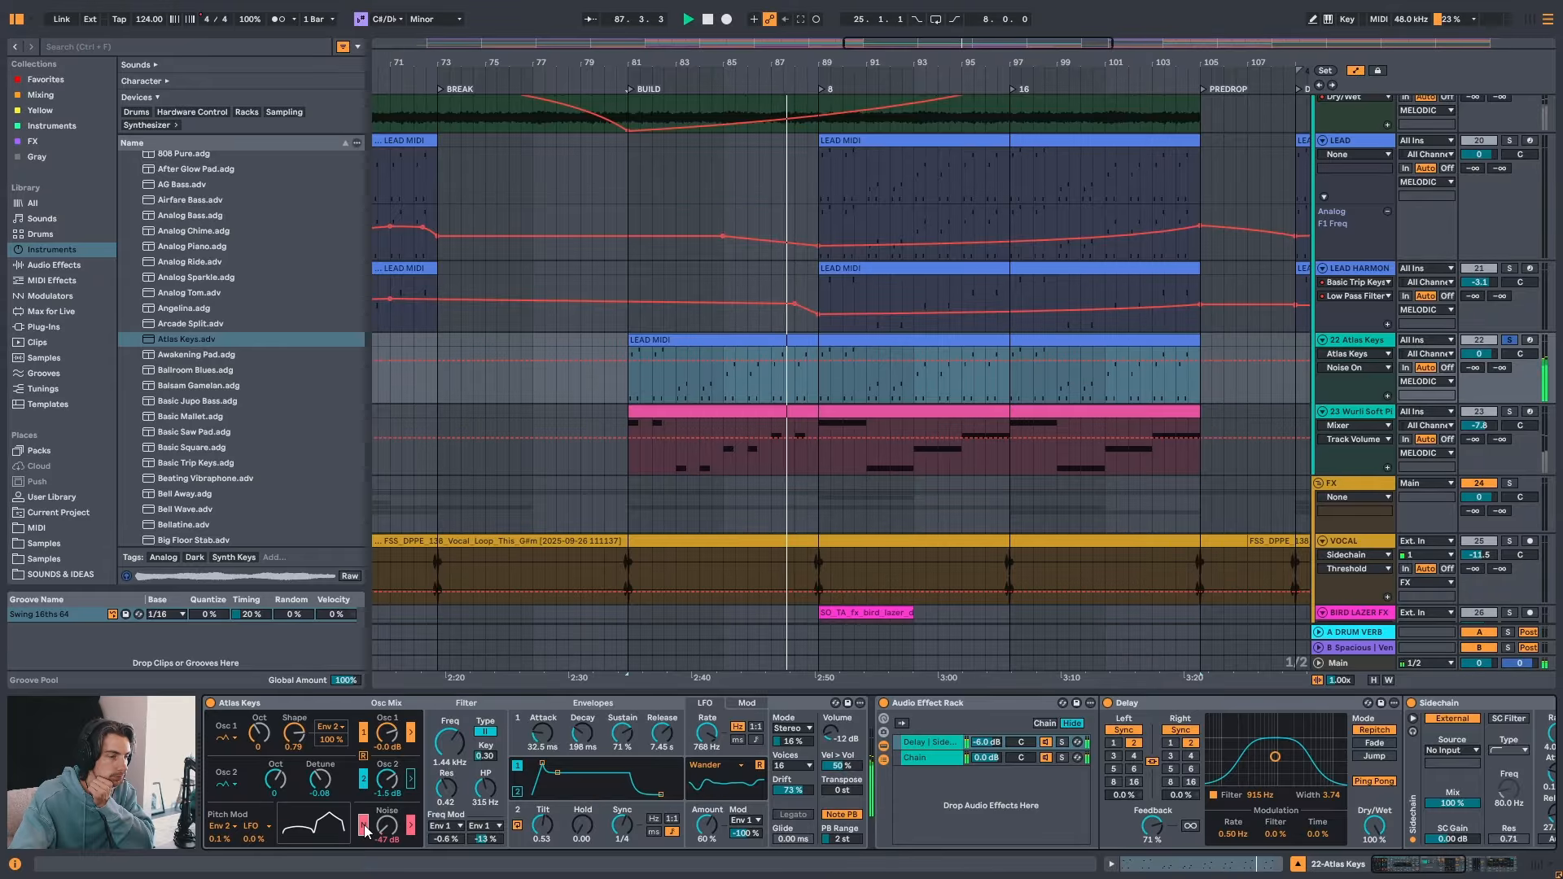
{"action": "left_click", "coordinate": [364, 827]}
{"action": "left_click", "coordinate": [362, 780]}
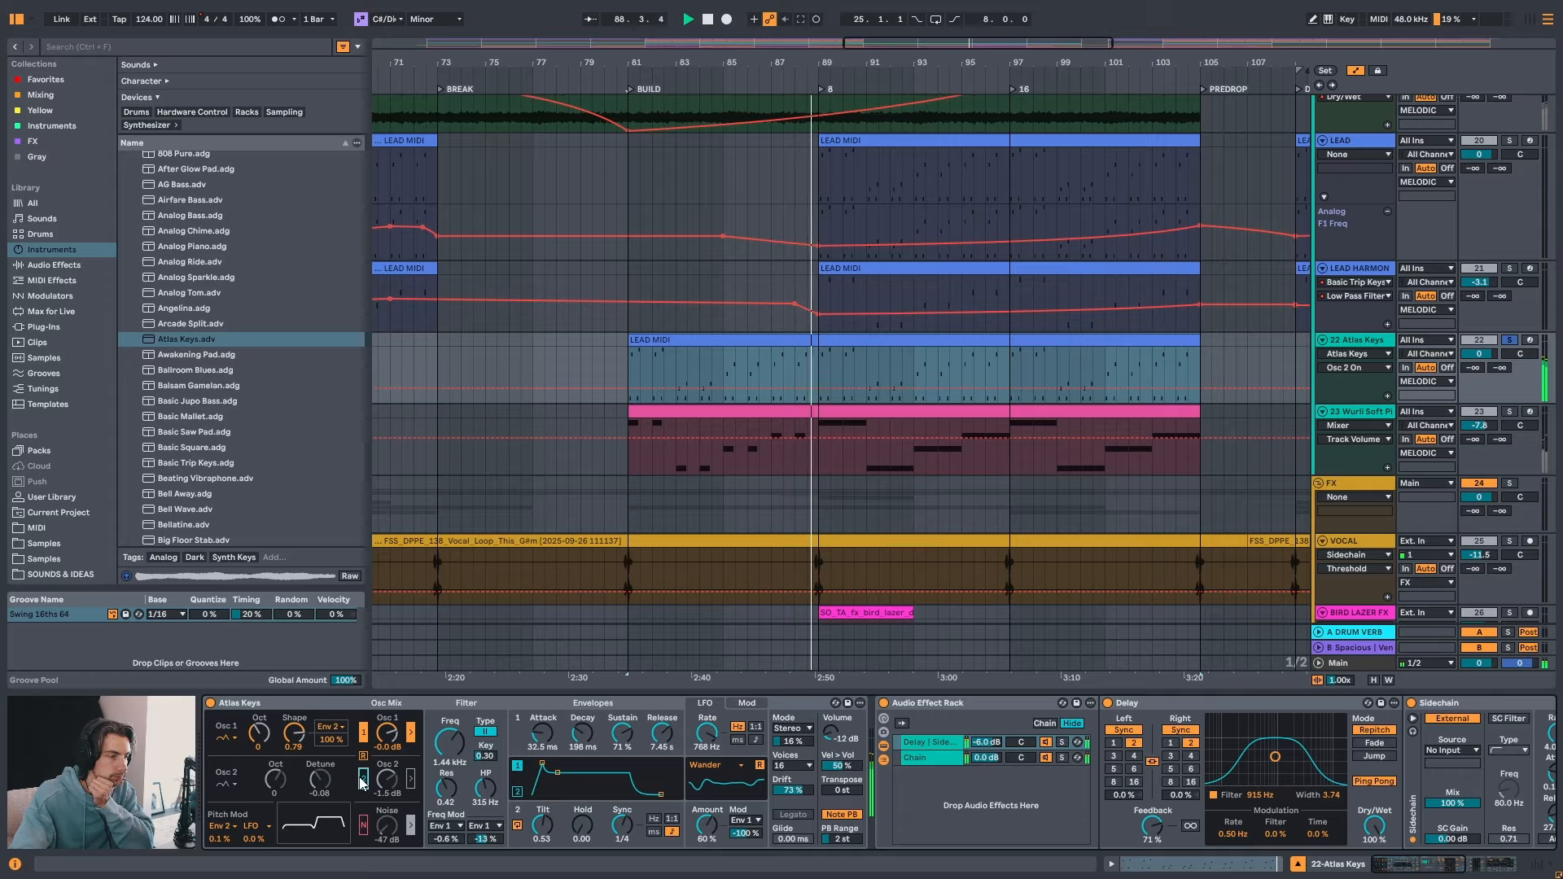
{"action": "left_click", "coordinate": [363, 782]}
{"action": "left_click", "coordinate": [364, 733]}
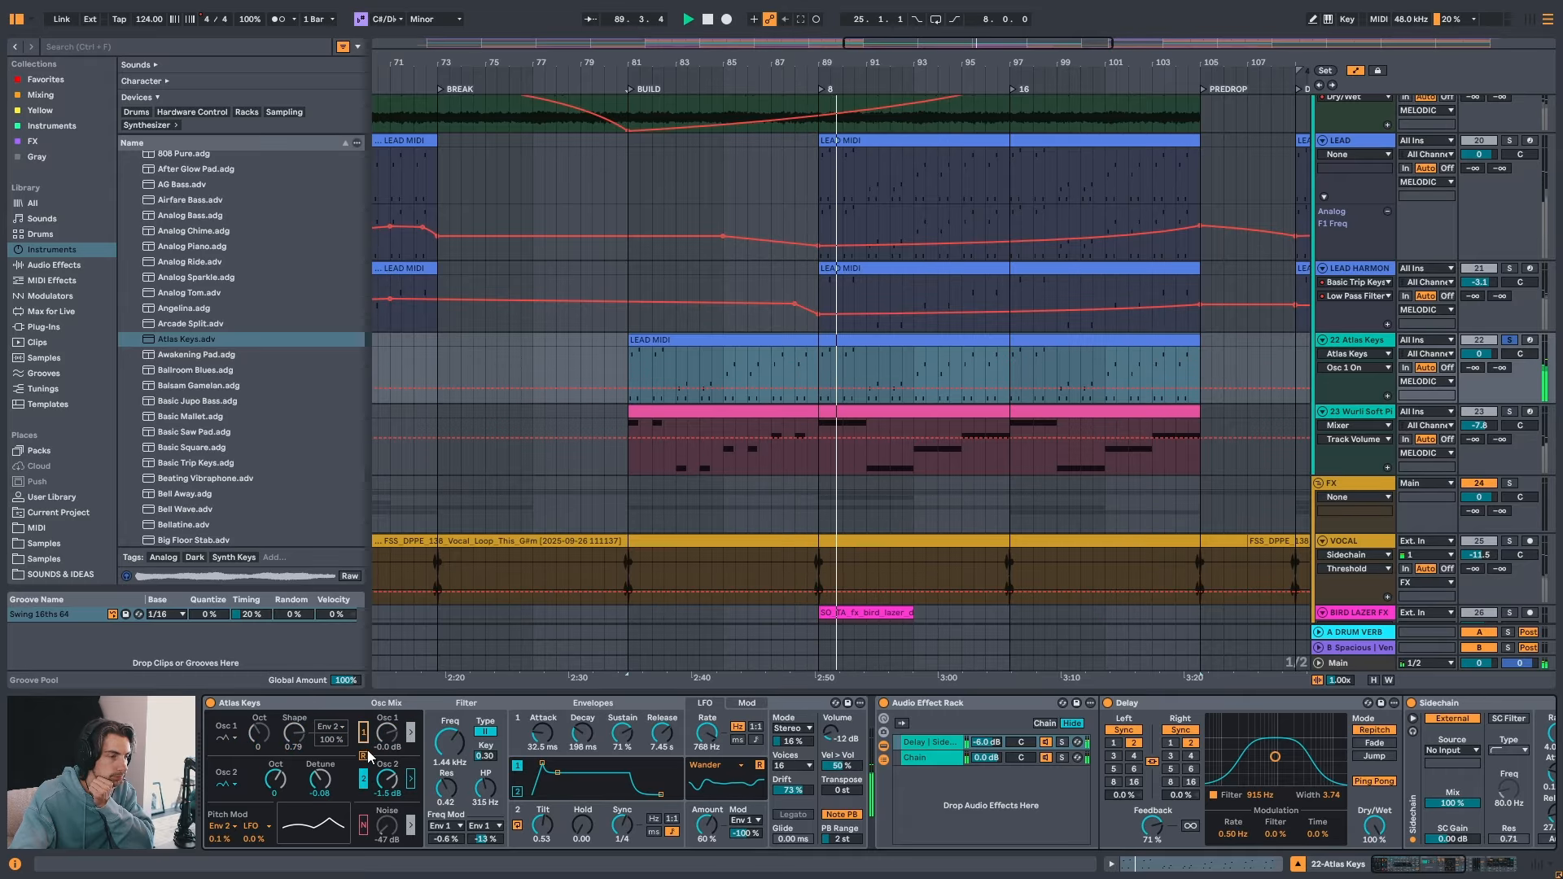
{"action": "left_click", "coordinate": [364, 825]}
{"action": "left_click_drag", "start_coordinate": [386, 826], "coordinate": [387, 805]}
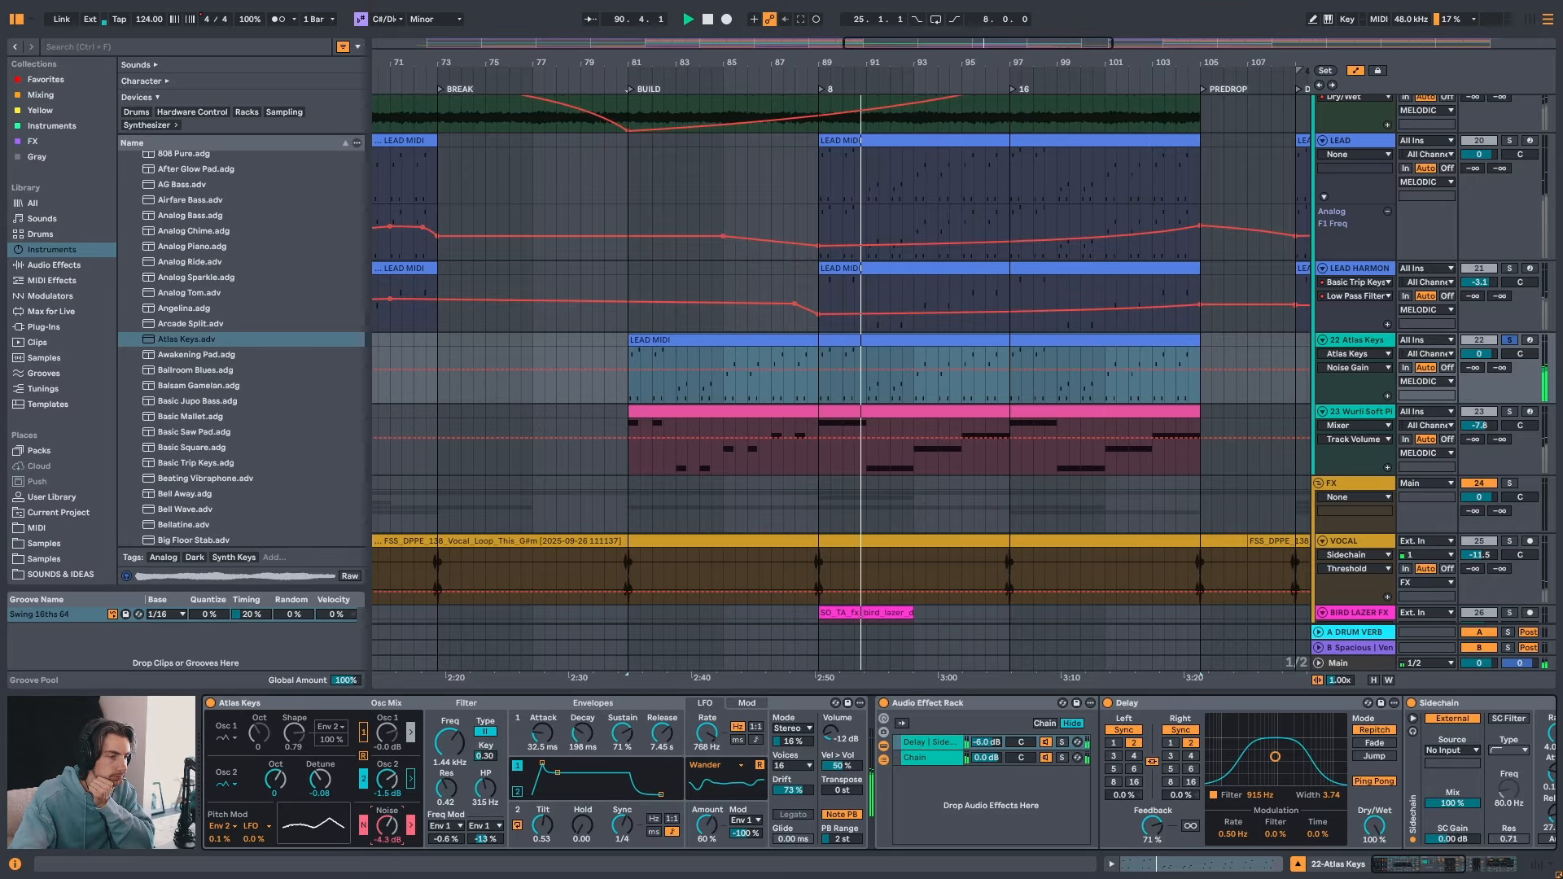
- Set Atlas Keys' Osc 1 shape to 0.59, its Env 2 shape modulation to zero and its gain to -15 dB
{"action": "left_click", "coordinate": [231, 737]}
{"action": "left_click", "coordinate": [231, 730]}
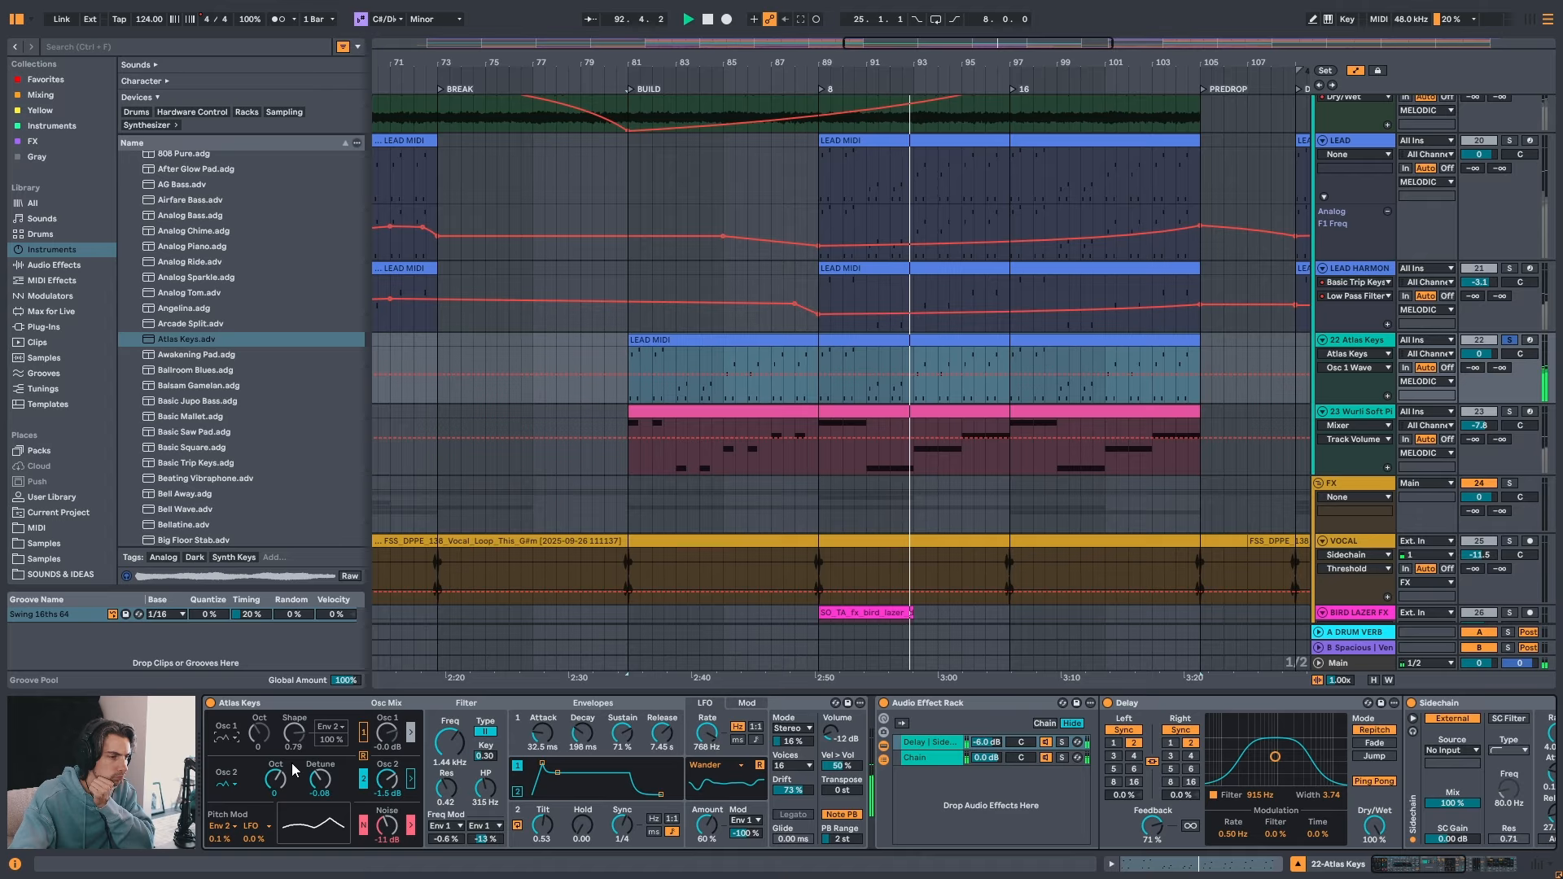
{"action": "left_click_drag", "start_coordinate": [294, 734], "coordinate": [332, 791]}
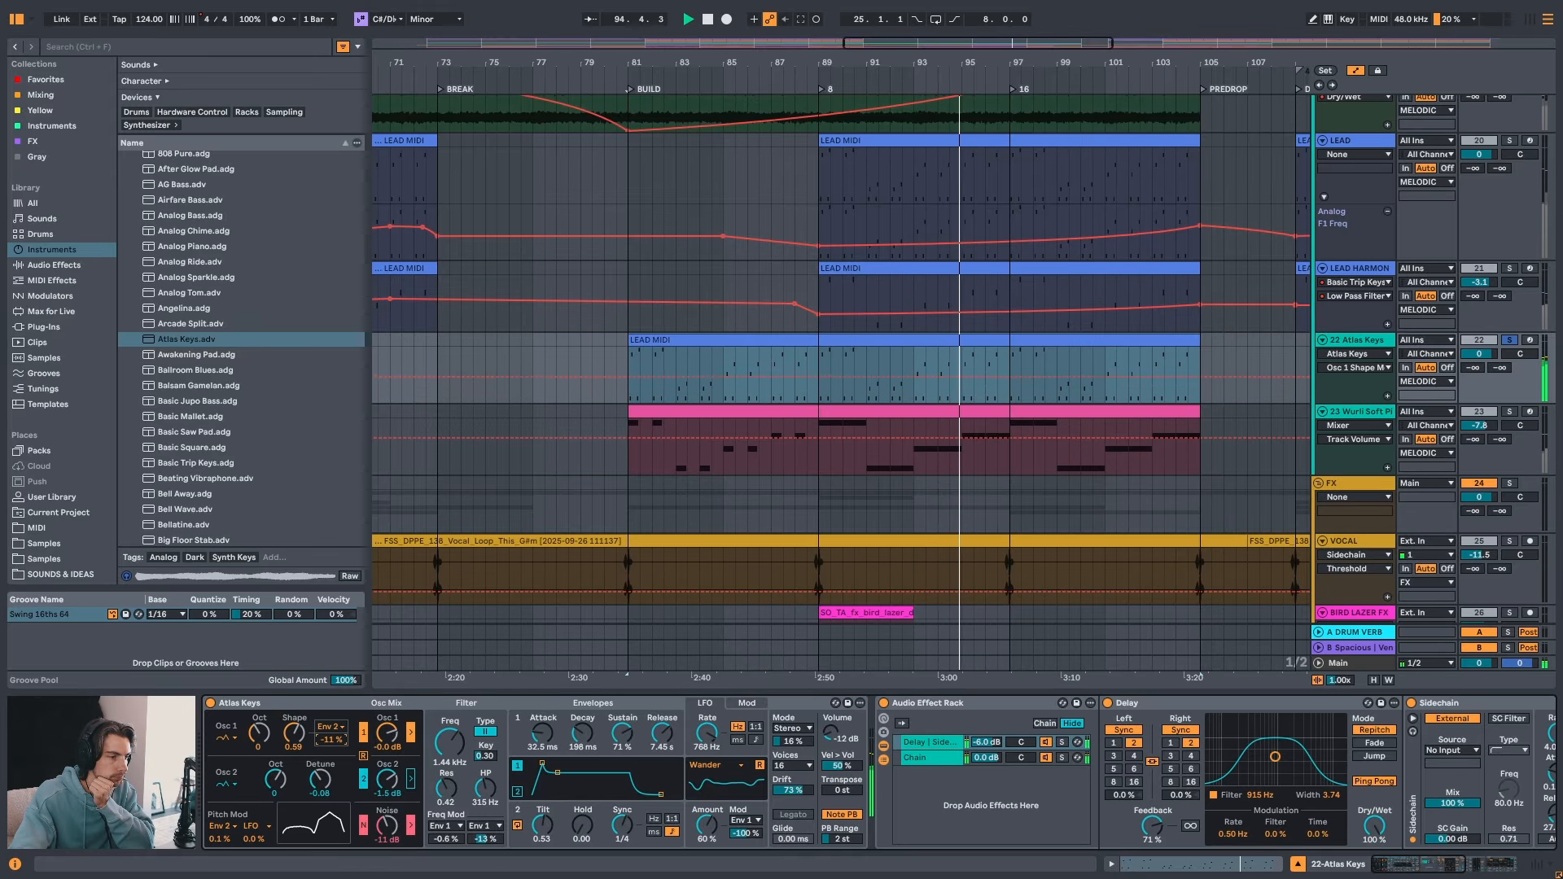
{"action": "double_click", "coordinate": [331, 740]}
{"action": "mouse_move", "coordinate": [387, 735]}
{"action": "left_mouse_down"}
{"action": "mouse_move", "coordinate": [386, 759]}
{"action": "mouse_move", "coordinate": [386, 729]}
{"action": "left_mouse_up"}
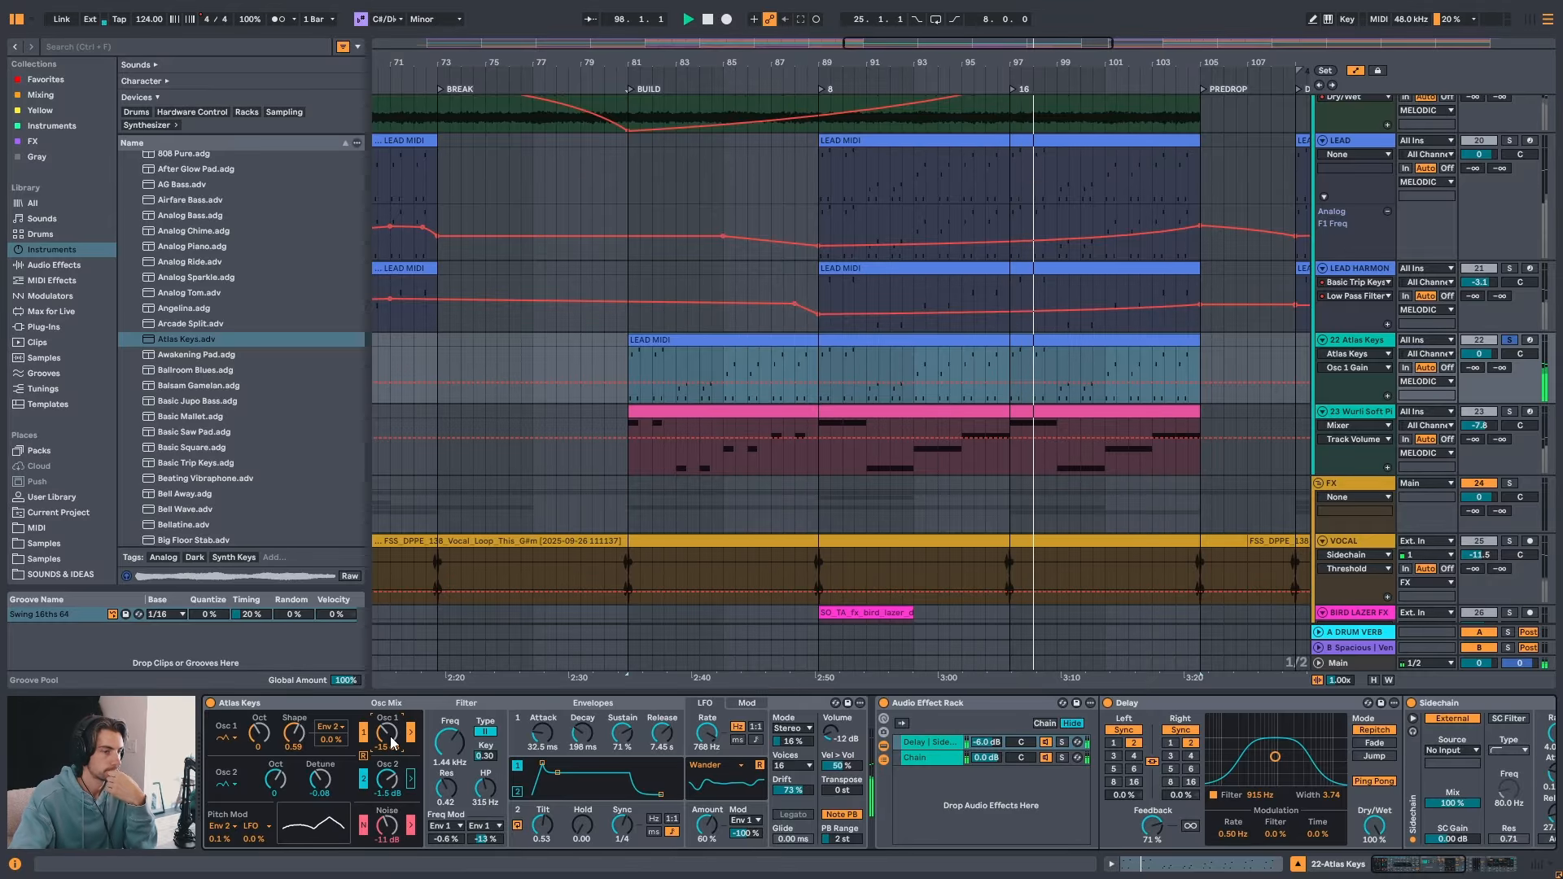
- Unsolo the Atlas Keys track and play the build from bar 81 in the full mix
{"action": "left_click", "coordinate": [661, 350]}
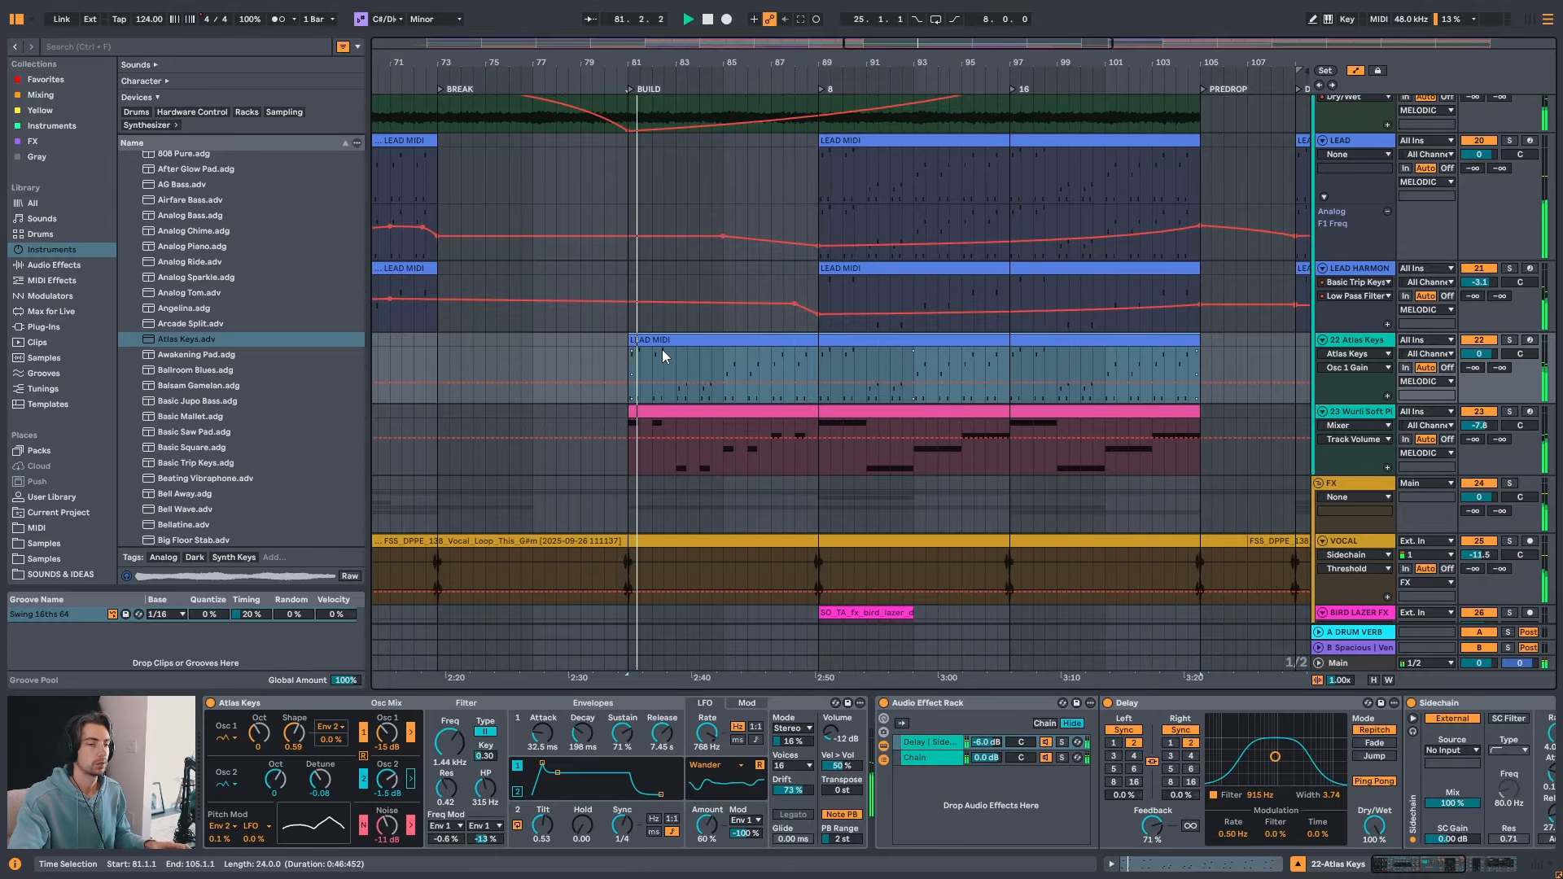
{"action": "left_click_drag", "start_coordinate": [769, 64], "coordinate": [718, 46]}
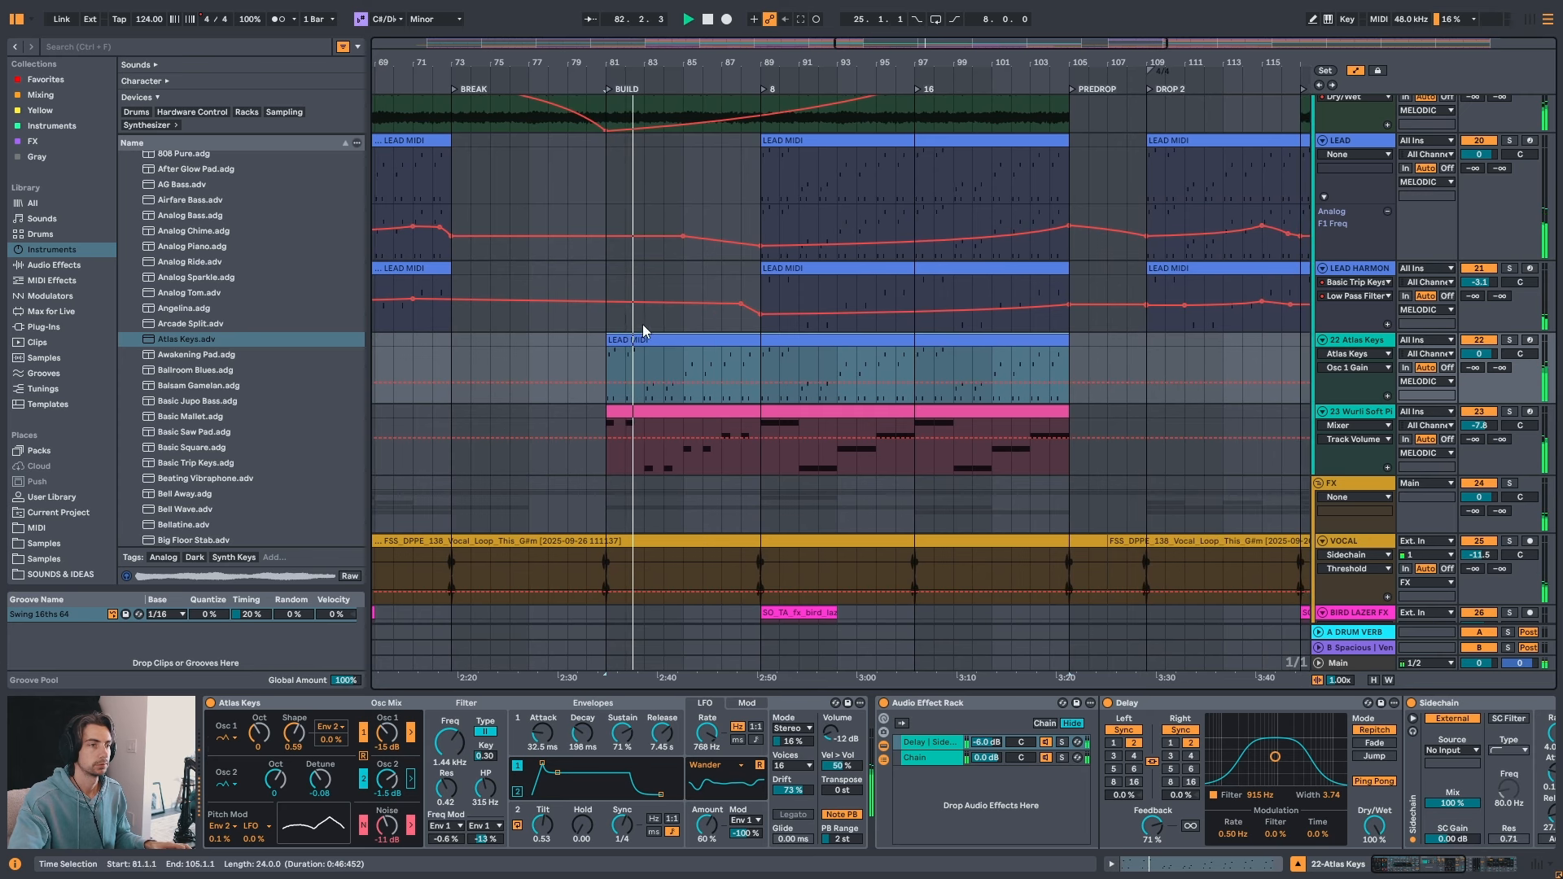
- Add a Utility from the Favorites after Large Hall on the Wurli Soft Piano track and show its Gain automation
{"action": "left_click", "coordinate": [671, 424]}
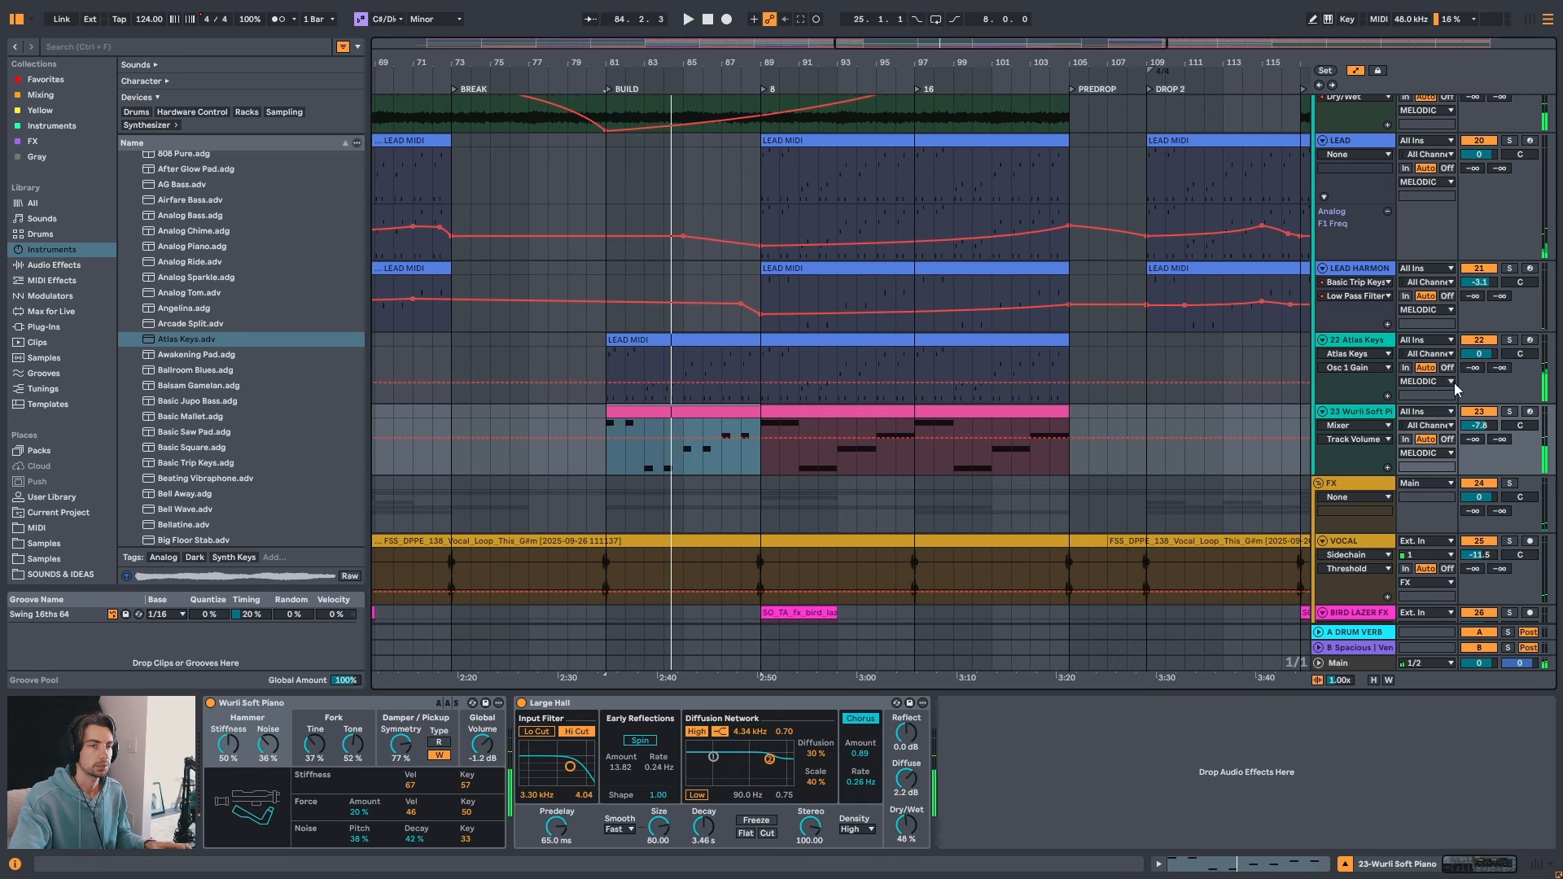
{"action": "scroll", "coordinate": [295, 175], "scroll_direction": "up", "scroll_amount": 3}
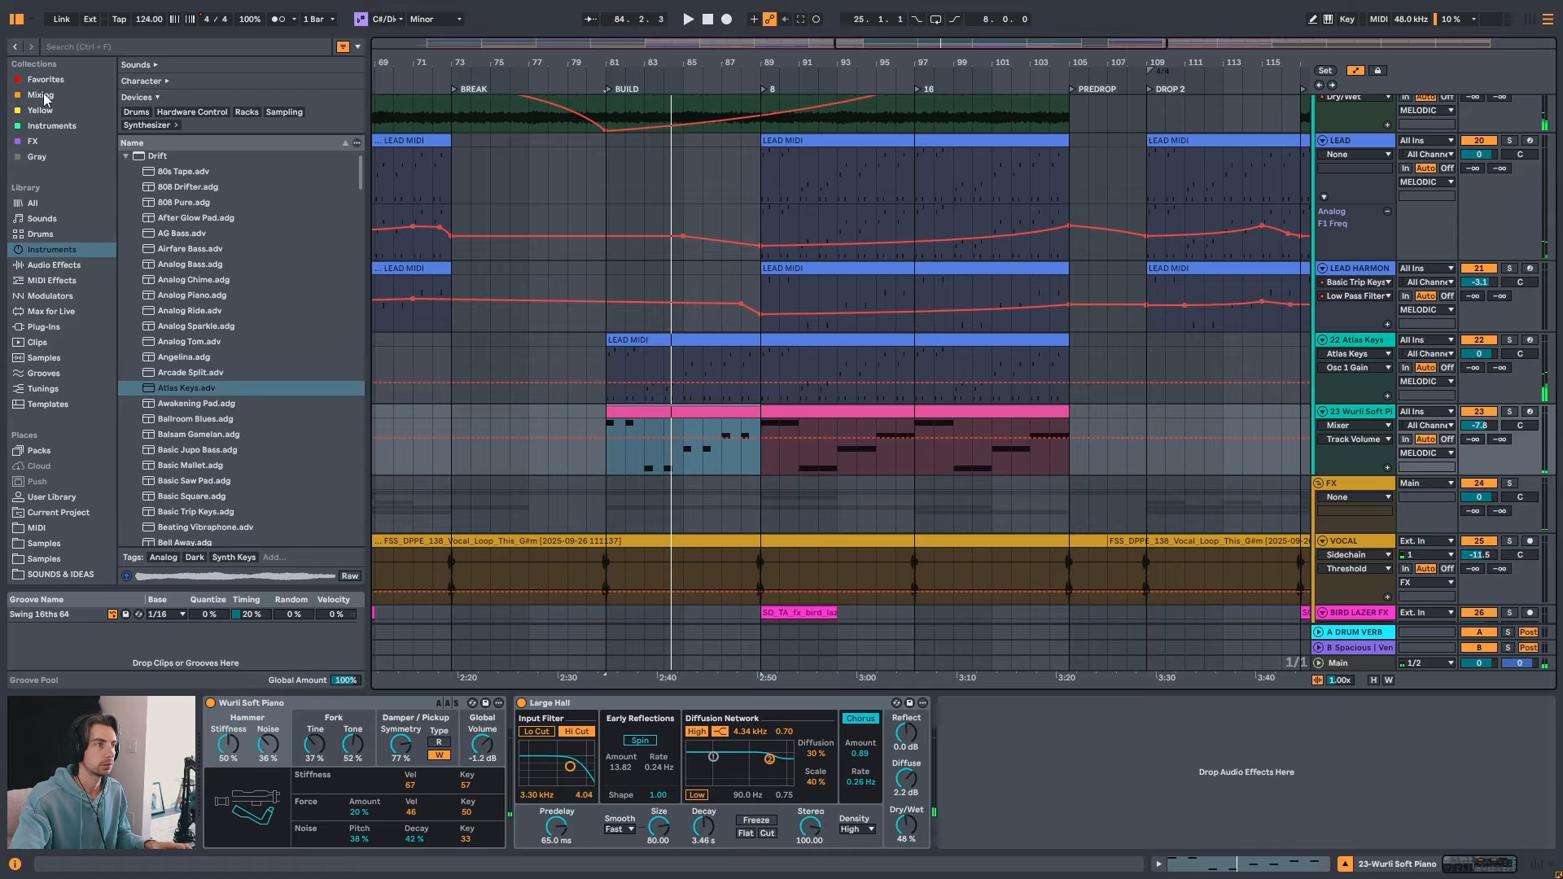
{"action": "left_click", "coordinate": [46, 79]}
{"action": "left_click_drag", "start_coordinate": [161, 125], "coordinate": [1063, 770]}
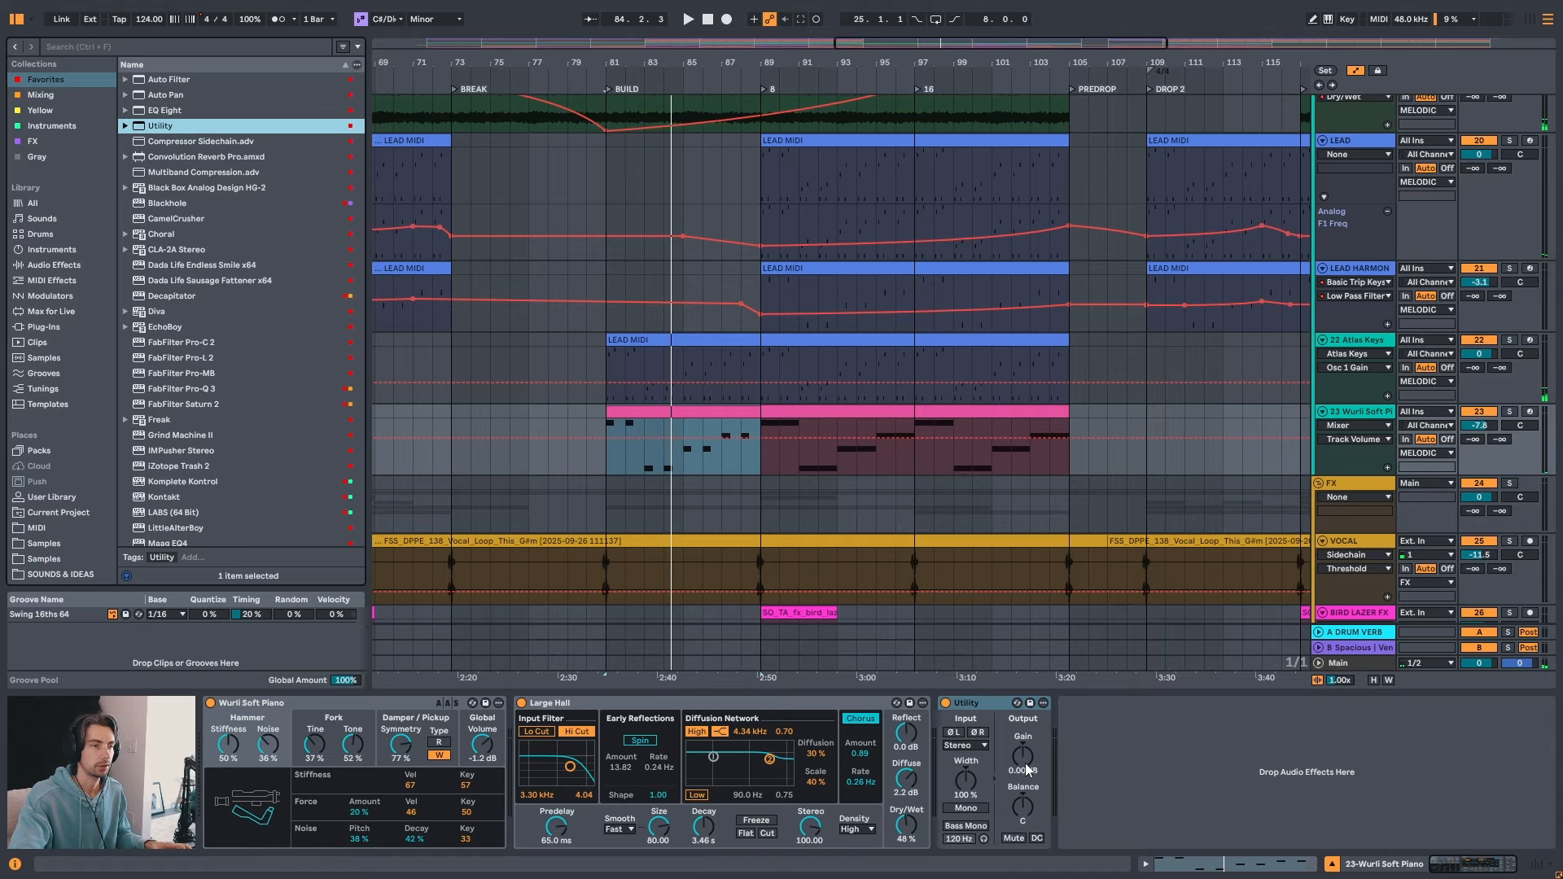
{"action": "left_click", "coordinate": [1027, 769]}
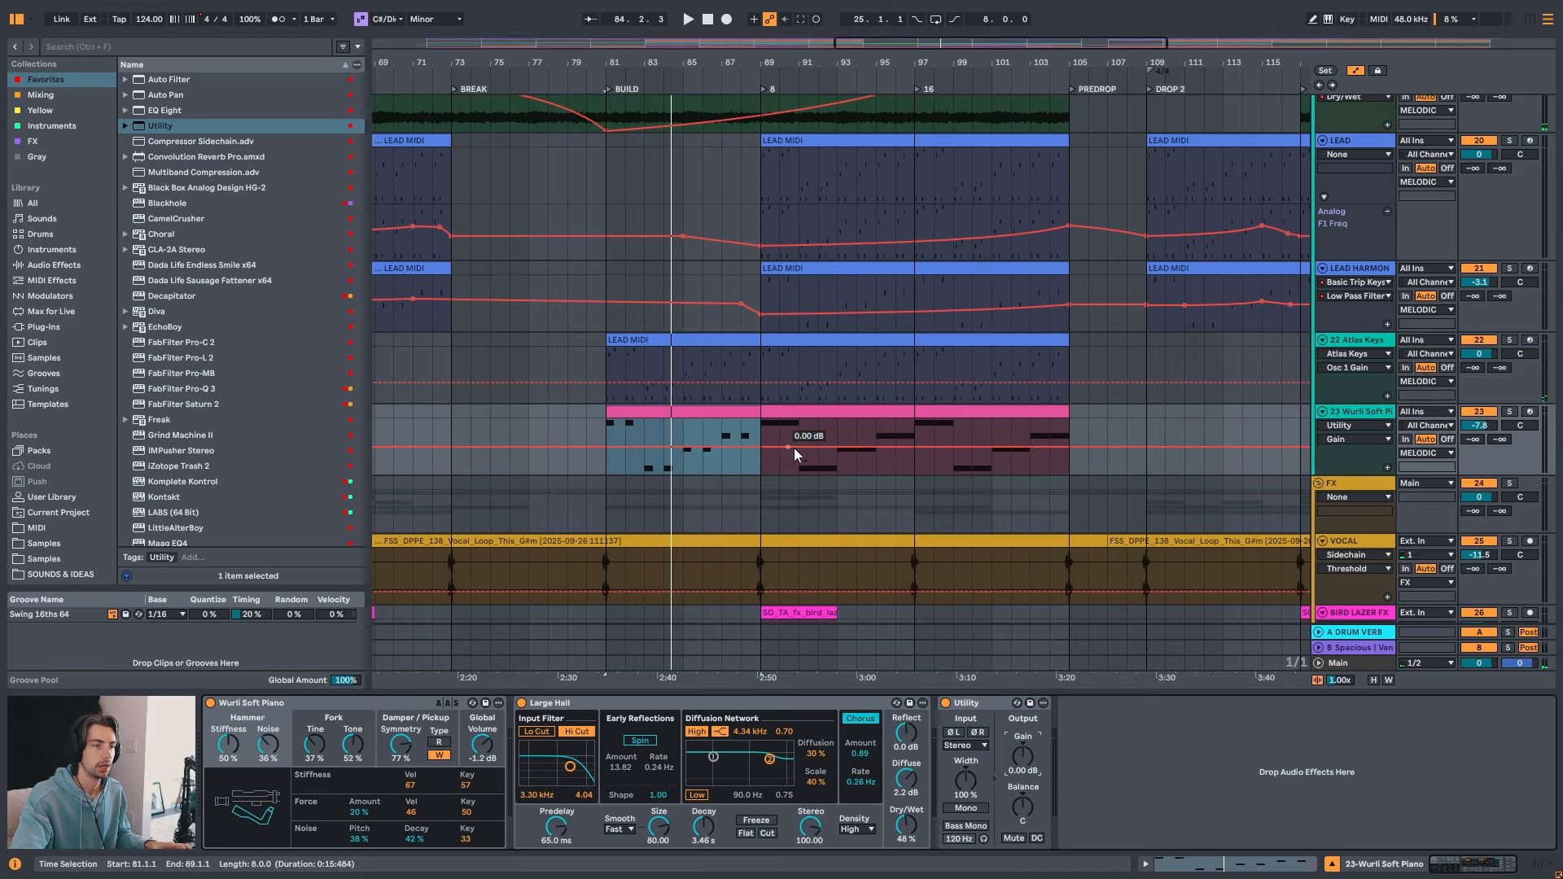
- Automate the Wurli's Utility Gain to rise from about -7 dB at bar 81 to 0 dB at bar 97 while playing
{"action": "left_click", "coordinate": [915, 448]}
{"action": "key", "text": "space"}
{"action": "left_click_drag", "start_coordinate": [605, 450], "coordinate": [605, 450]}
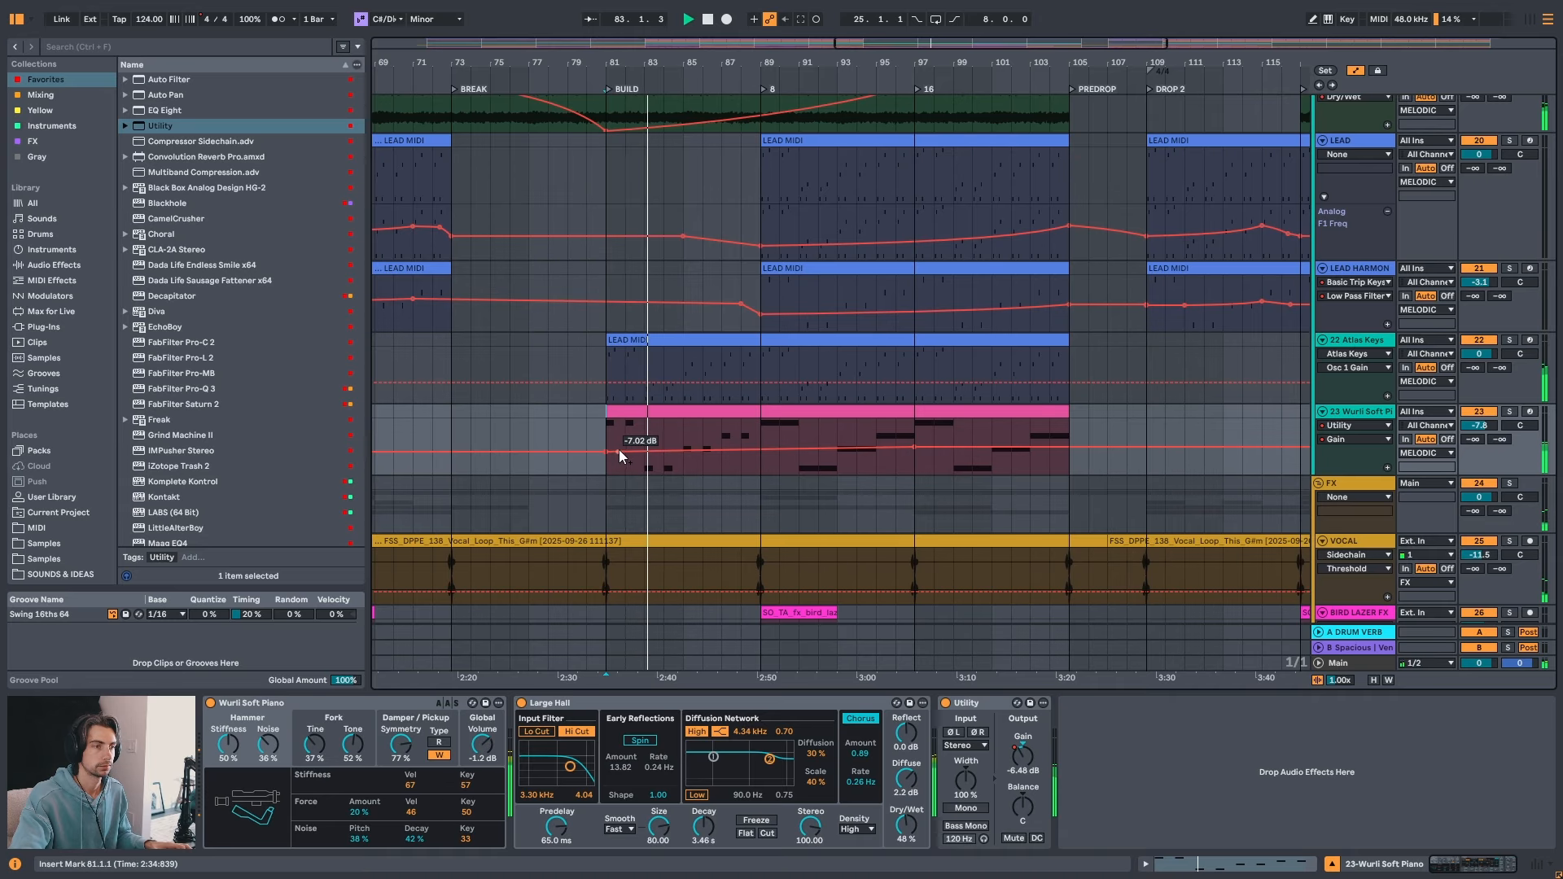
- Solo the Atlas Keys track and lower the Delay | Sidechain chain in its Audio Effect Rack to -8.4 dB
{"action": "left_click", "coordinate": [652, 341]}
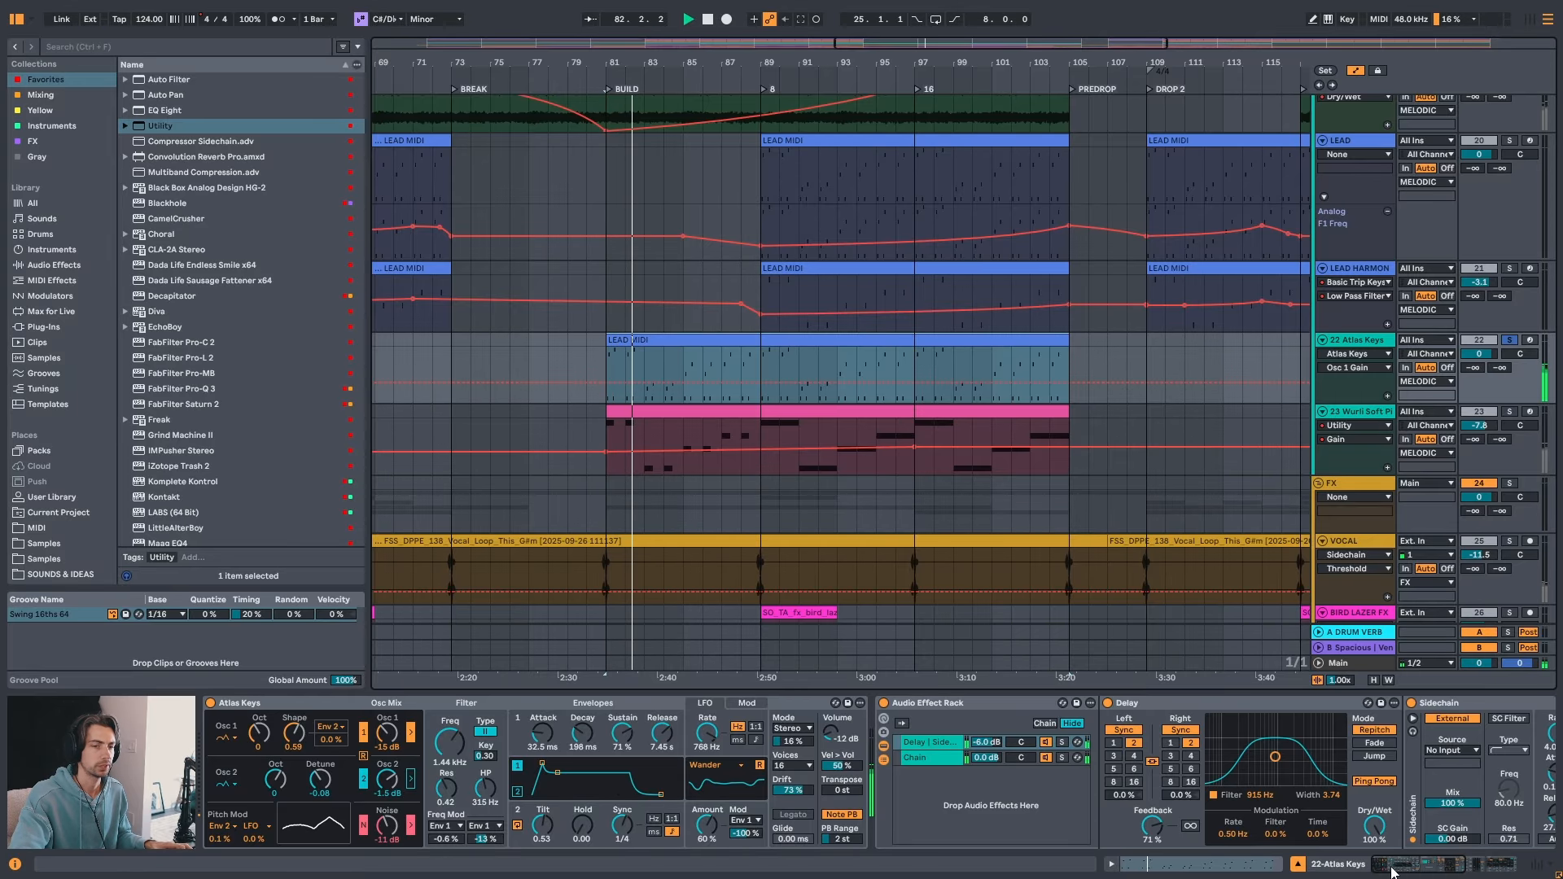
{"action": "left_click_drag", "start_coordinate": [1388, 865], "coordinate": [1432, 864]}
{"action": "left_click", "coordinate": [1254, 704]}
{"action": "left_click", "coordinate": [1254, 704]}
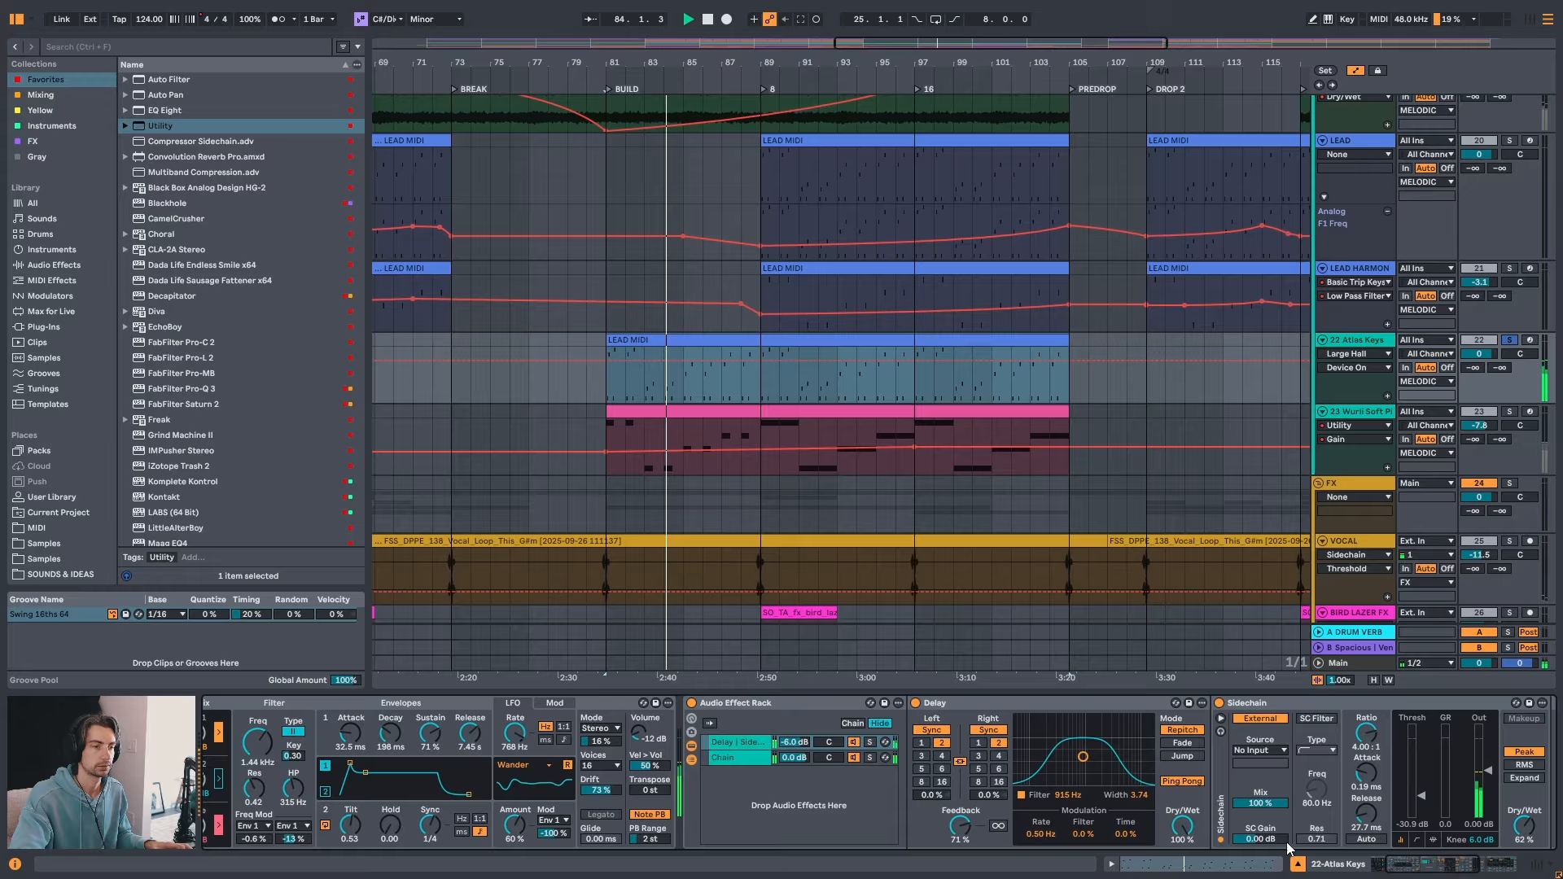
{"action": "left_click", "coordinate": [691, 703]}
{"action": "left_click", "coordinate": [691, 703]}
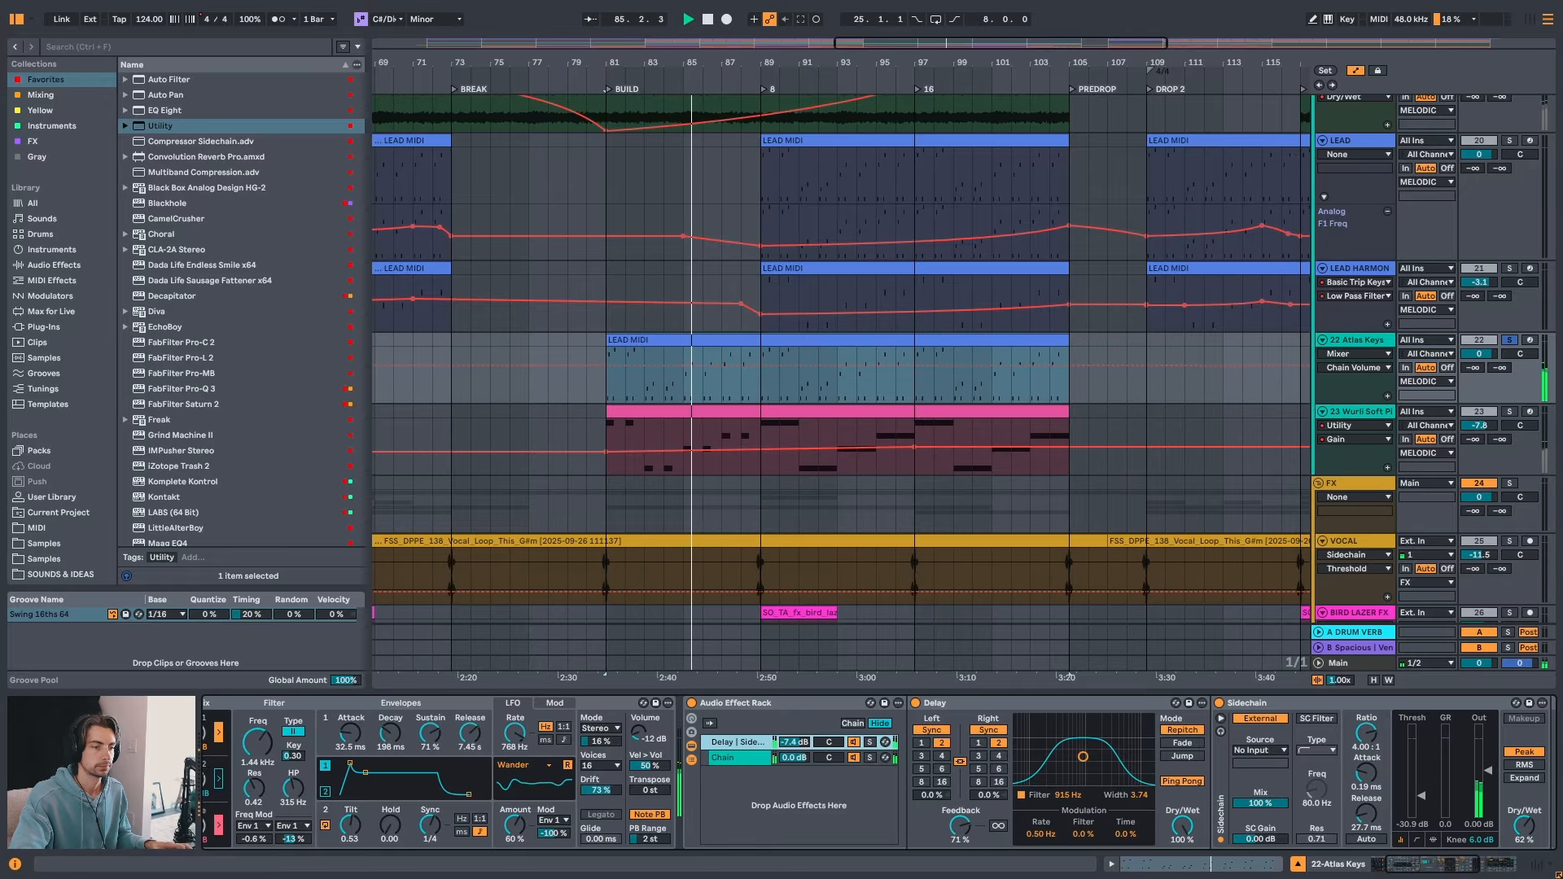
- Replace the Atlas Keys instrument on track 22 with the Drift preset Basic Trip Keys
{"action": "left_click", "coordinate": [52, 249]}
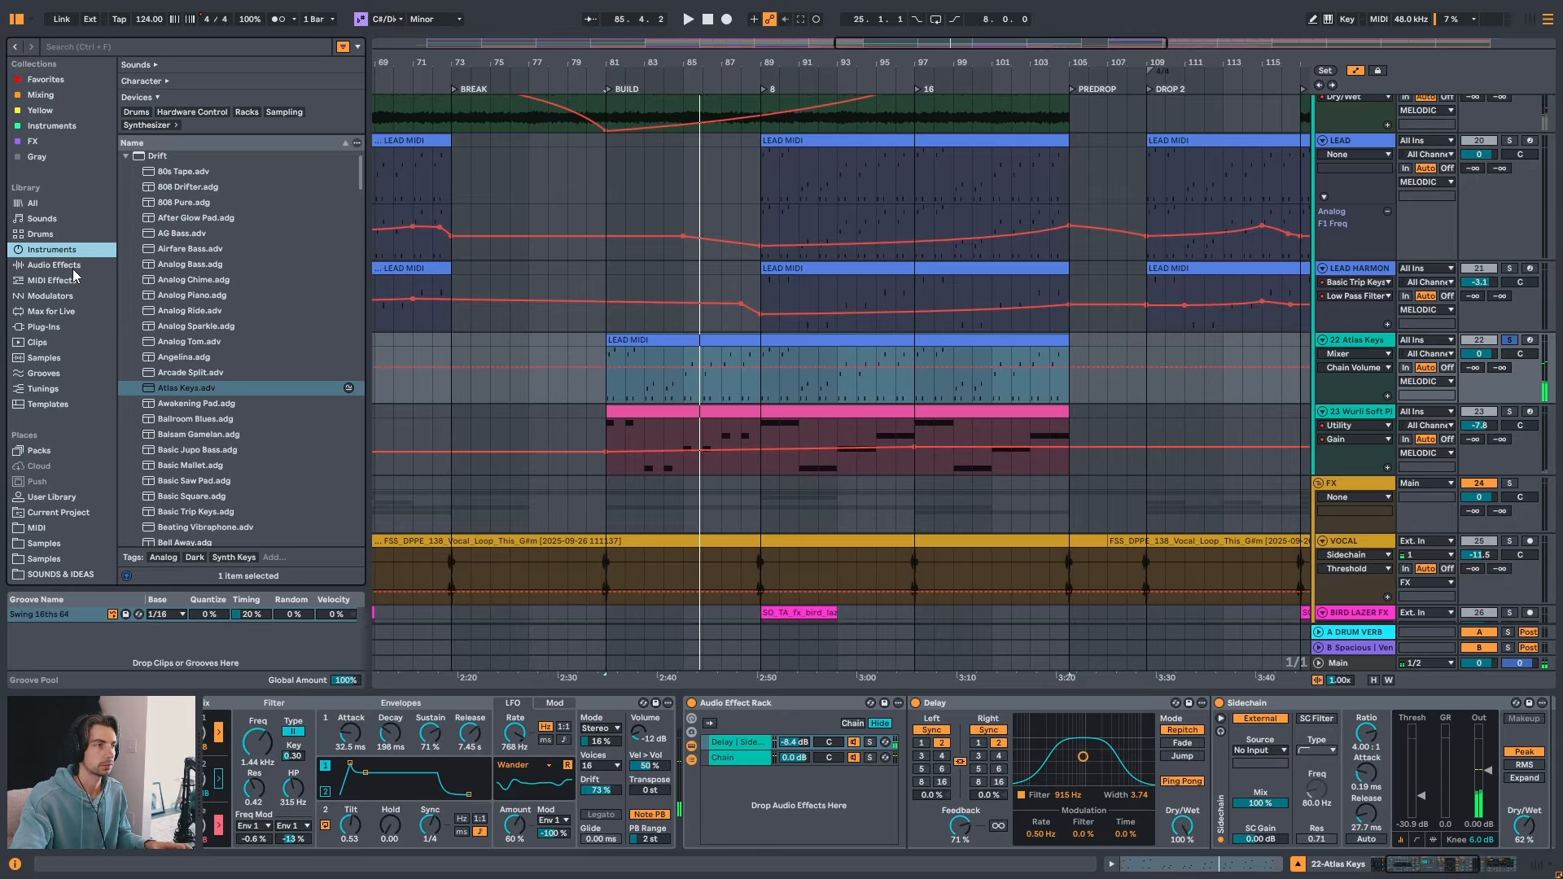
{"action": "scroll", "coordinate": [251, 392], "scroll_direction": "down", "scroll_amount": 3}
{"action": "left_click", "coordinate": [252, 414]}
{"action": "scroll", "coordinate": [252, 411], "scroll_direction": "down", "scroll_amount": 2}
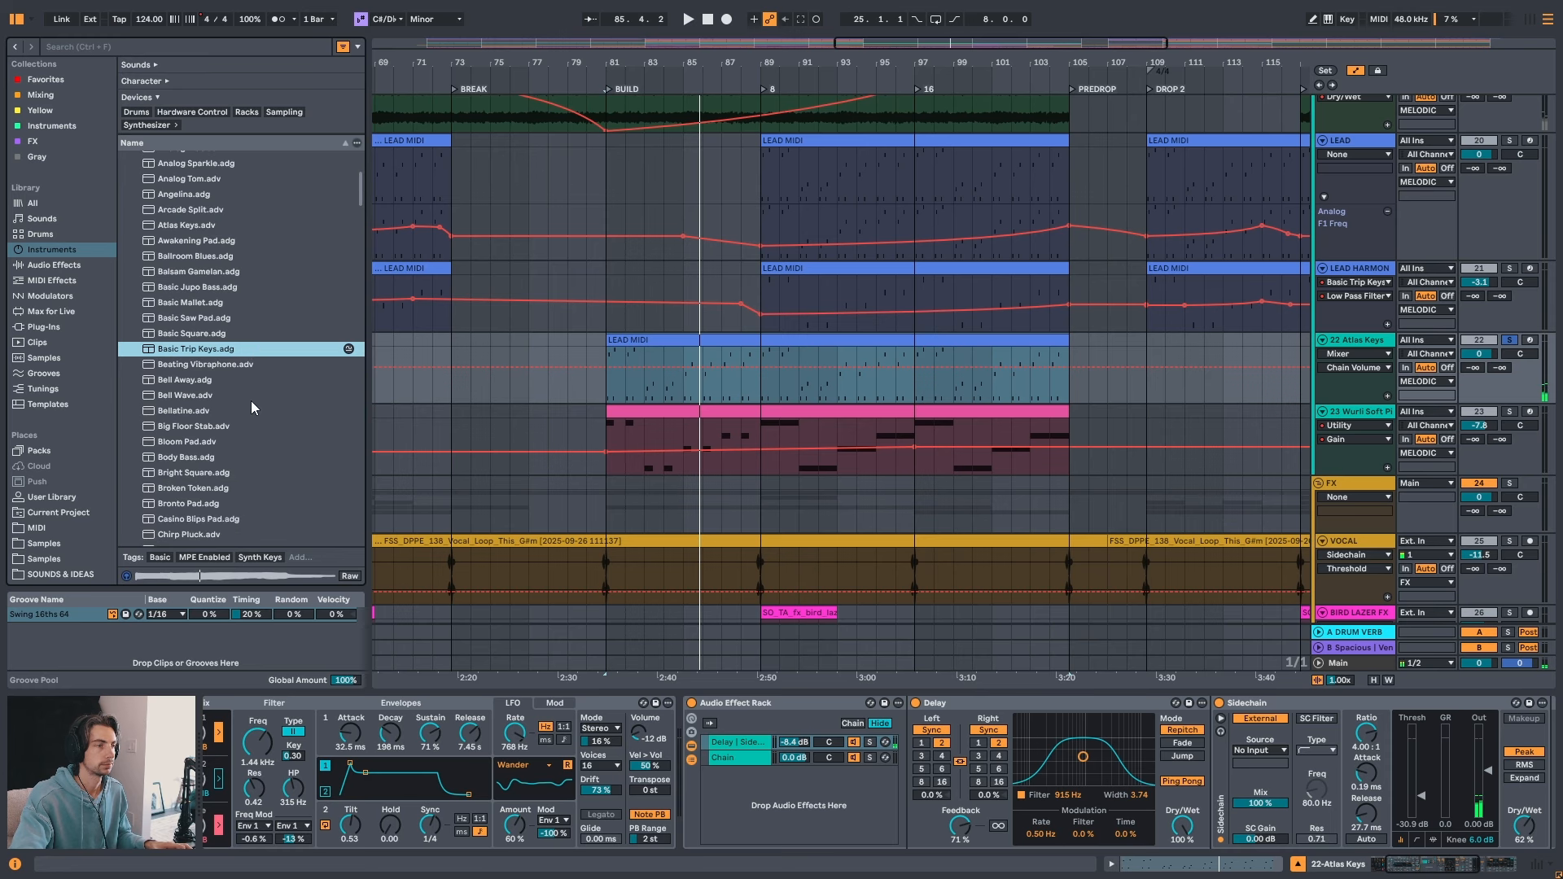
{"action": "double_click", "coordinate": [223, 348]}
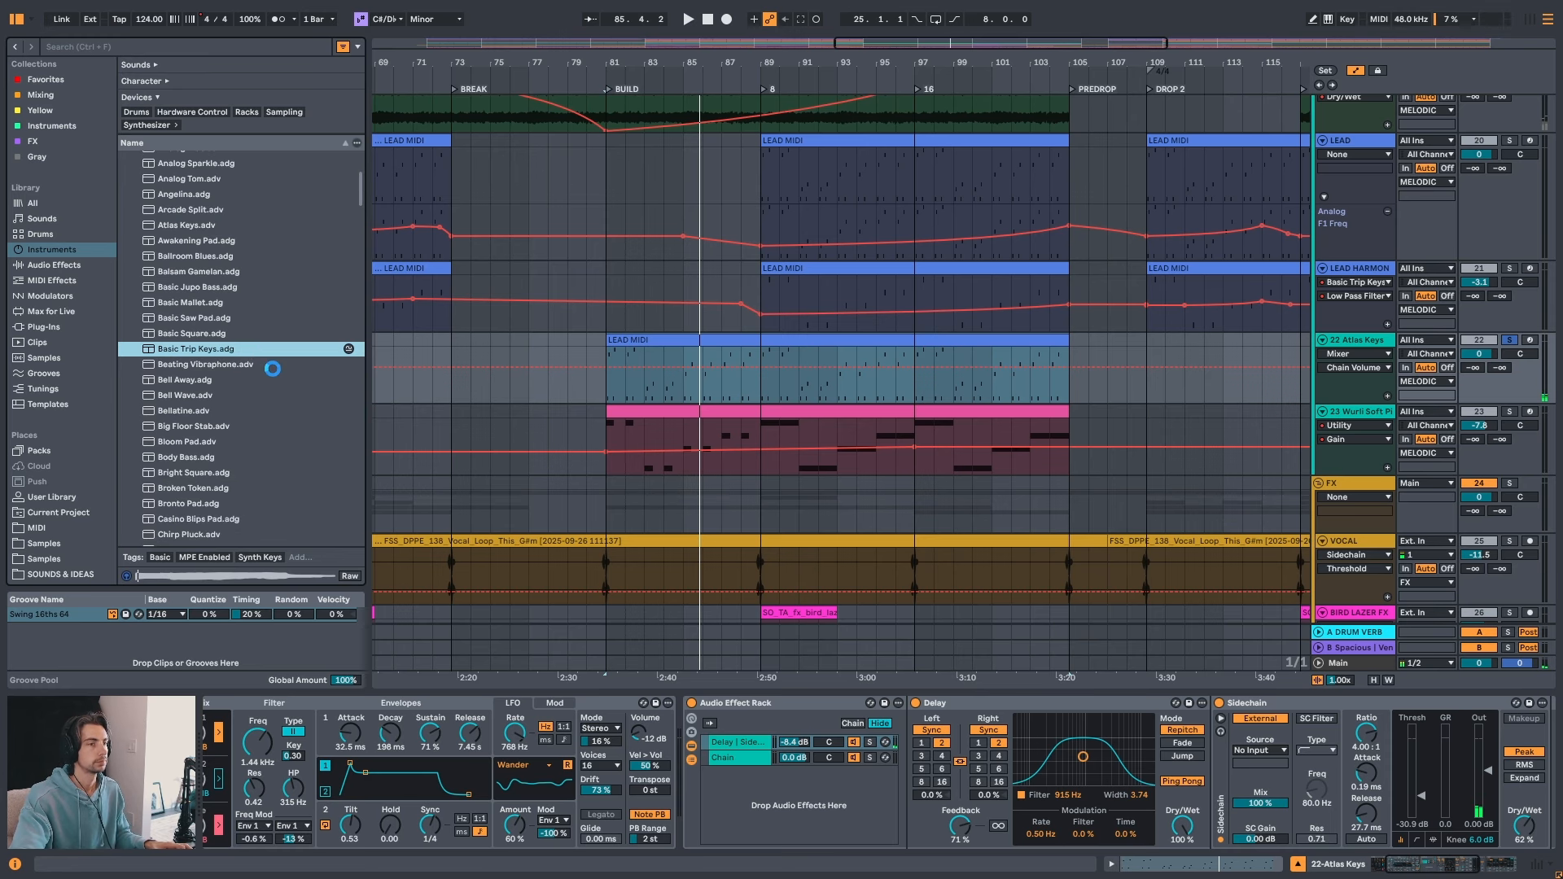
- Play the Basic Trip Keys part from bar 81, first soloed and then with the full mix
{"action": "key", "text": "space"}
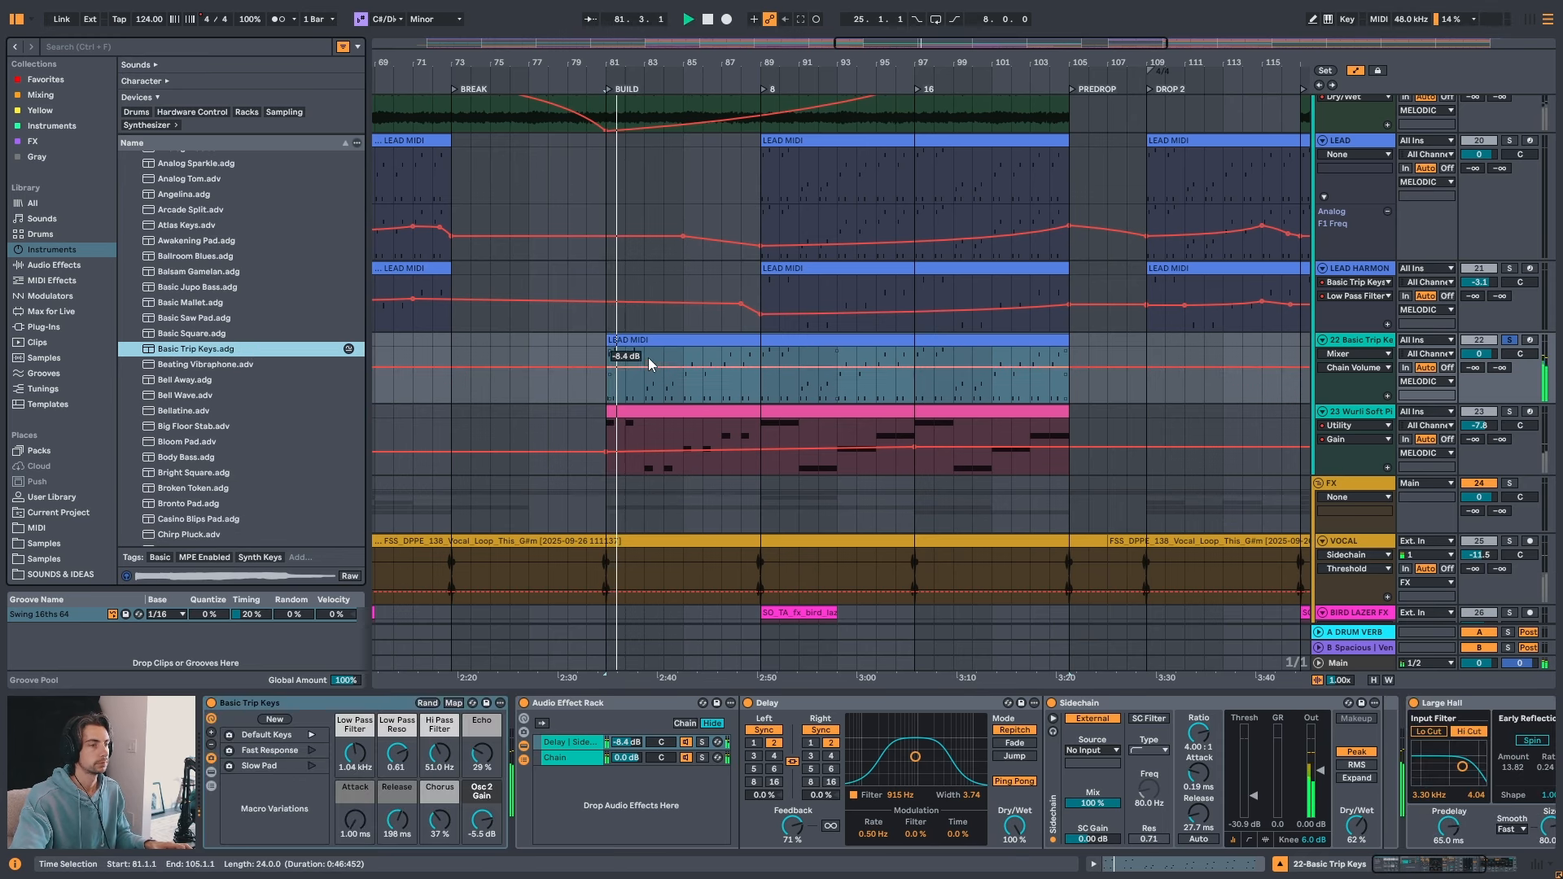
{"action": "left_click_drag", "start_coordinate": [657, 359], "coordinate": [660, 361]}
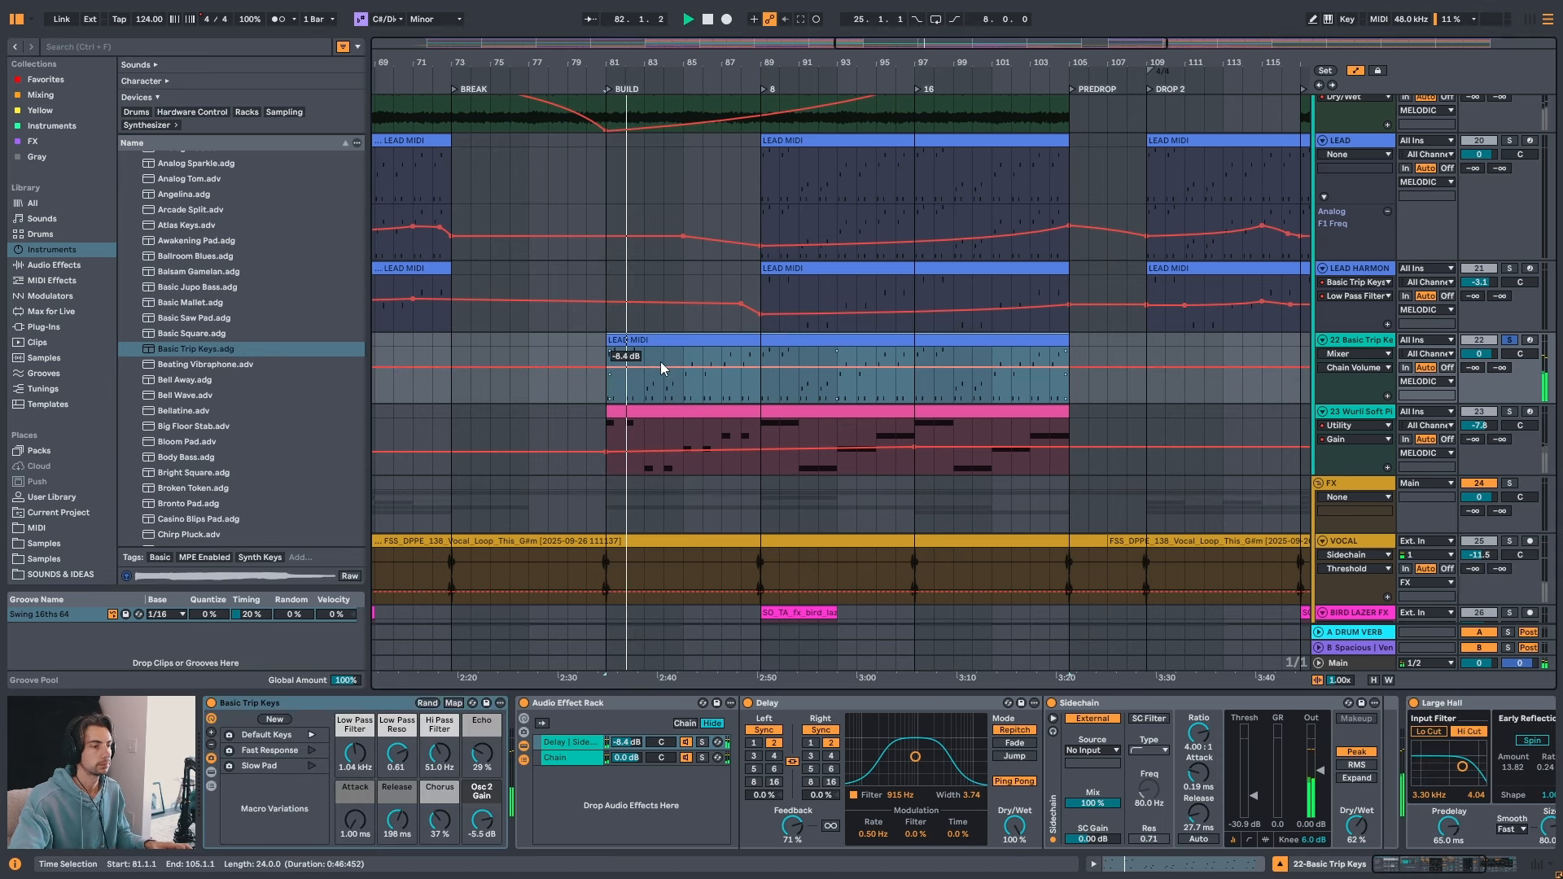
{"action": "left_click", "coordinate": [211, 771]}
{"action": "left_click", "coordinate": [213, 774]}
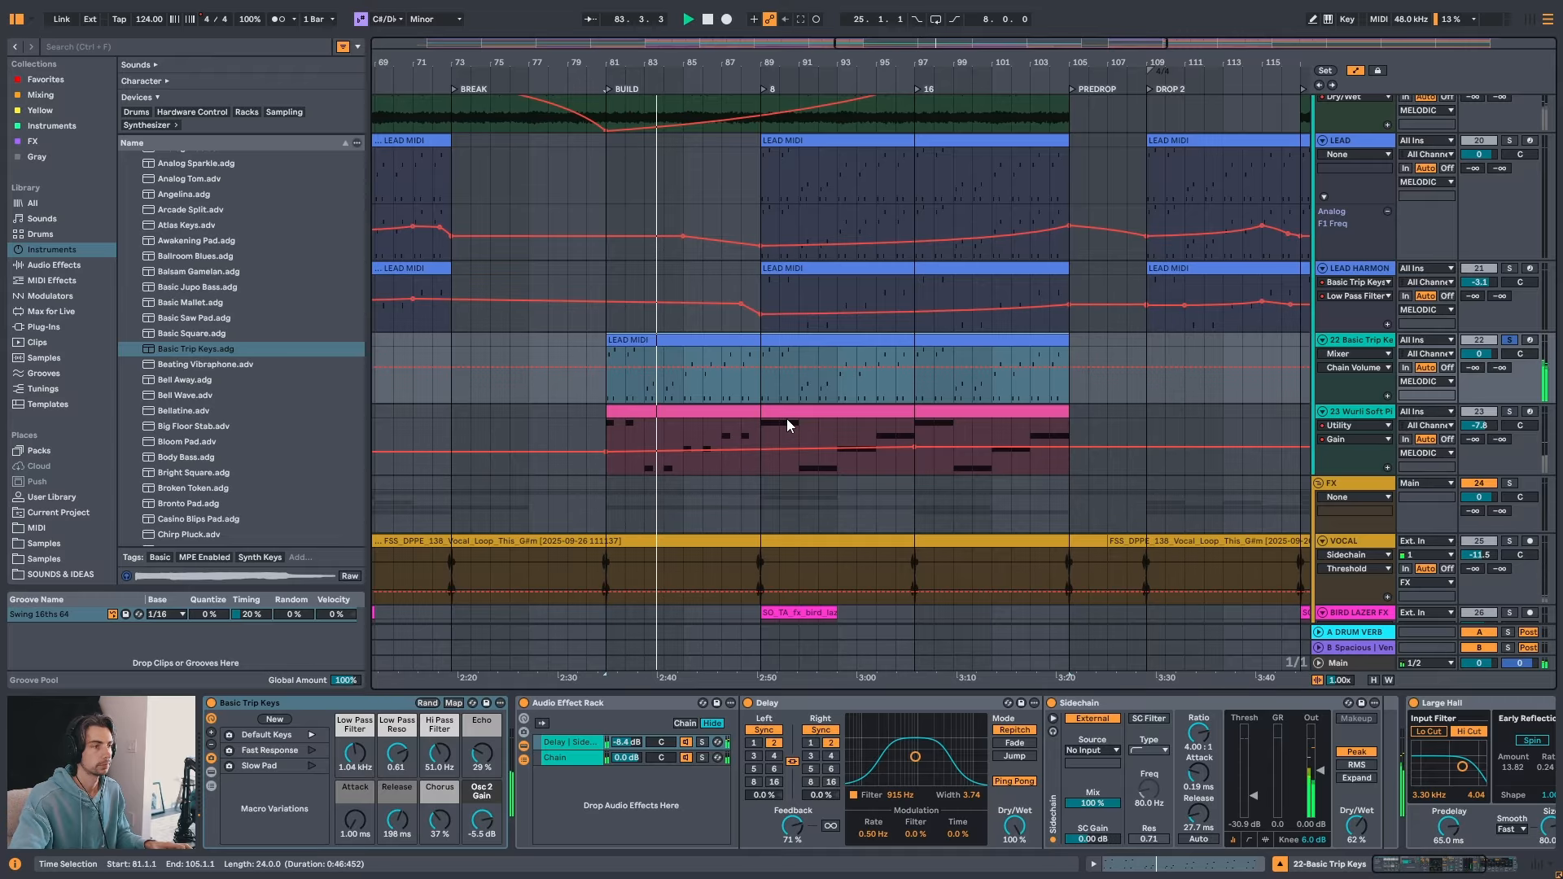
{"action": "mouse_move", "coordinate": [1443, 866]}
{"action": "left_mouse_down"}
{"action": "mouse_move", "coordinate": [1483, 868]}
{"action": "mouse_move", "coordinate": [1437, 867]}
{"action": "left_mouse_up"}
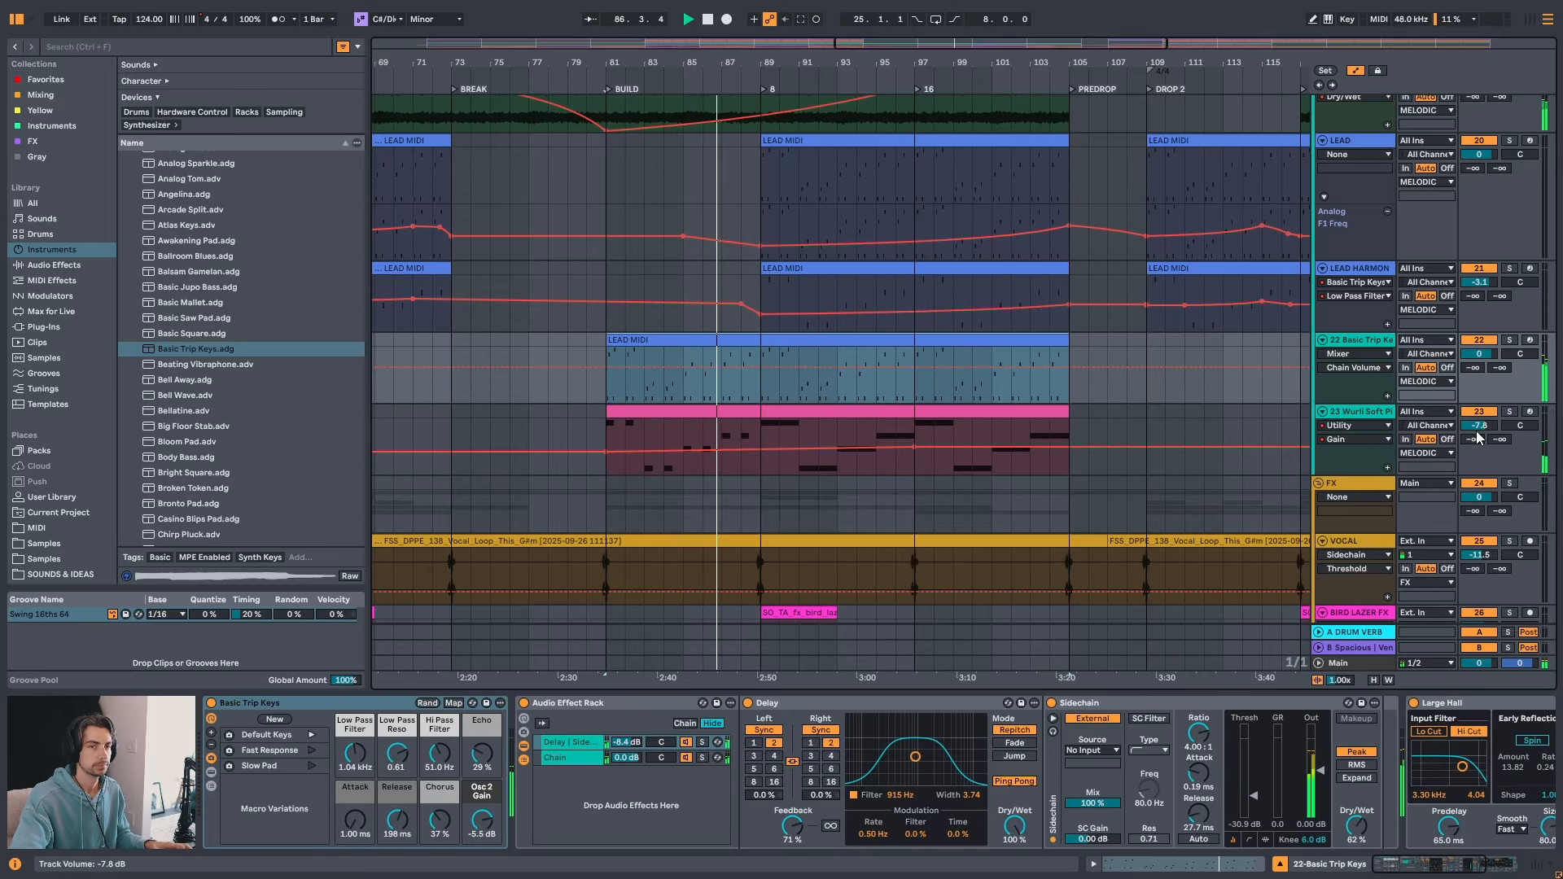
- Solo the Wurli Soft Piano track and play its first build clip from bar 81
{"action": "left_click", "coordinate": [713, 412]}
{"action": "key", "text": "space"}
{"action": "key", "text": "s"}
{"action": "key", "text": "space"}
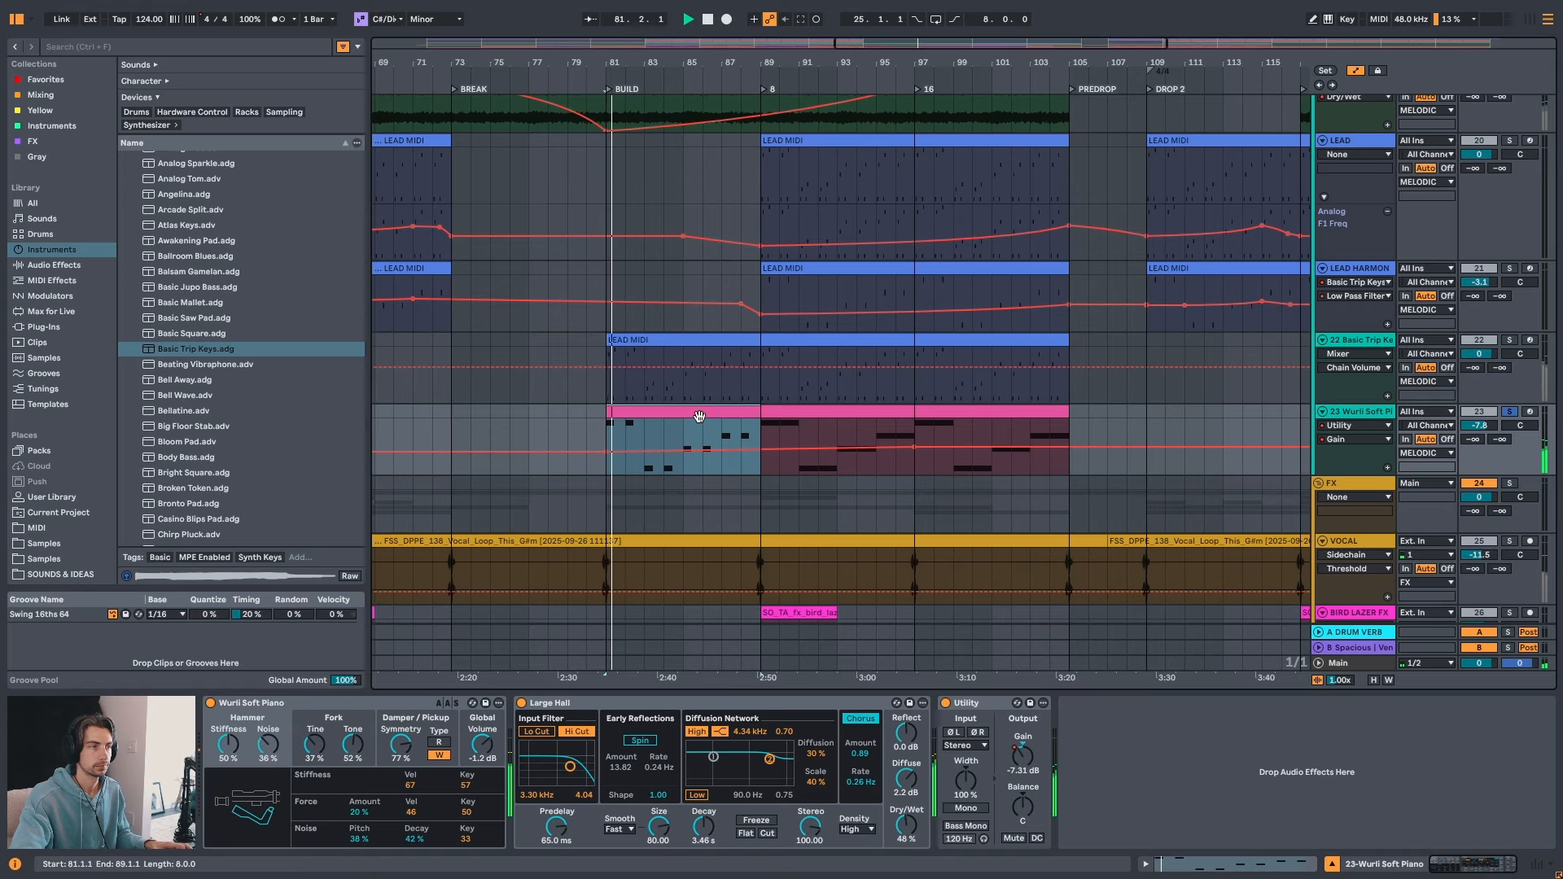
- Copy the Delay from the Basic Trip Keys track to the Wurli Soft Piano before Large Hall and set its Dry/Wet to 28 %
{"action": "key", "text": "Up"}
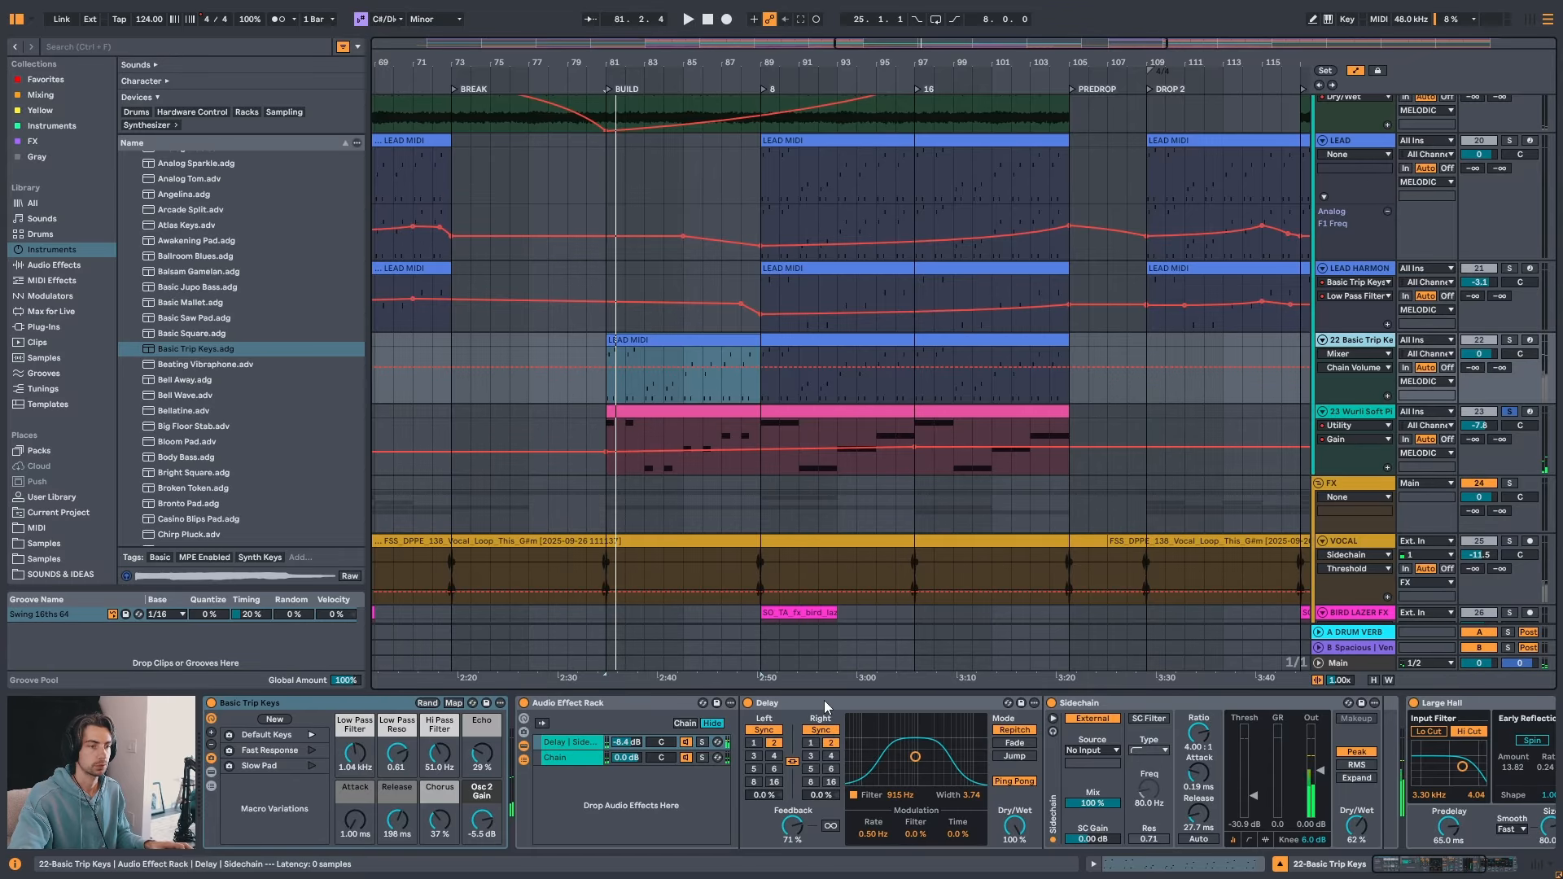
{"action": "key", "text": "Down"}
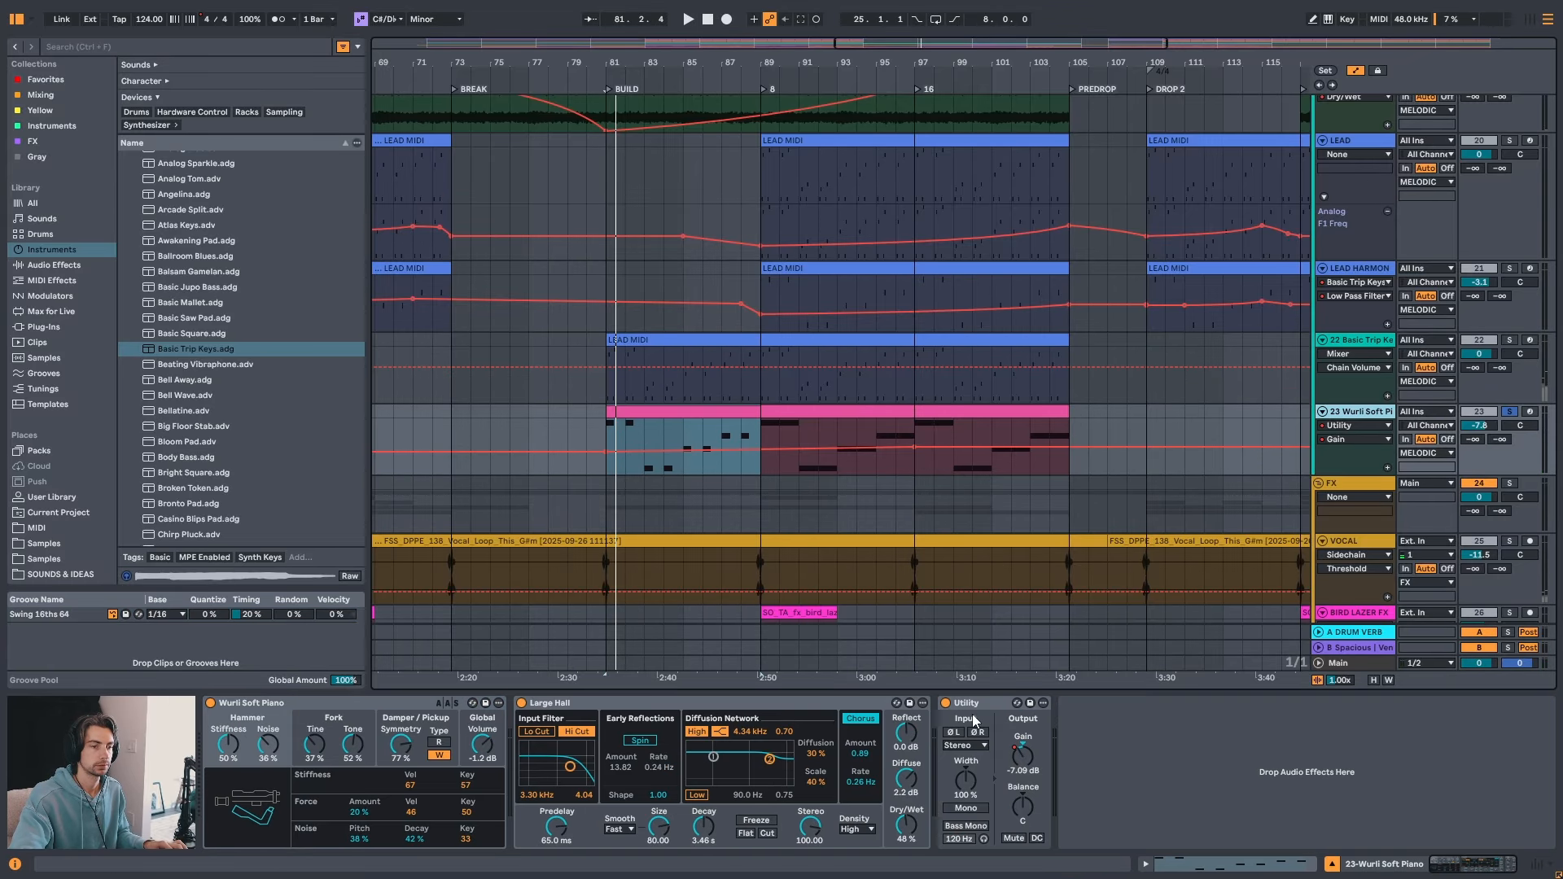
{"action": "left_click", "coordinate": [737, 707]}
{"action": "key", "text": "ctrl+v"}
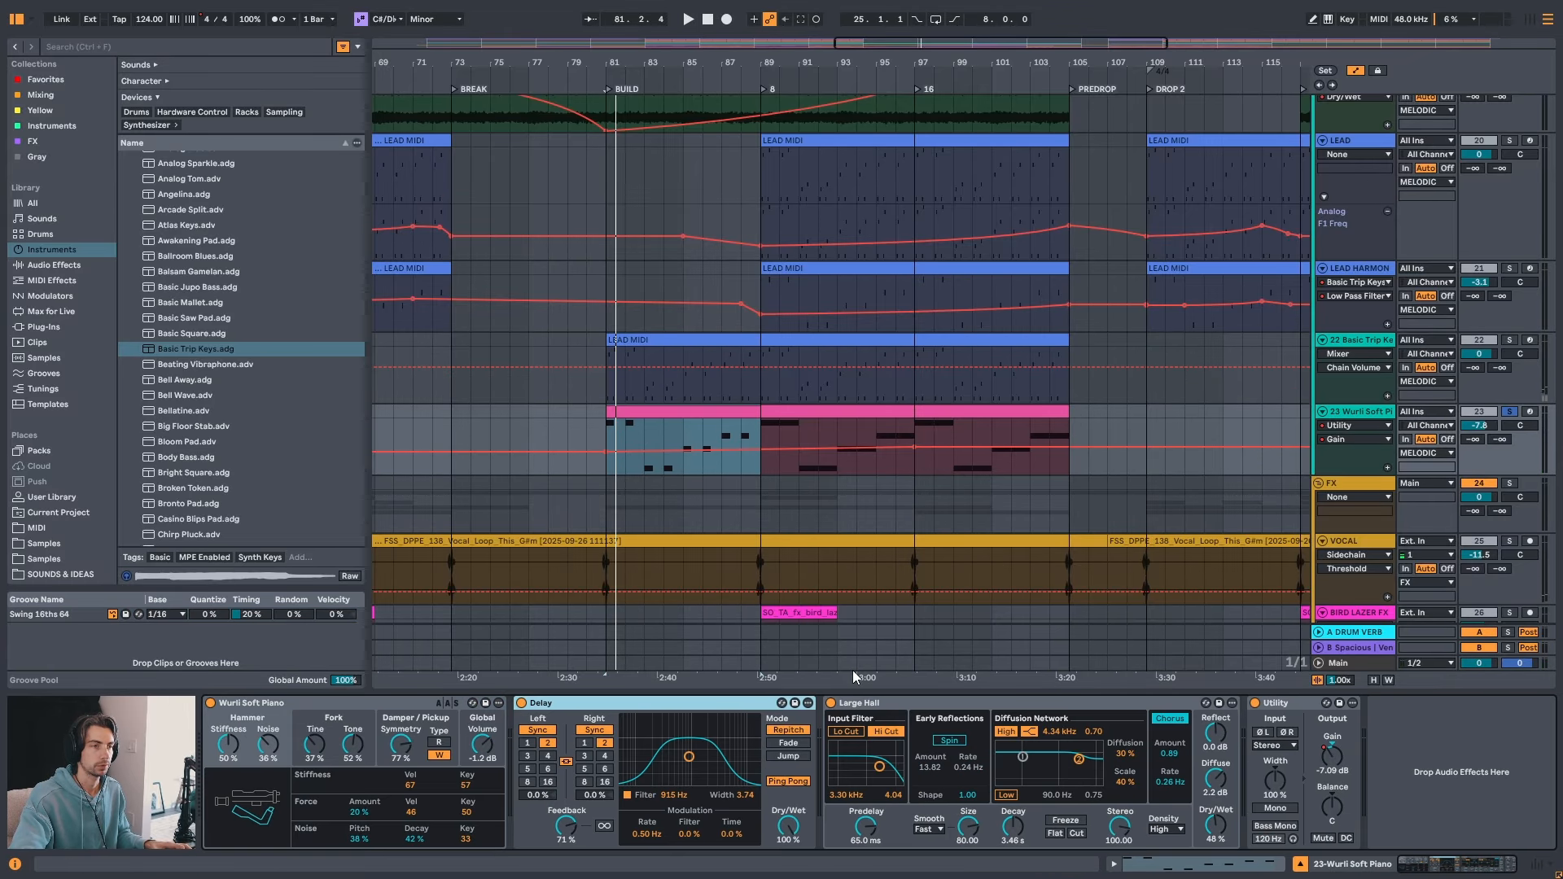
{"action": "key", "text": "space"}
{"action": "left_click_drag", "start_coordinate": [788, 825], "coordinate": [788, 873]}
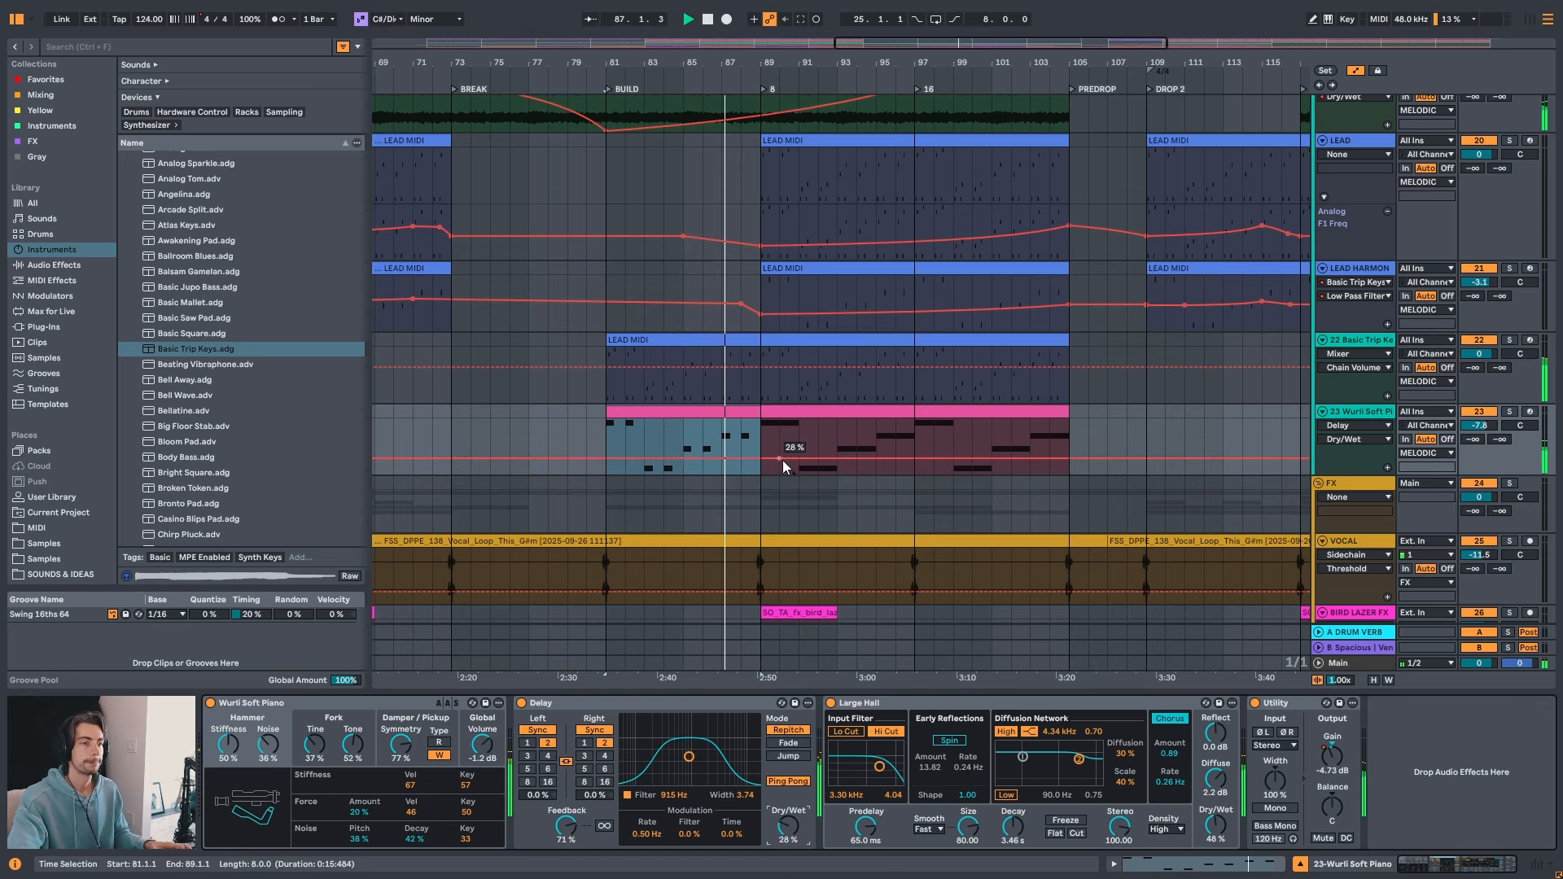
- Play the full mix from bar 89 and bend the Wurli's Utility Gain automation ramp downward ahead of bar 97
{"action": "left_click_drag", "start_coordinate": [803, 63], "coordinate": [803, 54]}
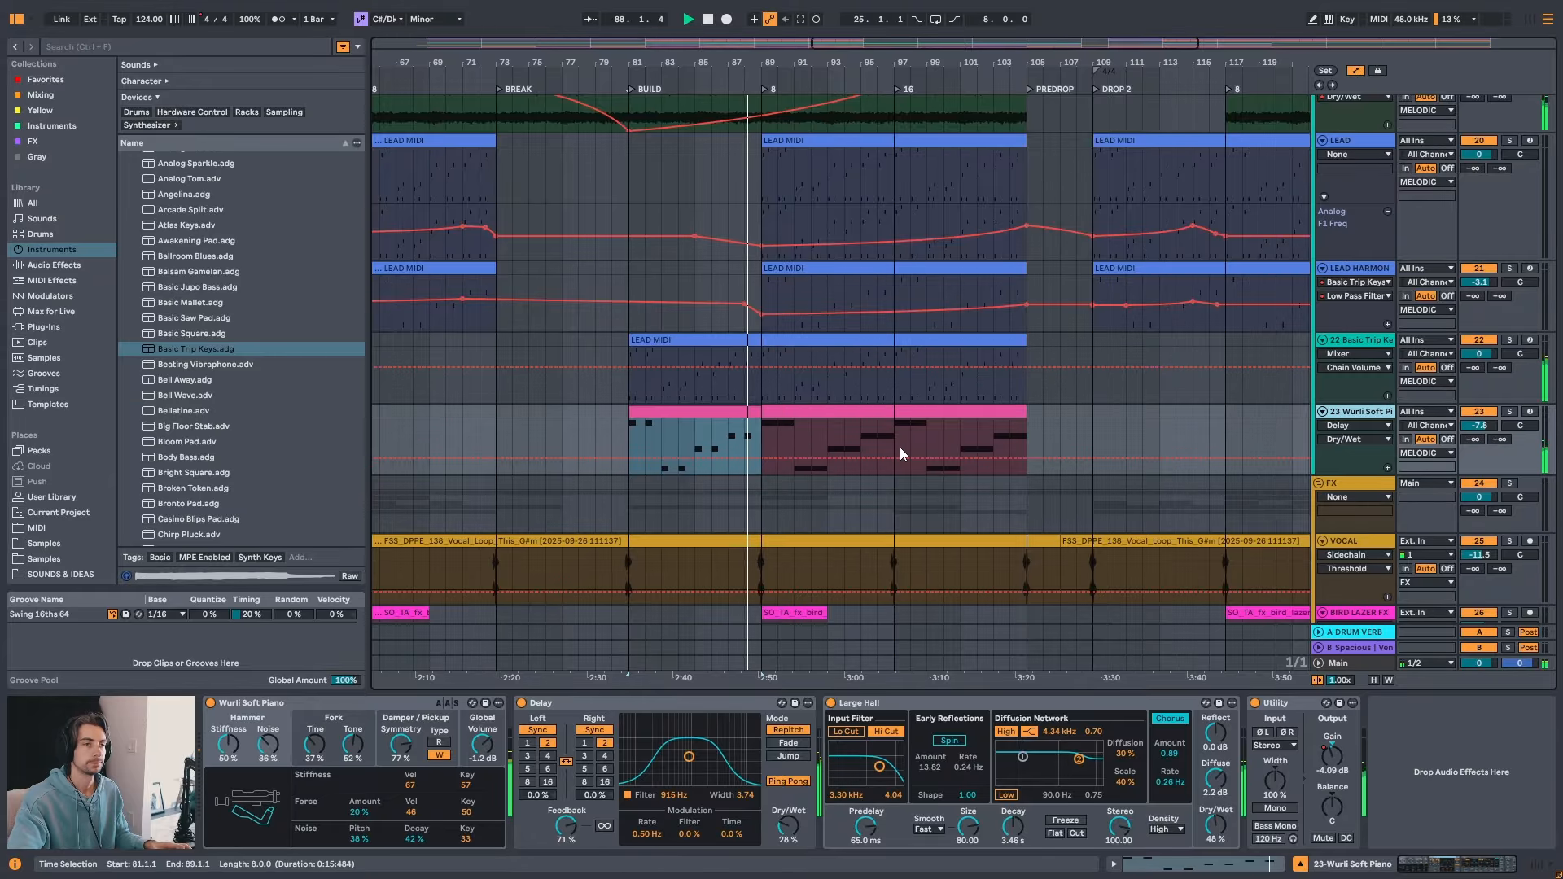
{"action": "left_click", "coordinate": [822, 414]}
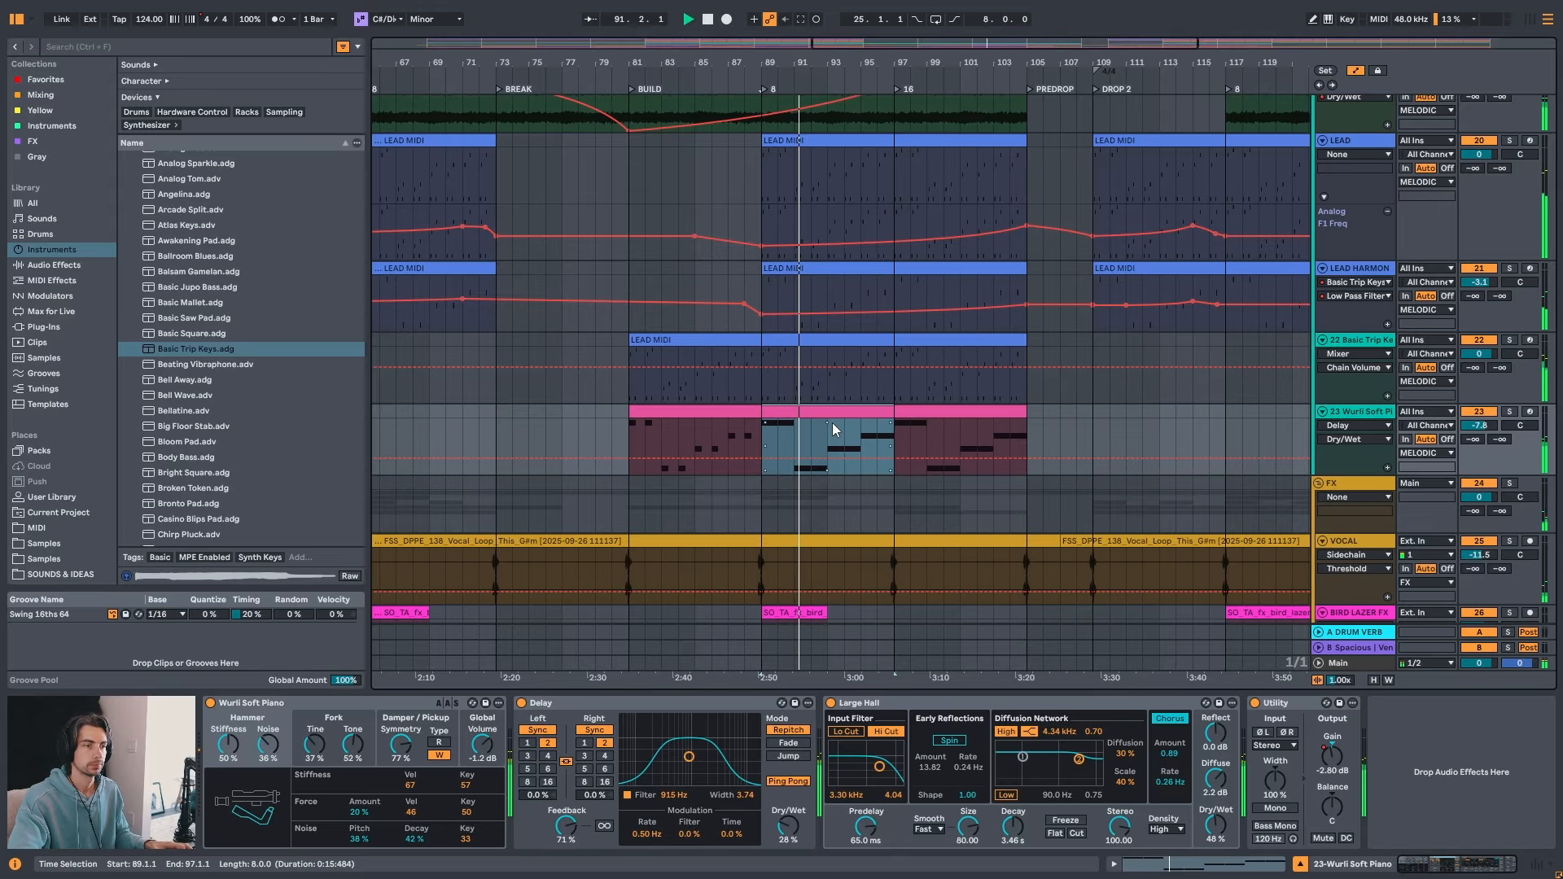
{"action": "left_click", "coordinate": [1336, 763]}
{"action": "left_click_drag", "start_coordinate": [805, 450], "coordinate": [805, 460]}
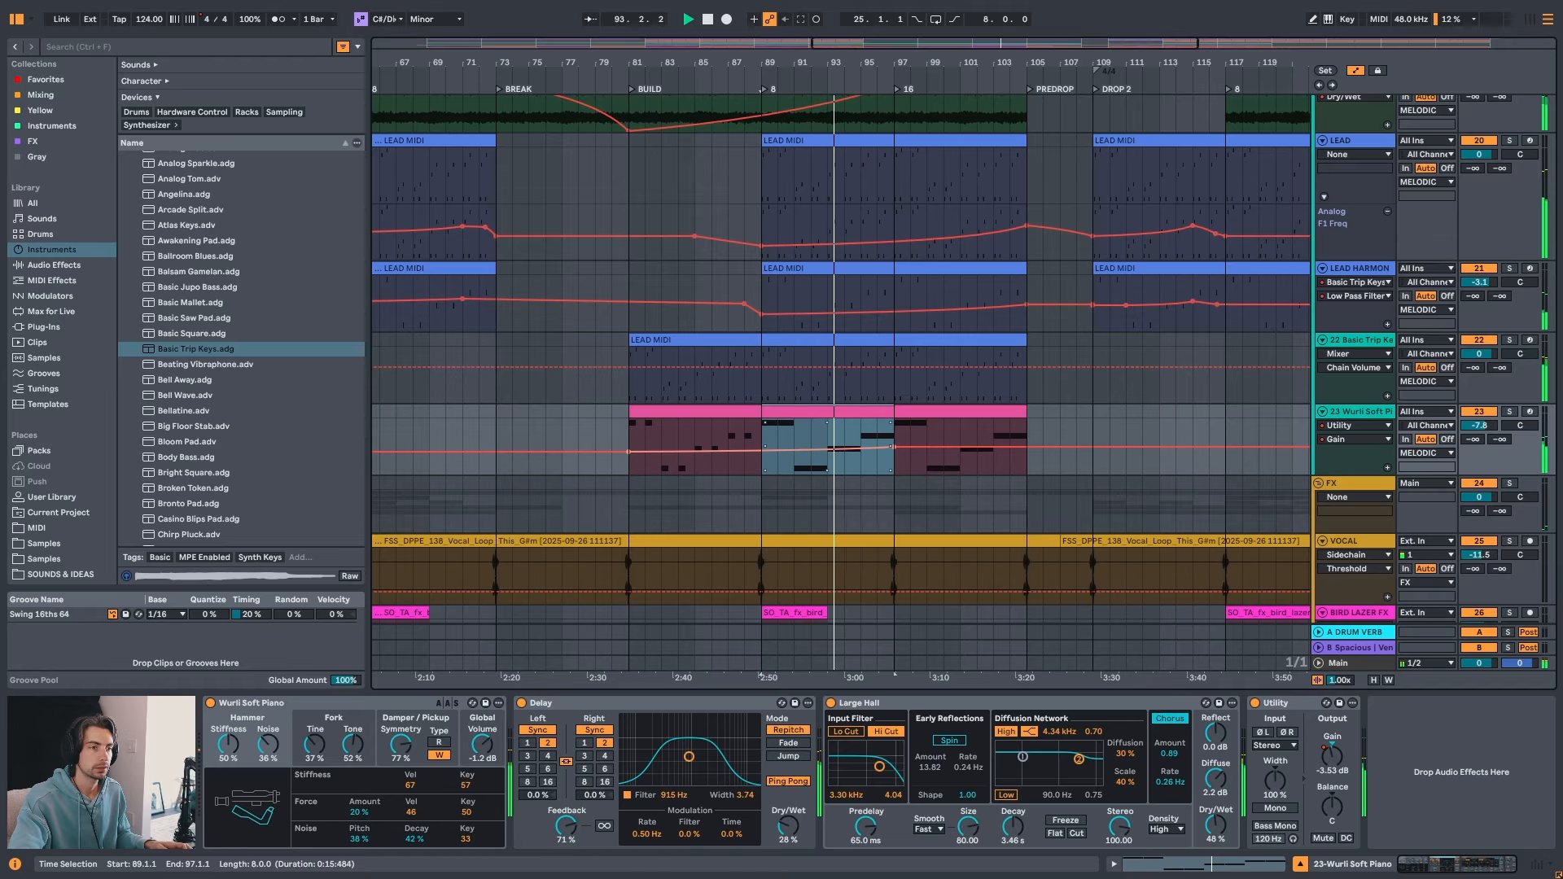
- Compare the build with the Basic Trip Keys track off and on, replaying the section around bar 89
{"action": "scroll", "coordinate": [902, 414], "scroll_direction": "up", "scroll_amount": 2}
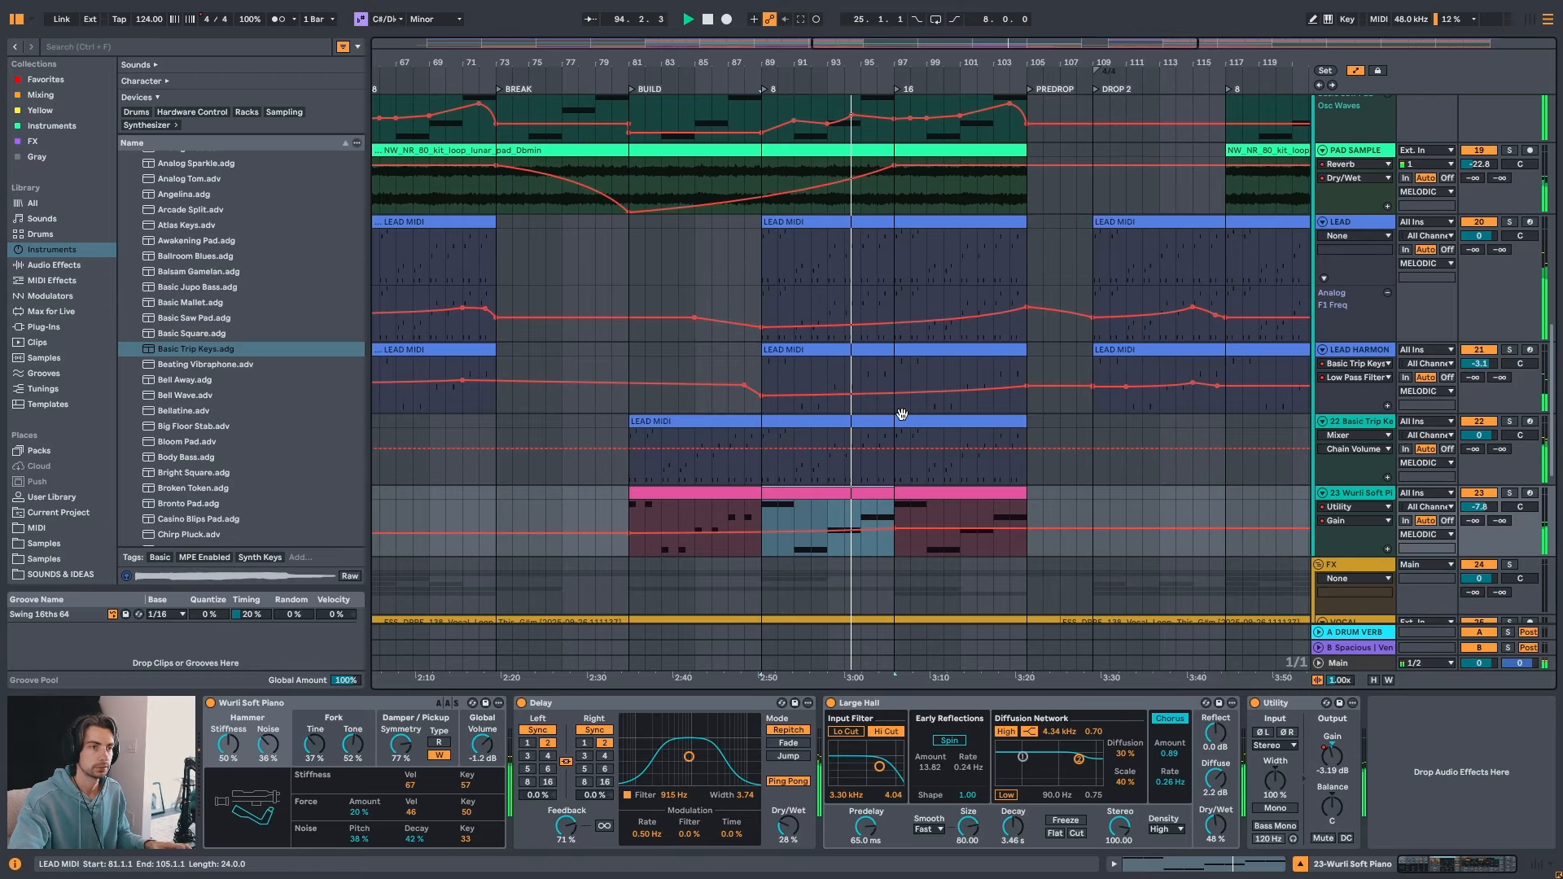
{"action": "scroll", "coordinate": [1017, 393], "scroll_direction": "down", "scroll_amount": 1}
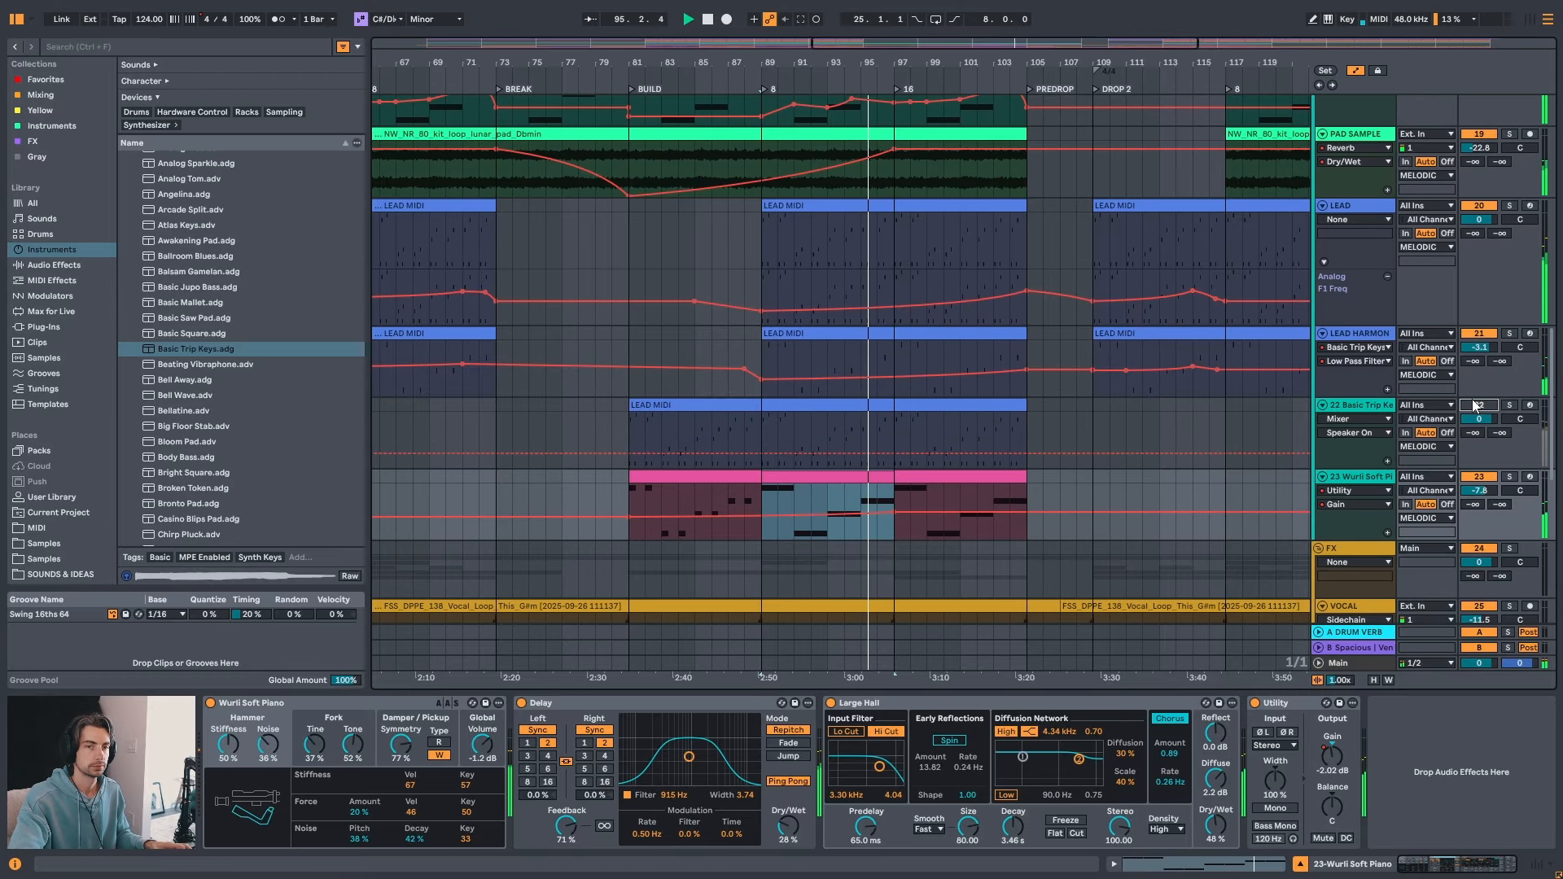
{"action": "left_click", "coordinate": [701, 459]}
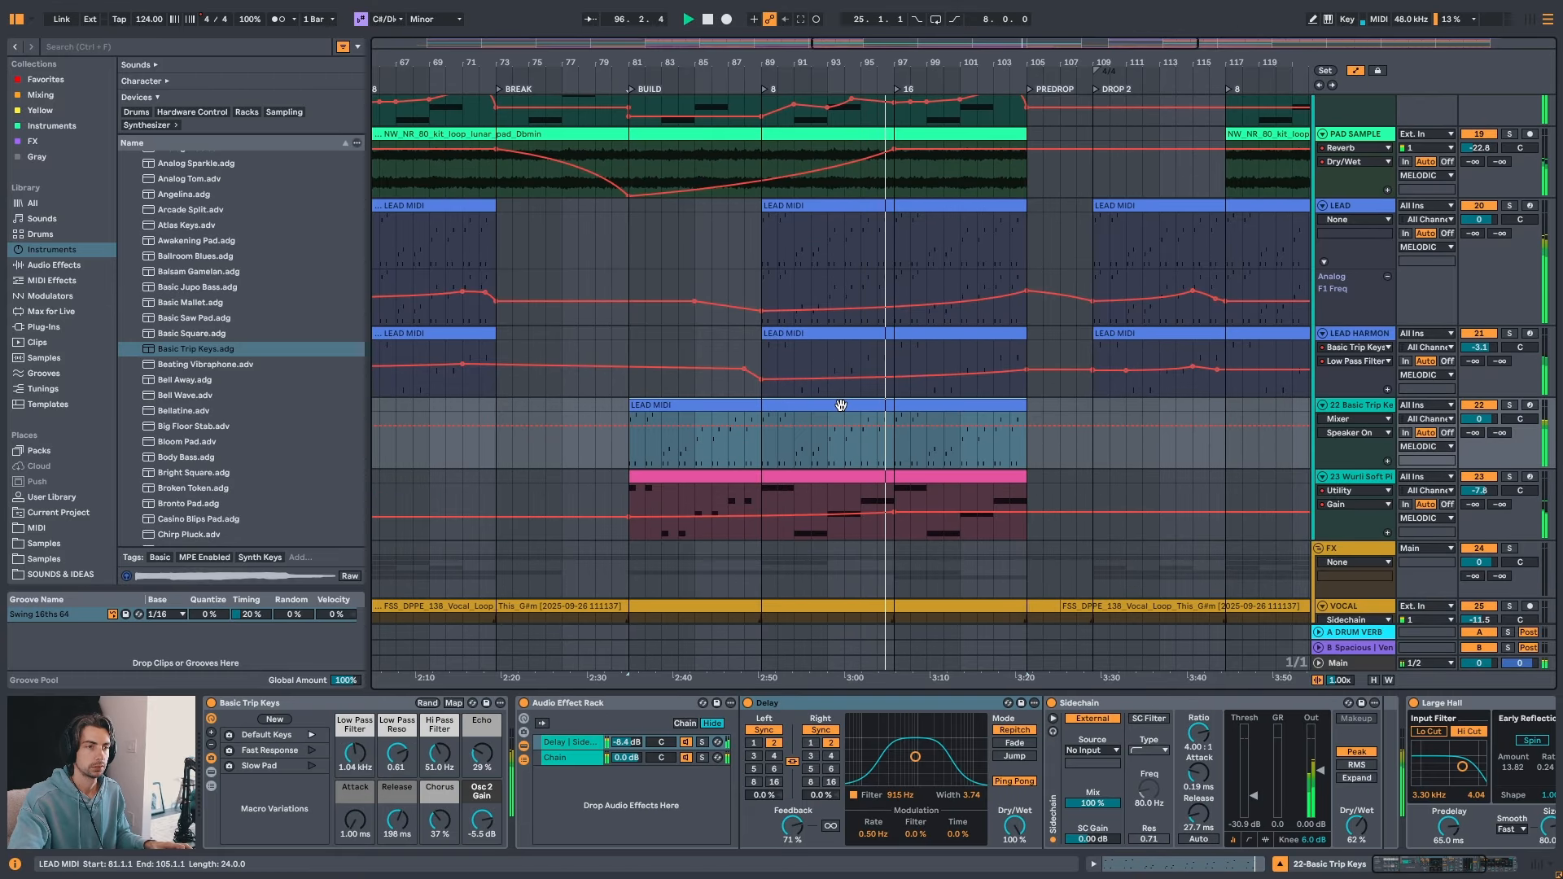
{"action": "left_click", "coordinate": [693, 451]}
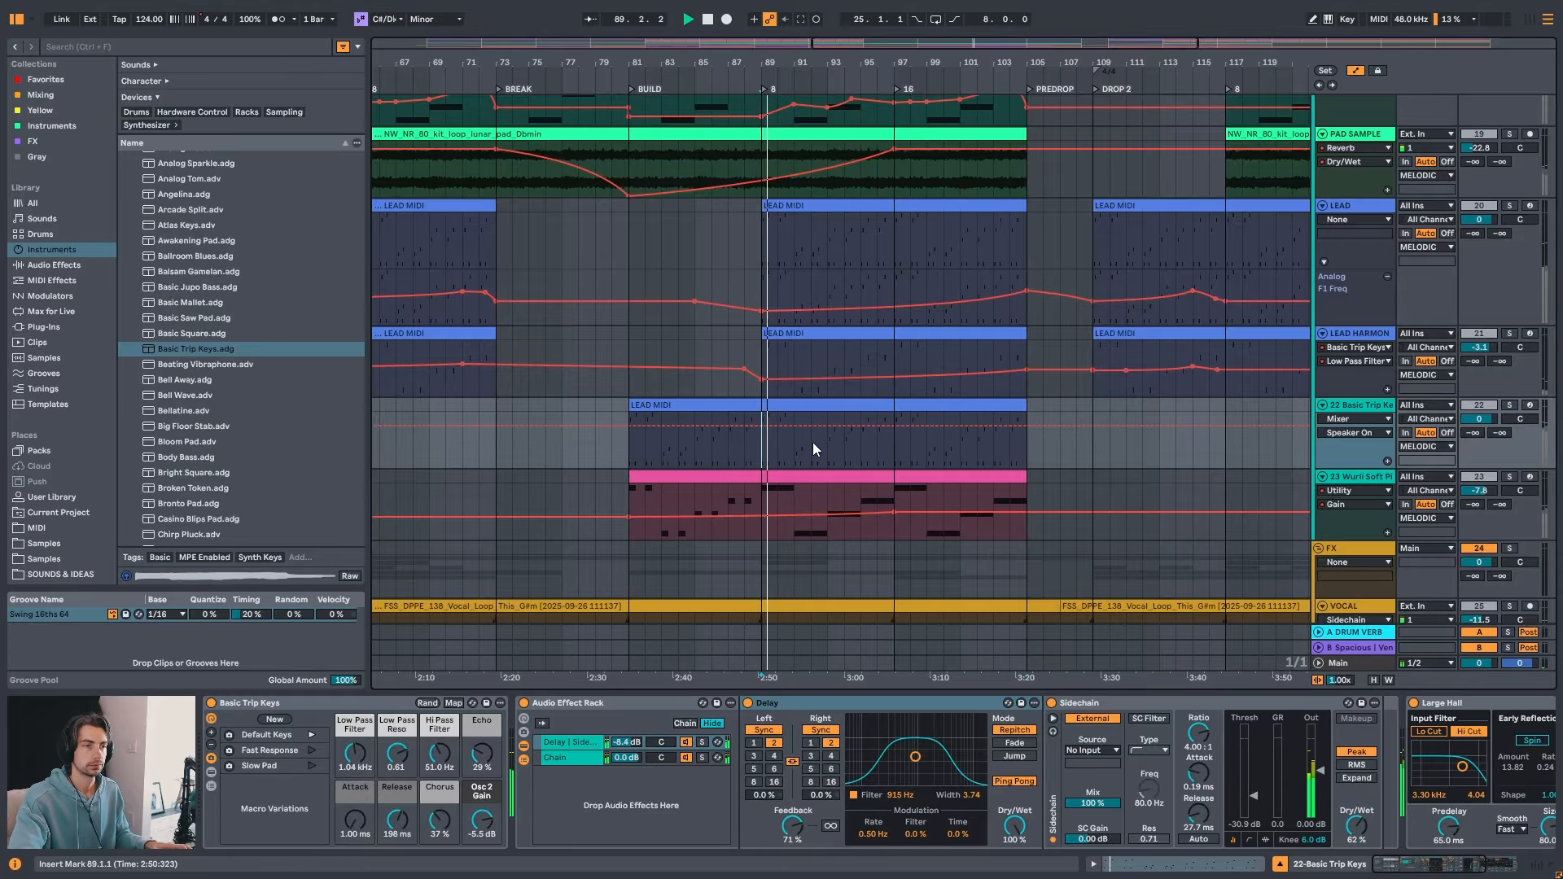
{"action": "left_click", "coordinate": [827, 446]}
{"action": "left_click", "coordinate": [744, 443]}
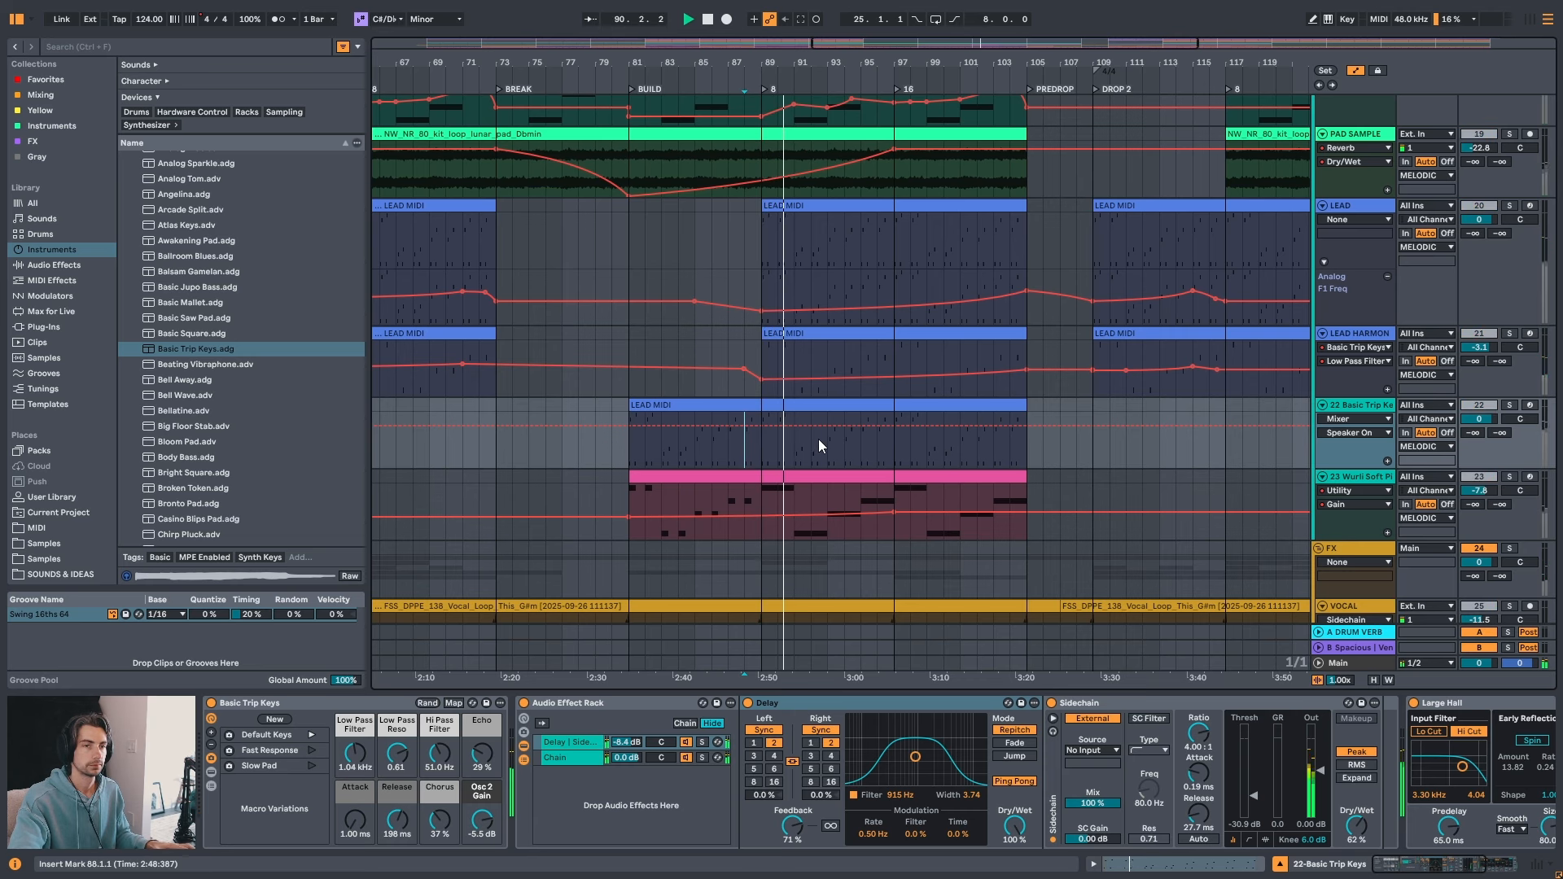
- Reshape the Pad's Low Pass Filter automation to rise smoothly from bar 89 to 93, stay high until bar 105, and fall to bar 109
{"action": "scroll", "coordinate": [815, 438], "scroll_direction": "up", "scroll_amount": 6}
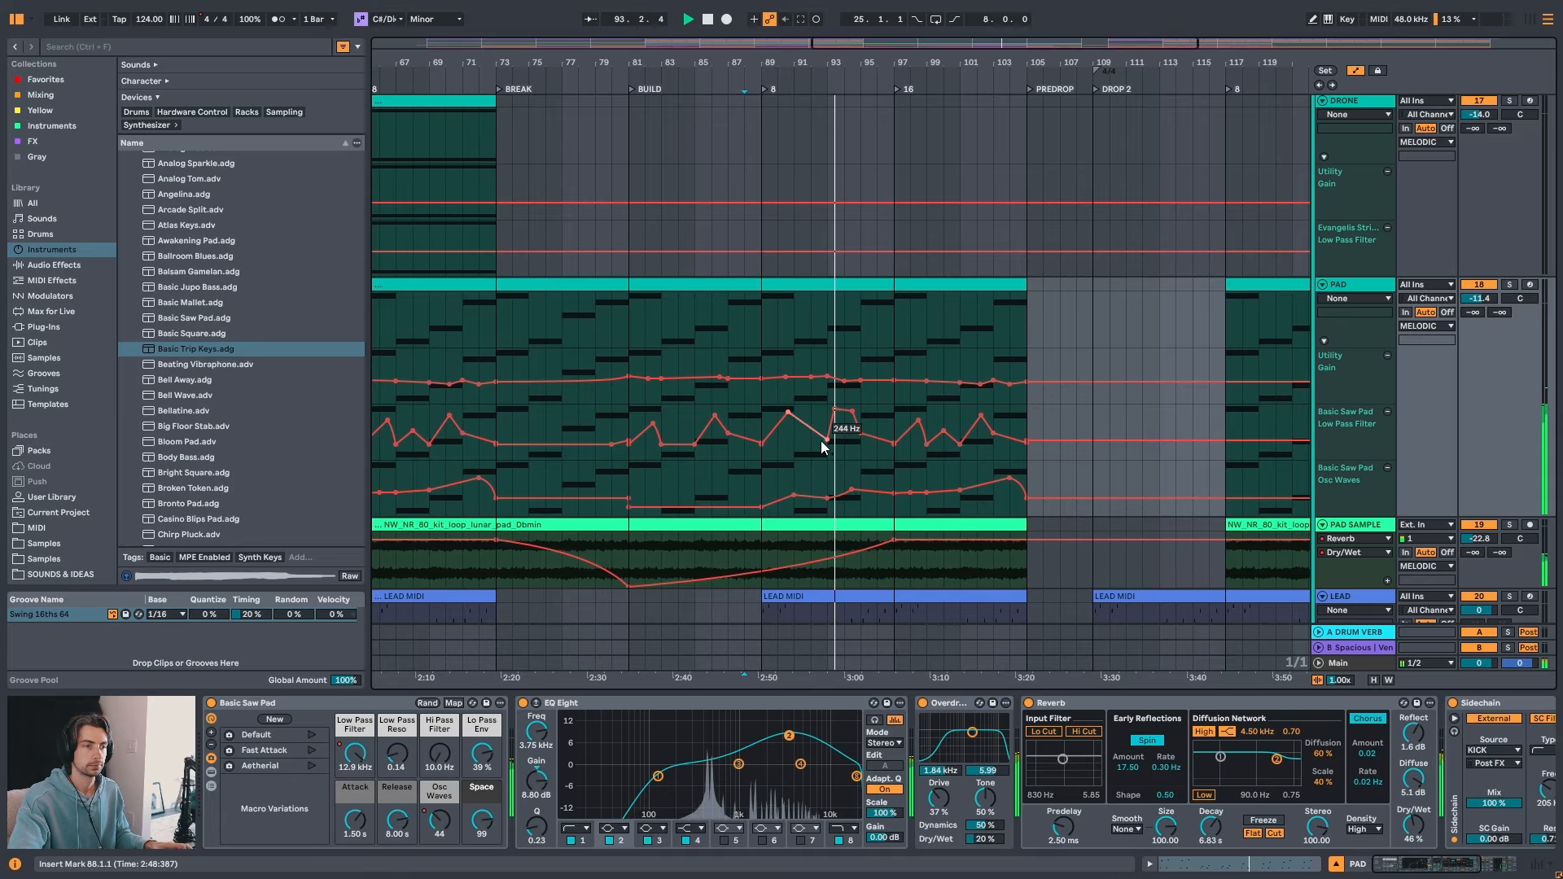
{"action": "left_click", "coordinate": [820, 441]}
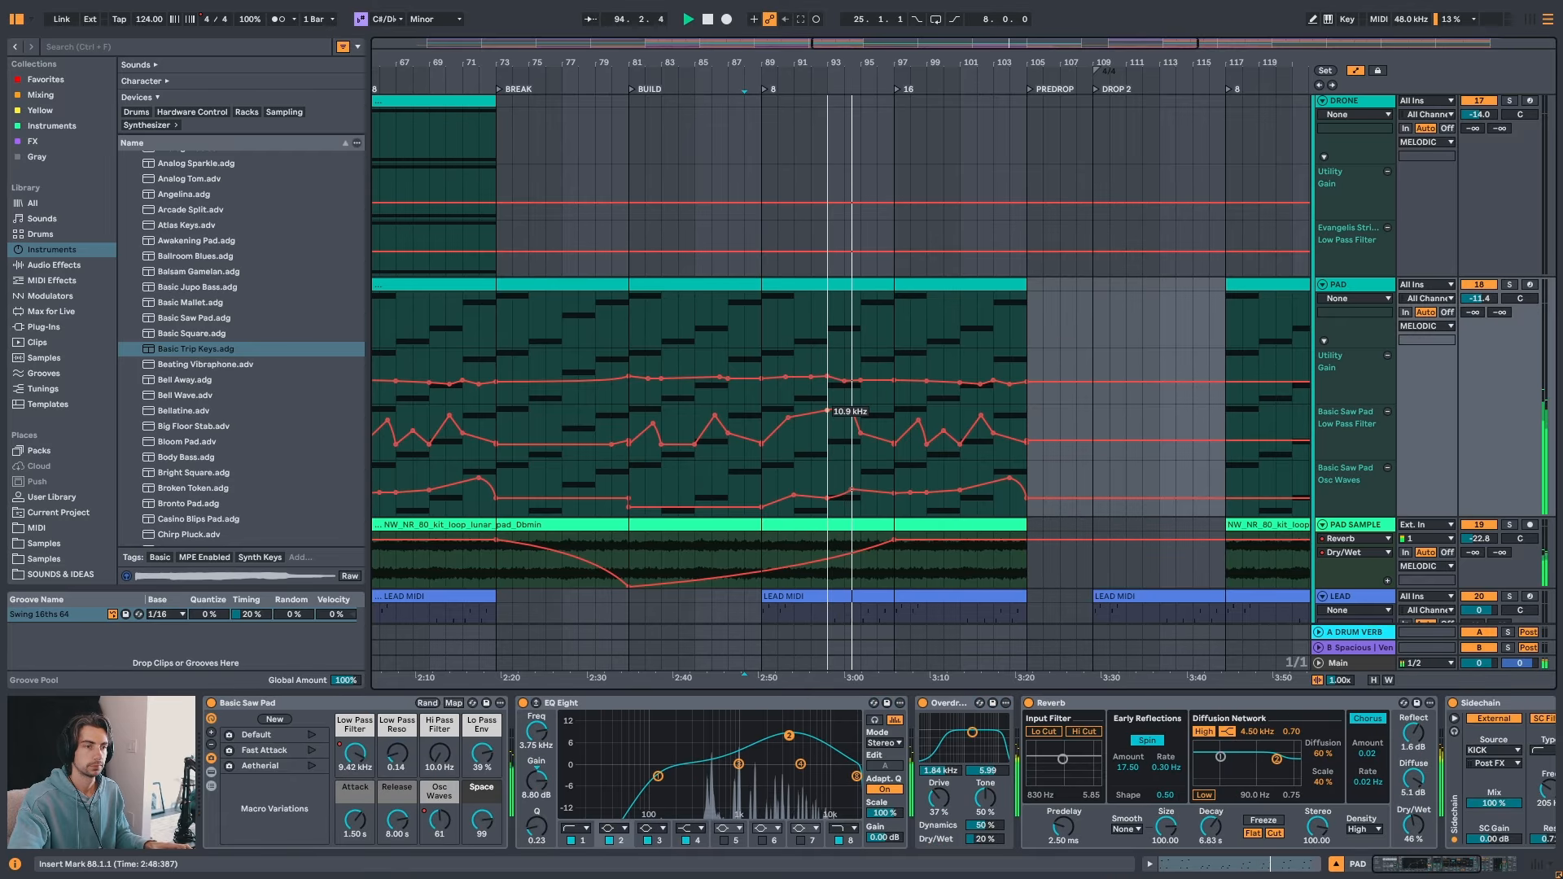
{"action": "left_click_drag", "start_coordinate": [895, 441], "coordinate": [895, 417]}
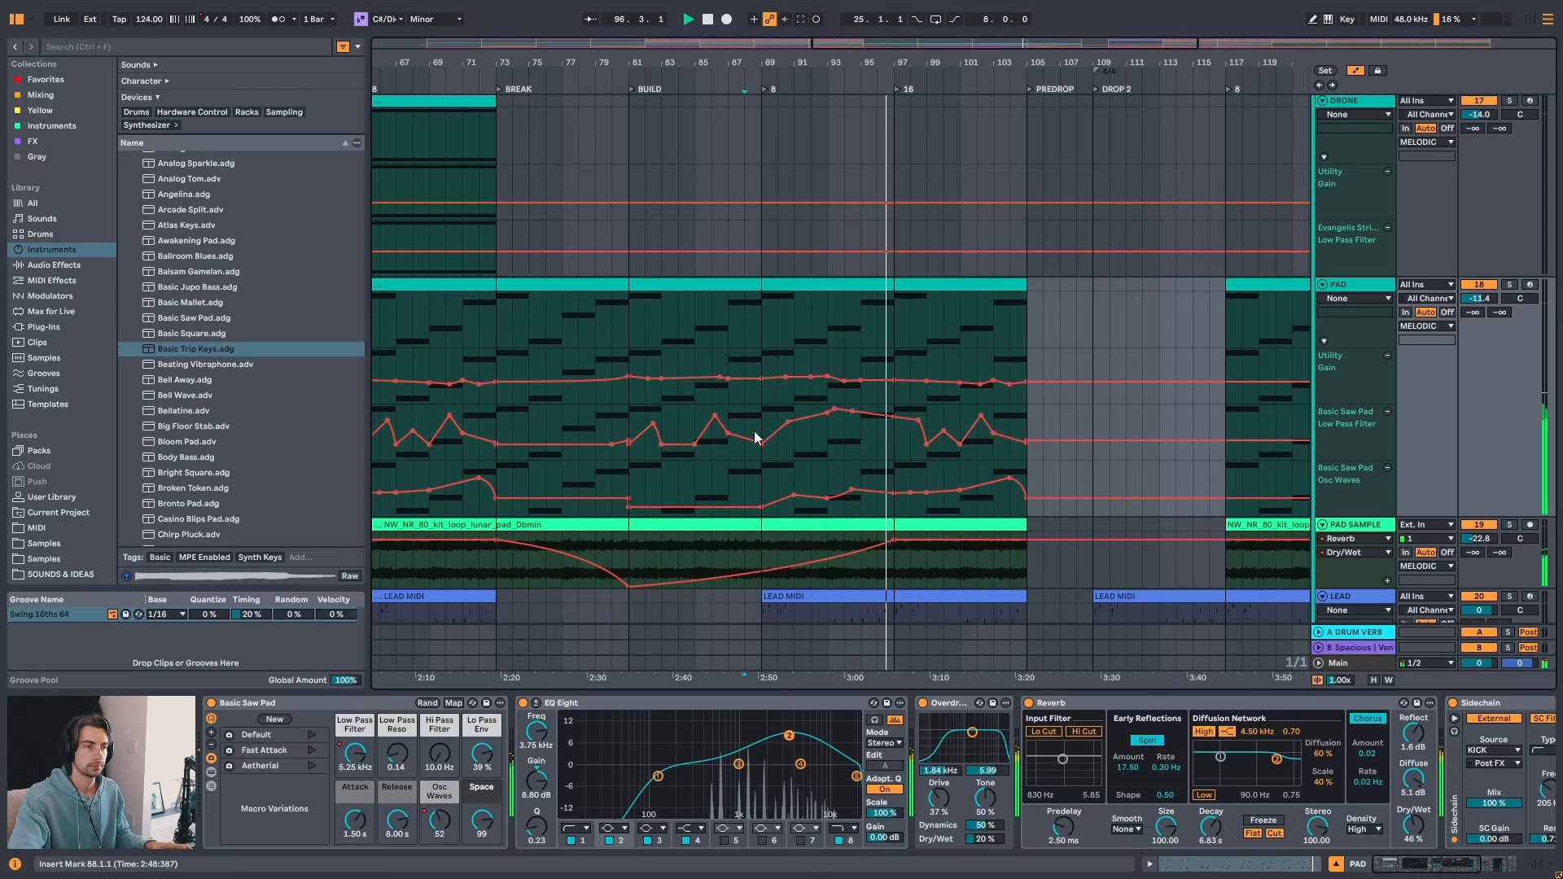
{"action": "left_click", "coordinate": [927, 441]}
{"action": "left_click_drag", "start_coordinate": [943, 431], "coordinate": [960, 424]}
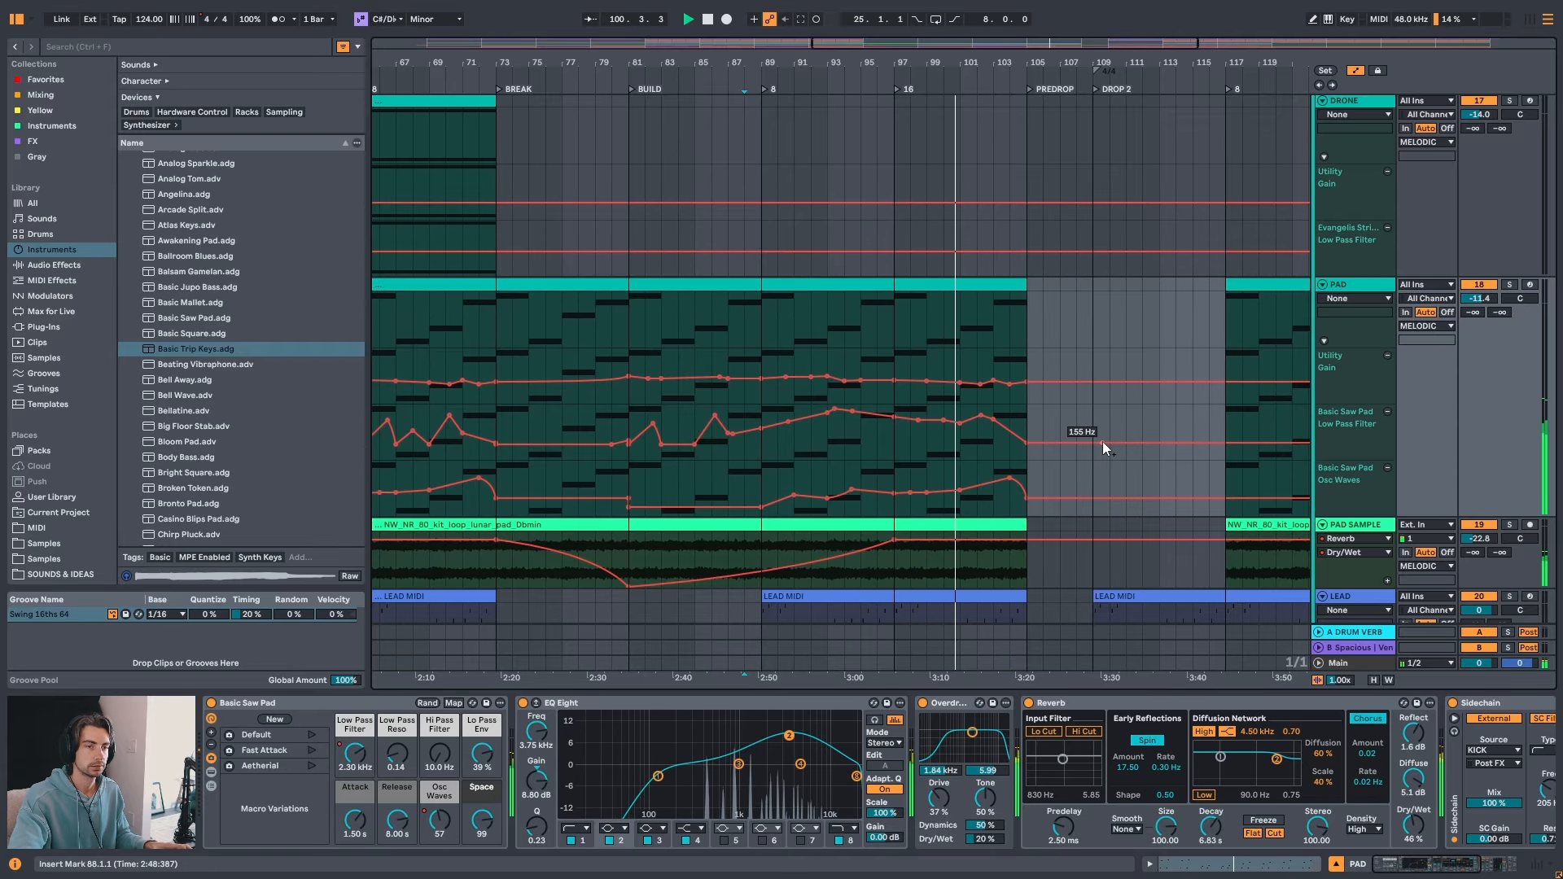
{"action": "mouse_move", "coordinate": [1027, 443]}
{"action": "left_mouse_down"}
{"action": "mouse_move", "coordinate": [1028, 418]}
{"action": "mouse_move", "coordinate": [1030, 431]}
{"action": "left_mouse_up"}
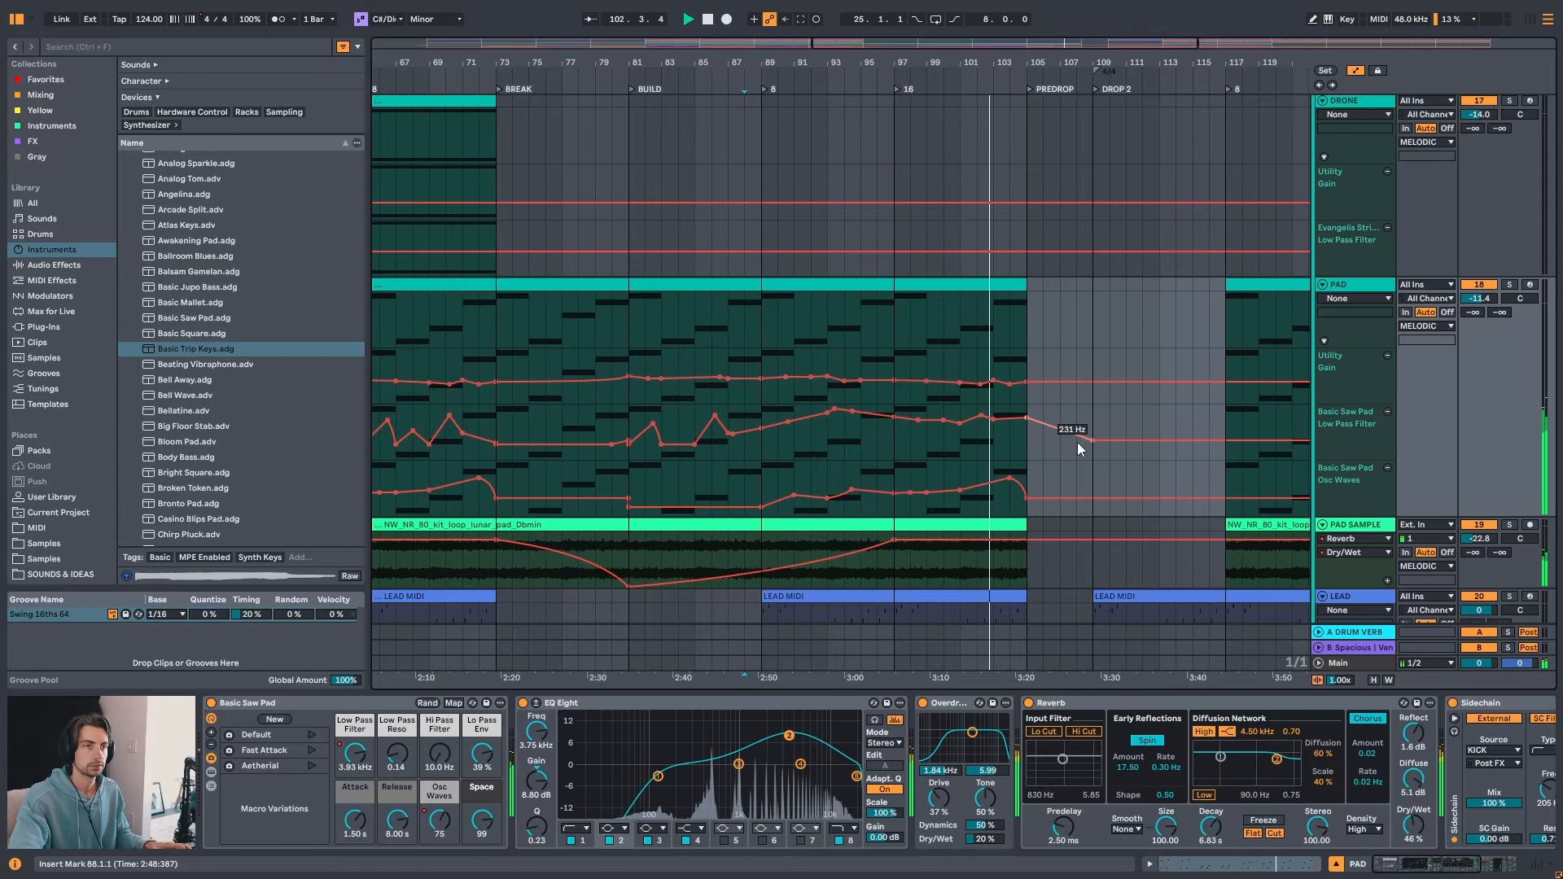
- Solo the Pad and smooth its Osc Waves automation into a steady rise from bar 89 to 97, held high until about bar 103
{"action": "left_click", "coordinate": [1011, 467]}
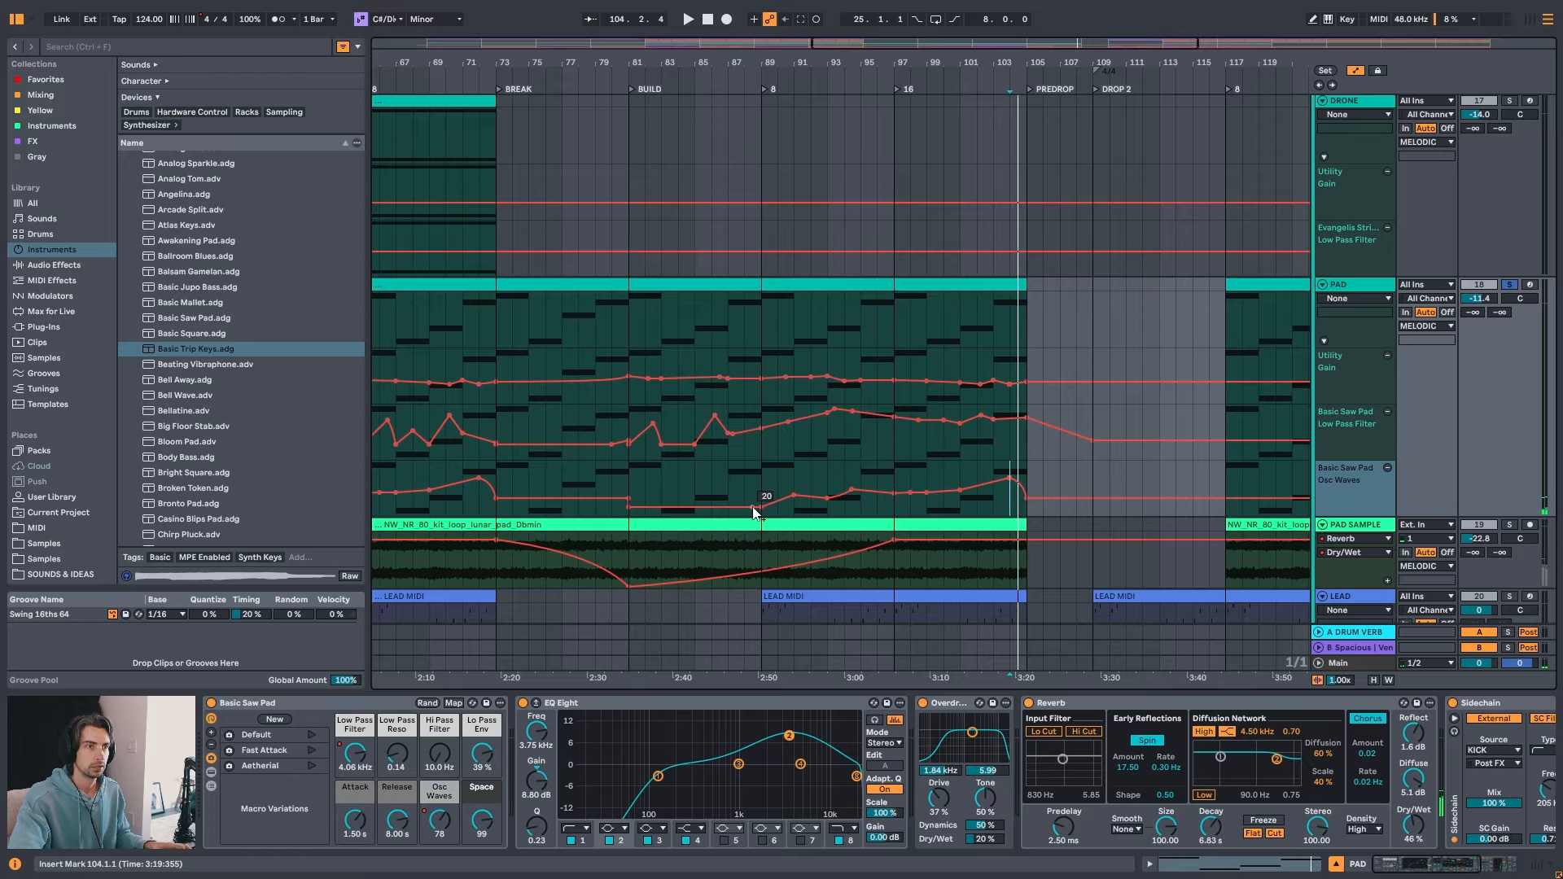
{"action": "left_click_drag", "start_coordinate": [902, 494], "coordinate": [992, 476]}
{"action": "left_click", "coordinate": [964, 476]}
{"action": "left_click", "coordinate": [928, 500]}
{"action": "left_click", "coordinate": [908, 491]}
{"action": "left_click", "coordinate": [852, 490]}
{"action": "left_click", "coordinate": [827, 497]}
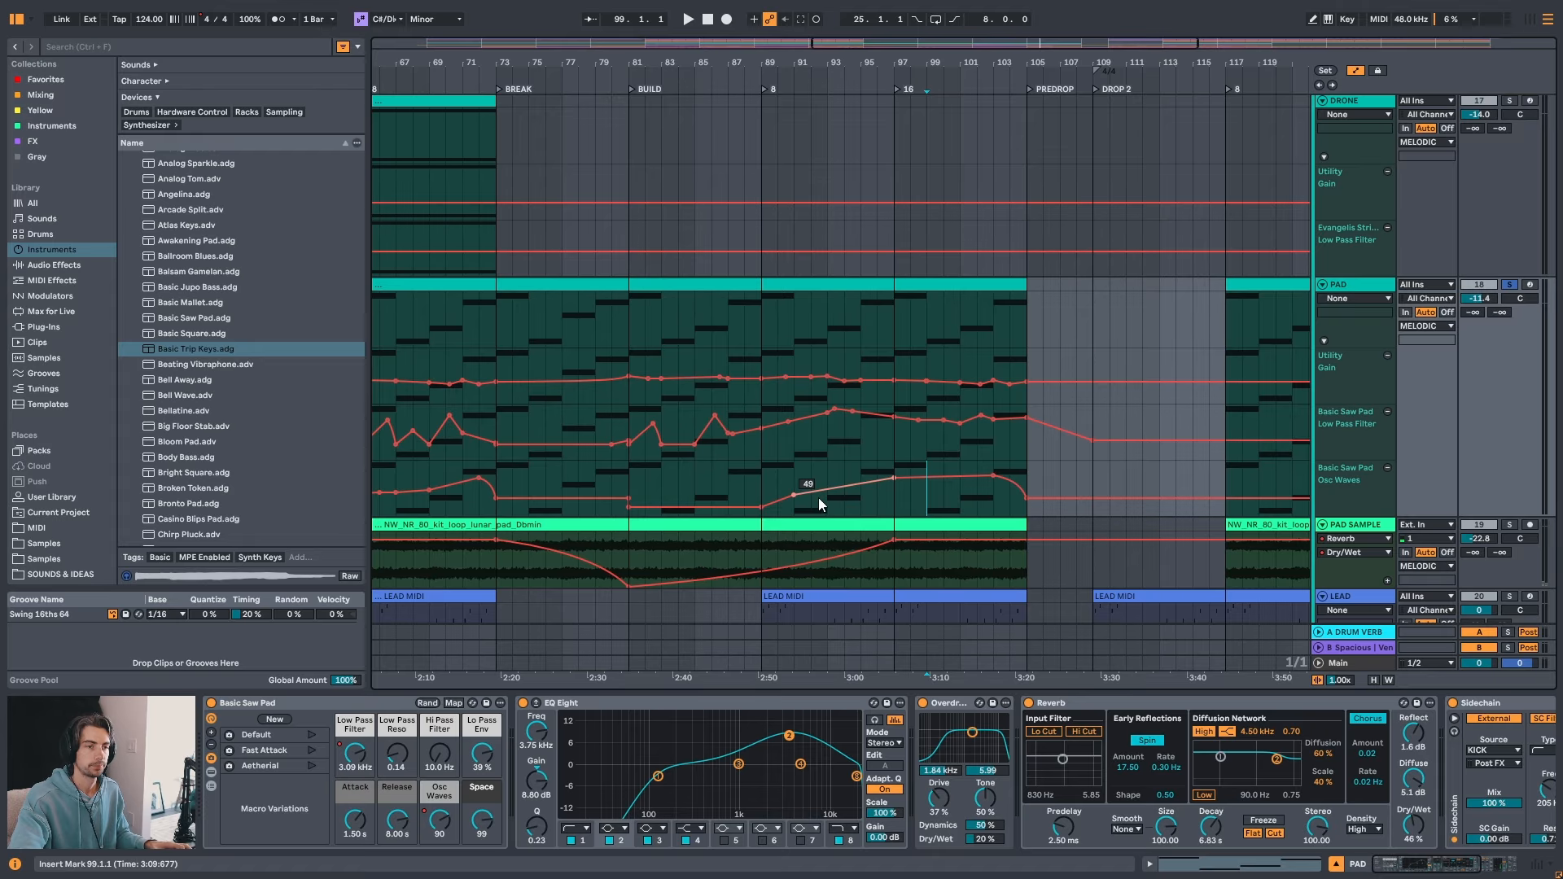
{"action": "left_click_drag", "start_coordinate": [794, 494], "coordinate": [795, 492]}
- Play the build from bar 89 with the pad in the full mix and inspect its automation across bars 81 to 105
{"action": "left_click", "coordinate": [767, 478]}
{"action": "key", "text": "space"}
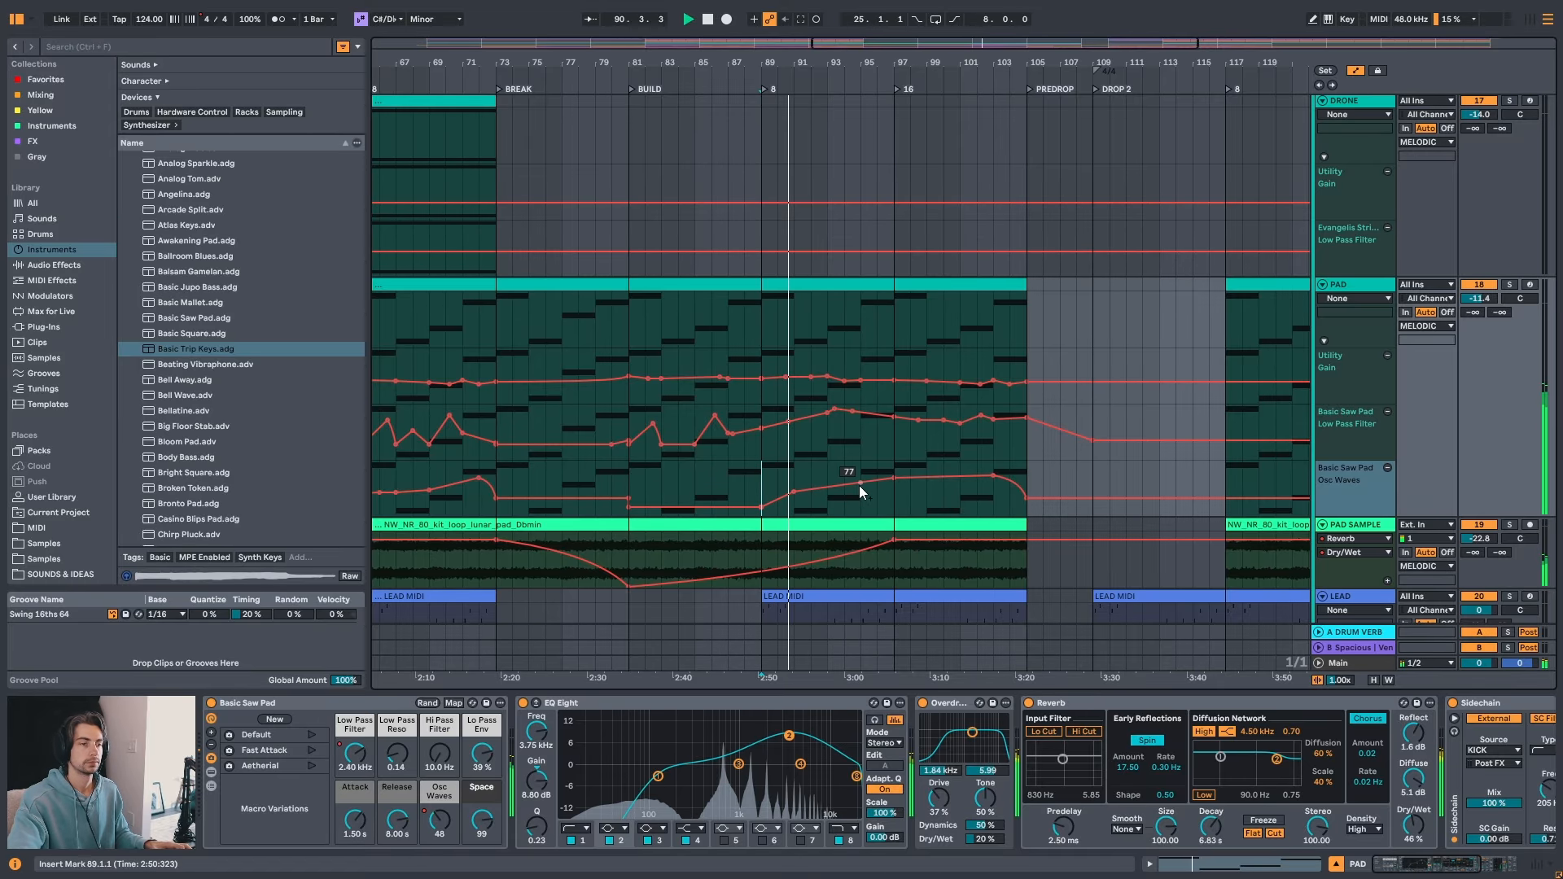
{"action": "scroll", "coordinate": [858, 485], "scroll_direction": "down", "scroll_amount": 3}
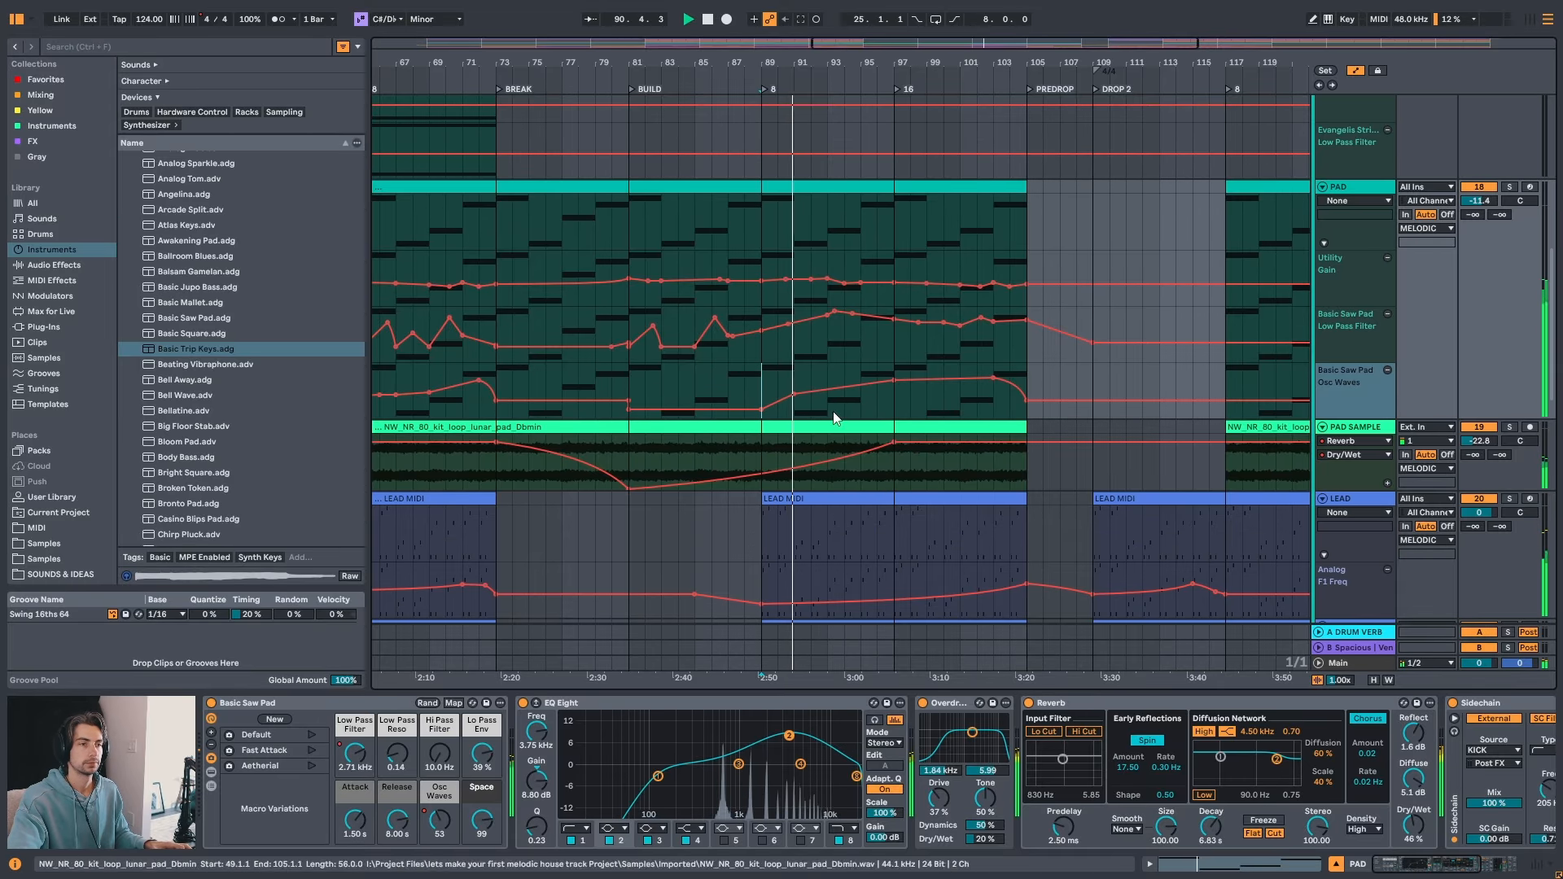
{"action": "left_click", "coordinate": [777, 380]}
{"action": "key", "text": "space"}
{"action": "left_click_drag", "start_coordinate": [791, 65], "coordinate": [793, 69]}
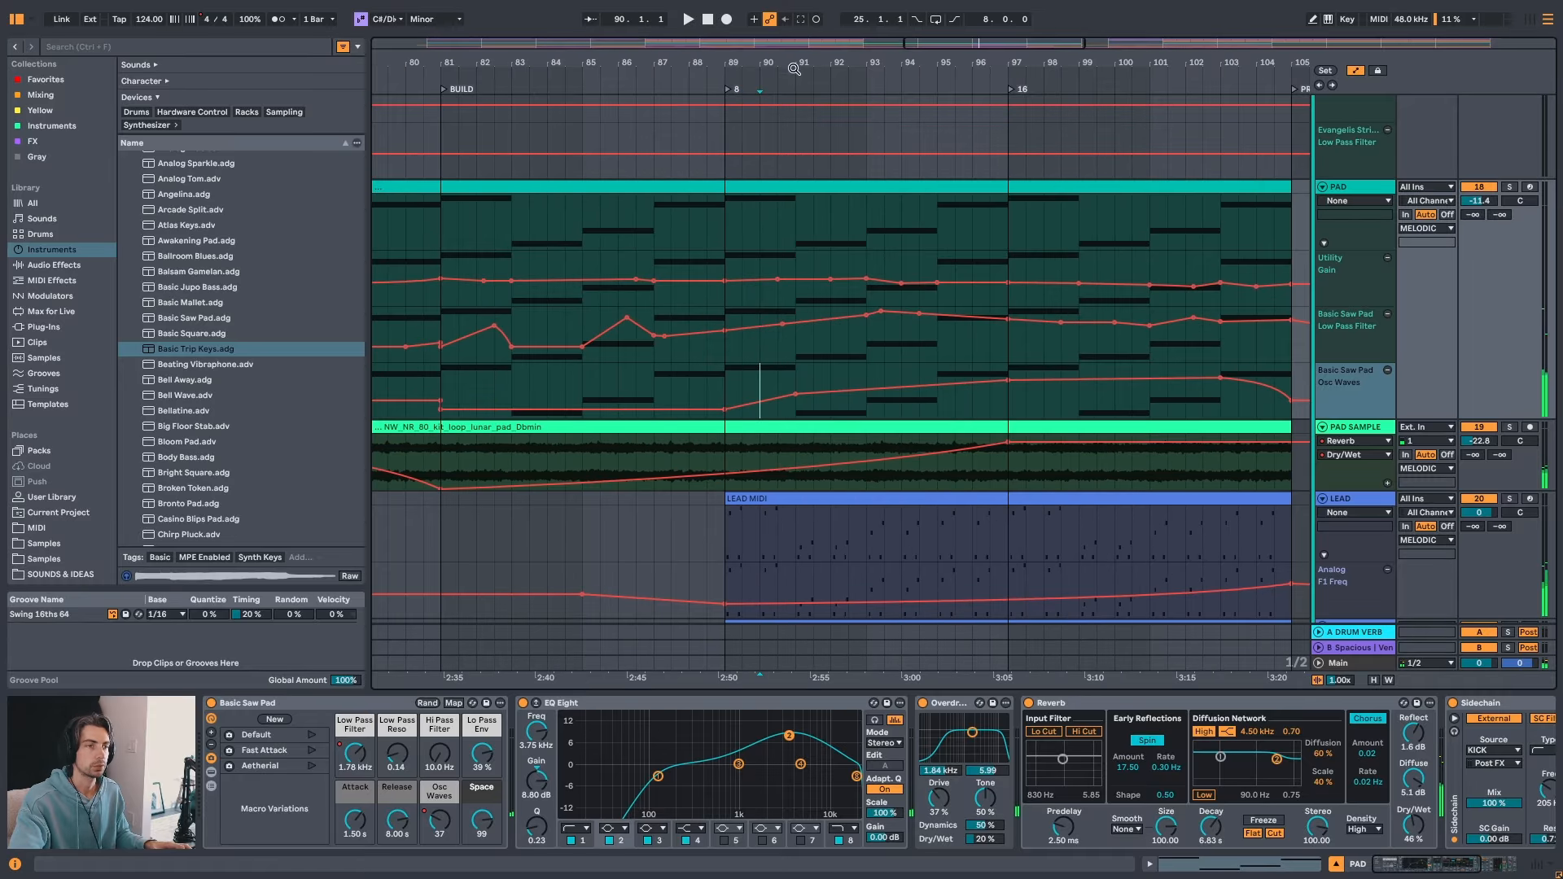
- Start the PAD track's Osc Waves rise ahead of bar 89, setting about 43 at bar 89 with a curved ramp, and audition it from bar 88
{"action": "left_click", "coordinate": [730, 375]}
{"action": "key", "text": "space"}
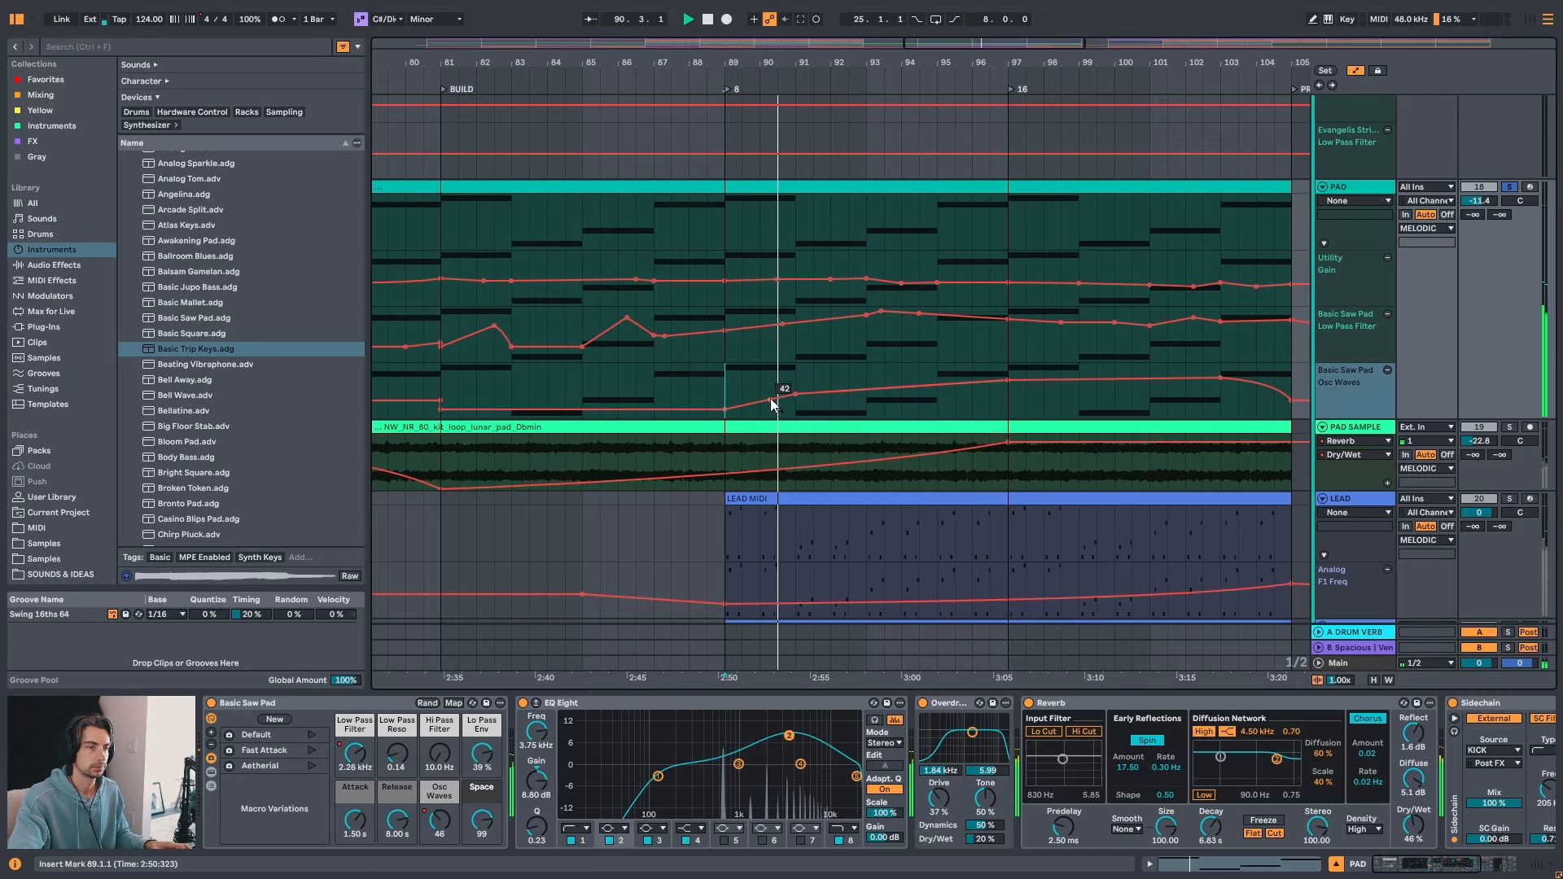
{"action": "key", "text": "space"}
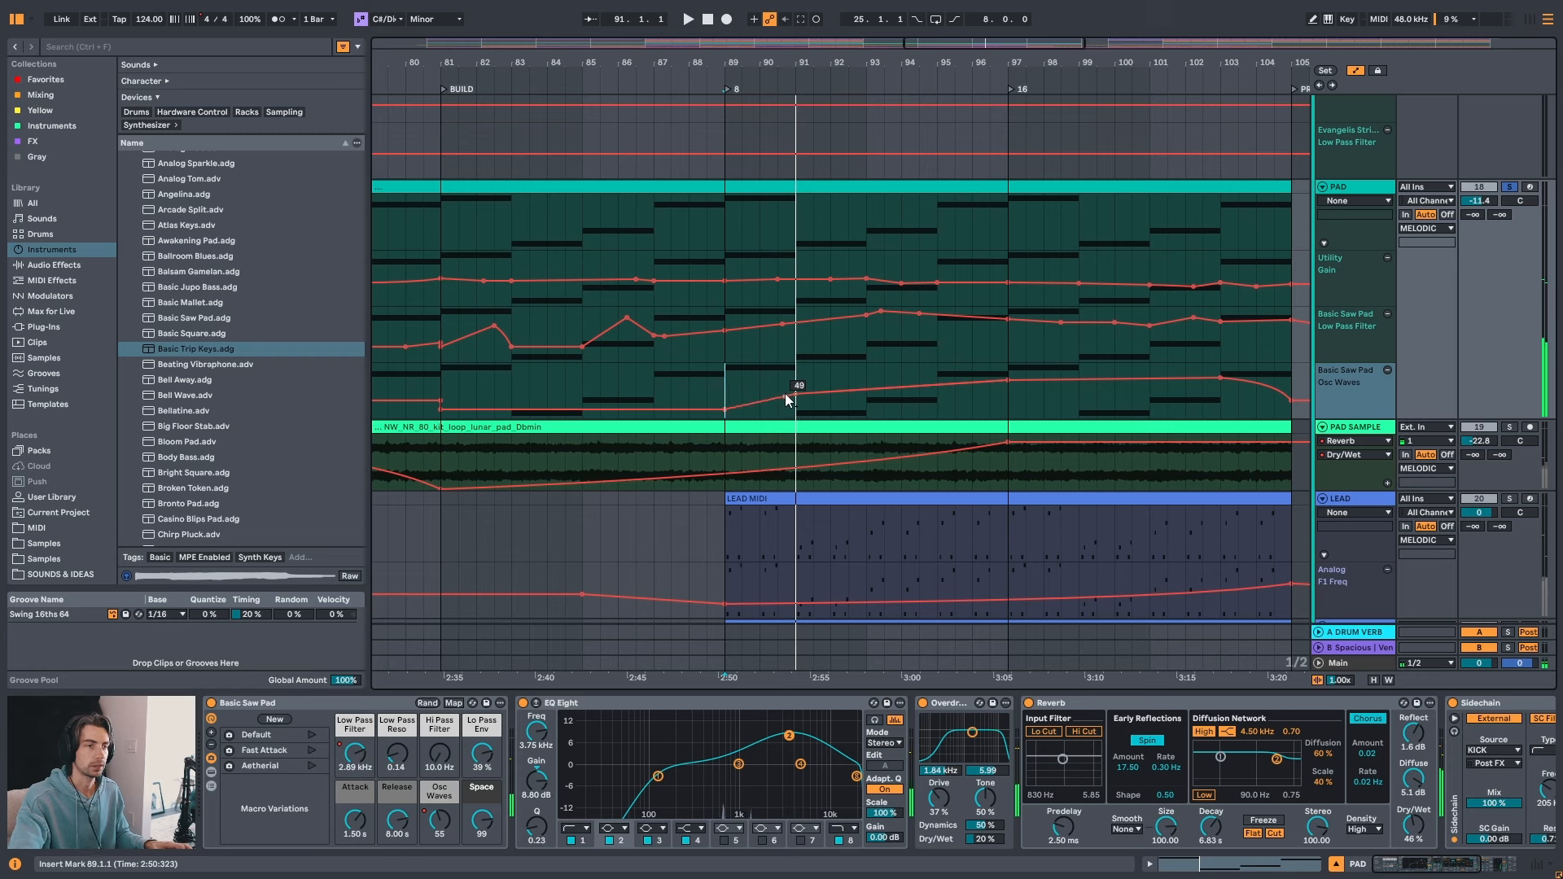
{"action": "left_click_drag", "start_coordinate": [794, 394], "coordinate": [671, 409]}
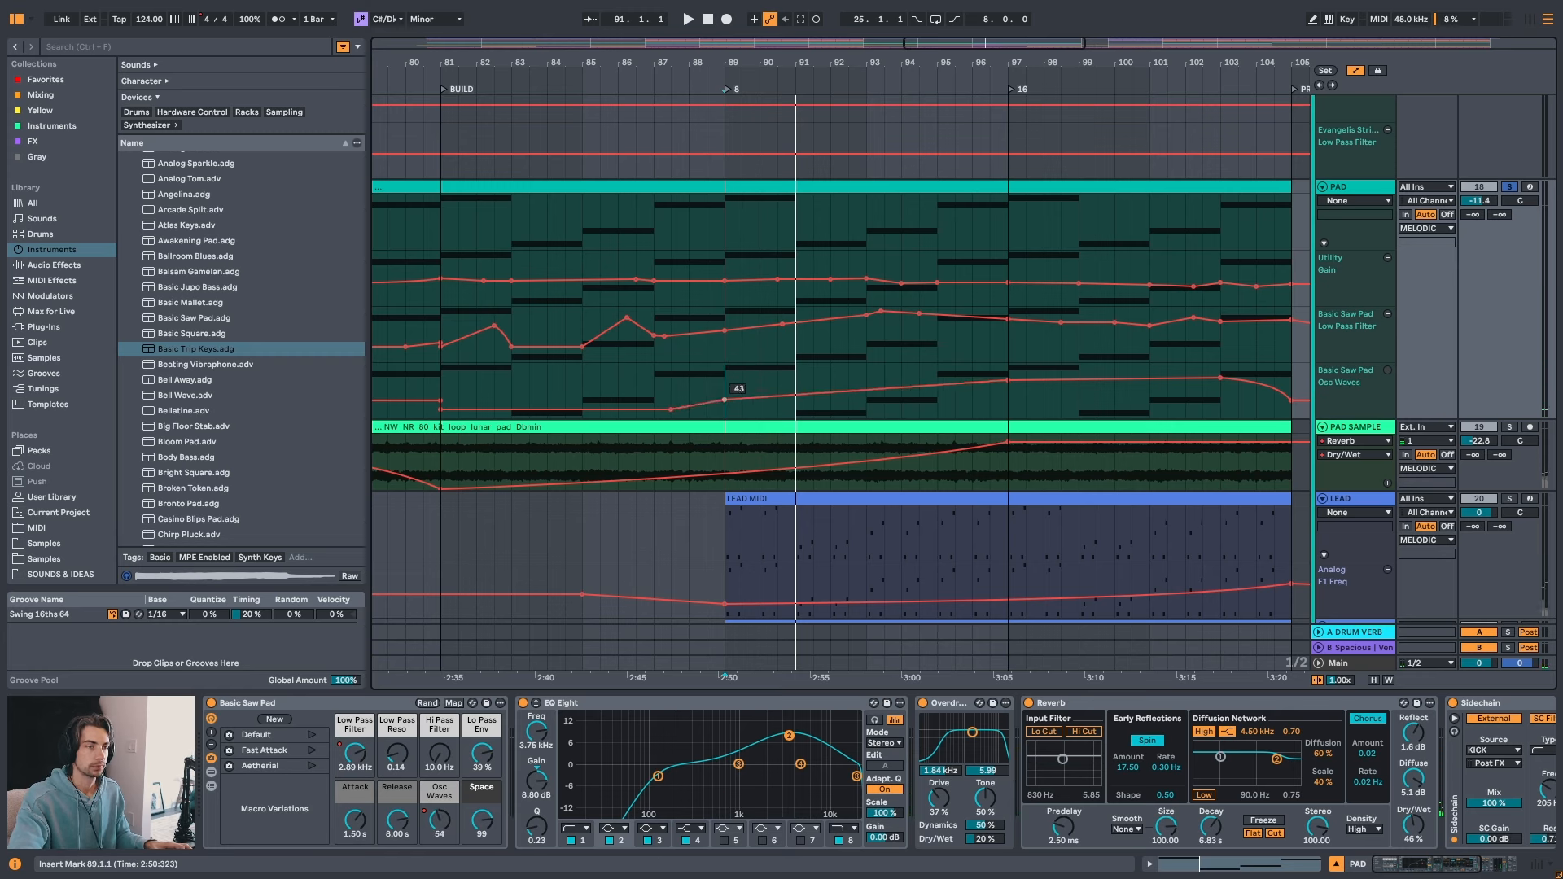
{"action": "left_click", "coordinate": [691, 378]}
{"action": "key", "text": "space"}
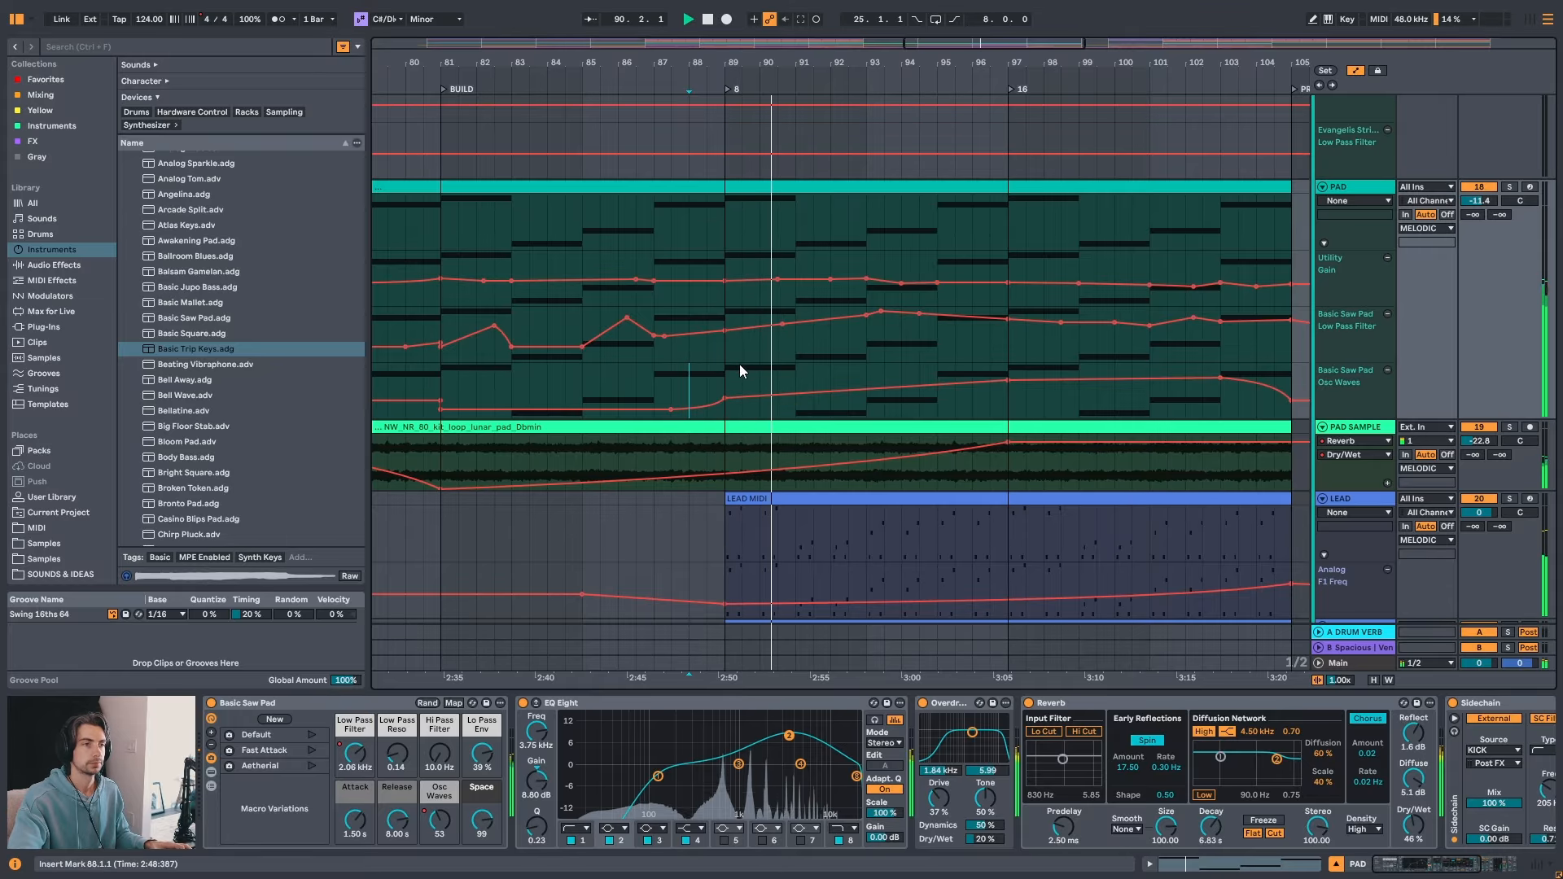
- Add breakpoints to the LEAD track's F1 Freq automation in the build, reaching 1.9k at about bar 102
{"action": "left_click_drag", "start_coordinate": [1015, 64], "coordinate": [753, 44]}
{"action": "scroll", "coordinate": [828, 396], "scroll_direction": "down", "scroll_amount": 5}
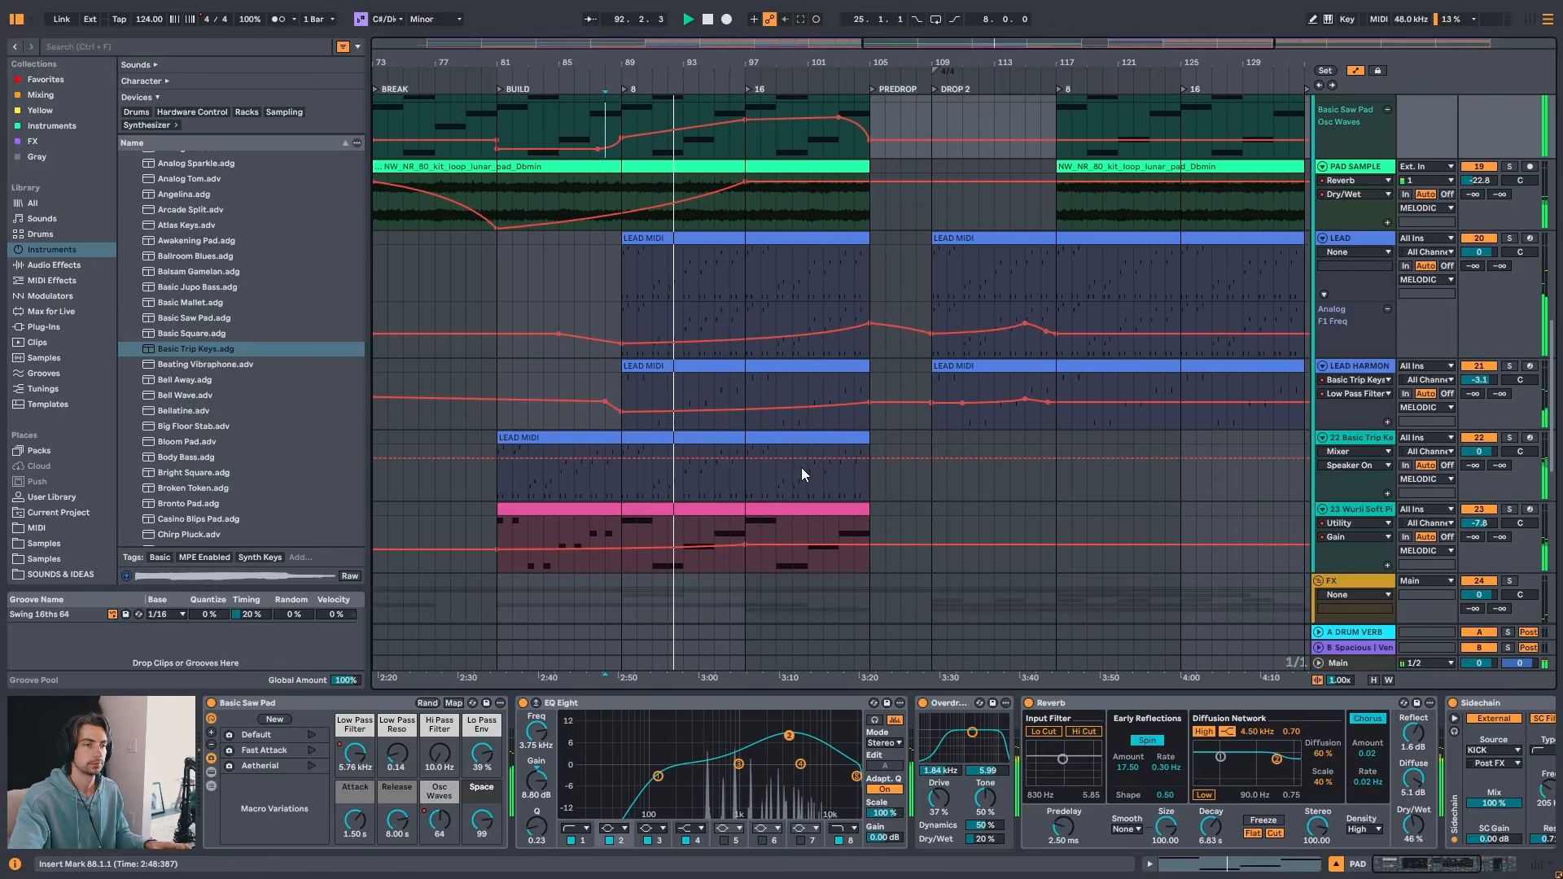
{"action": "left_click", "coordinate": [759, 334]}
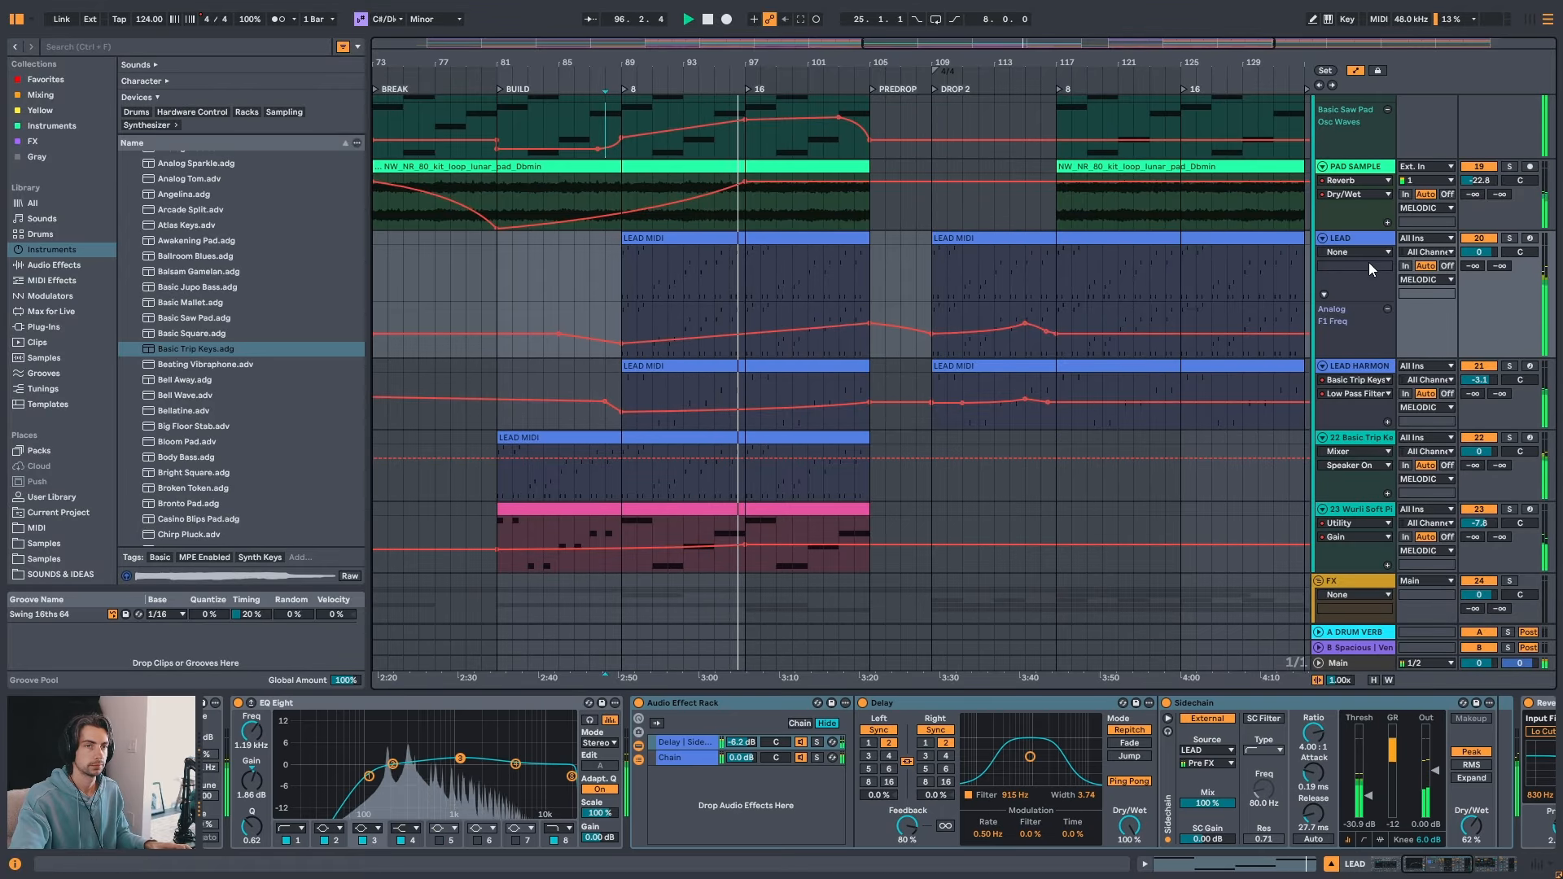
{"action": "left_click", "coordinate": [1358, 240]}
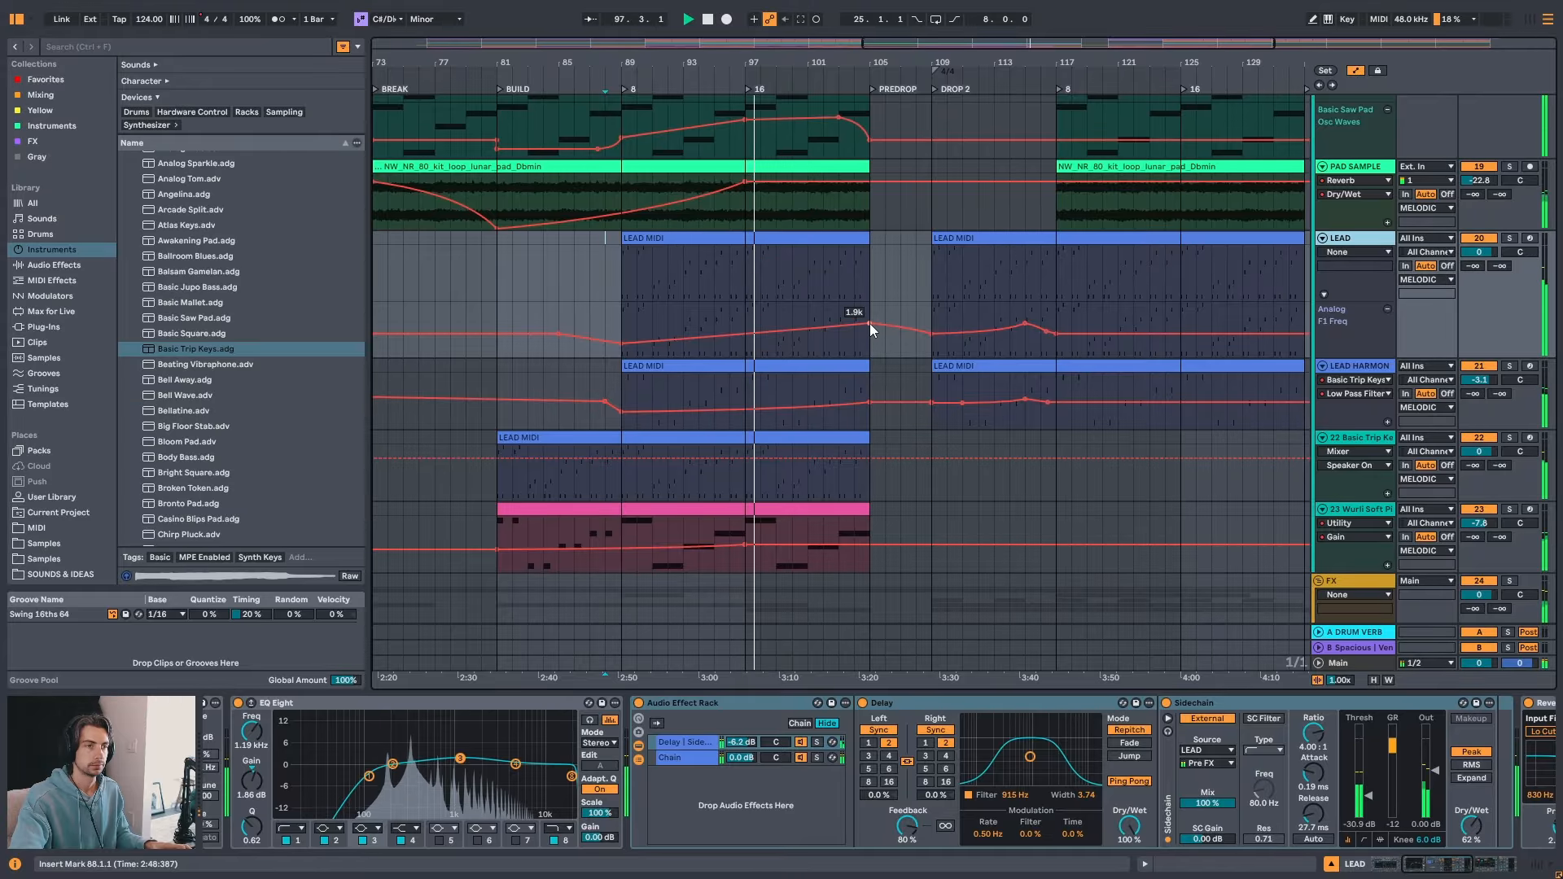
{"action": "left_click_drag", "start_coordinate": [820, 325], "coordinate": [823, 323]}
{"action": "left_click", "coordinate": [823, 324]}
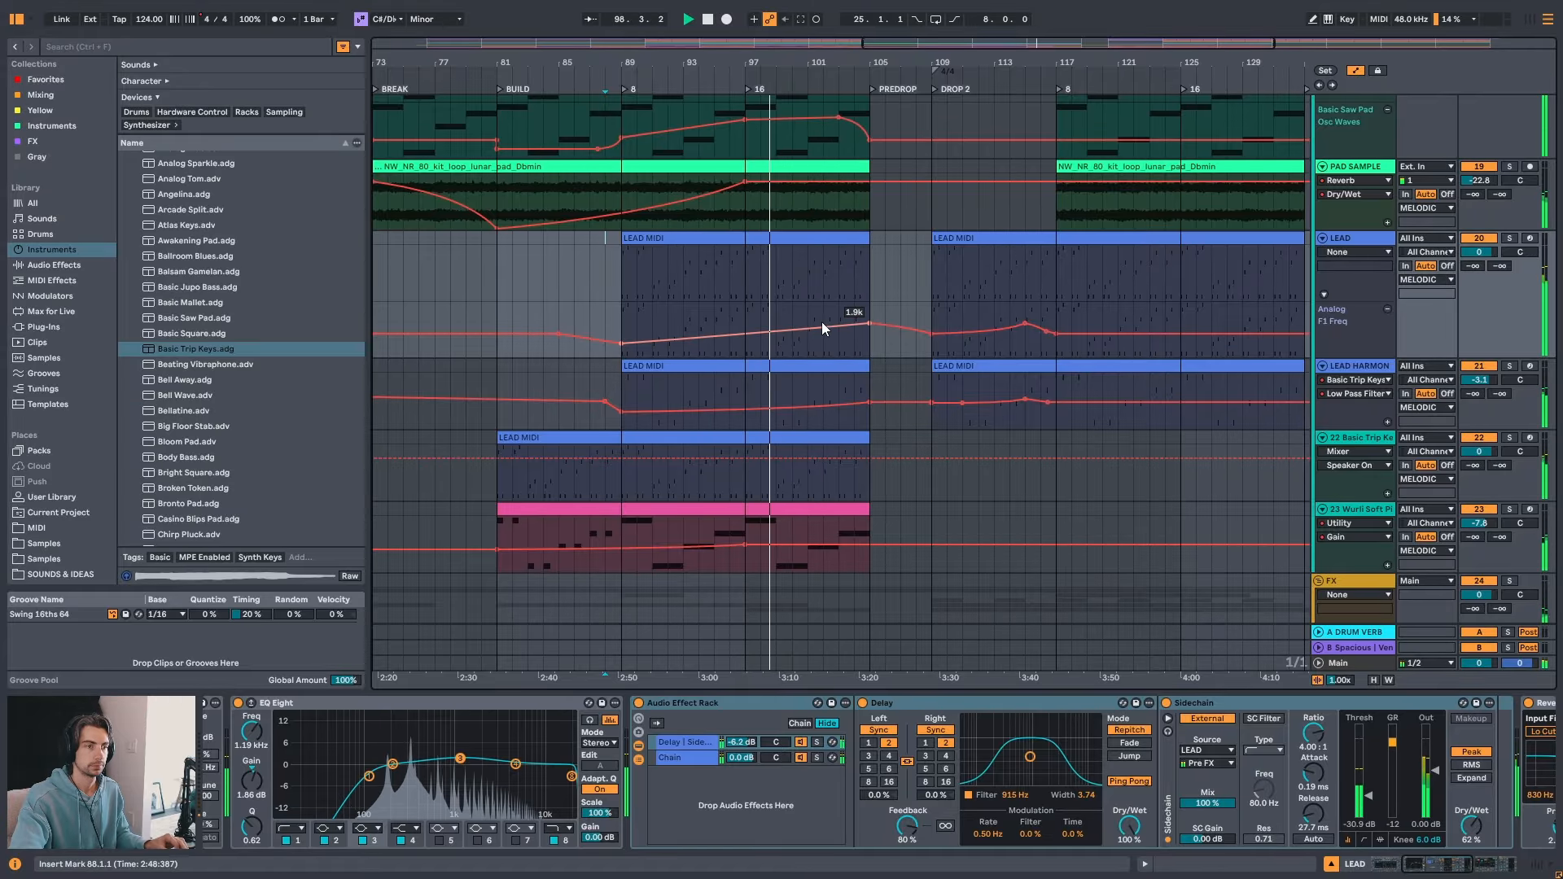
{"action": "left_click", "coordinate": [823, 323]}
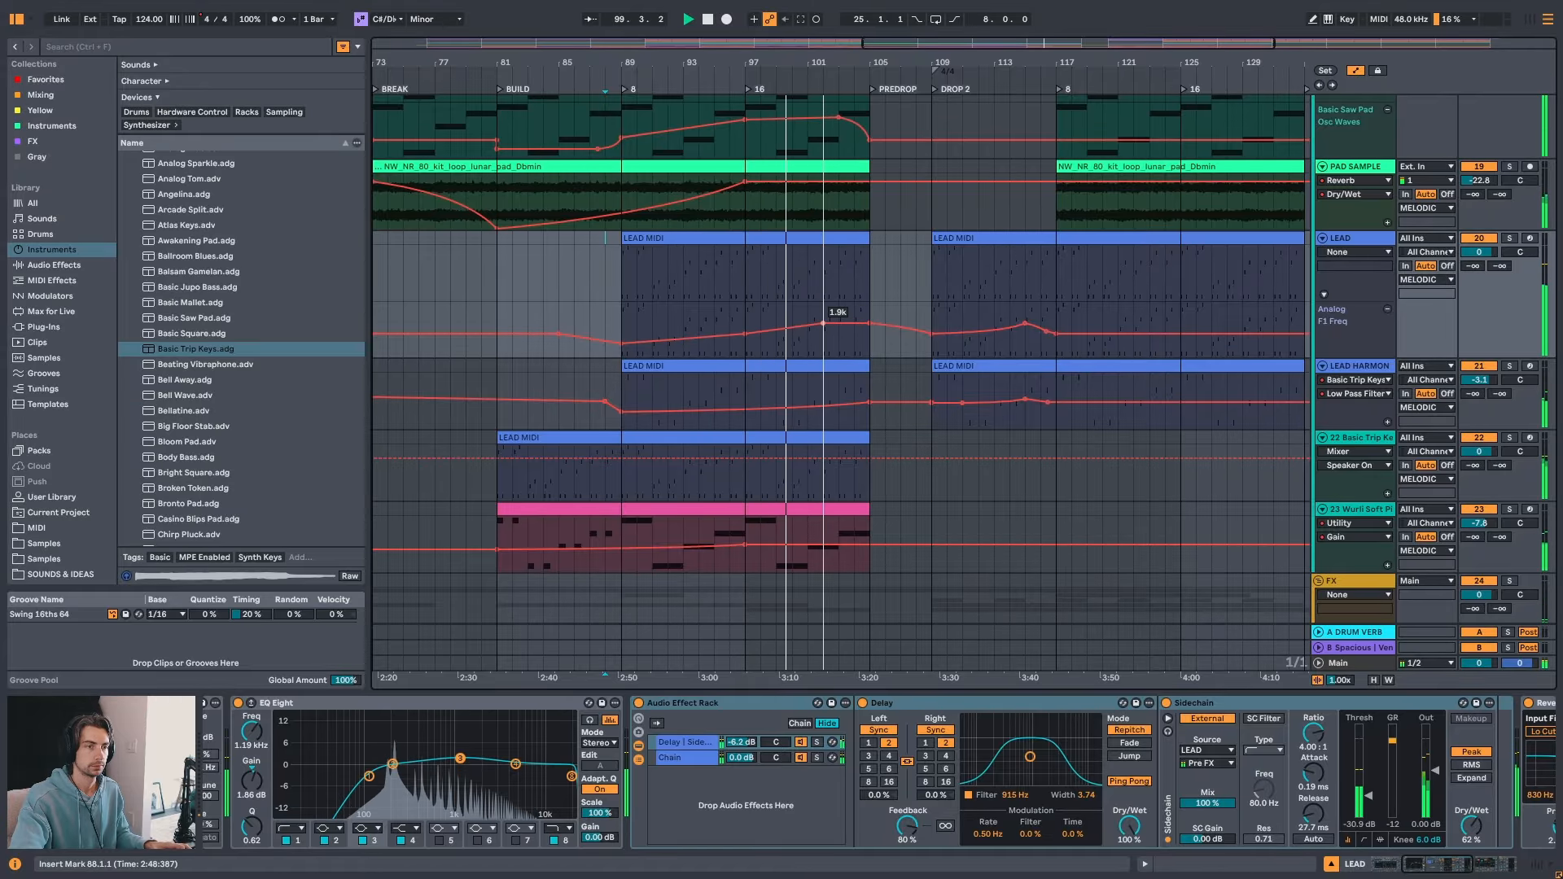
- Raise the LEAD track's F1 Freq automation to a slight peak at about bar 104, and listen through into the predrop
{"action": "left_click", "coordinate": [832, 402]}
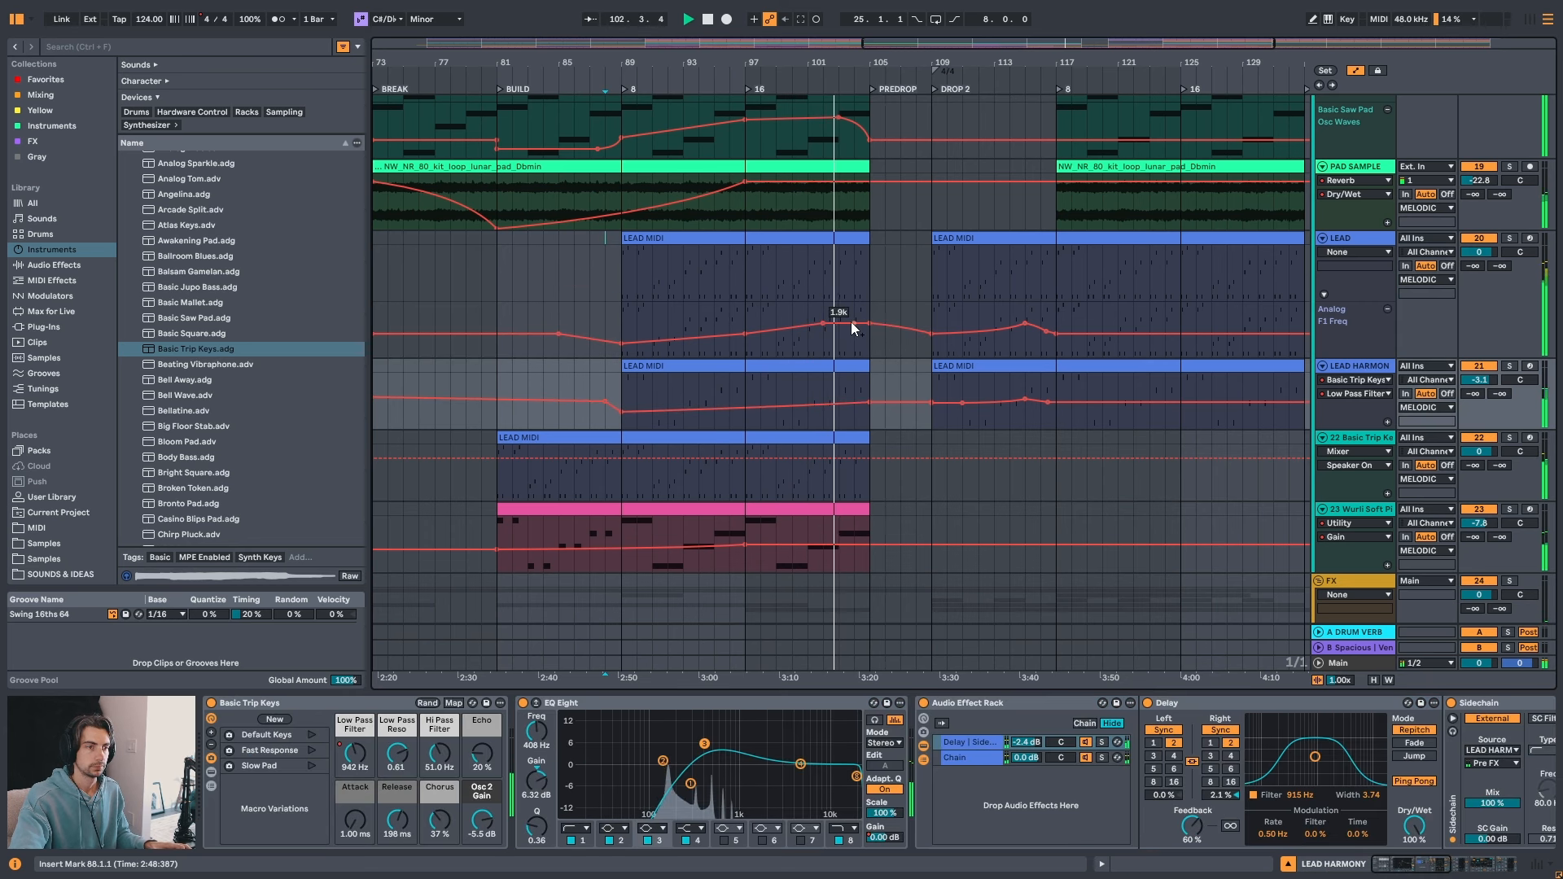
{"action": "left_click_drag", "start_coordinate": [851, 320], "coordinate": [853, 317]}
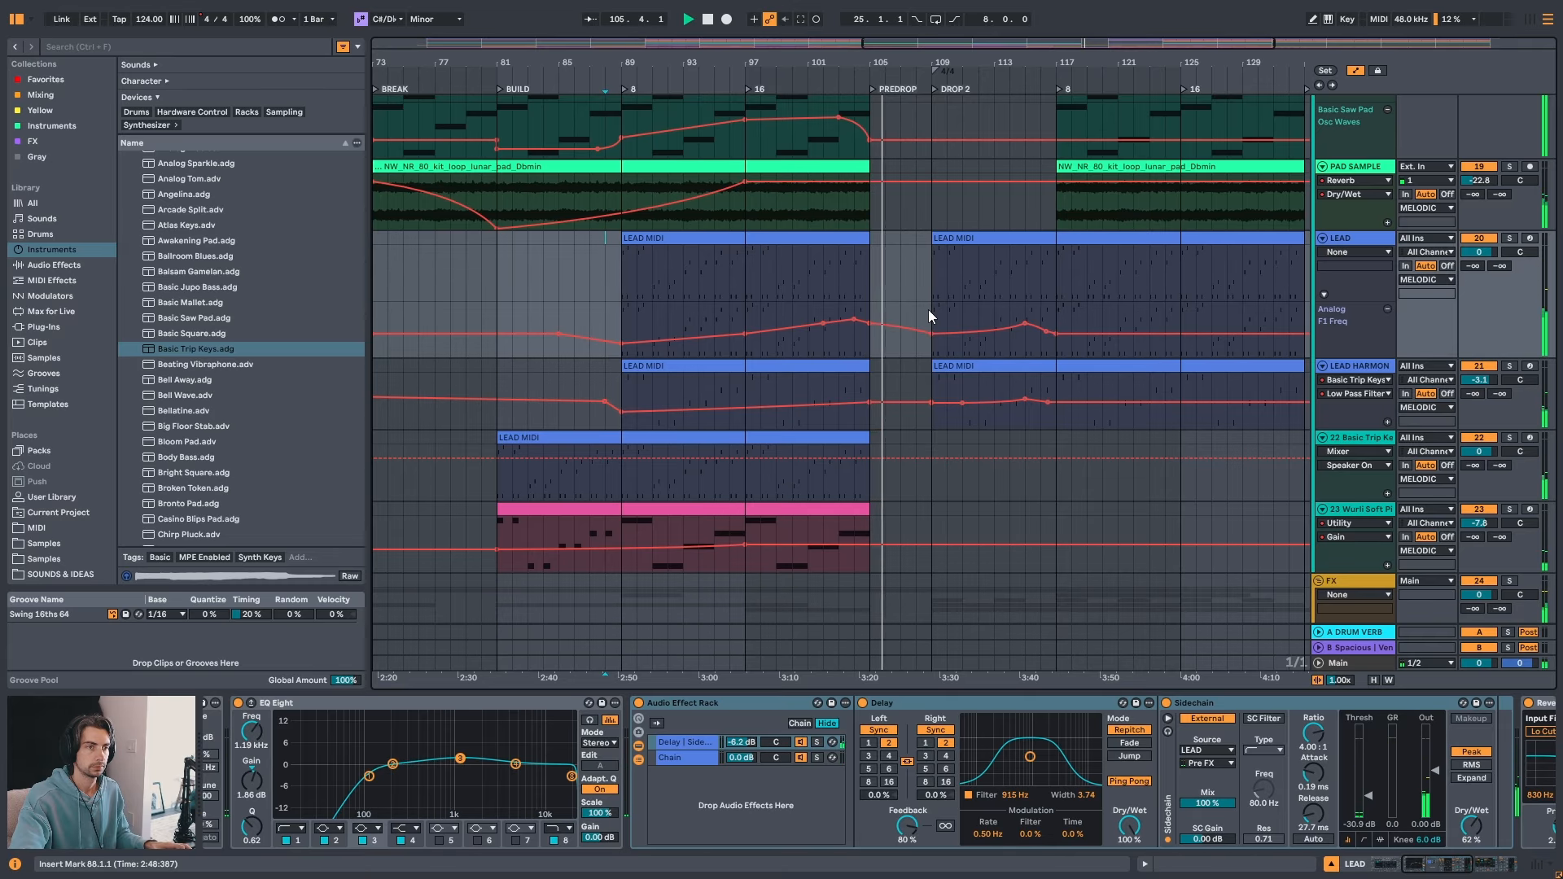
{"action": "scroll", "coordinate": [926, 313], "scroll_direction": "up", "scroll_amount": 4}
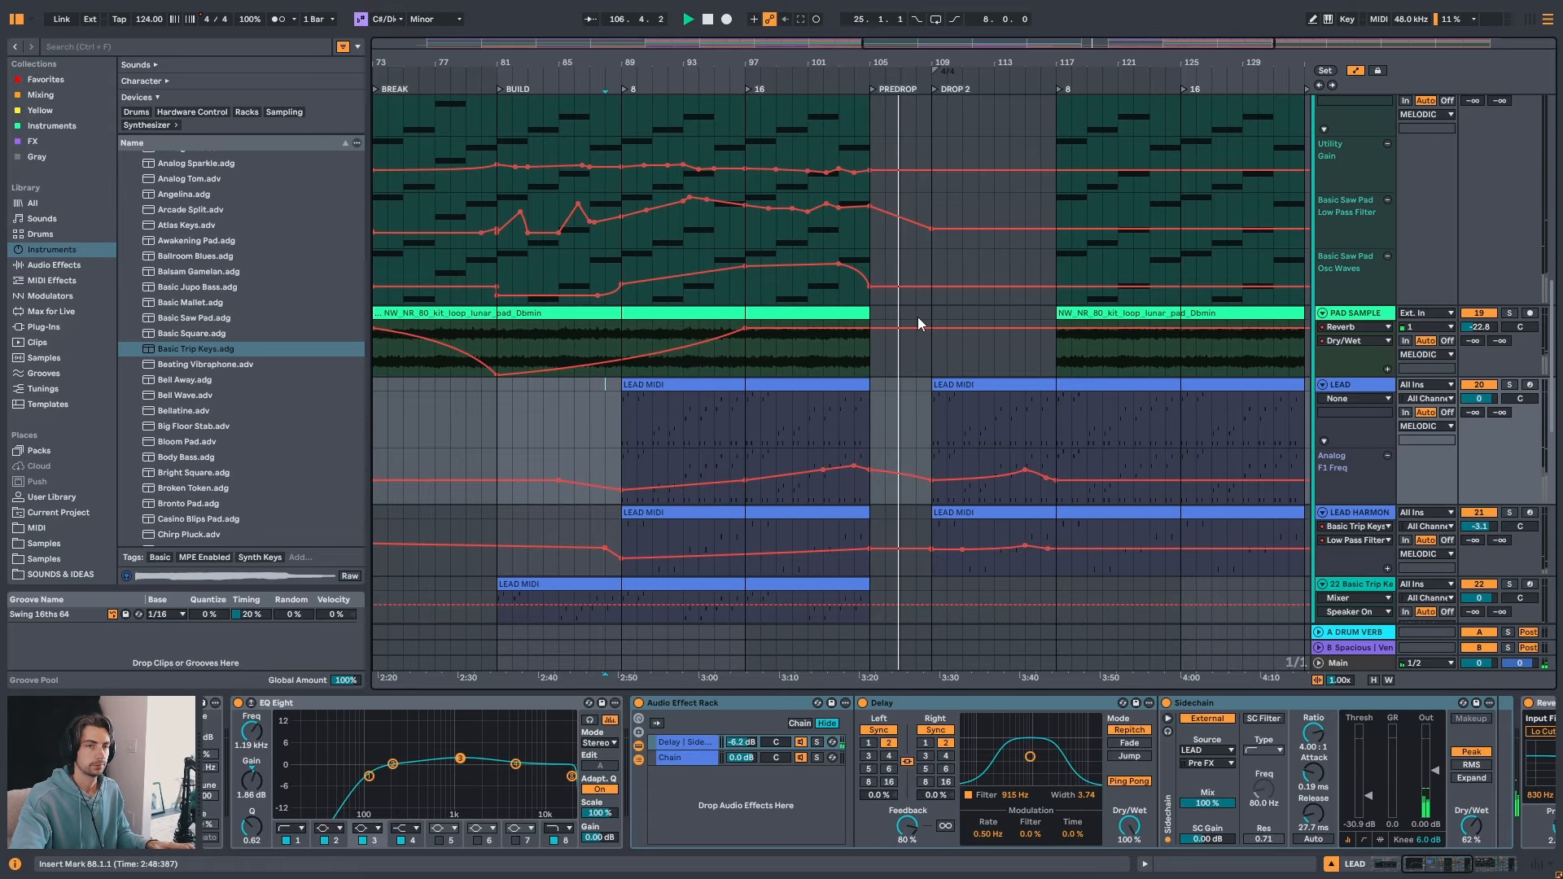
{"action": "scroll", "coordinate": [916, 316], "scroll_direction": "down", "scroll_amount": 2}
{"action": "key", "text": "space"}
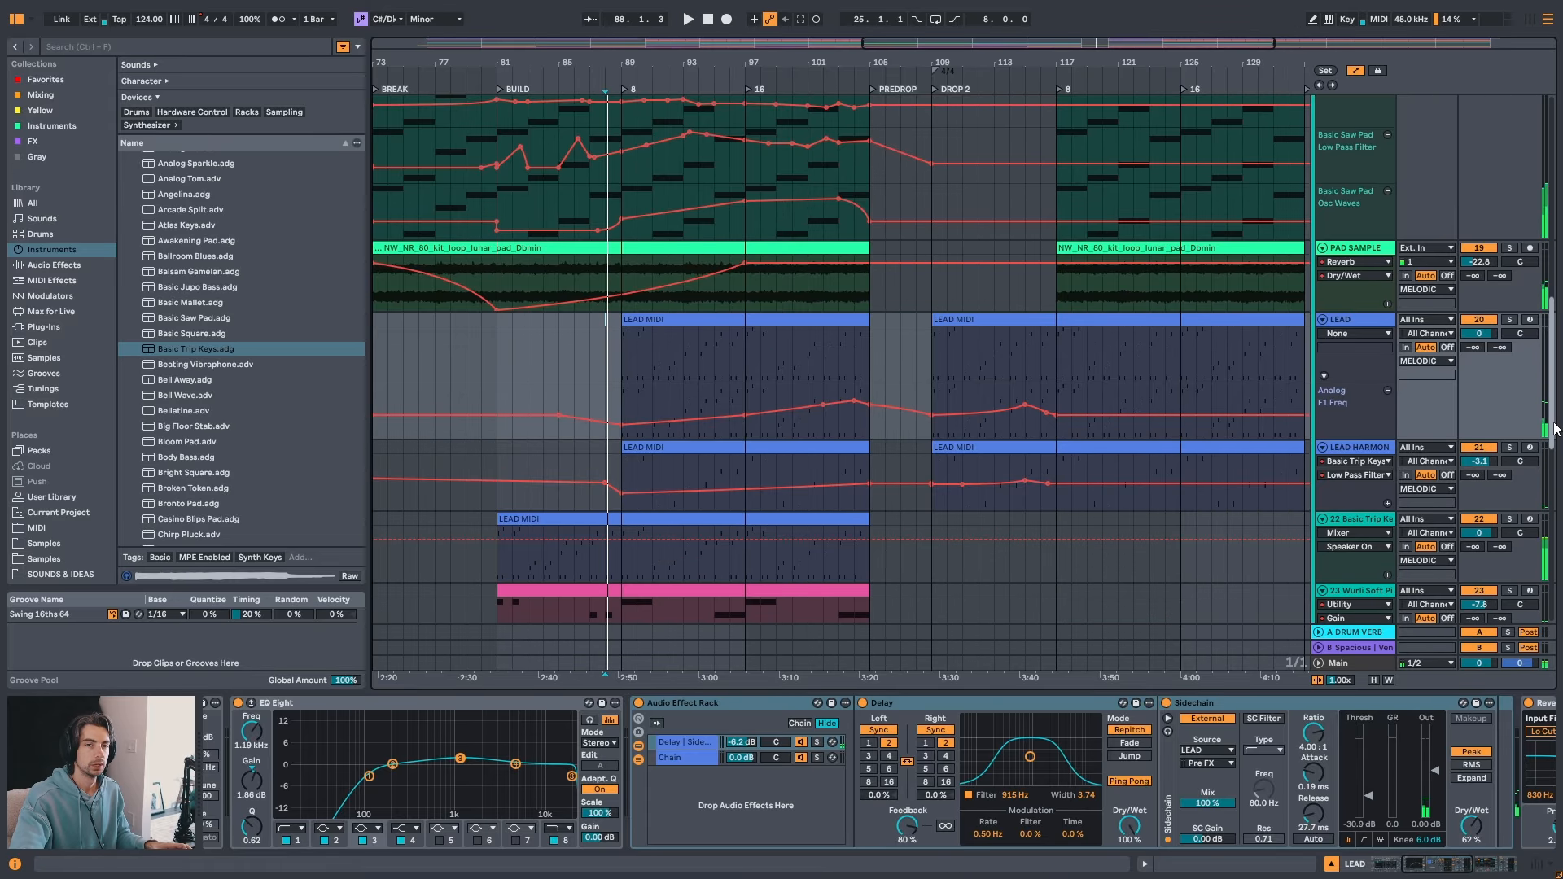
- Expand the TEXTURE group and automate its Auto Filter frequency to fall from 20.0 kHz at bar 71 to 6.90 kHz at the break, bar 73
{"action": "scroll", "coordinate": [1398, 485], "scroll_direction": "down", "scroll_amount": 15}
{"action": "left_click", "coordinate": [1318, 579]}
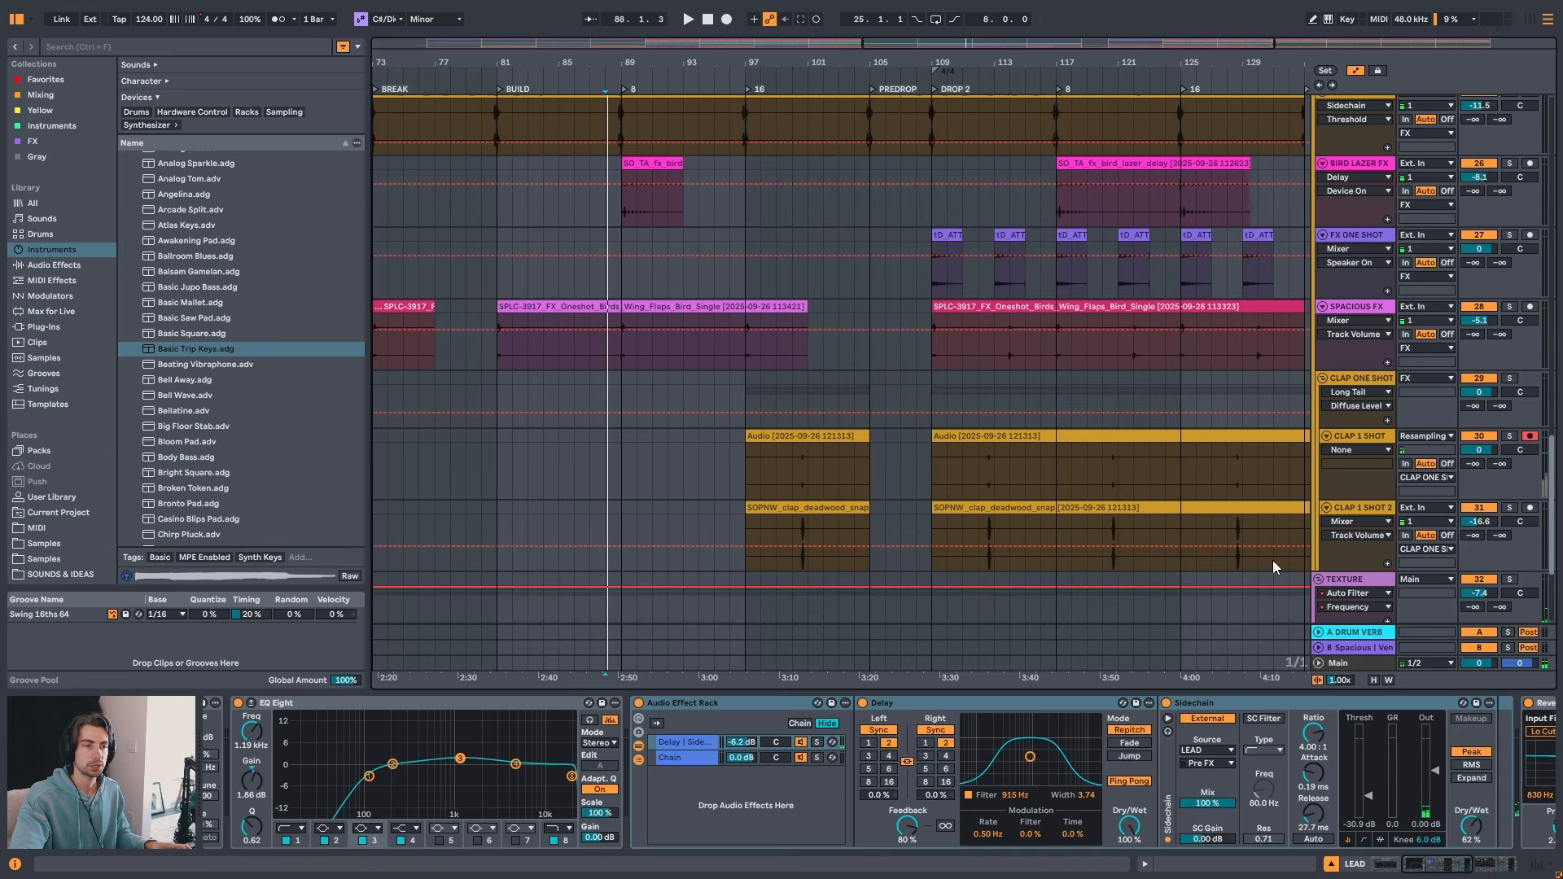
{"action": "scroll", "coordinate": [1273, 560], "scroll_direction": "down", "scroll_amount": 4}
{"action": "scroll", "coordinate": [905, 391], "scroll_direction": "down", "scroll_amount": 2}
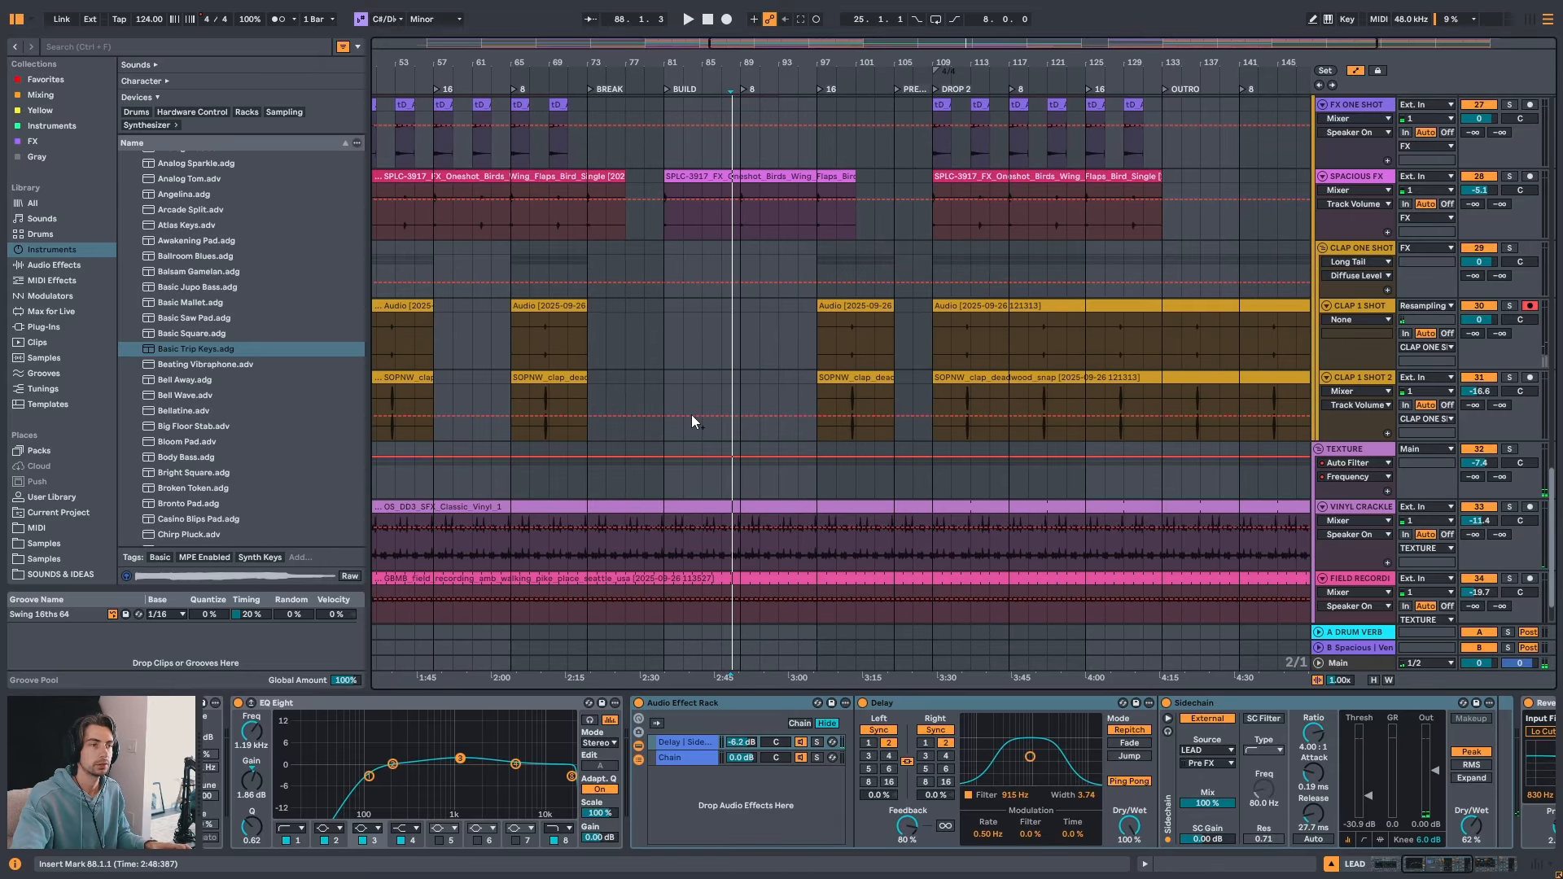
{"action": "left_click", "coordinate": [568, 481]}
{"action": "key", "text": "space"}
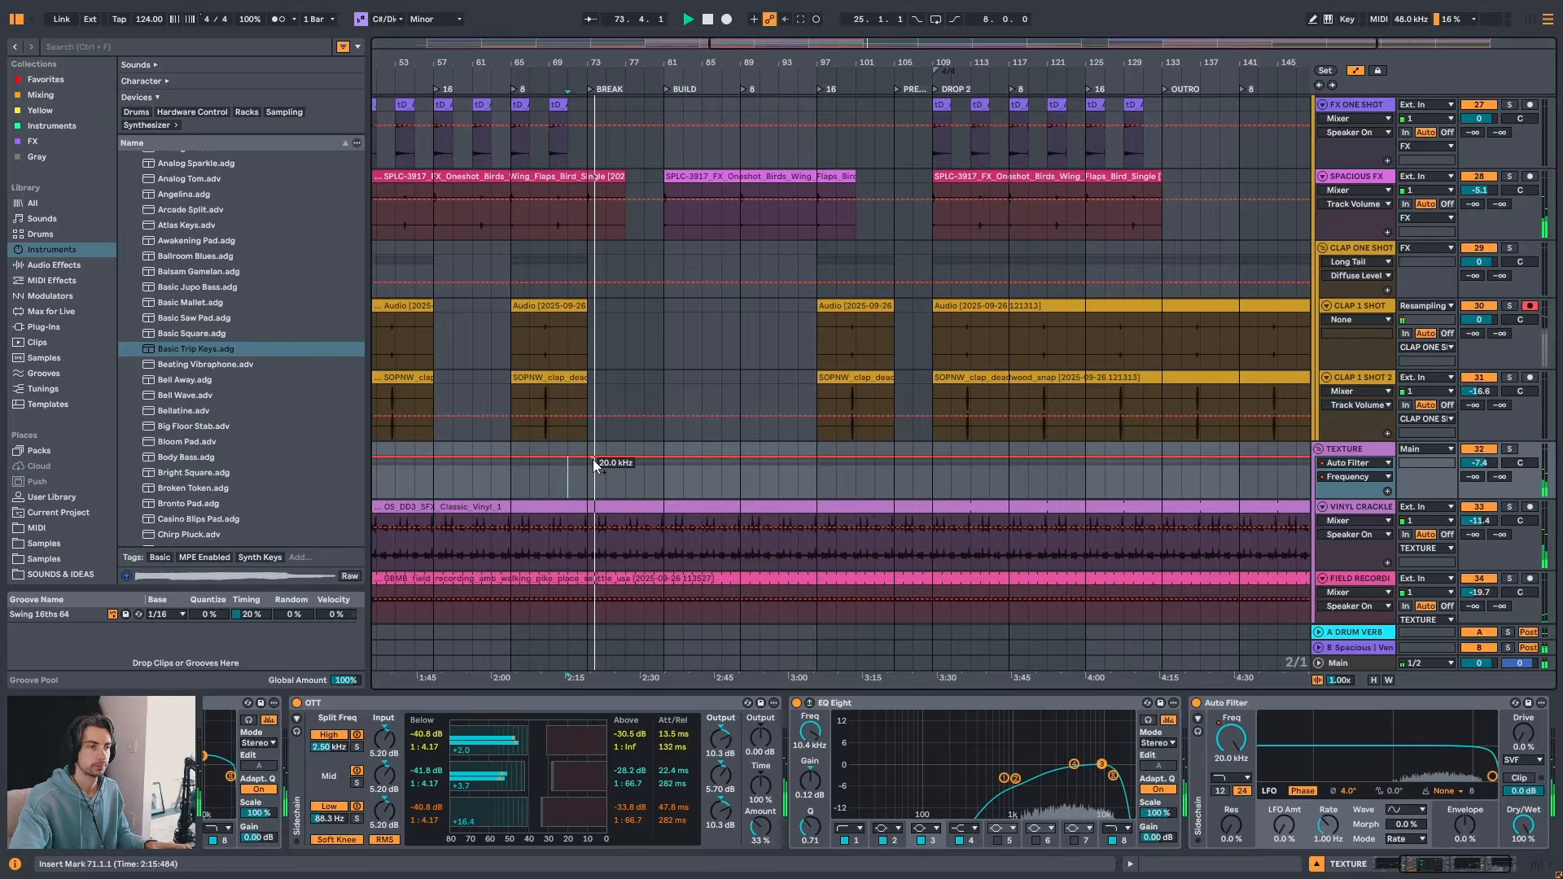
{"action": "left_click", "coordinate": [1484, 460]}
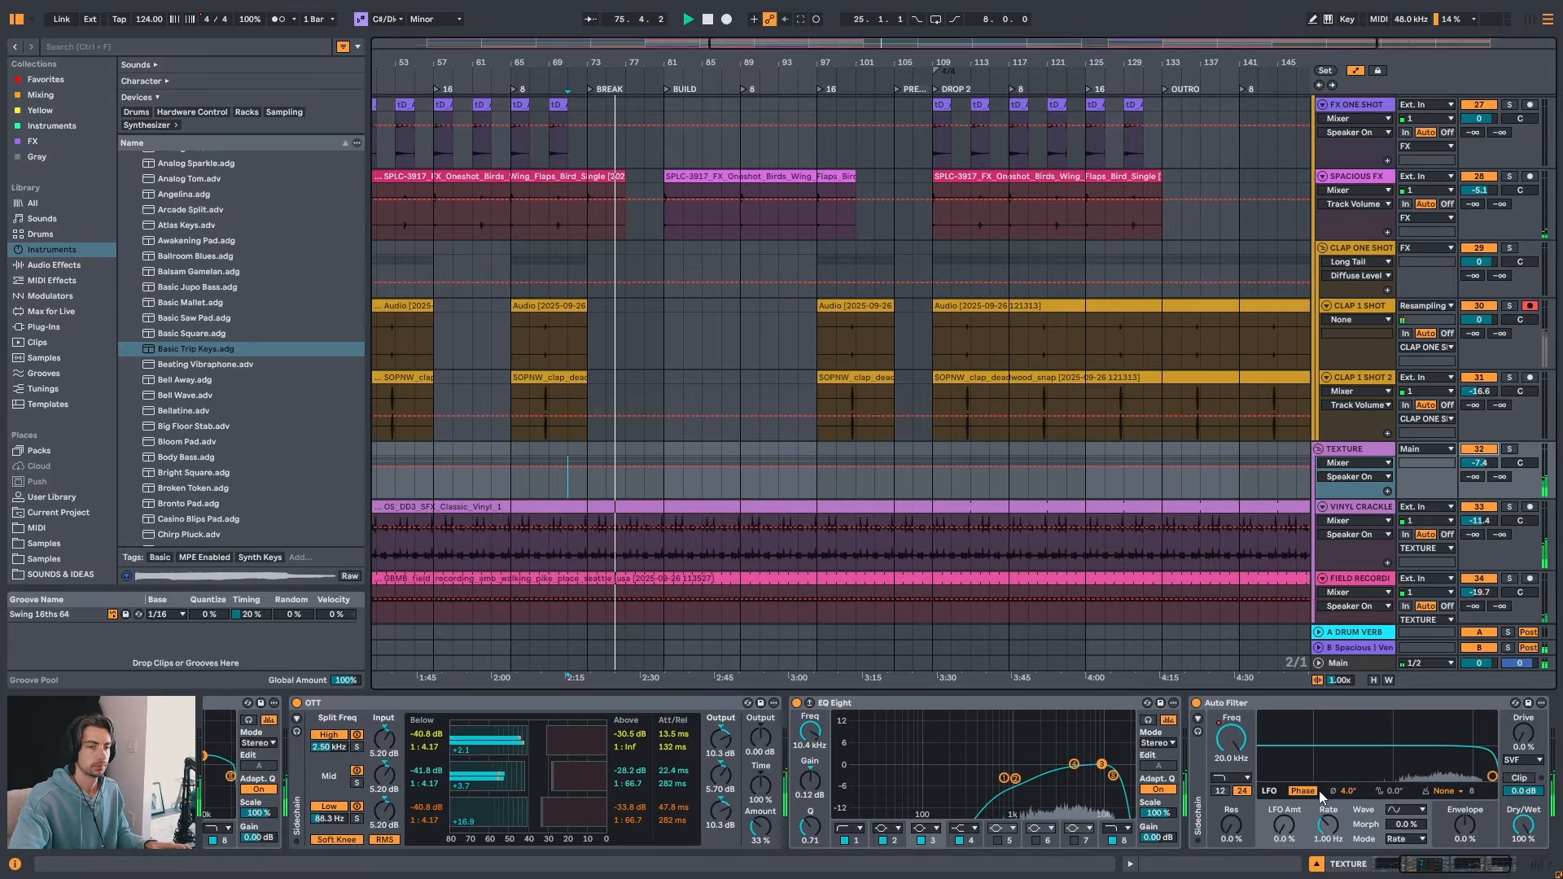
{"action": "left_click", "coordinate": [1233, 744]}
{"action": "left_click", "coordinate": [585, 459]}
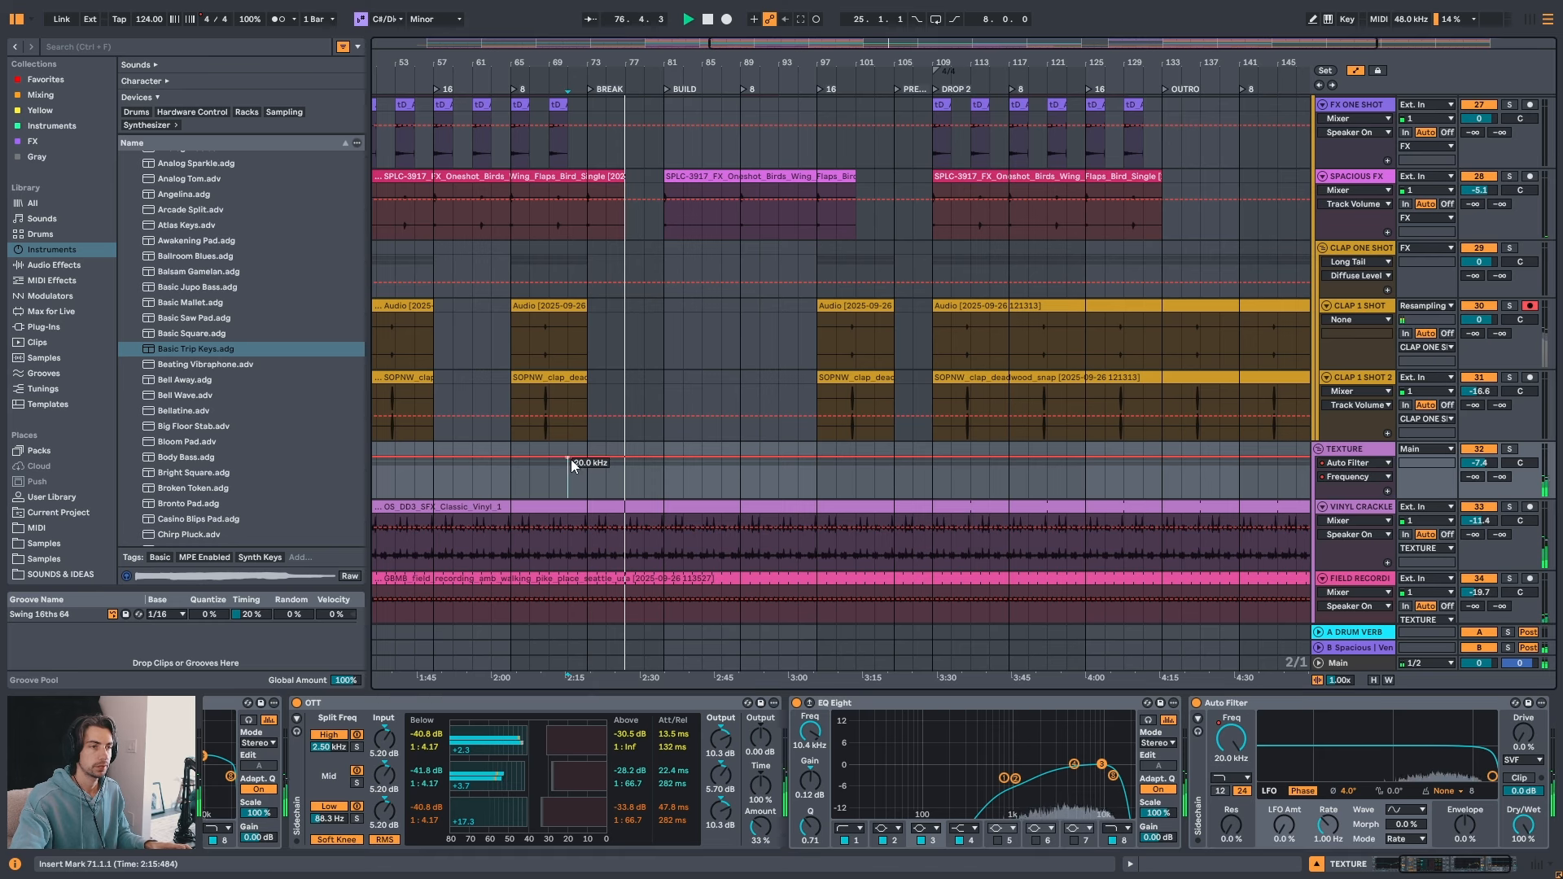
{"action": "left_click_drag", "start_coordinate": [584, 458], "coordinate": [586, 465]}
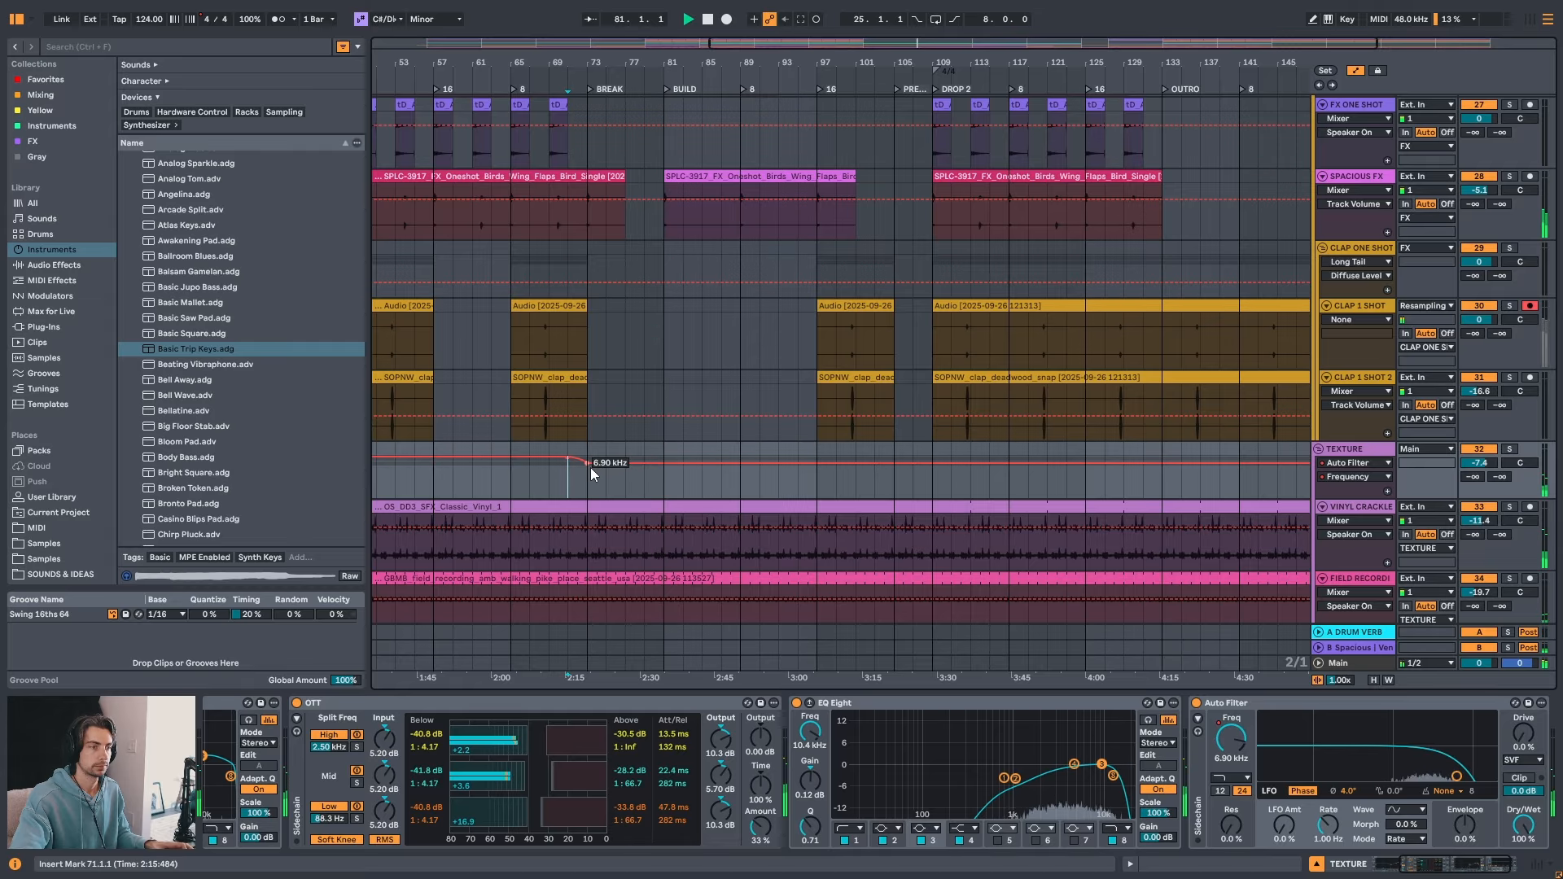
- Ramp the TEXTURE group's Auto Filter frequency gradually upward across the build, from bar 81 to bar 105
{"action": "left_click_drag", "start_coordinate": [711, 64], "coordinate": [670, 321]}
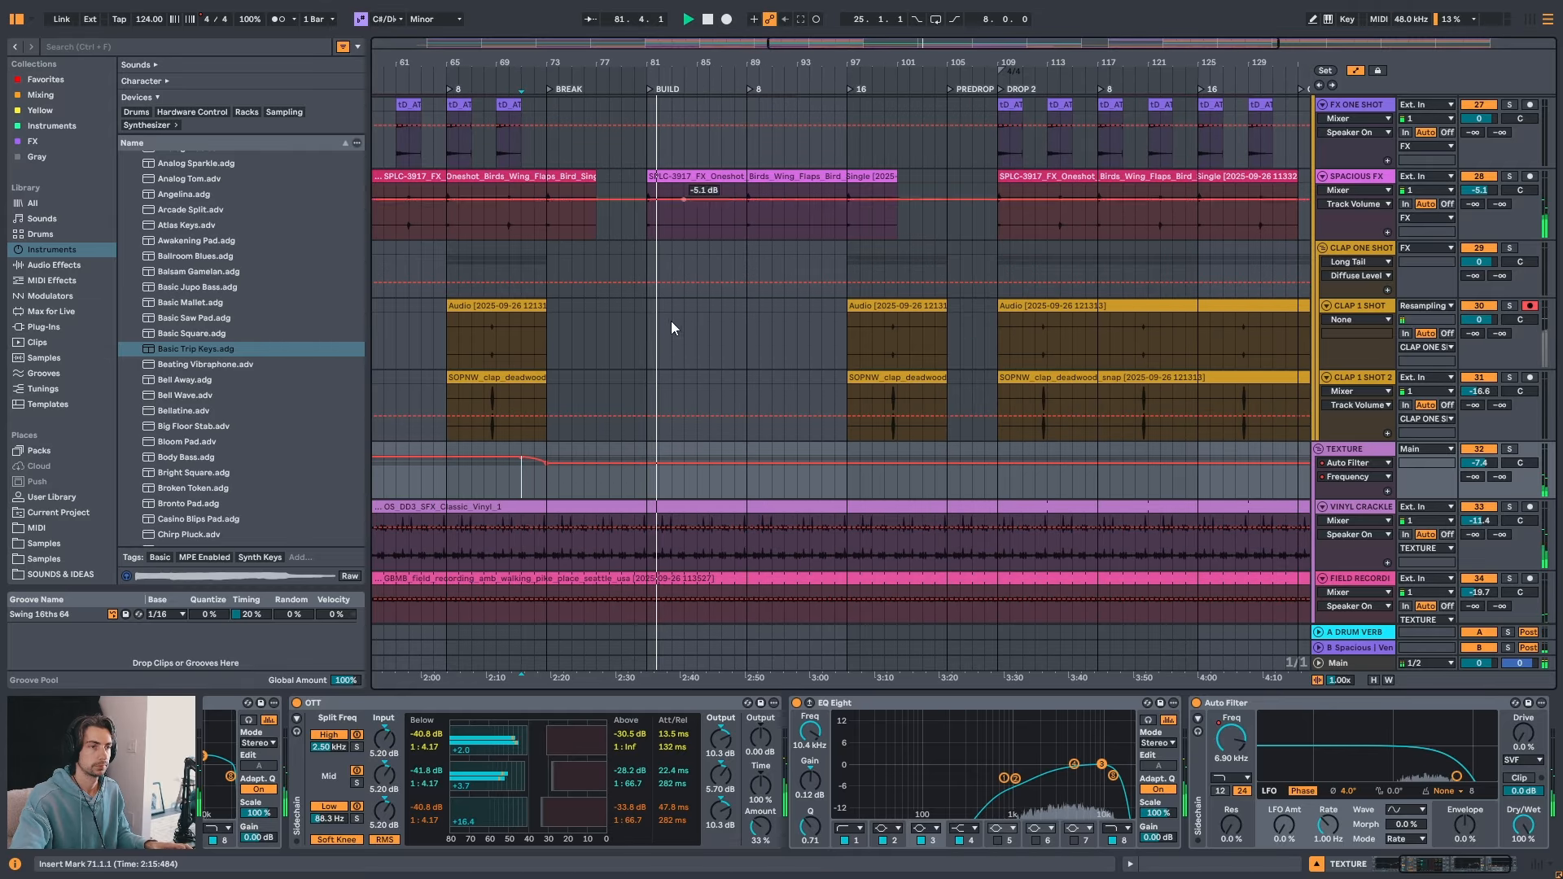
{"action": "left_click", "coordinate": [648, 466]}
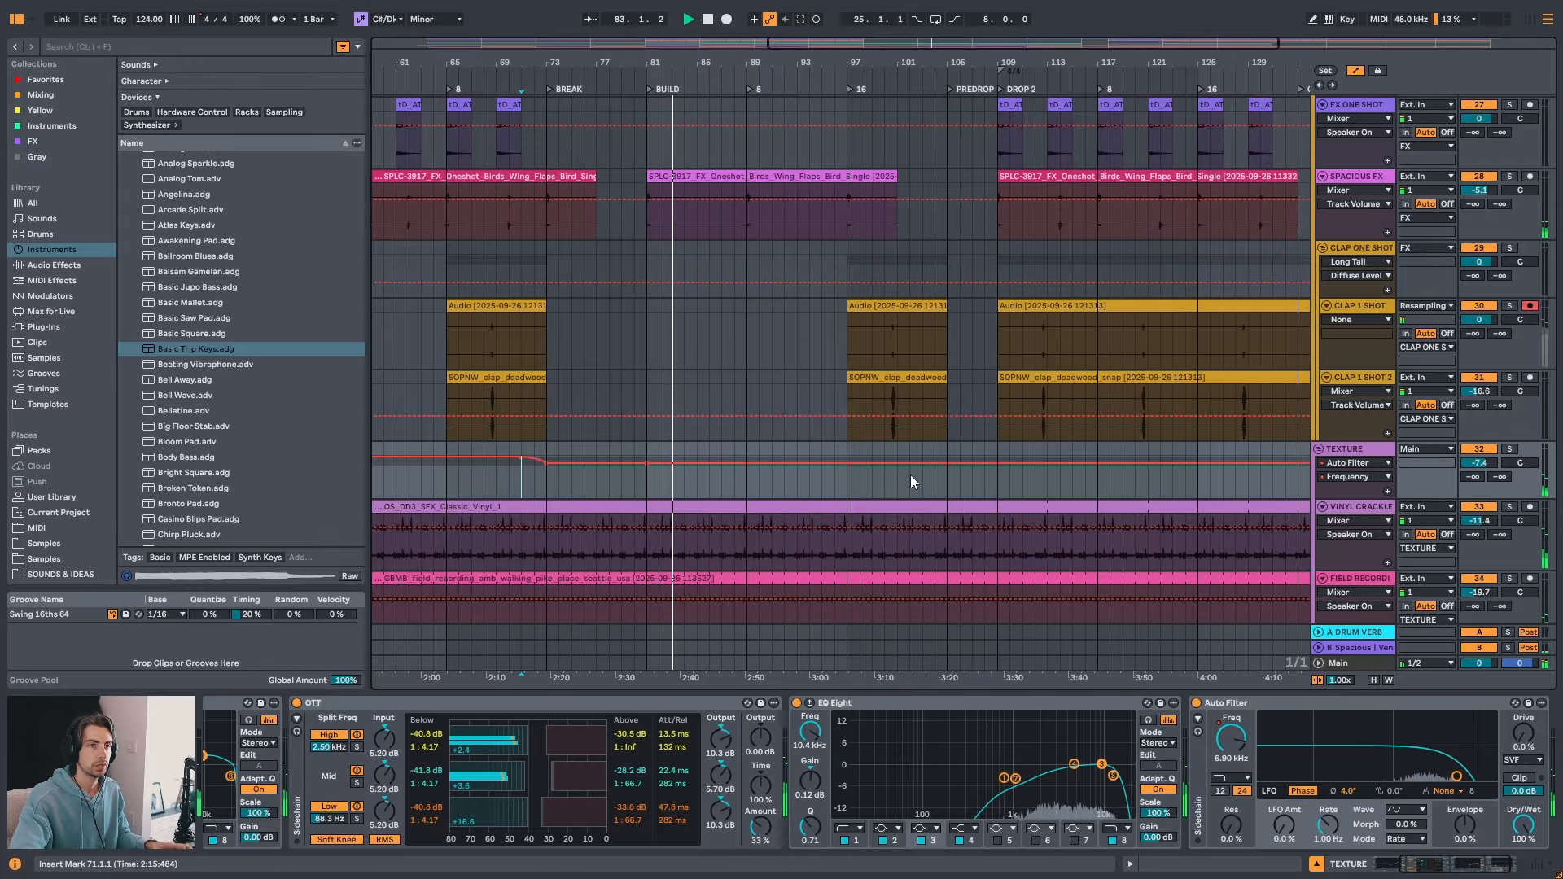
{"action": "left_click_drag", "start_coordinate": [947, 464], "coordinate": [947, 458]}
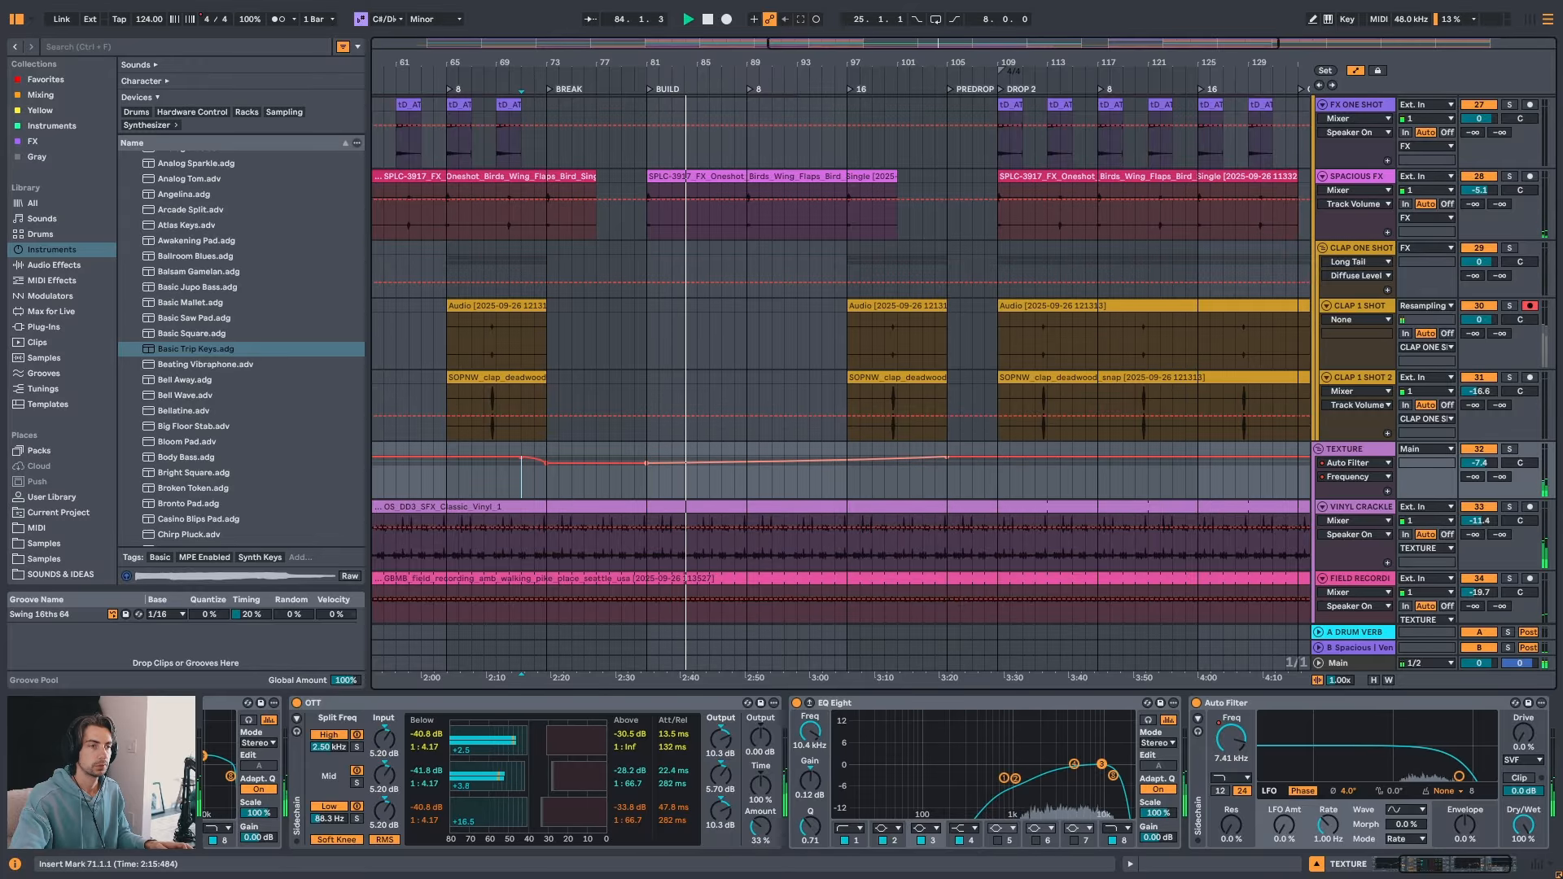
- Curve the TEXTURE group's Auto Filter frequency down to 1.26 kHz at the predrop, bar 105, and audition the dip from bar 104
{"action": "left_click_drag", "start_coordinate": [958, 63], "coordinate": [811, 476]}
{"action": "left_click", "coordinate": [755, 479]}
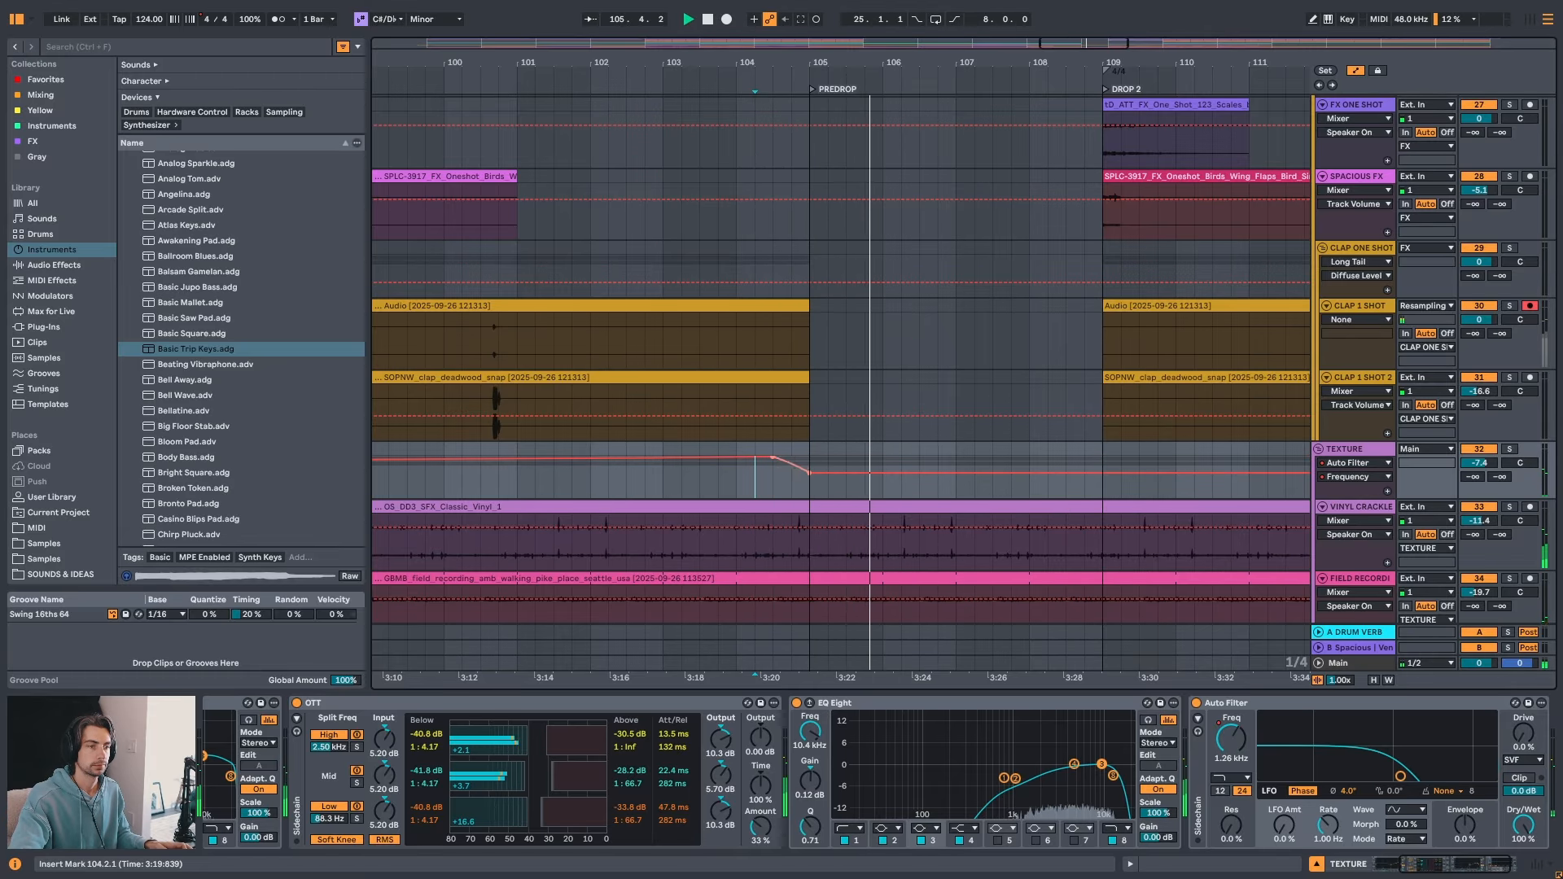
{"action": "left_click", "coordinate": [735, 482]}
{"action": "key", "text": "space"}
{"action": "key", "text": "space"}
{"action": "mouse_move", "coordinate": [811, 474]}
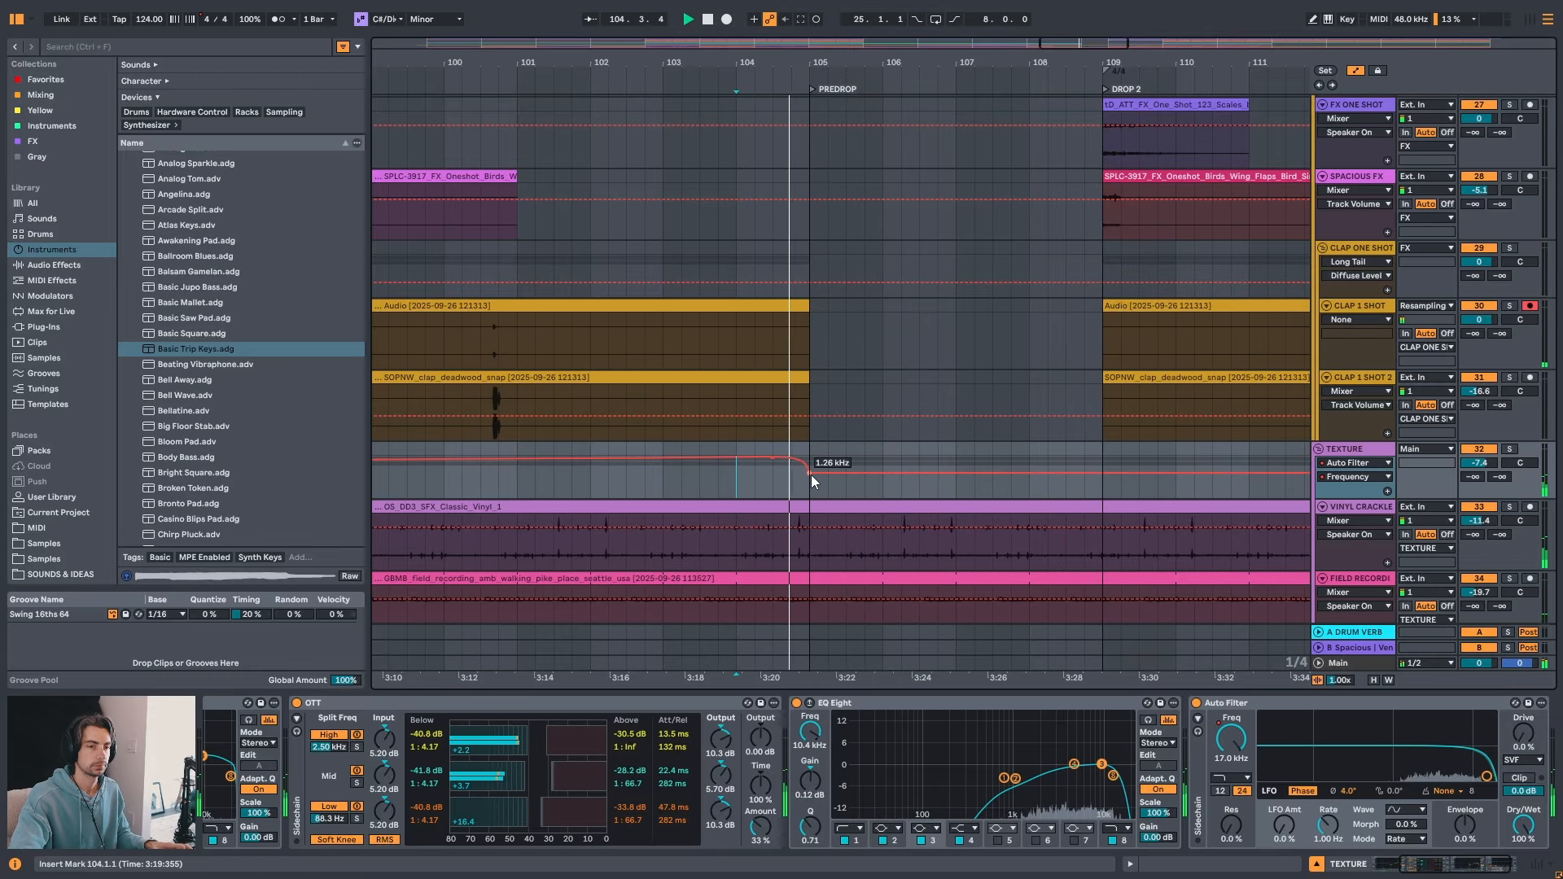
- Bring the TEXTURE group's Auto Filter frequency back up to 10.0 kHz at Drop 2, then to 20.0 kHz by bar 117
{"action": "left_click_drag", "start_coordinate": [989, 64], "coordinate": [798, 52]}
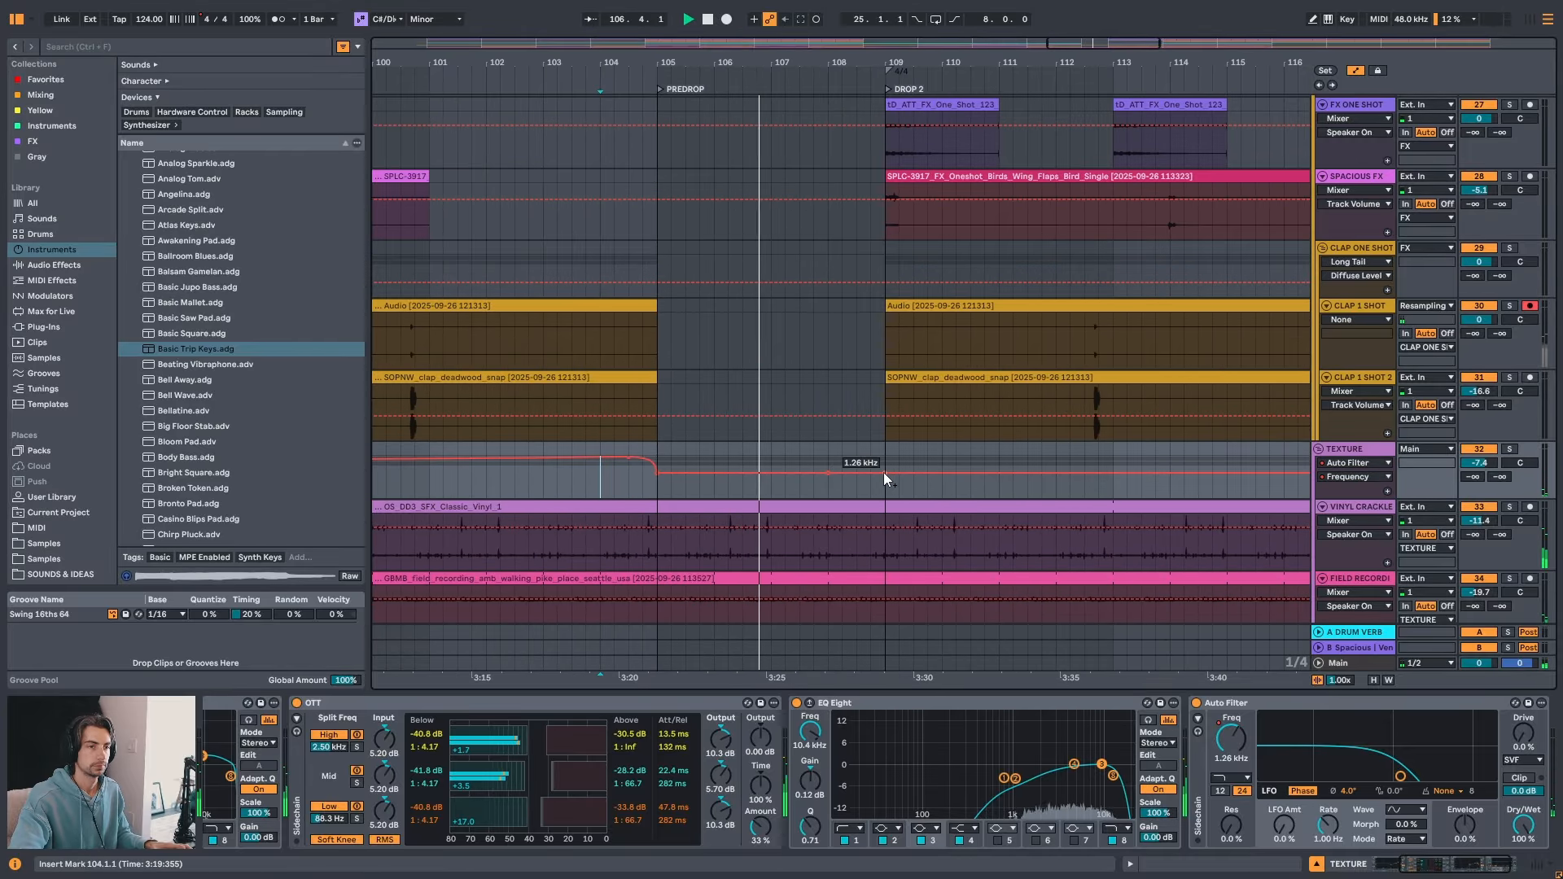
{"action": "left_click_drag", "start_coordinate": [882, 472], "coordinate": [877, 468]}
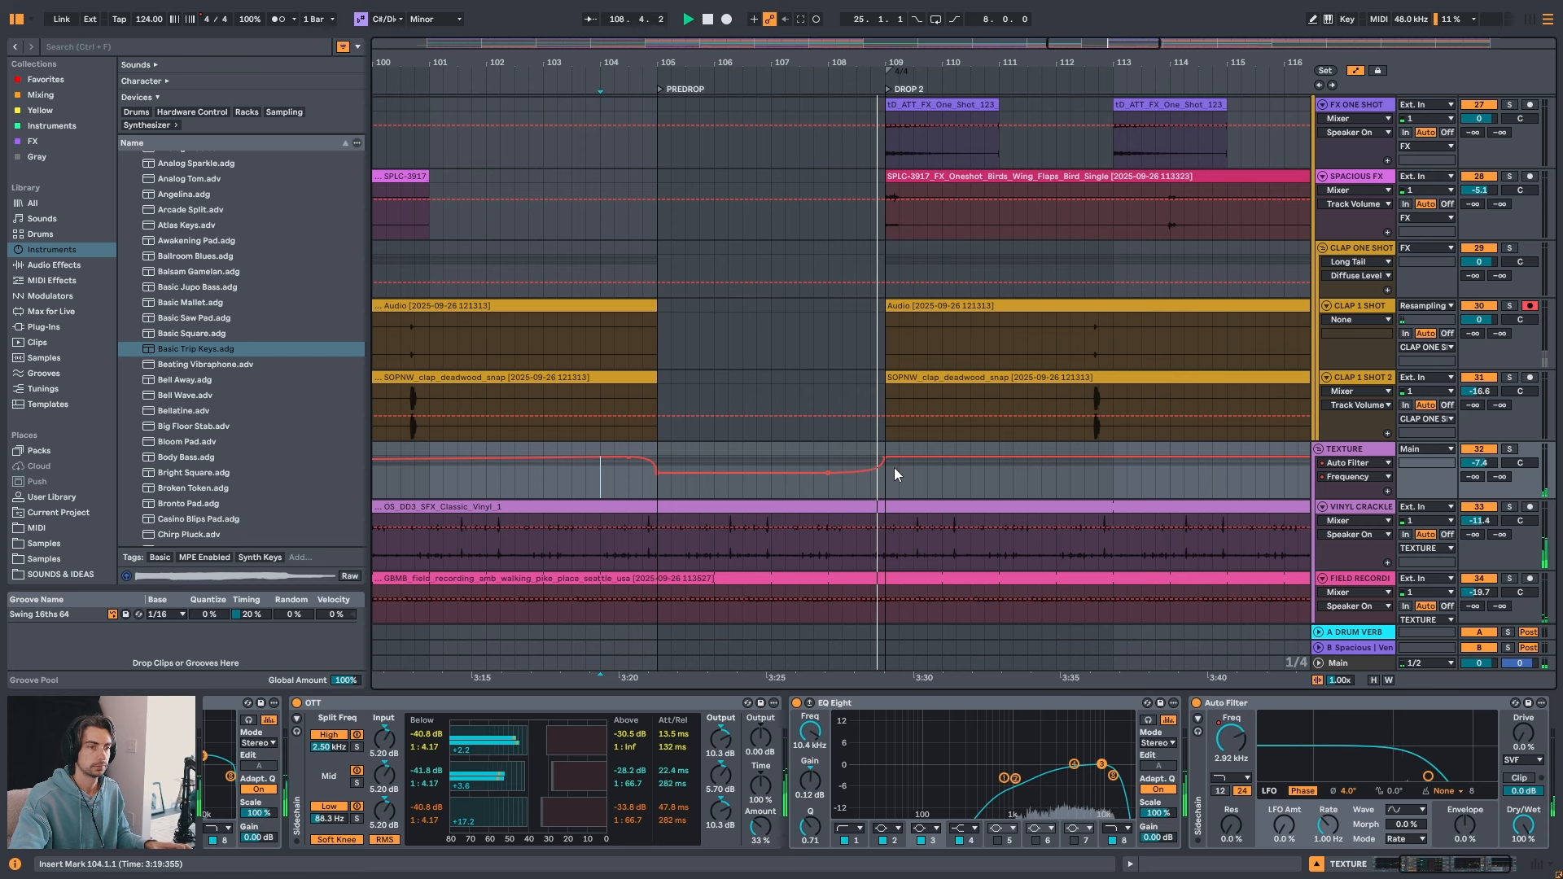
{"action": "left_click_drag", "start_coordinate": [940, 68], "coordinate": [769, 75]}
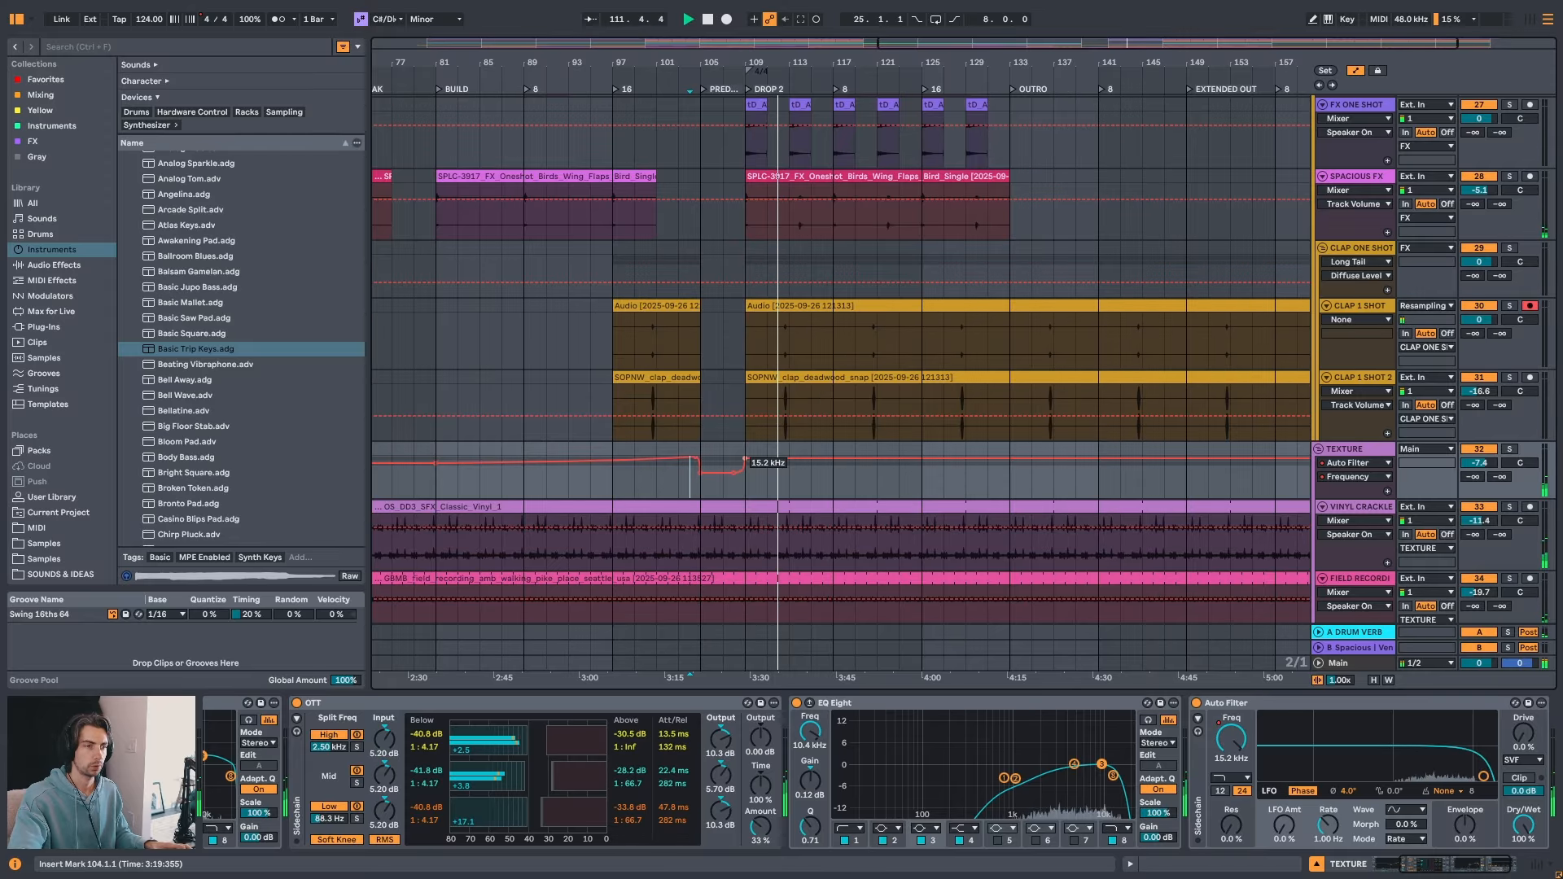
{"action": "left_click_drag", "start_coordinate": [744, 463], "coordinate": [744, 467]}
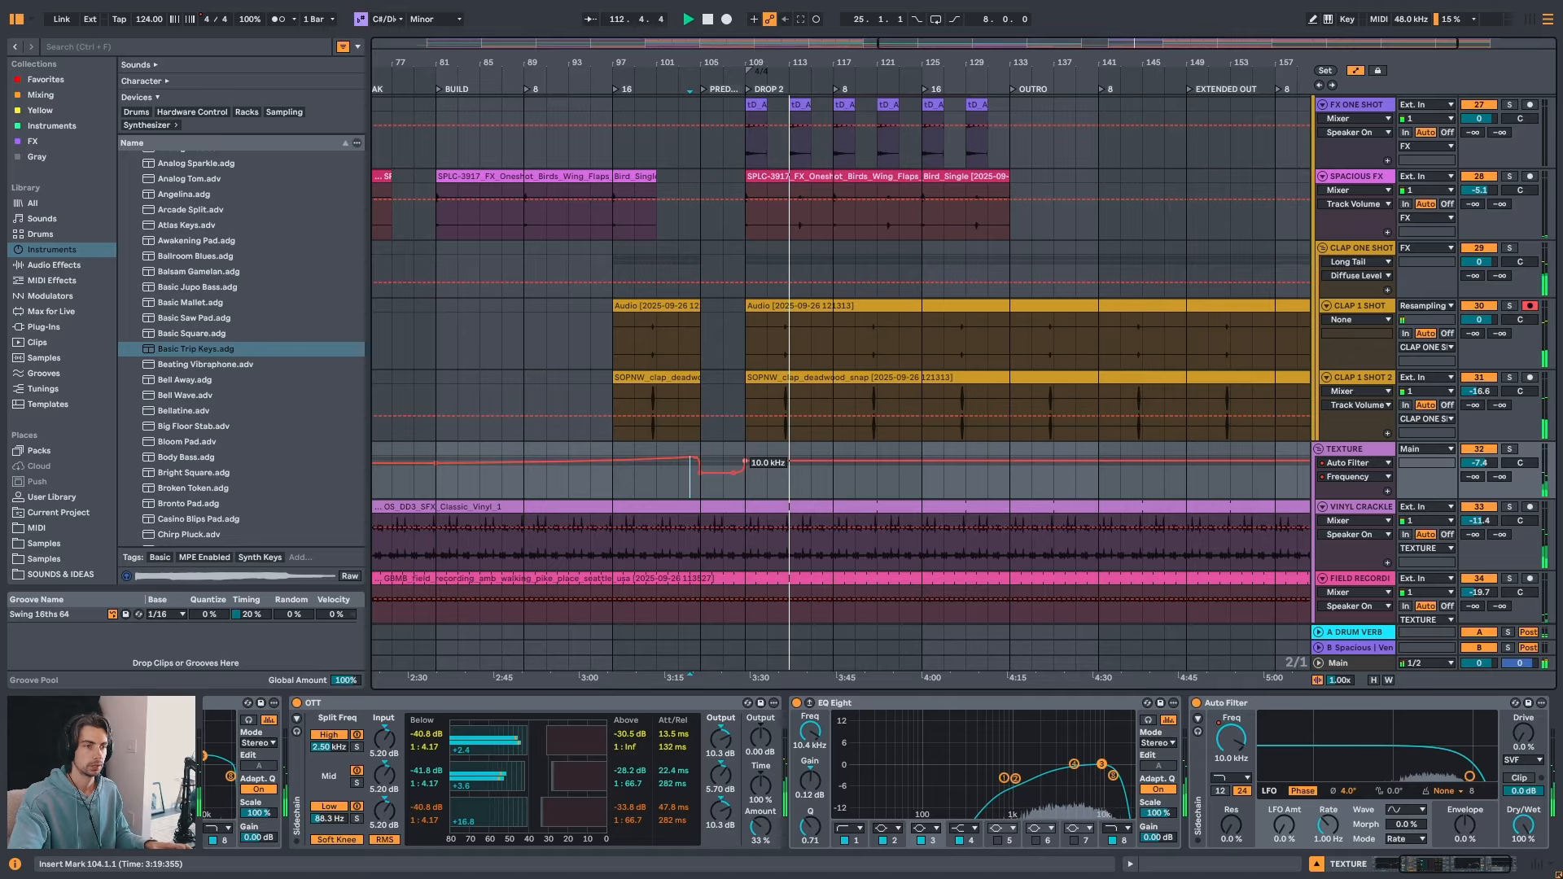
{"action": "left_click", "coordinate": [811, 463]}
{"action": "left_click_drag", "start_coordinate": [833, 462], "coordinate": [831, 456]}
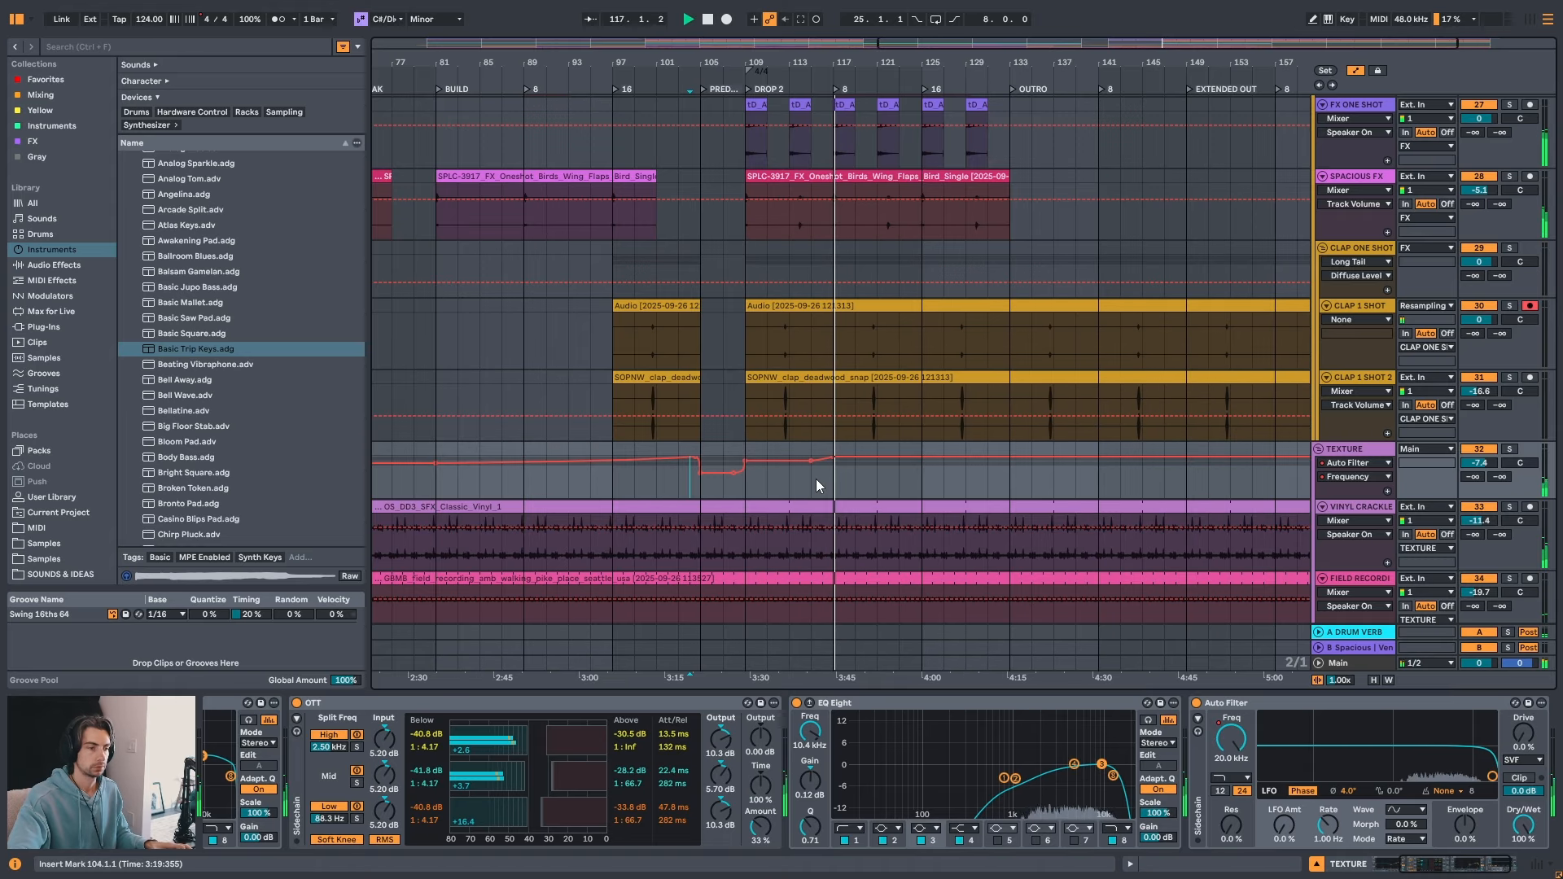
- Play the arrangement from bar 65, ahead of the break, and save the project
{"action": "left_click_drag", "start_coordinate": [864, 57], "coordinate": [962, 41]}
{"action": "scroll", "coordinate": [910, 394], "scroll_direction": "up", "scroll_amount": 10}
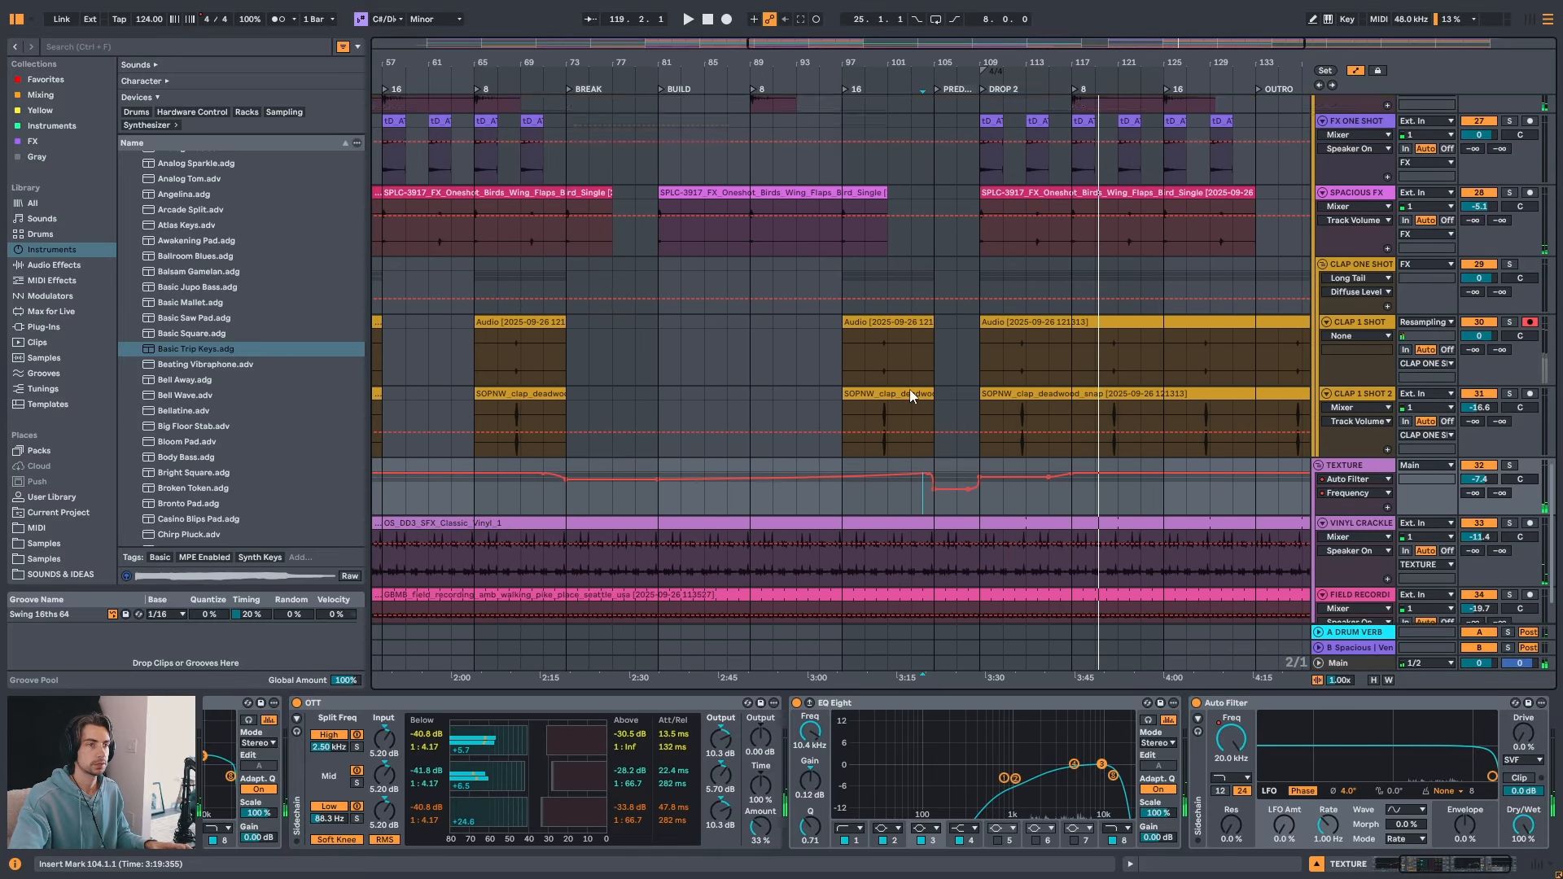
{"action": "scroll", "coordinate": [910, 393], "scroll_direction": "up", "scroll_amount": 8}
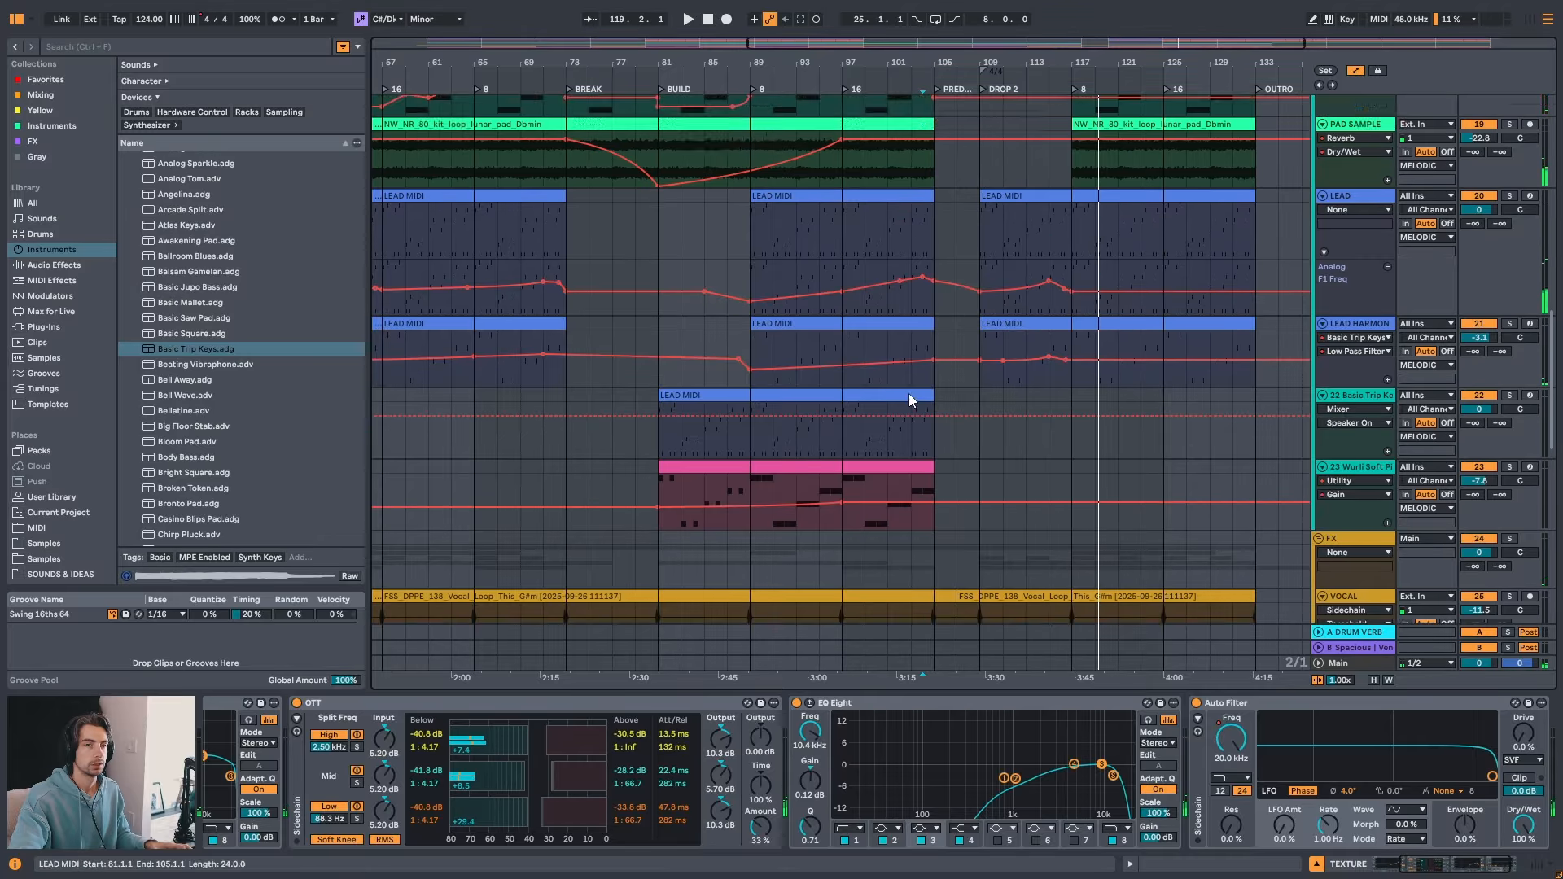
{"action": "left_click", "coordinate": [773, 376]}
{"action": "left_click", "coordinate": [588, 361]}
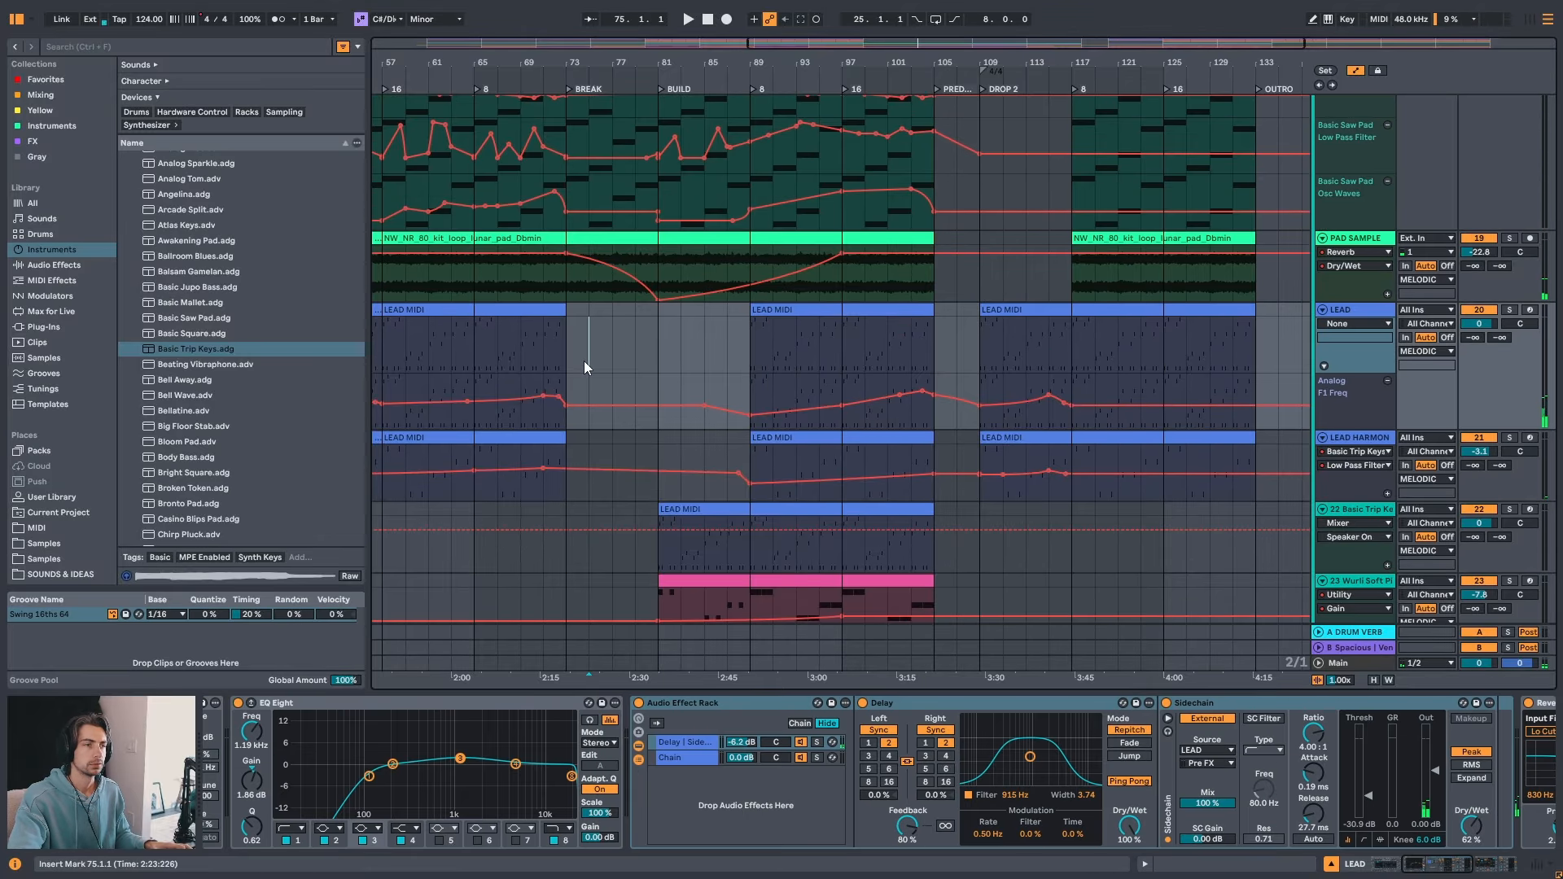
{"action": "left_click", "coordinate": [476, 362]}
{"action": "left_click_drag", "start_coordinate": [831, 59], "coordinate": [838, 36]}
{"action": "scroll", "coordinate": [905, 393], "scroll_direction": "up", "scroll_amount": 6}
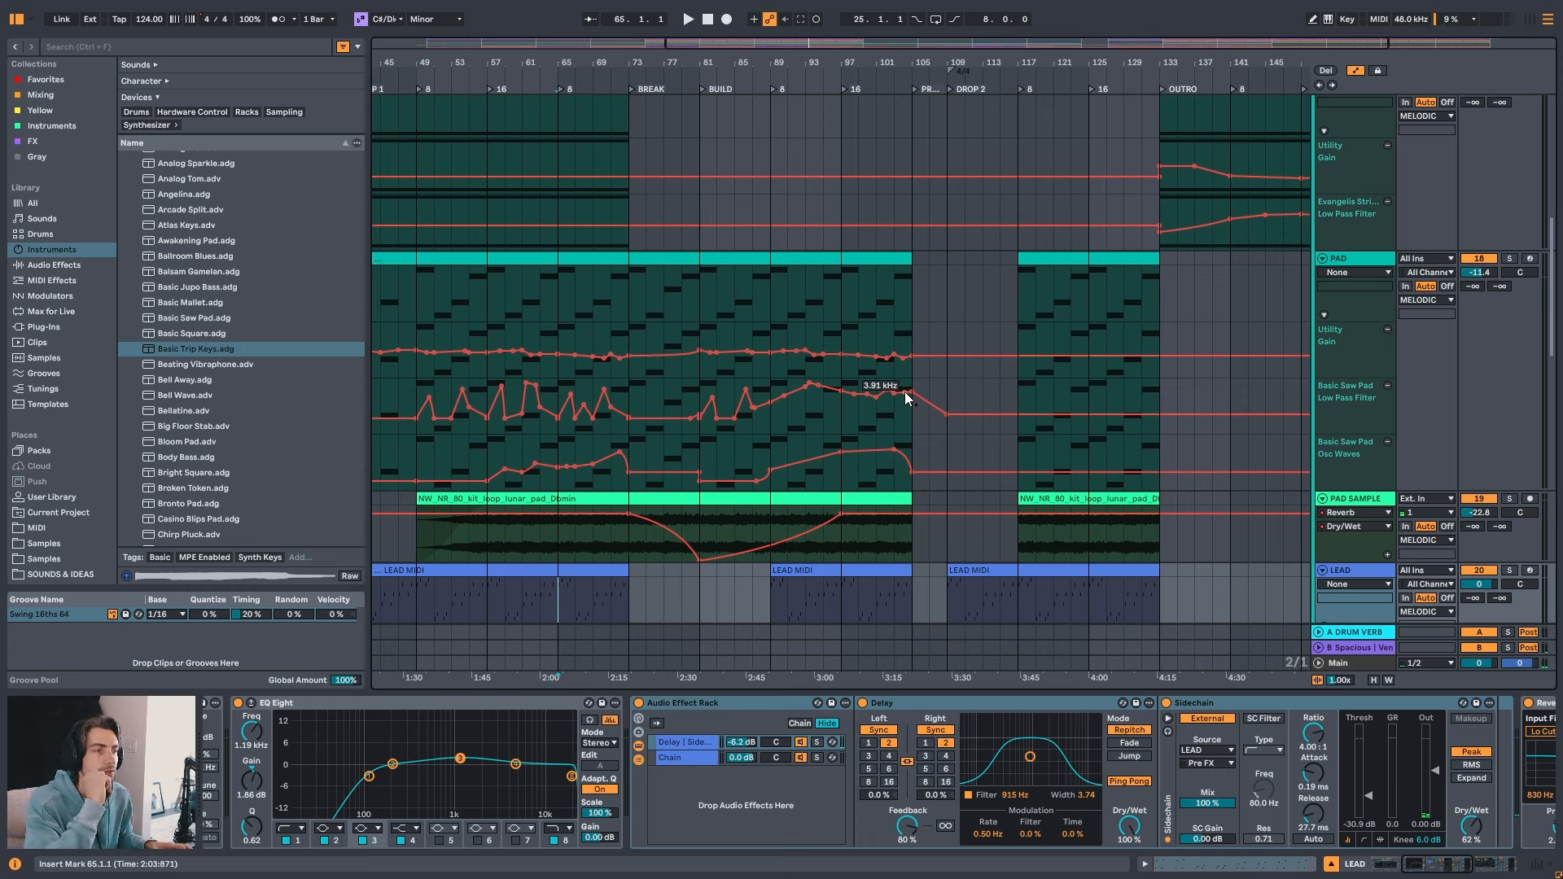
{"action": "key", "text": "space"}
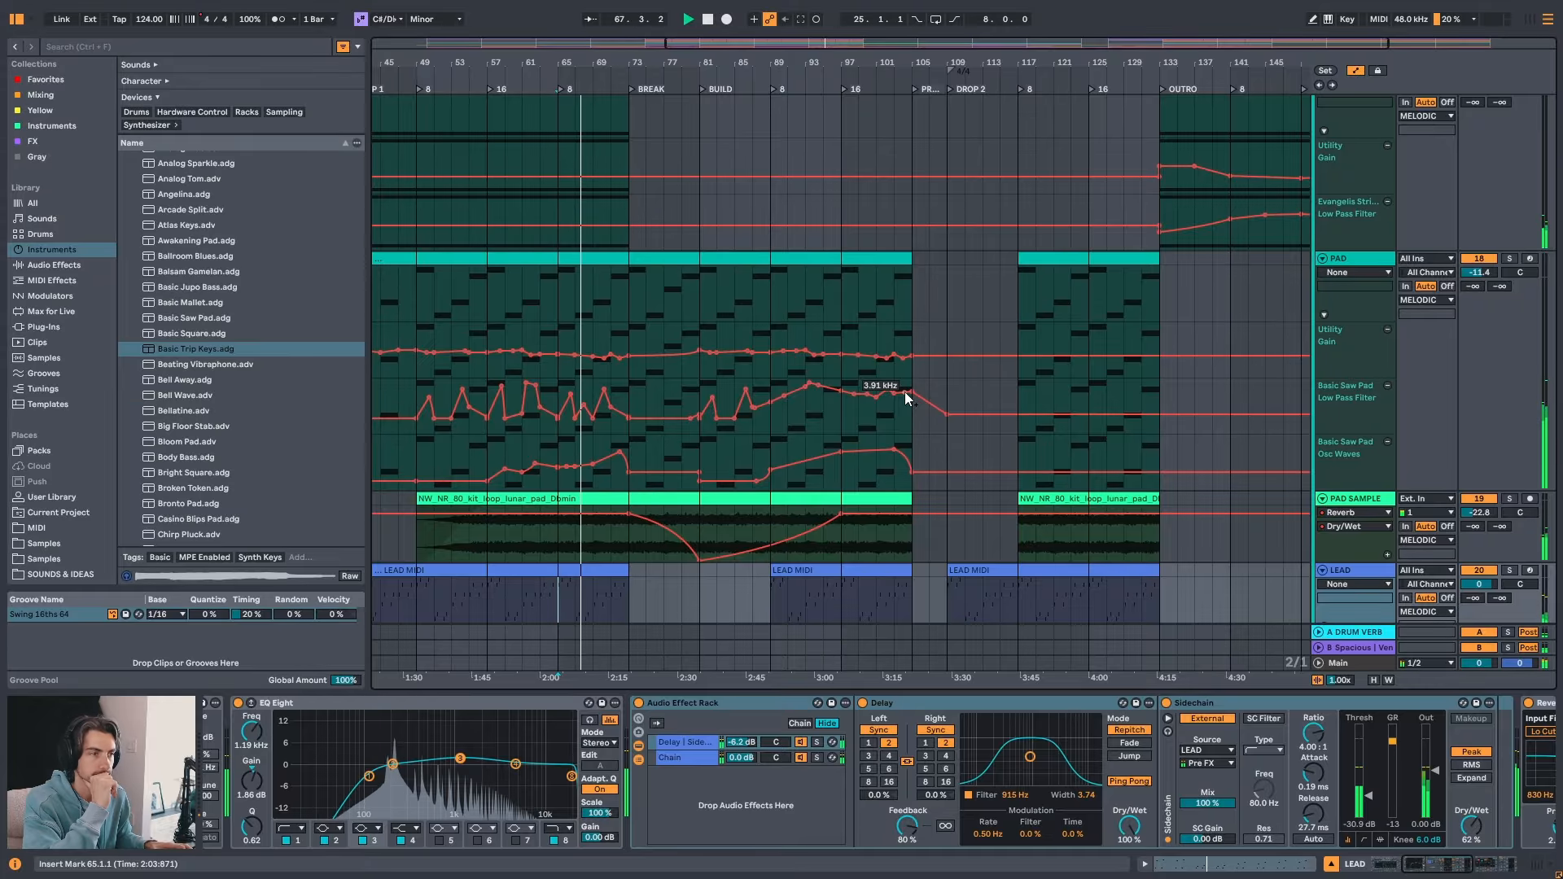
{"action": "key", "text": "ctrl+s"}
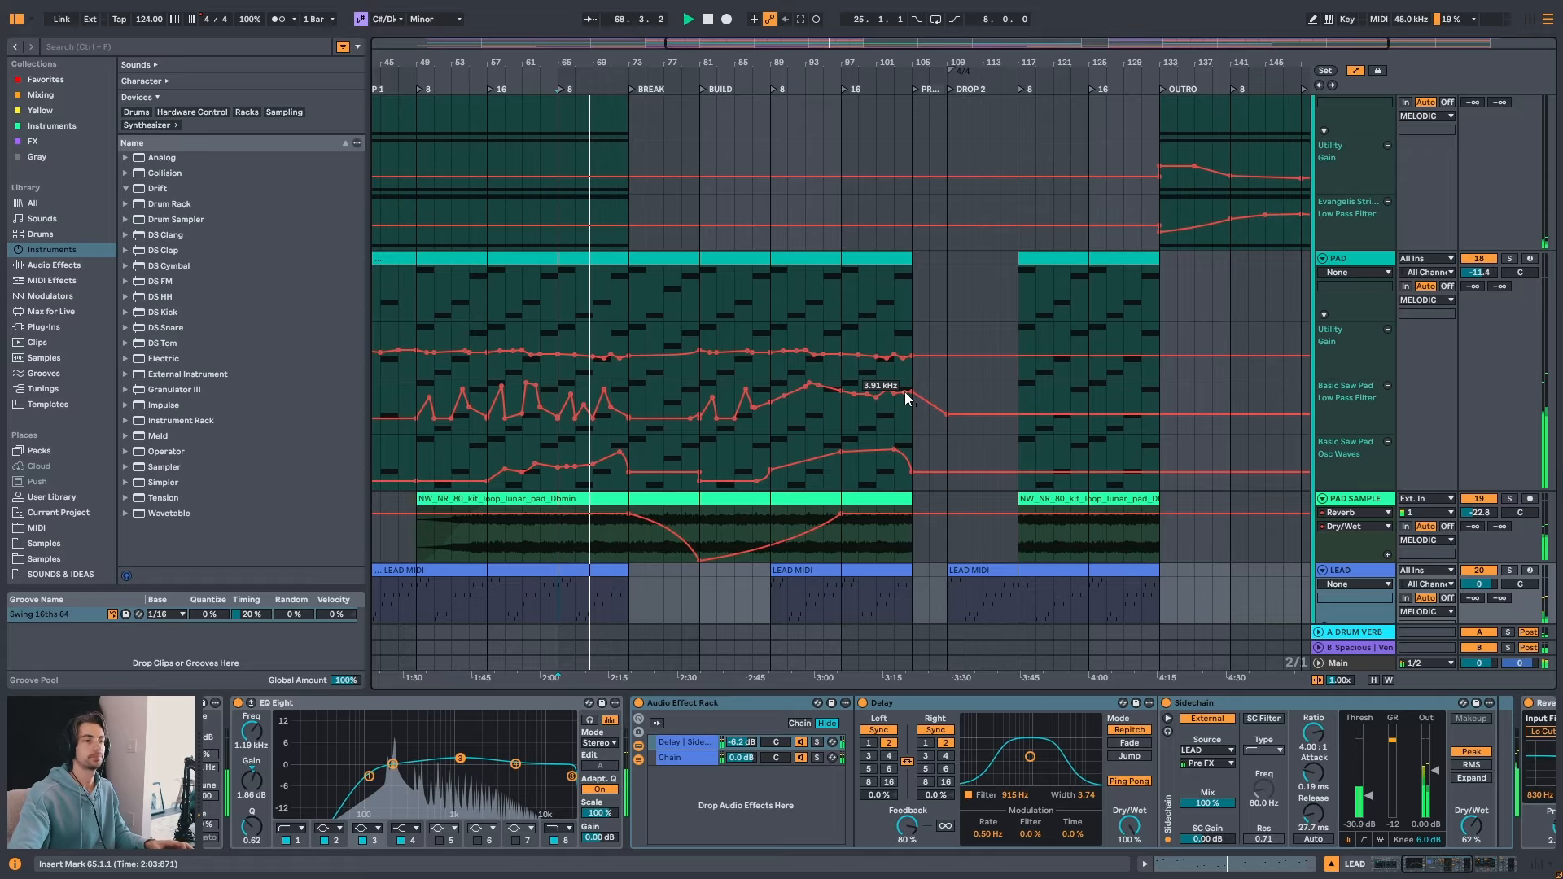
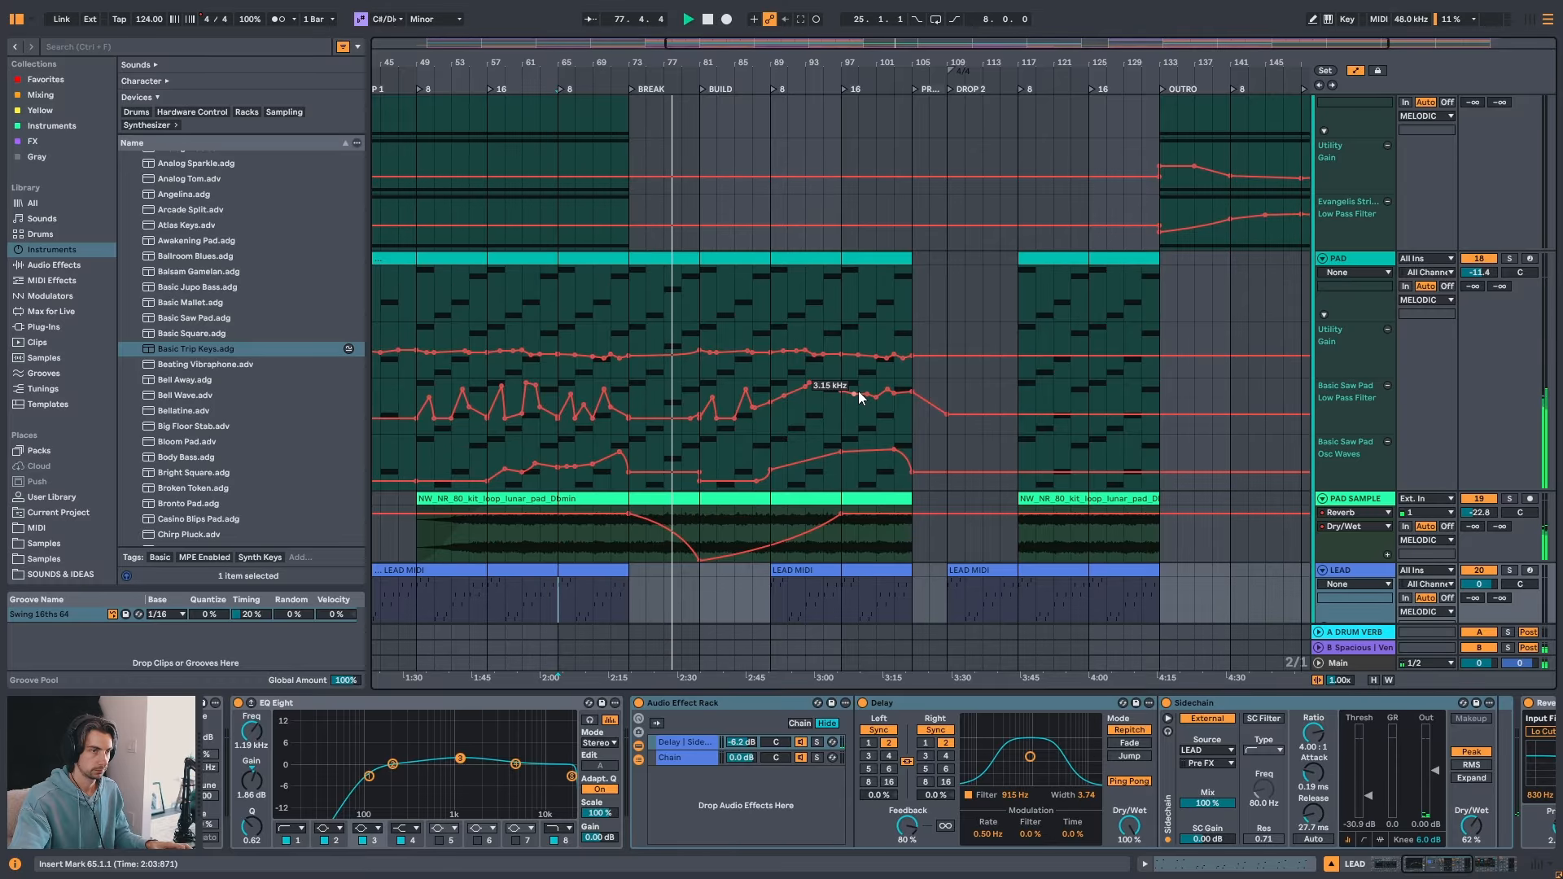
- Lock the automation envelopes and step the selection through the PAD clips from the break to bar 97 during playback
{"action": "left_click", "coordinate": [682, 258]}
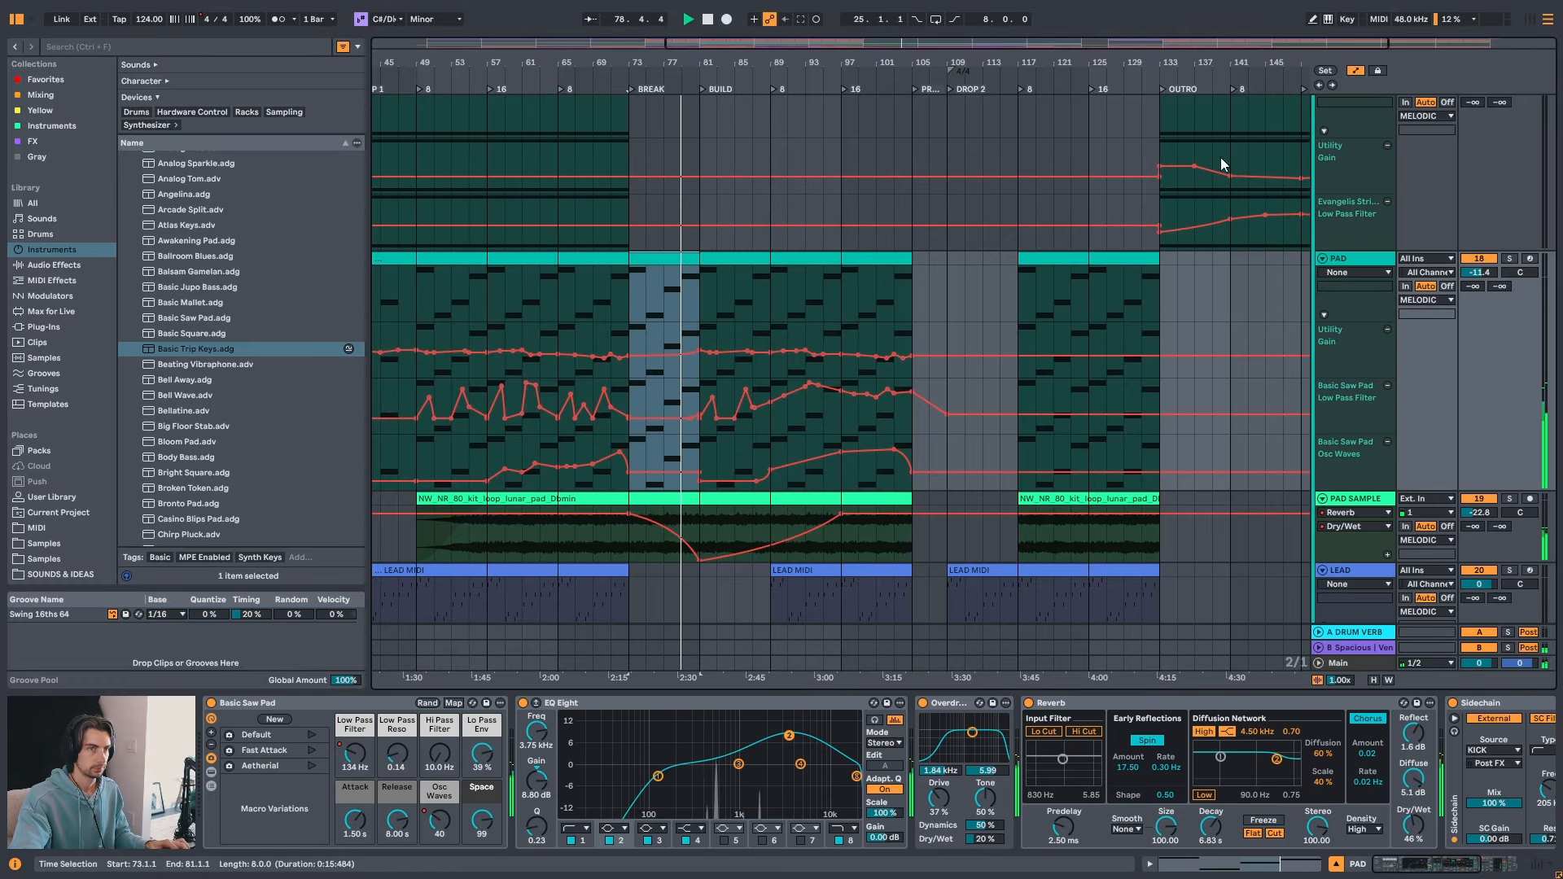
{"action": "left_click", "coordinate": [1378, 70]}
{"action": "left_click", "coordinate": [667, 259]}
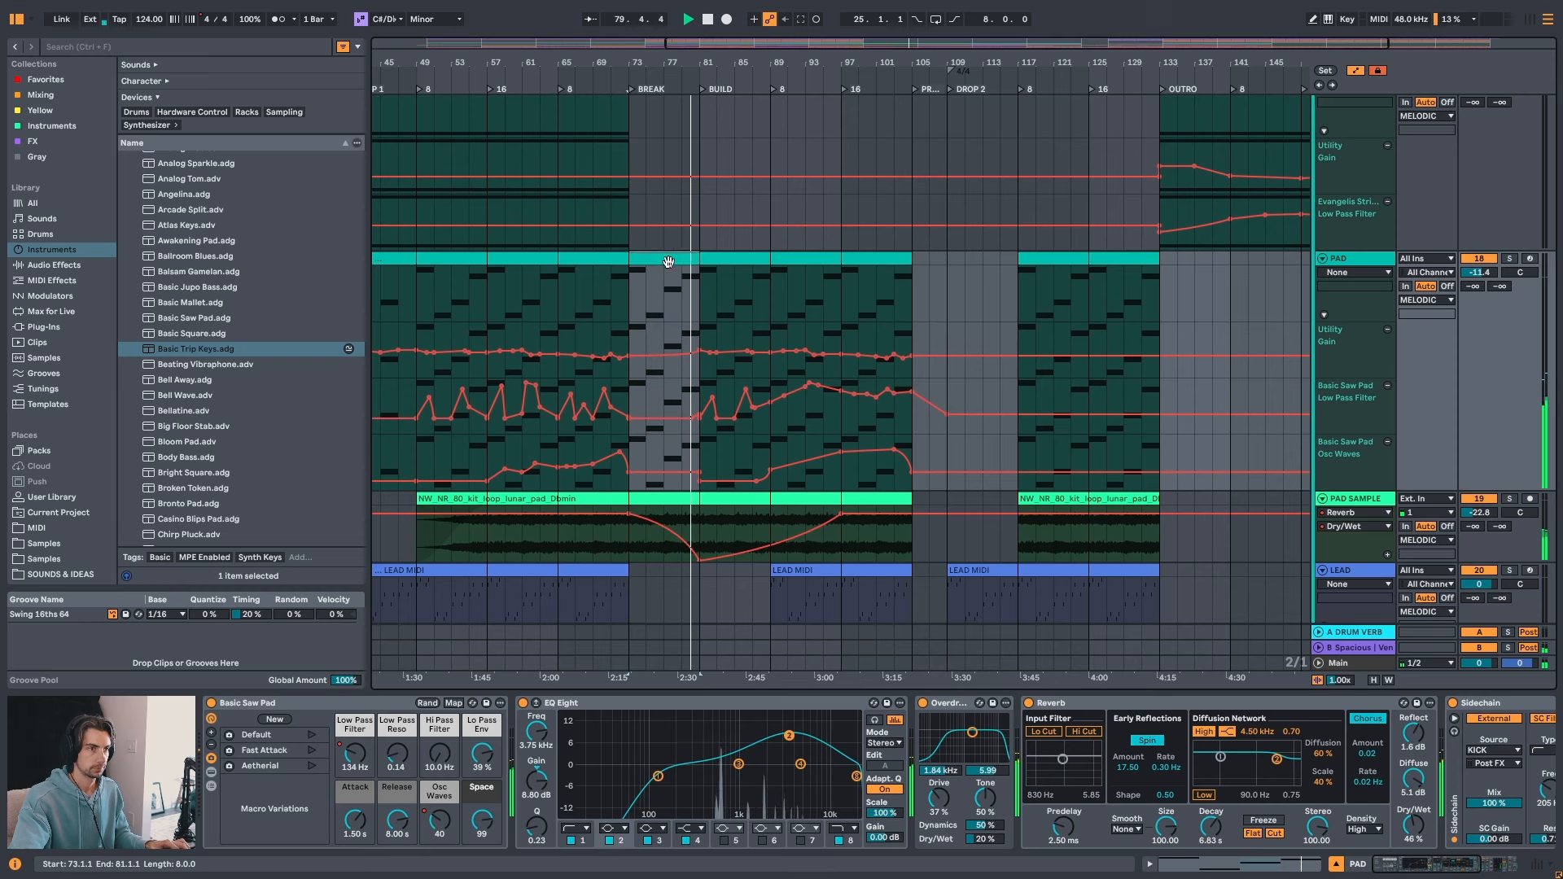
{"action": "key", "text": "Right"}
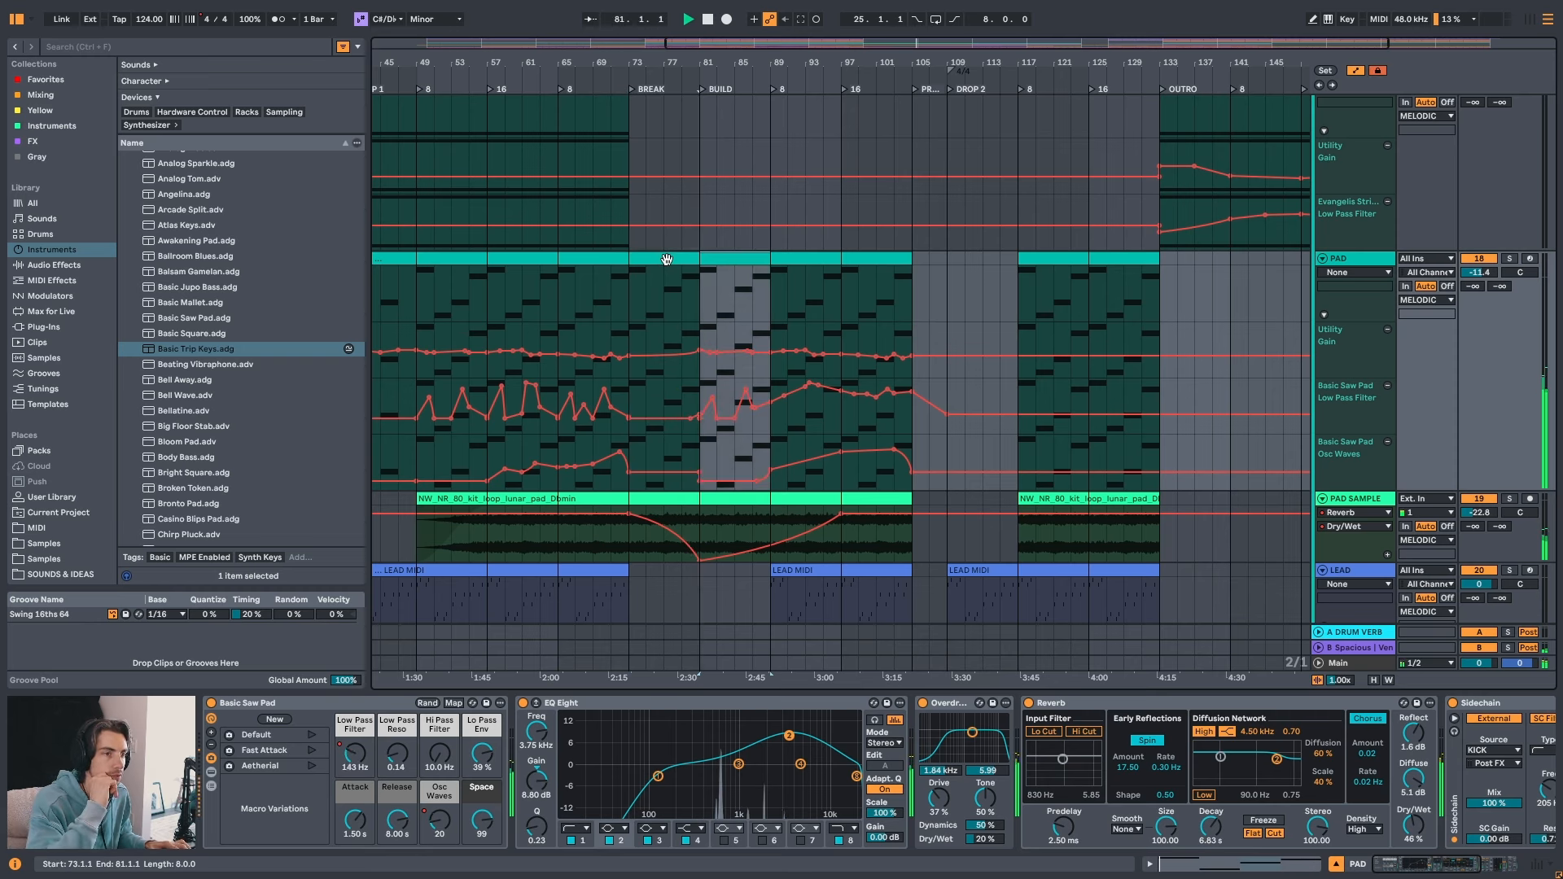
{"action": "key", "text": "Right"}
{"action": "key", "text": "Right"}
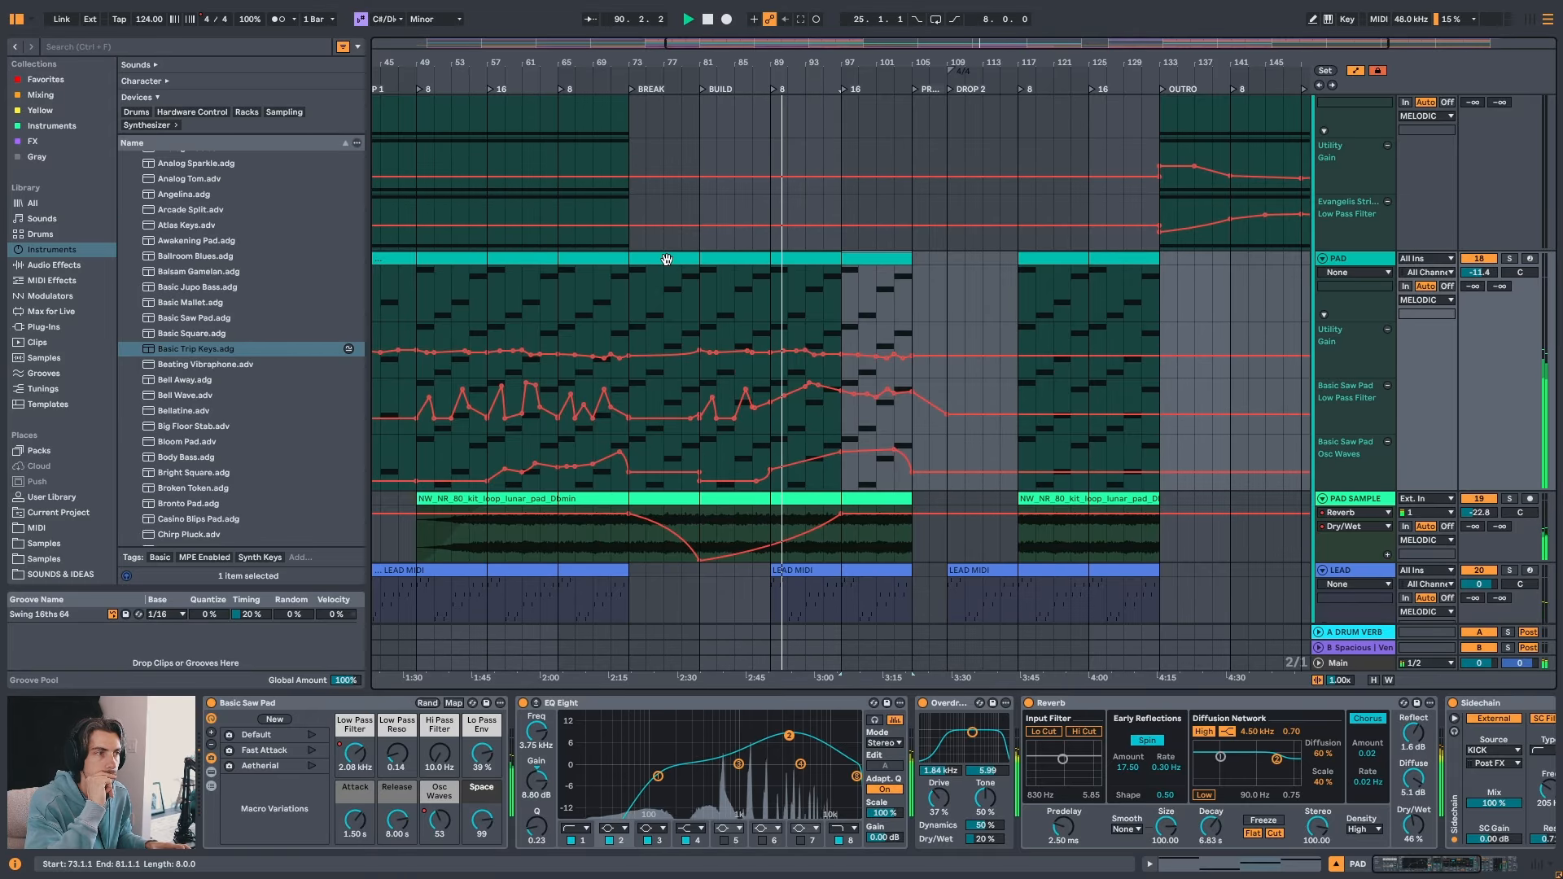
- Select the LEAD HARMONY clip in the build and switch the track off and on to compare the mix
{"action": "scroll", "coordinate": [893, 497], "scroll_direction": "down", "scroll_amount": 8}
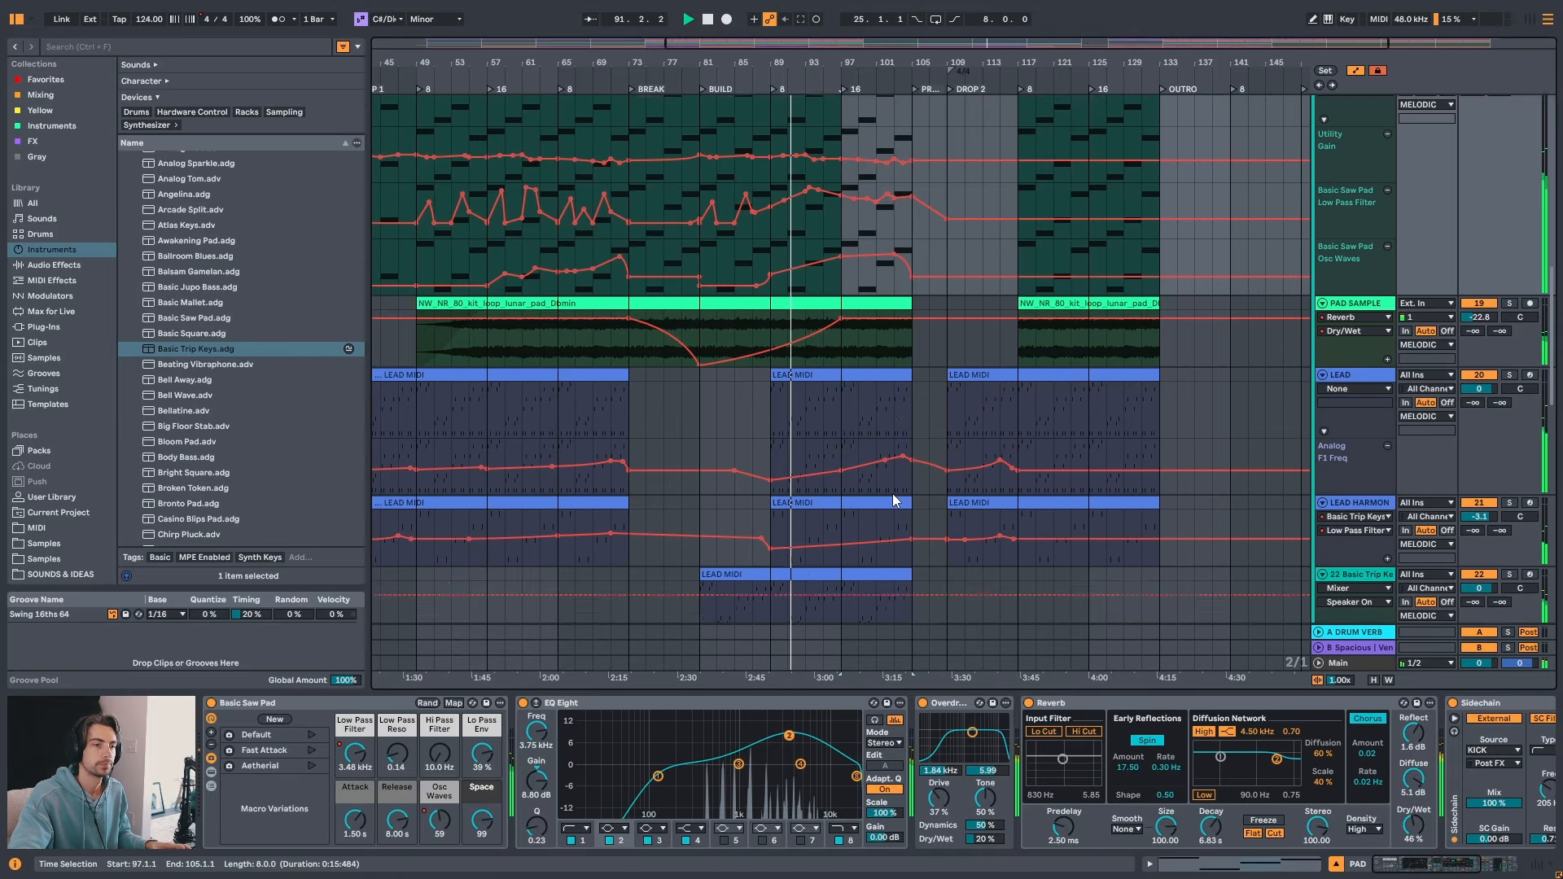
{"action": "left_click", "coordinate": [823, 409]}
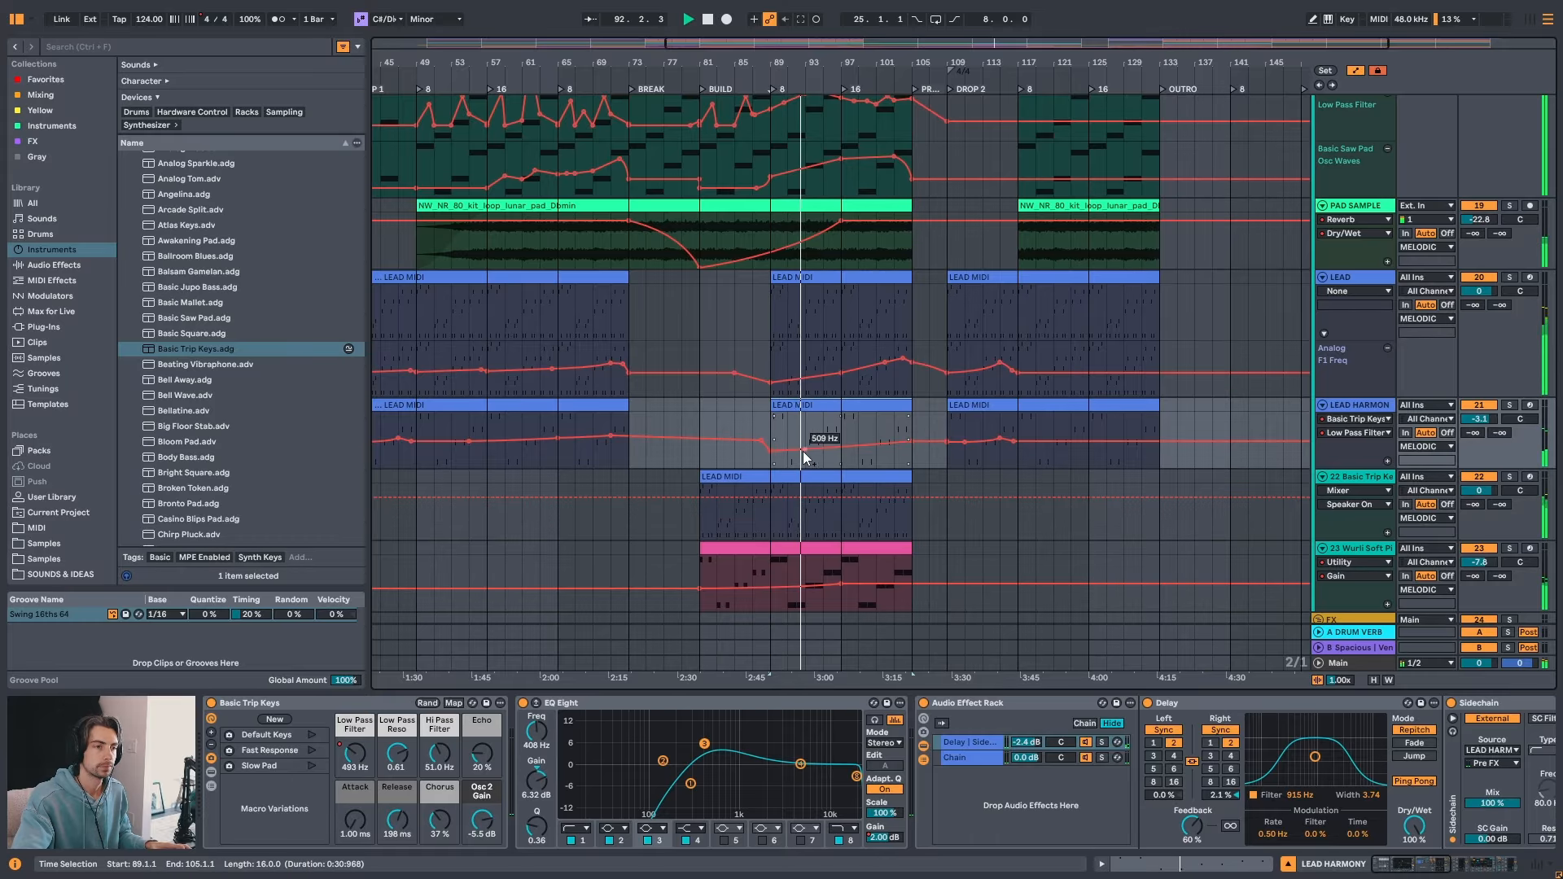
{"action": "left_click", "coordinate": [1483, 409]}
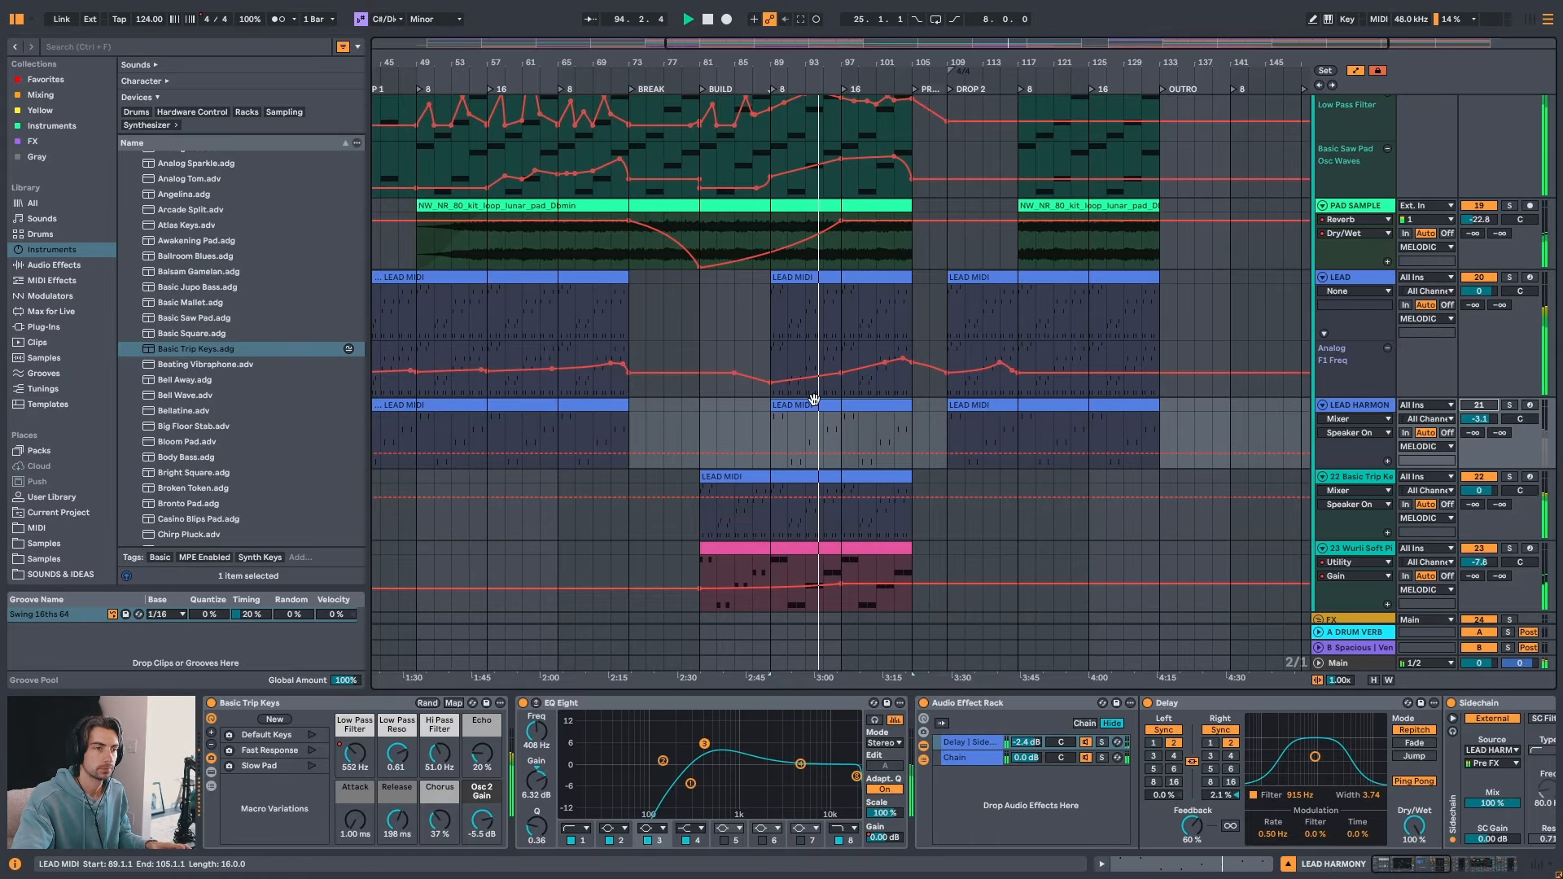
{"action": "left_click", "coordinate": [1479, 404]}
{"action": "left_click", "coordinate": [779, 405]}
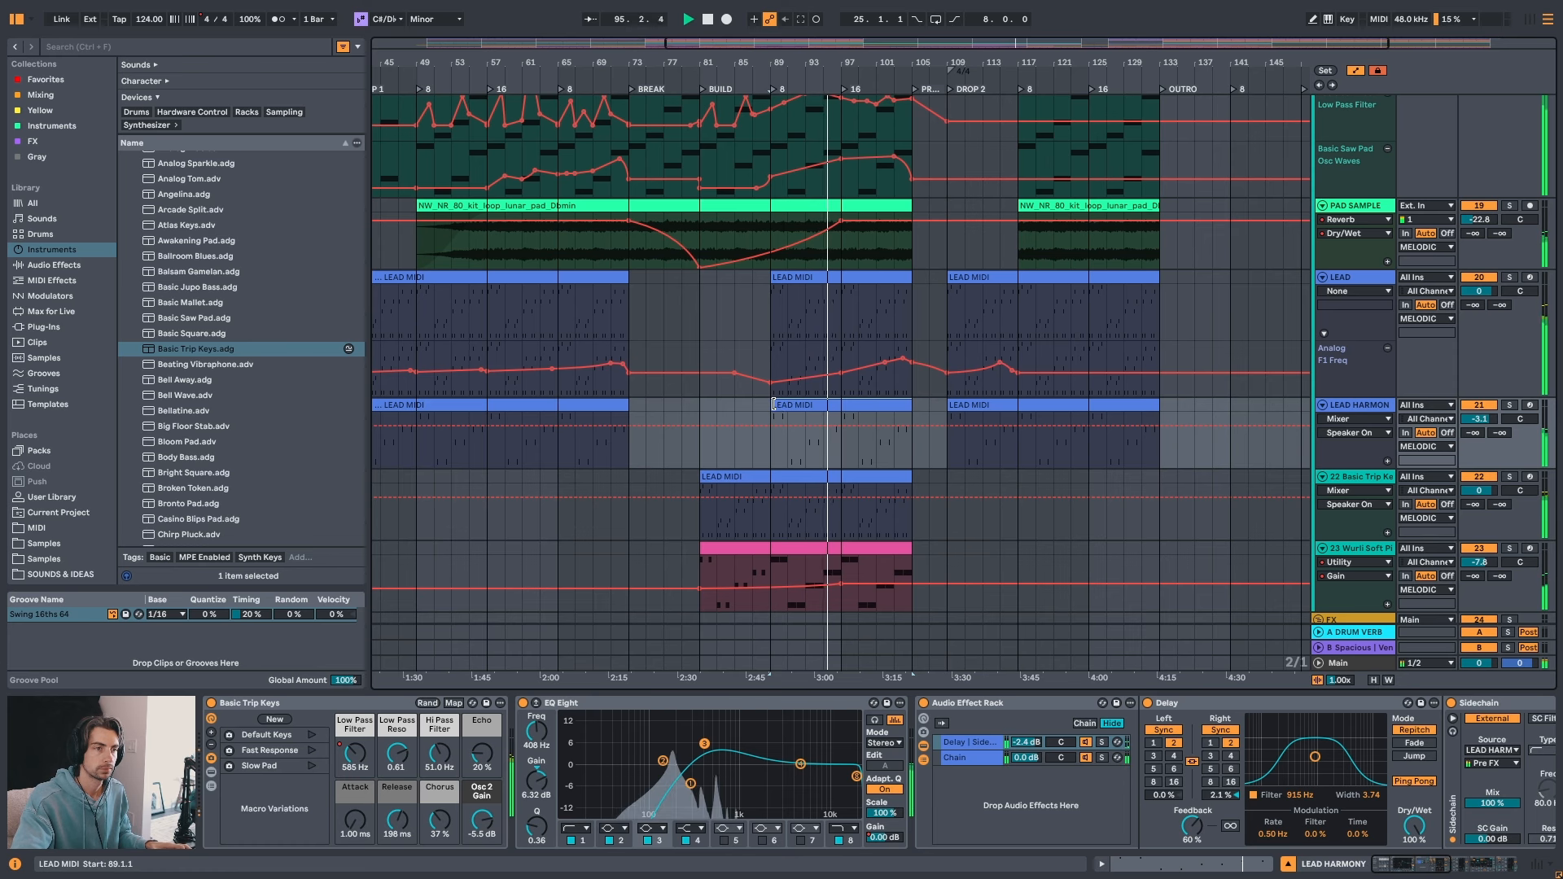
- Show LEAD HARMONY's Low Pass Filter automation and audition its rise through the build into Drop 2
{"action": "left_click", "coordinate": [356, 753]}
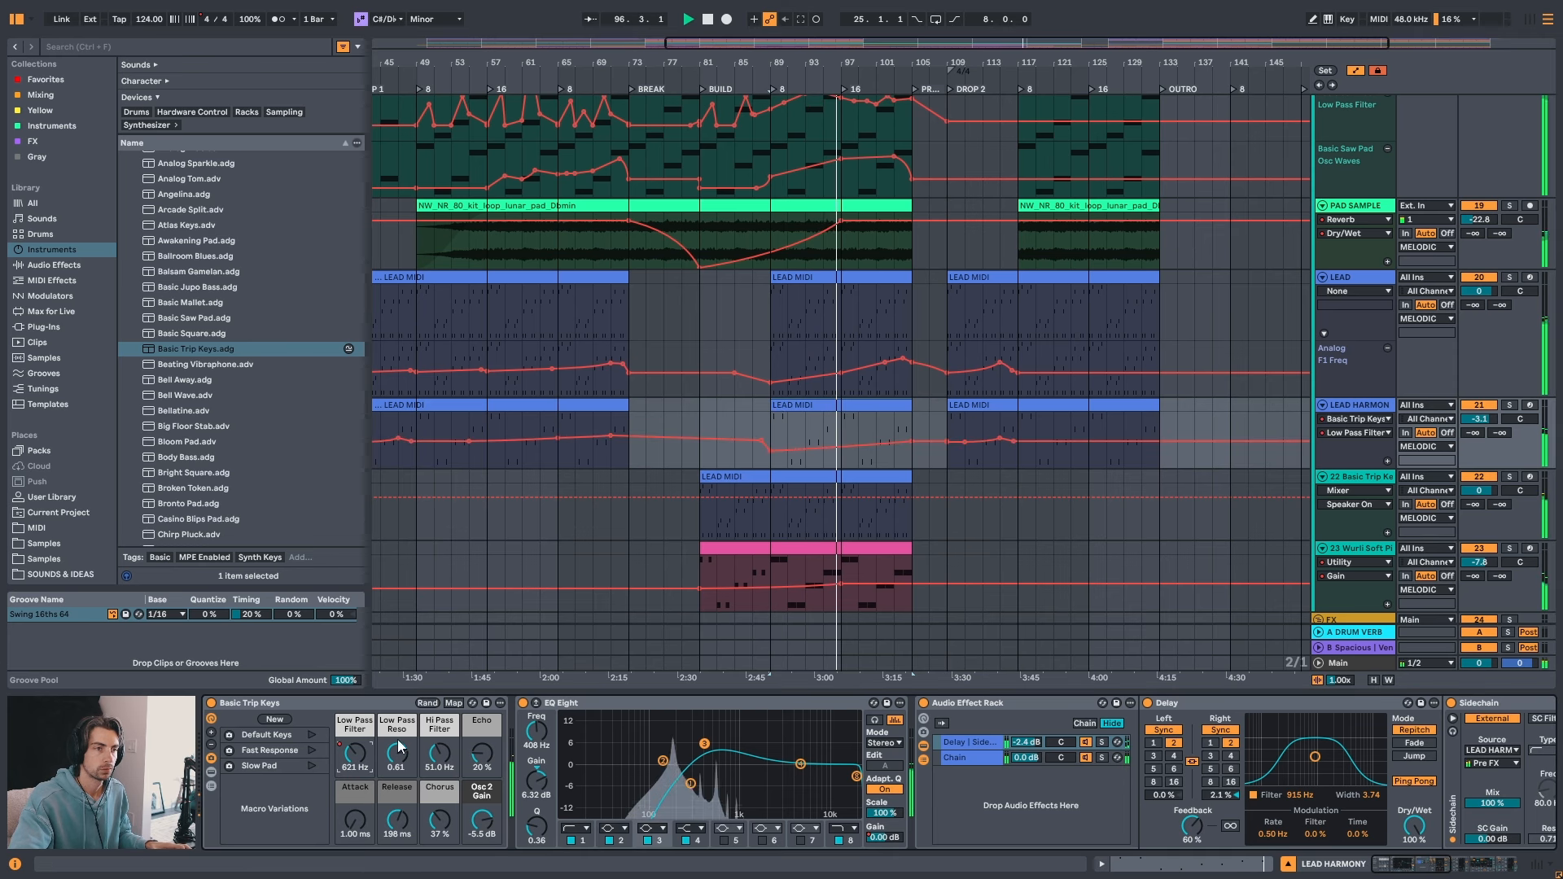
{"action": "left_click_drag", "start_coordinate": [894, 66], "coordinate": [823, 106]}
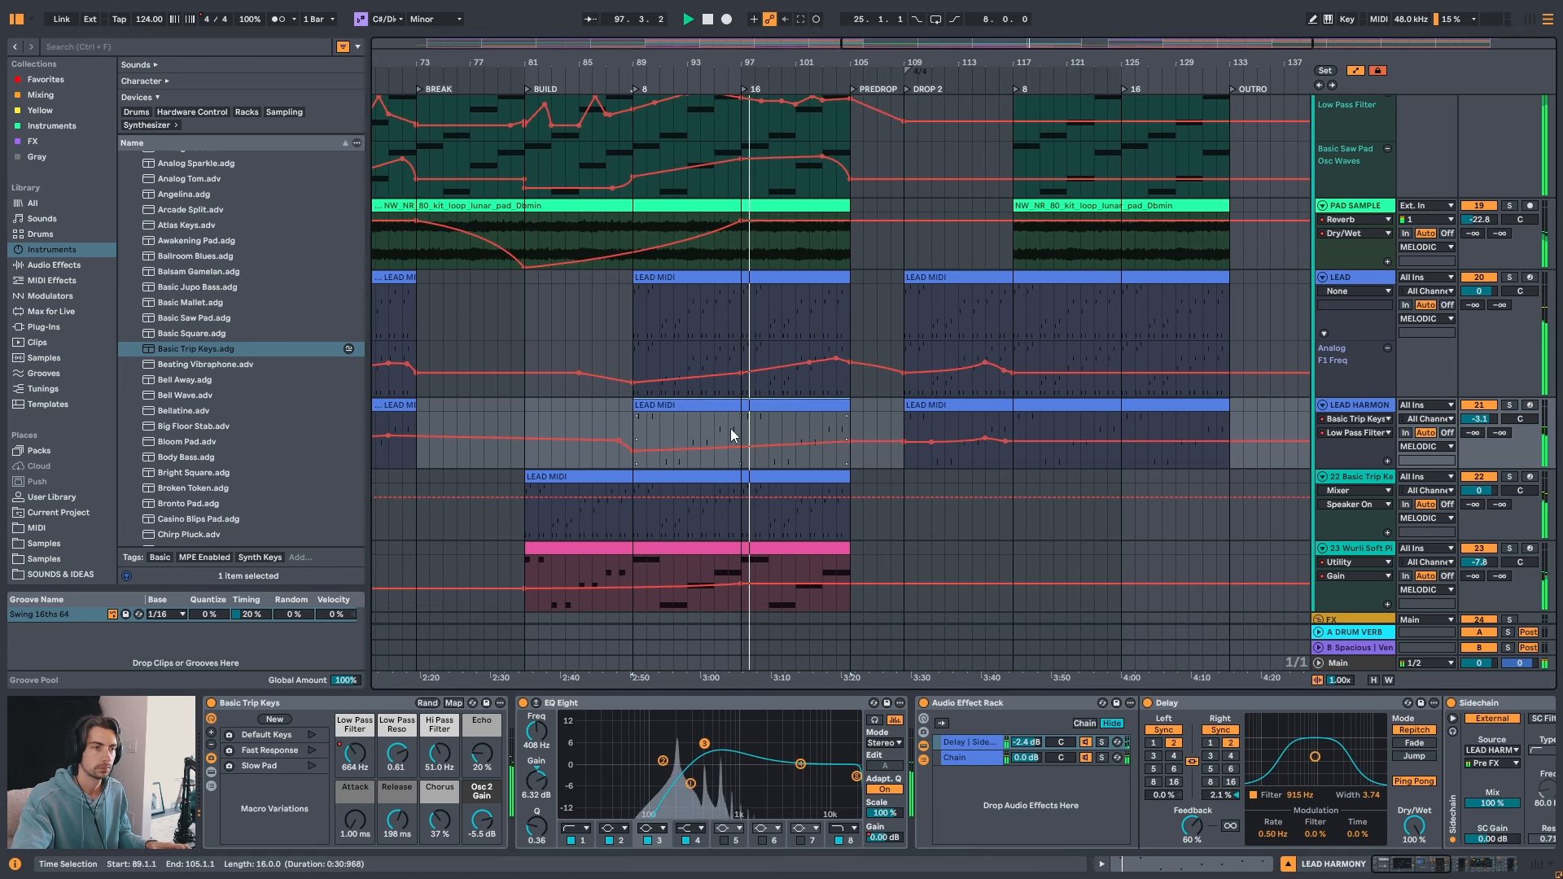
{"action": "left_click", "coordinate": [868, 441]}
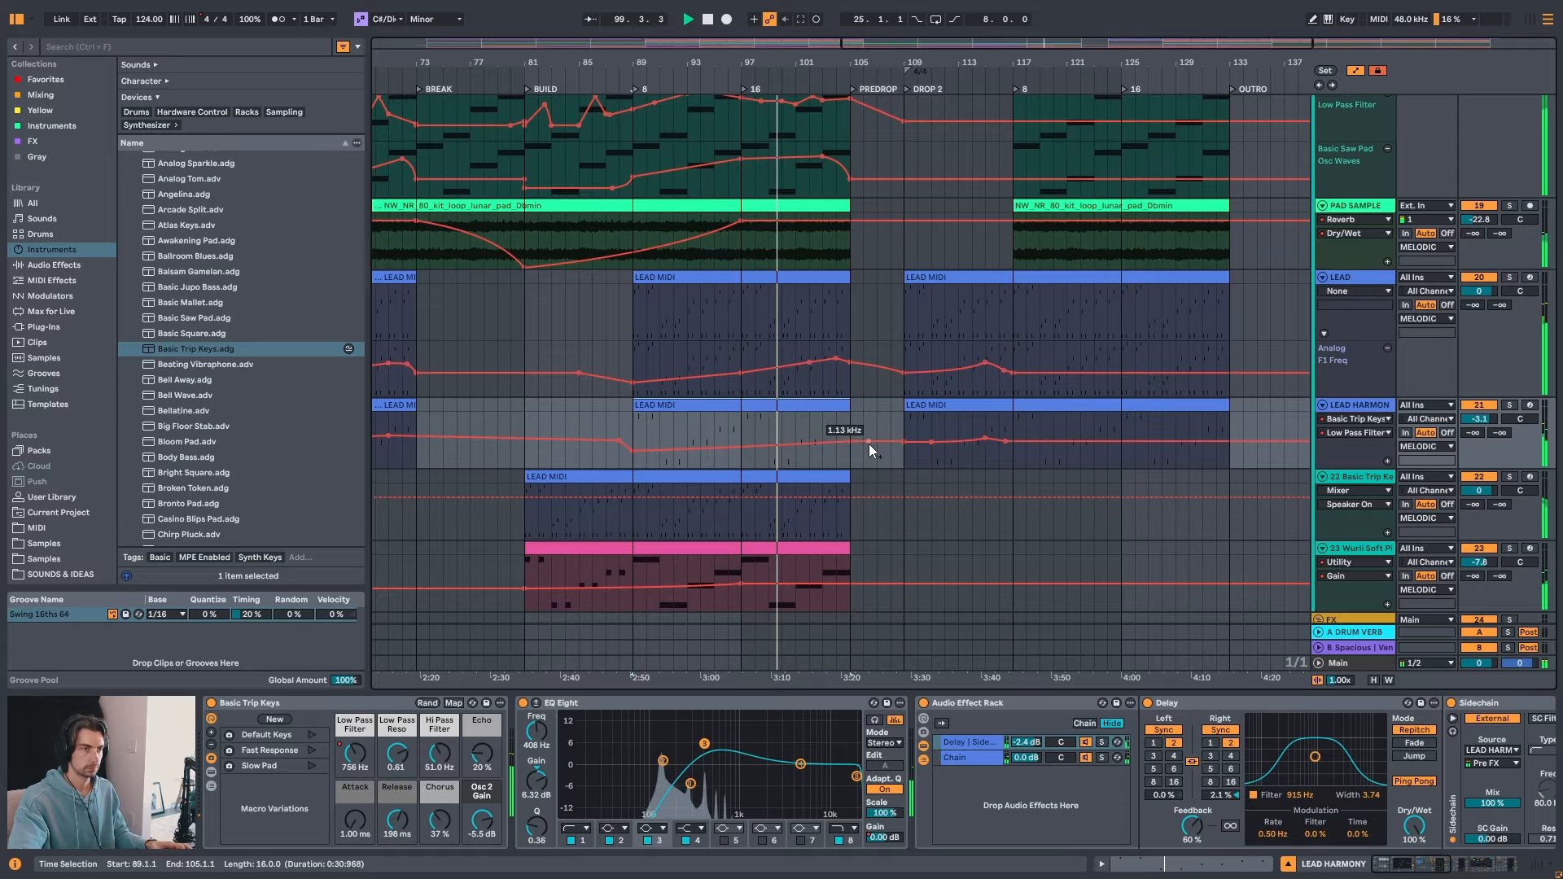
{"action": "left_click", "coordinate": [868, 442]}
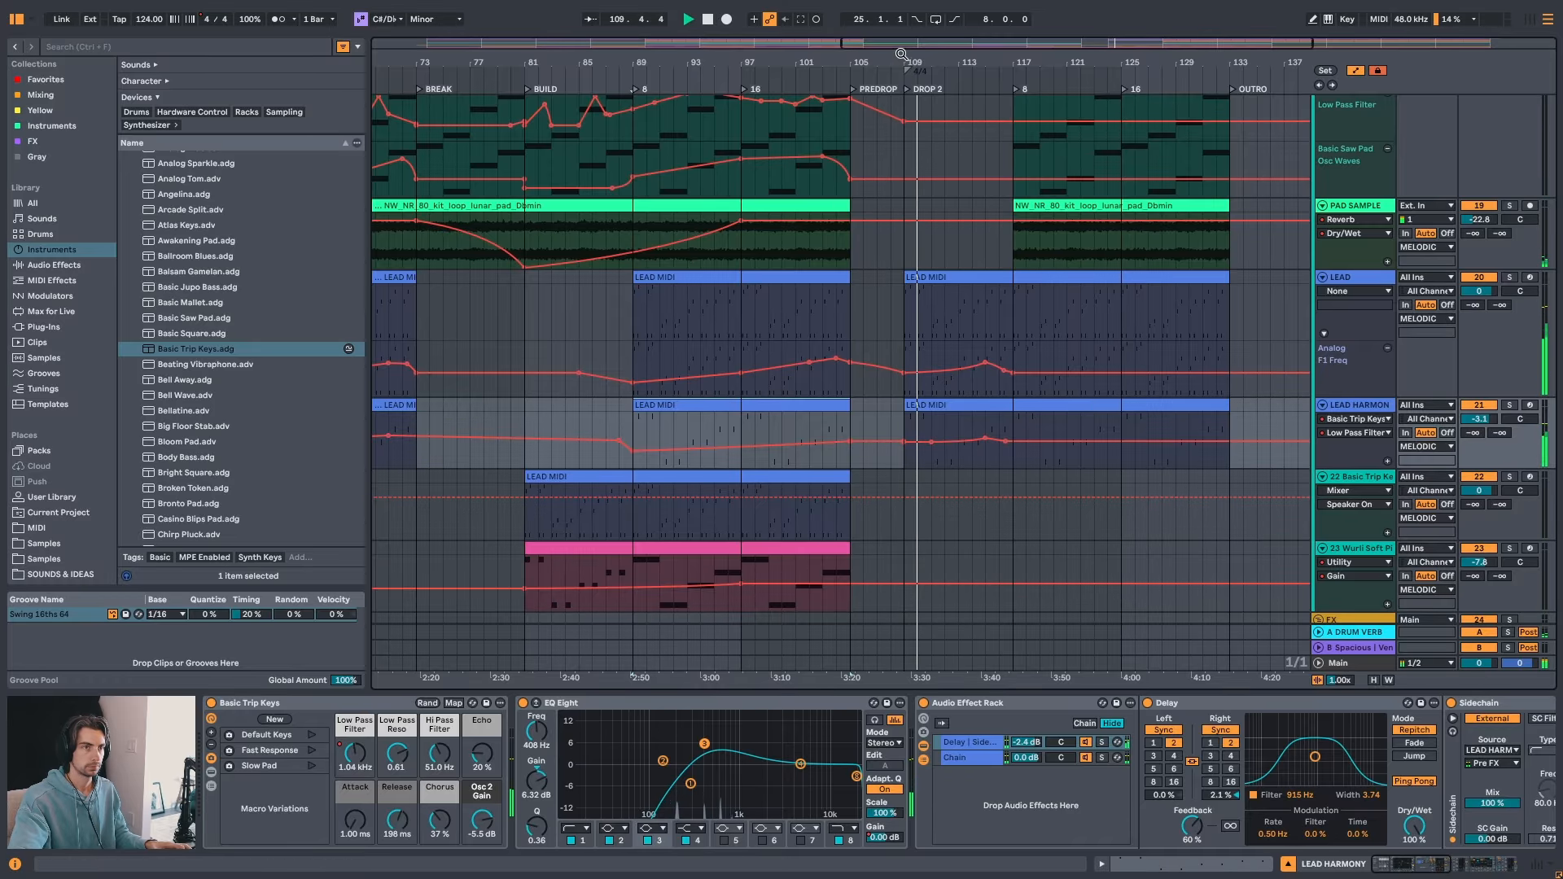
- Lower LEAD HARMONY's Low Pass Filter automation at bar 89 and curve its rise toward the predrop, auditioning the build
{"action": "mouse_move", "coordinate": [901, 54]}
{"action": "left_mouse_down"}
{"action": "mouse_move", "coordinate": [924, 73]}
{"action": "mouse_move", "coordinate": [931, 50]}
{"action": "left_mouse_up"}
{"action": "left_click", "coordinate": [616, 412]}
{"action": "key", "text": "space"}
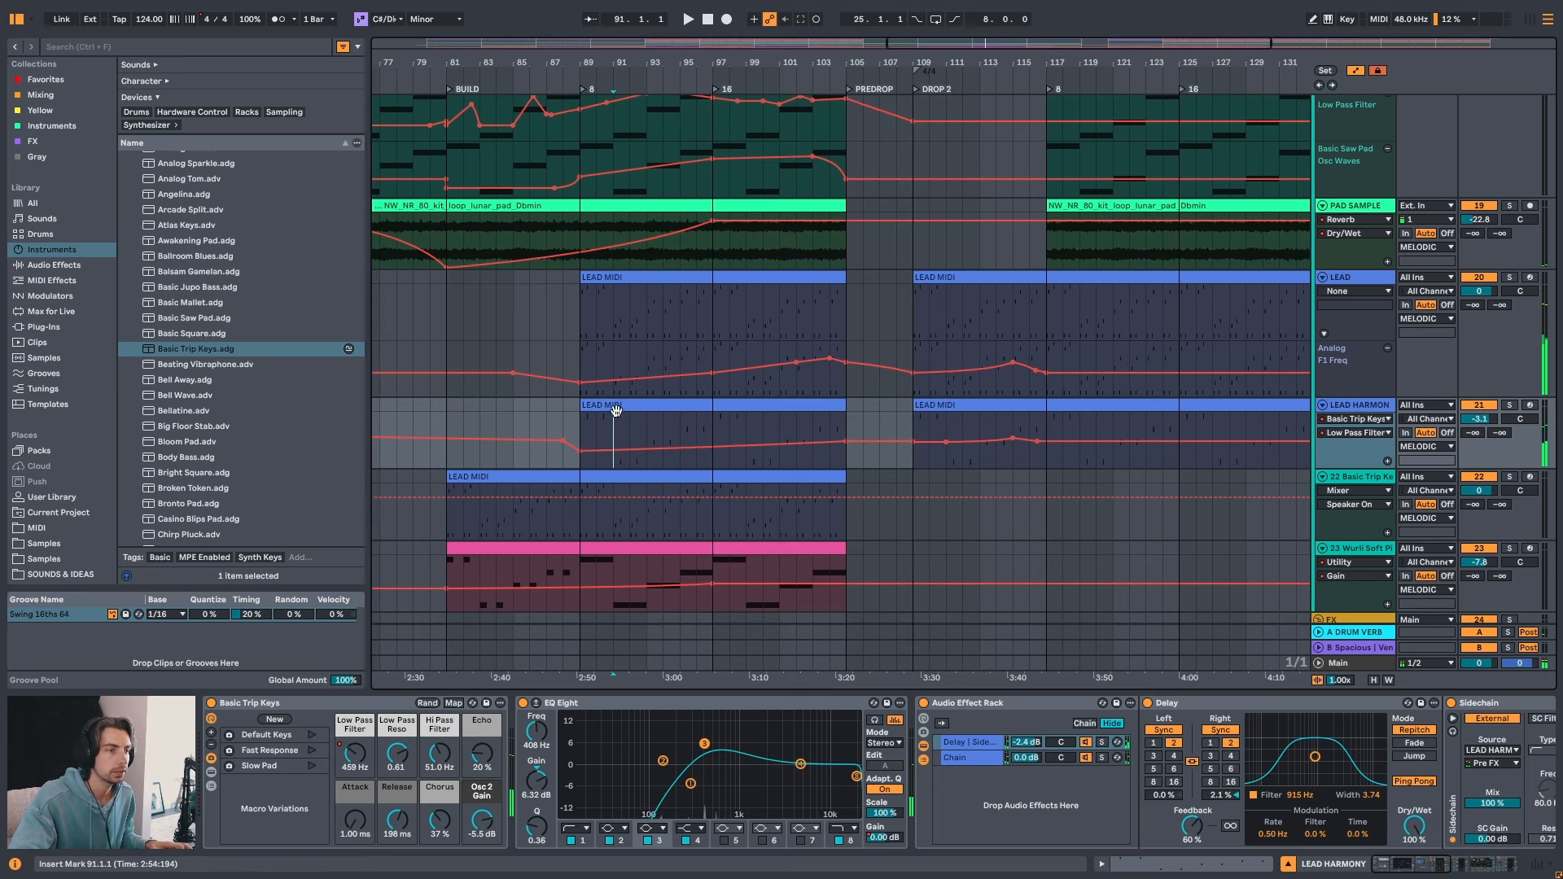
{"action": "left_click", "coordinate": [616, 410]}
{"action": "key", "text": "space"}
{"action": "mouse_move", "coordinate": [580, 455]}
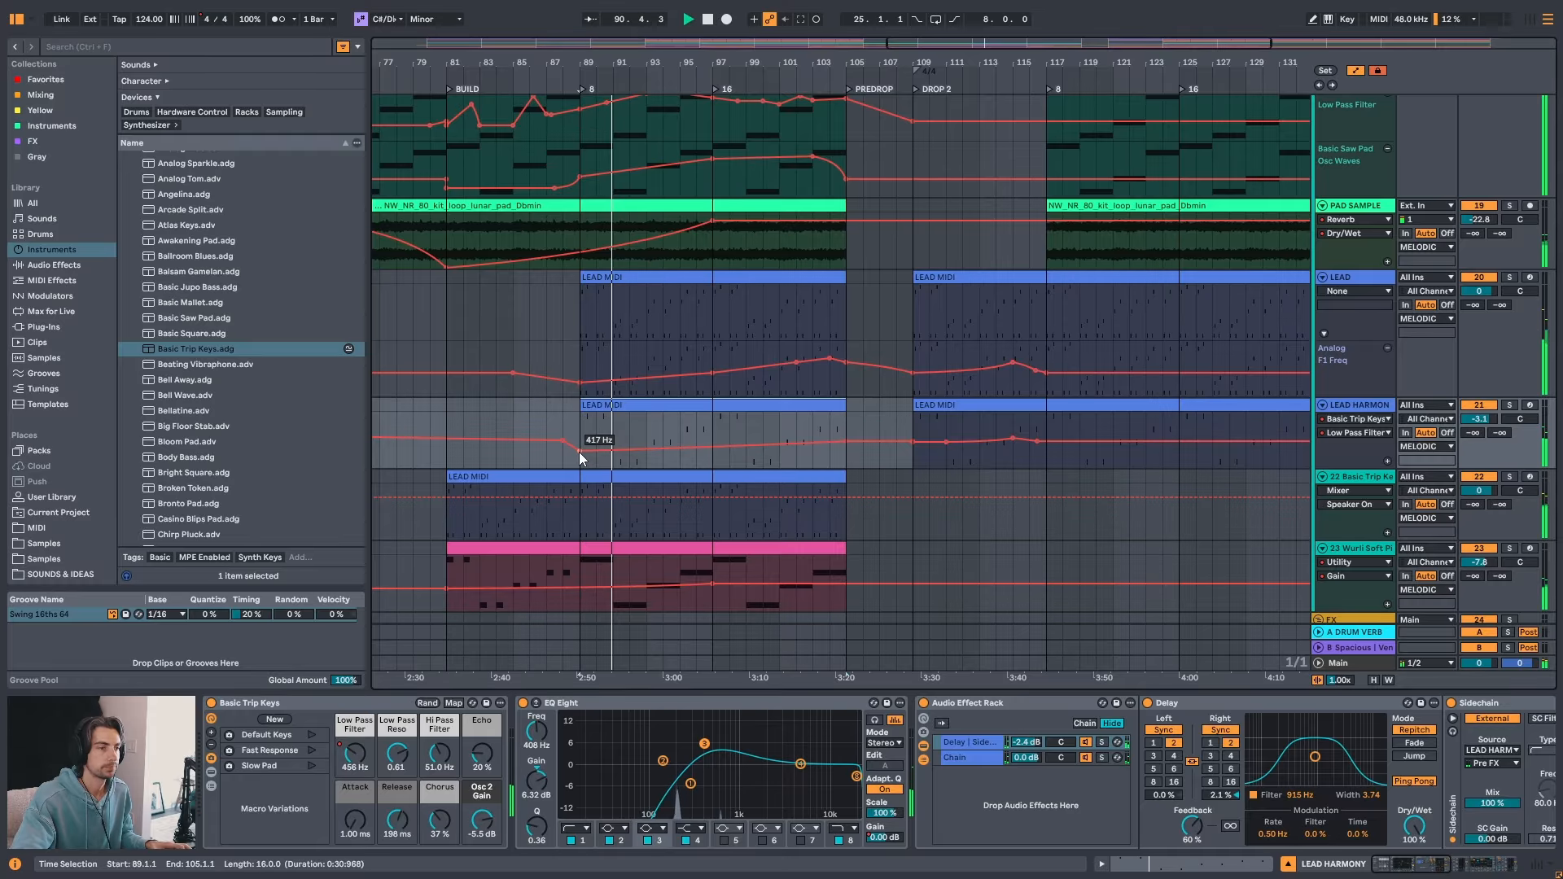
{"action": "left_click_drag", "start_coordinate": [579, 453], "coordinate": [579, 459]}
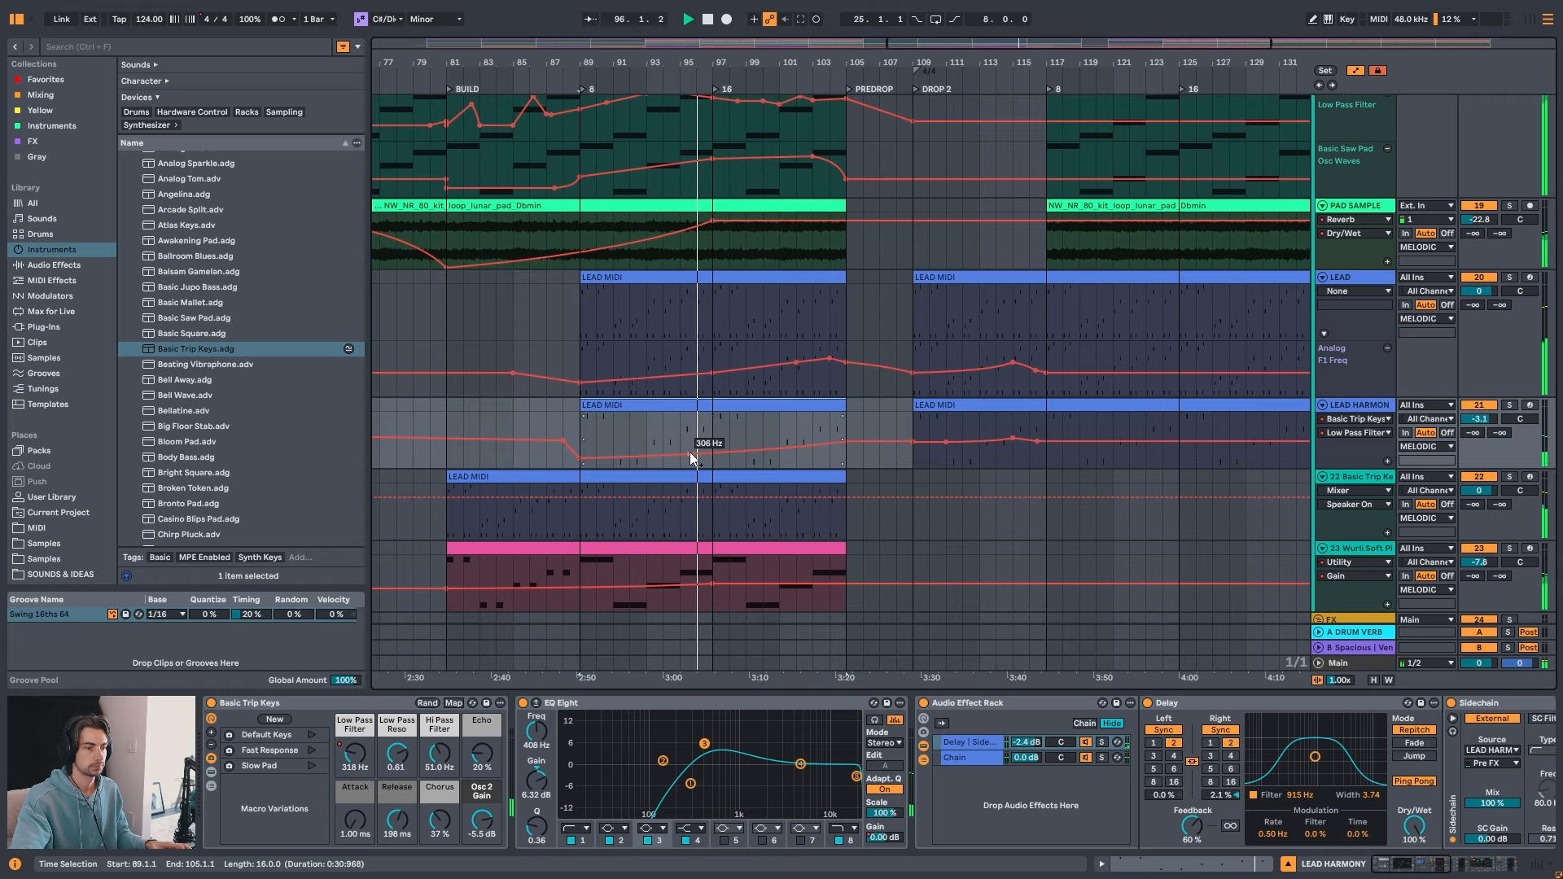
{"action": "left_click", "coordinate": [593, 841]}
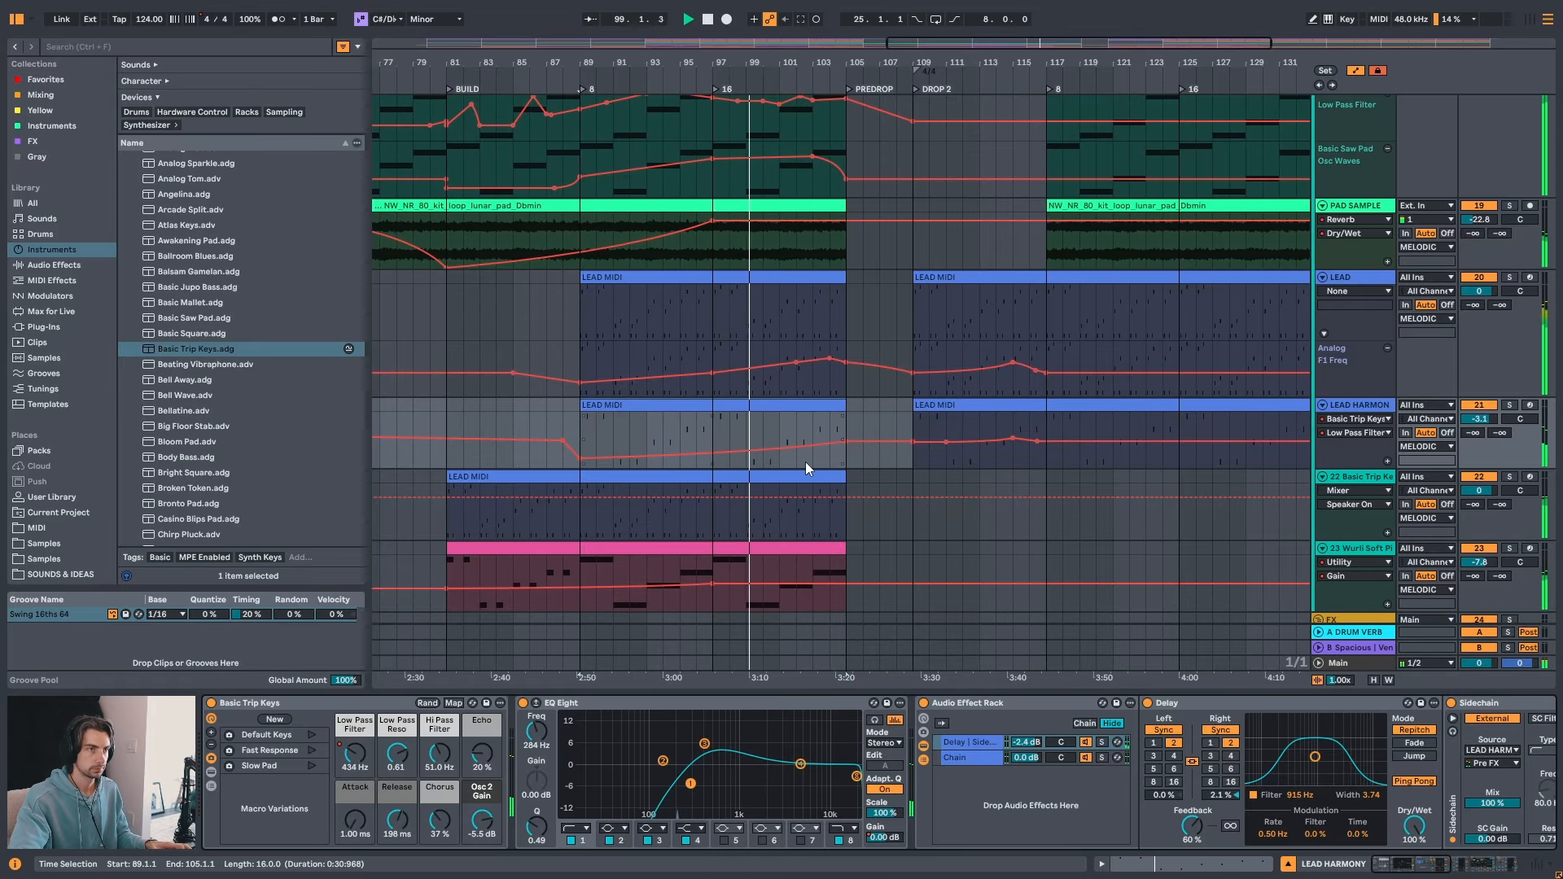
- Raise the Wurli Soft Piano's Utility Gain automation to a peak at bar 105 that falls back by Drop 2
{"action": "scroll", "coordinate": [772, 440], "scroll_direction": "down", "scroll_amount": 2}
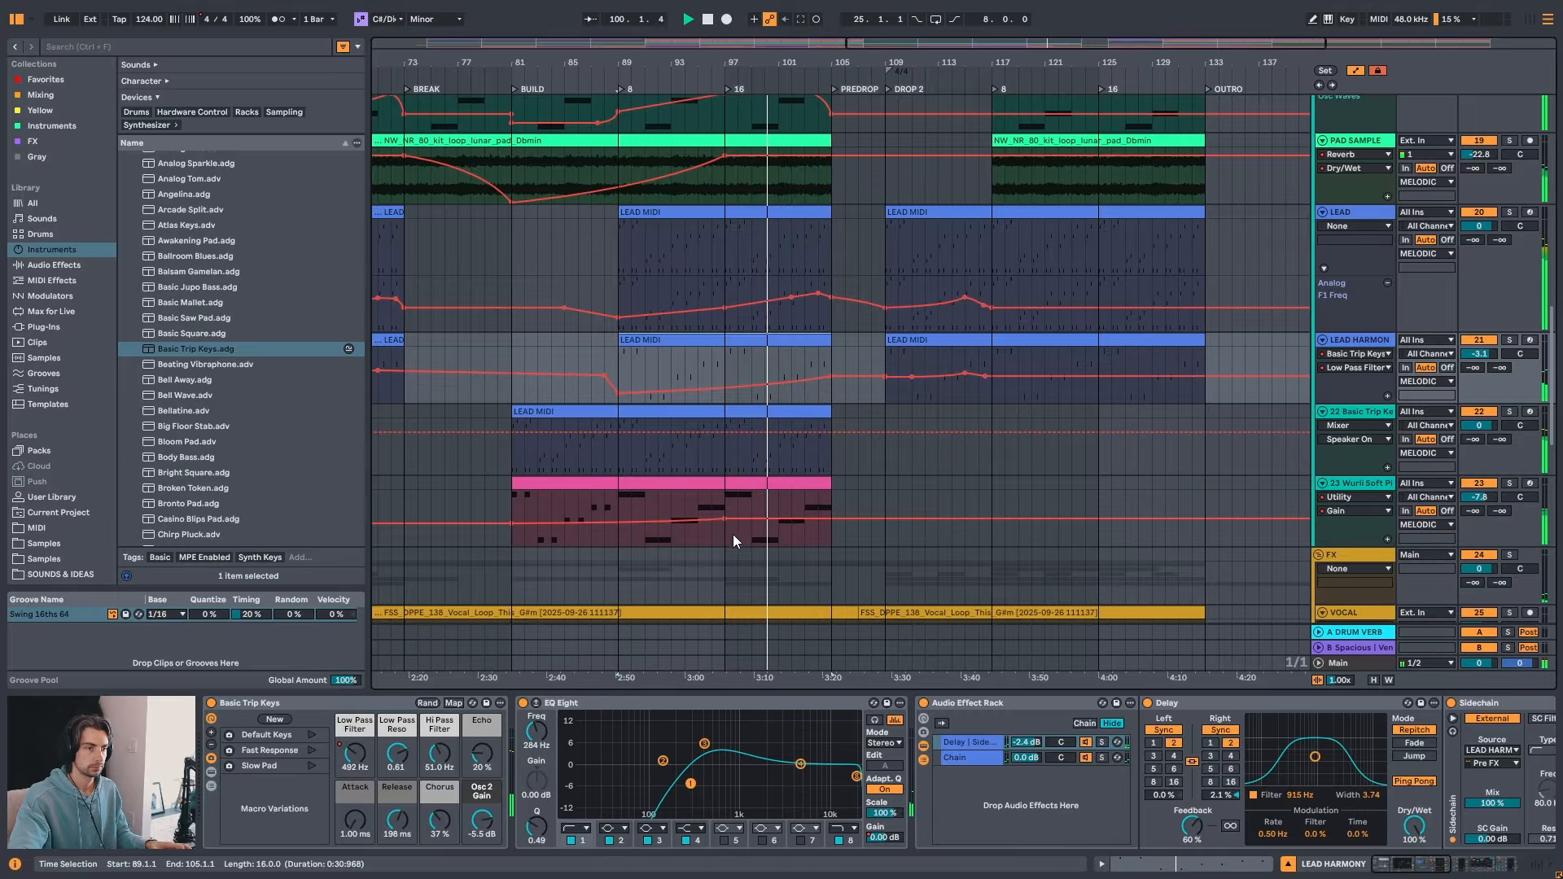
{"action": "left_click_drag", "start_coordinate": [890, 516], "coordinate": [832, 514]}
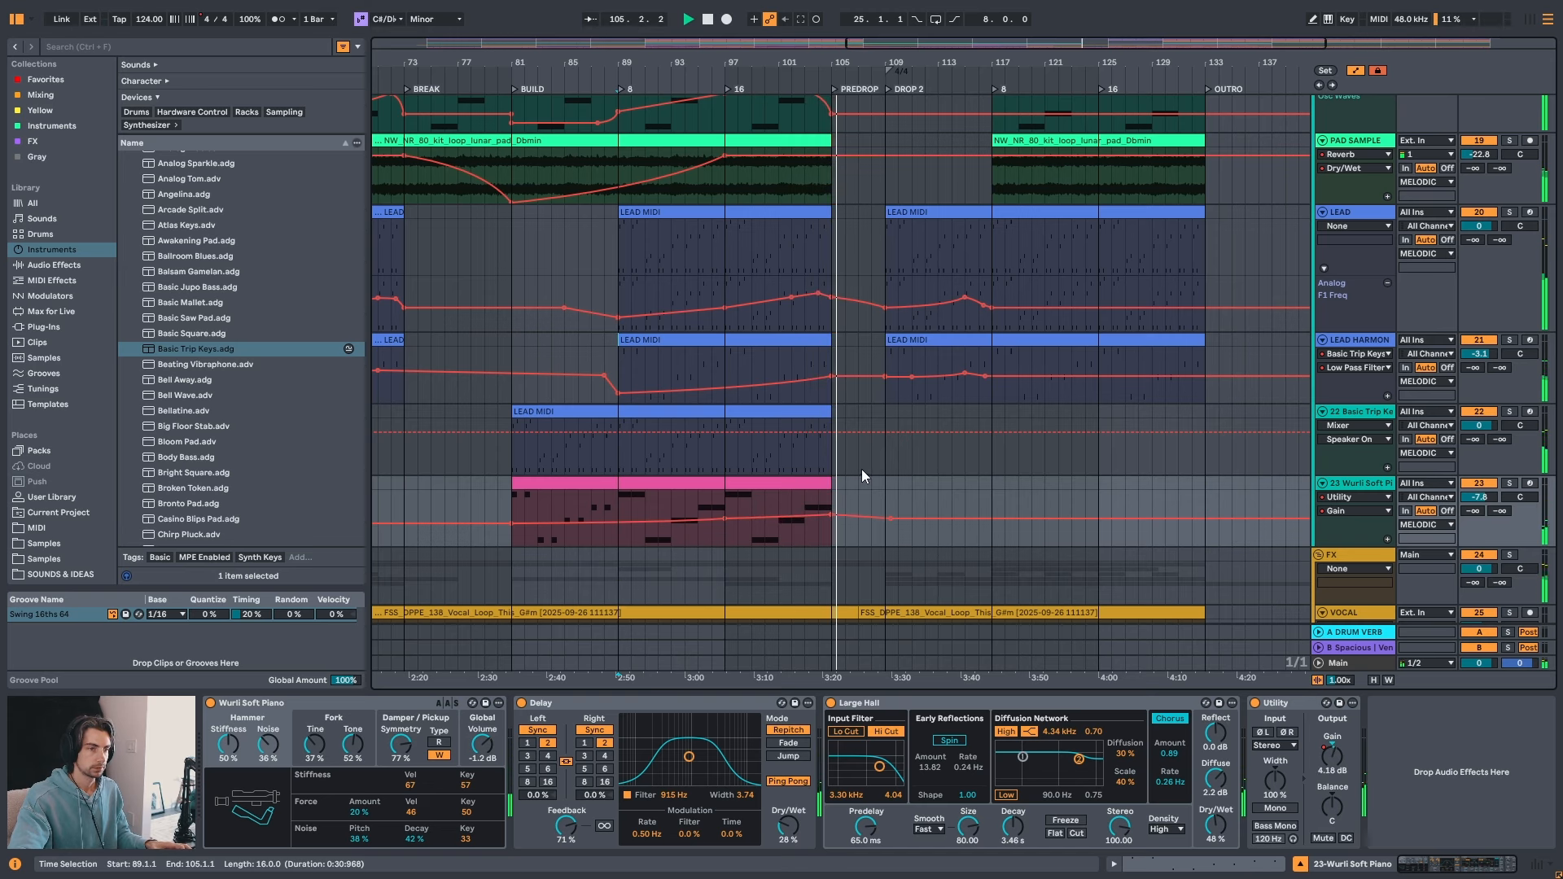
{"action": "scroll", "coordinate": [866, 500], "scroll_direction": "down", "scroll_amount": 2}
{"action": "scroll", "coordinate": [866, 497], "scroll_direction": "up", "scroll_amount": 5}
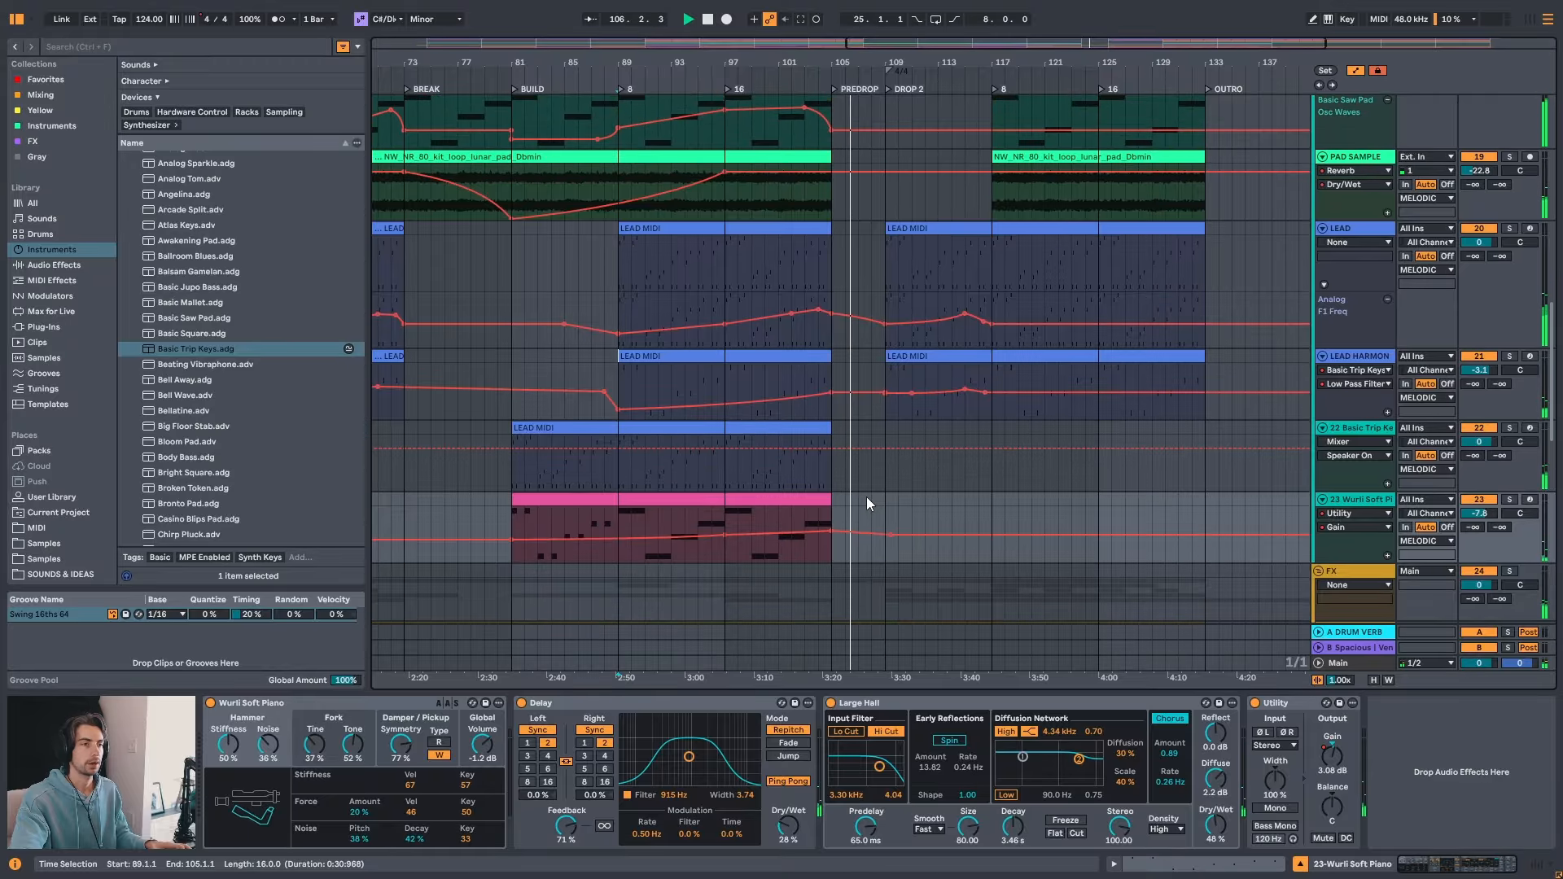
- Solo CLAP 1 SHOT 2 within the clap group and audition its clap from around bar 100
{"action": "scroll", "coordinate": [866, 497], "scroll_direction": "down", "scroll_amount": 8}
{"action": "scroll", "coordinate": [1535, 437], "scroll_direction": "down", "scroll_amount": 10}
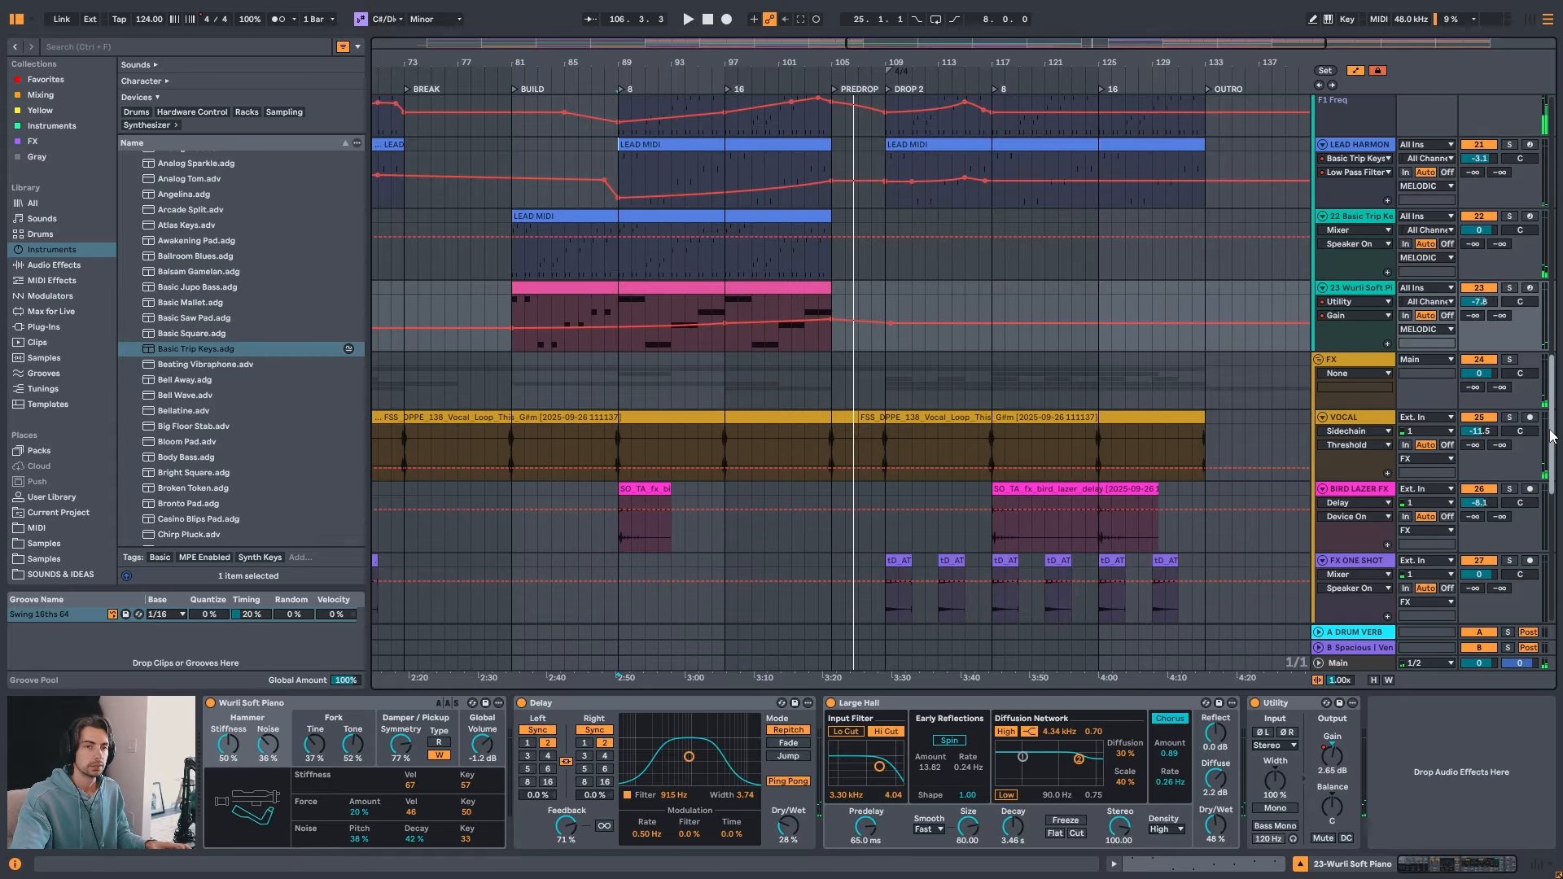
{"action": "left_click_drag", "start_coordinate": [786, 81], "coordinate": [773, 163]}
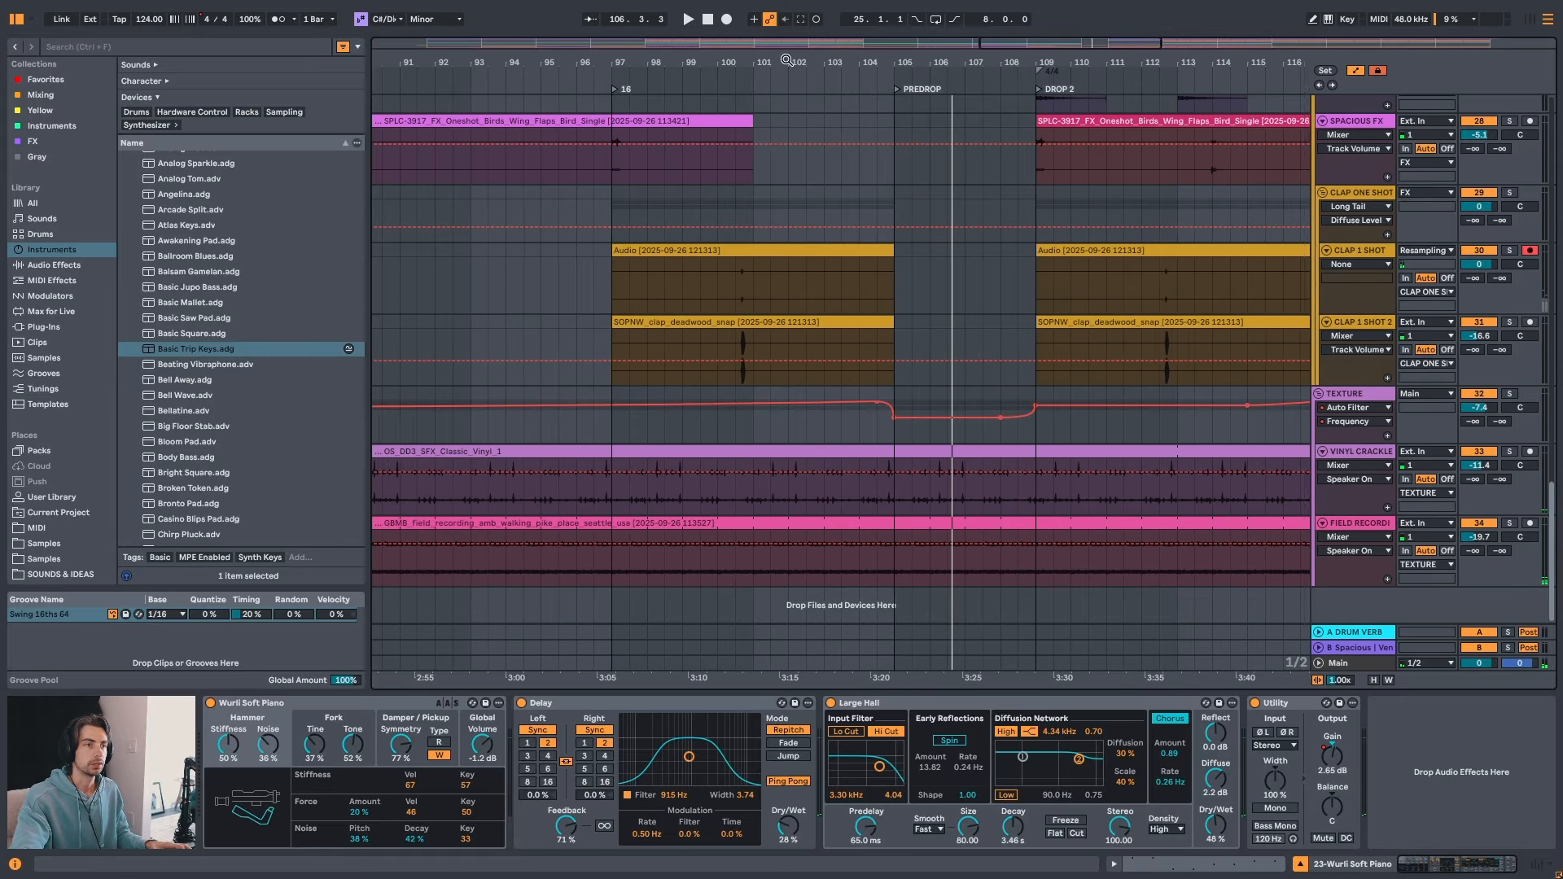
{"action": "left_click", "coordinate": [733, 286]}
{"action": "key", "text": "space"}
{"action": "left_click", "coordinate": [1360, 193]}
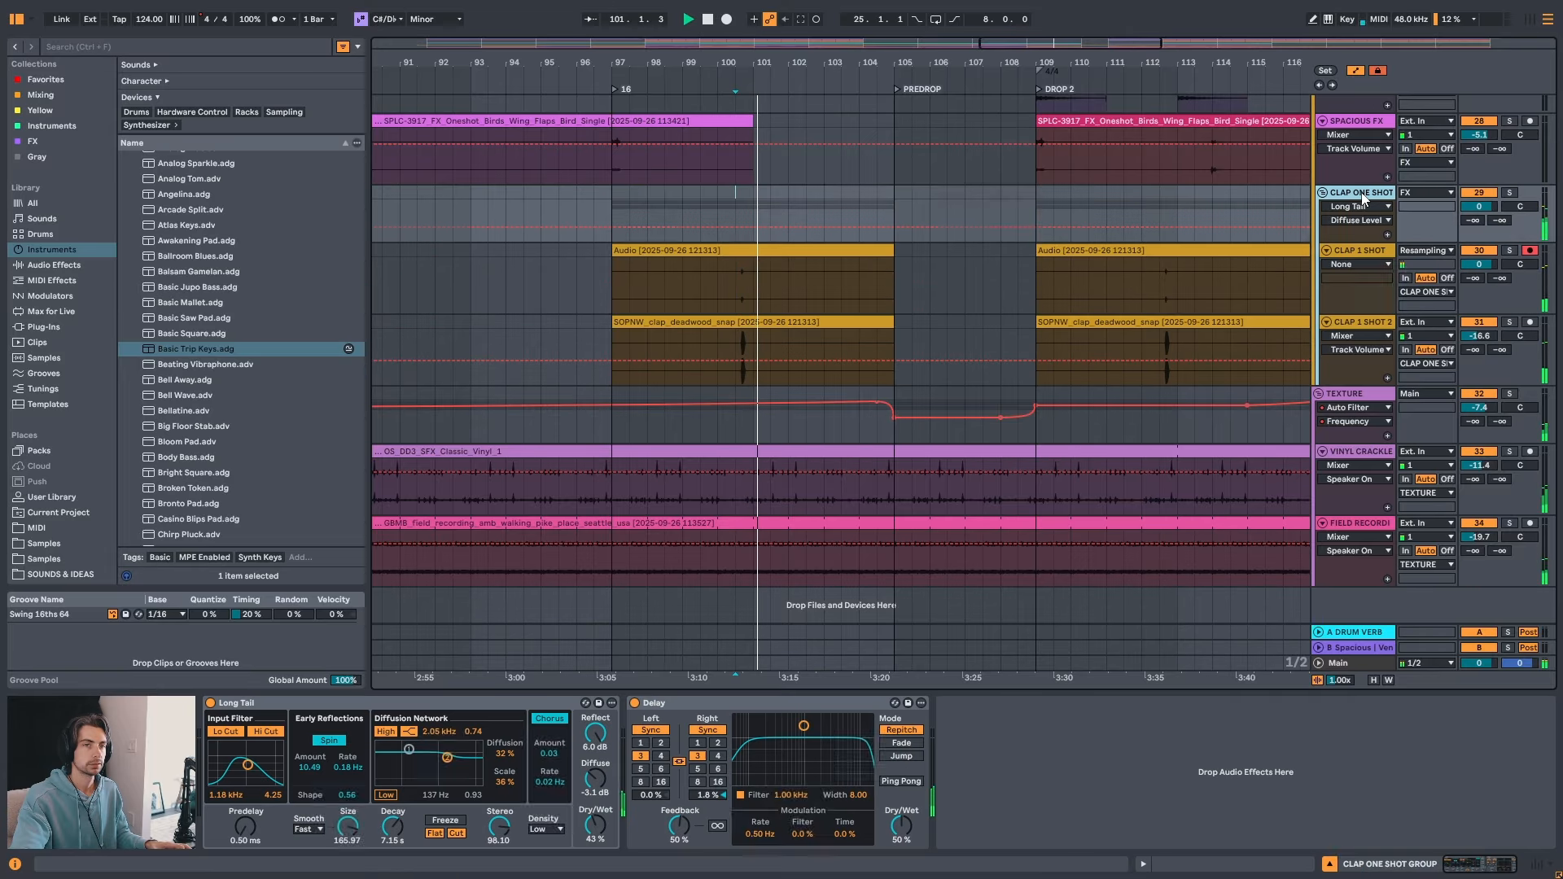
{"action": "key", "text": "space"}
{"action": "left_click", "coordinate": [735, 351]}
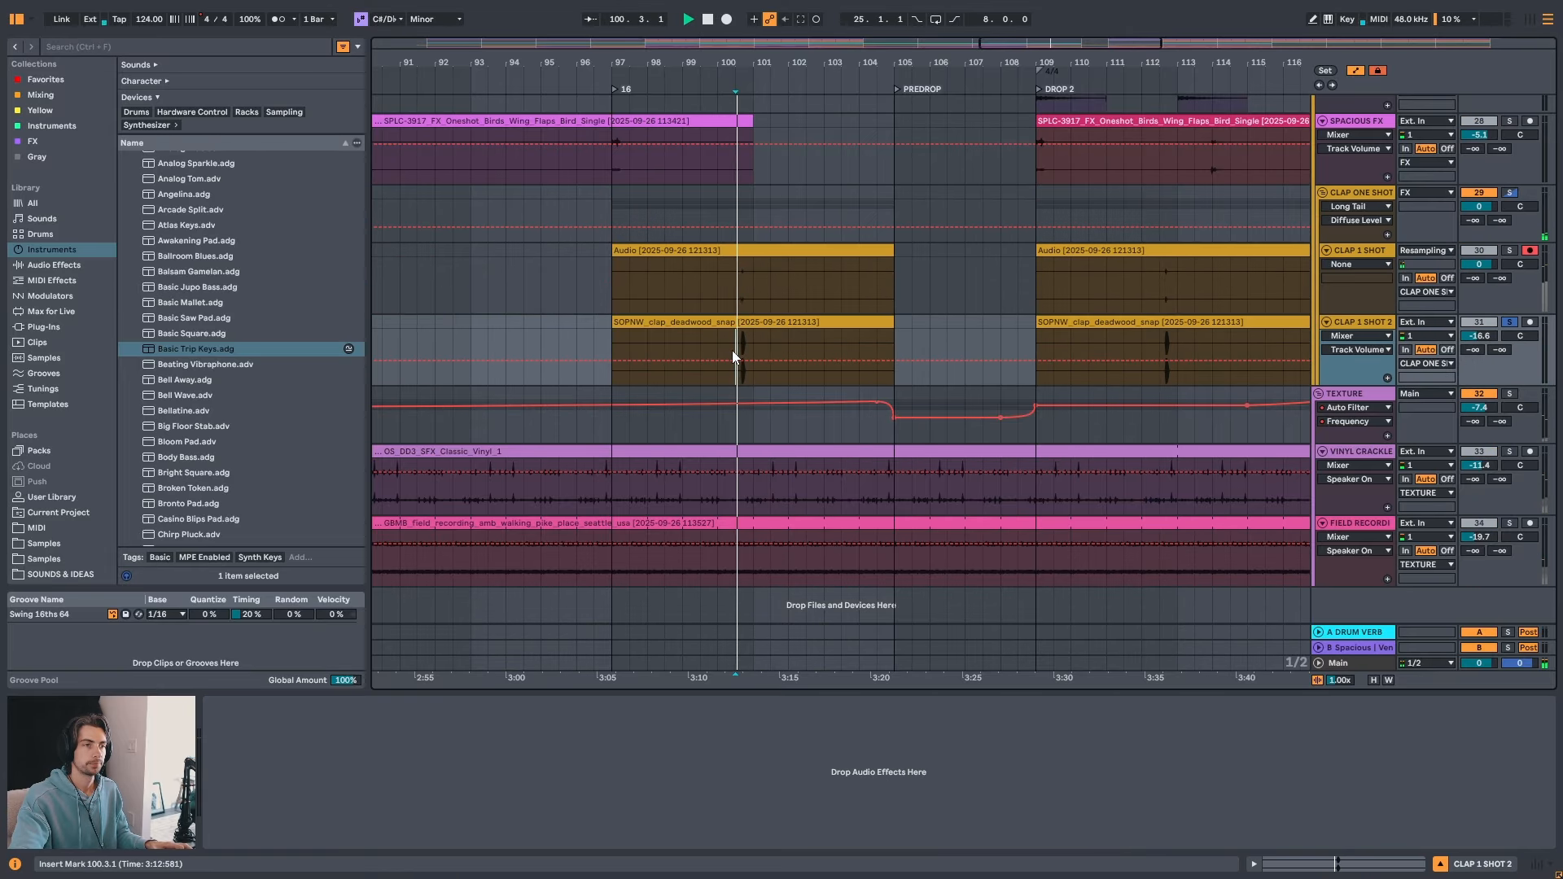
{"action": "key", "text": "space"}
- Add an EQ Eight to CLAP 1 SHOT 2 with its high cut at 3.37 kHz, and audition the clap
{"action": "scroll", "coordinate": [765, 296], "scroll_direction": "up", "scroll_amount": 5}
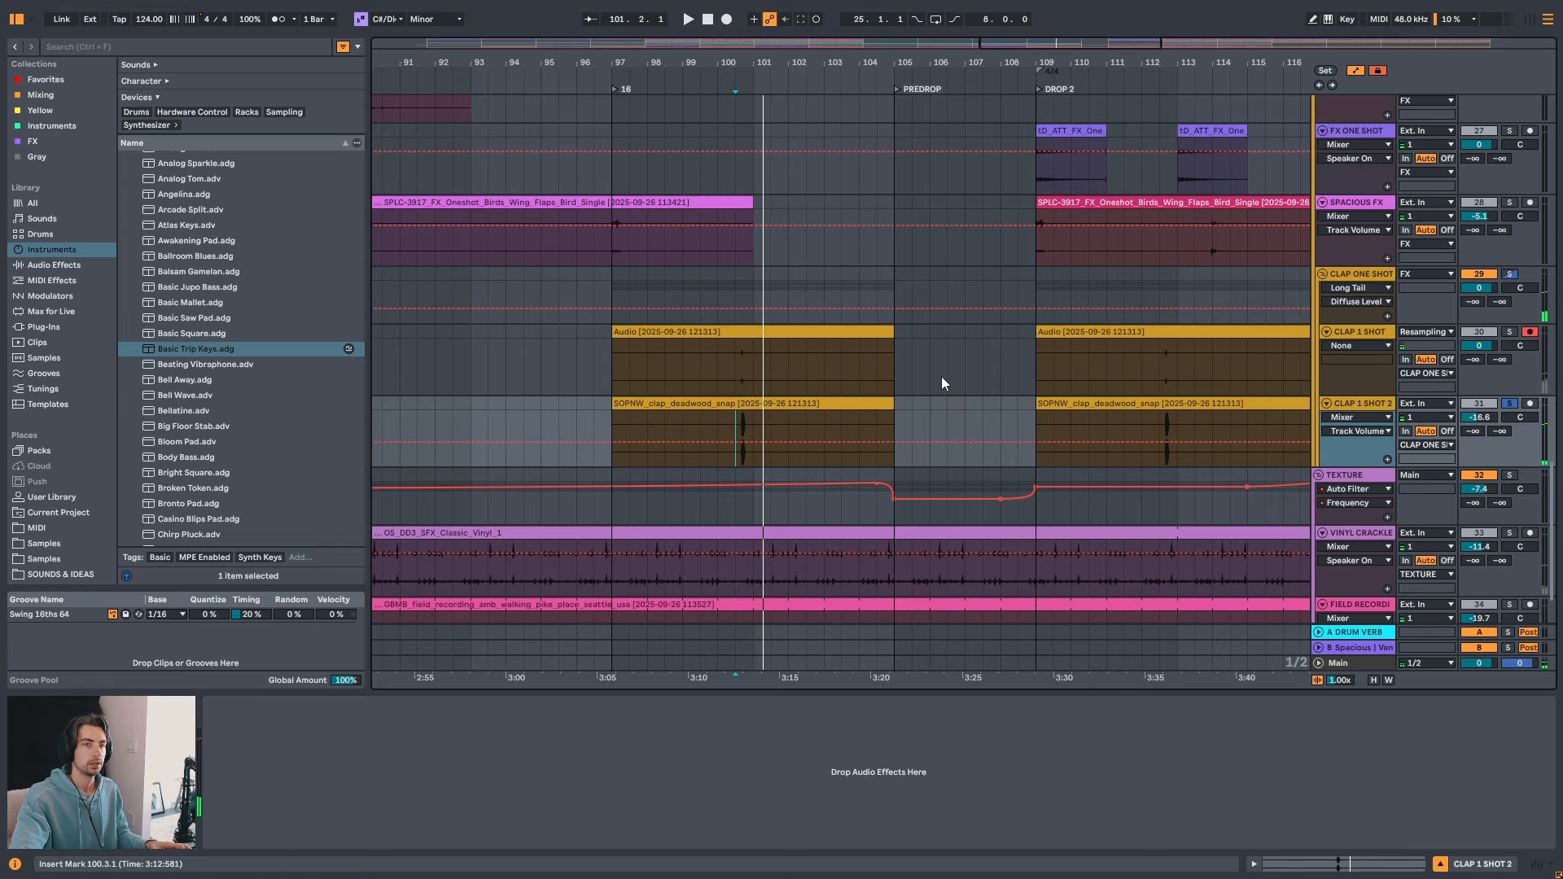
{"action": "left_click", "coordinate": [44, 83]}
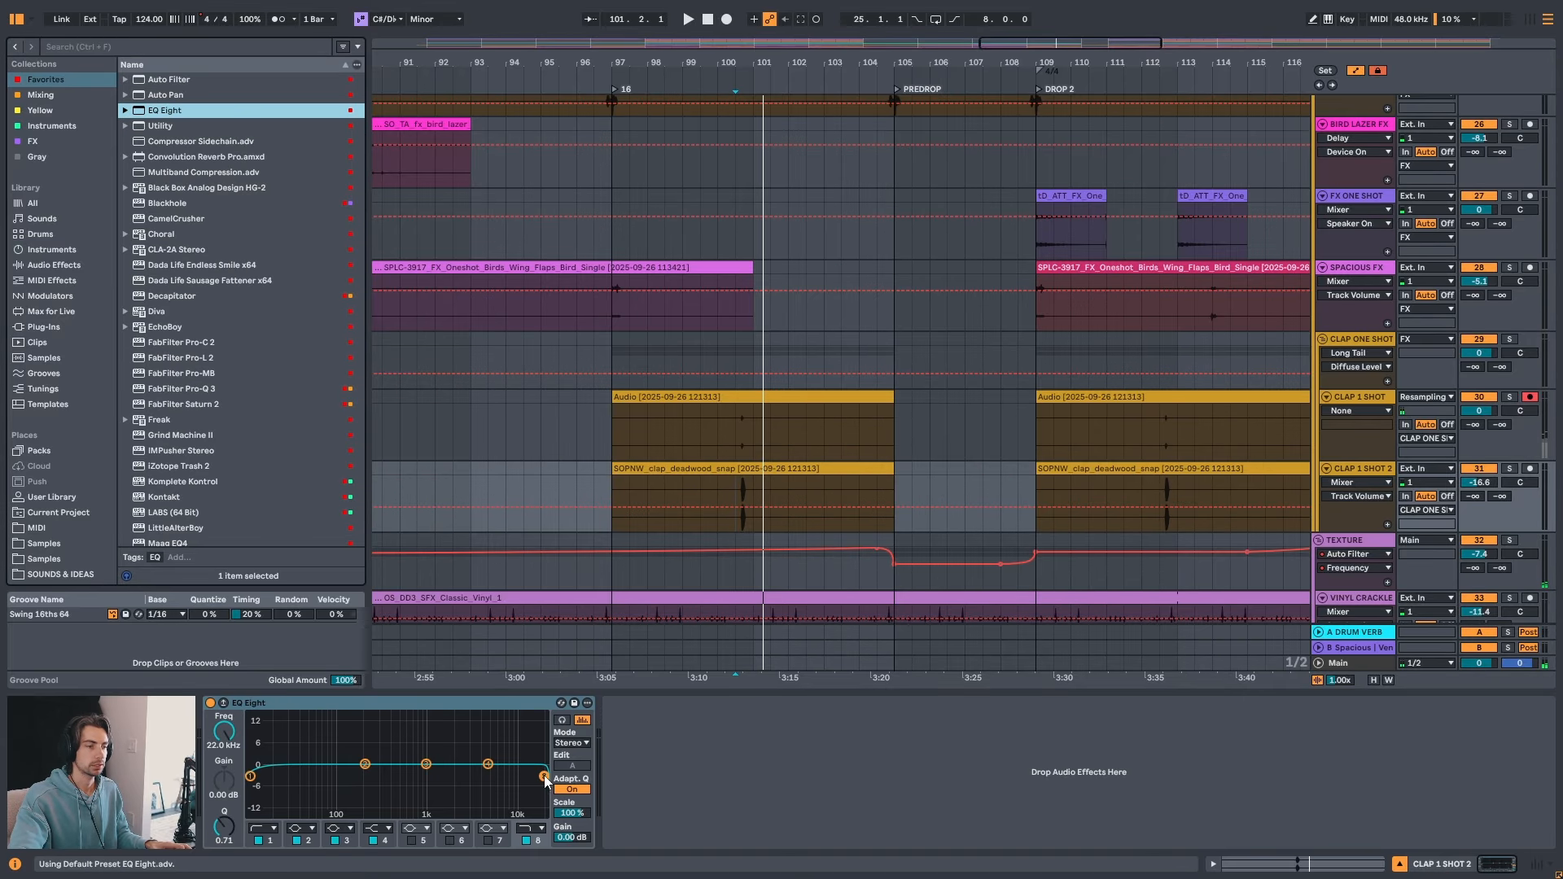
{"action": "key", "text": "space"}
{"action": "left_click_drag", "start_coordinate": [543, 776], "coordinate": [472, 774]}
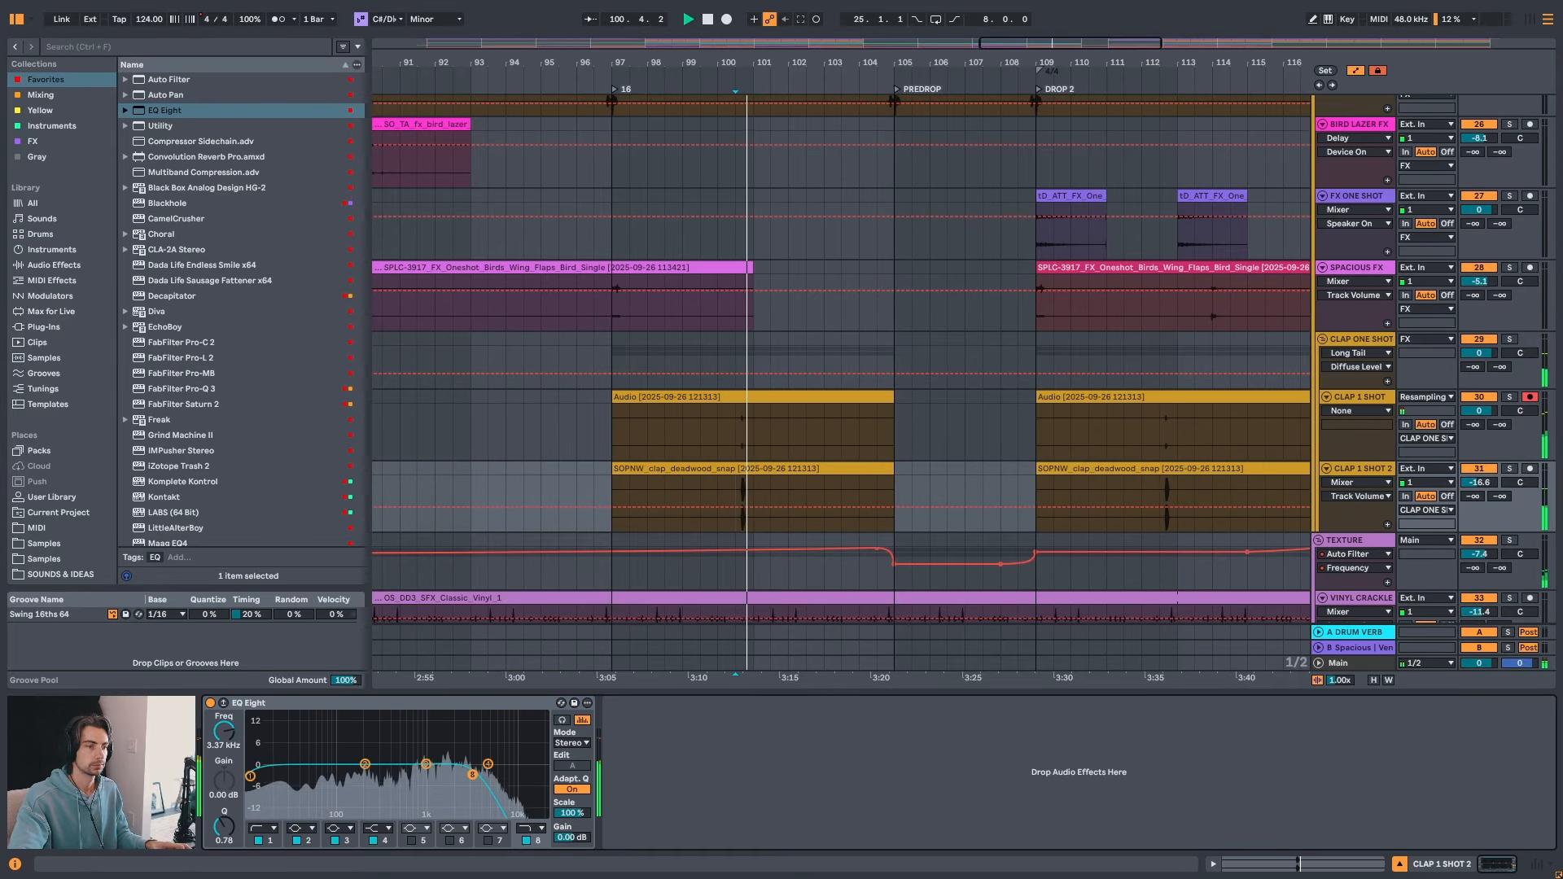
{"action": "left_click", "coordinate": [705, 489]}
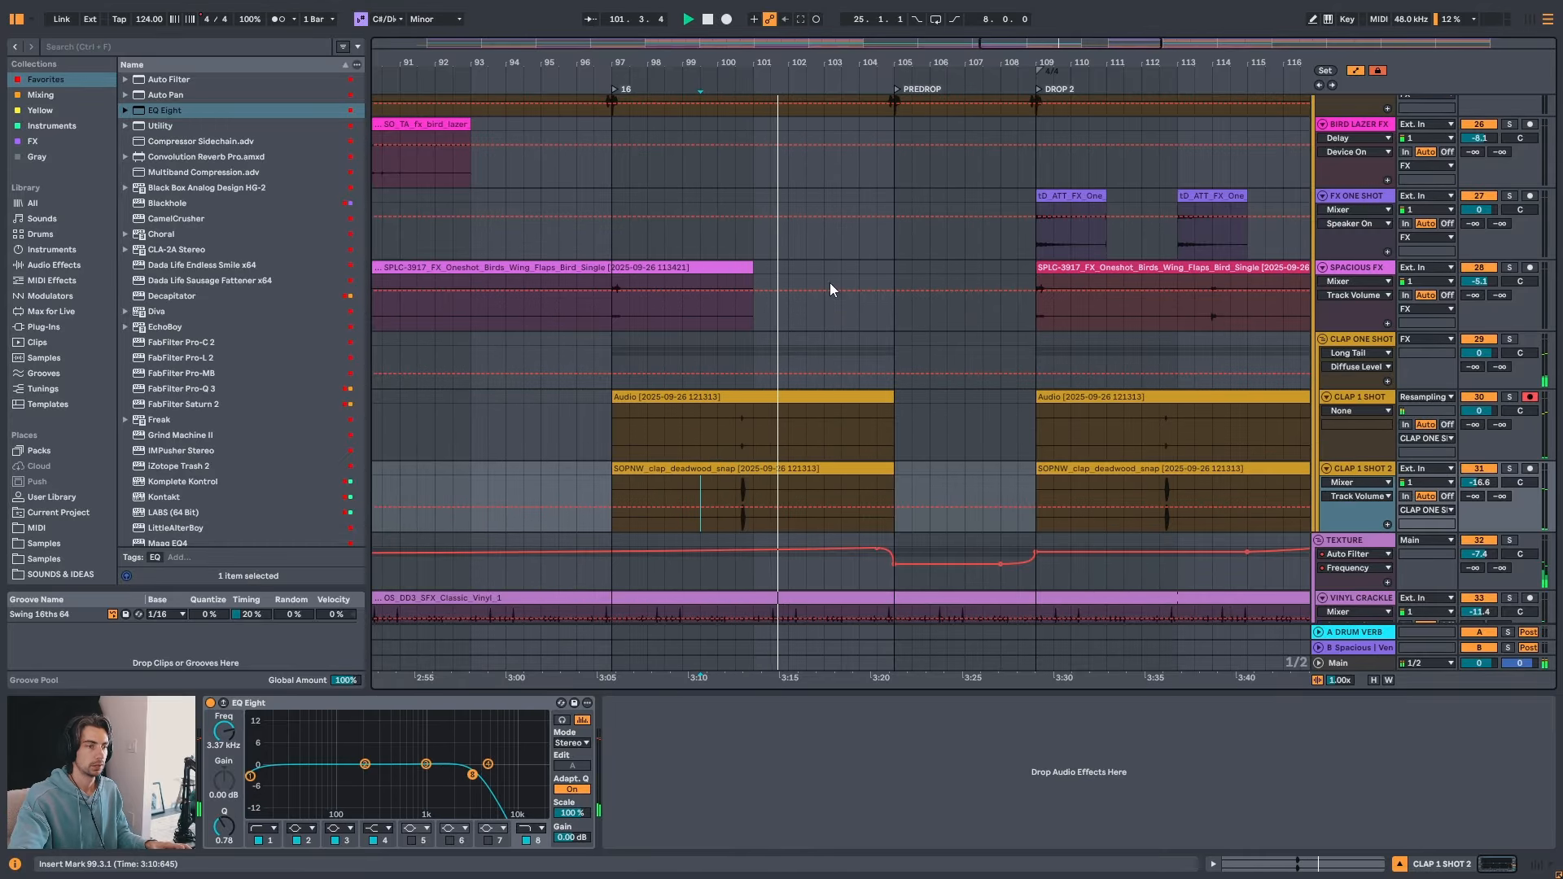
- Add a Utility to the CLAP ONE SHOT GROUP and show its Gain automation
{"action": "left_click_drag", "start_coordinate": [791, 63], "coordinate": [791, 32]}
{"action": "scroll", "coordinate": [857, 449], "scroll_direction": "up", "scroll_amount": 3}
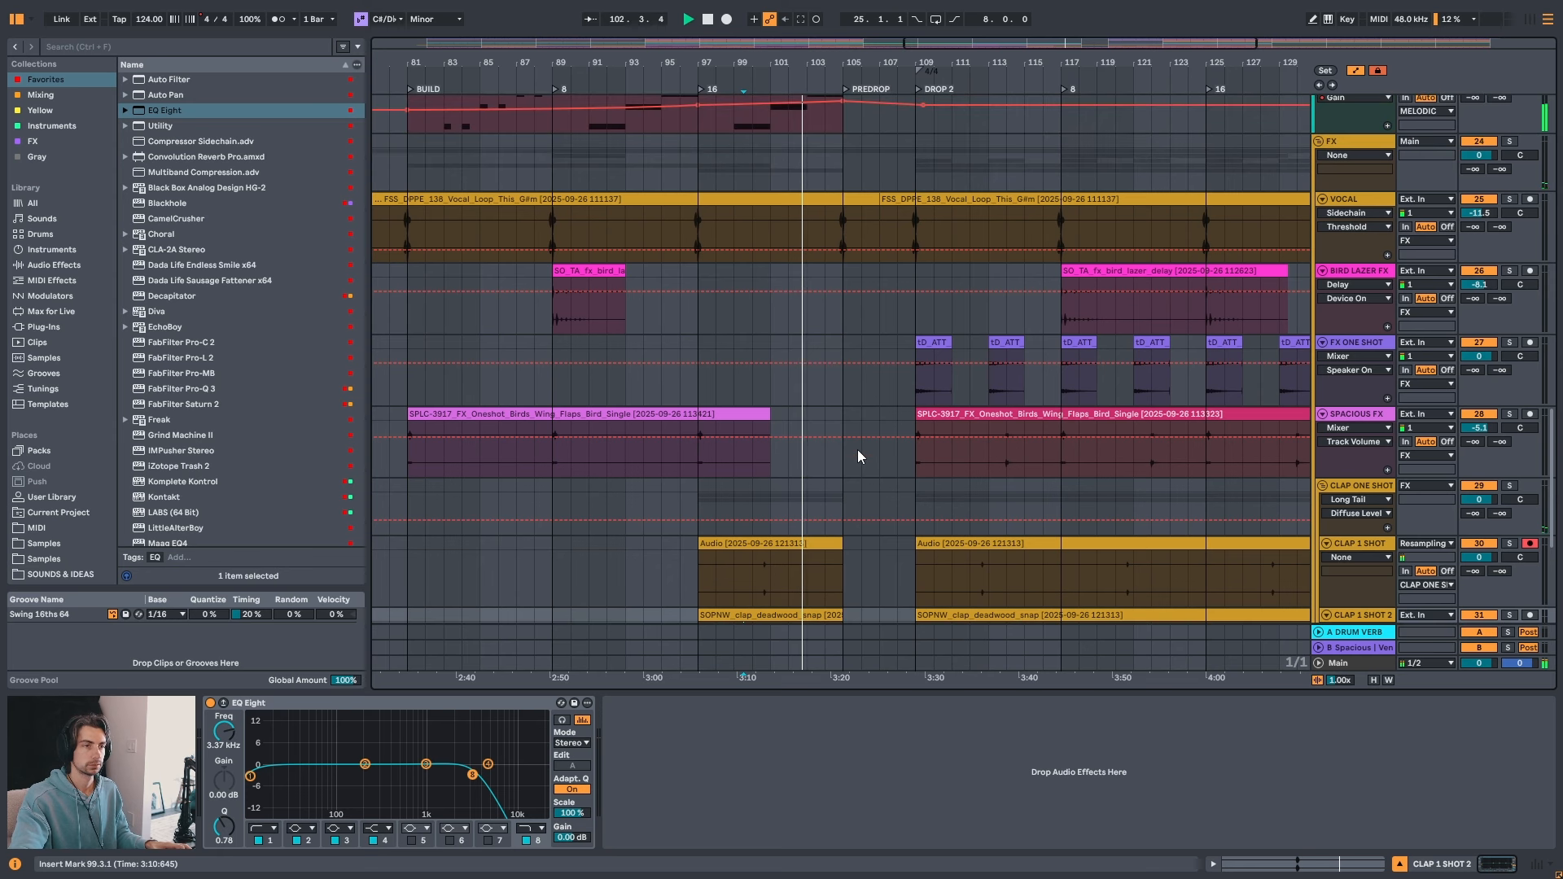
{"action": "scroll", "coordinate": [857, 456], "scroll_direction": "down", "scroll_amount": 4}
{"action": "left_click", "coordinate": [1347, 363]}
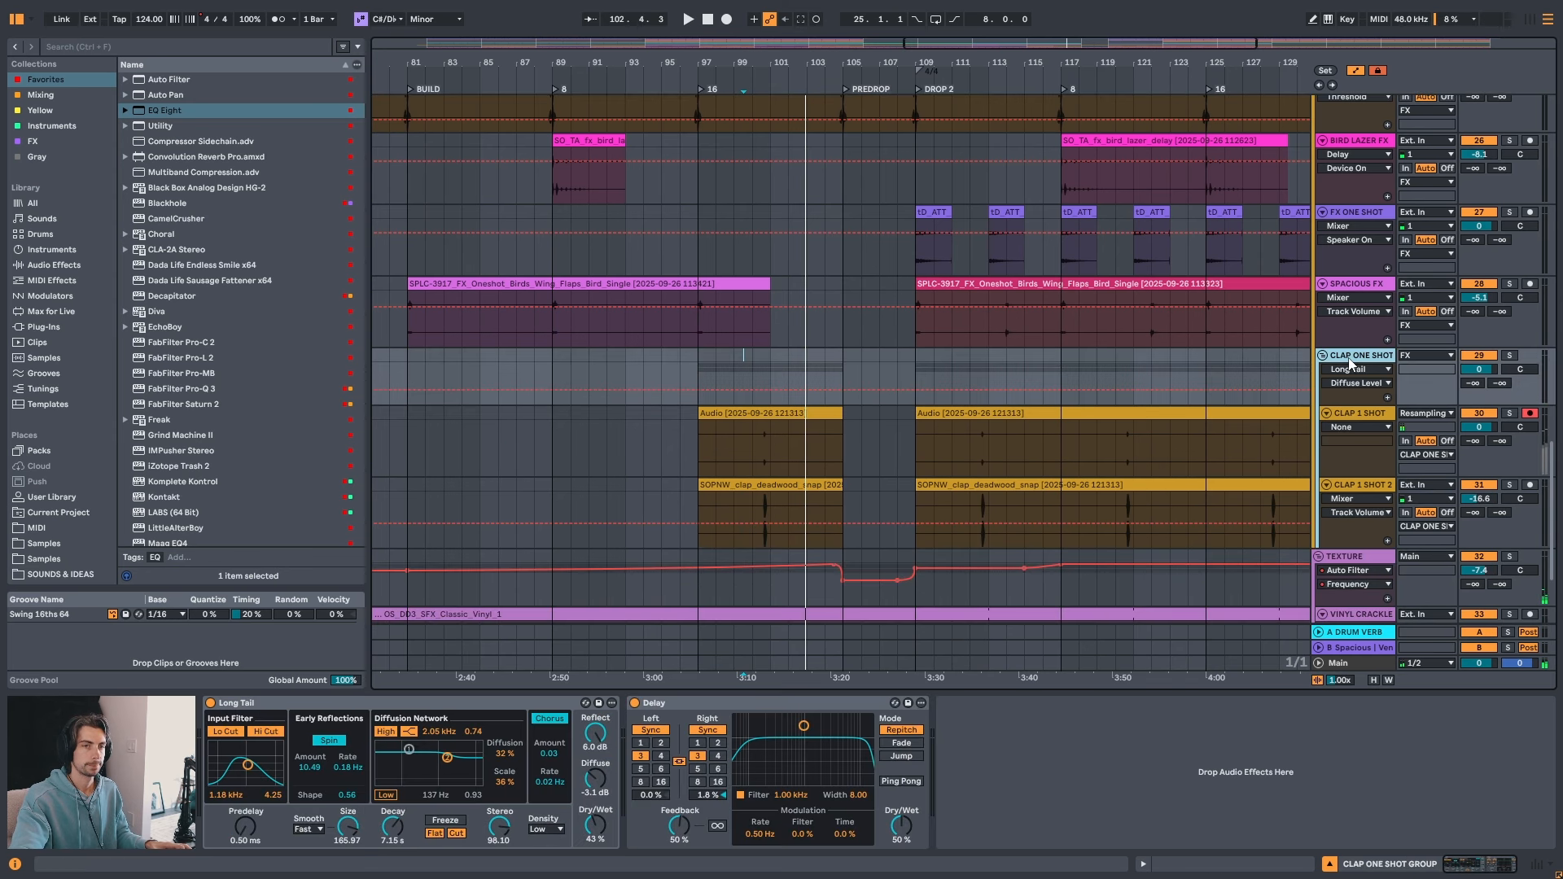
{"action": "double_click", "coordinate": [160, 126]}
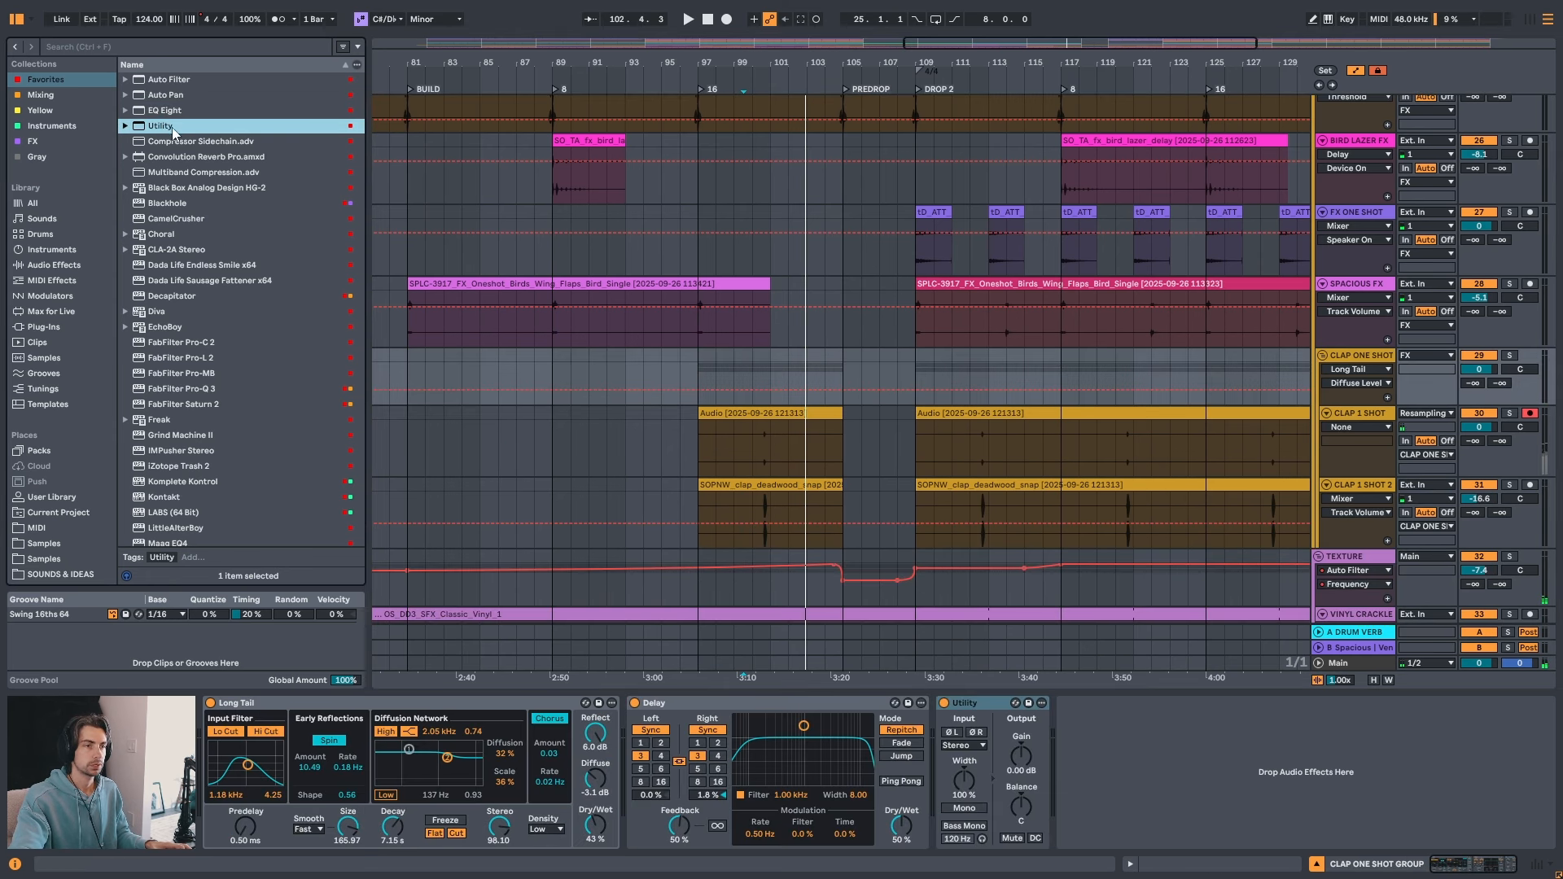
{"action": "left_click", "coordinate": [1023, 756]}
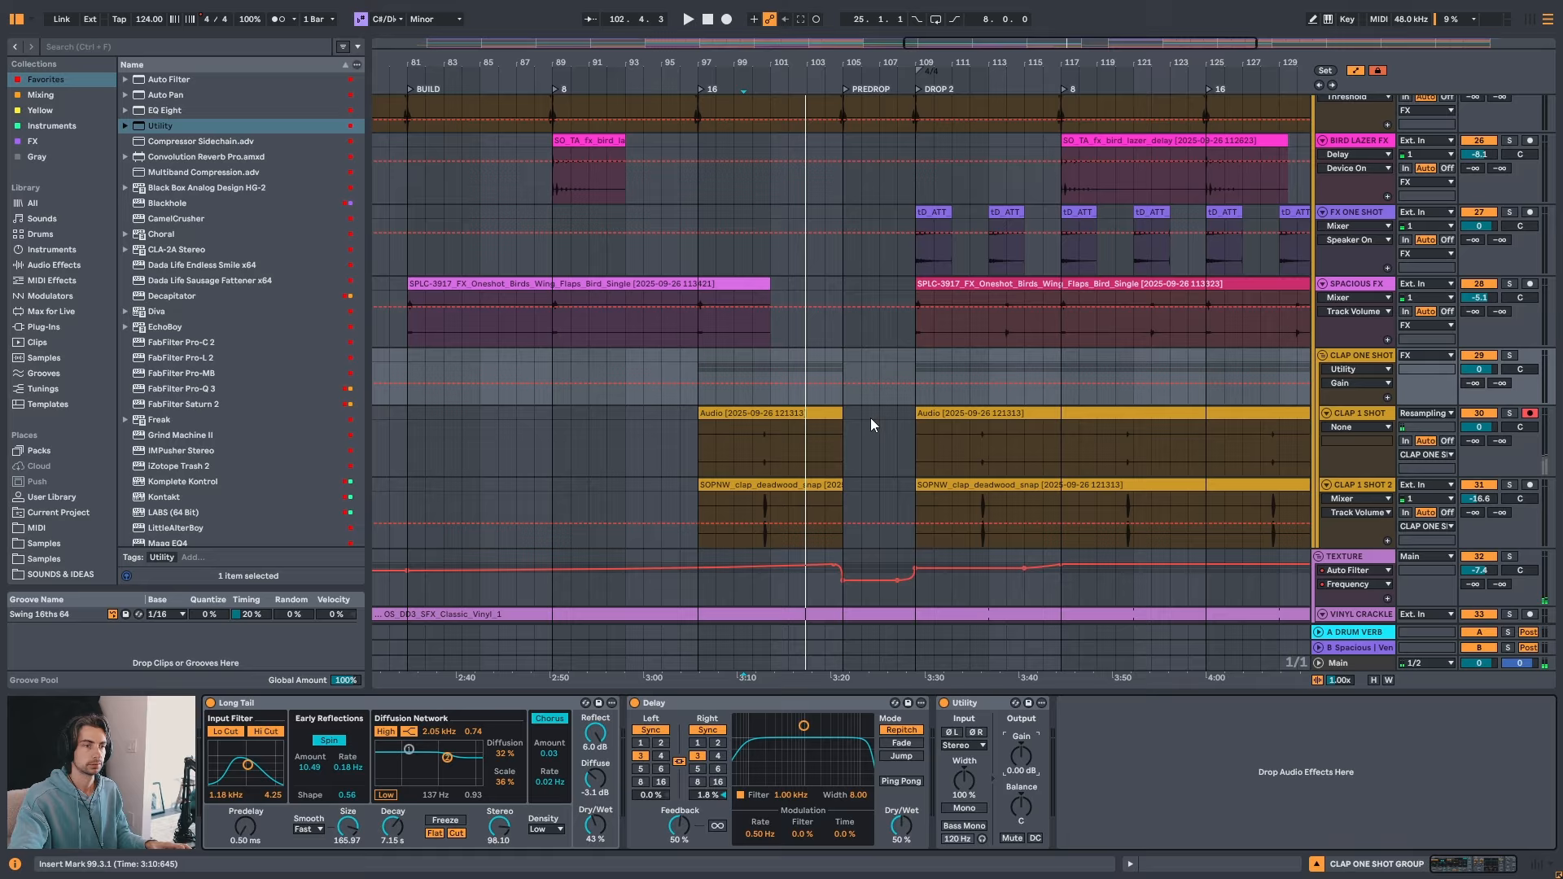
- Shape a Gain bump of about 7 dB on the CLAP ONE SHOT GROUP around bar 100 and audition it
{"action": "left_click", "coordinate": [744, 383]}
{"action": "left_click_drag", "start_coordinate": [746, 85], "coordinate": [750, 376]}
{"action": "left_click", "coordinate": [711, 362]}
{"action": "key", "text": "space"}
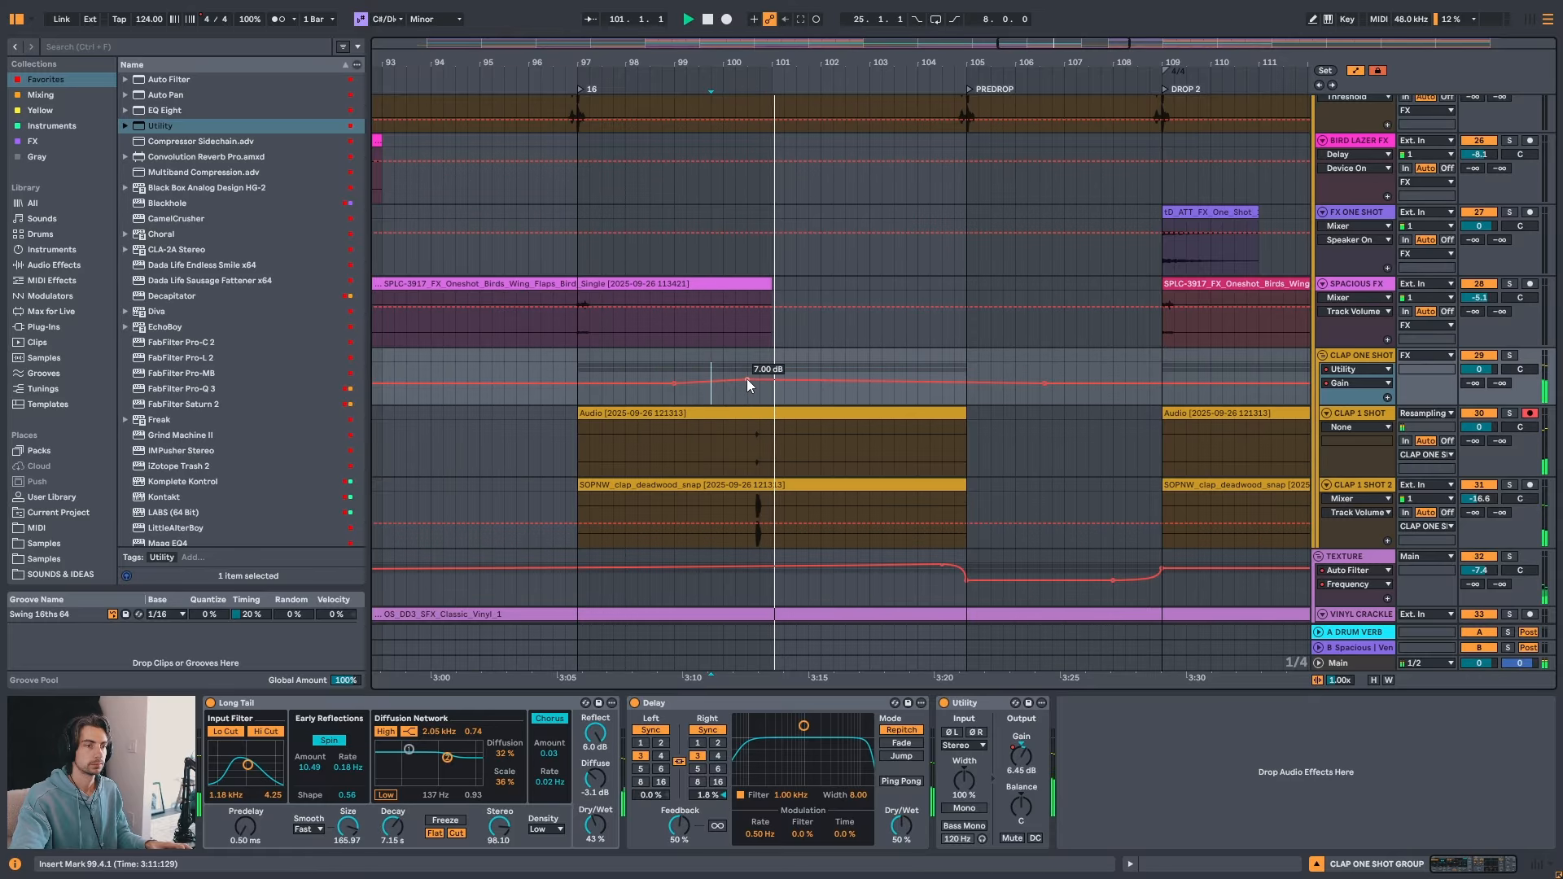
{"action": "left_click_drag", "start_coordinate": [746, 379], "coordinate": [748, 381]}
{"action": "left_click_drag", "start_coordinate": [890, 70], "coordinate": [936, 61]}
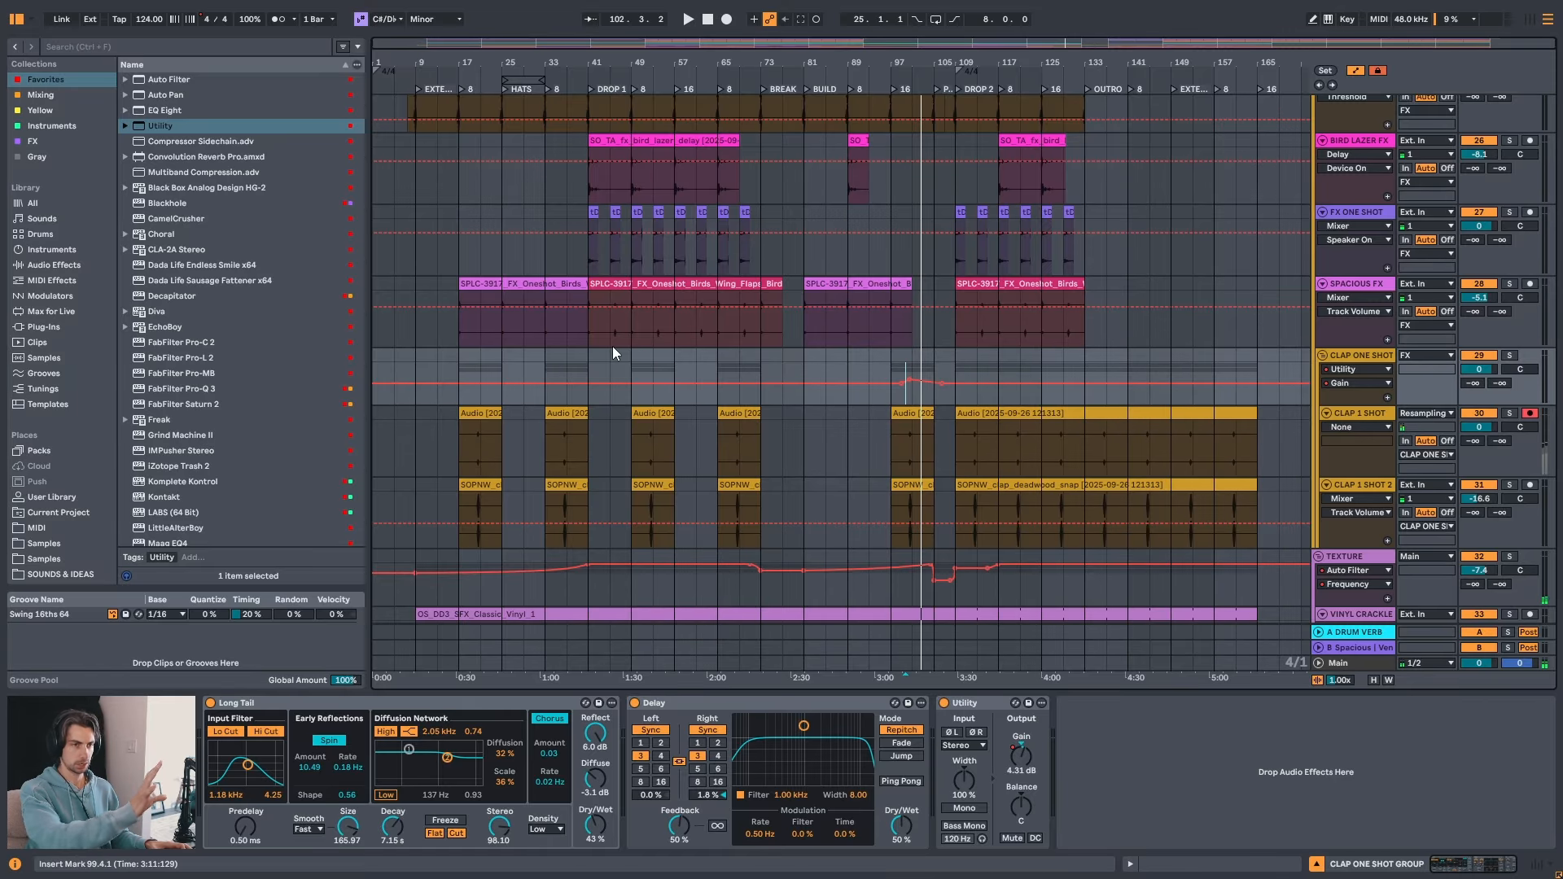
{"action": "left_click_drag", "start_coordinate": [419, 358], "coordinate": [1244, 363]}
{"action": "left_click", "coordinate": [1249, 362]}
{"action": "scroll", "coordinate": [1223, 355], "scroll_direction": "down", "scroll_amount": 2}
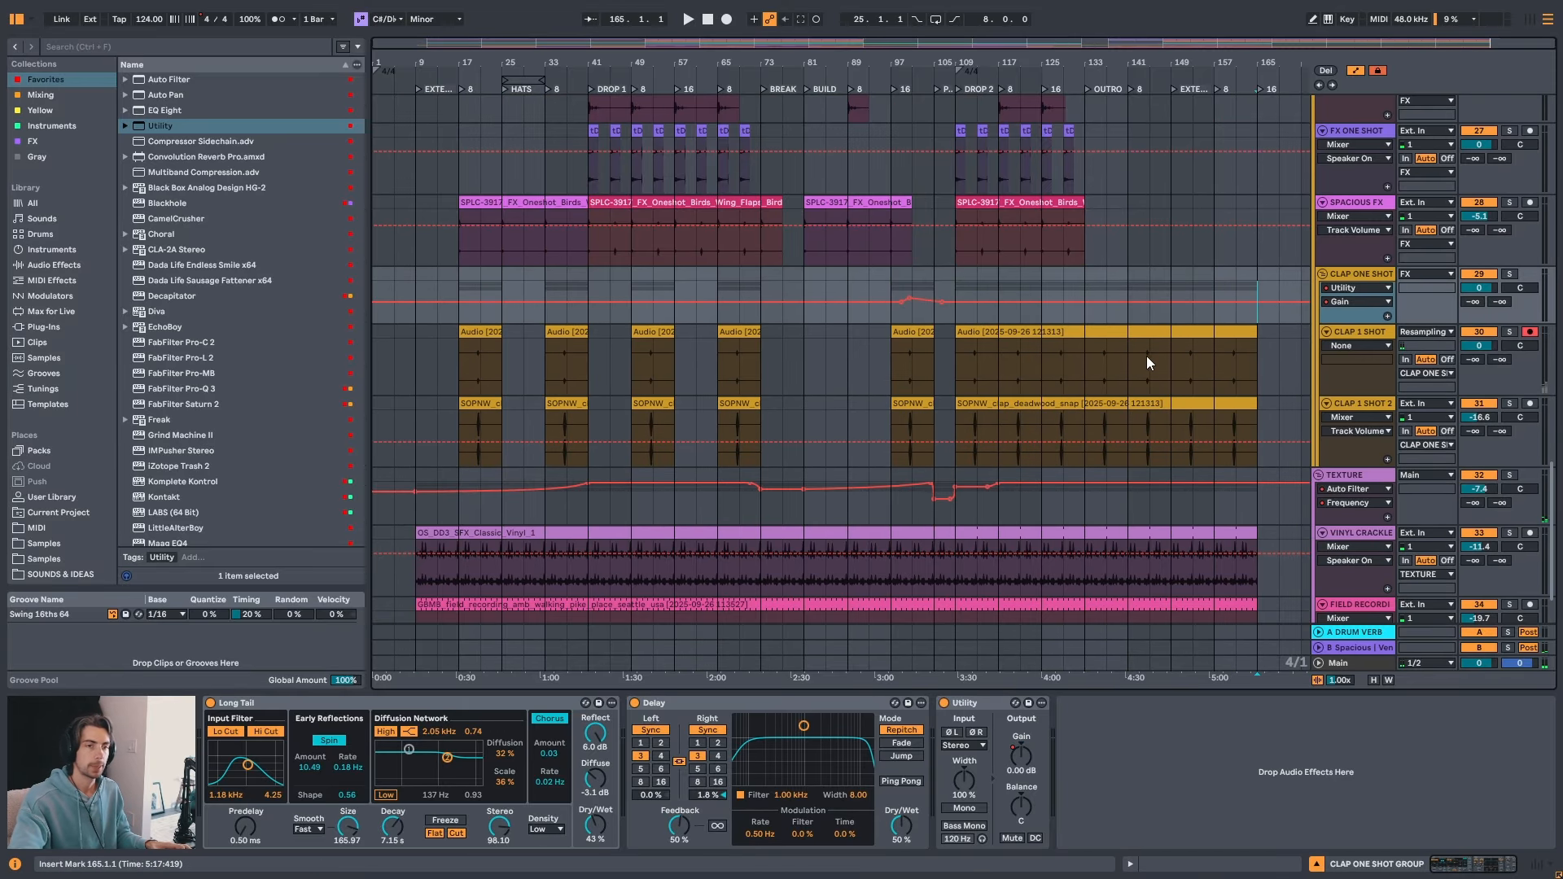
{"action": "scroll", "coordinate": [1146, 355], "scroll_direction": "up", "scroll_amount": 4}
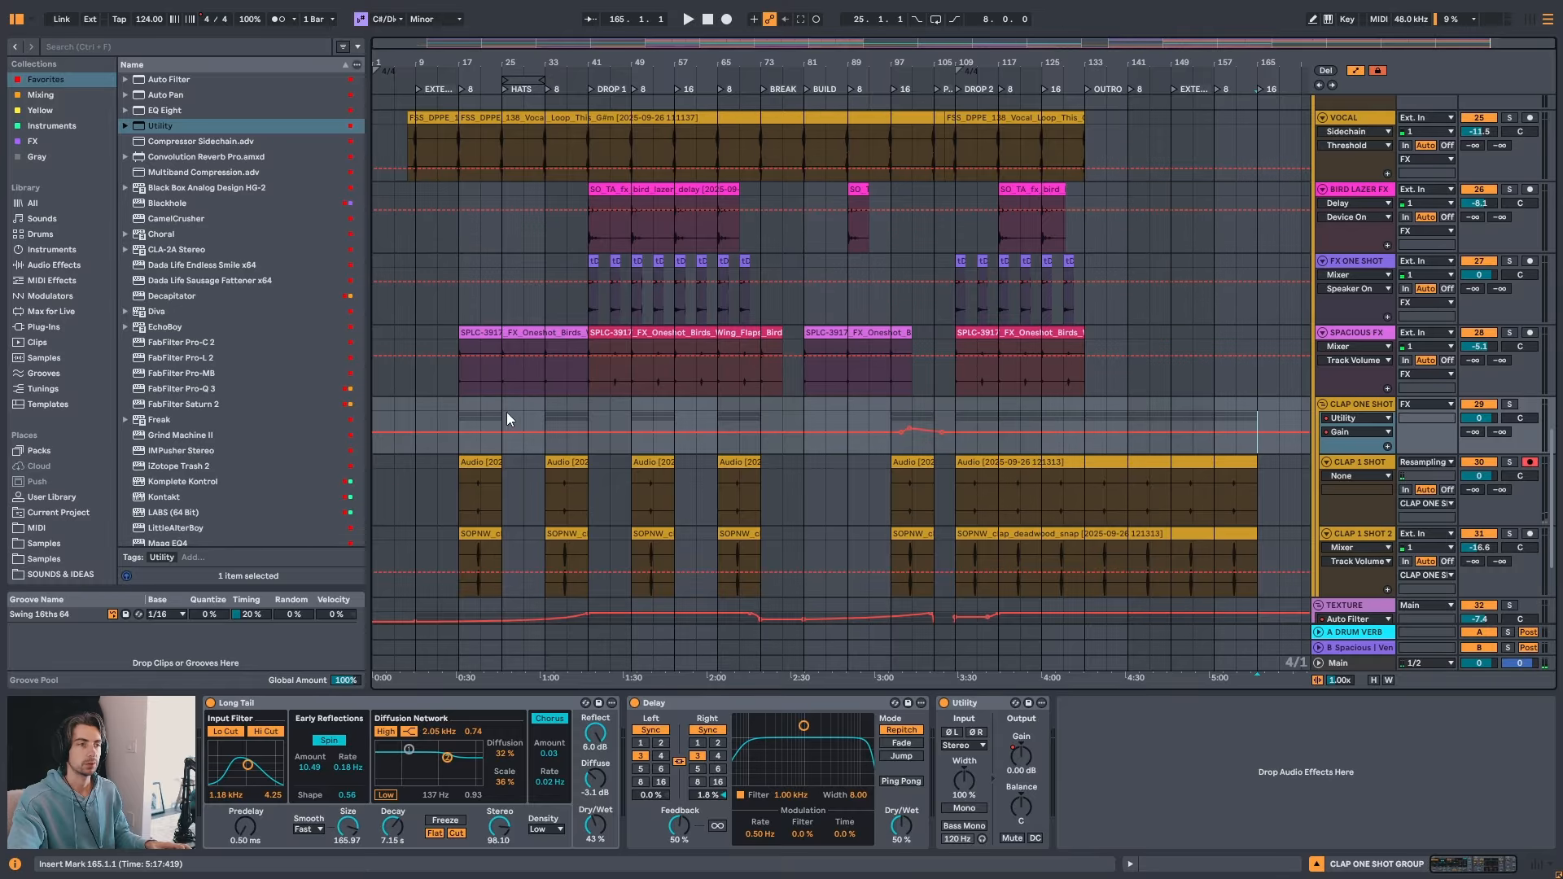
{"action": "scroll", "coordinate": [1320, 486], "scroll_direction": "down", "scroll_amount": 1}
{"action": "left_click", "coordinate": [1361, 664]}
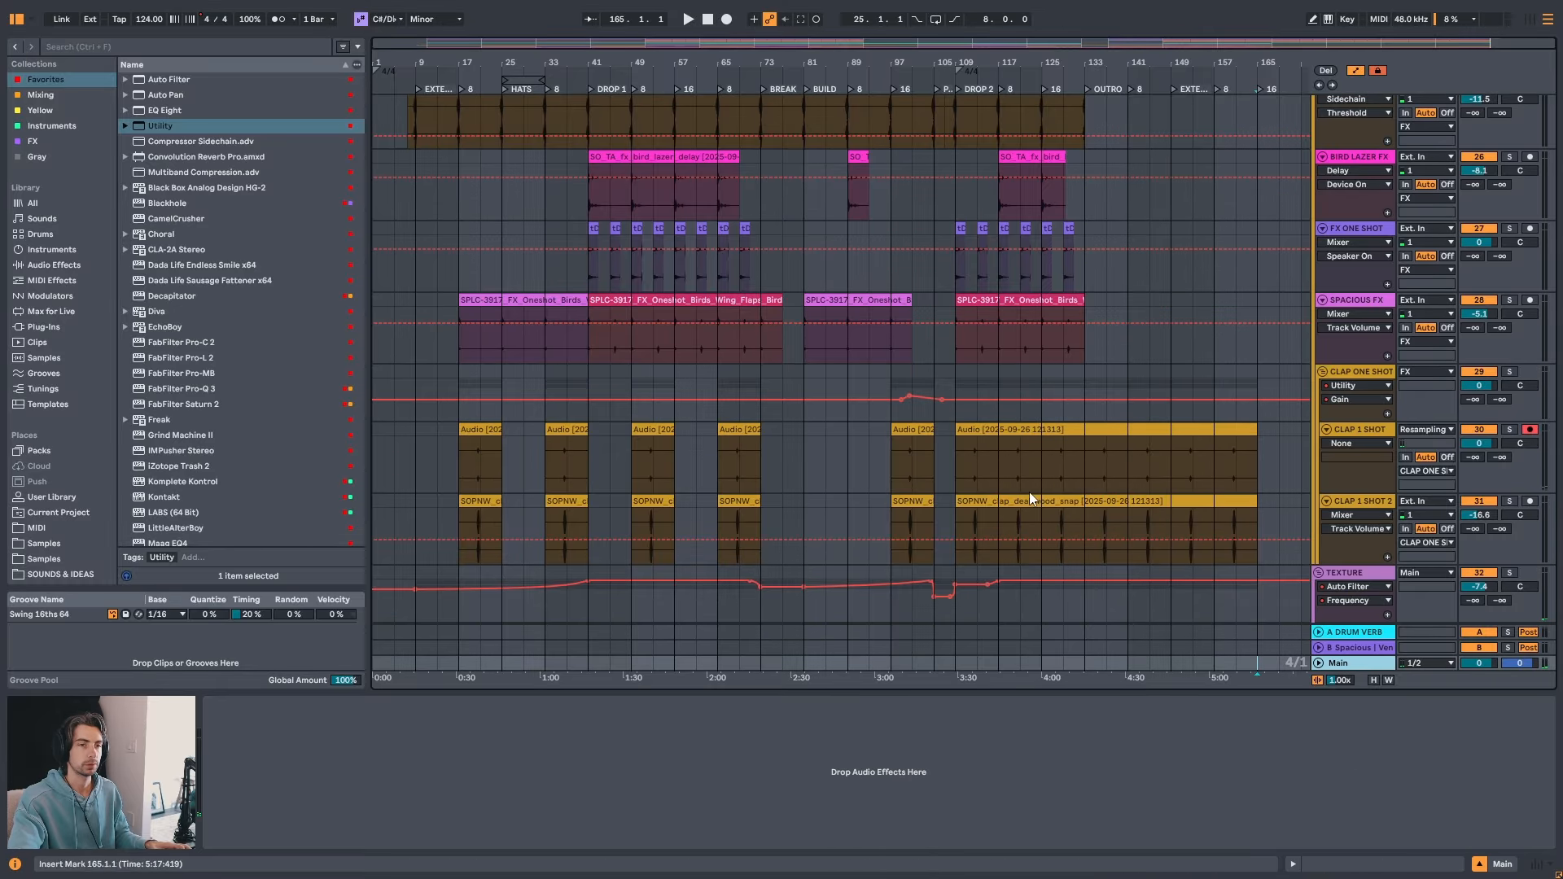
{"action": "scroll", "coordinate": [955, 482], "scroll_direction": "down", "scroll_amount": 3}
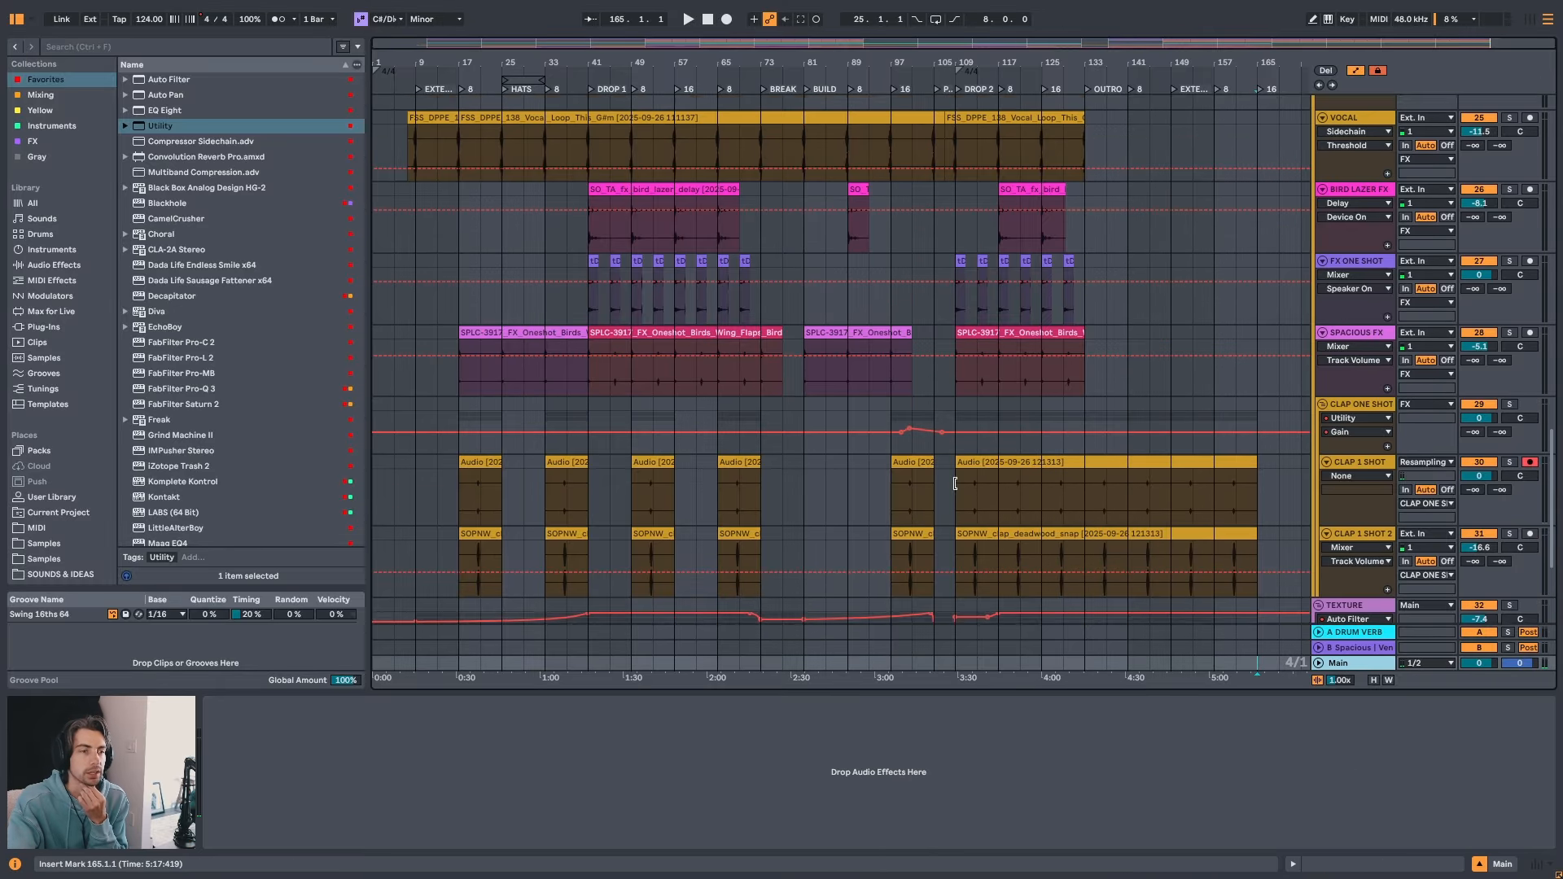
{"action": "scroll", "coordinate": [947, 480], "scroll_direction": "up", "scroll_amount": 5}
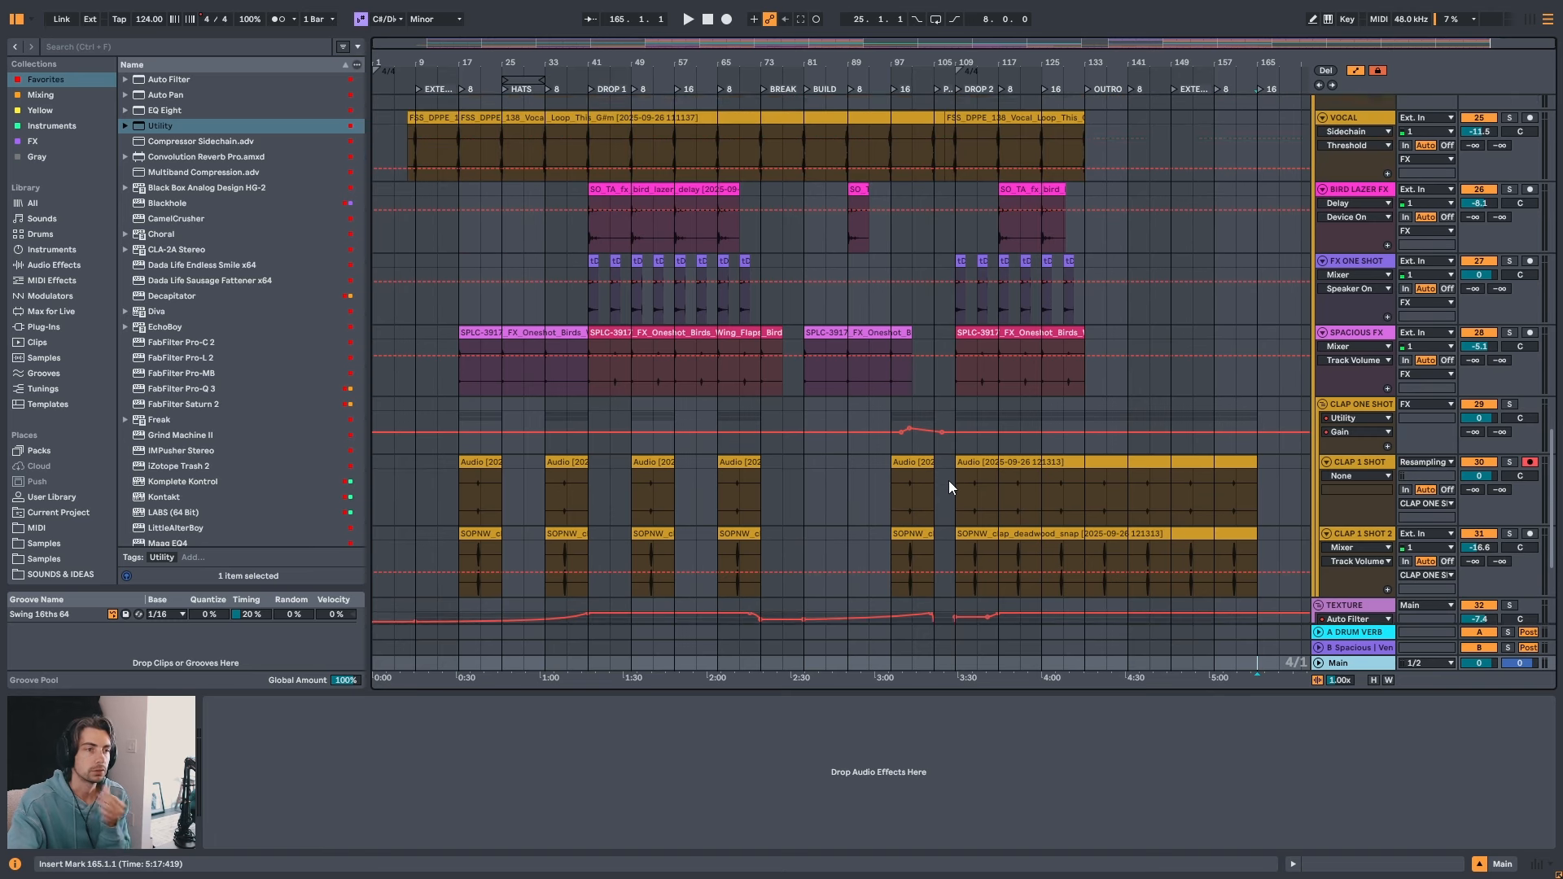
- Solo the reference track The Visitor and audition the start of its break at bar 73
{"action": "scroll", "coordinate": [872, 523], "scroll_direction": "up", "scroll_amount": 10}
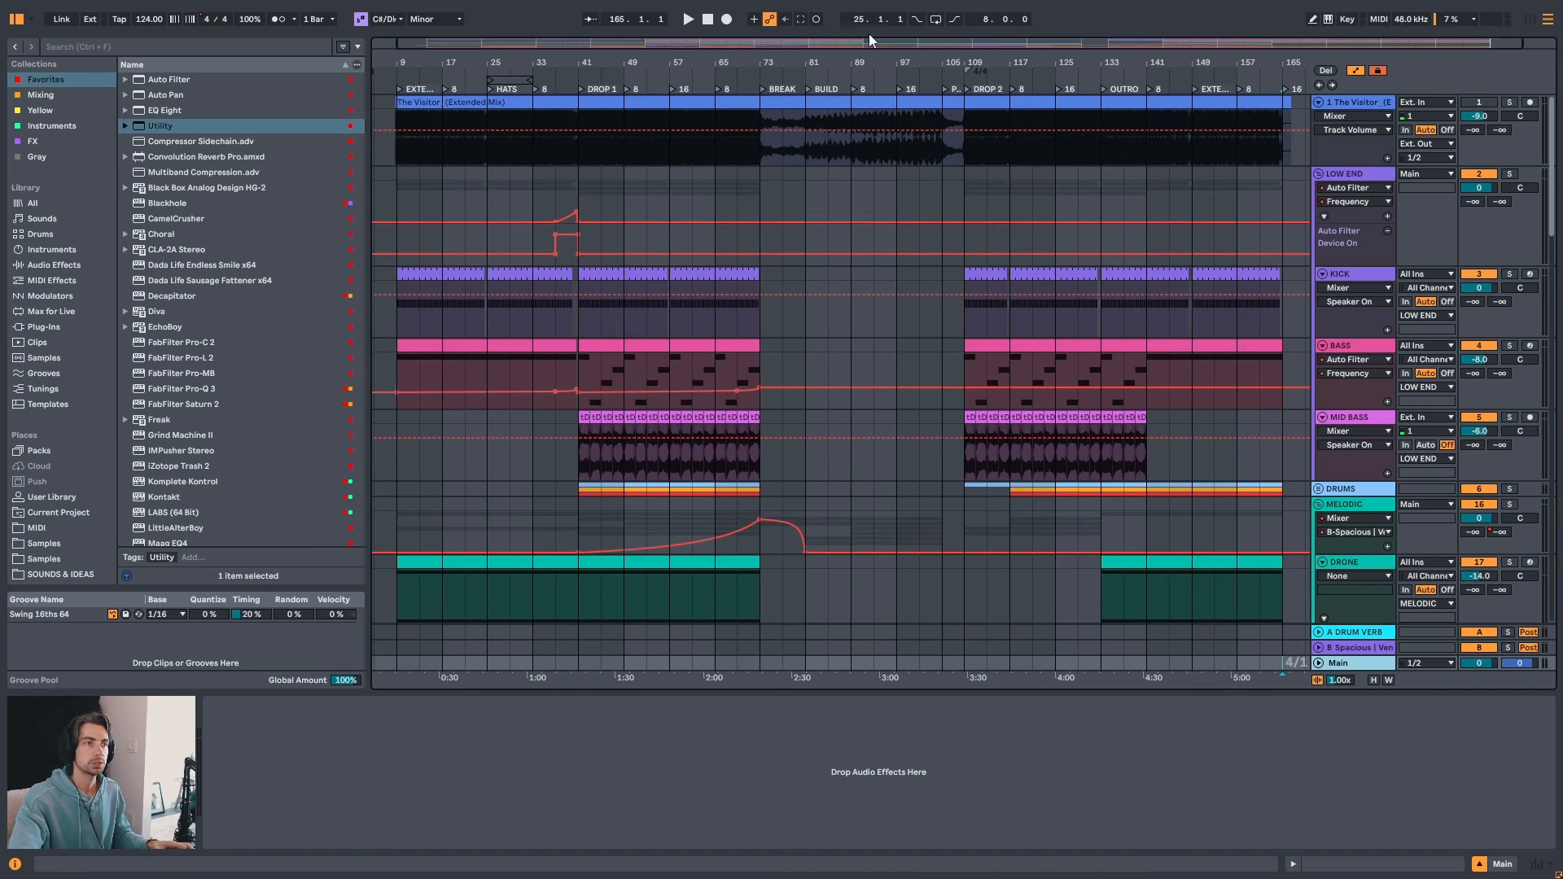
{"action": "left_click_drag", "start_coordinate": [774, 51], "coordinate": [672, 153]}
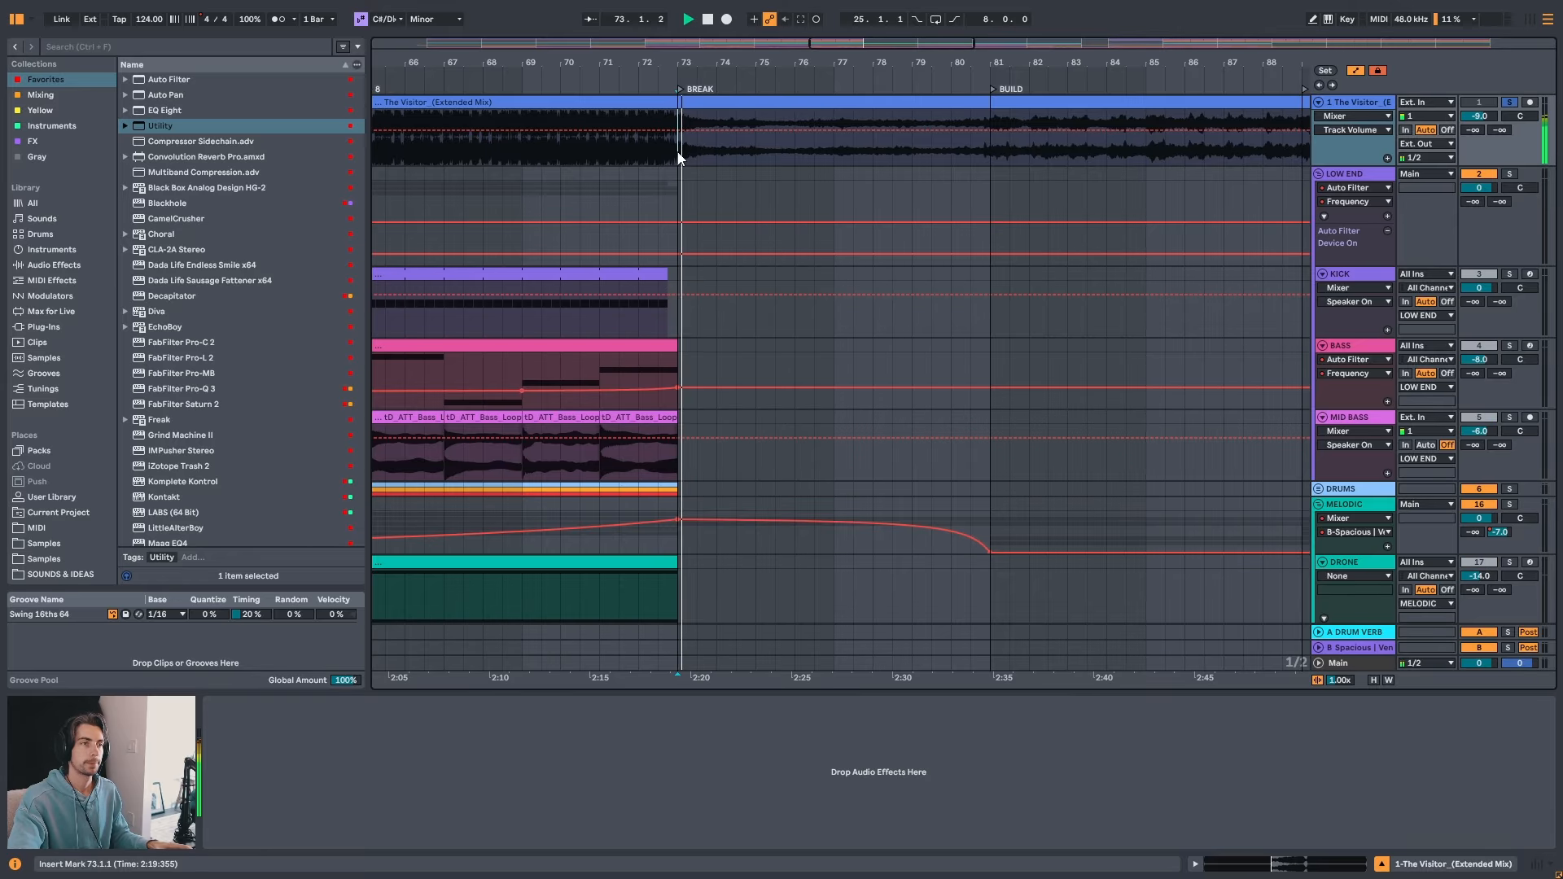
{"action": "key", "text": "space"}
{"action": "left_click_drag", "start_coordinate": [694, 64], "coordinate": [817, 197]}
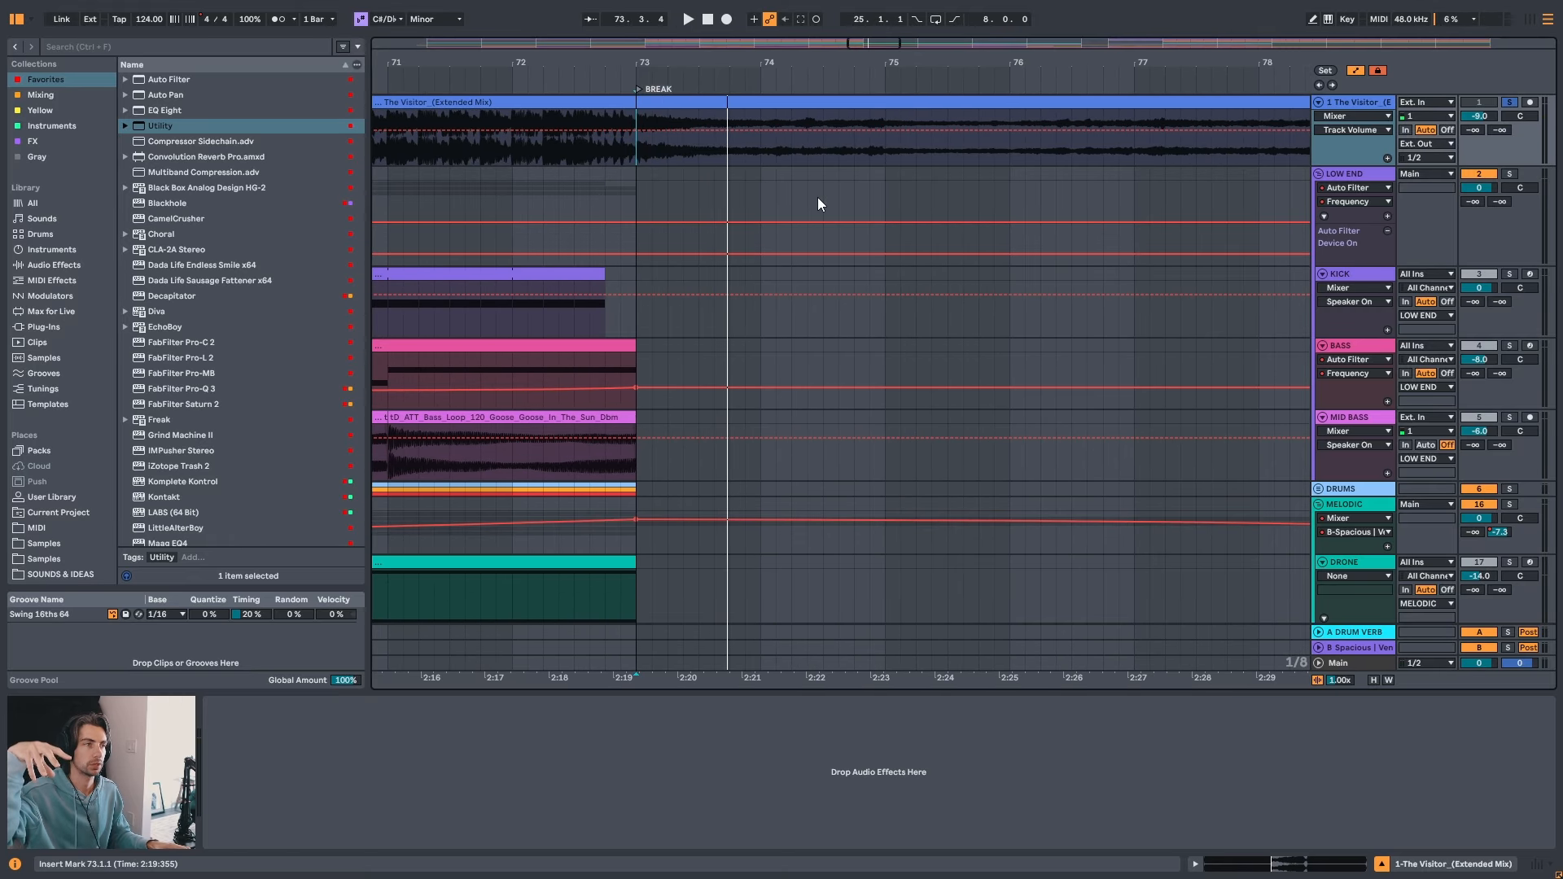
- Replay the reference track's transition into the break from bars 72.4 and 73, and unsolo it
{"action": "left_click", "coordinate": [605, 153]}
{"action": "key", "text": "space"}
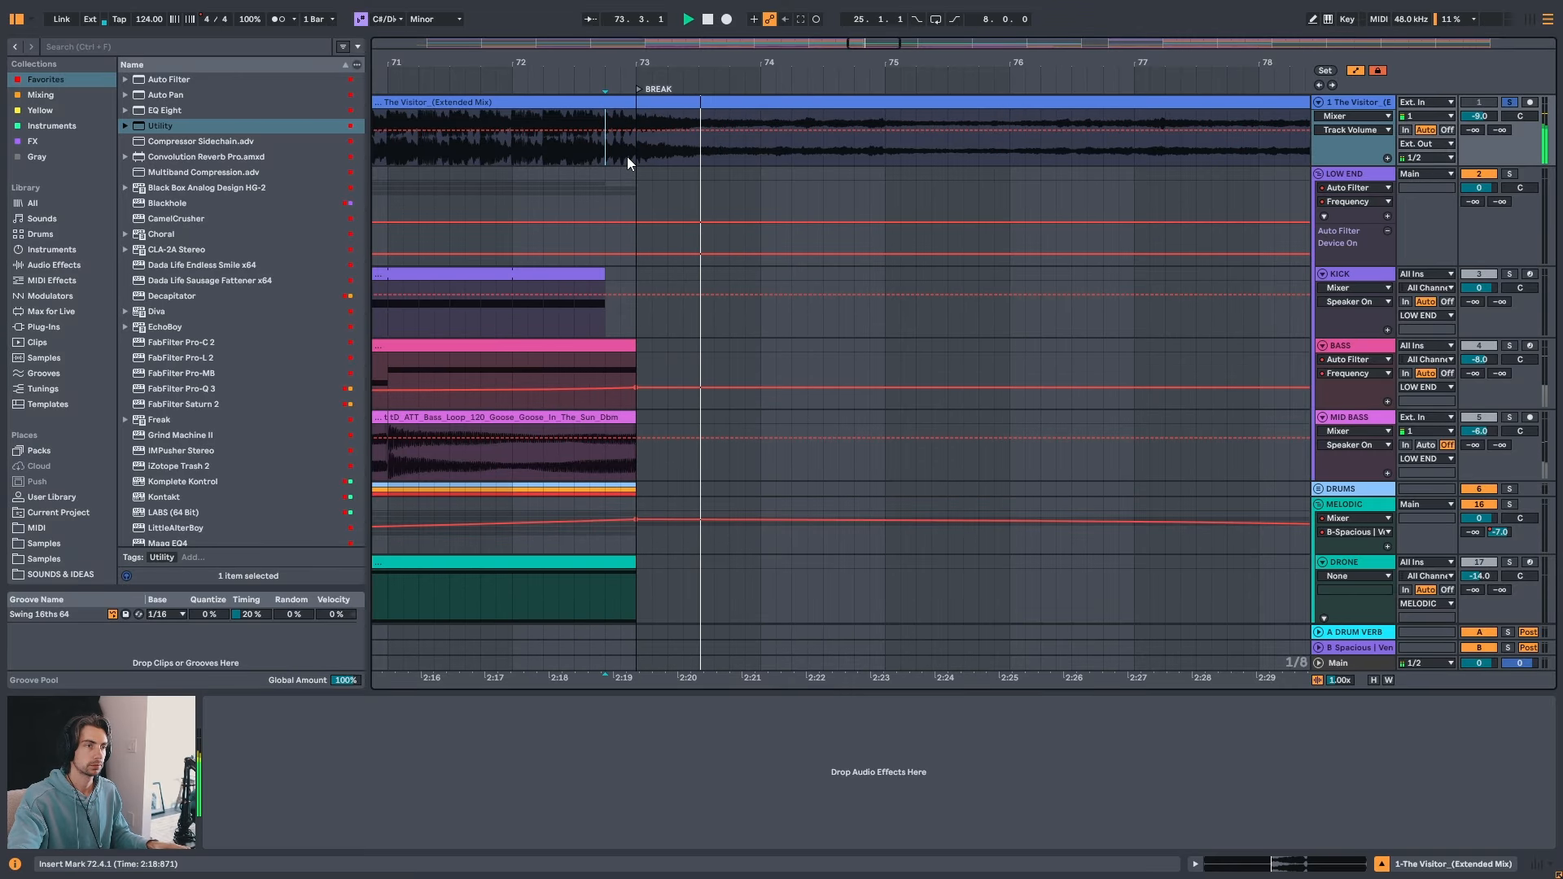
{"action": "key", "text": "space"}
{"action": "key", "text": "space"}
{"action": "left_click", "coordinate": [640, 158]}
{"action": "key", "text": "space"}
{"action": "key", "text": "space"}
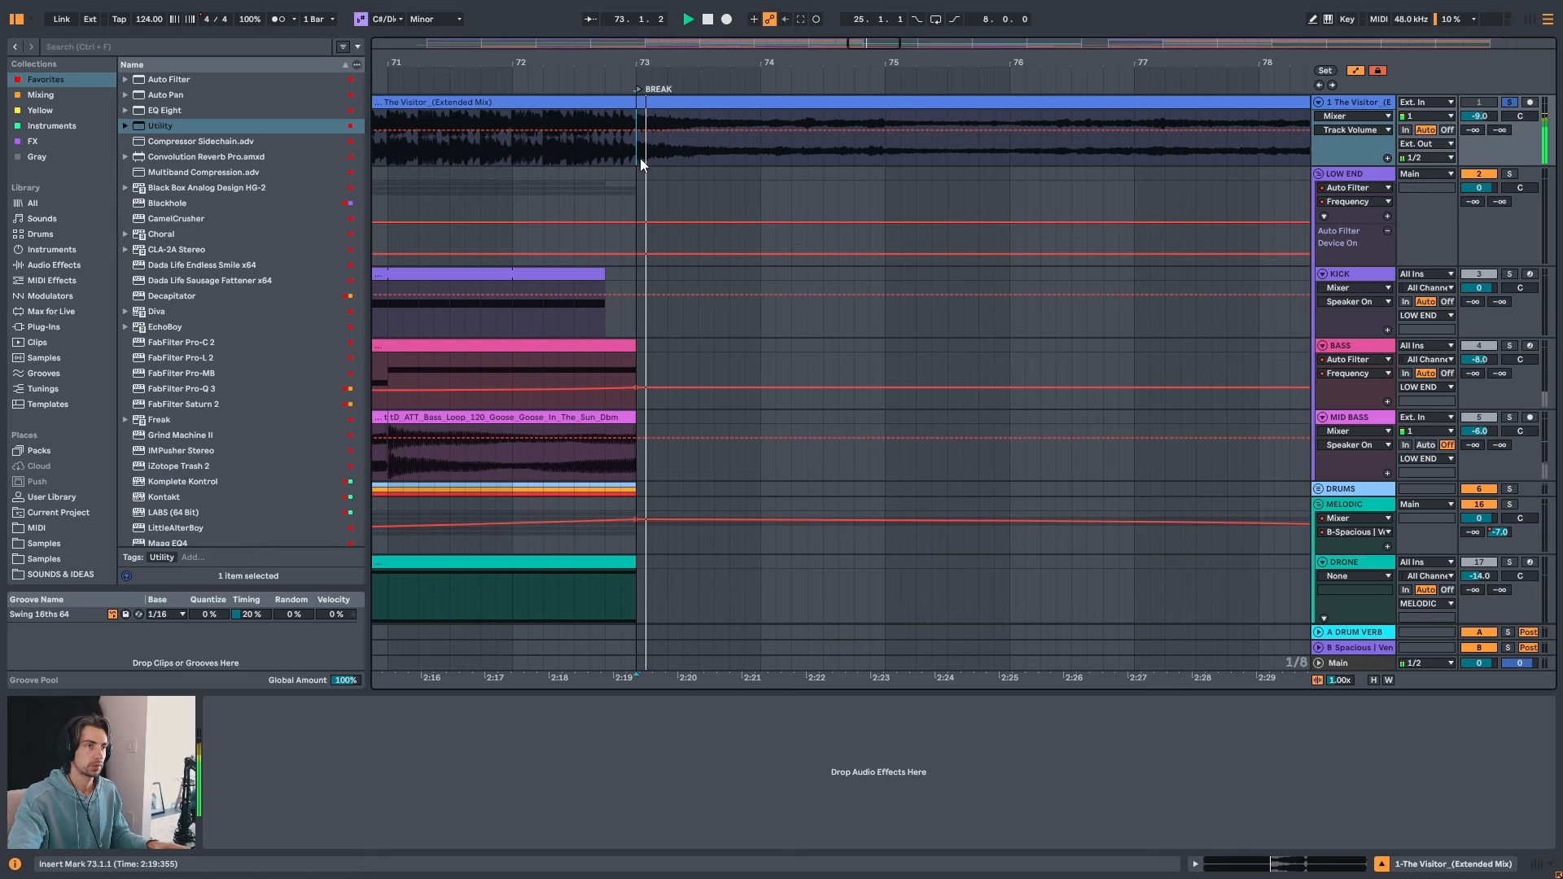
{"action": "key", "text": "space"}
{"action": "key", "text": "space"}
{"action": "left_click_drag", "start_coordinate": [755, 65], "coordinate": [734, 15]}
{"action": "key", "text": "space"}
{"action": "key", "text": "s"}
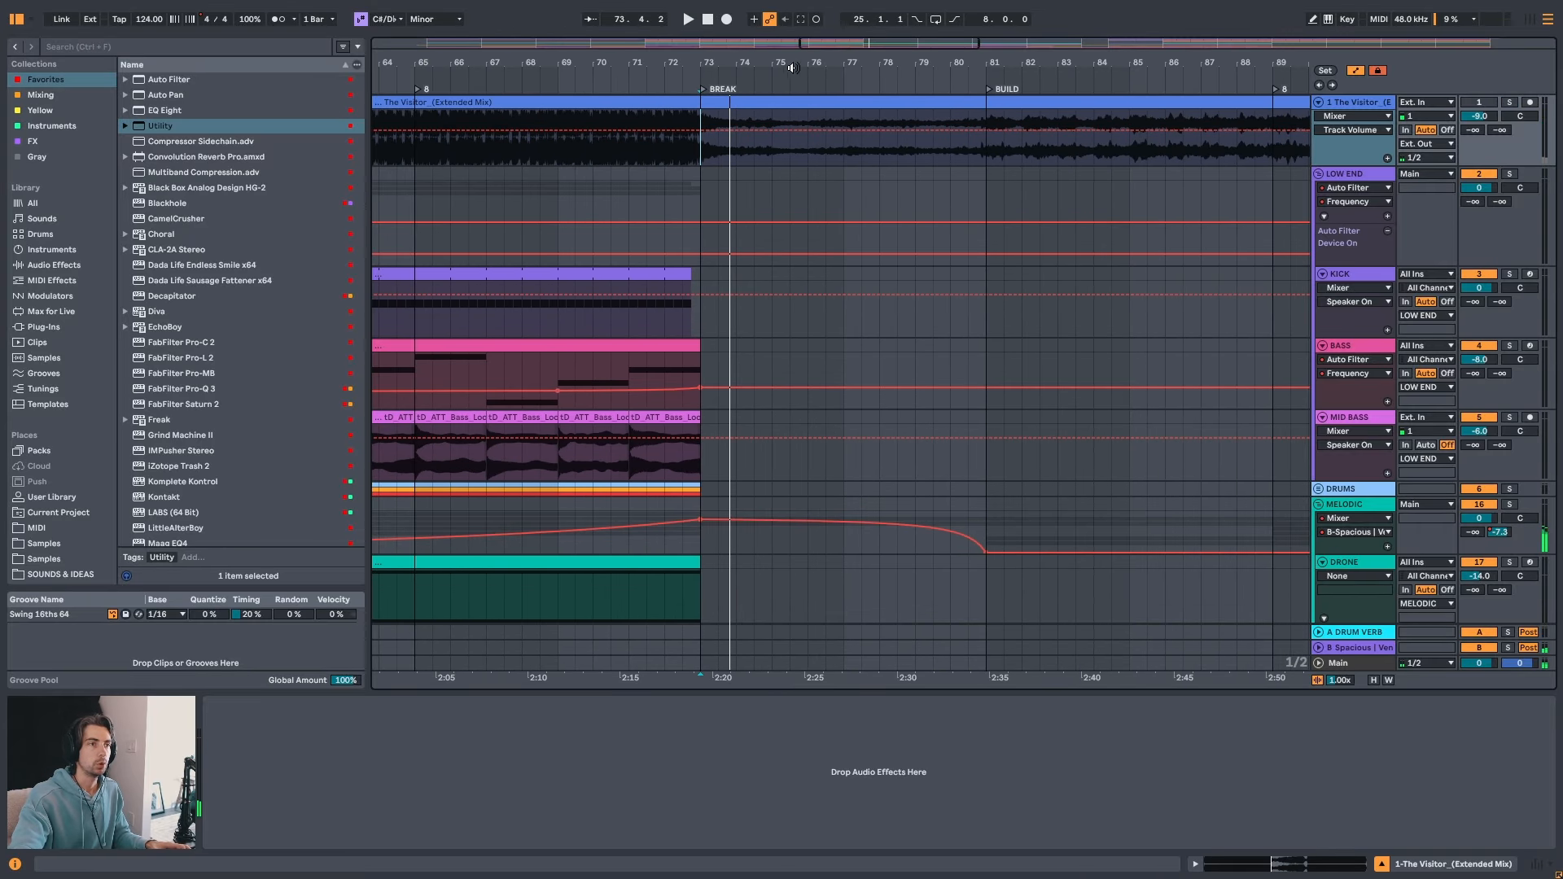
- Insert an audio track below MID BASS in the LOW END group and search the library for SUB DROP
{"action": "left_click_drag", "start_coordinate": [793, 68], "coordinate": [790, 56]}
{"action": "left_click", "coordinate": [1316, 169]}
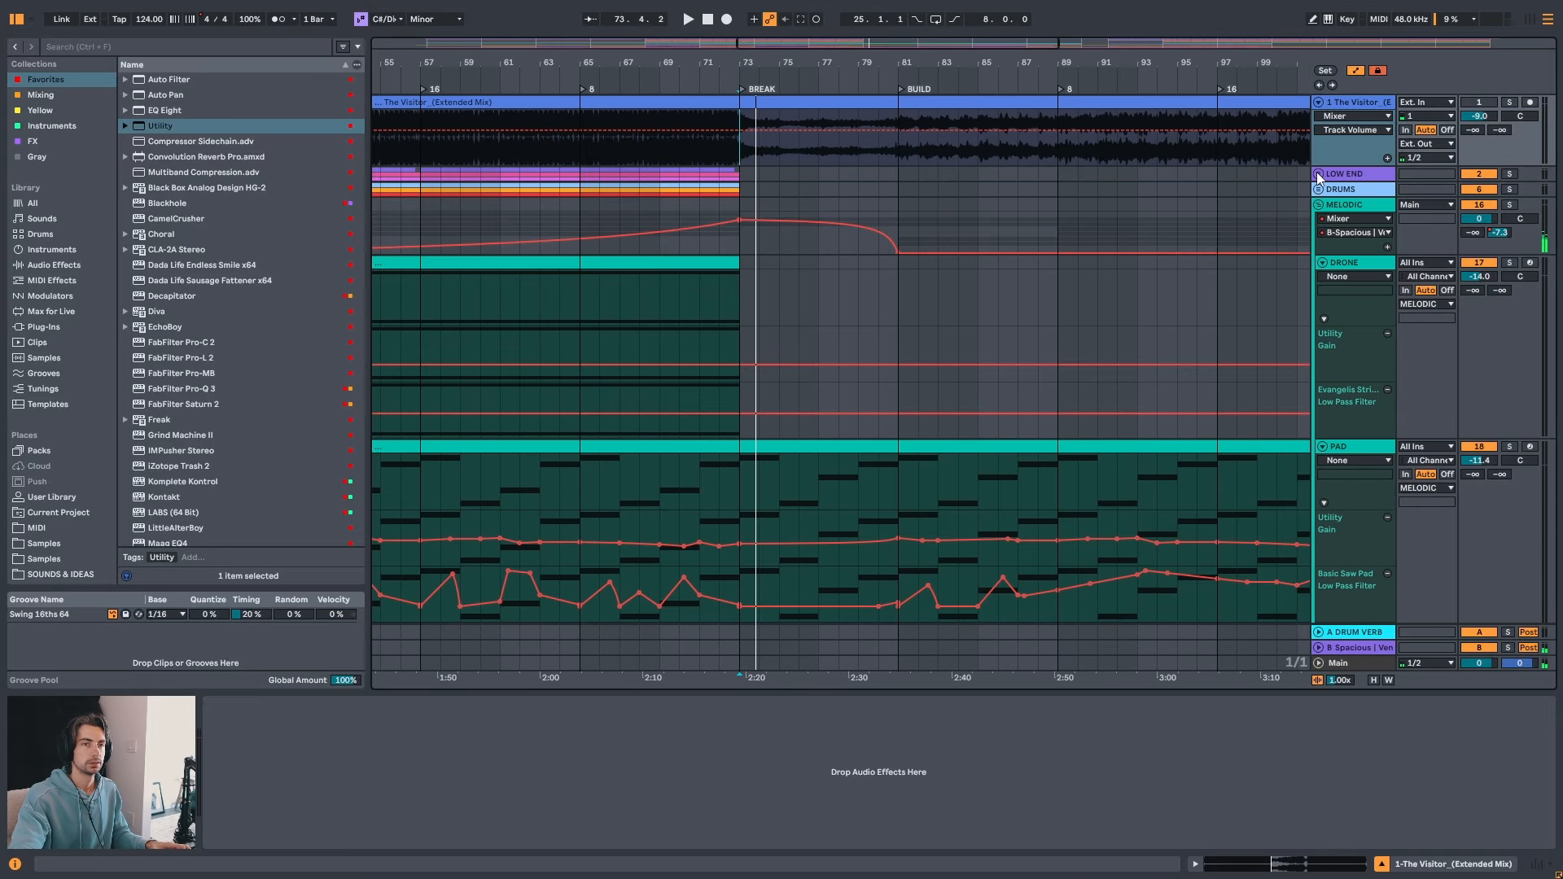
{"action": "left_click", "coordinate": [1316, 173]}
{"action": "left_click", "coordinate": [1335, 181]}
{"action": "scroll", "coordinate": [1360, 265], "scroll_direction": "down", "scroll_amount": 5}
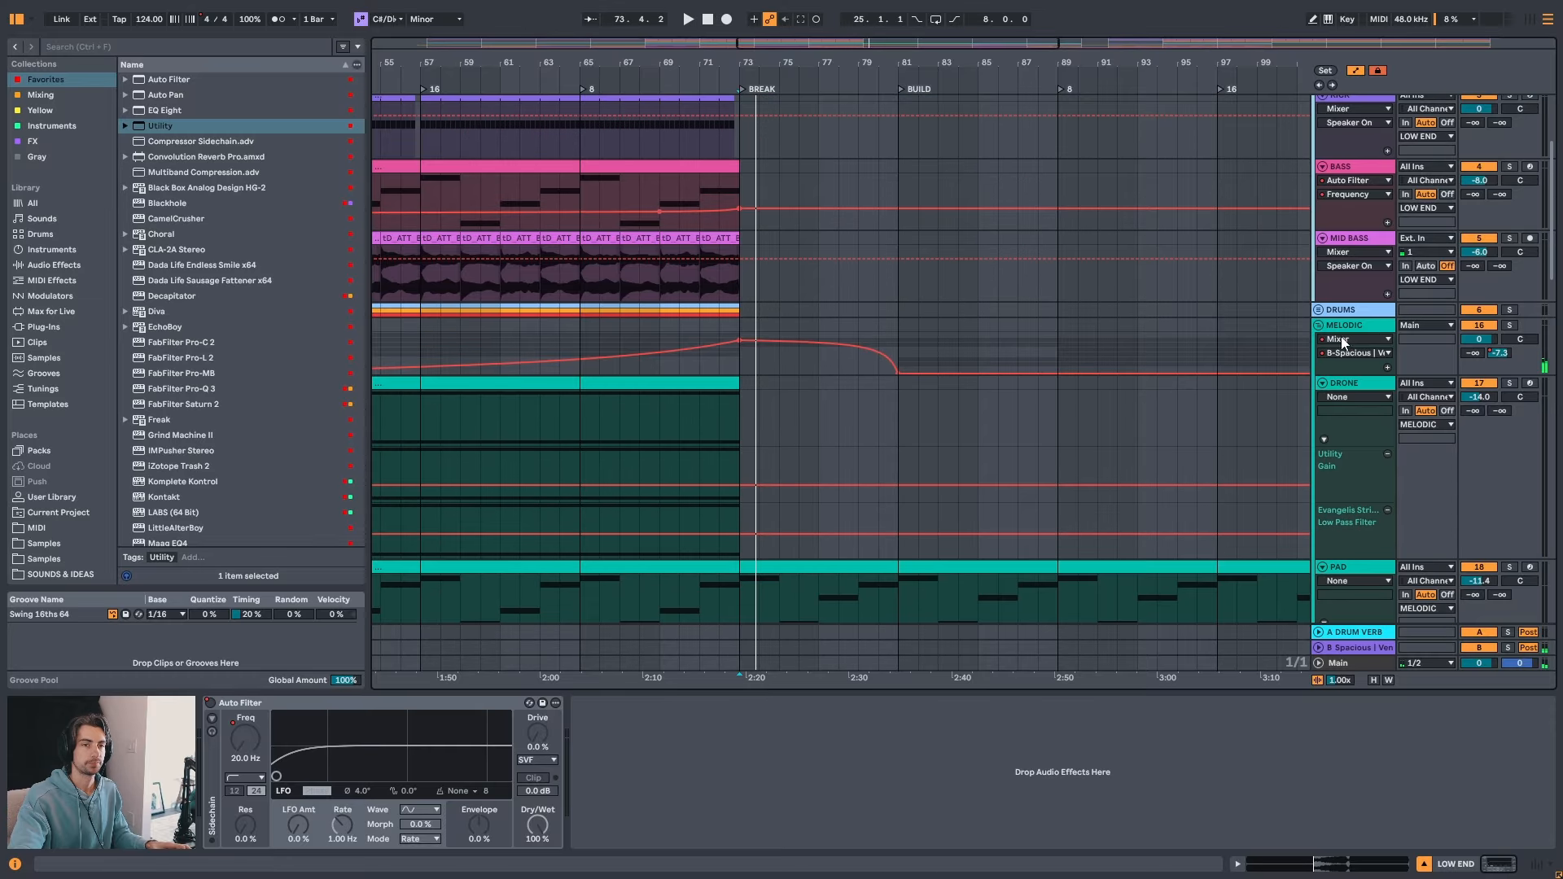
{"action": "scroll", "coordinate": [998, 311], "scroll_direction": "up", "scroll_amount": 5}
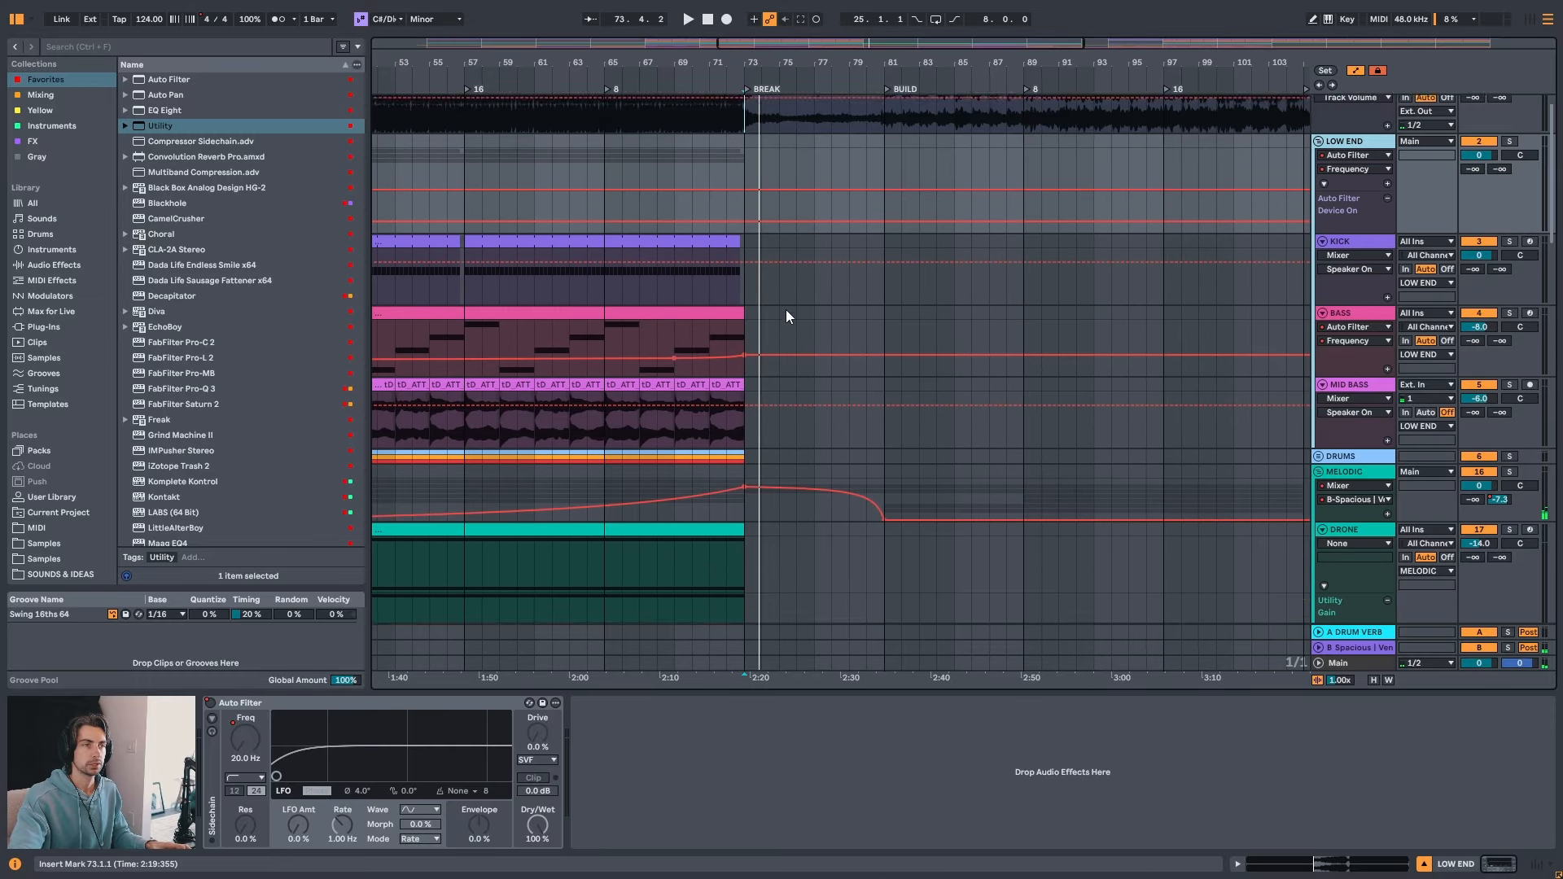
{"action": "scroll", "coordinate": [854, 228], "scroll_direction": "up", "scroll_amount": 2}
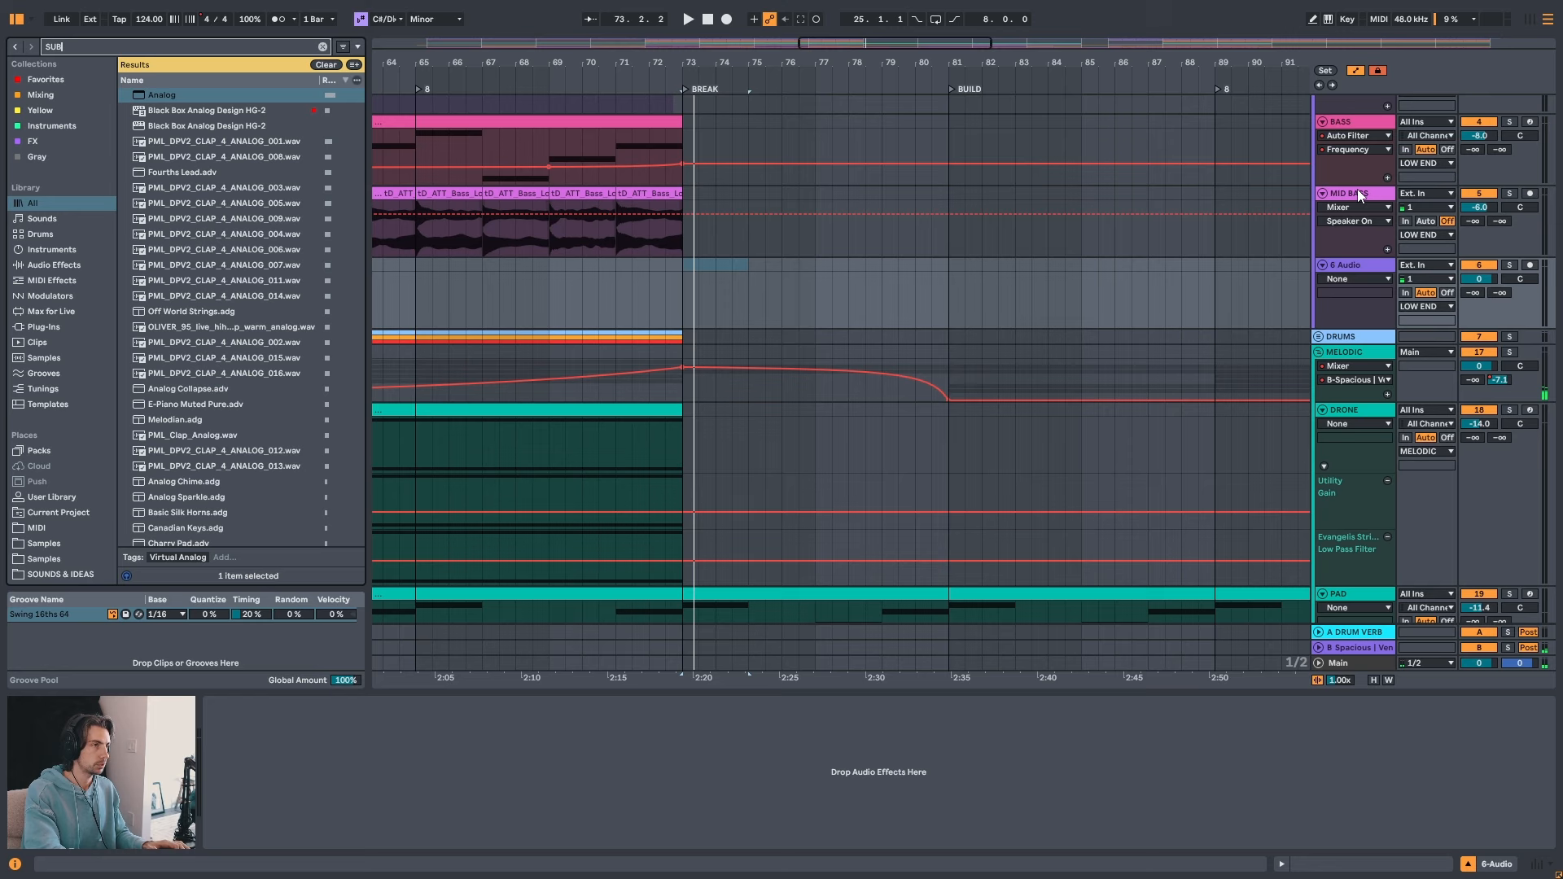
{"action": "type", "text": "DROP"}
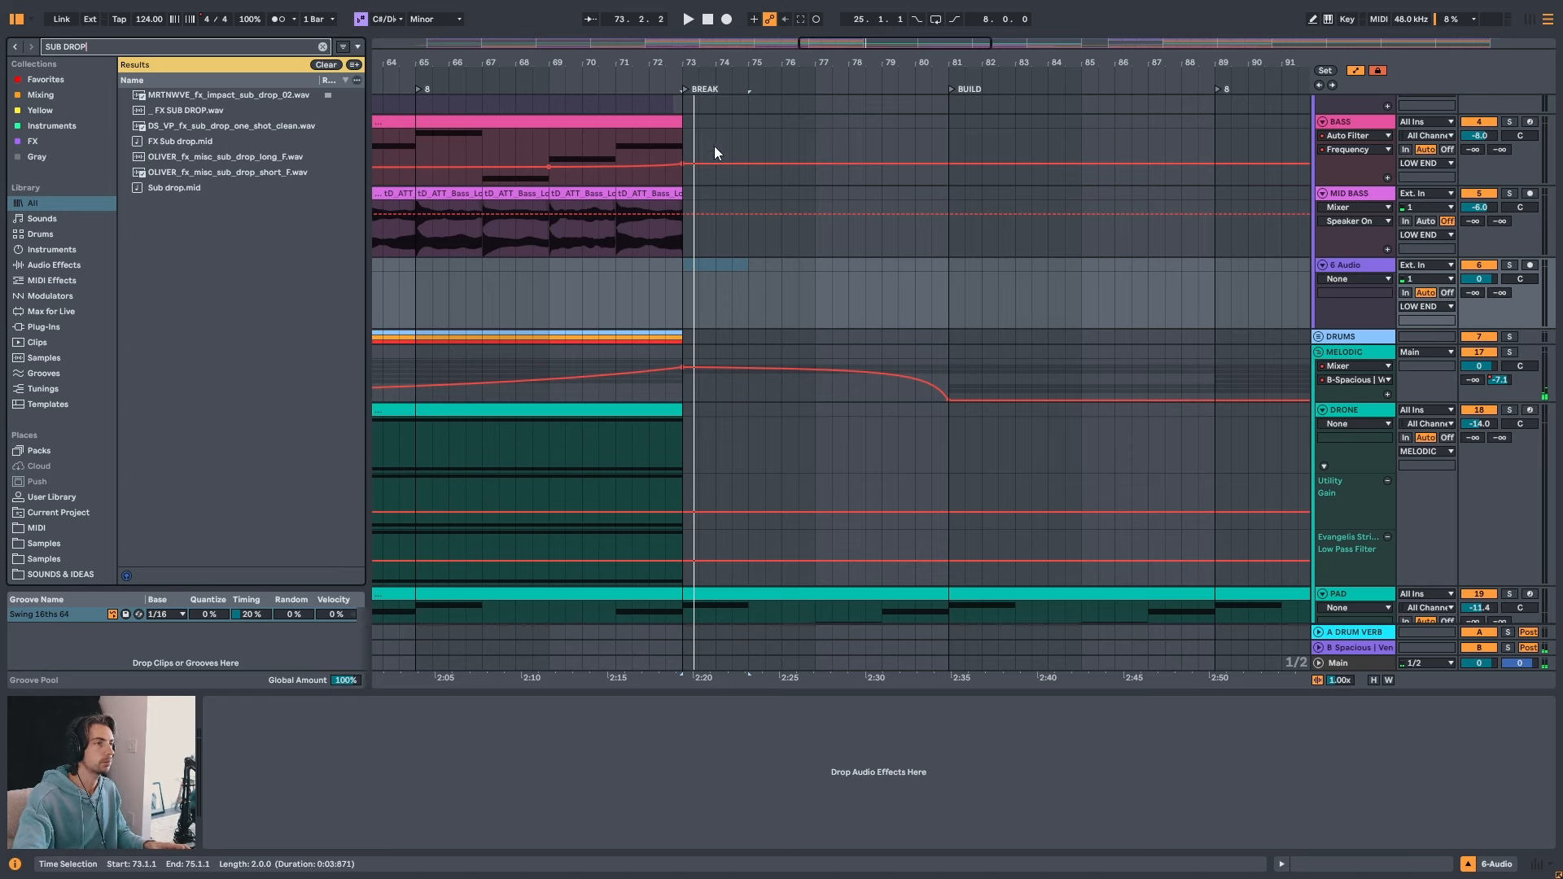
- Preview the sub drop samples and place OLIVER_fx_misc_sub_drop_long_F at bar 73 on the new audio track
{"action": "left_click", "coordinate": [179, 110]}
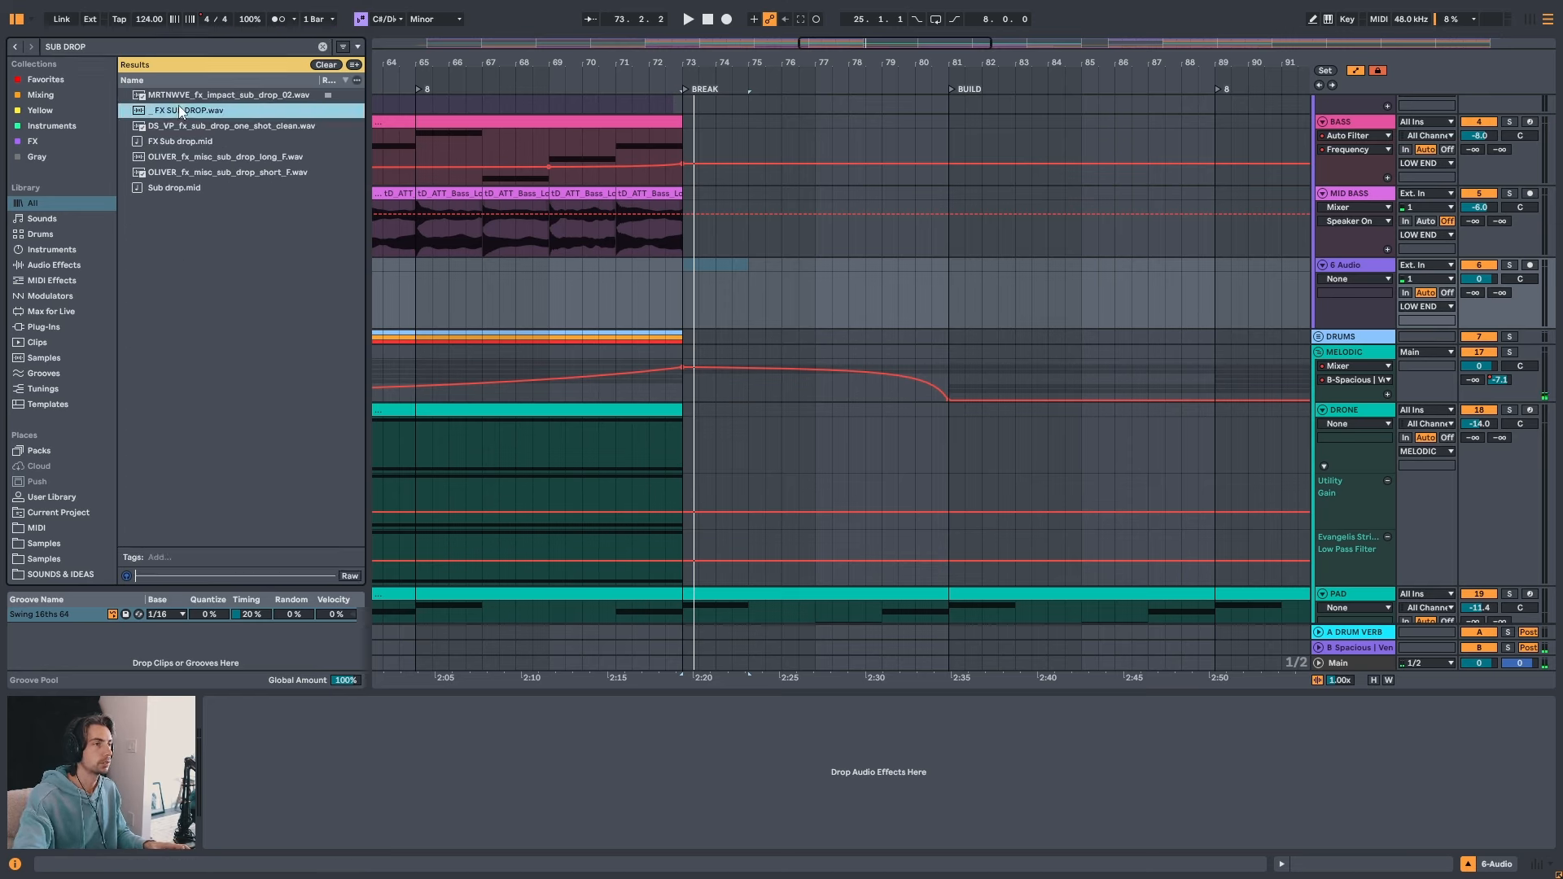
{"action": "left_click", "coordinate": [188, 142]}
{"action": "left_click", "coordinate": [206, 157]}
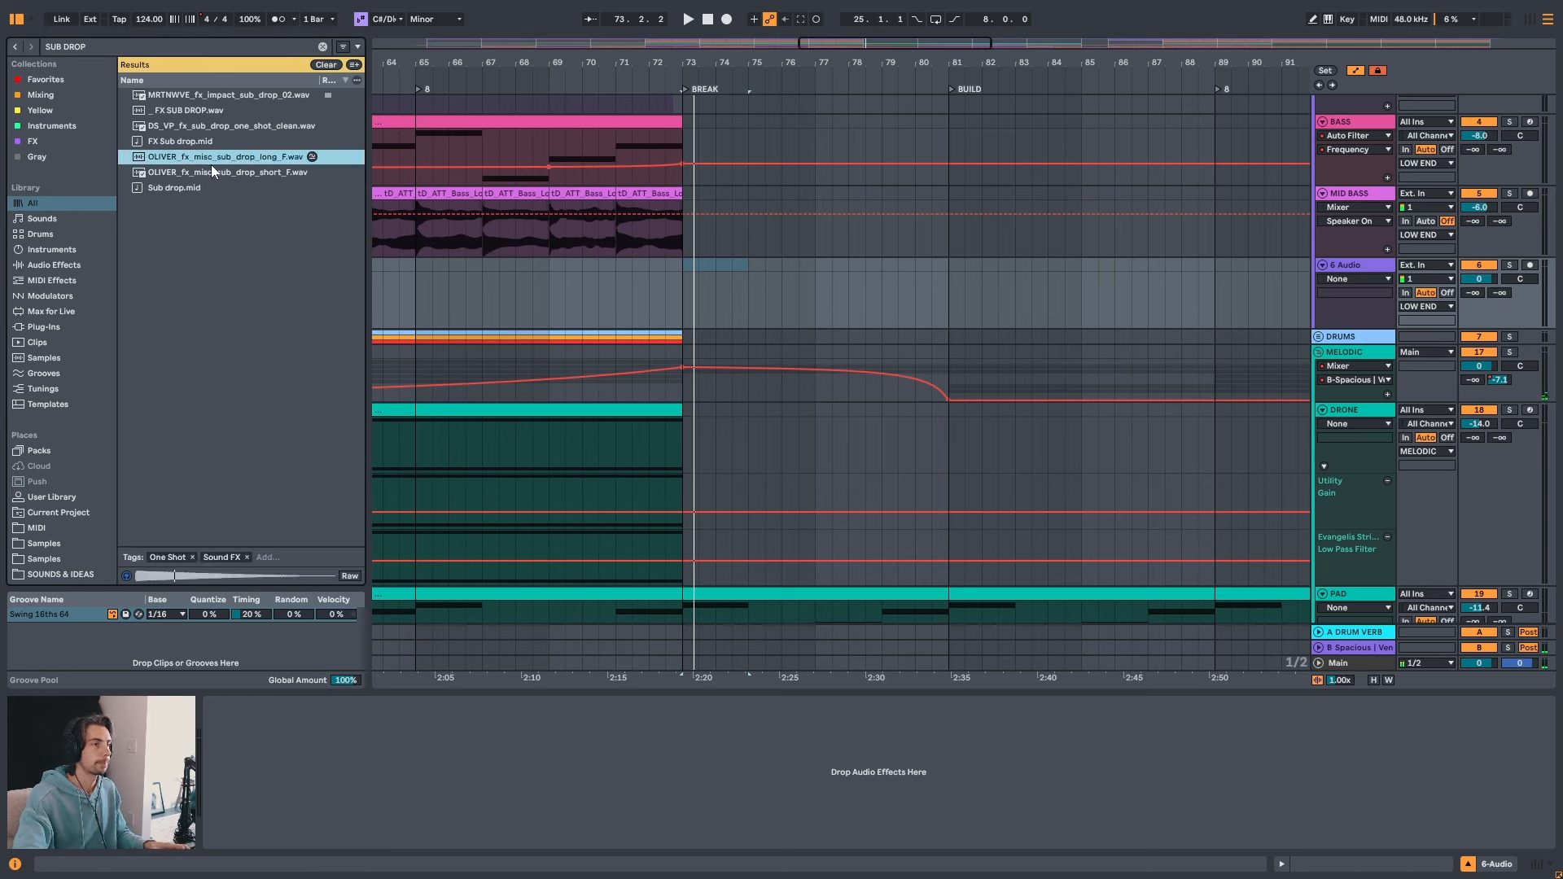
{"action": "left_click", "coordinate": [250, 172]}
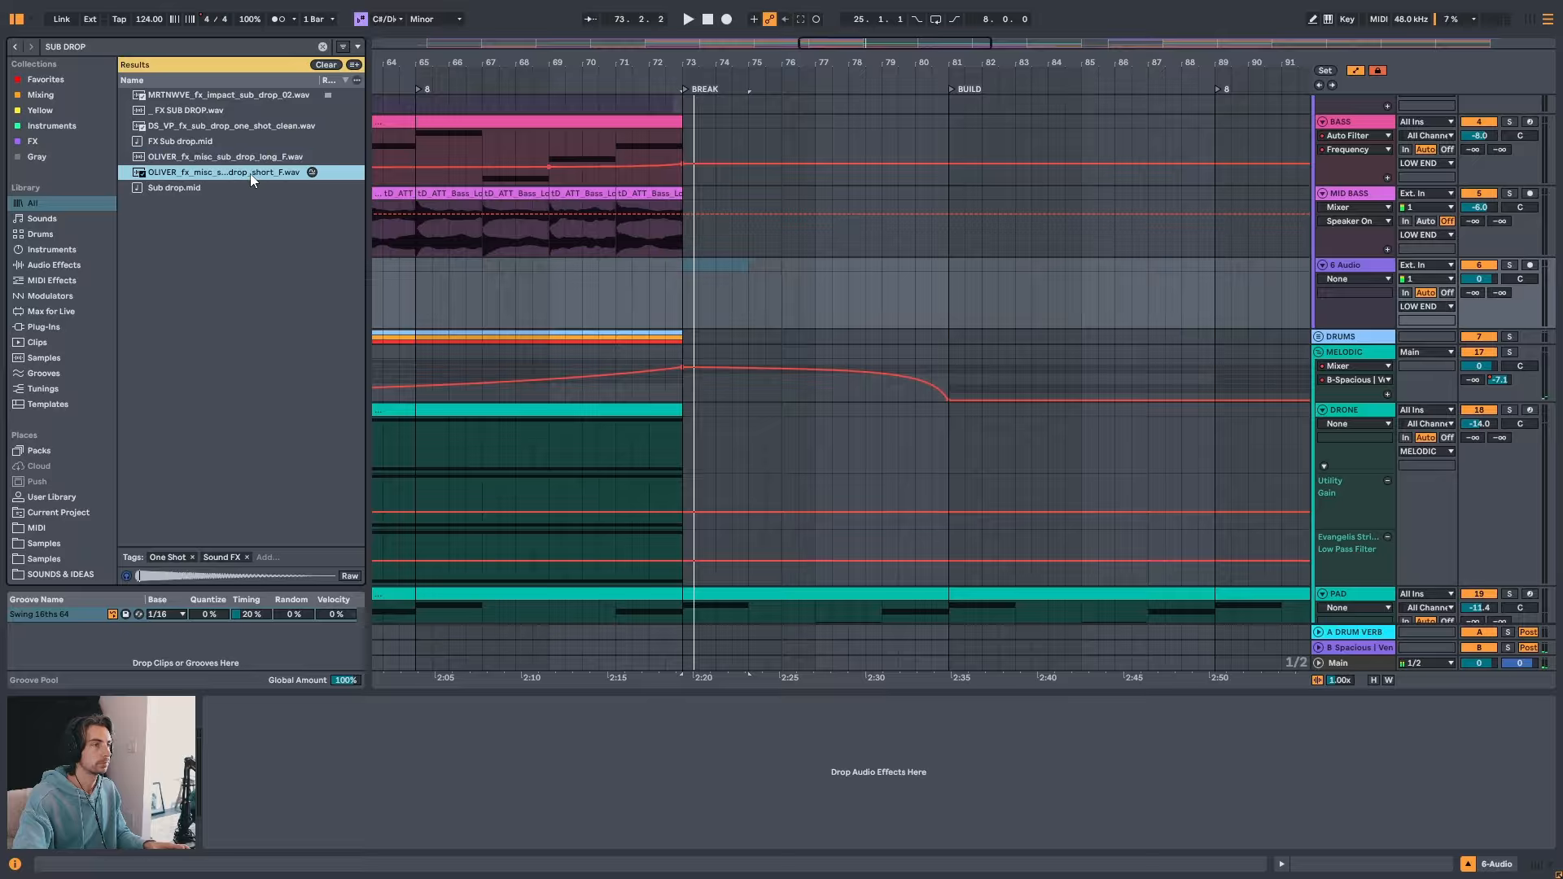
{"action": "left_click", "coordinate": [251, 159]}
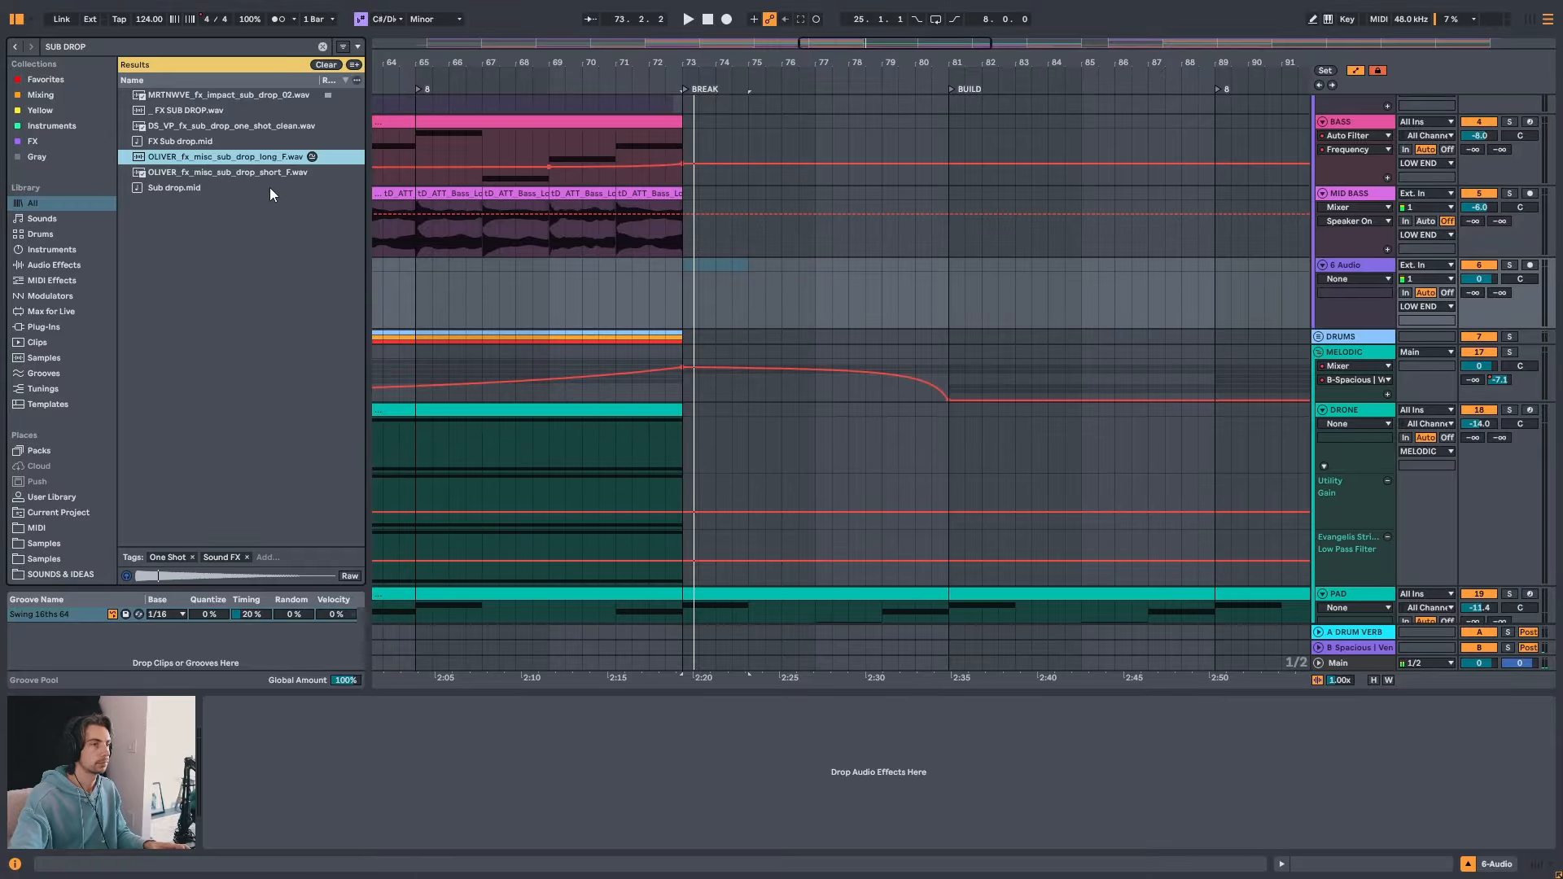
{"action": "left_click_drag", "start_coordinate": [228, 156], "coordinate": [687, 274]}
- Lower the sub drop track's volume to -17.3 dB while auditioning the transition into the break
{"action": "key", "text": "space"}
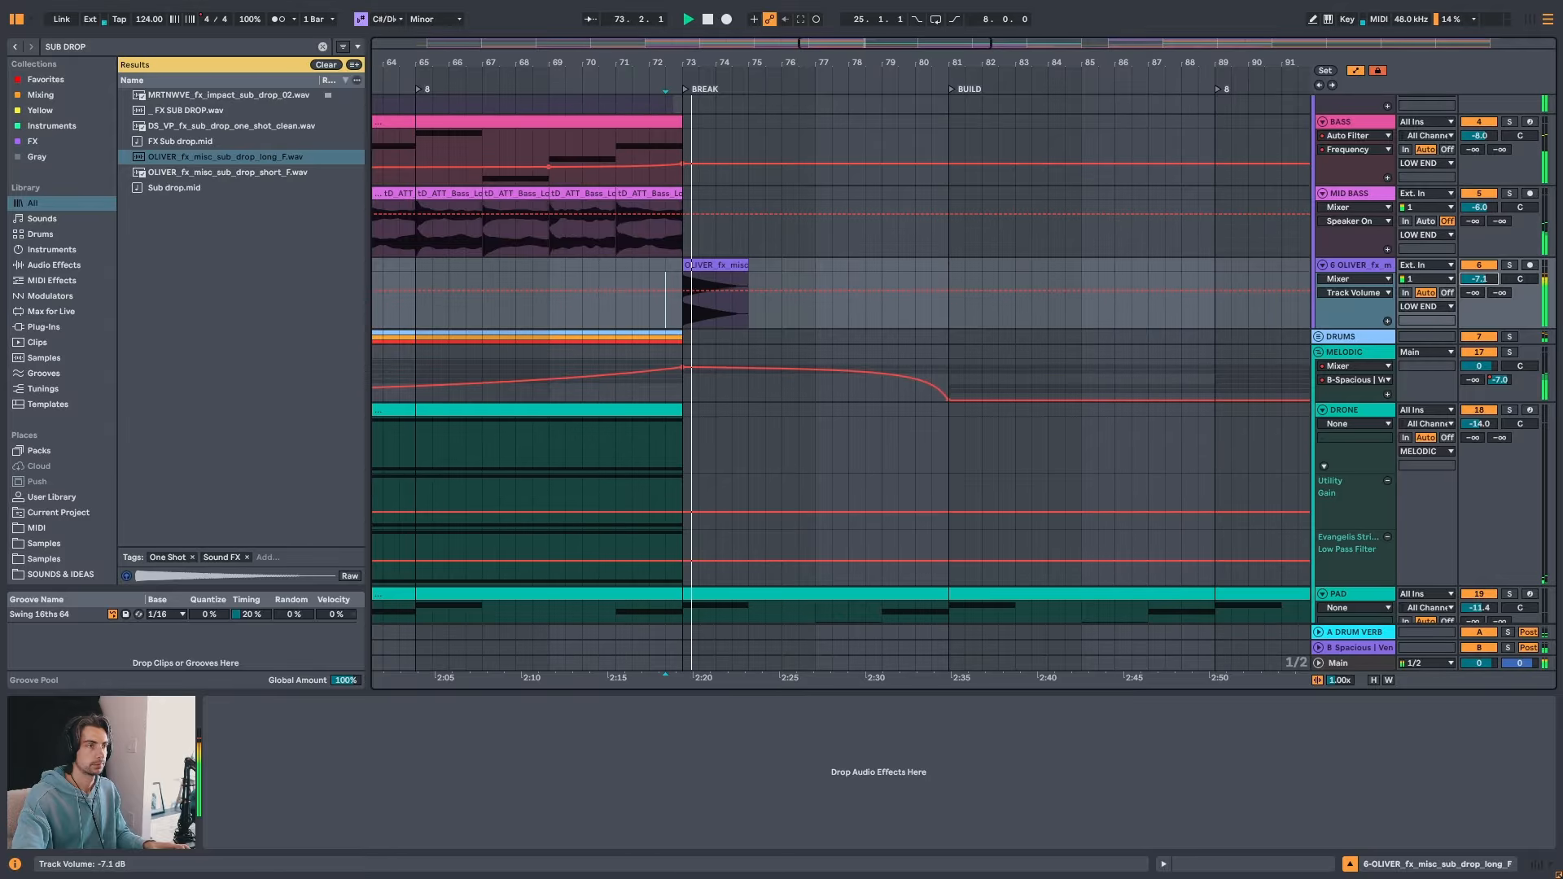
{"action": "left_click", "coordinate": [649, 269]}
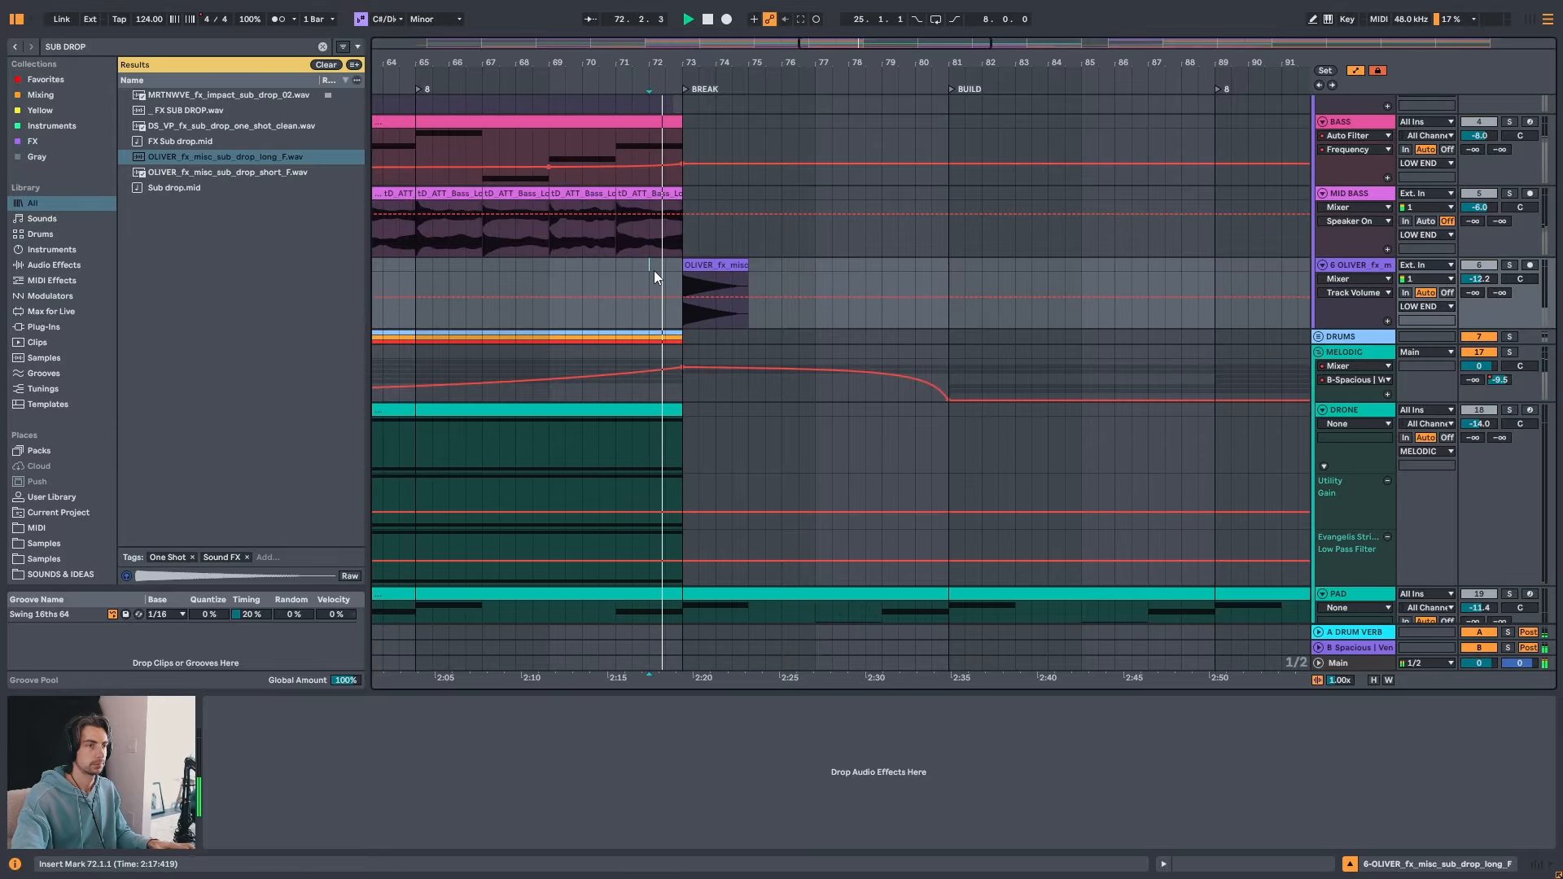
{"action": "scroll", "coordinate": [663, 272], "scroll_direction": "up", "scroll_amount": 6, "text": "ctrl"}
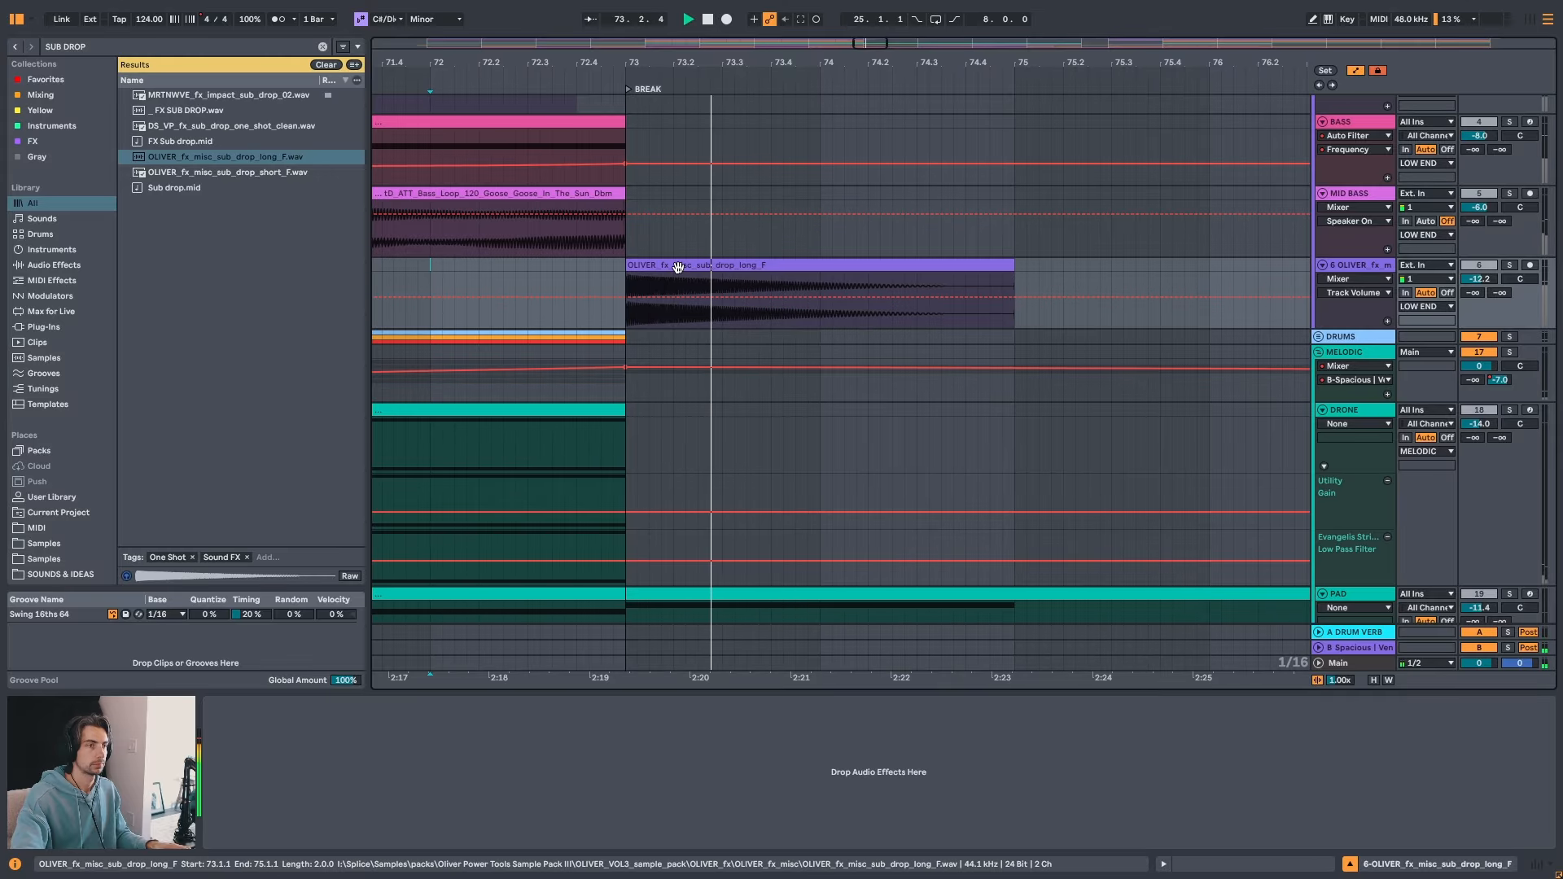
{"action": "left_click", "coordinate": [575, 272]}
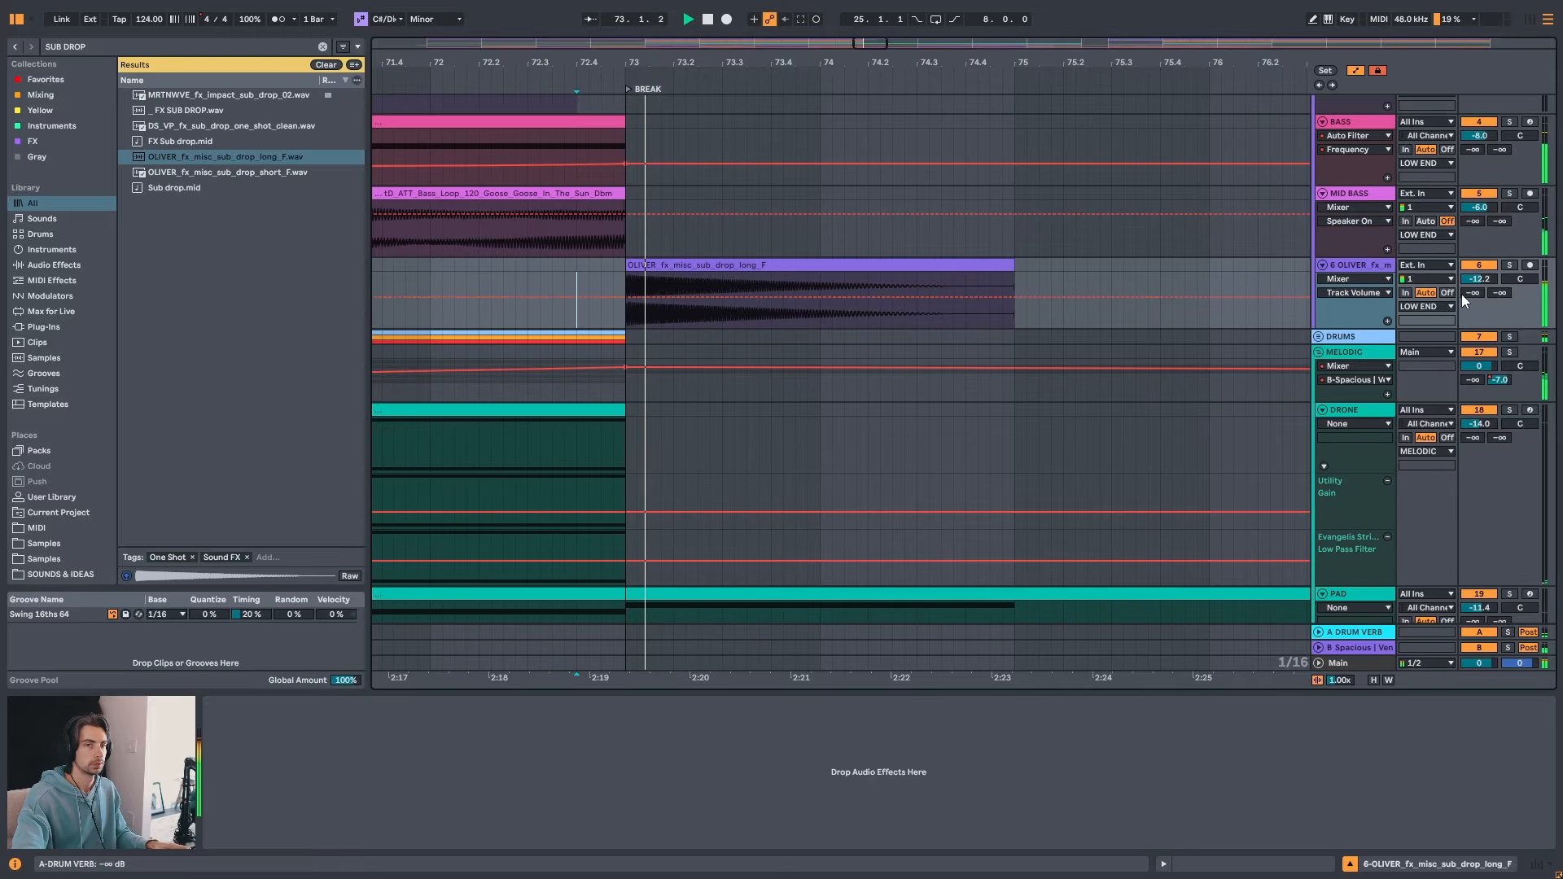
{"action": "left_click_drag", "start_coordinate": [1481, 279], "coordinate": [1481, 295]}
{"action": "key", "text": "space"}
{"action": "key", "text": "space"}
{"action": "left_click", "coordinate": [686, 265]}
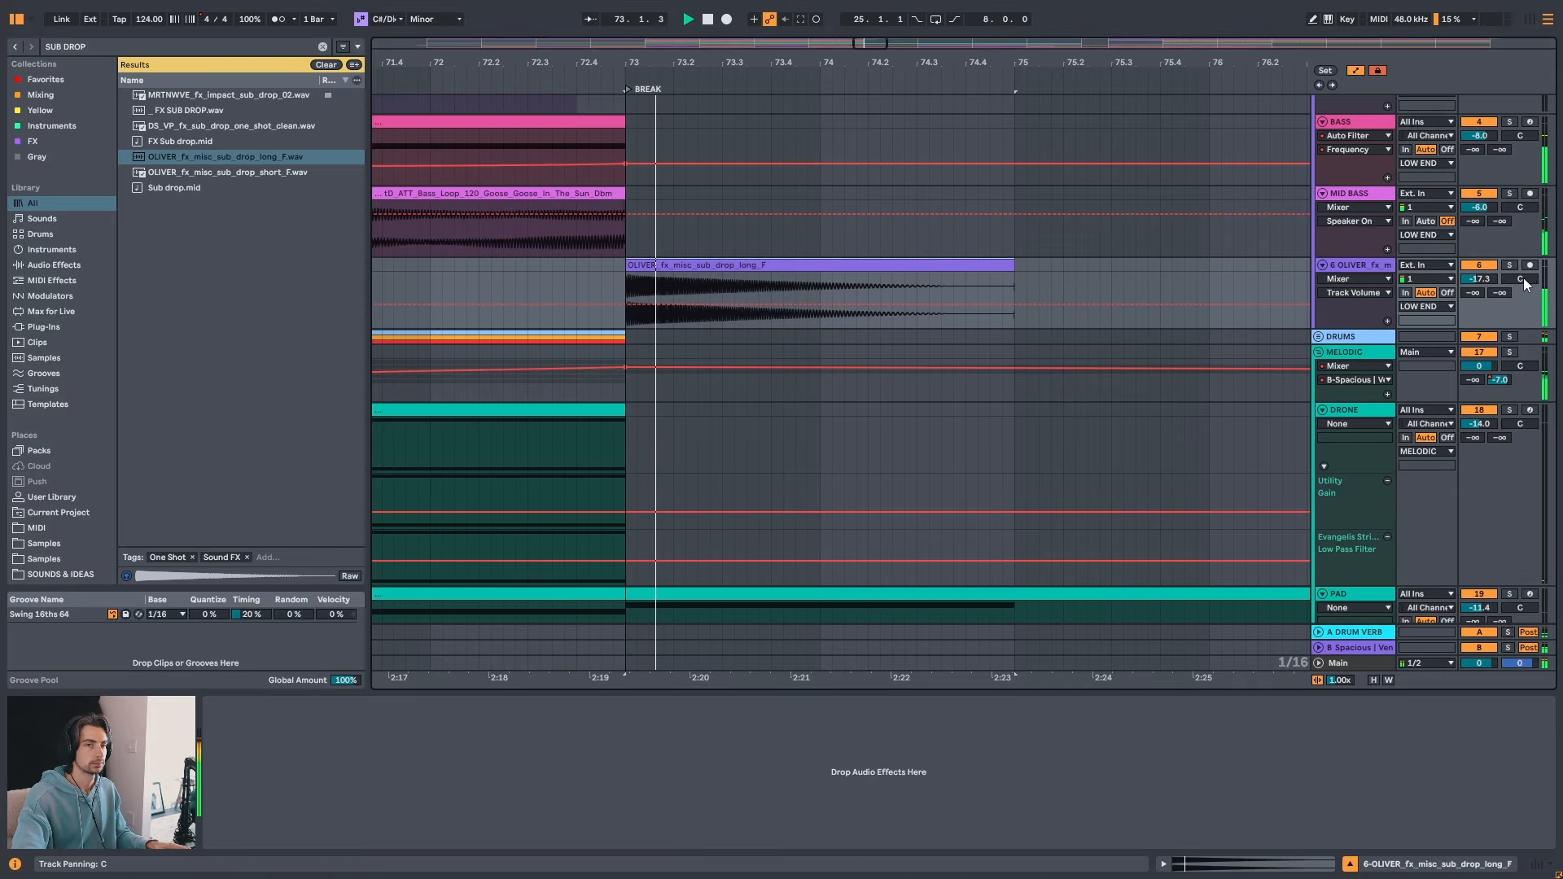
{"action": "left_click", "coordinate": [466, 276]}
{"action": "key", "text": "space"}
{"action": "key", "text": "space"}
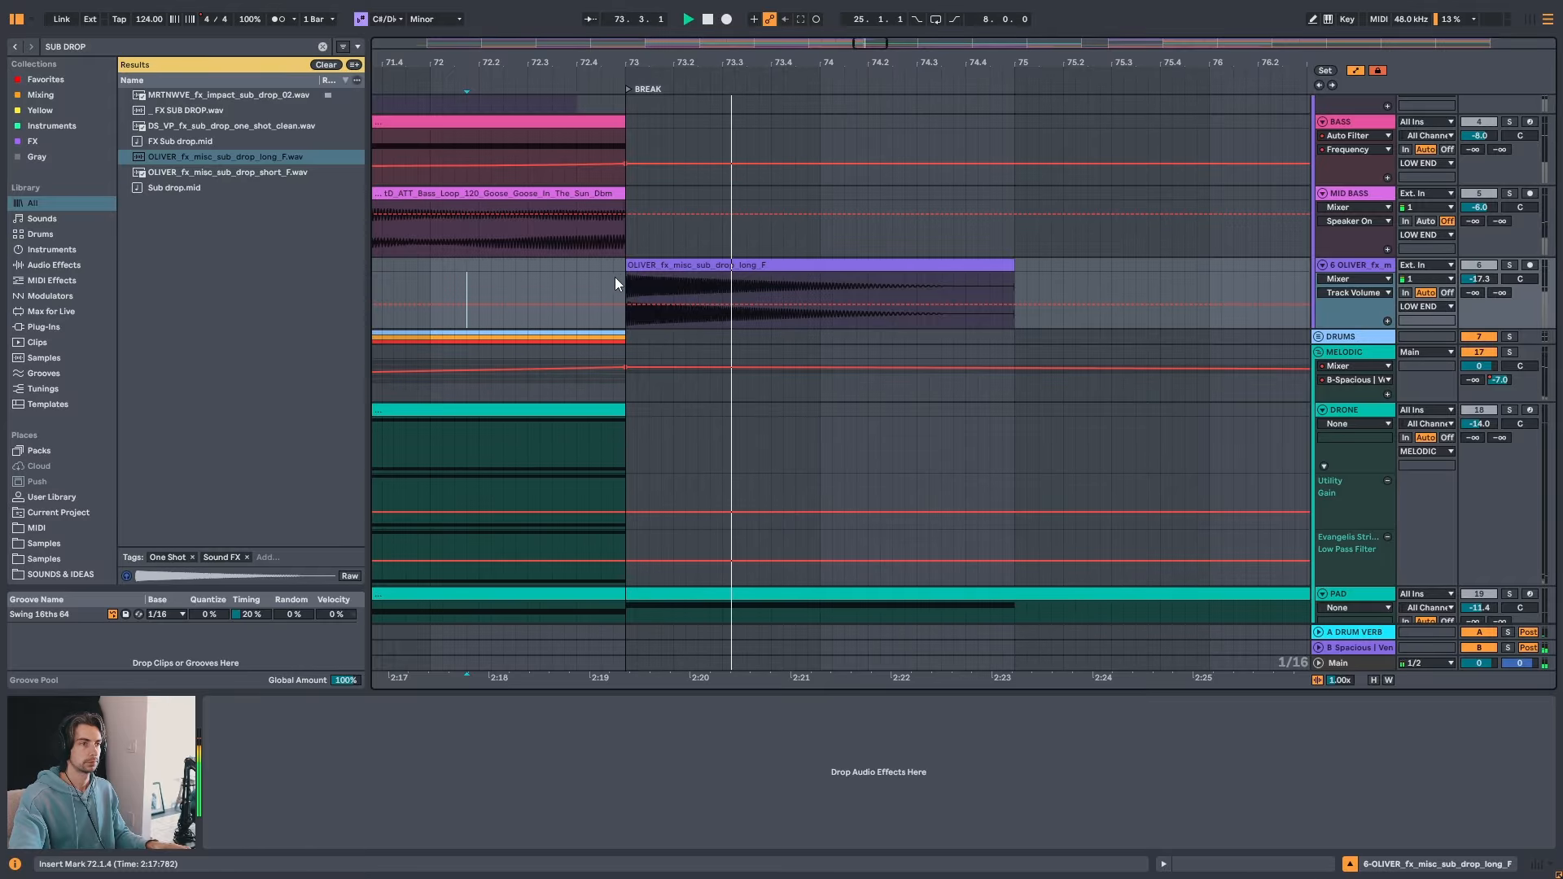
- Set the sub drop track's volume to -19.7 dB and audition it from bar 72.3
{"action": "left_click", "coordinate": [539, 281]}
{"action": "key", "text": "space"}
{"action": "key", "text": "space"}
{"action": "left_click_drag", "start_coordinate": [1479, 280], "coordinate": [1479, 287]}
{"action": "key", "text": "space"}
{"action": "key", "text": "space"}
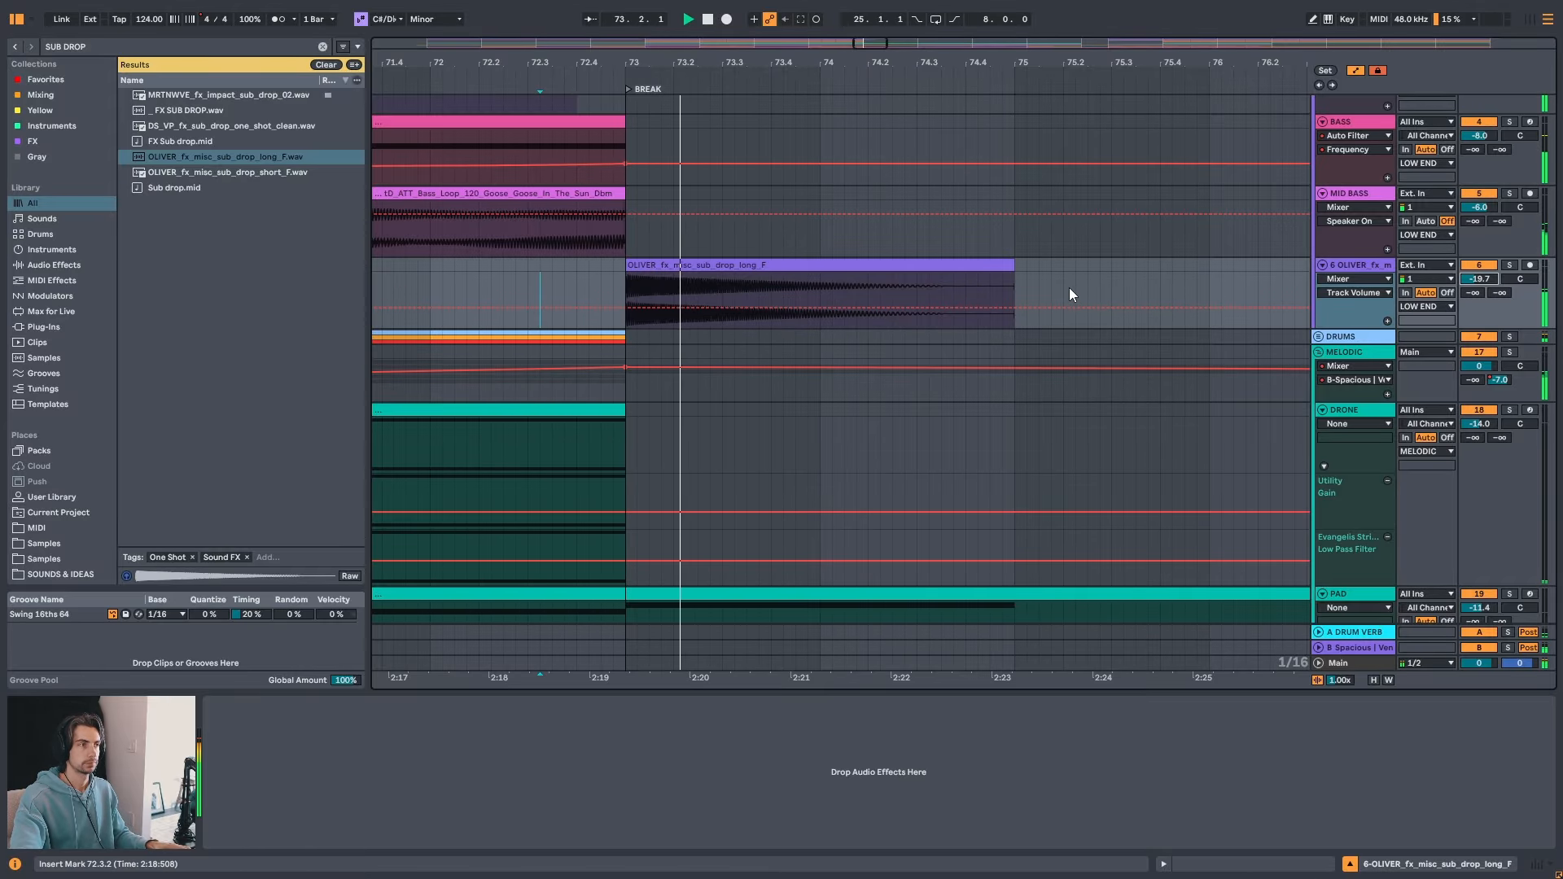
{"action": "scroll", "coordinate": [875, 313], "scroll_direction": "down", "scroll_amount": 2}
{"action": "key", "text": "space"}
- Transpose the sub drop clip to -2 semitones while auditioning it, and close the clip view
{"action": "left_click", "coordinate": [742, 265]}
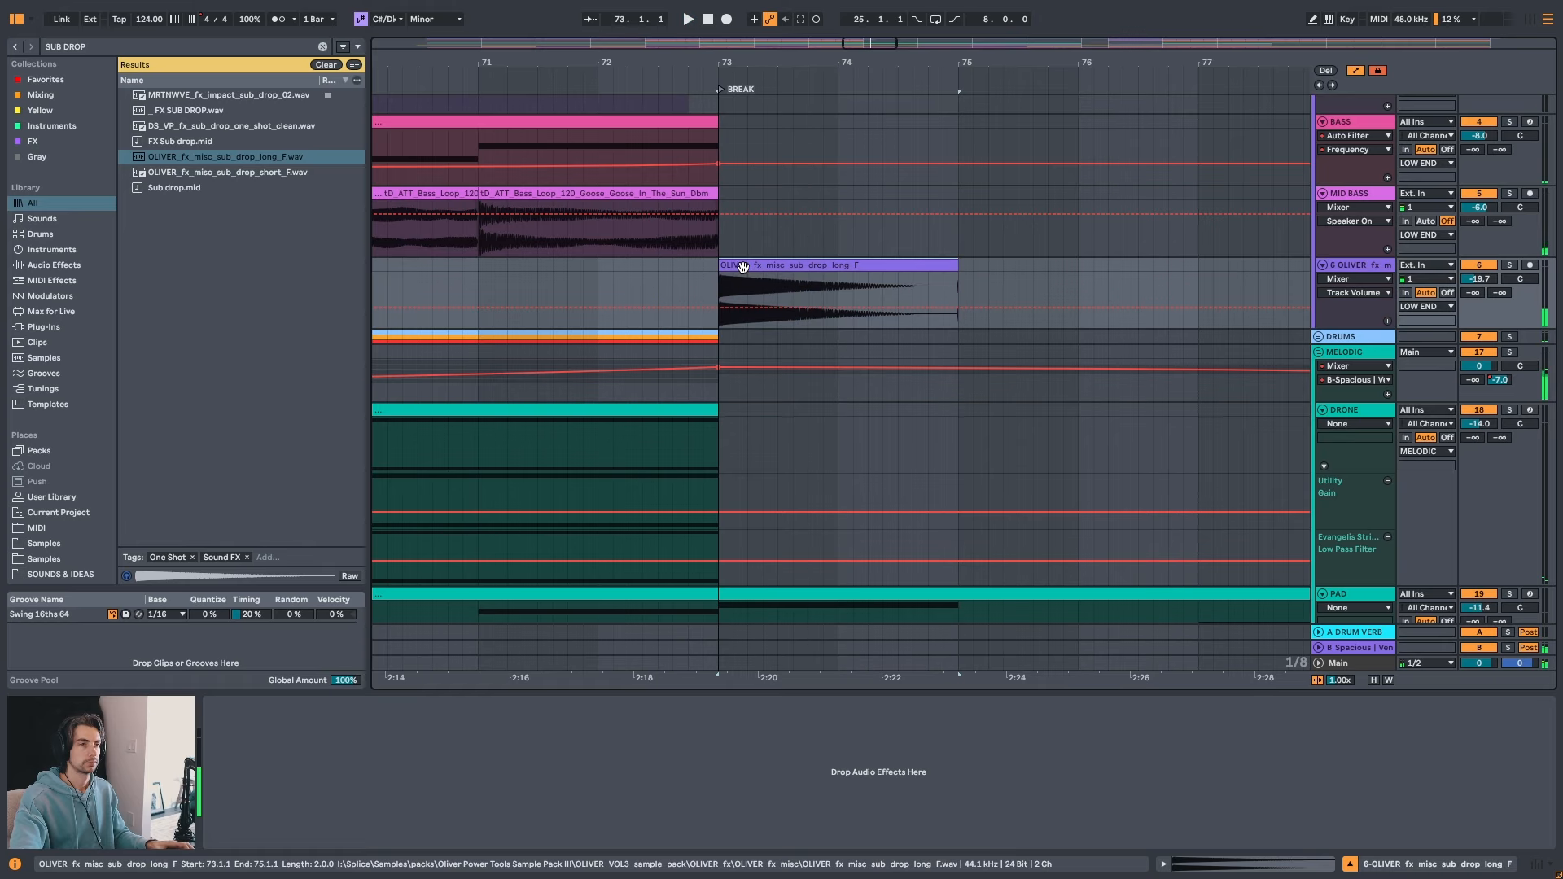
{"action": "double_click", "coordinate": [746, 269]}
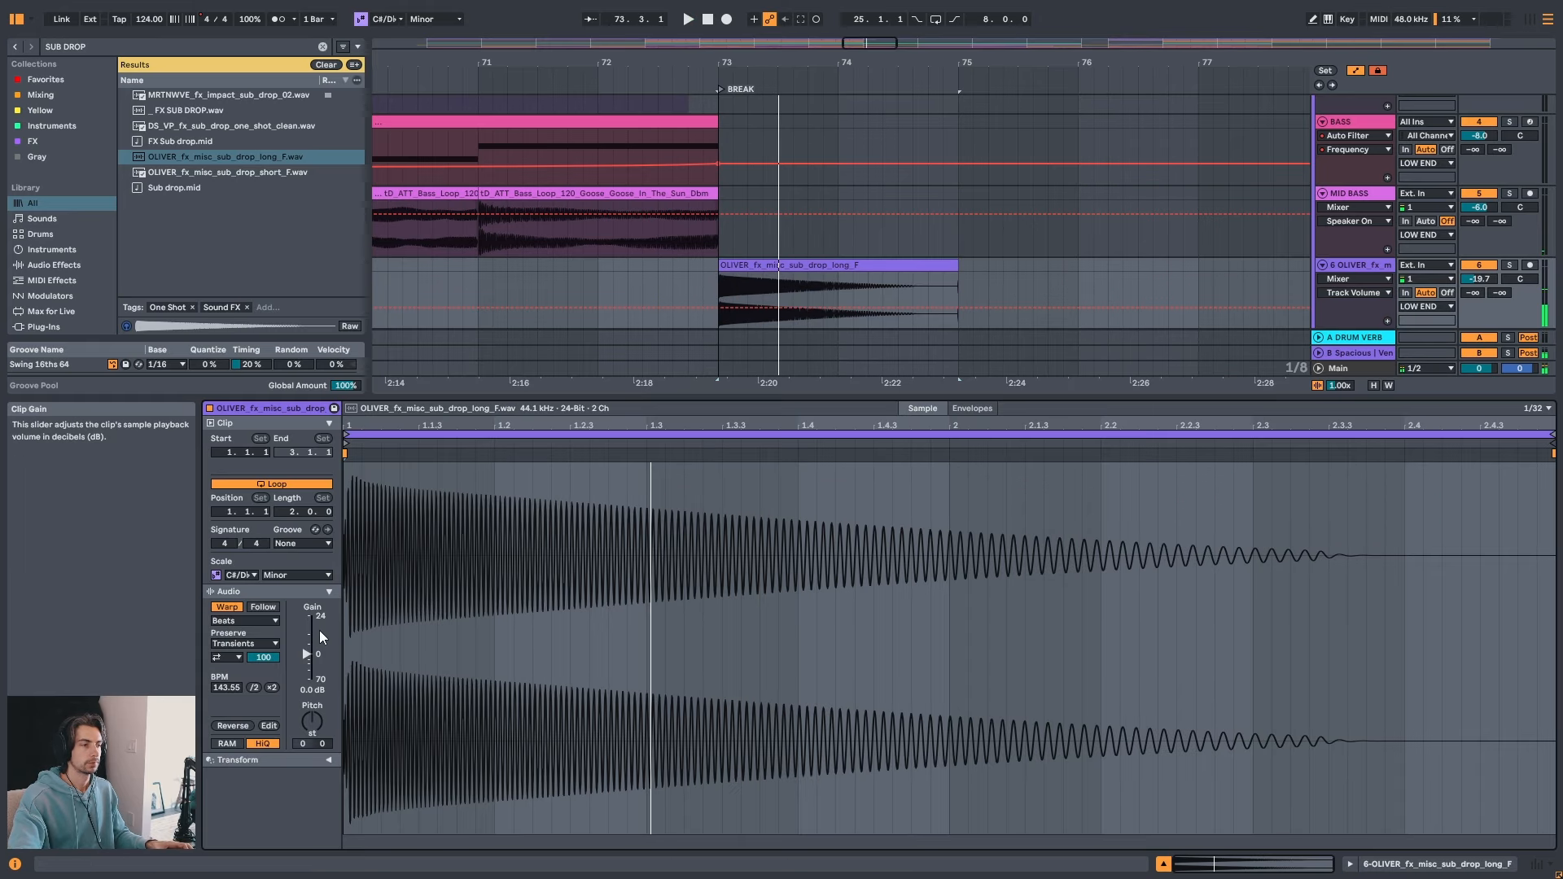
{"action": "key", "text": "space"}
{"action": "left_click_drag", "start_coordinate": [314, 720], "coordinate": [314, 724]}
{"action": "key", "text": "space"}
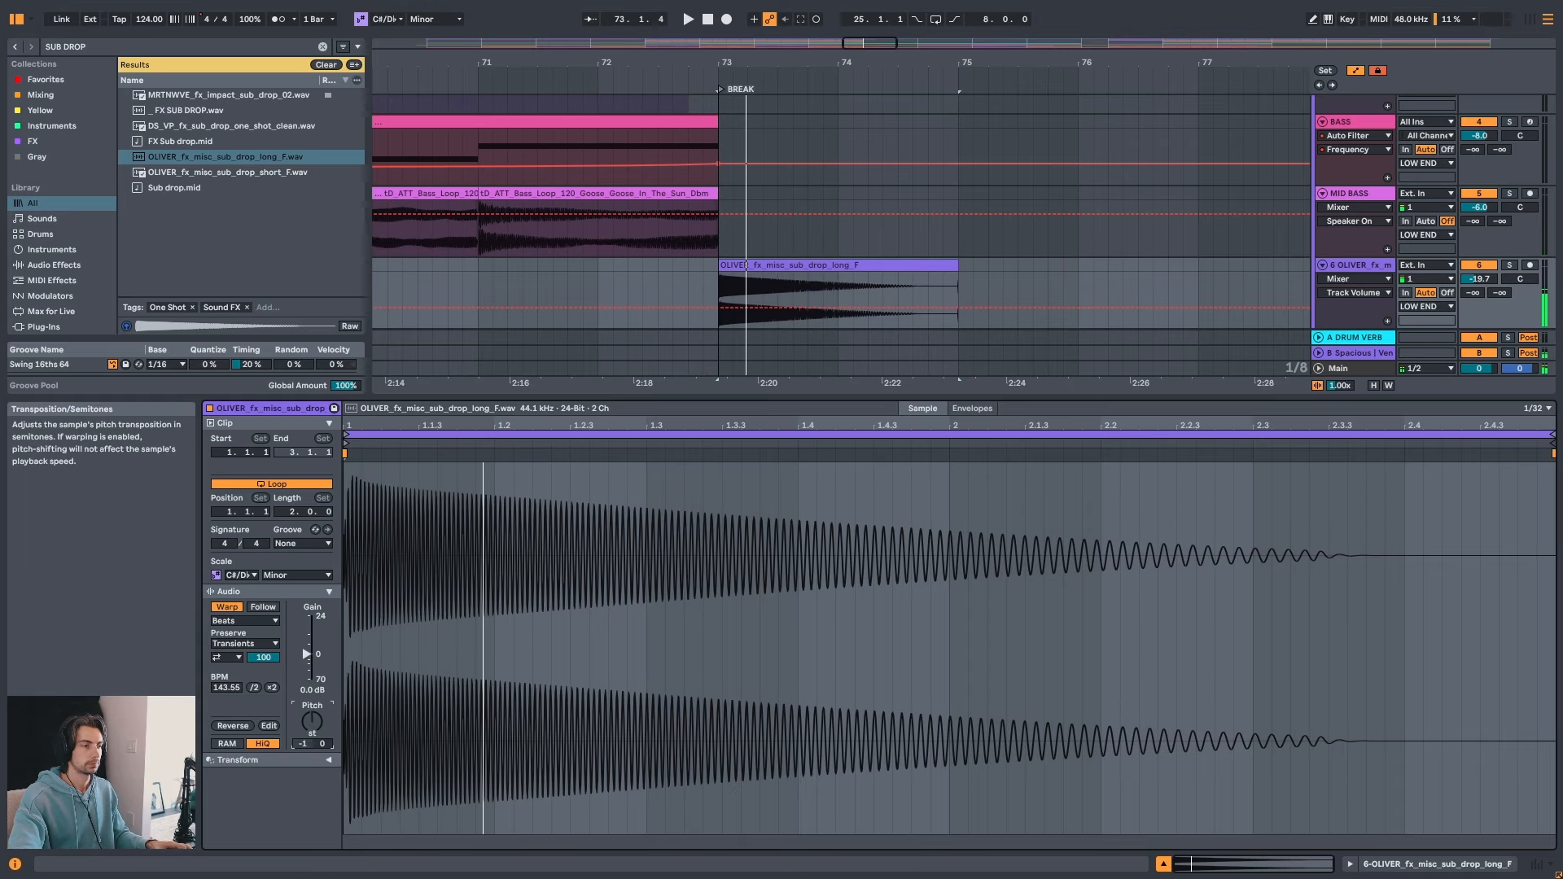
{"action": "key", "text": "space"}
{"action": "key", "text": "space"}
{"action": "key", "text": "space"}
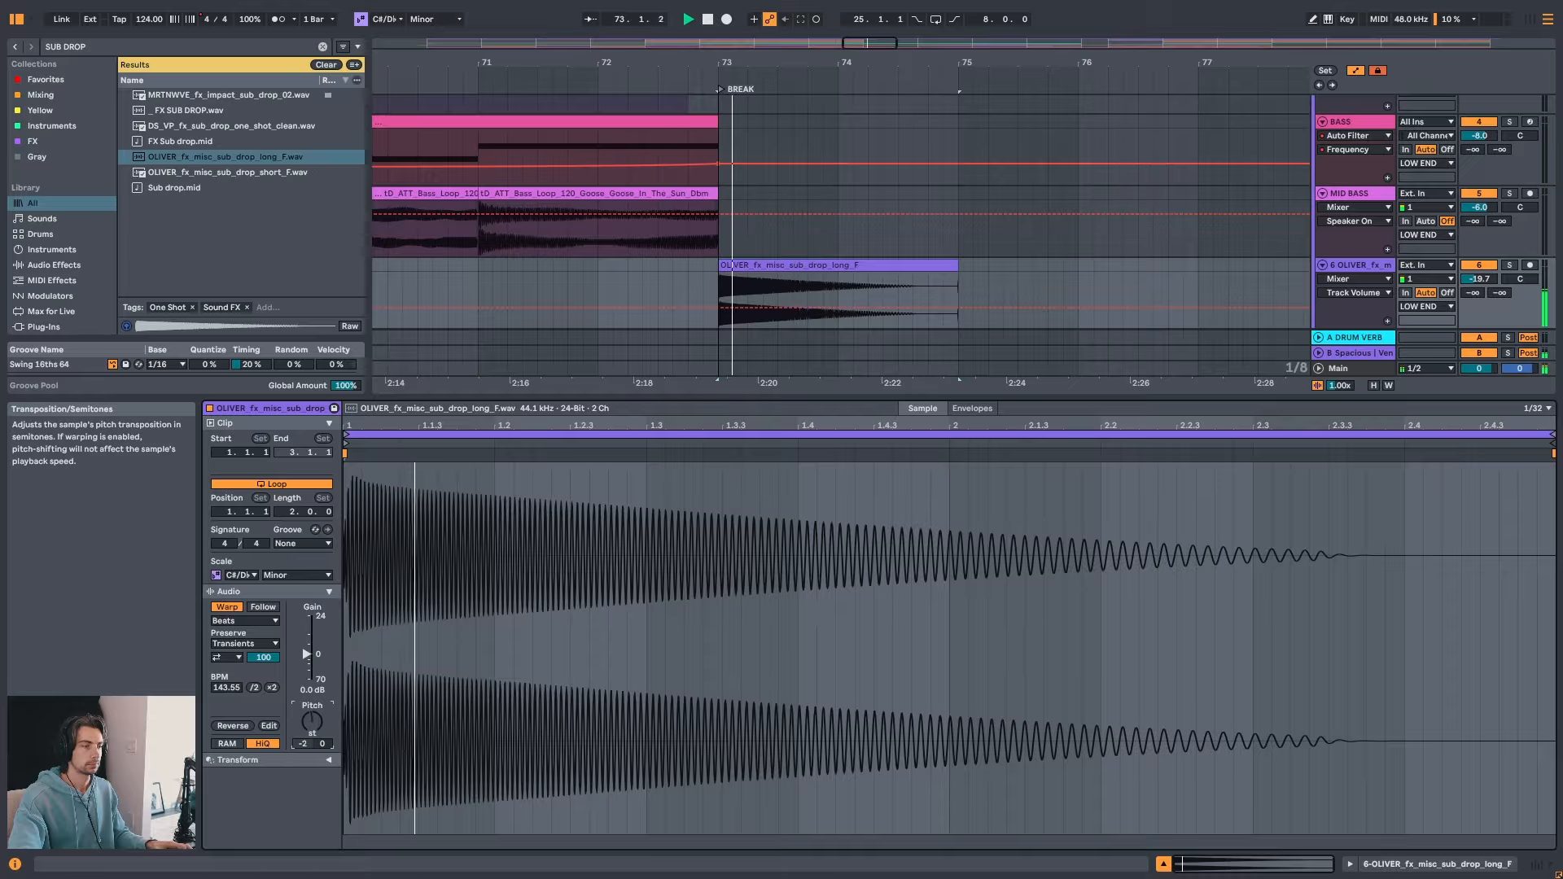
{"action": "left_click_drag", "start_coordinate": [315, 716], "coordinate": [315, 723]}
{"action": "key", "text": "space"}
{"action": "key", "text": "space"}
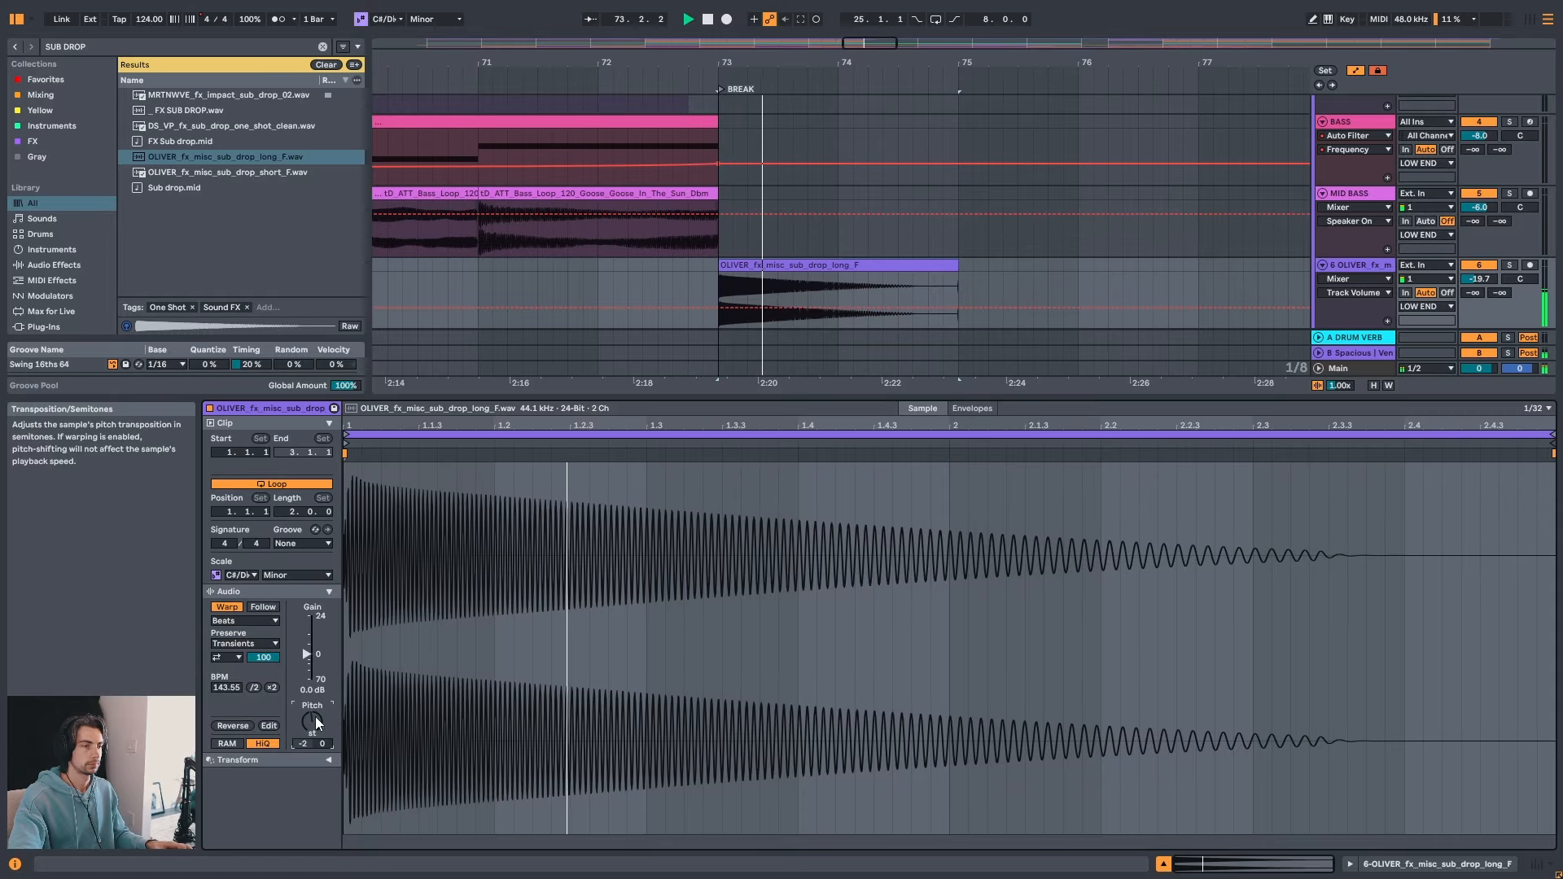
{"action": "key", "text": "space"}
{"action": "key", "text": "shift+Tab"}
- Open the PAD clip at the break in the note editor and show only the notes of the scale
{"action": "scroll", "coordinate": [954, 324], "scroll_direction": "down", "scroll_amount": 1}
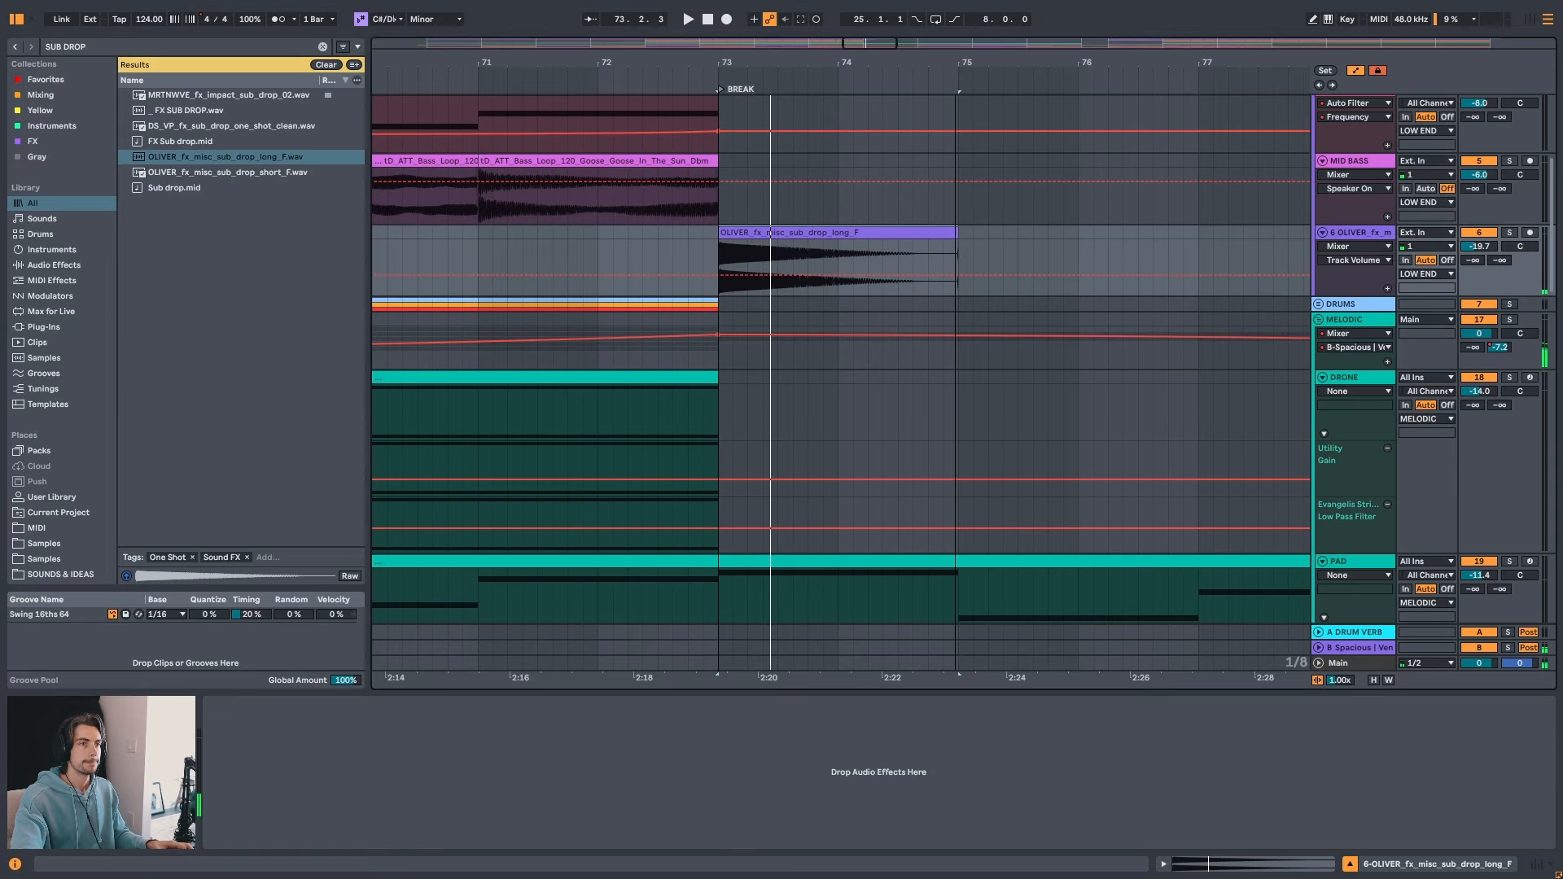
{"action": "left_click_drag", "start_coordinate": [954, 62], "coordinate": [902, 40]}
{"action": "scroll", "coordinate": [974, 442], "scroll_direction": "down", "scroll_amount": 2}
{"action": "double_click", "coordinate": [903, 475]}
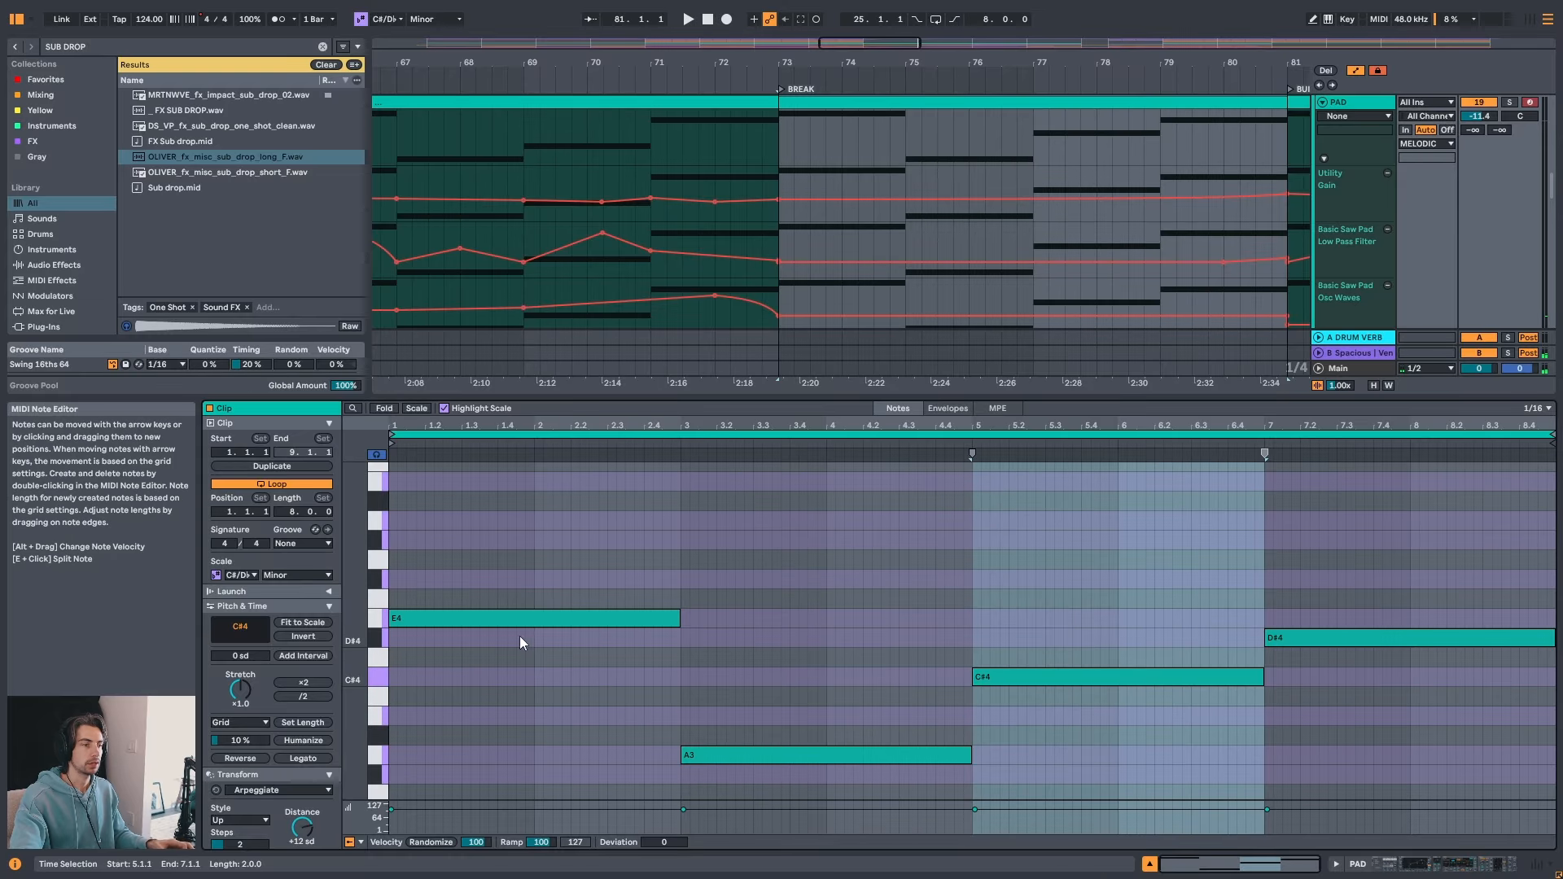
{"action": "scroll", "coordinate": [386, 765], "scroll_direction": "down", "scroll_amount": 1}
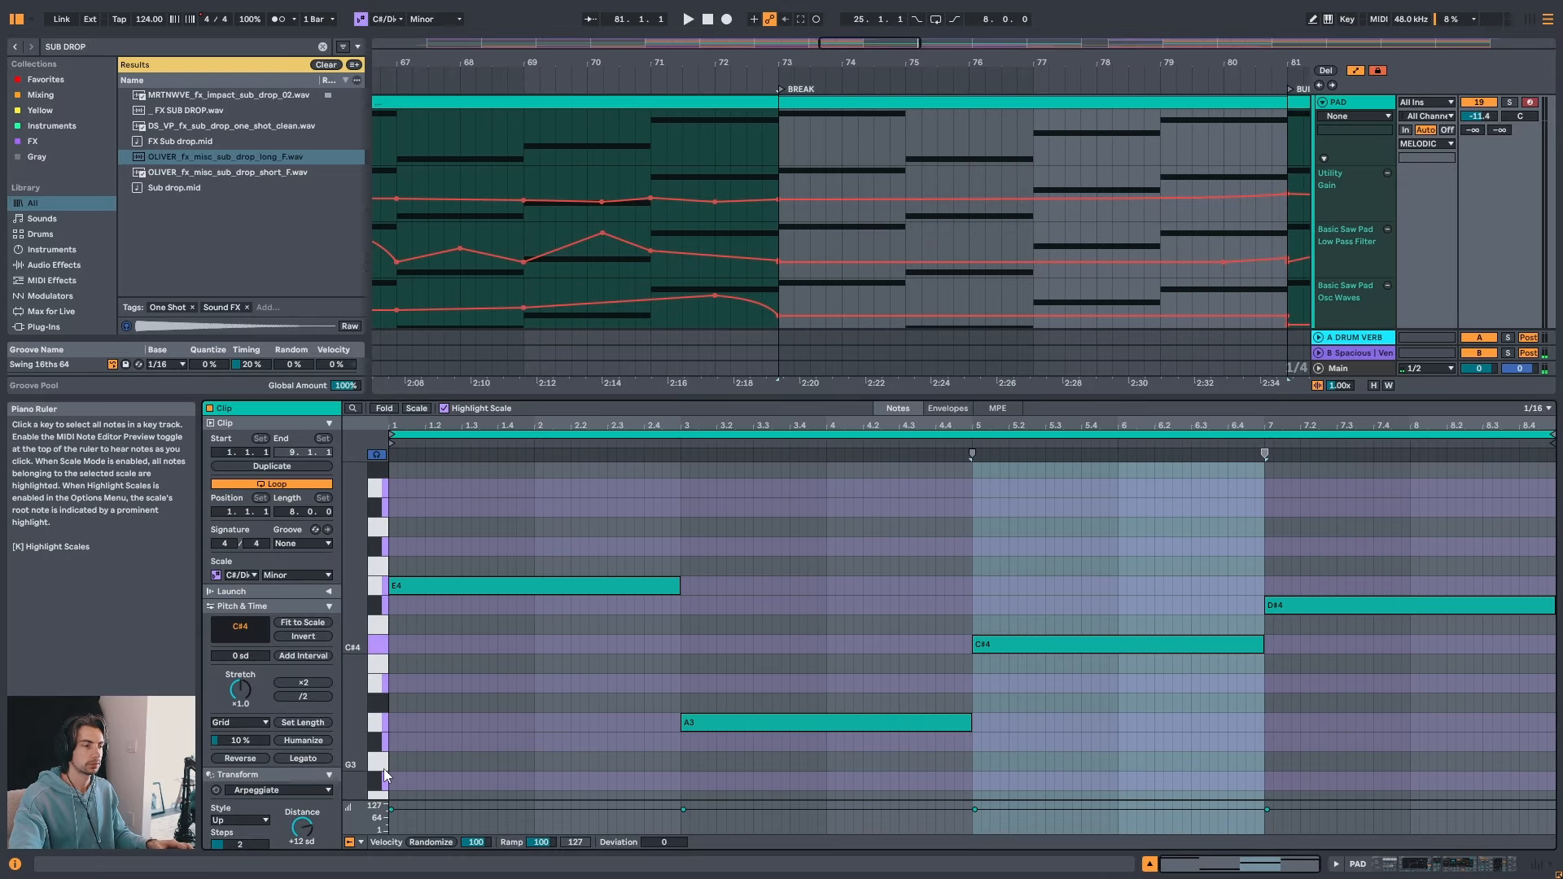
{"action": "left_click", "coordinate": [416, 408]}
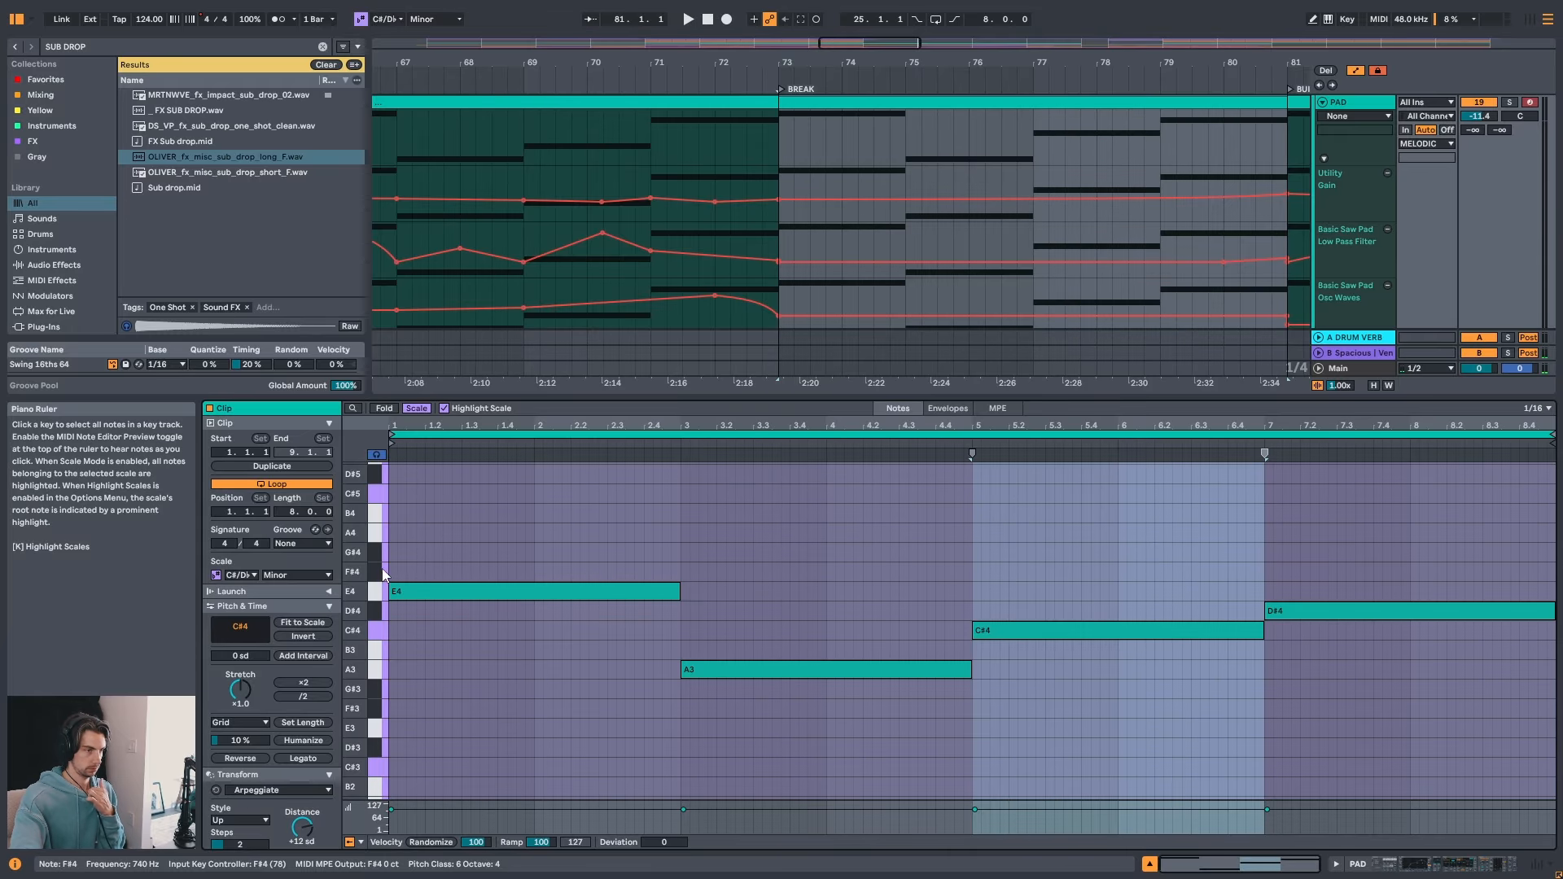
- Show all pitches again in the PAD clip's note editor and return to the device view
{"action": "left_click", "coordinate": [421, 409]}
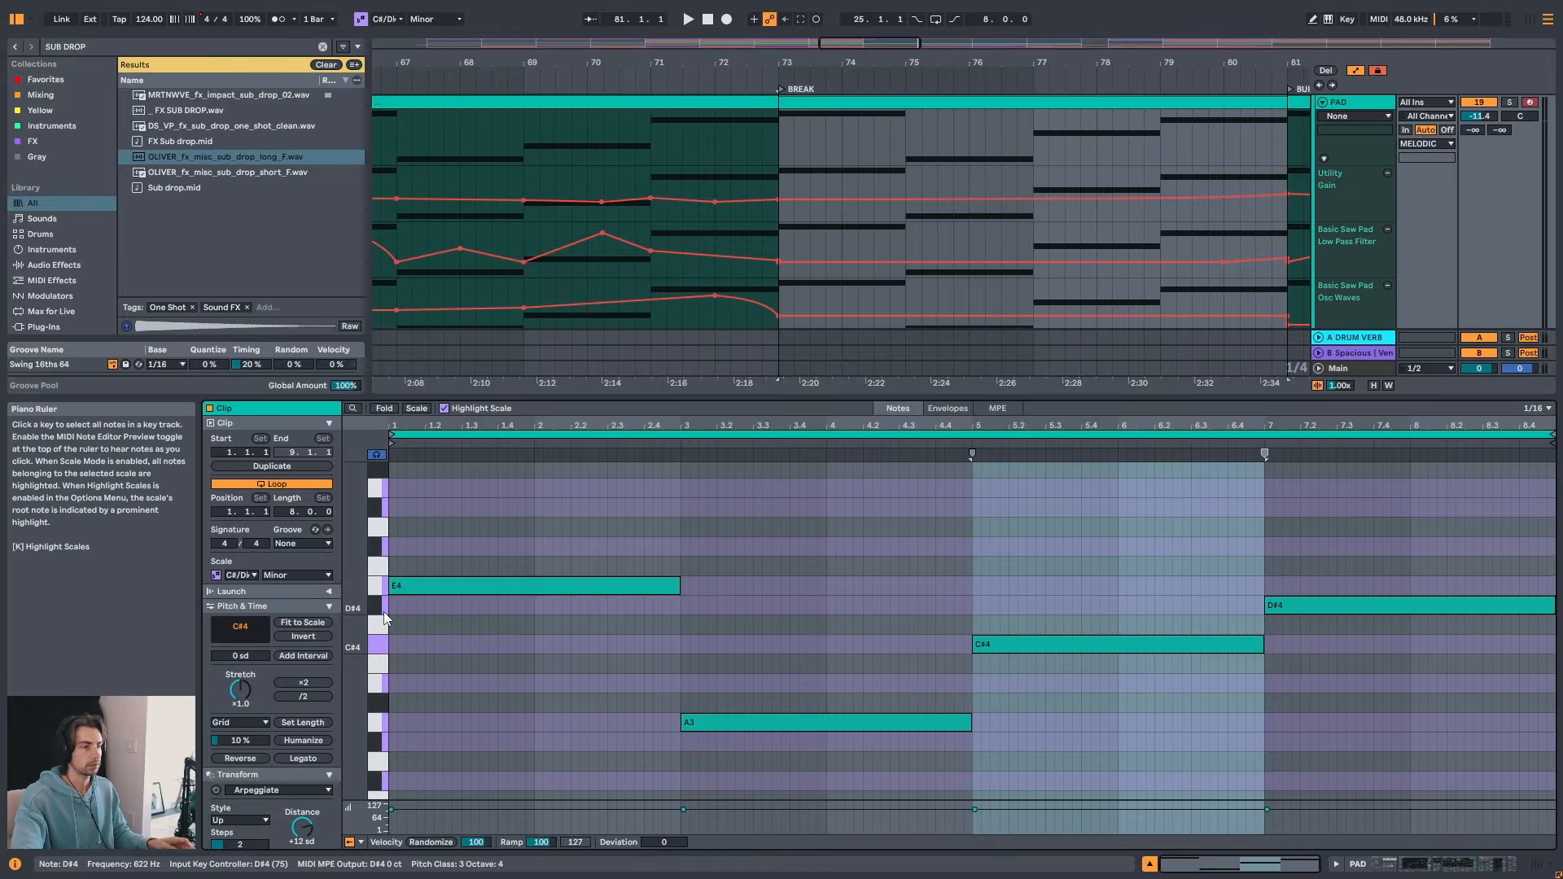
{"action": "key", "text": "shift+Tab"}
{"action": "scroll", "coordinate": [853, 392], "scroll_direction": "up", "scroll_amount": 8}
{"action": "scroll", "coordinate": [853, 392], "scroll_direction": "up", "scroll_amount": 3}
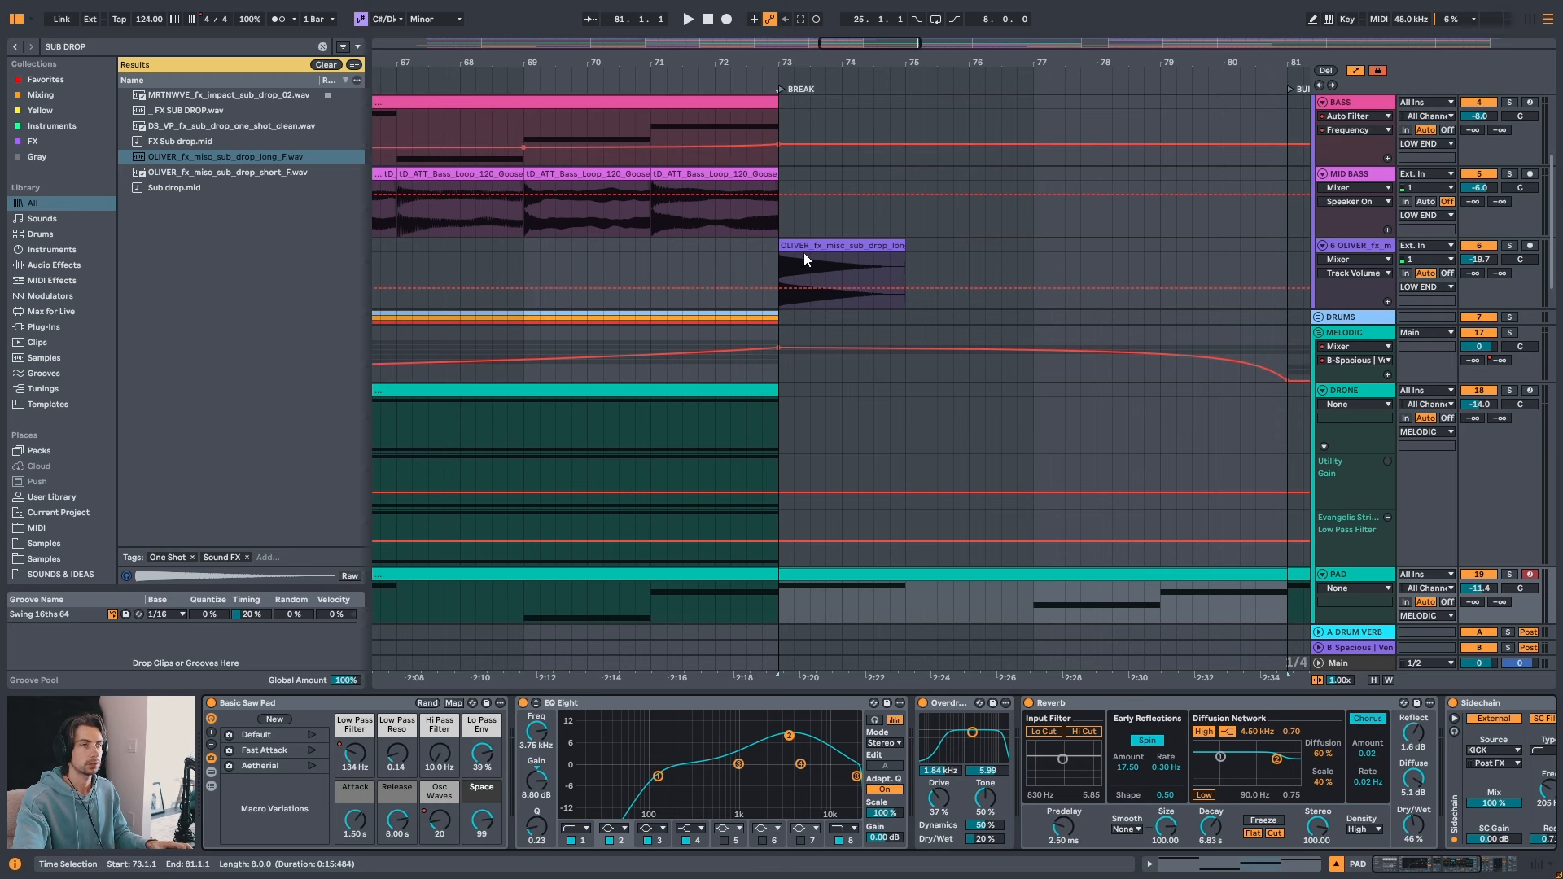
- Audition the sub drop's entry into the break from bar 71.4
{"action": "left_click", "coordinate": [802, 255]}
{"action": "key", "text": "shift+Tab"}
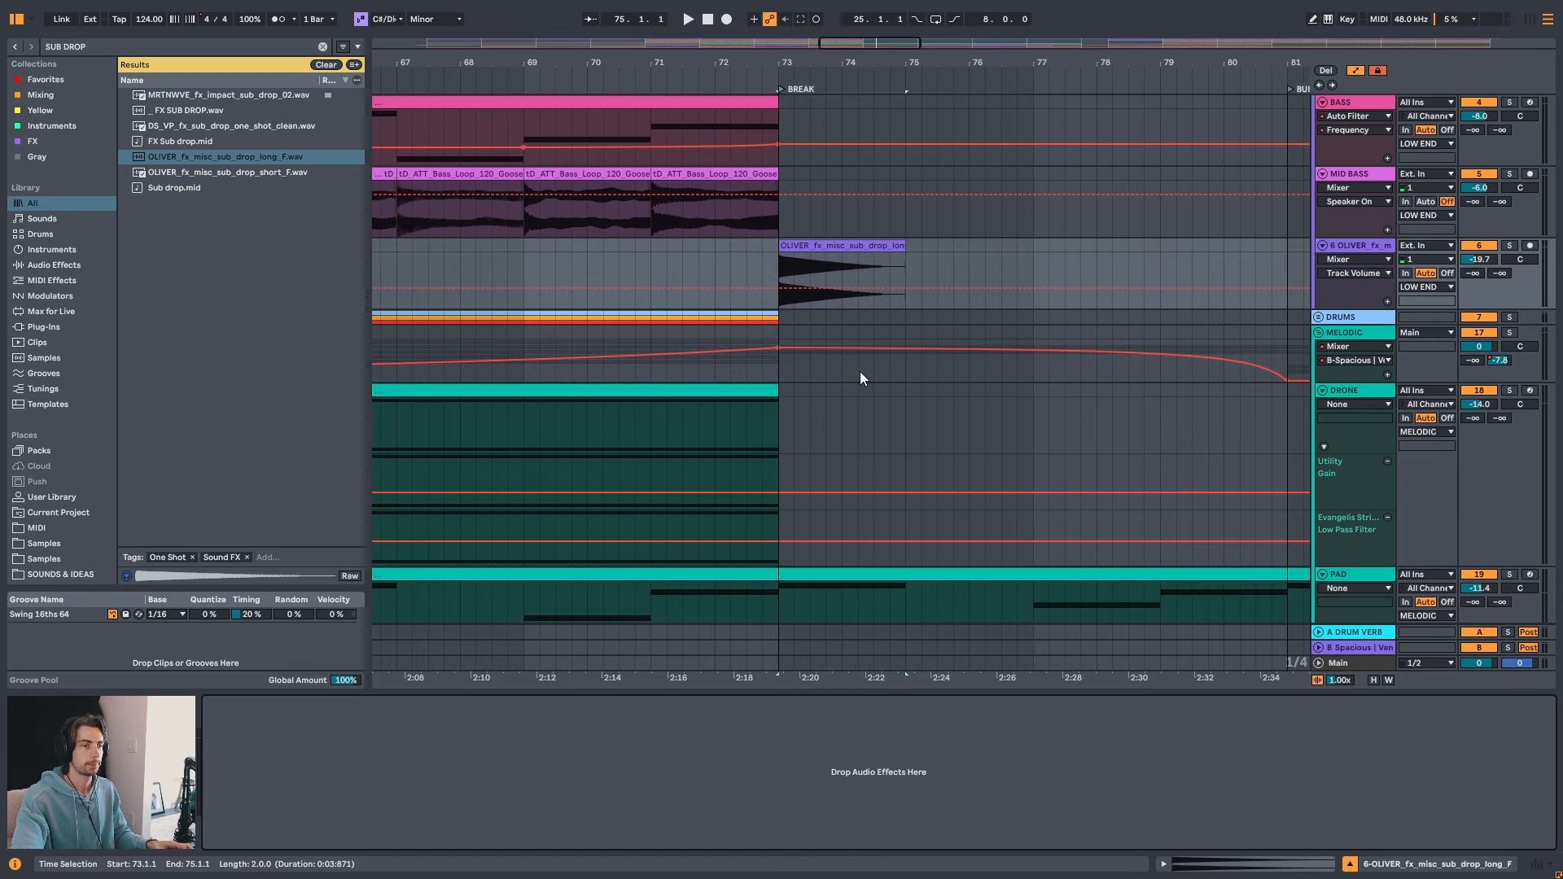
{"action": "left_click", "coordinate": [706, 269]}
{"action": "key", "text": "space"}
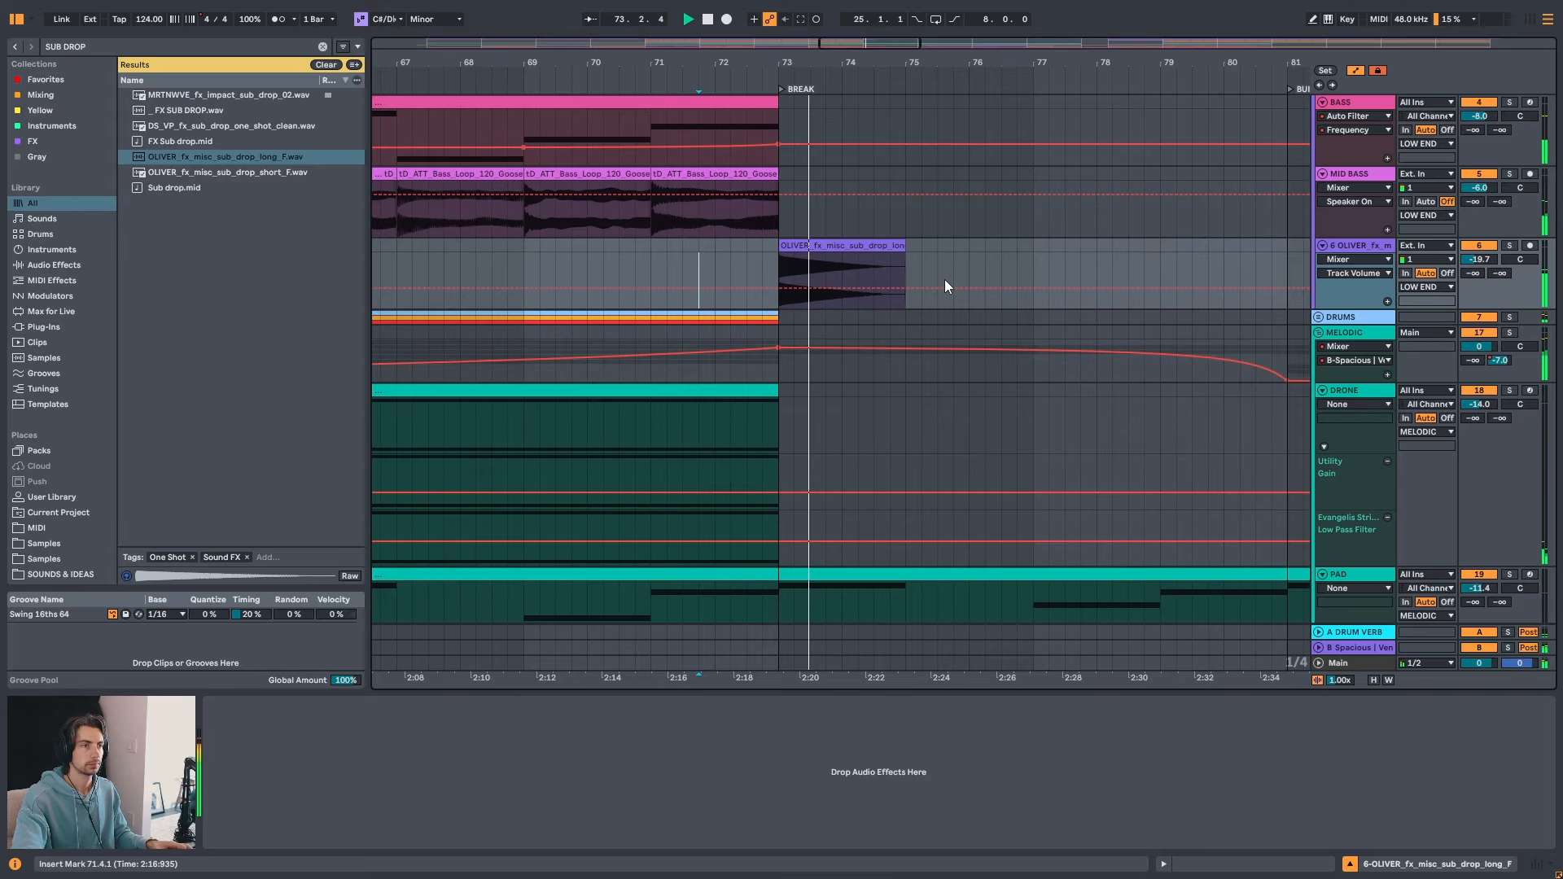
{"action": "left_click_drag", "start_coordinate": [1007, 65], "coordinate": [861, 60]}
{"action": "key", "text": "space"}
- Rename the sub drop sample's track SUB DROP and audition the transition from bar 72.3
{"action": "scroll", "coordinate": [887, 311], "scroll_direction": "up", "scroll_amount": 3}
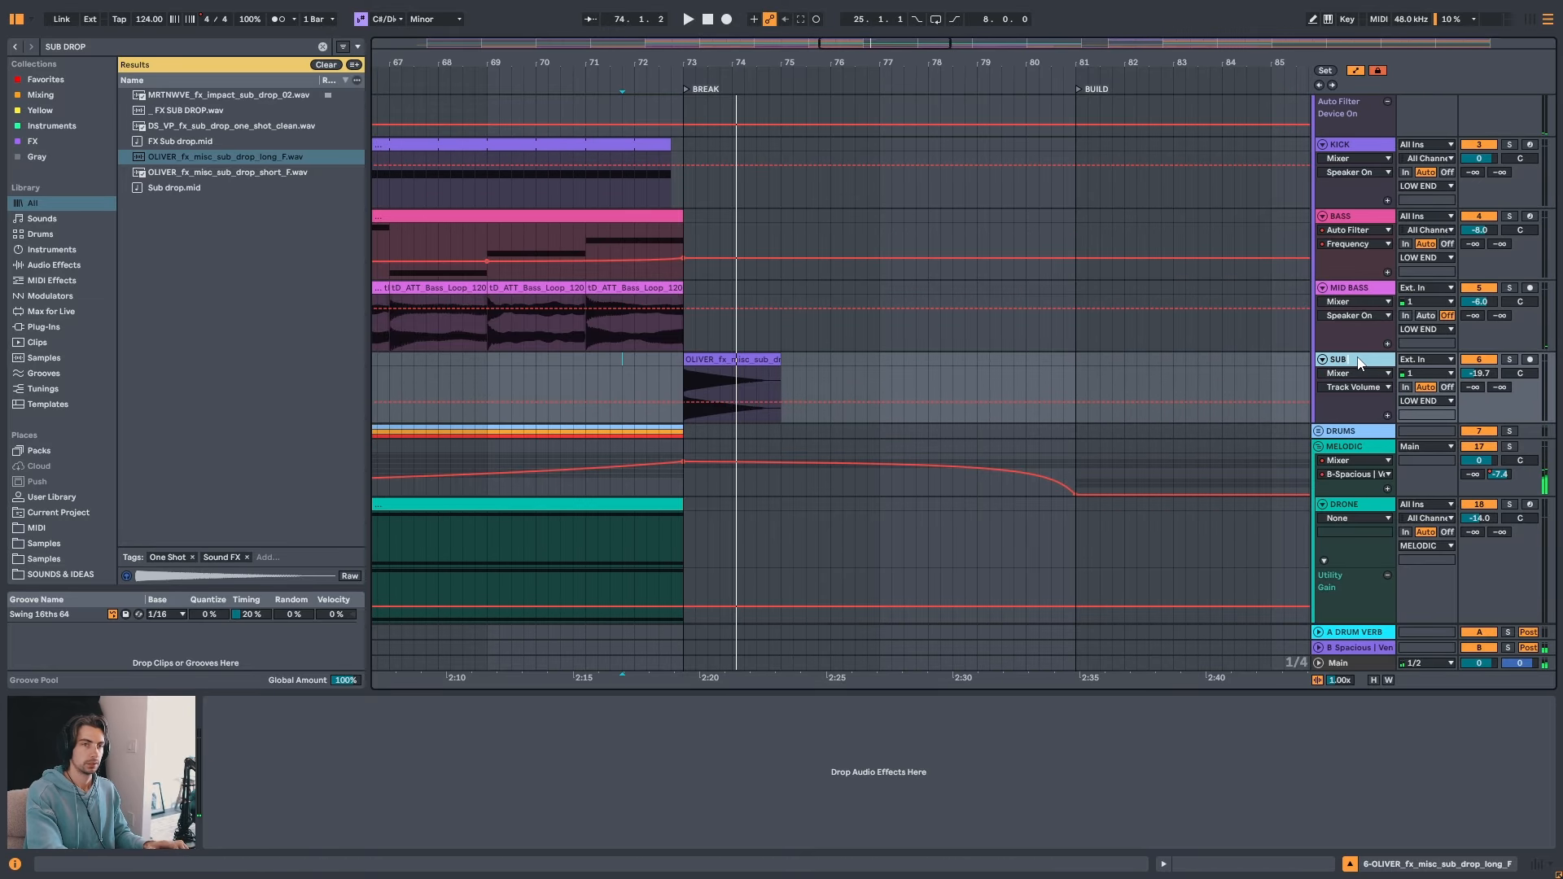
{"action": "scroll", "coordinate": [877, 291], "scroll_direction": "down", "scroll_amount": 2}
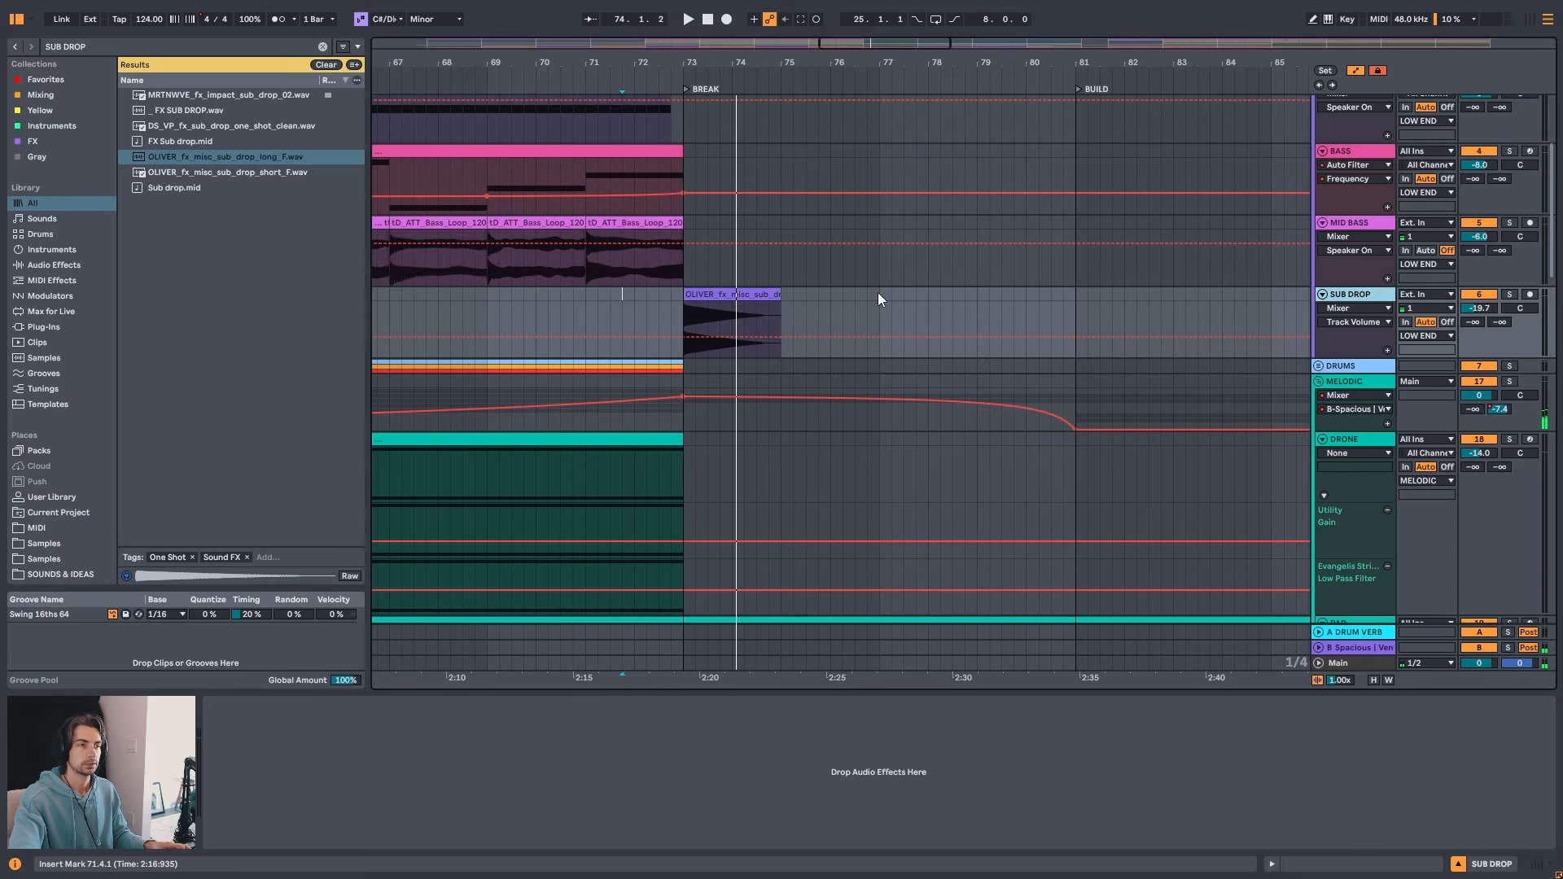
{"action": "left_click", "coordinate": [658, 302]}
{"action": "key", "text": "space"}
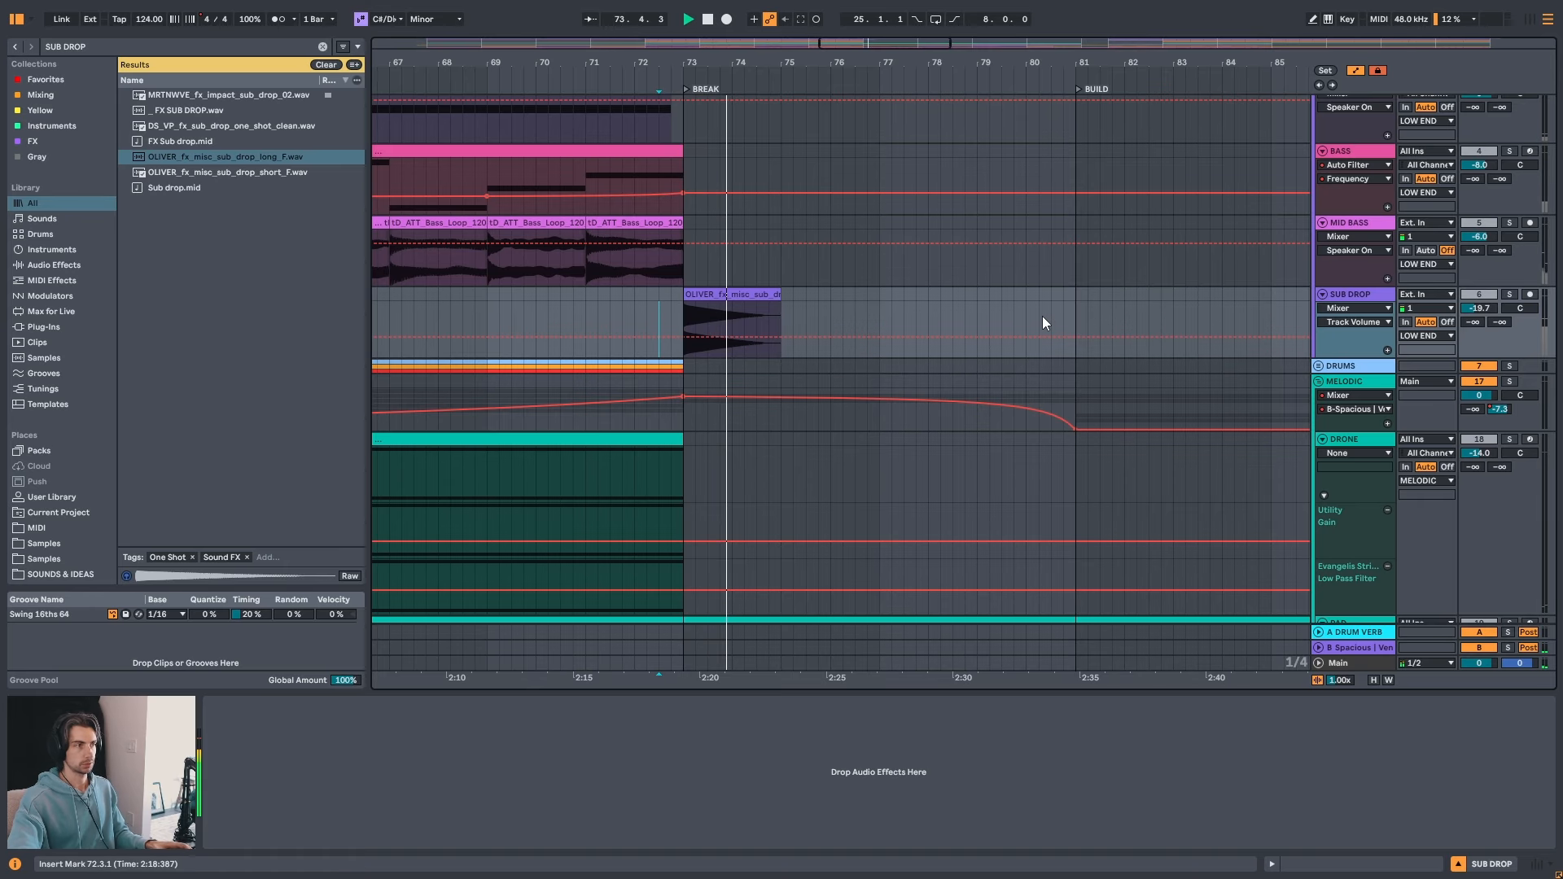
- Insert a new MIDI track in the MELODIC group, directly above the DRONE track
{"action": "scroll", "coordinate": [991, 308], "scroll_direction": "down", "scroll_amount": 2}
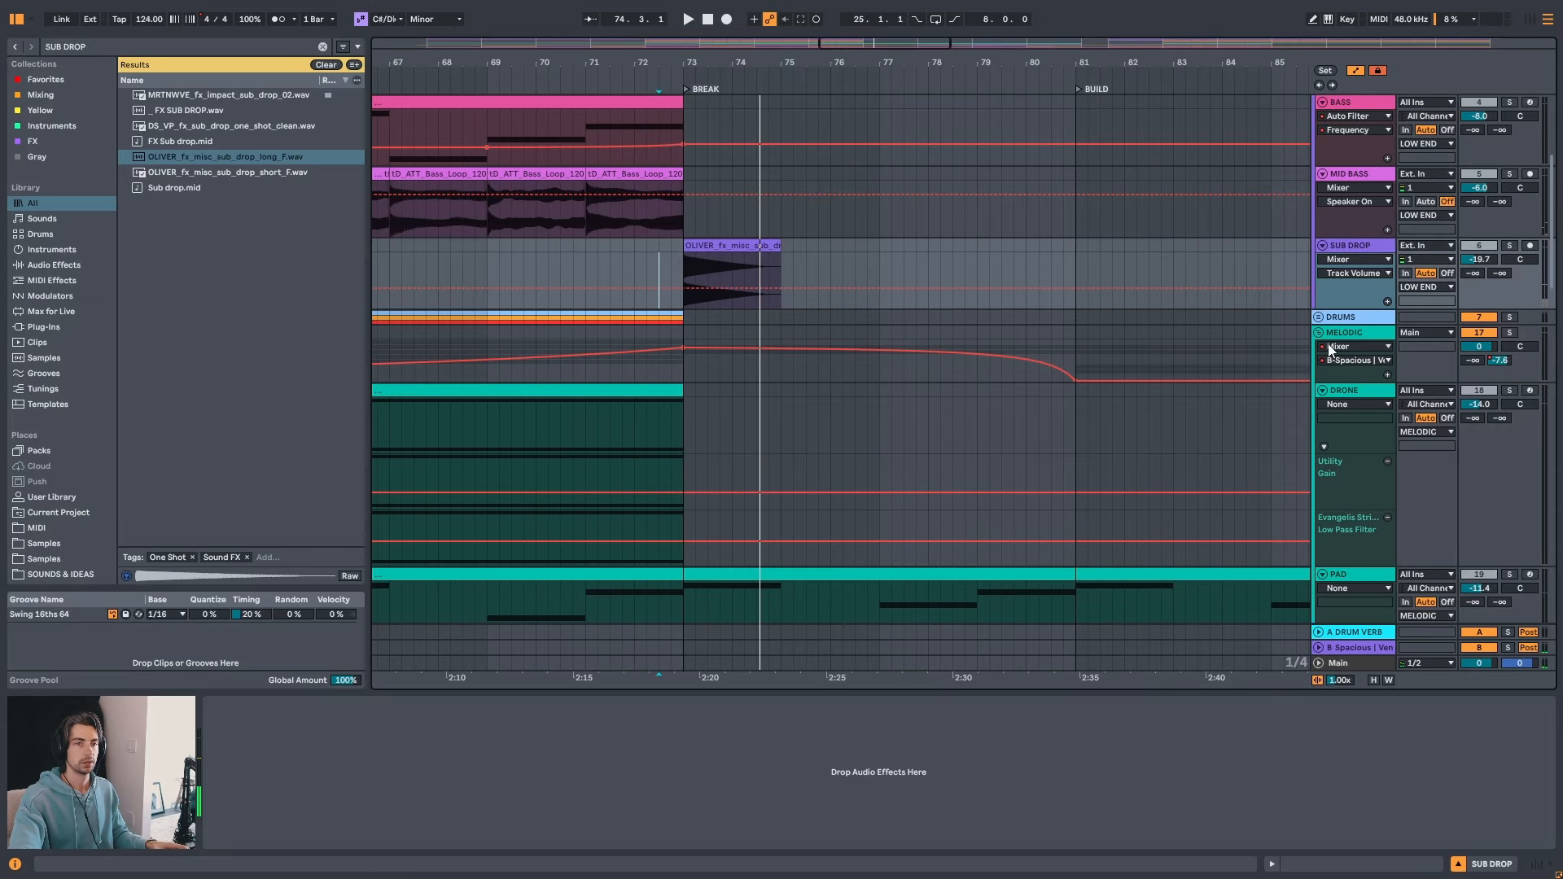
{"action": "left_click", "coordinate": [1344, 391]}
{"action": "key", "text": "ctrl+shift+t"}
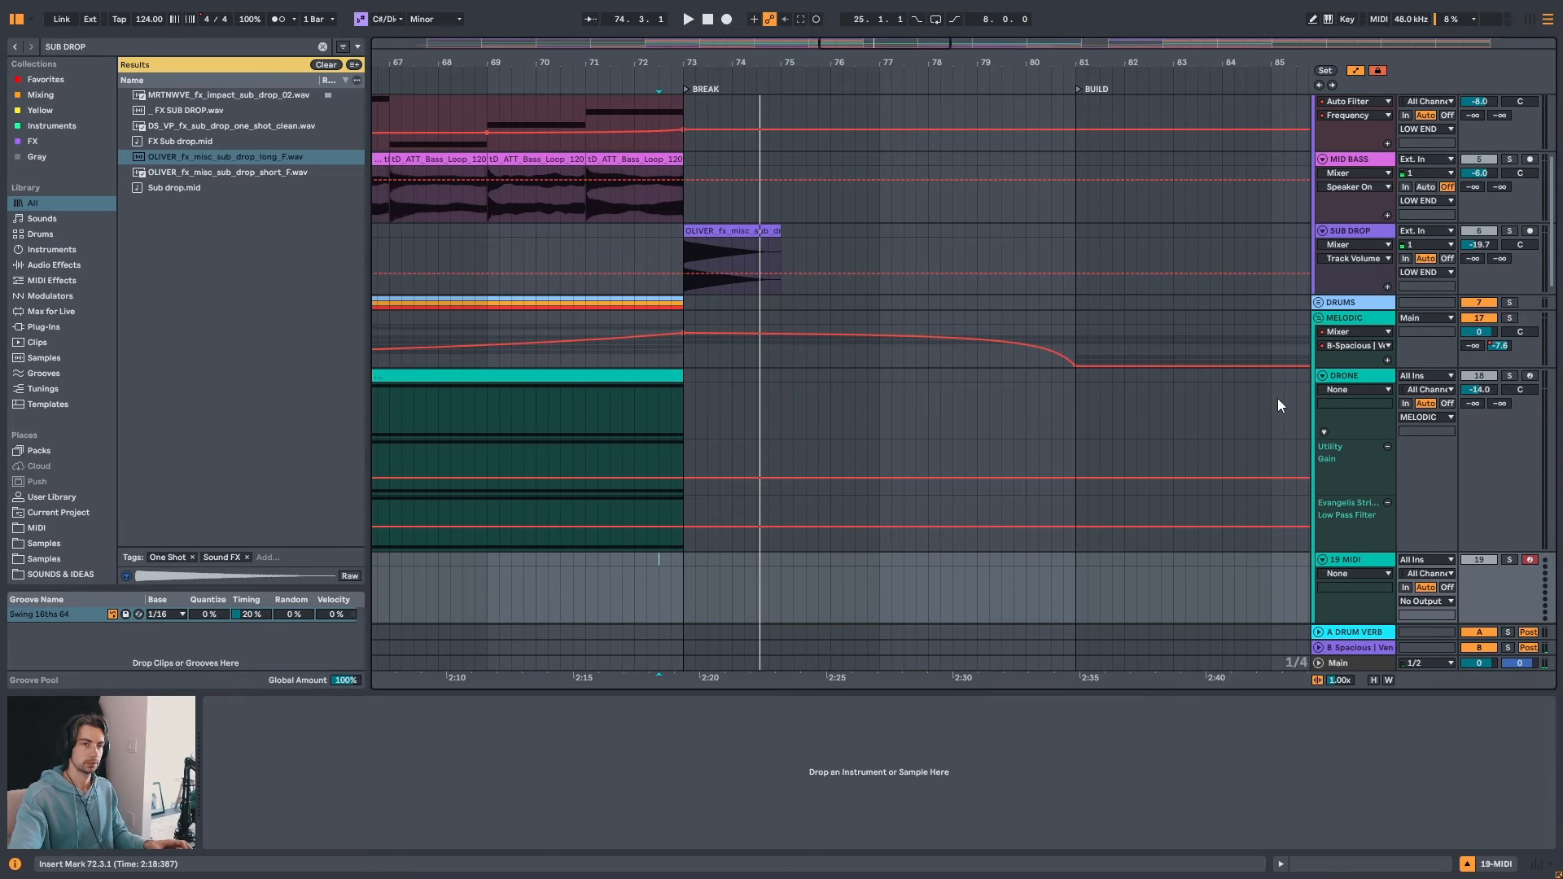
{"action": "left_click_drag", "start_coordinate": [1370, 397], "coordinate": [1370, 398]}
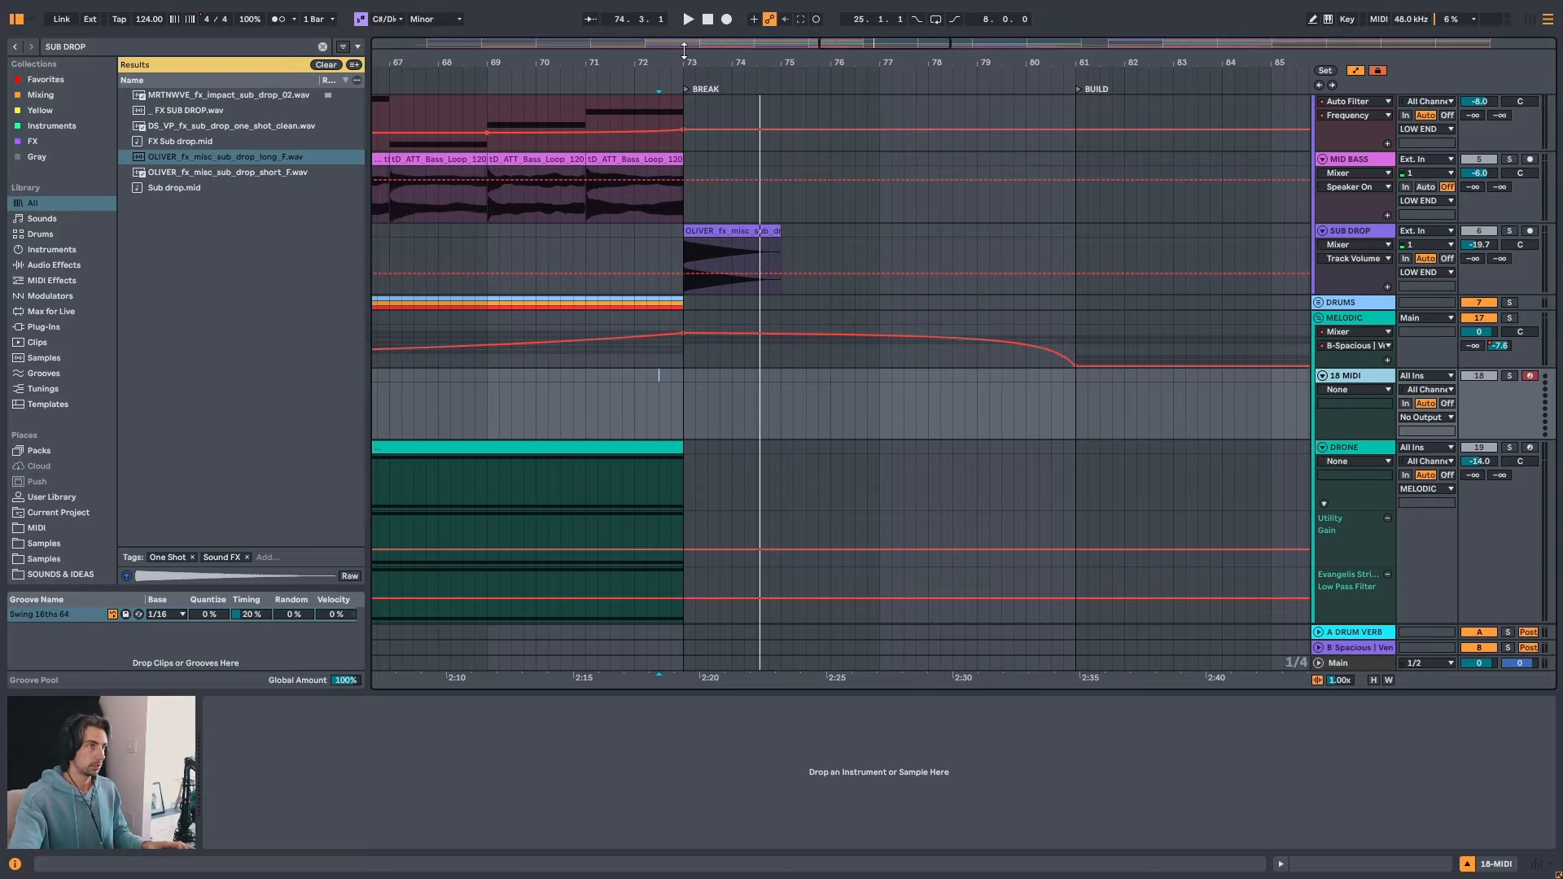
- Replace the browser search with BELL and limit it to instruments
{"action": "left_click", "coordinate": [324, 47]}
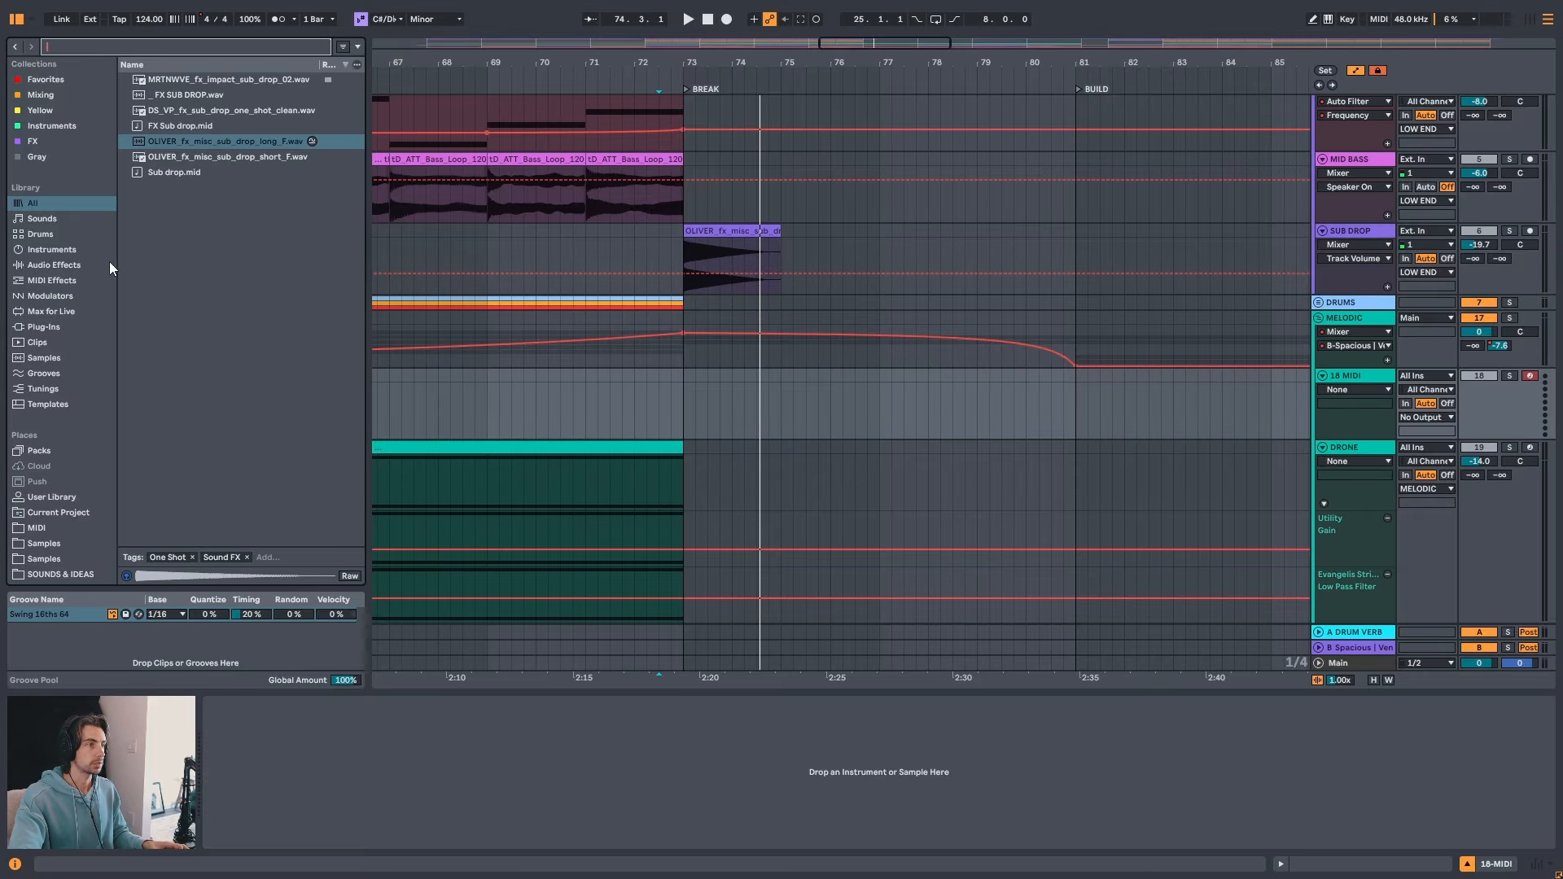
{"action": "left_click", "coordinate": [54, 249]}
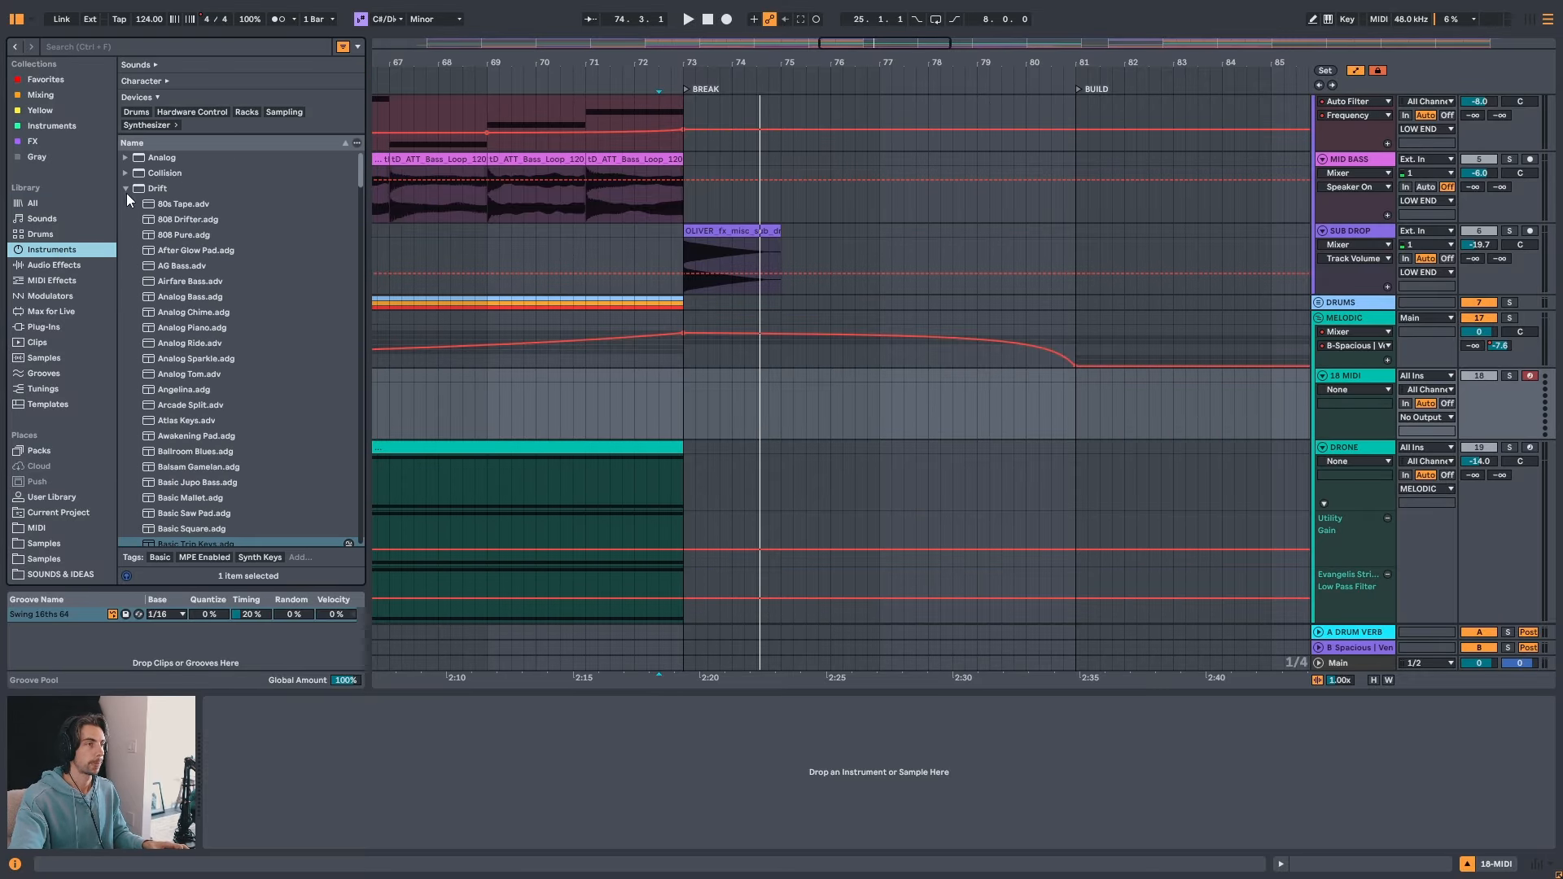
{"action": "left_click", "coordinate": [127, 192]}
{"action": "key", "text": "ctrl+f"}
{"action": "type", "text": "BELL"}
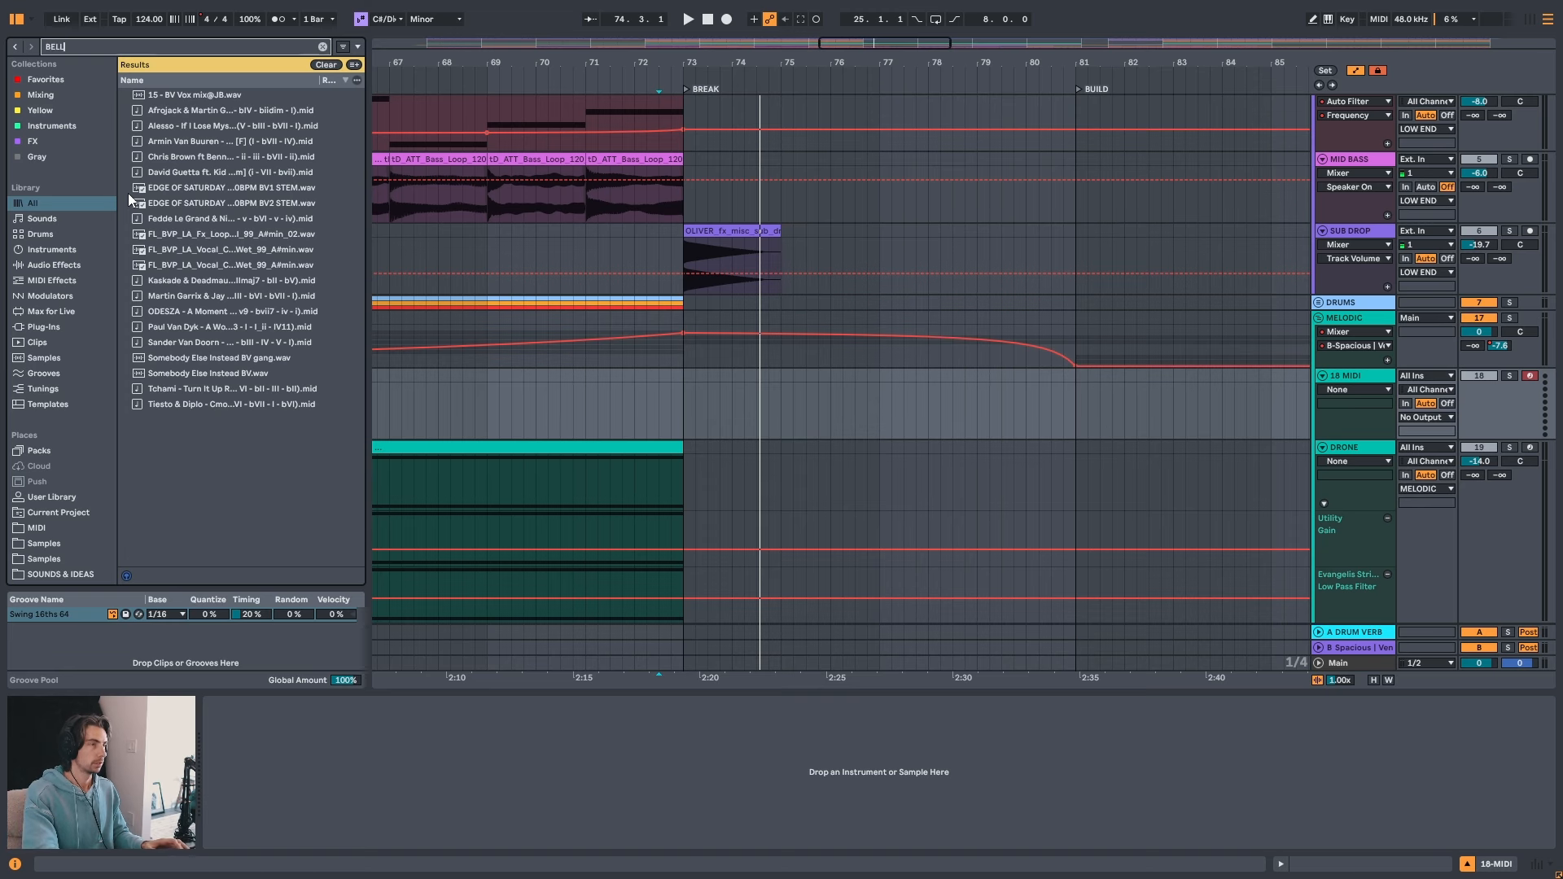
{"action": "left_click", "coordinate": [69, 251]}
- Try the Basic Bells and Basic FM Bells presets on the new MIDI track, removing each one
{"action": "left_click", "coordinate": [186, 190]}
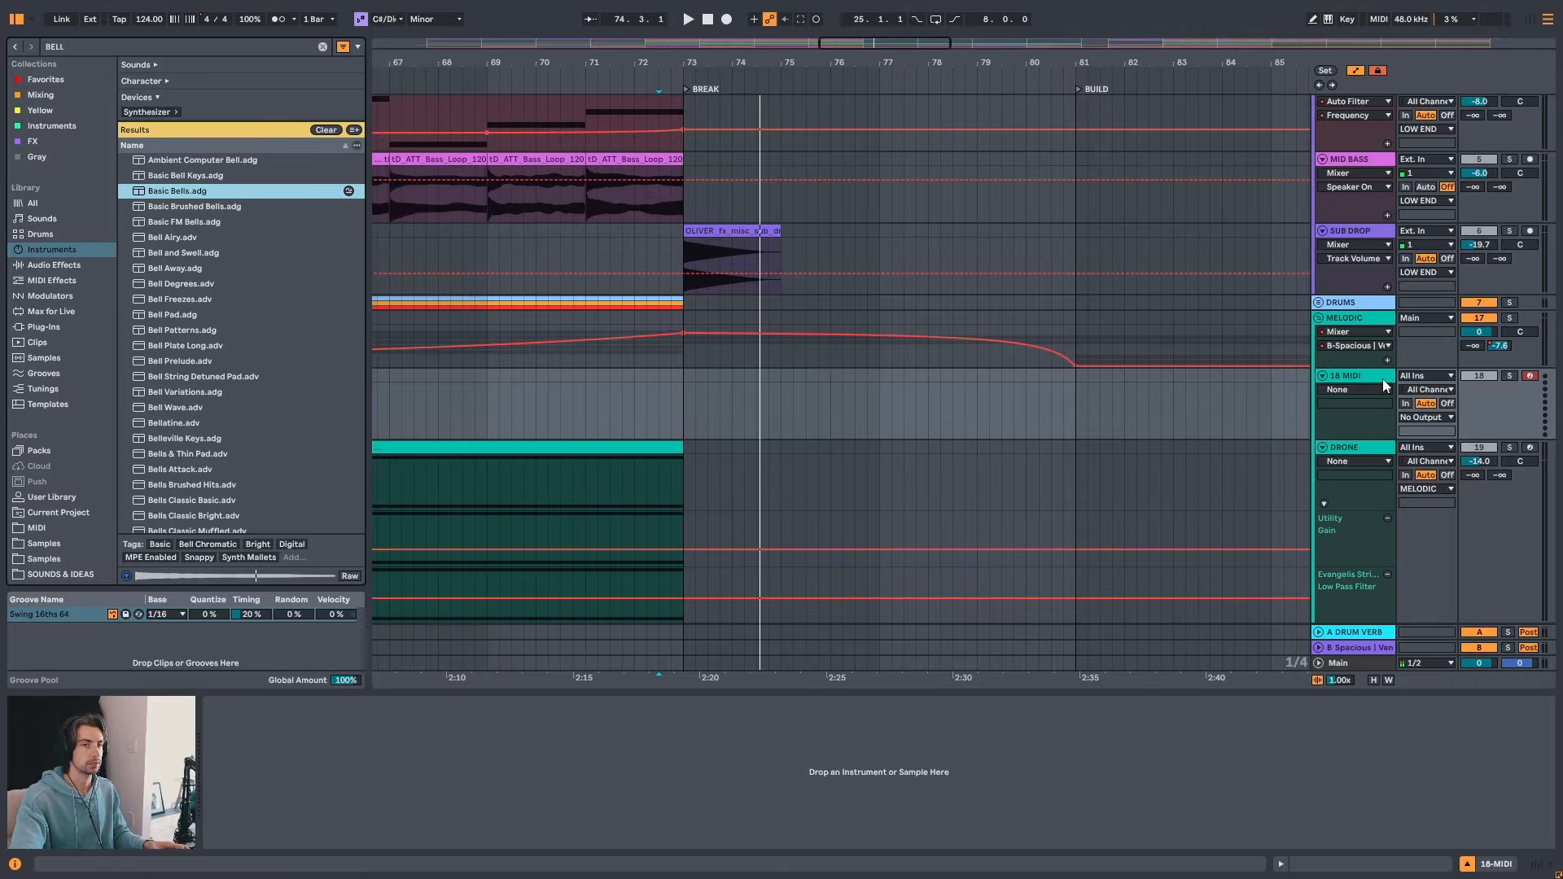
{"action": "left_click_drag", "start_coordinate": [159, 193], "coordinate": [389, 770]}
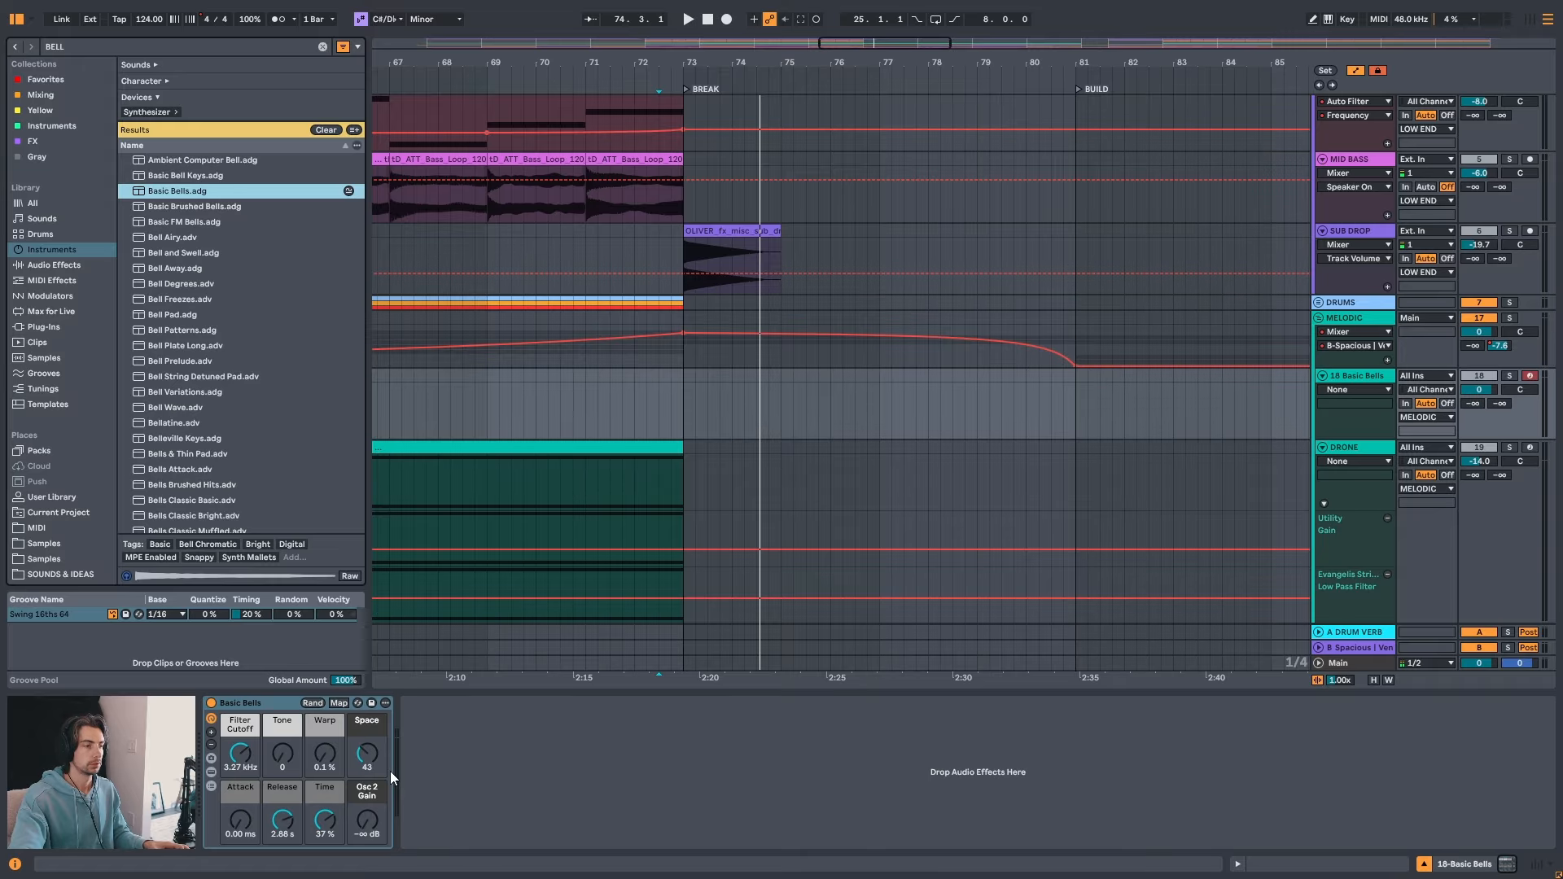
{"action": "left_click", "coordinate": [212, 771]}
{"action": "left_click", "coordinate": [212, 772]}
{"action": "key", "text": "Delete"}
{"action": "left_click", "coordinate": [183, 225]}
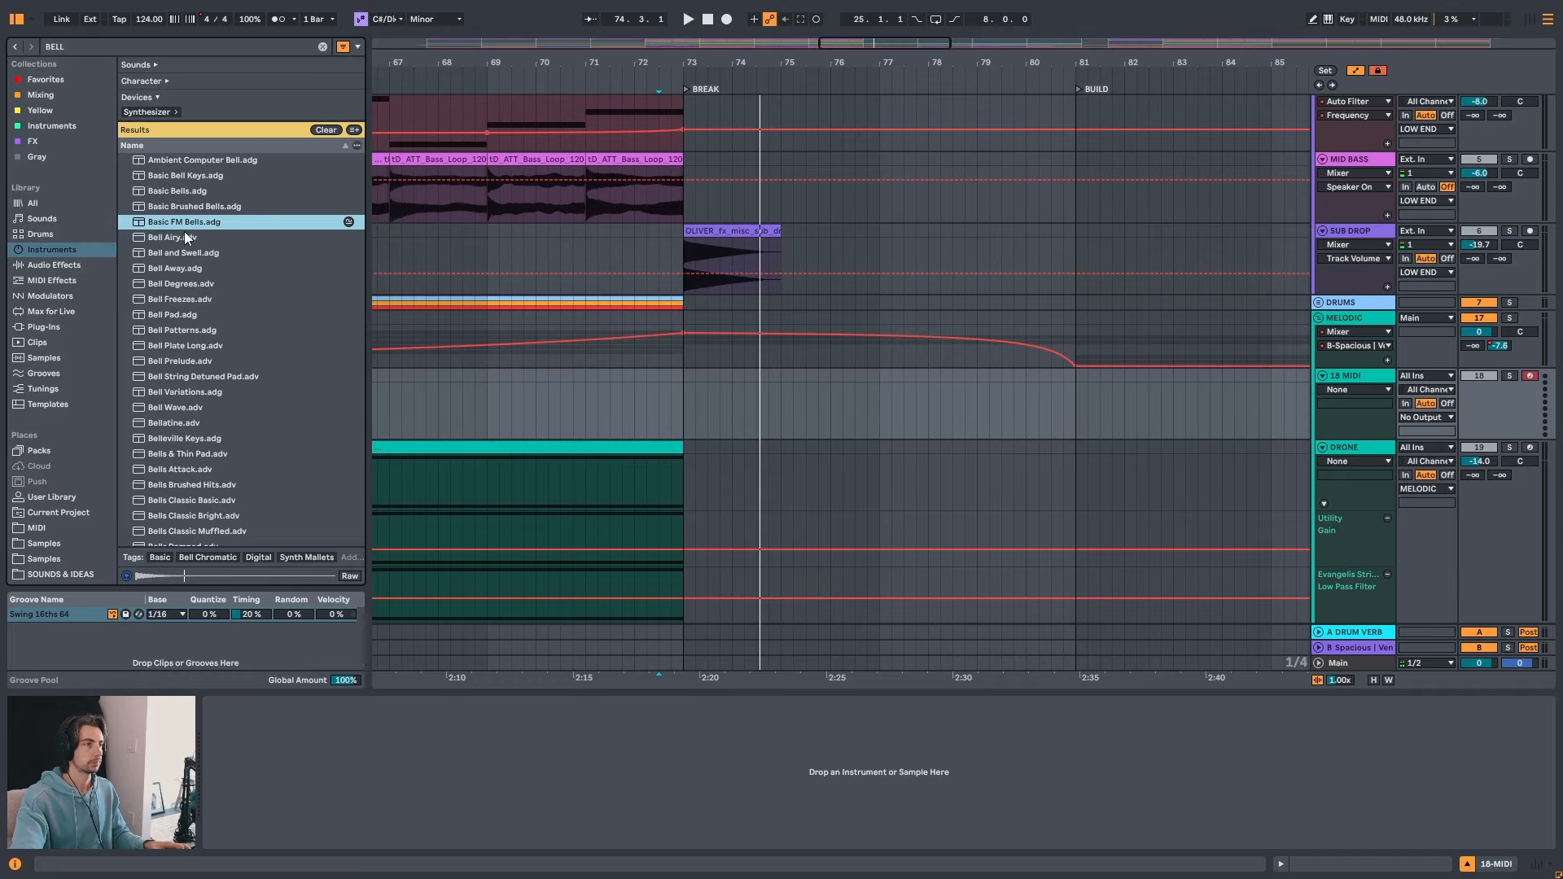
{"action": "left_click_drag", "start_coordinate": [188, 223], "coordinate": [244, 769]}
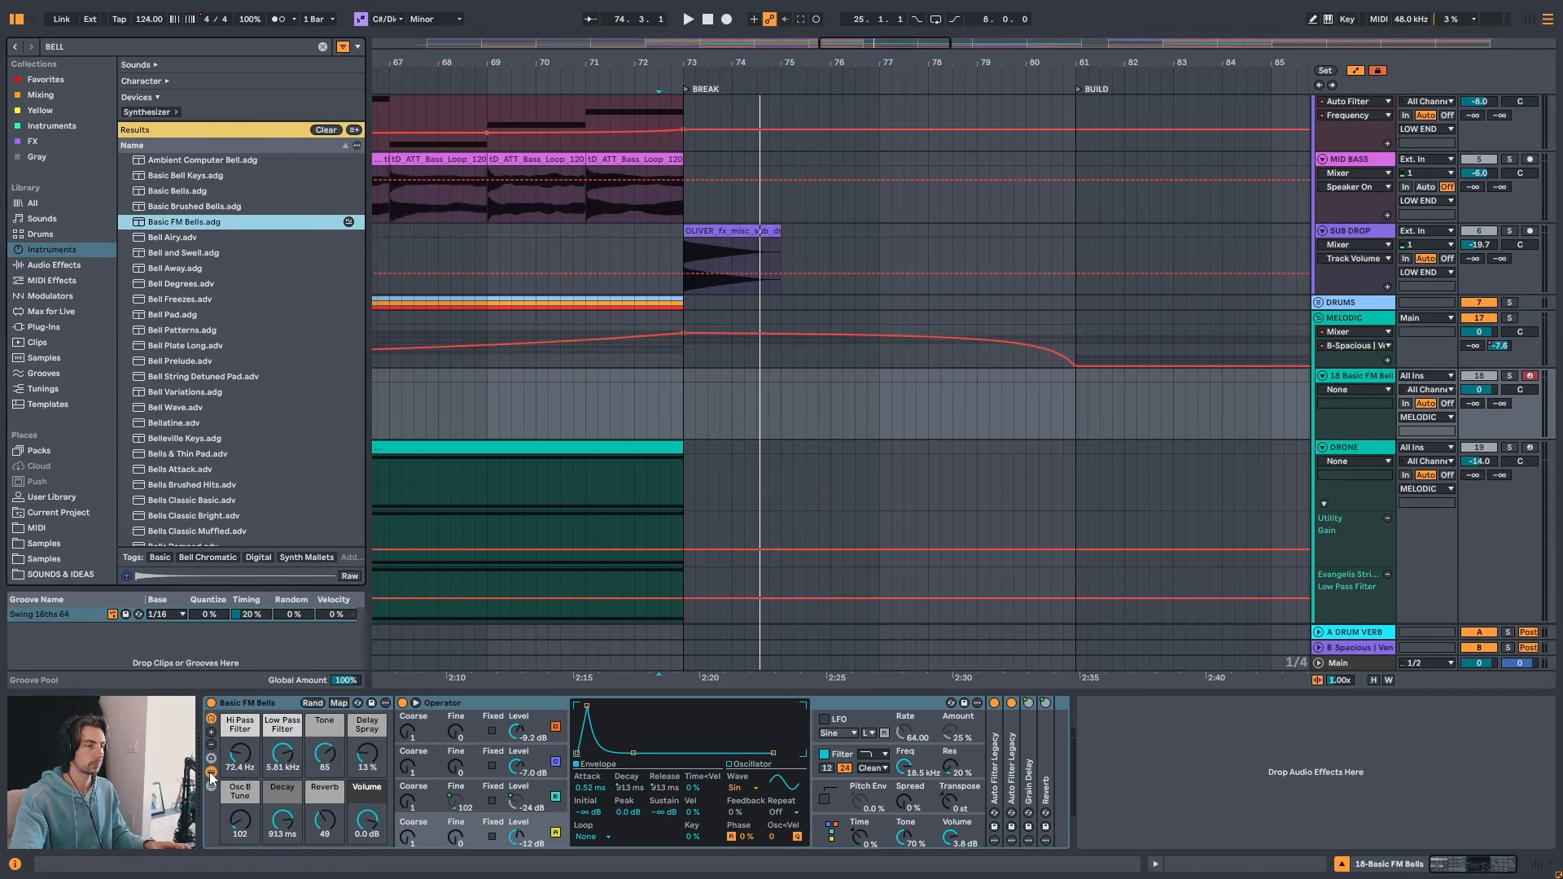
{"action": "key", "text": "Delete"}
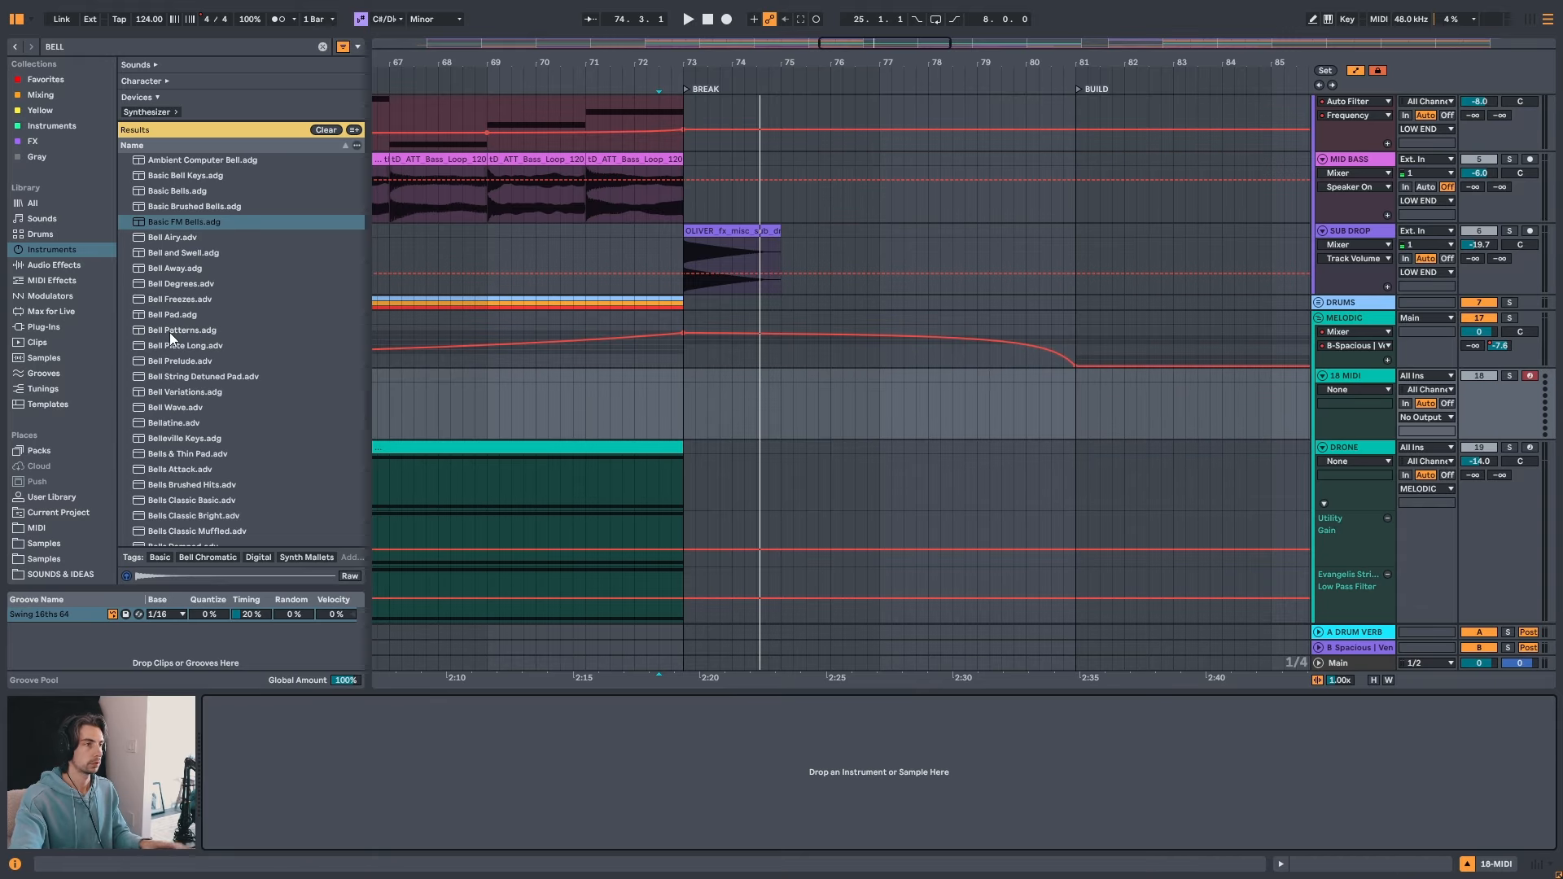
- Load the Bell Airy preset onto the new MIDI track and audition the break's start from bars 73 and 72.4
{"action": "left_click", "coordinate": [179, 238]}
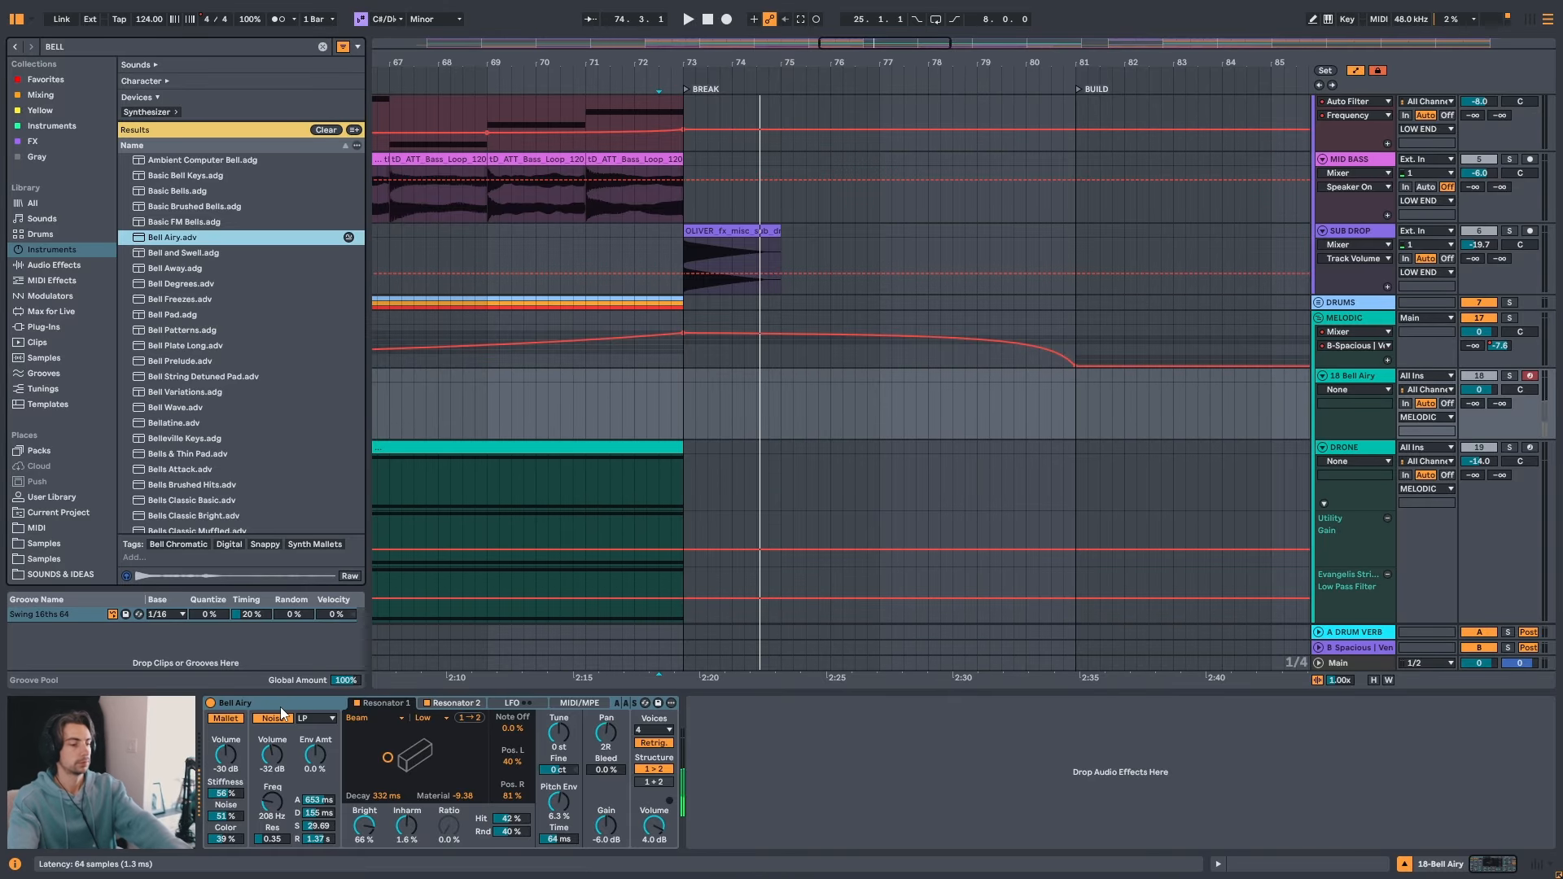
{"action": "left_click", "coordinate": [682, 387]}
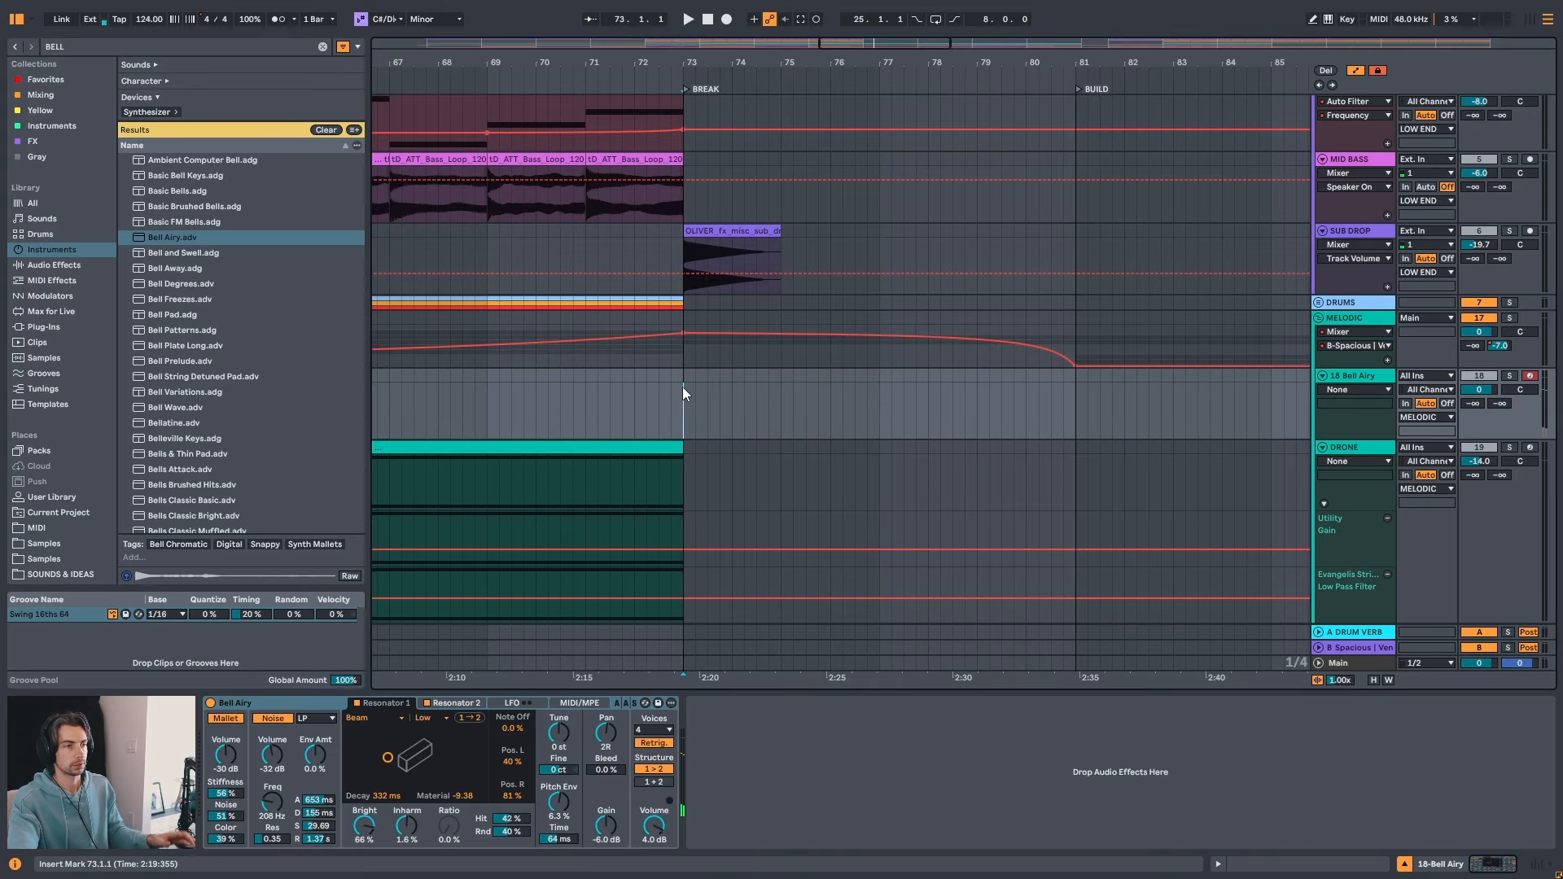
{"action": "key", "text": "space"}
{"action": "key", "text": "space"}
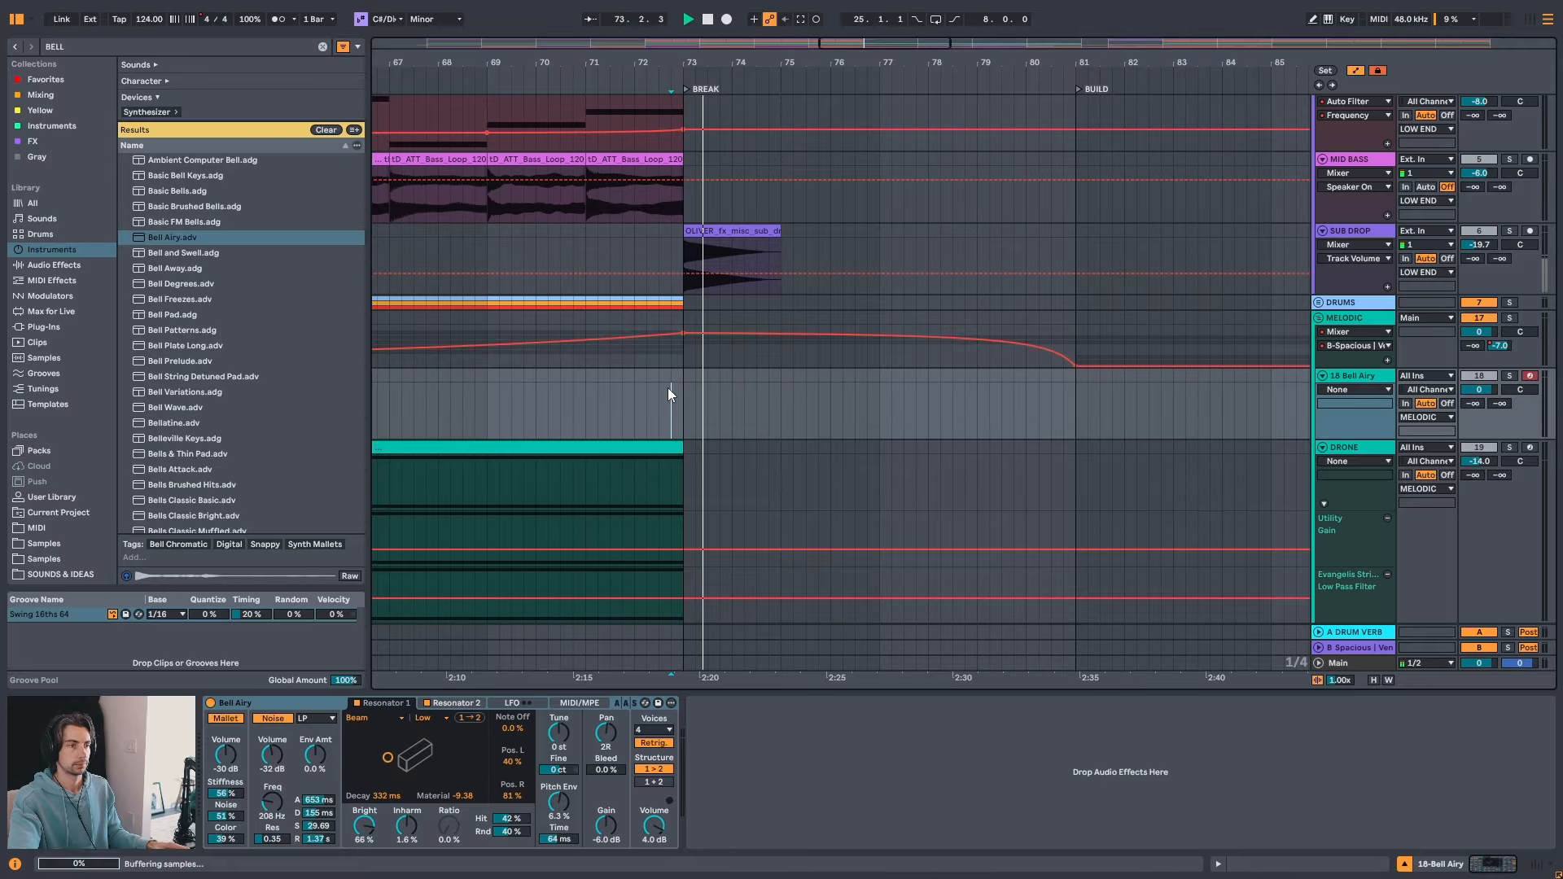
{"action": "left_click", "coordinate": [669, 389]}
{"action": "key", "text": "space"}
{"action": "key", "text": "space"}
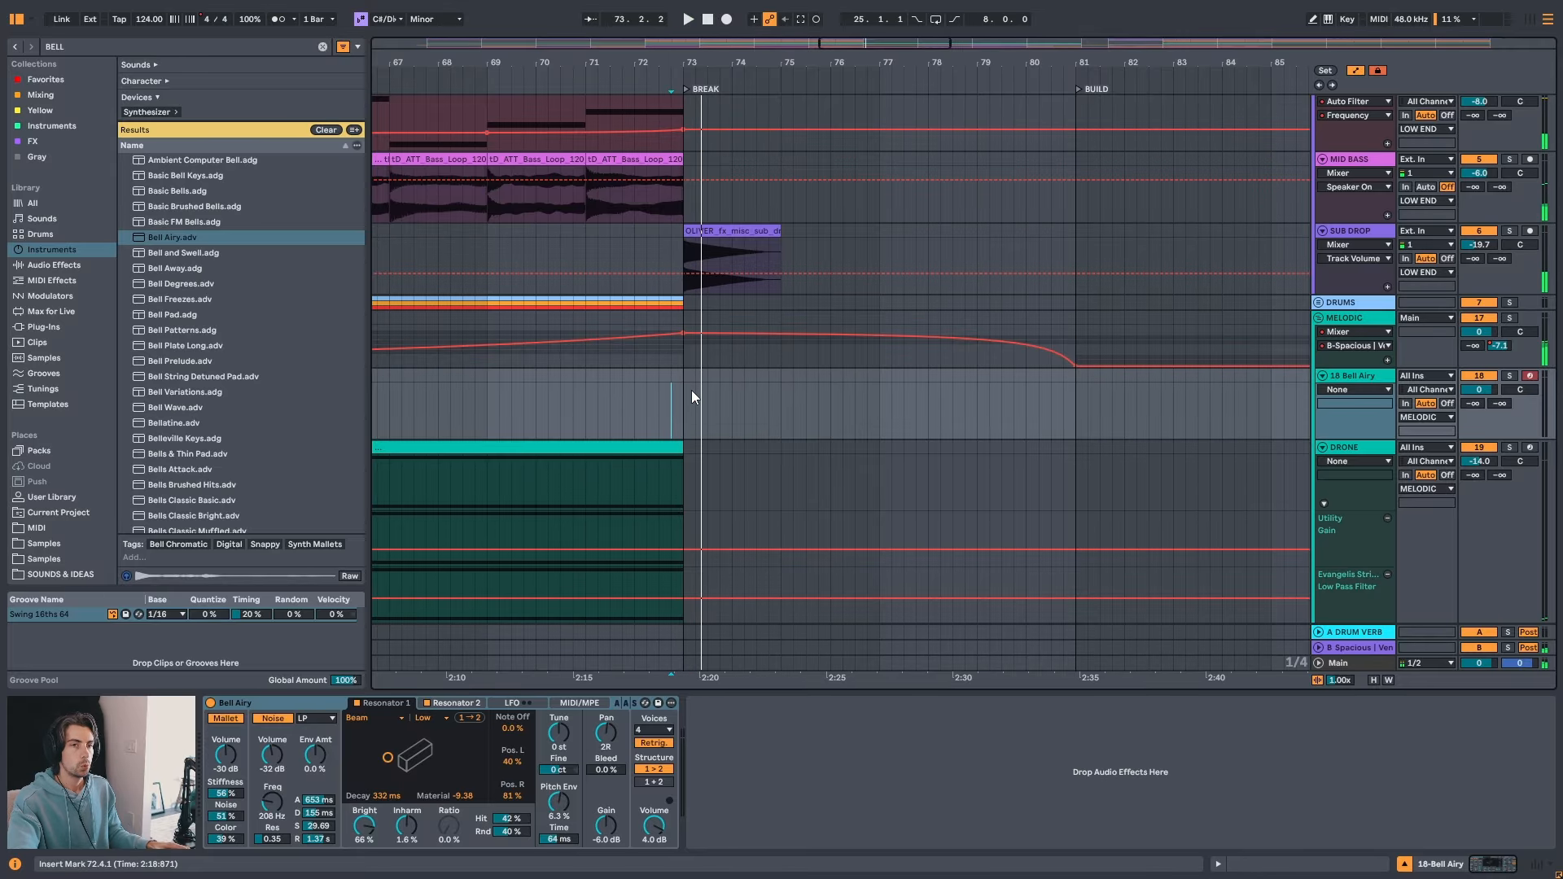
{"action": "left_click", "coordinate": [691, 391]}
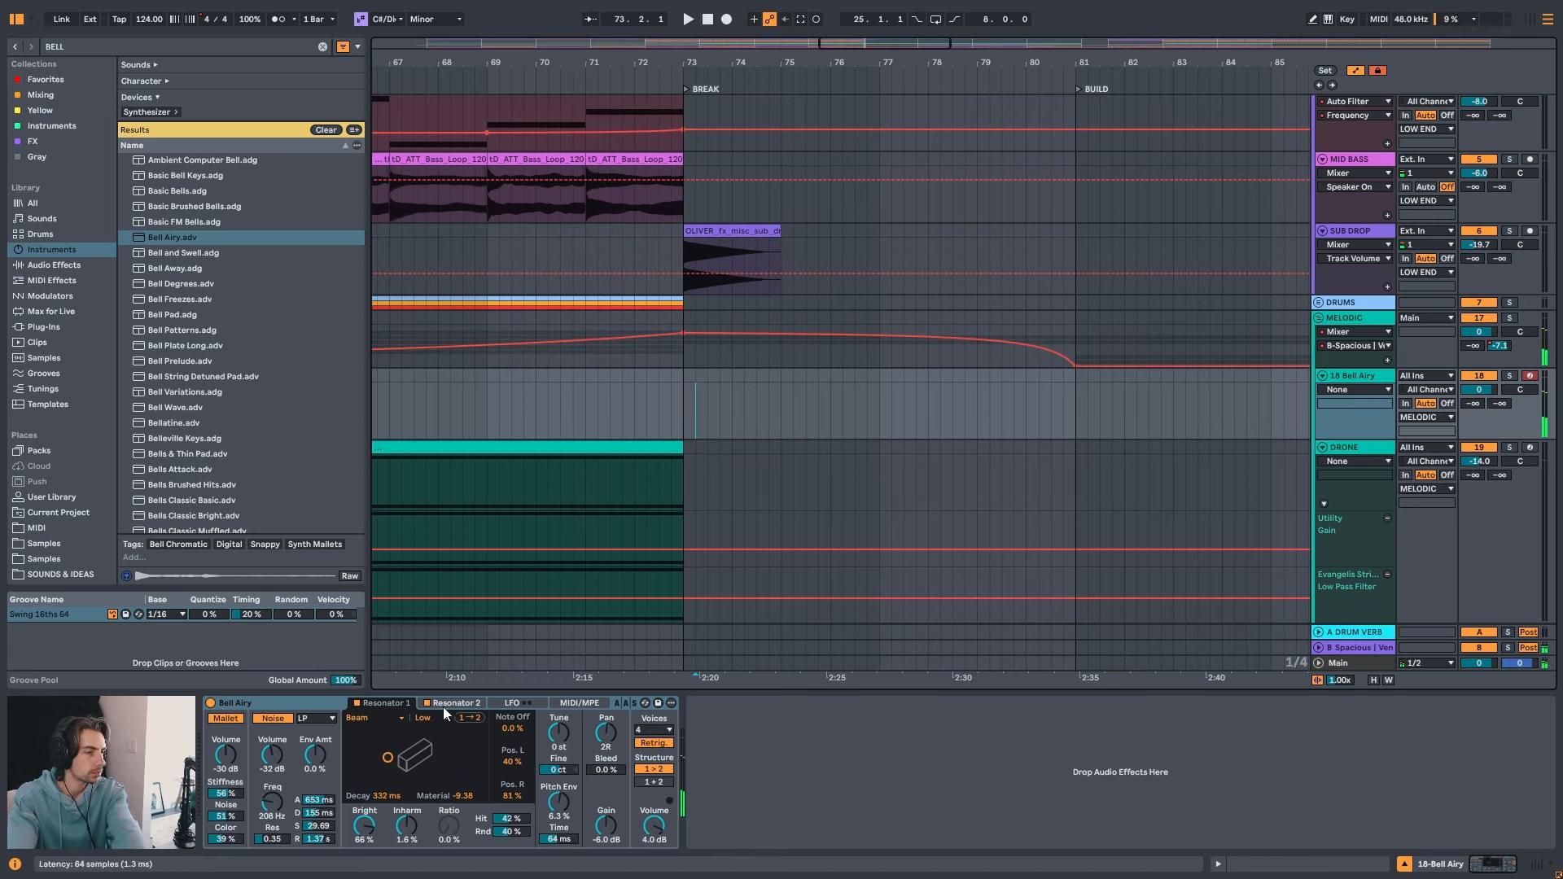
- Preview the Bell Variations and Bellatine presets and place the insert marker at bar 72.4
{"action": "left_click", "coordinate": [200, 393]}
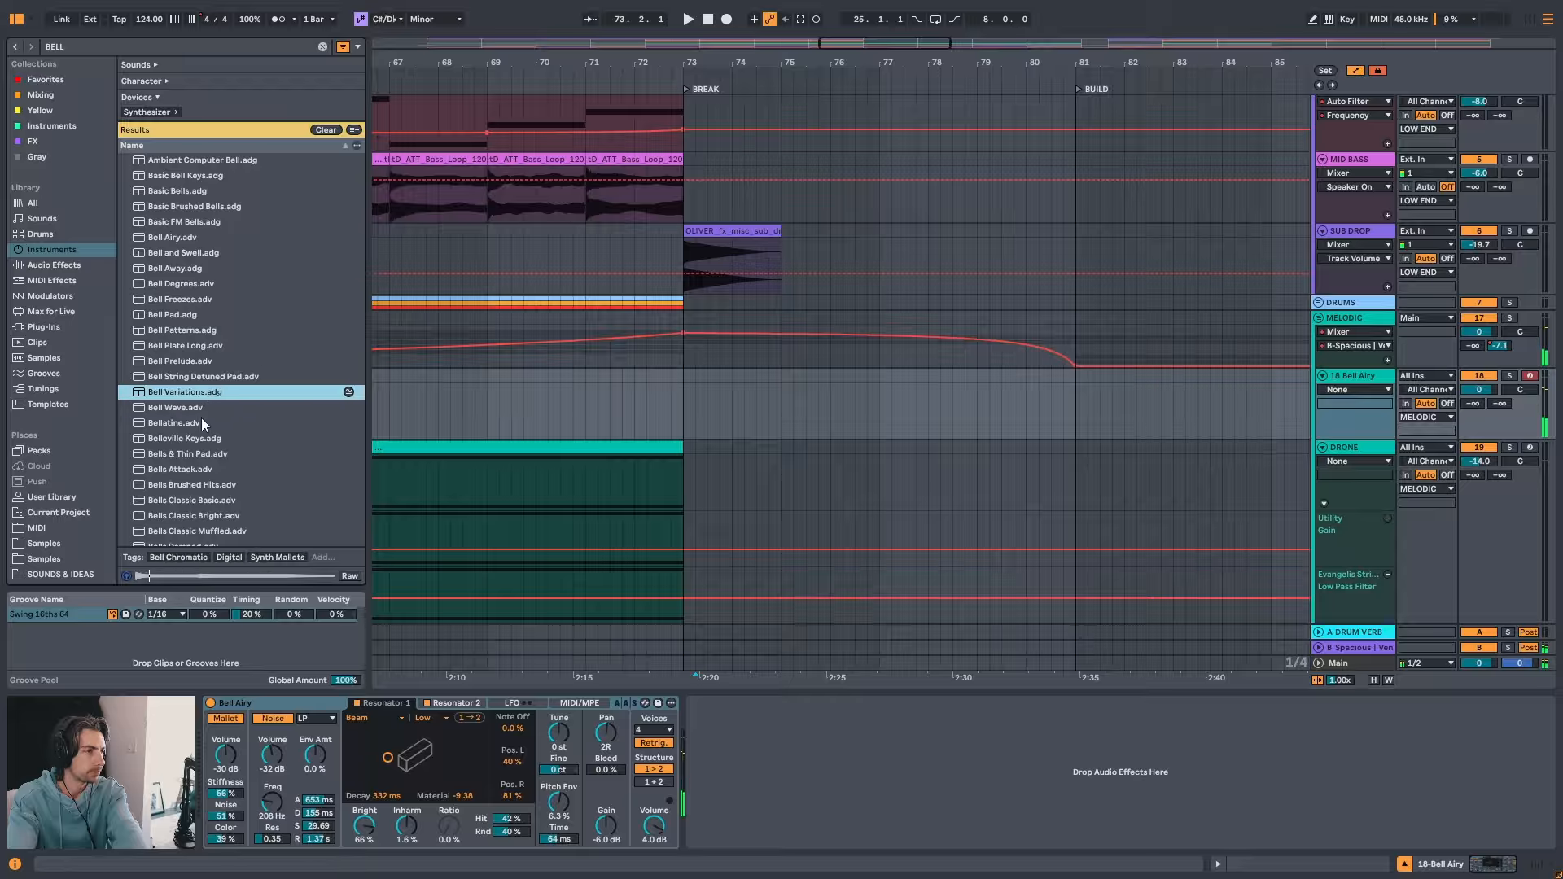
{"action": "left_click", "coordinate": [201, 422]}
{"action": "left_click", "coordinate": [677, 382]}
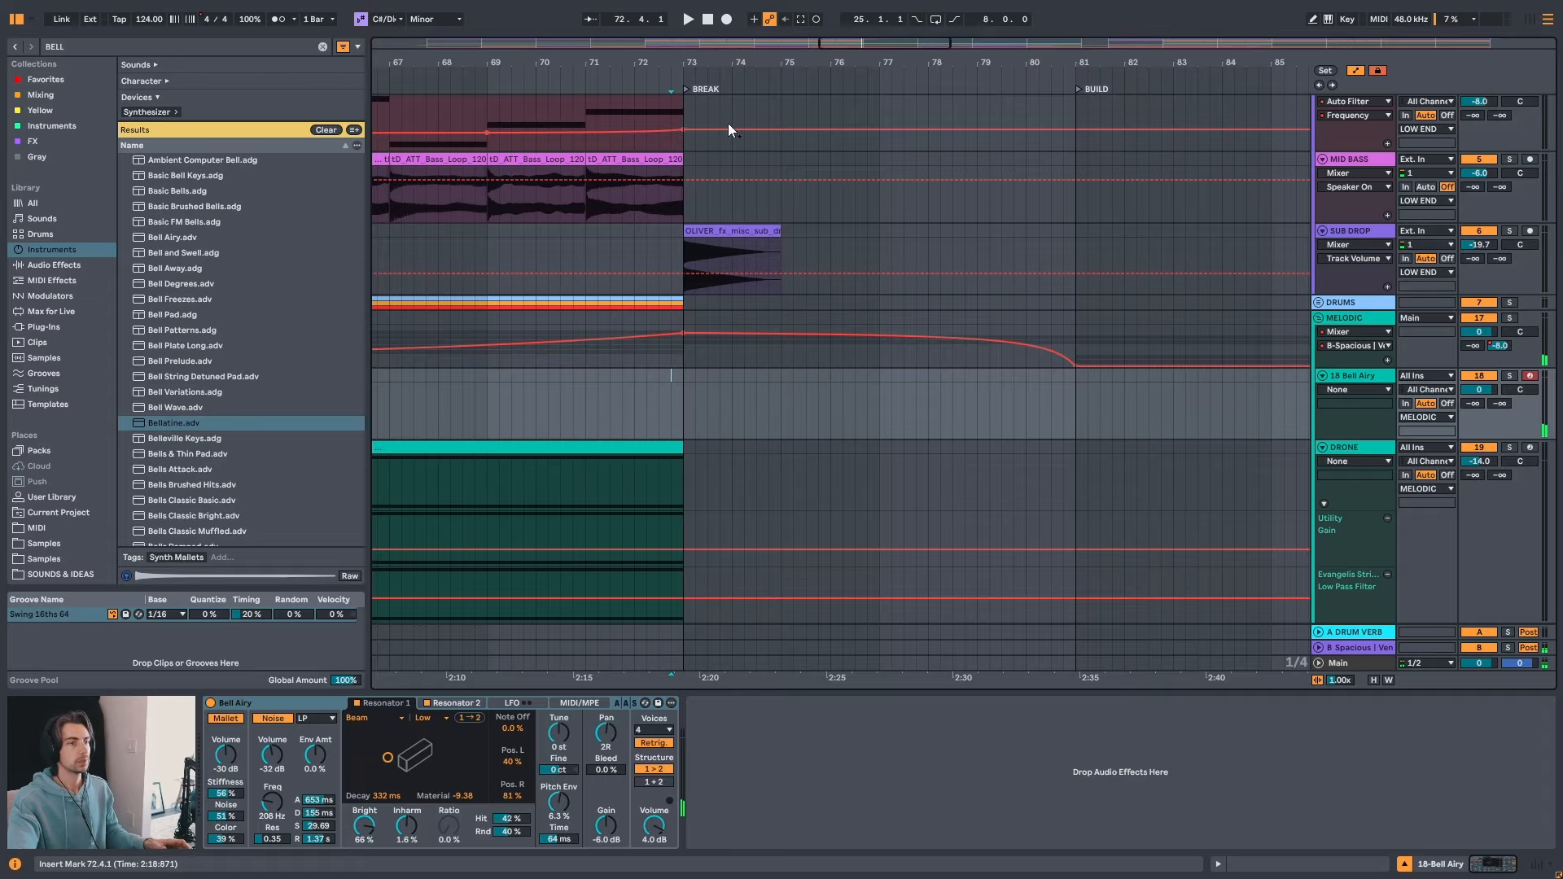
- Create a one-bar MIDI clip at bar 73 on the Bell Airy track with a half-bar C#4 note at its start
{"action": "left_click_drag", "start_coordinate": [722, 62], "coordinate": [722, 114]}
{"action": "left_click", "coordinate": [662, 392]}
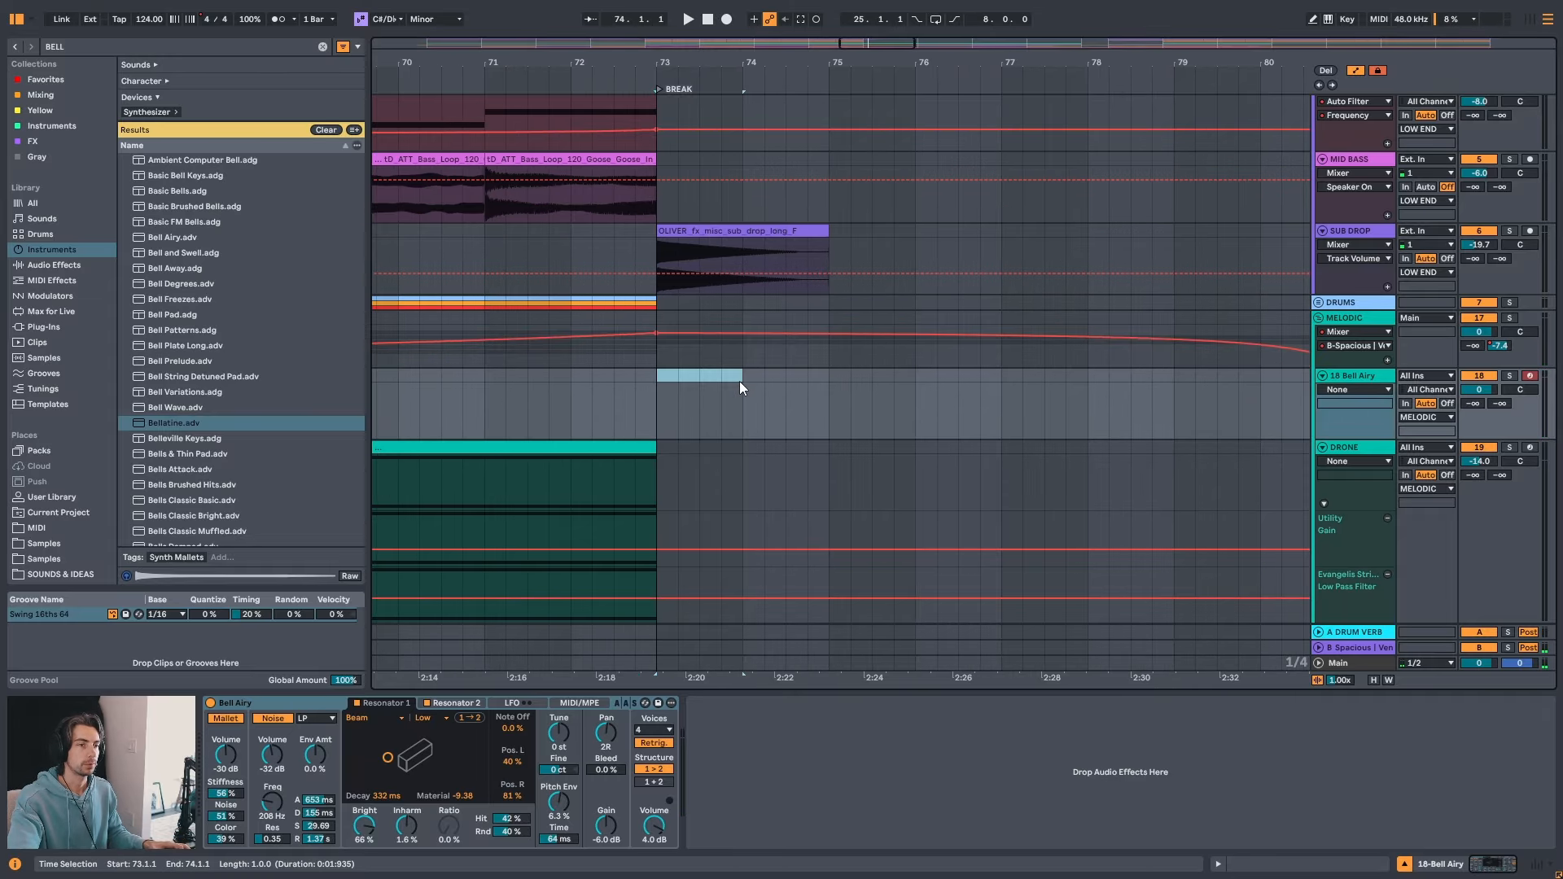
{"action": "double_click", "coordinate": [731, 379]}
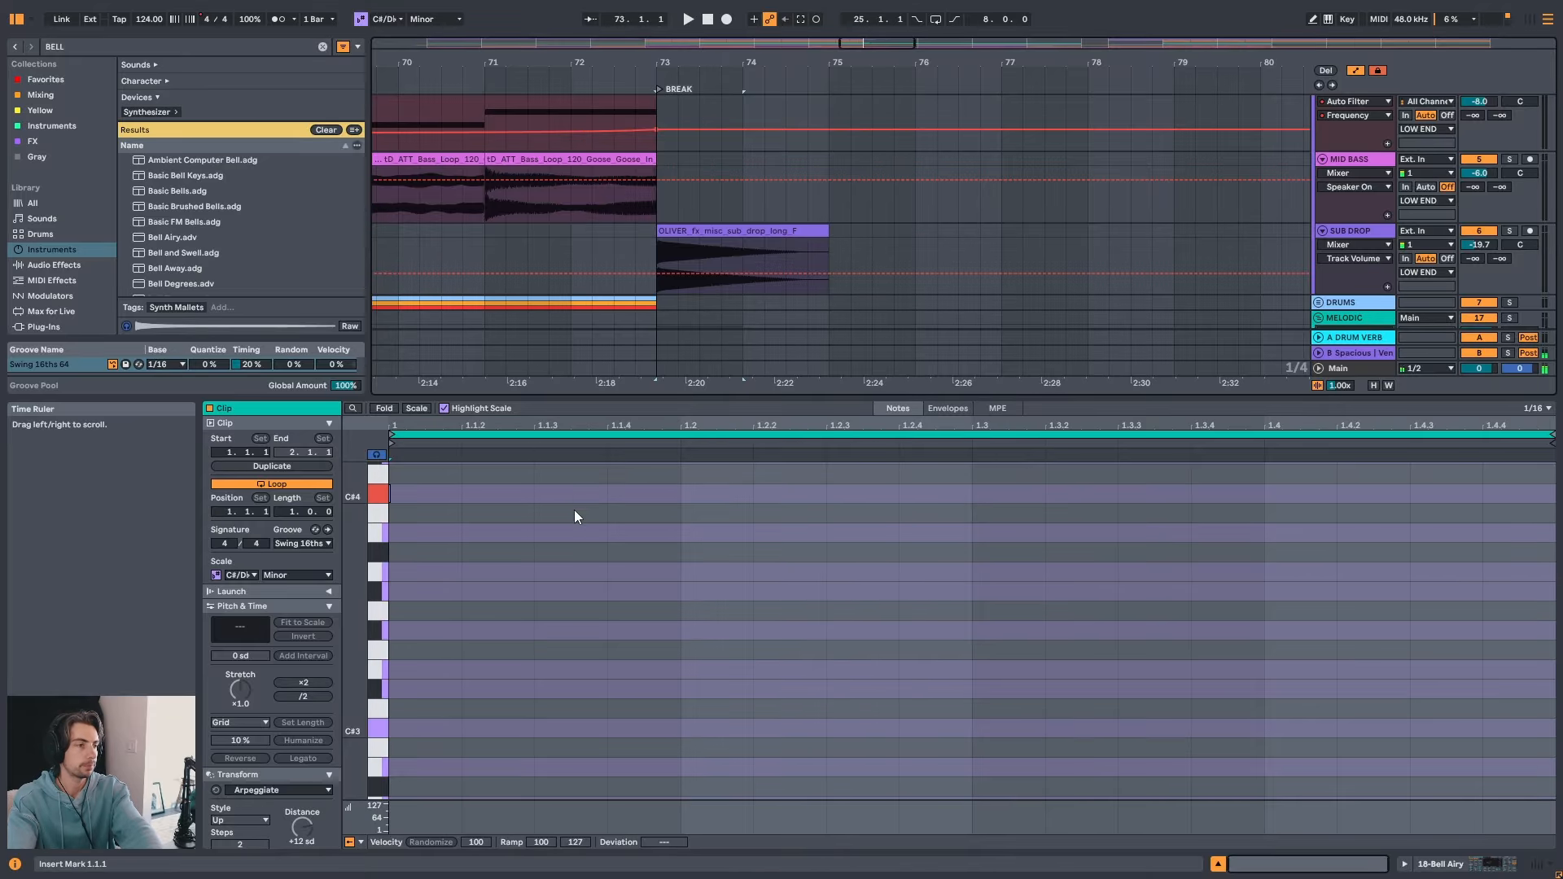
{"action": "scroll", "coordinate": [442, 515], "scroll_direction": "up", "scroll_amount": 2}
{"action": "double_click", "coordinate": [426, 511]}
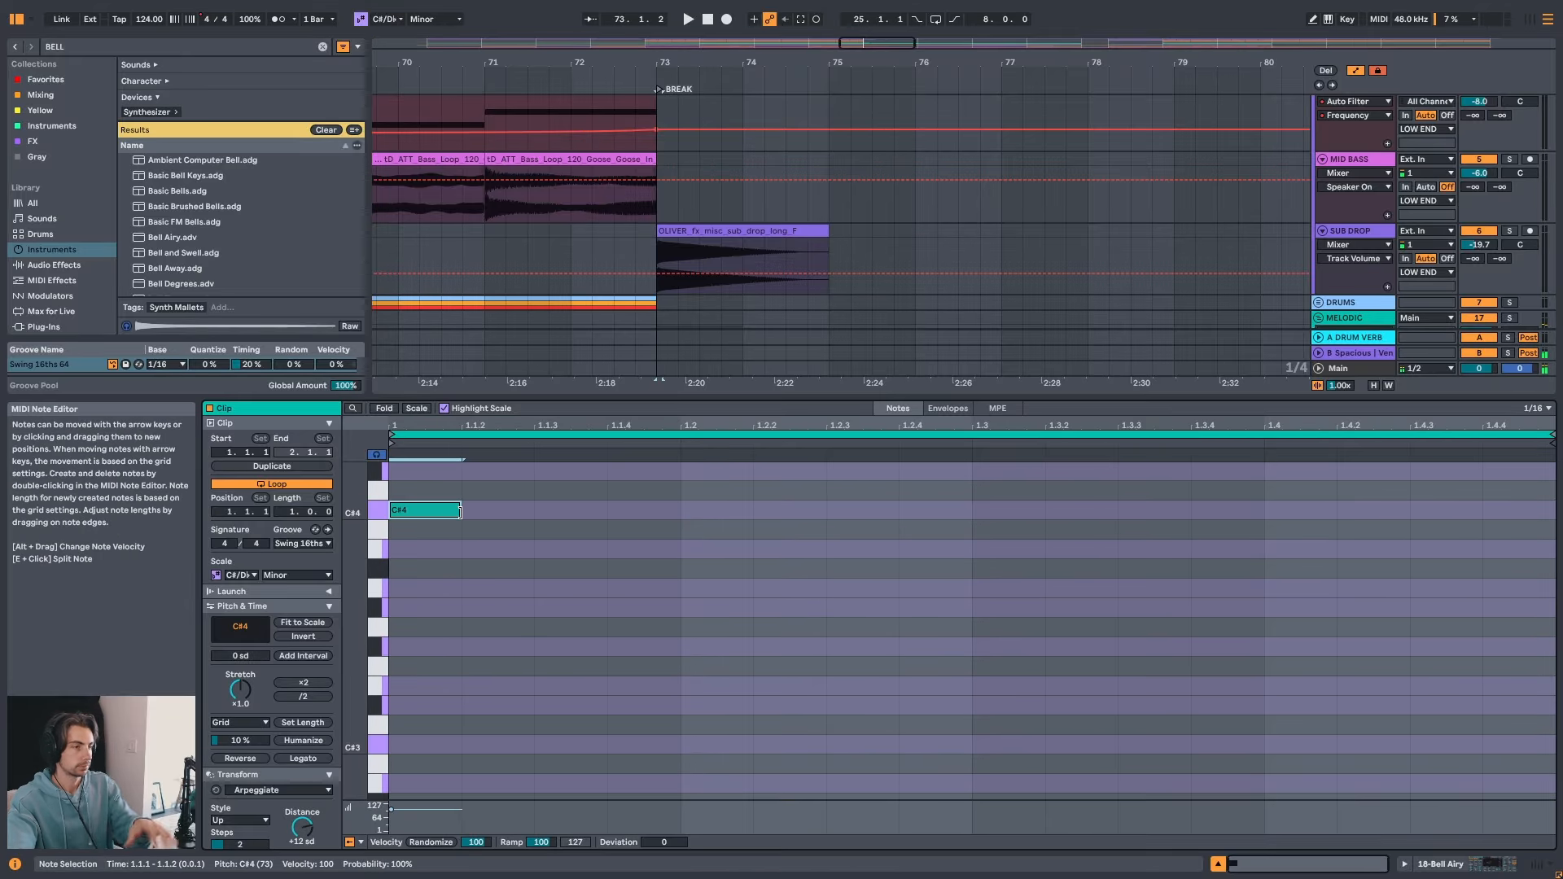
{"action": "left_click_drag", "start_coordinate": [460, 511], "coordinate": [977, 511]}
- Lower the Bell Airy track's volume to -5.9 dB while auditioning the bell into the break from bar 71
{"action": "key", "text": "space"}
{"action": "key", "text": "shift+Tab"}
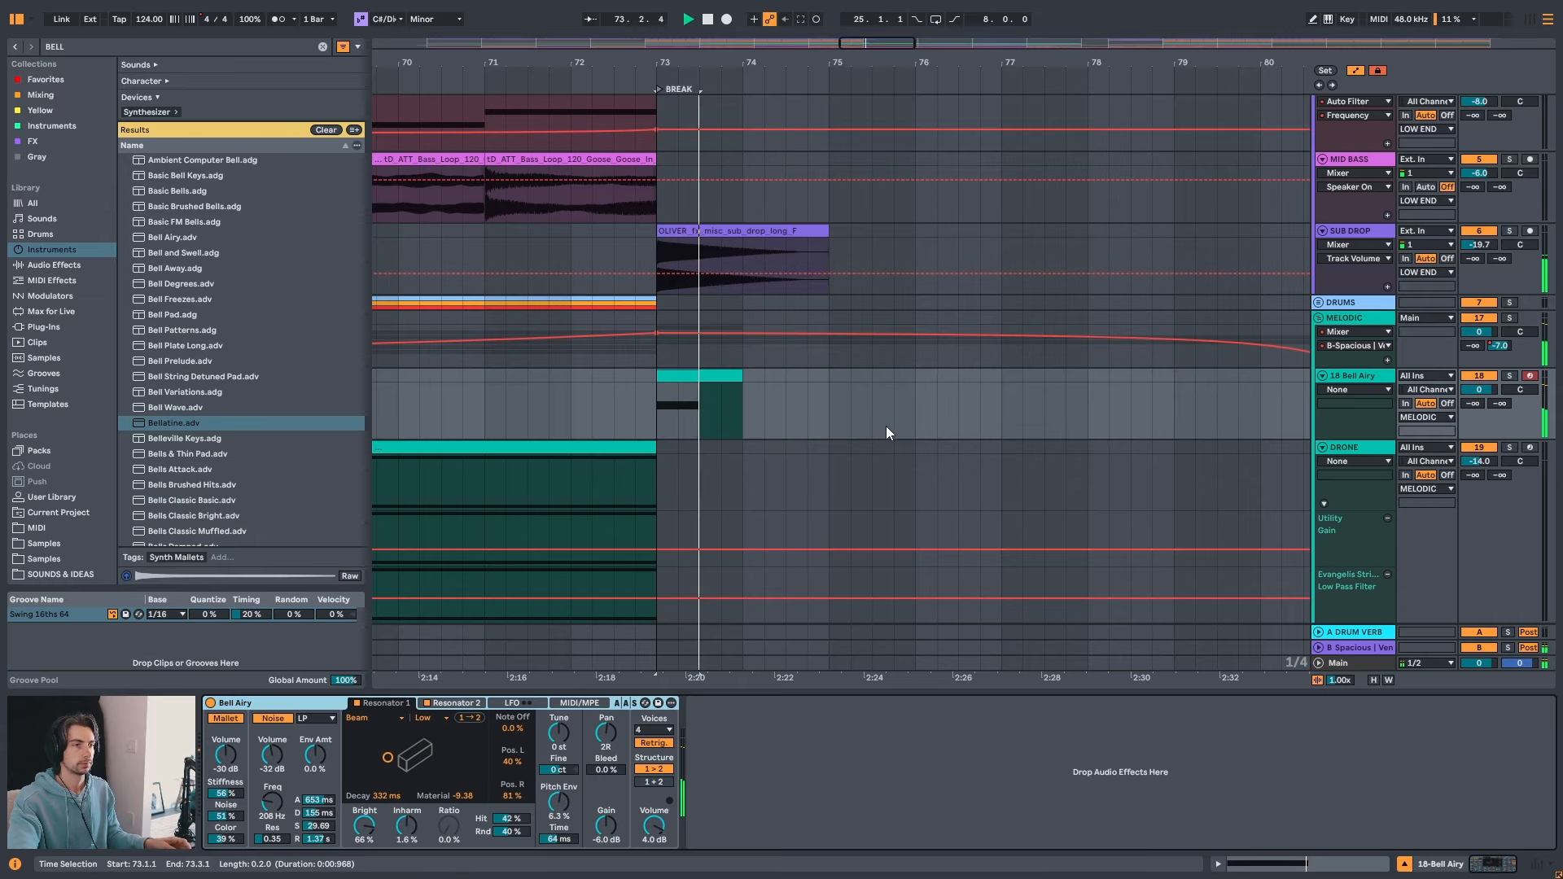
{"action": "left_click", "coordinate": [487, 404]}
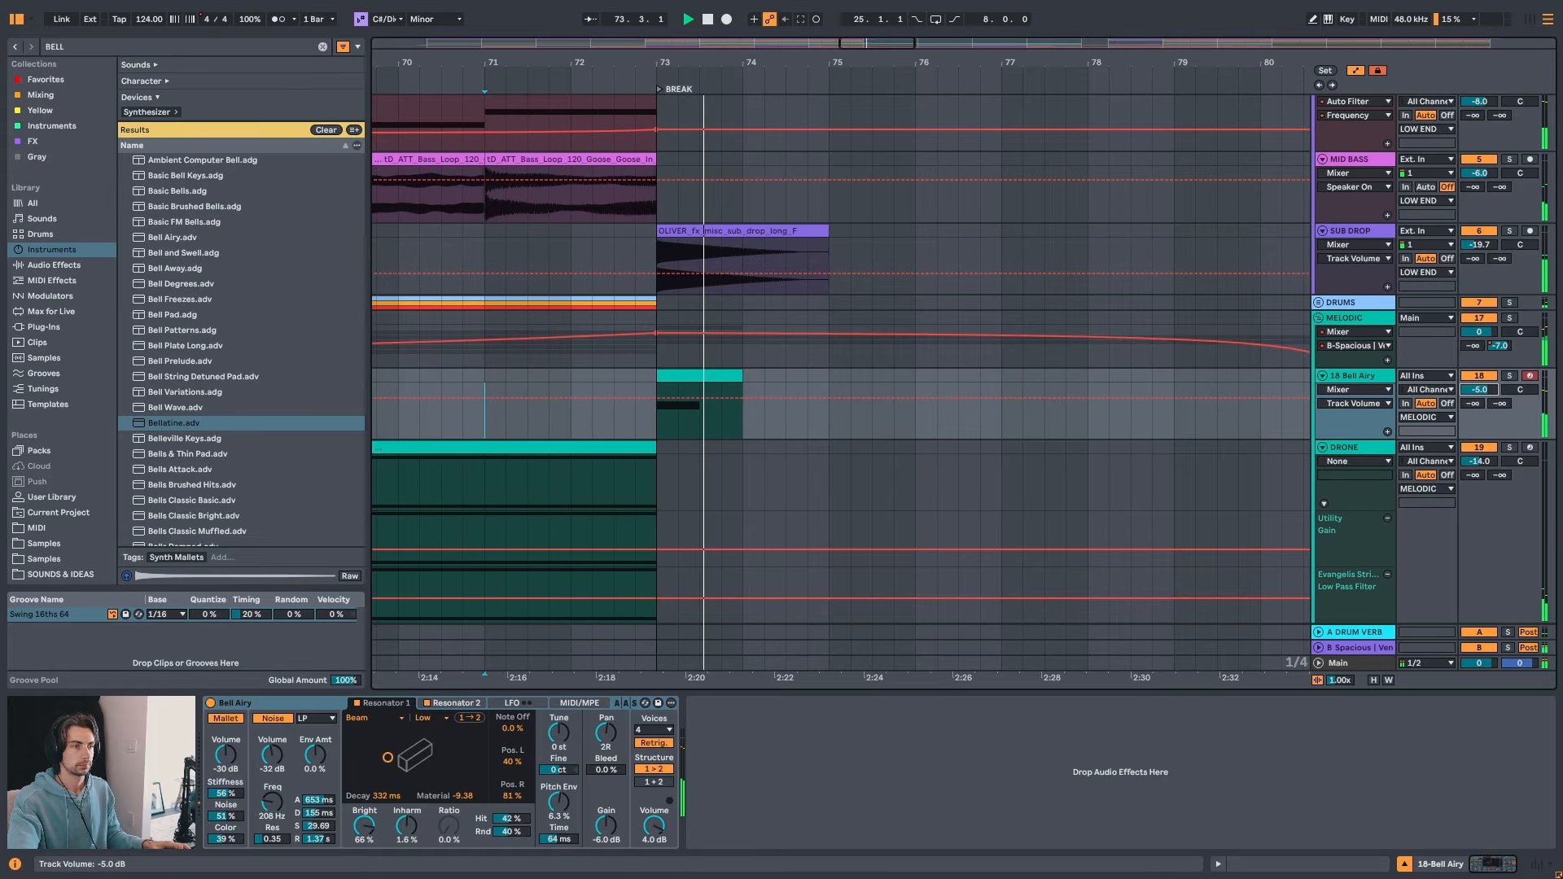
- Duplicate the bell clip's C#4 note one octave down to C#3 and audition both notes at the break
{"action": "double_click", "coordinate": [684, 377]}
{"action": "key", "text": "space"}
{"action": "left_click", "coordinate": [550, 512]}
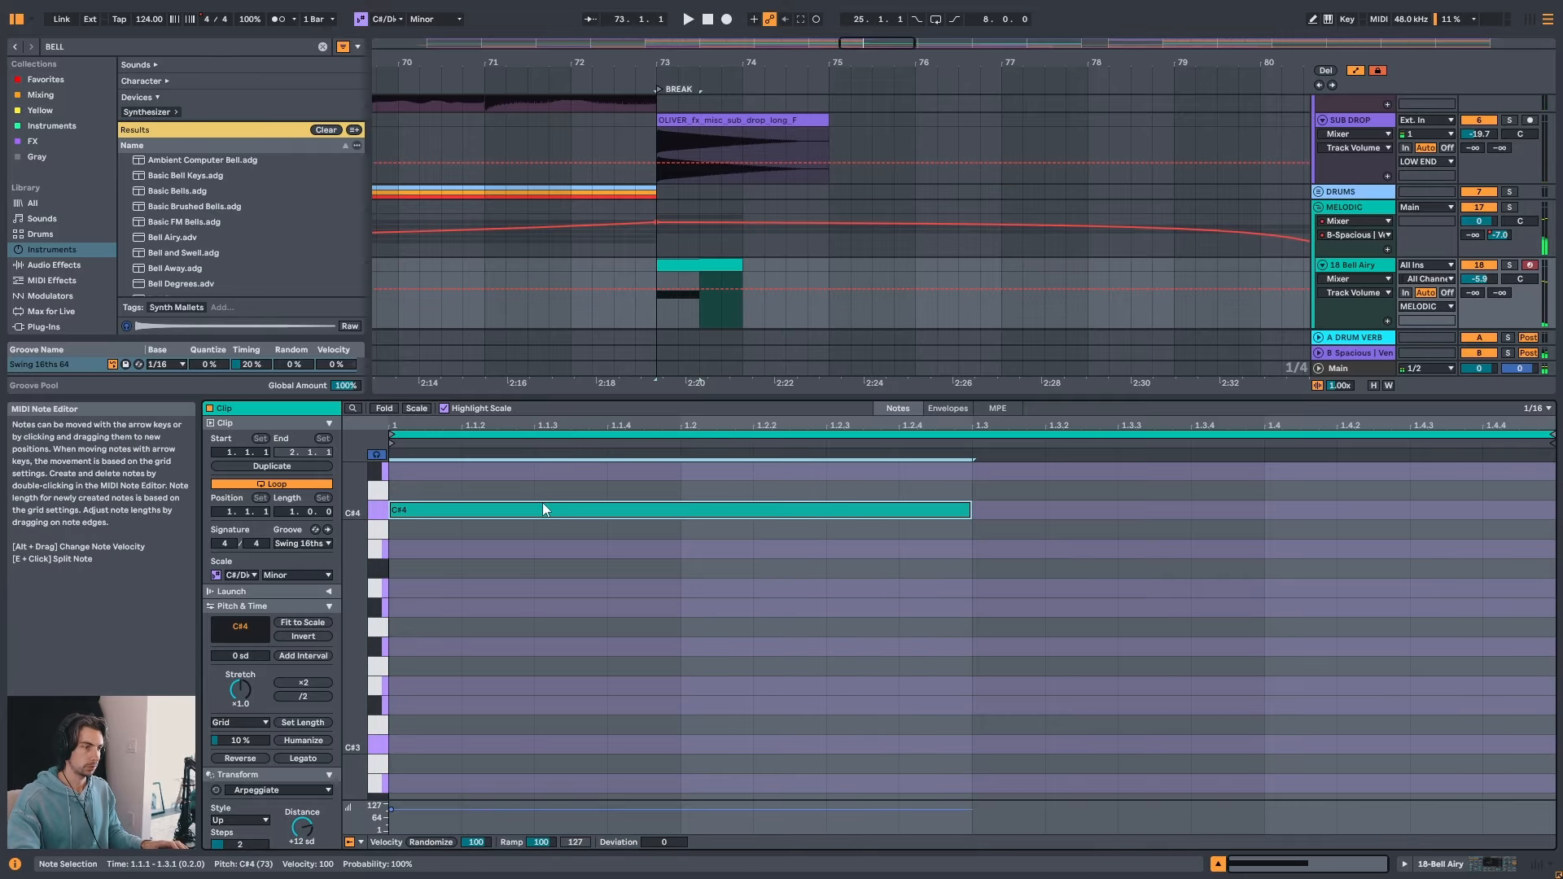
{"action": "key", "text": "alt+shift+Down"}
{"action": "key", "text": "space"}
{"action": "key", "text": "space"}
{"action": "key", "text": "space"}
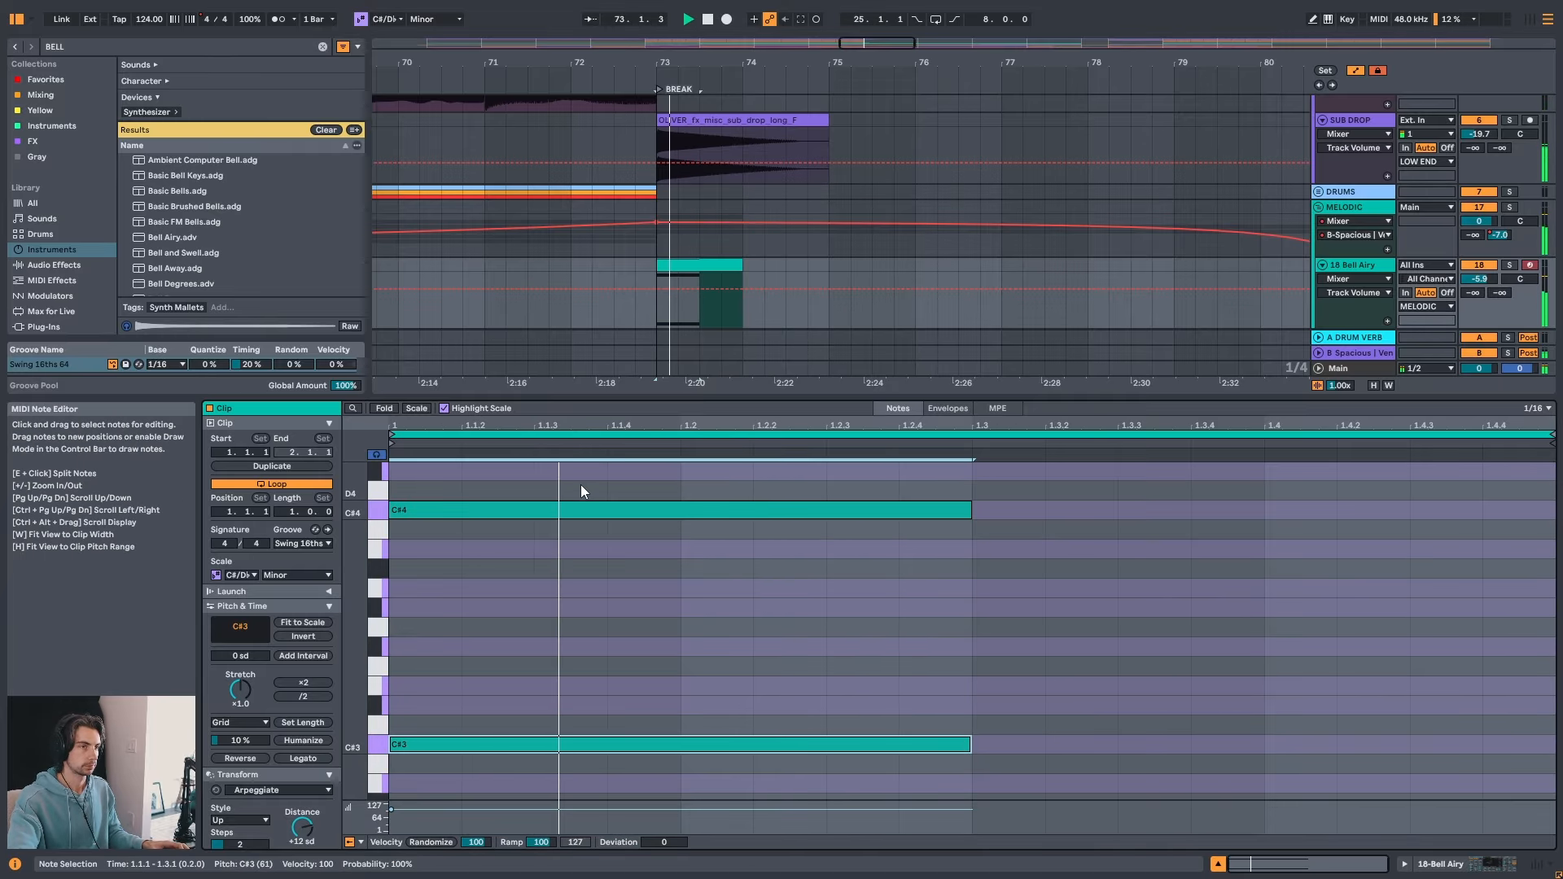
{"action": "key", "text": "shift+Tab"}
{"action": "key", "text": "s"}
{"action": "key", "text": "shift+Tab"}
{"action": "key", "text": "space"}
{"action": "key", "text": "space"}
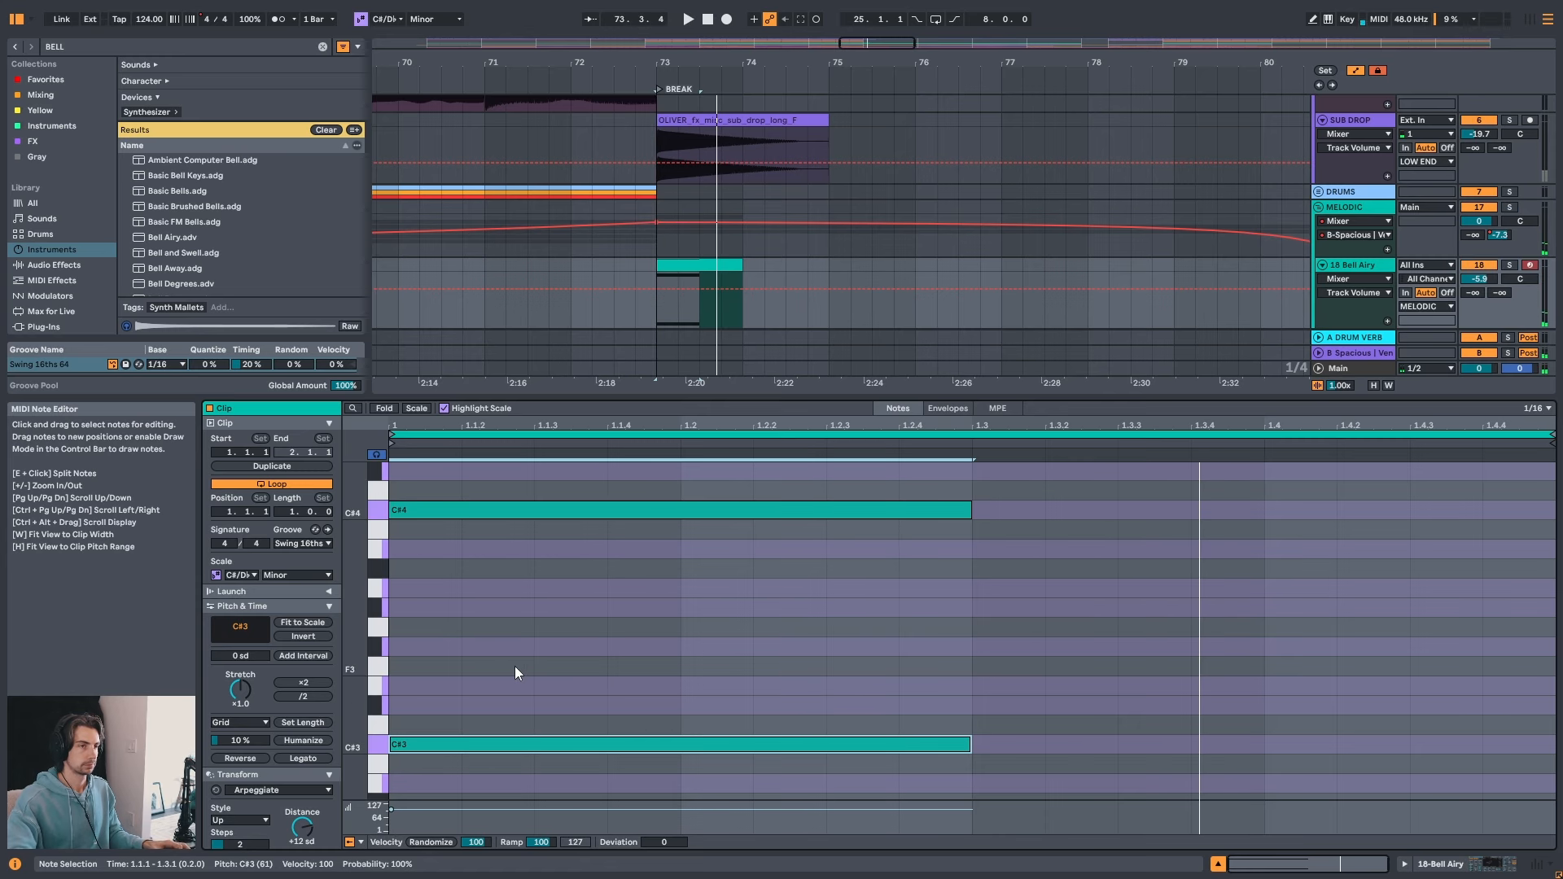
- Lower the Bell Airy track's volume to -9.2 dB while auditioning it from bar 71, and solo the track at the break
{"action": "left_click", "coordinate": [522, 293]}
{"action": "key", "text": "space"}
{"action": "key", "text": "shift+Tab"}
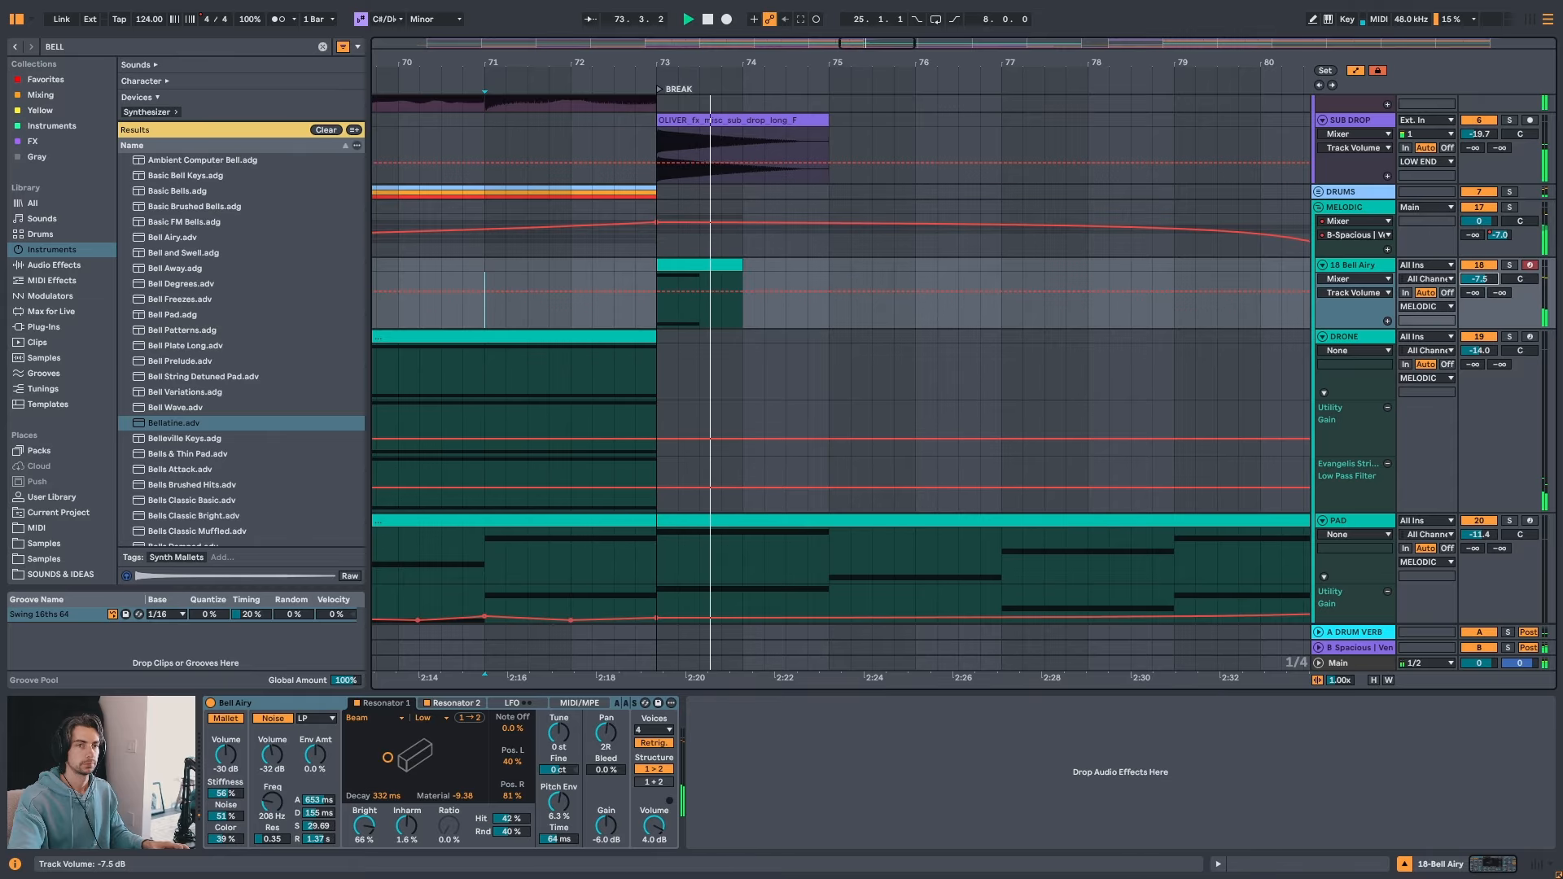
{"action": "left_click", "coordinate": [698, 267]}
{"action": "key", "text": "space"}
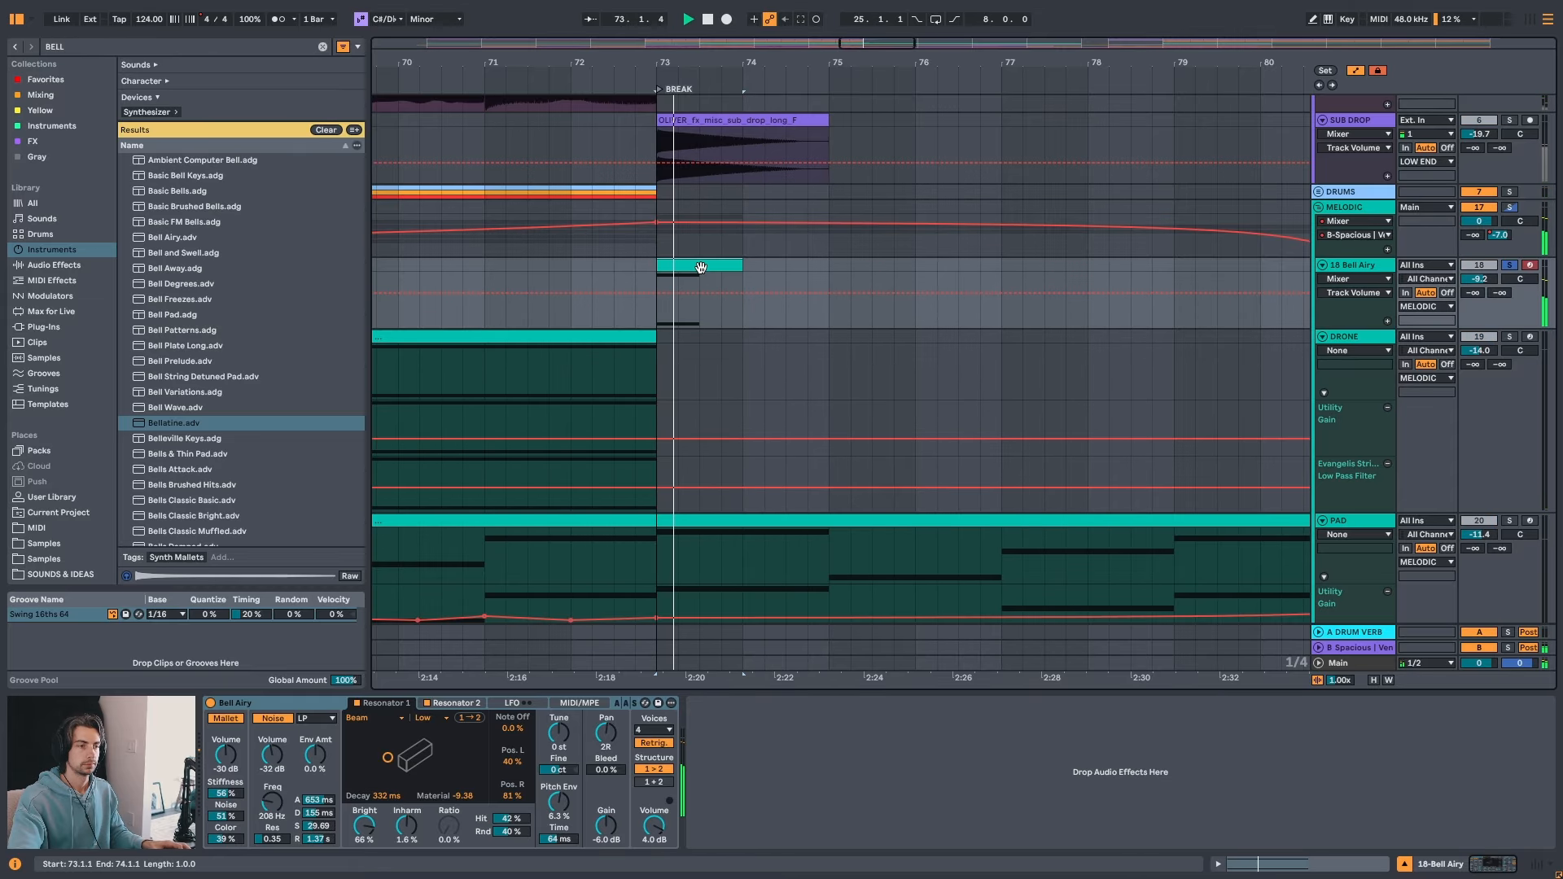
- Add EQ Eight to the Bell Airy track and set its high cut to 5.99 kHz
{"action": "key", "text": "space"}
{"action": "left_click", "coordinate": [46, 80]}
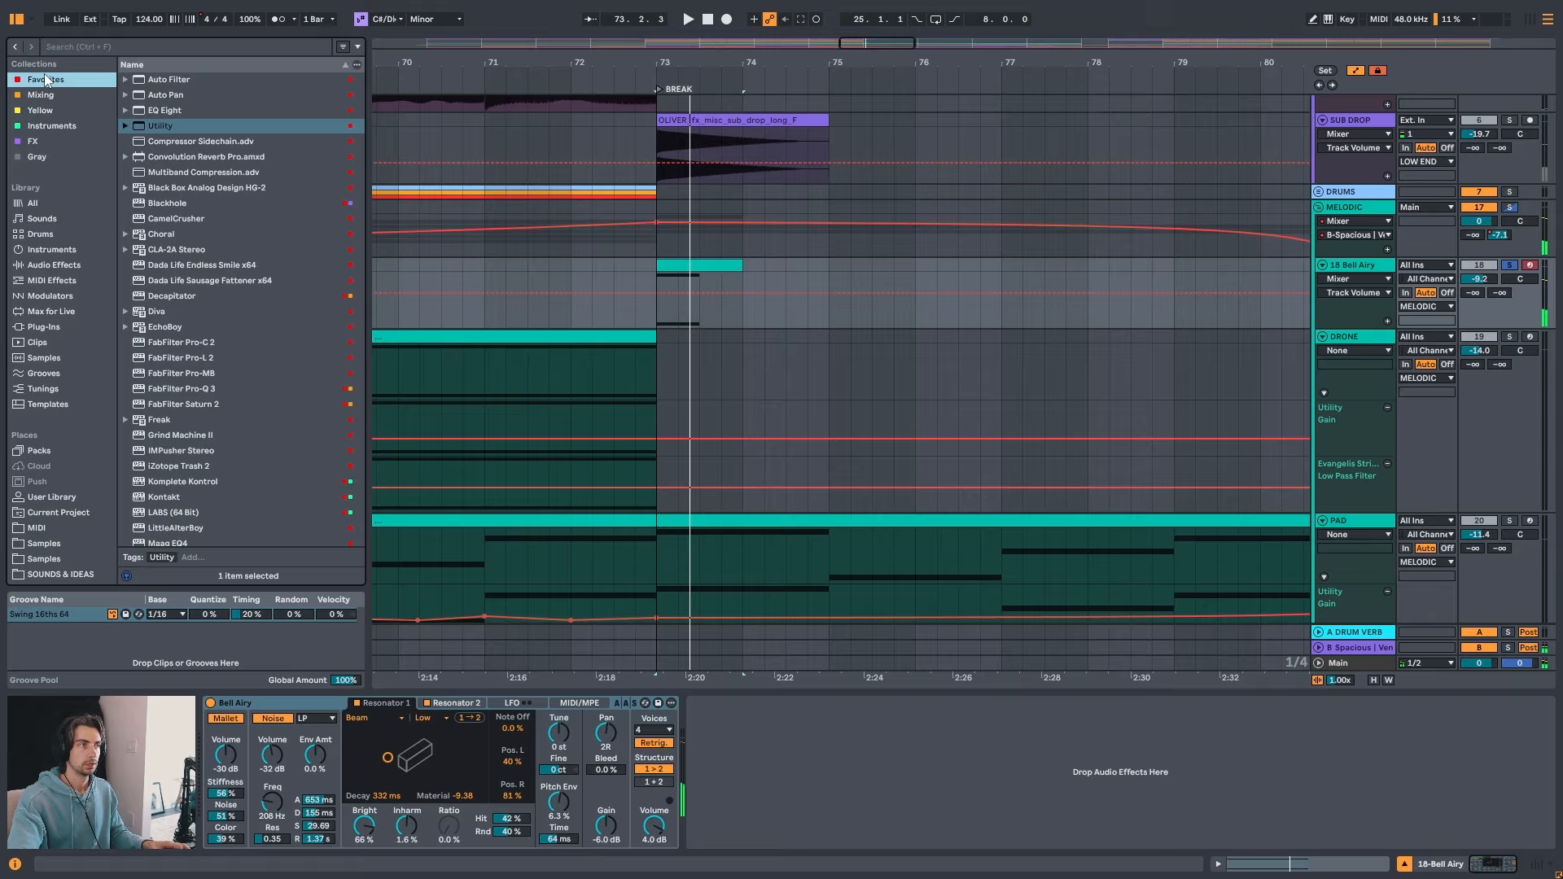
{"action": "double_click", "coordinate": [174, 112]}
{"action": "key", "text": "space"}
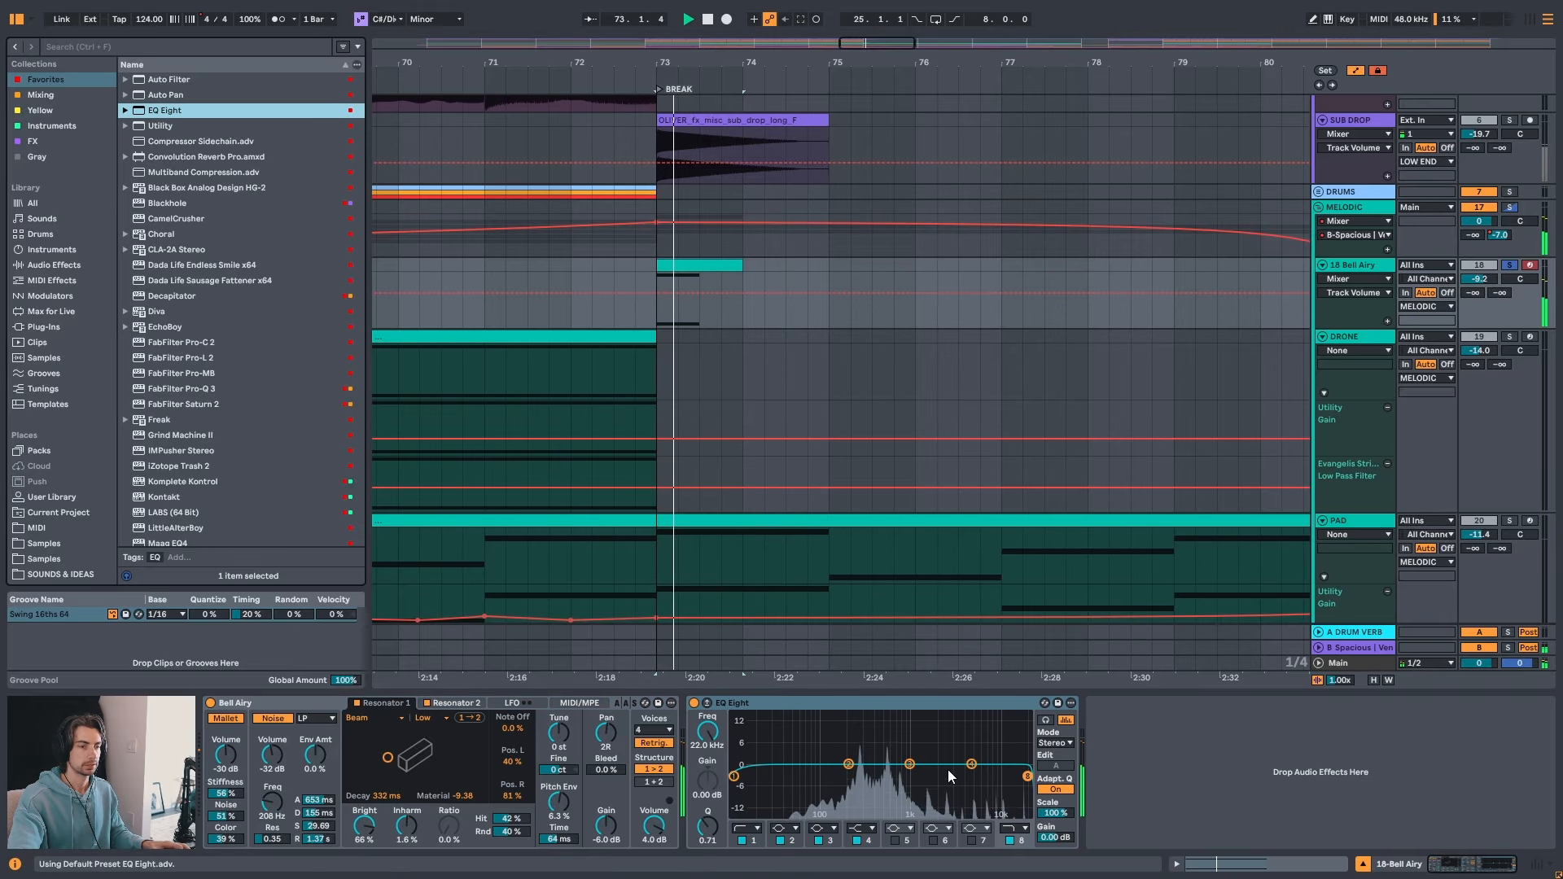
{"action": "left_click_drag", "start_coordinate": [1026, 775], "coordinate": [978, 779]}
- Audition the bell hit at the break with EQ Eight bypassed and enabled
{"action": "key", "text": "space"}
{"action": "key", "text": "space"}
{"action": "key", "text": "space"}
{"action": "key", "text": "space"}
{"action": "key", "text": "space"}
{"action": "left_click", "coordinate": [693, 703]}
{"action": "key", "text": "space"}
{"action": "key", "text": "space"}
{"action": "key", "text": "space"}
{"action": "key", "text": "space"}
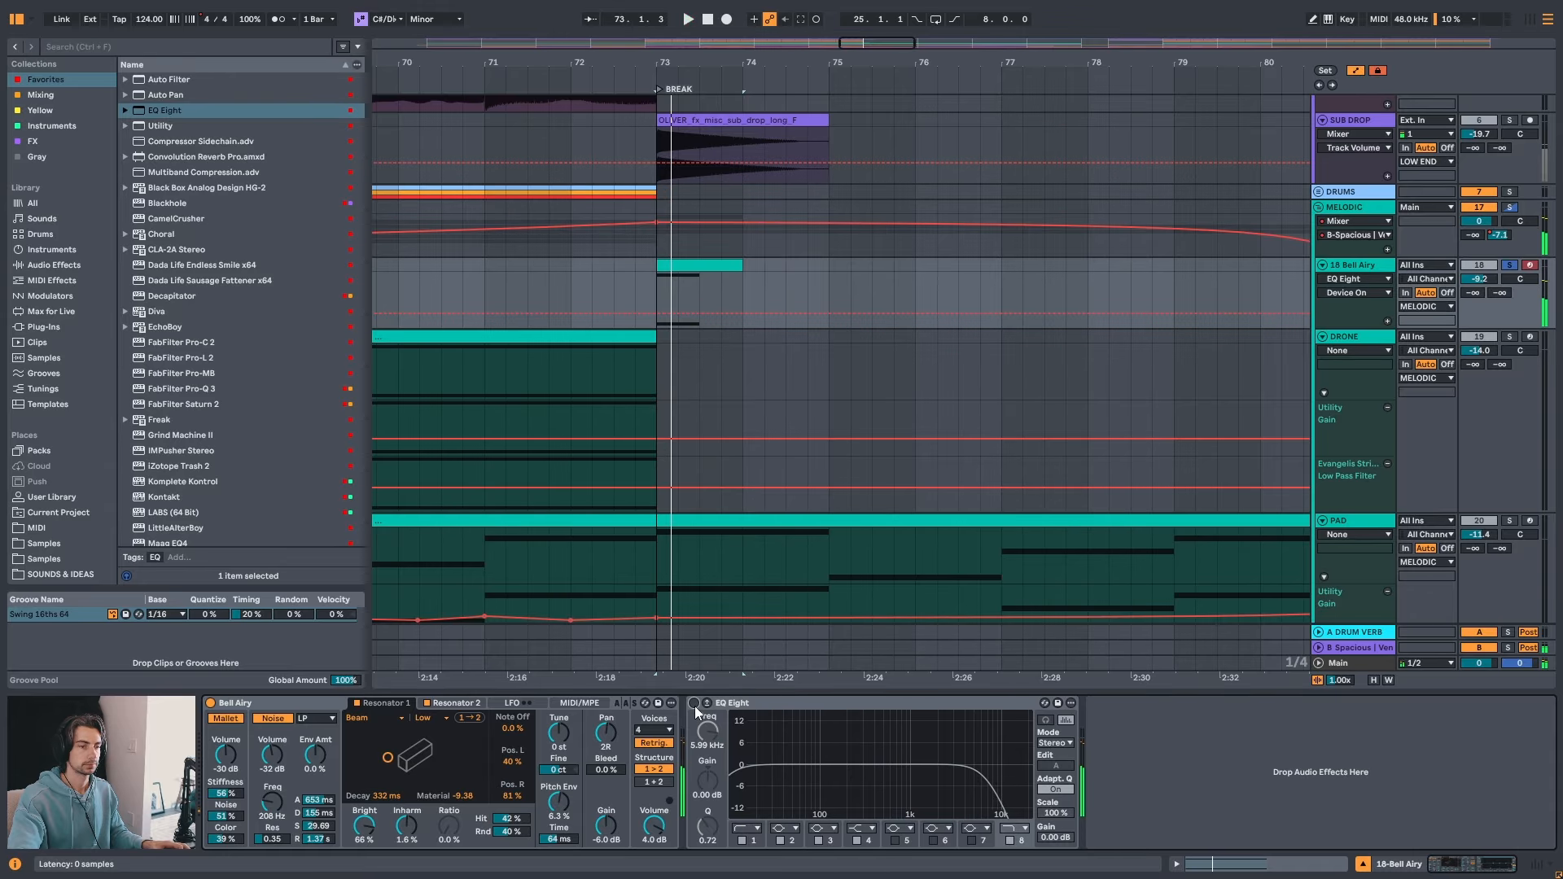
{"action": "left_click", "coordinate": [693, 704]}
{"action": "key", "text": "space"}
- Raise the Bell Airy track's volume to -6.5 dB while auditioning the bell with the full mix into the break
{"action": "left_click", "coordinate": [552, 268]}
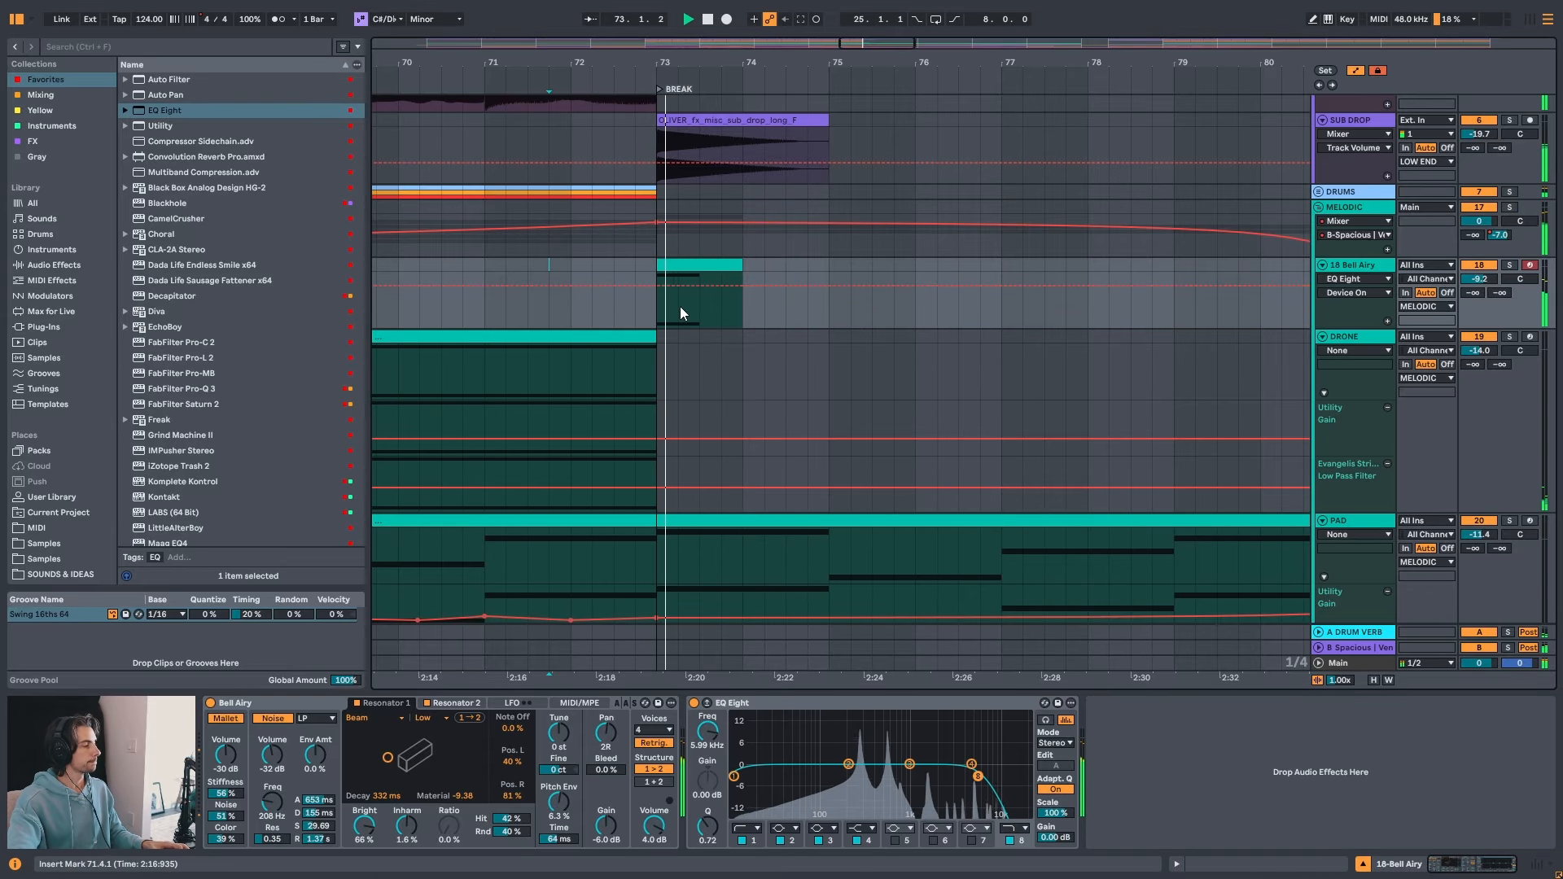
{"action": "left_click", "coordinate": [1478, 279]}
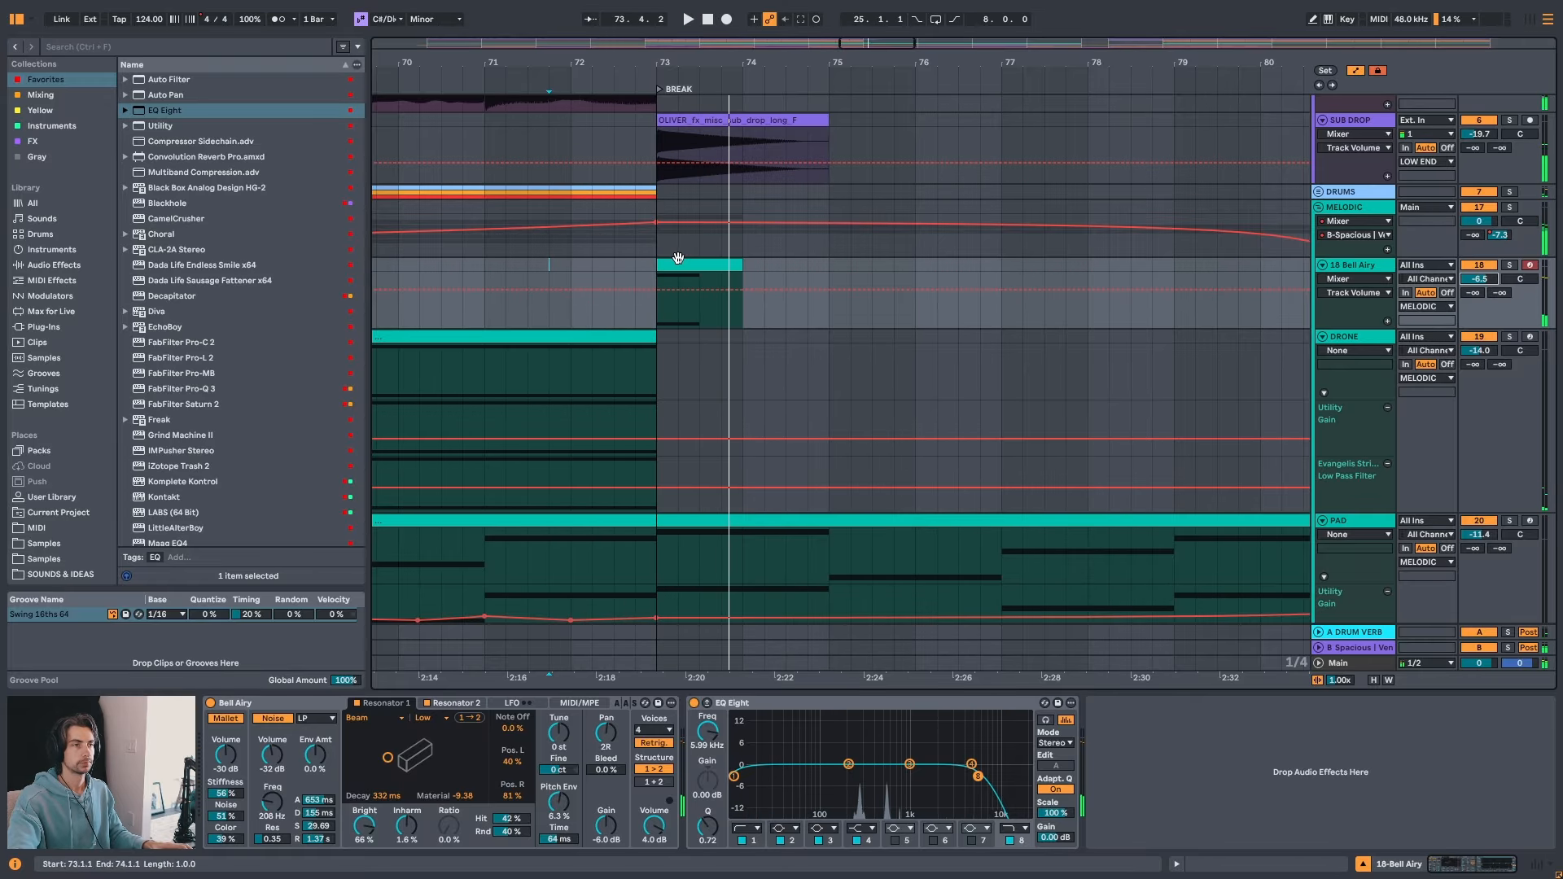
{"action": "left_click", "coordinate": [681, 262]}
{"action": "key", "text": "space"}
{"action": "left_click", "coordinate": [637, 263]}
{"action": "key", "text": "space"}
{"action": "key", "text": "space"}
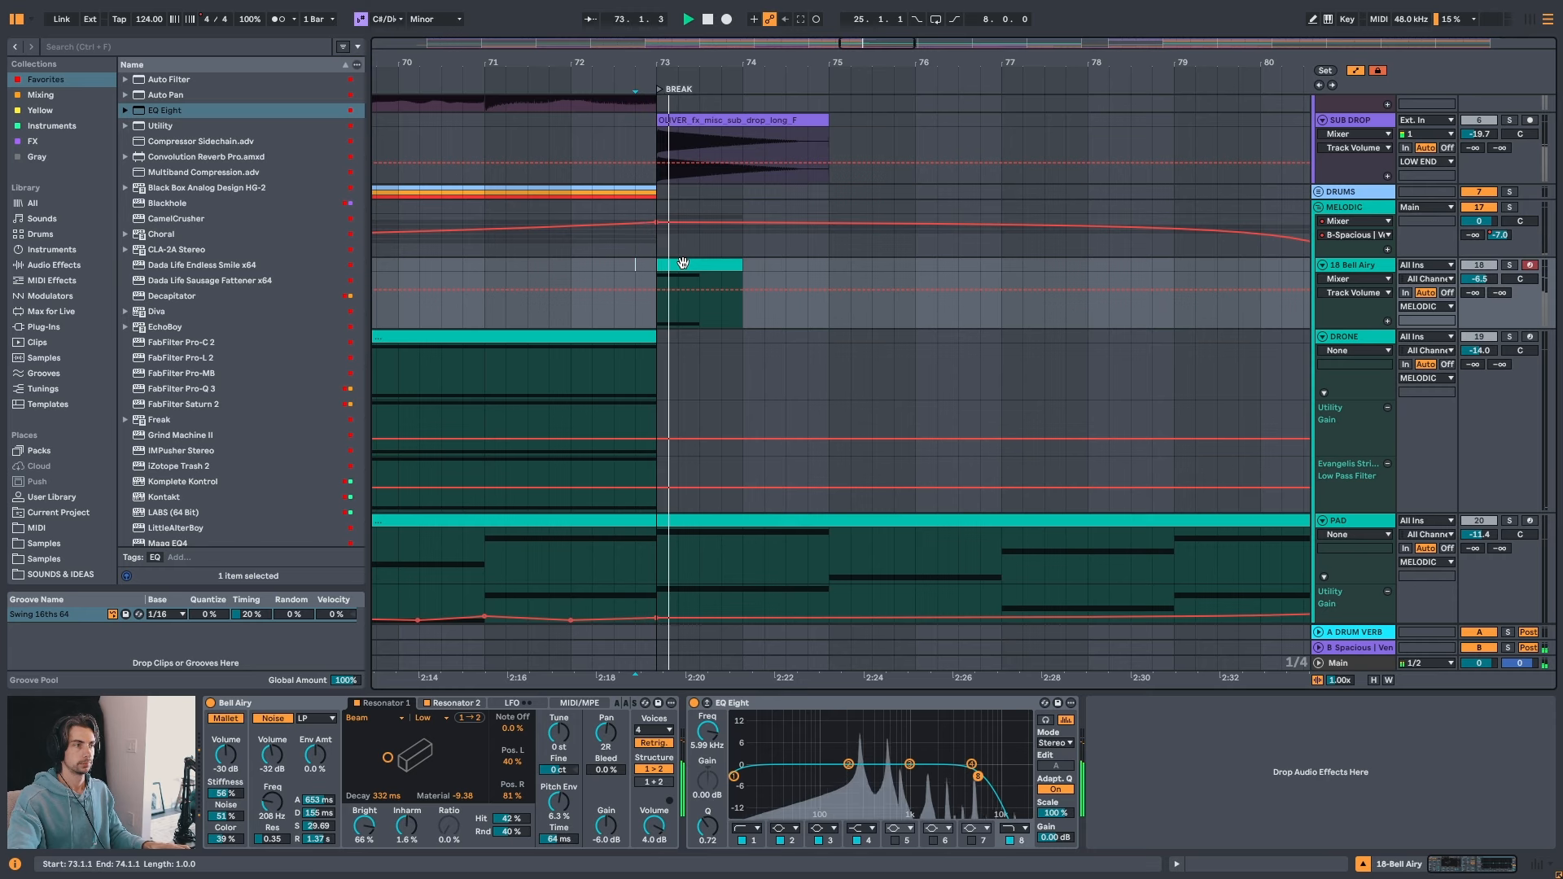
- Audition the bell hit from bar 73 and from bar 72 into the break
{"action": "left_click", "coordinate": [682, 263]}
{"action": "key", "text": "space"}
{"action": "key", "text": "space"}
{"action": "key", "text": "space"}
{"action": "key", "text": "space"}
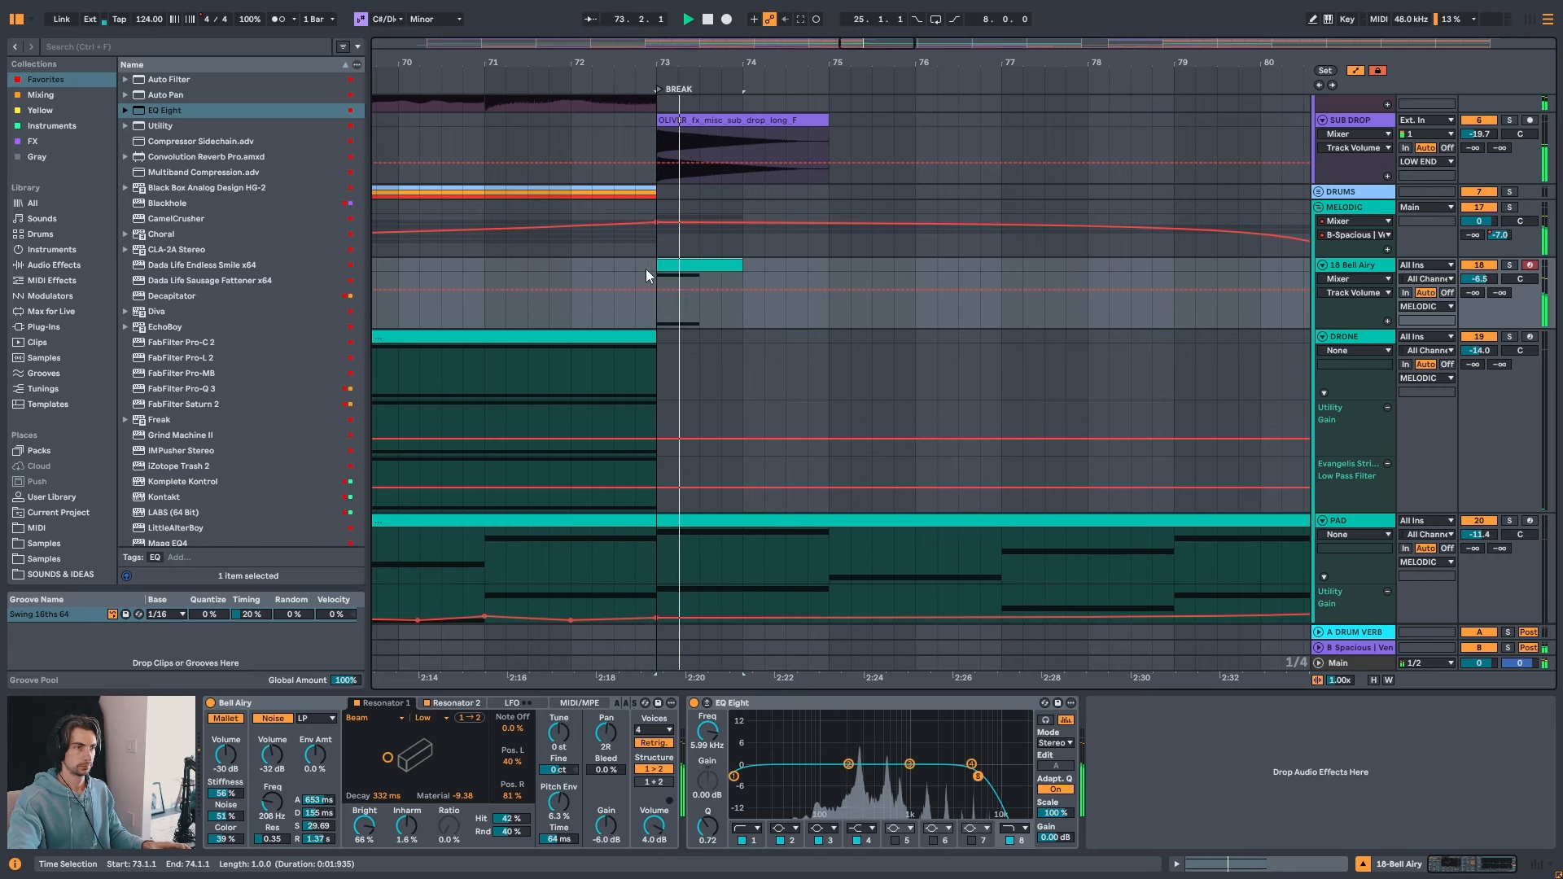
{"action": "left_click", "coordinate": [563, 273]}
{"action": "key", "text": "space"}
{"action": "key", "text": "space"}
- Bend the Pad Sample track's reverb Dry/Wet automation between bars 73 and 81 so it falls late, just before the build
{"action": "left_click_drag", "start_coordinate": [961, 62], "coordinate": [814, 59]}
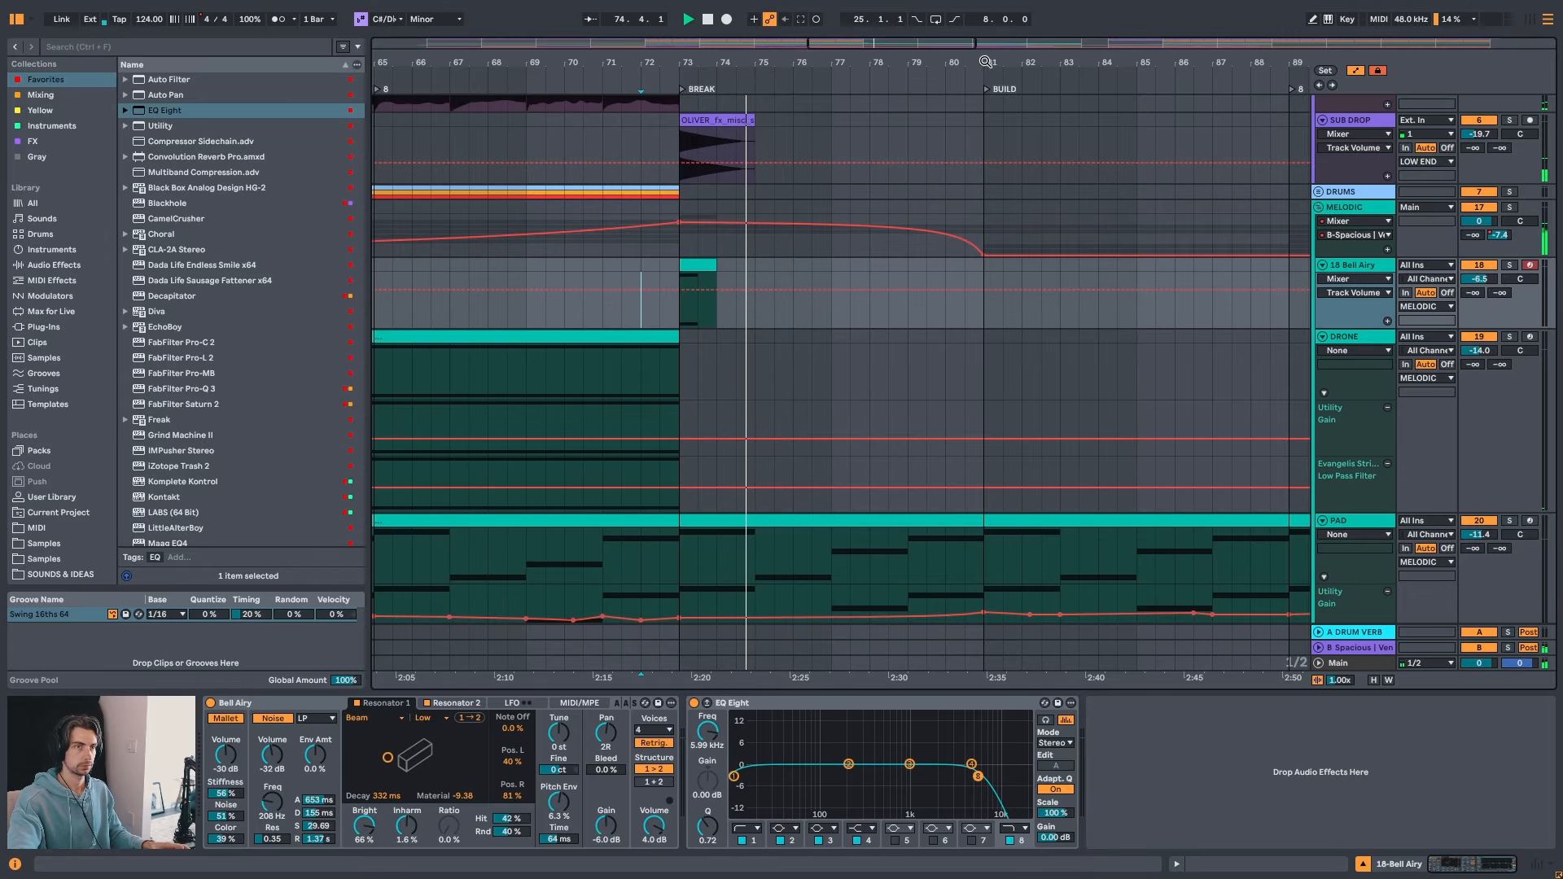
{"action": "left_click_drag", "start_coordinate": [985, 62], "coordinate": [827, 65]}
{"action": "scroll", "coordinate": [853, 301], "scroll_direction": "up", "scroll_amount": 4}
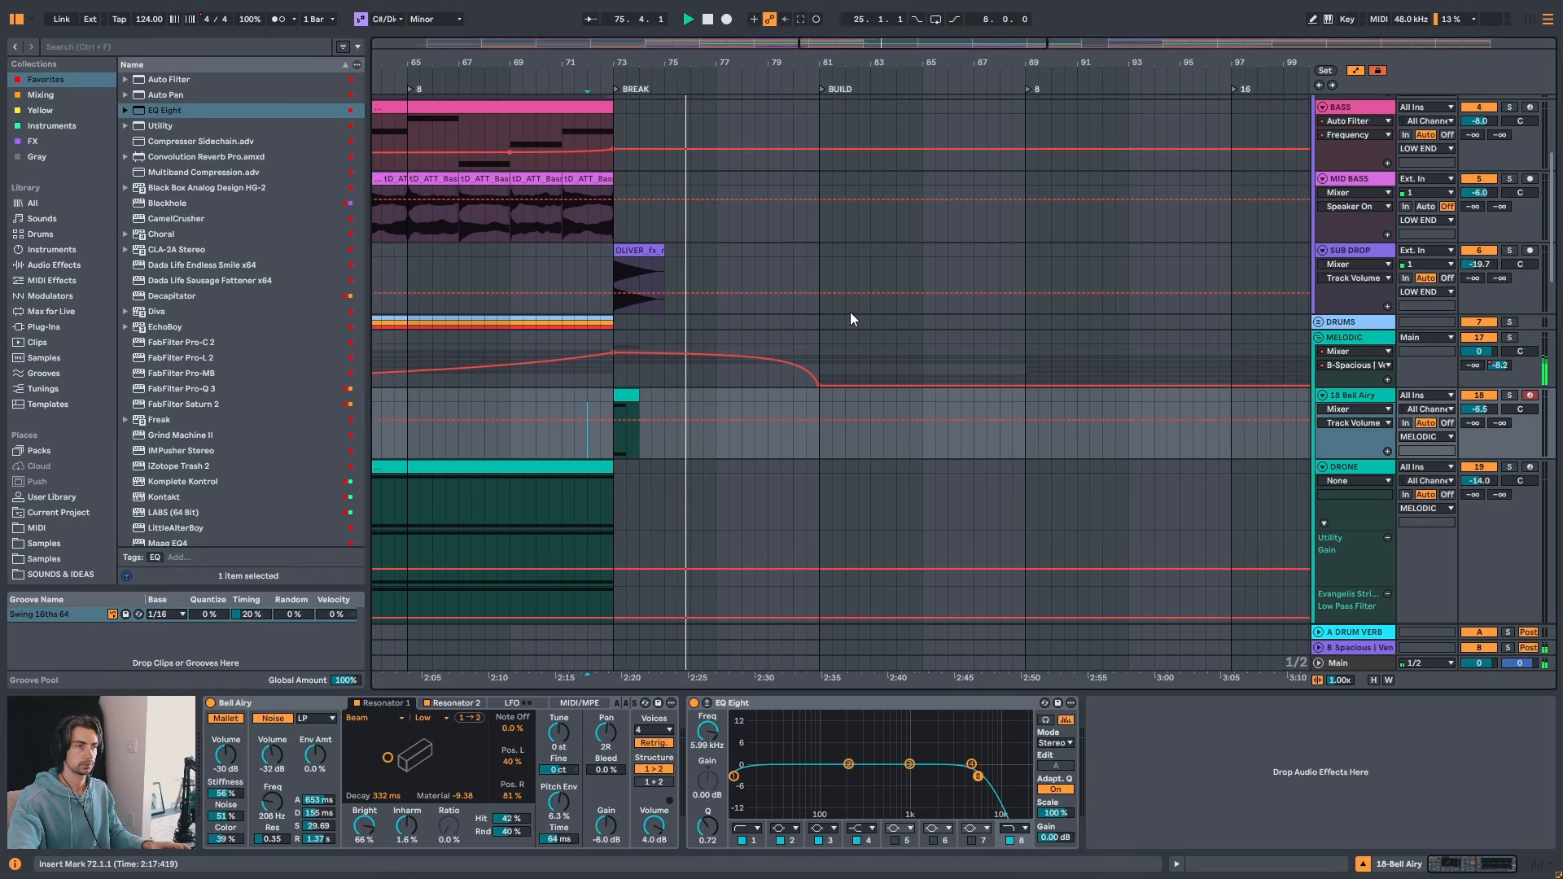
{"action": "scroll", "coordinate": [848, 344], "scroll_direction": "down", "scroll_amount": 1}
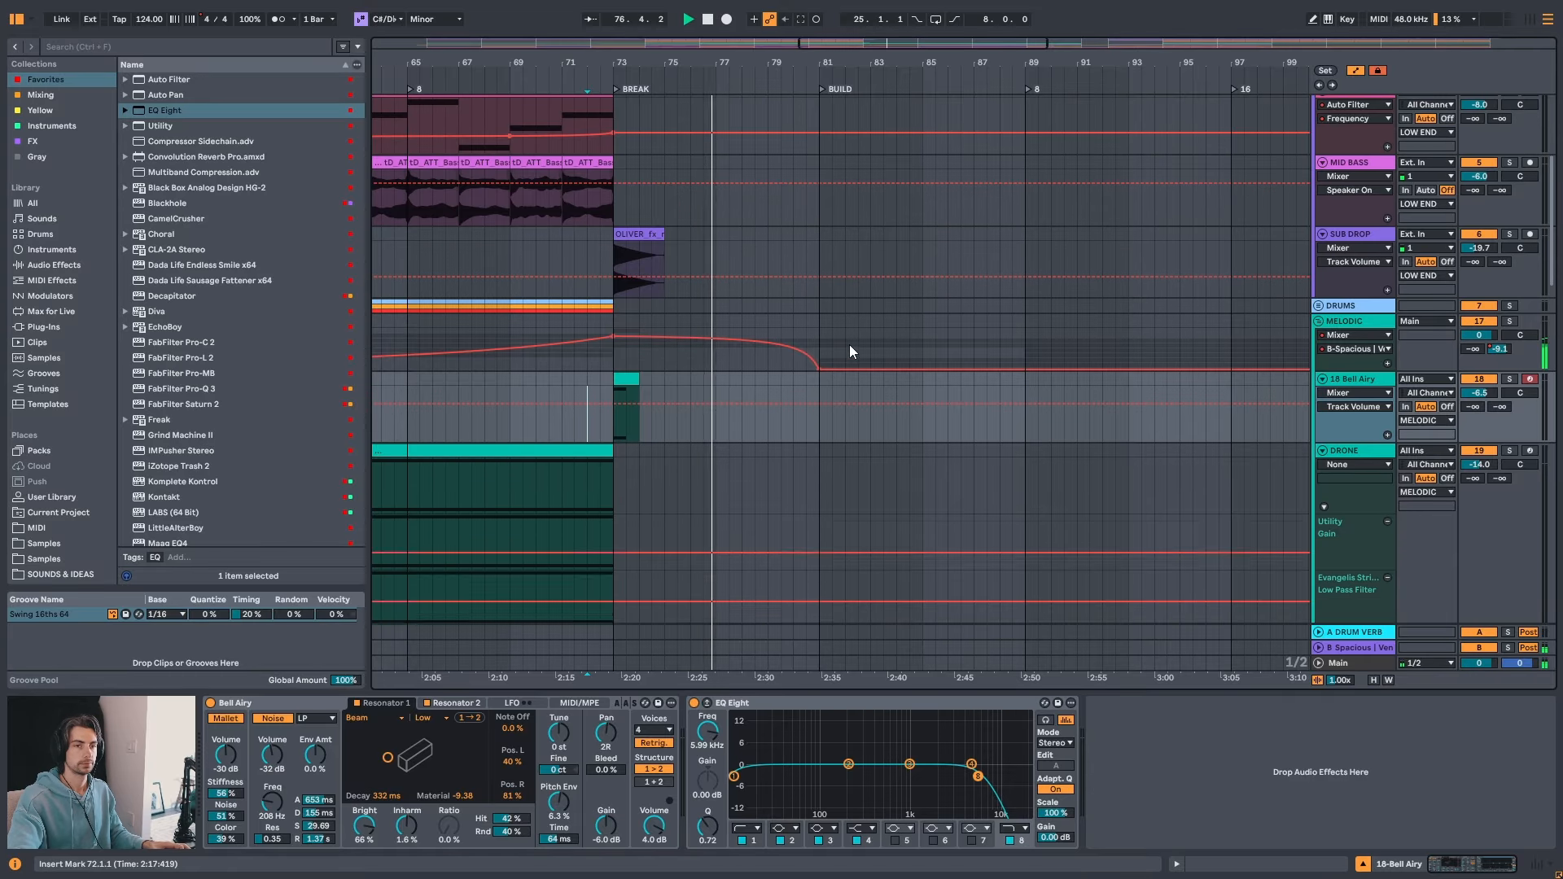
{"action": "scroll", "coordinate": [850, 346], "scroll_direction": "down", "scroll_amount": 2}
{"action": "scroll", "coordinate": [849, 346], "scroll_direction": "down", "scroll_amount": 8}
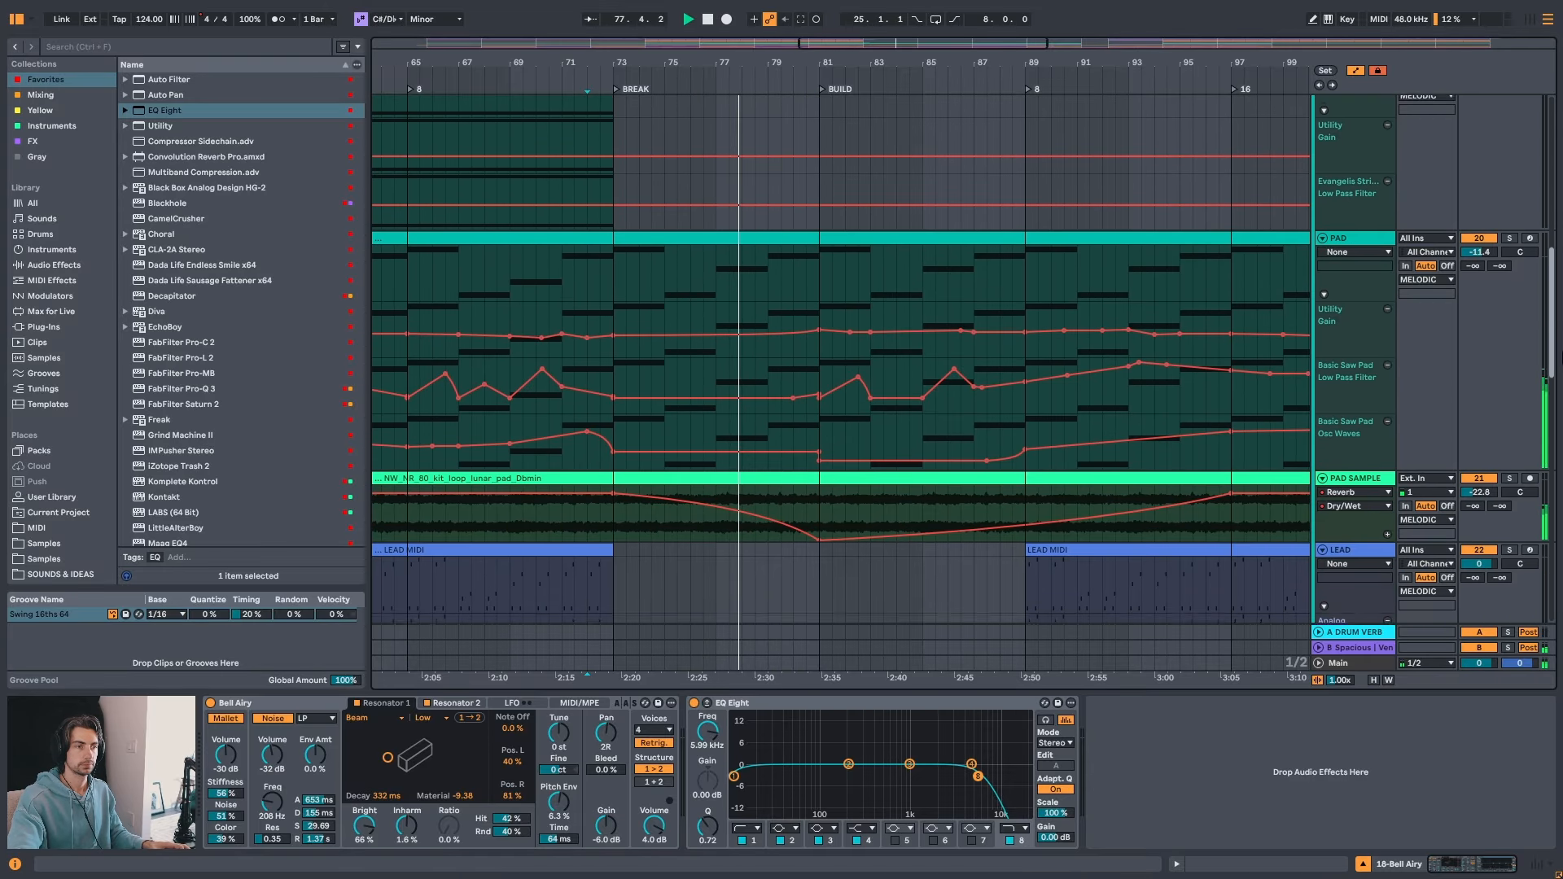
{"action": "scroll", "coordinate": [857, 462], "scroll_direction": "down", "scroll_amount": 6}
{"action": "scroll", "coordinate": [856, 462], "scroll_direction": "up", "scroll_amount": 4}
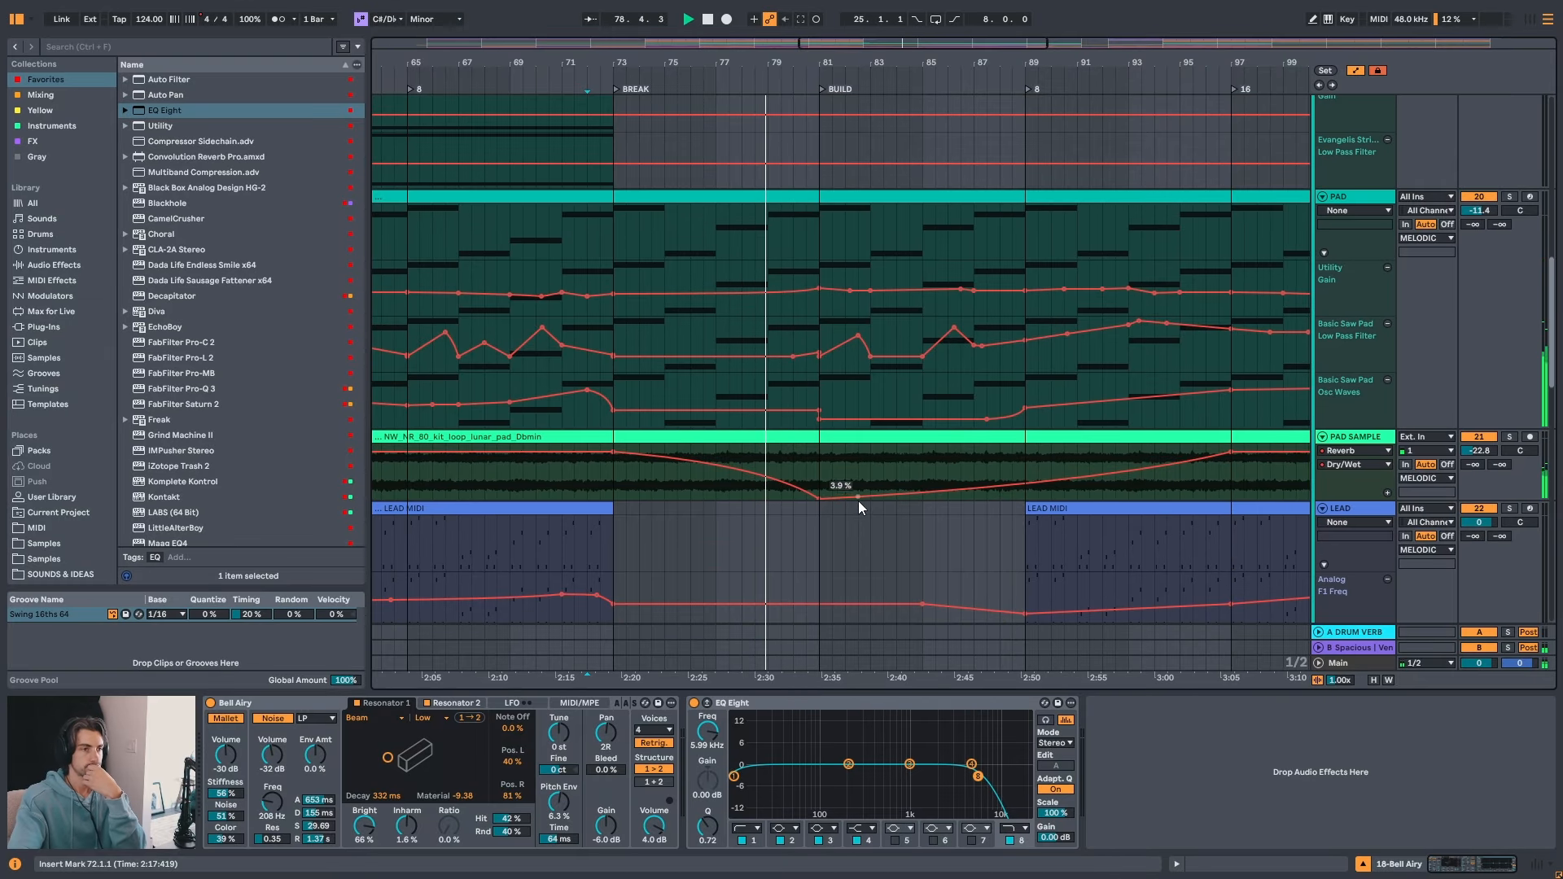
{"action": "left_click", "coordinate": [777, 476]}
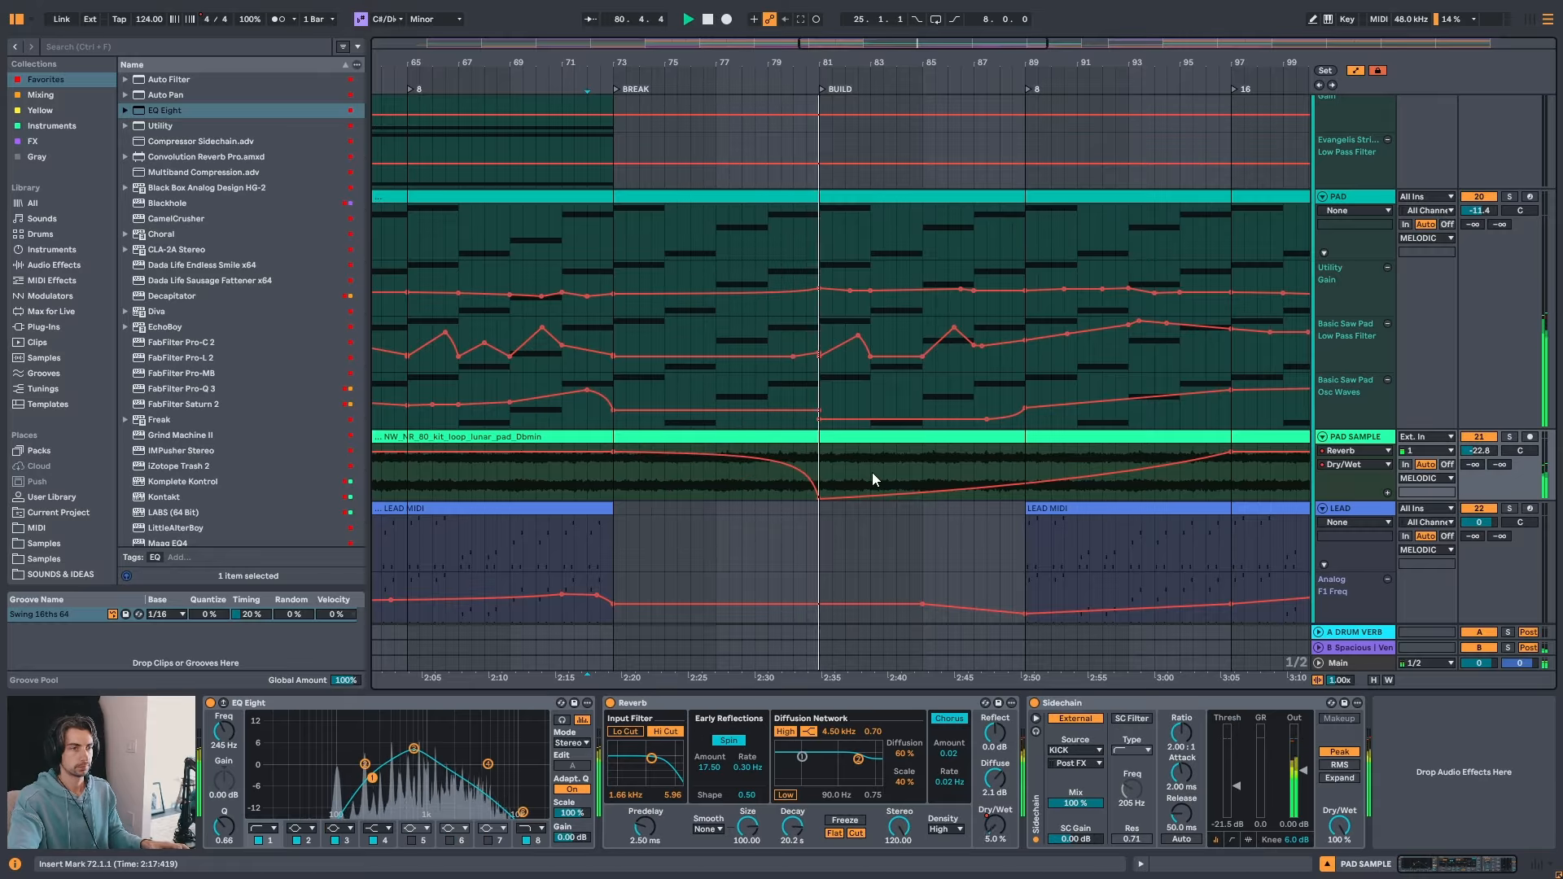
- Raise the Delay Dry/Wet on the Wurli Soft Piano track to 43% while listening to the build
{"action": "left_click_drag", "start_coordinate": [914, 70], "coordinate": [771, 58]}
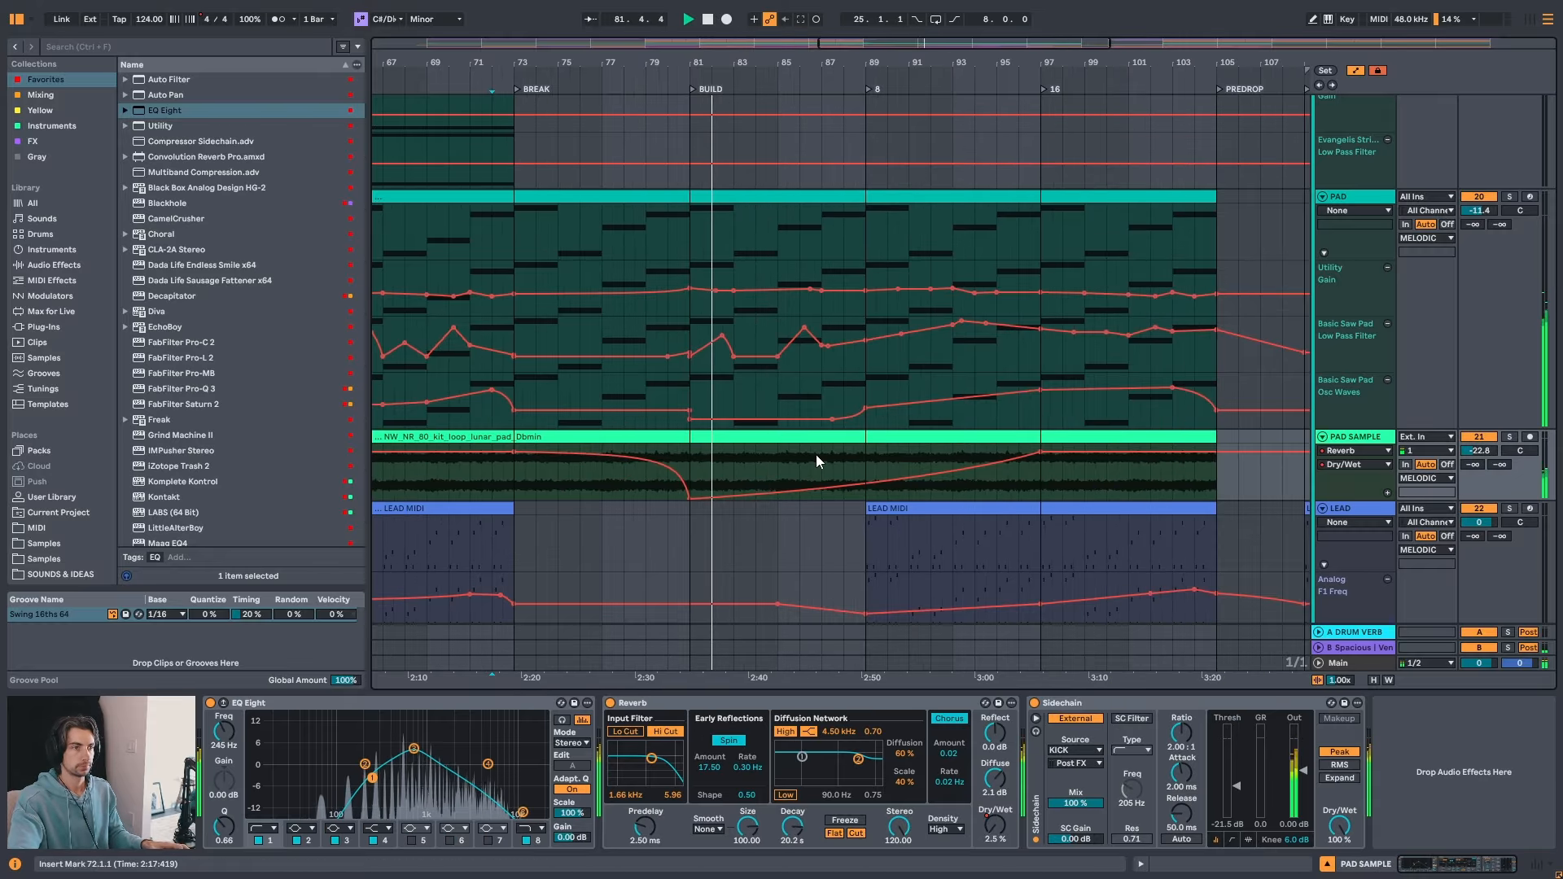
{"action": "scroll", "coordinate": [815, 460], "scroll_direction": "down", "scroll_amount": 10}
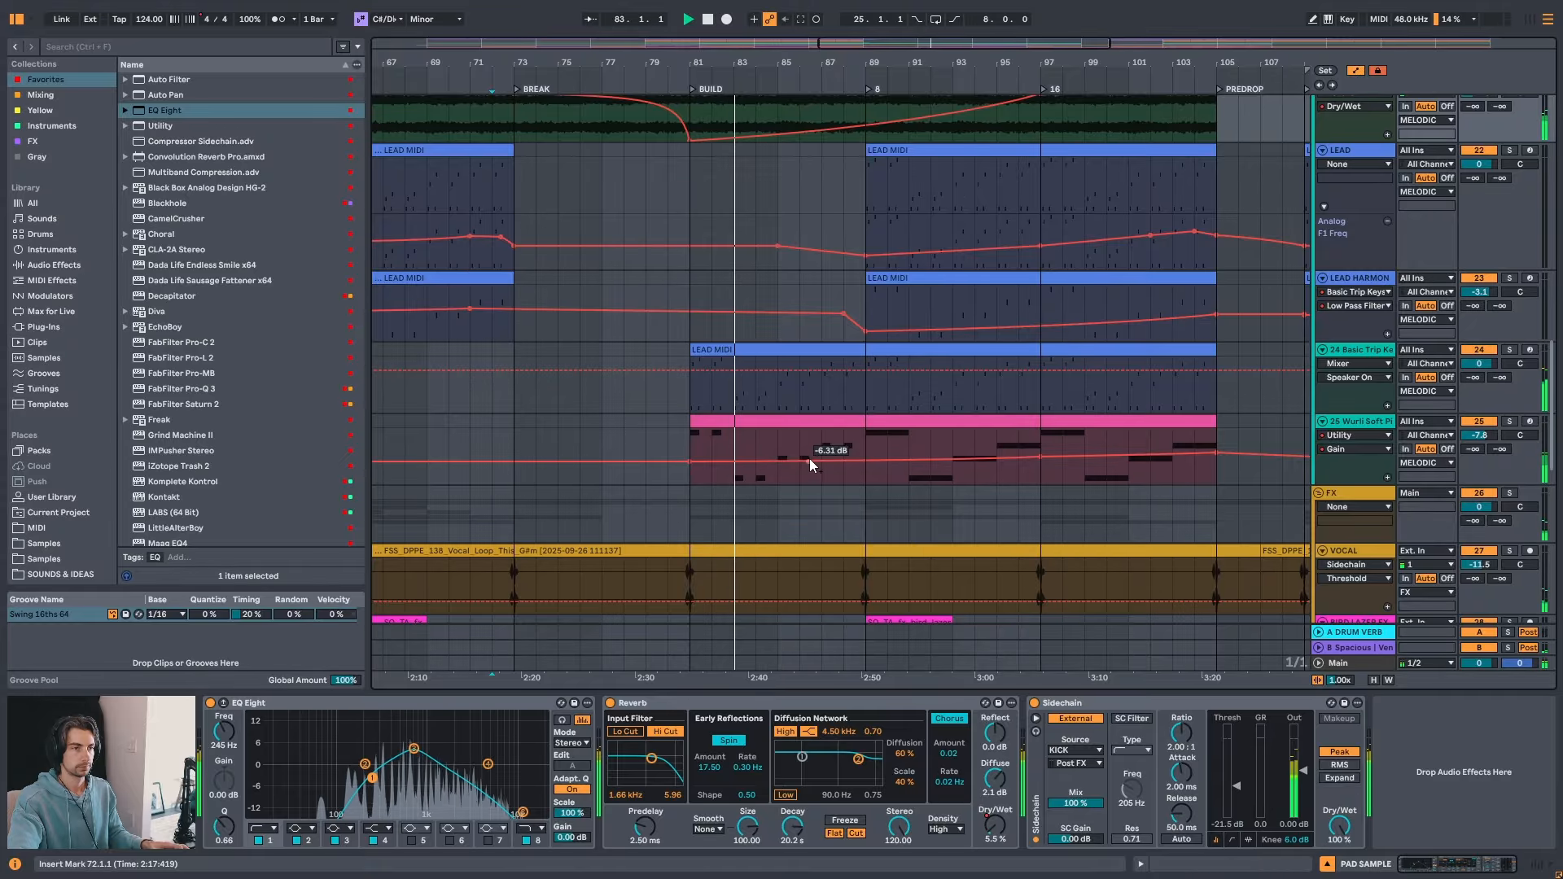
{"action": "left_click", "coordinate": [1377, 354]}
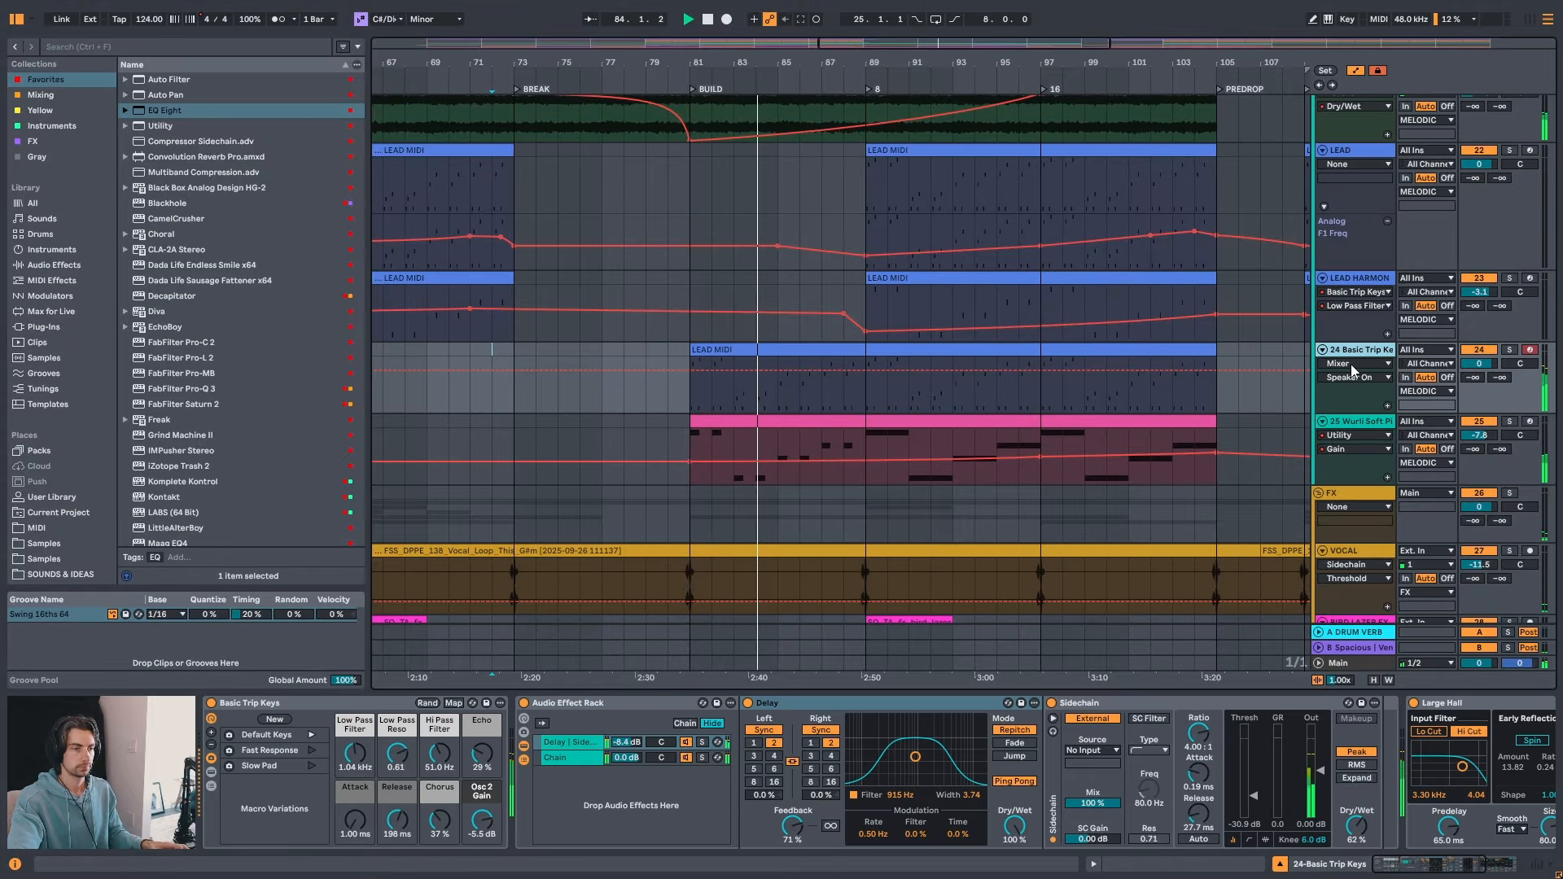
{"action": "left_click", "coordinate": [1373, 422]}
{"action": "left_click", "coordinate": [824, 421]}
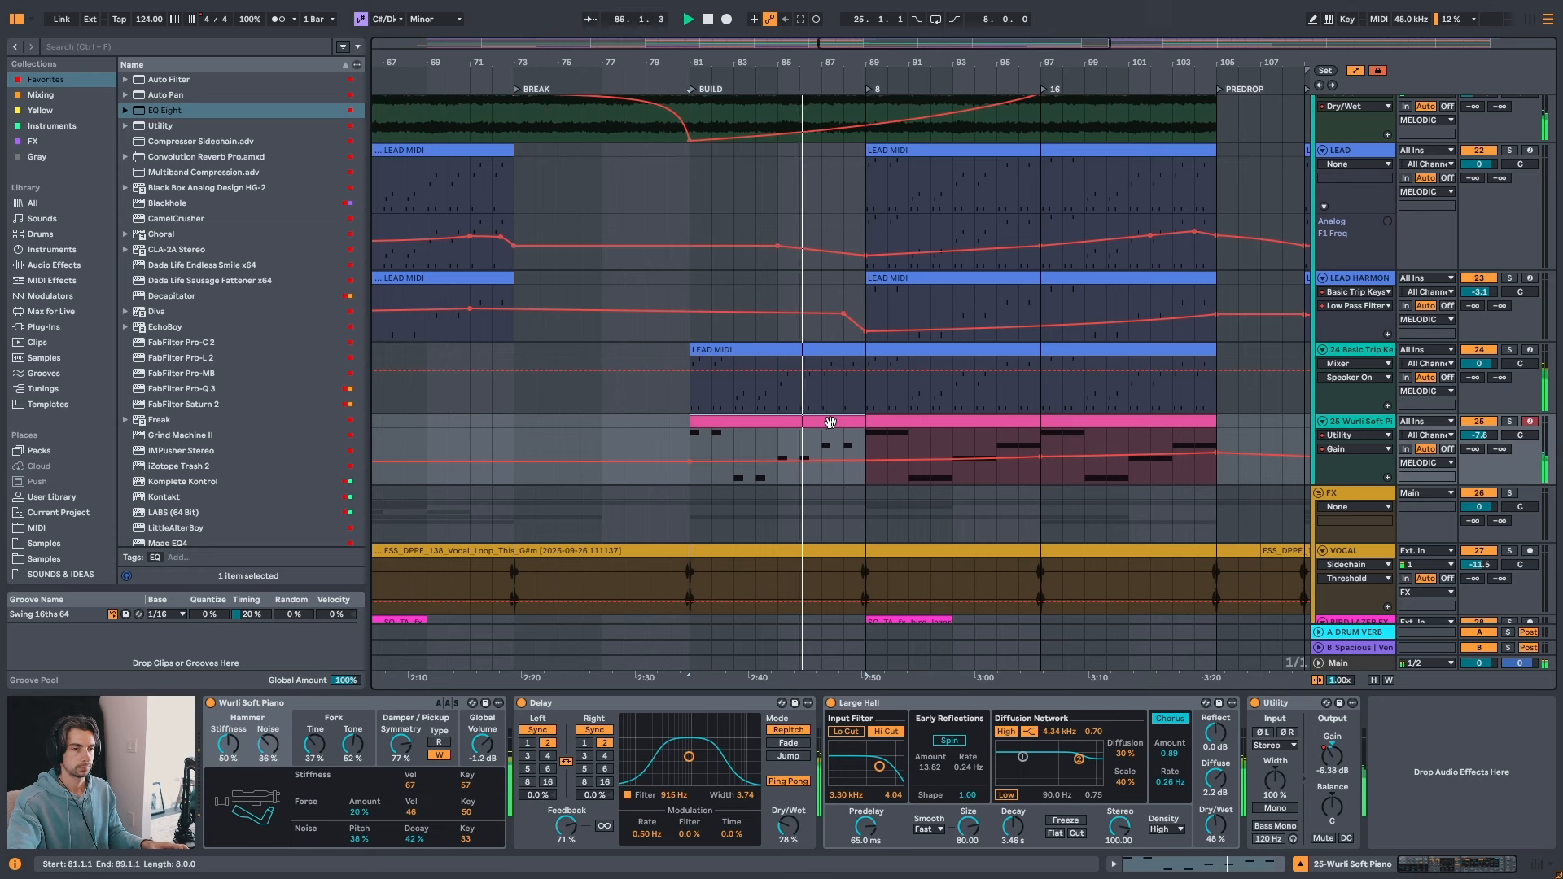
{"action": "left_click_drag", "start_coordinate": [788, 825], "coordinate": [788, 806]}
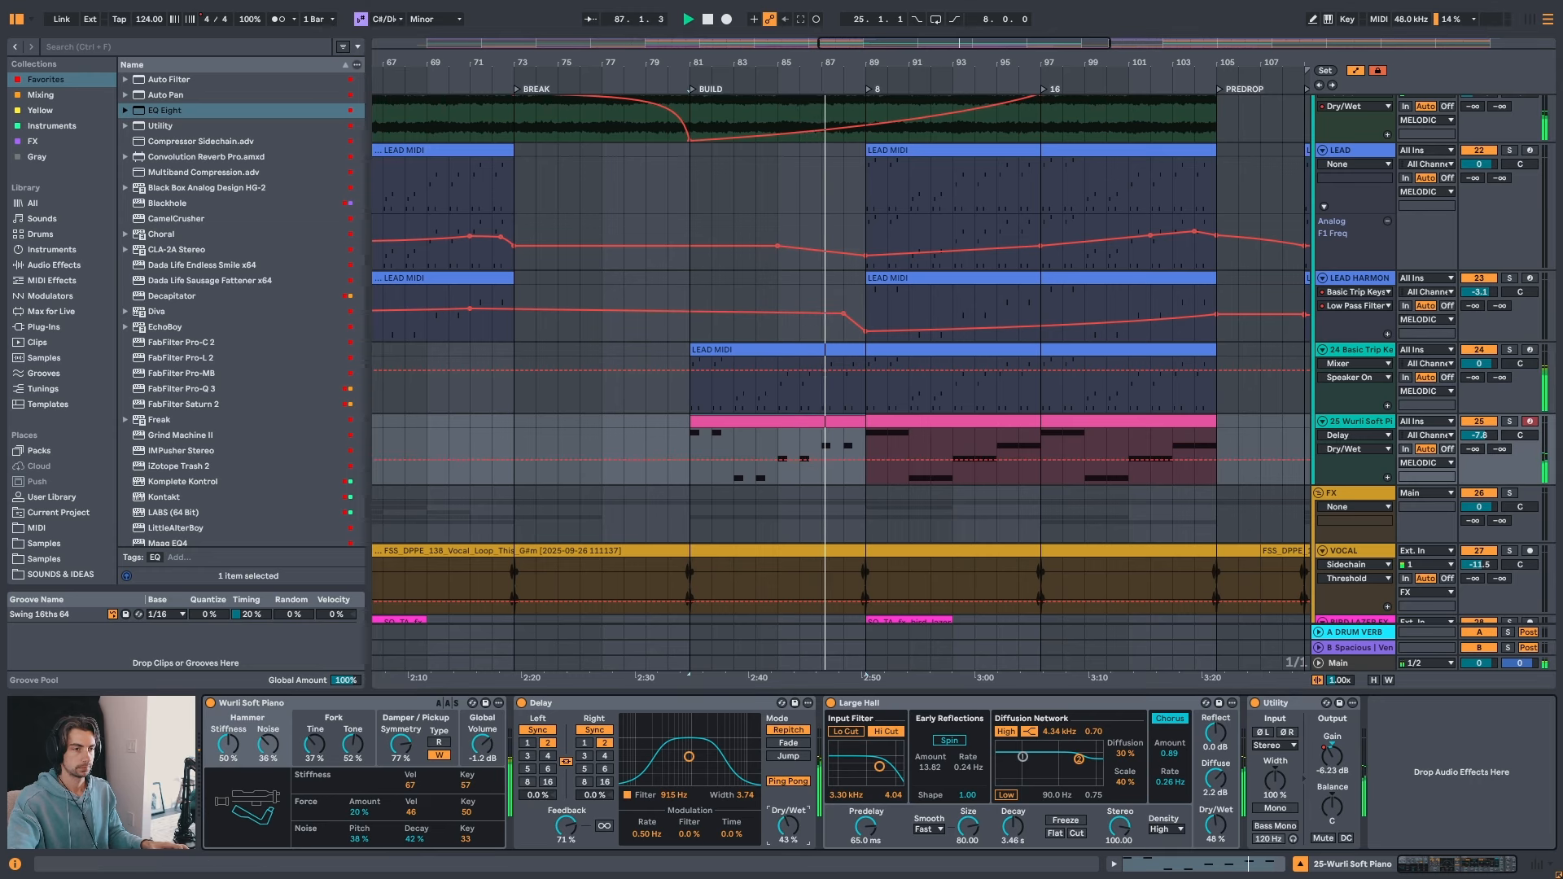
{"action": "left_click", "coordinate": [776, 424]}
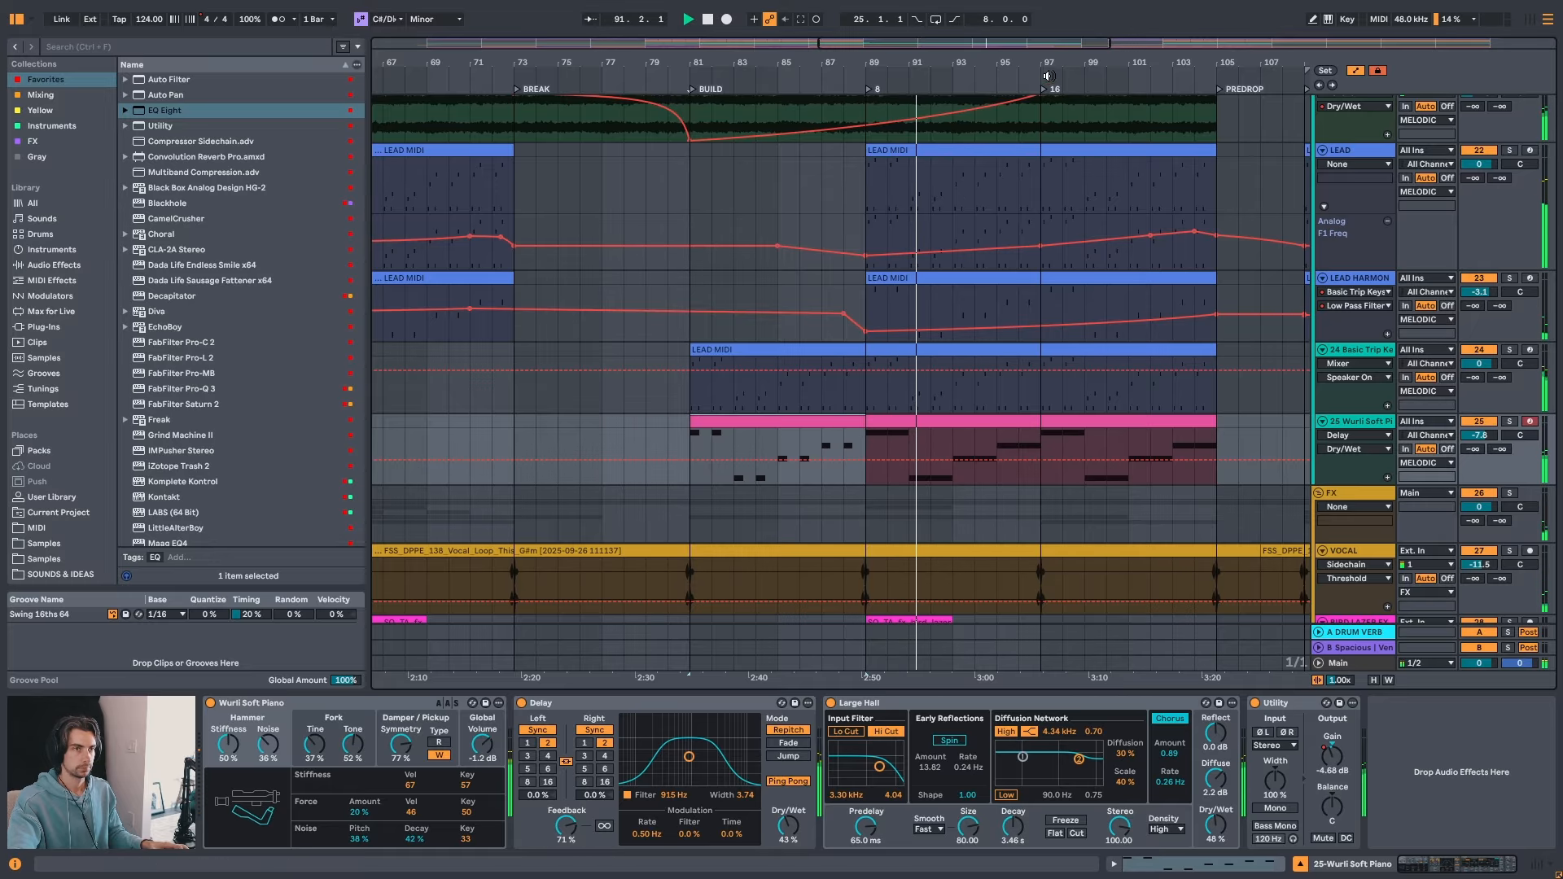
- Listen through the build into the predrop across the tracks, soloing The Visitor reference track for comparison
{"action": "left_click_drag", "start_coordinate": [1065, 65], "coordinate": [817, 39]}
{"action": "scroll", "coordinate": [859, 466], "scroll_direction": "up", "scroll_amount": 3}
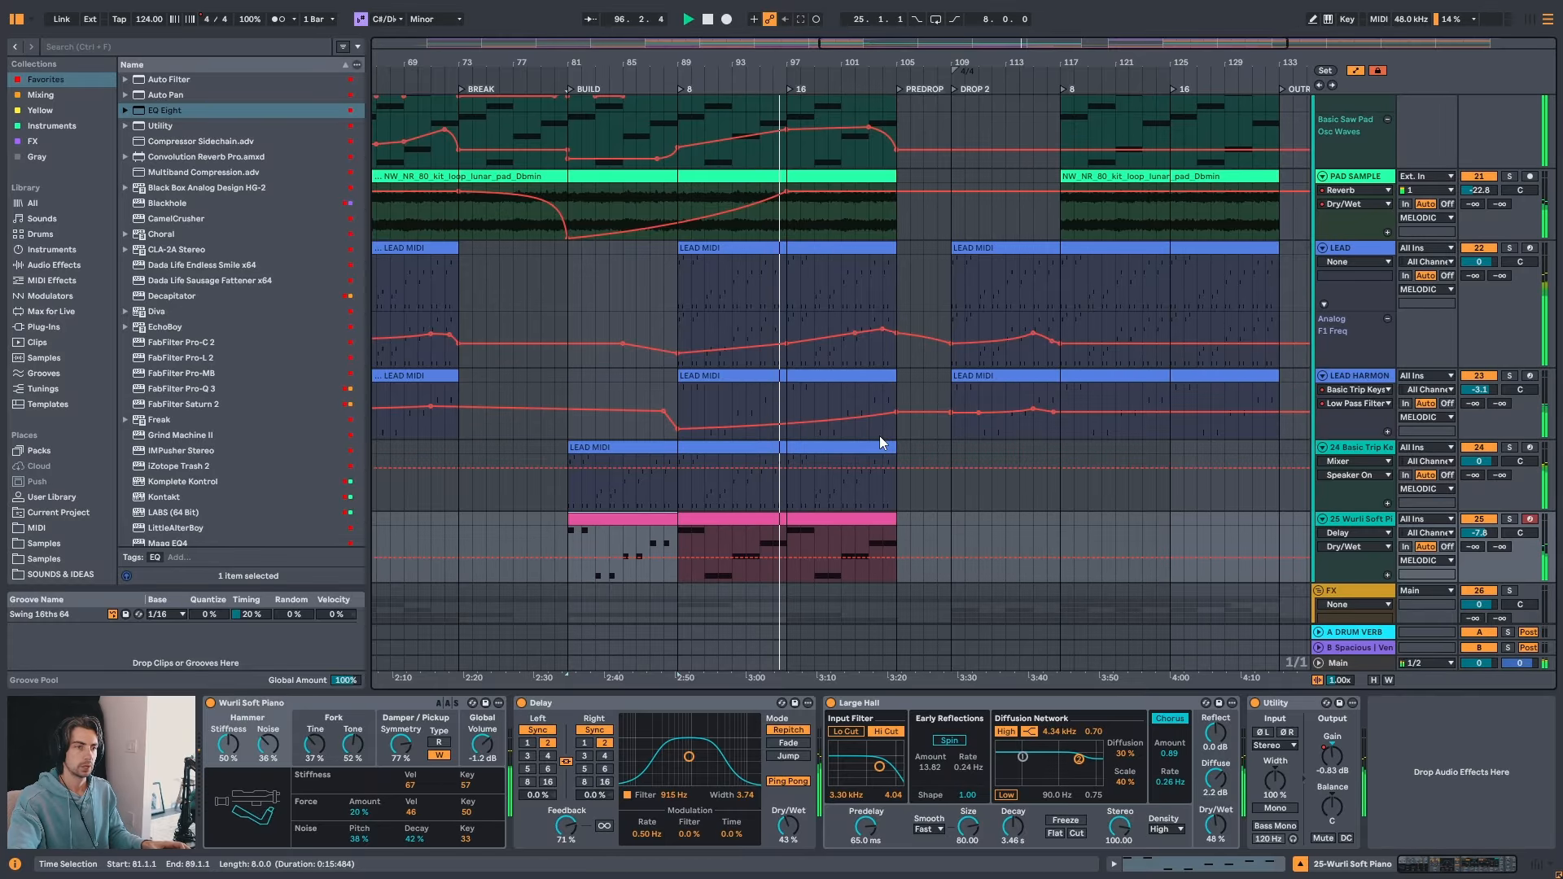
{"action": "scroll", "coordinate": [881, 442], "scroll_direction": "up", "scroll_amount": 8}
{"action": "scroll", "coordinate": [887, 438], "scroll_direction": "up", "scroll_amount": 3}
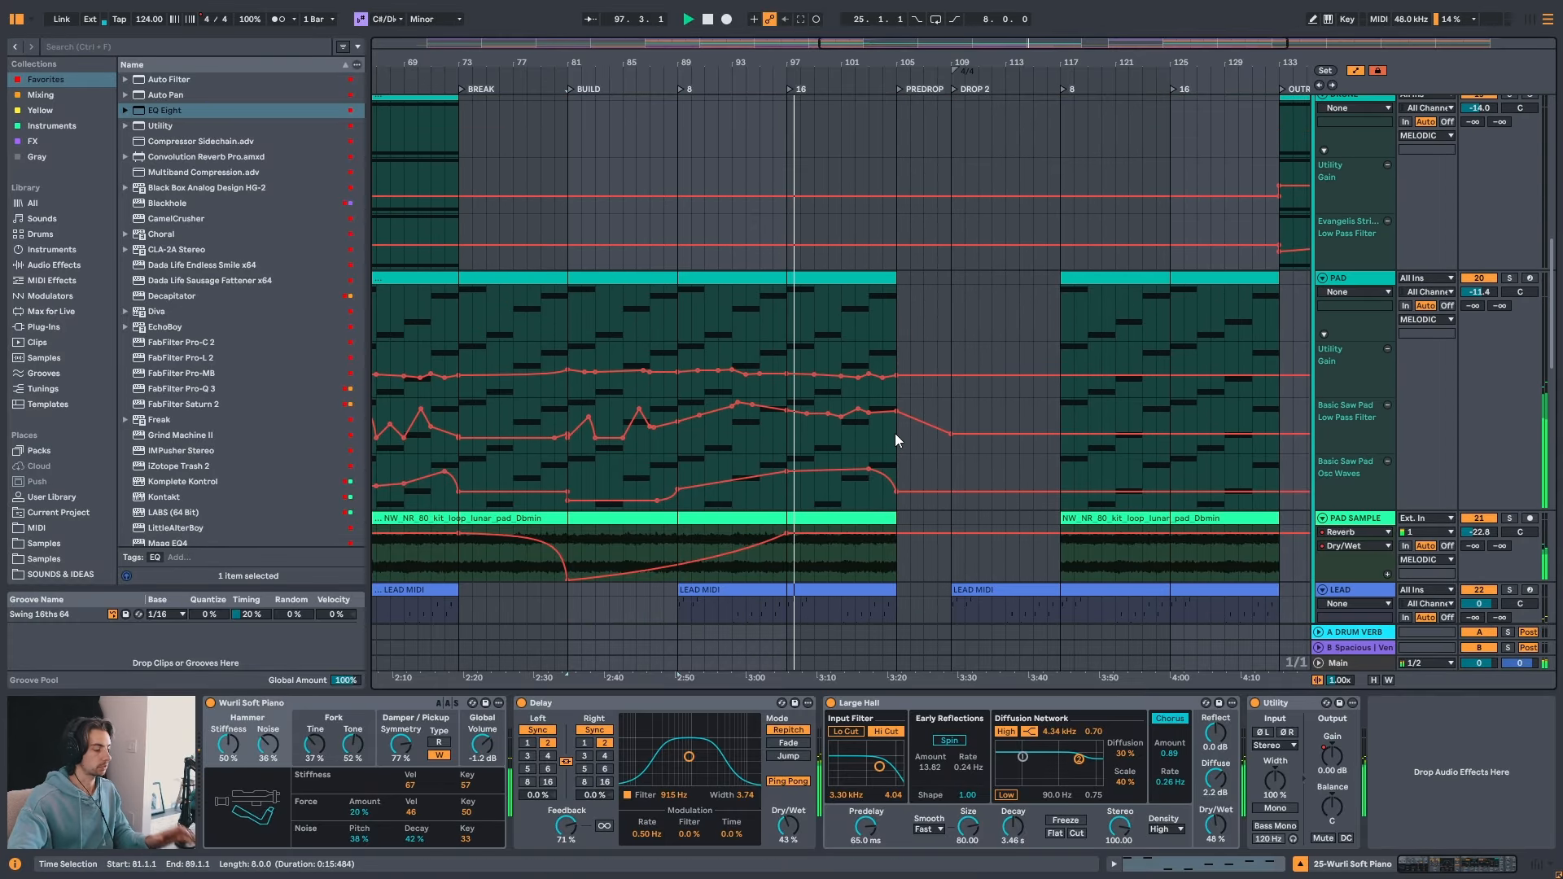
{"action": "scroll", "coordinate": [910, 439], "scroll_direction": "up", "scroll_amount": 12}
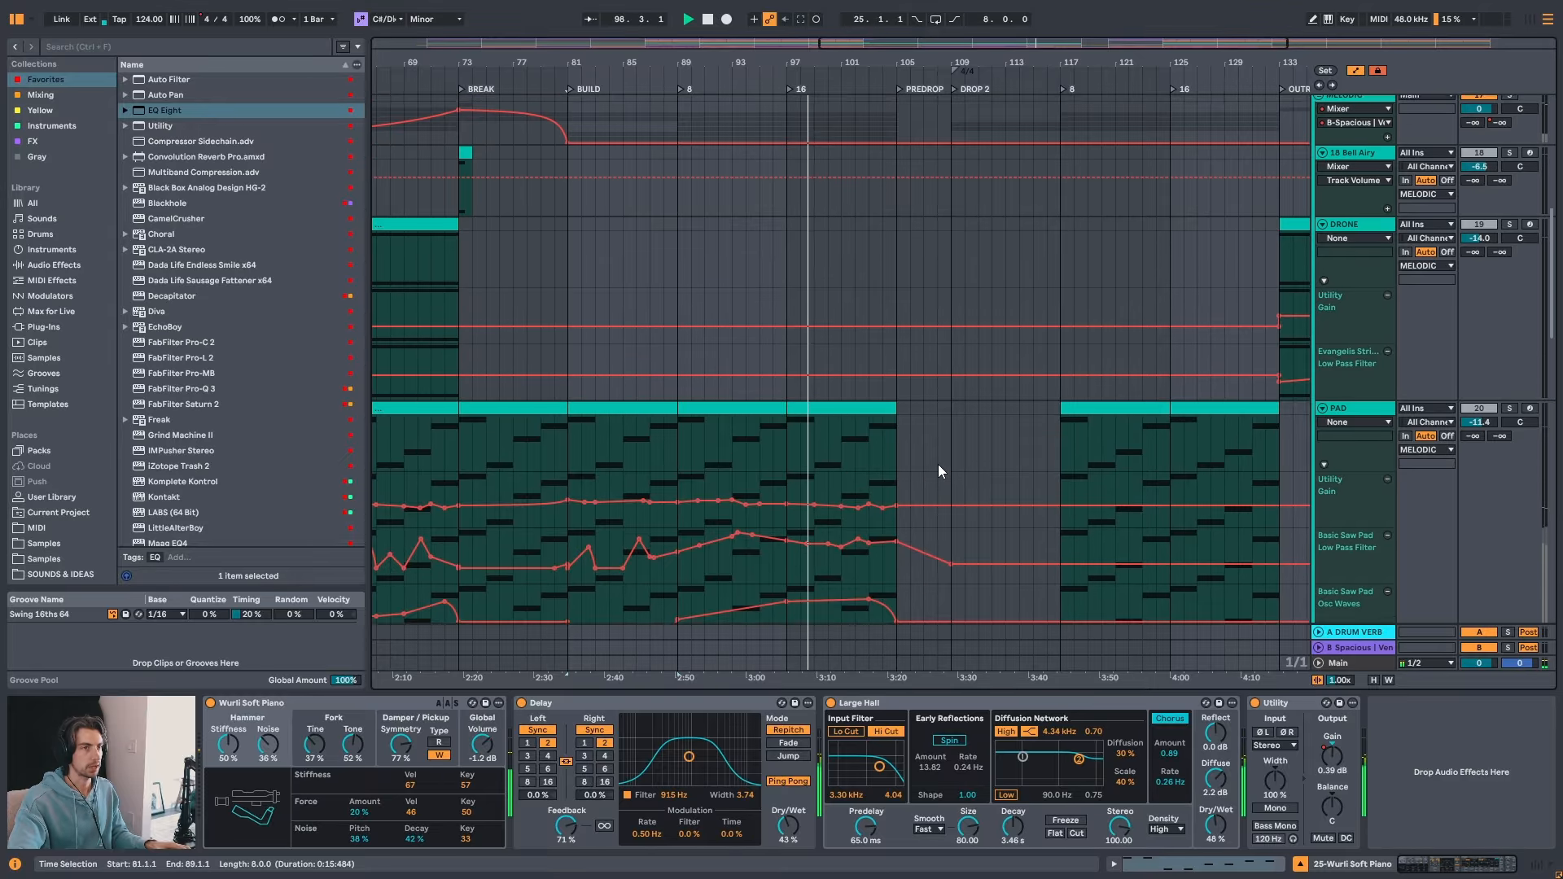
{"action": "scroll", "coordinate": [940, 460], "scroll_direction": "up", "scroll_amount": 2}
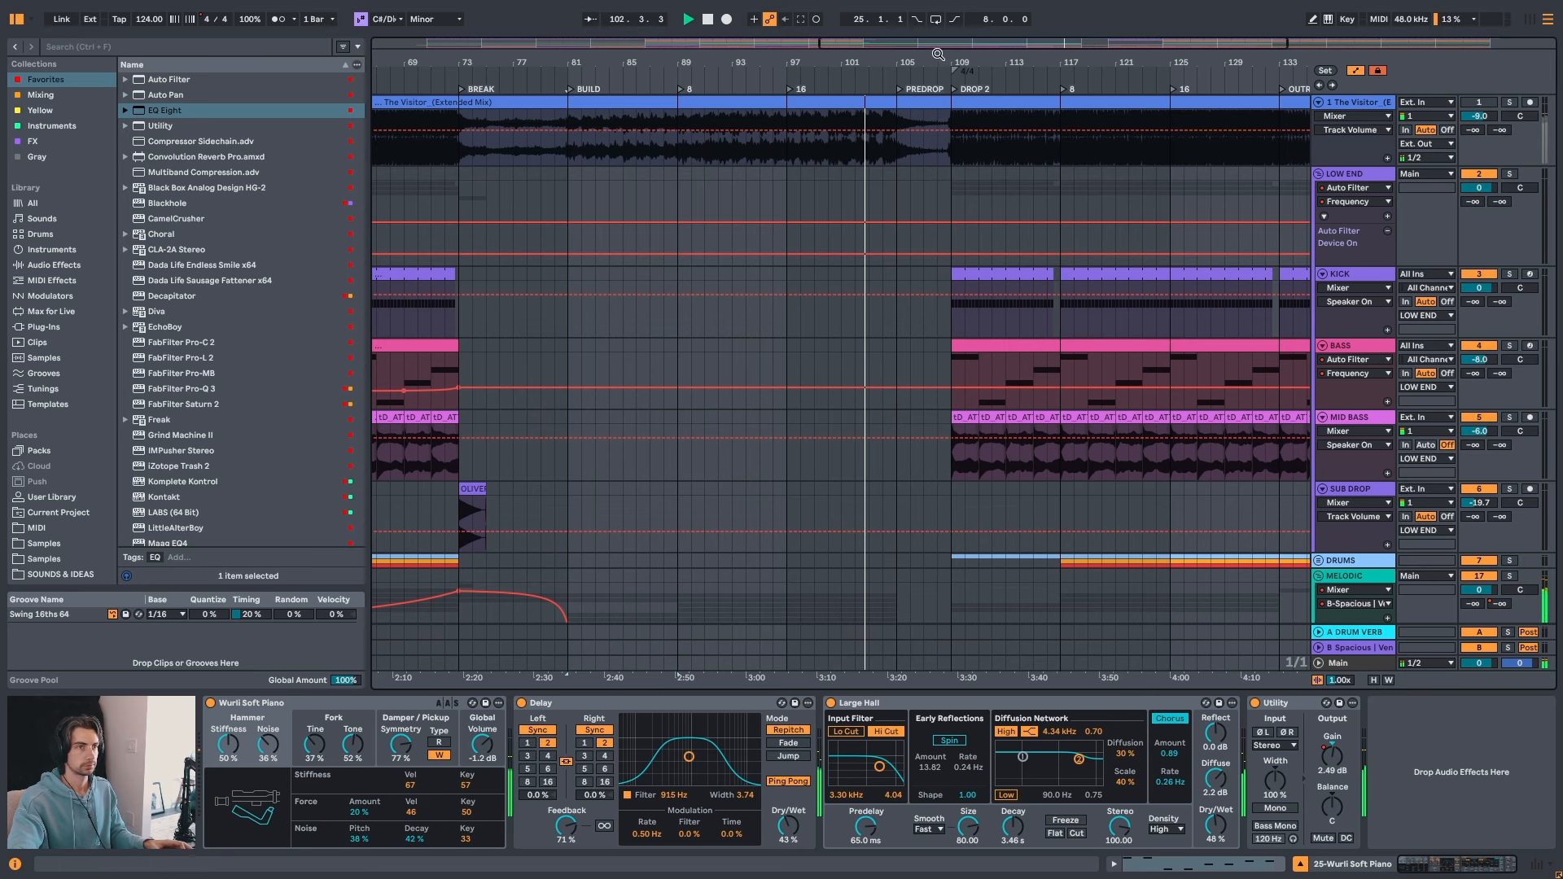
{"action": "mouse_move", "coordinate": [936, 61]}
{"action": "left_mouse_down"}
{"action": "mouse_move", "coordinate": [815, 40]}
{"action": "mouse_move", "coordinate": [824, 18]}
{"action": "left_mouse_up"}
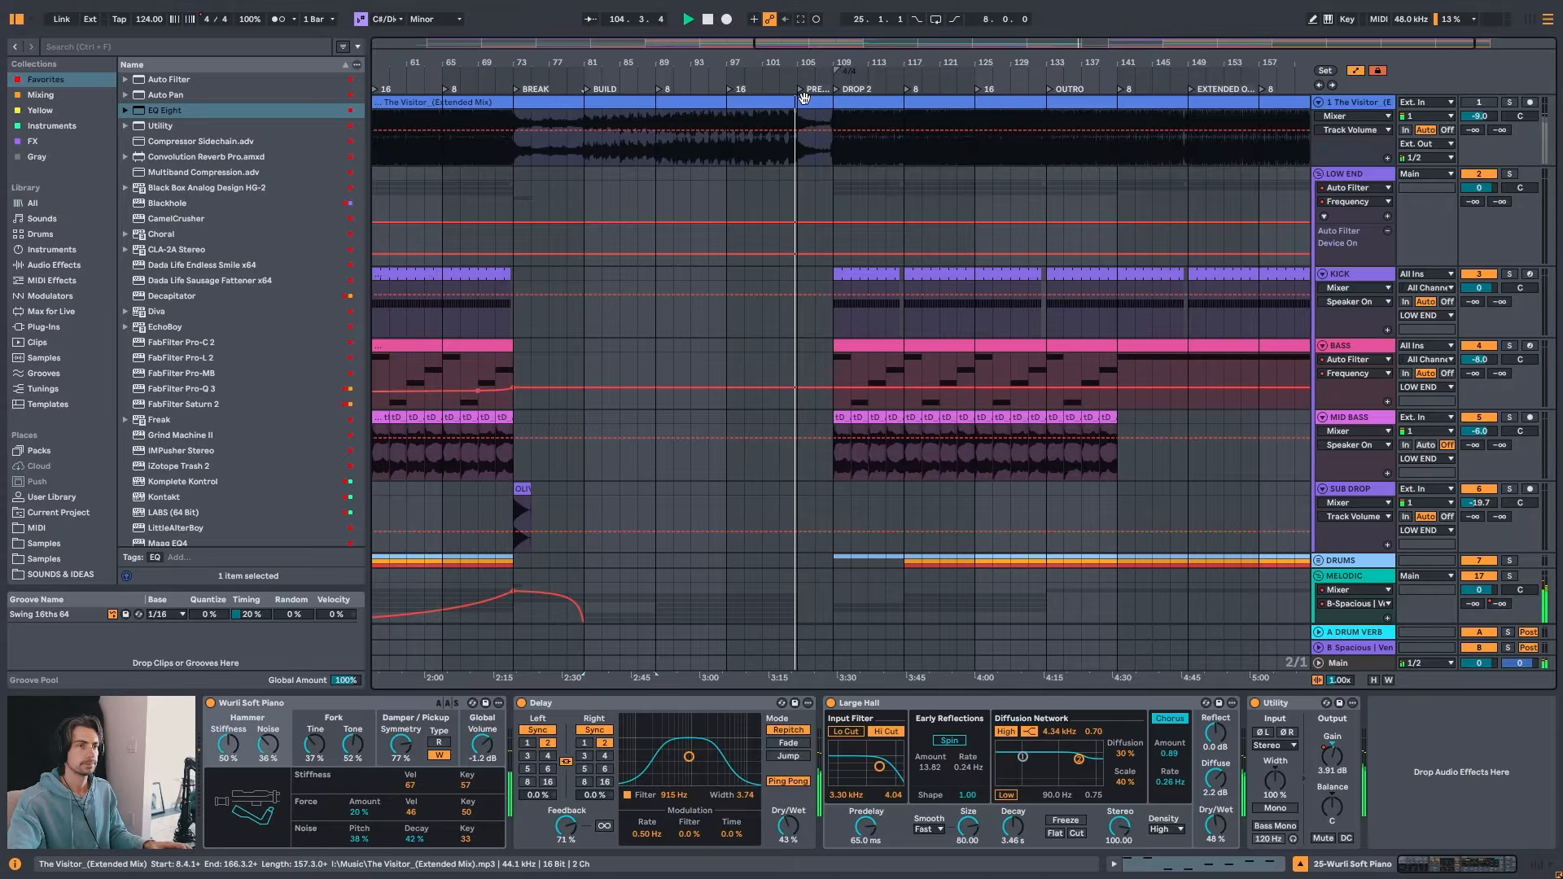
{"action": "left_click_drag", "start_coordinate": [853, 58], "coordinate": [836, 78]}
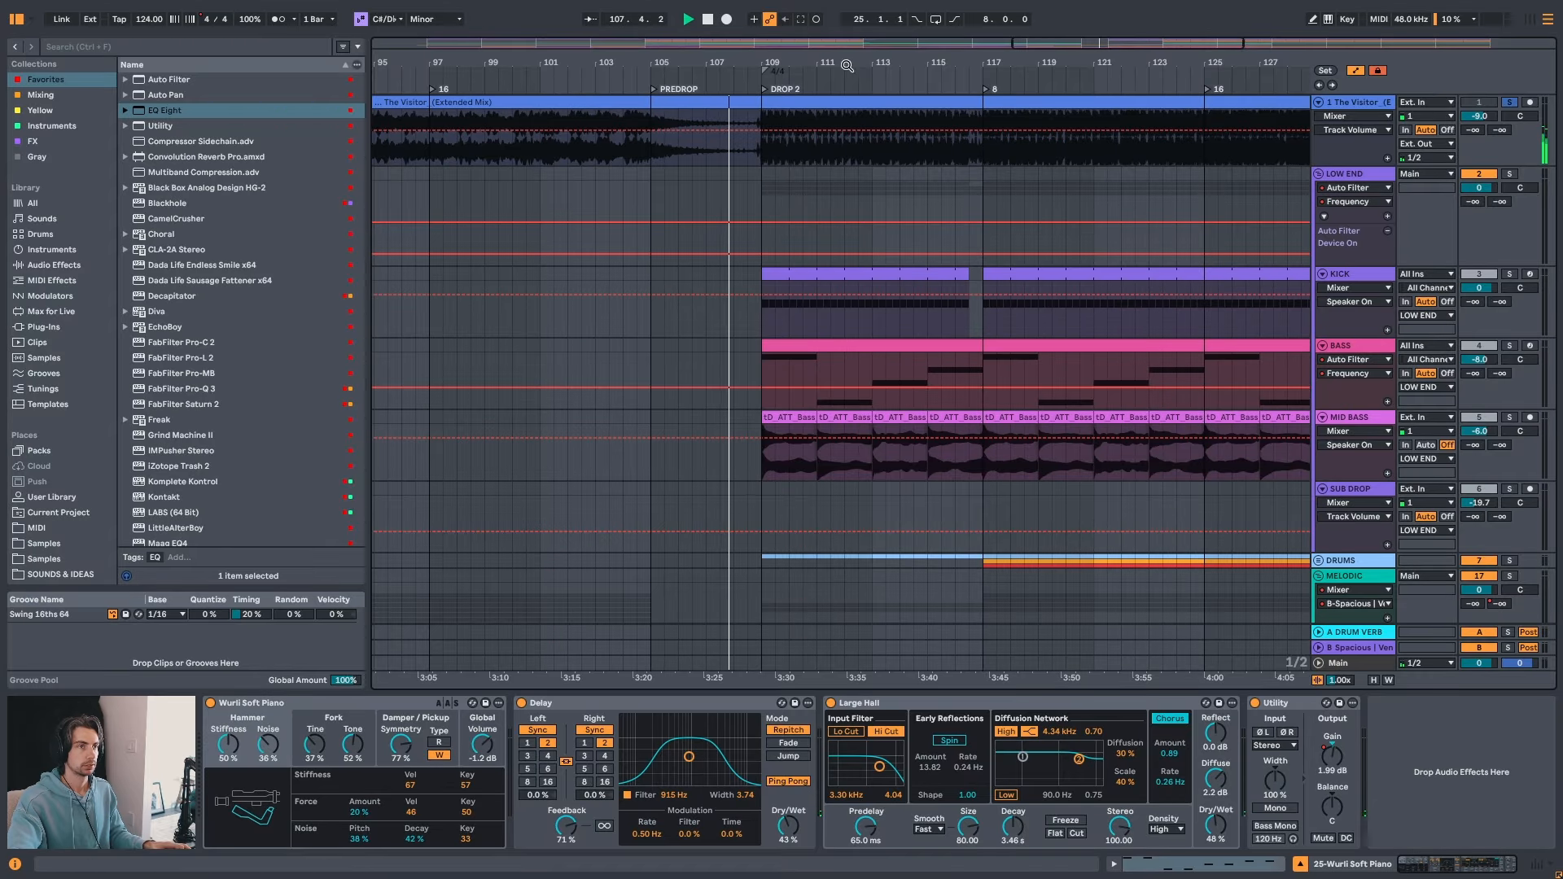
{"action": "mouse_move", "coordinate": [845, 63]}
{"action": "left_mouse_down"}
{"action": "mouse_move", "coordinate": [865, 39]}
{"action": "mouse_move", "coordinate": [868, 62]}
{"action": "left_mouse_up"}
{"action": "key", "text": "space"}
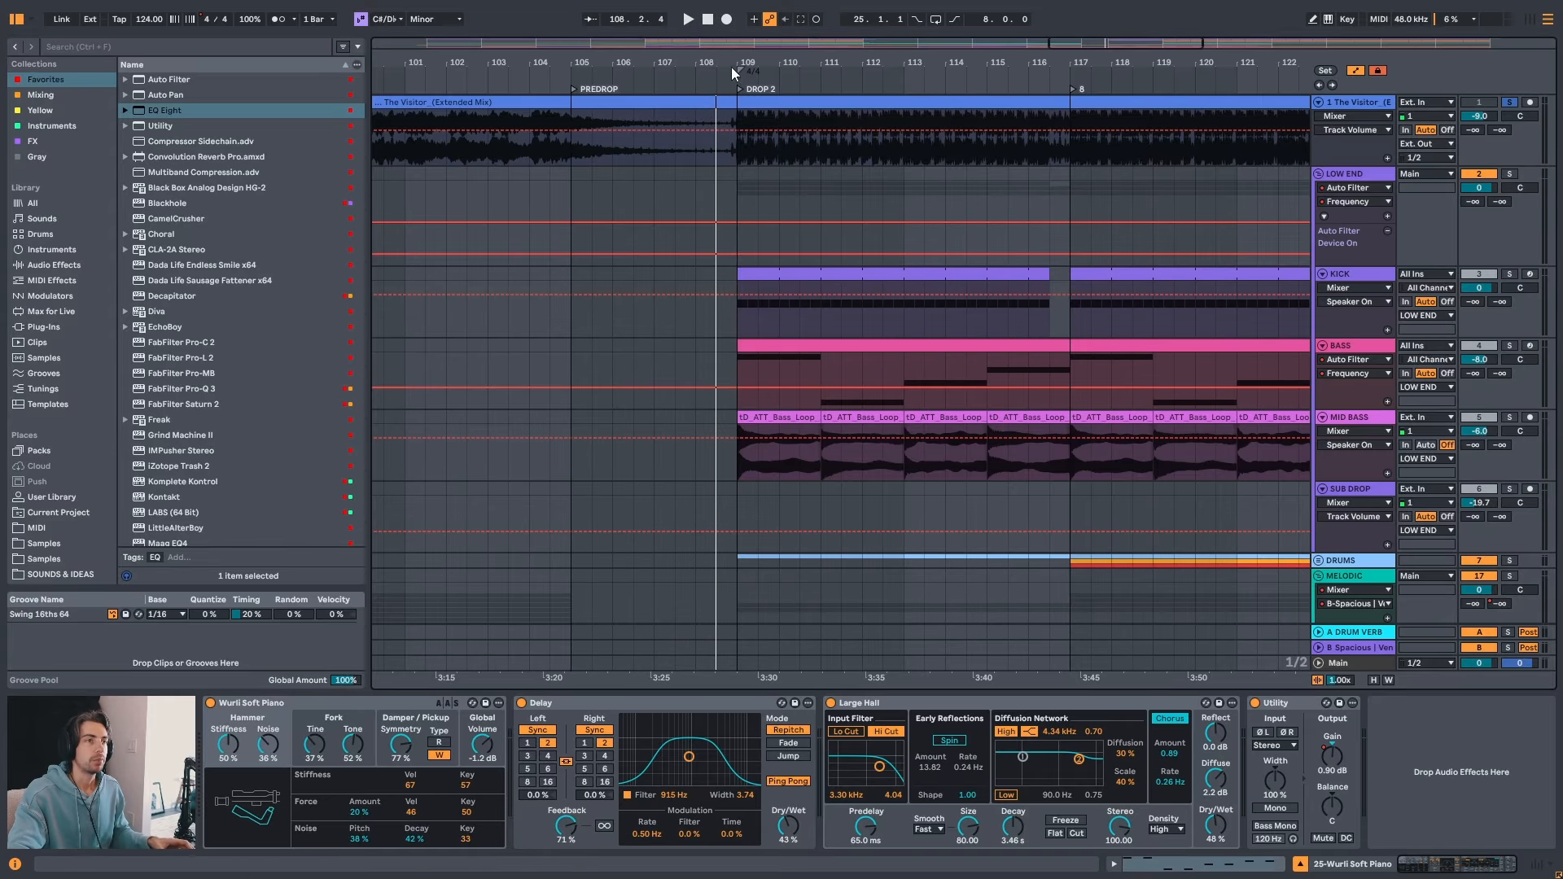
- Audition the soloed reference track's predrop from bar 107 and its 108.1.1 to 108.3.4 section before Drop 2
{"action": "left_click_drag", "start_coordinate": [735, 68], "coordinate": [804, 110]}
{"action": "left_click", "coordinate": [739, 144]}
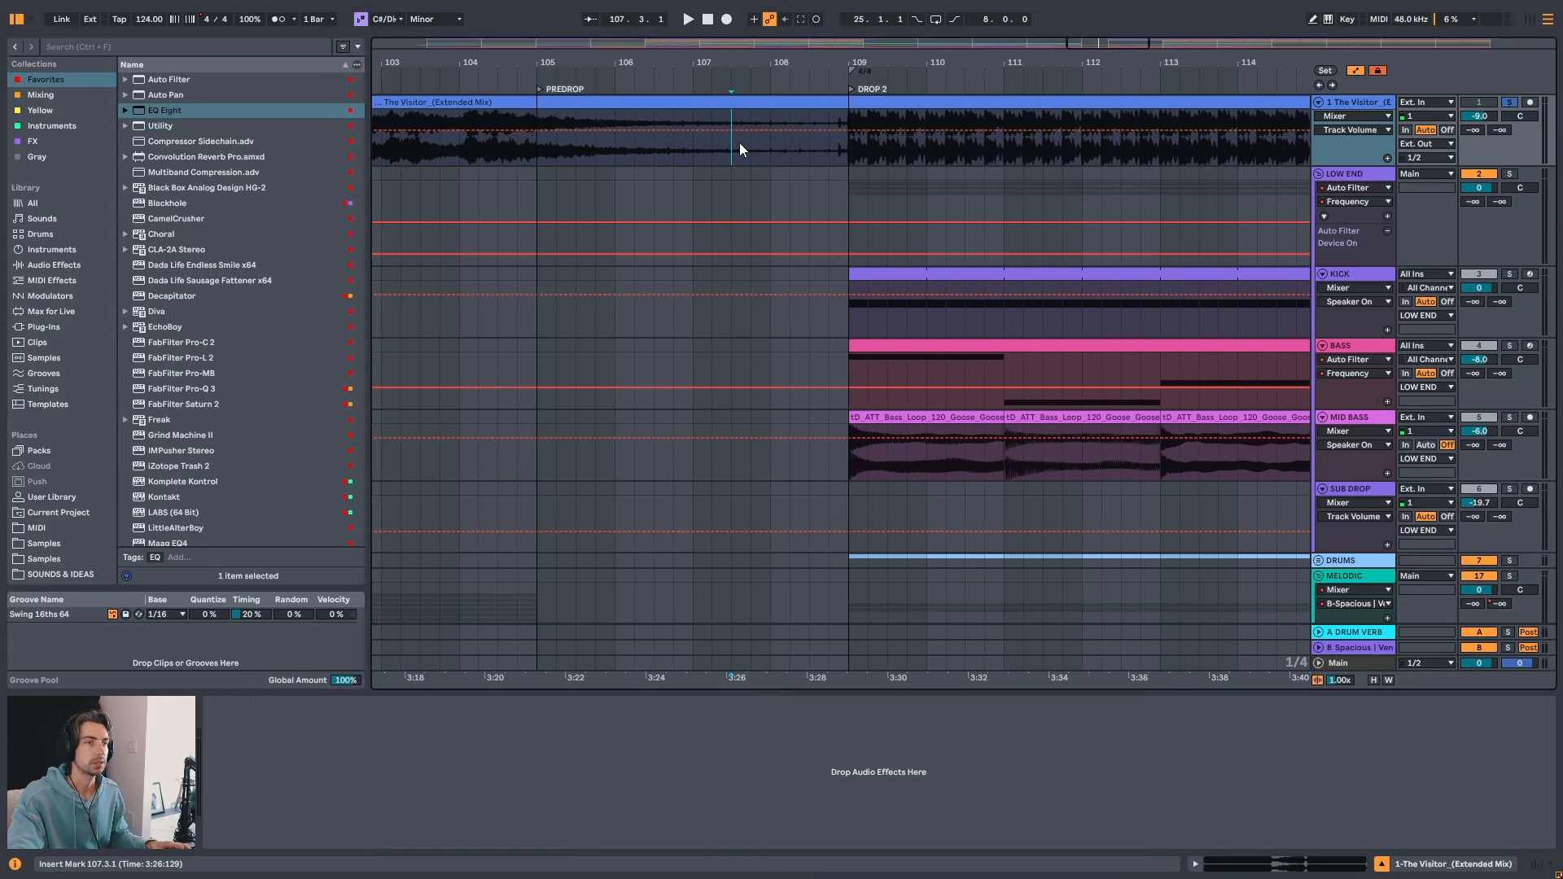
{"action": "key", "text": "space"}
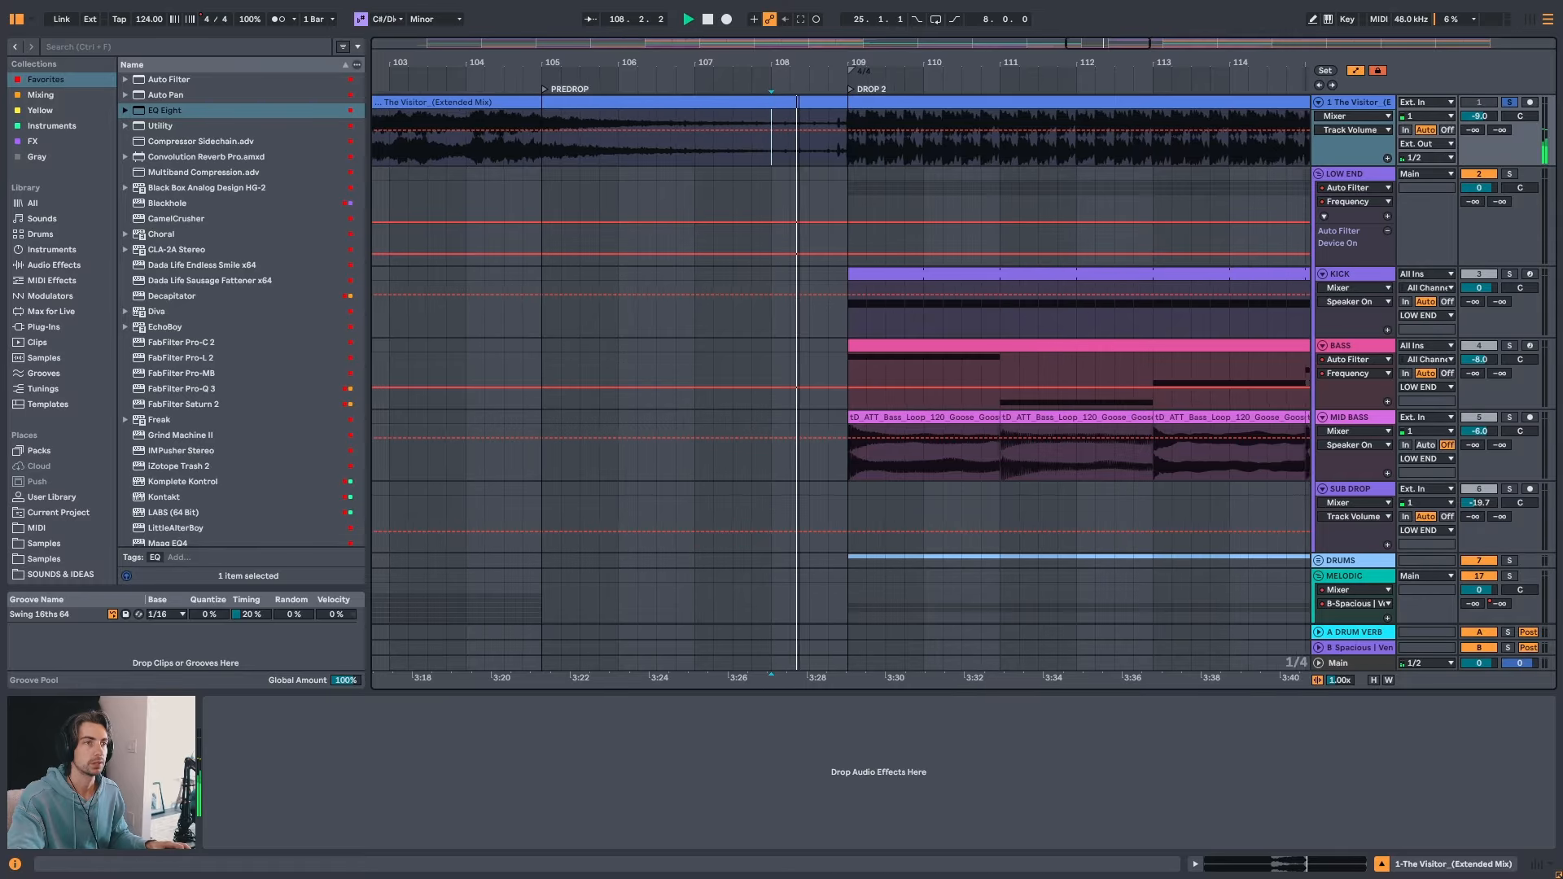
{"action": "left_click_drag", "start_coordinate": [800, 68], "coordinate": [800, 110]}
{"action": "key", "text": "space"}
{"action": "key", "text": "space"}
{"action": "left_click_drag", "start_coordinate": [712, 153], "coordinate": [872, 149]}
{"action": "key", "text": "space"}
{"action": "key", "text": "space"}
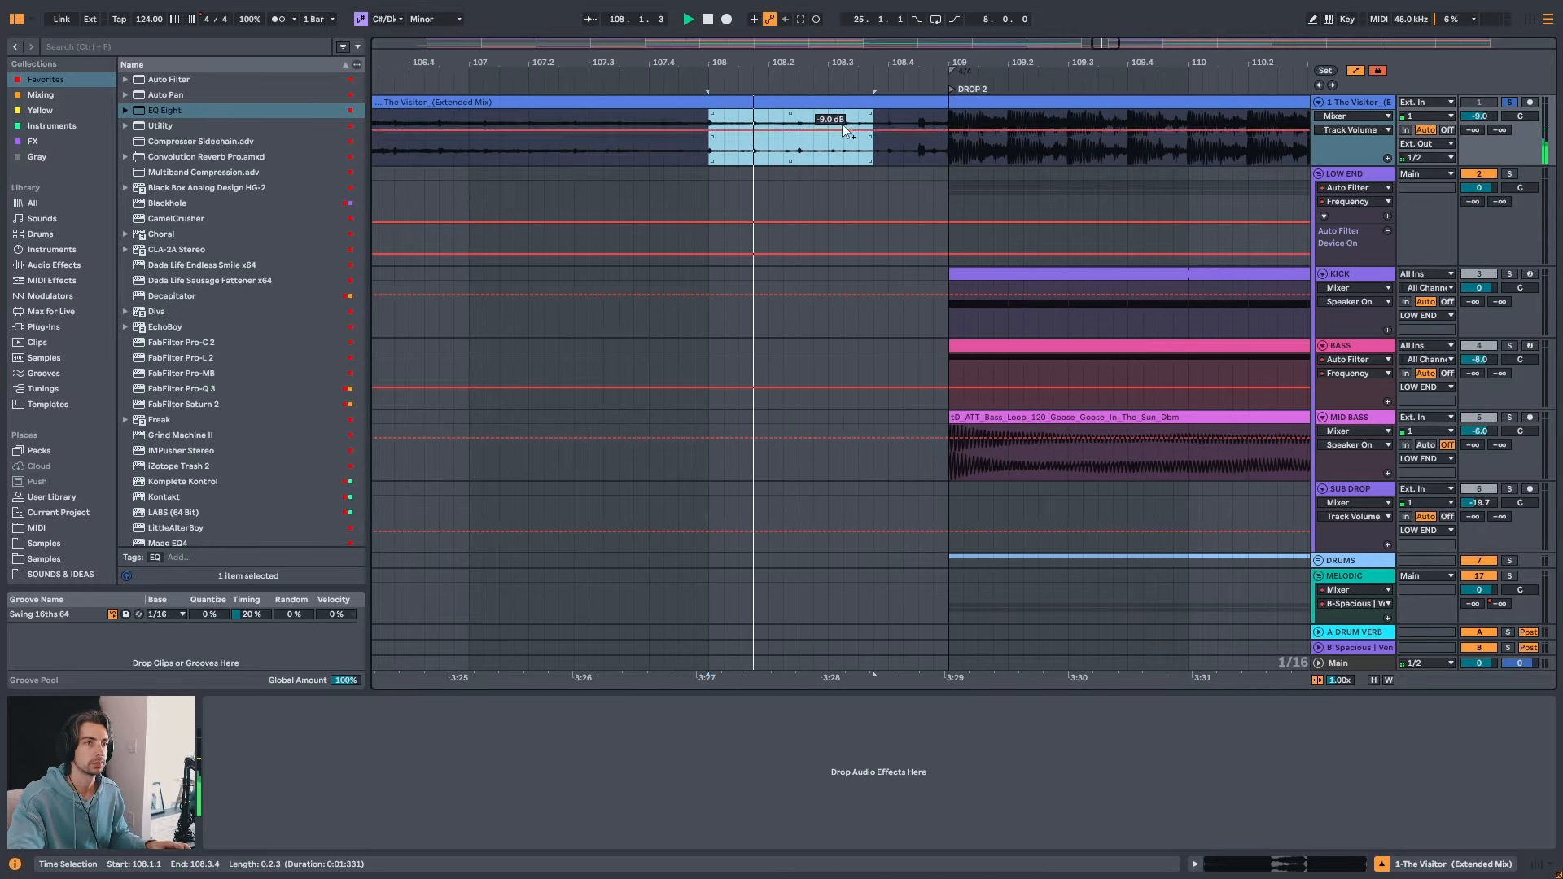
{"action": "left_click_drag", "start_coordinate": [816, 61], "coordinate": [930, 2]}
{"action": "key", "text": "space"}
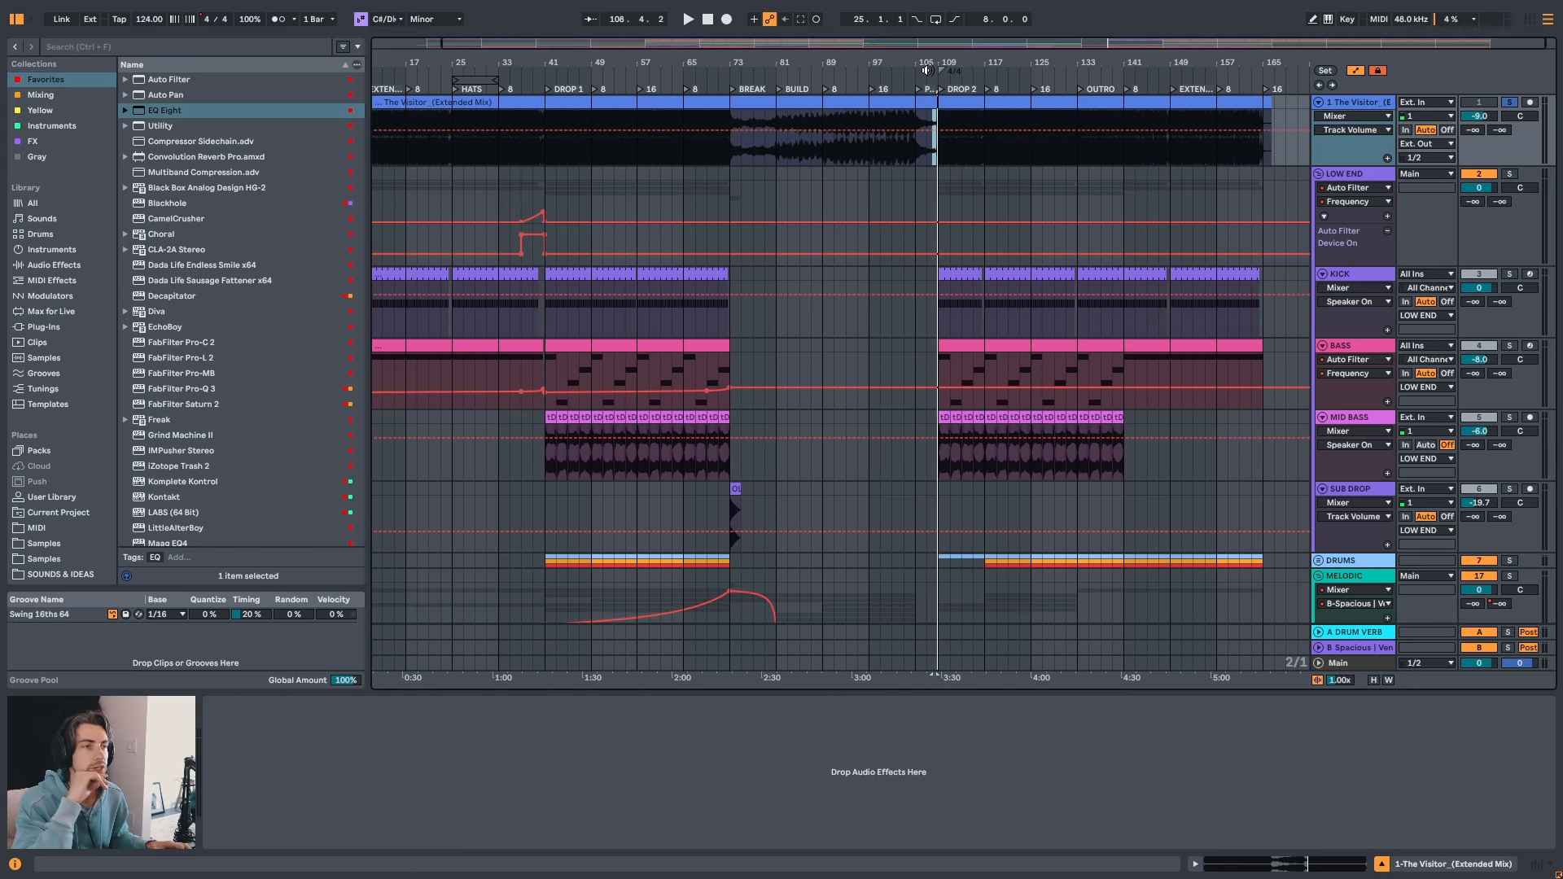
- Duplicate the Kick track, rename the upper copy SC, and check the Bass track's Sidechain source
{"action": "left_click", "coordinate": [1358, 277]}
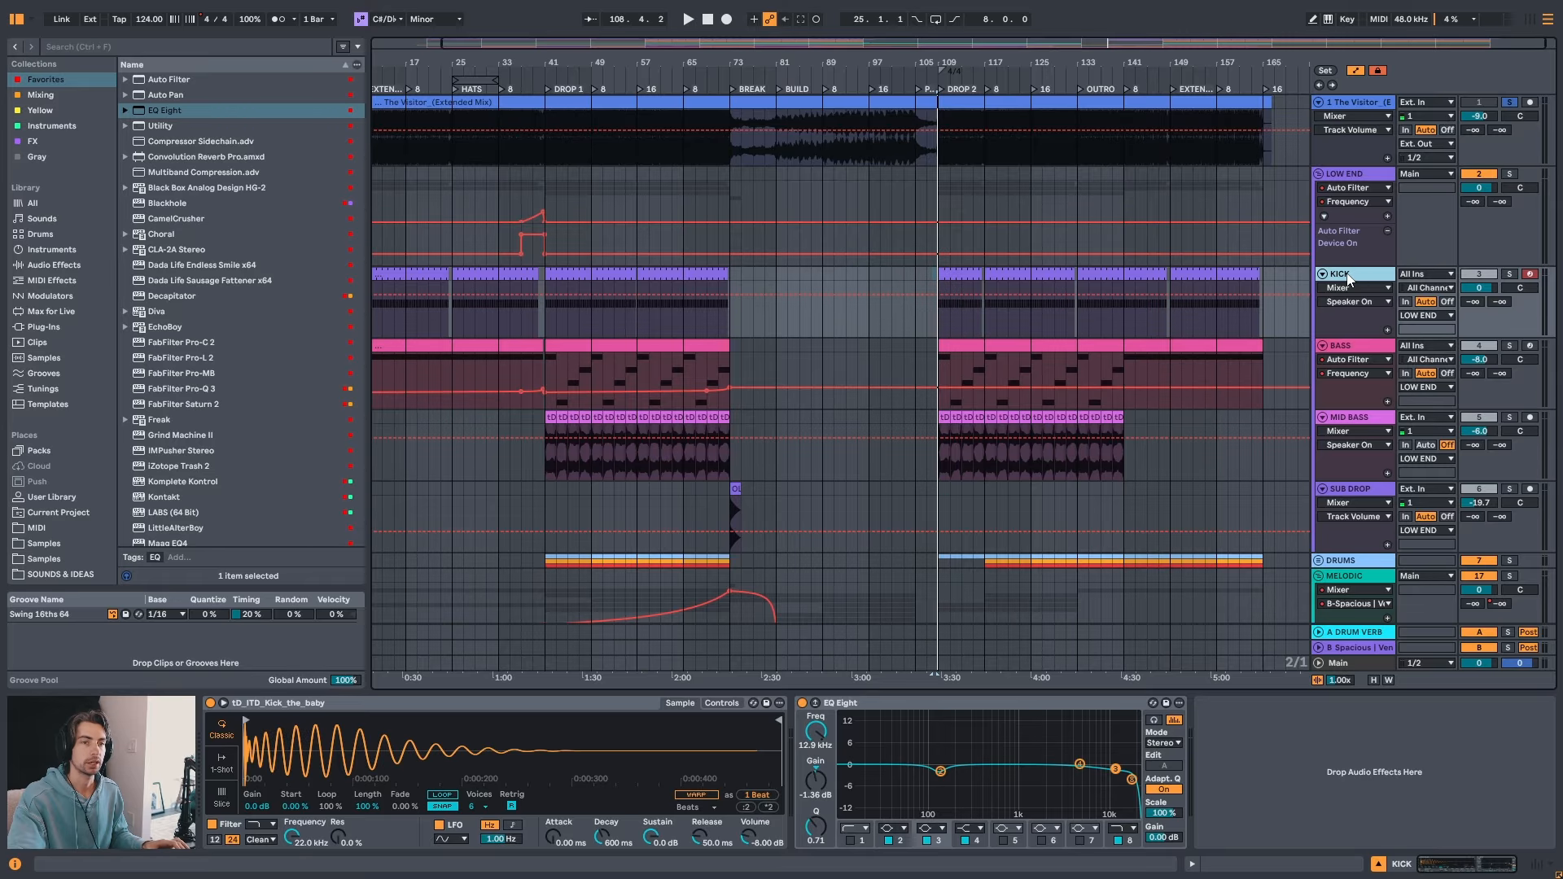
{"action": "key", "text": "ctrl+d"}
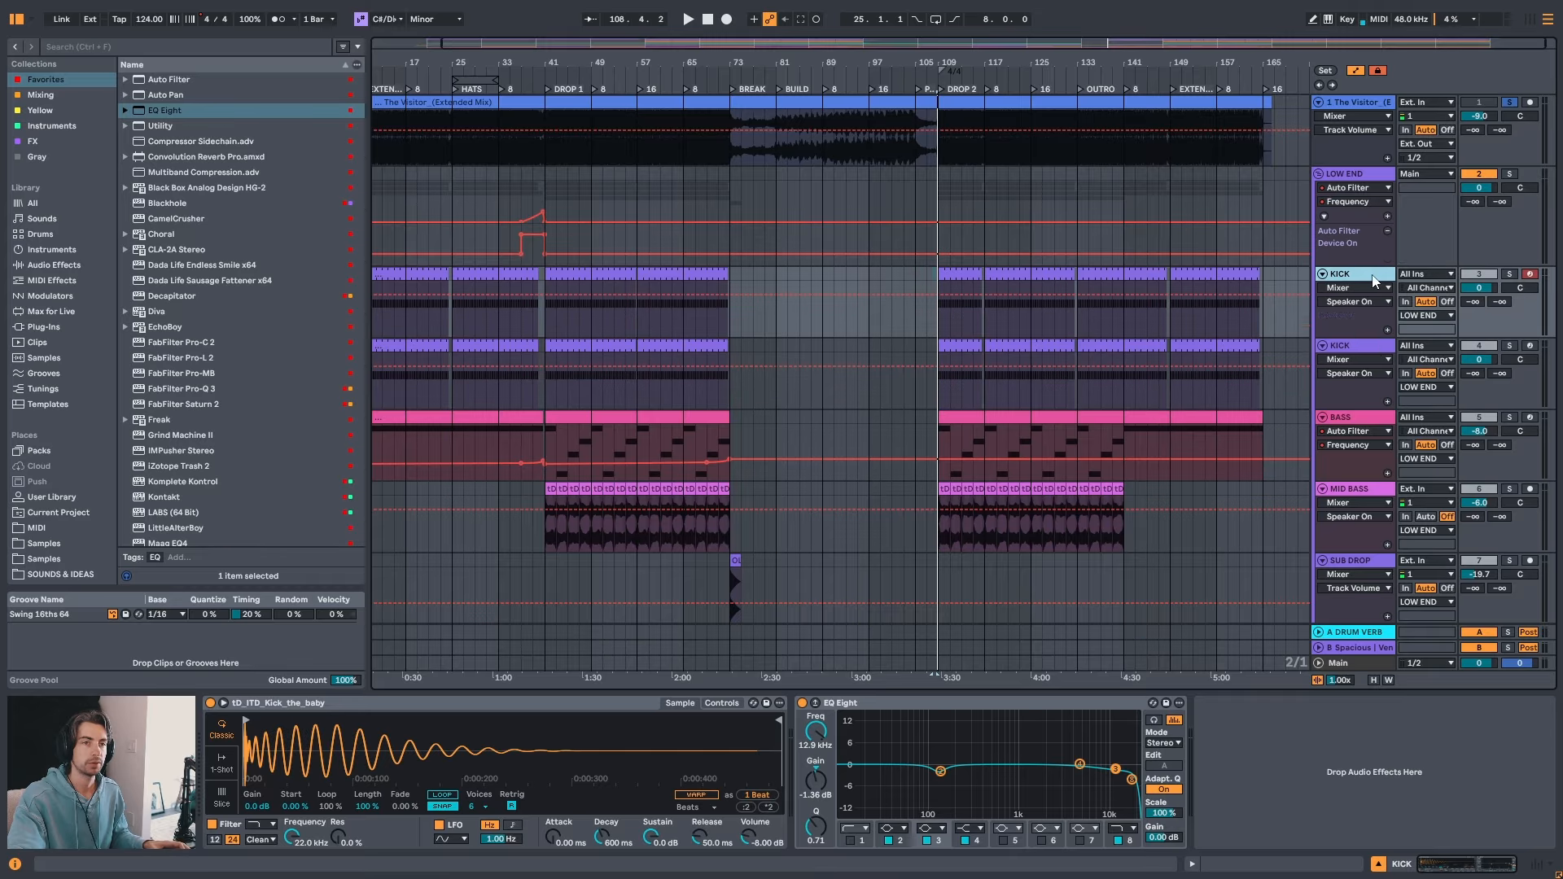
{"action": "left_click", "coordinate": [1372, 419]}
{"action": "left_click", "coordinate": [1412, 872]}
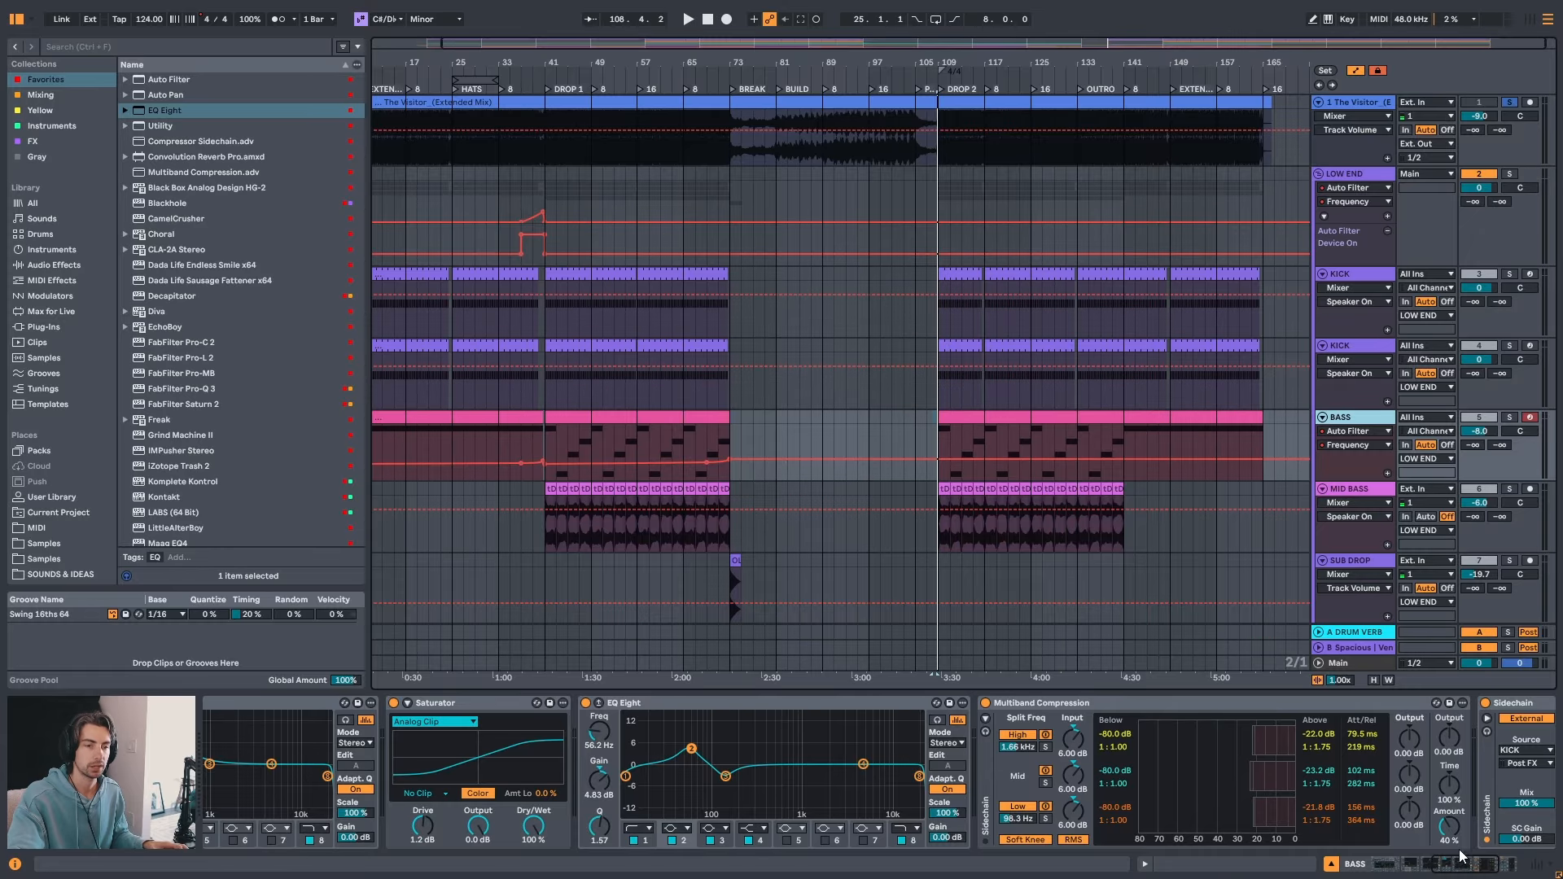
{"action": "left_click", "coordinate": [1501, 869]}
{"action": "left_click", "coordinate": [1343, 277]}
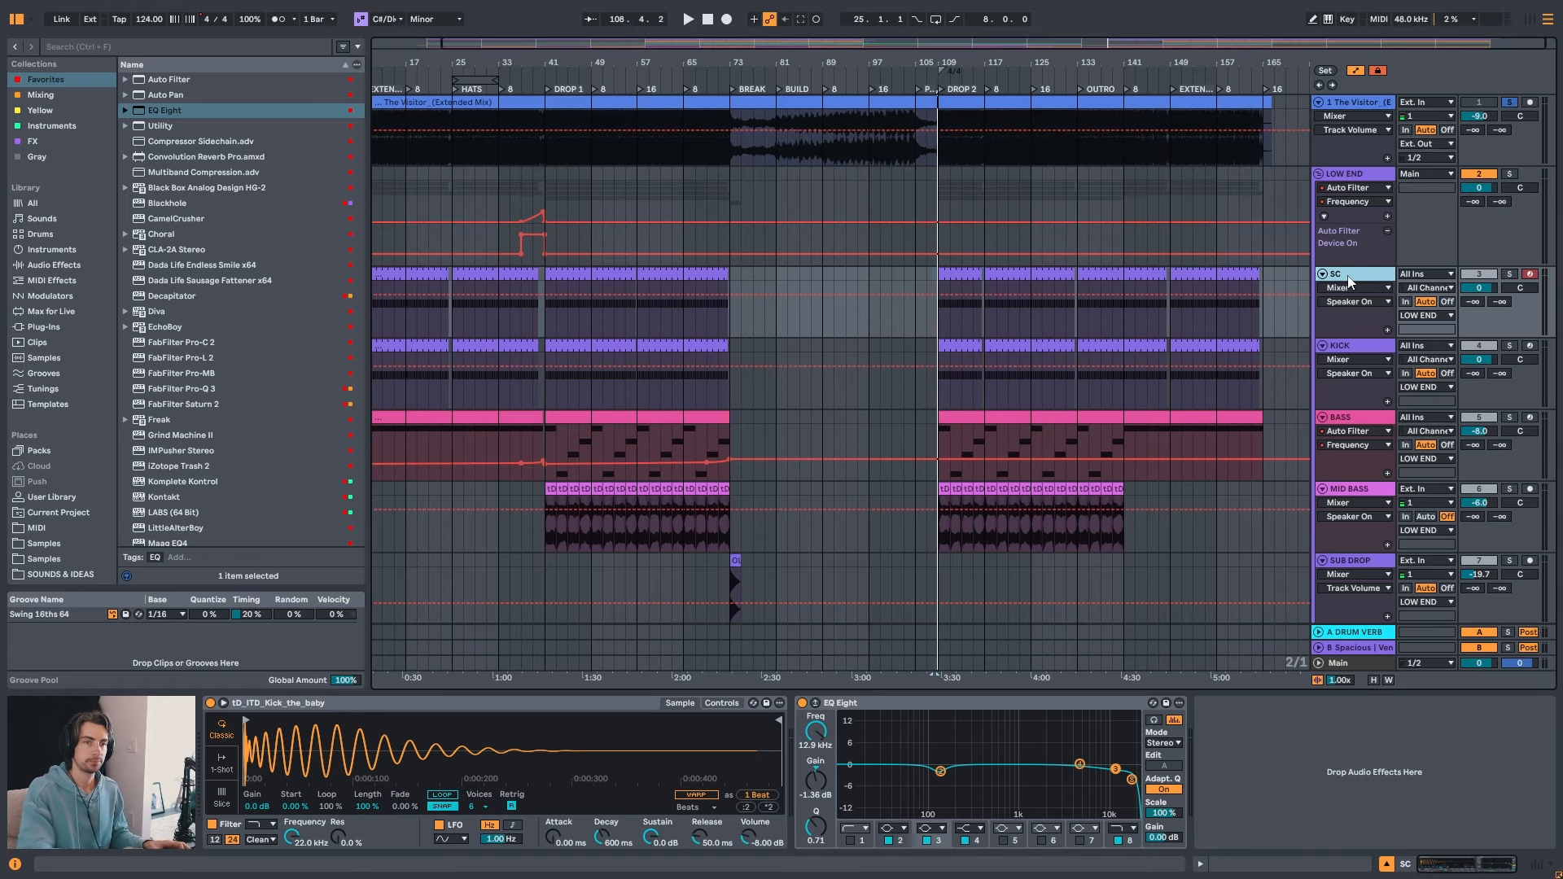
{"action": "left_click", "coordinate": [1352, 417]}
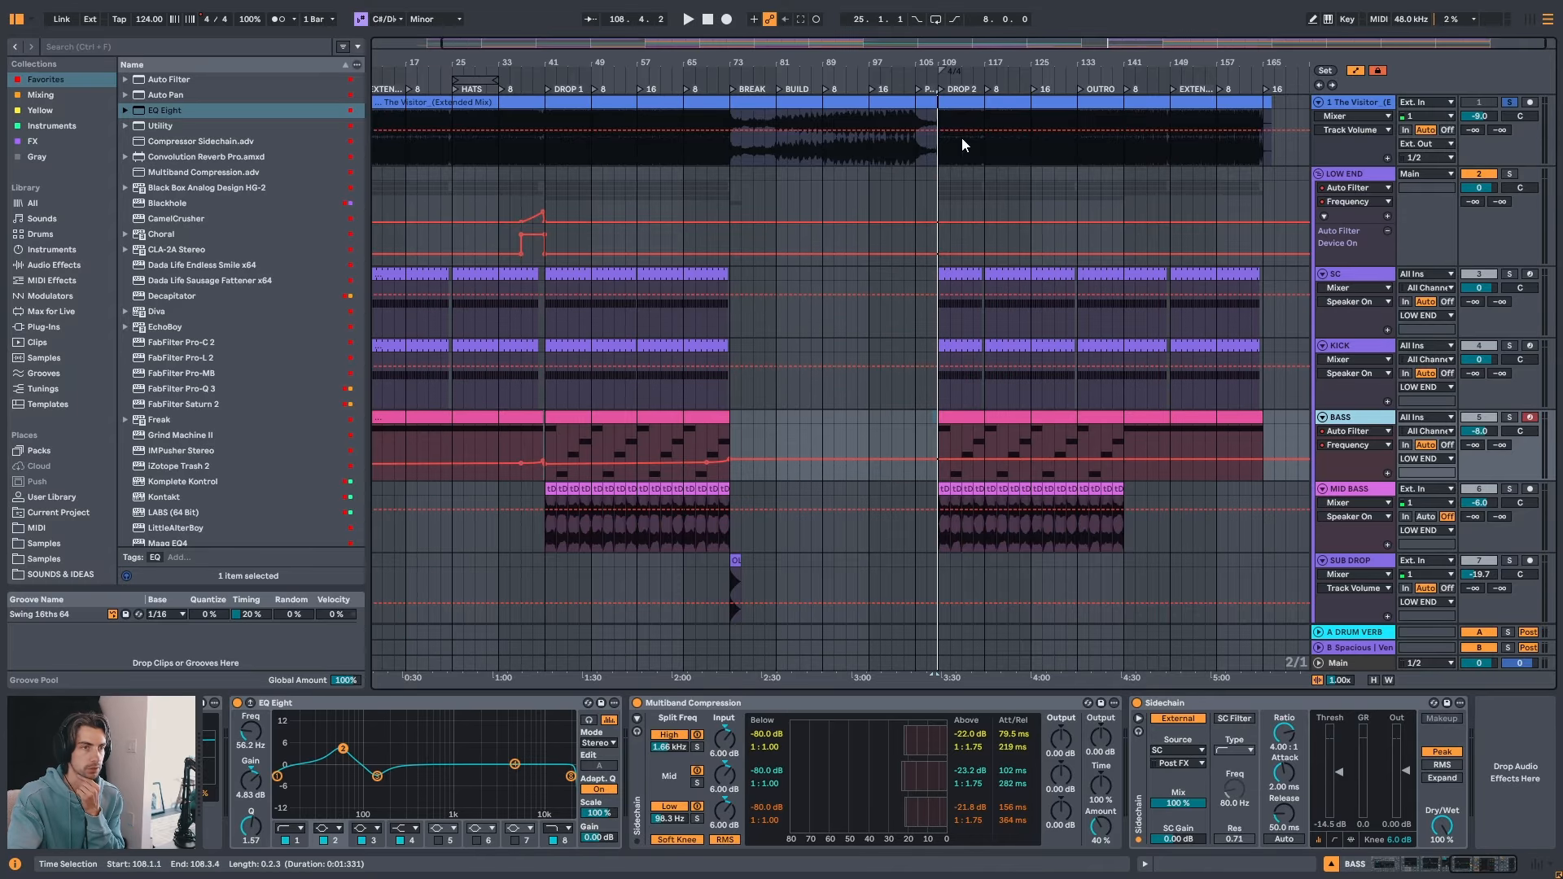
- Colour the SC track white and apply that track colour to its clips
{"action": "left_click_drag", "start_coordinate": [979, 70], "coordinate": [980, 41]}
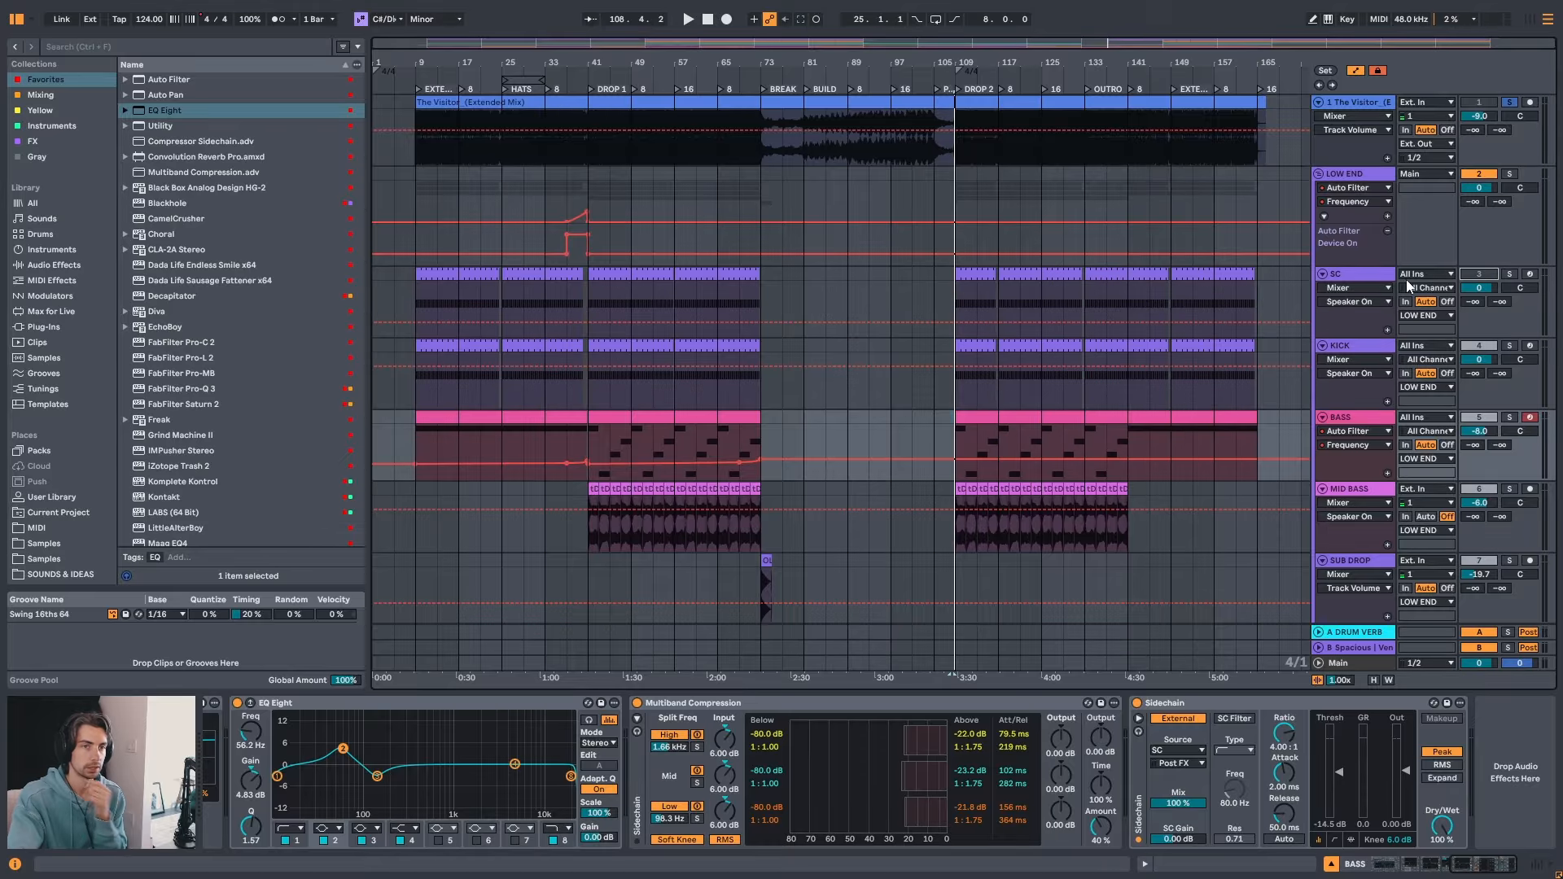
{"action": "right_click", "coordinate": [1362, 274]}
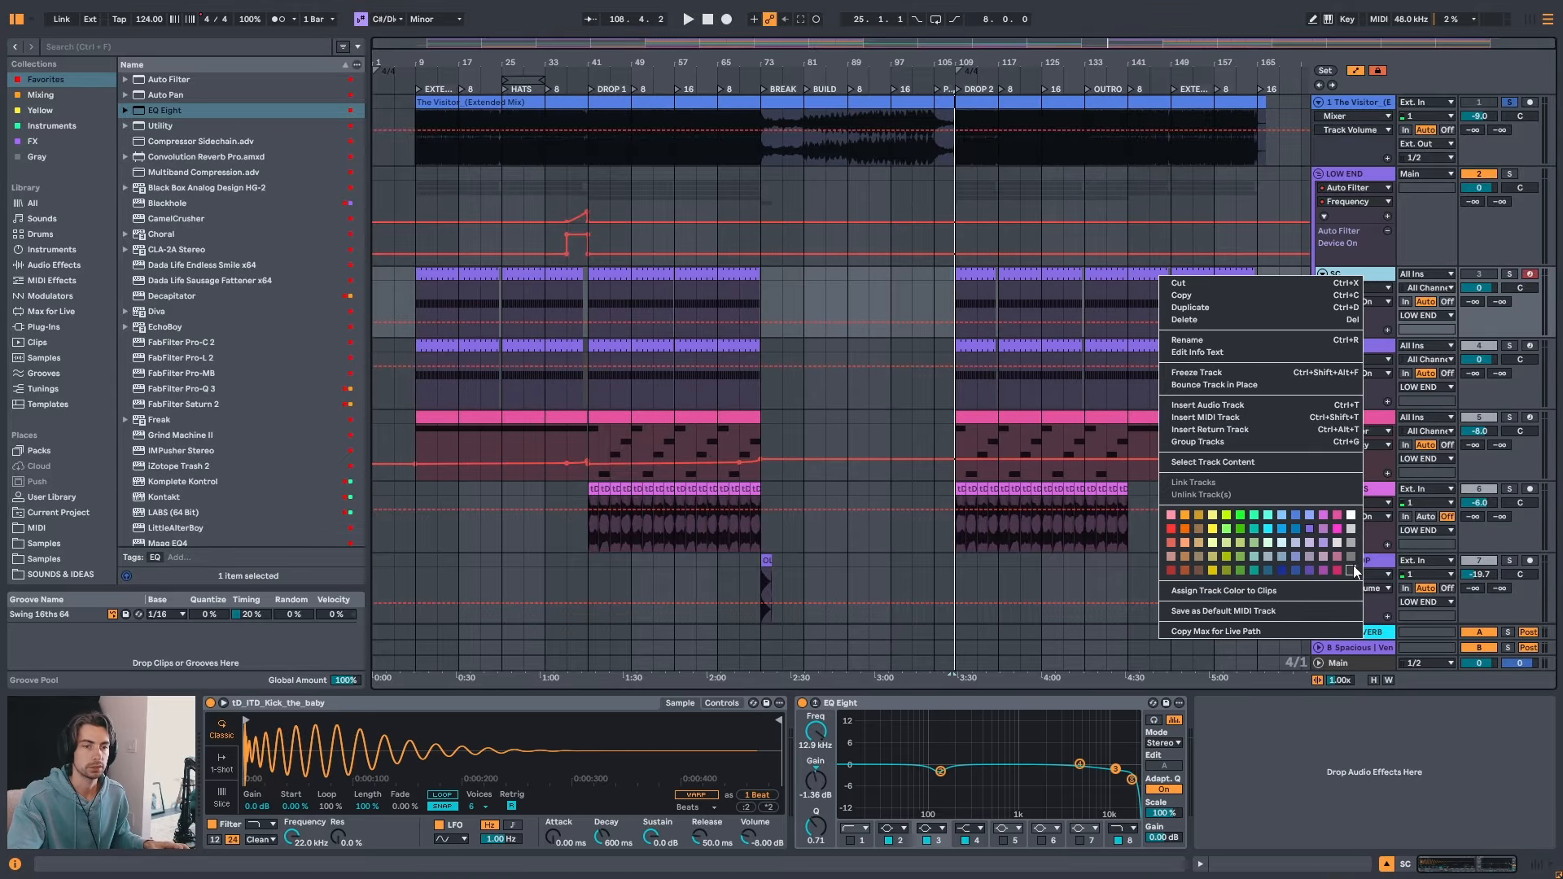
{"action": "left_click", "coordinate": [1350, 518]}
{"action": "right_click", "coordinate": [1365, 284]}
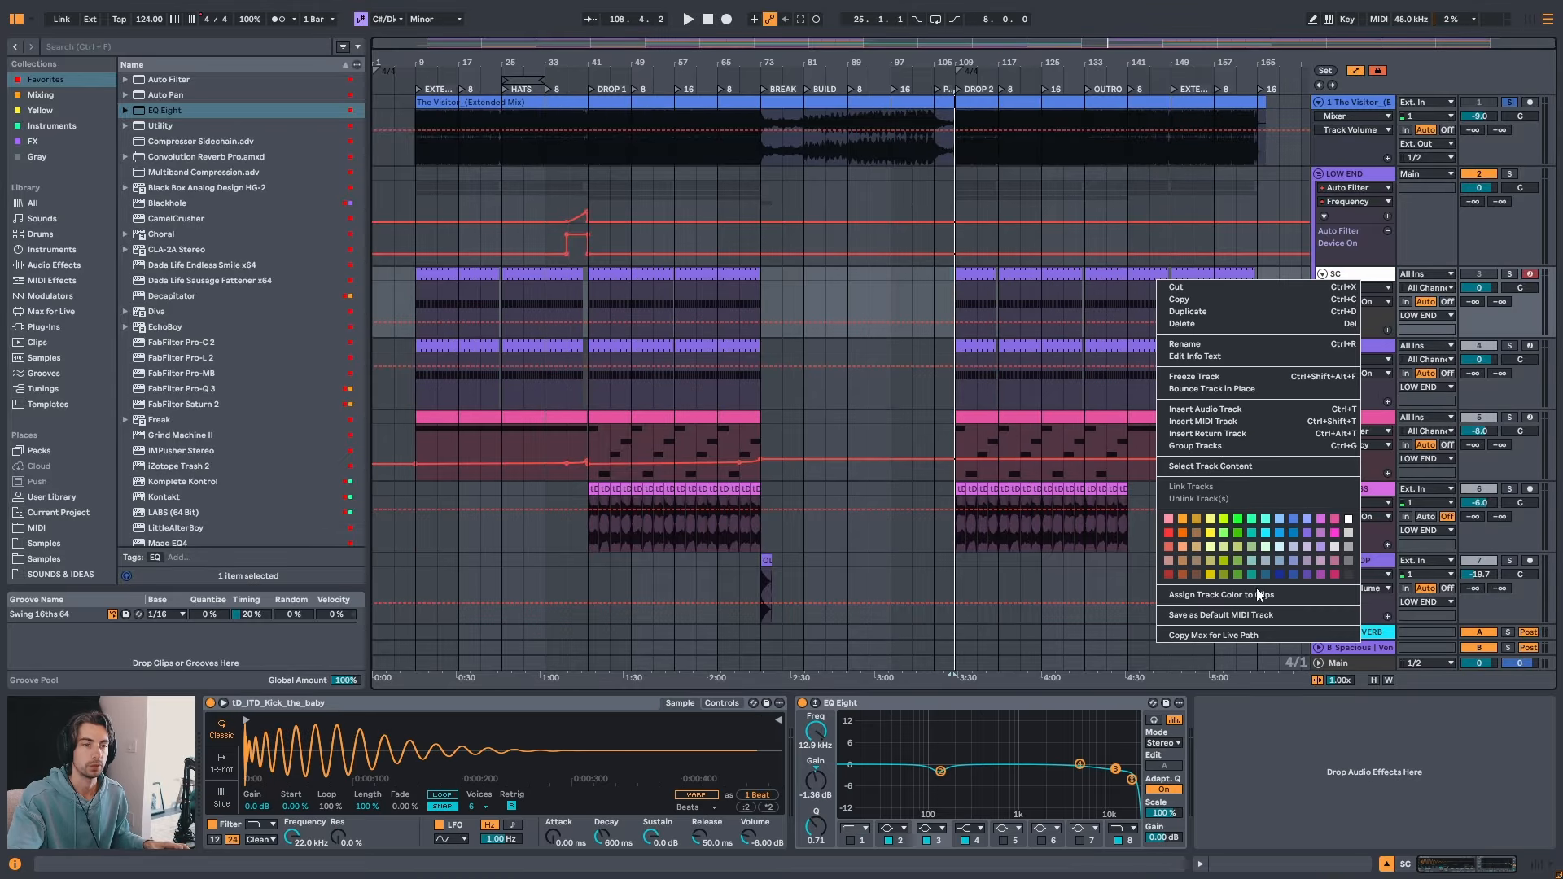
{"action": "left_click", "coordinate": [1244, 599]}
- Recolour the SC track black and assign the track colour to its clips
{"action": "right_click", "coordinate": [1363, 283]}
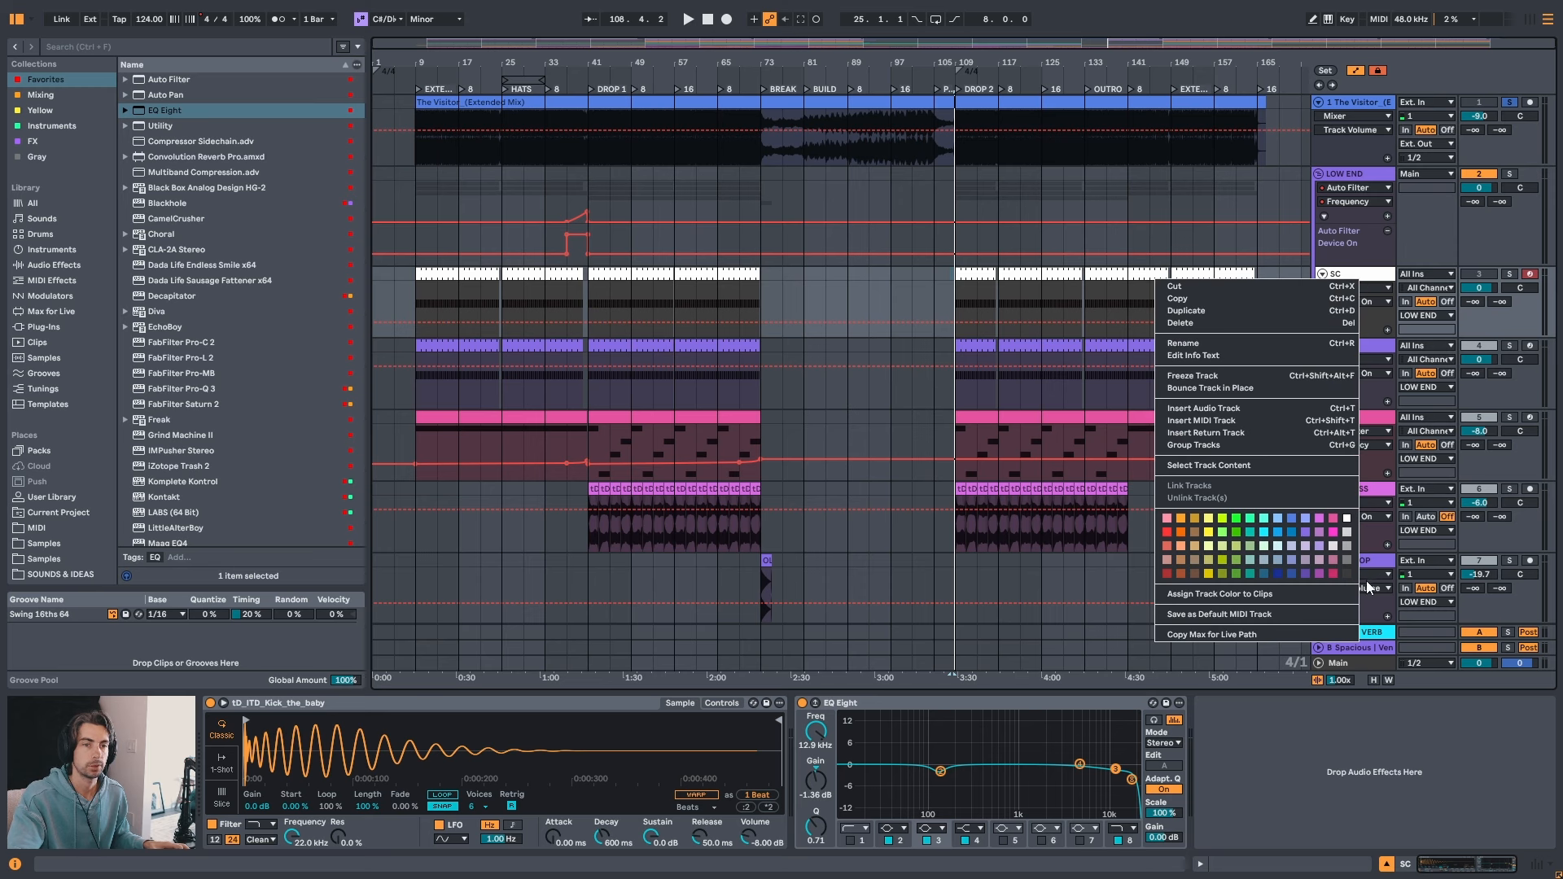
{"action": "left_click", "coordinate": [1343, 573]}
{"action": "right_click", "coordinate": [1354, 276]}
{"action": "left_click", "coordinate": [1393, 595]}
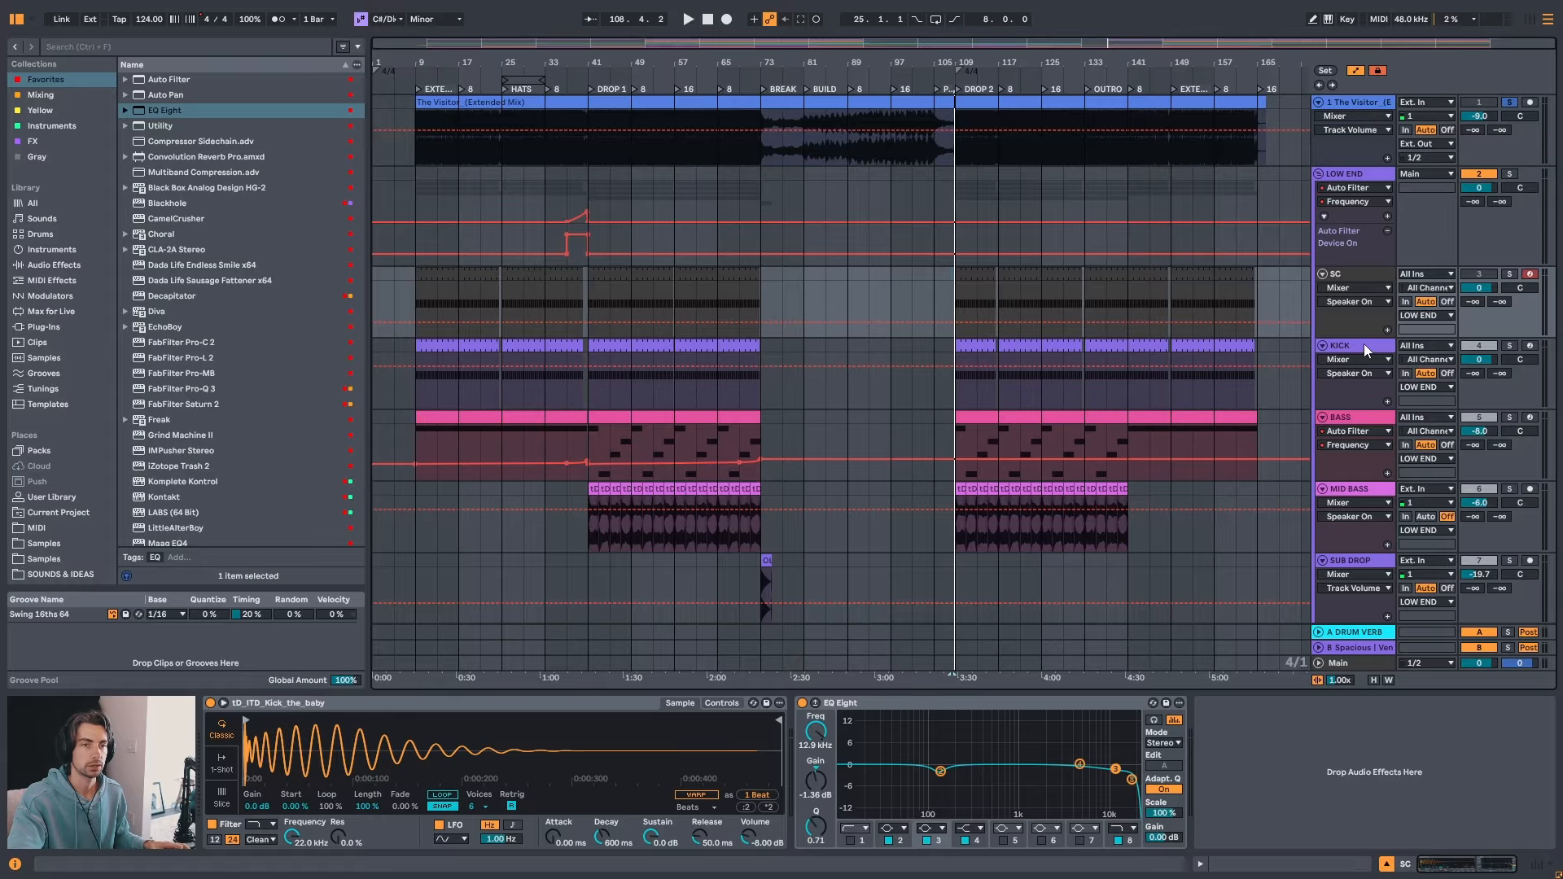
- Fill the SC track with the kick pattern through the build, from bar 81 to bar 107
{"action": "left_click", "coordinate": [1341, 350]}
{"action": "left_click", "coordinate": [1369, 276]}
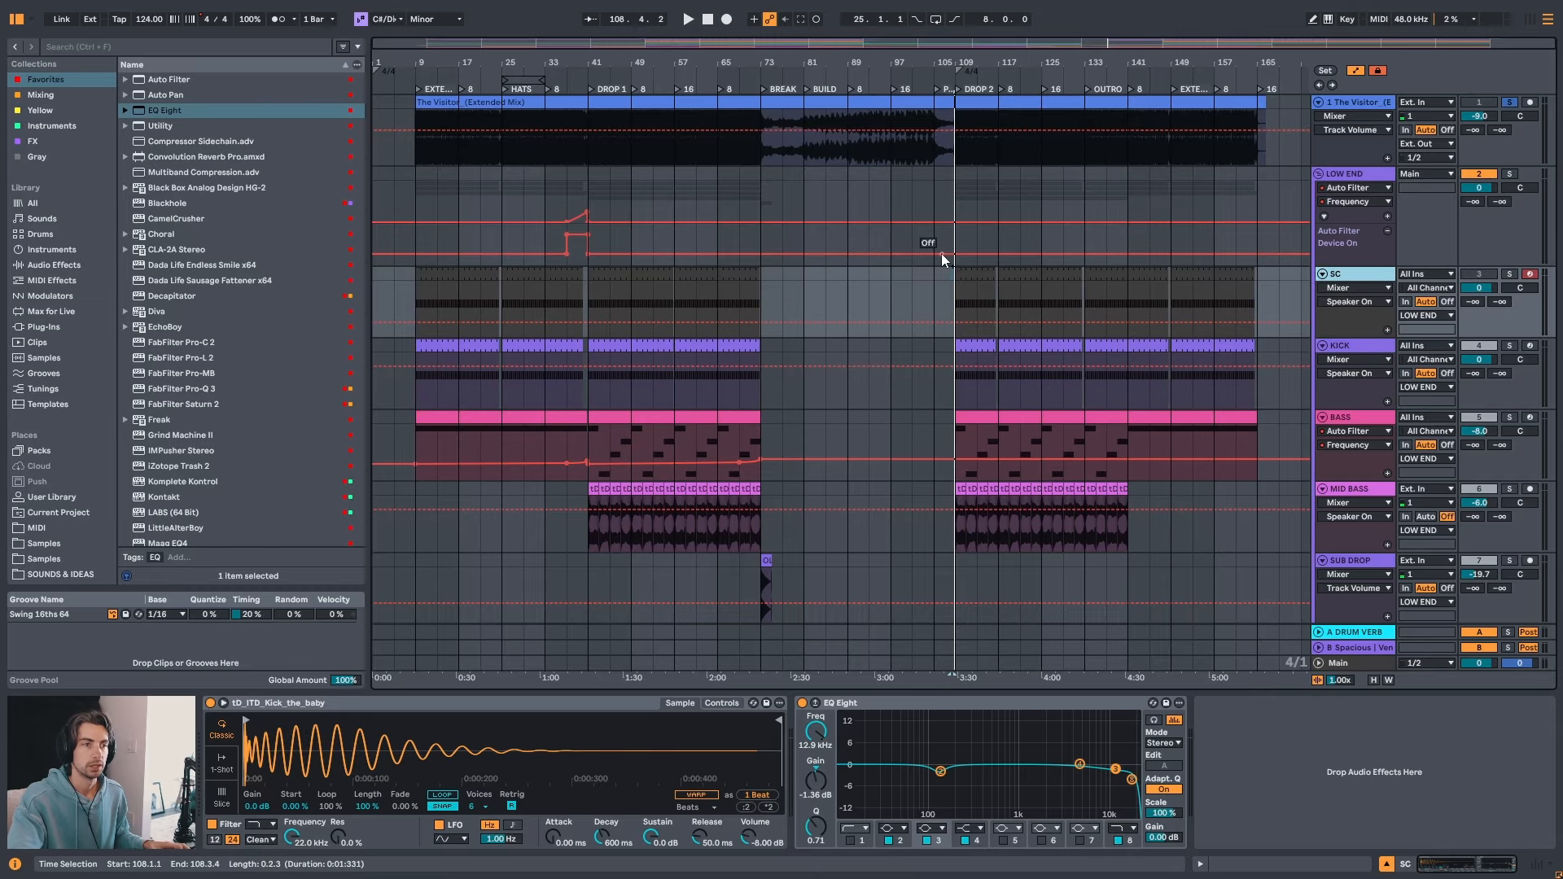
{"action": "left_click_drag", "start_coordinate": [971, 64], "coordinate": [899, 277]}
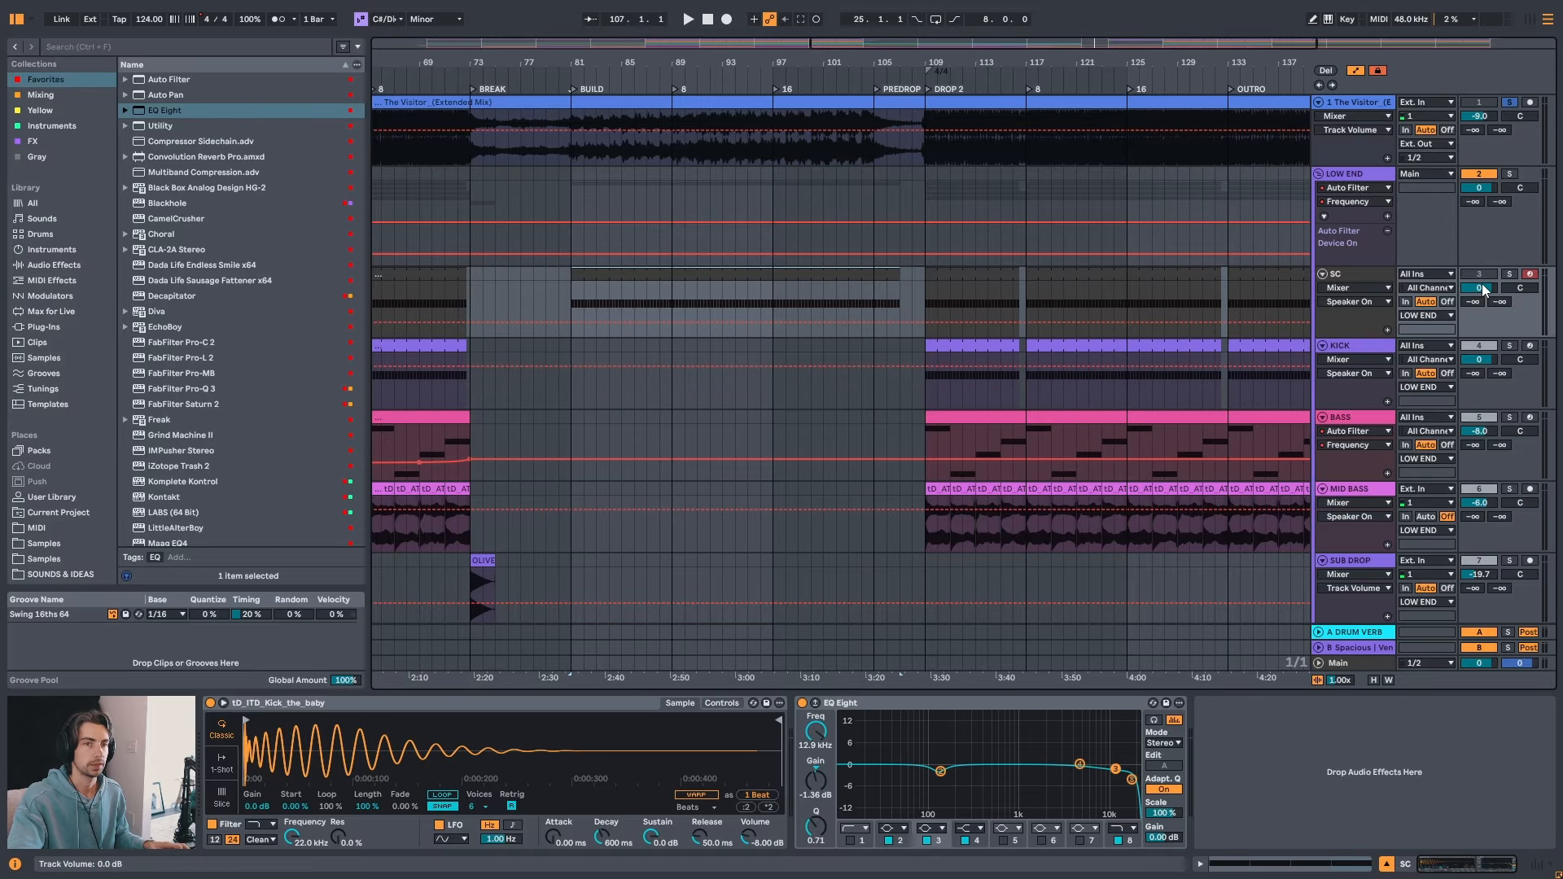
- Check the Sidechain devices on the Pad and Drone tracks while playing the build from bar 89
{"action": "scroll", "coordinate": [896, 155], "scroll_direction": "down", "scroll_amount": 5}
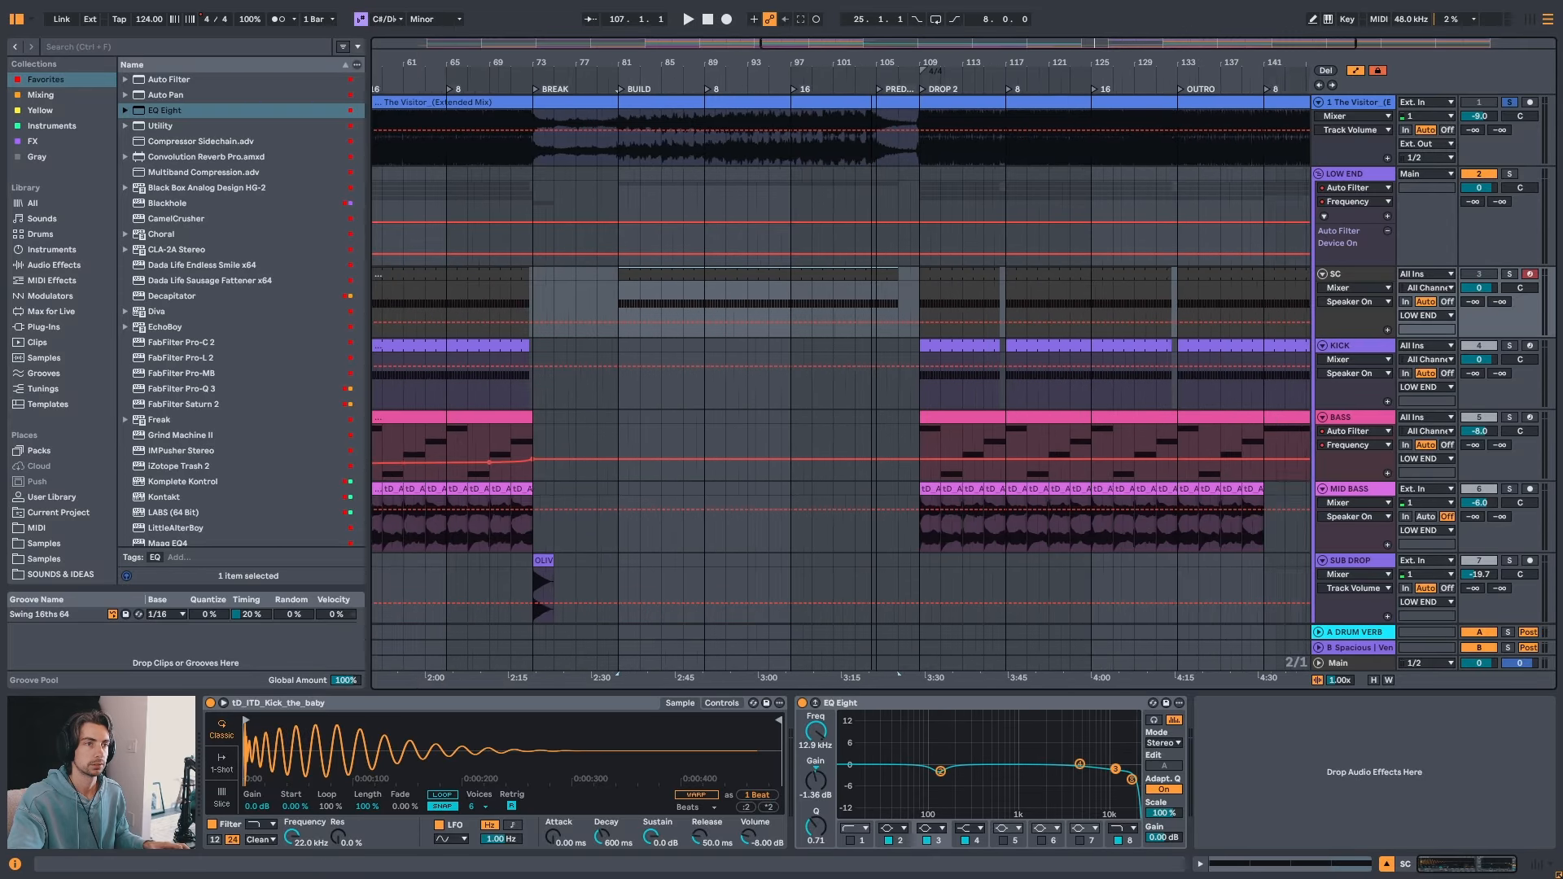
{"action": "scroll", "coordinate": [1340, 363], "scroll_direction": "down", "scroll_amount": 10}
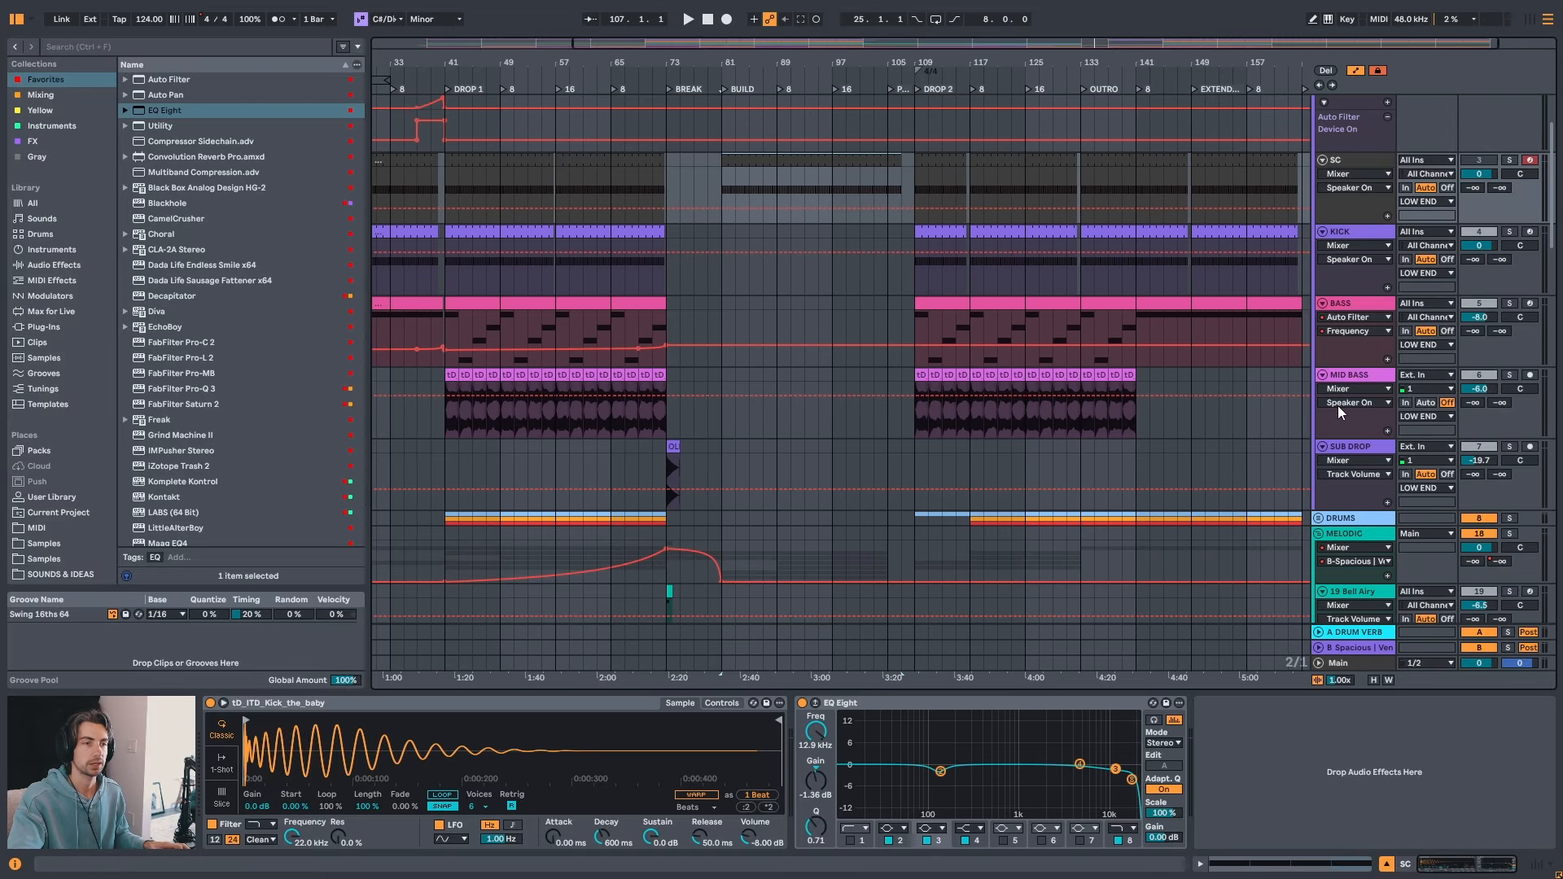
{"action": "scroll", "coordinate": [1476, 409], "scroll_direction": "down", "scroll_amount": 2}
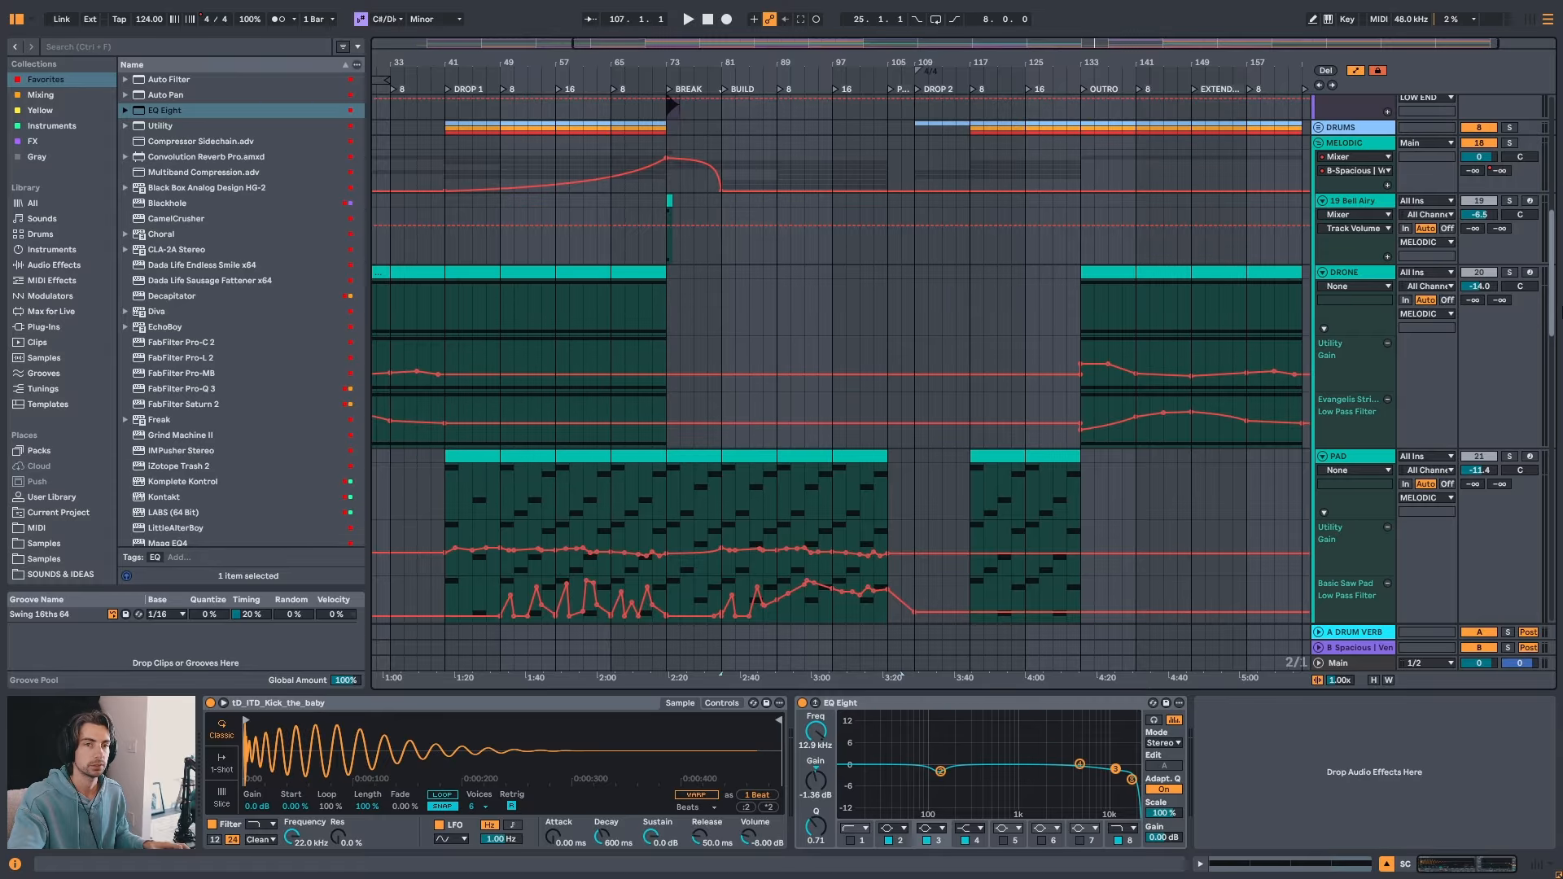
{"action": "scroll", "coordinate": [1381, 230], "scroll_direction": "down", "scroll_amount": 6}
{"action": "left_click", "coordinate": [1376, 213]}
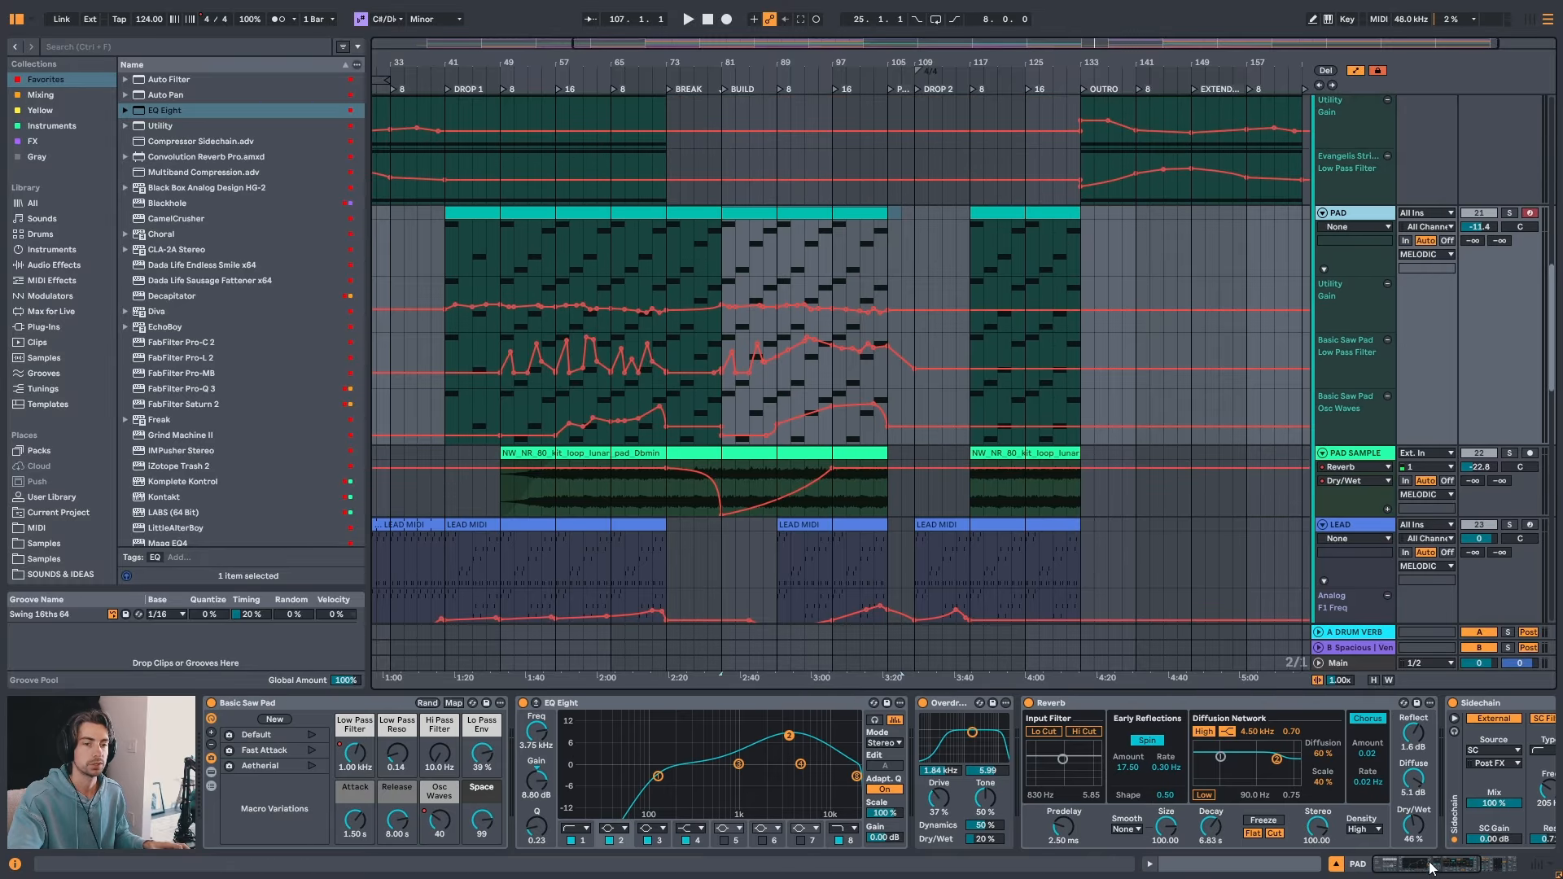
{"action": "scroll", "coordinate": [787, 131], "scroll_direction": "up", "scroll_amount": 3}
{"action": "left_click", "coordinate": [775, 161]}
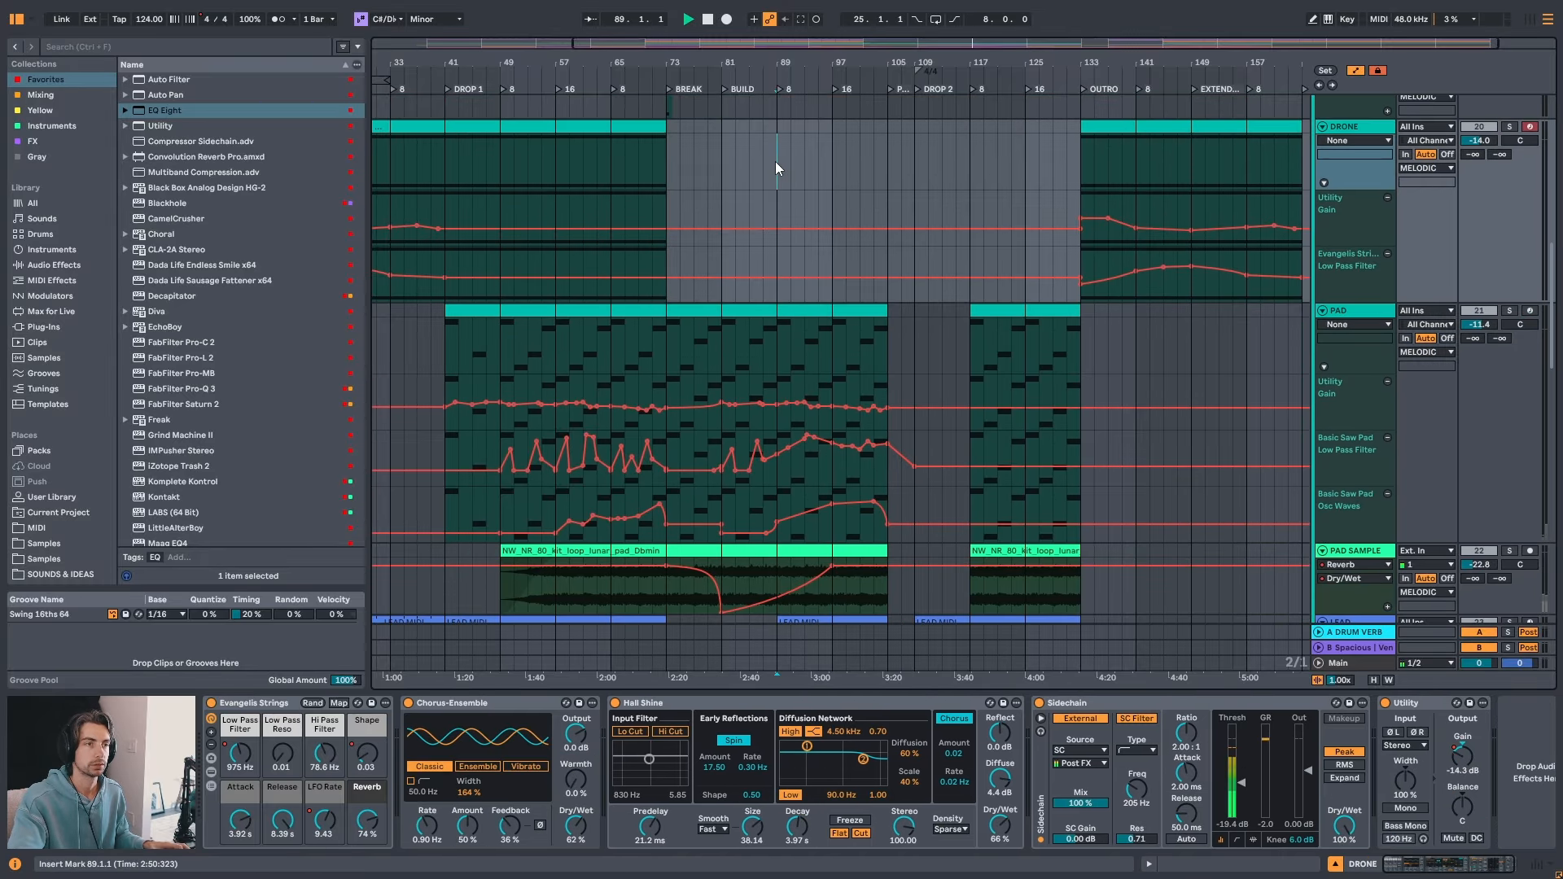
{"action": "key", "text": "space"}
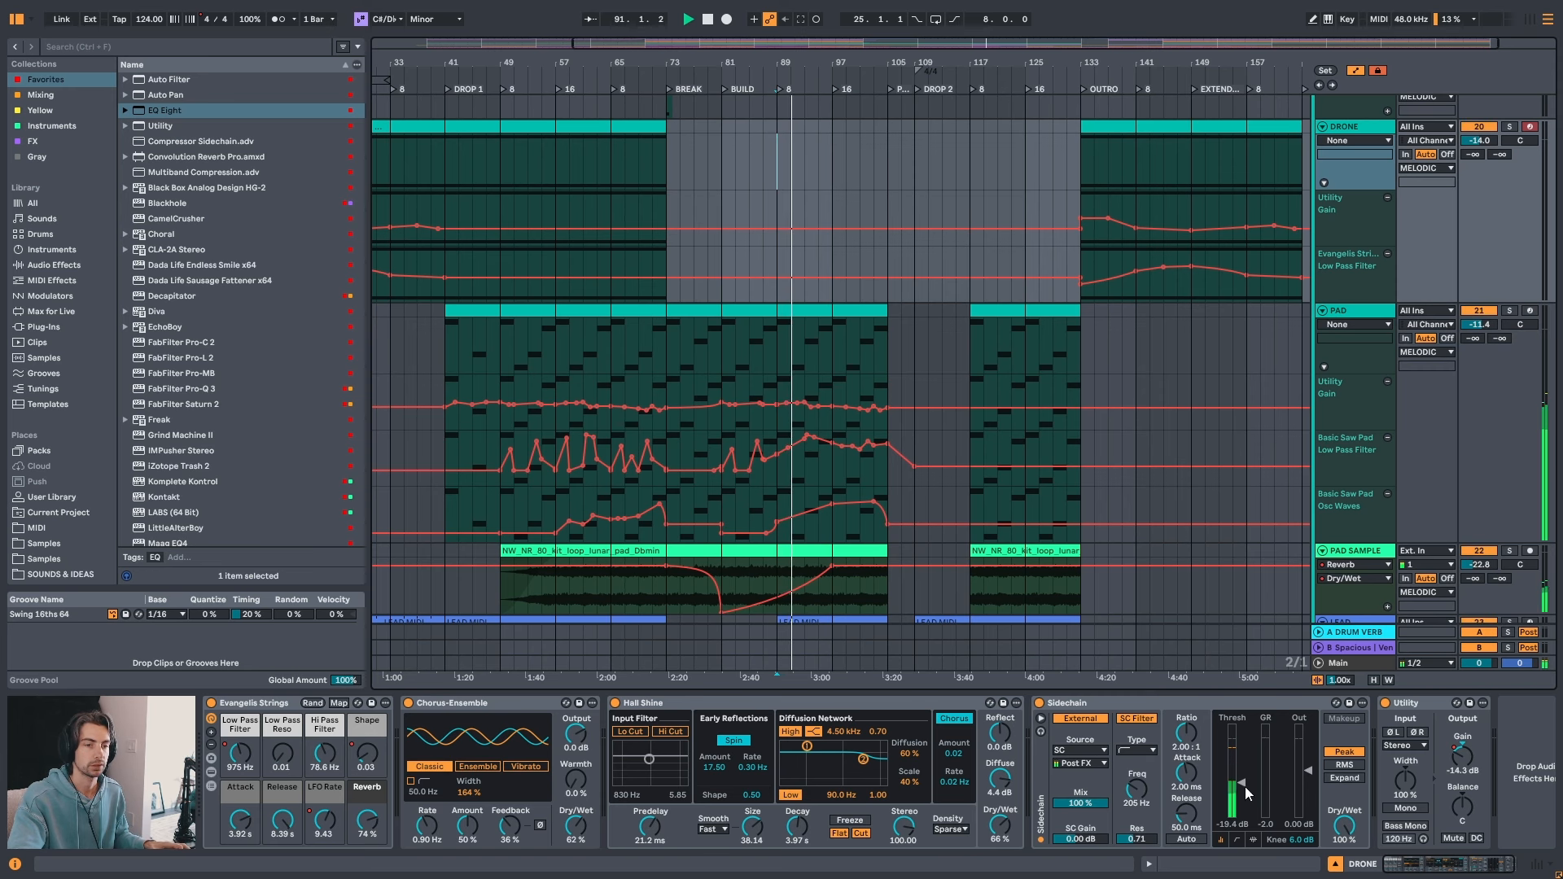
{"action": "scroll", "coordinate": [1088, 431], "scroll_direction": "up", "scroll_amount": 10}
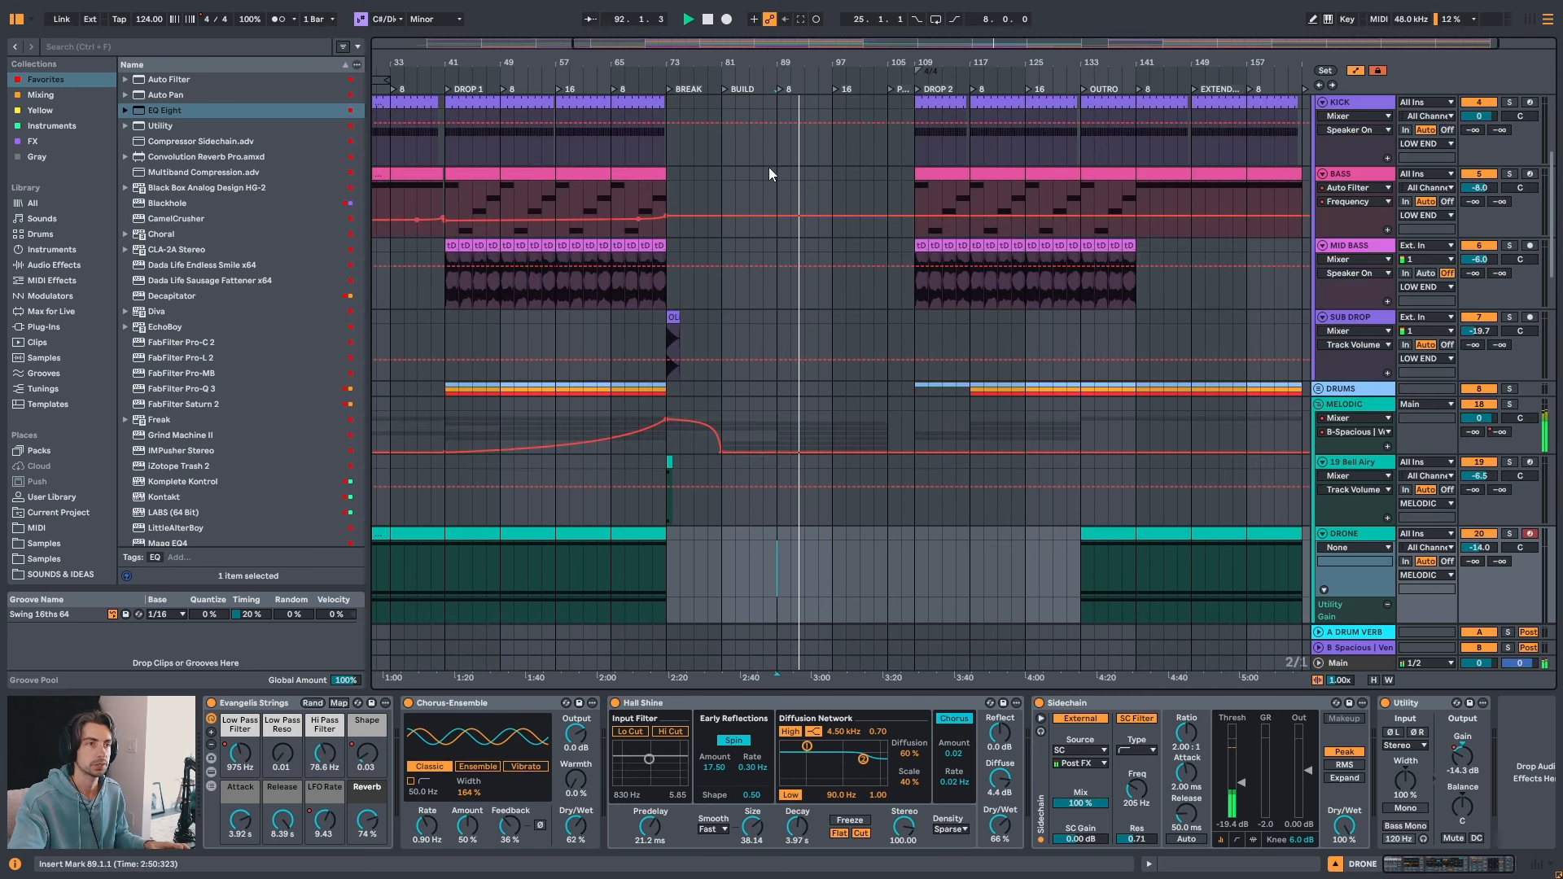
{"action": "scroll", "coordinate": [781, 236], "scroll_direction": "up", "scroll_amount": 5}
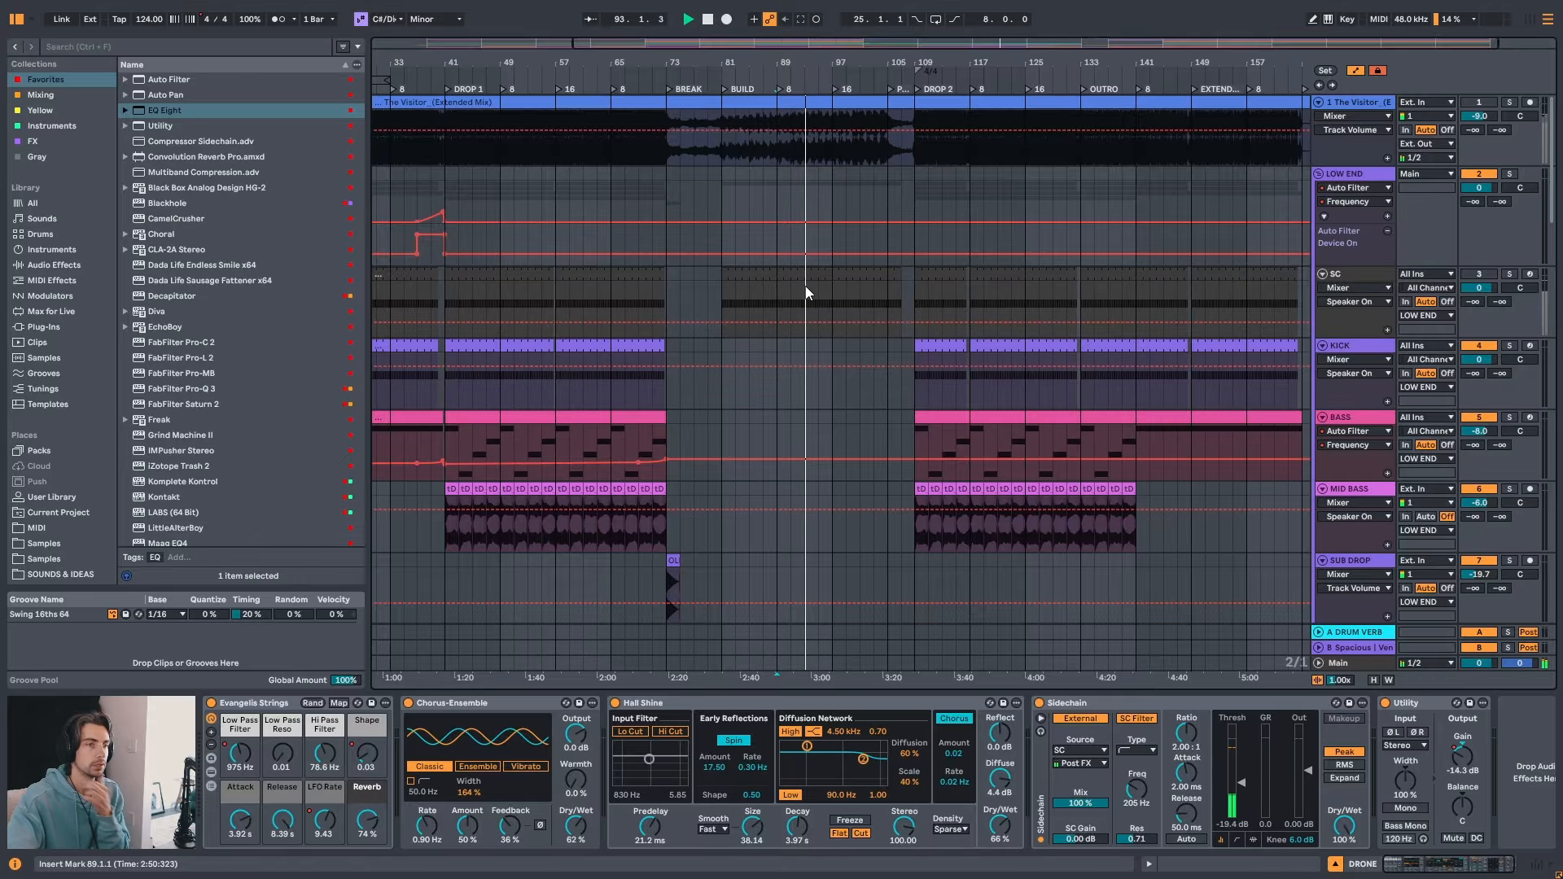
- Add a Utility device after the EQ Eight on the SC track
{"action": "left_click", "coordinate": [1369, 278]}
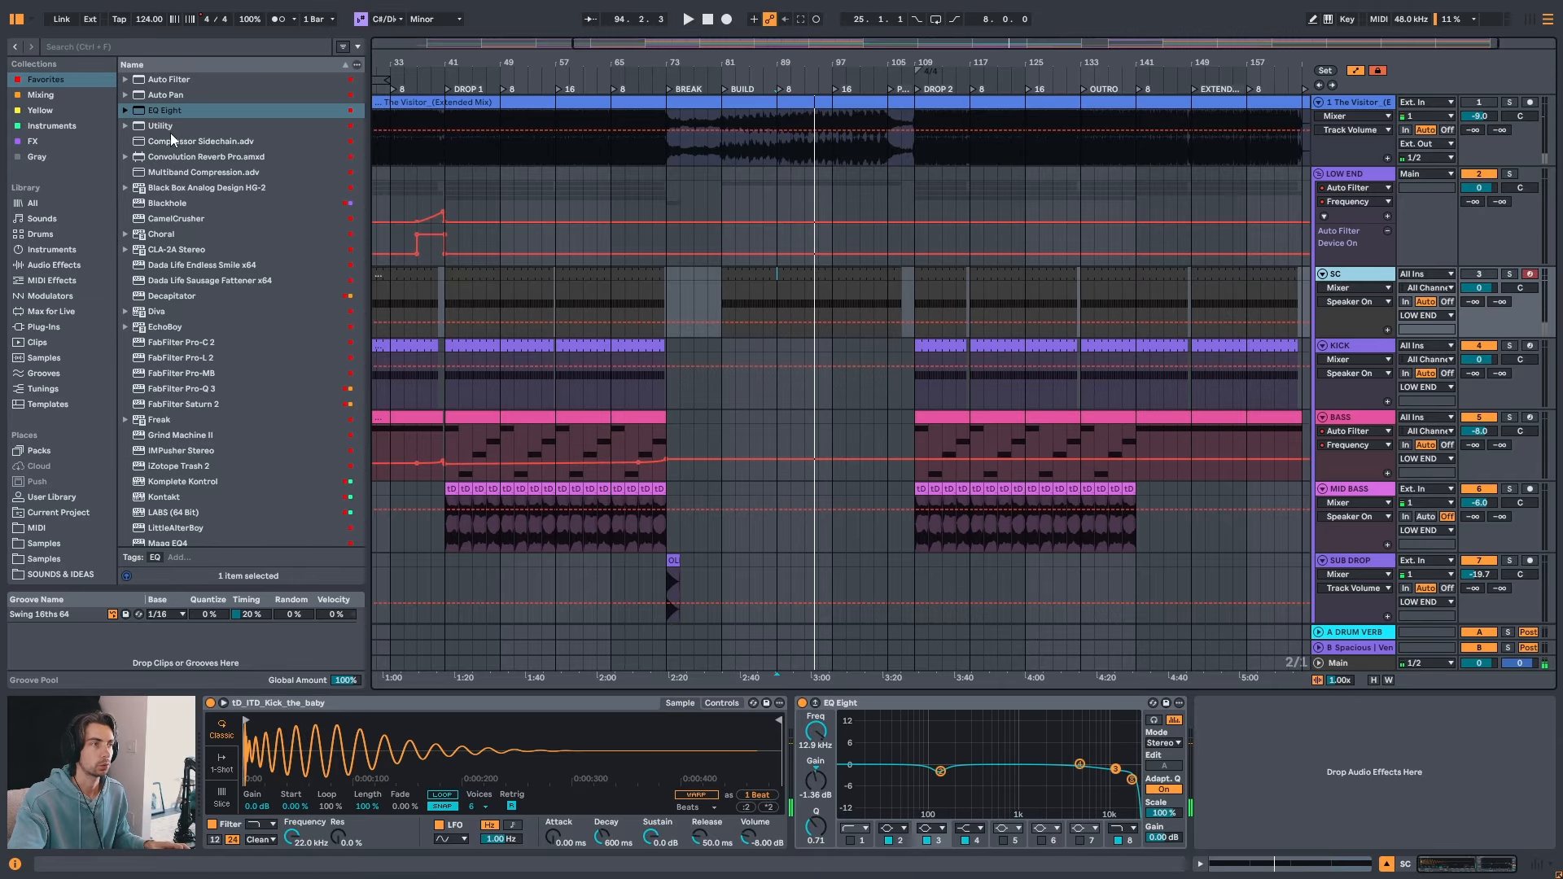
{"action": "left_click_drag", "start_coordinate": [171, 132], "coordinate": [337, 265]}
{"action": "left_click_drag", "start_coordinate": [1203, 730], "coordinate": [1211, 721]}
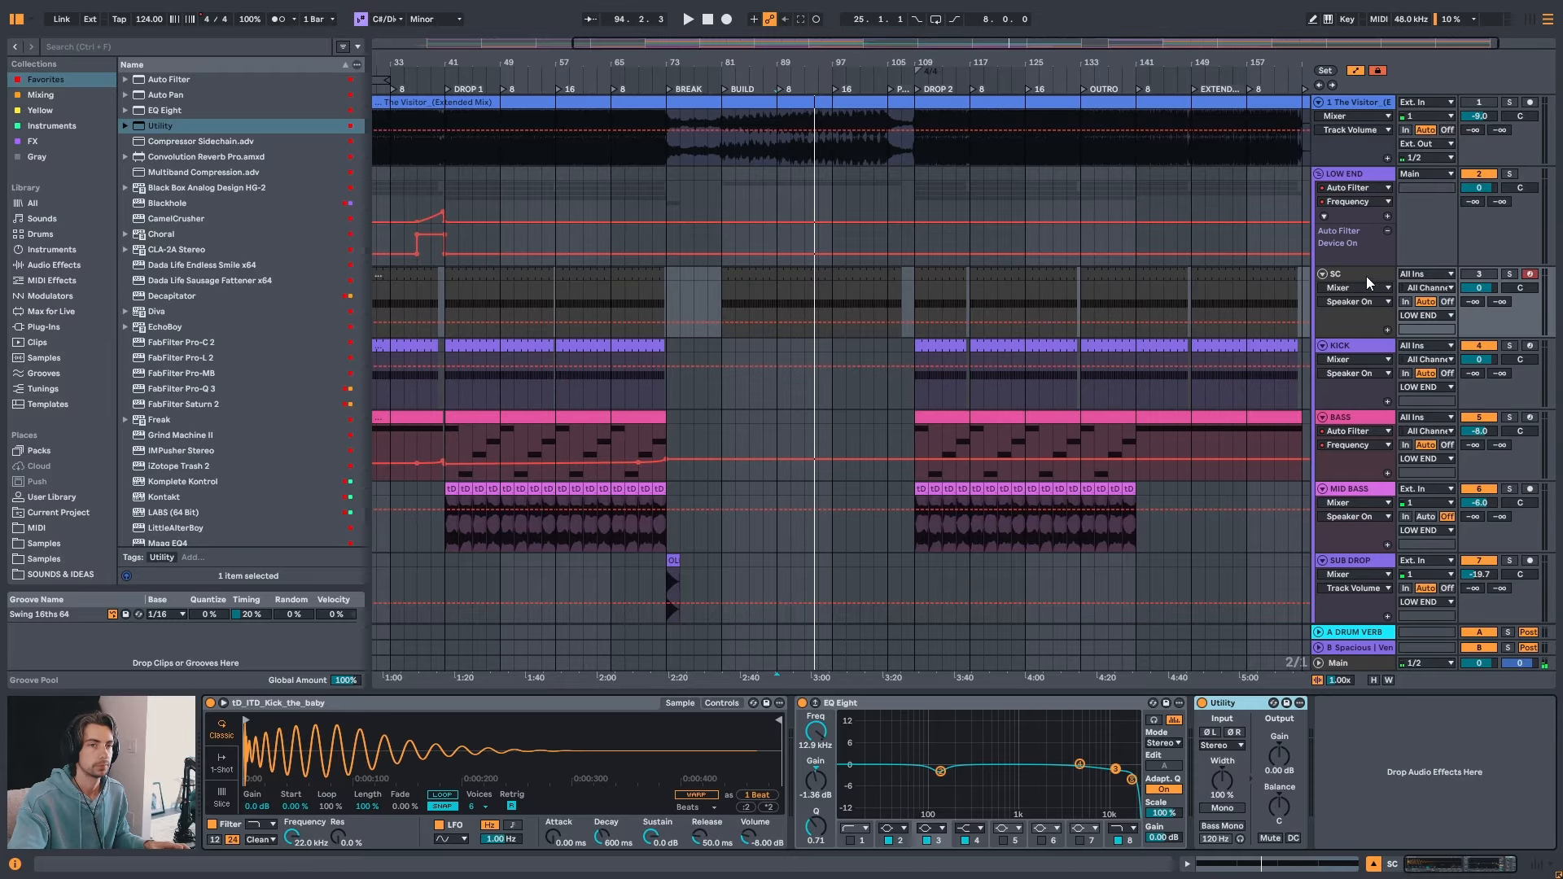
- Try the SC track's Utility Gain at 6.67 dB while playing the build
{"action": "left_click", "coordinate": [778, 300]}
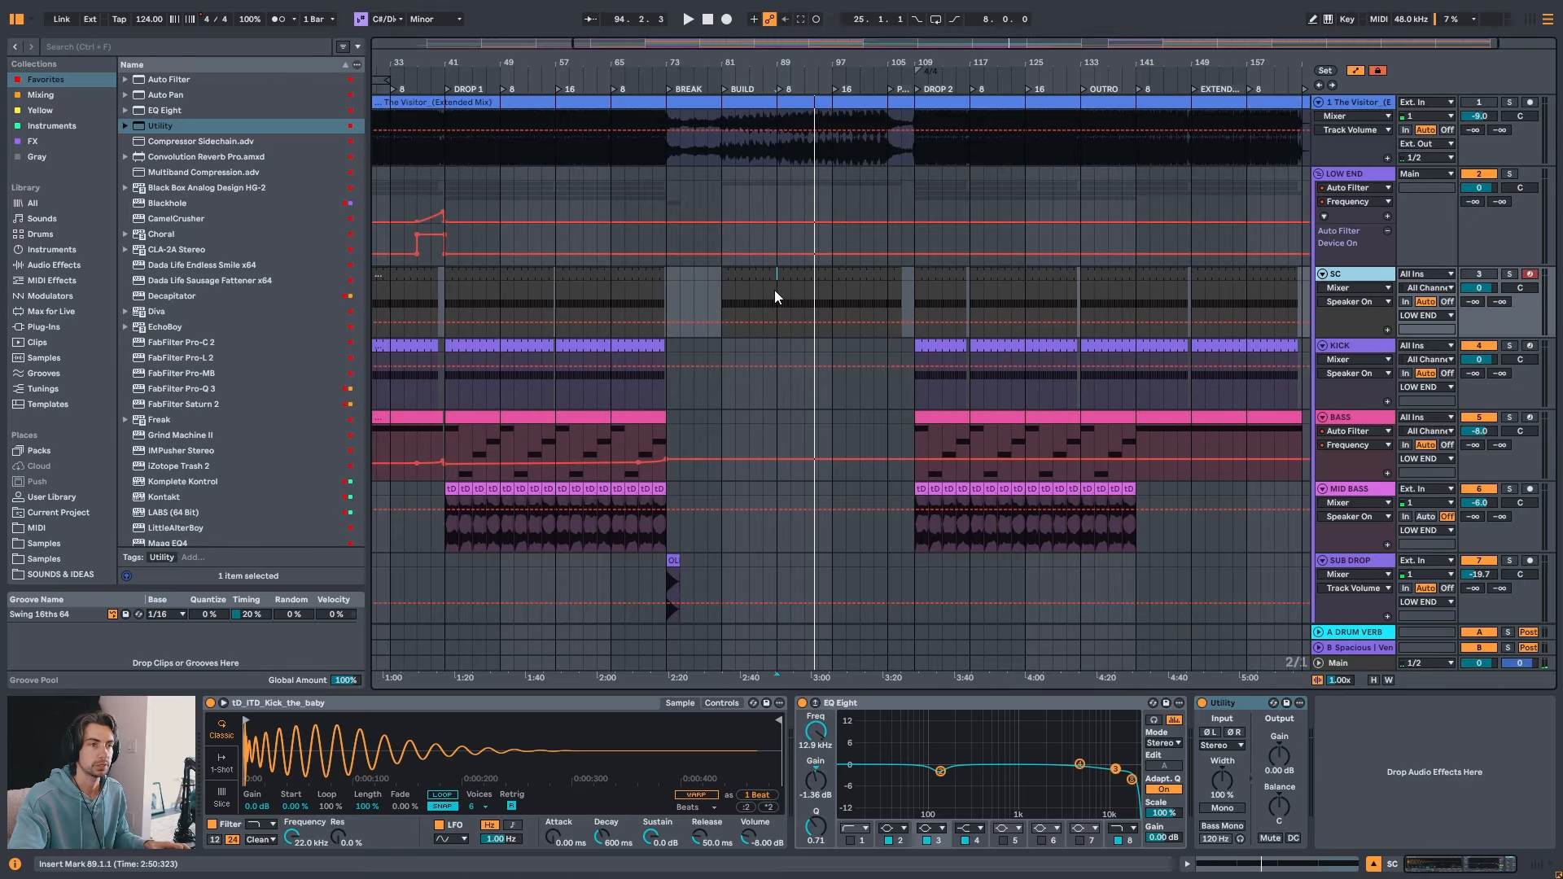
{"action": "left_click_drag", "start_coordinate": [1274, 767], "coordinate": [1274, 716]}
{"action": "key", "text": "space"}
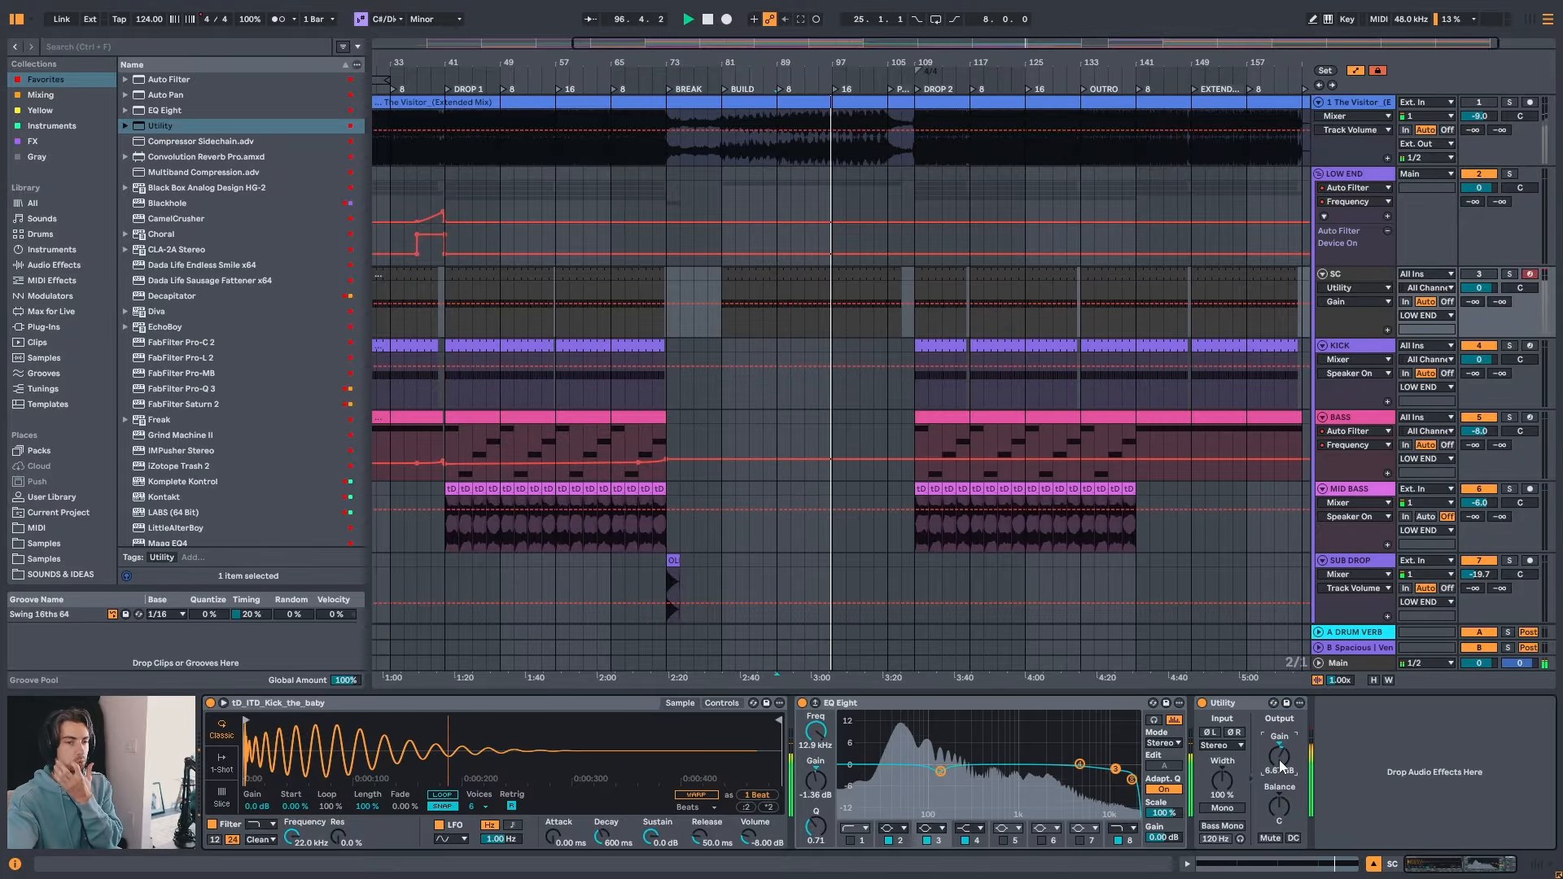
{"action": "key", "text": "space"}
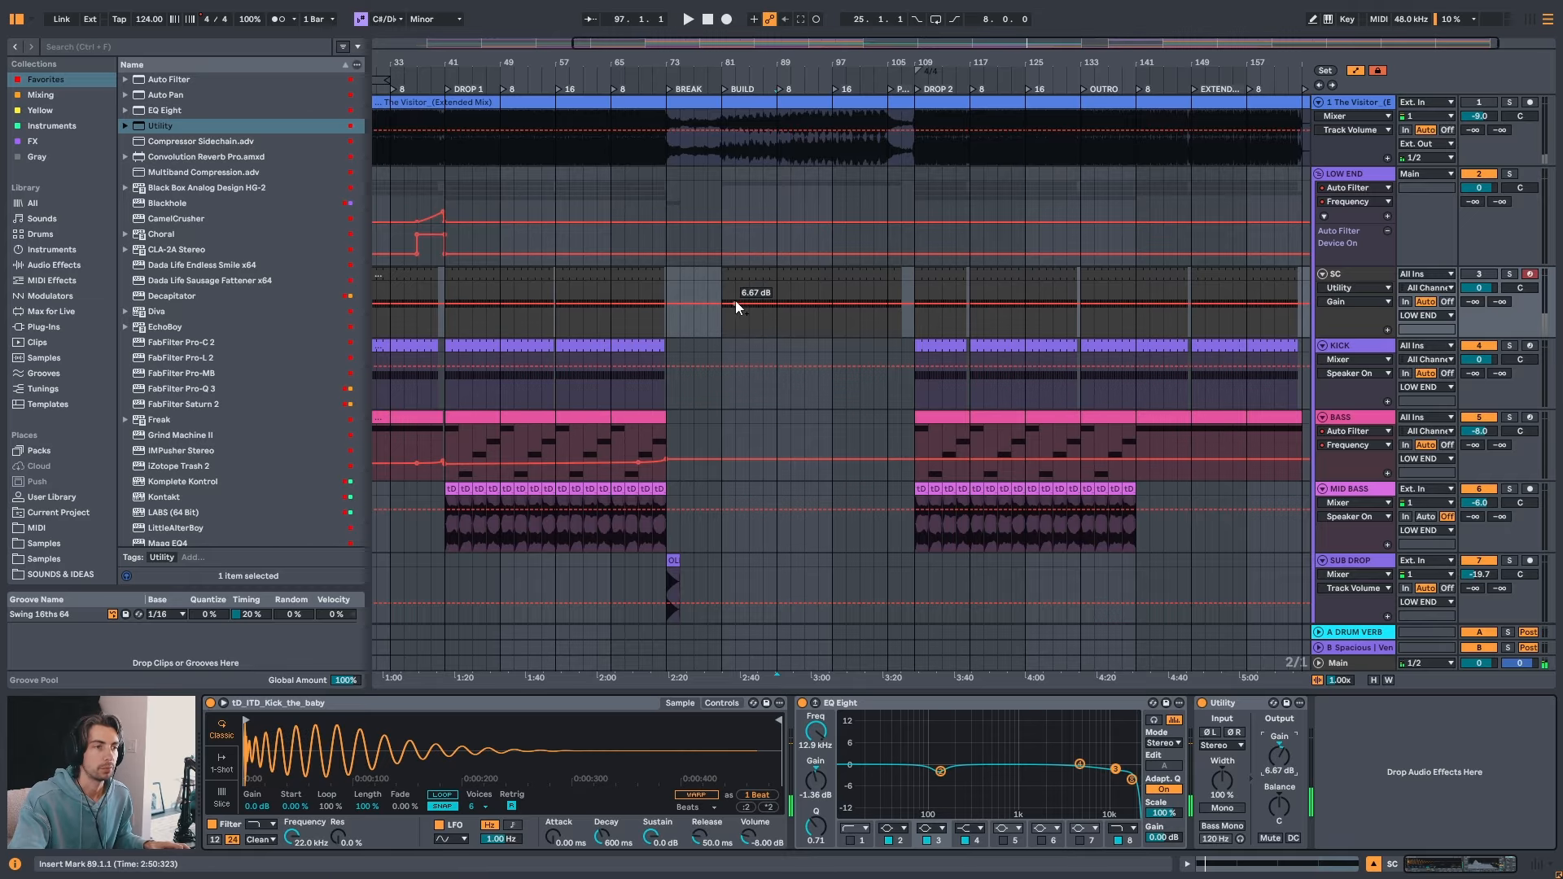
- Listen to the soloed reference track from bars 77 and 81, and reset the SC Utility Gain to 0 dB
{"action": "left_click", "coordinate": [687, 285]}
{"action": "key", "text": "space"}
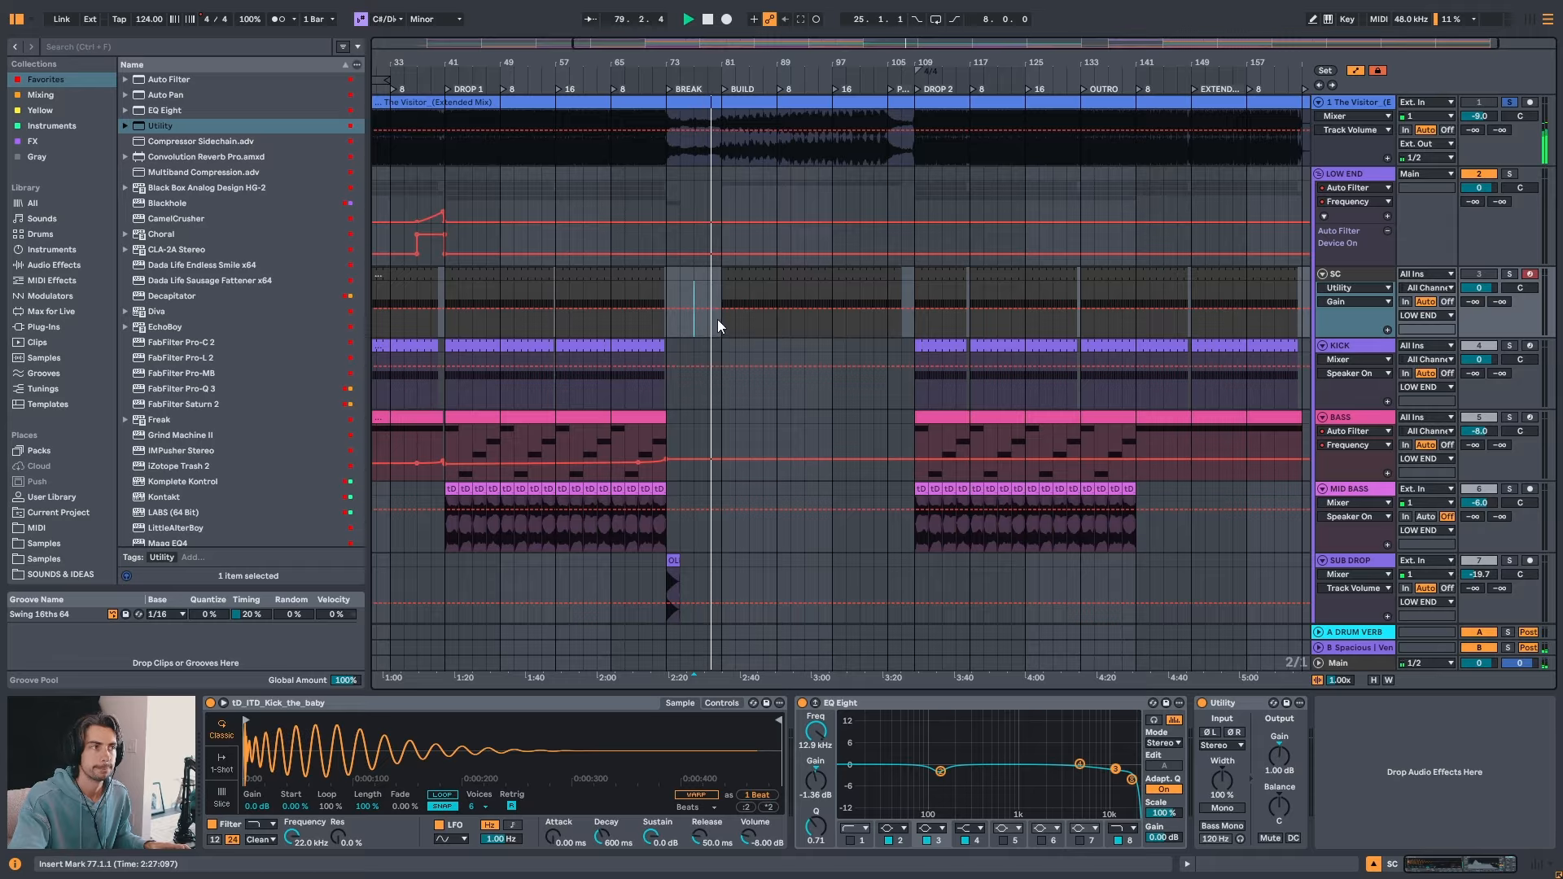
{"action": "left_click", "coordinate": [724, 290]}
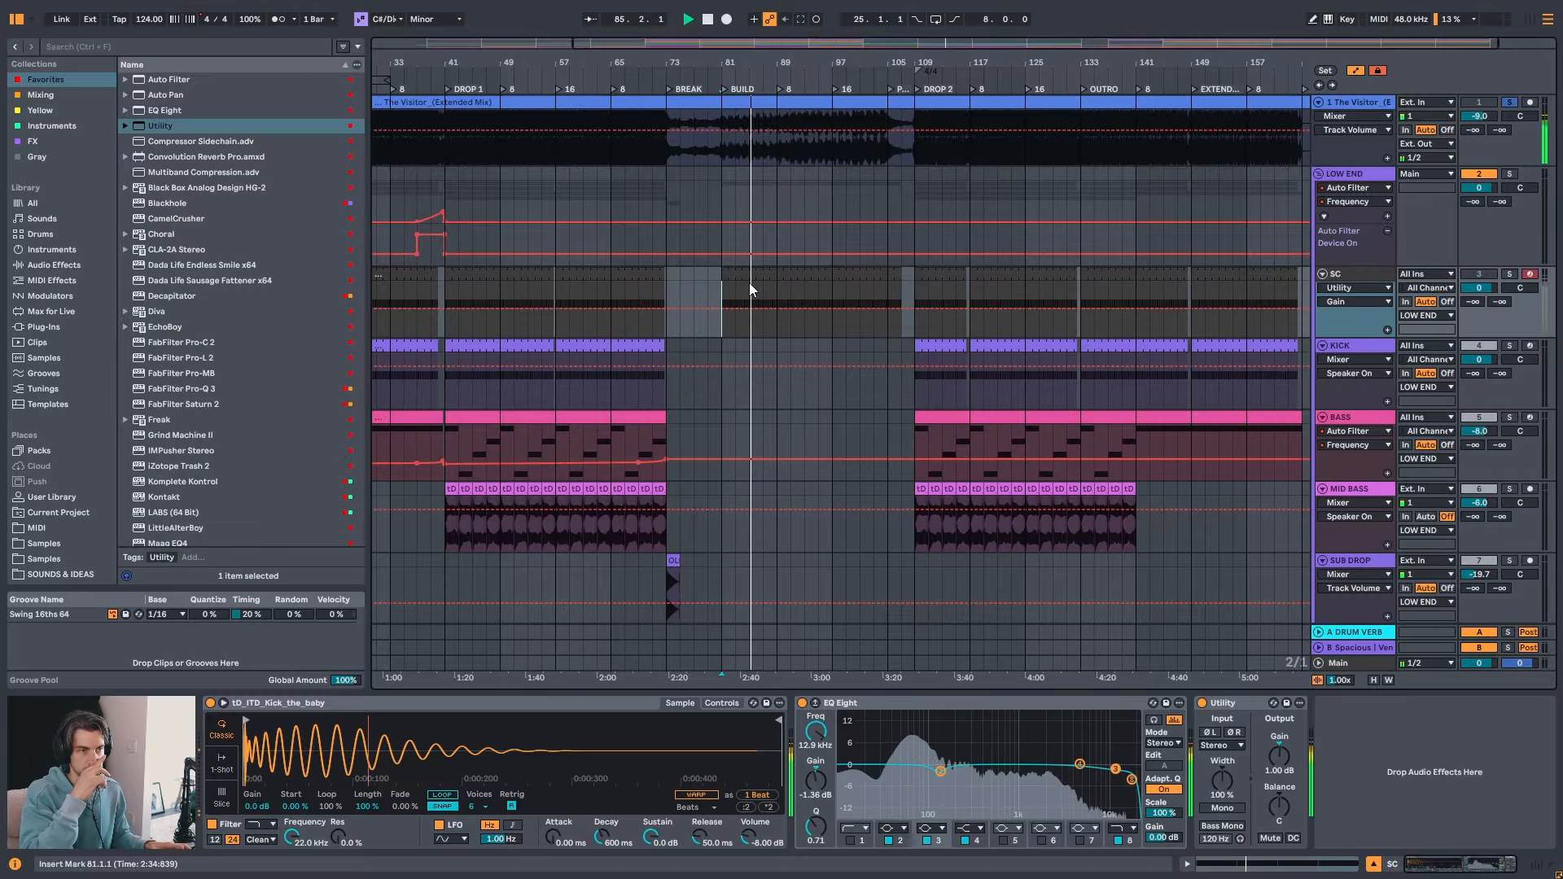
{"action": "double_click", "coordinate": [1278, 757]}
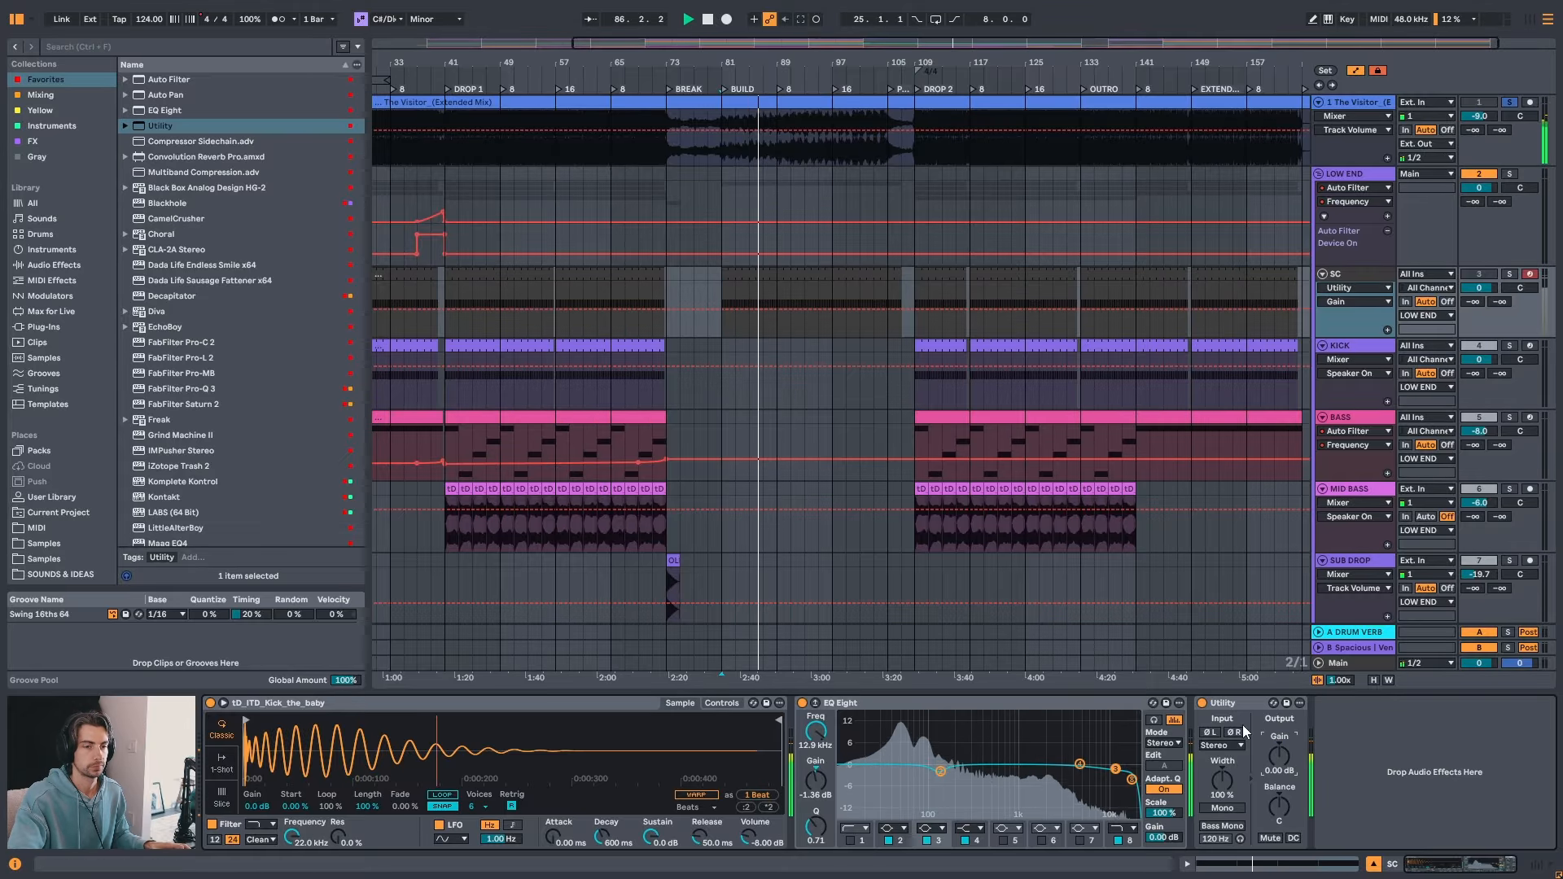
{"action": "key", "text": "space"}
- Extend the start of the SC track's build clip back to bar 77 in the break
{"action": "left_click_drag", "start_coordinate": [713, 60], "coordinate": [792, 96]}
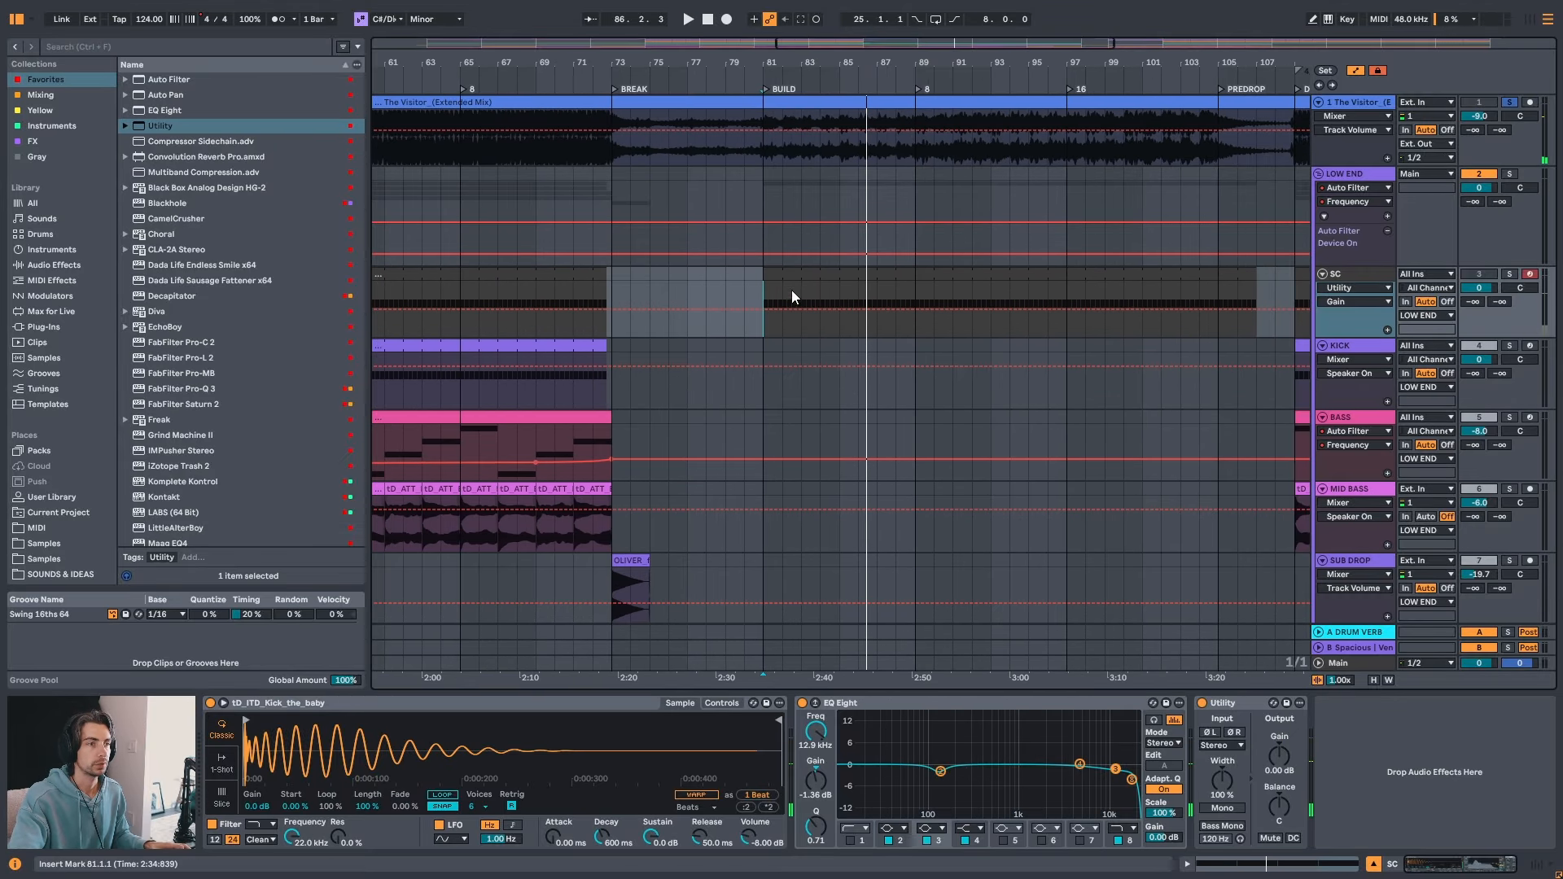
{"action": "left_click_drag", "start_coordinate": [764, 275], "coordinate": [693, 273]}
{"action": "left_click_drag", "start_coordinate": [879, 67], "coordinate": [871, 49]}
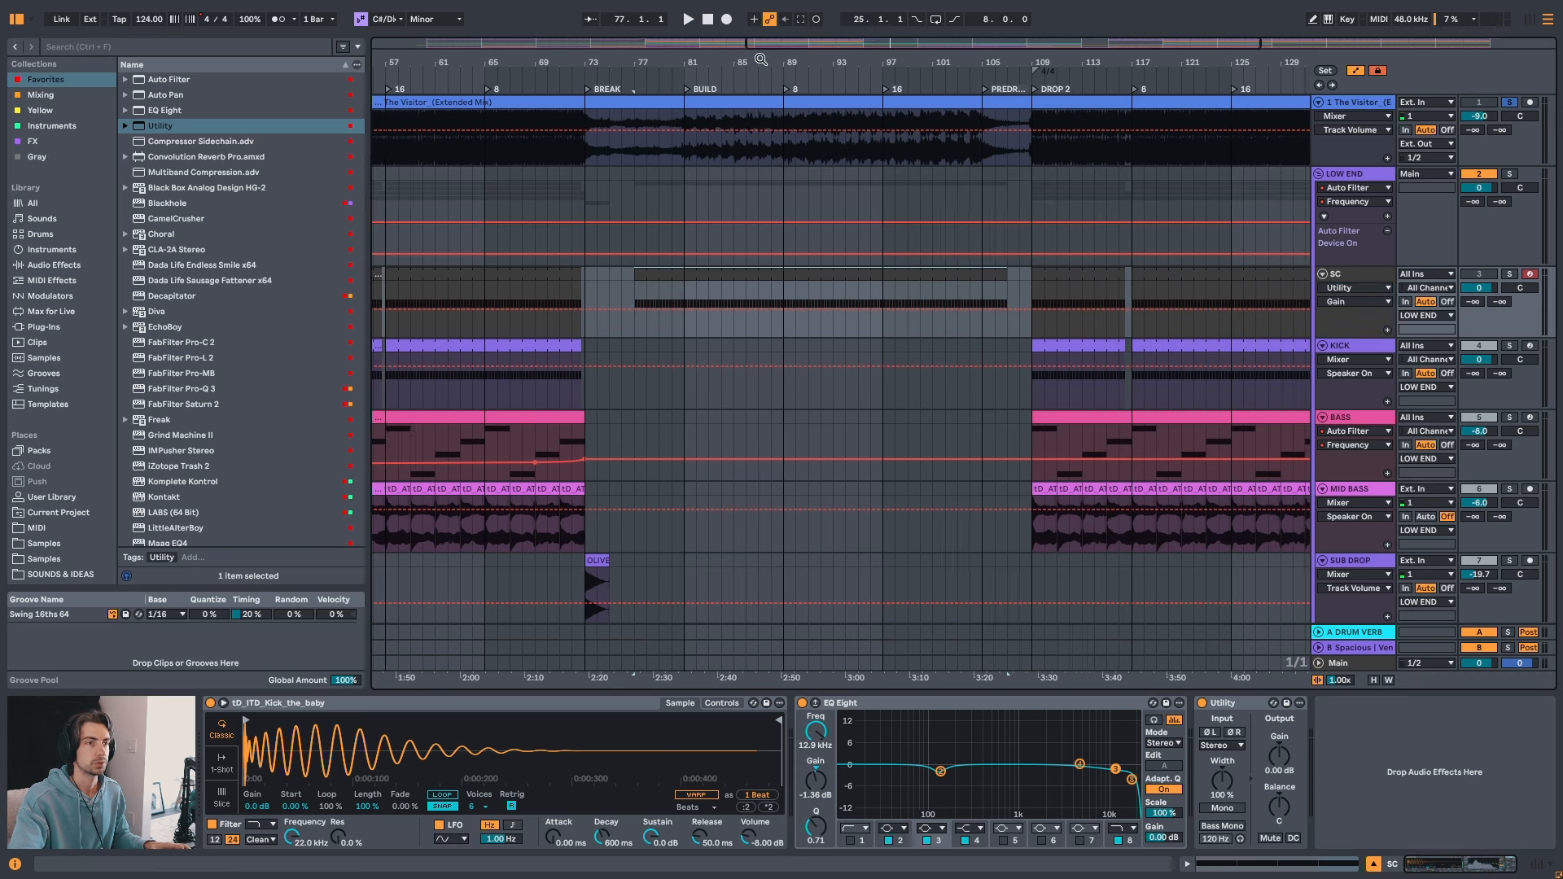
{"action": "left_click_drag", "start_coordinate": [688, 295], "coordinate": [745, 300]}
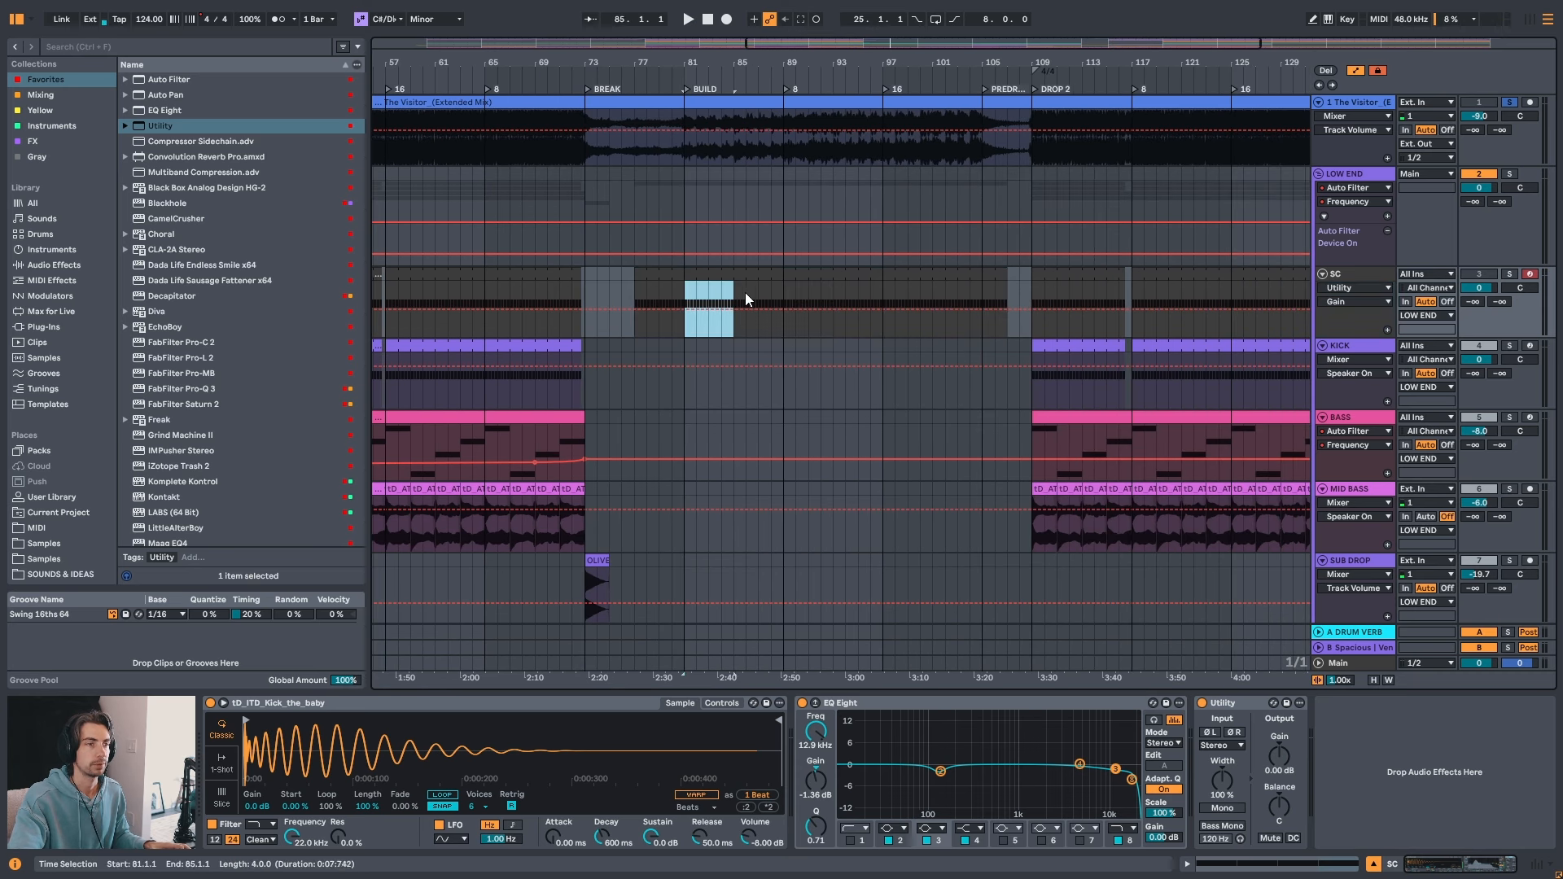
{"action": "left_click", "coordinate": [972, 278]}
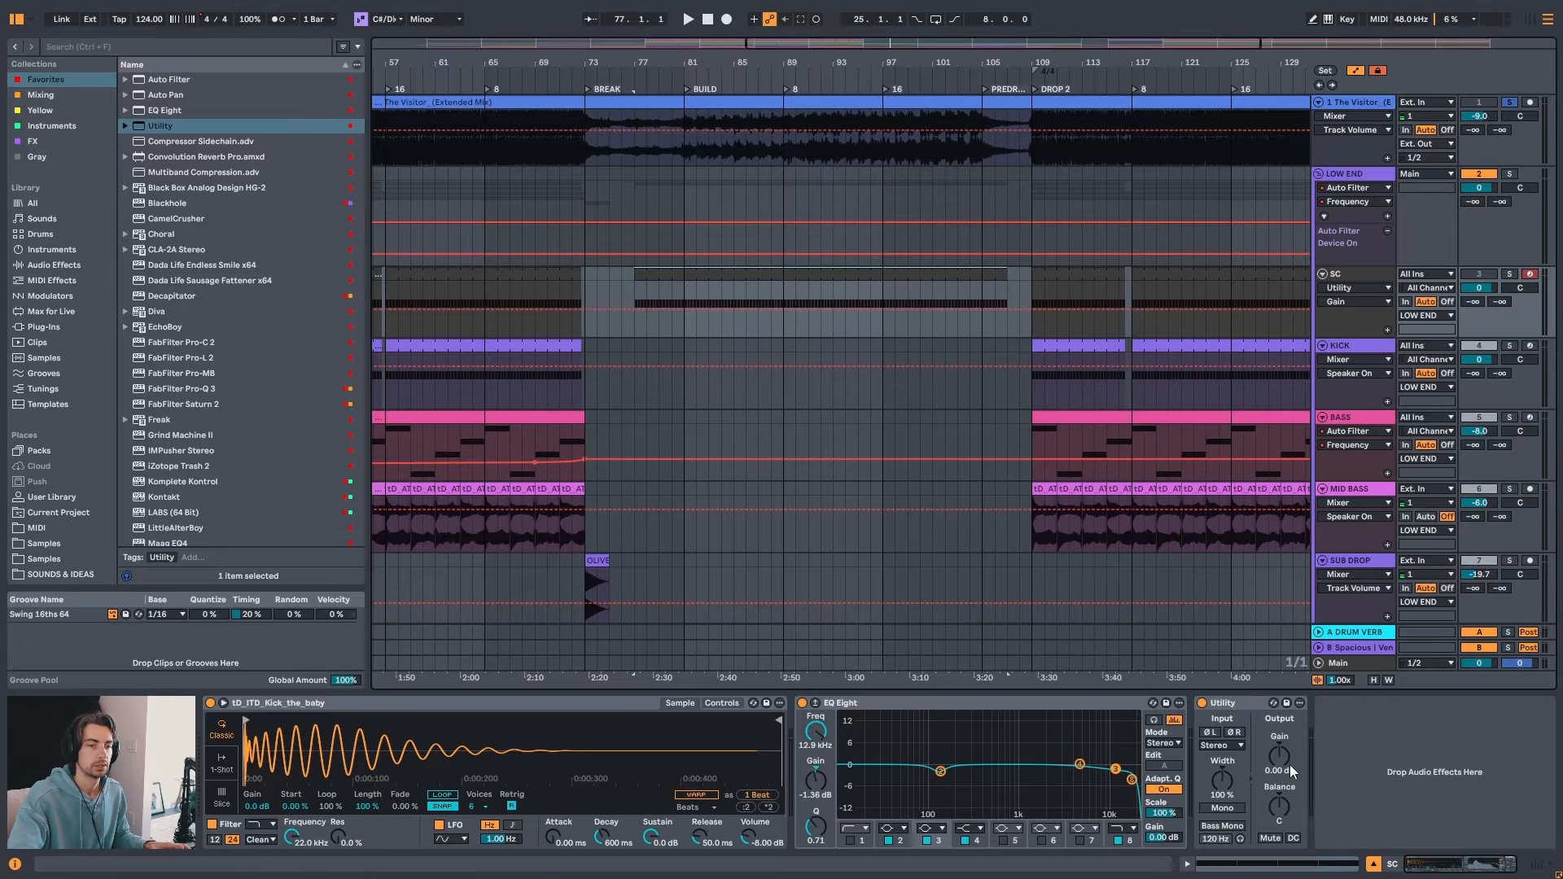
- Automate the SC Utility Gain to fall from bar 73 to bar 77 and climb back gradually to bar 97 during playback
{"action": "left_click", "coordinate": [609, 280]}
{"action": "key", "text": "space"}
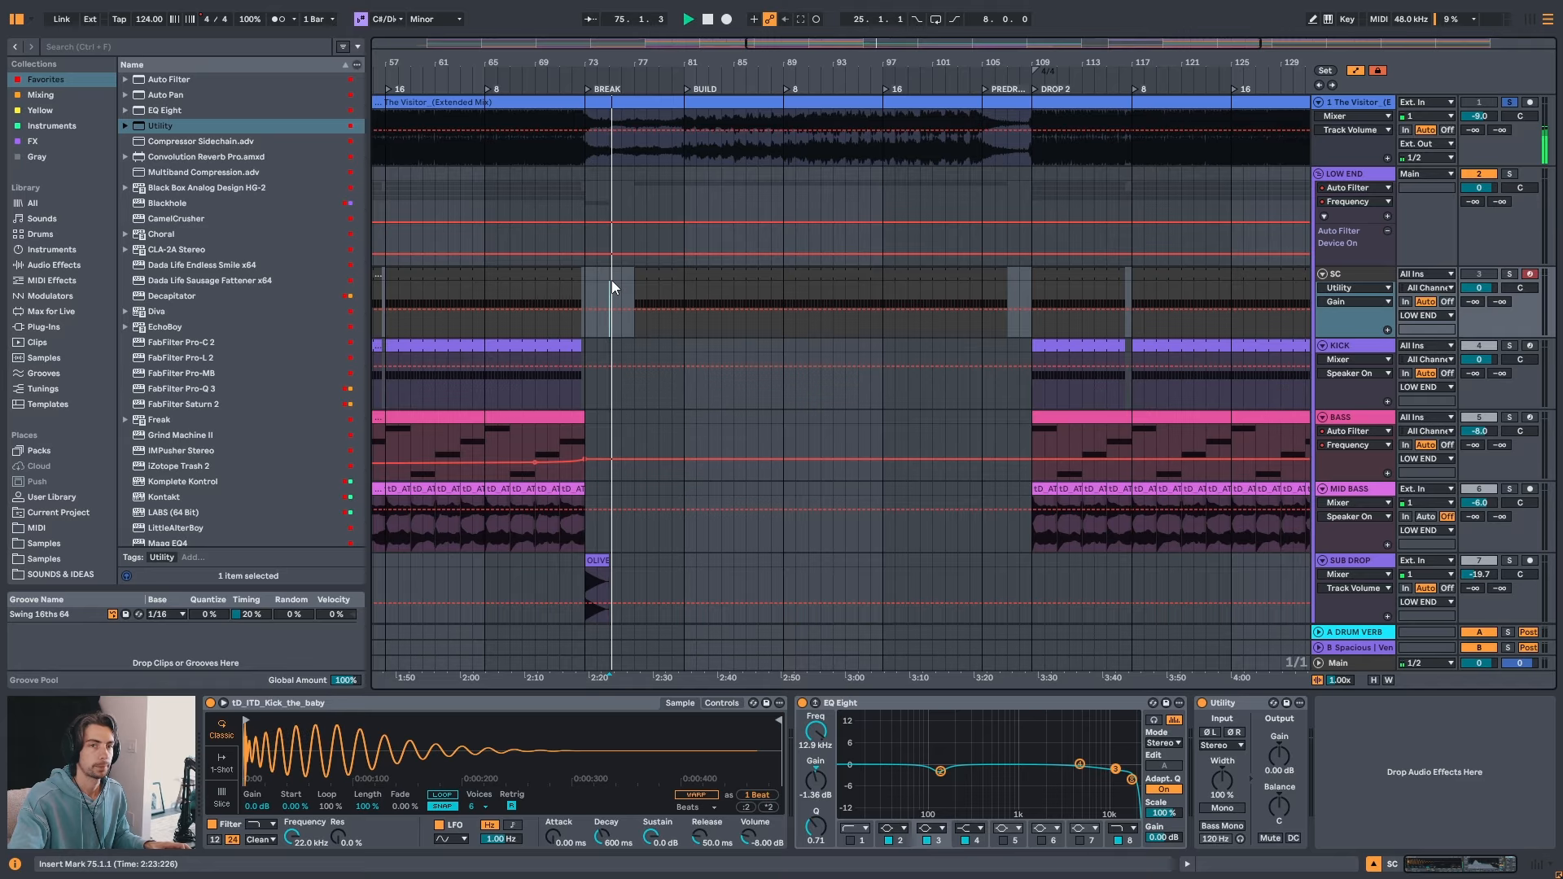
{"action": "left_click", "coordinate": [1283, 745]}
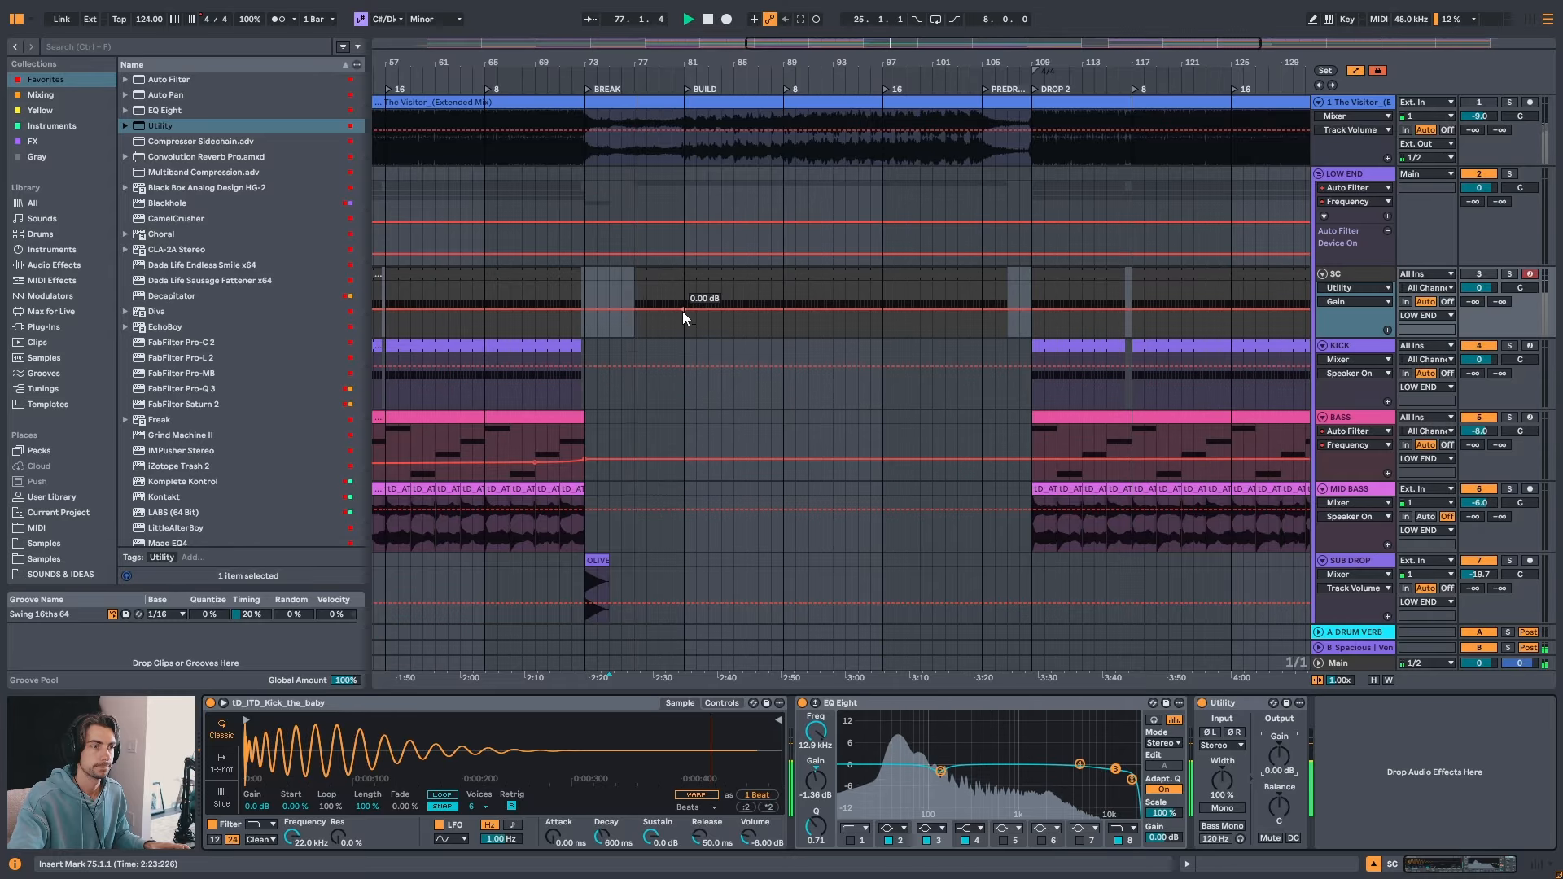
{"action": "left_click", "coordinate": [597, 310]}
{"action": "left_click_drag", "start_coordinate": [637, 311], "coordinate": [882, 309]}
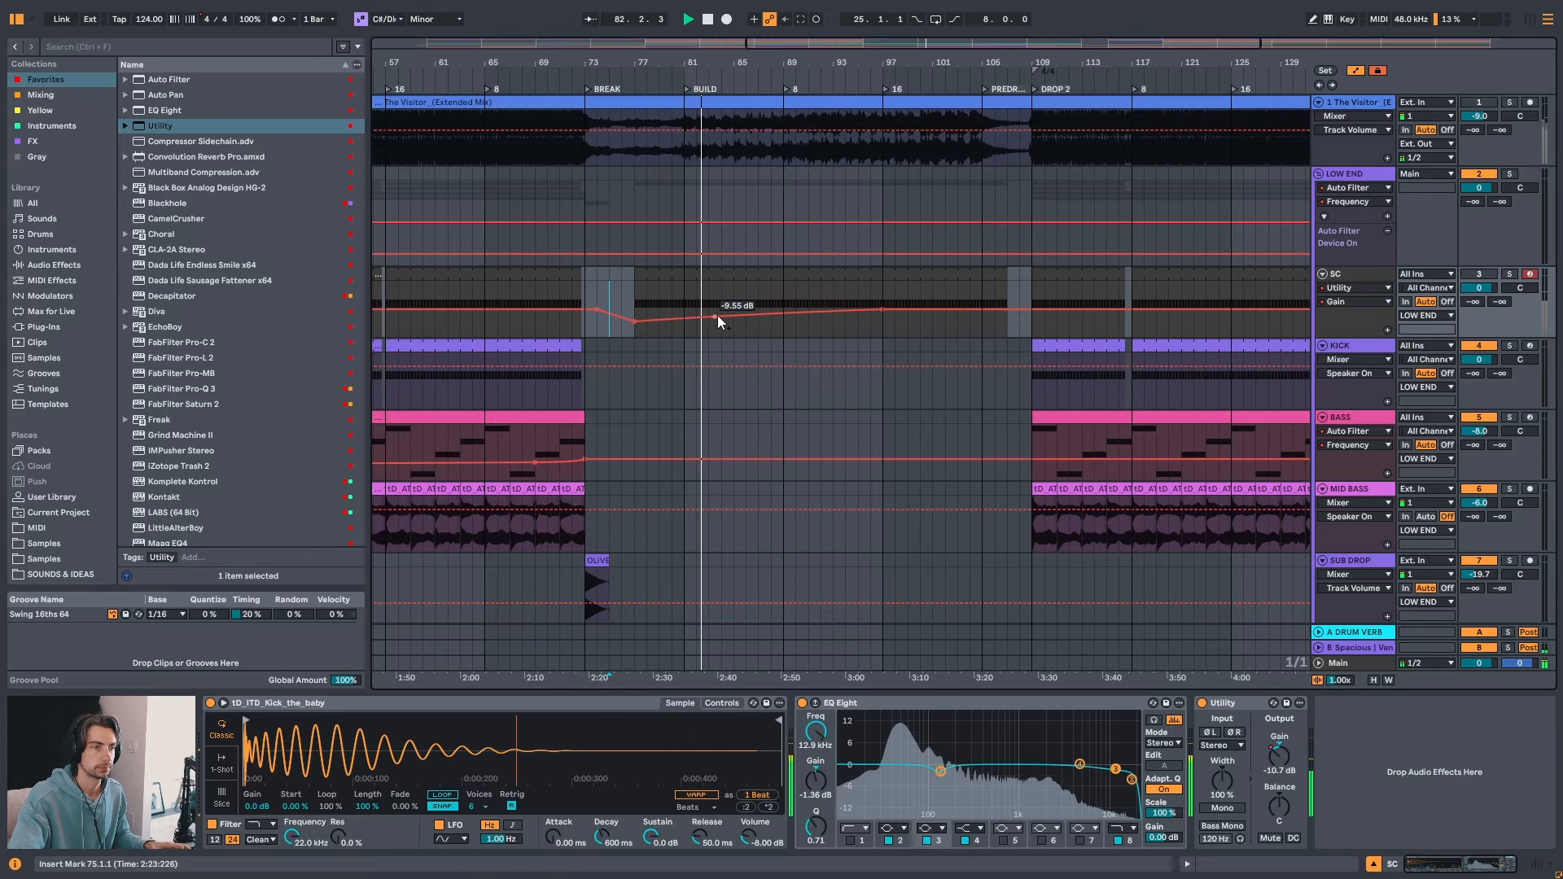
{"action": "left_click_drag", "start_coordinate": [598, 310], "coordinate": [585, 309]}
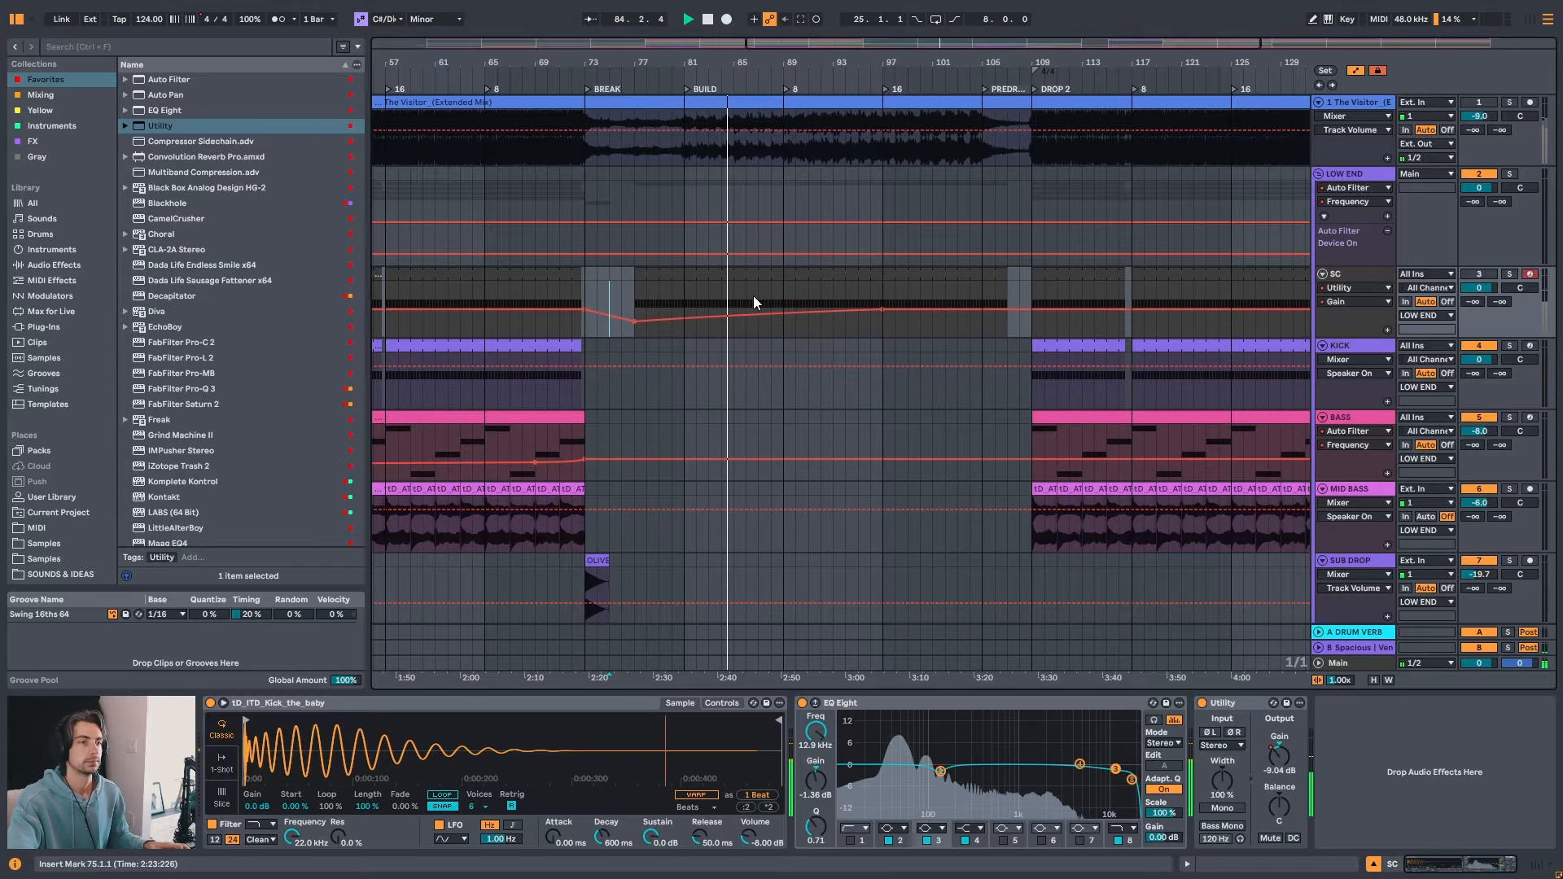
- Stretch the SC gain rise to bar 107 and automate a fall to -inf dB just before Drop 2, recovering at bar 109
{"action": "left_click", "coordinate": [784, 294]}
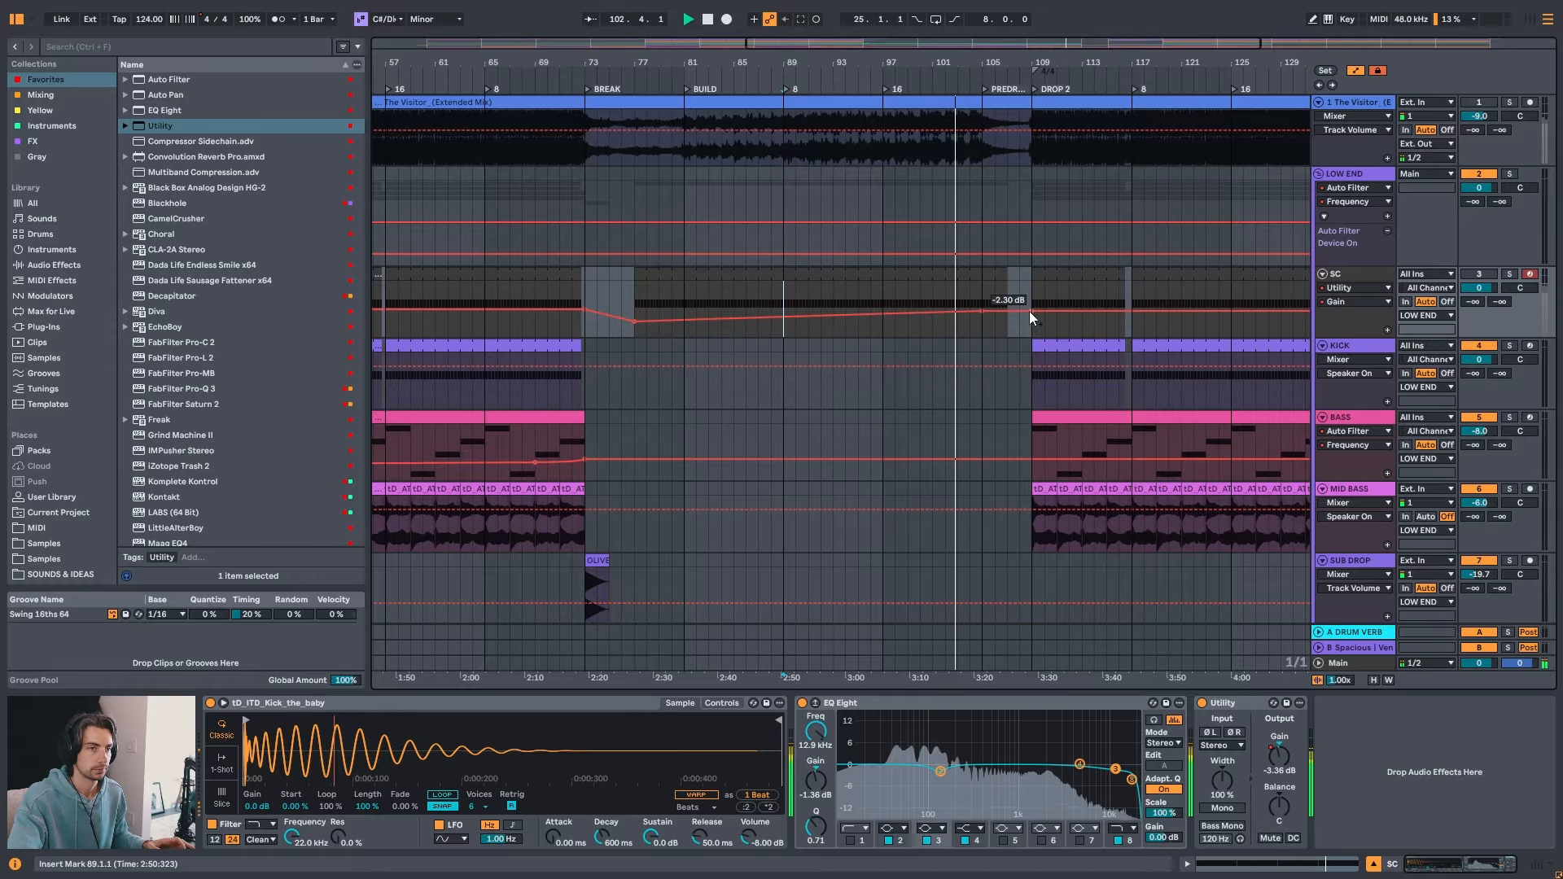
{"action": "left_click_drag", "start_coordinate": [1036, 63], "coordinate": [769, 320]}
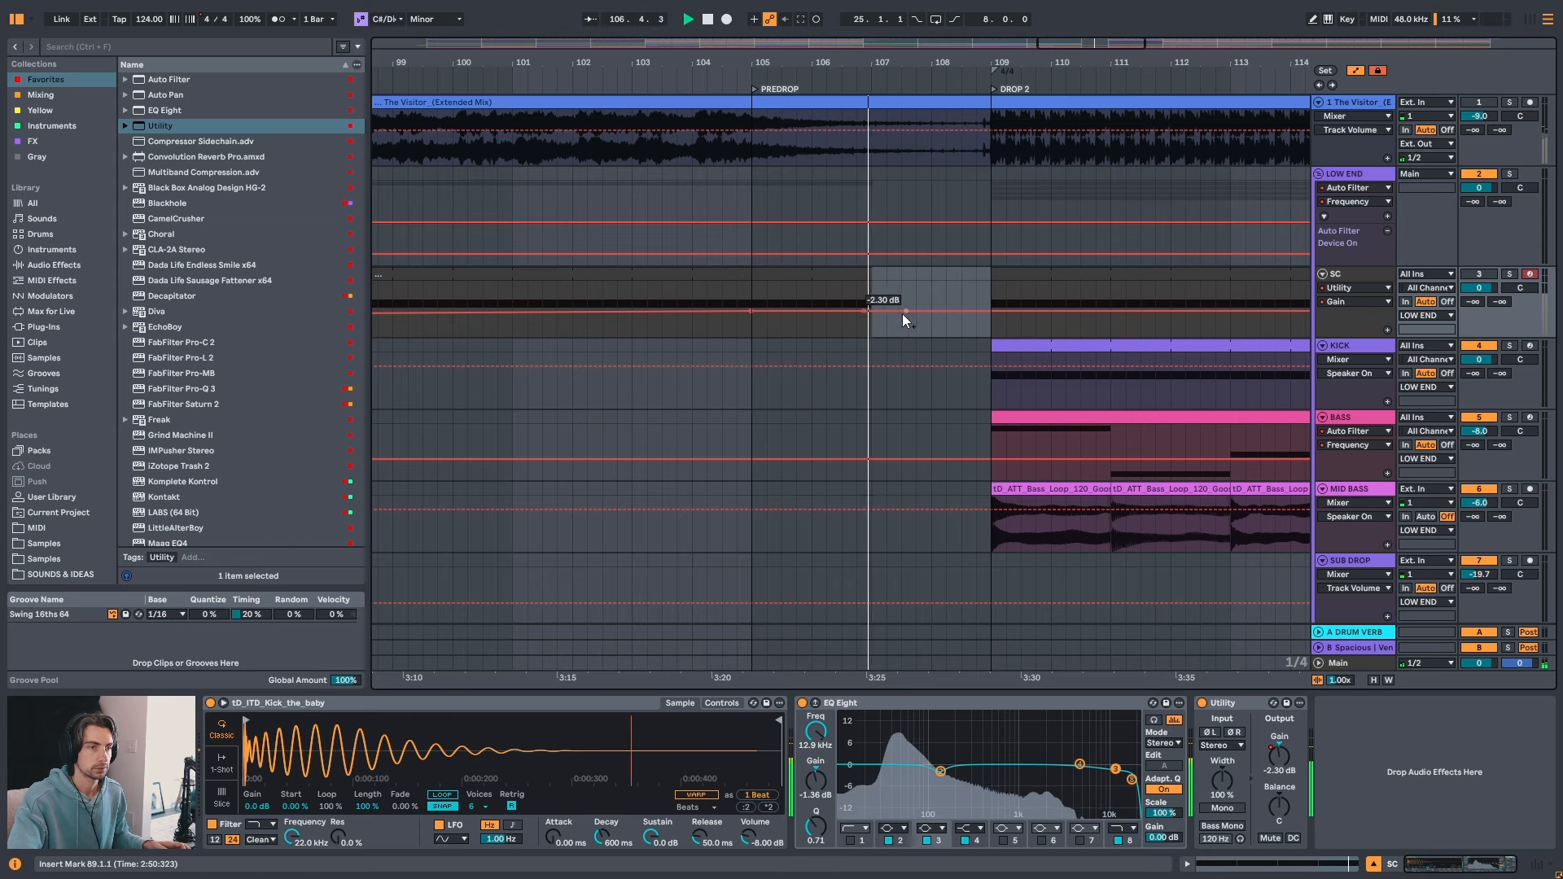
{"action": "left_click", "coordinate": [871, 311]}
{"action": "mouse_move", "coordinate": [974, 312]}
{"action": "left_mouse_down"}
{"action": "mouse_move", "coordinate": [973, 335]}
{"action": "mouse_move", "coordinate": [991, 308]}
{"action": "left_mouse_up"}
- Set the SC Utility Gain automation point at the start of Drop 2 to 0 dB
{"action": "right_click", "coordinate": [992, 308]}
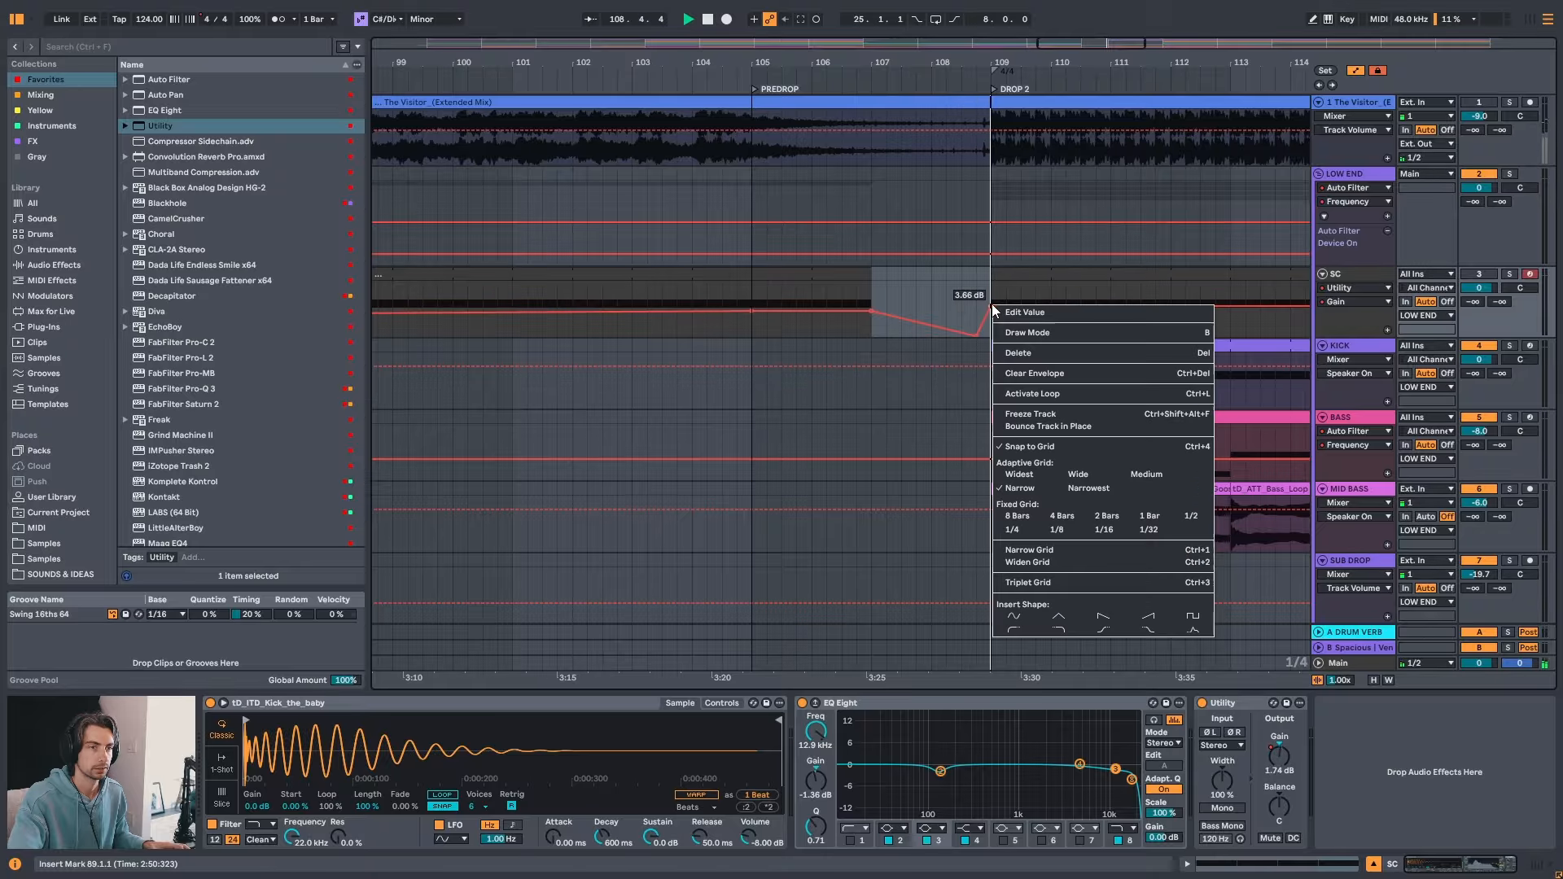
{"action": "left_click", "coordinate": [1000, 312]}
{"action": "type", "text": "0"}
{"action": "key", "text": "Return"}
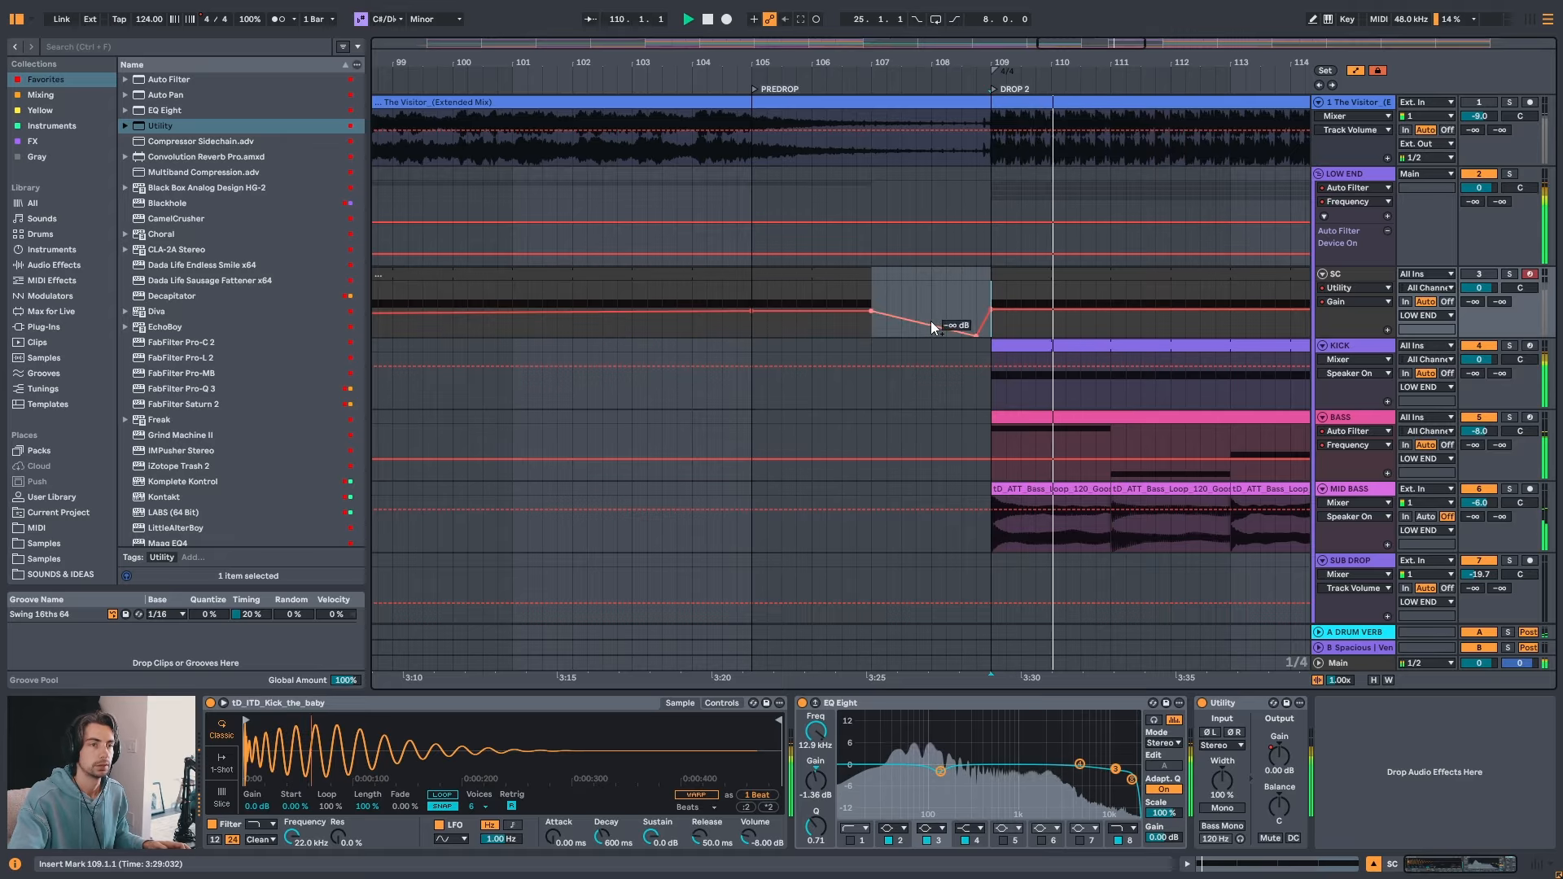
- Bend the SC track's Utility Gain fall between bars 107 and 109 into a curve, and collapse the SC track and LOW END group
{"action": "left_click_drag", "start_coordinate": [933, 328], "coordinate": [933, 318]}
{"action": "left_click_drag", "start_coordinate": [986, 64], "coordinate": [826, 33]}
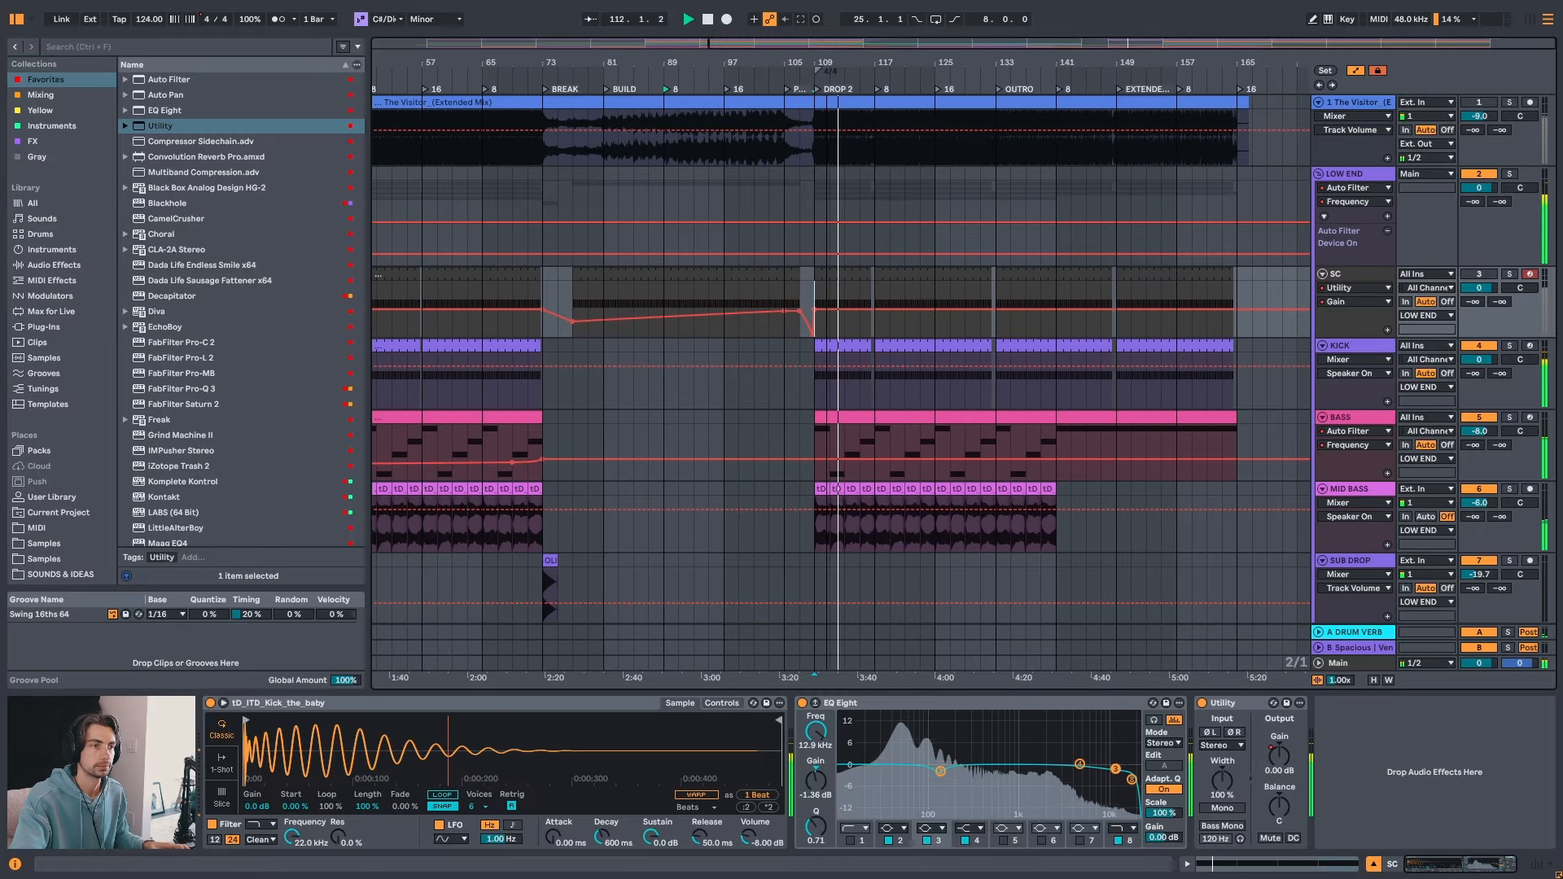
{"action": "left_click", "coordinate": [1322, 274]}
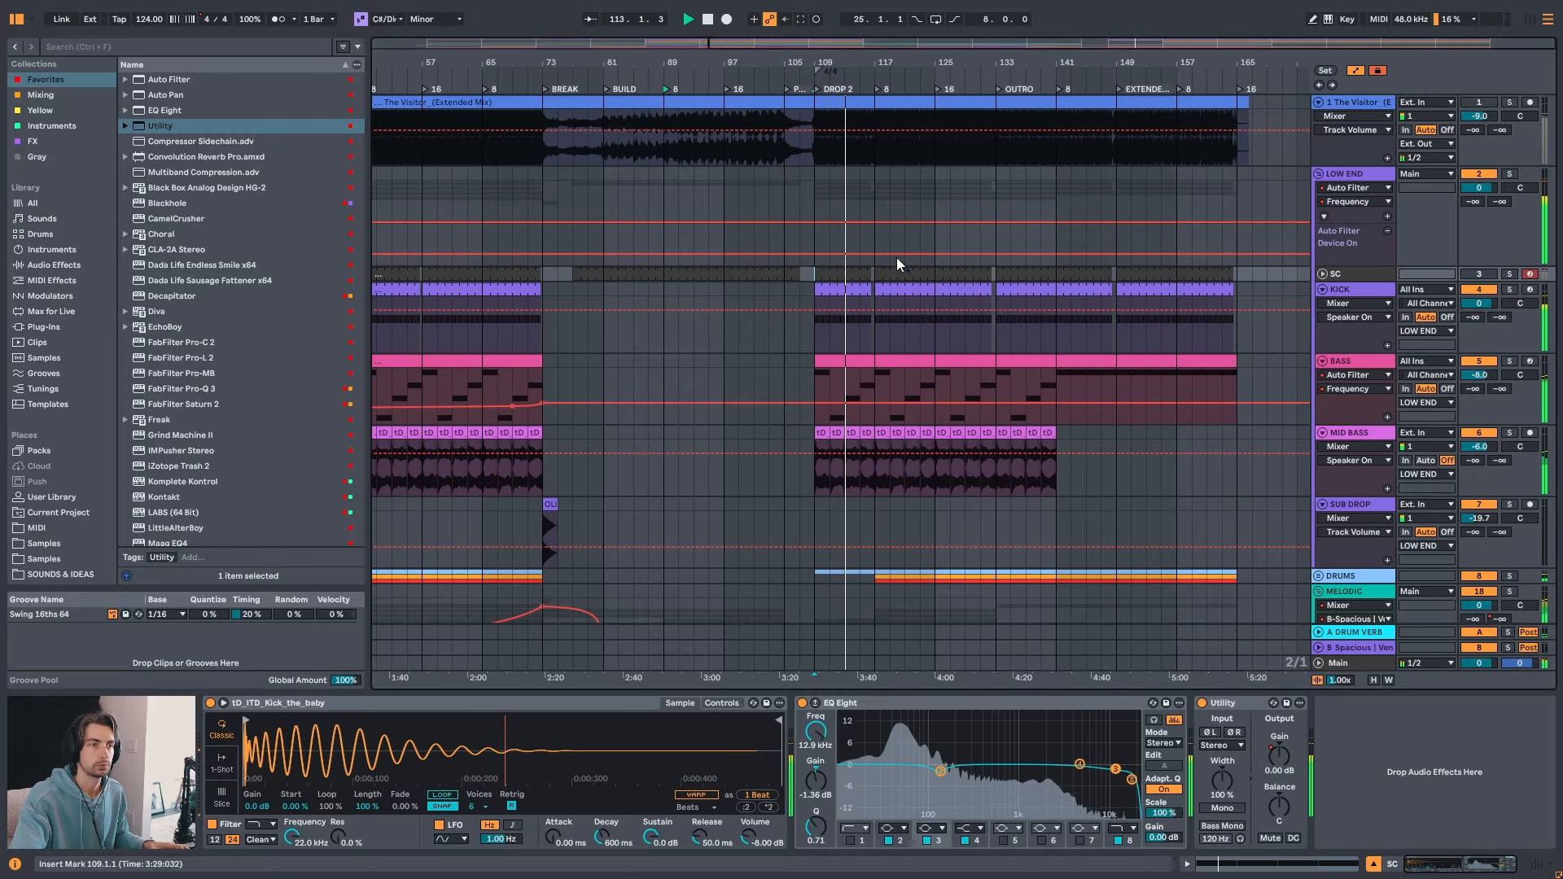
{"action": "key", "text": "space"}
{"action": "left_click_drag", "start_coordinate": [846, 62], "coordinate": [921, 41]}
{"action": "left_click_drag", "start_coordinate": [833, 65], "coordinate": [867, 79]}
{"action": "scroll", "coordinate": [962, 157], "scroll_direction": "down", "scroll_amount": 1}
{"action": "scroll", "coordinate": [921, 359], "scroll_direction": "up", "scroll_amount": 1}
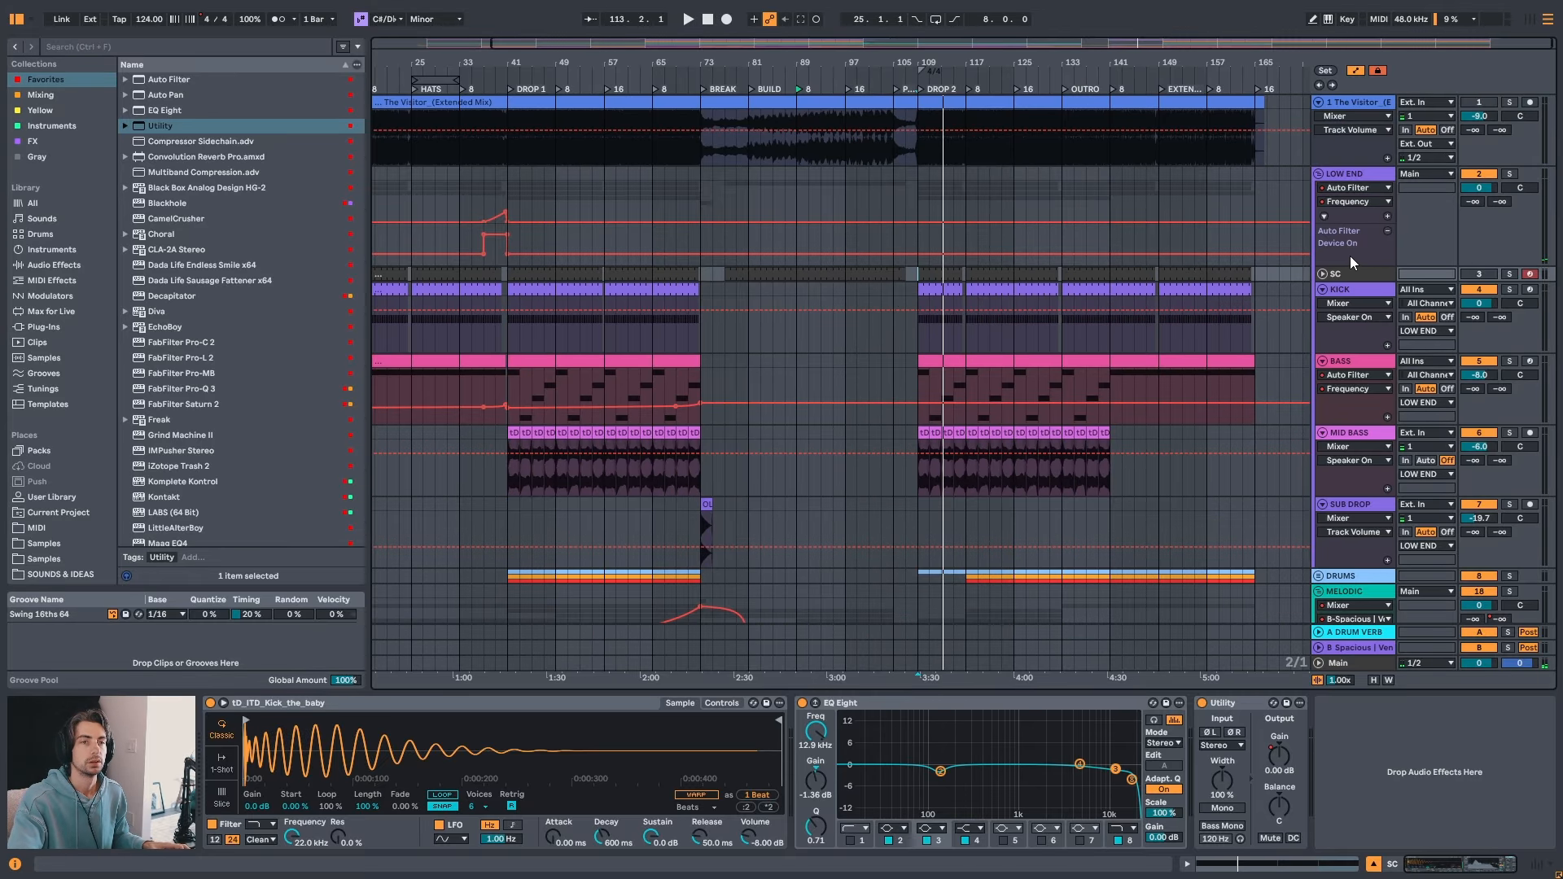
{"action": "left_click", "coordinate": [1318, 173]}
- Audition the SPACIOUS FX, FX ONE SHOT and BIRD LAZER FX clips of Drop 2 one after another in solo
{"action": "scroll", "coordinate": [1123, 374], "scroll_direction": "down", "scroll_amount": 2}
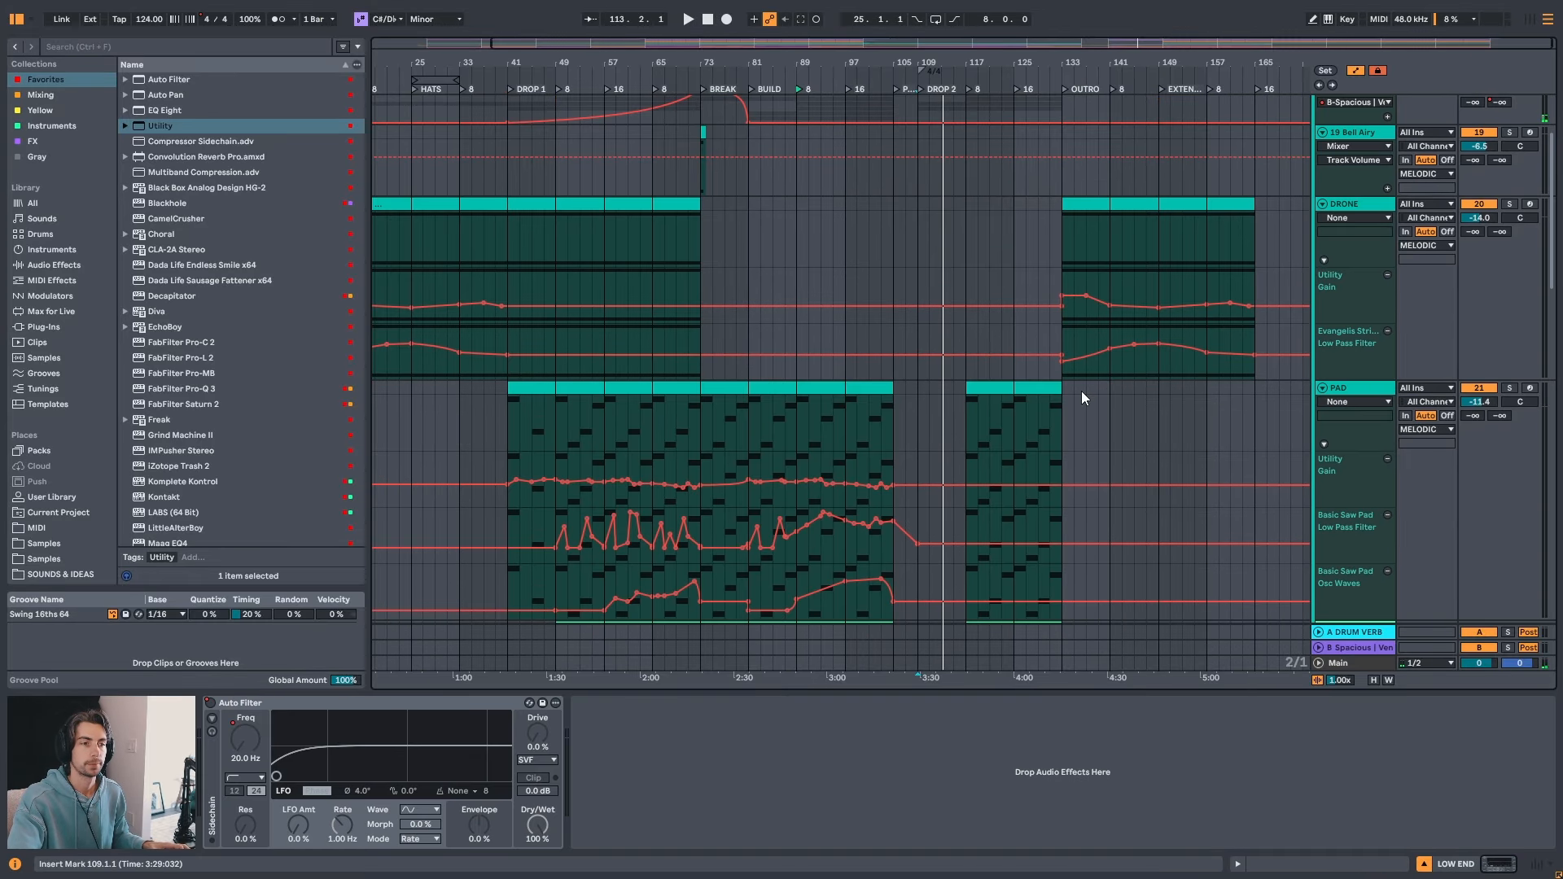
{"action": "left_click_drag", "start_coordinate": [1554, 243], "coordinate": [1556, 535]}
{"action": "left_click", "coordinate": [938, 295]}
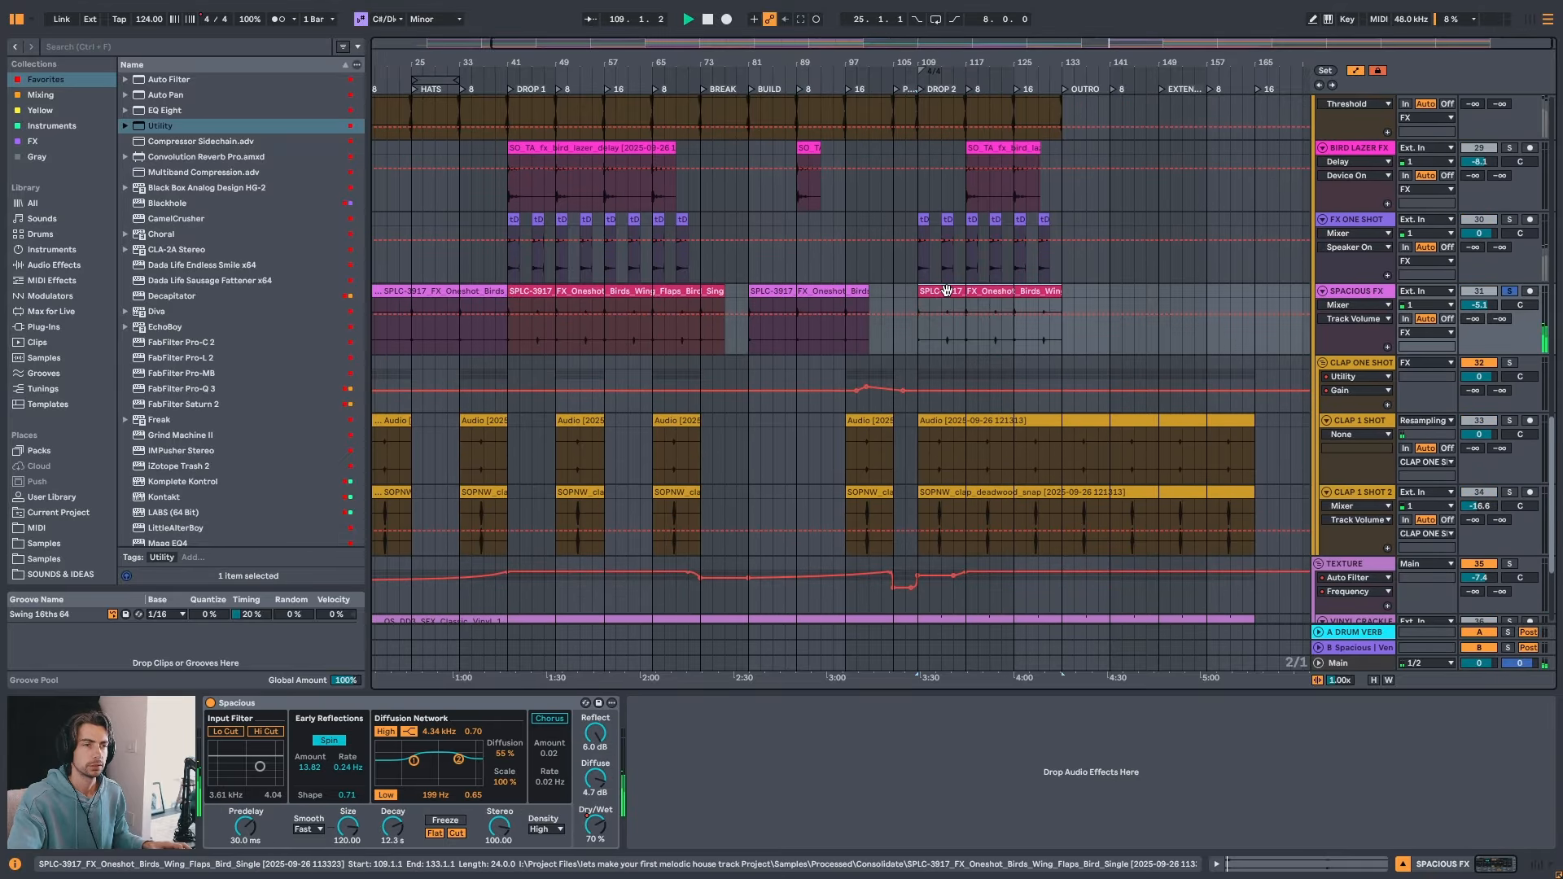
{"action": "left_click_drag", "start_coordinate": [952, 96], "coordinate": [795, 241]}
{"action": "left_click", "coordinate": [796, 242]}
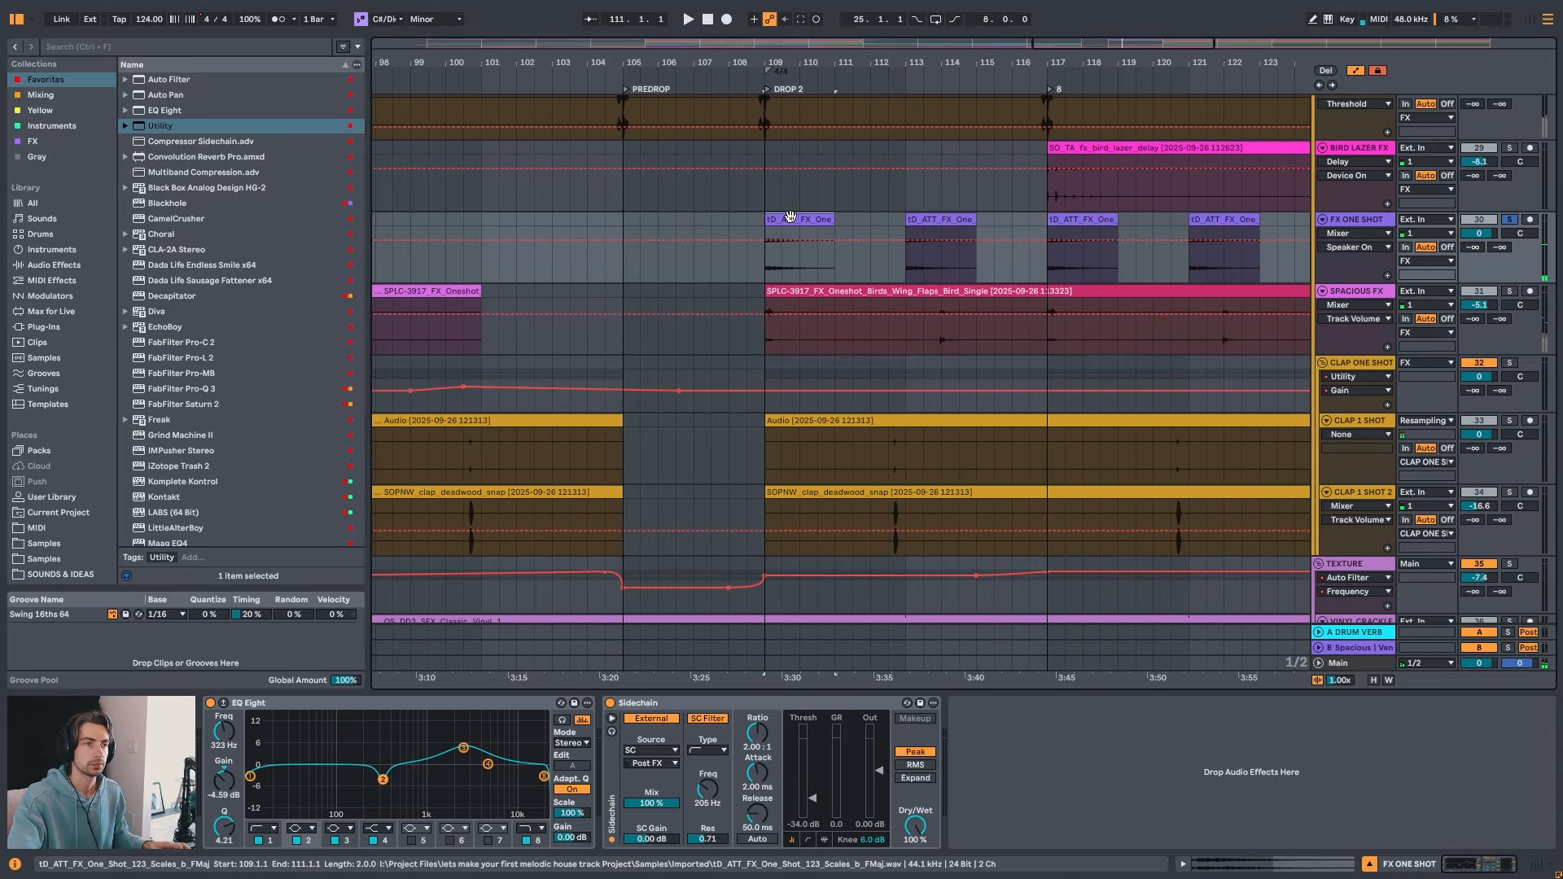
{"action": "scroll", "coordinate": [1129, 217], "scroll_direction": "up", "scroll_amount": 1}
{"action": "left_click", "coordinate": [1129, 217]}
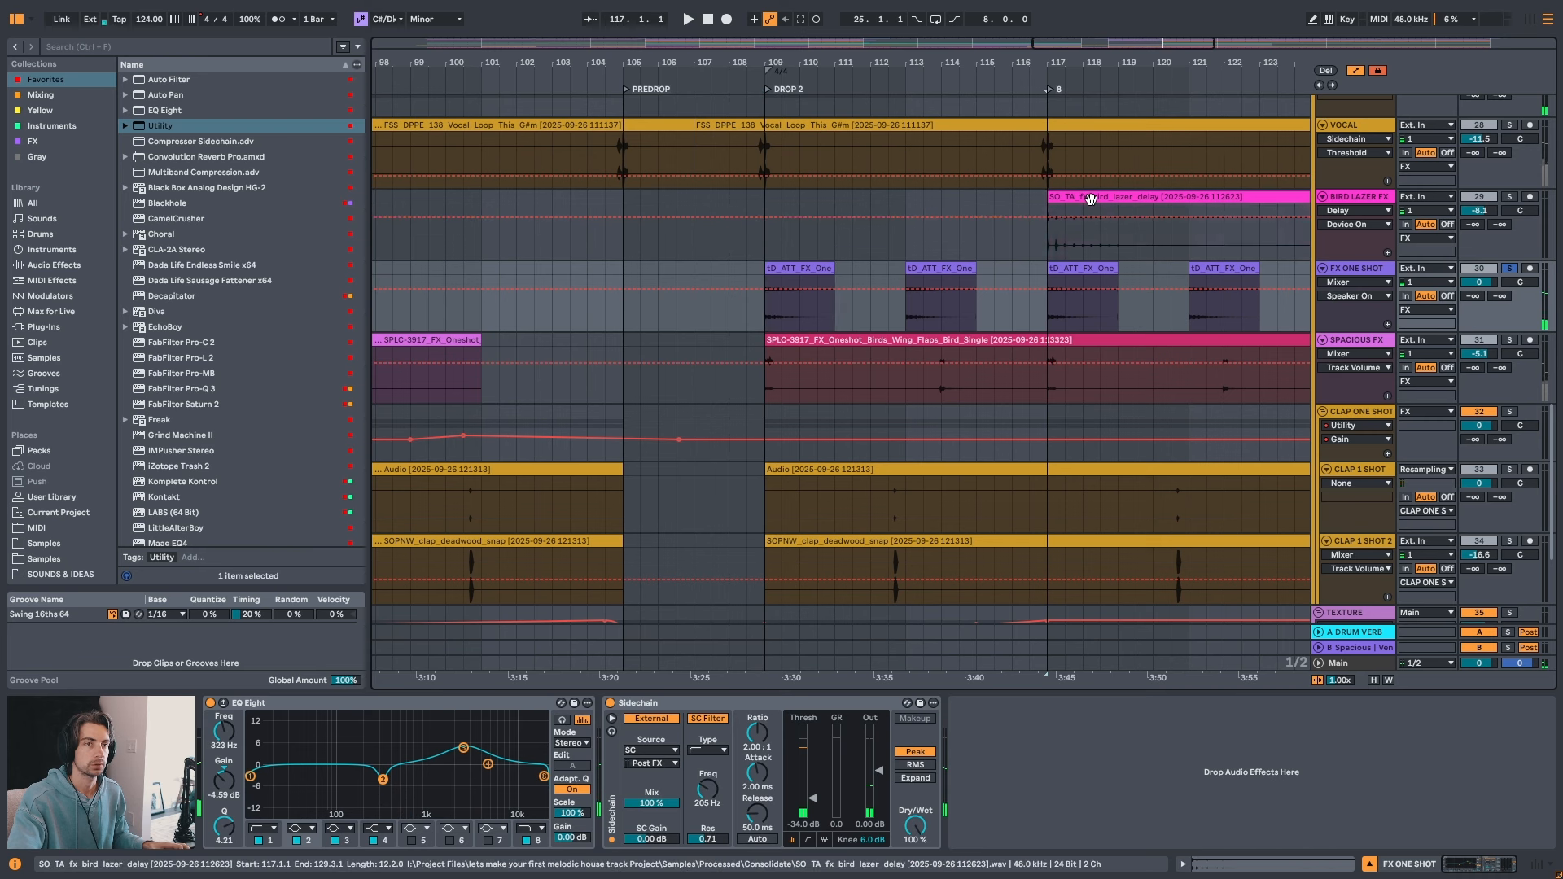
{"action": "key", "text": "space"}
{"action": "left_click_drag", "start_coordinate": [862, 63], "coordinate": [877, 58]}
{"action": "key", "text": "space"}
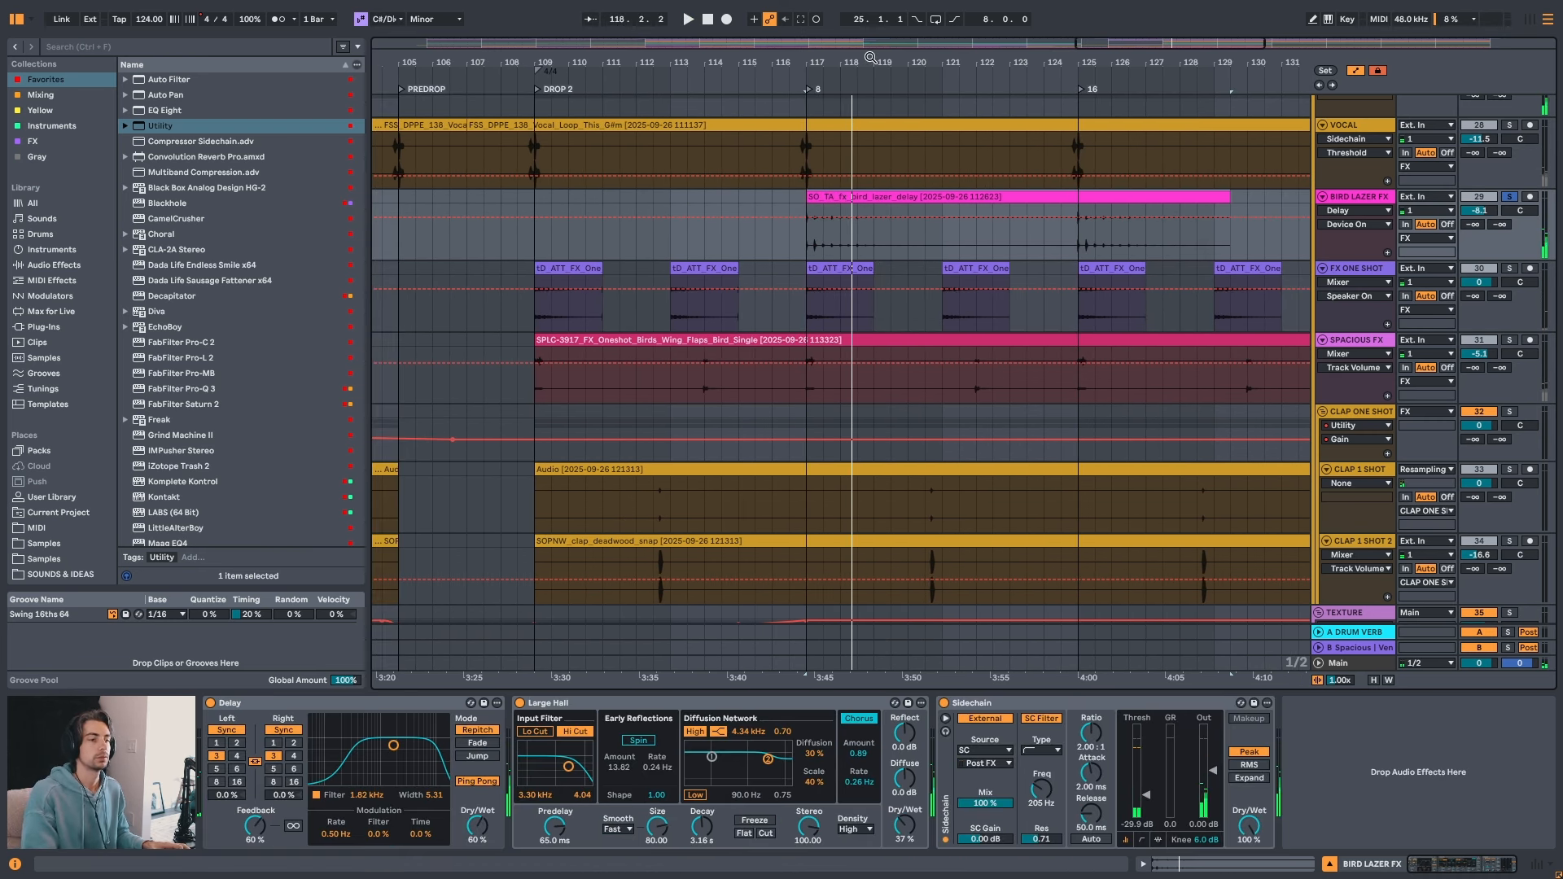
- Play the predrop from bar 107 up to Drop 2 with BIRD LAZER FX soloed
{"action": "left_click_drag", "start_coordinate": [831, 59], "coordinate": [875, 49]}
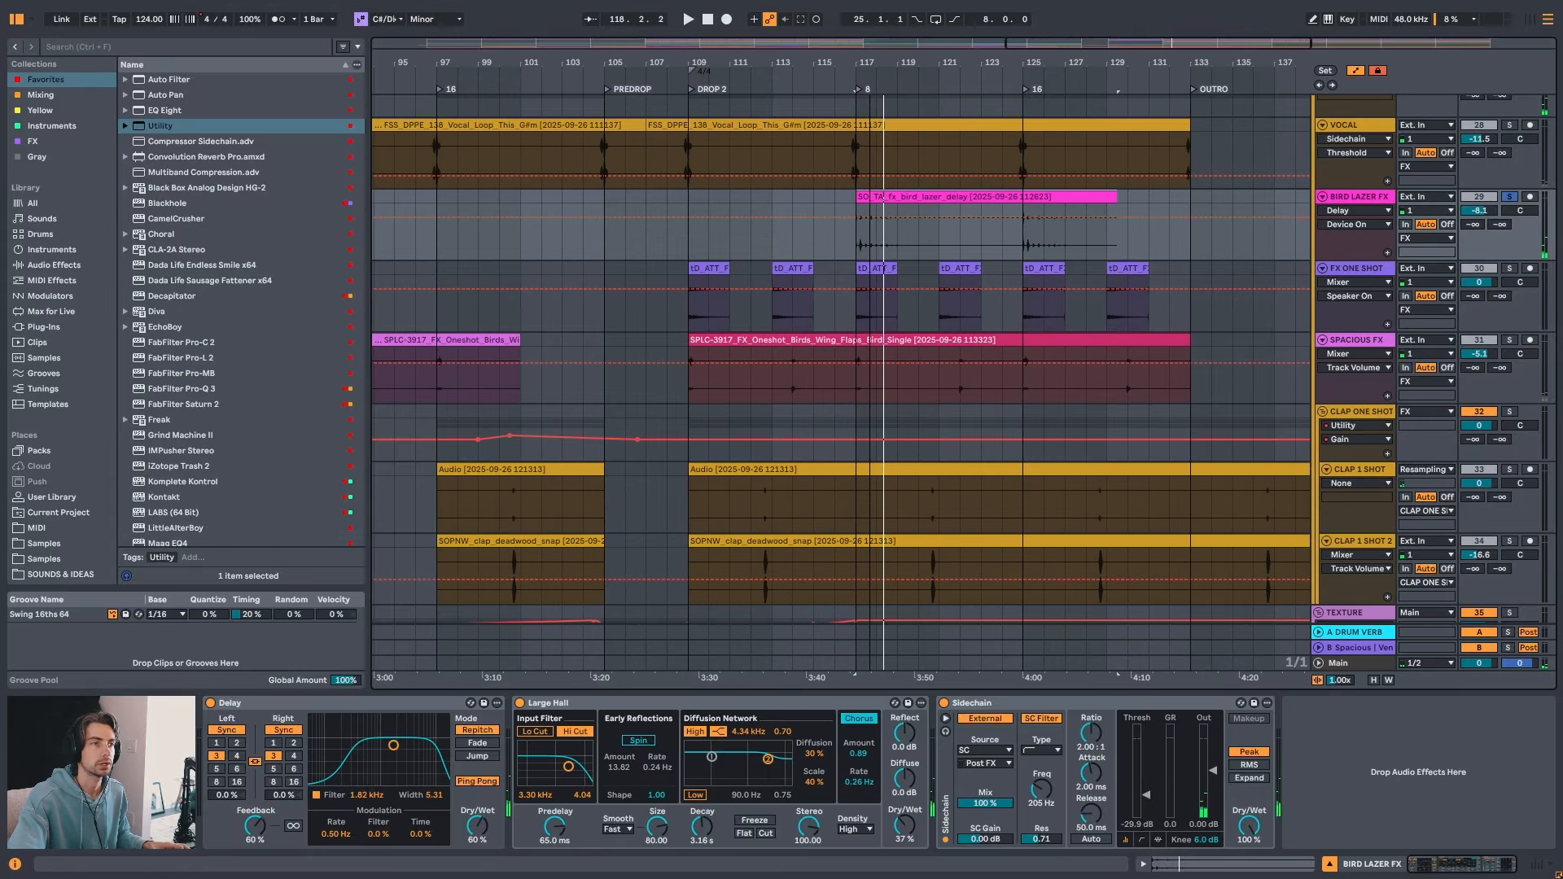
{"action": "left_click", "coordinate": [634, 237]}
{"action": "key", "text": "space"}
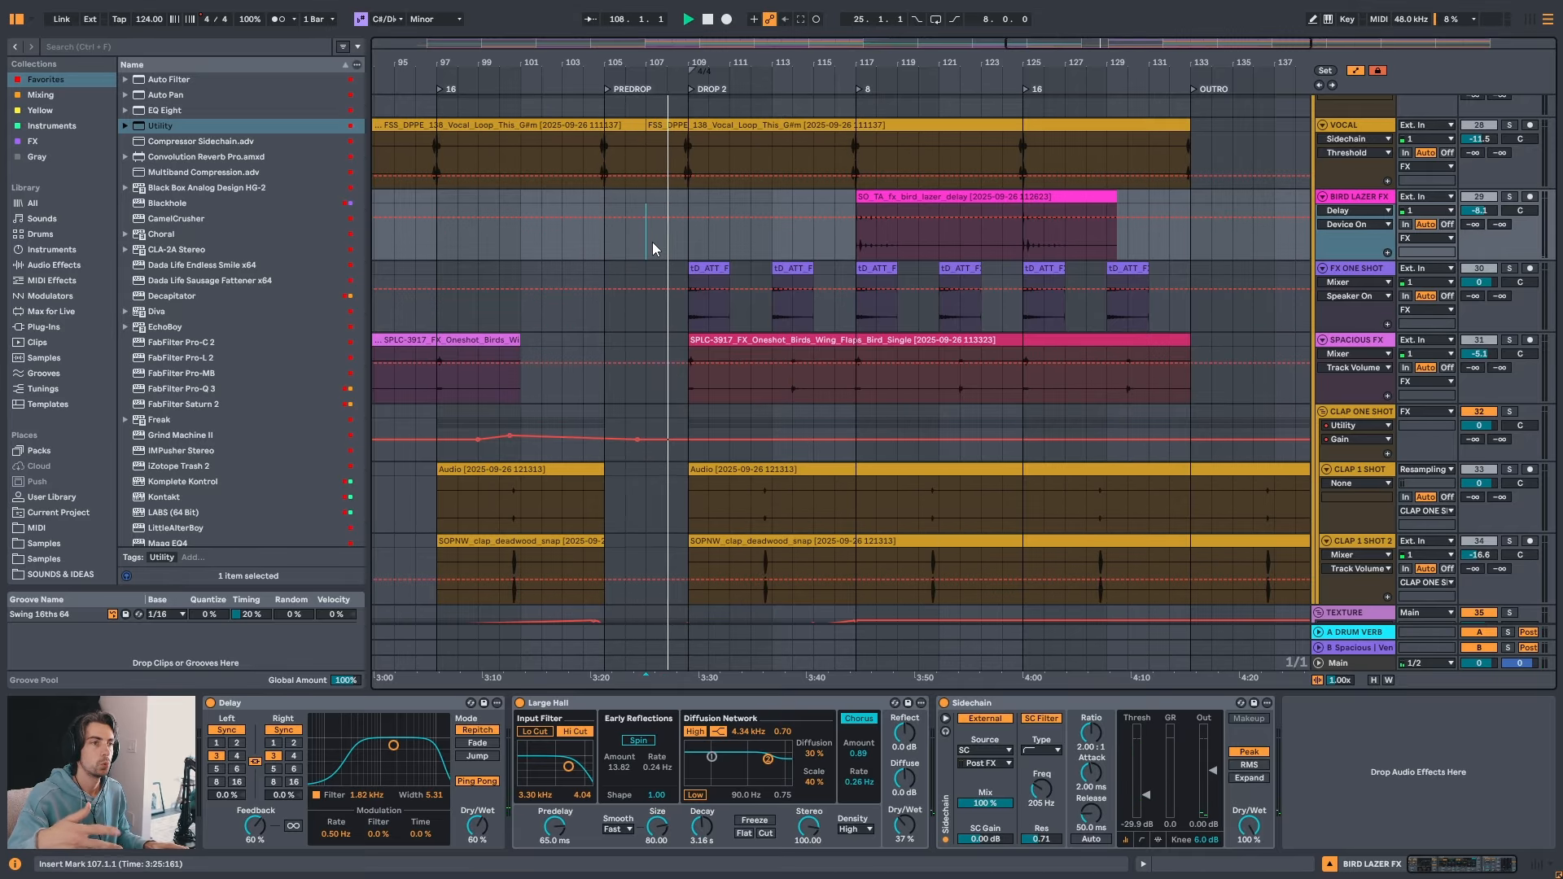
{"action": "key", "text": "space"}
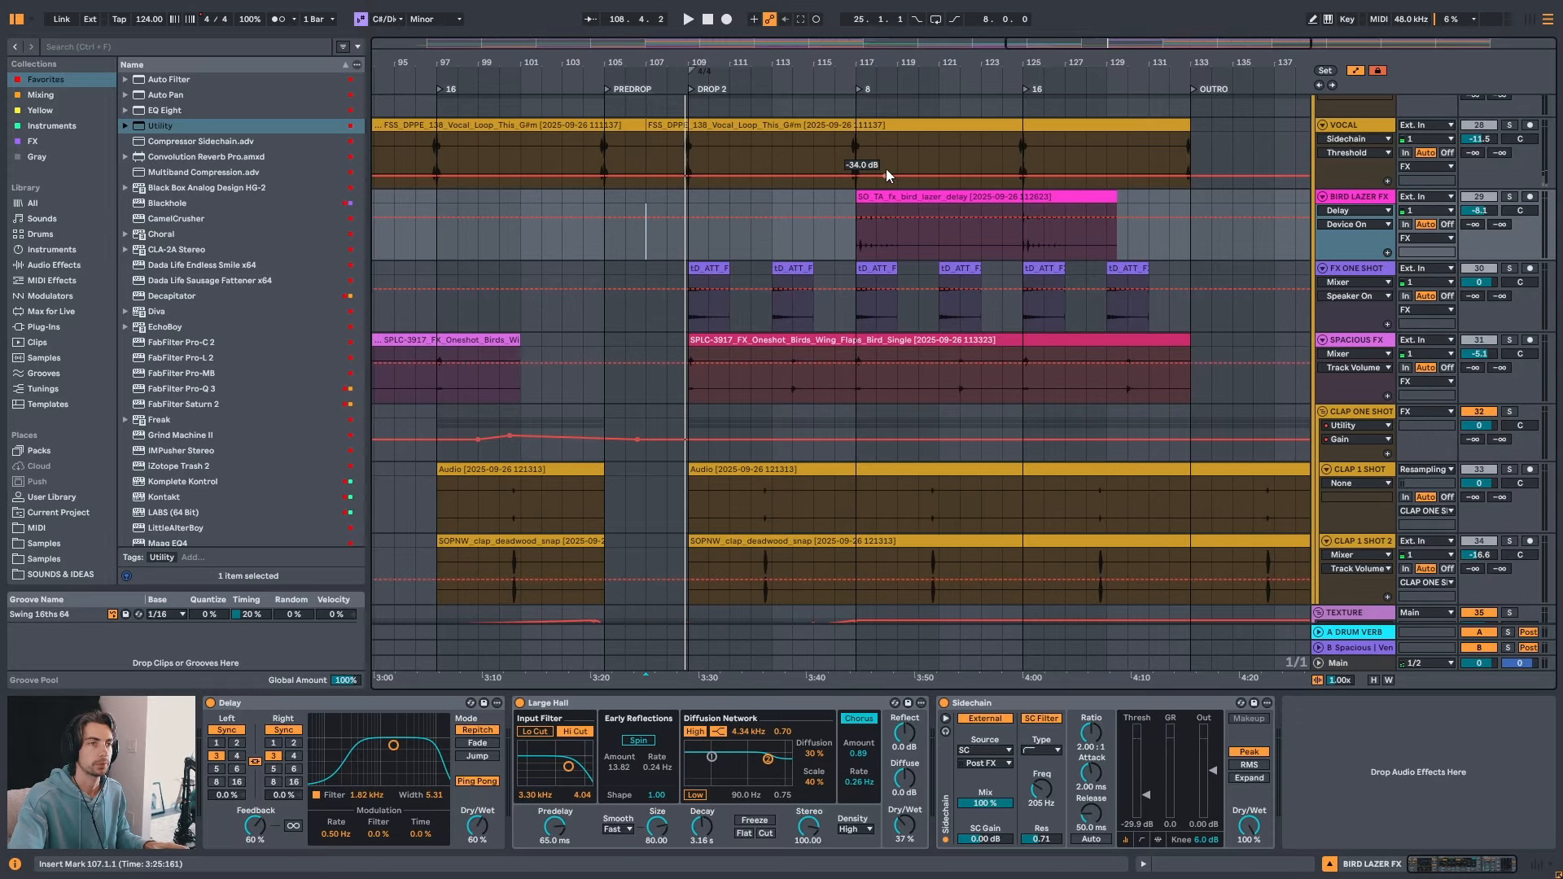
- Insert a new audio track directly below BIRD LAZER FX
{"action": "left_click_drag", "start_coordinate": [887, 63], "coordinate": [917, 52]}
{"action": "left_click", "coordinate": [1370, 198]}
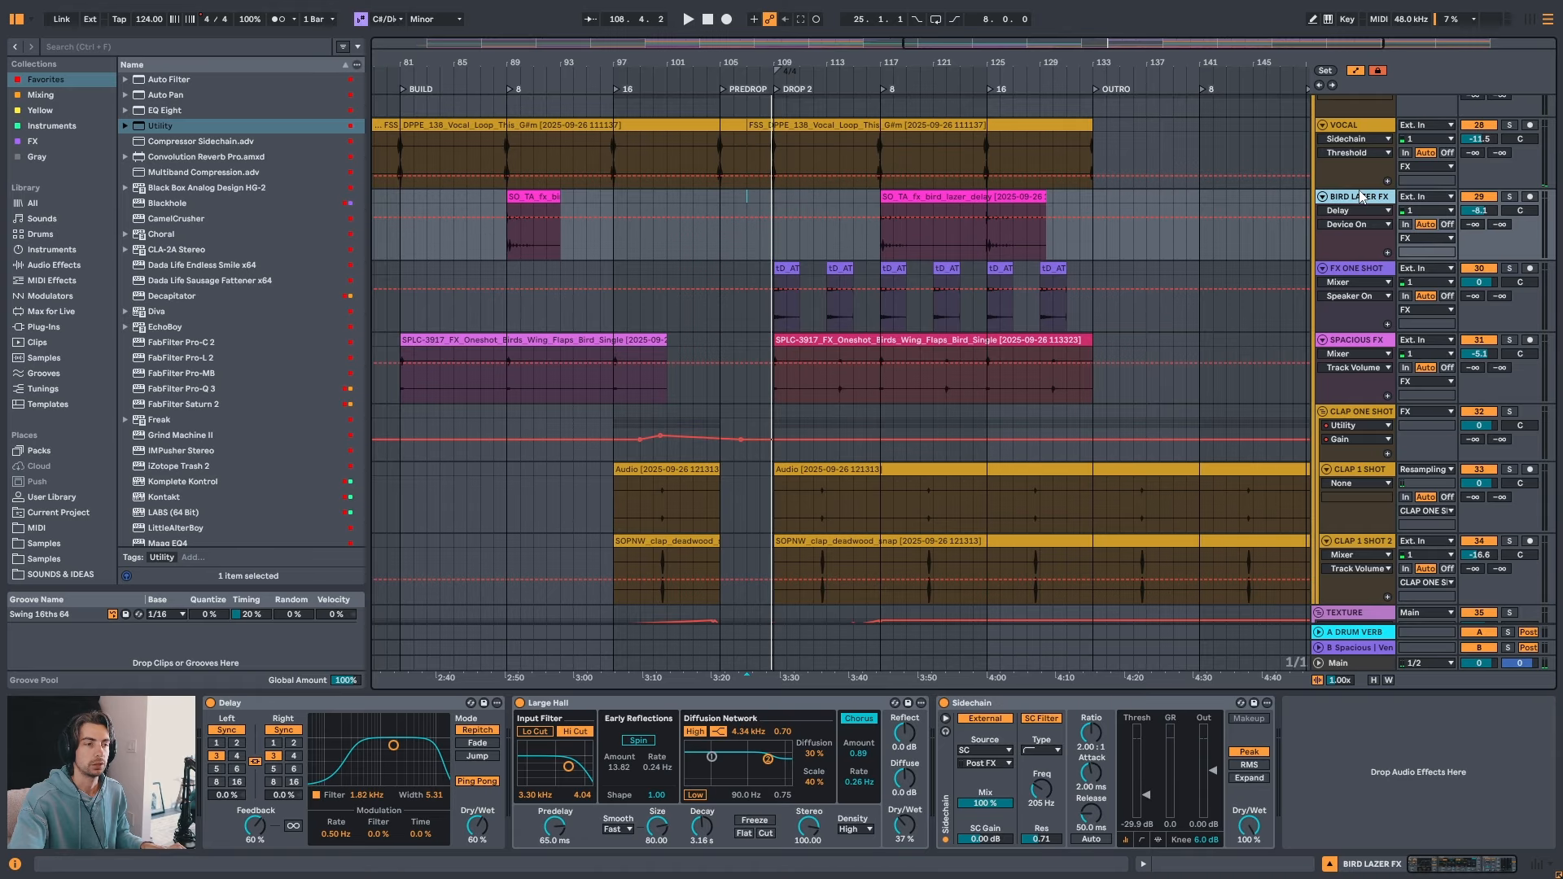
{"action": "key", "text": "ctrl+t"}
- Play the BIRD LAZER FX clip at bar 117 in solo and compare it with Delay and Large Hall bypassed and enabled
{"action": "left_click", "coordinate": [924, 198]}
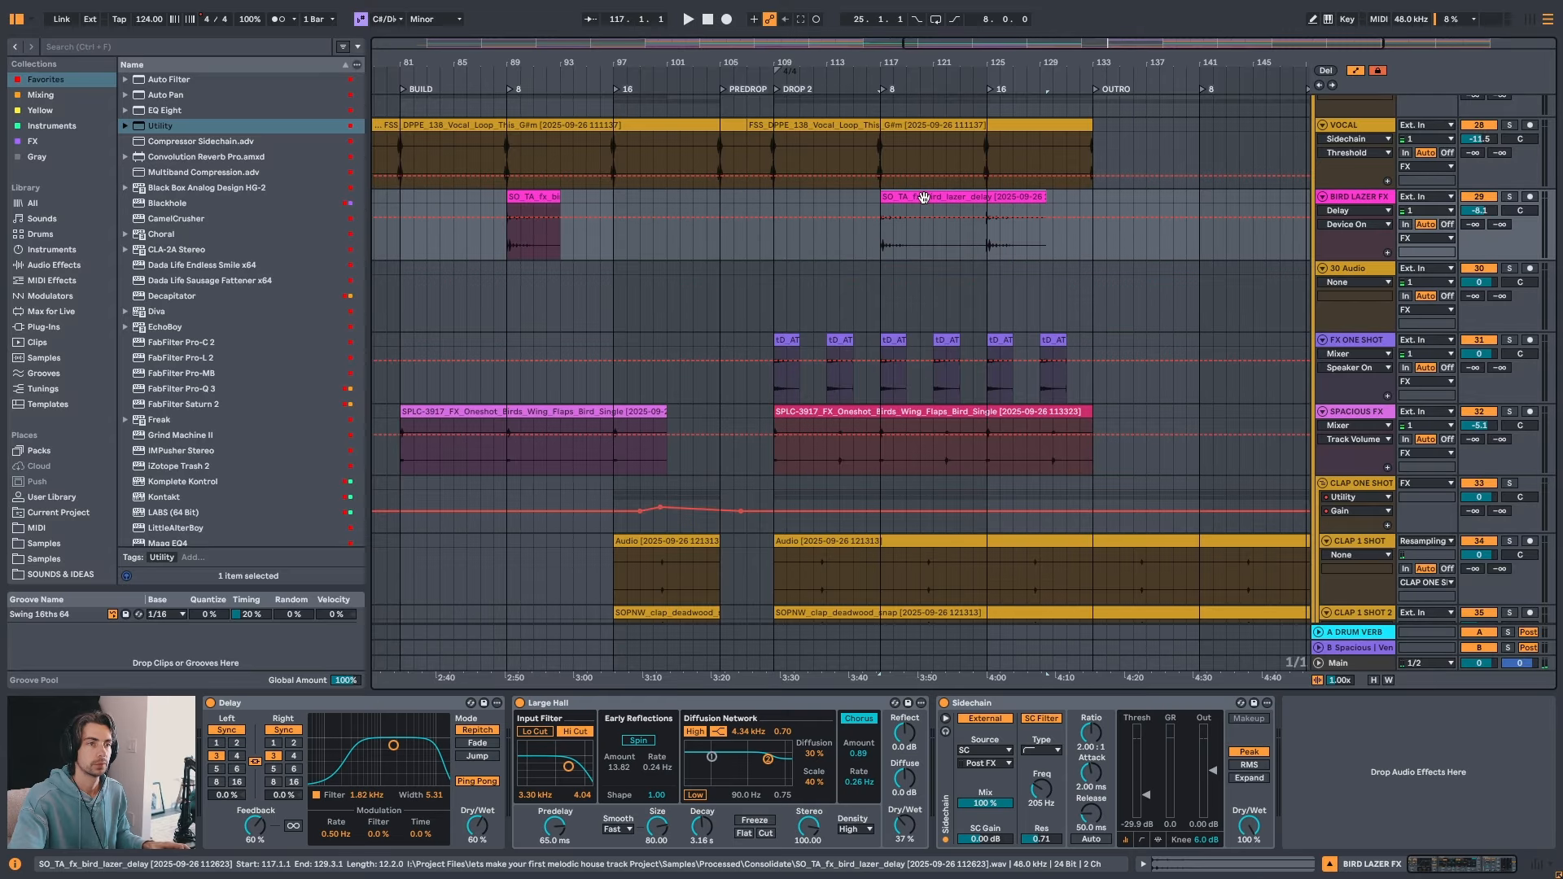
{"action": "key", "text": "s"}
{"action": "key", "text": "space"}
{"action": "left_click_drag", "start_coordinate": [908, 61], "coordinate": [904, 101]}
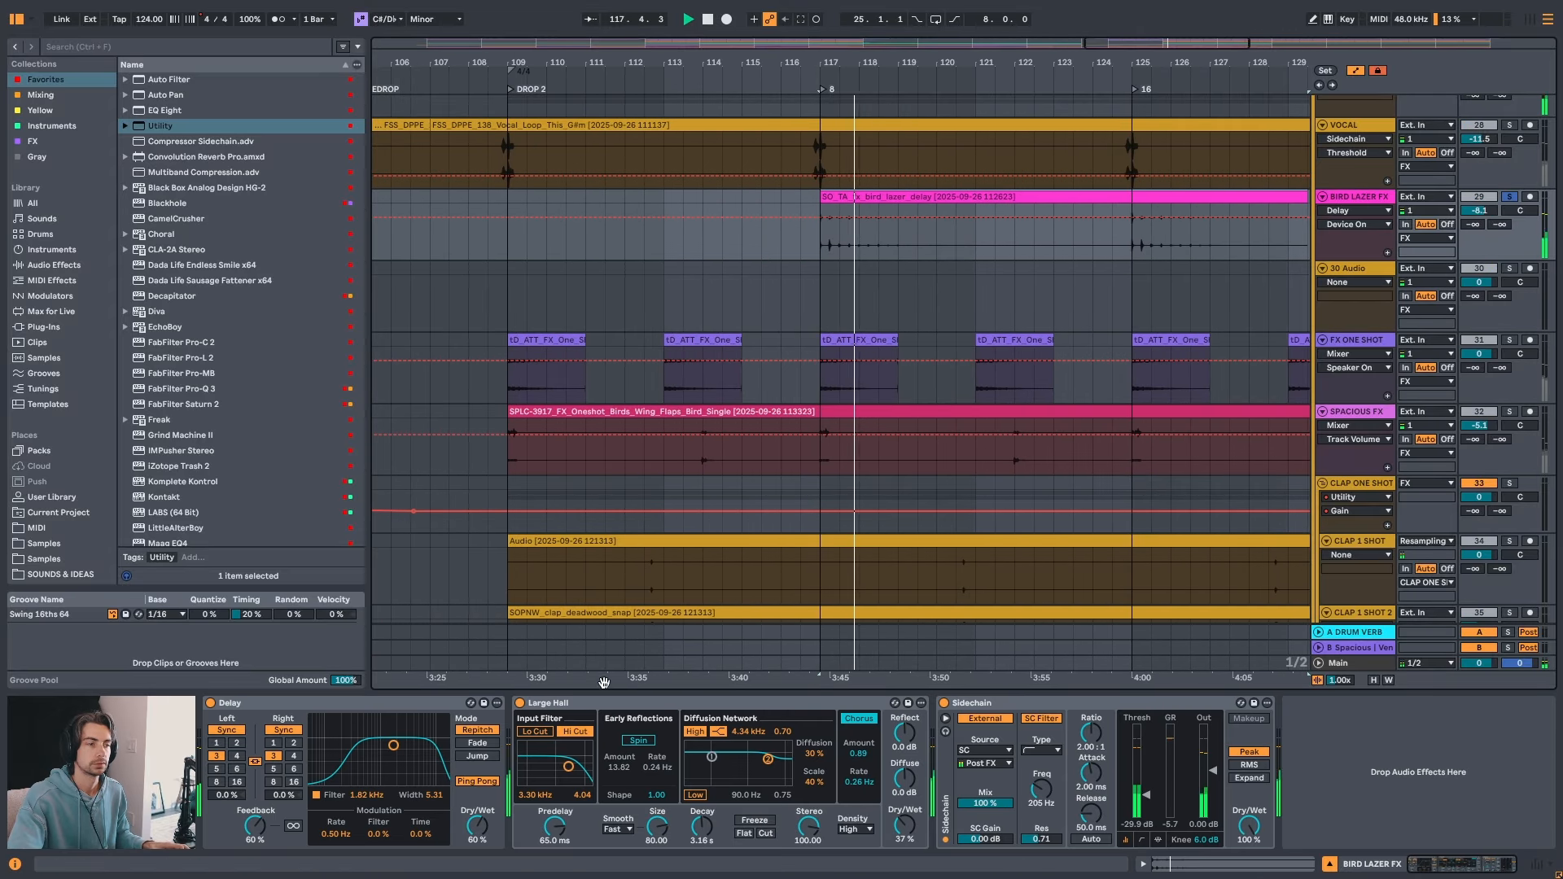
{"action": "left_click", "coordinate": [519, 703]}
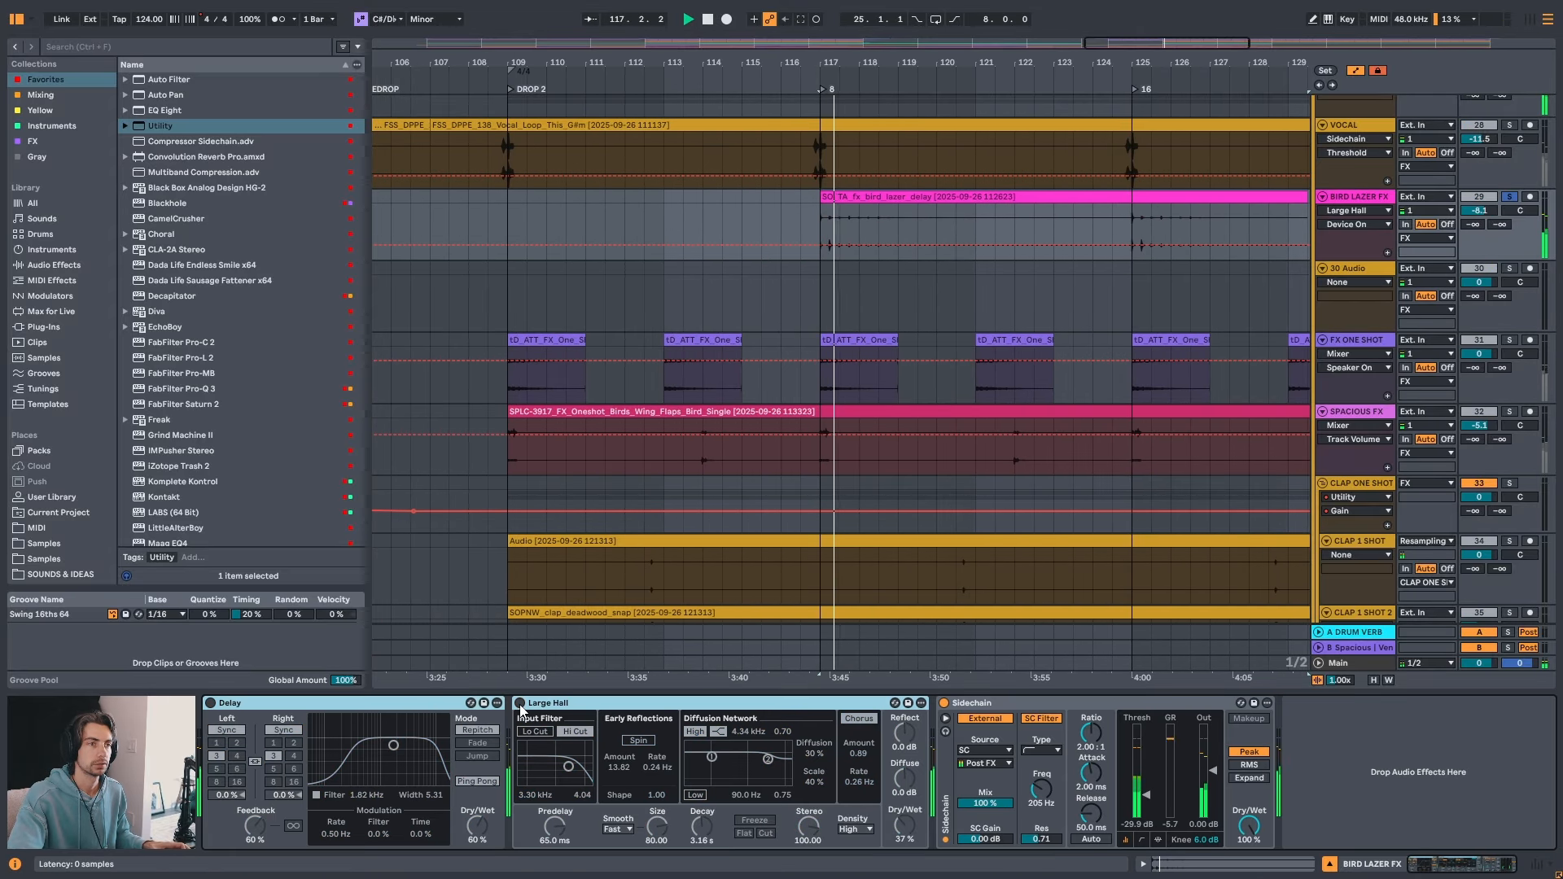
{"action": "left_click", "coordinate": [519, 703]}
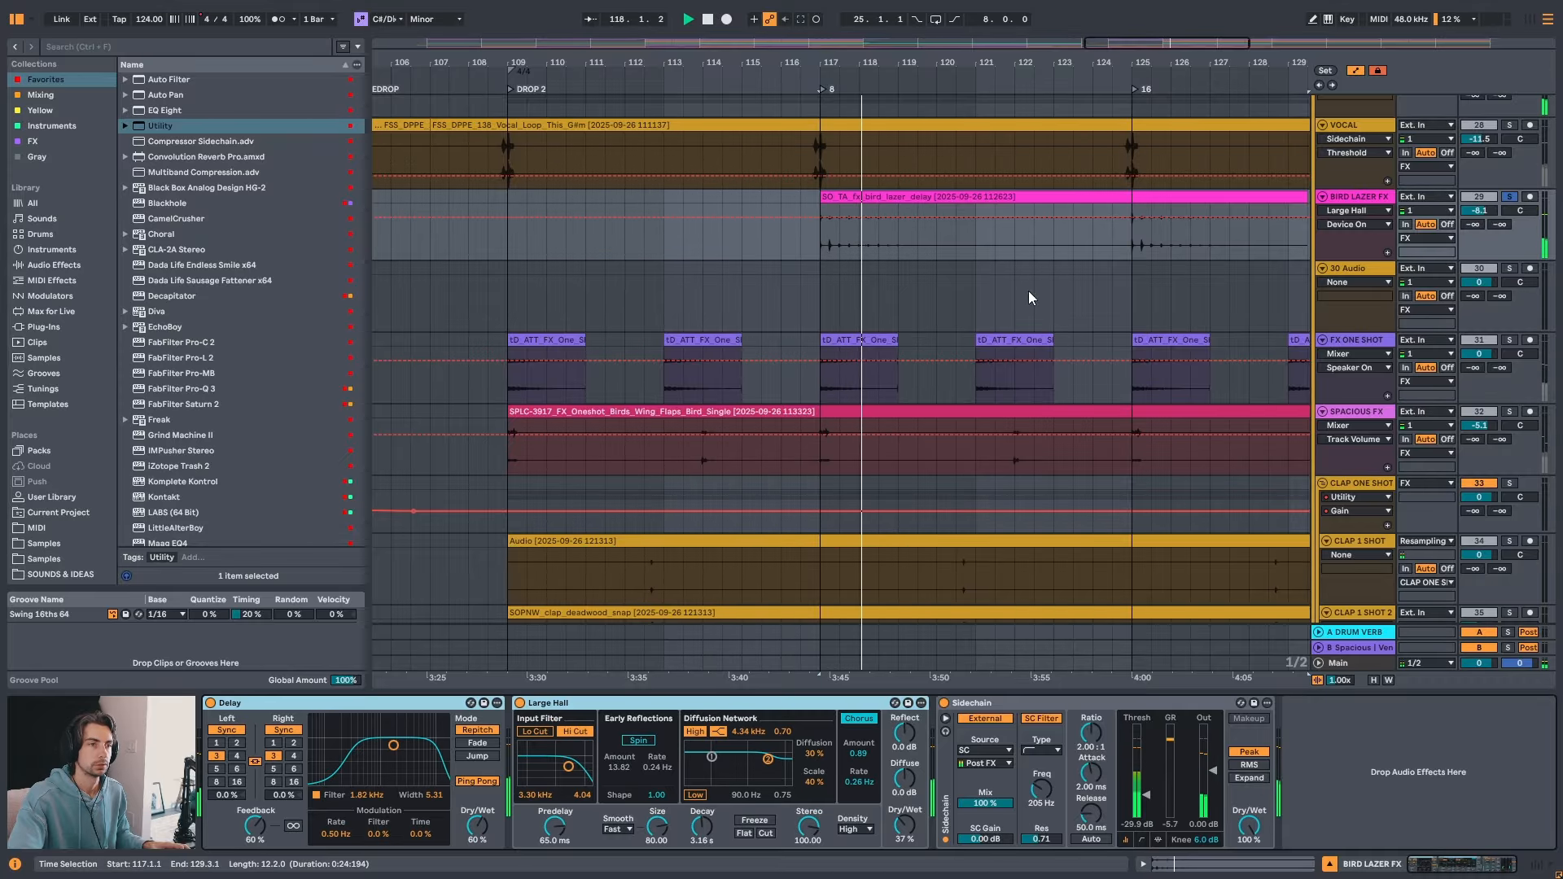
{"action": "left_click_drag", "start_coordinate": [983, 64], "coordinate": [848, 22]}
{"action": "key", "text": "space"}
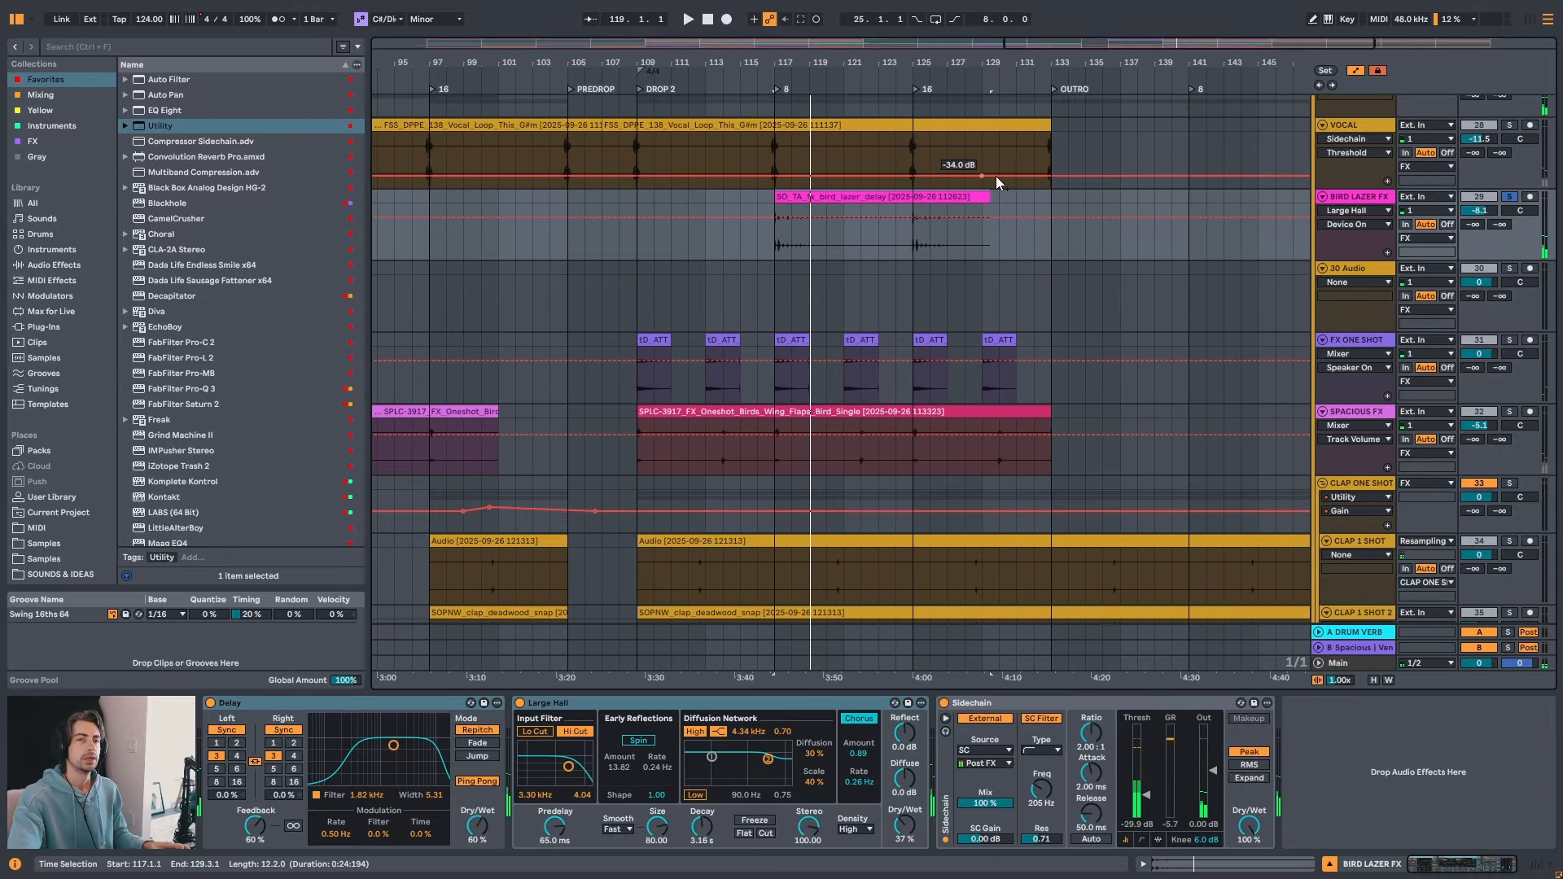
- Set the new audio track's input to Resampling and arm it for recording
{"action": "left_click", "coordinate": [1428, 269]}
{"action": "left_click", "coordinate": [1420, 308]}
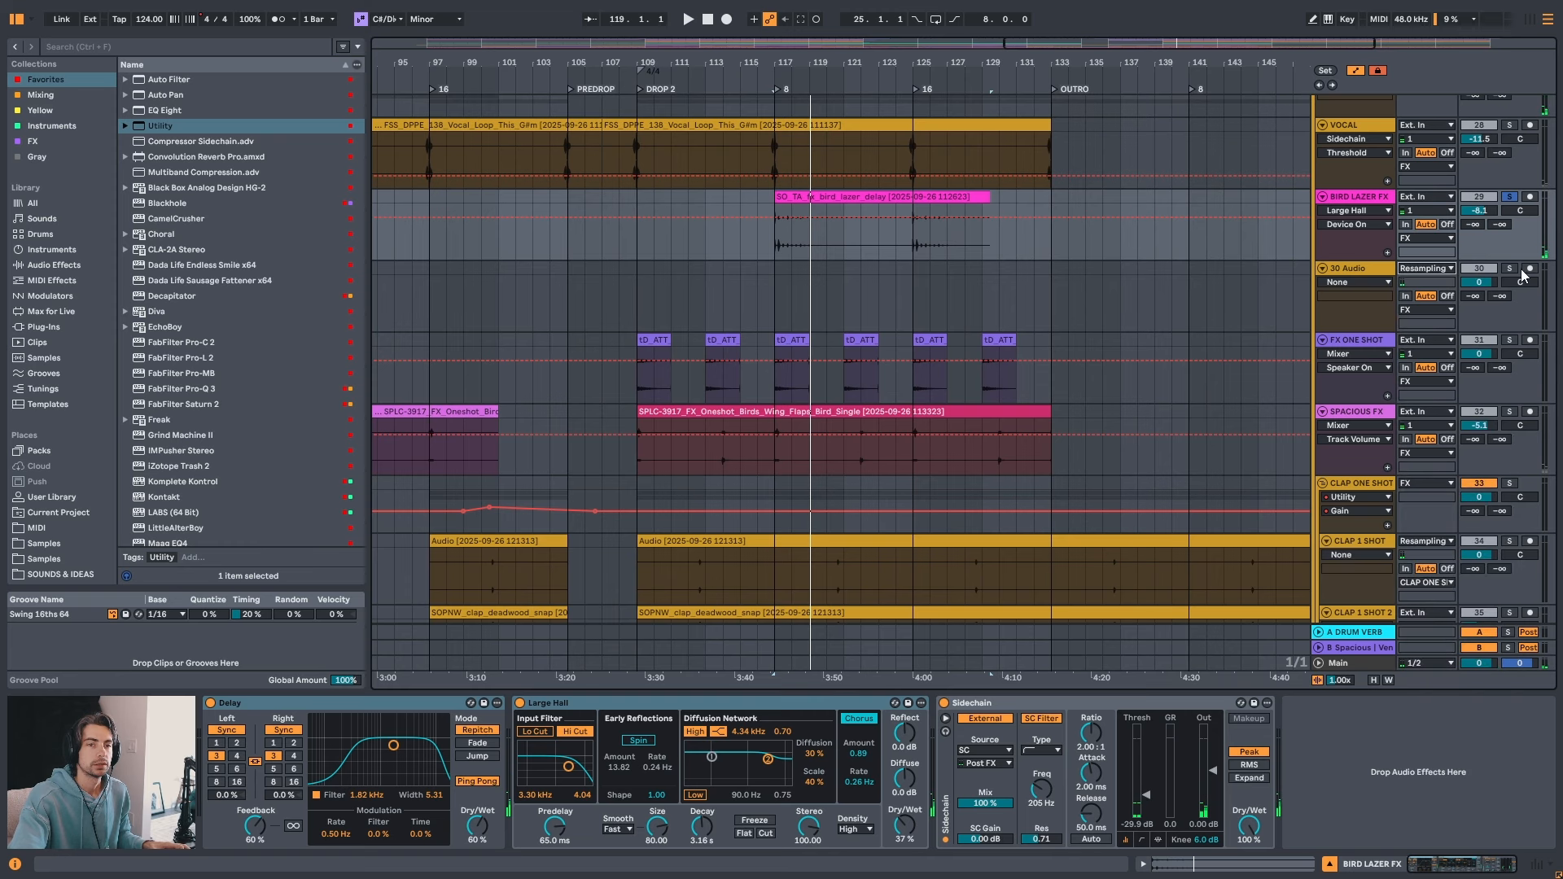
{"action": "left_click", "coordinate": [1434, 295]}
{"action": "key", "text": "space"}
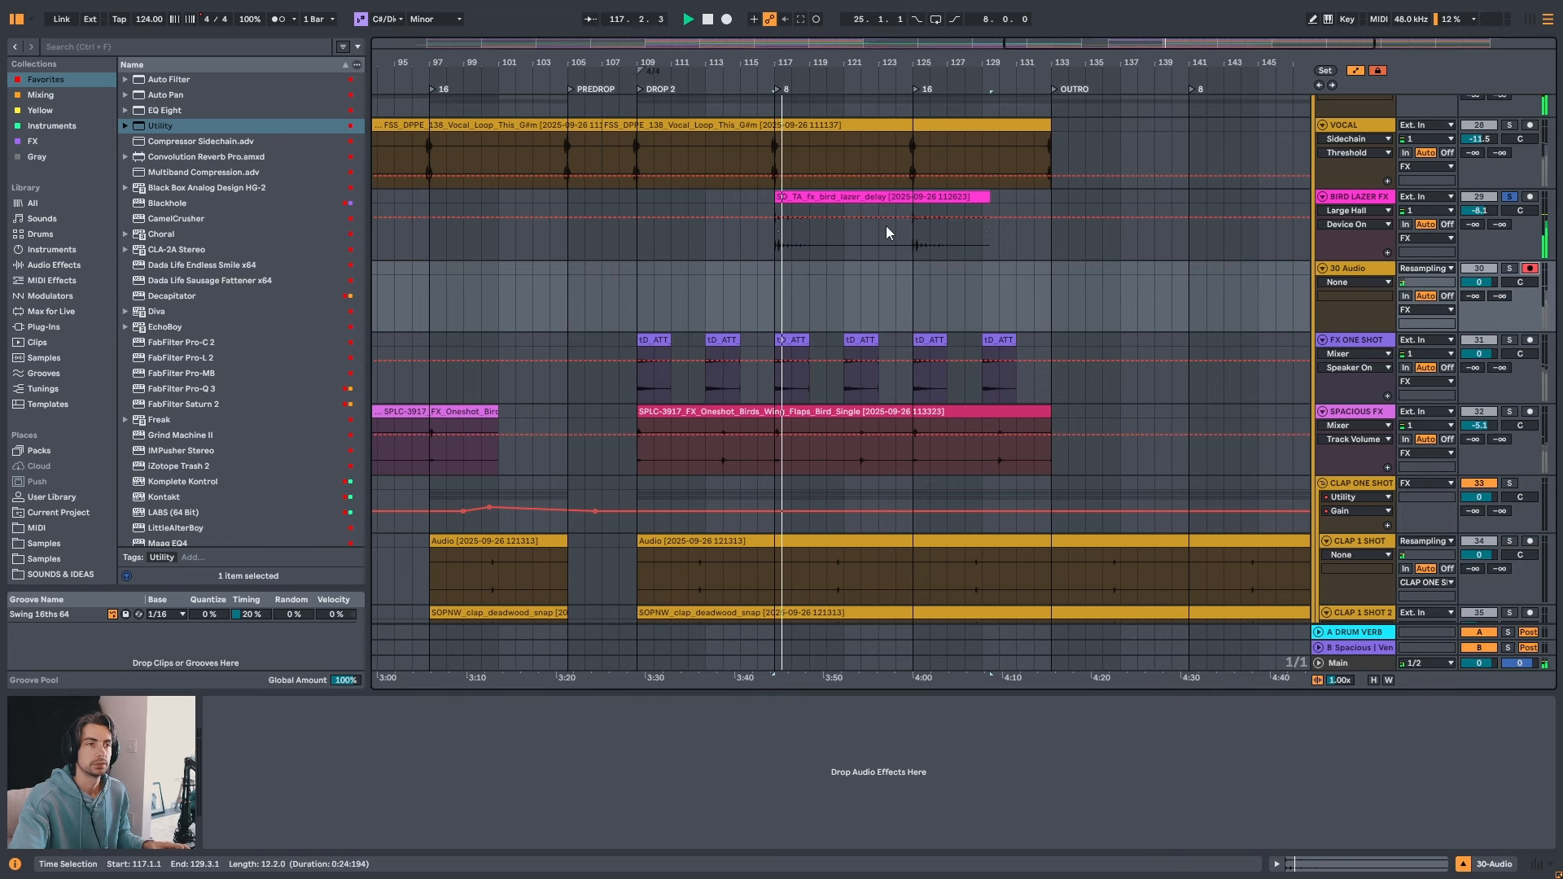
{"action": "left_click_drag", "start_coordinate": [824, 65], "coordinate": [923, 68]}
{"action": "key", "text": "space"}
- Shorten the BIRD LAZER FX clip that starts at bar 117 so it ends at bar 121
{"action": "left_click", "coordinate": [1359, 195]}
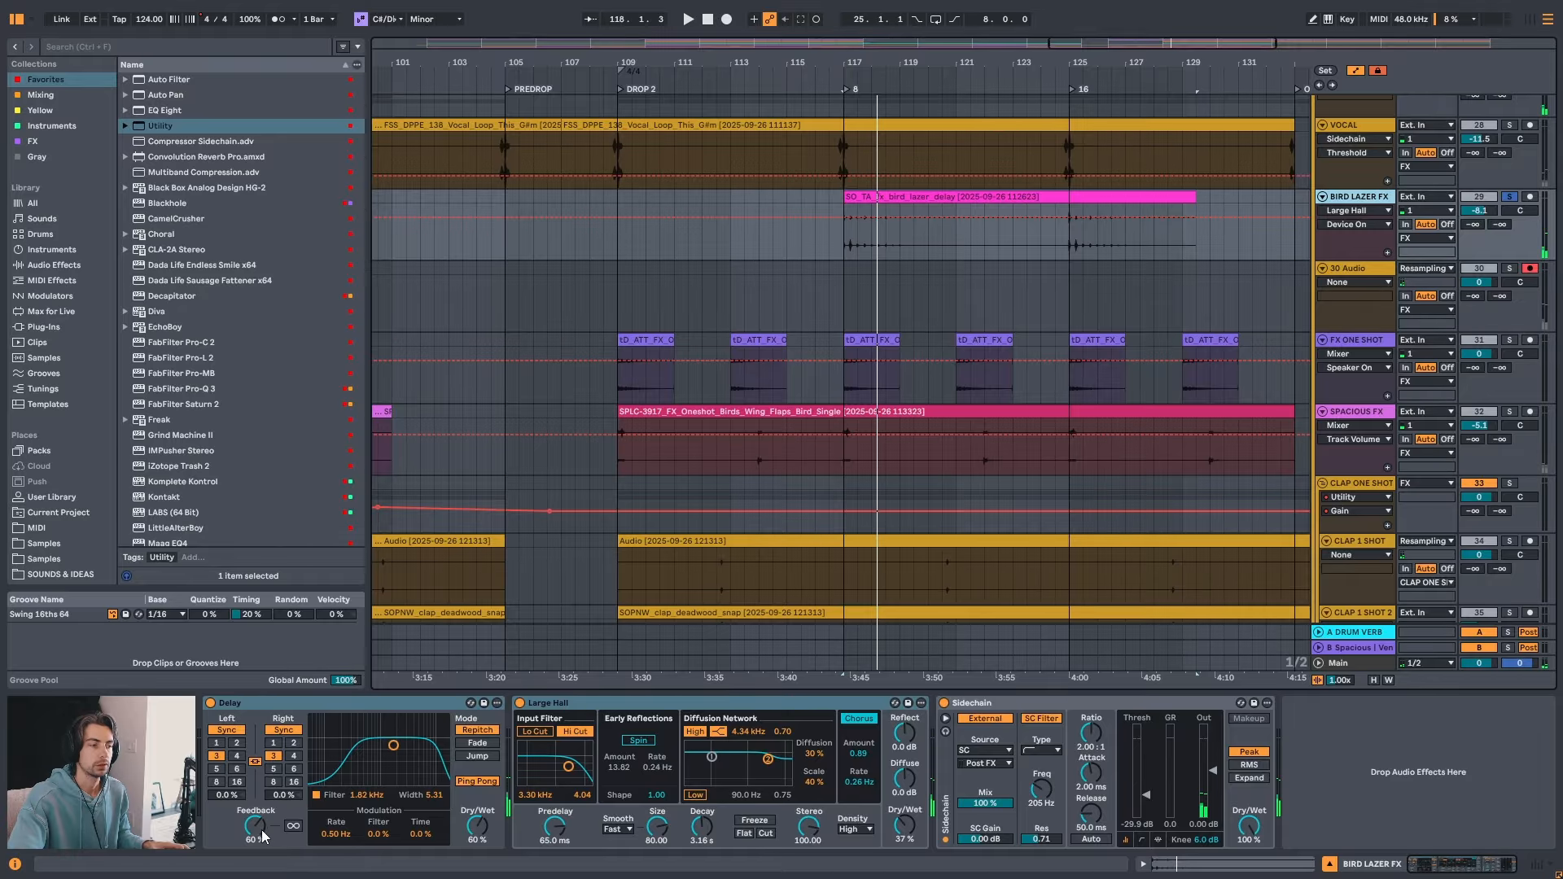
{"action": "left_click_drag", "start_coordinate": [1105, 67], "coordinate": [959, 53]}
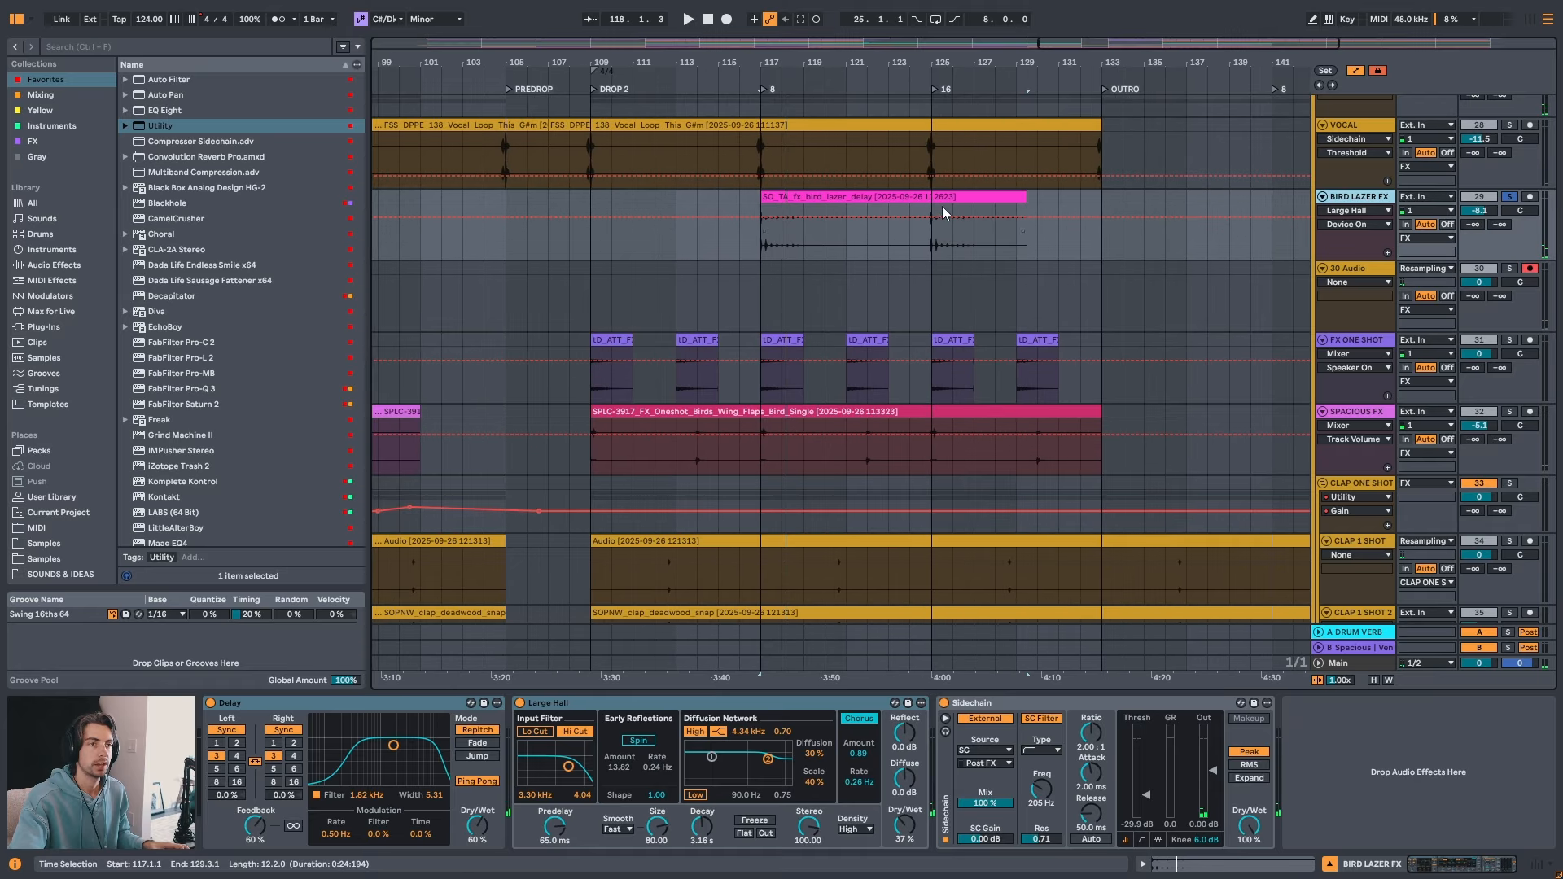
{"action": "left_click", "coordinate": [967, 197]}
{"action": "left_click_drag", "start_coordinate": [1019, 192], "coordinate": [841, 196]}
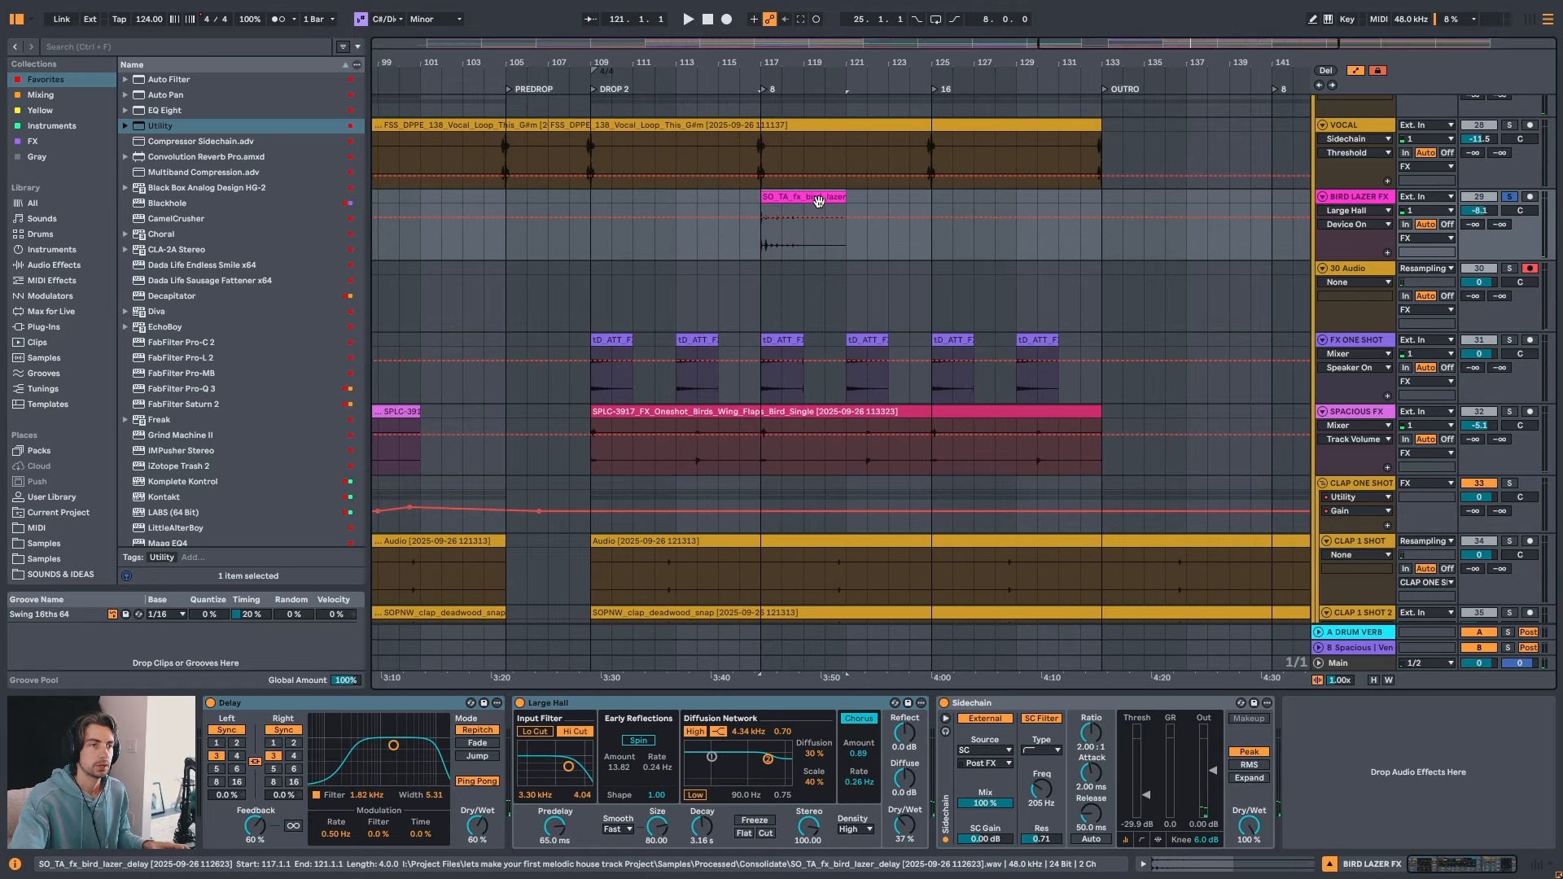
- Automate the BIRD LAZER FX Delay Feedback to rise from bar 113 to 85% at bar 117
{"action": "left_click", "coordinate": [257, 829]}
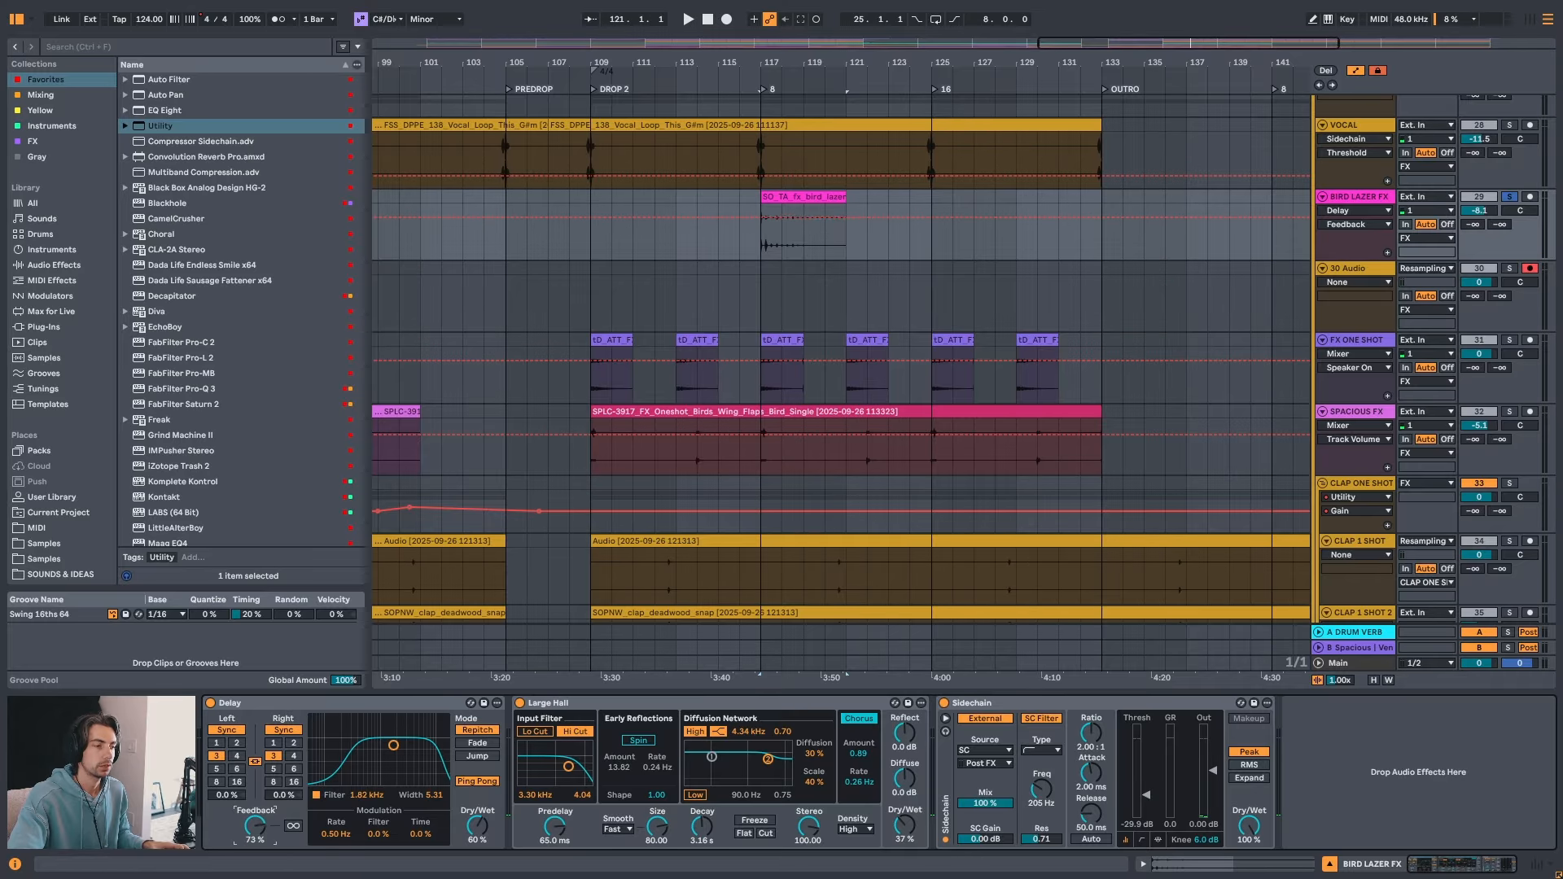
{"action": "left_click", "coordinate": [676, 224]}
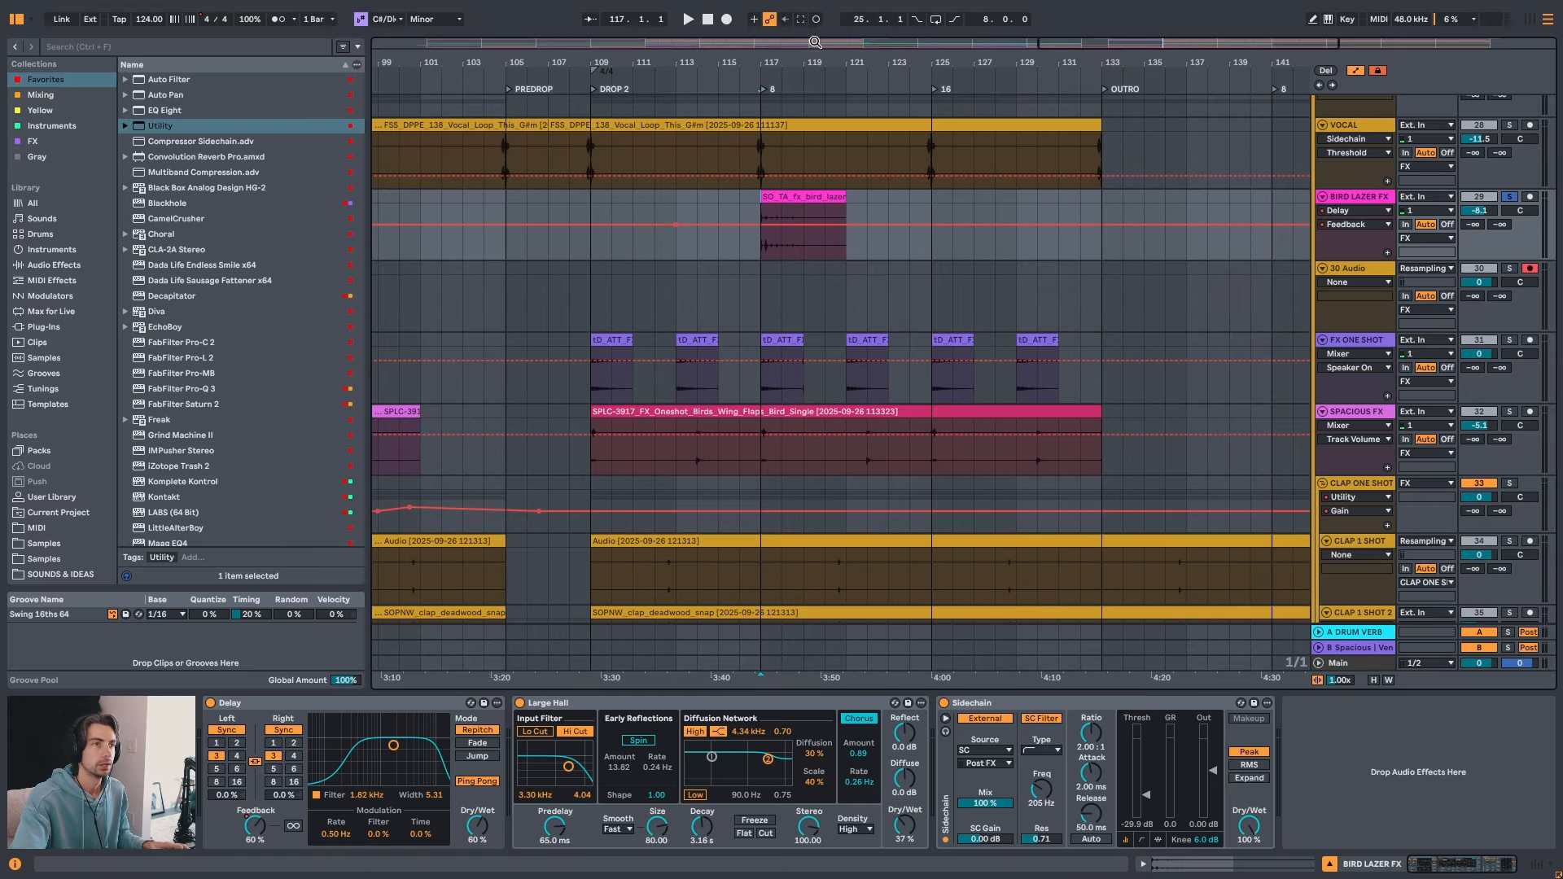
{"action": "mouse_move", "coordinate": [799, 64]}
{"action": "left_mouse_down"}
{"action": "mouse_move", "coordinate": [801, 37]}
{"action": "mouse_move", "coordinate": [947, 16]}
{"action": "mouse_move", "coordinate": [926, 70]}
{"action": "mouse_move", "coordinate": [819, 96]}
{"action": "mouse_move", "coordinate": [801, 85]}
{"action": "left_mouse_up"}
{"action": "left_click_drag", "start_coordinate": [748, 224], "coordinate": [748, 218]}
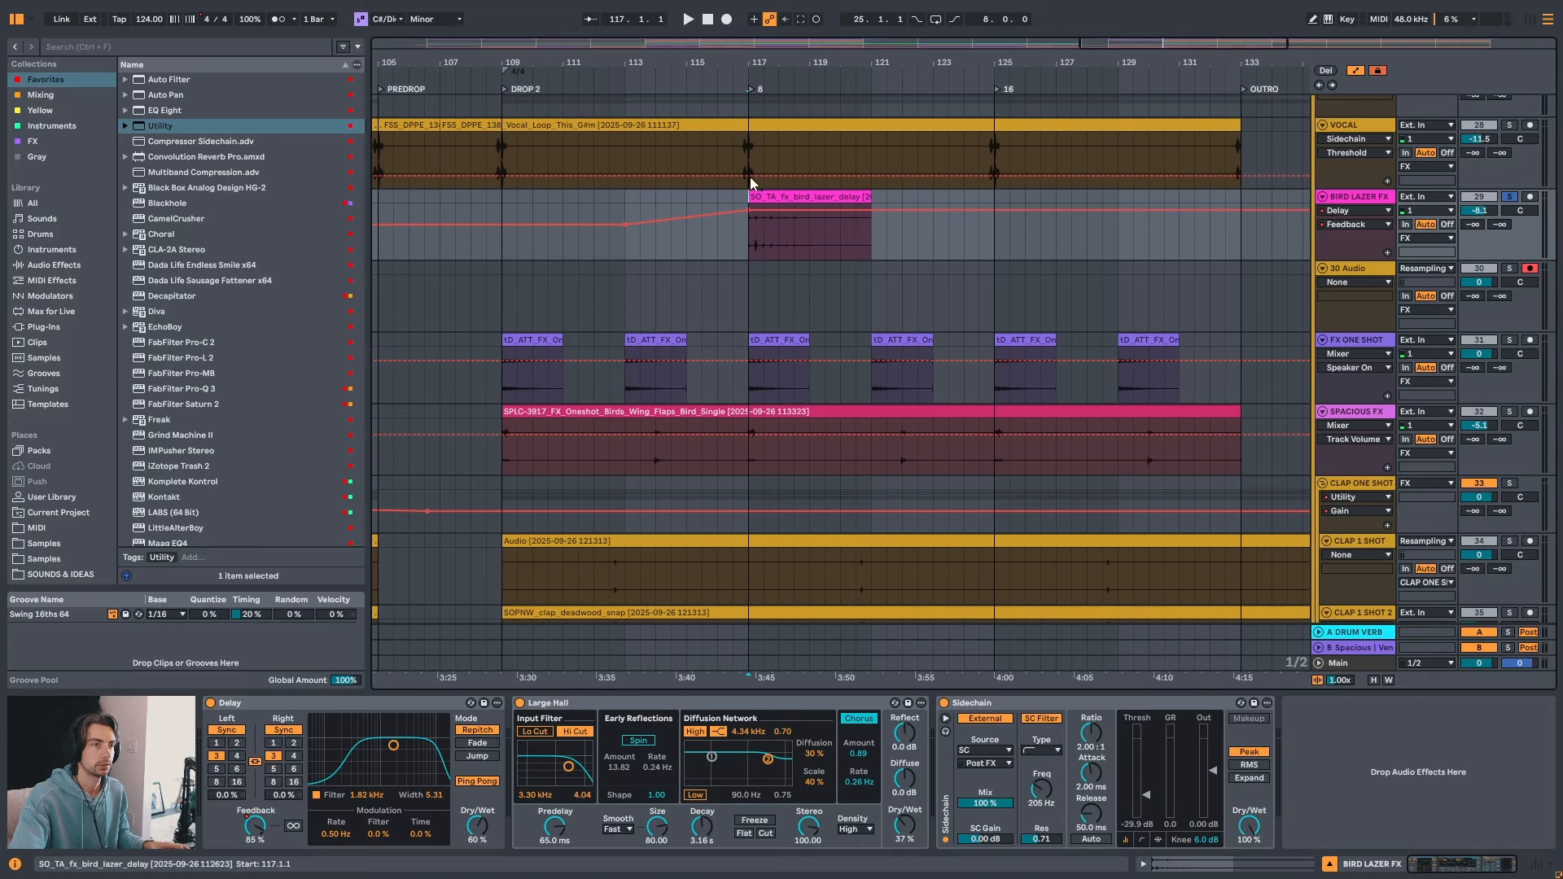
- Record the soloed BIRD LAZER FX onto the resampling track from bar 117 to about bar 119, and switch off its Sidechain compressor
{"action": "left_click", "coordinate": [727, 20]}
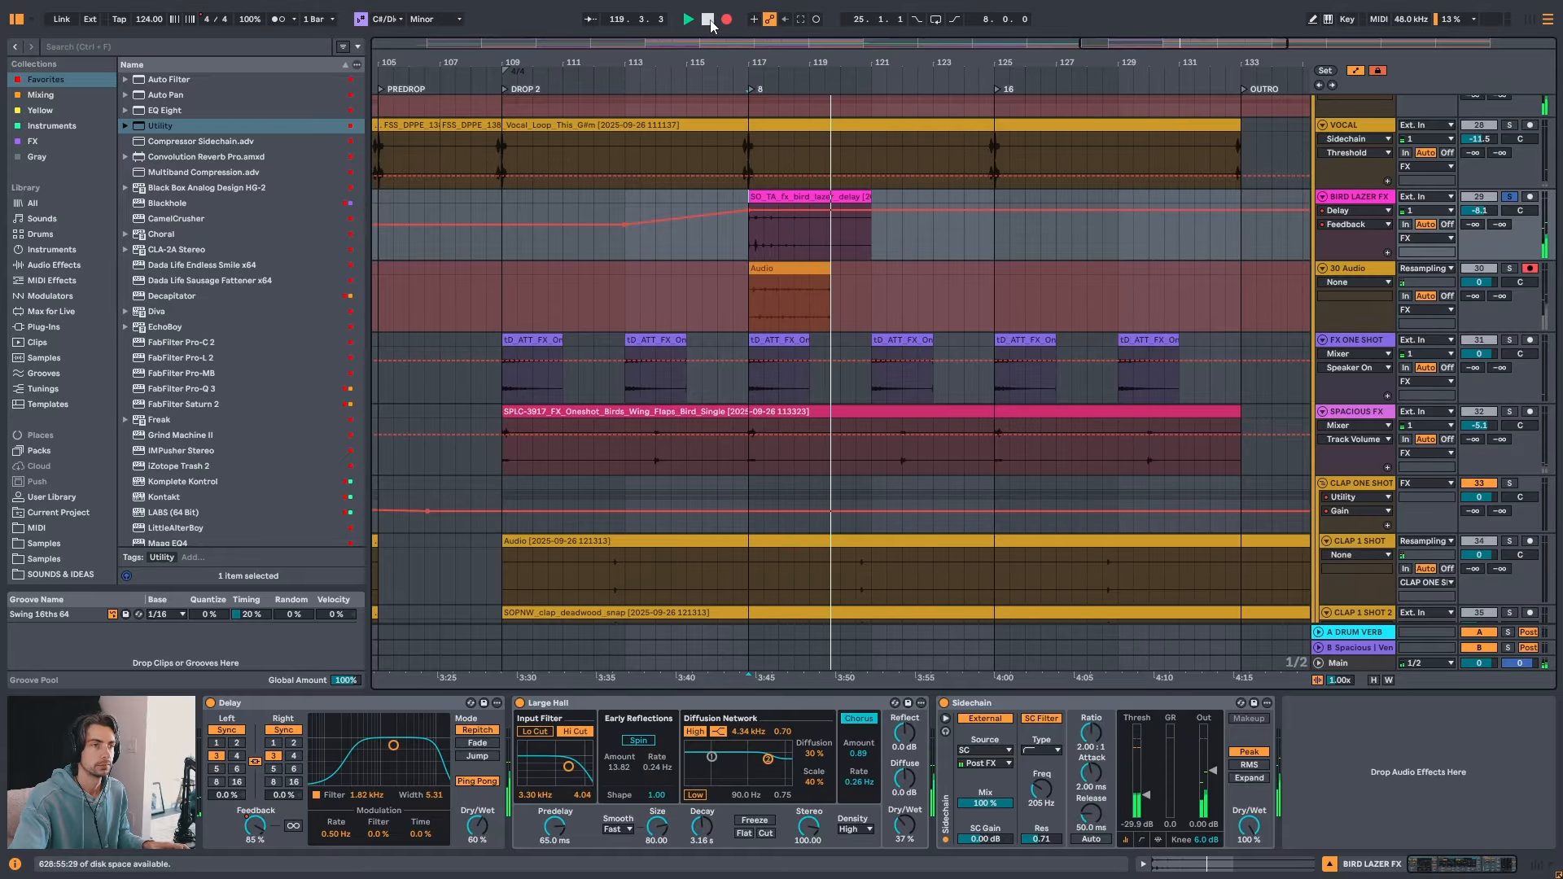
{"action": "left_click", "coordinate": [707, 19]}
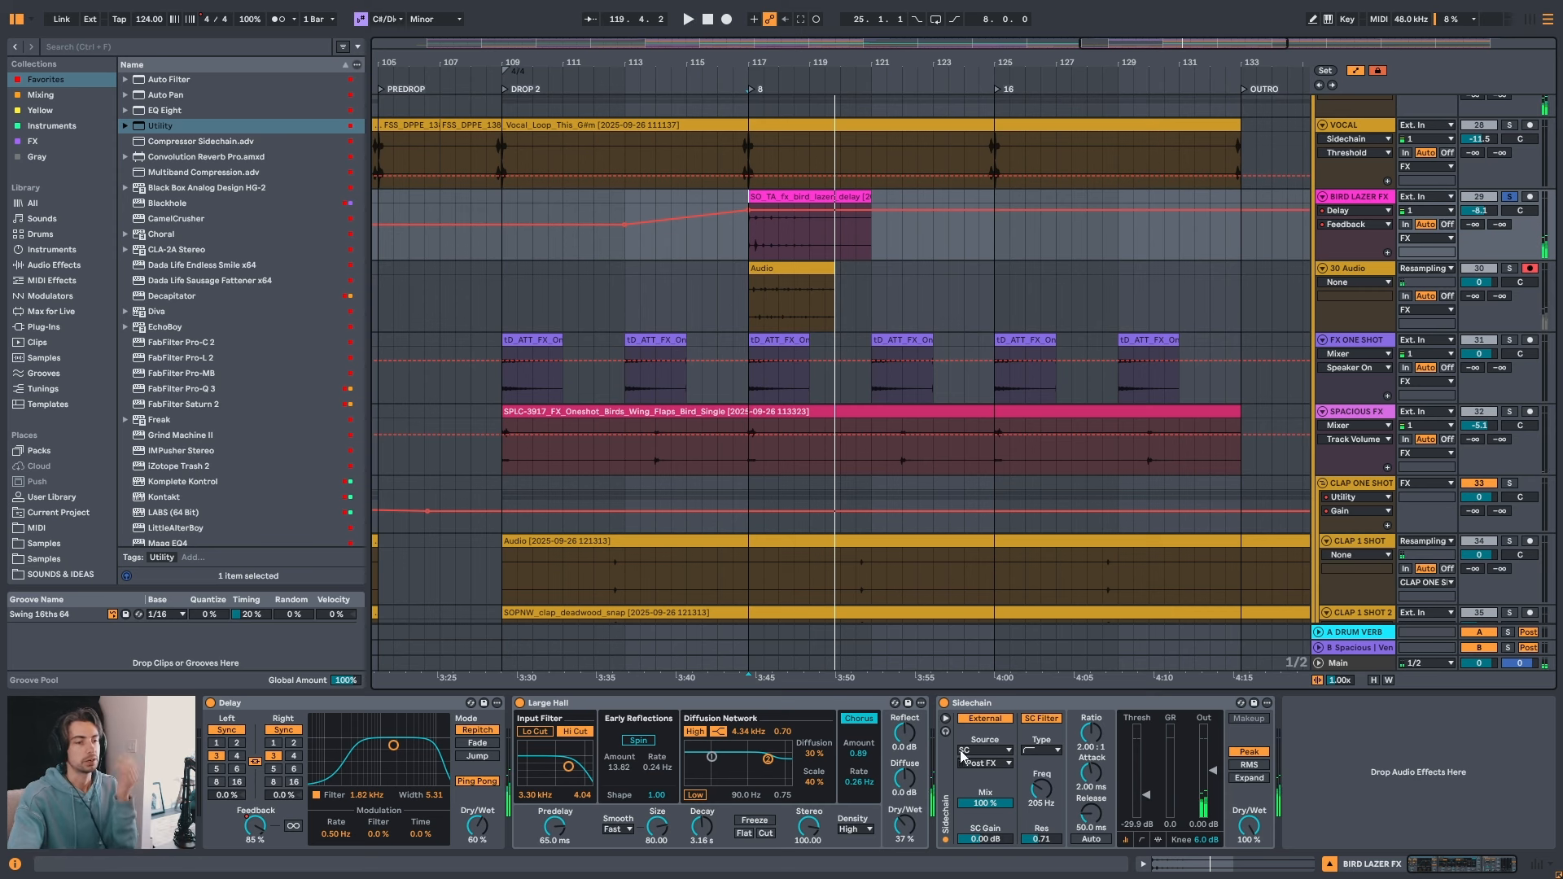
{"action": "left_click", "coordinate": [945, 703]}
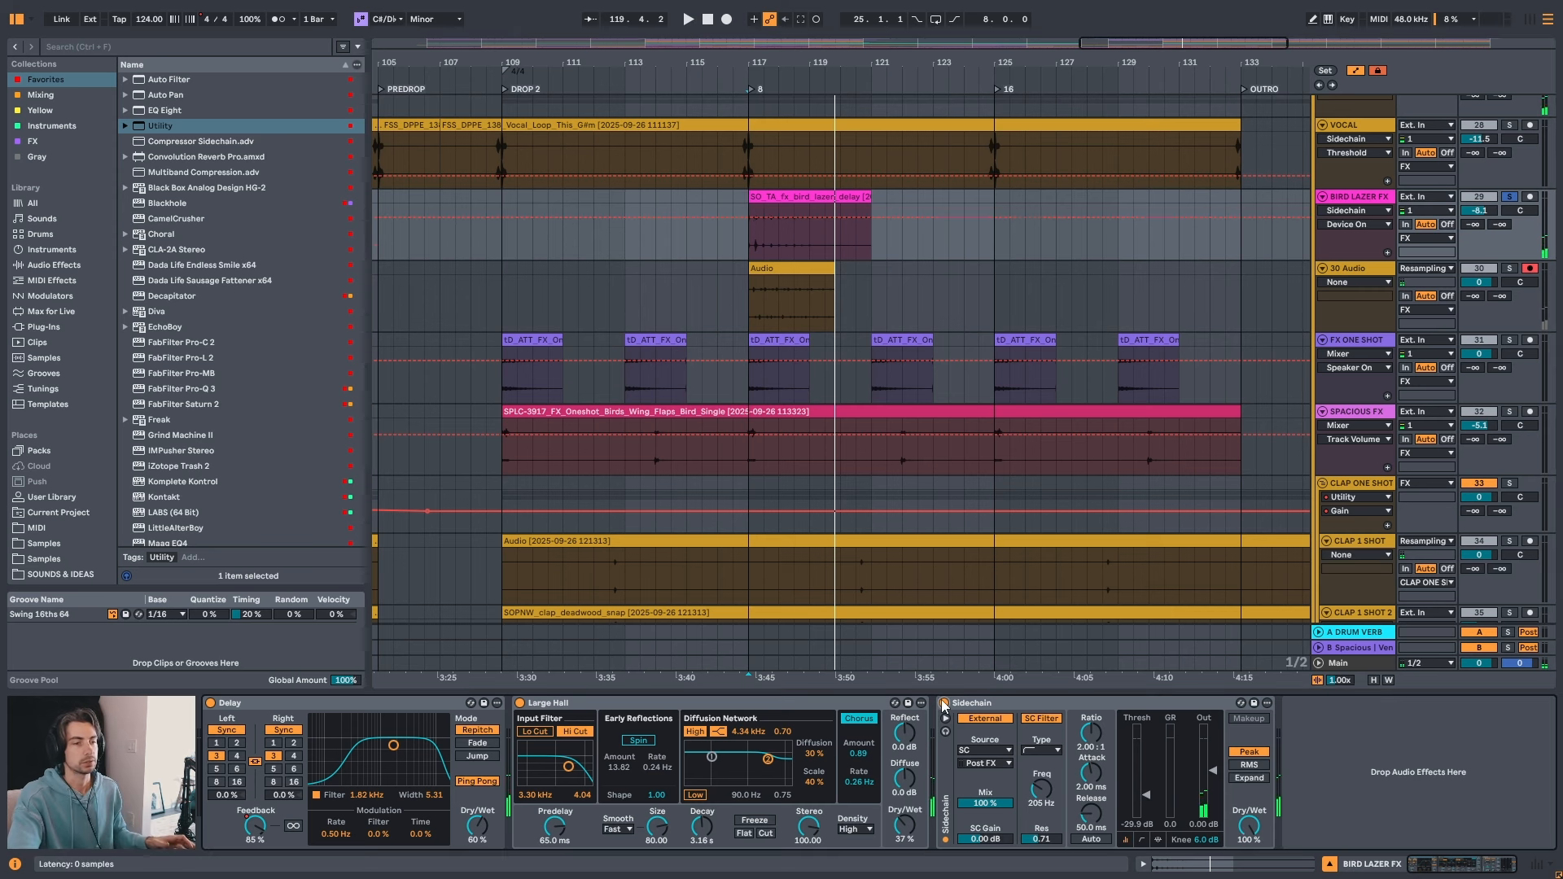
{"action": "left_click", "coordinate": [212, 704]}
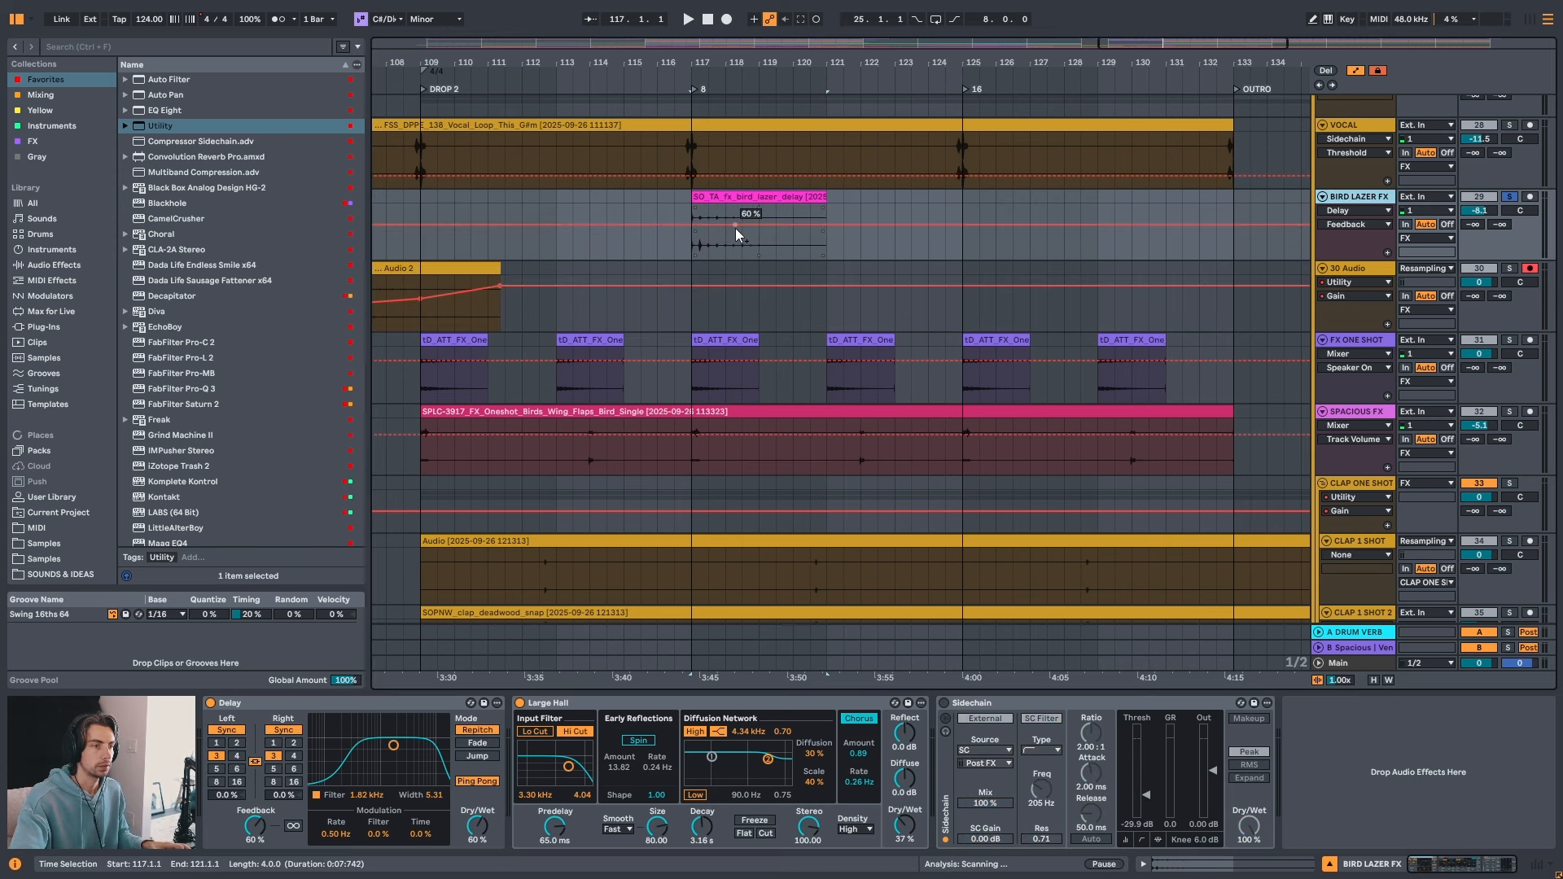
- Automate the BIRD LAZER FX Delay Dry/Wet to curve upward from bar 117 to 100% at bar 119
{"action": "left_click", "coordinate": [486, 829]}
{"action": "left_click", "coordinate": [712, 237]}
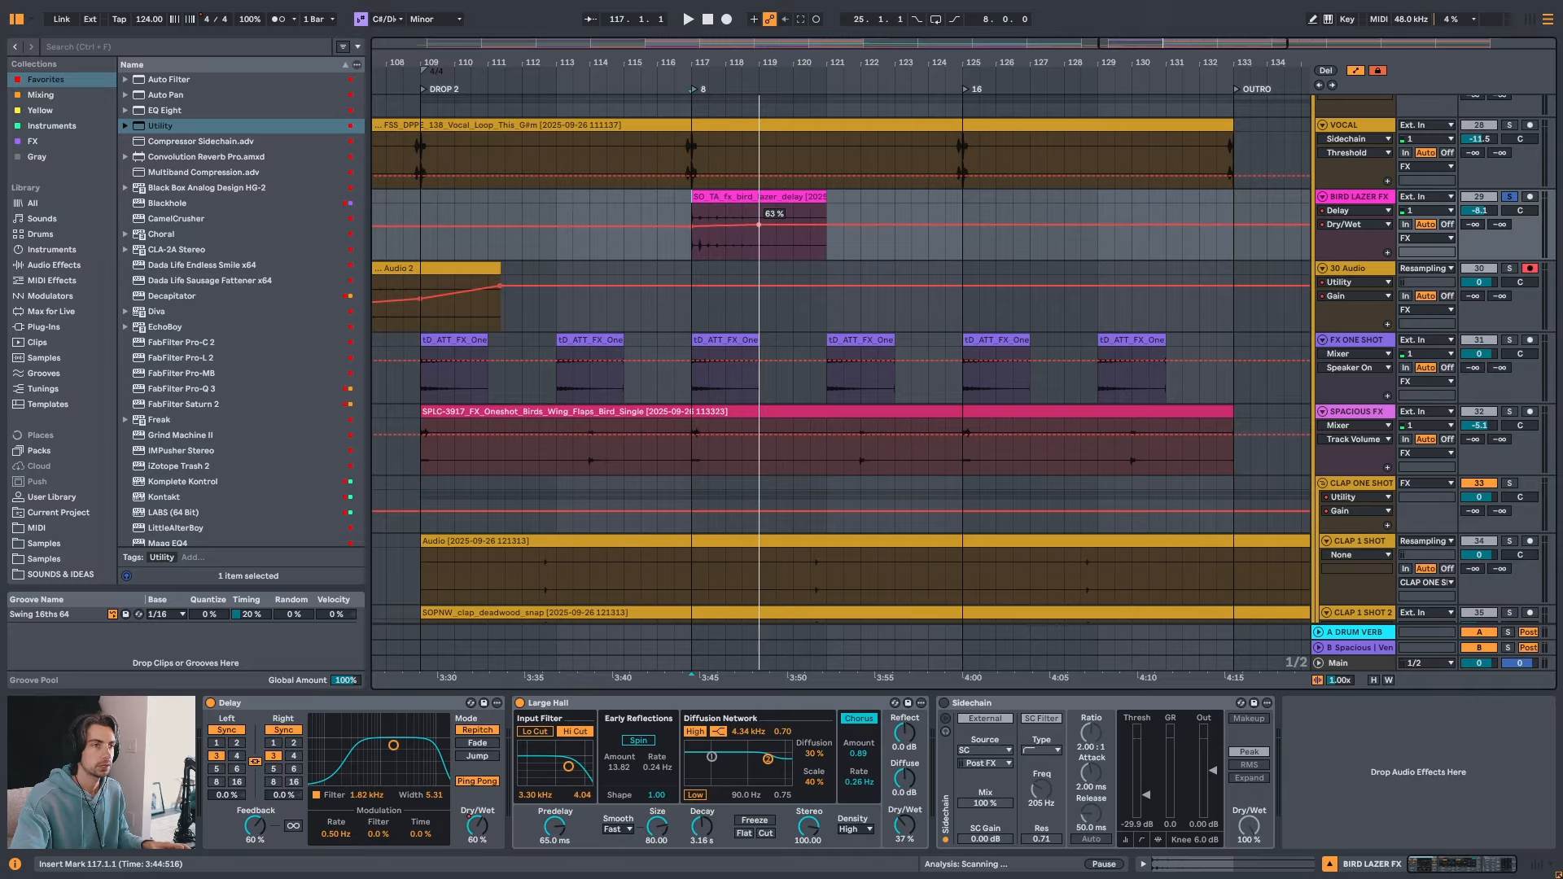
{"action": "left_click", "coordinate": [712, 197]}
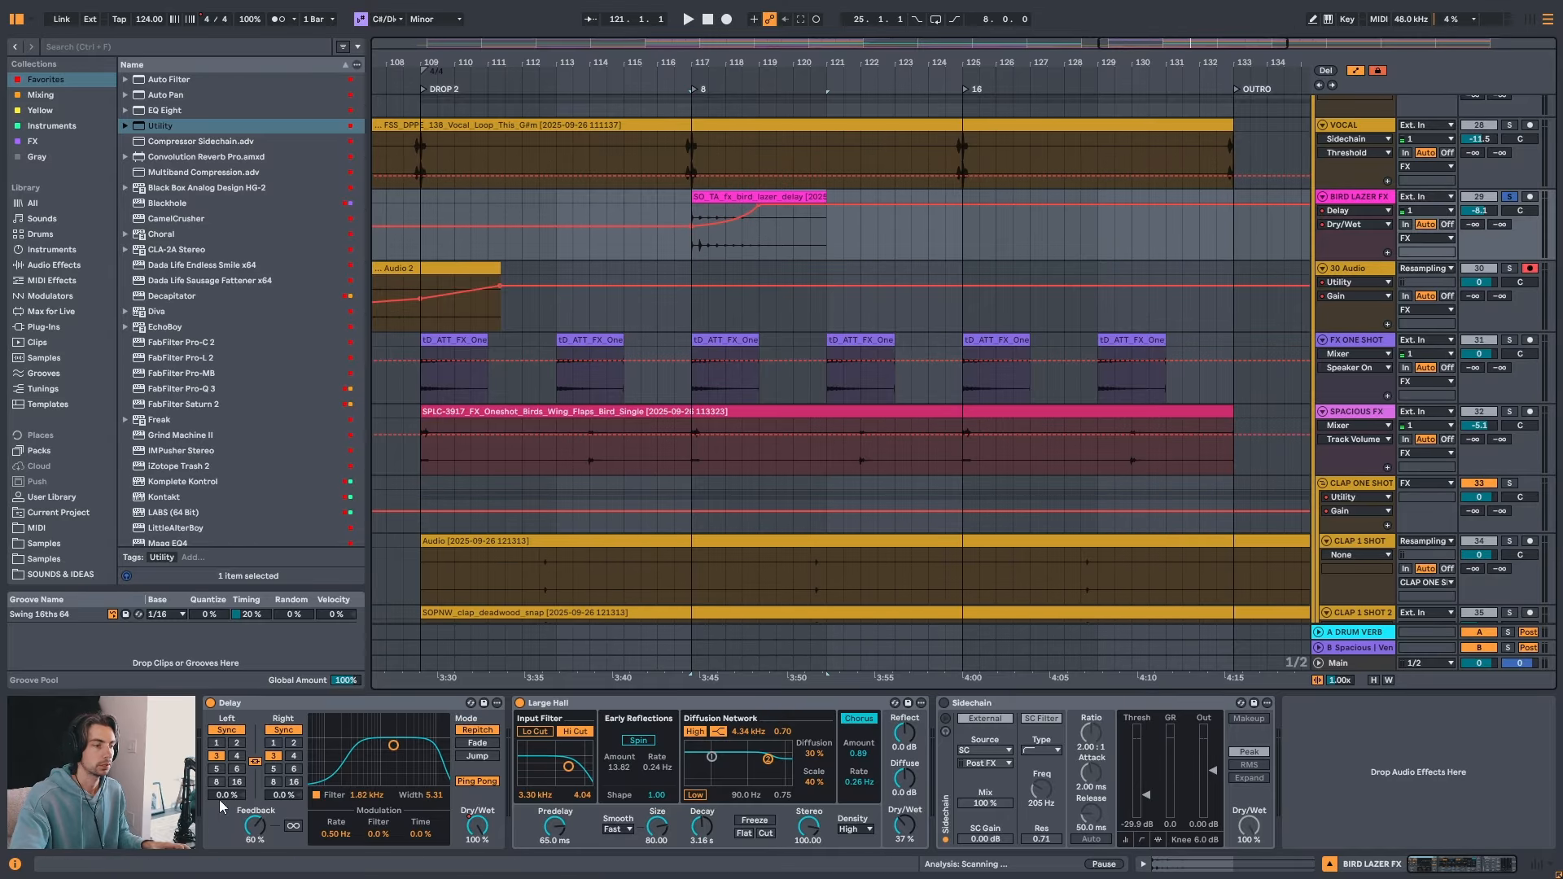
- Try a resampling take from bar 117 while raising the Delay Feedback live, and undo that take
{"action": "left_click", "coordinate": [727, 20]}
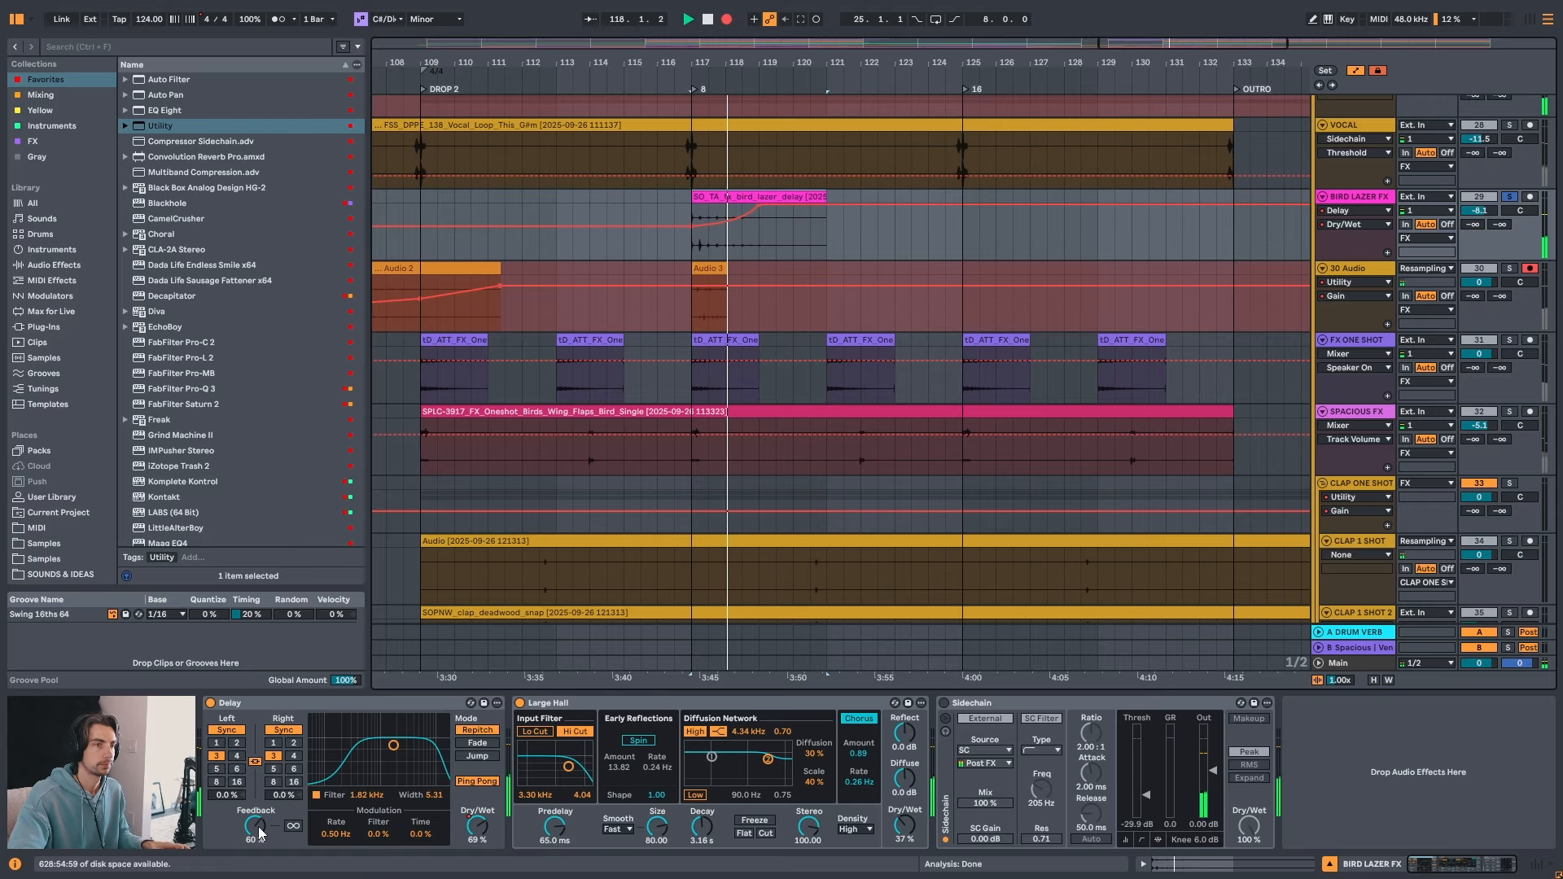
{"action": "left_click_drag", "start_coordinate": [258, 832], "coordinate": [259, 799]}
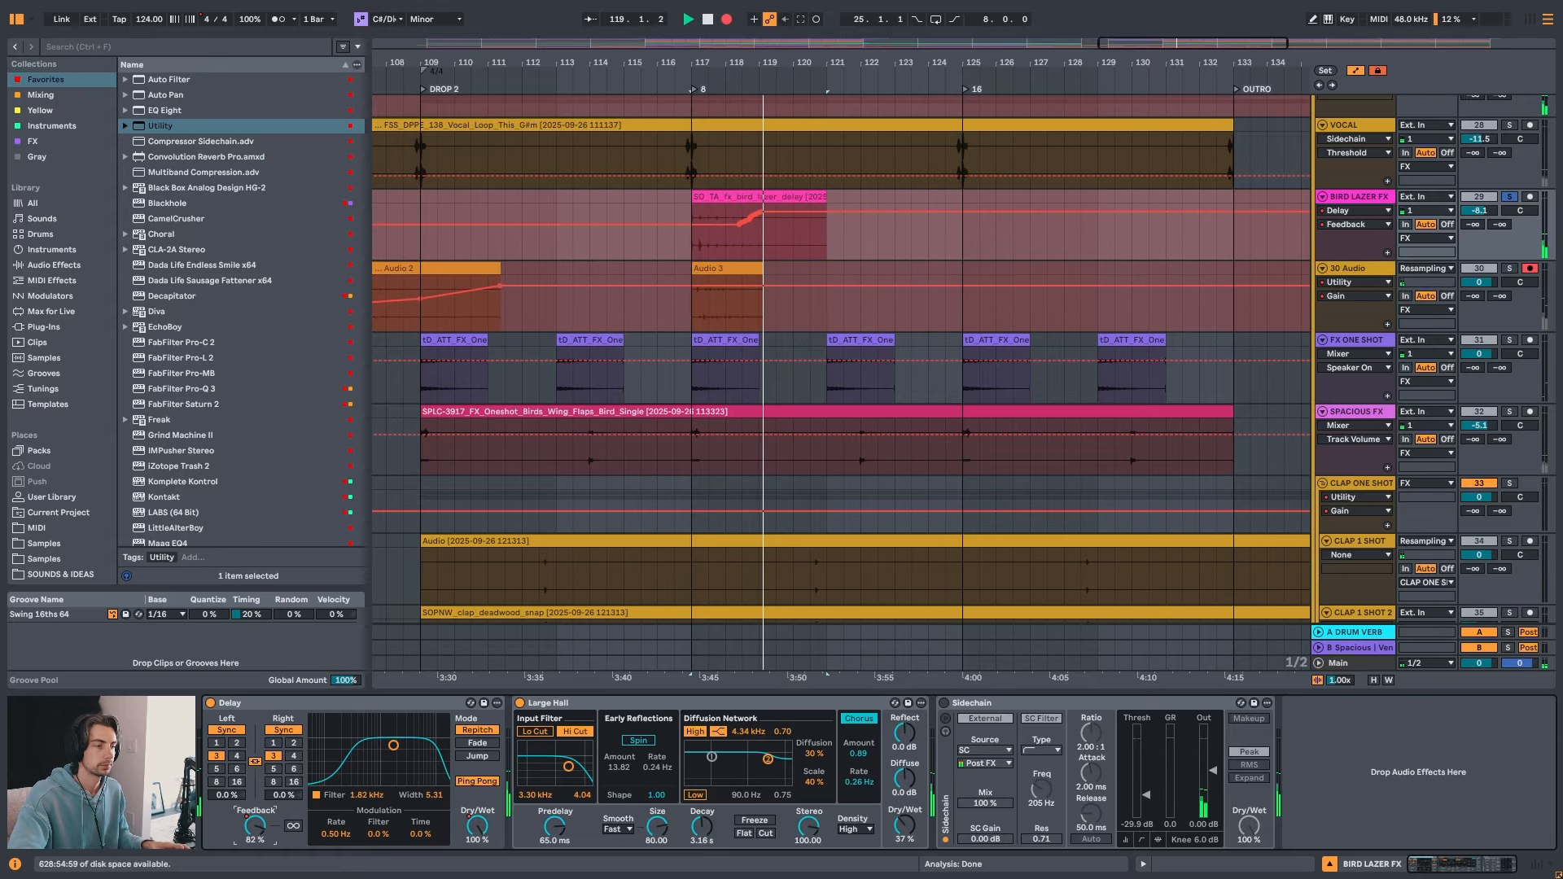
{"action": "key", "text": "space"}
{"action": "key", "text": "ctrl+z"}
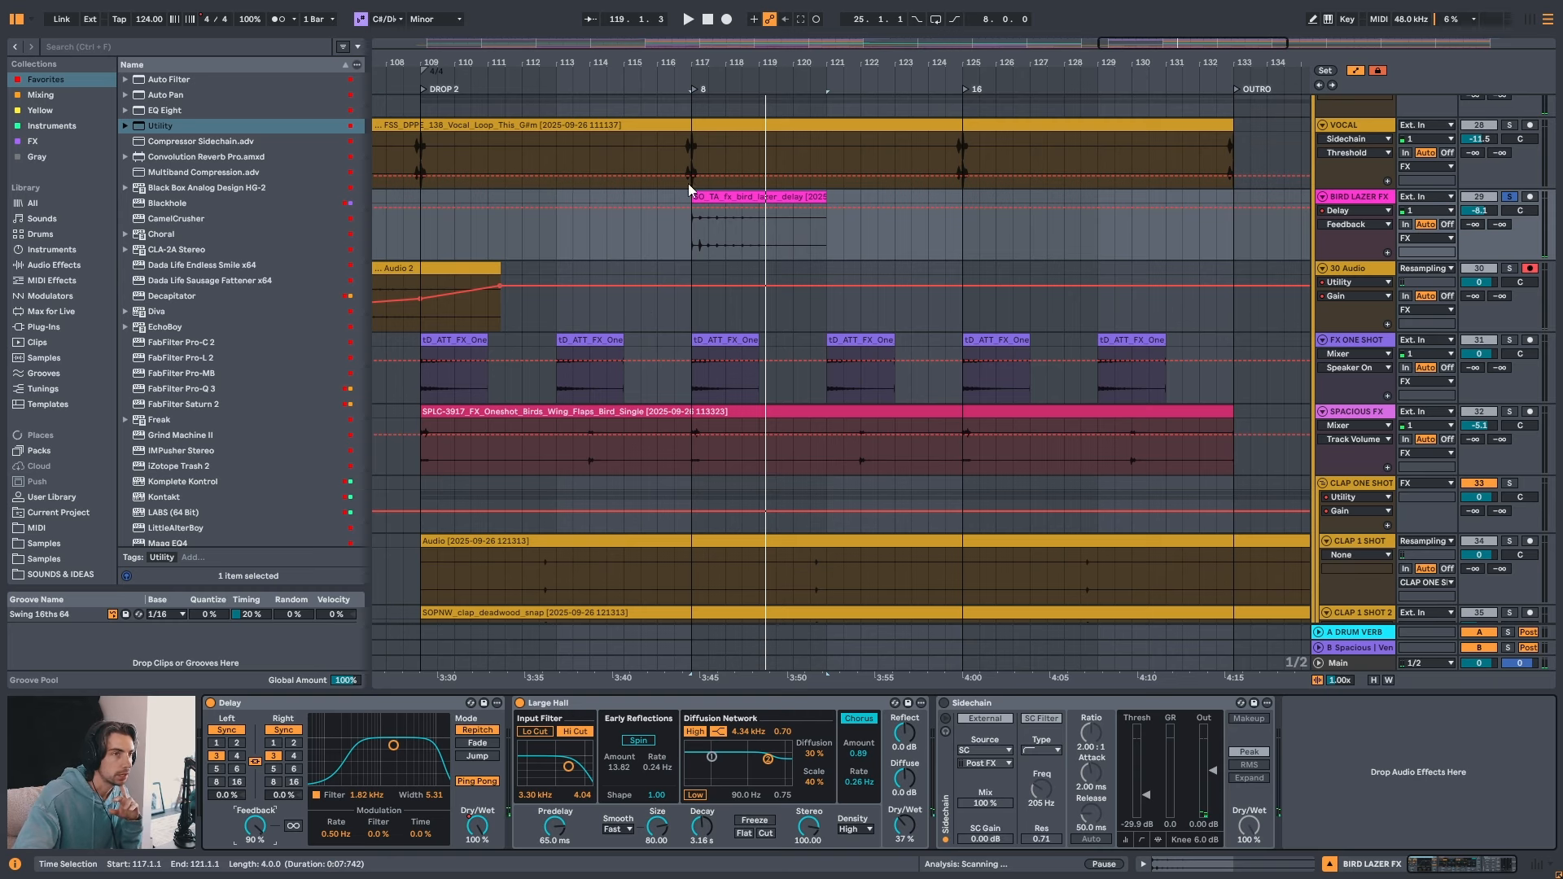
- Record a resampling take of the soloed BIRD LAZER FX from bar 117 to about bar 145, freezing the Delay during recording
{"action": "left_click", "coordinate": [727, 21]}
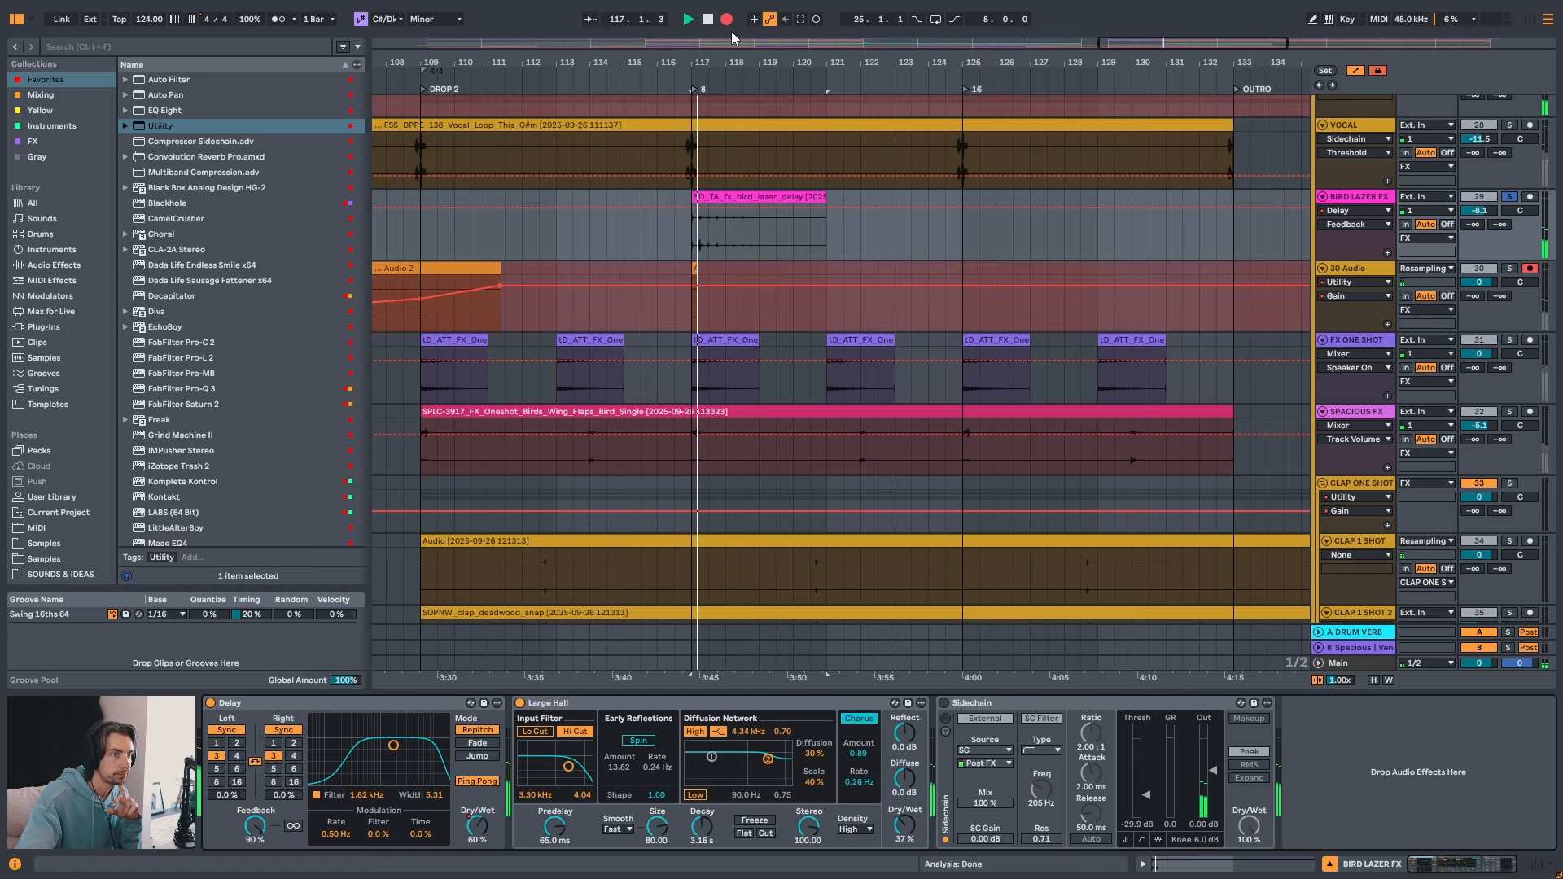
{"action": "left_click", "coordinate": [295, 825]}
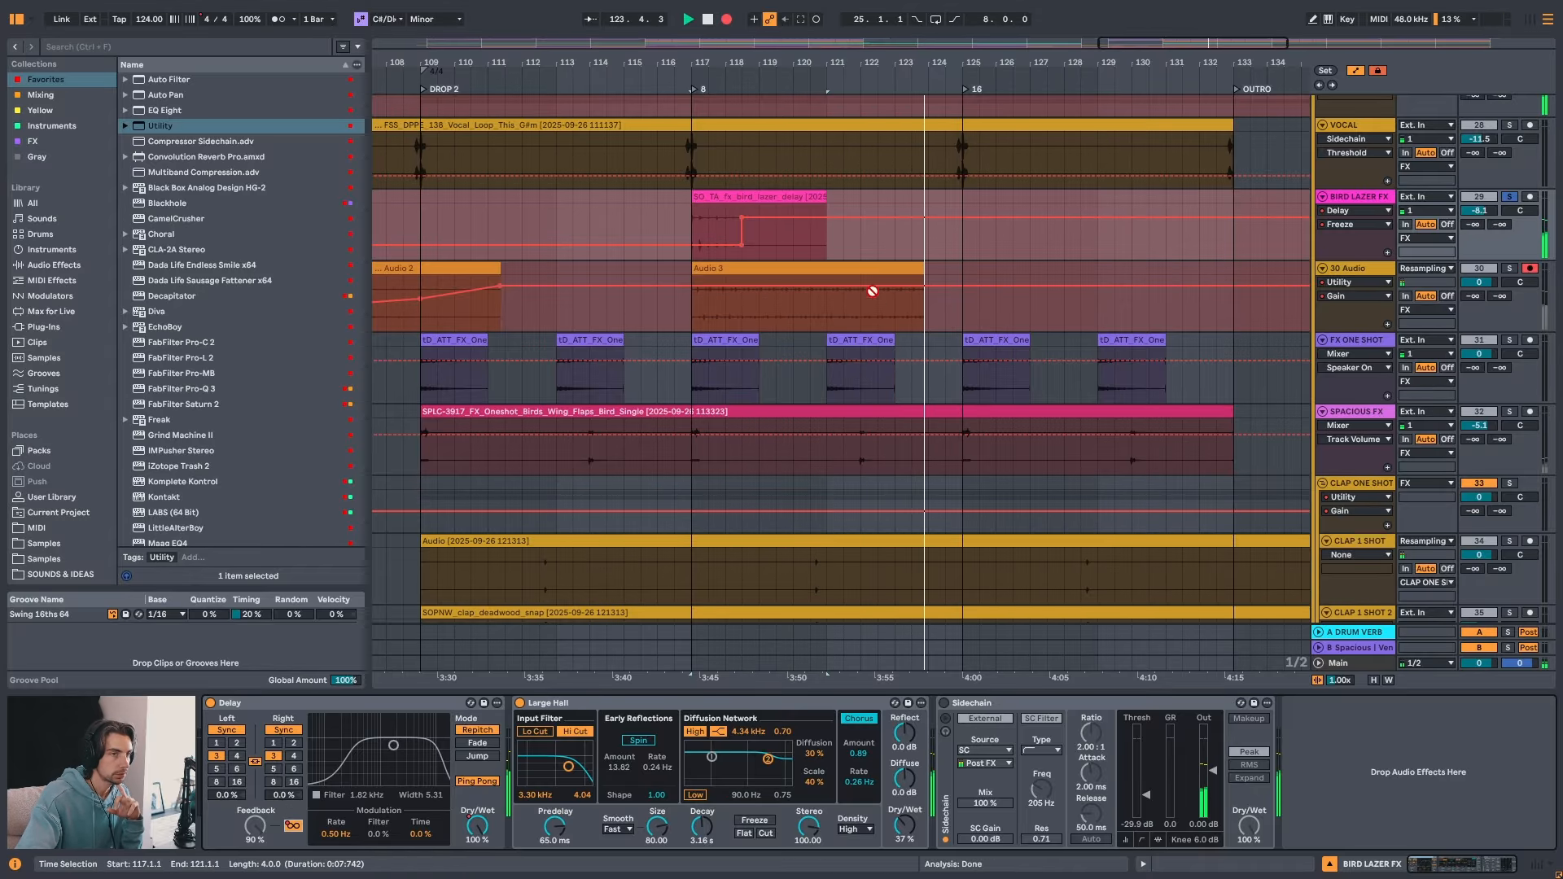
{"action": "left_click_drag", "start_coordinate": [937, 64], "coordinate": [766, 49]}
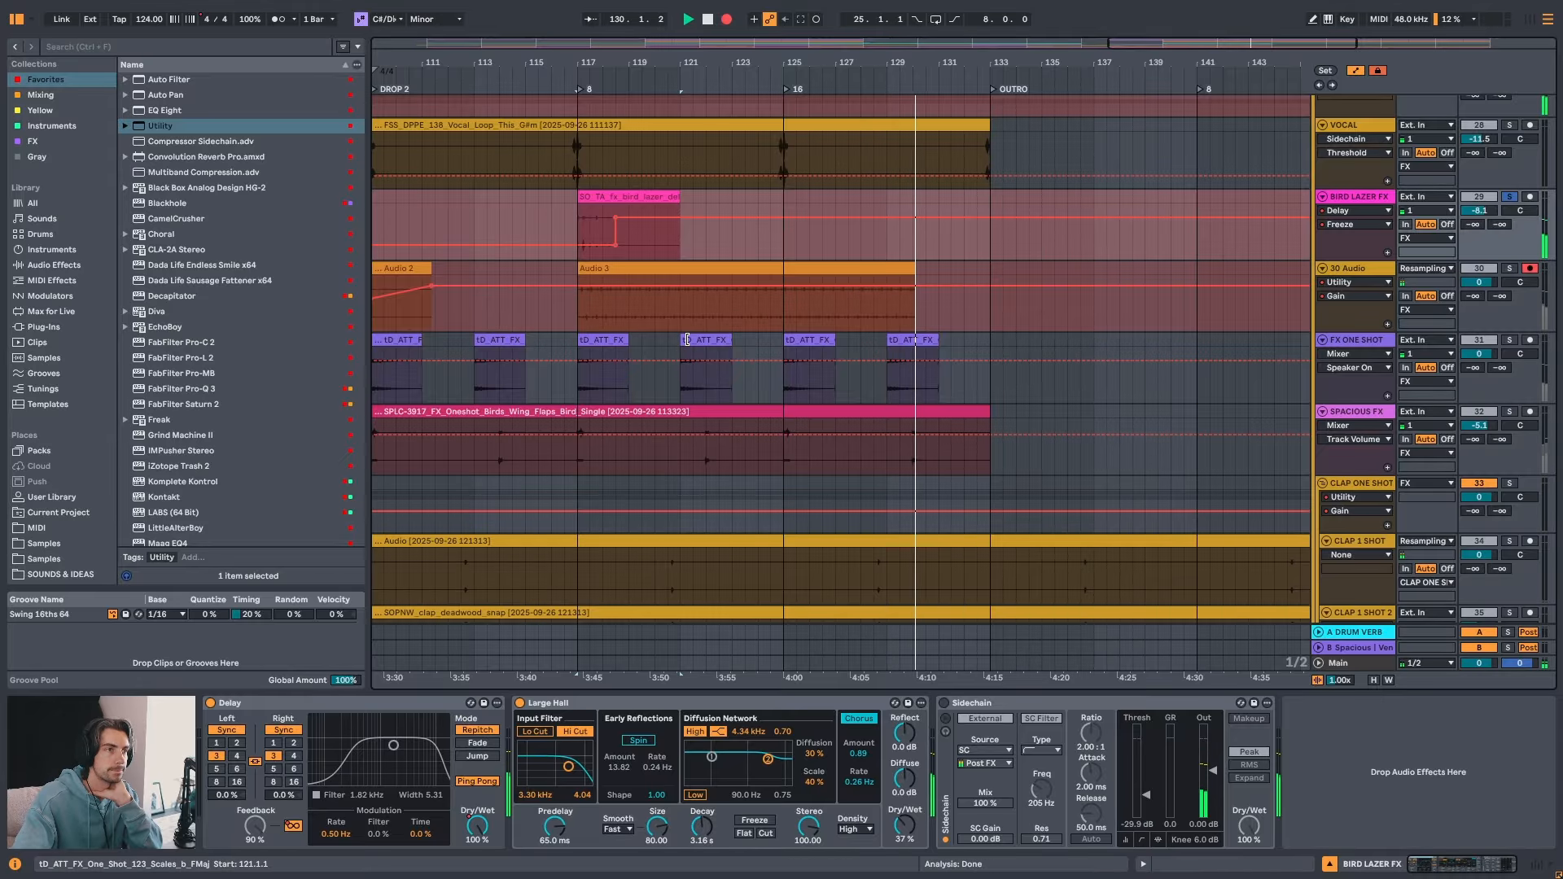
{"action": "left_click_drag", "start_coordinate": [954, 62], "coordinate": [954, 46]}
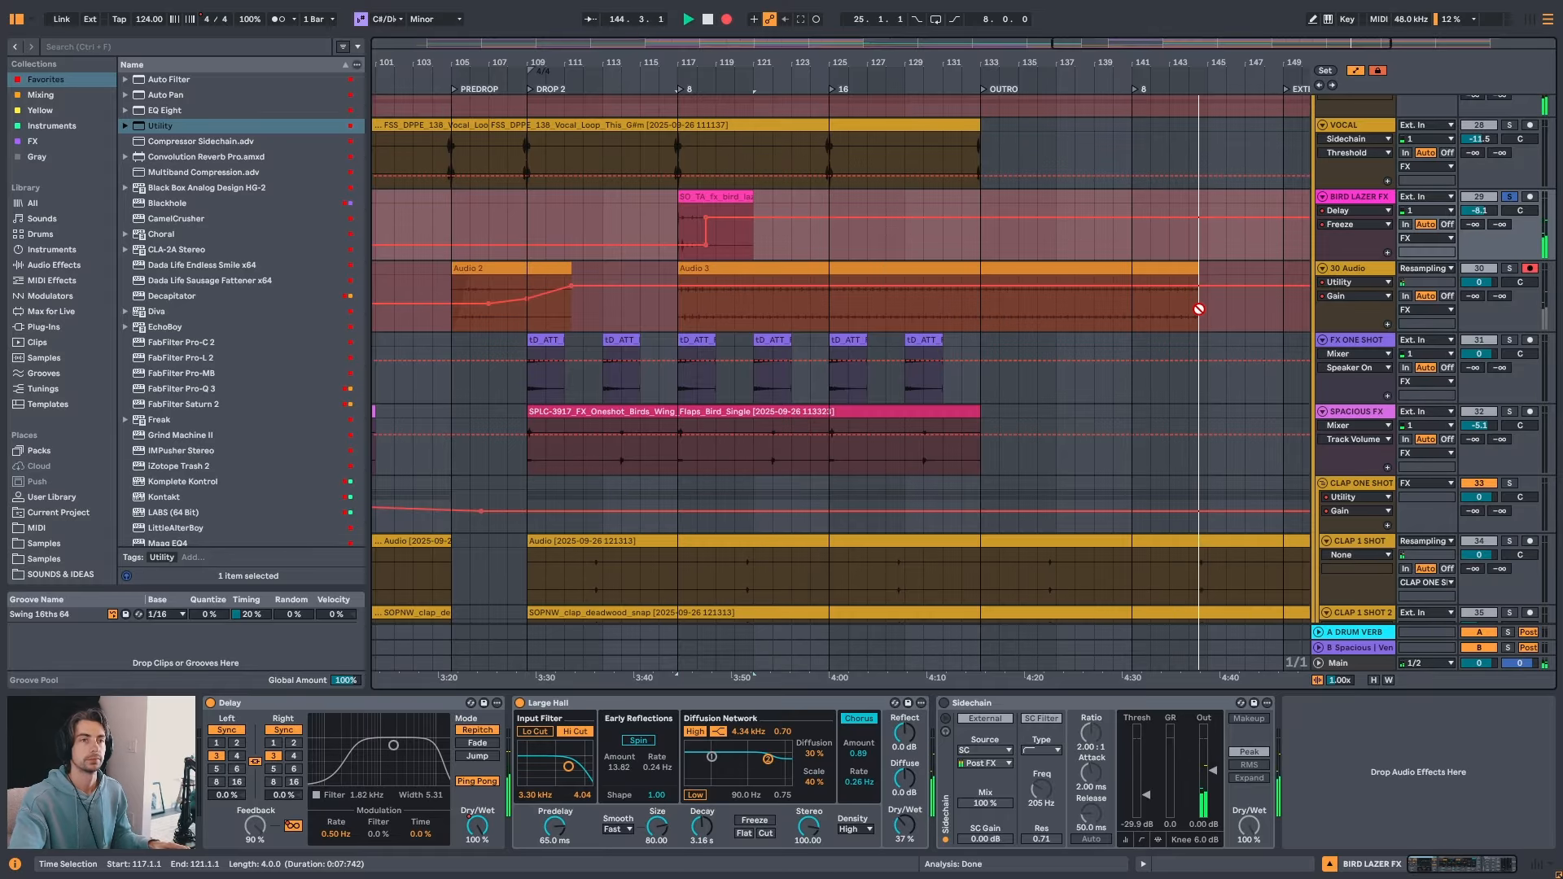
{"action": "key", "text": "space"}
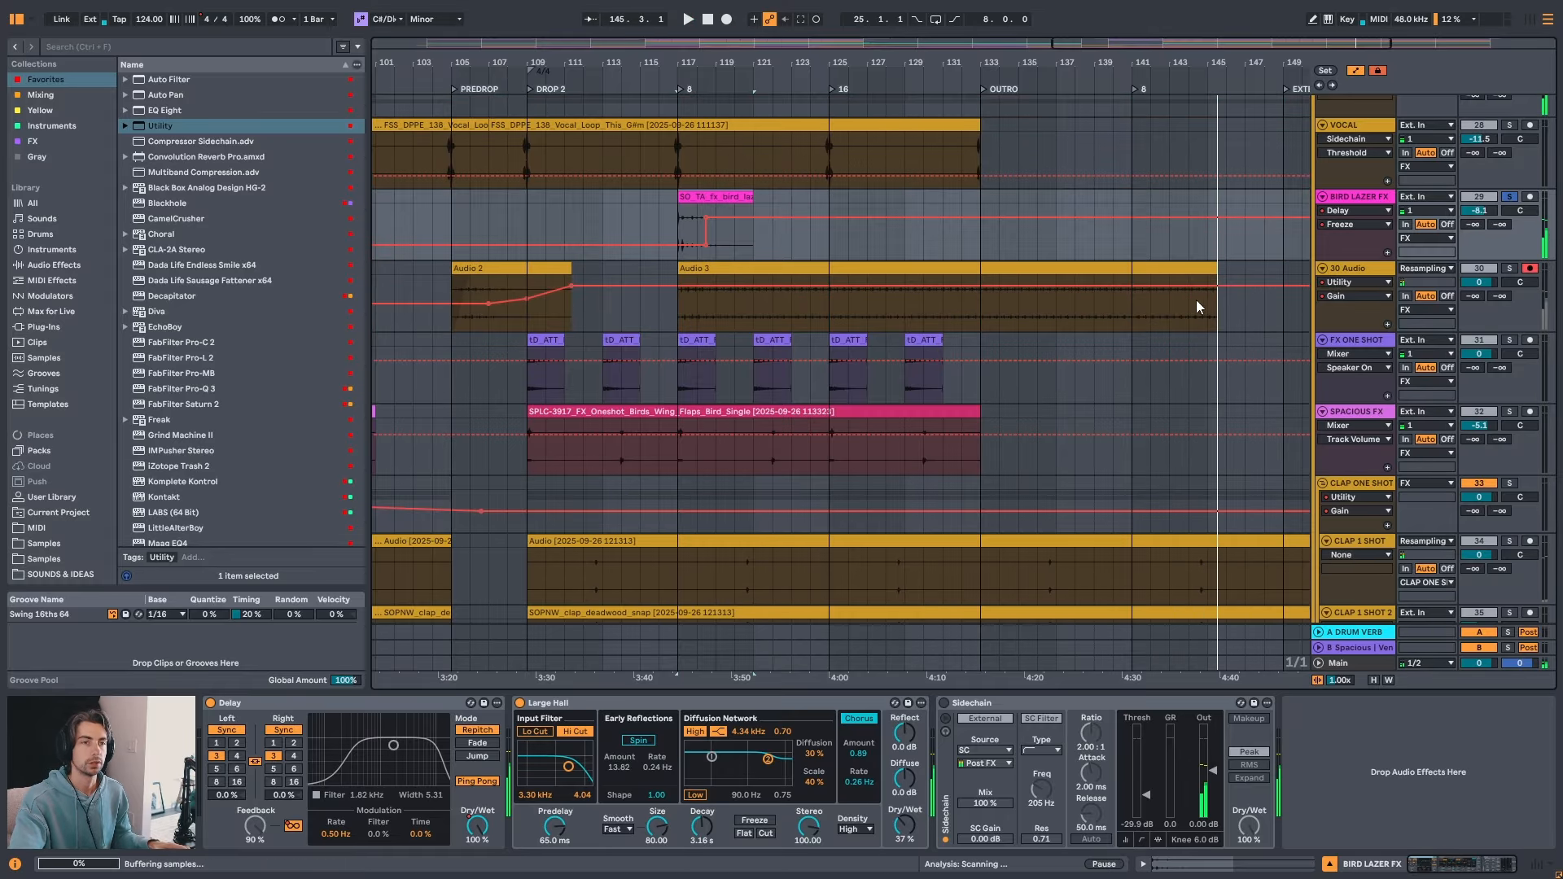
- Remove the BIRD LAZER FX Delay's Freeze automation and flatten its Dry/Wet automation at 60%
{"action": "left_click", "coordinate": [1035, 275]}
{"action": "left_click", "coordinate": [691, 197]}
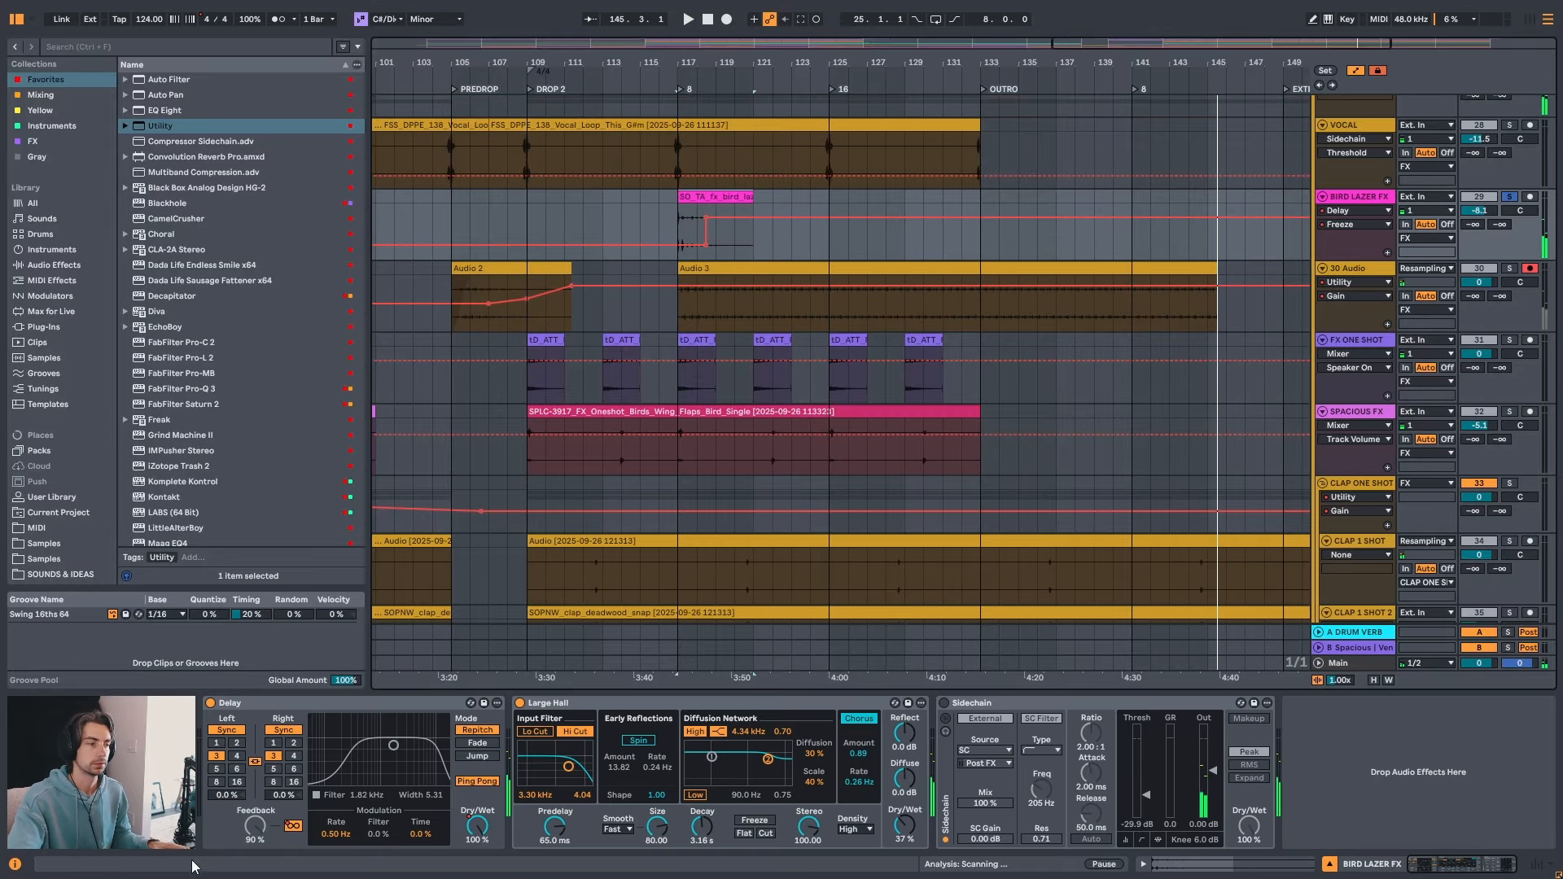
{"action": "left_click", "coordinate": [293, 826]}
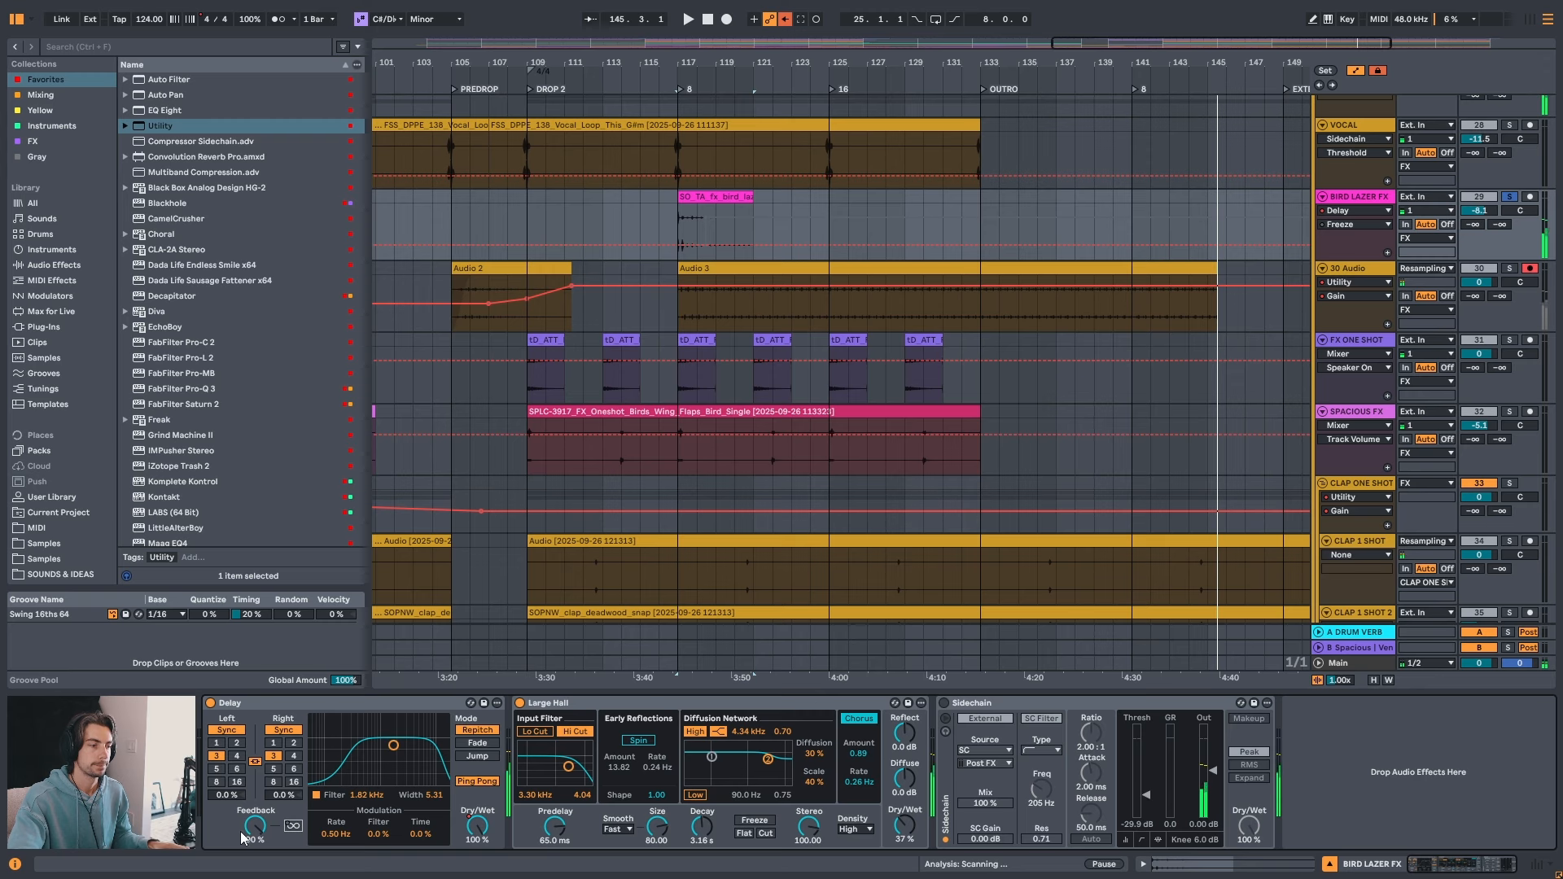
{"action": "right_click", "coordinate": [293, 826]}
{"action": "left_click", "coordinate": [342, 755]}
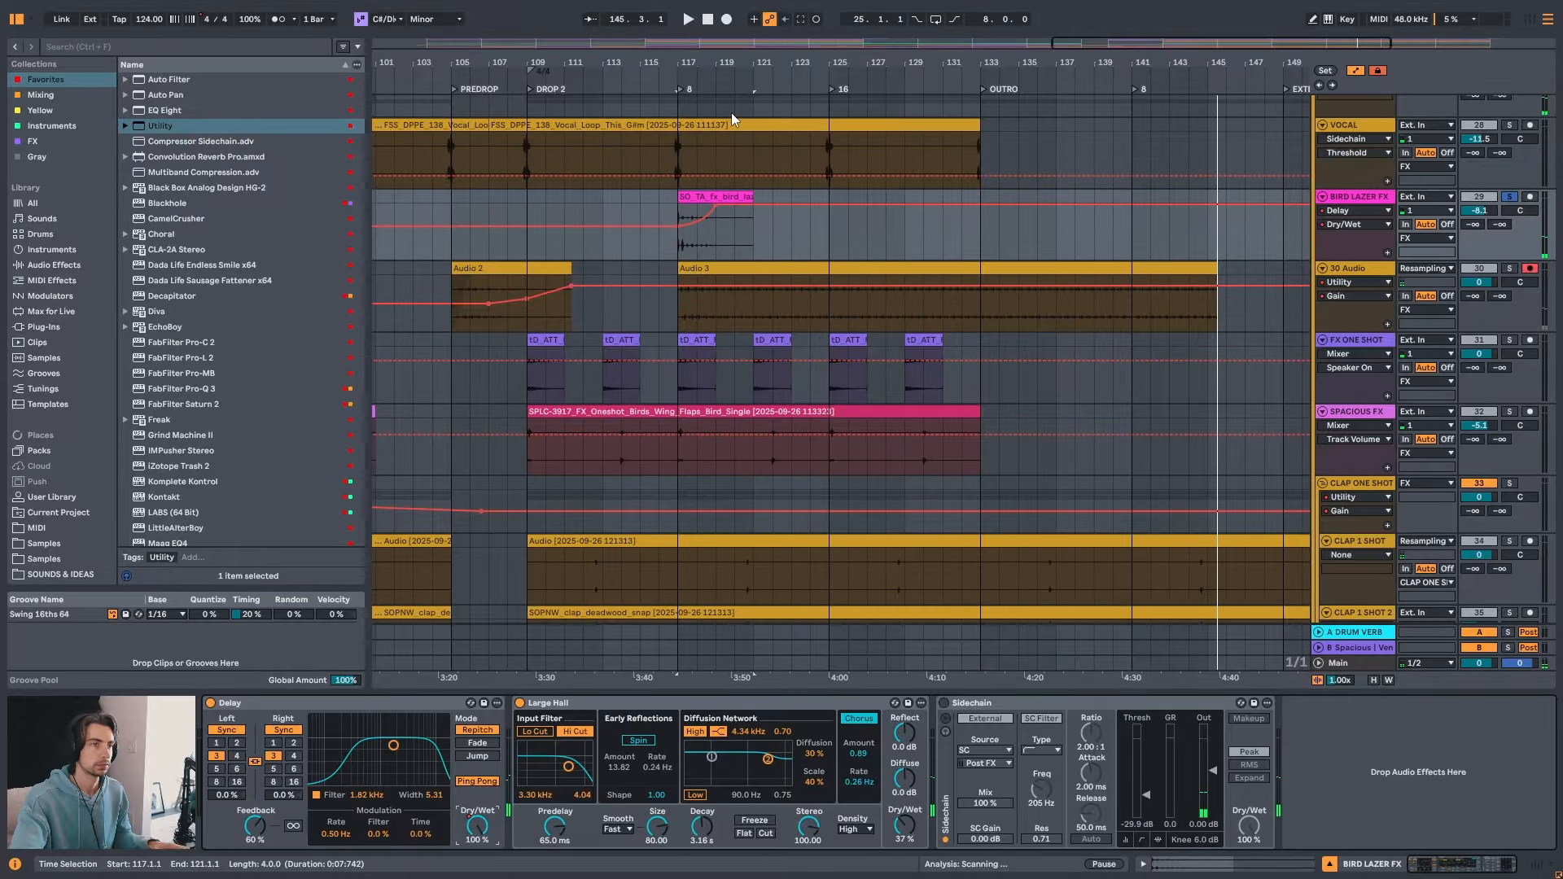
{"action": "scroll", "coordinate": [731, 199], "scroll_direction": "up", "scroll_amount": 5}
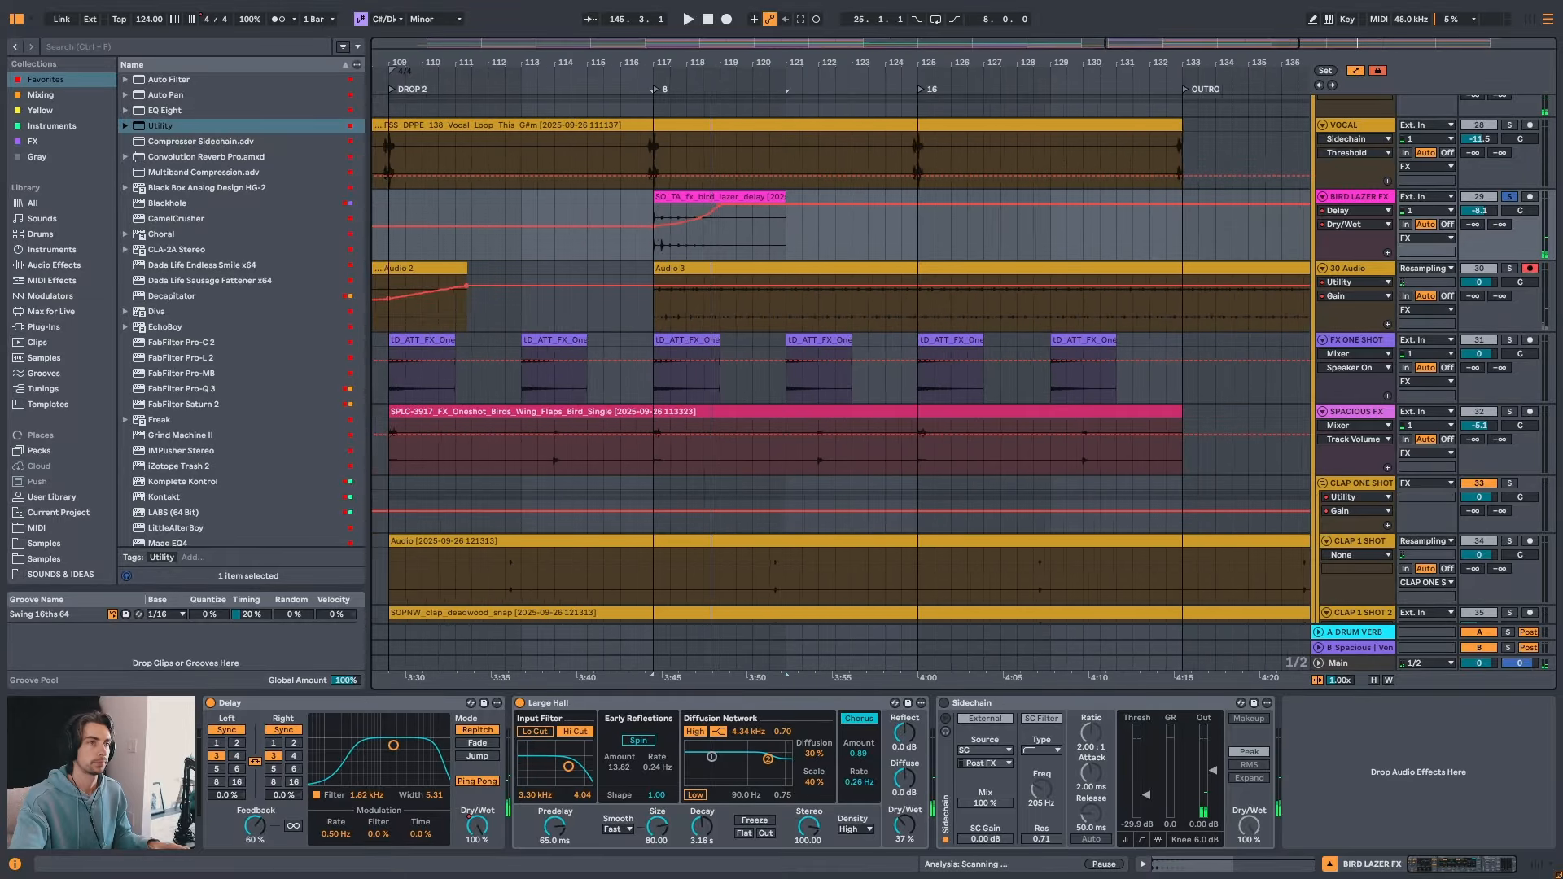
{"action": "left_click", "coordinate": [732, 208]}
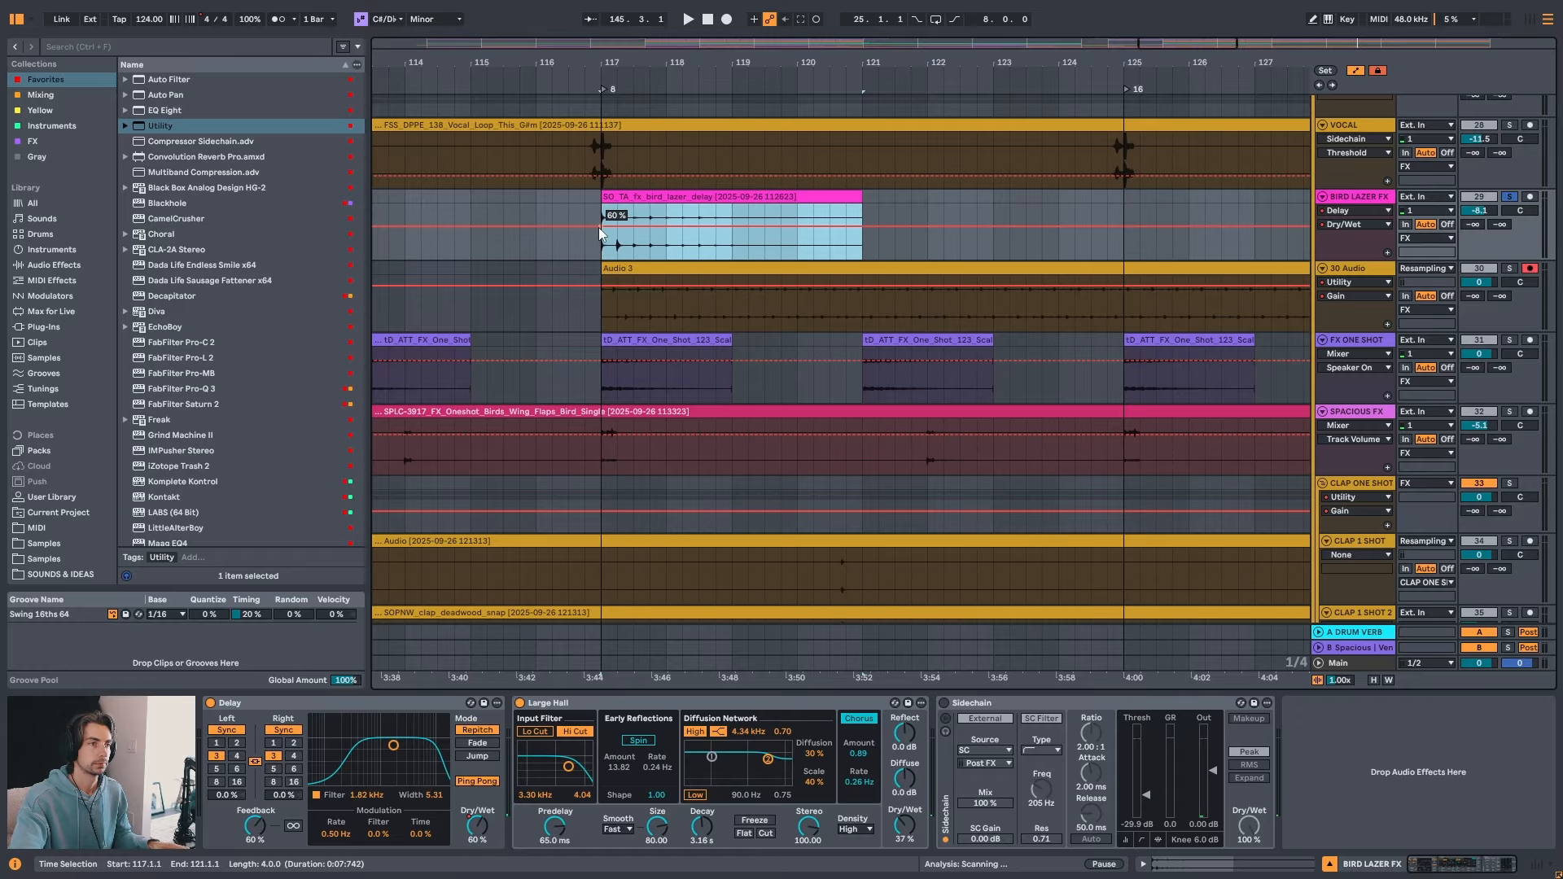
- Move the Audio 3 clip to start at bar 105, replacing Audio 2, with a fade-in of about one bar
{"action": "left_click", "coordinate": [633, 265]}
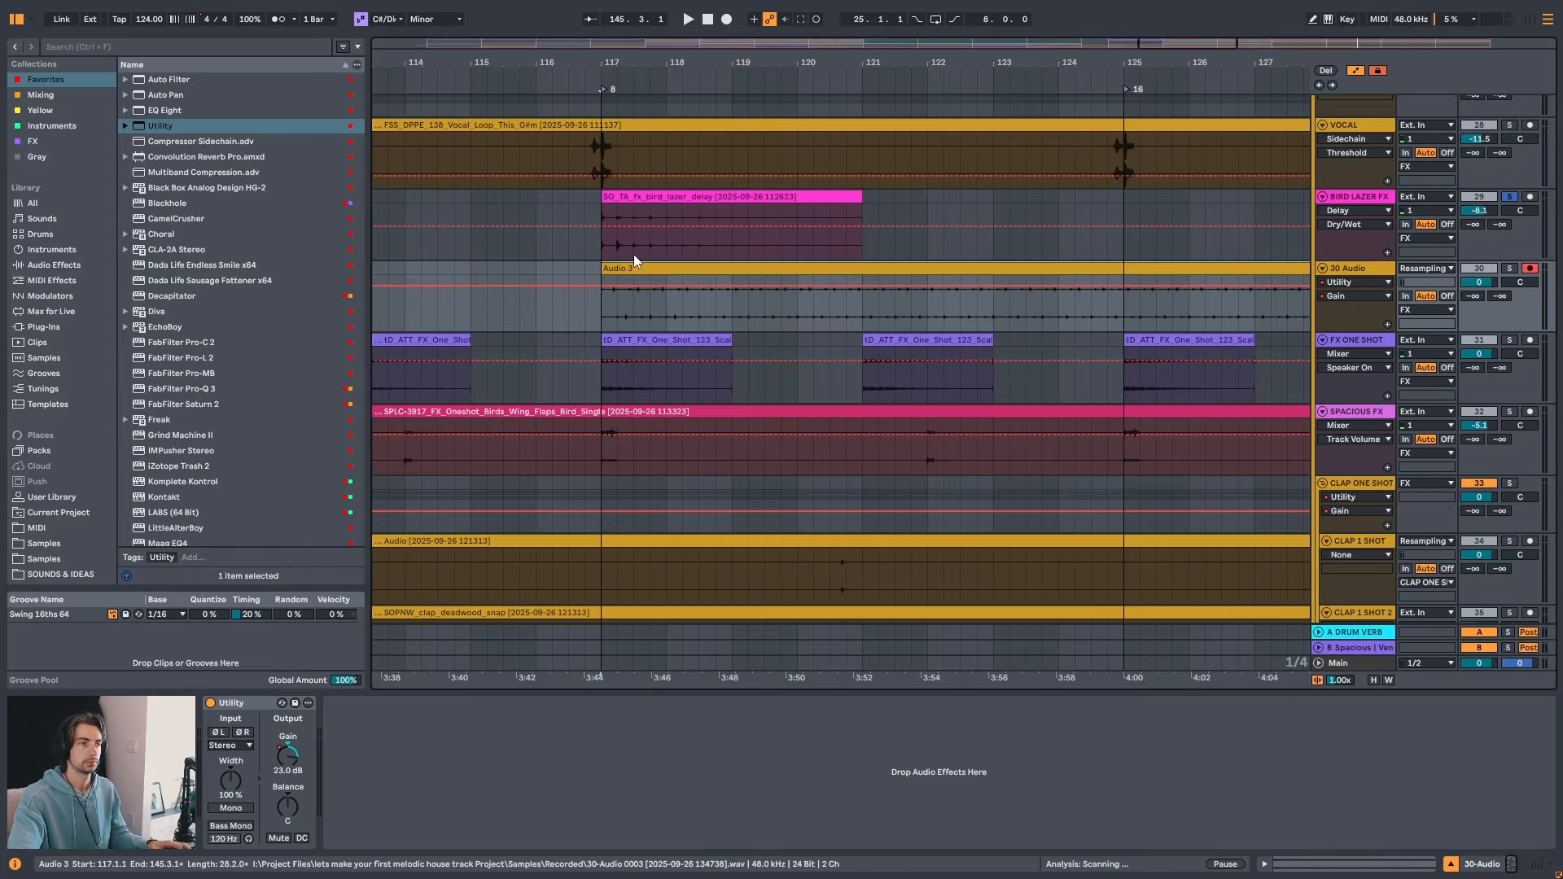
{"action": "left_click_drag", "start_coordinate": [730, 62], "coordinate": [722, 25]}
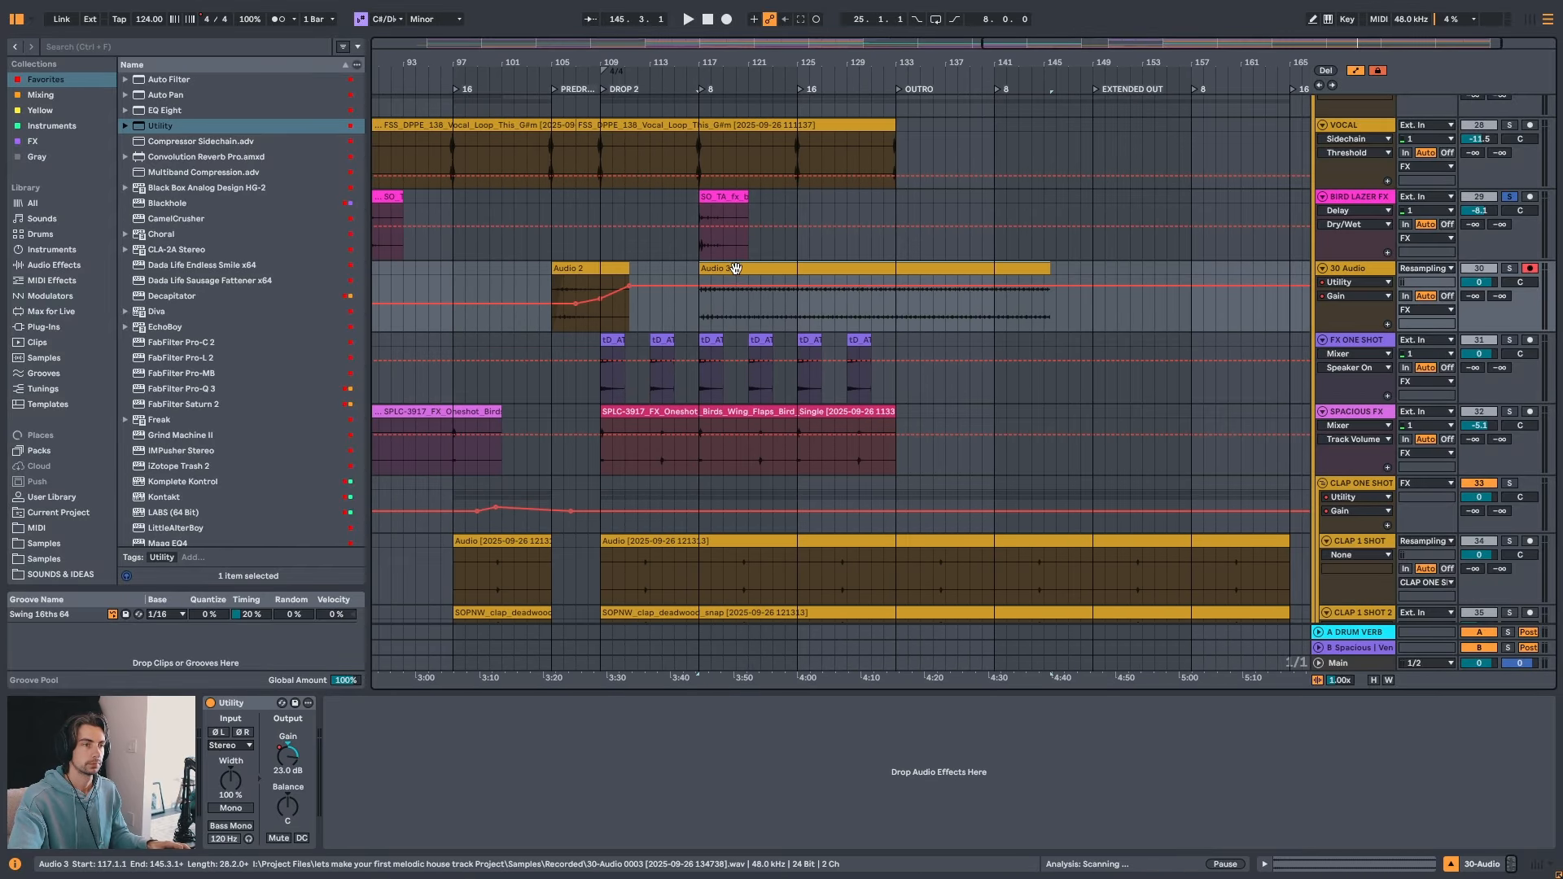
{"action": "left_click_drag", "start_coordinate": [723, 277], "coordinate": [573, 277]}
{"action": "key", "text": "f"}
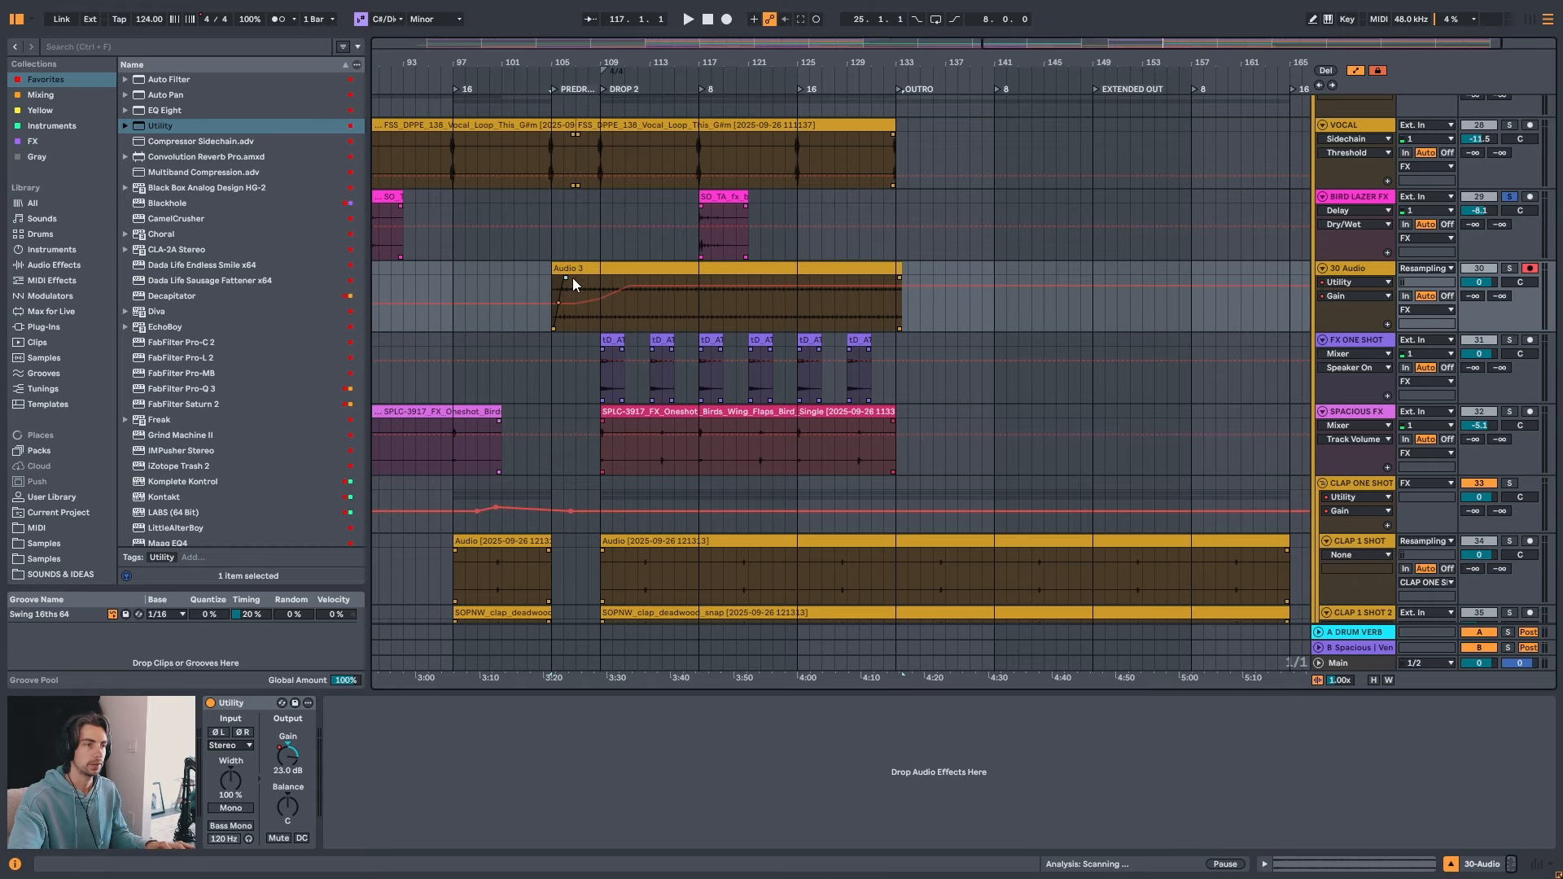
{"action": "key", "text": "f"}
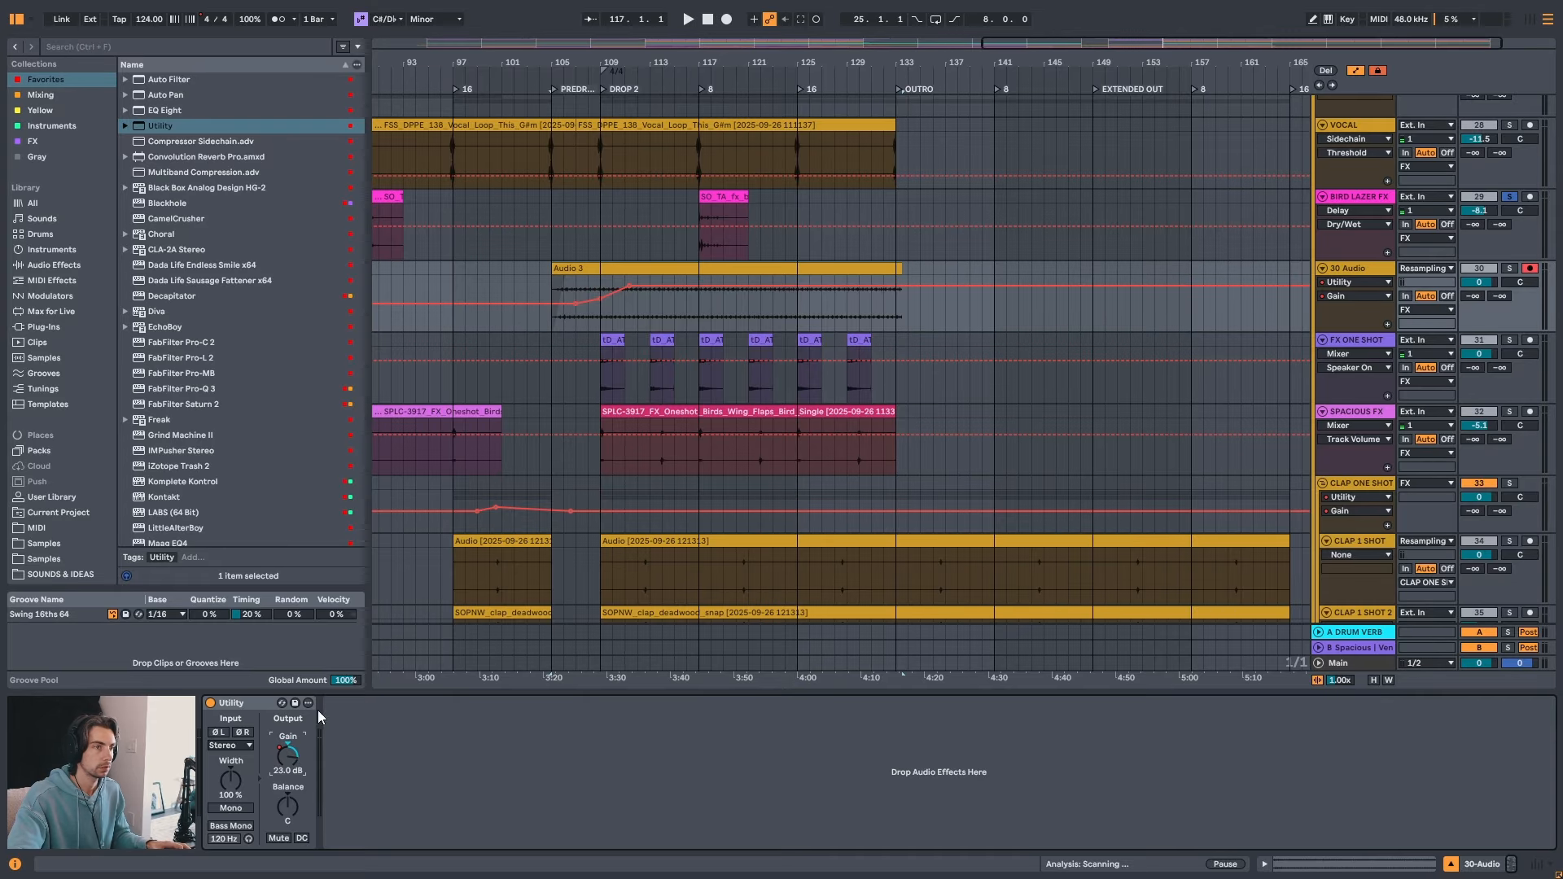
- Flatten the resampling track's Utility Gain automation to 0 dB across the predrop and Drop 2
{"action": "left_click_drag", "start_coordinate": [627, 64], "coordinate": [628, 114]}
{"action": "left_click", "coordinate": [622, 286]}
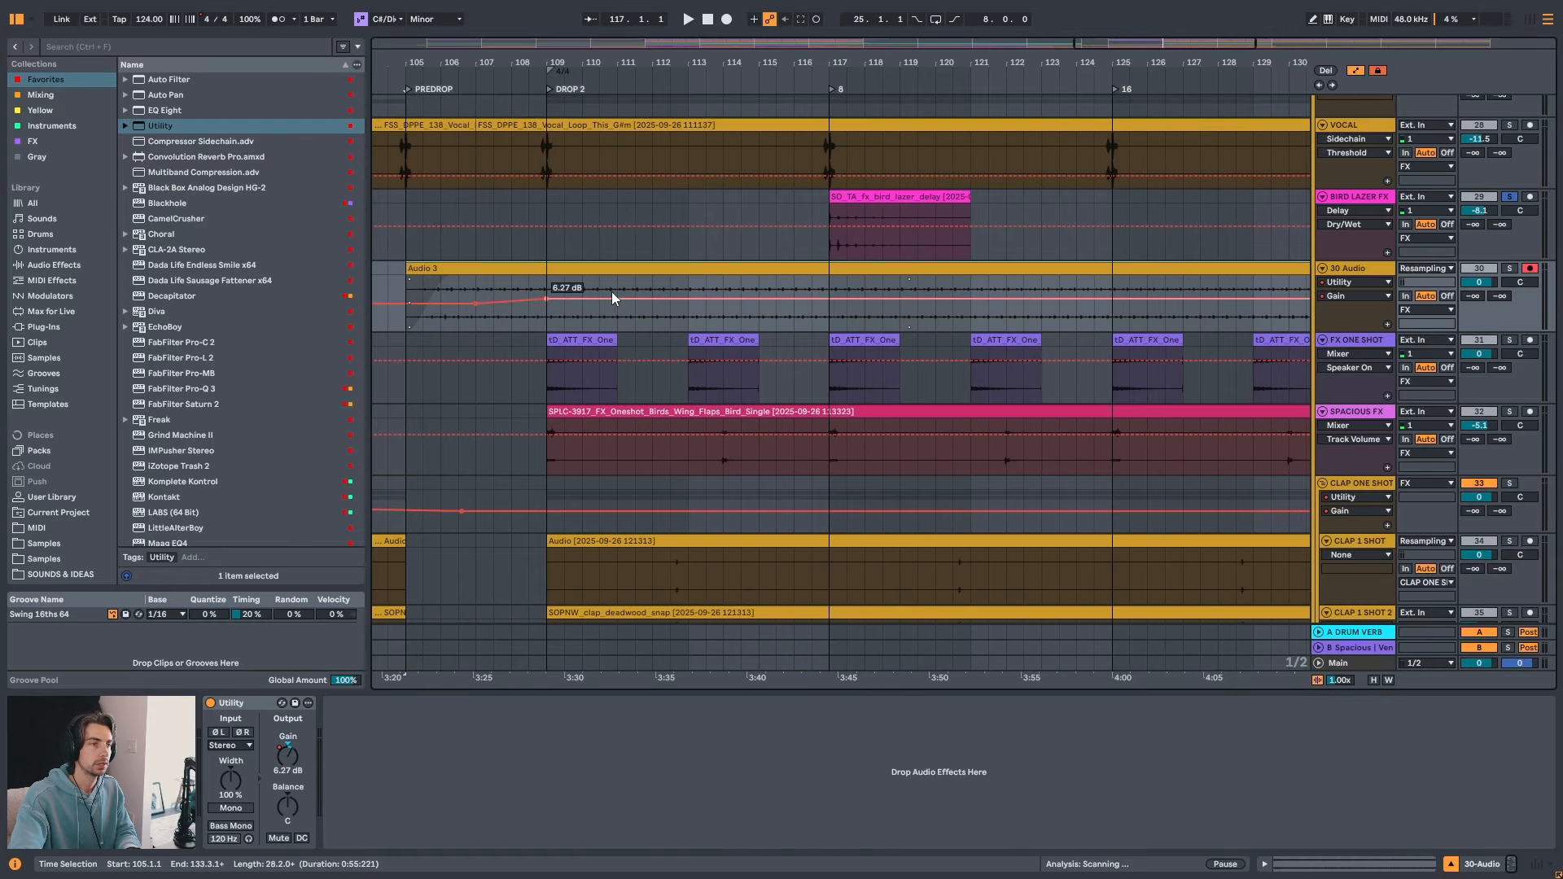
{"action": "left_click", "coordinate": [544, 302]}
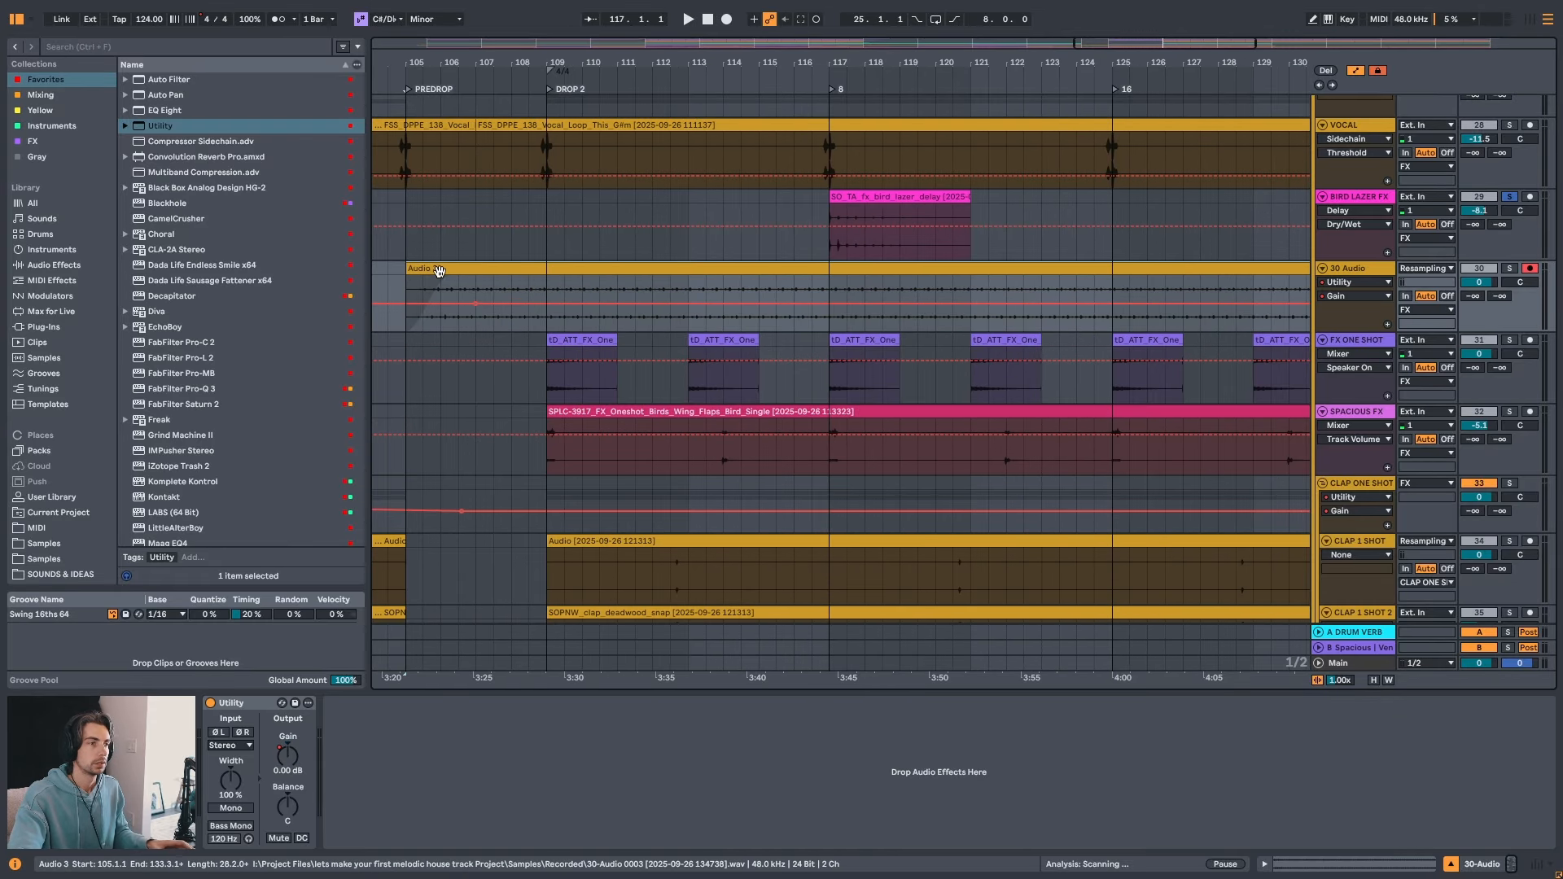
- Audition the resampled clip through the predrop into Drop 2 and lower the resampling track's volume to -5.3 dB
{"action": "key", "text": "space"}
{"action": "left_click_drag", "start_coordinate": [593, 66], "coordinate": [637, 48]}
{"action": "left_click", "coordinate": [493, 274]}
{"action": "key", "text": "space"}
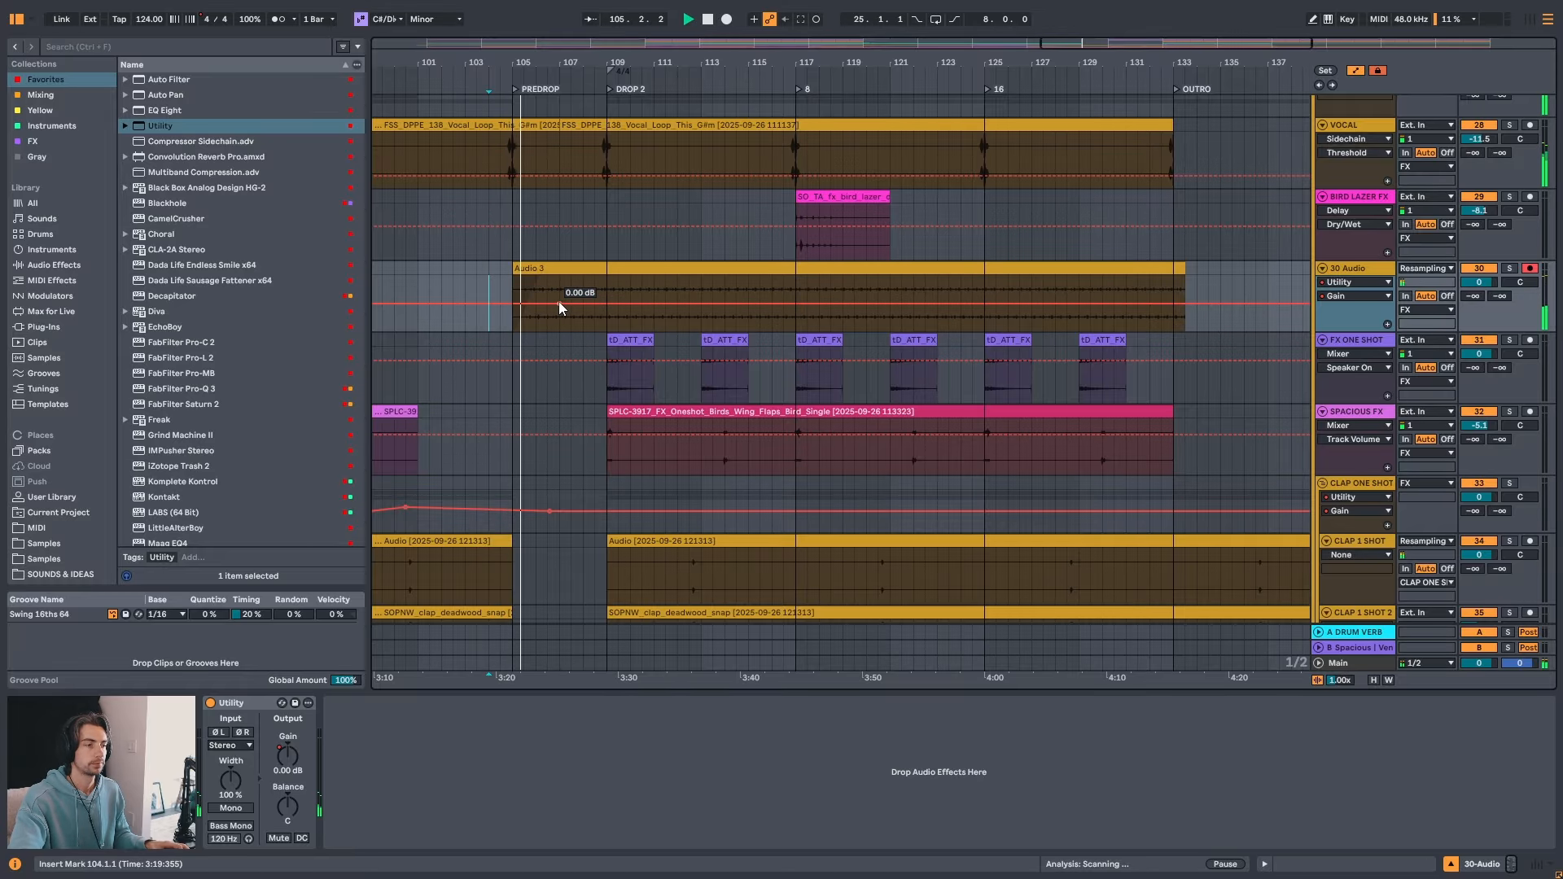
{"action": "left_click_drag", "start_coordinate": [540, 62], "coordinate": [550, 79]}
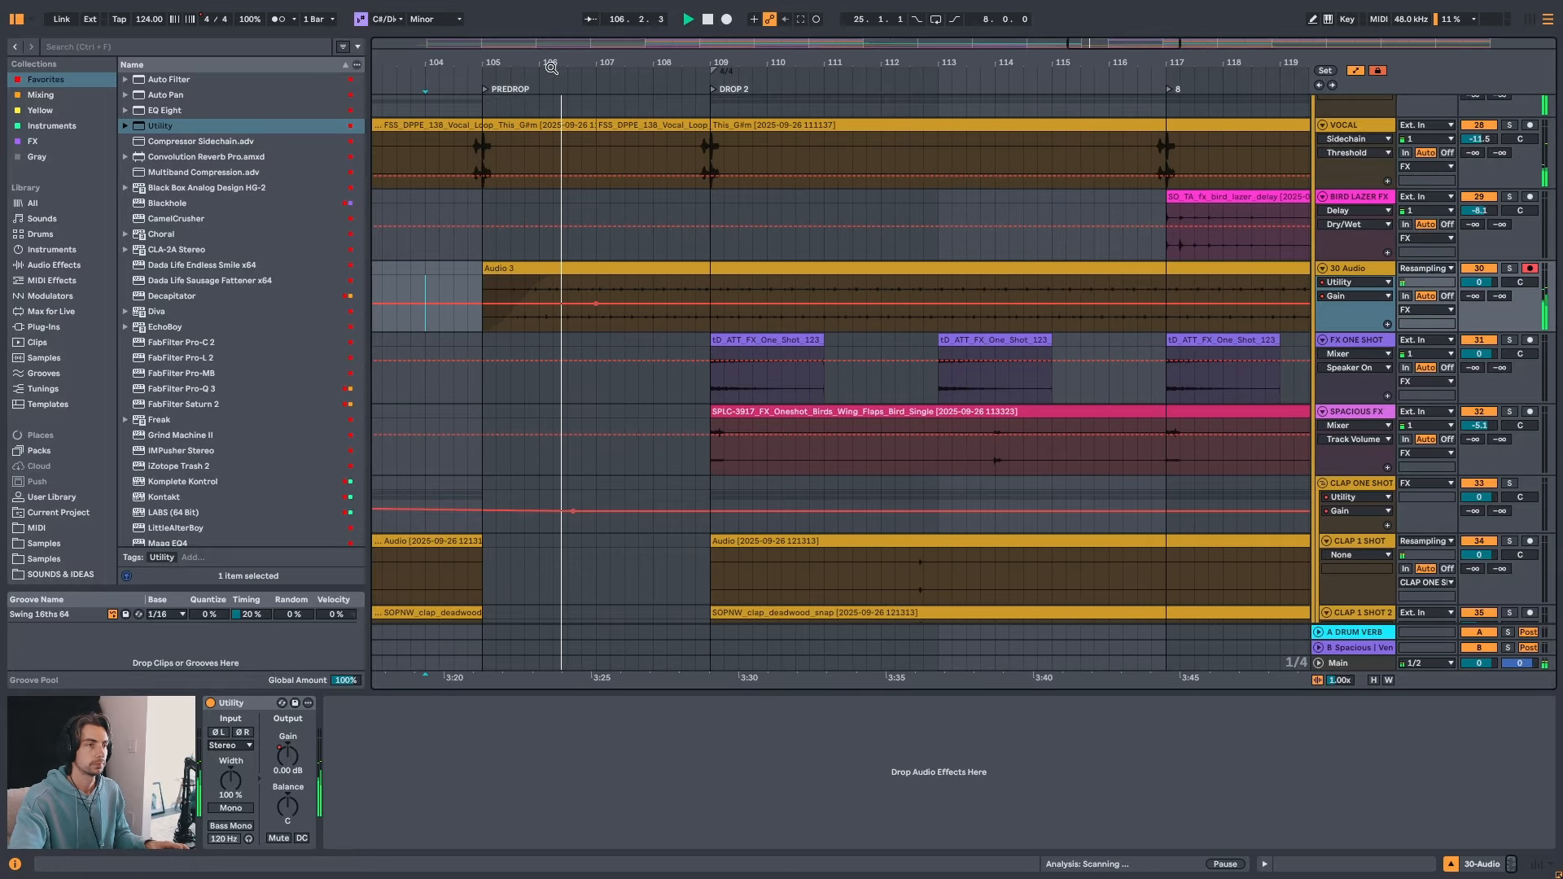
{"action": "left_click_drag", "start_coordinate": [658, 64], "coordinate": [632, 52]}
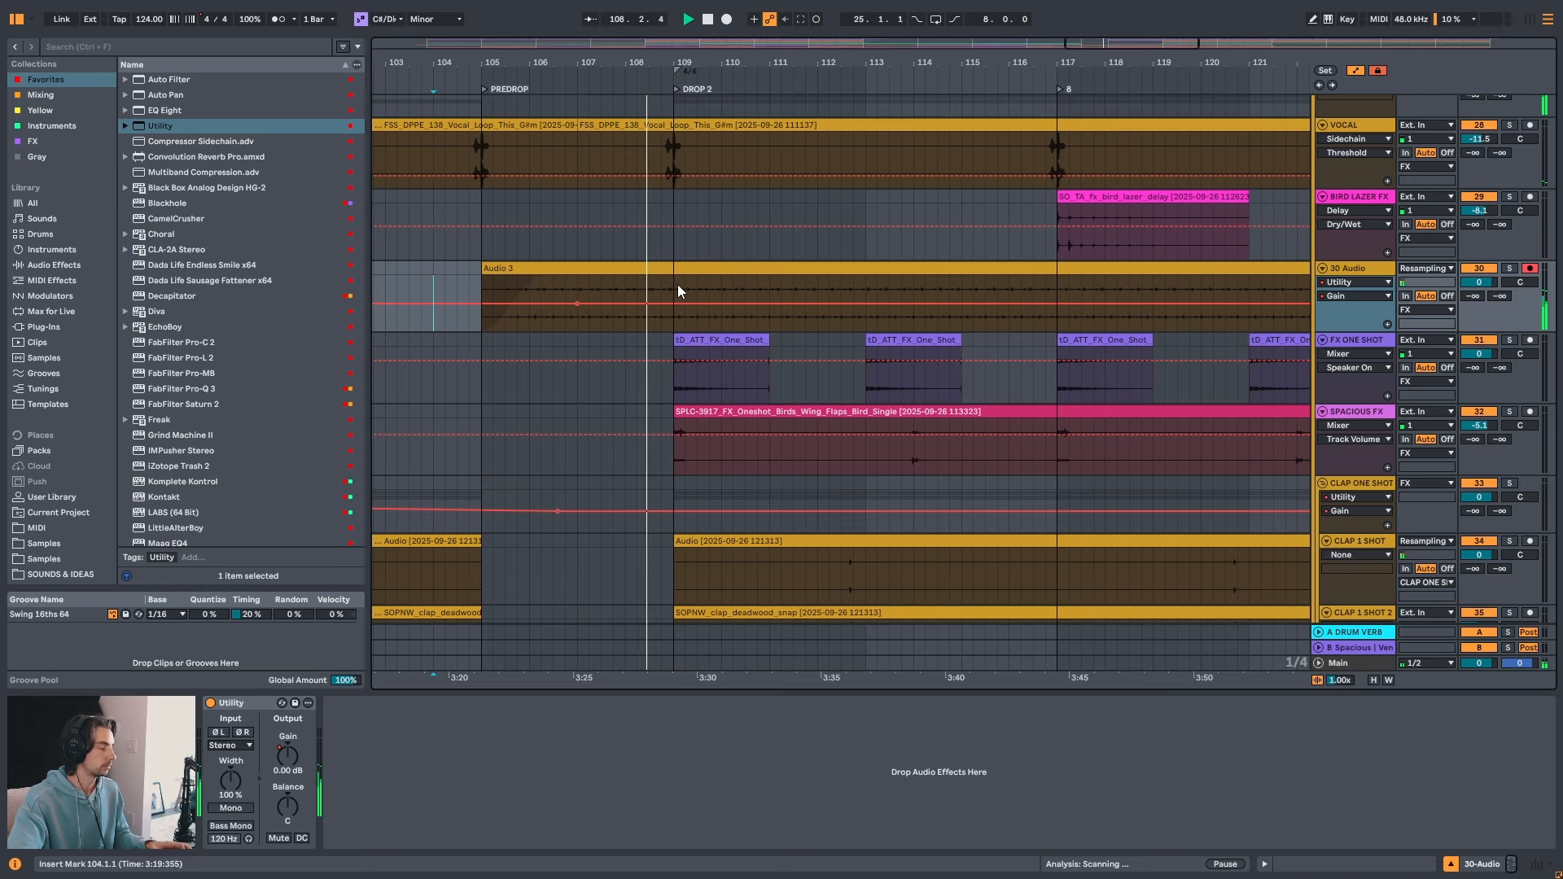
{"action": "mouse_move", "coordinate": [578, 306]}
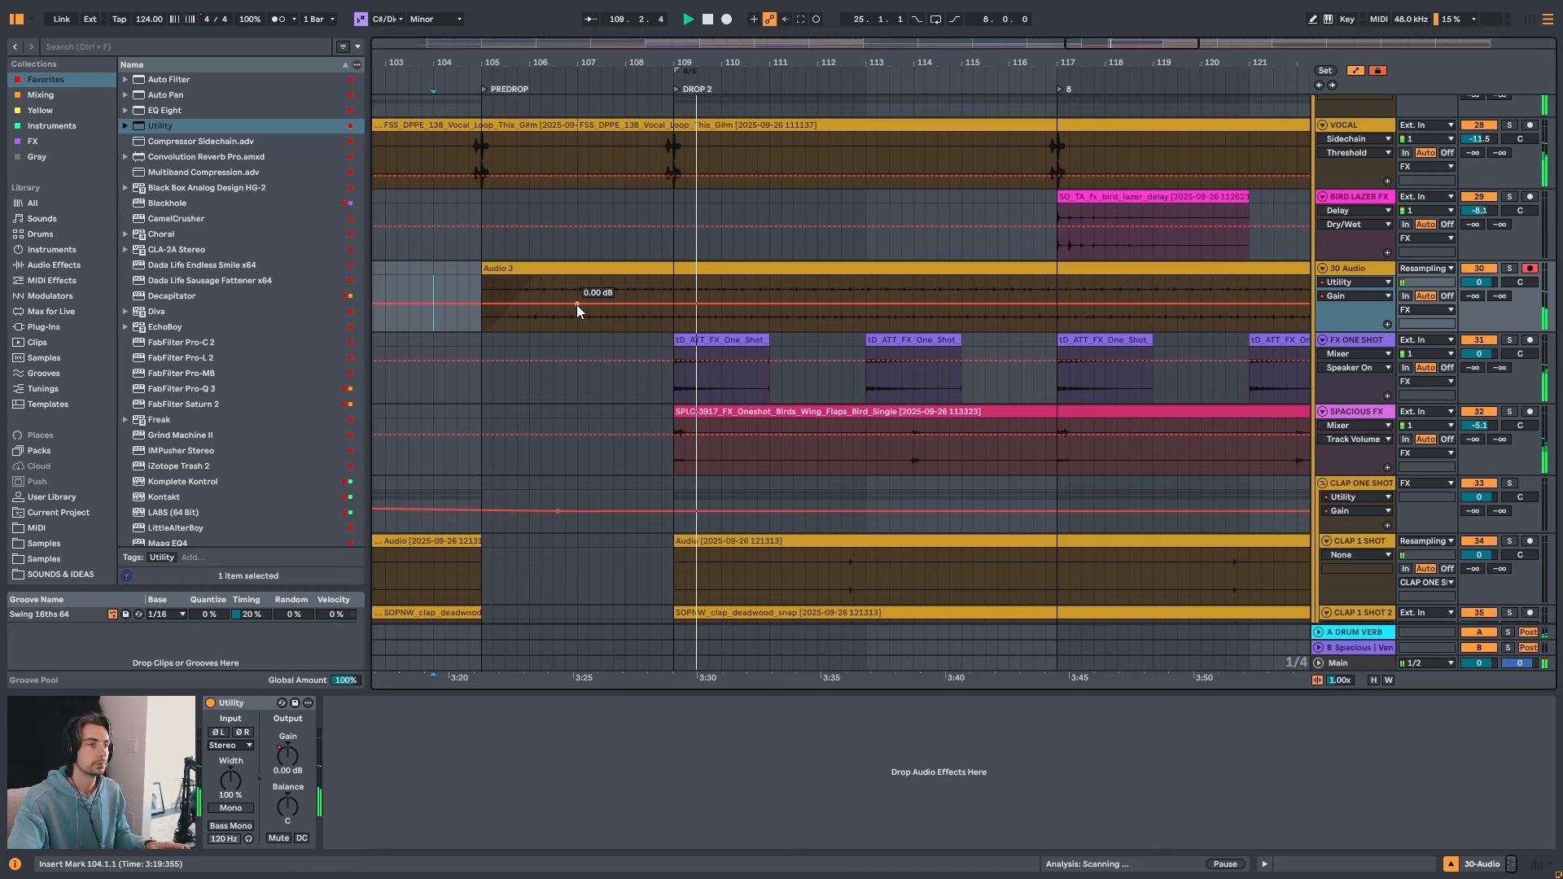
{"action": "left_click", "coordinate": [602, 288]}
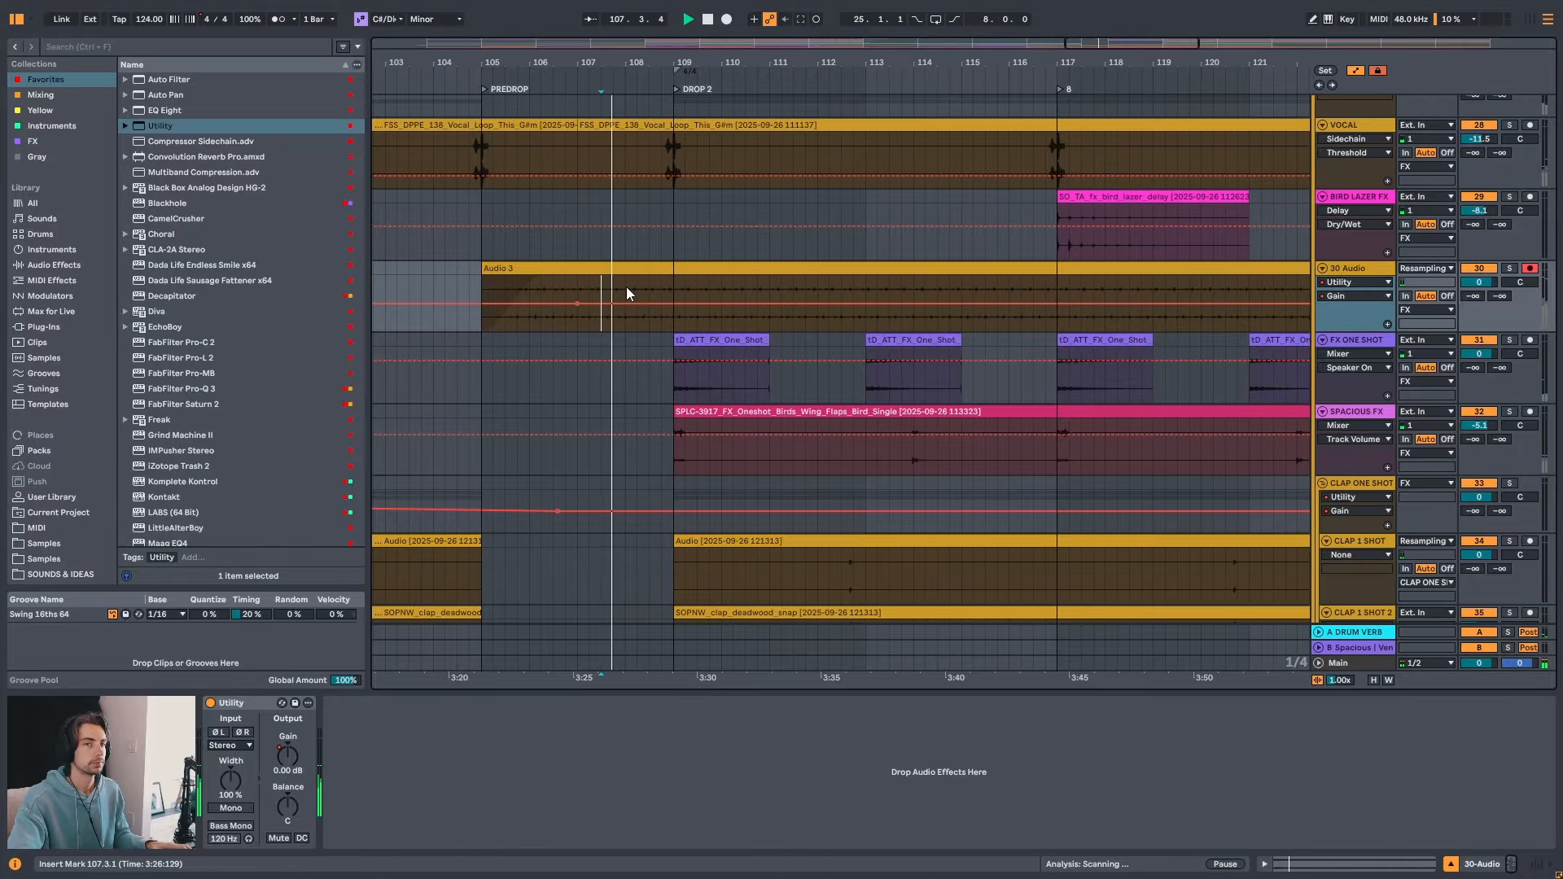
{"action": "key", "text": "space"}
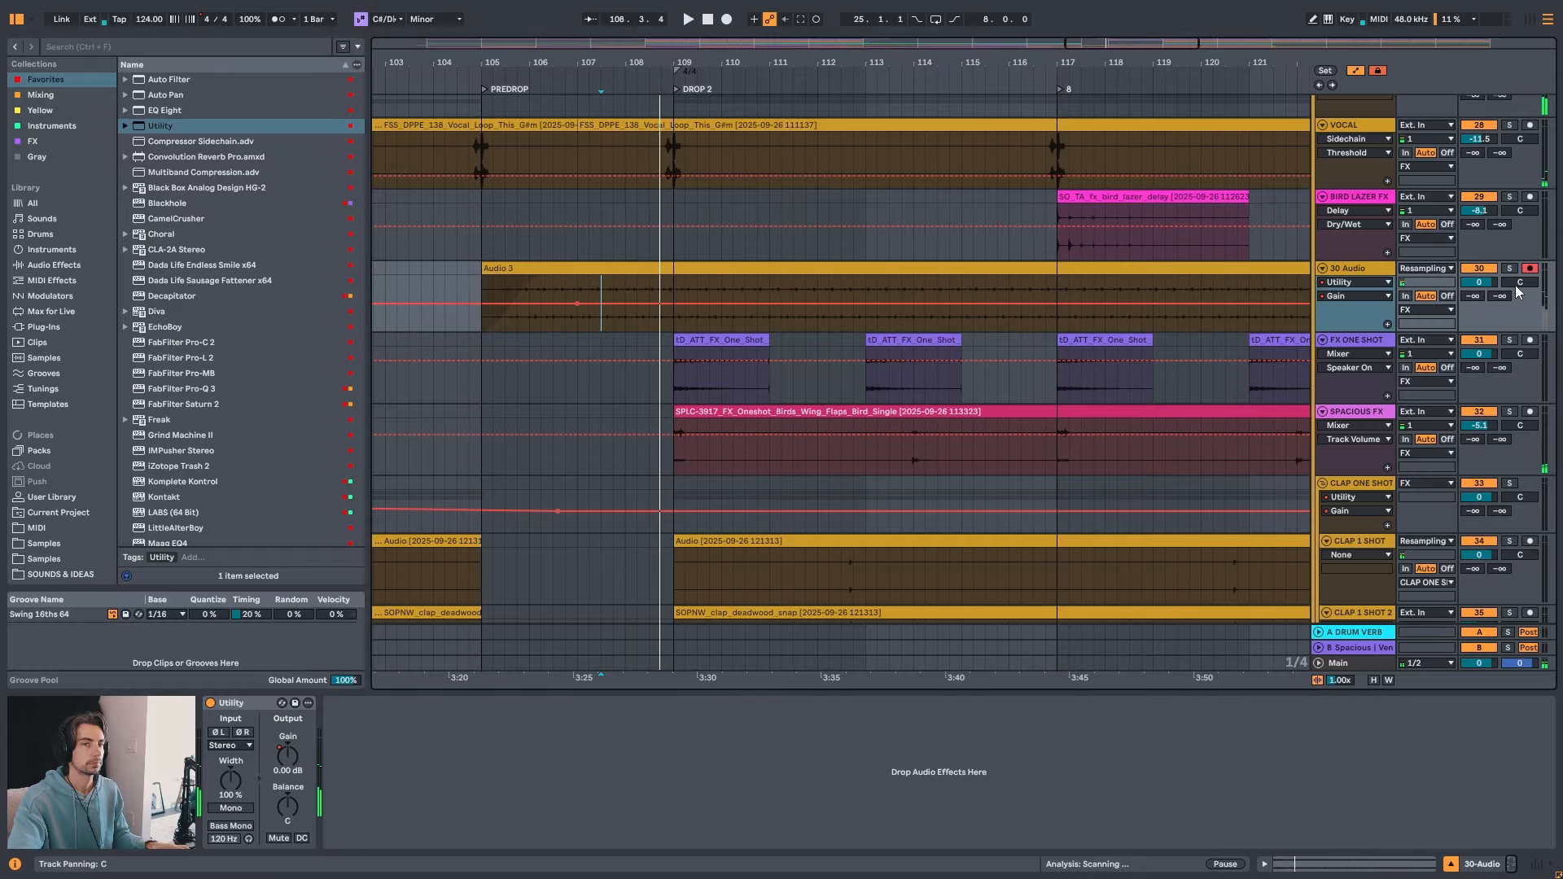
{"action": "left_click_drag", "start_coordinate": [1479, 282], "coordinate": [1481, 297]}
{"action": "key", "text": "space"}
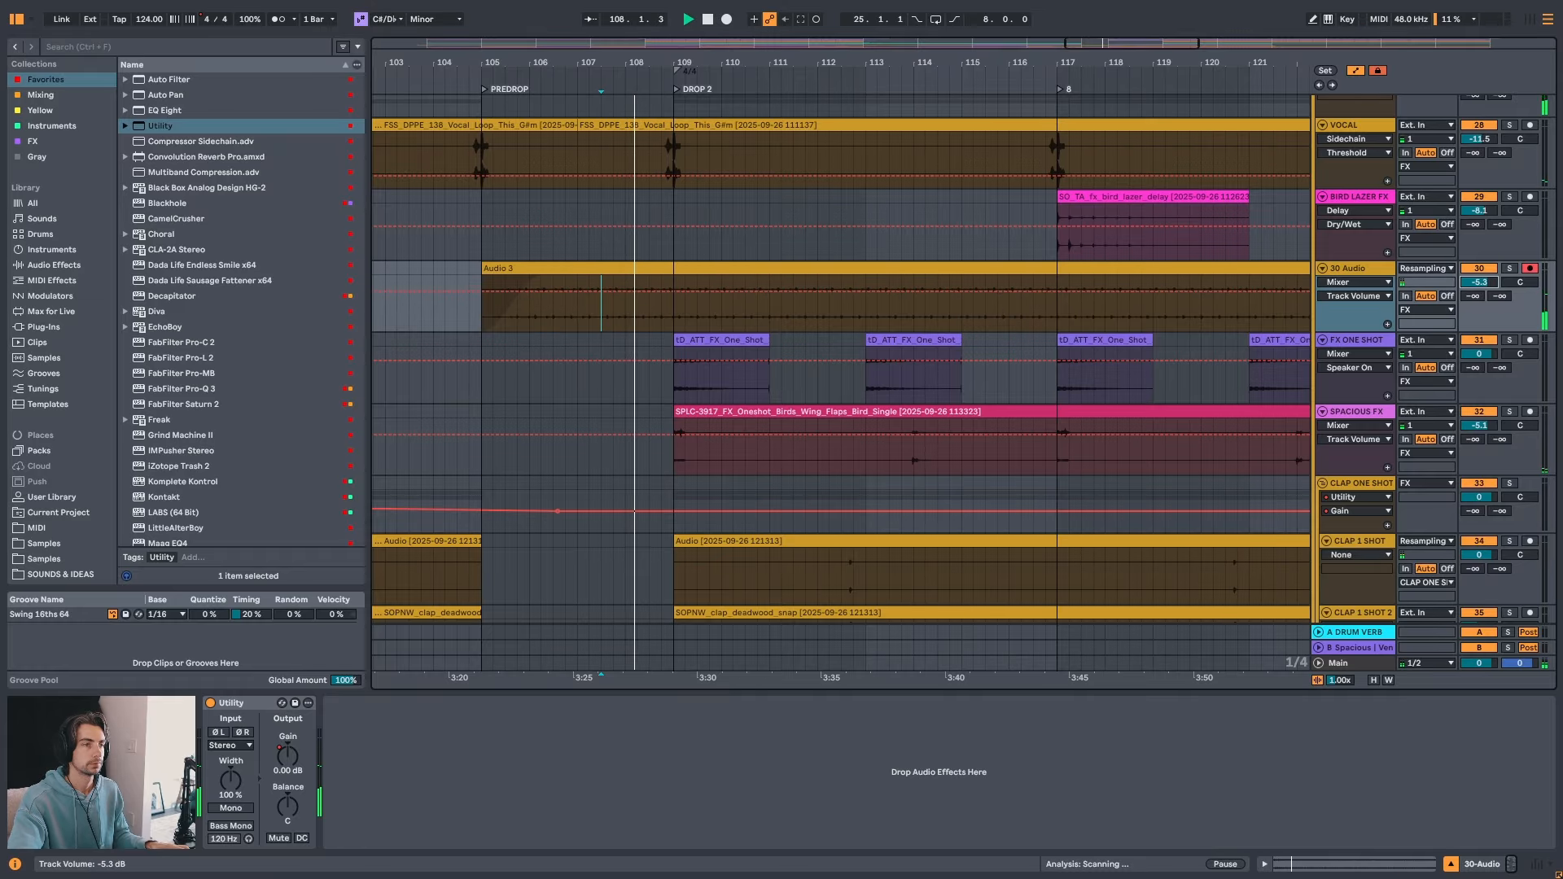
- Switch the BIRD LAZER FX Sidechain compressor back on and copy it to the resampling track with a -27.3 dB threshold
{"action": "left_click_drag", "start_coordinate": [760, 64], "coordinate": [648, 38]}
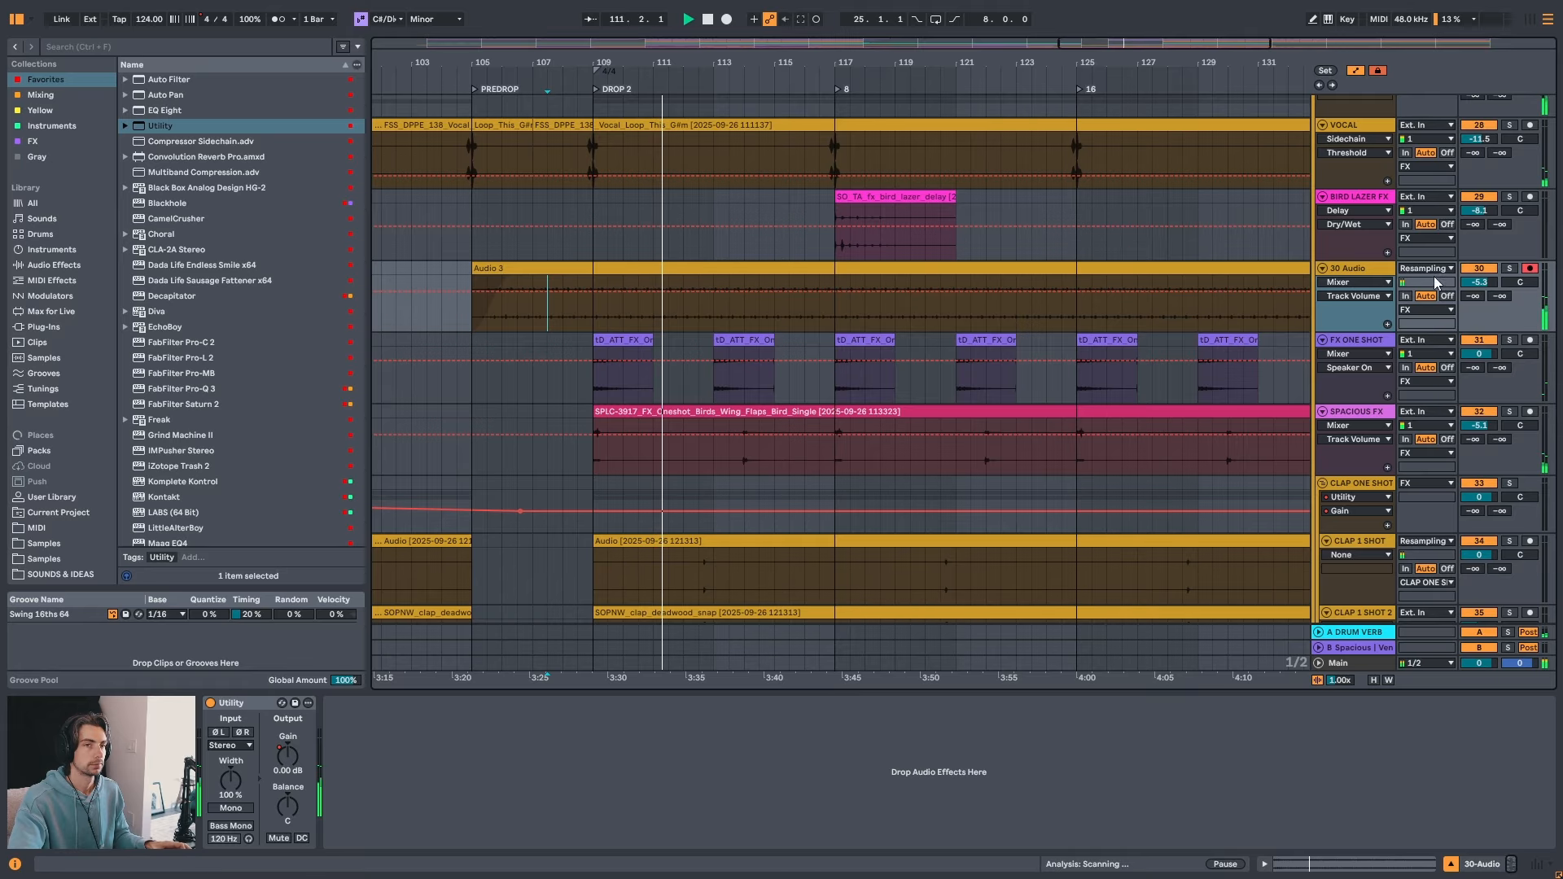
{"action": "left_click", "coordinate": [1355, 271]}
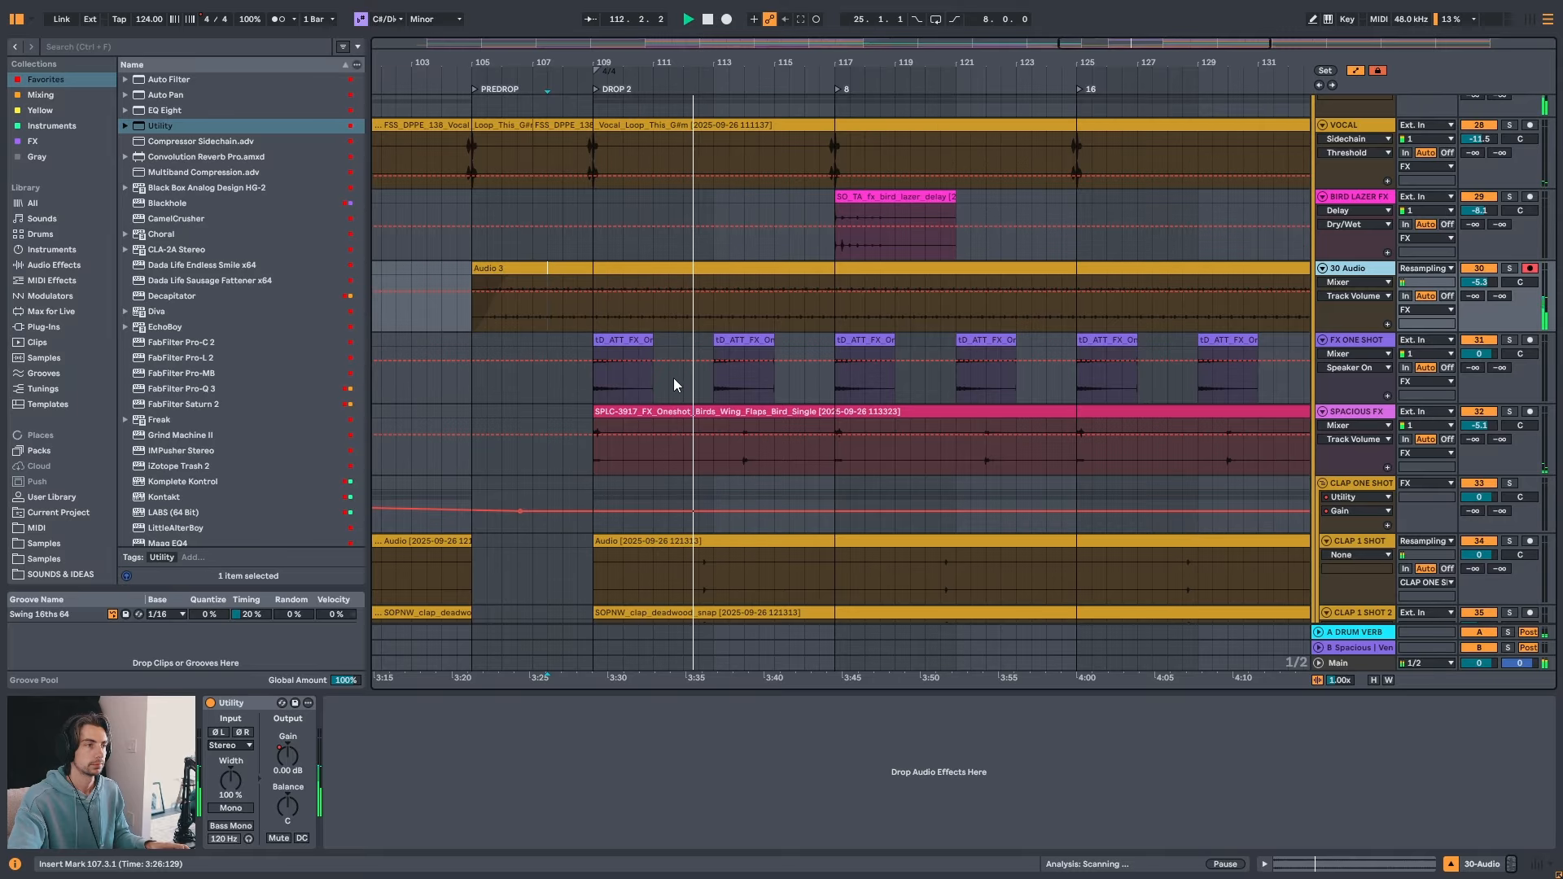
{"action": "left_click", "coordinate": [1355, 198]}
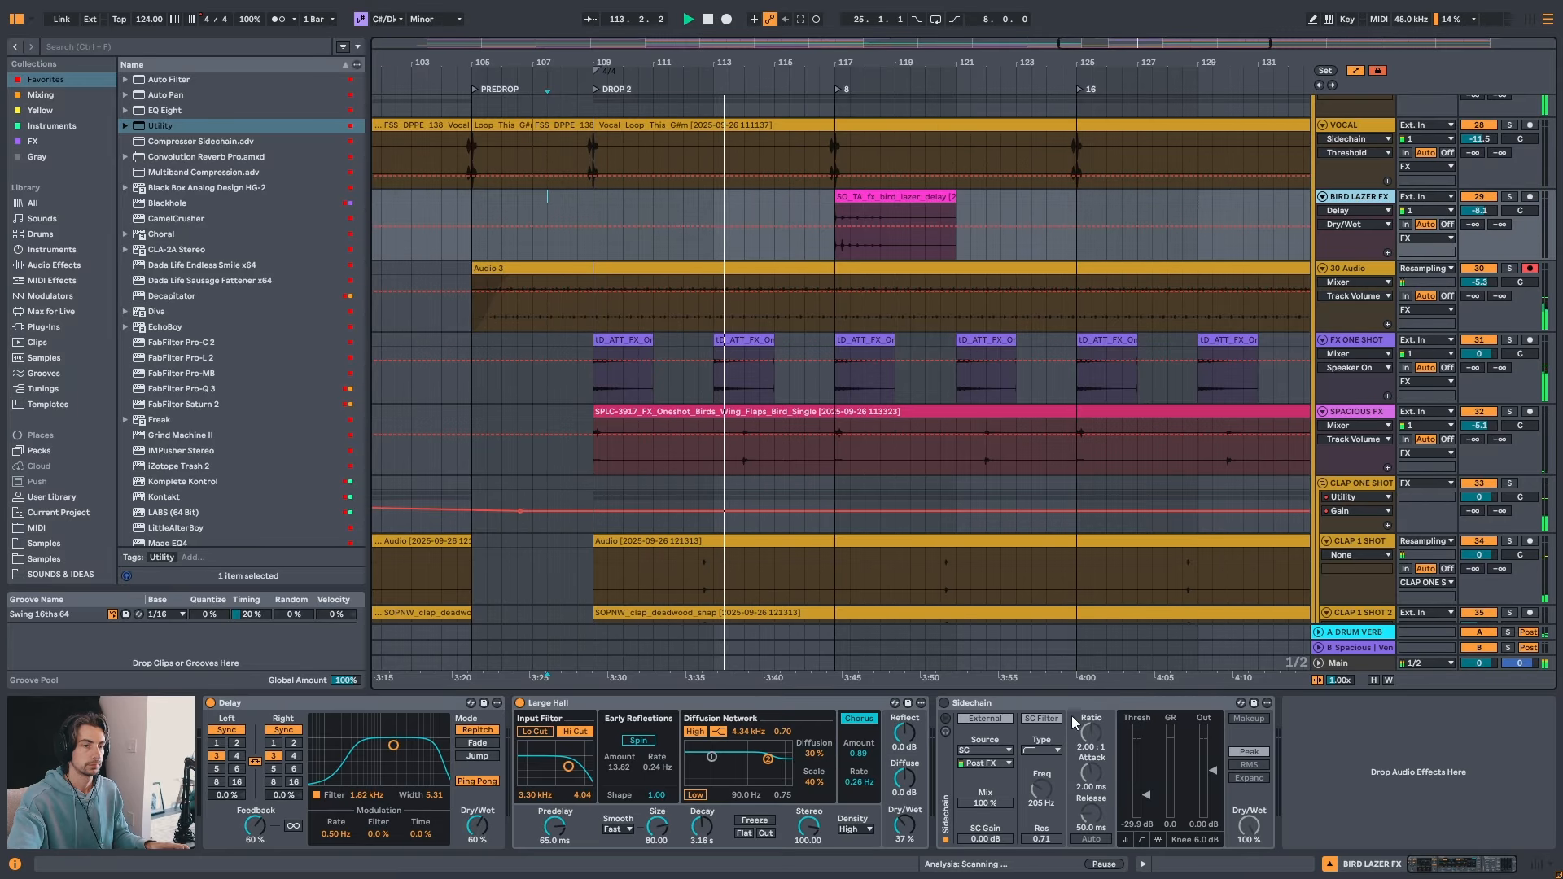
{"action": "left_click", "coordinate": [954, 705]}
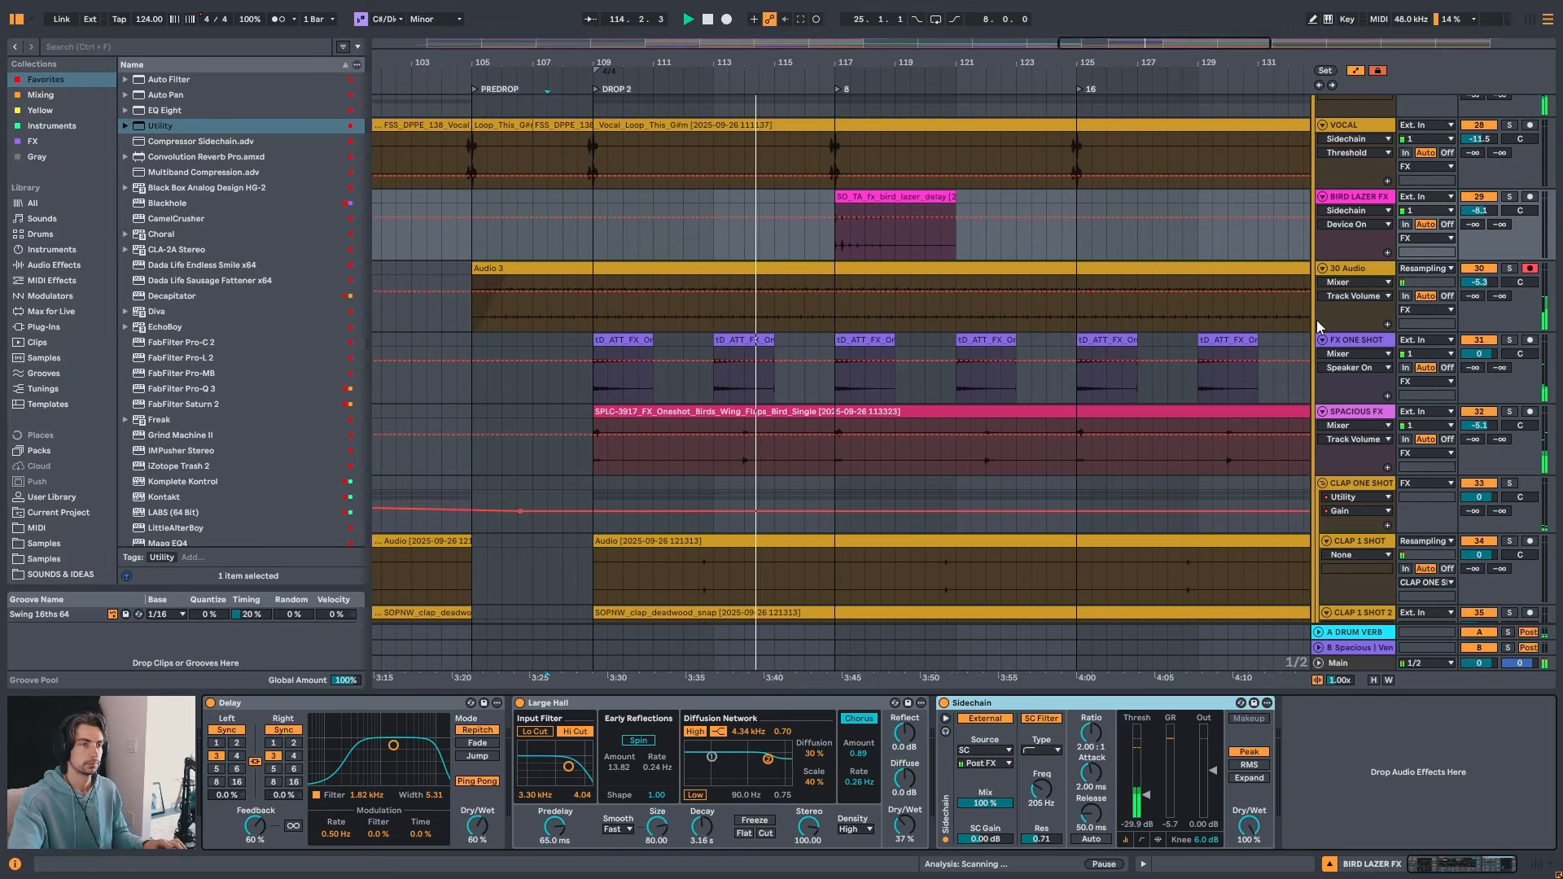
{"action": "left_click", "coordinate": [1361, 269]}
{"action": "left_click", "coordinate": [617, 764]}
{"action": "key", "text": "ctrl+v"}
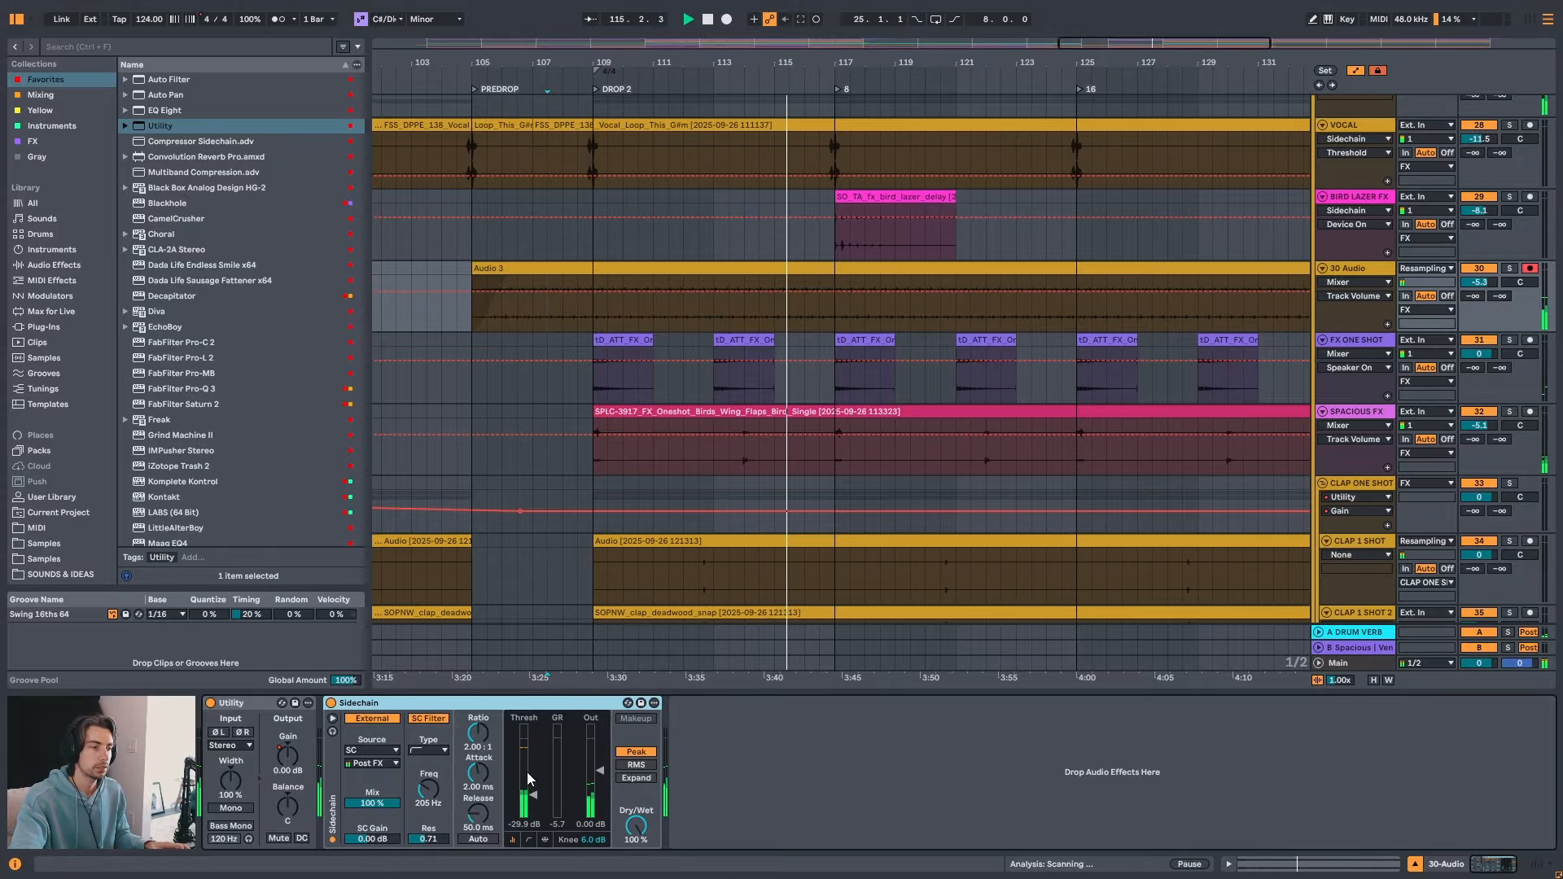
- Automate the resampling track's Utility Gain from 0 dB before Drop 2 to -2.09 dB at bar 109 and 2.09 dB at bar 115
{"action": "left_click", "coordinate": [285, 754]}
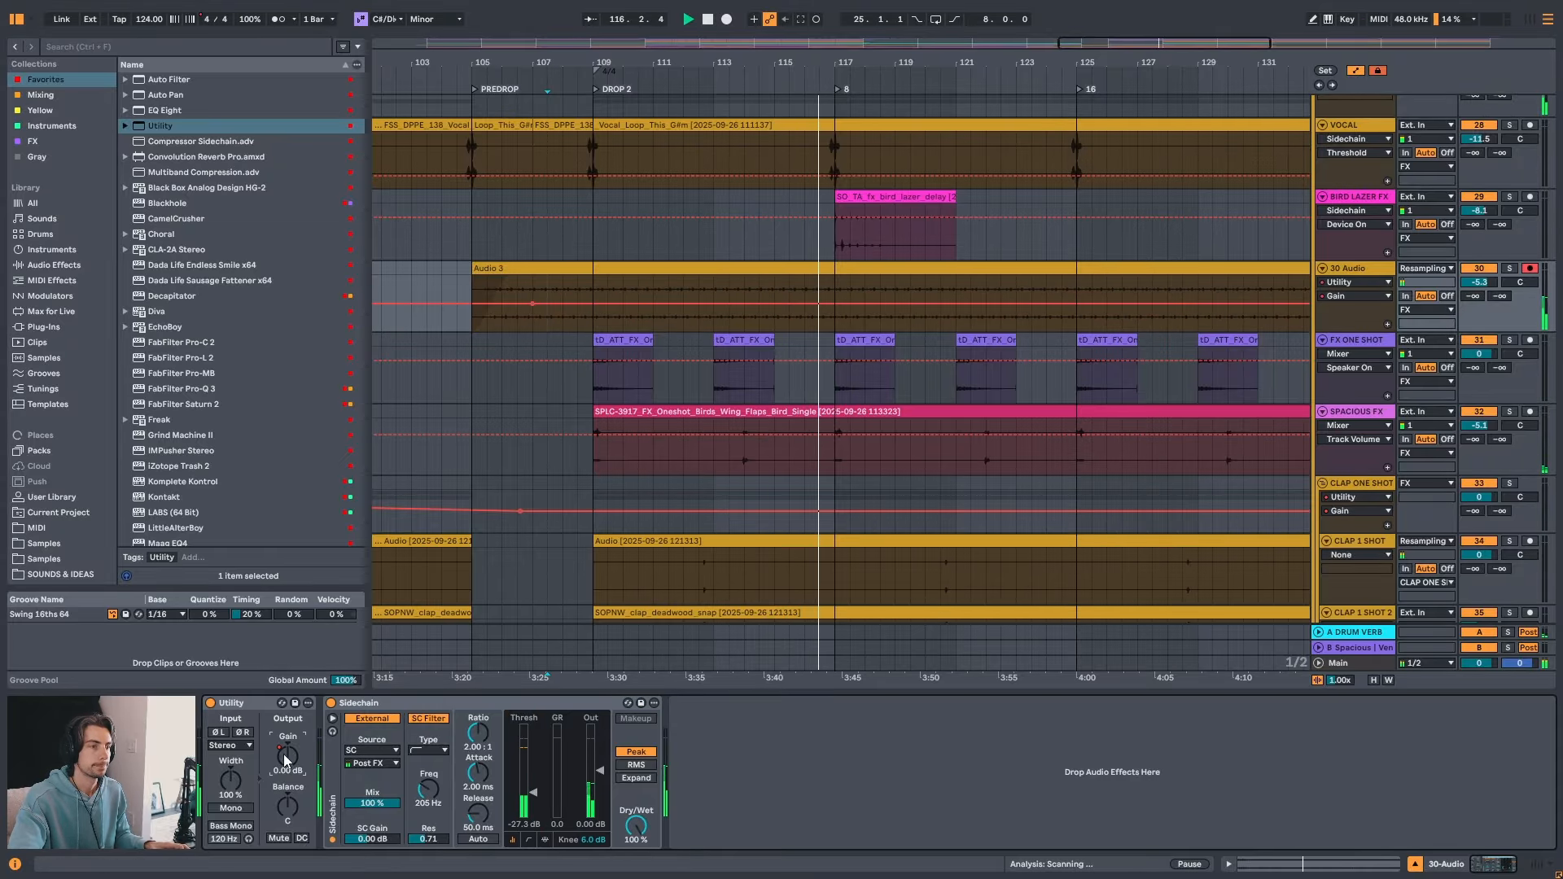
{"action": "left_click", "coordinate": [444, 272]}
{"action": "key", "text": "space"}
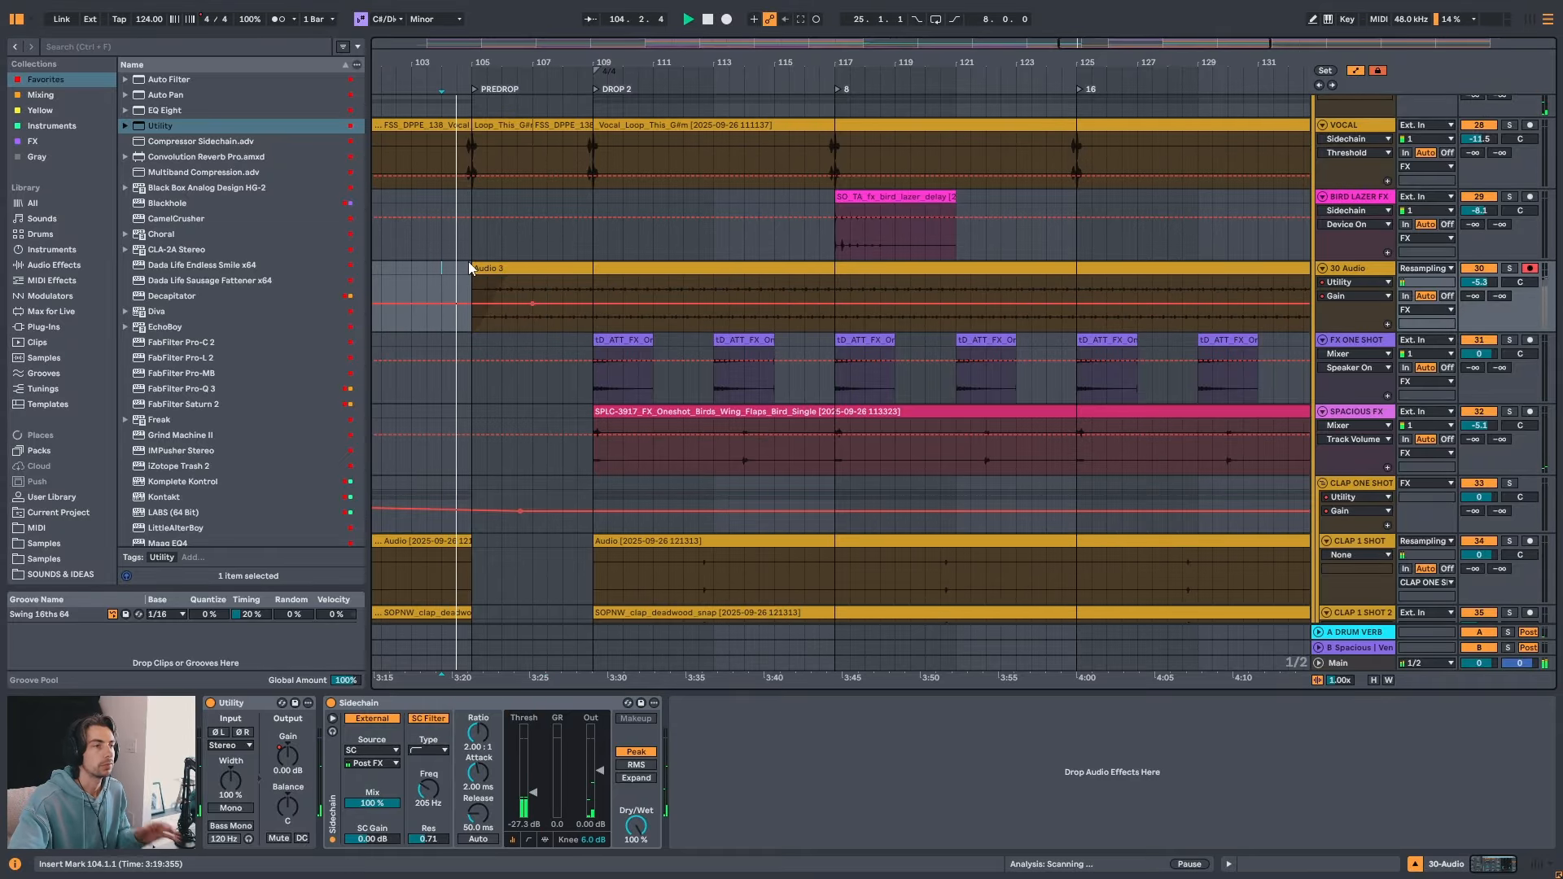
{"action": "left_click", "coordinate": [531, 305]}
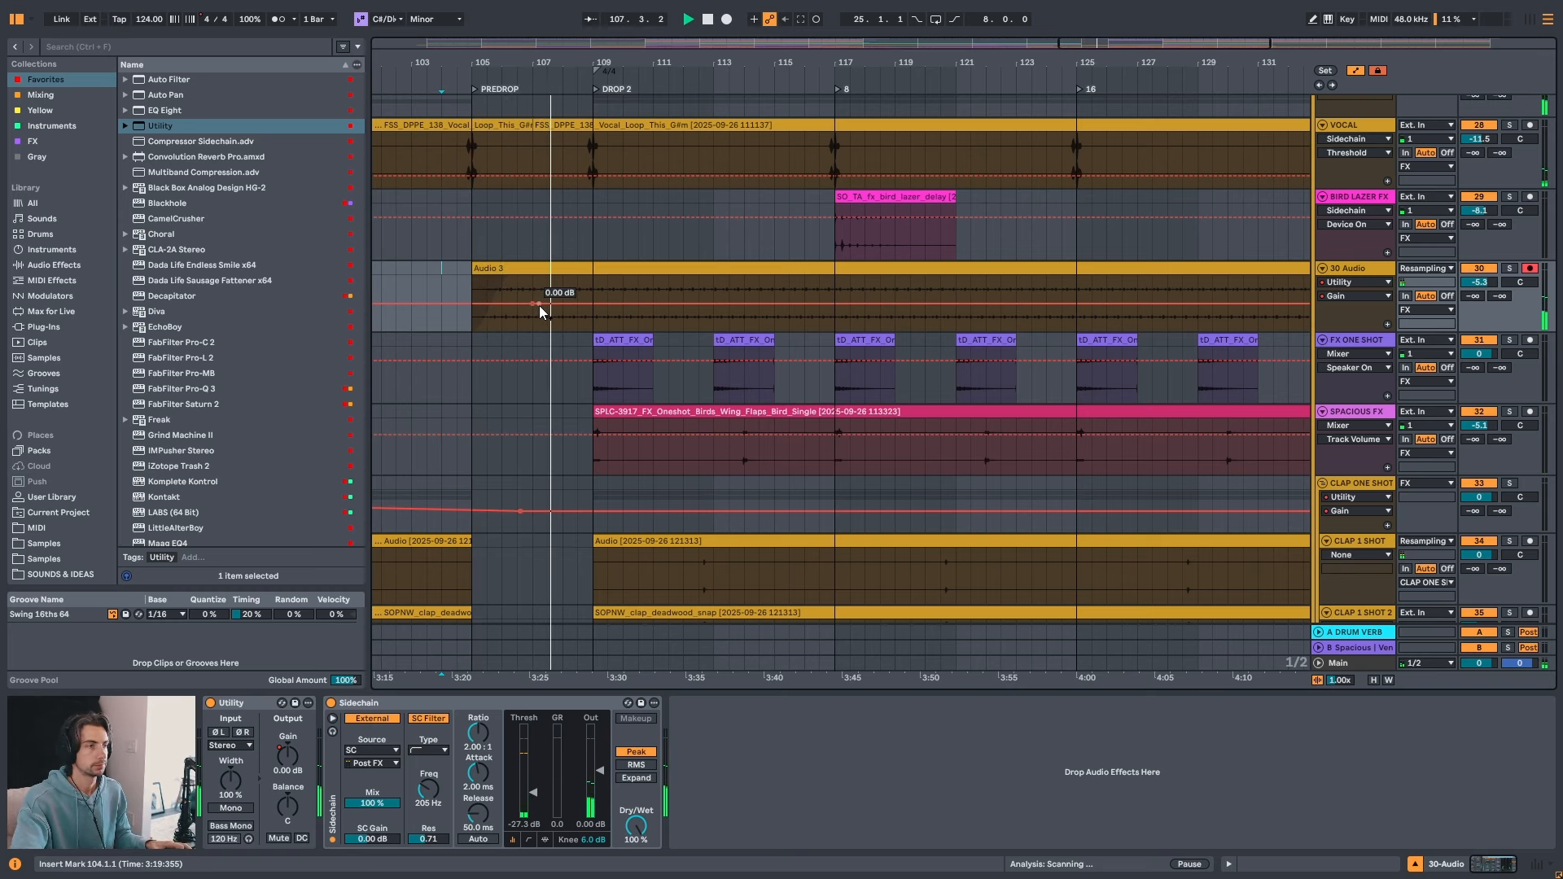
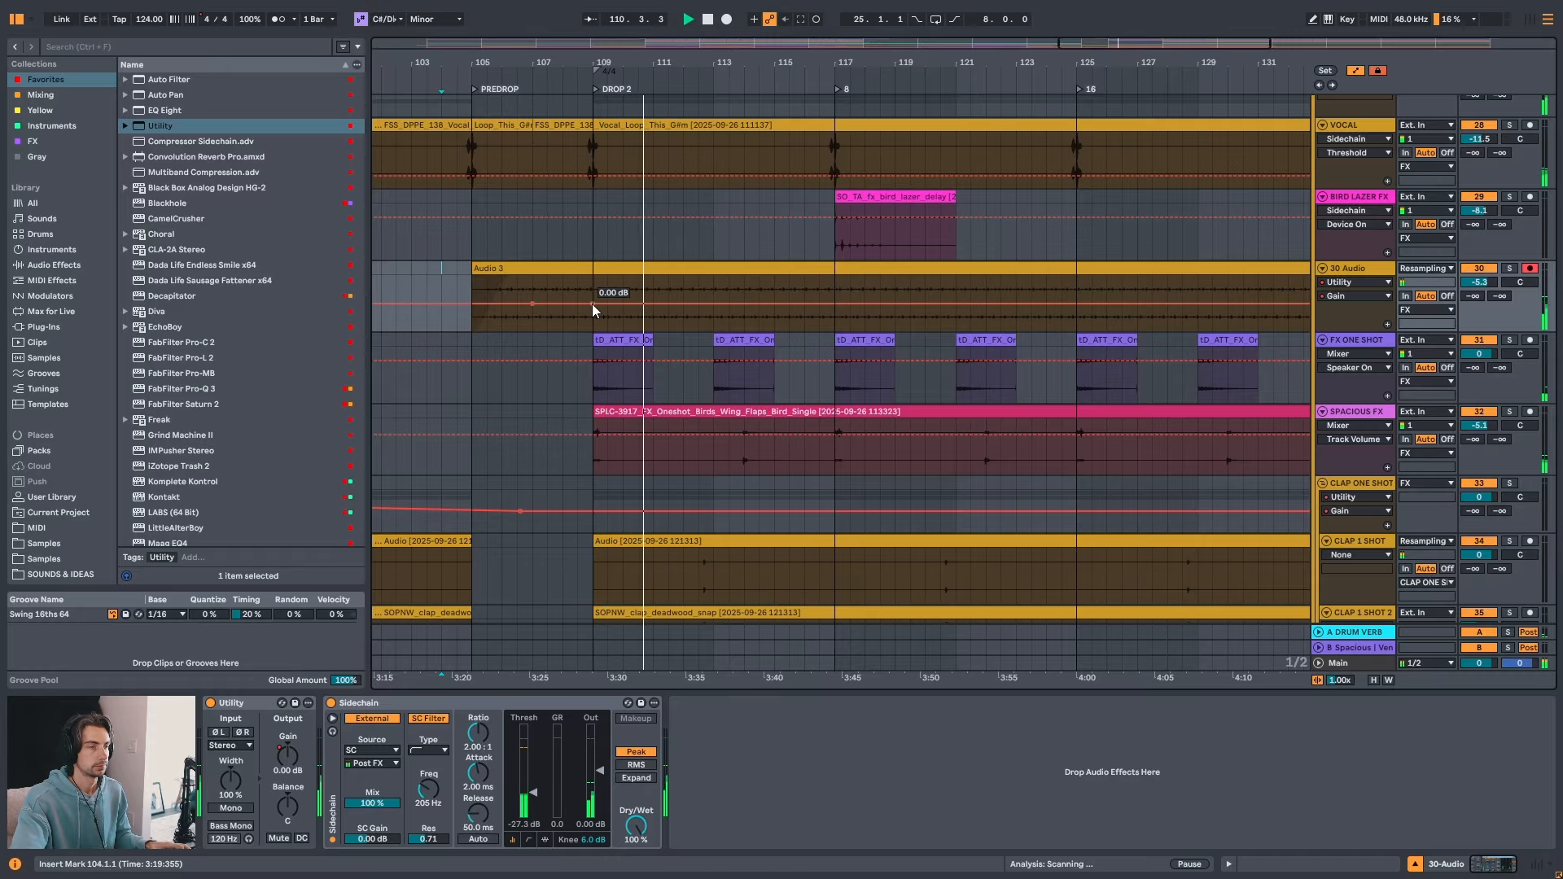
{"action": "mouse_move", "coordinate": [534, 303]}
{"action": "left_mouse_down"}
{"action": "mouse_move", "coordinate": [594, 306]}
{"action": "mouse_move", "coordinate": [547, 303]}
{"action": "left_mouse_up"}
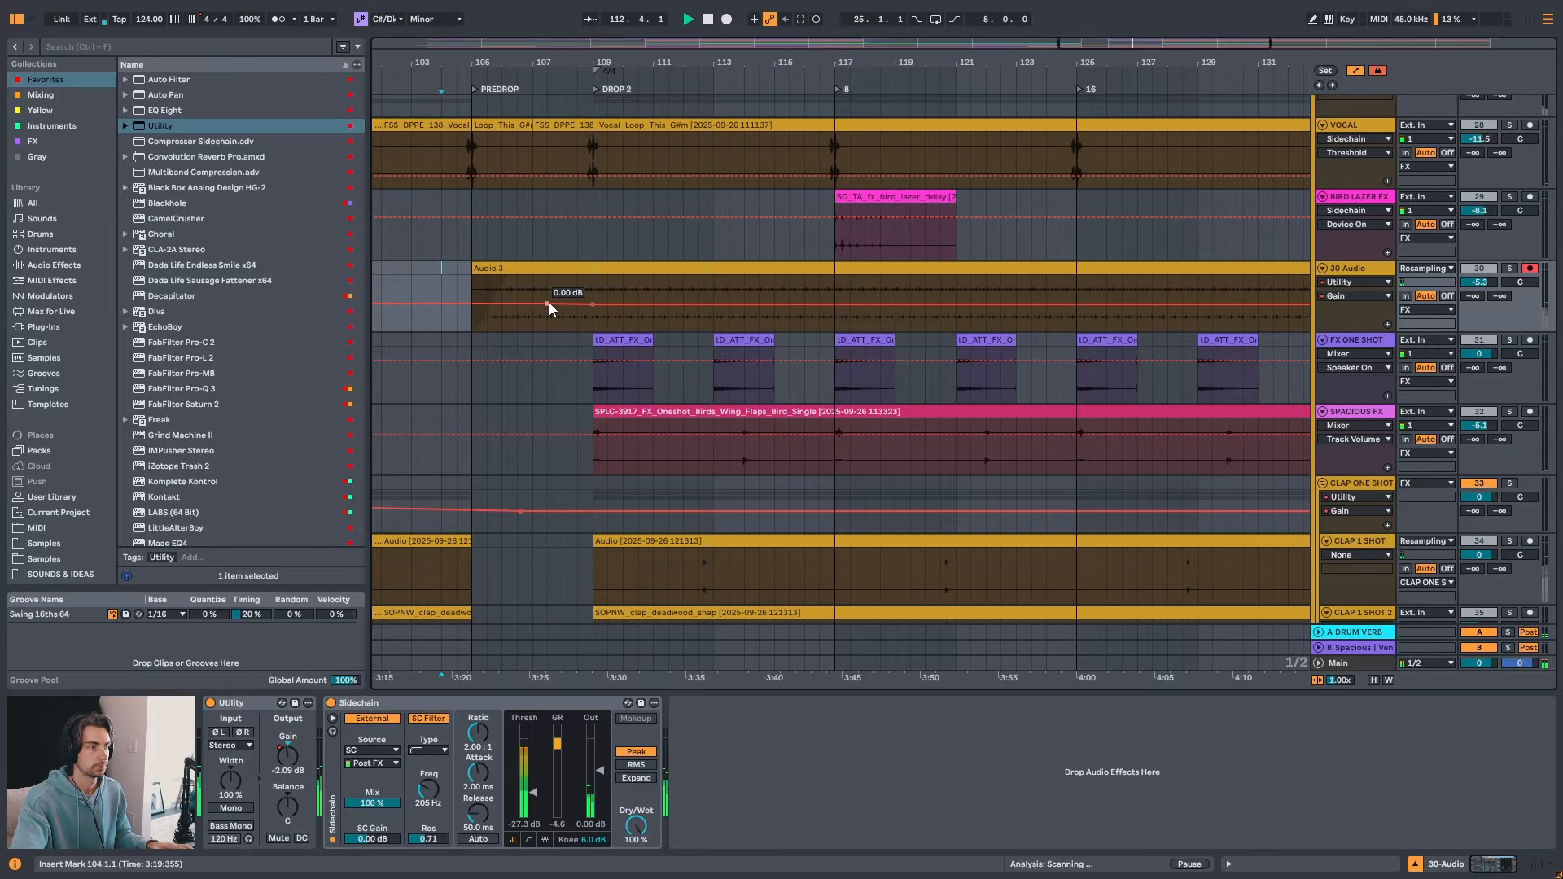
{"action": "left_click", "coordinate": [705, 303]}
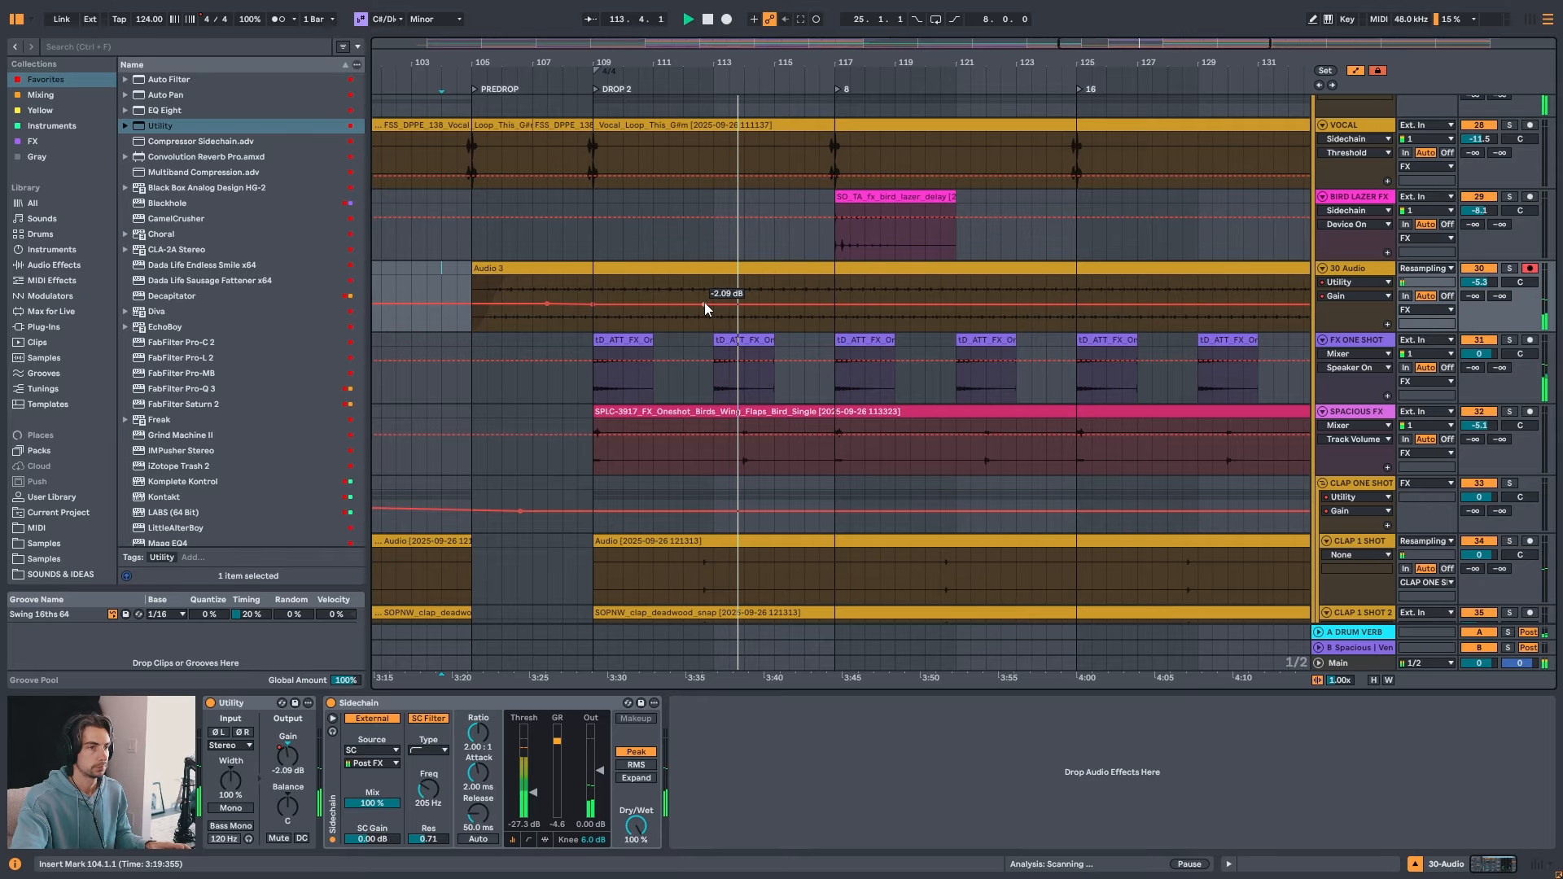
{"action": "left_click_drag", "start_coordinate": [709, 303], "coordinate": [774, 301]}
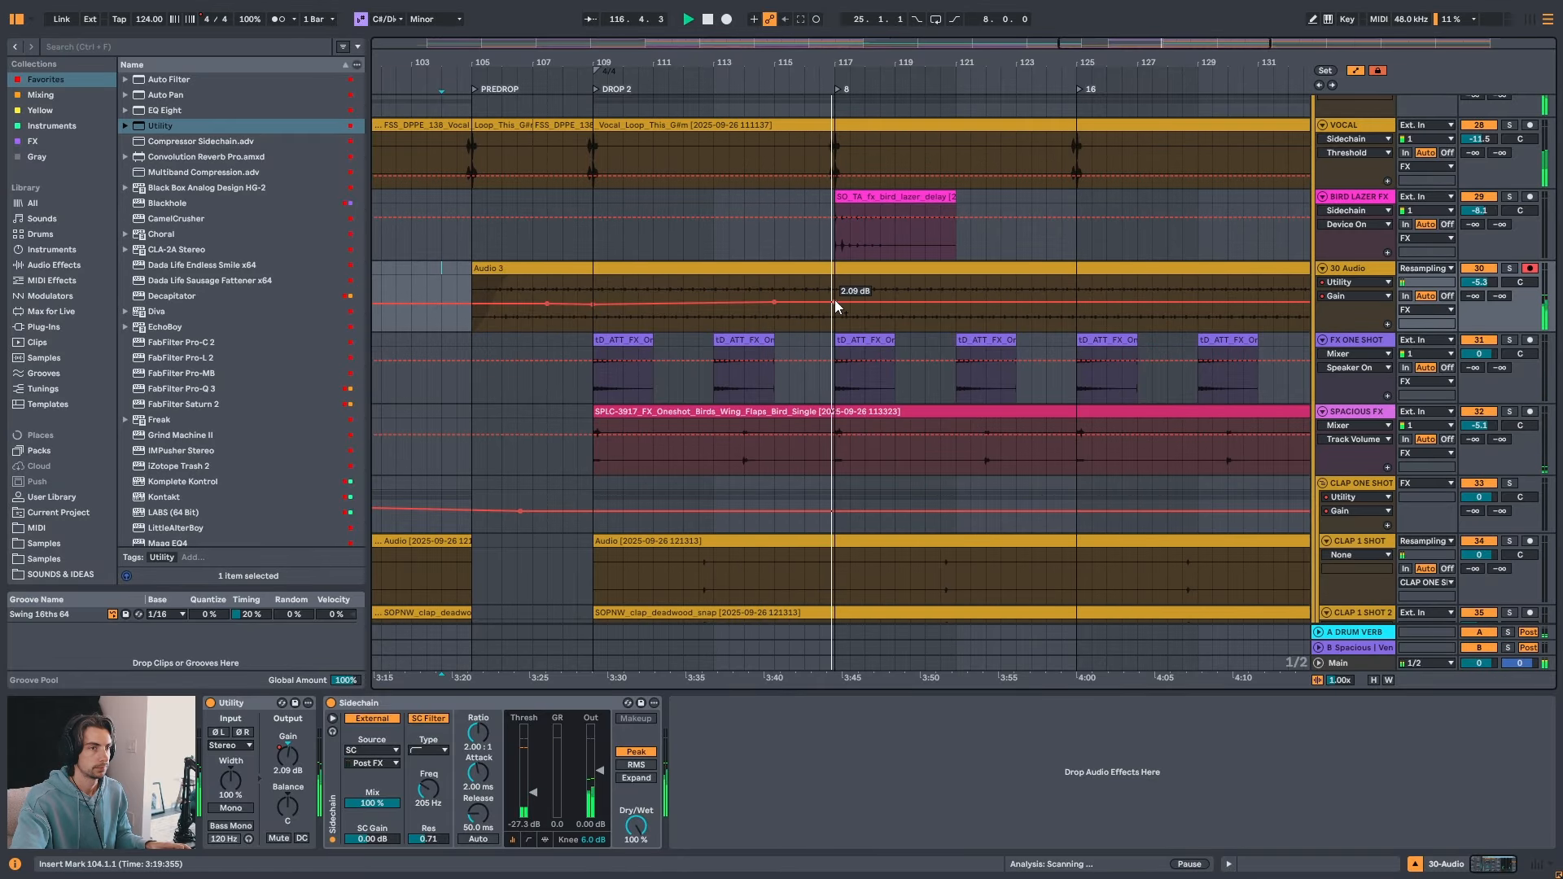
- Hold the resampling track's Utility Gain automation until bar 117 of Drop 2, then lower it to 1.04 dB by about bar 120
{"action": "left_click_drag", "start_coordinate": [919, 65], "coordinate": [823, 61]}
{"action": "left_click", "coordinate": [739, 285]}
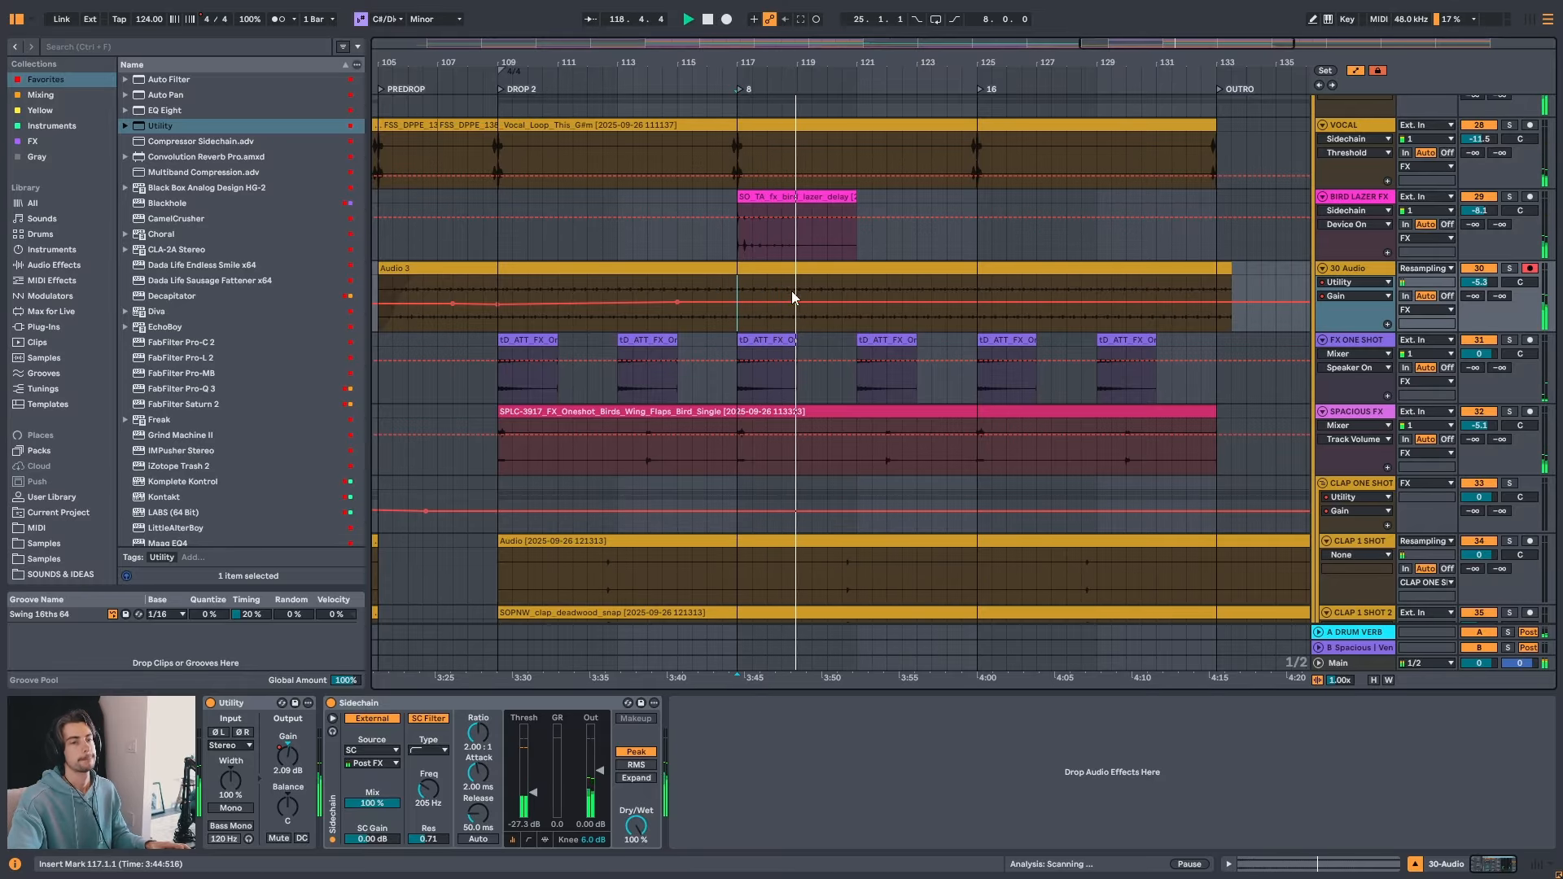
{"action": "left_click", "coordinate": [737, 303]}
{"action": "left_click_drag", "start_coordinate": [818, 301], "coordinate": [816, 303]}
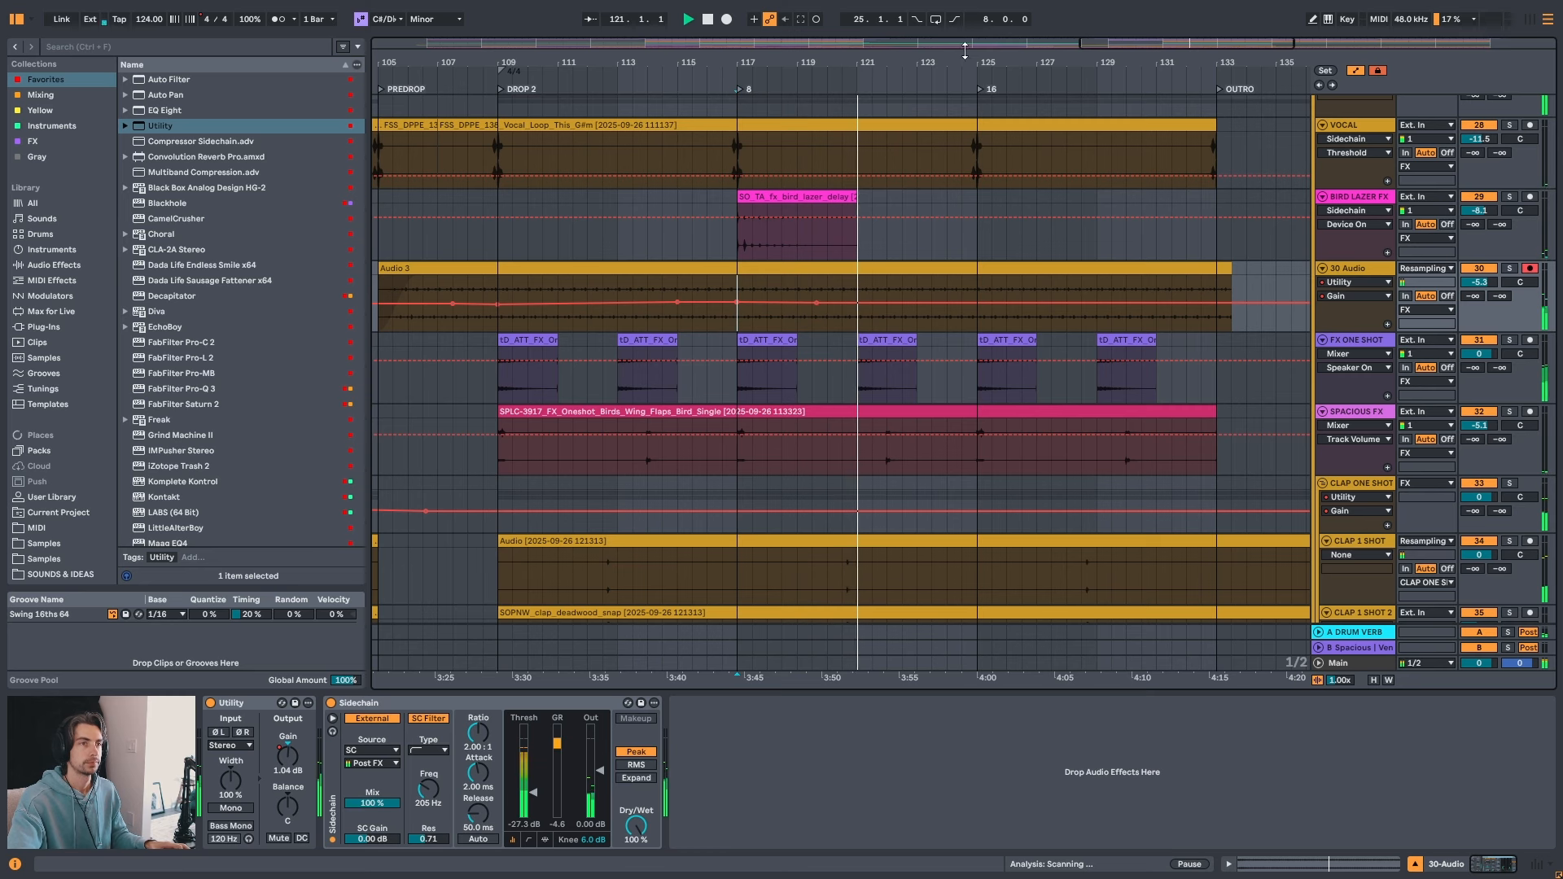
- Trim the end of the resampled Audio 3 clip to bar 133, where the outro starts
{"action": "left_click_drag", "start_coordinate": [965, 61], "coordinate": [834, 45]}
{"action": "left_click_drag", "start_coordinate": [970, 268], "coordinate": [967, 269]}
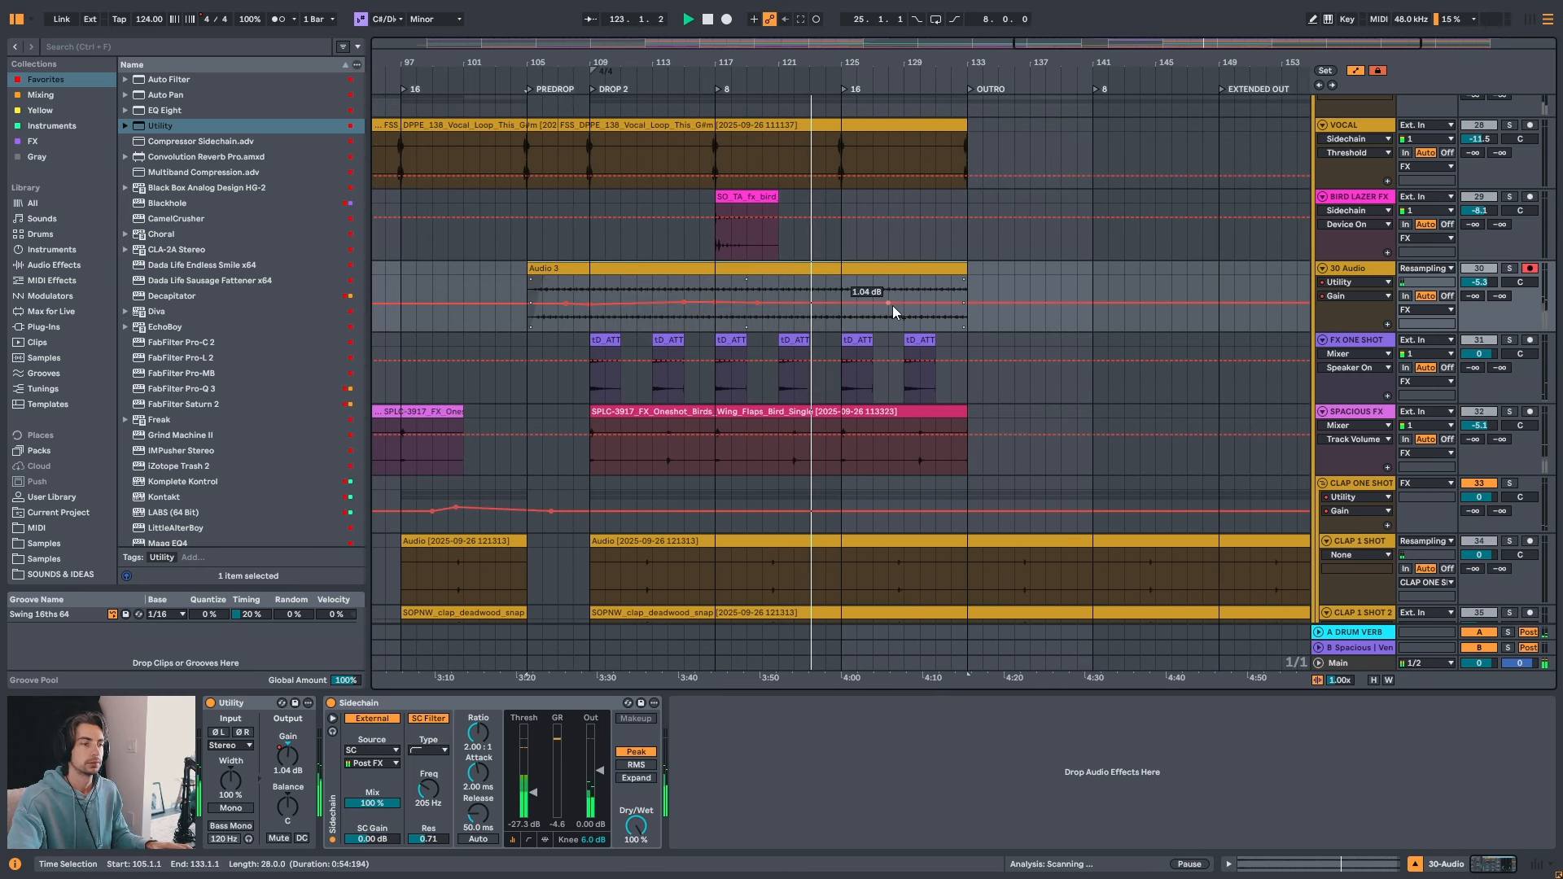
{"action": "left_click_drag", "start_coordinate": [871, 61], "coordinate": [933, 44]}
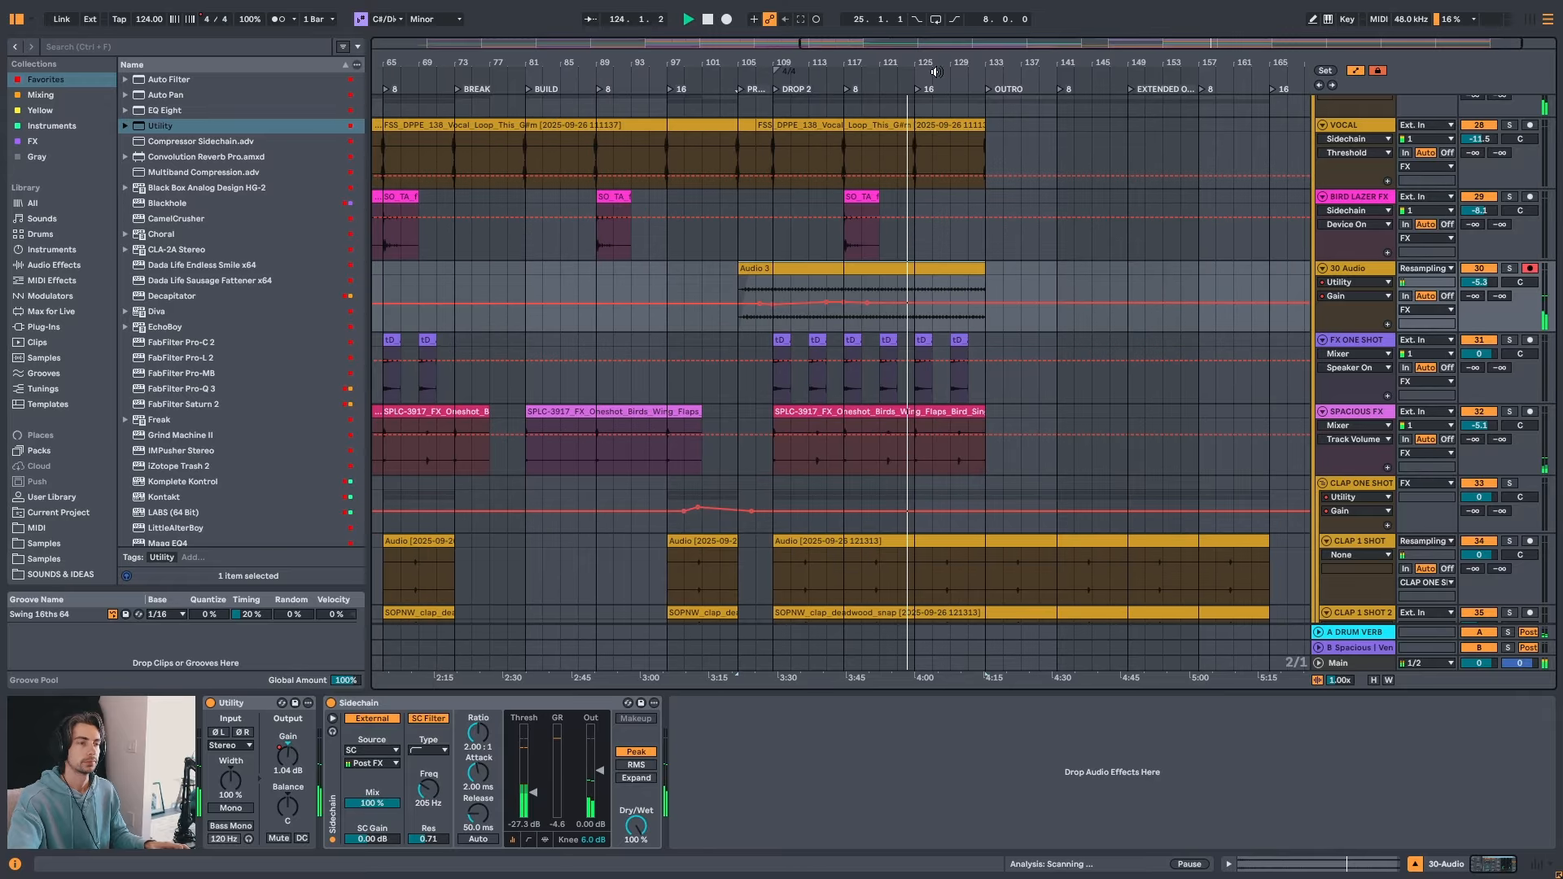
- Stop playback and examine the melodic group's clips and automation across Drop 1, the break, the build and Drop 2
{"action": "key", "text": "space"}
{"action": "scroll", "coordinate": [969, 308], "scroll_direction": "up", "scroll_amount": 5}
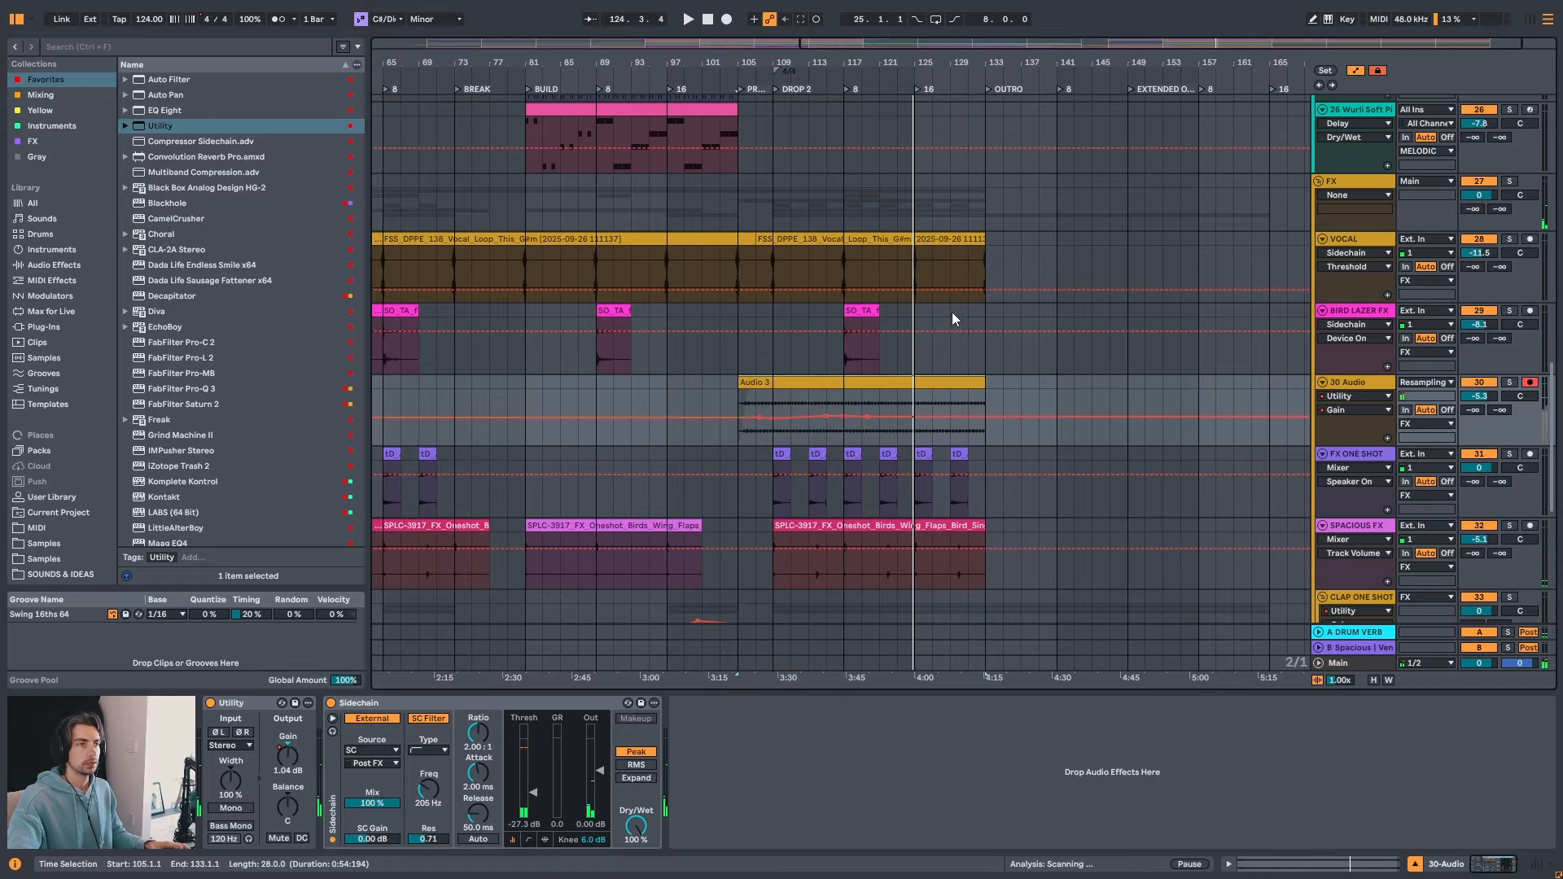
{"action": "left_click", "coordinate": [539, 151]}
{"action": "left_click_drag", "start_coordinate": [583, 54], "coordinate": [719, 77]}
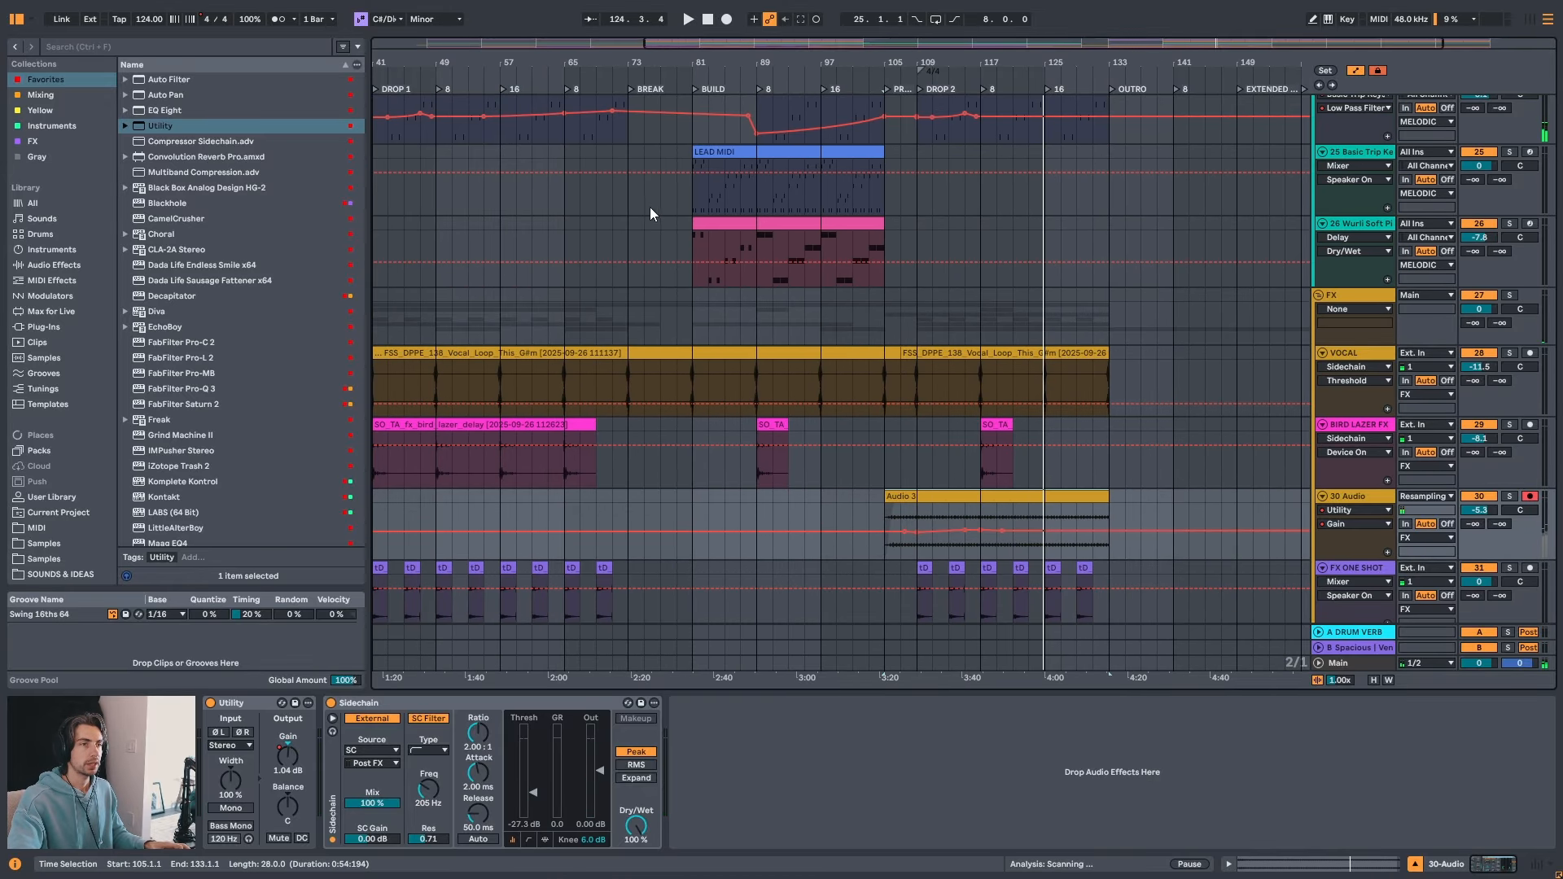
{"action": "scroll", "coordinate": [732, 277], "scroll_direction": "up", "scroll_amount": 10}
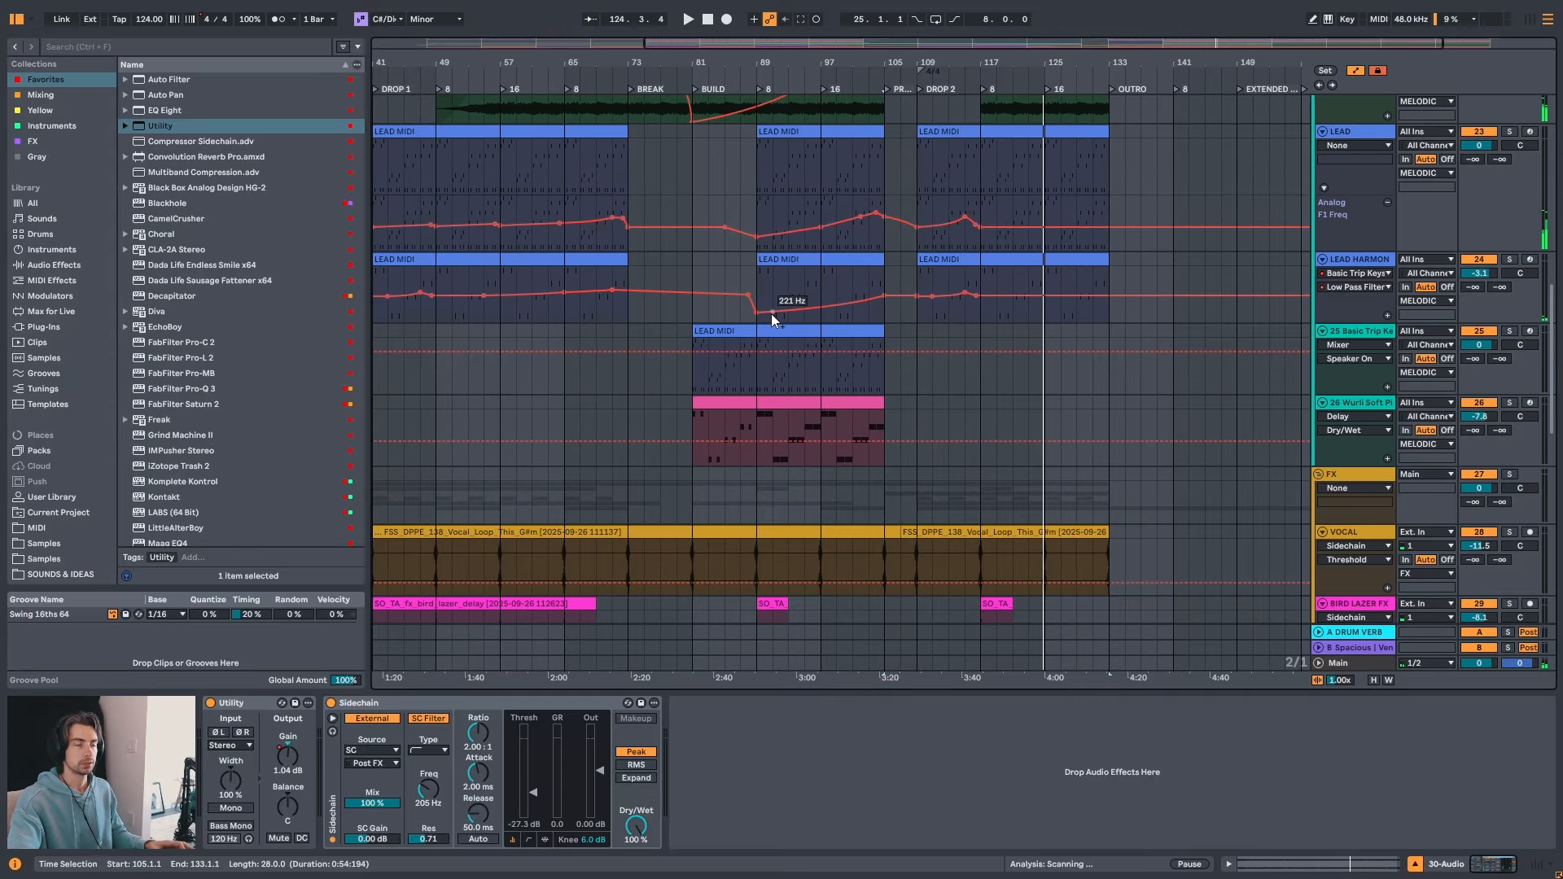
{"action": "scroll", "coordinate": [794, 410], "scroll_direction": "up", "scroll_amount": 10}
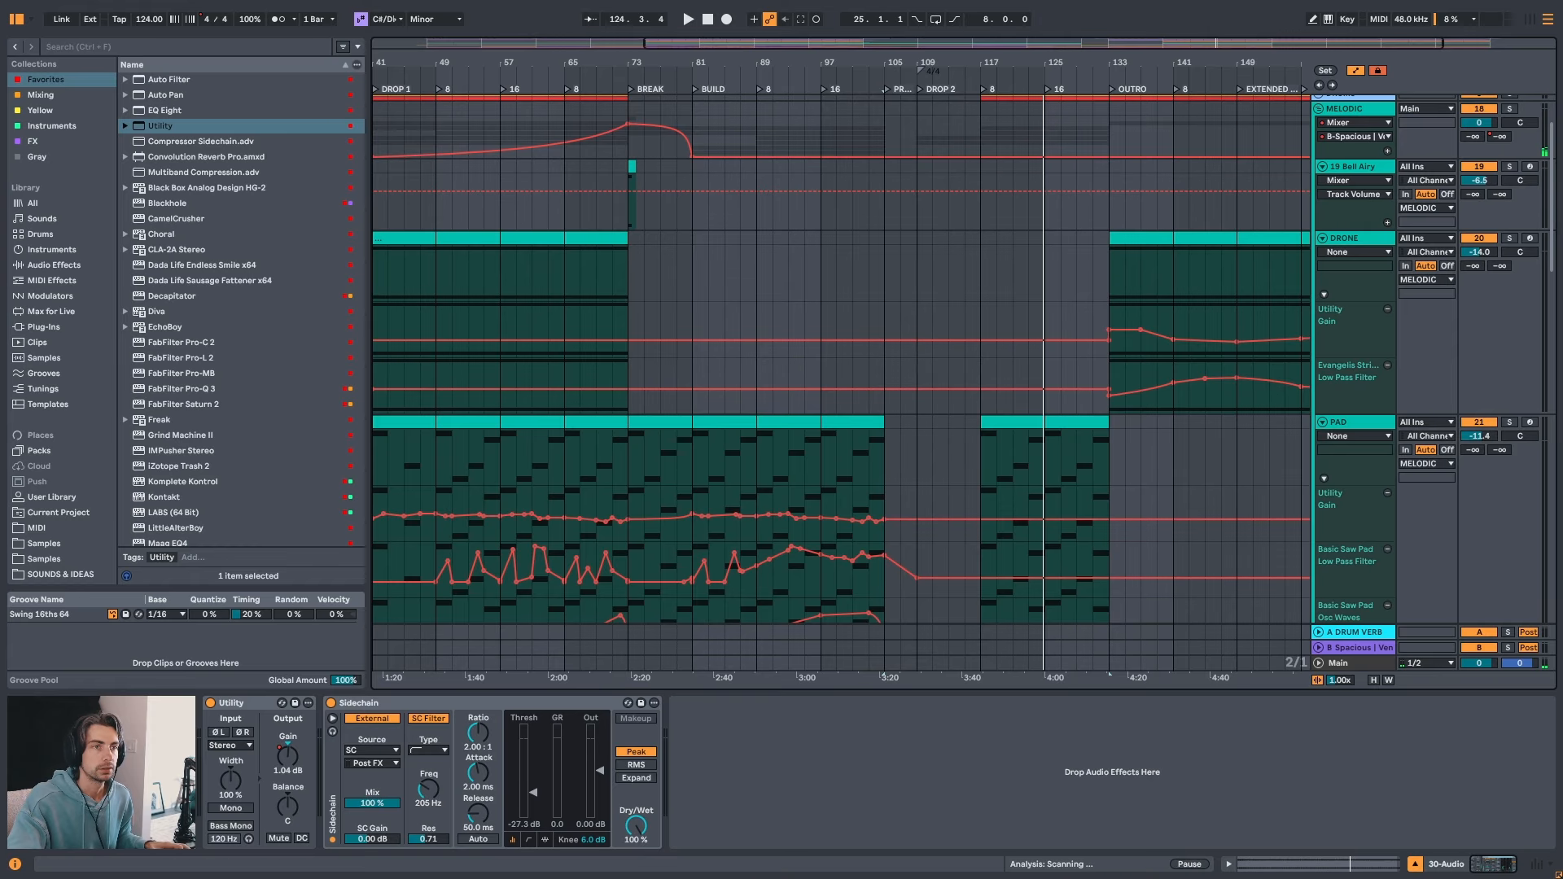
{"action": "scroll", "coordinate": [974, 217], "scroll_direction": "down", "scroll_amount": 2}
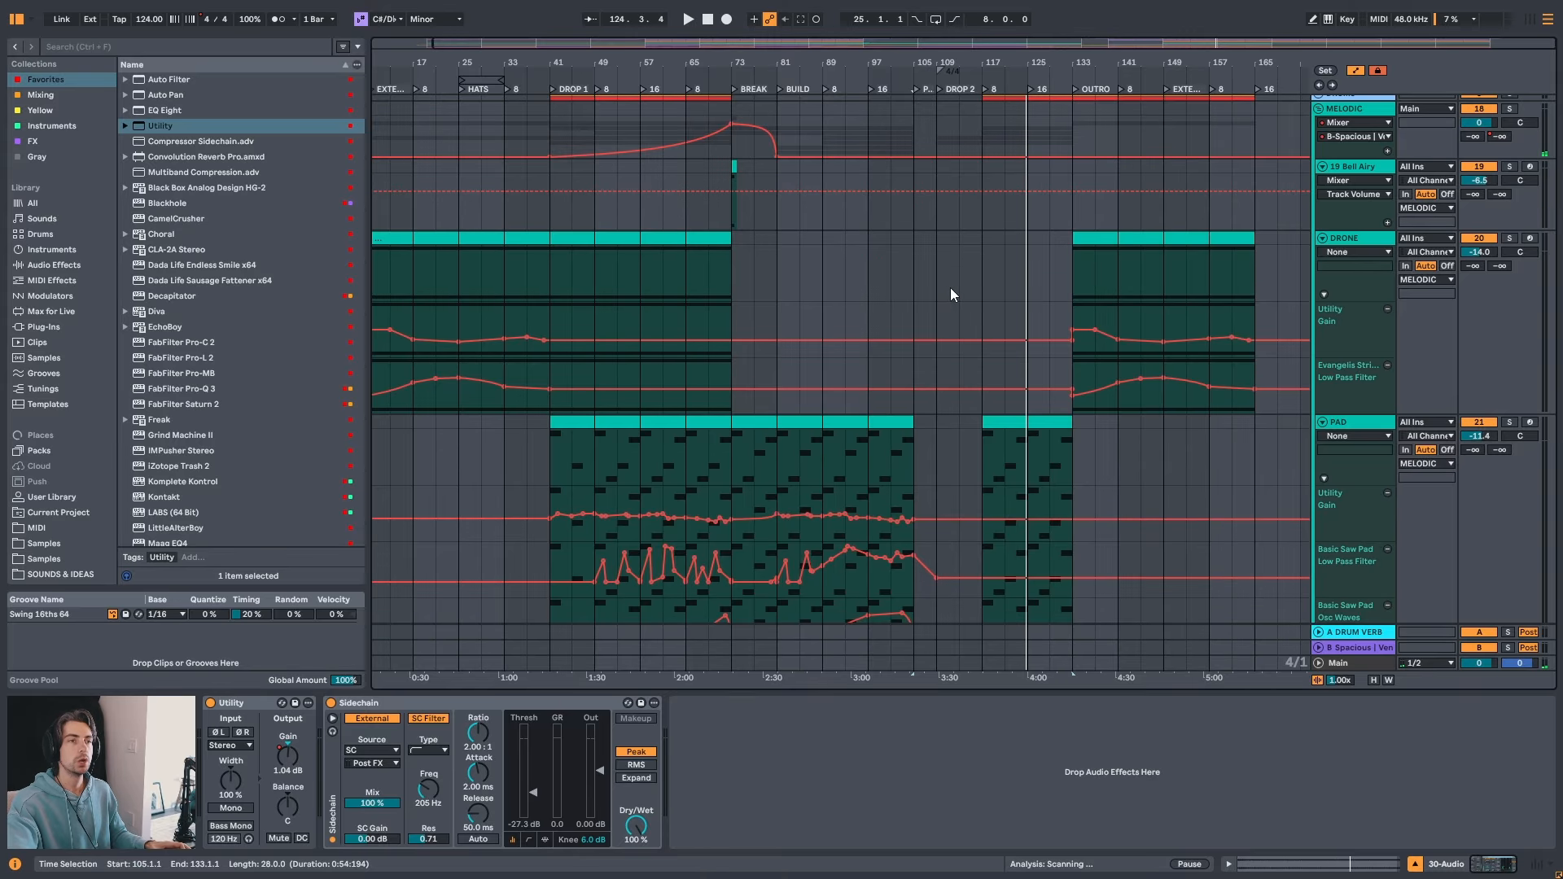
{"action": "scroll", "coordinate": [977, 301], "scroll_direction": "up", "scroll_amount": 3}
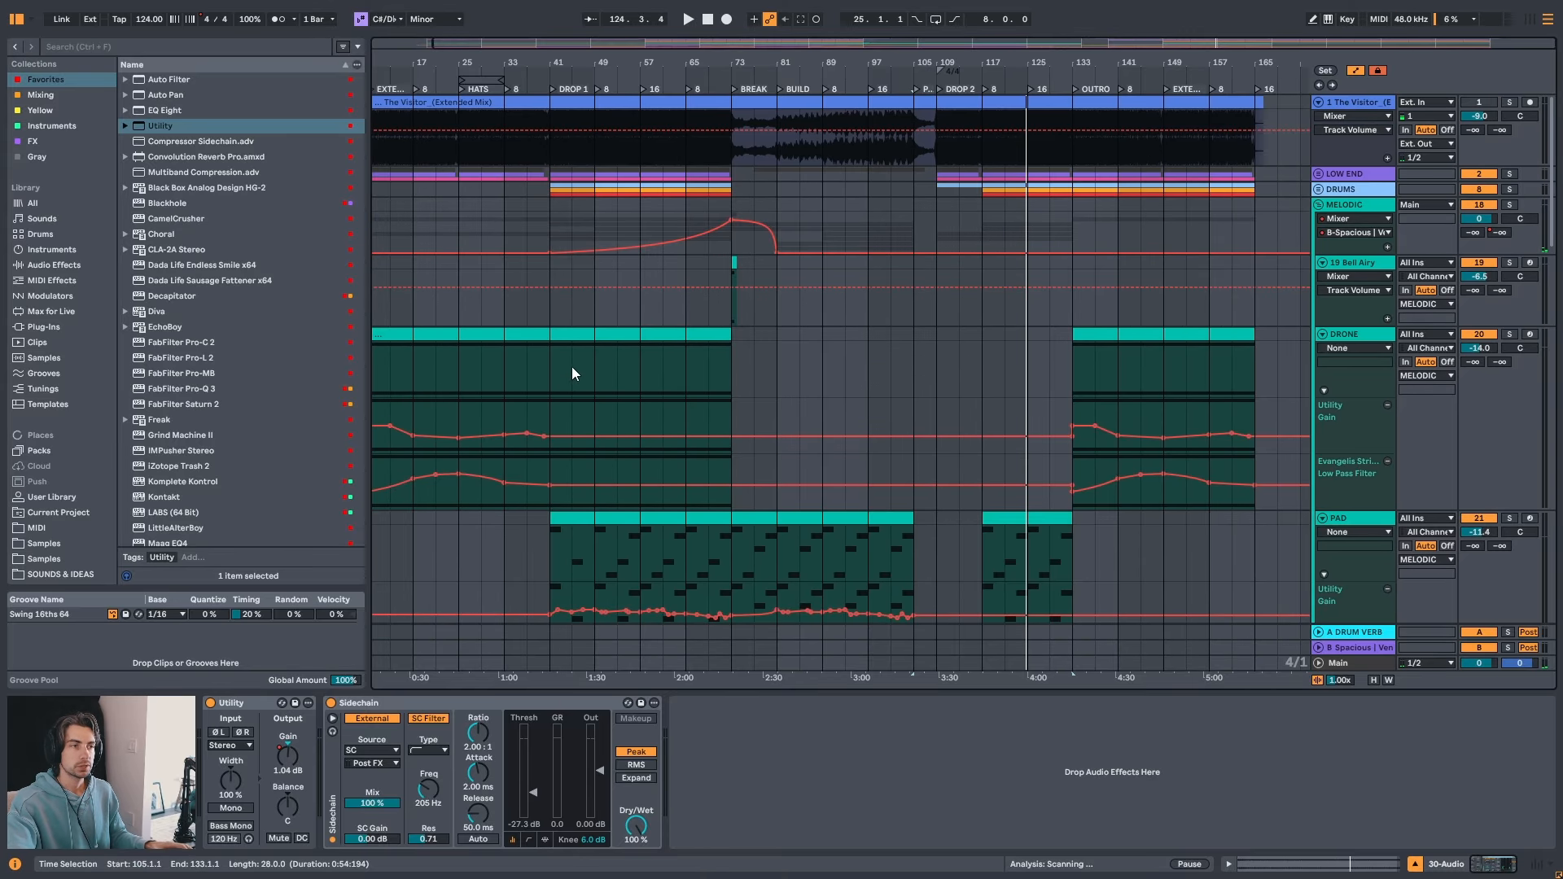
{"action": "scroll", "coordinate": [637, 374], "scroll_direction": "down", "scroll_amount": 8}
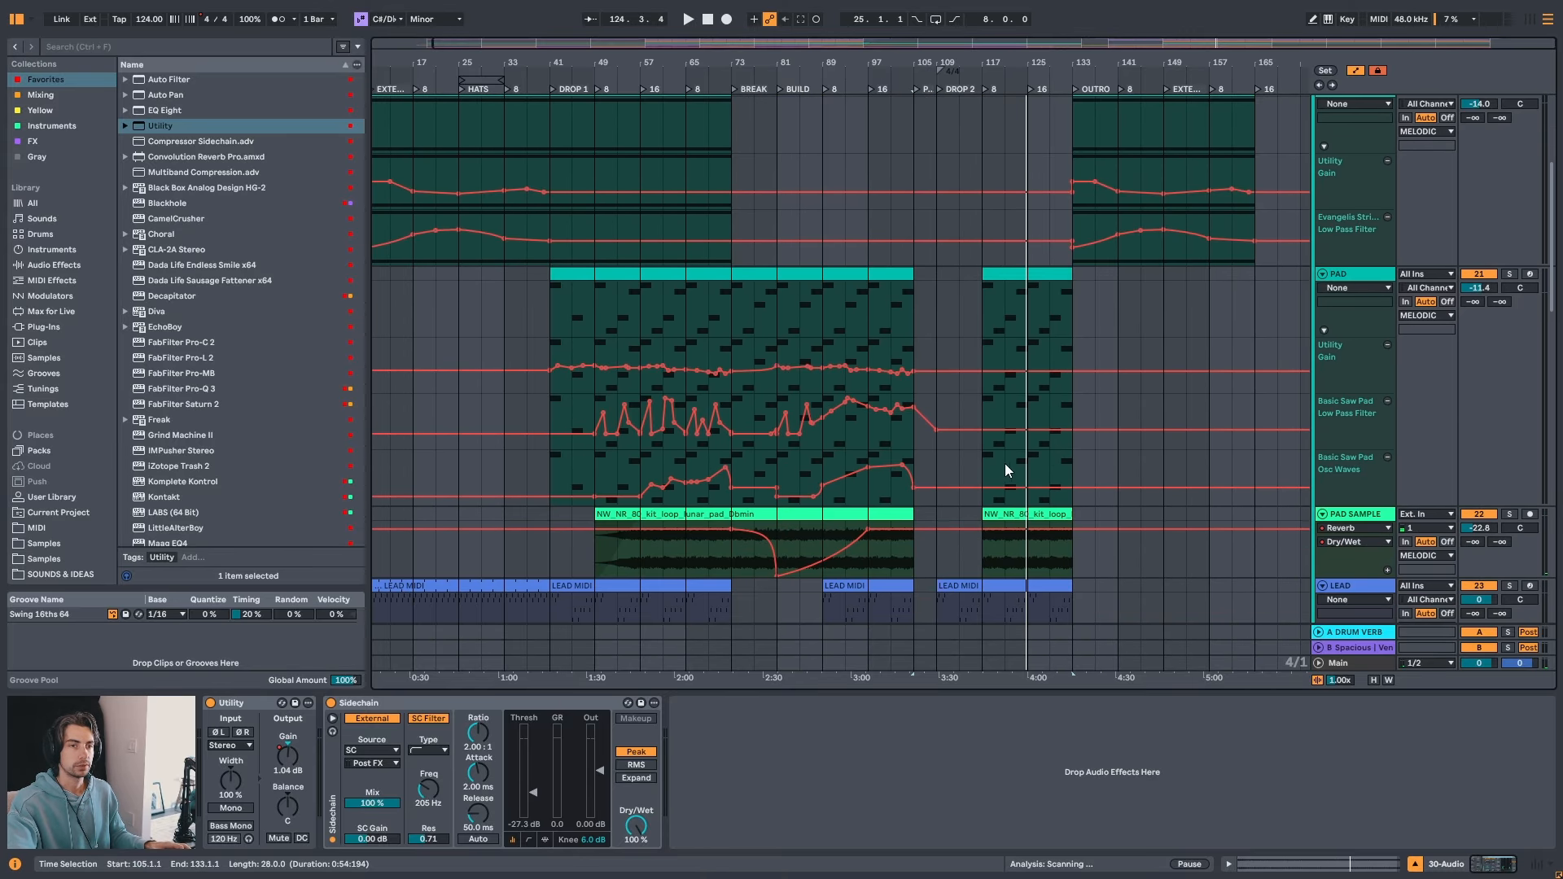
{"action": "scroll", "coordinate": [1050, 481], "scroll_direction": "down", "scroll_amount": 6}
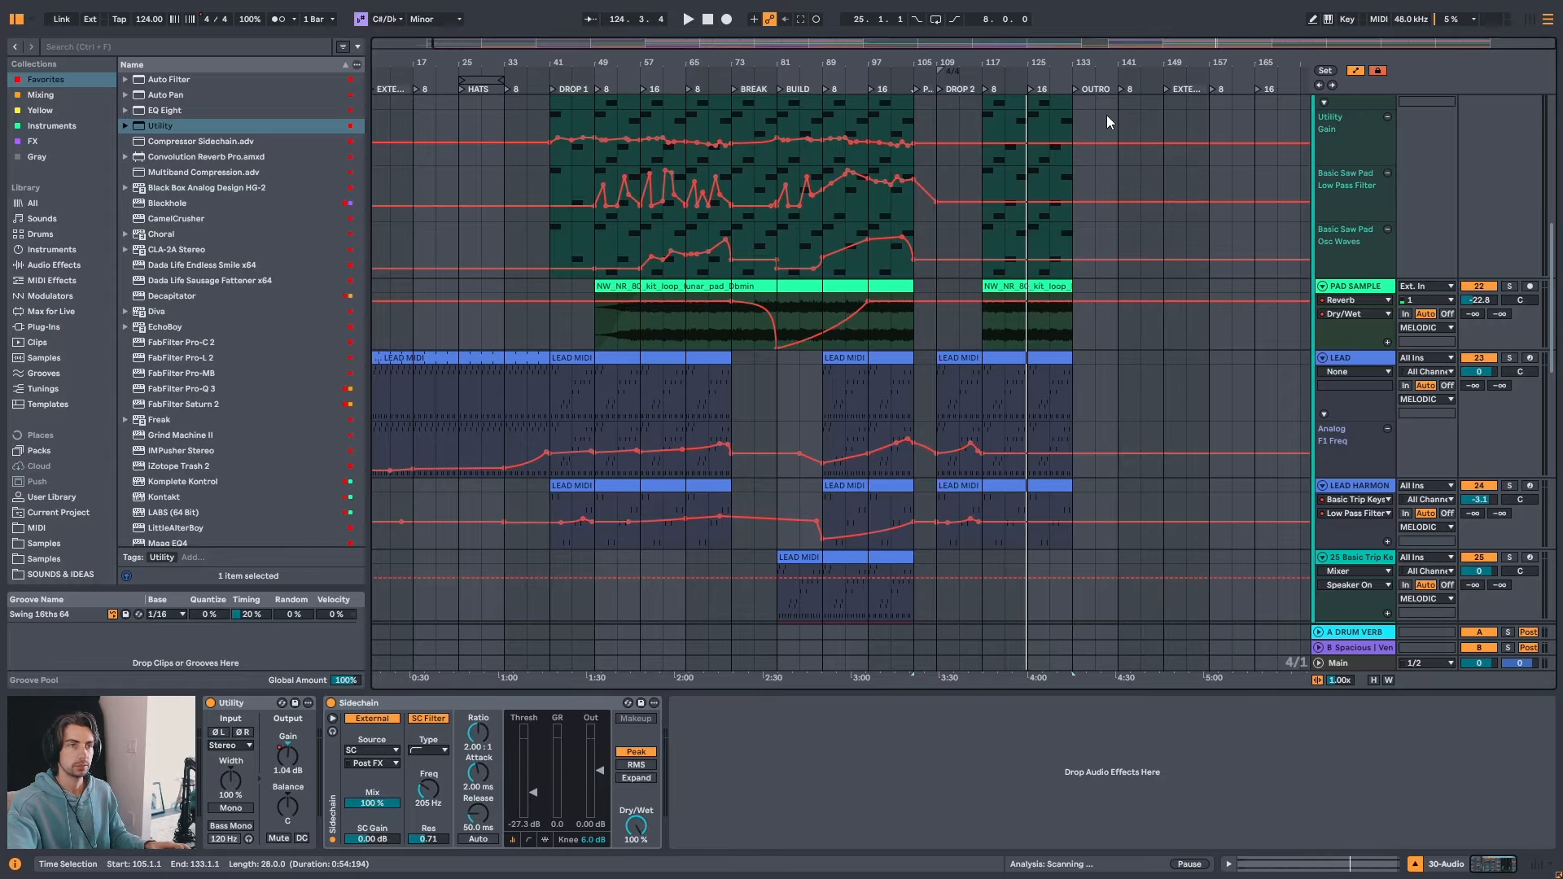
{"action": "left_click_drag", "start_coordinate": [1076, 62], "coordinate": [1028, 86]}
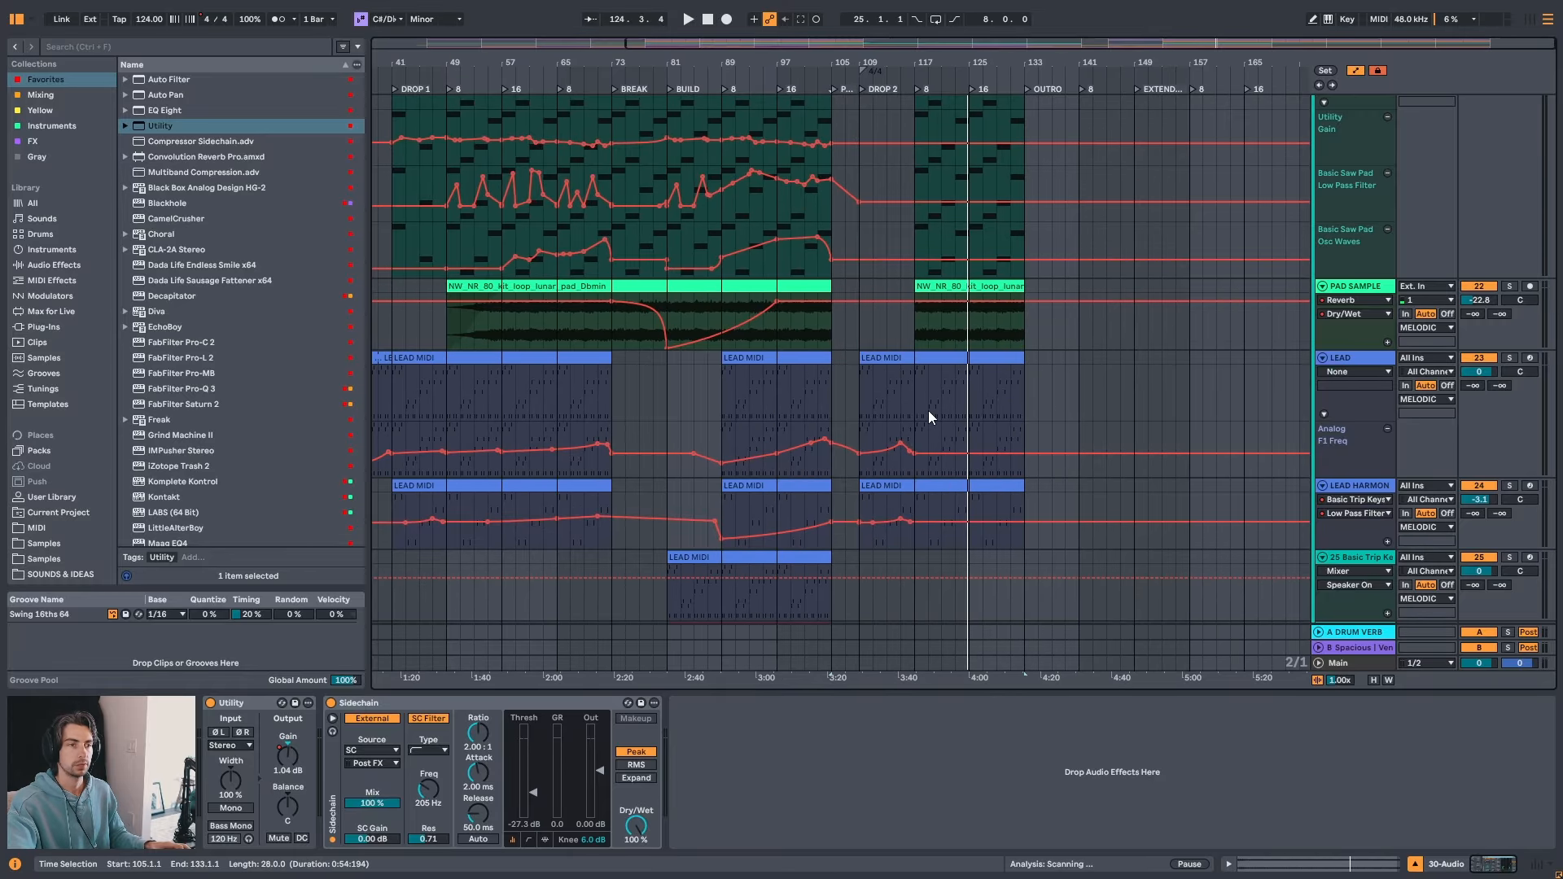
{"action": "scroll", "coordinate": [928, 410], "scroll_direction": "up", "scroll_amount": 6}
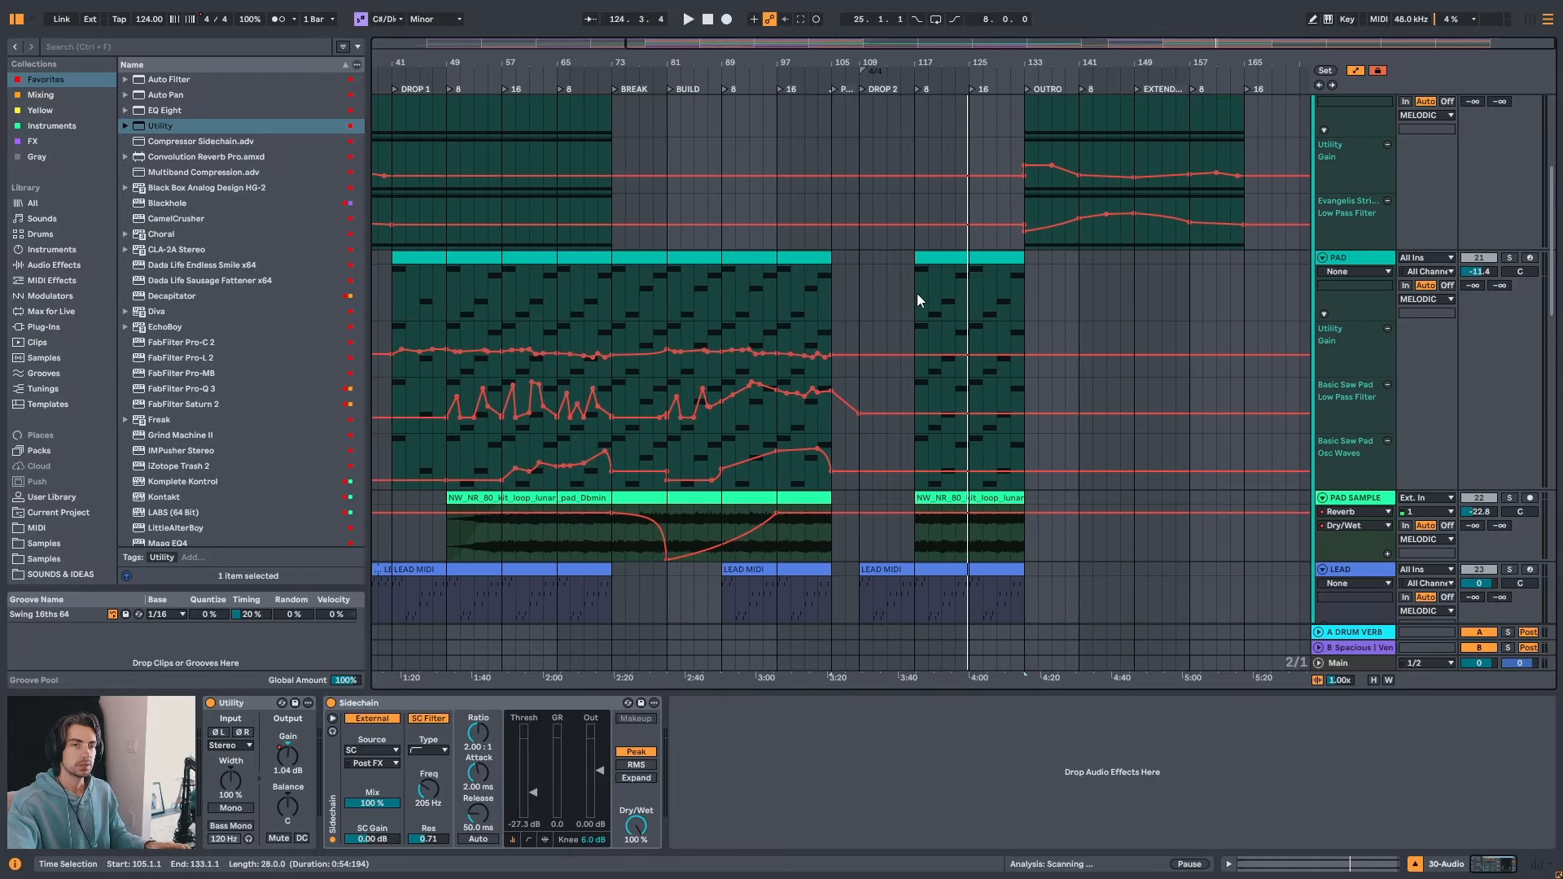
- Audition the pad's entry at bar 117 of Drop 2 alongside the lead tracks
{"action": "left_click", "coordinate": [915, 297]}
{"action": "key", "text": "space"}
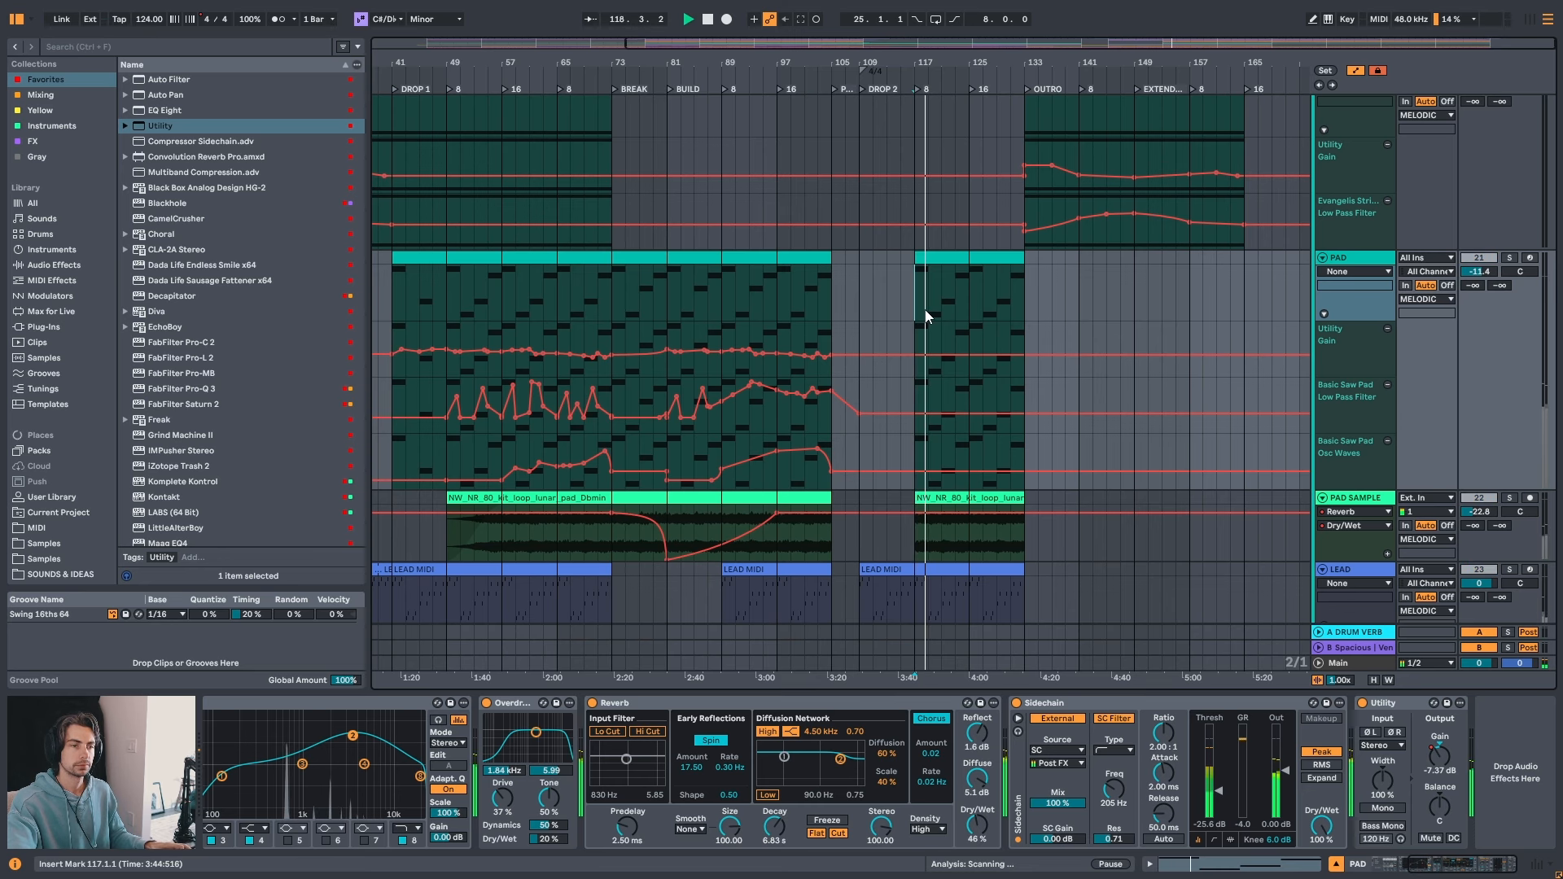
{"action": "scroll", "coordinate": [928, 321], "scroll_direction": "down", "scroll_amount": 6}
{"action": "left_click_drag", "start_coordinate": [974, 66], "coordinate": [958, 122]}
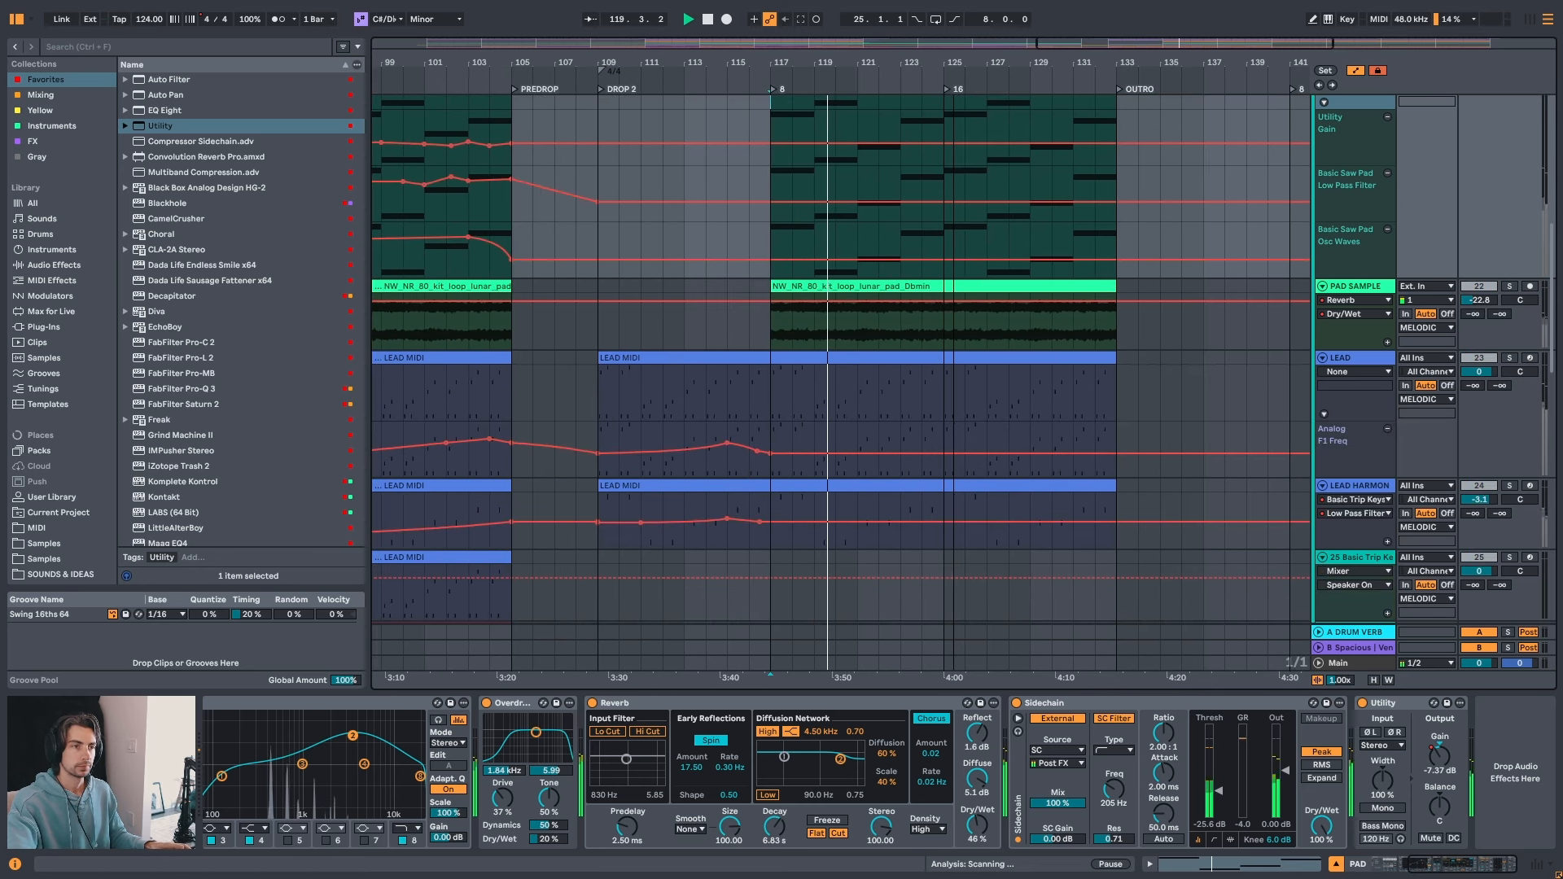
{"action": "key", "text": "space"}
- Reshape the LEAD track's Analog F1 Freq automation to rise to 1.9k at bar 117 and hold that value just beyond it
{"action": "left_click", "coordinate": [760, 449]}
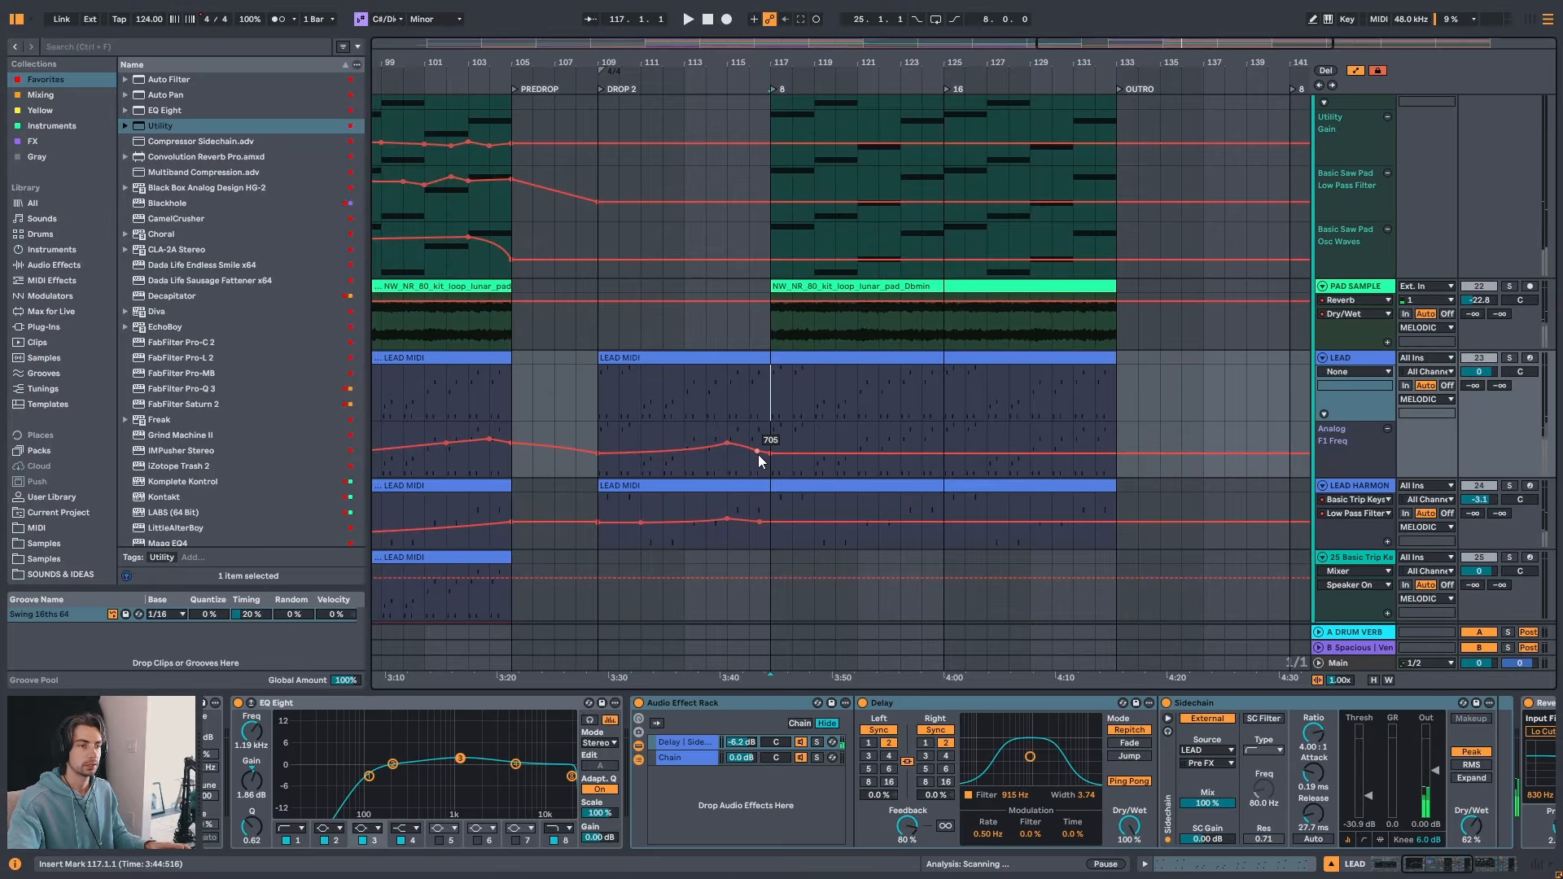
{"action": "left_click_drag", "start_coordinate": [728, 442], "coordinate": [763, 441]}
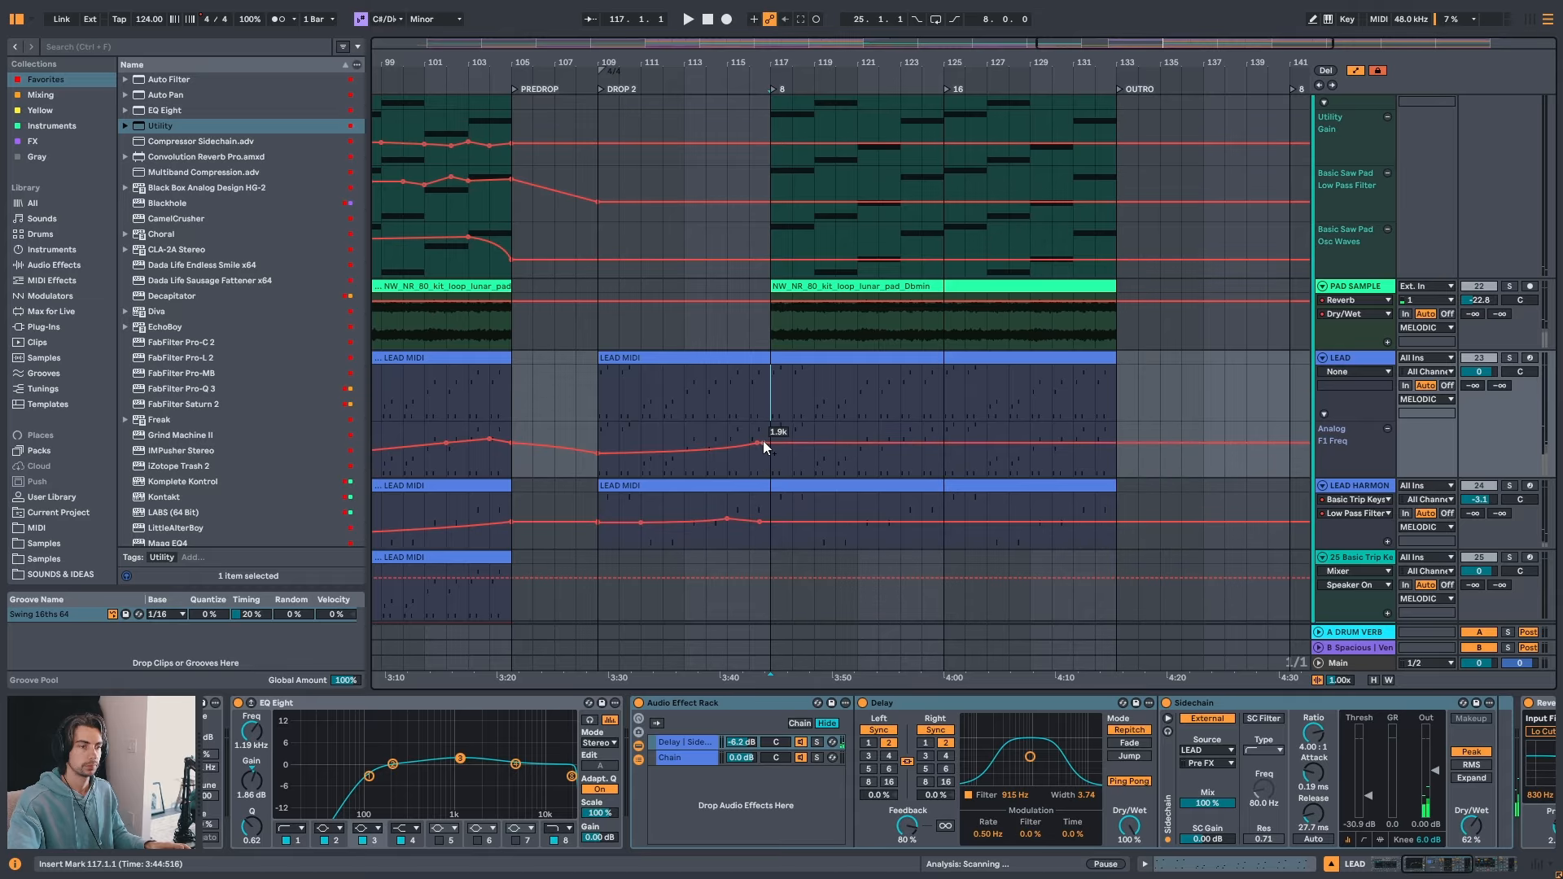
{"action": "key", "text": "space"}
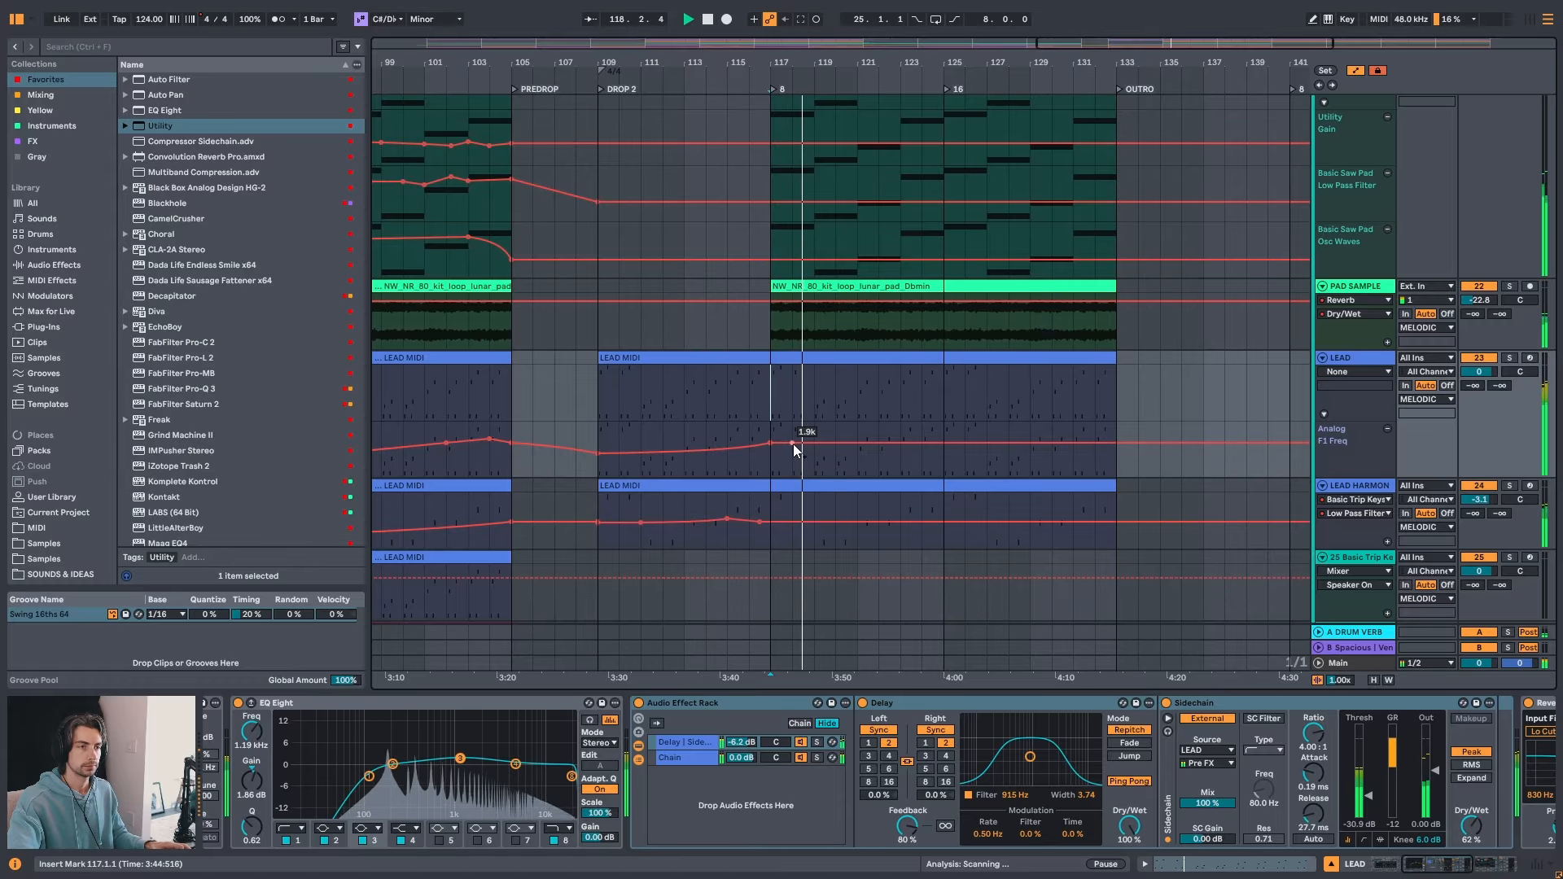
{"action": "left_click_drag", "start_coordinate": [793, 443], "coordinate": [792, 443]}
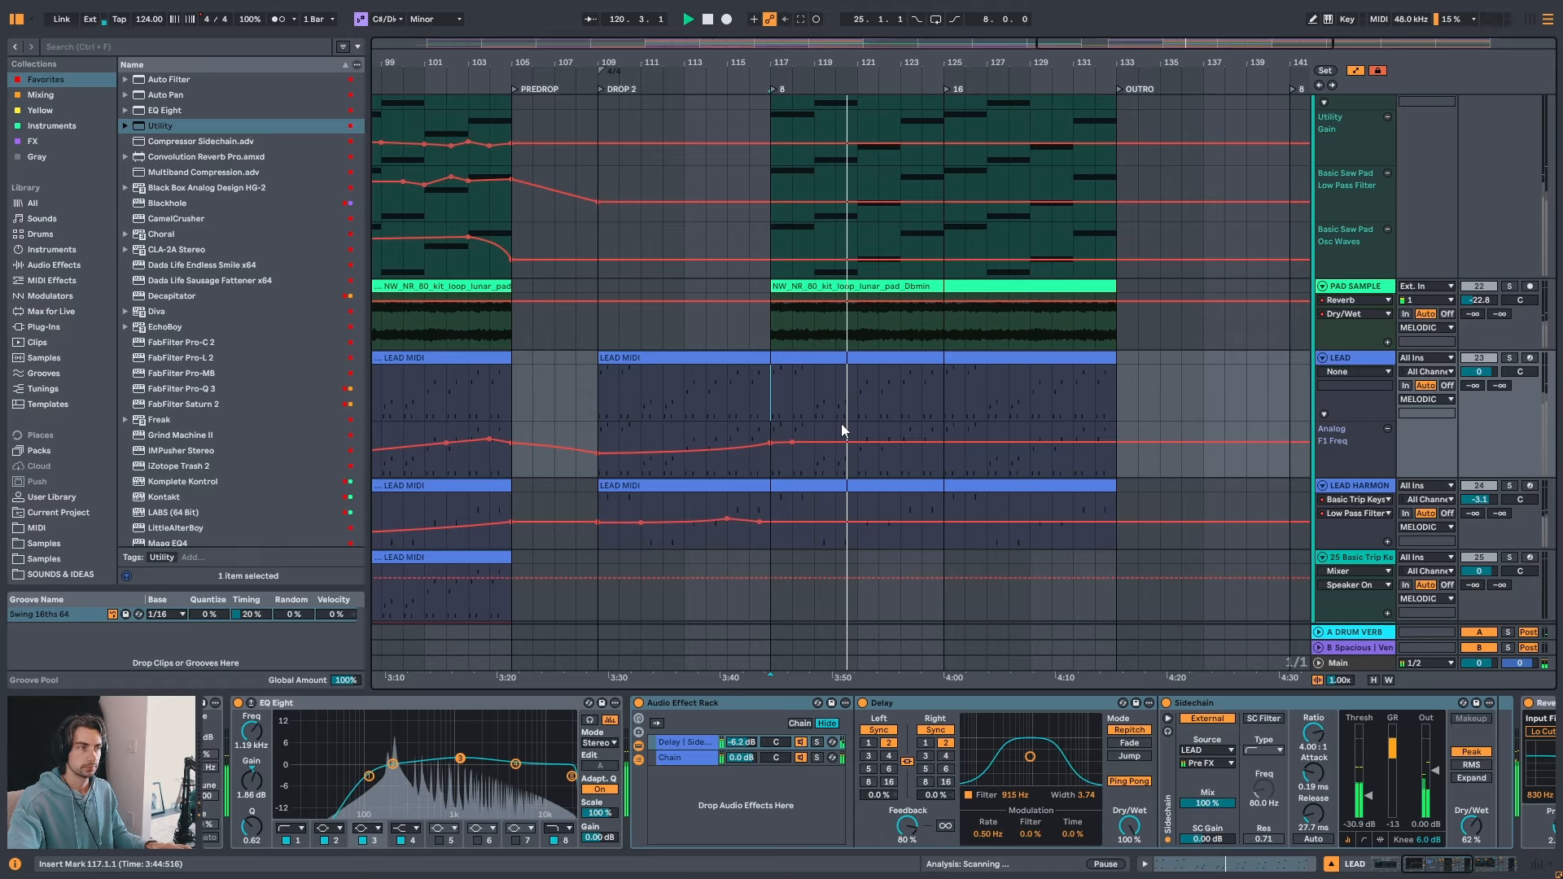
- Audition the lead's filter rise from bar 109 and replay the transition from bar 116 into the pad's entry
{"action": "left_click", "coordinate": [597, 421]}
{"action": "key", "text": "space"}
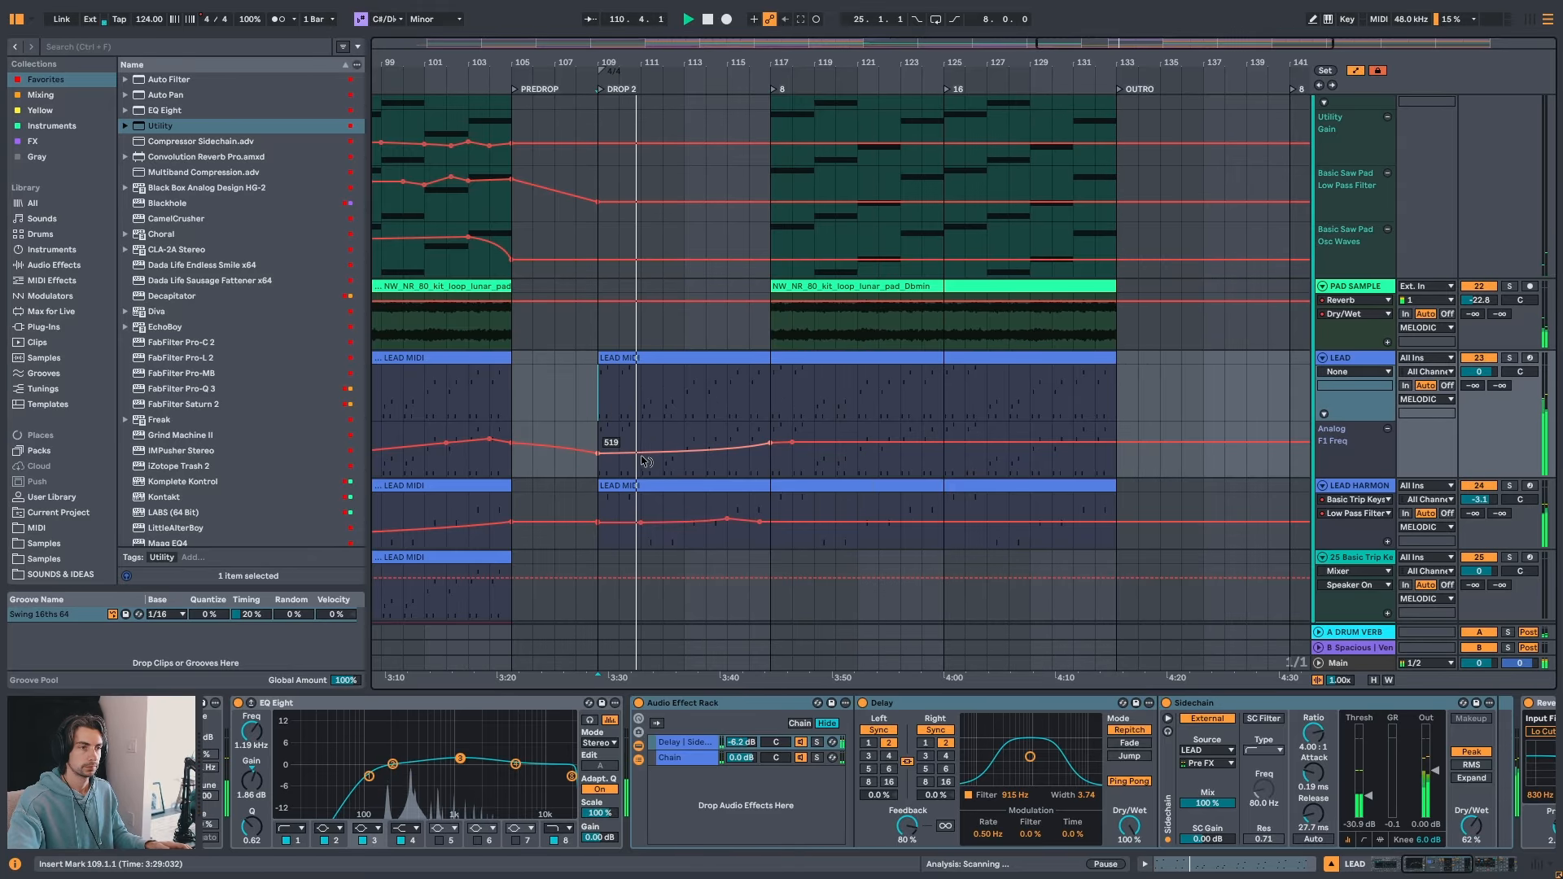
{"action": "left_click", "coordinate": [744, 405]}
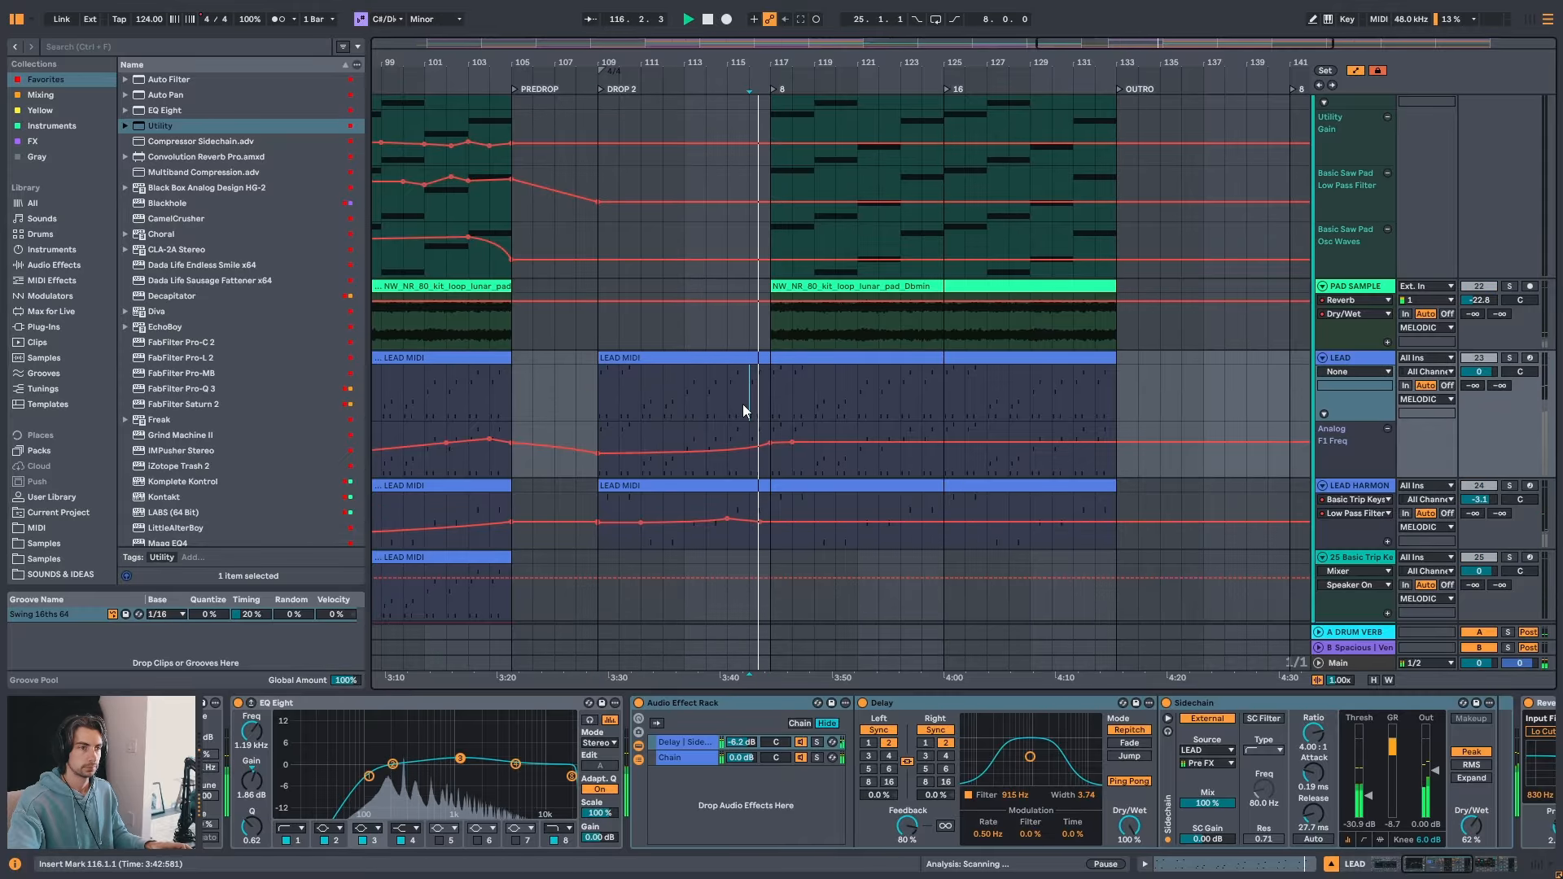
{"action": "scroll", "coordinate": [741, 411], "scroll_direction": "up", "scroll_amount": 10}
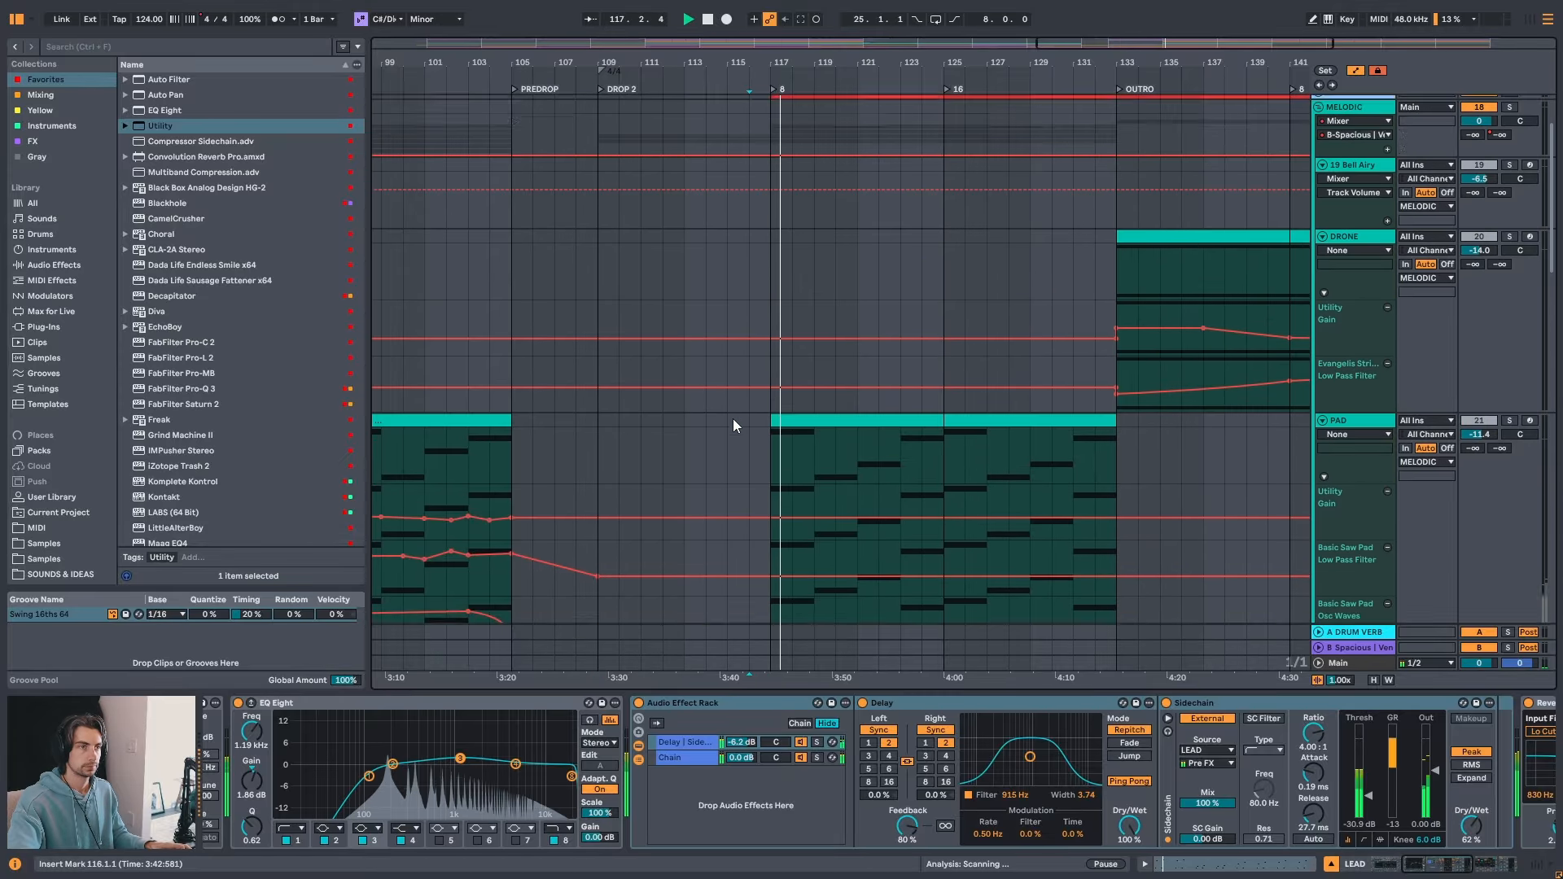
{"action": "key", "text": "space"}
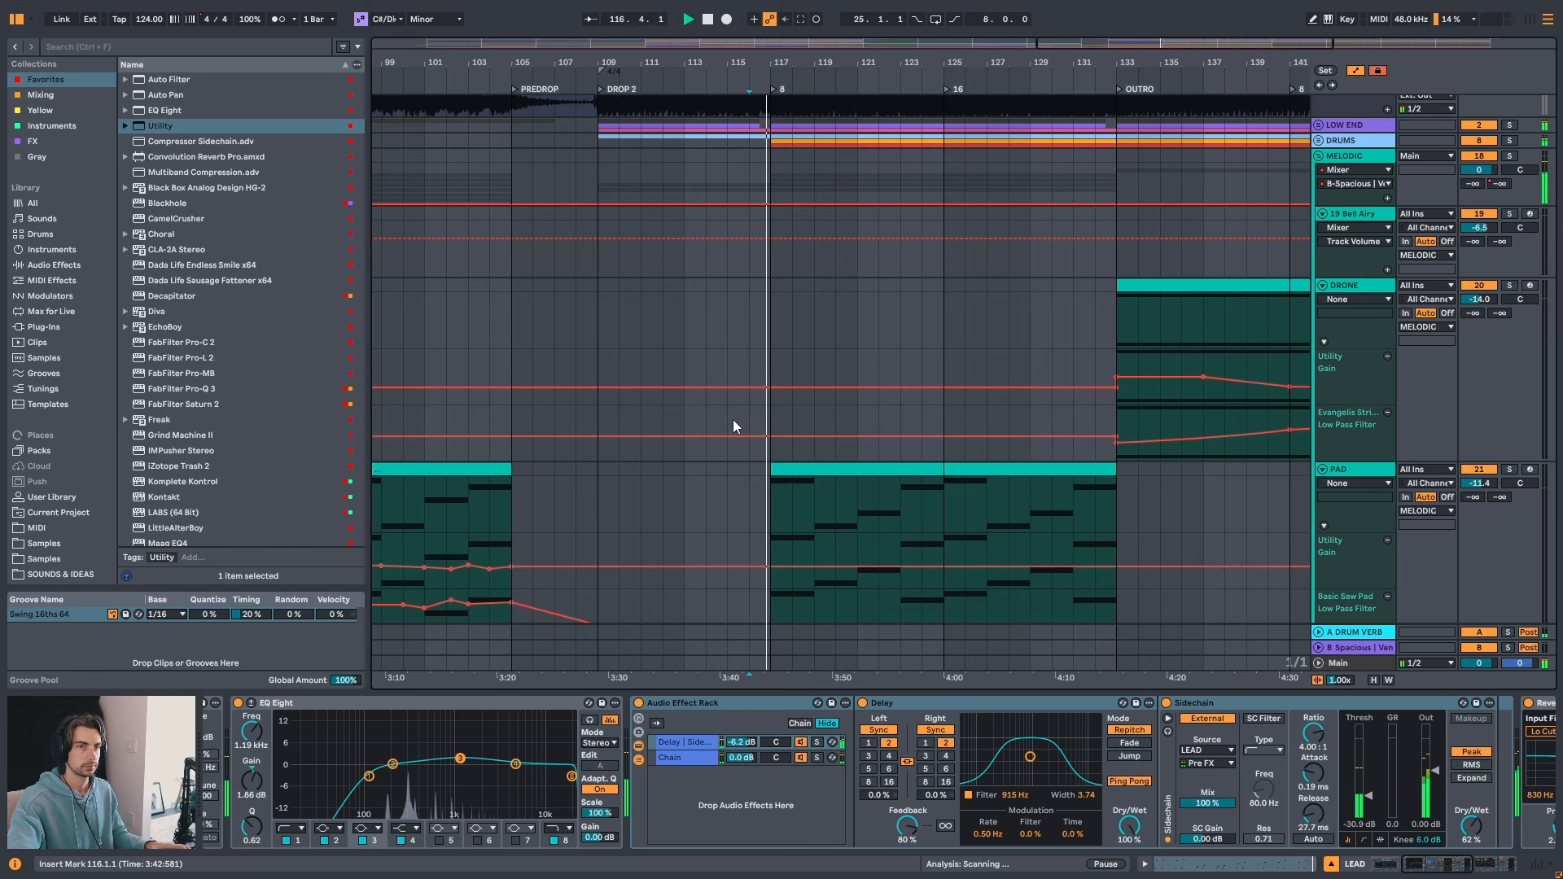
{"action": "scroll", "coordinate": [733, 423], "scroll_direction": "down", "scroll_amount": 10}
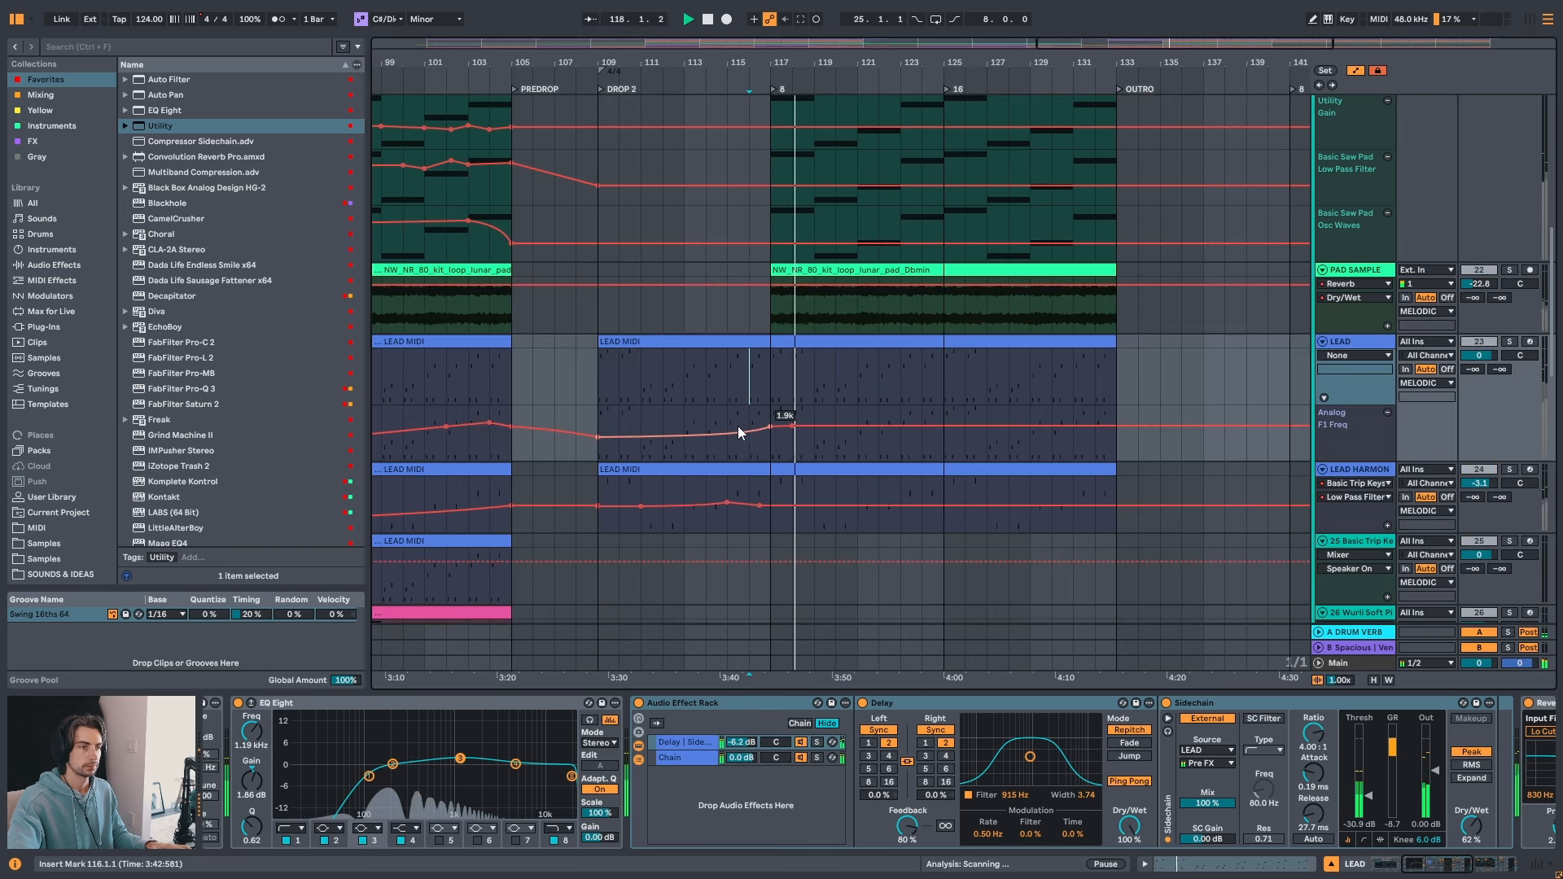
- Listen to the LEAD track through the last eight bars of Drop 2 before the outro
{"action": "left_click", "coordinate": [944, 395]}
{"action": "left_click", "coordinate": [1031, 392]}
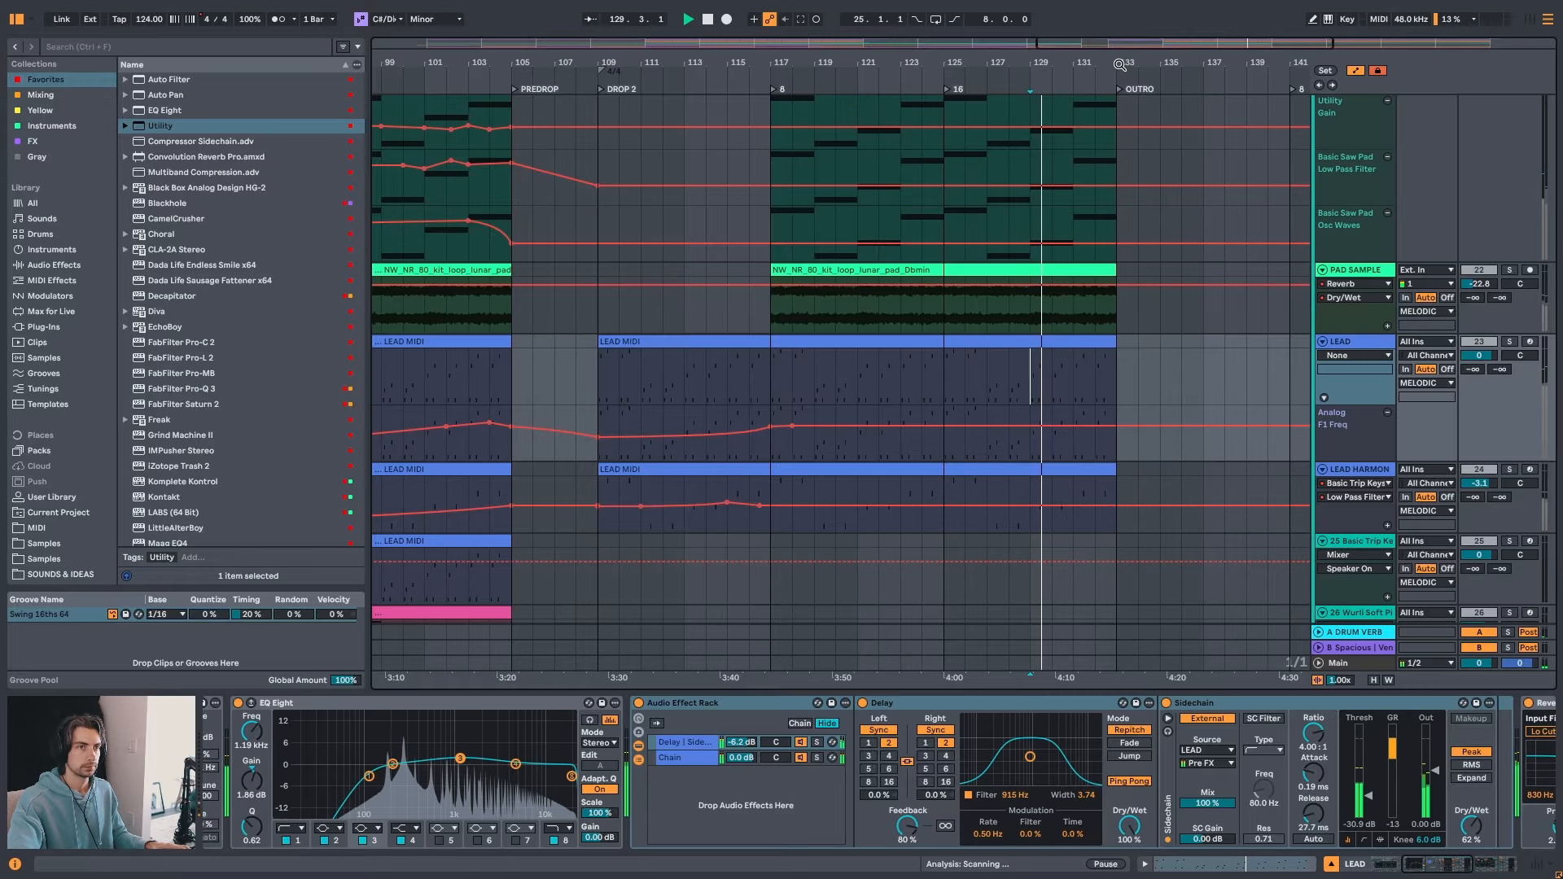
{"action": "mouse_move", "coordinate": [1120, 69]}
{"action": "left_mouse_down"}
{"action": "mouse_move", "coordinate": [913, 96]}
{"action": "mouse_move", "coordinate": [906, 69]}
{"action": "left_mouse_up"}
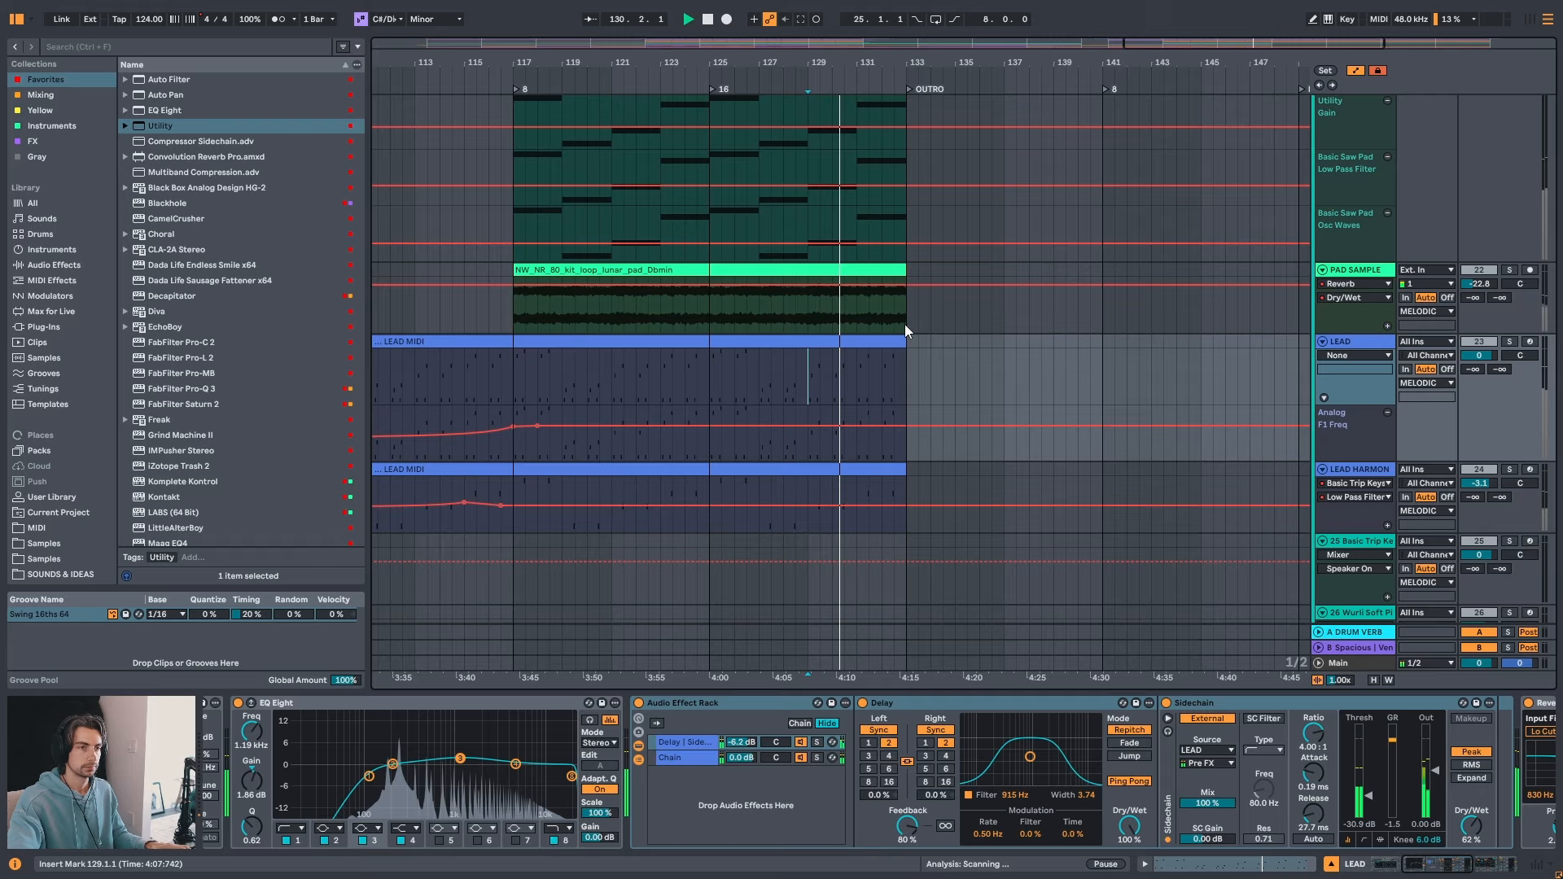
{"action": "left_click", "coordinate": [765, 386]}
{"action": "left_click", "coordinate": [832, 388]}
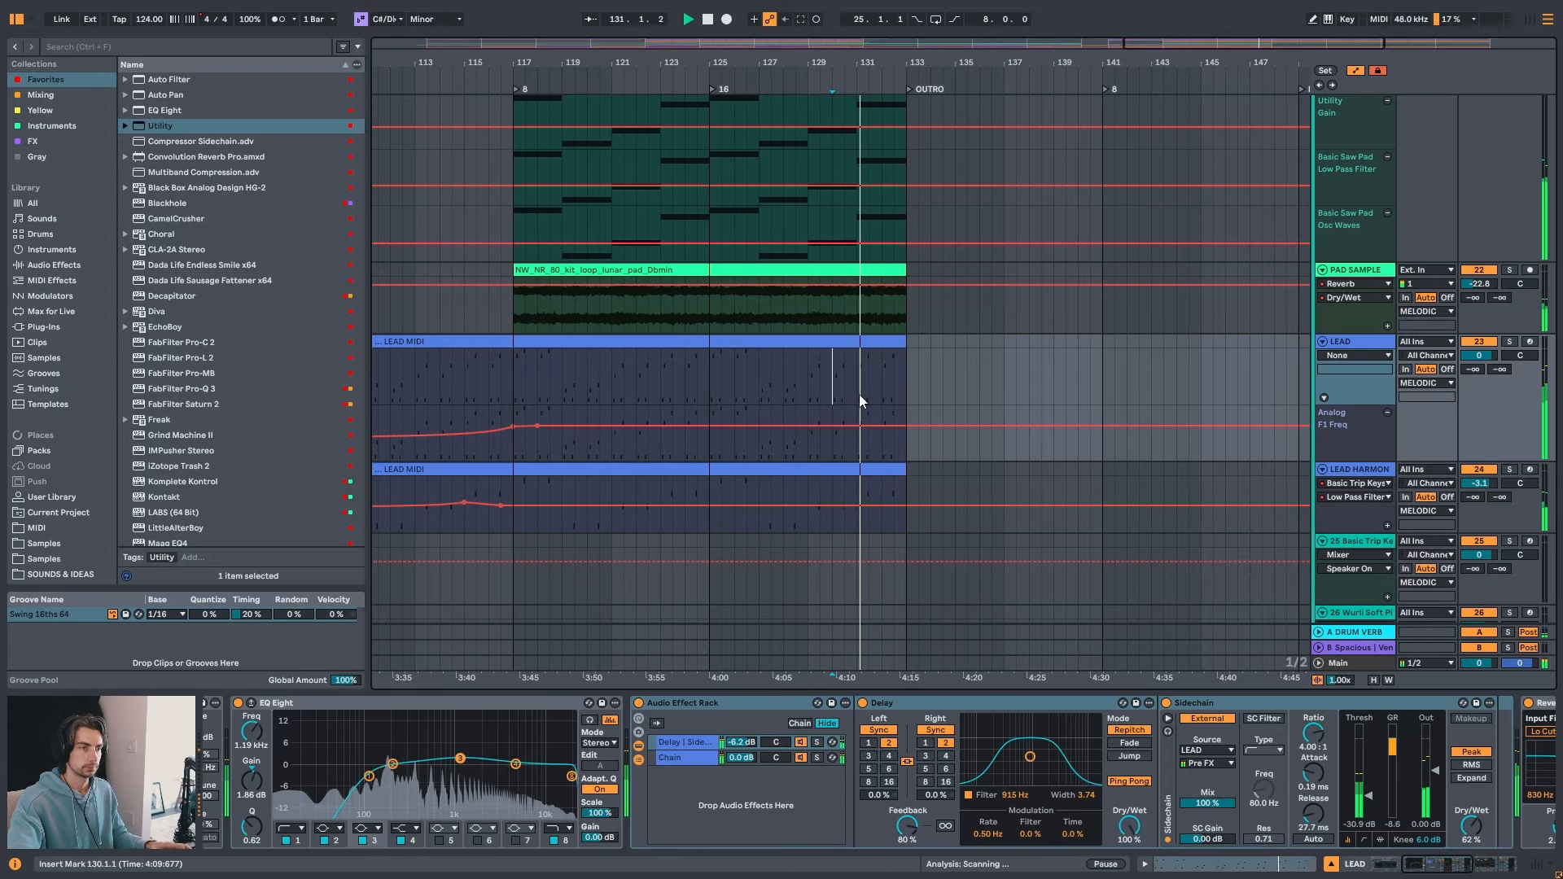
{"action": "left_click_drag", "start_coordinate": [911, 65], "coordinate": [907, 73]}
{"action": "key", "text": "space"}
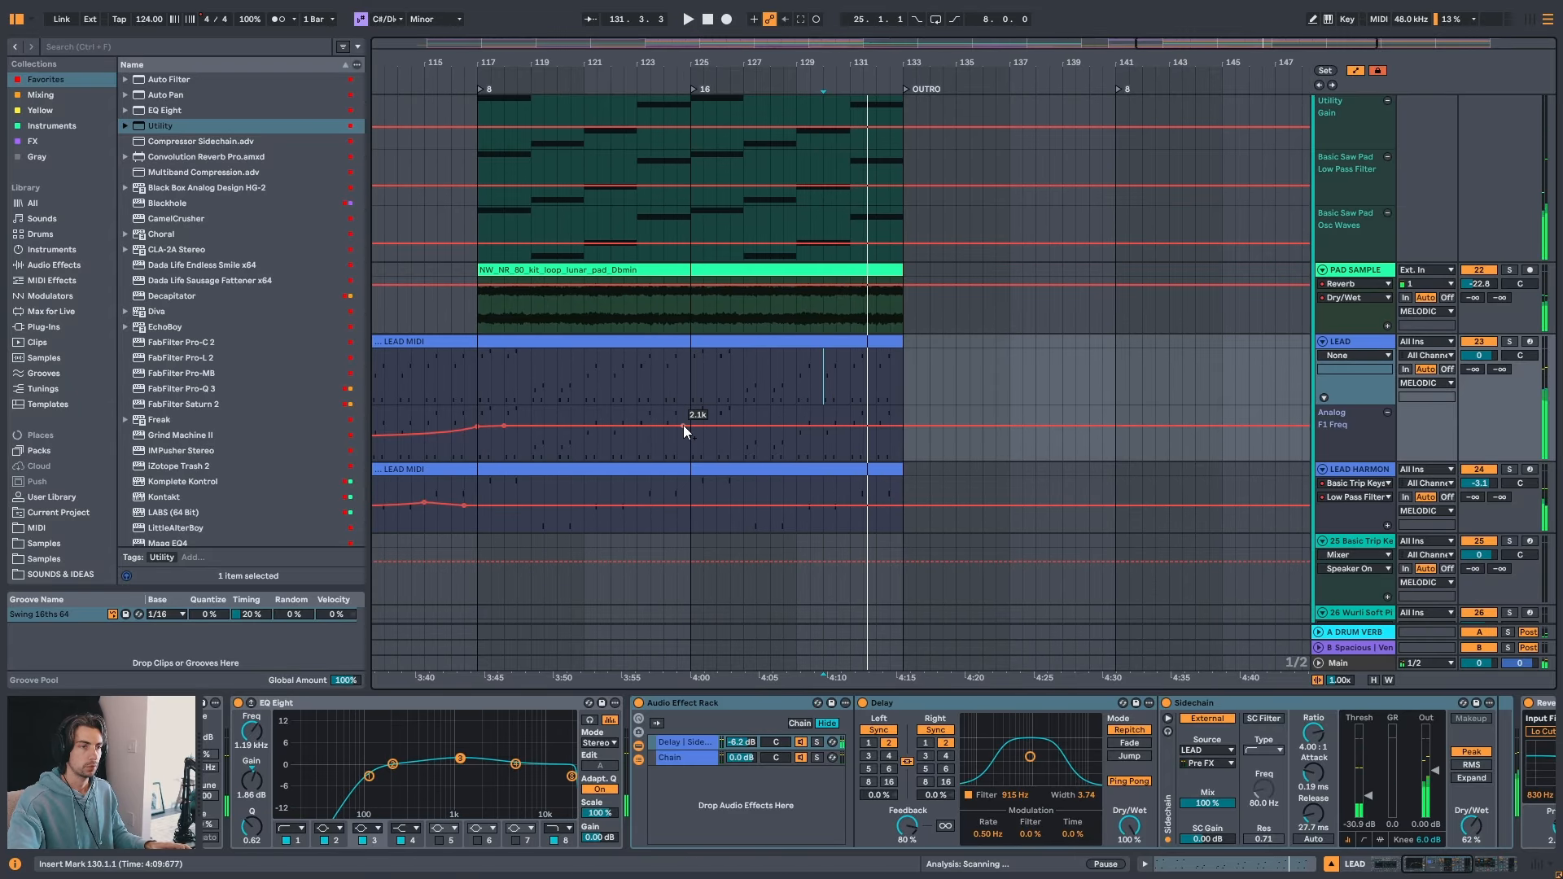
- Automate the LEAD track's Analog F1 Freq to rise from bar 123 to 3.5k at bar 125, checking it in playback
{"action": "left_click", "coordinate": [695, 414]}
{"action": "key", "text": "space"}
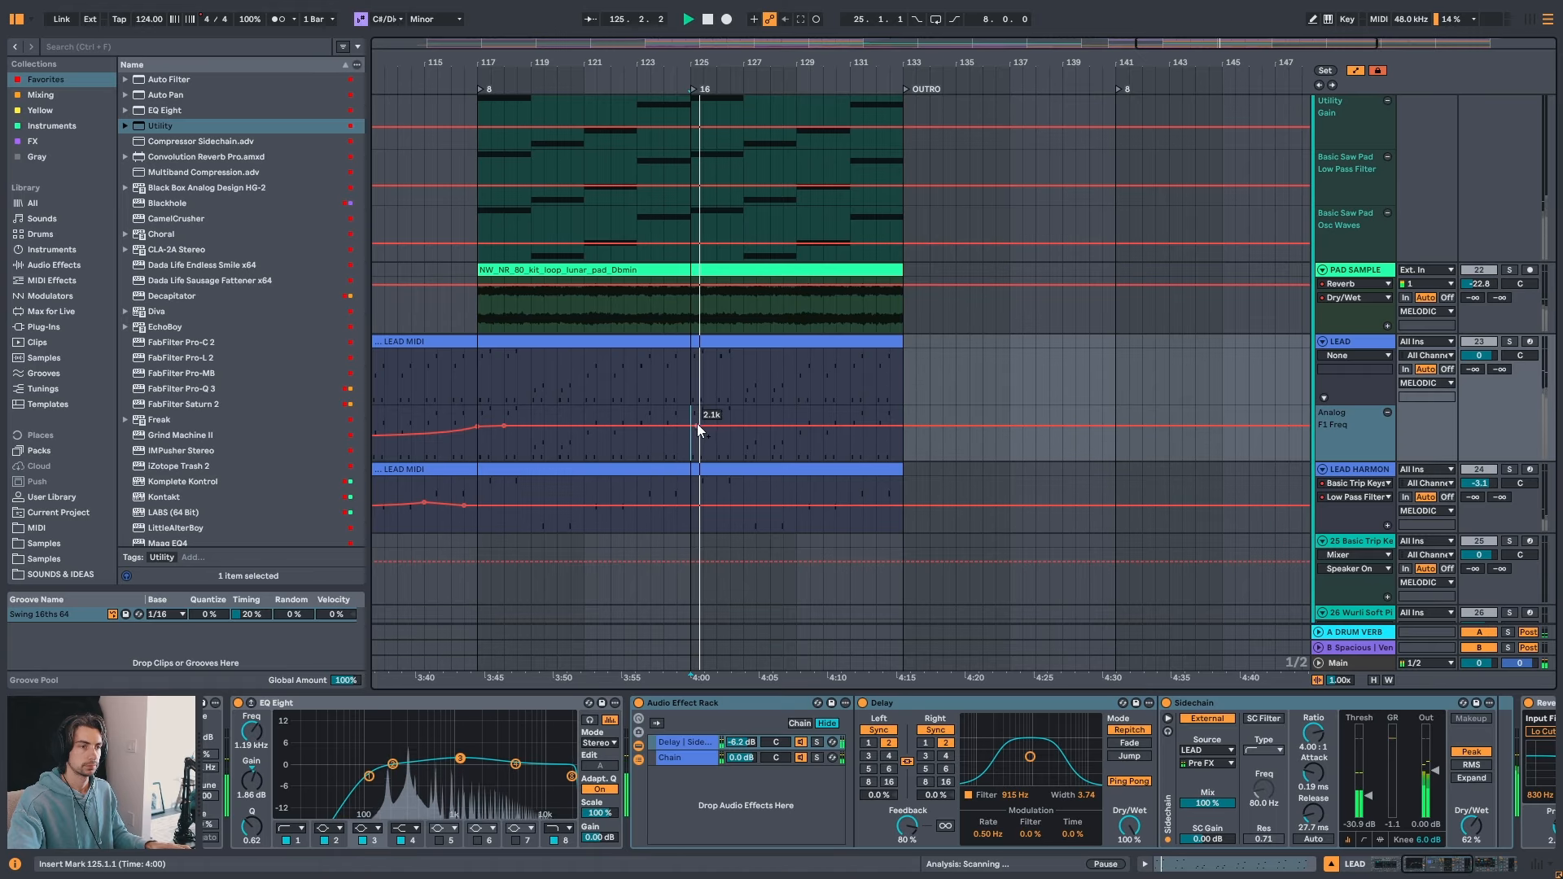
{"action": "left_click", "coordinate": [689, 425]}
{"action": "key", "text": "space"}
{"action": "left_click", "coordinate": [638, 427]}
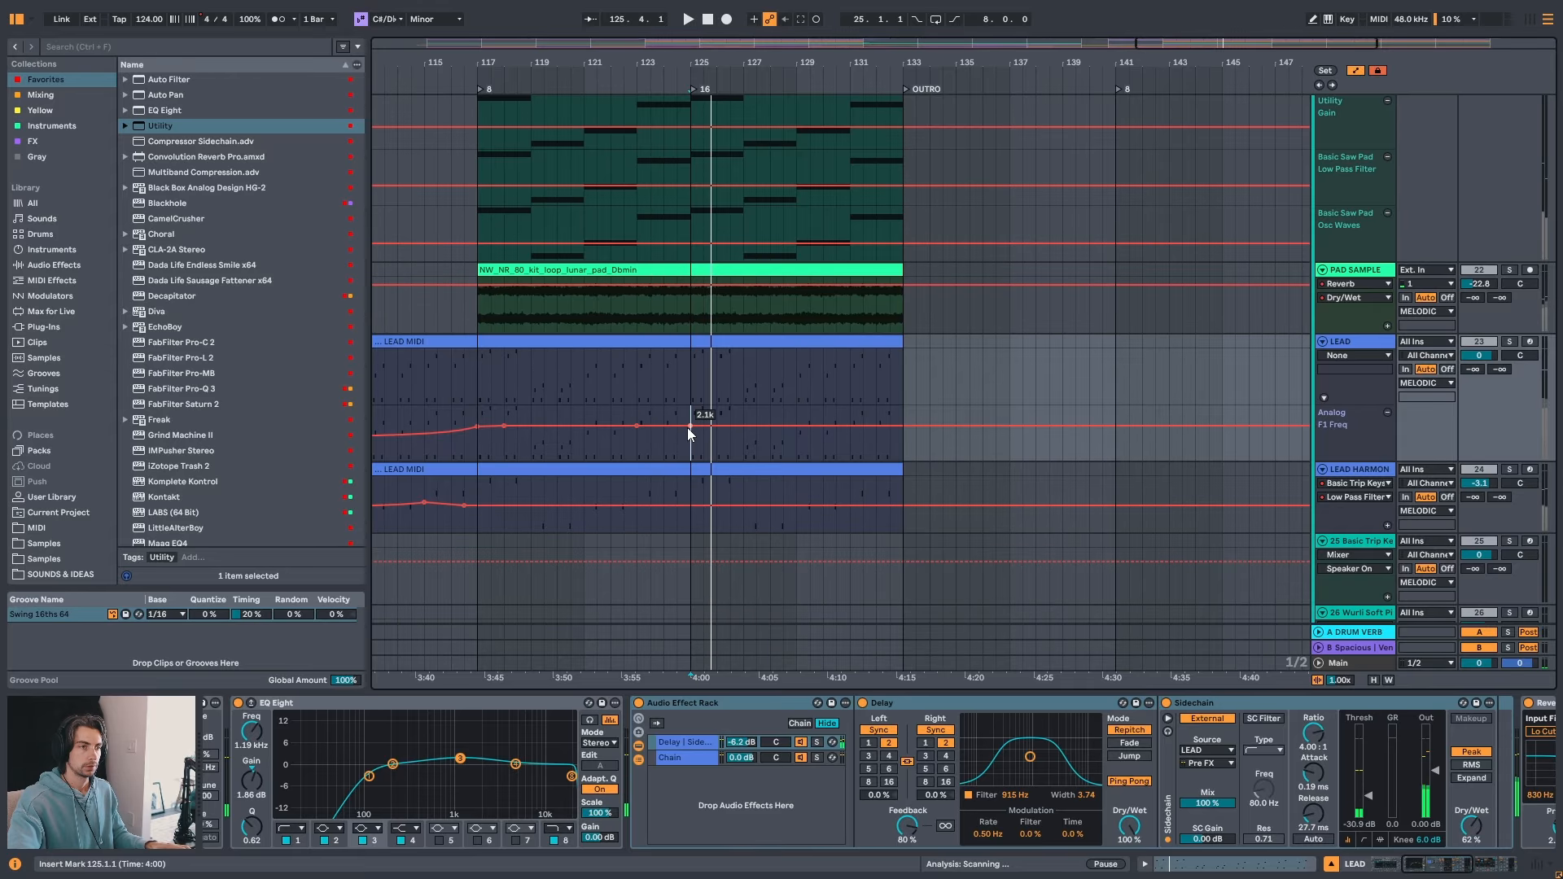
{"action": "left_click_drag", "start_coordinate": [690, 426], "coordinate": [690, 423]}
{"action": "key", "text": "space"}
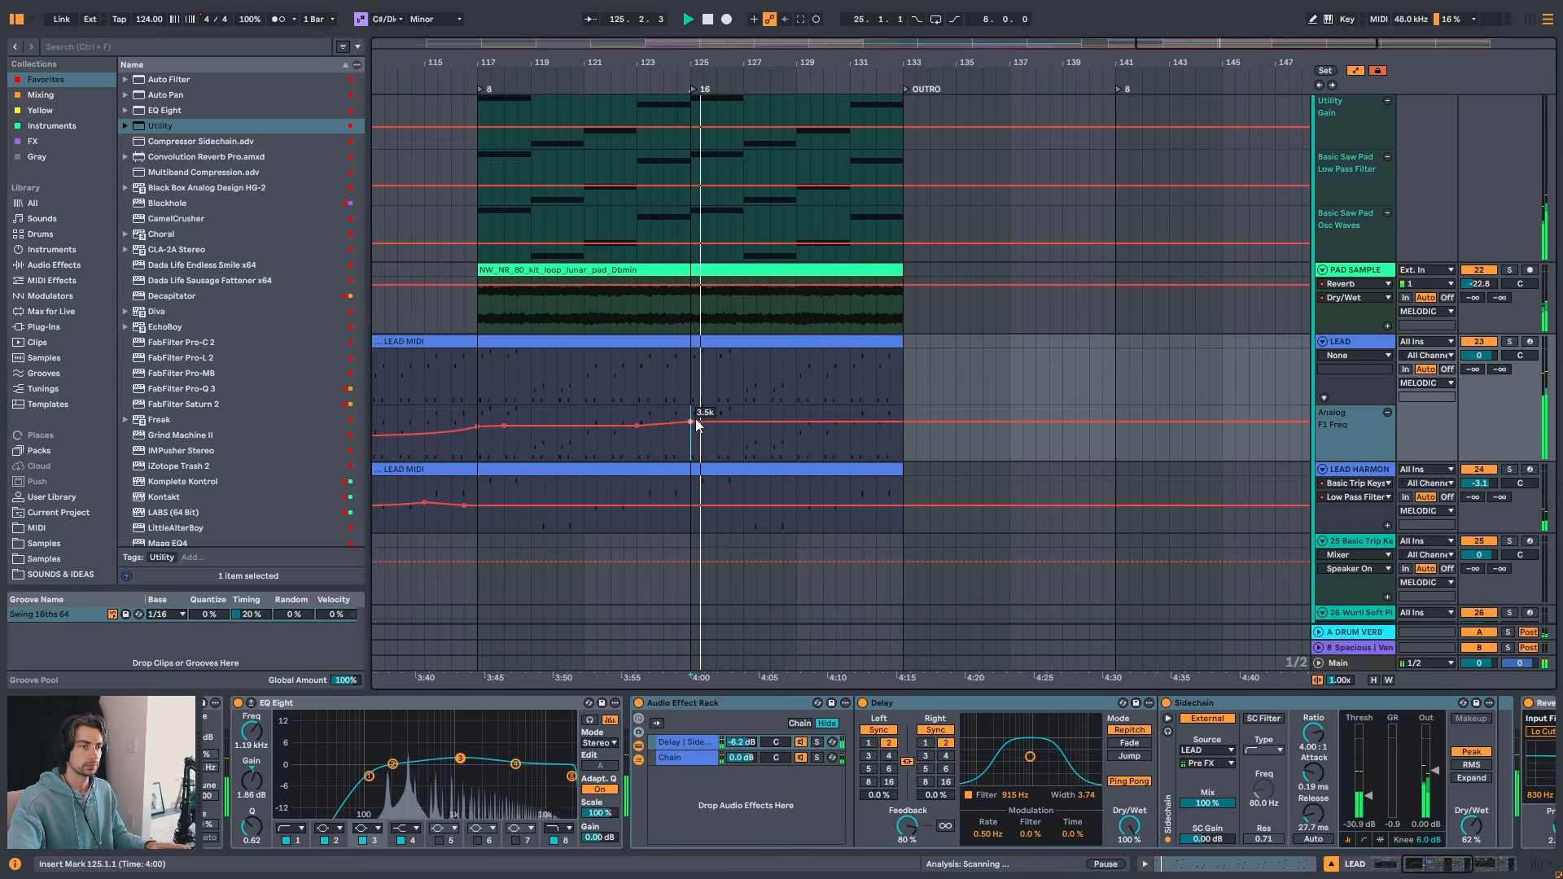
- Extend the LEAD track's Analog F1 Freq rise through bar 129 up to 11.5k at bar 133
{"action": "left_click", "coordinate": [795, 451]}
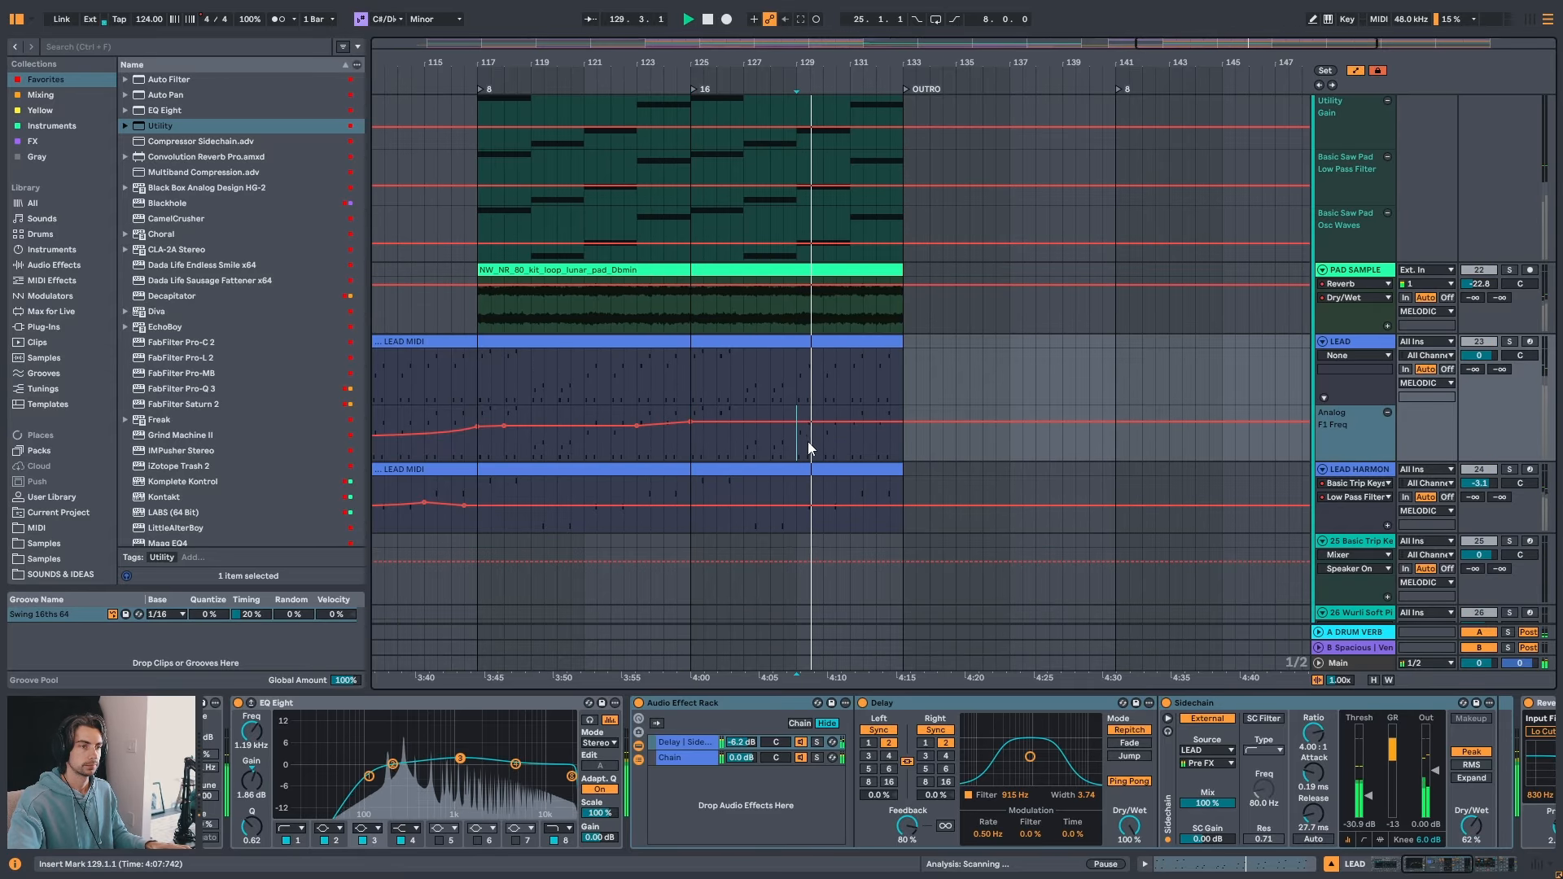
{"action": "left_click_drag", "start_coordinate": [802, 422], "coordinate": [800, 418]}
{"action": "left_click", "coordinate": [798, 442]}
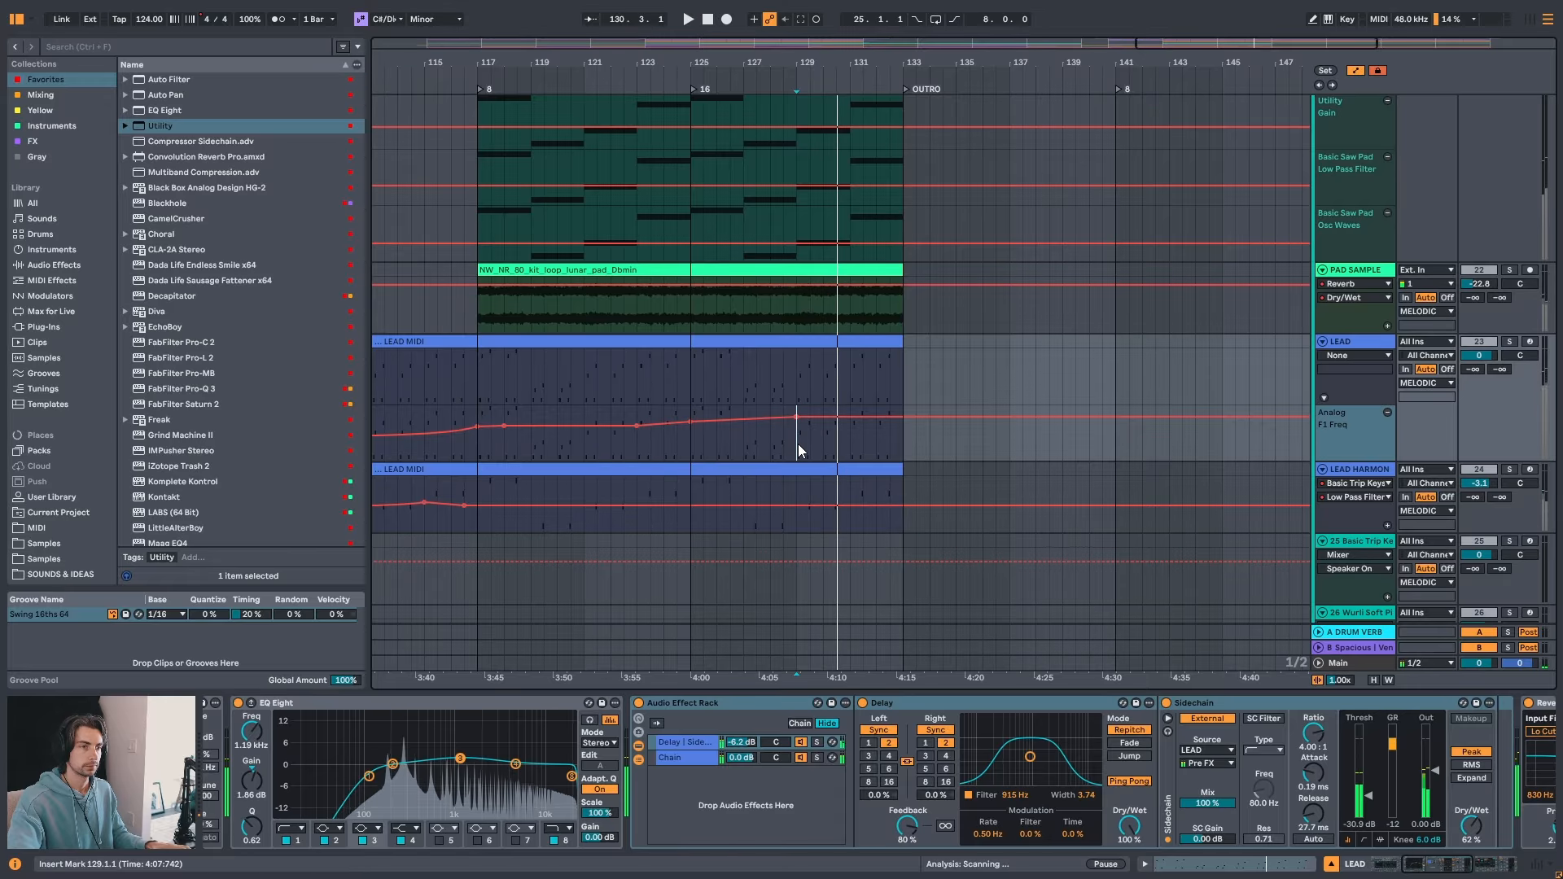
{"action": "key", "text": "space"}
{"action": "key", "text": "space"}
{"action": "left_click_drag", "start_coordinate": [901, 417], "coordinate": [902, 411]}
{"action": "left_click_drag", "start_coordinate": [796, 416], "coordinate": [796, 415]}
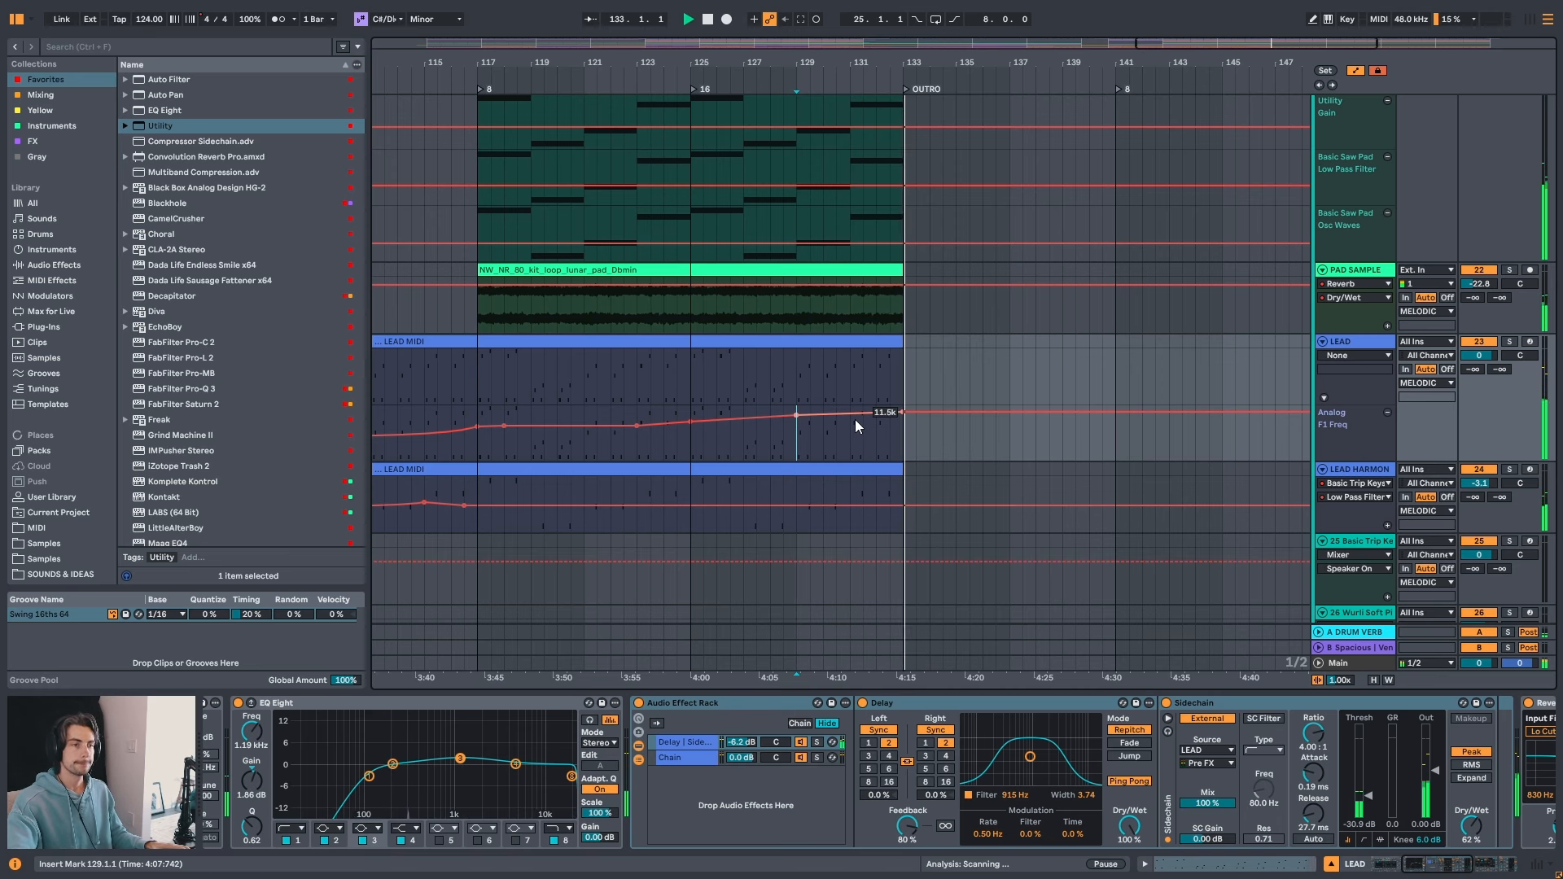
- Reshape the LEAD HARMONY track's Low Pass Filter automation from bar 109 to rise to about 1.54 kHz at bar 117
{"action": "scroll", "coordinate": [845, 64], "scroll_direction": "down", "scroll_amount": 3}
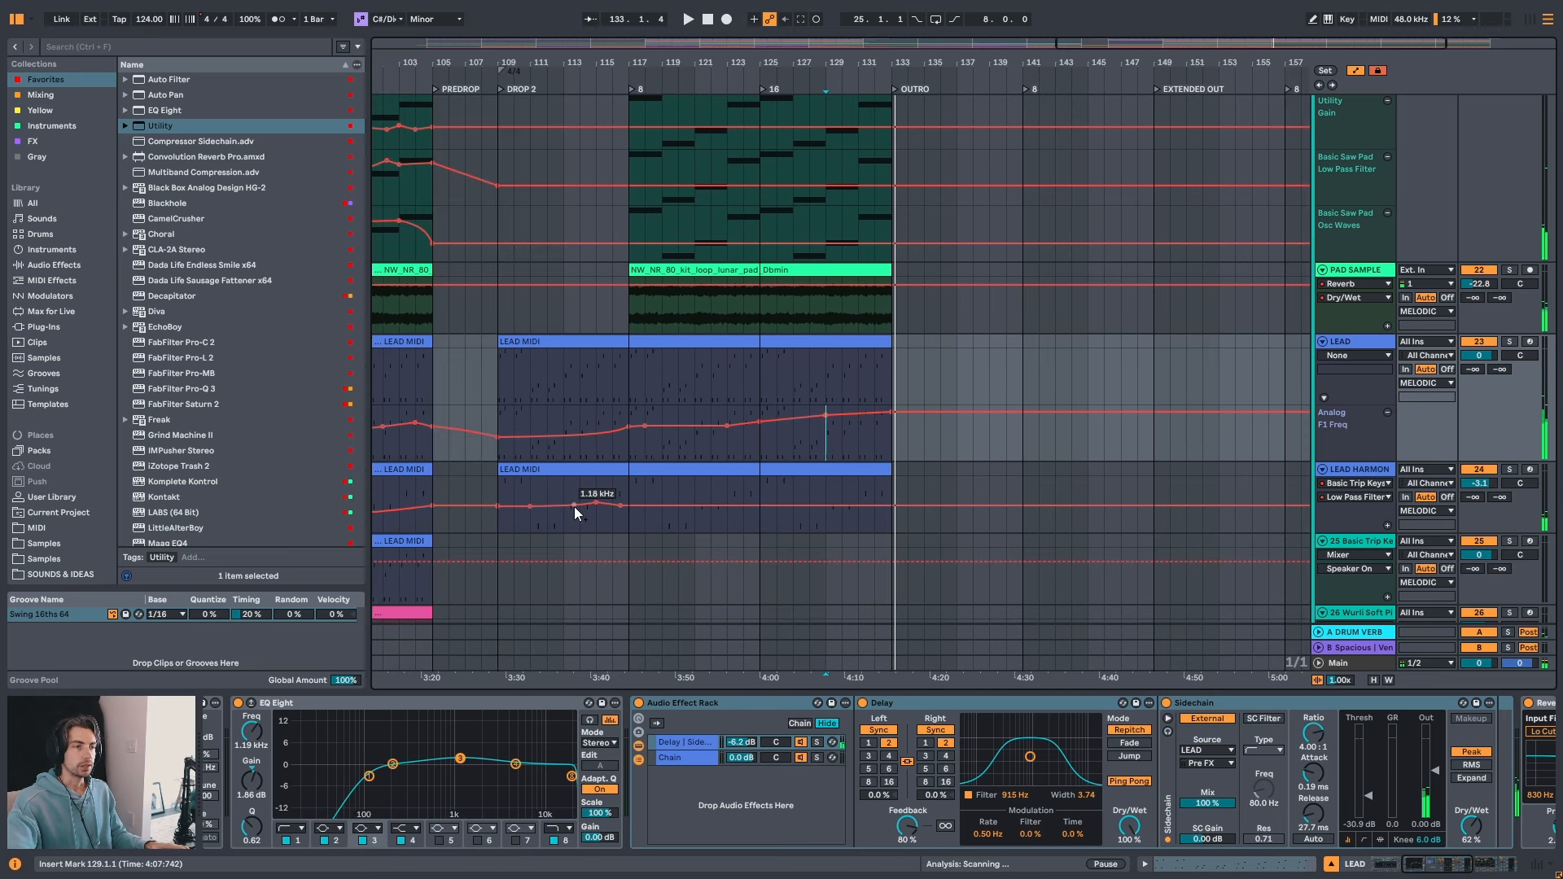
{"action": "left_click_drag", "start_coordinate": [502, 491], "coordinate": [874, 506]}
{"action": "left_click", "coordinate": [608, 469]}
{"action": "key", "text": "Escape"}
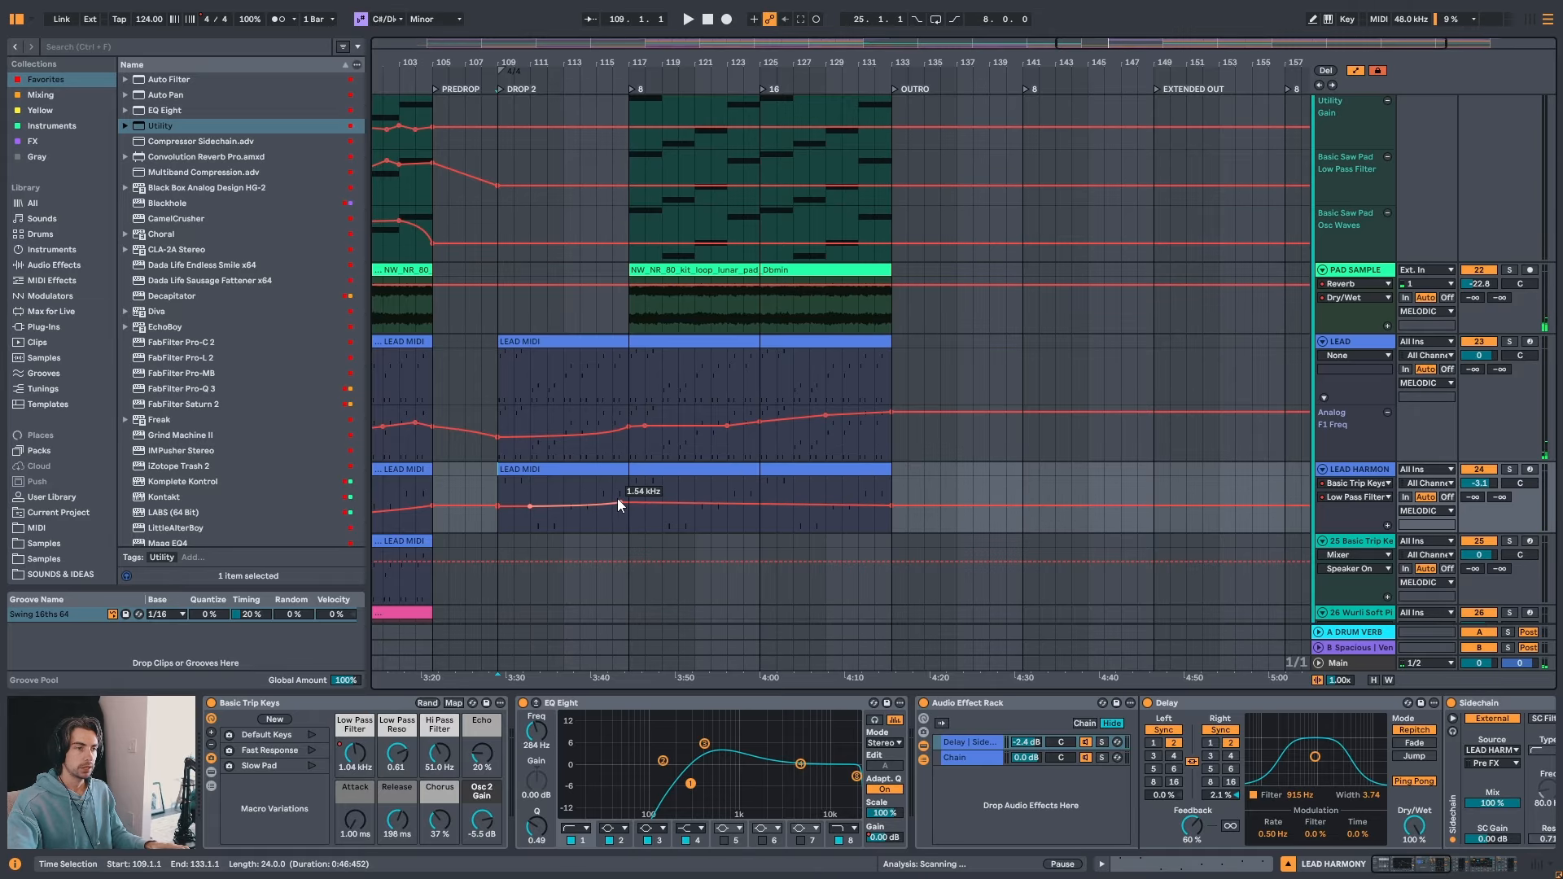
- Extend the LEAD HARMONY track's Low Pass Filter rise through bar 126 up to bar 133, checking it in playback from bar 125
{"action": "left_click", "coordinate": [763, 487]}
{"action": "key", "text": "space"}
{"action": "left_click_drag", "start_coordinate": [777, 504], "coordinate": [777, 498]}
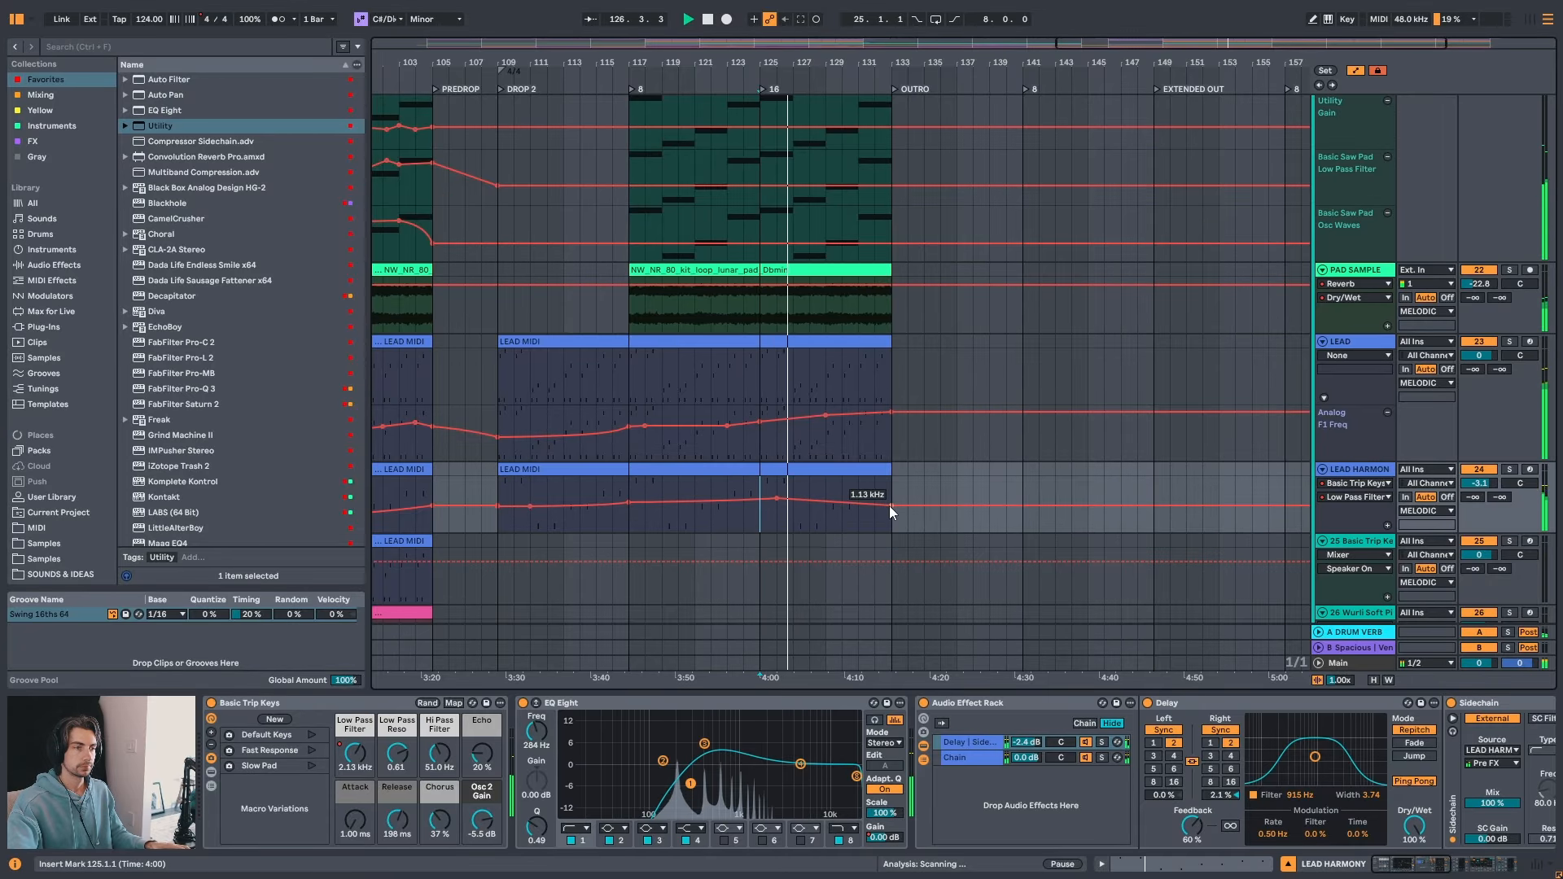
{"action": "left_click_drag", "start_coordinate": [776, 498], "coordinate": [777, 501]}
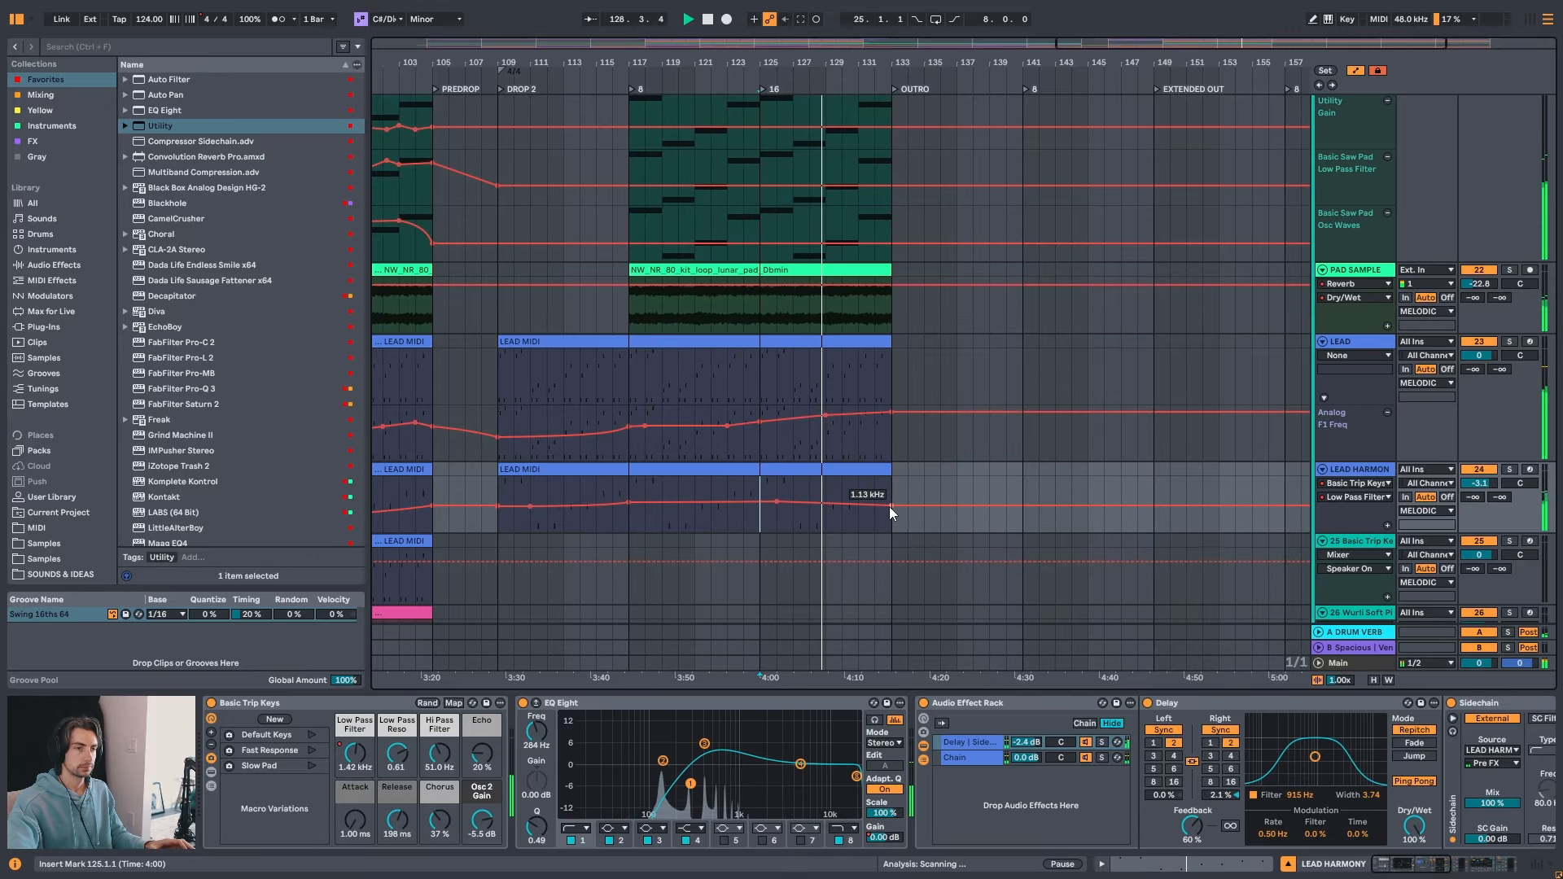
{"action": "left_click_drag", "start_coordinate": [890, 505], "coordinate": [890, 499]}
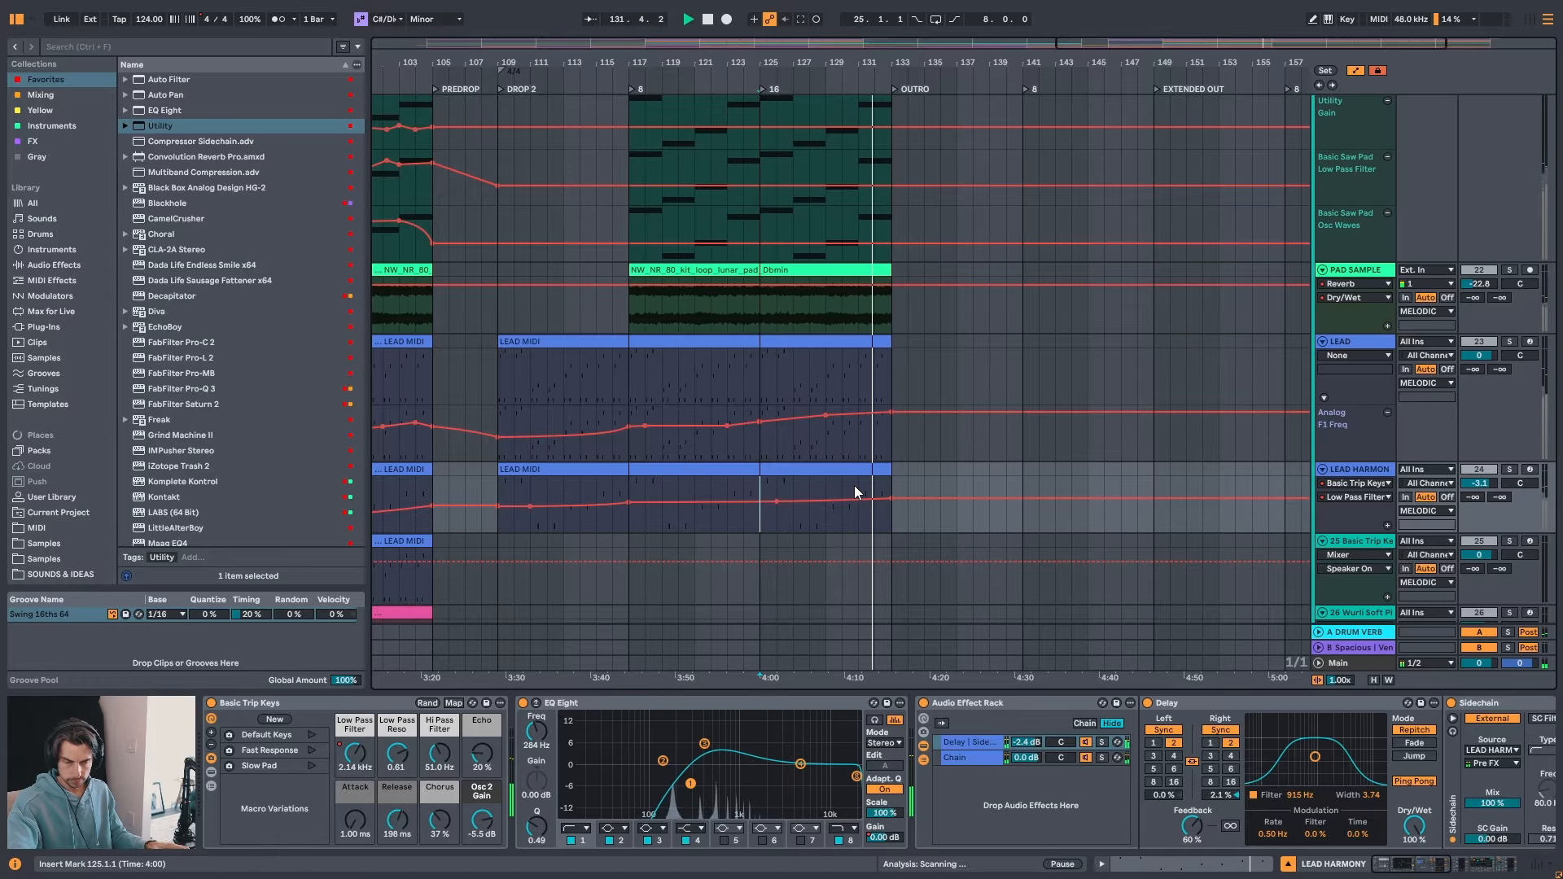
- Listen to the LEAD track's filter rise from bar 129
{"action": "left_click", "coordinate": [828, 379]}
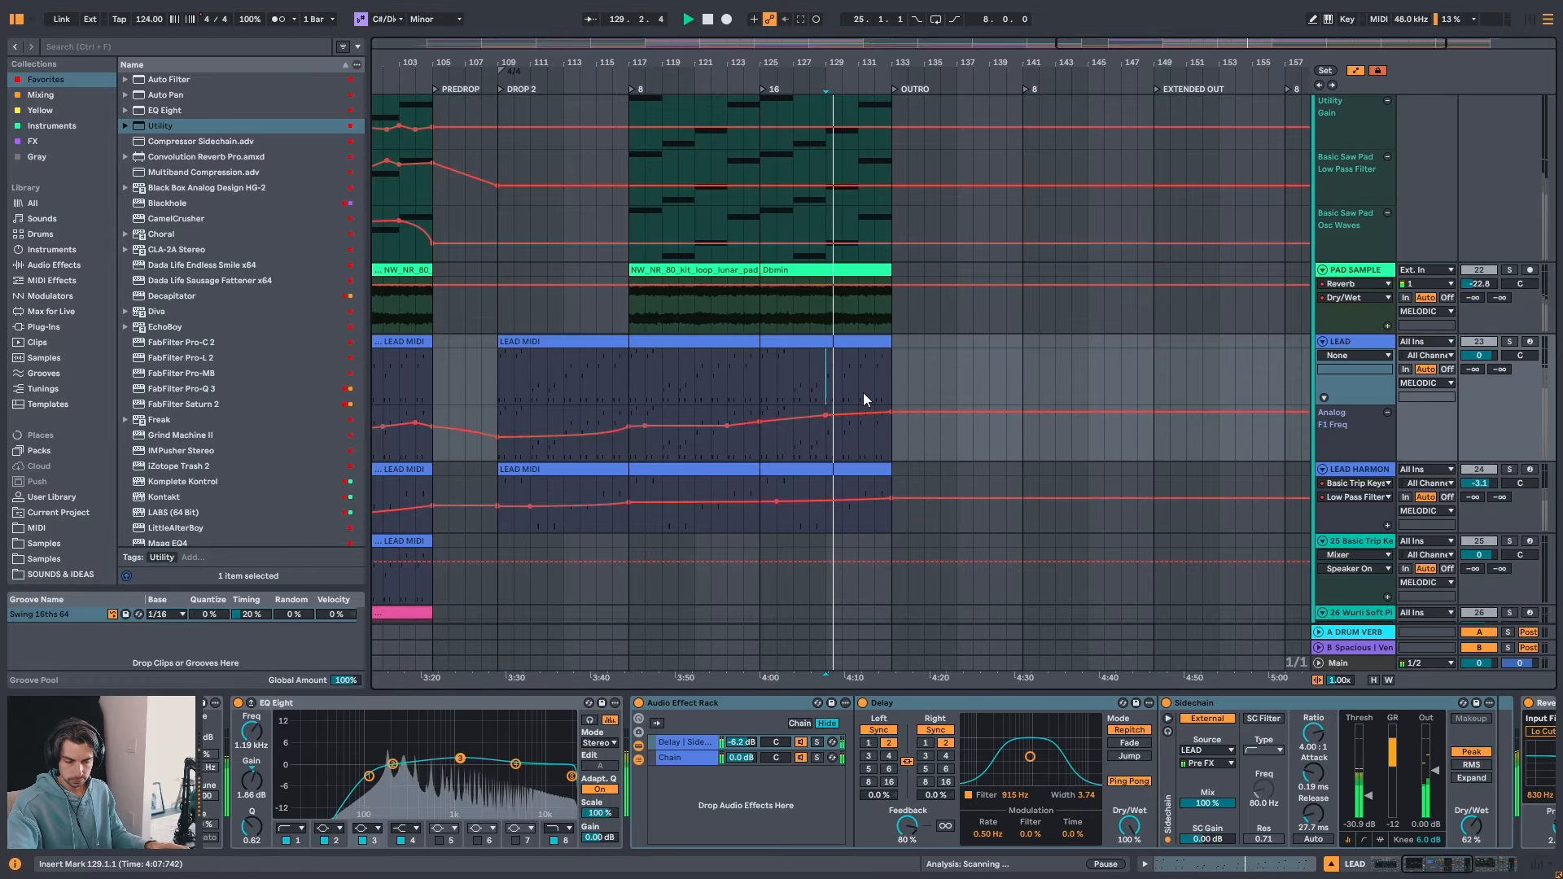
{"action": "key", "text": "space"}
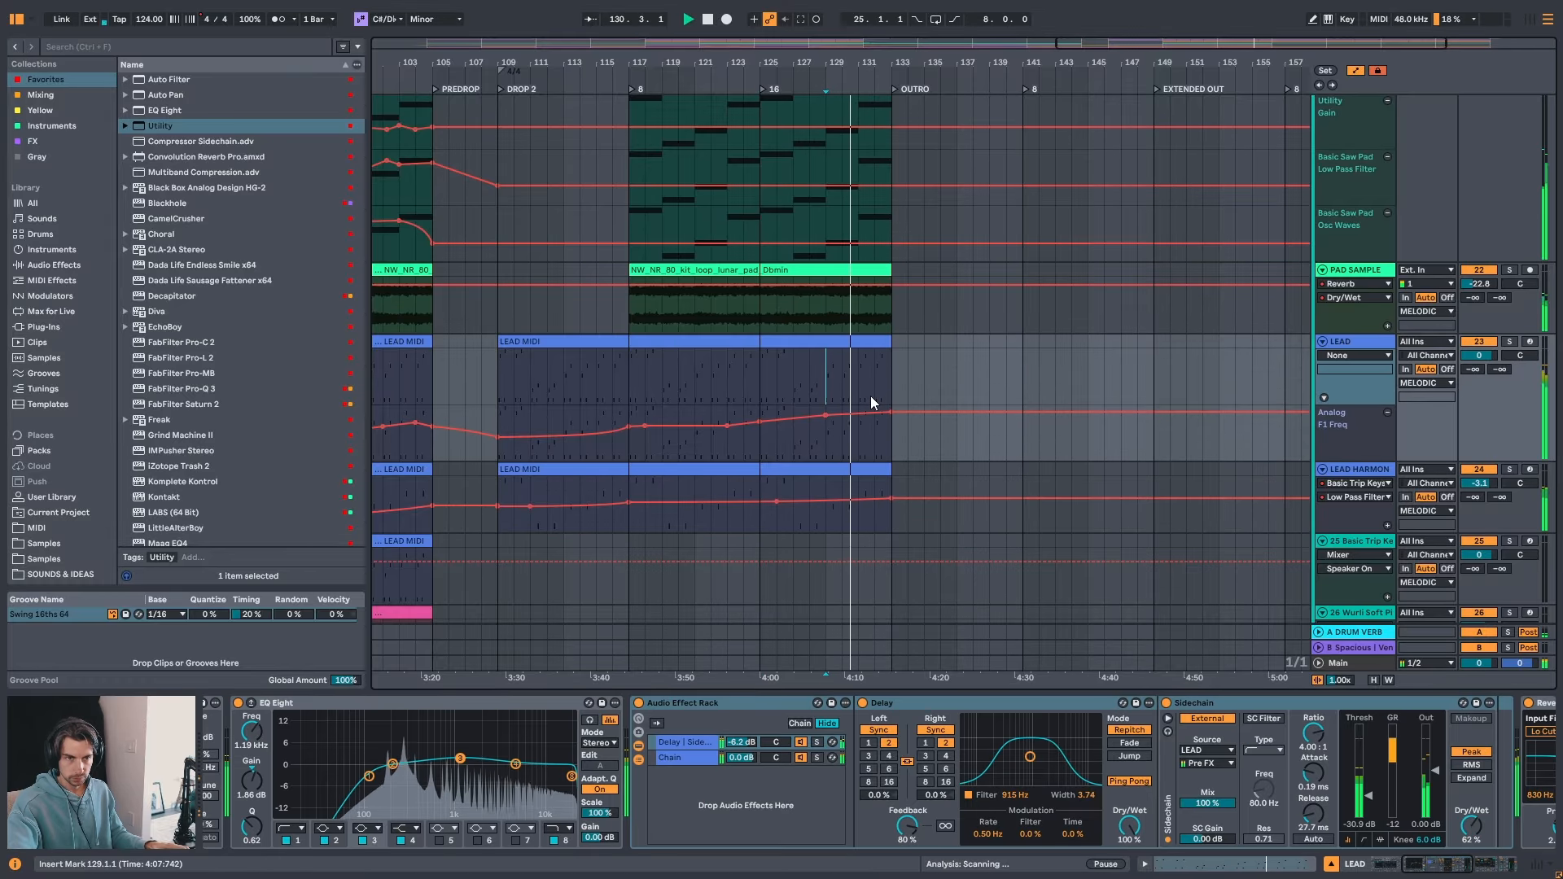
{"action": "scroll", "coordinate": [867, 388], "scroll_direction": "up", "scroll_amount": 2}
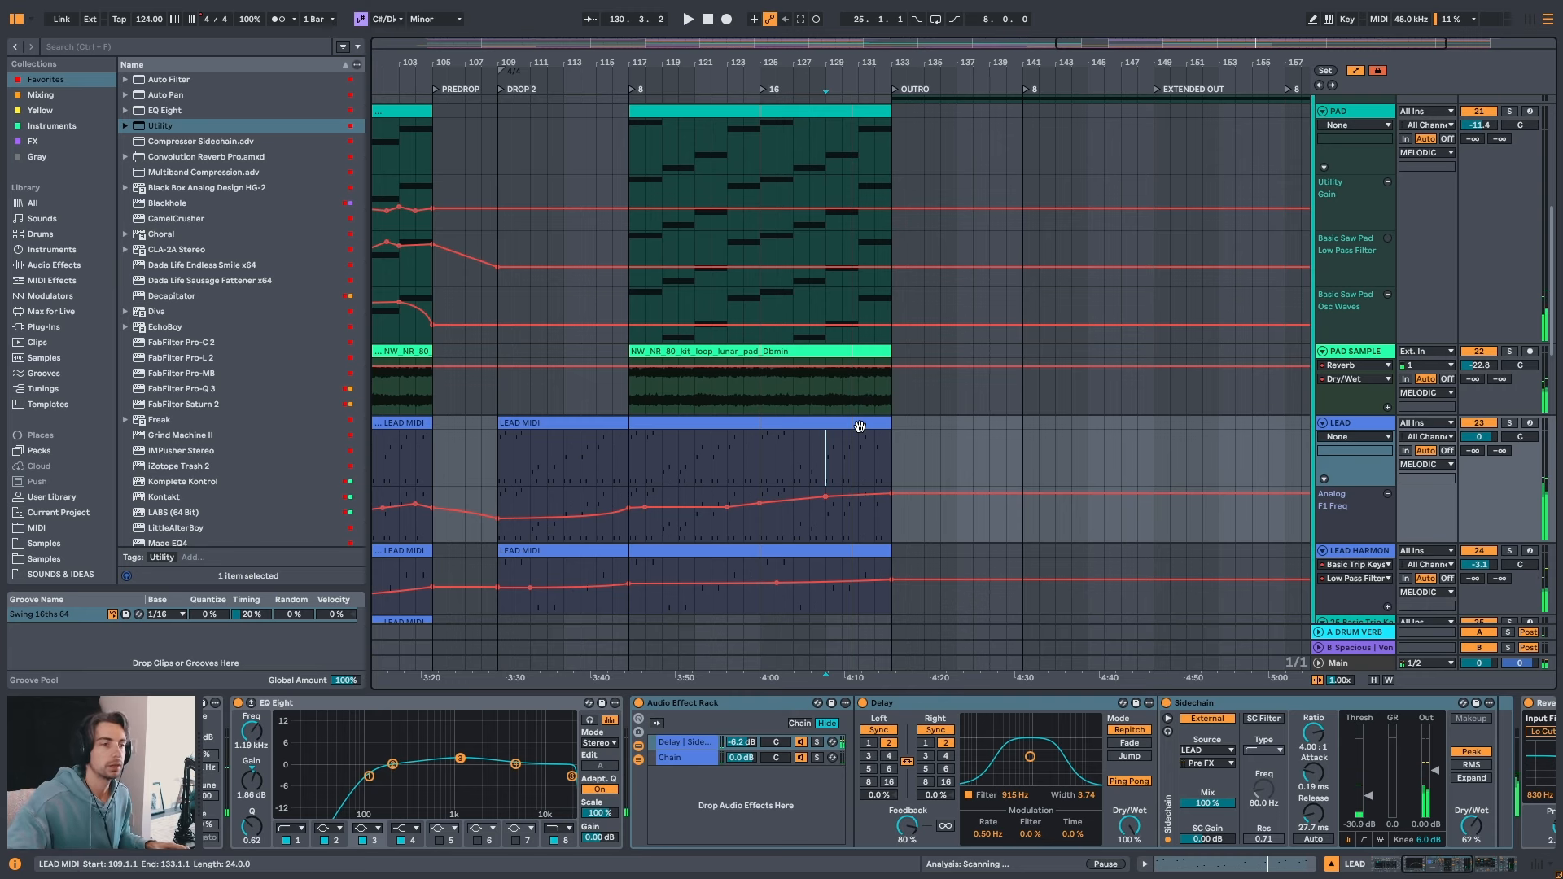
{"action": "key", "text": "space"}
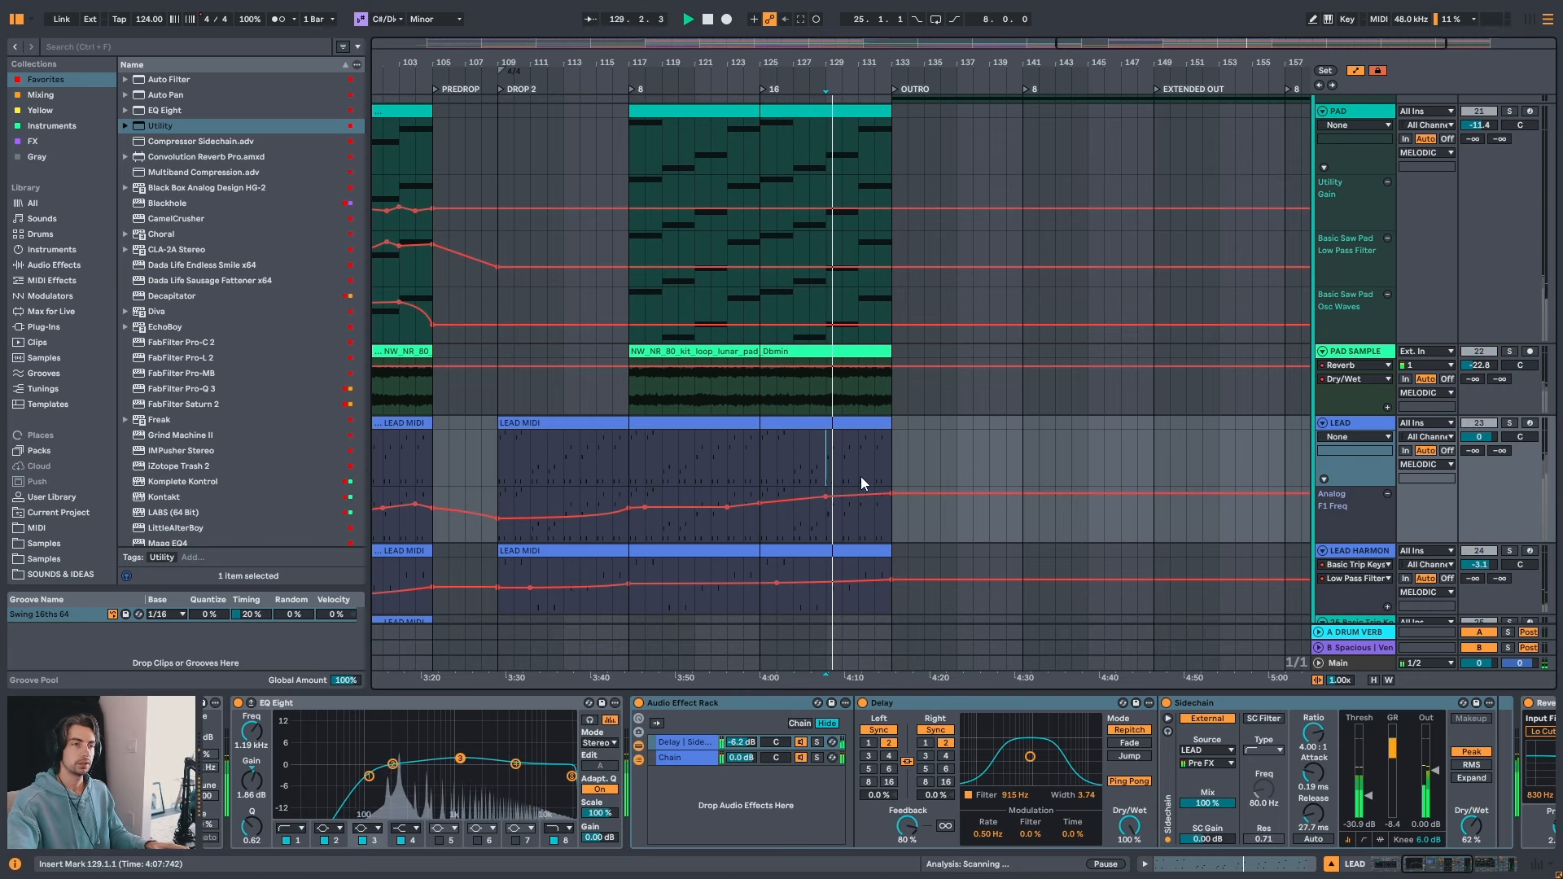
{"action": "left_click", "coordinate": [844, 424]}
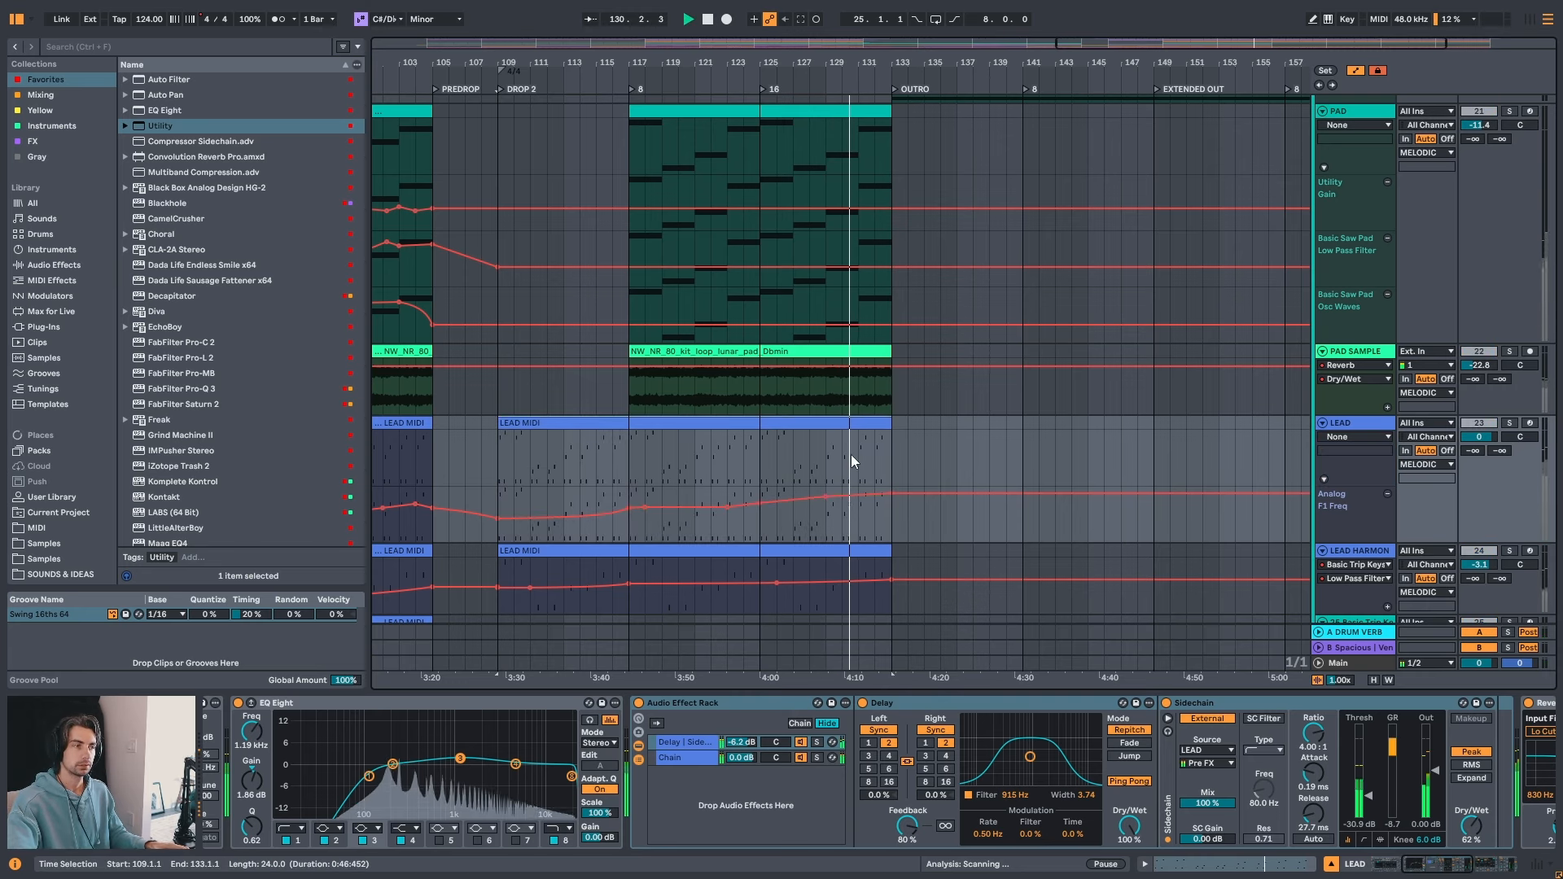
{"action": "key", "text": "space"}
- Replay the LEAD track from bar 129 and inspect the notes in its Drop 2 MIDI clip
{"action": "left_click_drag", "start_coordinate": [869, 64], "coordinate": [865, 199]}
{"action": "left_click", "coordinate": [795, 462]}
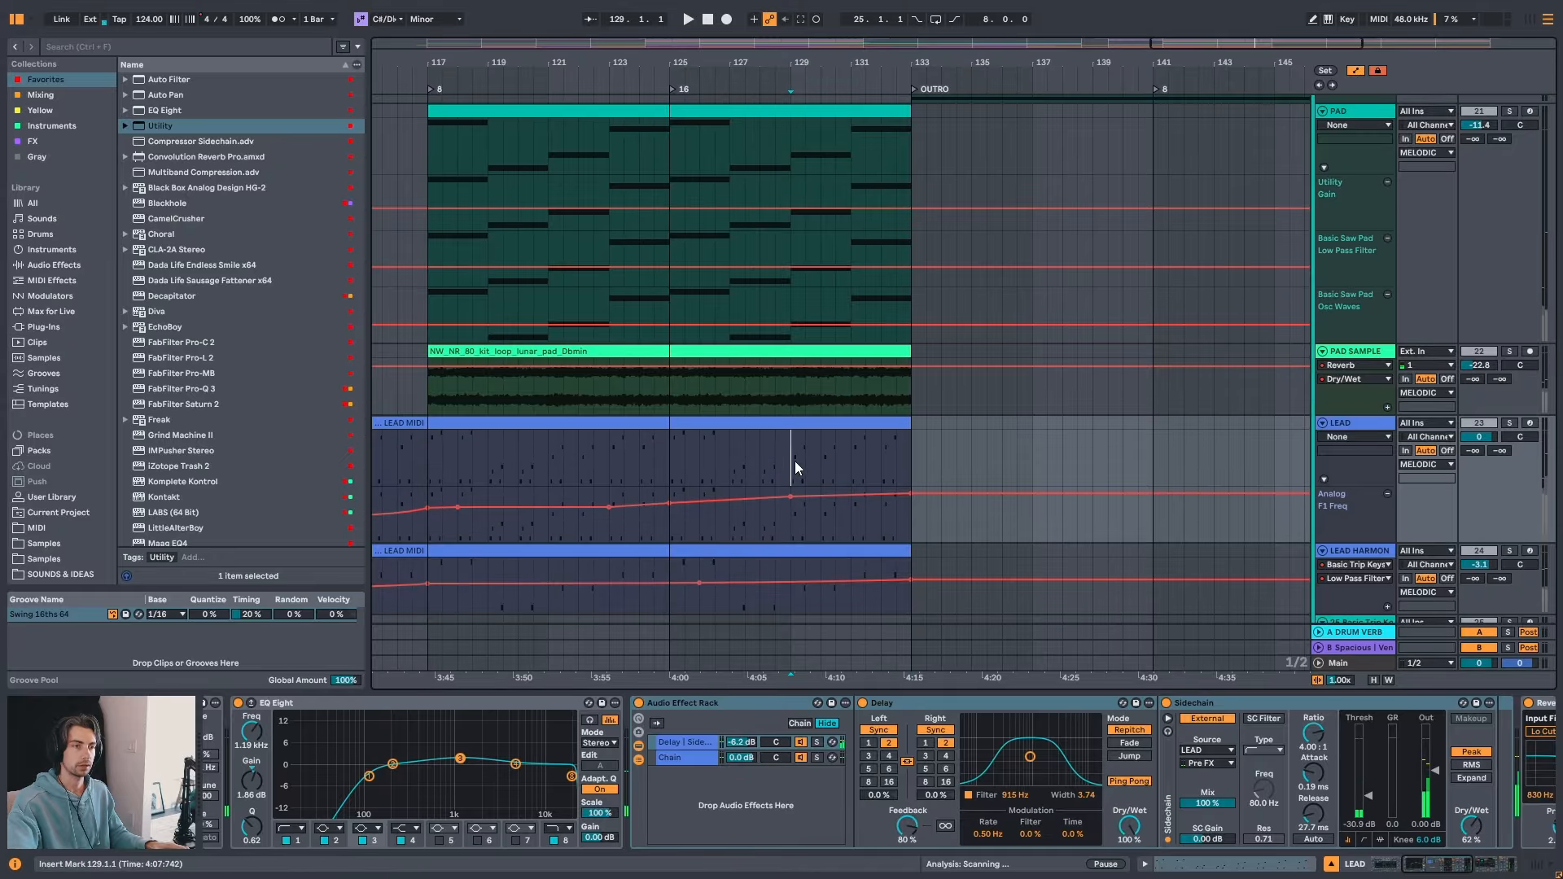
{"action": "key", "text": "space"}
{"action": "double_click", "coordinate": [808, 460]}
{"action": "key", "text": "space"}
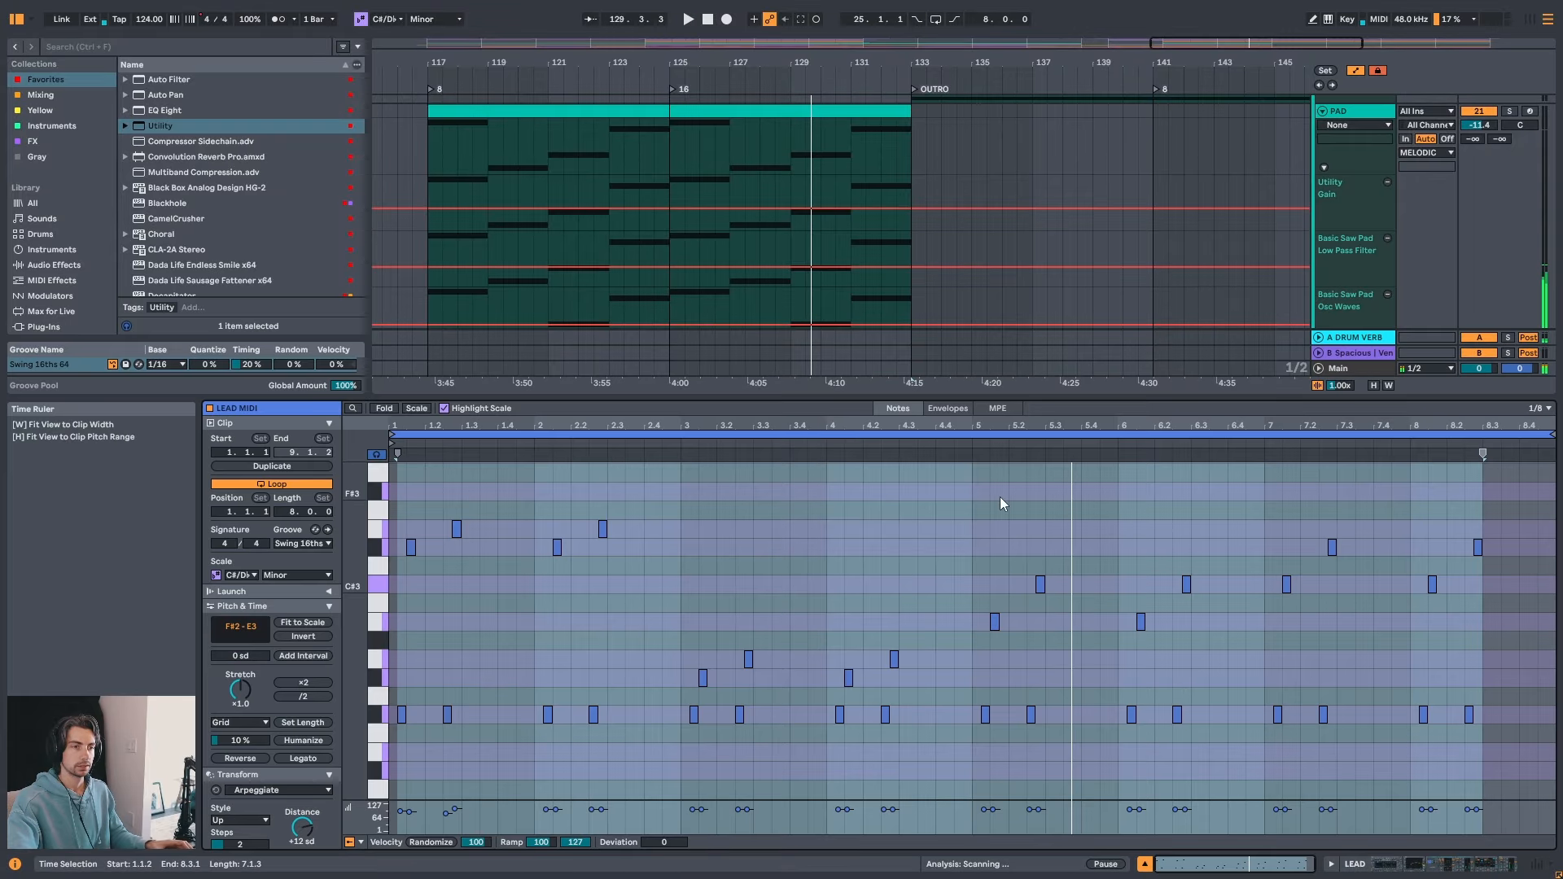
{"action": "scroll", "coordinate": [853, 258], "scroll_direction": "down", "scroll_amount": 1}
{"action": "key", "text": "shift+Tab"}
- Split the LEAD MIDI clip at bar 125 and open the notes of its second part
{"action": "scroll", "coordinate": [848, 316], "scroll_direction": "down", "scroll_amount": 2}
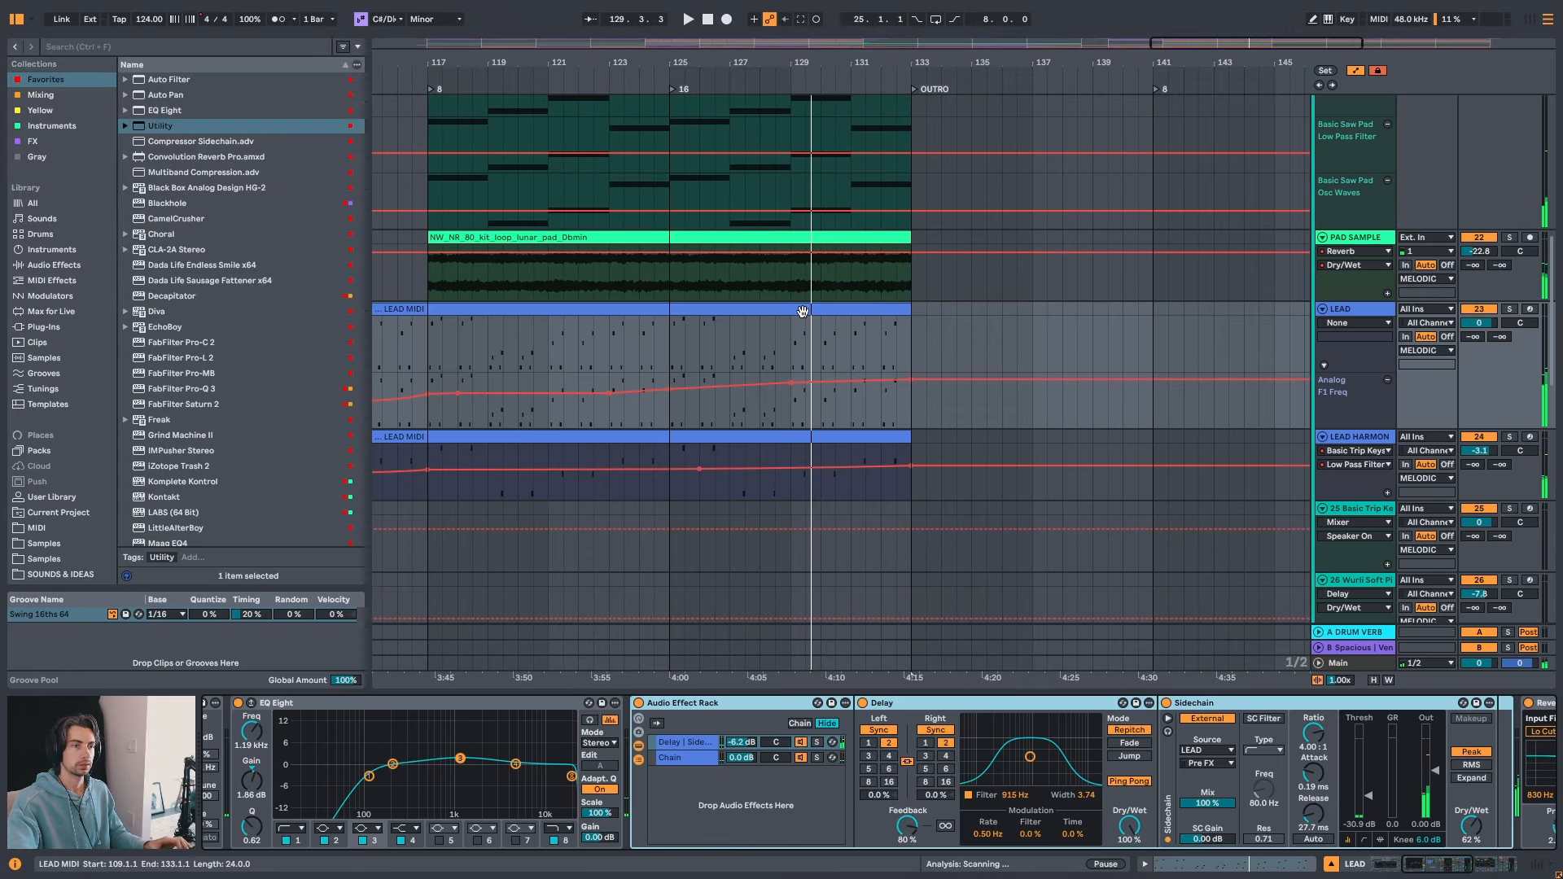
{"action": "left_click", "coordinate": [803, 310]}
{"action": "left_click", "coordinate": [730, 320]}
{"action": "double_click", "coordinate": [730, 318]}
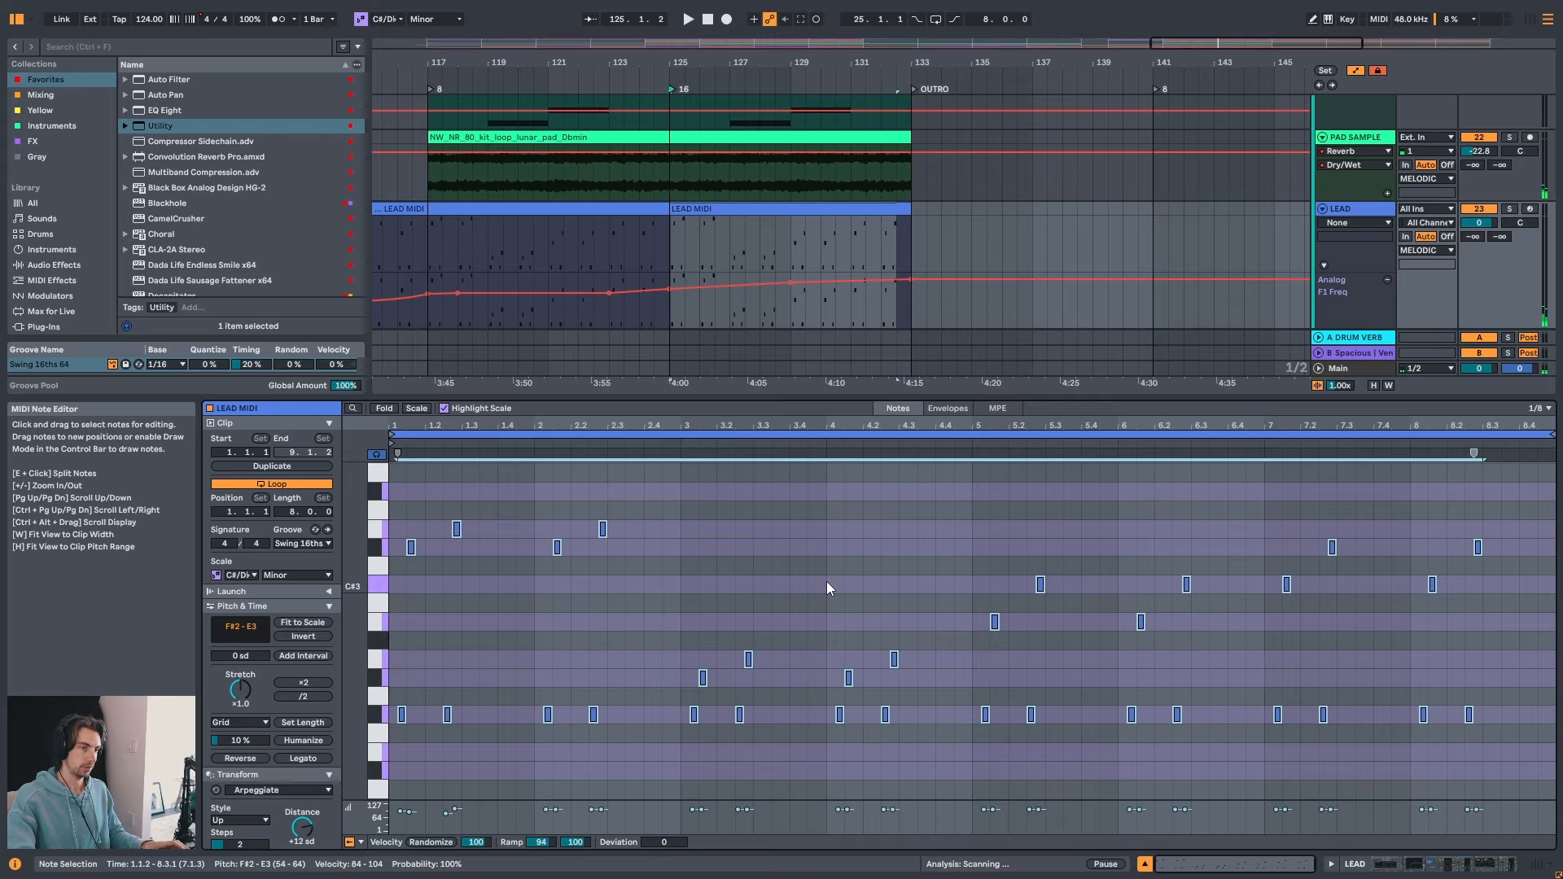
- Try layering the LEAD clip's notes one octave higher from bar 125 and audition the result
{"action": "key", "text": "shift+Up"}
{"action": "scroll", "coordinate": [789, 594], "scroll_direction": "down", "scroll_amount": 2}
{"action": "key", "text": "space"}
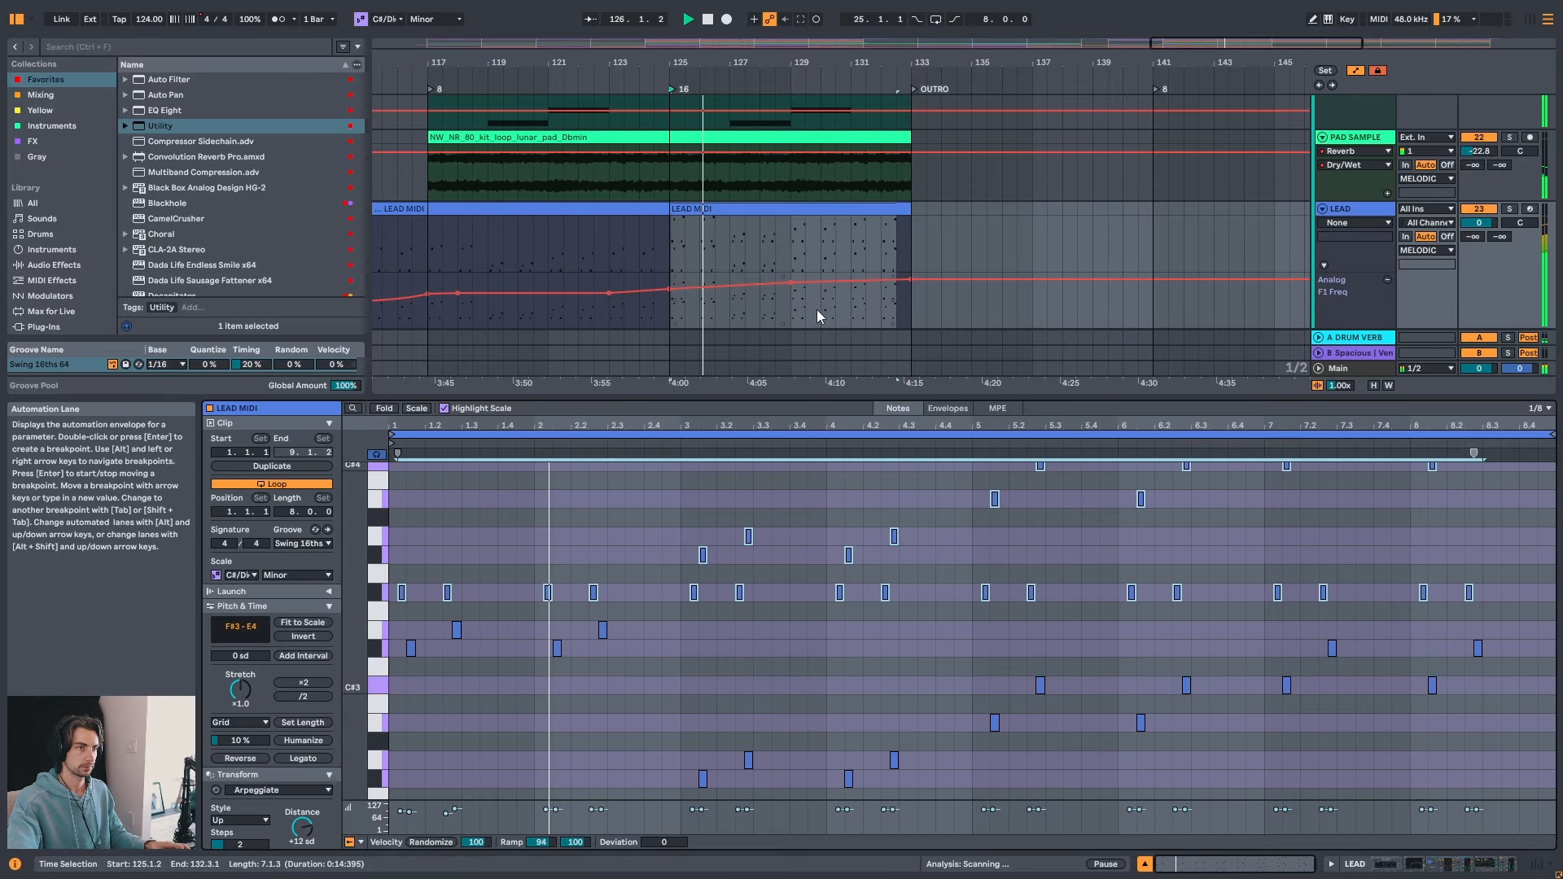
{"action": "scroll", "coordinate": [824, 572], "scroll_direction": "down", "scroll_amount": 3}
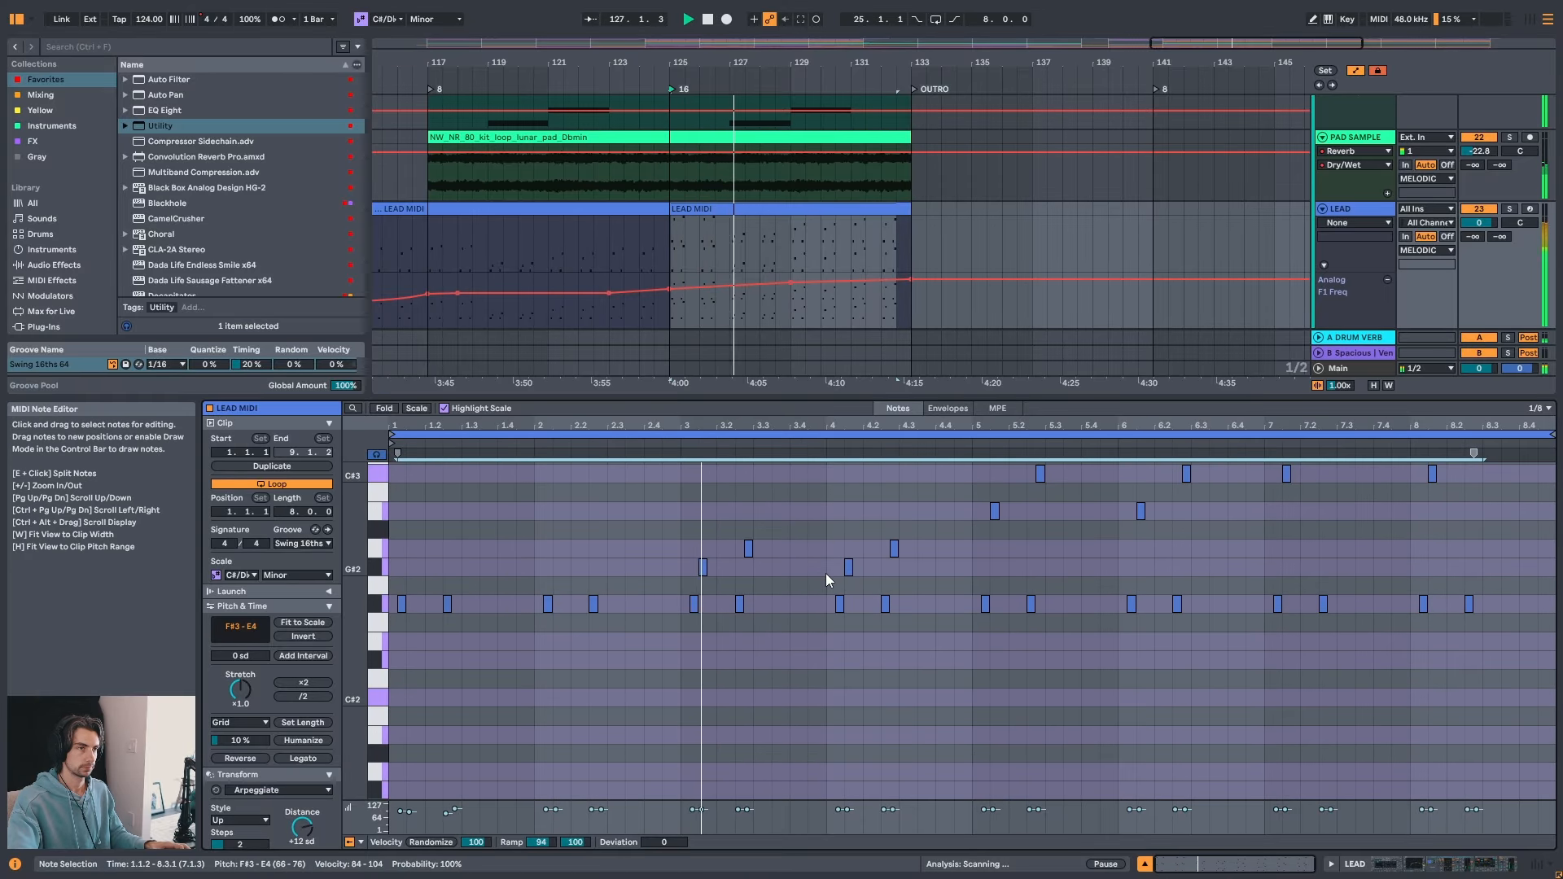
{"action": "scroll", "coordinate": [827, 573], "scroll_direction": "up", "scroll_amount": 3}
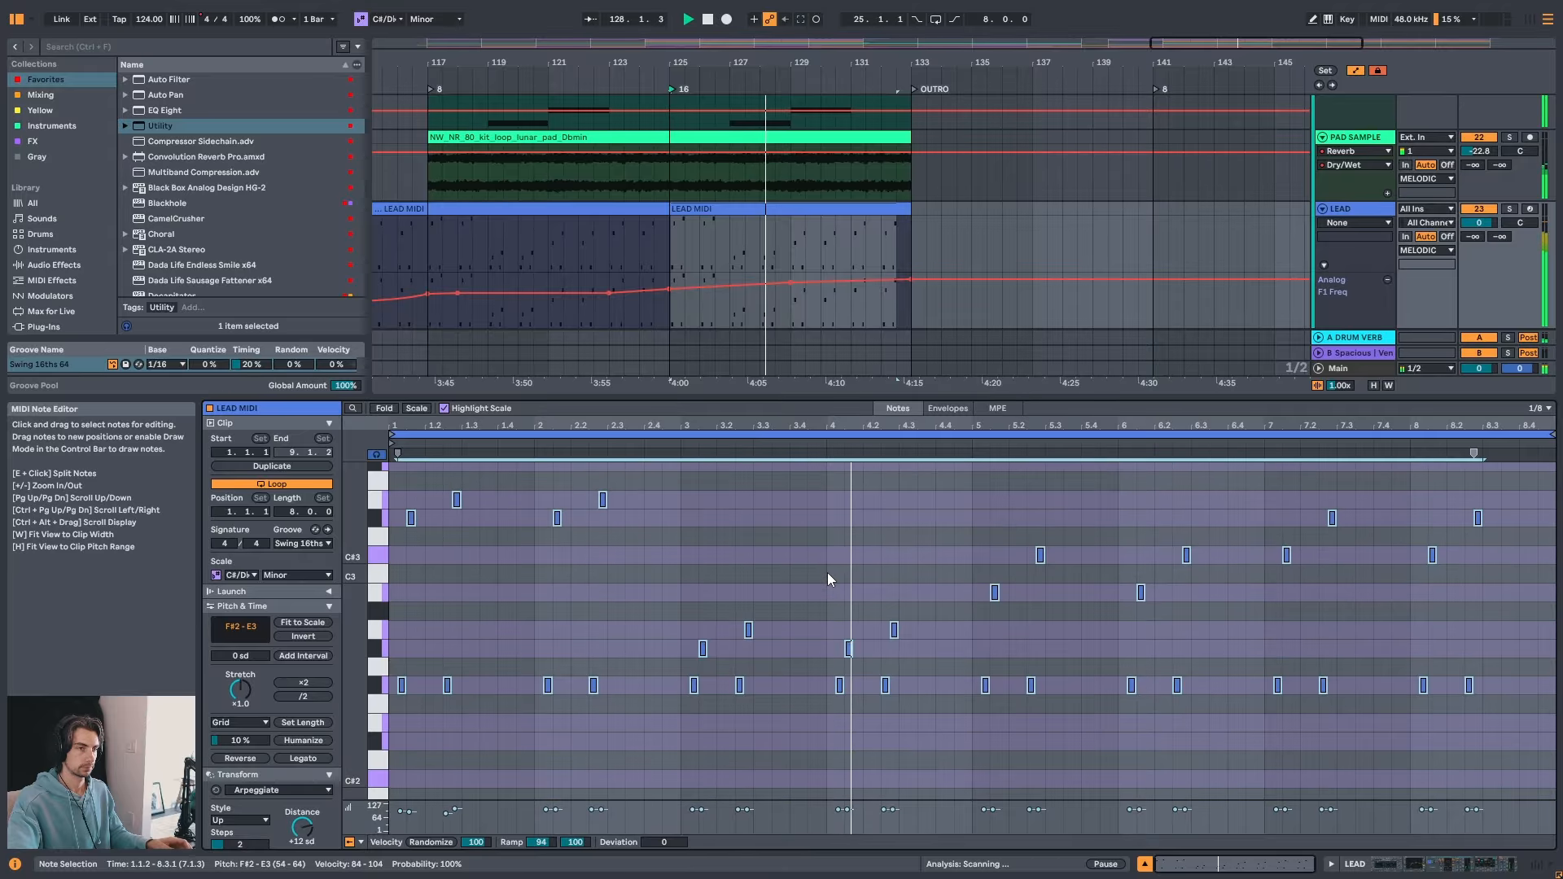
{"action": "key", "text": "shift+Tab"}
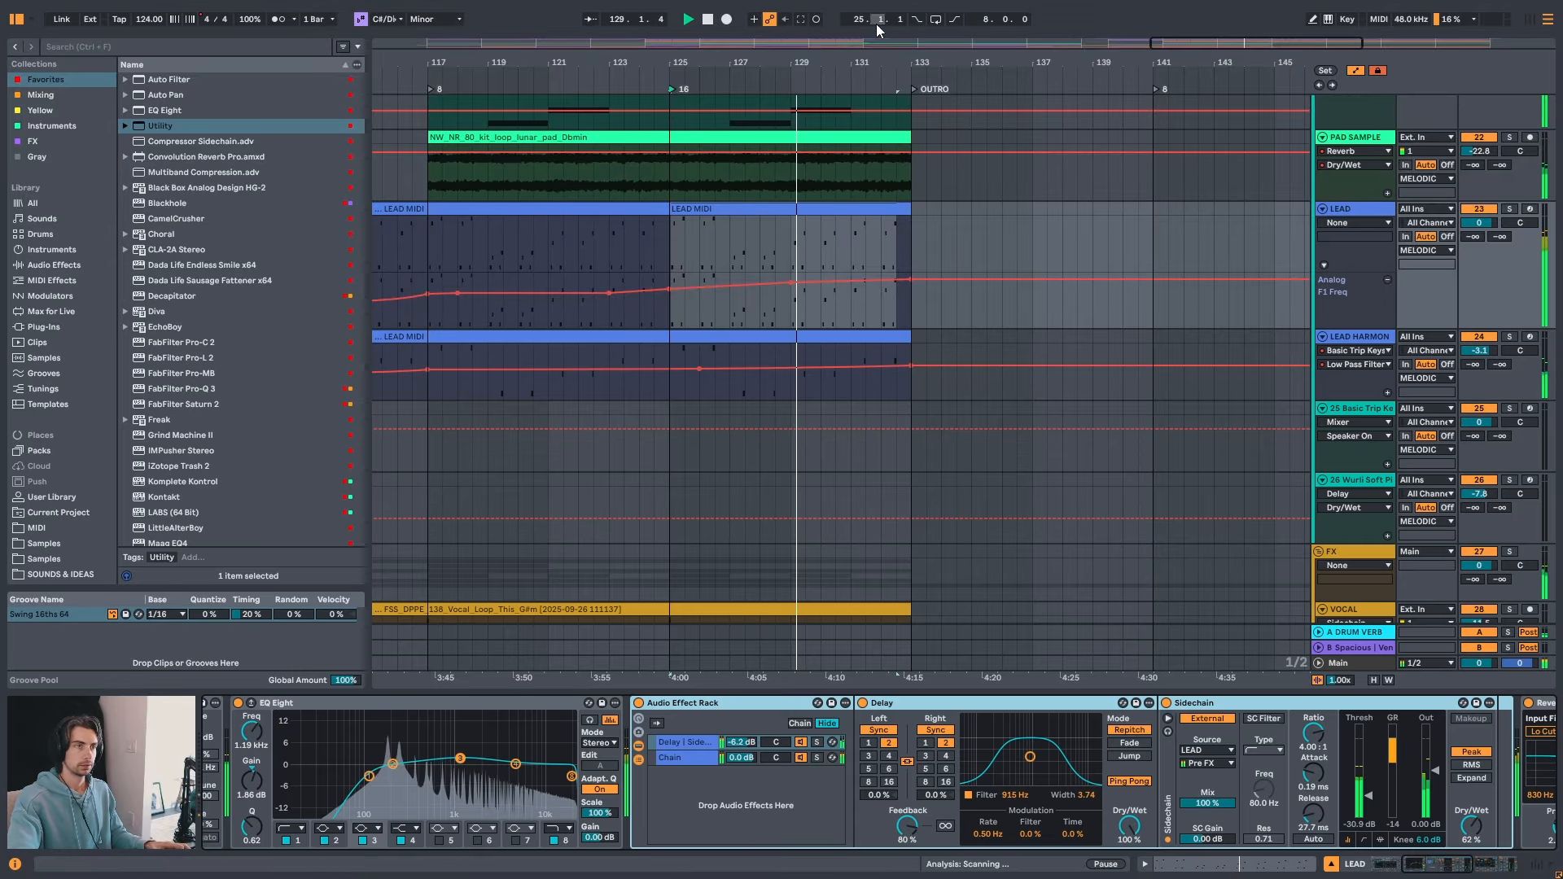
{"action": "key", "text": "space"}
- Listen to the PAD track from bar 125 and compare its Drop 2 automation with the earlier sections
{"action": "left_click_drag", "start_coordinate": [880, 62], "coordinate": [880, 41]}
{"action": "scroll", "coordinate": [831, 279], "scroll_direction": "up", "scroll_amount": 1}
{"action": "scroll", "coordinate": [832, 278], "scroll_direction": "up", "scroll_amount": 6}
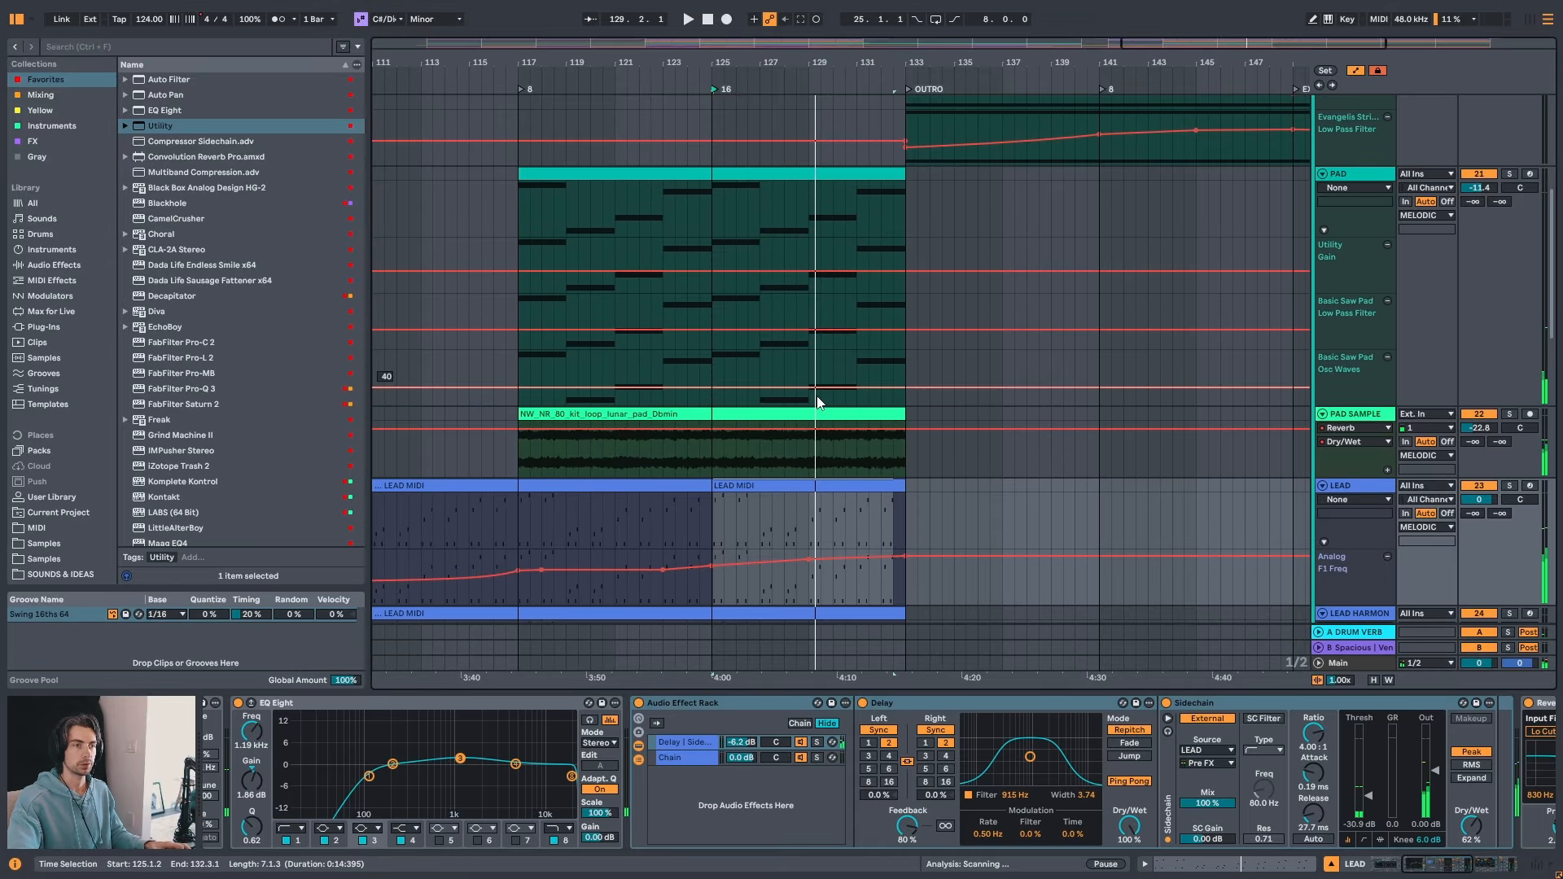
{"action": "left_click_drag", "start_coordinate": [863, 62], "coordinate": [1052, 34]}
{"action": "left_click", "coordinate": [1017, 395]}
{"action": "key", "text": "space"}
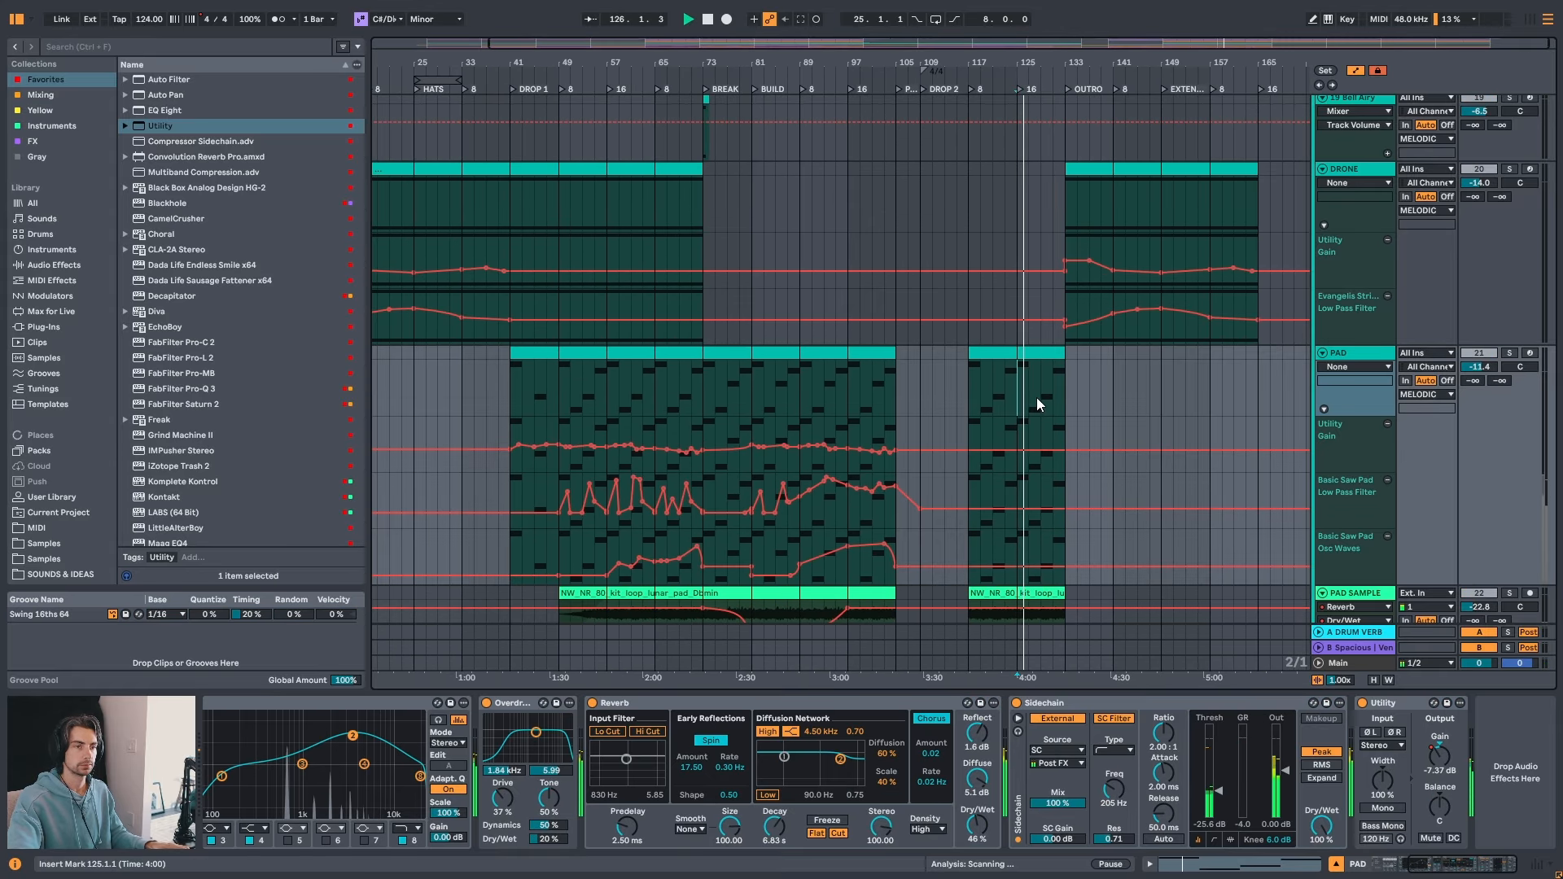
{"action": "mouse_move", "coordinate": [1073, 64]}
{"action": "left_mouse_down"}
{"action": "mouse_move", "coordinate": [1039, 64]}
{"action": "mouse_move", "coordinate": [1058, 65]}
{"action": "left_mouse_up"}
{"action": "scroll", "coordinate": [1033, 402], "scroll_direction": "down", "scroll_amount": 3}
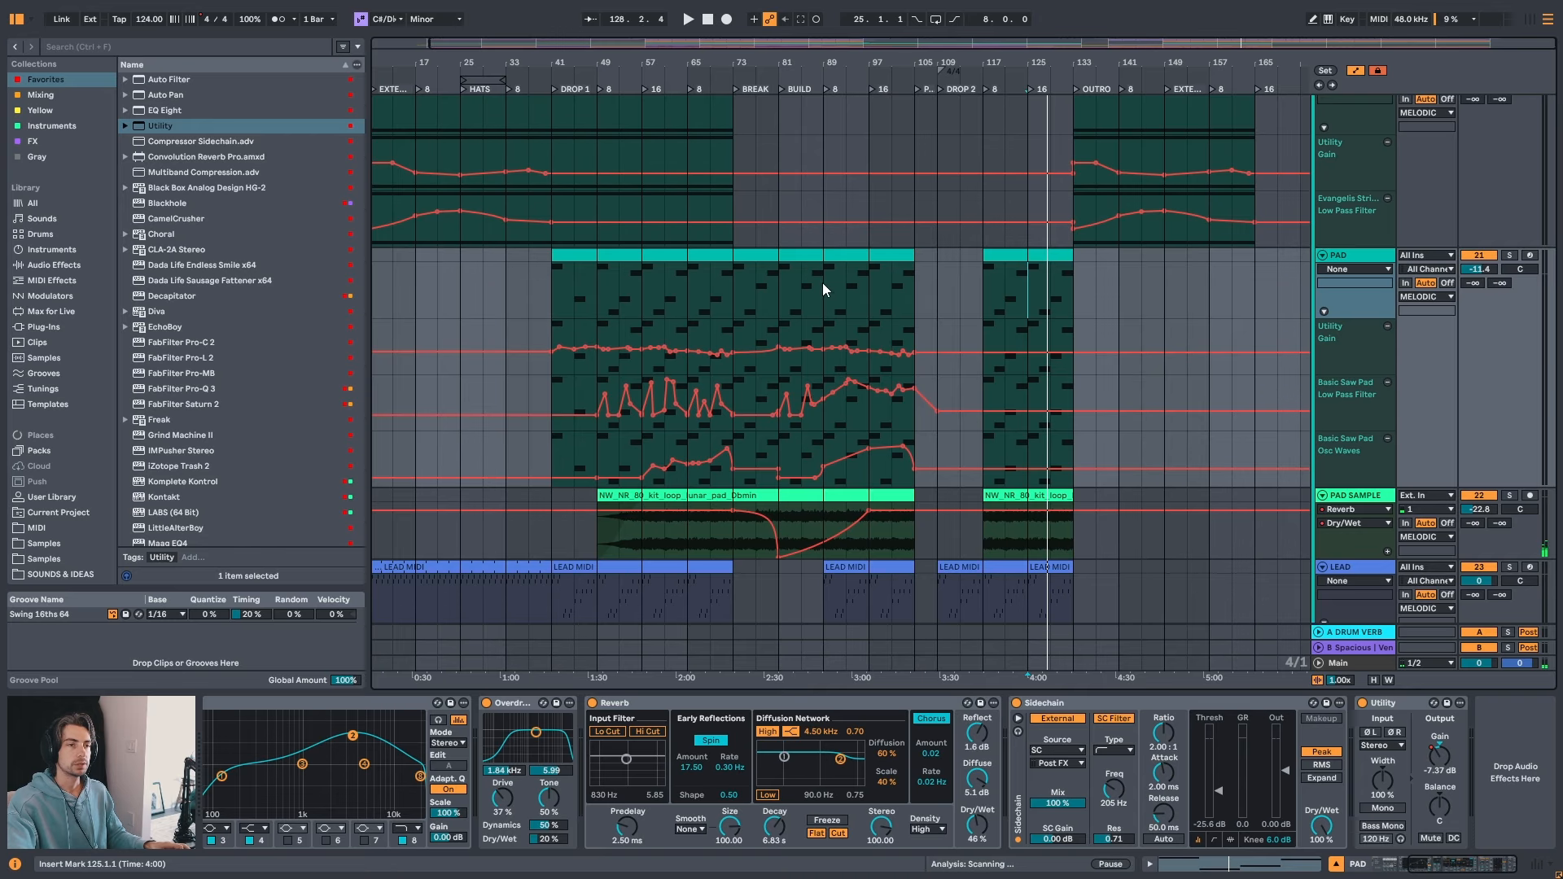
- Copy 16 bars of the PAD track with its automation from bar 81 and paste them at bar 117
{"action": "left_click_drag", "start_coordinate": [1049, 66], "coordinate": [1021, 86]}
{"action": "left_click_drag", "start_coordinate": [910, 289], "coordinate": [1046, 292]}
{"action": "left_click", "coordinate": [1046, 291]}
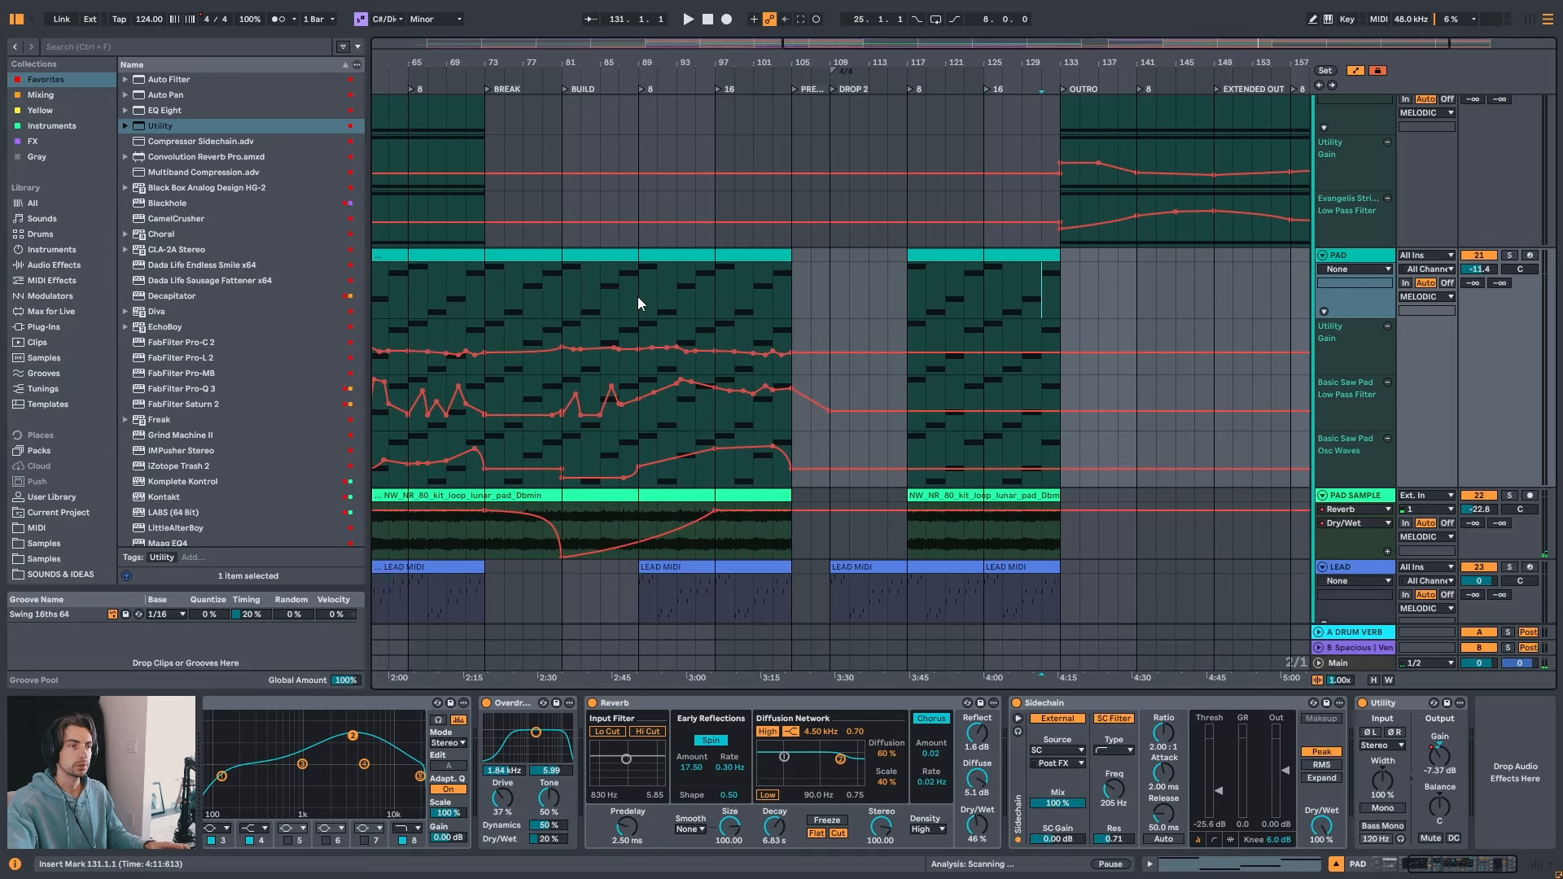
{"action": "left_click_drag", "start_coordinate": [639, 297], "coordinate": [793, 452]}
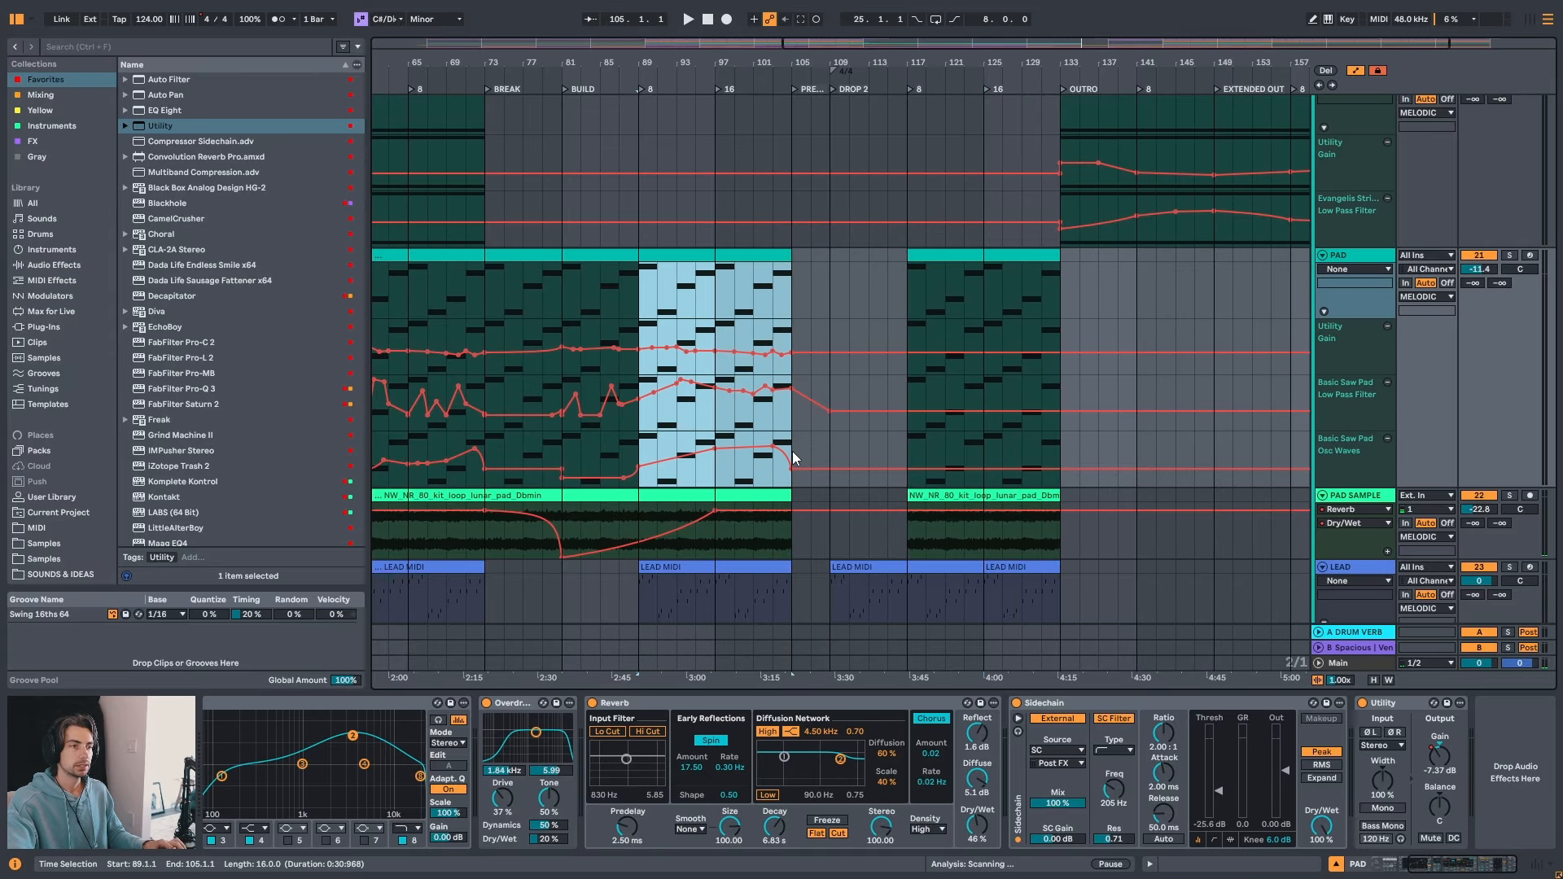
{"action": "left_click_drag", "start_coordinate": [557, 286], "coordinate": [721, 450]}
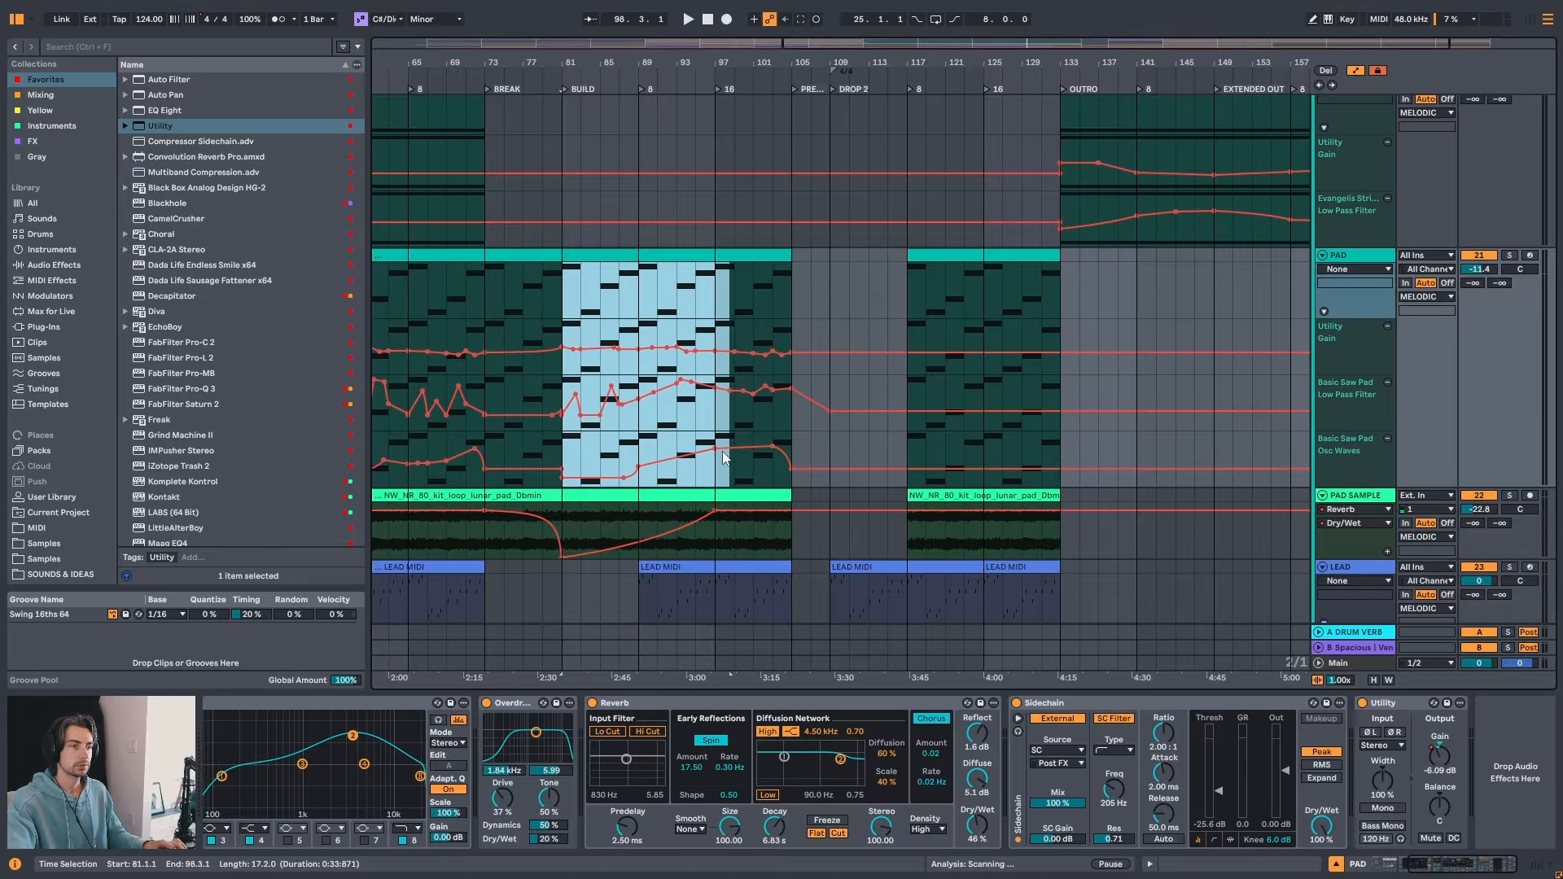
{"action": "key", "text": "ctrl+c"}
{"action": "left_click", "coordinate": [911, 281]}
{"action": "key", "text": "ctrl+v"}
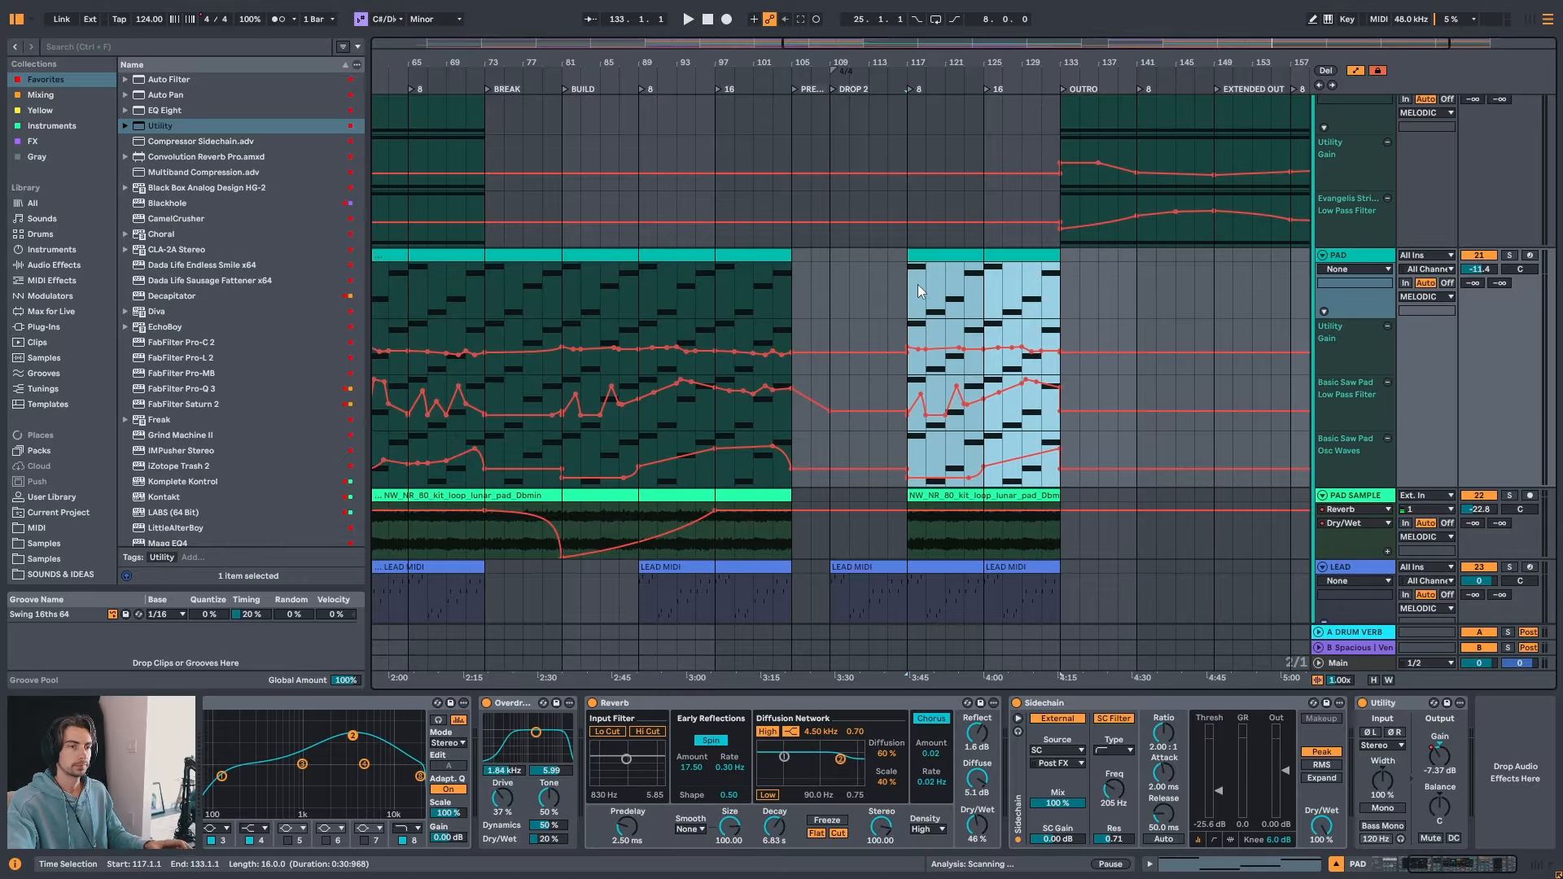
- Play from bar 117 and remove the two early peaks from the PAD track's Basic Saw Pad Low Pass Filter automation
{"action": "left_click", "coordinate": [913, 286]}
{"action": "key", "text": "space"}
{"action": "left_click", "coordinate": [910, 292]}
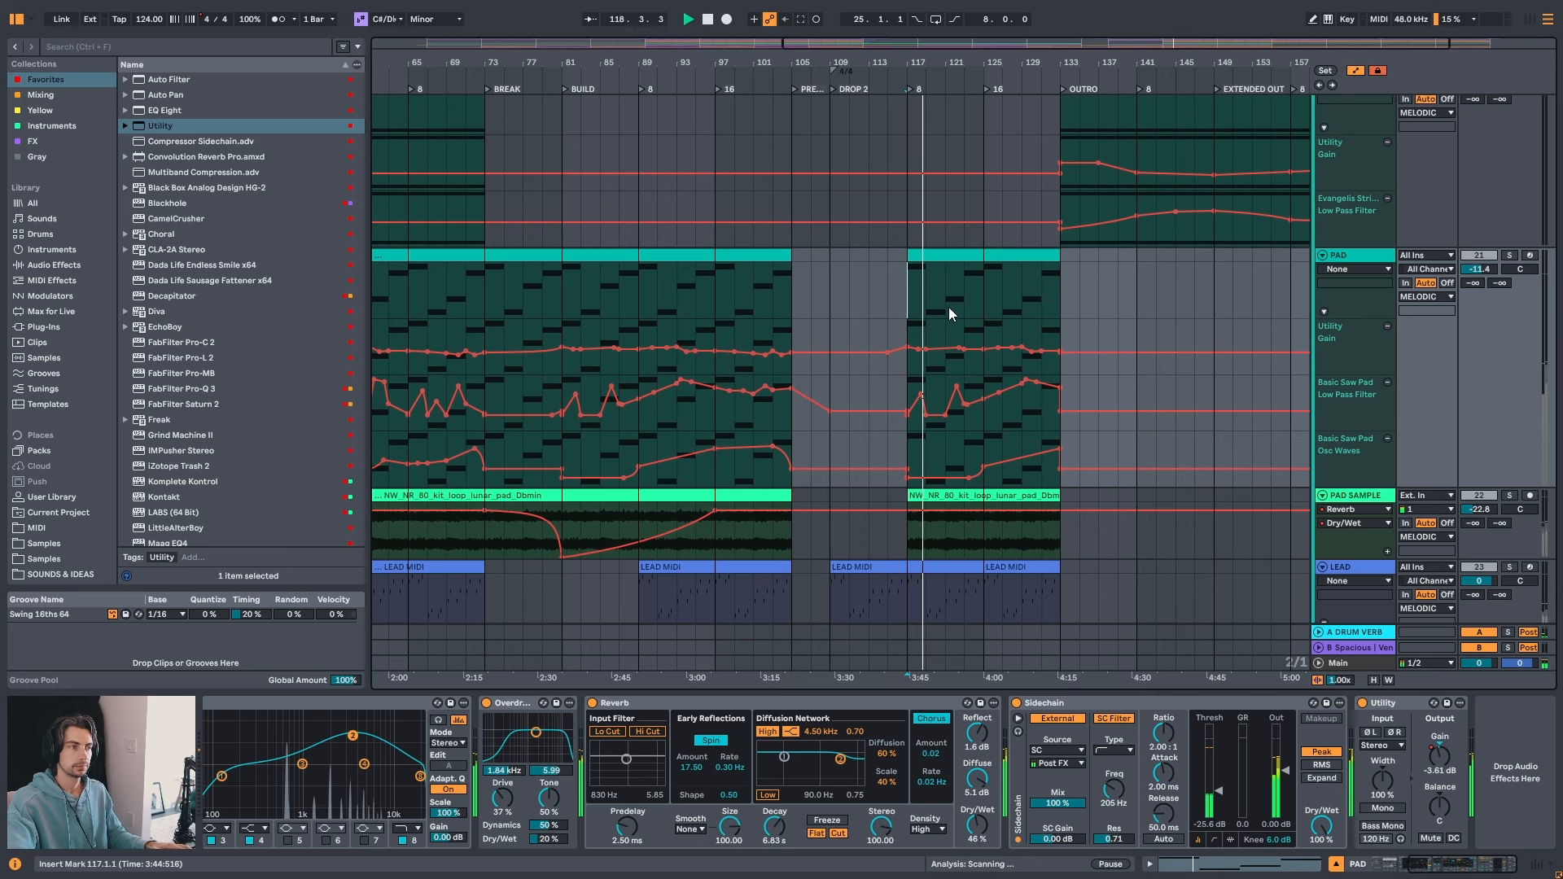
{"action": "left_click_drag", "start_coordinate": [986, 58], "coordinate": [892, 91]}
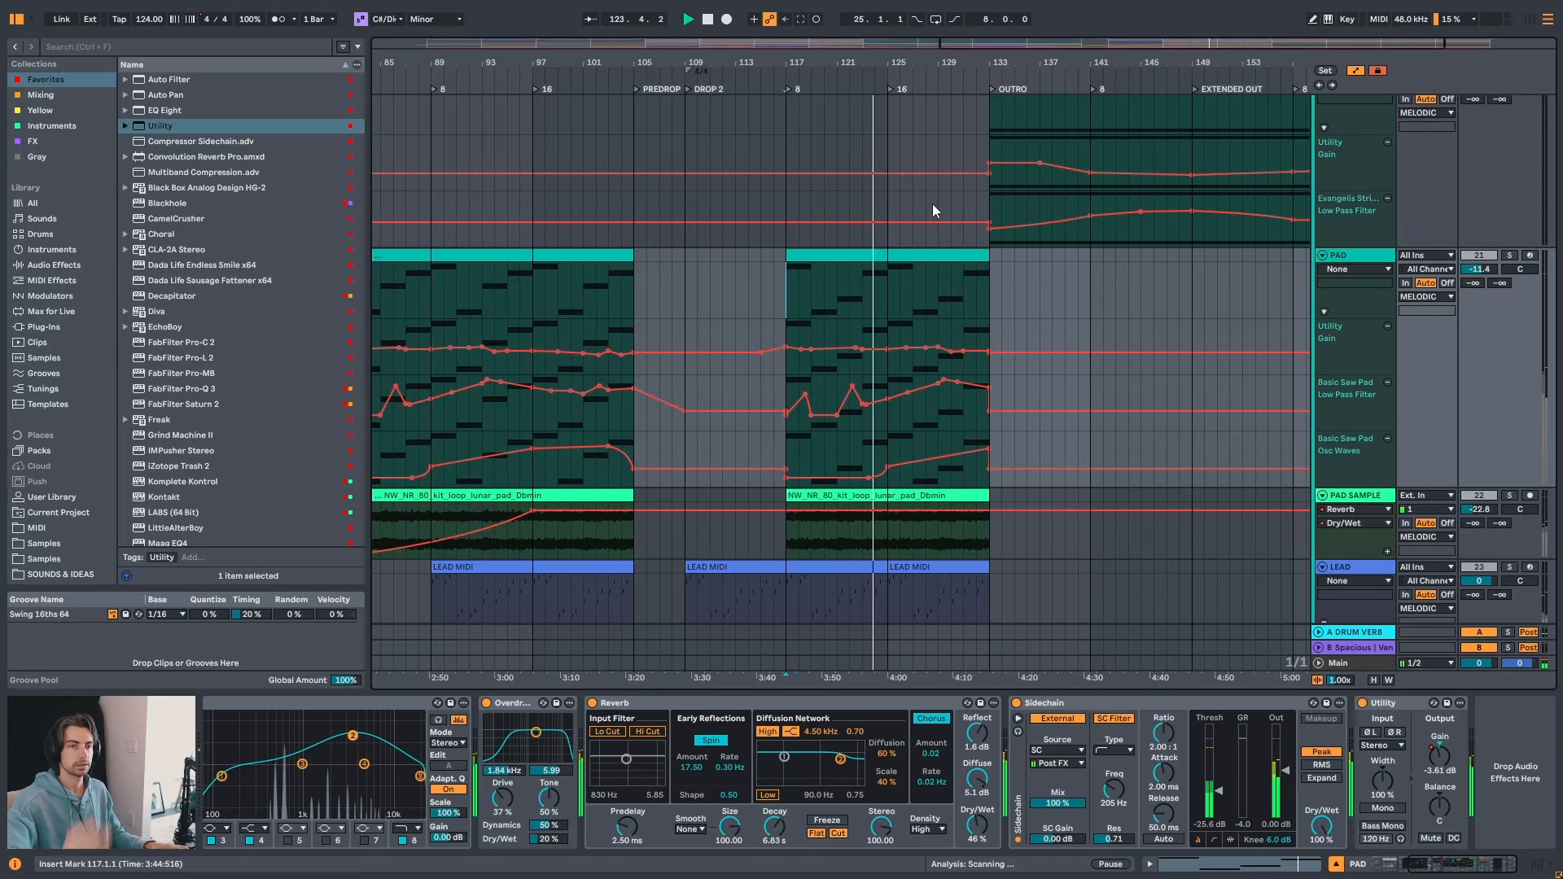
{"action": "left_click", "coordinate": [852, 386]}
{"action": "left_click", "coordinate": [805, 395]}
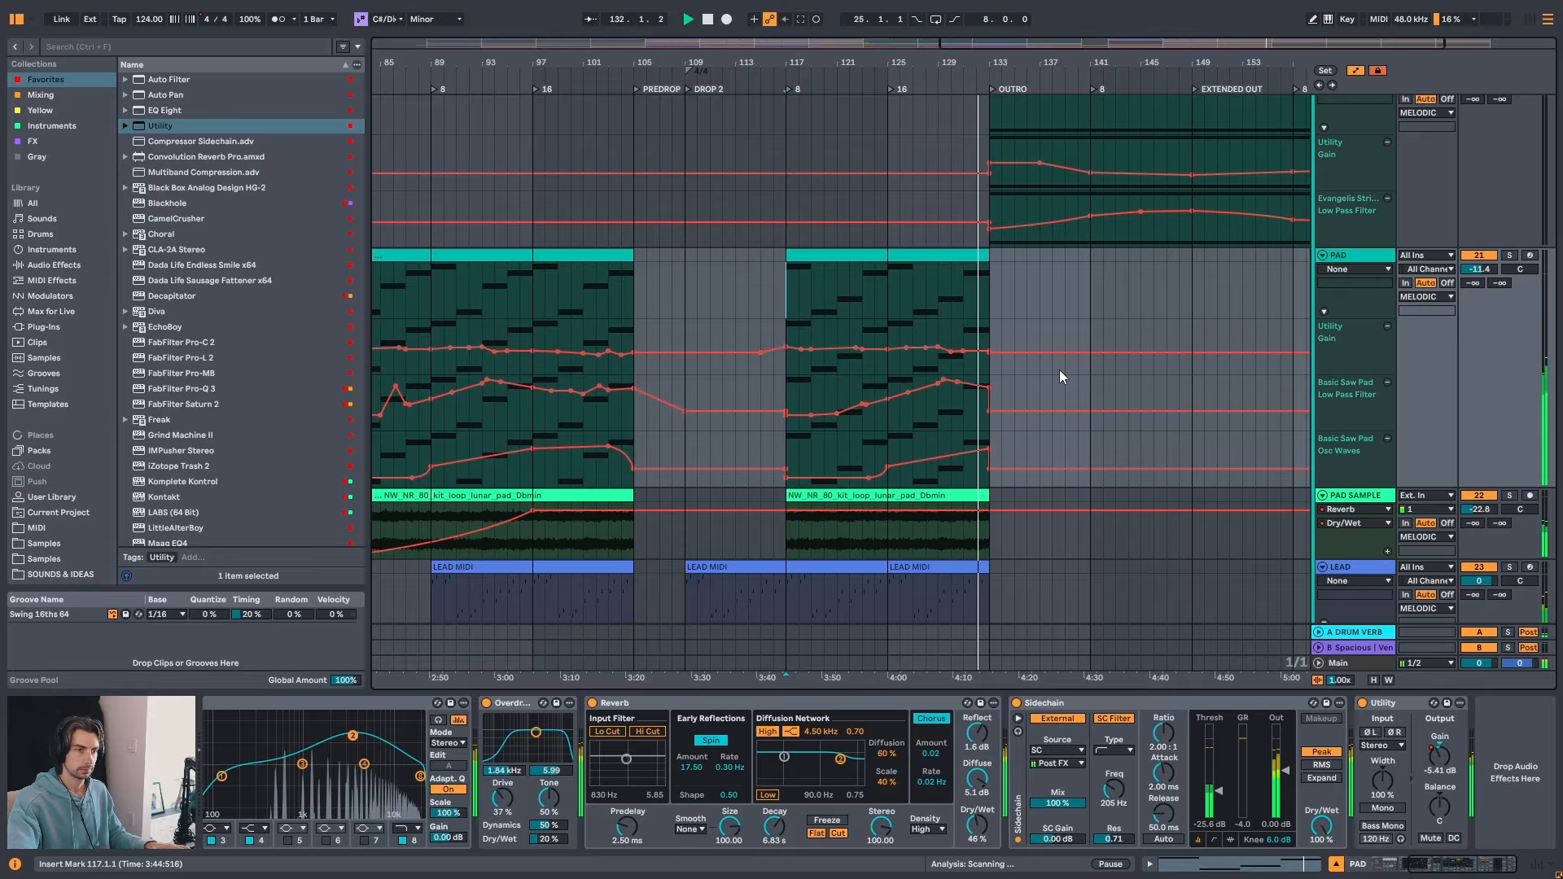
- Review the lead, FX, clap and texture tracks across Drop 2 and the outro during playback
{"action": "scroll", "coordinate": [1058, 370], "scroll_direction": "down", "scroll_amount": 2}
{"action": "scroll", "coordinate": [1066, 375], "scroll_direction": "down", "scroll_amount": 5}
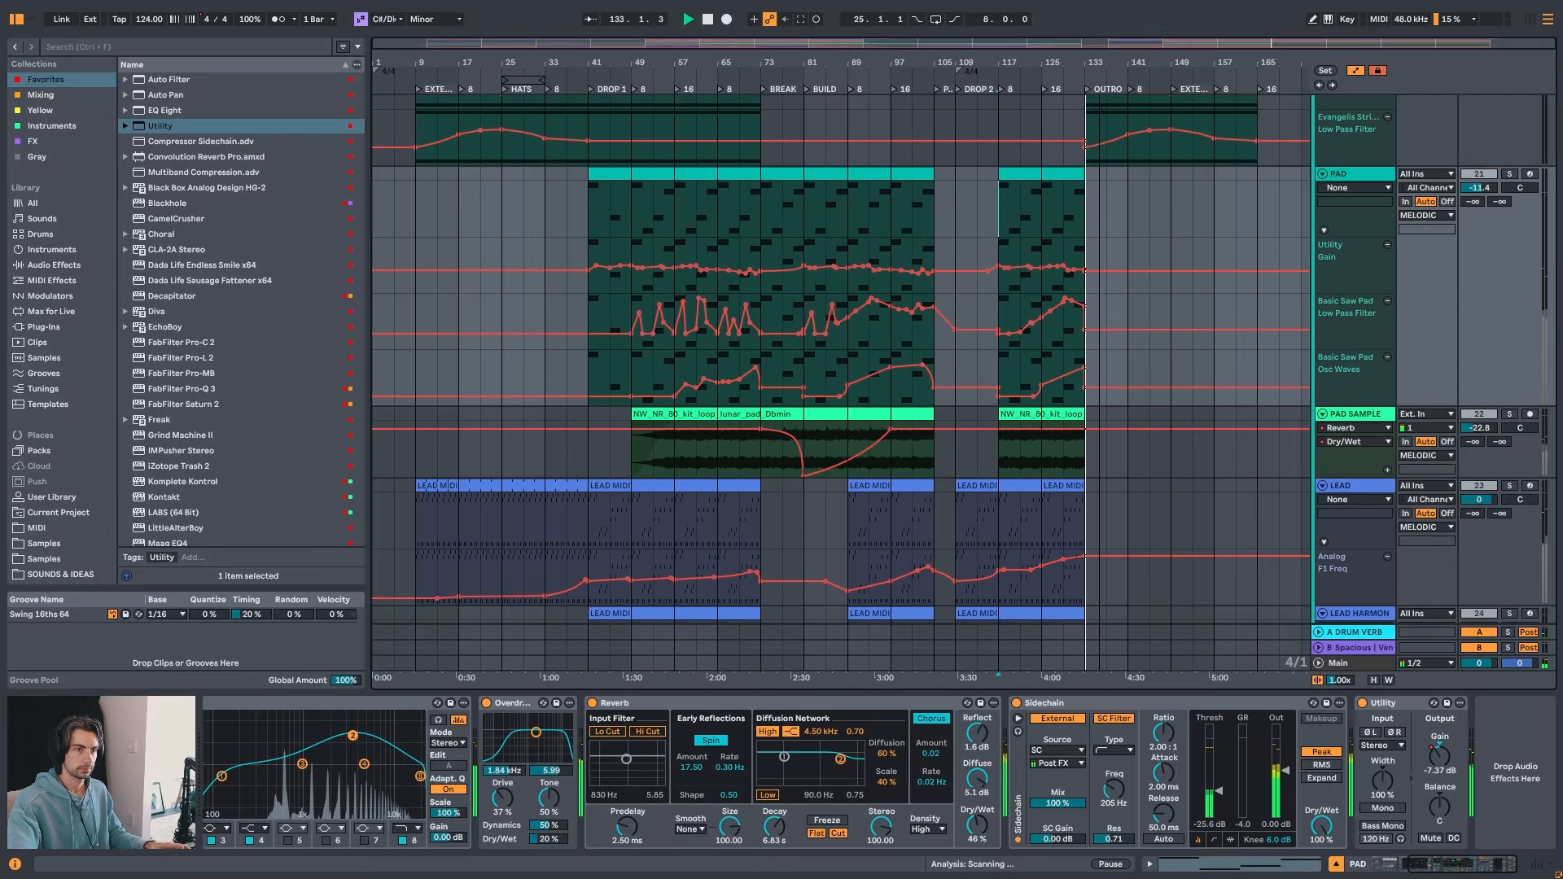
{"action": "scroll", "coordinate": [1159, 397], "scroll_direction": "down", "scroll_amount": 10}
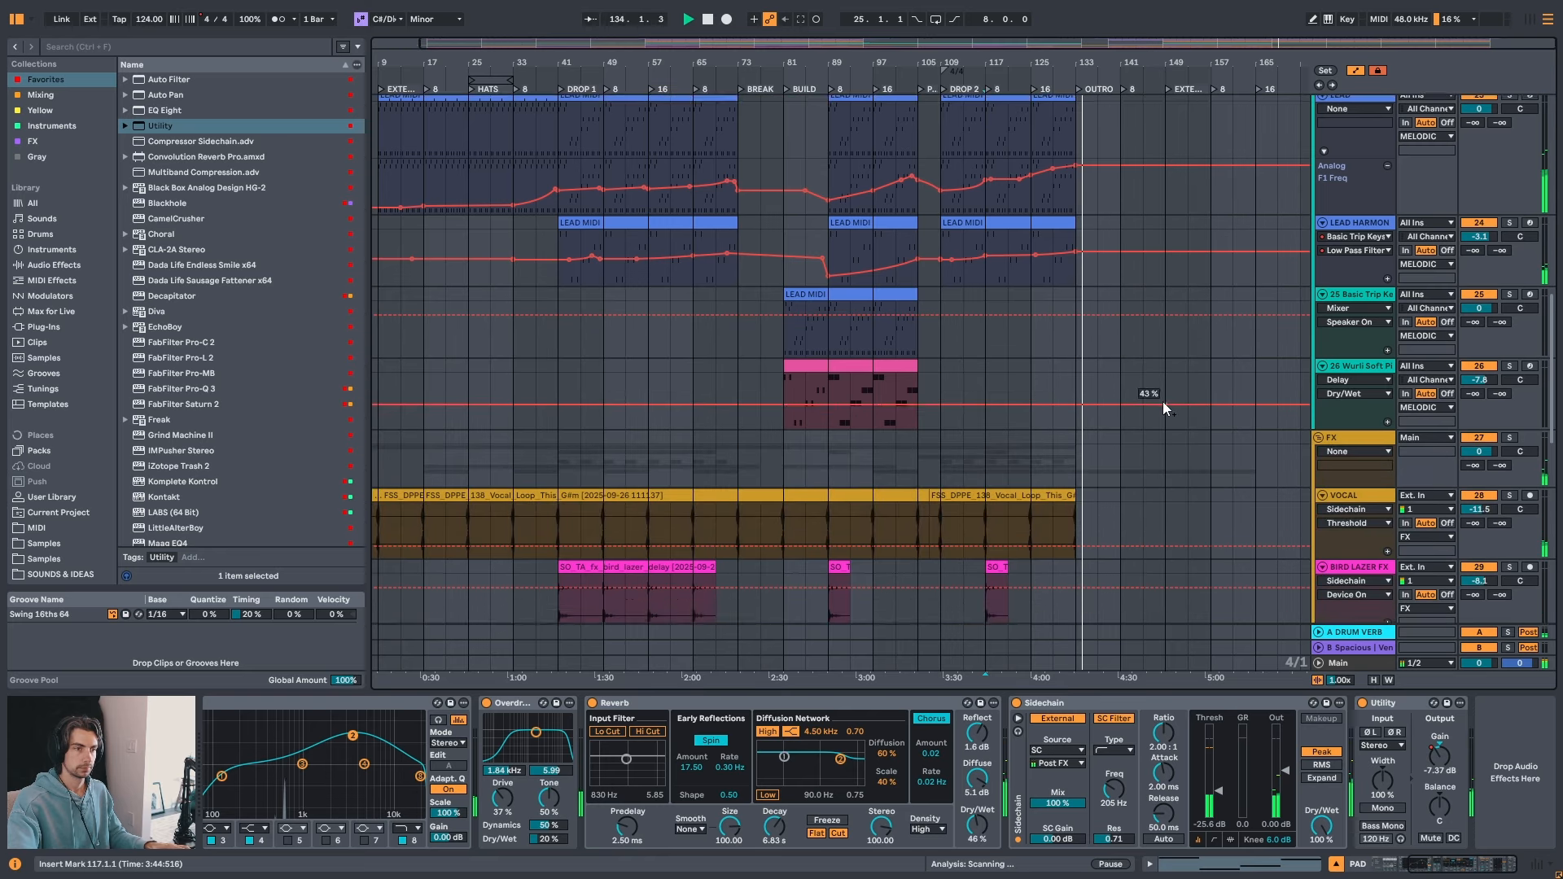
{"action": "scroll", "coordinate": [1159, 395], "scroll_direction": "down", "scroll_amount": 4}
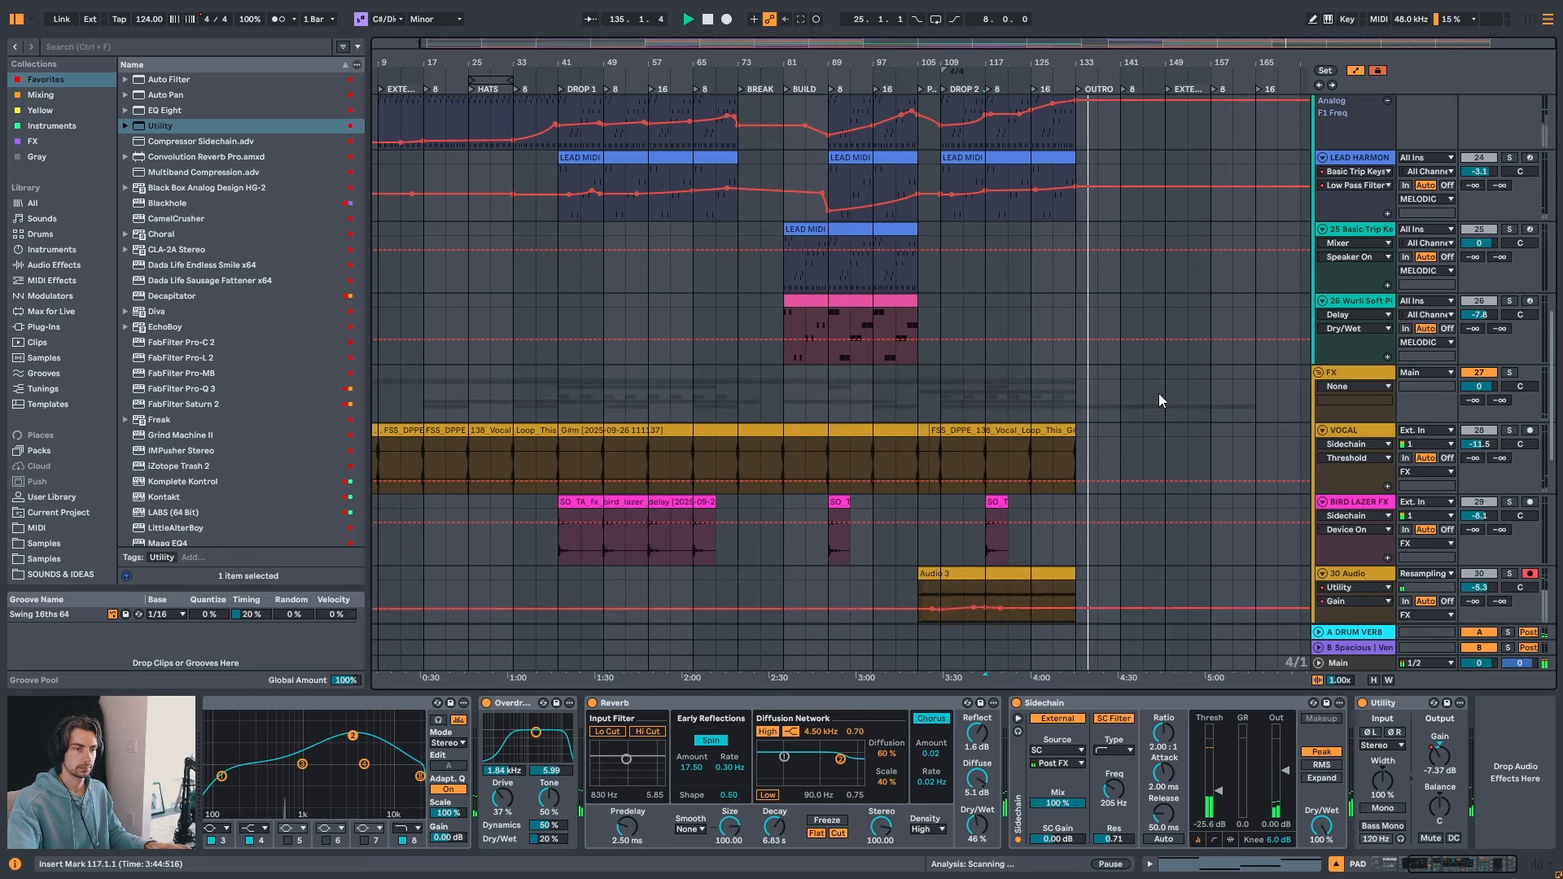
{"action": "scroll", "coordinate": [1159, 402], "scroll_direction": "down", "scroll_amount": 2}
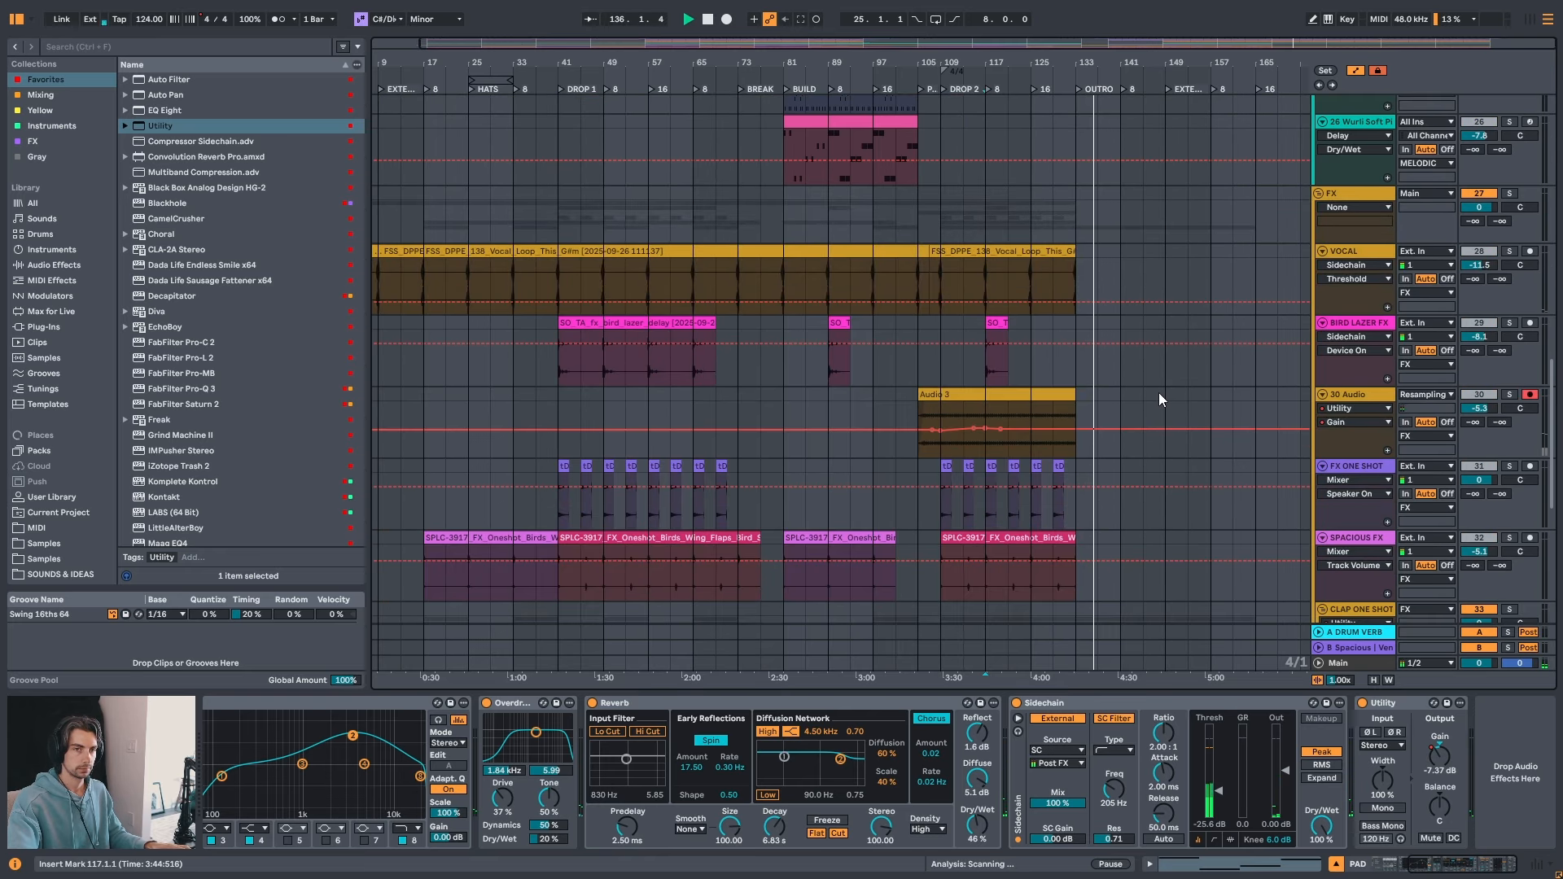
{"action": "scroll", "coordinate": [1159, 397], "scroll_direction": "down", "scroll_amount": 3}
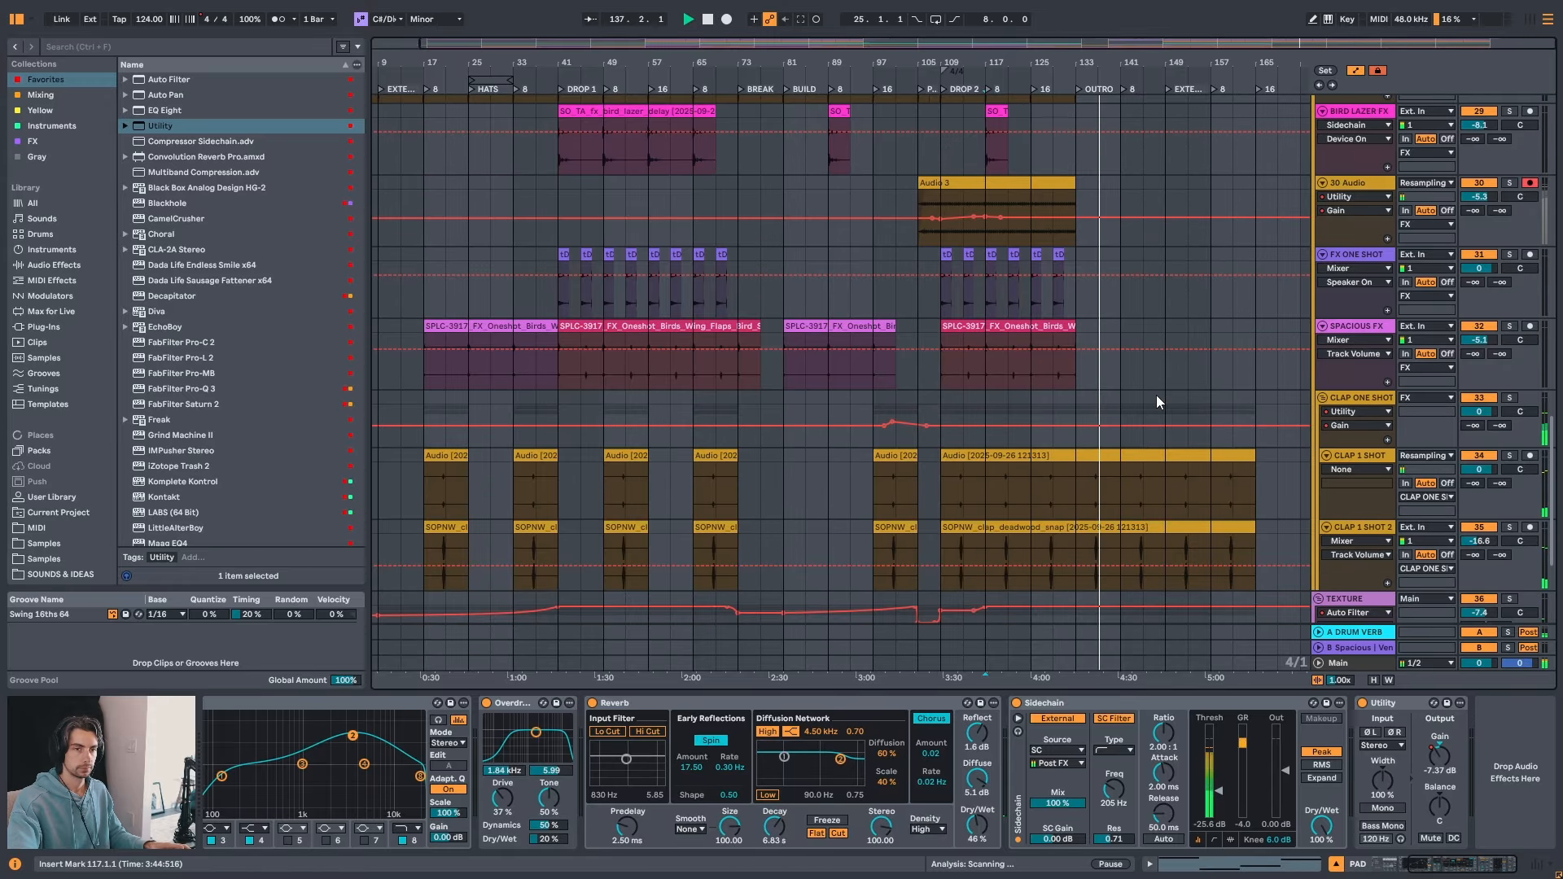
{"action": "scroll", "coordinate": [1155, 394], "scroll_direction": "down", "scroll_amount": 3}
{"action": "scroll", "coordinate": [1155, 394], "scroll_direction": "down", "scroll_amount": 3}
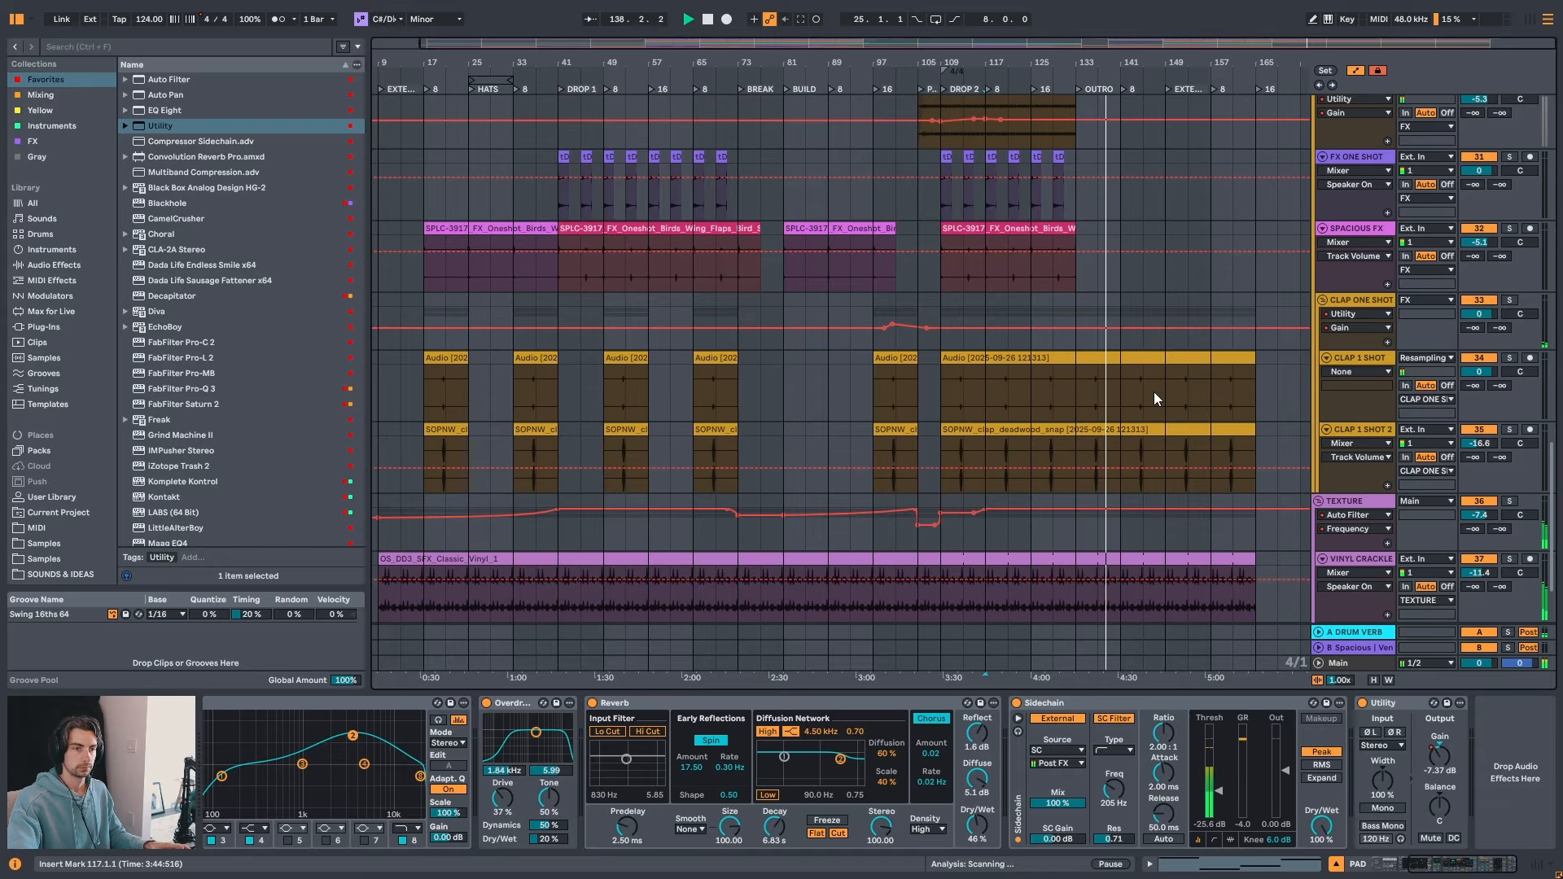
{"action": "scroll", "coordinate": [1159, 399], "scroll_direction": "down", "scroll_amount": 3}
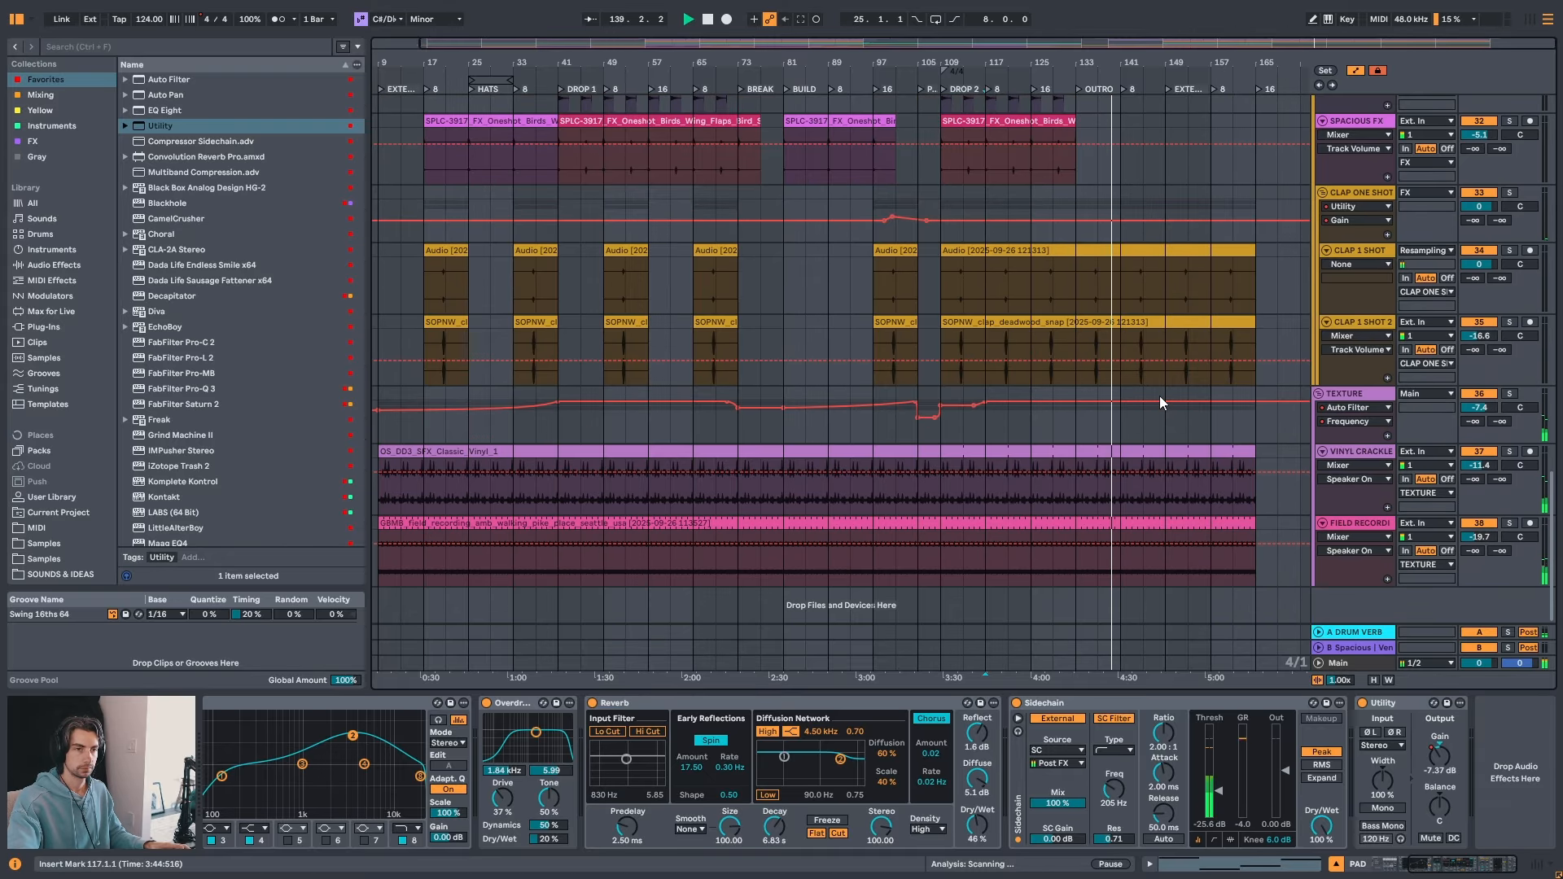
- Unfold the LOW END group, select the BASS track's long outro clip and play the outro from about bar 135
{"action": "scroll", "coordinate": [1150, 495], "scroll_direction": "up", "scroll_amount": 10}
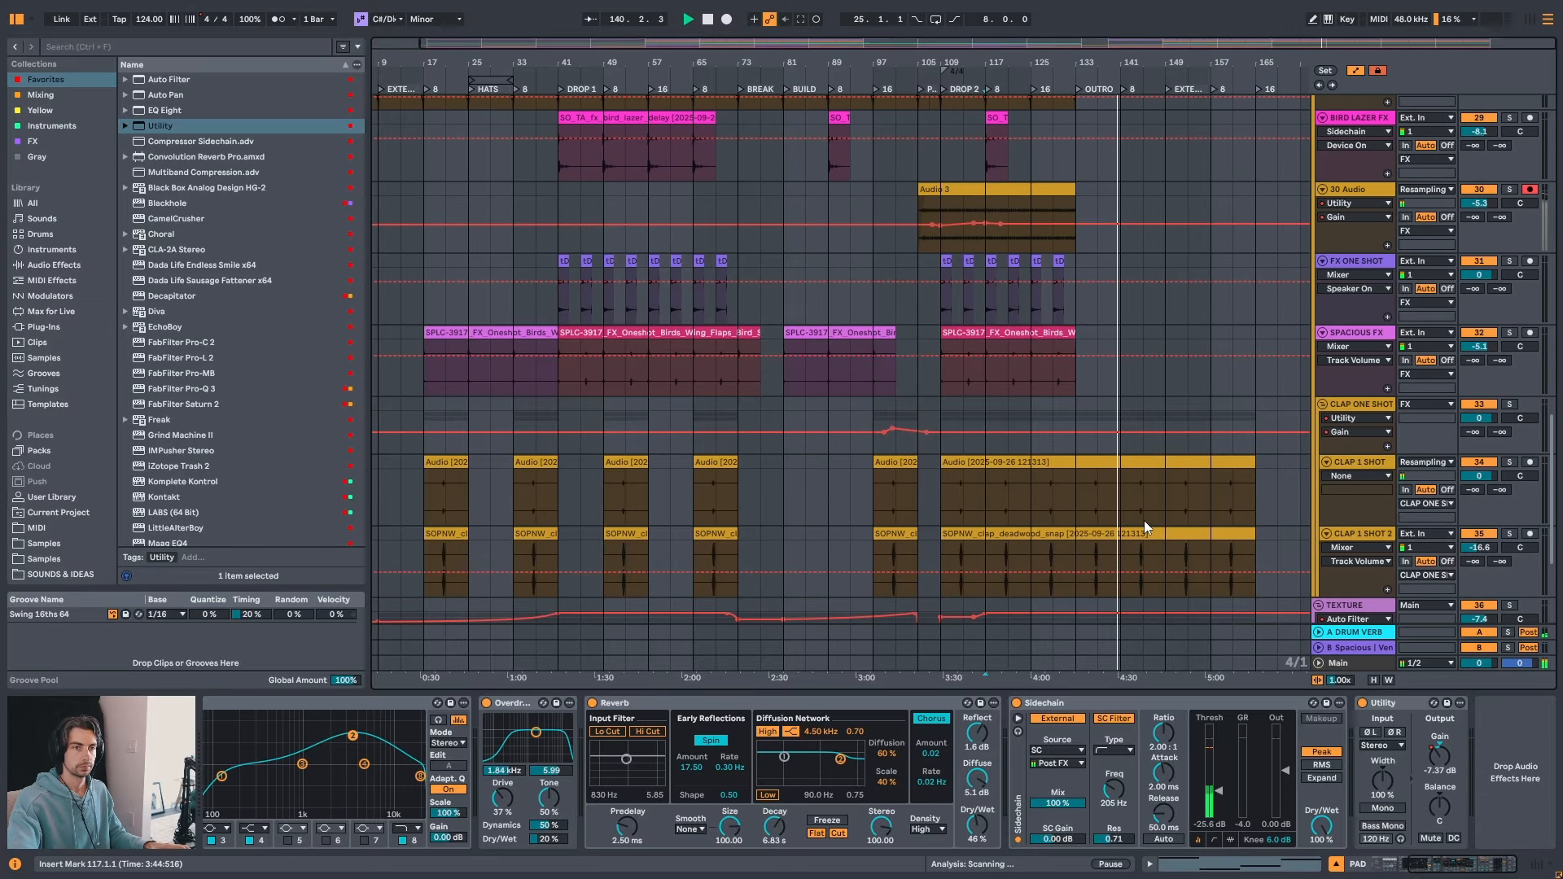
{"action": "scroll", "coordinate": [1145, 520], "scroll_direction": "up", "scroll_amount": 15}
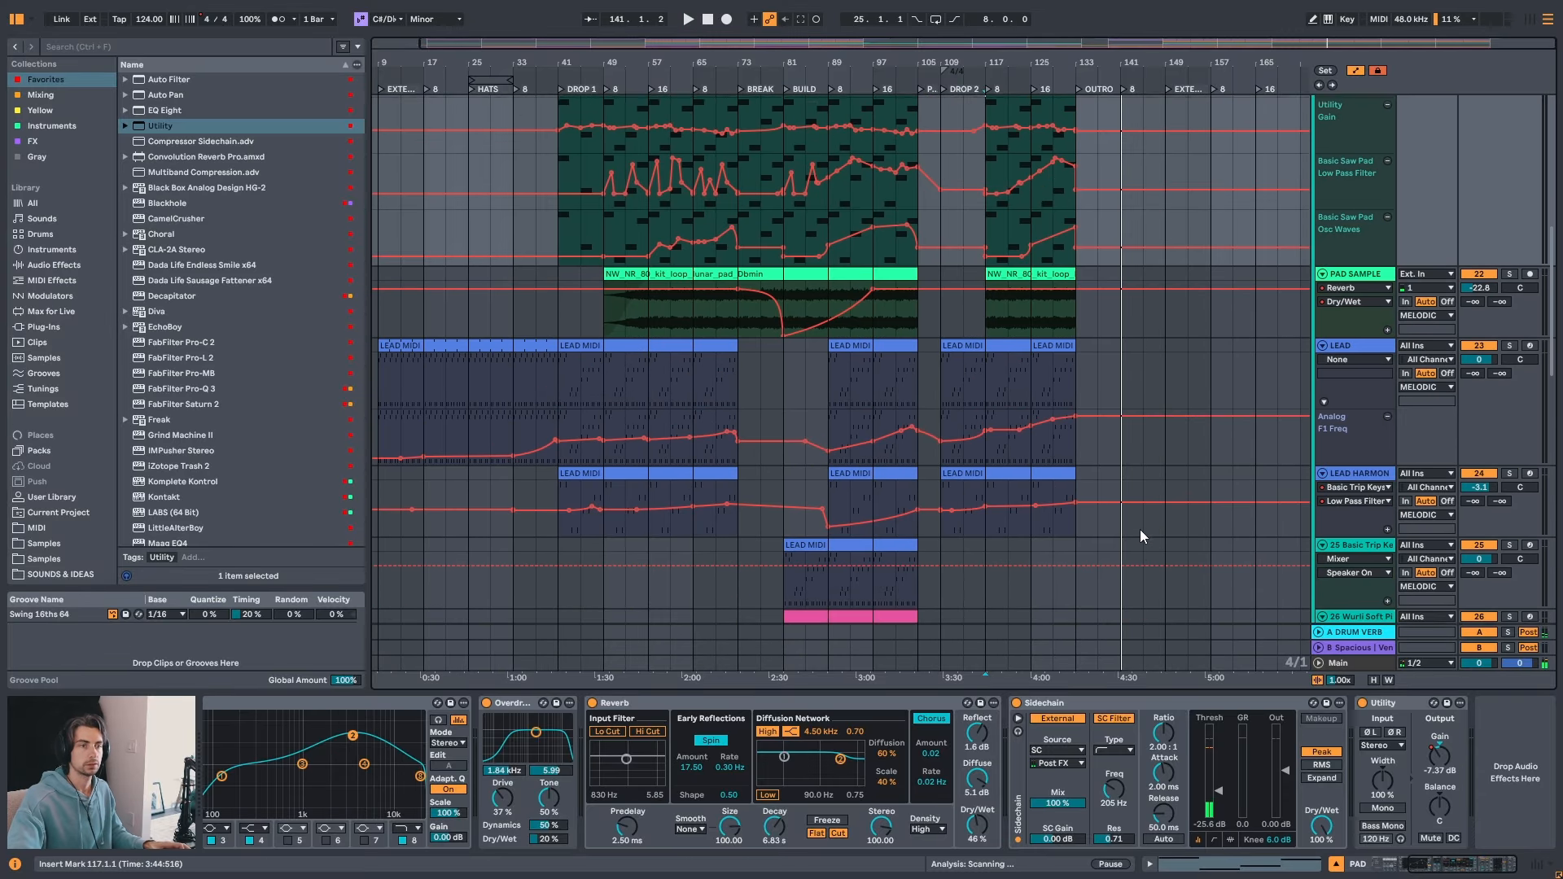
{"action": "scroll", "coordinate": [1141, 526], "scroll_direction": "up", "scroll_amount": 7}
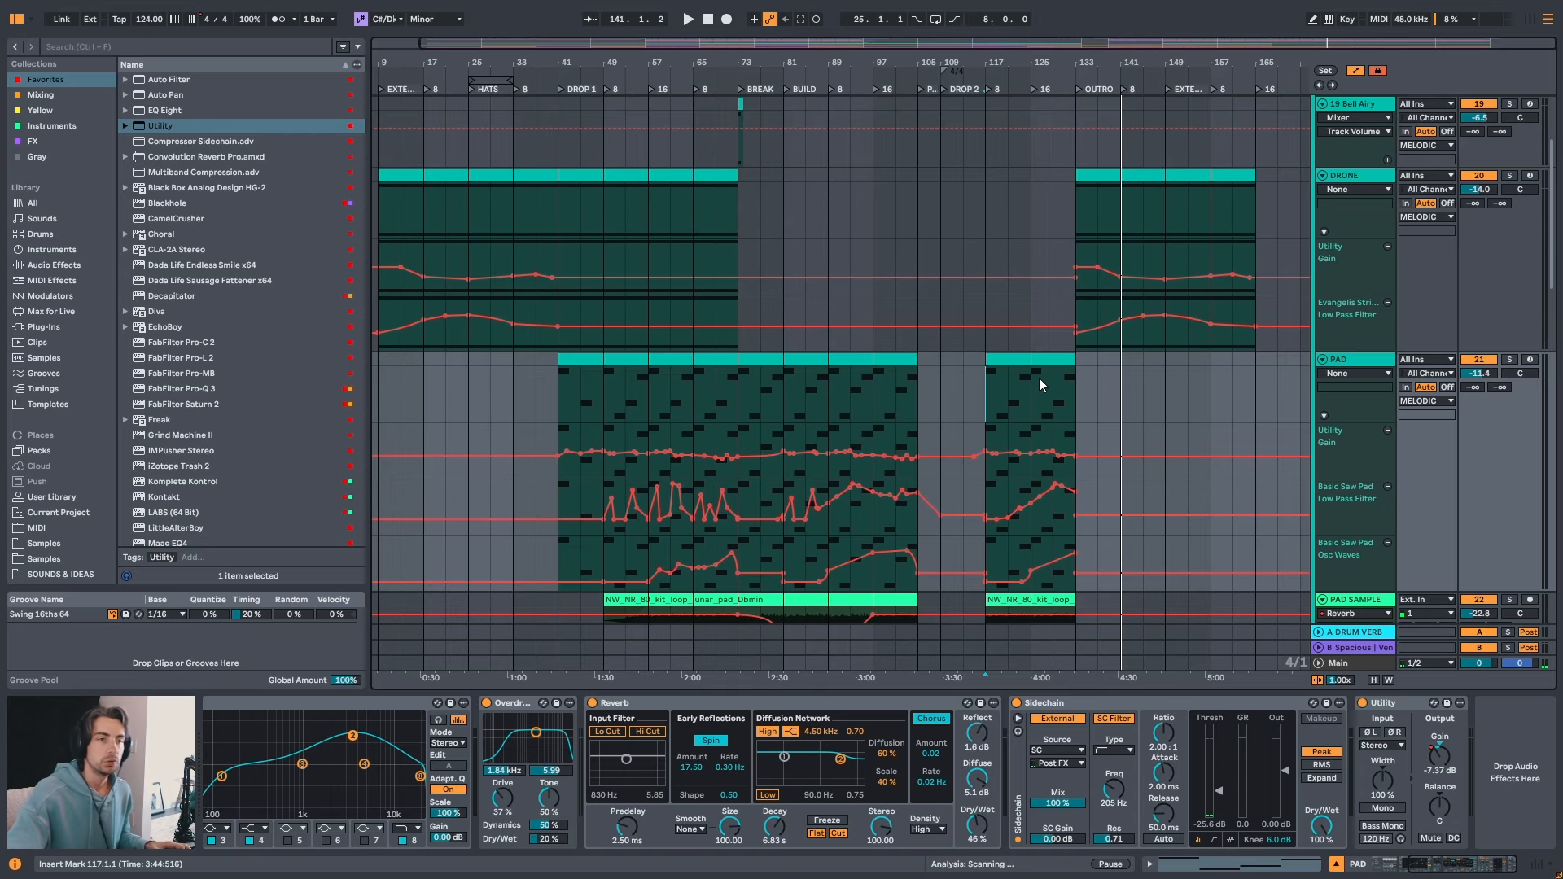
{"action": "scroll", "coordinate": [1055, 378], "scroll_direction": "up", "scroll_amount": 5}
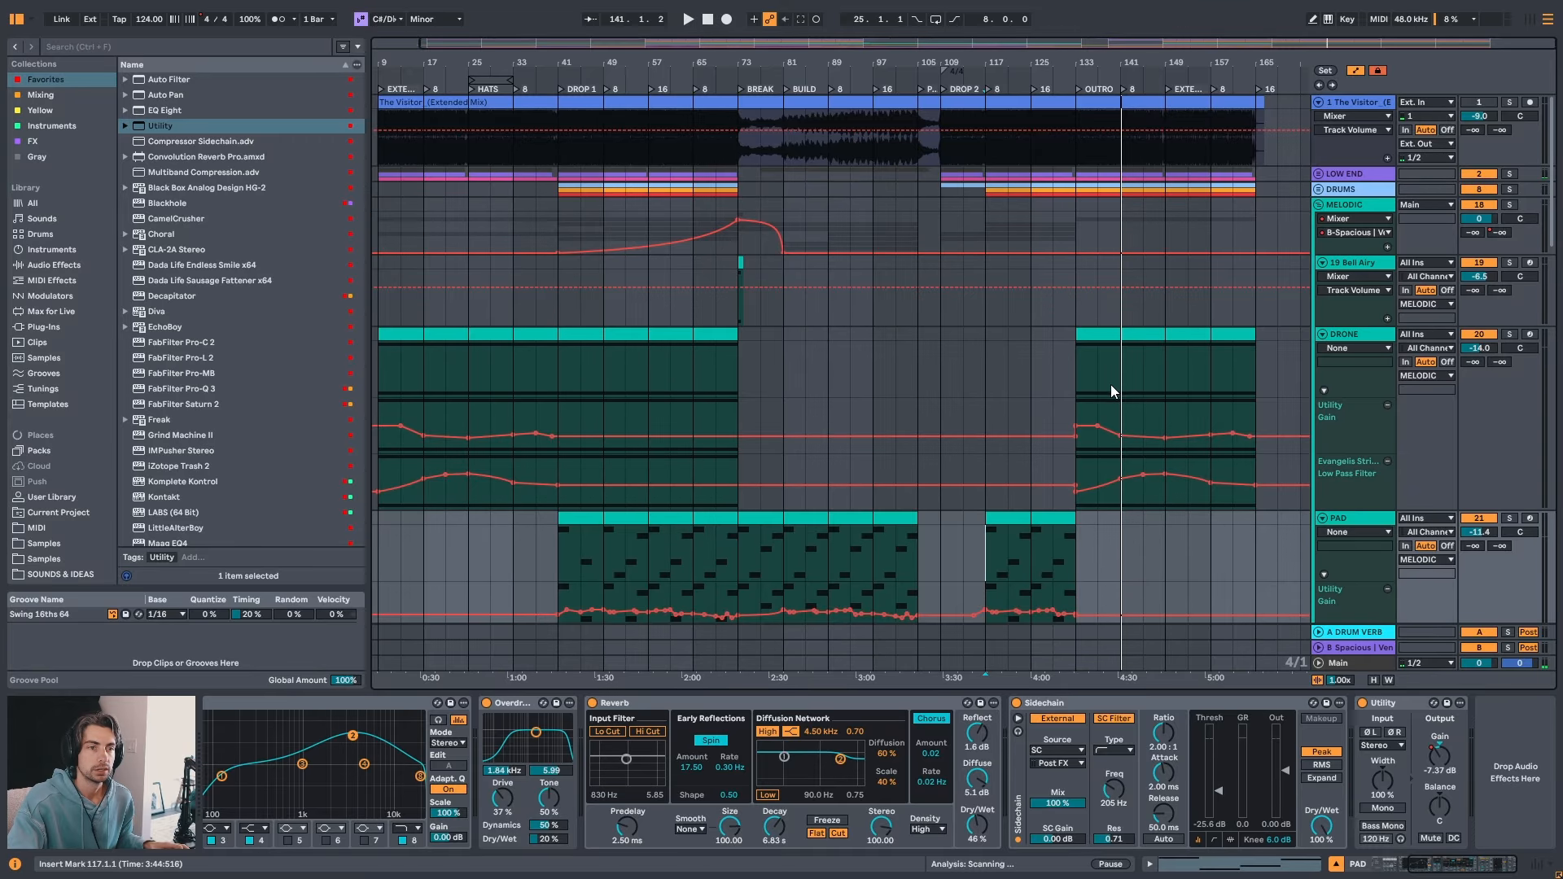
{"action": "left_click", "coordinate": [1318, 175]}
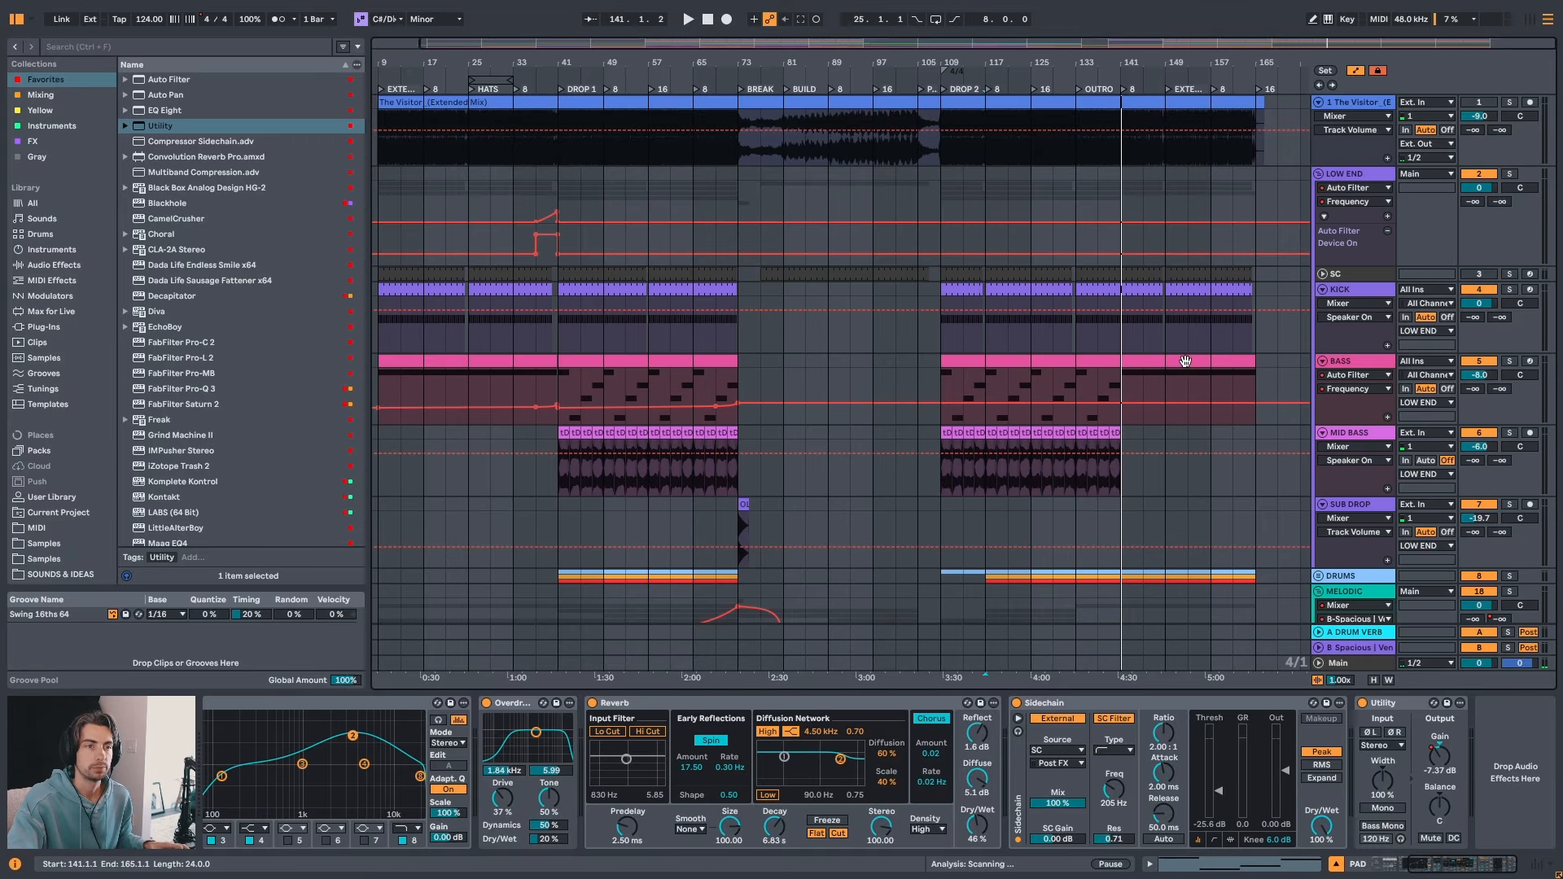
{"action": "left_click", "coordinate": [1140, 361]}
{"action": "left_click", "coordinate": [1087, 75]}
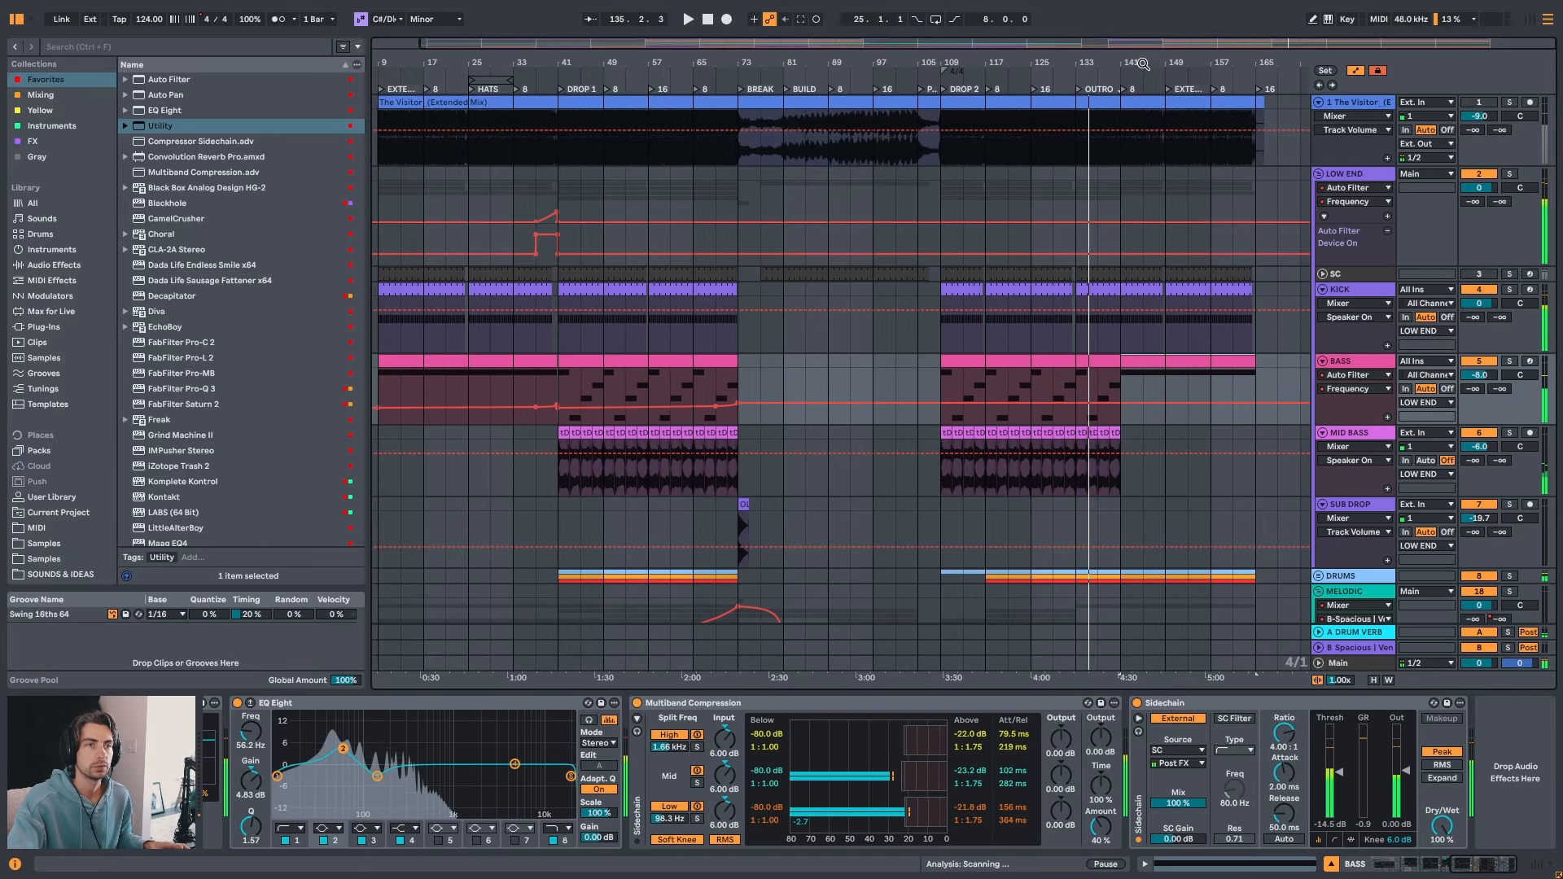
- Move the long outro clip on the BASS track to start at bar 133 and extend it to bar 165
{"action": "left_click_drag", "start_coordinate": [1143, 63], "coordinate": [1102, 62]}
{"action": "left_click", "coordinate": [1097, 361]}
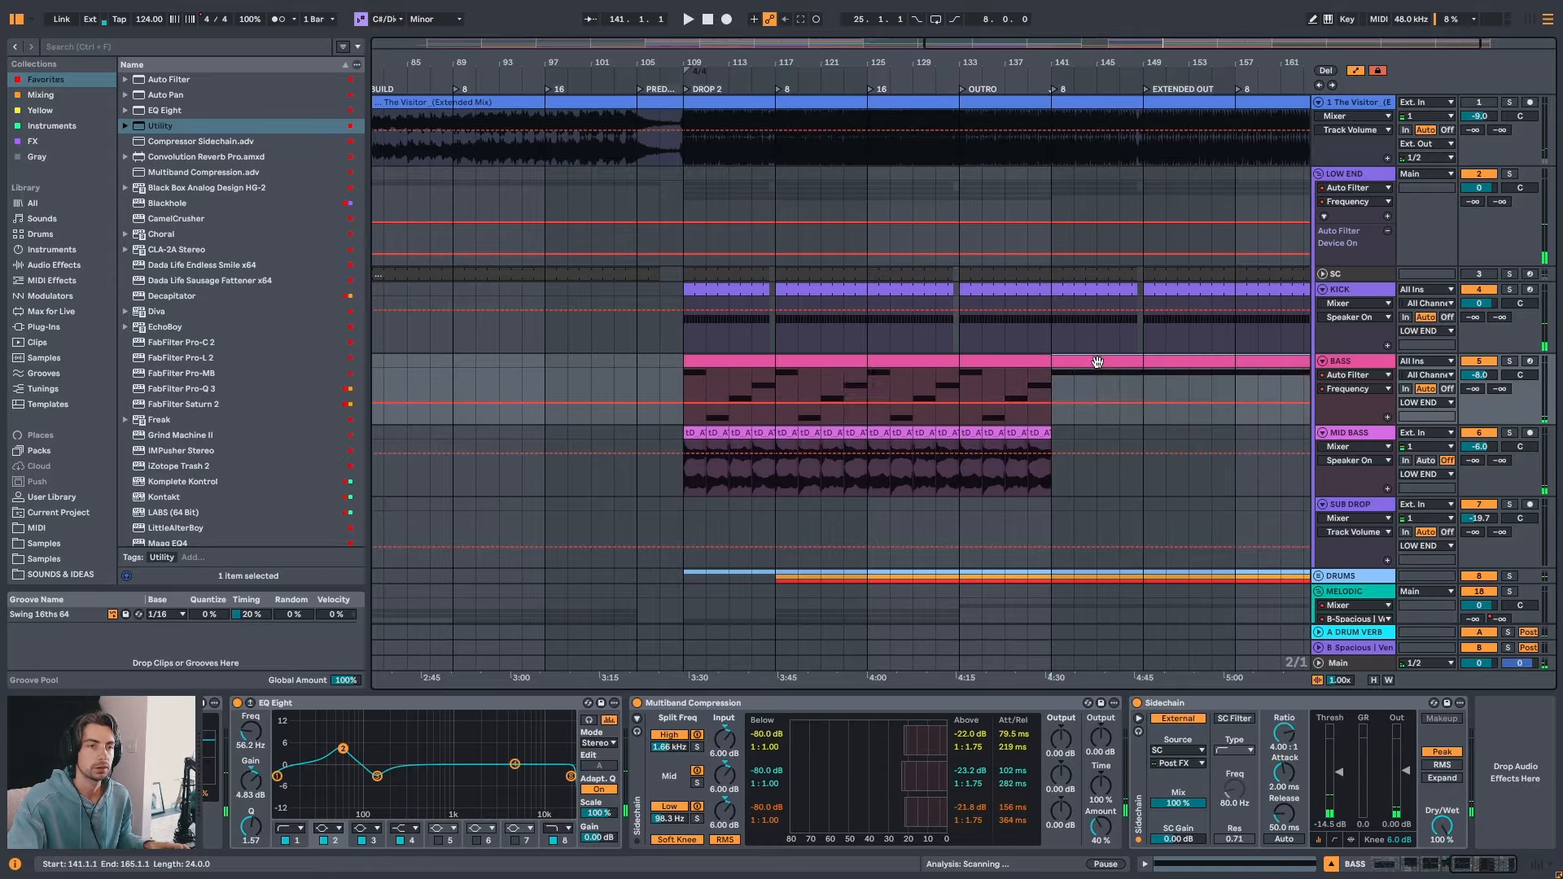
{"action": "left_click_drag", "start_coordinate": [1086, 362], "coordinate": [994, 364]}
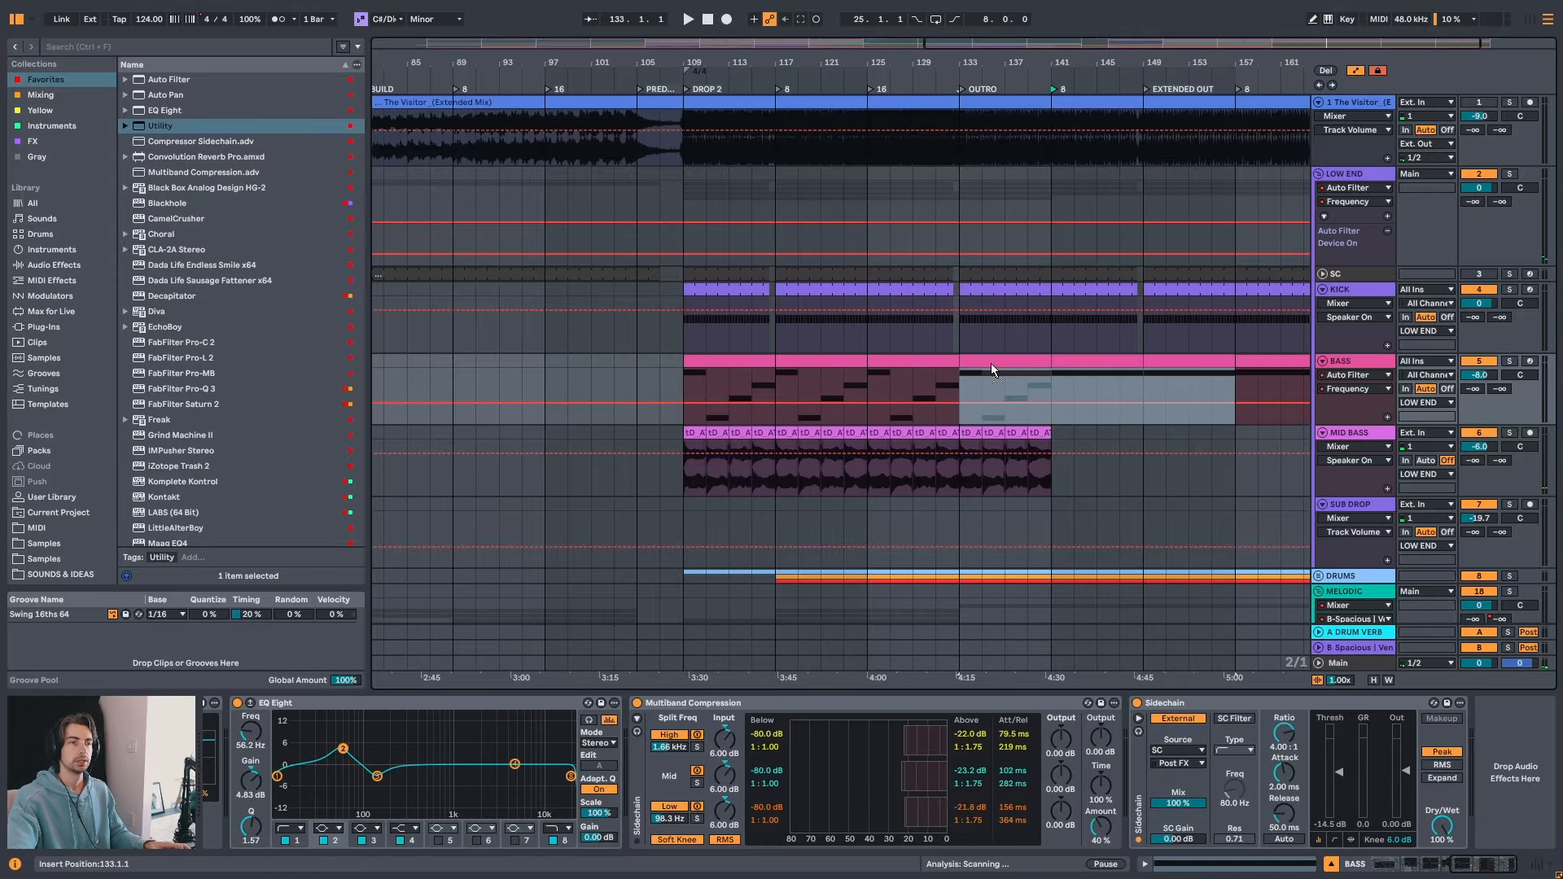
{"action": "left_click_drag", "start_coordinate": [1190, 63], "coordinate": [1108, 49]}
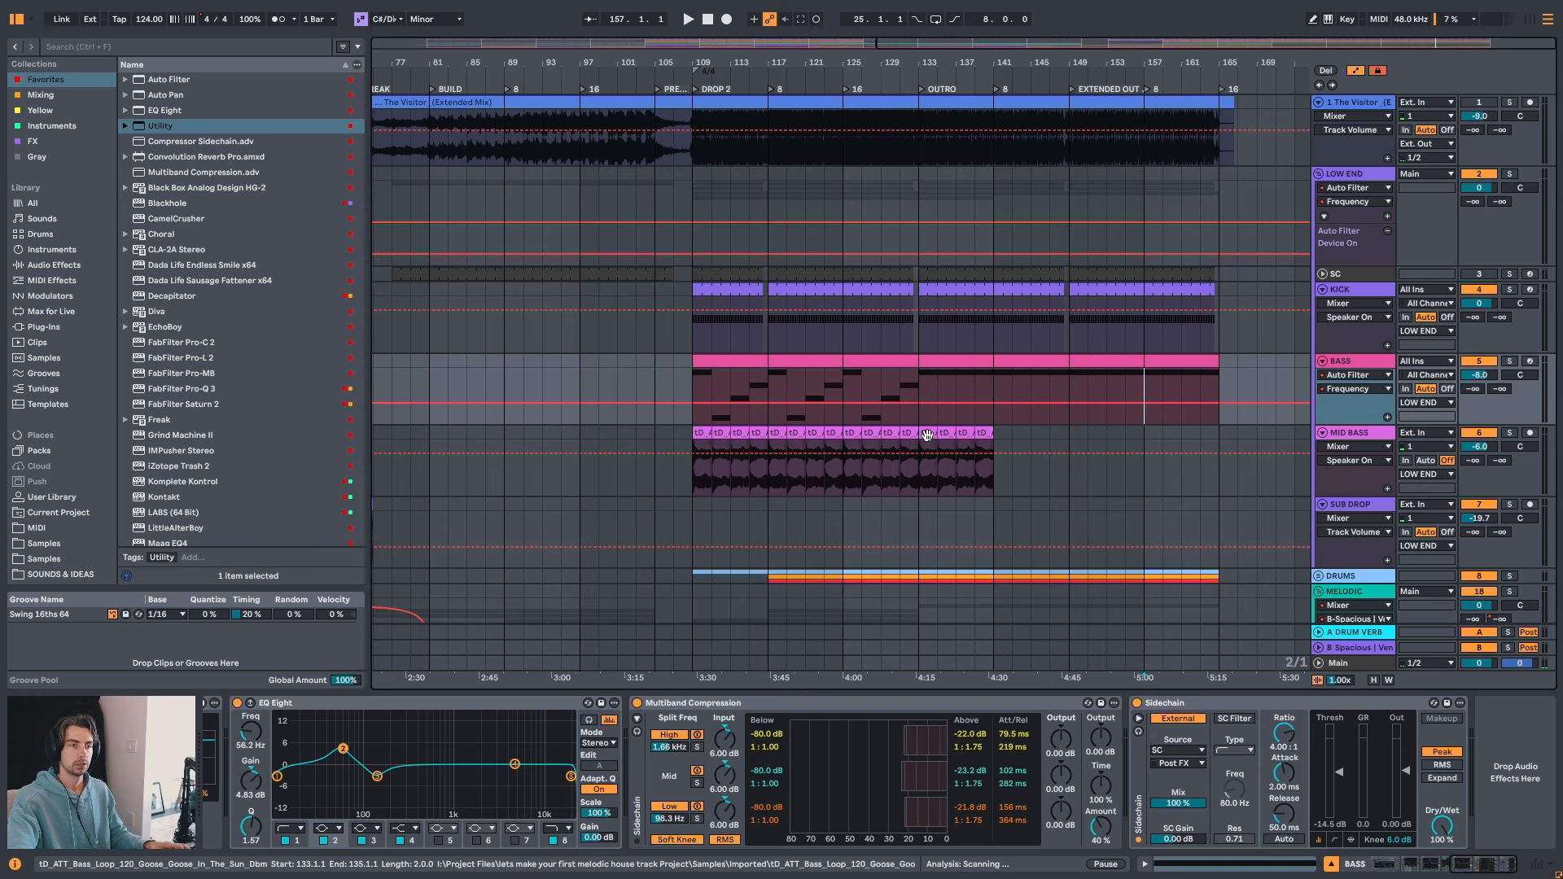
- Delete the MID BASS clips from bar 133 to bar 141 and play the outro from bar 133
{"action": "left_click", "coordinate": [979, 432]}
{"action": "key", "text": "Delete"}
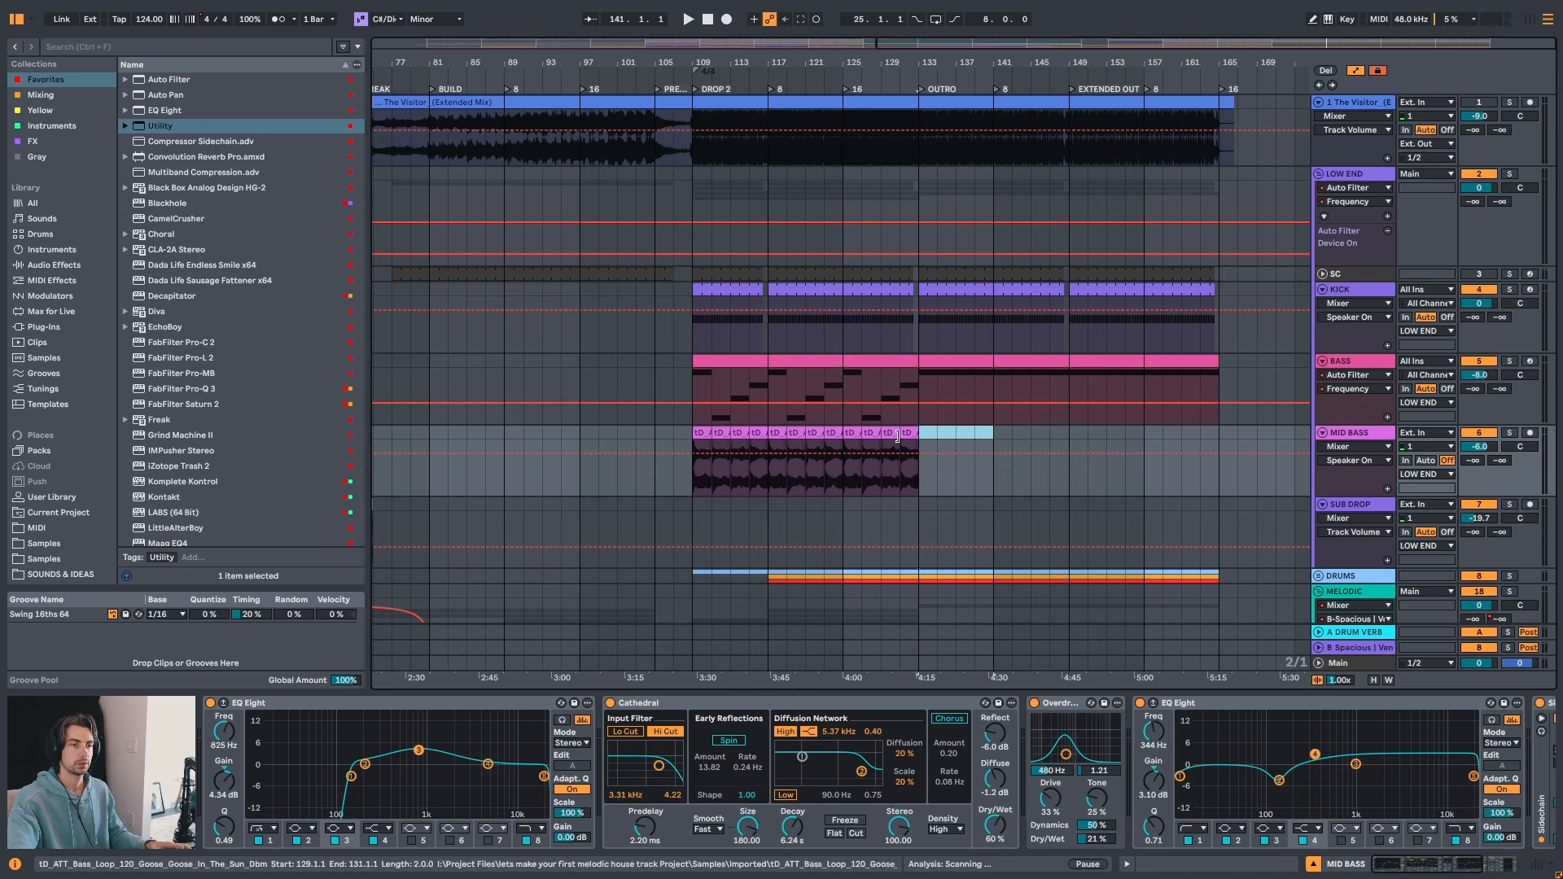
{"action": "left_click_drag", "start_coordinate": [937, 59], "coordinate": [928, 68]}
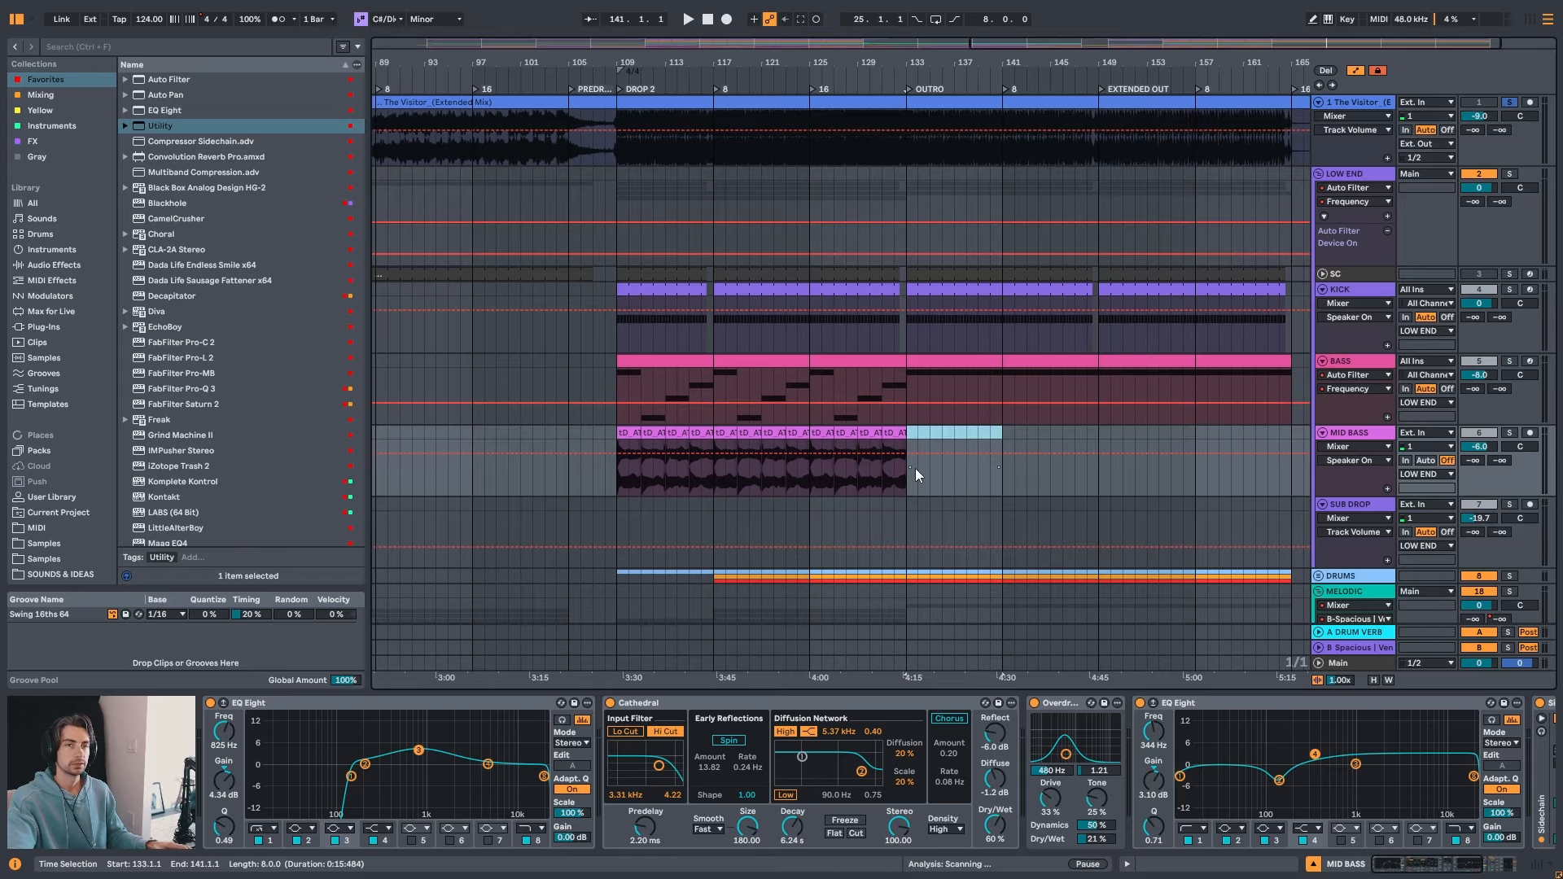
{"action": "key", "text": "space"}
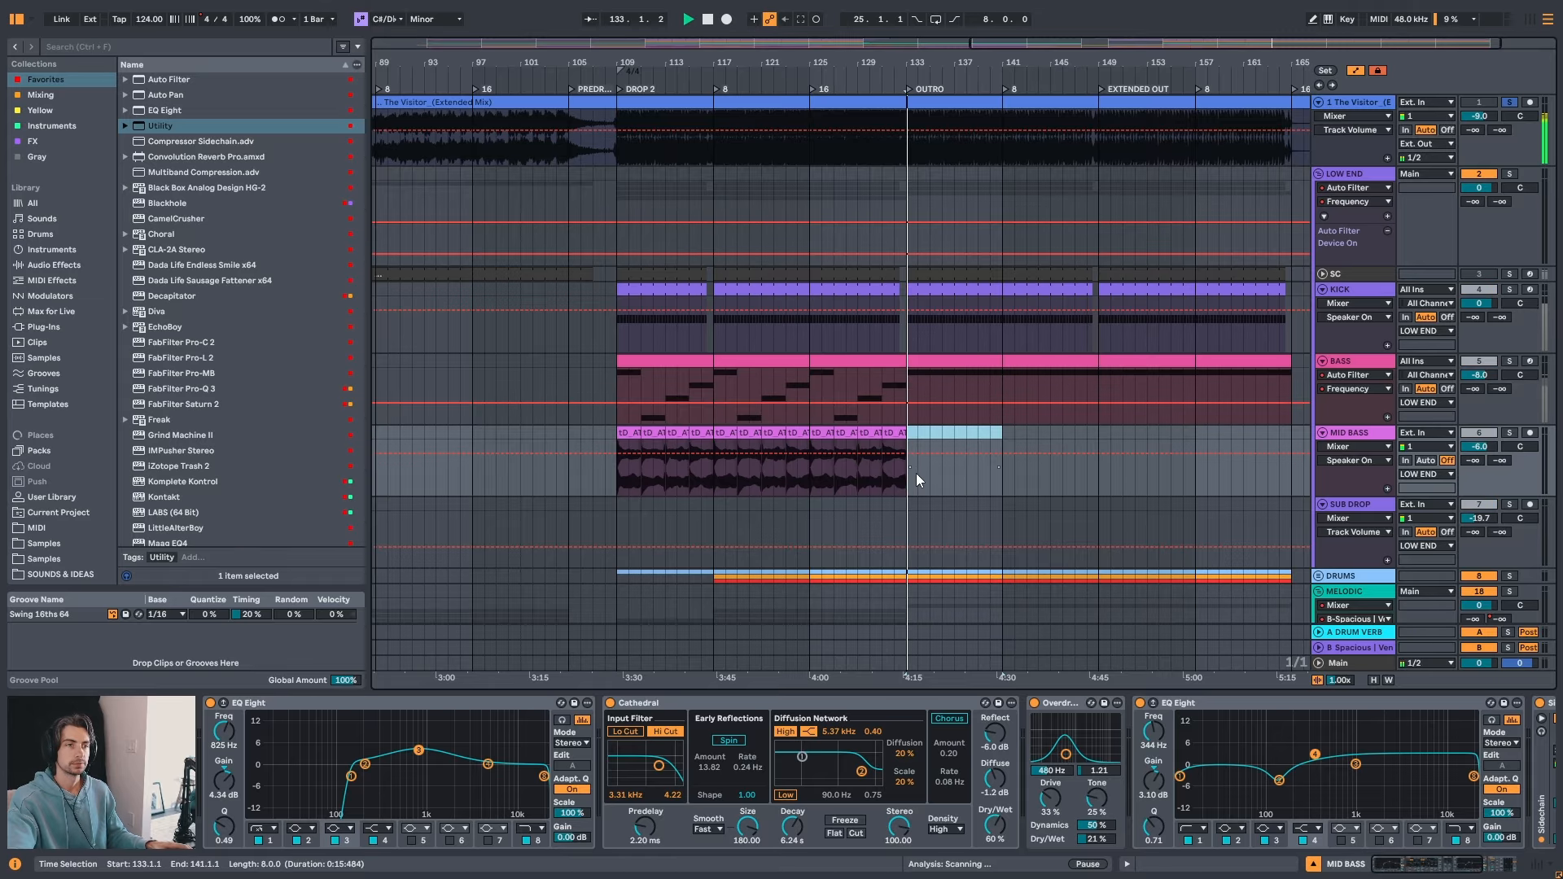
{"action": "left_click", "coordinate": [963, 361]}
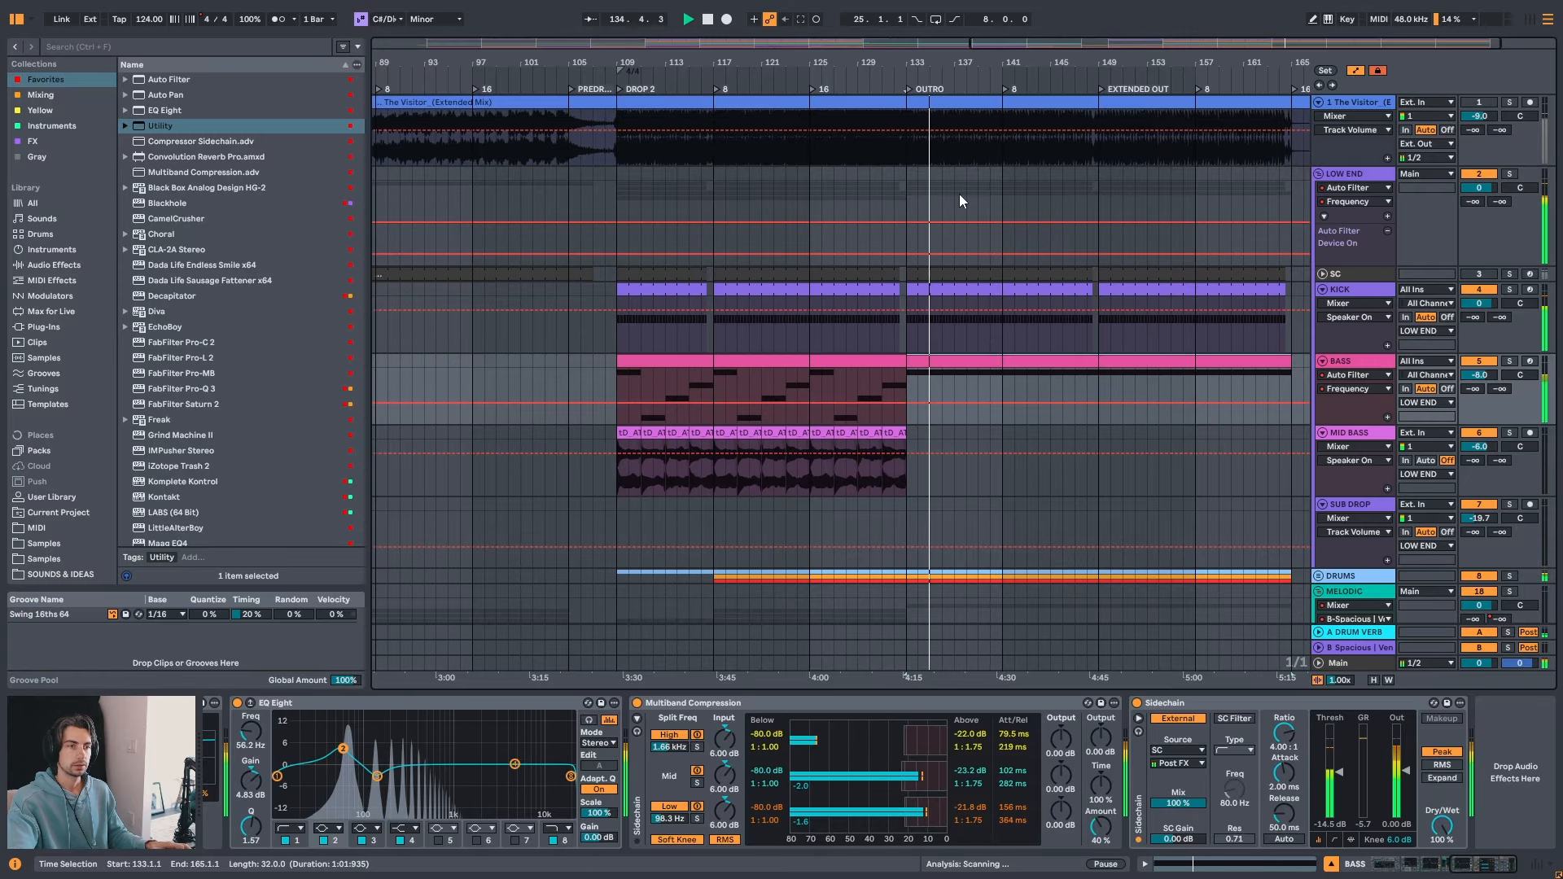
{"action": "key", "text": "space"}
- Copy 16 bars of the BASS Auto Filter Frequency automation from bar 41 and paste them at bar 109
{"action": "scroll", "coordinate": [961, 201], "scroll_direction": "down", "scroll_amount": 4}
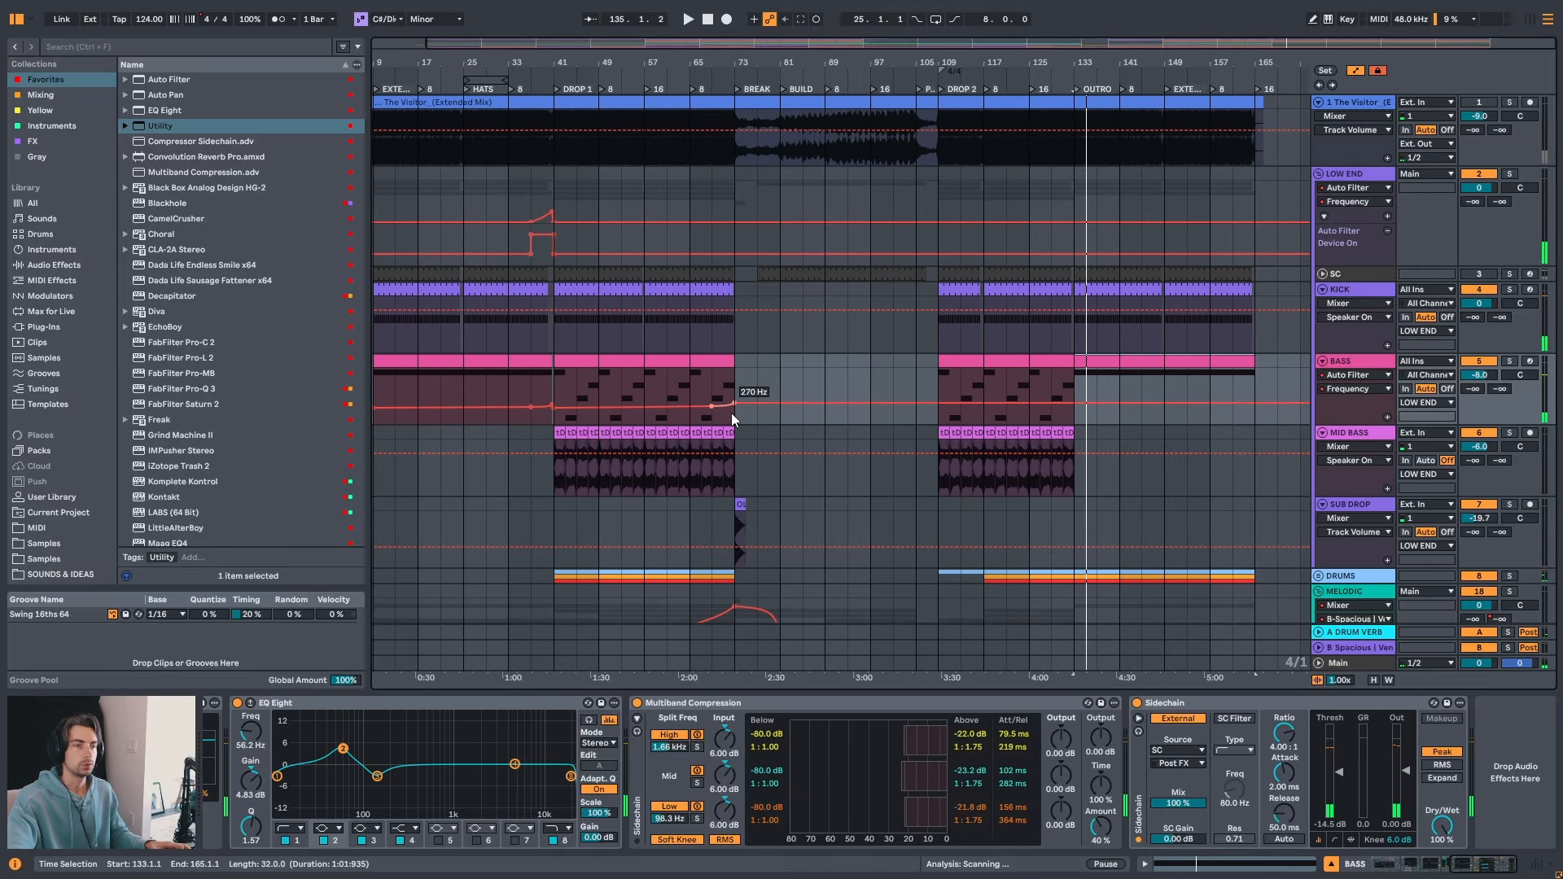
{"action": "left_click", "coordinate": [962, 389]}
{"action": "key", "text": "space"}
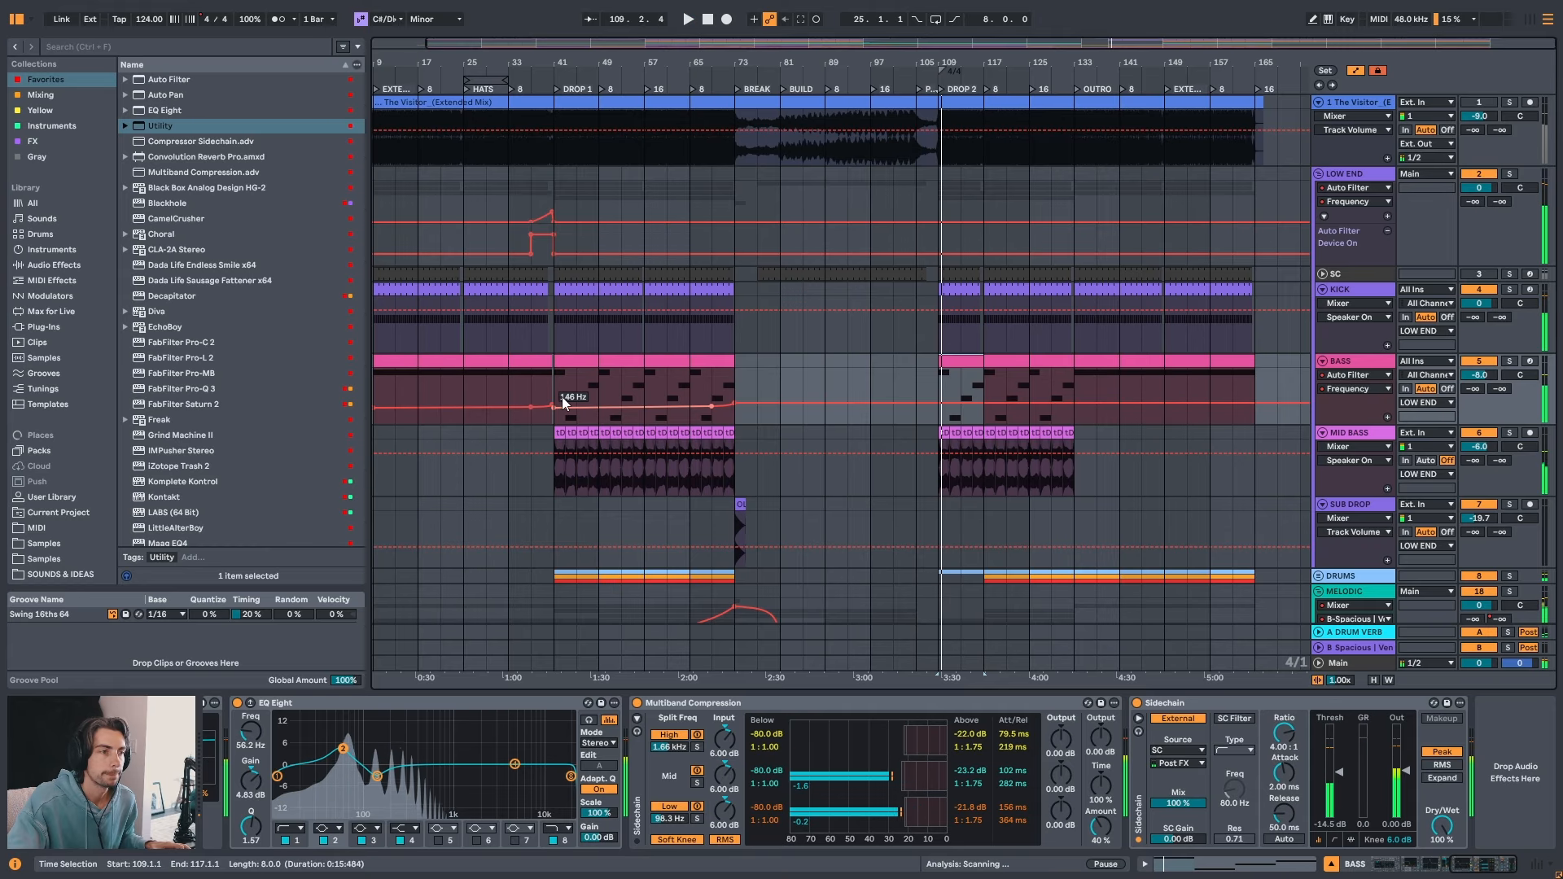
{"action": "key", "text": "space"}
{"action": "left_click_drag", "start_coordinate": [556, 378], "coordinate": [643, 384]}
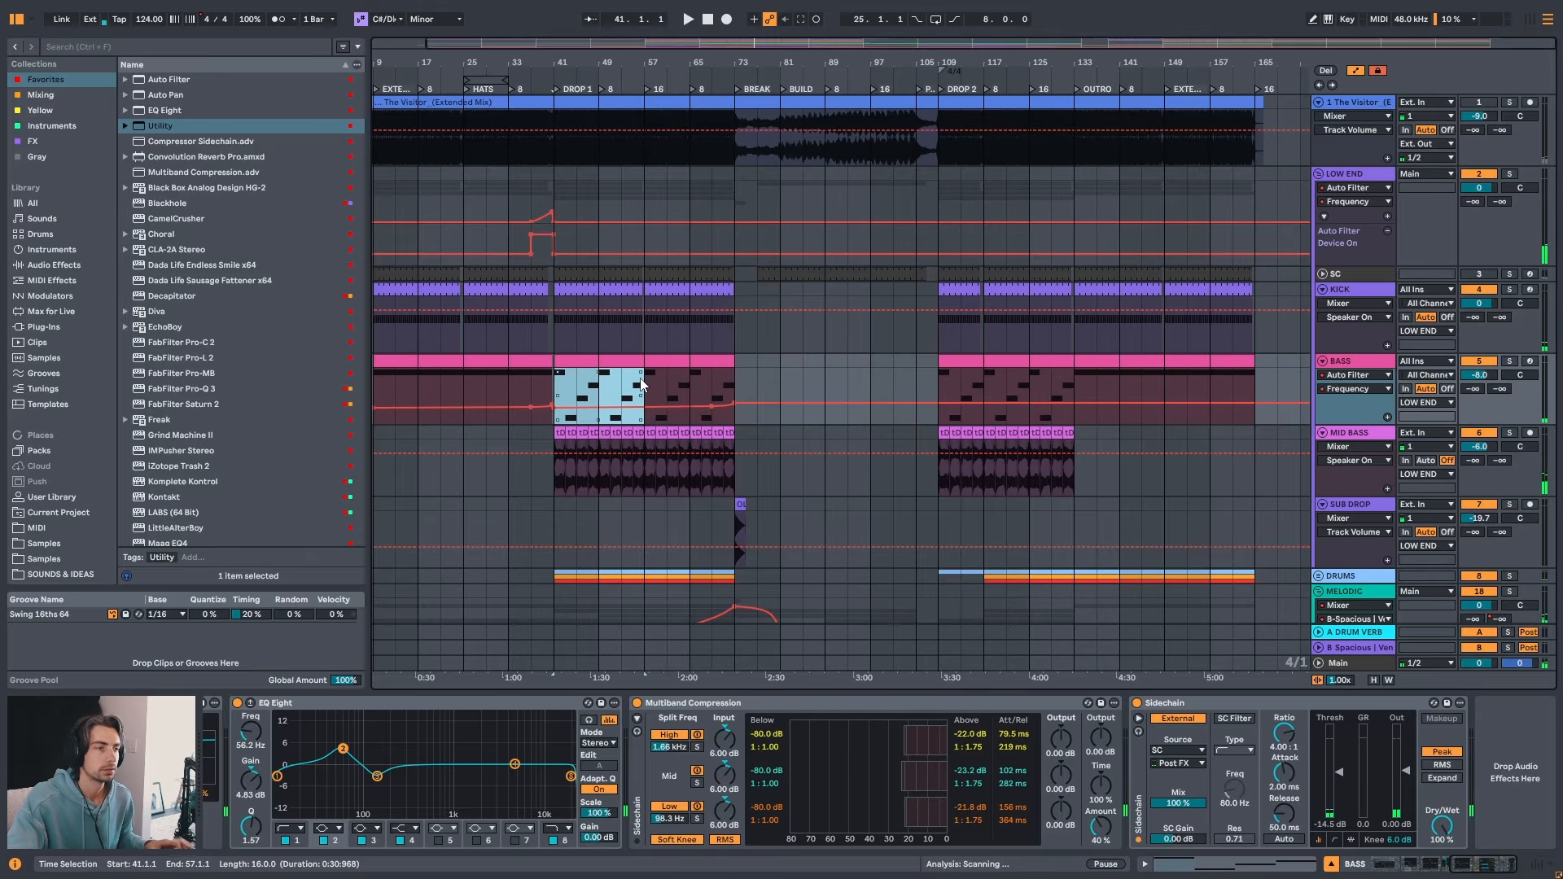
{"action": "left_click_drag", "start_coordinate": [940, 387], "coordinate": [1051, 403]}
{"action": "left_click", "coordinate": [1033, 390]}
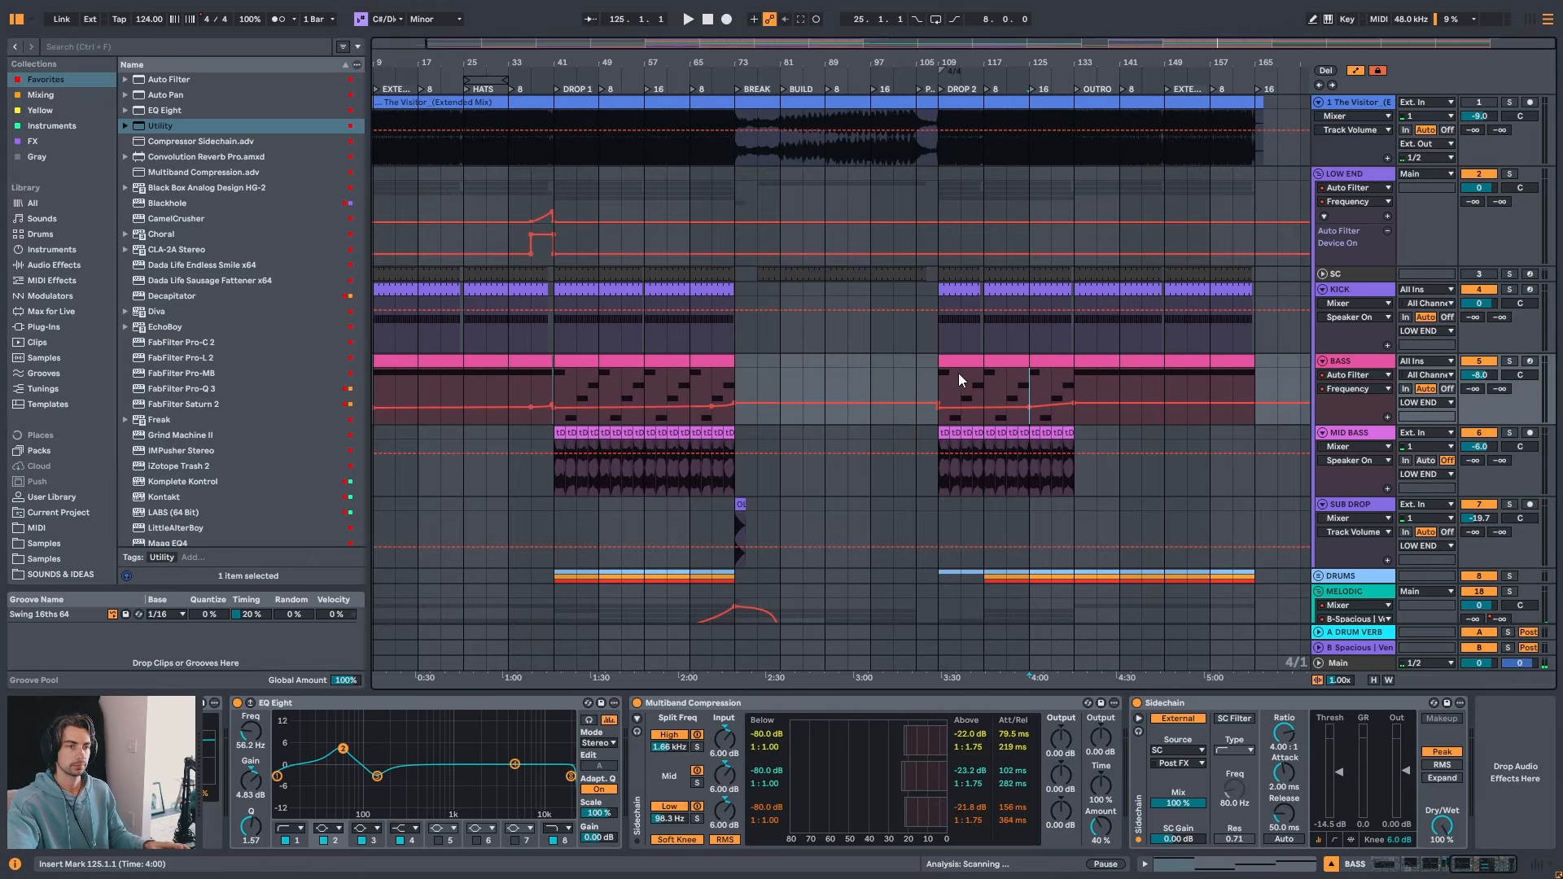
- Play the start of Drop 2 and ramp the BASS filter frequency from bar 108 down to 146 Hz at bar 109
{"action": "left_click", "coordinate": [925, 375]}
{"action": "left_click_drag", "start_coordinate": [939, 379], "coordinate": [982, 381]}
{"action": "key", "text": "space"}
{"action": "left_click_drag", "start_coordinate": [961, 63], "coordinate": [945, 106]}
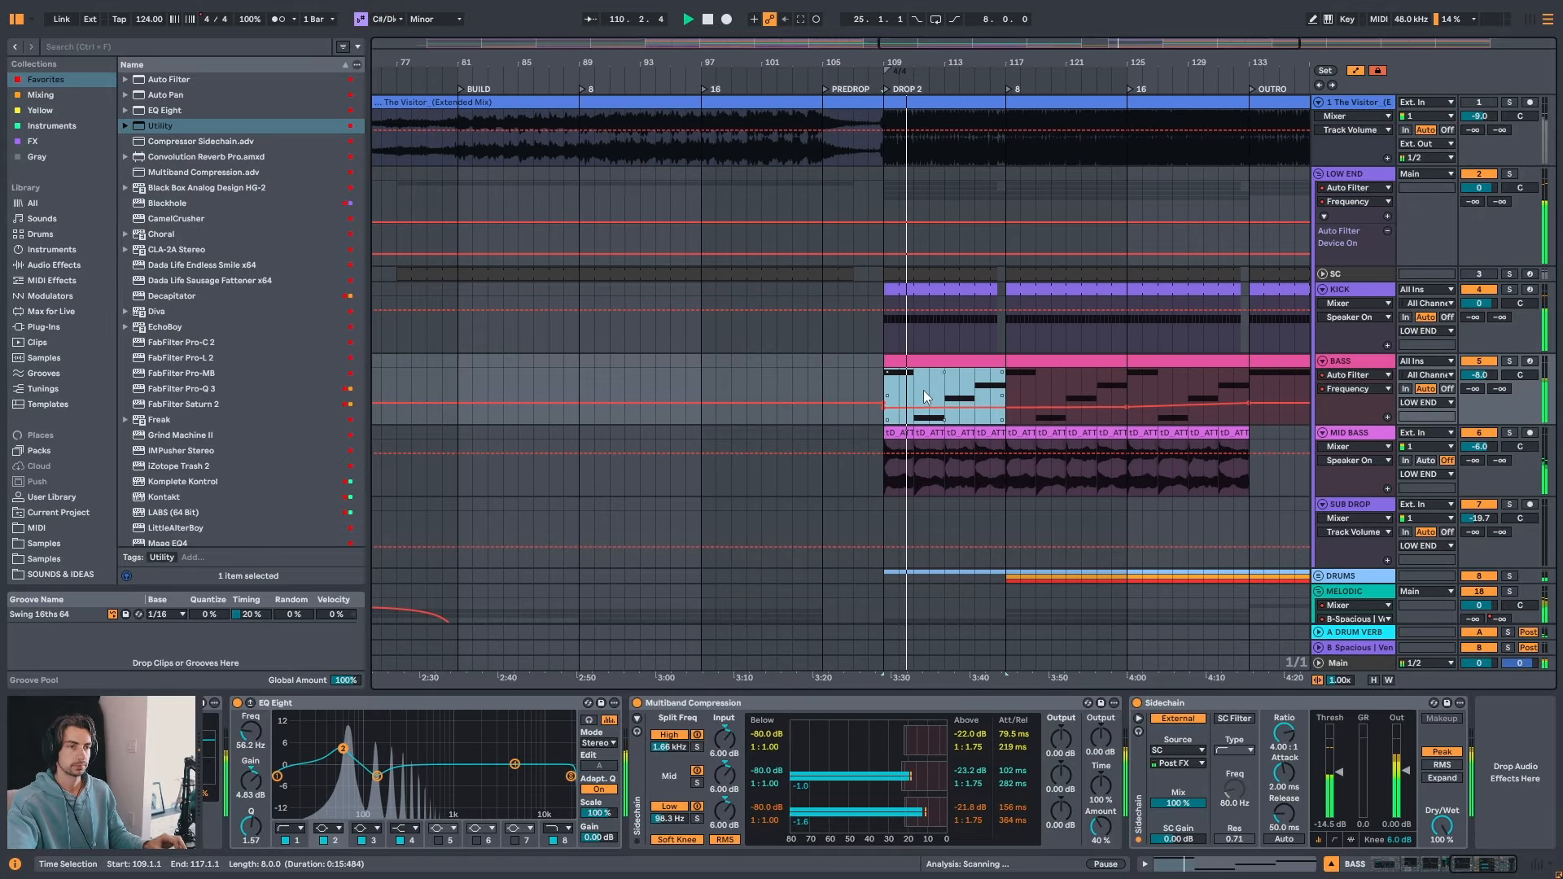
{"action": "left_click", "coordinate": [866, 384]}
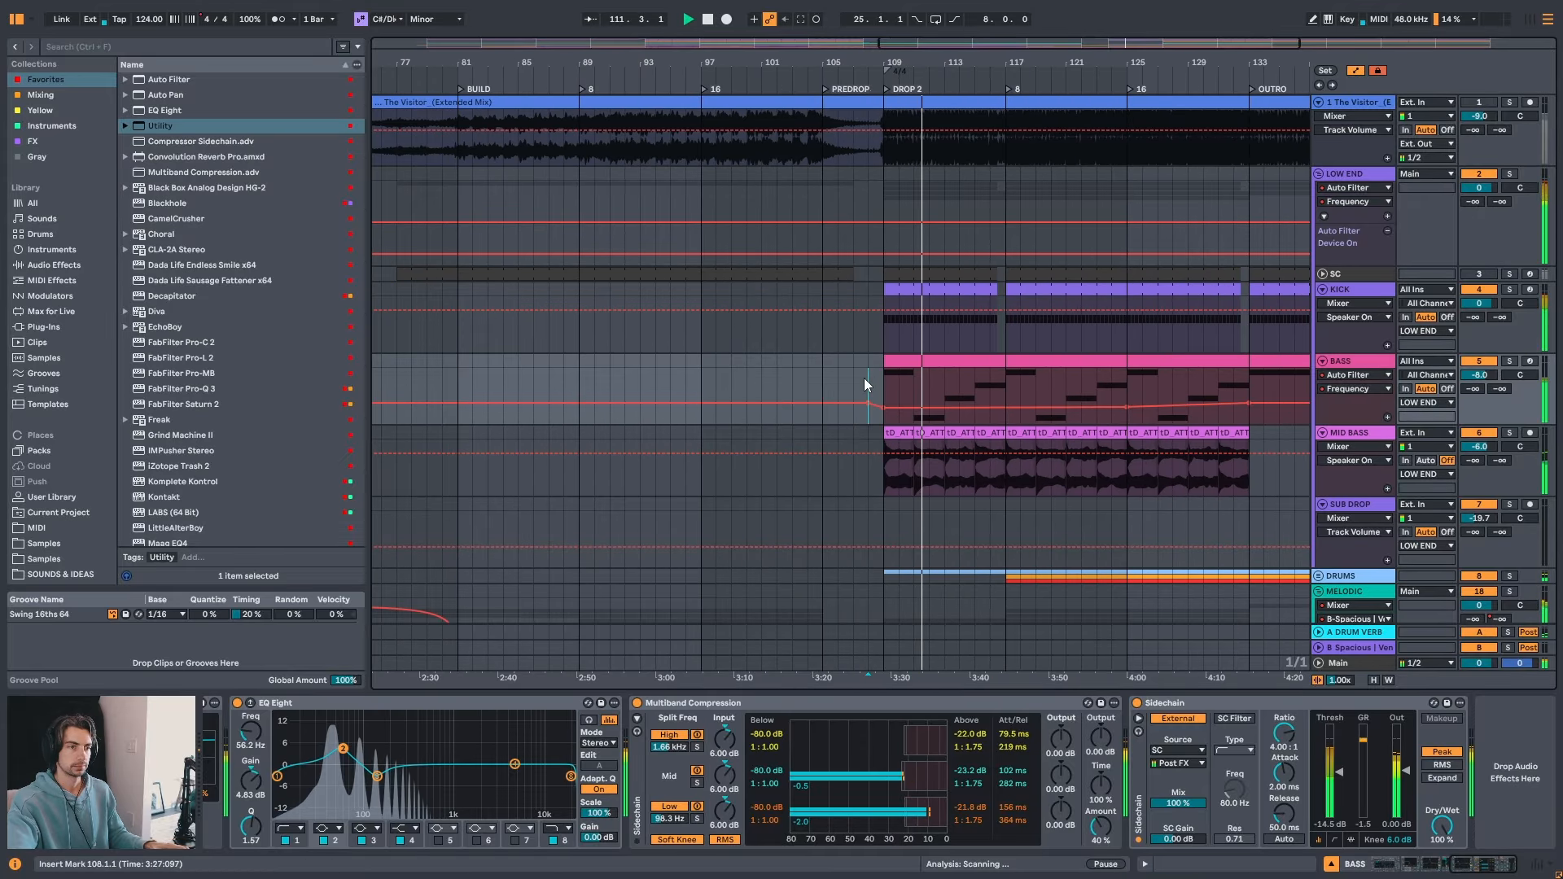
{"action": "key", "text": "space"}
{"action": "key", "text": "space"}
{"action": "left_click_drag", "start_coordinate": [884, 407], "coordinate": [883, 409]}
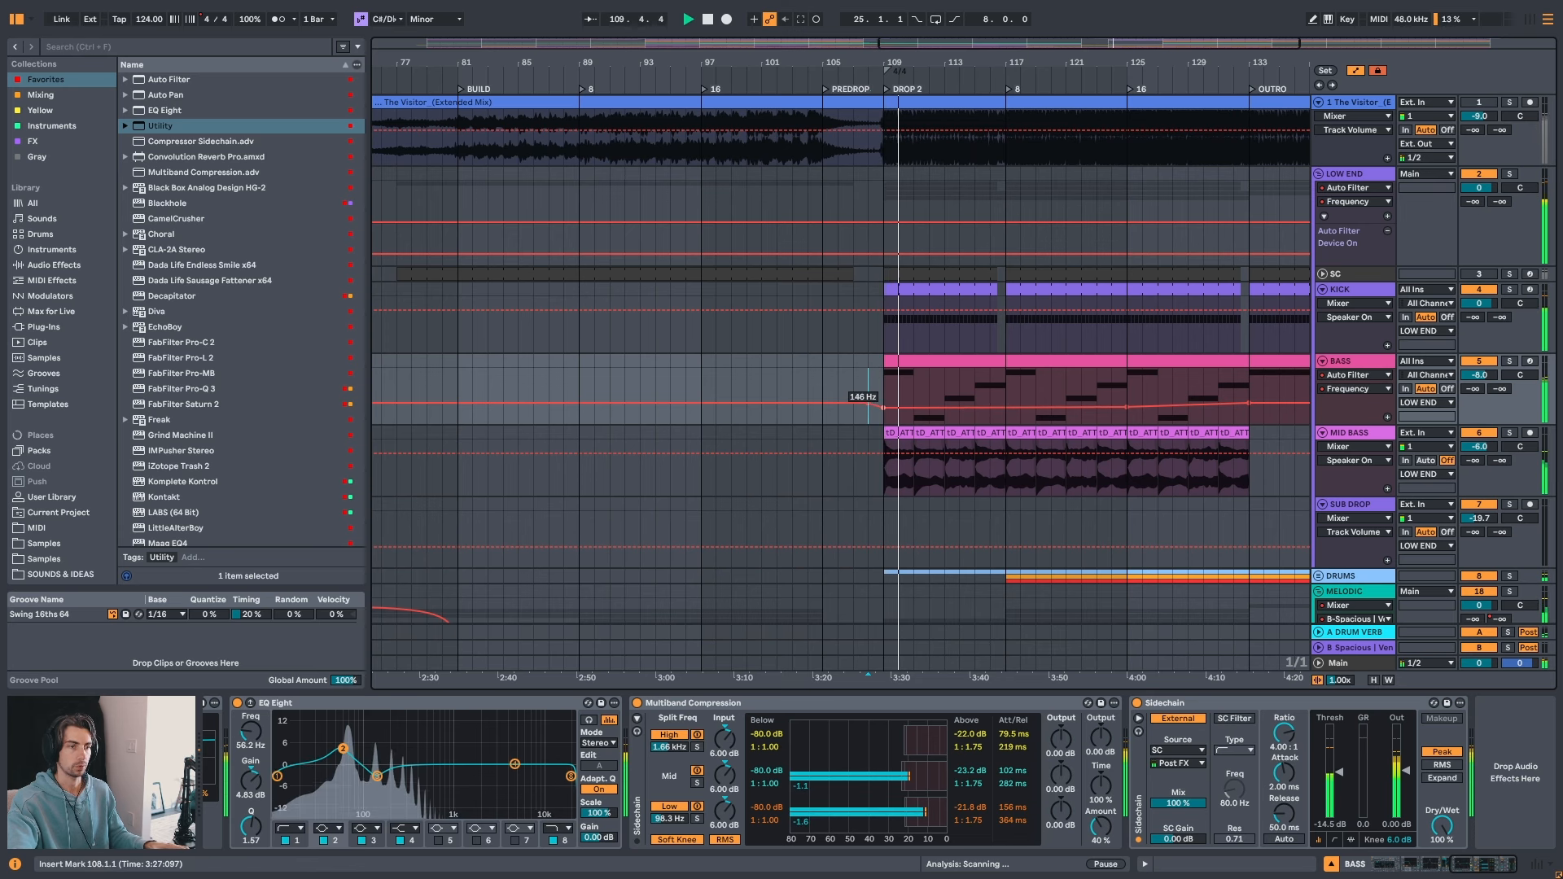
{"action": "left_click_drag", "start_coordinate": [989, 63], "coordinate": [966, 20]}
{"action": "key", "text": "s"}
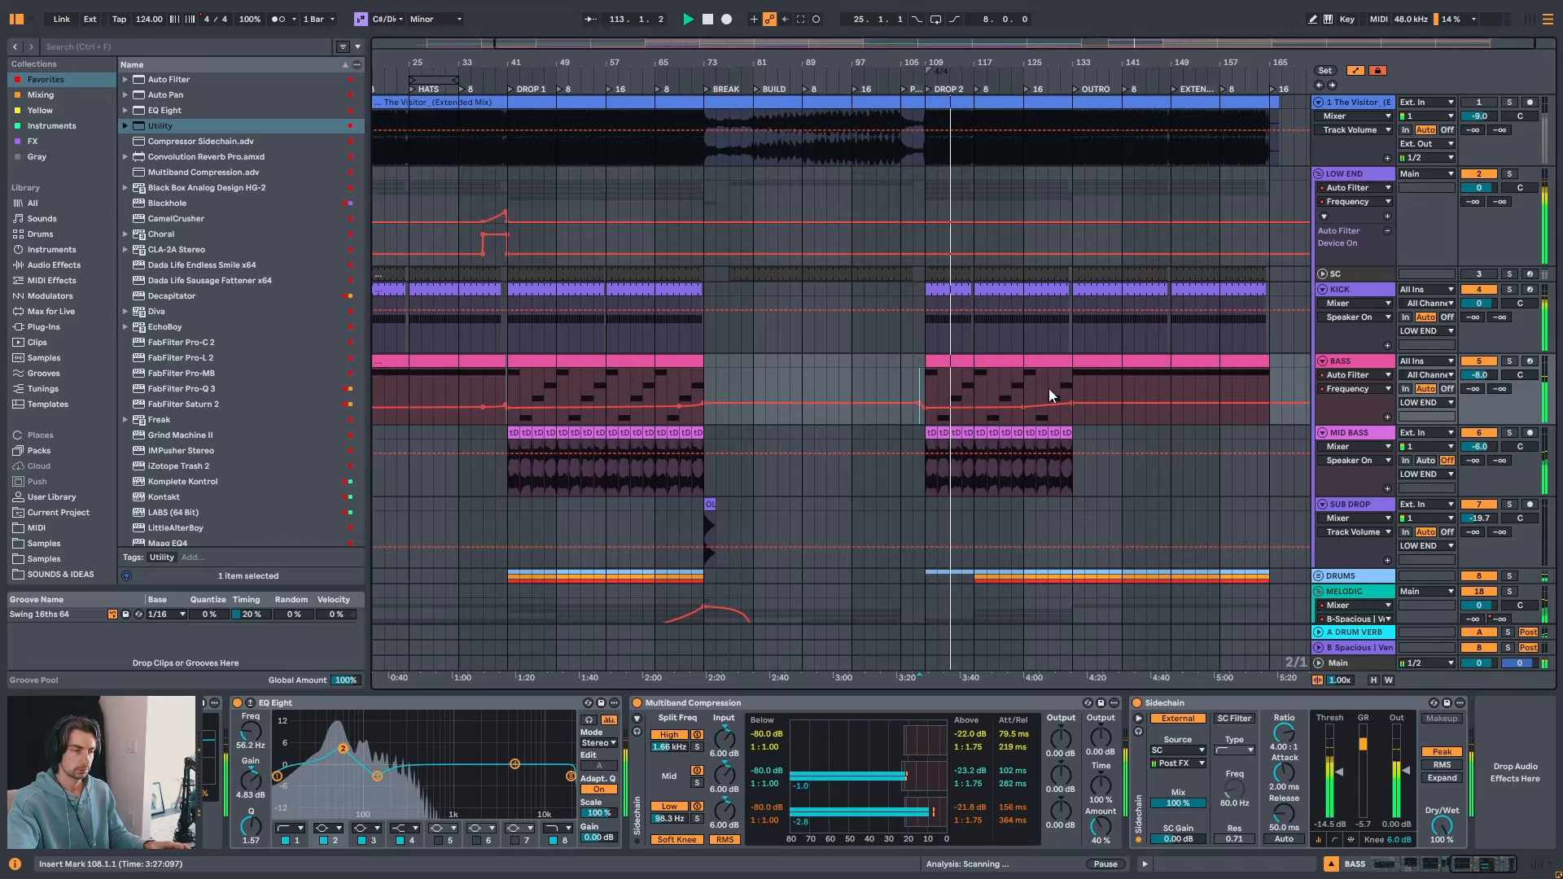
- Show the BASS Auto Filter's LFO Rate automation and set its value to 4 from bar 109
{"action": "left_click", "coordinate": [955, 360]}
{"action": "key", "text": "space"}
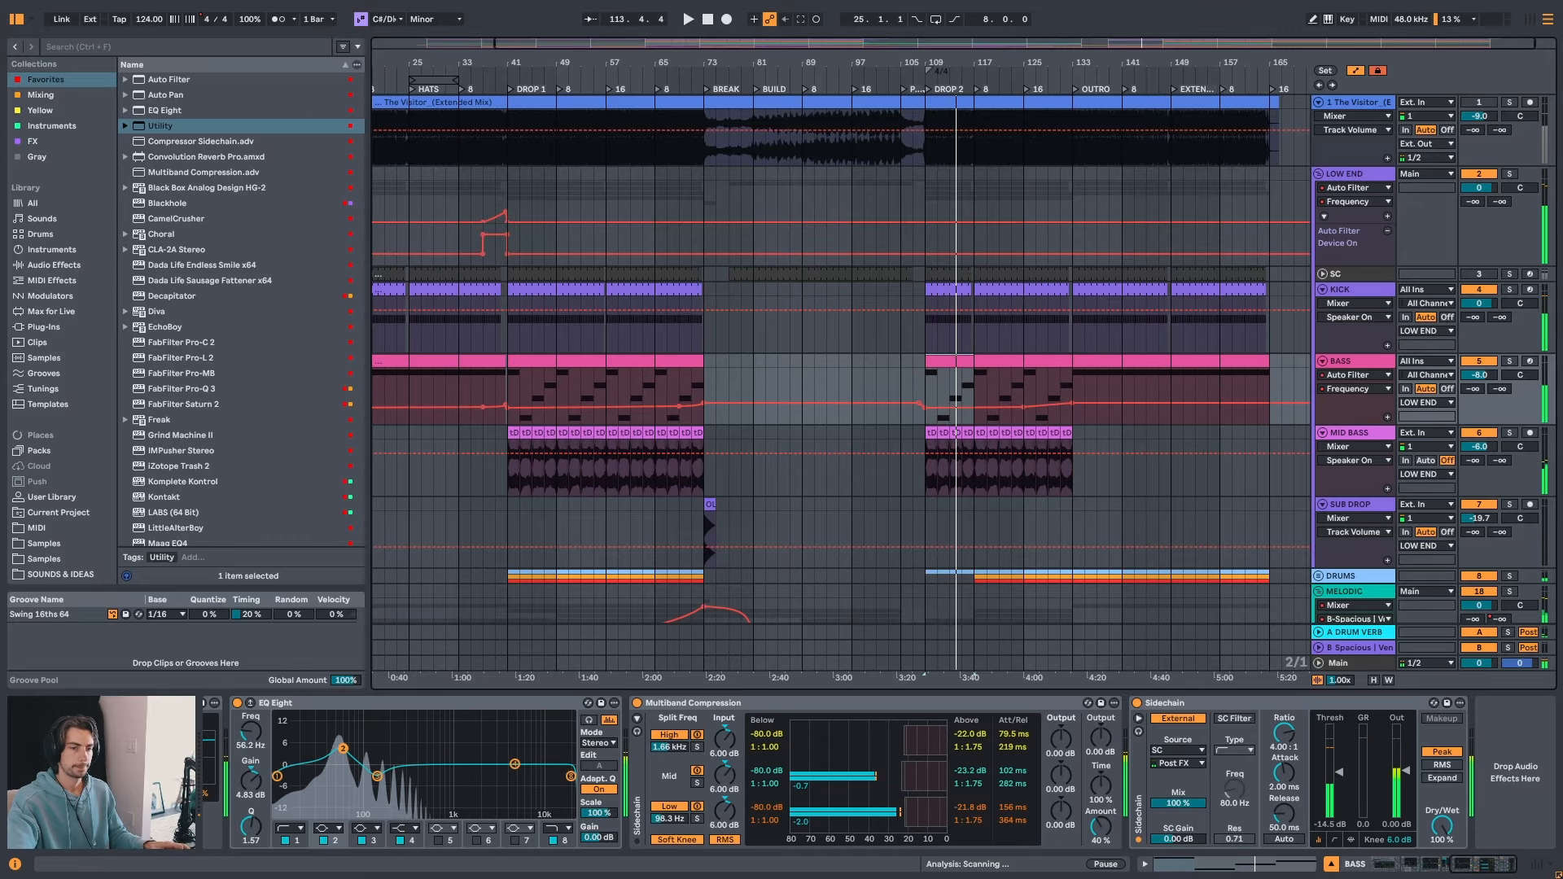
{"action": "left_click_drag", "start_coordinate": [1505, 865], "coordinate": [1439, 868]}
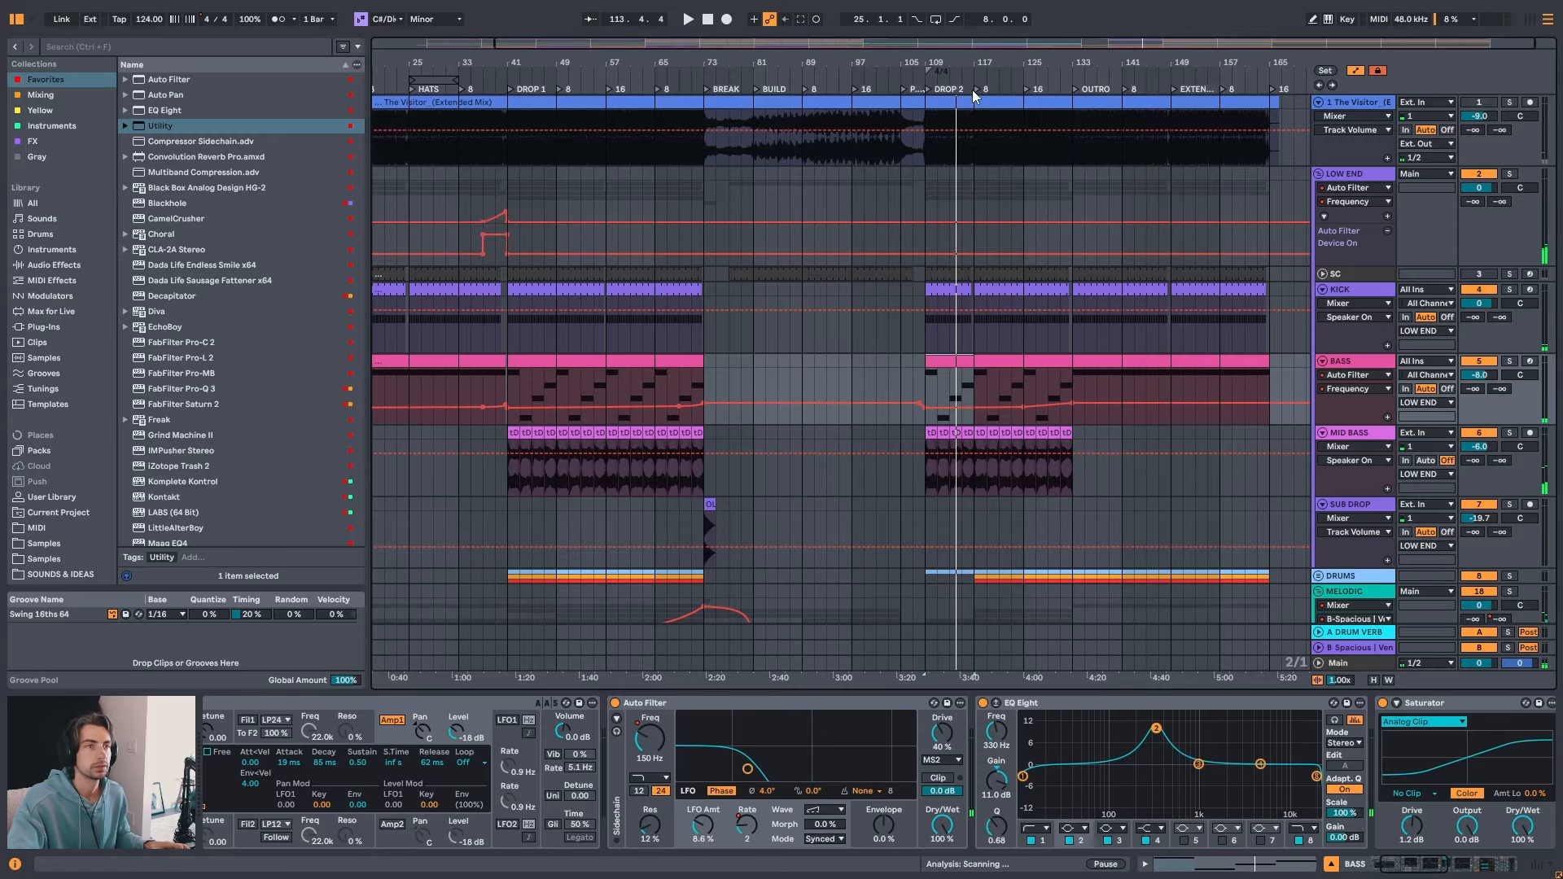
{"action": "left_click_drag", "start_coordinate": [962, 62], "coordinate": [962, 155]}
{"action": "left_click", "coordinate": [745, 826]}
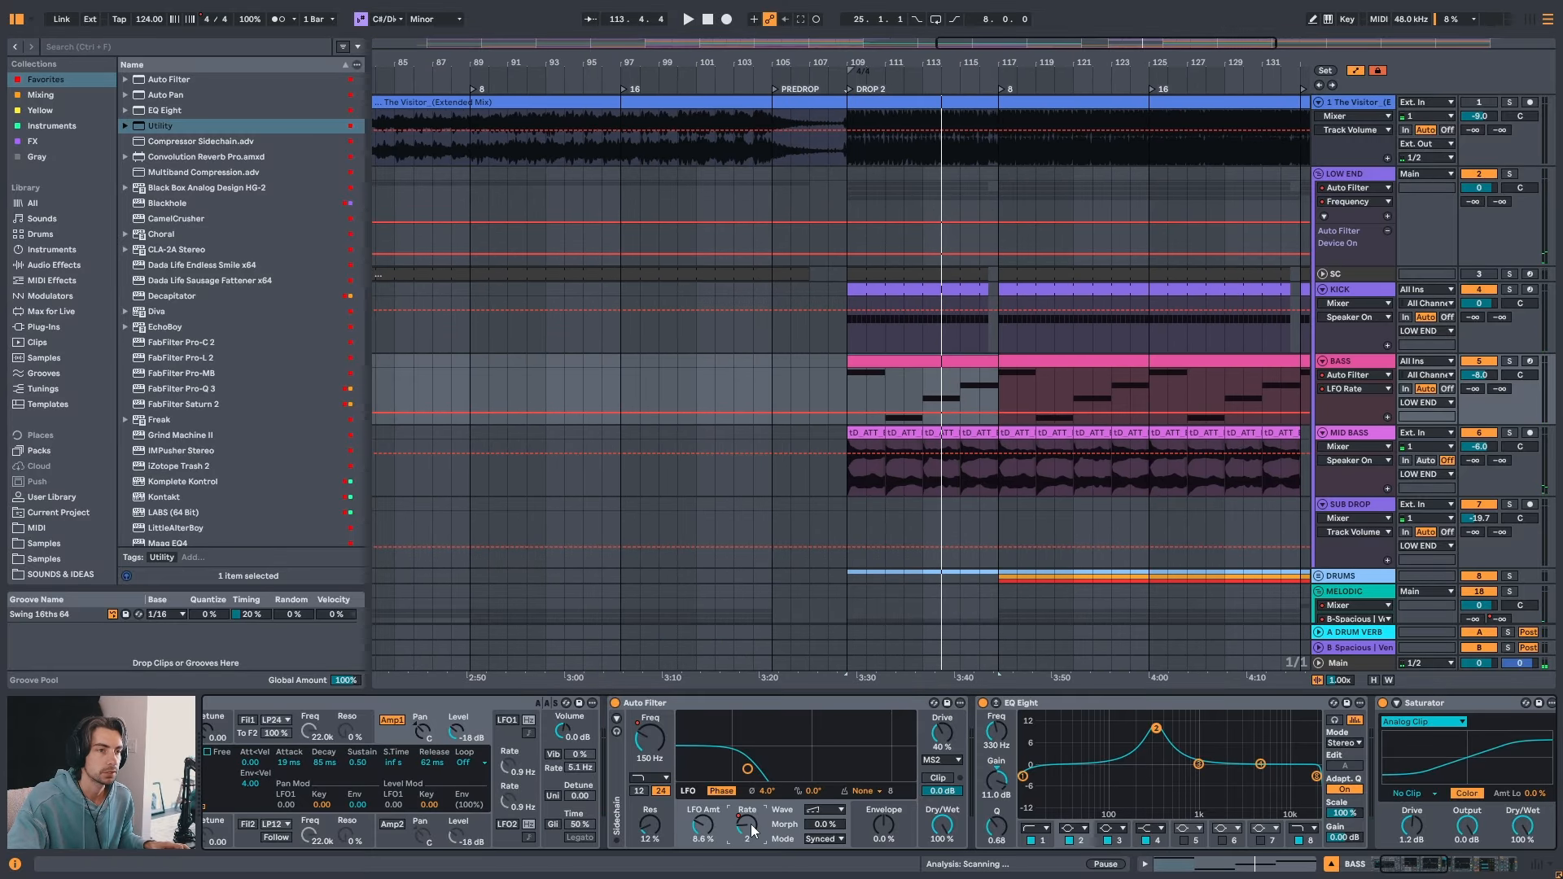
{"action": "left_click_drag", "start_coordinate": [845, 413], "coordinate": [845, 417]}
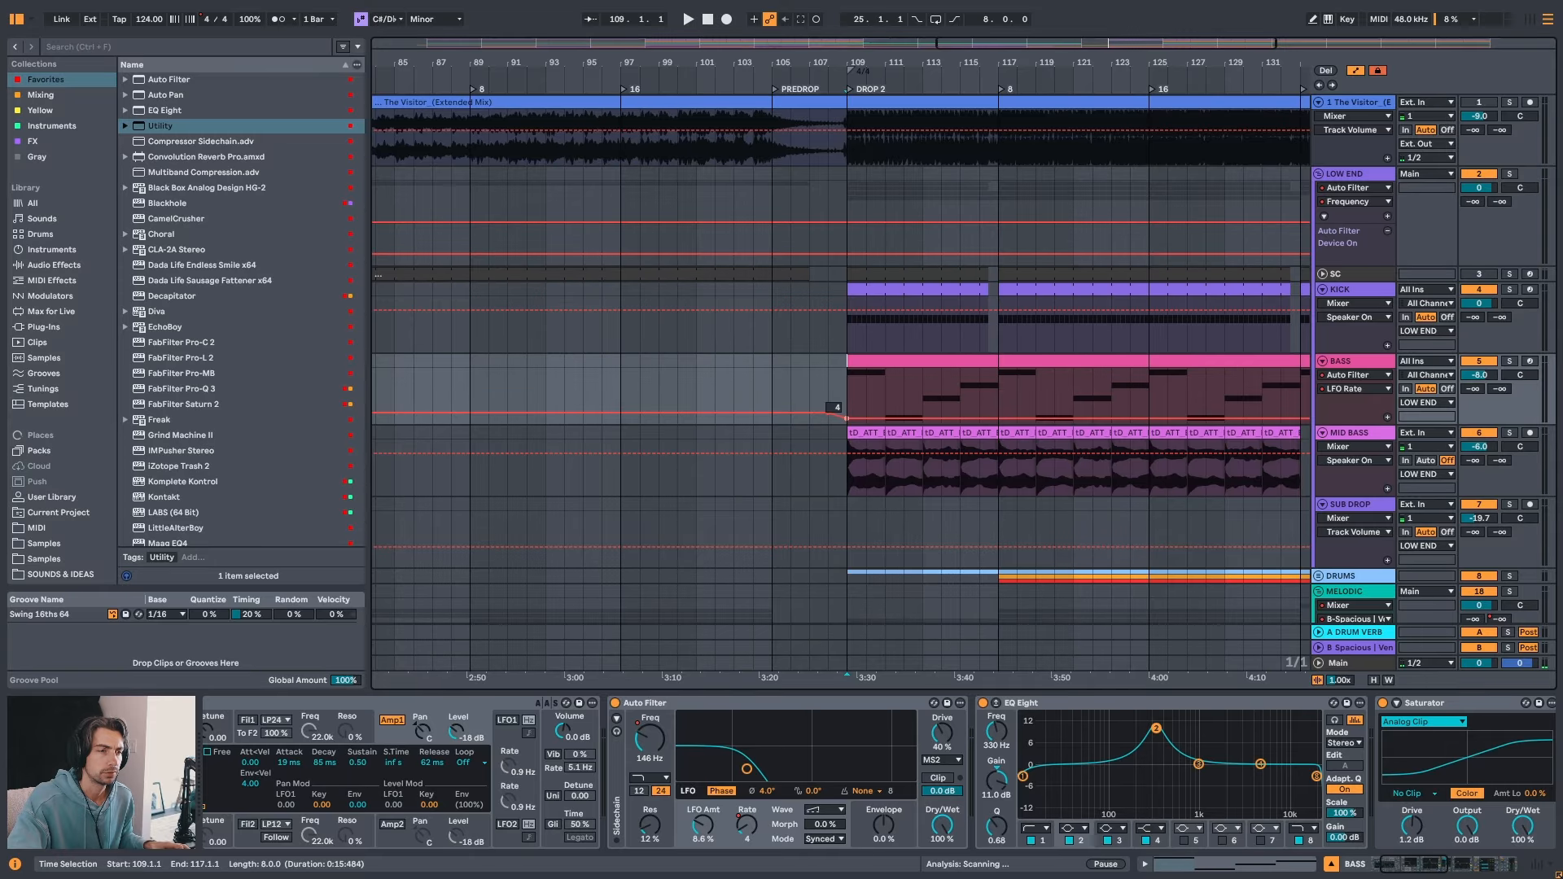
{"action": "left_click_drag", "start_coordinate": [1071, 62], "coordinate": [1071, 9]}
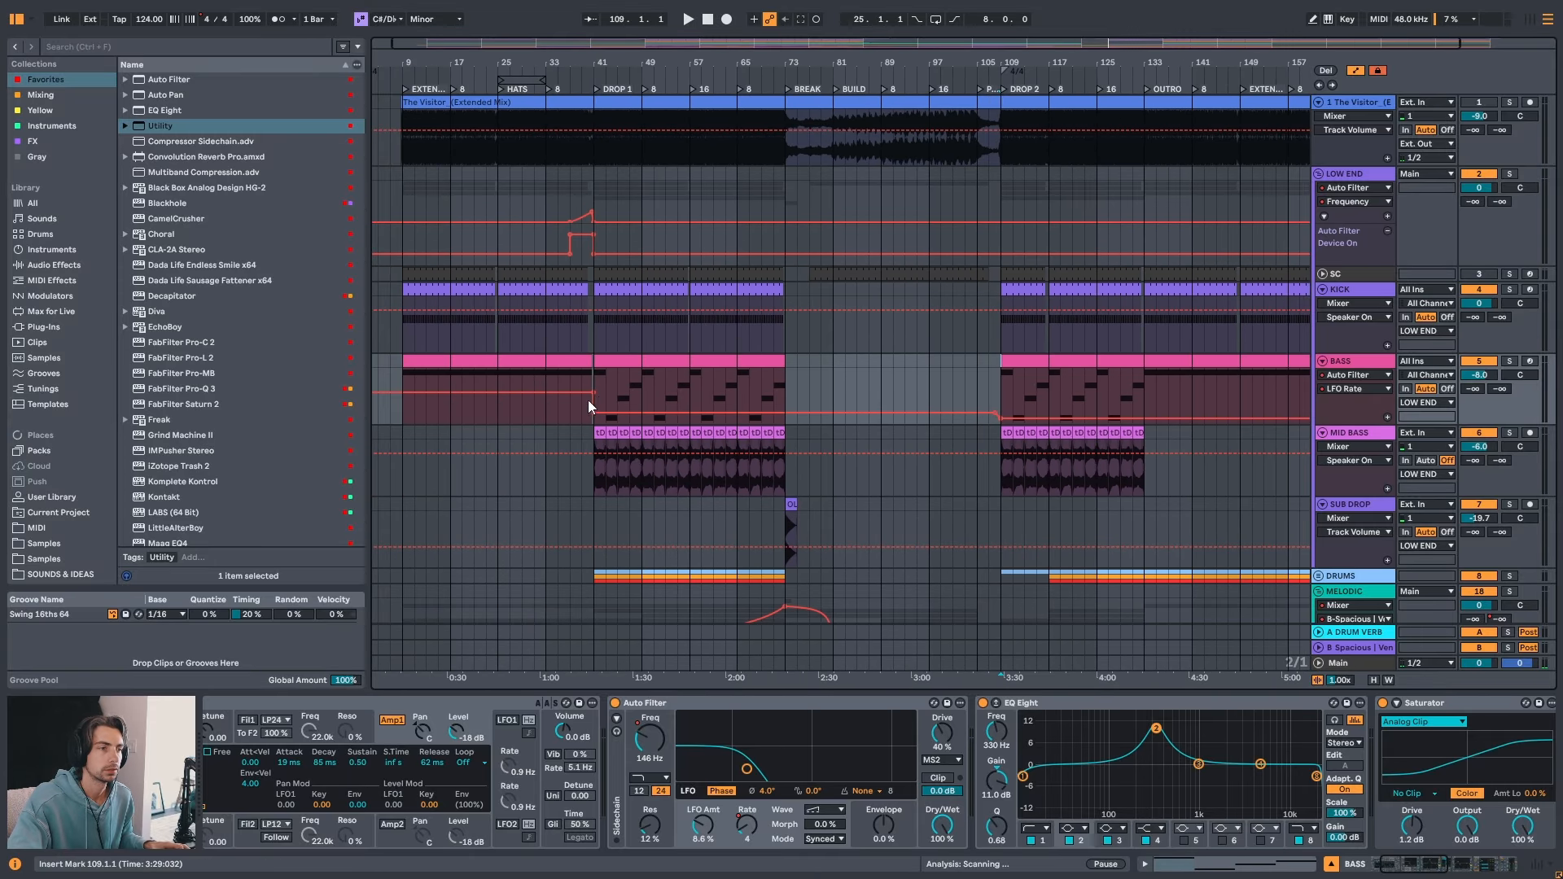
{"action": "left_click_drag", "start_coordinate": [988, 63], "coordinate": [989, 106]}
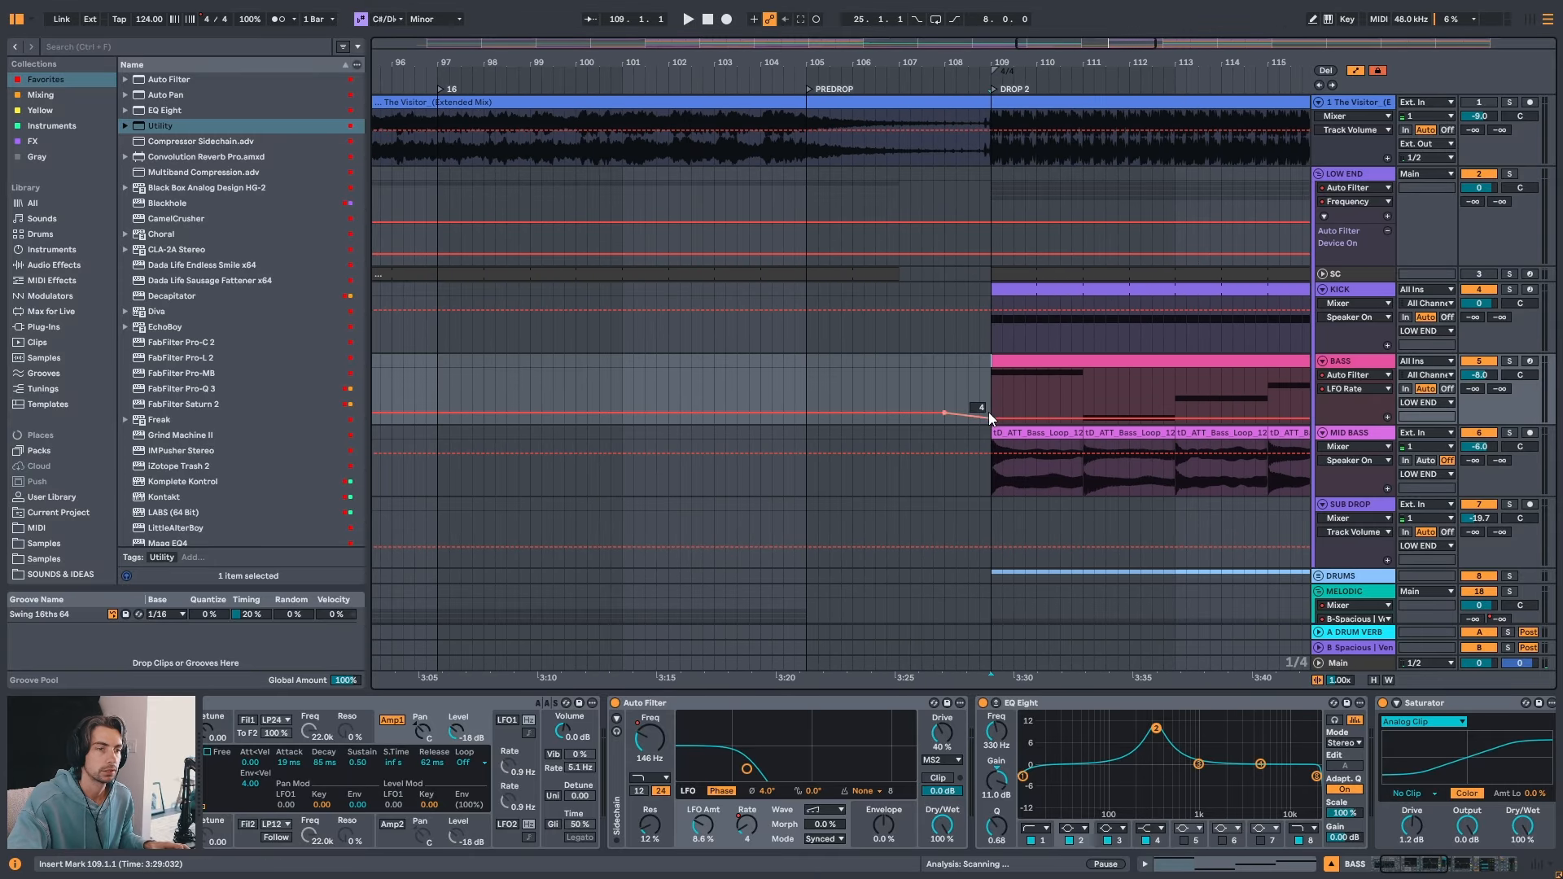
- Step the BASS track's LFO rate automation up to 1/4 from just before Drop 2, auditioning 1/8 and 1/16 as alternatives
{"action": "left_click_drag", "start_coordinate": [988, 414], "coordinate": [943, 387]}
{"action": "key", "text": "space"}
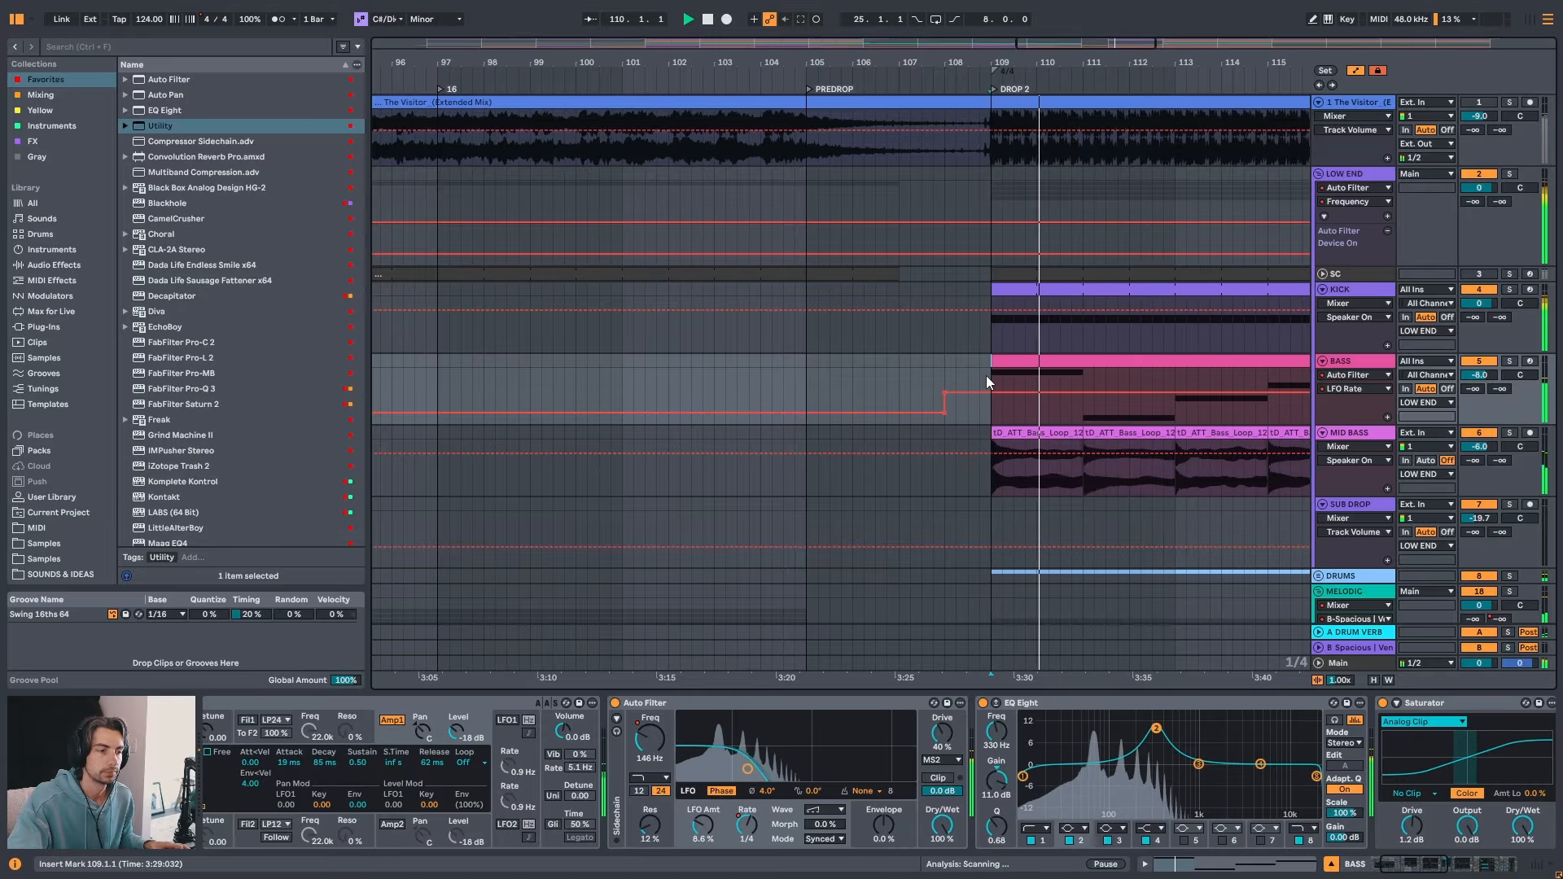
{"action": "mouse_move", "coordinate": [1104, 63]}
{"action": "left_mouse_down"}
{"action": "mouse_move", "coordinate": [969, 59]}
{"action": "mouse_move", "coordinate": [884, 24]}
{"action": "mouse_move", "coordinate": [967, 14]}
{"action": "mouse_move", "coordinate": [850, 32]}
{"action": "left_mouse_up"}
{"action": "left_click", "coordinate": [790, 384]}
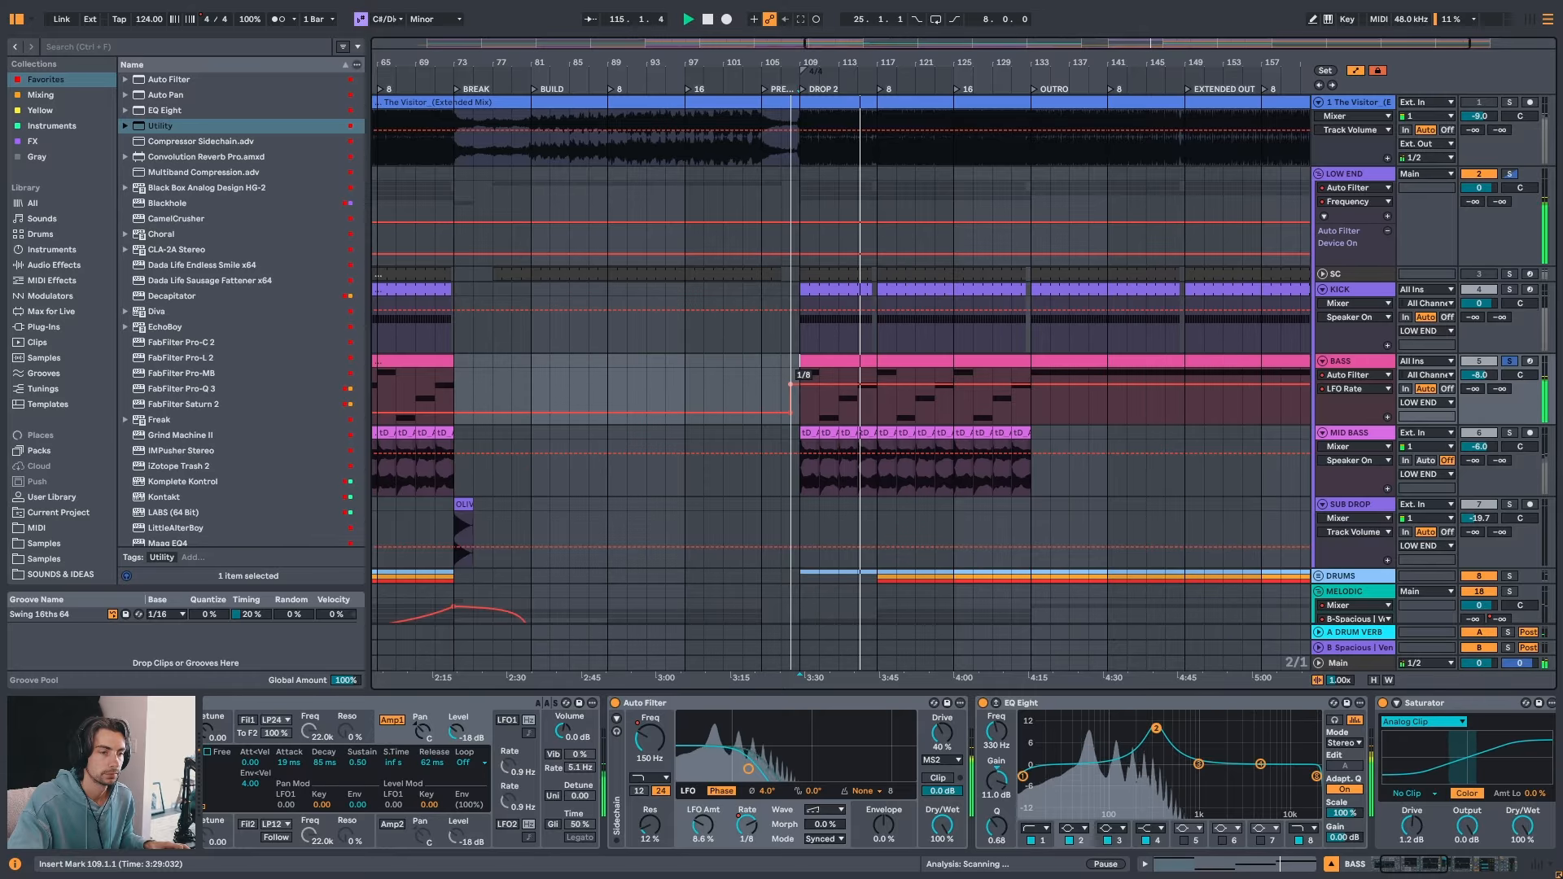
{"action": "left_click_drag", "start_coordinate": [791, 384], "coordinate": [791, 378]}
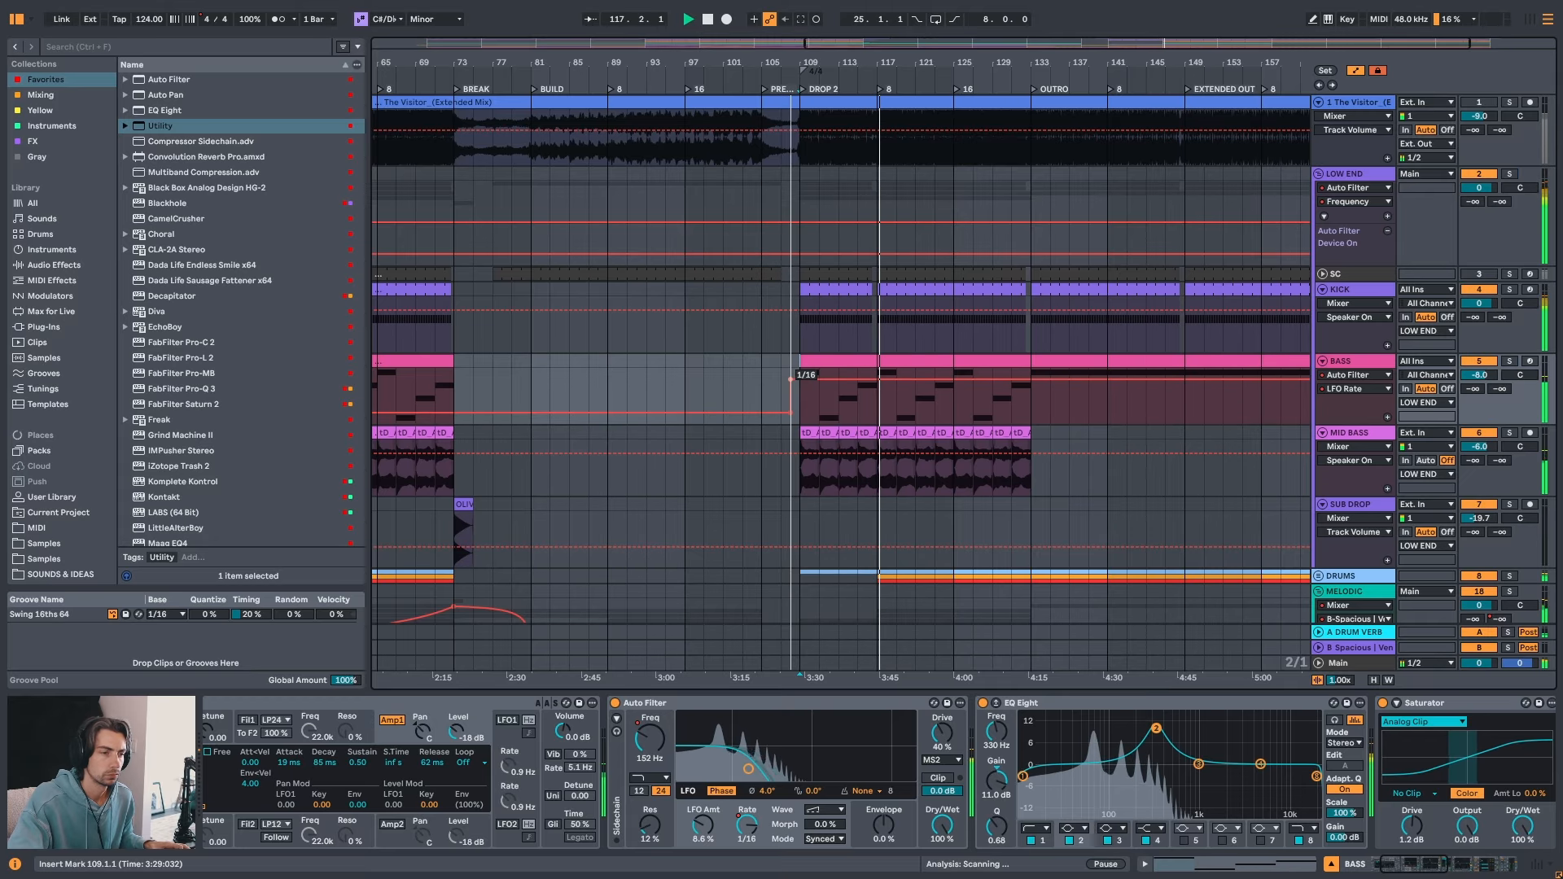
{"action": "left_click_drag", "start_coordinate": [790, 379], "coordinate": [790, 392]}
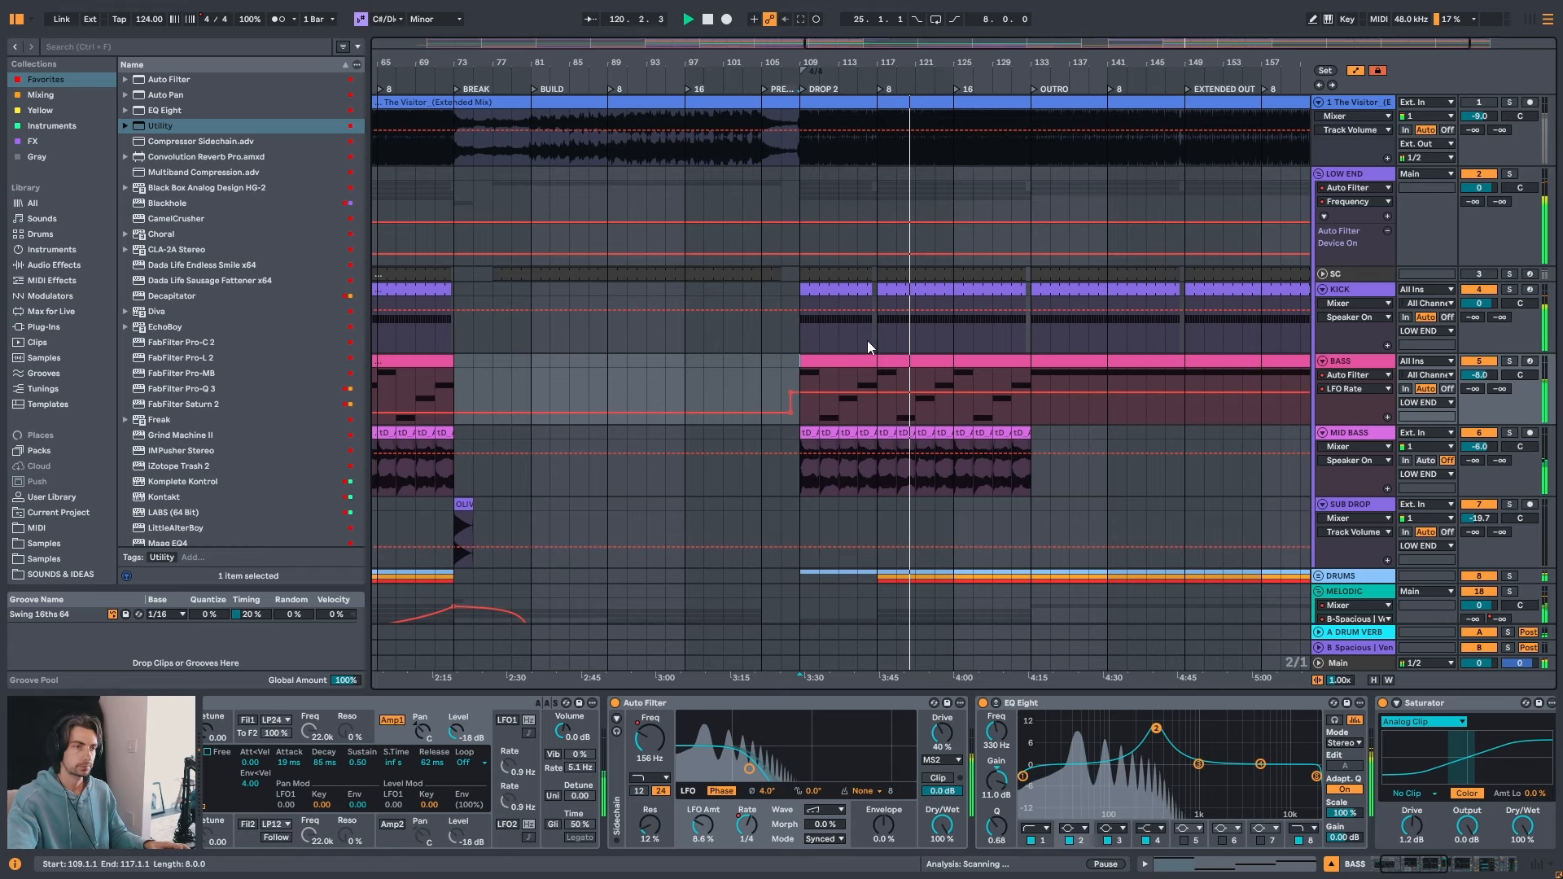
{"action": "key", "text": "space"}
- Move the bass LFO rate change from just before Drop 2 to bar 117
{"action": "left_click_drag", "start_coordinate": [902, 60], "coordinate": [891, 127]}
{"action": "left_click_drag", "start_coordinate": [658, 392], "coordinate": [833, 393]}
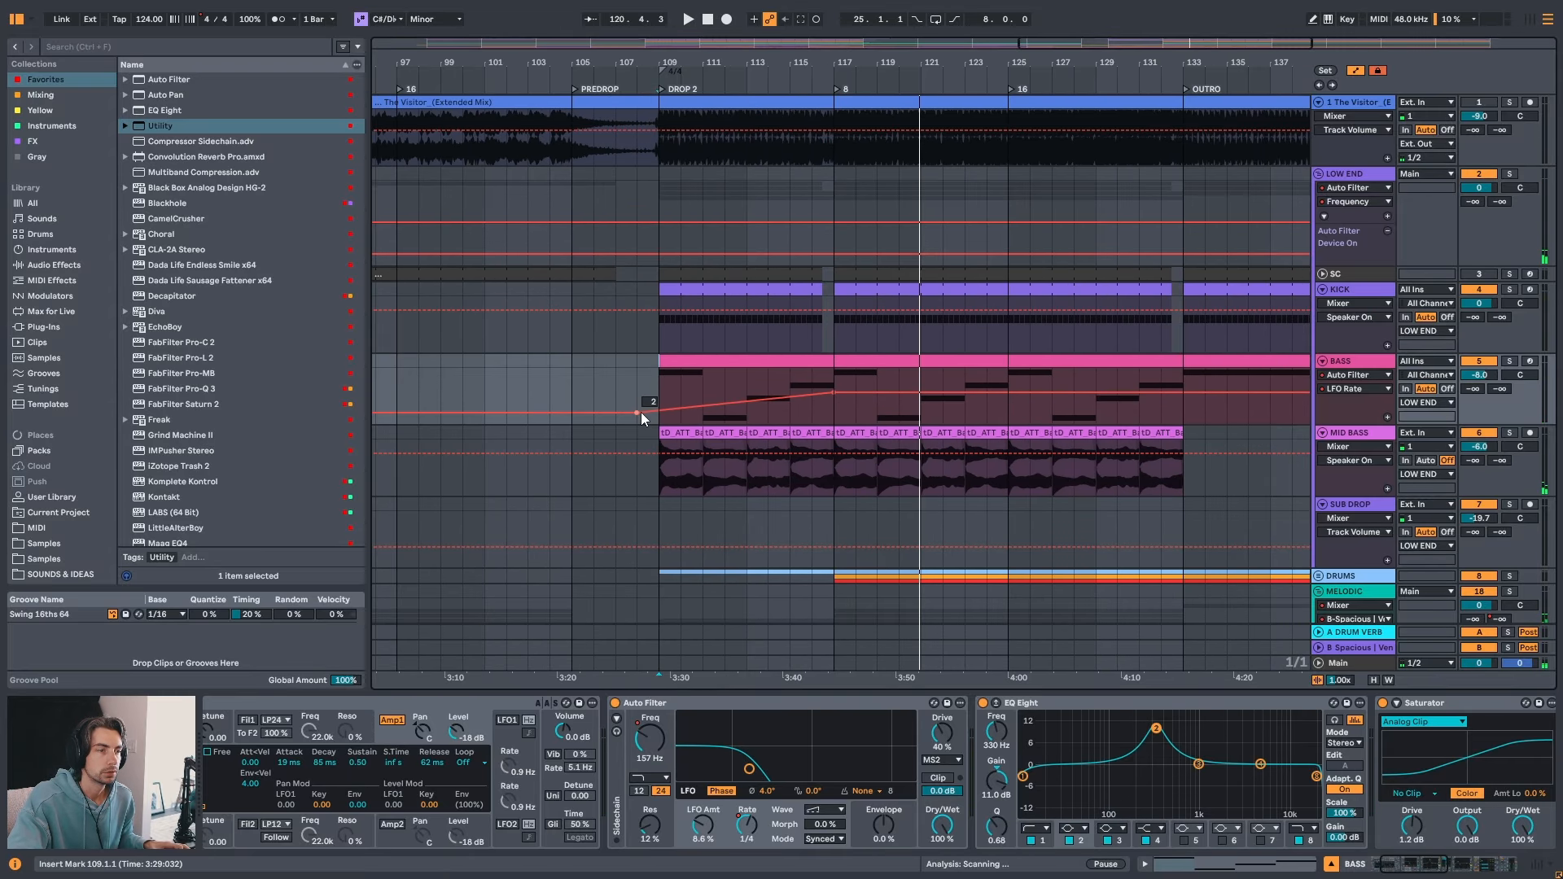
{"action": "left_click_drag", "start_coordinate": [639, 414], "coordinate": [832, 412]}
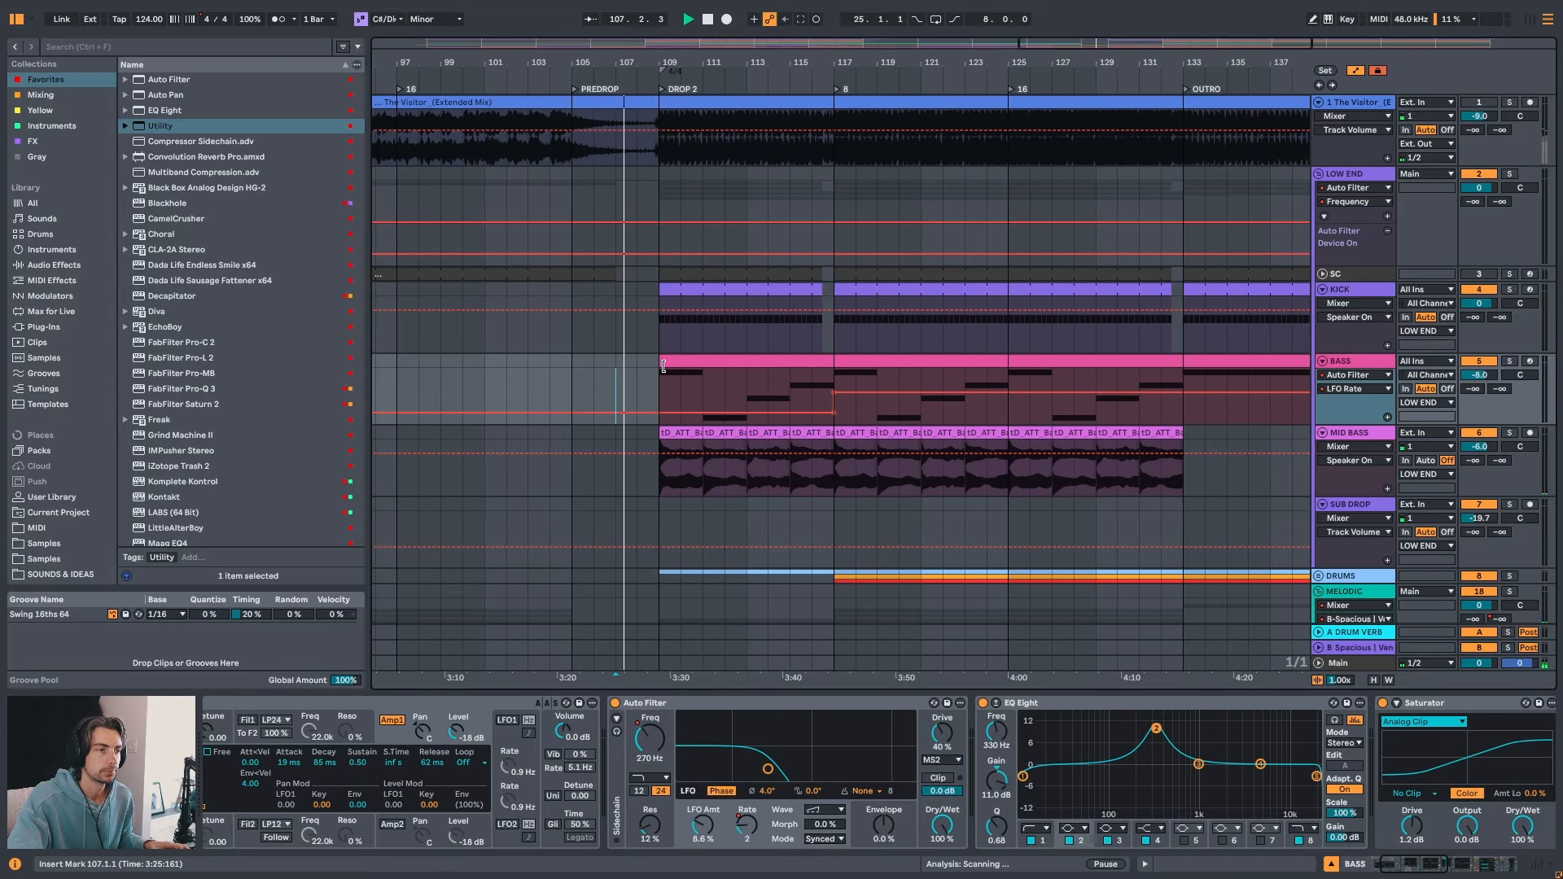
- Play back the bass around the LFO rate change at bar 117 and into the outro from bar 131
{"action": "left_click", "coordinate": [733, 360]}
{"action": "key", "text": "space"}
{"action": "left_click", "coordinate": [808, 398]}
{"action": "key", "text": "space"}
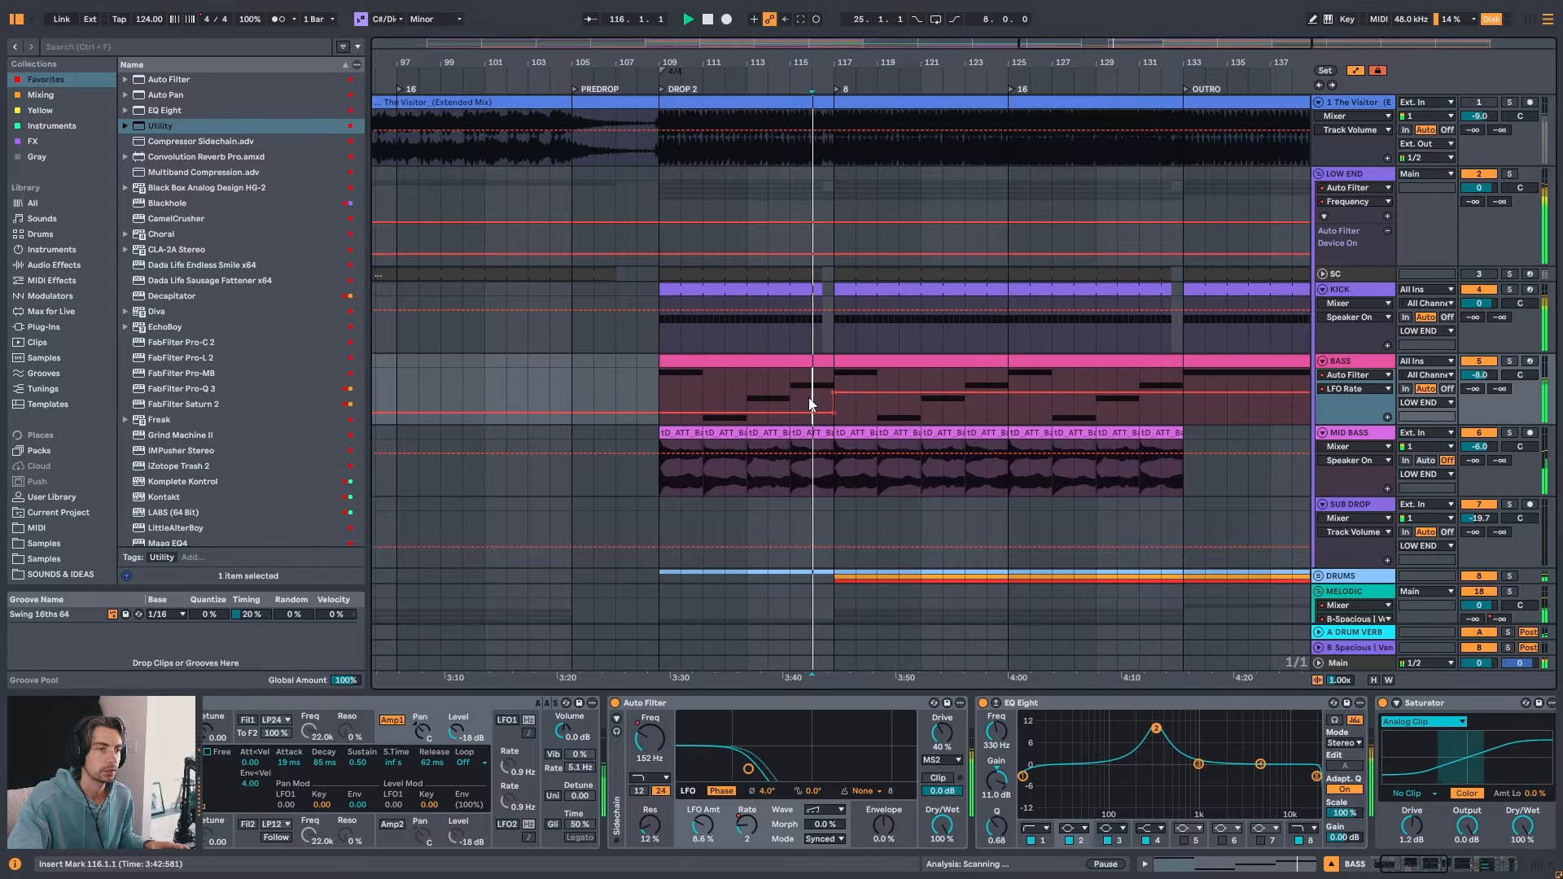
{"action": "key", "text": "space"}
{"action": "mouse_move", "coordinate": [873, 66]}
{"action": "left_mouse_down"}
{"action": "mouse_move", "coordinate": [847, 135]}
{"action": "mouse_move", "coordinate": [711, 73]}
{"action": "mouse_move", "coordinate": [688, 39]}
{"action": "mouse_move", "coordinate": [714, 34]}
{"action": "left_mouse_up"}
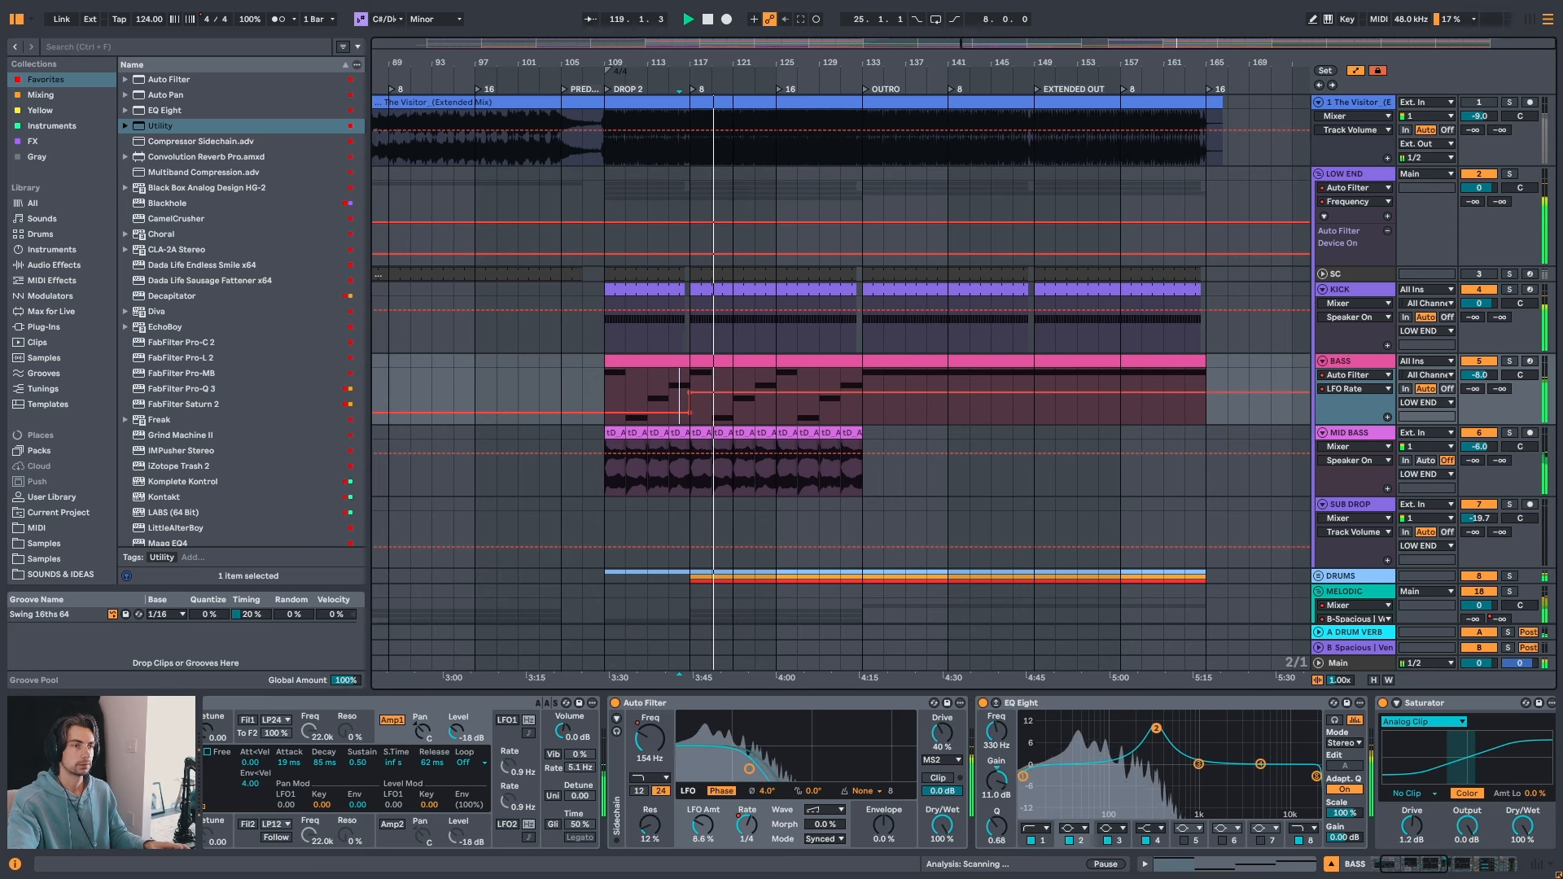
{"action": "left_click", "coordinate": [843, 376]}
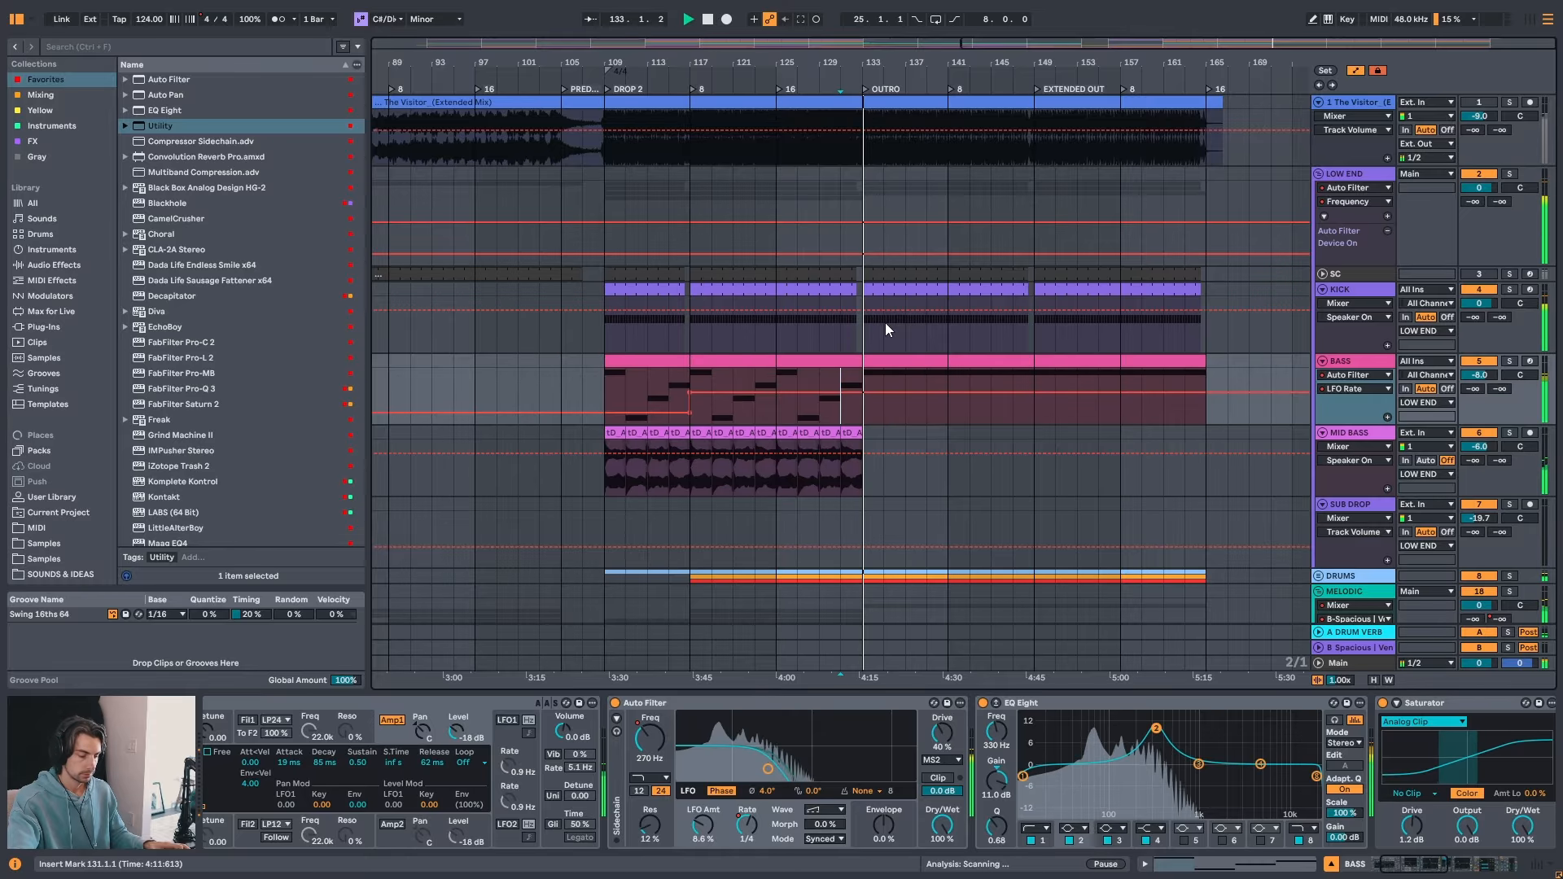
- Show the bass Auto Filter's Frequency automation and lower it to about 107 Hz from the start of the outro at bar 133
{"action": "left_click_drag", "start_coordinate": [939, 63], "coordinate": [898, 71]}
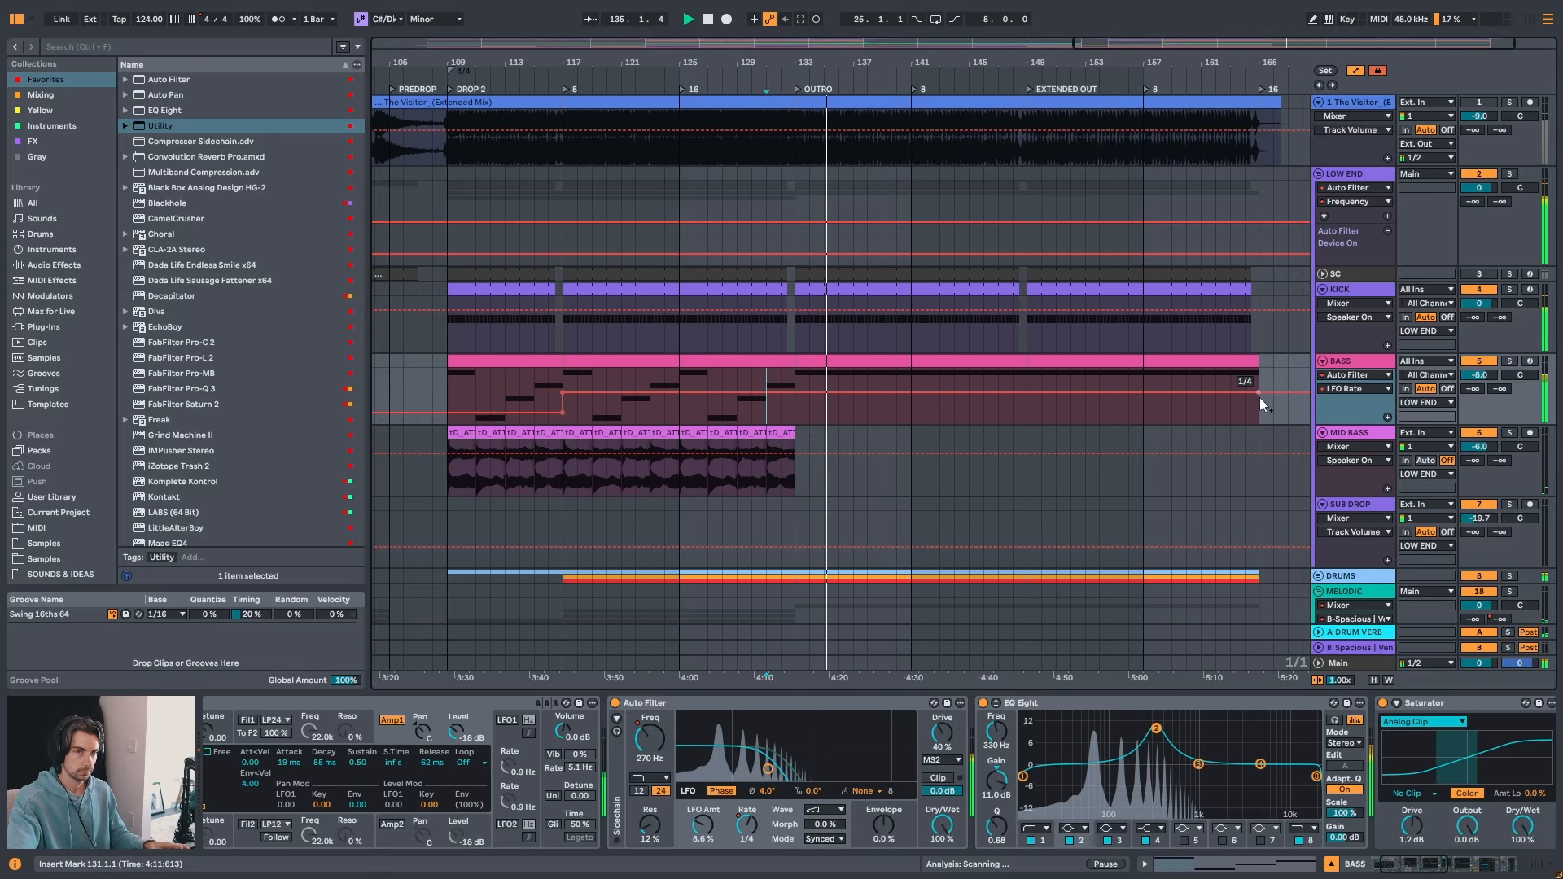
{"action": "left_click", "coordinate": [1374, 385]}
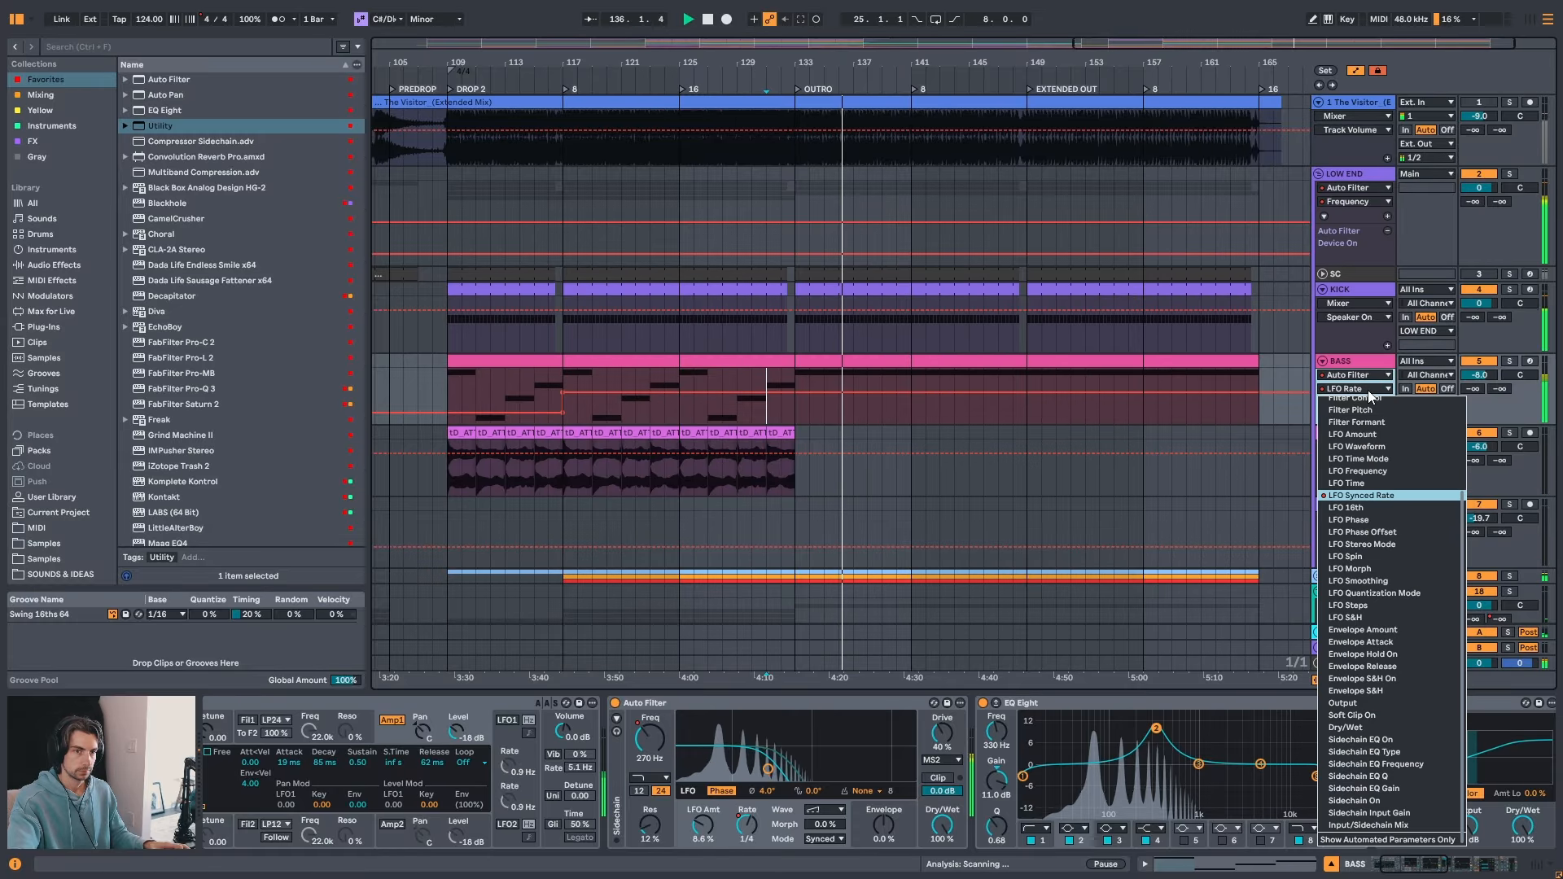
{"action": "left_click", "coordinate": [1367, 418]}
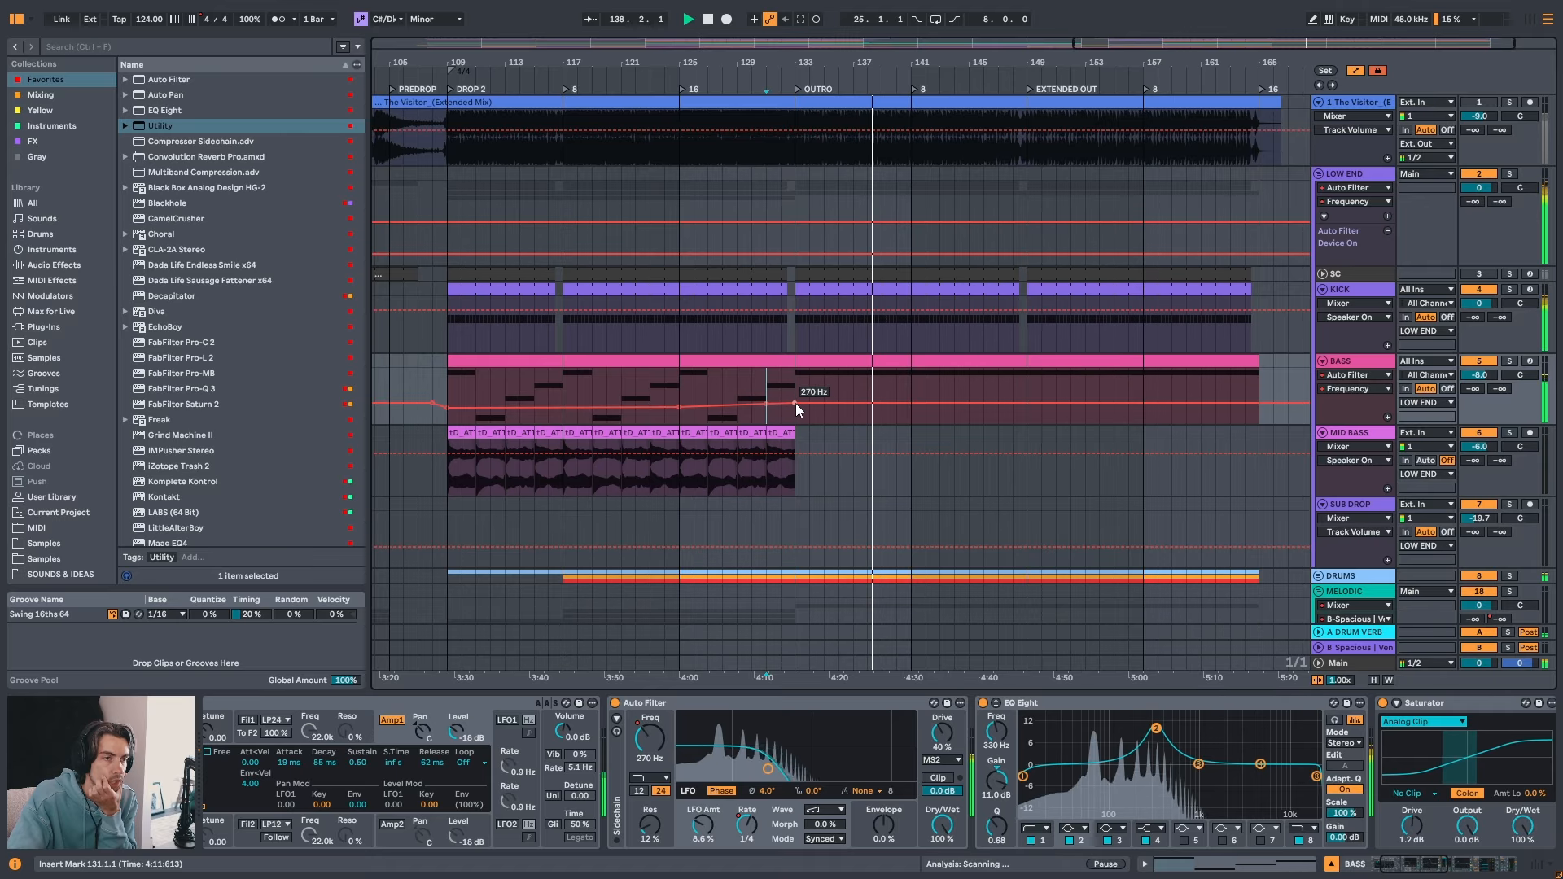
{"action": "left_click_drag", "start_coordinate": [794, 403], "coordinate": [795, 411]}
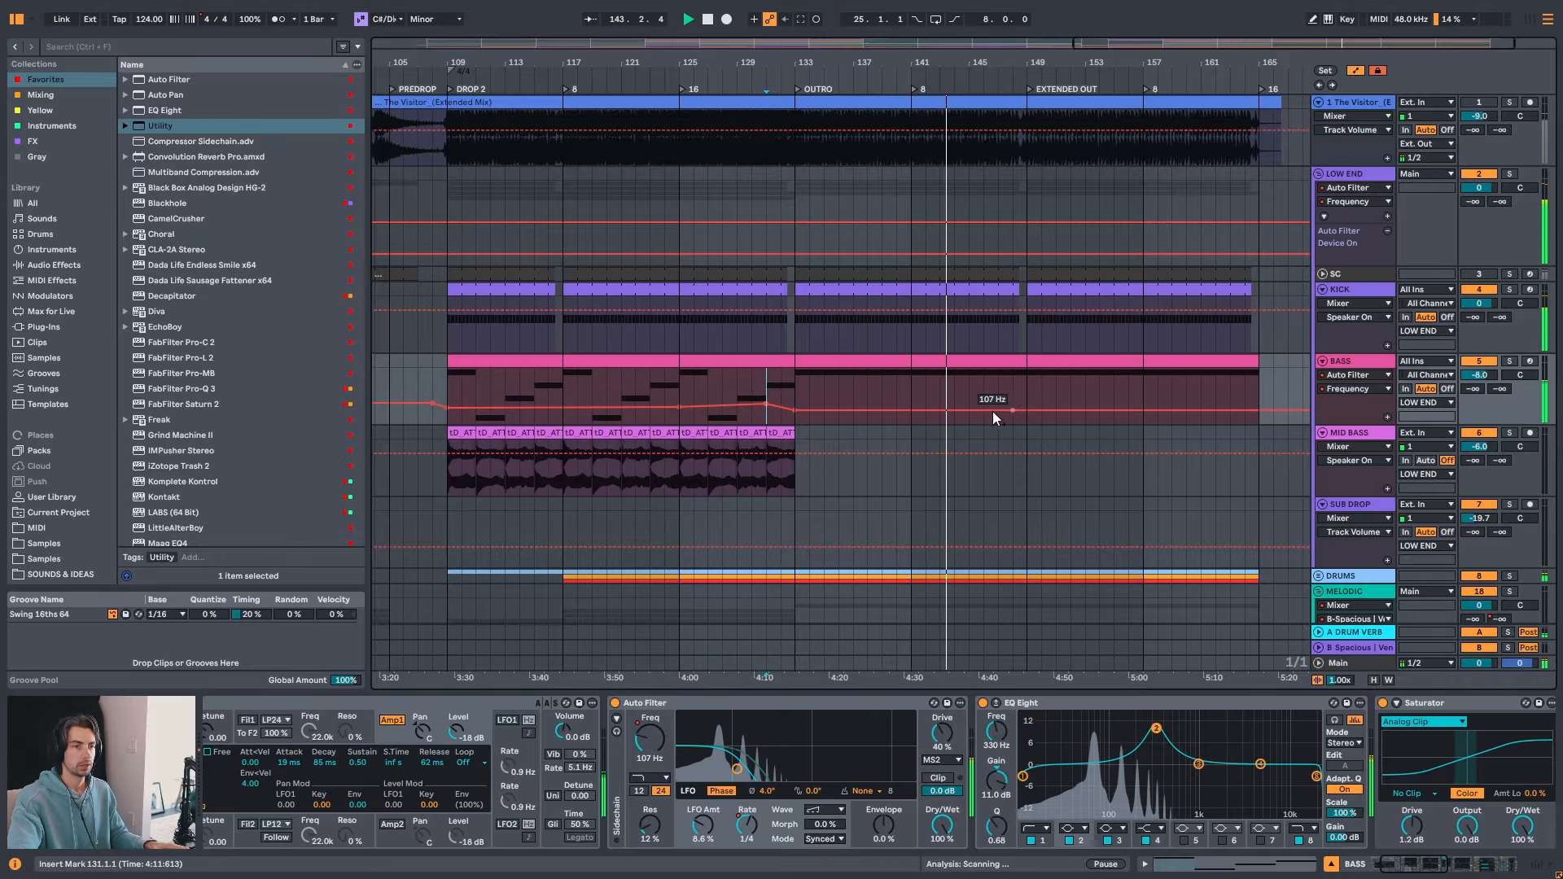
- Taper the bass filter frequency through the outro down to 70.7 Hz at bar 157, auditioning from bars 147 and 150
{"action": "left_click_drag", "start_coordinate": [1025, 410], "coordinate": [1027, 412]}
{"action": "left_click", "coordinate": [994, 390]}
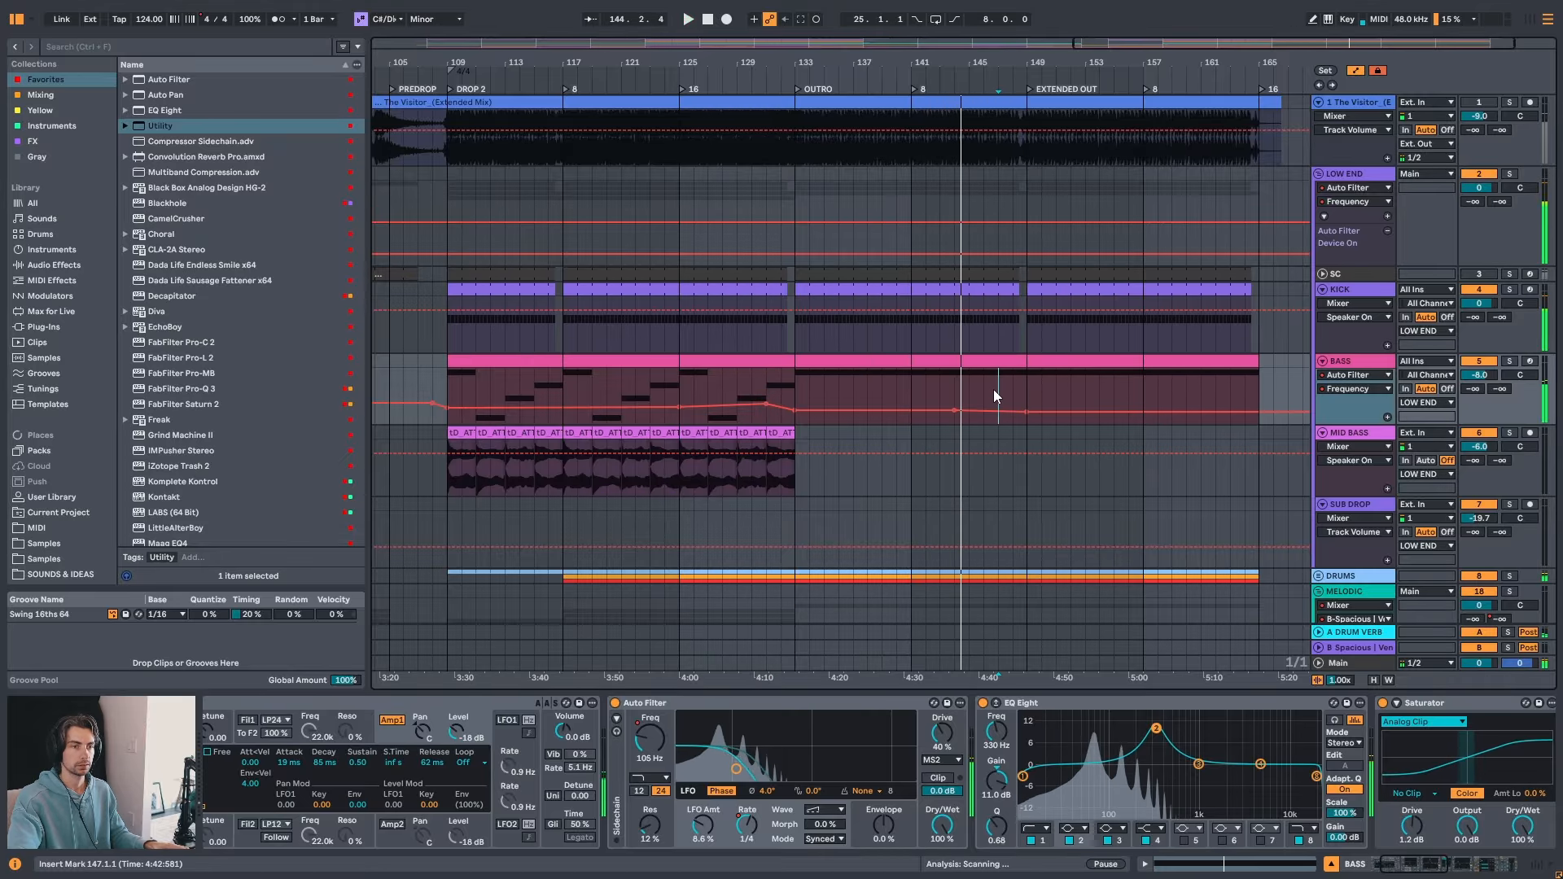
{"action": "key", "text": "space"}
{"action": "key", "text": "space"}
{"action": "left_click", "coordinate": [1047, 398]}
{"action": "key", "text": "space"}
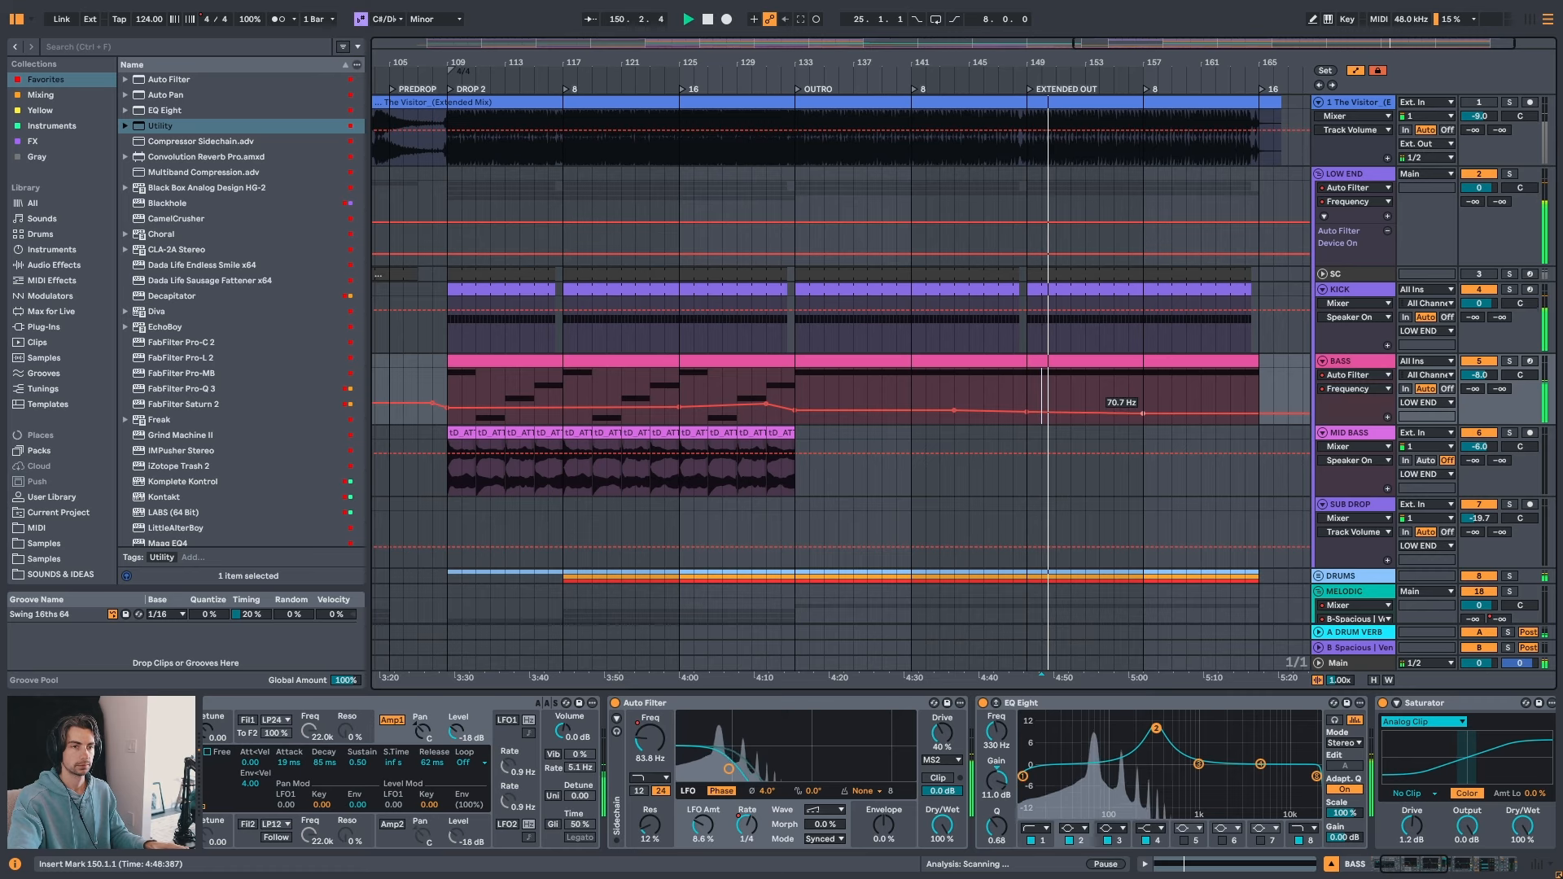
- Audition the bass through the extended outro and lower the filter frequency further near the end of the bass clip
{"action": "left_click", "coordinate": [1090, 397]}
{"action": "key", "text": "space"}
{"action": "left_click", "coordinate": [1159, 396]}
{"action": "key", "text": "space"}
{"action": "key", "text": "space"}
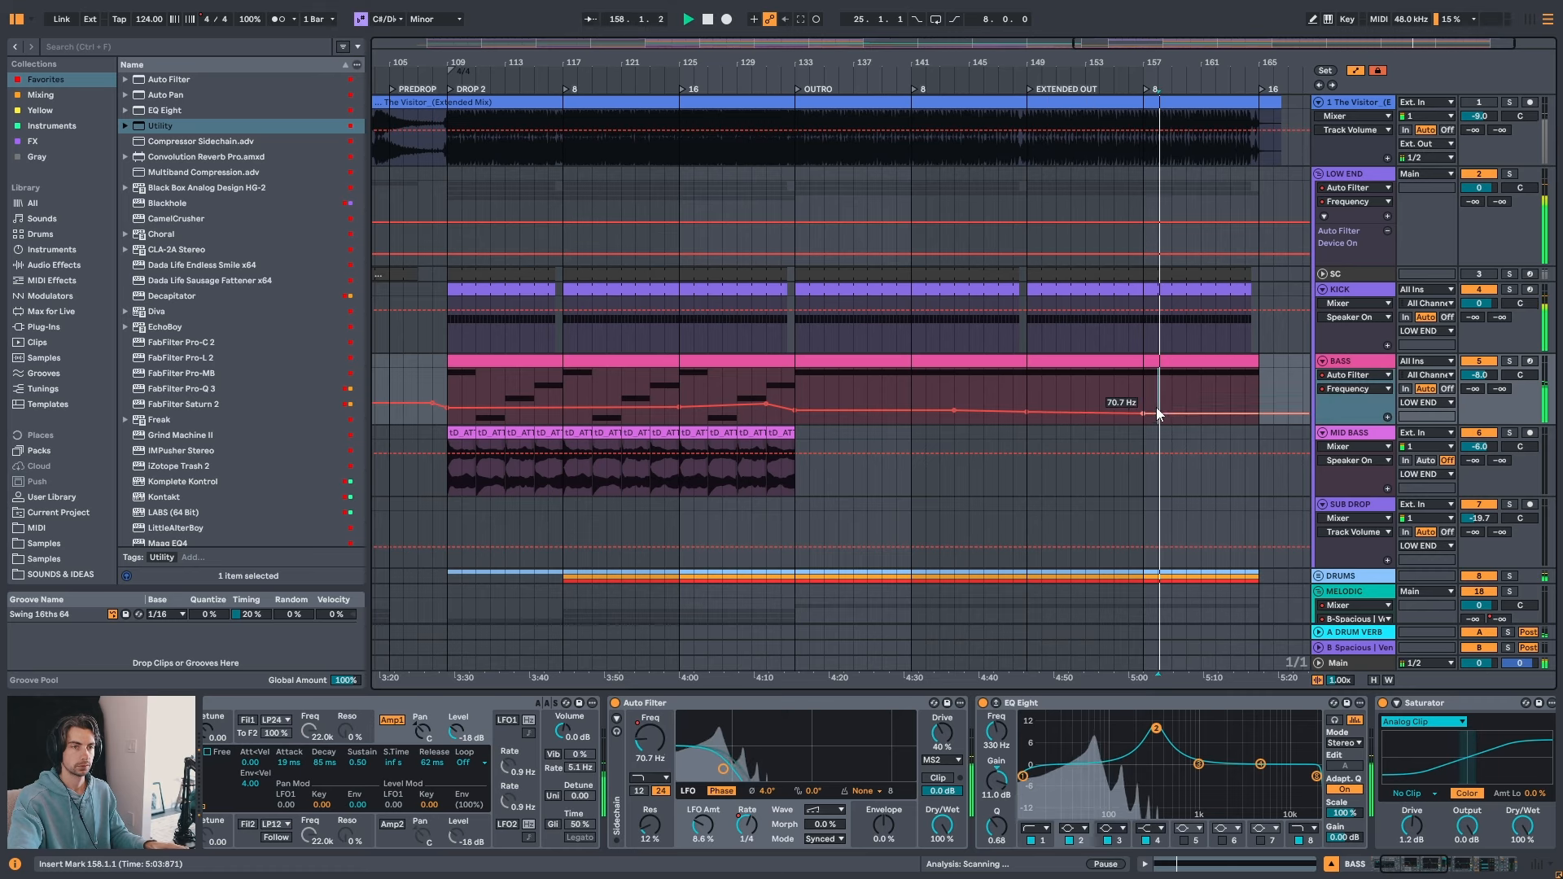
{"action": "left_click_drag", "start_coordinate": [1236, 414], "coordinate": [1237, 418]}
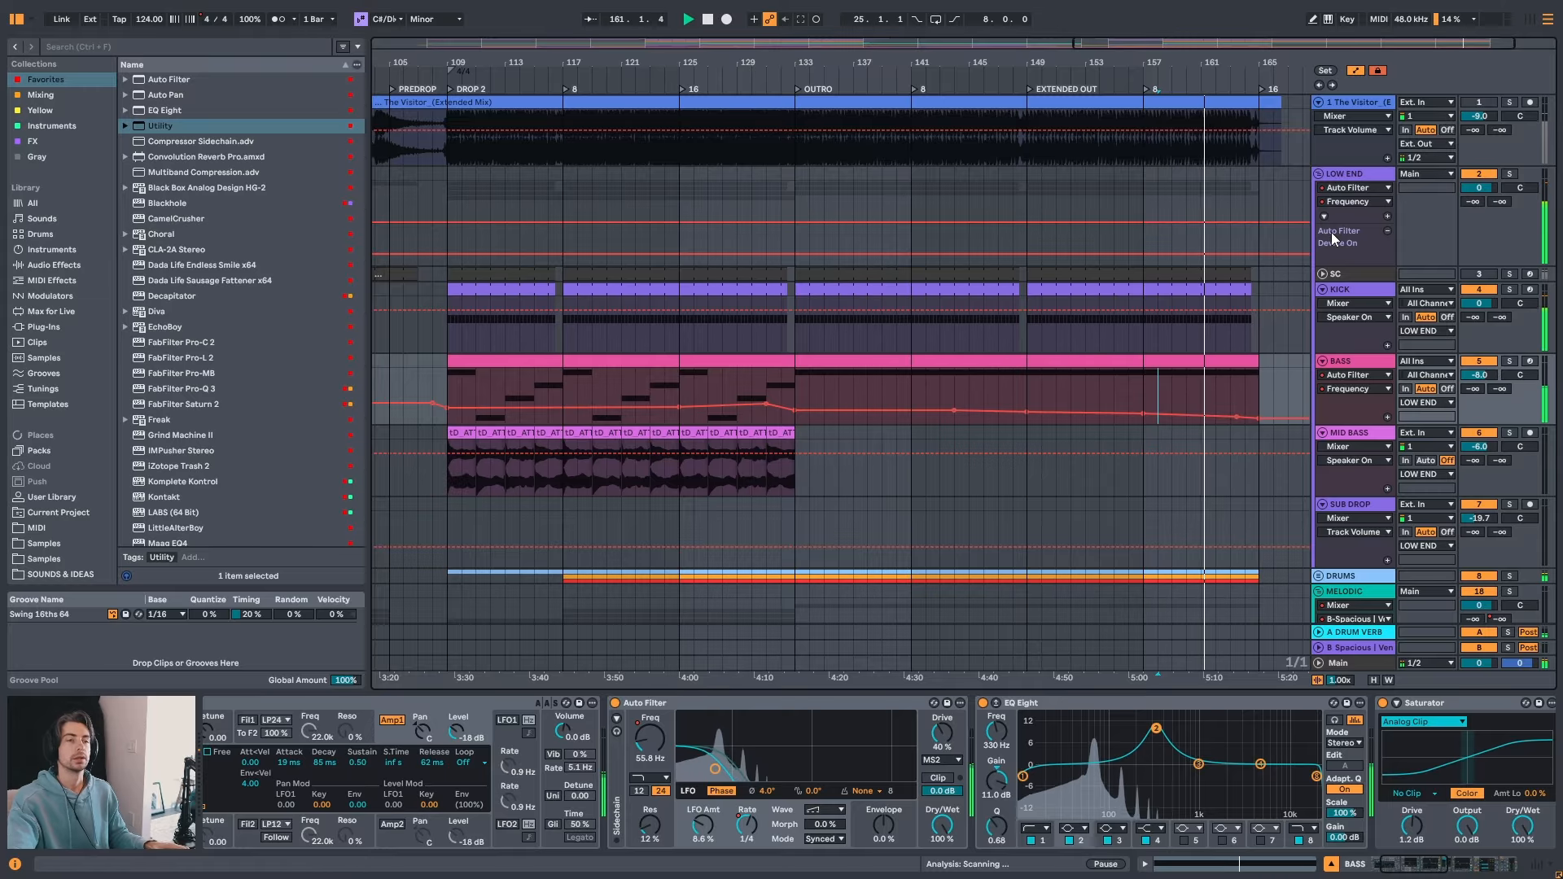
{"action": "key", "text": "space"}
- Add another Auto Filter at the end of the BASS device chain, make it a high-pass filter and switch it off
{"action": "left_click", "coordinate": [1352, 365]}
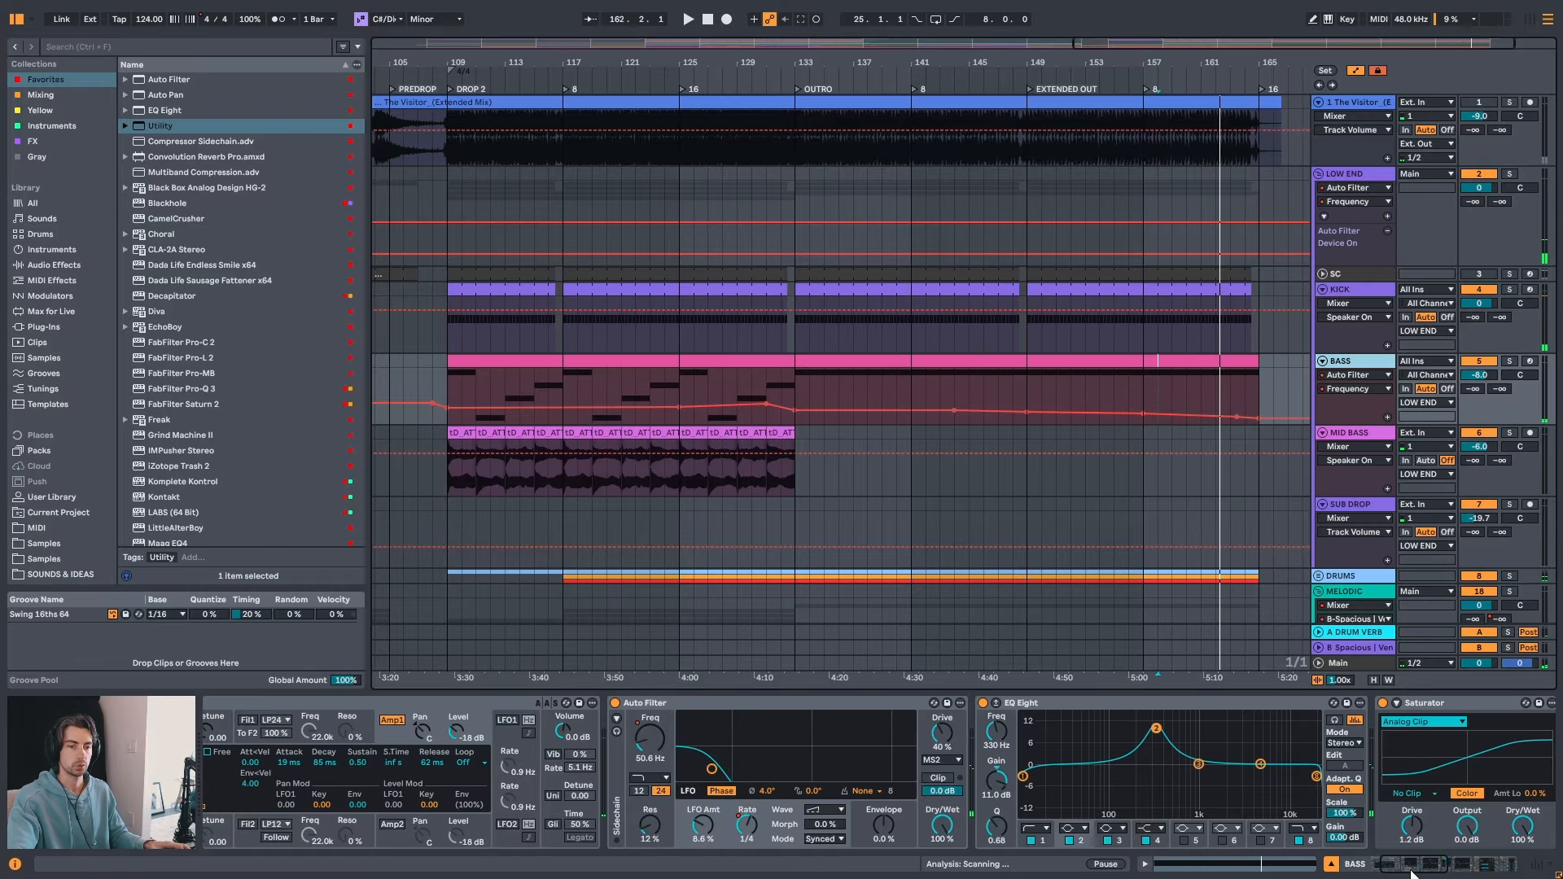
{"action": "left_click_drag", "start_coordinate": [1412, 875], "coordinate": [1490, 871]}
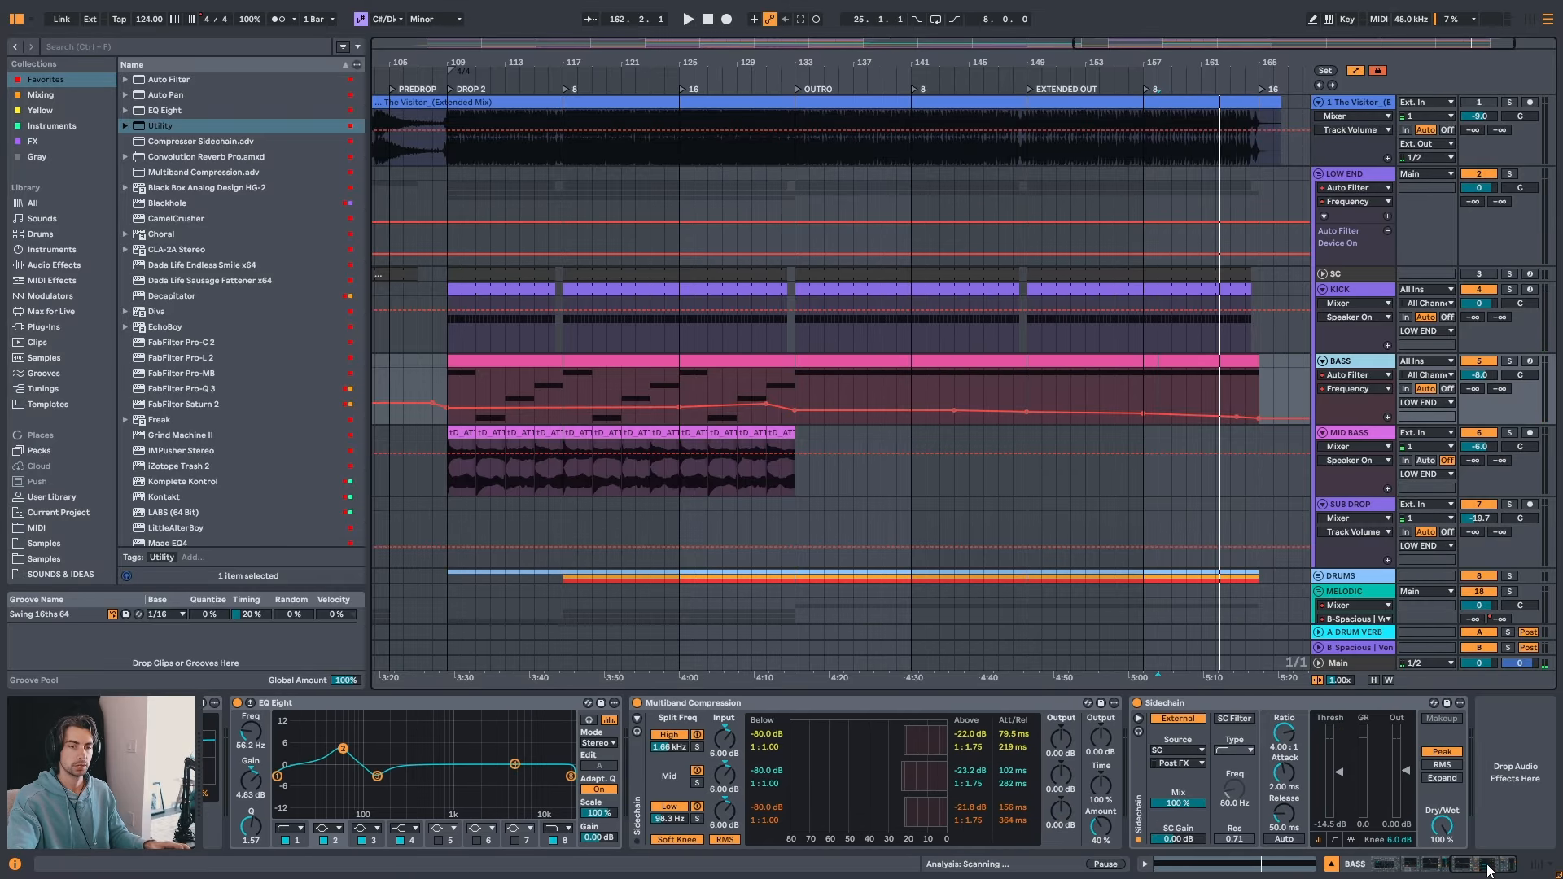
{"action": "double_click", "coordinate": [181, 80]}
{"action": "left_click", "coordinate": [1231, 777]}
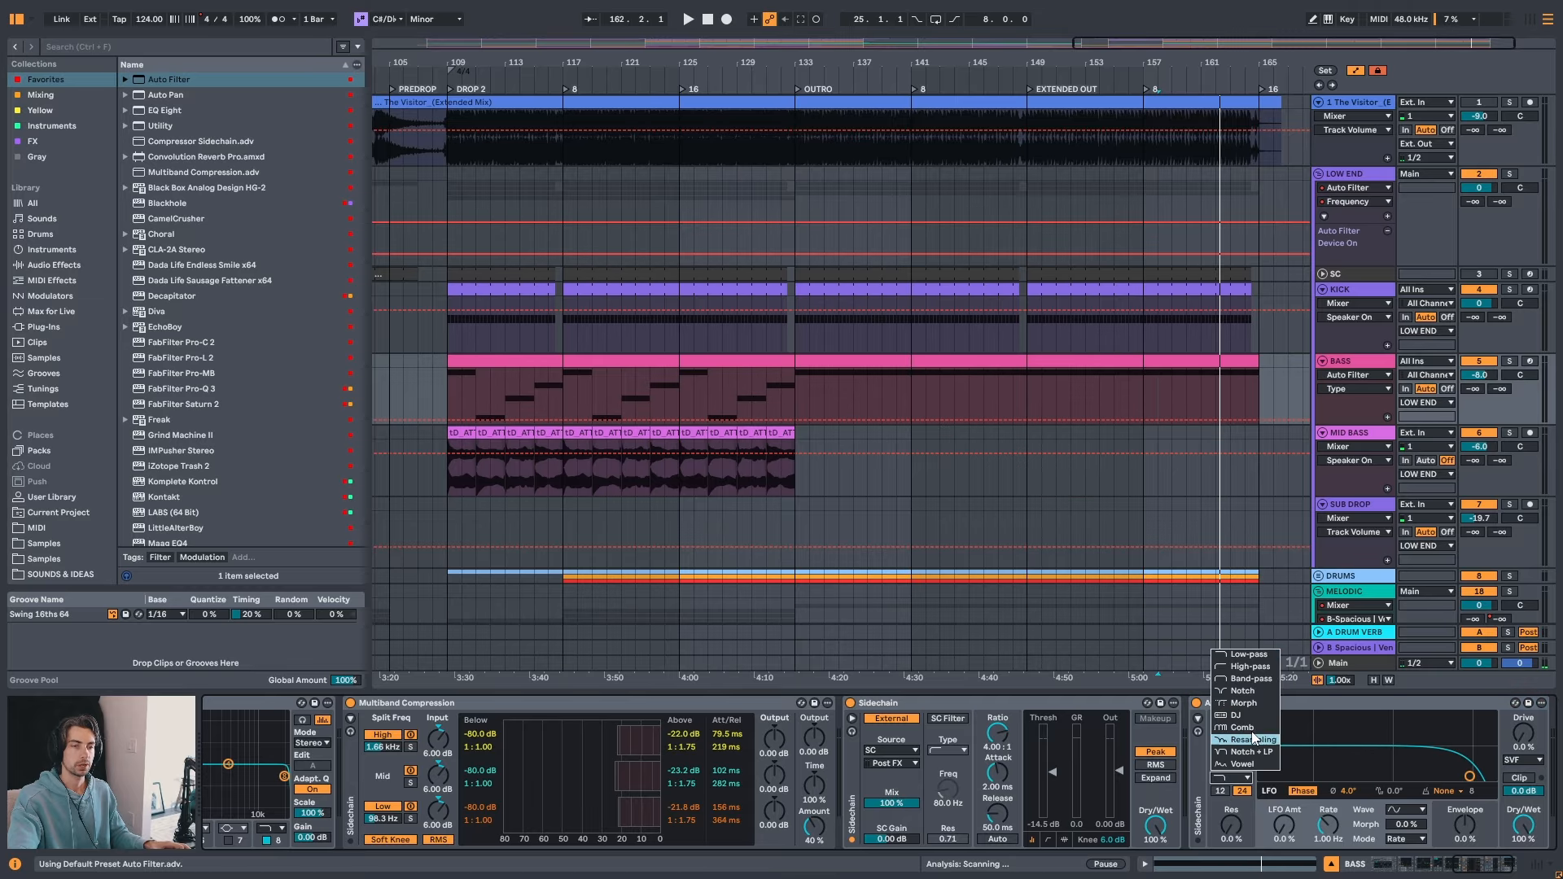
{"action": "left_click", "coordinate": [1260, 668]}
{"action": "left_click", "coordinate": [1255, 740]}
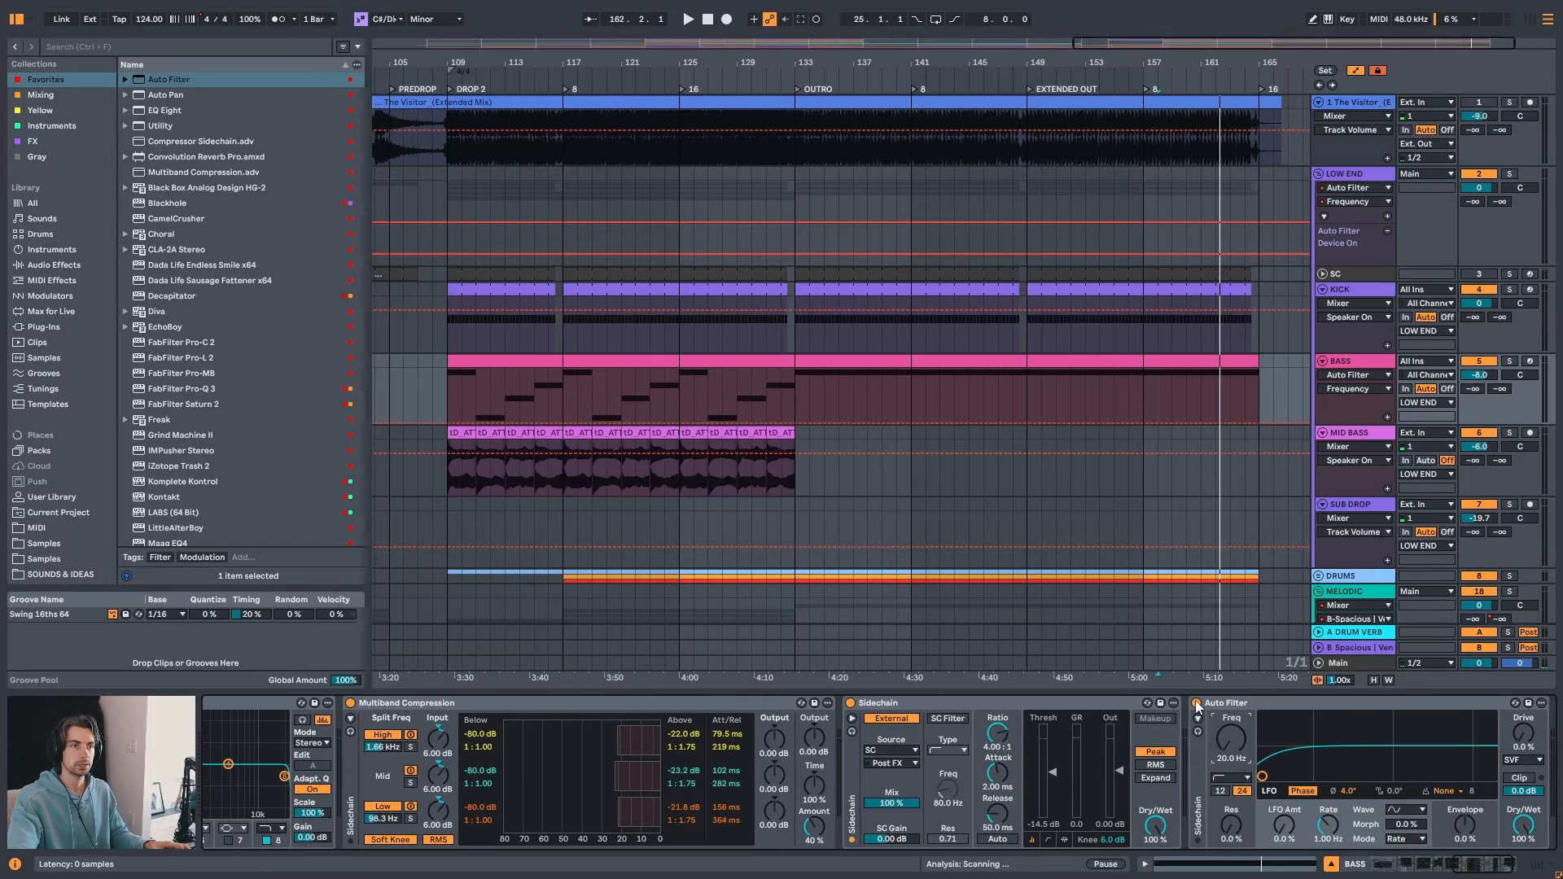
{"action": "left_click", "coordinate": [1196, 705]}
- Solo the reference track and play it from several points across the outro and extended outro to examine its low end
{"action": "left_click", "coordinate": [928, 379]}
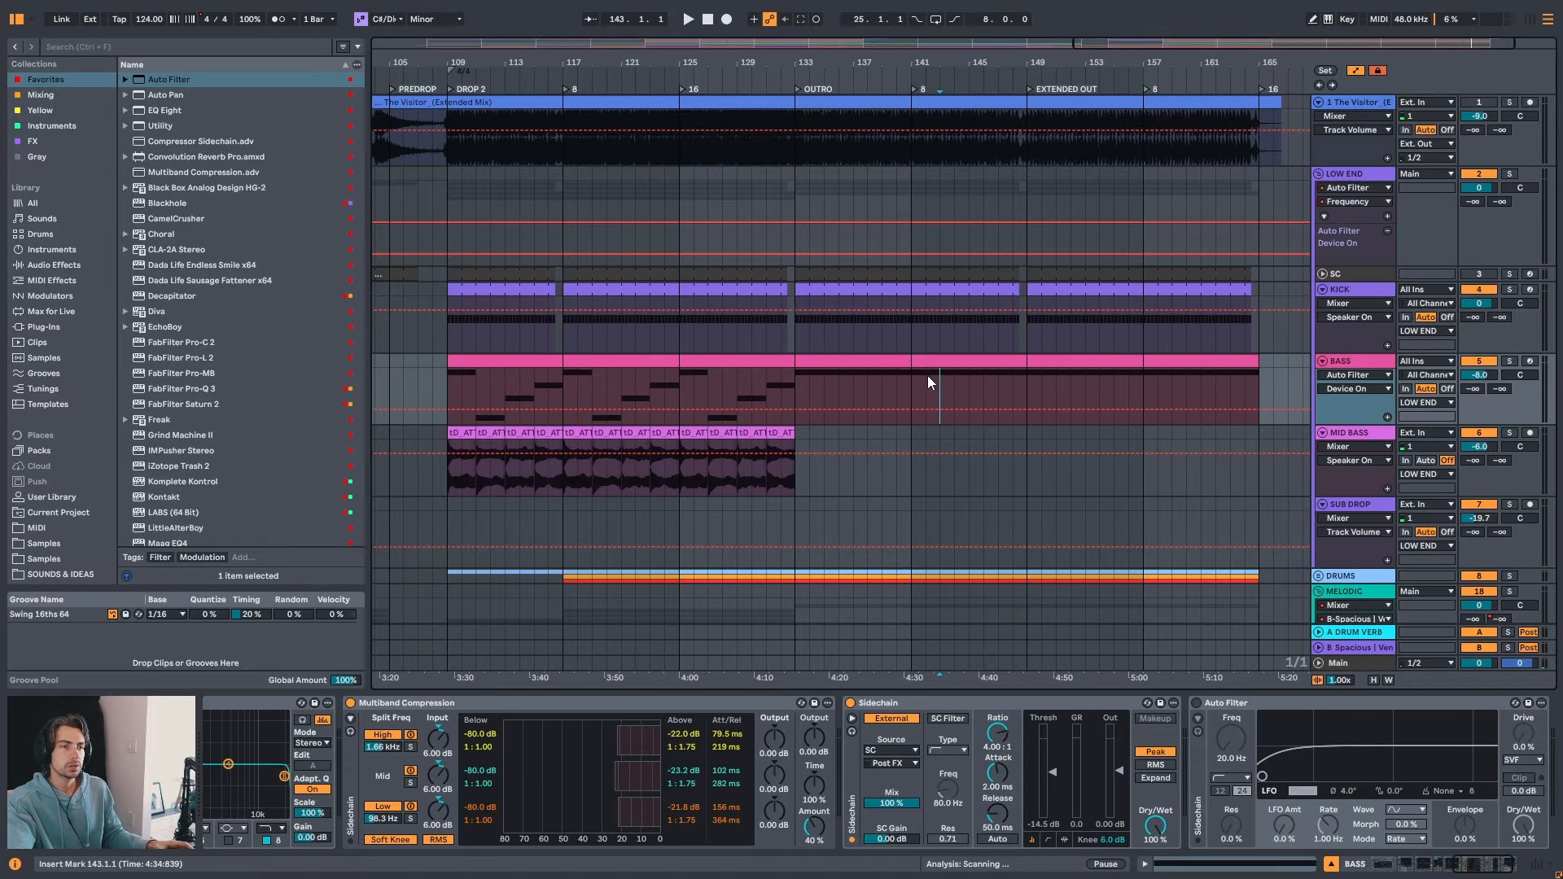
{"action": "key", "text": "space"}
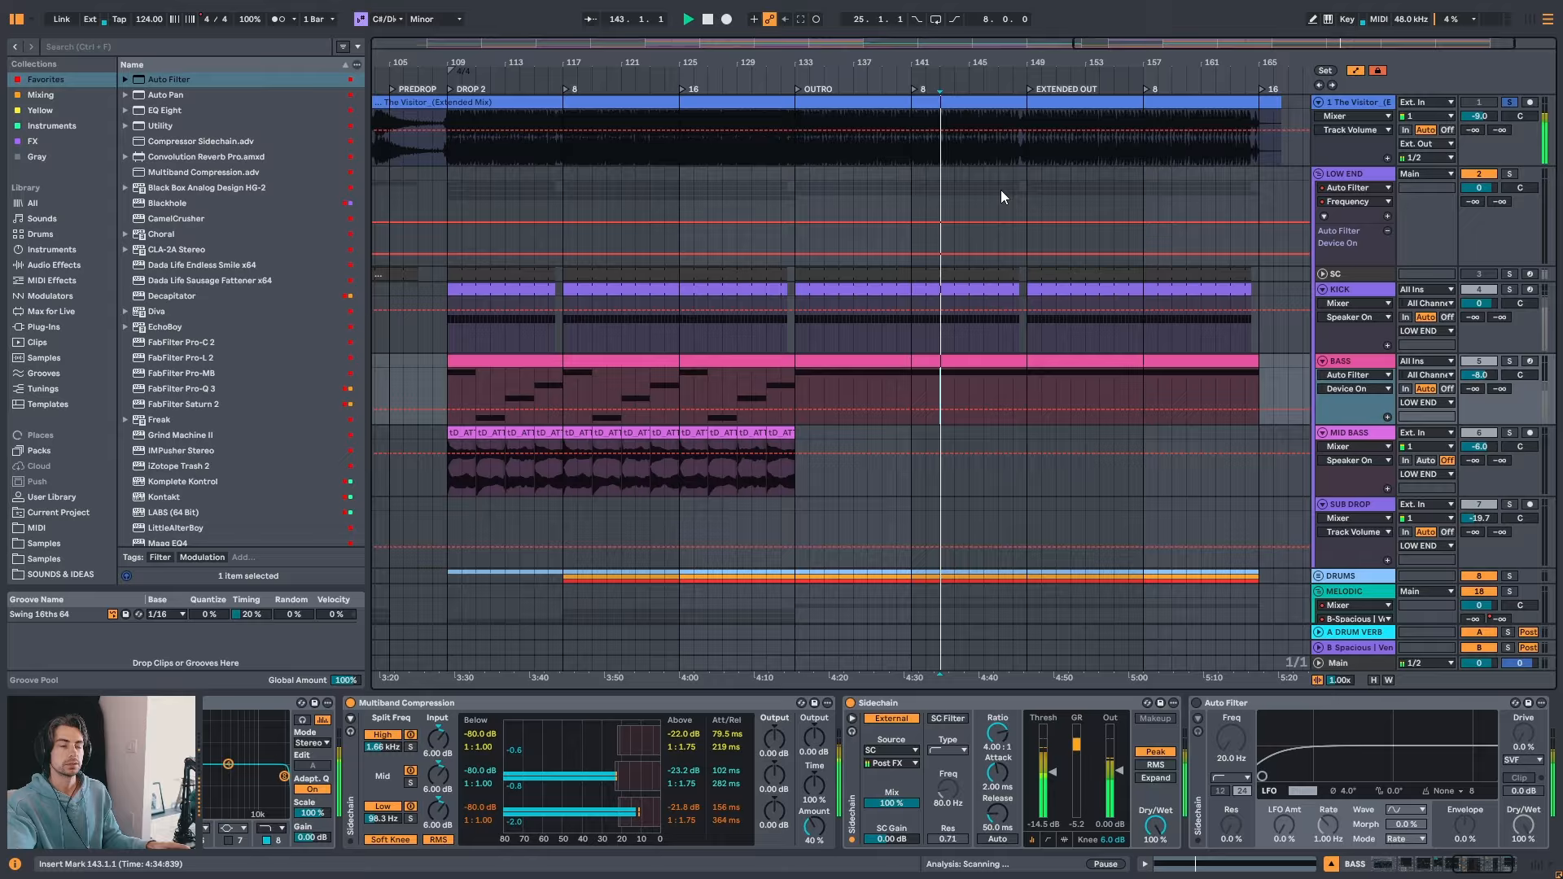
{"action": "left_click", "coordinate": [1019, 384]}
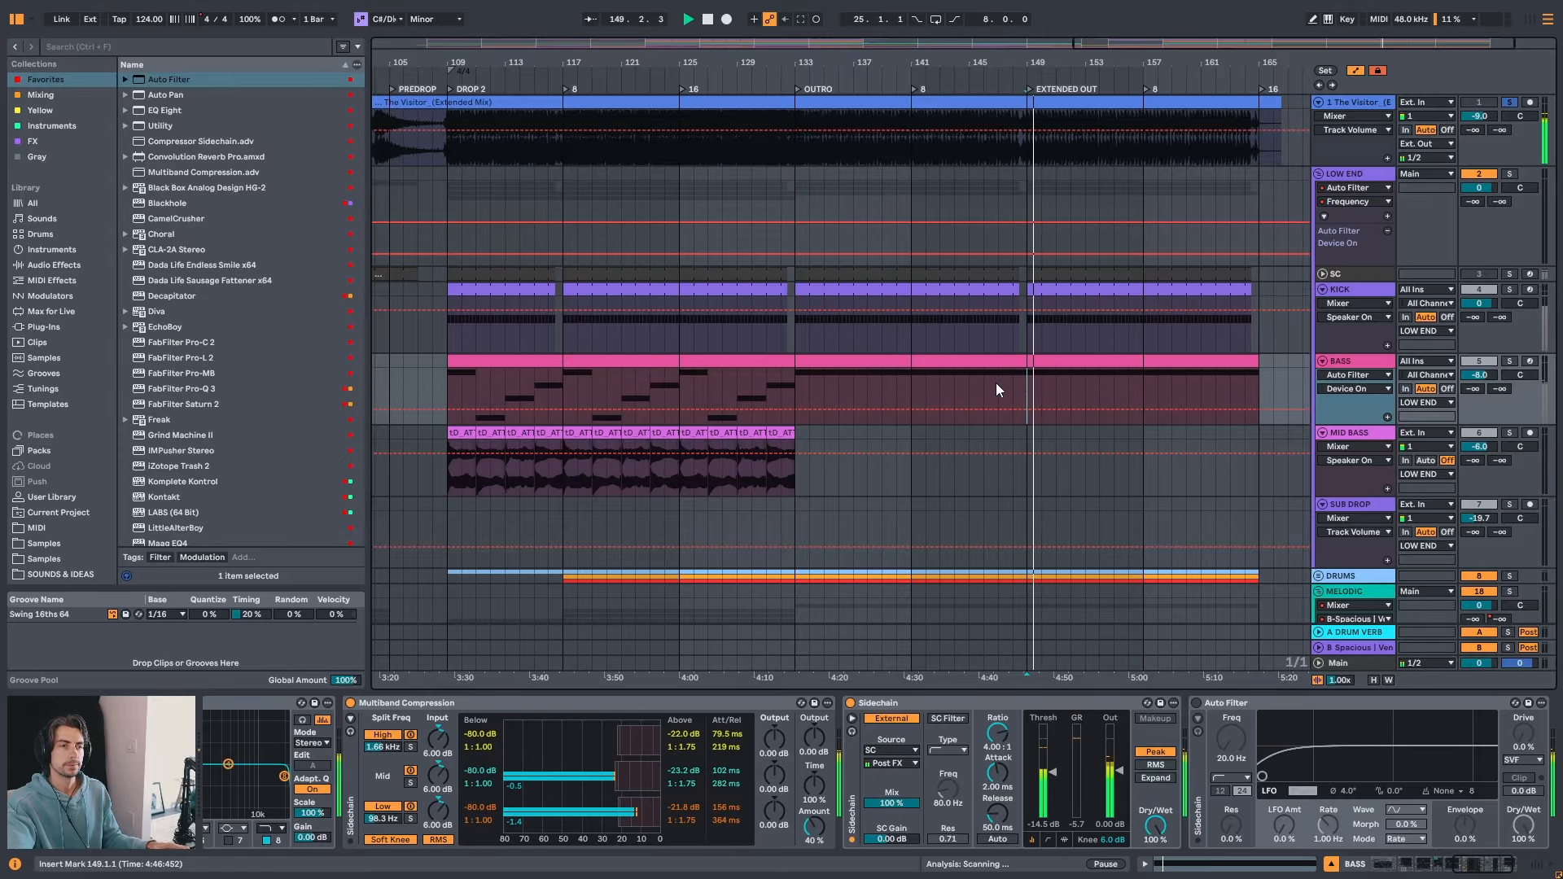
{"action": "left_click", "coordinate": [997, 384]}
{"action": "key", "text": "space"}
{"action": "key", "text": "space"}
{"action": "left_click", "coordinate": [827, 384]}
{"action": "key", "text": "space"}
{"action": "key", "text": "space"}
{"action": "left_click", "coordinate": [956, 385]}
{"action": "key", "text": "space"}
{"action": "key", "text": "space"}
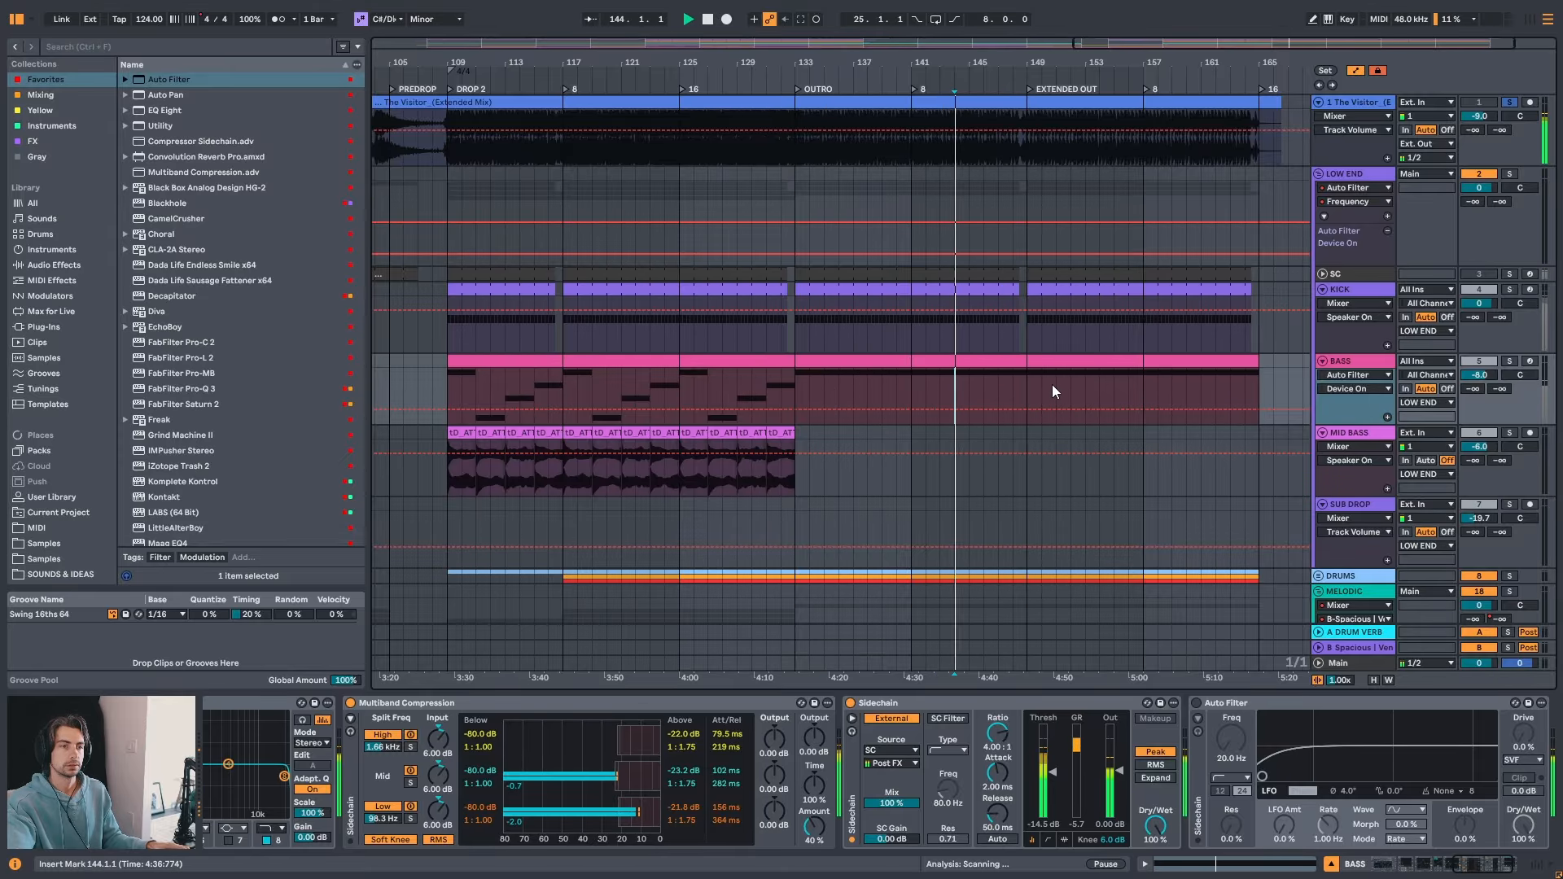
{"action": "left_click", "coordinate": [1053, 385]}
{"action": "key", "text": "space"}
{"action": "key", "text": "space"}
{"action": "left_click", "coordinate": [1177, 389]}
{"action": "key", "text": "space"}
{"action": "key", "text": "space"}
{"action": "left_click", "coordinate": [1086, 385]}
{"action": "key", "text": "space"}
{"action": "key", "text": "space"}
{"action": "left_click", "coordinate": [1175, 383]}
{"action": "key", "text": "space"}
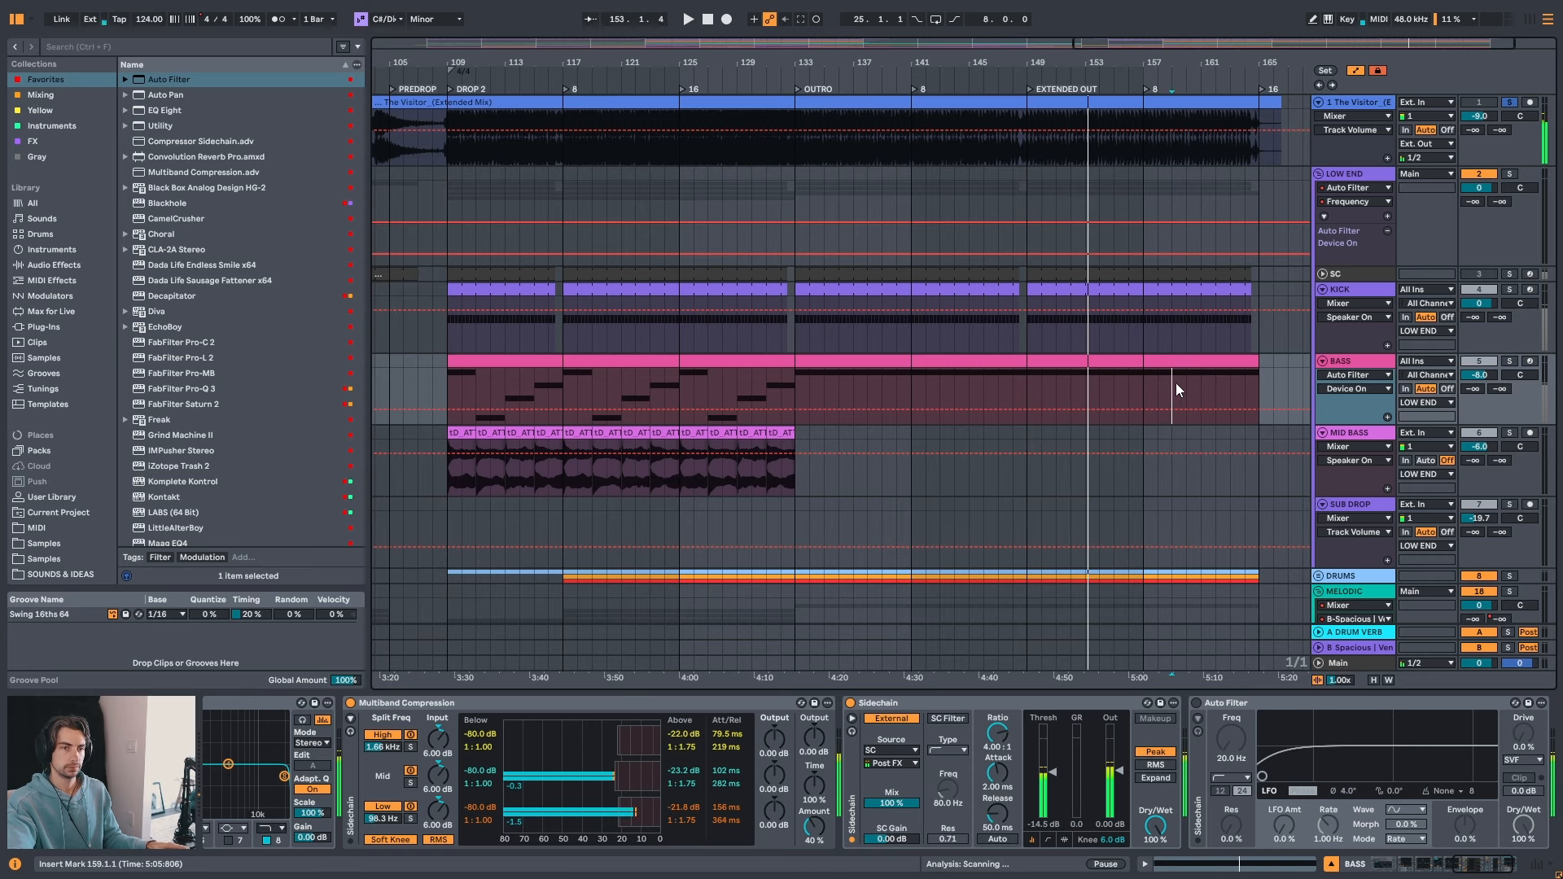
{"action": "key", "text": "space"}
{"action": "left_click", "coordinate": [1027, 380]}
{"action": "key", "text": "space"}
{"action": "key", "text": "space"}
{"action": "key", "text": "space"}
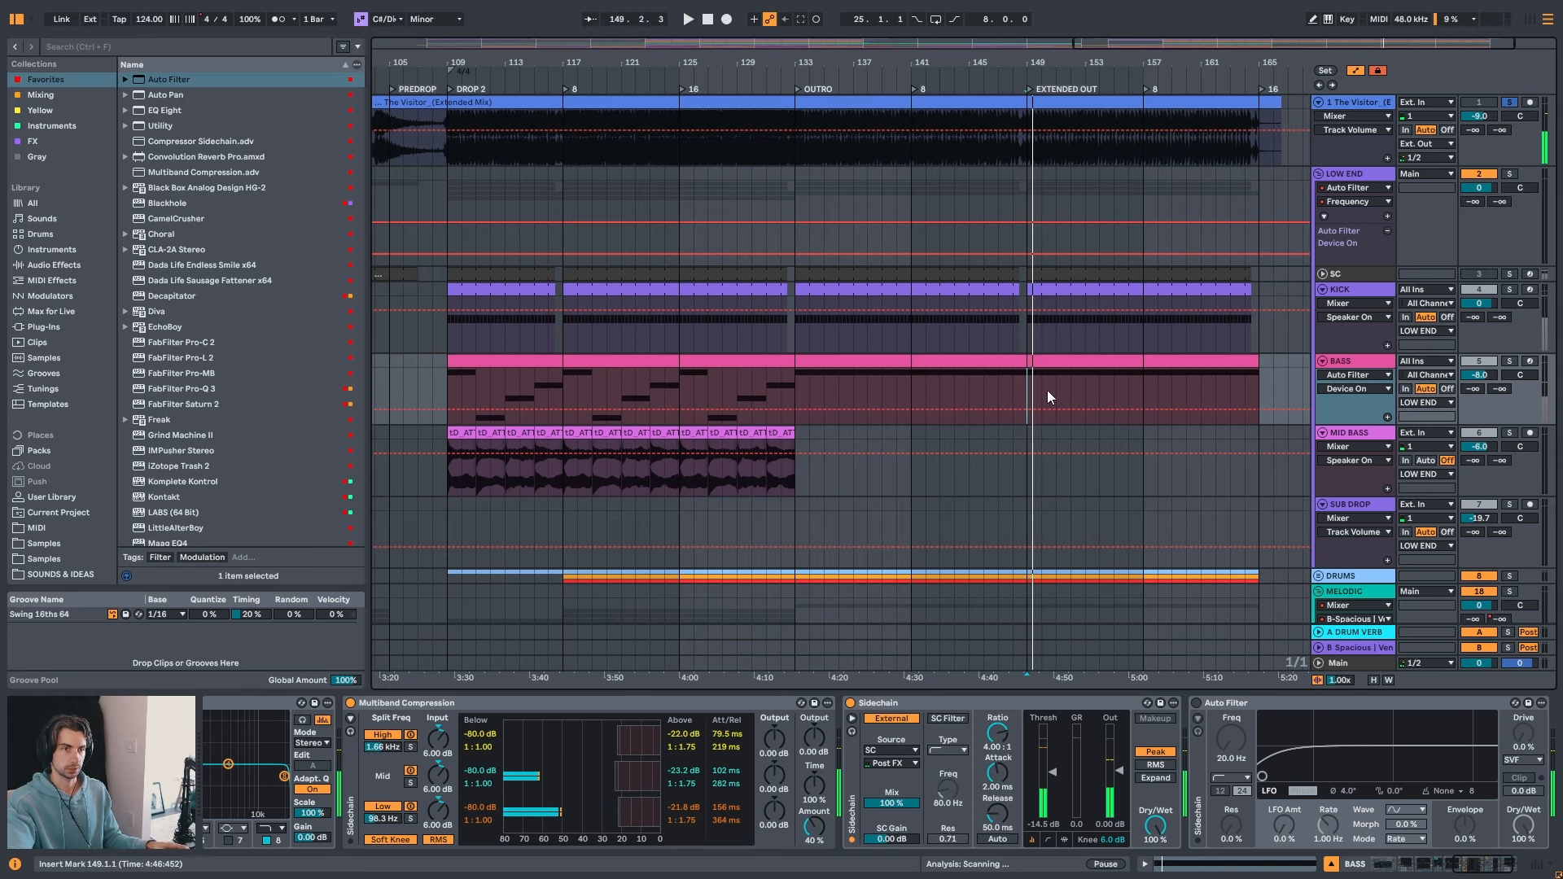
- Automate the new bass Auto Filter to switch on at bar 149, where the extended outro starts
{"action": "left_click", "coordinate": [1196, 704]}
{"action": "left_click", "coordinate": [1196, 703]}
{"action": "left_click", "coordinate": [1027, 410]}
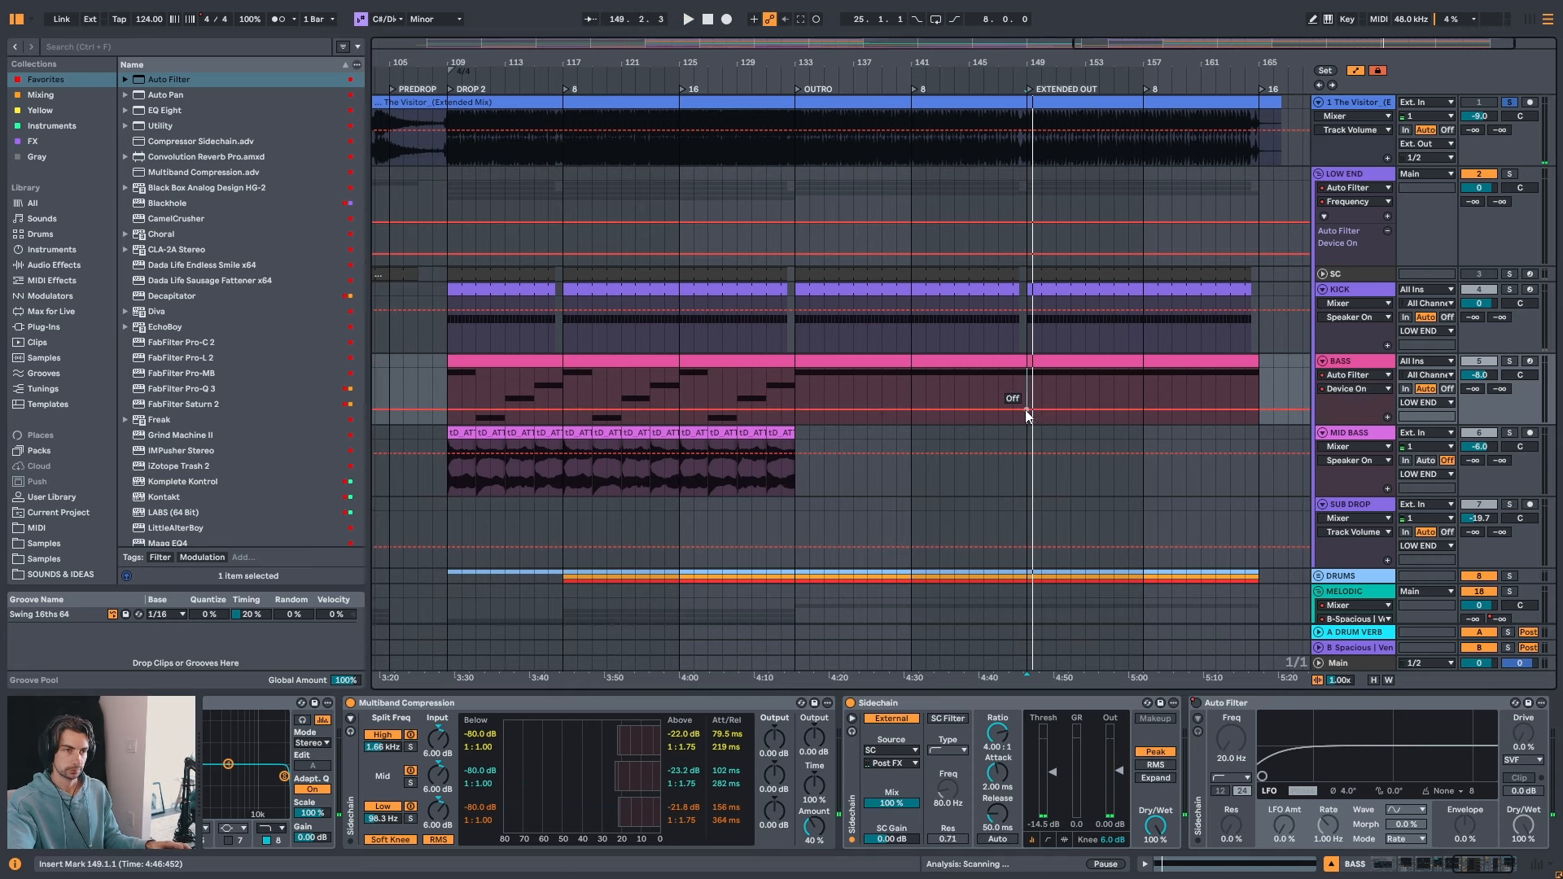
{"action": "left_click_drag", "start_coordinate": [1026, 410], "coordinate": [1026, 382]}
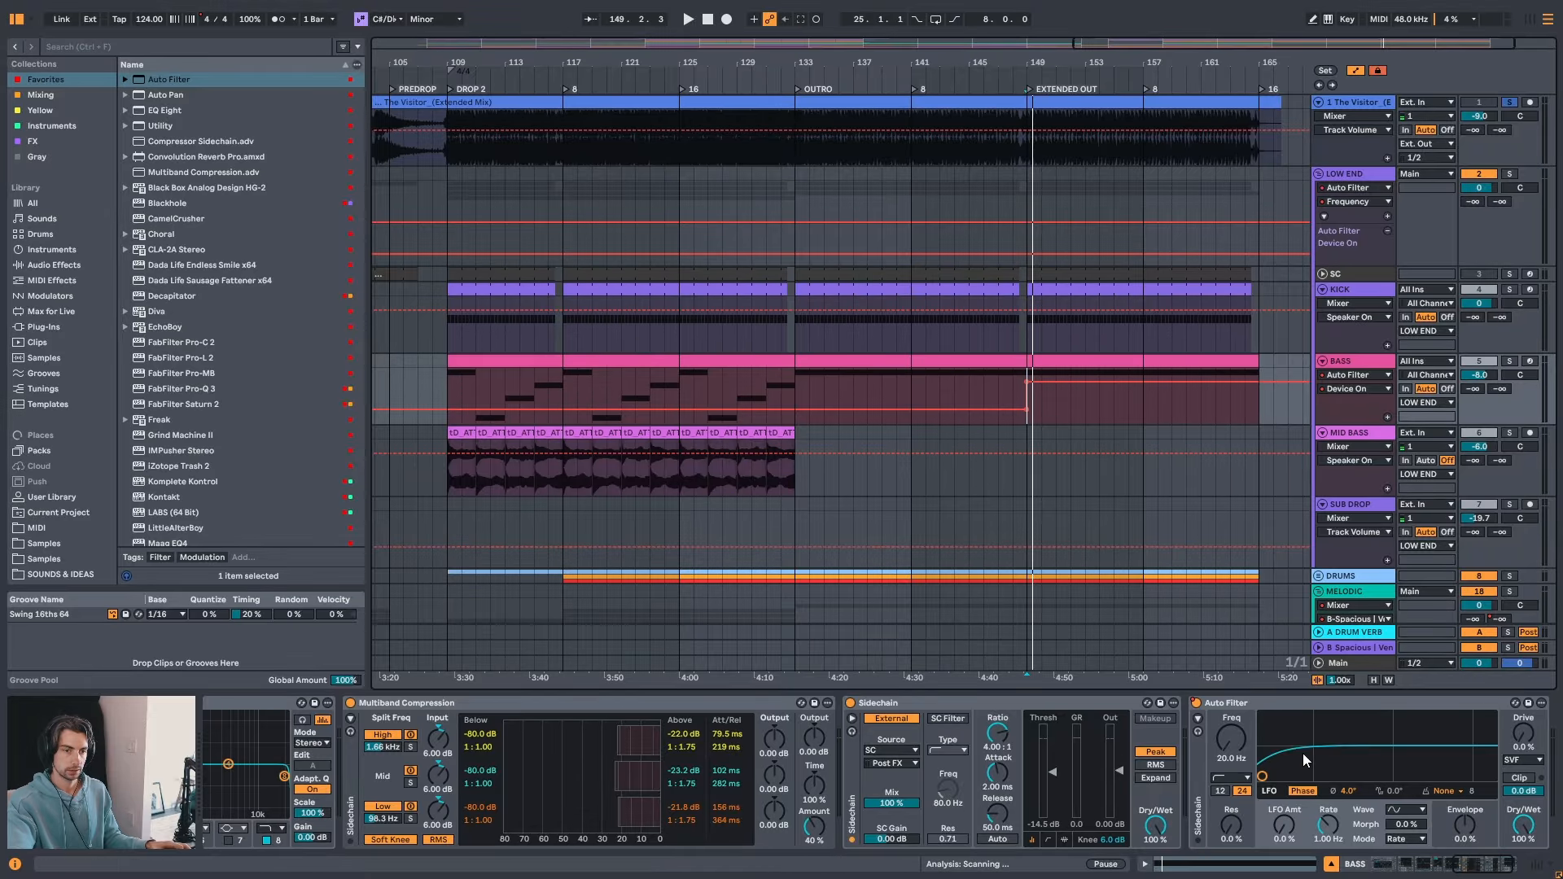
- Ramp the high-pass filter's frequency from bar 149 up to 45.6 Hz at the end of the bass clip and audition it
{"action": "left_click", "coordinate": [1234, 745]}
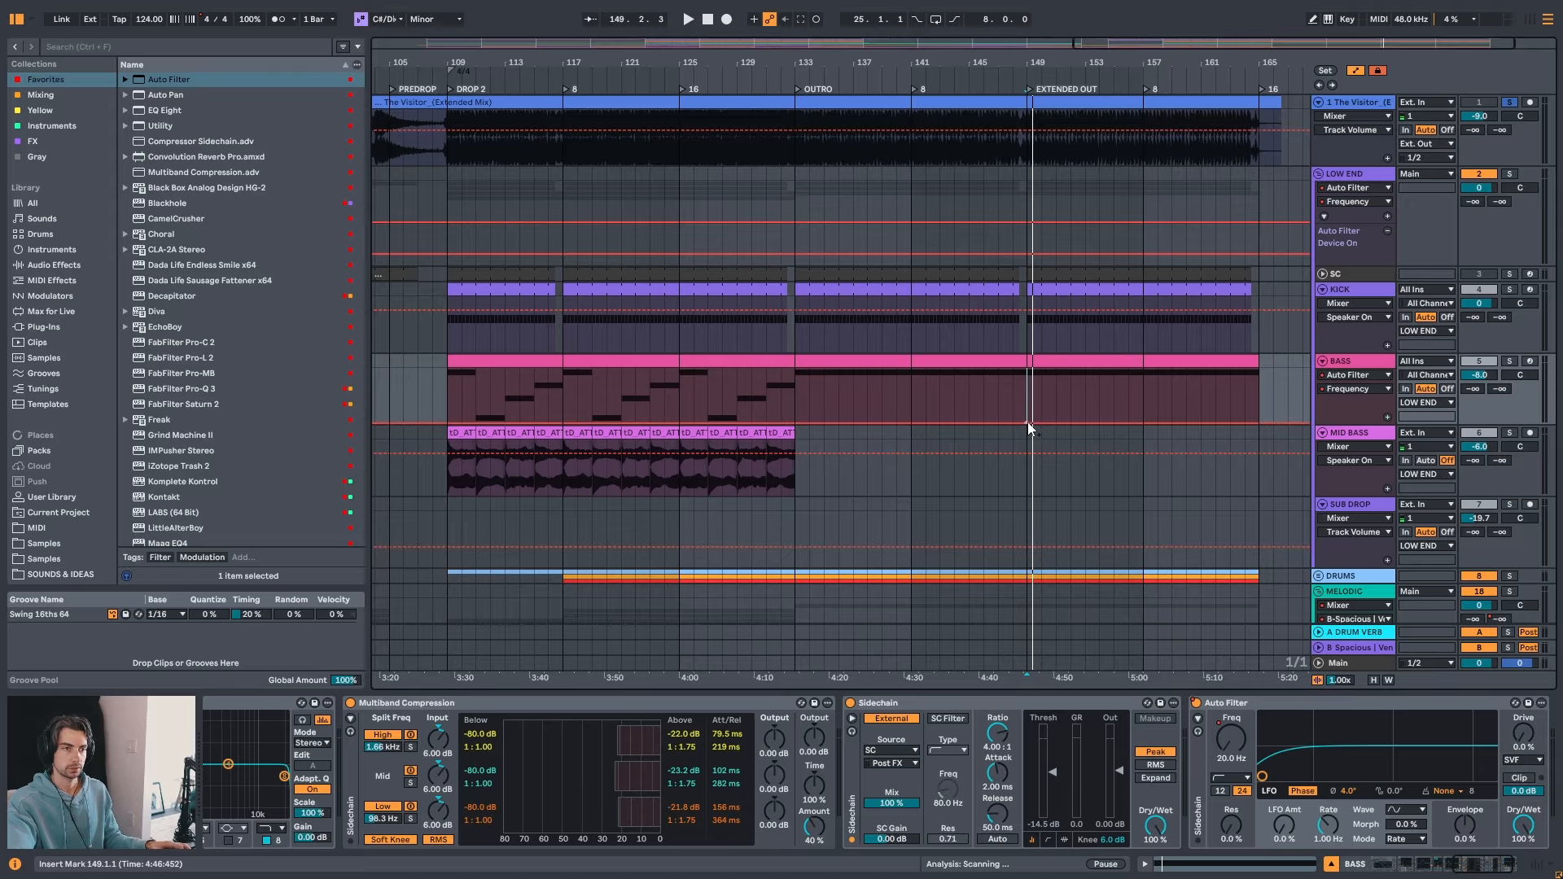
{"action": "left_click_drag", "start_coordinate": [1256, 421], "coordinate": [1257, 415]}
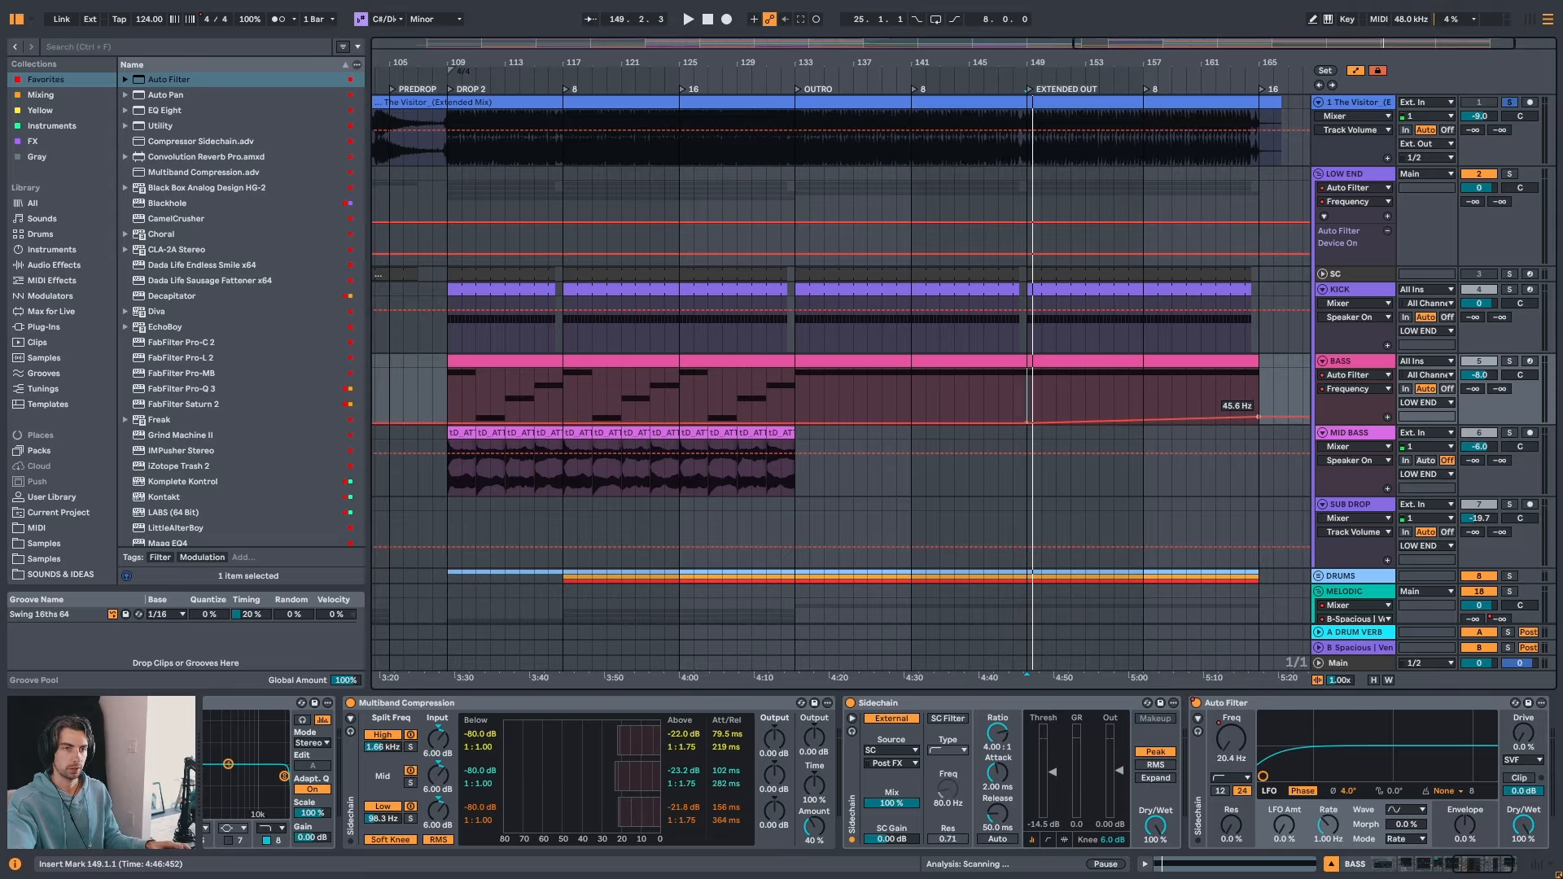
{"action": "left_click", "coordinate": [1113, 384]}
{"action": "key", "text": "space"}
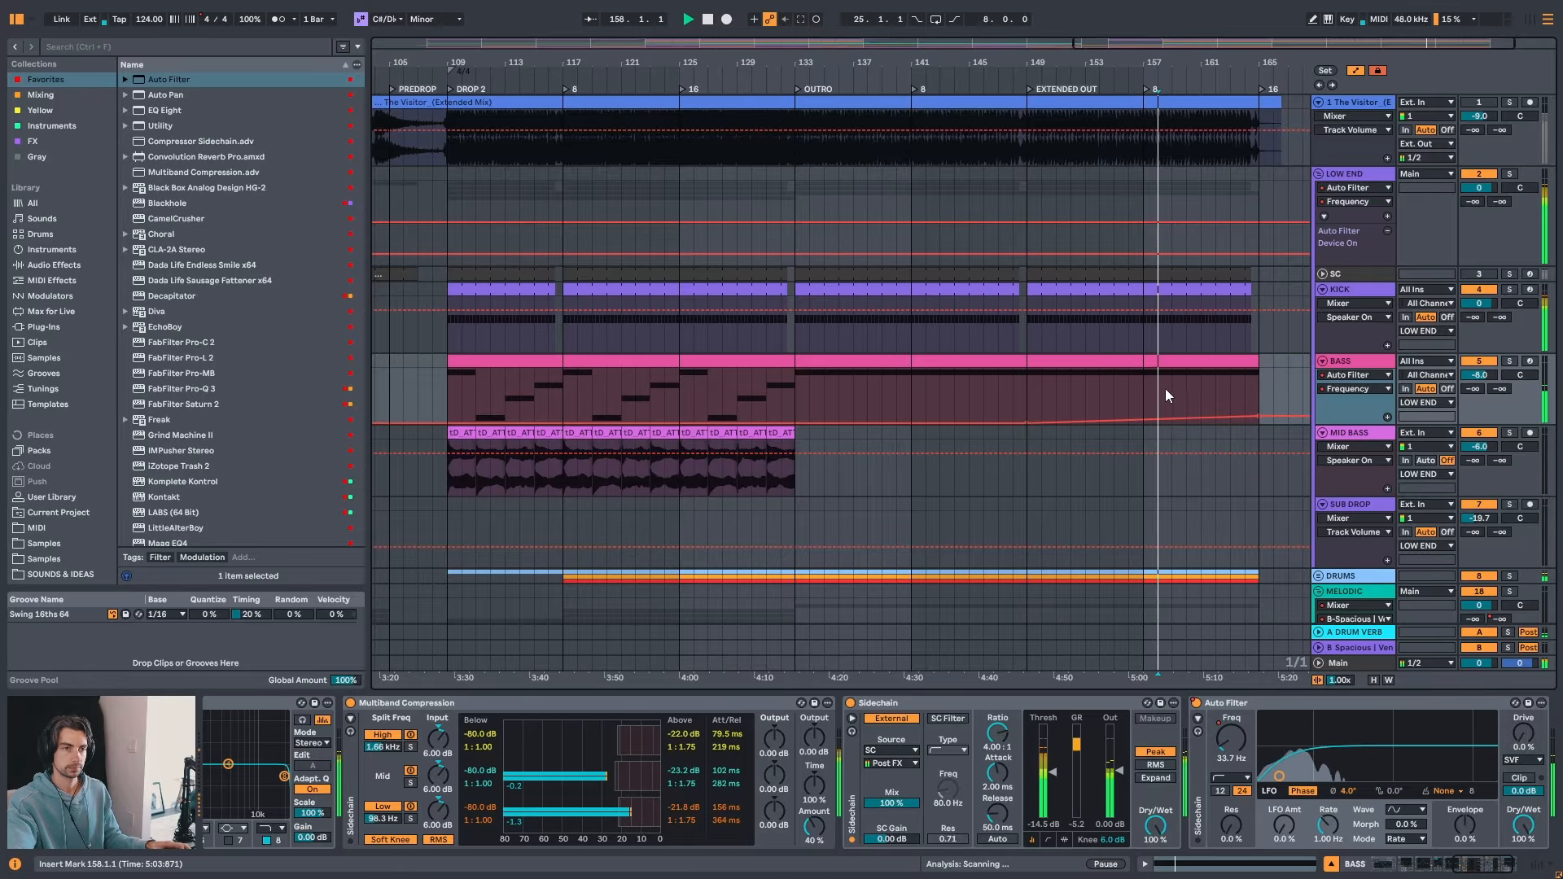
- Raise the end of the high-pass frequency ramp to 76.4 Hz and slightly higher, comparing the ending with the soloed reference track
{"action": "left_click", "coordinate": [1201, 402]}
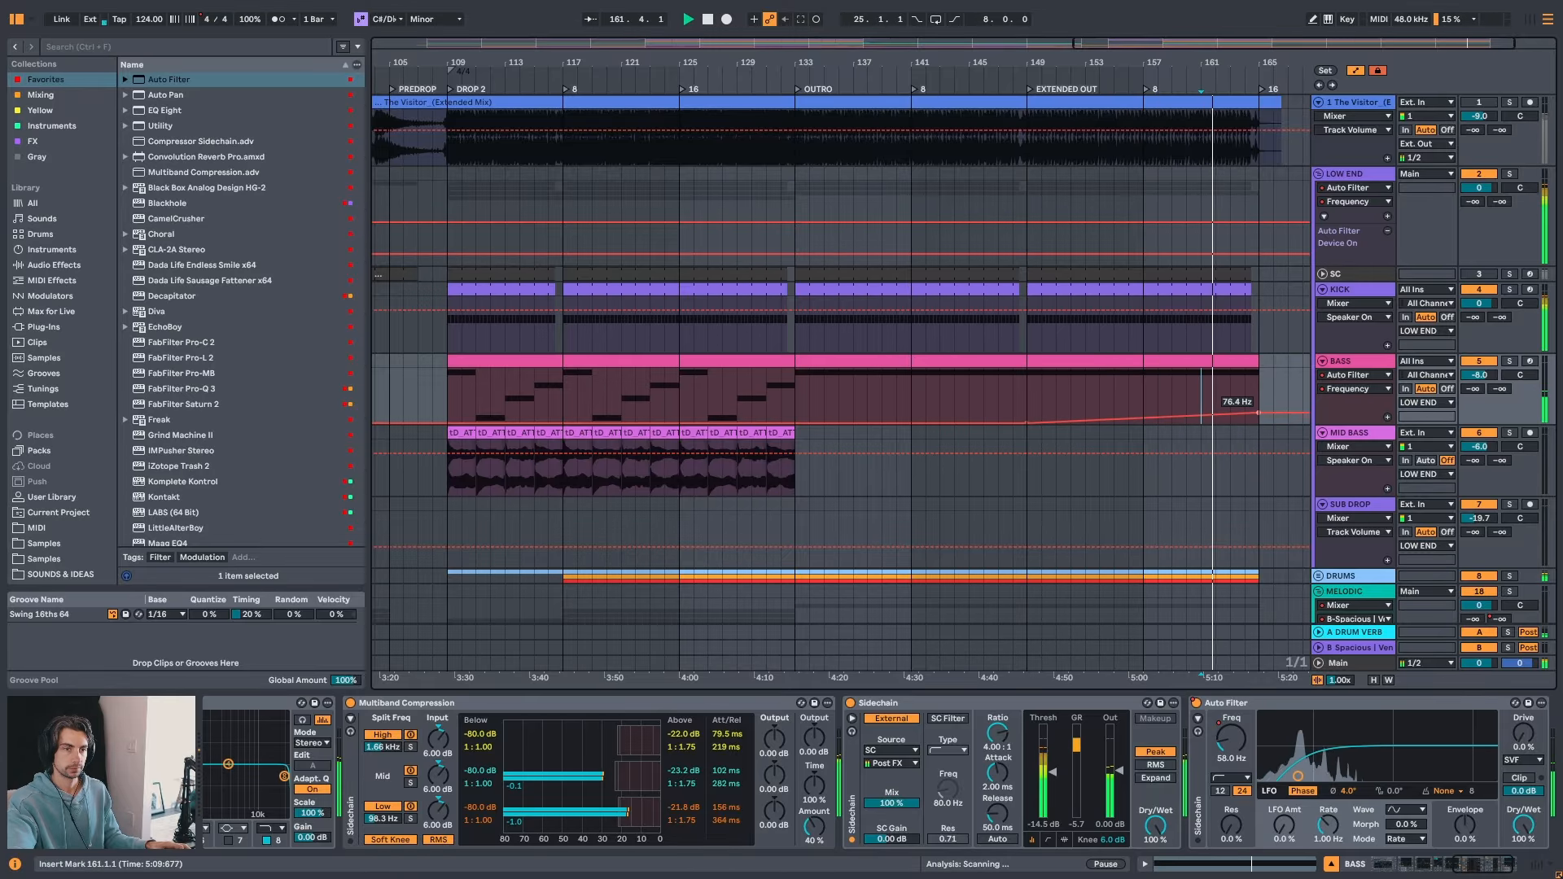
{"action": "left_click", "coordinate": [1224, 392]}
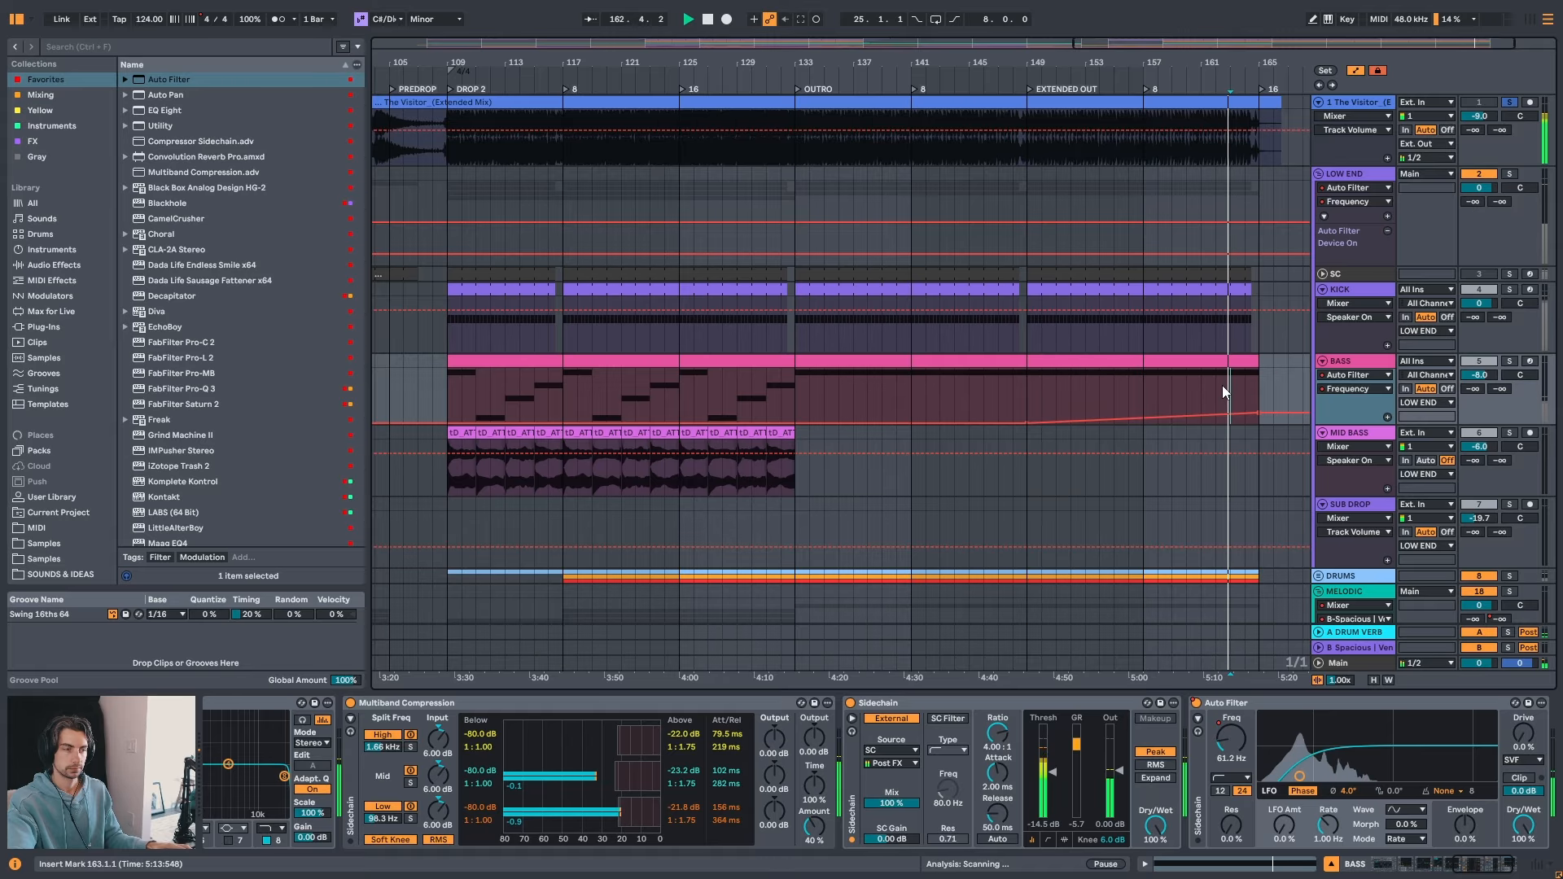
{"action": "key", "text": "s"}
{"action": "left_click_drag", "start_coordinate": [1258, 412], "coordinate": [1257, 411]}
{"action": "left_click", "coordinate": [1243, 389]}
{"action": "key", "text": "s"}
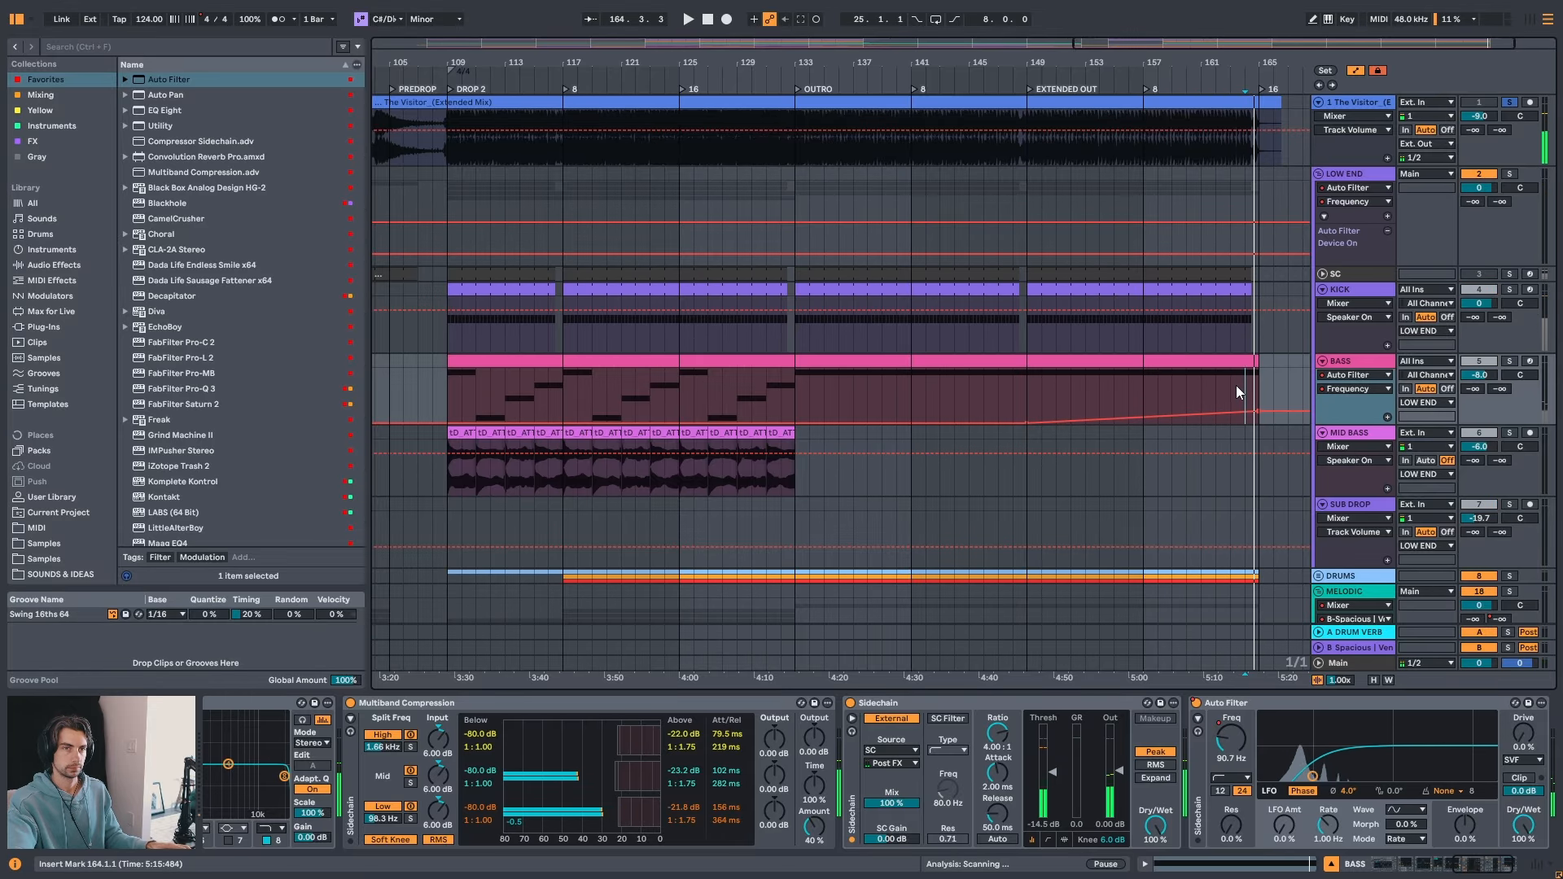
- Set the end of the bass high-pass frequency ramp to 76.4 Hz and audition the final bars of the extended outro
{"action": "left_click", "coordinate": [1229, 388]}
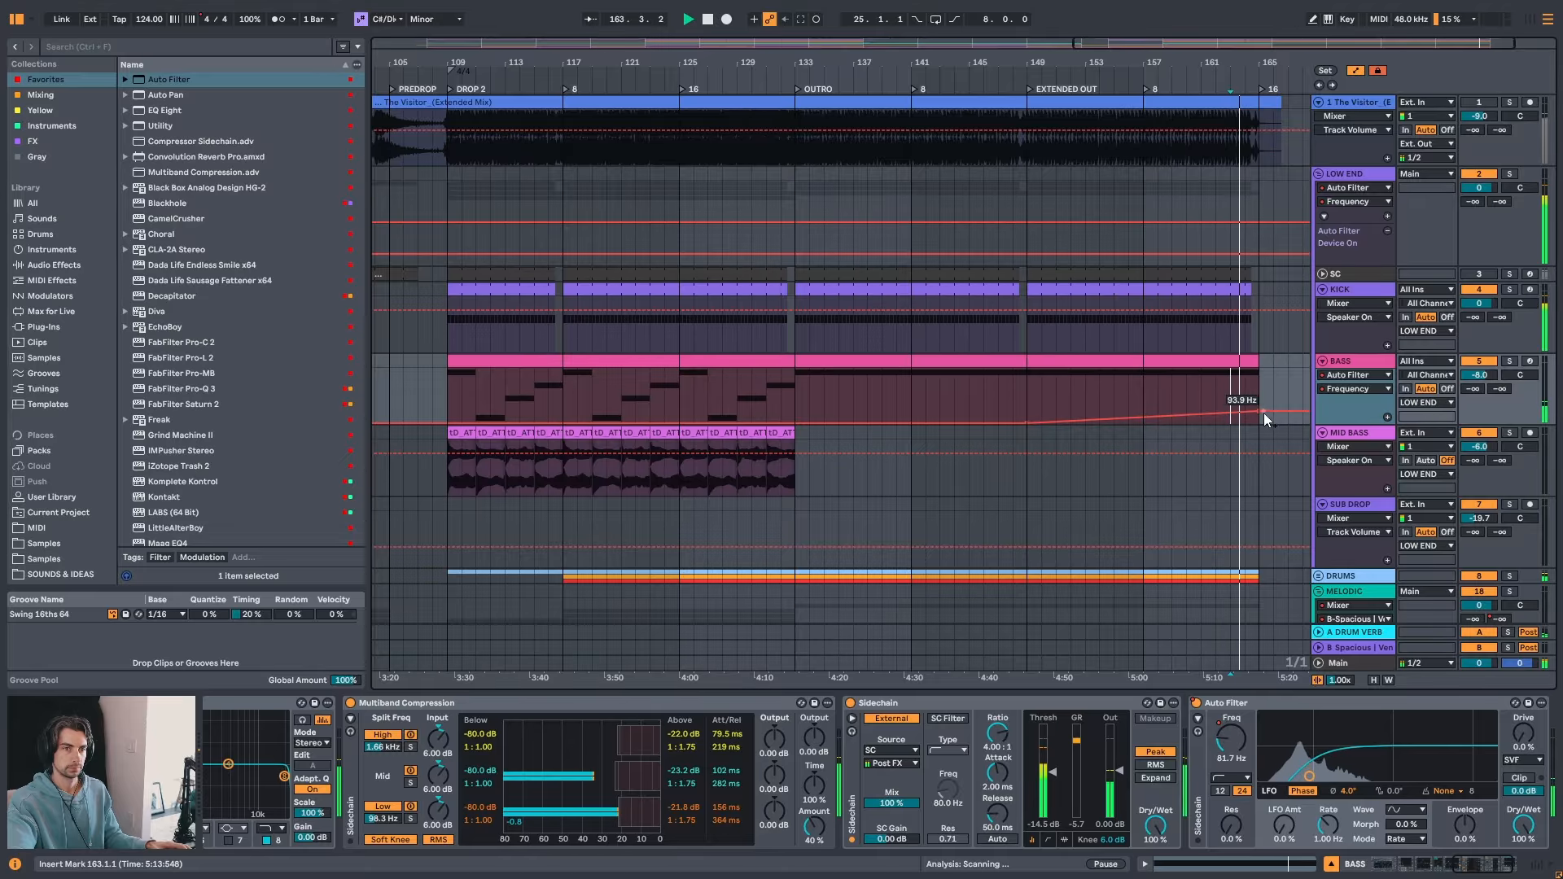
{"action": "left_click_drag", "start_coordinate": [1258, 411], "coordinate": [1257, 413]}
{"action": "key", "text": "space"}
{"action": "key", "text": "space"}
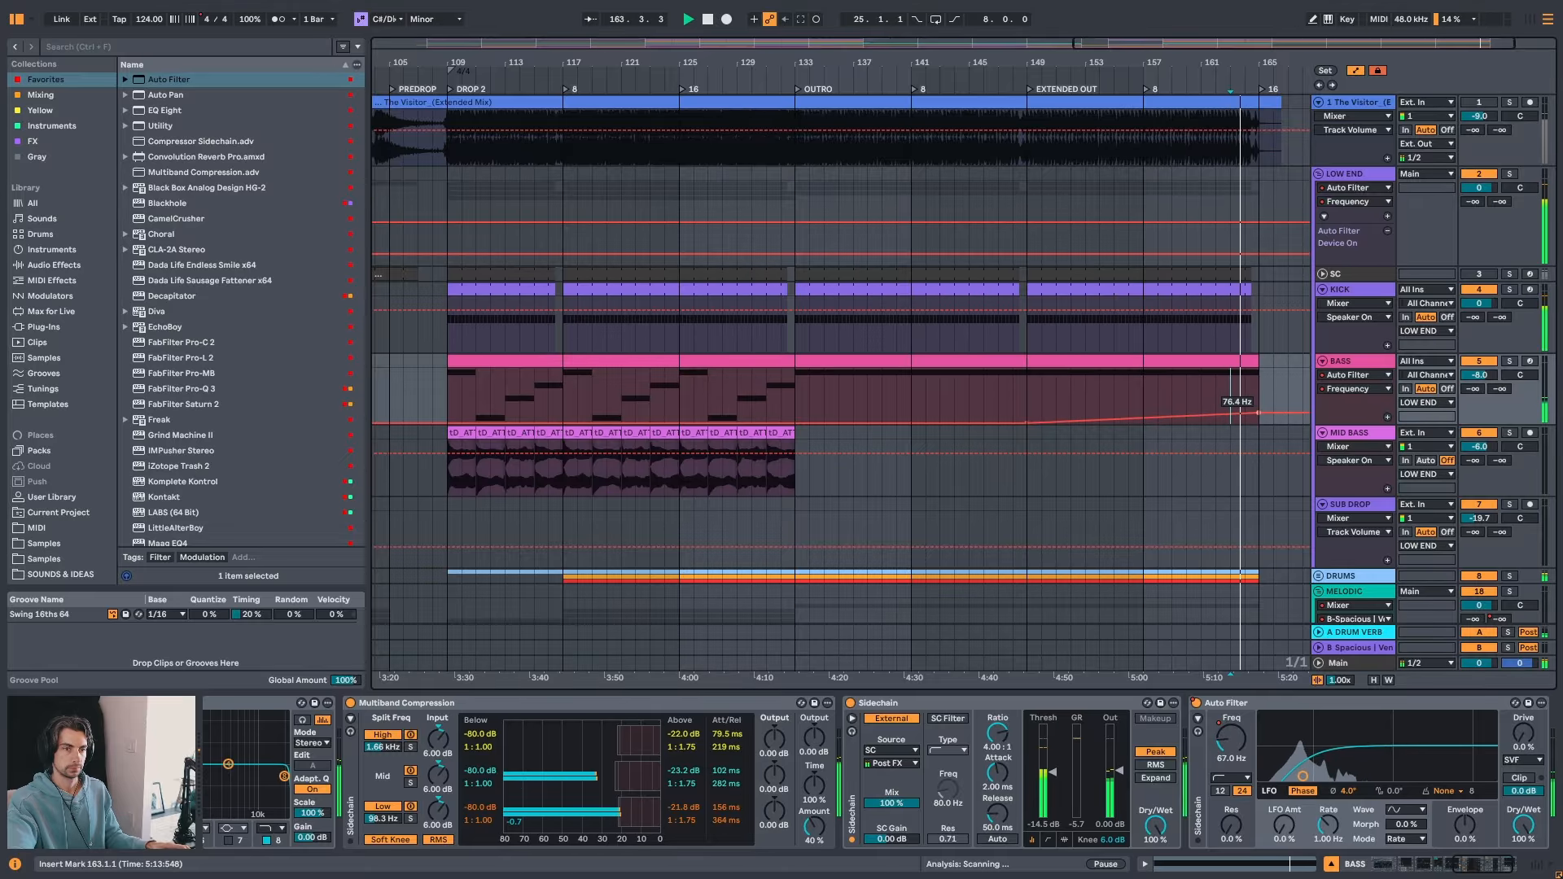
{"action": "left_click", "coordinate": [1224, 391]}
{"action": "mouse_move", "coordinate": [1260, 412]}
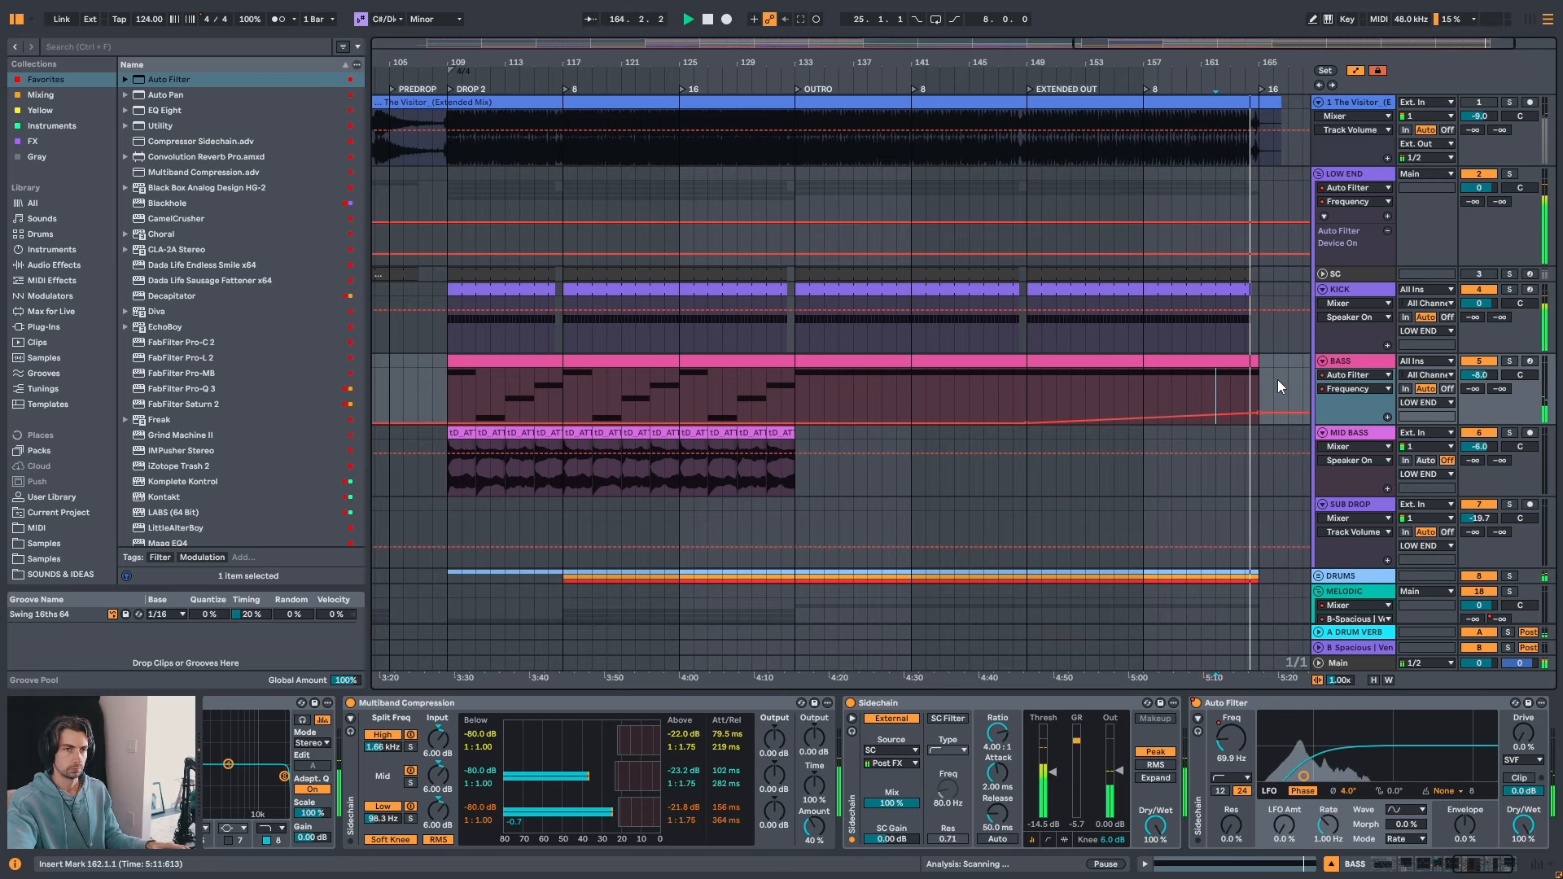
{"action": "left_click_drag", "start_coordinate": [1271, 62], "coordinate": [1268, 147]}
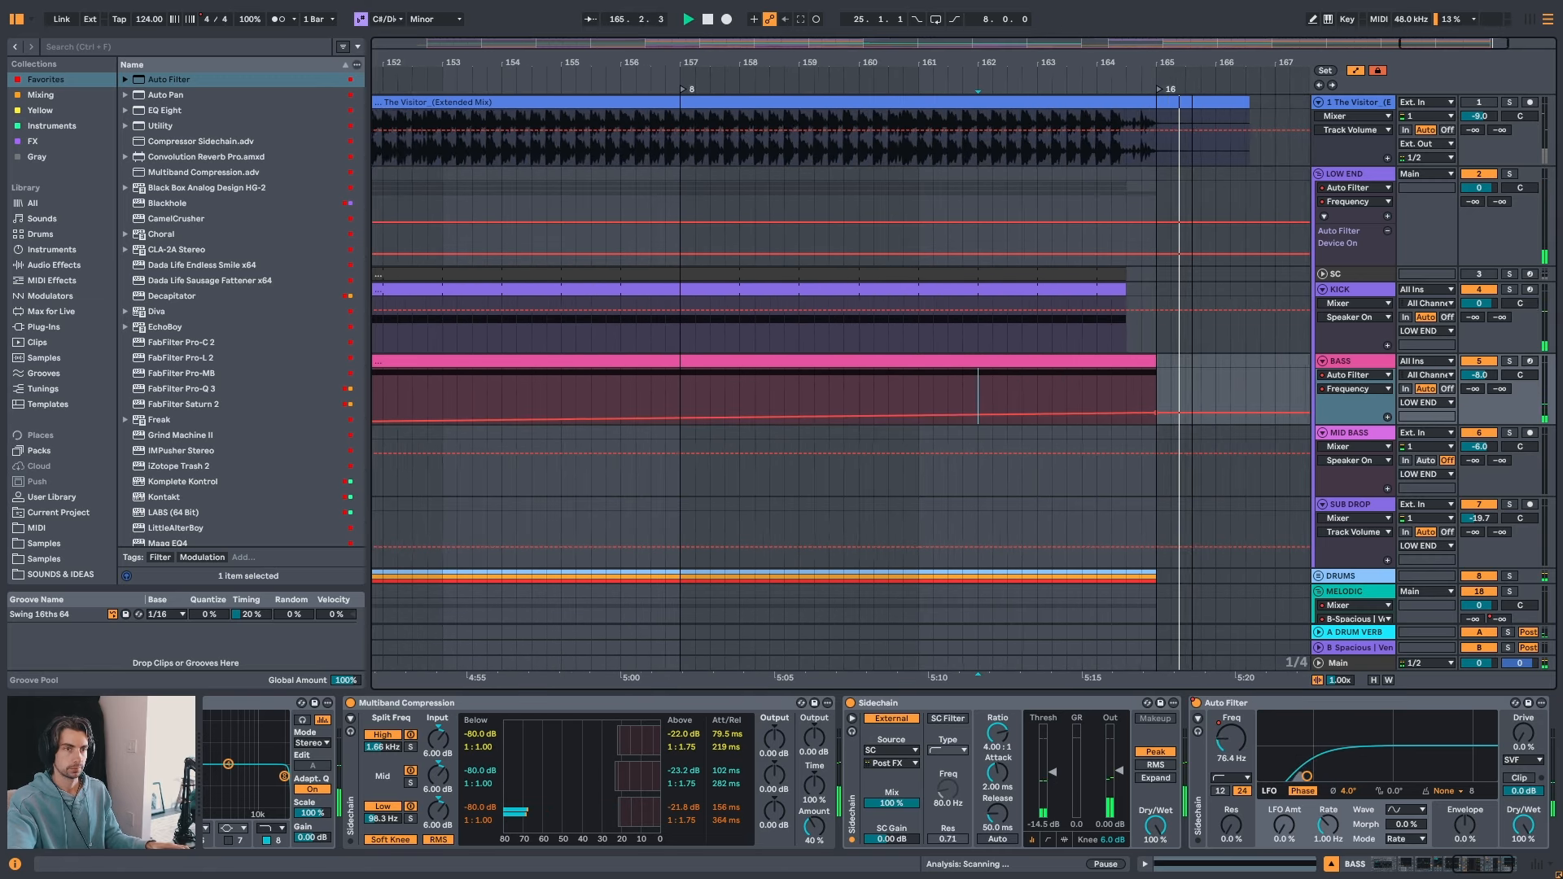
{"action": "left_click", "coordinate": [1077, 377]}
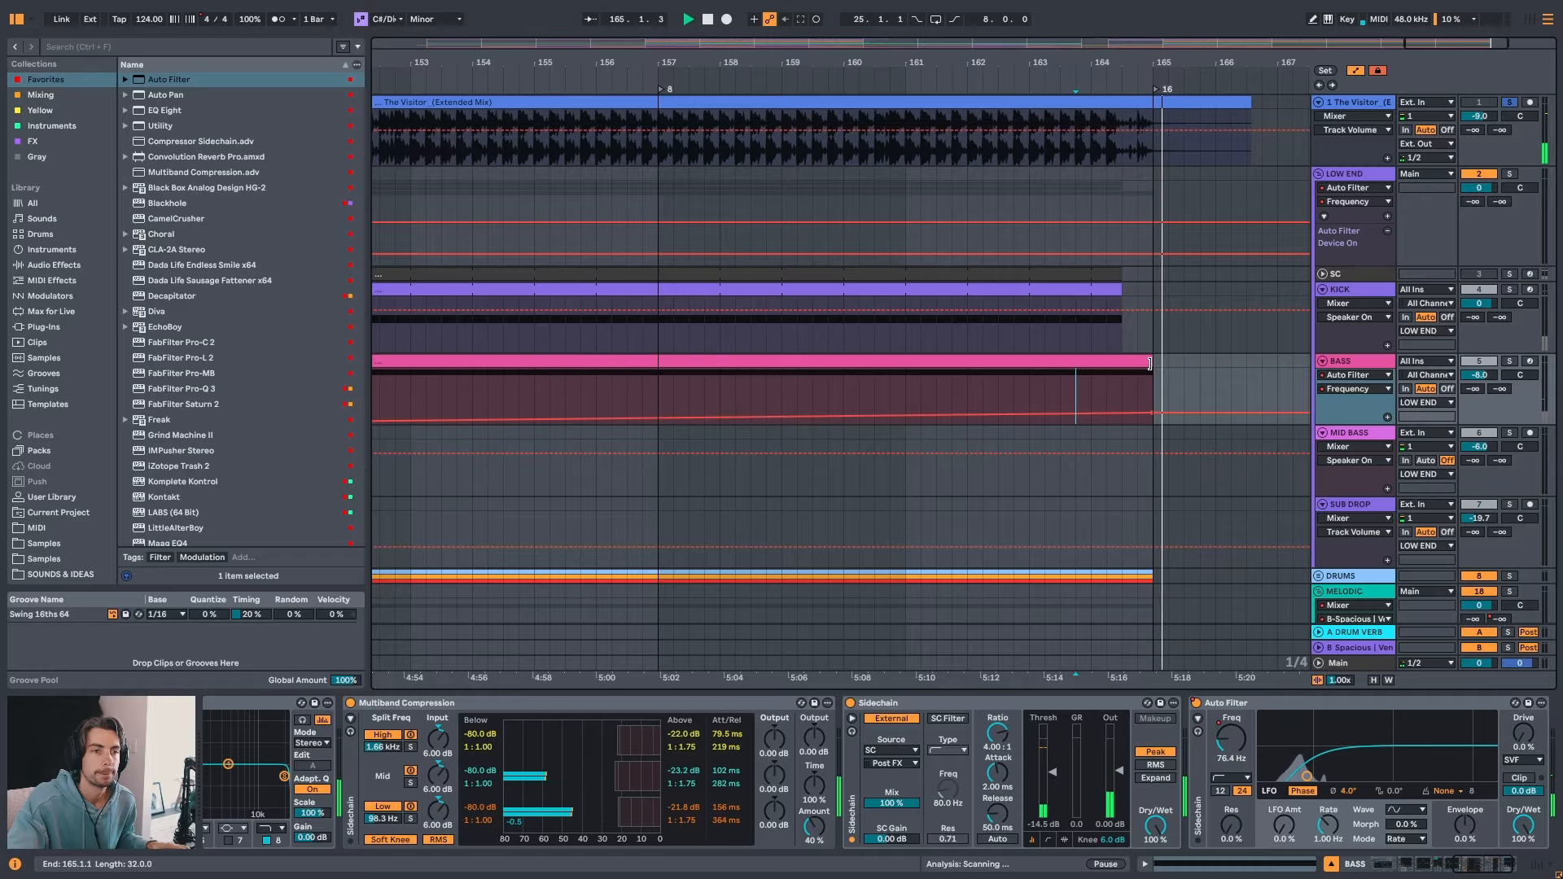
{"action": "key", "text": "space"}
{"action": "key", "text": "space"}
- Play the extended outro from bar 151, toggling the reference track's solo to compare its low end with the mix
{"action": "left_click_drag", "start_coordinate": [1146, 63], "coordinate": [1131, 12]}
{"action": "left_click", "coordinate": [1053, 384]}
{"action": "key", "text": "s"}
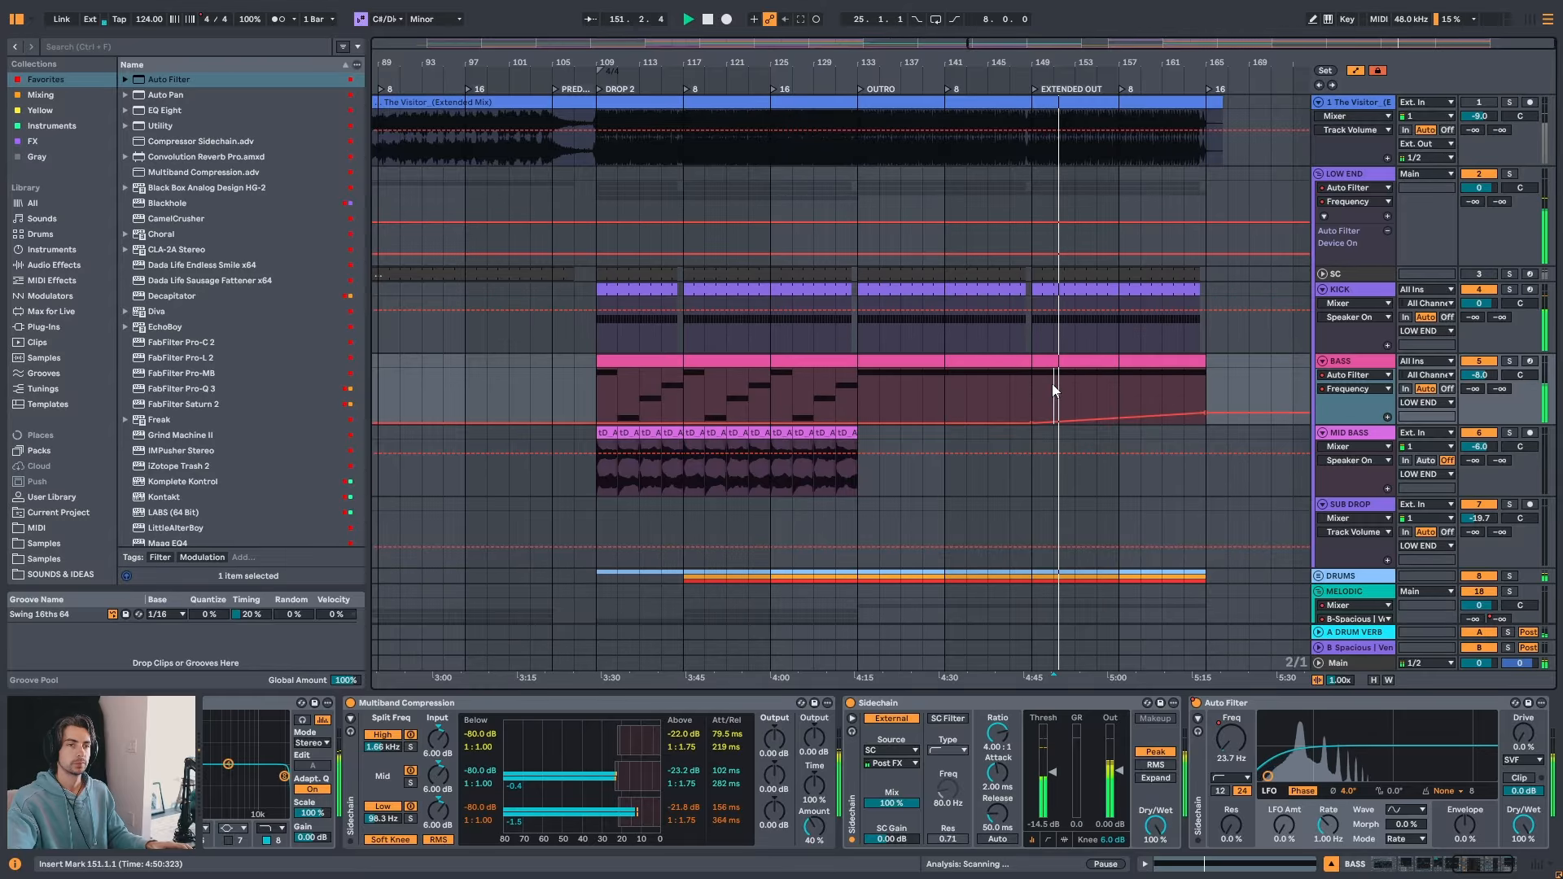
{"action": "left_click_drag", "start_coordinate": [1092, 65], "coordinate": [1179, 31]}
{"action": "scroll", "coordinate": [1183, 423], "scroll_direction": "down", "scroll_amount": 2}
{"action": "scroll", "coordinate": [1213, 429], "scroll_direction": "down", "scroll_amount": 7}
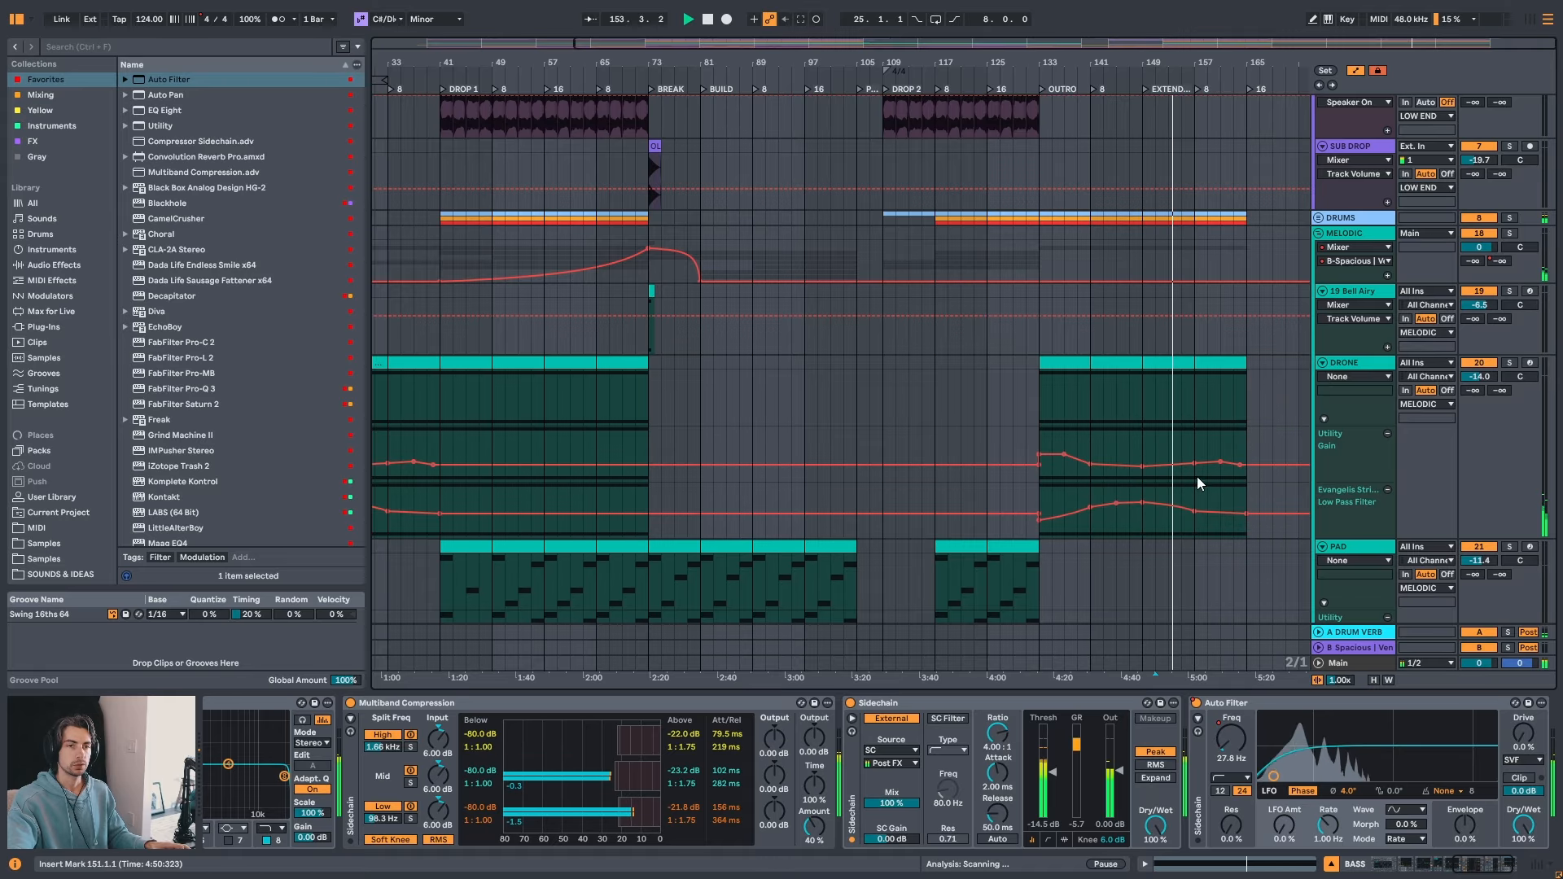
{"action": "scroll", "coordinate": [1194, 461], "scroll_direction": "up", "scroll_amount": 2}
{"action": "scroll", "coordinate": [1190, 461], "scroll_direction": "up", "scroll_amount": 6}
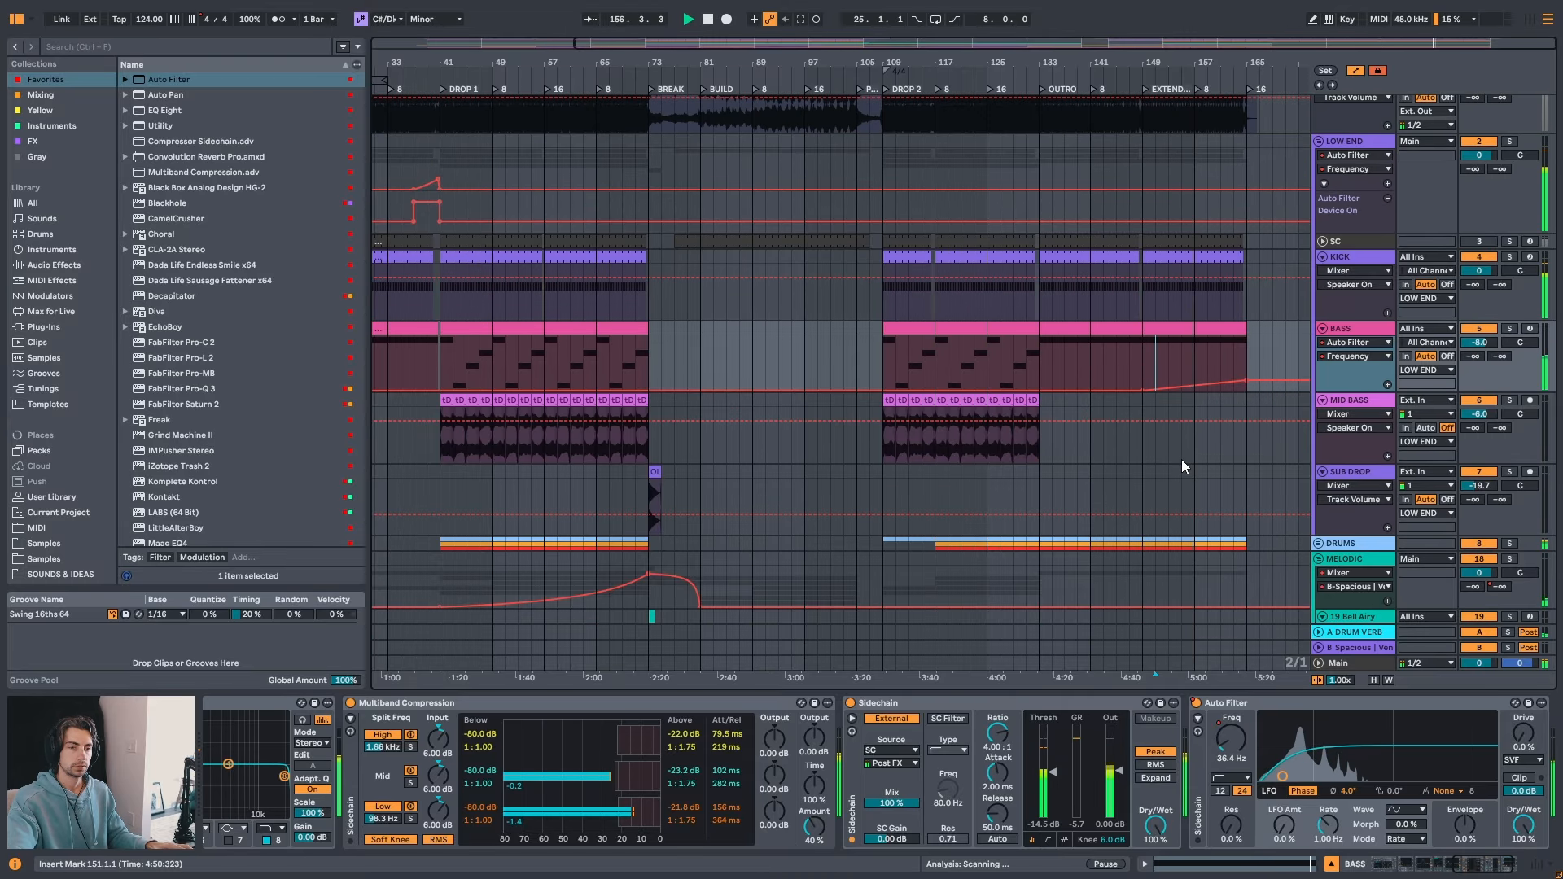
{"action": "key", "text": "s"}
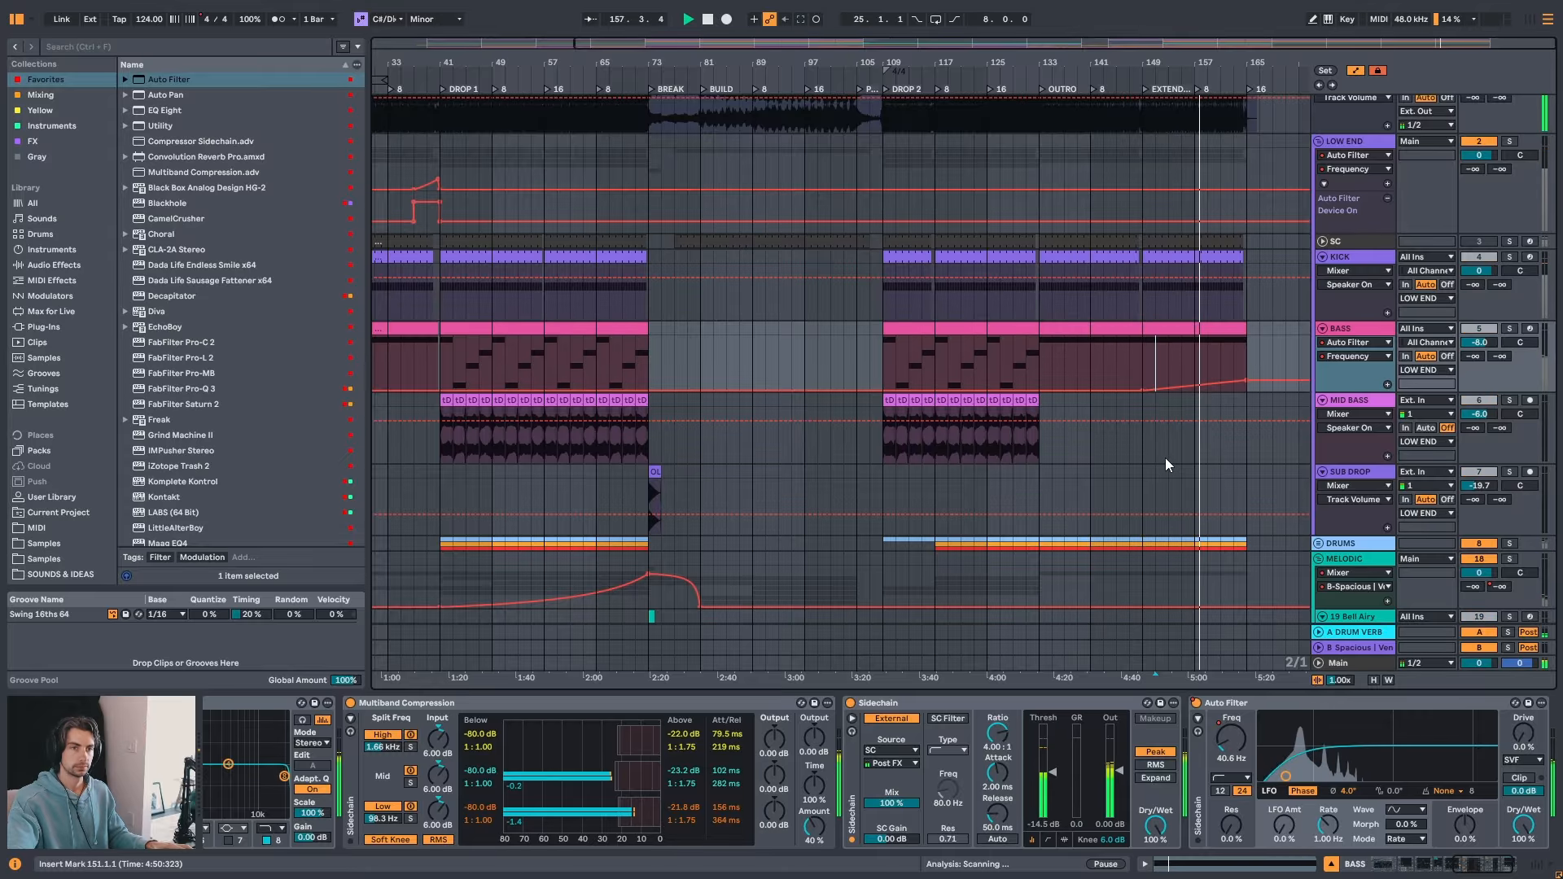
{"action": "left_click_drag", "start_coordinate": [1200, 64], "coordinate": [1203, 45]}
{"action": "key", "text": "s"}
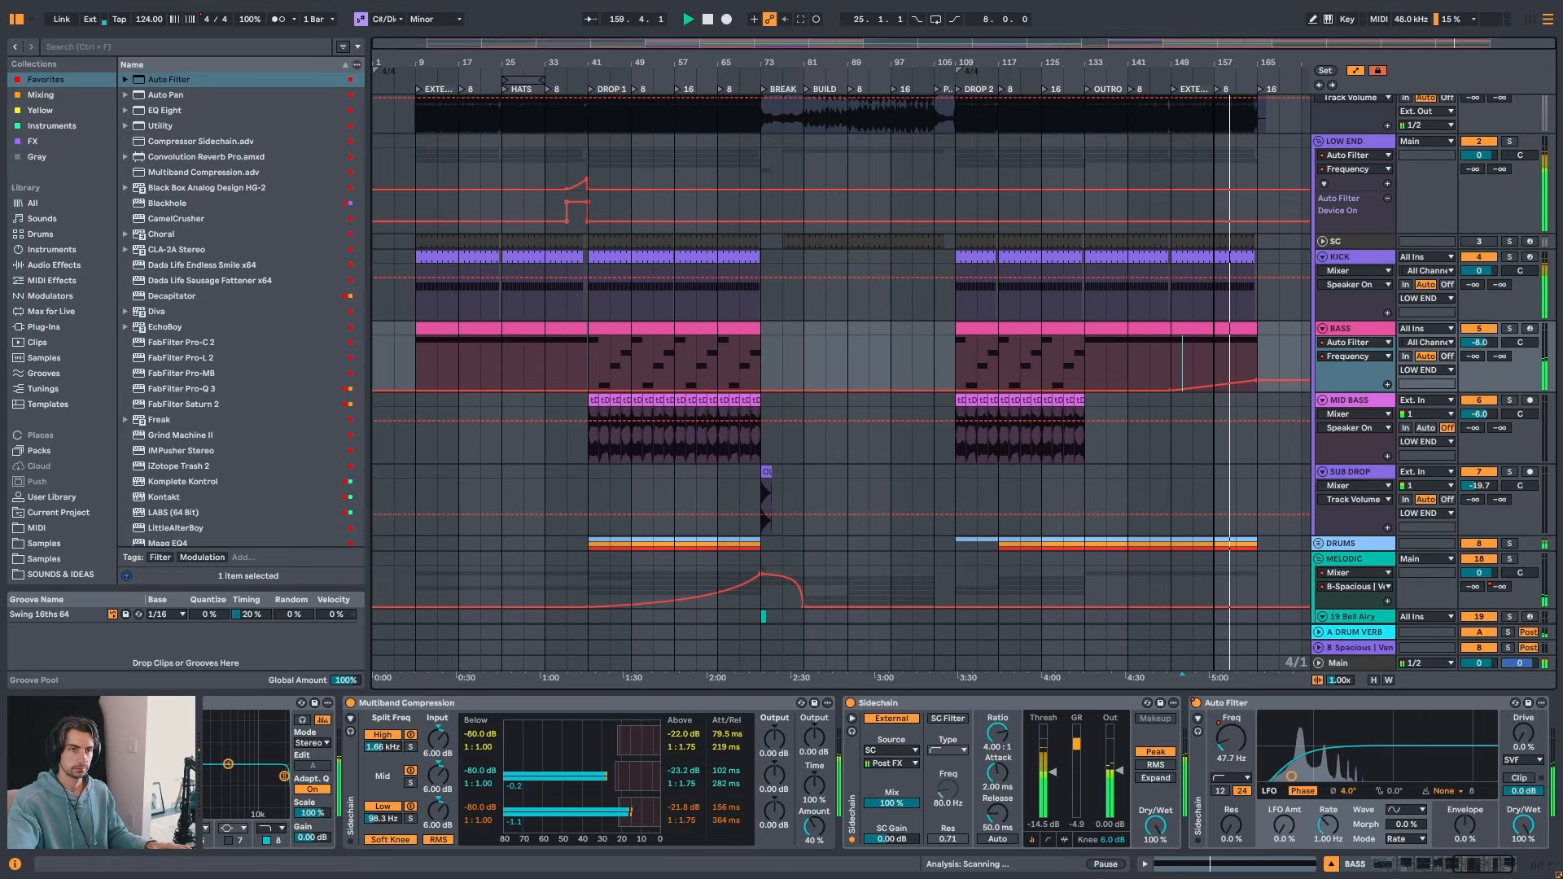
- Audition the second drop from bar 121 and save the project
{"action": "left_click", "coordinate": [1023, 362]}
{"action": "key", "text": "space"}
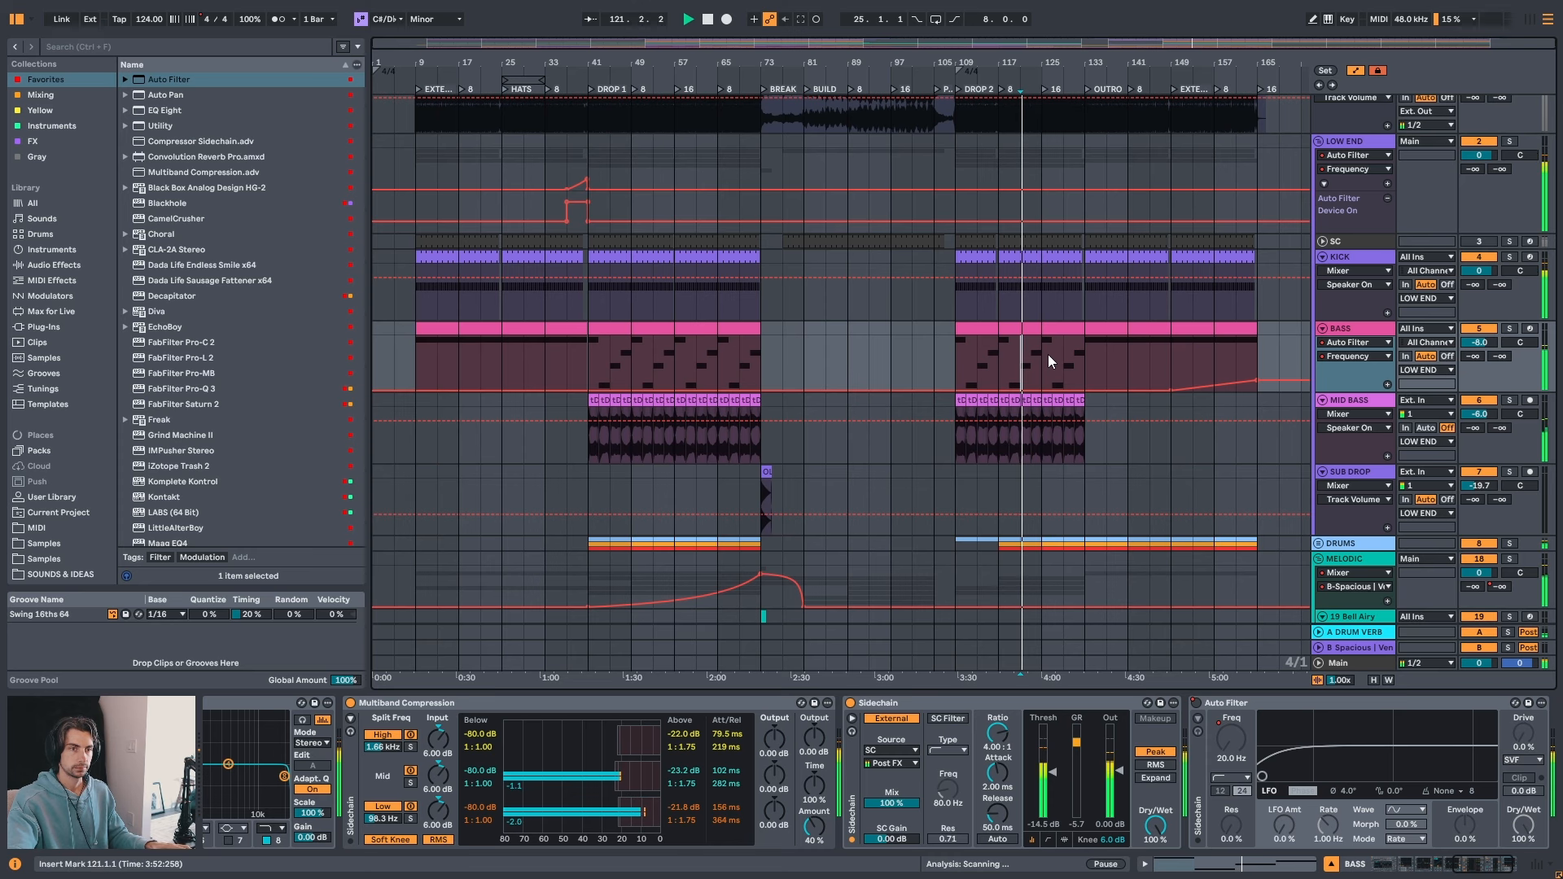
{"action": "scroll", "coordinate": [1054, 351], "scroll_direction": "down", "scroll_amount": 8}
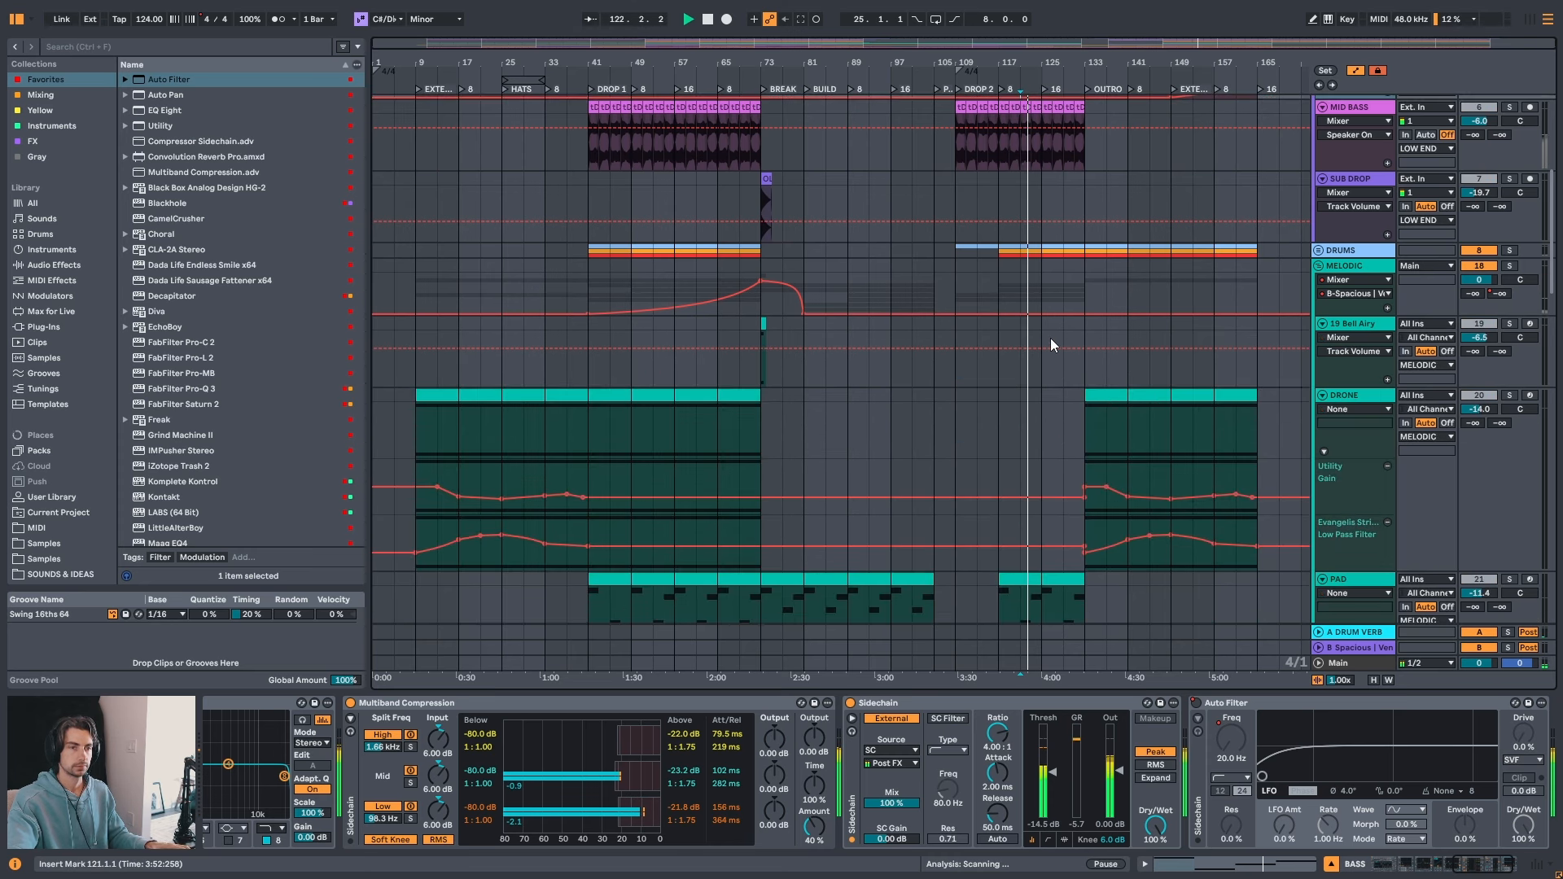
{"action": "key", "text": "ctrl+s"}
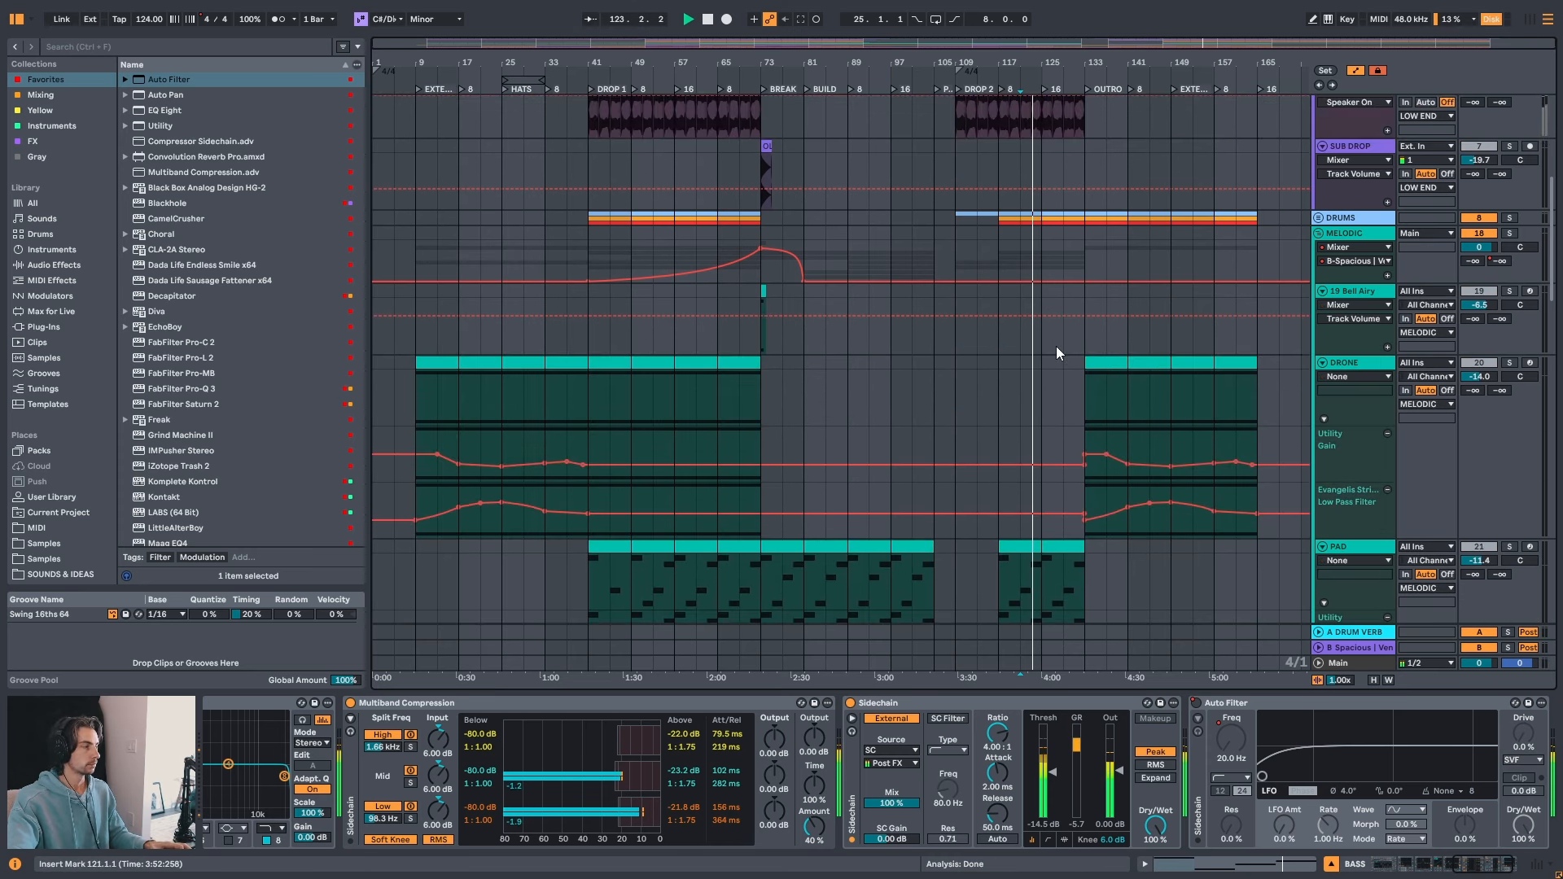
{"action": "scroll", "coordinate": [1054, 358], "scroll_direction": "up", "scroll_amount": 7}
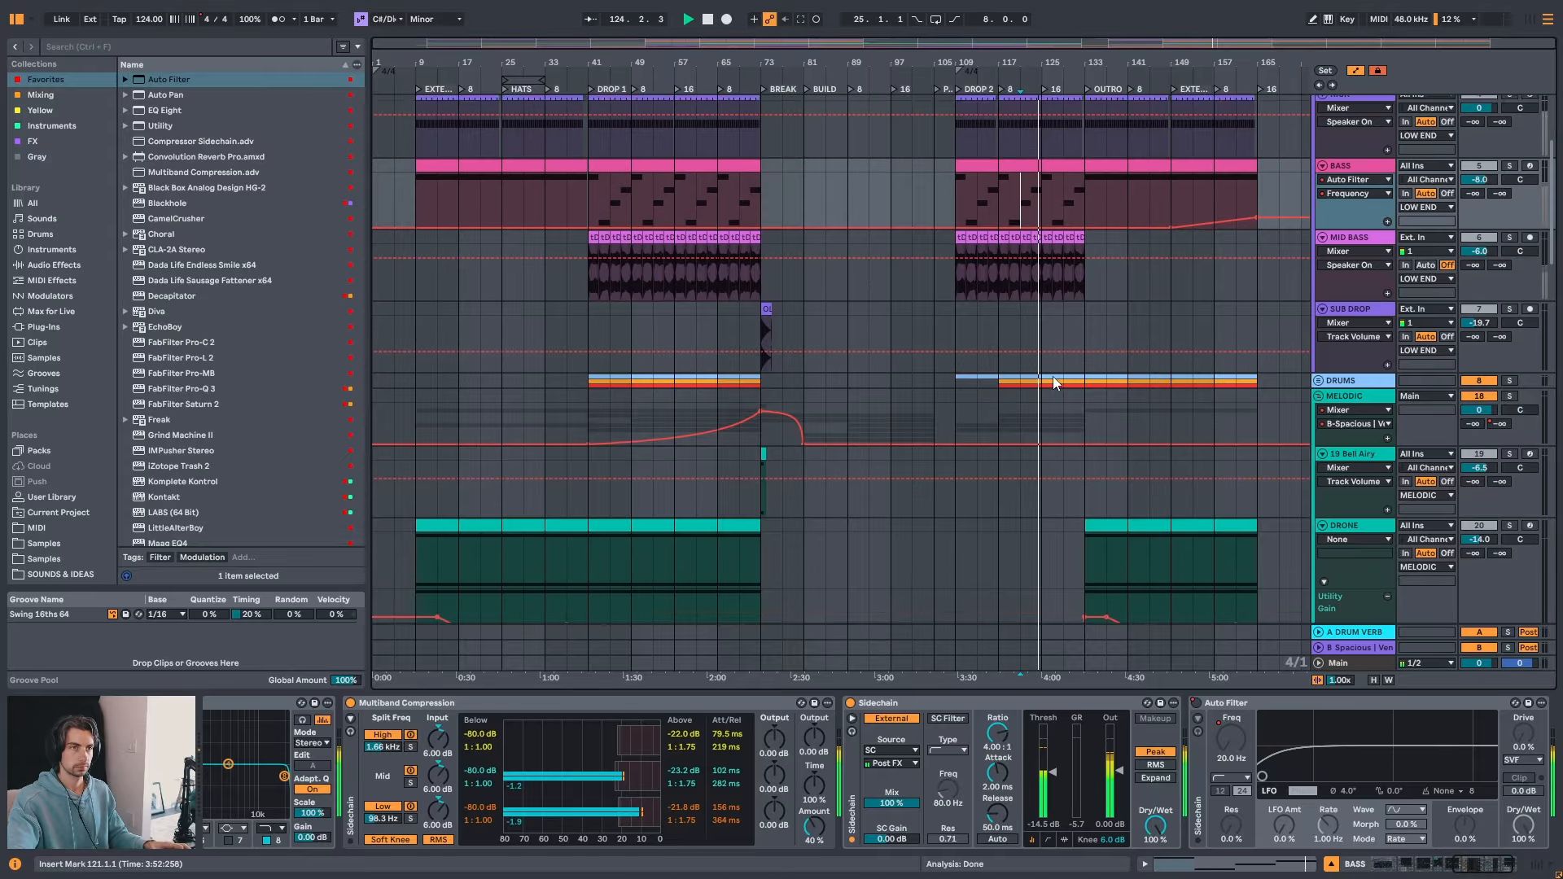
- Play the transition into the outro from bar 129 and examine the melodic tracks' automation around bar 133
{"action": "left_click_drag", "start_coordinate": [1110, 65], "coordinate": [1032, 158]}
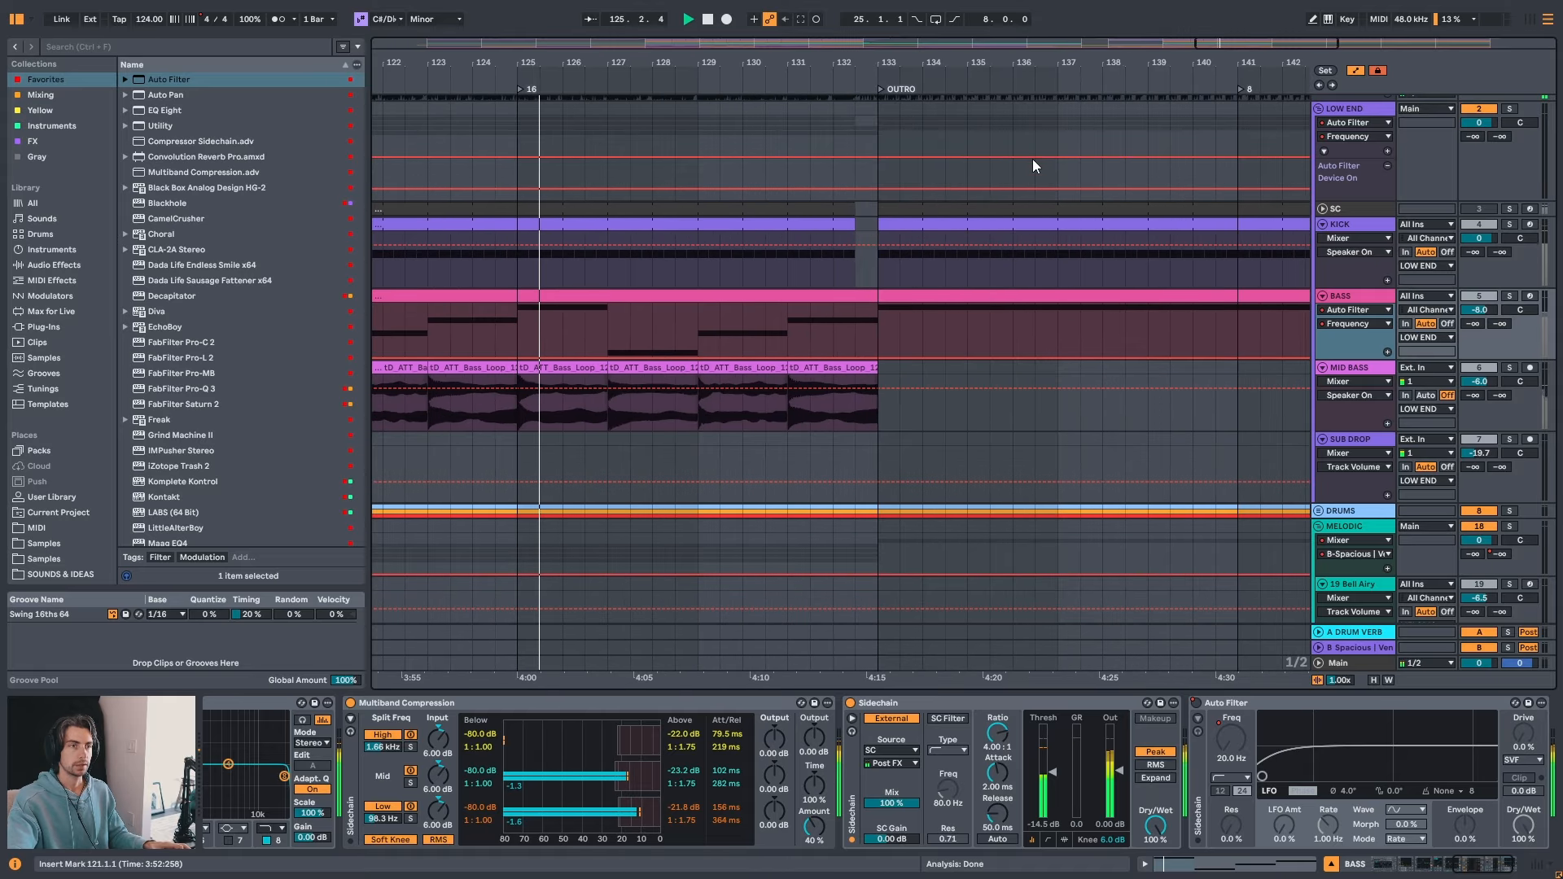
{"action": "left_click", "coordinate": [812, 262]}
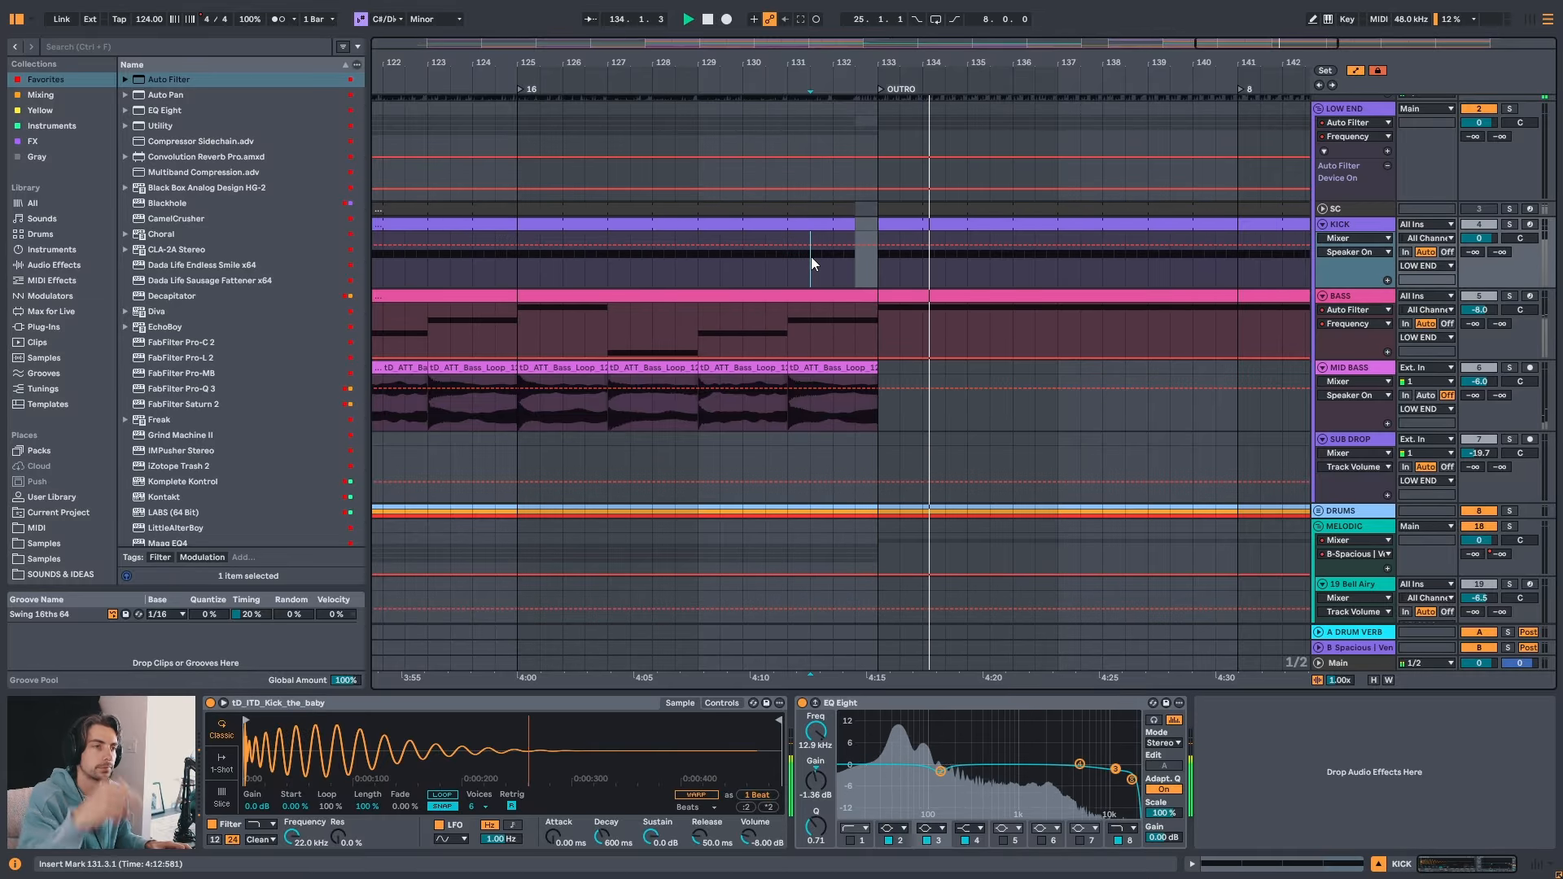
{"action": "left_click", "coordinate": [697, 273]}
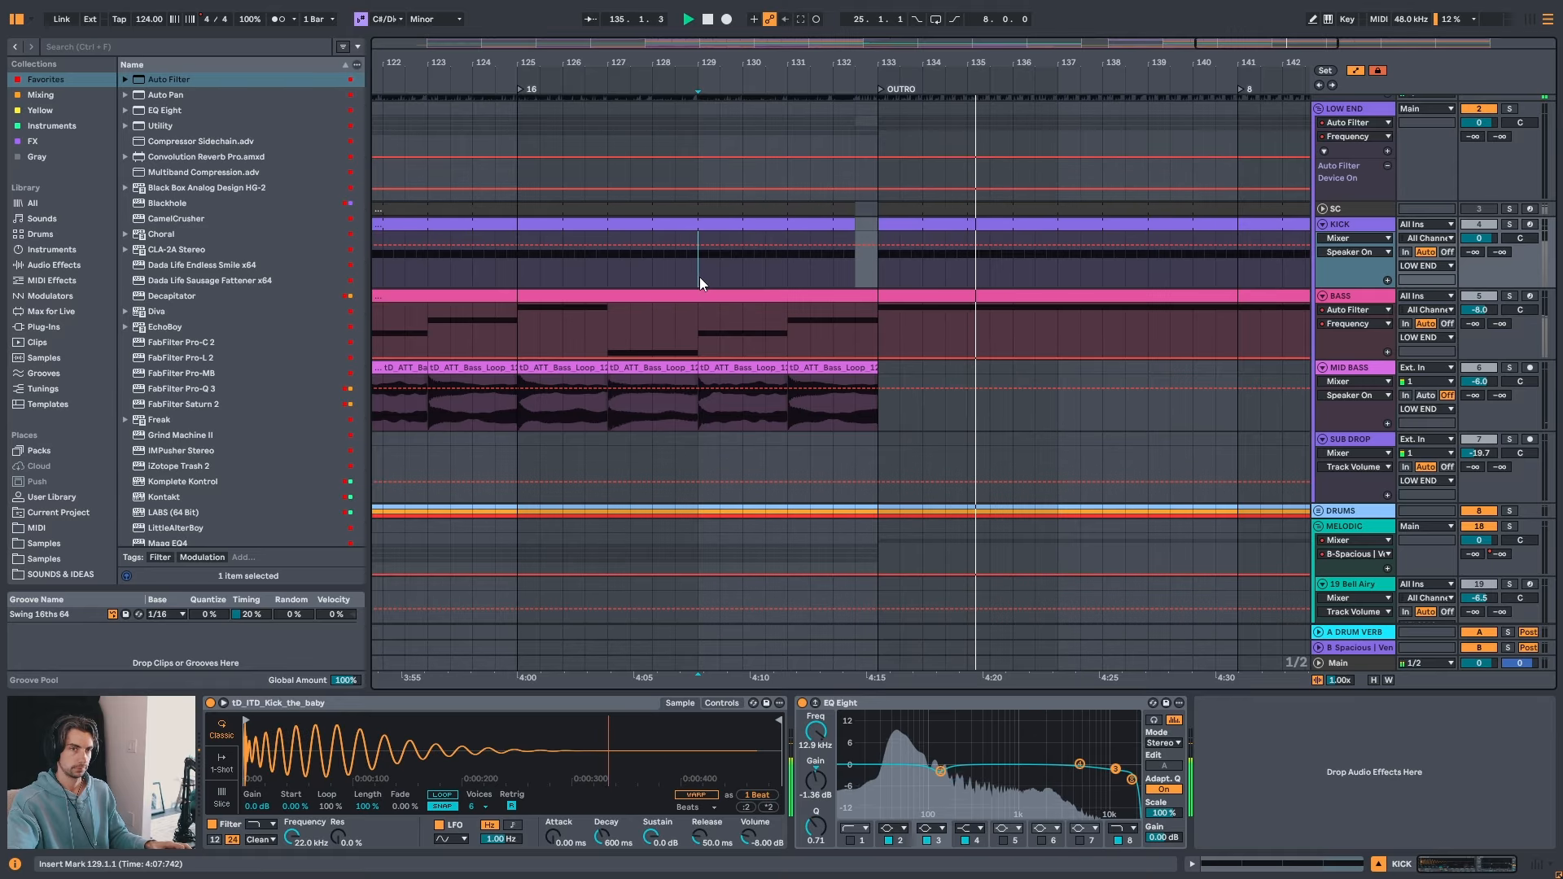
{"action": "scroll", "coordinate": [749, 285], "scroll_direction": "down", "scroll_amount": 2}
{"action": "key", "text": "space"}
{"action": "key", "text": "space"}
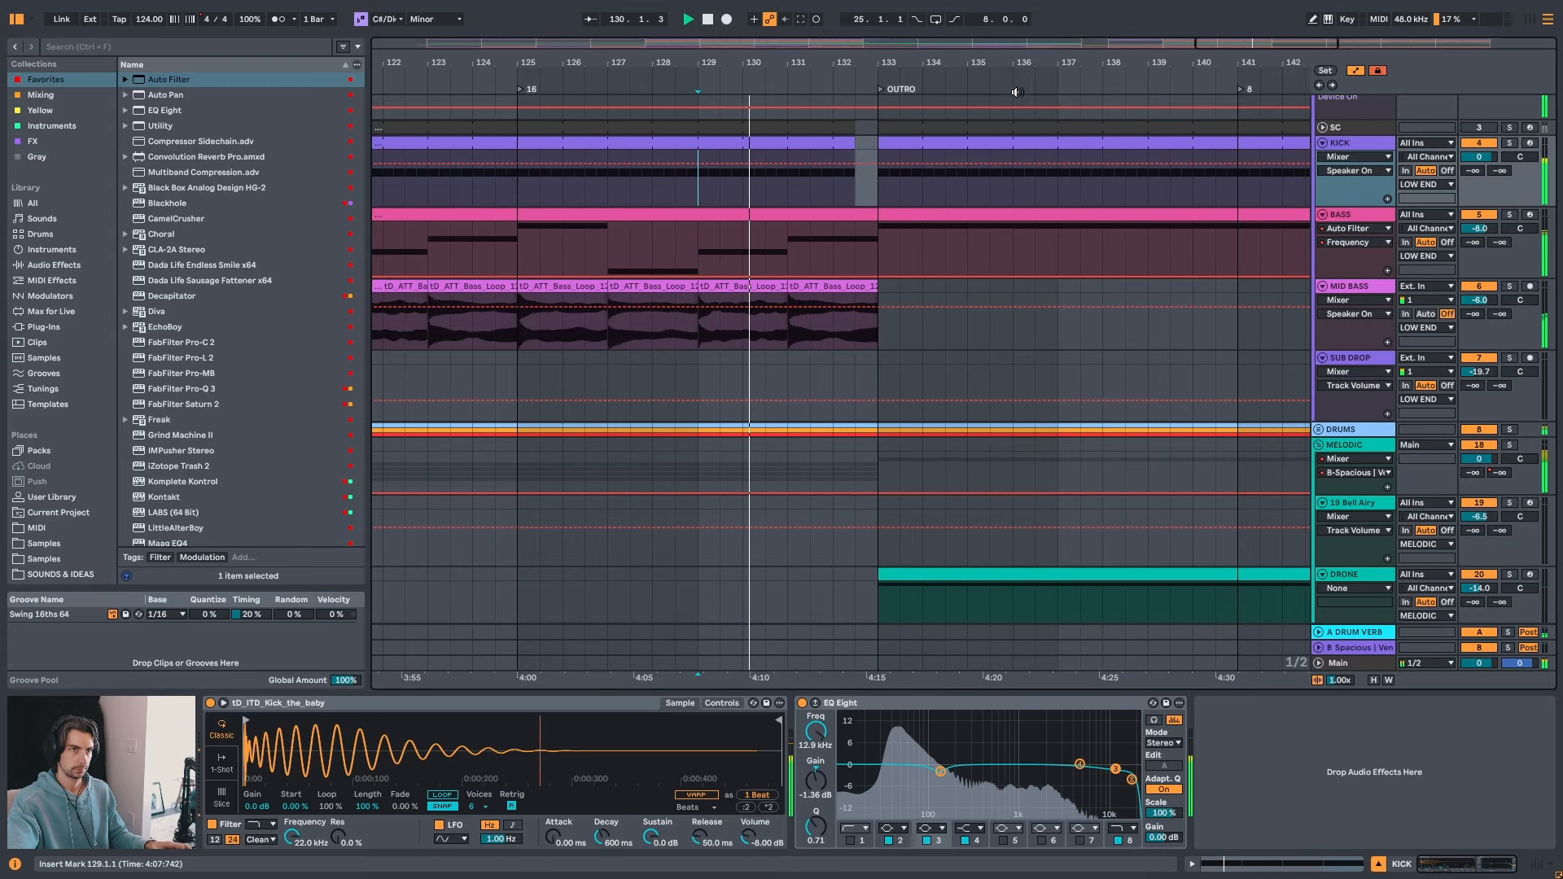
{"action": "left_click_drag", "start_coordinate": [1010, 90], "coordinate": [938, 34]}
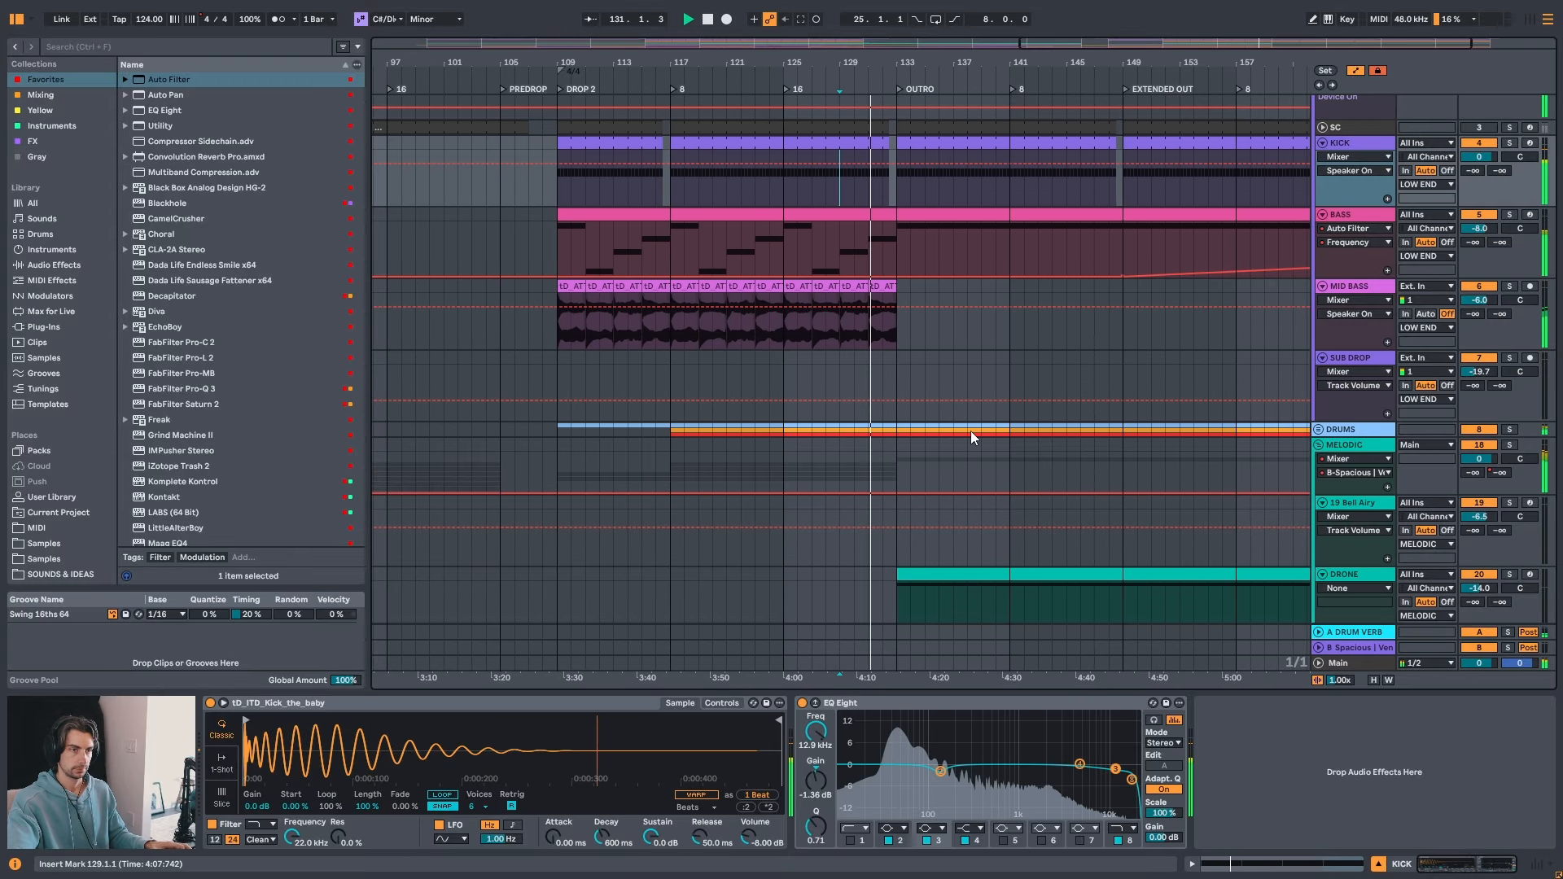
{"action": "scroll", "coordinate": [1017, 423], "scroll_direction": "down", "scroll_amount": 2}
{"action": "scroll", "coordinate": [1270, 372], "scroll_direction": "down", "scroll_amount": 2}
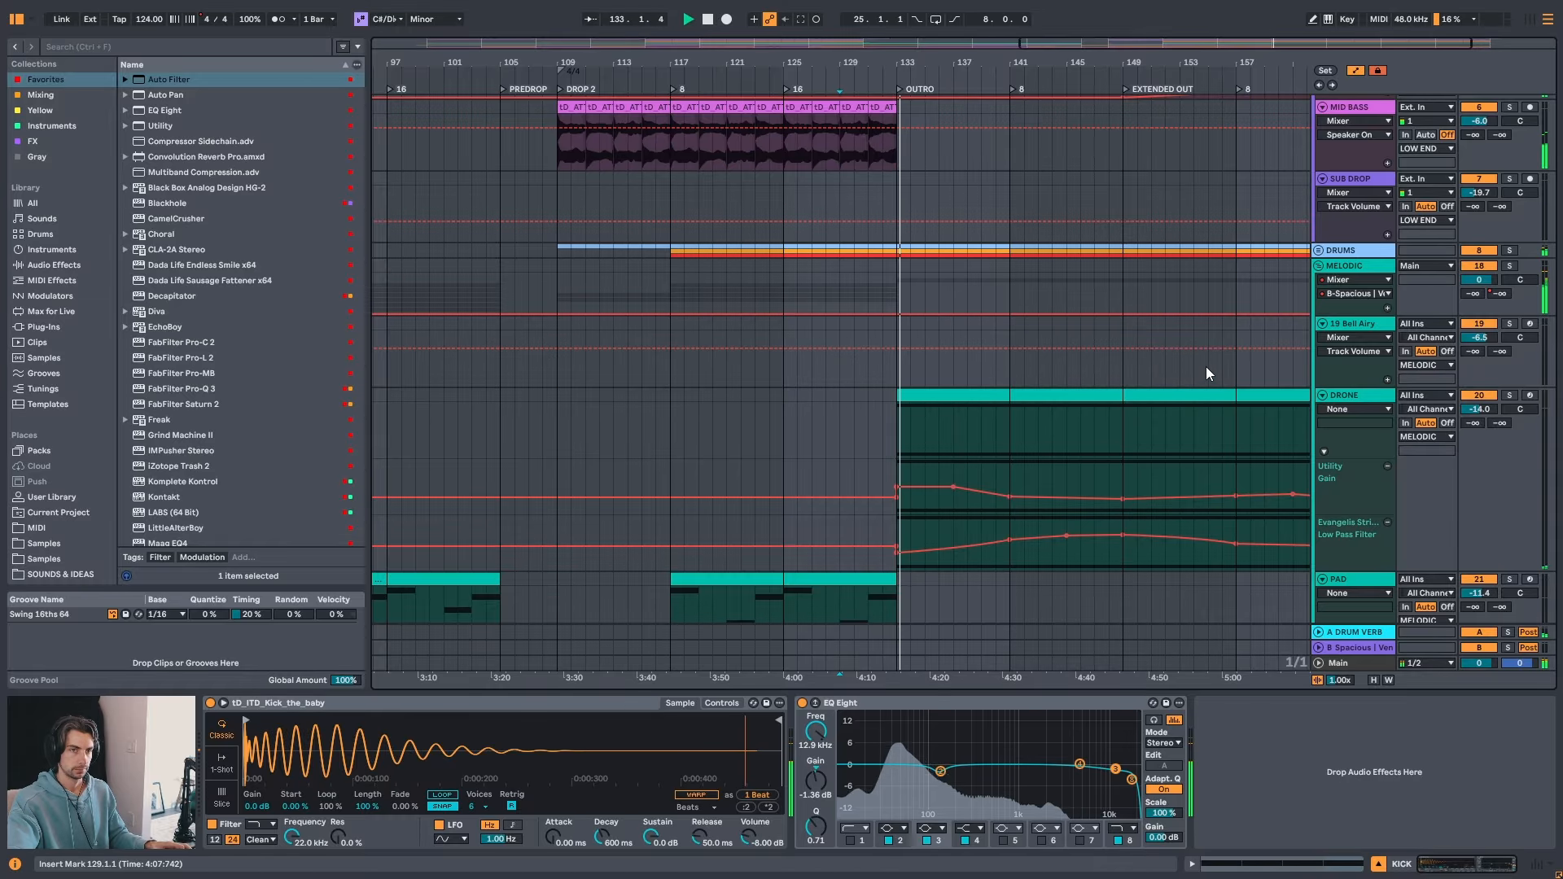
{"action": "scroll", "coordinate": [1205, 368], "scroll_direction": "down", "scroll_amount": 5}
{"action": "scroll", "coordinate": [1182, 391], "scroll_direction": "down", "scroll_amount": 3}
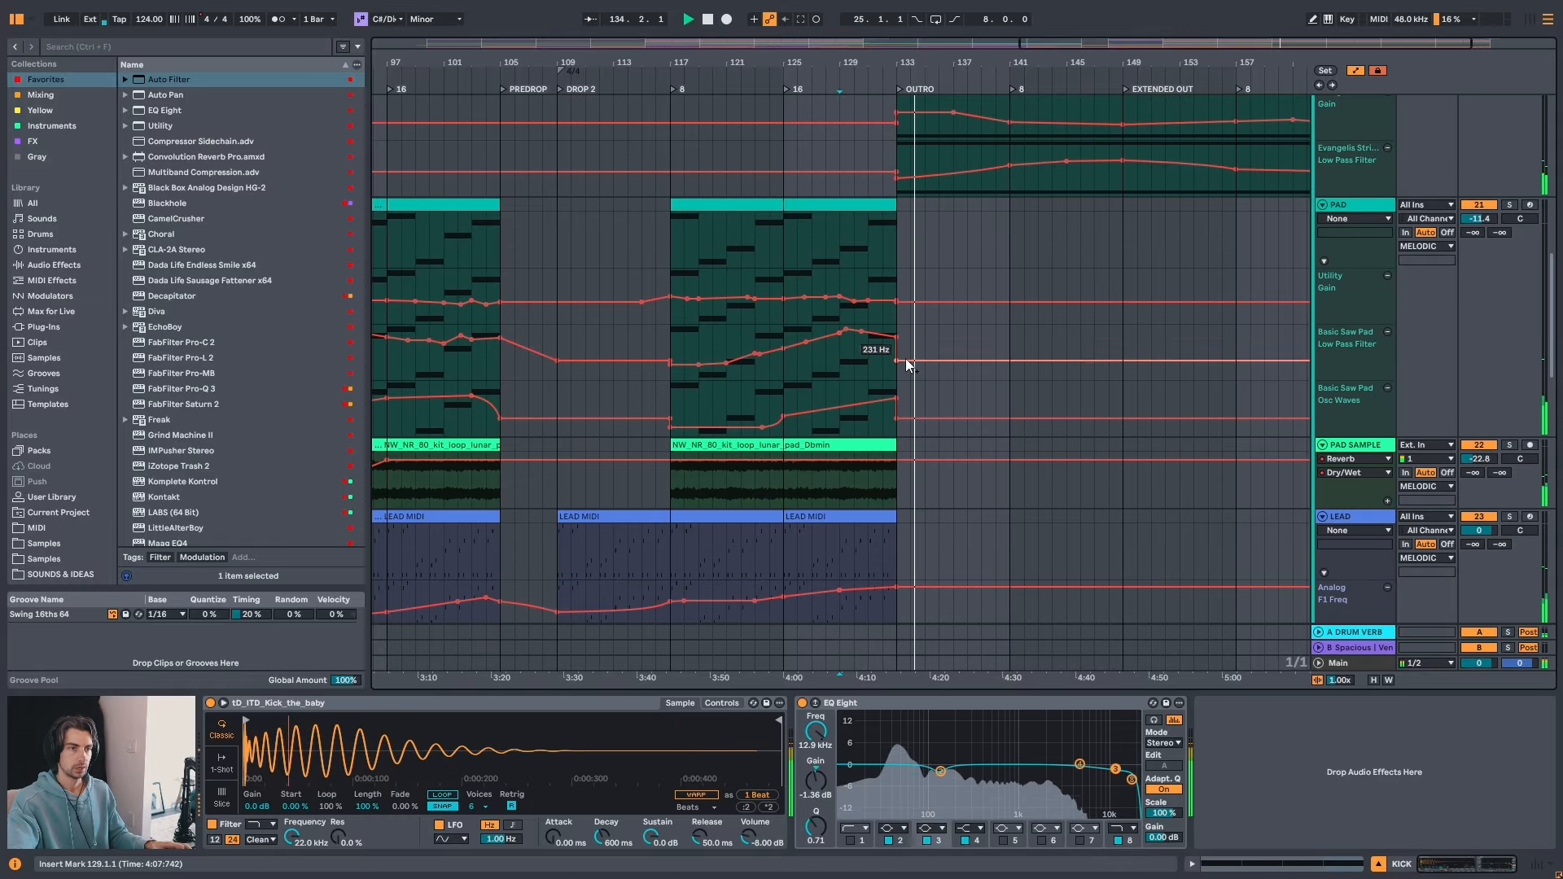
- Delete the pad's low-pass filter and oscillator waves breakpoints that reset both parameters at the start of the outro
{"action": "scroll", "coordinate": [875, 359], "scroll_direction": "up", "scroll_amount": 2}
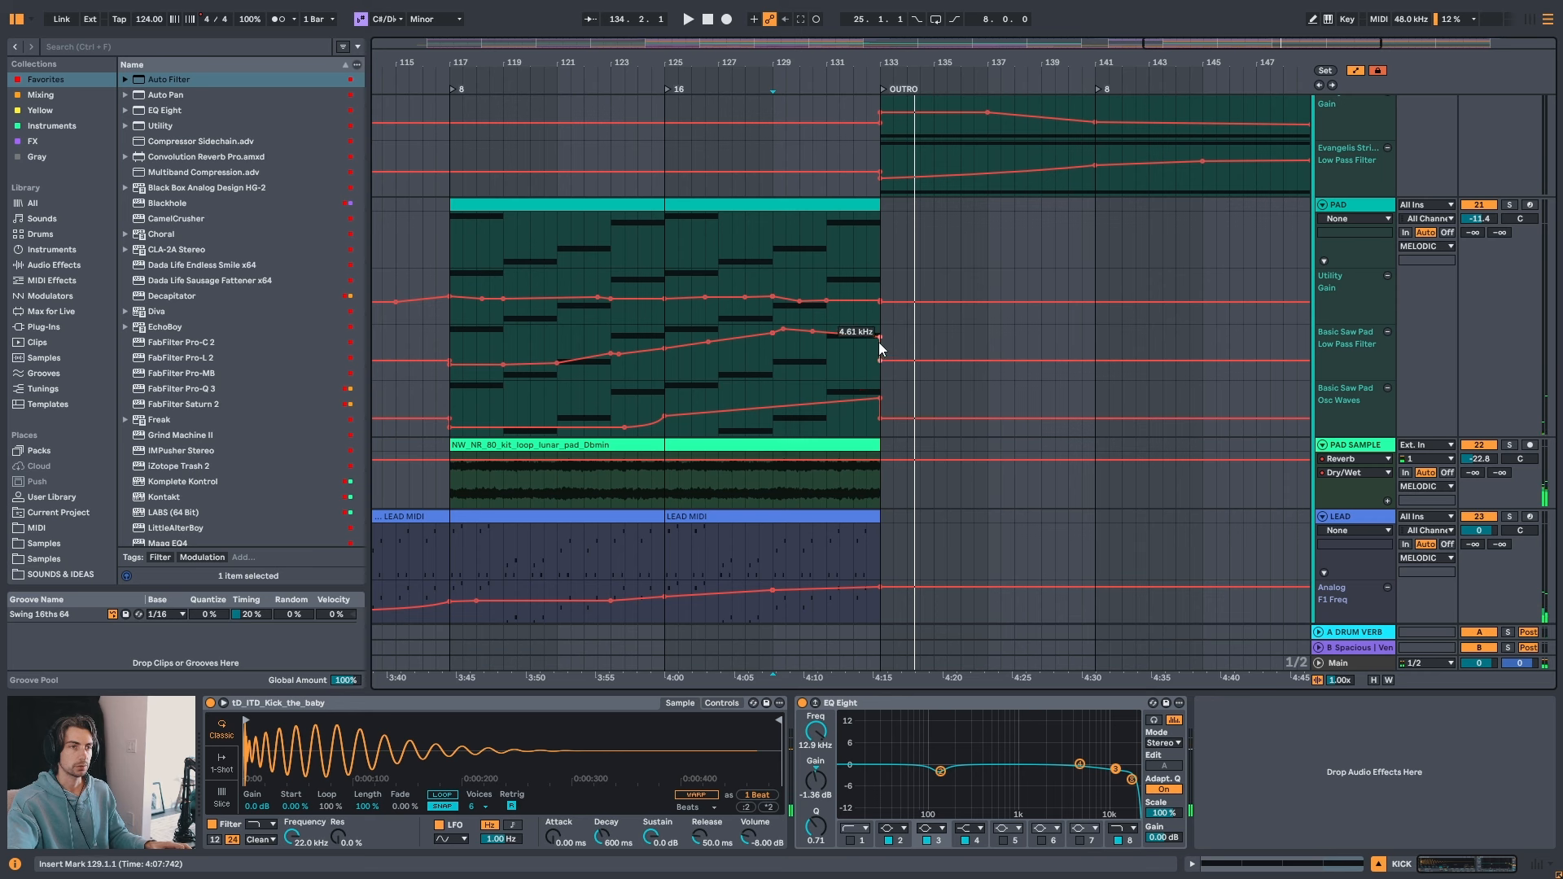
{"action": "left_click", "coordinate": [881, 360]}
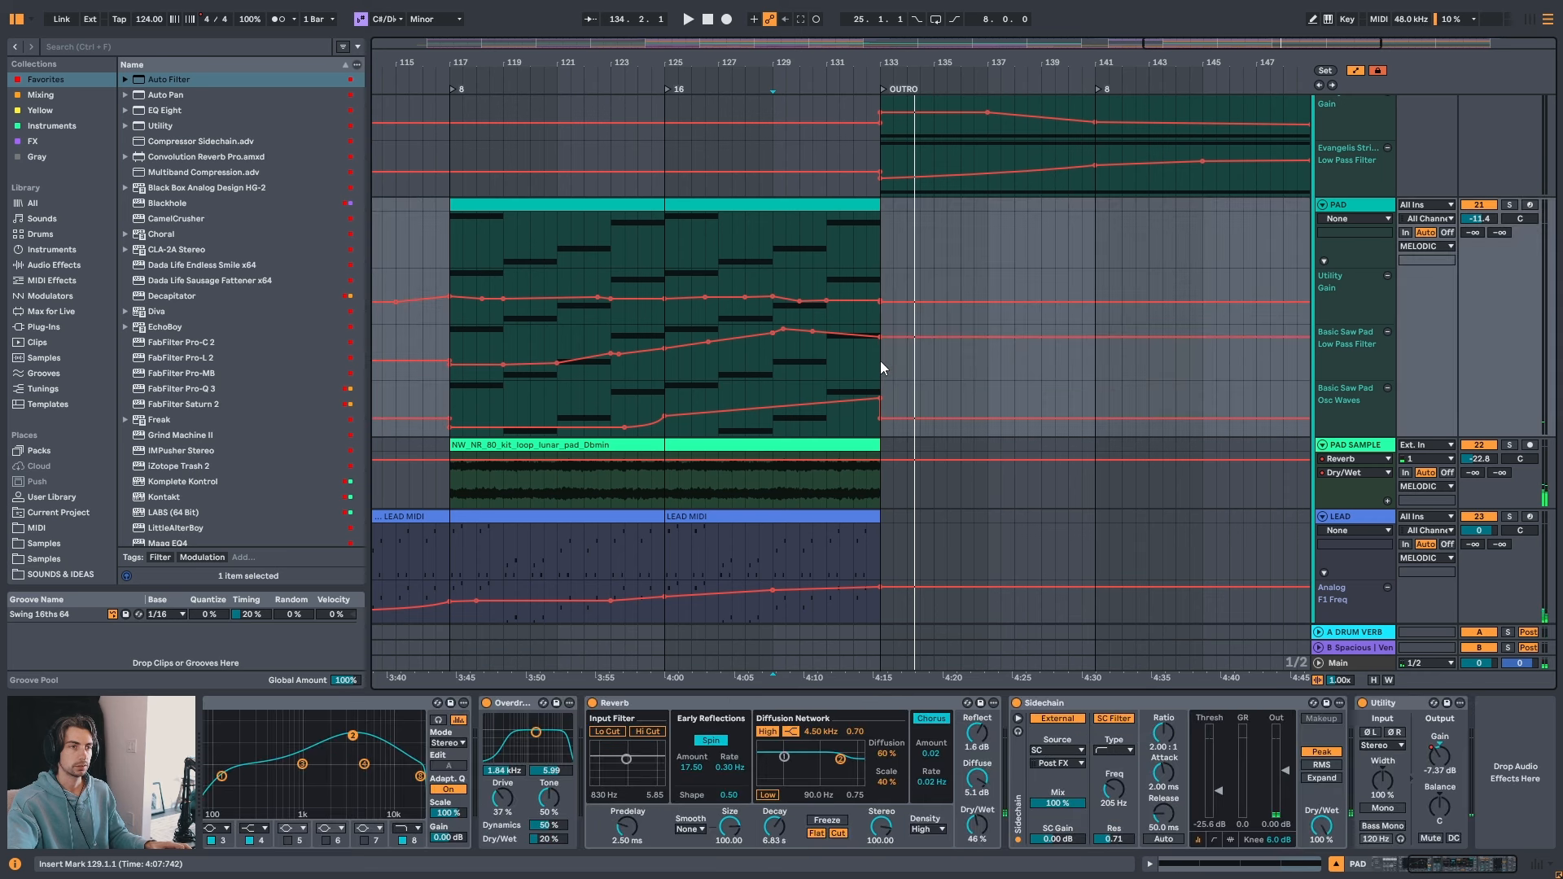
{"action": "left_click", "coordinate": [881, 418]}
- Audition the pad's tail from bar 129 into the outro and show Utility in the pad's main automation lane
{"action": "left_click", "coordinate": [769, 256]}
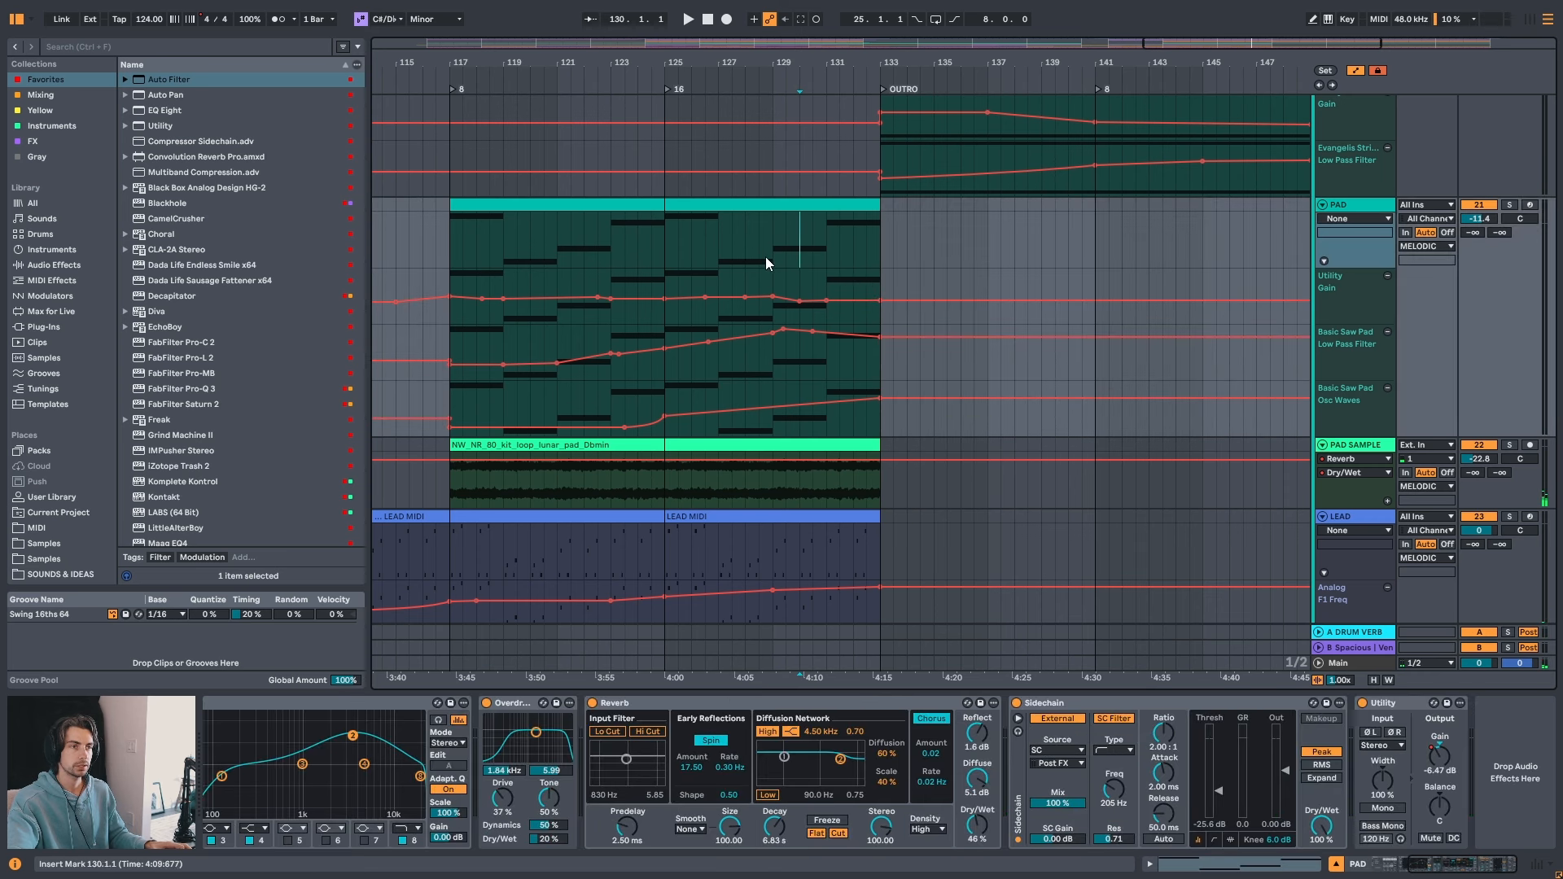
{"action": "key", "text": "space"}
{"action": "left_click", "coordinate": [1342, 220]}
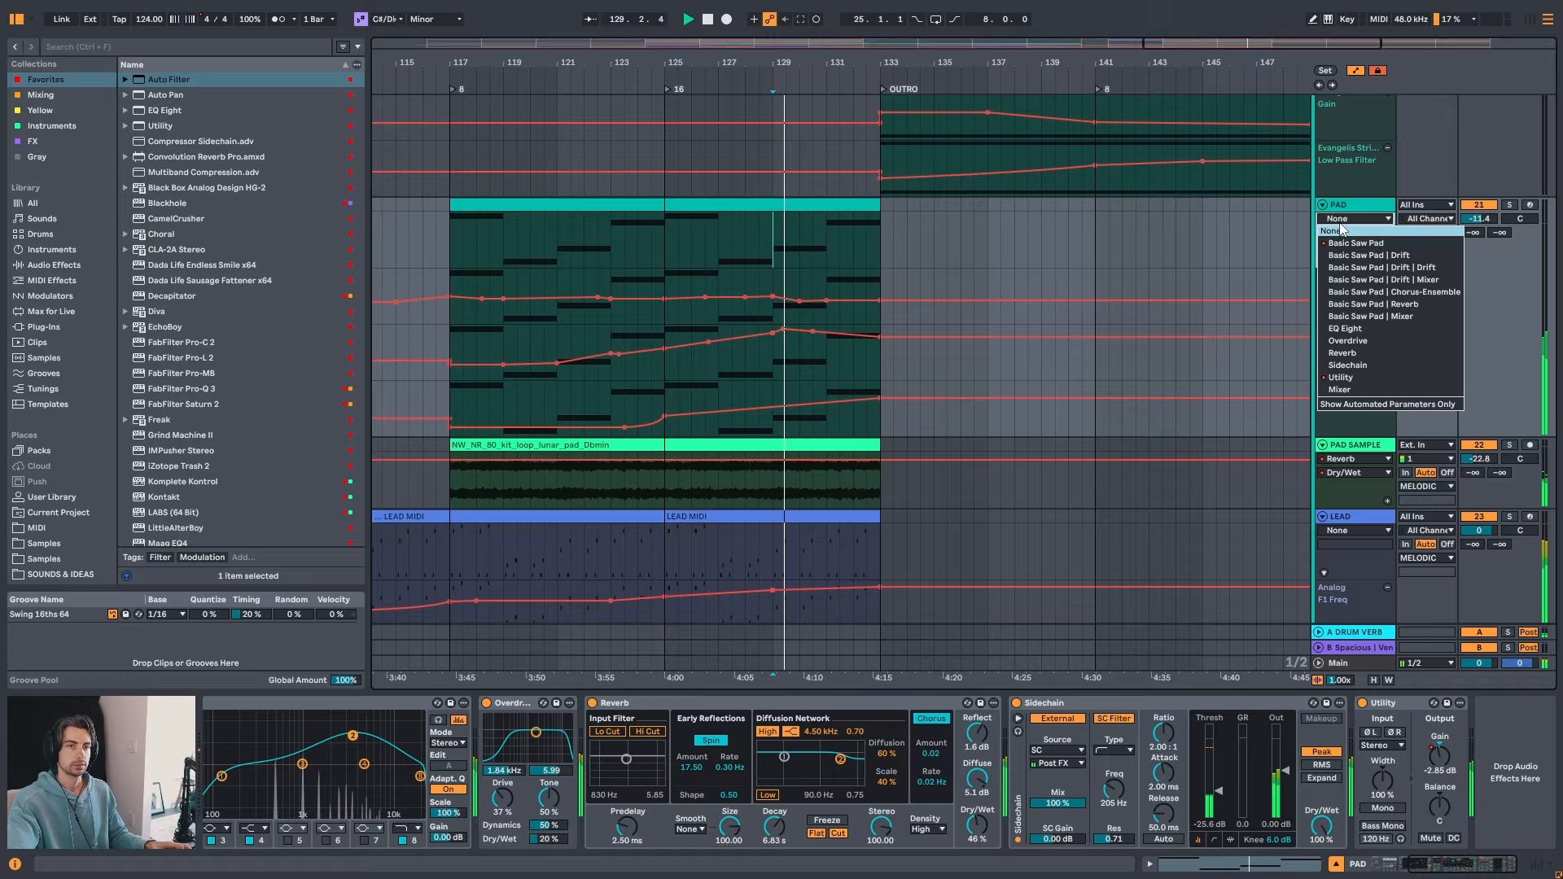
{"action": "left_click", "coordinate": [1340, 376]}
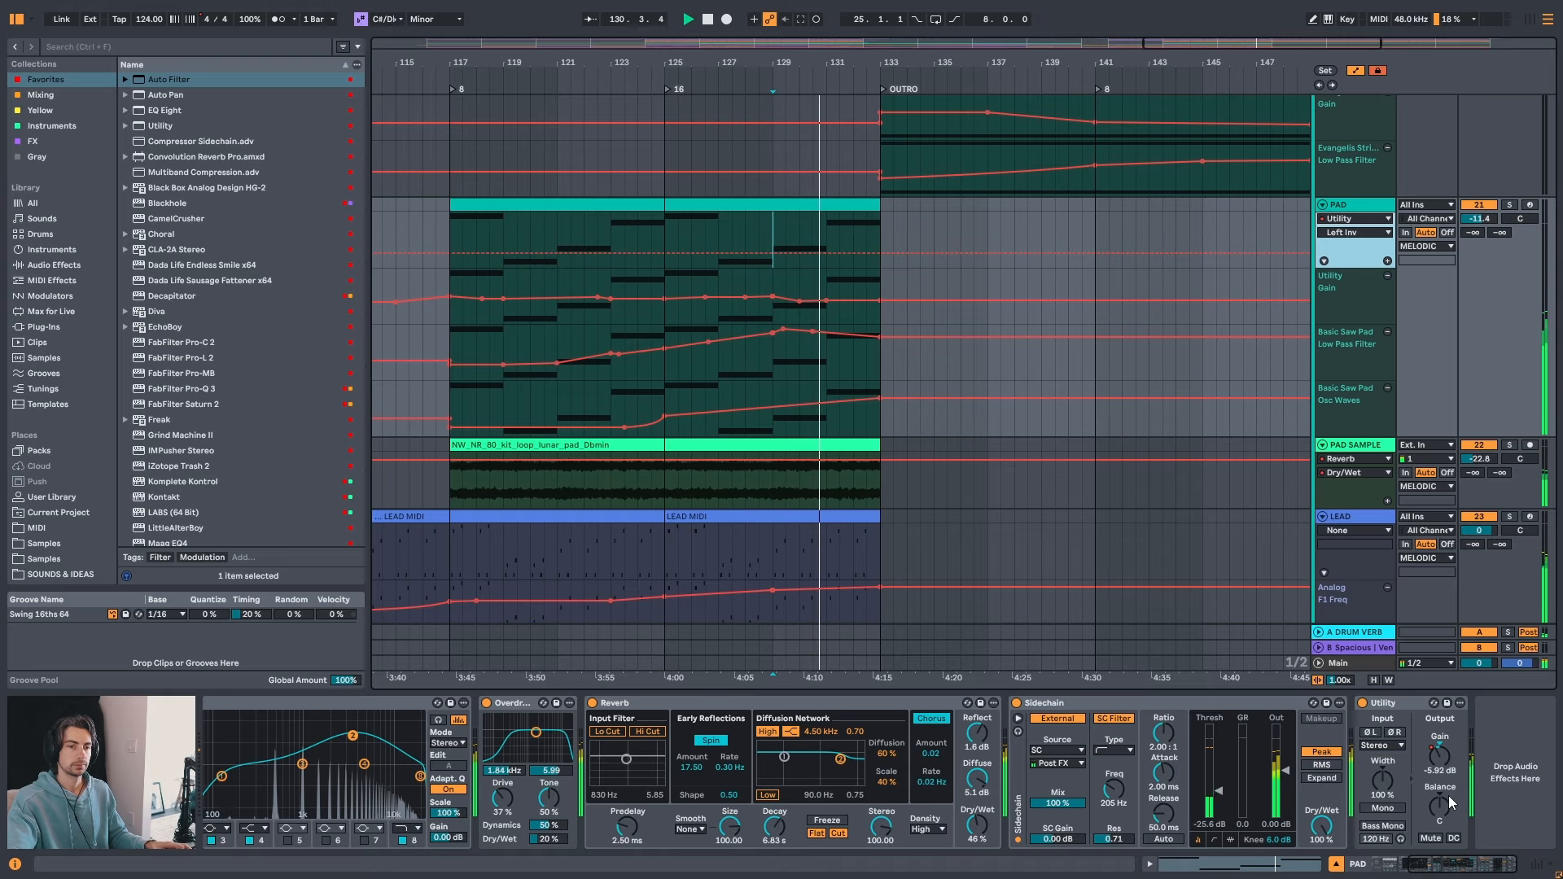
{"action": "left_click", "coordinate": [1347, 293]}
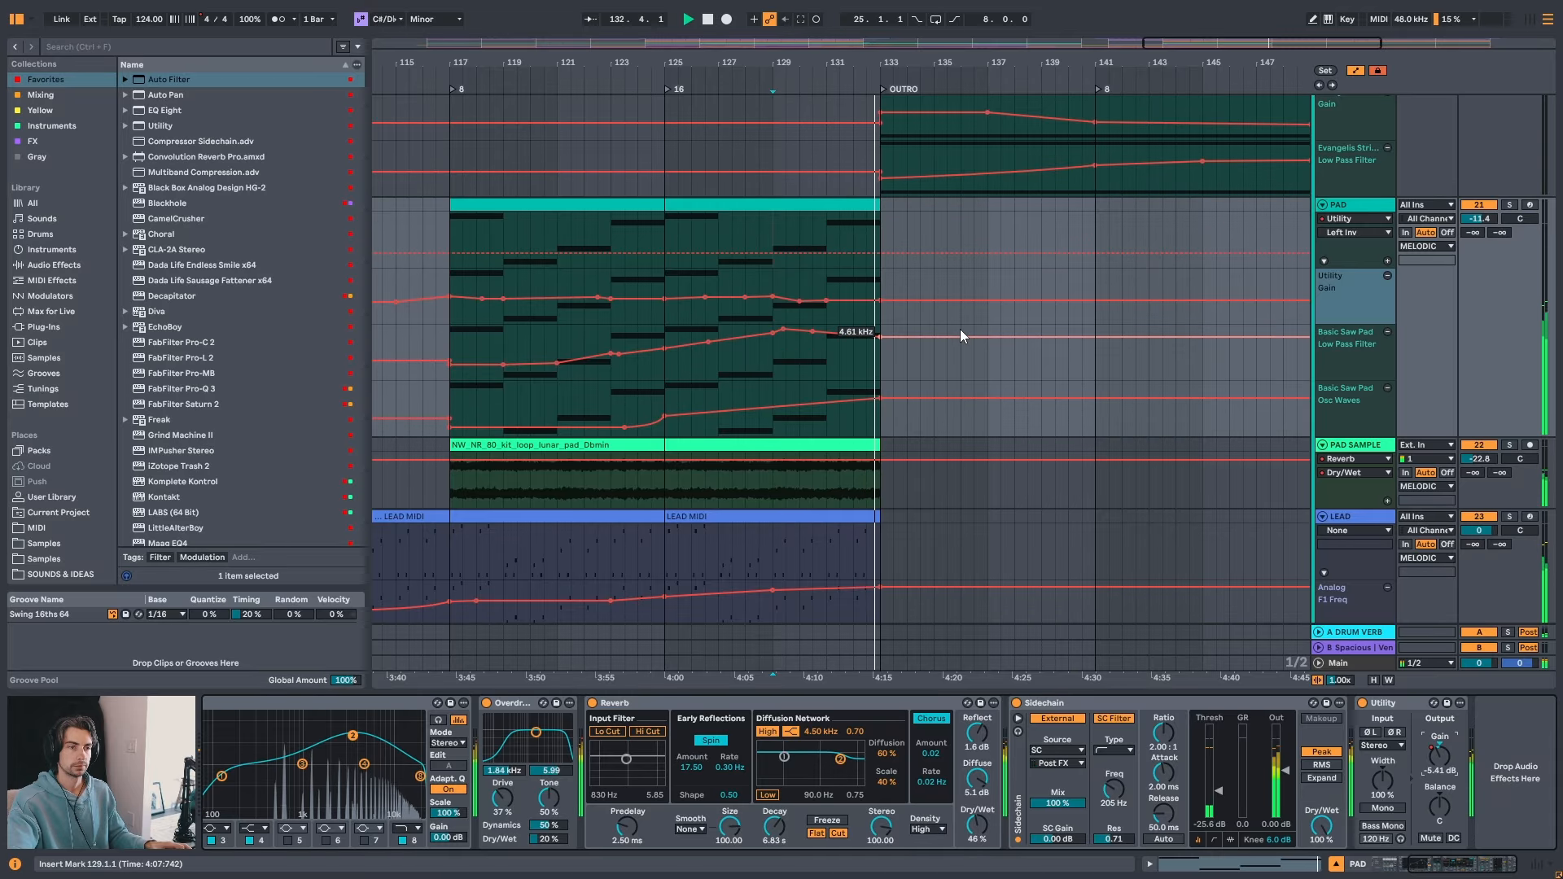
{"action": "left_click_drag", "start_coordinate": [964, 68], "coordinate": [1000, 5]}
{"action": "scroll", "coordinate": [1079, 446], "scroll_direction": "up", "scroll_amount": 2}
{"action": "key", "text": "space"}
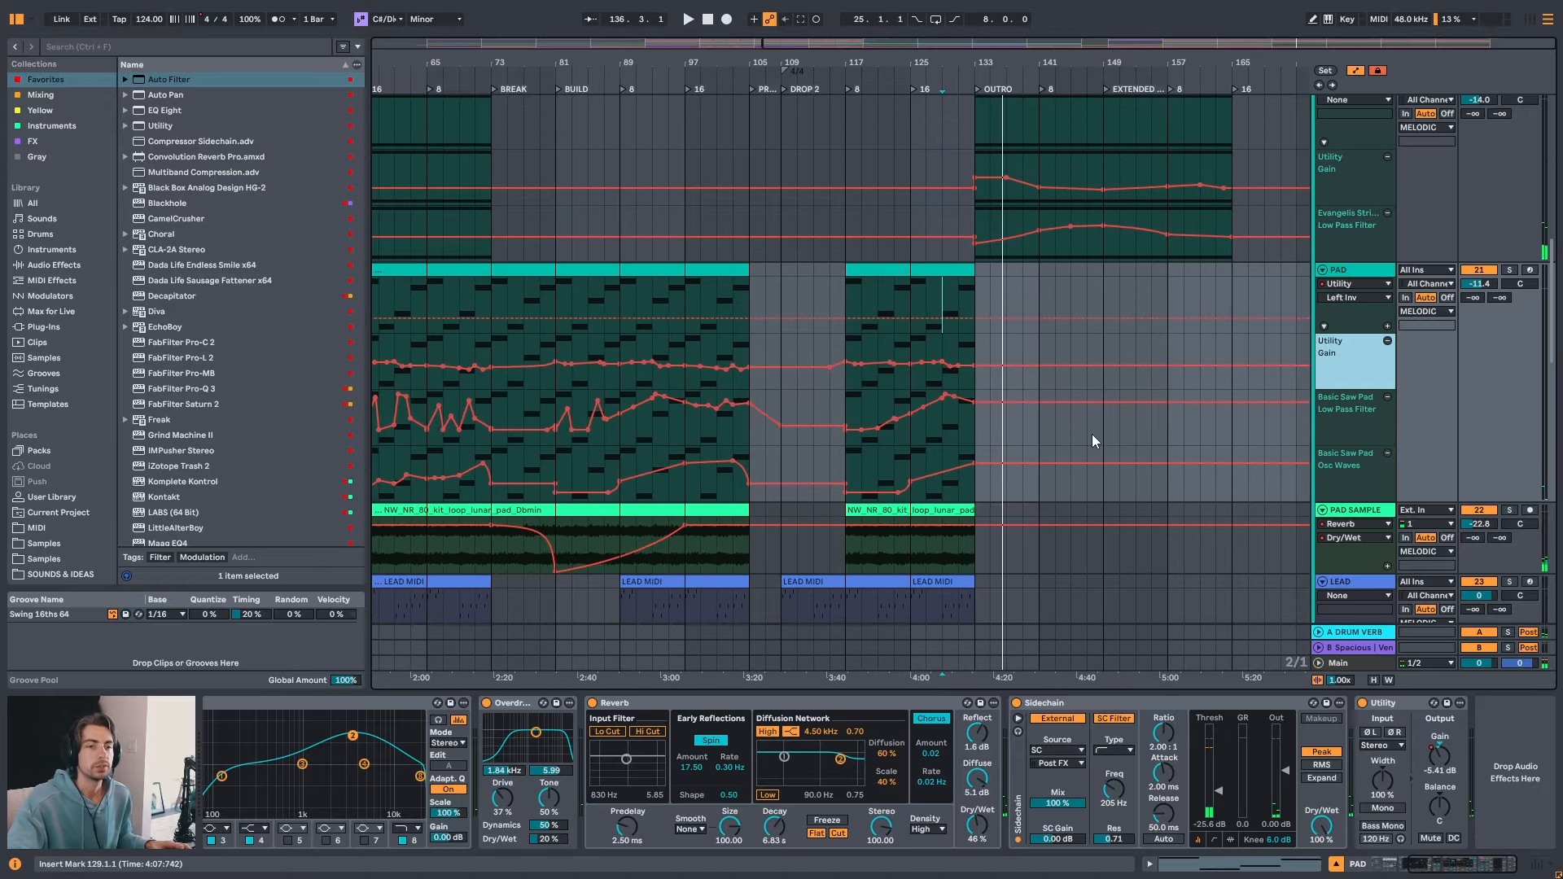
- Automate the melodic group's B-Spacious send to curve up from bar 109 to -7.0 dB at bar 133 and back down by bar 149
{"action": "scroll", "coordinate": [1089, 436], "scroll_direction": "up", "scroll_amount": 5}
{"action": "scroll", "coordinate": [1238, 303], "scroll_direction": "up", "scroll_amount": 4}
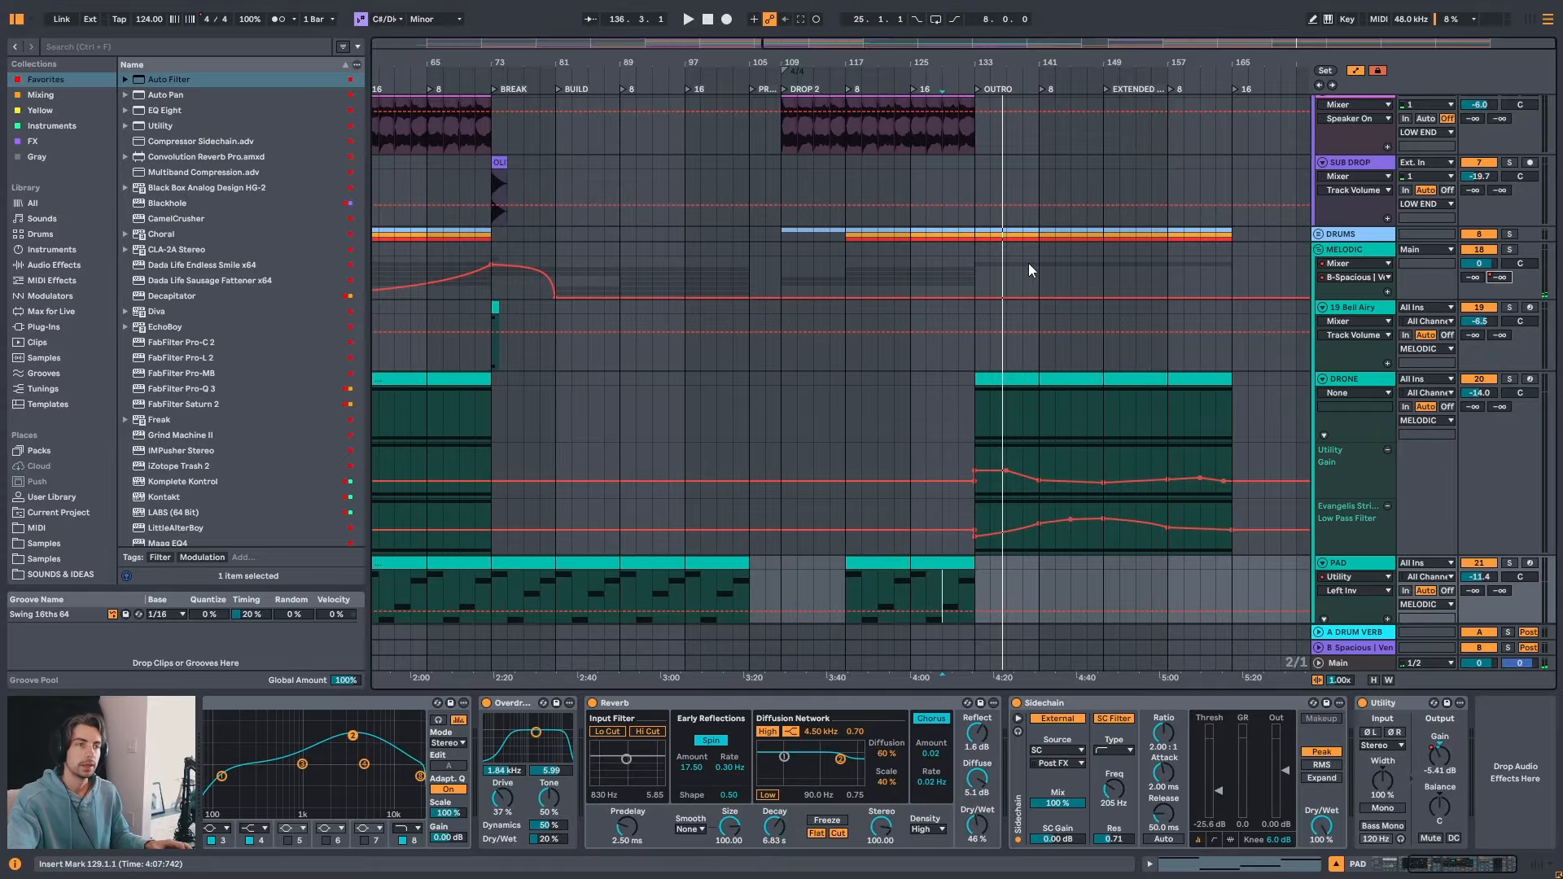
{"action": "left_click", "coordinate": [782, 295]}
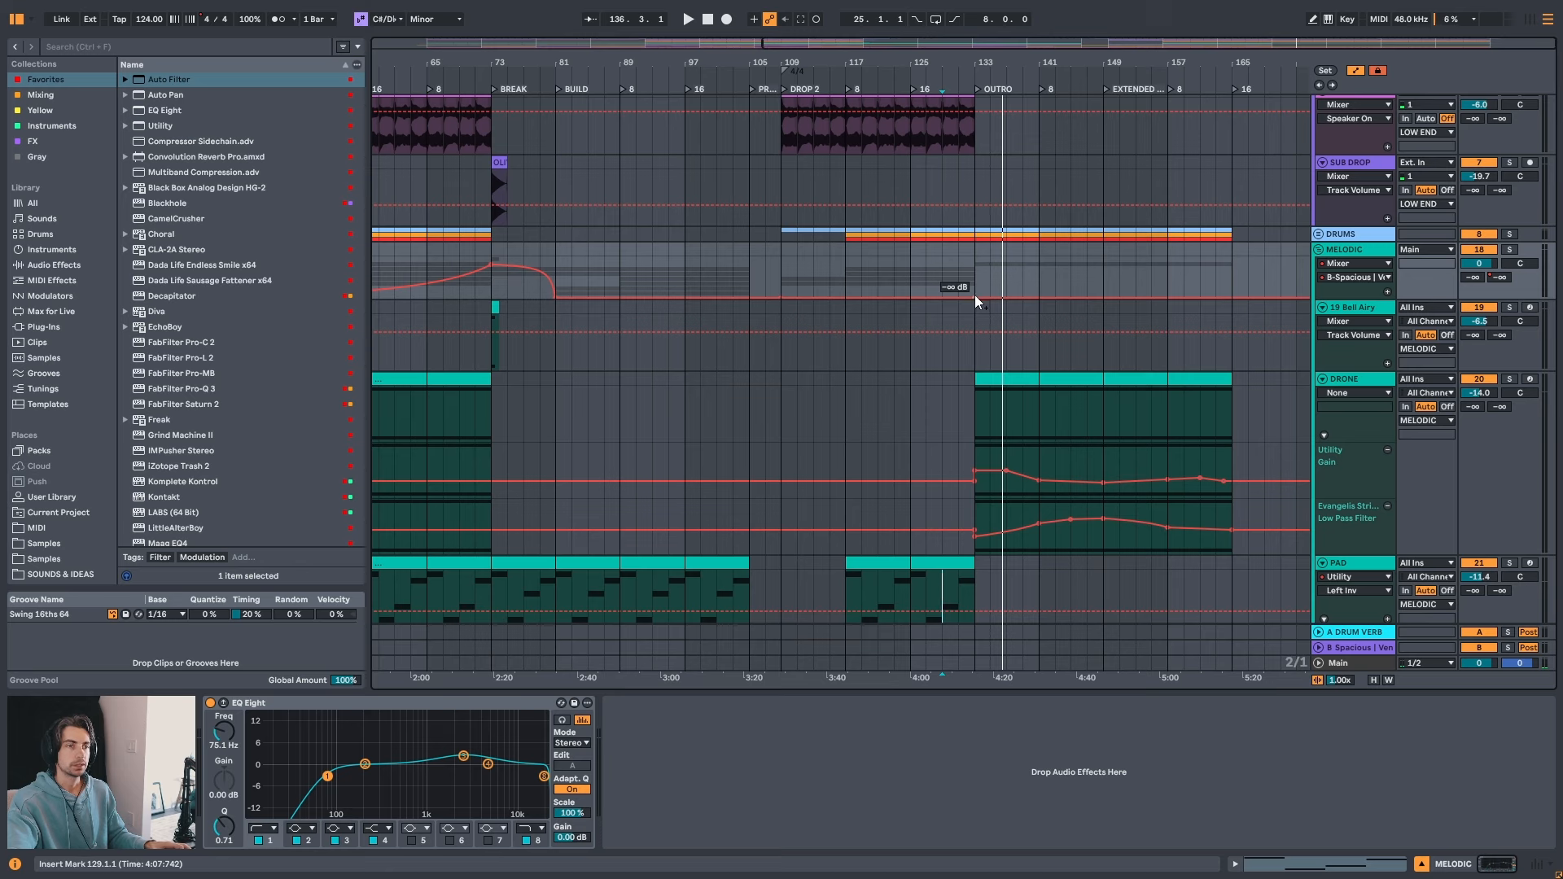
{"action": "left_click_drag", "start_coordinate": [975, 296], "coordinate": [1086, 297]}
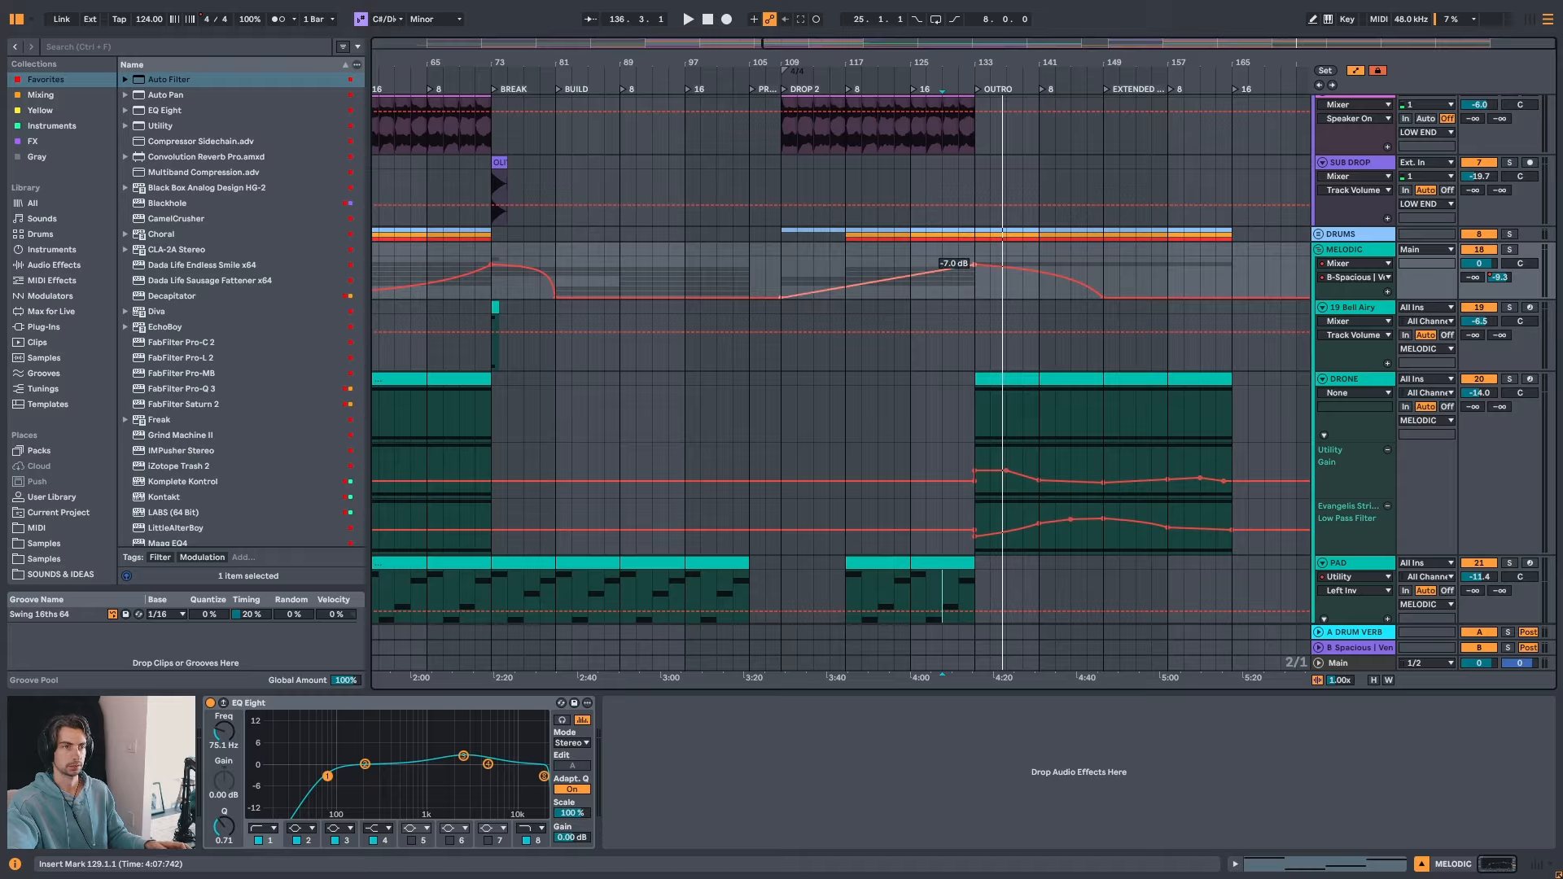
- Copy the Sidechain compressor from the drone track onto the B-Spacious return, after the Venus Bright reverb
{"action": "left_click", "coordinate": [1361, 650]}
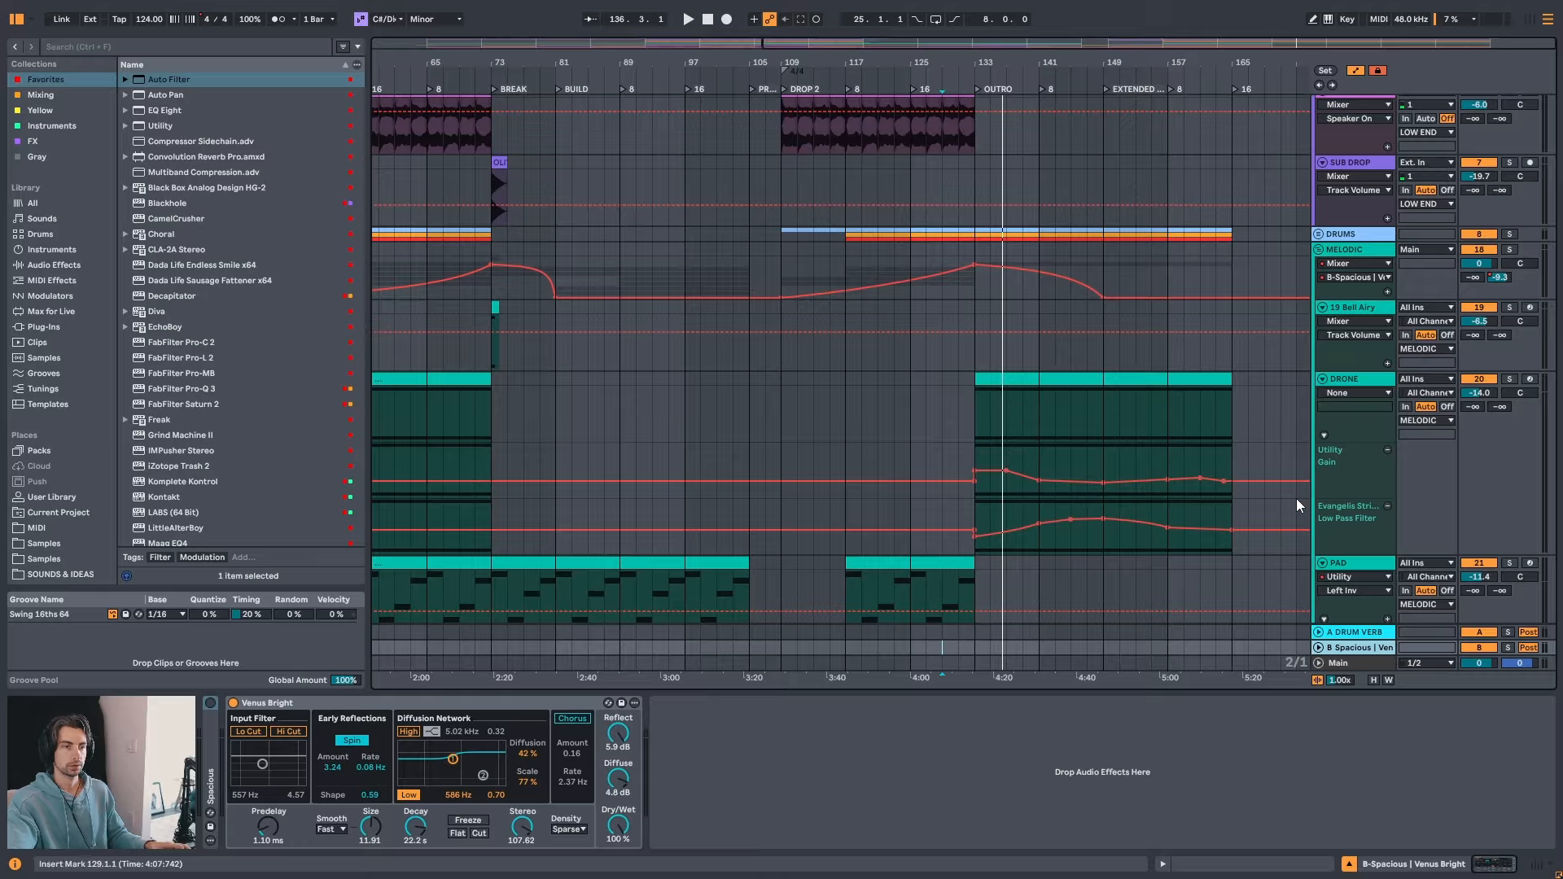
{"action": "left_click", "coordinate": [1361, 633]}
{"action": "left_click", "coordinate": [1372, 649]}
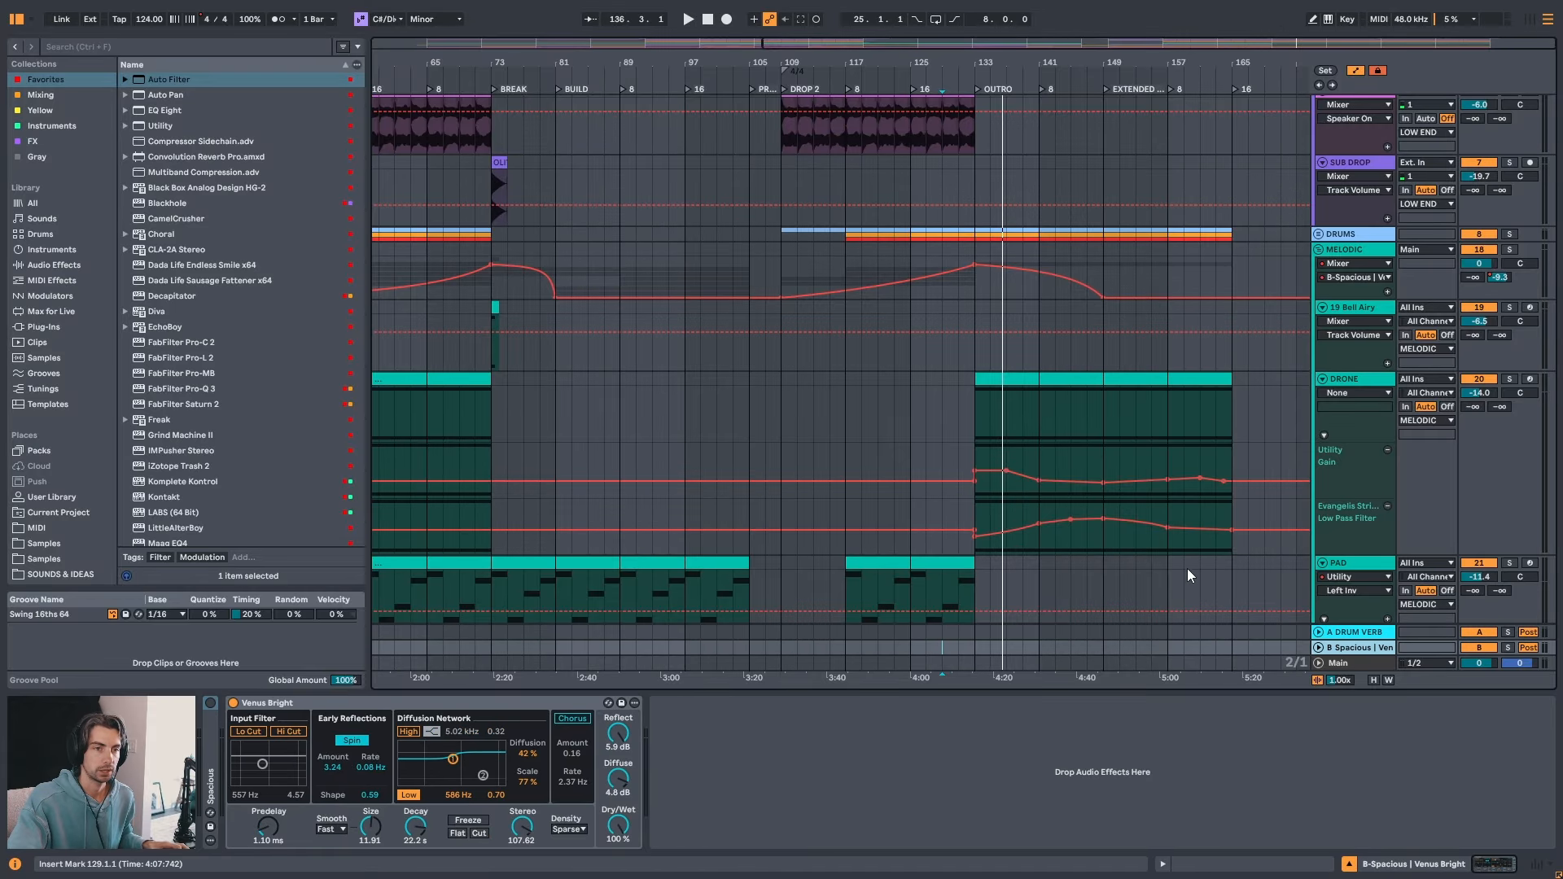
{"action": "left_click", "coordinate": [1347, 389]}
{"action": "left_click", "coordinate": [1178, 710]}
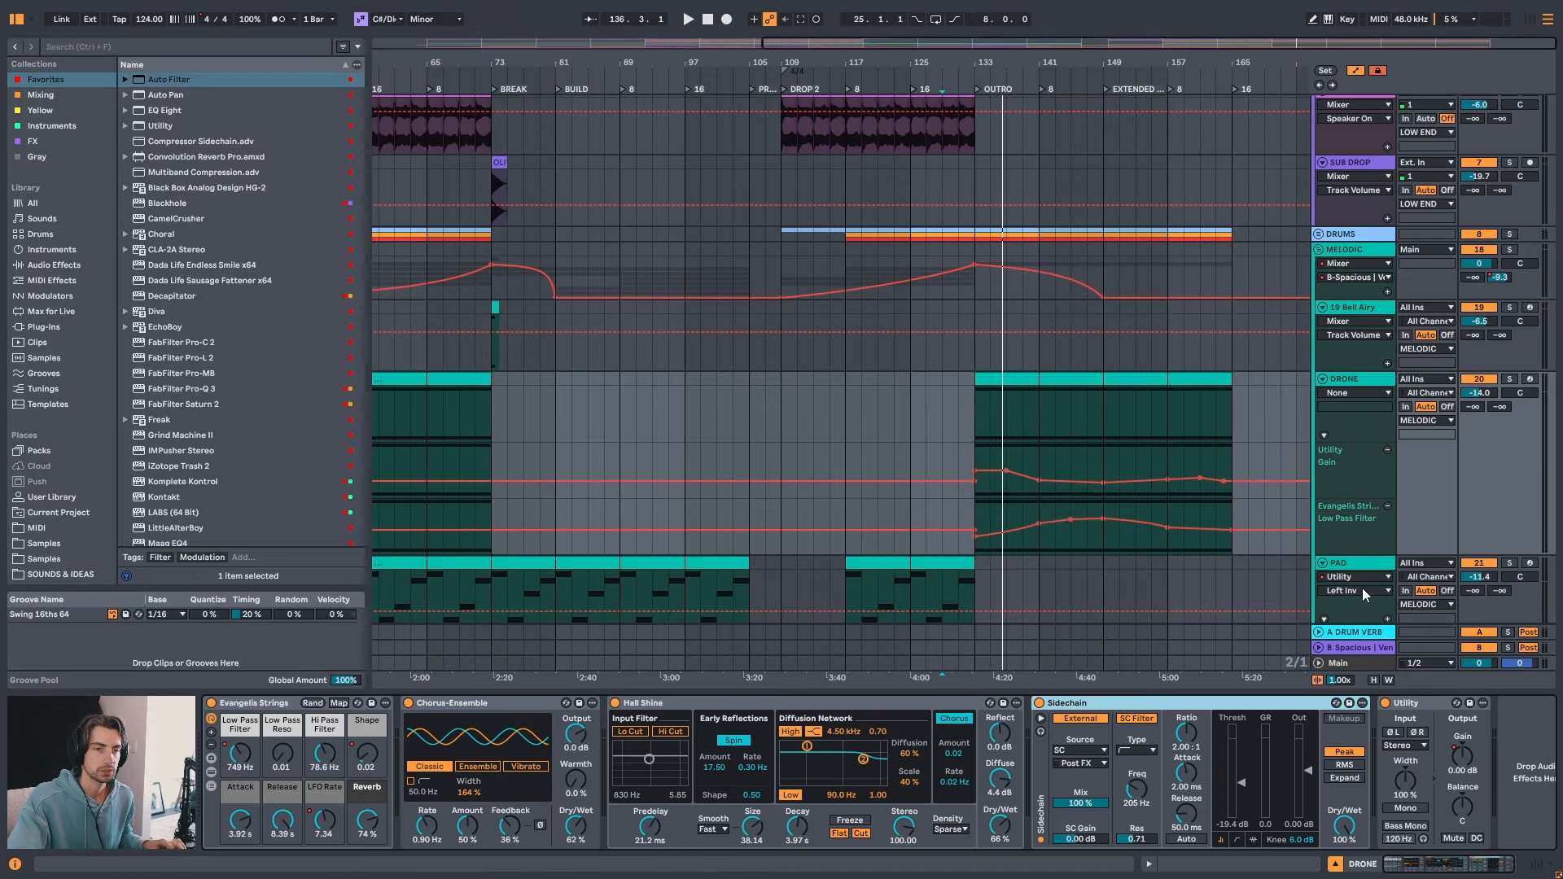
{"action": "left_click", "coordinate": [1338, 651]}
{"action": "key", "text": "ctrl+v"}
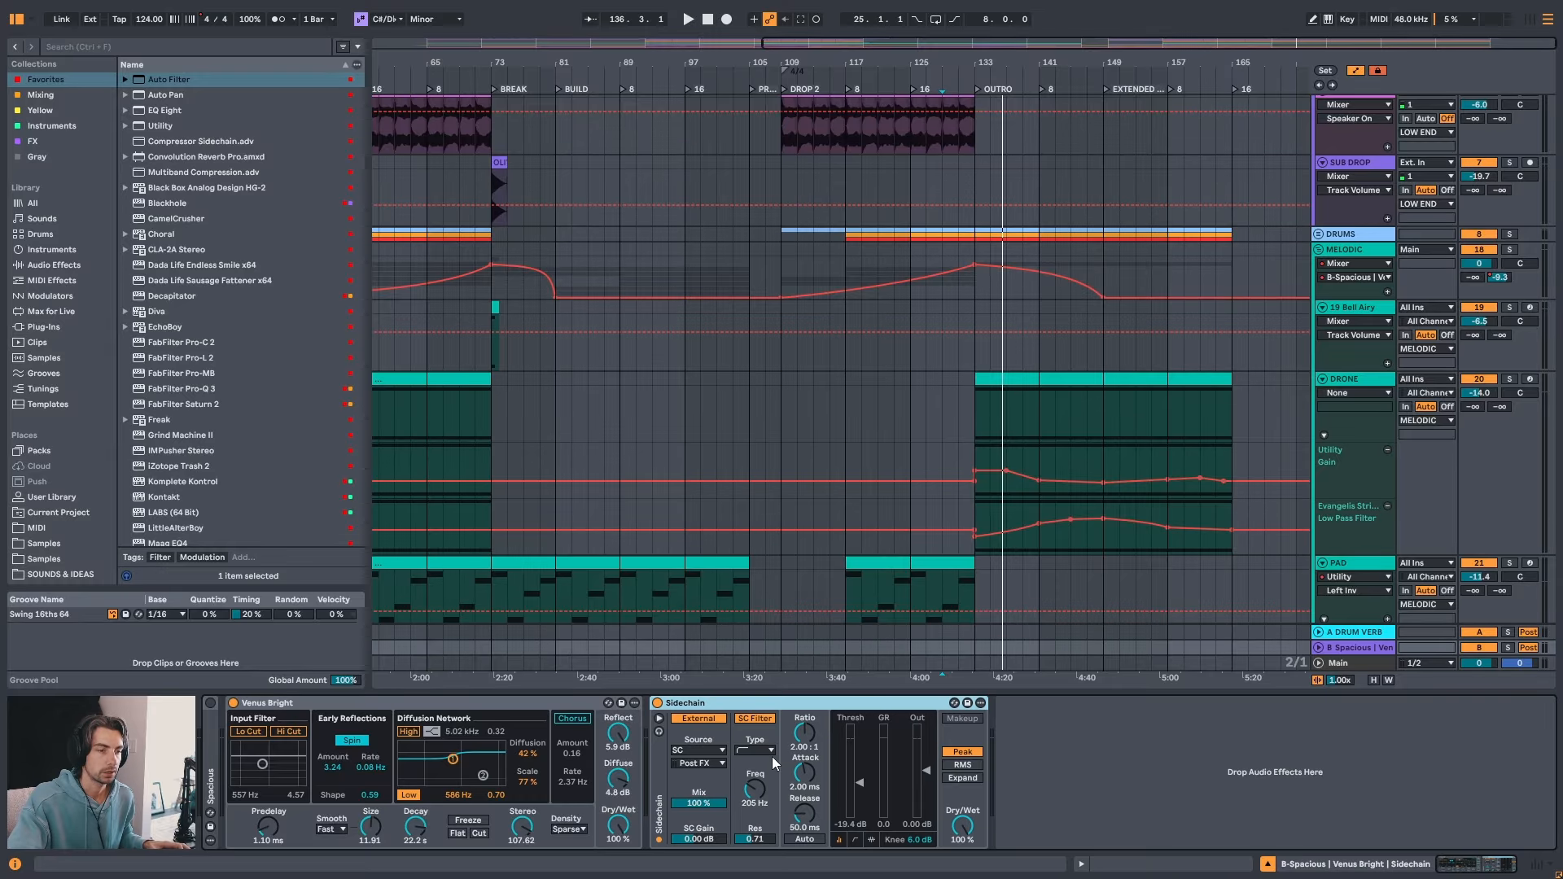
- Solo the B-Spacious return, play from bar 129 and lower its Sidechain compressor's threshold to -24.9 dB
{"action": "left_click", "coordinate": [1507, 647]}
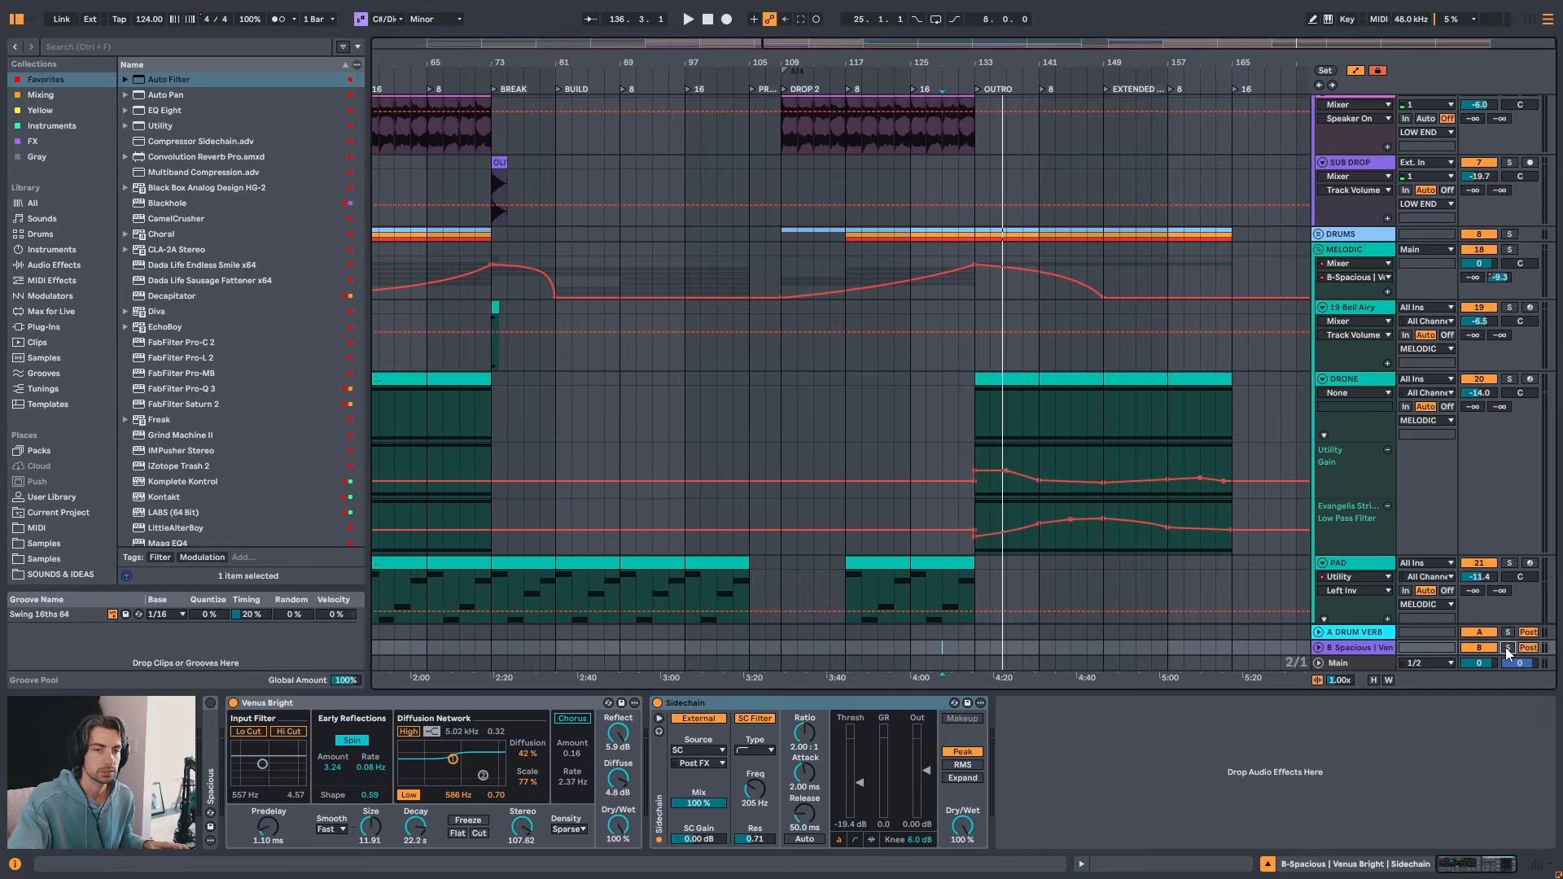
{"action": "left_click_drag", "start_coordinate": [1023, 62], "coordinate": [1007, 90]}
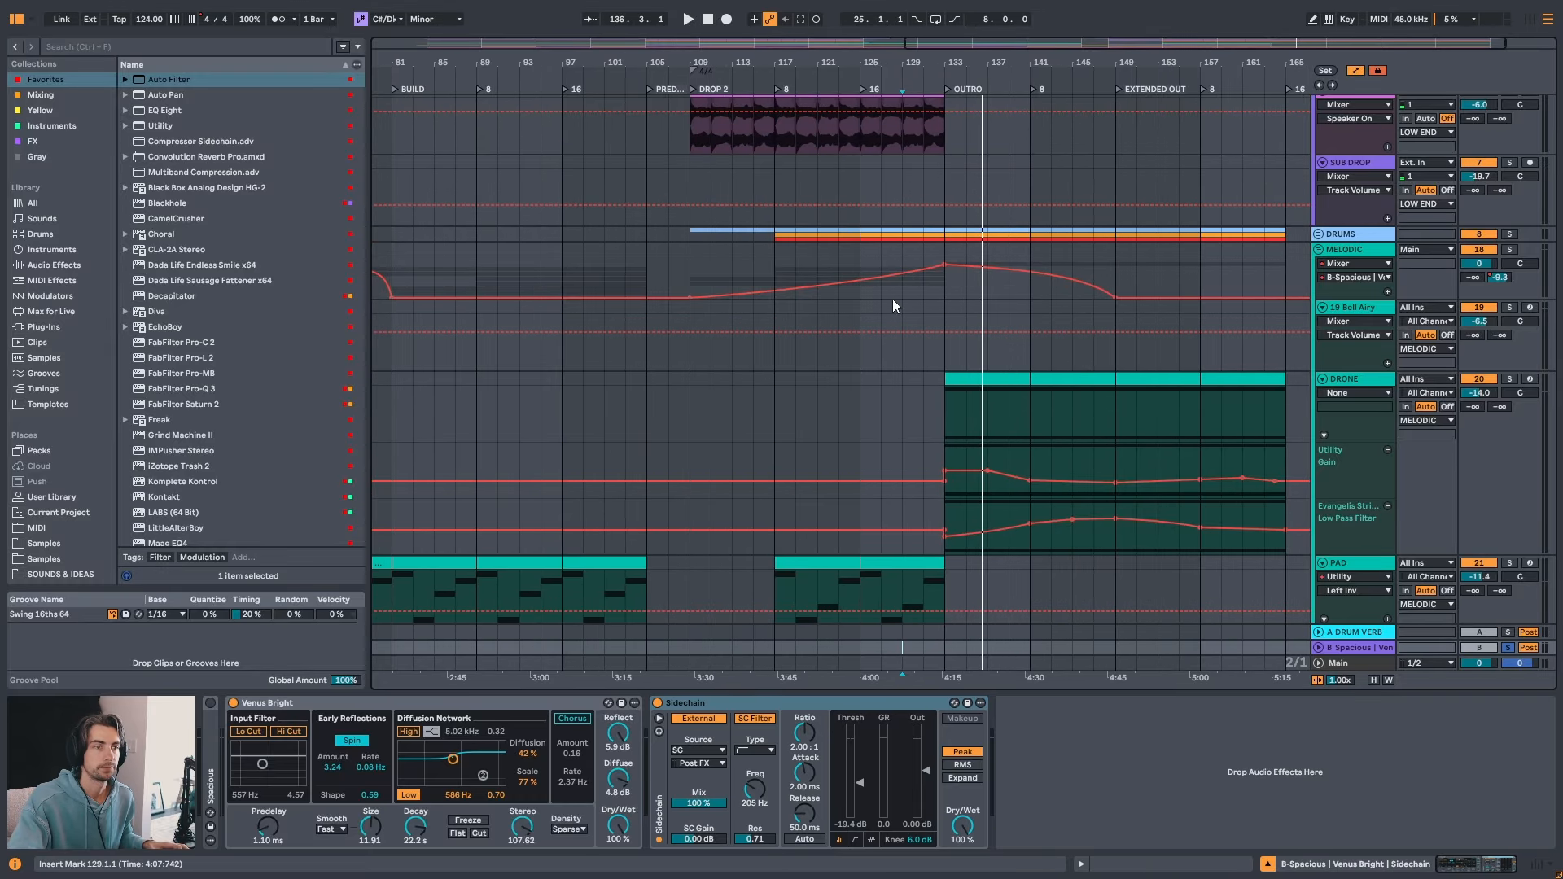
{"action": "left_click", "coordinate": [899, 350]}
{"action": "key", "text": "space"}
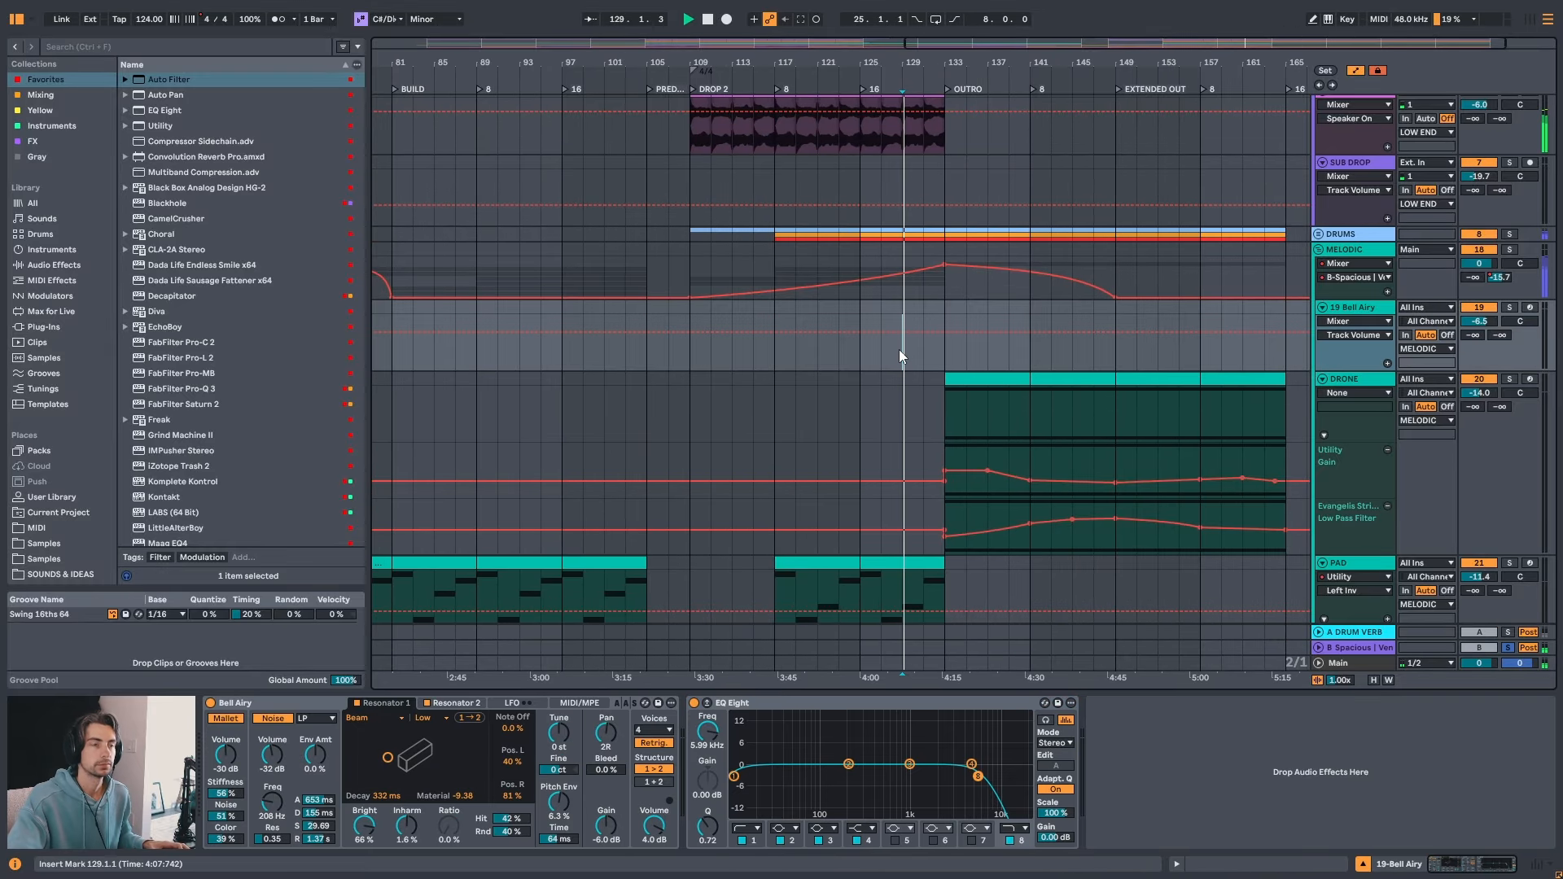
{"action": "left_click", "coordinate": [1364, 647]}
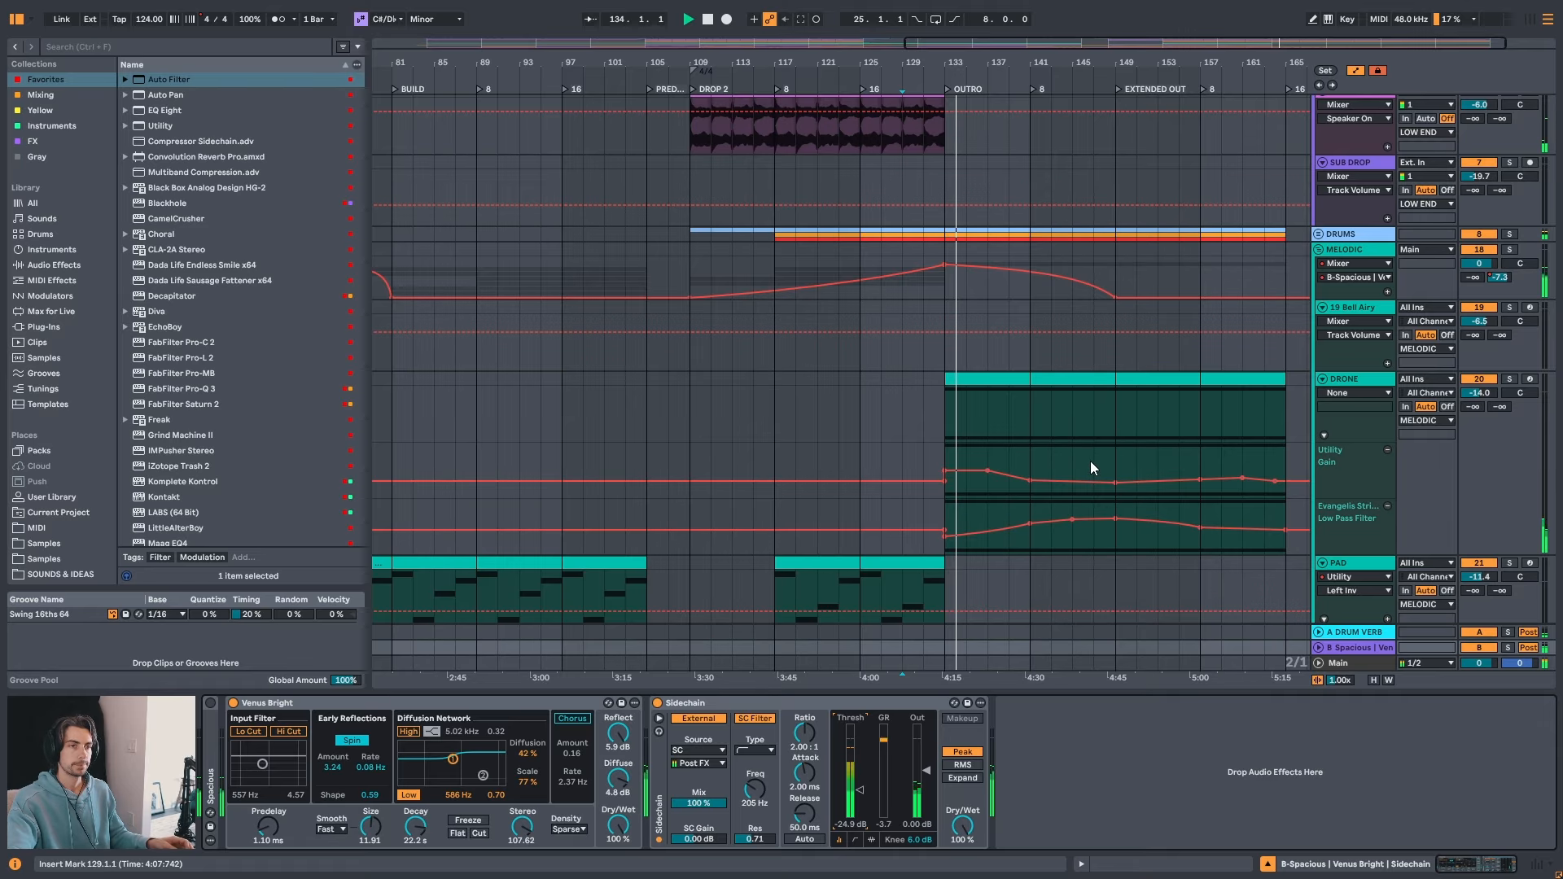
- Remove the dip after the rise before Drop 2 from the clap one-shot group's Utility gain automation, holding it flat at 6.58 dB
{"action": "left_click_drag", "start_coordinate": [1035, 64], "coordinate": [1126, 54]}
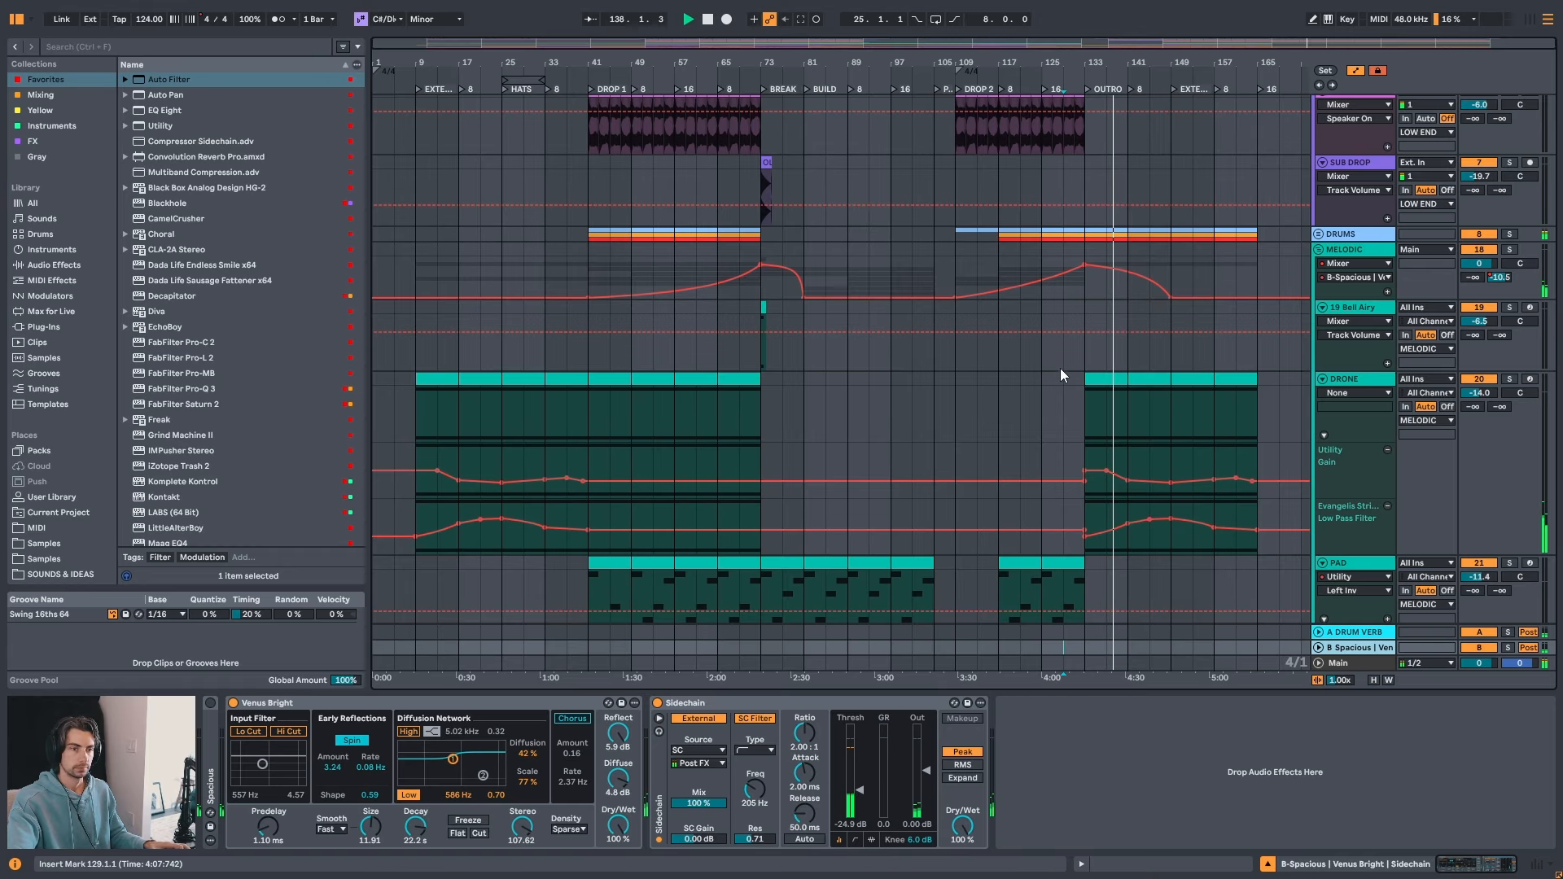
{"action": "scroll", "coordinate": [1059, 374], "scroll_direction": "down", "scroll_amount": 5}
{"action": "scroll", "coordinate": [1195, 395], "scroll_direction": "down", "scroll_amount": 10}
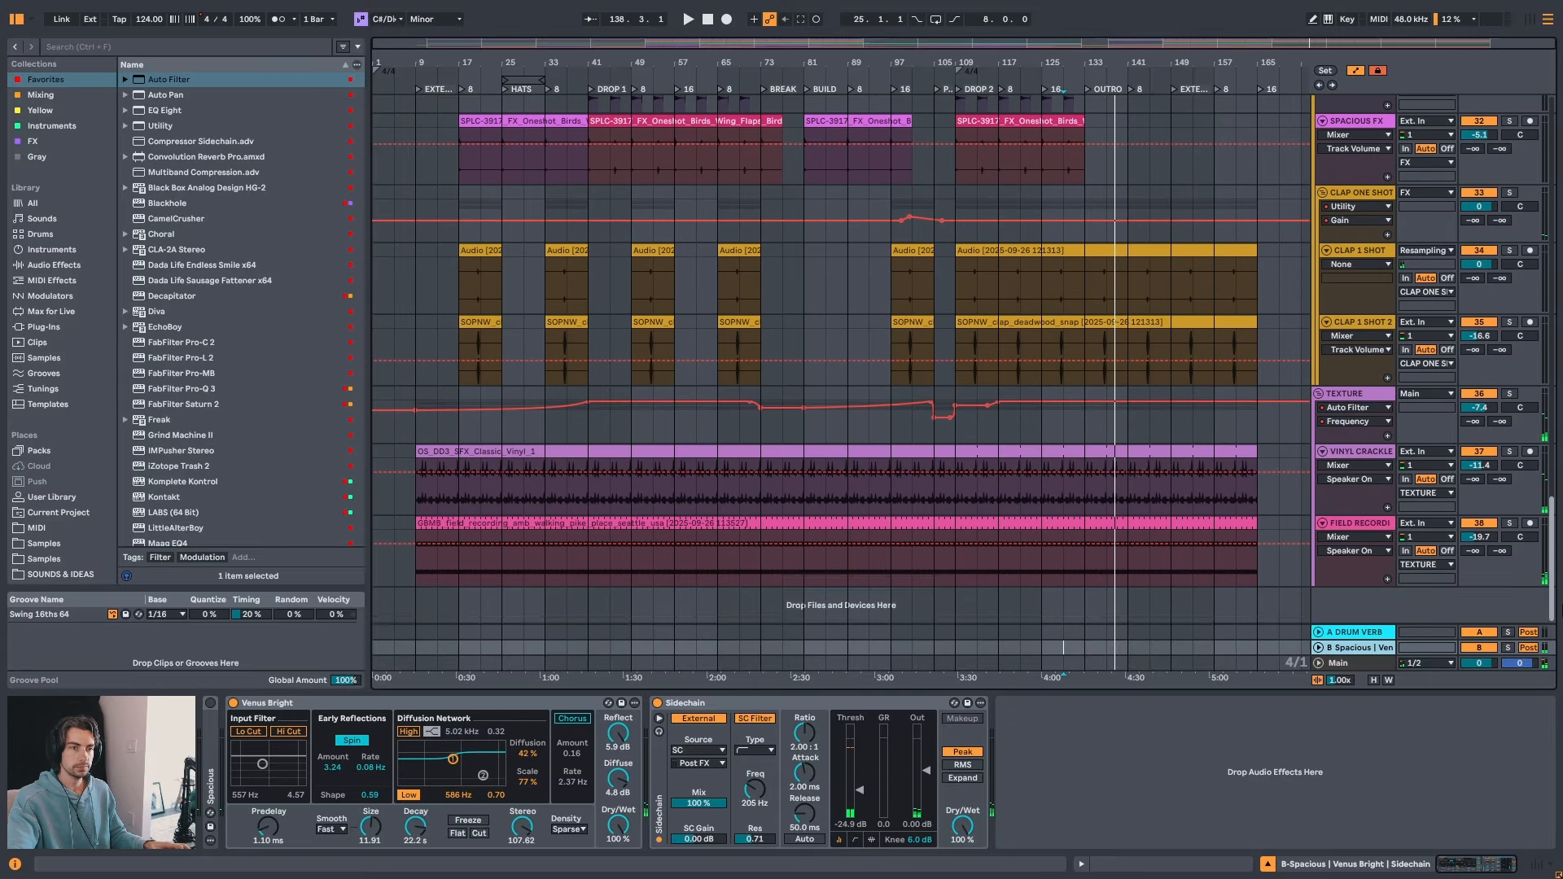
{"action": "scroll", "coordinate": [1228, 374], "scroll_direction": "up", "scroll_amount": 2}
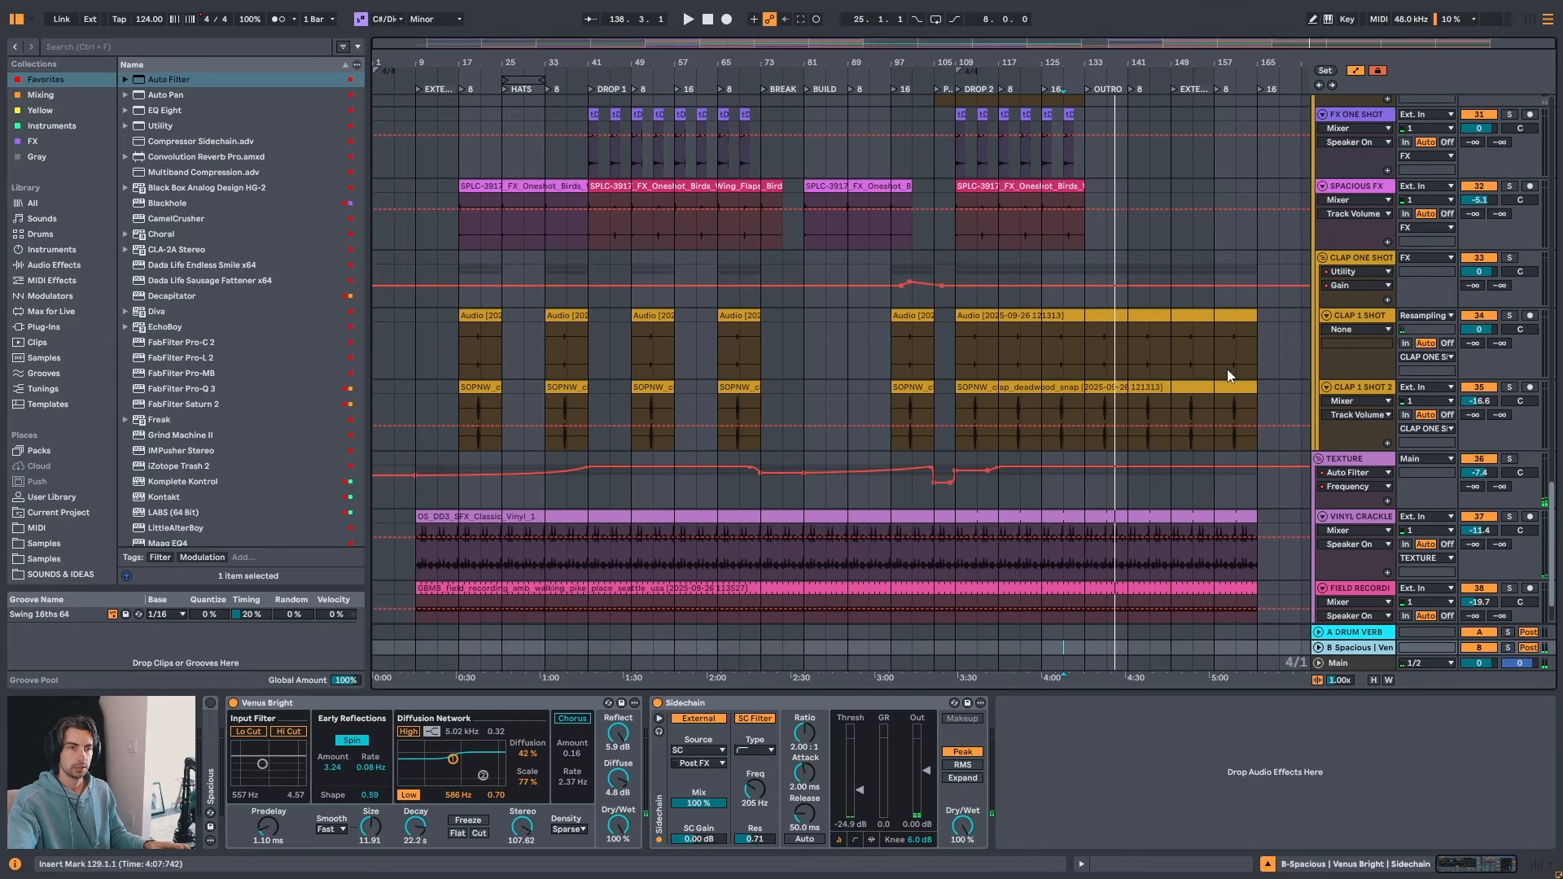
{"action": "left_click", "coordinate": [1356, 258]}
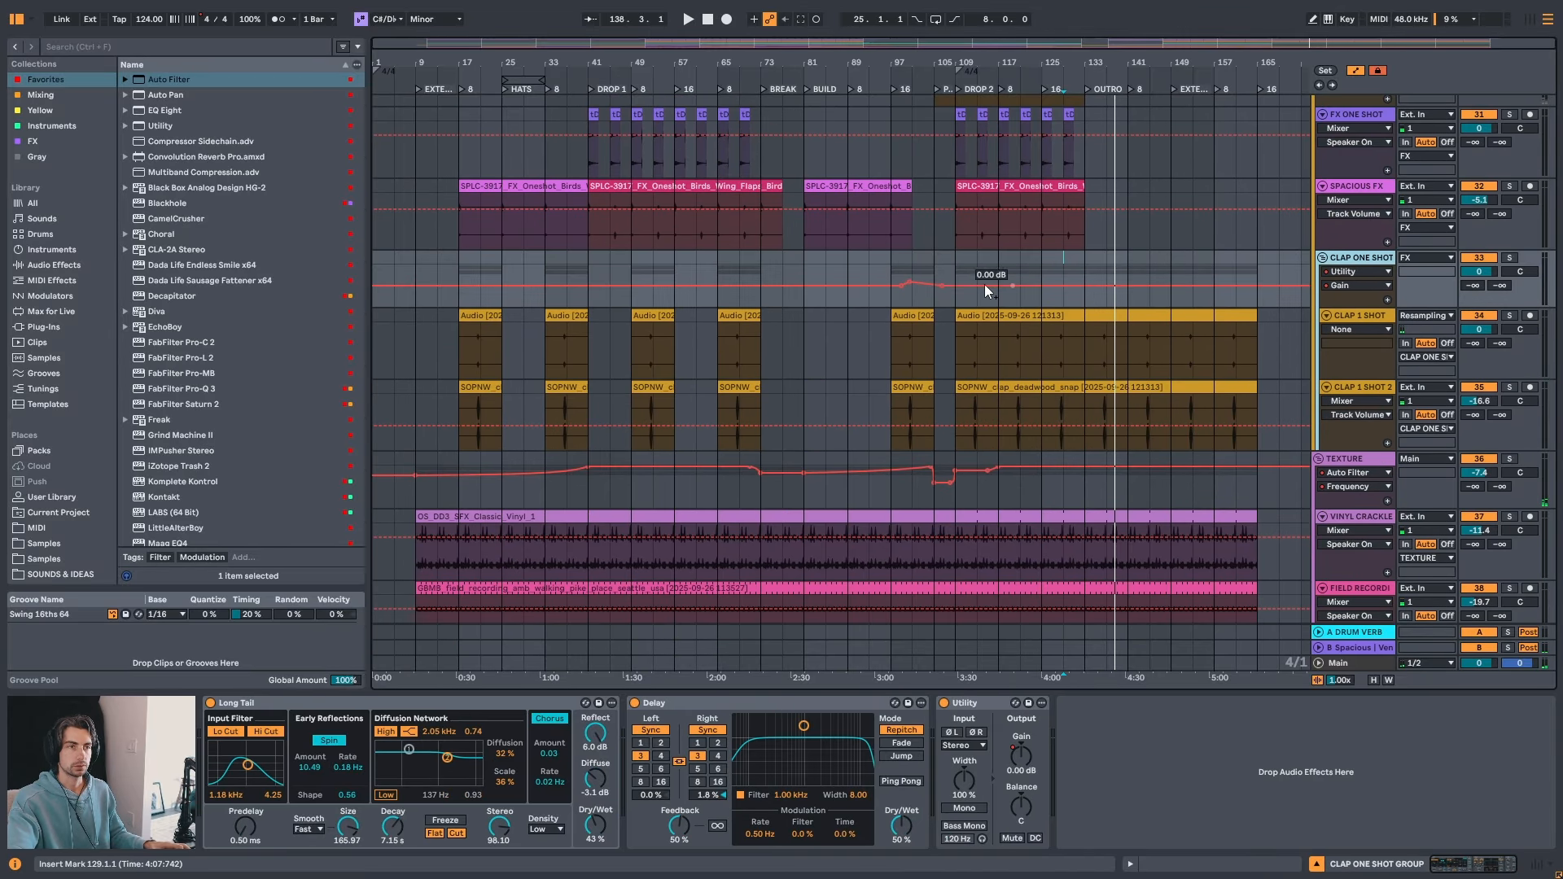
{"action": "left_click", "coordinate": [901, 286]}
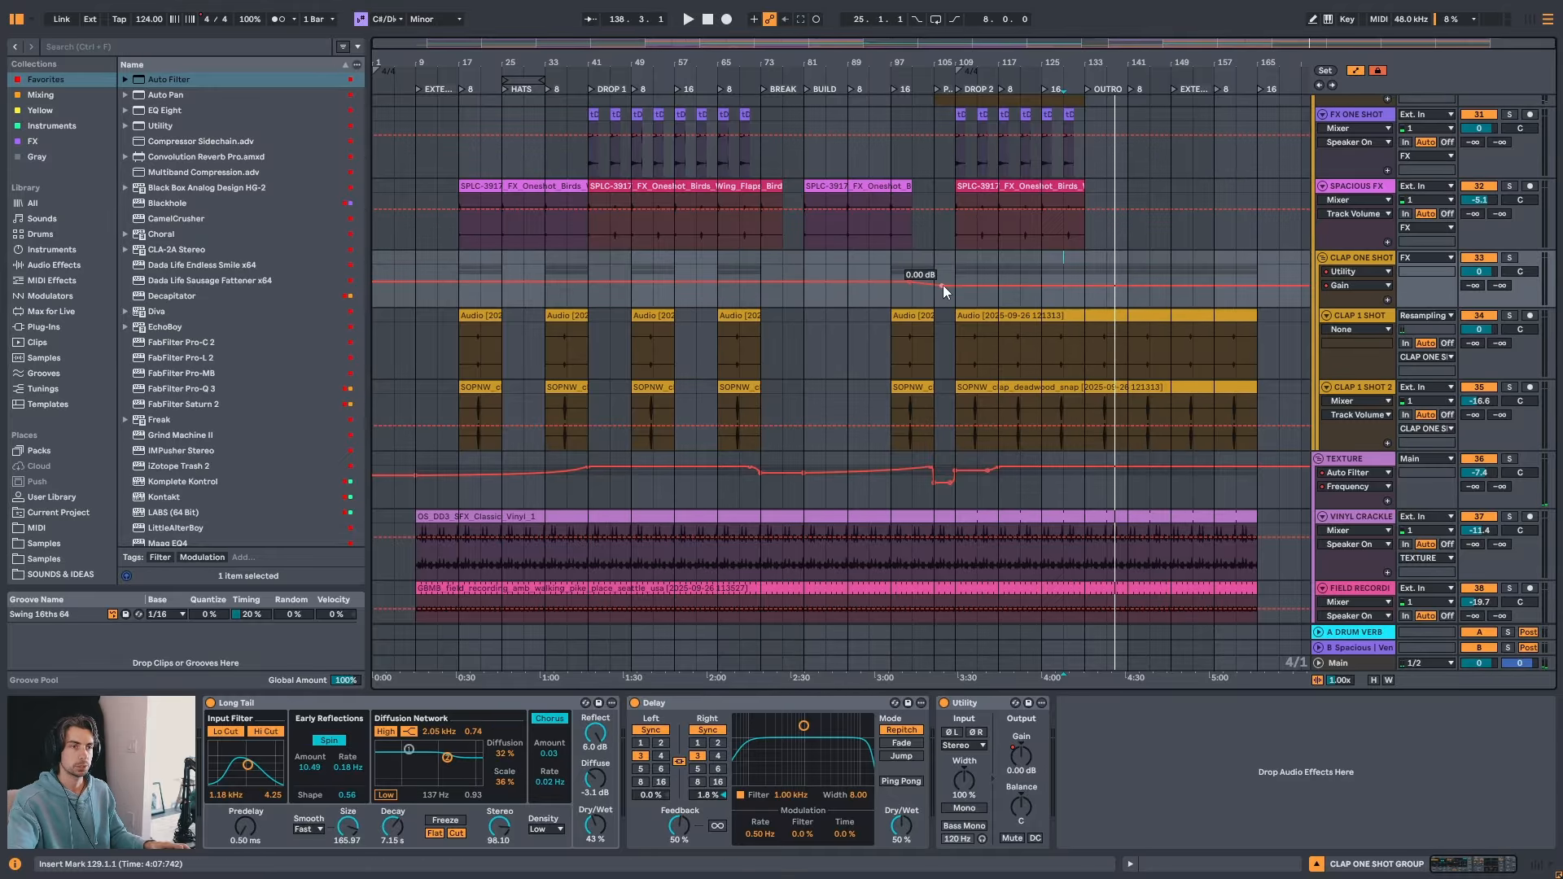
{"action": "key", "text": "space"}
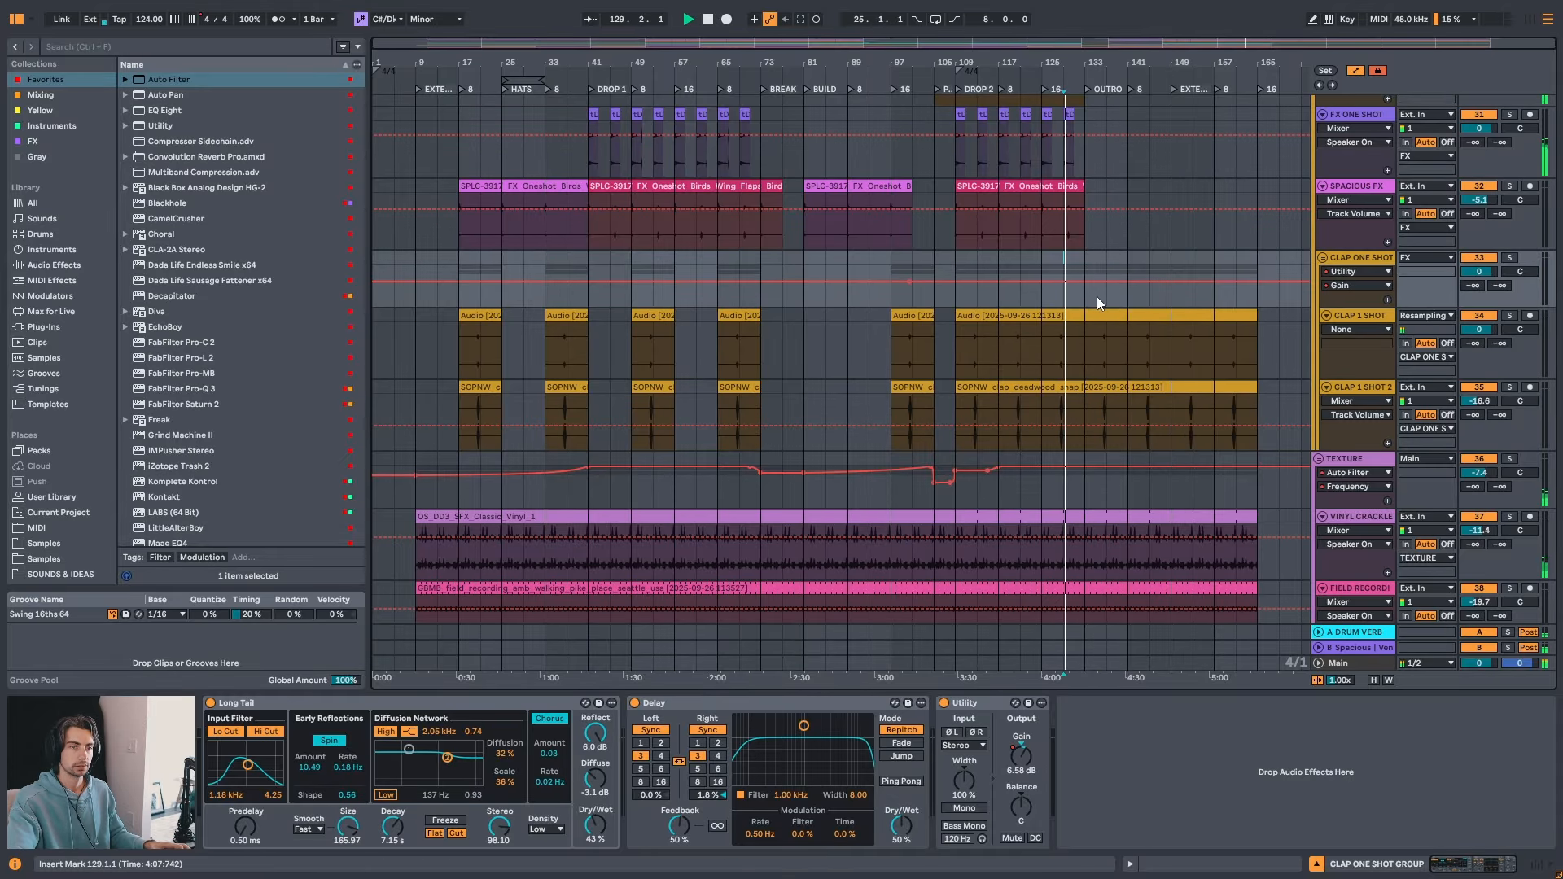
- Audition the transition from Drop 2 into the outro from bar 127 and check the FX, clap and texture tracks
{"action": "left_click_drag", "start_coordinate": [1096, 61], "coordinate": [1097, 114]}
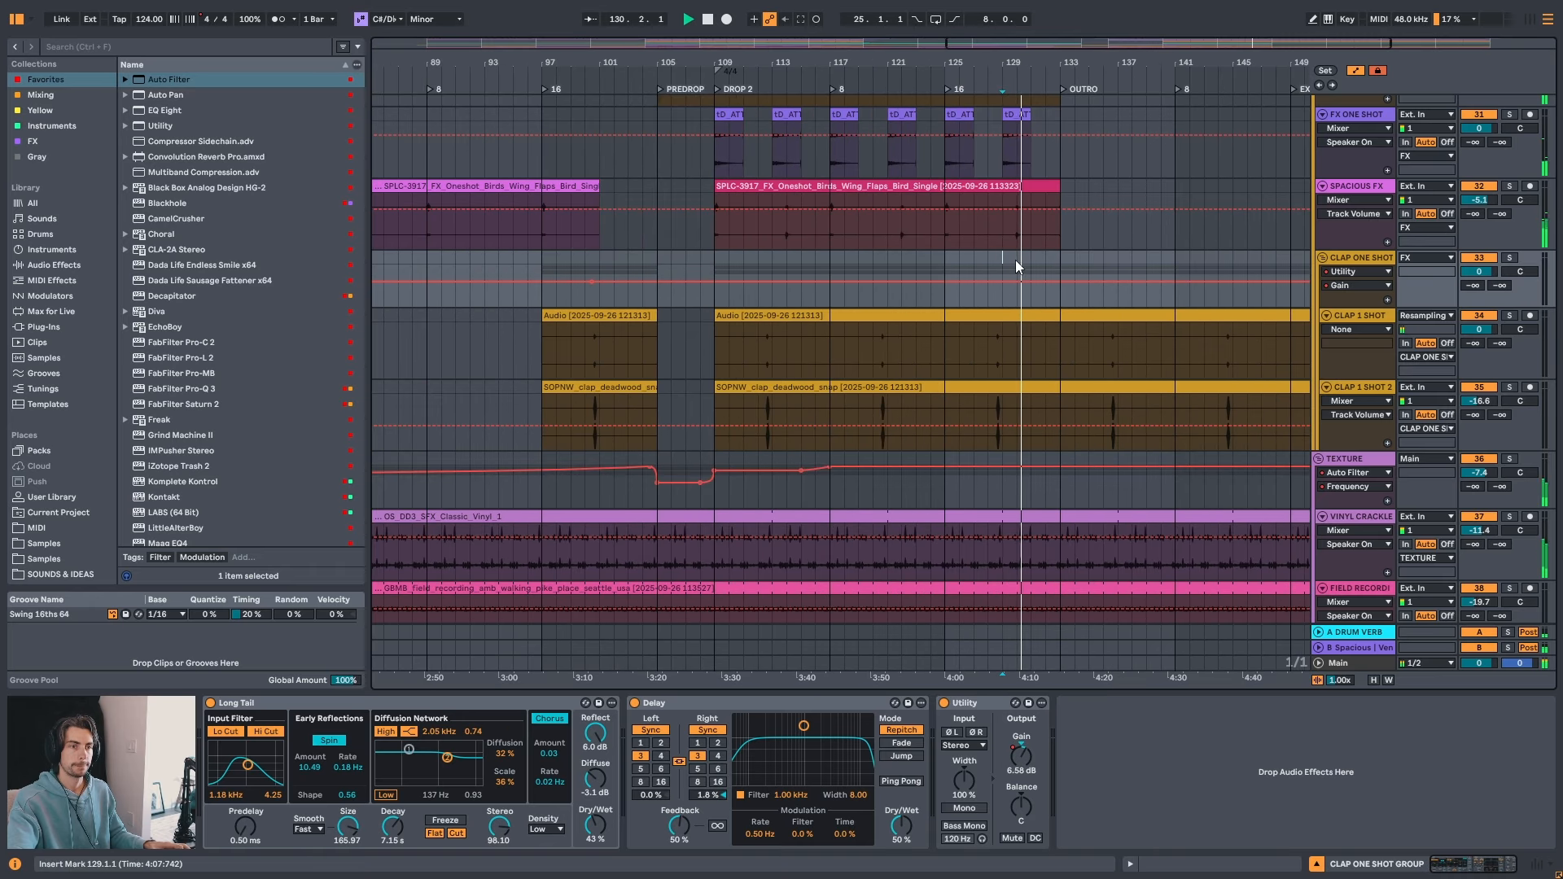
{"action": "left_click", "coordinate": [977, 267]}
{"action": "key", "text": "space"}
{"action": "key", "text": "space"}
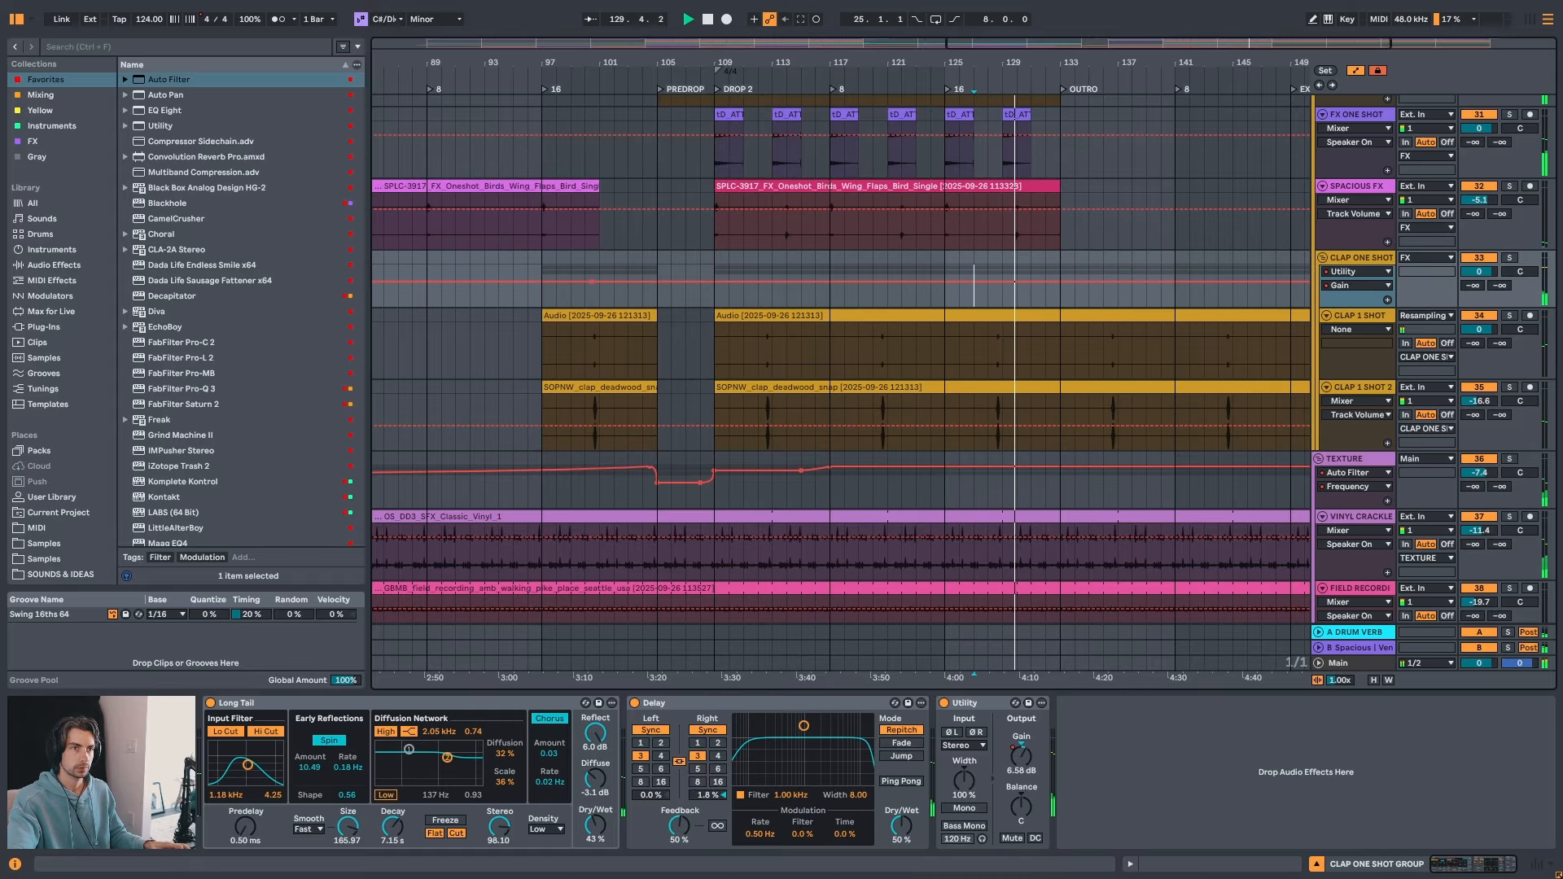
{"action": "scroll", "coordinate": [1046, 248], "scroll_direction": "down", "scroll_amount": 3}
{"action": "scroll", "coordinate": [1058, 297], "scroll_direction": "down", "scroll_amount": 4}
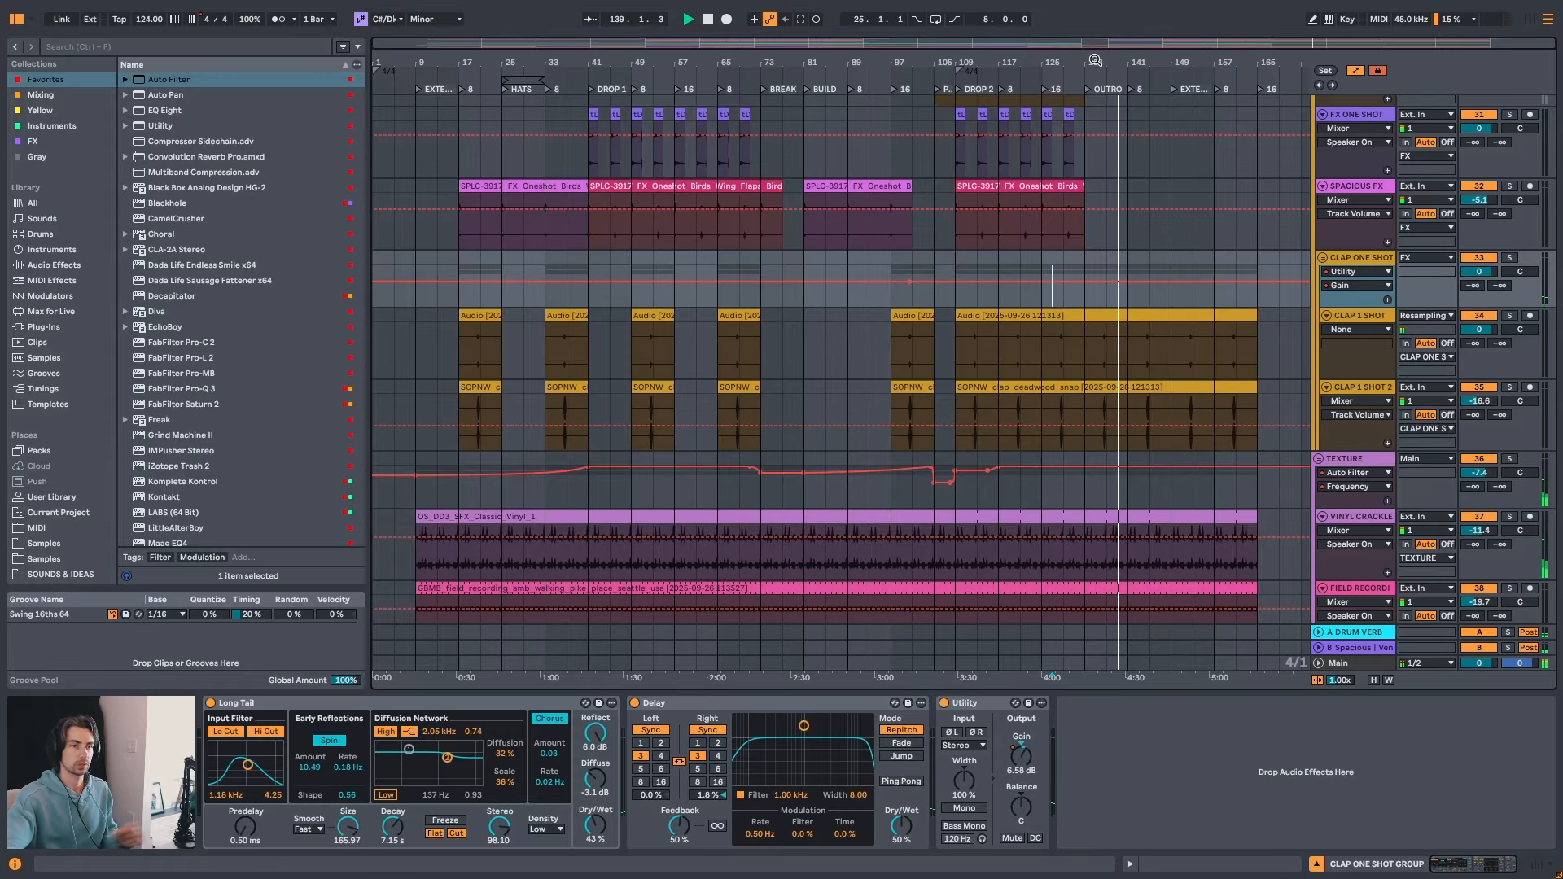
{"action": "scroll", "coordinate": [1160, 292], "scroll_direction": "up", "scroll_amount": 2}
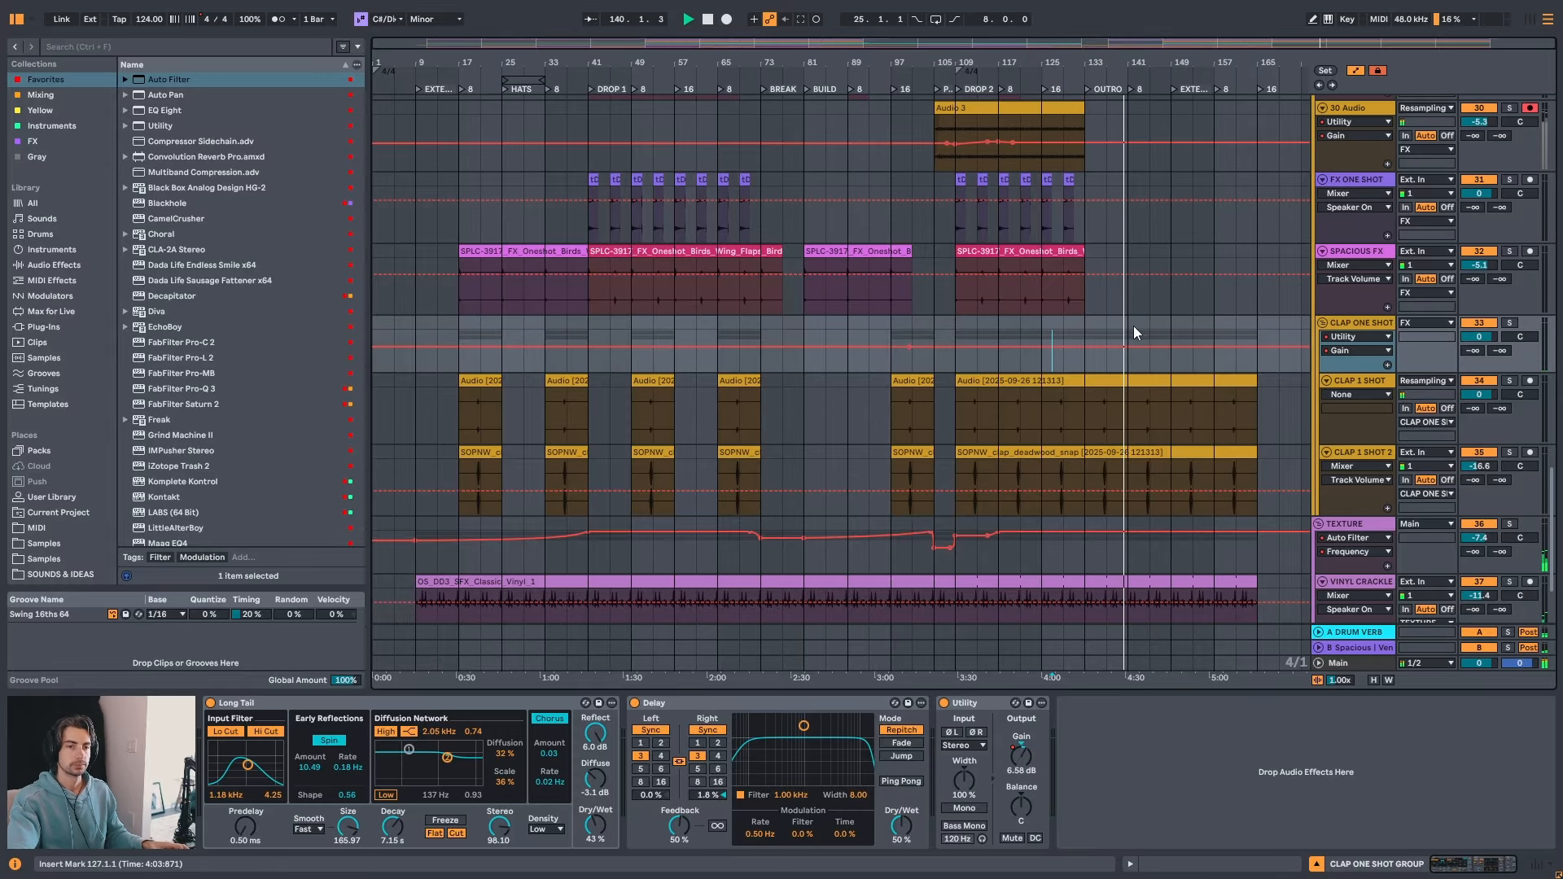
{"action": "scroll", "coordinate": [1172, 360], "scroll_direction": "down", "scroll_amount": 3}
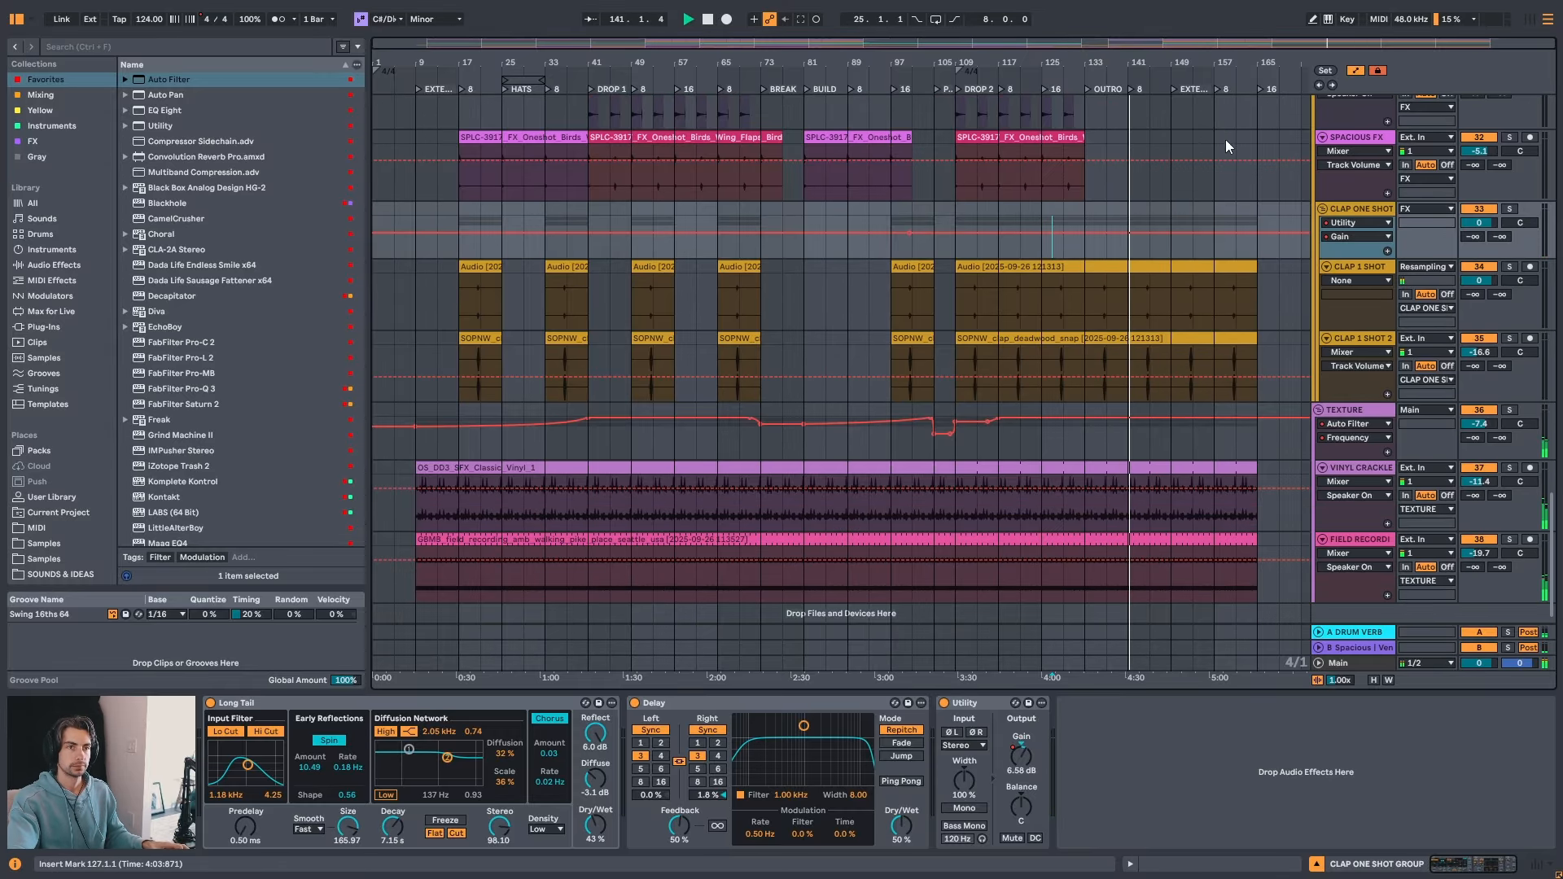
- Automate the Texture group's Auto Filter frequency to fall from 20.0 kHz at bar 161 to about 11.5 kHz at bar 165
{"action": "left_click_drag", "start_coordinate": [1245, 64], "coordinate": [1221, 135]}
{"action": "left_click", "coordinate": [1101, 446]}
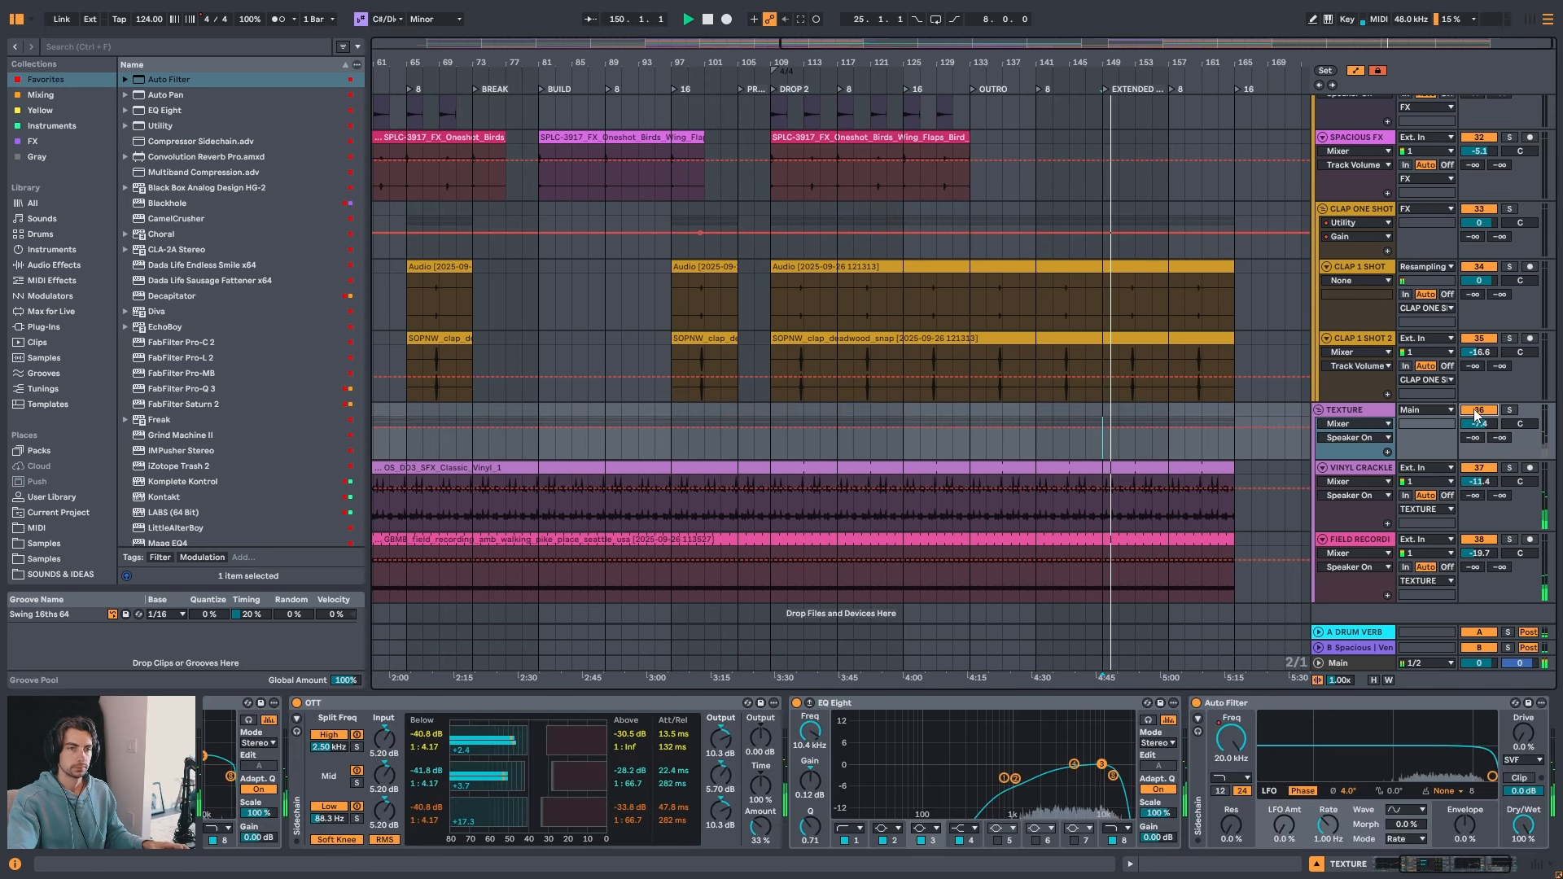
{"action": "left_click", "coordinate": [1232, 738]}
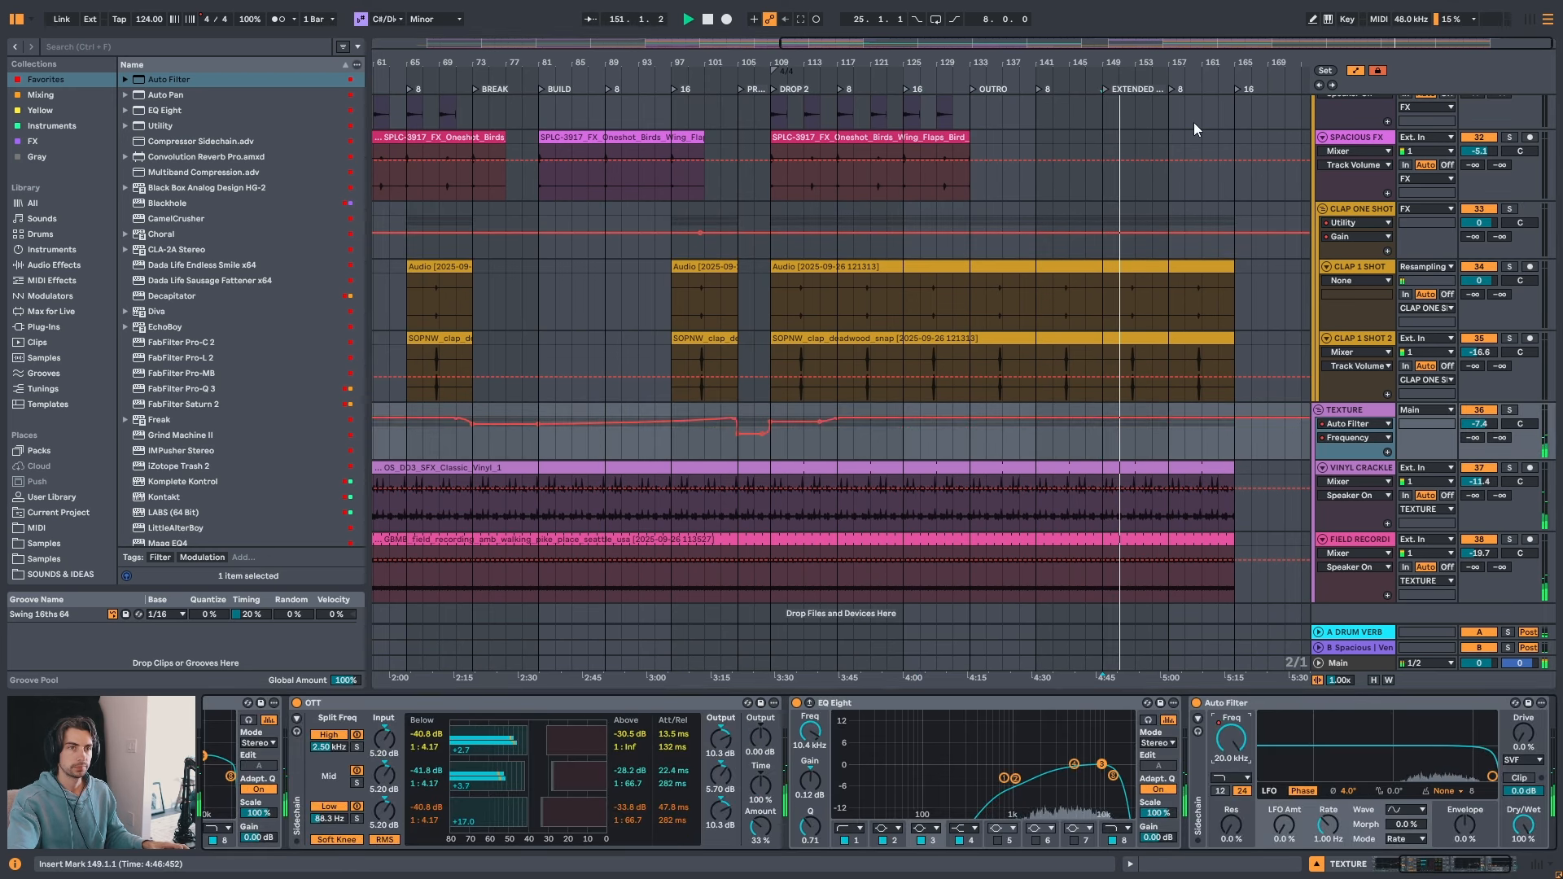
{"action": "left_click_drag", "start_coordinate": [1182, 63], "coordinate": [1140, 114]}
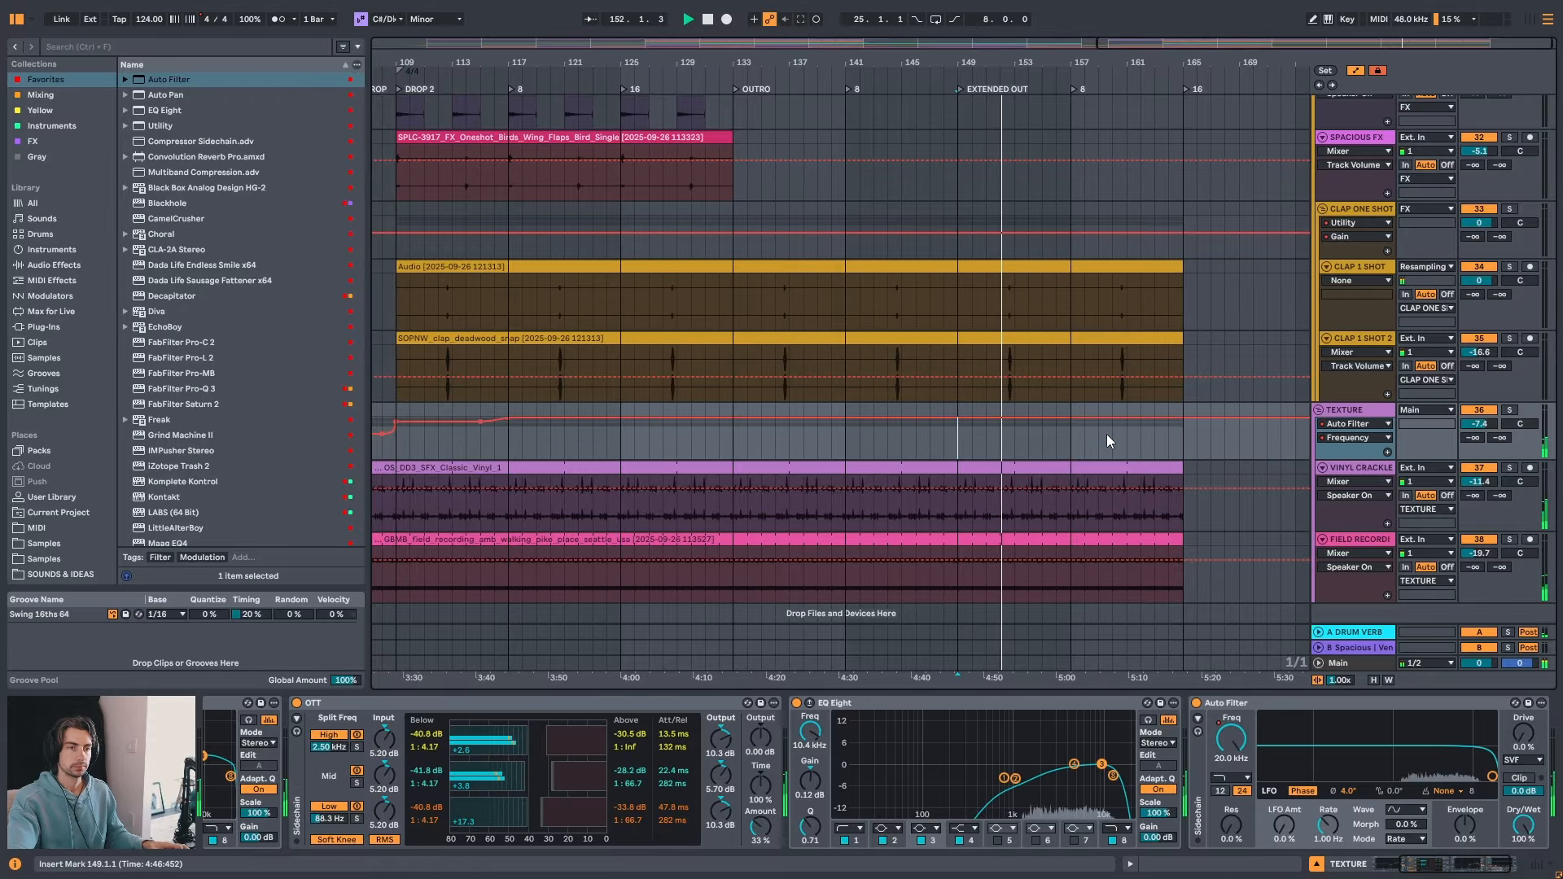
{"action": "left_click", "coordinate": [1125, 447]}
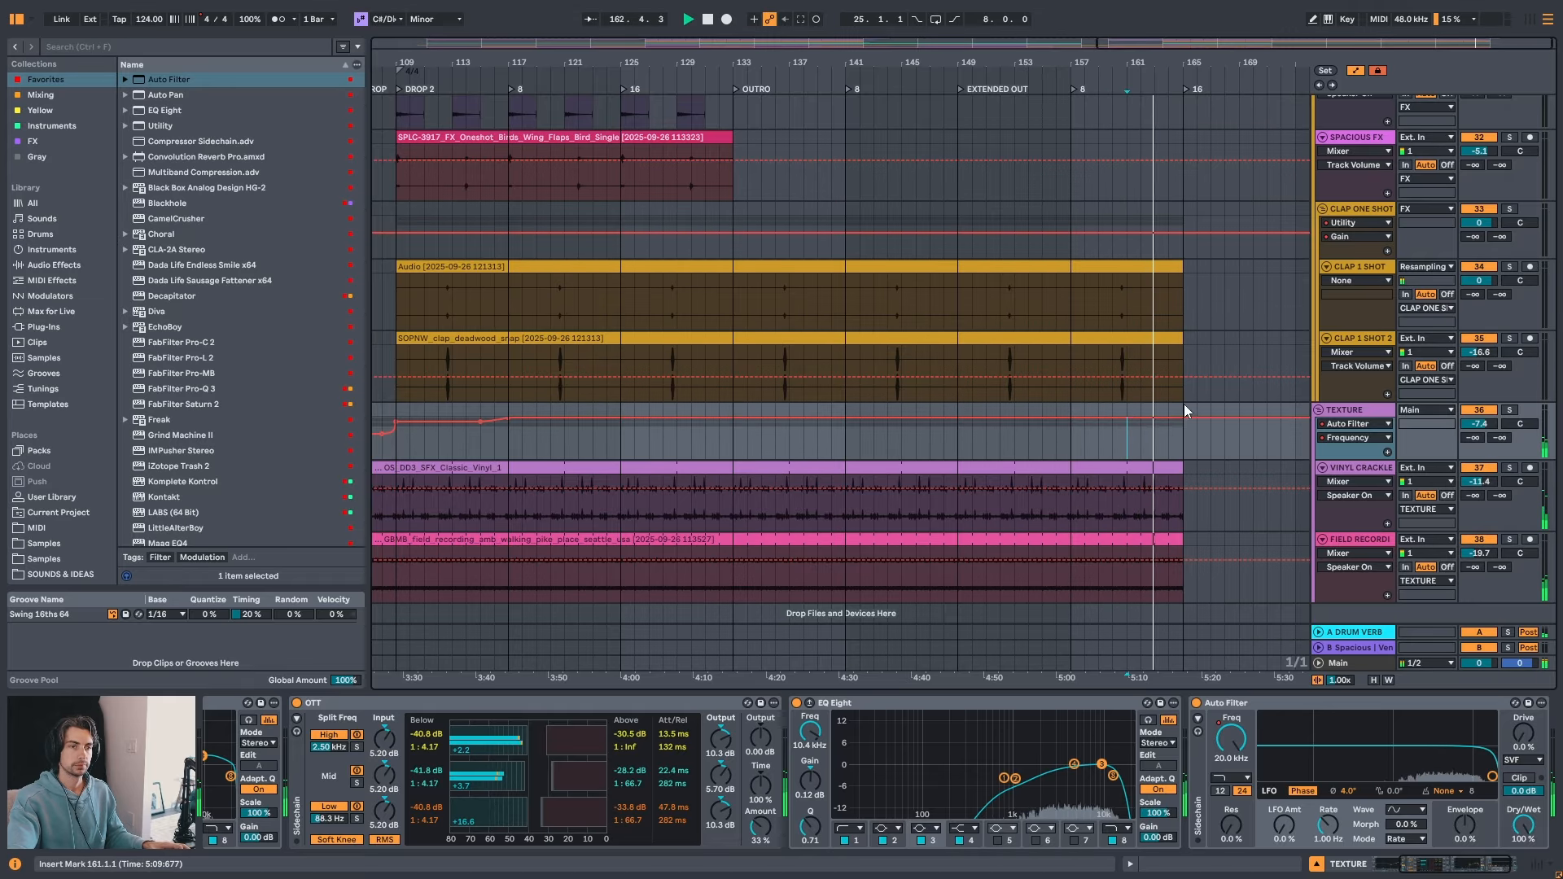
{"action": "left_click_drag", "start_coordinate": [1205, 61], "coordinate": [1181, 97]}
{"action": "left_click", "coordinate": [1030, 418]}
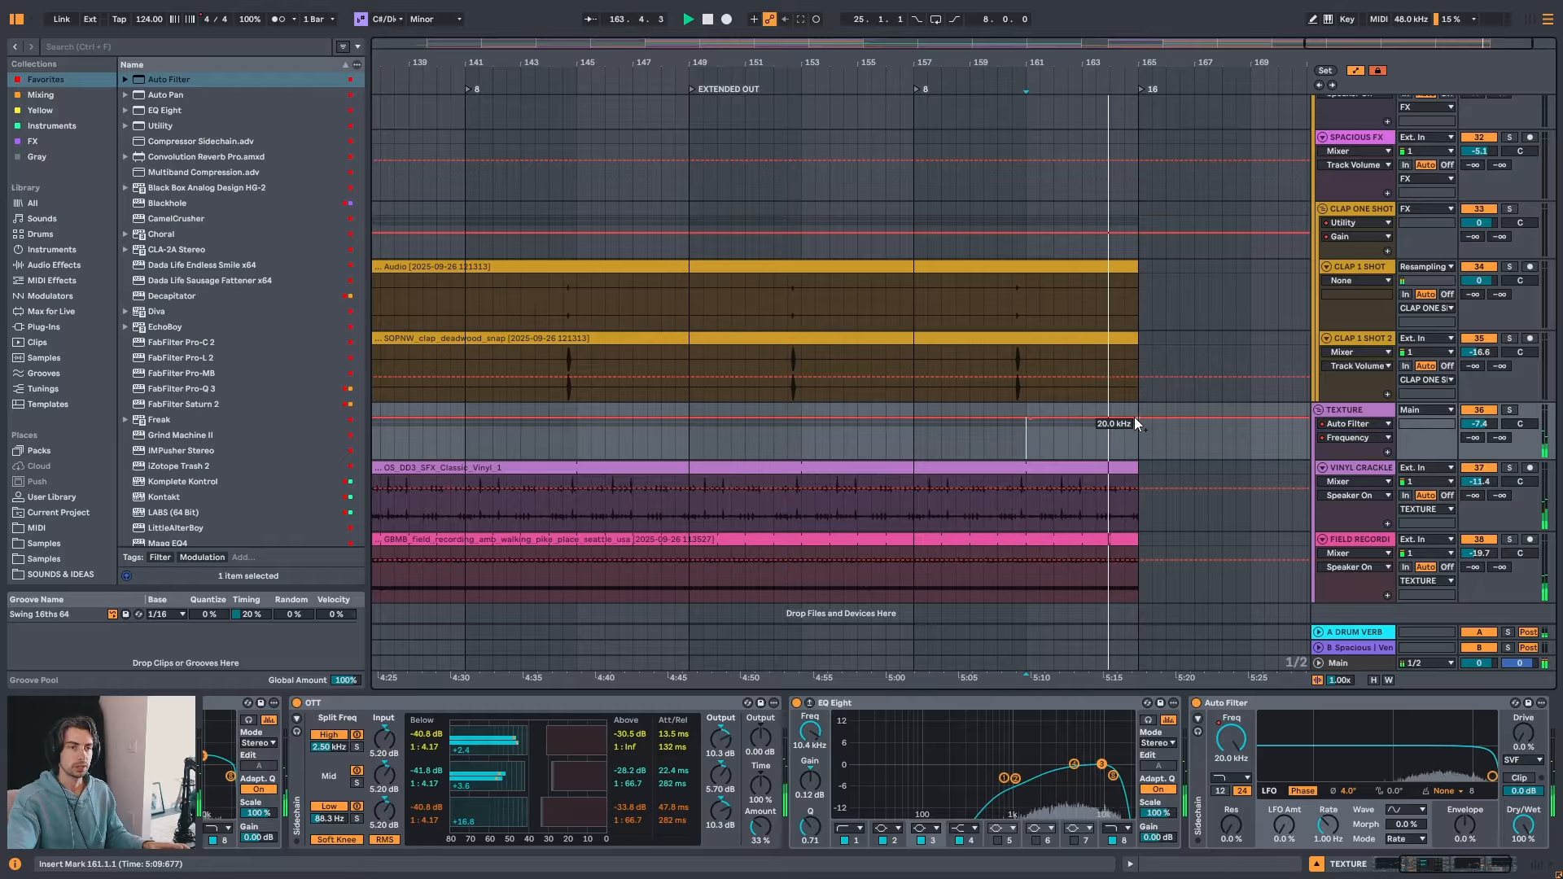
{"action": "left_click_drag", "start_coordinate": [1137, 419], "coordinate": [1137, 421]}
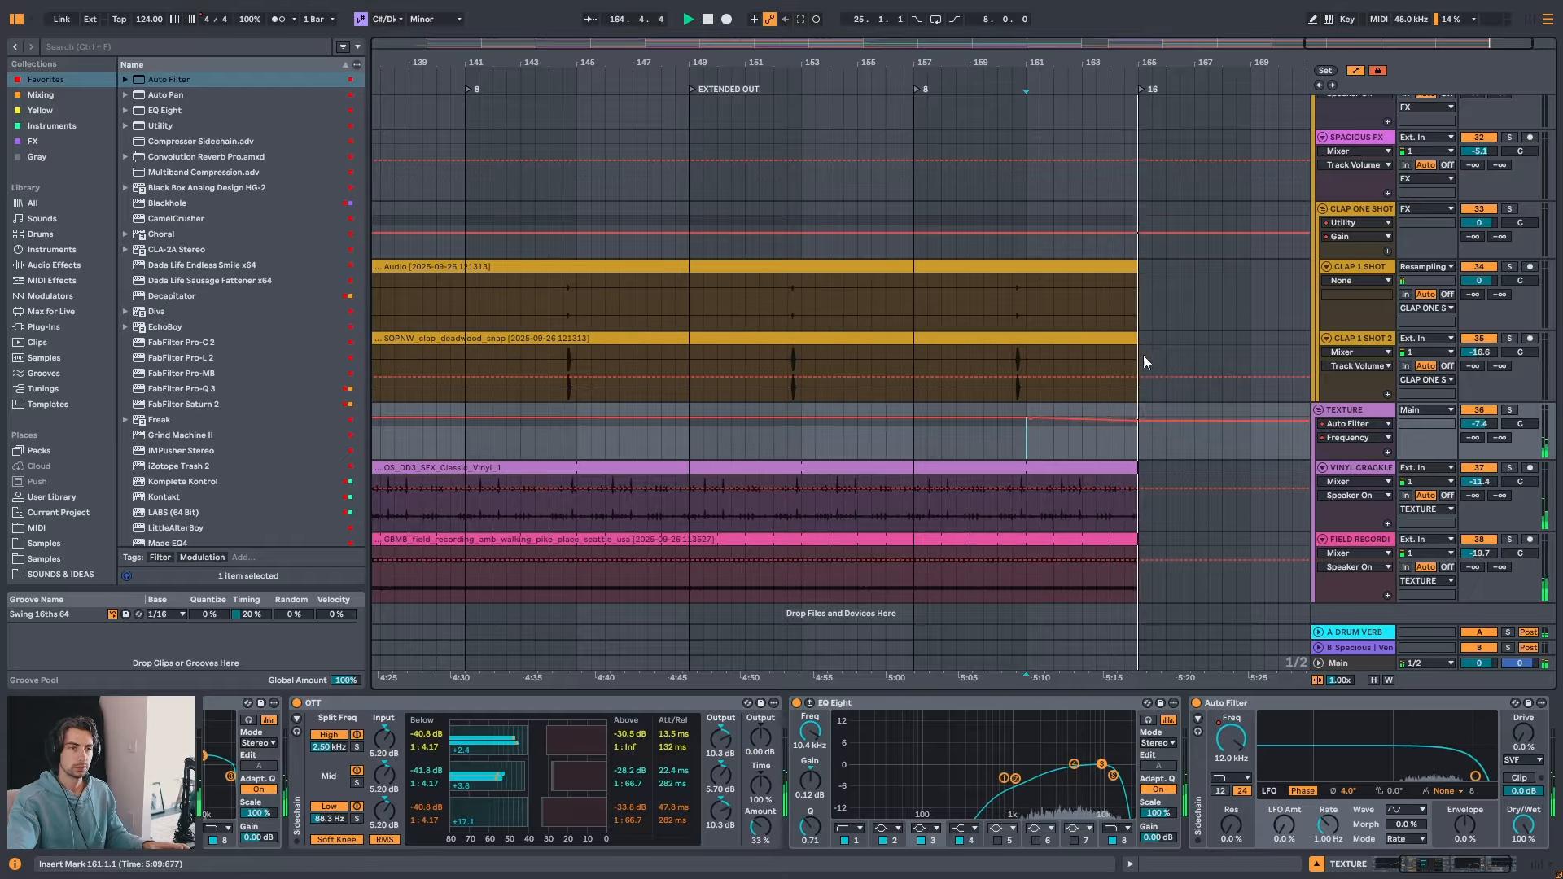
- Audition the filter automation from bar 163, then solo the Texture group and listen to its ending at bar 165
{"action": "left_click_drag", "start_coordinate": [1143, 362], "coordinate": [1056, 360]}
{"action": "left_click", "coordinate": [870, 436]}
{"action": "key", "text": "space"}
{"action": "key", "text": "space"}
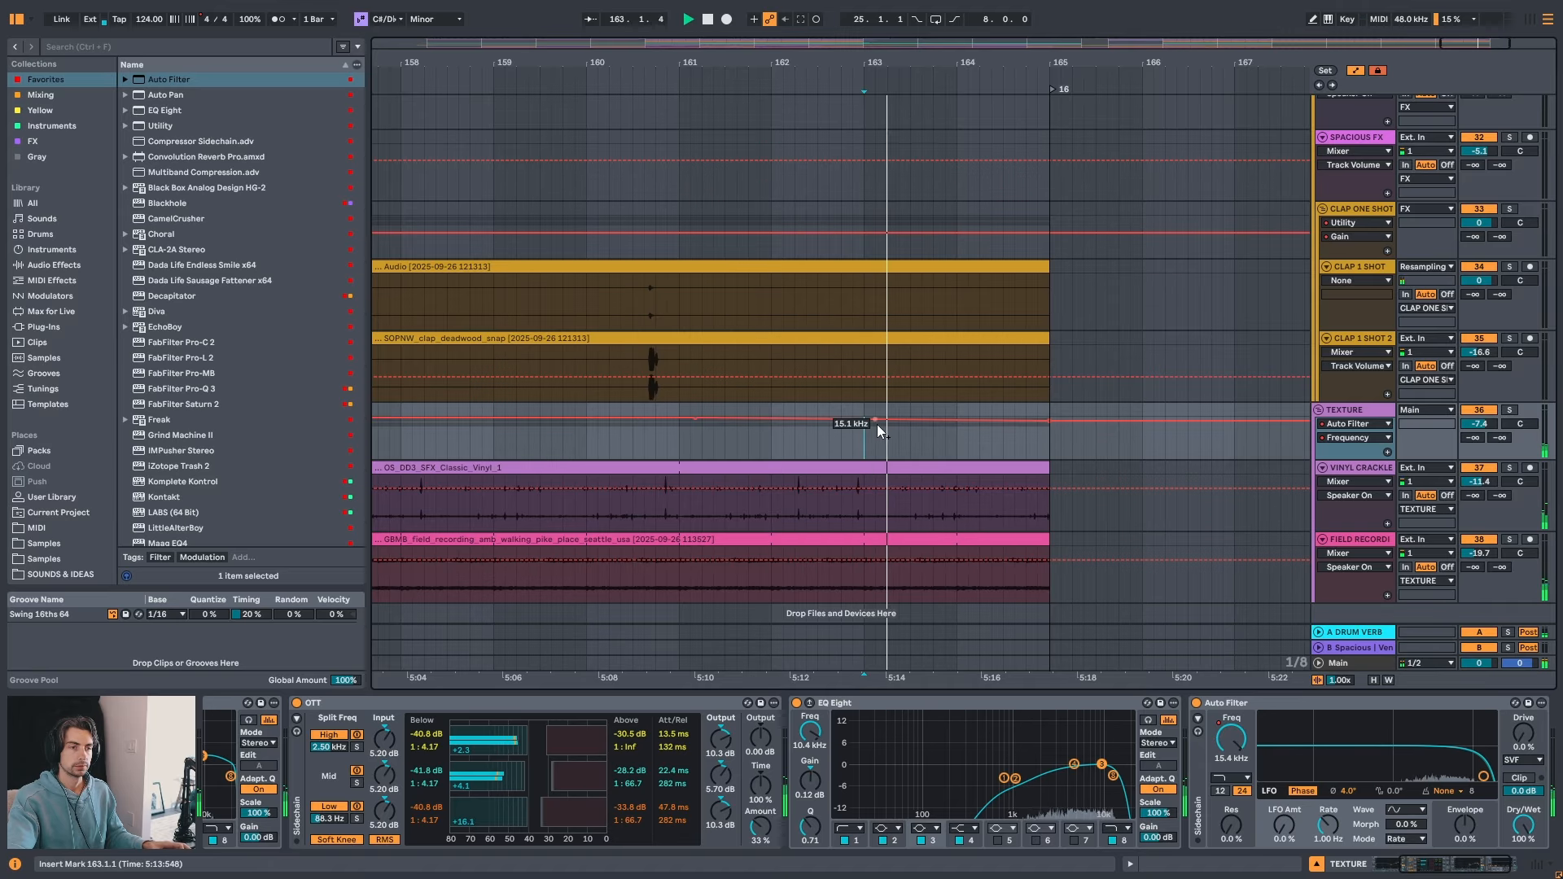
{"action": "mouse_move", "coordinate": [1143, 74]}
{"action": "left_mouse_down"}
{"action": "mouse_move", "coordinate": [1053, 70]}
{"action": "mouse_move", "coordinate": [1062, 318]}
{"action": "left_mouse_up"}
{"action": "key", "text": "space"}
{"action": "left_click", "coordinate": [1009, 444]}
{"action": "key", "text": "s"}
{"action": "key", "text": "space"}
{"action": "key", "text": "space"}
- Add short fade-outs to the ends of the vinyl crackle and field recording clips at bar 165 and audition them
{"action": "left_click", "coordinate": [999, 477]}
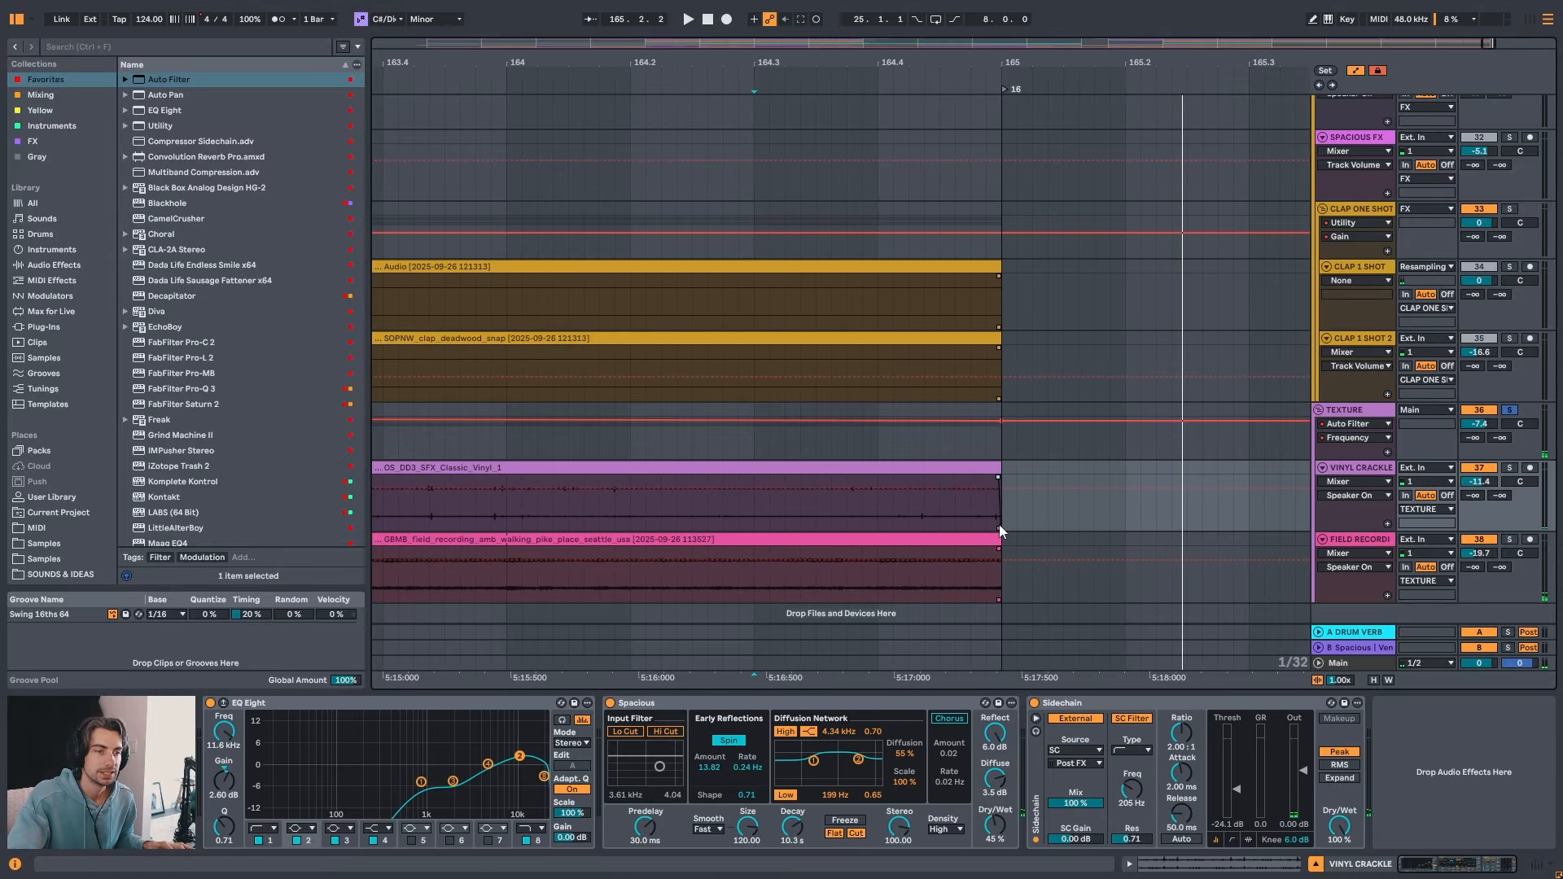
{"action": "left_click", "coordinate": [996, 544]}
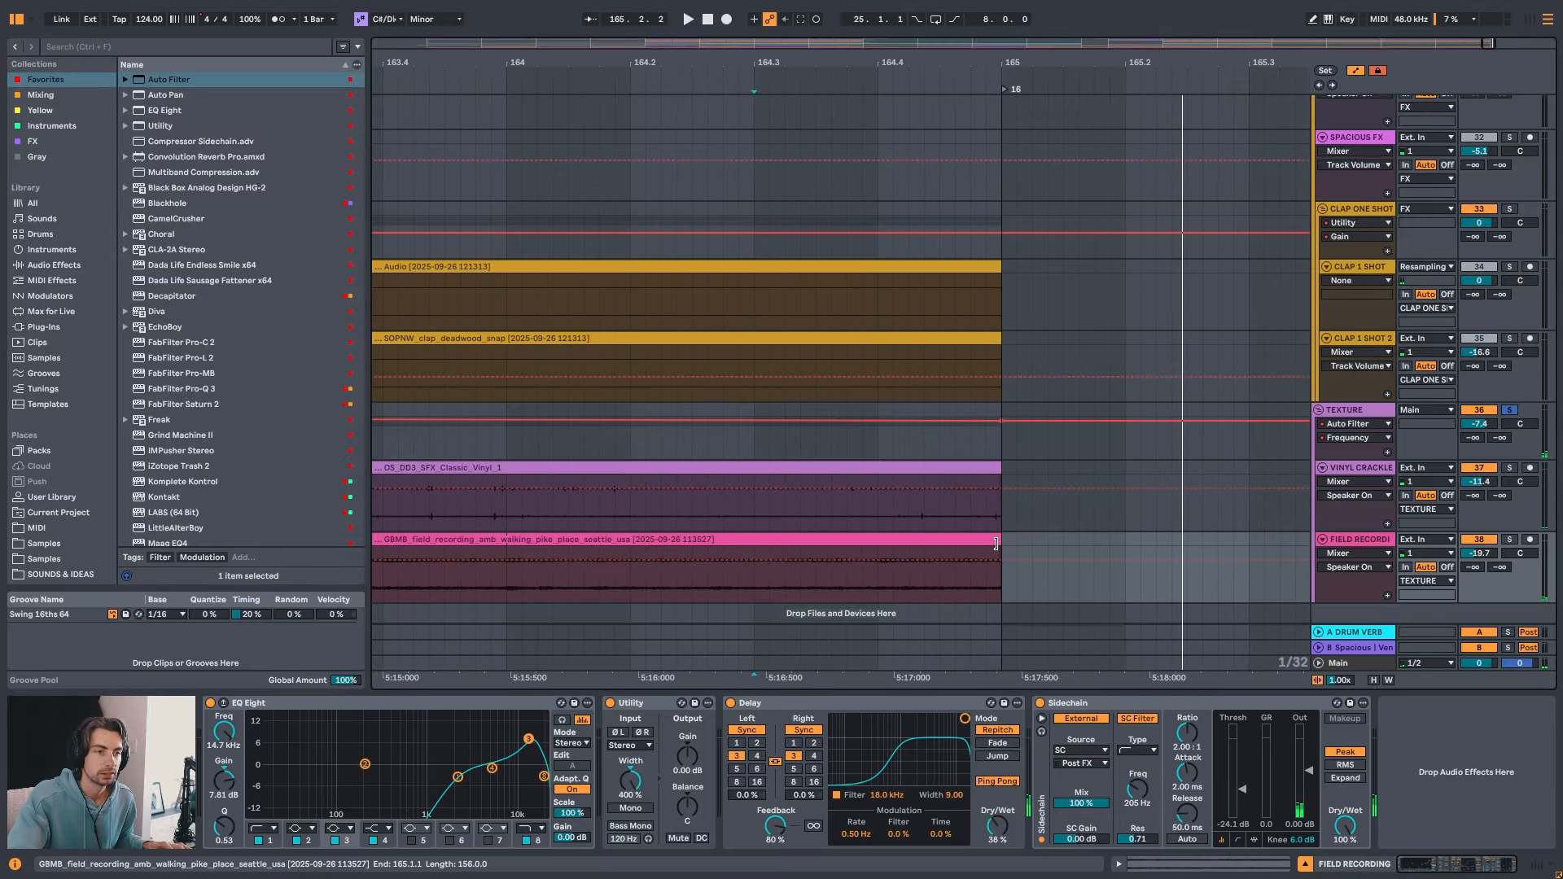
{"action": "left_click", "coordinate": [846, 438]}
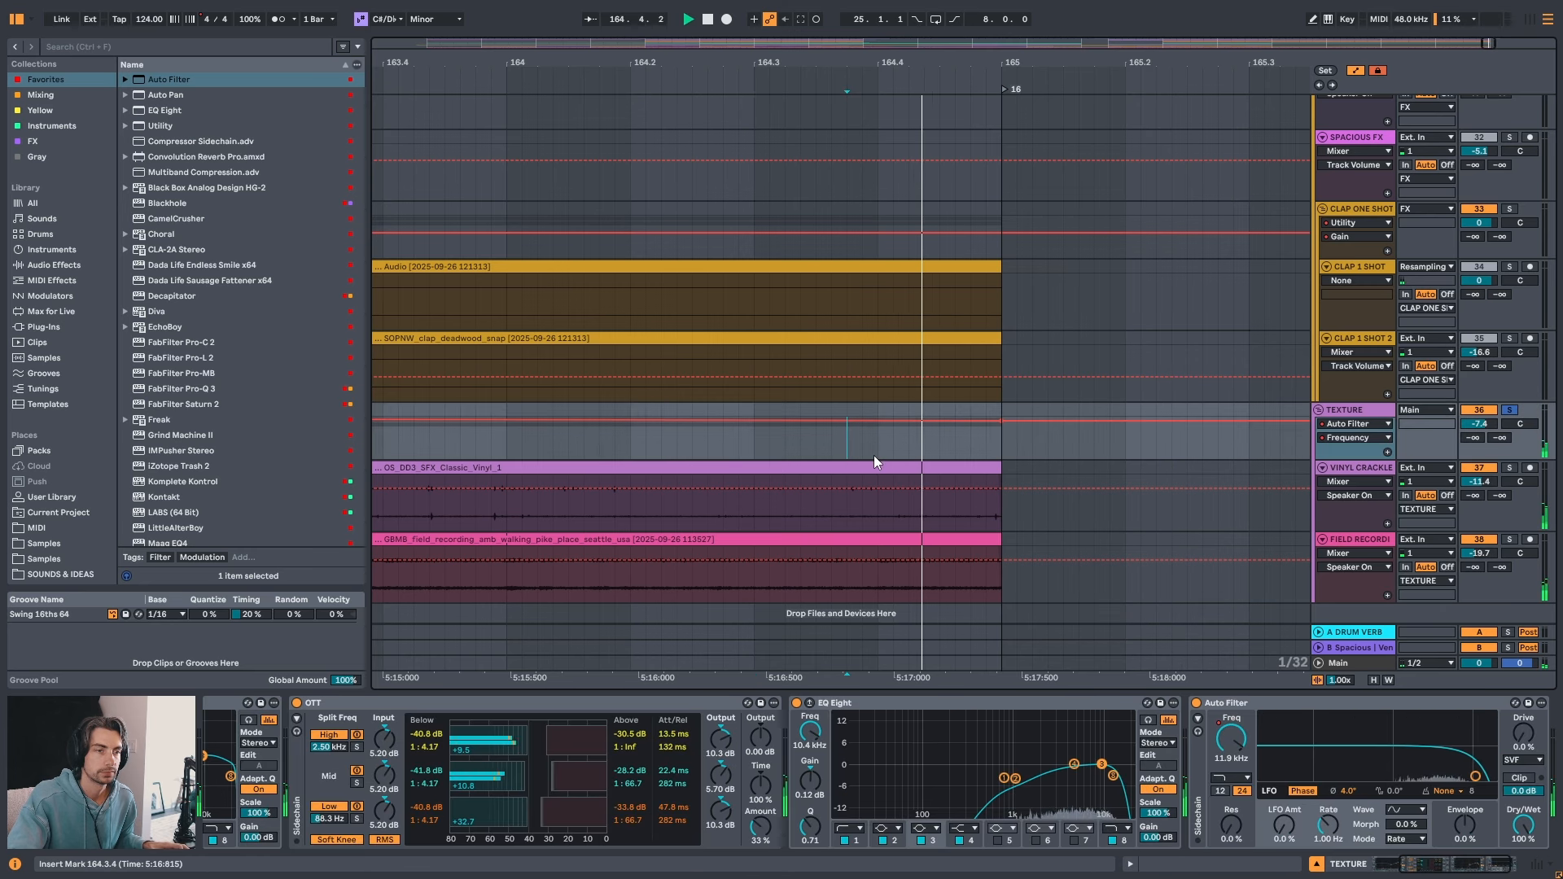
{"action": "left_click", "coordinate": [997, 478]}
{"action": "left_click", "coordinate": [999, 545]}
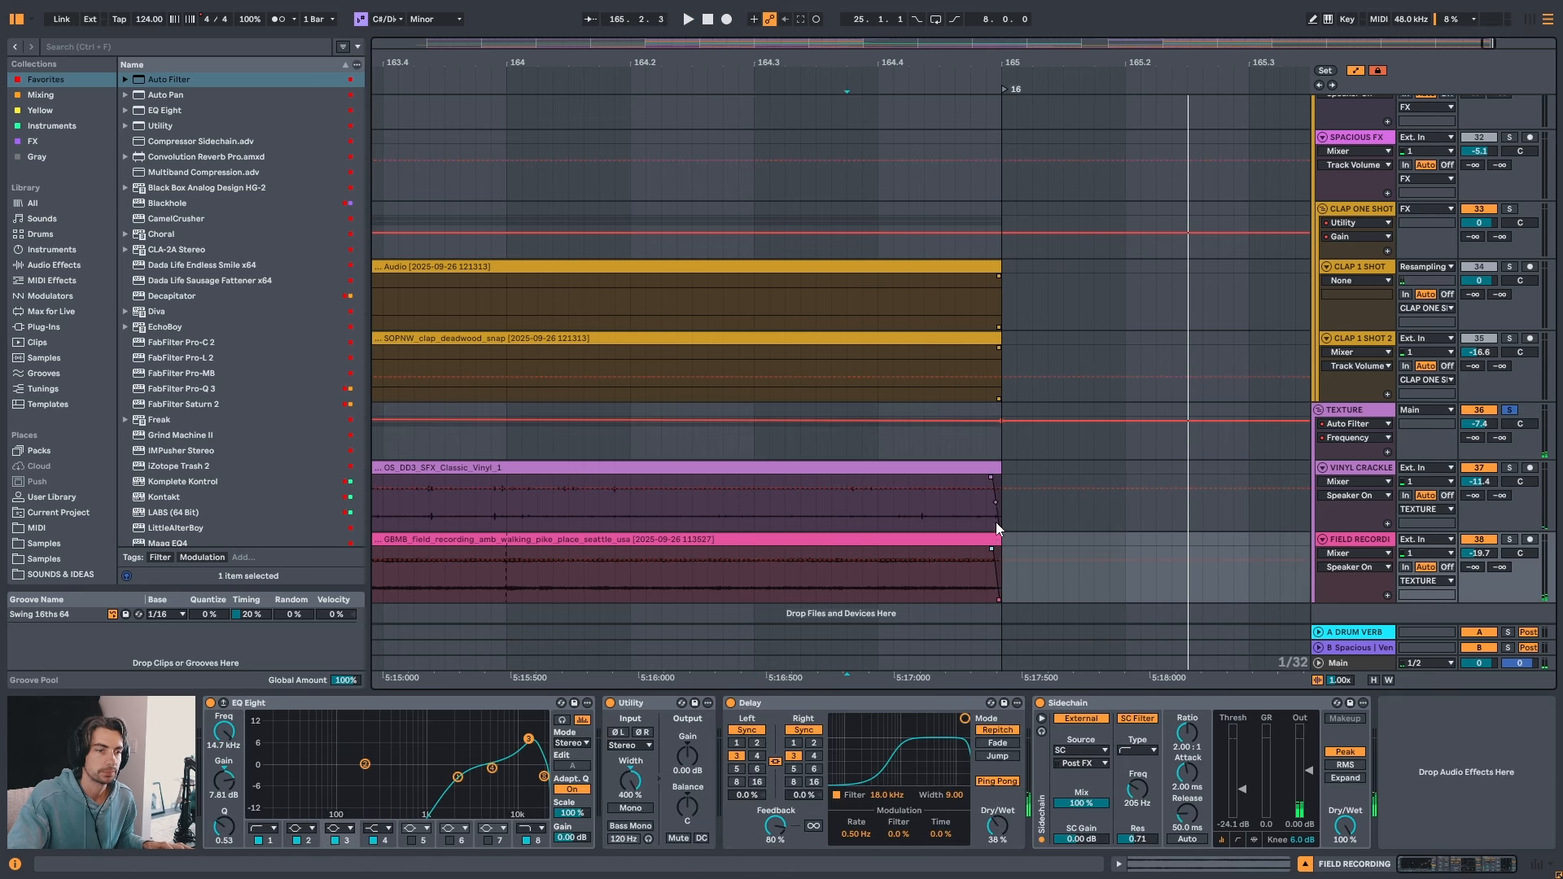
{"action": "left_click", "coordinate": [882, 446]}
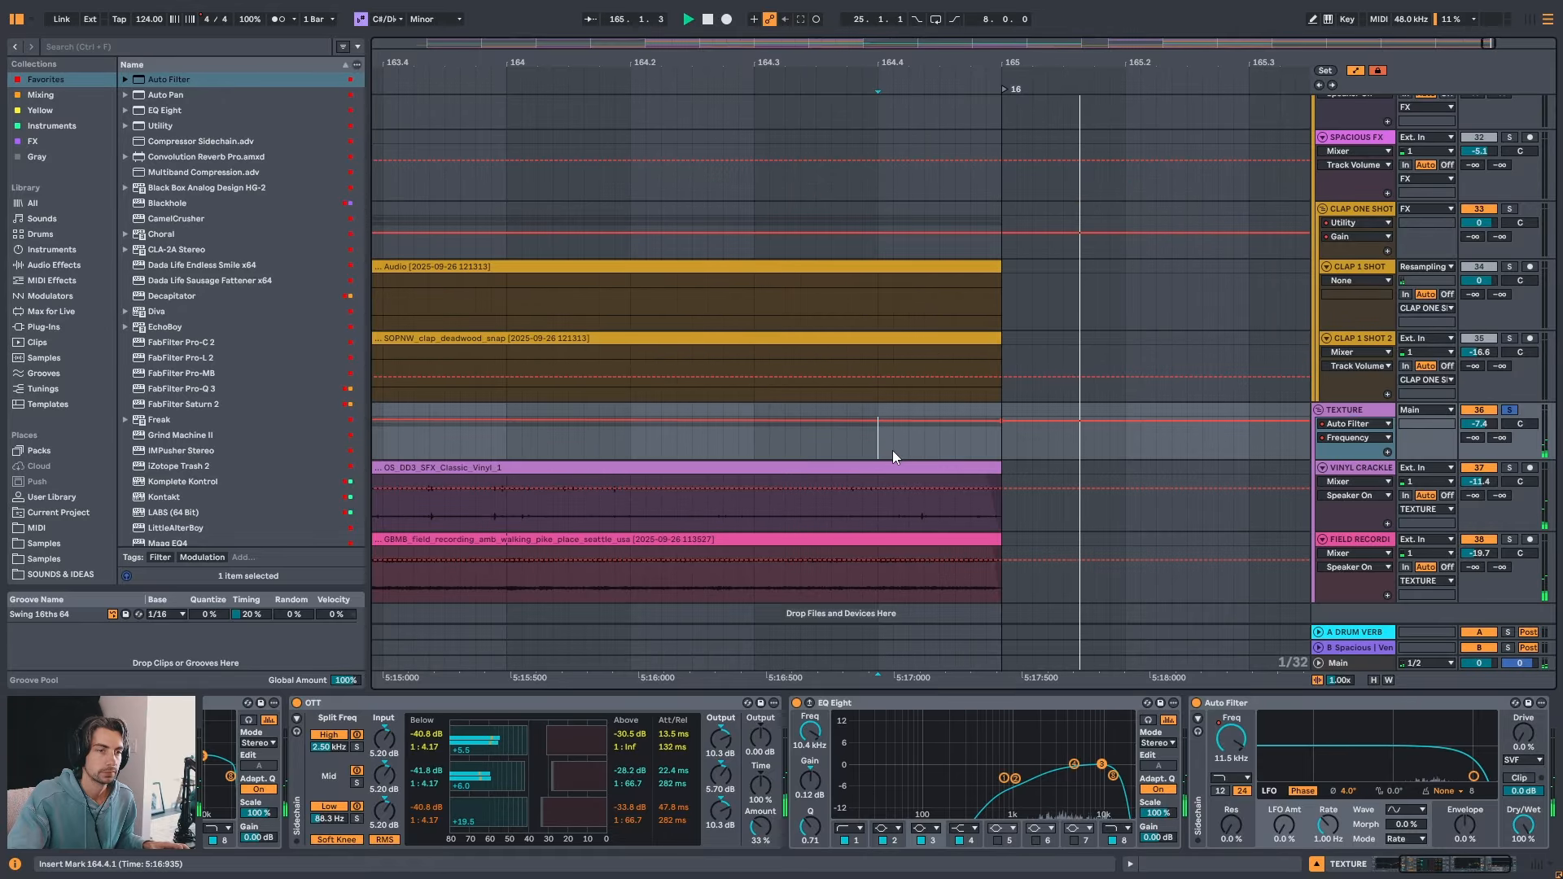
- Look over the whole arrangement from the Texture group up to the reference track, including the FX, melodic and low-end tracks
{"action": "left_click_drag", "start_coordinate": [1032, 64], "coordinate": [1140, 4]}
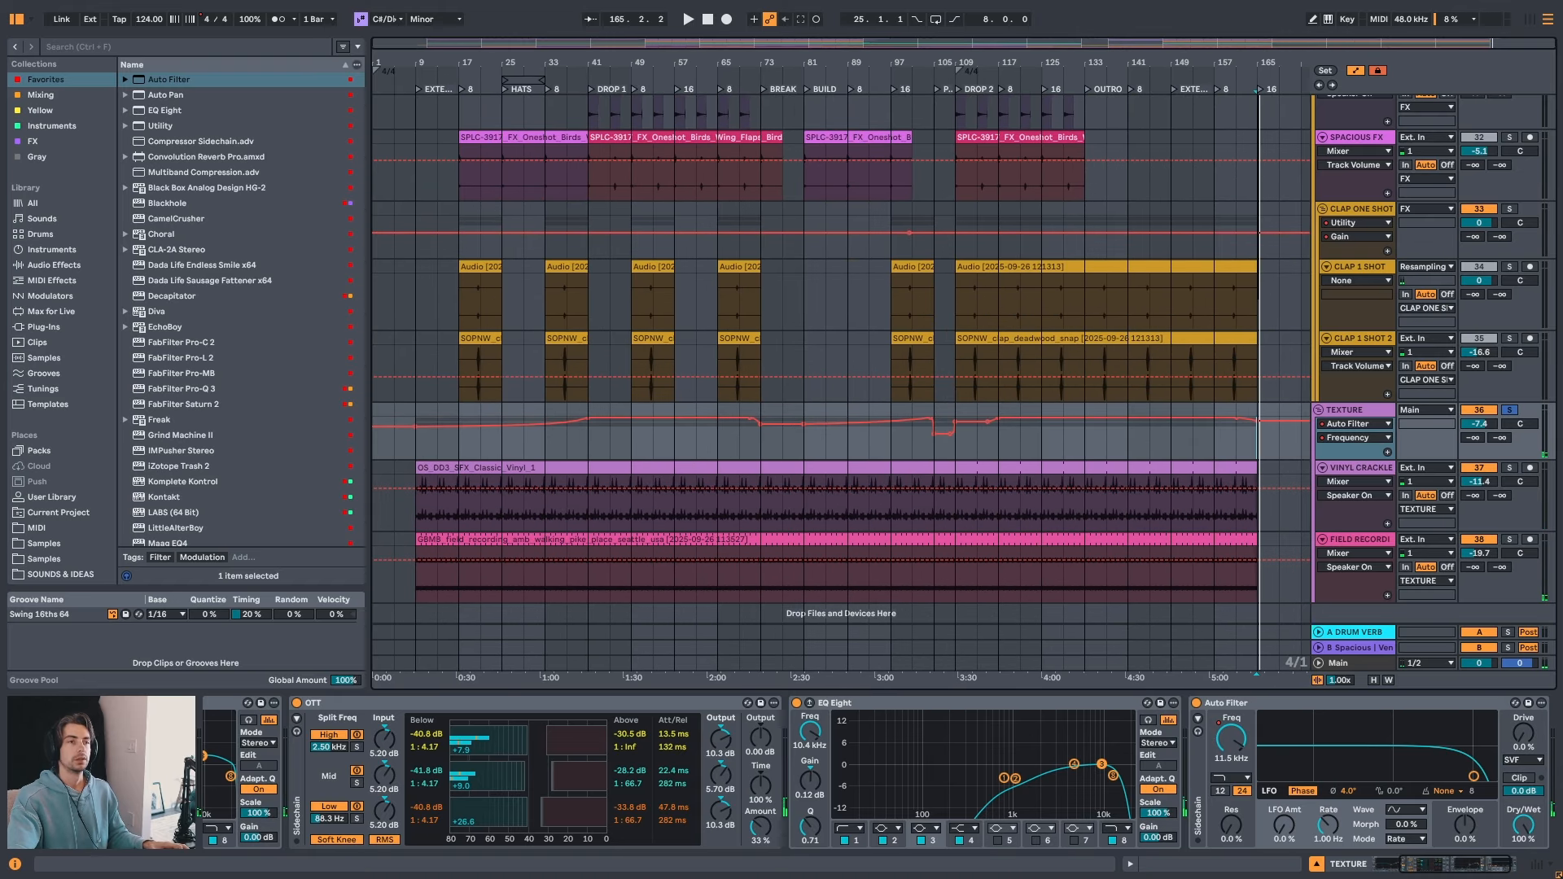
{"action": "scroll", "coordinate": [1128, 429], "scroll_direction": "up", "scroll_amount": 10}
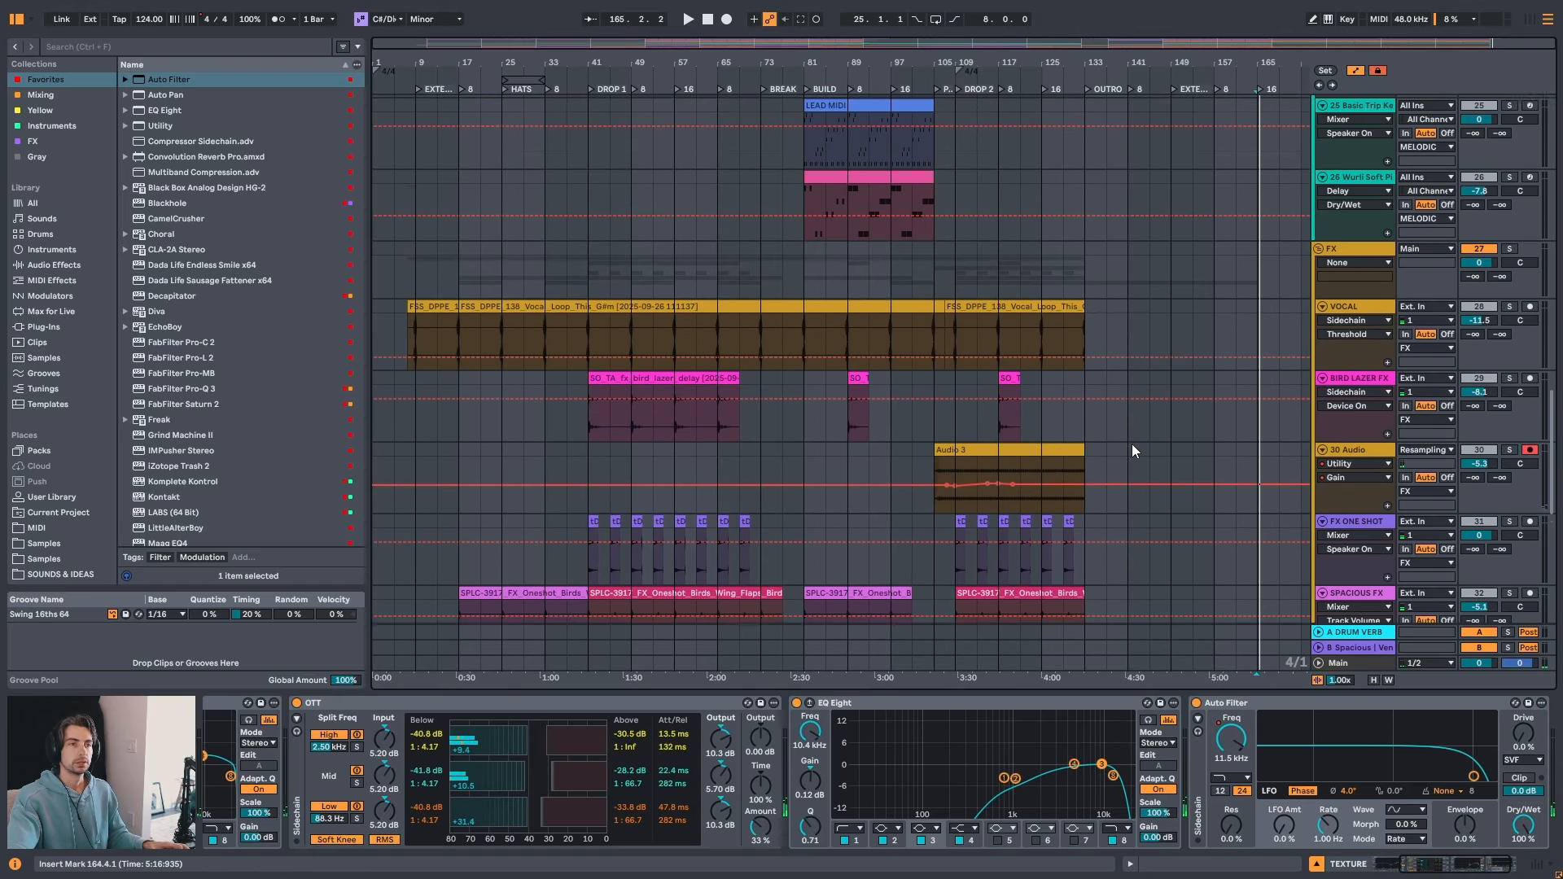
{"action": "scroll", "coordinate": [1132, 444], "scroll_direction": "up", "scroll_amount": 10}
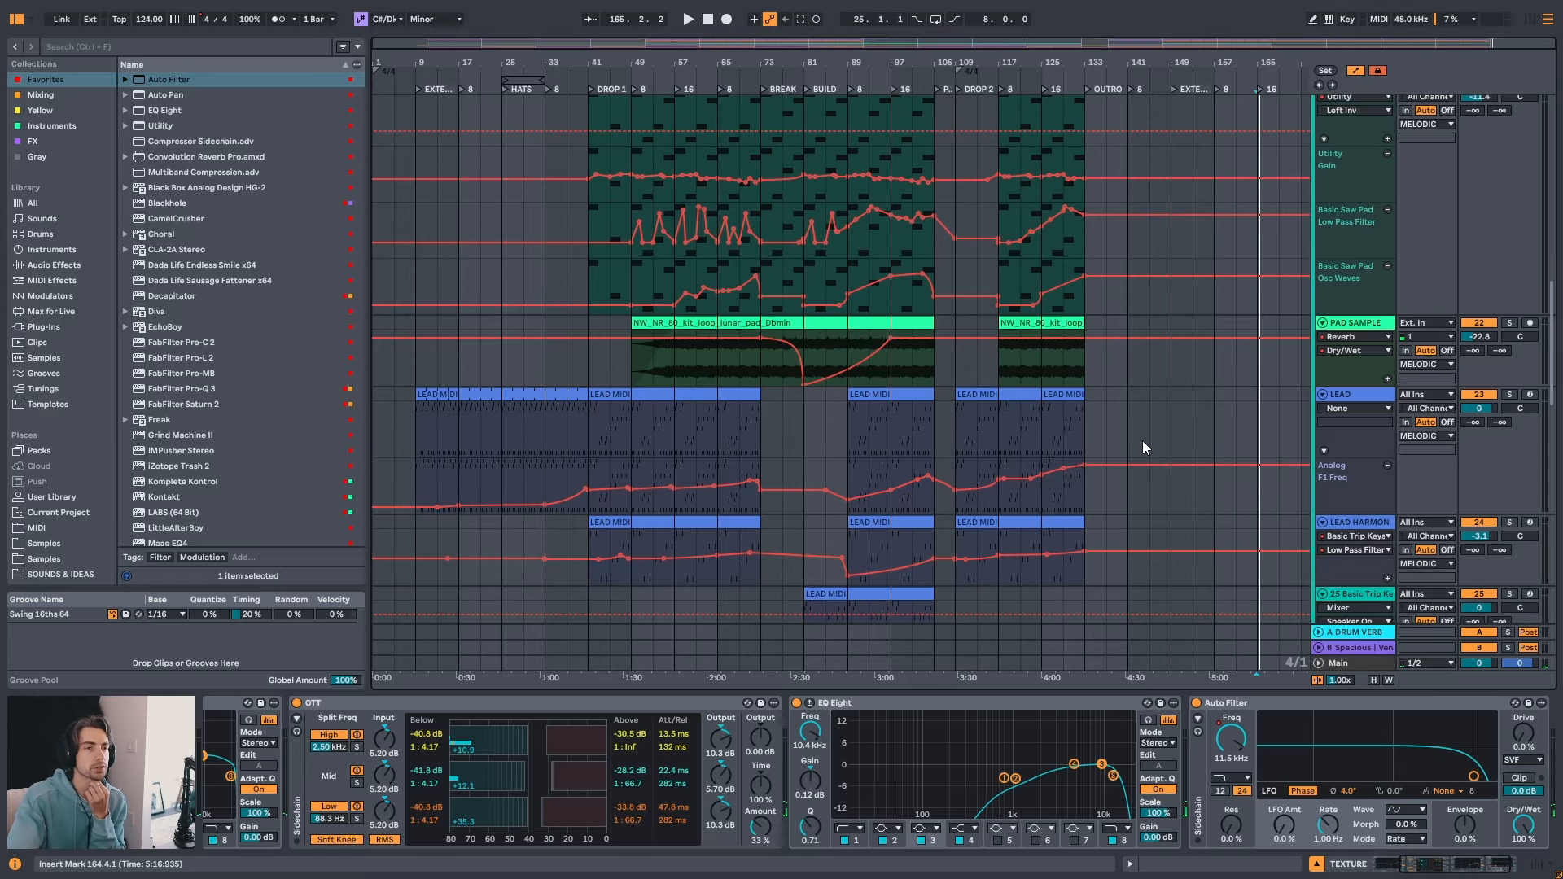
{"action": "scroll", "coordinate": [1132, 409], "scroll_direction": "up", "scroll_amount": 10}
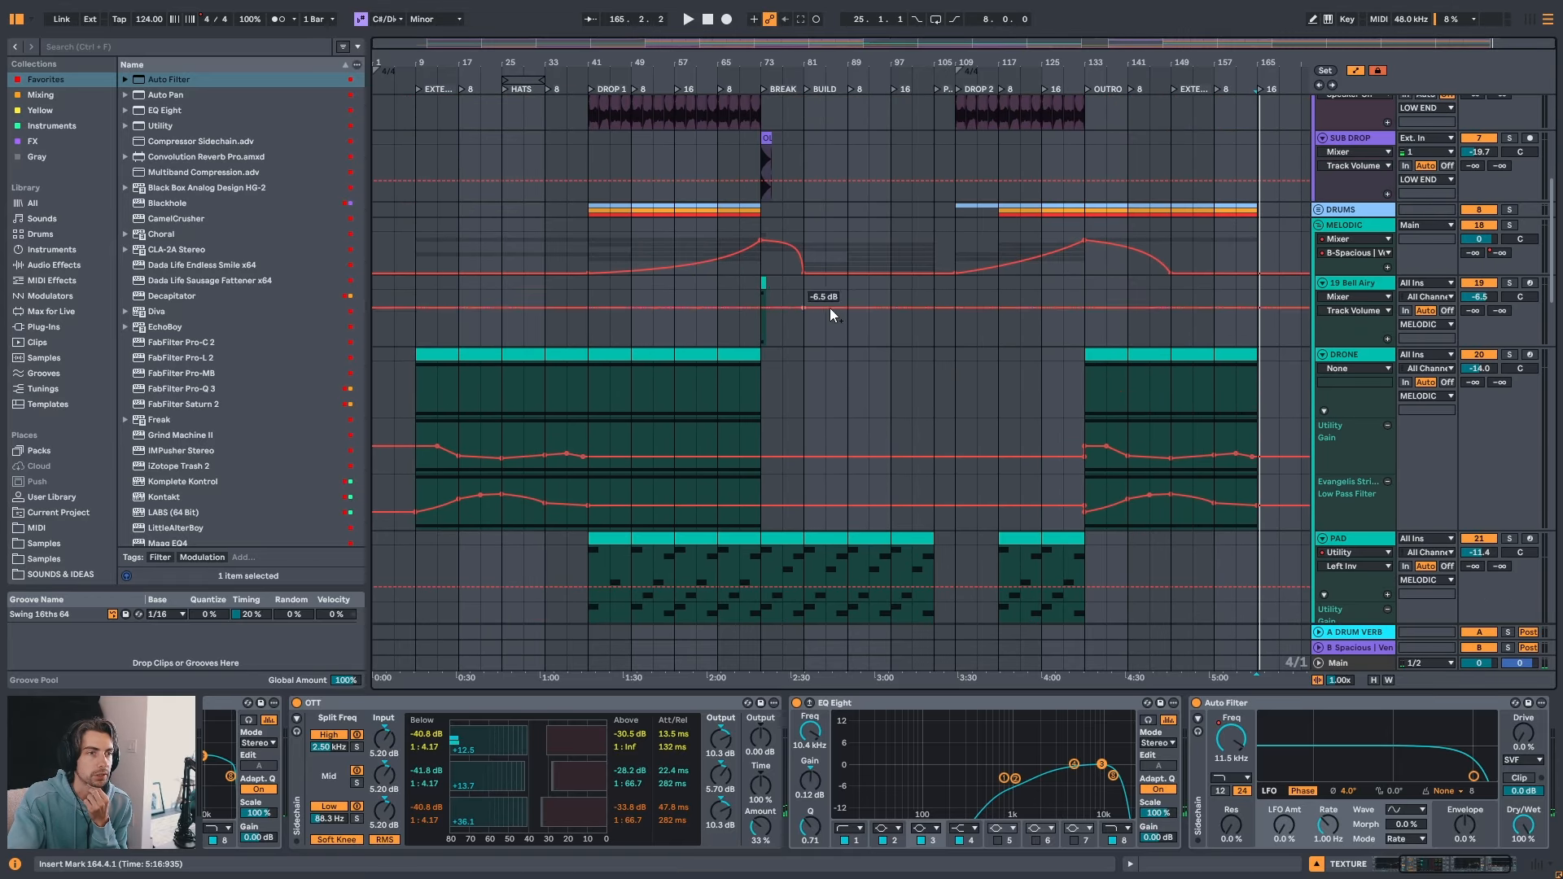
{"action": "scroll", "coordinate": [894, 329], "scroll_direction": "up", "scroll_amount": 7}
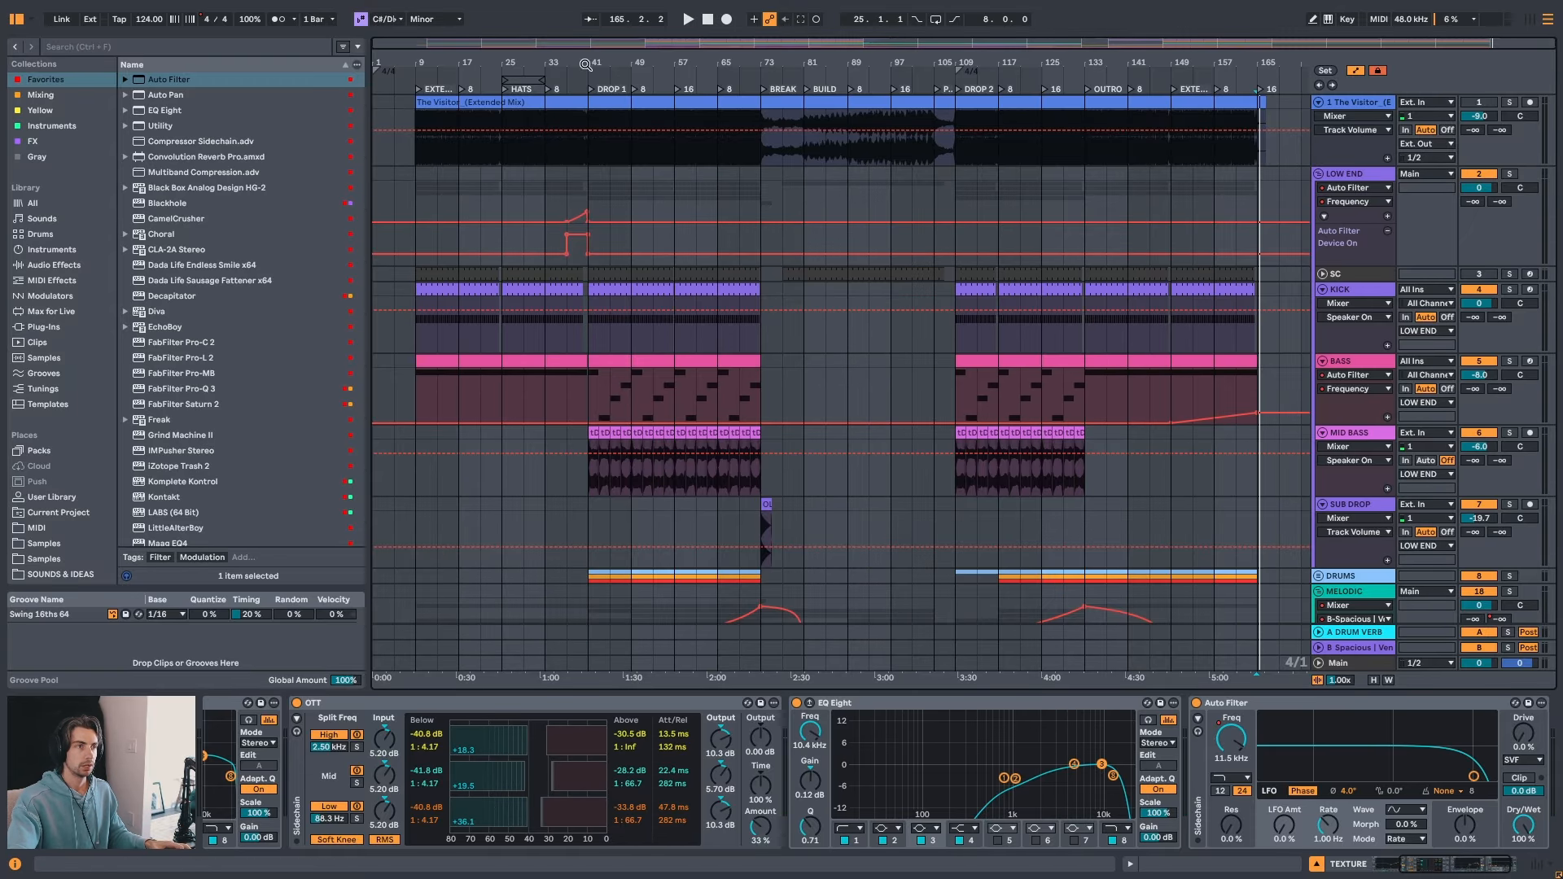
{"action": "scroll", "coordinate": [773, 389], "scroll_direction": "down", "scroll_amount": 3}
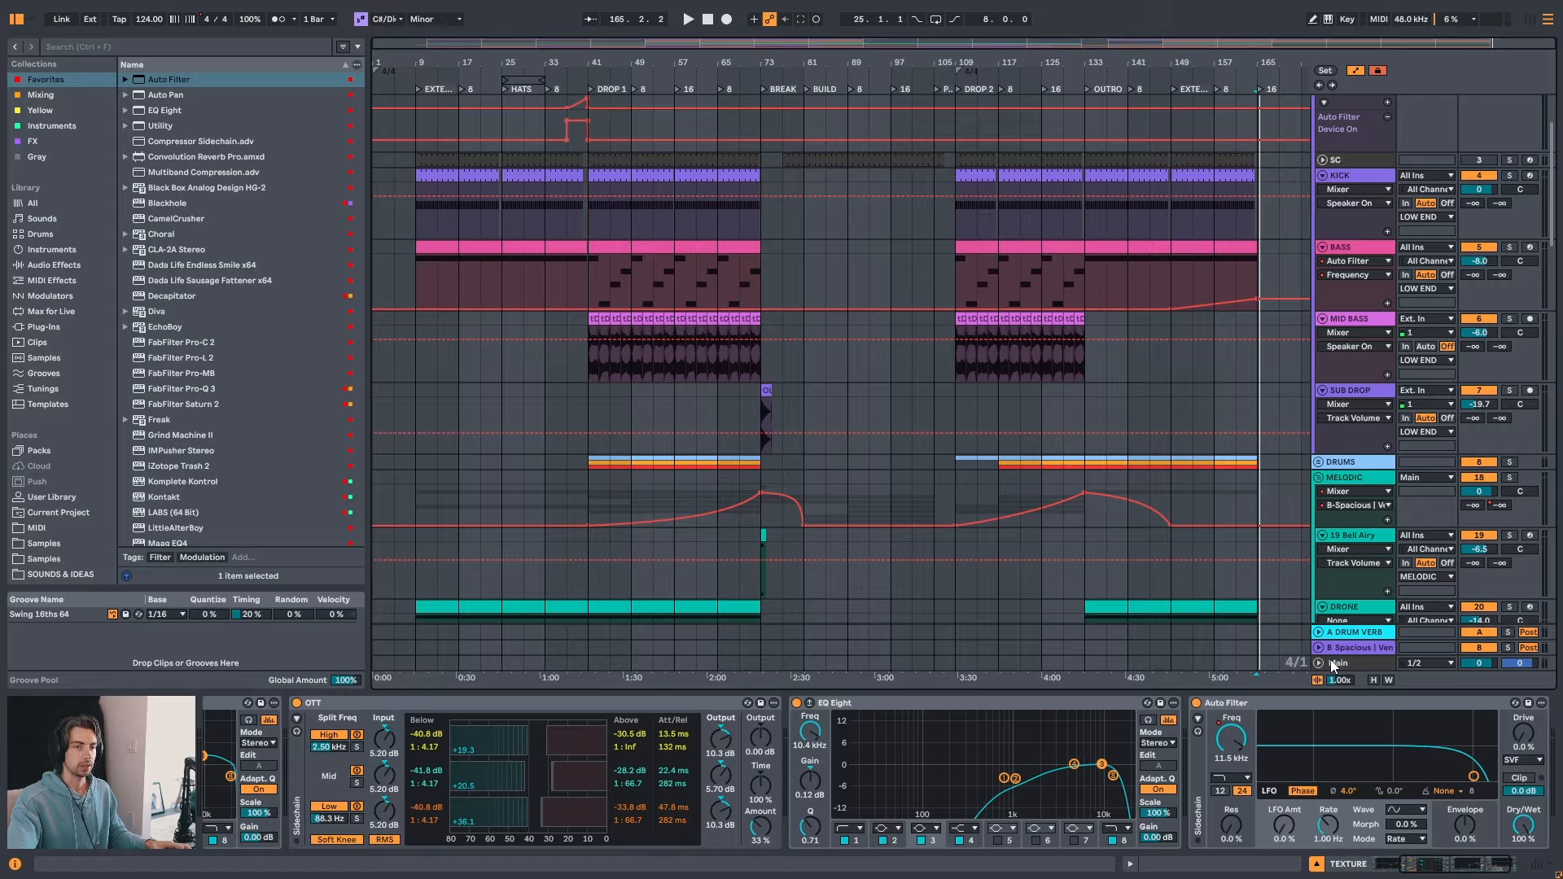
- Play the arrangement from the vocal's entry at bar 7 and check the lead, FX, clap and texture tracks in the extended intro
{"action": "left_click", "coordinate": [1374, 669]}
{"action": "scroll", "coordinate": [841, 276], "scroll_direction": "up", "scroll_amount": 3}
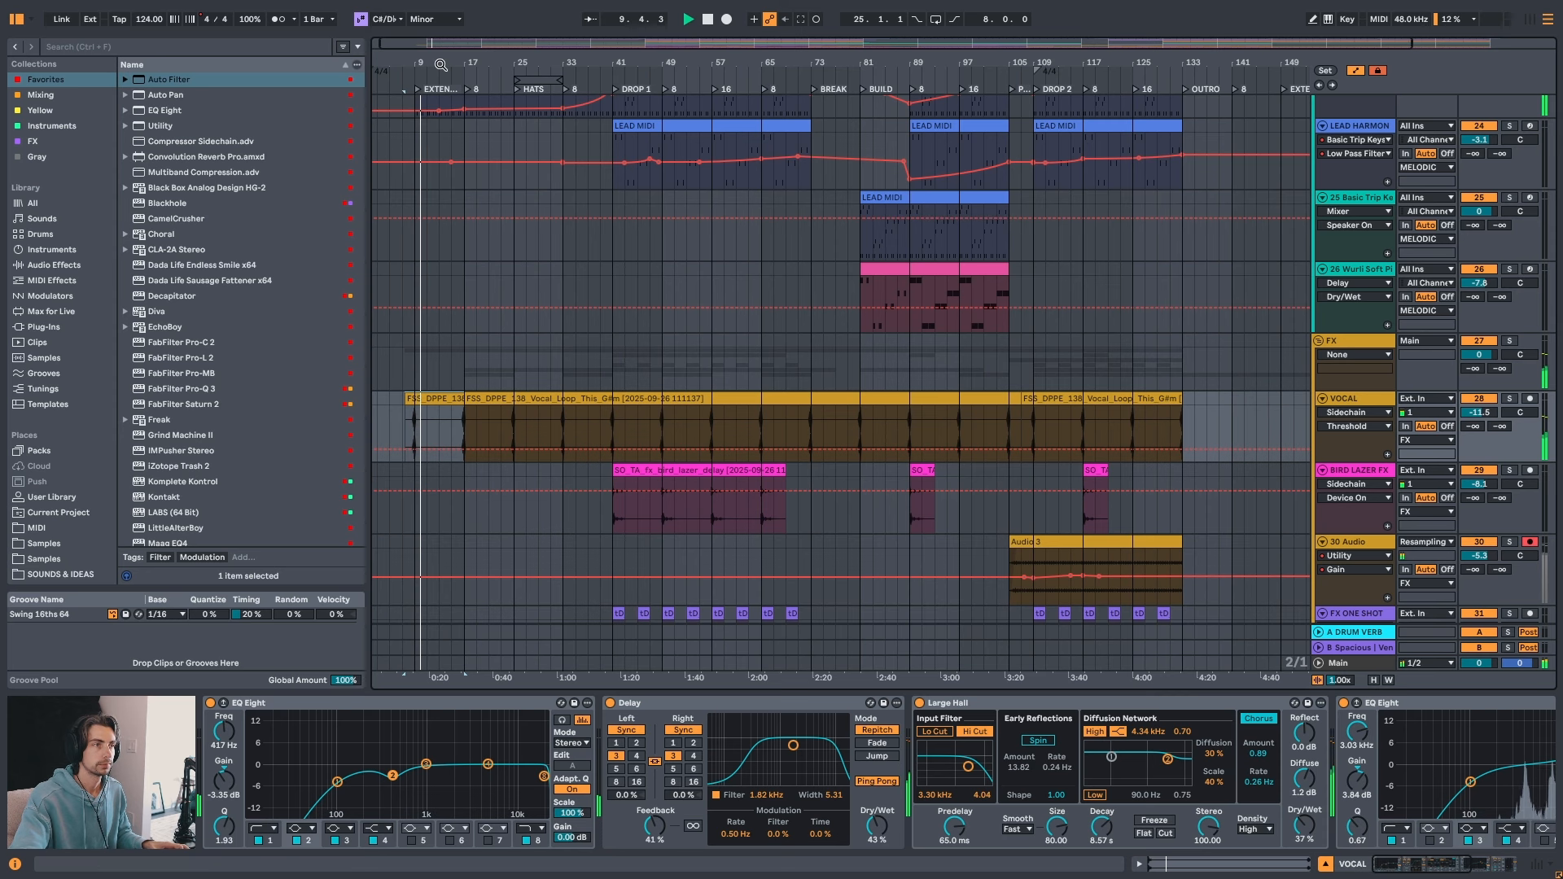
{"action": "left_click_drag", "start_coordinate": [440, 64], "coordinate": [507, 65]}
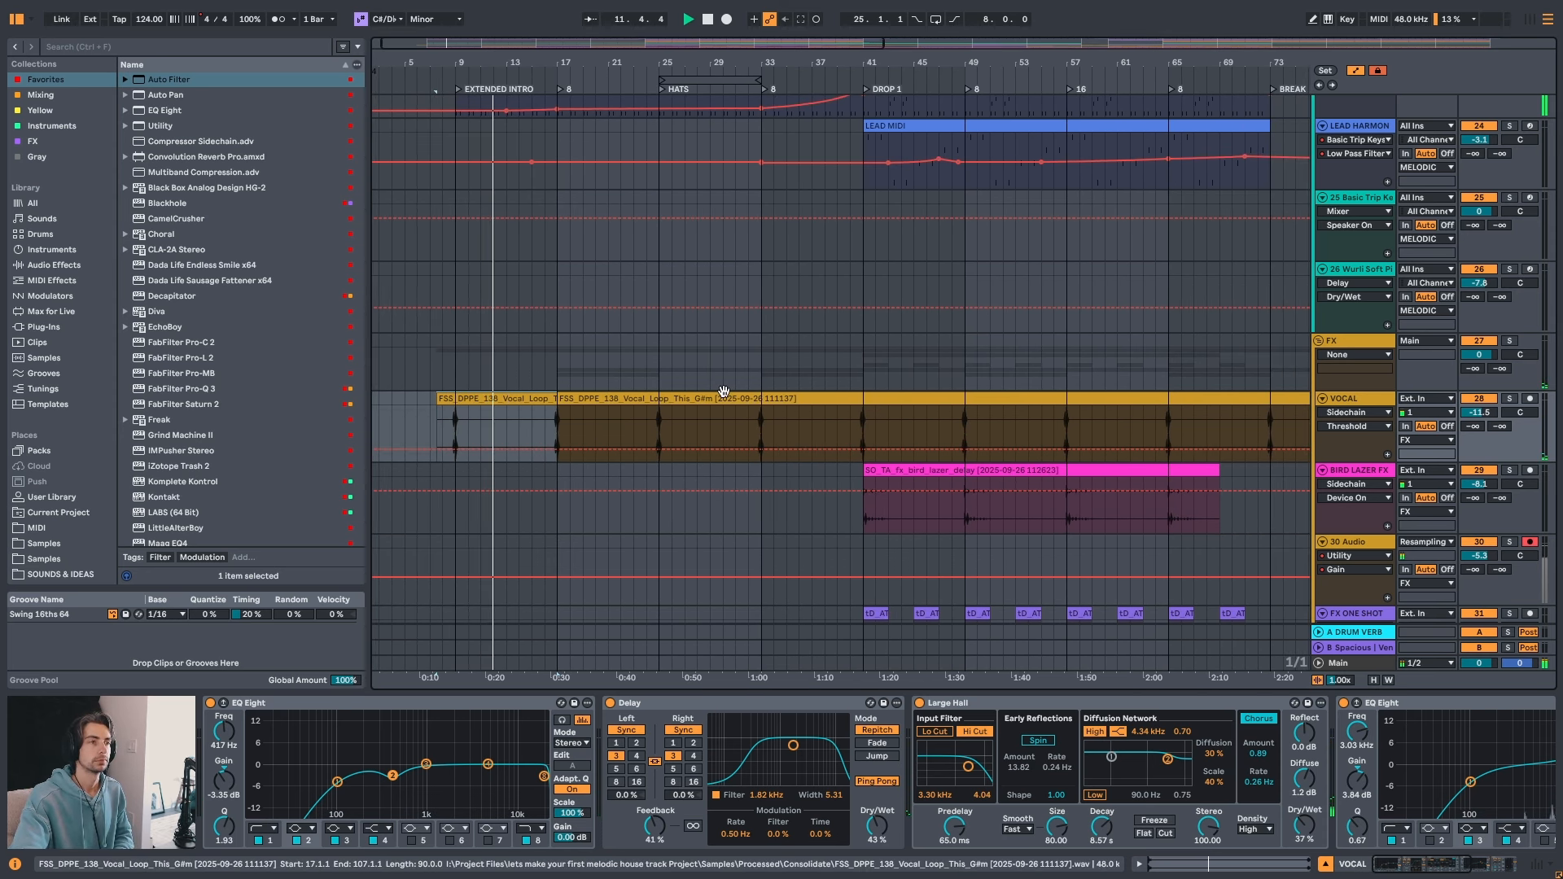
{"action": "scroll", "coordinate": [724, 393], "scroll_direction": "up", "scroll_amount": 4}
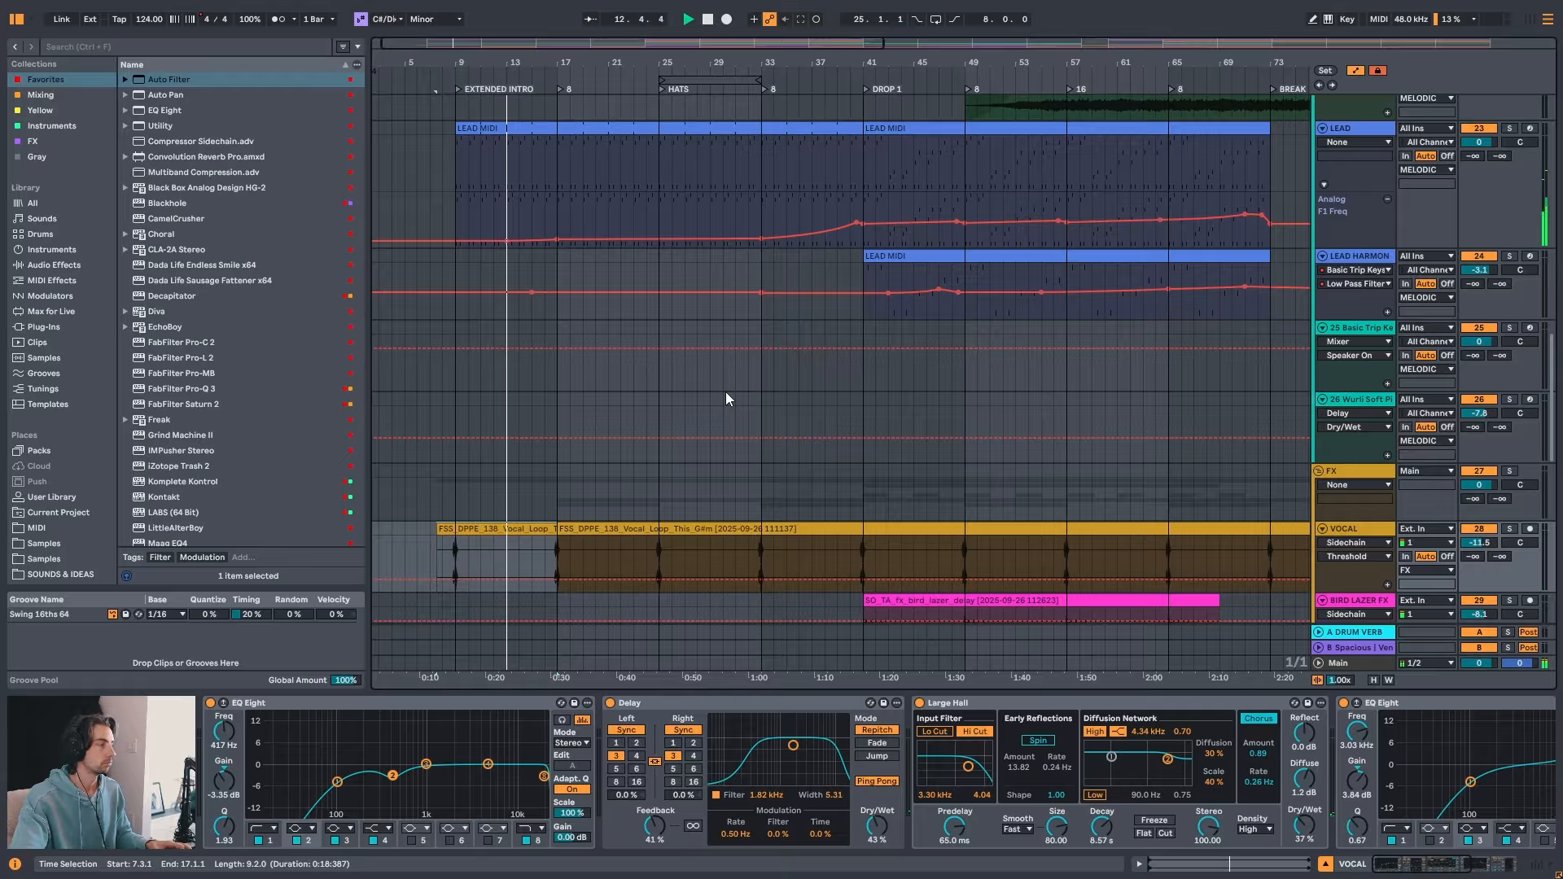
{"action": "scroll", "coordinate": [725, 393], "scroll_direction": "up", "scroll_amount": 5}
{"action": "left_click_drag", "start_coordinate": [798, 62], "coordinate": [679, 62]}
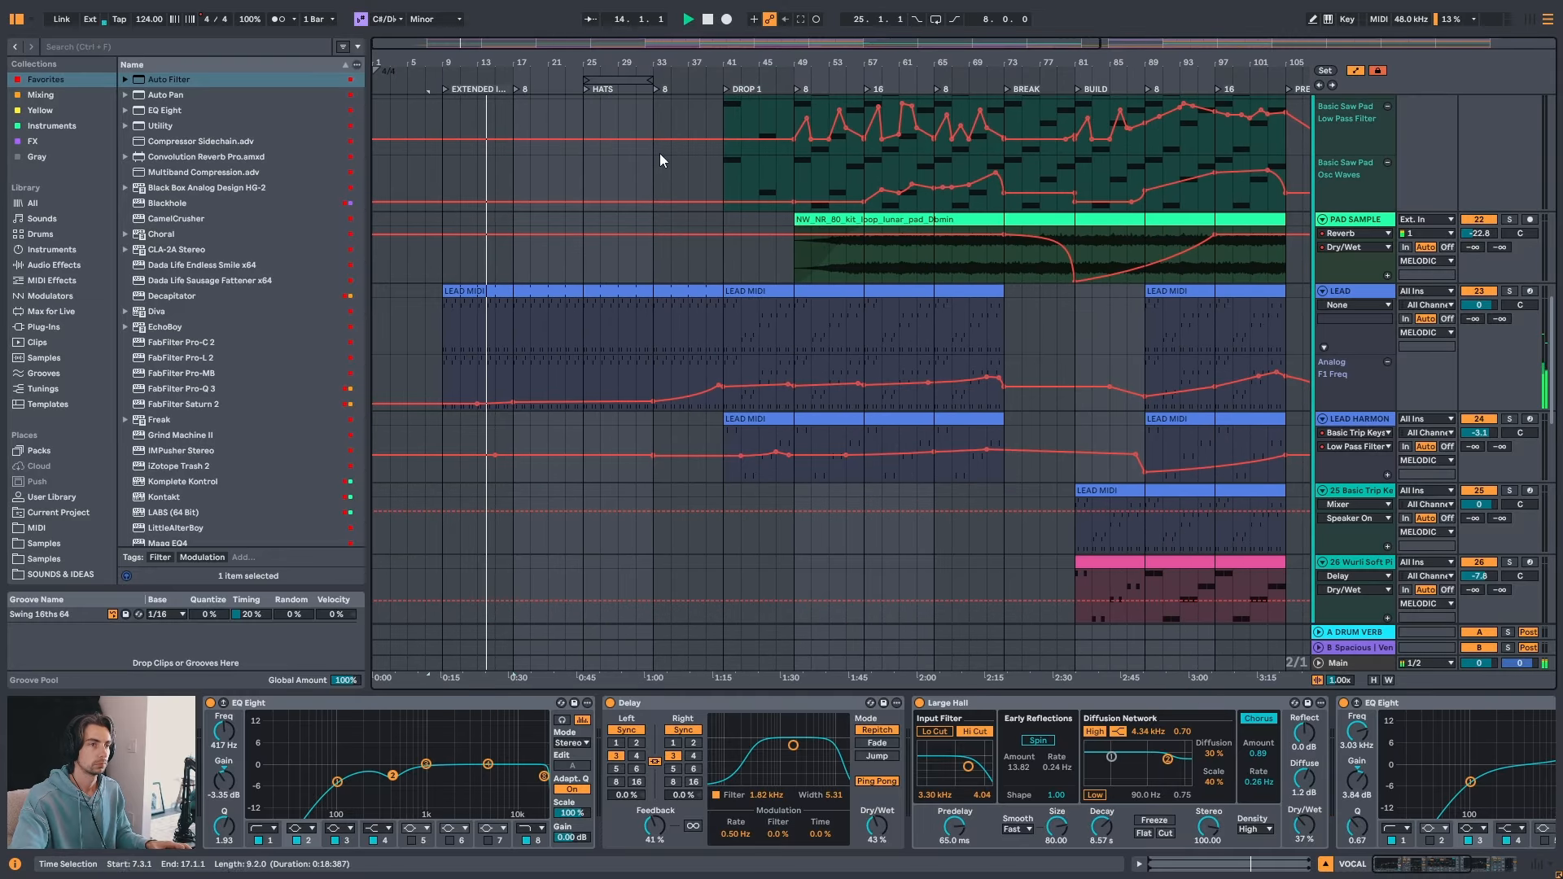
{"action": "scroll", "coordinate": [666, 399], "scroll_direction": "down", "scroll_amount": 2}
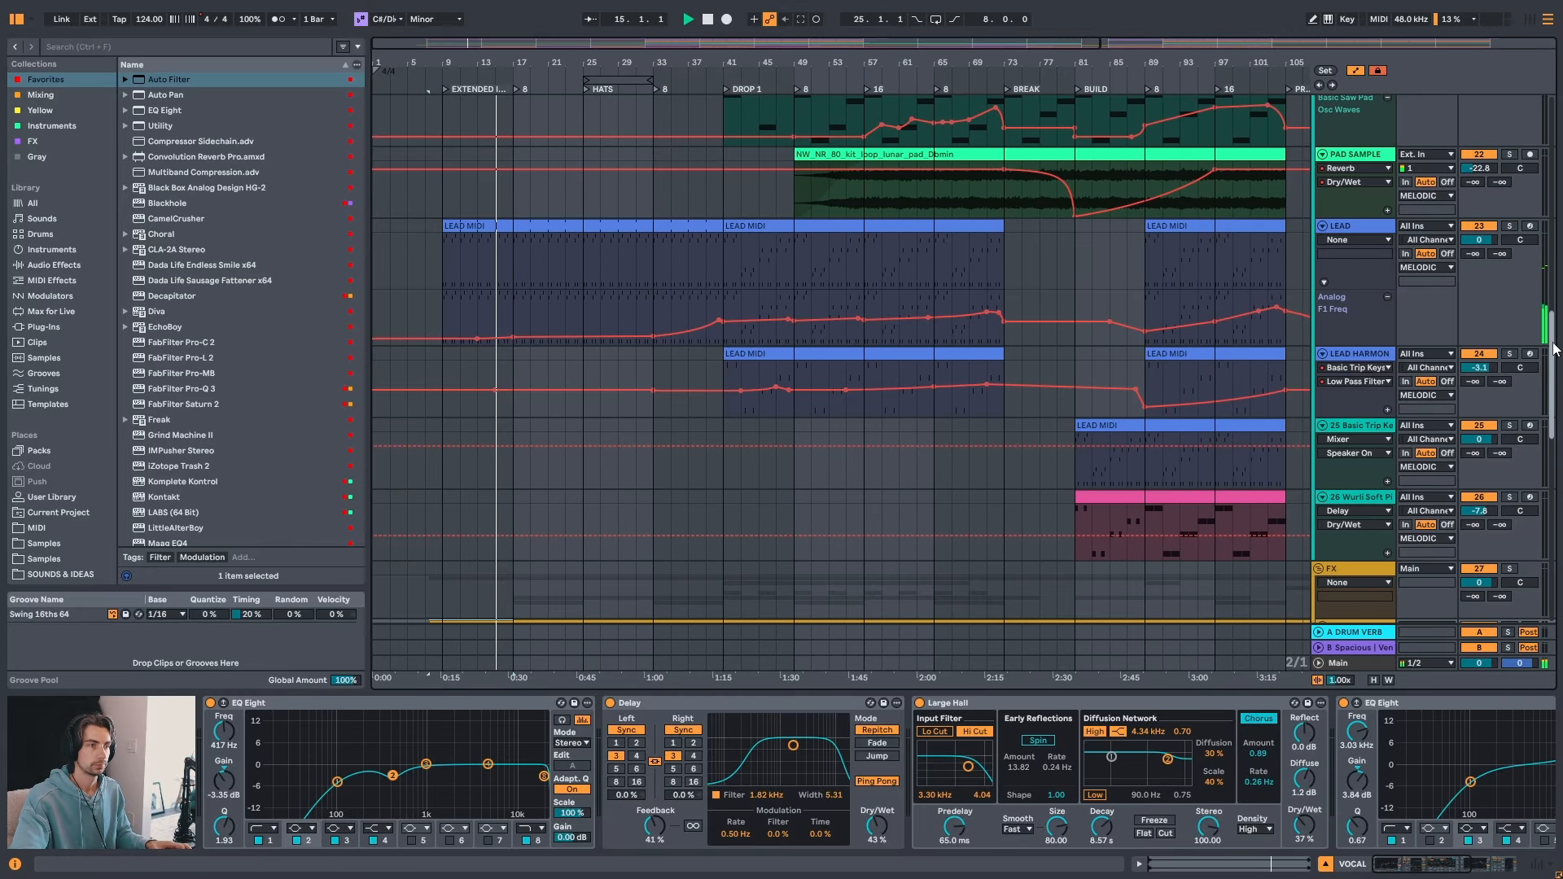
{"action": "left_click_drag", "start_coordinate": [1553, 348], "coordinate": [1557, 535]}
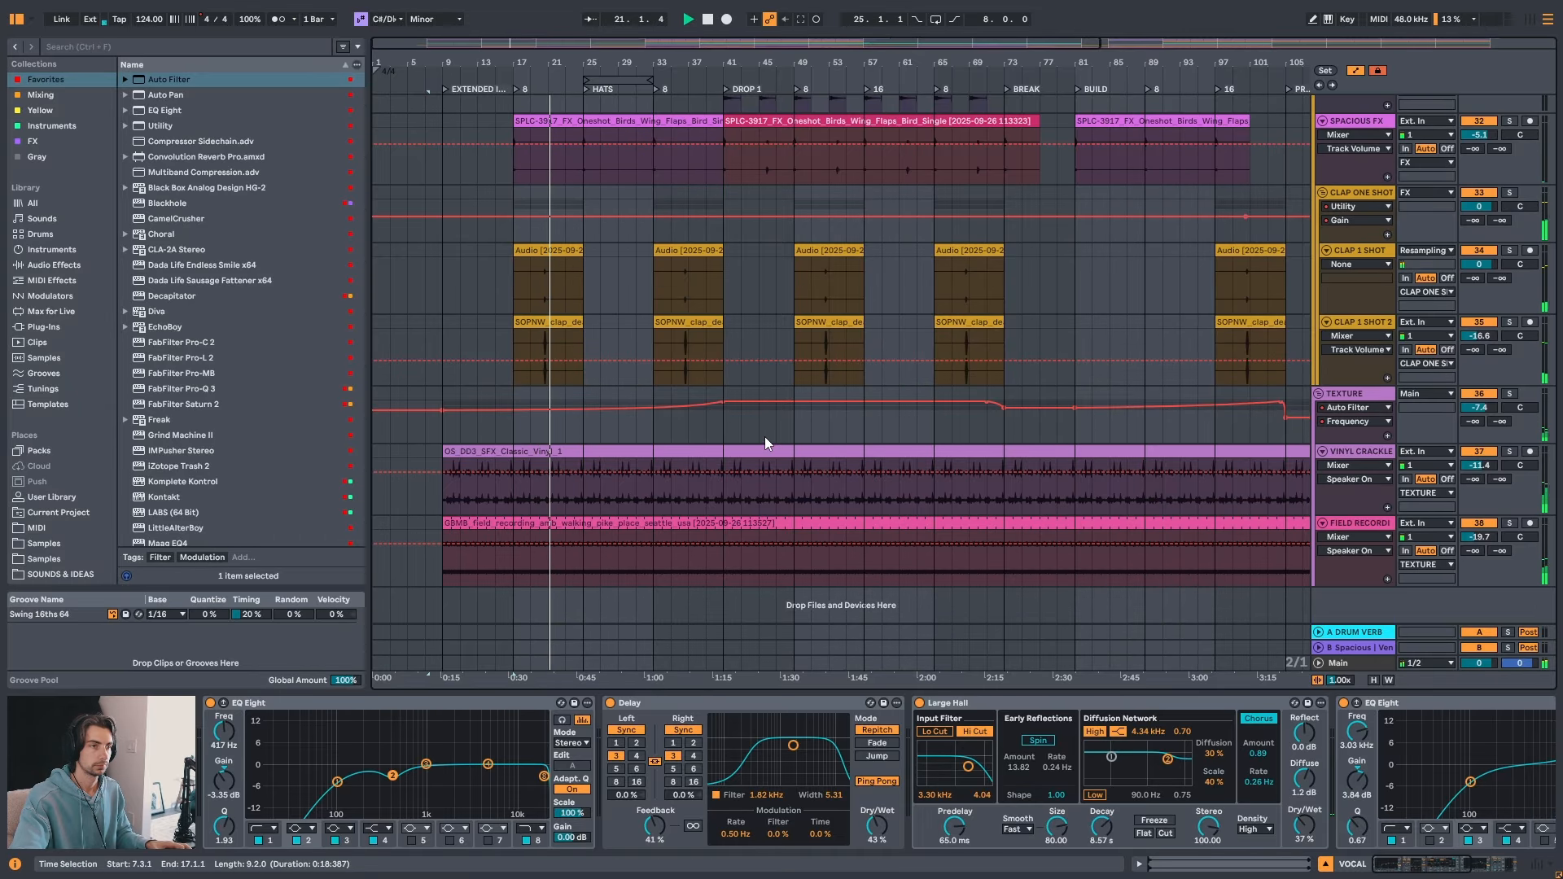
- Listen through the Hats section towards Drop 1 and examine the clap, vocal, melodic, drone and low-end tracks
{"action": "scroll", "coordinate": [735, 437], "scroll_direction": "up", "scroll_amount": 3}
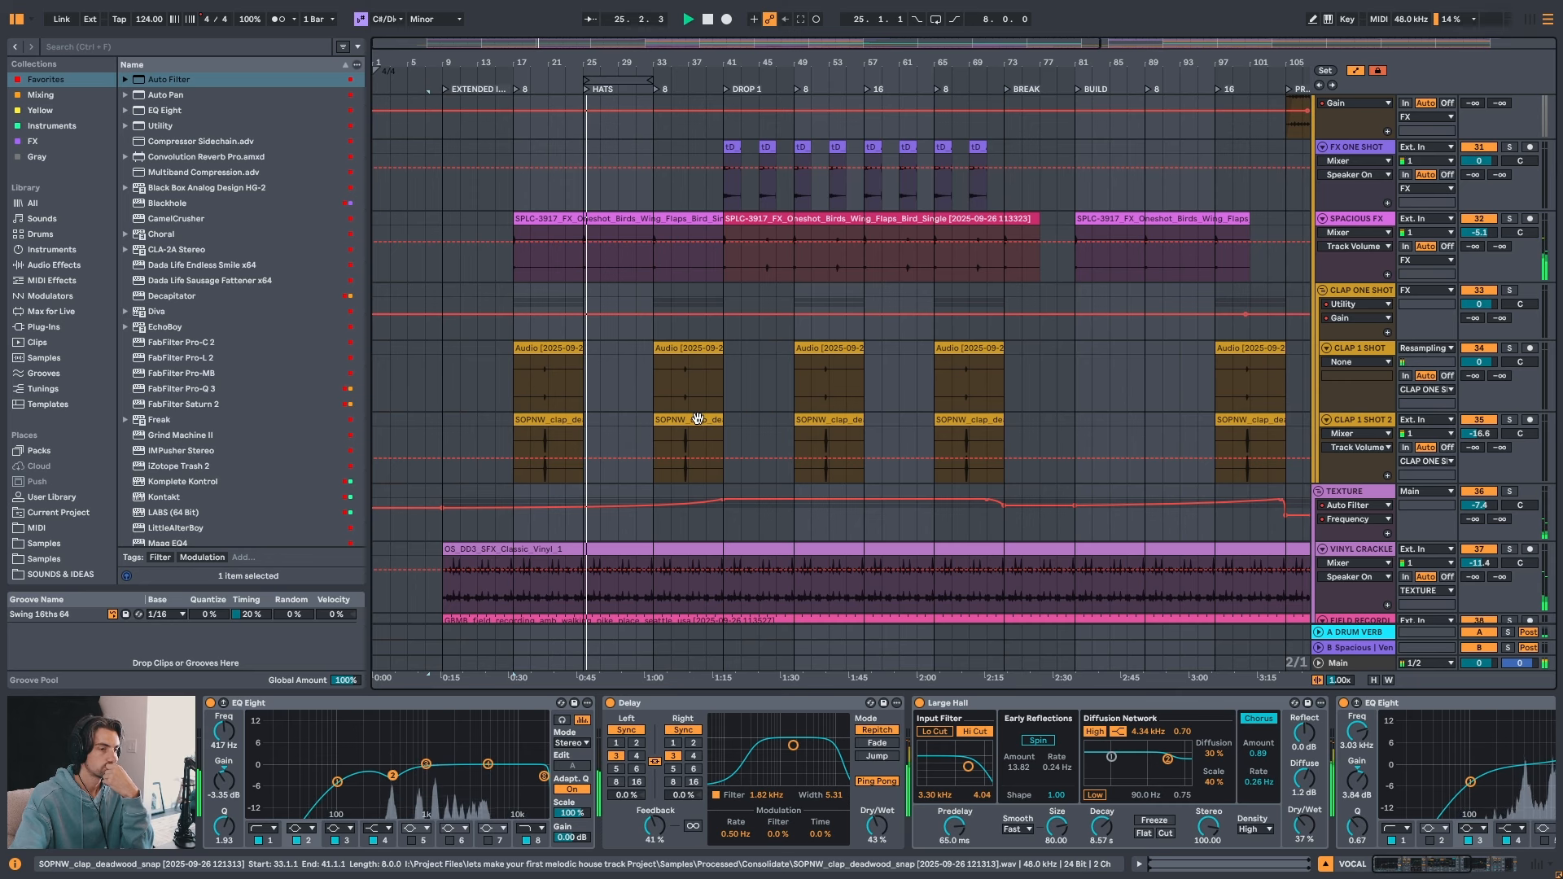
{"action": "scroll", "coordinate": [694, 417], "scroll_direction": "up", "scroll_amount": 1}
{"action": "scroll", "coordinate": [694, 417], "scroll_direction": "up", "scroll_amount": 10}
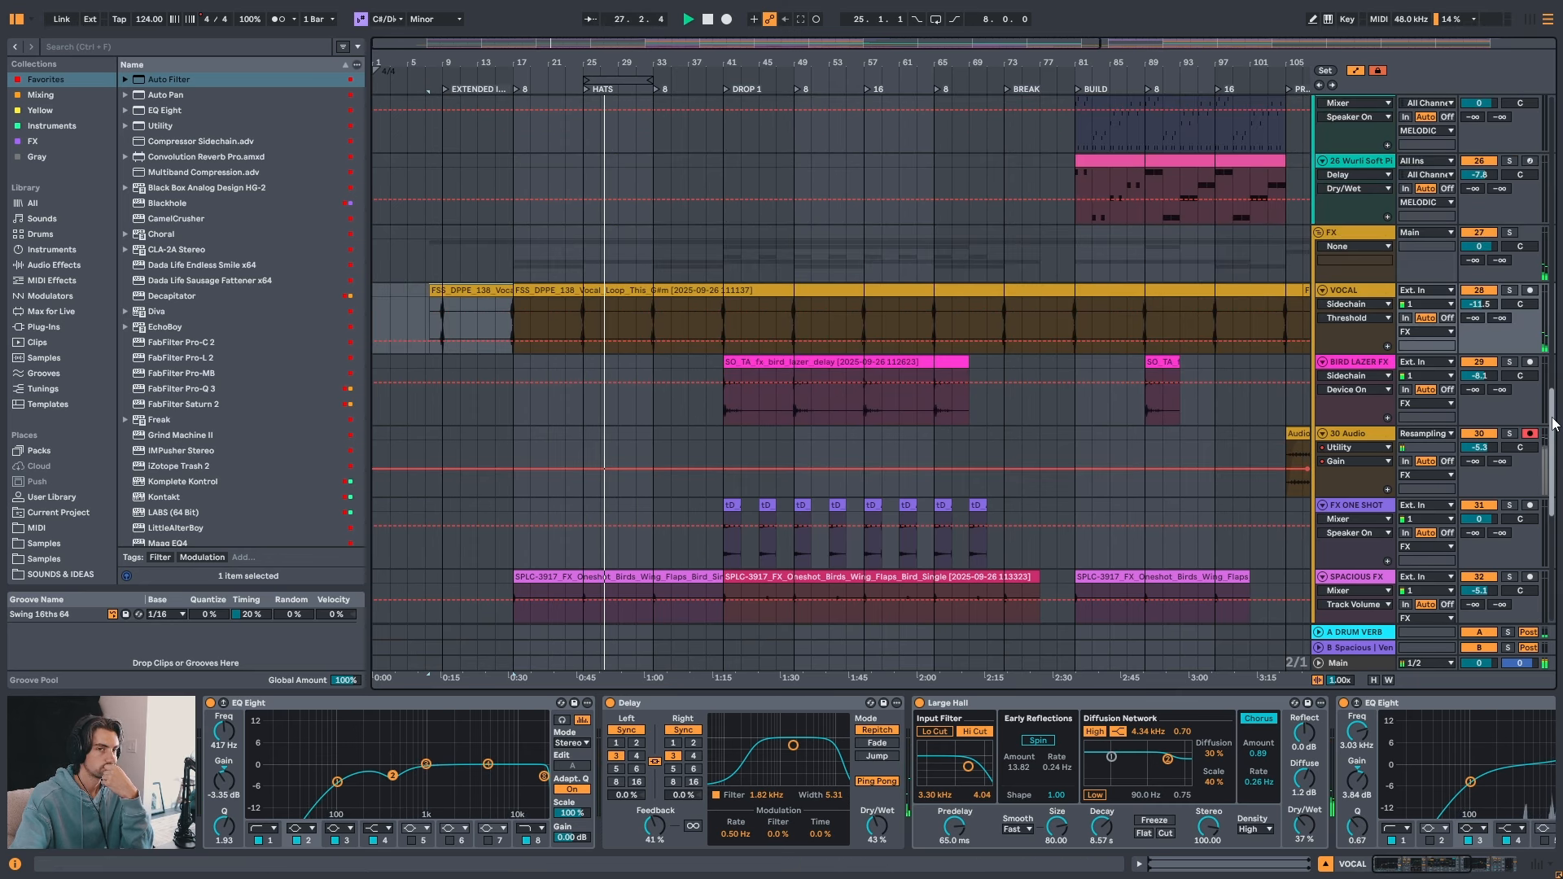
{"action": "scroll", "coordinate": [1511, 391], "scroll_direction": "up", "scroll_amount": 6}
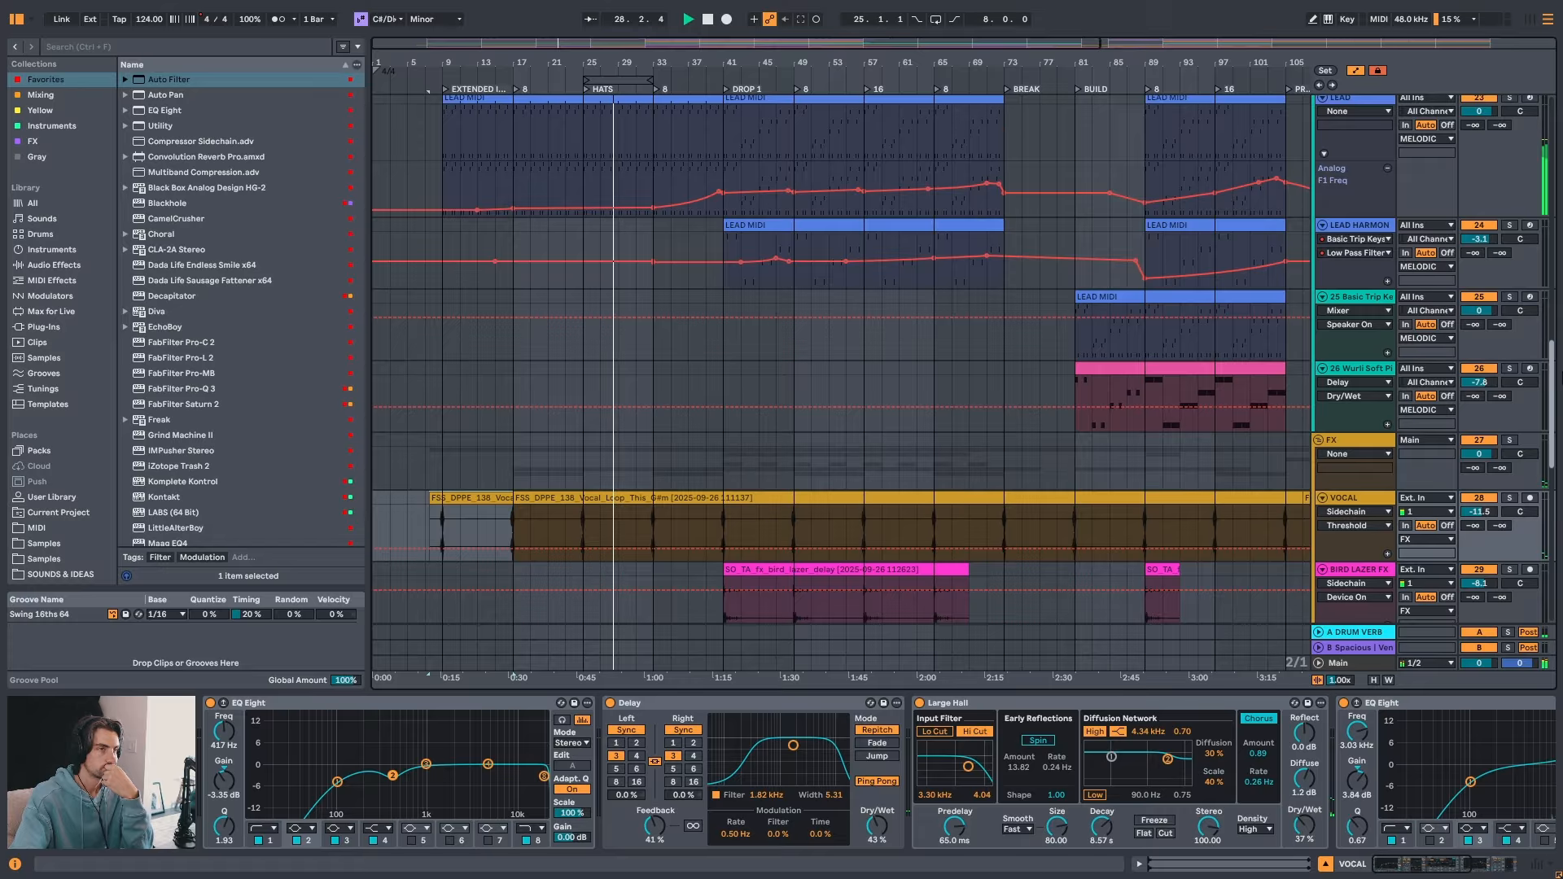
{"action": "scroll", "coordinate": [1512, 392], "scroll_direction": "up", "scroll_amount": 7}
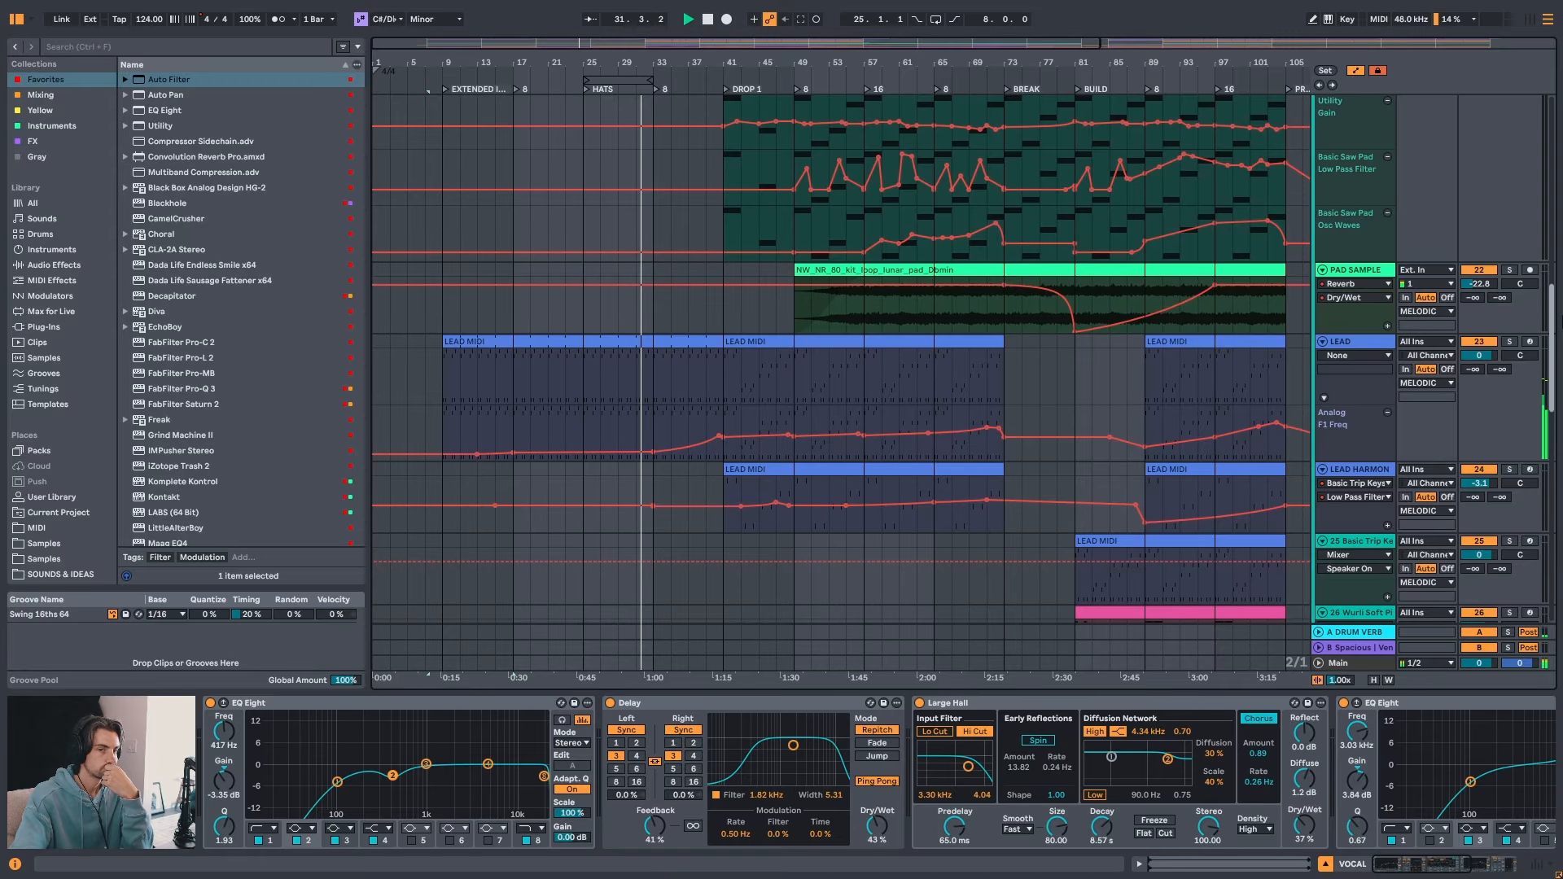
{"action": "scroll", "coordinate": [1402, 544], "scroll_direction": "up", "scroll_amount": 6}
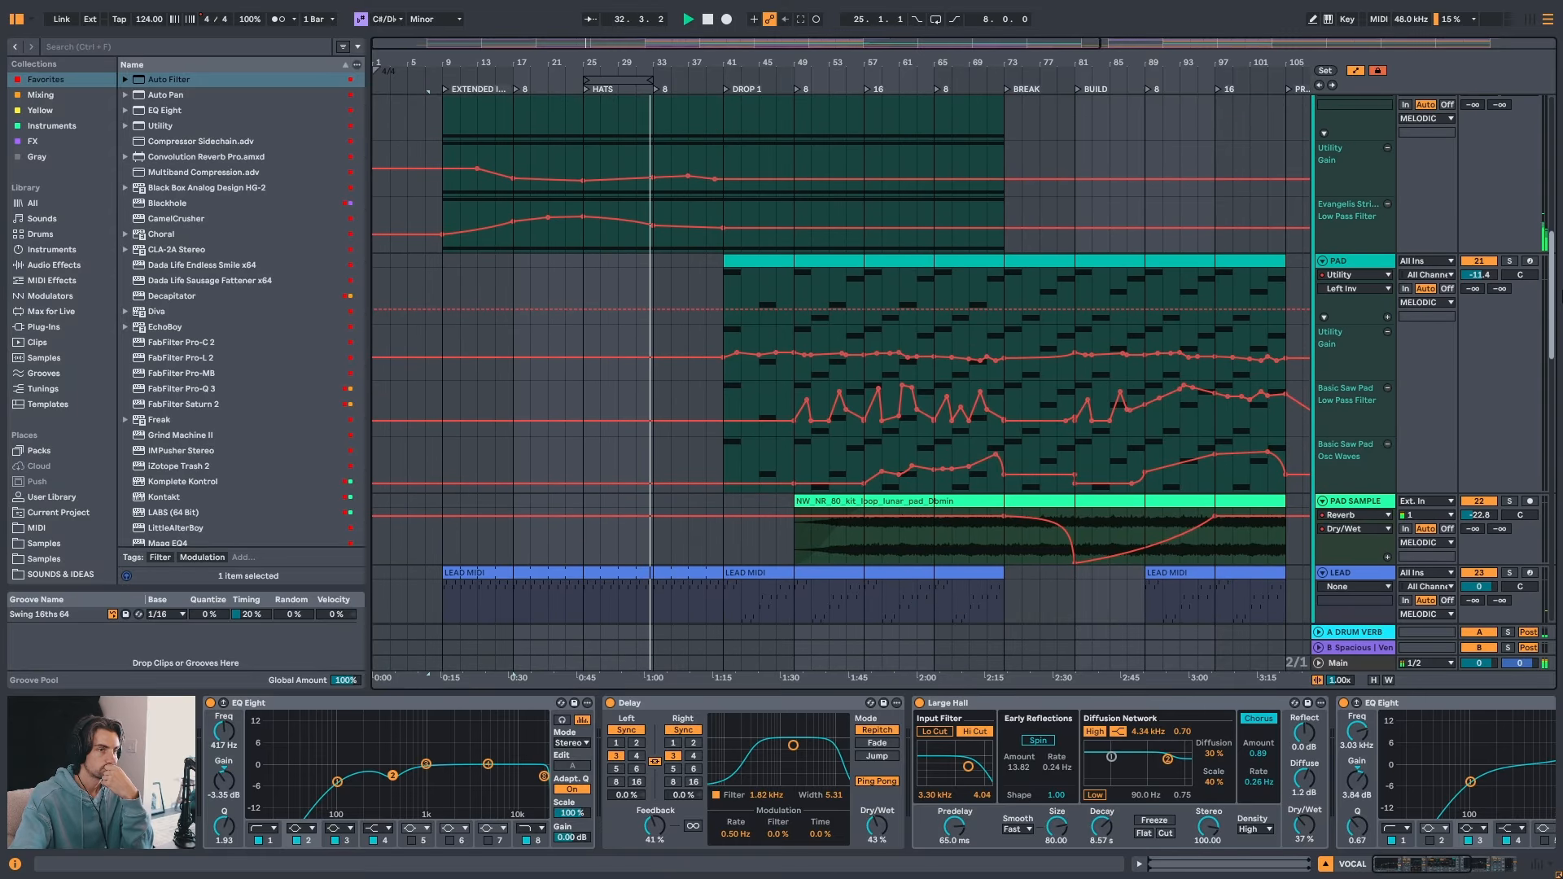
{"action": "scroll", "coordinate": [1561, 289], "scroll_direction": "up", "scroll_amount": 3}
{"action": "scroll", "coordinate": [1561, 269], "scroll_direction": "up", "scroll_amount": 1}
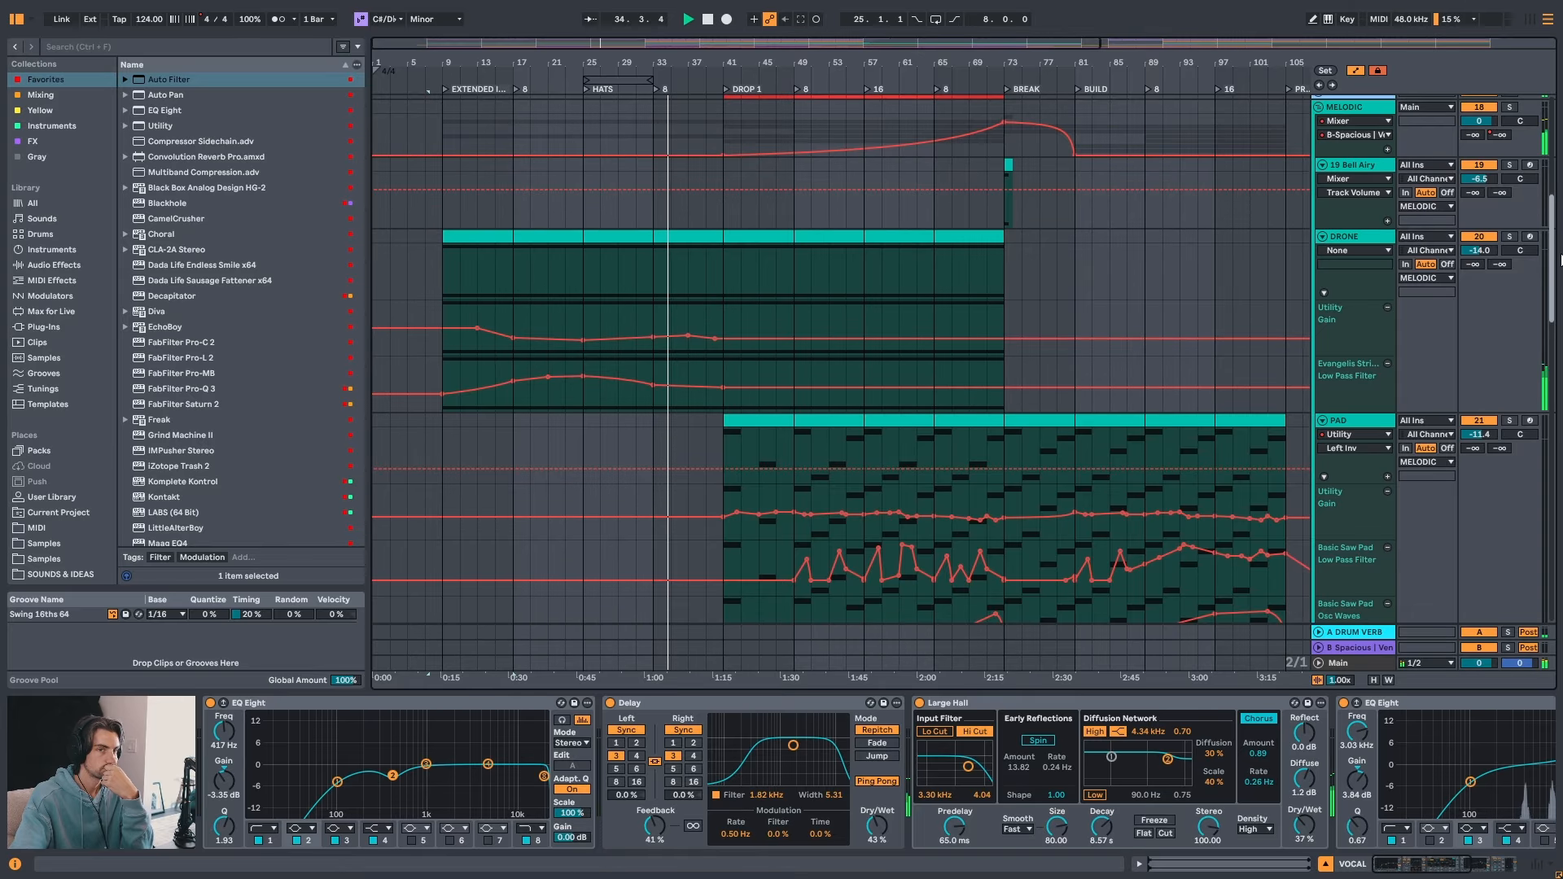
{"action": "scroll", "coordinate": [1560, 259], "scroll_direction": "up", "scroll_amount": 10}
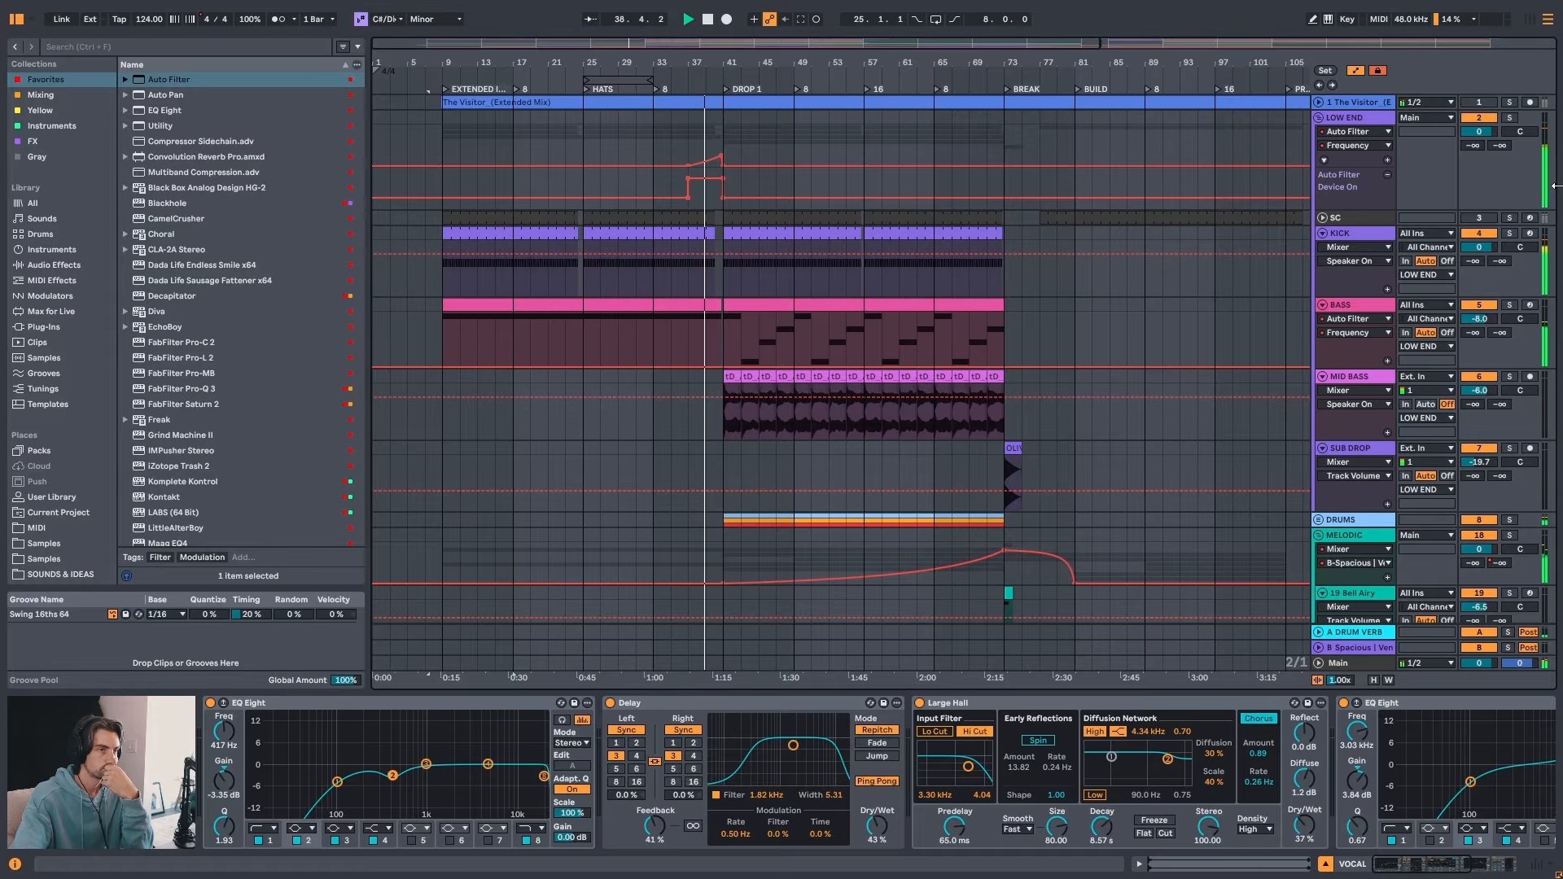
- Trim the start of Drop 1's Lead Harmony clip from bar 41 to bar 49
{"action": "left_click_drag", "start_coordinate": [1064, 62], "coordinate": [1064, 28]}
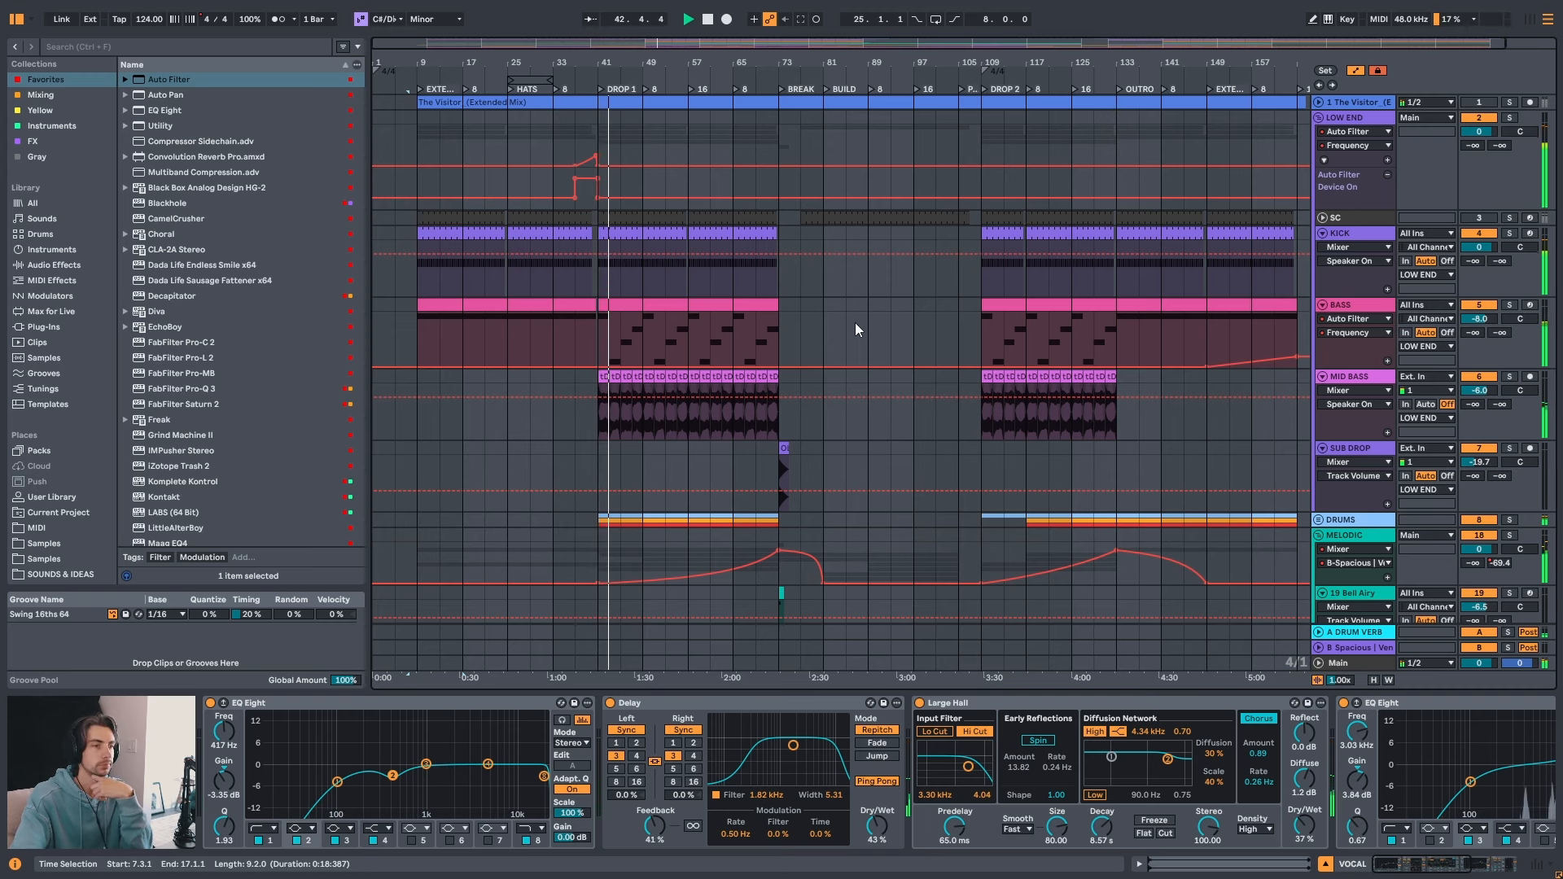
{"action": "scroll", "coordinate": [854, 322], "scroll_direction": "down", "scroll_amount": 15}
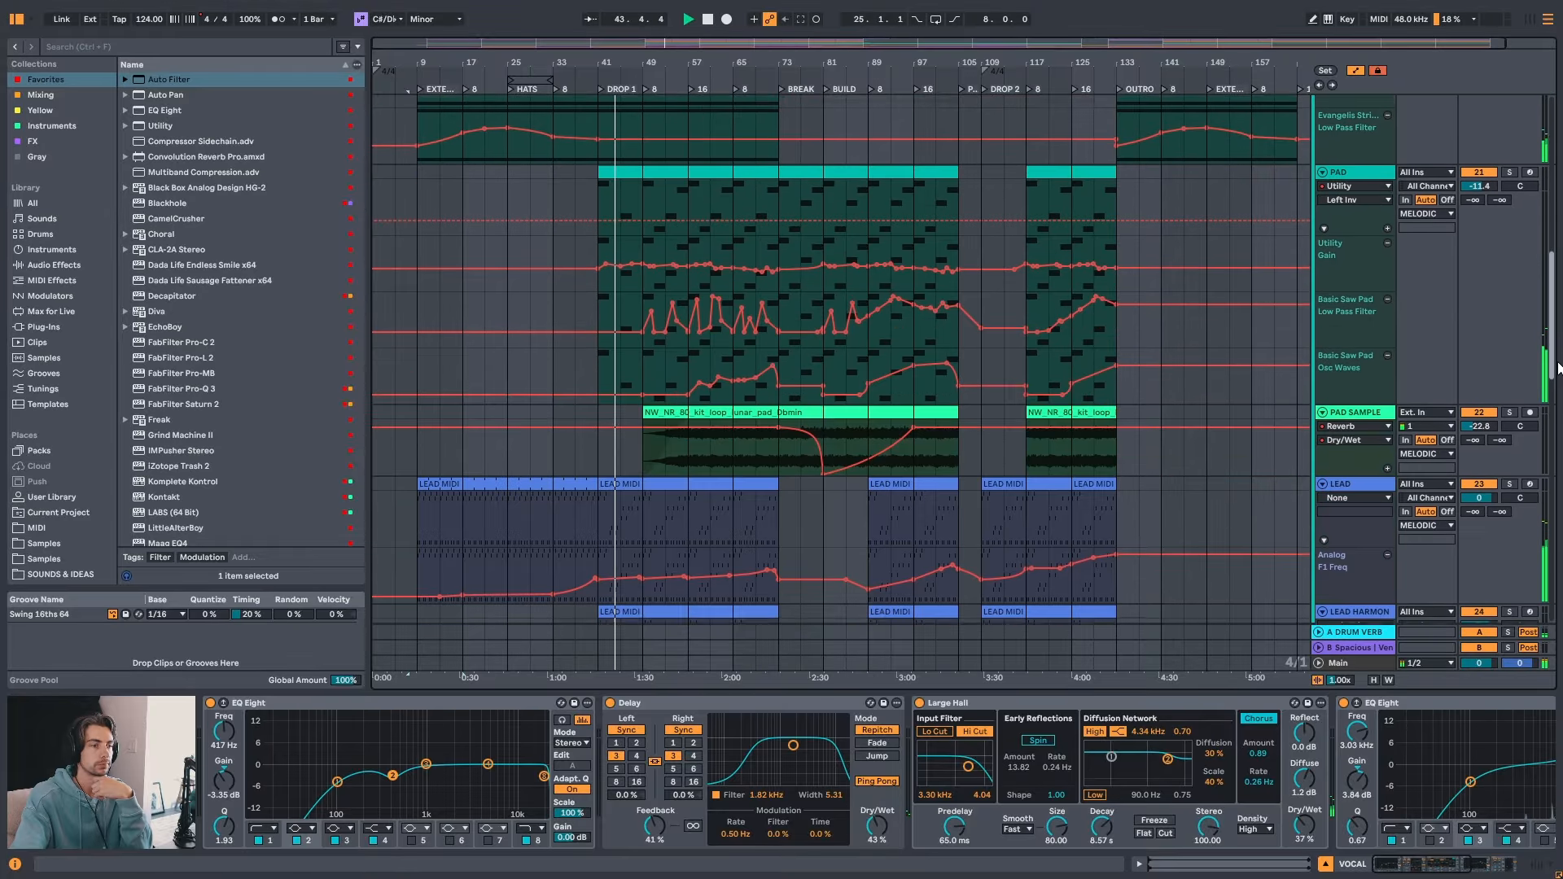
{"action": "scroll", "coordinate": [1557, 368], "scroll_direction": "down", "scroll_amount": 10}
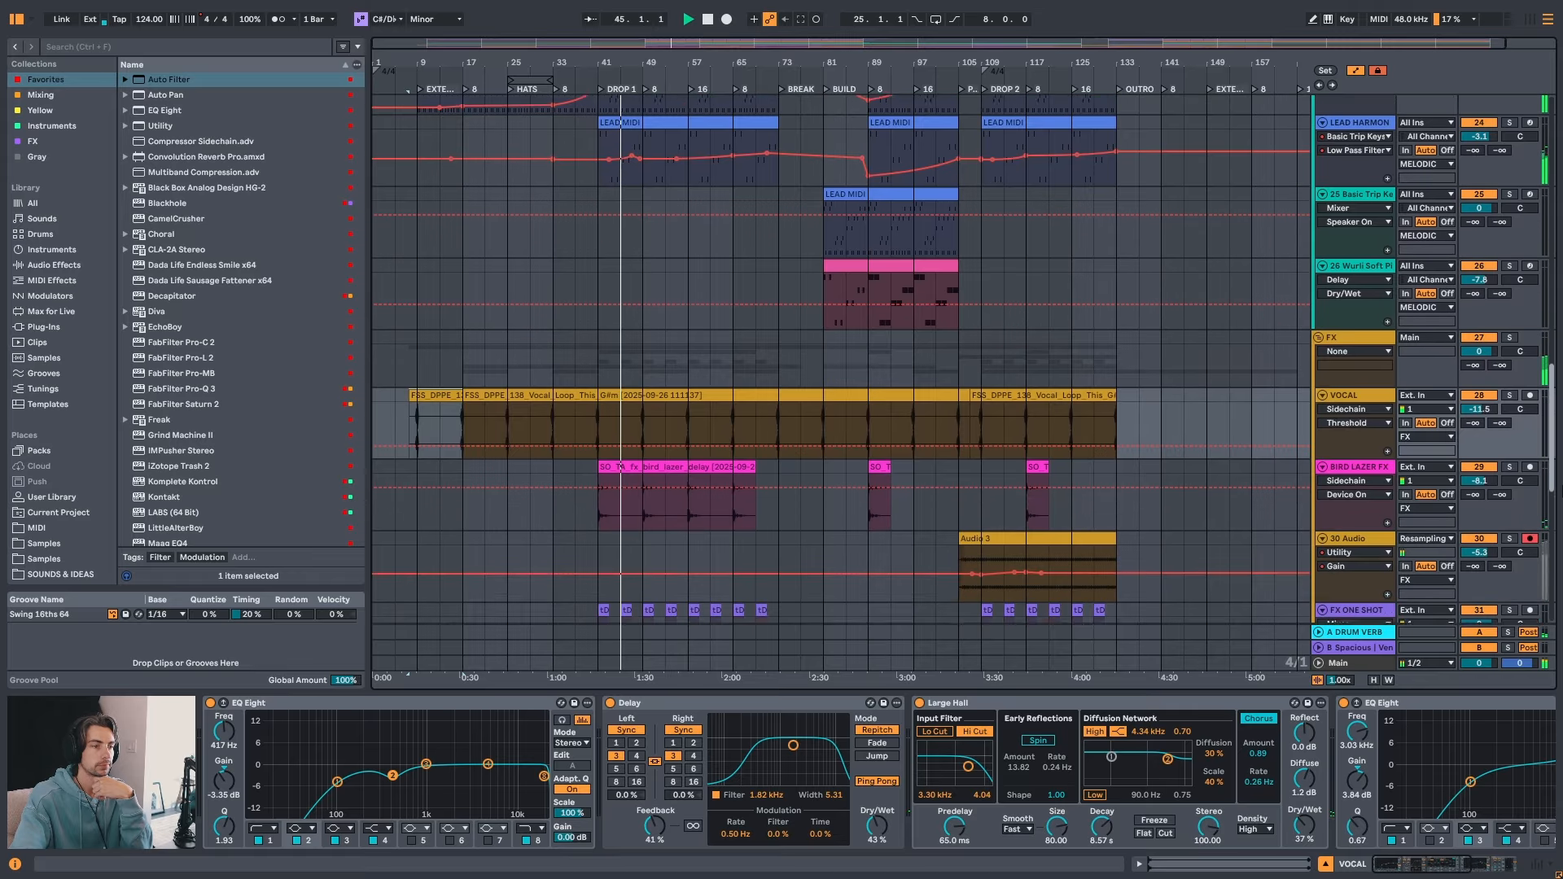
{"action": "left_click_drag", "start_coordinate": [1561, 490], "coordinate": [1560, 425]}
{"action": "left_click_drag", "start_coordinate": [631, 62], "coordinate": [632, 411]}
{"action": "left_click", "coordinate": [631, 412]}
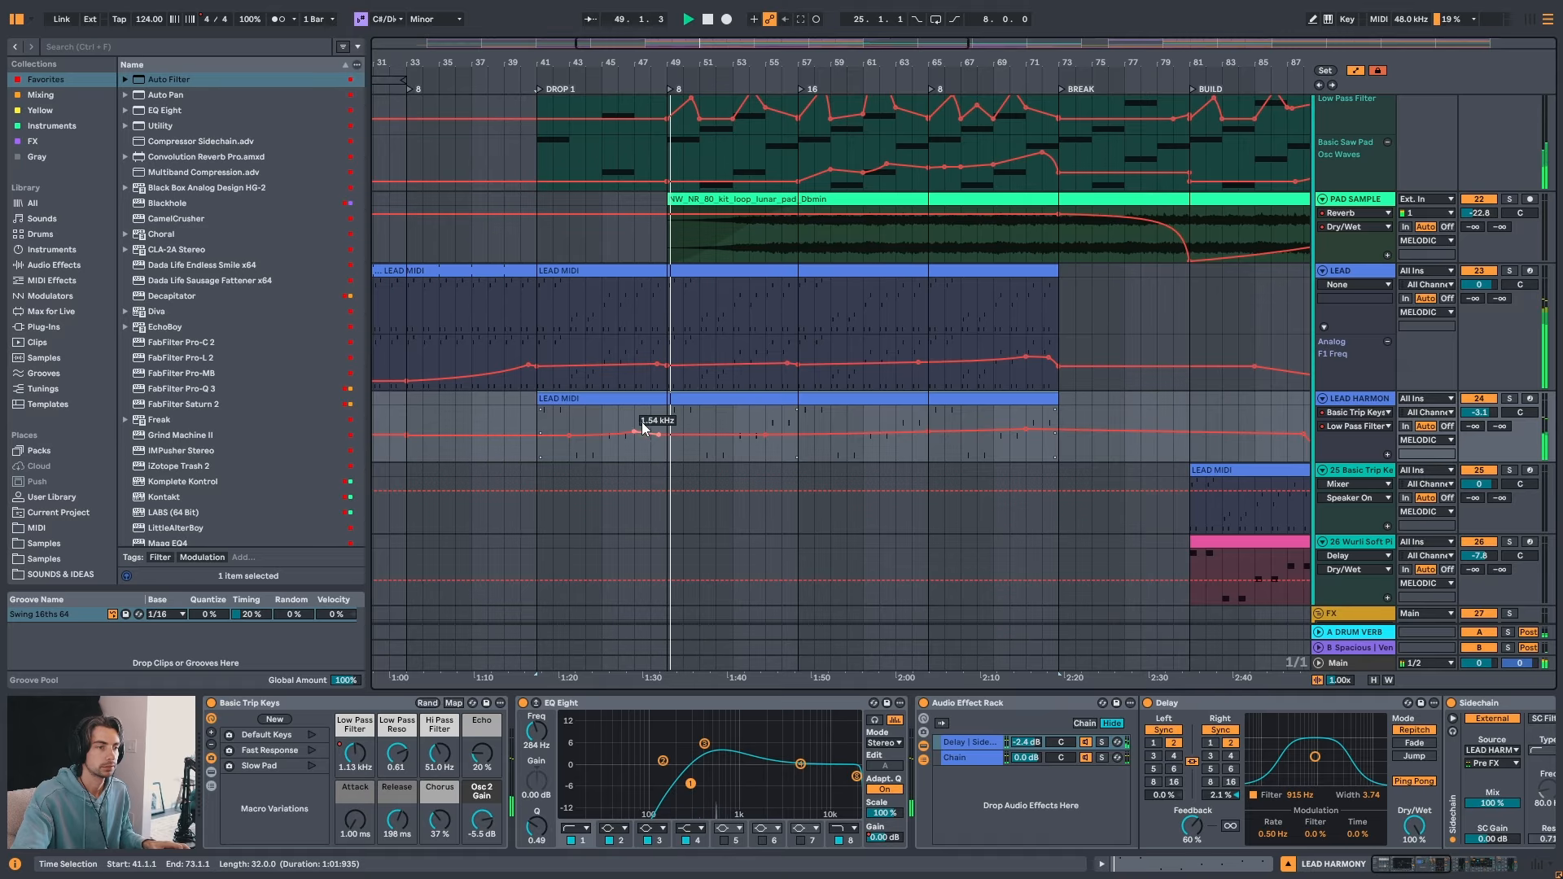
{"action": "left_click_drag", "start_coordinate": [538, 399], "coordinate": [667, 440]}
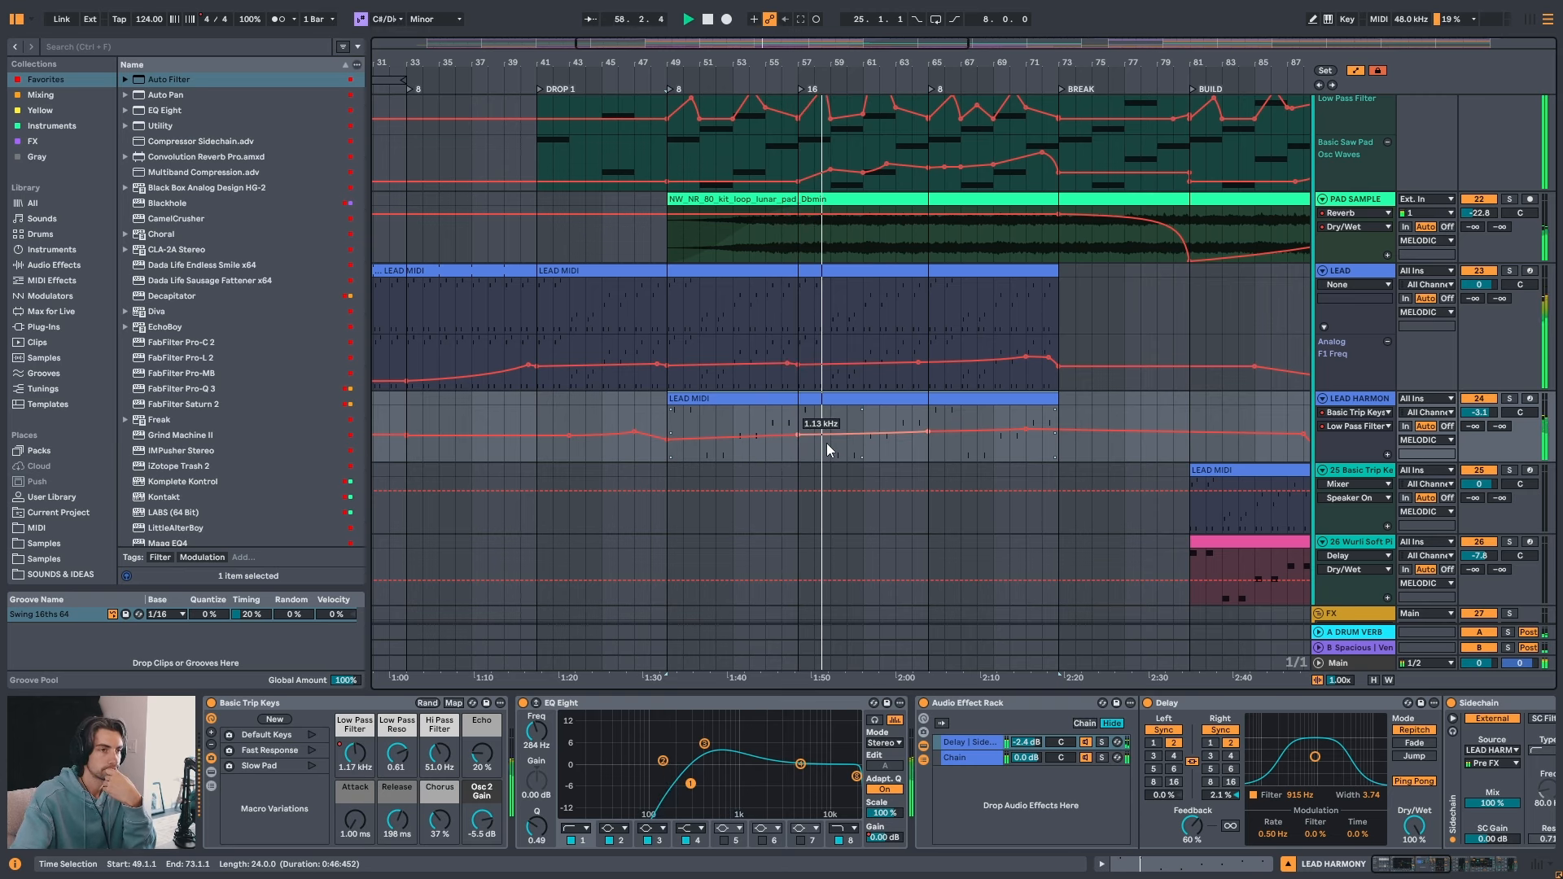
- Ungroup the Spacious rack on return track B, keeping its Venus Bright reverb and Sidechain compressor as separate devices
{"action": "left_click_drag", "start_coordinate": [904, 62], "coordinate": [743, 31]}
{"action": "scroll", "coordinate": [842, 540], "scroll_direction": "up", "scroll_amount": 1}
{"action": "scroll", "coordinate": [840, 541], "scroll_direction": "up", "scroll_amount": 2}
{"action": "scroll", "coordinate": [829, 521], "scroll_direction": "up", "scroll_amount": 1}
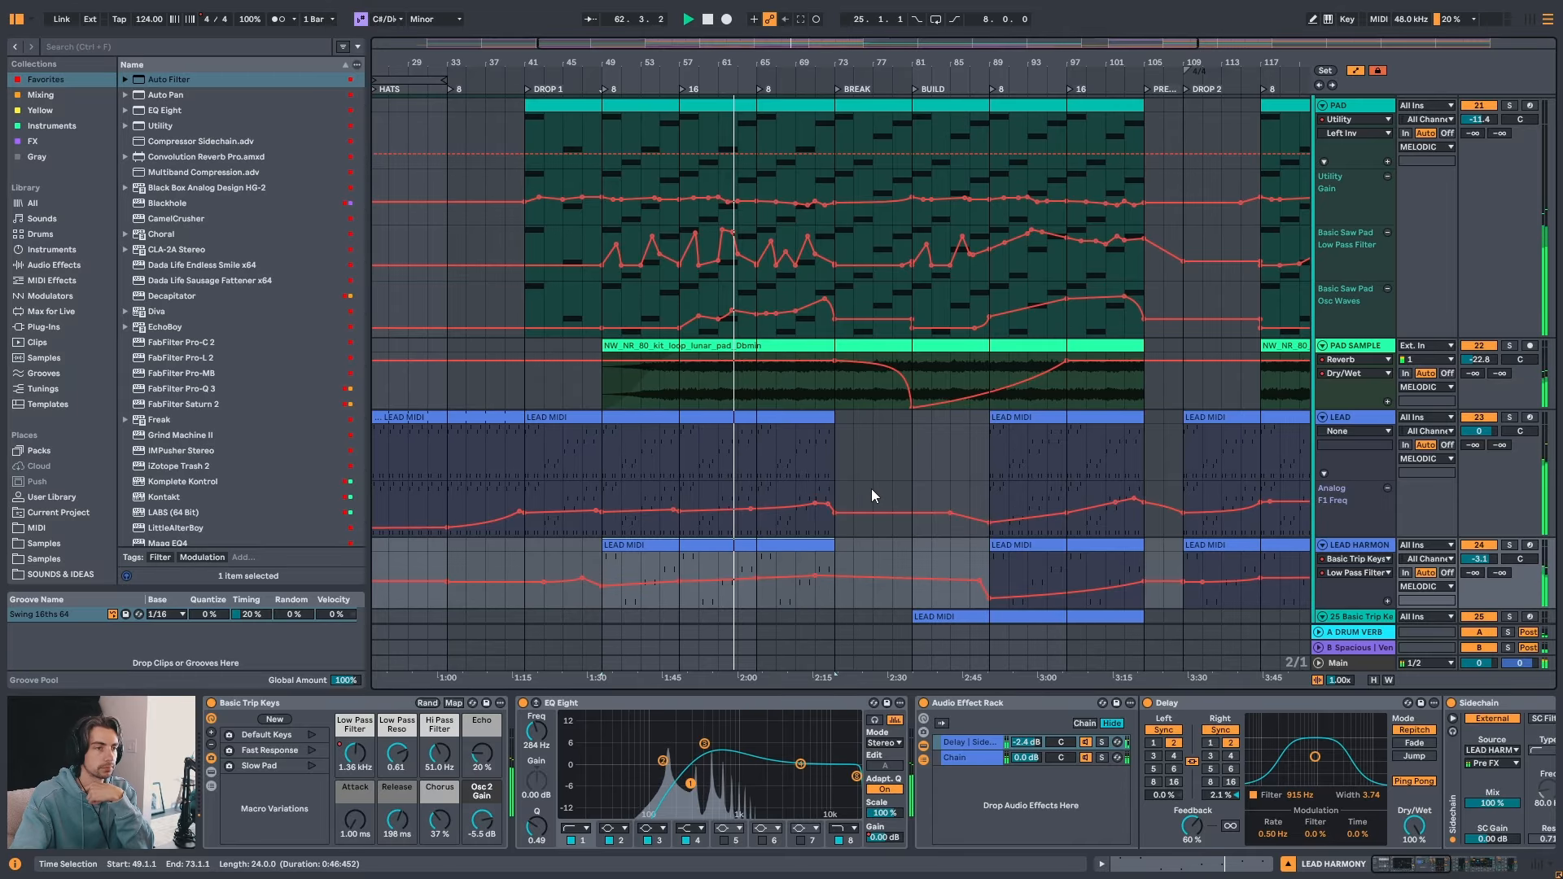
{"action": "scroll", "coordinate": [875, 489], "scroll_direction": "up", "scroll_amount": 2}
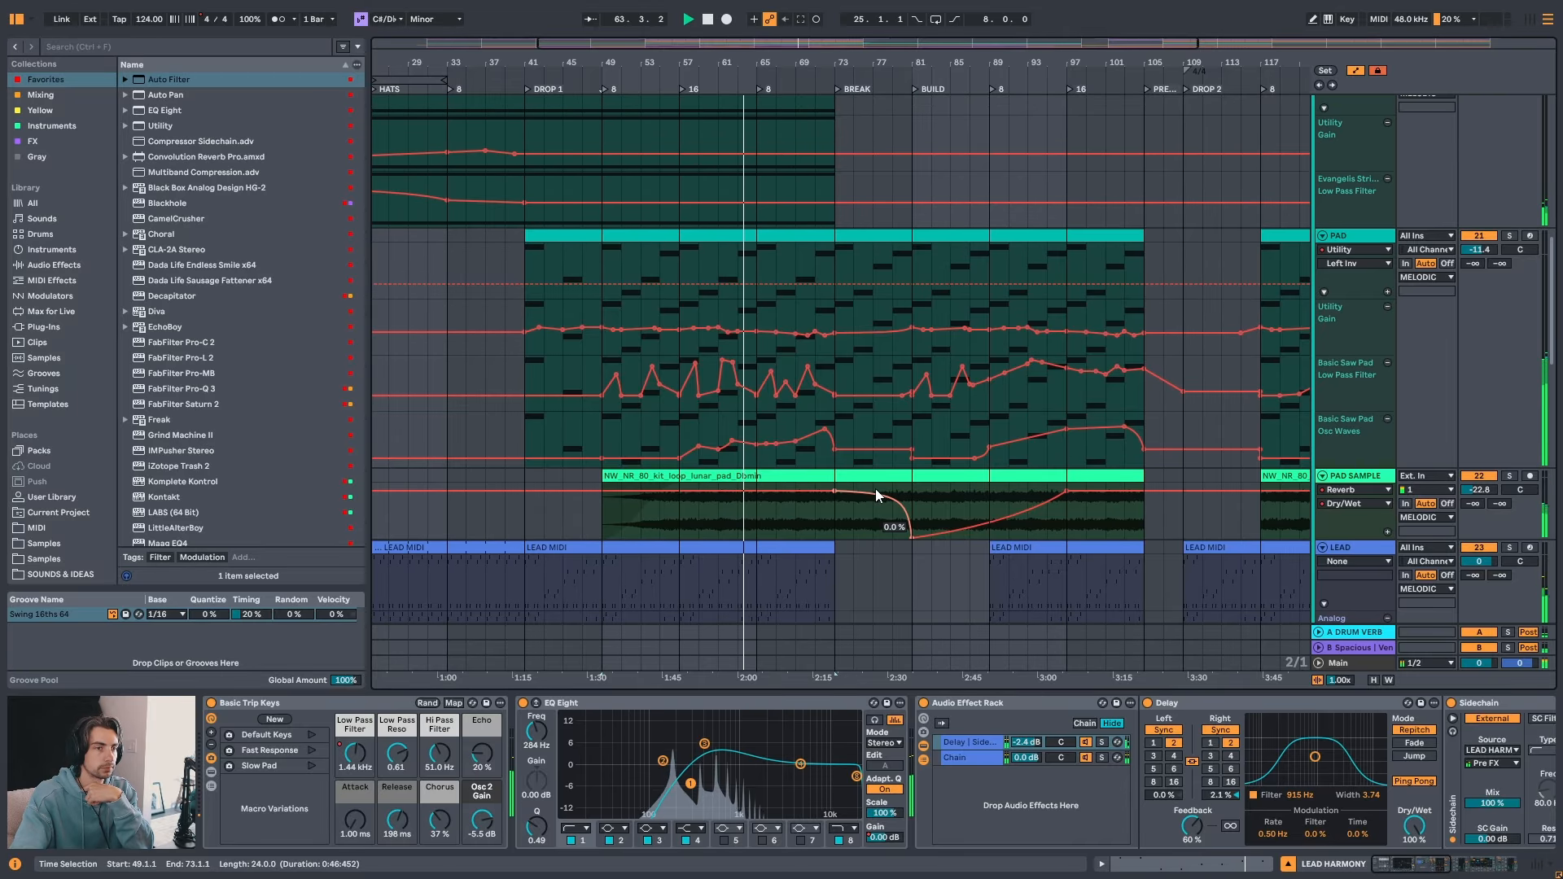
{"action": "left_click_drag", "start_coordinate": [908, 54], "coordinate": [796, 53]}
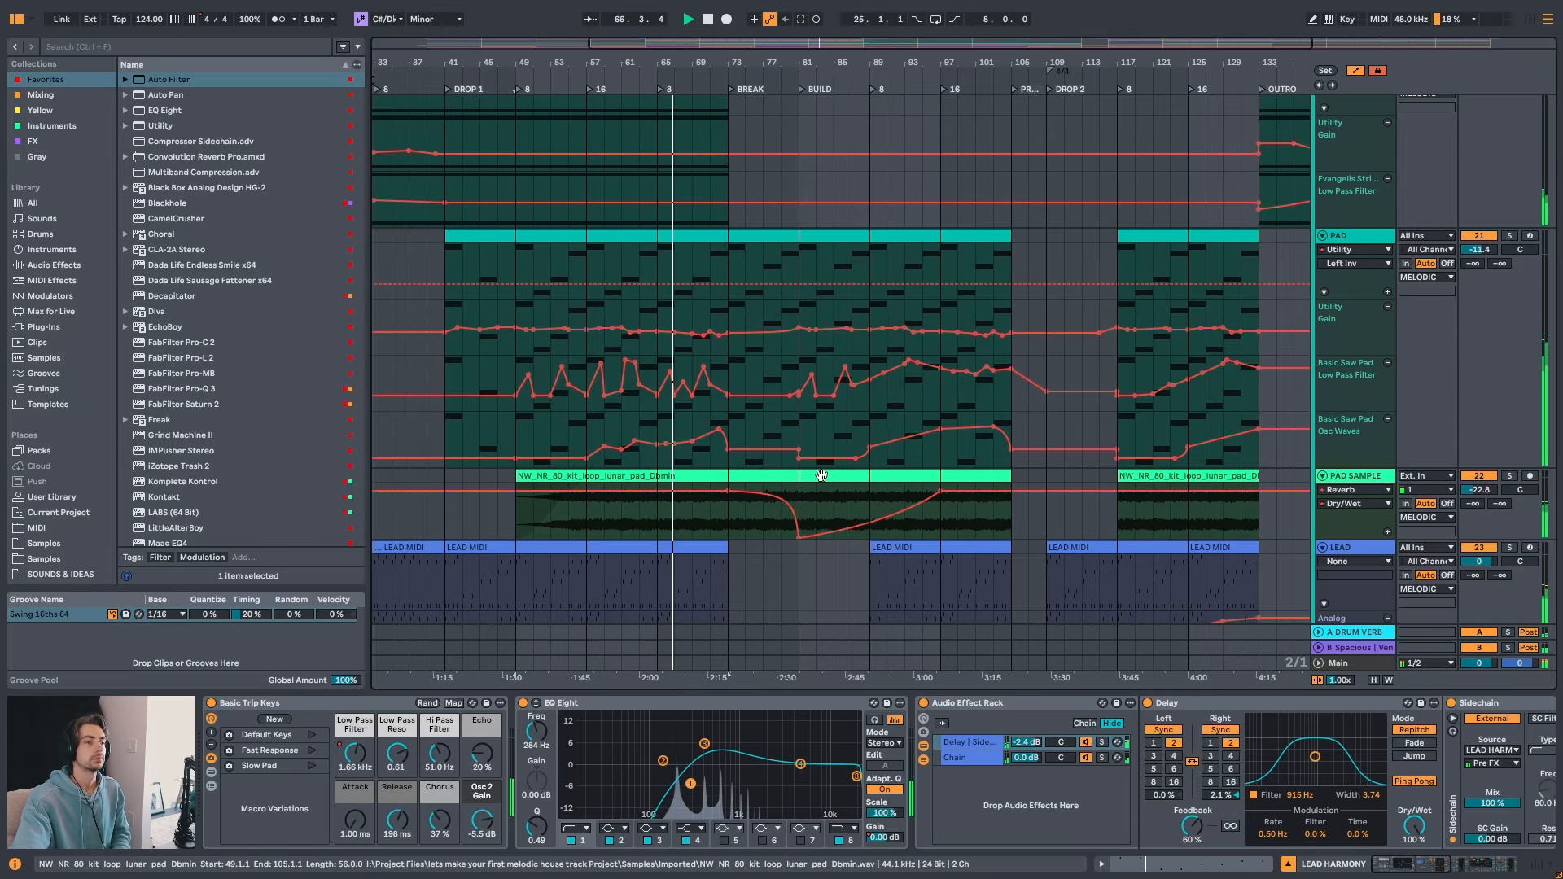
{"action": "left_click", "coordinate": [1358, 650]}
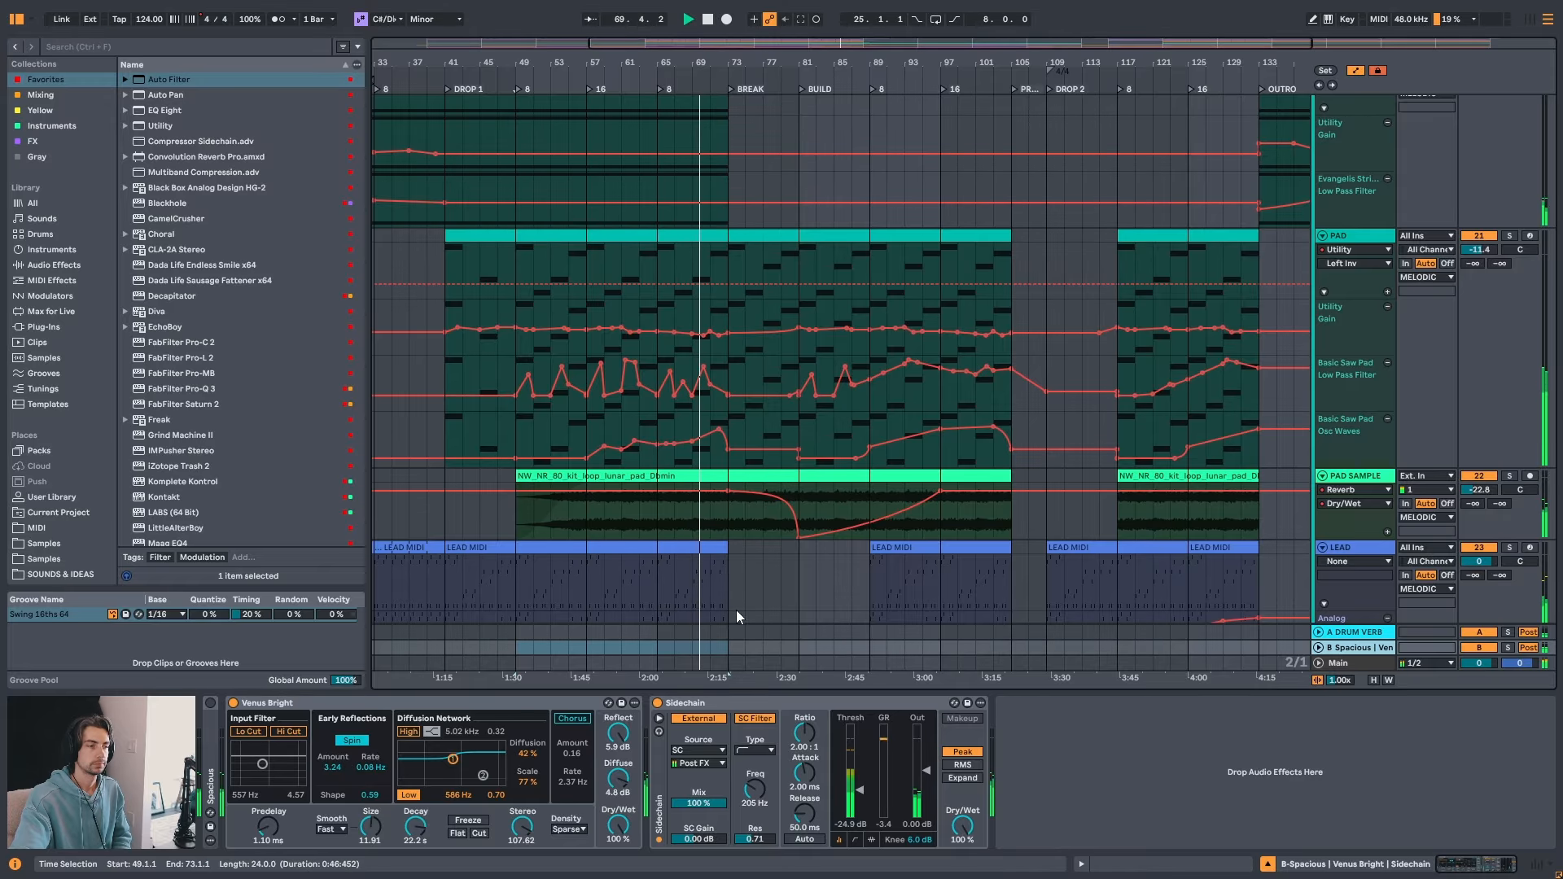
{"action": "key", "text": "ctrl+shift+g"}
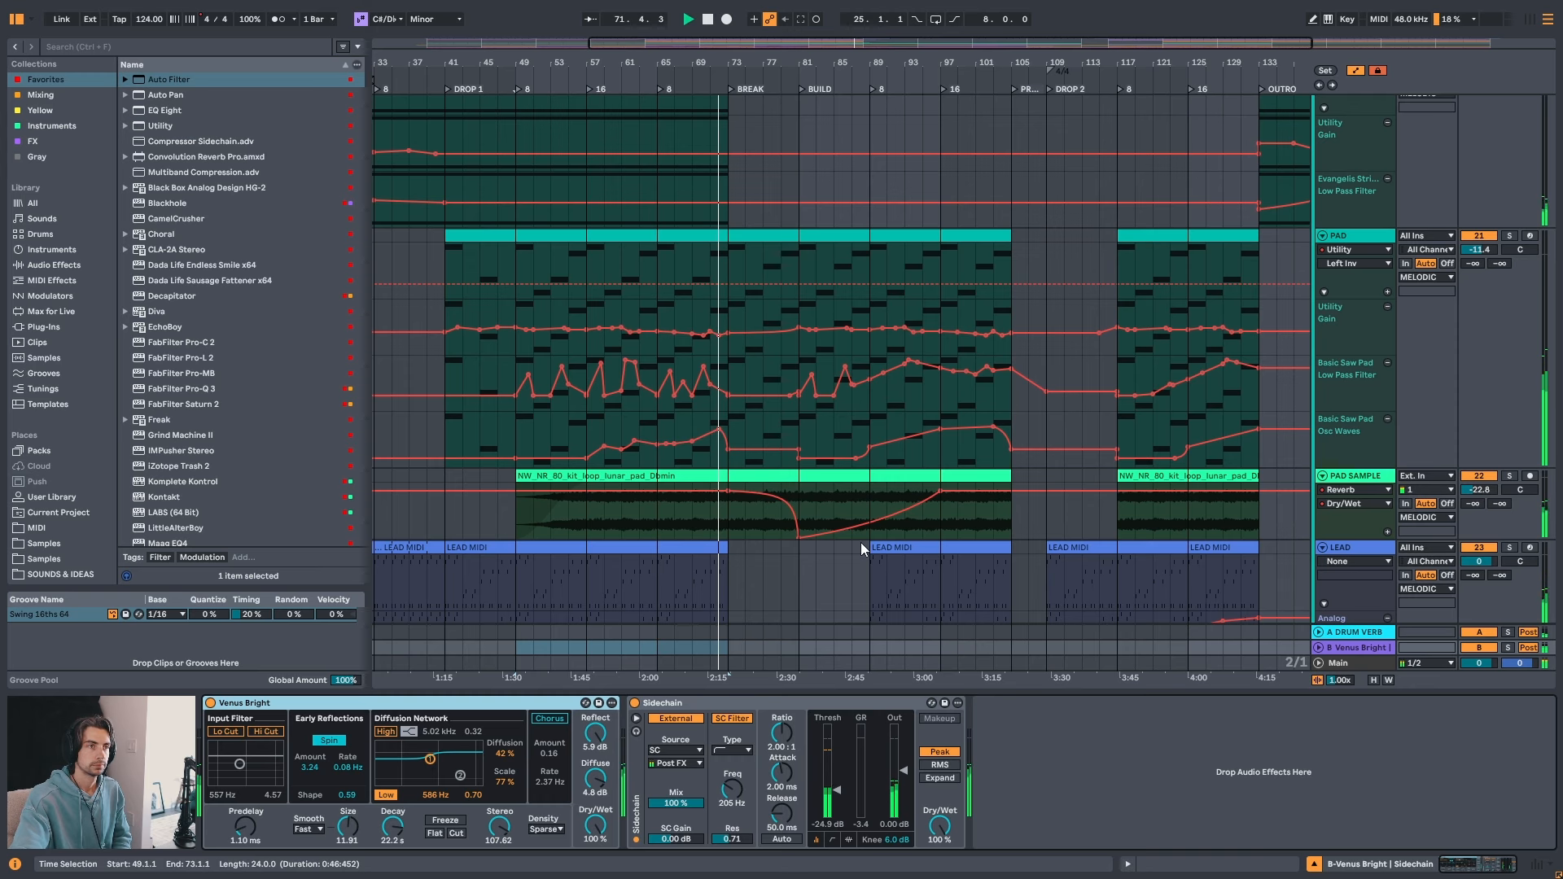
- Audition the break from bar 73 and check the drone, Melodic group reverb send, low-end and pad tracks
{"action": "scroll", "coordinate": [857, 539], "scroll_direction": "up", "scroll_amount": 2}
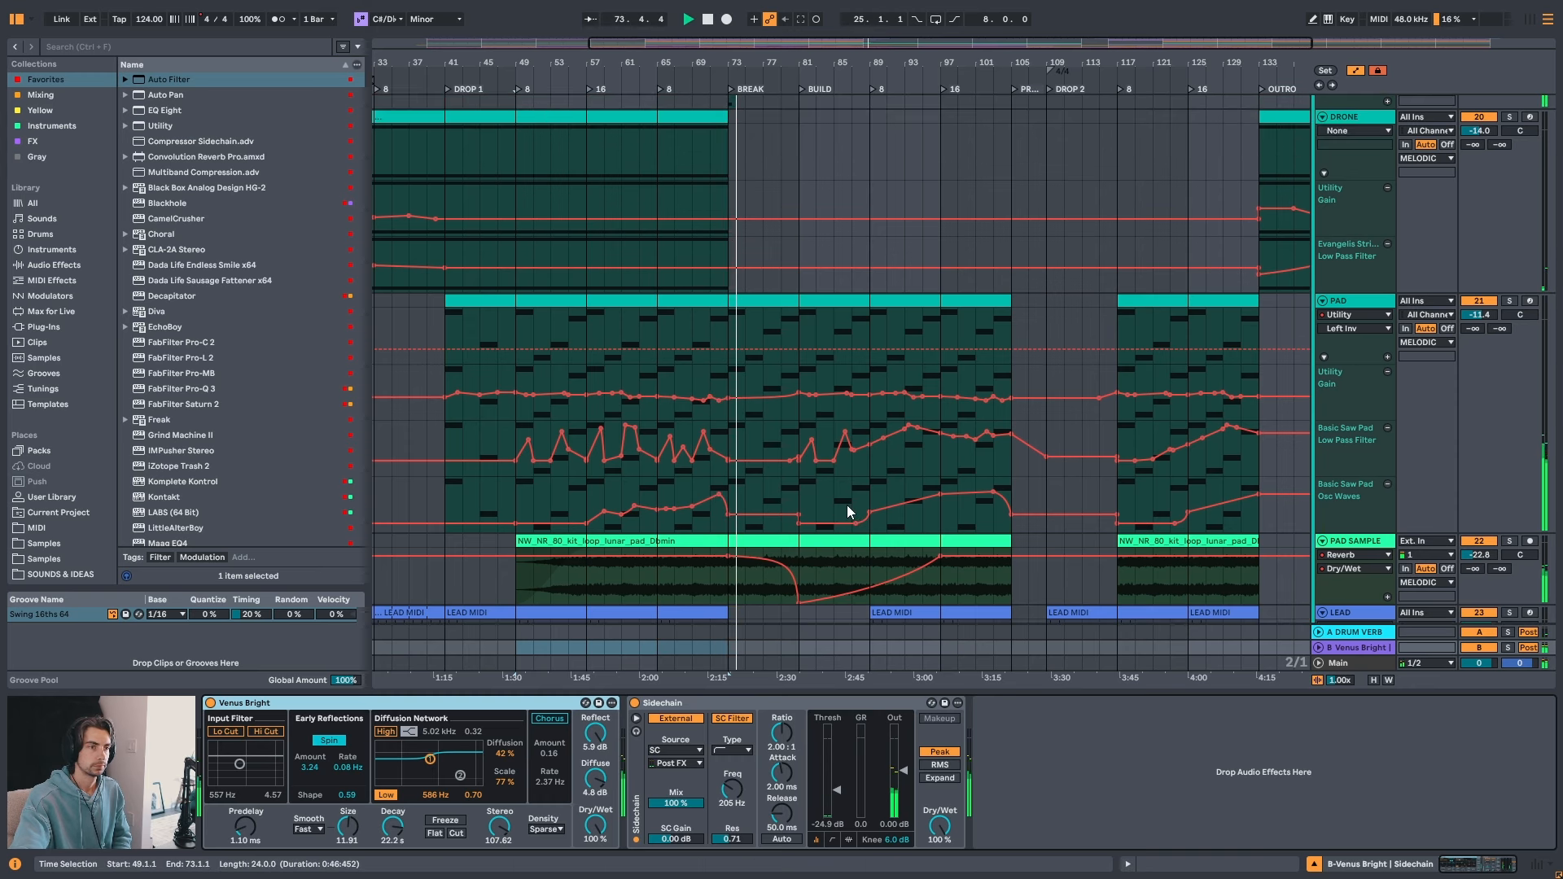
{"action": "scroll", "coordinate": [832, 506], "scroll_direction": "up", "scroll_amount": 6}
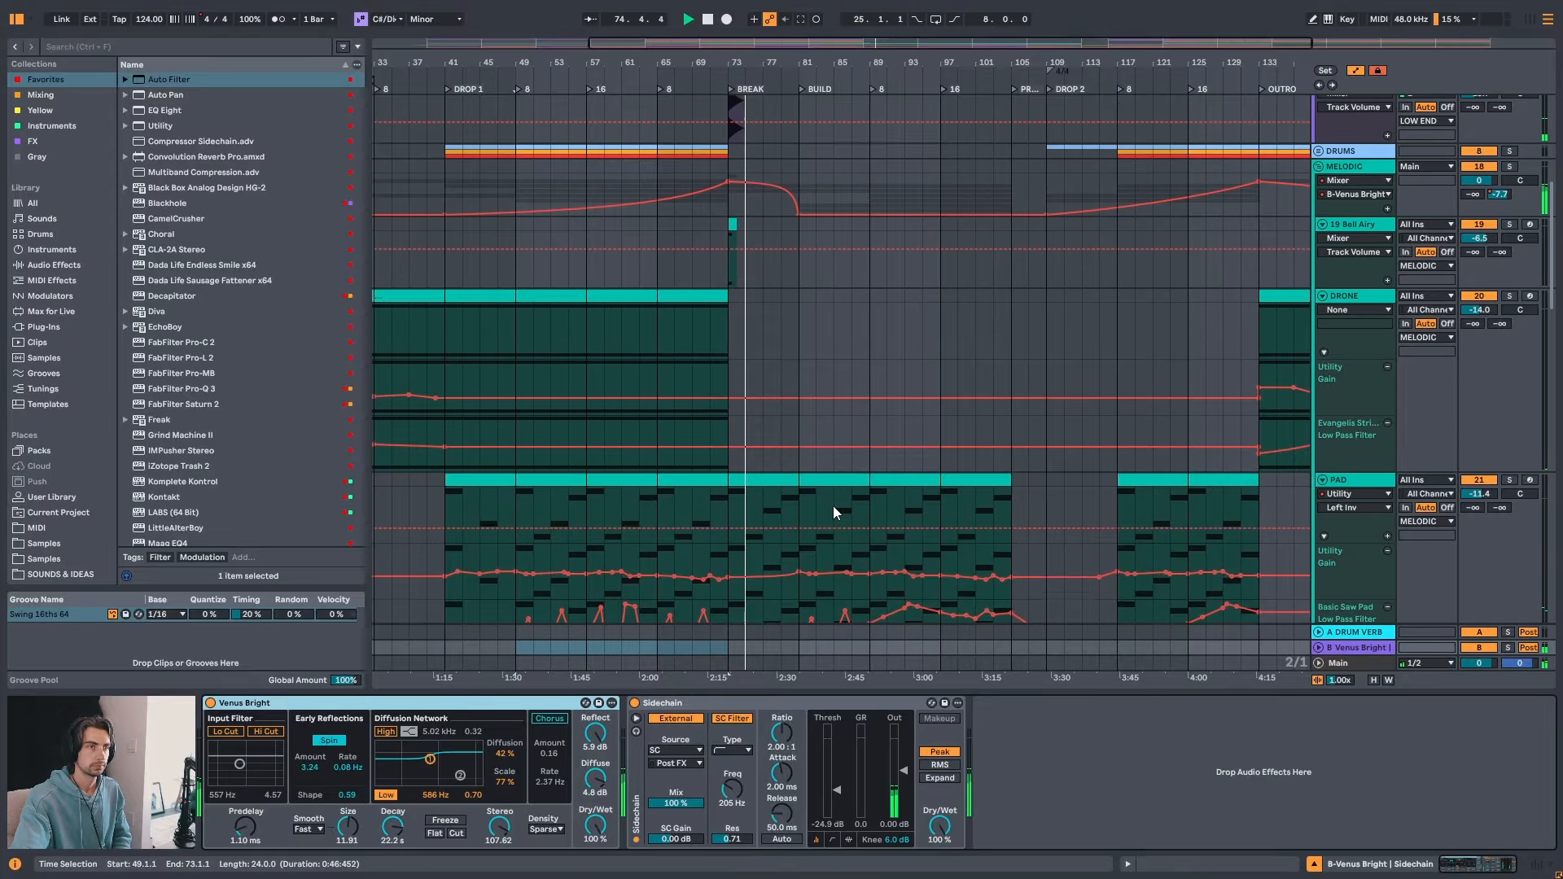
{"action": "scroll", "coordinate": [820, 511], "scroll_direction": "up", "scroll_amount": 4}
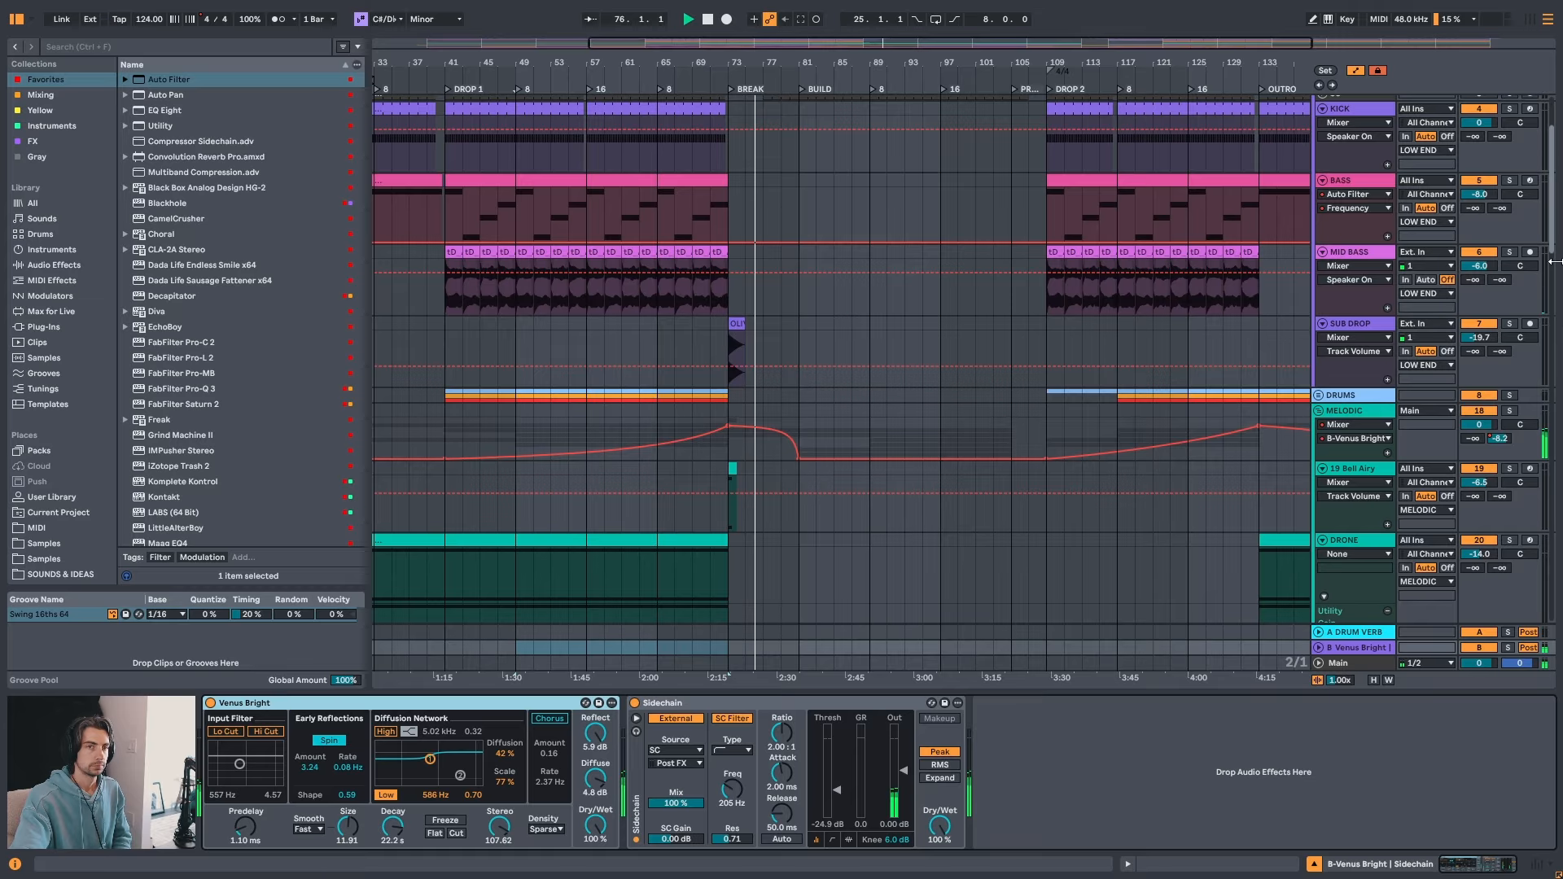
{"action": "scroll", "coordinate": [1554, 249], "scroll_direction": "up", "scroll_amount": 3}
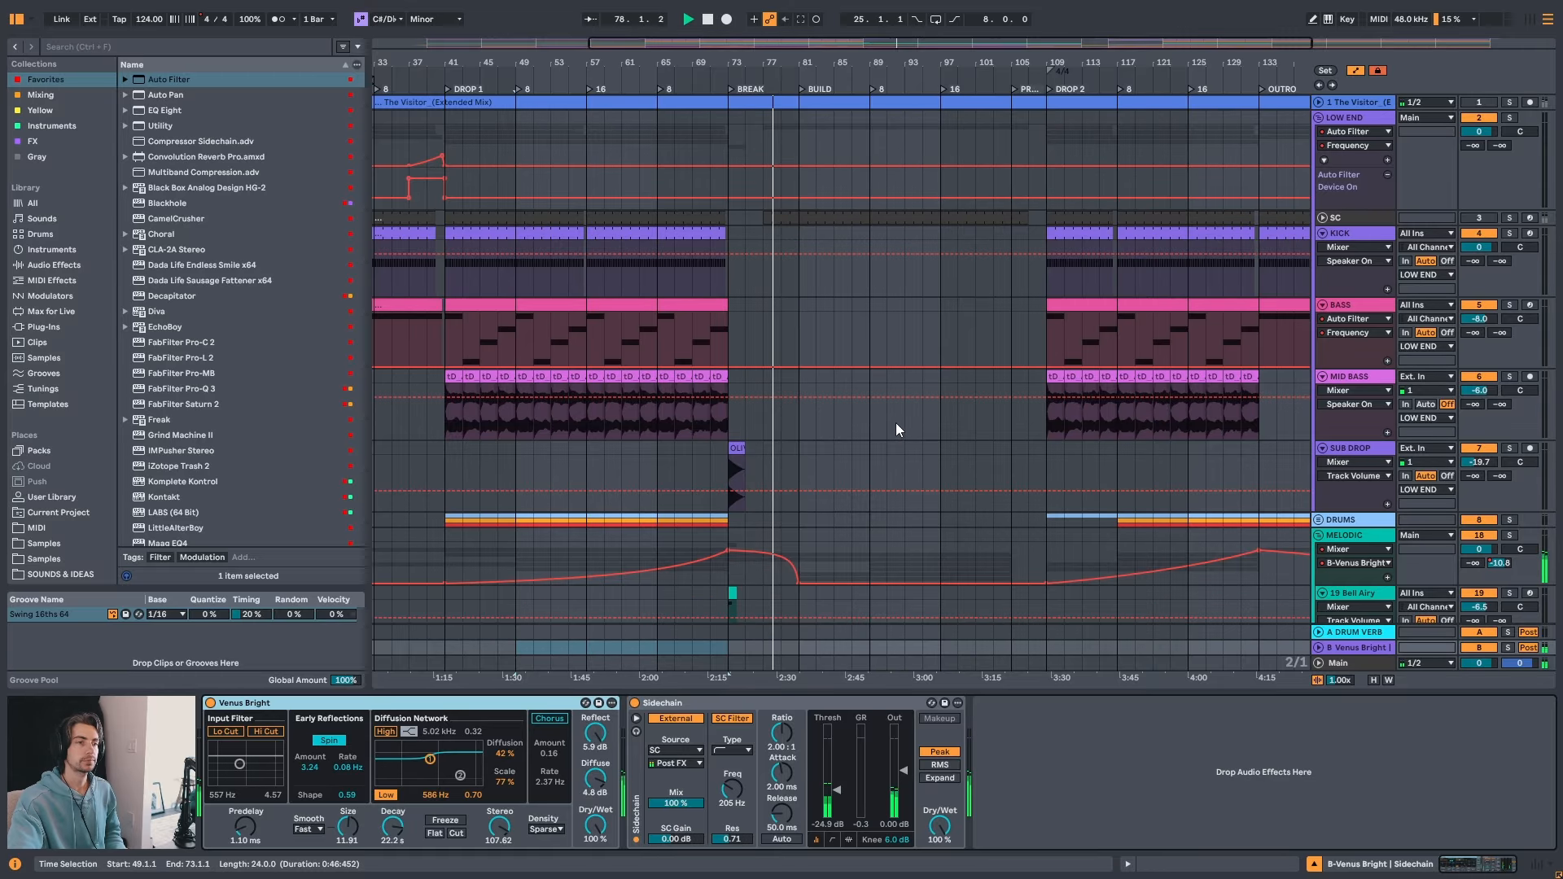
{"action": "scroll", "coordinate": [1002, 387], "scroll_direction": "down", "scroll_amount": 2}
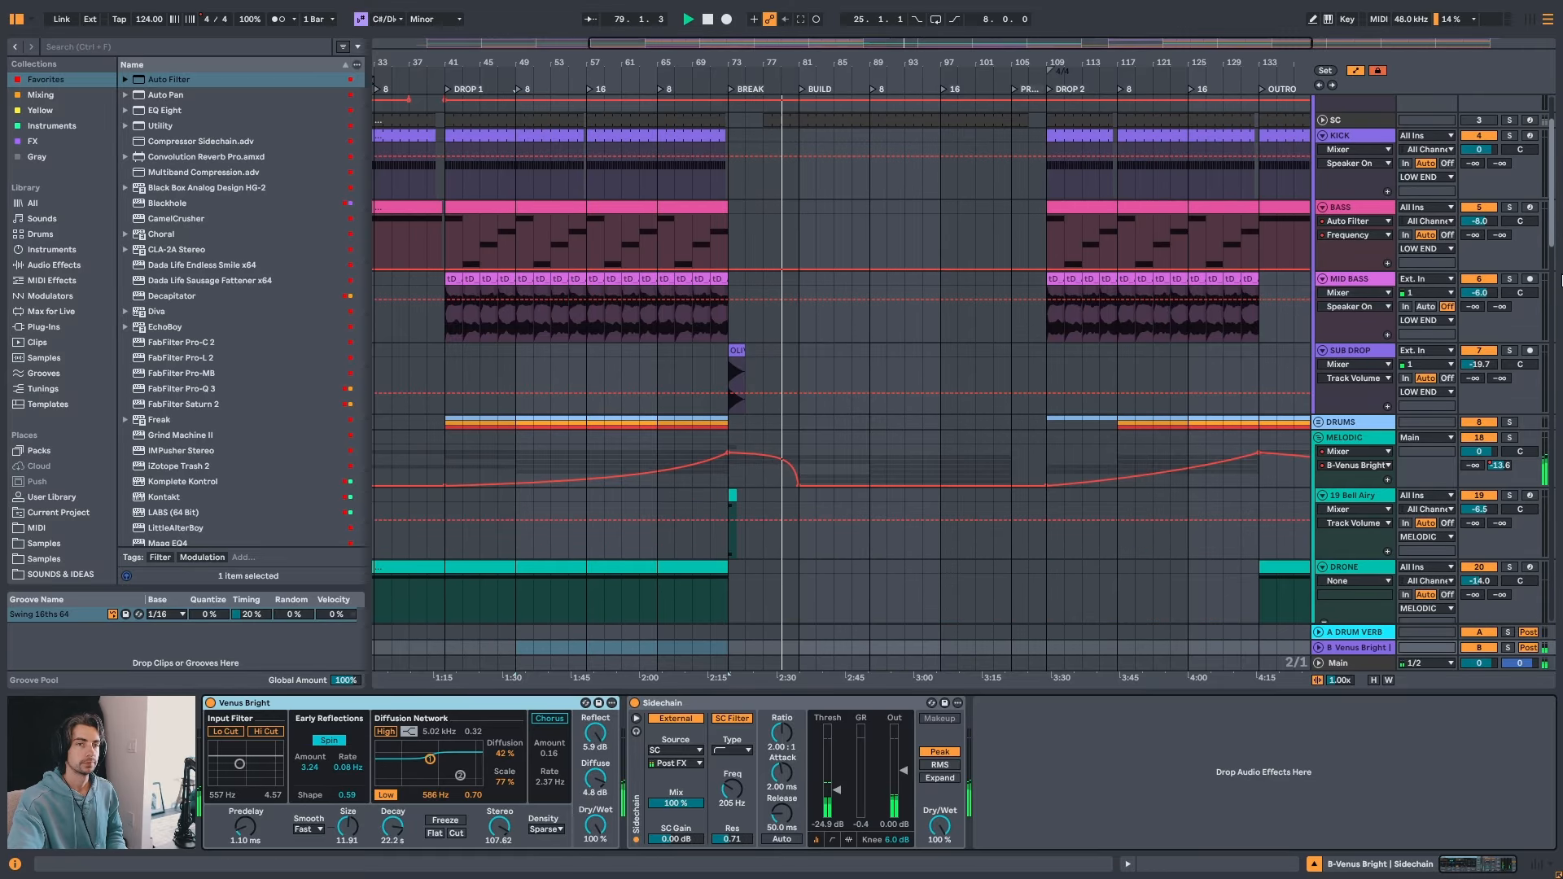
{"action": "scroll", "coordinate": [1554, 241], "scroll_direction": "down", "scroll_amount": 10}
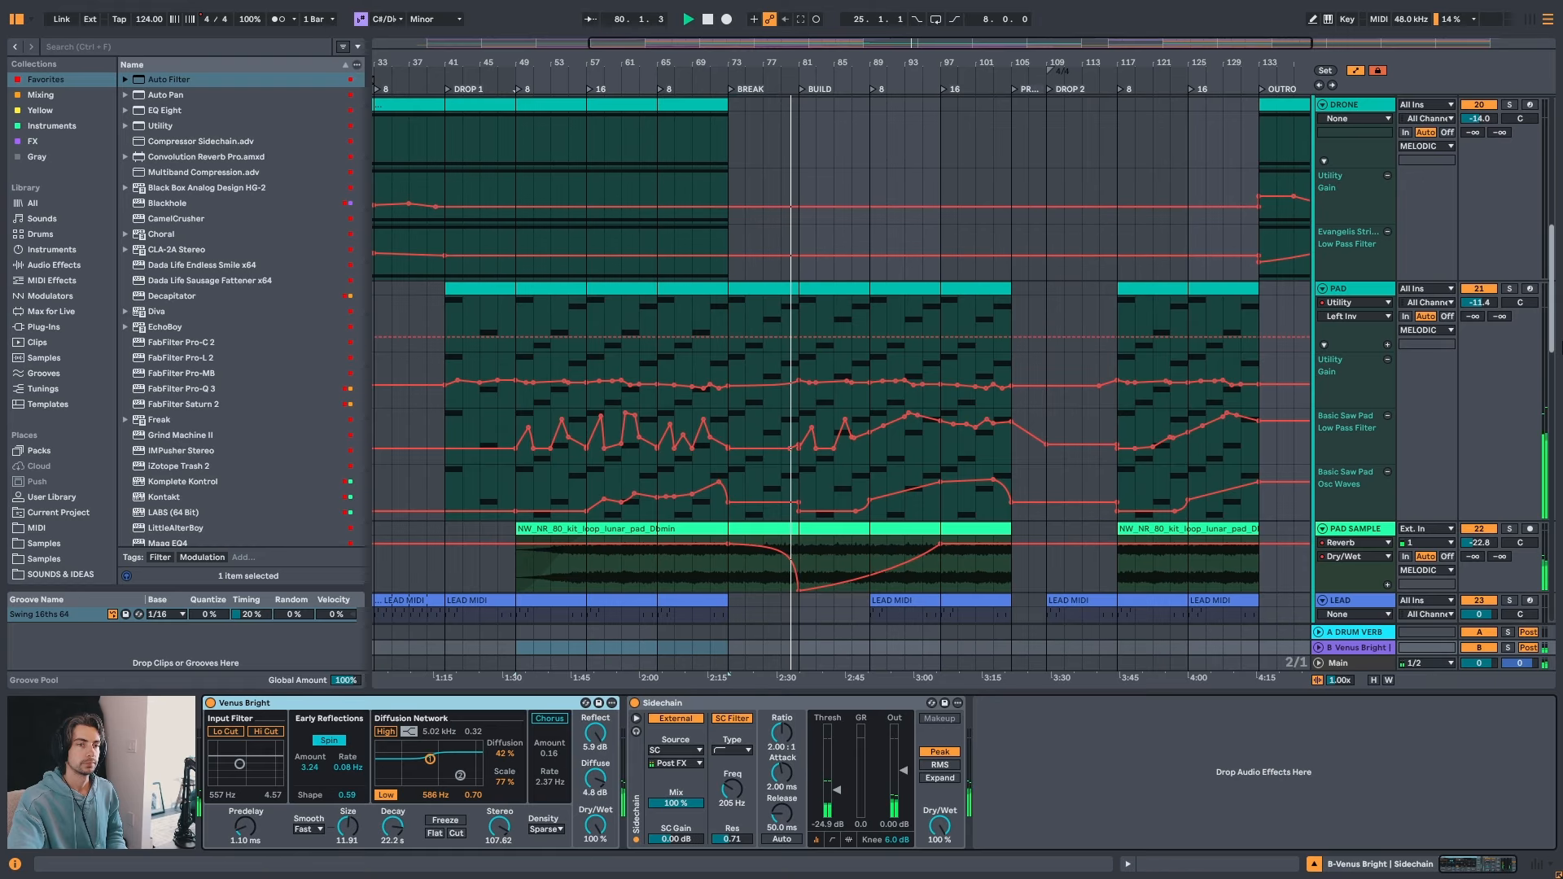
- Listen through the break and build, examining the low-end, drums, lead, keys, vocal and pad tracks and the pad's automation
{"action": "scroll", "coordinate": [1323, 259], "scroll_direction": "up", "scroll_amount": 15}
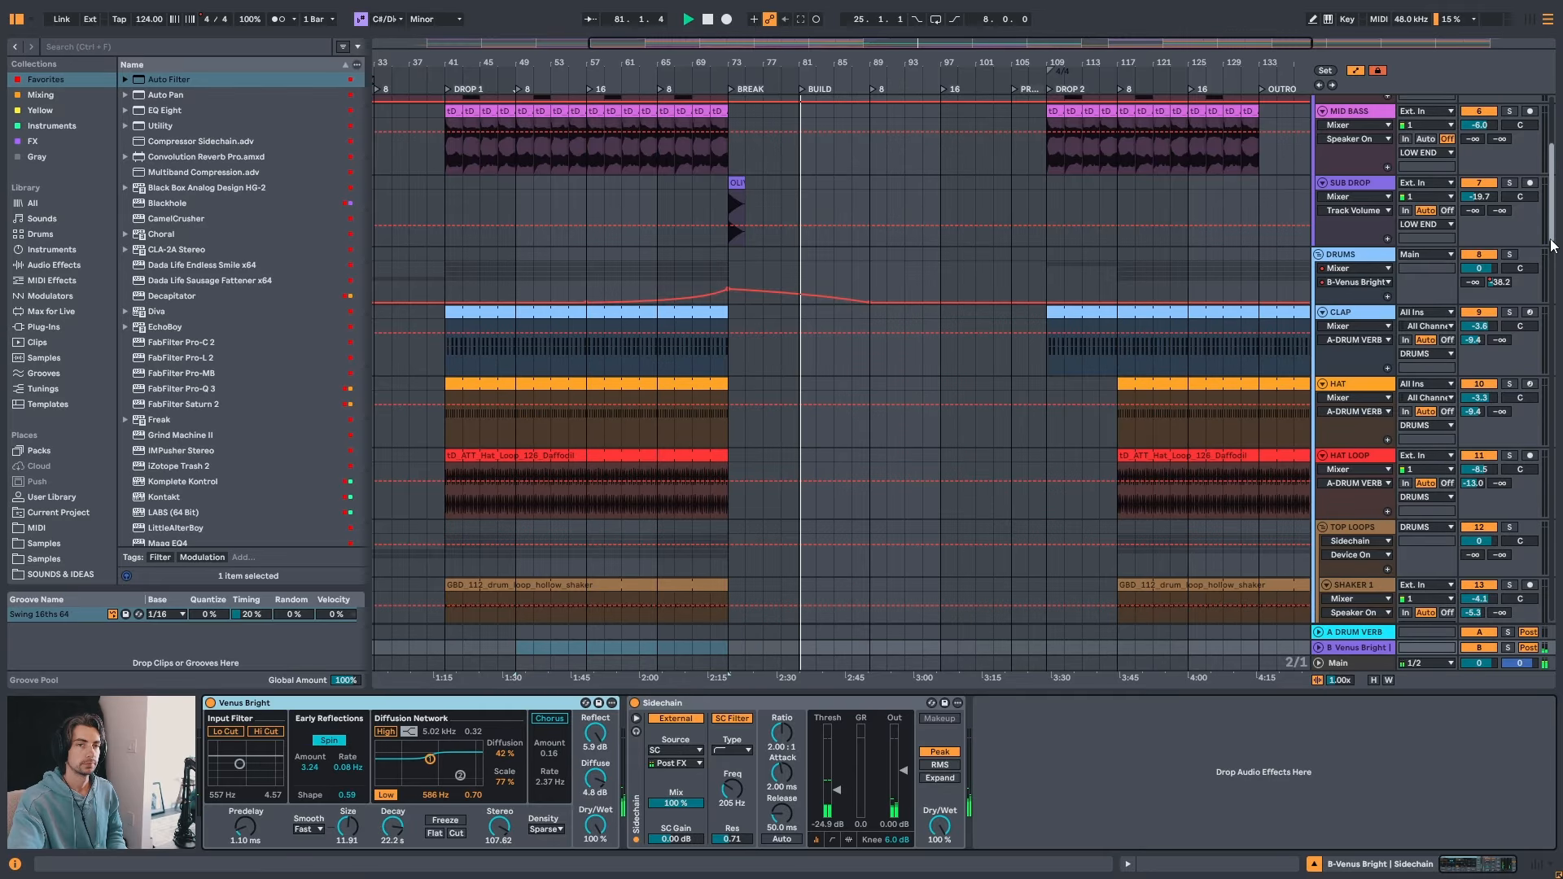
{"action": "left_click_drag", "start_coordinate": [1545, 246], "coordinate": [1553, 491]}
{"action": "left_click_drag", "start_coordinate": [871, 61], "coordinate": [799, 94]}
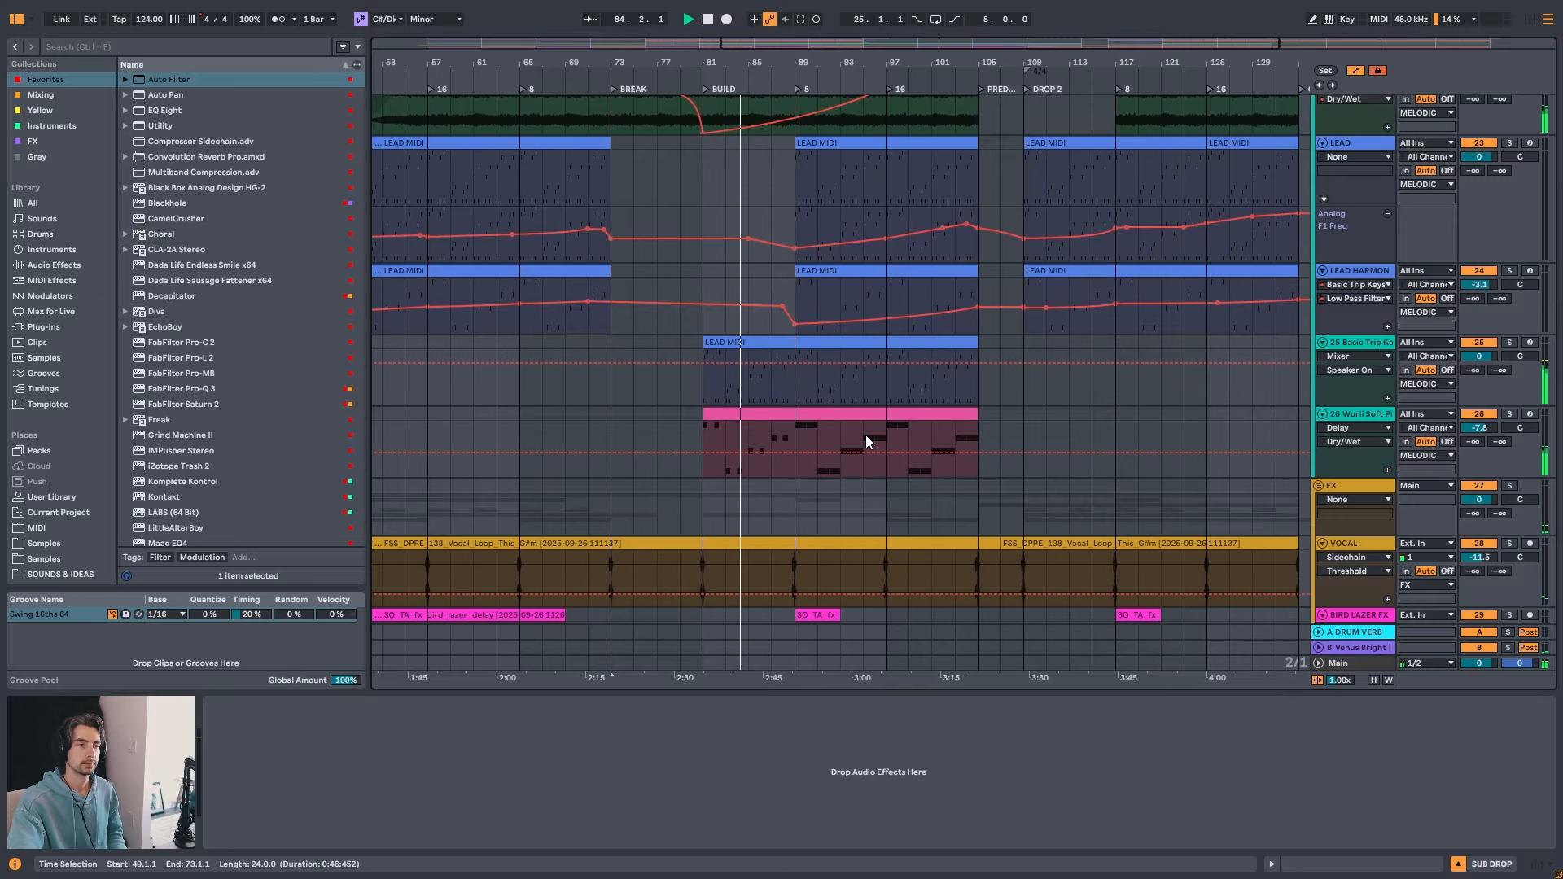
{"action": "scroll", "coordinate": [866, 434], "scroll_direction": "down", "scroll_amount": 3}
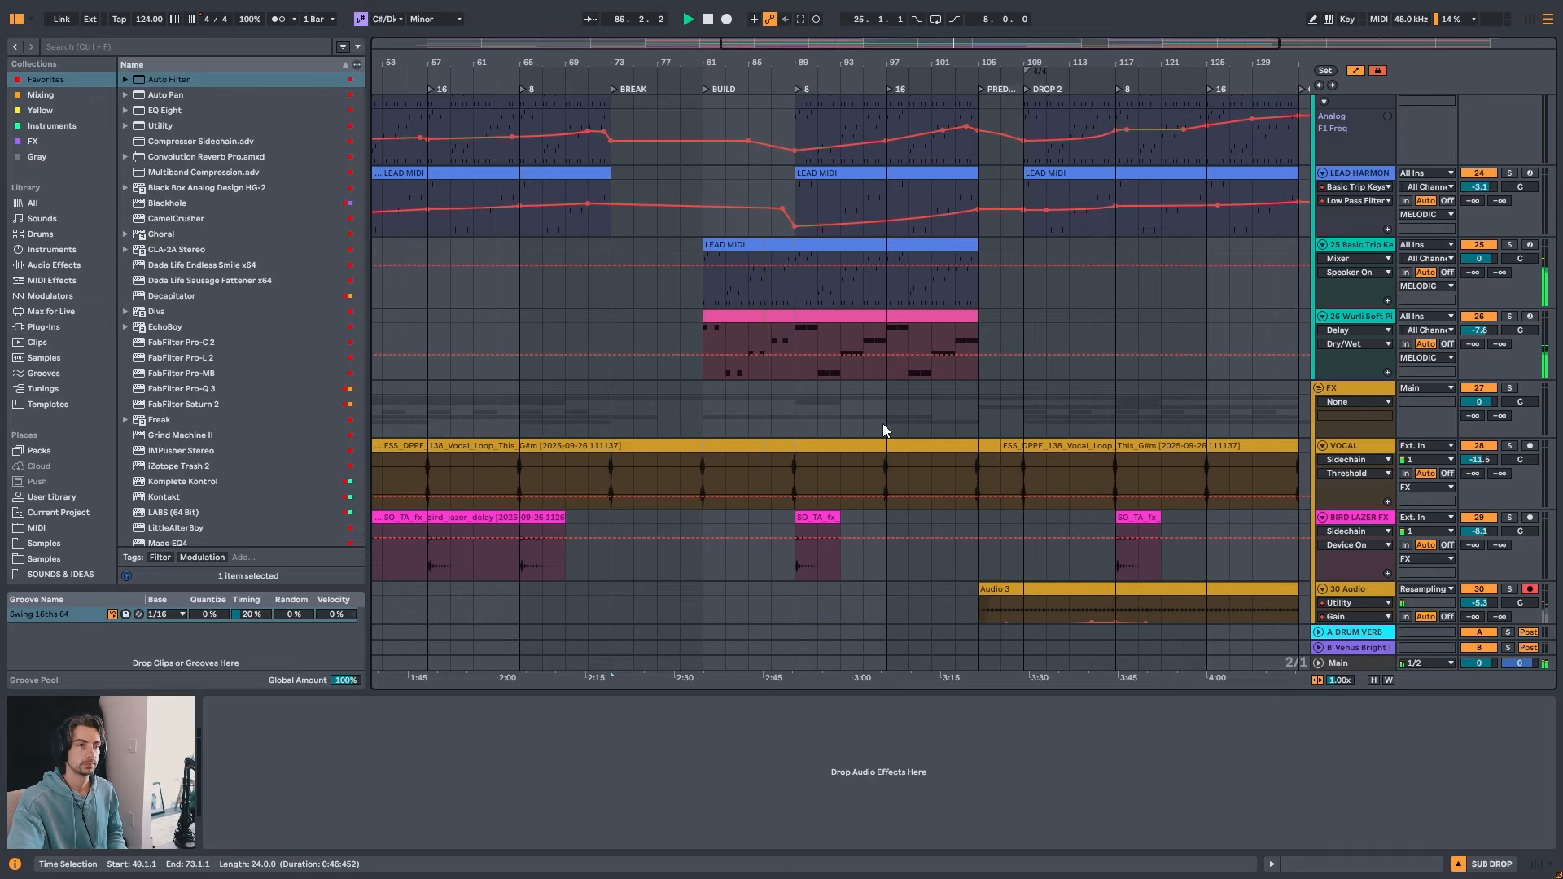
{"action": "scroll", "coordinate": [887, 425], "scroll_direction": "up", "scroll_amount": 3}
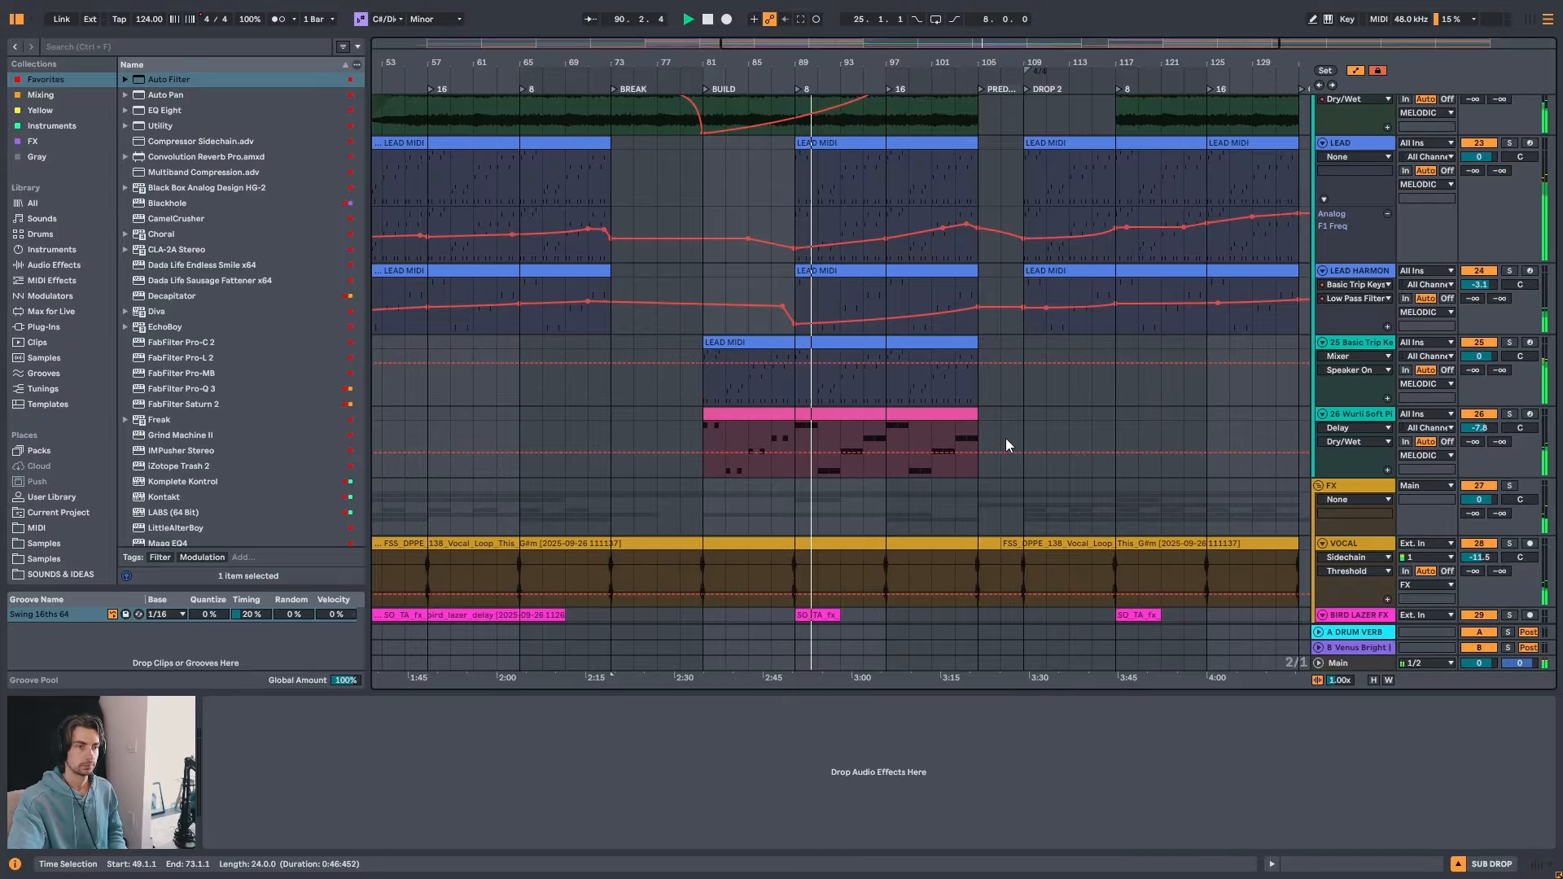
{"action": "scroll", "coordinate": [1071, 441], "scroll_direction": "down", "scroll_amount": 2}
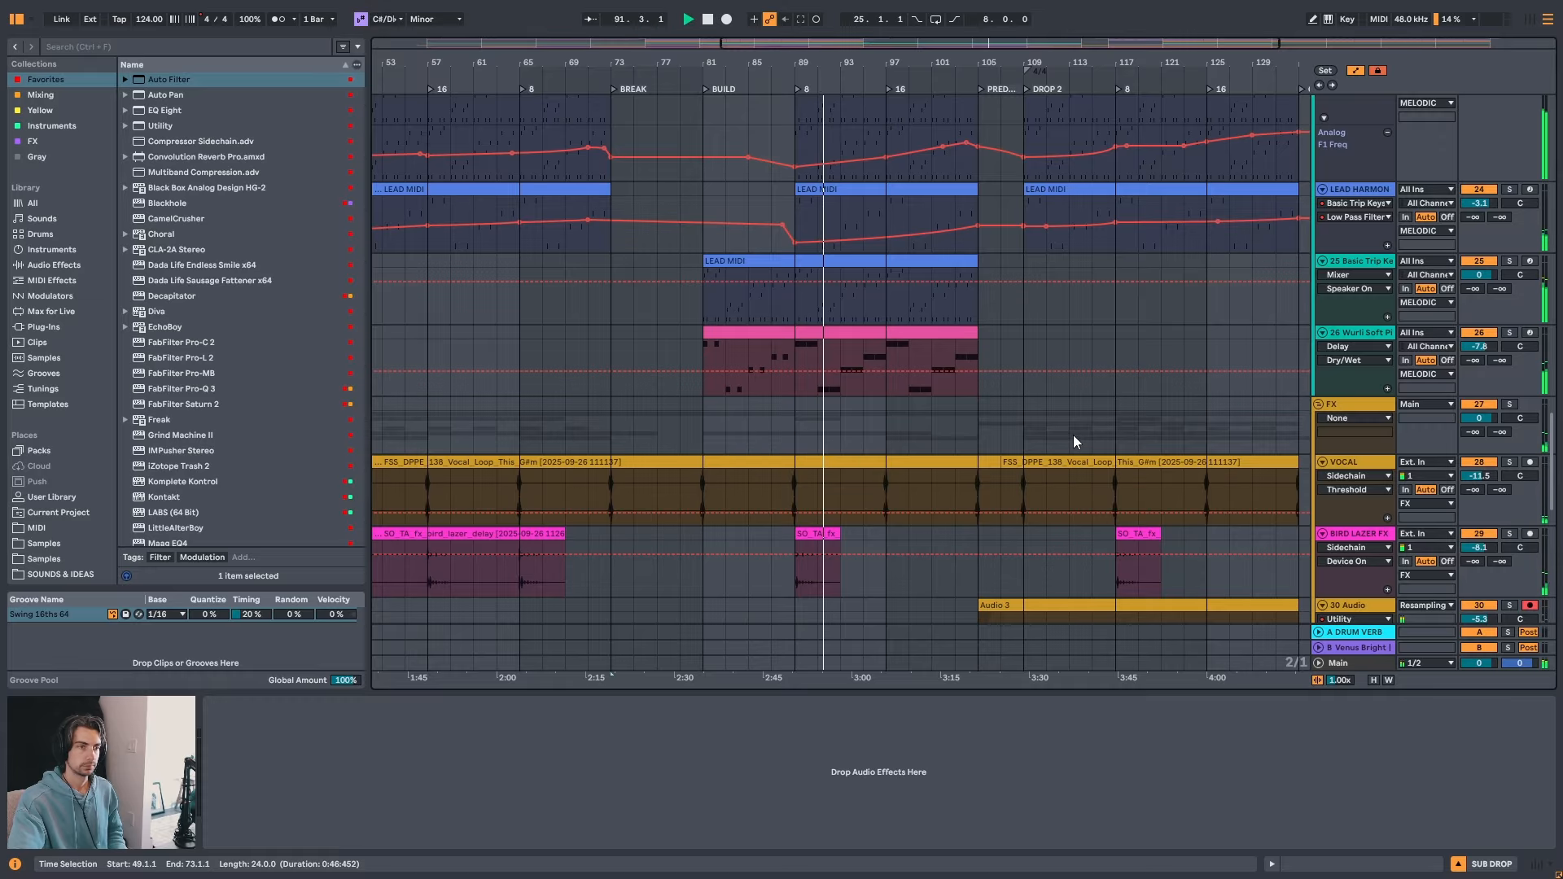
{"action": "scroll", "coordinate": [1075, 443], "scroll_direction": "up", "scroll_amount": 2}
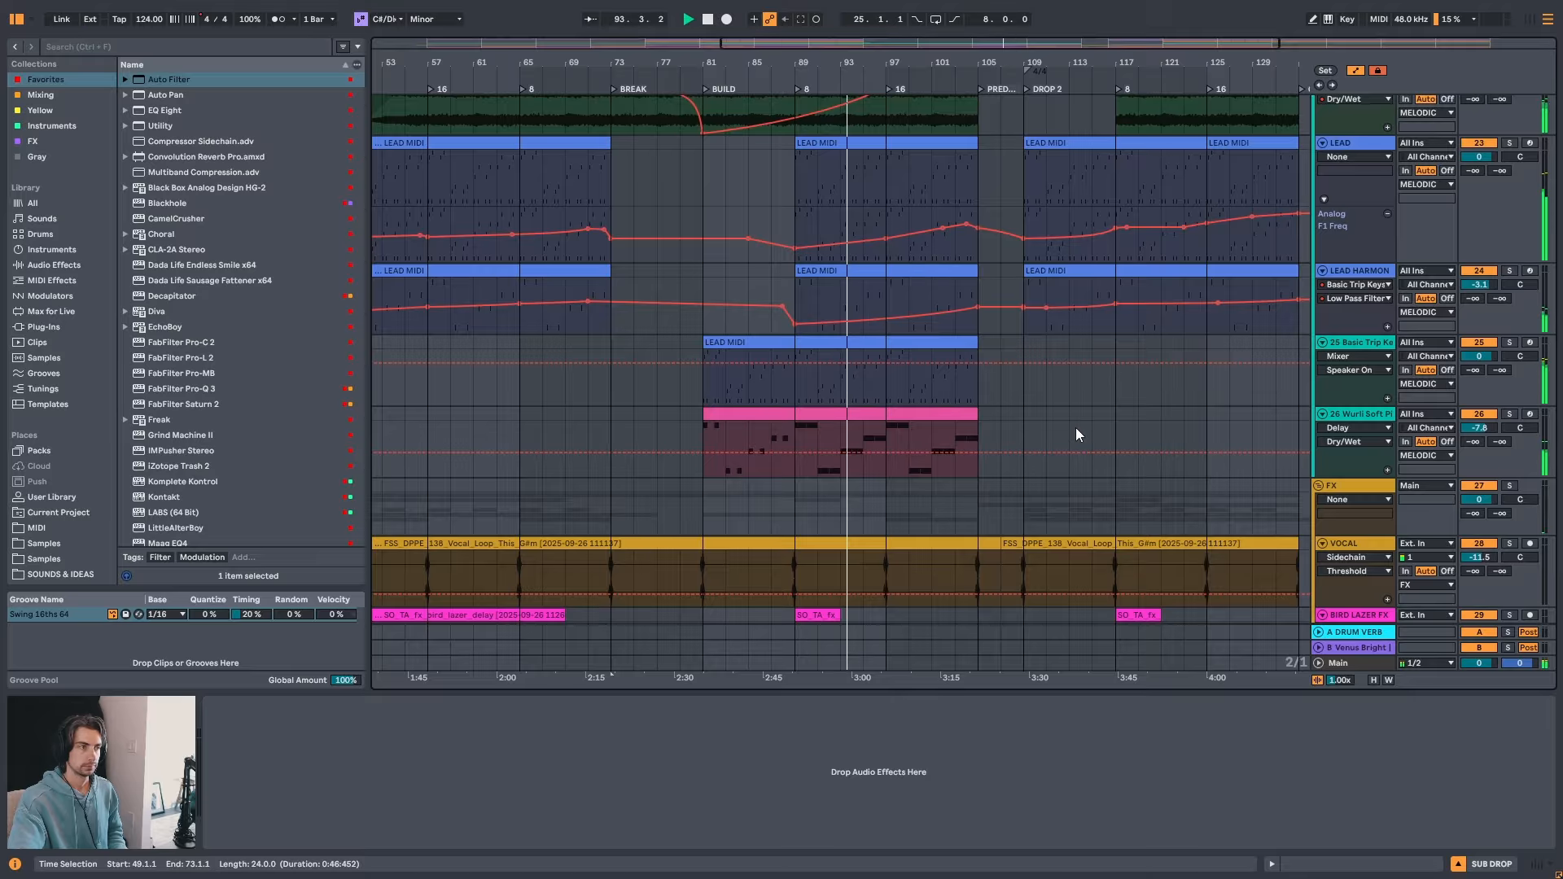
{"action": "scroll", "coordinate": [1073, 427], "scroll_direction": "down", "scroll_amount": 2}
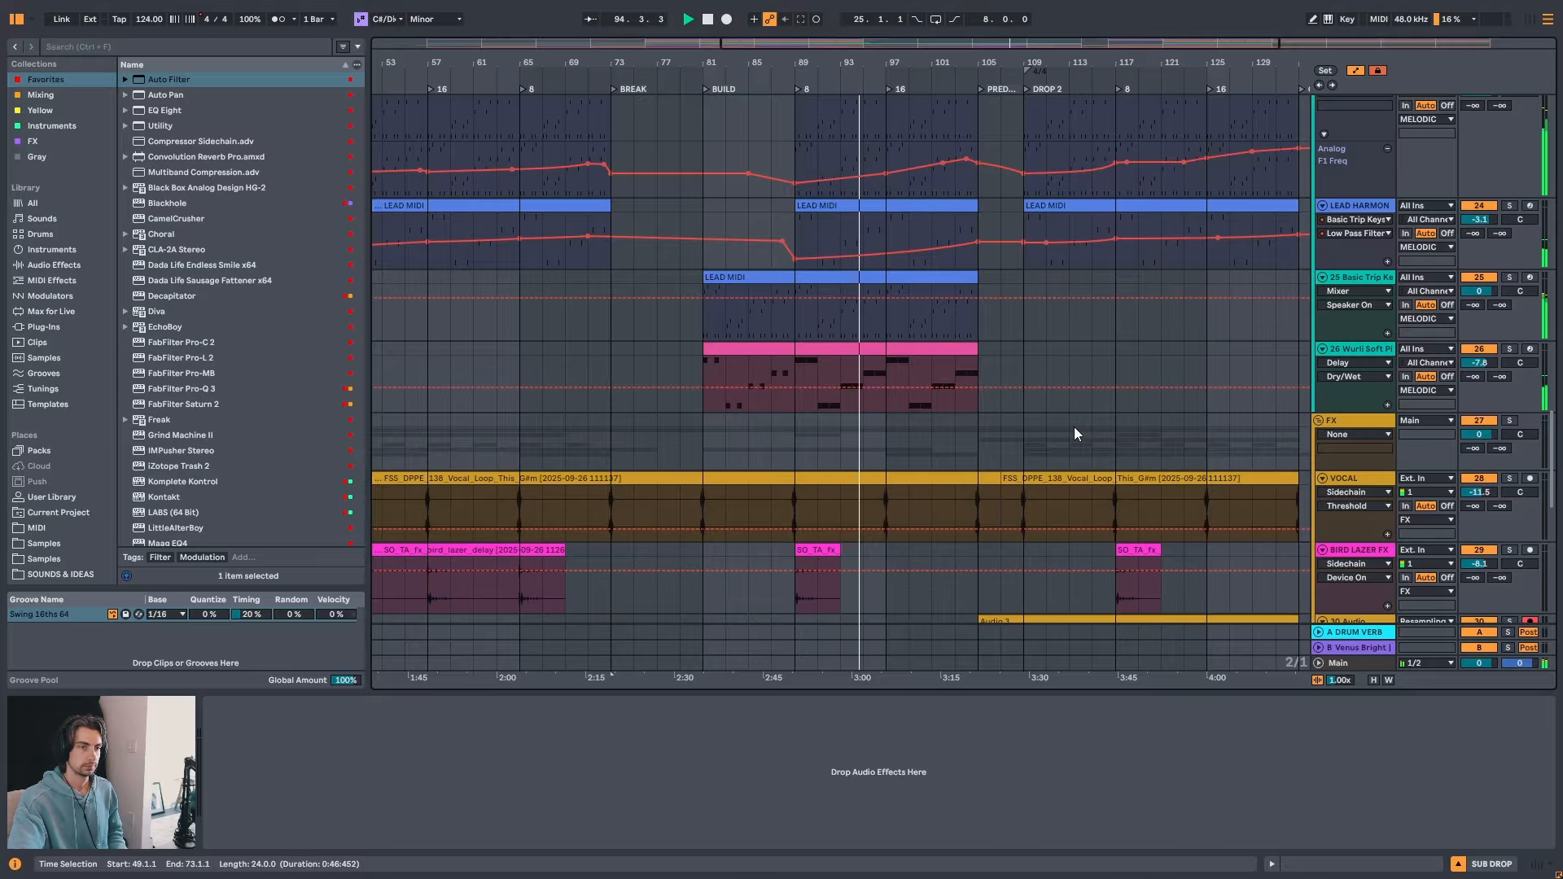
{"action": "scroll", "coordinate": [1071, 431], "scroll_direction": "up", "scroll_amount": 10}
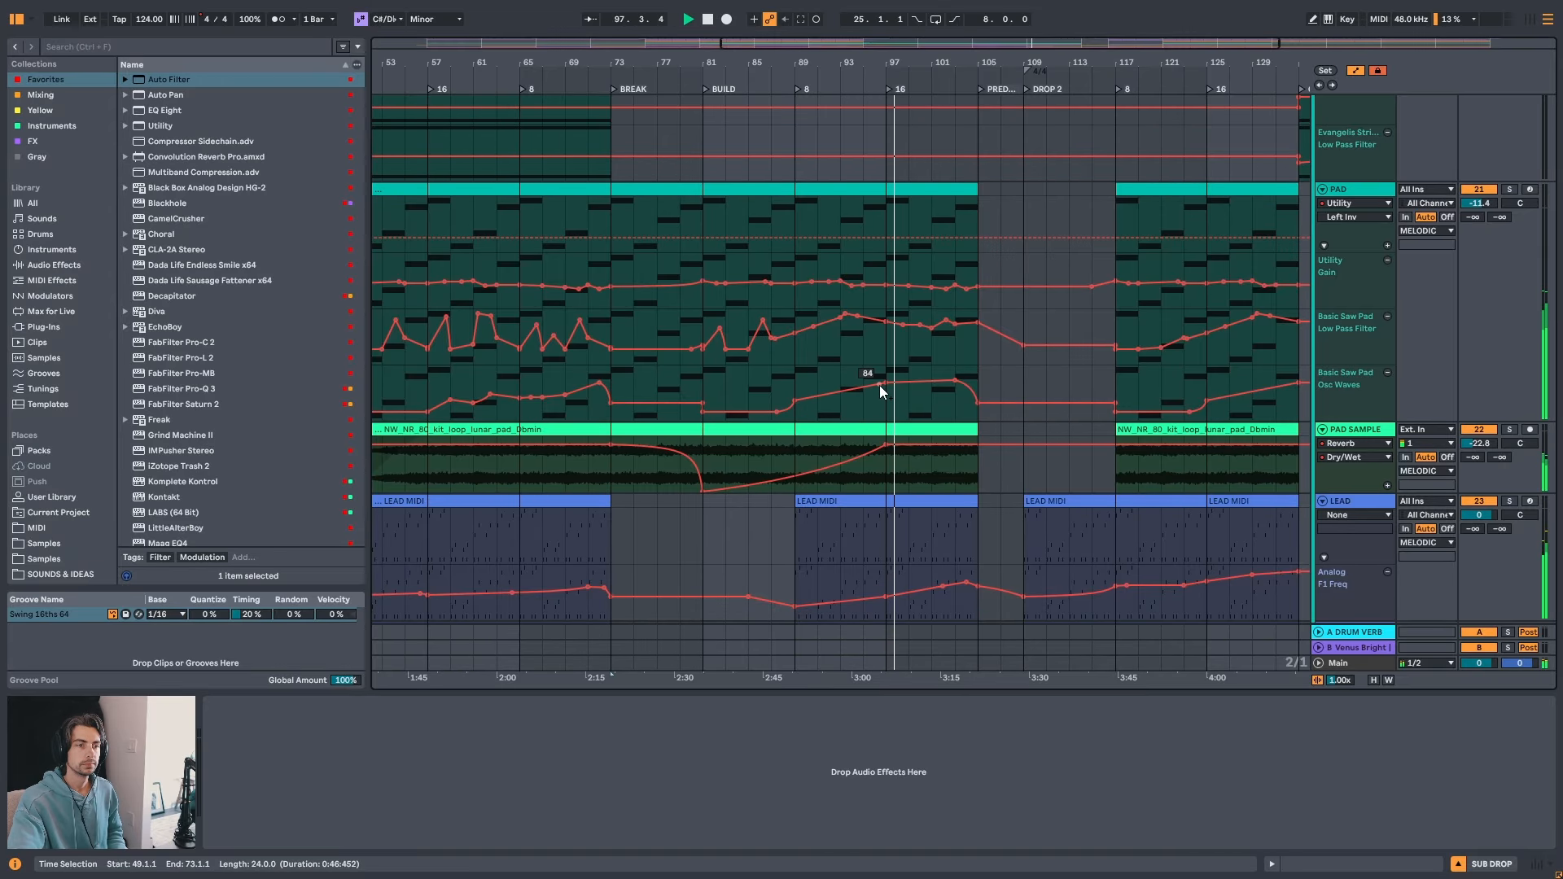
{"action": "left_click", "coordinate": [845, 315]}
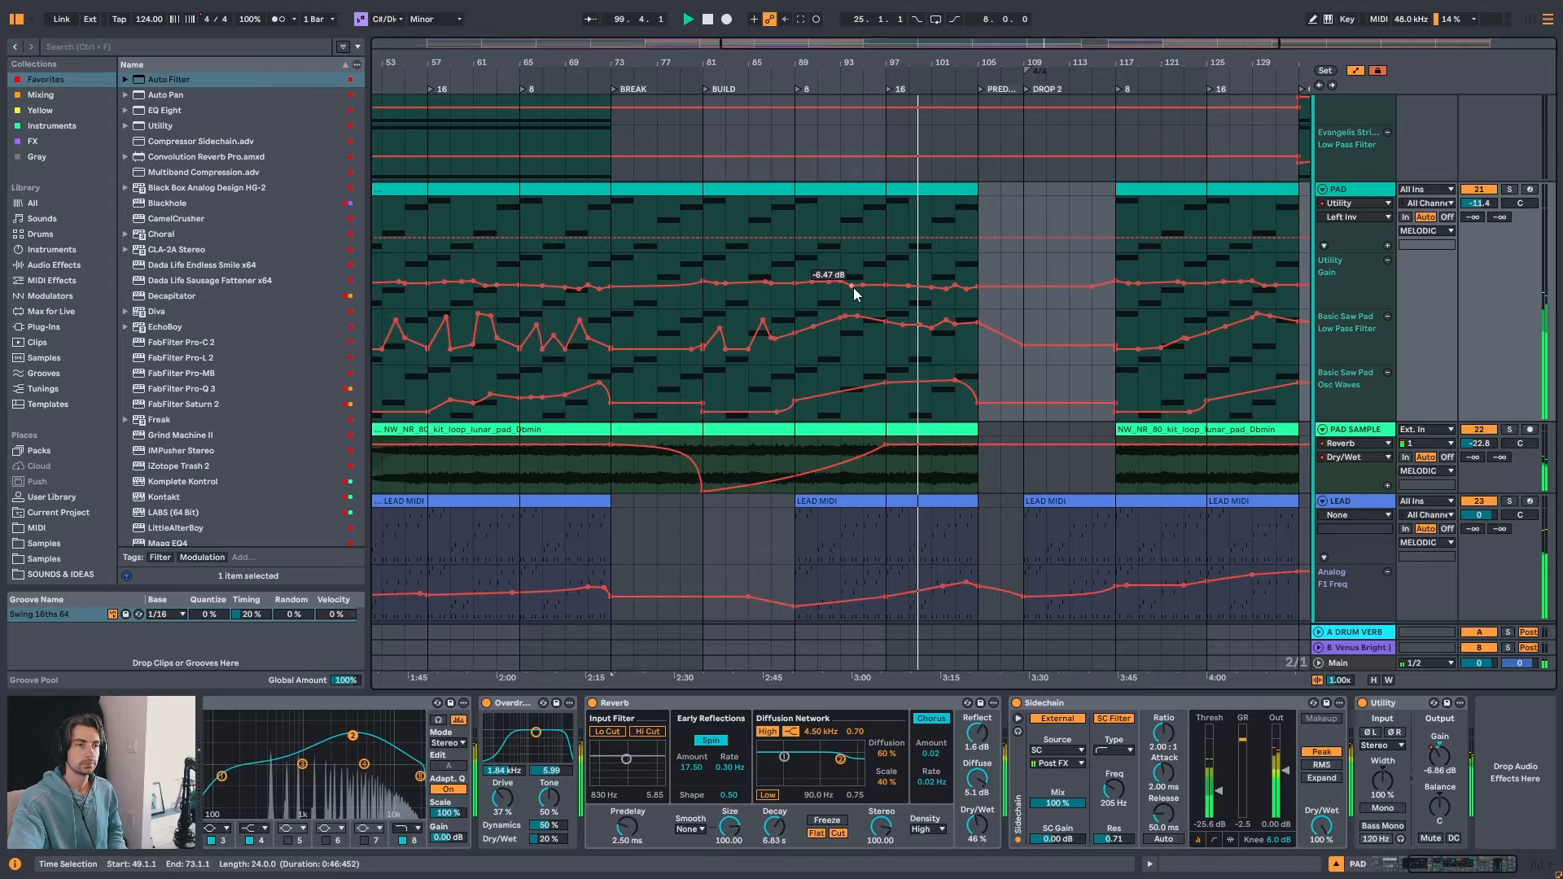
{"action": "left_click_drag", "start_coordinate": [1002, 61], "coordinate": [762, 49]}
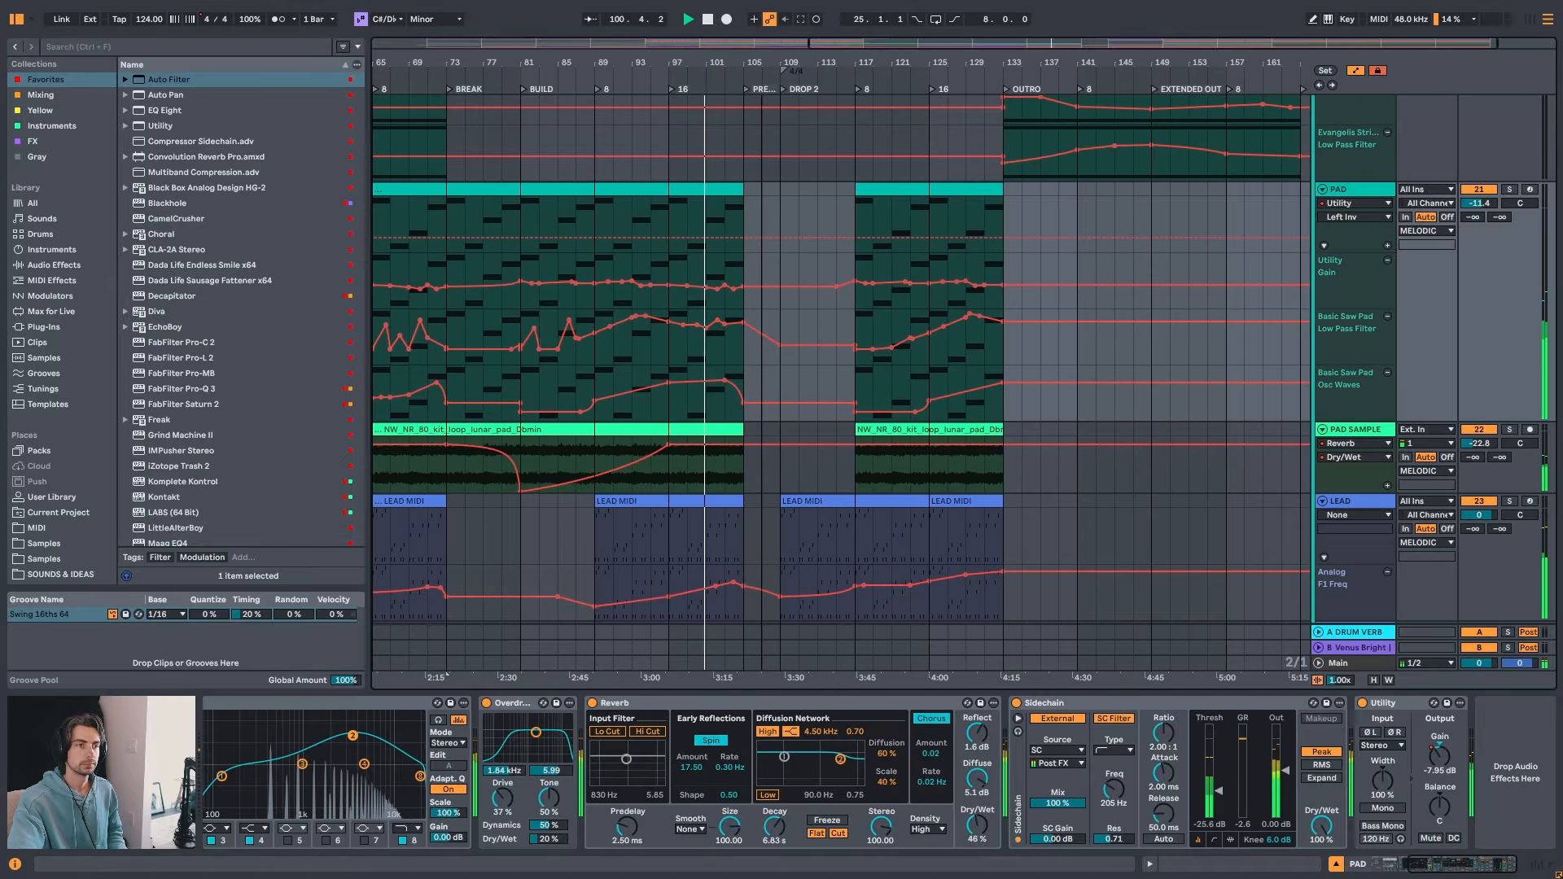
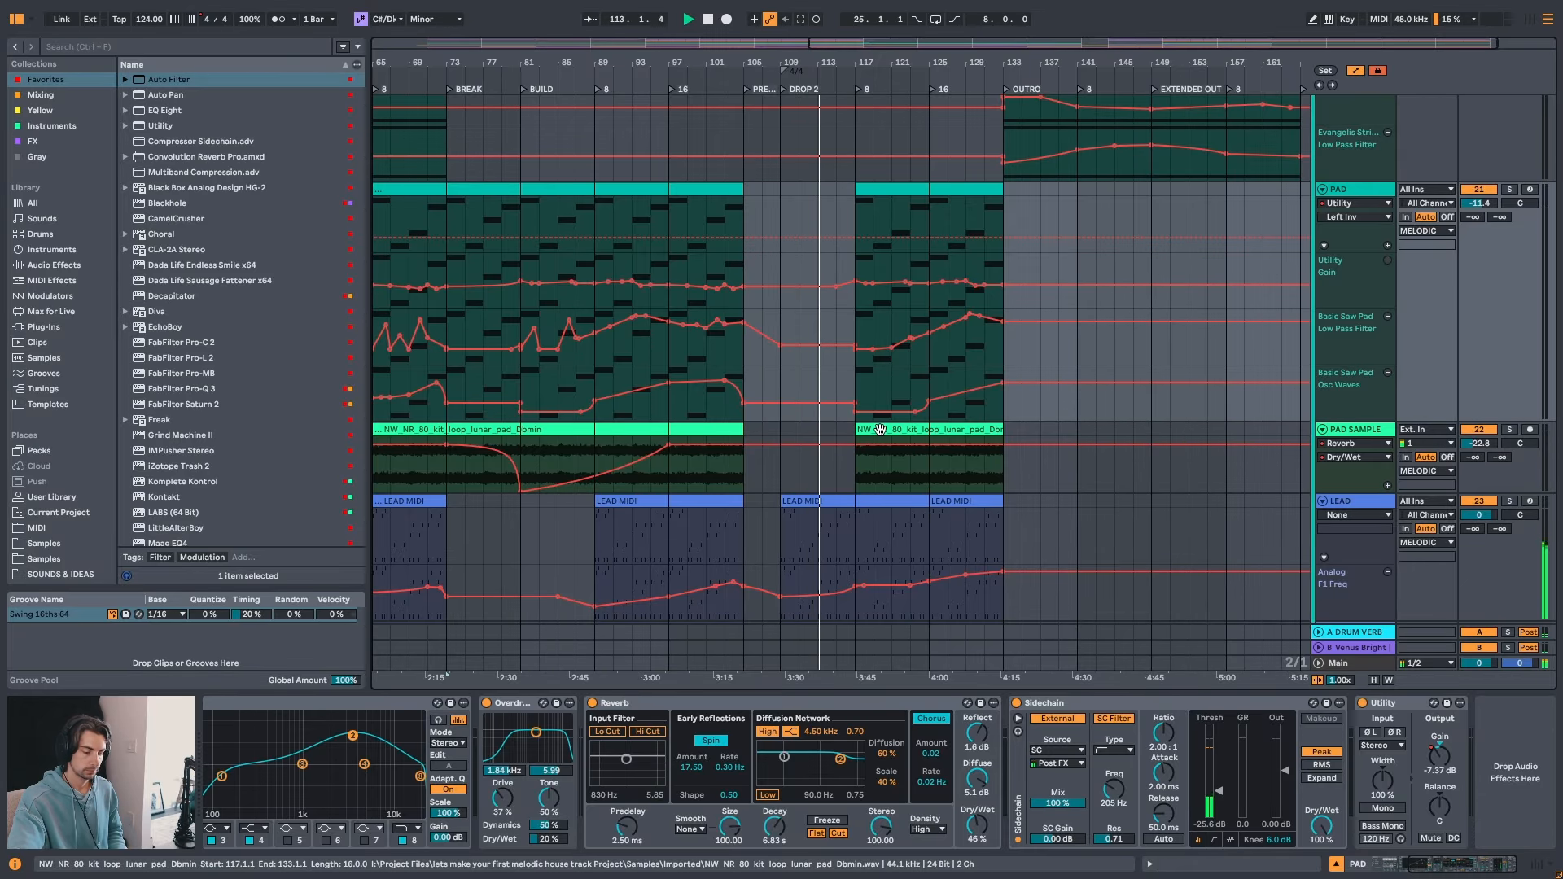
- Audition Drop 2 while checking the lead, vocal, FX one-shot, clap, vinyl crackle and field recording tracks
{"action": "scroll", "coordinate": [1043, 474], "scroll_direction": "down", "scroll_amount": 5}
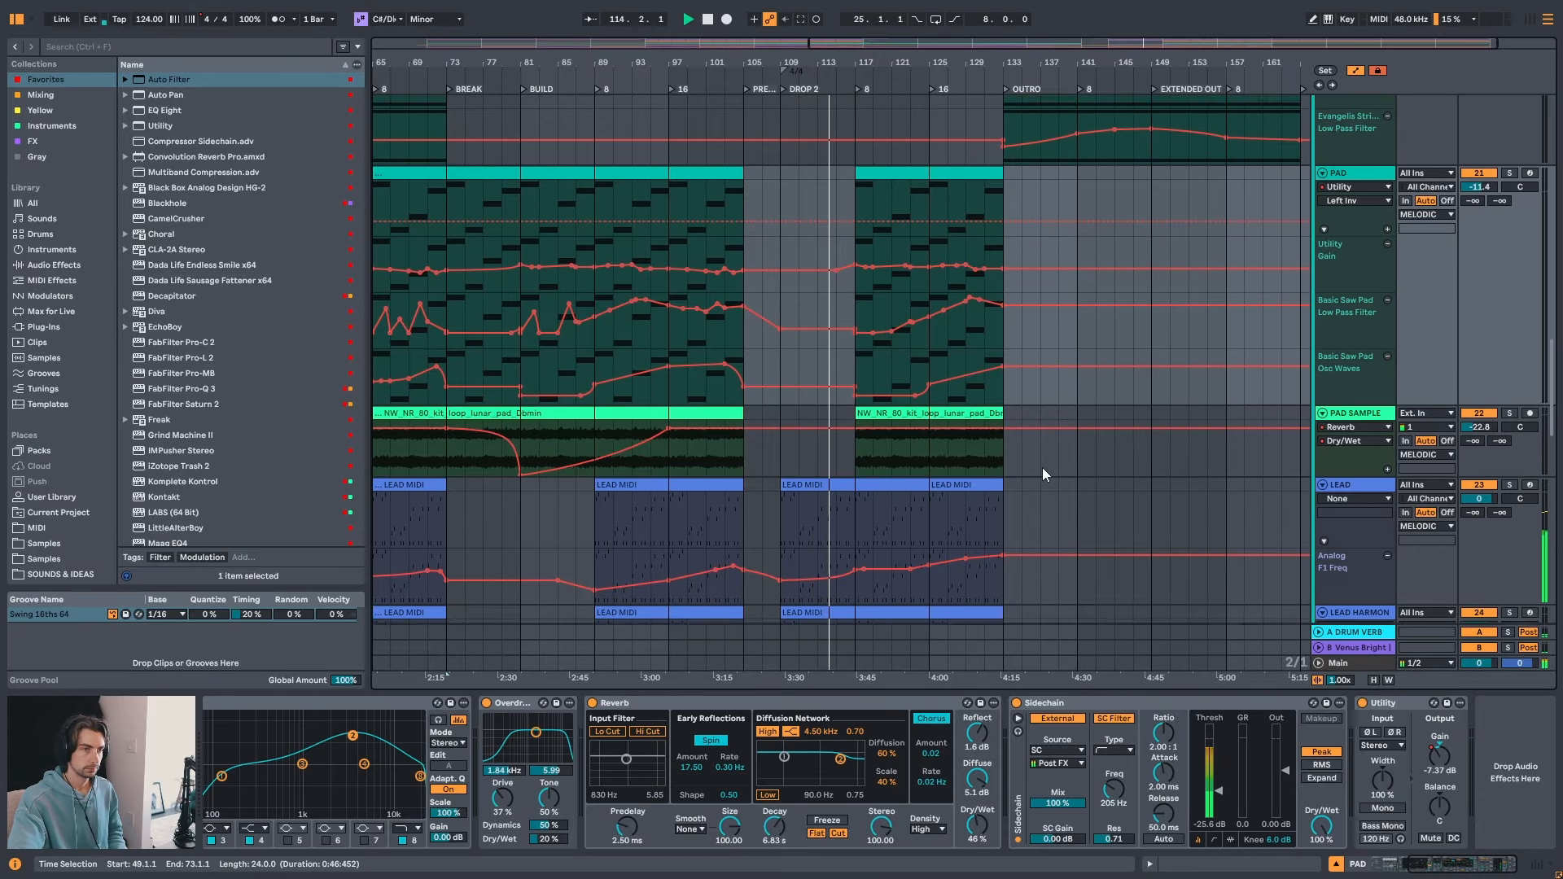
{"action": "left_click_drag", "start_coordinate": [1552, 394], "coordinate": [1557, 462]}
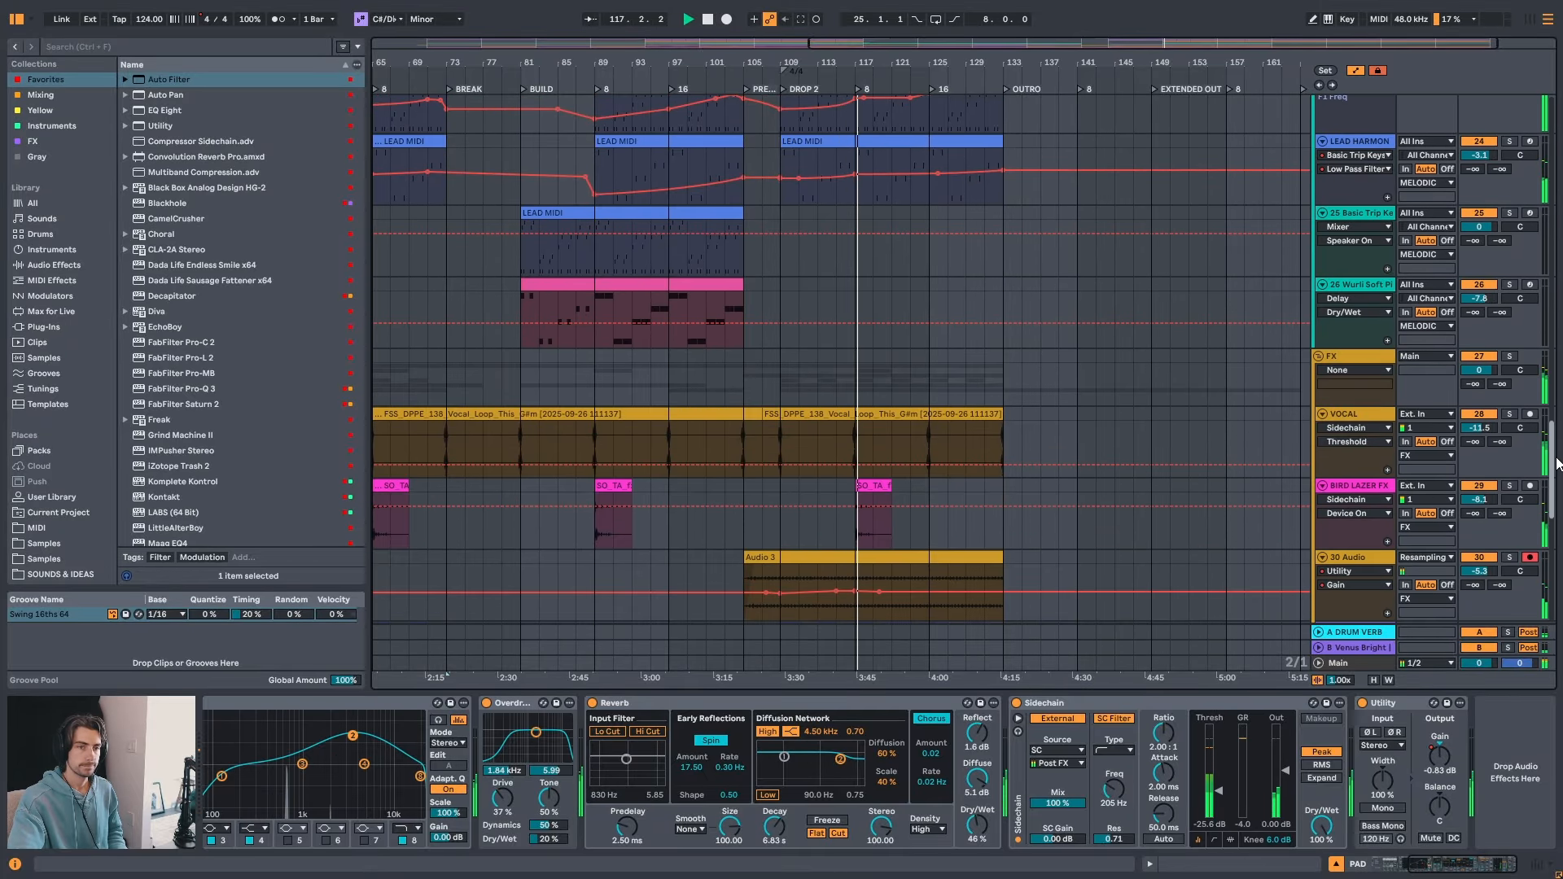
{"action": "left_click_drag", "start_coordinate": [1557, 462], "coordinate": [1558, 502]}
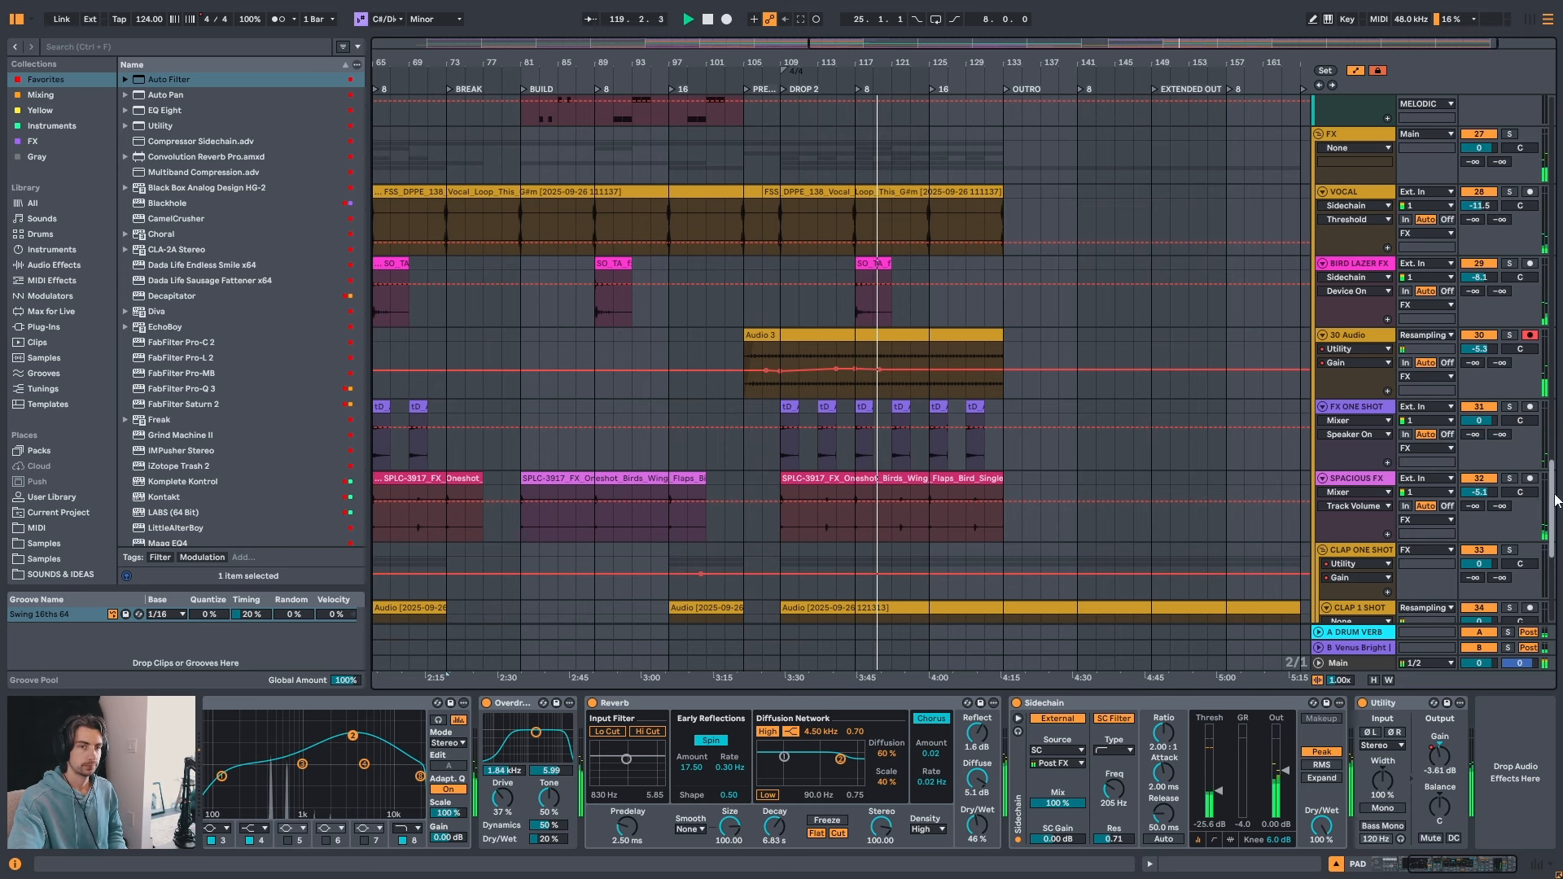
{"action": "left_click_drag", "start_coordinate": [1557, 502], "coordinate": [1557, 537]}
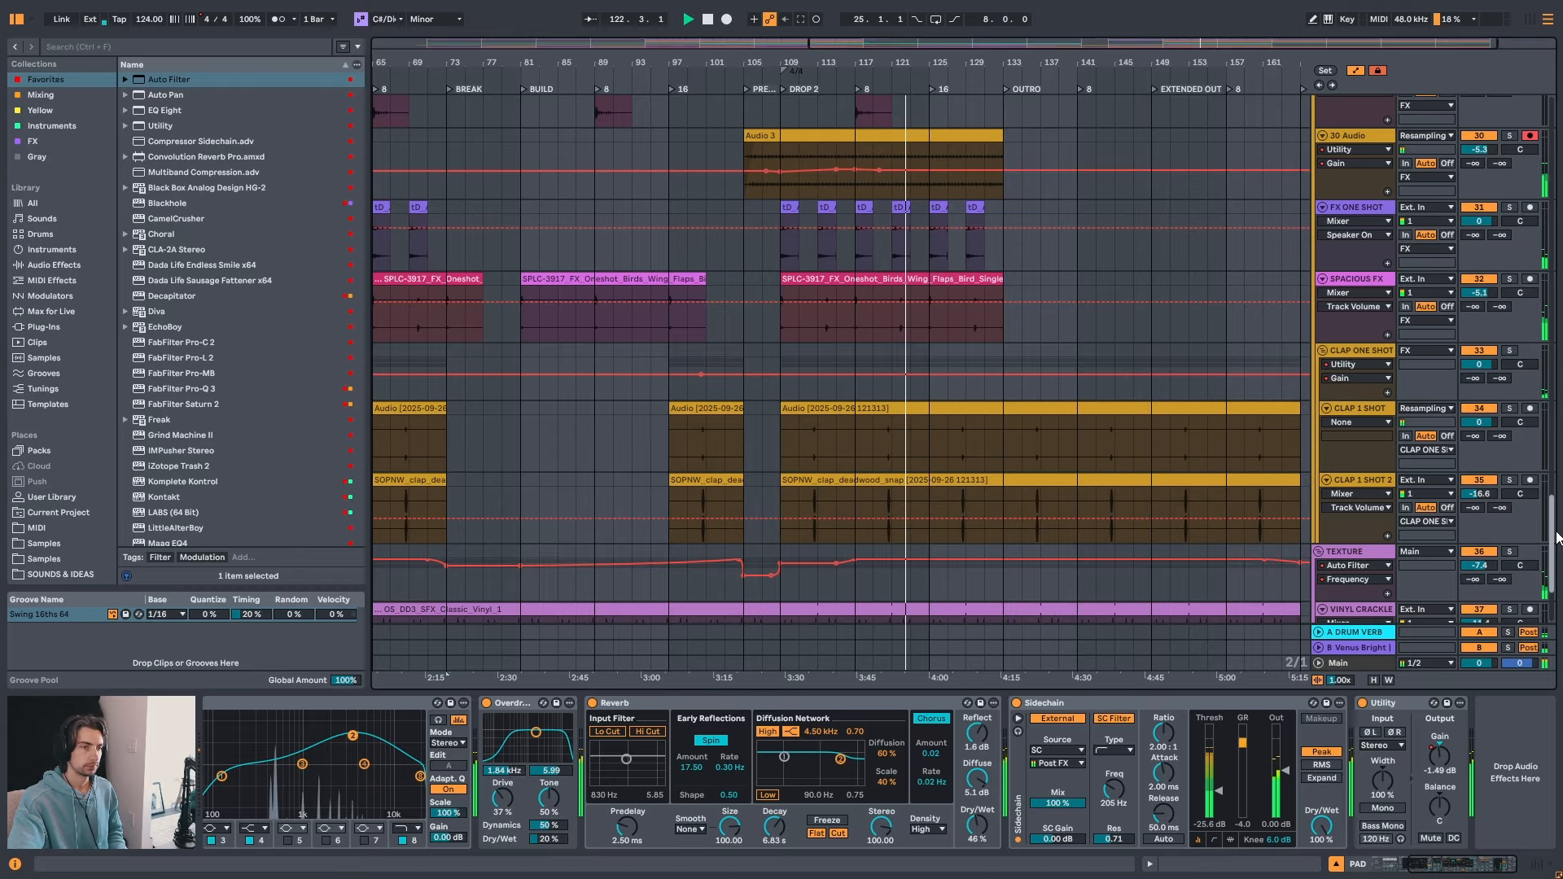
{"action": "scroll", "coordinate": [1557, 538], "scroll_direction": "down", "scroll_amount": 4}
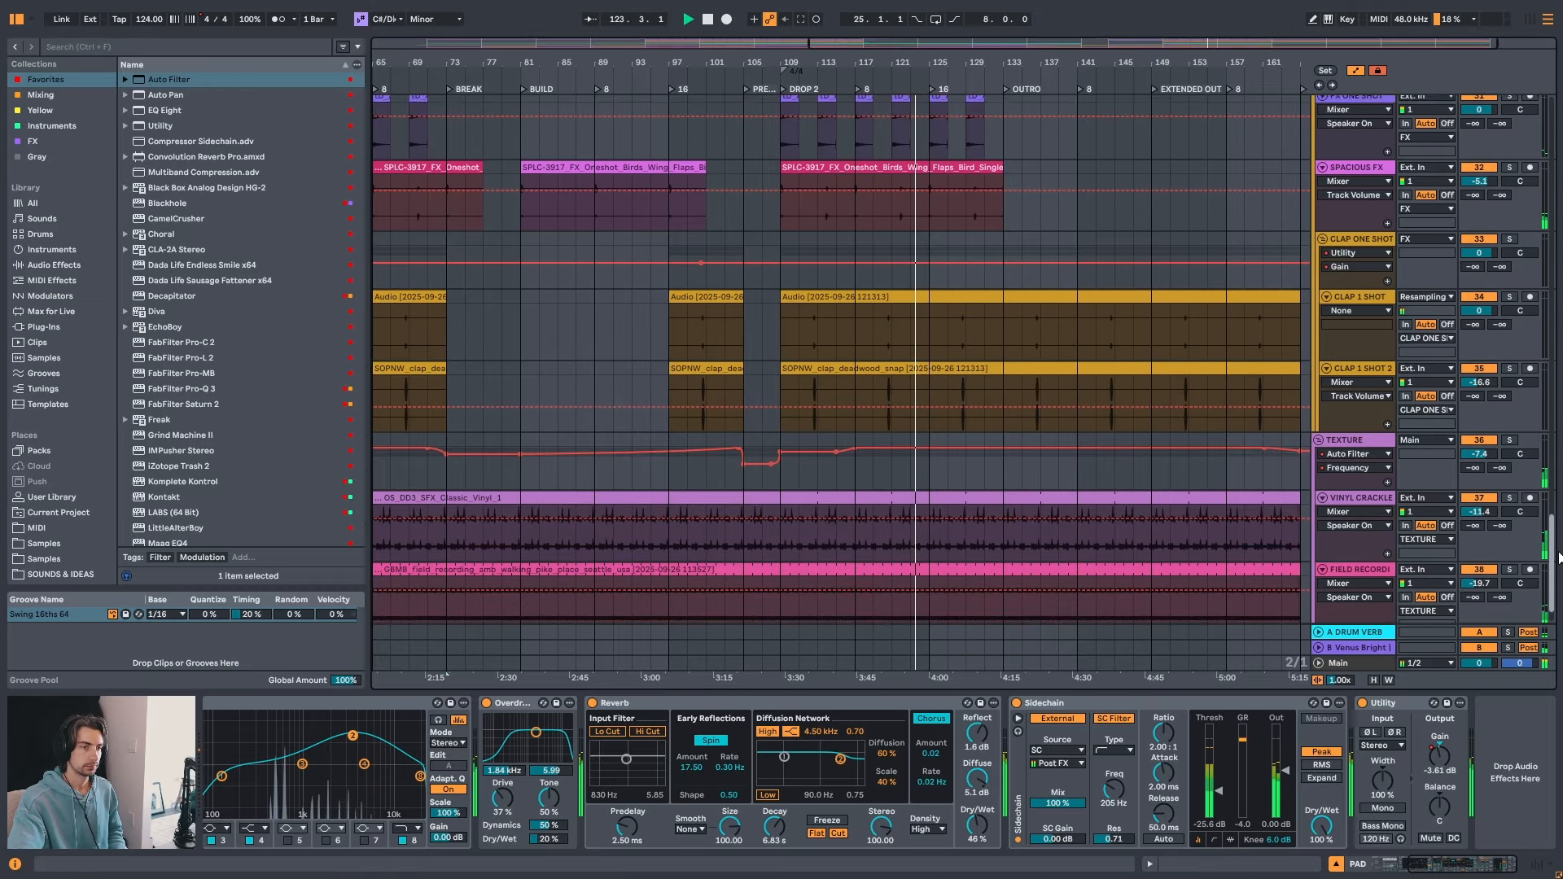
{"action": "scroll", "coordinate": [1556, 537], "scroll_direction": "up", "scroll_amount": 4}
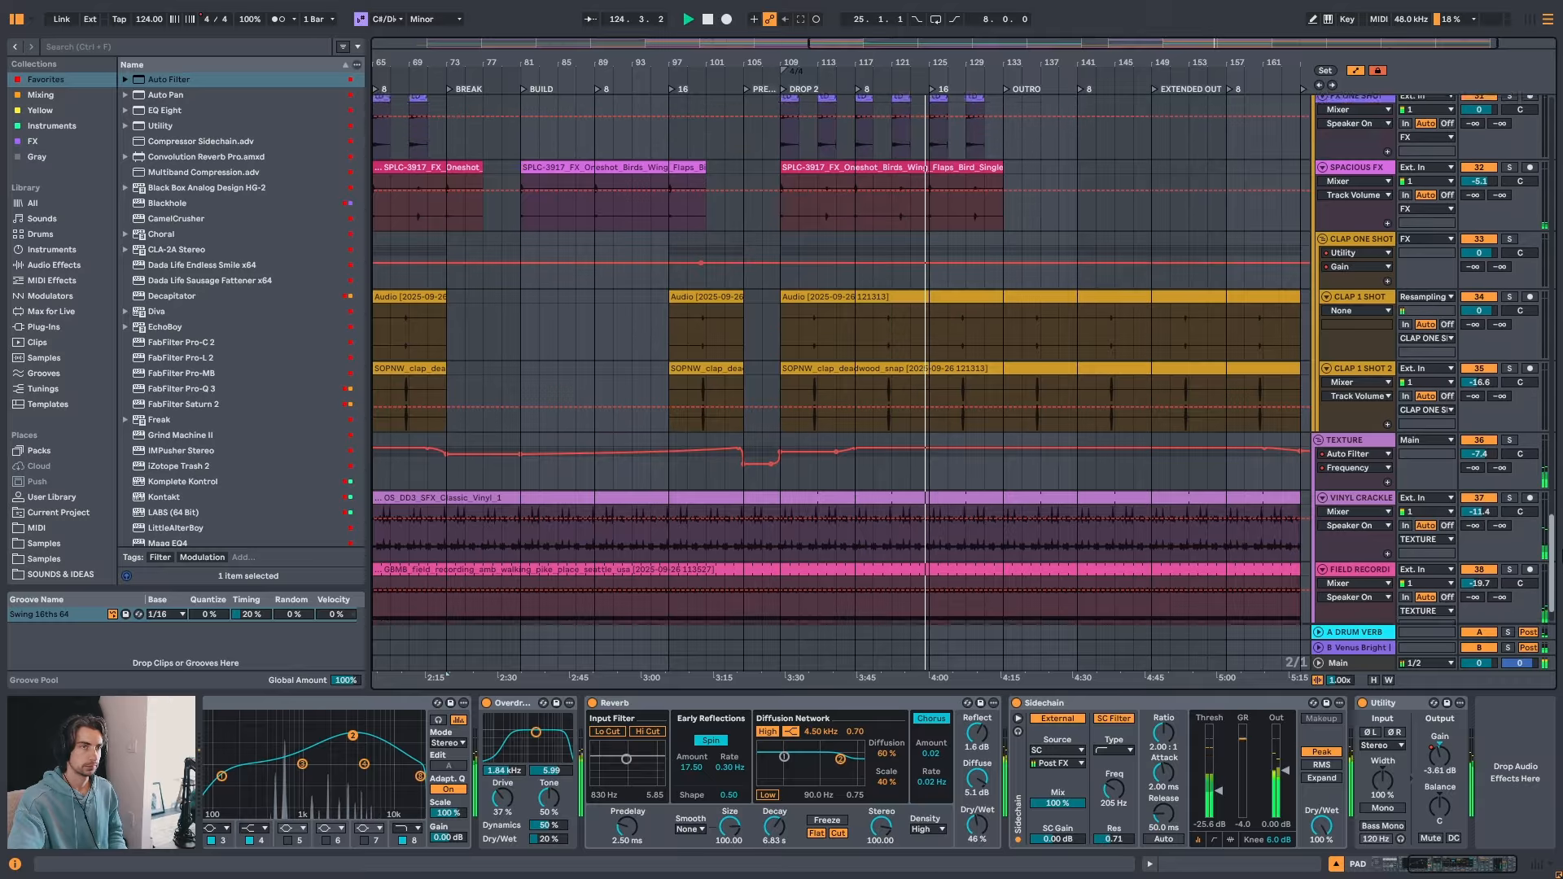
{"action": "left_click_drag", "start_coordinate": [1560, 534], "coordinate": [1553, 377]}
{"action": "scroll", "coordinate": [1368, 507], "scroll_direction": "up", "scroll_amount": 2}
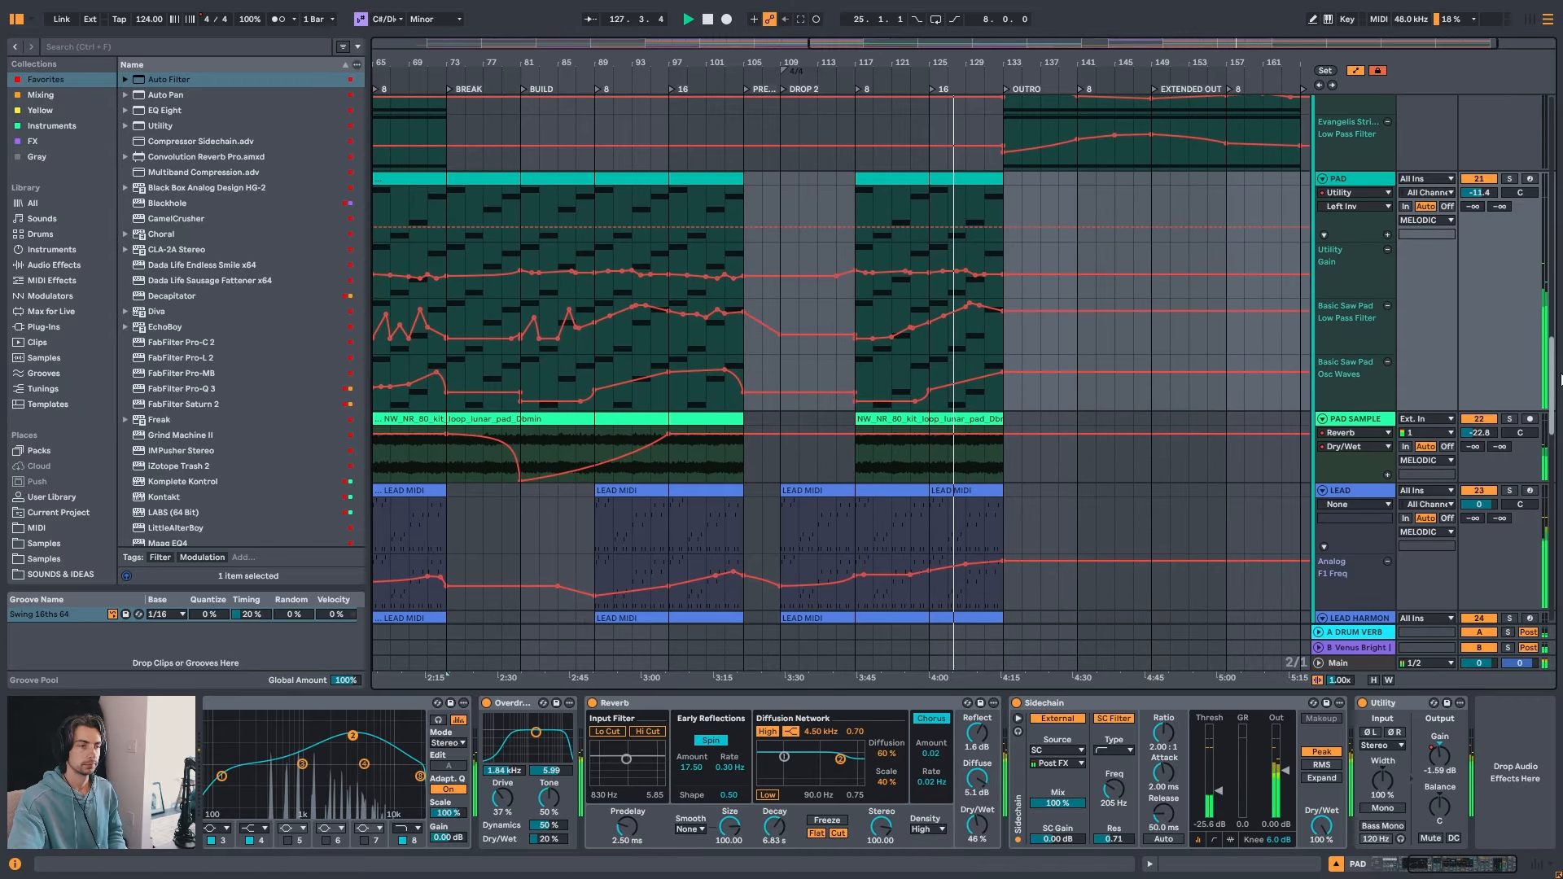
- Display the Lead track's Analog FEG1 Decay automation and inspect it near the end of Drop 2
{"action": "left_click", "coordinate": [1368, 506]}
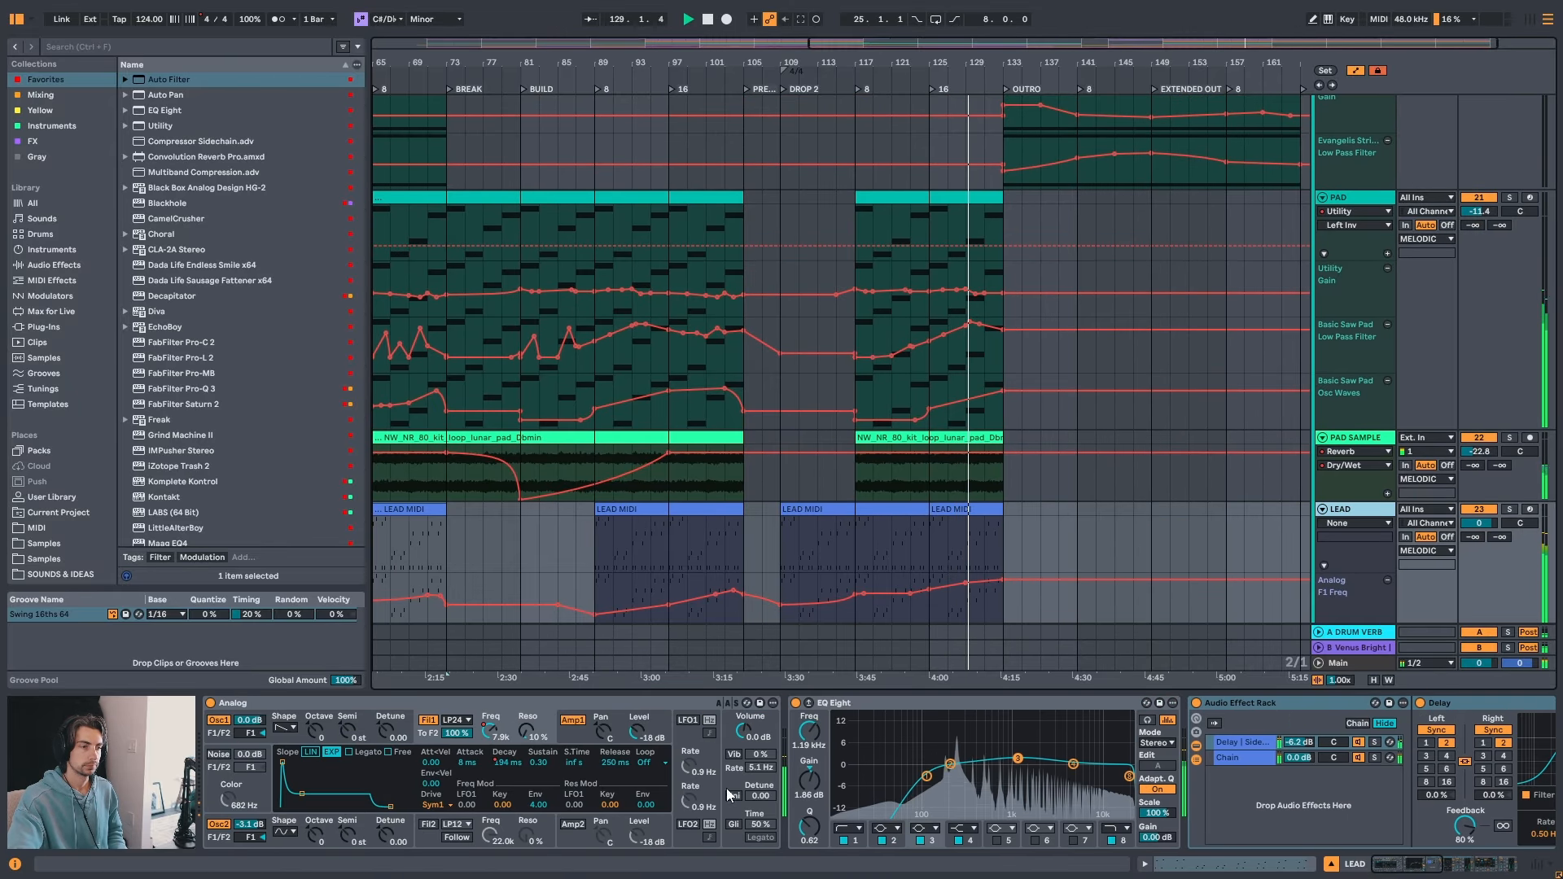
{"action": "left_click", "coordinate": [503, 764]}
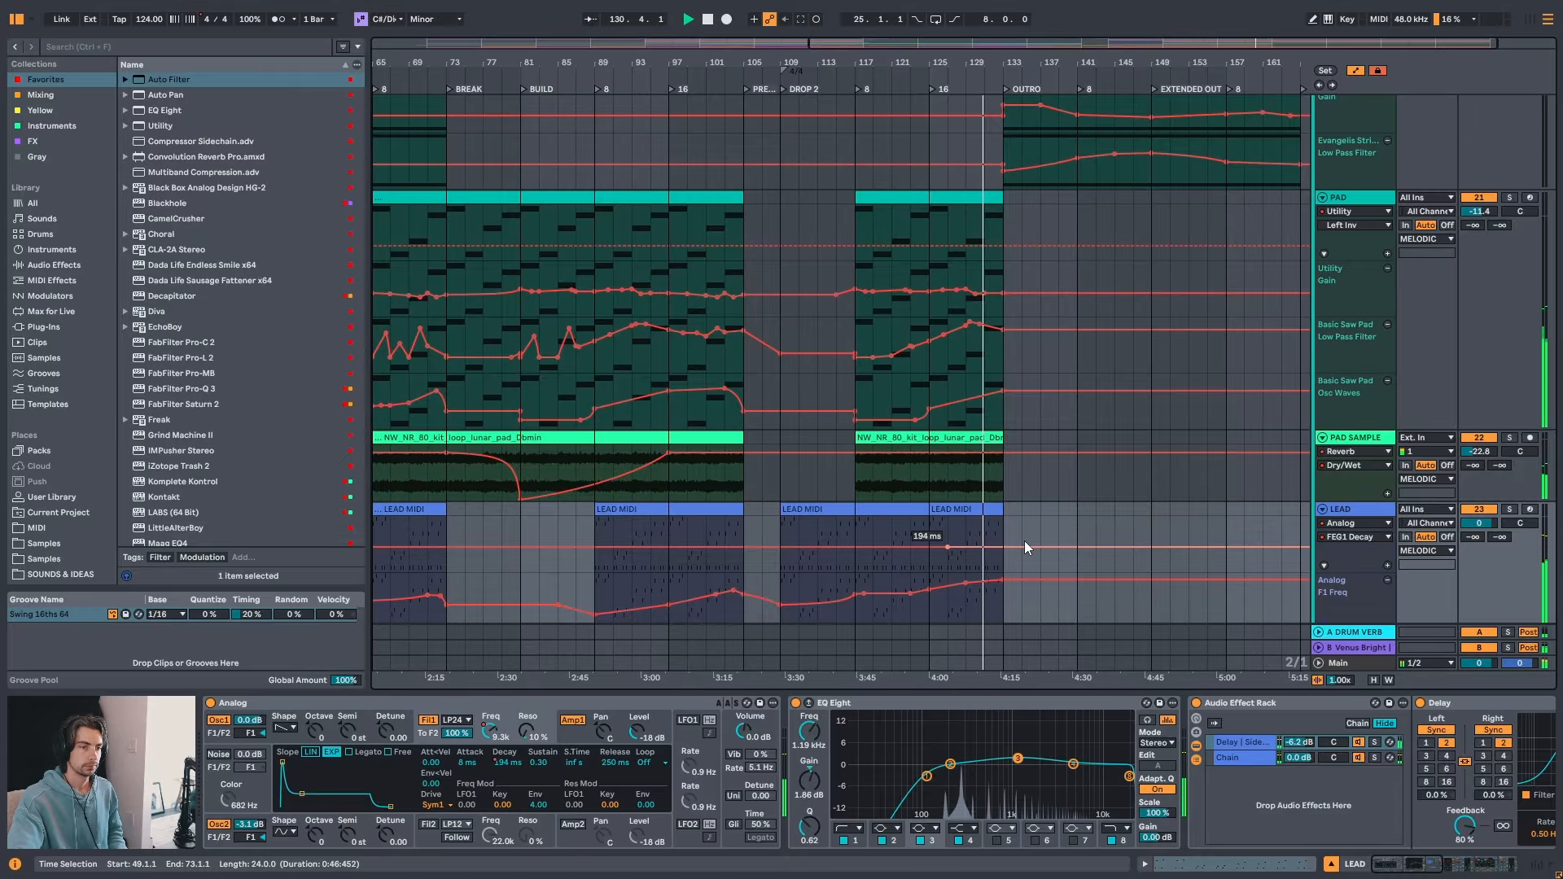
{"action": "mouse_move", "coordinate": [985, 546]}
{"action": "left_mouse_down"}
{"action": "mouse_move", "coordinate": [1002, 524]}
{"action": "mouse_move", "coordinate": [1003, 547]}
{"action": "left_mouse_up"}
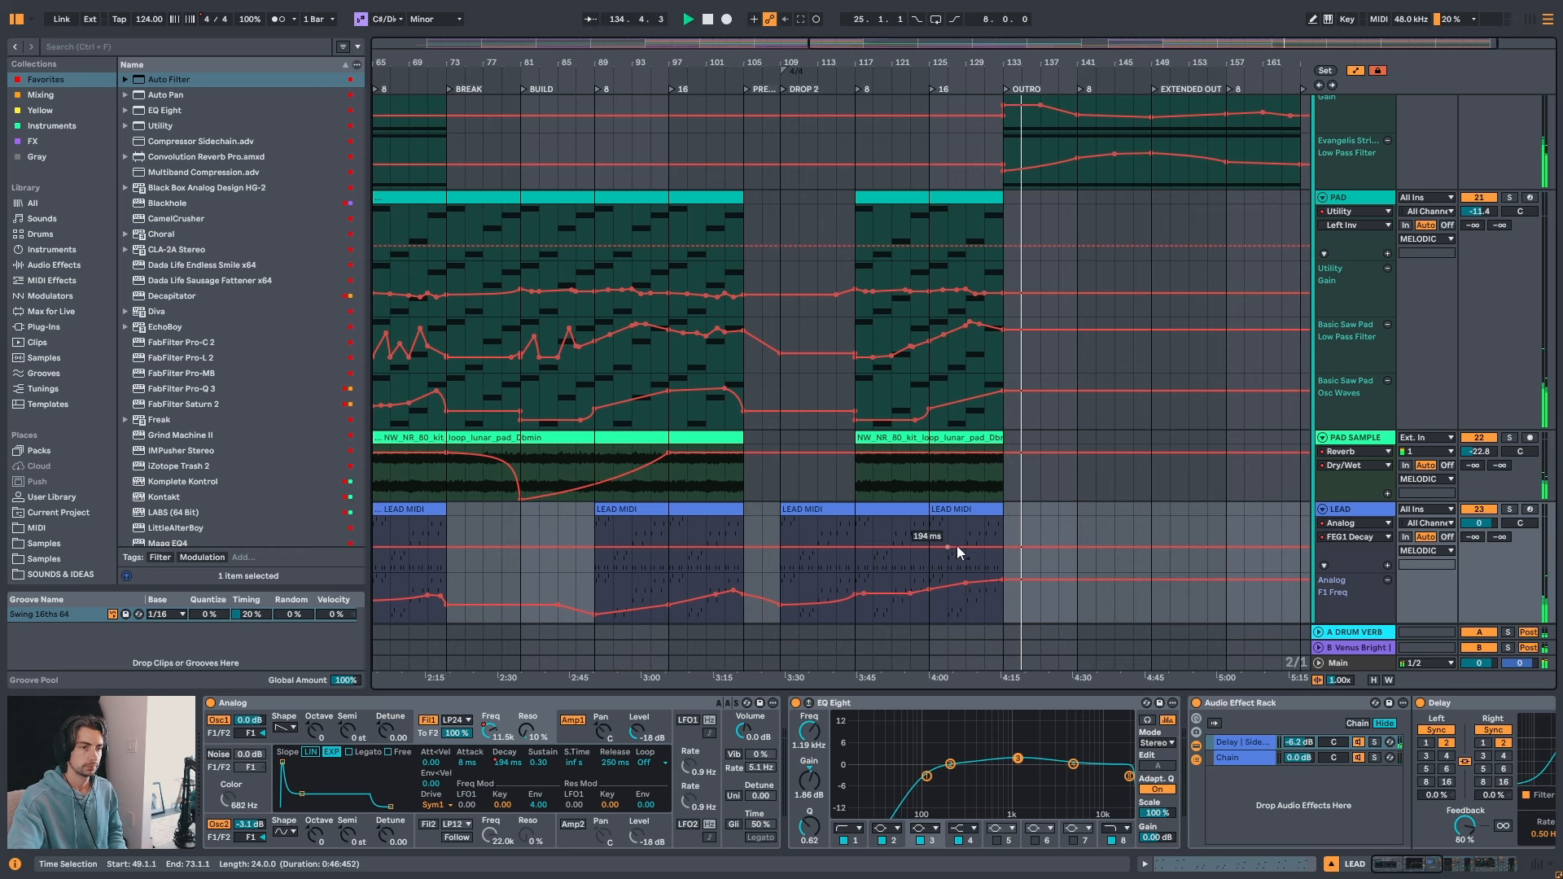
- Listen to the outro and examine its drone, melodic reverb send, top loops, hats, clap, kick and bass tracks
{"action": "left_click_drag", "start_coordinate": [1082, 68], "coordinate": [1039, 62]}
{"action": "scroll", "coordinate": [1061, 425], "scroll_direction": "up", "scroll_amount": 2}
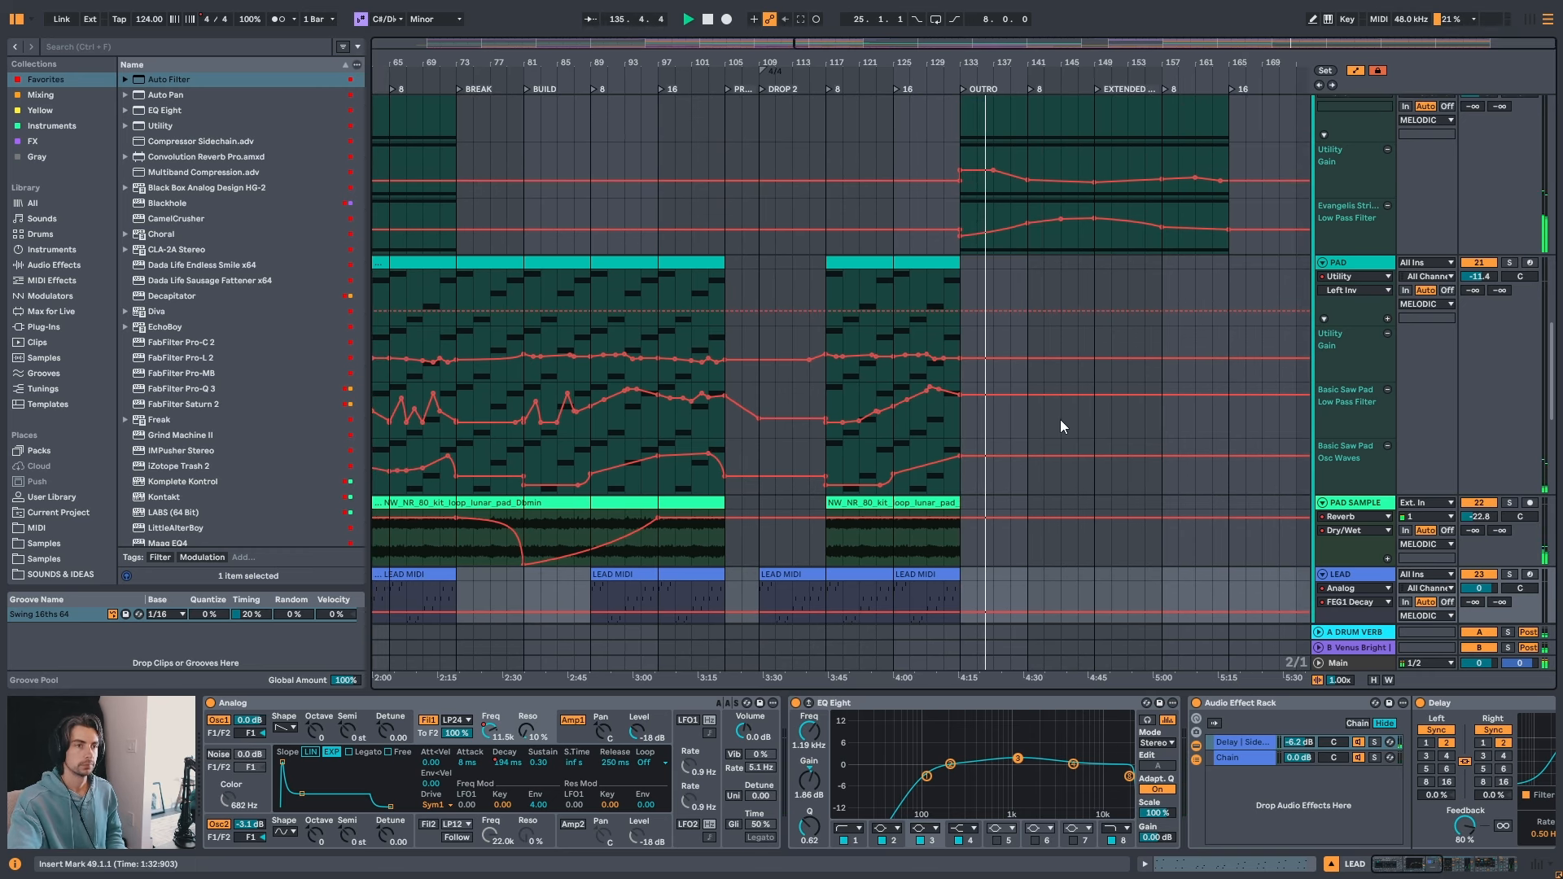
{"action": "scroll", "coordinate": [1131, 451], "scroll_direction": "up", "scroll_amount": 5}
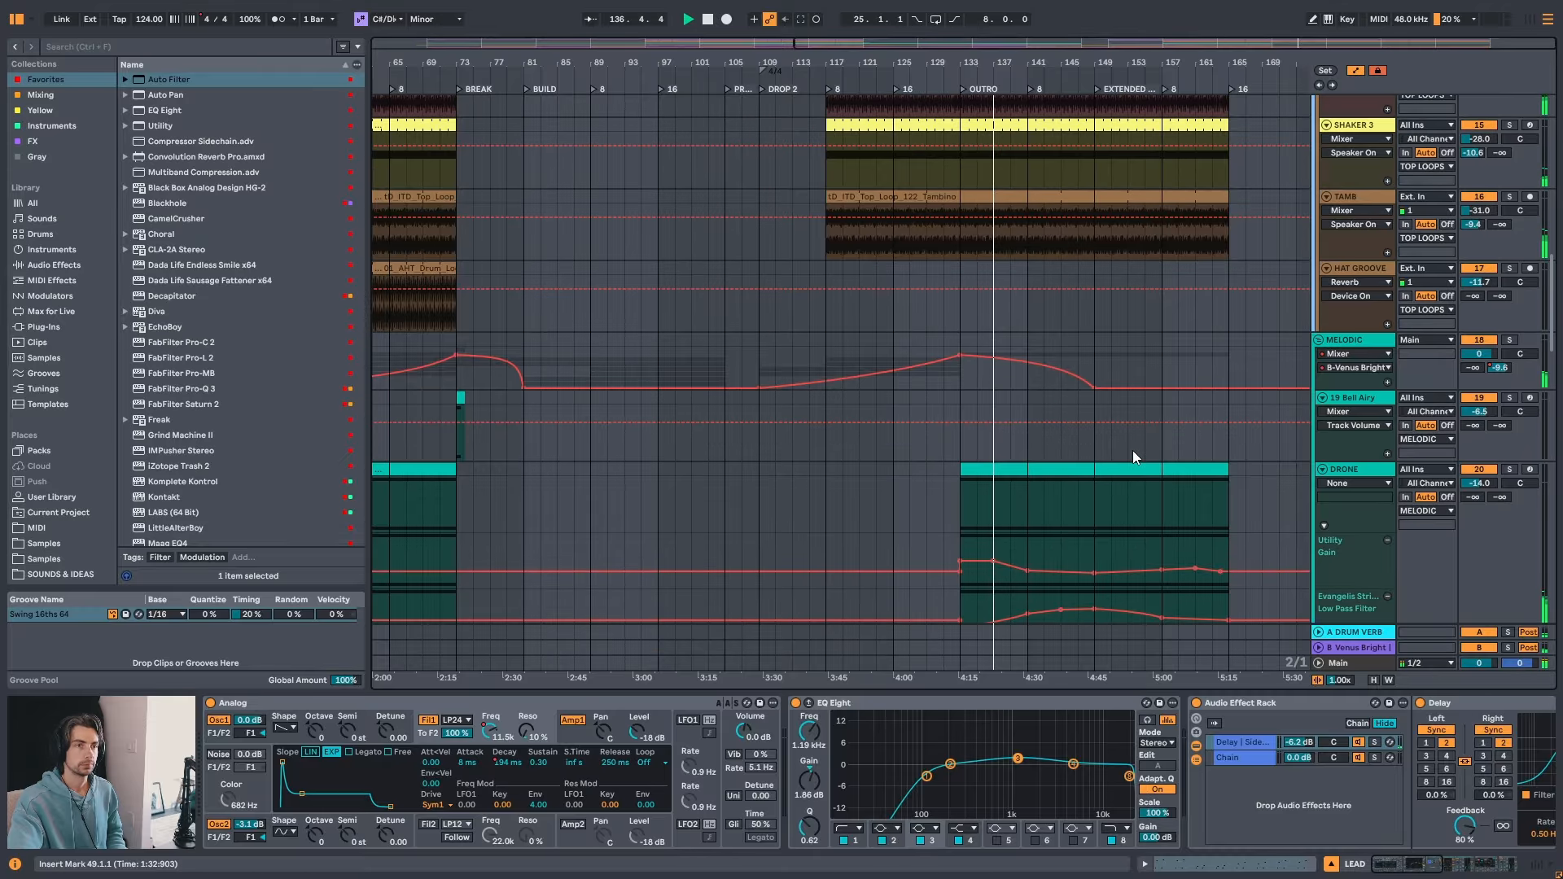
{"action": "scroll", "coordinate": [1132, 451], "scroll_direction": "up", "scroll_amount": 4}
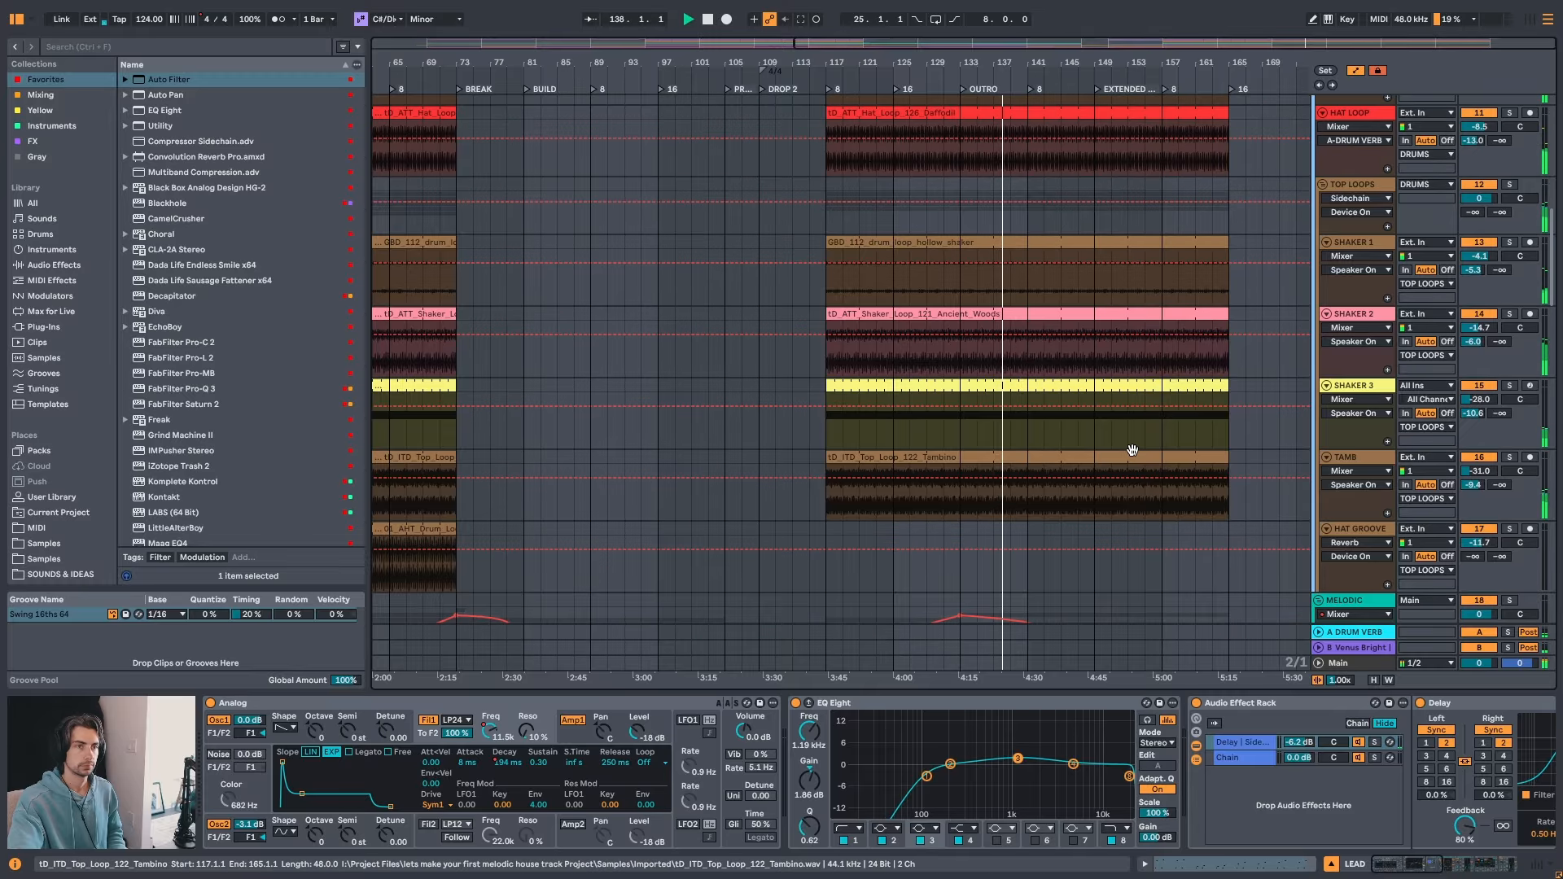
{"action": "scroll", "coordinate": [1131, 450], "scroll_direction": "up", "scroll_amount": 3}
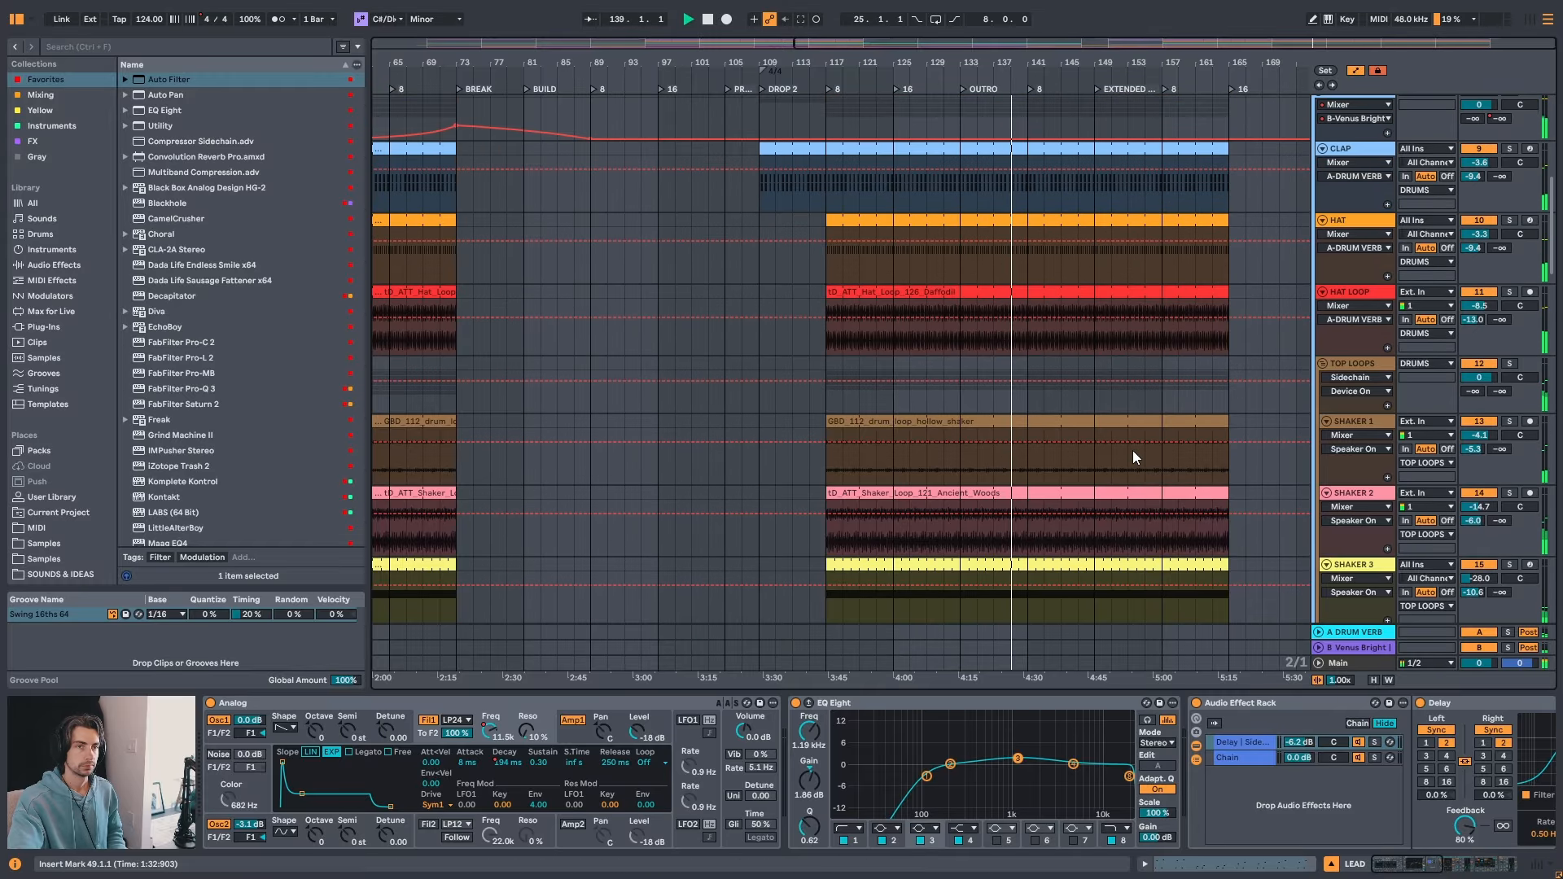
{"action": "scroll", "coordinate": [1133, 454], "scroll_direction": "up", "scroll_amount": 2}
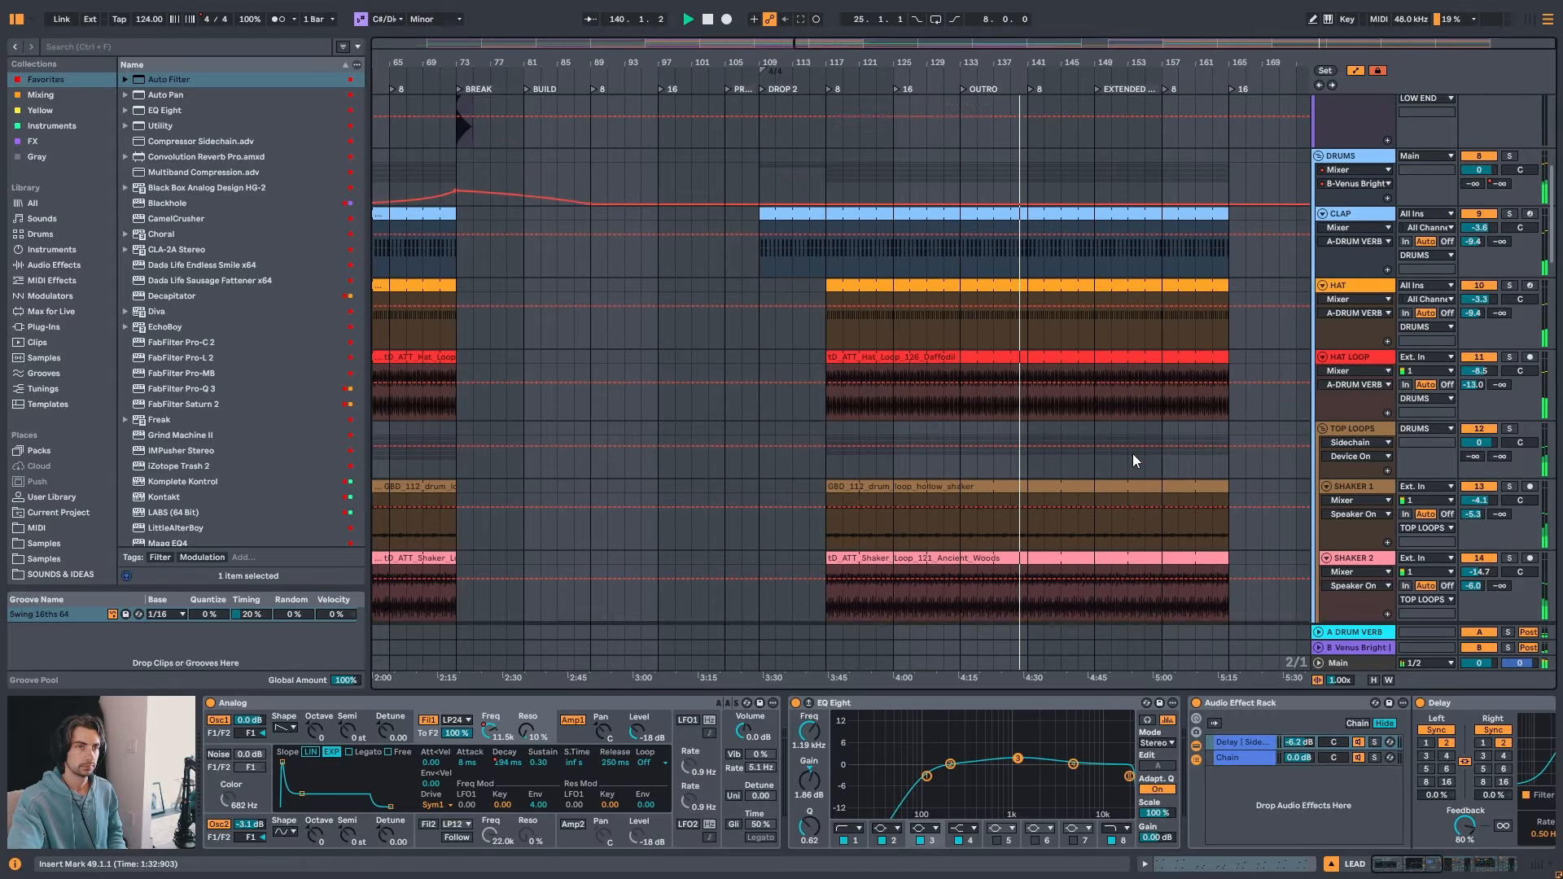
{"action": "scroll", "coordinate": [1132, 455], "scroll_direction": "up", "scroll_amount": 8}
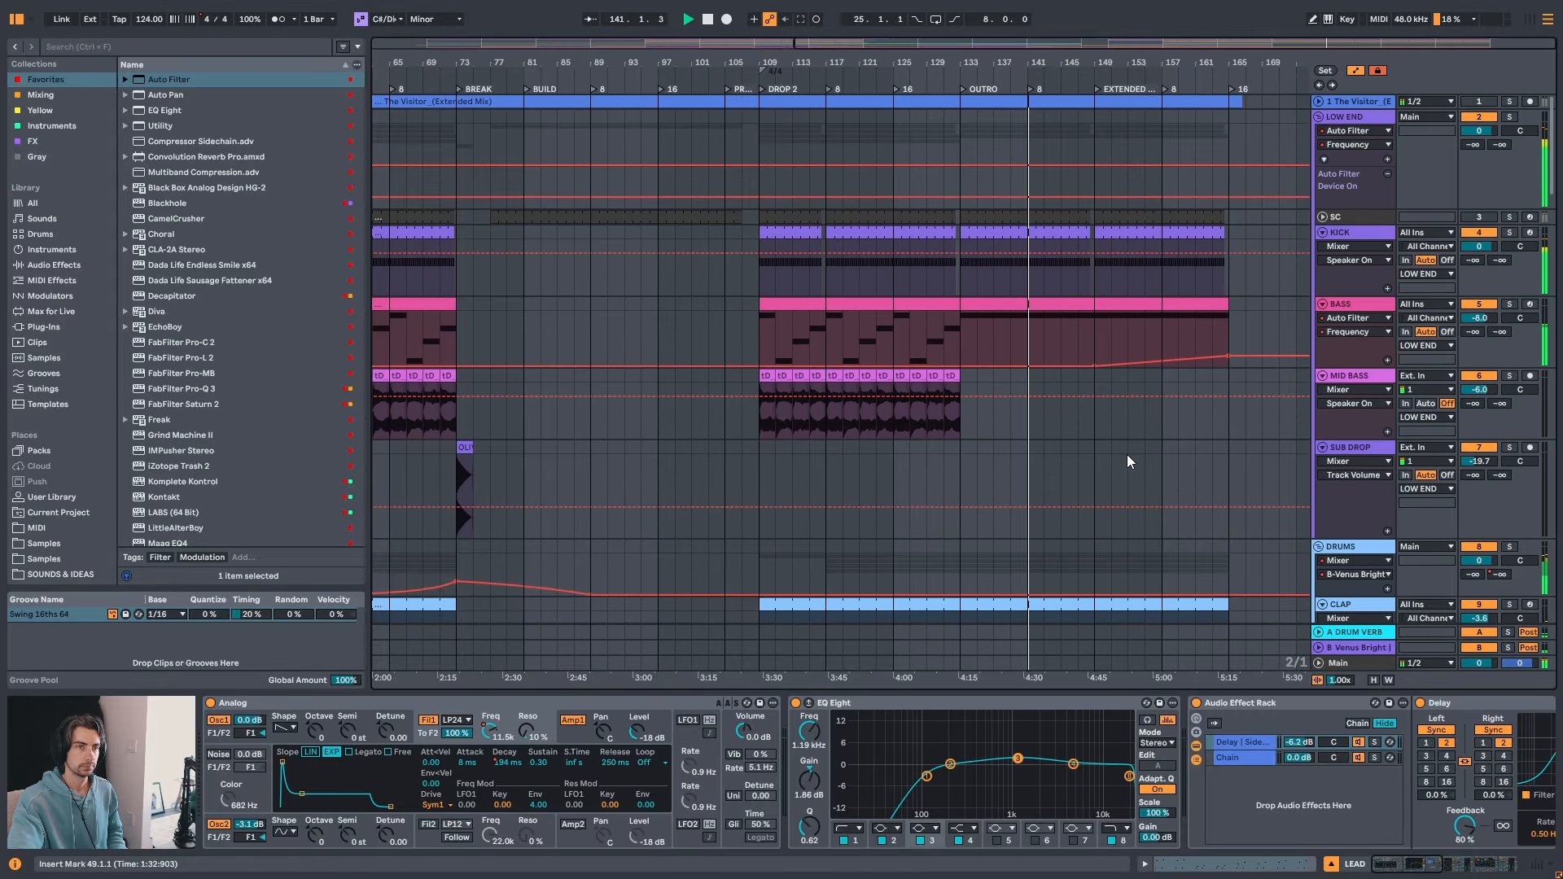
- Extend the SC track's outro clip to bar 149 and its extended-outro clip to bar 165
{"action": "left_click_drag", "start_coordinate": [1104, 63], "coordinate": [1104, 122]}
{"action": "left_click_drag", "start_coordinate": [868, 63], "coordinate": [888, 35]}
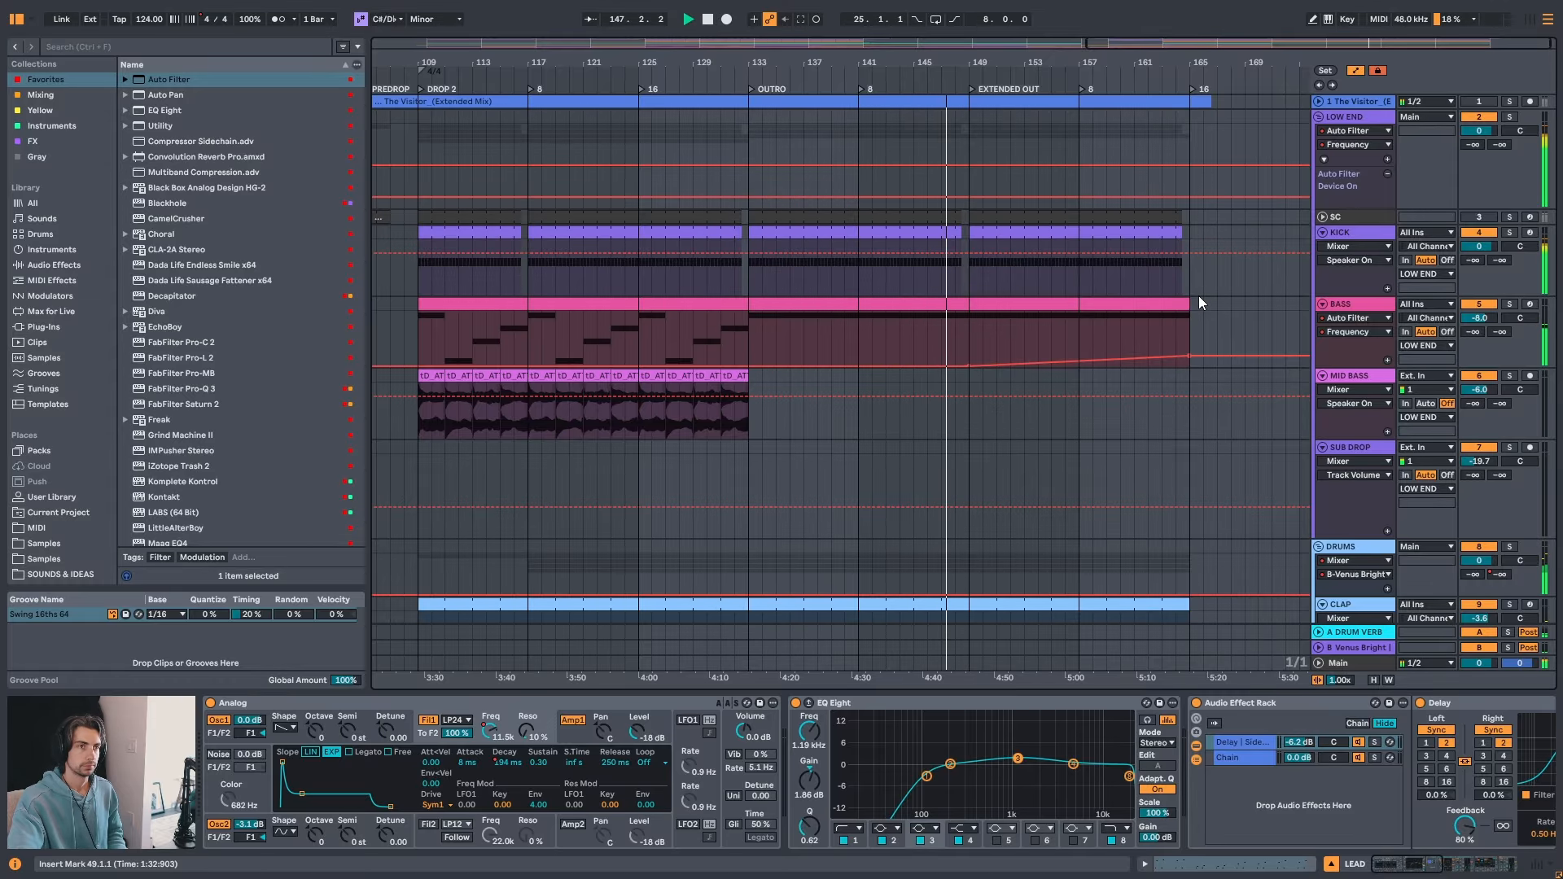
{"action": "left_click_drag", "start_coordinate": [984, 60], "coordinate": [1009, 50]}
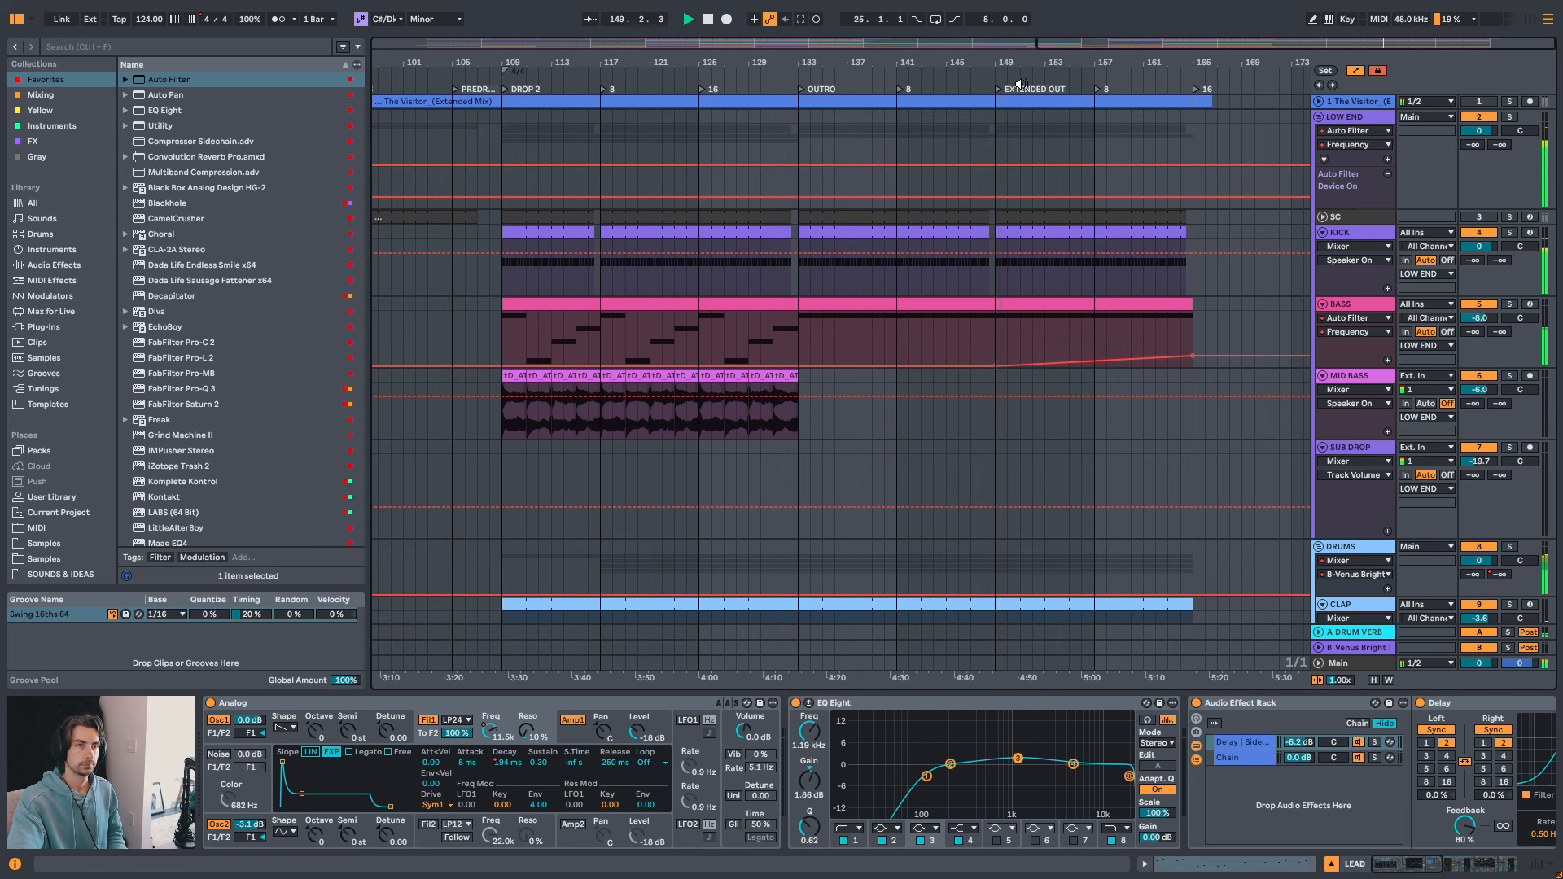
{"action": "left_click_drag", "start_coordinate": [1007, 62], "coordinate": [980, 68]}
{"action": "left_click_drag", "start_coordinate": [873, 217], "coordinate": [919, 216]}
{"action": "left_click_drag", "start_coordinate": [1040, 67], "coordinate": [957, 31]}
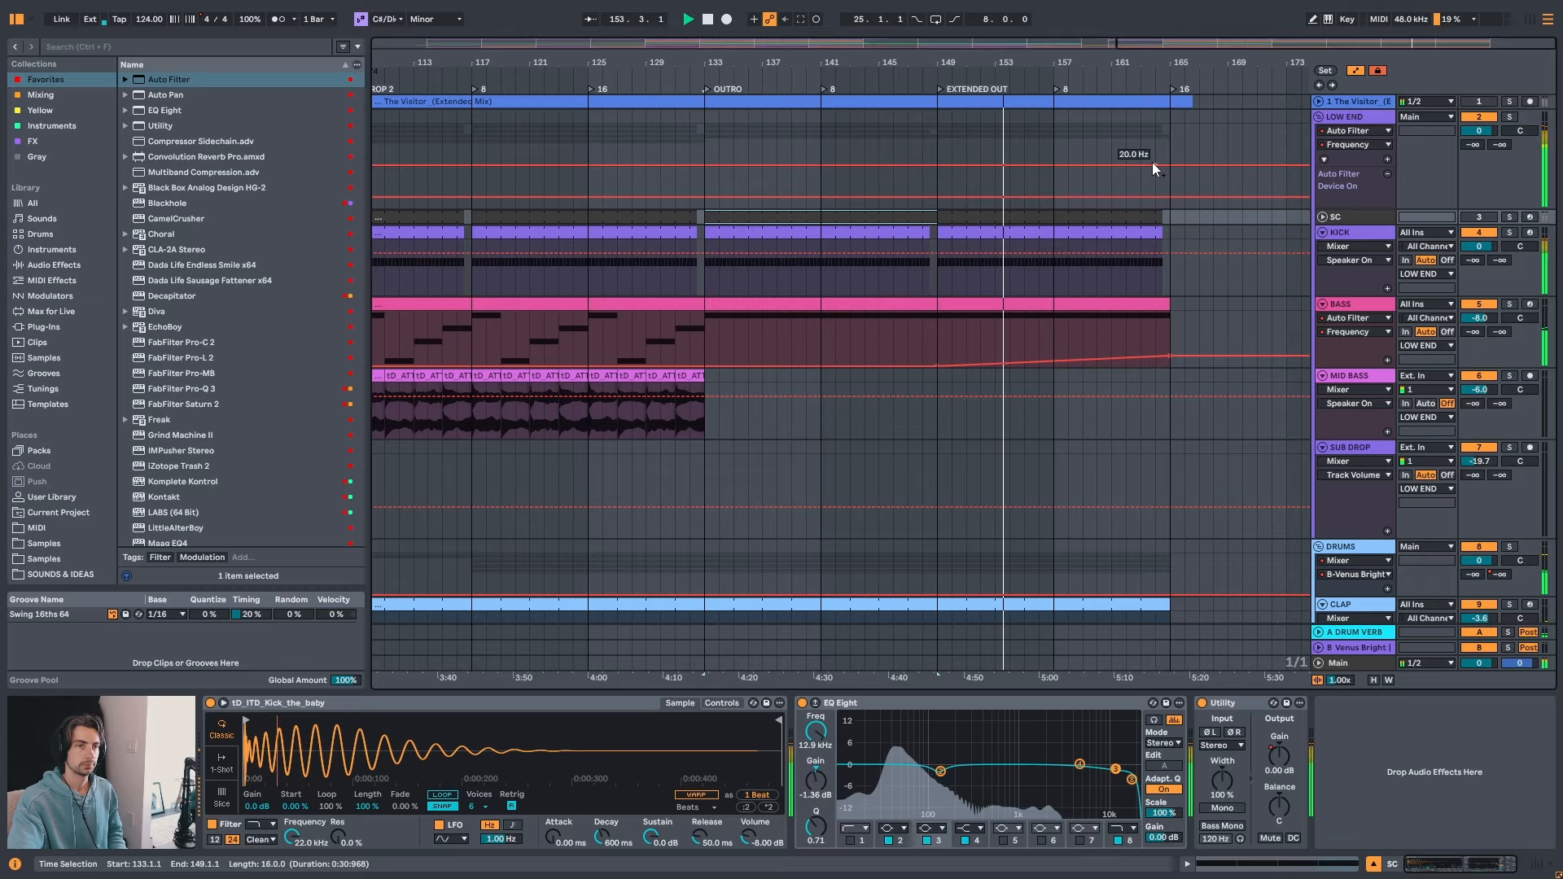
{"action": "left_click_drag", "start_coordinate": [1182, 63], "coordinate": [1154, 100]}
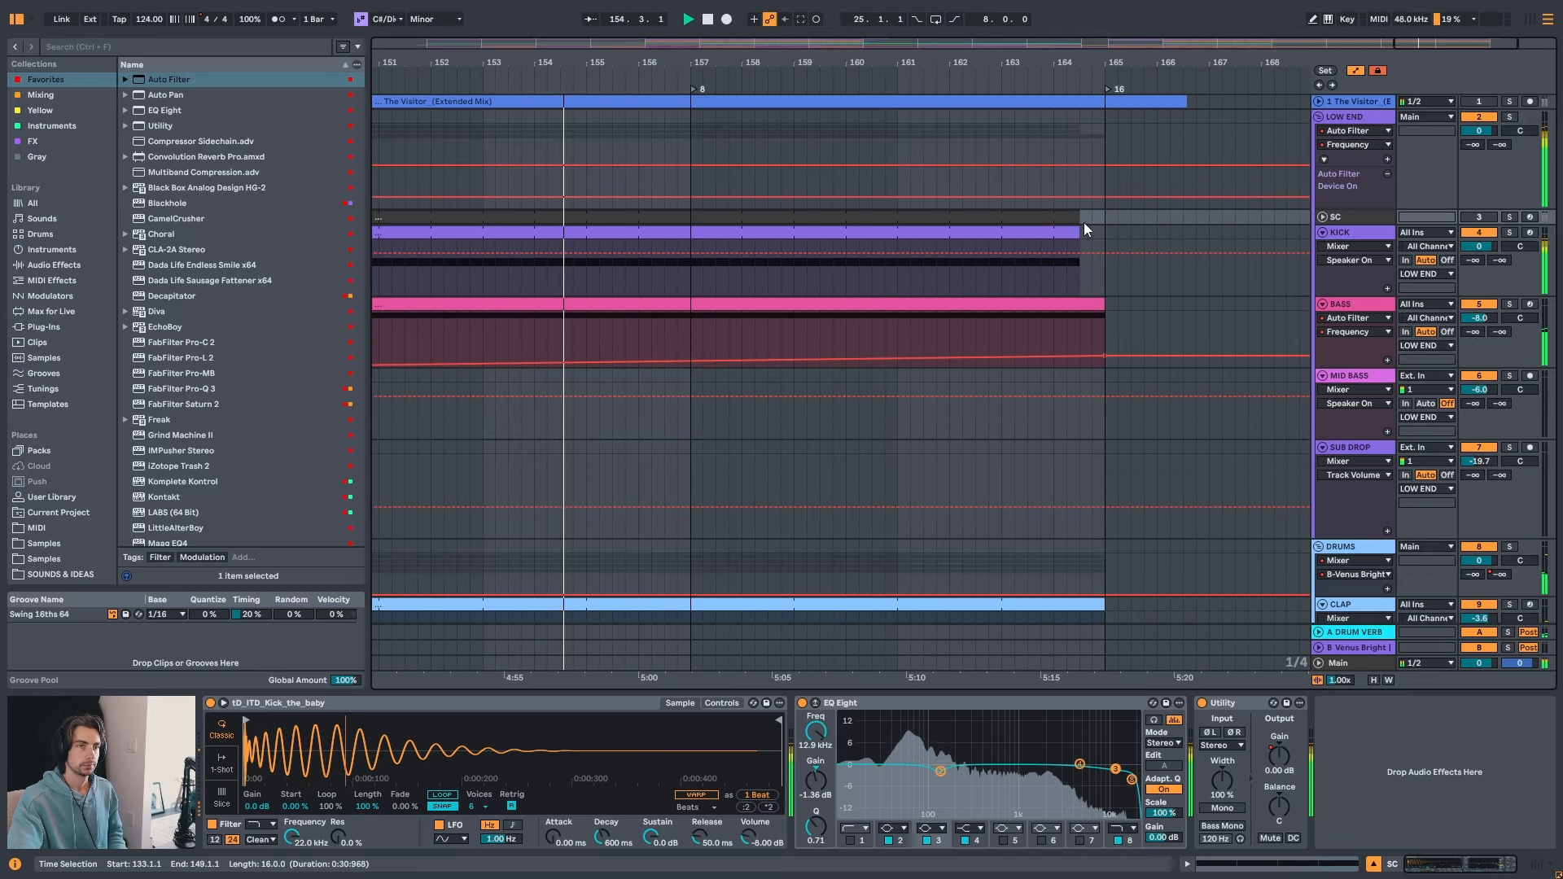
{"action": "left_click_drag", "start_coordinate": [1079, 219], "coordinate": [1105, 218]}
{"action": "left_click_drag", "start_coordinate": [1113, 65], "coordinate": [1111, 46]}
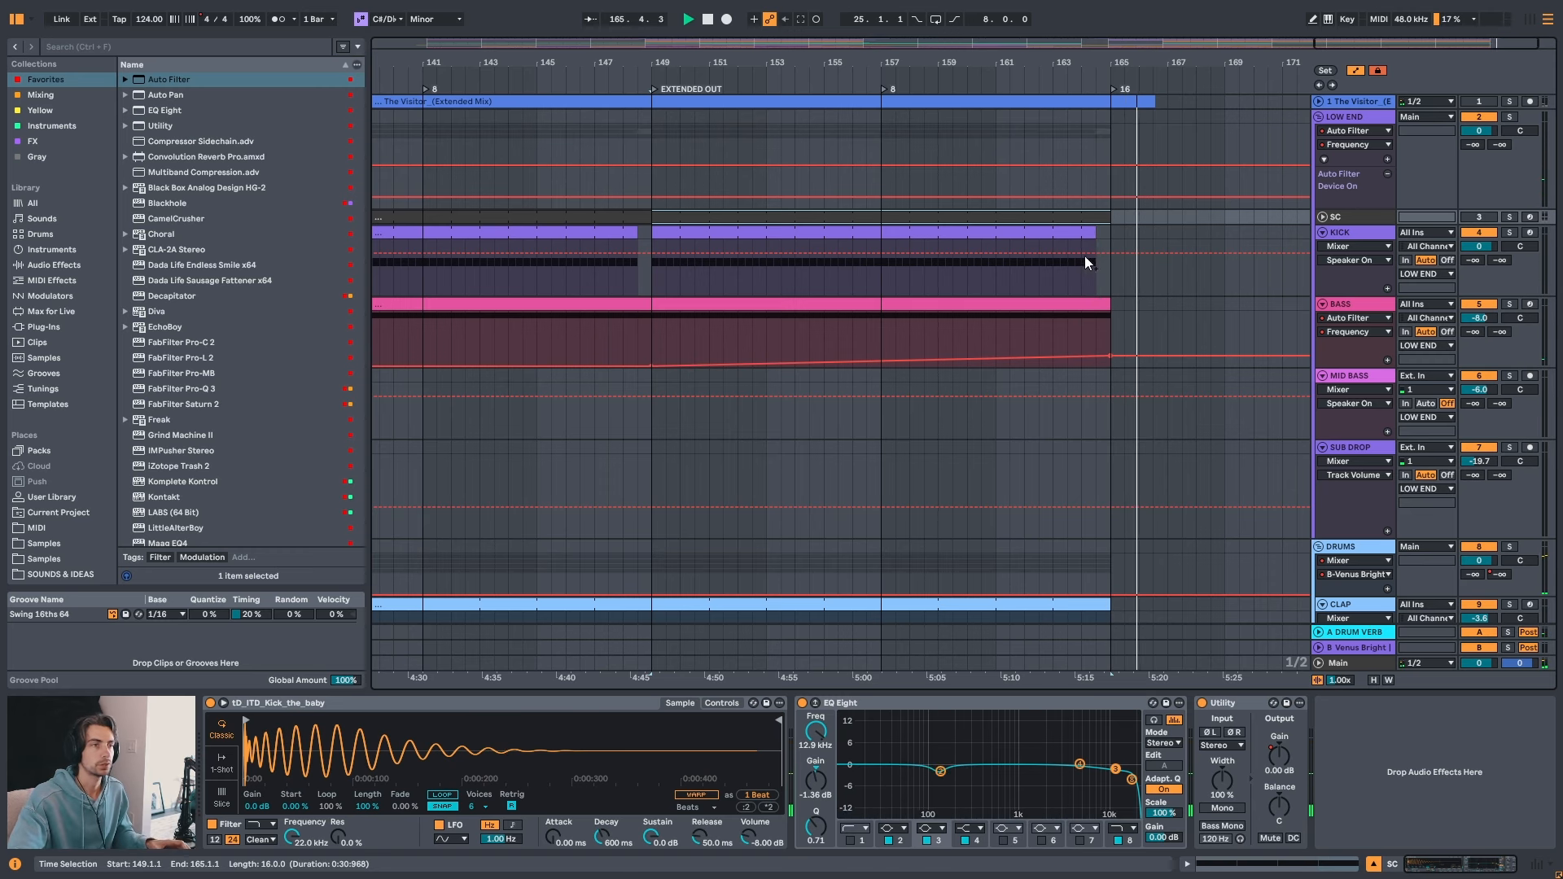
- Unfold the SC track, stop playback and place the insert marker at bar 148 on the Bass track, before the Extended Out section
{"action": "scroll", "coordinate": [659, 147], "scroll_direction": "up", "scroll_amount": 3}
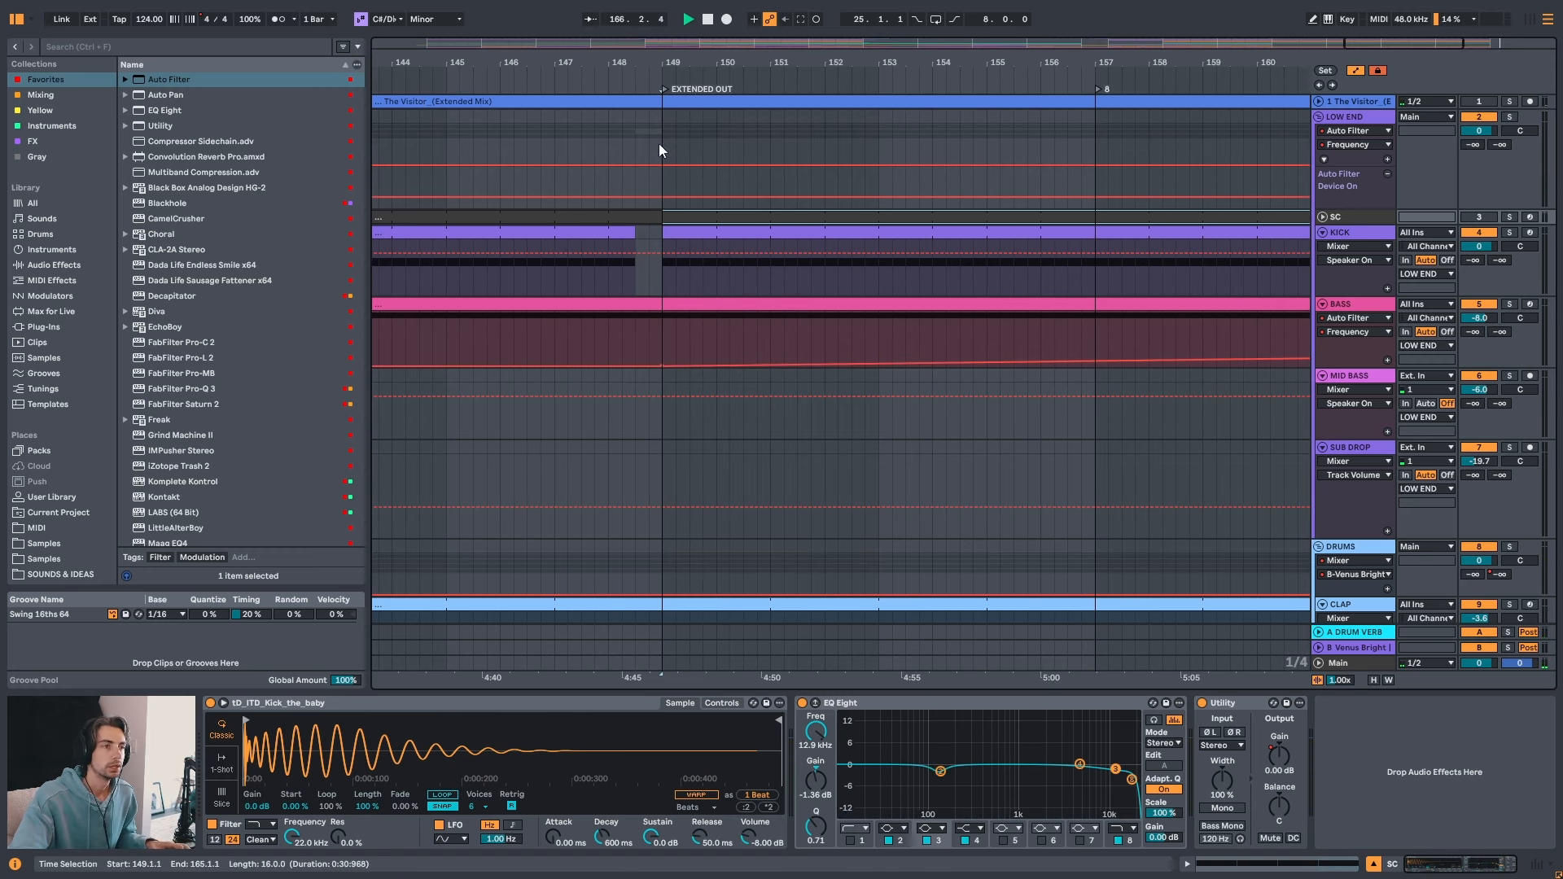
{"action": "left_click", "coordinate": [1323, 218]}
{"action": "key", "text": "space"}
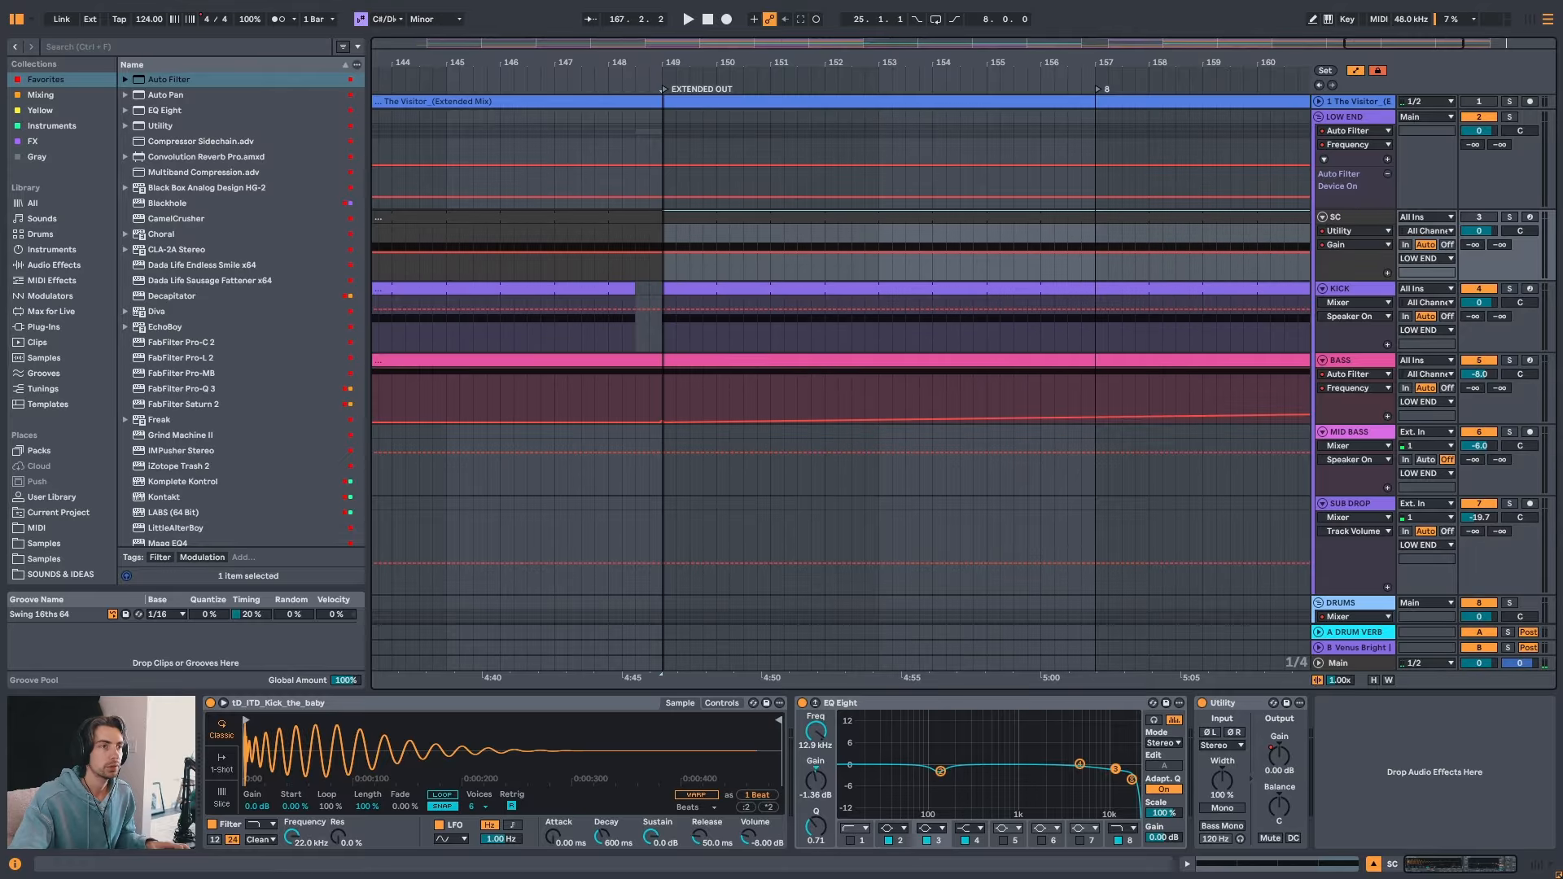
{"action": "scroll", "coordinate": [659, 392], "scroll_direction": "up", "scroll_amount": 2}
{"action": "left_click", "coordinate": [575, 387]}
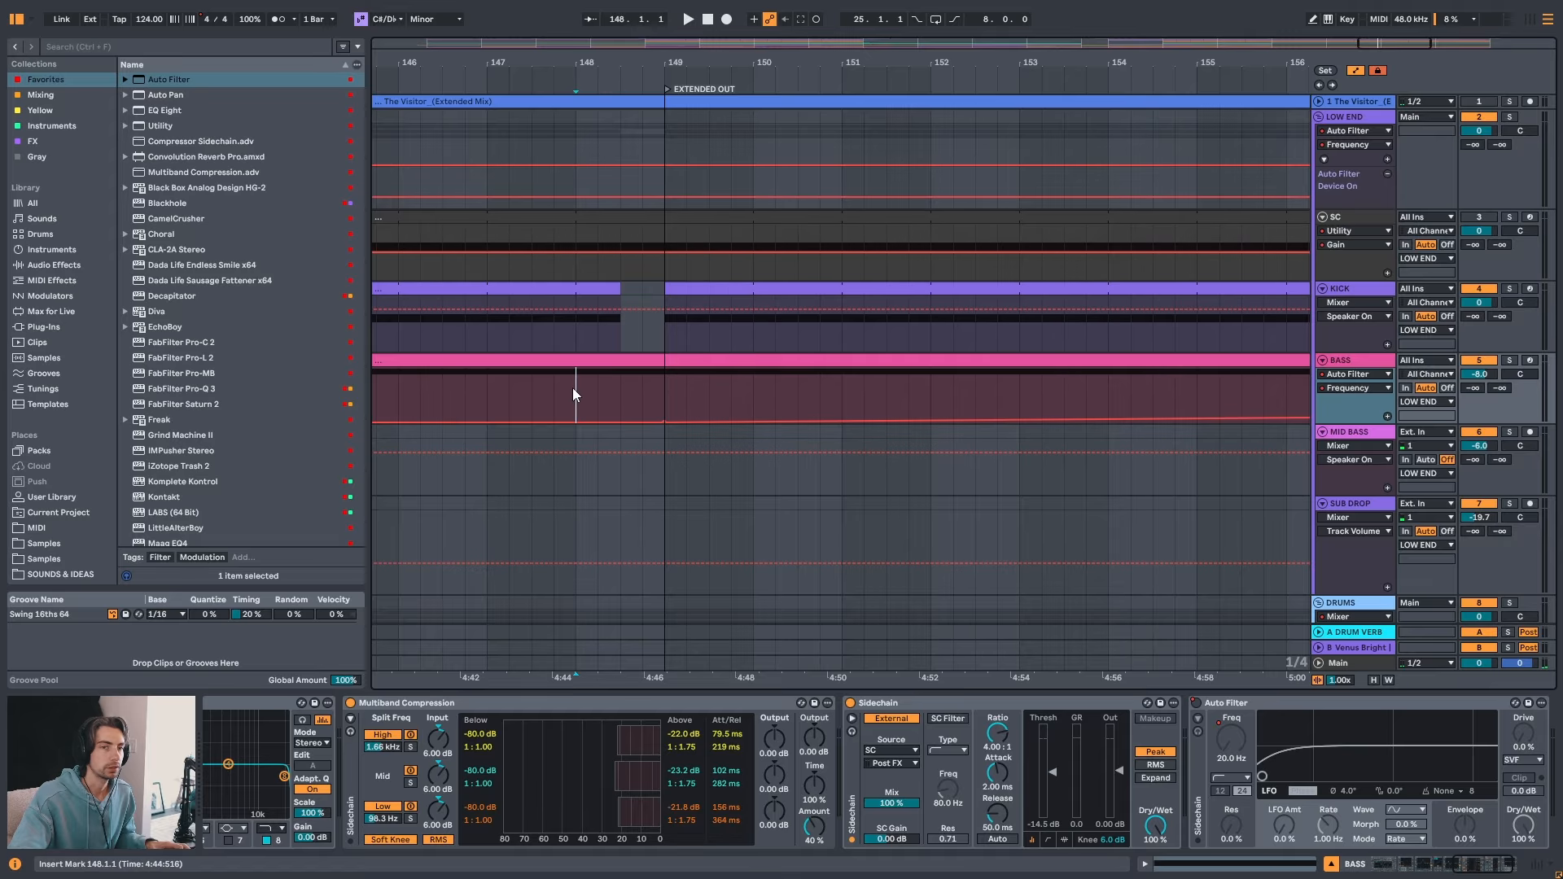
- Play from bar 147, try ending the SC track's outro clip at bar 148.3, and restore its end to bar 149
{"action": "left_click", "coordinate": [481, 393]}
{"action": "key", "text": "space"}
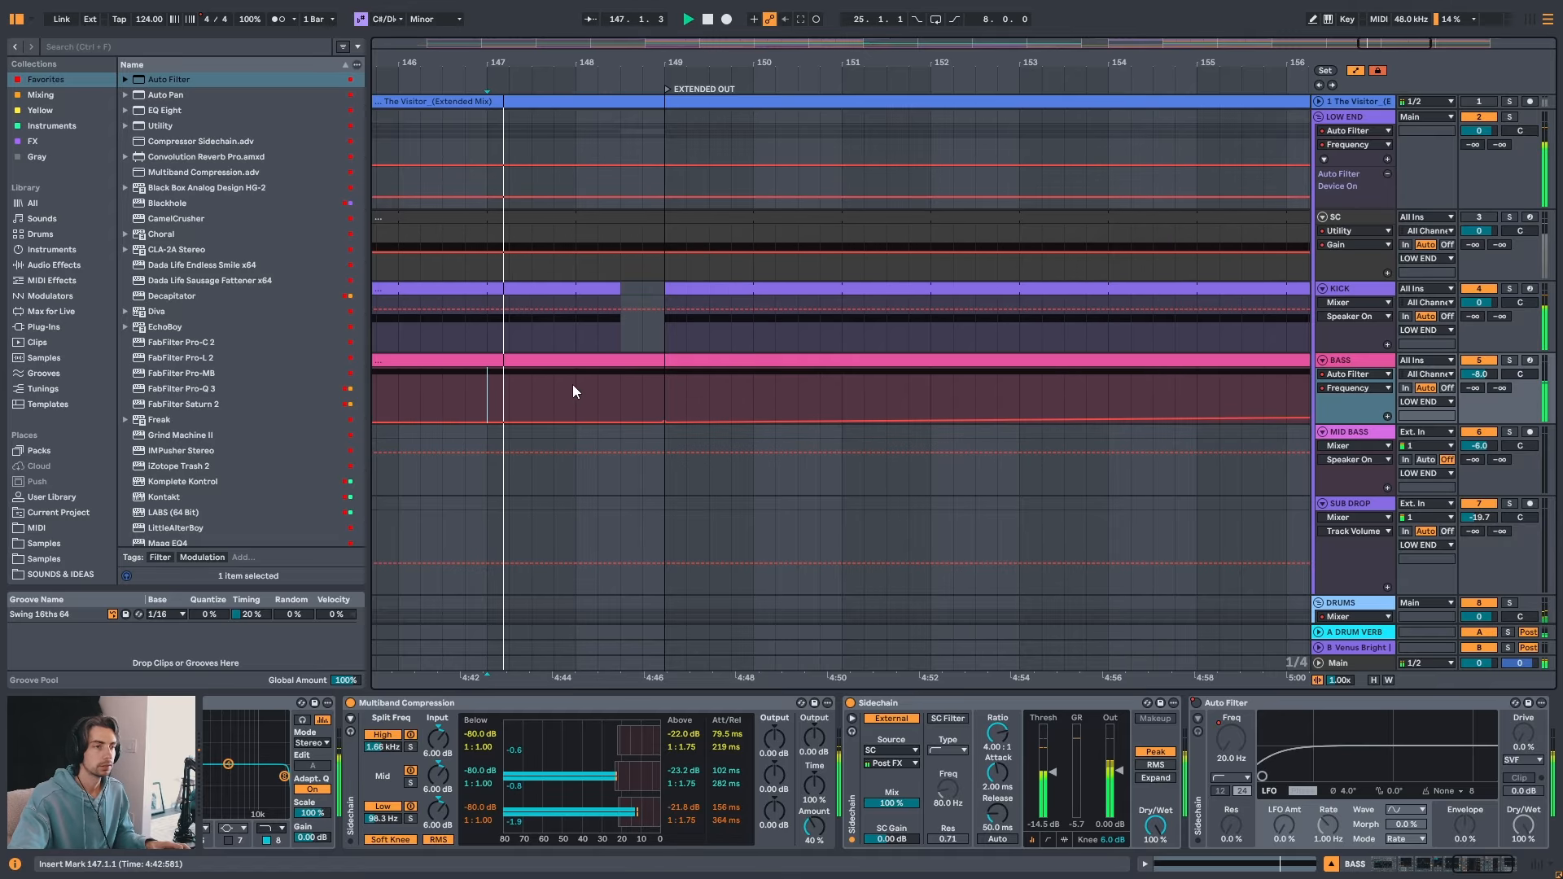
{"action": "left_click", "coordinate": [659, 212]}
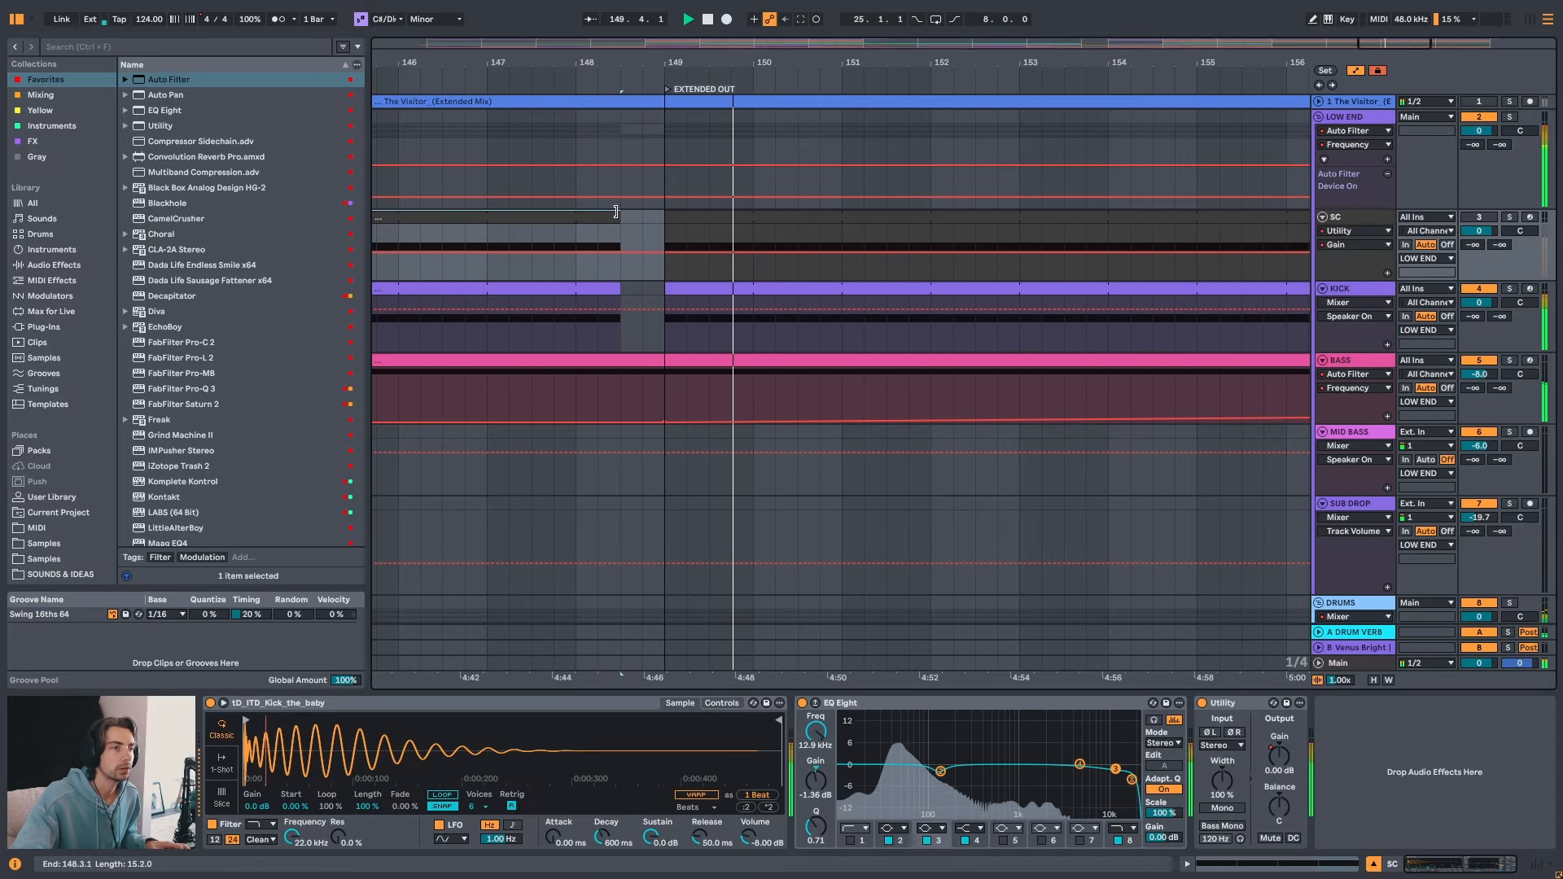
{"action": "left_click_drag", "start_coordinate": [615, 212], "coordinate": [664, 212]}
{"action": "scroll", "coordinate": [632, 353], "scroll_direction": "down", "scroll_amount": 2}
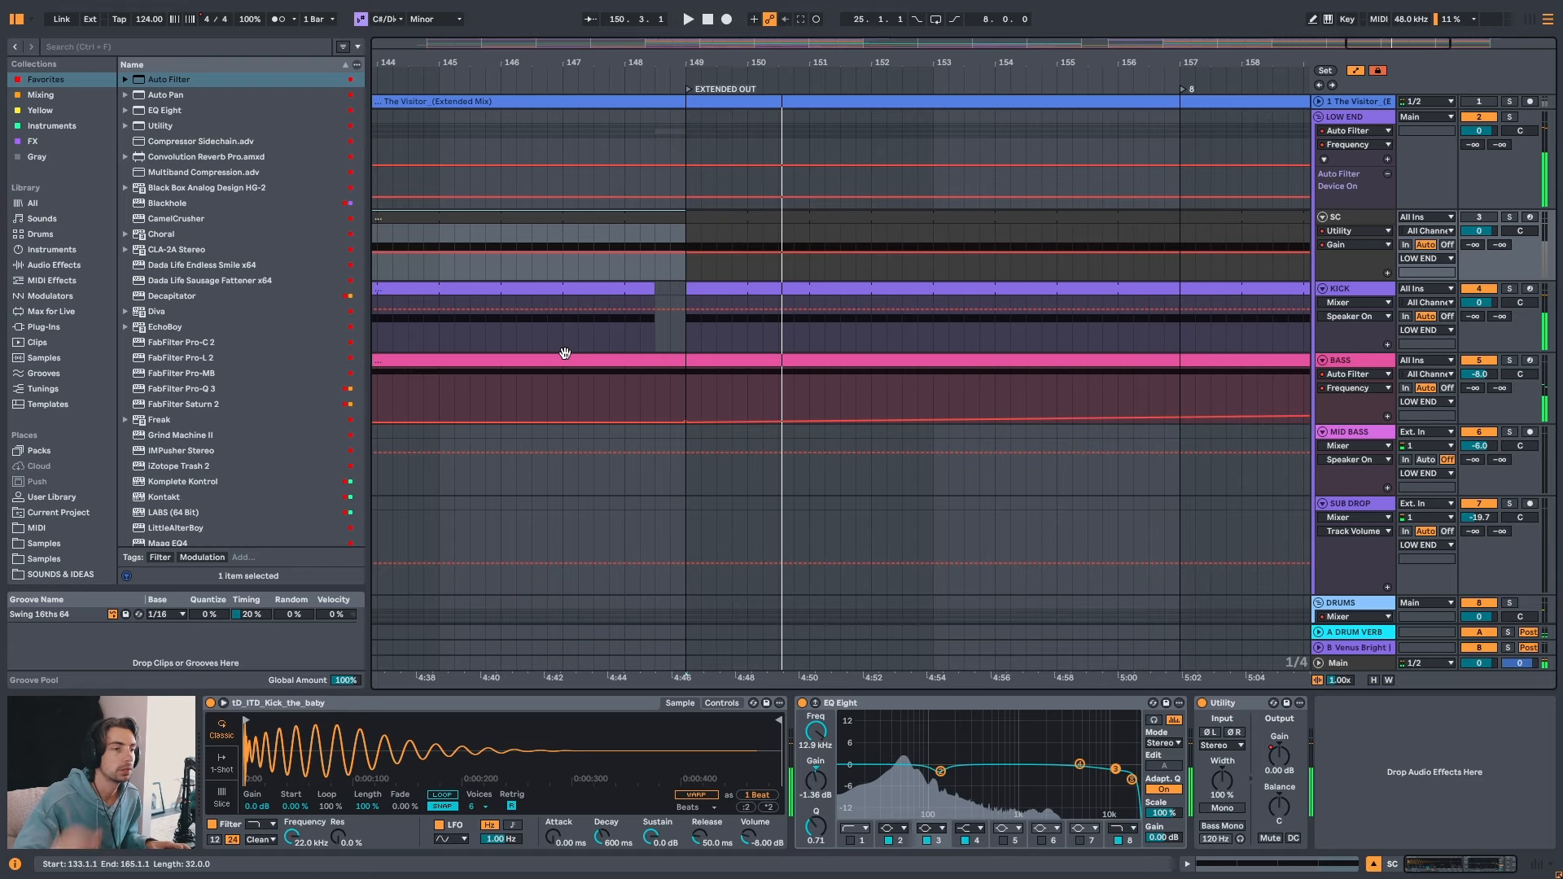
- Listen to the transition from bar 147 into the Extended Out section, display the whole arrangement, and stop playback
{"action": "left_click", "coordinate": [581, 405]}
{"action": "key", "text": "space"}
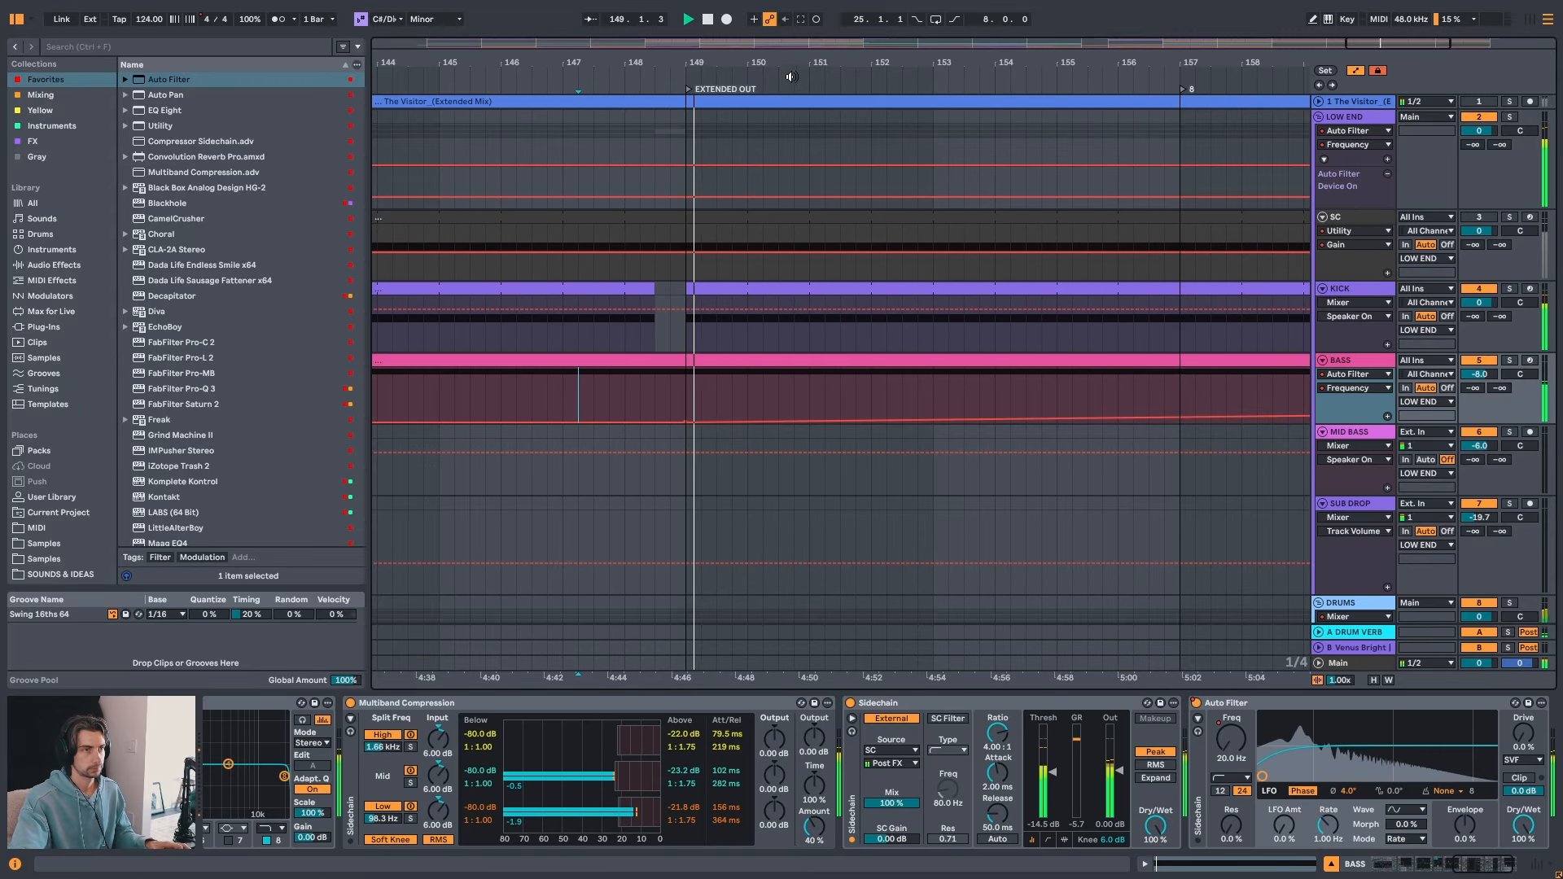
{"action": "left_click_drag", "start_coordinate": [790, 64], "coordinate": [1021, 44]}
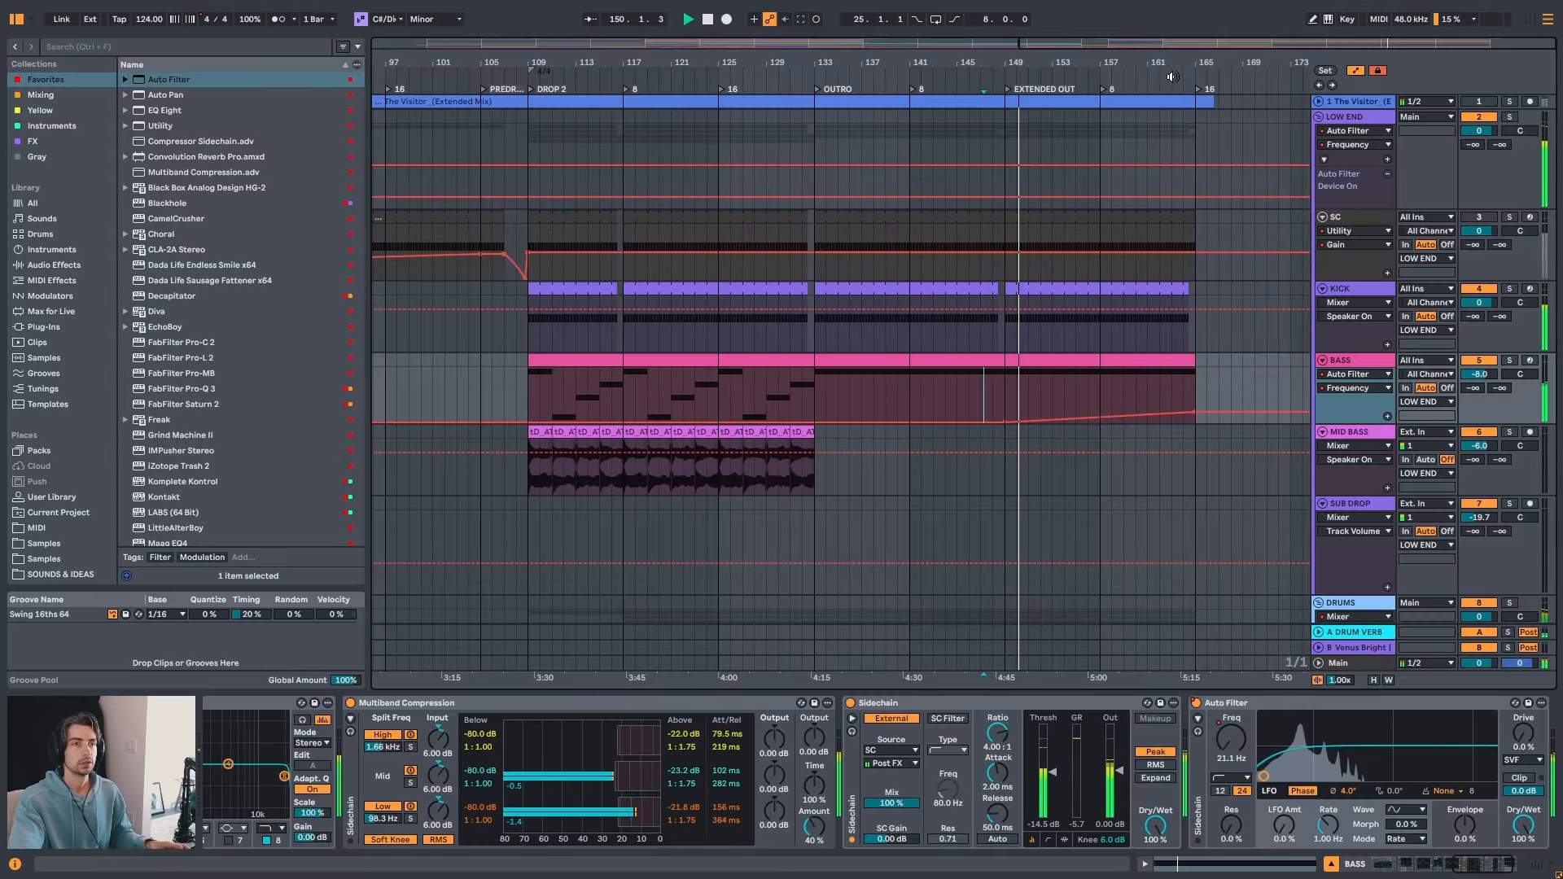
{"action": "left_click_drag", "start_coordinate": [1172, 65], "coordinate": [1224, 41]}
{"action": "left_click_drag", "start_coordinate": [1015, 61], "coordinate": [903, 45]}
{"action": "key", "text": "space"}
- Examine the low-end and drum tracks across the whole arrangement, focusing on the Bass track from bar 9 through Drop 1
{"action": "scroll", "coordinate": [866, 420], "scroll_direction": "down", "scroll_amount": 2}
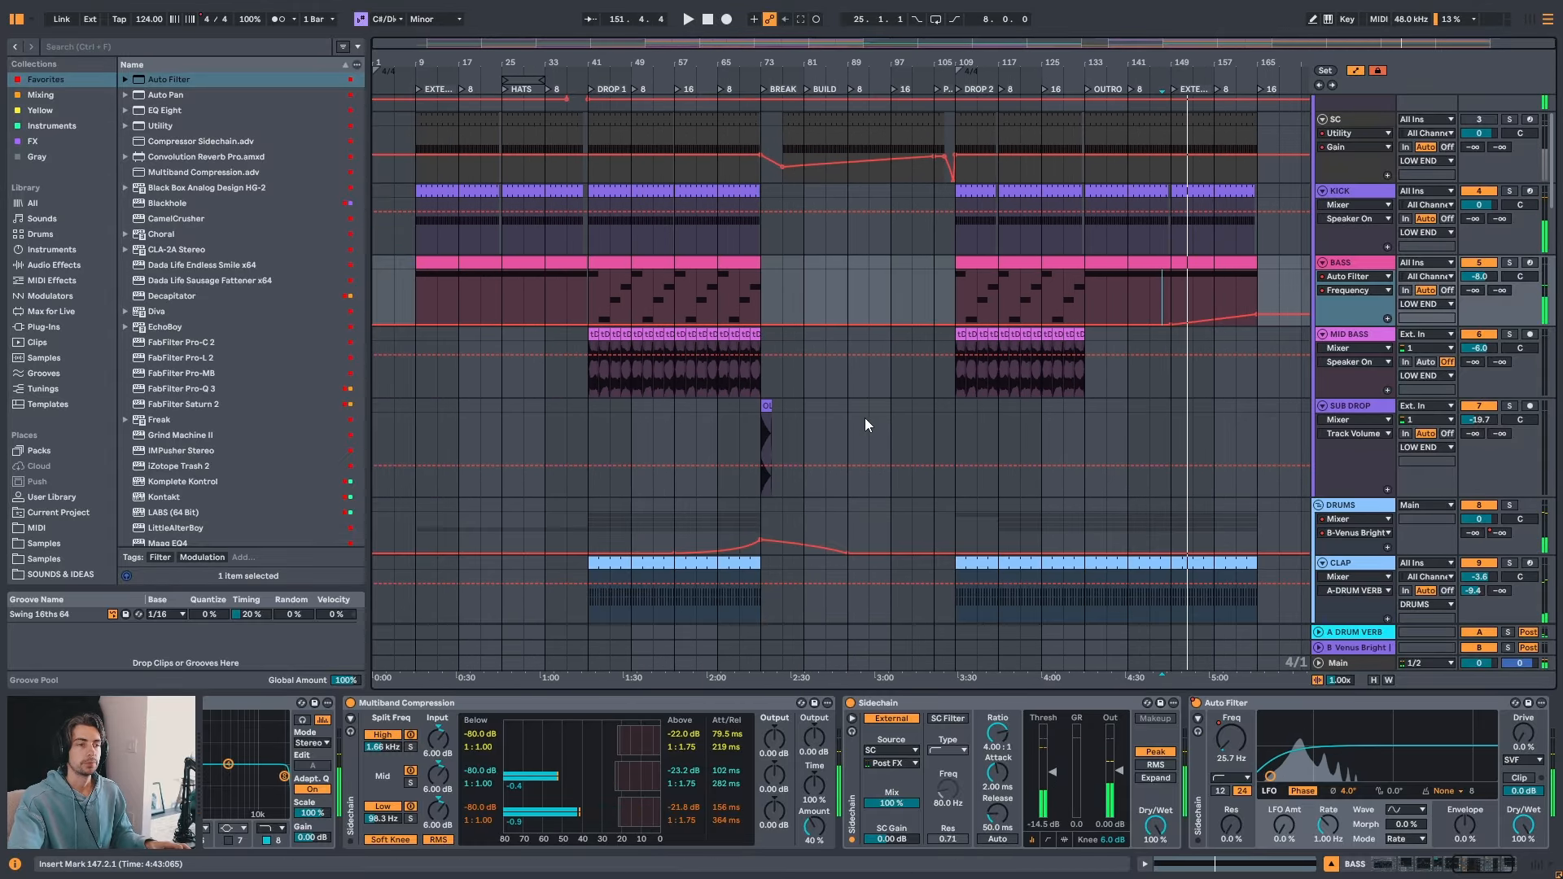
{"action": "scroll", "coordinate": [866, 418], "scroll_direction": "down", "scroll_amount": 1}
{"action": "left_click_drag", "start_coordinate": [1550, 214], "coordinate": [1517, 134]}
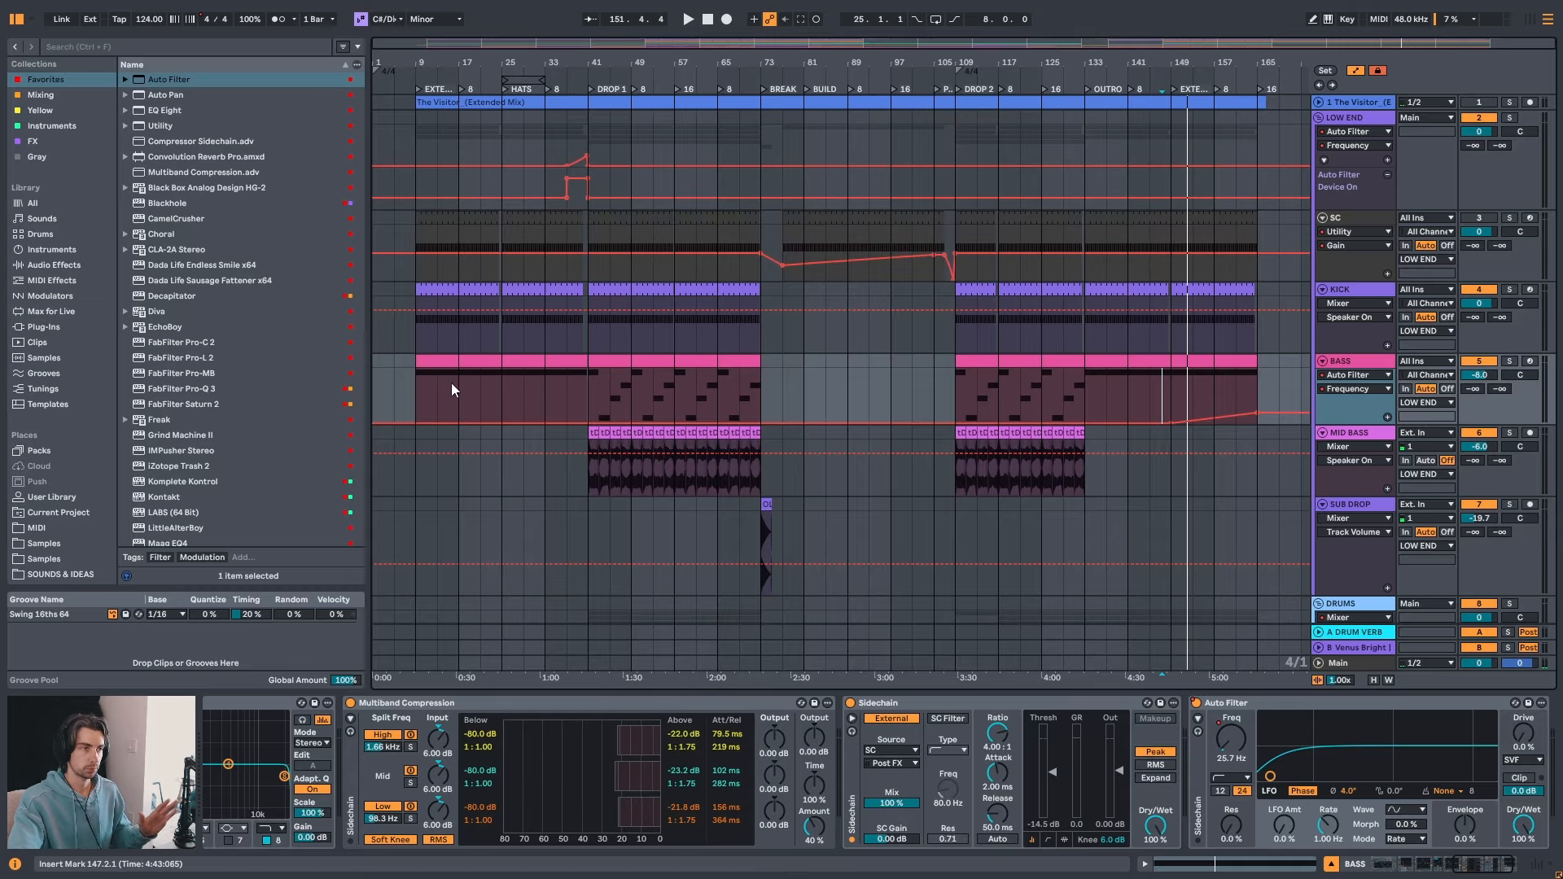
{"action": "left_click_drag", "start_coordinate": [416, 383], "coordinate": [718, 390]}
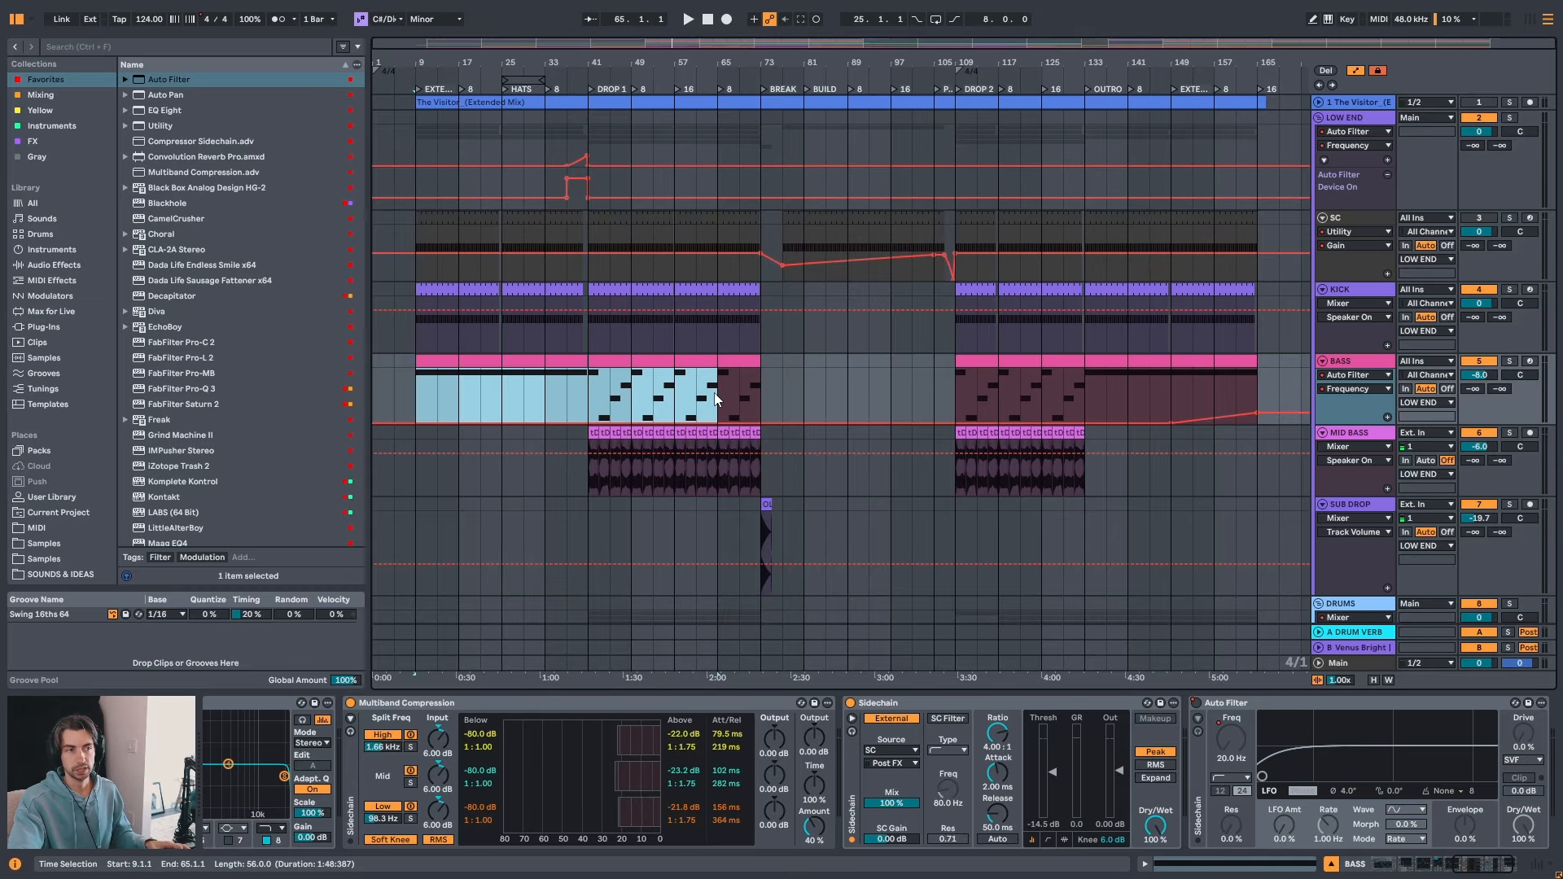
{"action": "left_click", "coordinate": [652, 402]}
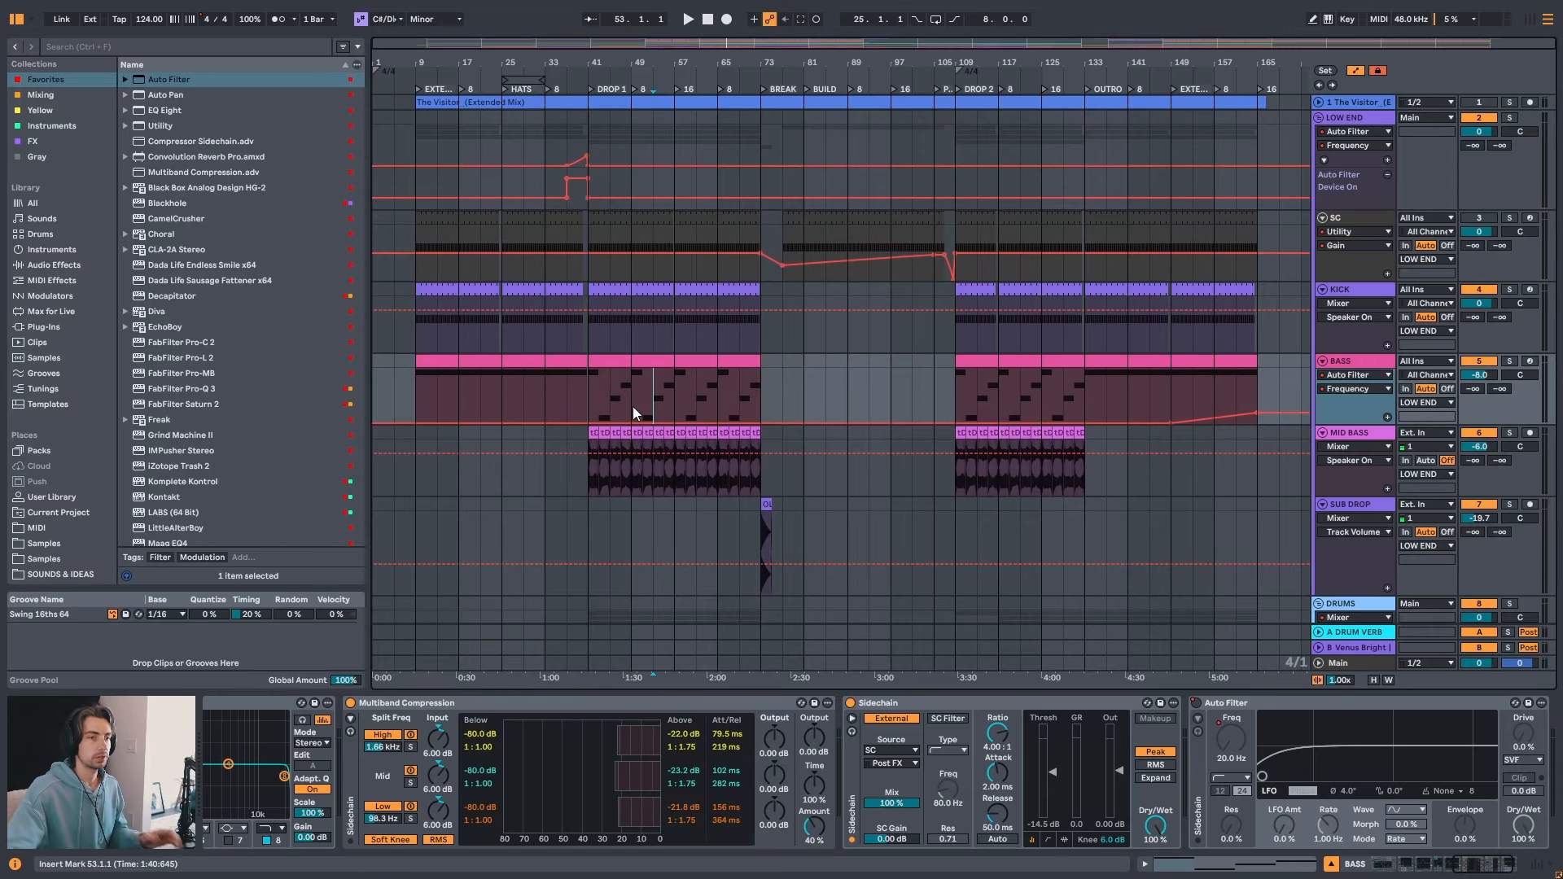
{"action": "scroll", "coordinate": [1009, 384], "scroll_direction": "down", "scroll_amount": 1}
{"action": "scroll", "coordinate": [1008, 388], "scroll_direction": "down", "scroll_amount": 10}
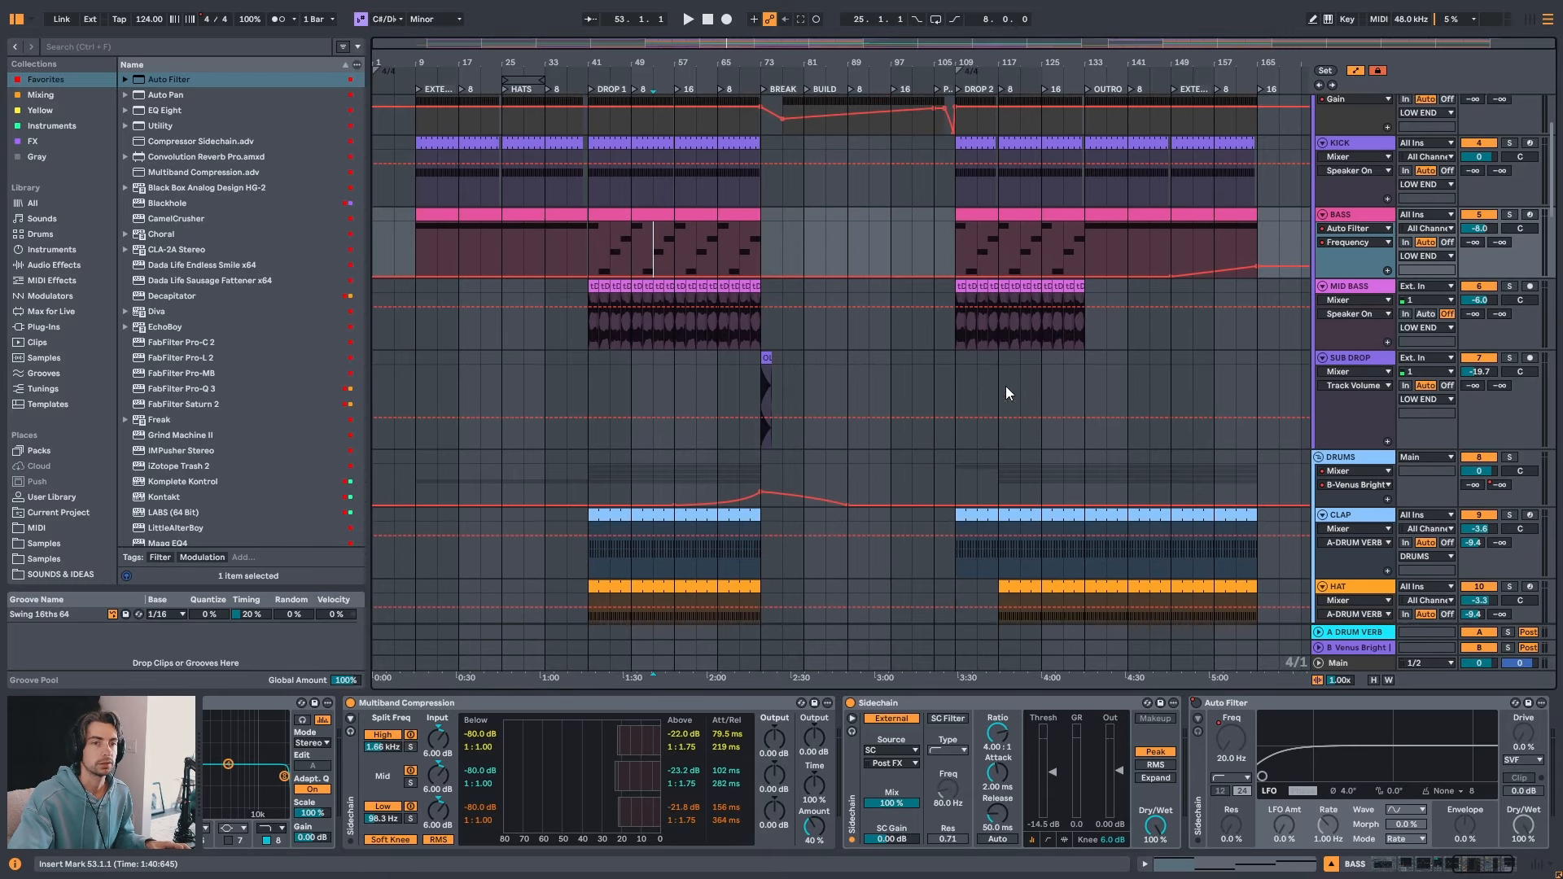
{"action": "scroll", "coordinate": [1001, 389], "scroll_direction": "up", "scroll_amount": 4}
{"action": "scroll", "coordinate": [993, 411], "scroll_direction": "up", "scroll_amount": 7}
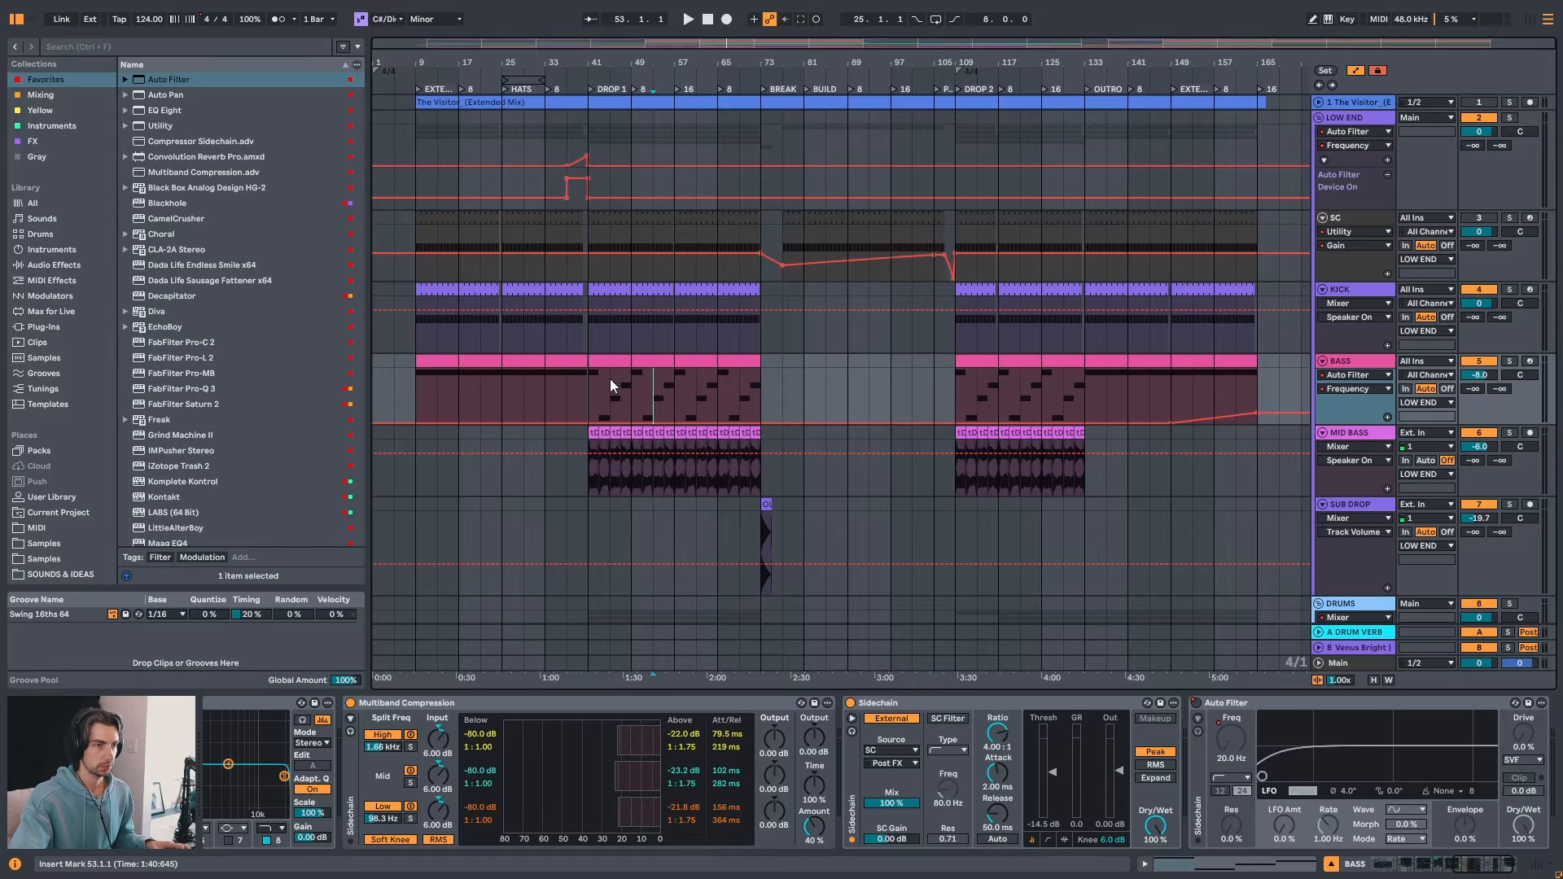
- Examine the top loops, drone, pad, lead and vocal tracks across the whole arrangement
{"action": "scroll", "coordinate": [719, 378], "scroll_direction": "down", "scroll_amount": 10}
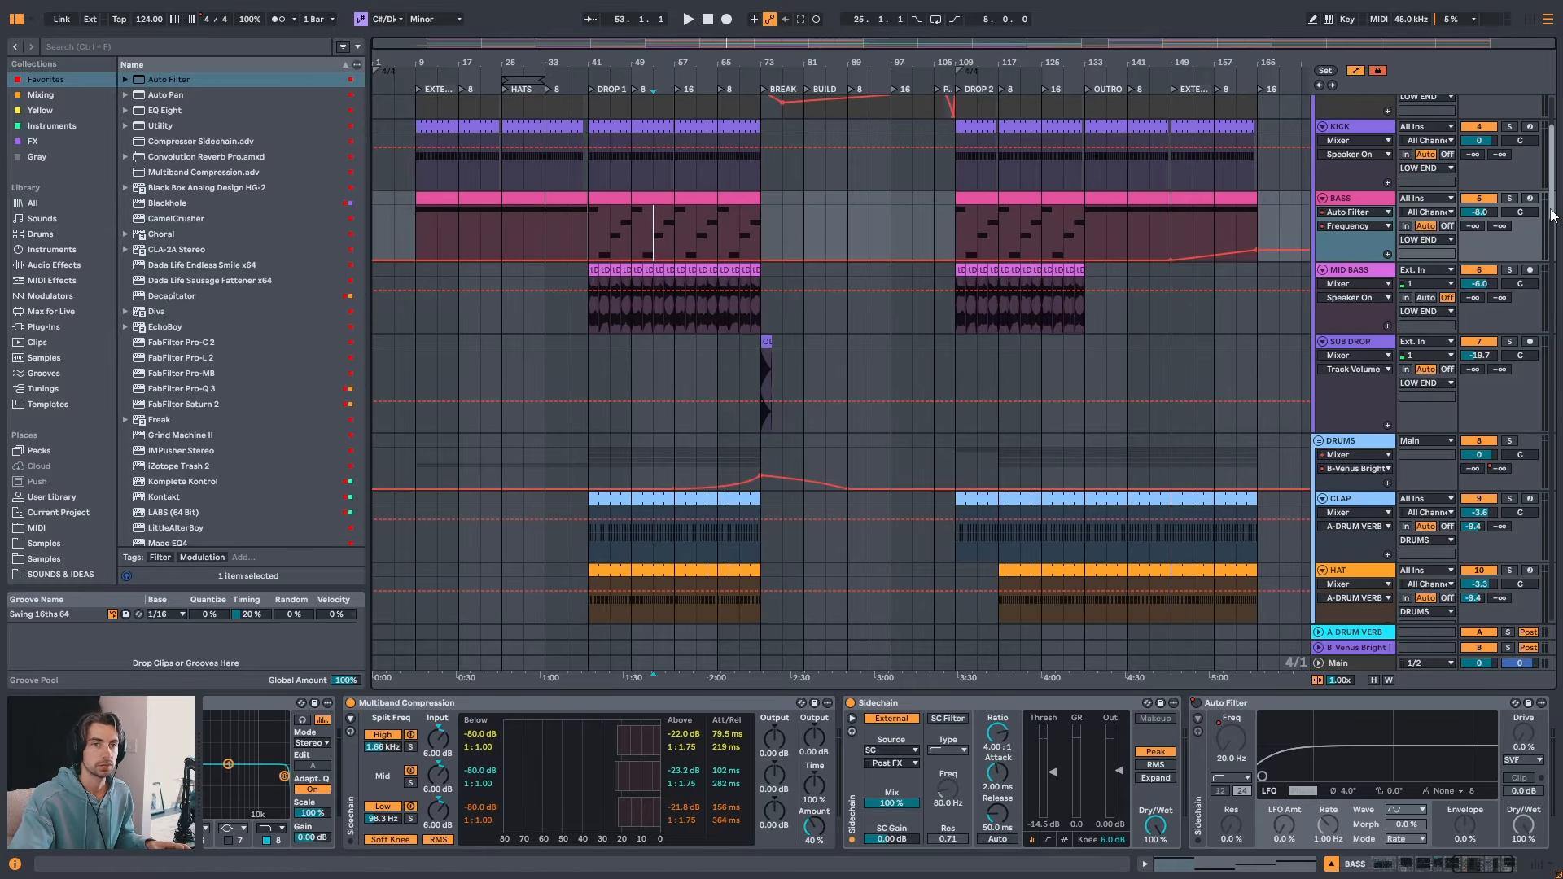
{"action": "scroll", "coordinate": [1551, 216], "scroll_direction": "down", "scroll_amount": 15}
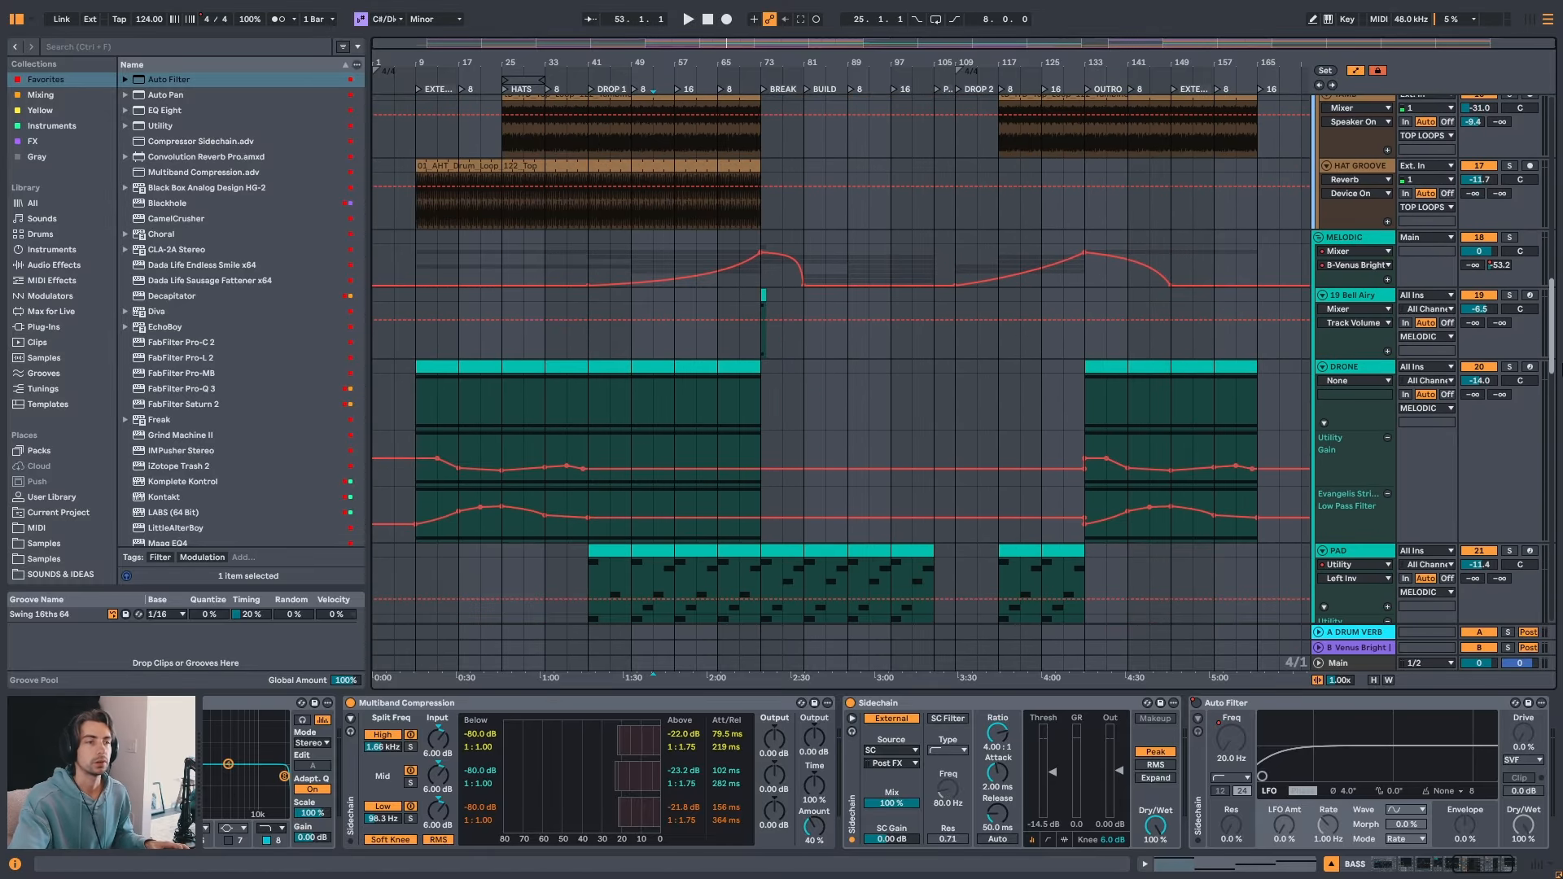
{"action": "scroll", "coordinate": [841, 358], "scroll_direction": "down", "scroll_amount": 20}
{"action": "left_click_drag", "start_coordinate": [1553, 428], "coordinate": [1552, 446]}
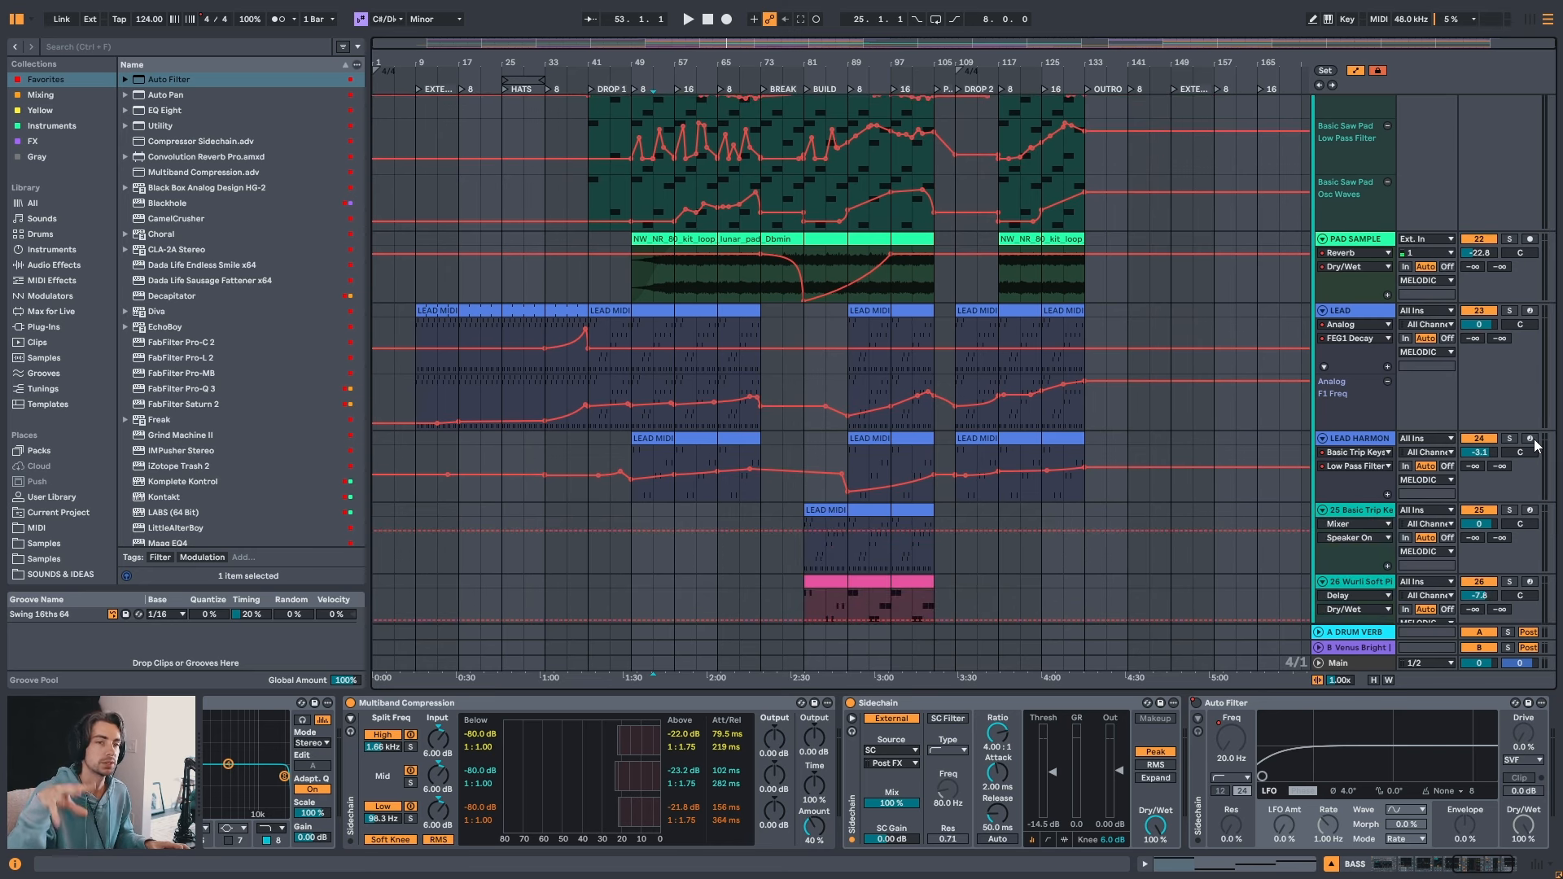
{"action": "scroll", "coordinate": [1536, 444], "scroll_direction": "down", "scroll_amount": 2}
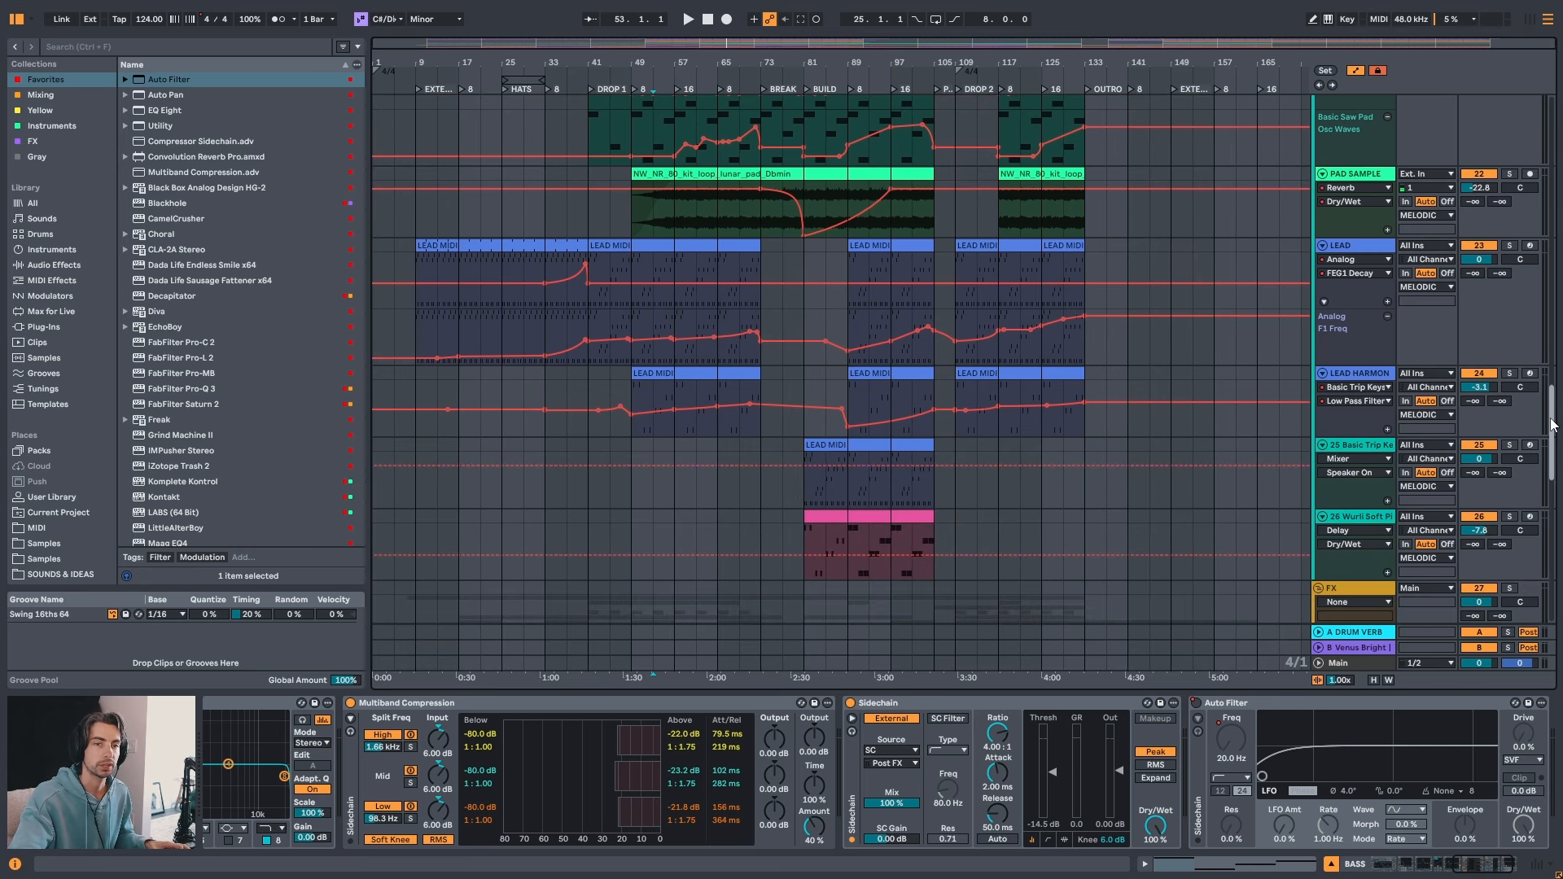
{"action": "left_click_drag", "start_coordinate": [1552, 424], "coordinate": [1554, 464]}
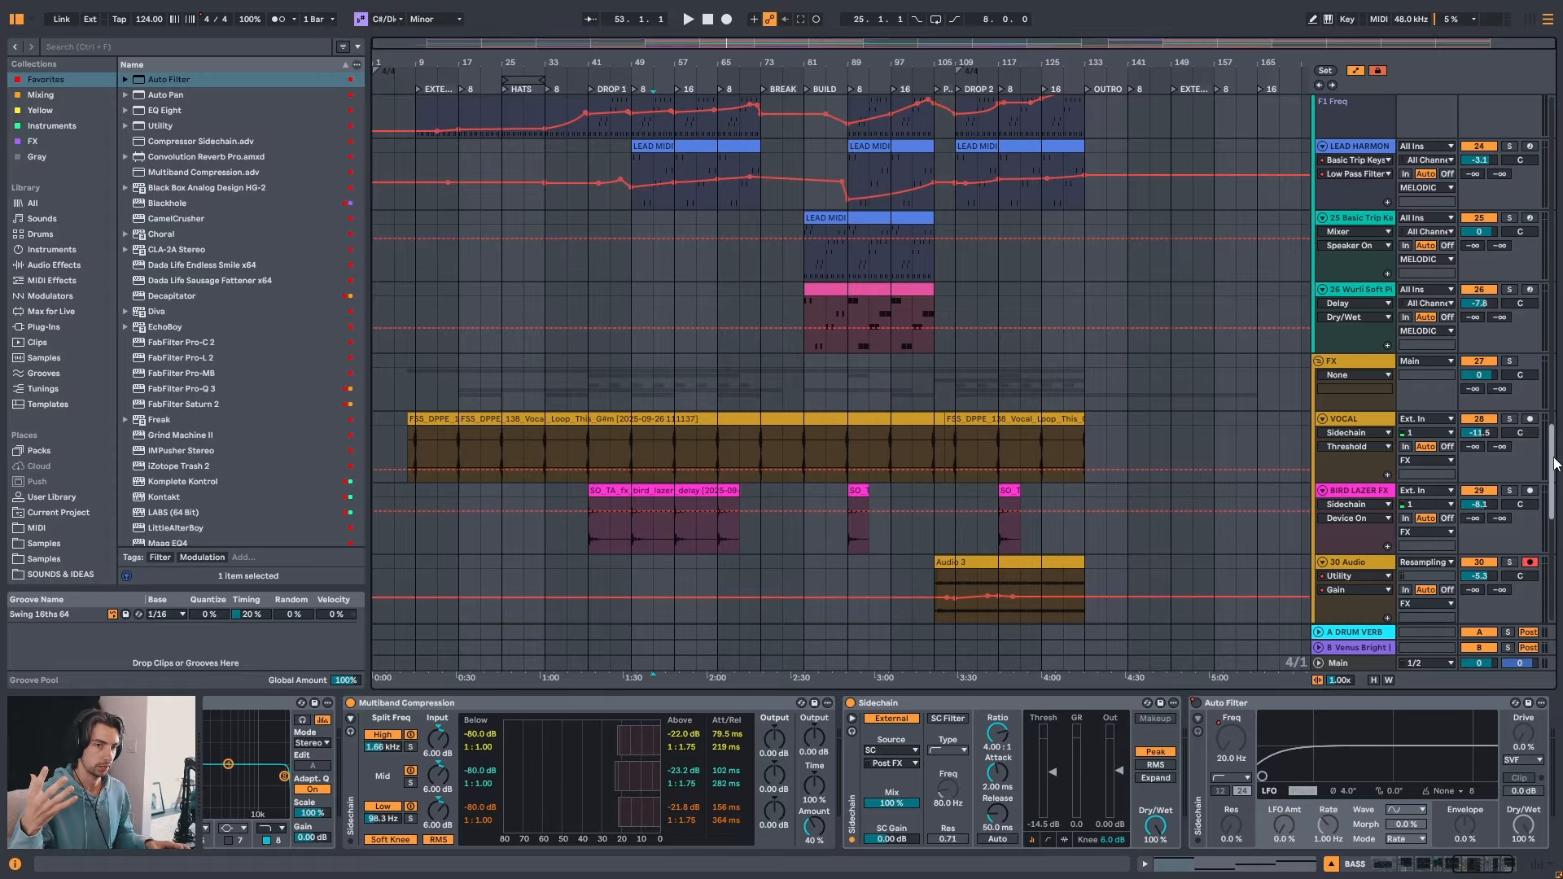
{"action": "left_click_drag", "start_coordinate": [1554, 464], "coordinate": [1555, 523]}
{"action": "scroll", "coordinate": [530, 347], "scroll_direction": "down", "scroll_amount": 2}
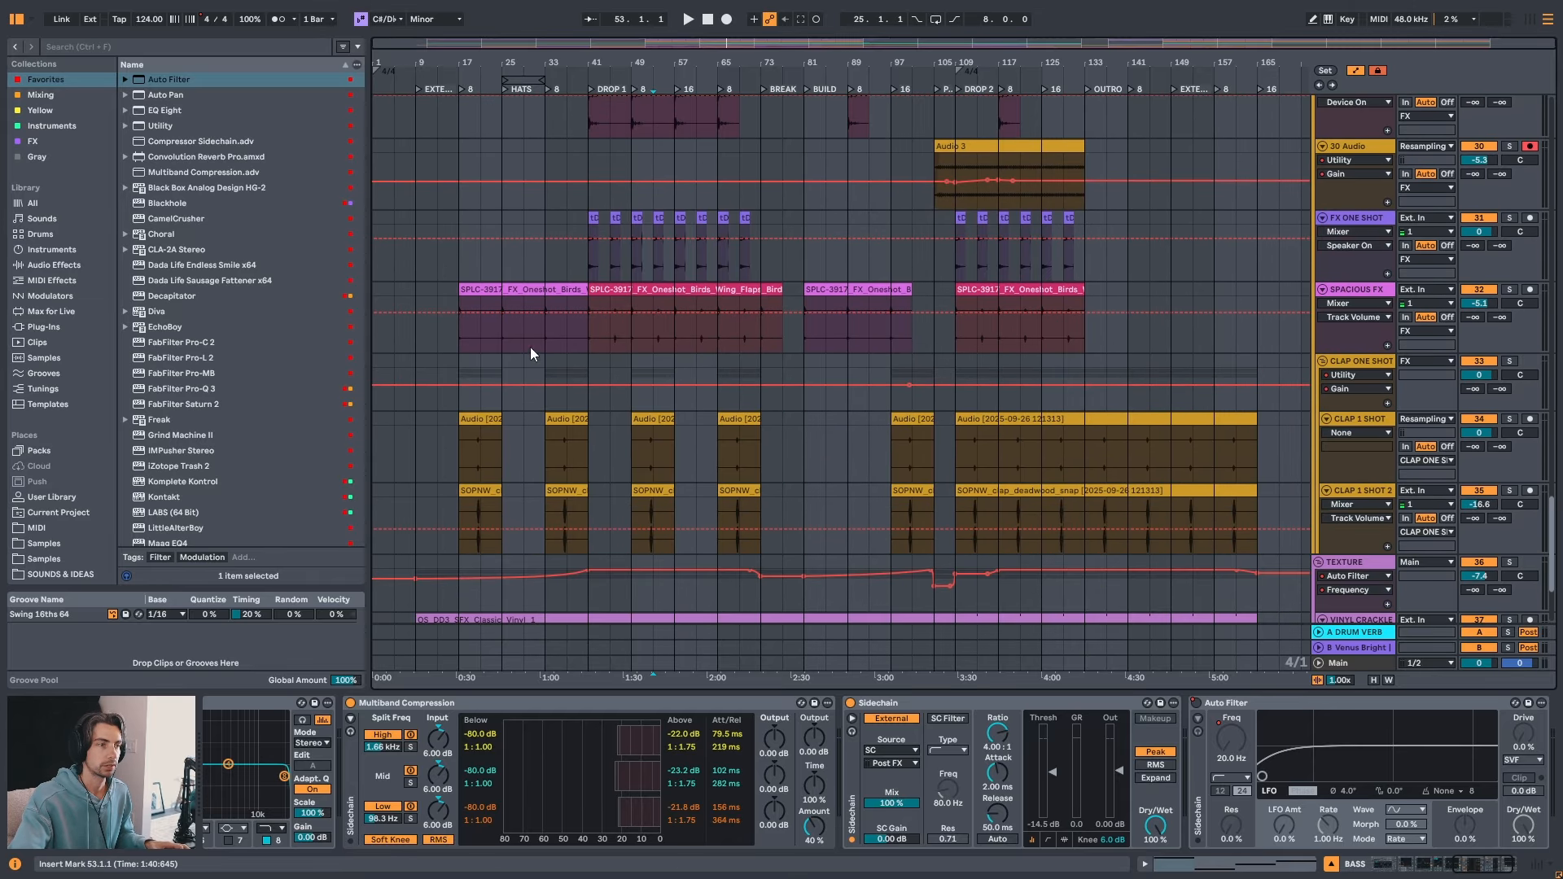
- Examine the FX one-shots, spacious FX, clap one-shots, bird lazer, vinyl crackle and field recording tracks for structure
{"action": "scroll", "coordinate": [562, 350], "scroll_direction": "down", "scroll_amount": 2}
{"action": "scroll", "coordinate": [560, 356], "scroll_direction": "down", "scroll_amount": 1}
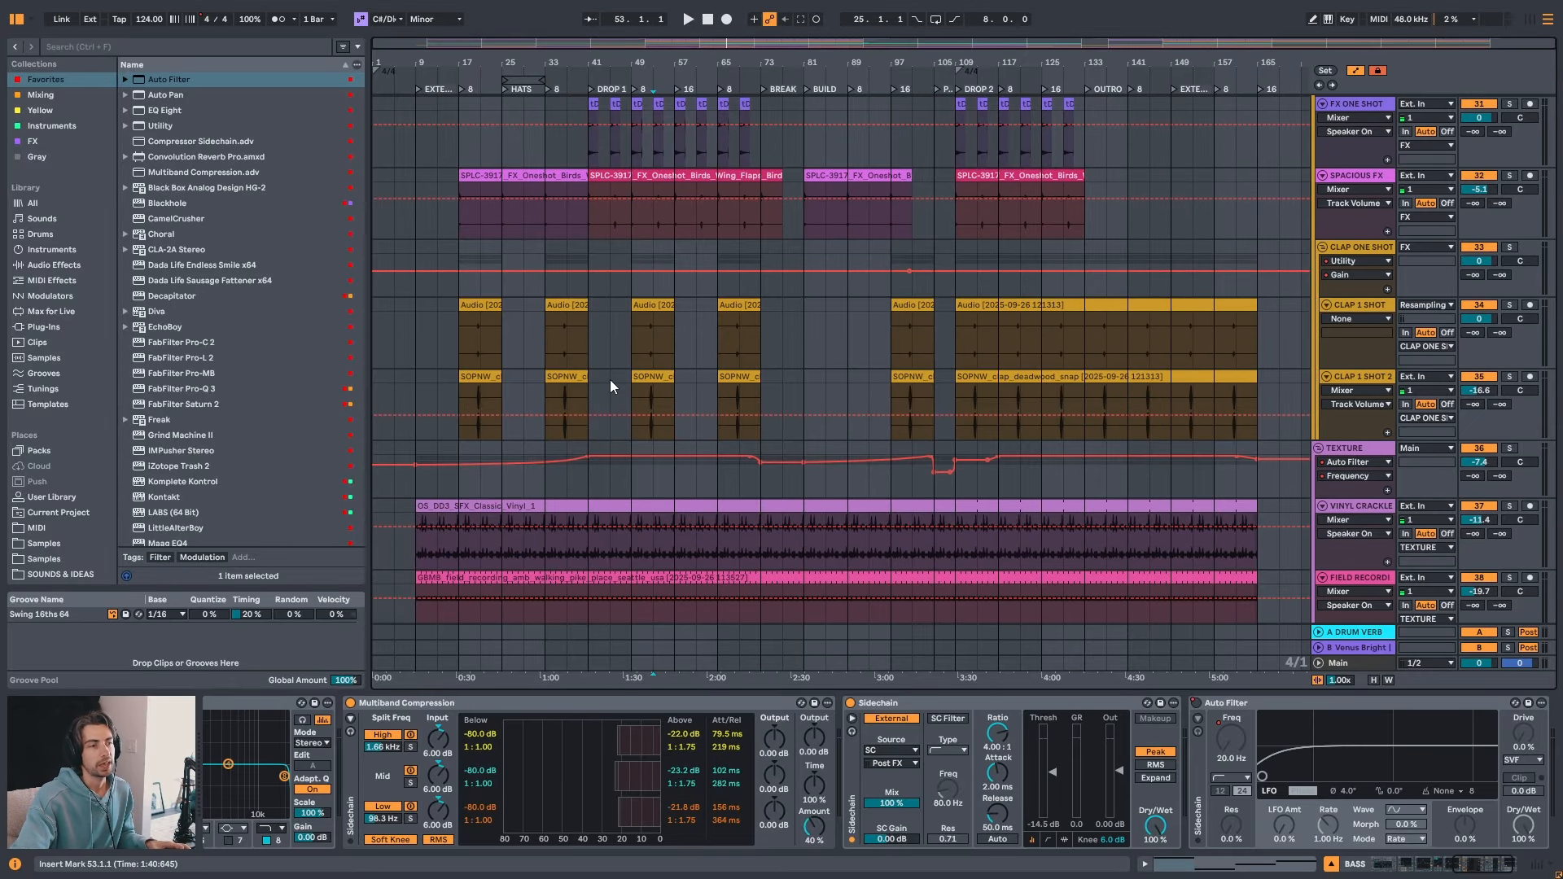
{"action": "scroll", "coordinate": [608, 380], "scroll_direction": "down", "scroll_amount": 1}
{"action": "scroll", "coordinate": [539, 391], "scroll_direction": "up", "scroll_amount": 7}
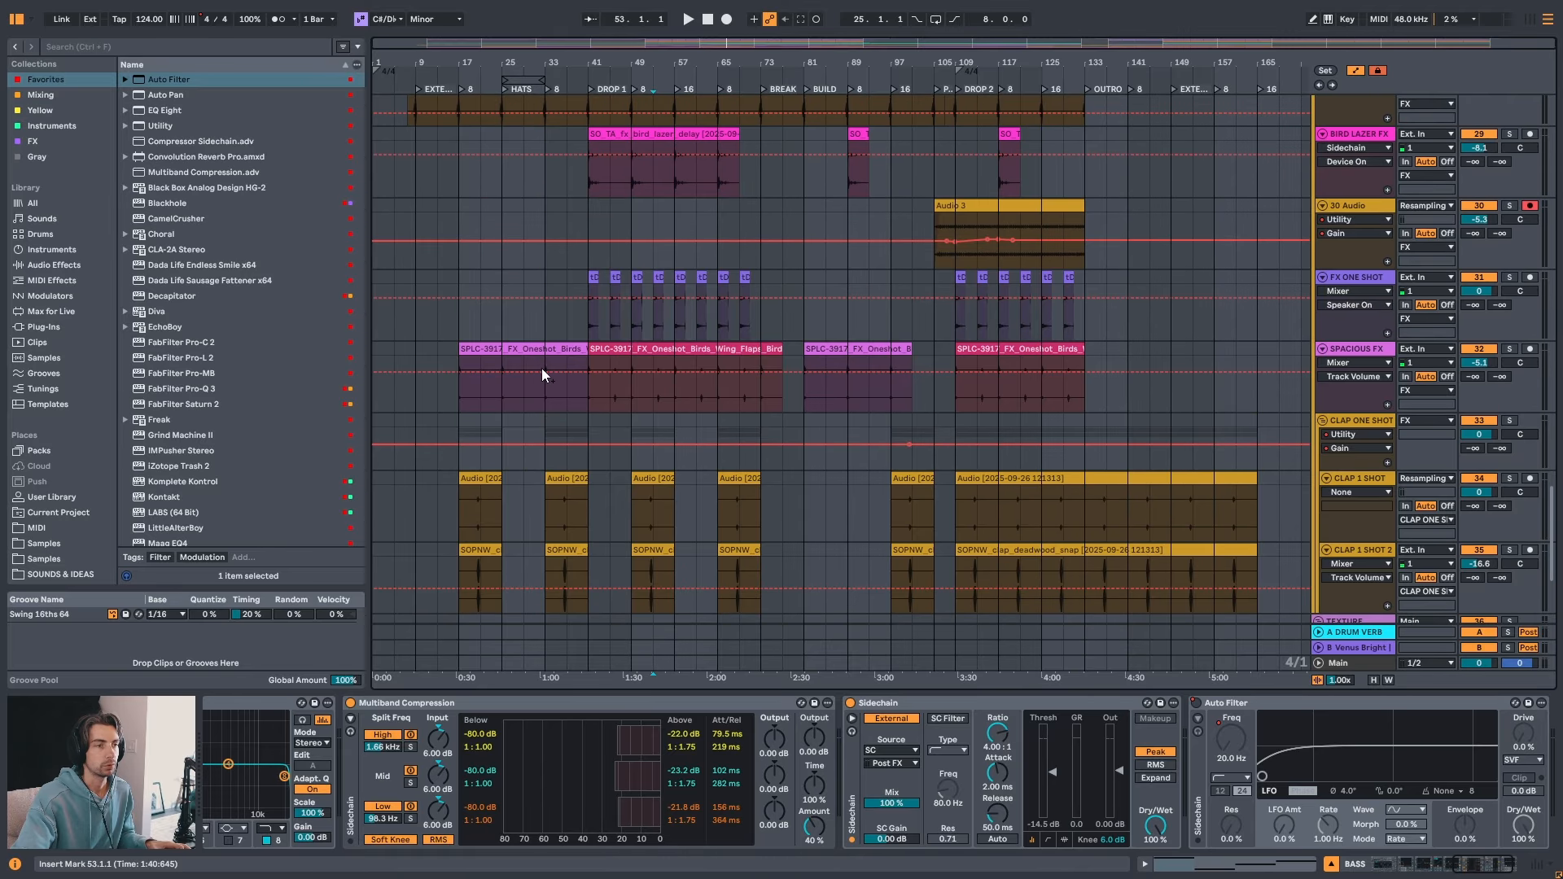
{"action": "scroll", "coordinate": [549, 363], "scroll_direction": "up", "scroll_amount": 5}
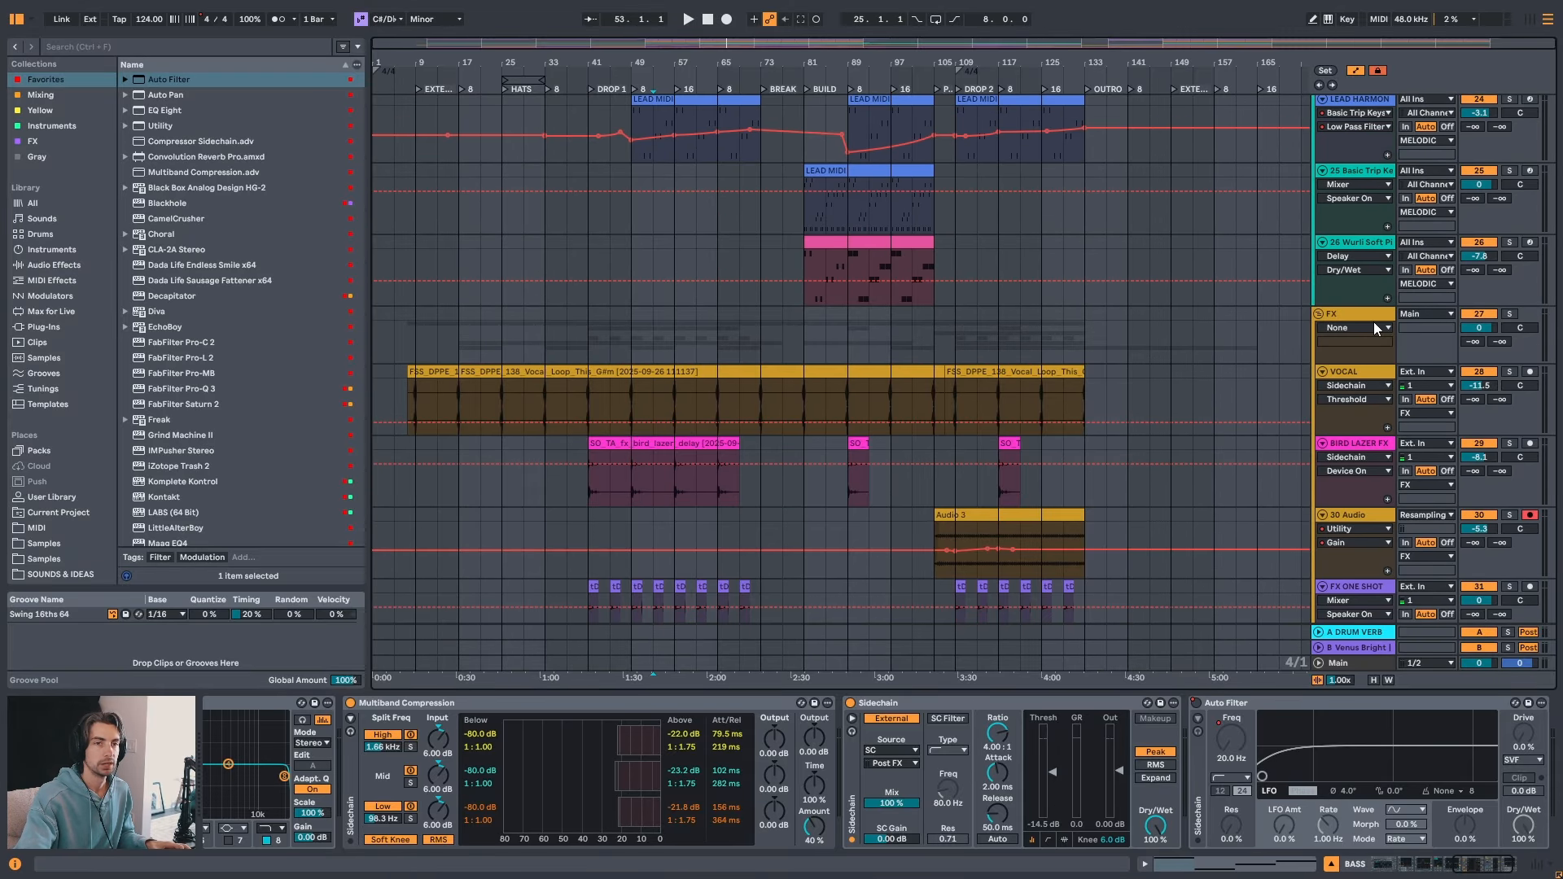
{"action": "scroll", "coordinate": [751, 382], "scroll_direction": "down", "scroll_amount": 3}
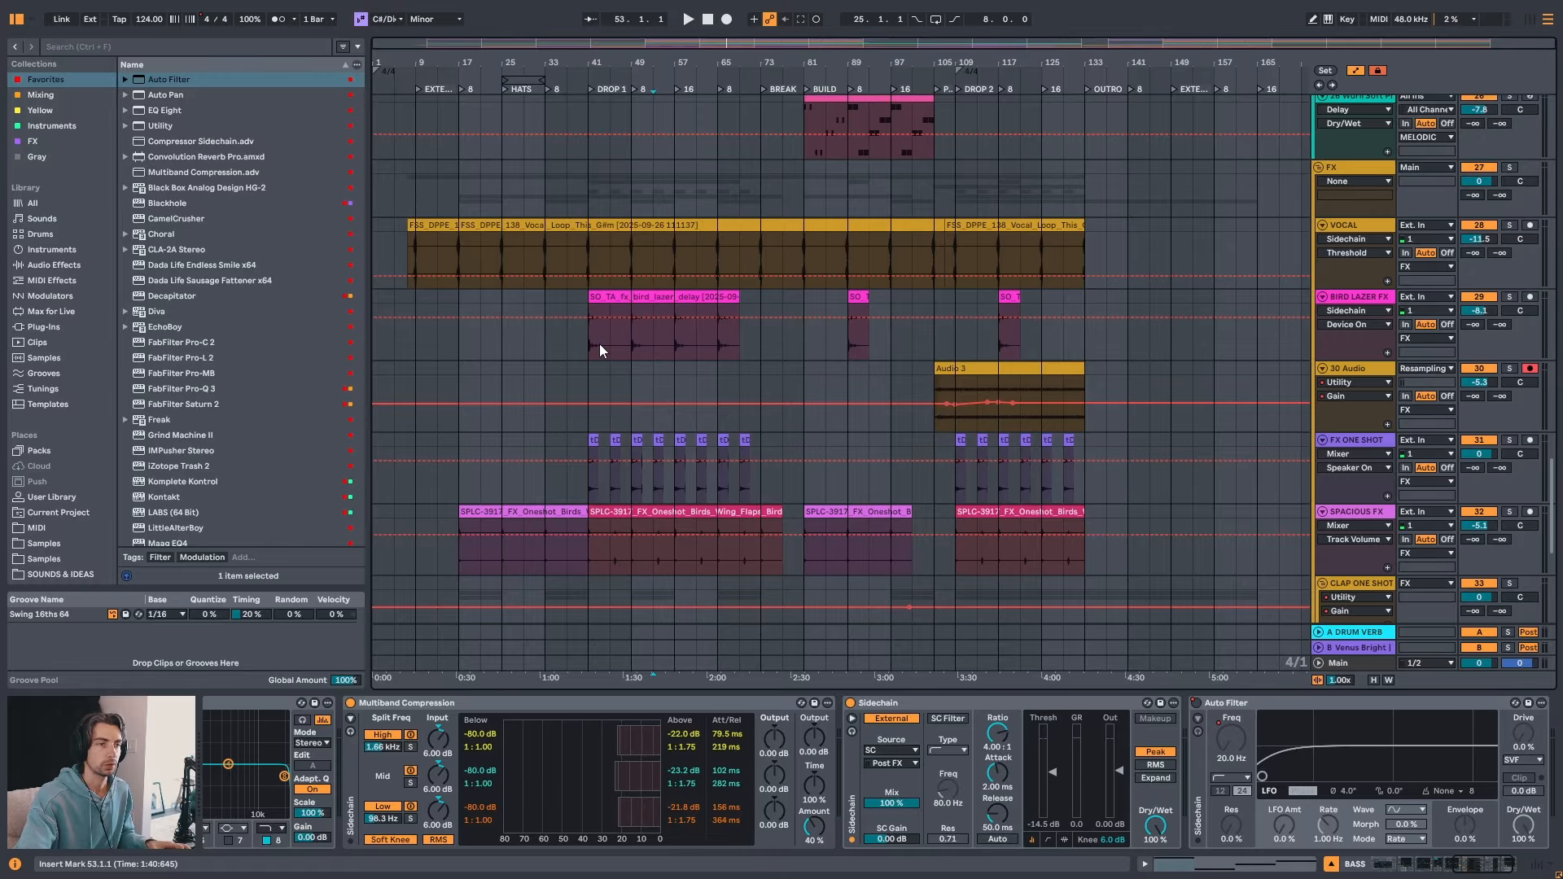
{"action": "scroll", "coordinate": [594, 345], "scroll_direction": "down", "scroll_amount": 5}
- Show the Venus Bright return track's devices, recheck the FX and texture tracks, and return to the low-end tracks
{"action": "left_click", "coordinate": [1361, 646]}
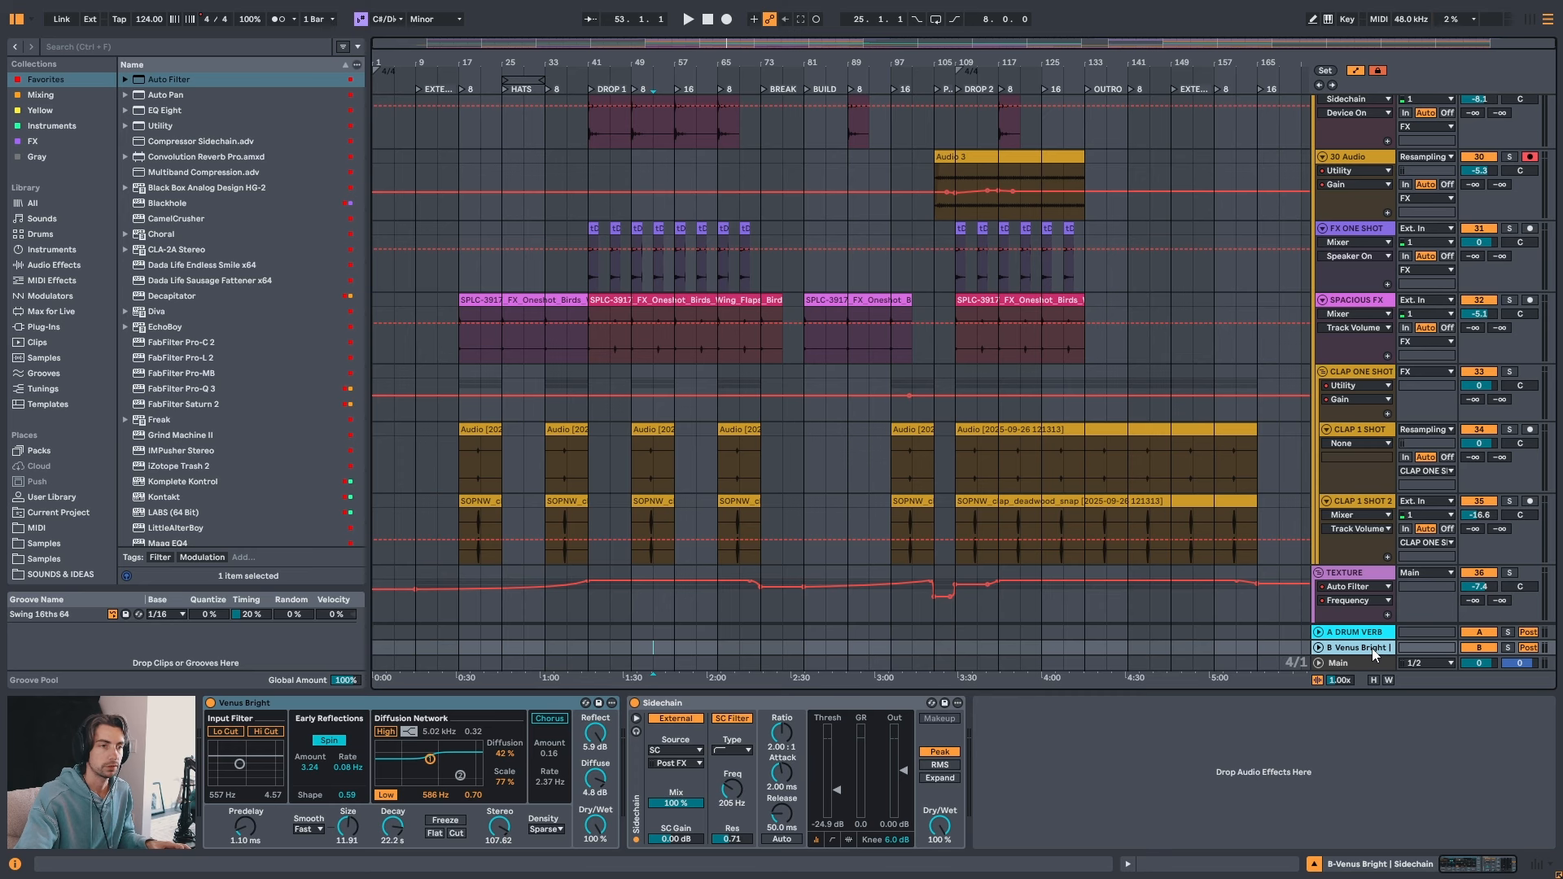
{"action": "scroll", "coordinate": [806, 437], "scroll_direction": "down", "scroll_amount": 4}
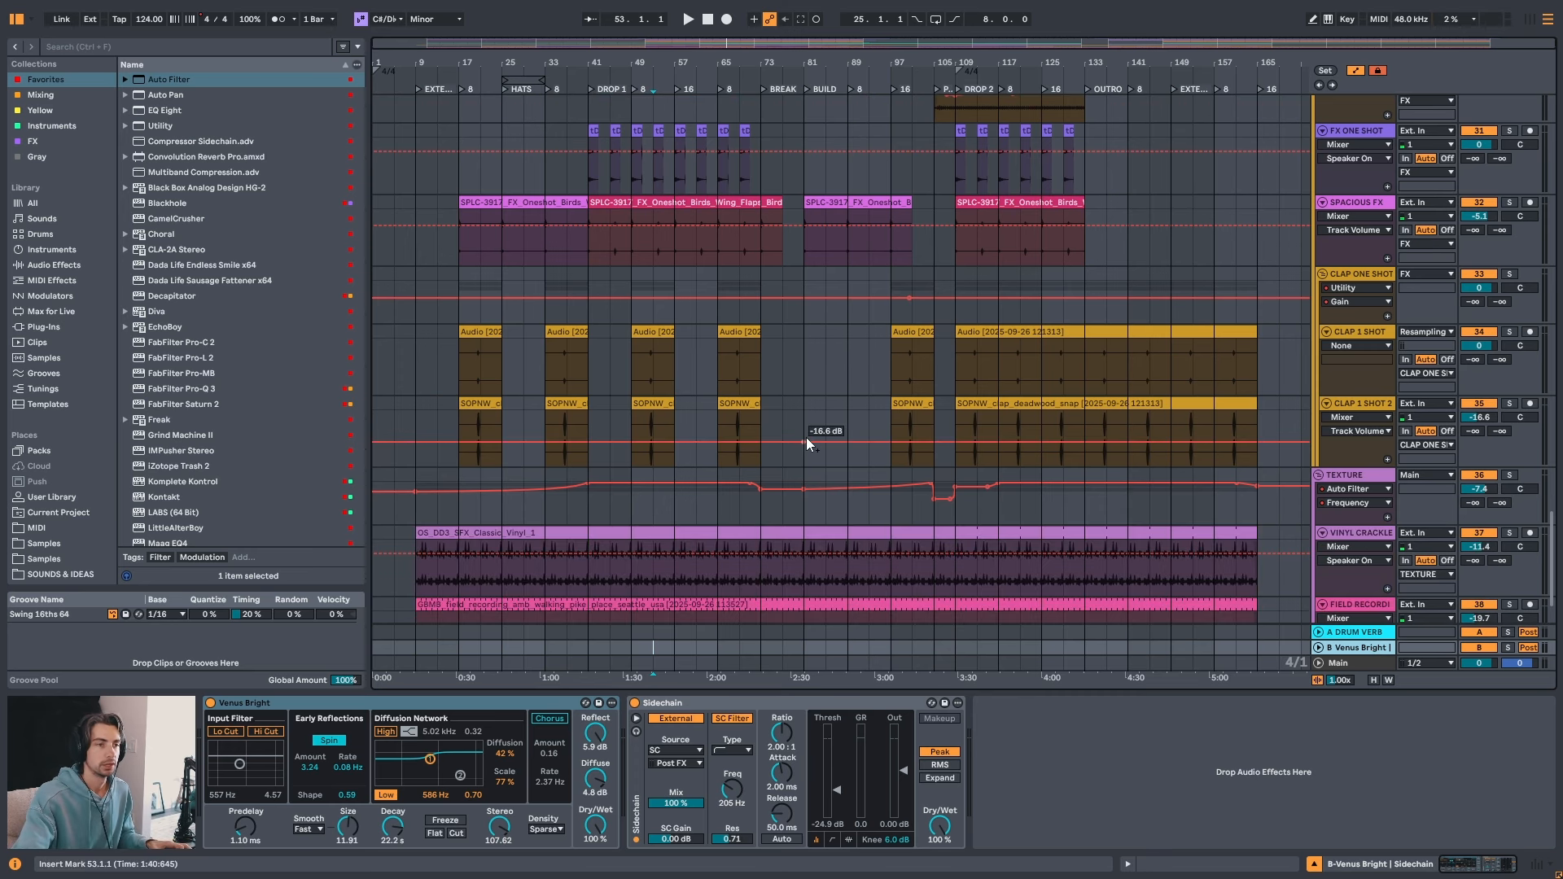
{"action": "scroll", "coordinate": [553, 472], "scroll_direction": "up", "scroll_amount": 2}
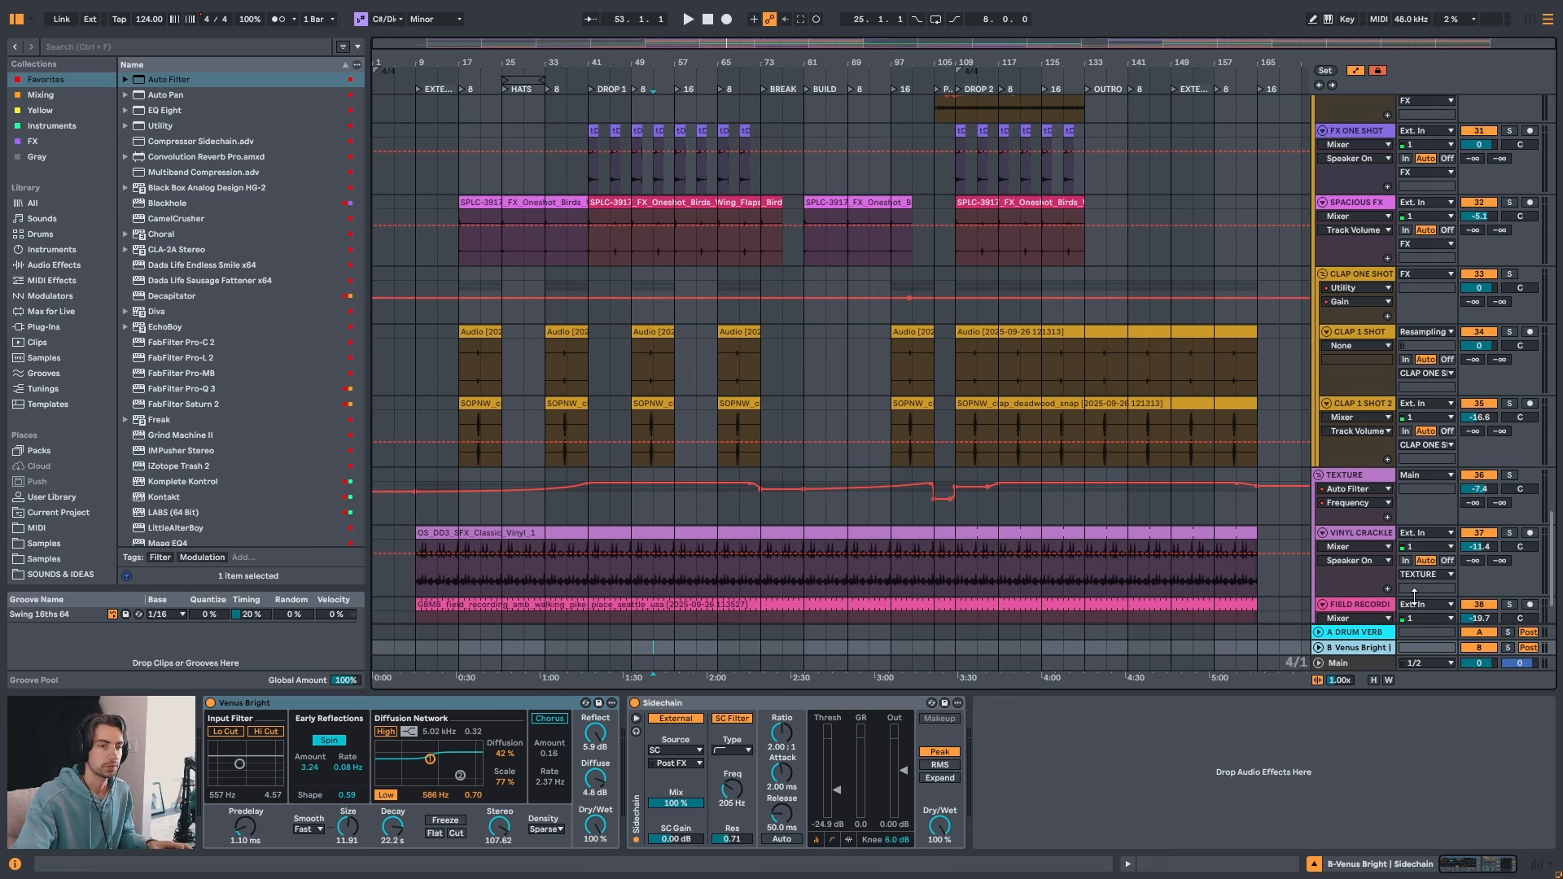
{"action": "scroll", "coordinate": [1247, 382], "scroll_direction": "up", "scroll_amount": 3}
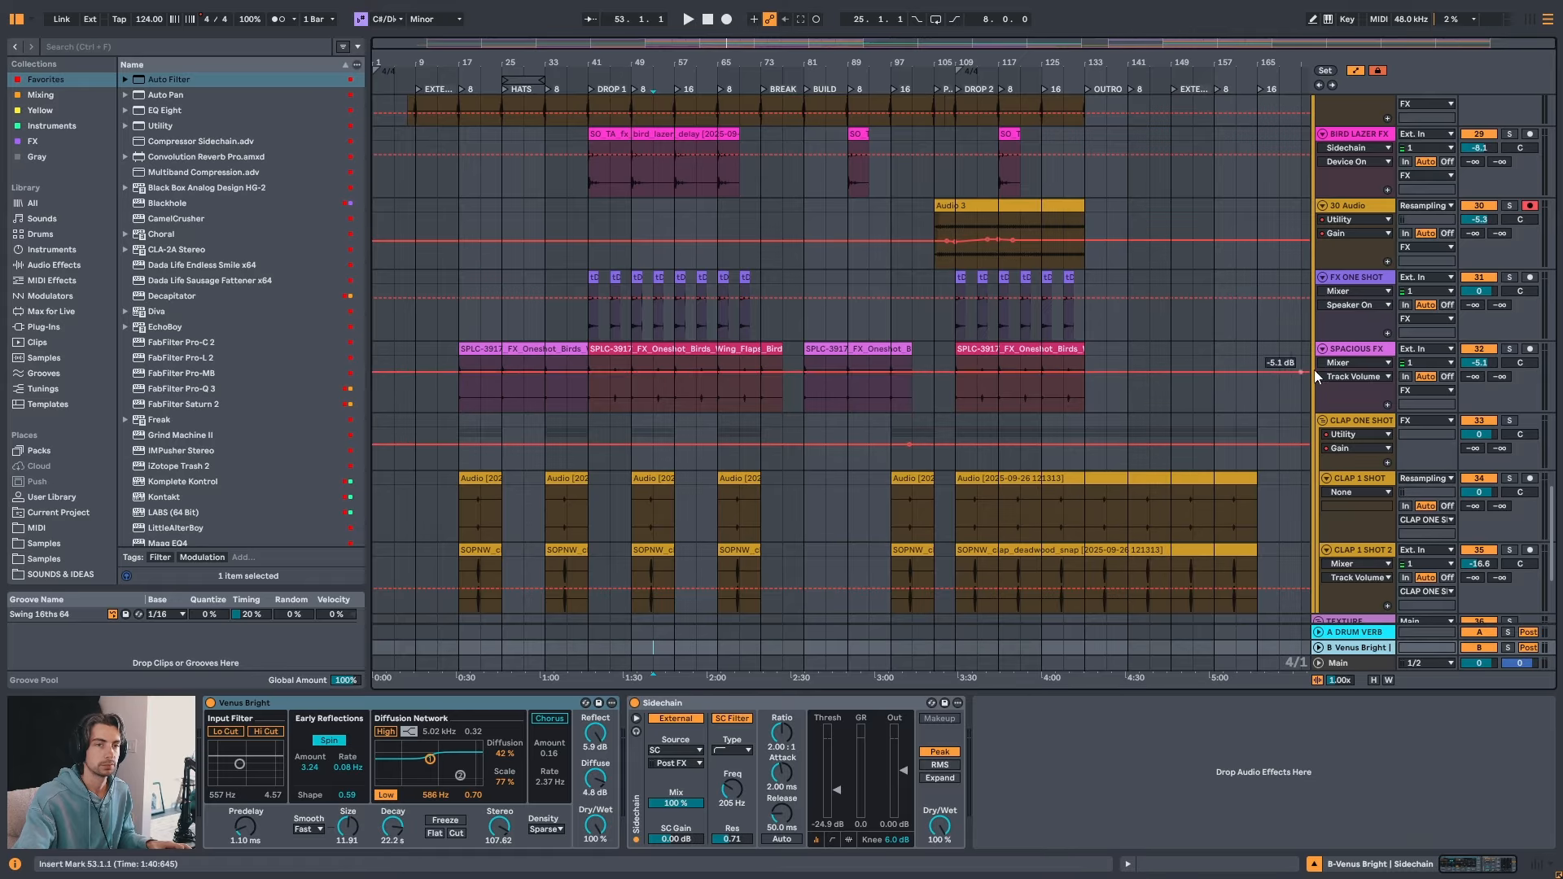
{"action": "scroll", "coordinate": [1384, 407], "scroll_direction": "down", "scroll_amount": 2}
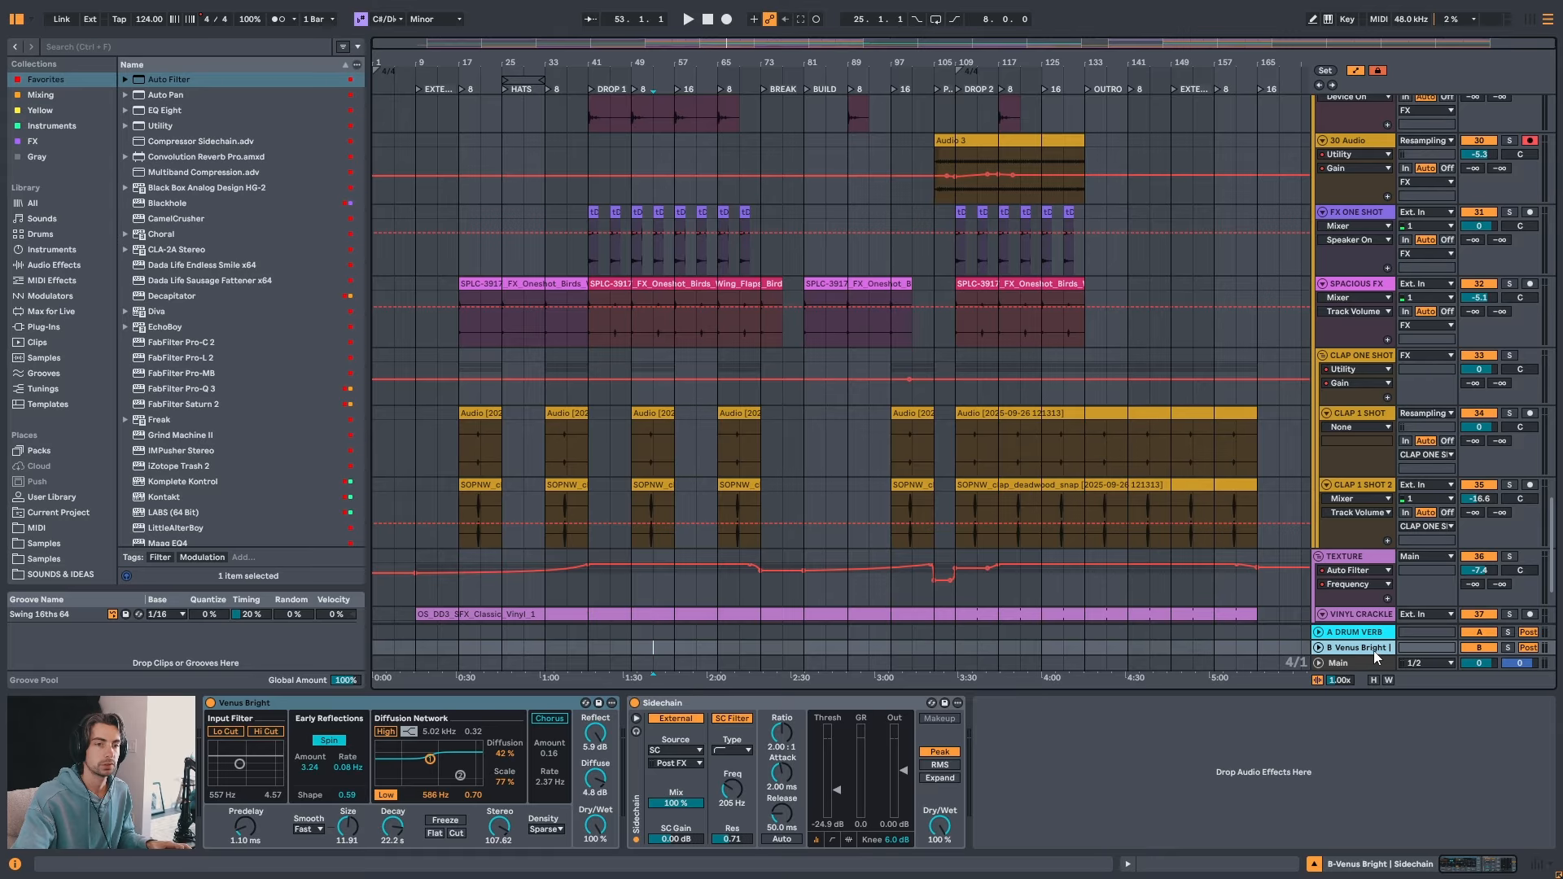
{"action": "scroll", "coordinate": [1155, 604], "scroll_direction": "up", "scroll_amount": 4}
{"action": "left_click_drag", "start_coordinate": [1553, 486], "coordinate": [1554, 154]}
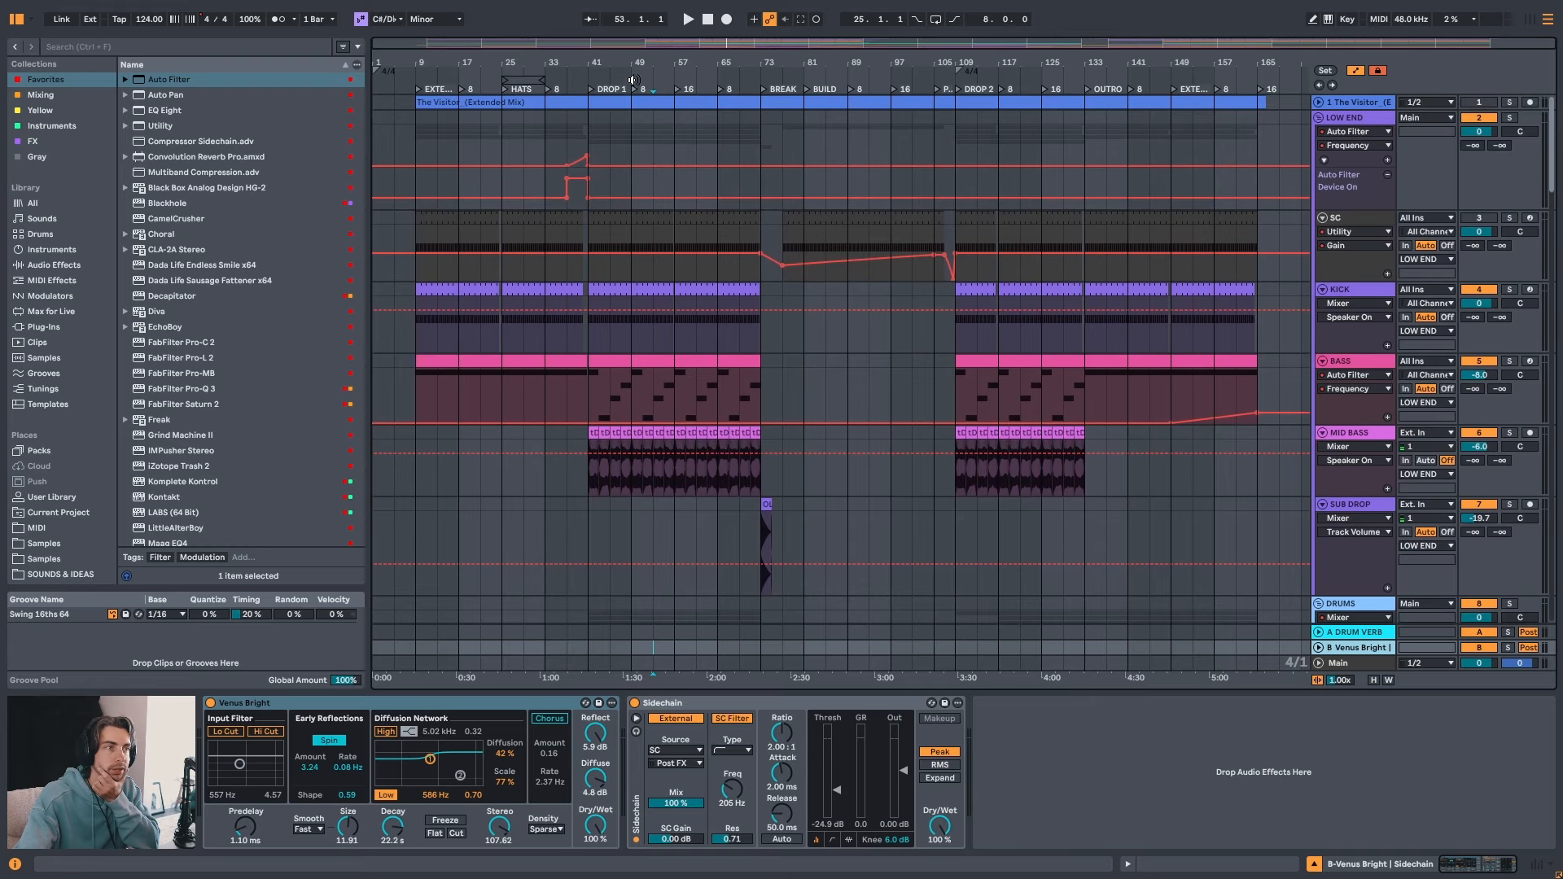
- Select the Main track, loop Drop 2 from bar 117 to bar 125, and play the loop
{"action": "left_click", "coordinate": [1338, 663]}
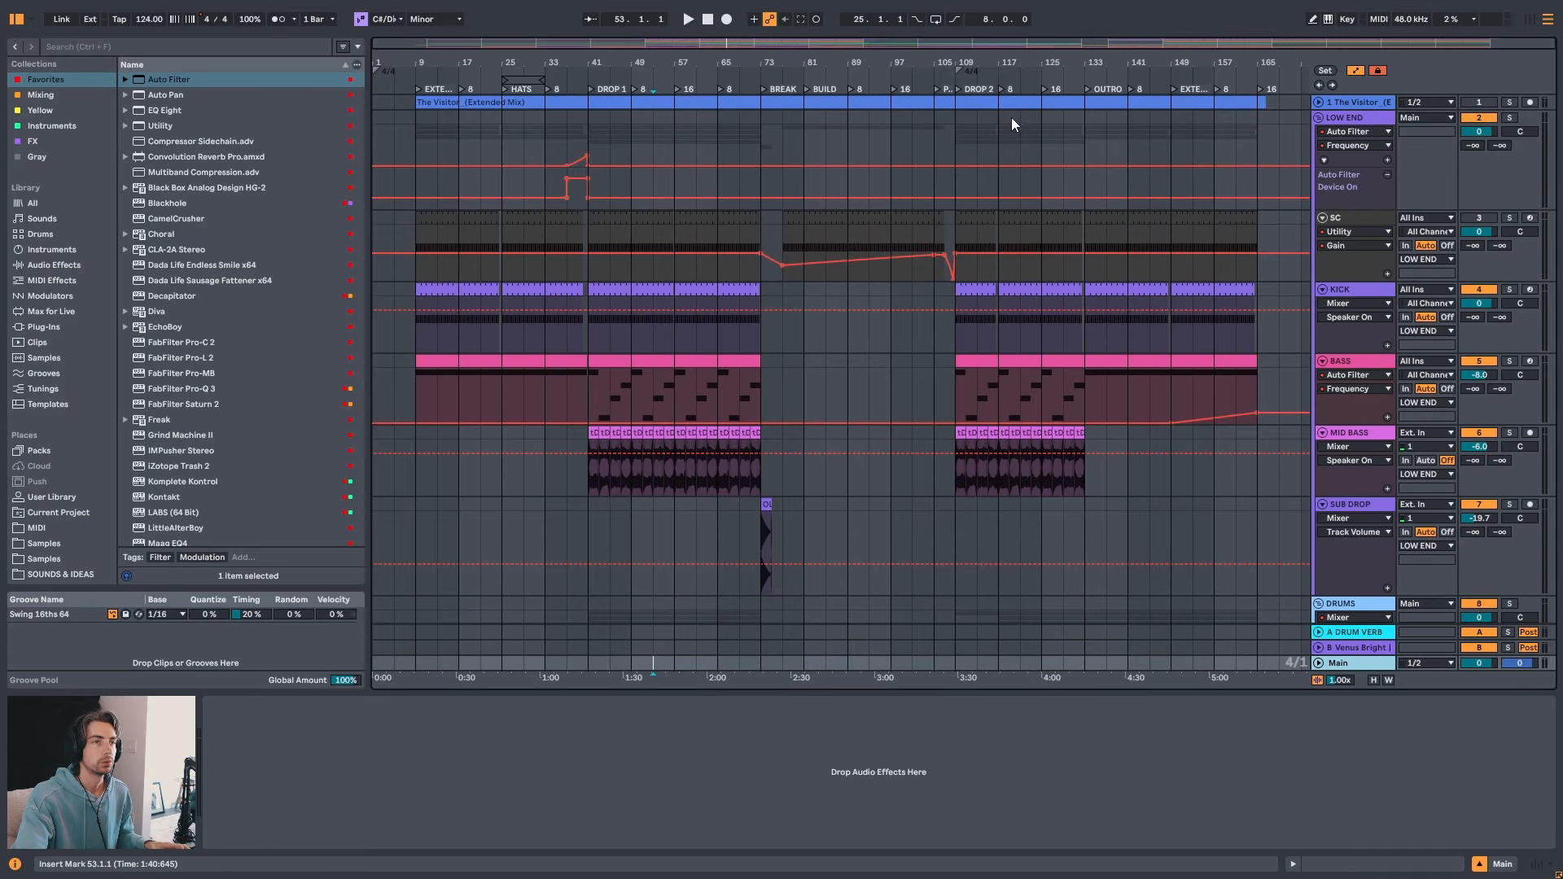
{"action": "left_click", "coordinate": [1009, 89]}
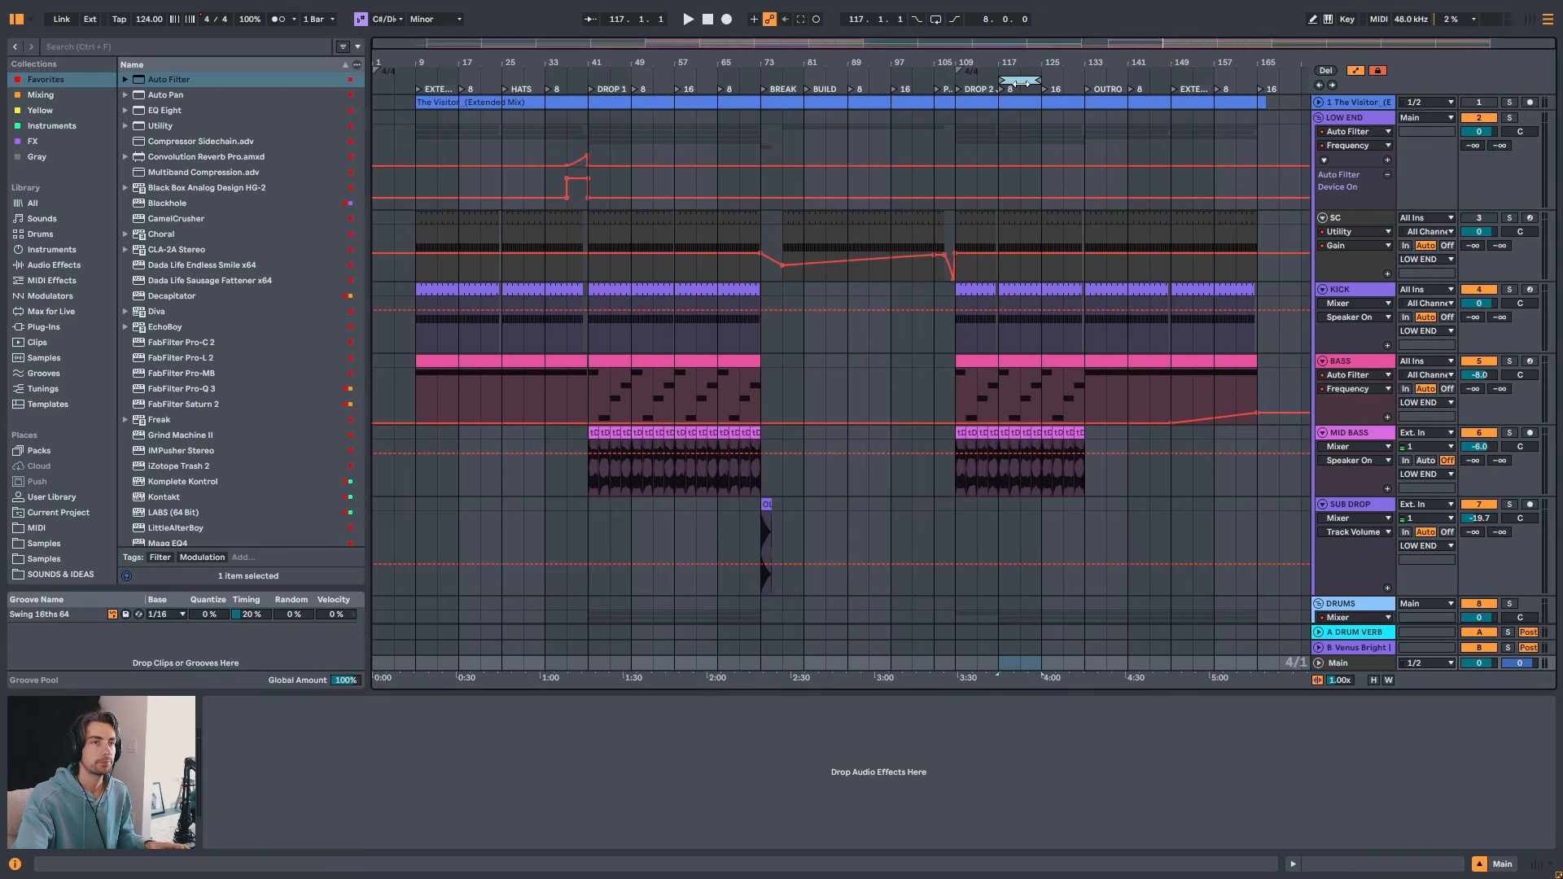
{"action": "left_click_drag", "start_coordinate": [1056, 65], "coordinate": [974, 106]}
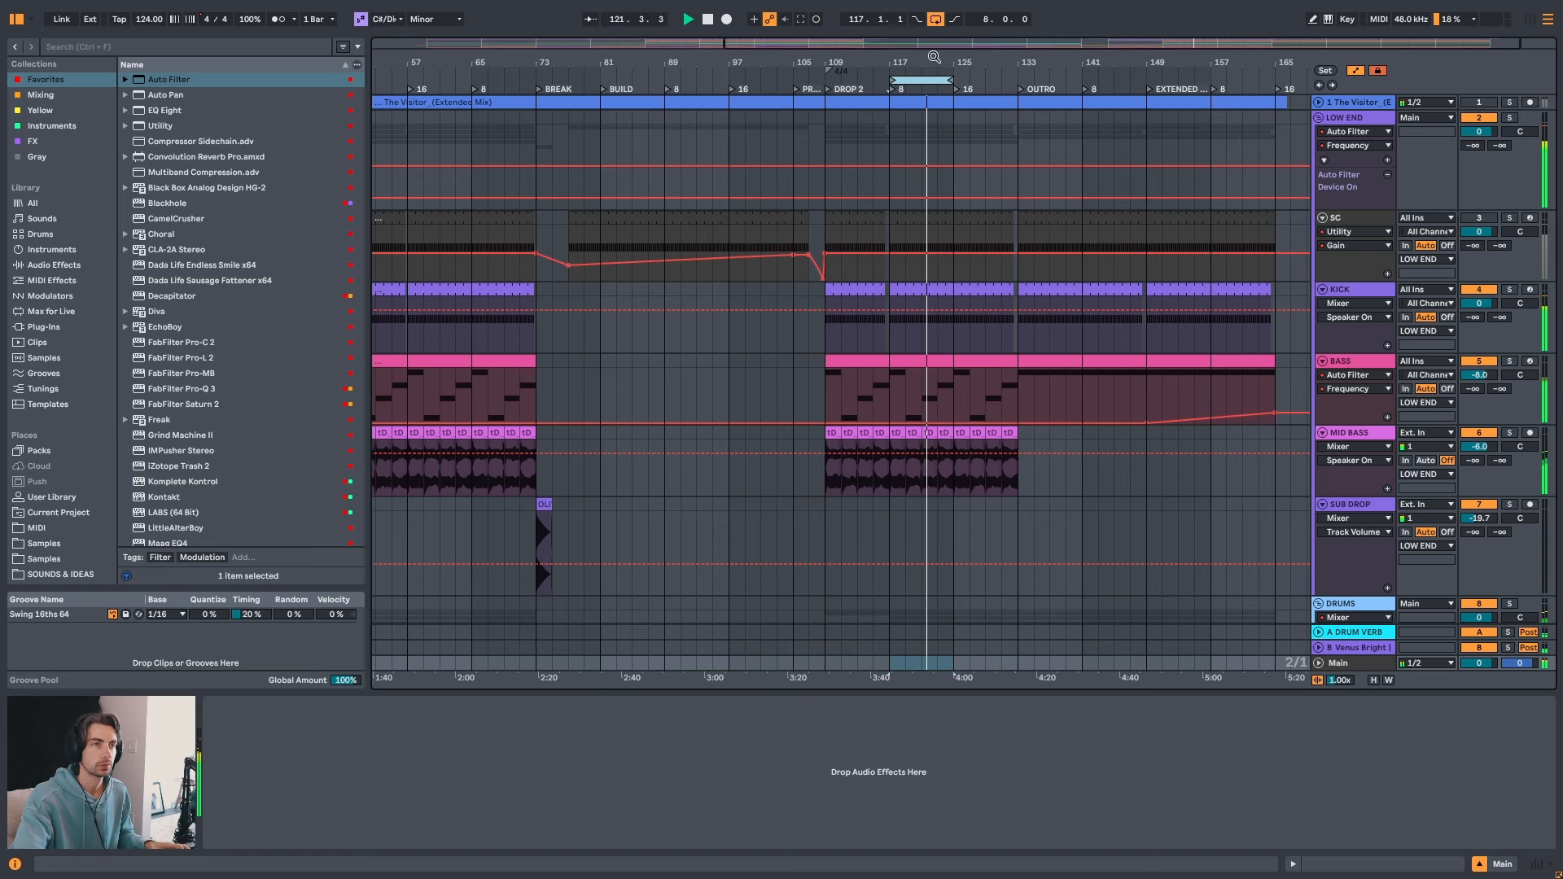
{"action": "left_click_drag", "start_coordinate": [936, 61], "coordinate": [943, 25]}
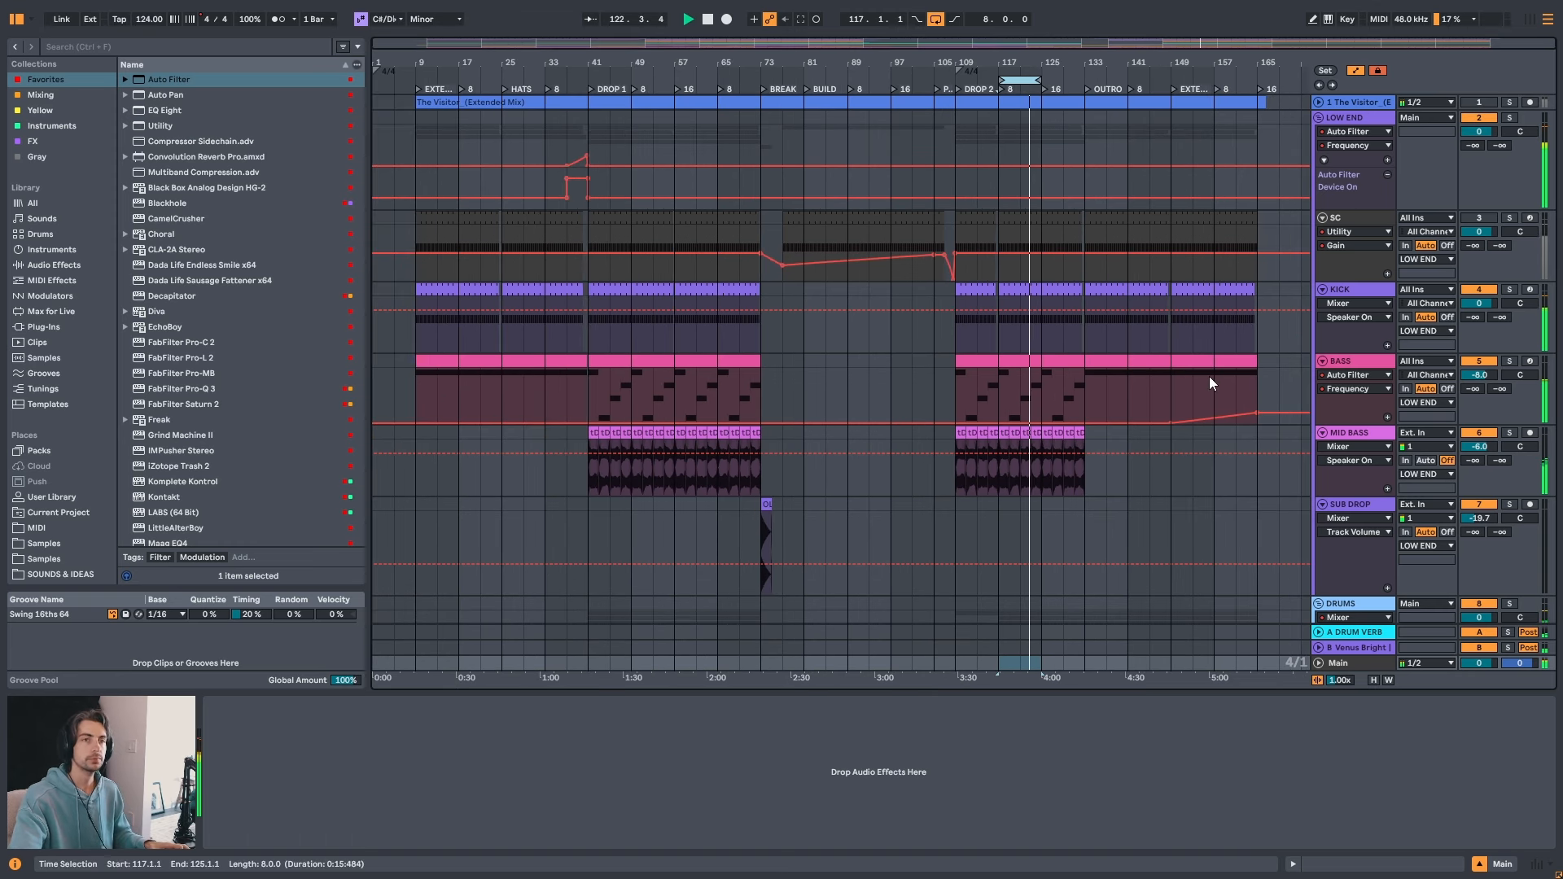
- Stop playback and add an EQ Eight to the Main track
{"action": "left_click", "coordinate": [1346, 663]}
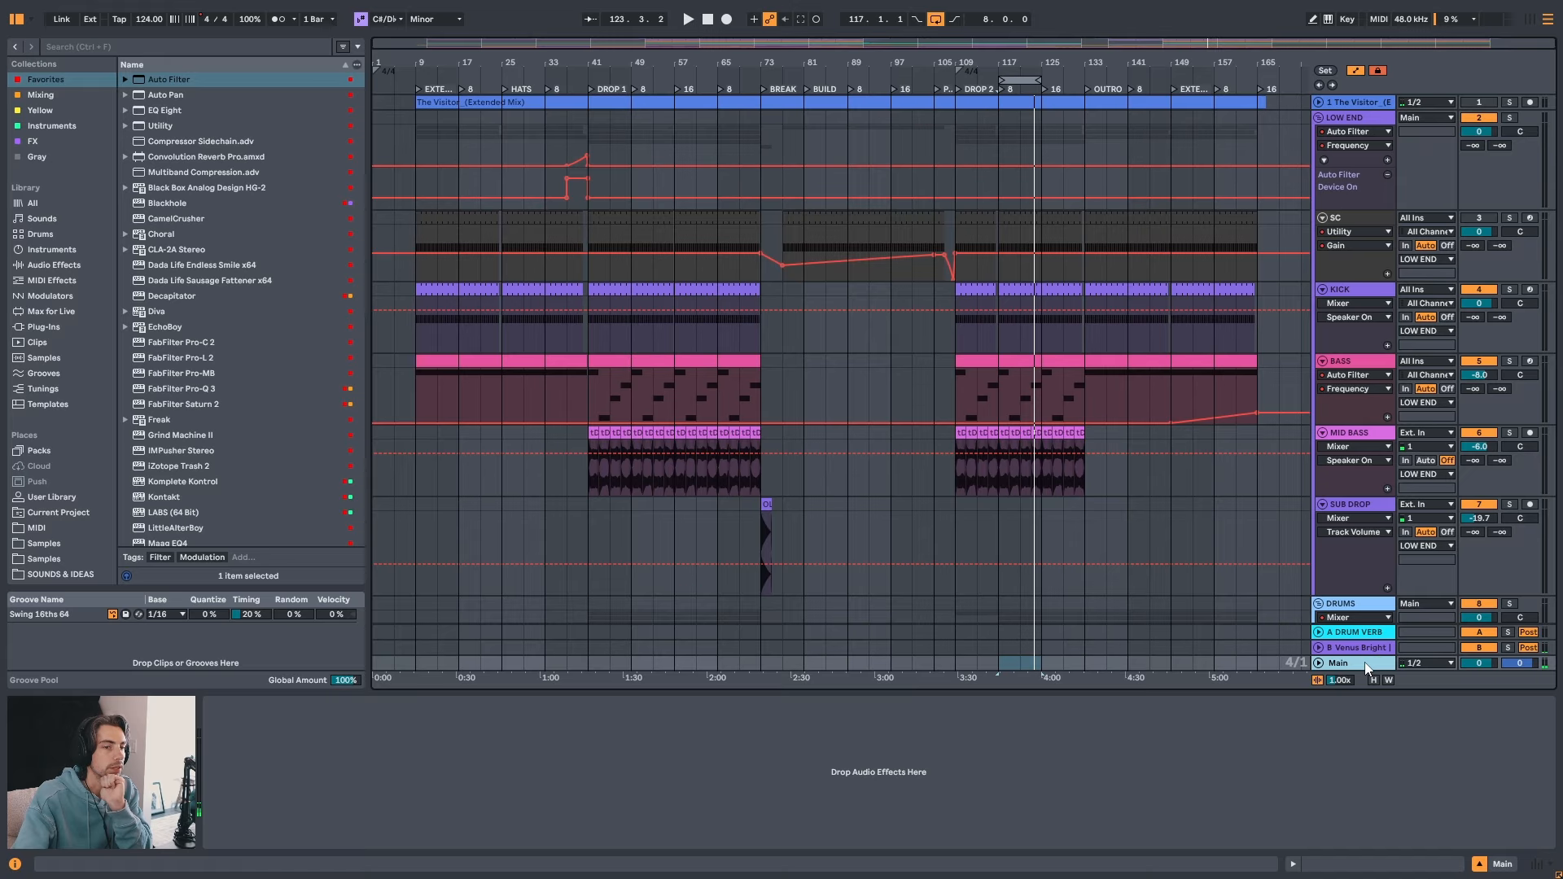
{"action": "left_click_drag", "start_coordinate": [1066, 63], "coordinate": [1031, 62]}
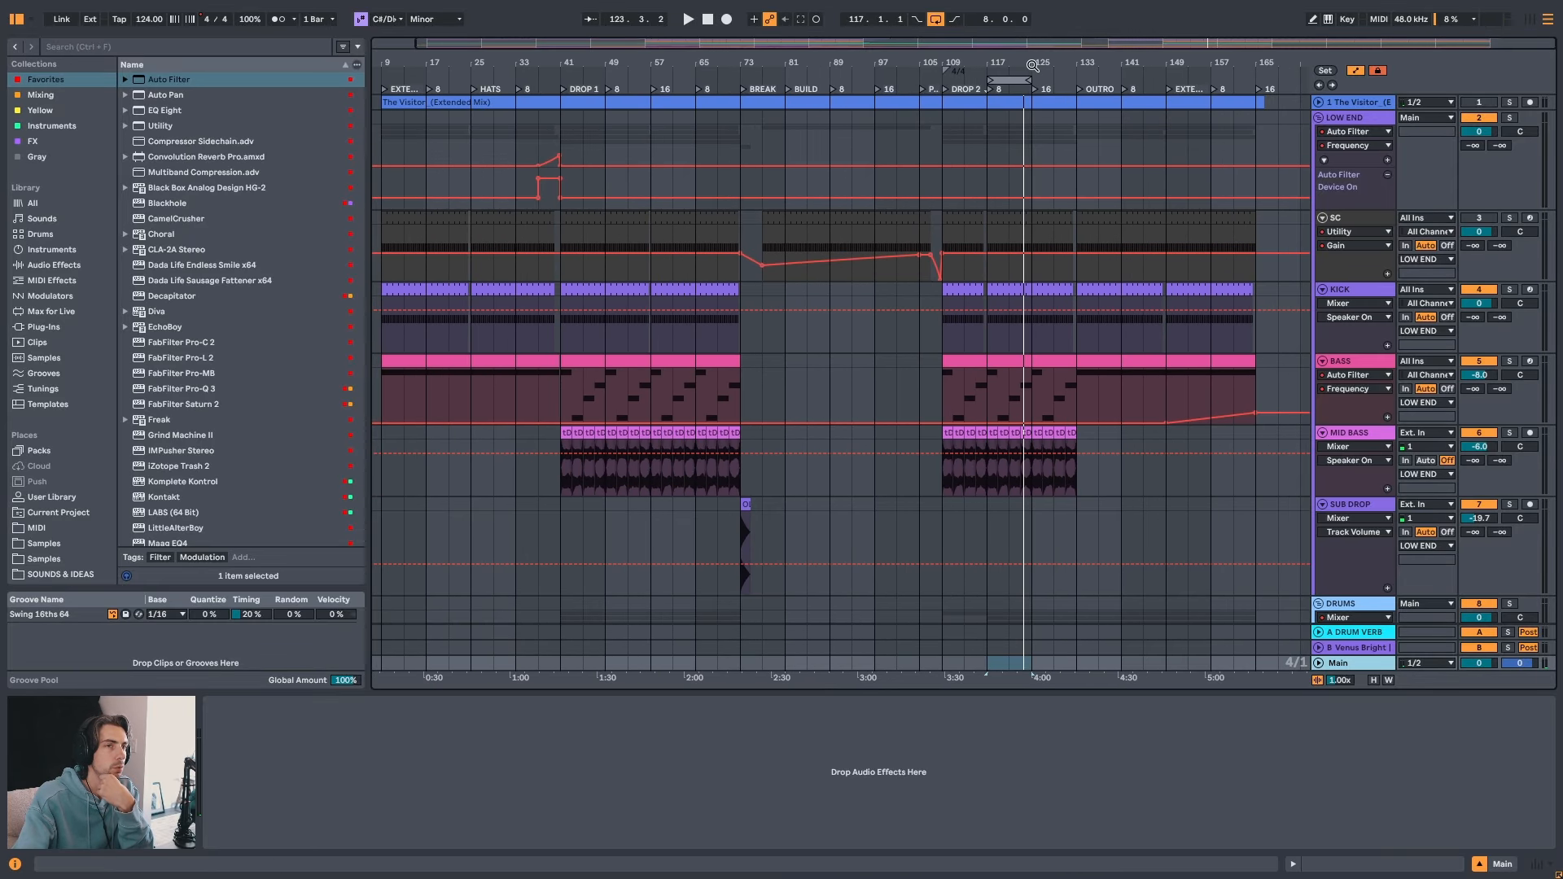
{"action": "scroll", "coordinate": [1055, 330], "scroll_direction": "up", "scroll_amount": 1}
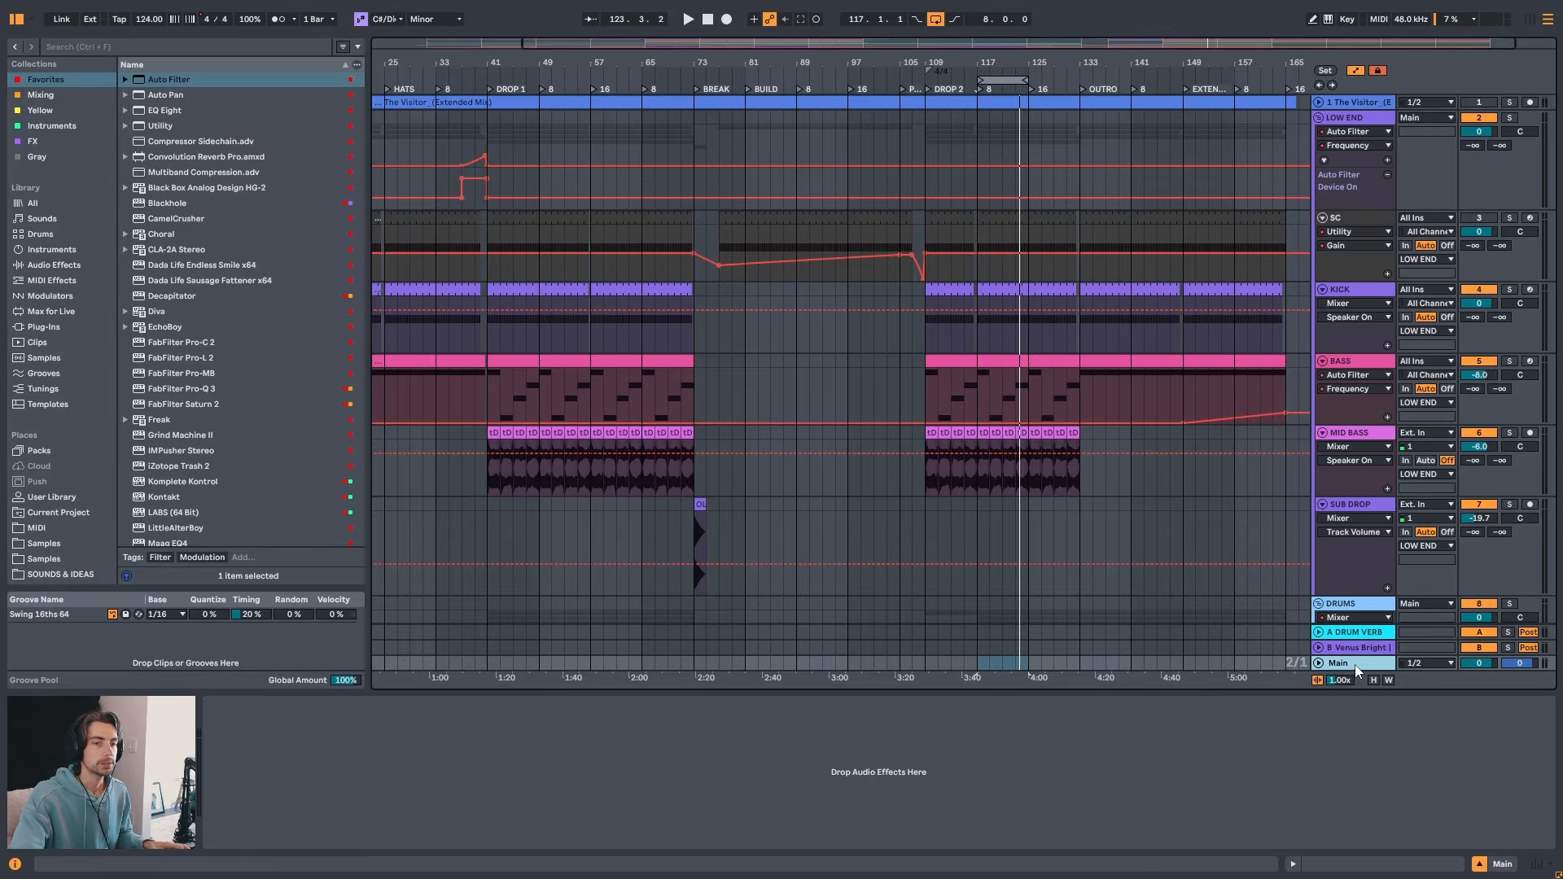
{"action": "left_click_drag", "start_coordinate": [171, 112], "coordinate": [240, 701]}
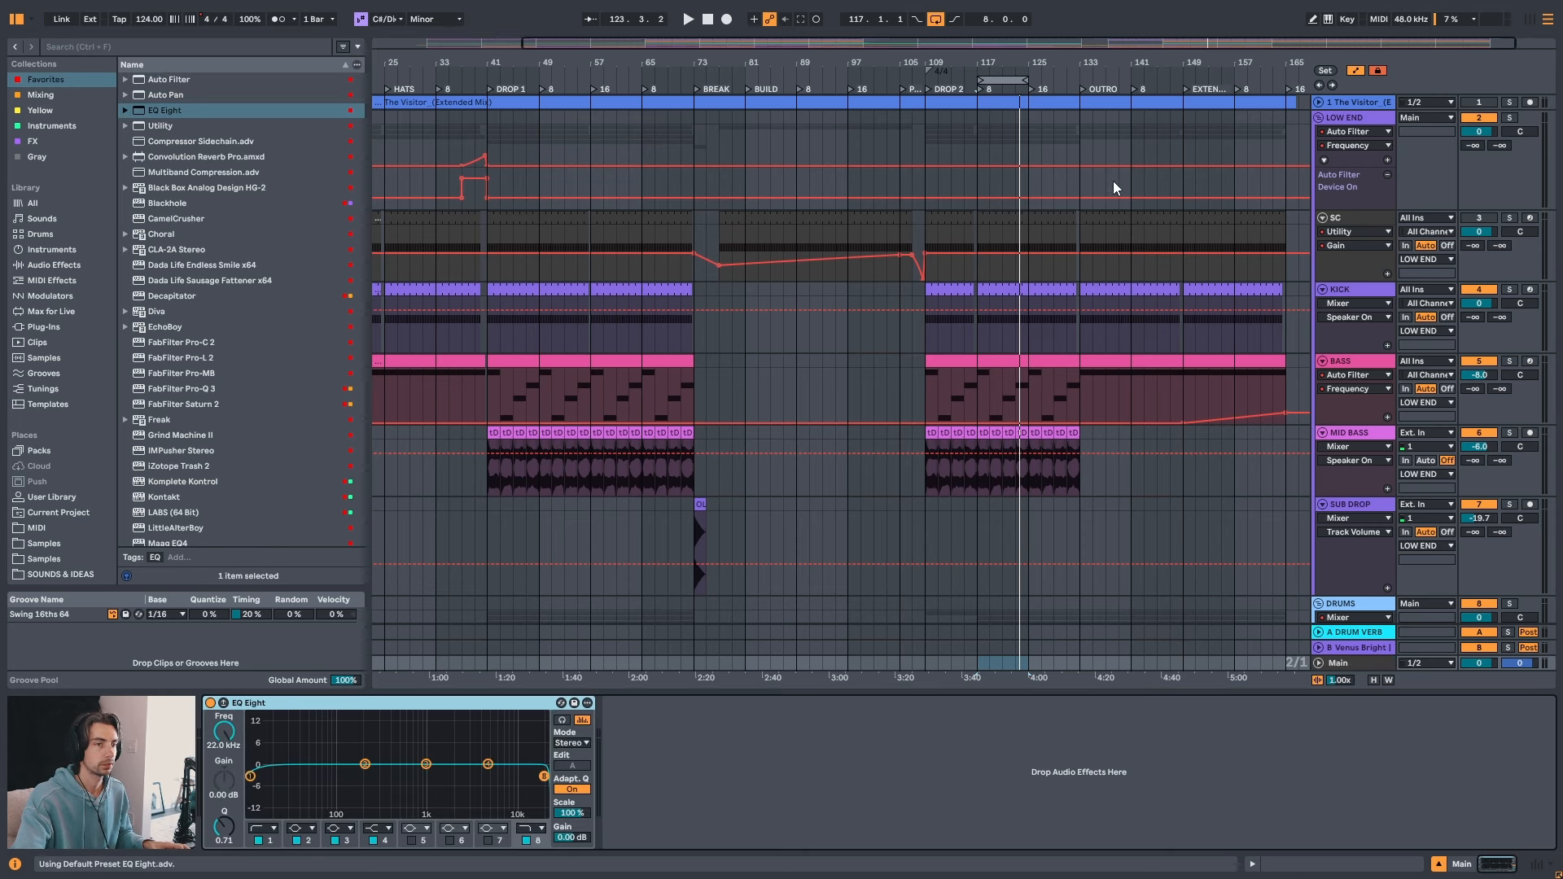
- Play the bar 117–125 loop and gently boost the Main track's highs with EQ Eight bands 3 and 4, setting band 4 to 5.27 kHz and 1.12 dB
{"action": "left_click_drag", "start_coordinate": [1029, 58], "coordinate": [1014, 86]}
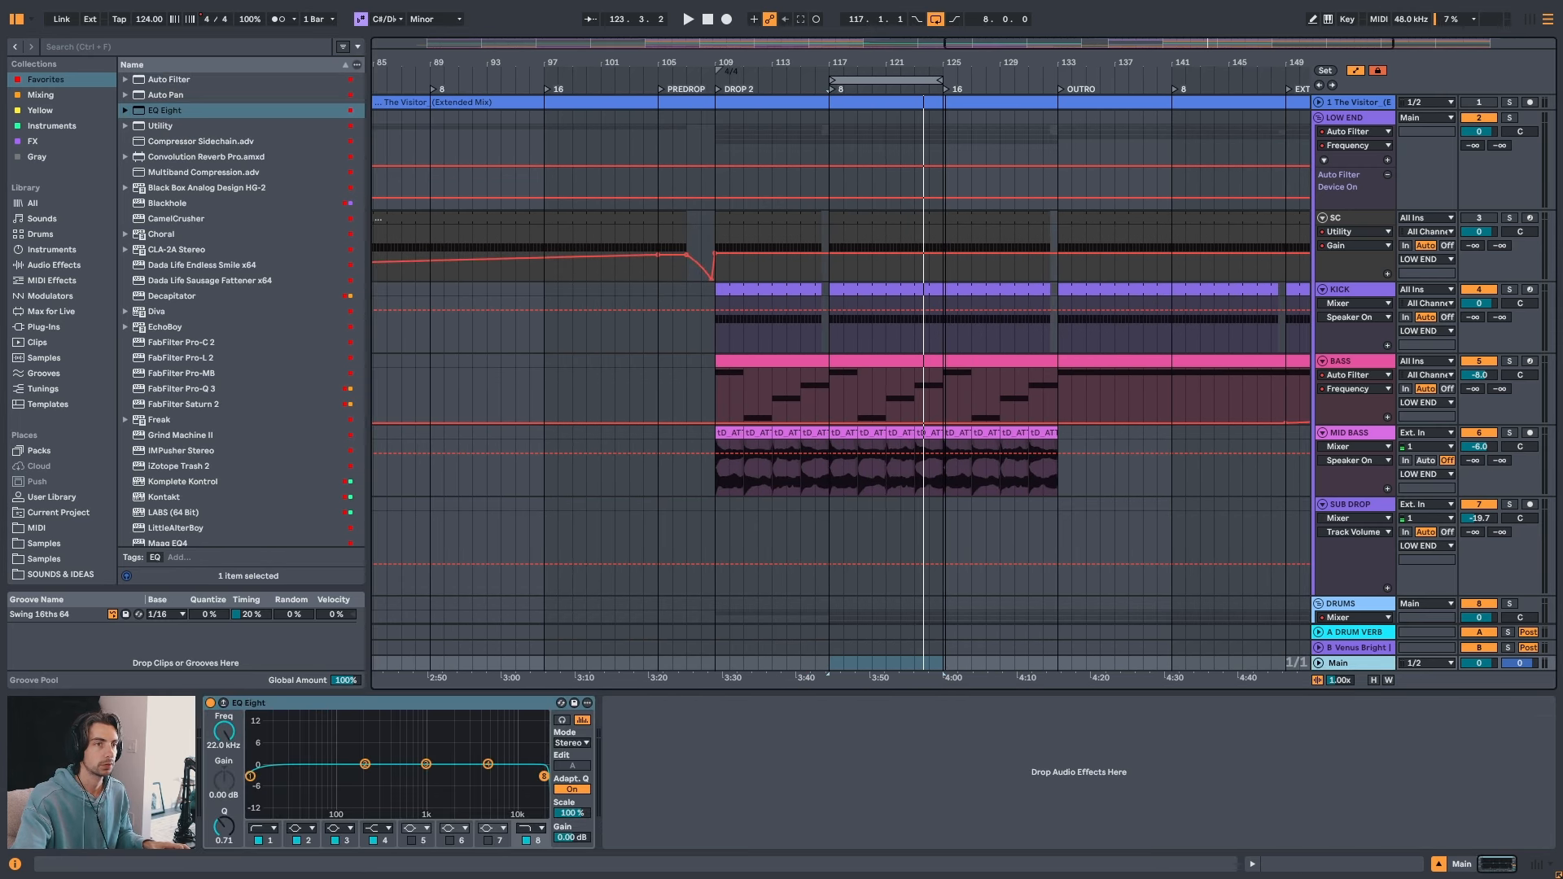
{"action": "left_click", "coordinate": [895, 83]}
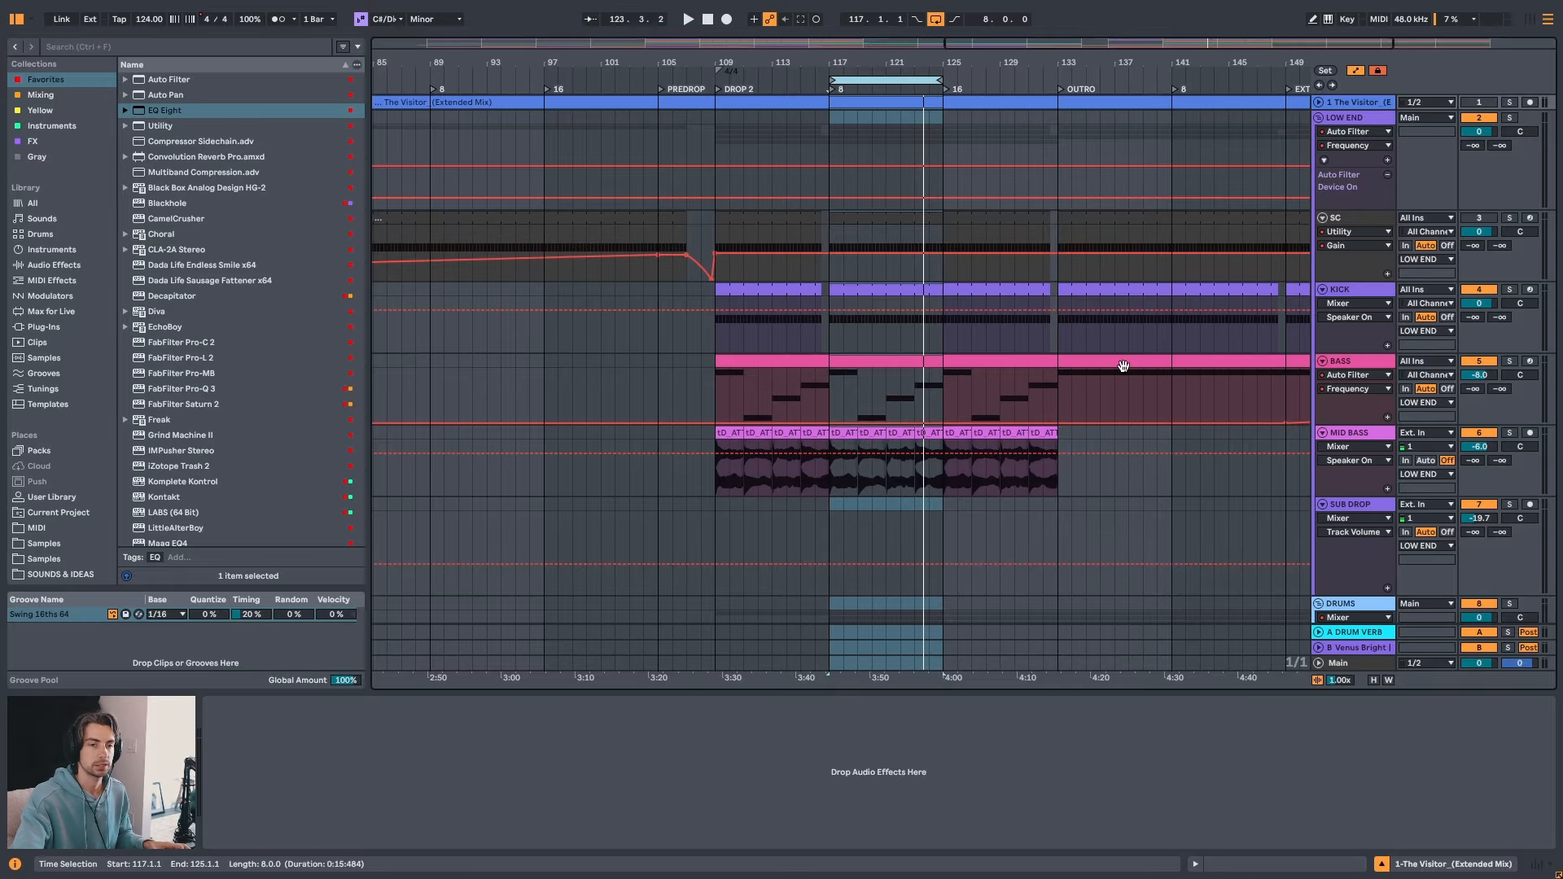
{"action": "left_click", "coordinate": [1367, 662]}
{"action": "key", "text": "space"}
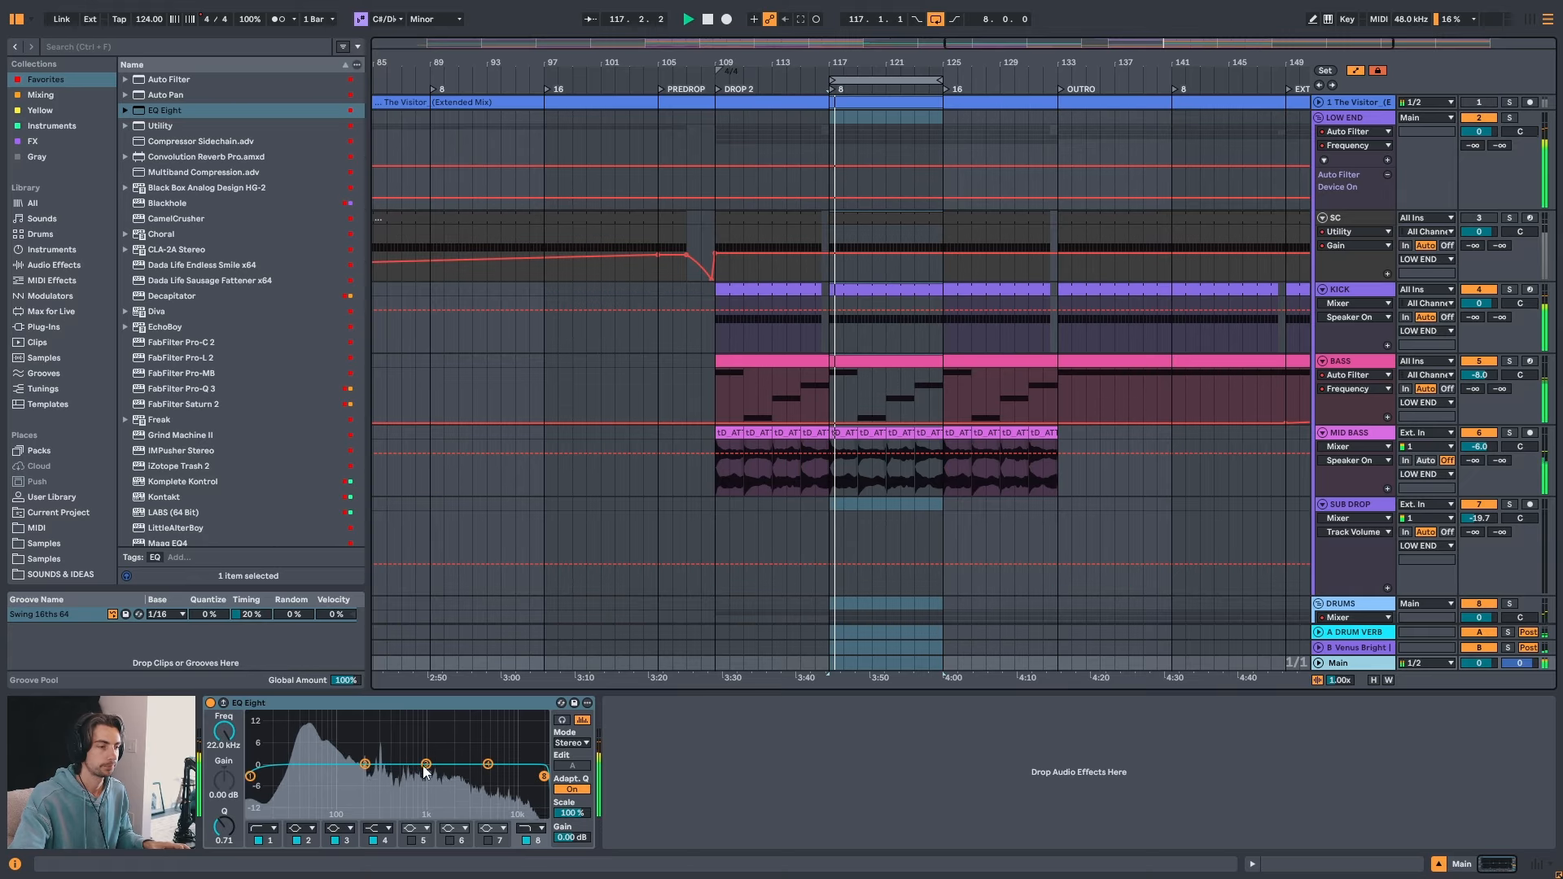
{"action": "left_click_drag", "start_coordinate": [425, 764], "coordinate": [489, 761]}
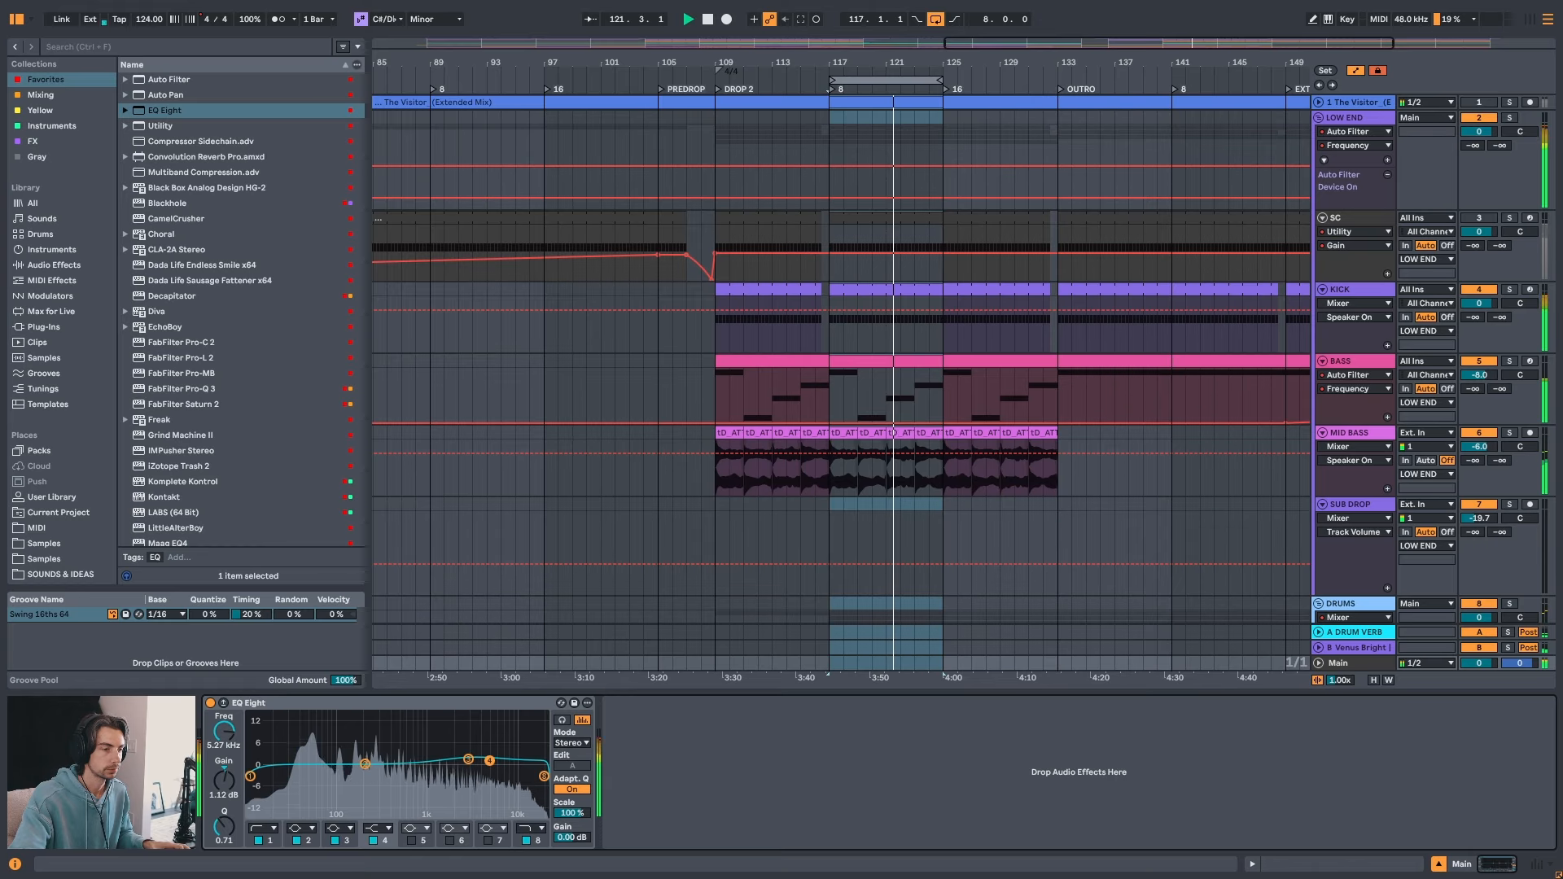
- Replay the Drop 2 loop and repeatedly bypass and re-enable EQ Eight to compare the Main track with and without the high boost
{"action": "key", "text": "plus"}
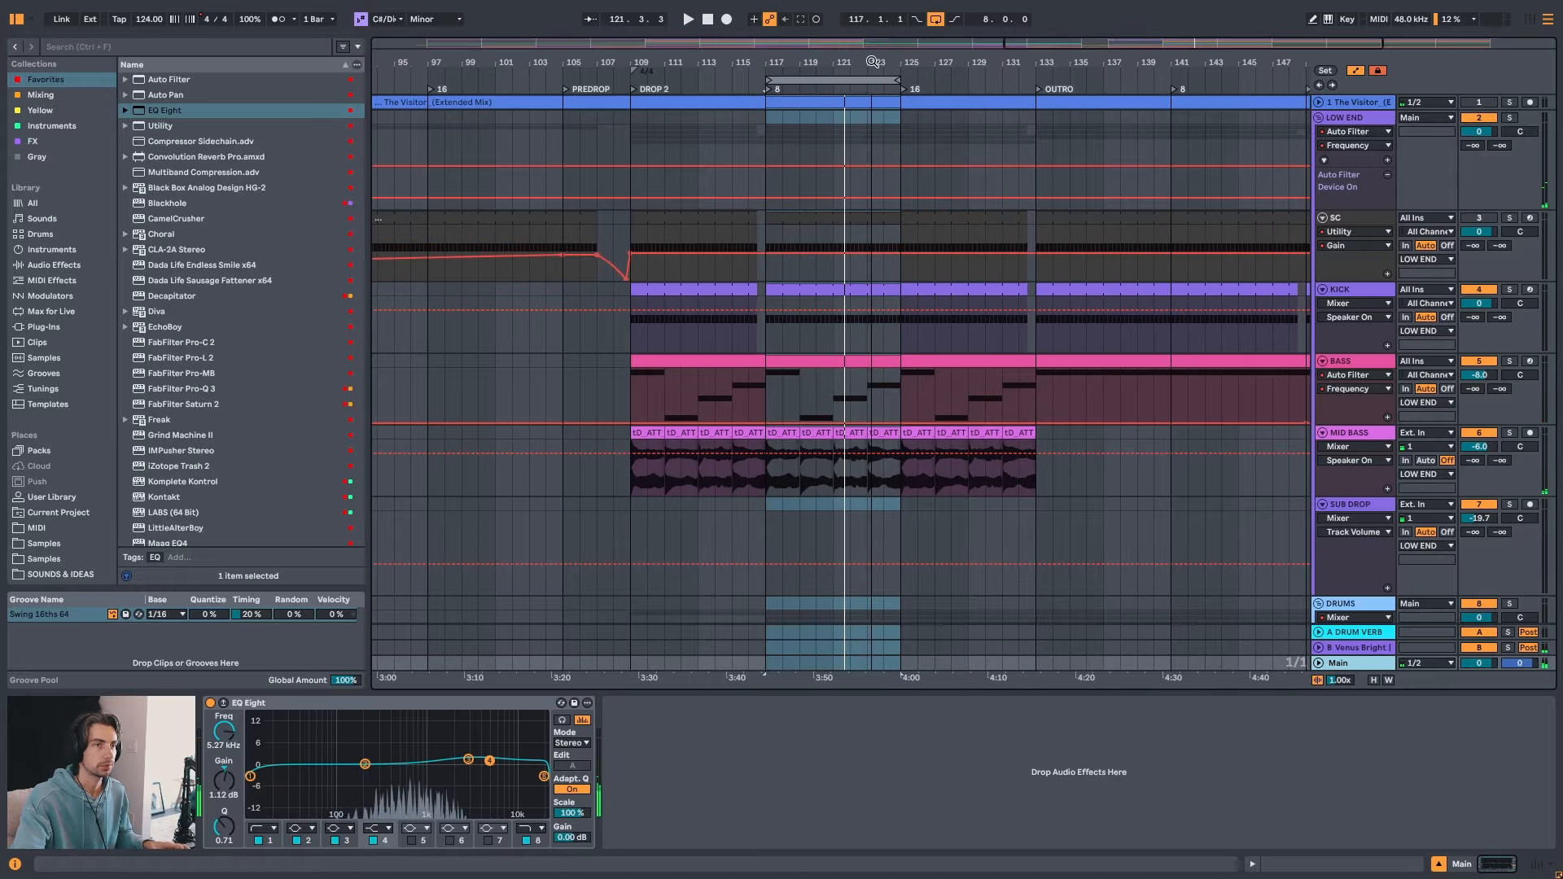
{"action": "key", "text": "plus"}
{"action": "key", "text": "space"}
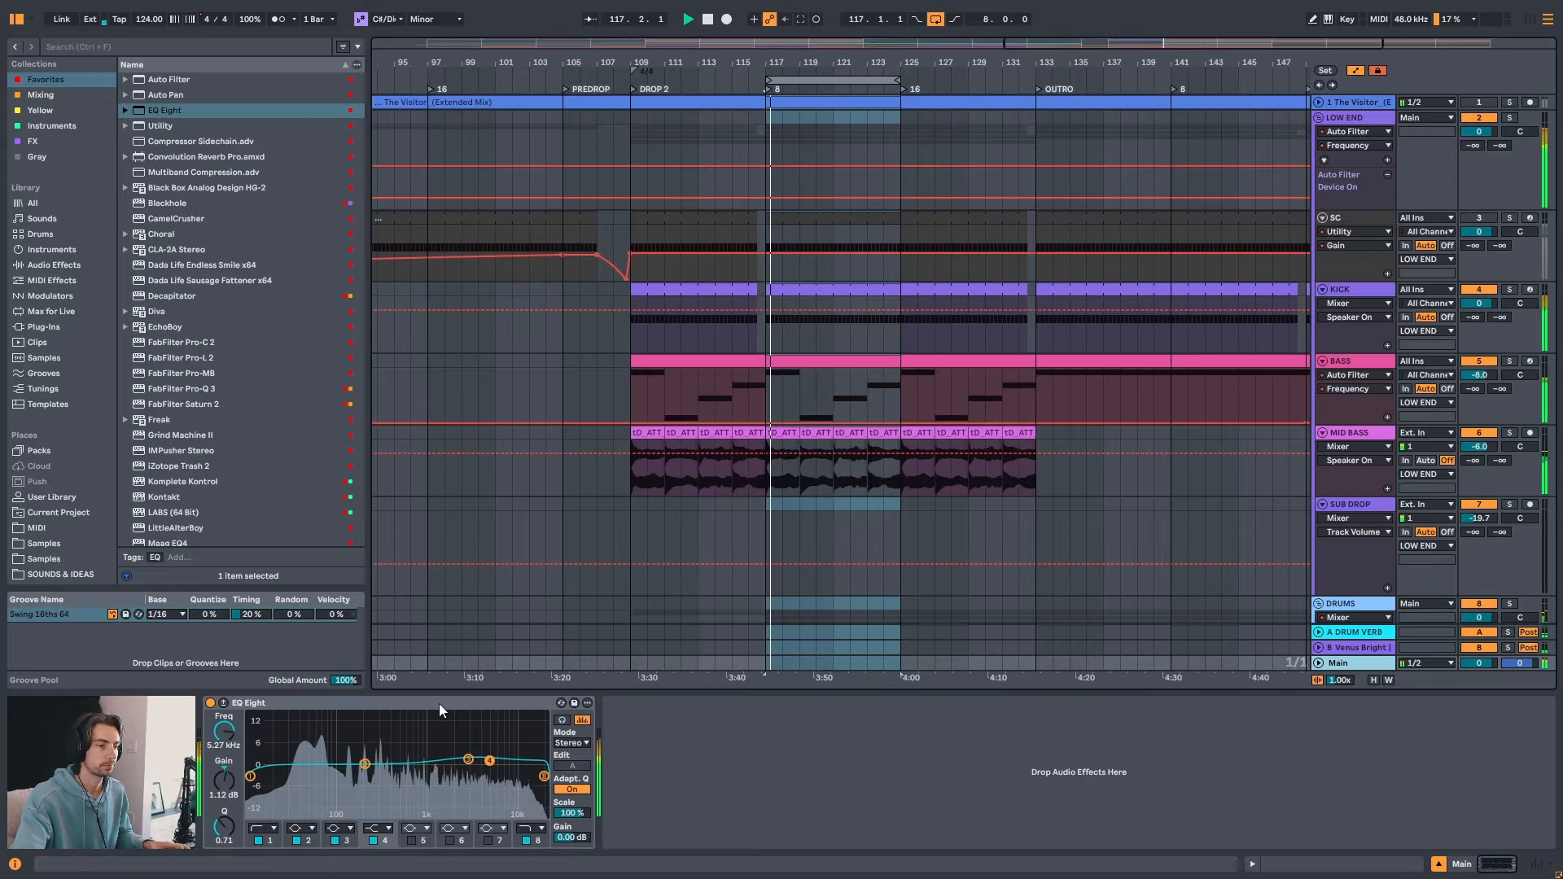
{"action": "left_click", "coordinate": [211, 704]}
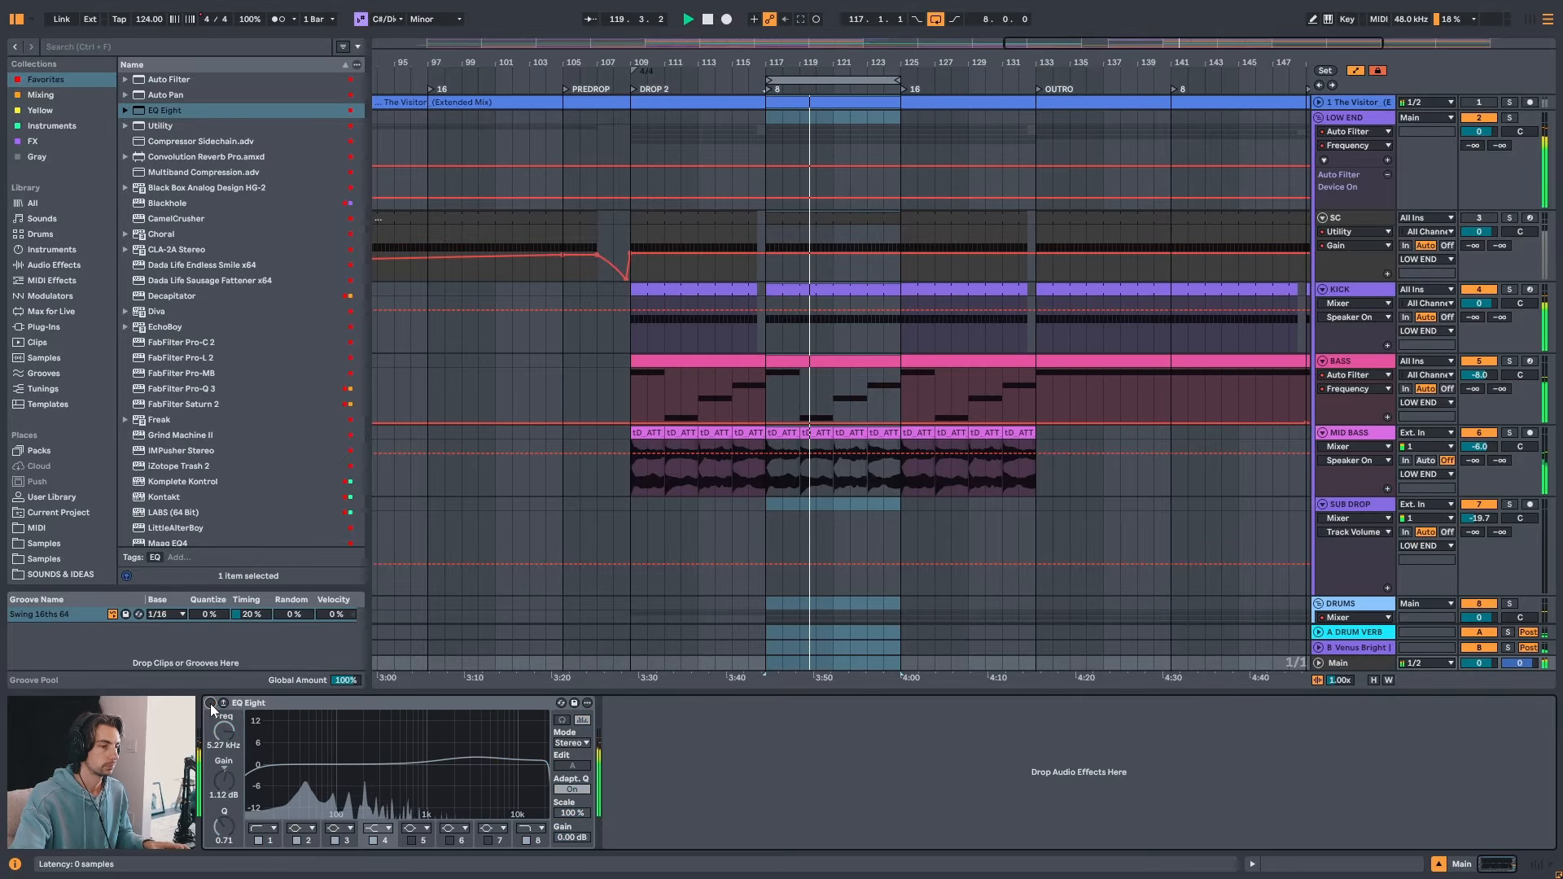
{"action": "left_click", "coordinate": [210, 704]}
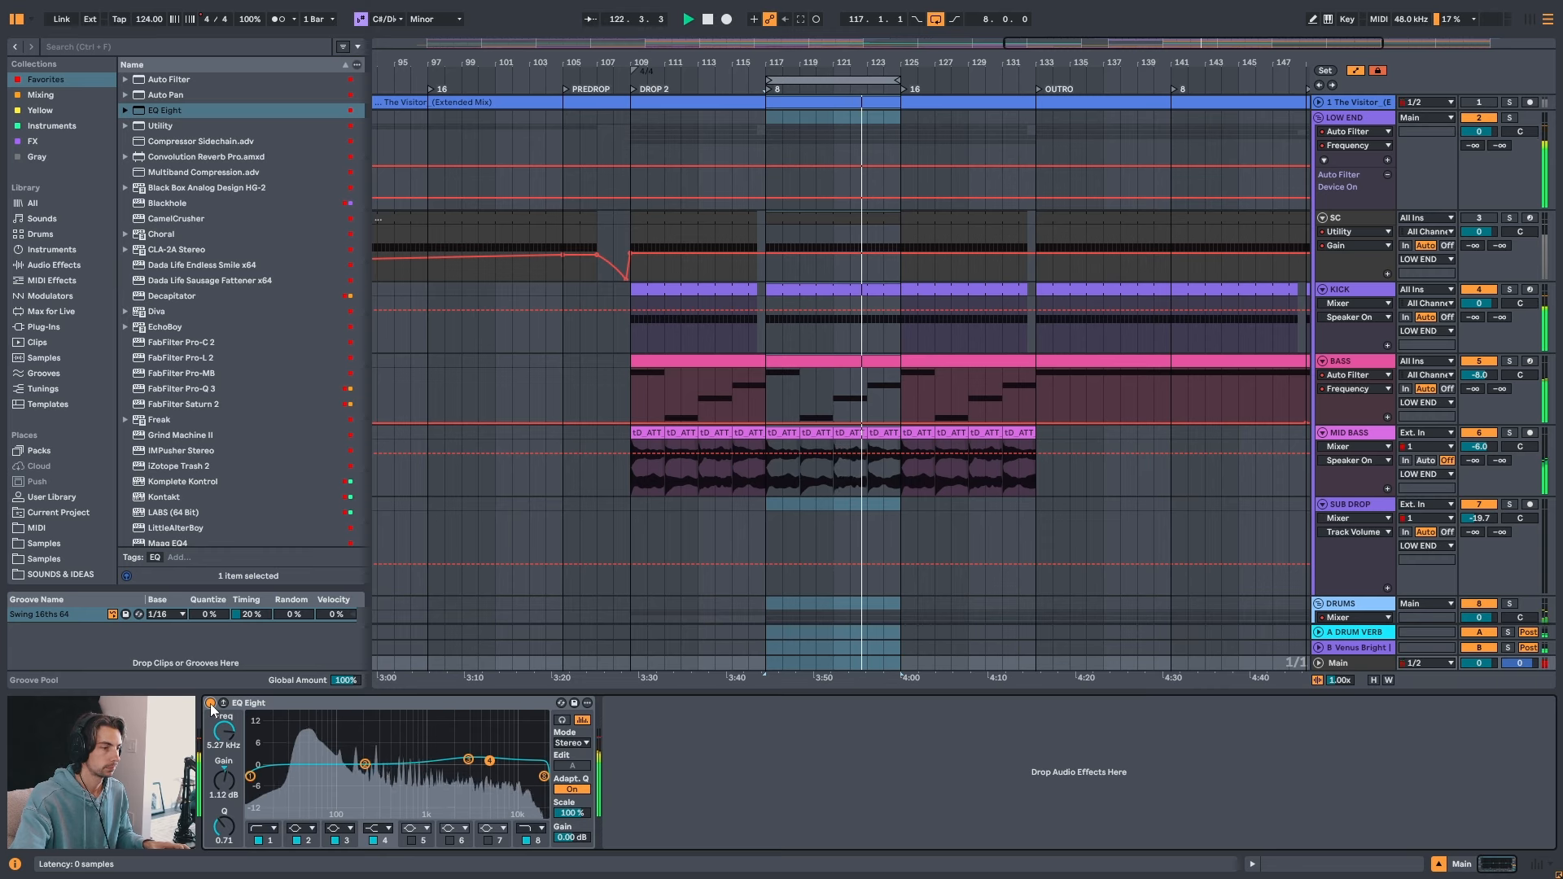
{"action": "left_click", "coordinate": [210, 703]}
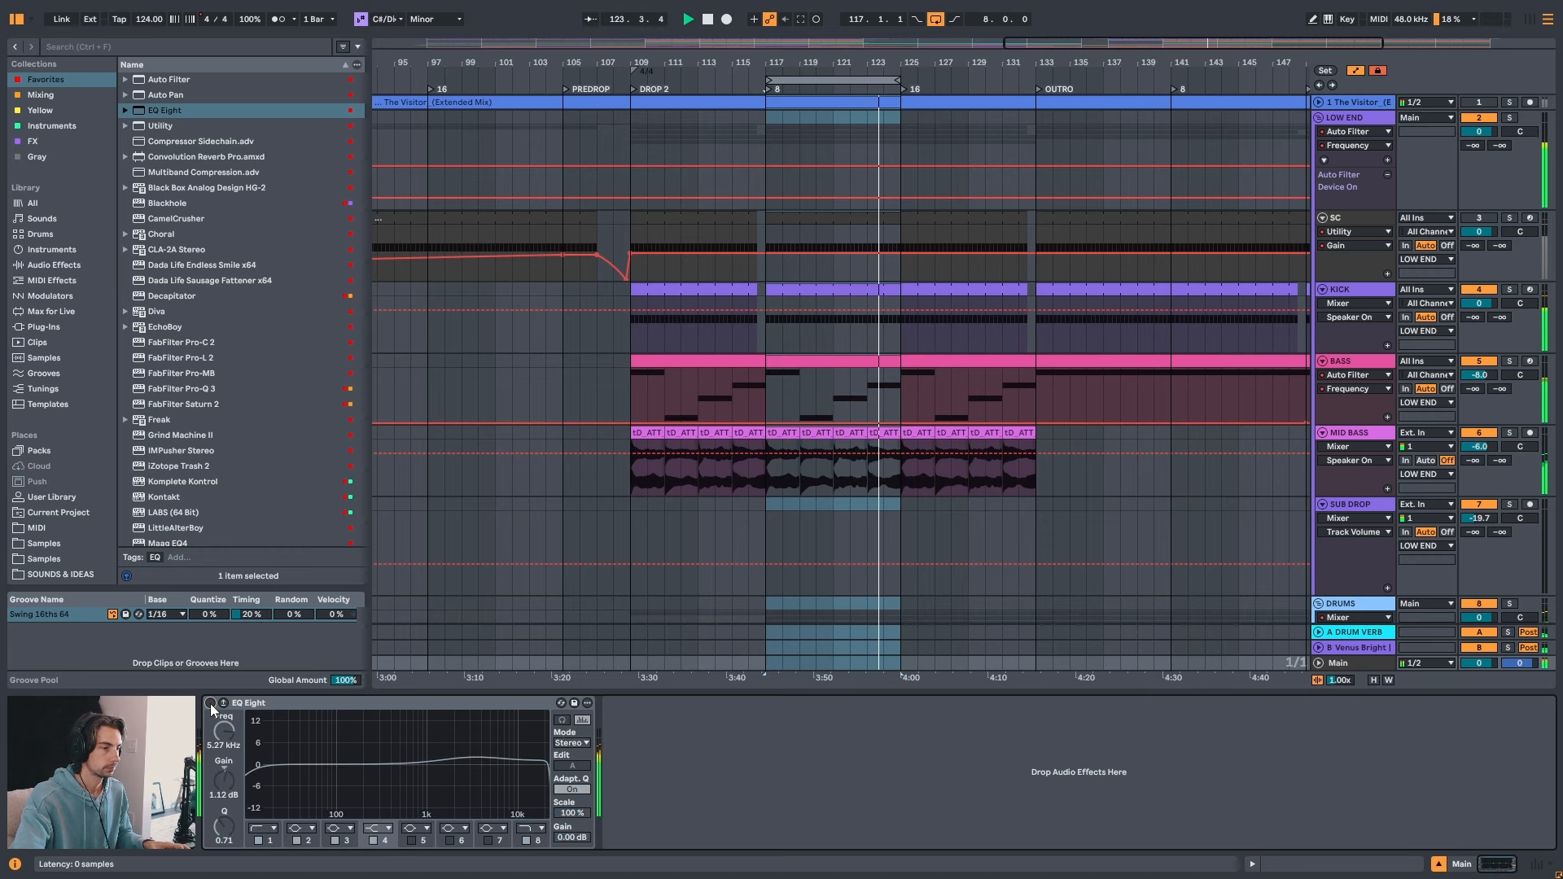
{"action": "left_click", "coordinate": [210, 704]}
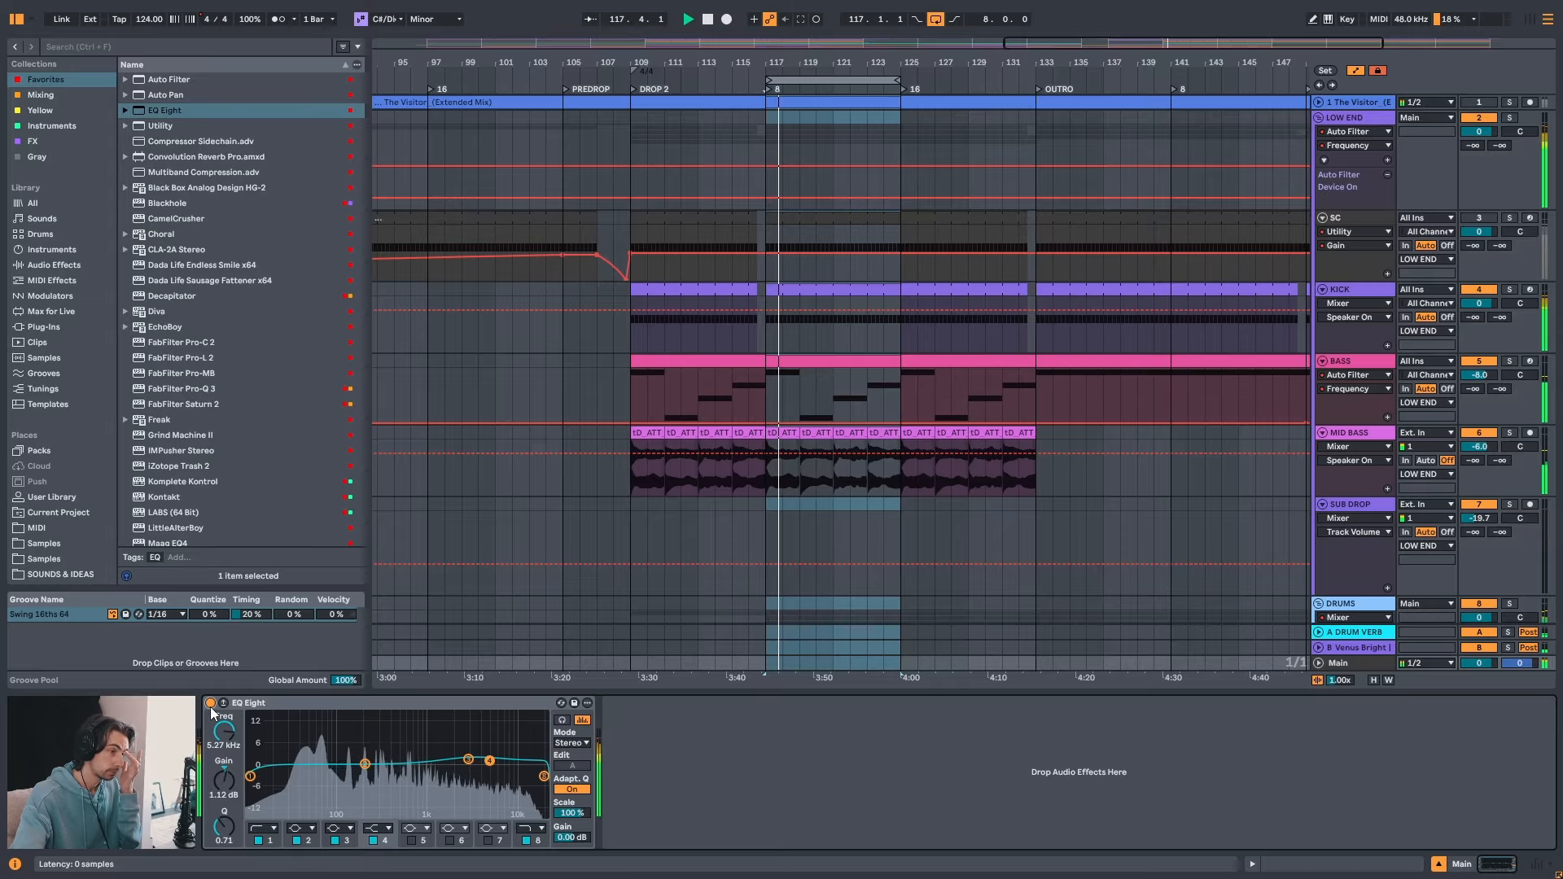
{"action": "left_click", "coordinate": [211, 707]}
{"action": "left_click", "coordinate": [210, 707]}
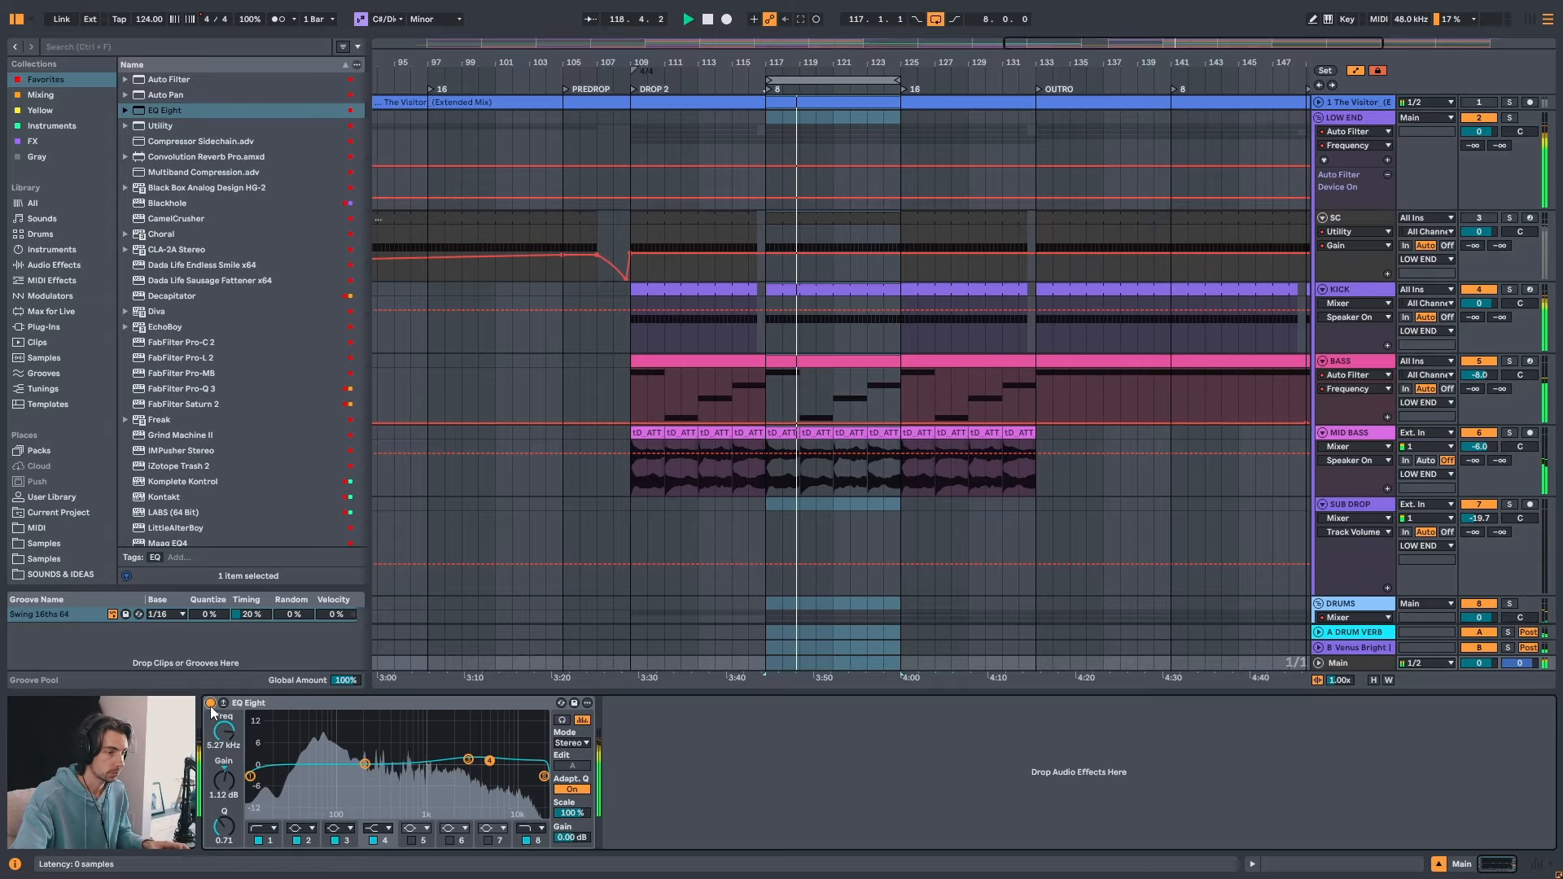
{"action": "left_click", "coordinate": [409, 705]}
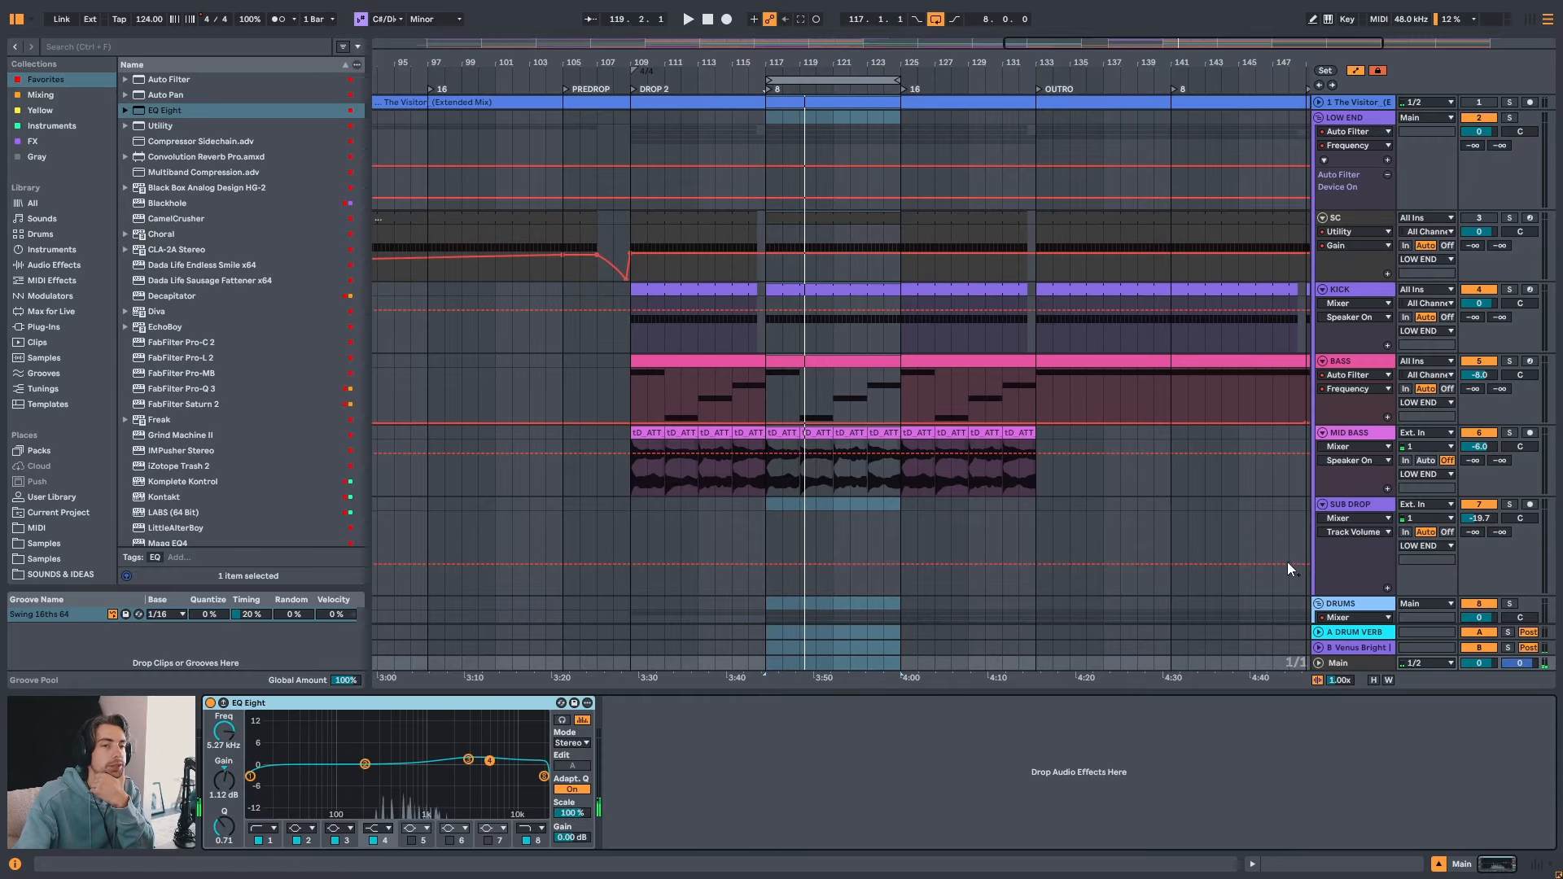
- Search the browser for Saturator, add it after EQ Eight on the Main track, and set its curve type to Soft Sine
{"action": "left_click", "coordinate": [1356, 662]}
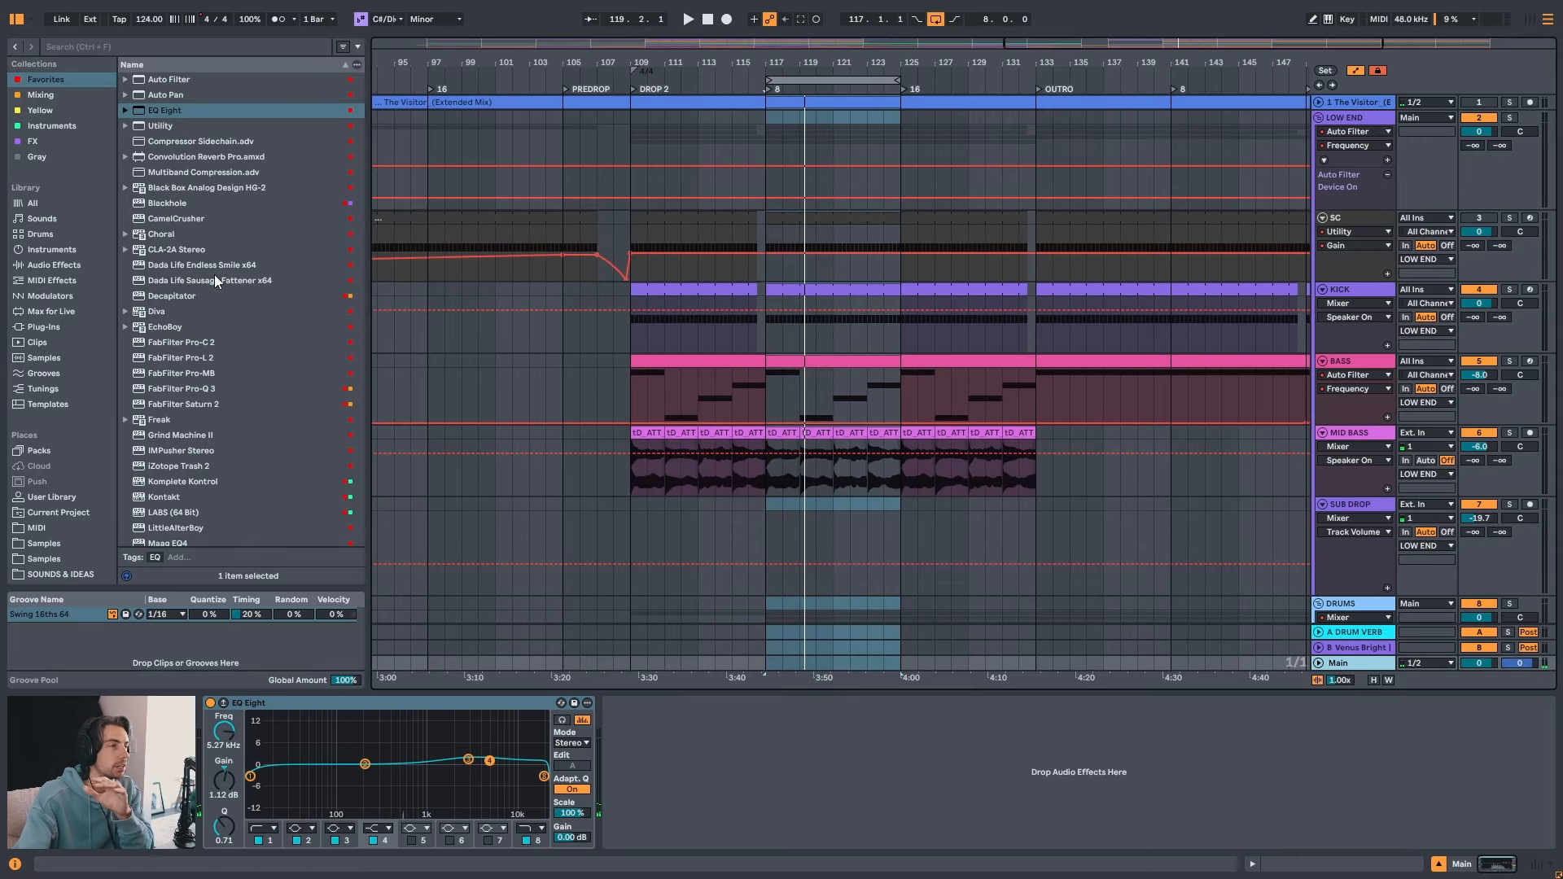
{"action": "key", "text": "ctrl+f"}
{"action": "type", "text": "SATUR"}
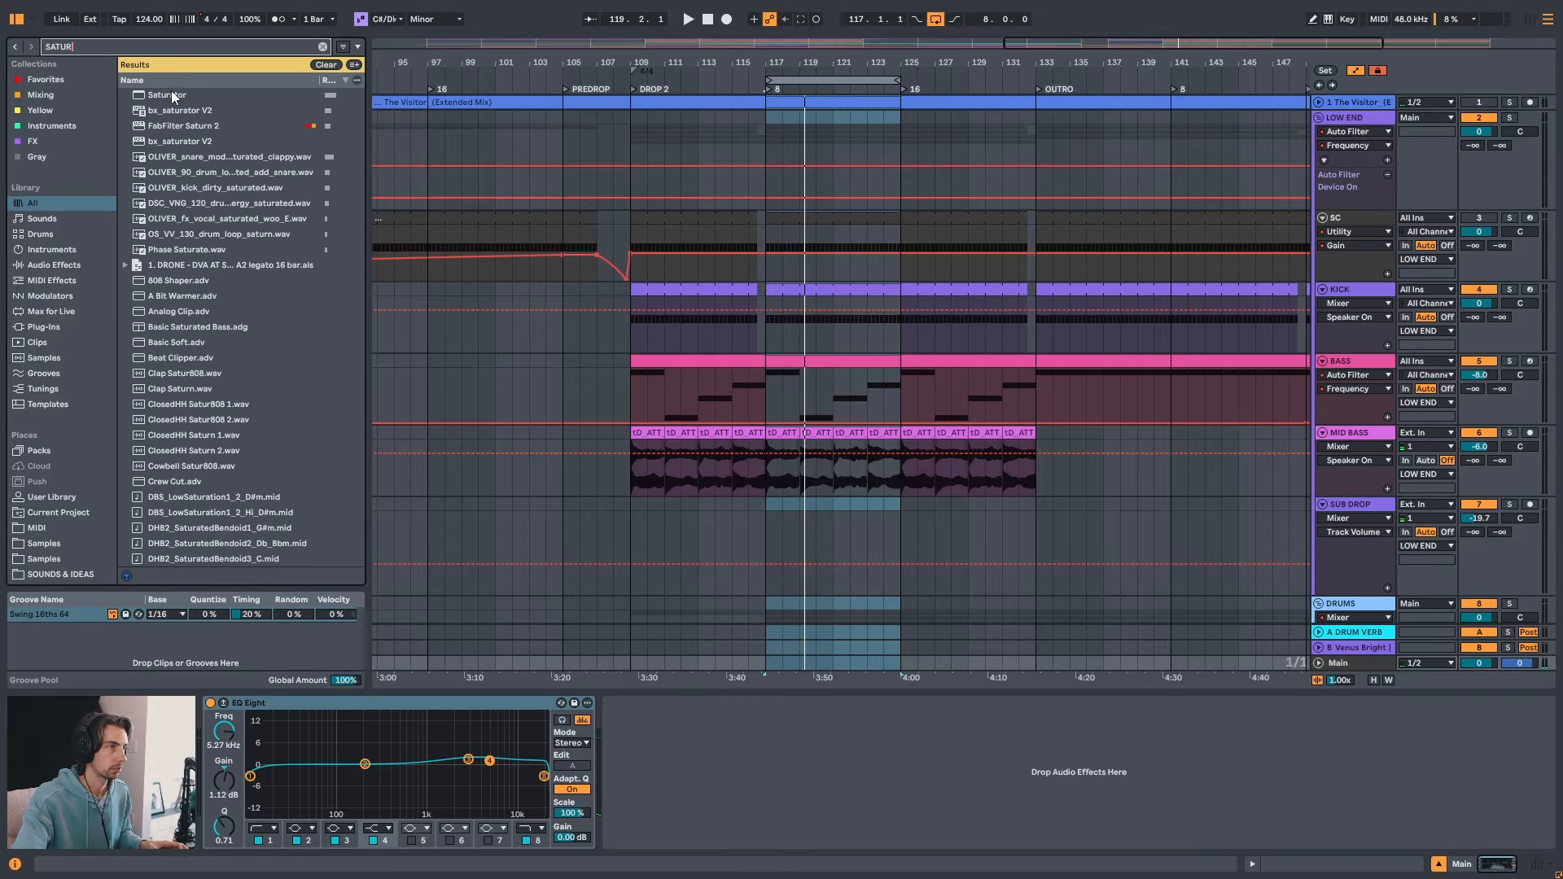
{"action": "double_click", "coordinate": [170, 92]}
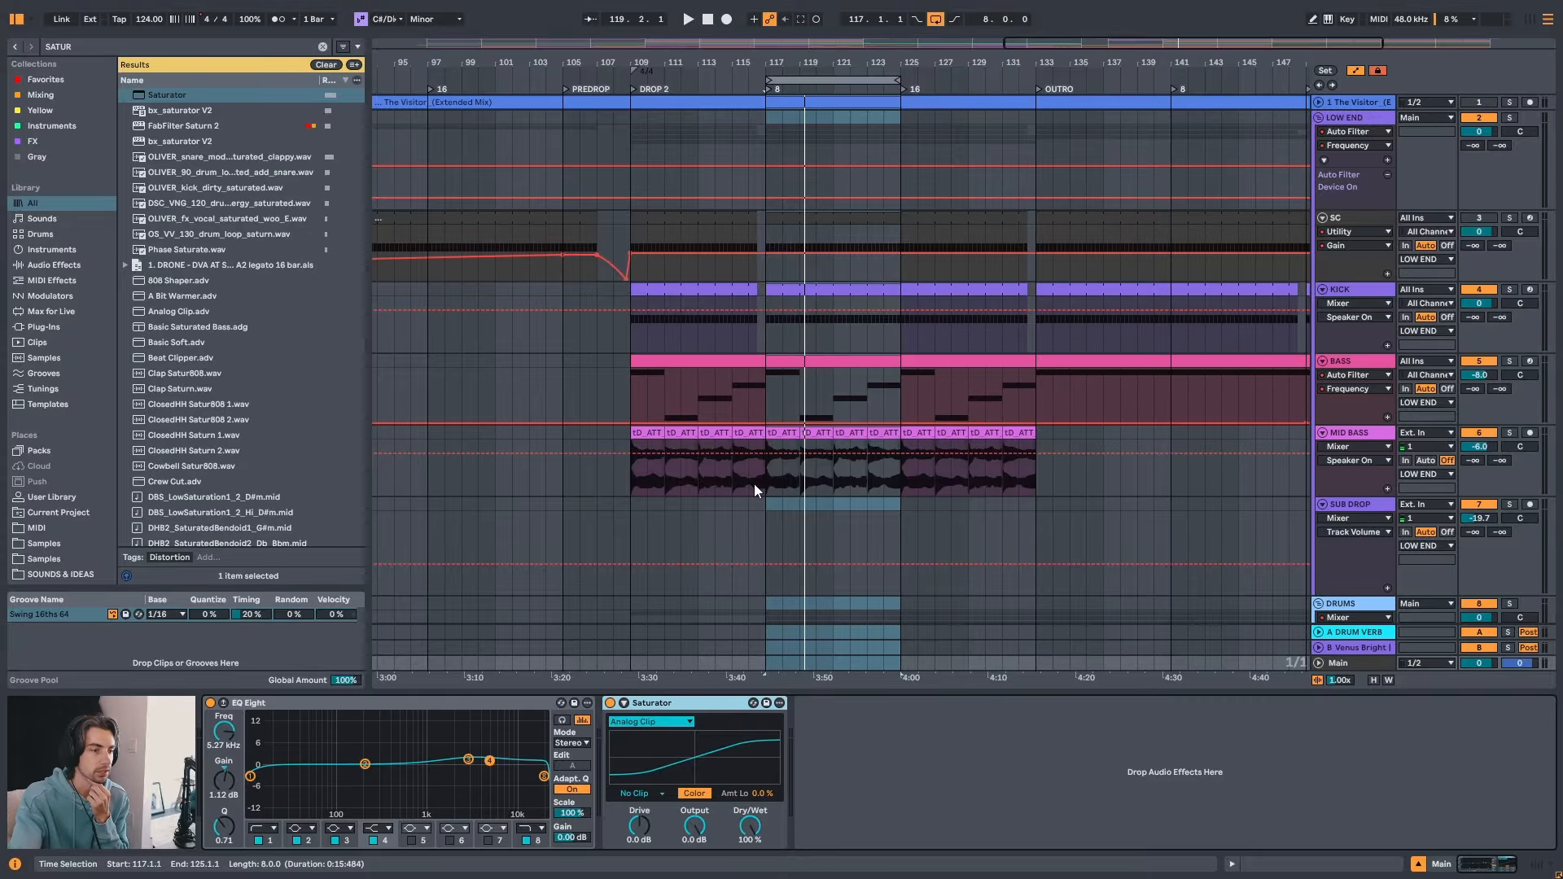
{"action": "left_click", "coordinate": [656, 722]}
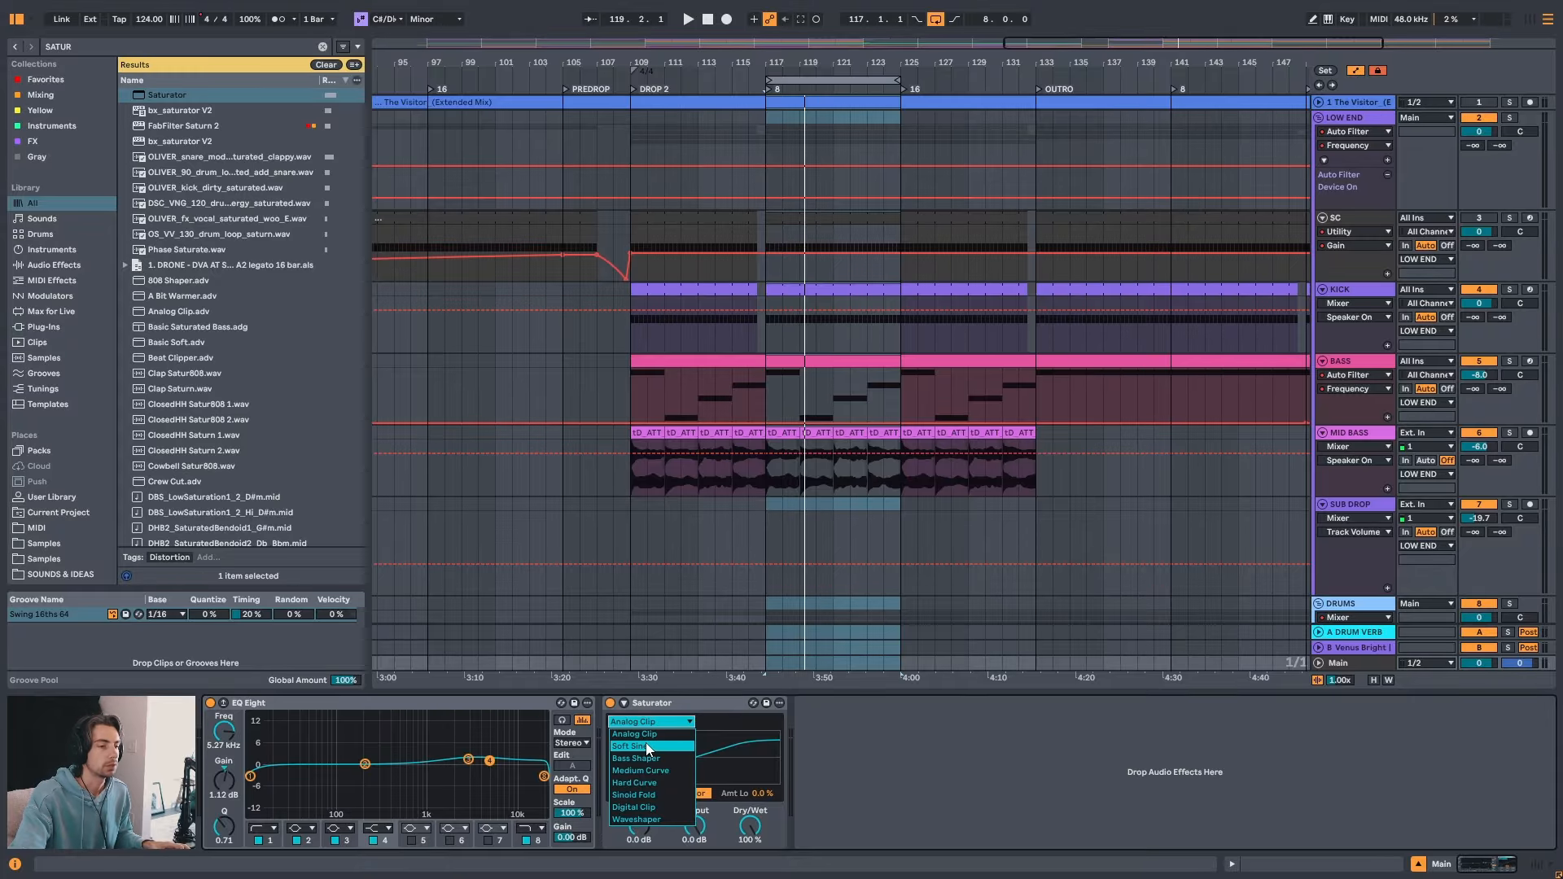
{"action": "left_click", "coordinate": [646, 745]}
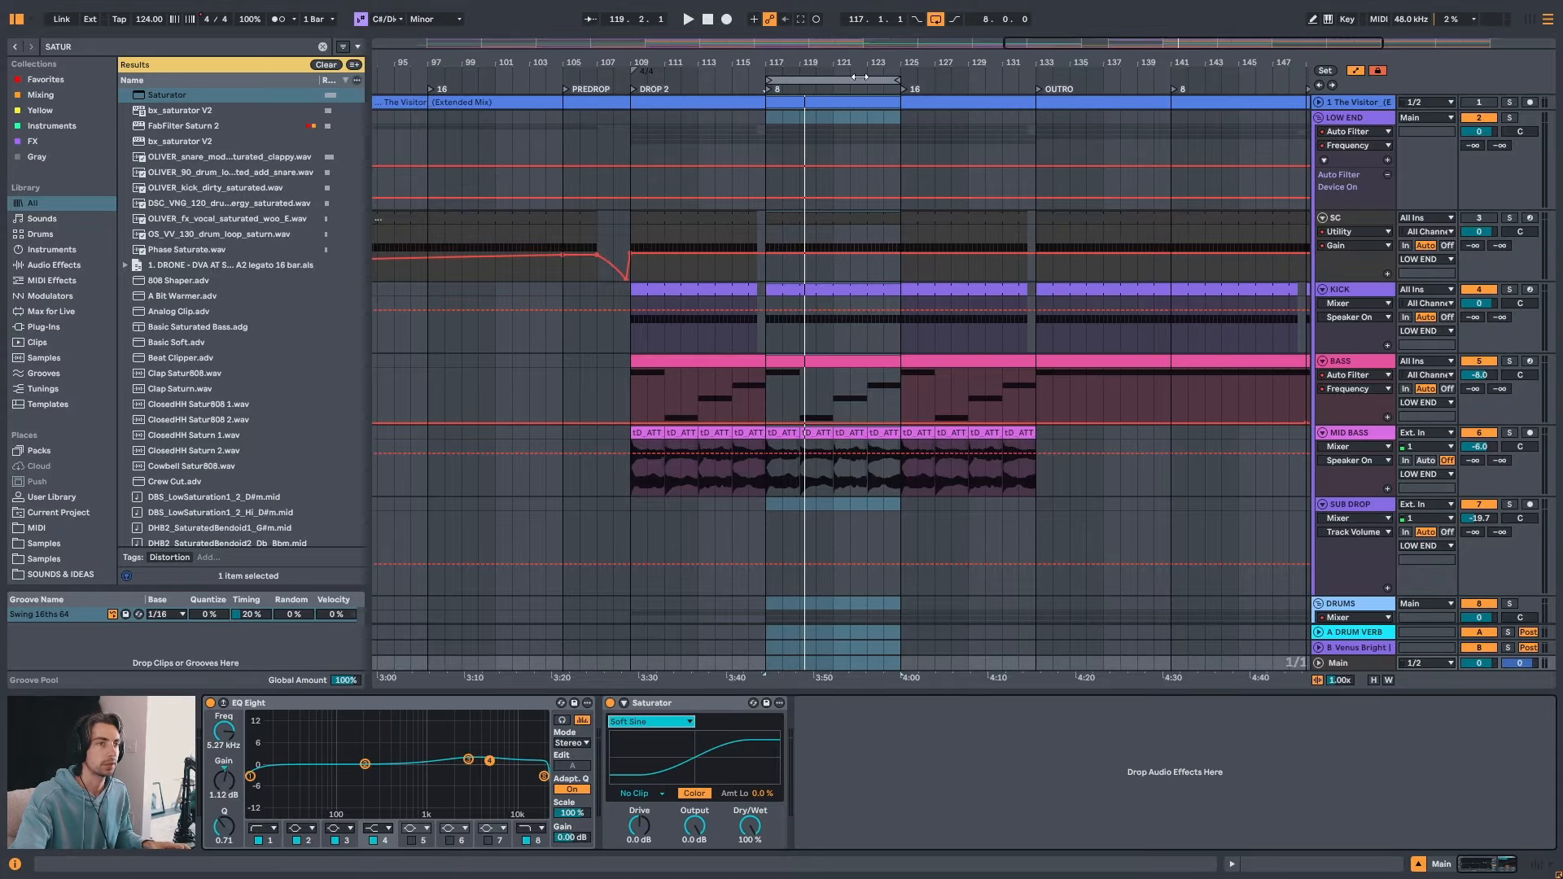
- Play the Drop 2 loop and compare the Main track with the Saturator bypassed and enabled
{"action": "left_click_drag", "start_coordinate": [859, 62], "coordinate": [852, 81]}
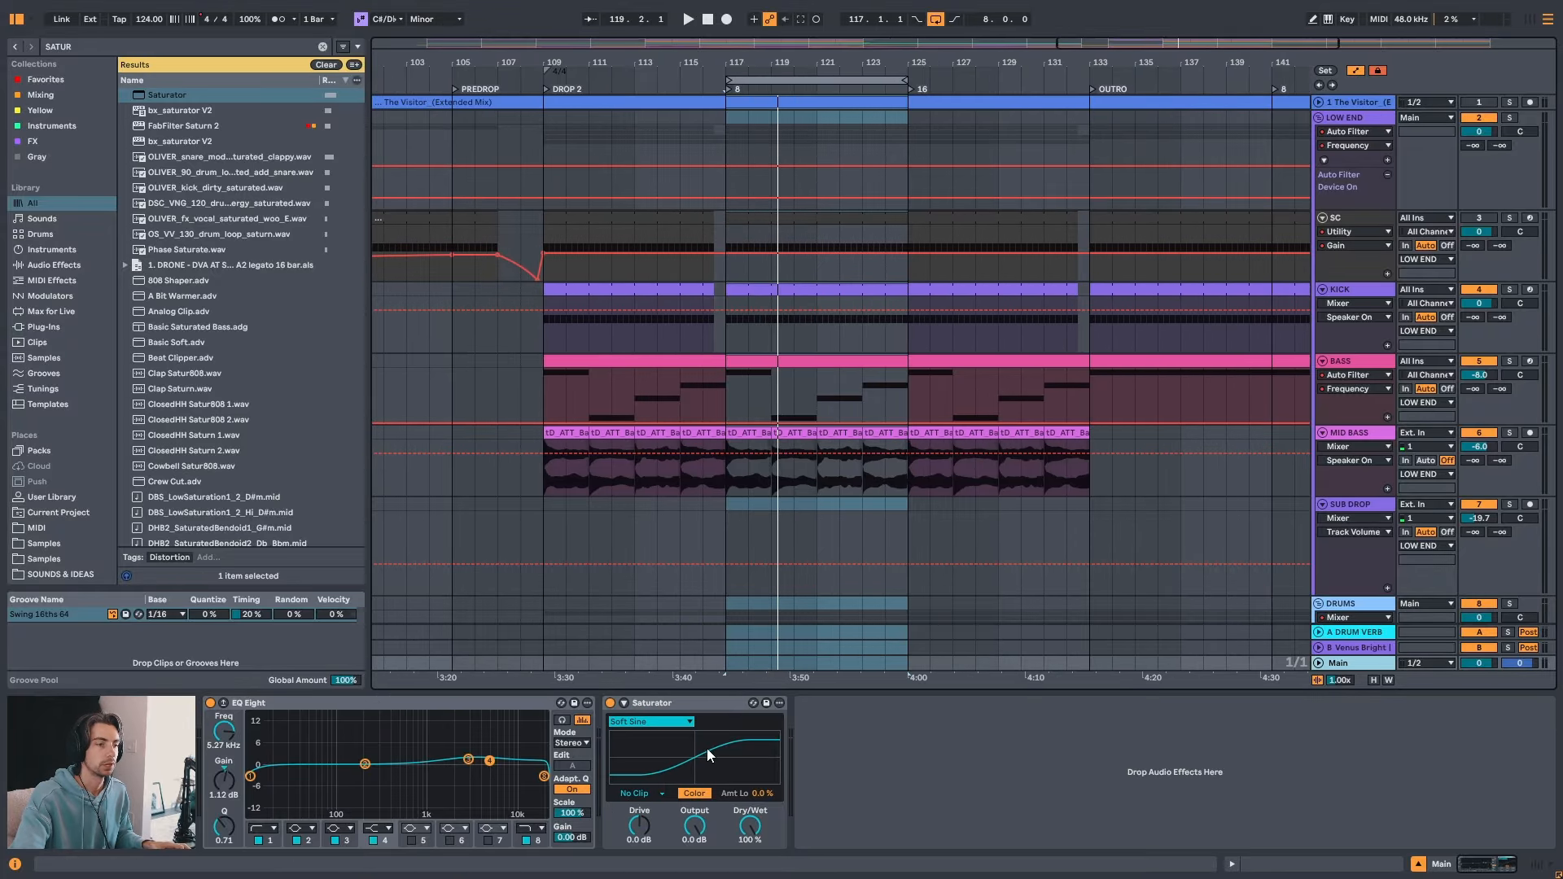
{"action": "left_click", "coordinate": [658, 705]}
{"action": "key", "text": "space"}
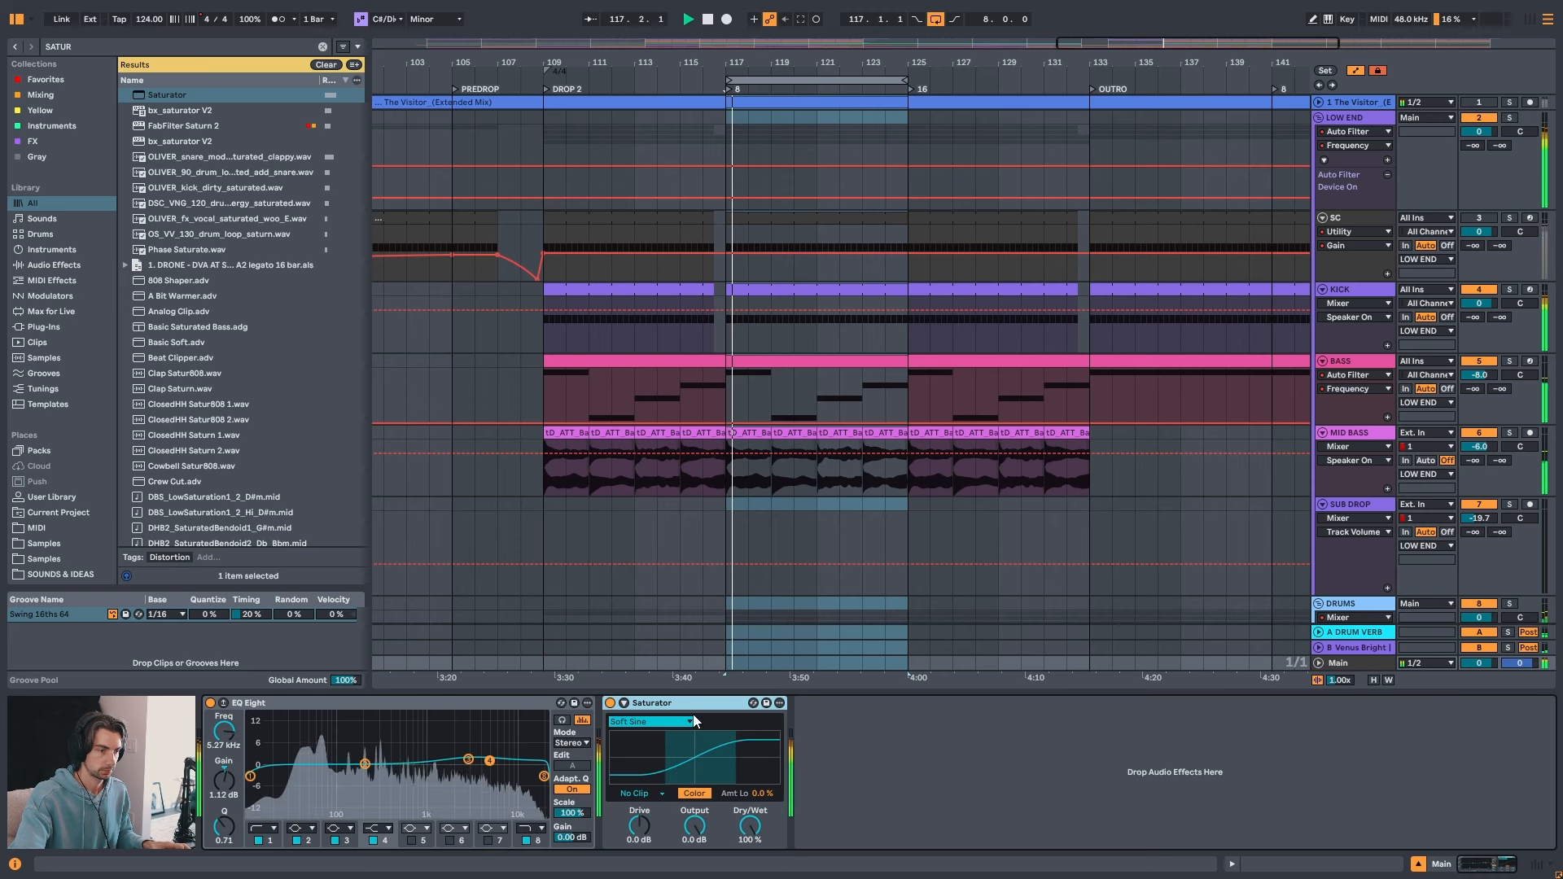
{"action": "left_click", "coordinate": [611, 704]}
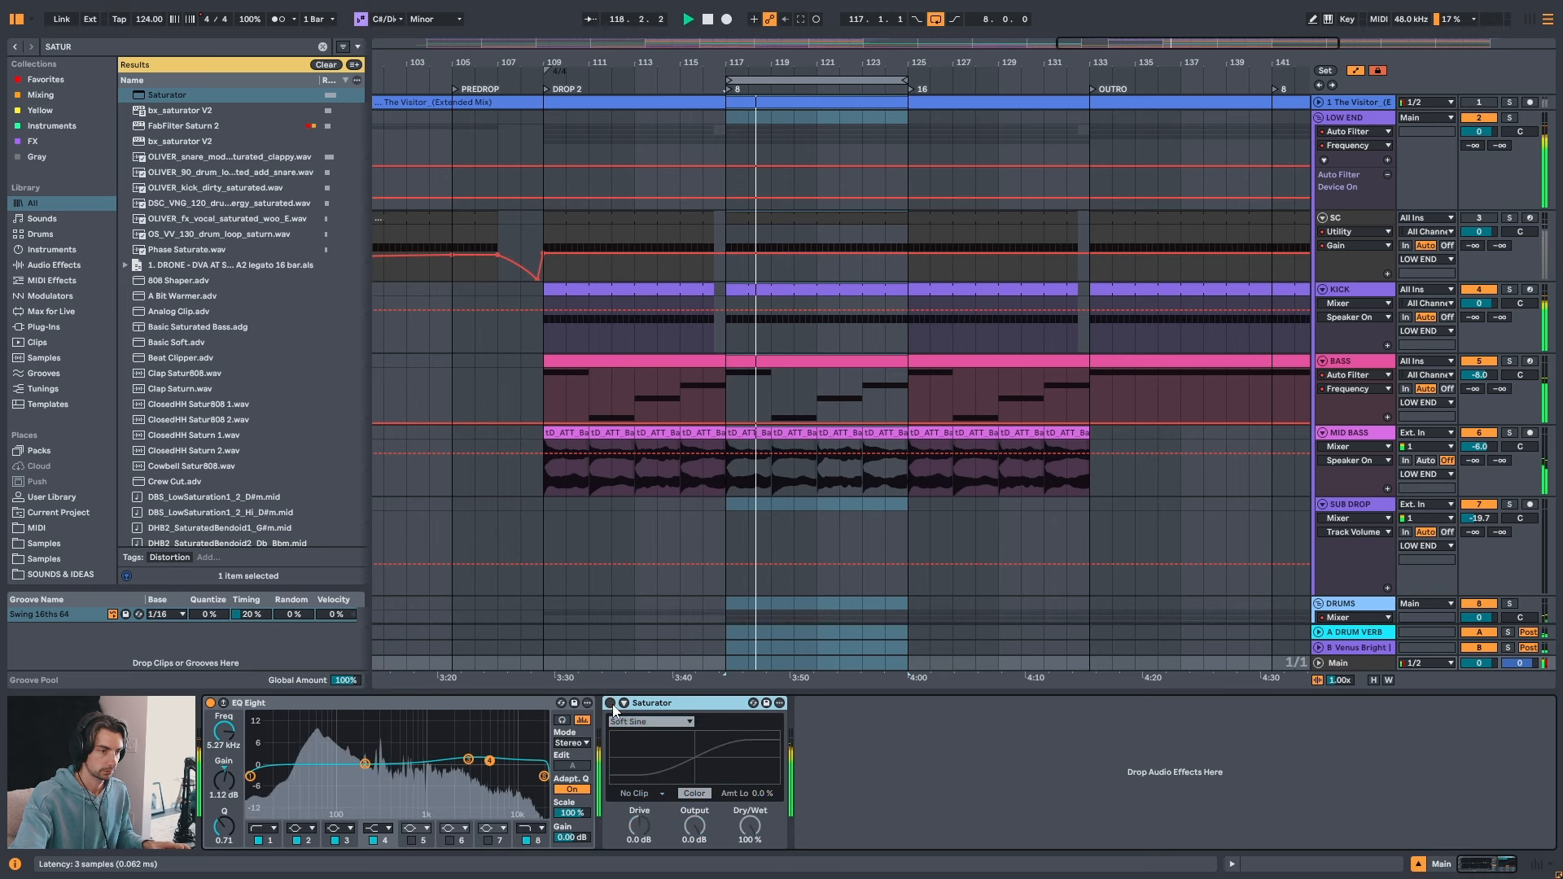
{"action": "left_click", "coordinate": [610, 703]}
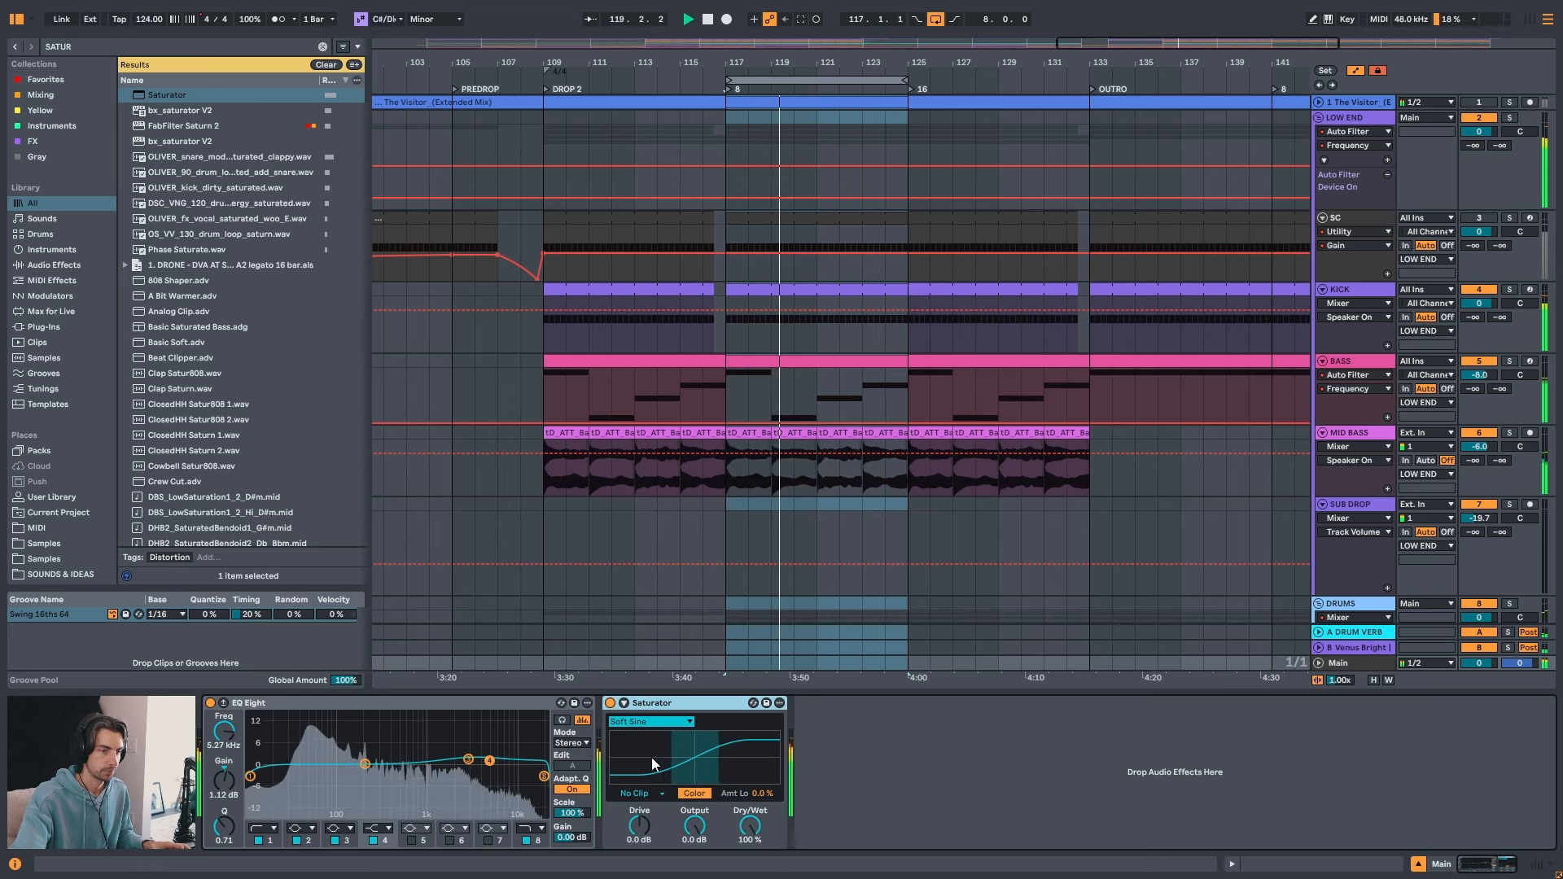
- Try Saturator drive settings of -2.9 dB and -2.5 dB, comparing each against the bypassed device
{"action": "left_click", "coordinate": [641, 825]}
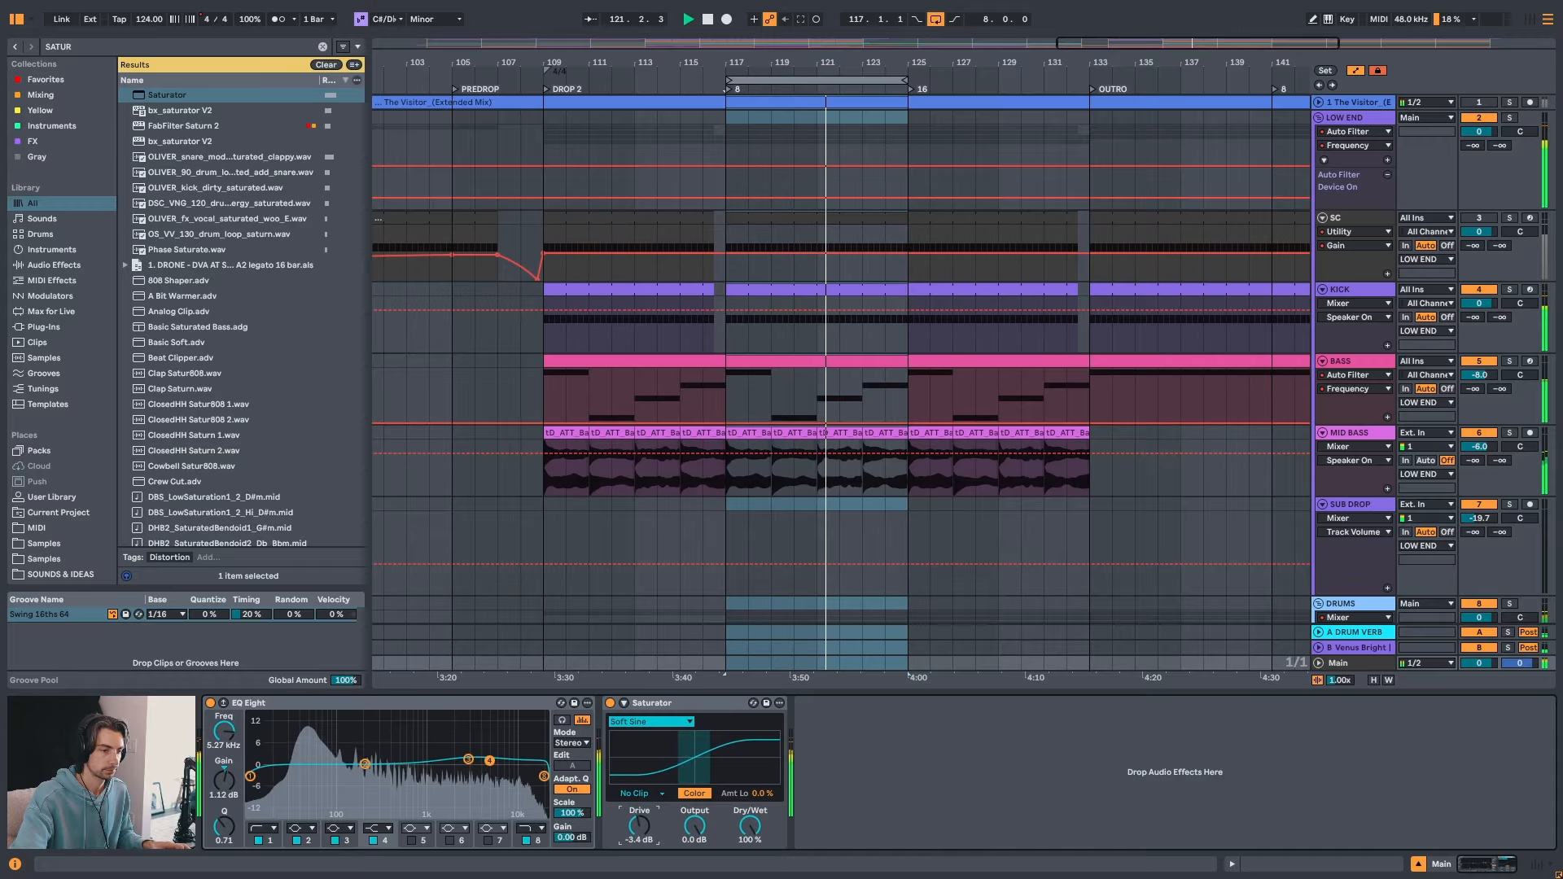
{"action": "left_click_drag", "start_coordinate": [641, 825], "coordinate": [640, 837]}
{"action": "left_click", "coordinate": [609, 702]}
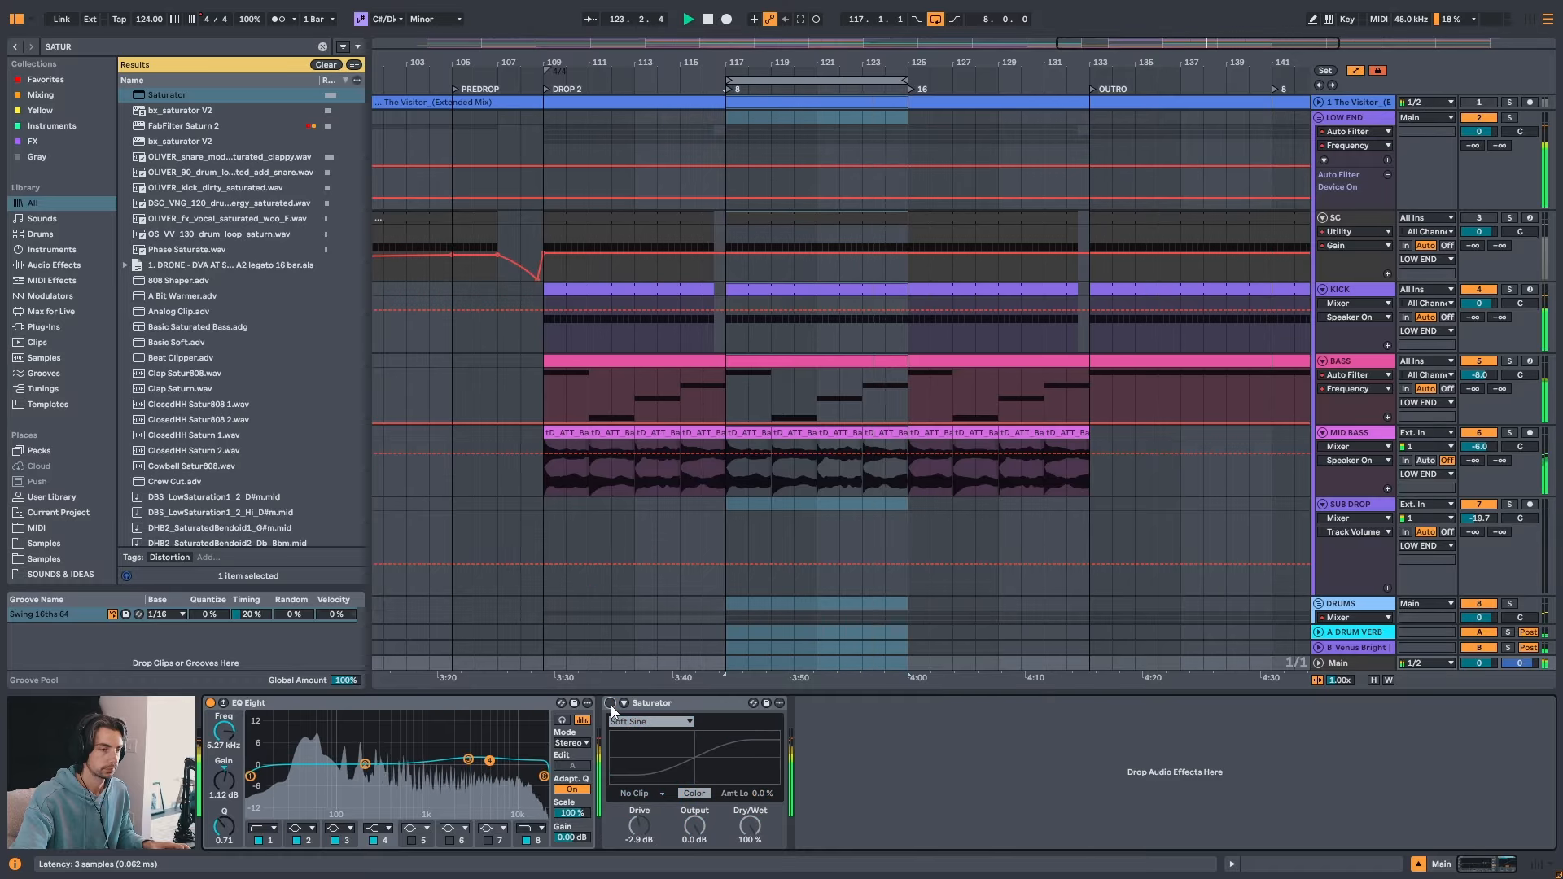
{"action": "left_click", "coordinate": [610, 702]}
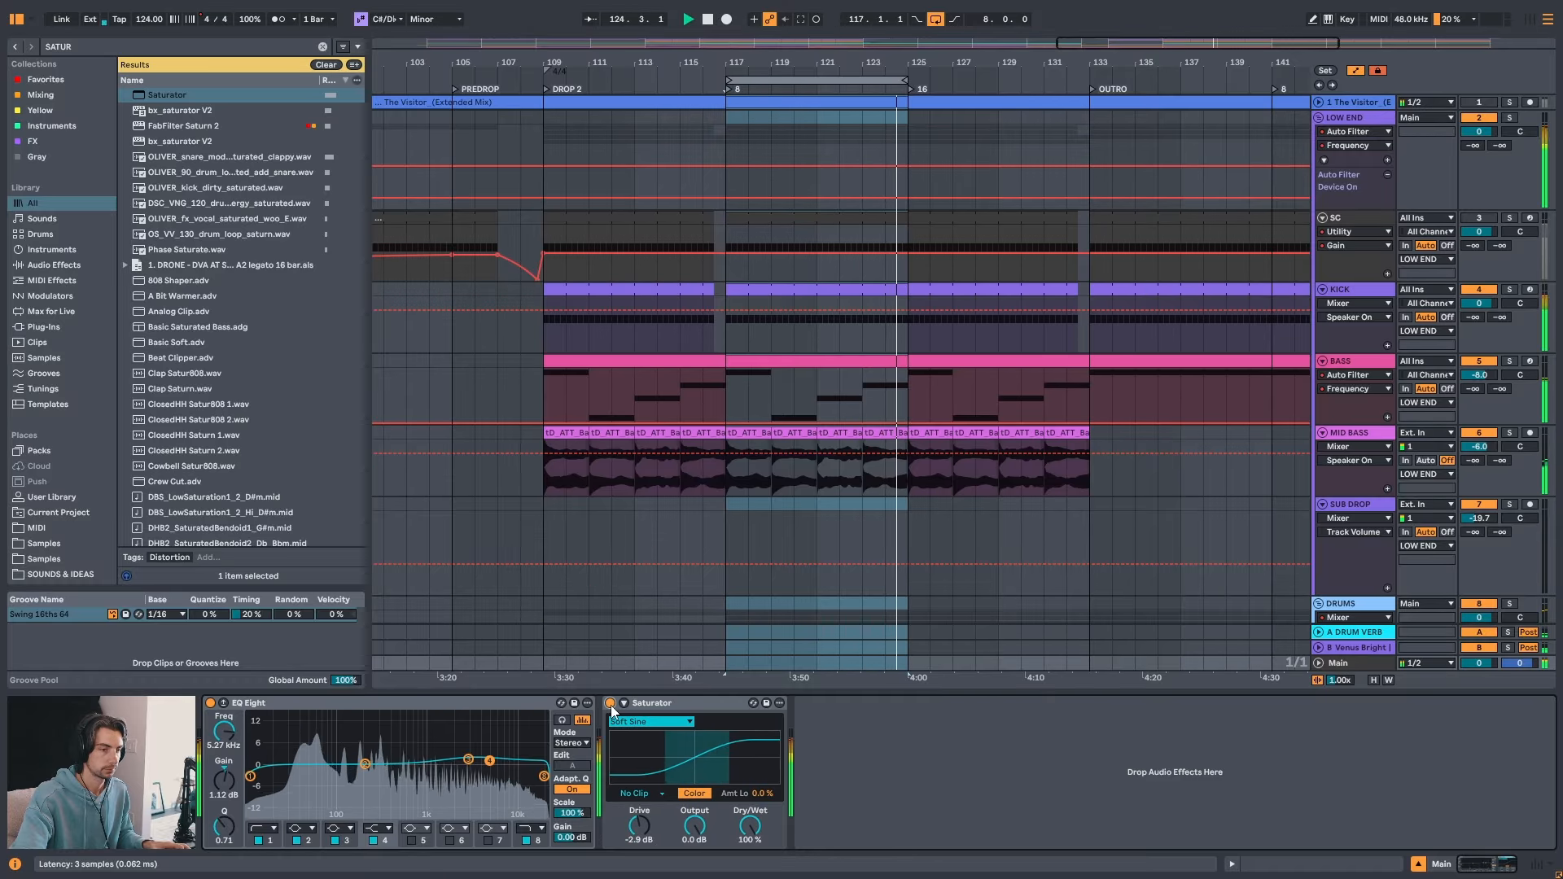
{"action": "left_click_drag", "start_coordinate": [639, 825], "coordinate": [639, 822]}
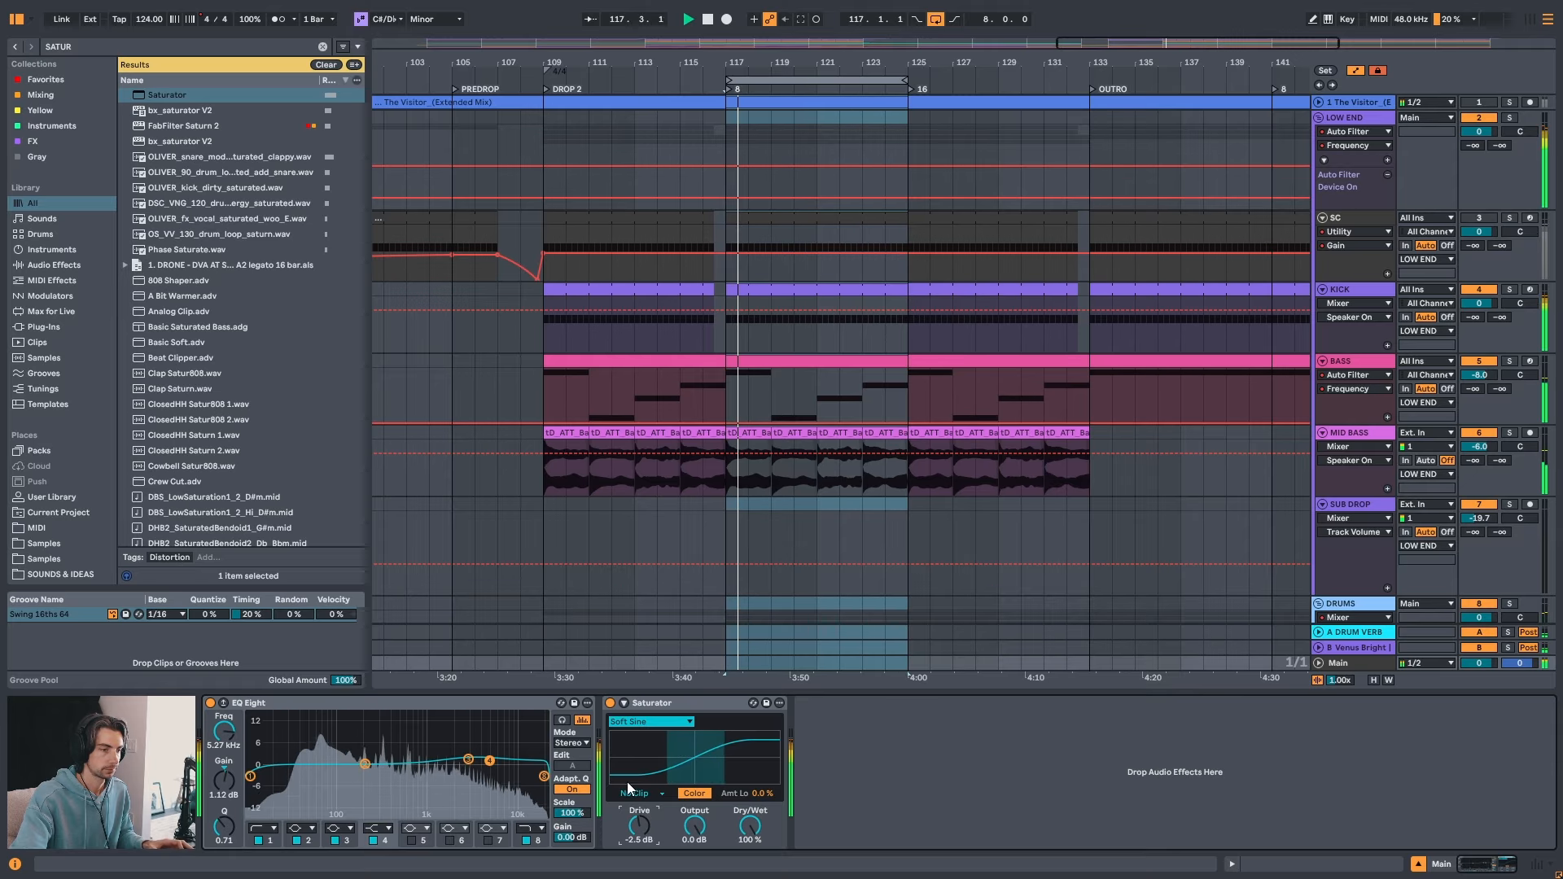
{"action": "left_click", "coordinate": [610, 703]}
{"action": "left_click", "coordinate": [609, 703]}
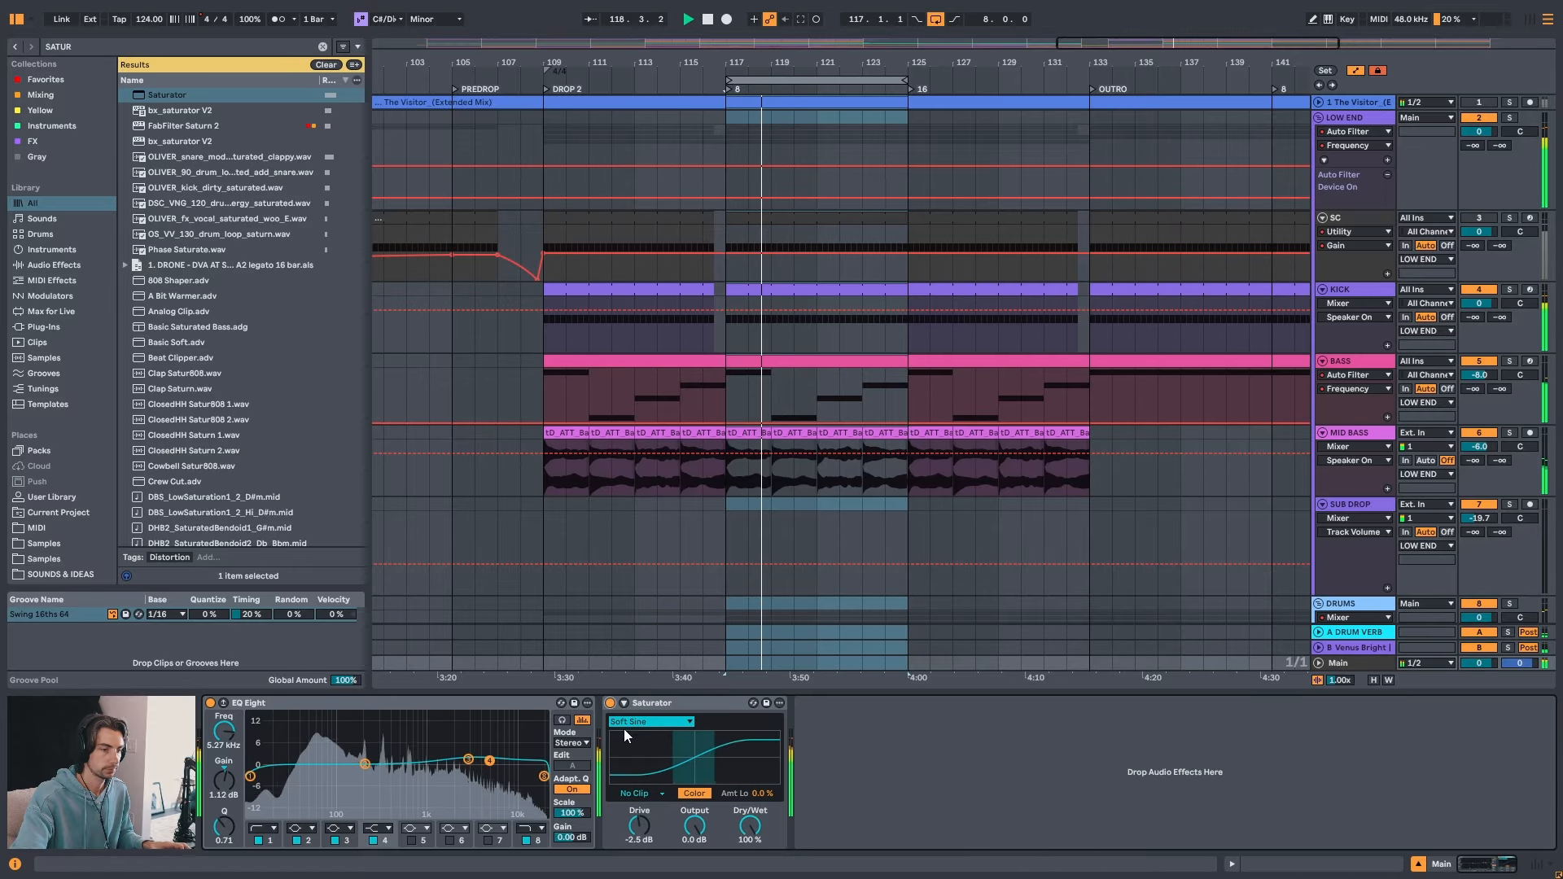
- Lower the Saturator drive to -3.7 dB, compare it against bypass, and fine-tune the drive to -3.4 dB
{"action": "left_click_drag", "start_coordinate": [639, 826], "coordinate": [638, 834]}
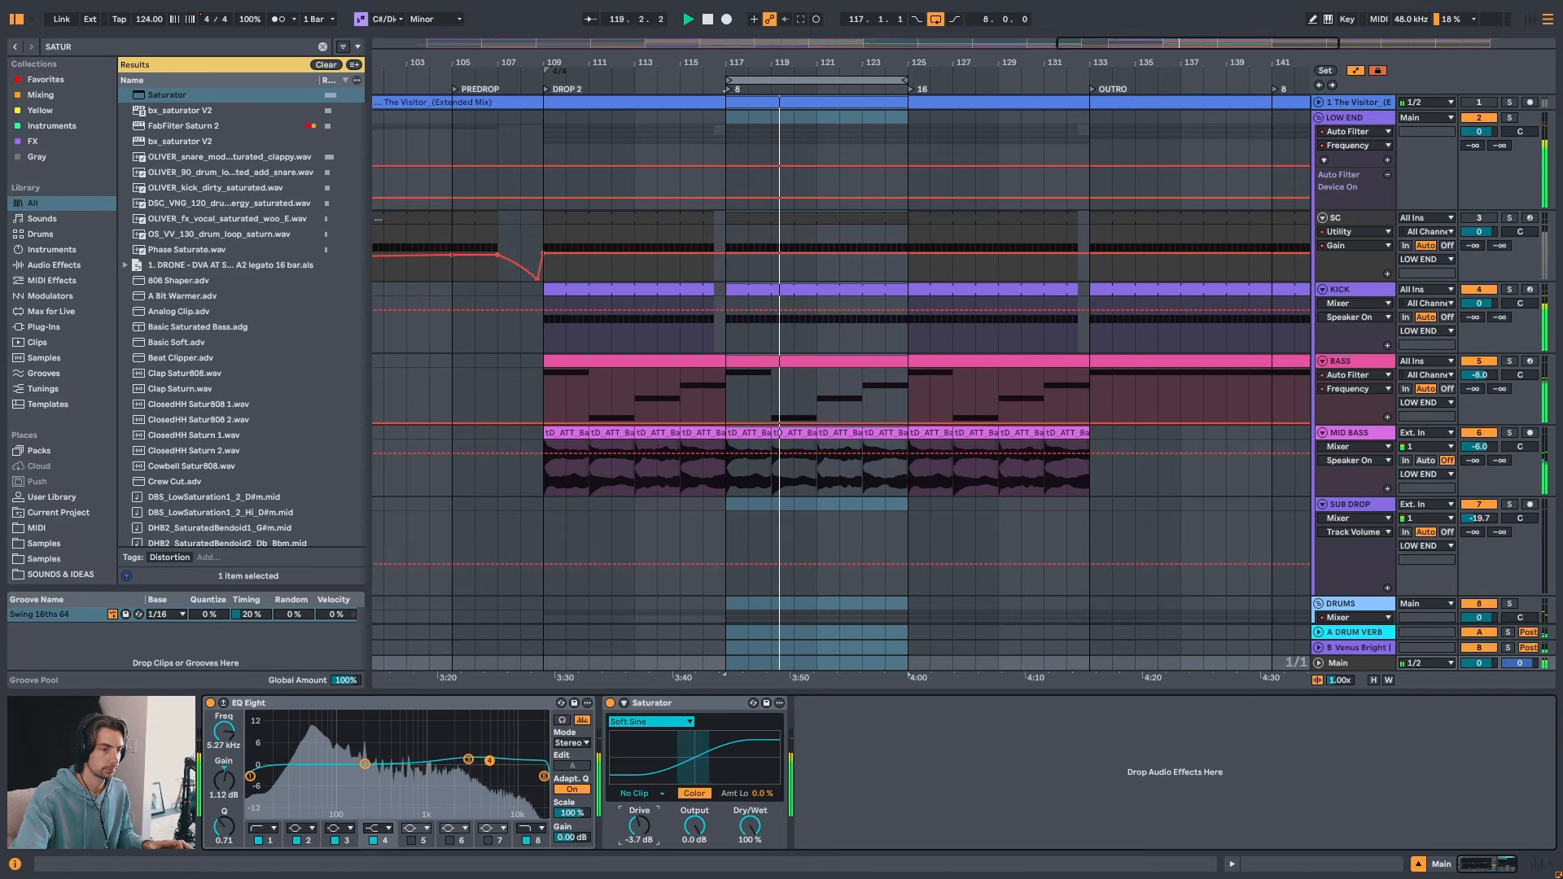
{"action": "left_click", "coordinate": [610, 702]}
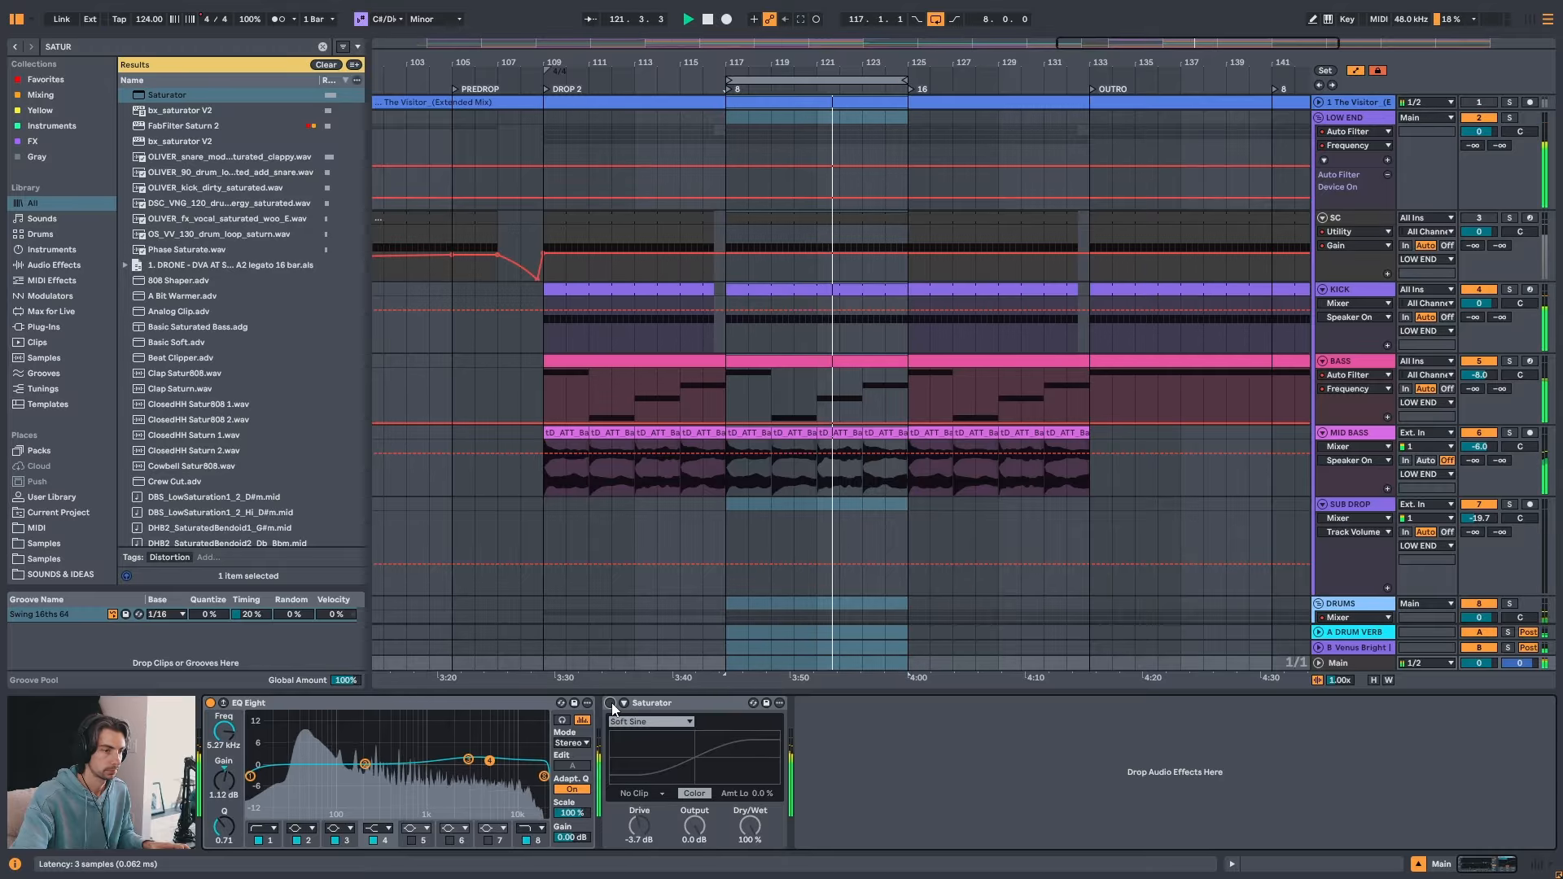
{"action": "left_click", "coordinate": [610, 702]}
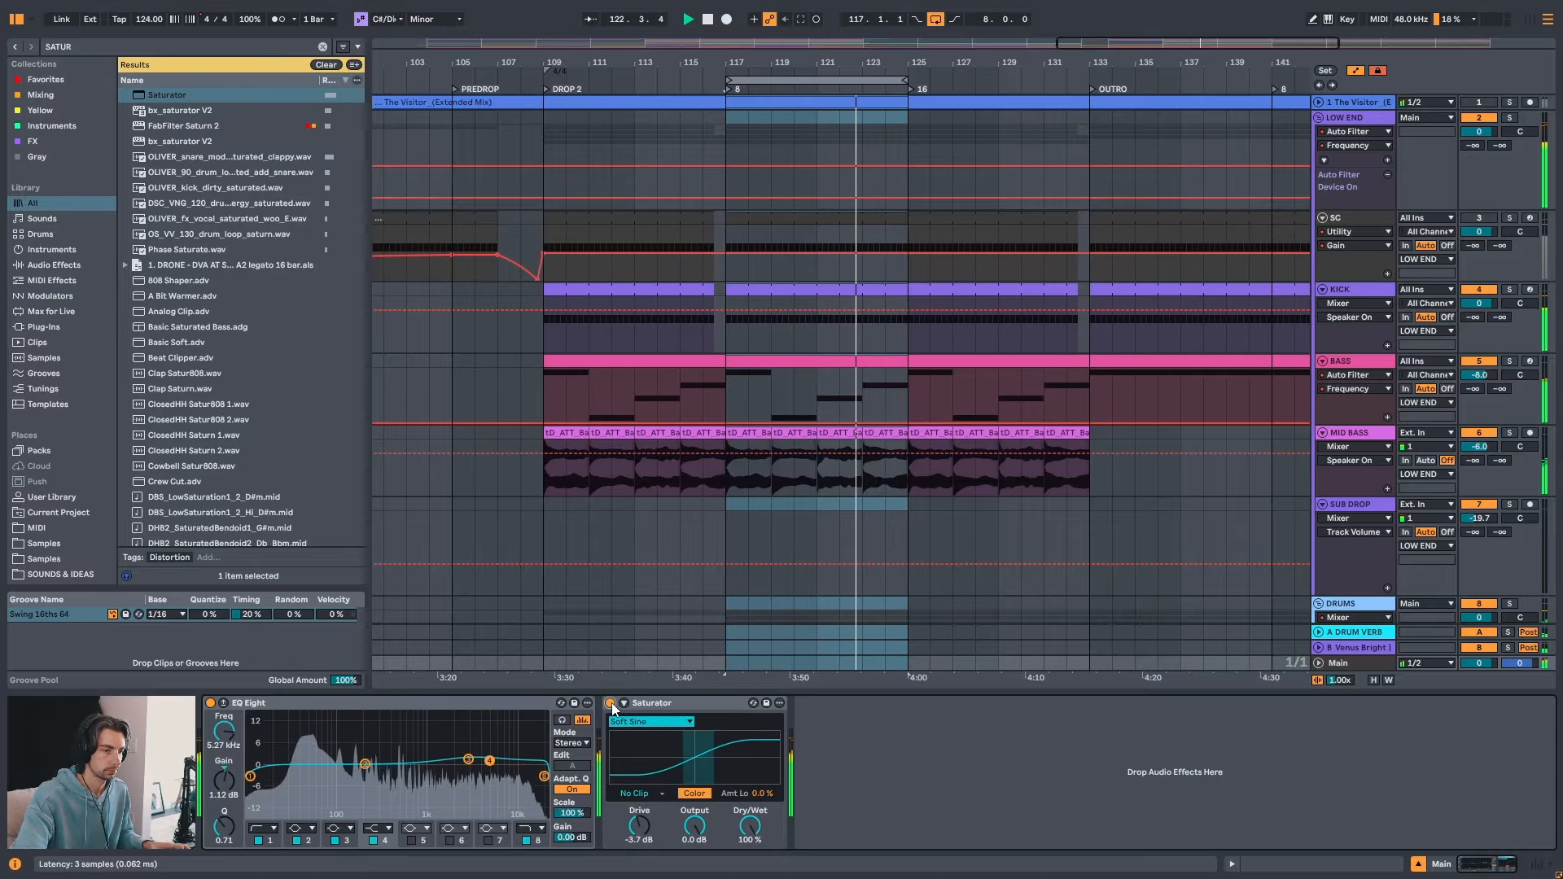
{"action": "left_click", "coordinate": [609, 702]}
{"action": "left_click", "coordinate": [610, 702]}
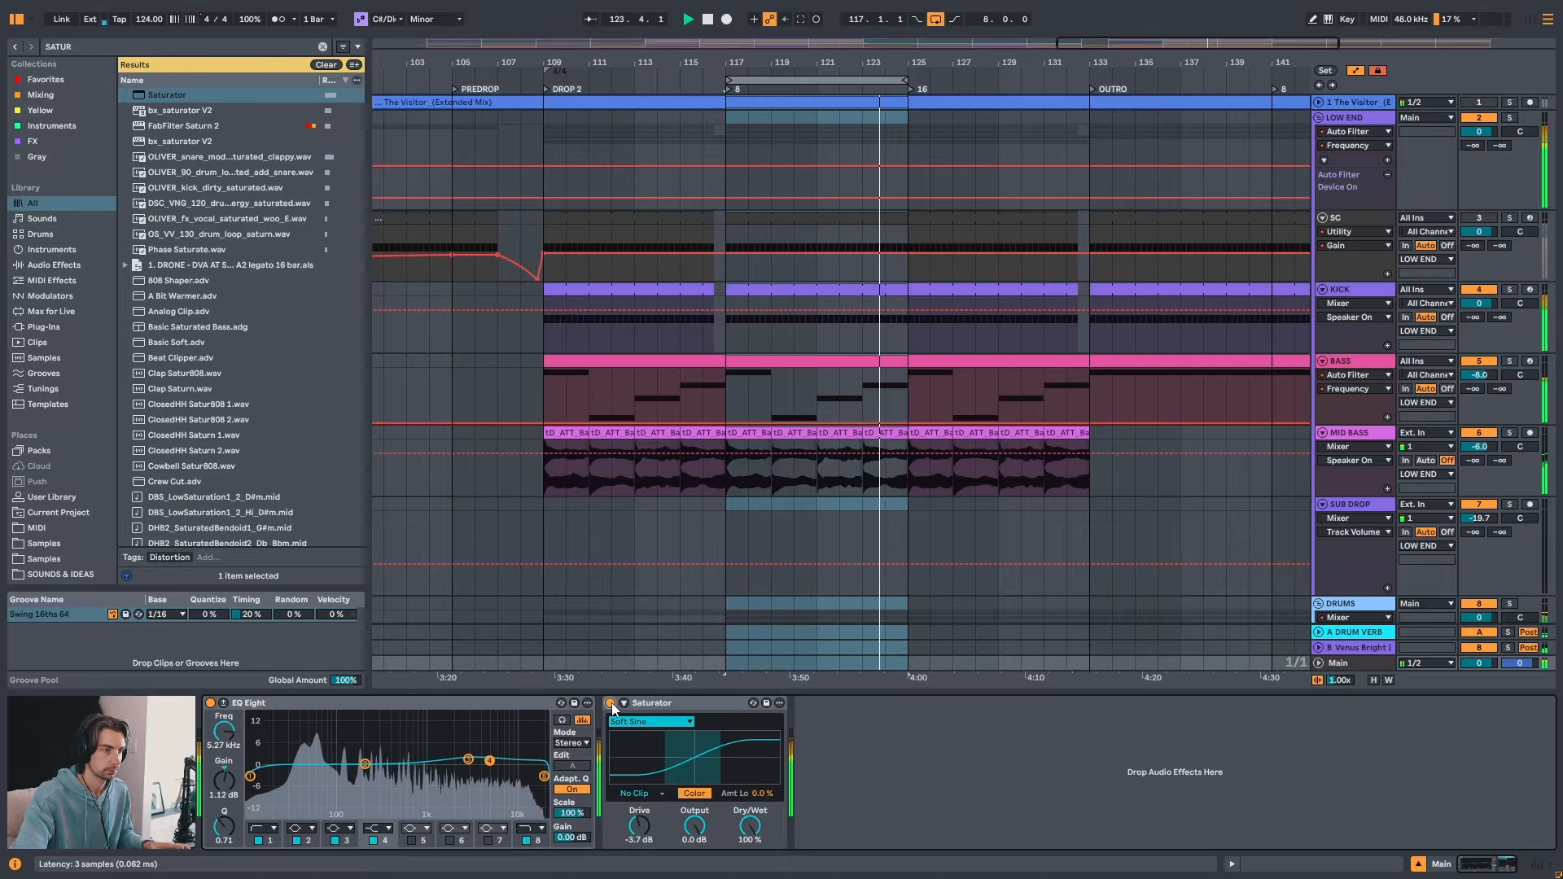
{"action": "left_click_drag", "start_coordinate": [640, 829], "coordinate": [639, 826]}
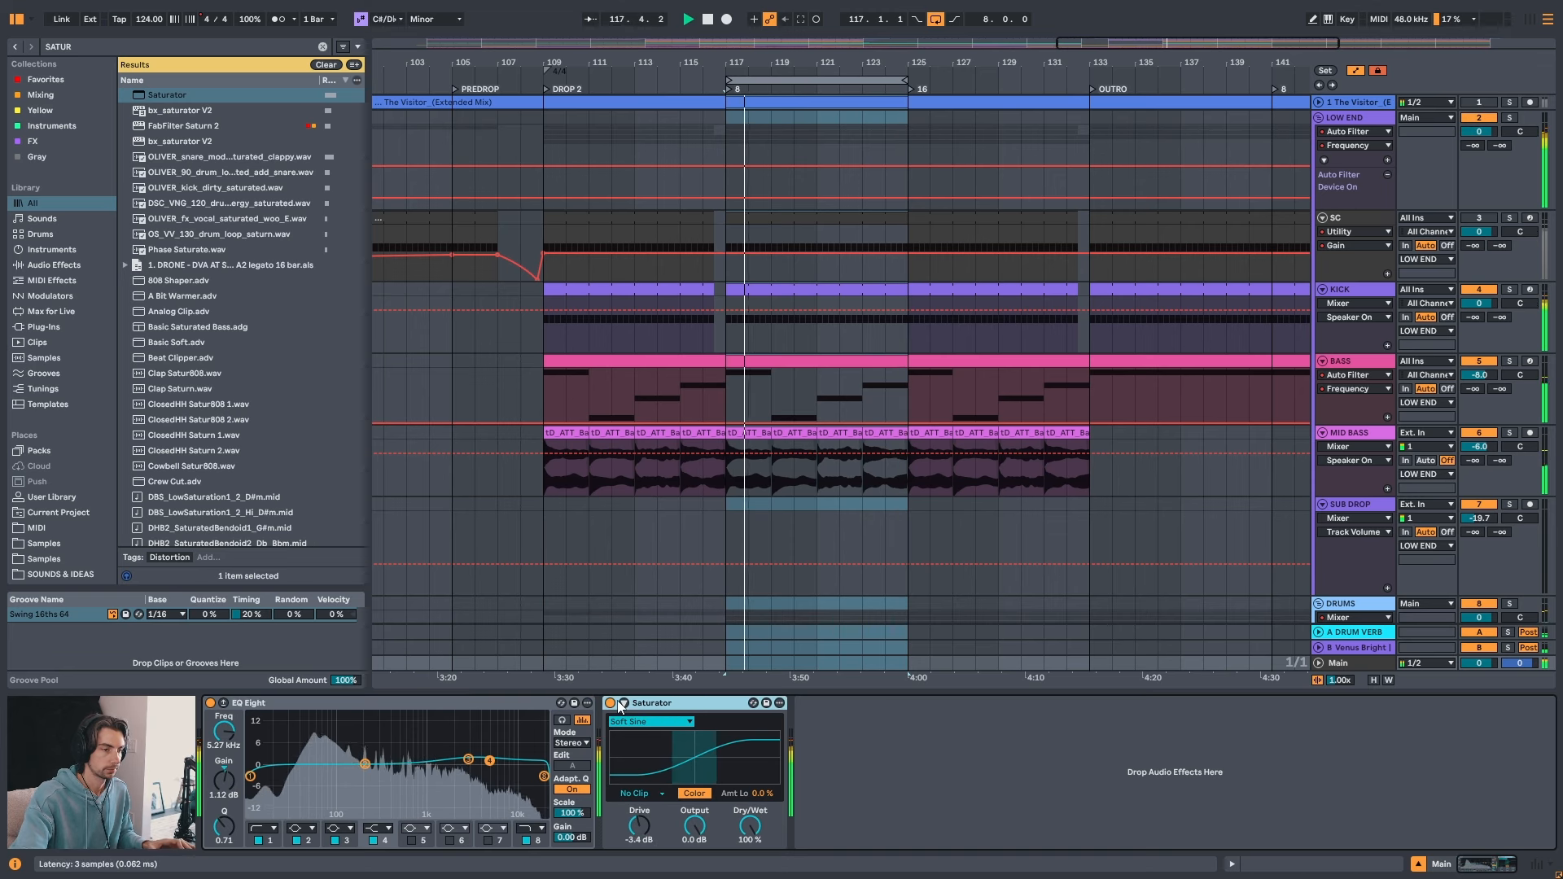
- Bypass and re-enable EQ Eight and Saturator together to compare the unprocessed and processed Main track during playback
{"action": "left_click", "coordinate": [513, 706]}
{"action": "left_click", "coordinate": [609, 702]}
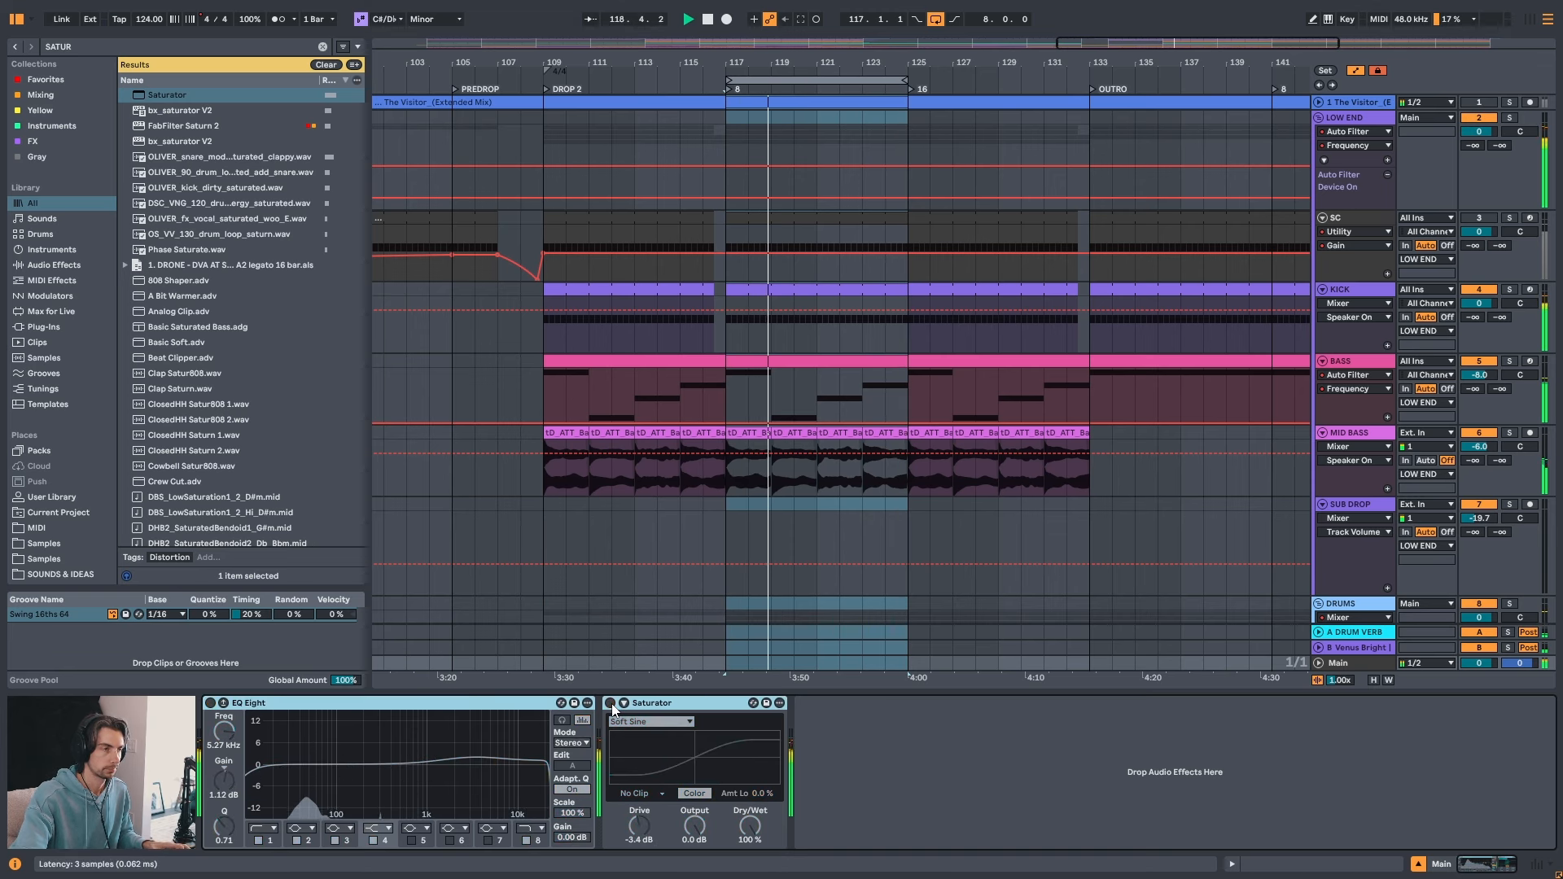
{"action": "left_click", "coordinate": [610, 702]}
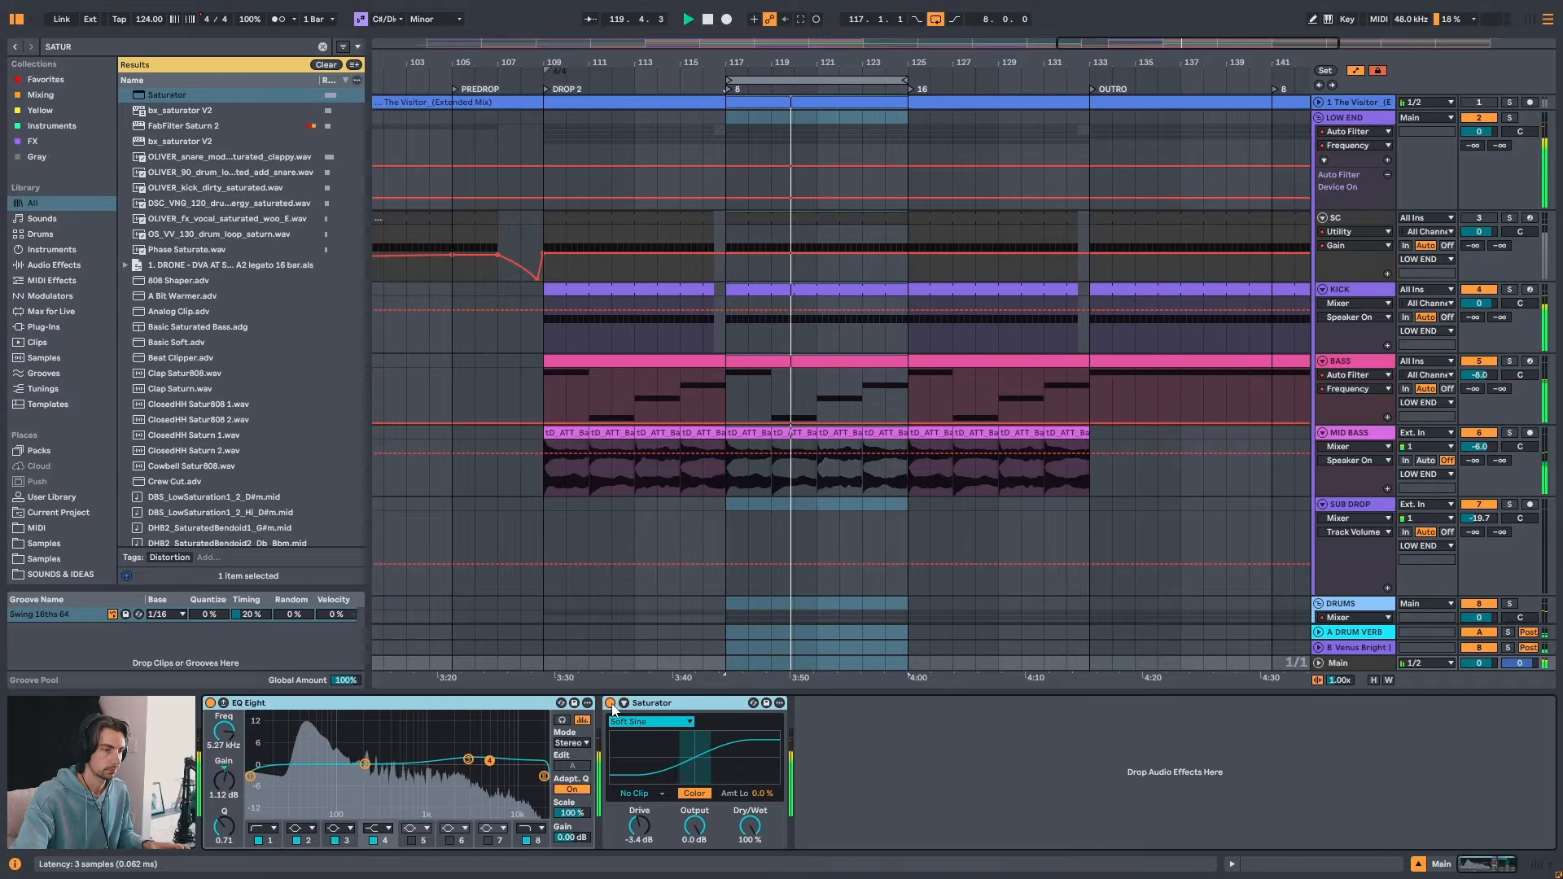
{"action": "left_click", "coordinate": [610, 702]}
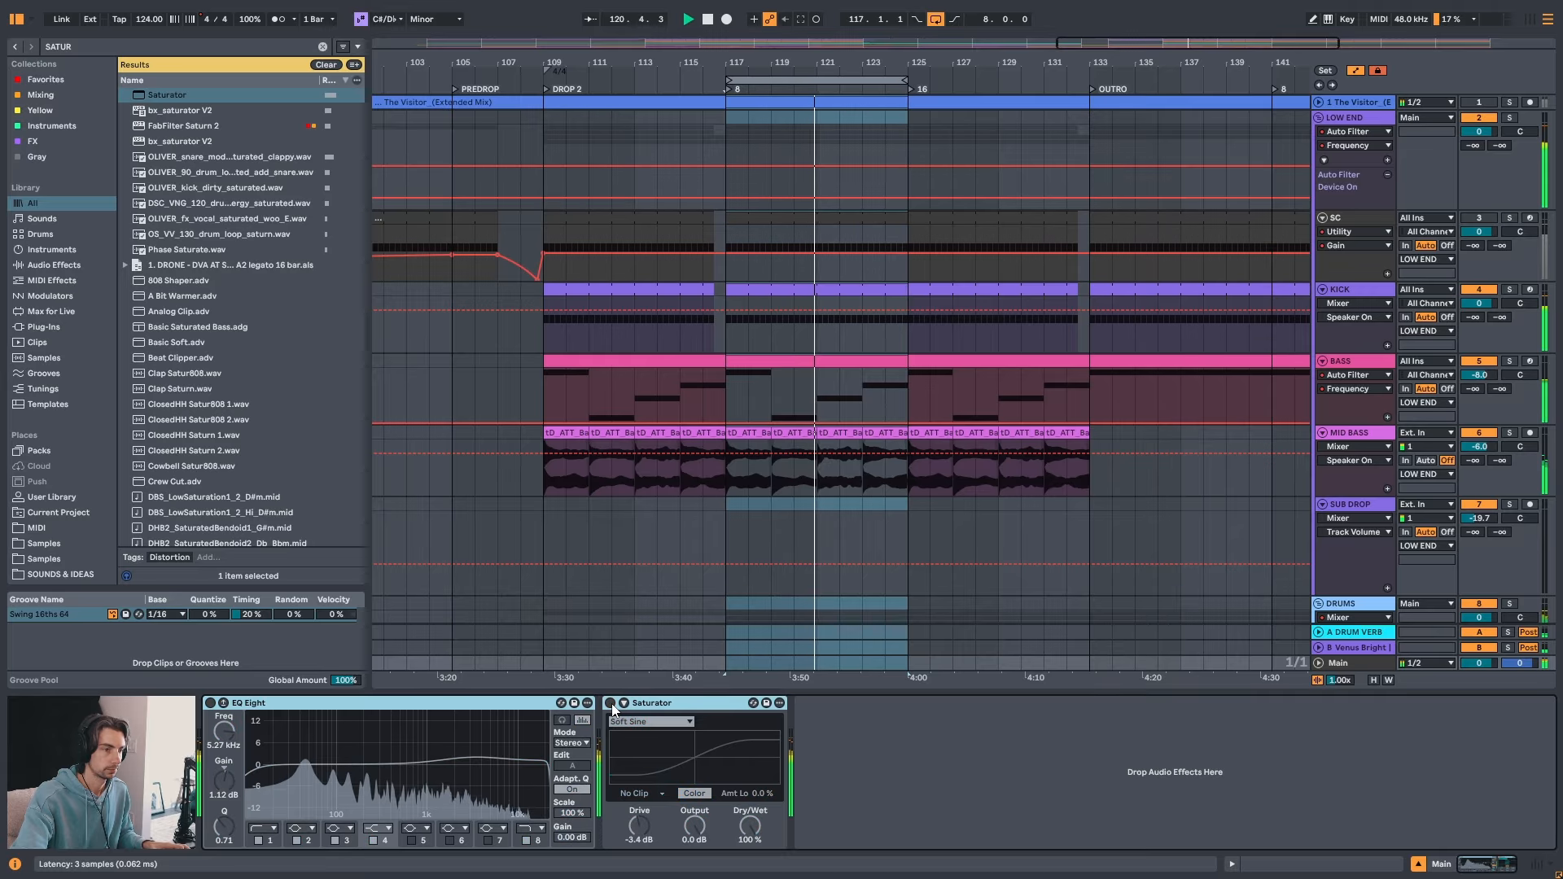
{"action": "left_click", "coordinate": [610, 702]}
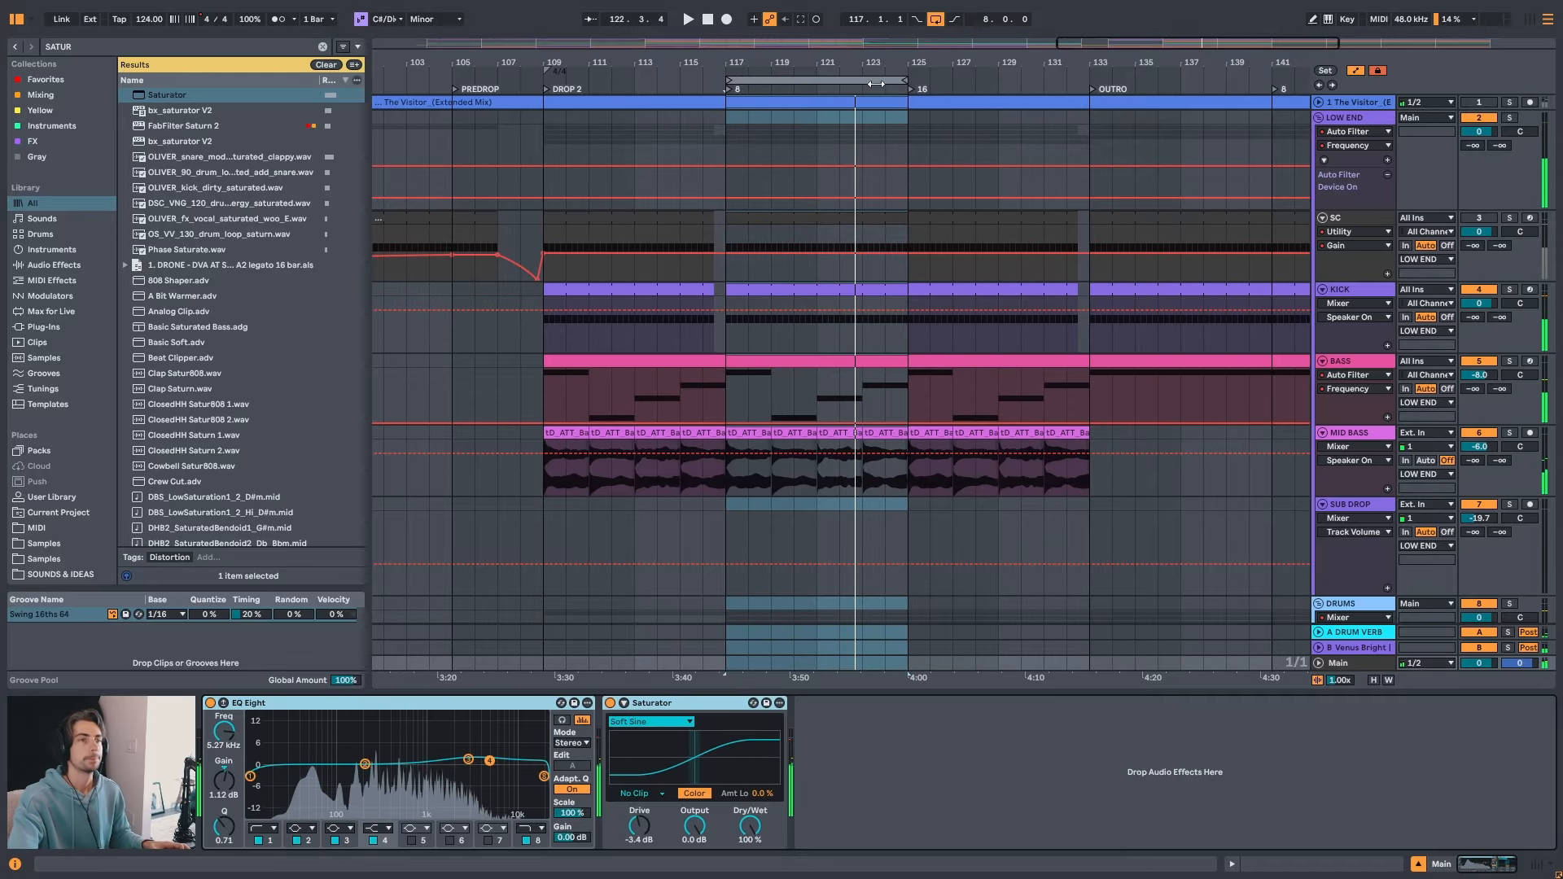
- Clear the browser search and add a Glue Compressor after the Saturator on the Main track
{"action": "left_click_drag", "start_coordinate": [880, 68], "coordinate": [854, 68]}
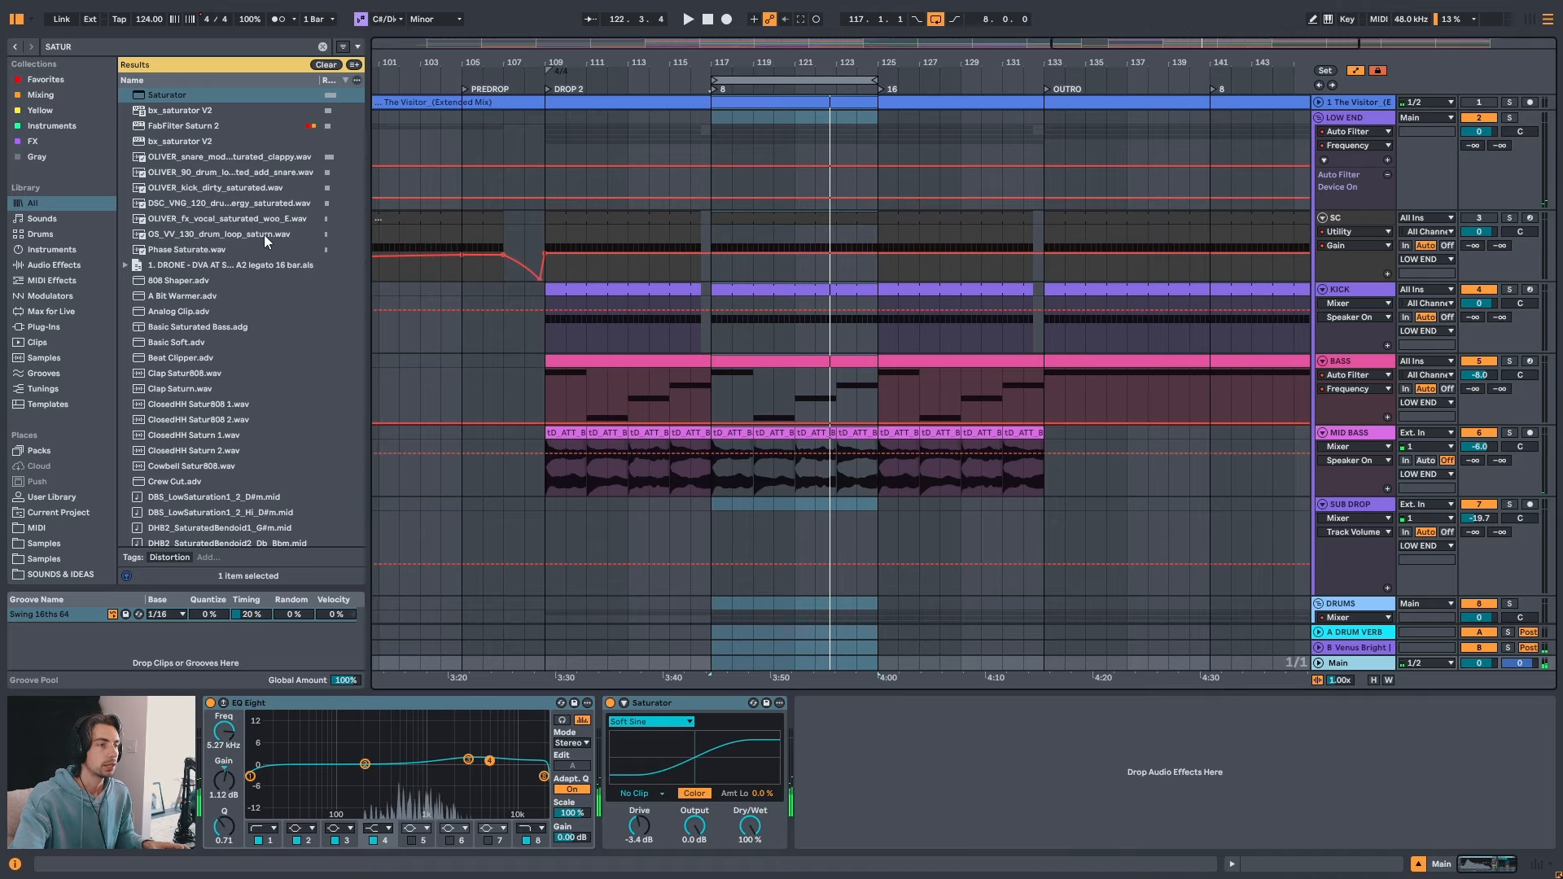
{"action": "left_click", "coordinate": [323, 47]}
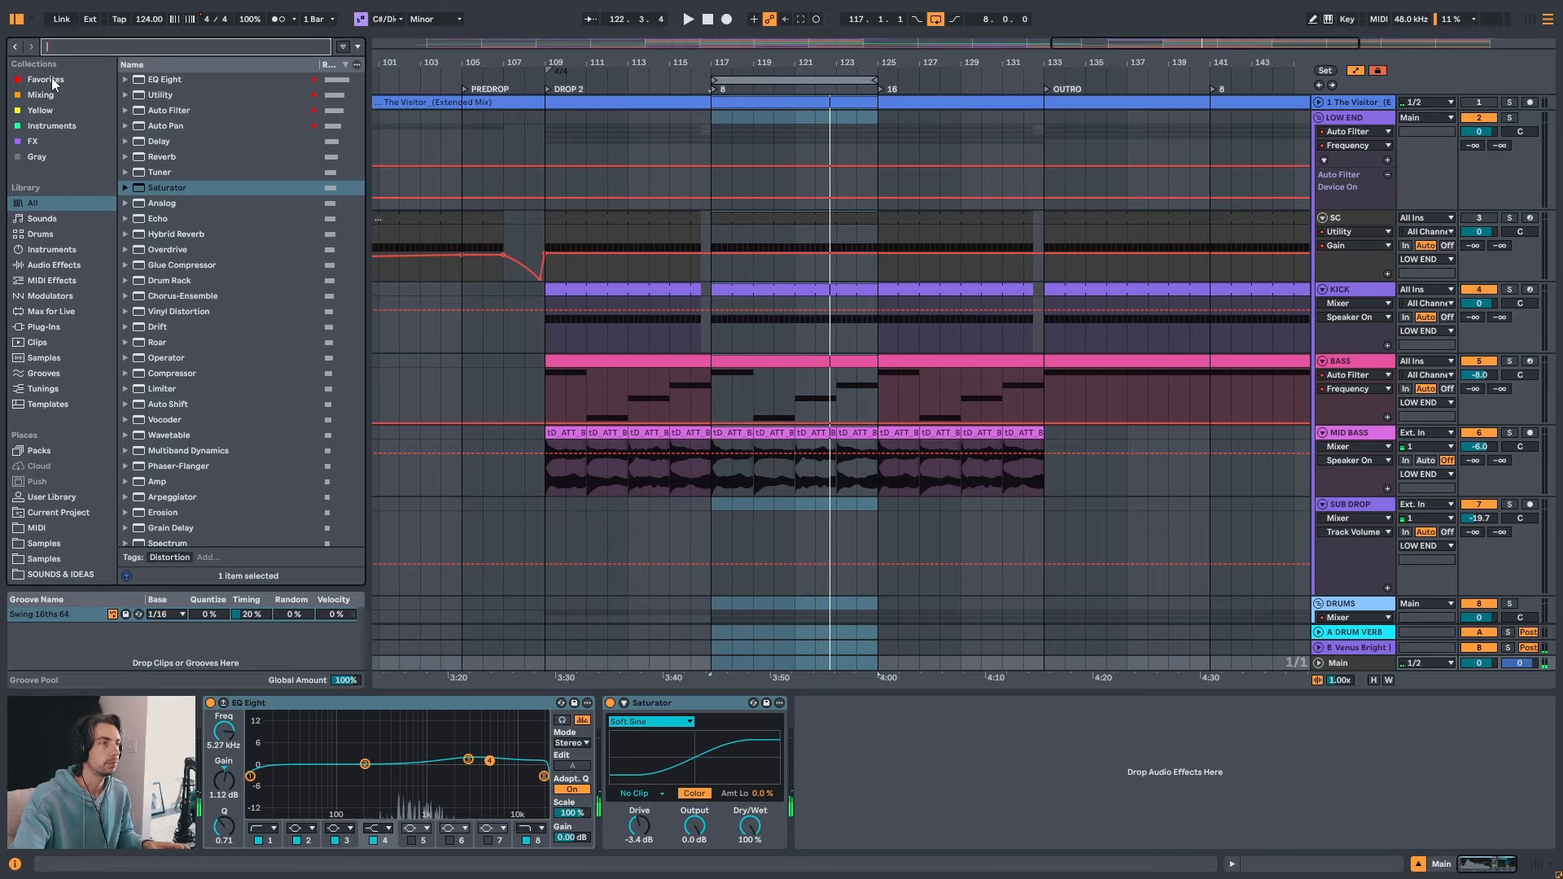
{"action": "double_click", "coordinate": [193, 267]}
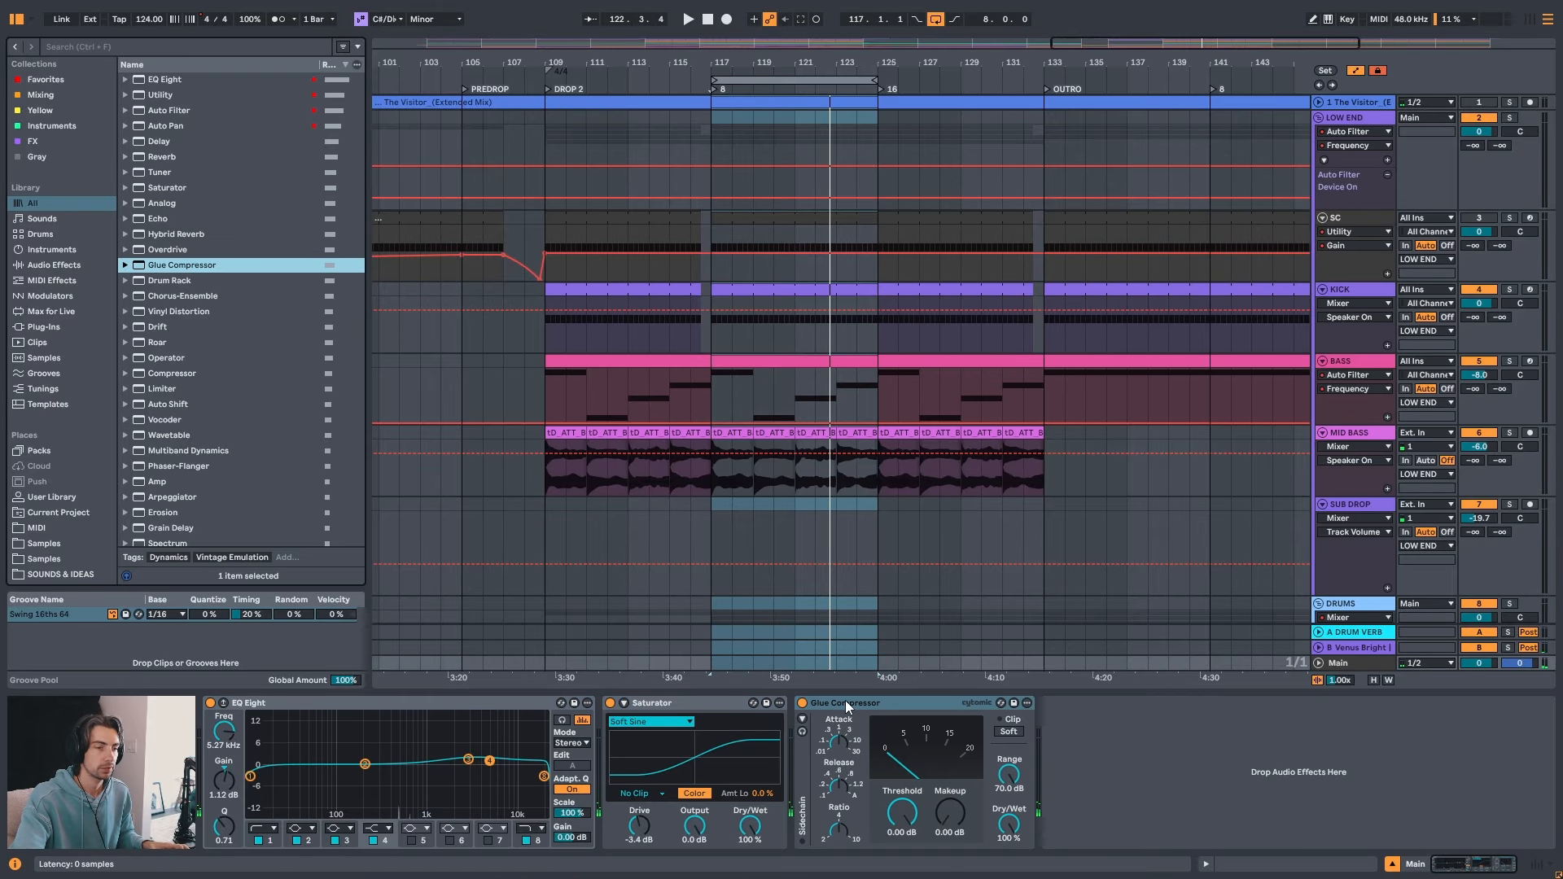
{"action": "left_click", "coordinate": [848, 709]}
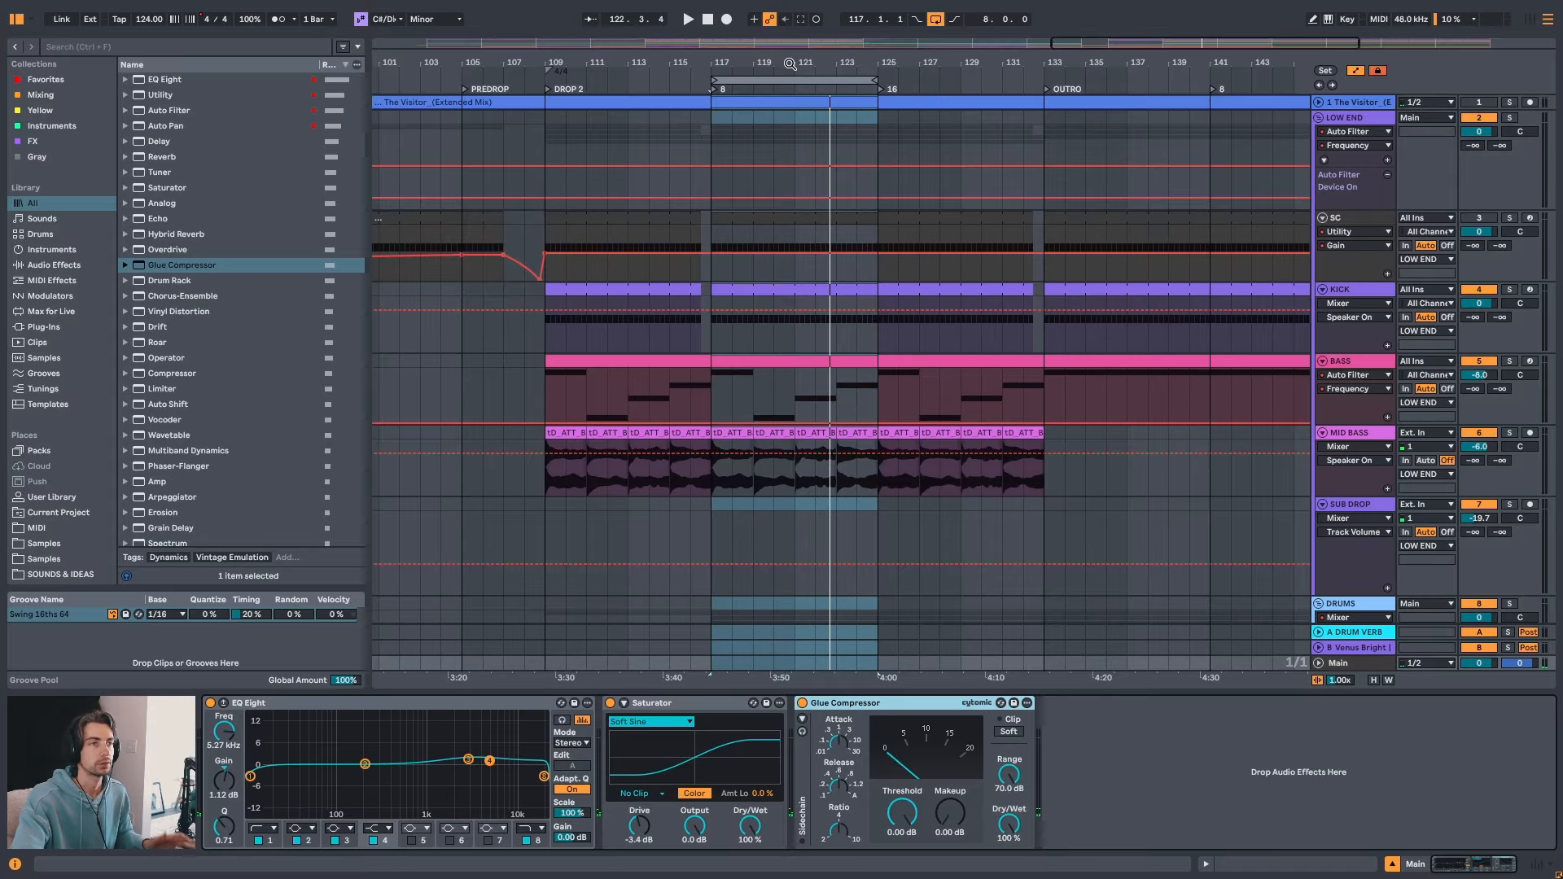
{"action": "left_click_drag", "start_coordinate": [790, 63], "coordinate": [739, 97]}
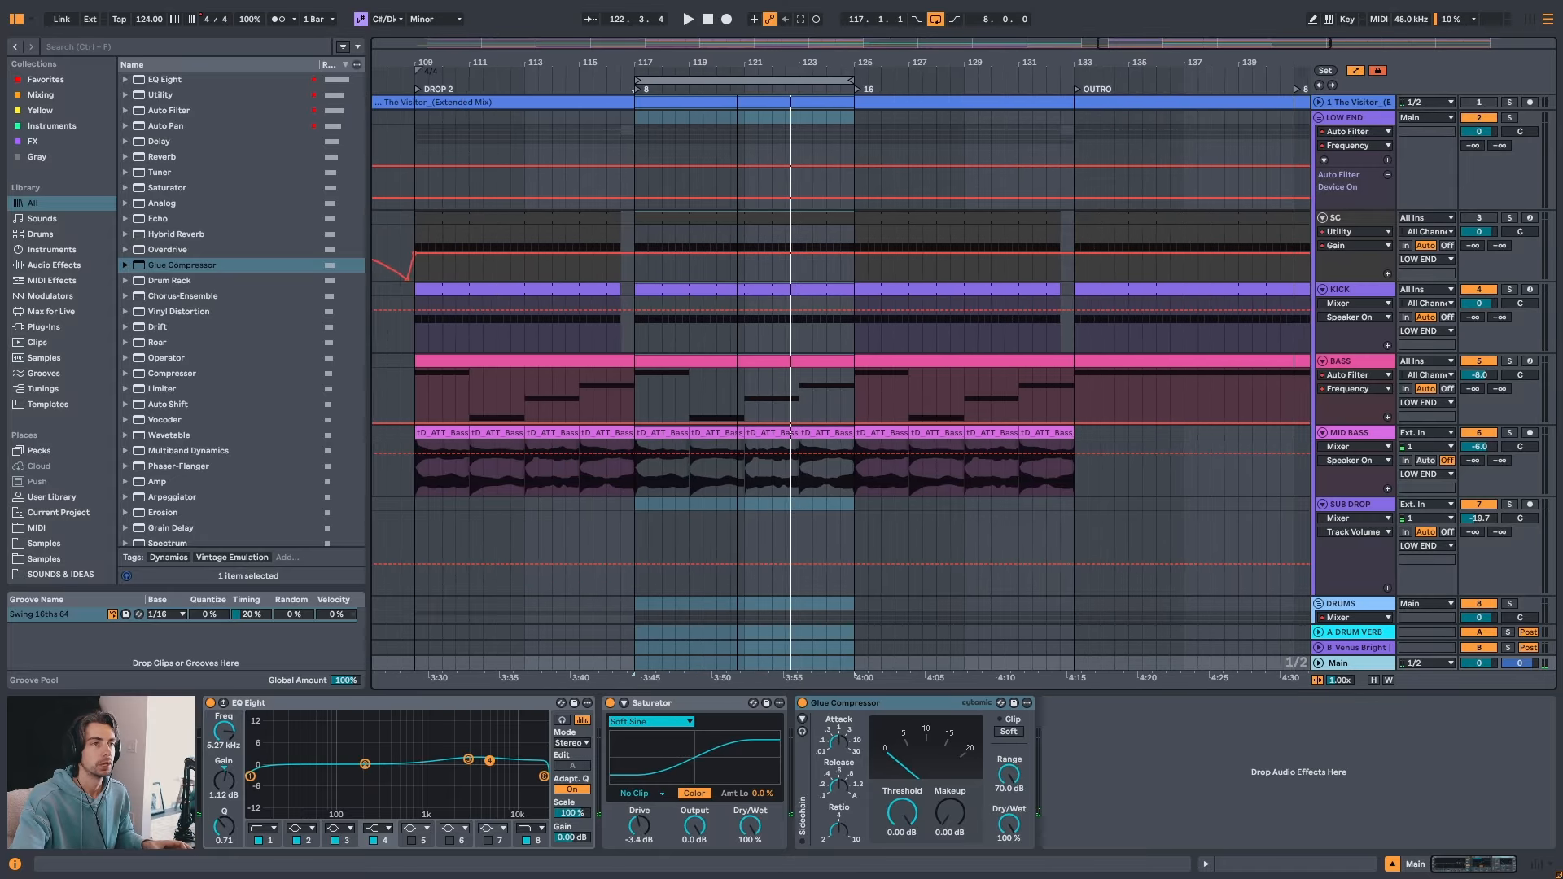
{"action": "left_click", "coordinate": [850, 716]}
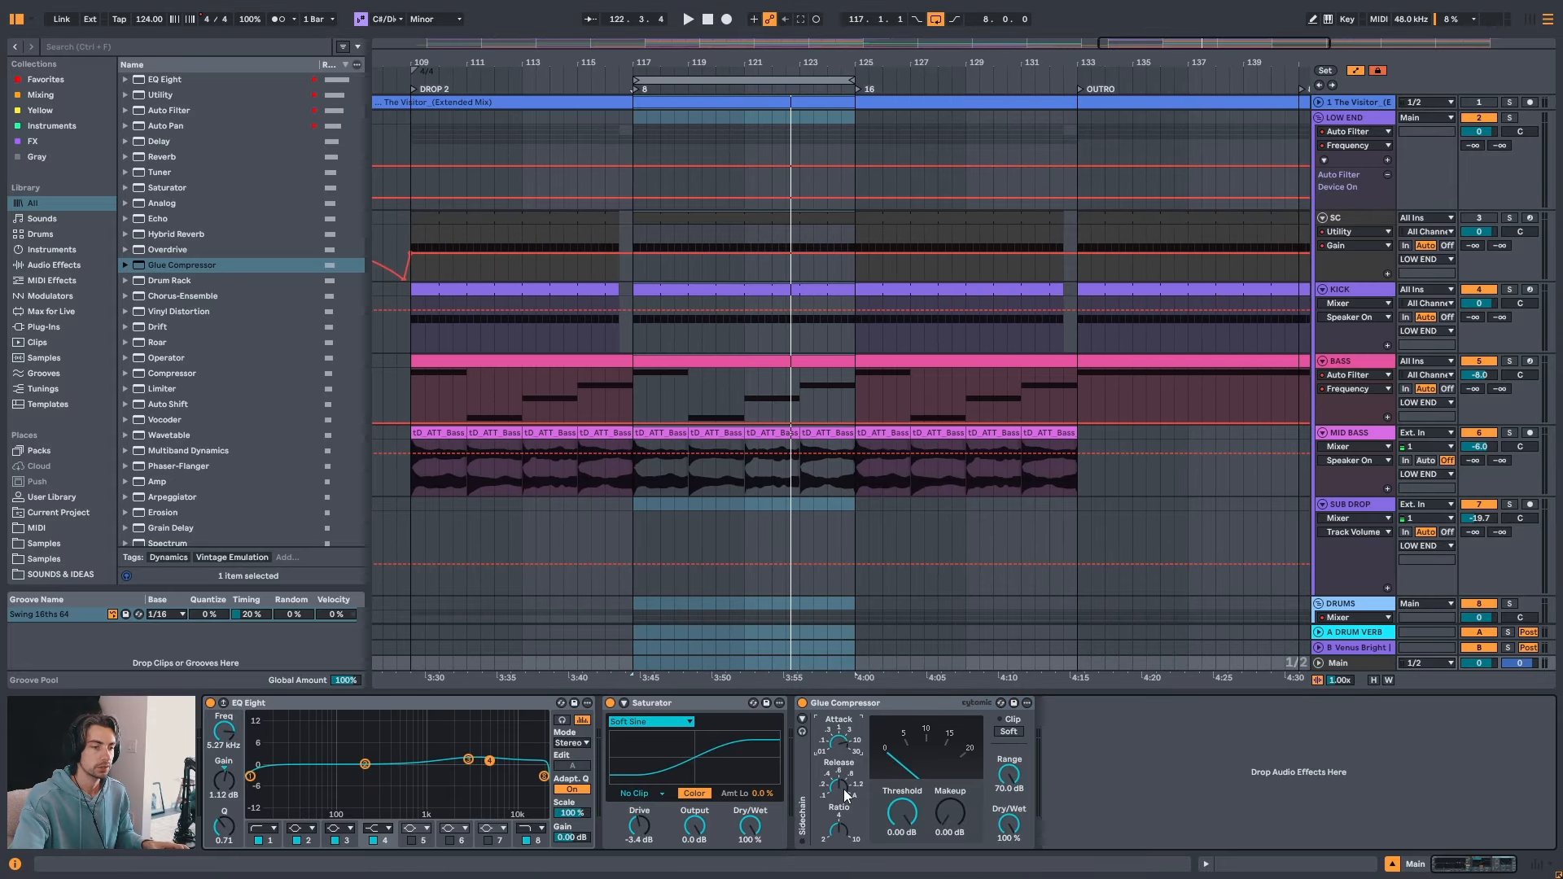
{"action": "left_click", "coordinate": [857, 703]}
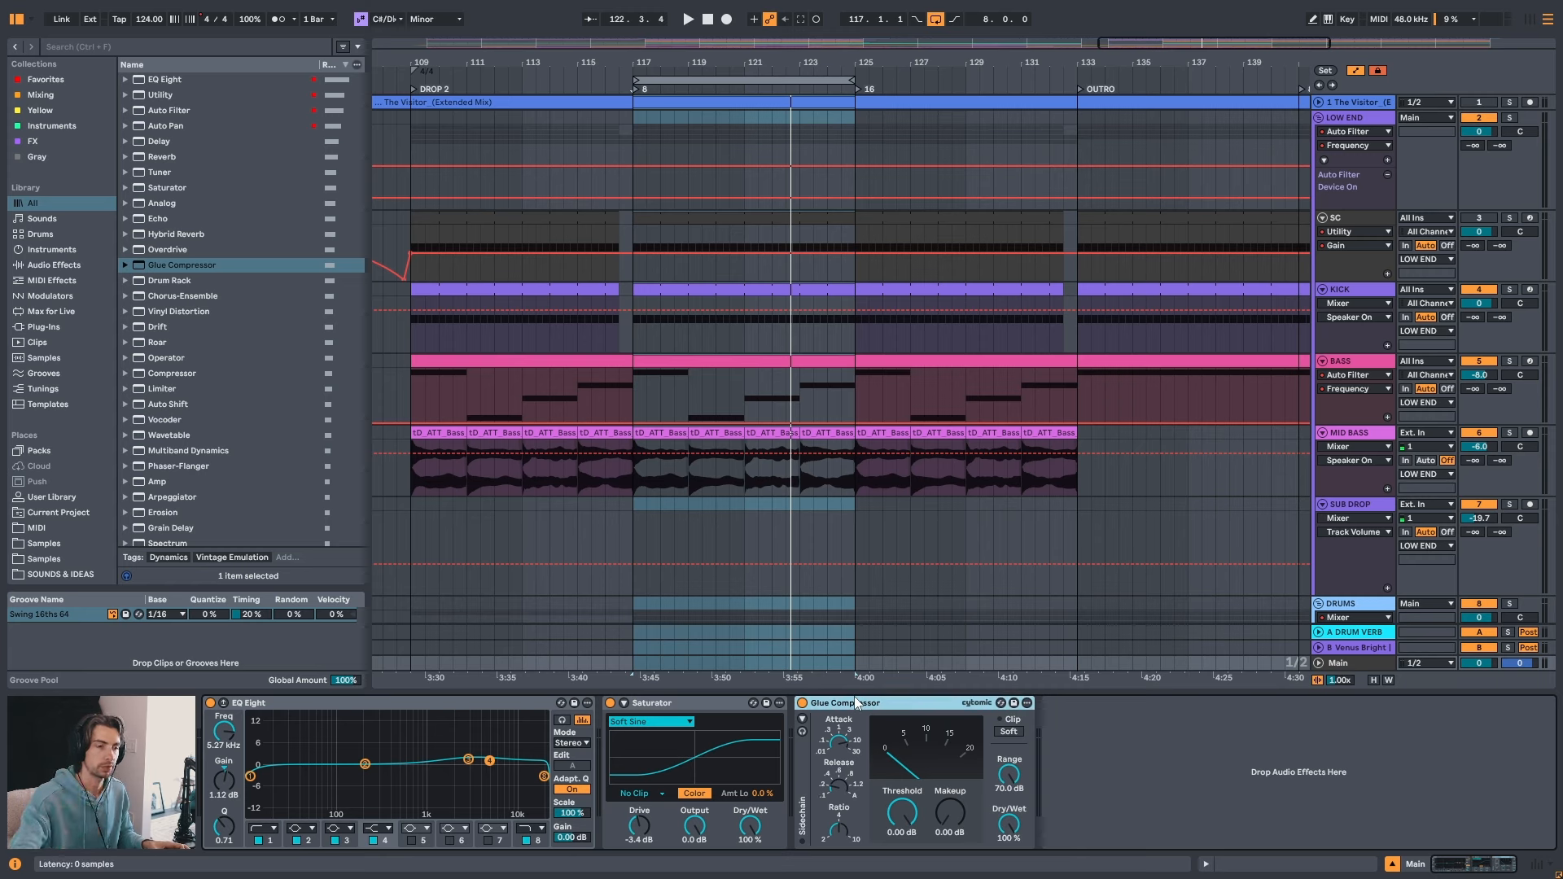
- Play the Drop 2 loop and set the Glue Compressor's threshold to -10.5 dB and makeup gain to 1.17 dB
{"action": "key", "text": "space"}
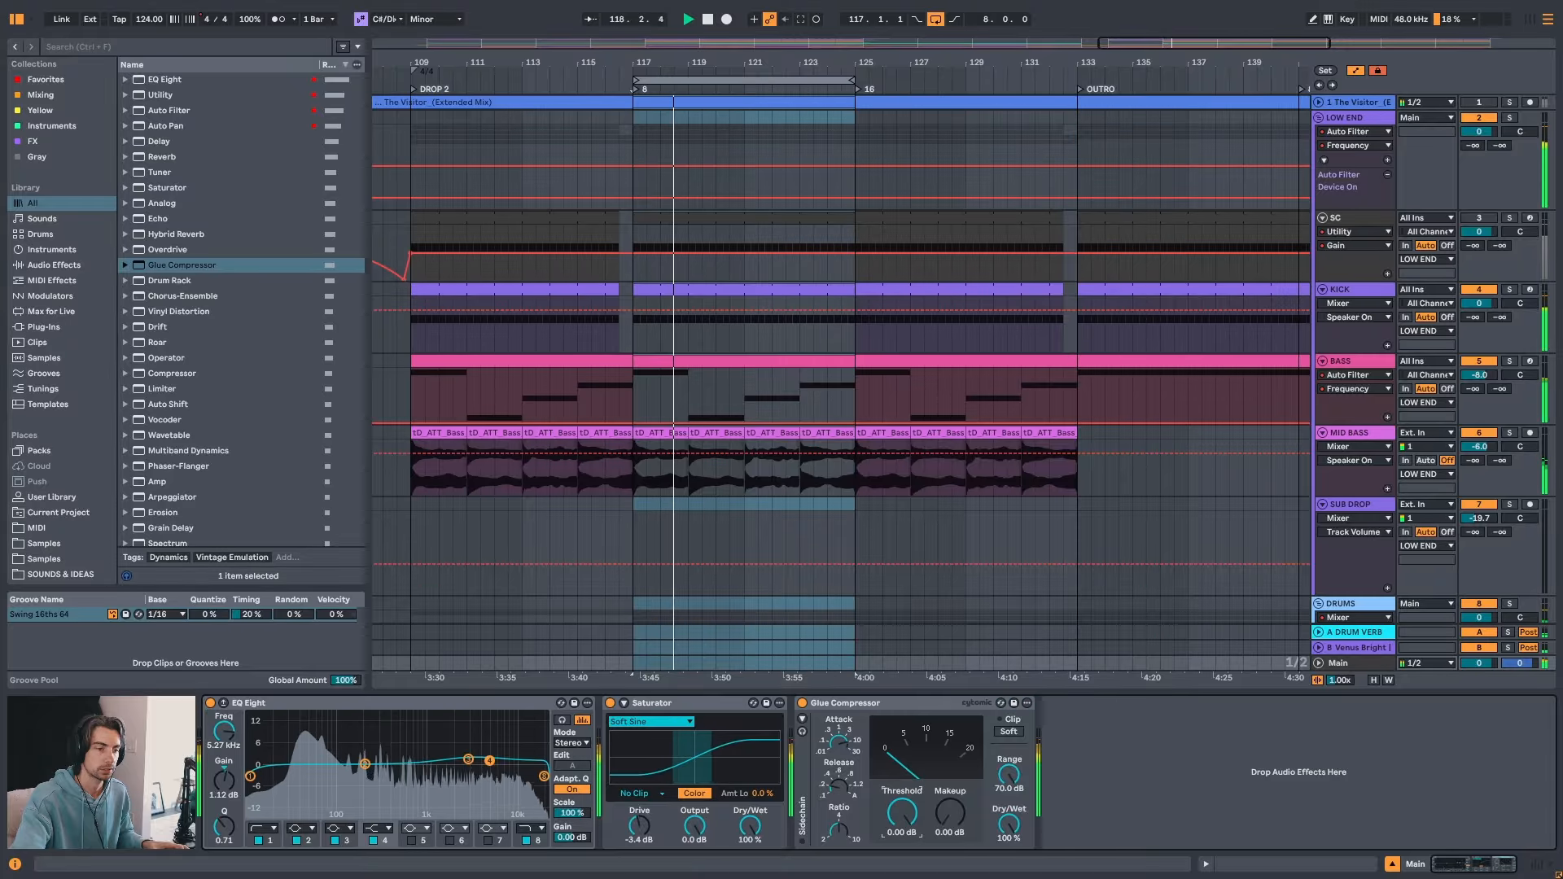
{"action": "left_click_drag", "start_coordinate": [905, 819], "coordinate": [906, 823]}
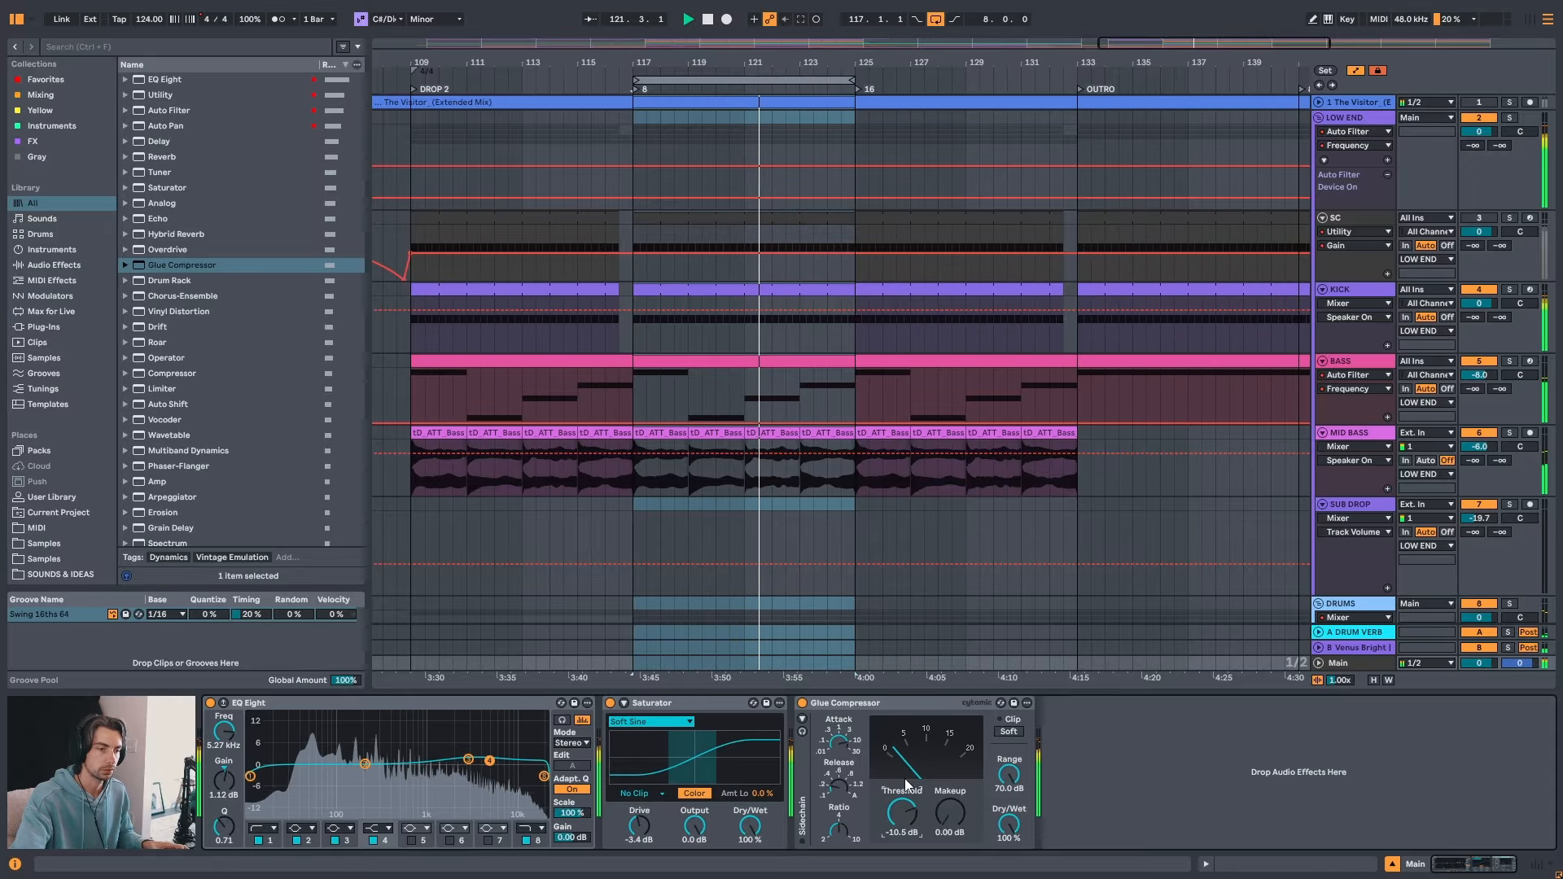
{"action": "left_click", "coordinate": [803, 703]}
{"action": "left_click", "coordinate": [803, 704]}
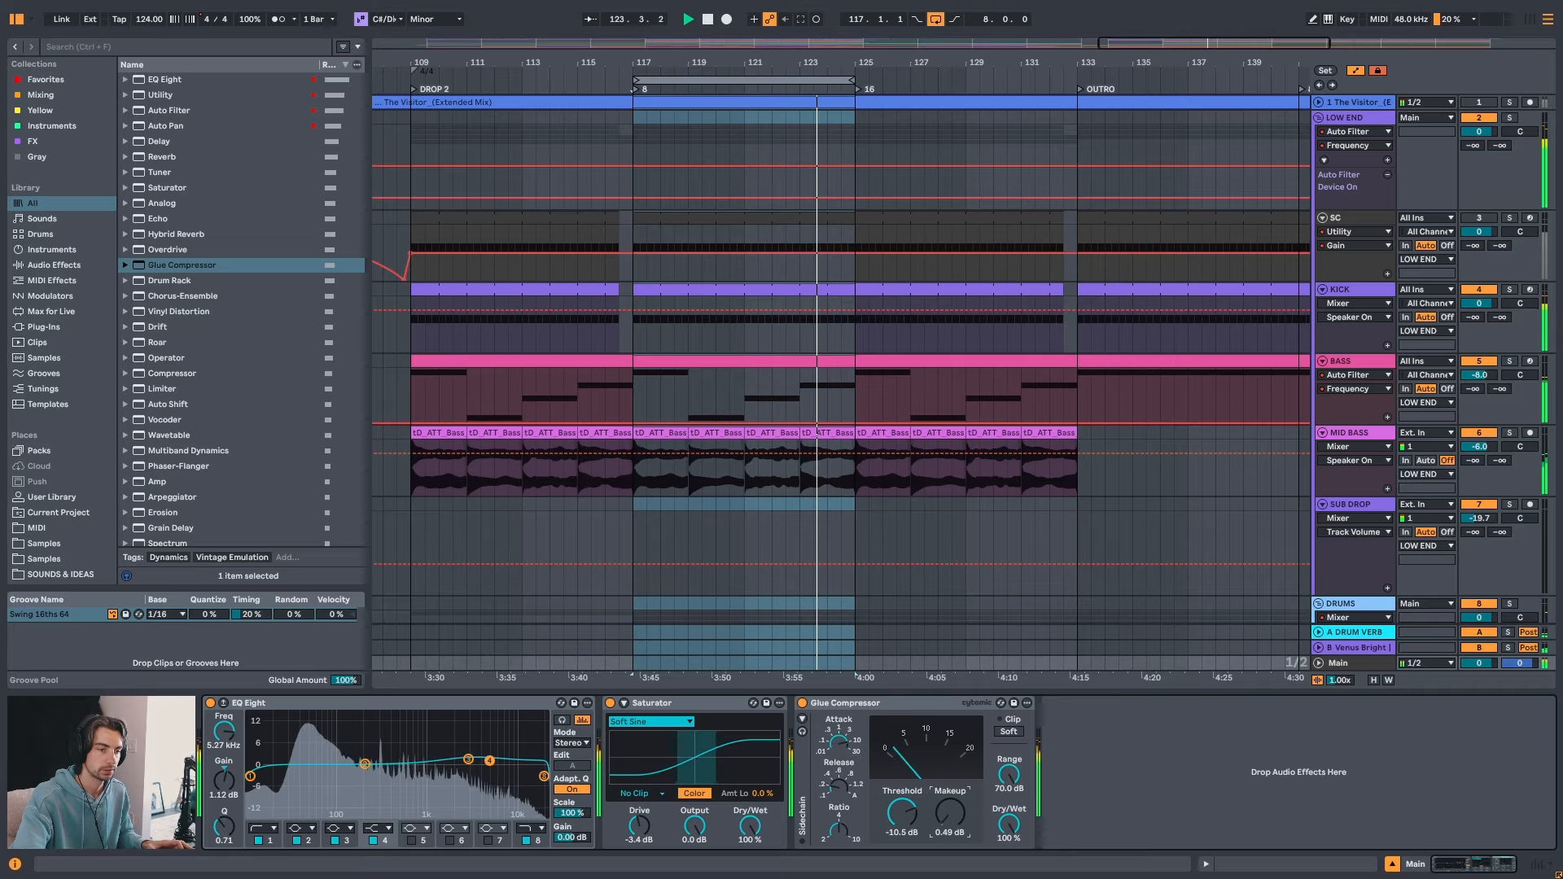
{"action": "left_click_drag", "start_coordinate": [950, 812], "coordinate": [950, 811]}
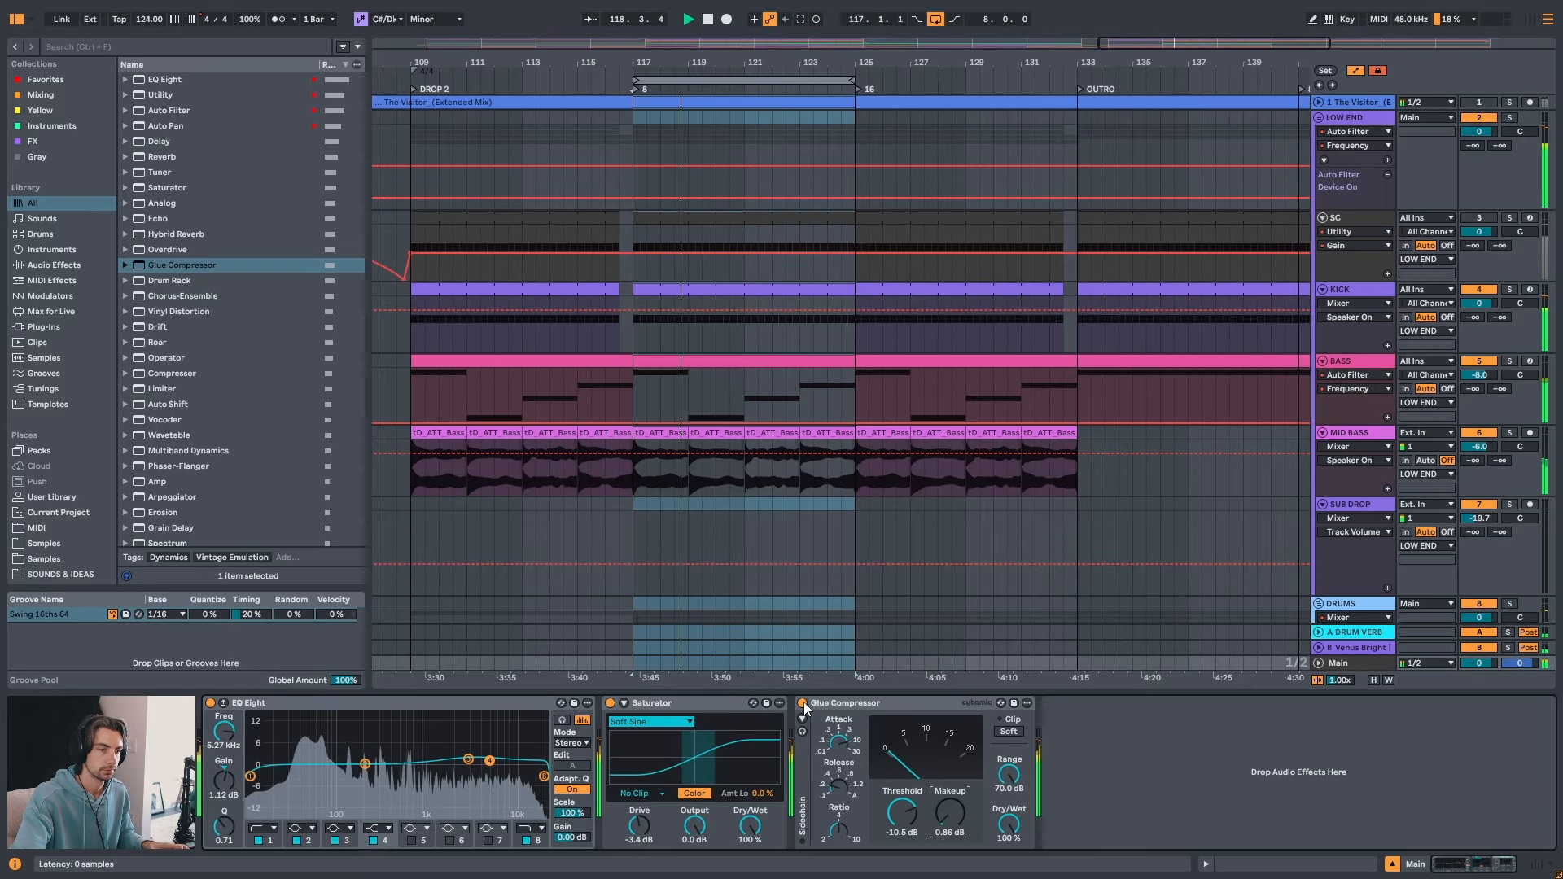
{"action": "left_click_drag", "start_coordinate": [950, 813], "coordinate": [950, 807]}
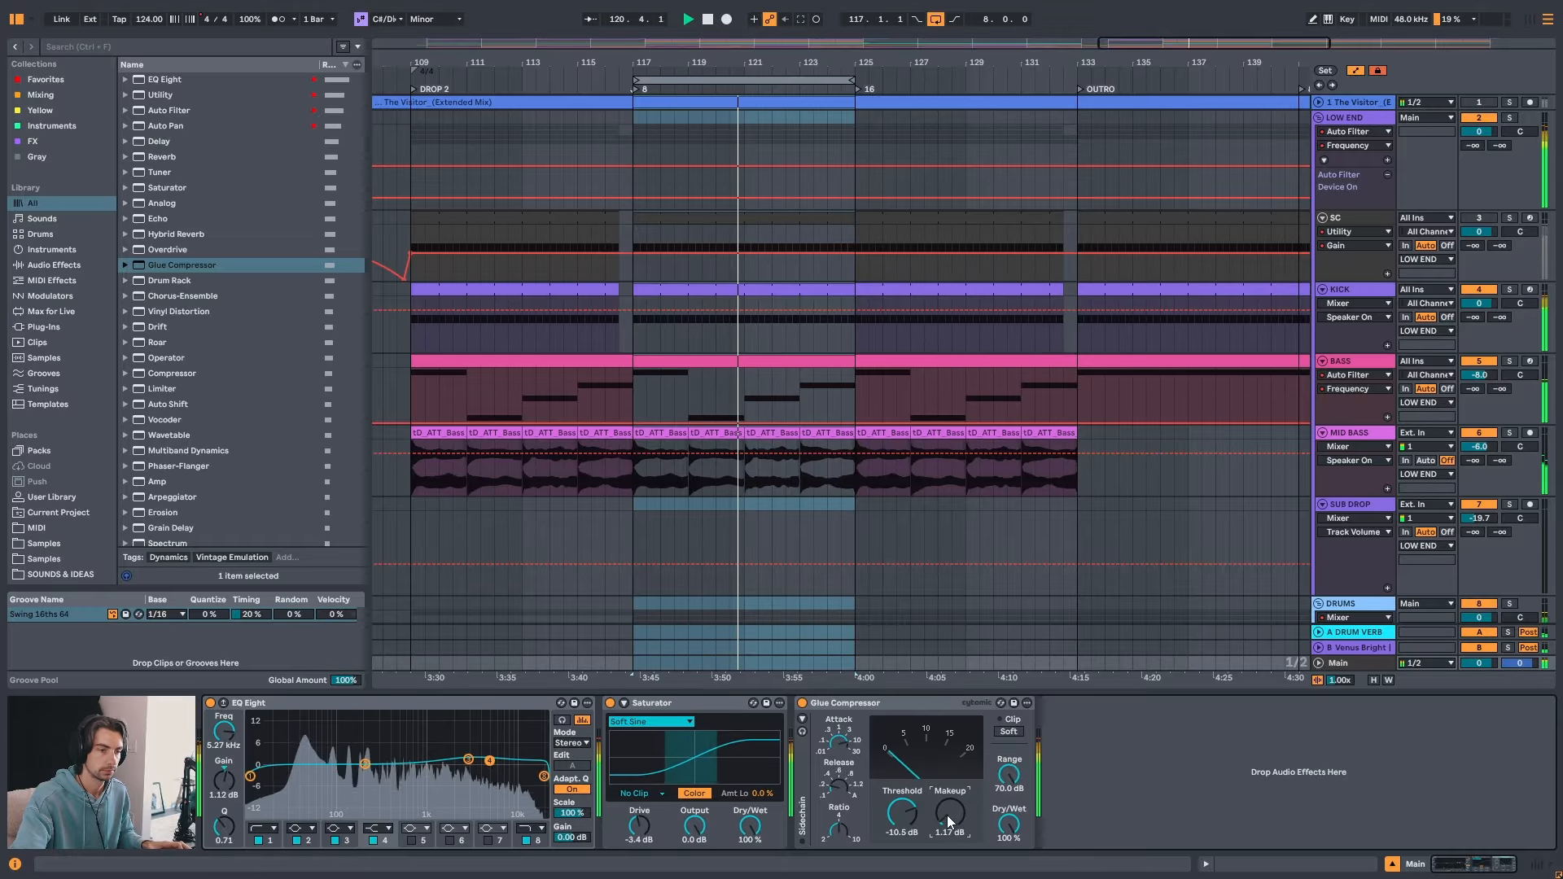
- Compare the Main track with the Glue Compressor bypassed and enabled, leave it enabled, and stop playback
{"action": "left_click", "coordinate": [802, 703]}
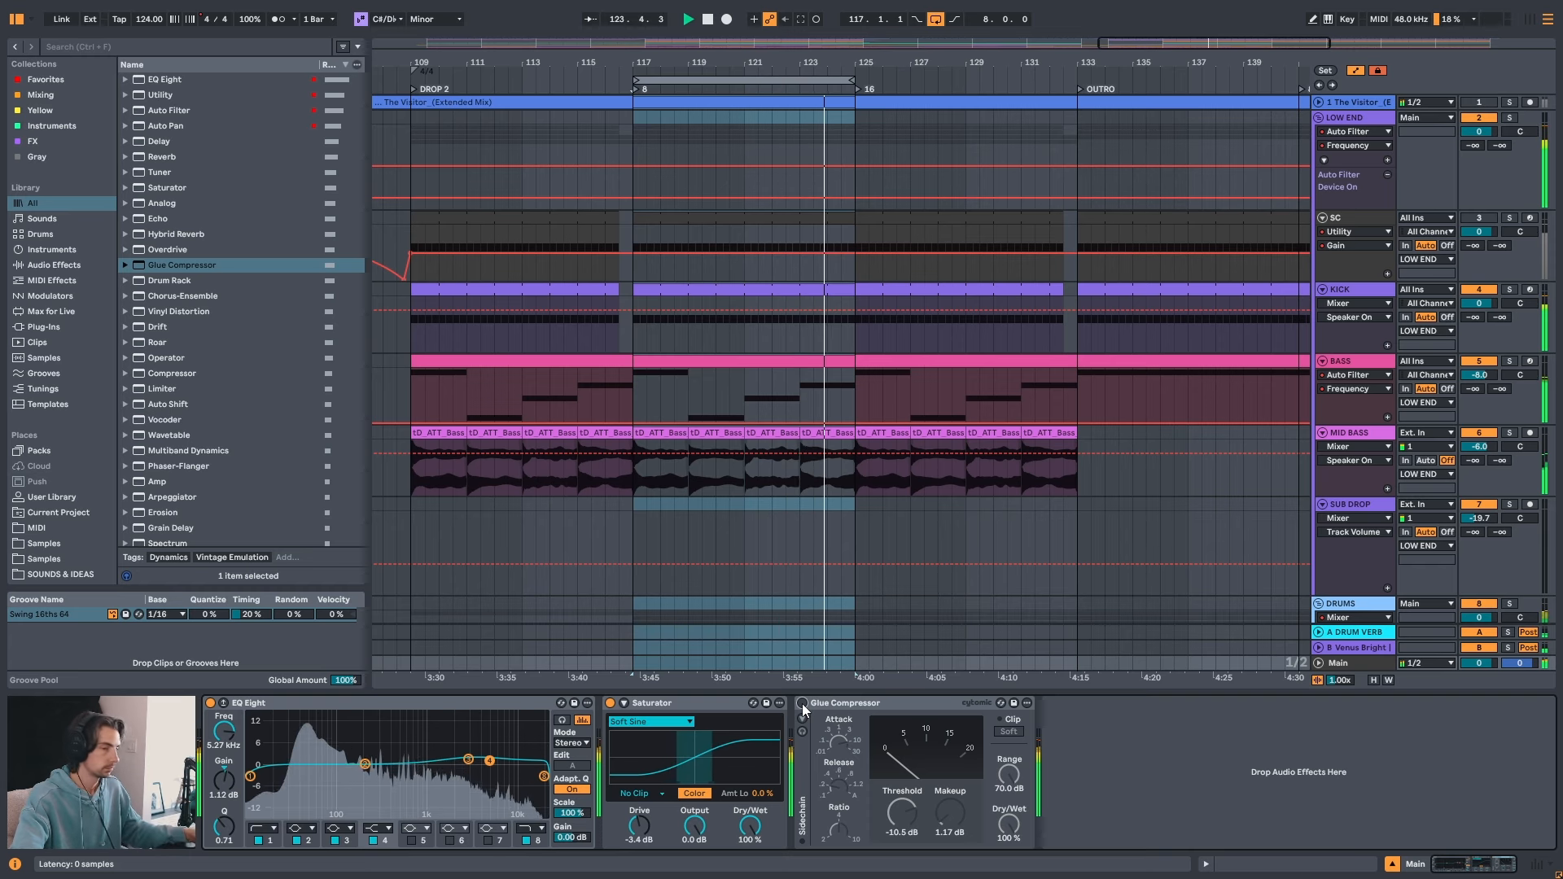
{"action": "left_click", "coordinate": [802, 704]}
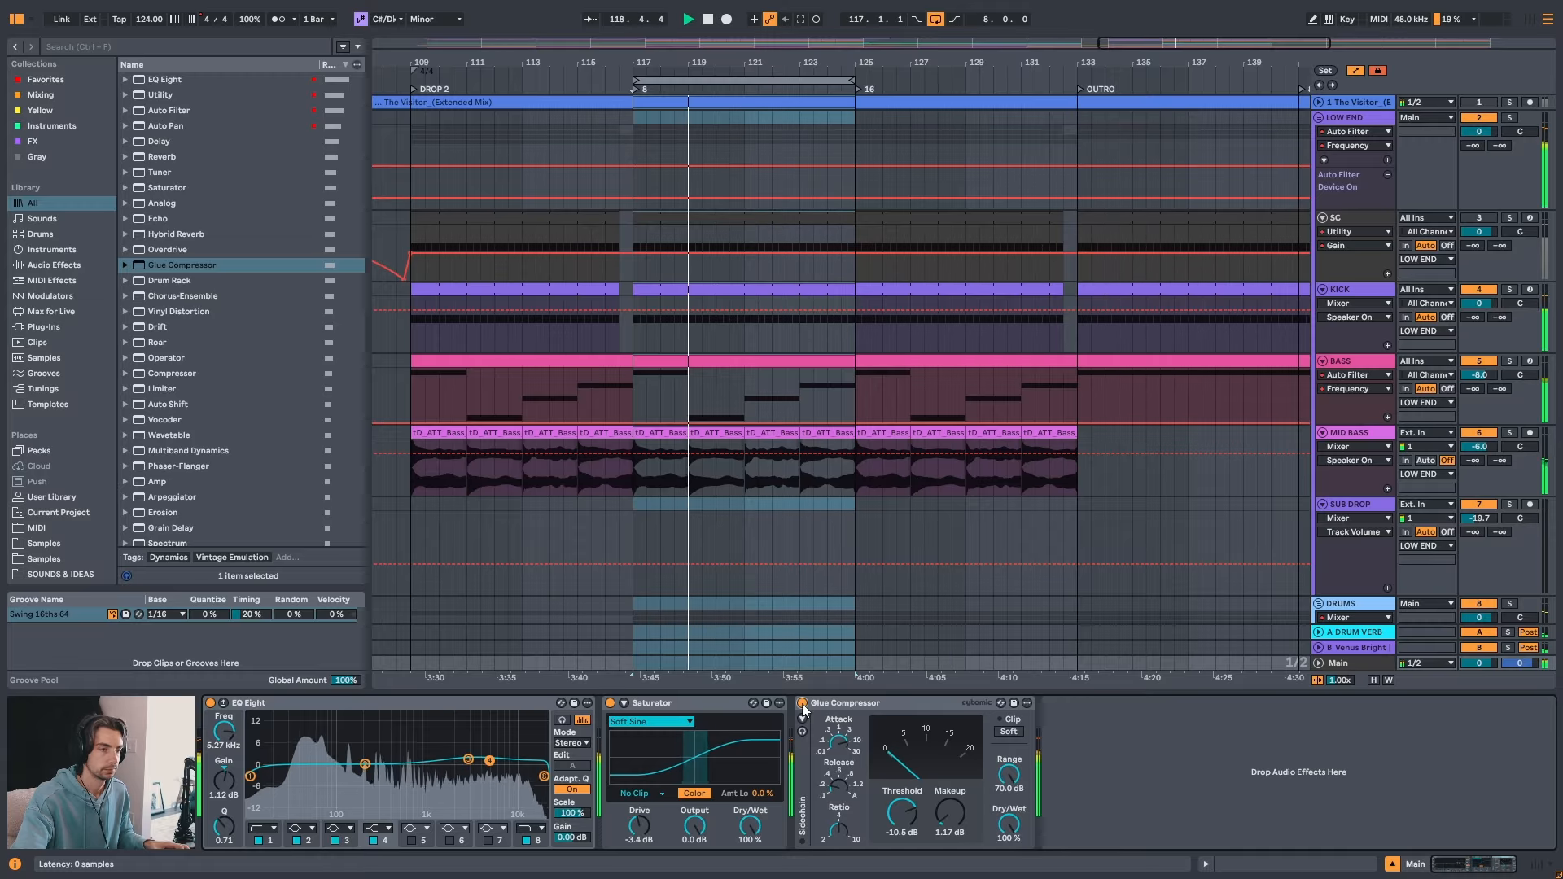
{"action": "left_click", "coordinate": [802, 703]}
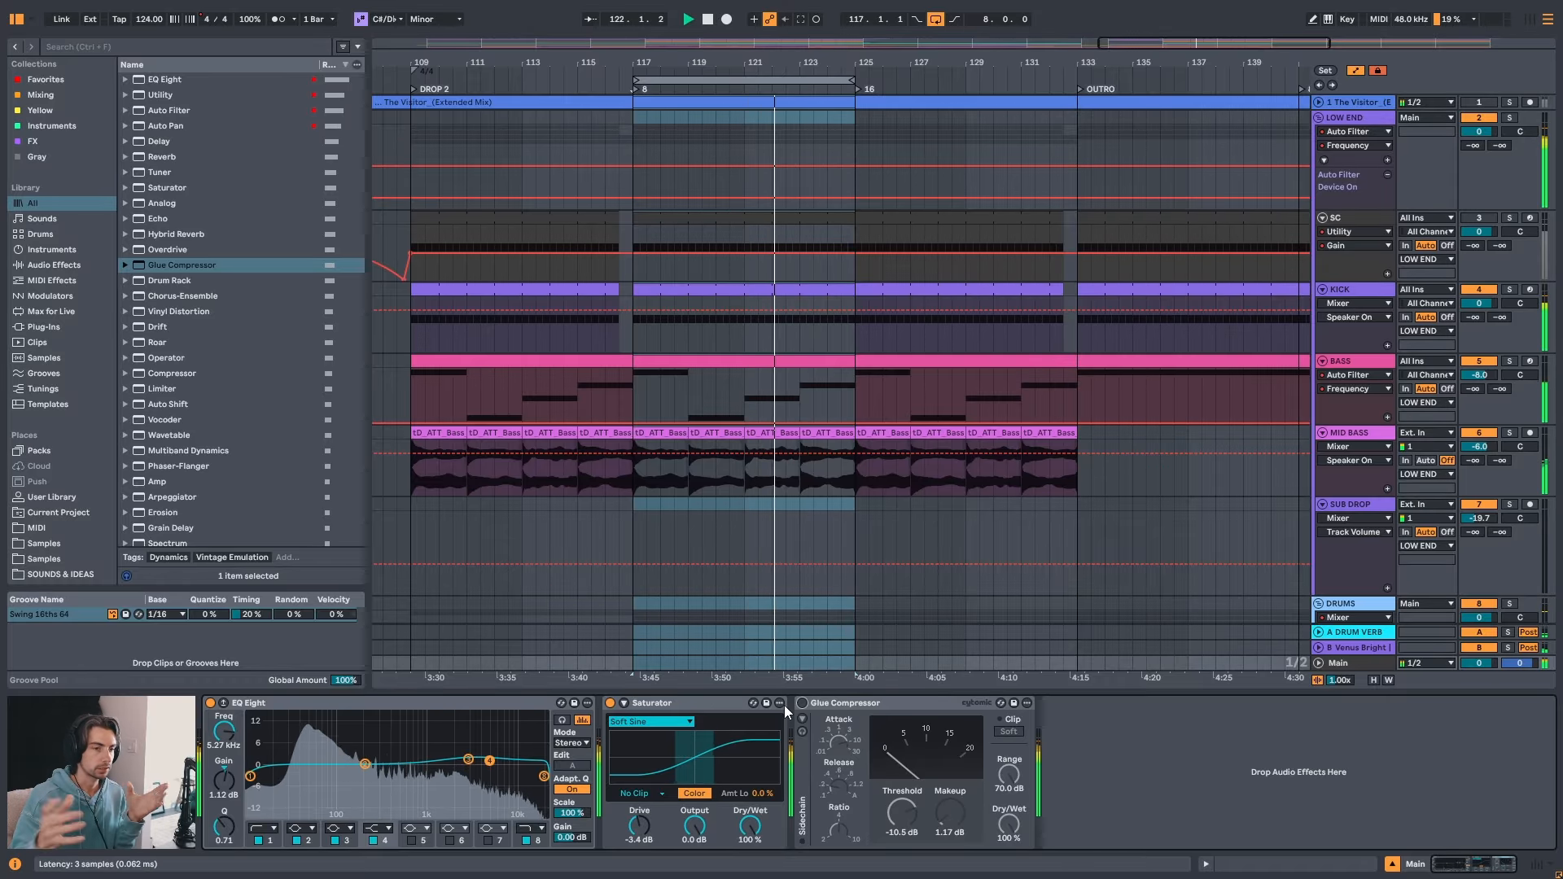
{"action": "left_click", "coordinate": [857, 700]}
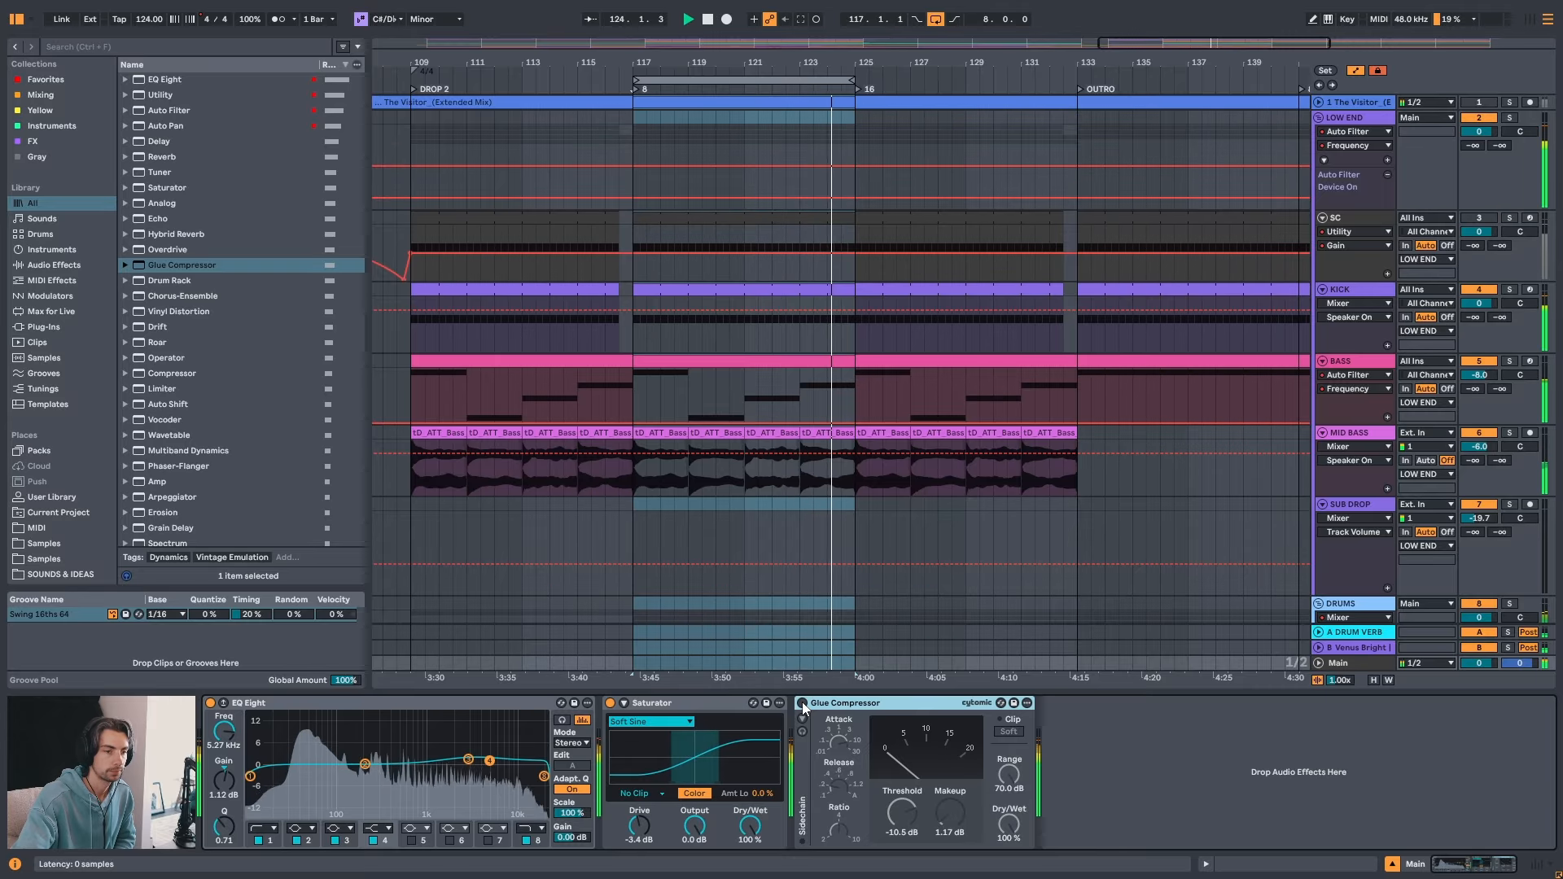
{"action": "left_click", "coordinate": [803, 701]}
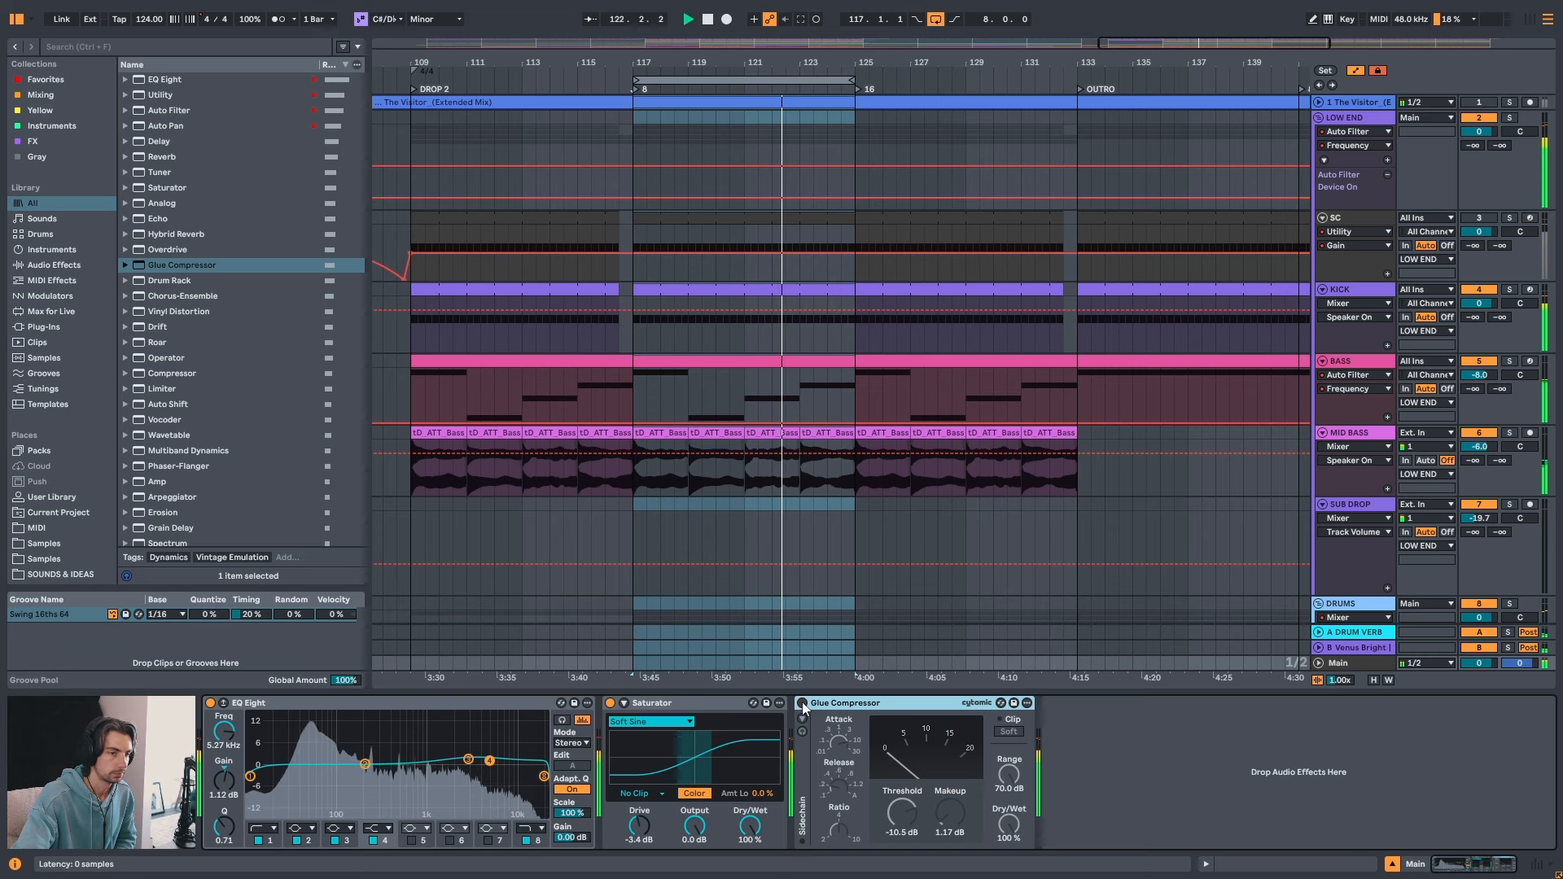
{"action": "left_click", "coordinate": [803, 701]}
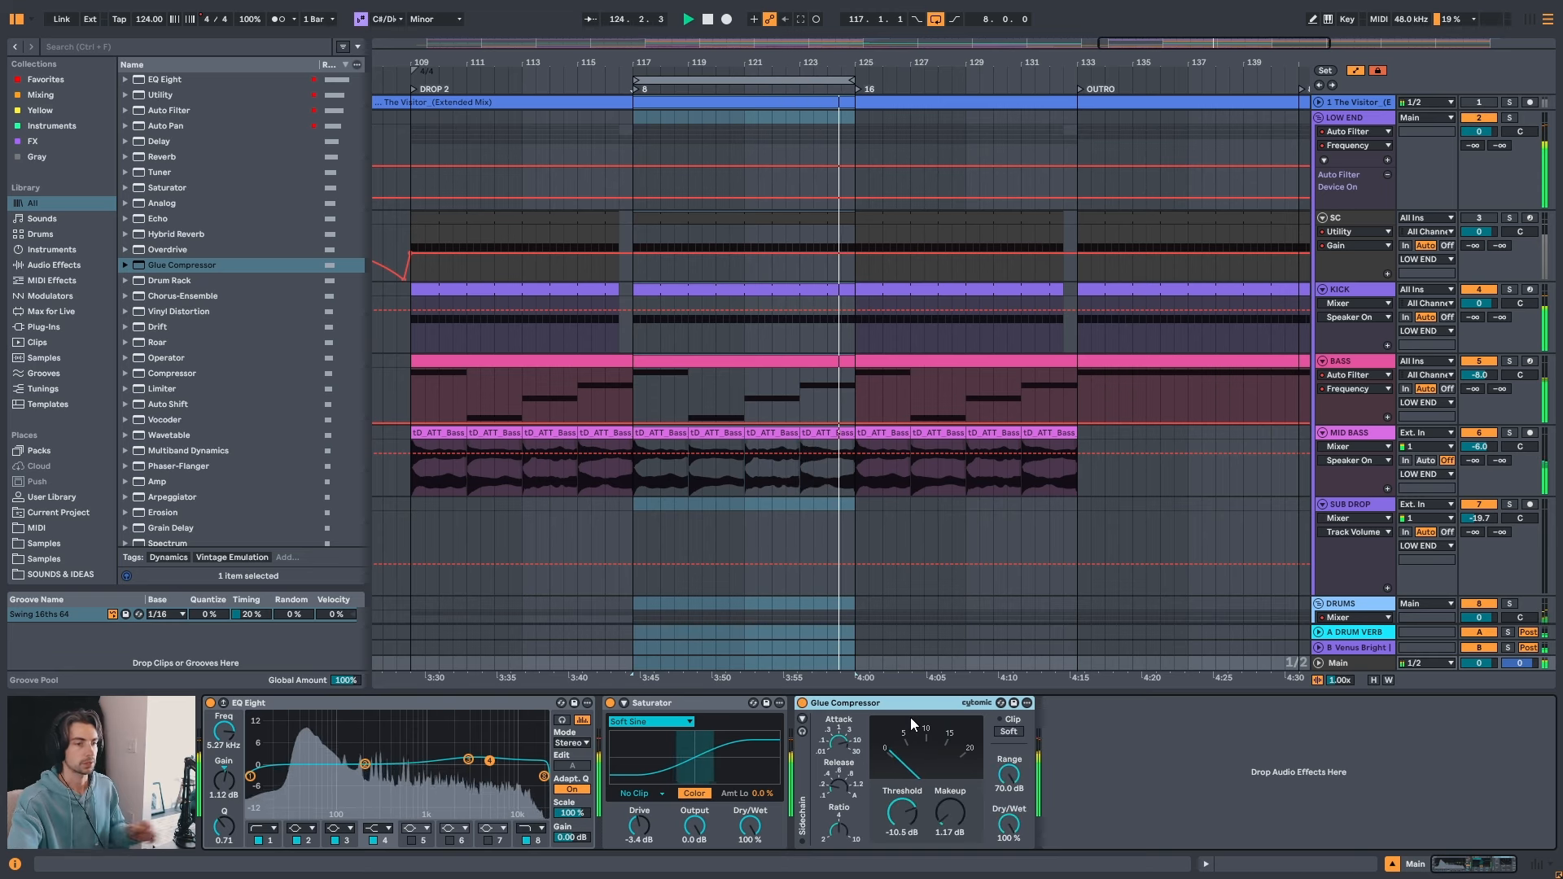
{"action": "key", "text": "space"}
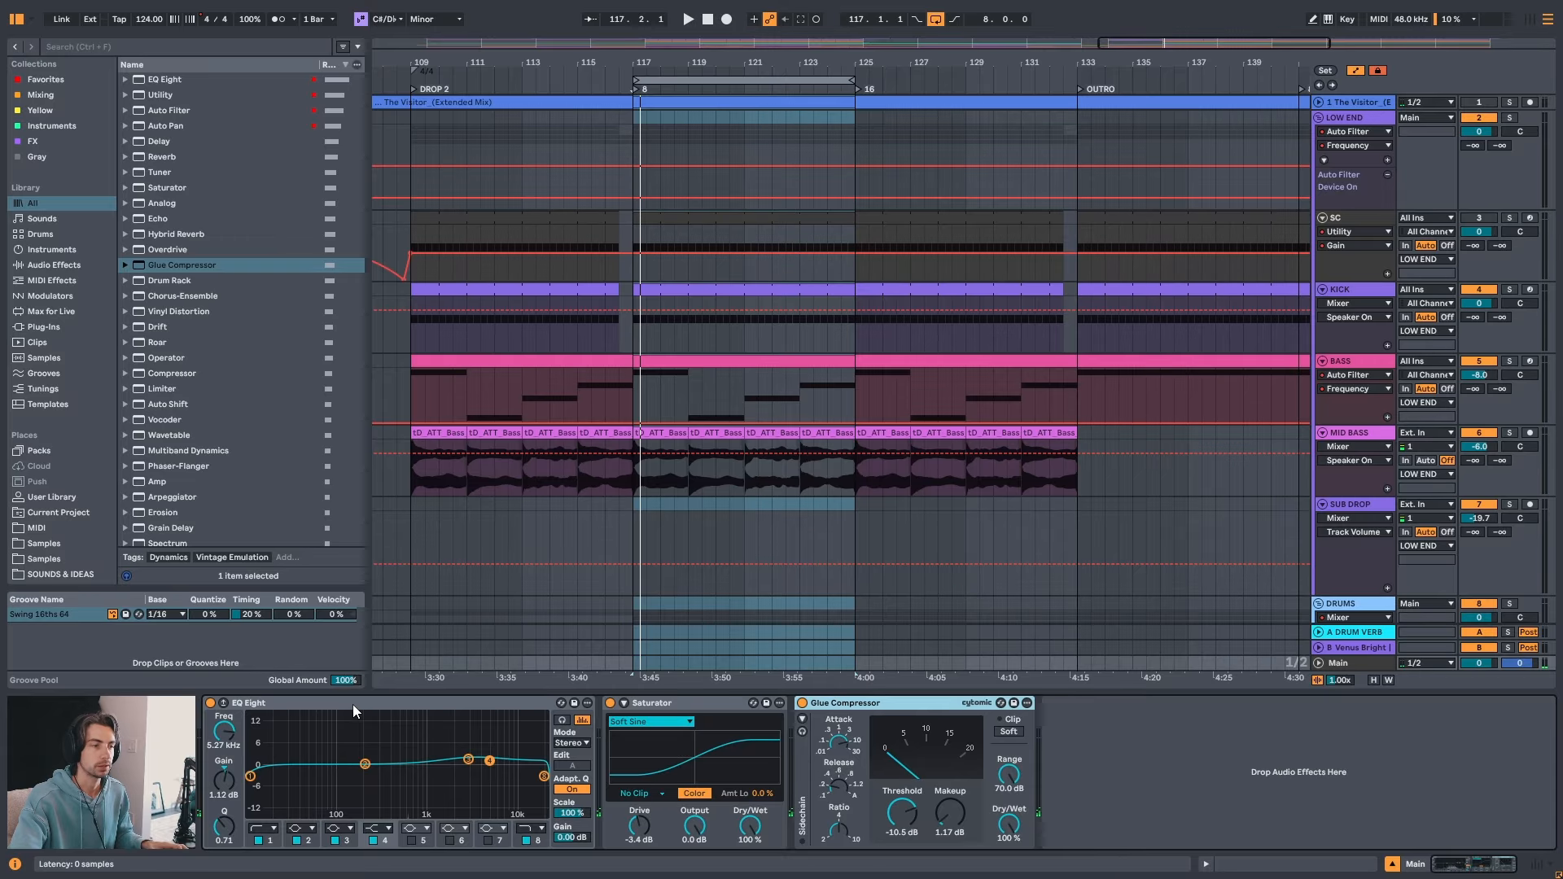
- Fold EQ Eight and Saturator, and add a Limiter in Soft Clip mode after the Glue Compressor
{"action": "double_click", "coordinate": [291, 700]}
{"action": "double_click", "coordinate": [293, 700]}
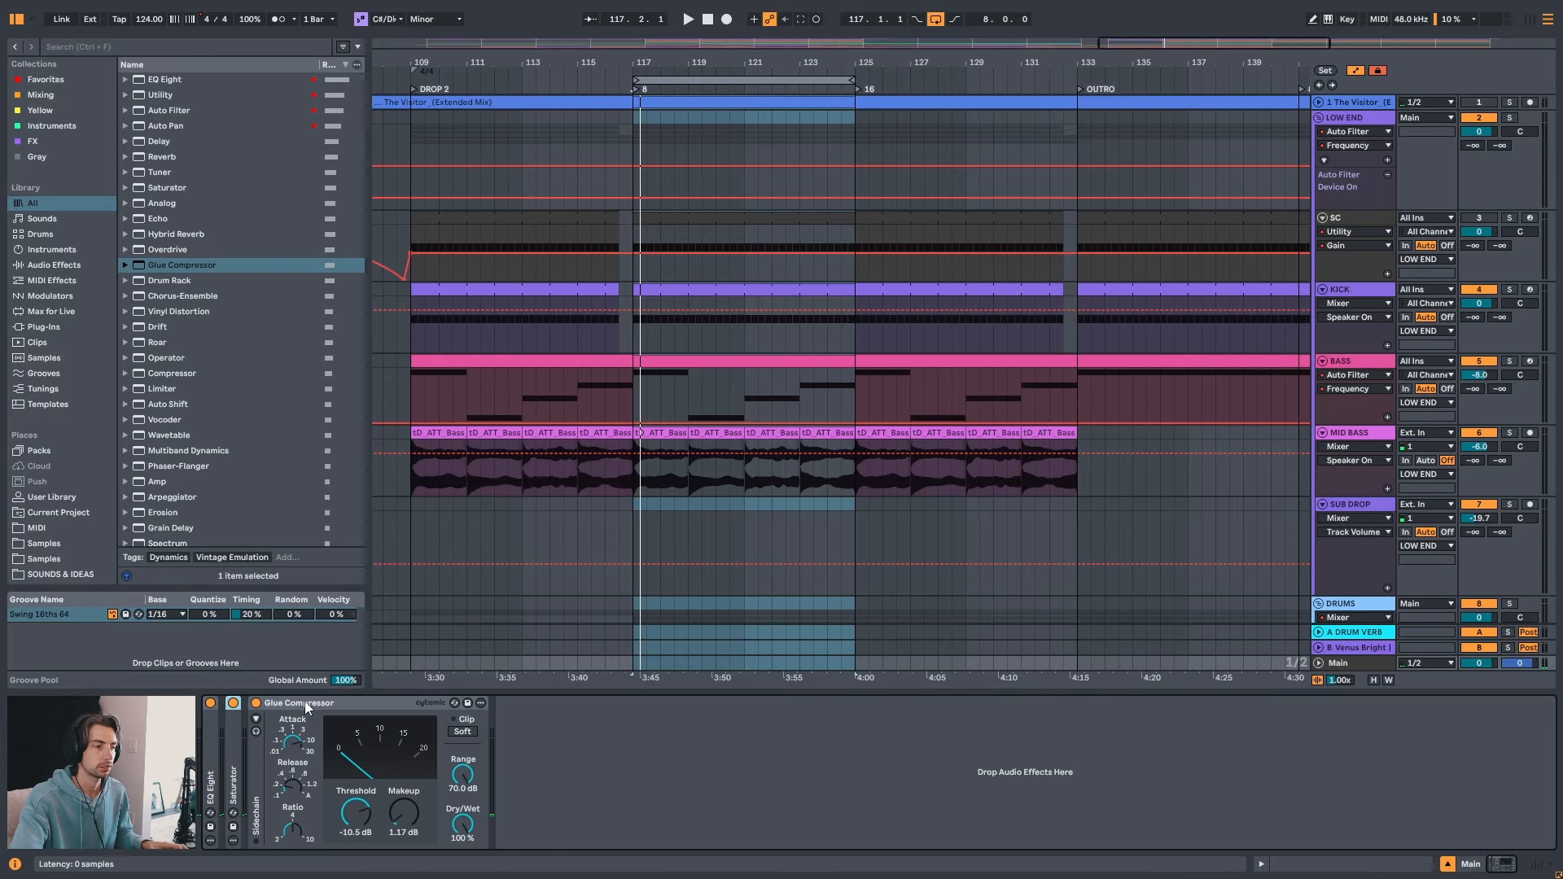
{"action": "left_click", "coordinate": [503, 740]}
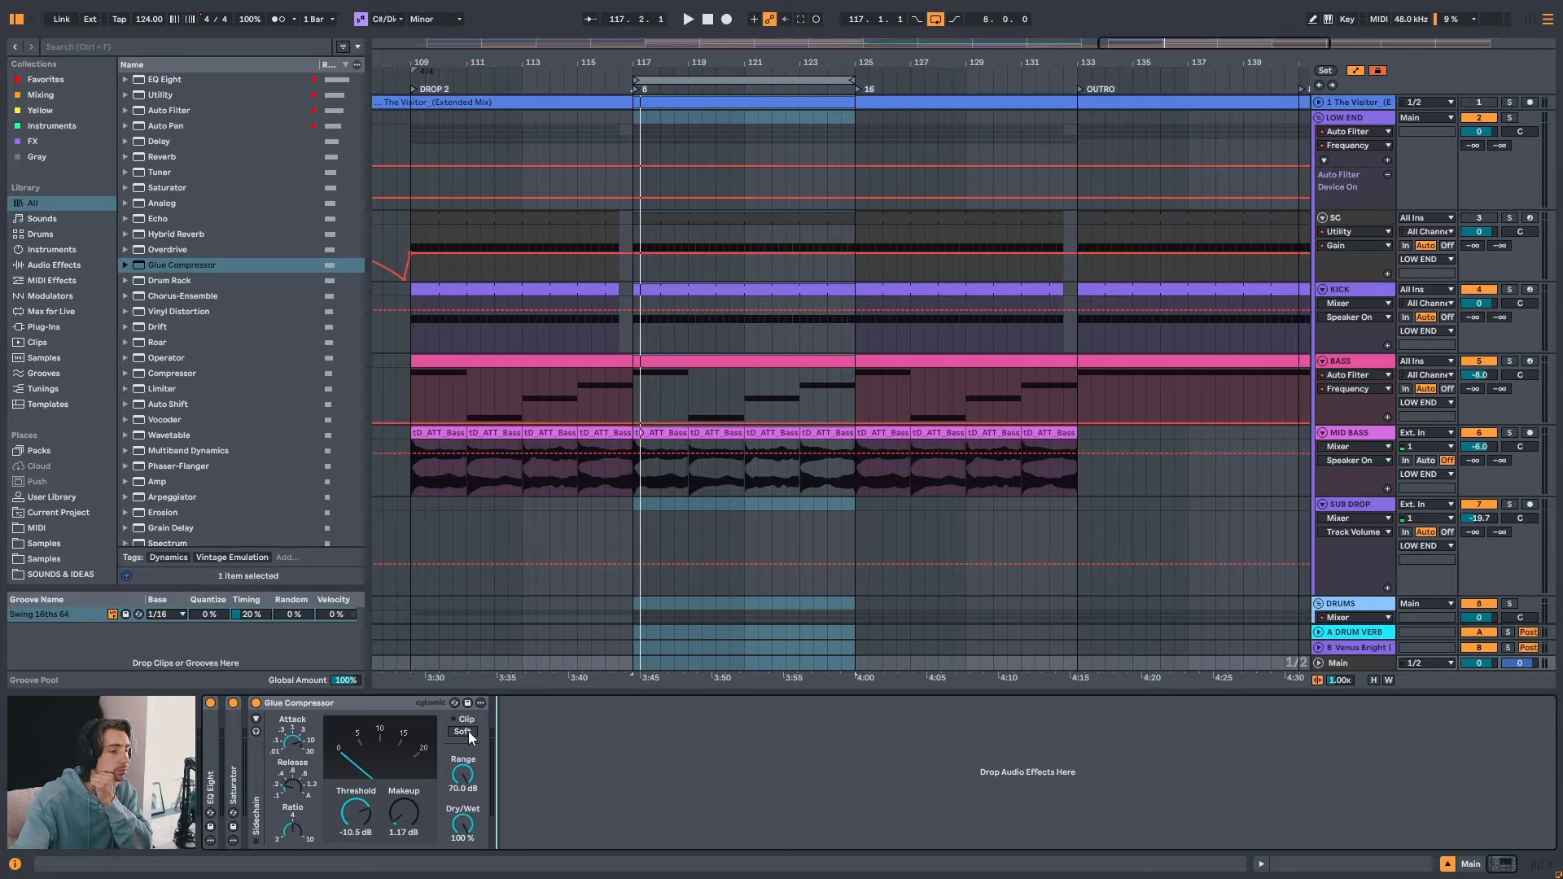
{"action": "left_click", "coordinate": [358, 708]}
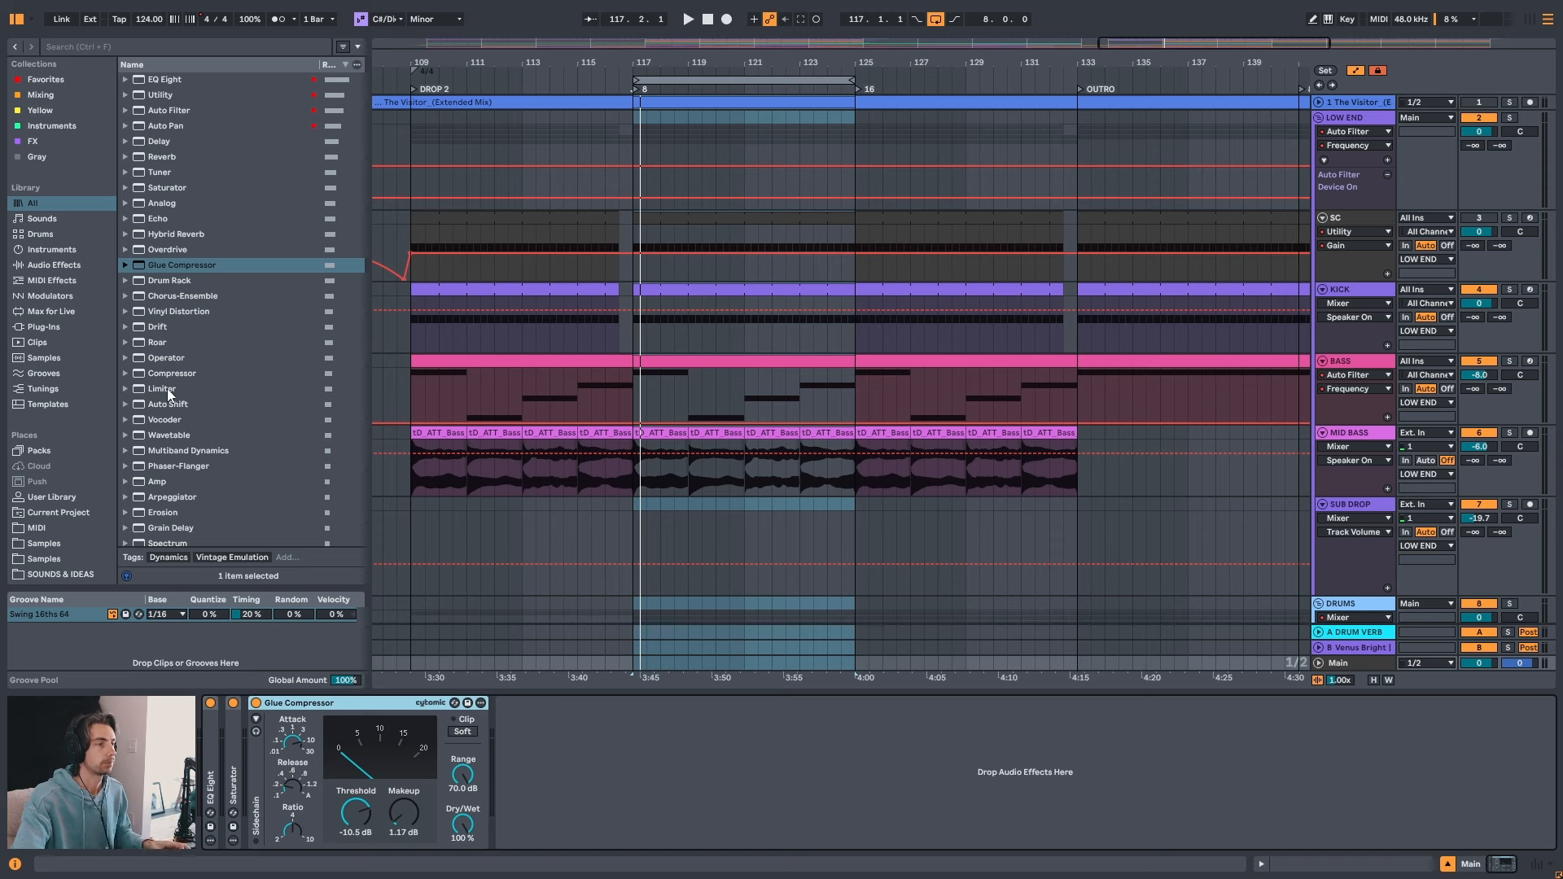
{"action": "left_click_drag", "start_coordinate": [168, 388], "coordinate": [553, 727]}
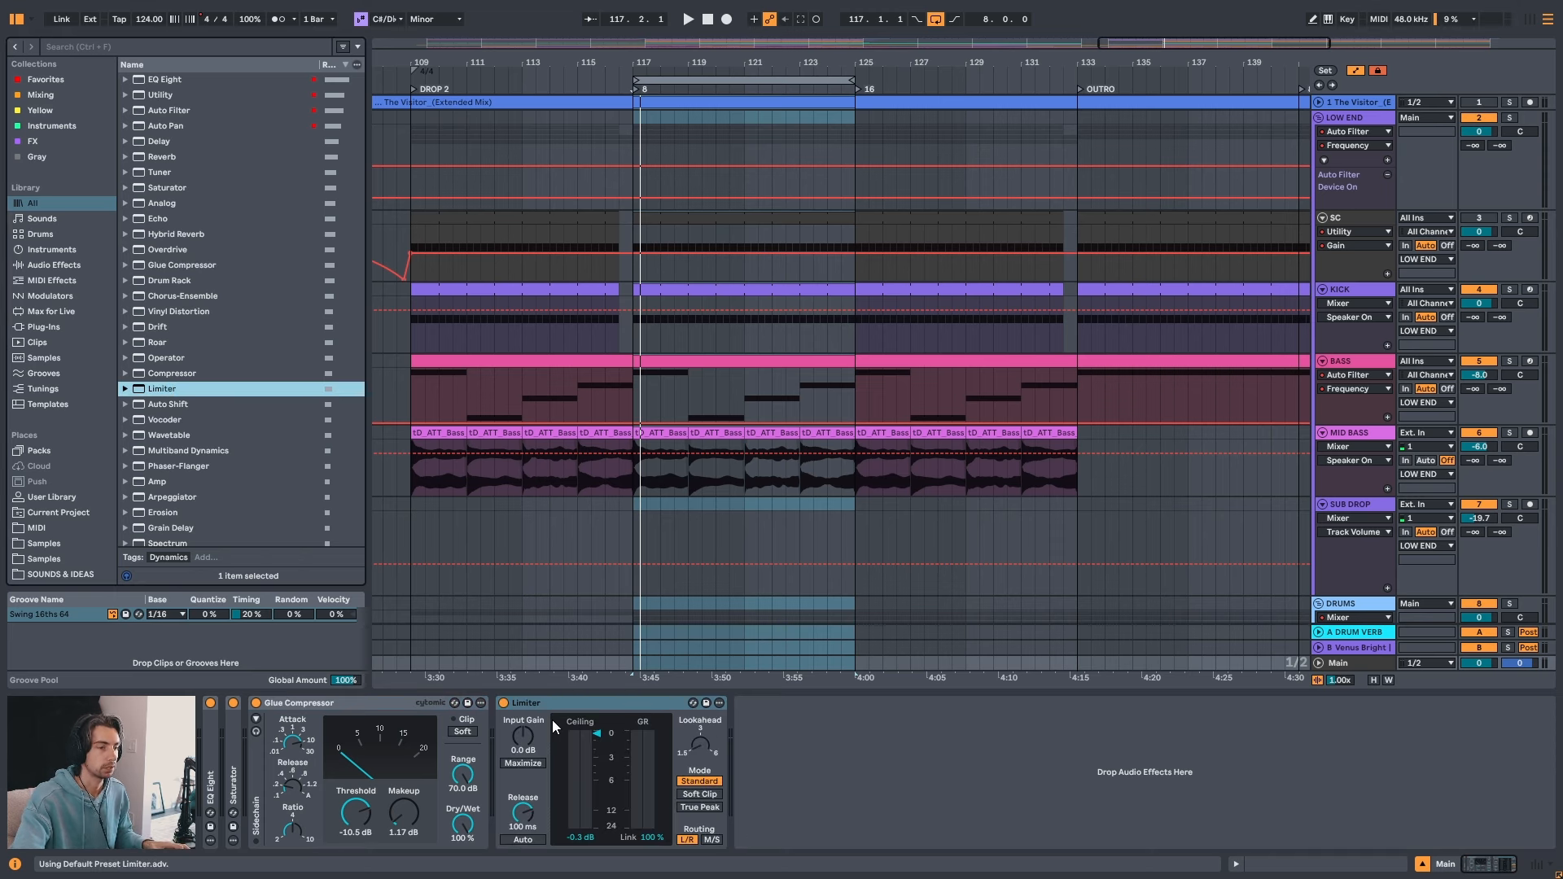
{"action": "left_click", "coordinate": [702, 795]}
- Switch on Hi-Quality processing for the Glue Compressor
{"action": "left_click", "coordinate": [284, 709]}
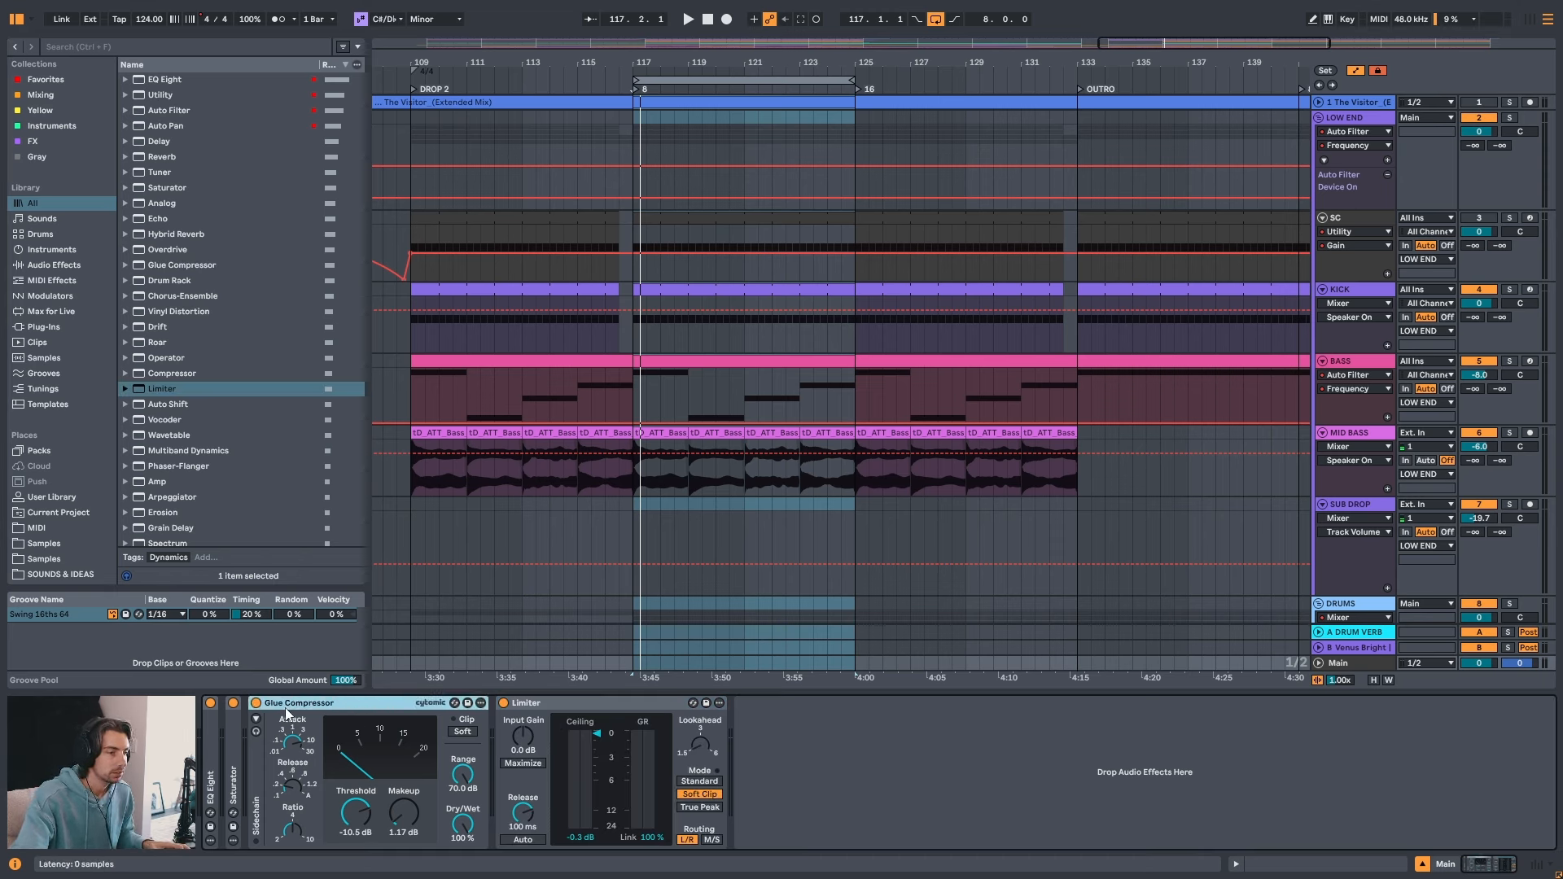
{"action": "right_click", "coordinate": [343, 706]}
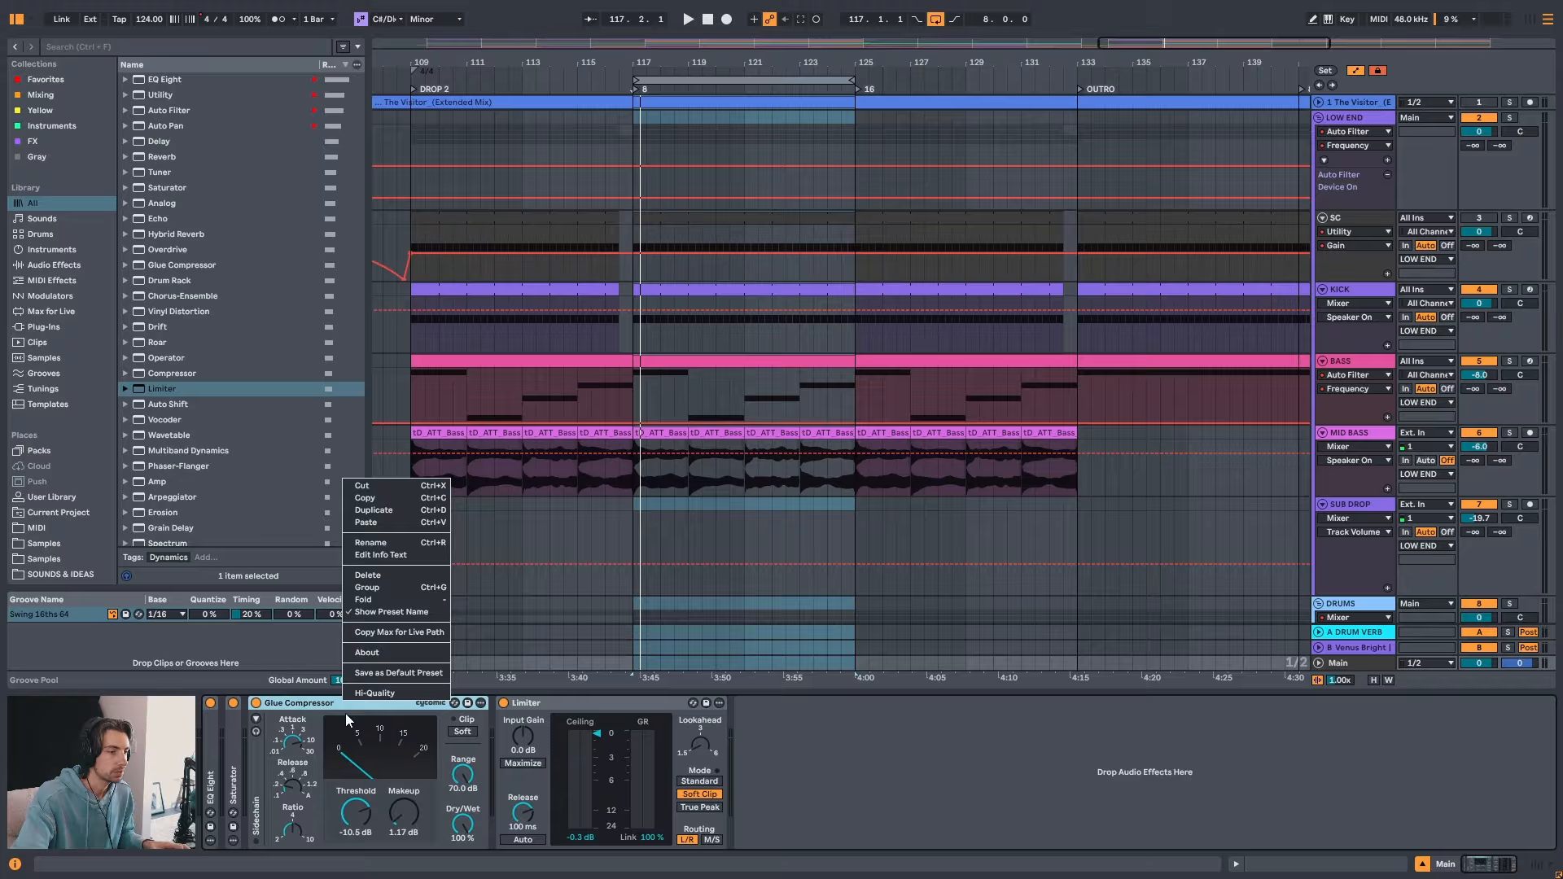
{"action": "left_click", "coordinate": [391, 694]}
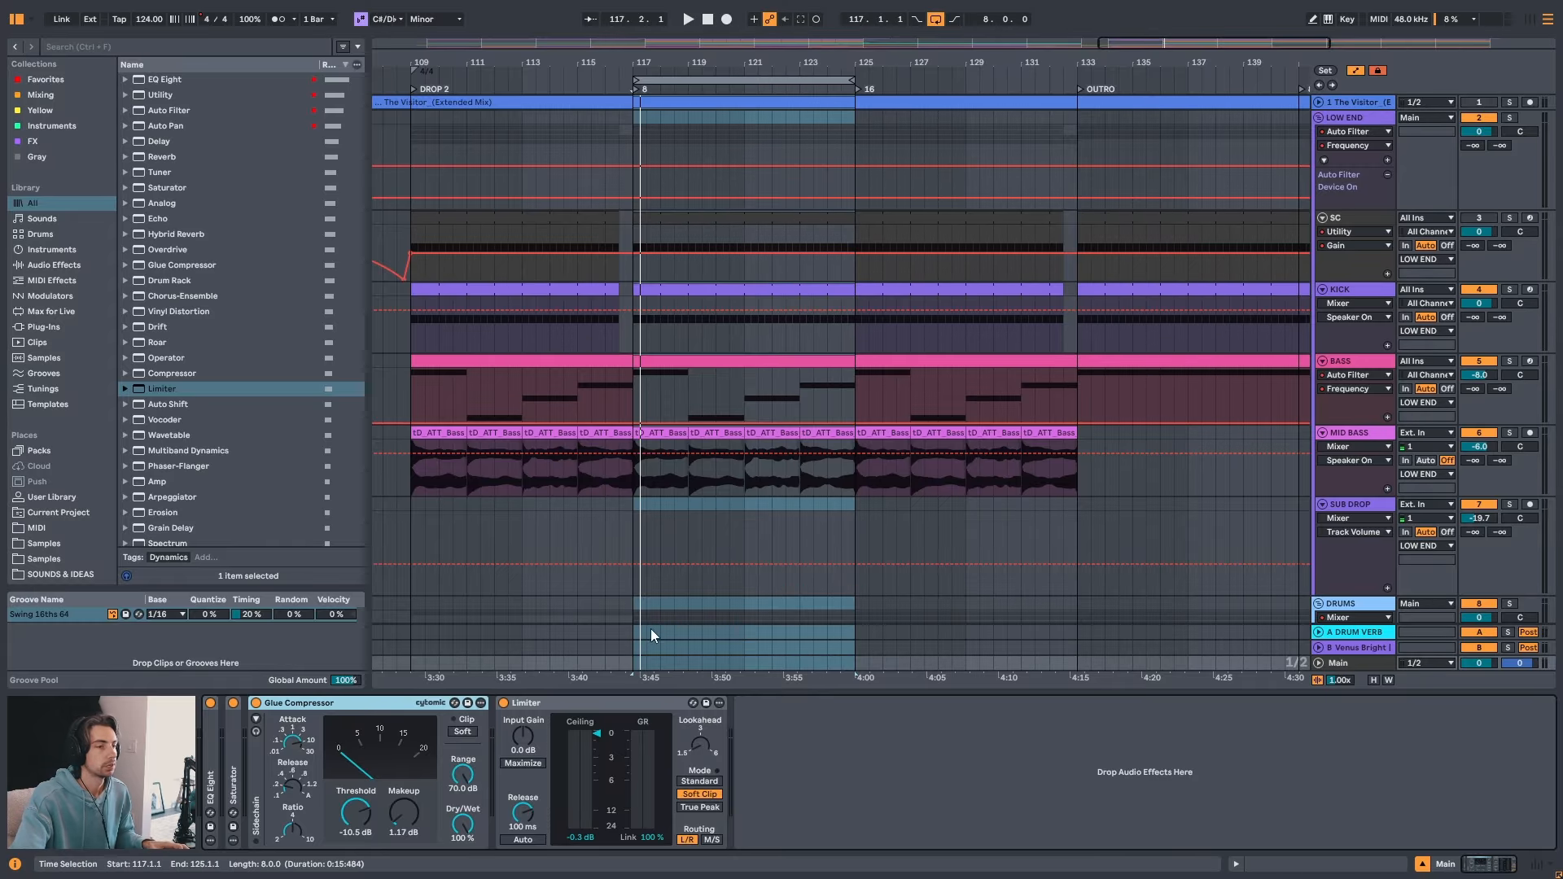
- Try a Limiter input gain of 5.4 dB while the Drop 2 loop plays
{"action": "scroll", "coordinate": [651, 628], "scroll_direction": "down", "scroll_amount": 2}
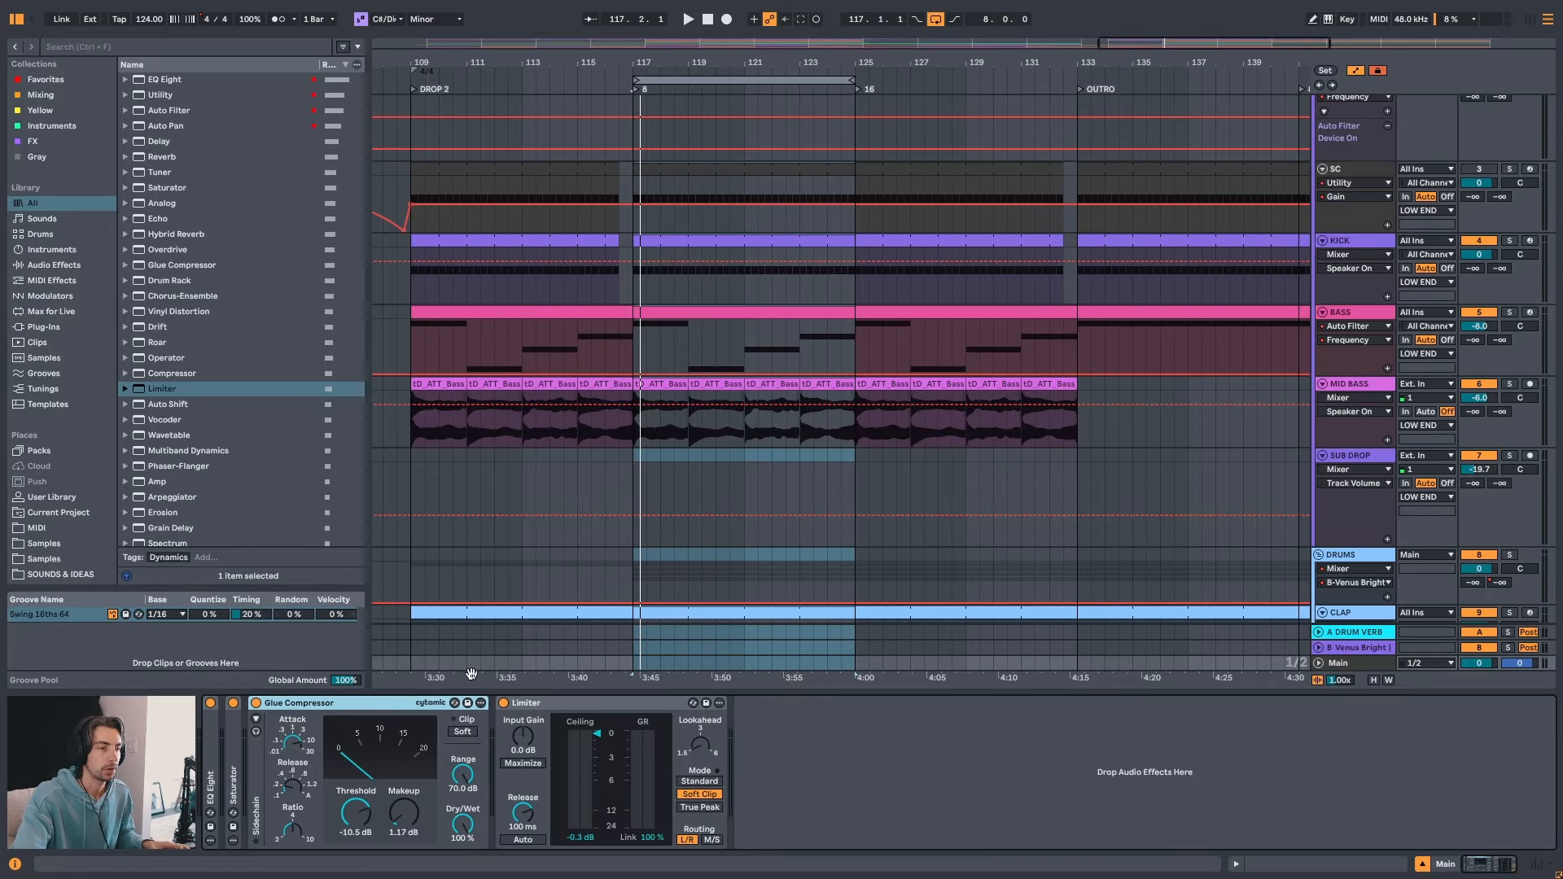
{"action": "scroll", "coordinate": [679, 558], "scroll_direction": "down", "scroll_amount": 2}
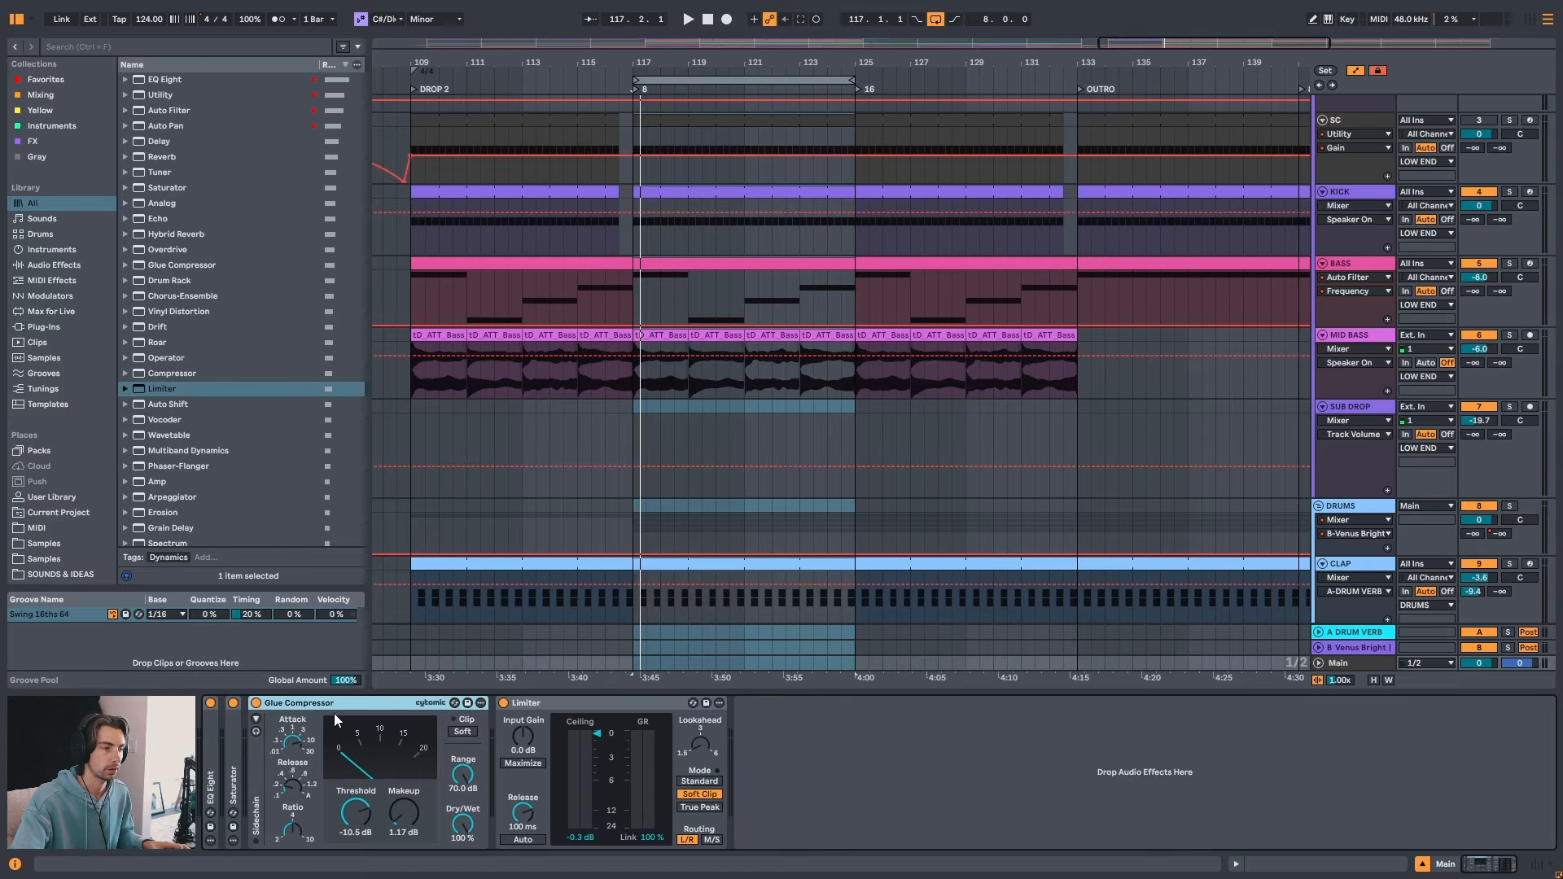
{"action": "left_click_drag", "start_coordinate": [758, 63], "coordinate": [760, 75]}
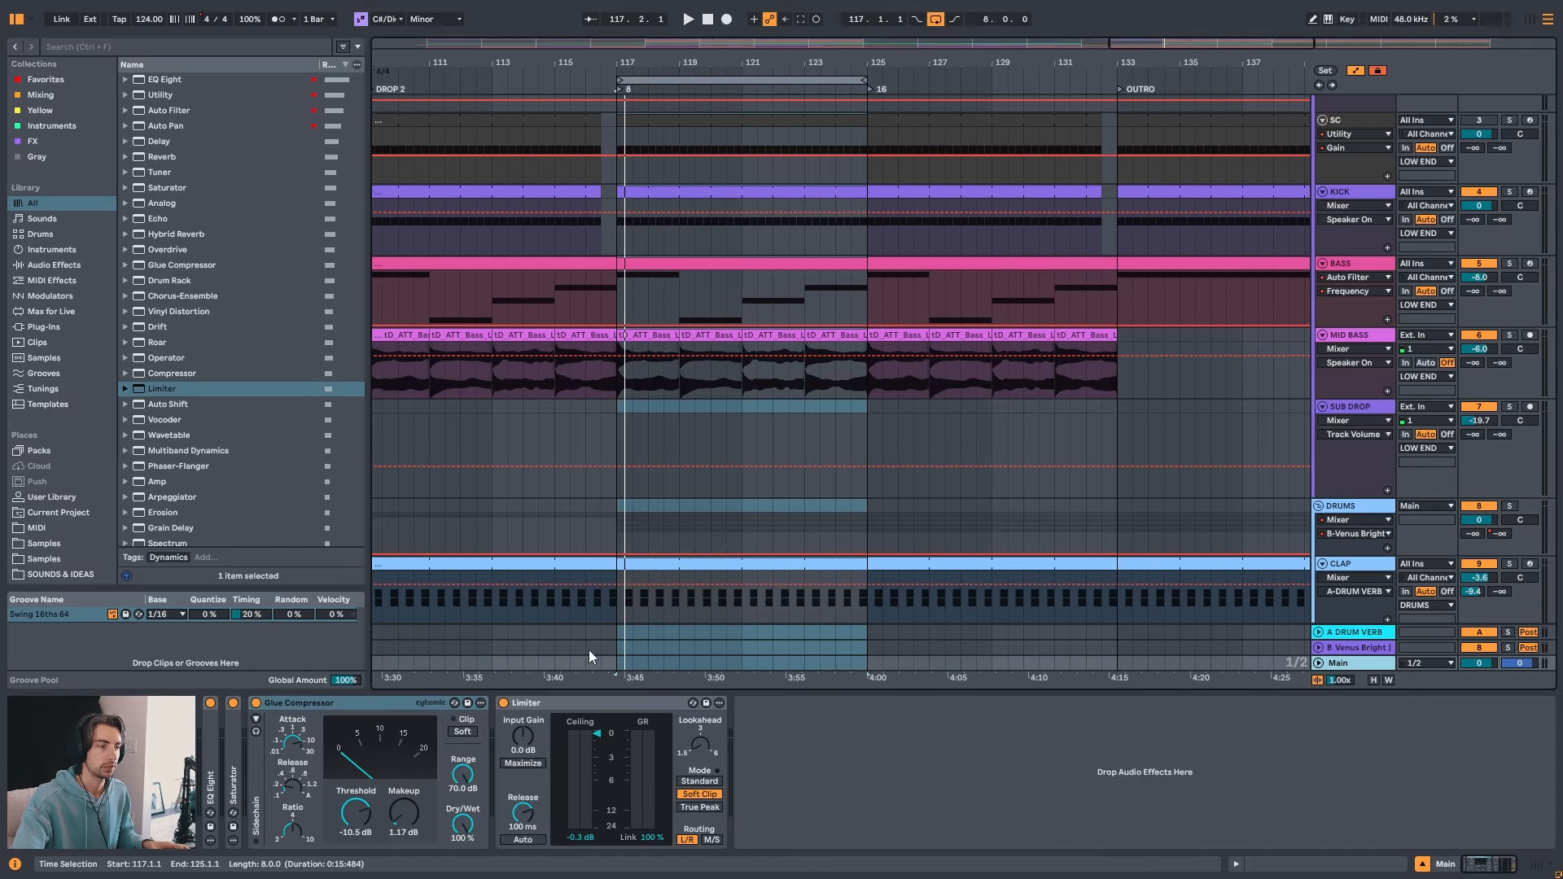
{"action": "left_click", "coordinate": [534, 698]}
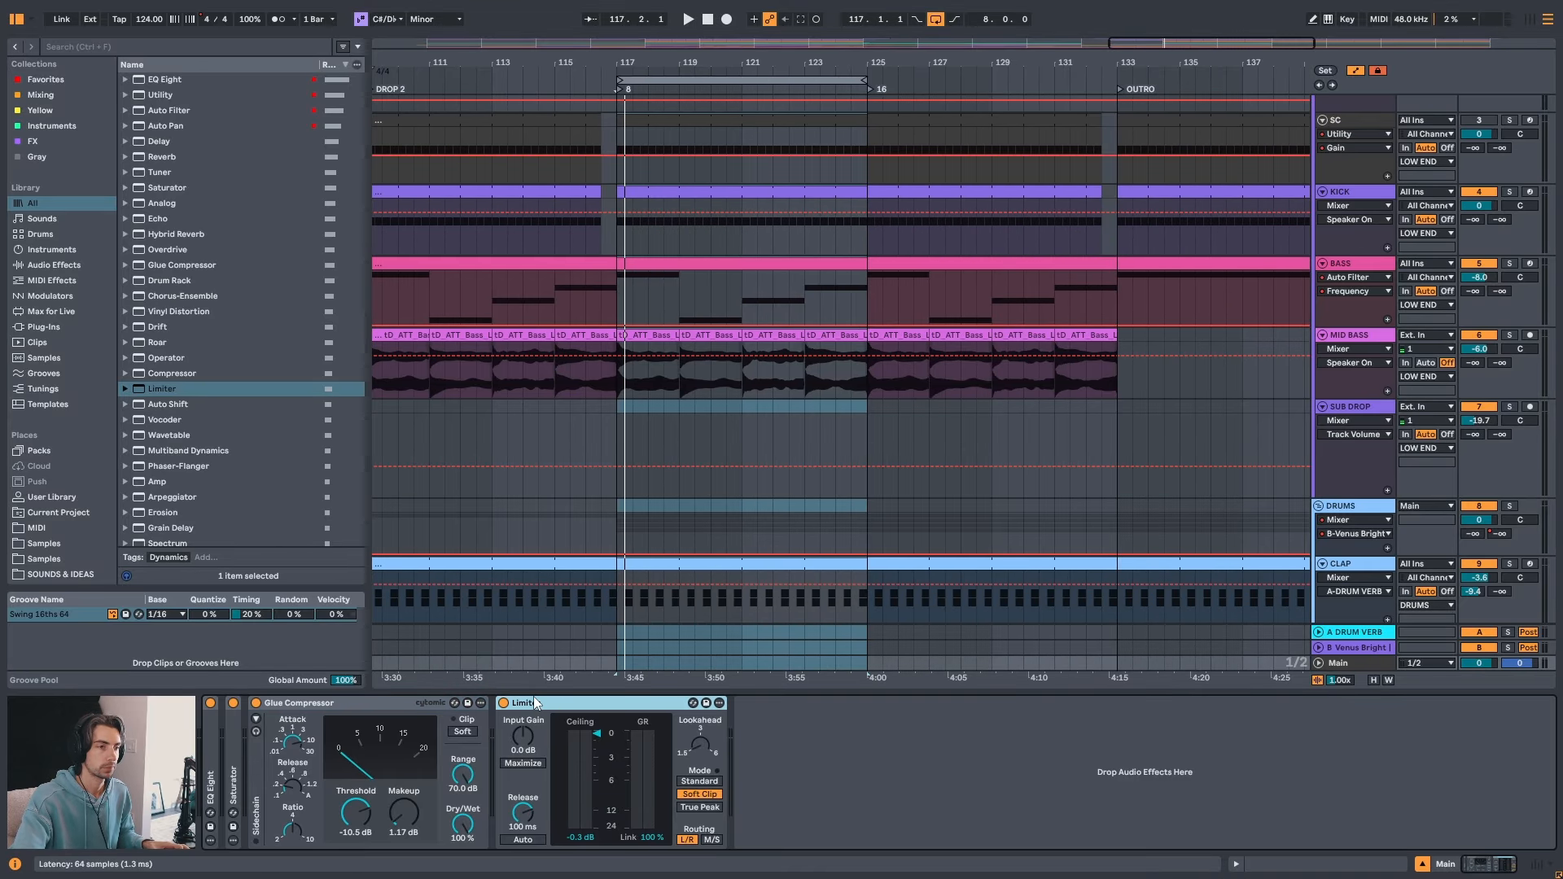
{"action": "key", "text": "space"}
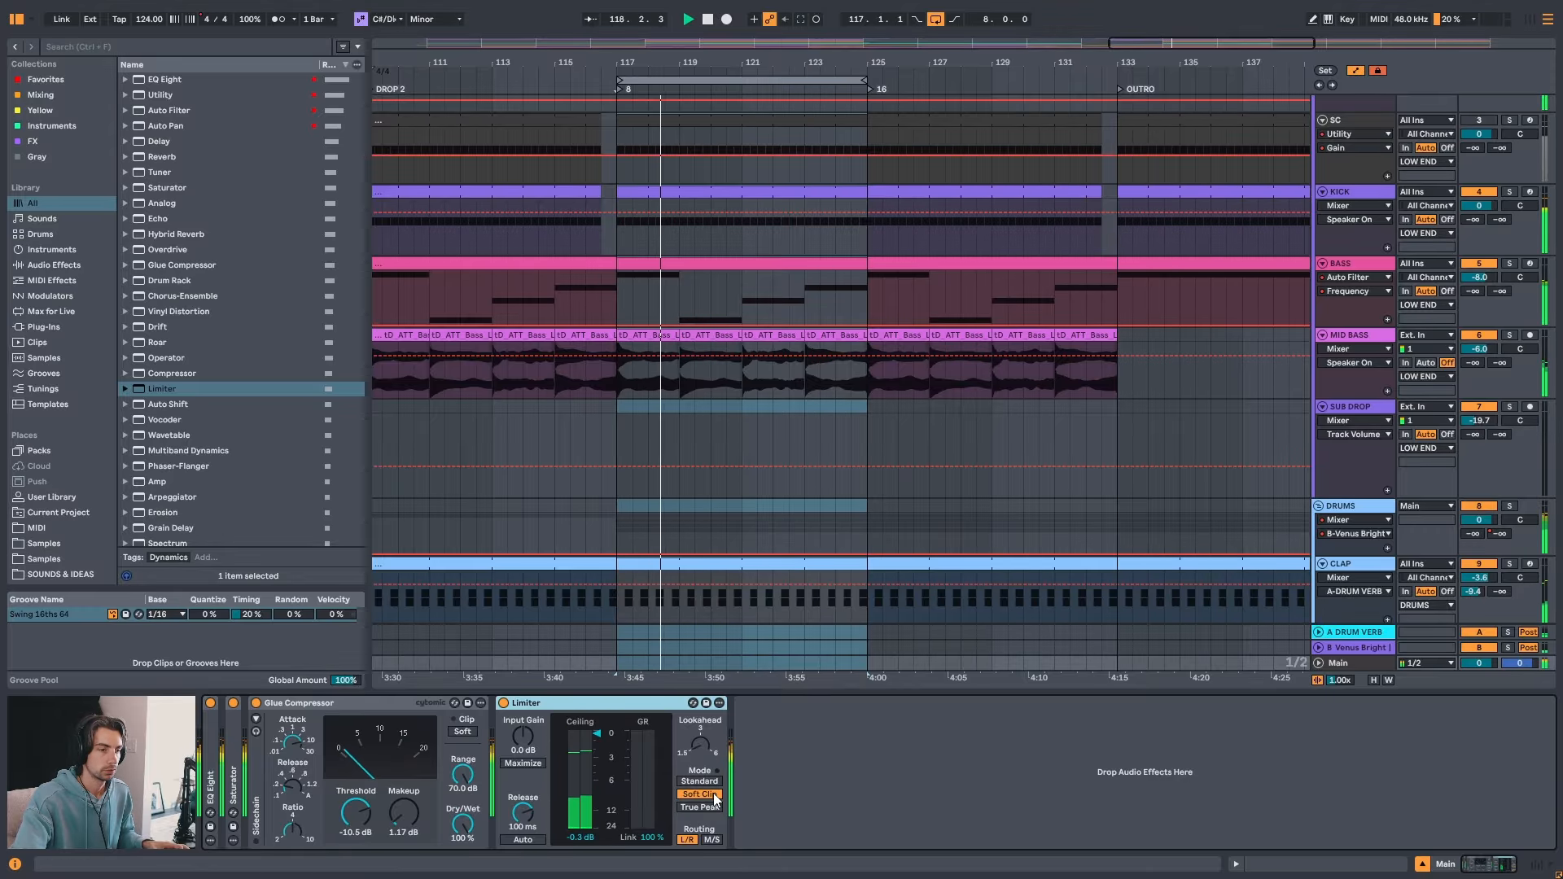
{"action": "left_click_drag", "start_coordinate": [530, 745], "coordinate": [530, 711]}
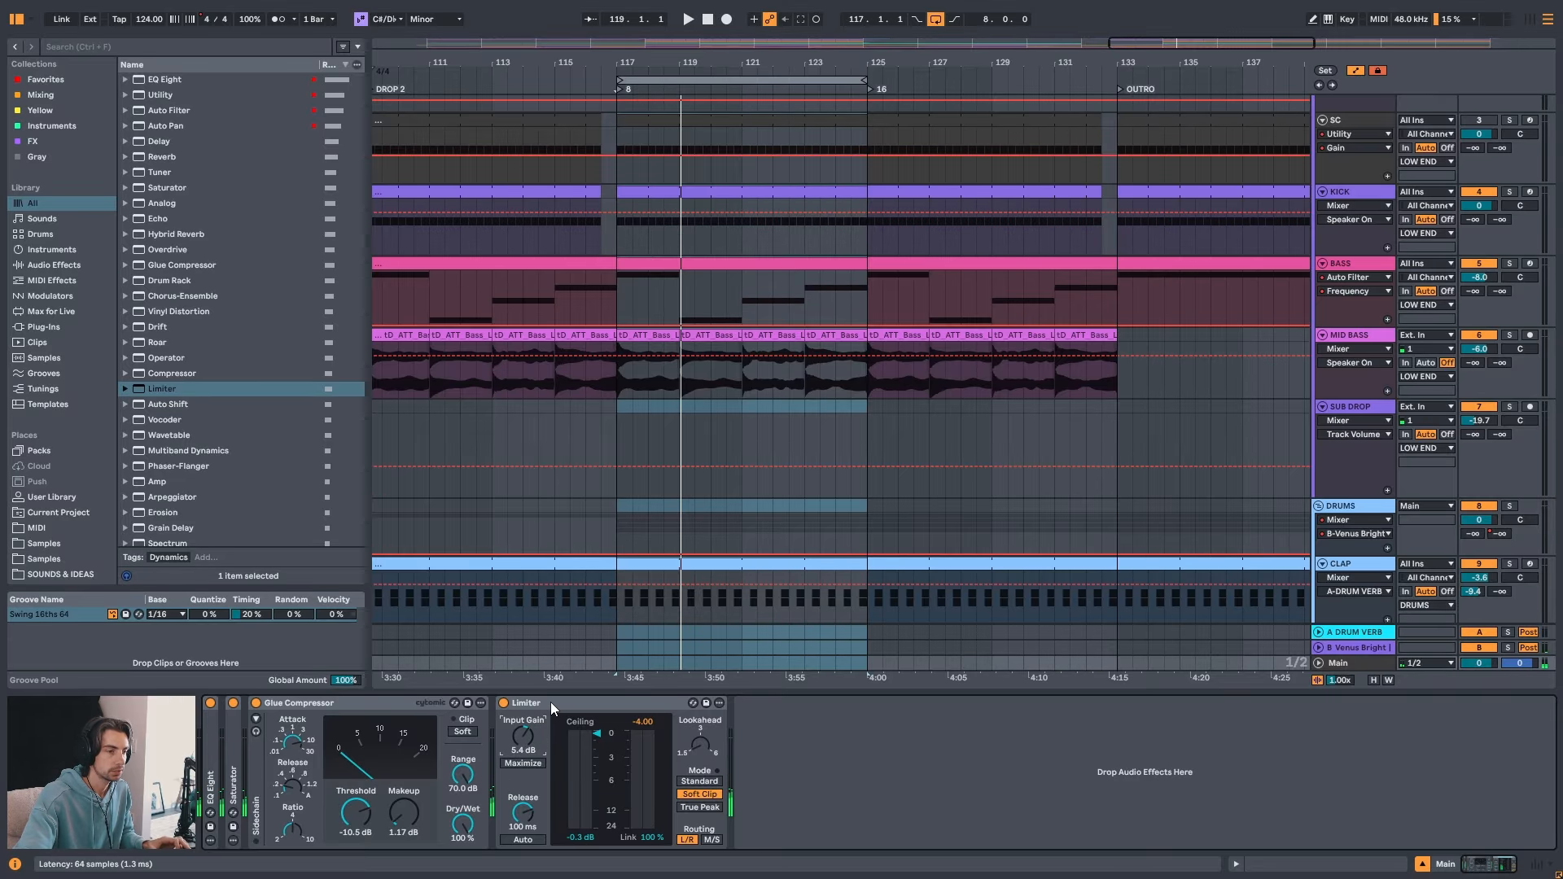
- Try a Limiter input gain of 1.9 dB while the Drop 2 loop plays, comparing it with the Limiter bypassed
{"action": "key", "text": "space"}
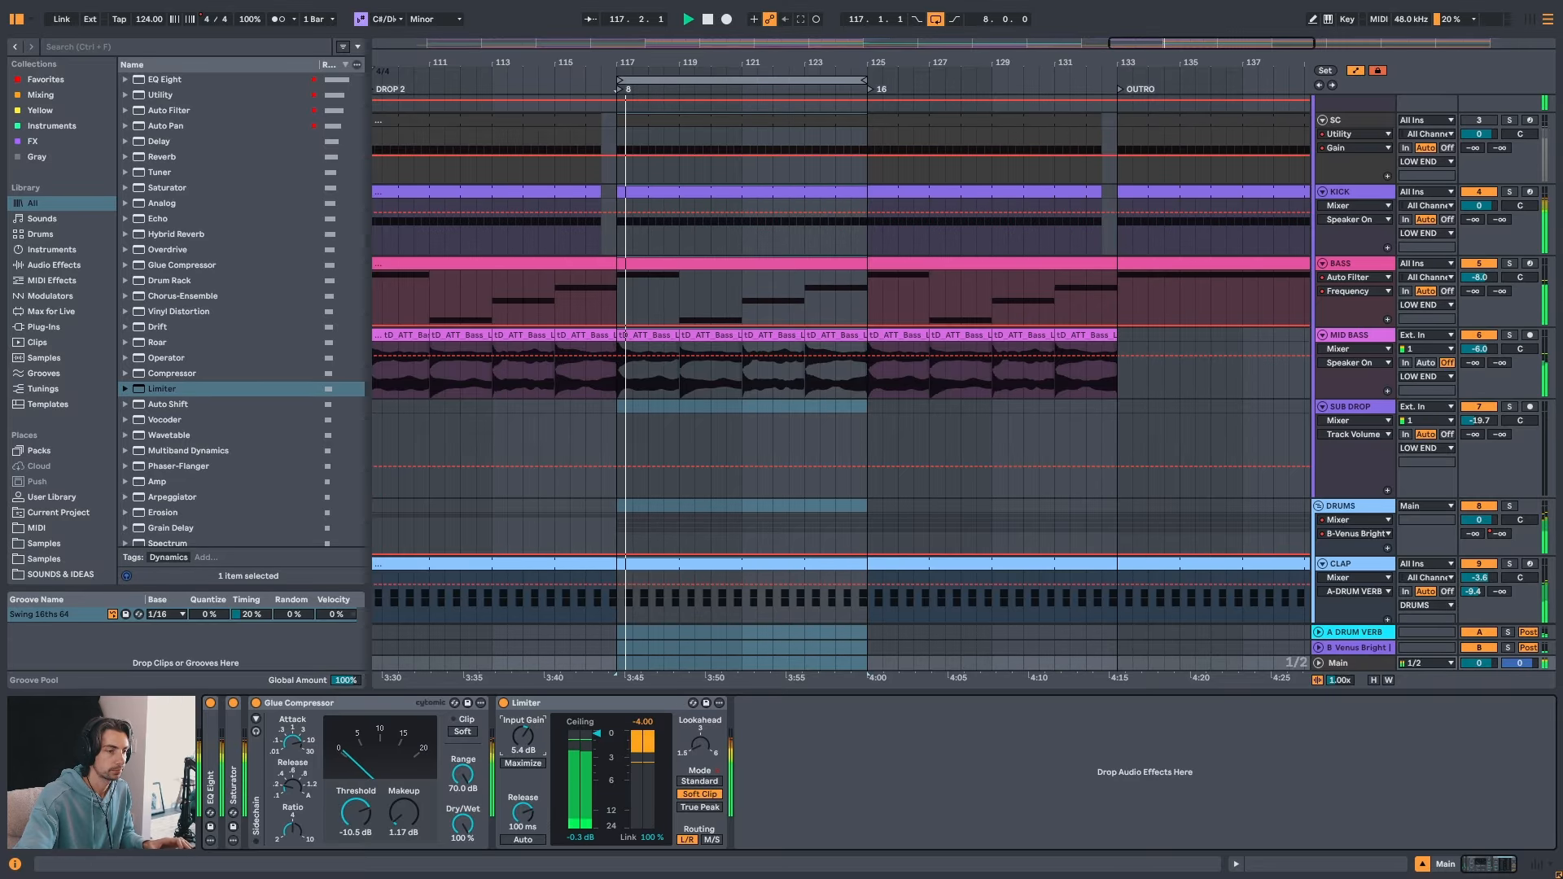
{"action": "left_click_drag", "start_coordinate": [523, 737], "coordinate": [522, 752]}
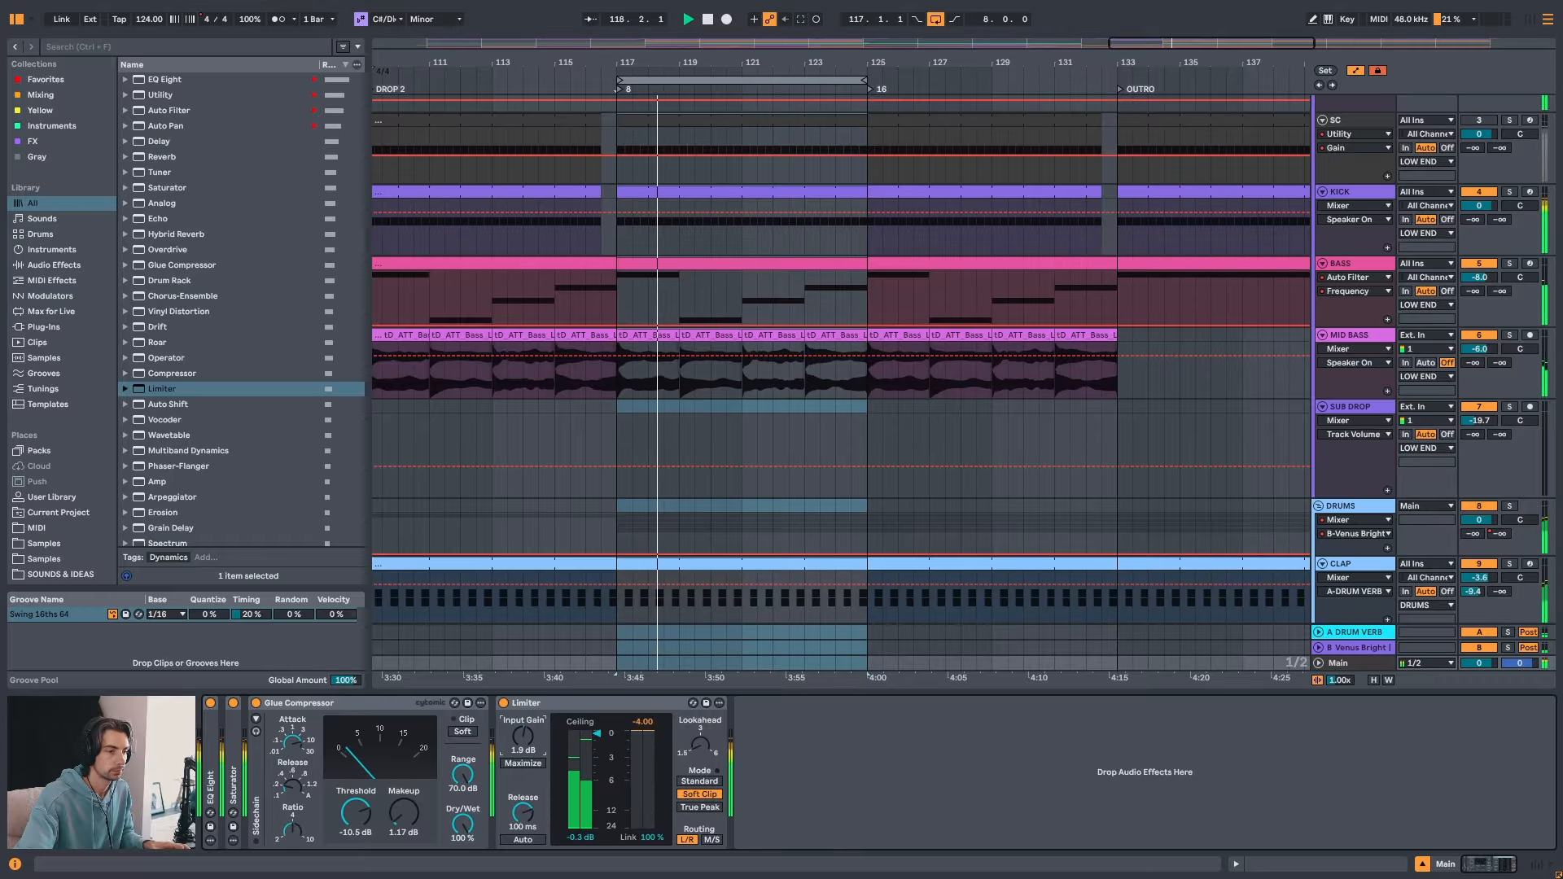
{"action": "left_click", "coordinate": [504, 703]}
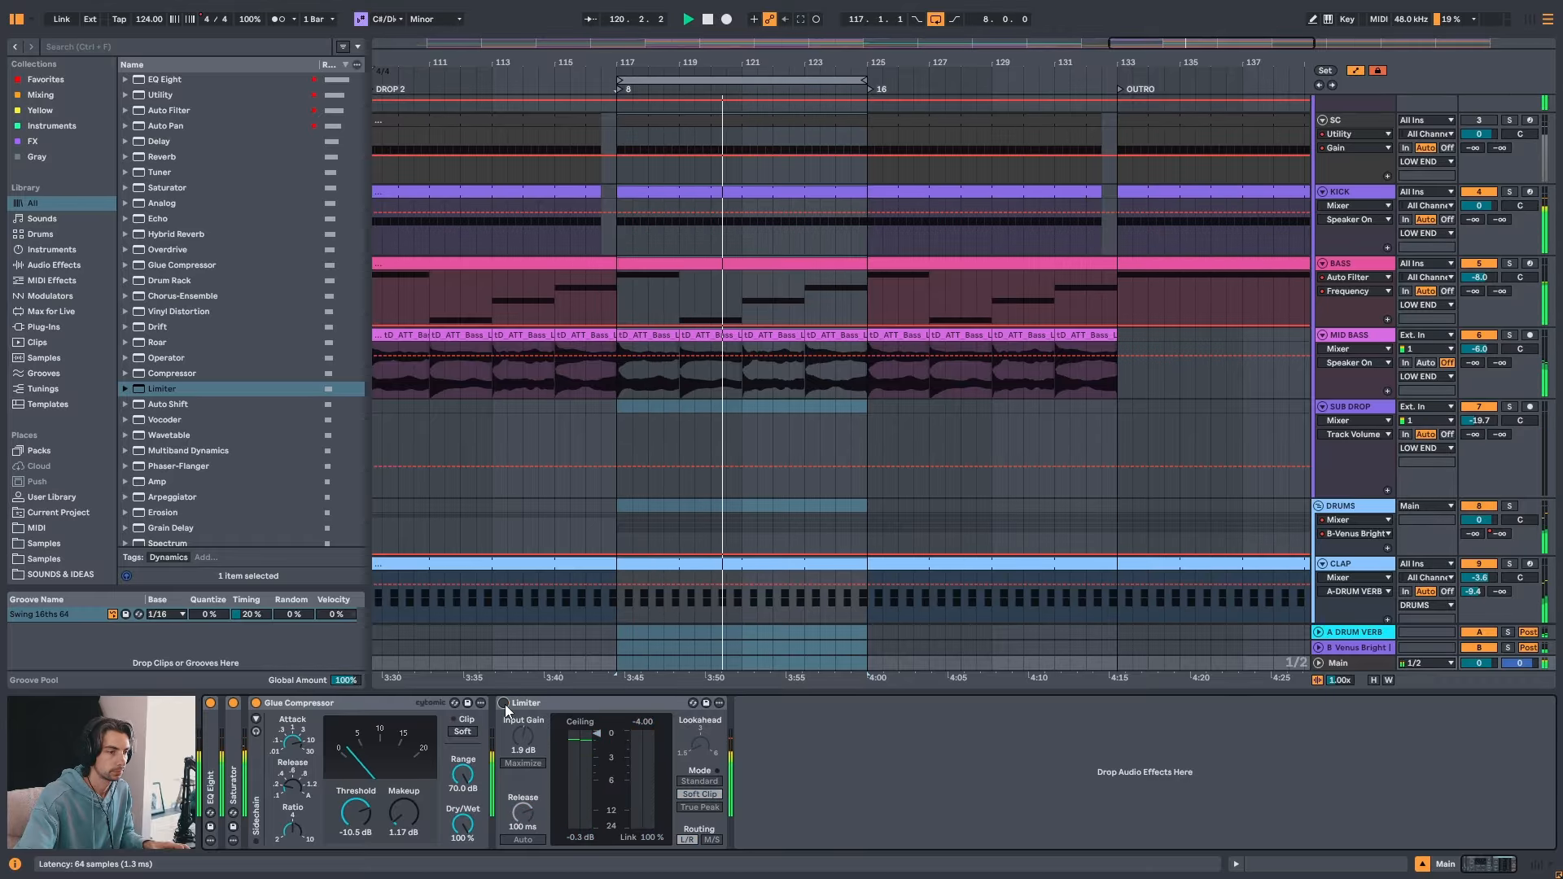
{"action": "left_click", "coordinate": [504, 703]}
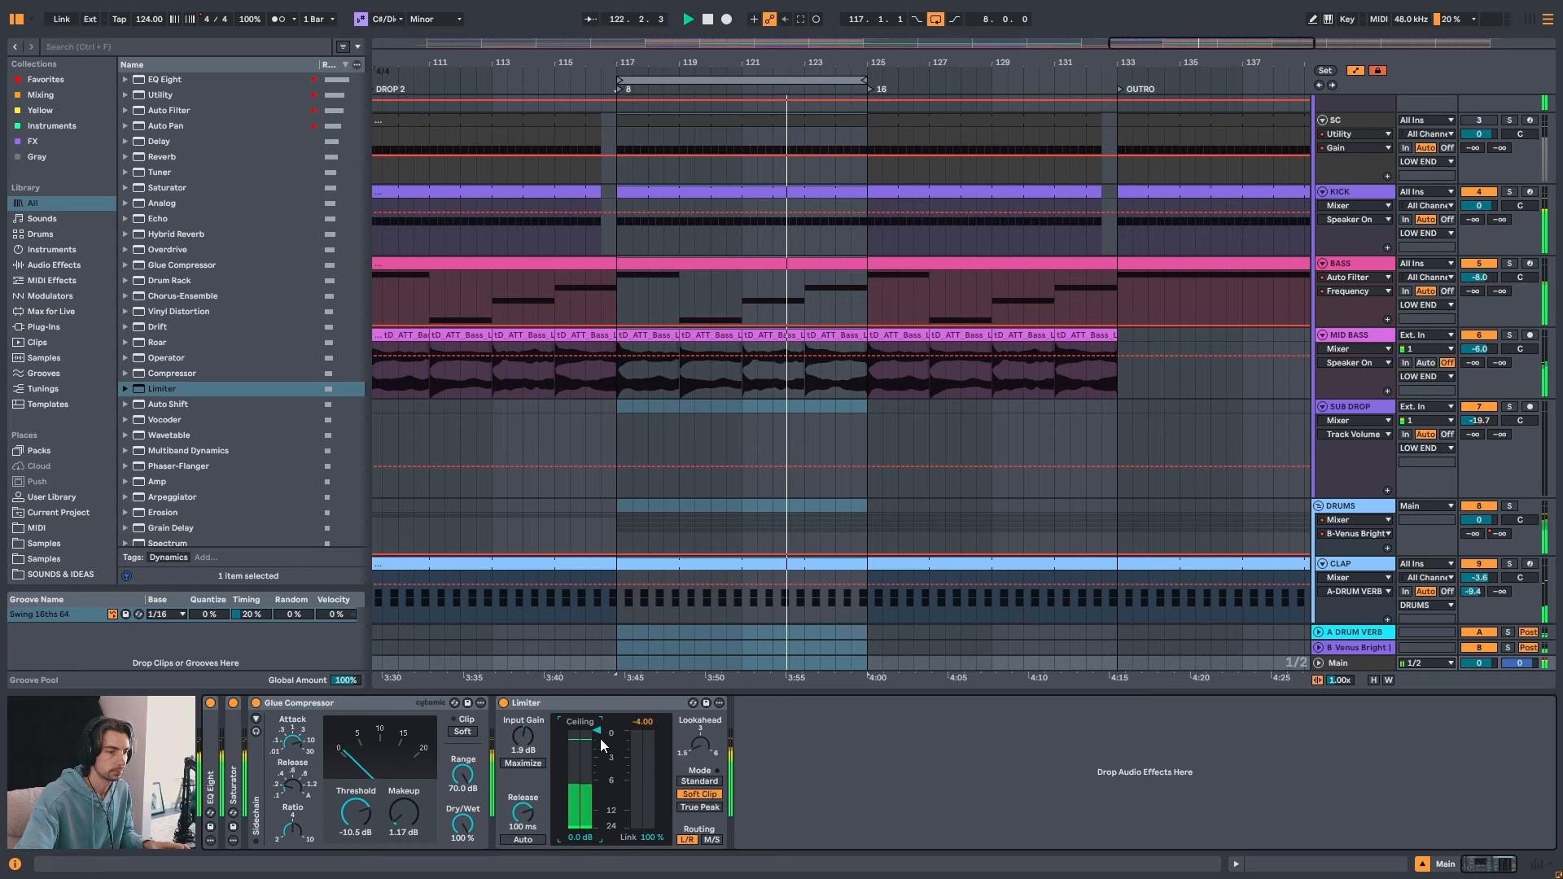
- Set the Limiter's ceiling to 0.0 dB and input gain to 2.7 dB, comparing the result against bypass
{"action": "key", "text": "space"}
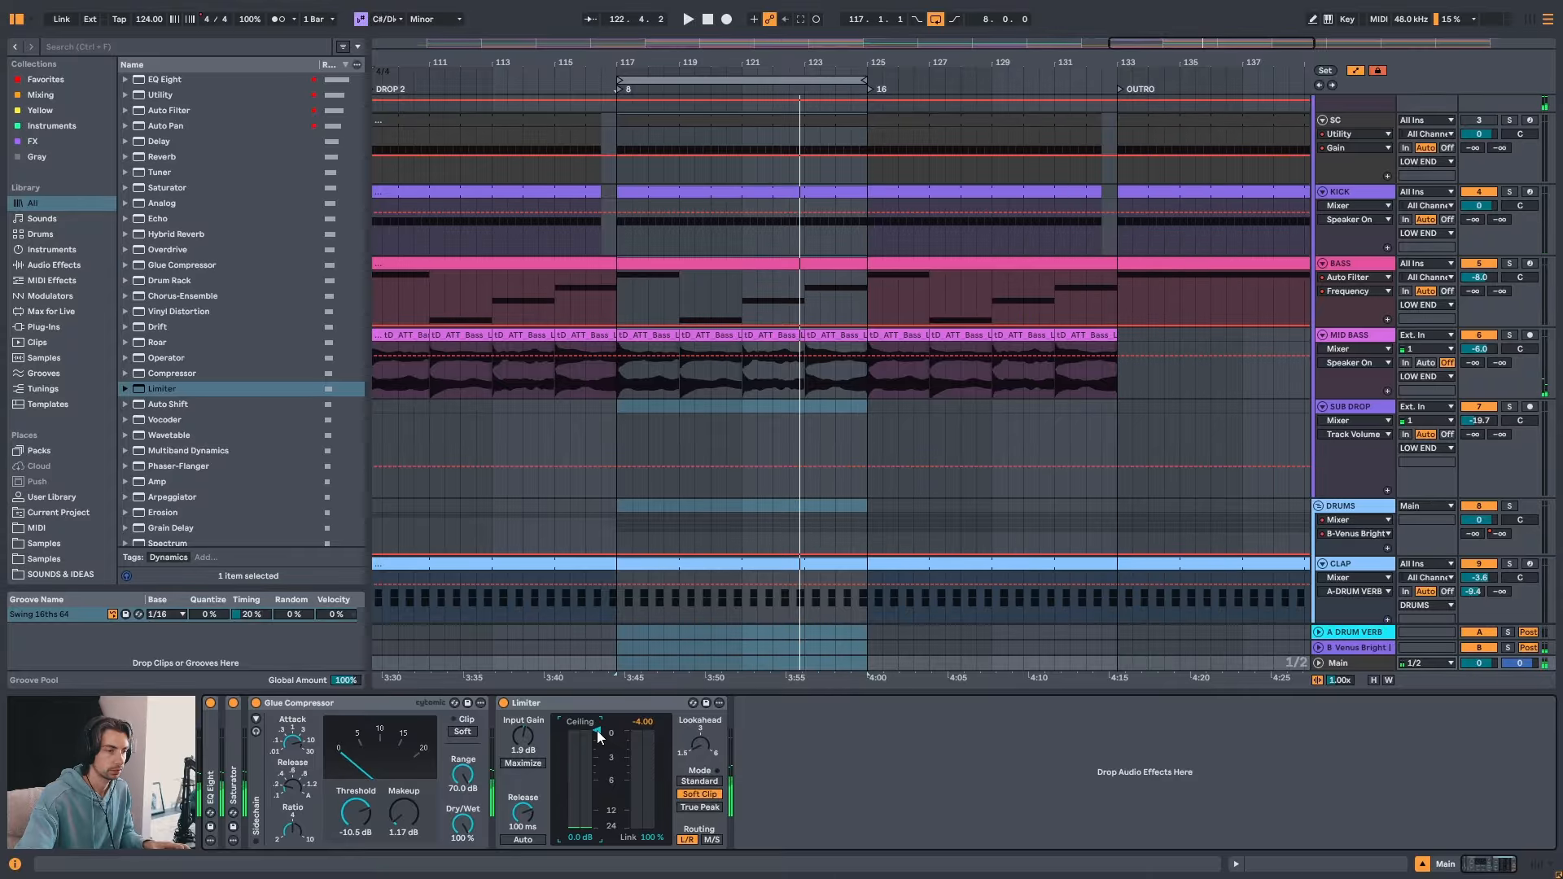
{"action": "double_click", "coordinate": [581, 840]}
{"action": "key", "text": "space"}
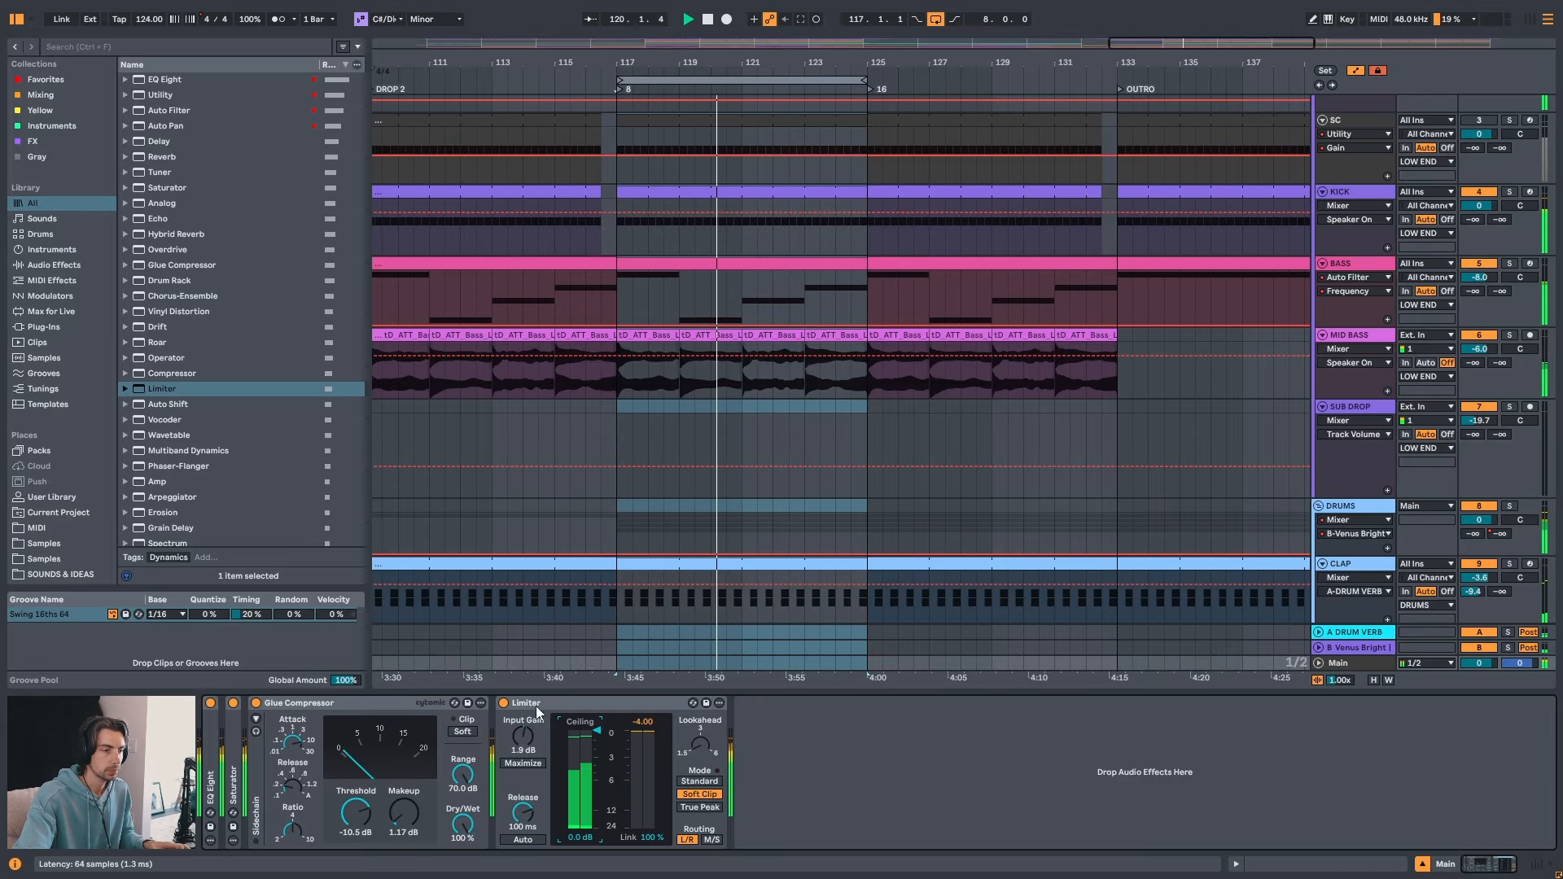
{"action": "left_click_drag", "start_coordinate": [522, 736], "coordinate": [523, 730]}
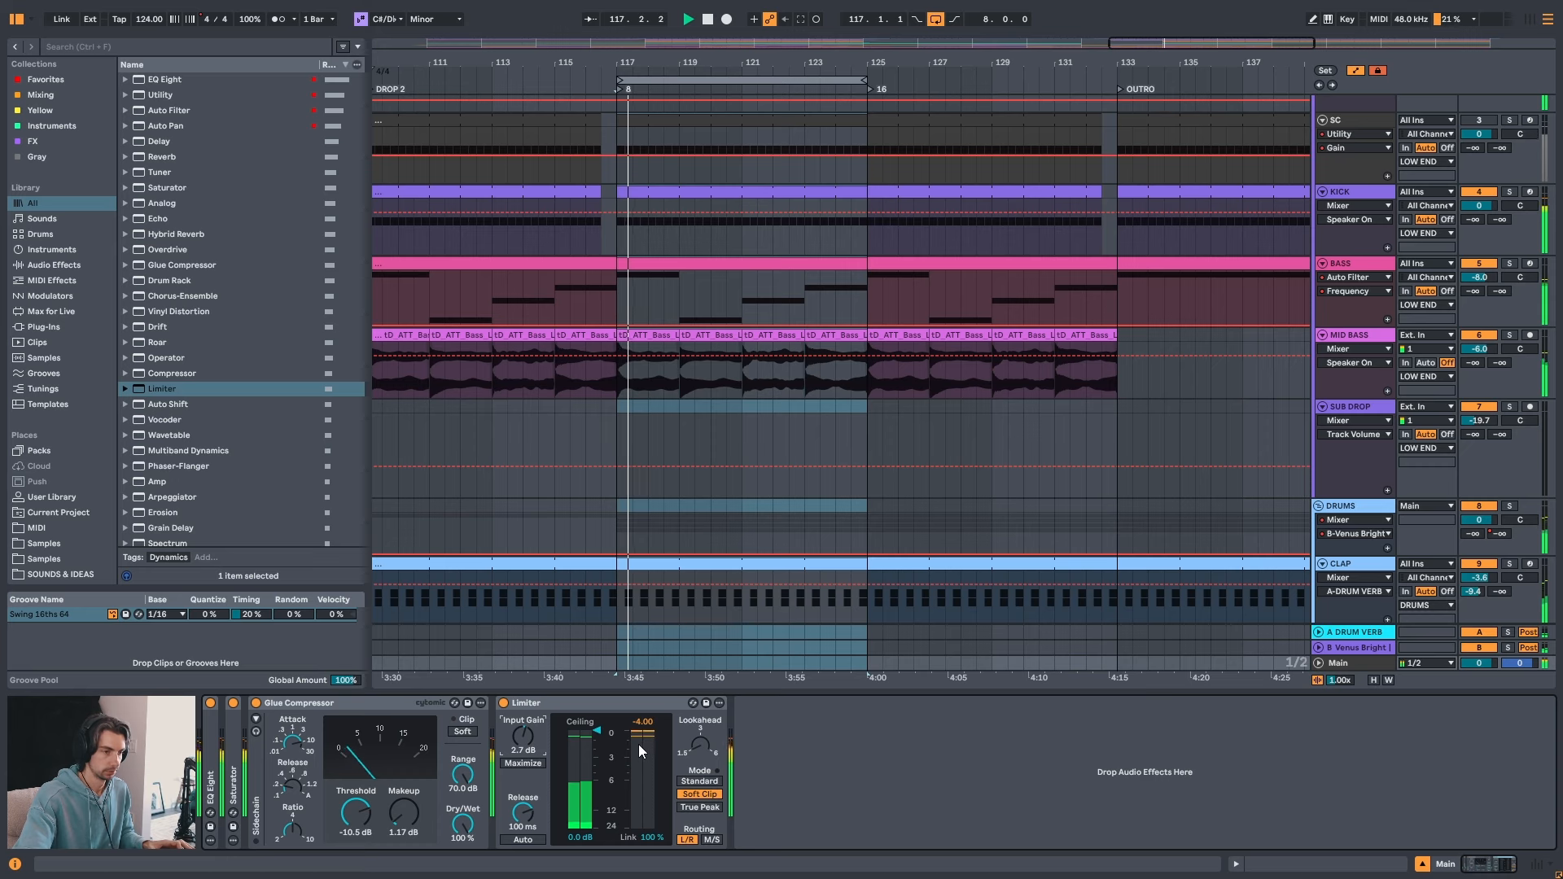
{"action": "left_click", "coordinate": [503, 703]}
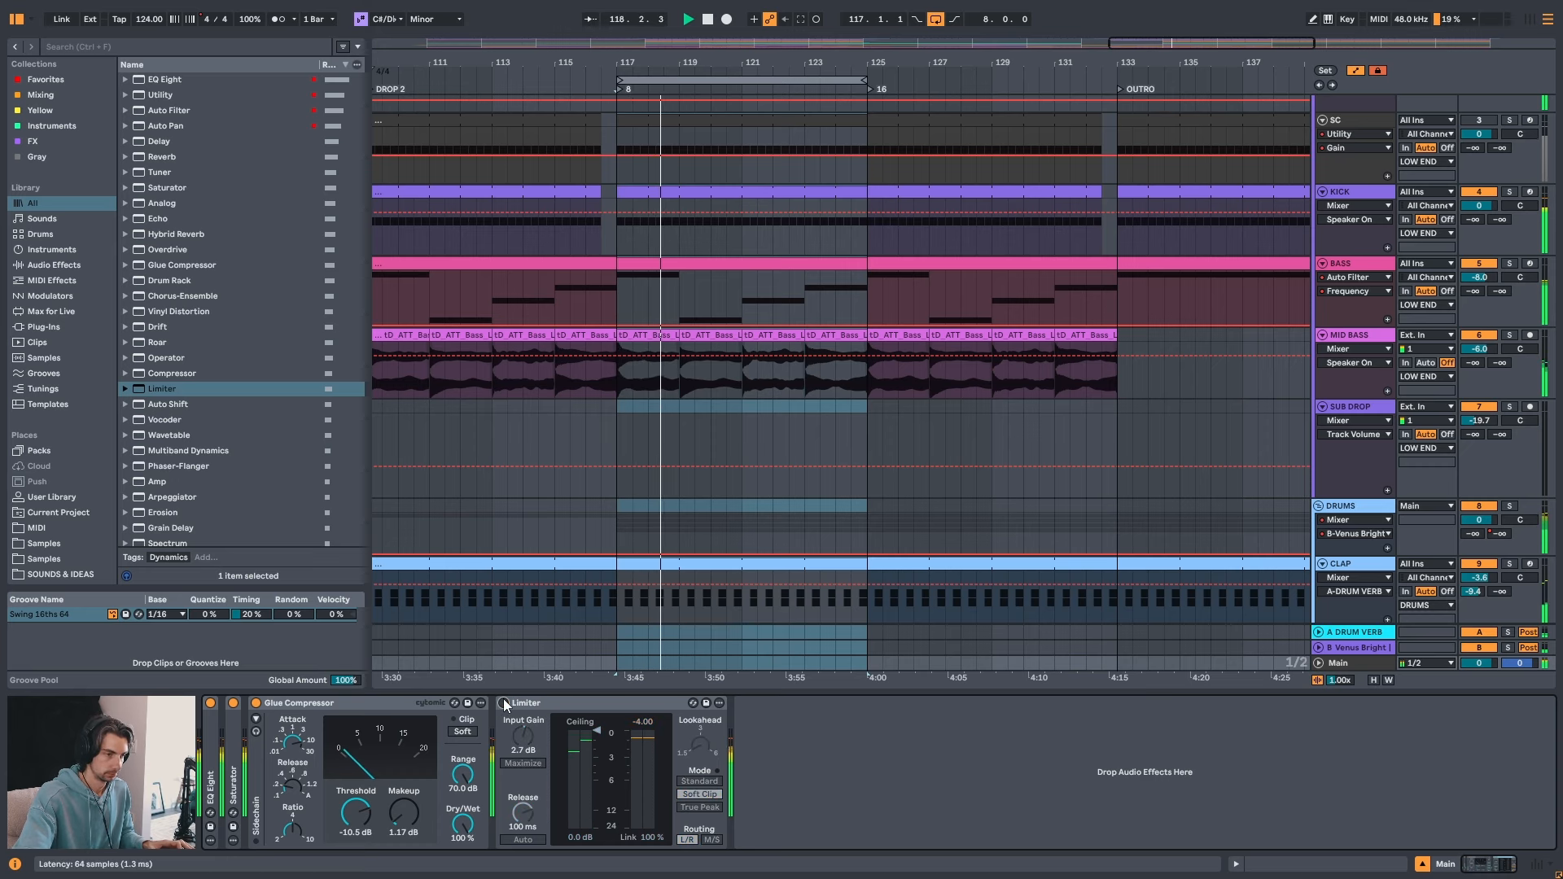
{"action": "left_click", "coordinate": [504, 703]}
- Add a second Limiter after the Soft Clip Limiter and switch on its Maximize option
{"action": "left_click", "coordinate": [530, 701]}
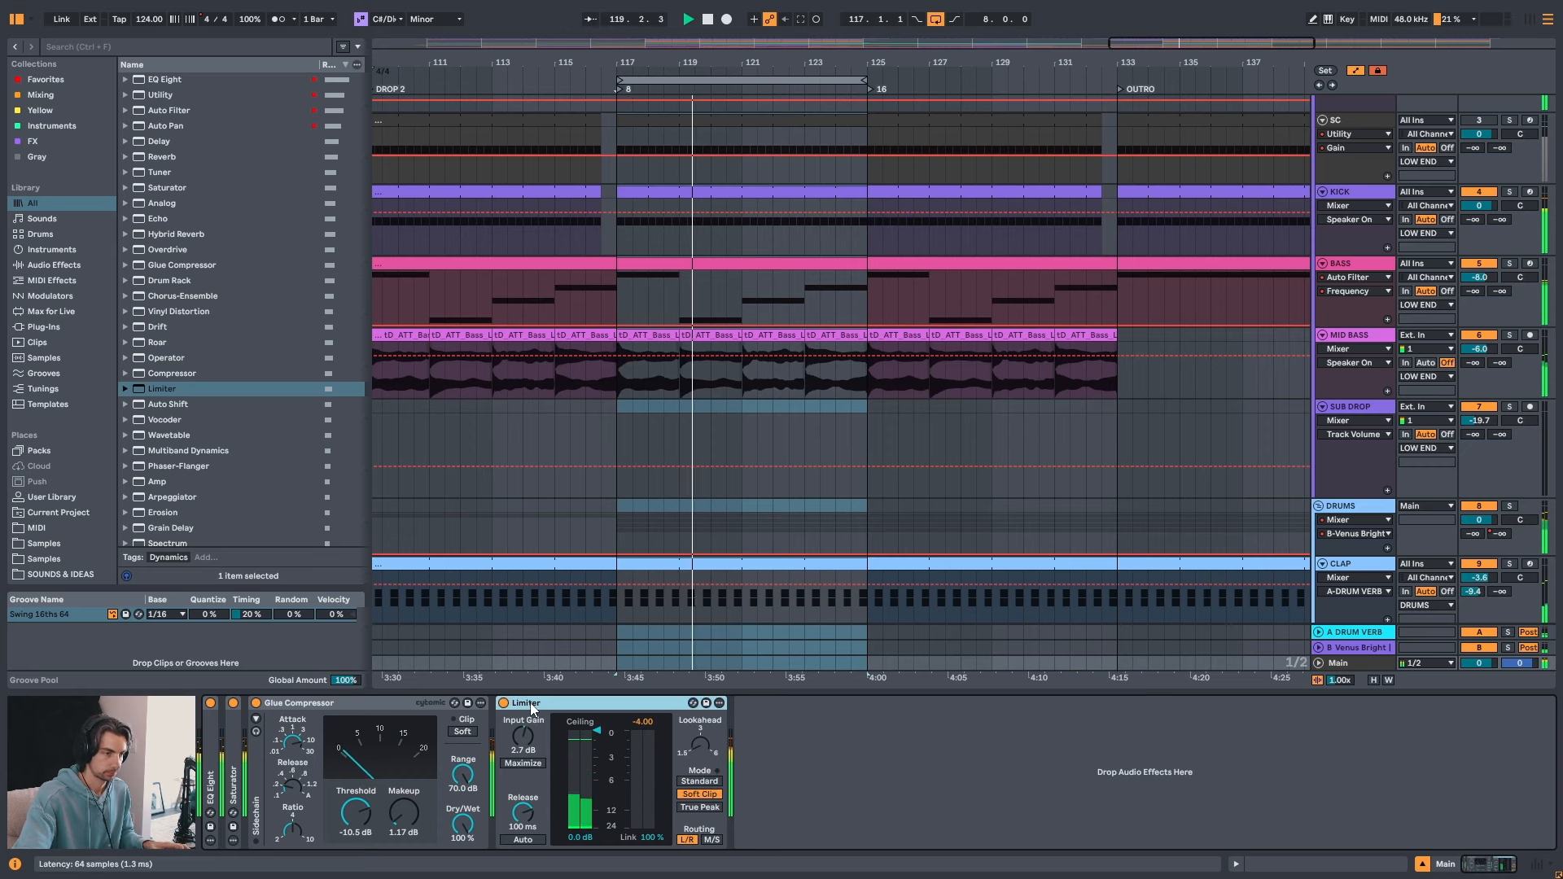
{"action": "left_click", "coordinate": [172, 389]}
{"action": "double_click", "coordinate": [169, 389]}
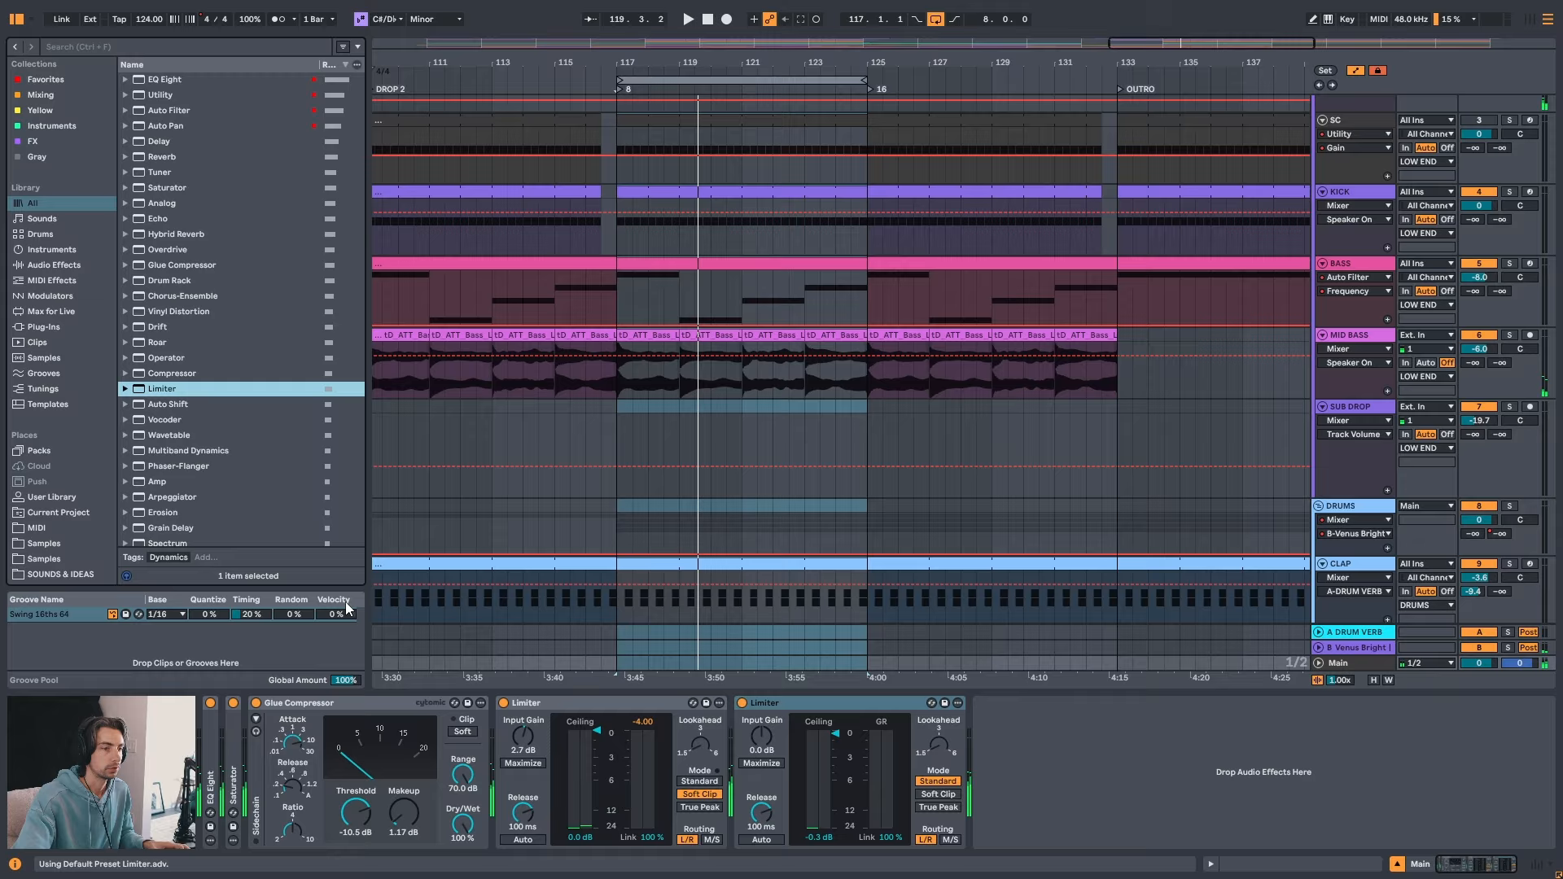
{"action": "left_click", "coordinate": [778, 703]}
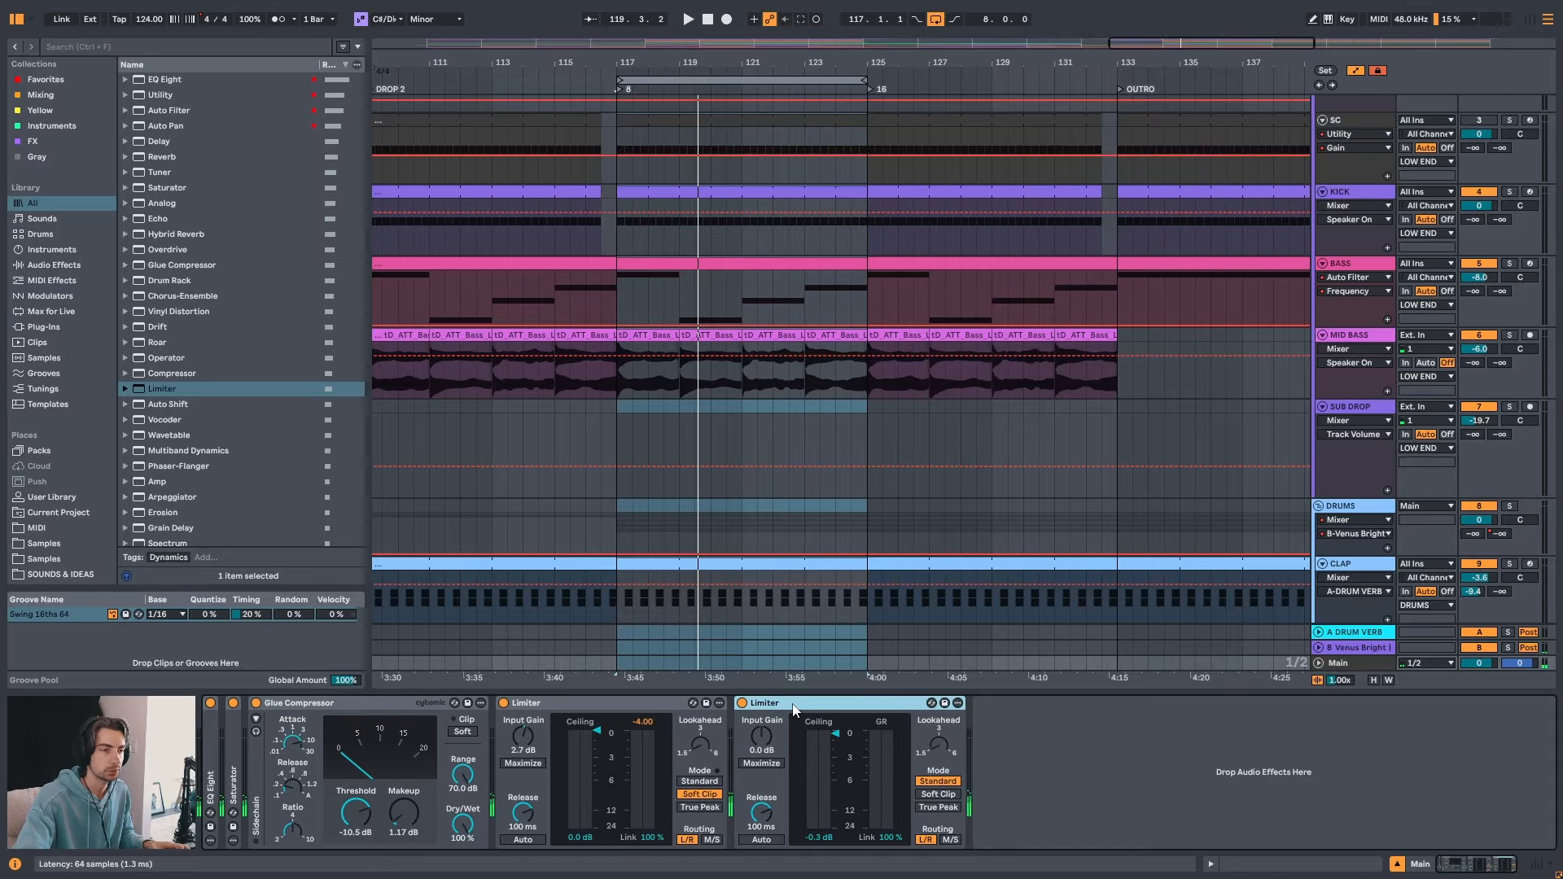
{"action": "left_click", "coordinate": [765, 764]}
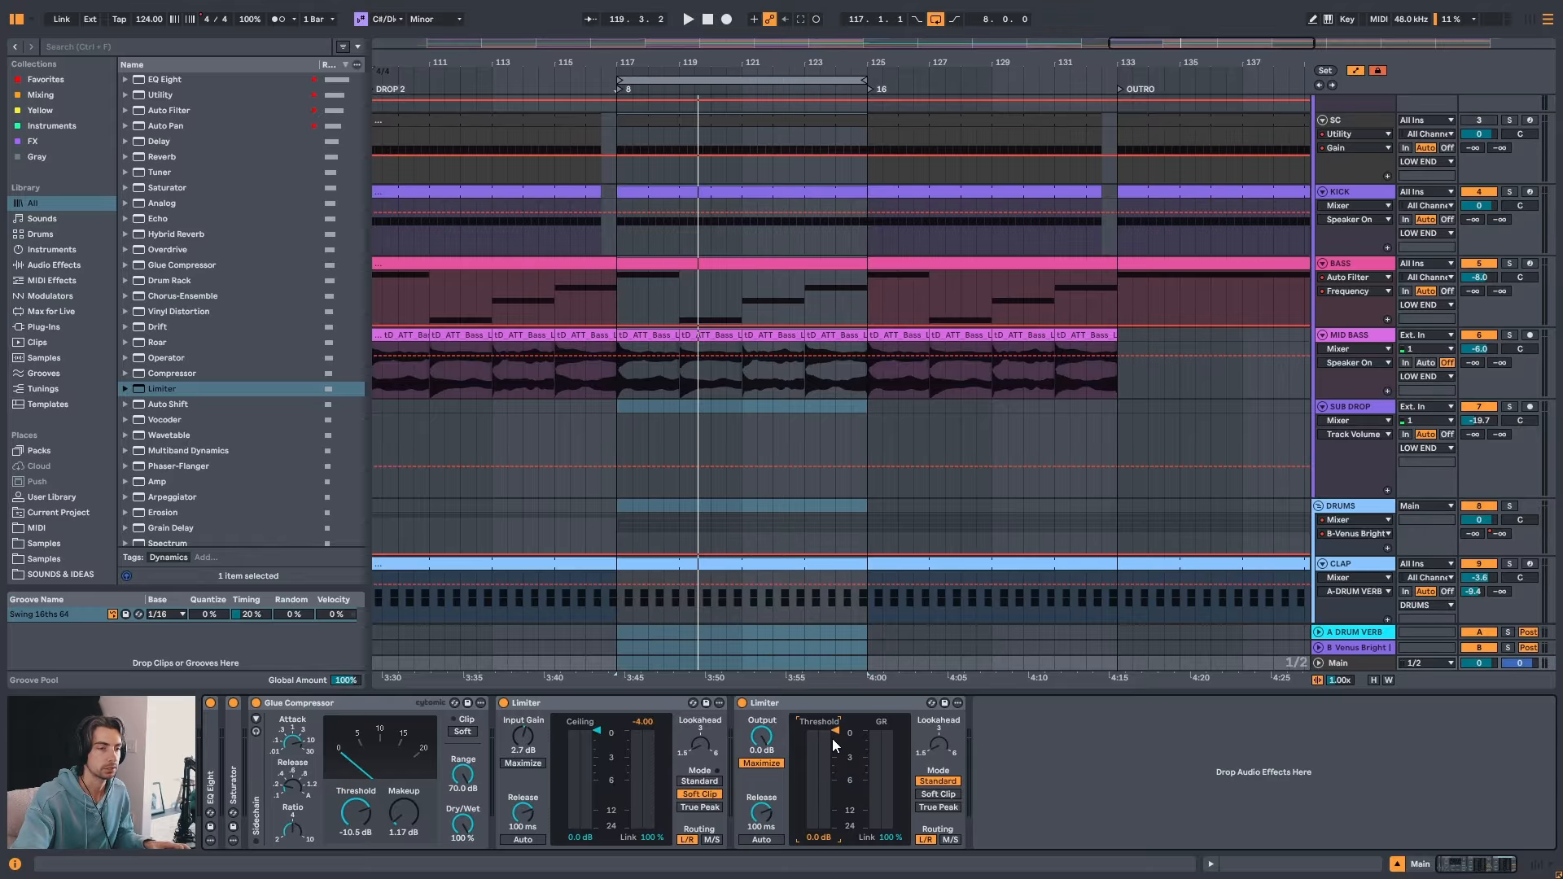
- Try thresholds of -6.4 dB and -3.0 dB on the second Limiter while the Drop 2 loop plays
{"action": "key", "text": "space"}
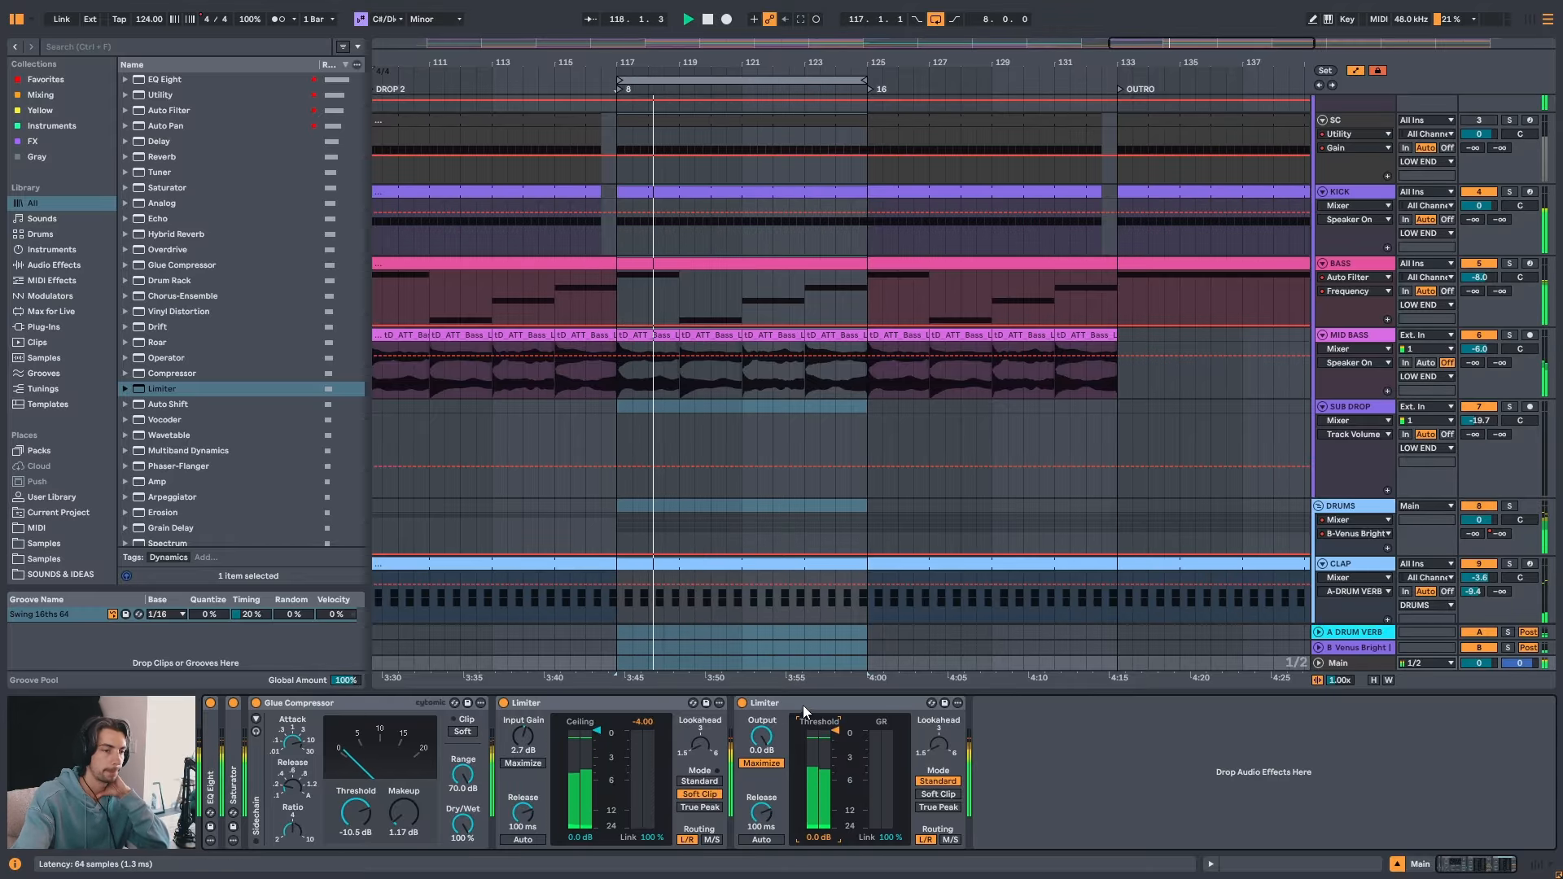
{"action": "left_click", "coordinate": [803, 703]}
{"action": "left_click_drag", "start_coordinate": [836, 732], "coordinate": [835, 782]}
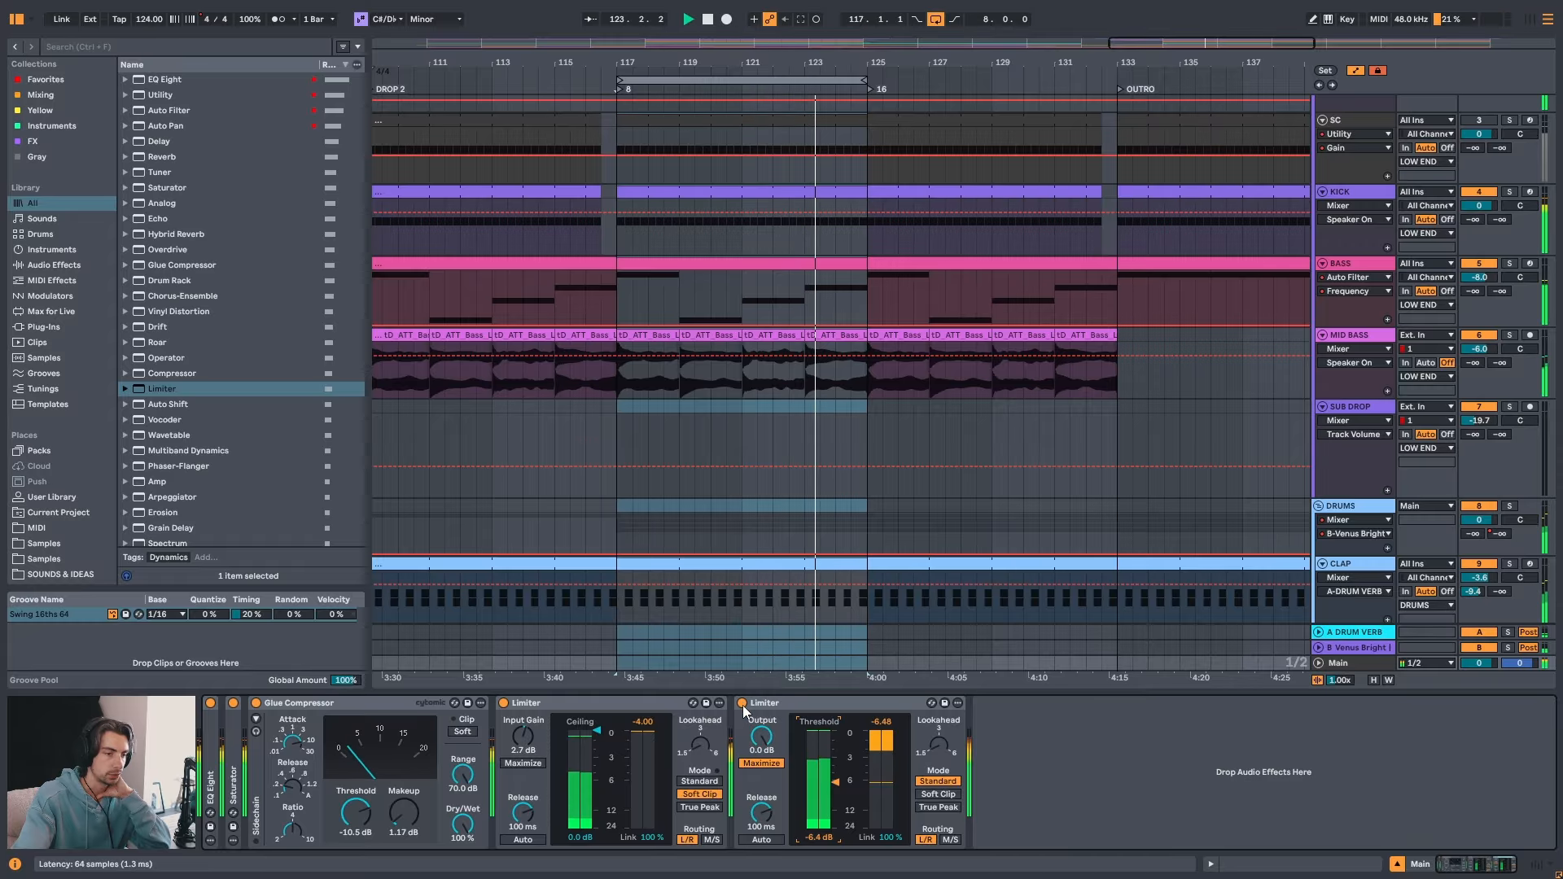
{"action": "left_click_drag", "start_coordinate": [837, 783], "coordinate": [837, 757]}
- Compare the second Limiter bypassed and enabled, set its threshold to -2.5 dB, and stop playback
{"action": "left_click", "coordinate": [796, 705]}
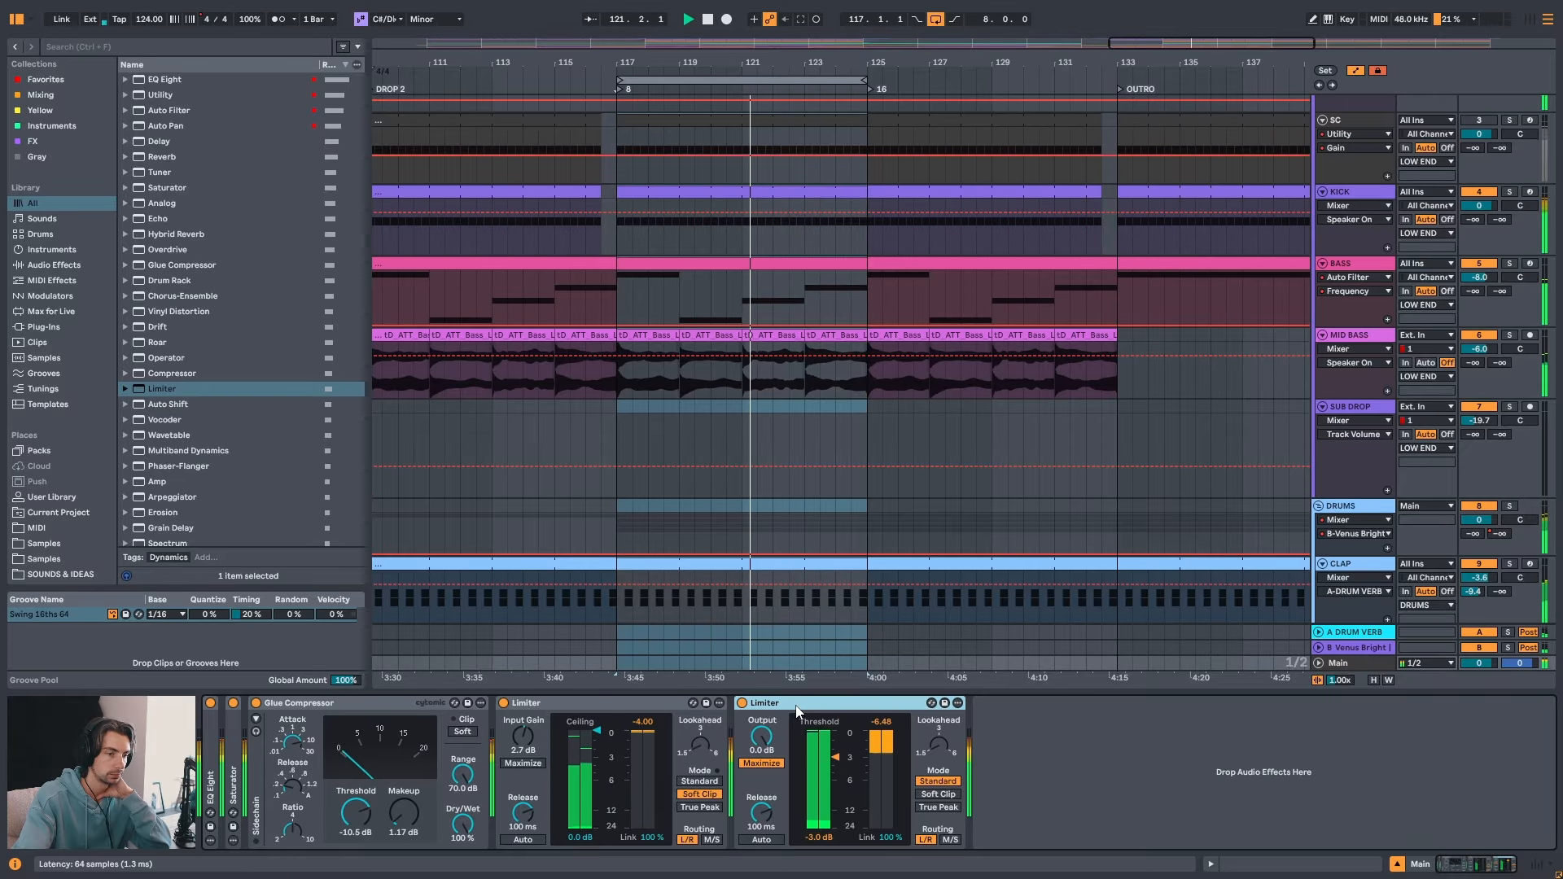
{"action": "left_click", "coordinate": [742, 703]}
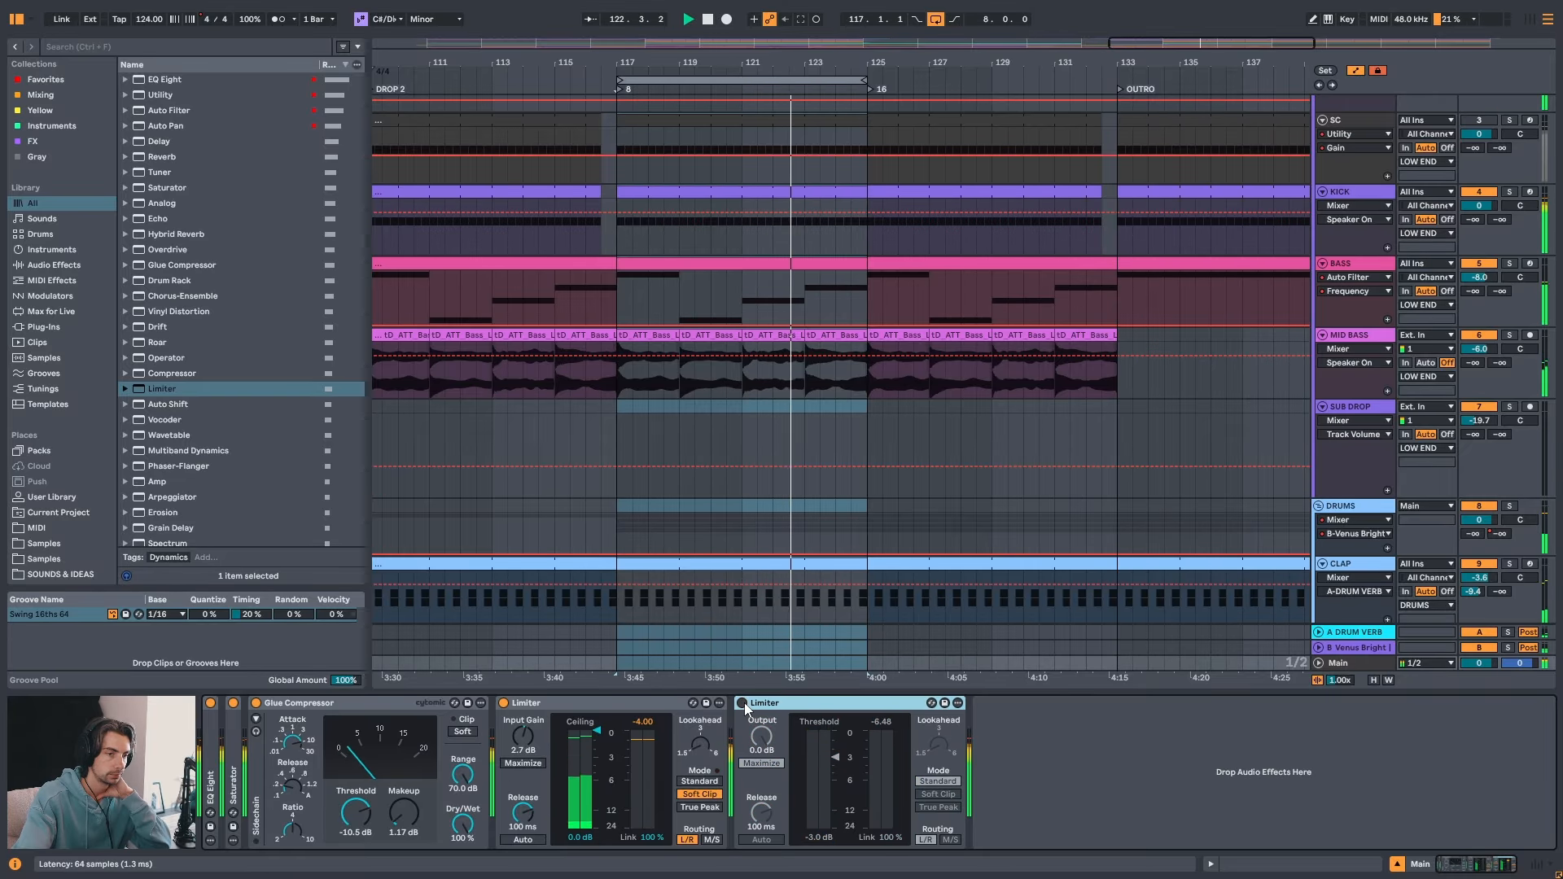
{"action": "left_click", "coordinate": [742, 703]}
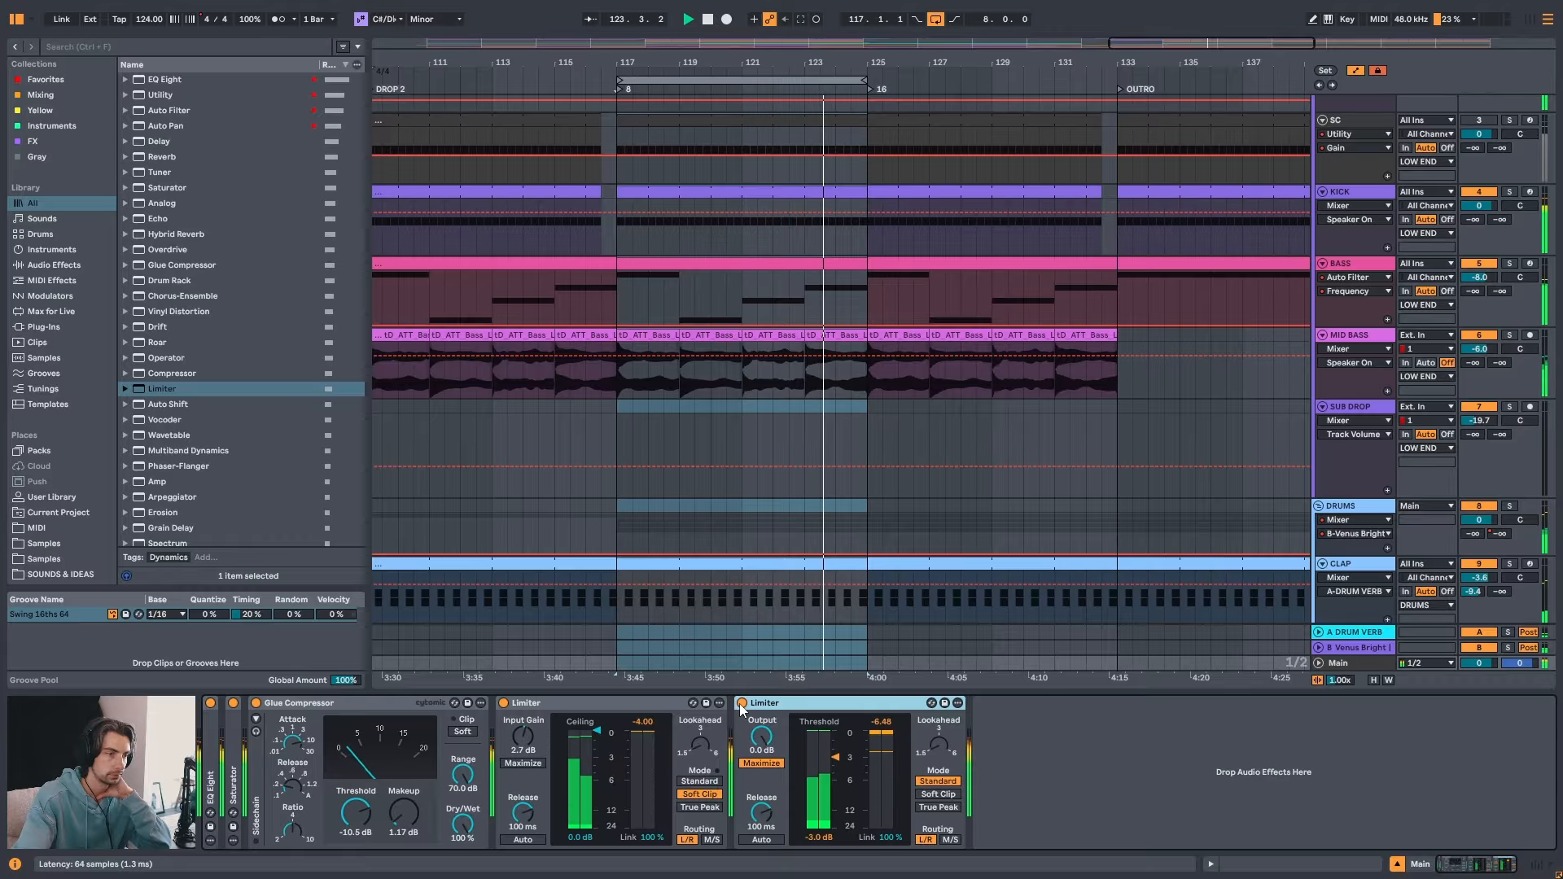
{"action": "left_click_drag", "start_coordinate": [836, 757], "coordinate": [836, 753]}
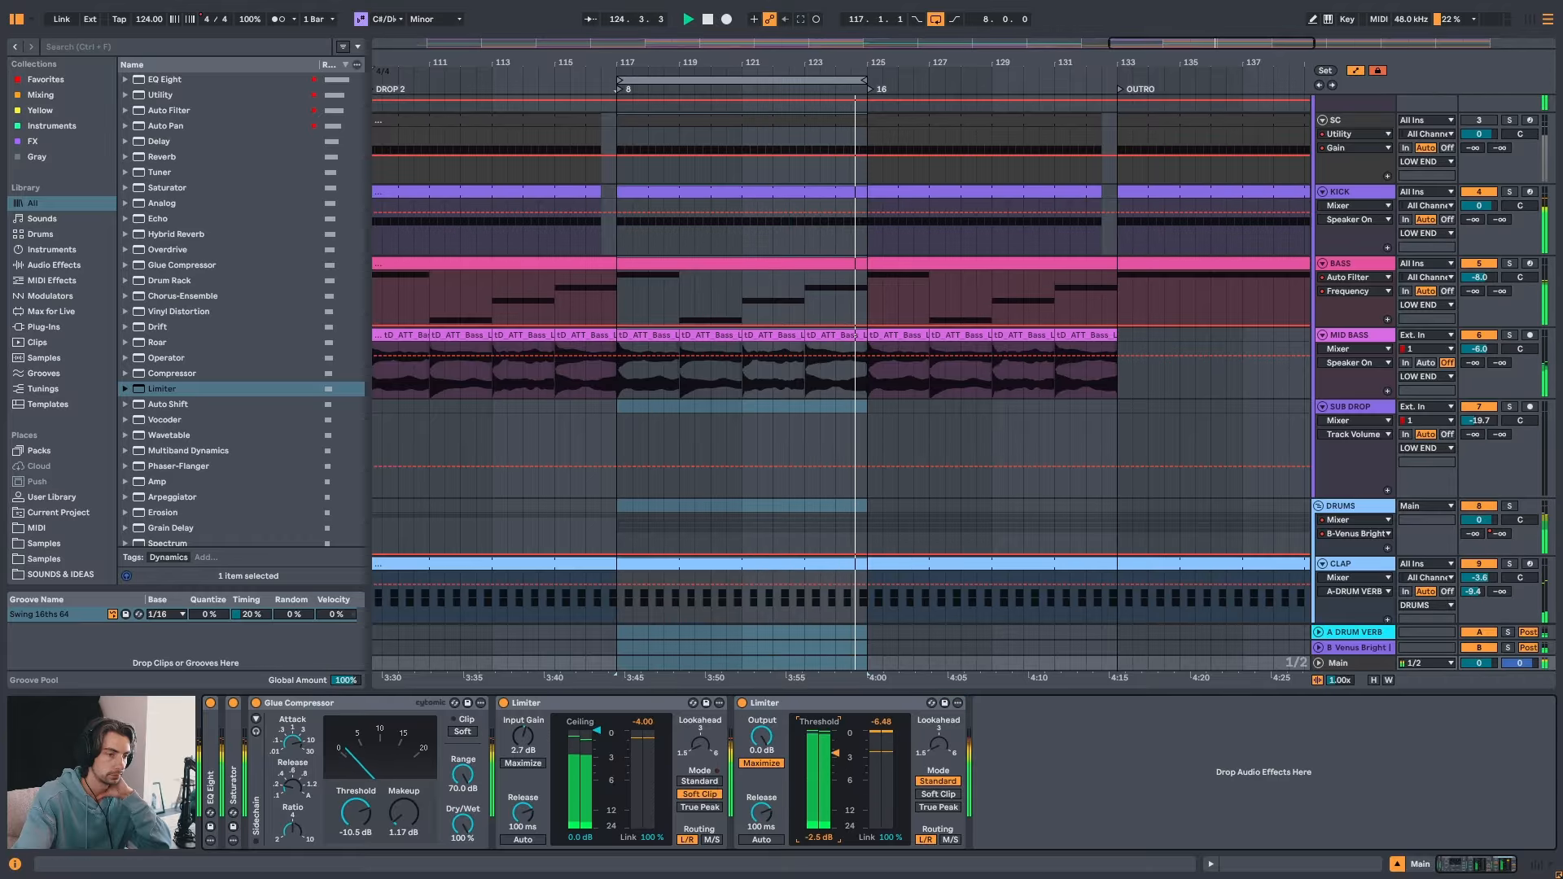
{"action": "key", "text": "space"}
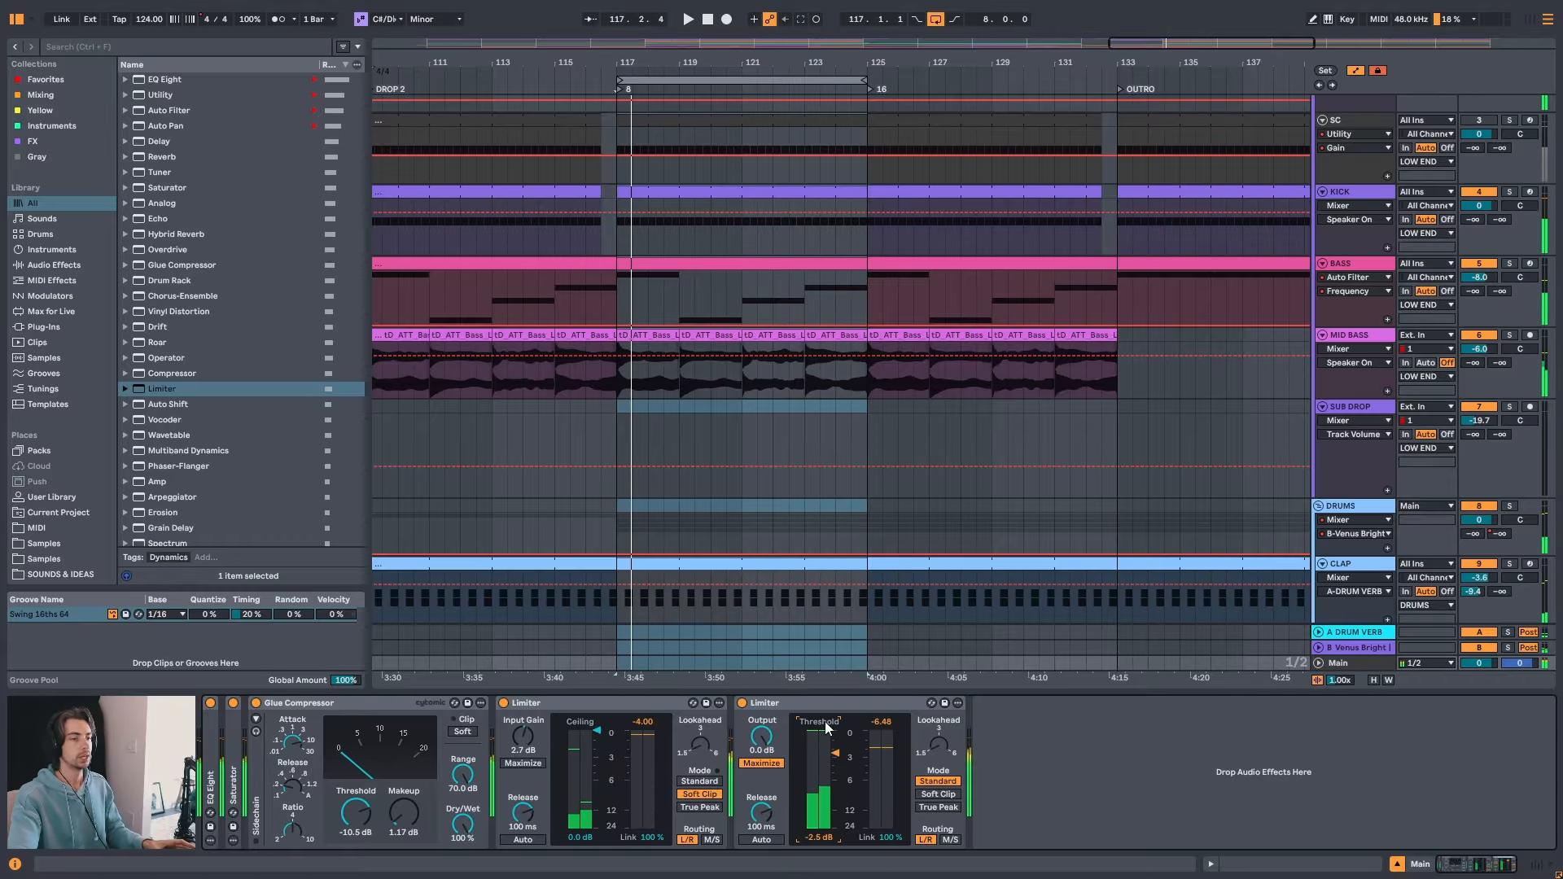
- Unfold the Main track in the arrangement and show its mixer channel in Session View
{"action": "left_click_drag", "start_coordinate": [767, 62], "coordinate": [768, 32]}
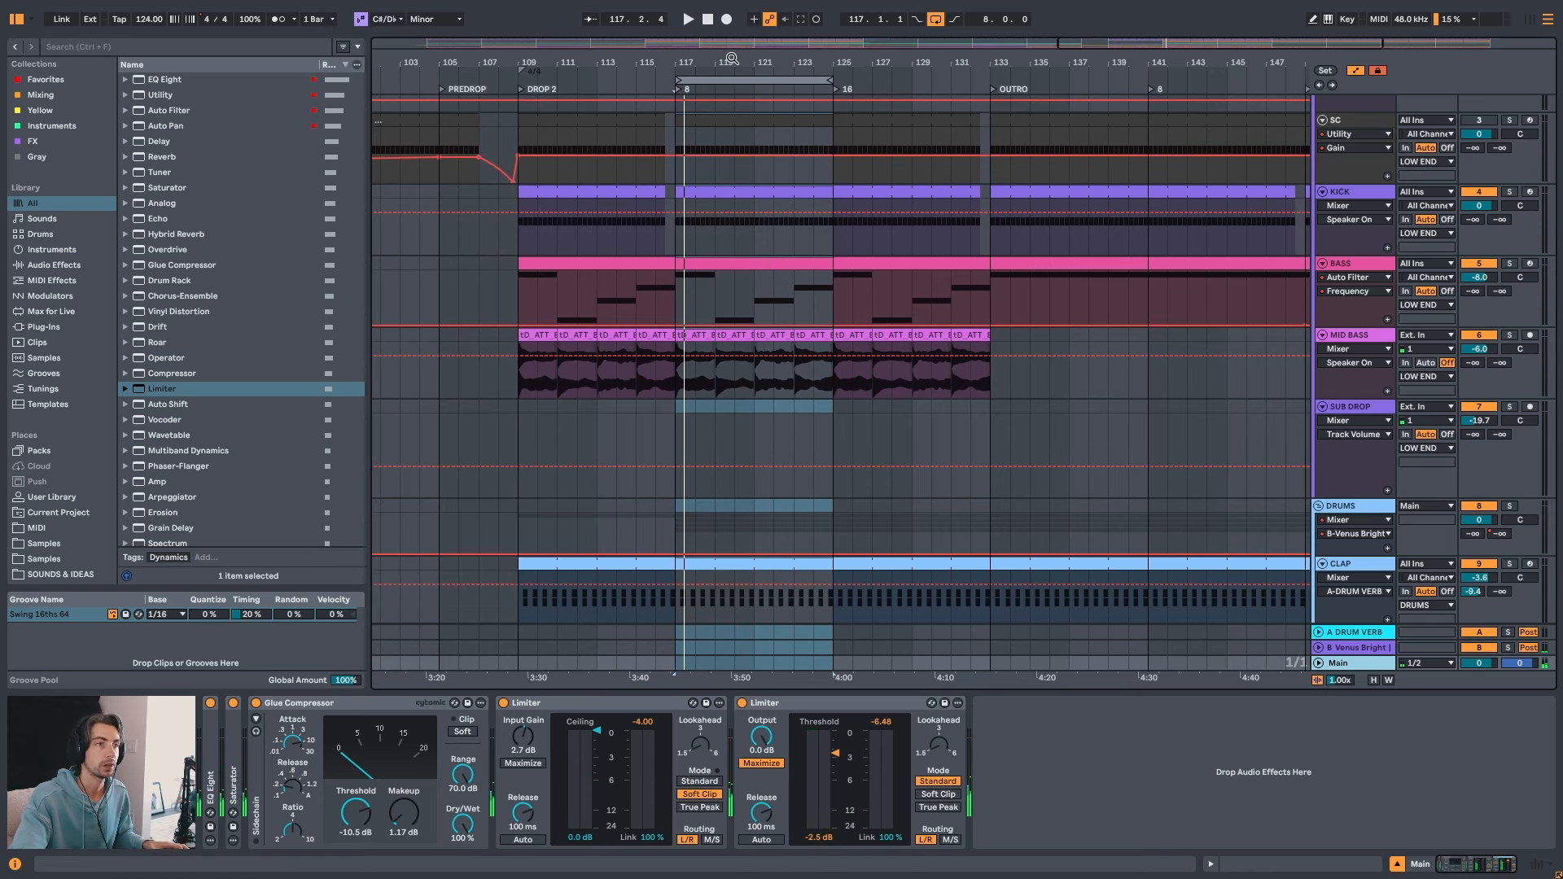
{"action": "left_click_drag", "start_coordinate": [731, 59], "coordinate": [756, 35]}
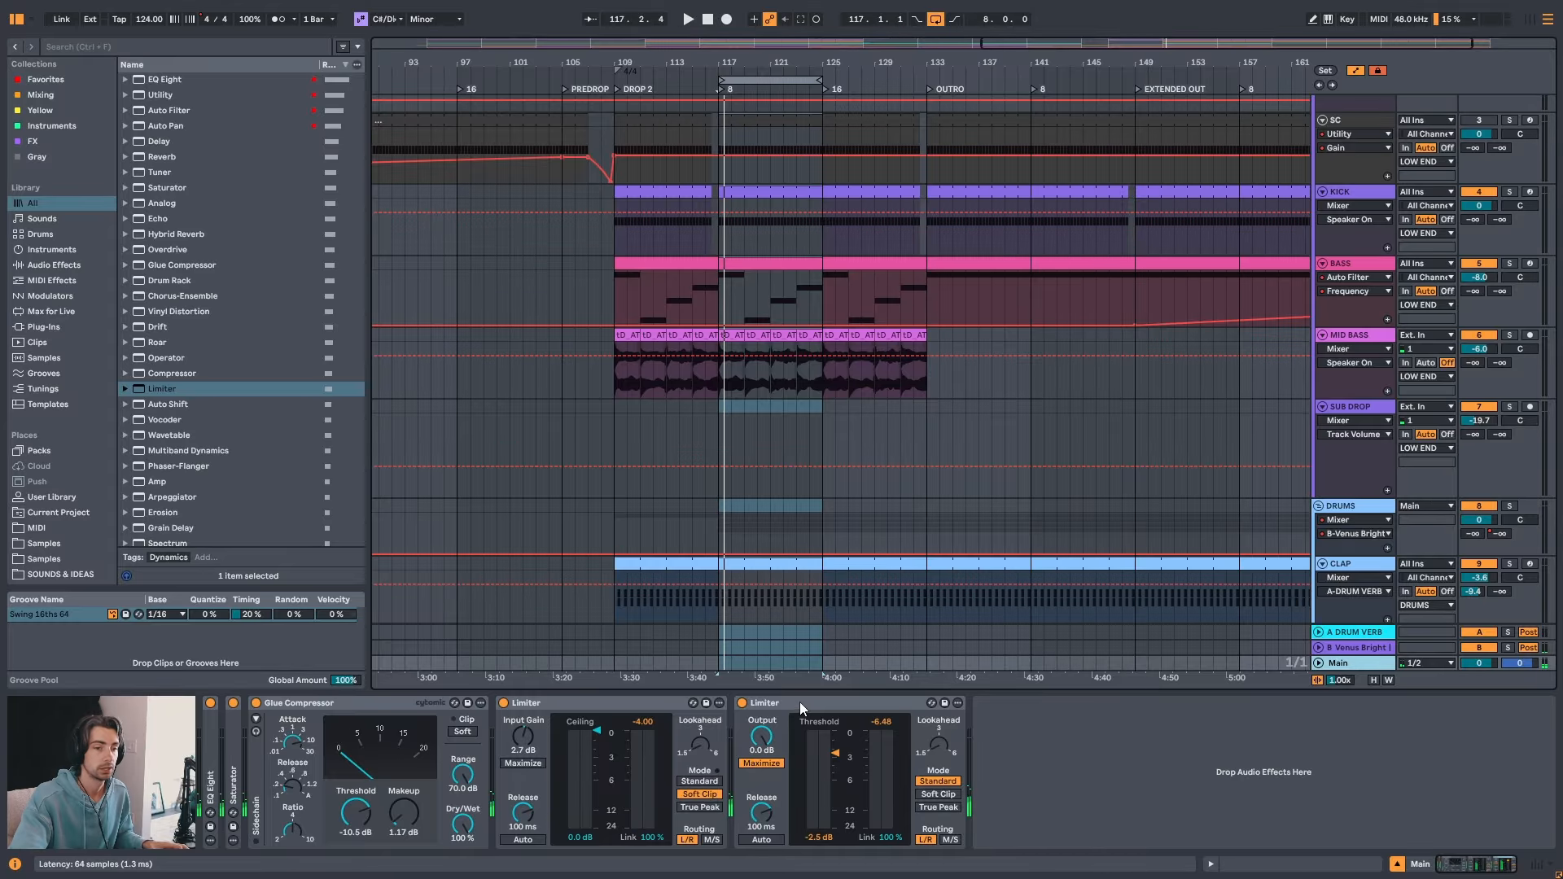
{"action": "left_click", "coordinate": [1318, 663]}
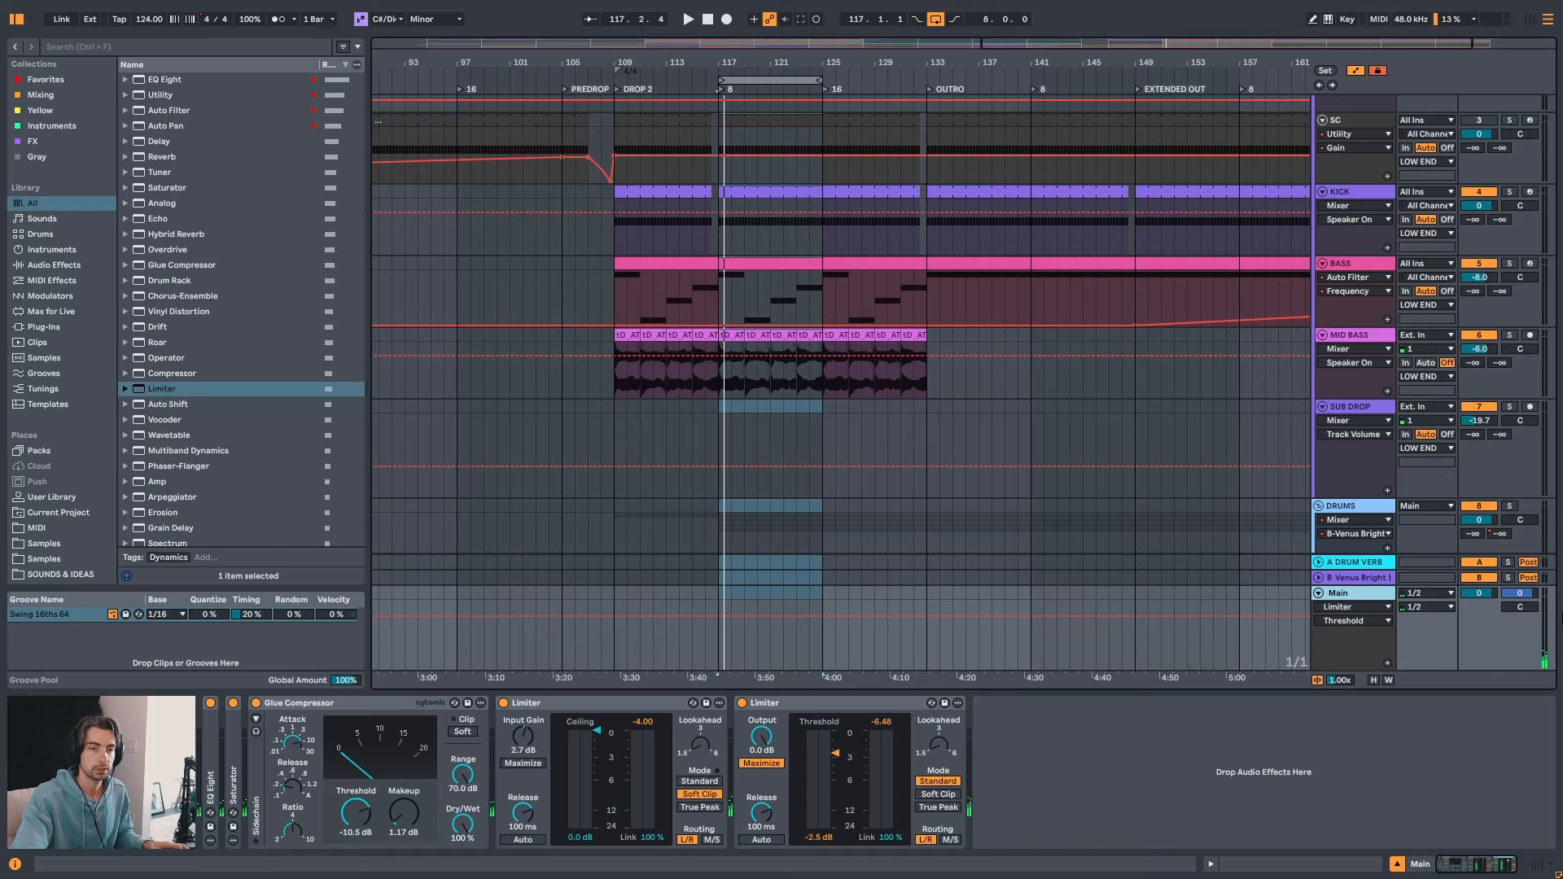
{"action": "key", "text": "Tab"}
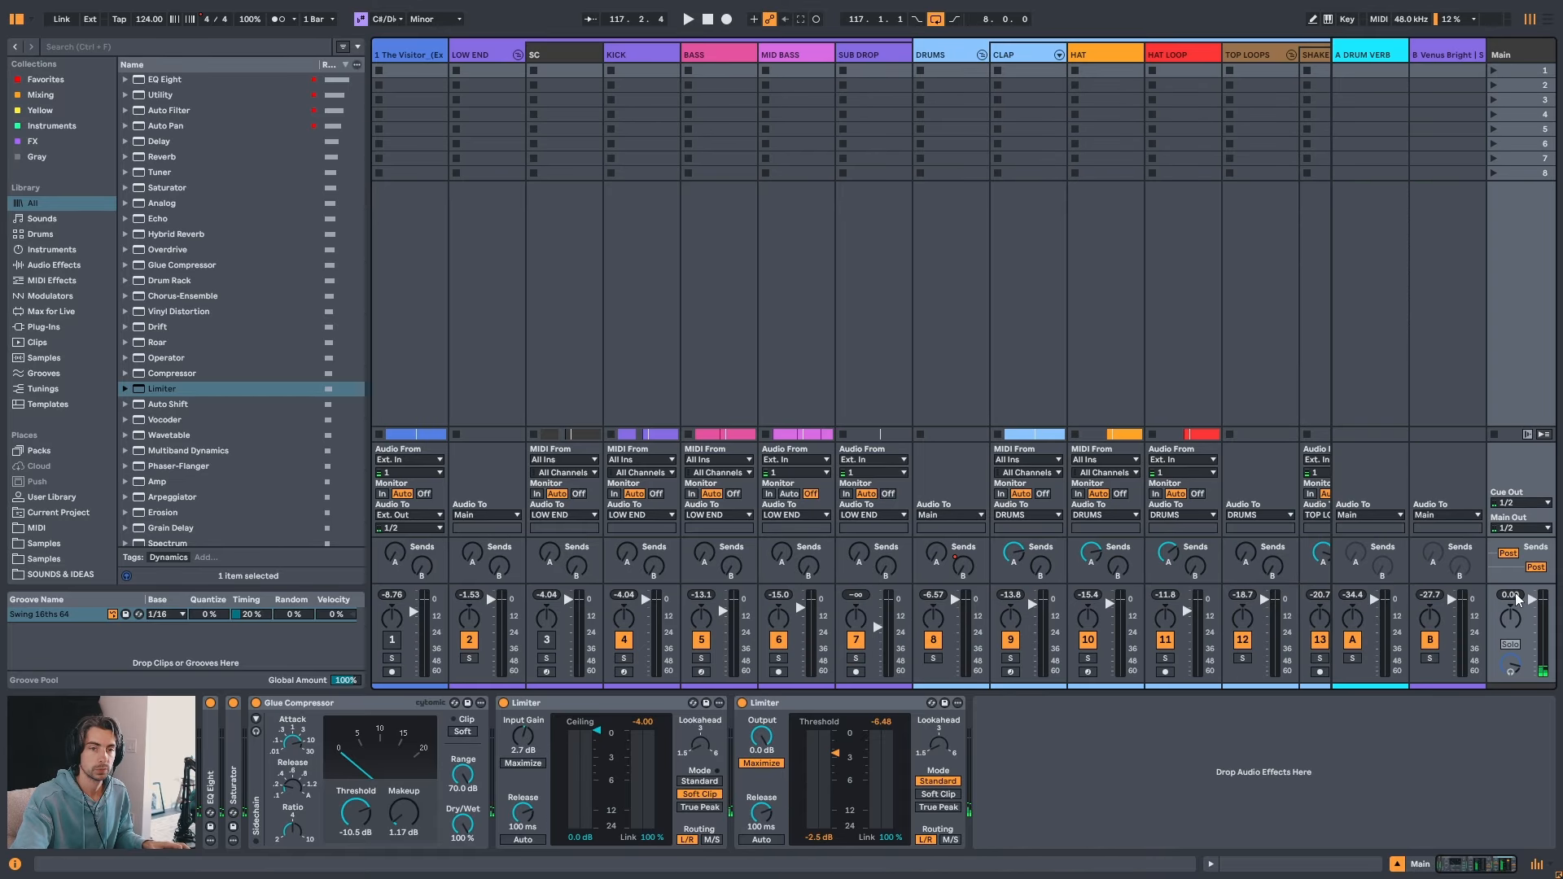
- Group all Main track devices from EQ Eight to the second Limiter into a rack, and bypass the rack during playback
{"action": "left_click", "coordinate": [792, 702]}
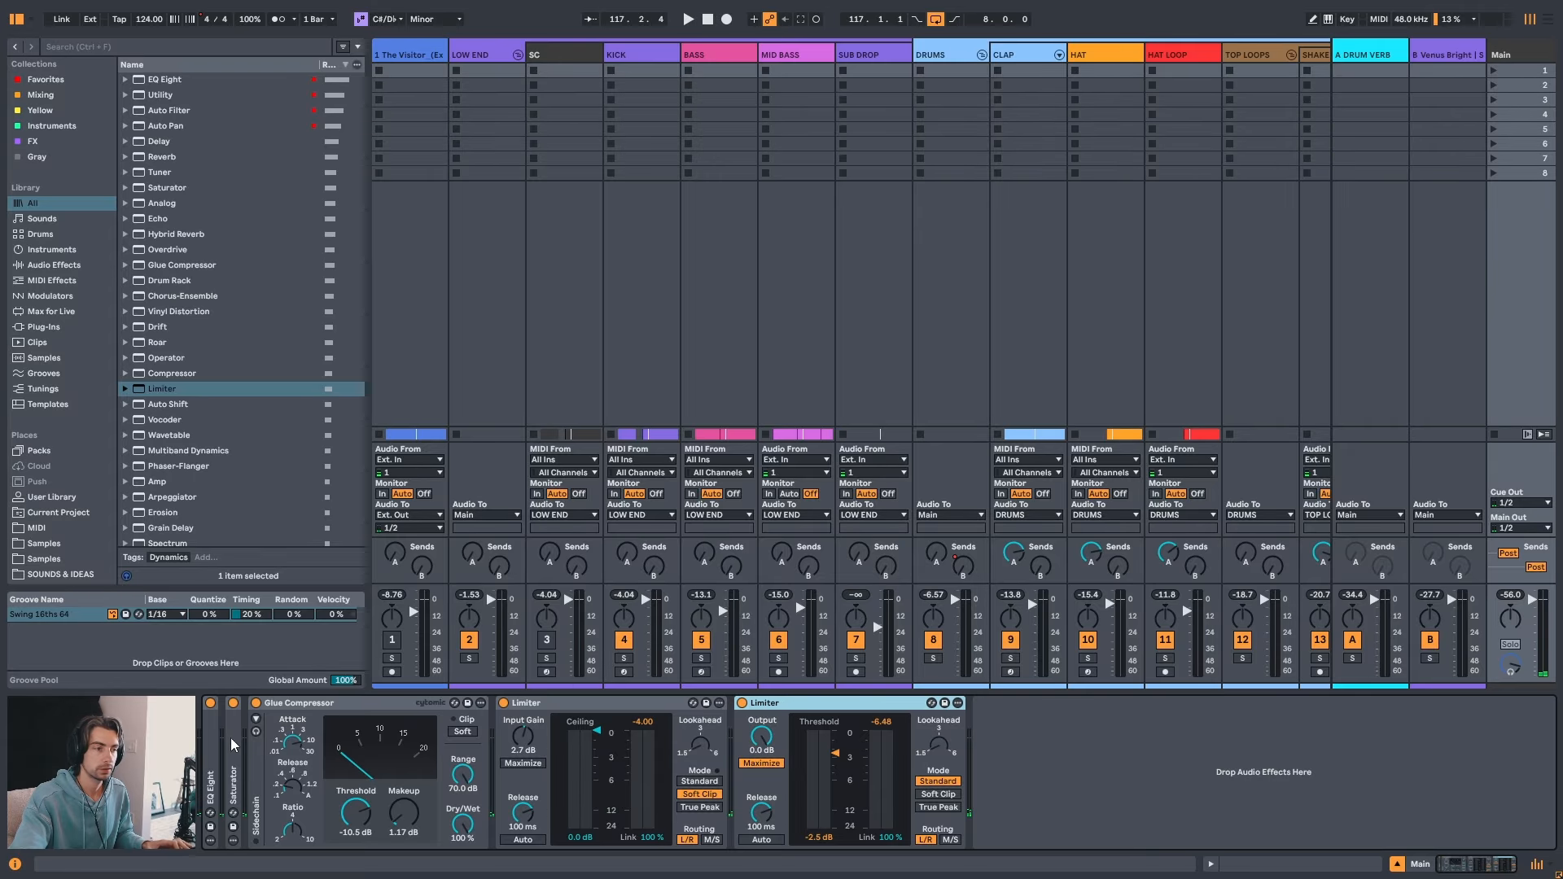
{"action": "left_click", "coordinate": [210, 745], "text": "shift"}
{"action": "key", "text": "ctrl+g"}
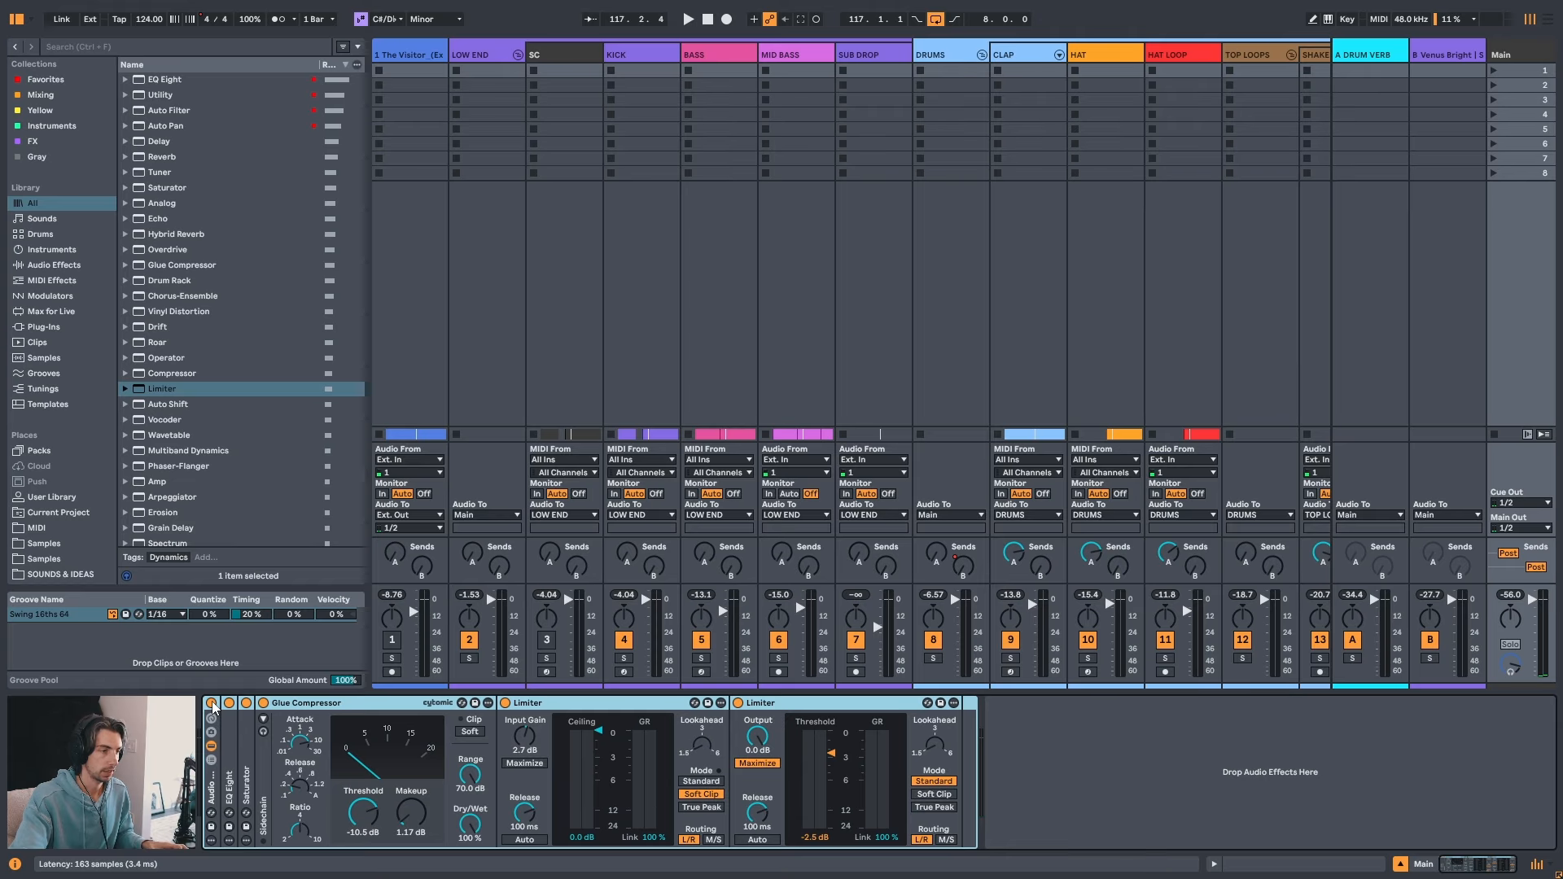
{"action": "left_click", "coordinate": [211, 704]}
{"action": "key", "text": "space"}
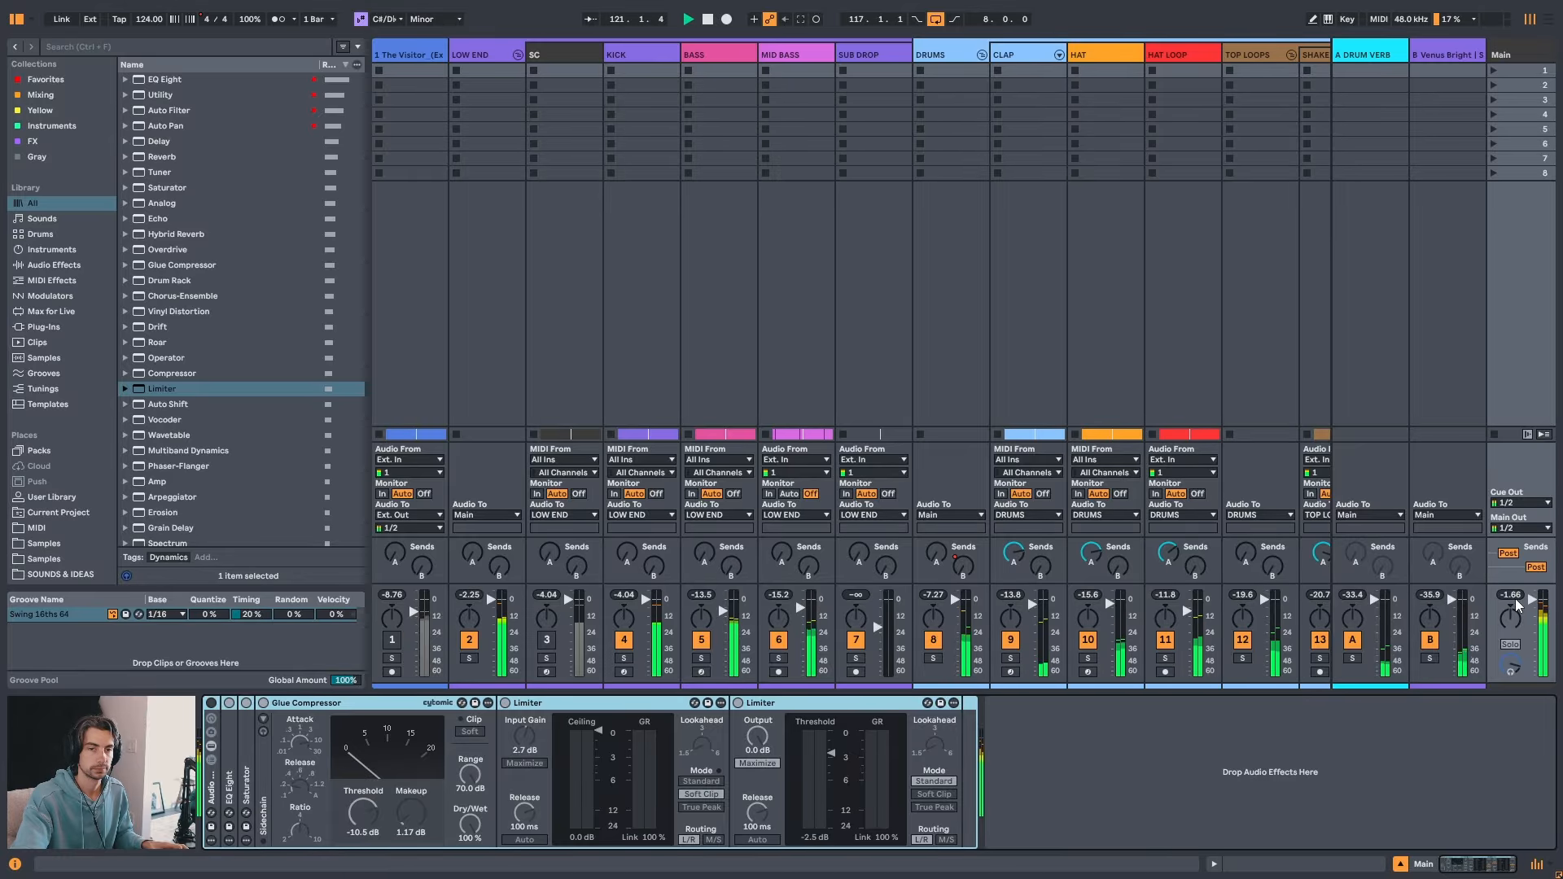
- Play Drop 1 in the full arrangement for comparison, and return playback to the Drop 2 loop
{"action": "key", "text": "Tab"}
{"action": "left_click_drag", "start_coordinate": [791, 56], "coordinate": [791, 16]}
{"action": "left_click", "coordinate": [591, 89]}
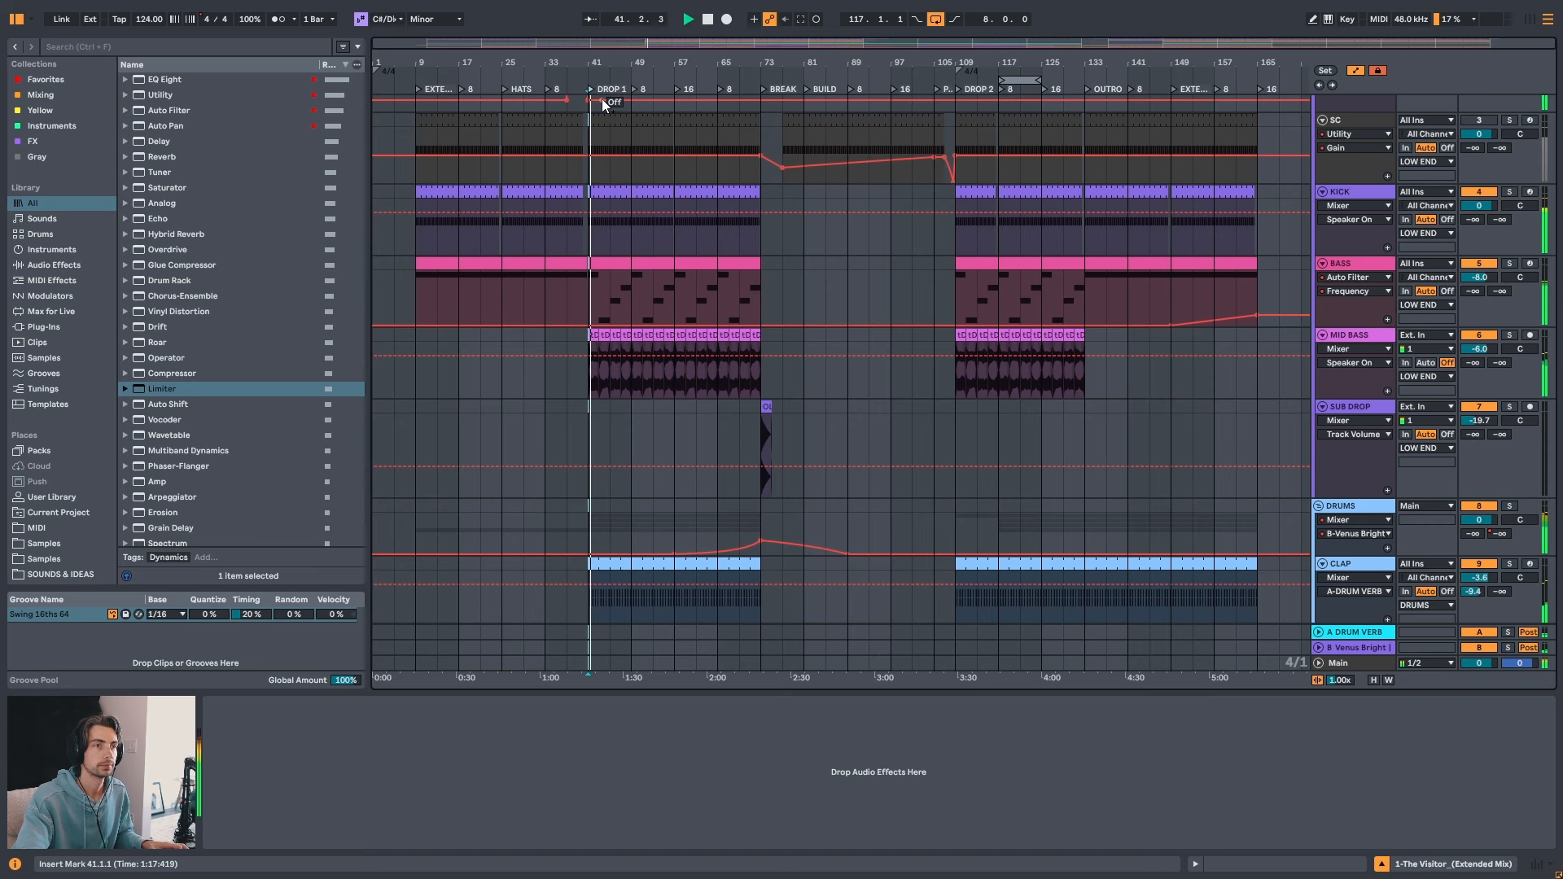
{"action": "left_click", "coordinate": [1020, 79]}
- Copy the HAT GROOVE drum loop clip to bar 117 and shorten the copy to end at bar 165
{"action": "scroll", "coordinate": [1064, 421], "scroll_direction": "down", "scroll_amount": 10}
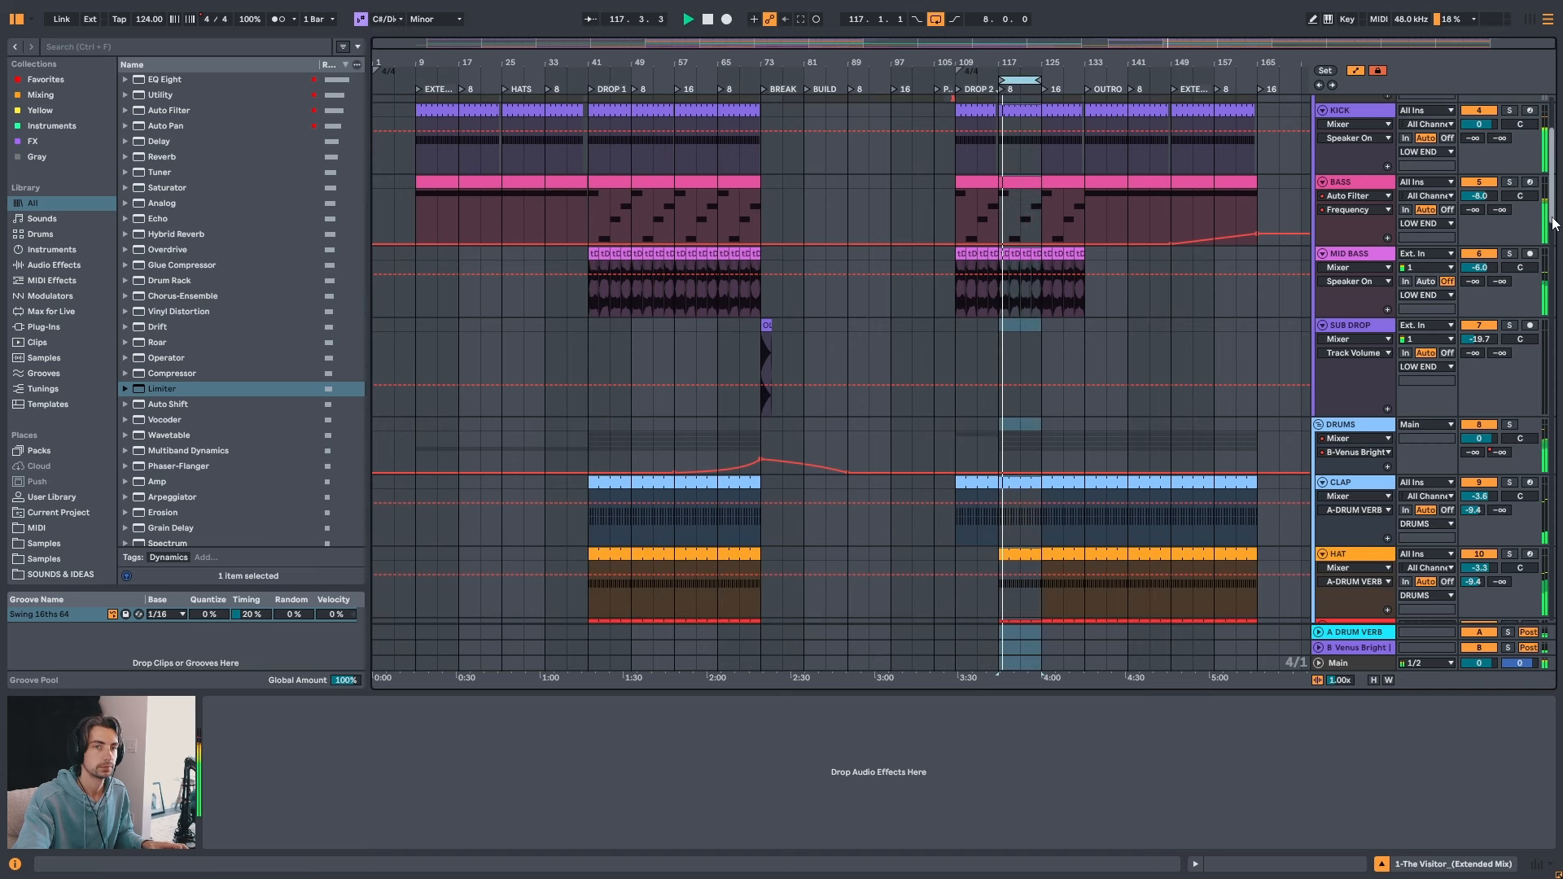
{"action": "scroll", "coordinate": [1064, 421], "scroll_direction": "down", "scroll_amount": 3}
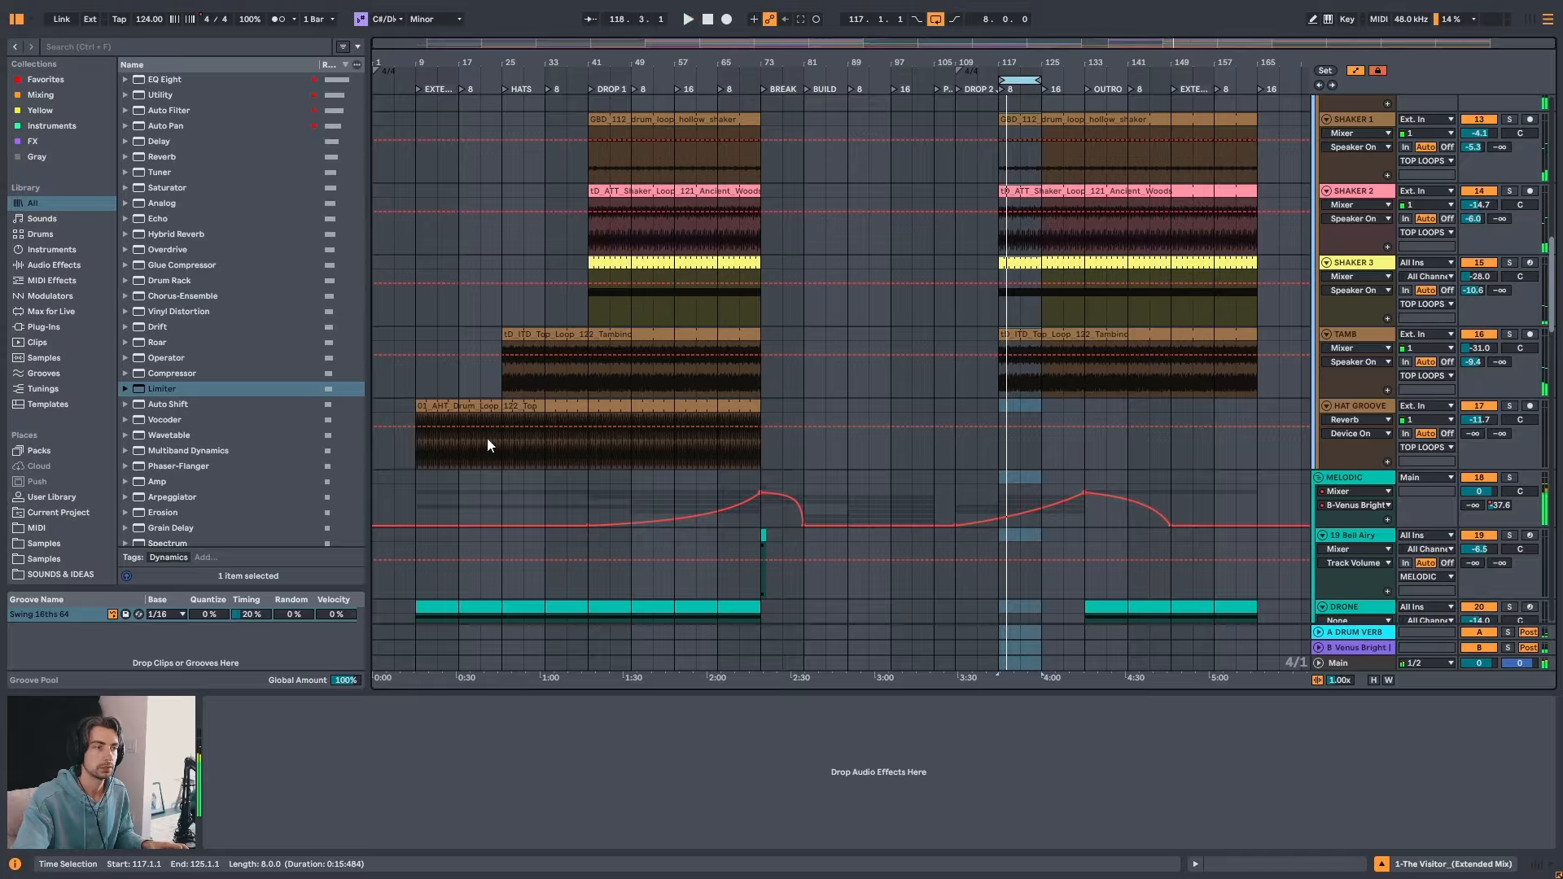
{"action": "left_click", "coordinate": [471, 405]}
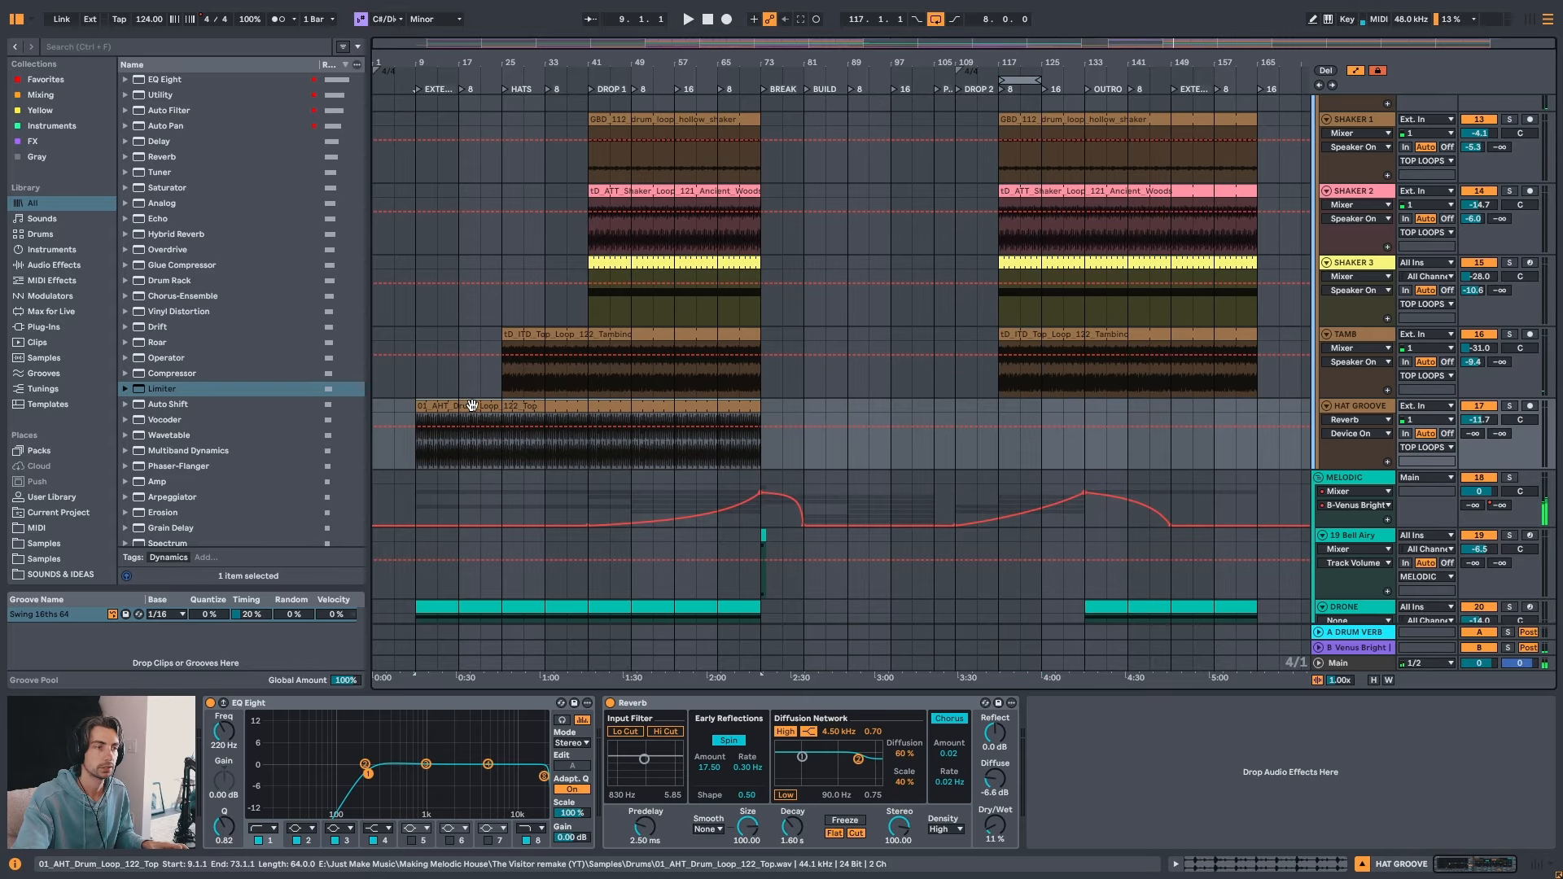
{"action": "left_click_drag", "start_coordinate": [447, 408], "coordinate": [1032, 431]}
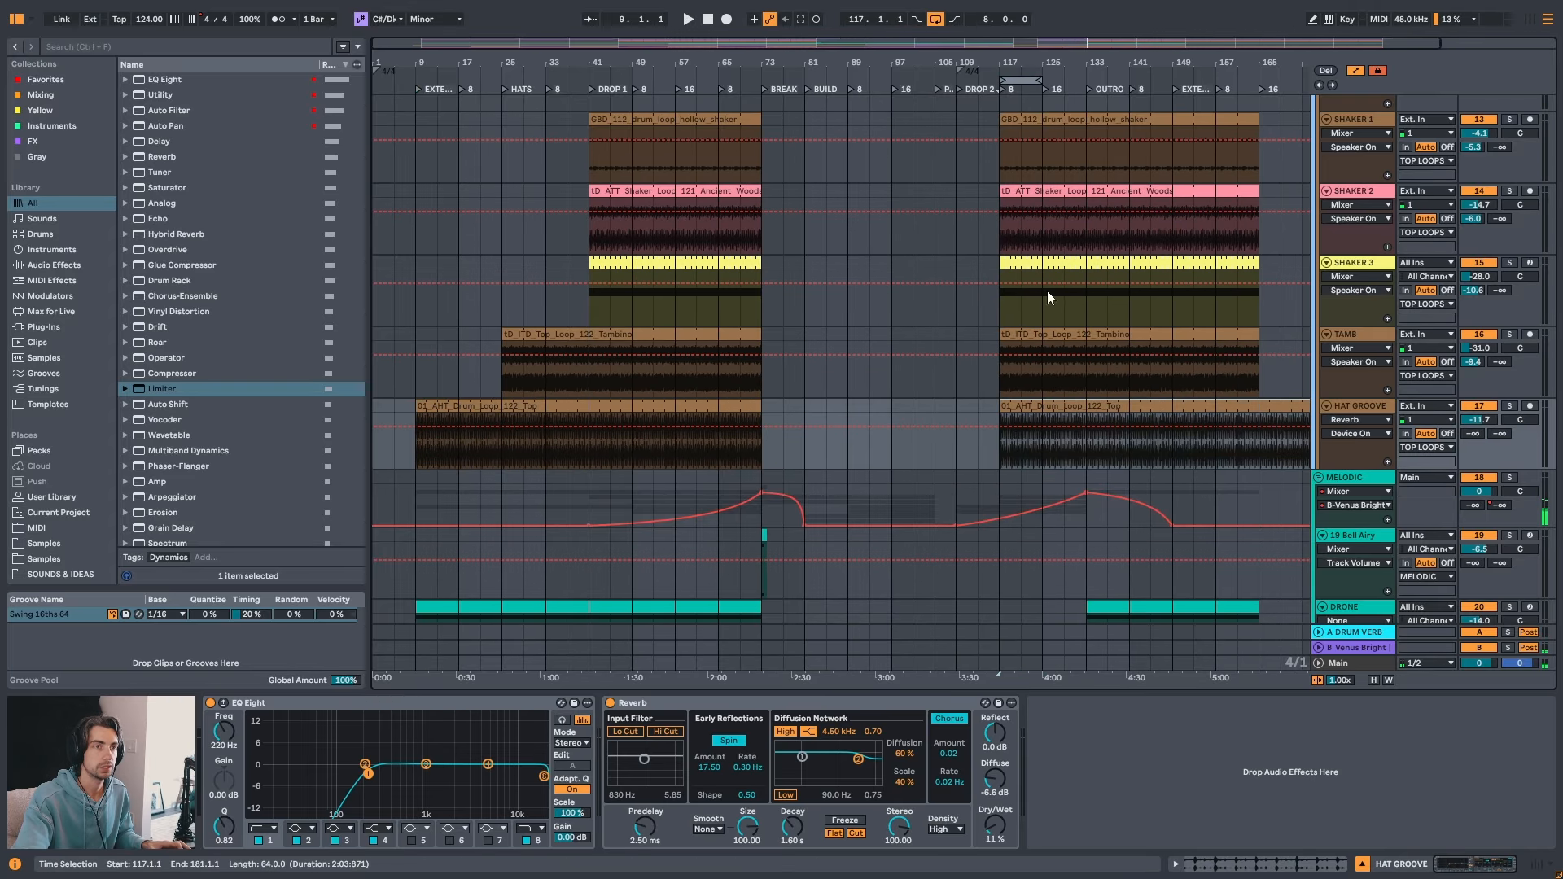
{"action": "left_click_drag", "start_coordinate": [1096, 65], "coordinate": [985, 70]}
{"action": "left_click_drag", "start_coordinate": [1237, 425], "coordinate": [1152, 407]}
{"action": "key", "text": "space"}
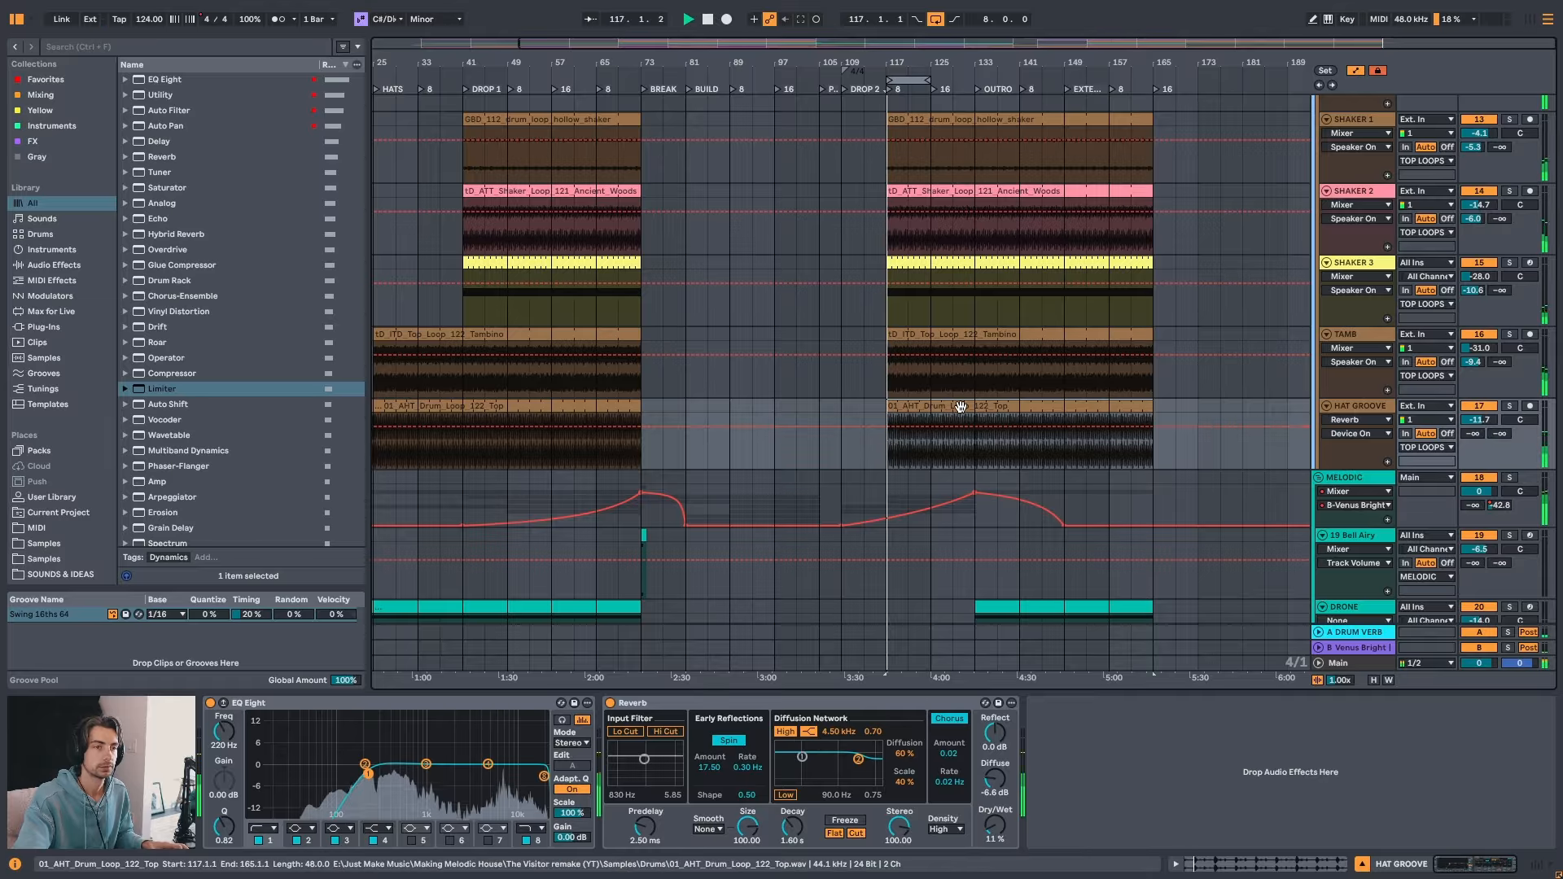
- Check the Main channel's output level in Session View with its rack bypassed, and stop playback
{"action": "left_click_drag", "start_coordinate": [917, 65], "coordinate": [987, 58]}
{"action": "left_click", "coordinate": [1382, 662]}
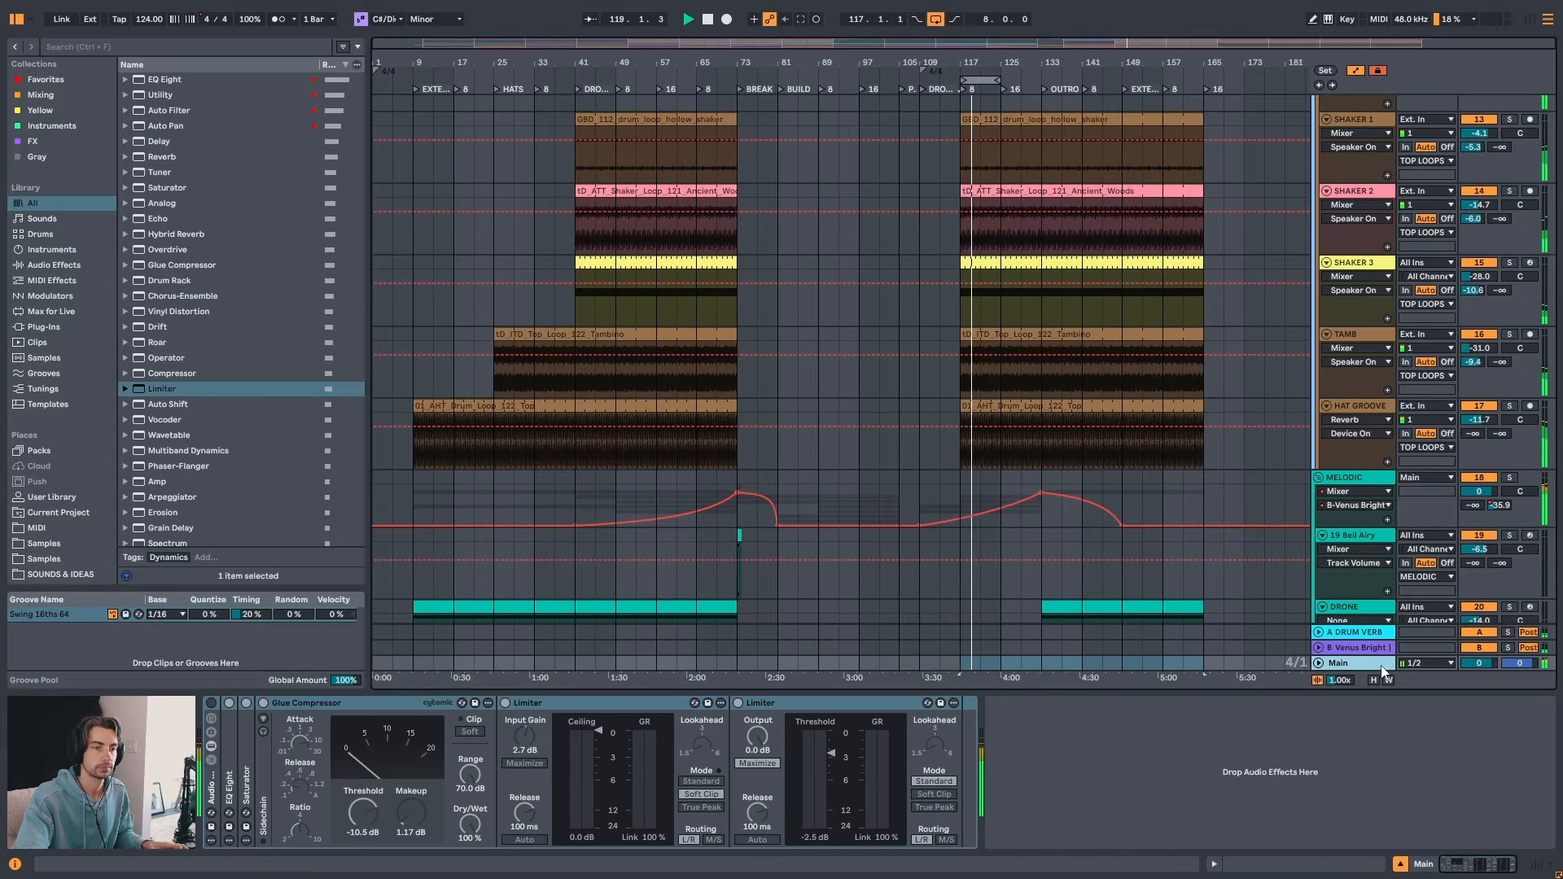
{"action": "key", "text": "Tab"}
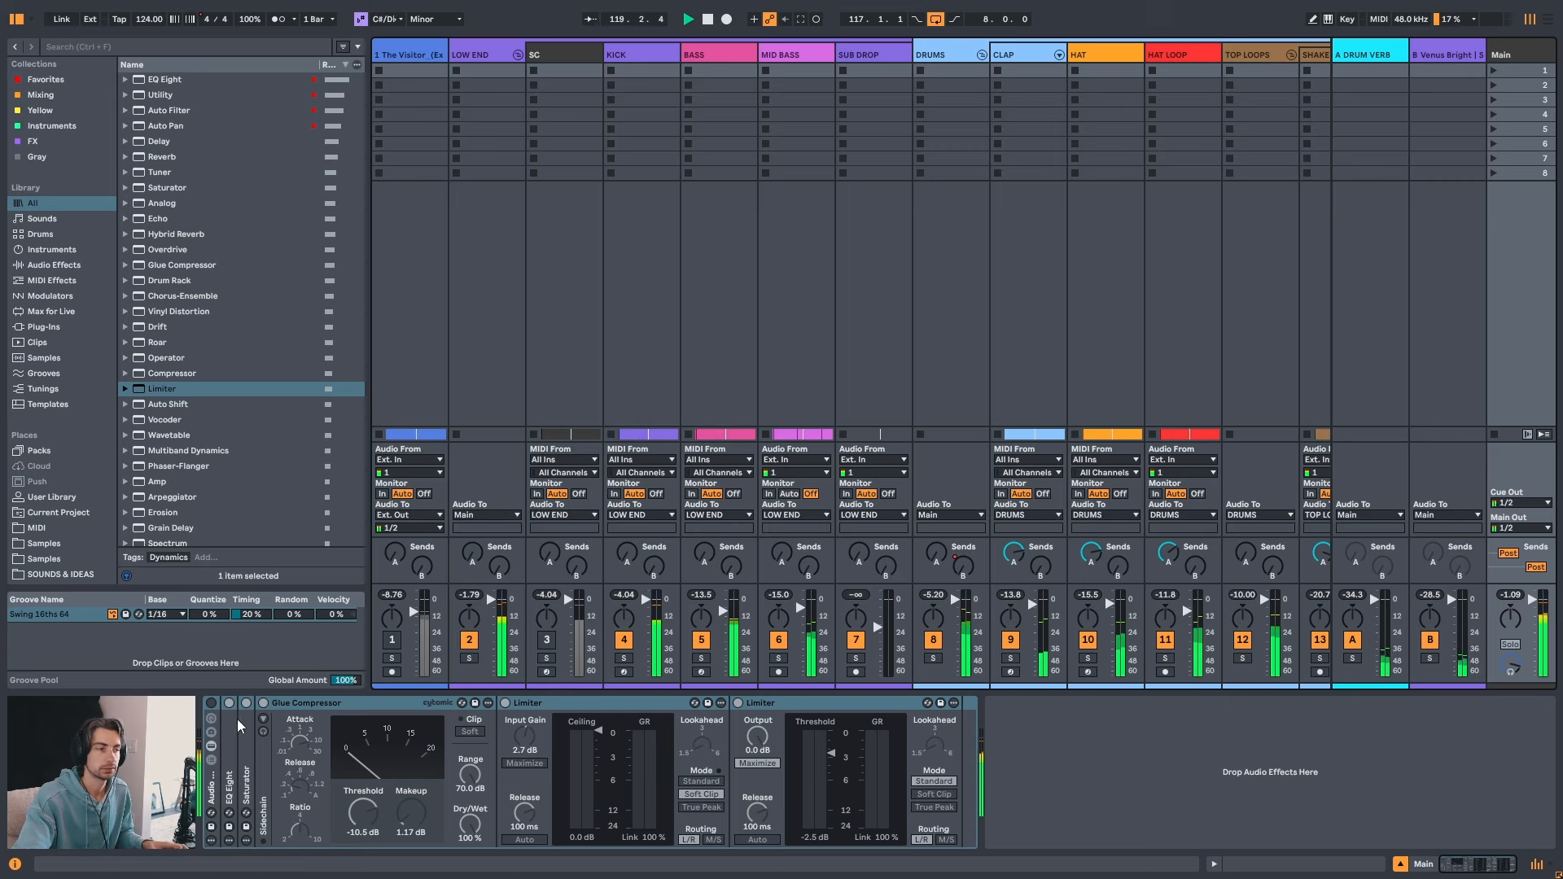
{"action": "key", "text": "space"}
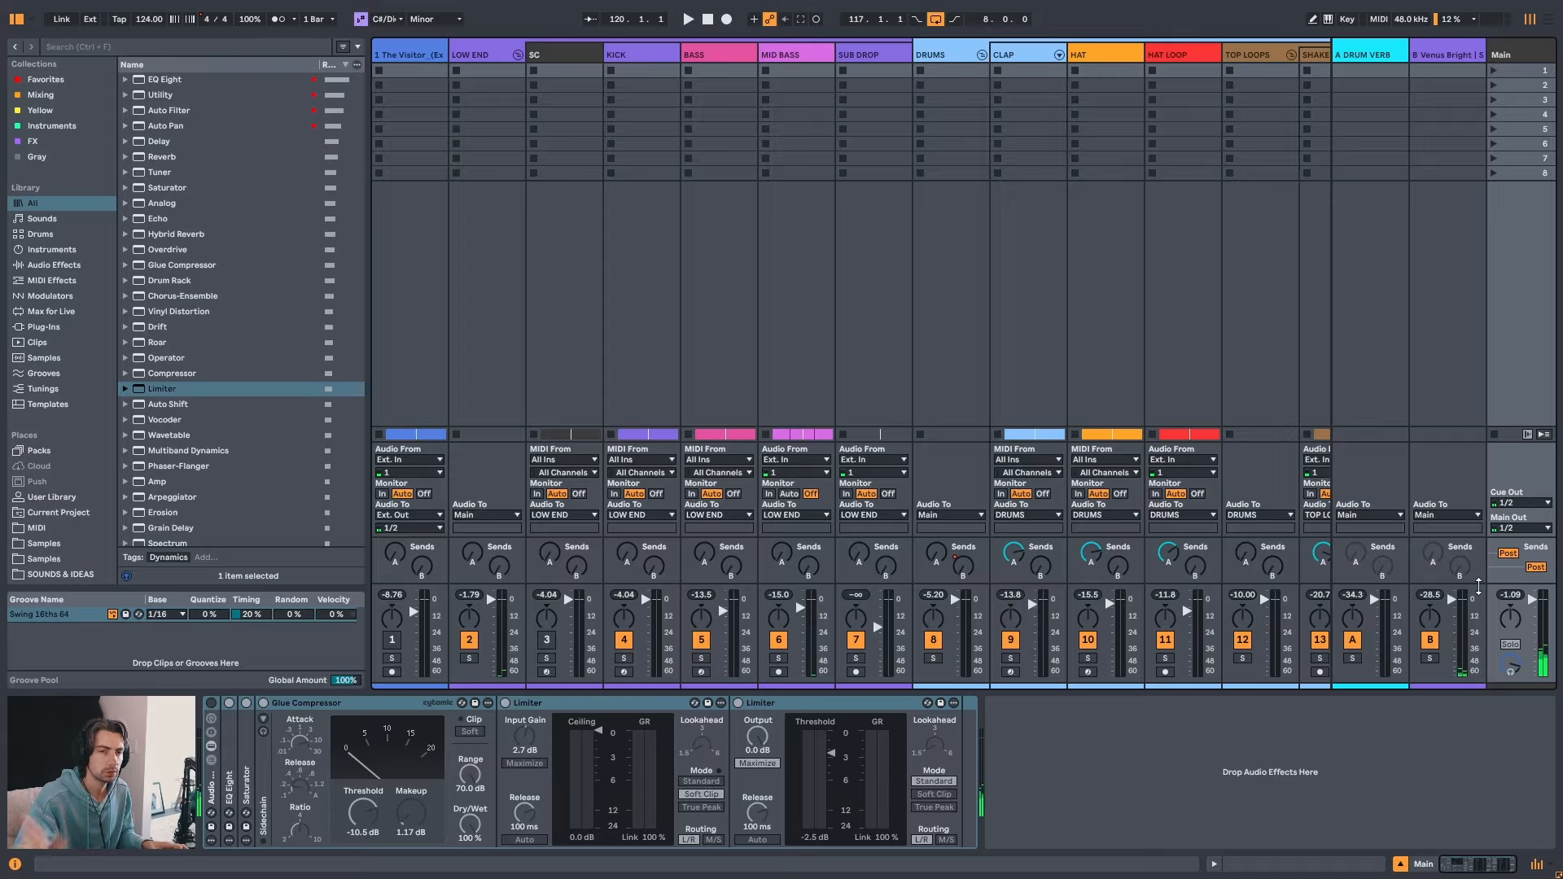
- Compare the Main channel's output level with its rack enabled and bypassed during playback, leave the rack enabled, and return to the Arrangement View
{"action": "left_click", "coordinate": [211, 704]}
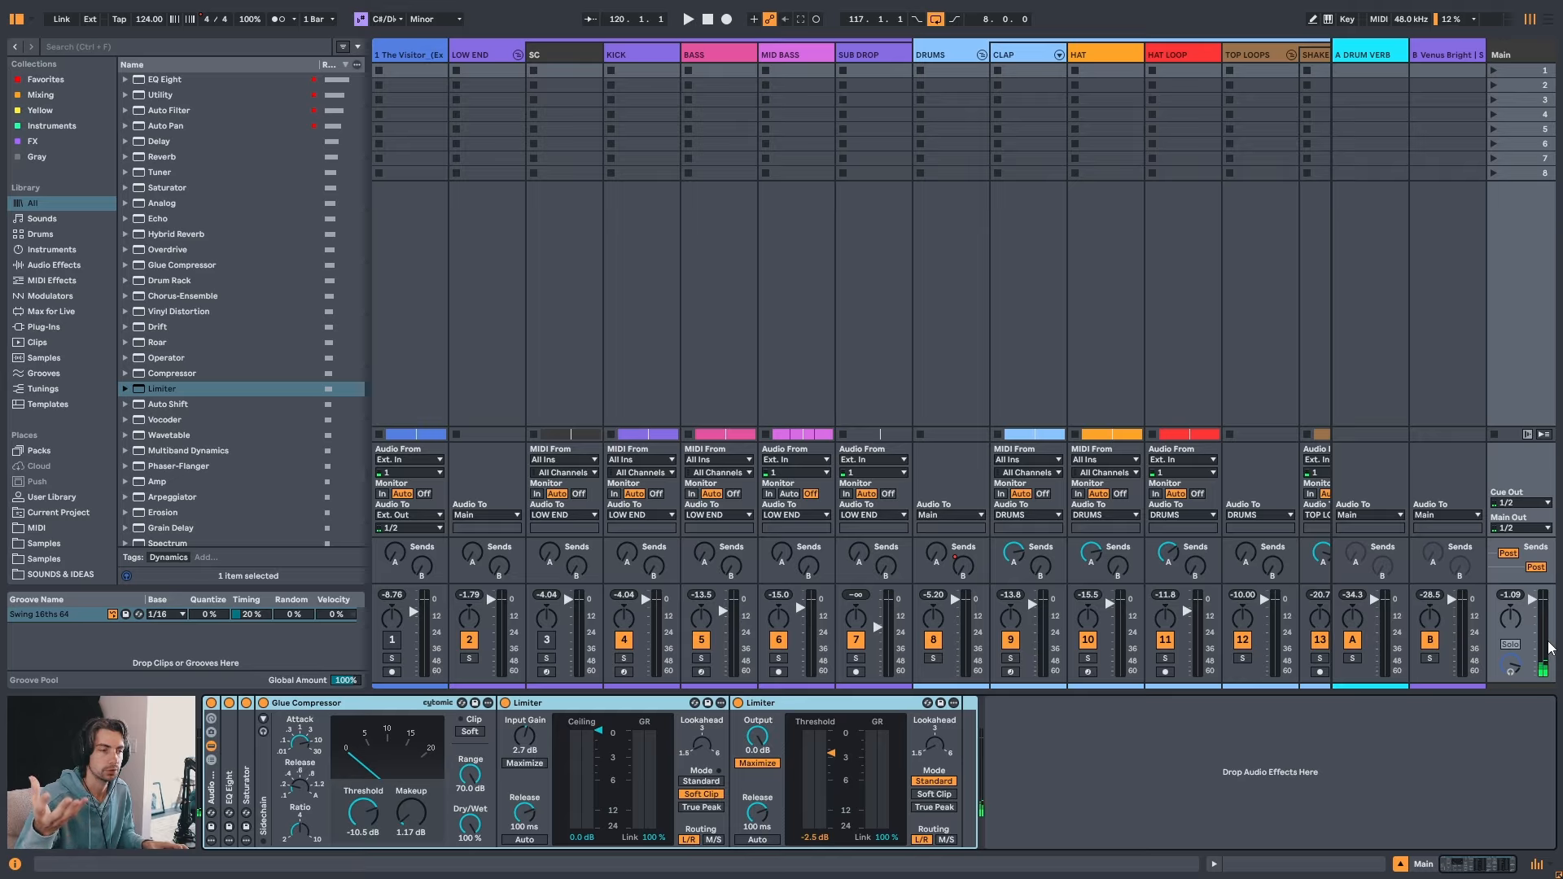
{"action": "key", "text": "space"}
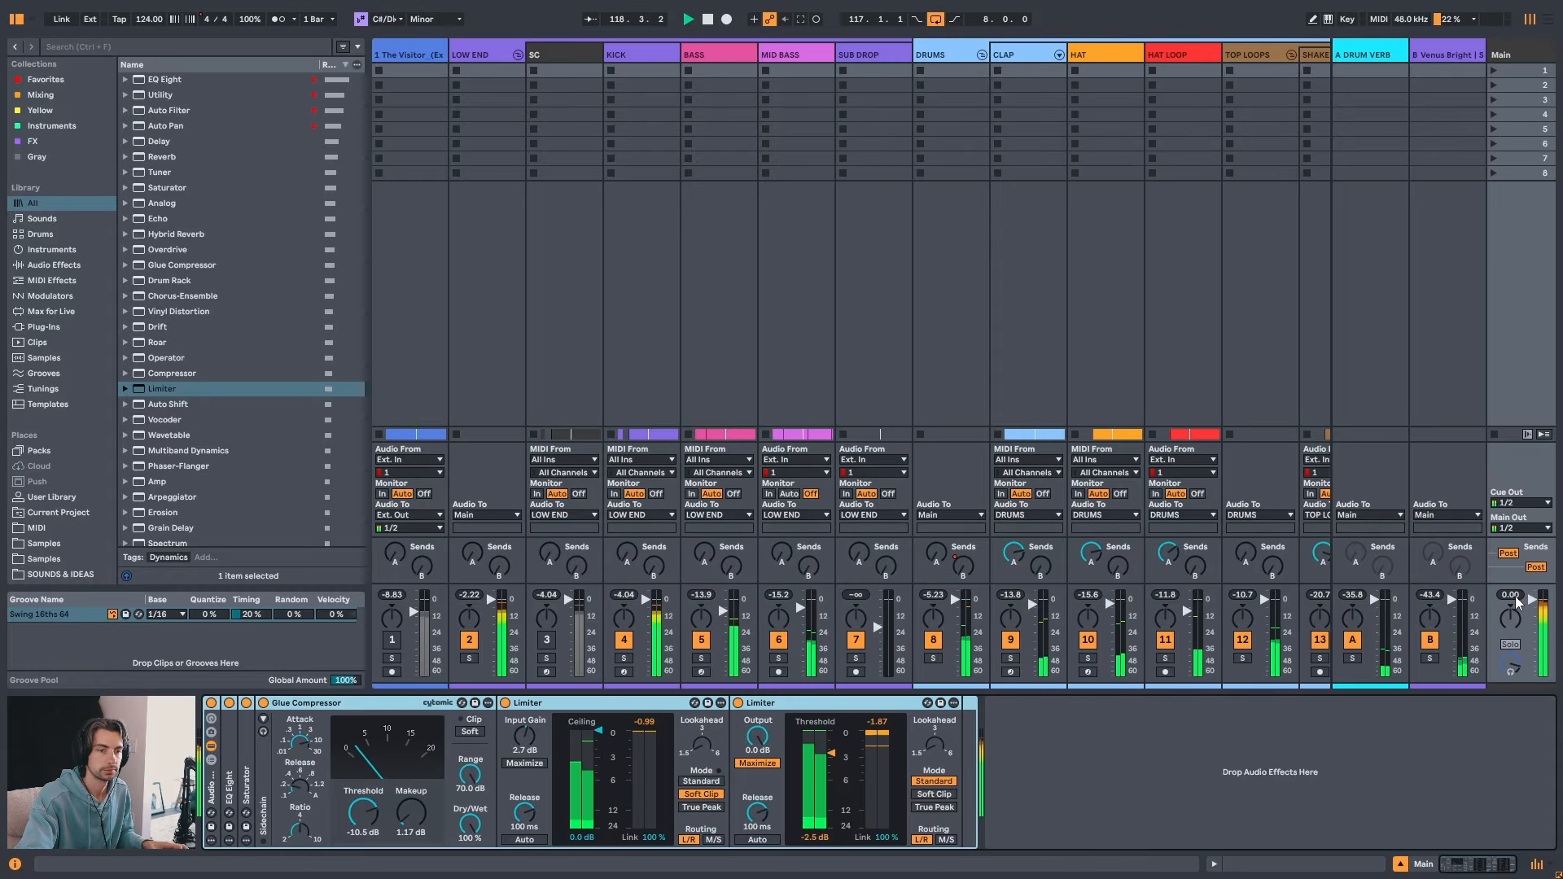
{"action": "left_click", "coordinate": [212, 703]}
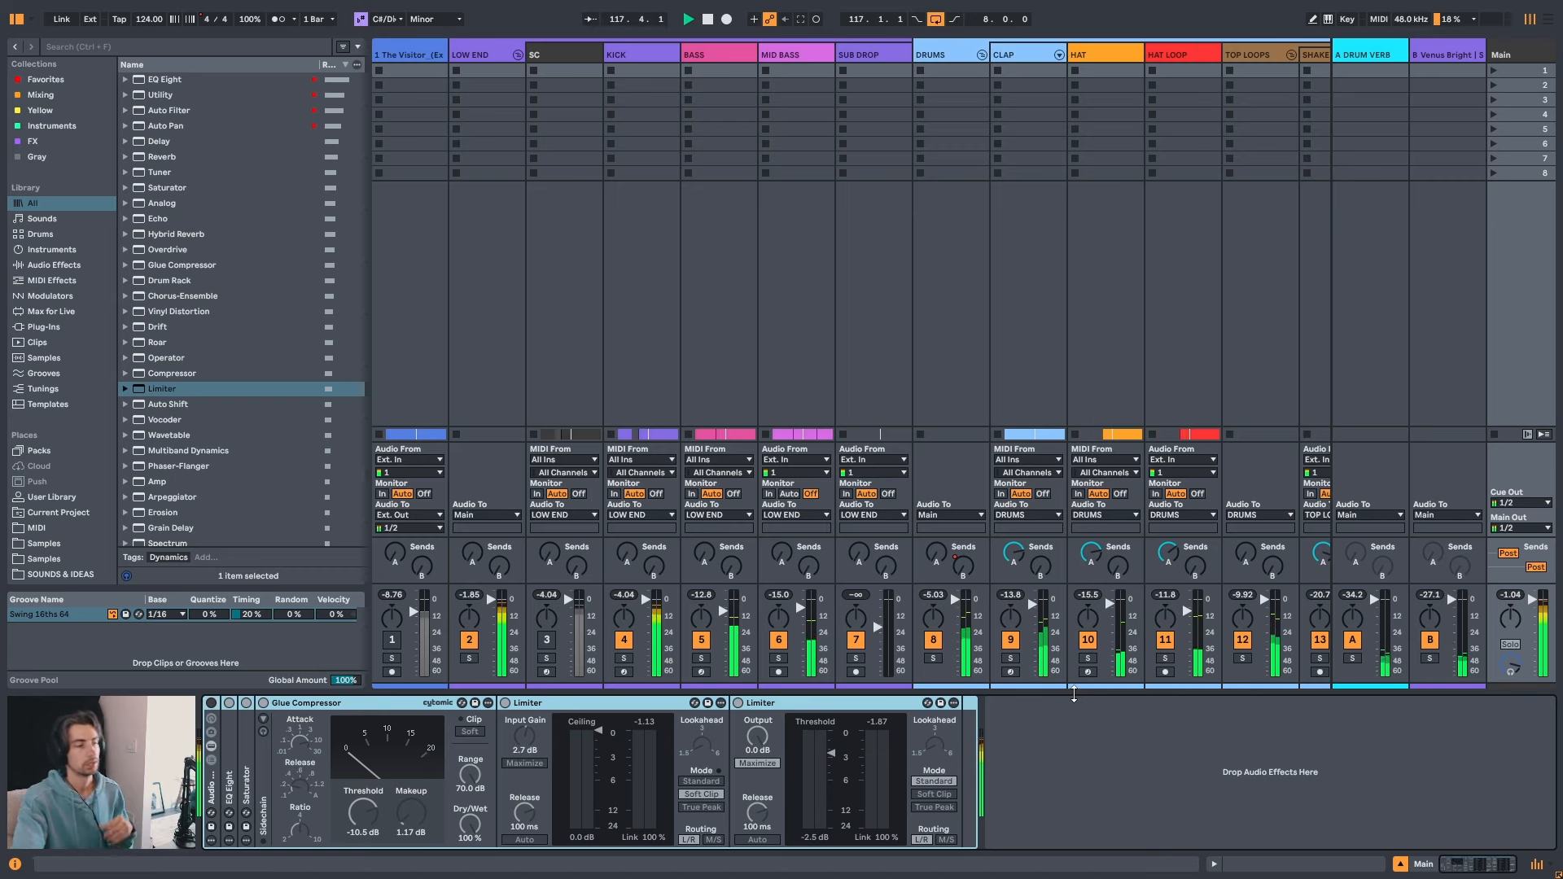
{"action": "left_click", "coordinate": [211, 704]}
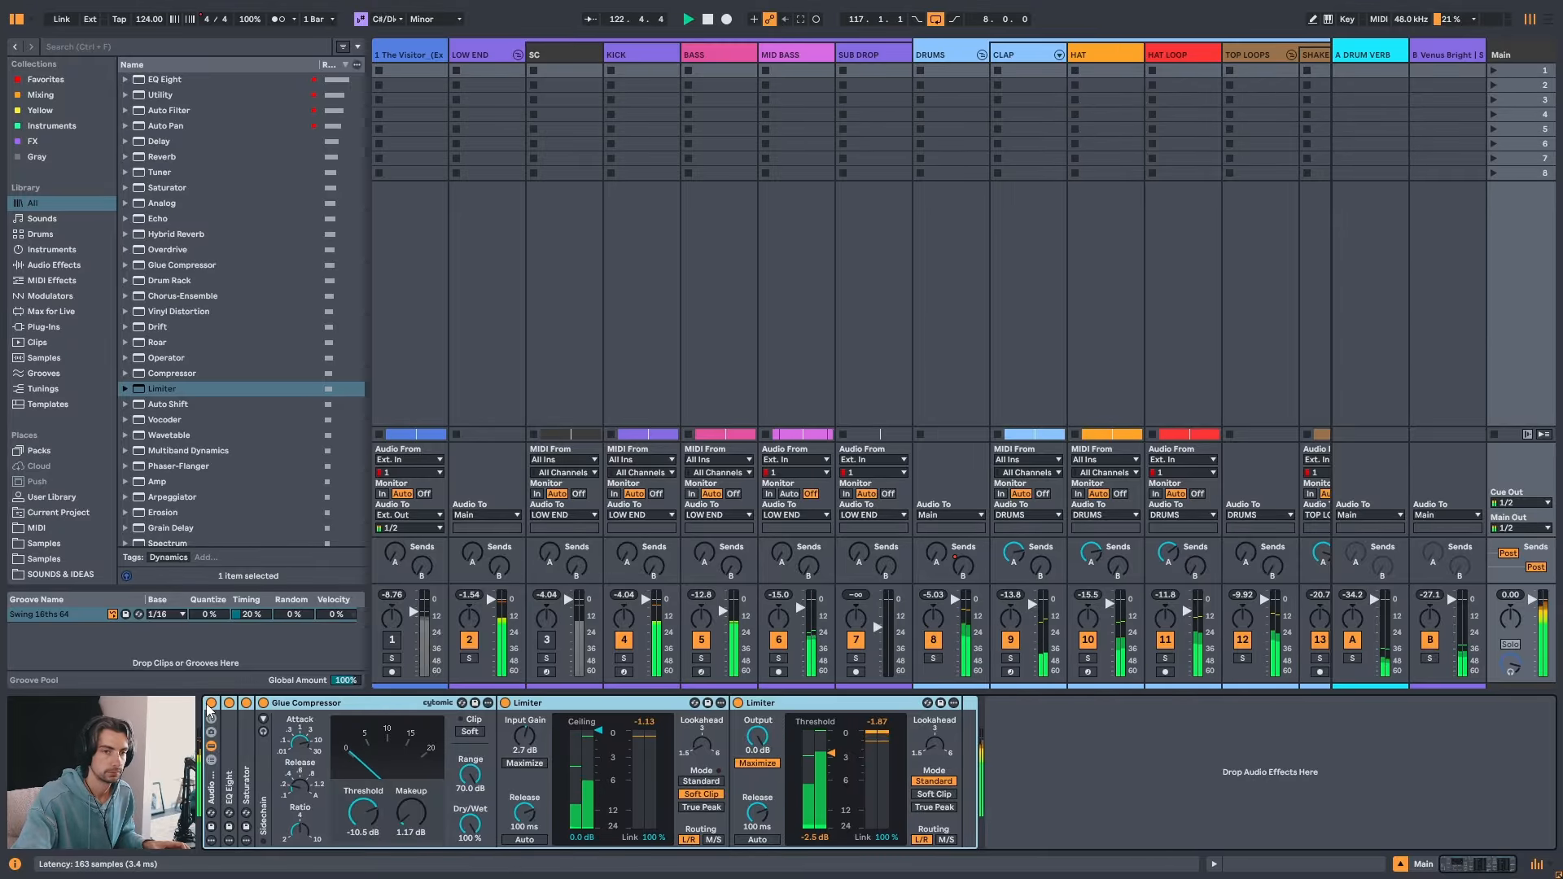
{"action": "key", "text": "Tab"}
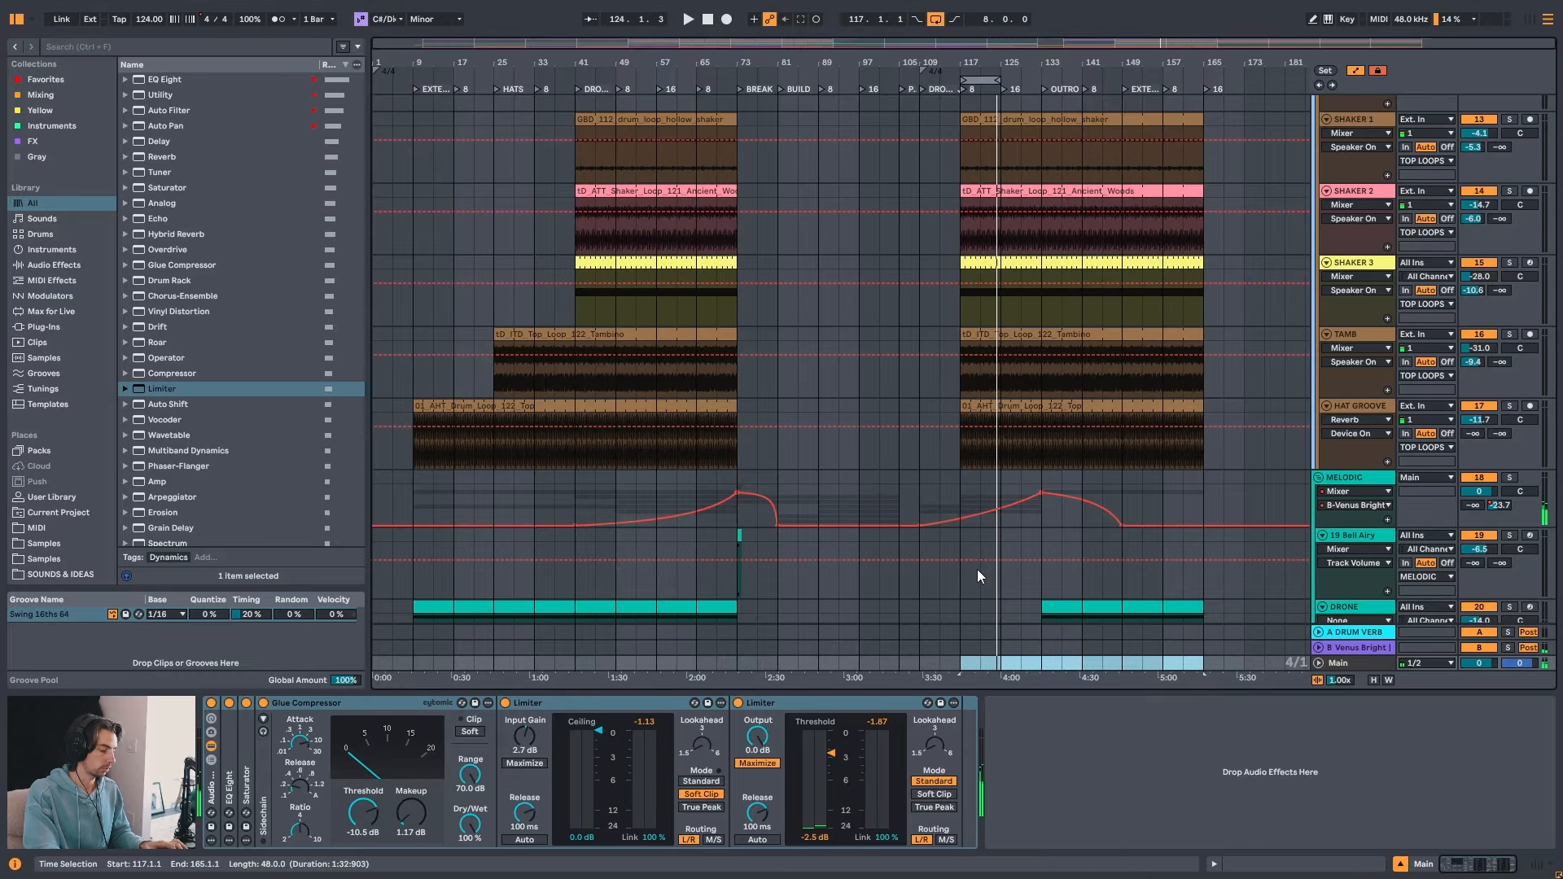
- Search the browser for SPAN, add SPAN Plus at the end of the Main chain, and set its spectrum colour to teal green
{"action": "key", "text": "ctrl+f"}
{"action": "type", "text": "SPAN"}
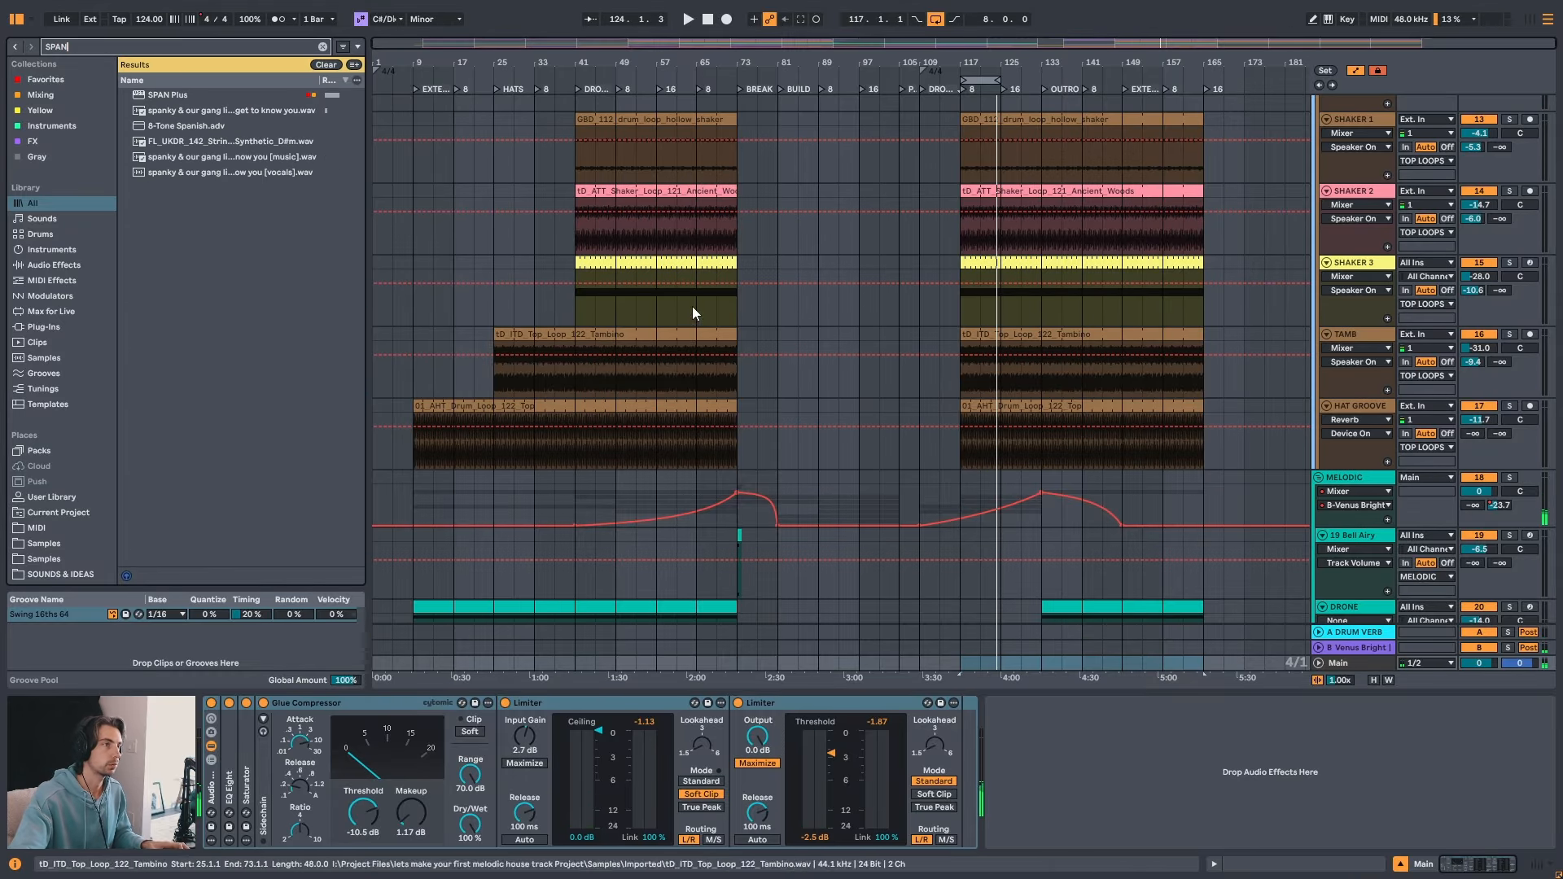
{"action": "left_click", "coordinate": [168, 96]}
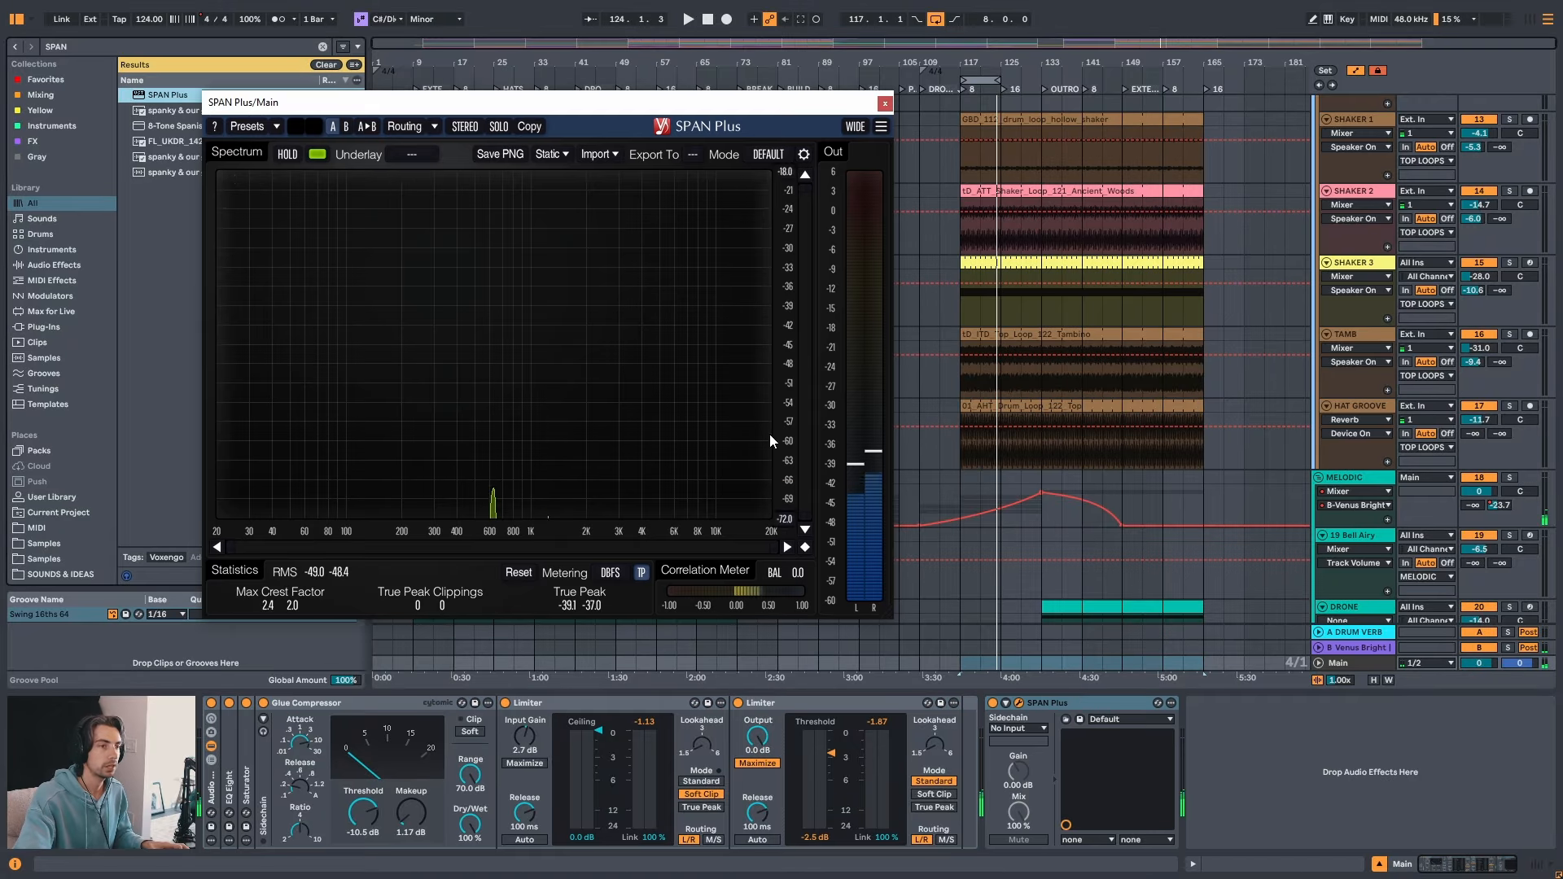
{"action": "left_click_drag", "start_coordinate": [593, 107], "coordinate": [669, 116]}
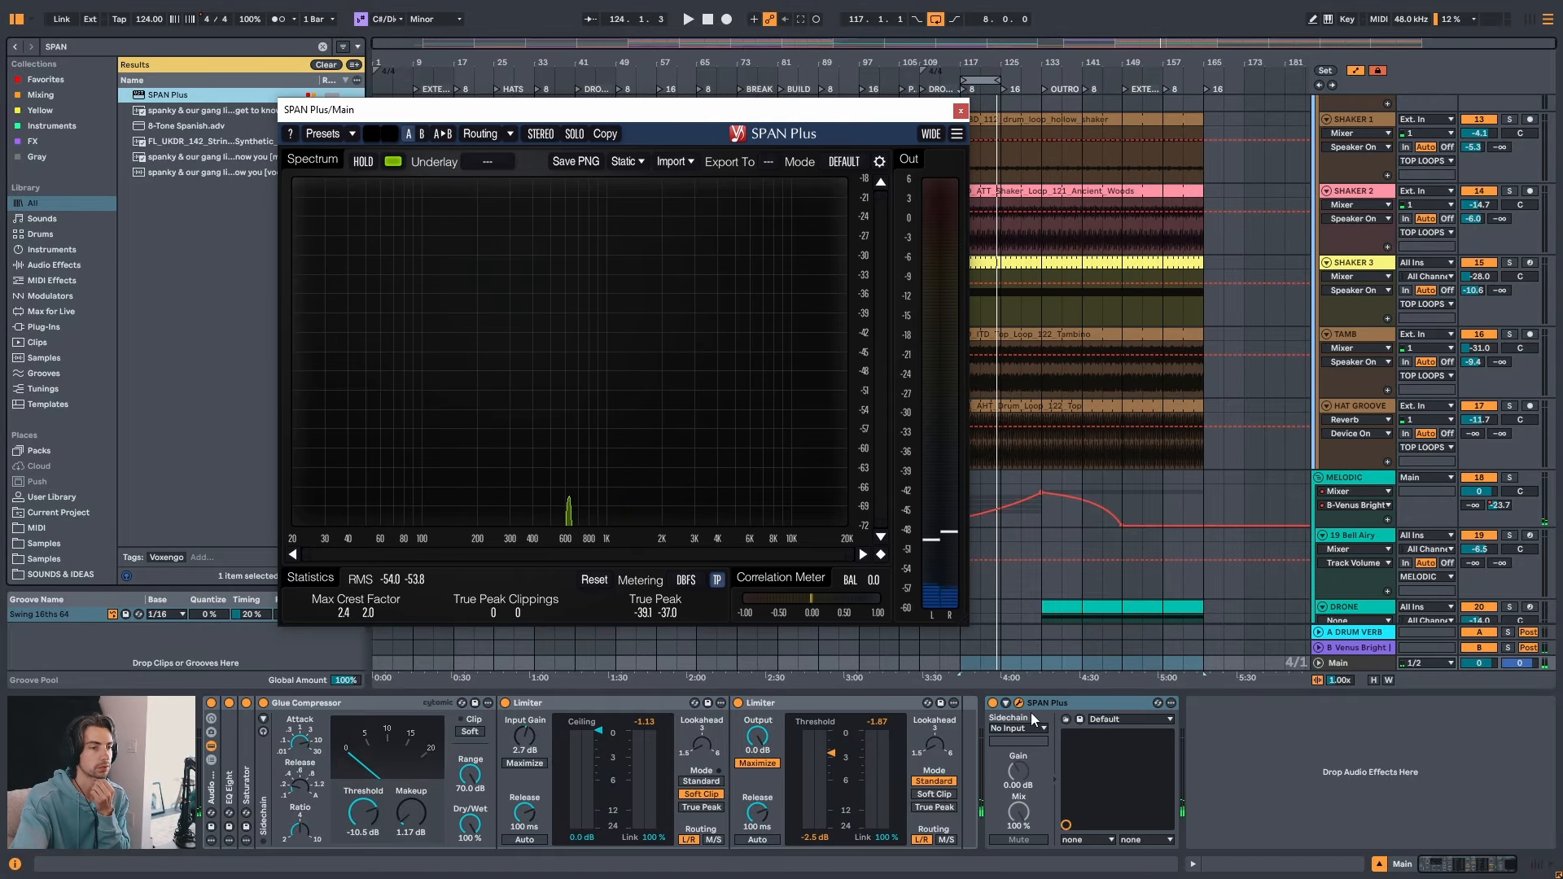
{"action": "left_click_drag", "start_coordinate": [585, 114], "coordinate": [598, 123]}
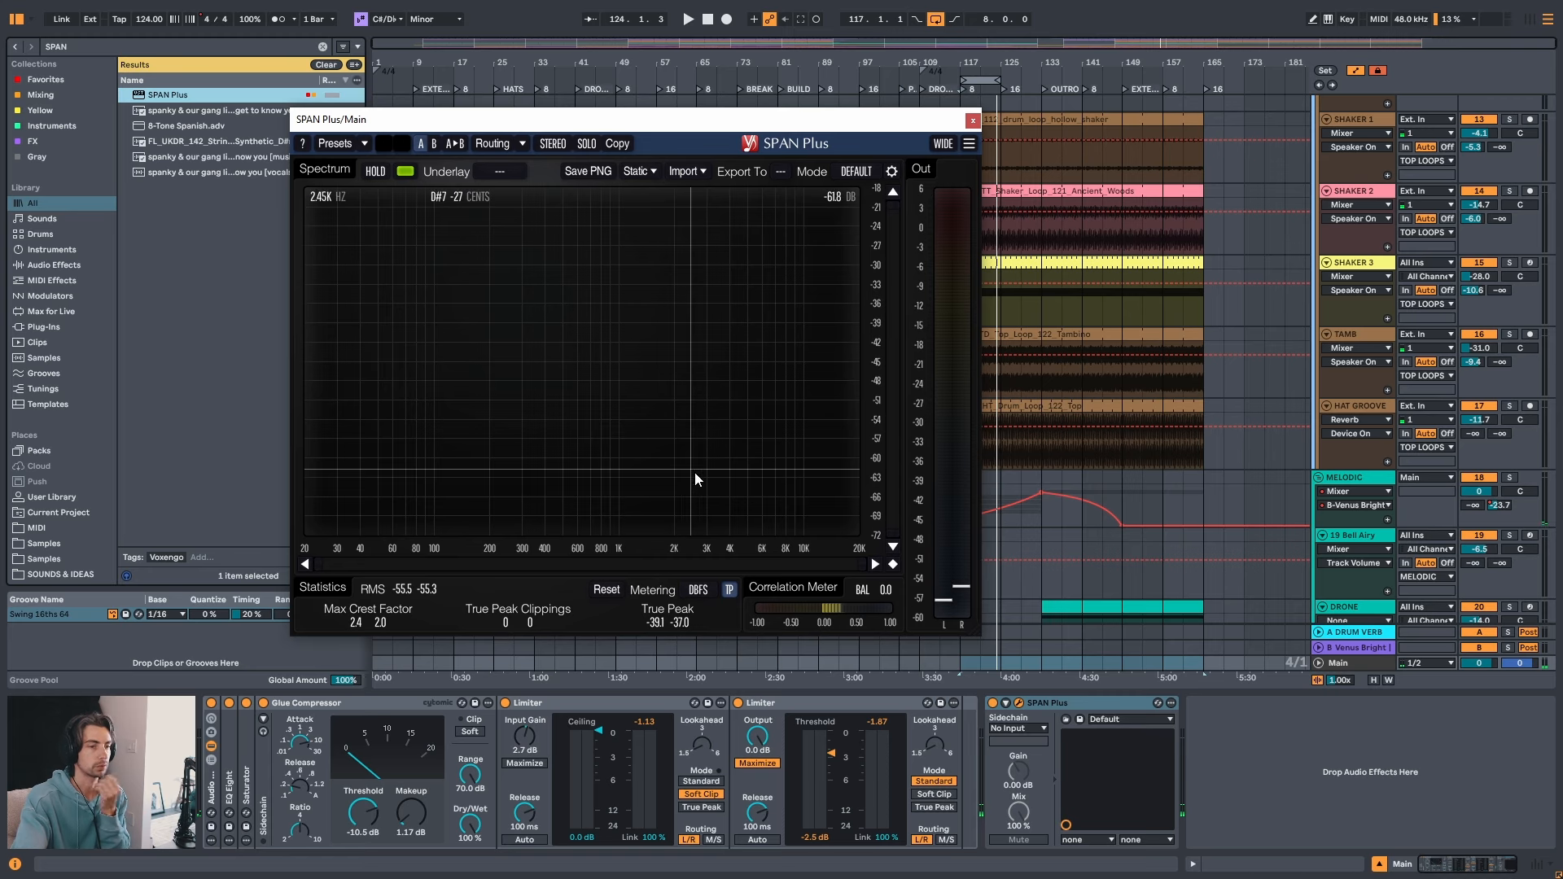
{"action": "left_click_drag", "start_coordinate": [423, 120], "coordinate": [471, 108]}
{"action": "left_click", "coordinate": [454, 161]}
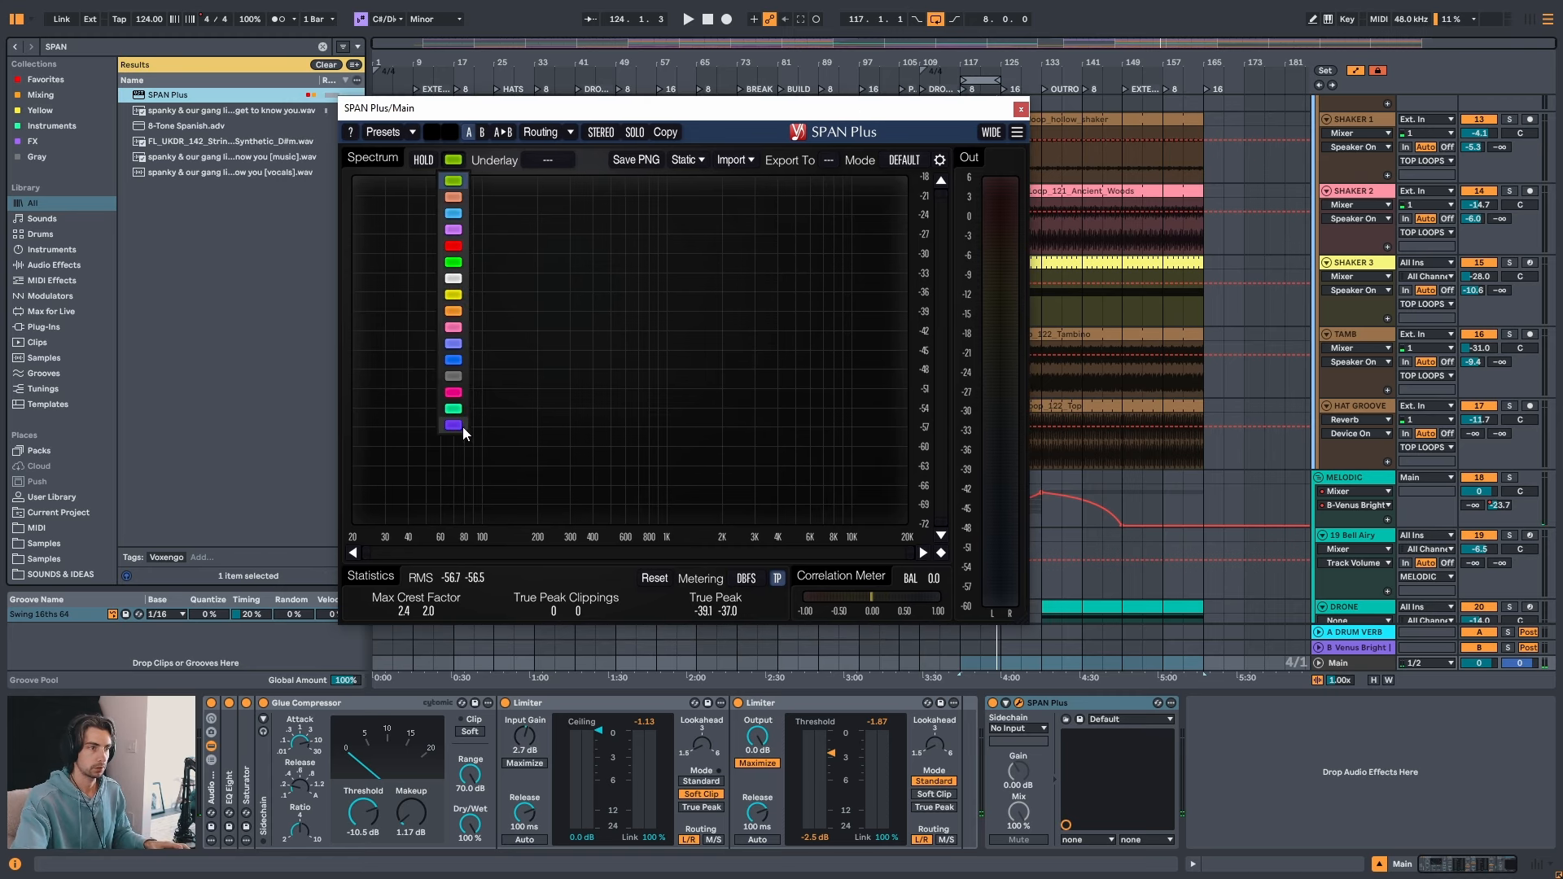
{"action": "left_click", "coordinate": [456, 407]}
- Play the Drop 2 loop from bar 117 to examine the Main track's spectrum in SPAN Plus, and stop playback
{"action": "left_click_drag", "start_coordinate": [834, 105], "coordinate": [905, 103]}
{"action": "left_click", "coordinate": [982, 81]}
{"action": "key", "text": "space"}
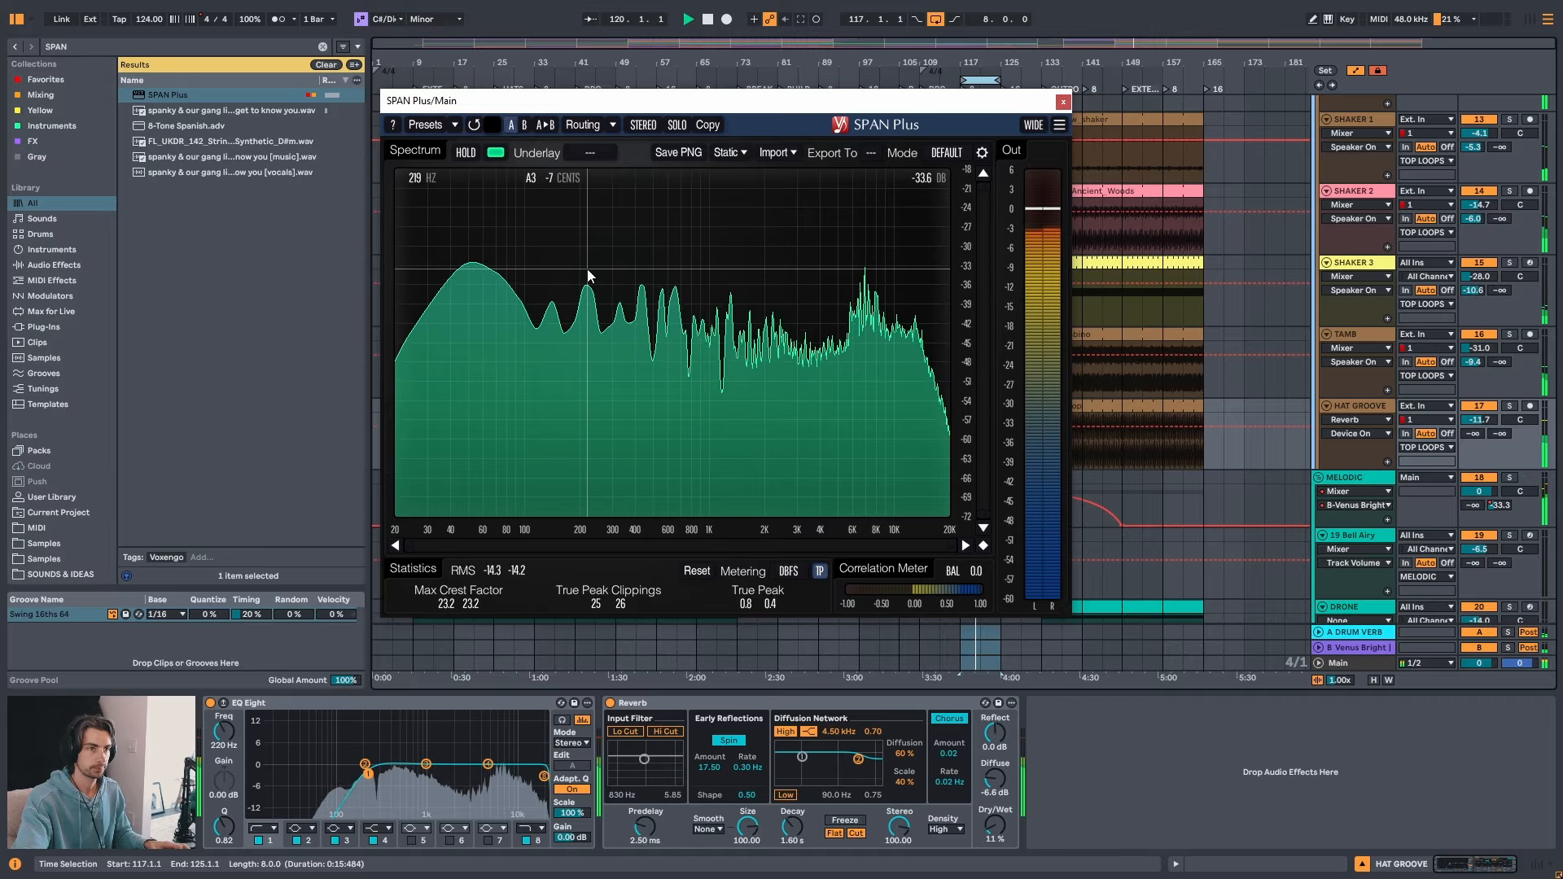
{"action": "left_click", "coordinate": [1360, 665]}
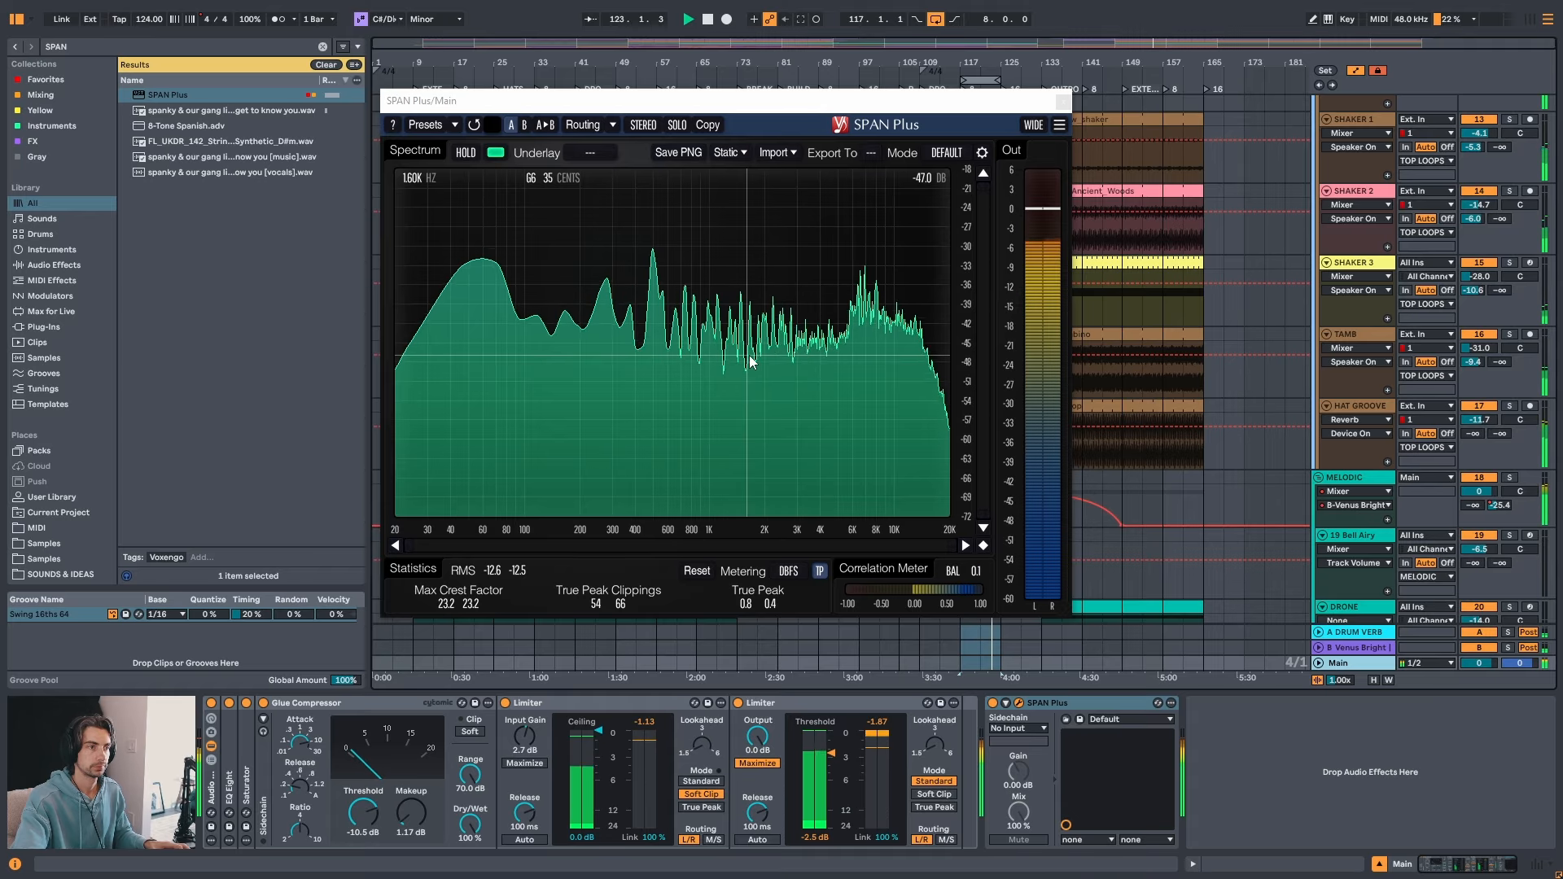
{"action": "key", "text": "space"}
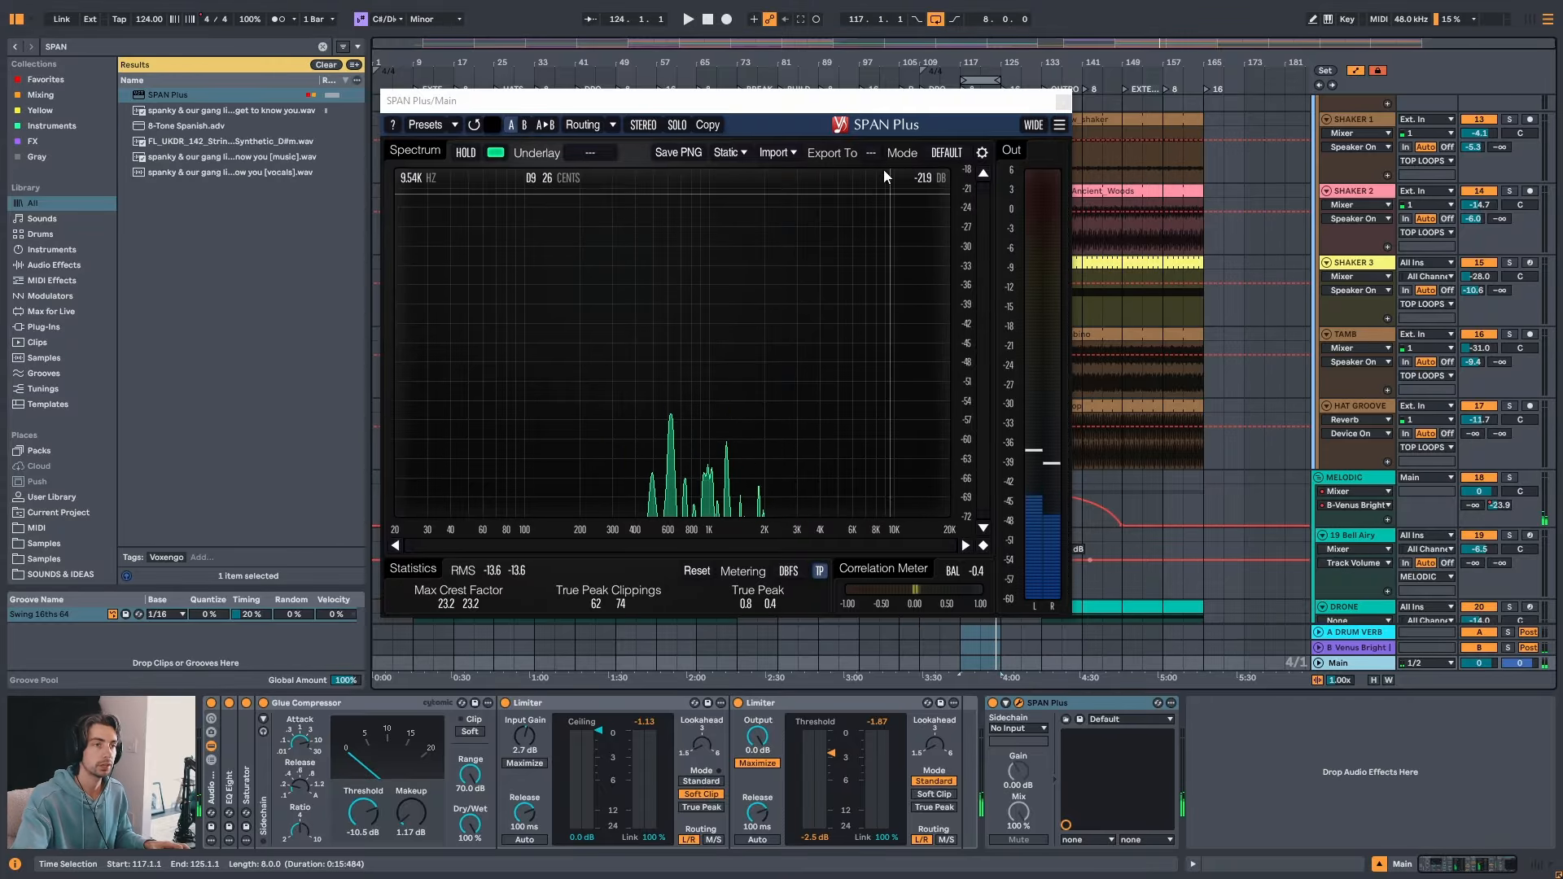
- Reset the volume of The Visitor reference track to 0 dB
{"action": "left_click_drag", "start_coordinate": [882, 104], "coordinate": [853, 83]}
{"action": "scroll", "coordinate": [1238, 344], "scroll_direction": "up", "scroll_amount": 4}
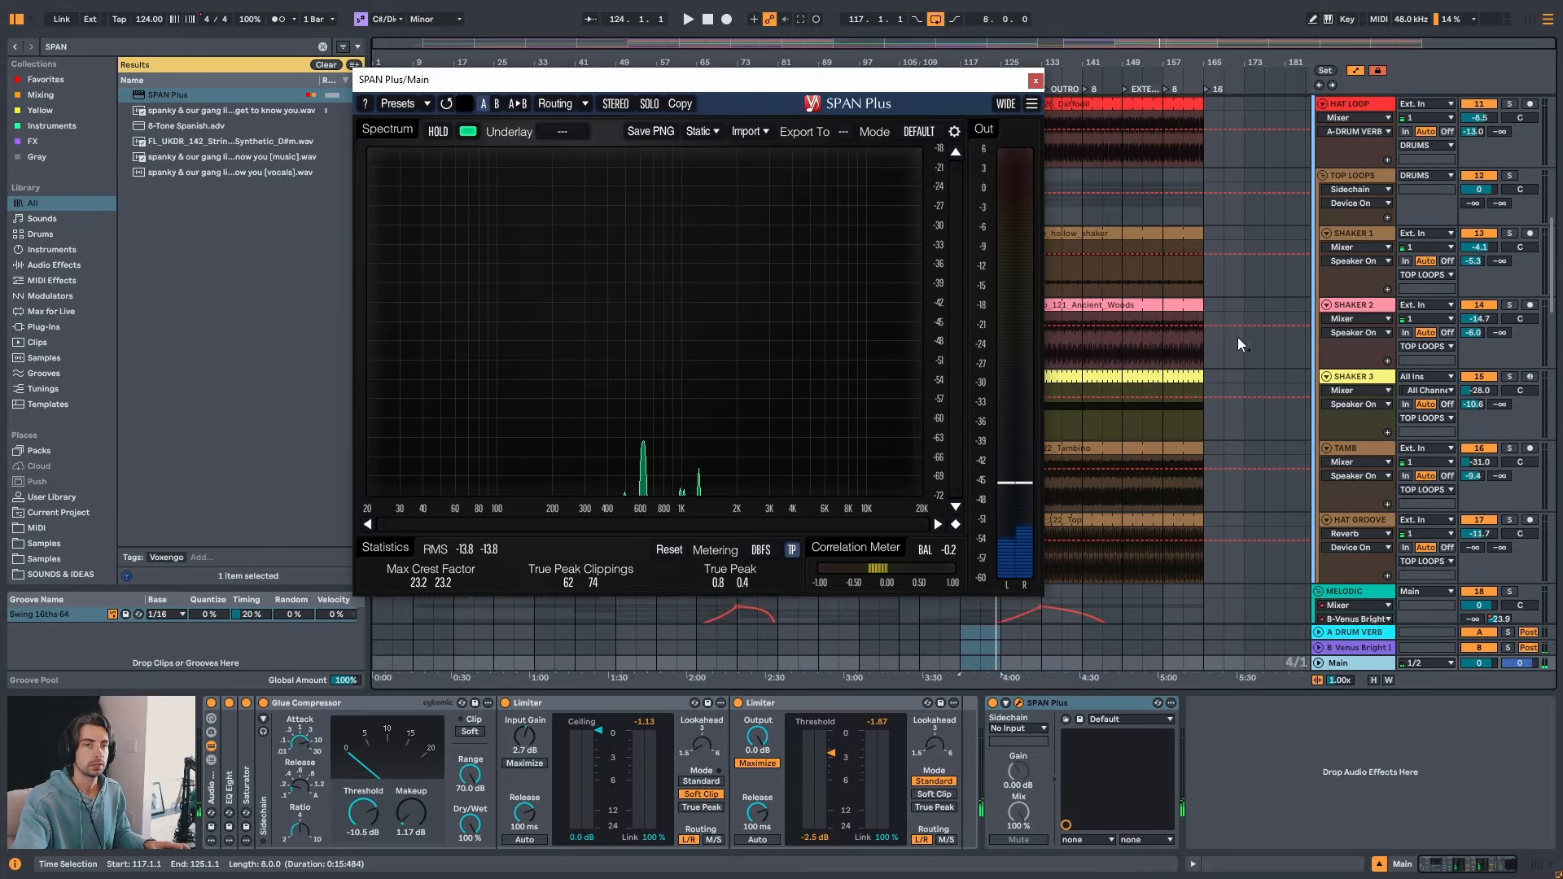
{"action": "left_click_drag", "start_coordinate": [1553, 236], "coordinate": [1558, 139]}
{"action": "left_click", "coordinate": [1320, 103]}
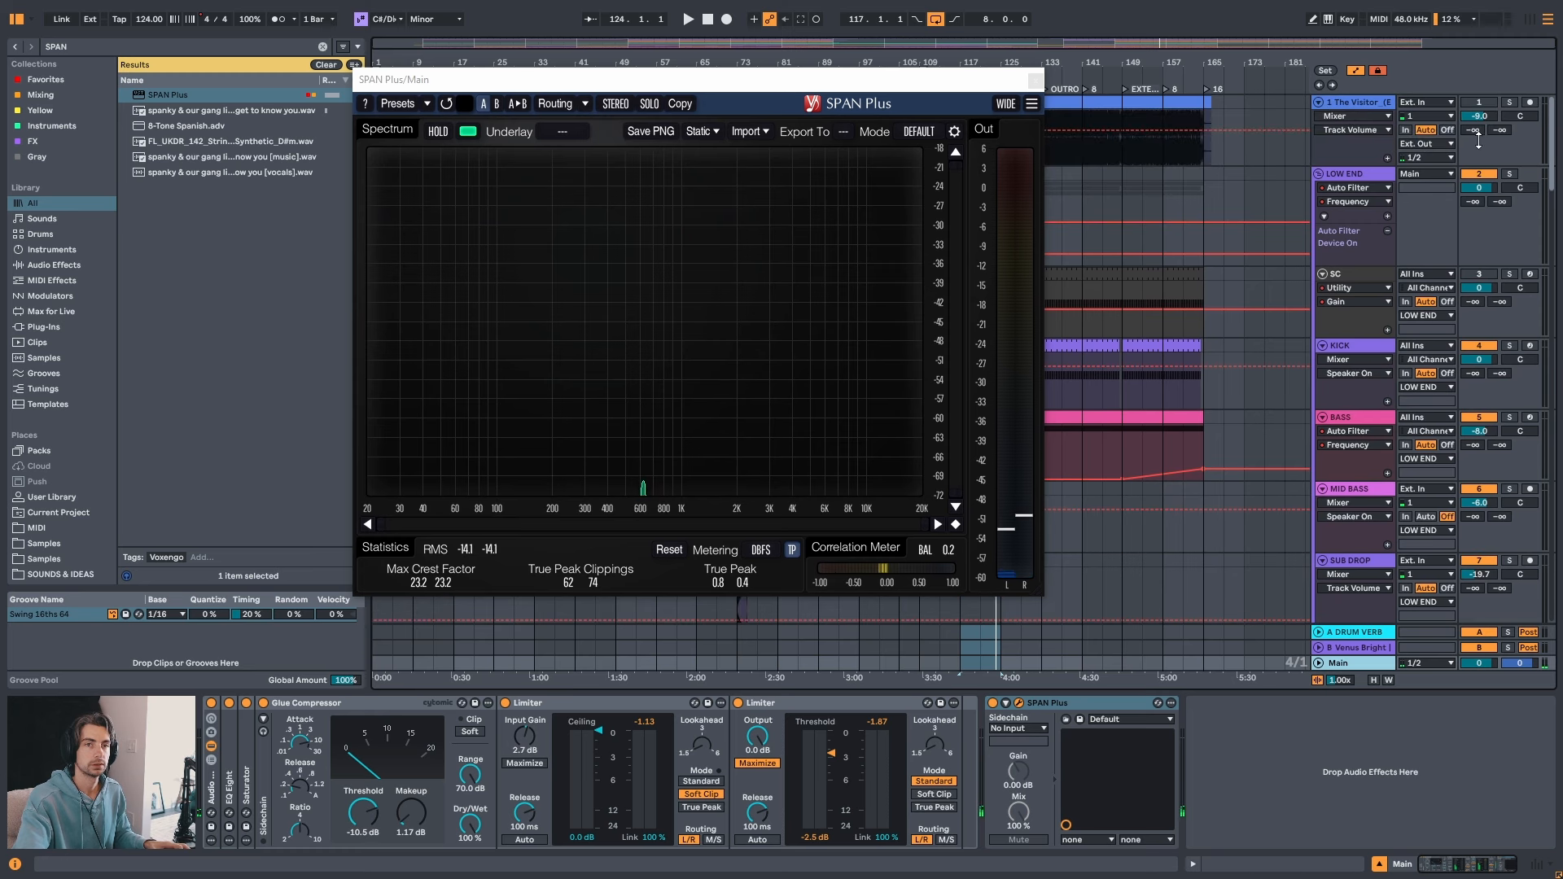
{"action": "double_click", "coordinate": [1479, 117]}
- Copy SPAN Plus from the Main track onto The Visitor reference track, and close the copy's plugin window
{"action": "left_click", "coordinate": [1367, 104]}
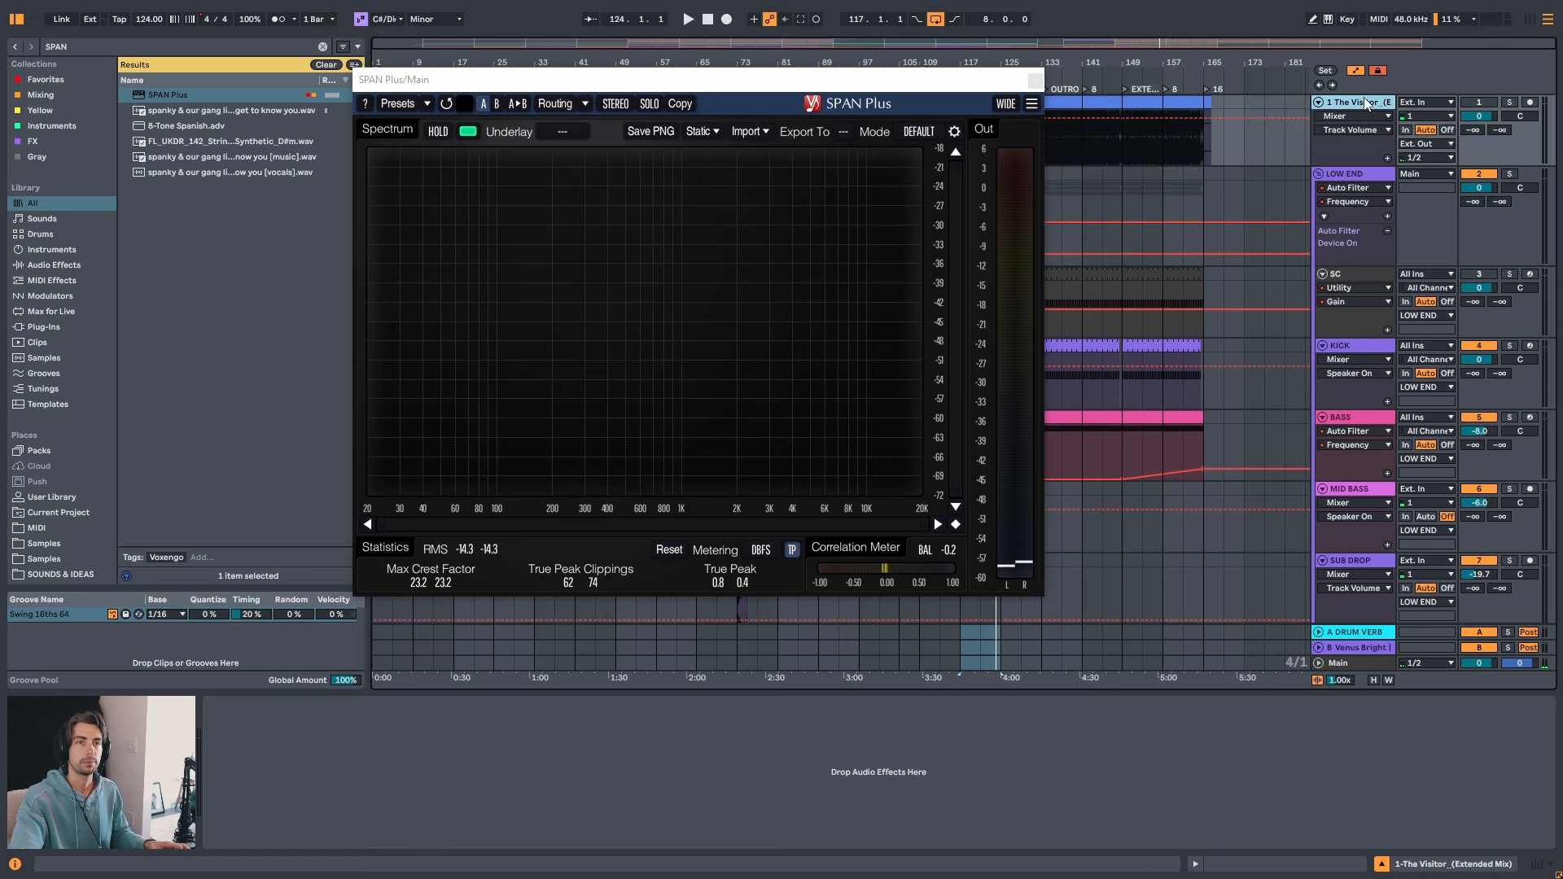
{"action": "left_click", "coordinate": [1368, 670]}
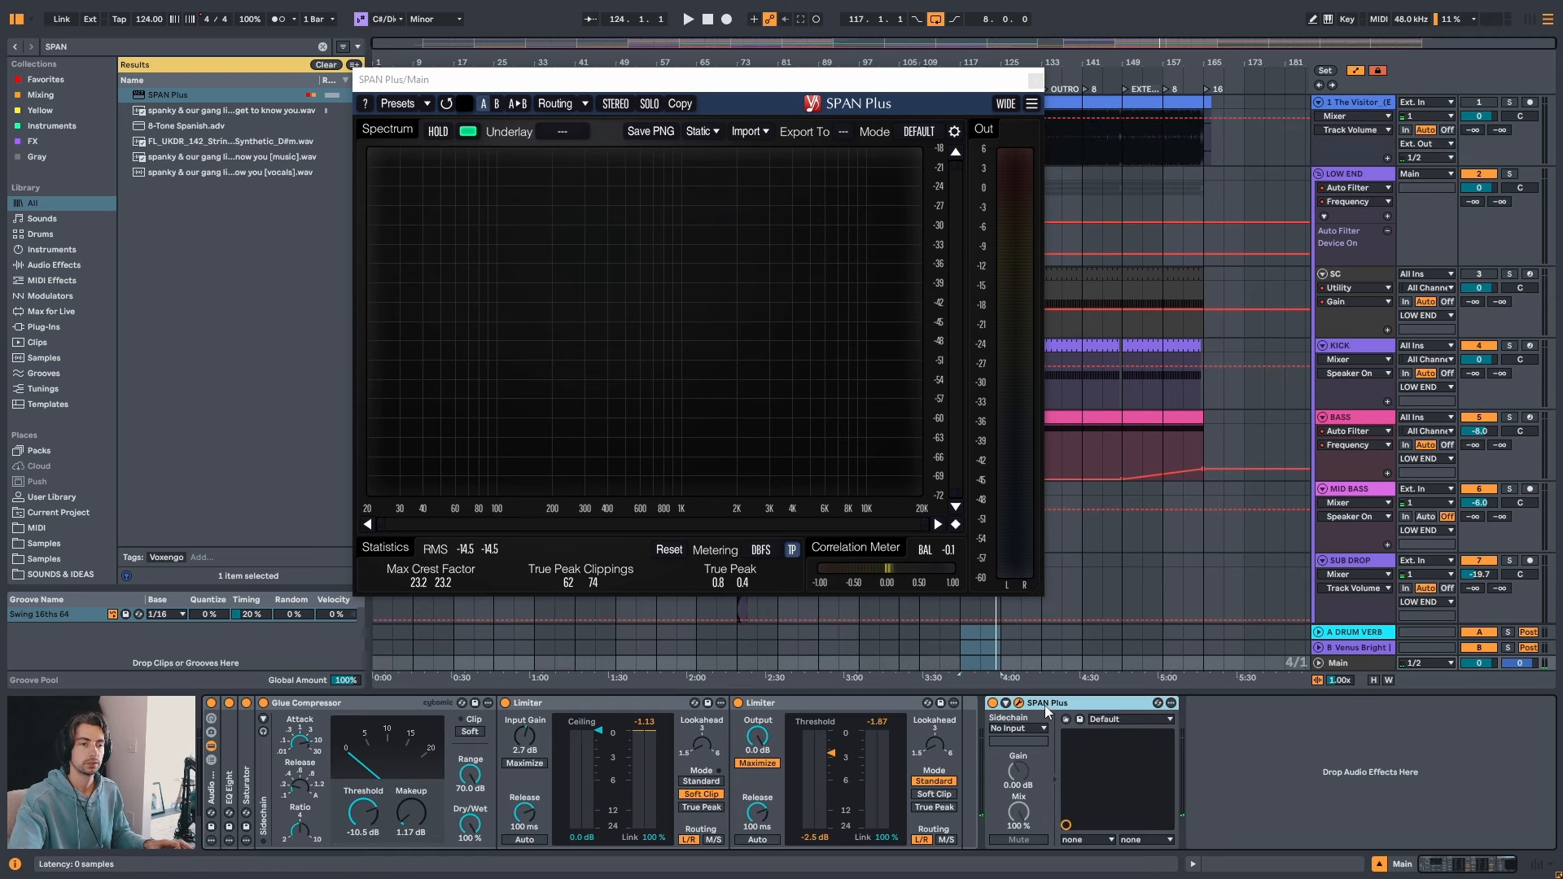
{"action": "left_click_drag", "start_coordinate": [1003, 80], "coordinate": [1072, 75]}
{"action": "left_click", "coordinate": [1352, 103]}
{"action": "left_click", "coordinate": [1038, 779]}
{"action": "key", "text": "ctrl+v"}
{"action": "left_click_drag", "start_coordinate": [510, 64], "coordinate": [519, 65]}
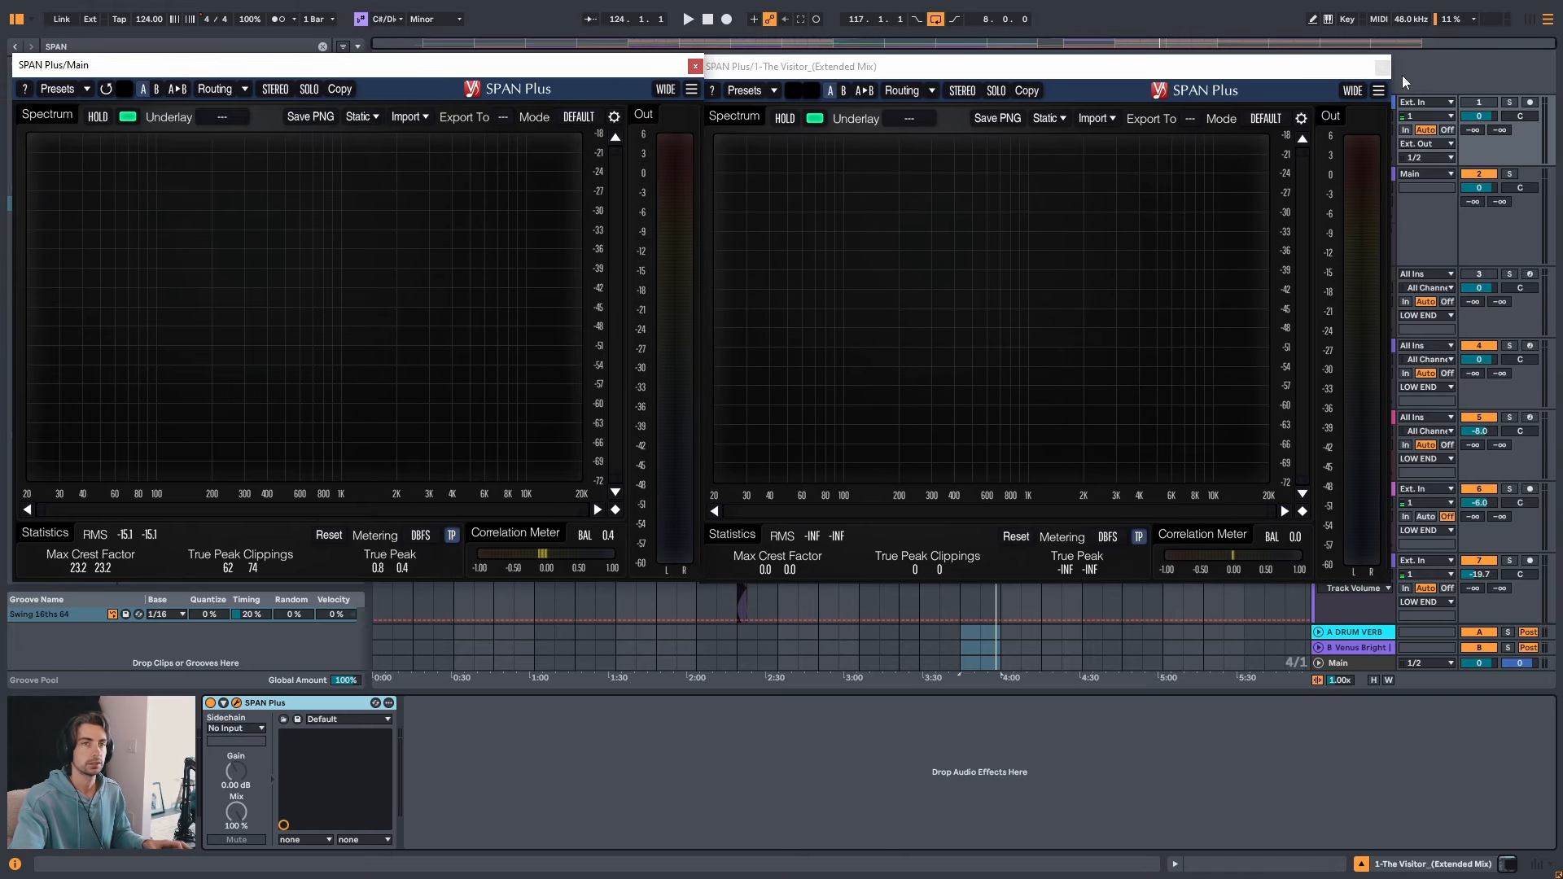
{"action": "left_click", "coordinate": [1381, 68]}
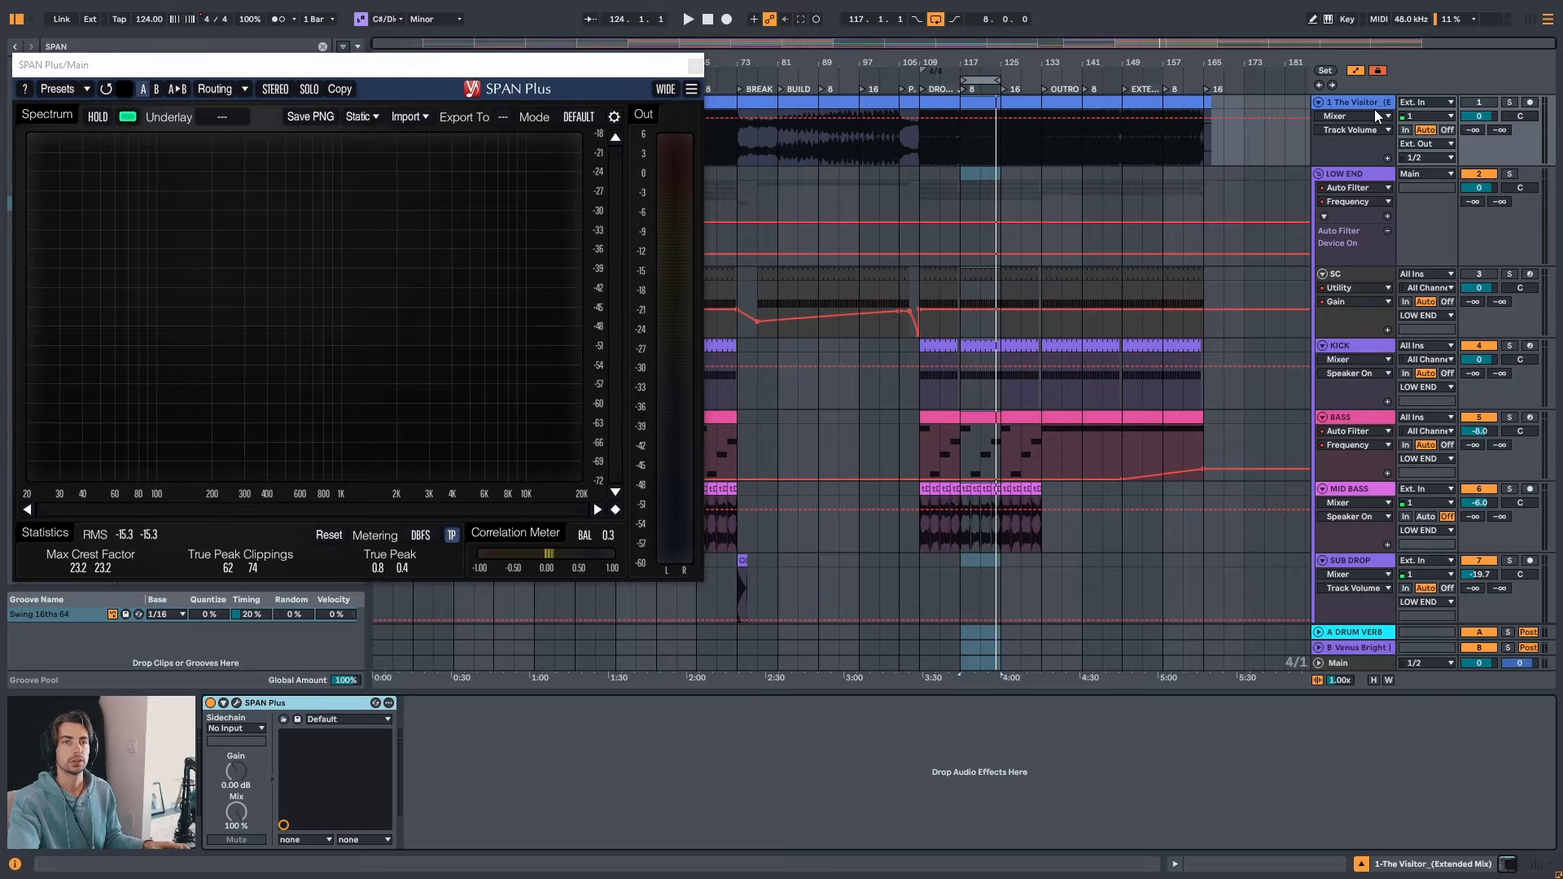
- Check The Visitor reference track's output routing and keep it on Ext. Out
{"action": "left_click", "coordinate": [1434, 144]}
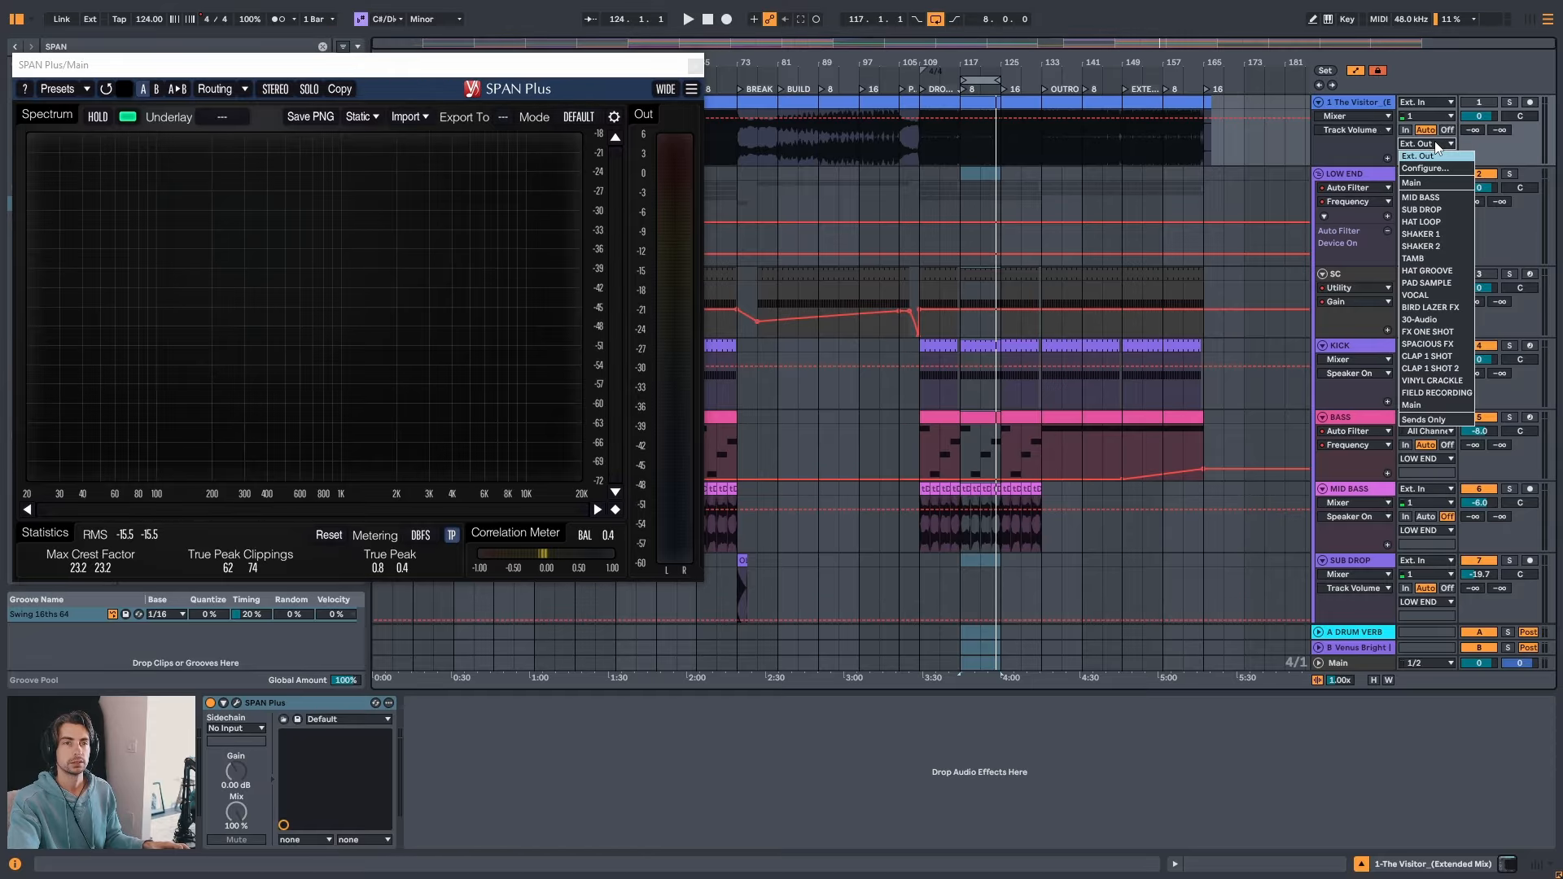
{"action": "left_click", "coordinate": [1435, 144]}
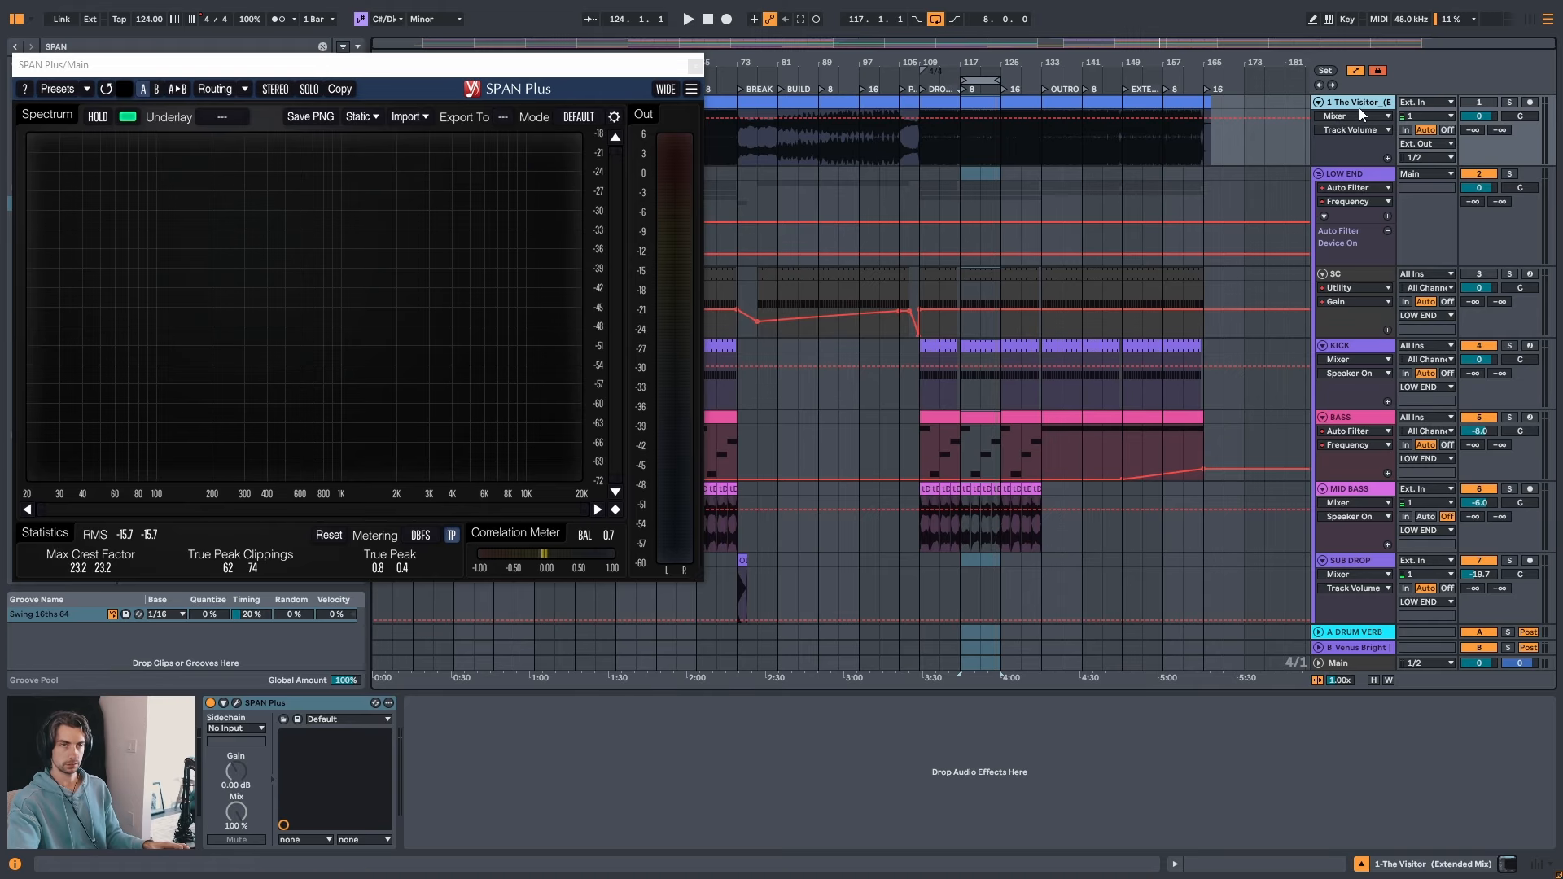
{"action": "left_click", "coordinate": [1339, 661]}
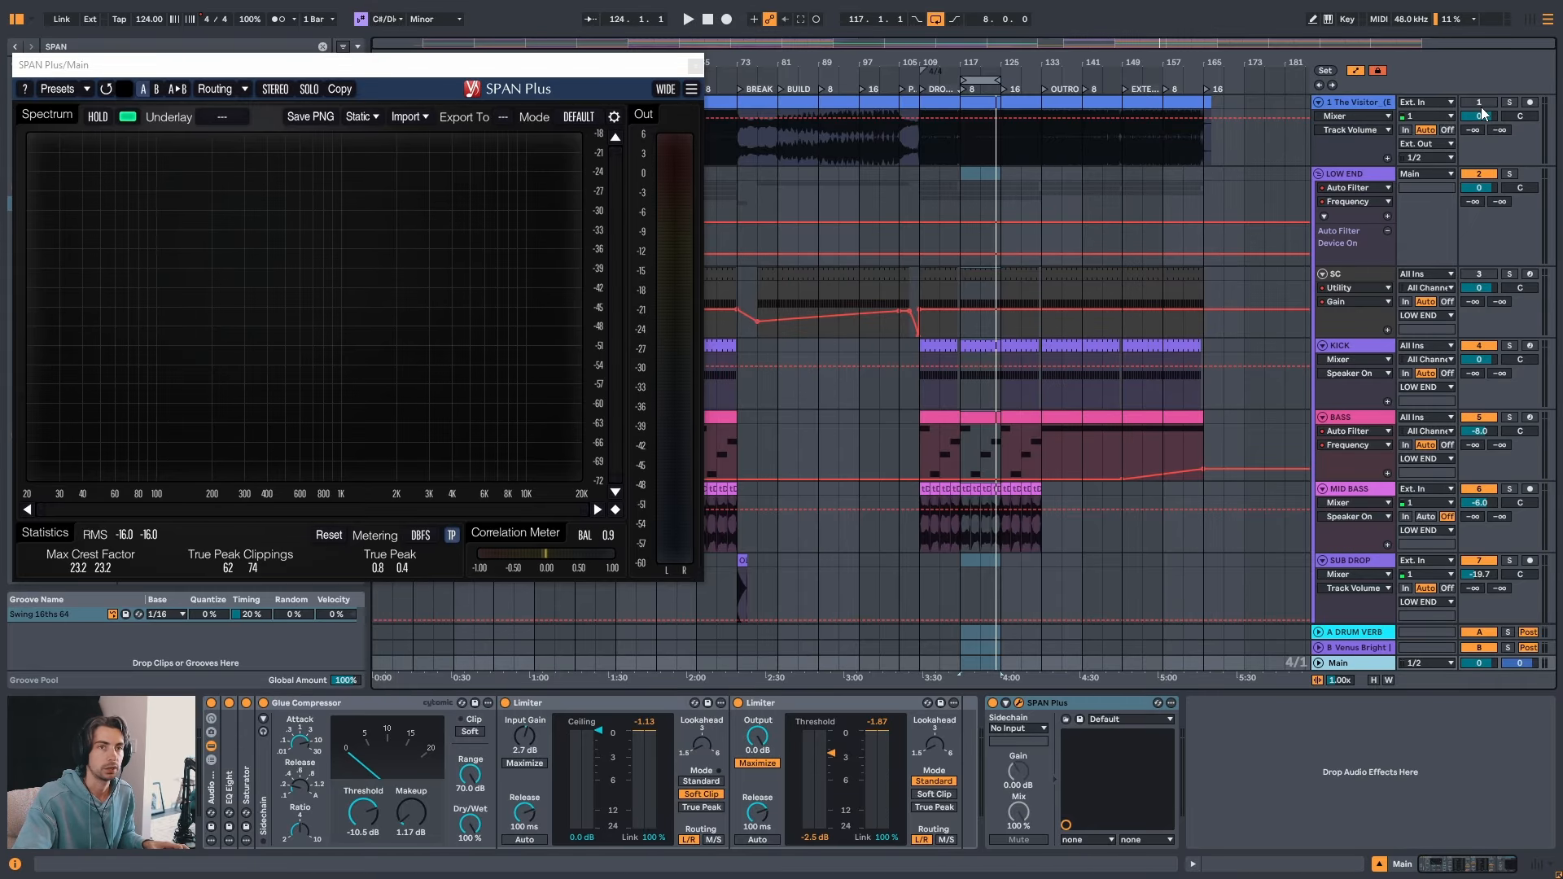
{"action": "left_click", "coordinate": [1365, 107]}
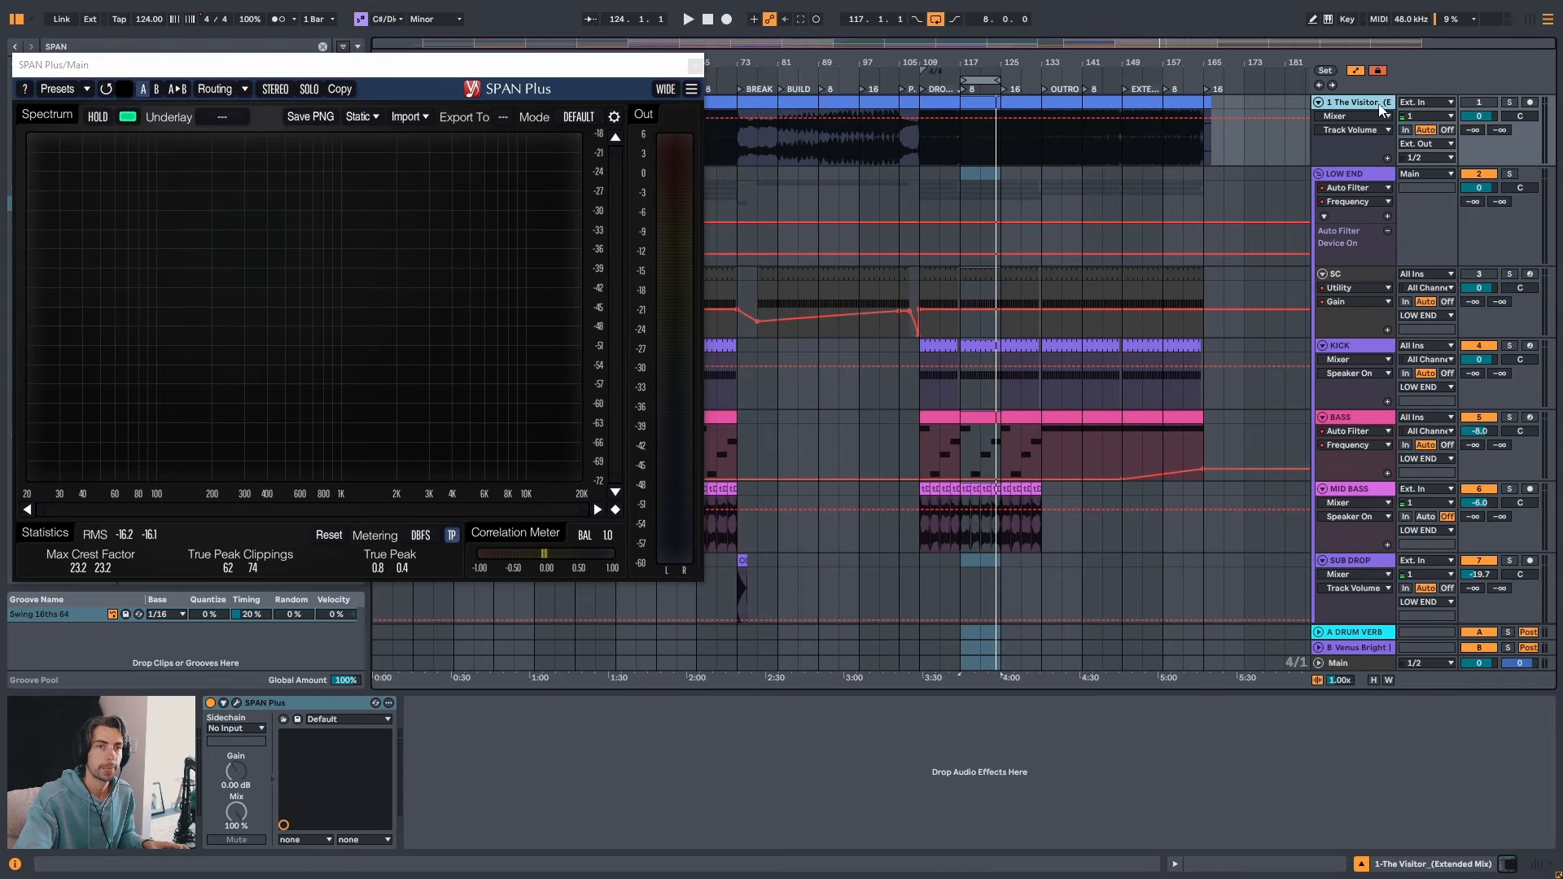
{"action": "left_click", "coordinate": [1441, 145]}
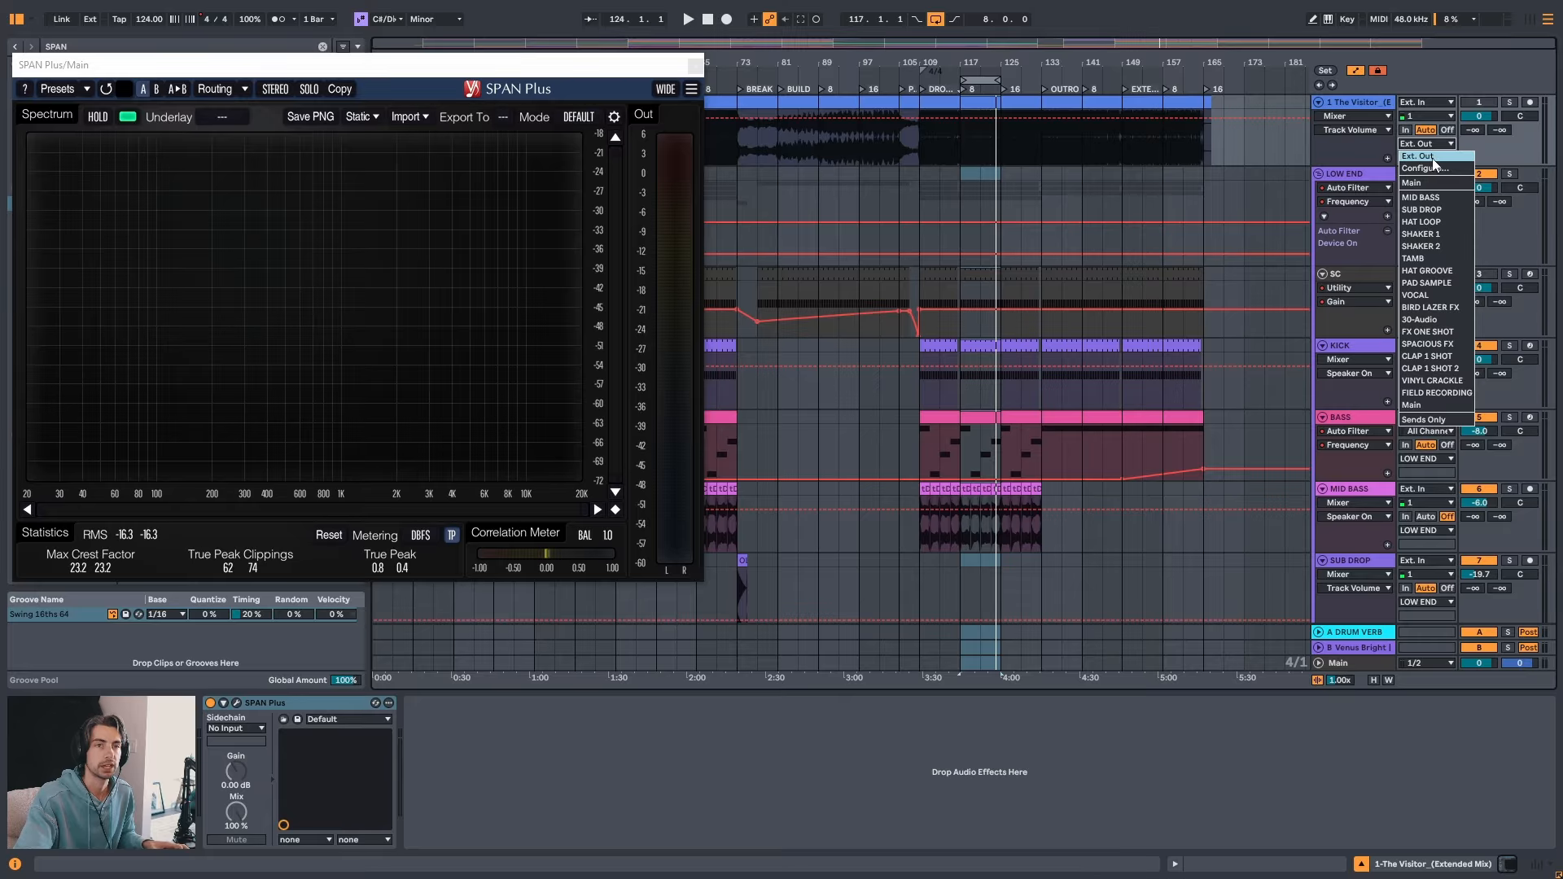
{"action": "left_click", "coordinate": [1434, 157]}
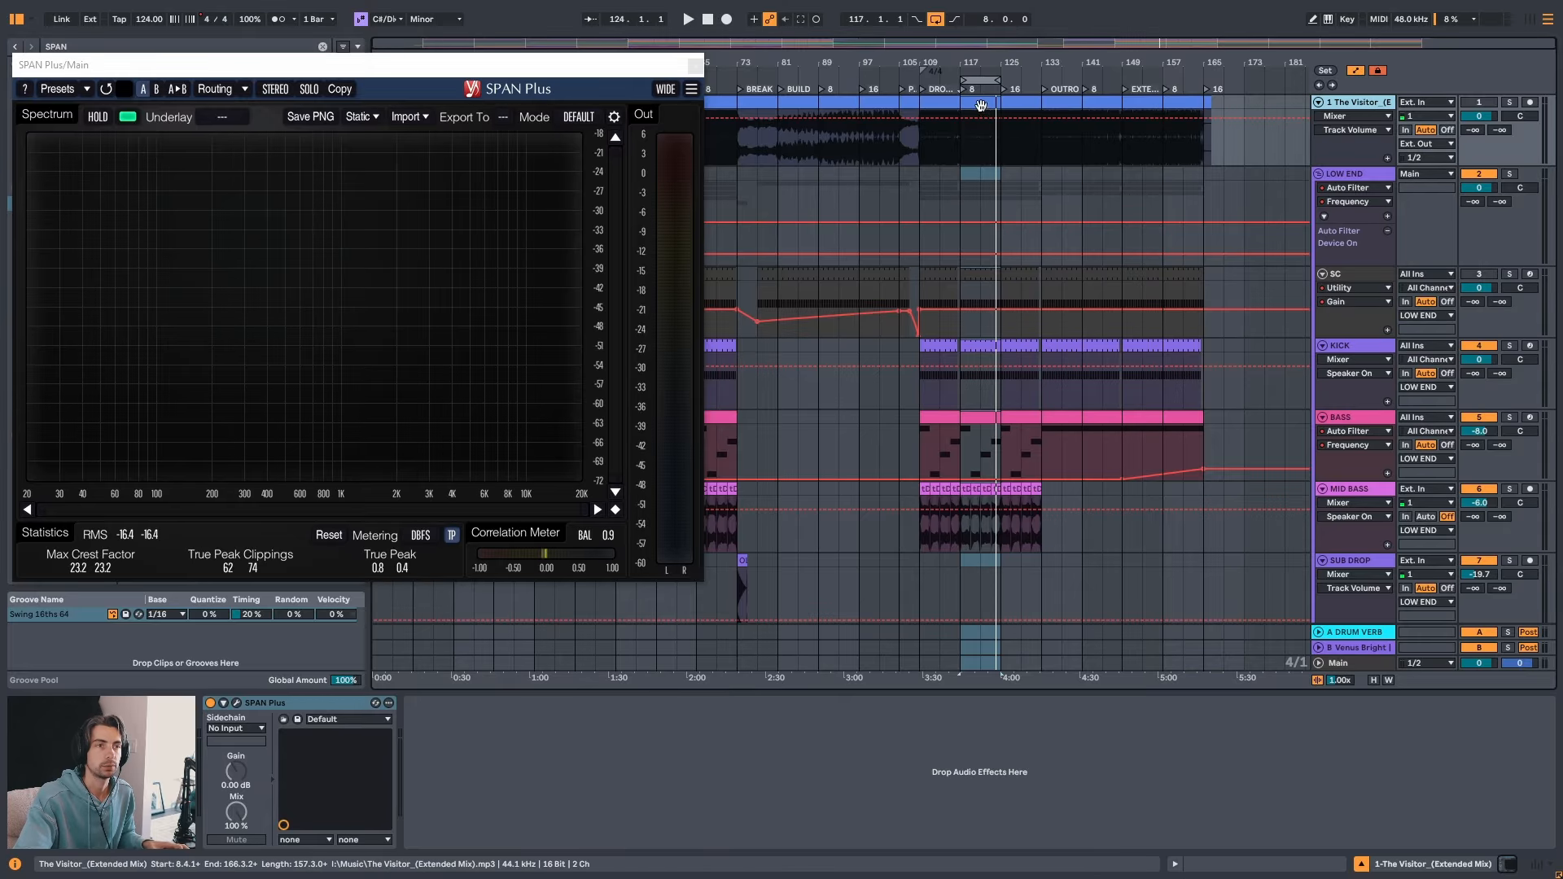
- Solo The Visitor reference track, play the Drop 2 loop, and view its SPAN Plus spectrum beside the Main's analyzer
{"action": "key", "text": "space"}
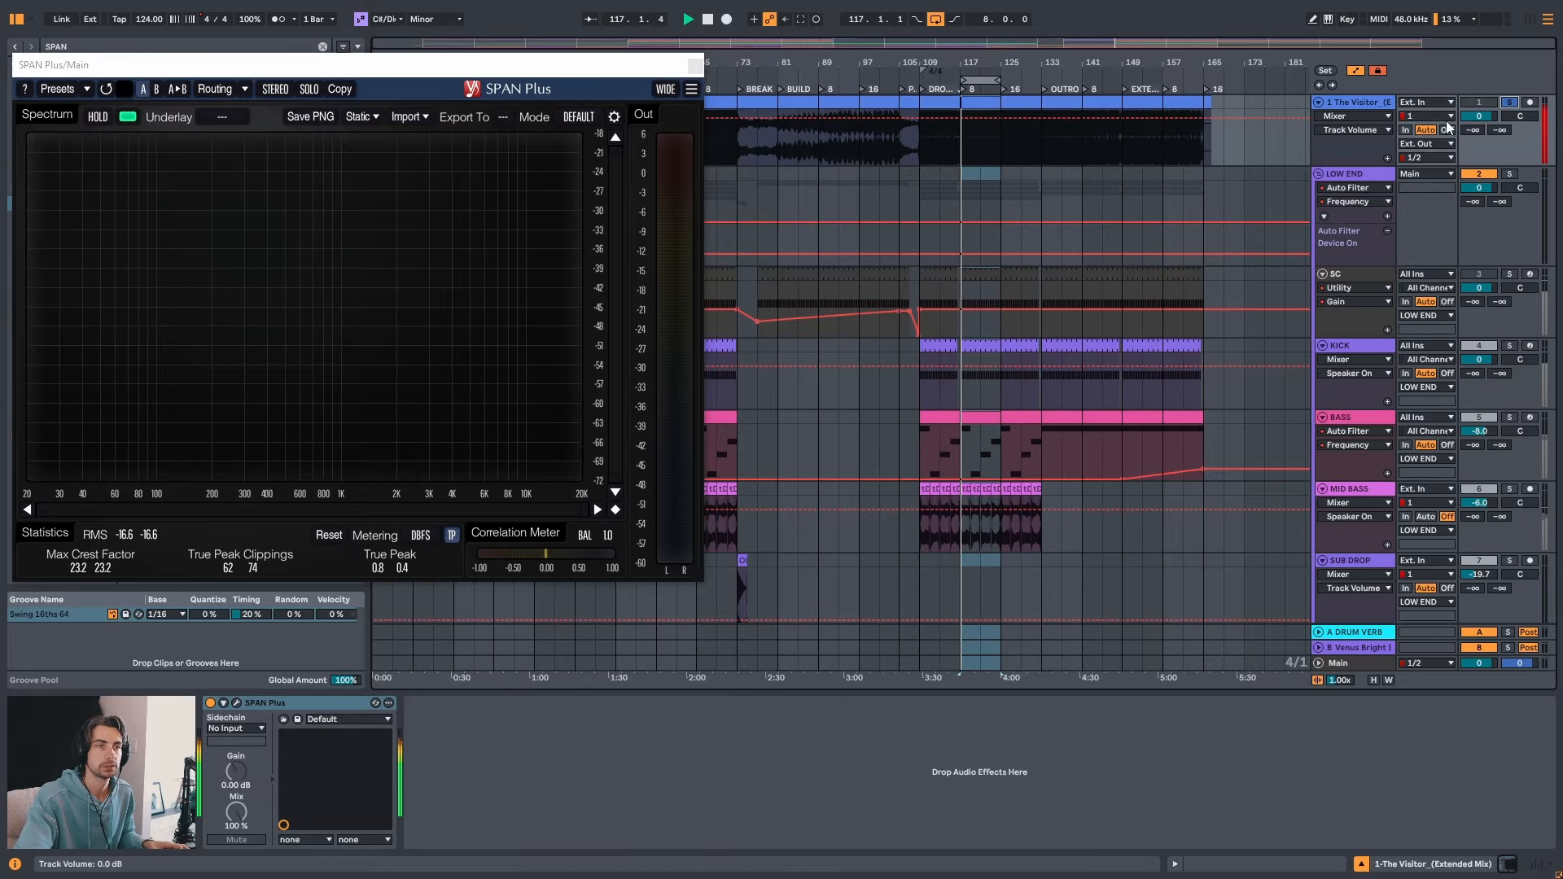
{"action": "left_click", "coordinate": [1360, 662]}
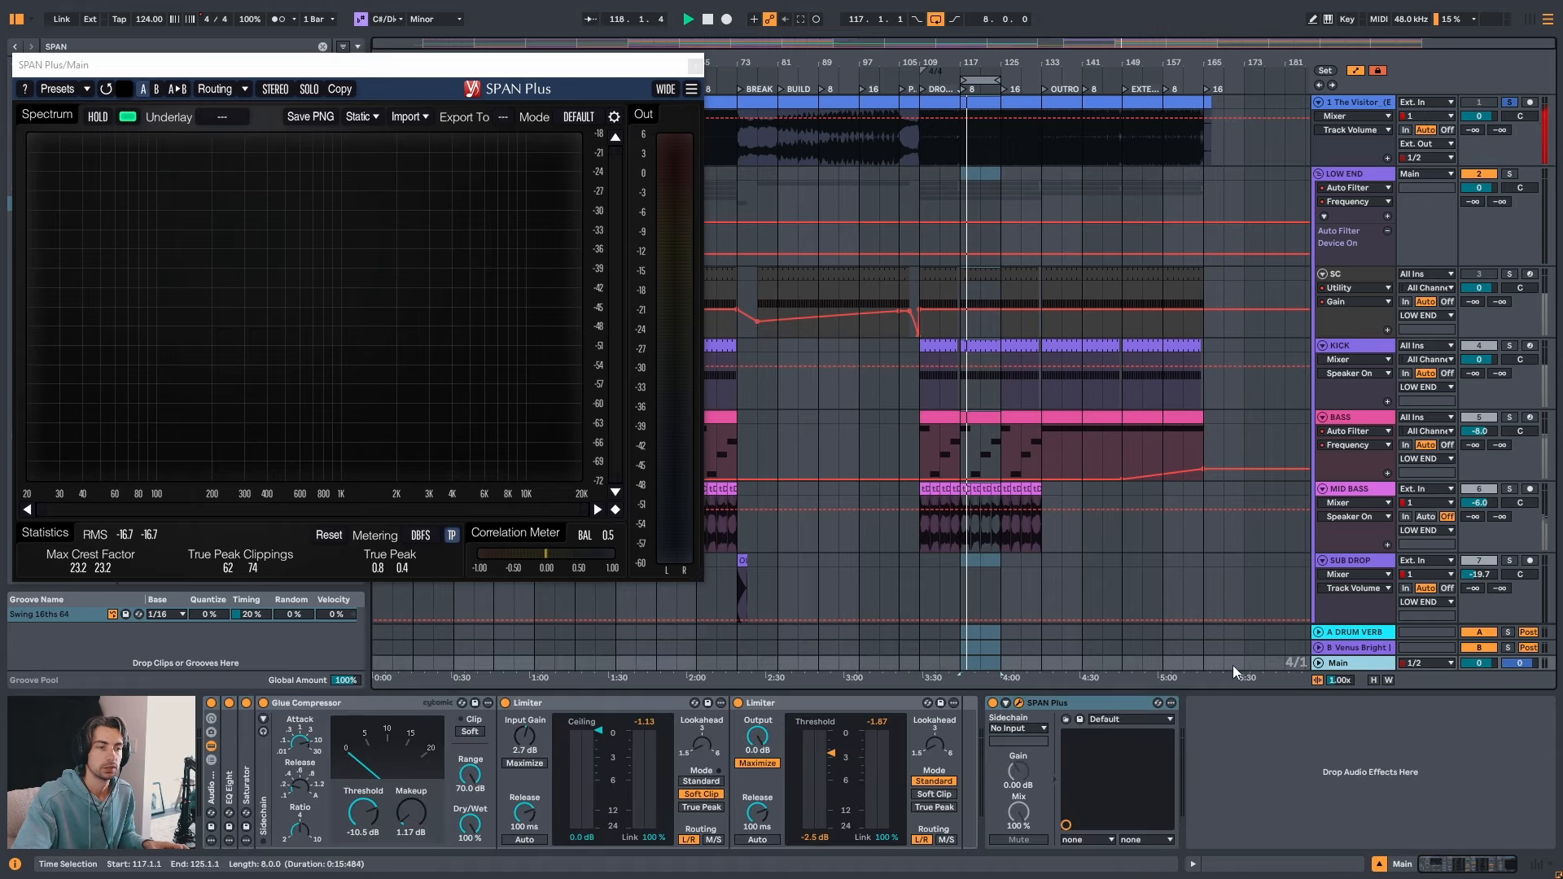
{"action": "left_click", "coordinate": [1357, 102]}
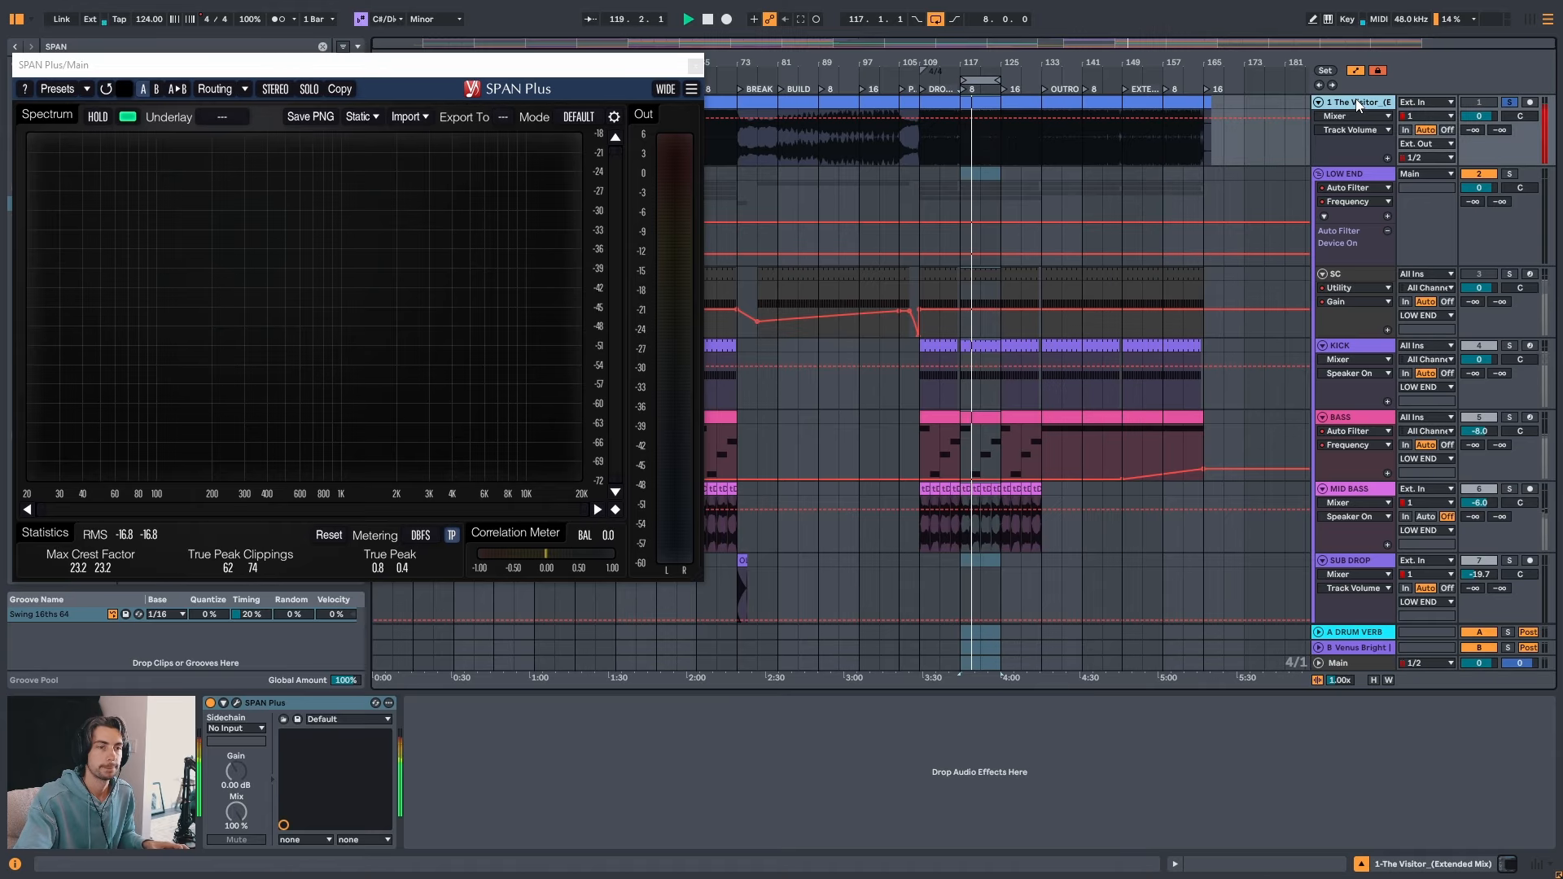
{"action": "left_click", "coordinate": [235, 704]}
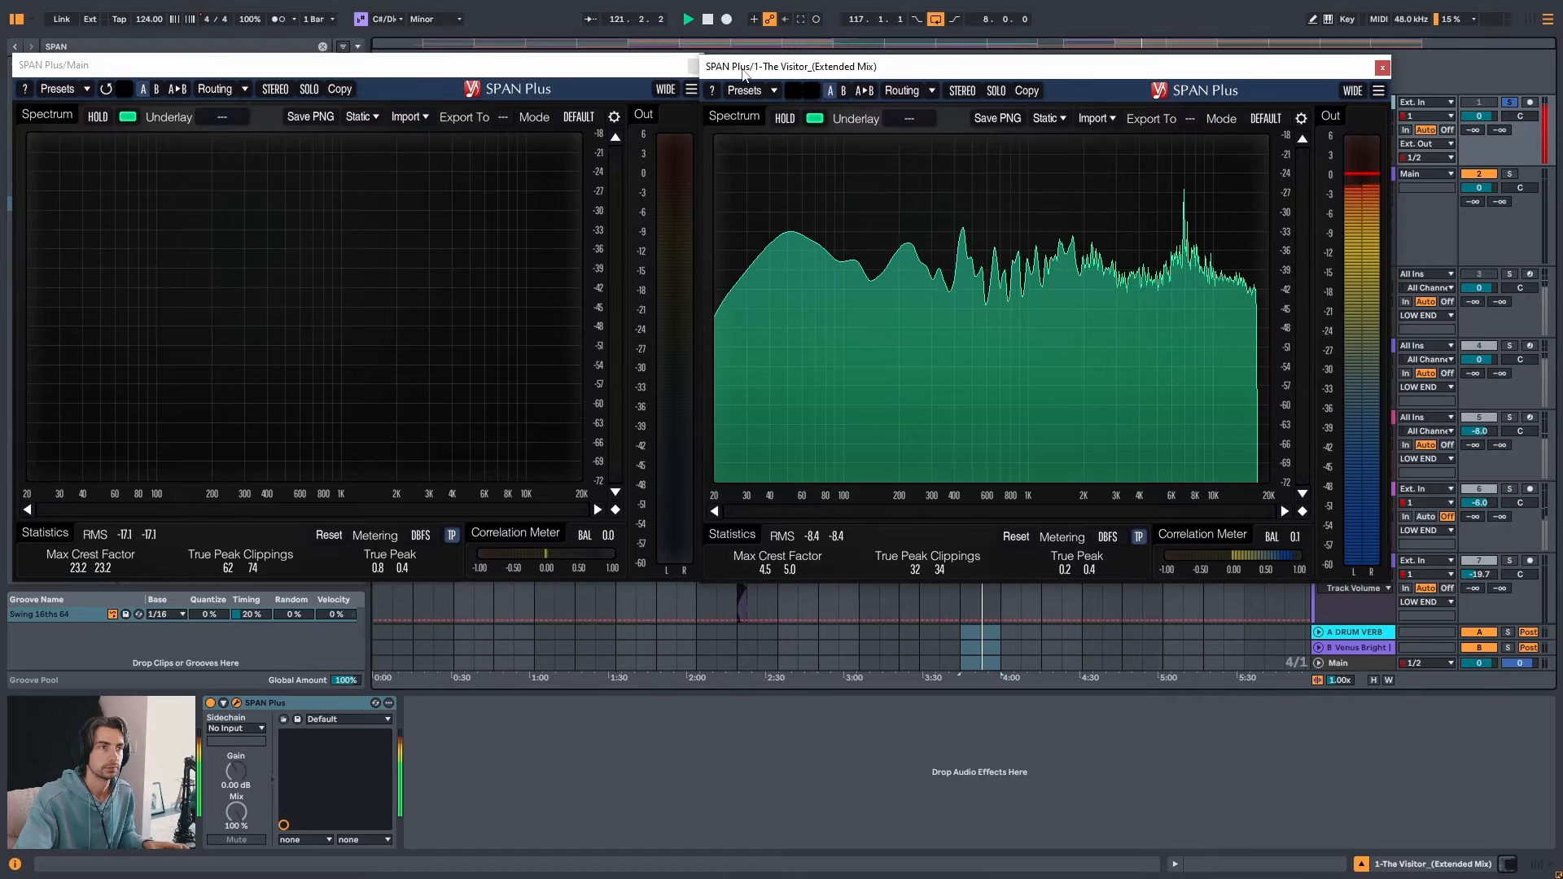
{"action": "left_click_drag", "start_coordinate": [865, 66], "coordinate": [890, 69]}
{"action": "left_click", "coordinate": [1329, 663]}
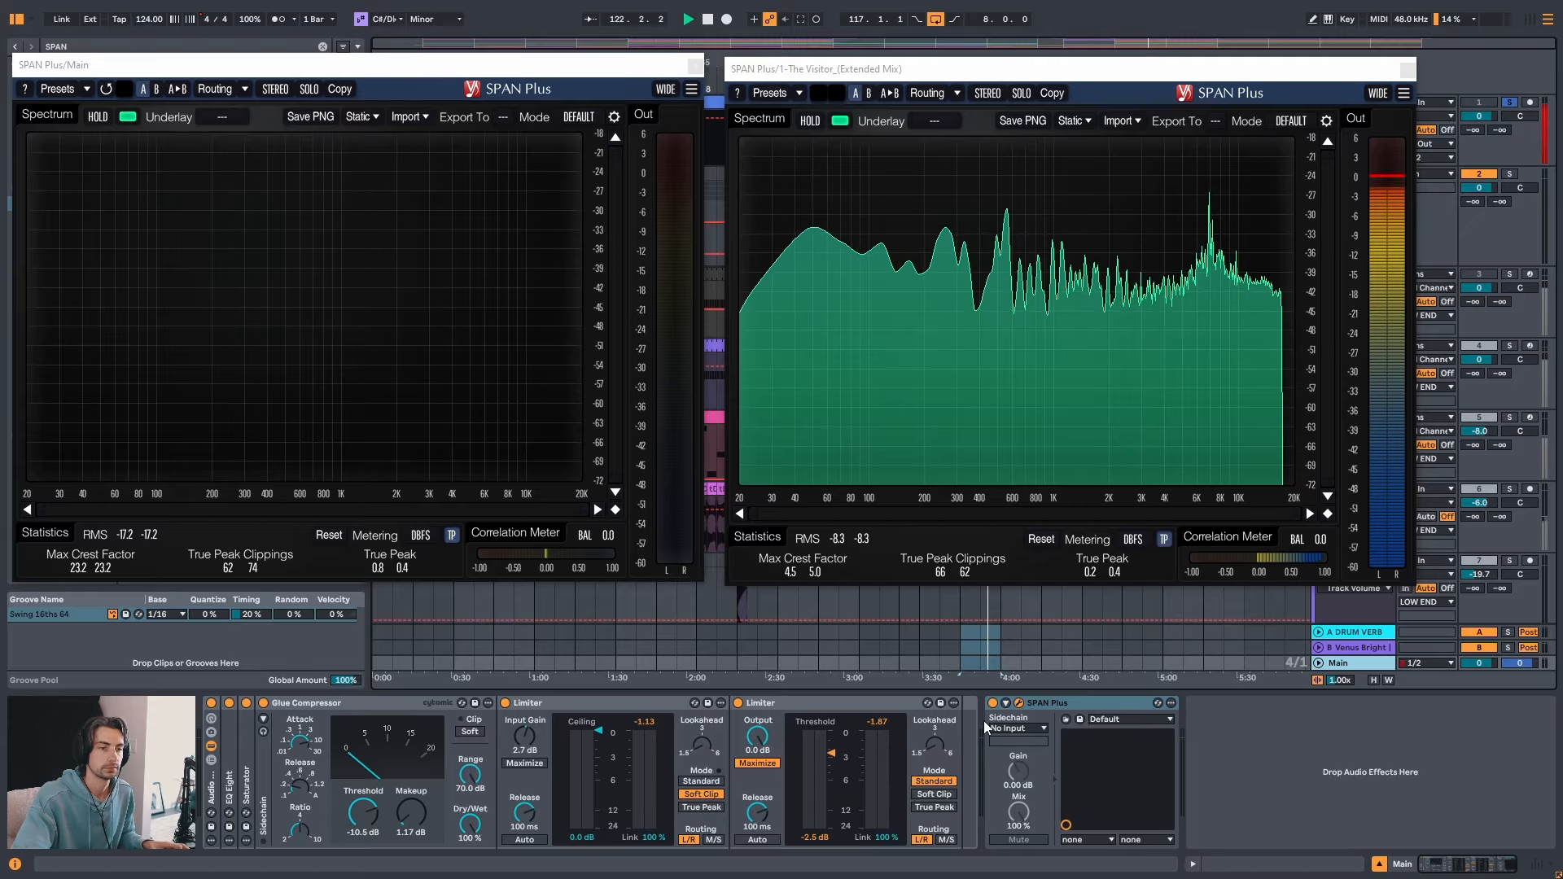
{"action": "left_click_drag", "start_coordinate": [1115, 69], "coordinate": [1060, 92]}
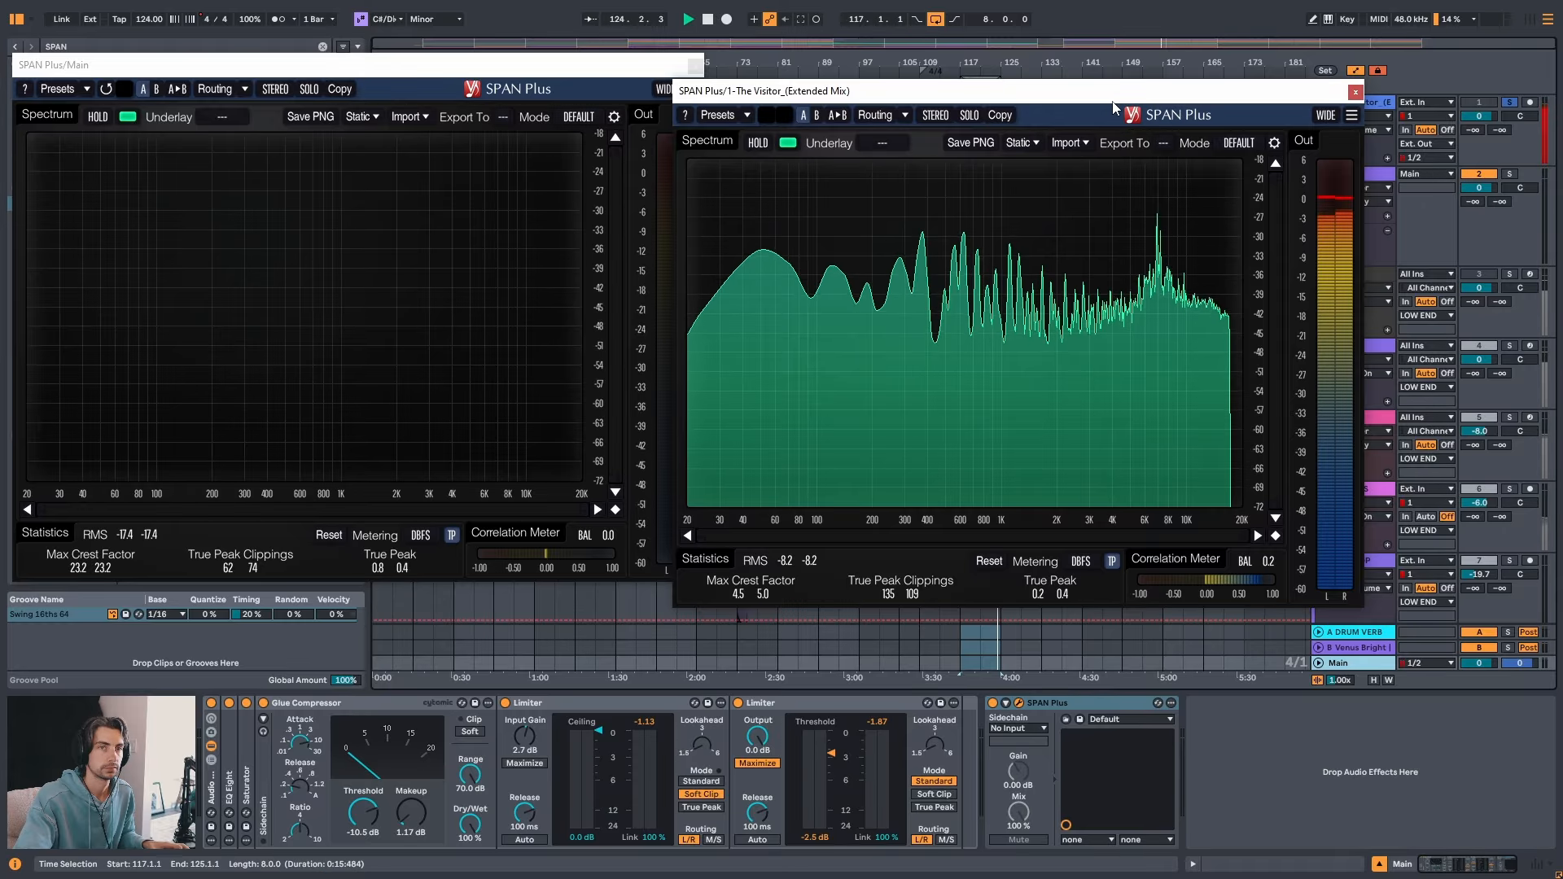
- Unsolo The Visitor track, arrange both SPAN Plus windows side by side, and play the loop to compare the two spectra
{"action": "left_click", "coordinate": [1510, 103]}
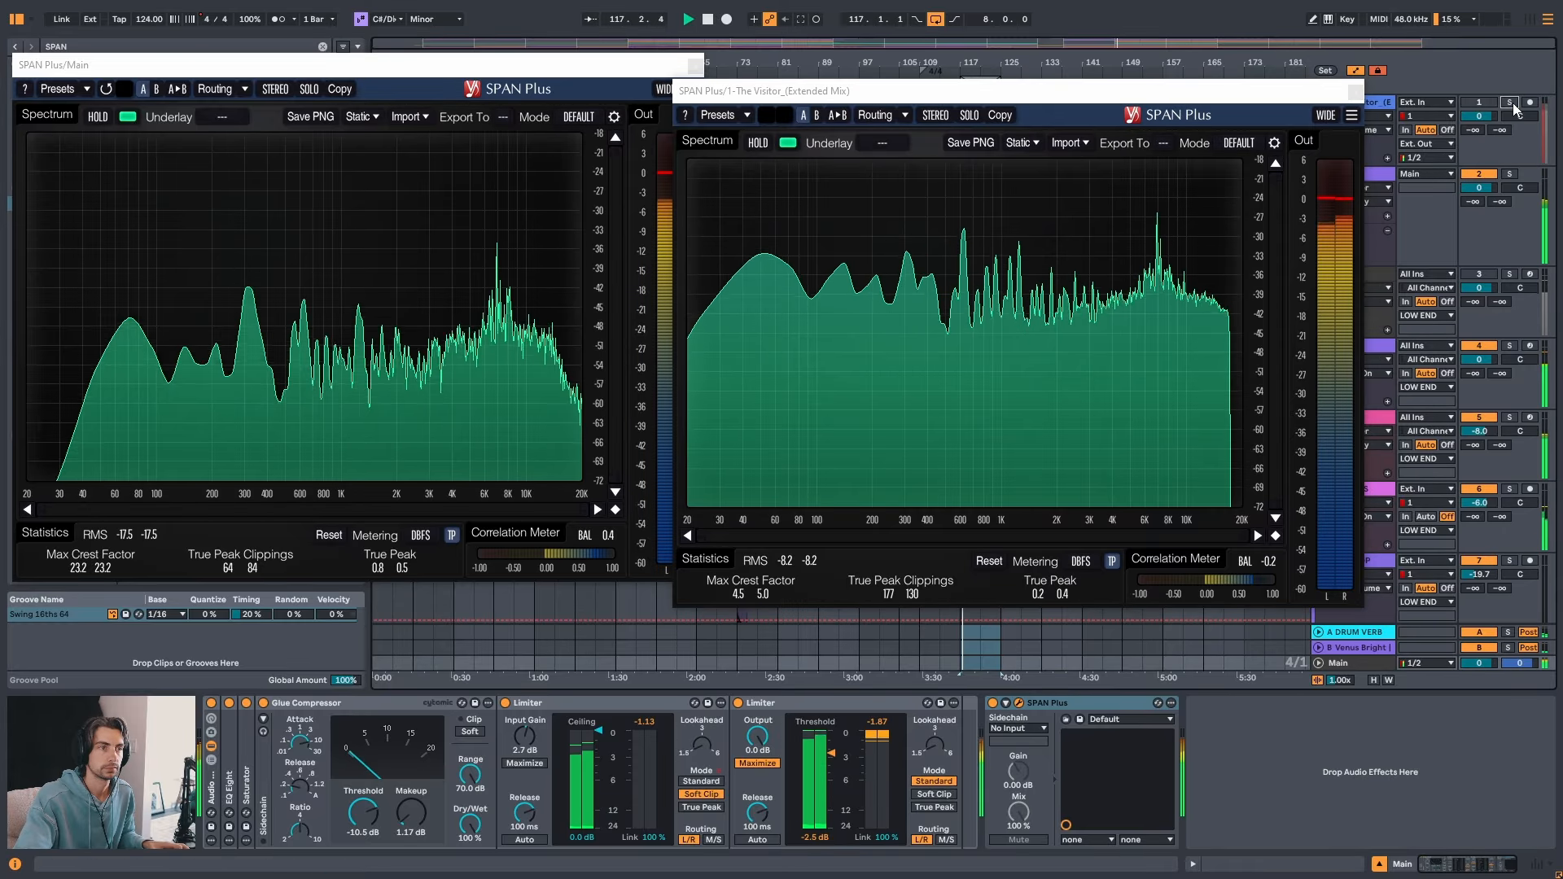
{"action": "left_click_drag", "start_coordinate": [1300, 99], "coordinate": [1340, 82]}
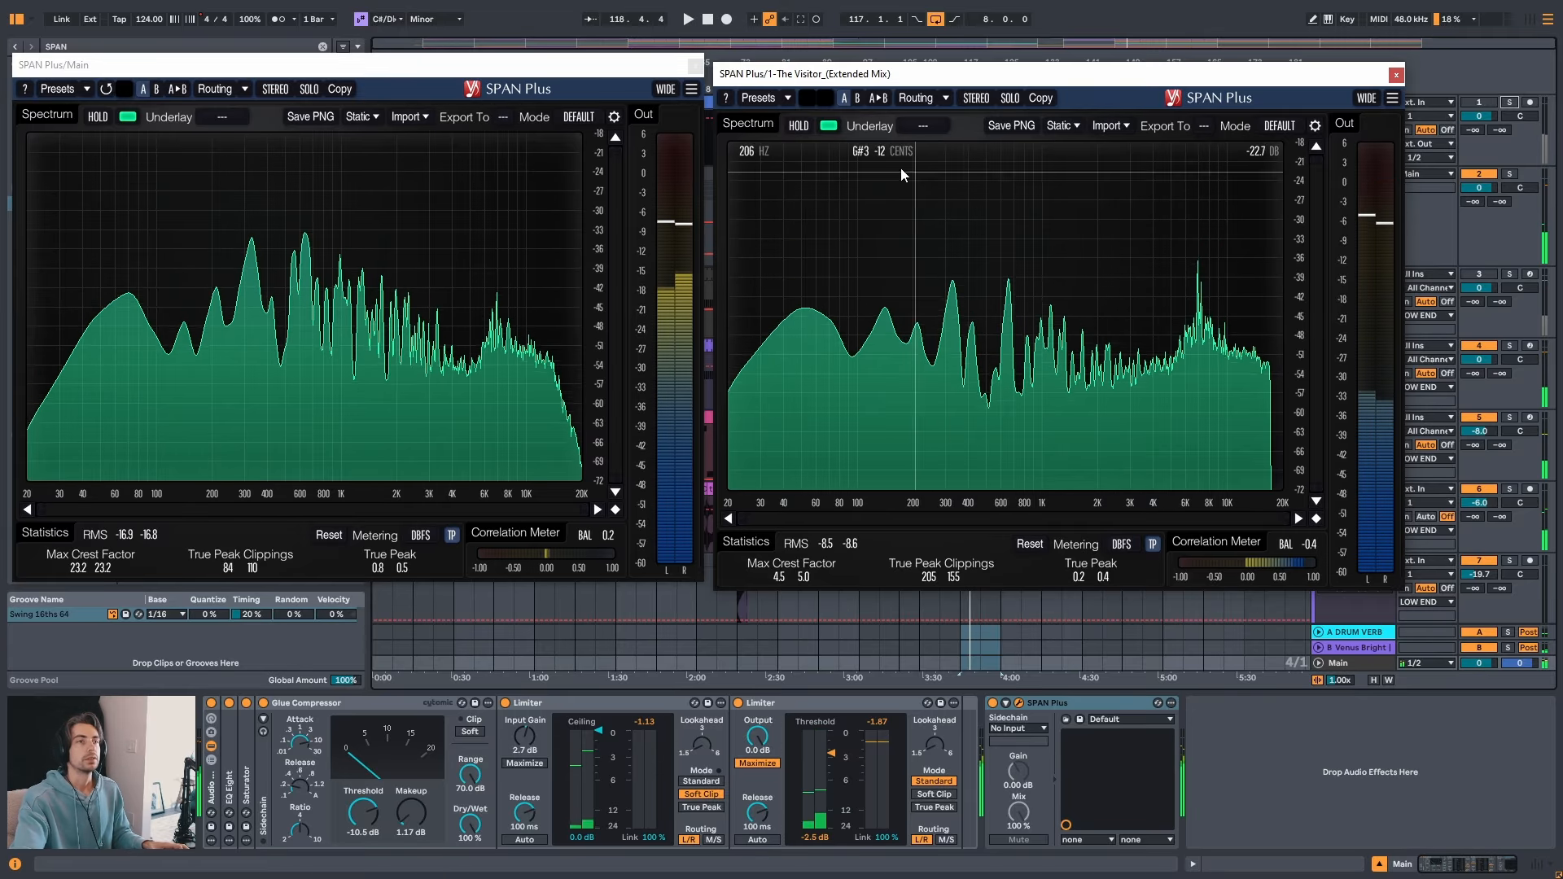
{"action": "left_click_drag", "start_coordinate": [970, 81], "coordinate": [990, 72]}
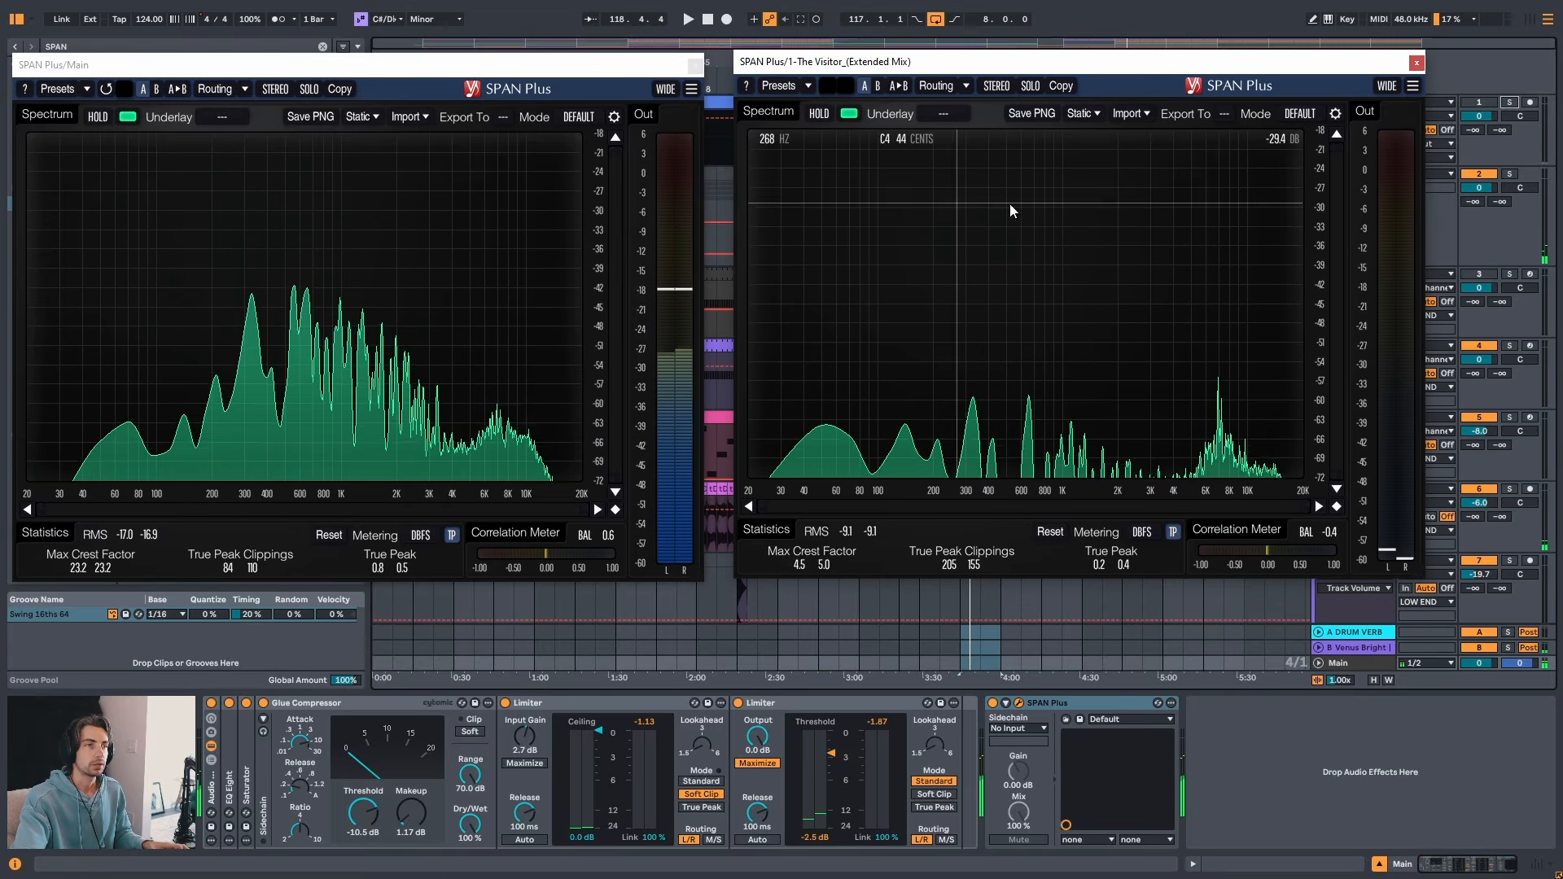
{"action": "key", "text": "space"}
{"action": "left_click_drag", "start_coordinate": [595, 72], "coordinate": [612, 67]}
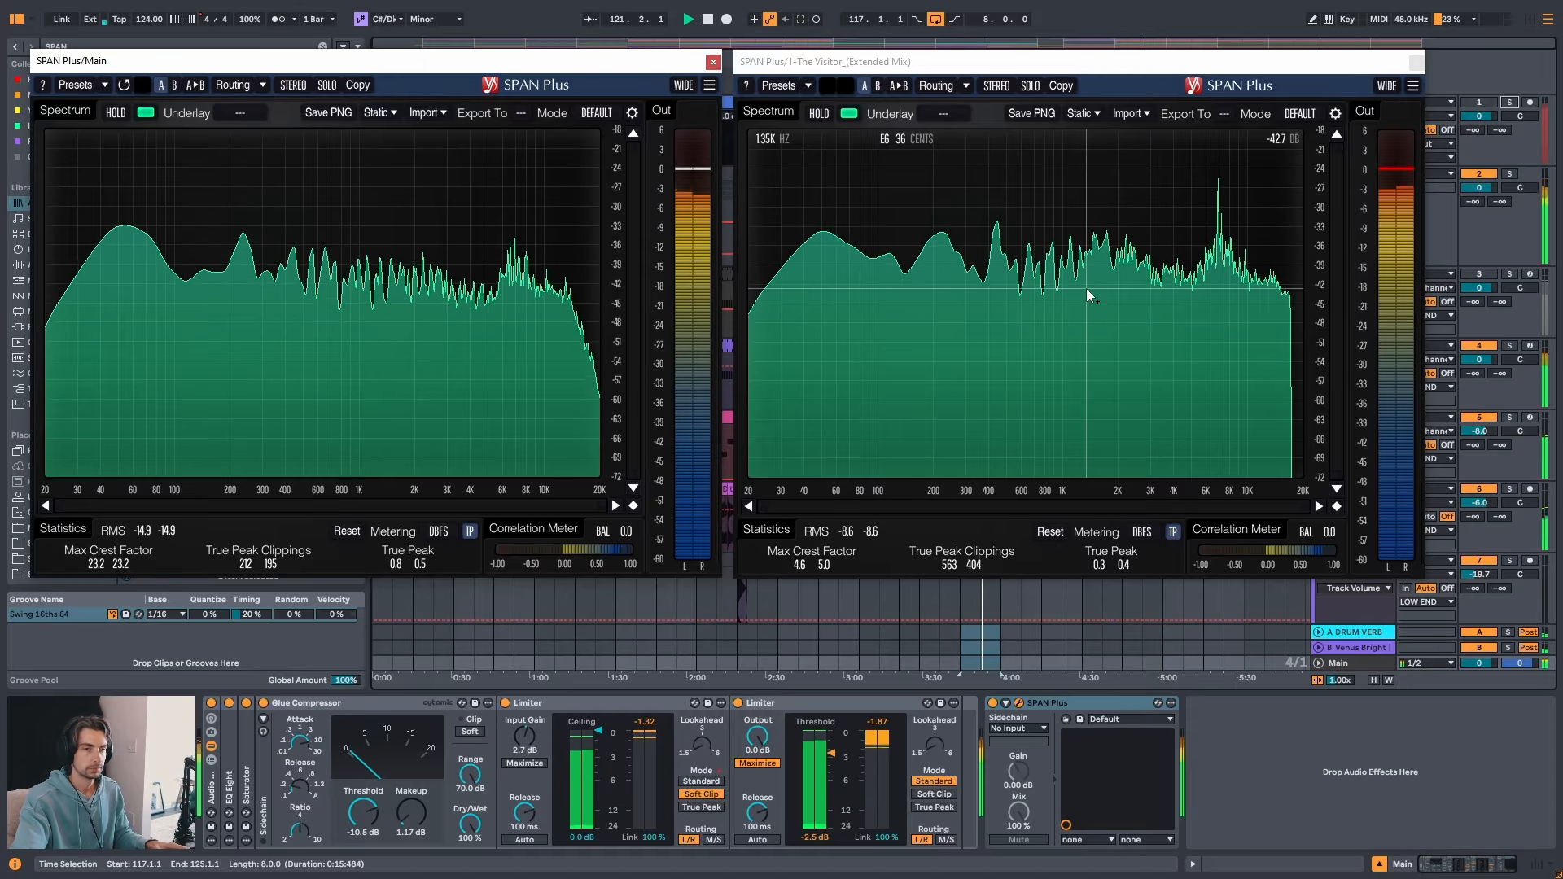
- Expand the Main track's EQ Eight in the effect rack and close both SPAN Plus windows
{"action": "left_click", "coordinate": [1369, 661]}
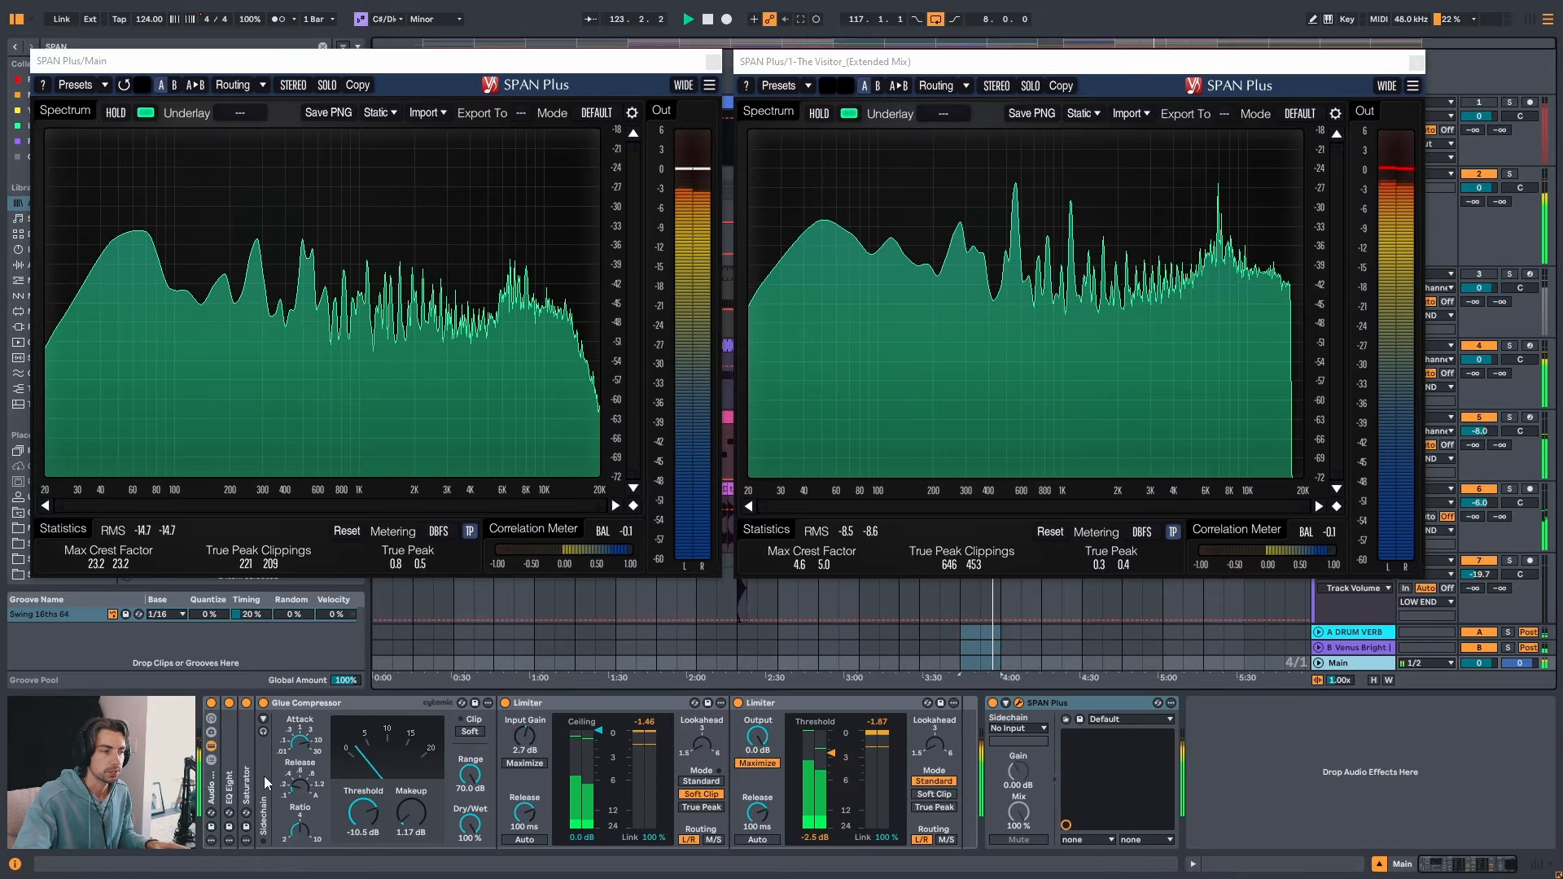
{"action": "double_click", "coordinate": [228, 727]}
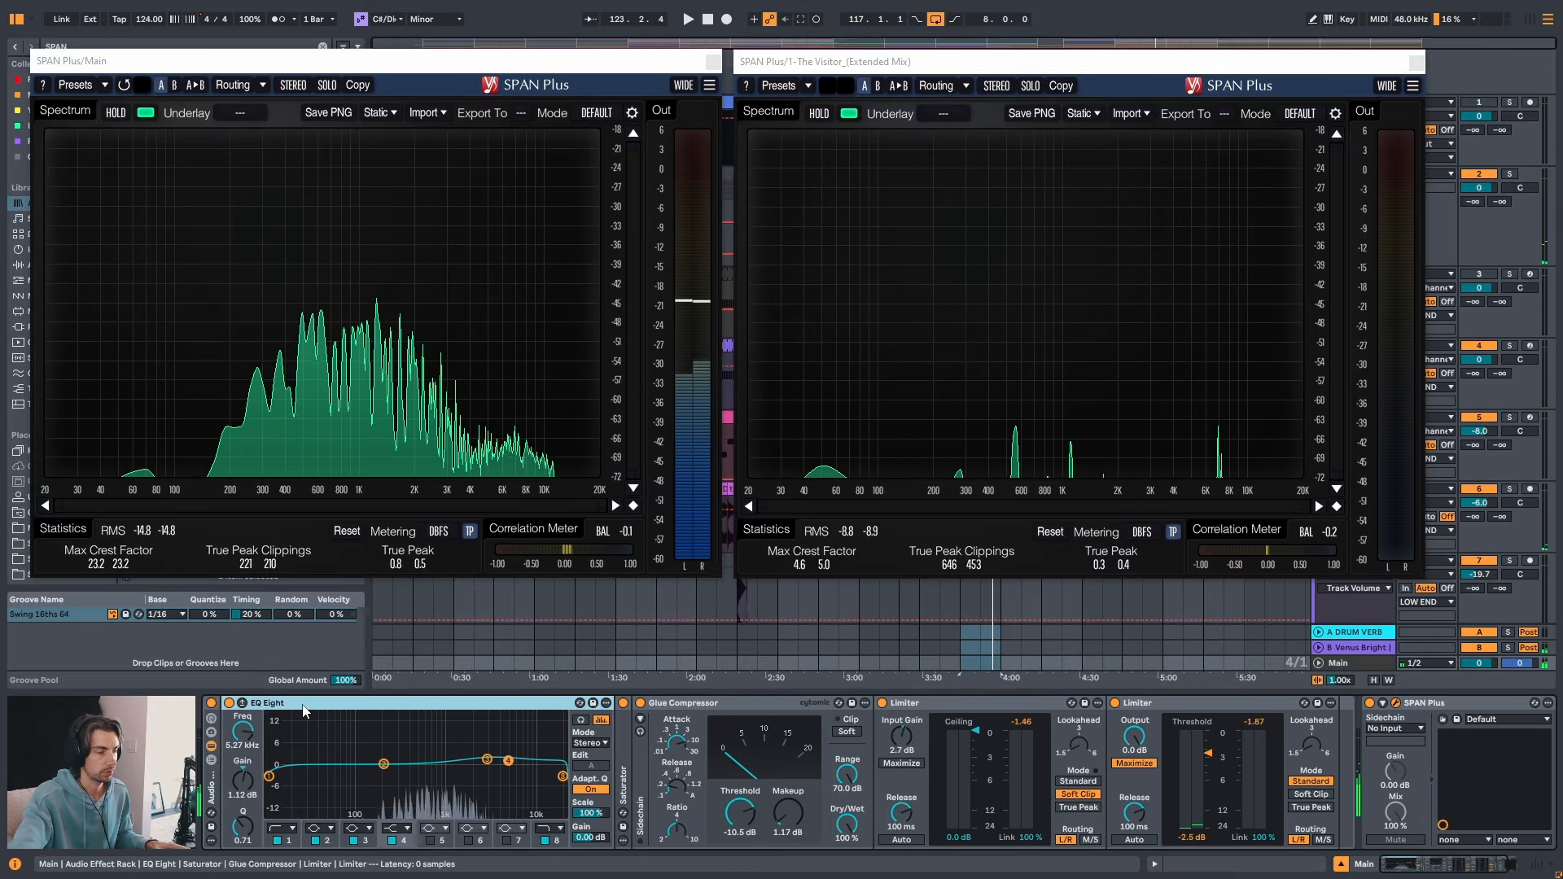
{"action": "left_click", "coordinate": [1417, 63]}
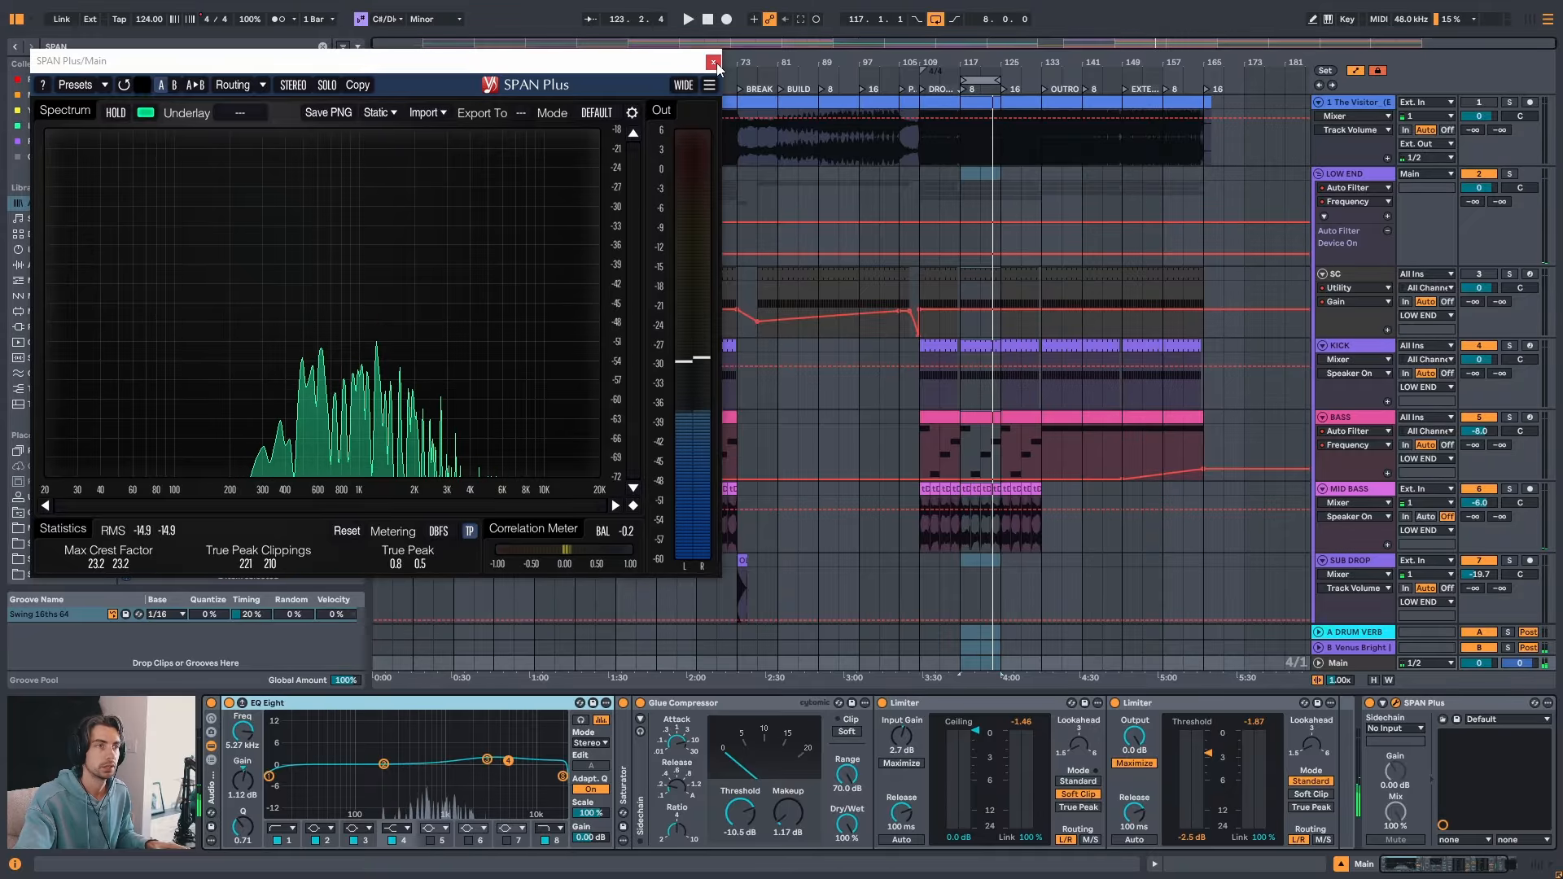
{"action": "left_click", "coordinate": [713, 62]}
- Enable EQ Eight band 5 and set it to 107 Hz, -2.60 dB, Q 5.45 while comparing the loop with the soloed reference
{"action": "key", "text": "space"}
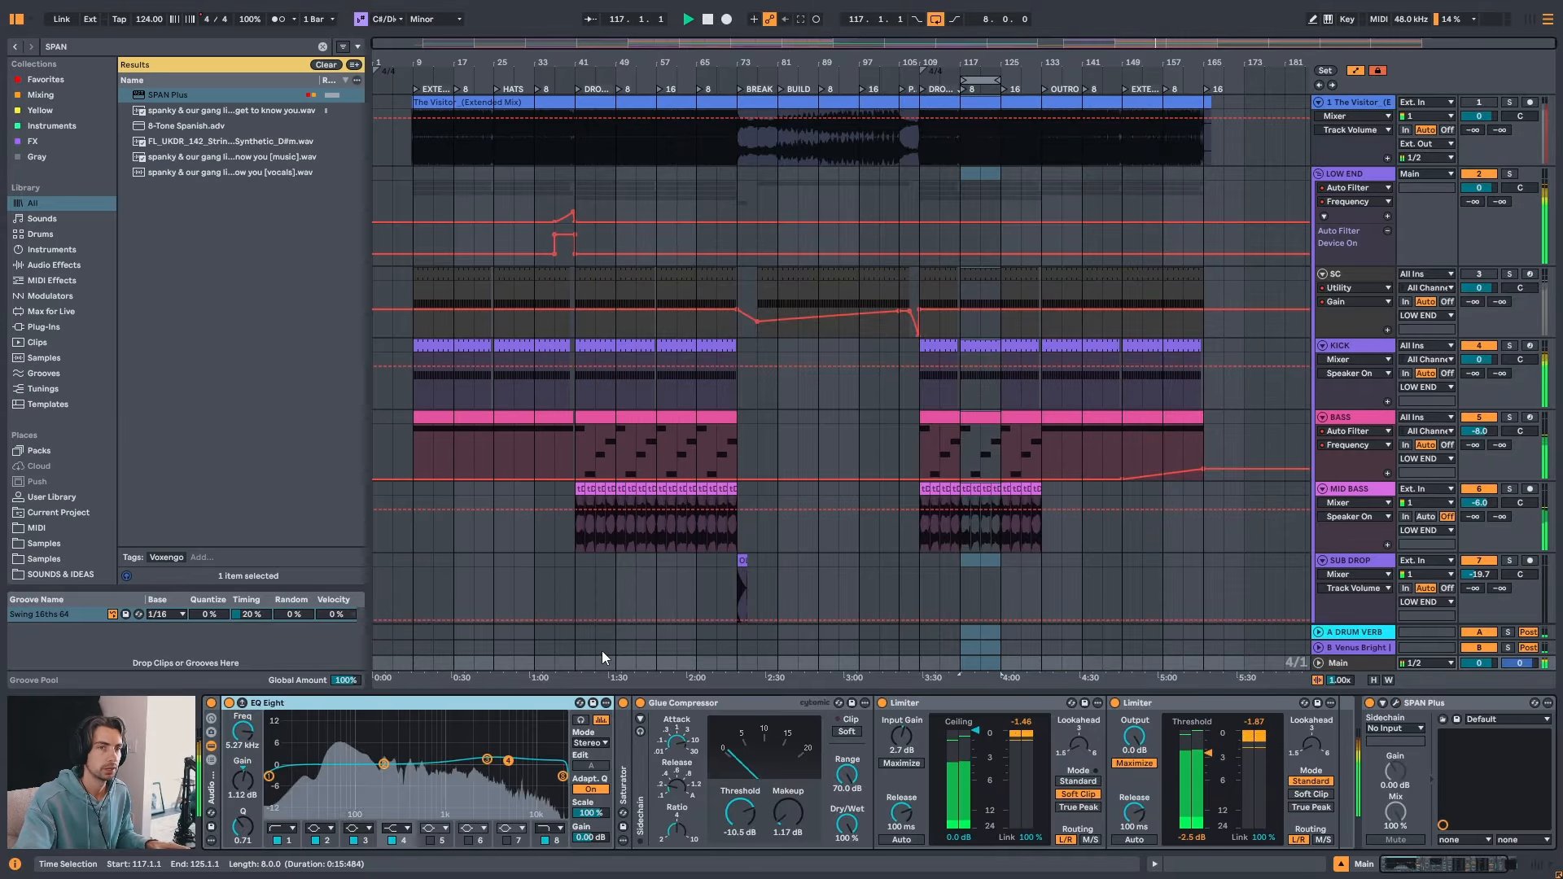
{"action": "left_click", "coordinate": [430, 840]}
{"action": "mouse_move", "coordinate": [358, 764]}
{"action": "left_mouse_down"}
{"action": "mouse_move", "coordinate": [360, 788]}
{"action": "mouse_move", "coordinate": [365, 774]}
{"action": "left_mouse_up"}
{"action": "key", "text": "s"}
{"action": "key", "text": "s"}
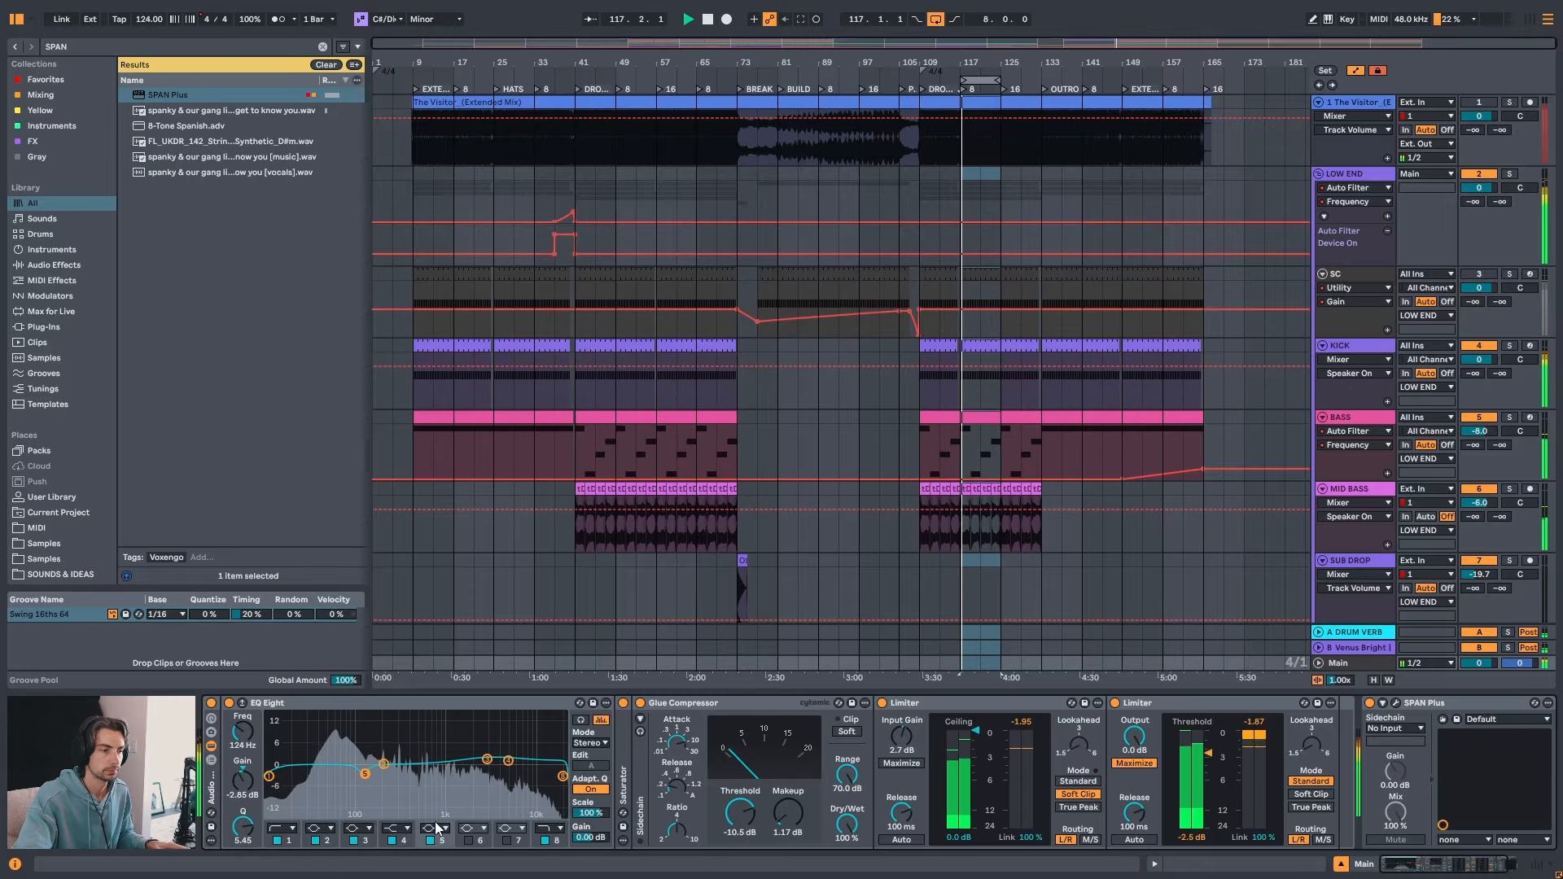
{"action": "left_click_drag", "start_coordinate": [374, 800], "coordinate": [359, 773]}
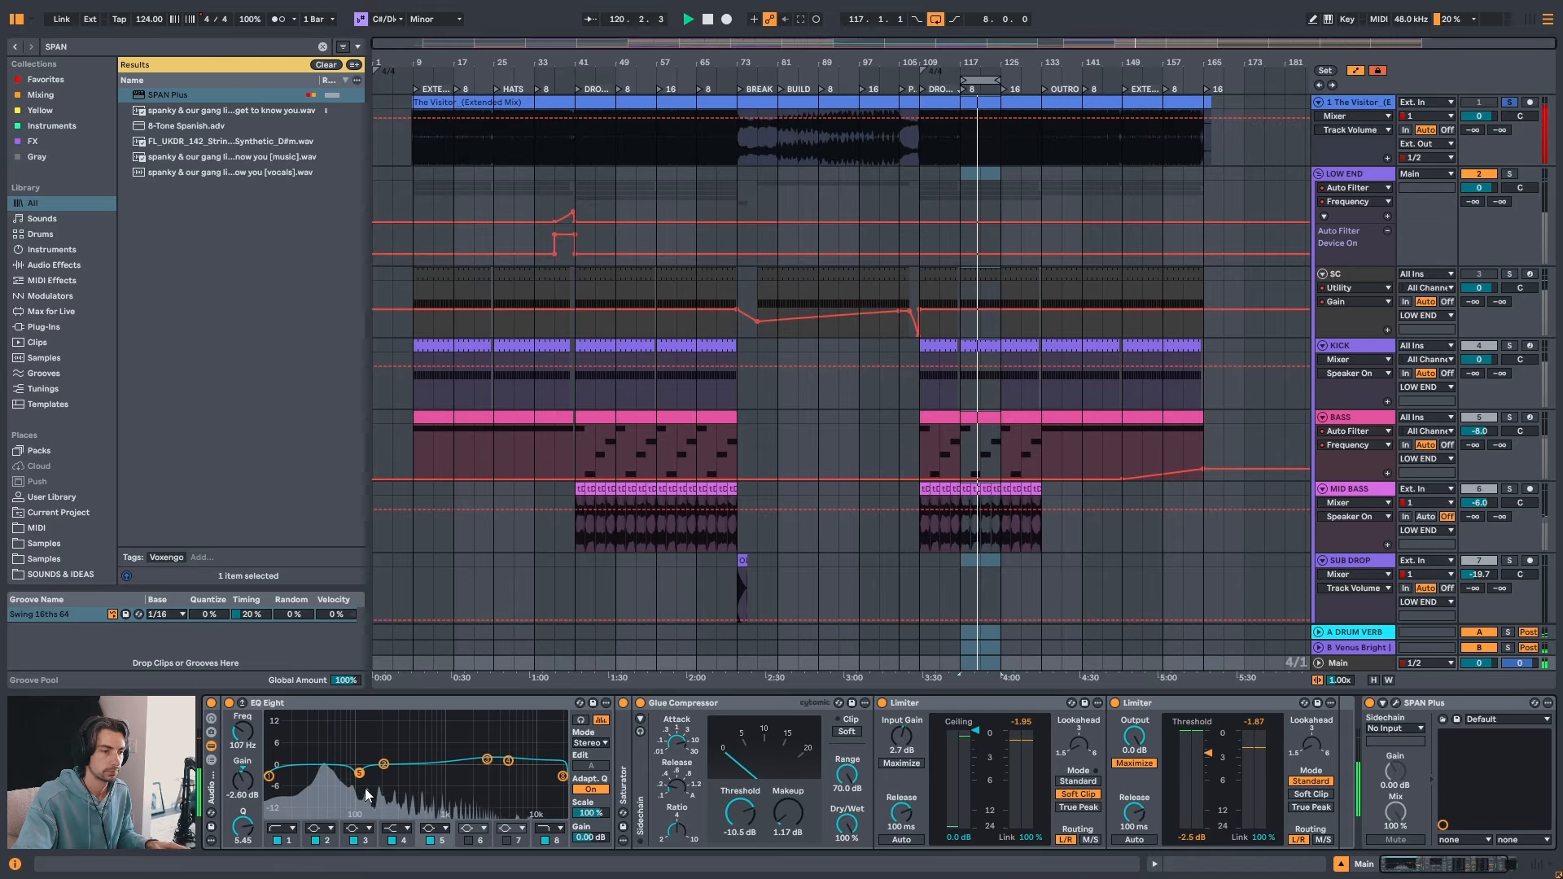
- Unsolo The Visitor track, enable EQ Eight band 6 on Main, and set it to 696 Hz, 0.37 dB, Q 1.79
{"action": "key", "text": "s"}
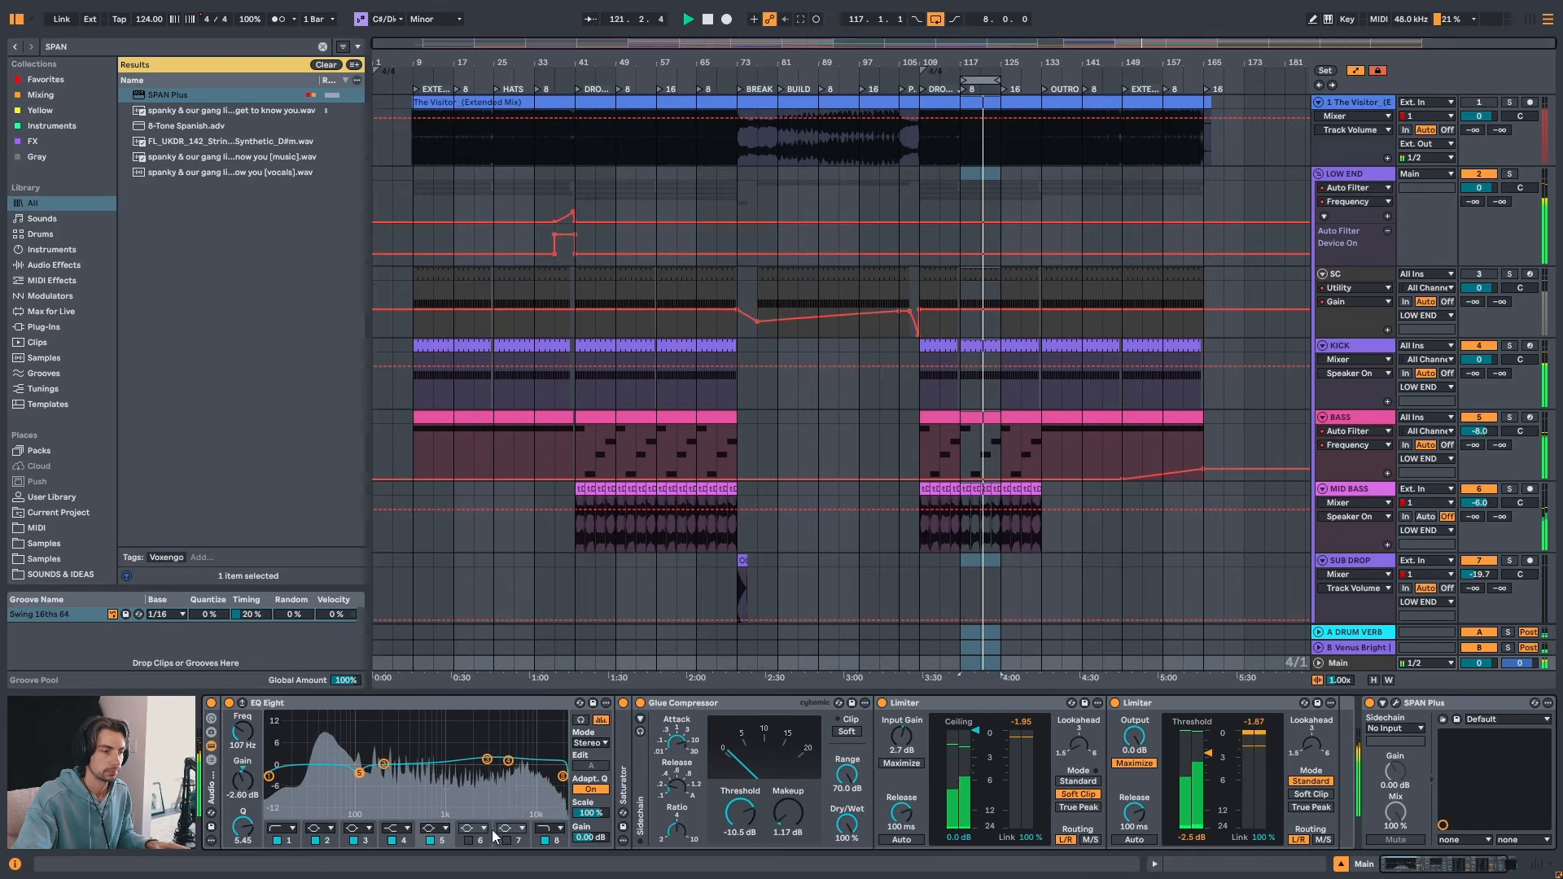
{"action": "left_click", "coordinate": [469, 840]}
{"action": "left_click_drag", "start_coordinate": [532, 764], "coordinate": [431, 768]}
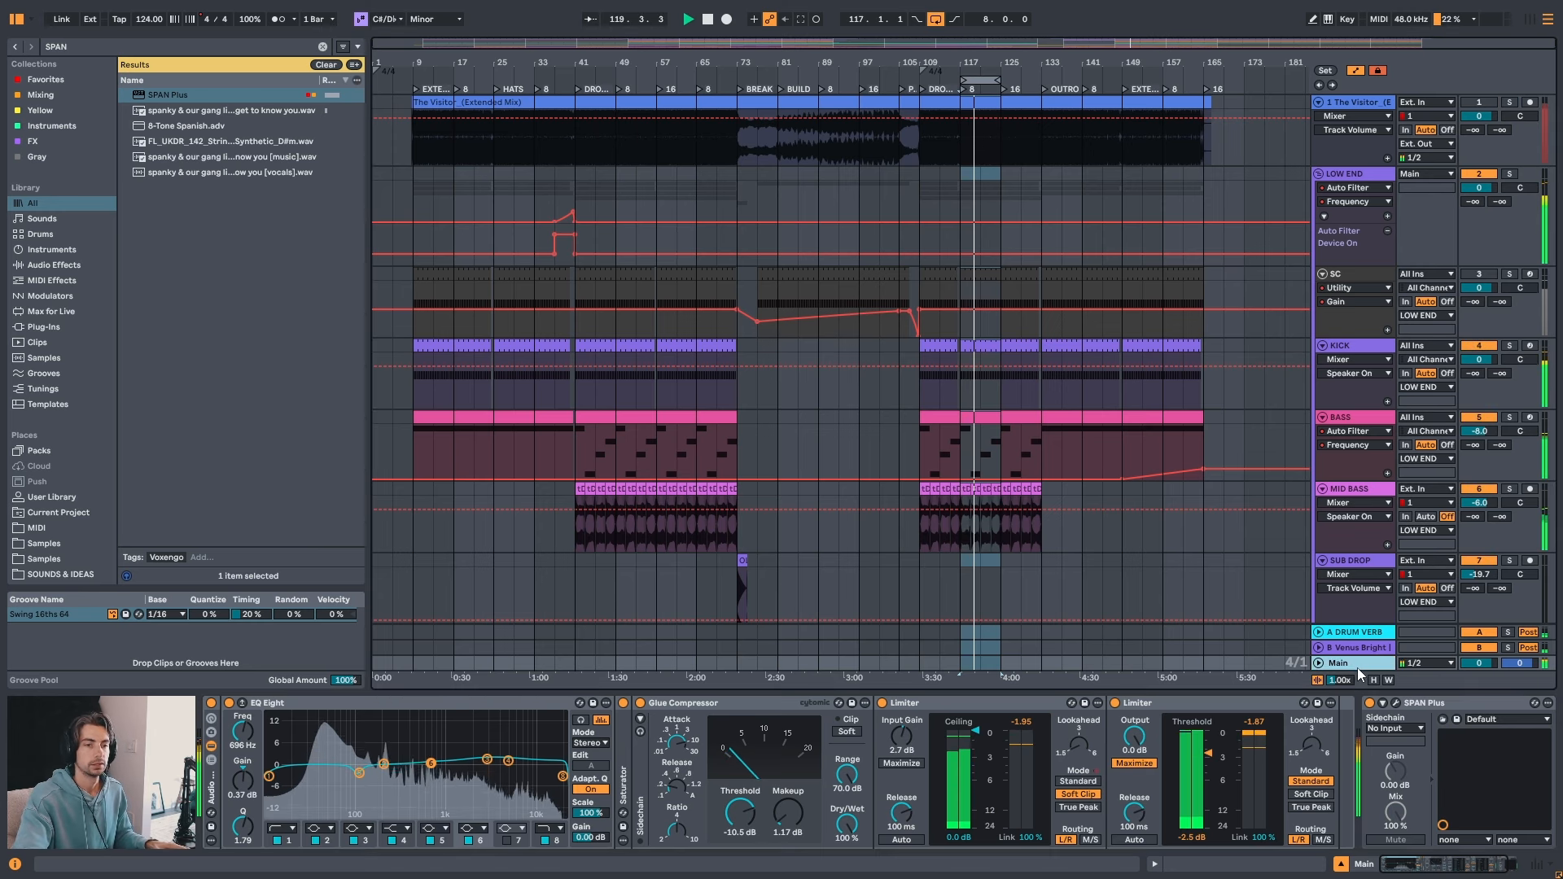
- Search the browser for "YOUL" and add Youlean Loudness Meter 2 after SPAN Plus on the Main track
{"action": "left_click", "coordinate": [1433, 869]}
{"action": "left_click_drag", "start_coordinate": [1433, 868], "coordinate": [1483, 866]}
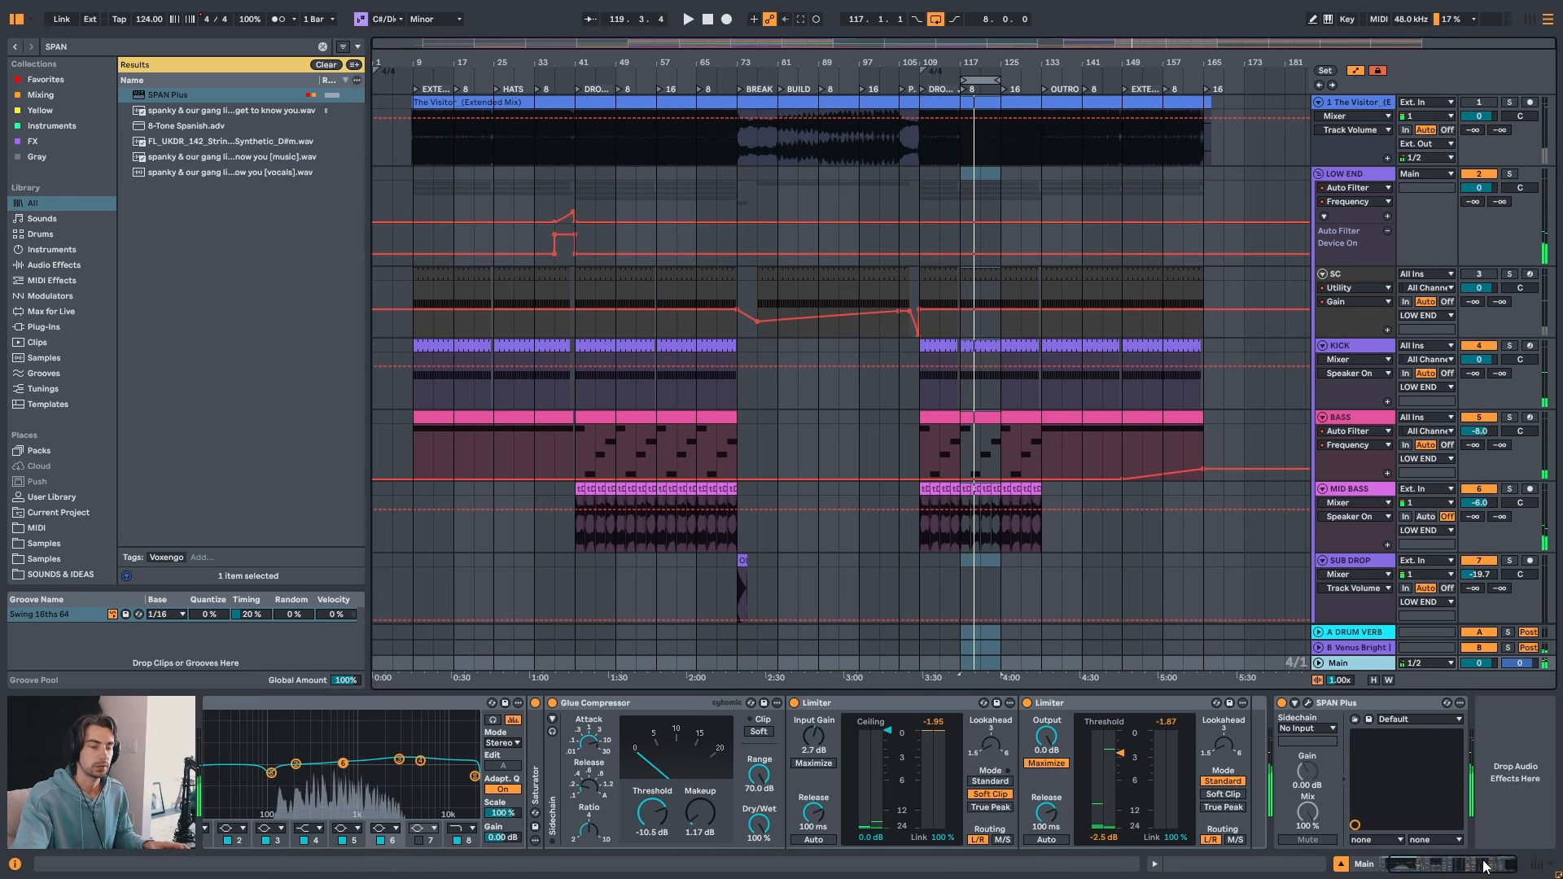
{"action": "key", "text": "ctrl+f"}
{"action": "type", "text": "YOUL"}
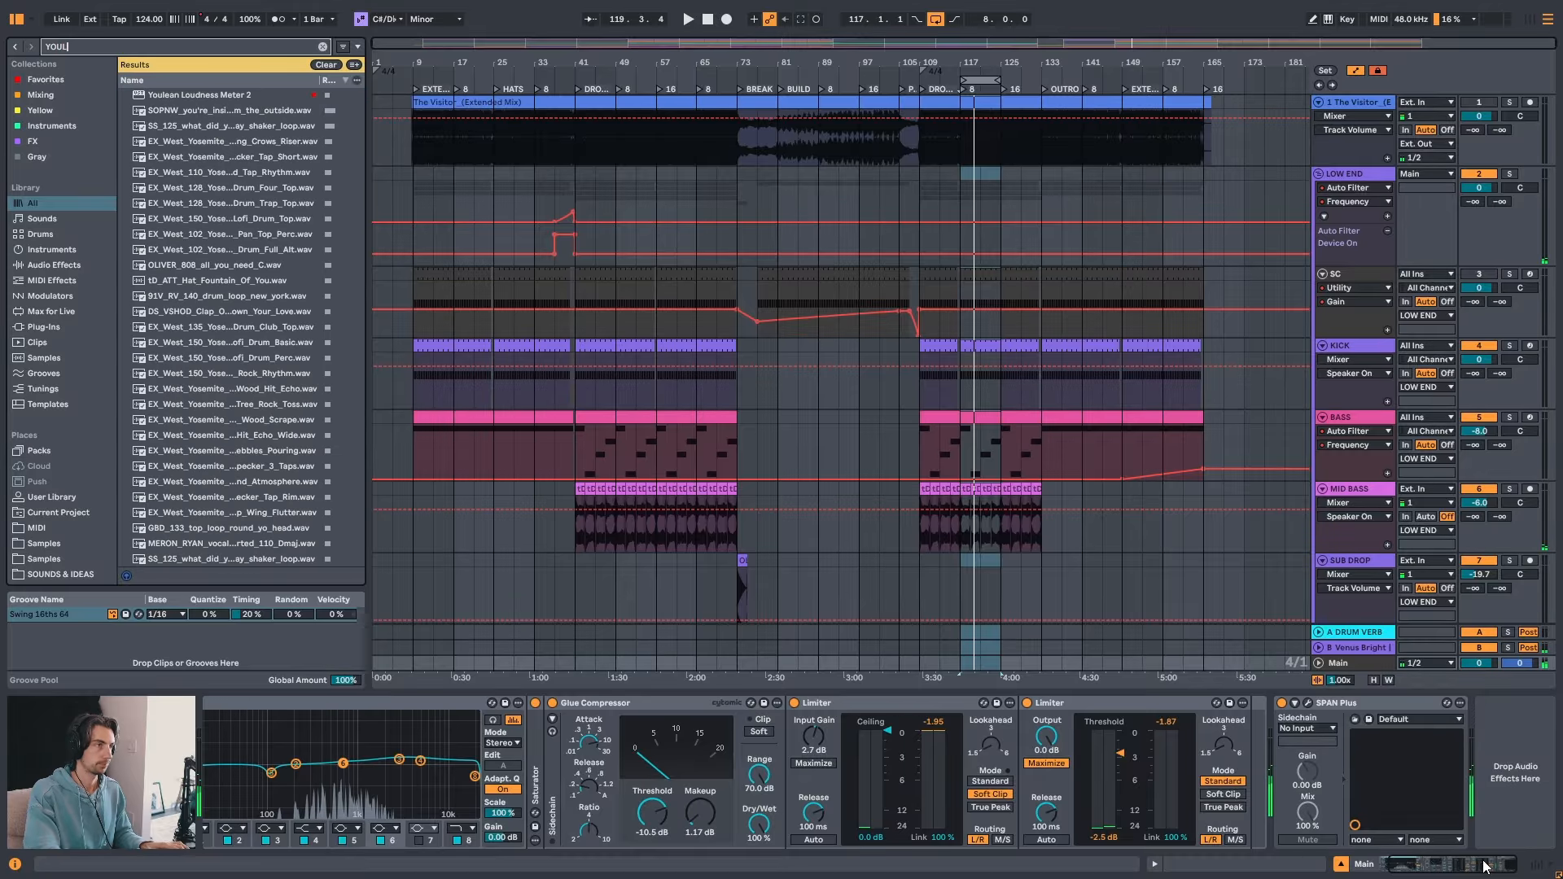
{"action": "double_click", "coordinate": [223, 97]}
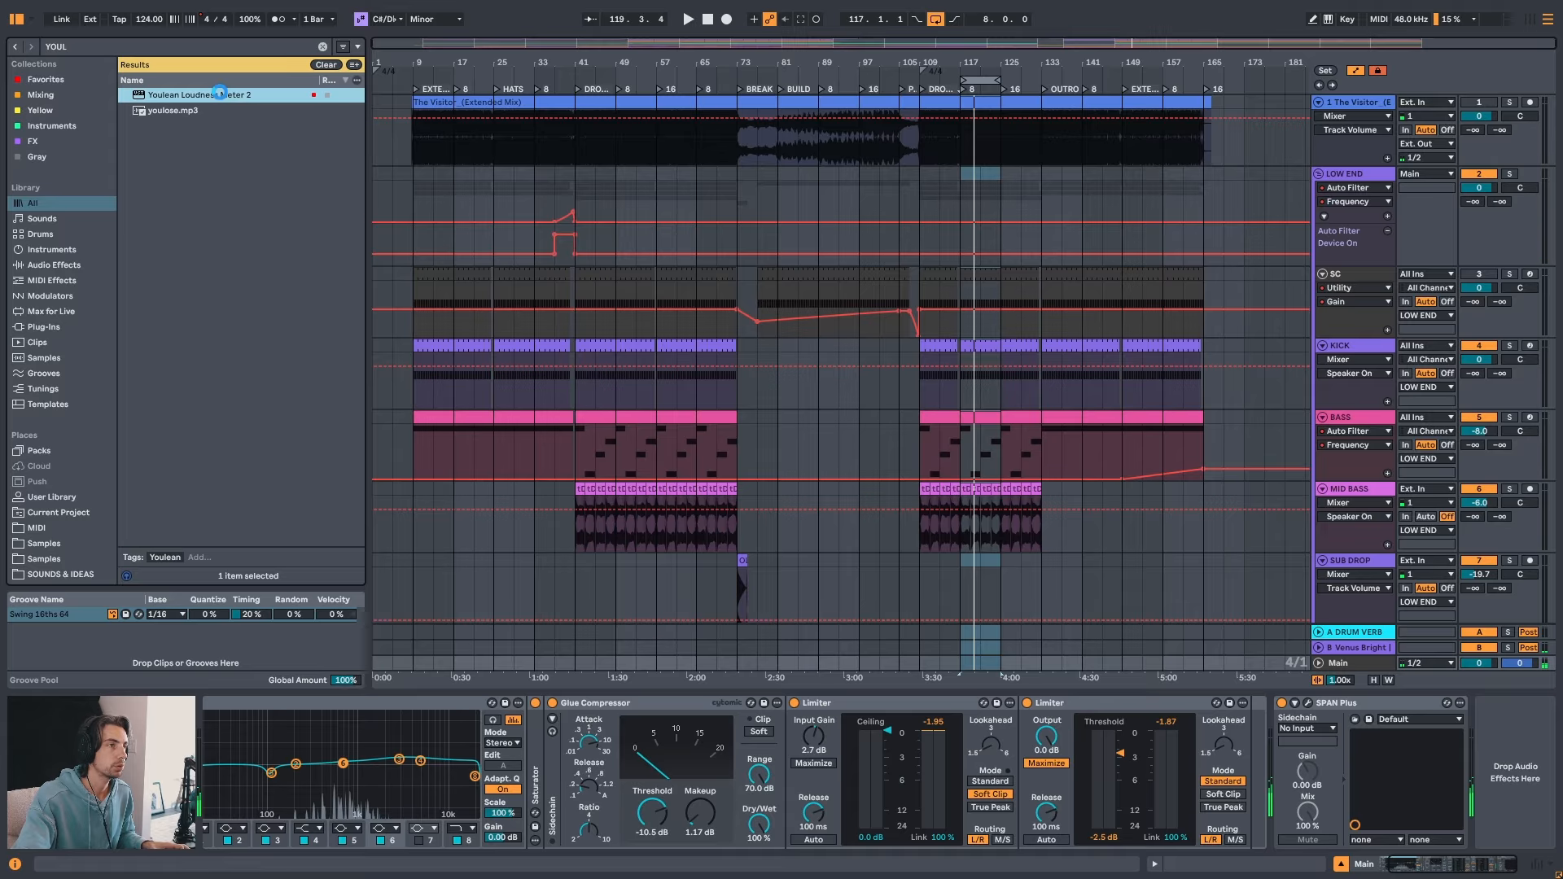
{"action": "left_click_drag", "start_coordinate": [421, 91], "coordinate": [582, 100]}
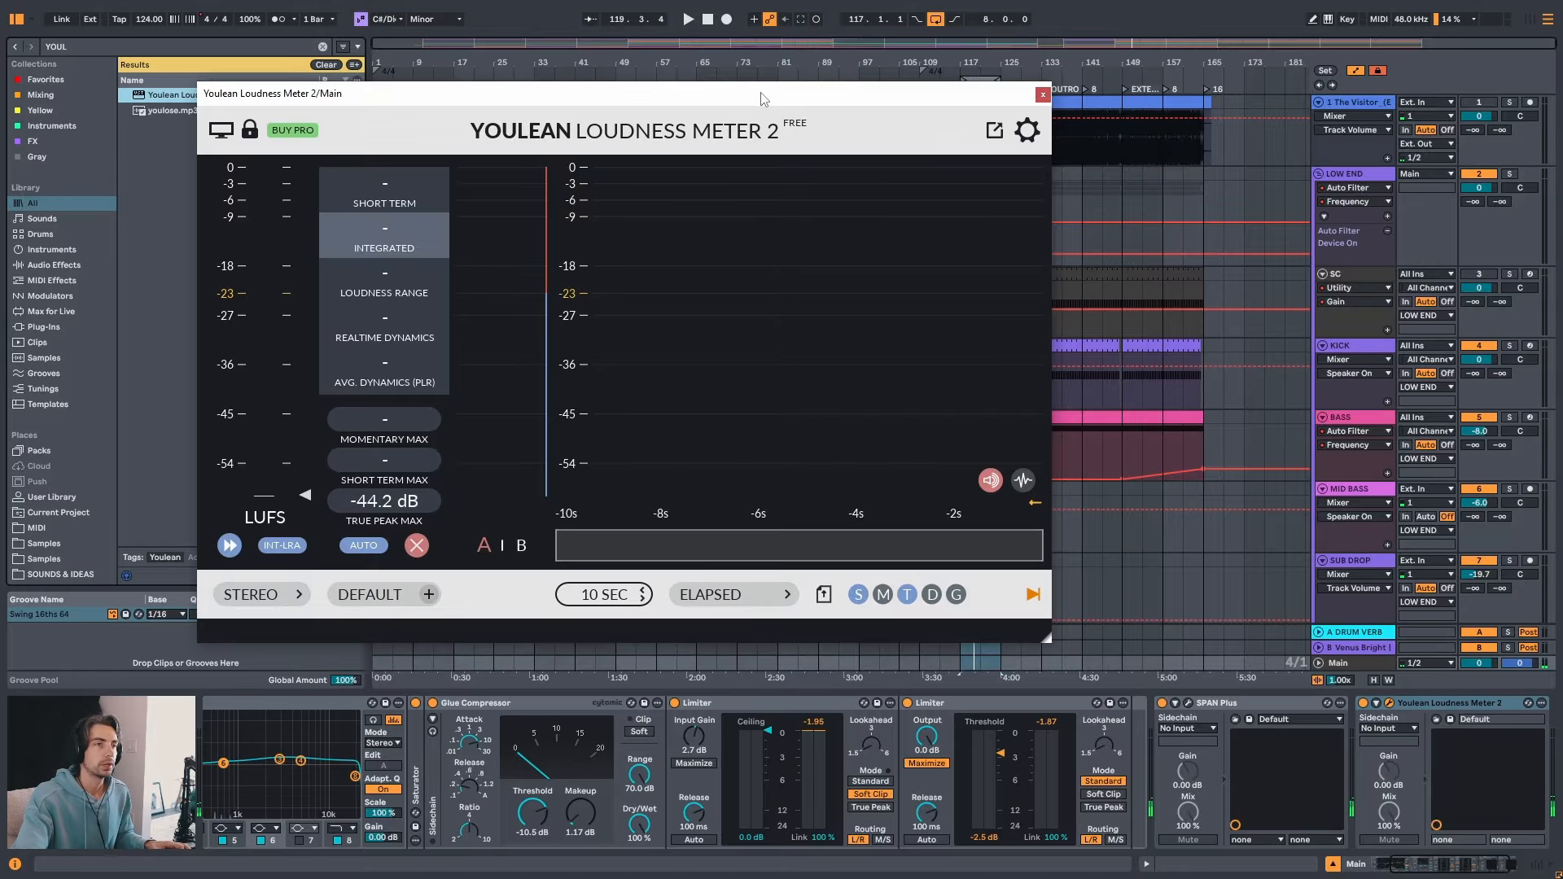
- Play the Drop 2 loop to measure the Main's loudness, and expand the Saturator in the rack
{"action": "key", "text": "space"}
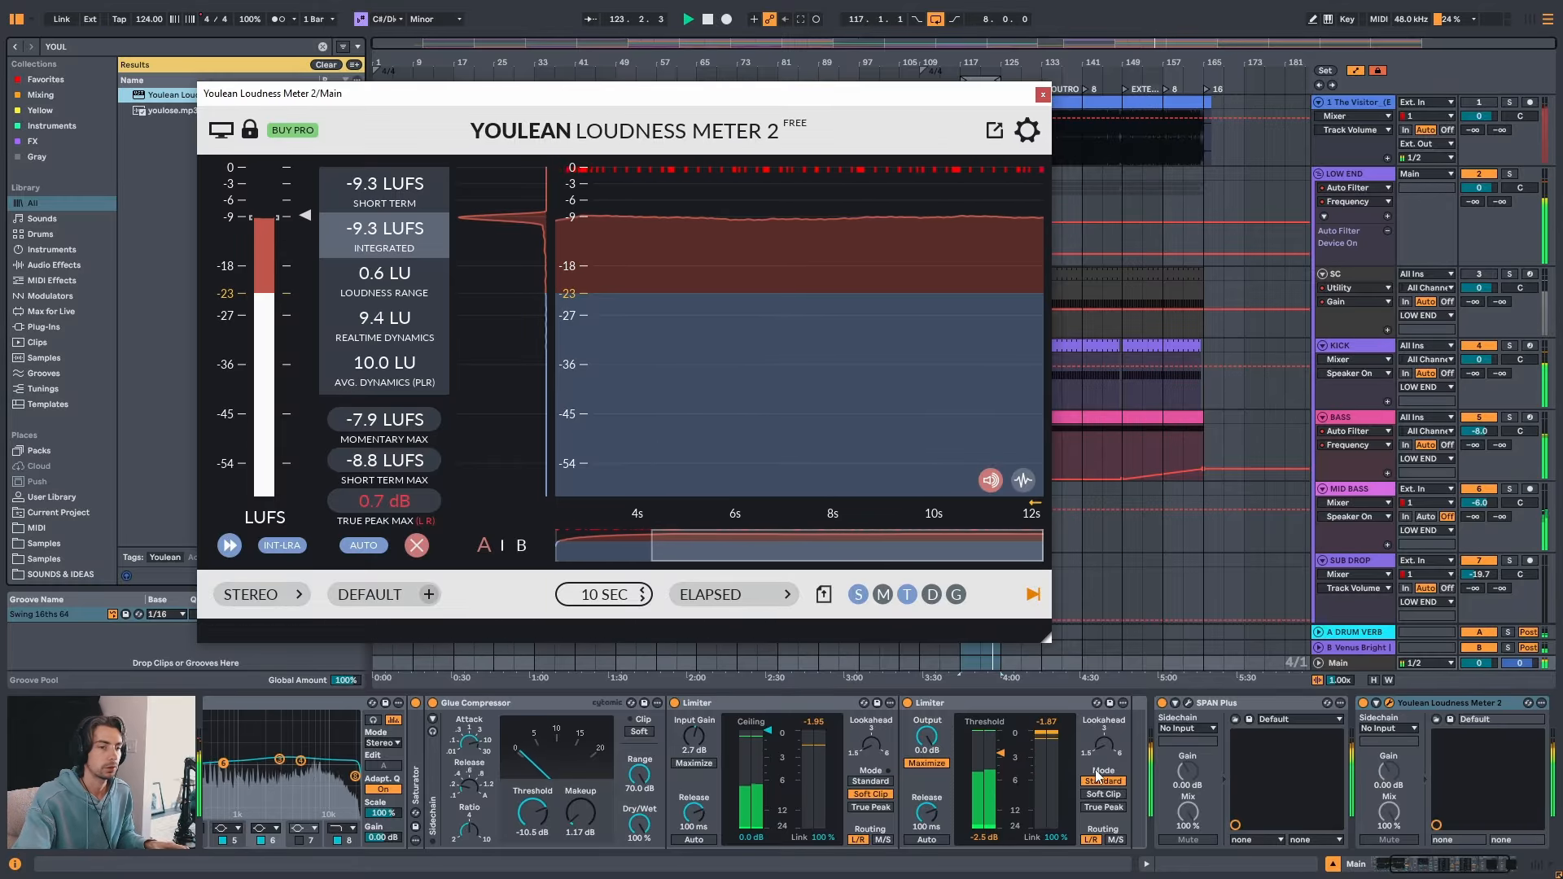
{"action": "double_click", "coordinate": [417, 752]}
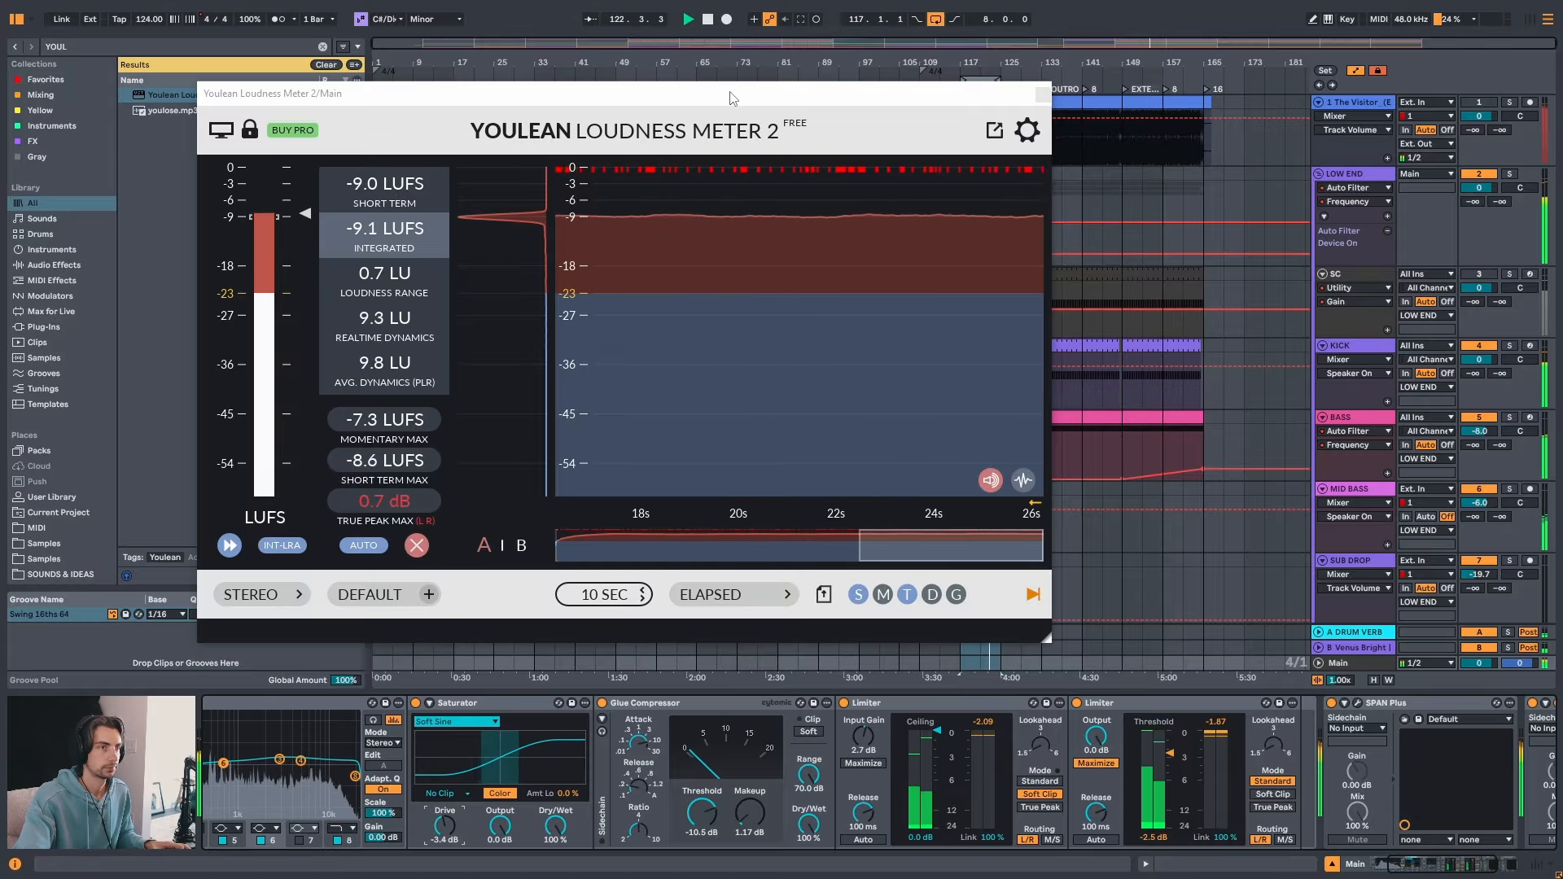
{"action": "left_click_drag", "start_coordinate": [730, 97], "coordinate": [739, 91]}
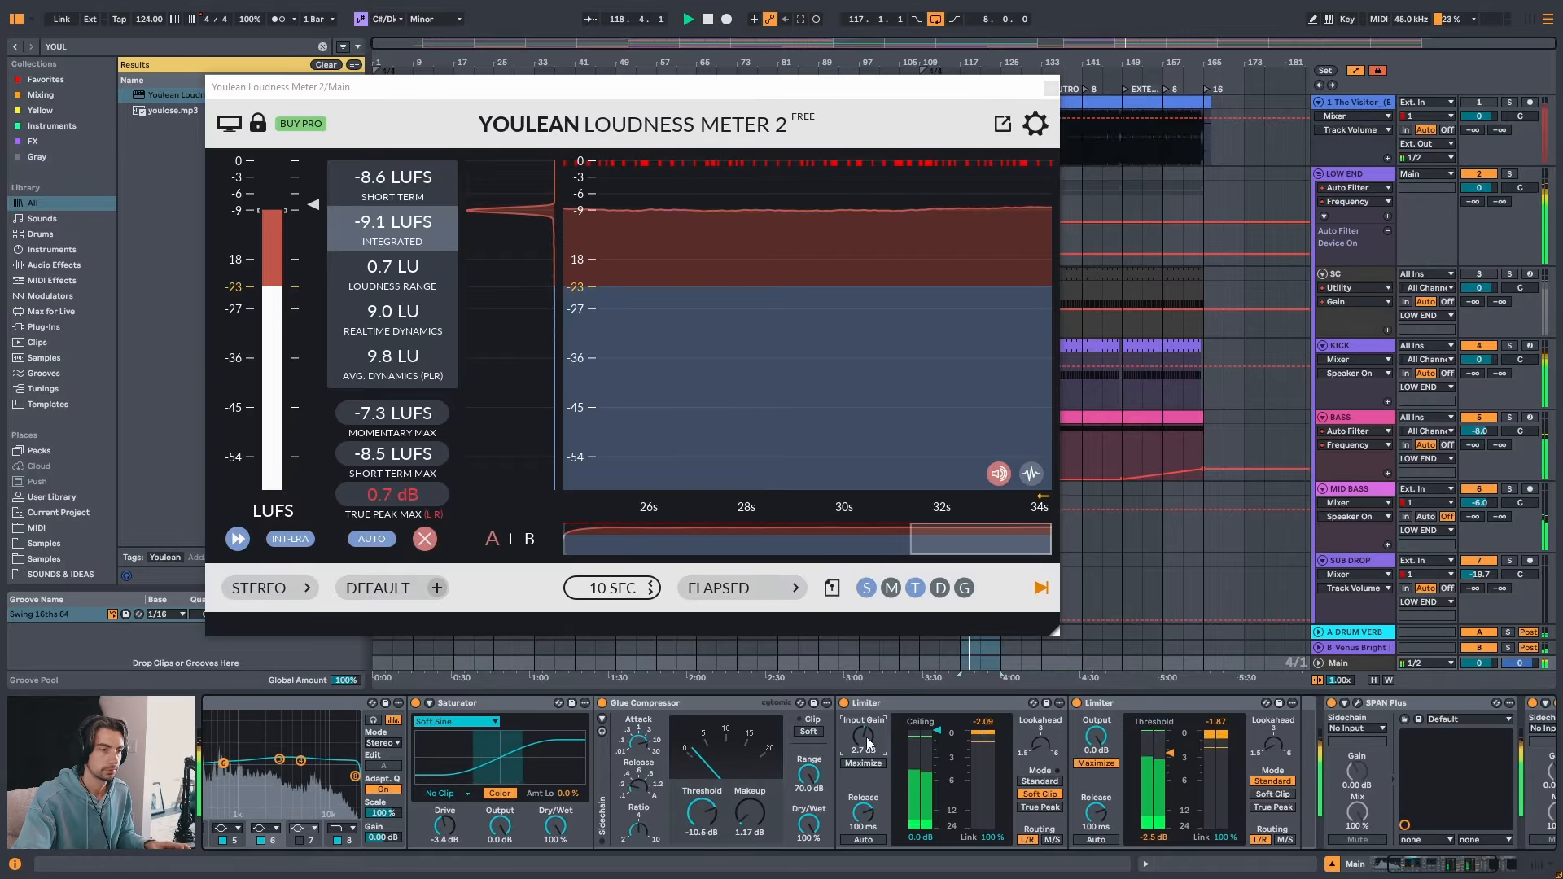
- Copy Youlean Loudness Meter 2 from Main onto The Visitor reference track and close the Main's meter window
{"action": "left_click_drag", "start_coordinate": [1424, 870], "coordinate": [1457, 865]}
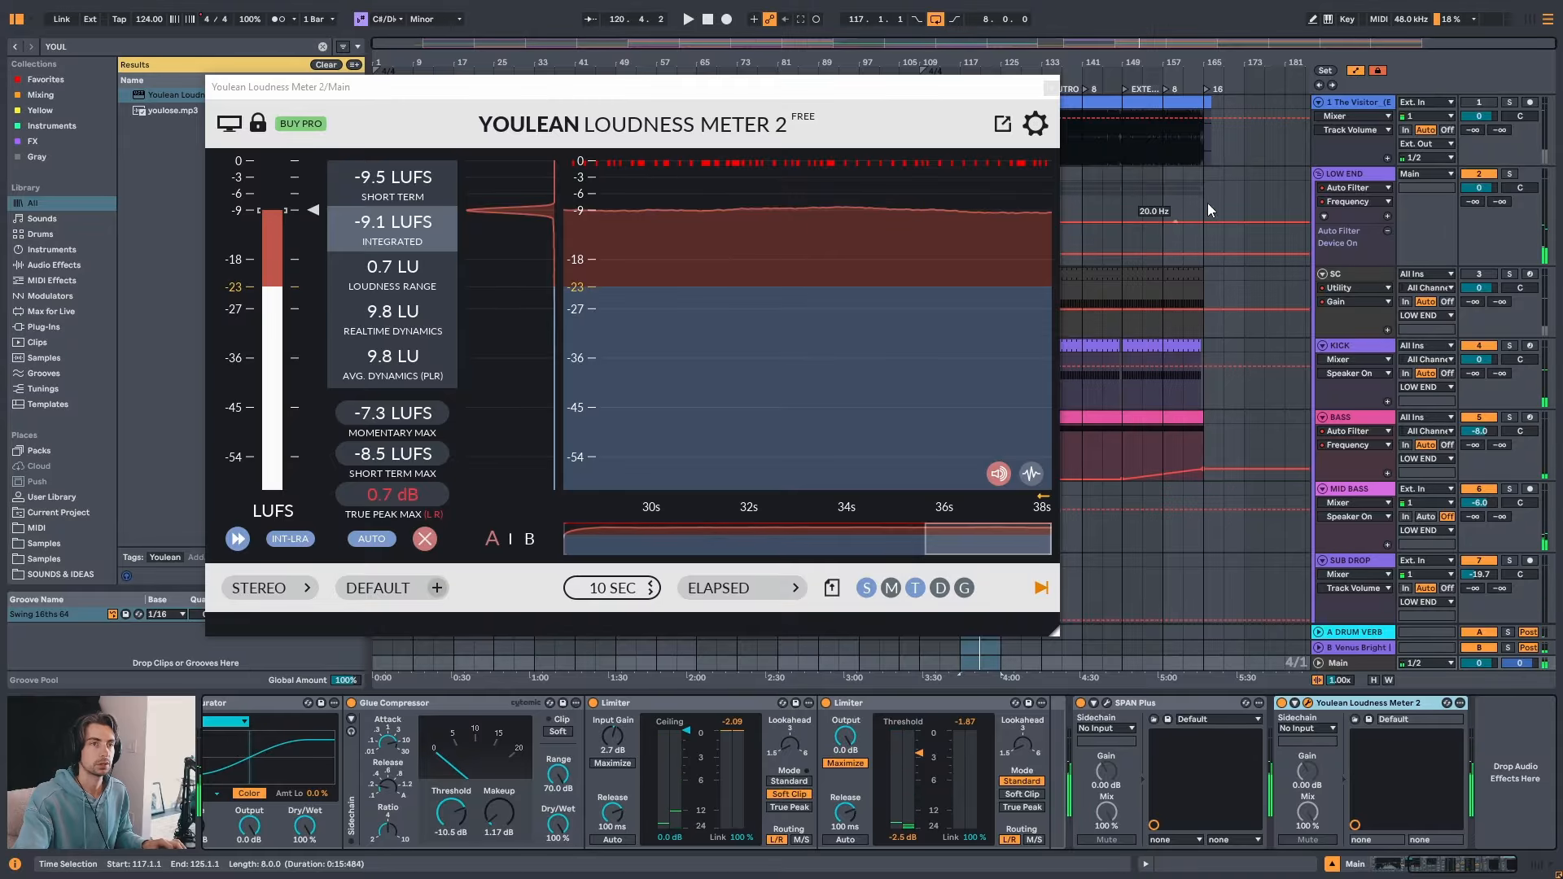
{"action": "left_click", "coordinate": [1363, 101]}
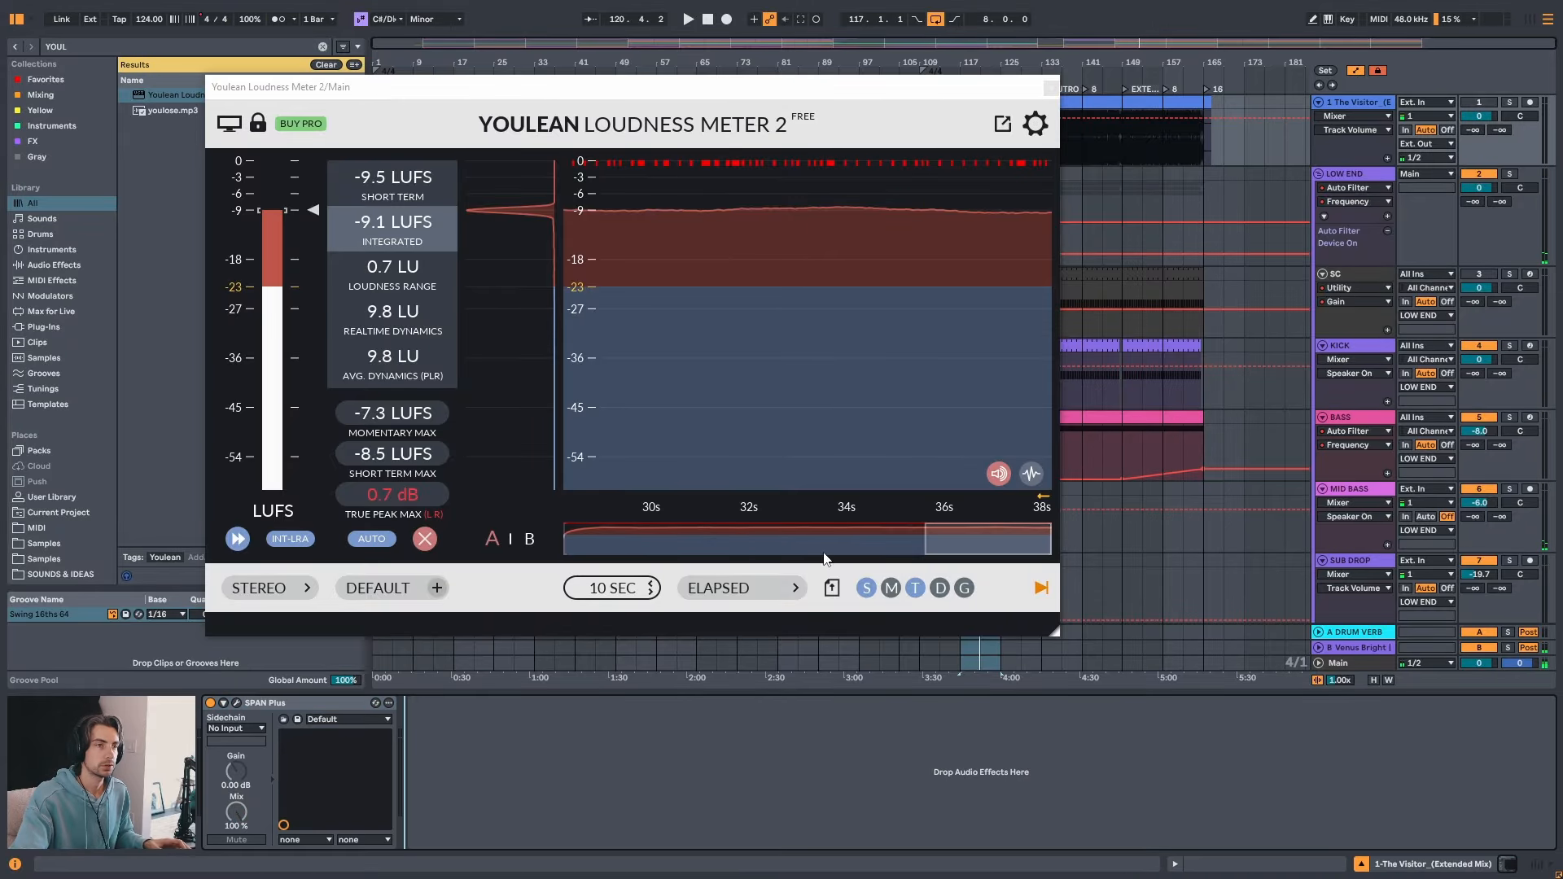
{"action": "key", "text": "Return"}
{"action": "left_click", "coordinate": [1050, 86]}
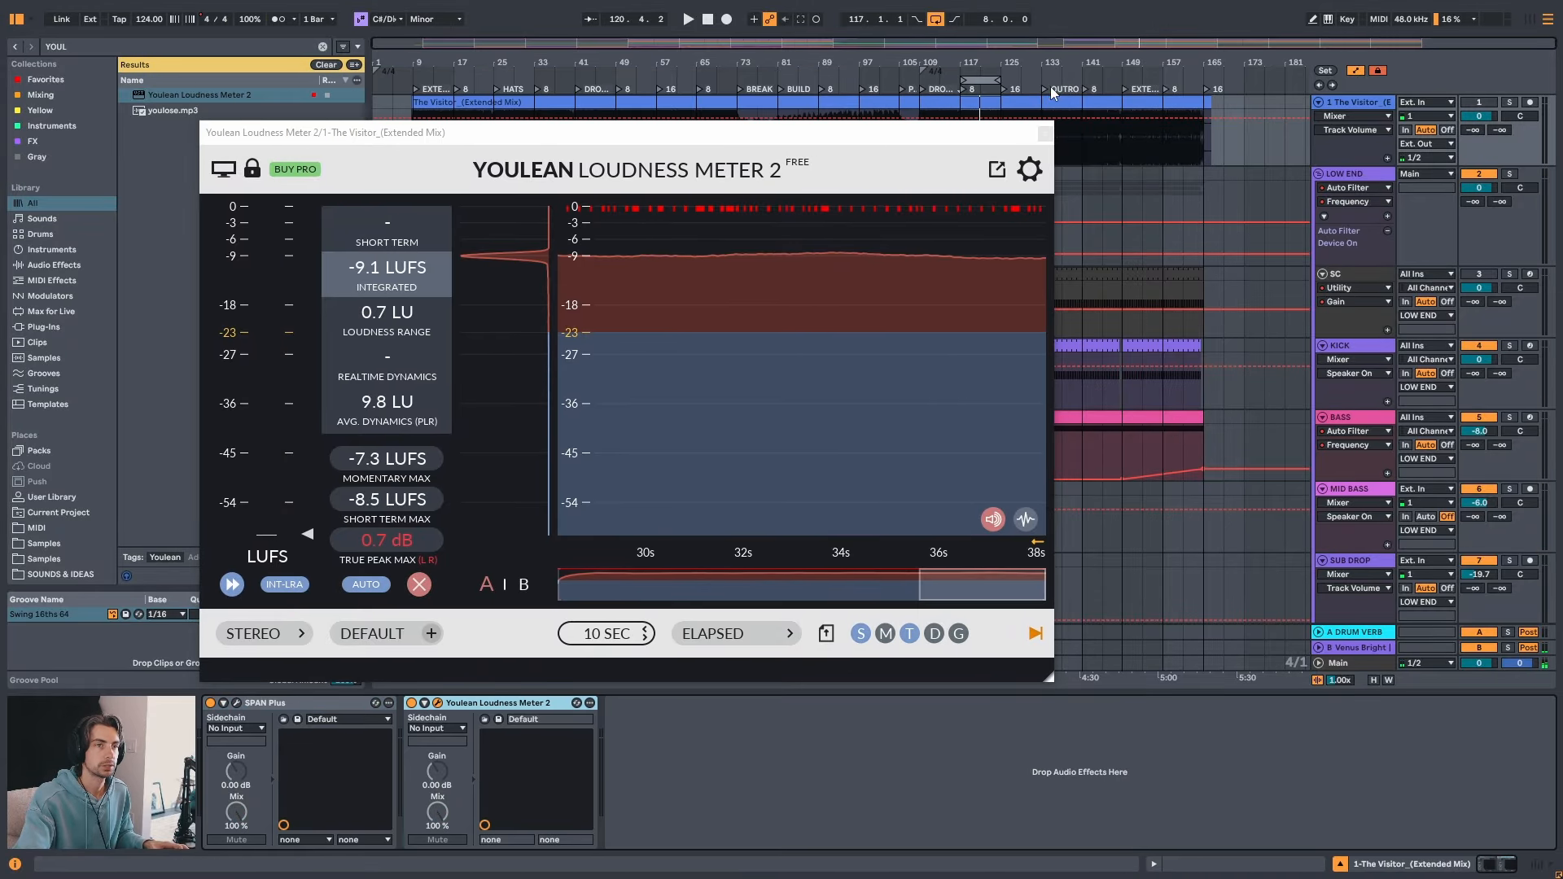
- Play the Drop 2 loop with The Visitor track soloed to measure the reference's loudness
{"action": "left_click_drag", "start_coordinate": [929, 133], "coordinate": [995, 99]}
{"action": "key", "text": "space"}
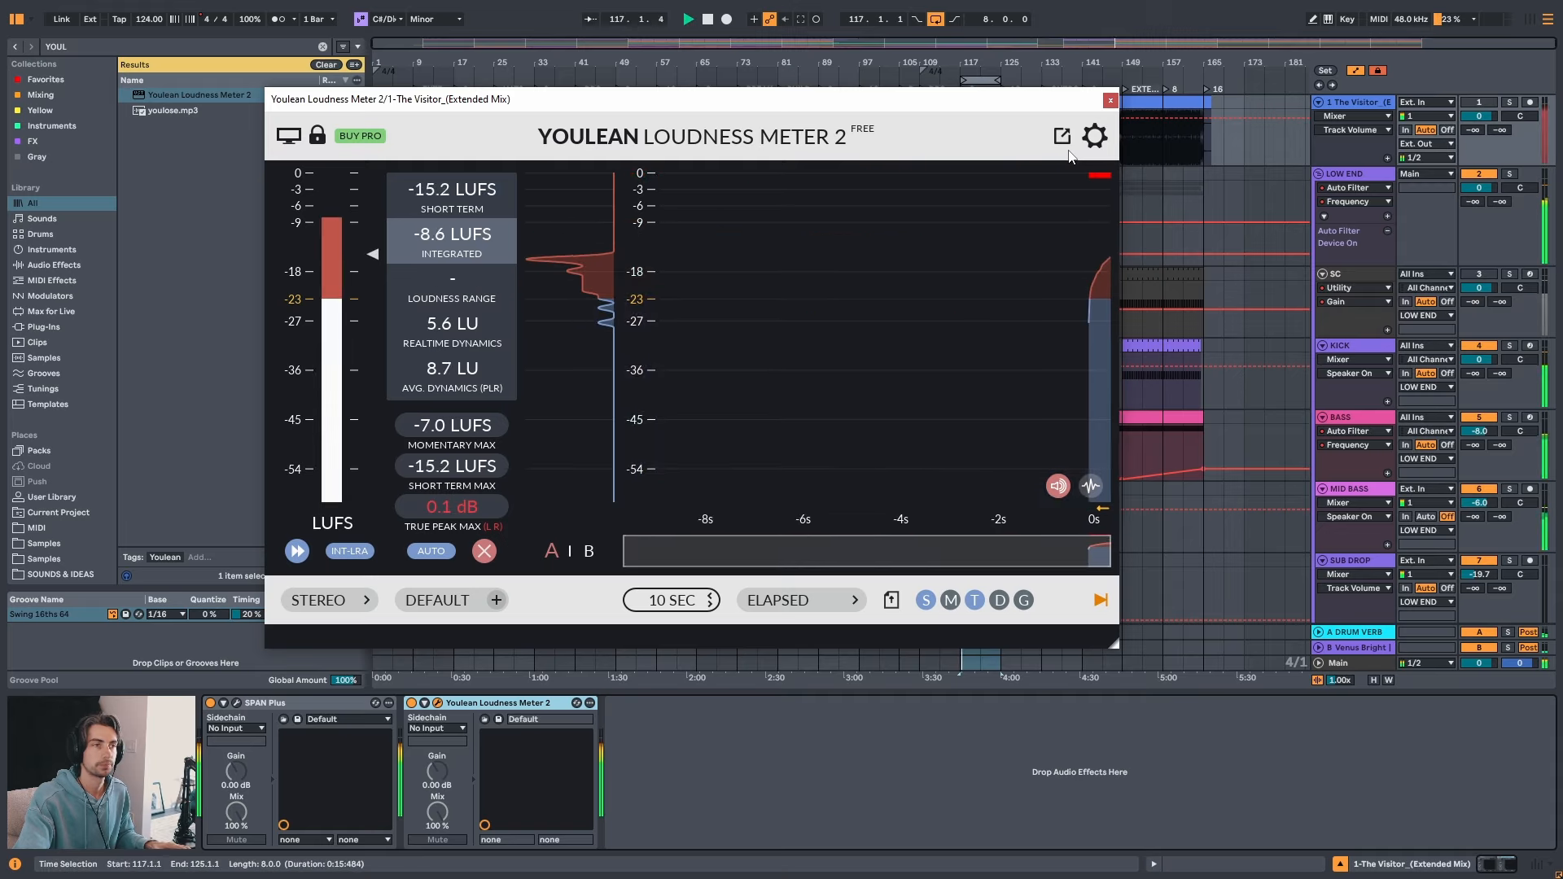
{"action": "key", "text": "s"}
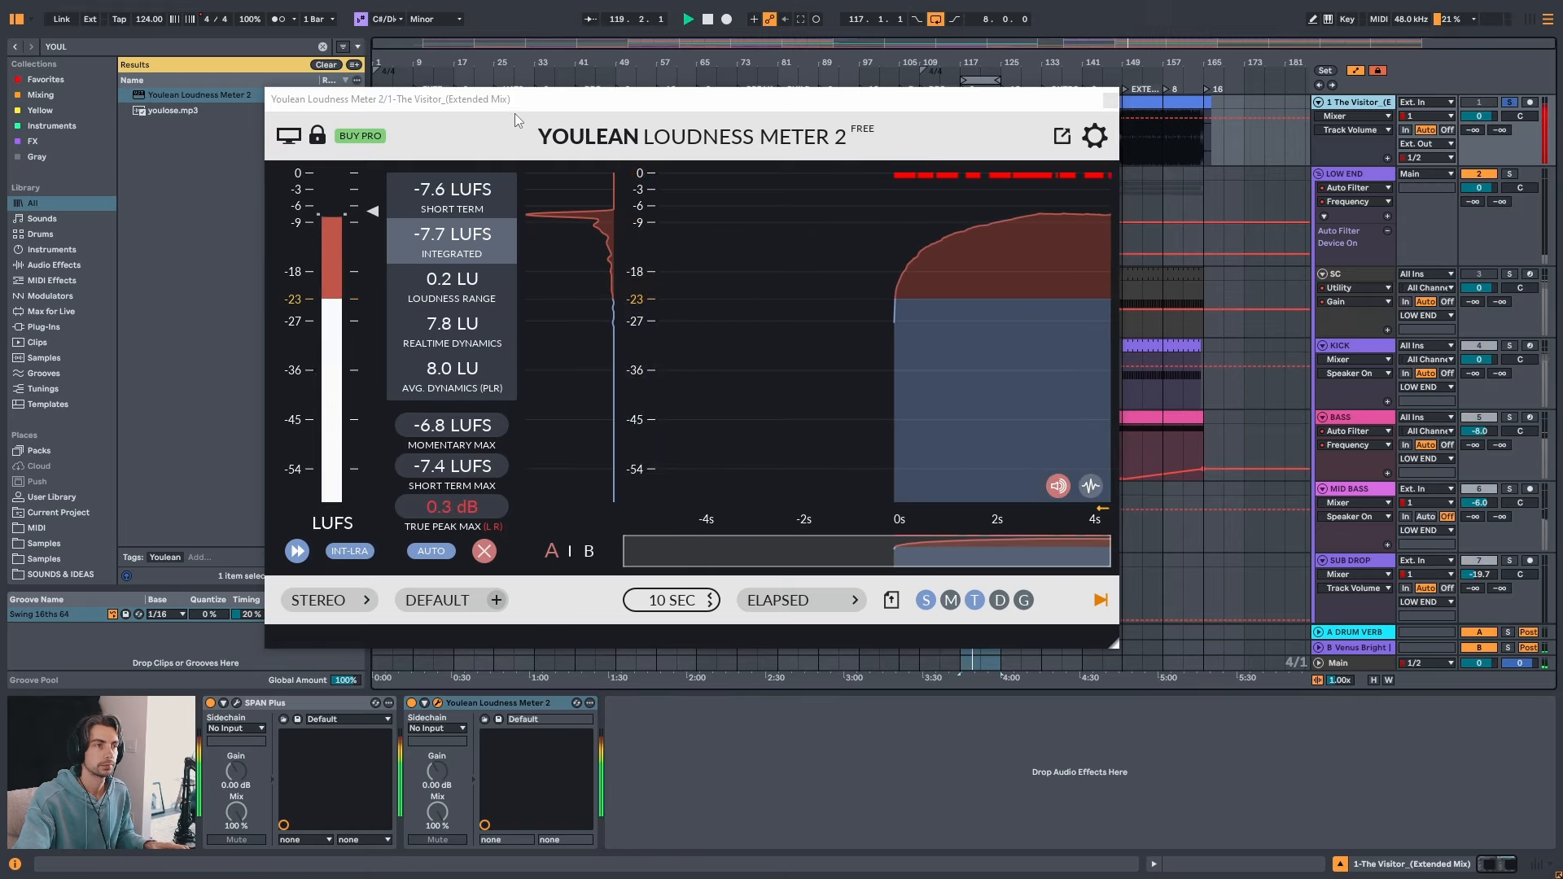
{"action": "left_click_drag", "start_coordinate": [514, 99], "coordinate": [493, 82]}
- Reopen the Main's loudness meter and arrange it side by side with The Visitor's meter
{"action": "left_click", "coordinate": [1370, 664]}
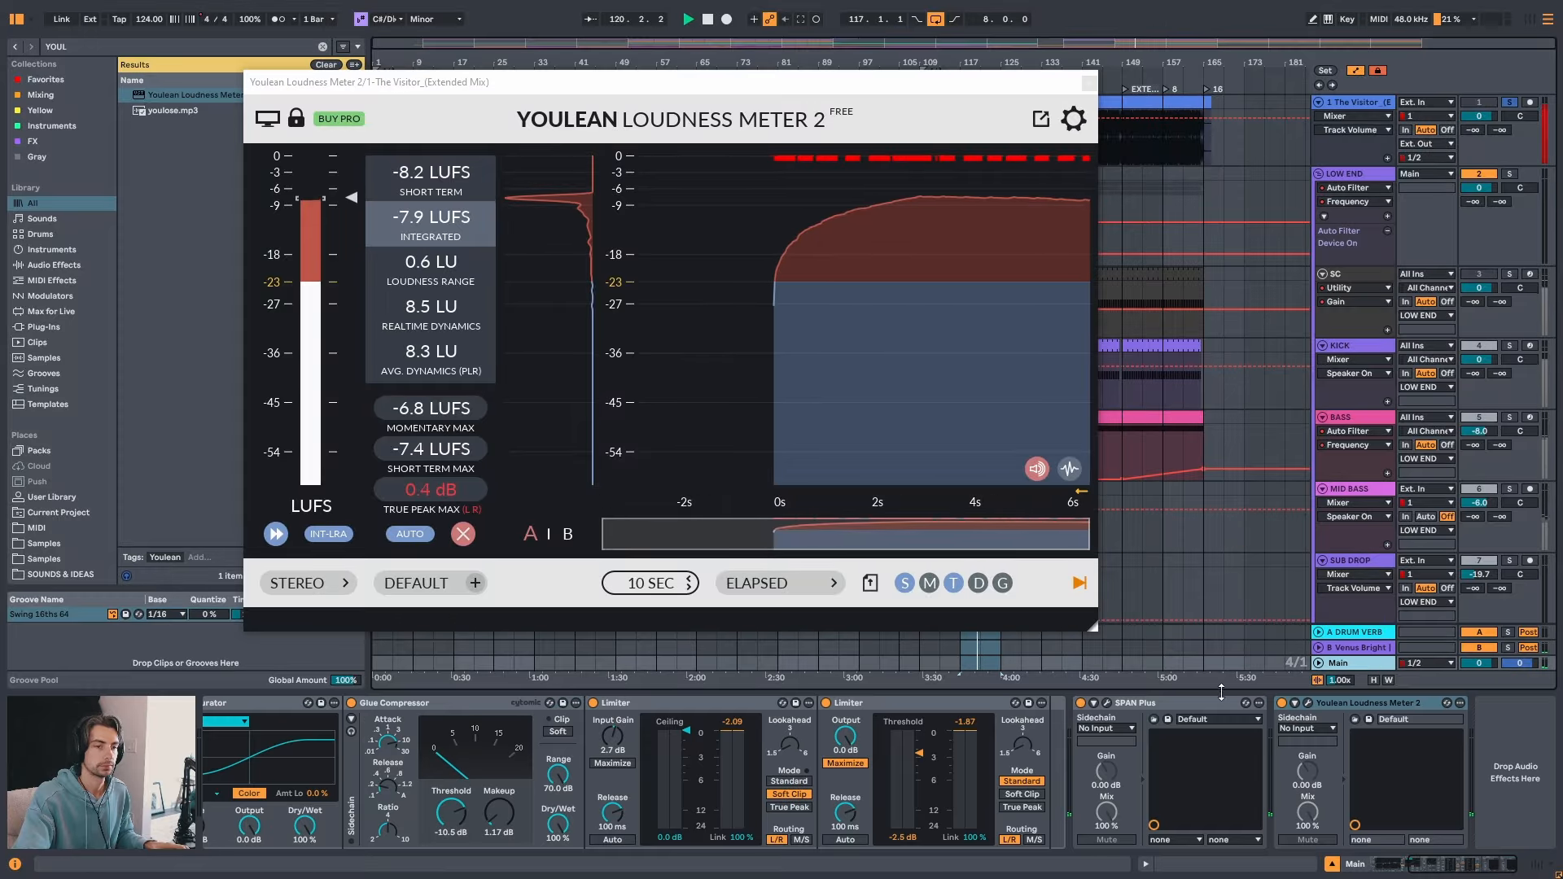
{"action": "left_click_drag", "start_coordinate": [706, 86], "coordinate": [607, 161]}
{"action": "left_click_drag", "start_coordinate": [587, 95], "coordinate": [1012, 78]}
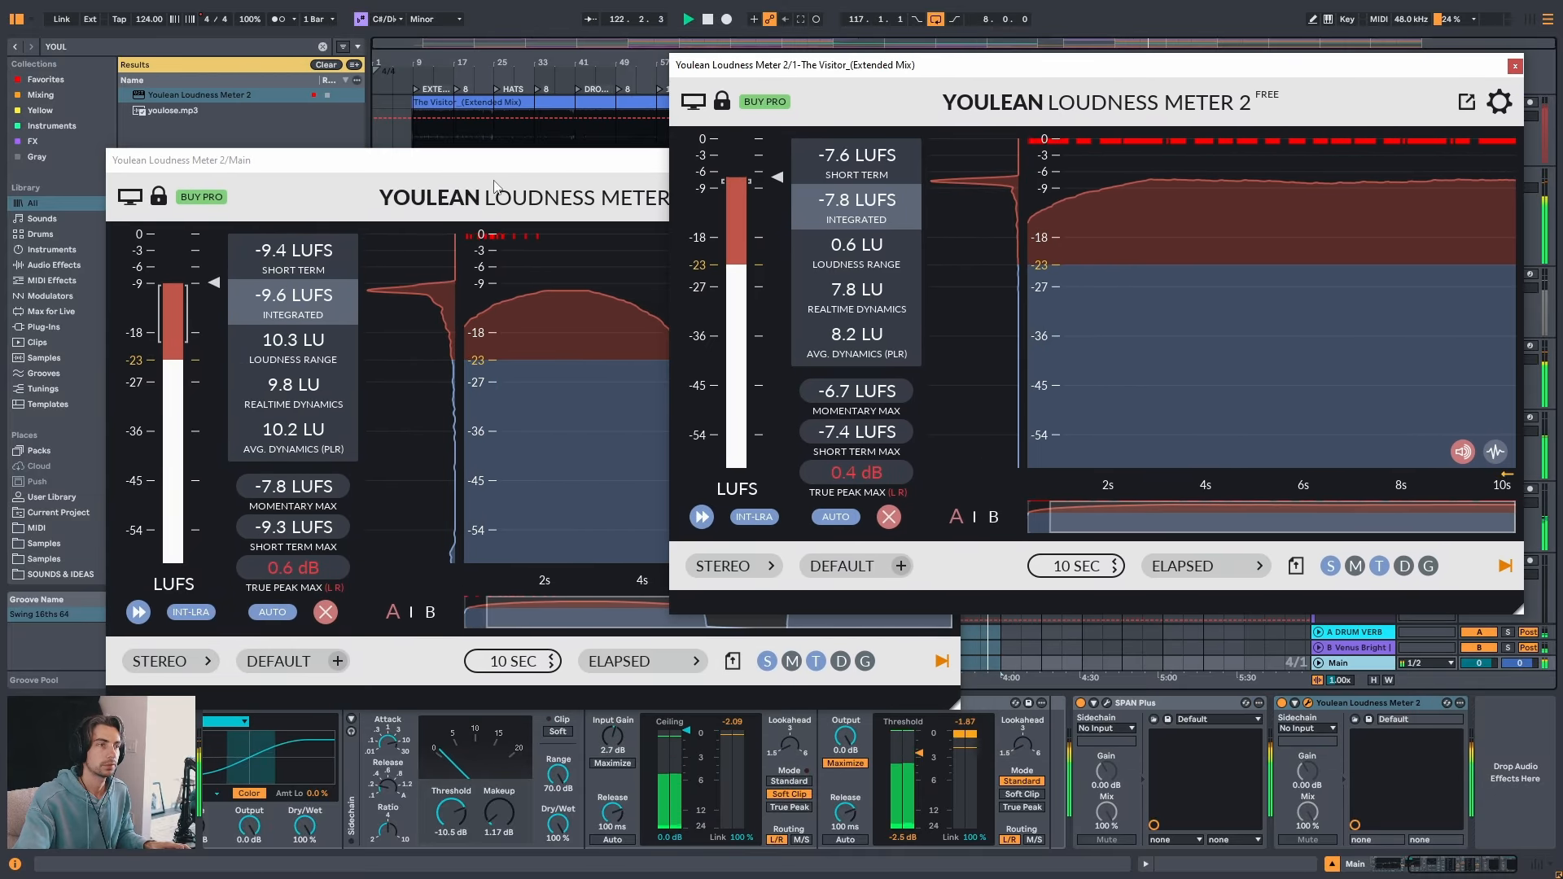
{"action": "left_click_drag", "start_coordinate": [491, 166], "coordinate": [395, 96]}
{"action": "left_click_drag", "start_coordinate": [967, 73], "coordinate": [1125, 77]}
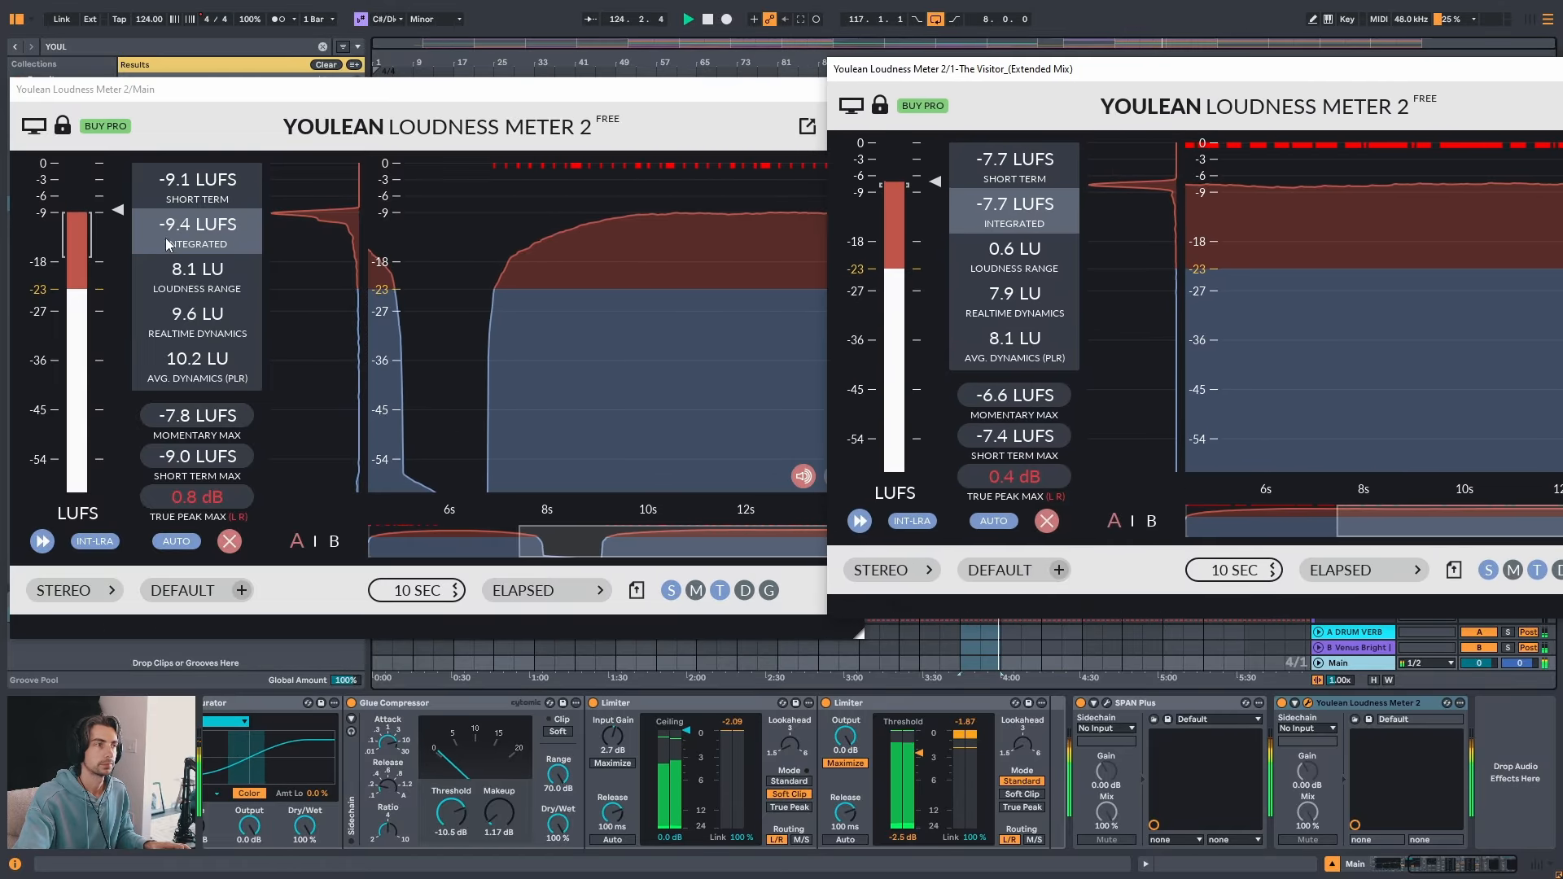
- Compare the integrated and short-term loudness of Main and The Visitor, and close both meter windows
{"action": "mouse_move", "coordinate": [1022, 244]}
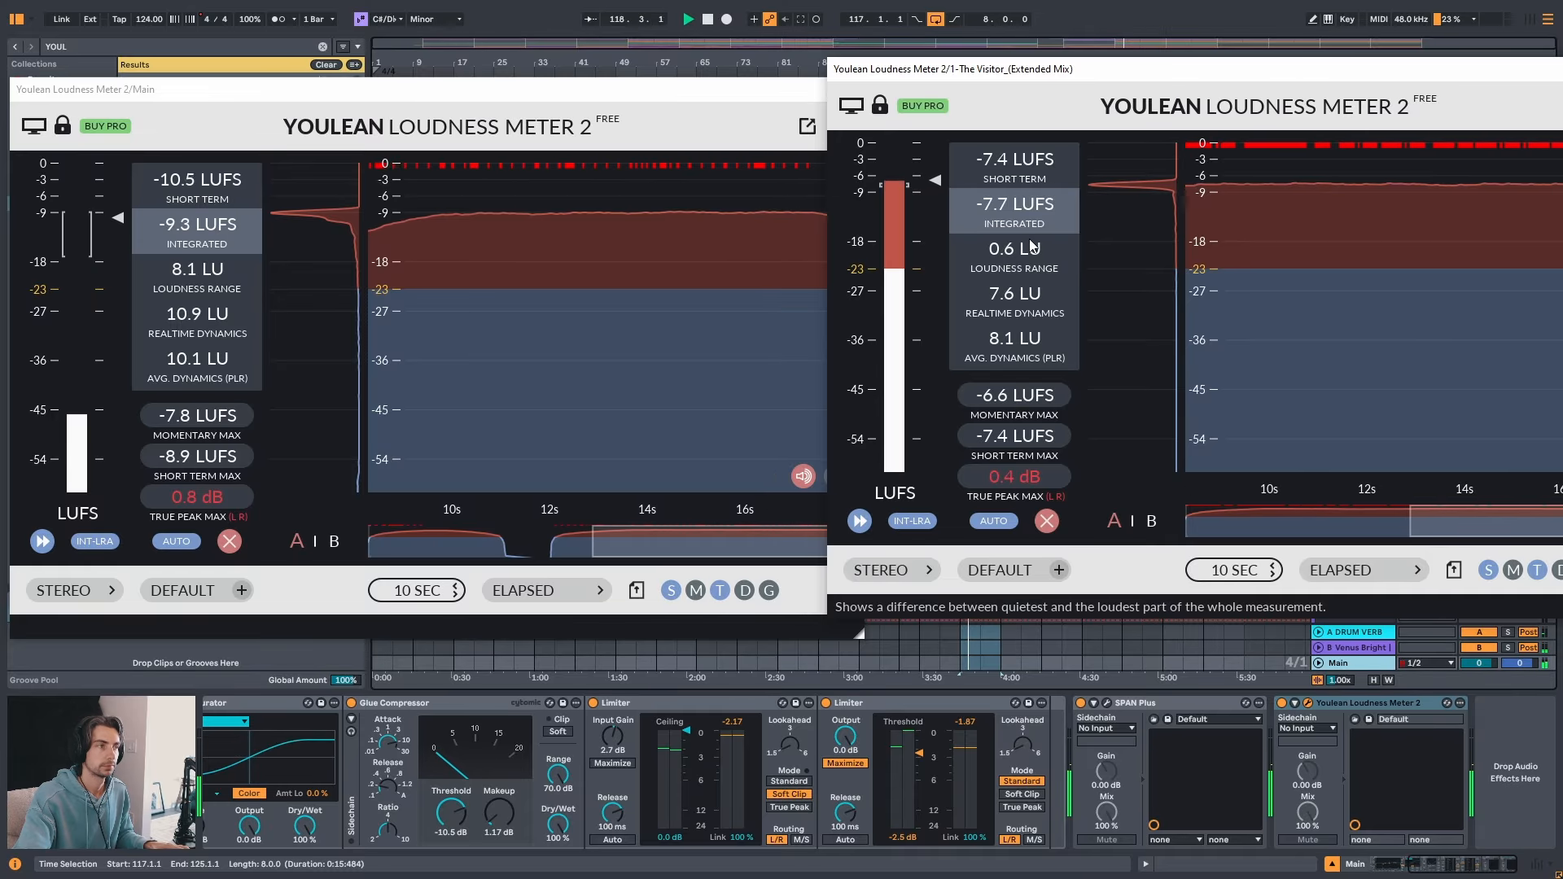
{"action": "left_click", "coordinate": [767, 90]}
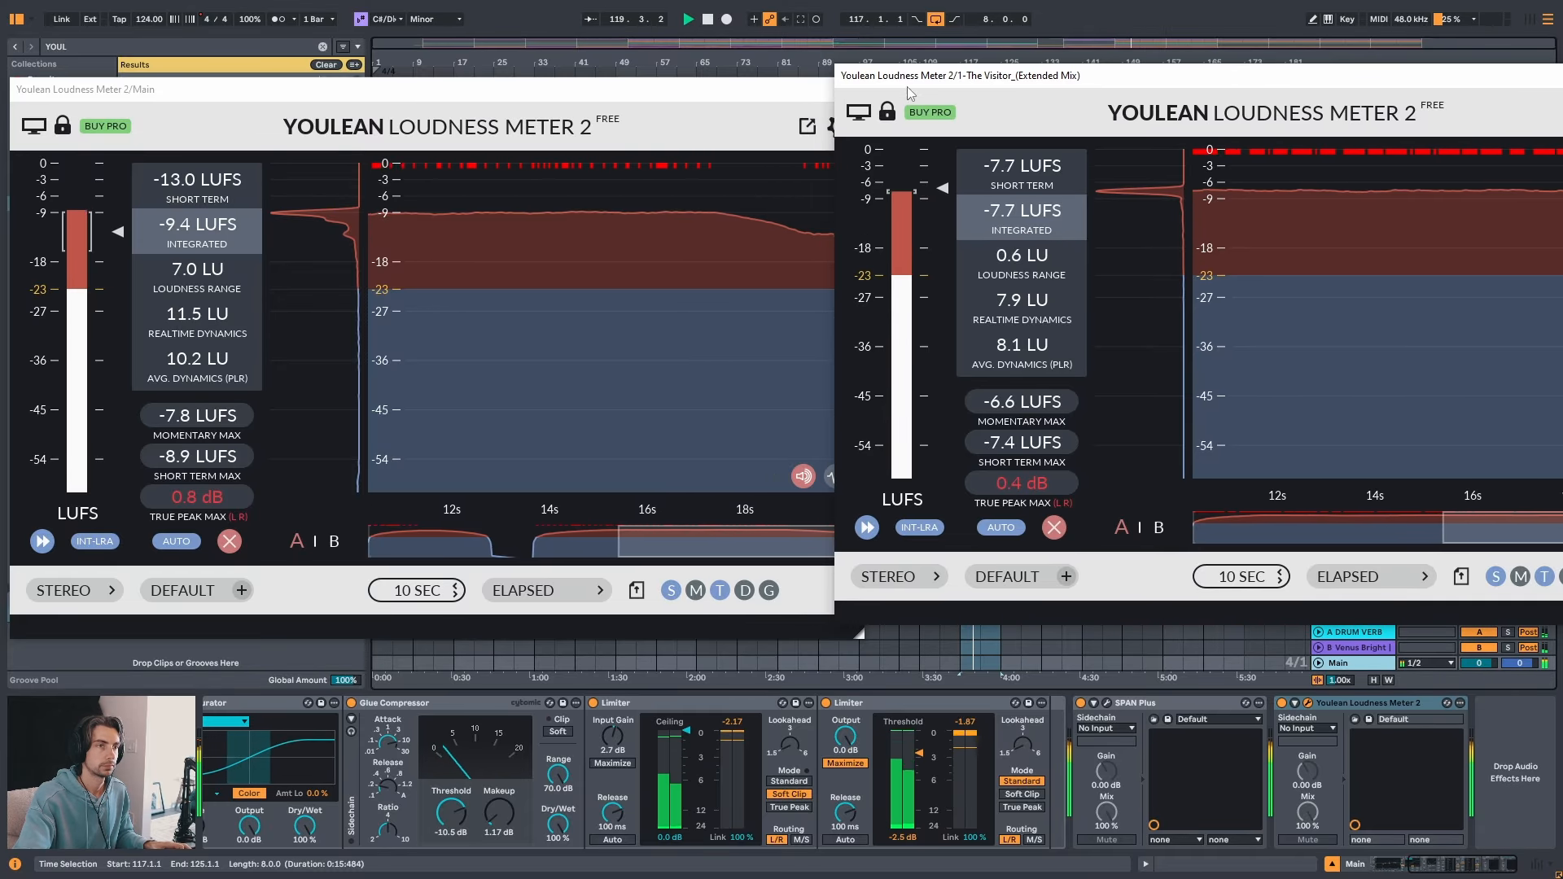
{"action": "mouse_move", "coordinate": [827, 252]}
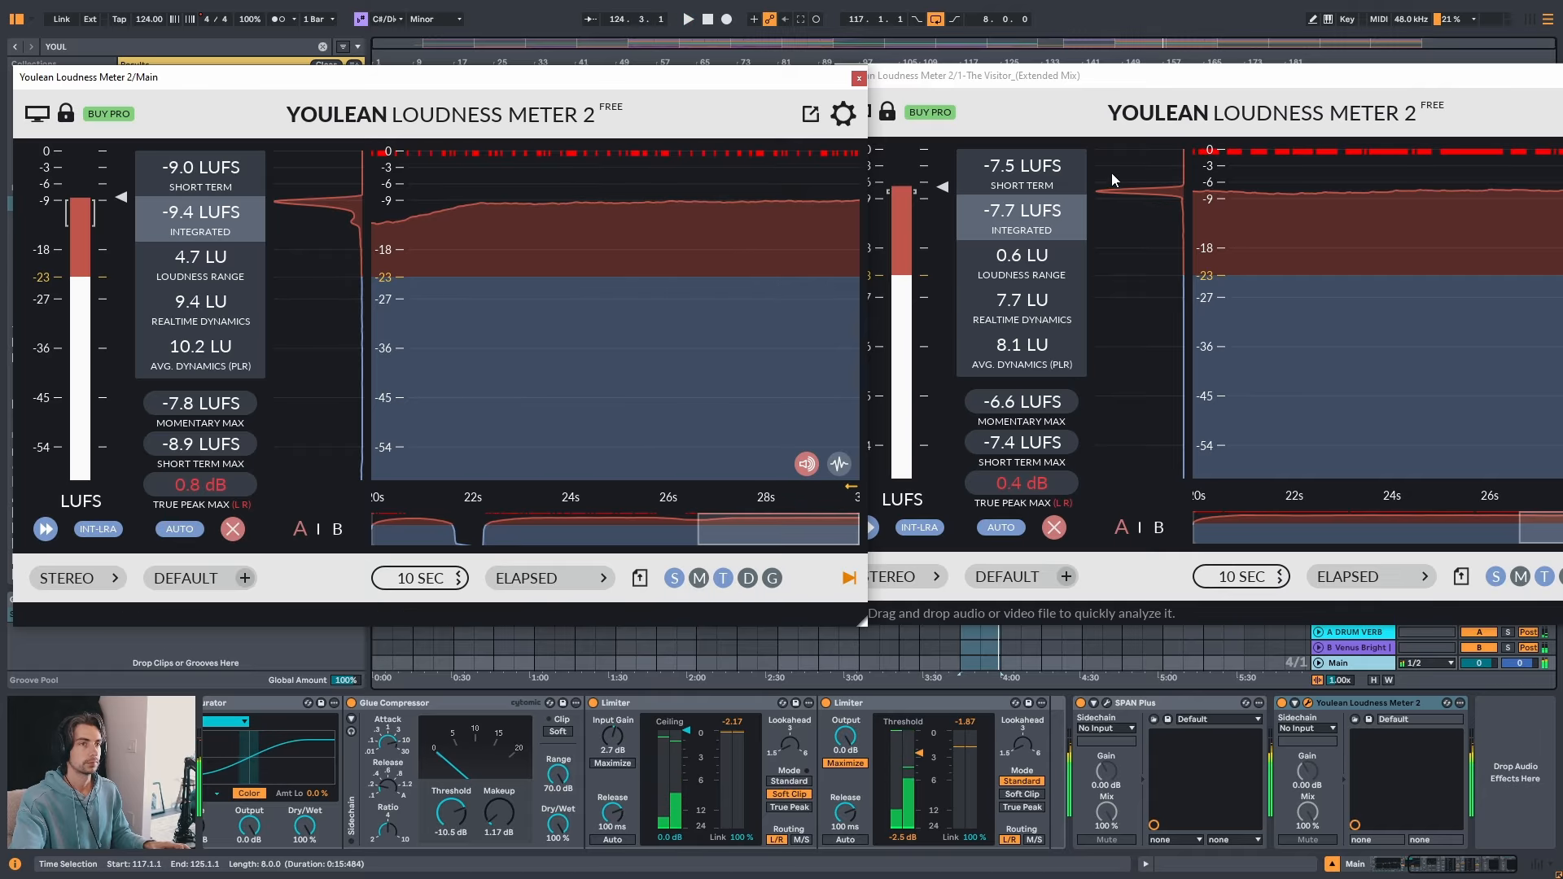
{"action": "left_click_drag", "start_coordinate": [1017, 75], "coordinate": [917, 84]}
{"action": "left_click", "coordinate": [1412, 109]}
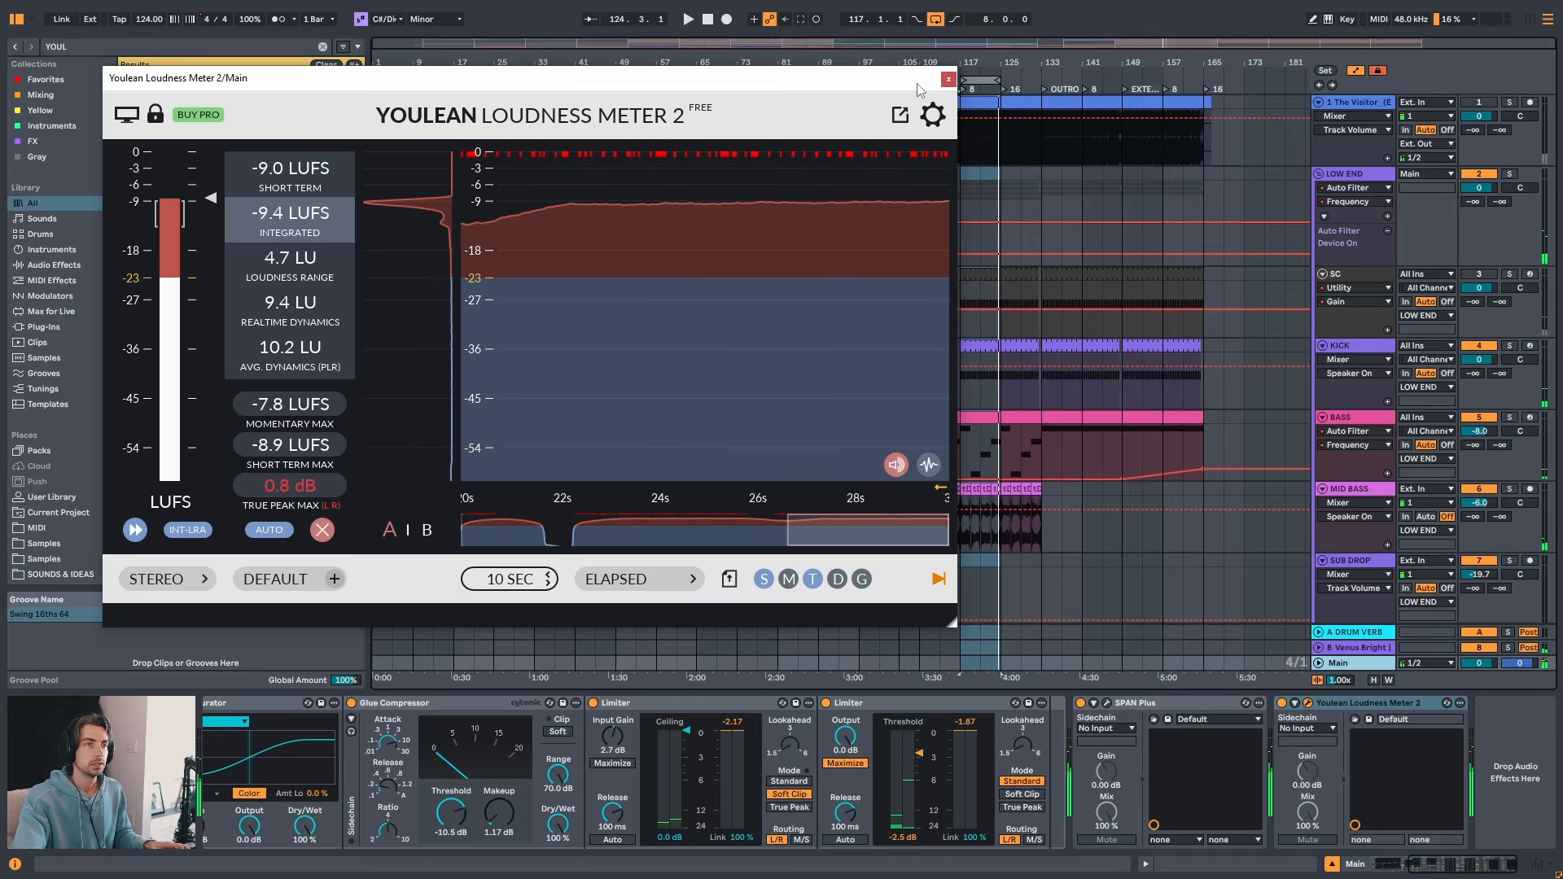
{"action": "left_click", "coordinate": [948, 79]}
- Delete SPAN Plus and Youlean Loudness Meter 2 from the Main track, leaving the effect rack's devices shown
{"action": "scroll", "coordinate": [1050, 409], "scroll_direction": "up", "scroll_amount": 2}
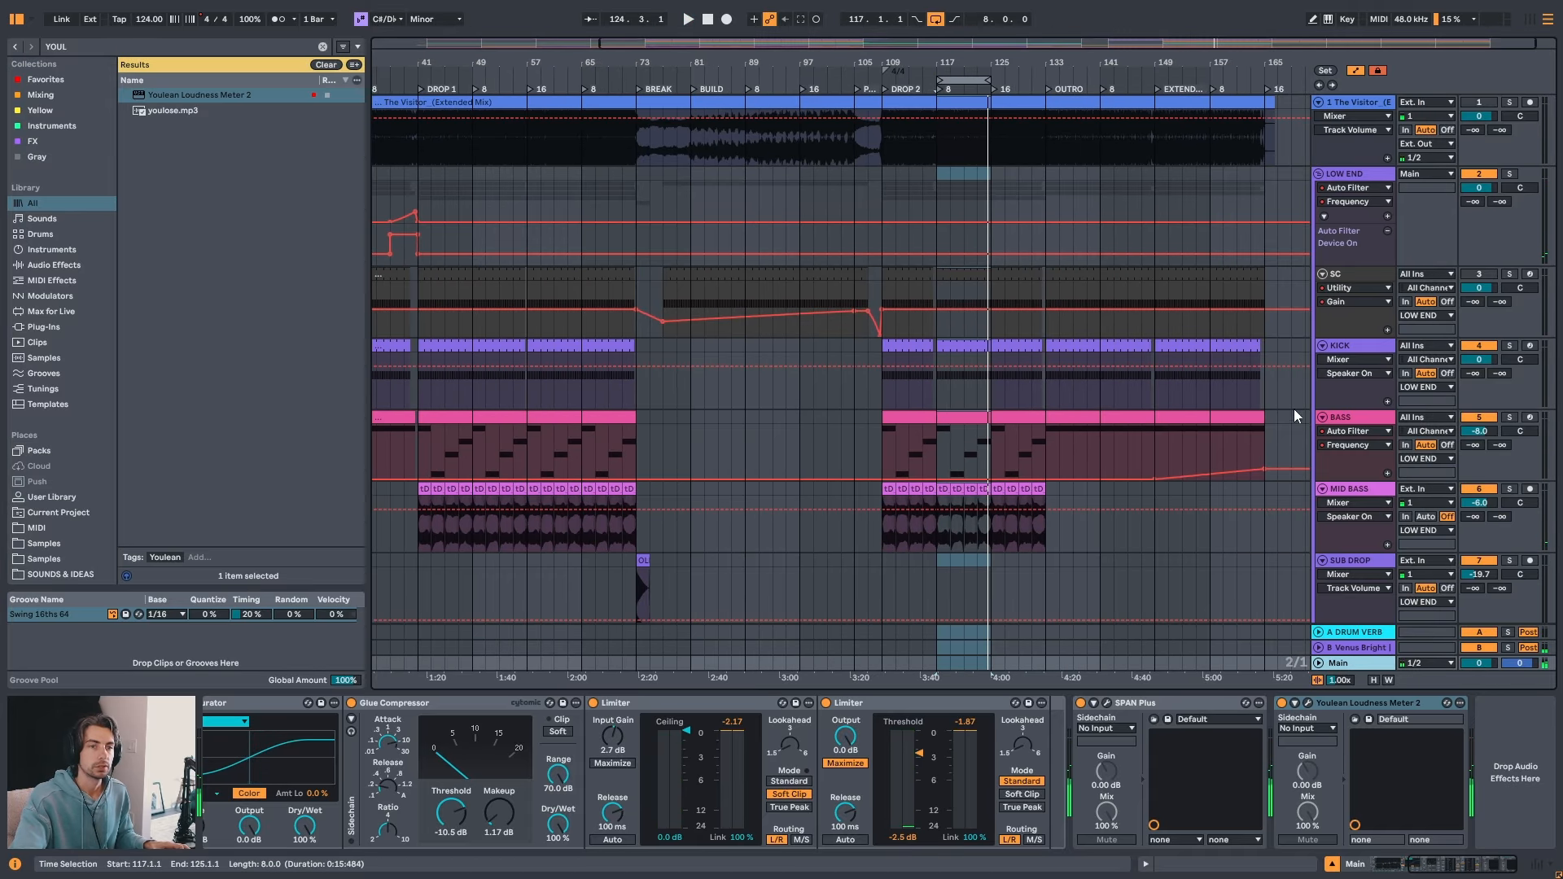
{"action": "scroll", "coordinate": [1298, 416], "scroll_direction": "down", "scroll_amount": 2}
{"action": "mouse_move", "coordinate": [1553, 195]}
{"action": "left_mouse_down"}
{"action": "mouse_move", "coordinate": [1555, 537]}
{"action": "mouse_move", "coordinate": [1553, 167]}
{"action": "left_mouse_up"}
{"action": "left_click_drag", "start_coordinate": [757, 63], "coordinate": [847, 40]}
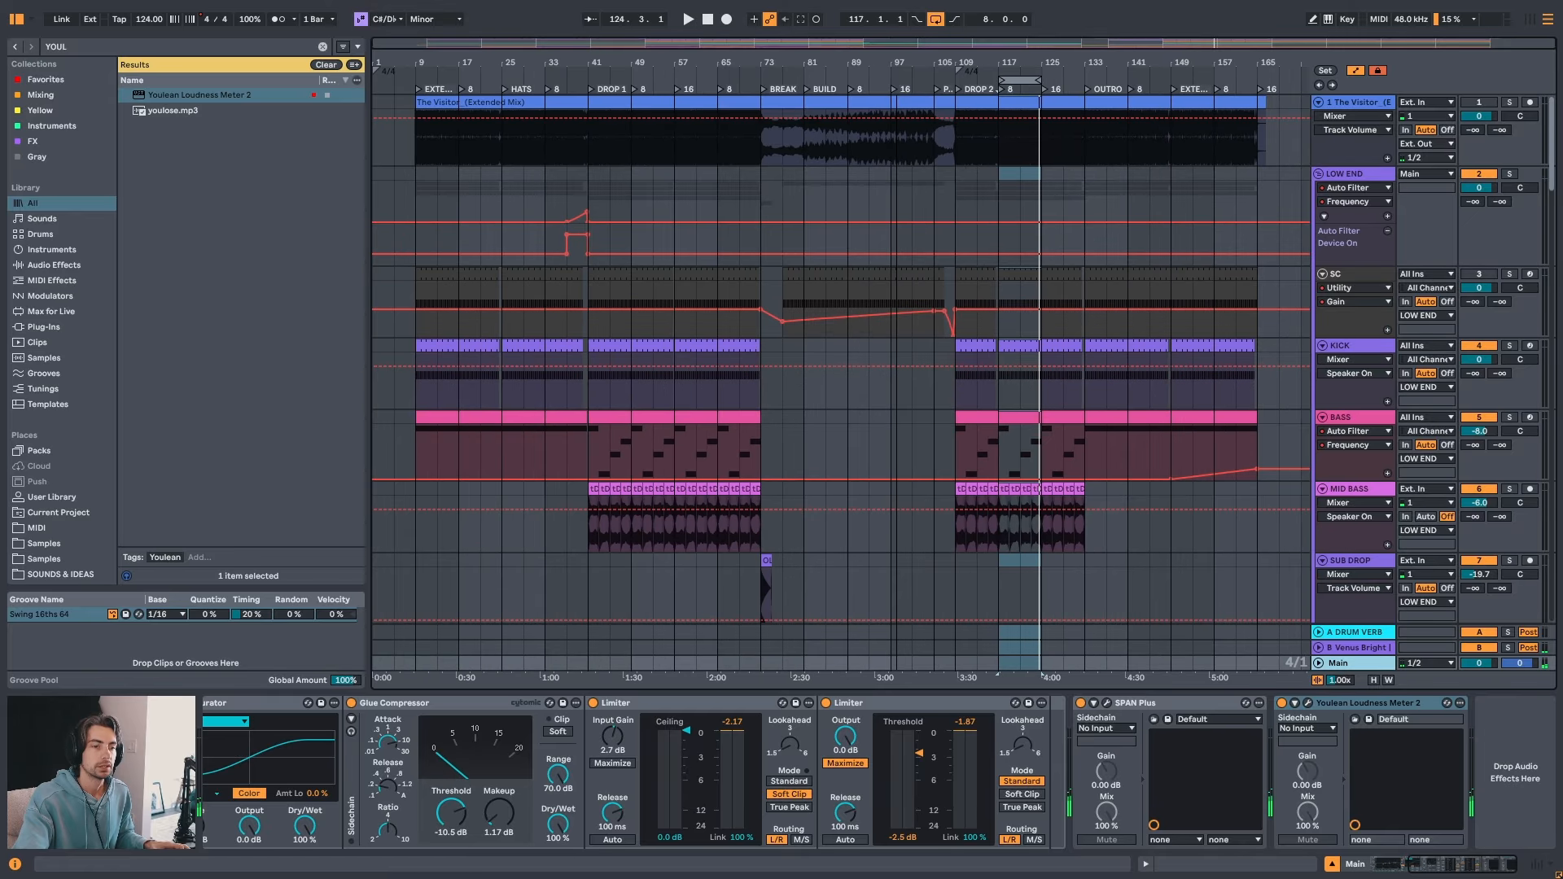
{"action": "left_click_drag", "start_coordinate": [1445, 873], "coordinate": [1393, 874]}
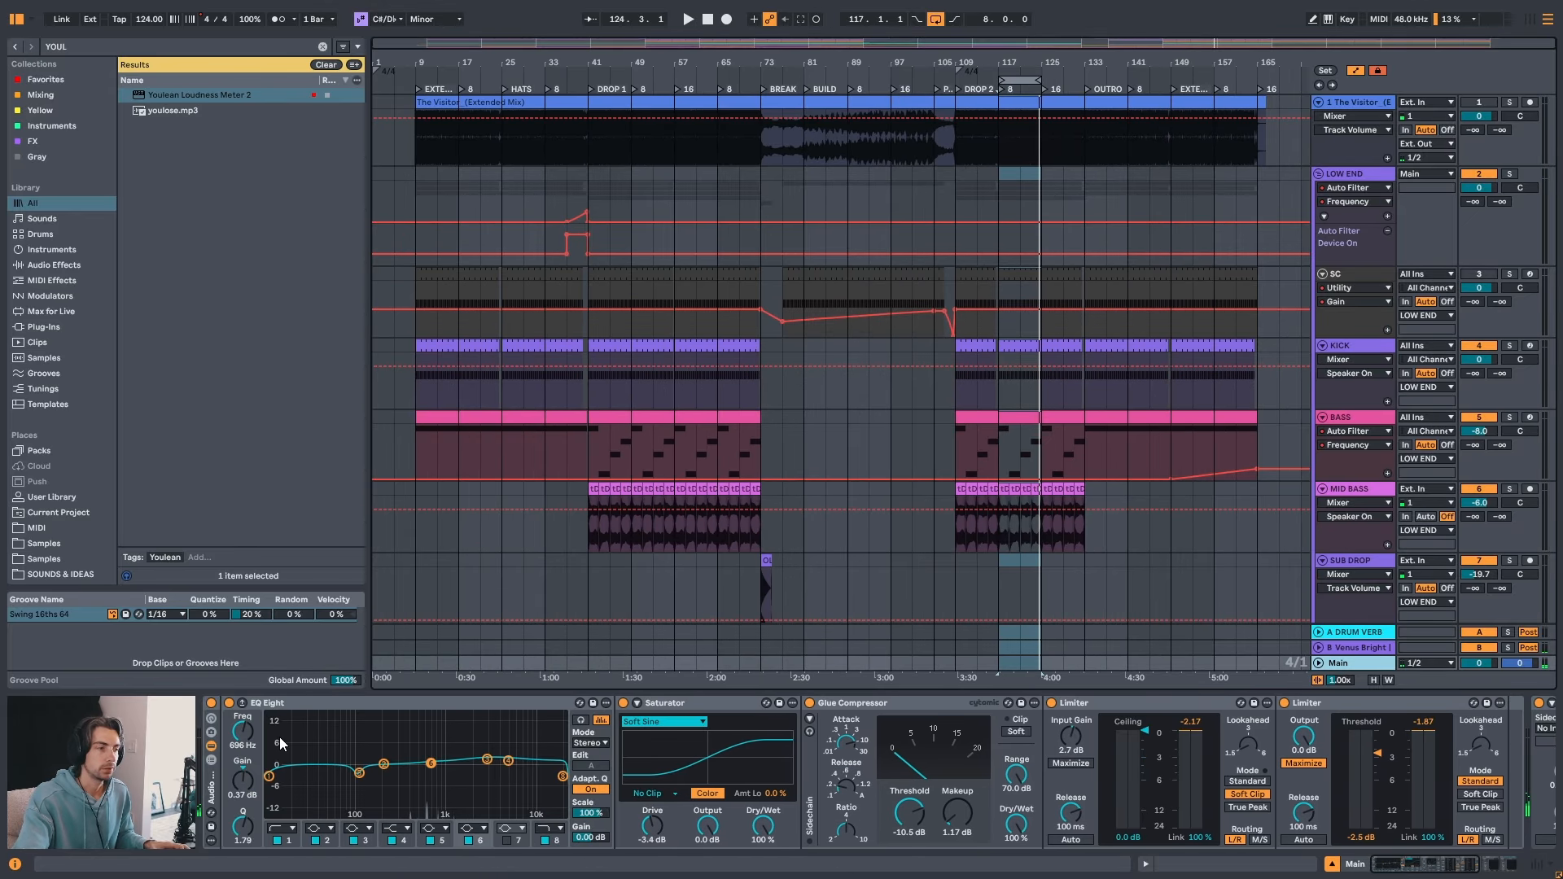
{"action": "left_click", "coordinate": [213, 746]}
{"action": "left_click", "coordinate": [540, 703]}
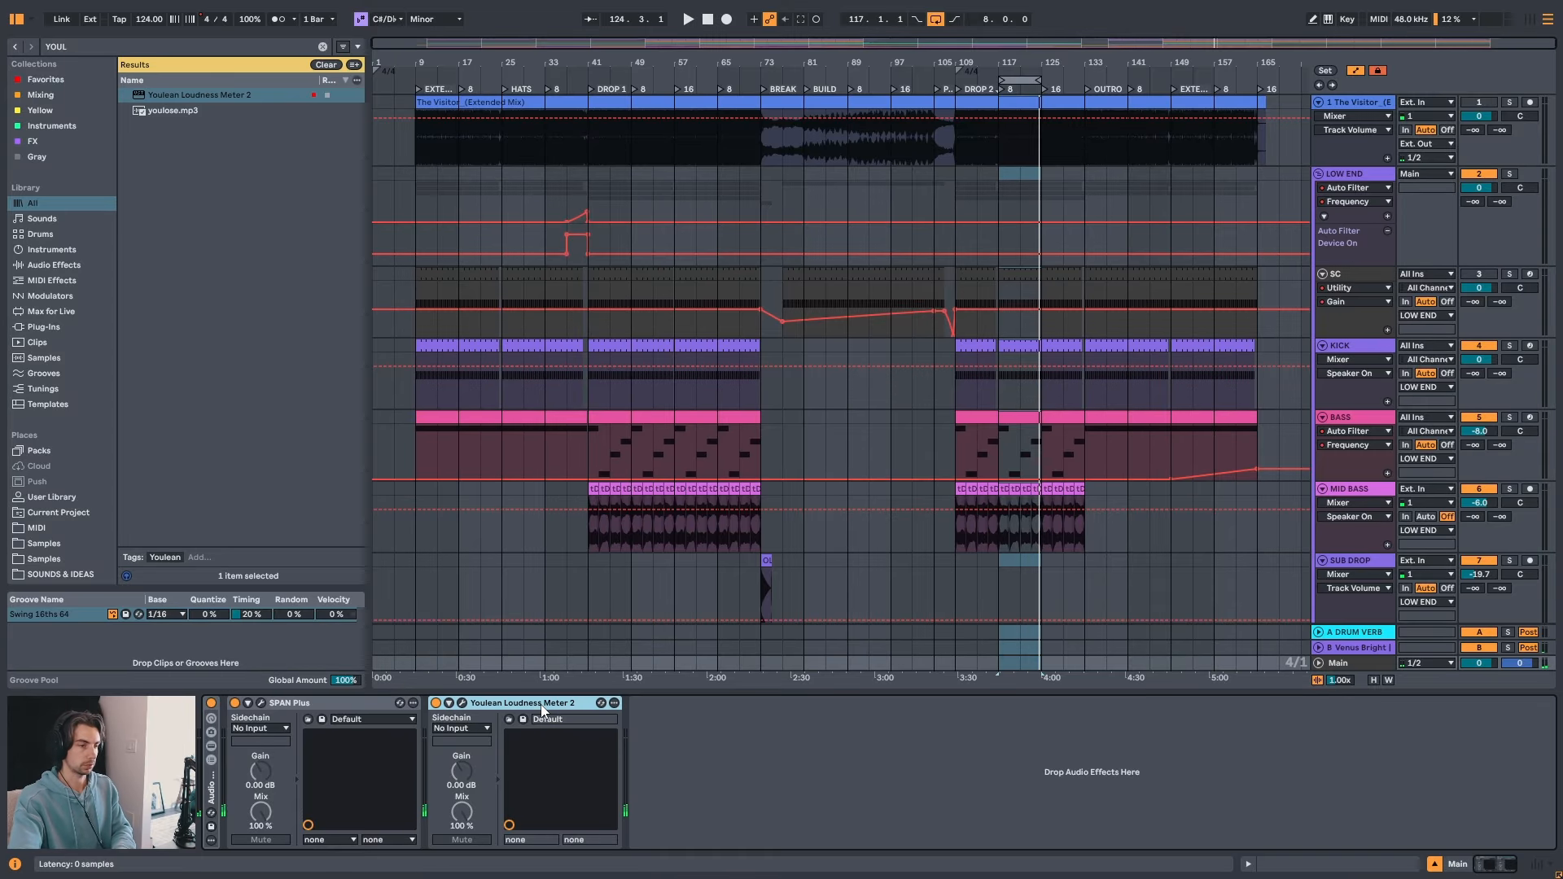
{"action": "key", "text": "Delete"}
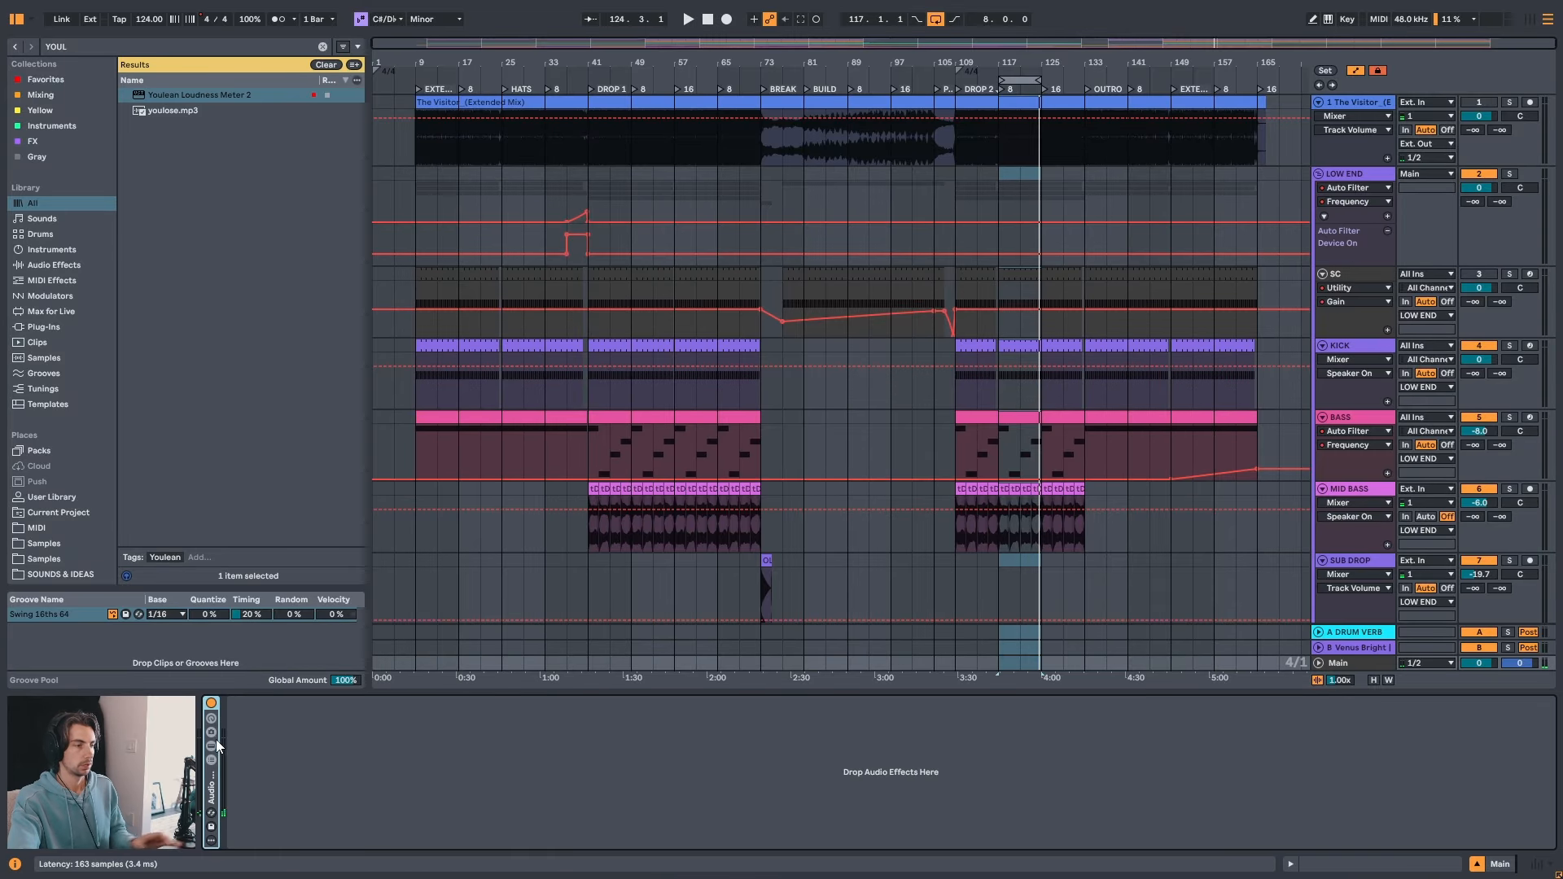
{"action": "left_click", "coordinate": [210, 749]}
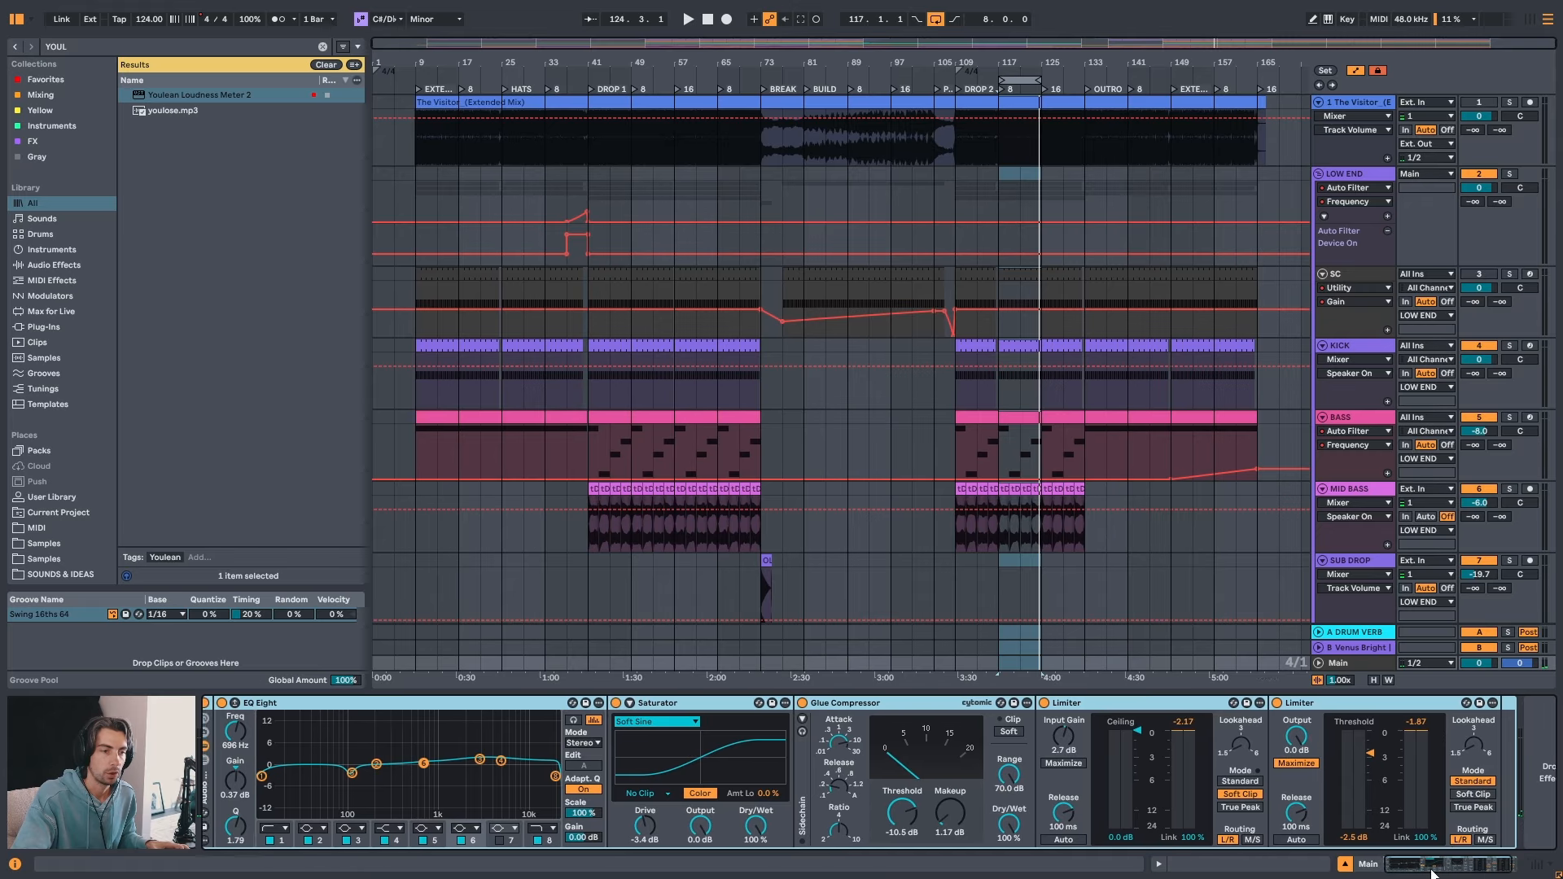
{"action": "left_click_drag", "start_coordinate": [1023, 64], "coordinate": [951, 89]}
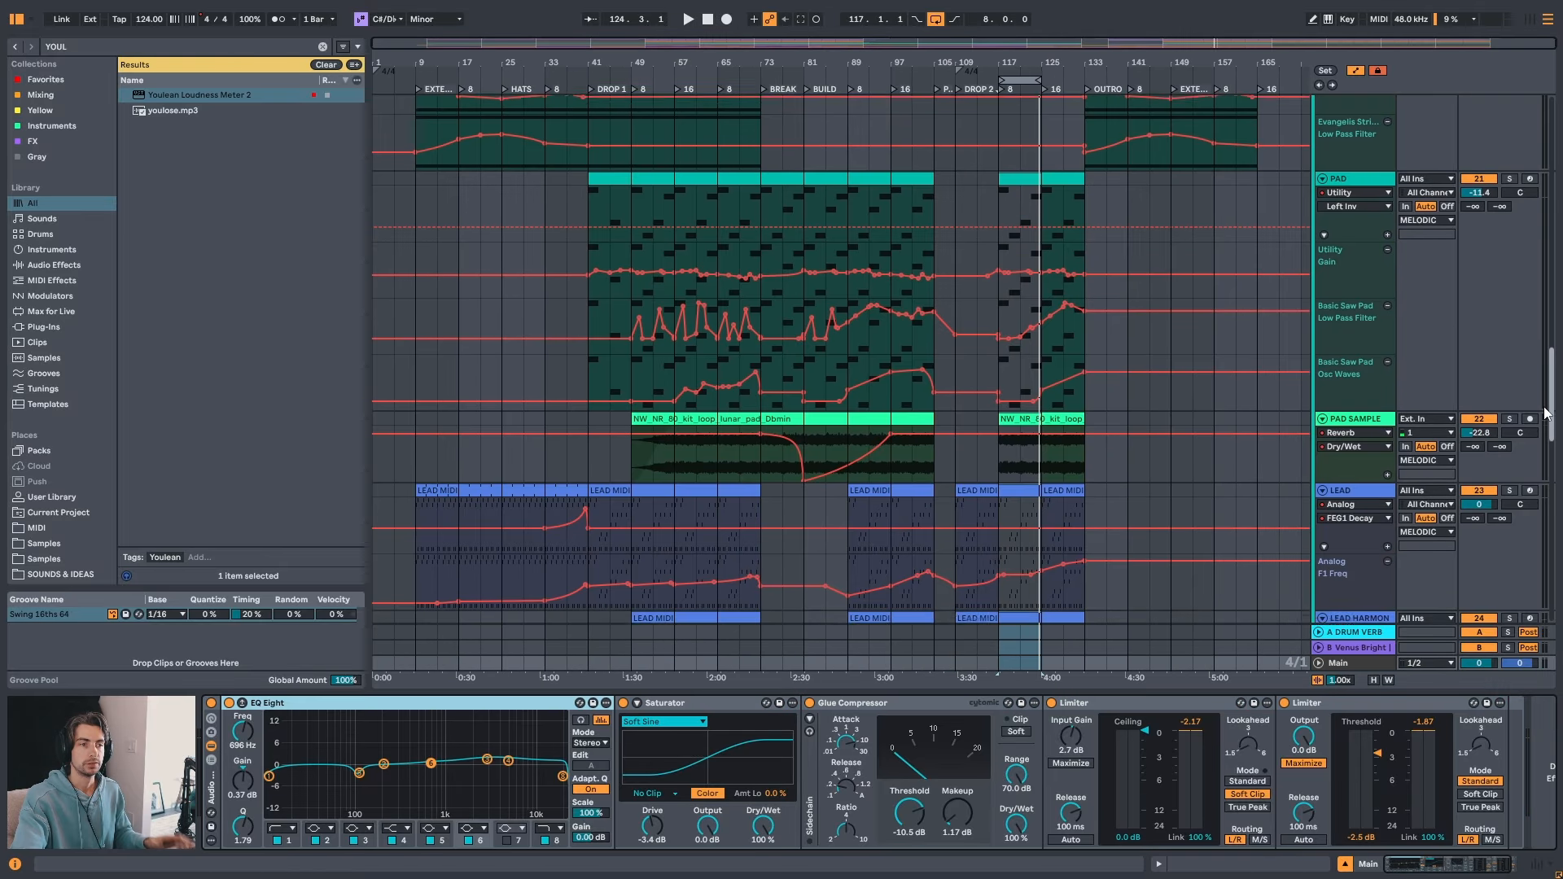
{"action": "left_click_drag", "start_coordinate": [1545, 407], "coordinate": [1533, 459]}
{"action": "scroll", "coordinate": [1068, 419], "scroll_direction": "up", "scroll_amount": 6}
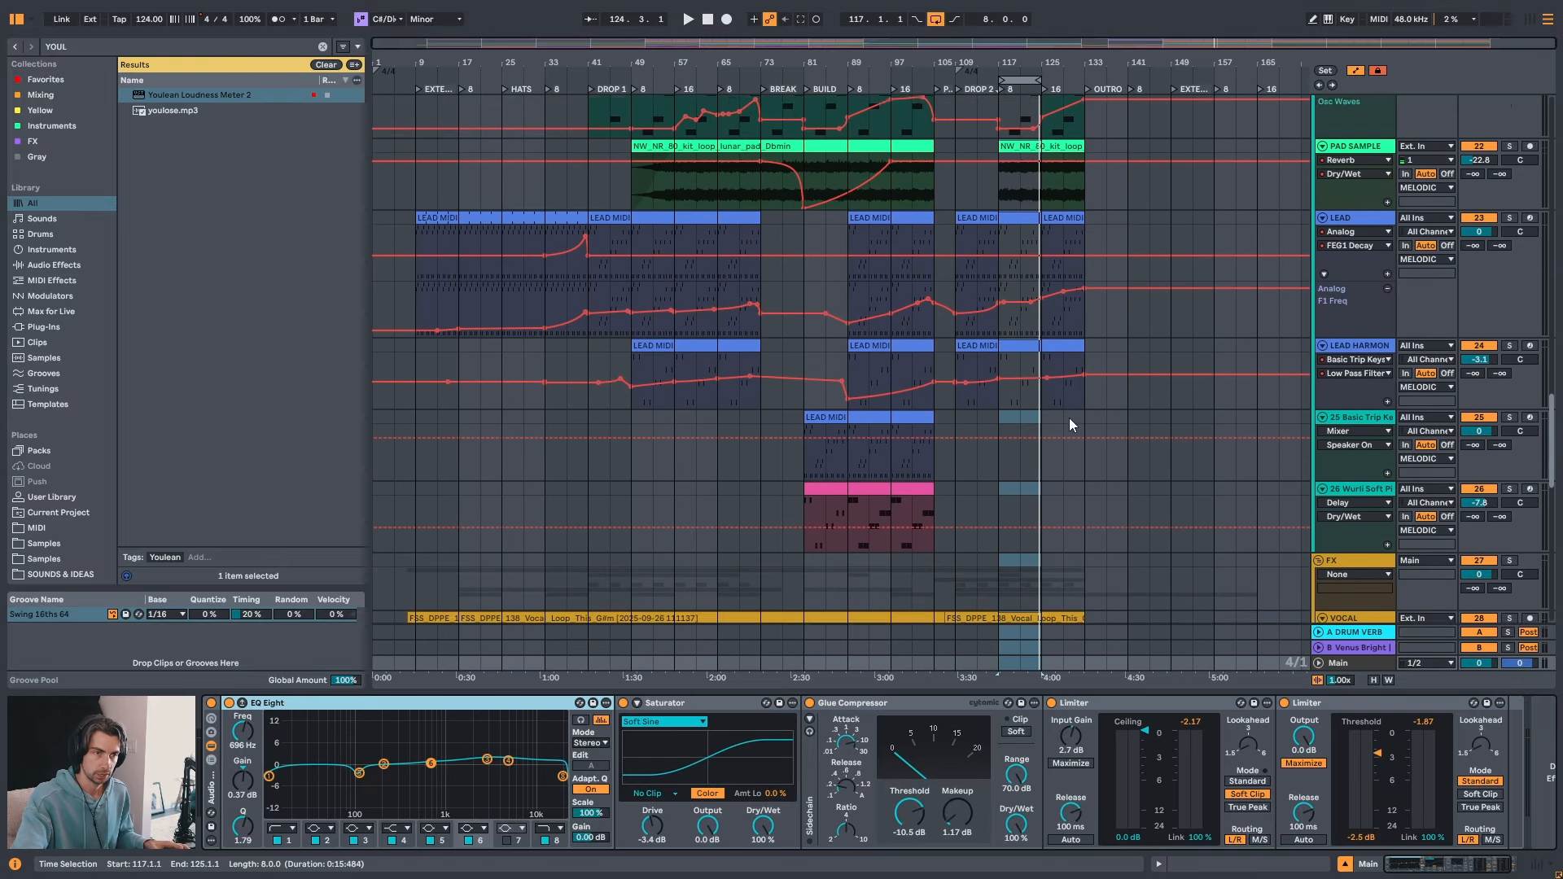
{"action": "scroll", "coordinate": [1087, 466], "scroll_direction": "up", "scroll_amount": 1}
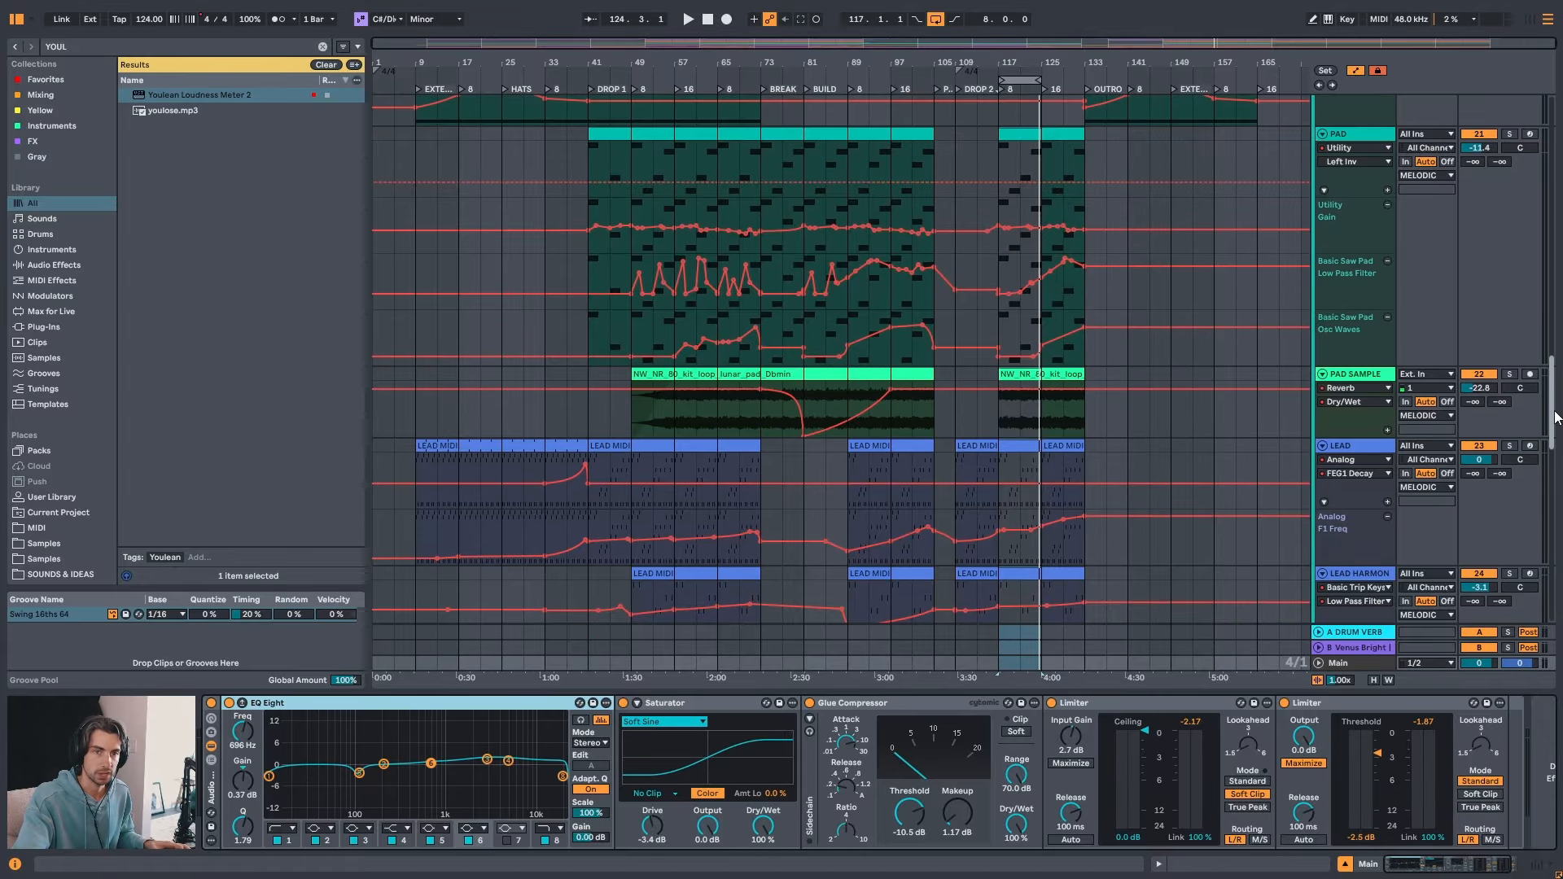
{"action": "left_click_drag", "start_coordinate": [1553, 420], "coordinate": [1561, 187]}
{"action": "scroll", "coordinate": [1076, 397], "scroll_direction": "up", "scroll_amount": 4}
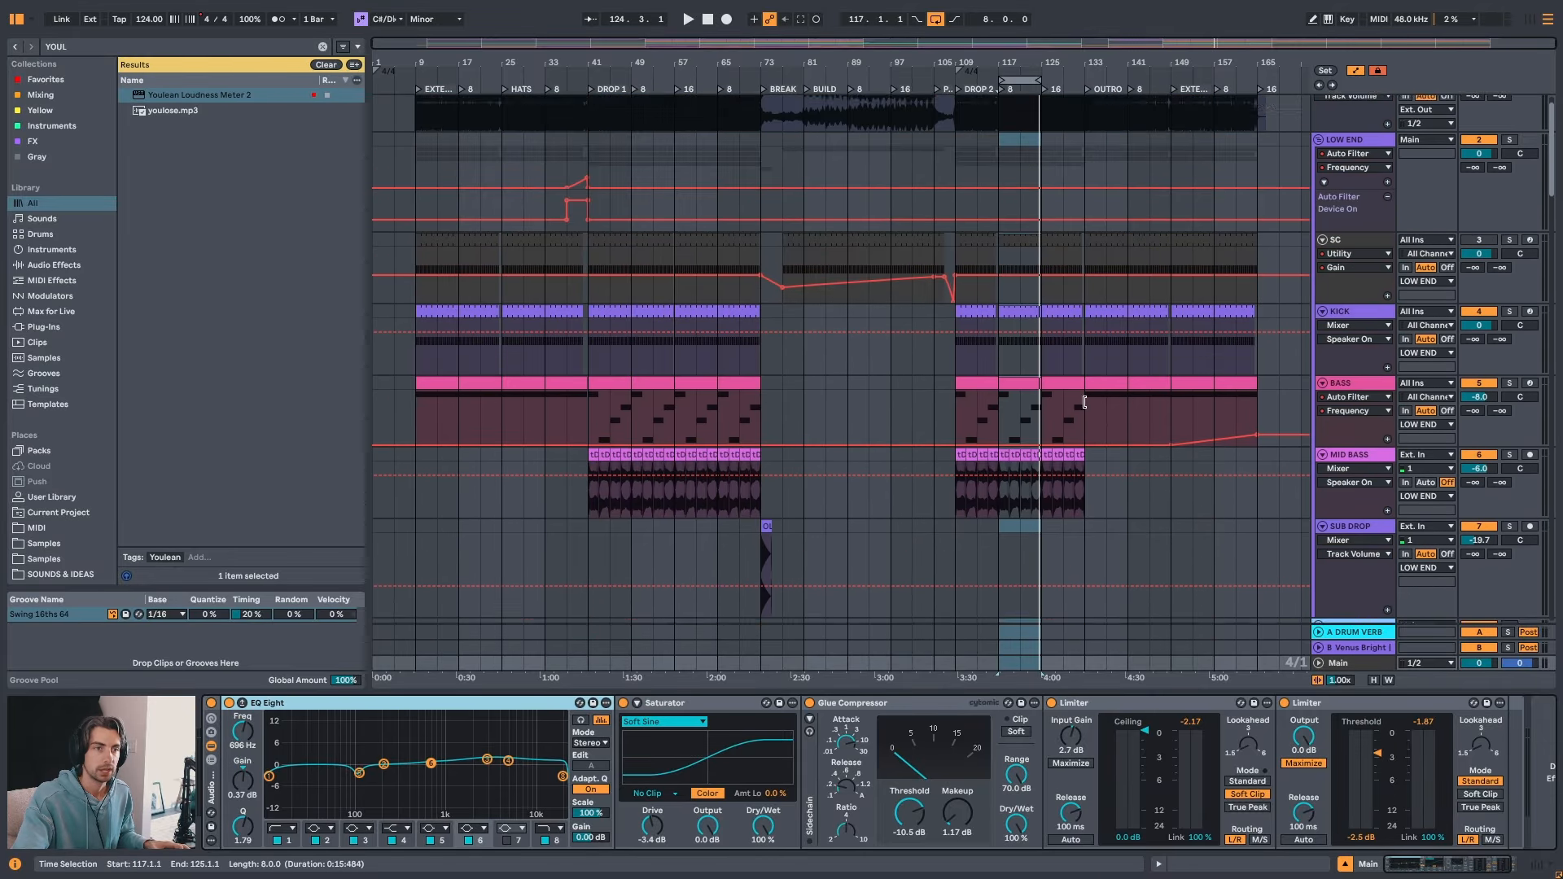